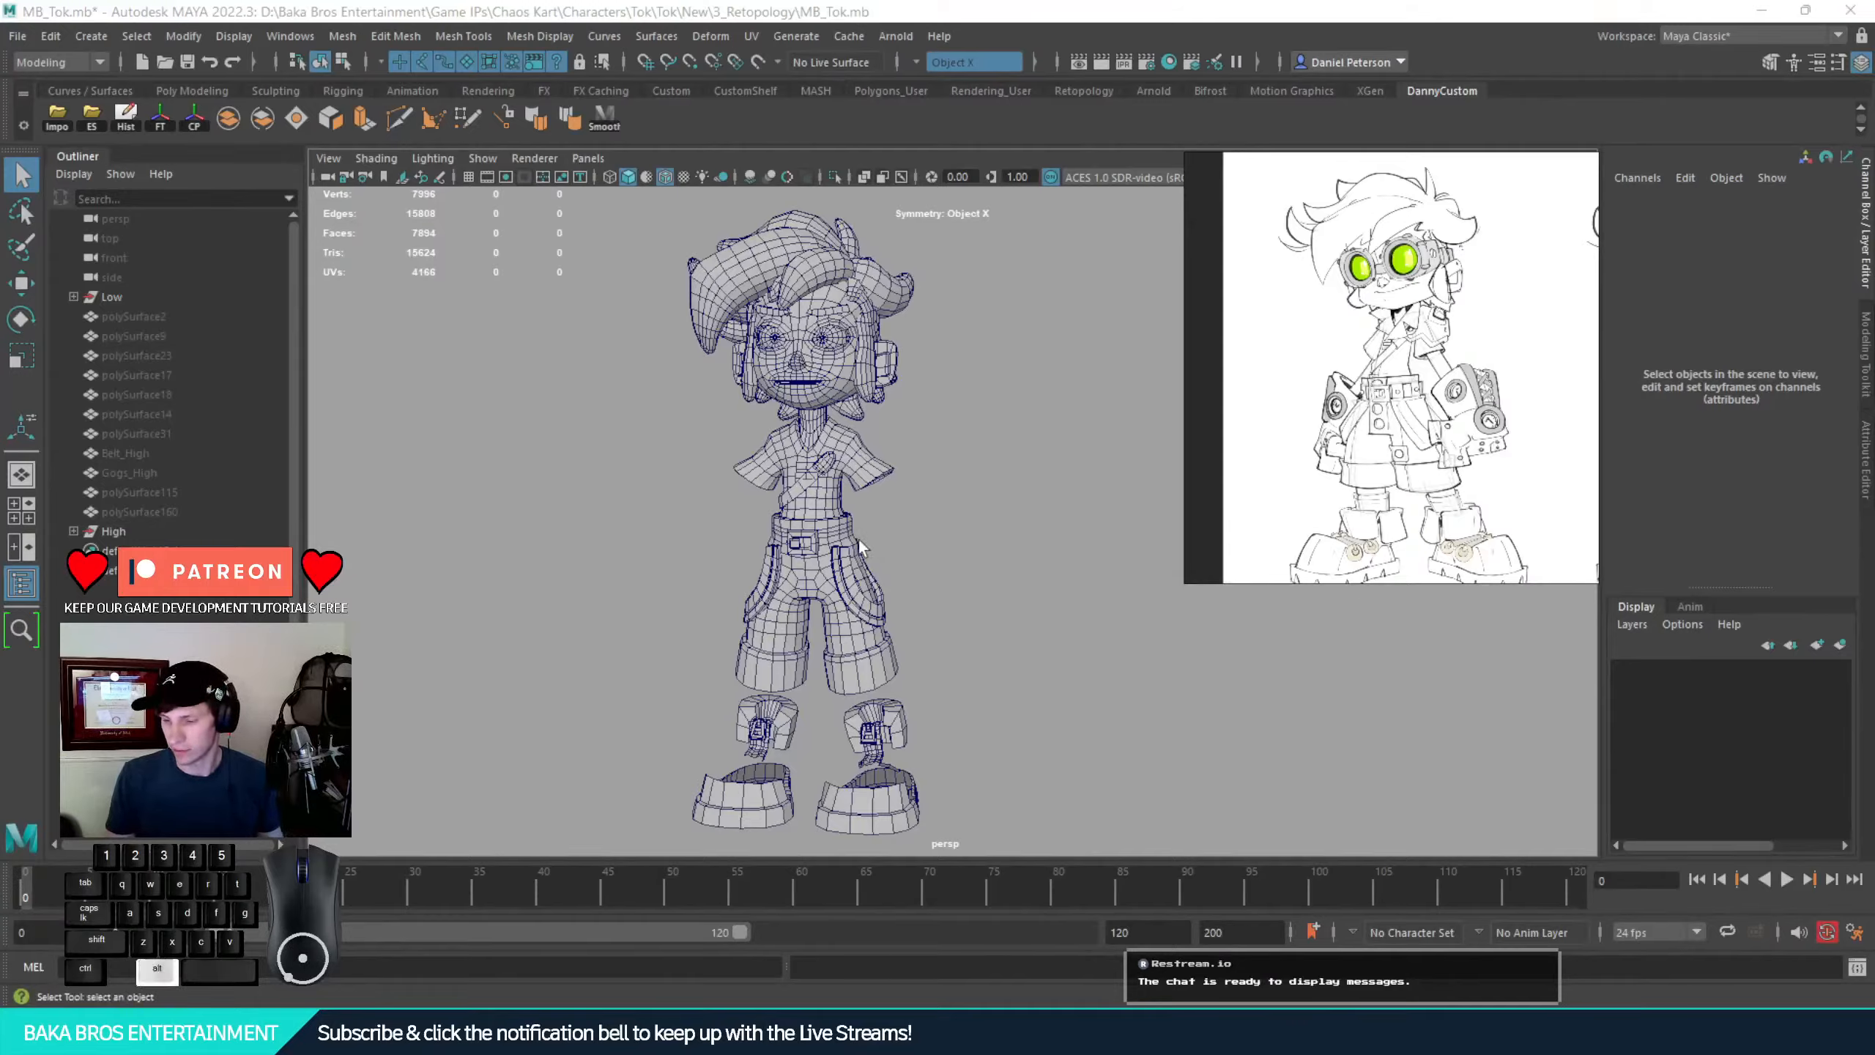
Examine the low-poly character's wireframe from the full body up to the face and hair
alt+drag(858, 539, 895, 516)
alt+right_drag(895, 516, 952, 532)
alt+middle_drag(915, 513, 1000, 551)
alt+right_drag(999, 551, 1049, 569)
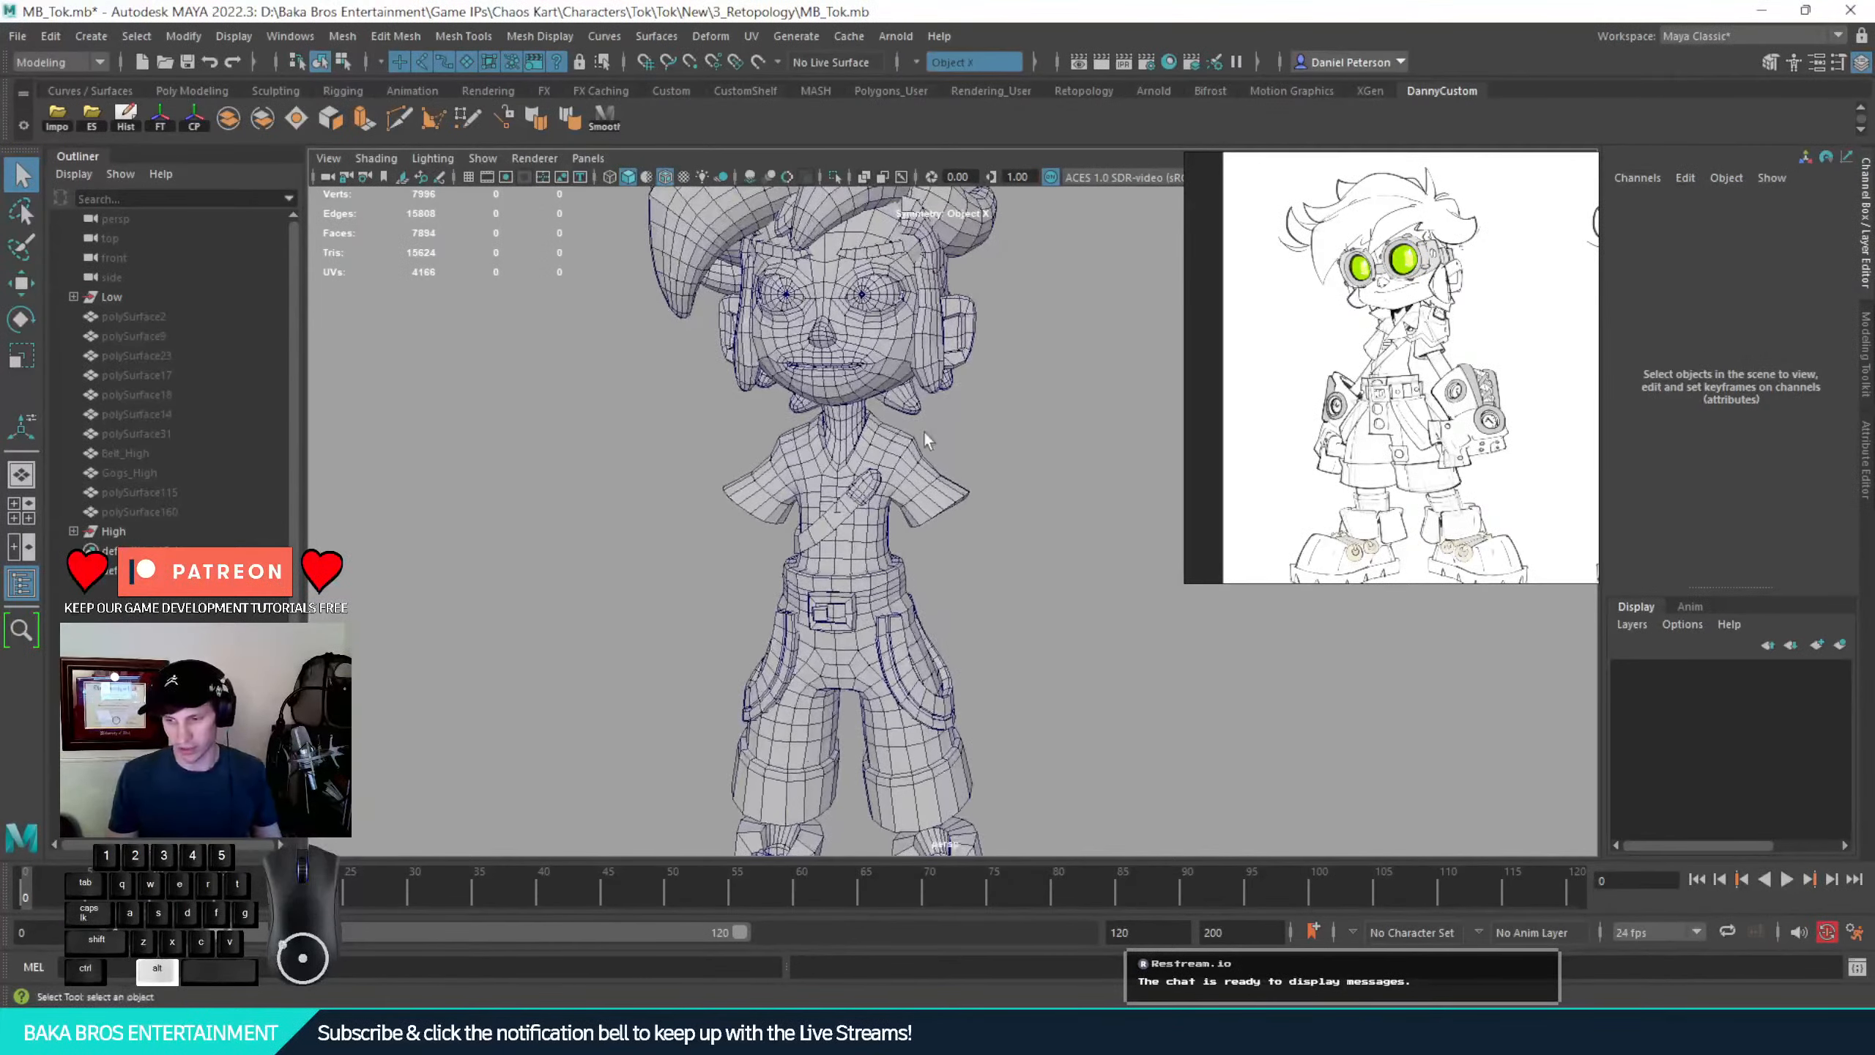
alt+middle_drag(820, 248, 830, 557)
alt+right_drag(830, 557, 919, 564)
alt+drag(919, 517, 1052, 480)
alt+right_drag(1052, 480, 997, 477)
alt+middle_drag(997, 477, 982, 444)
alt+drag(981, 444, 949, 432)
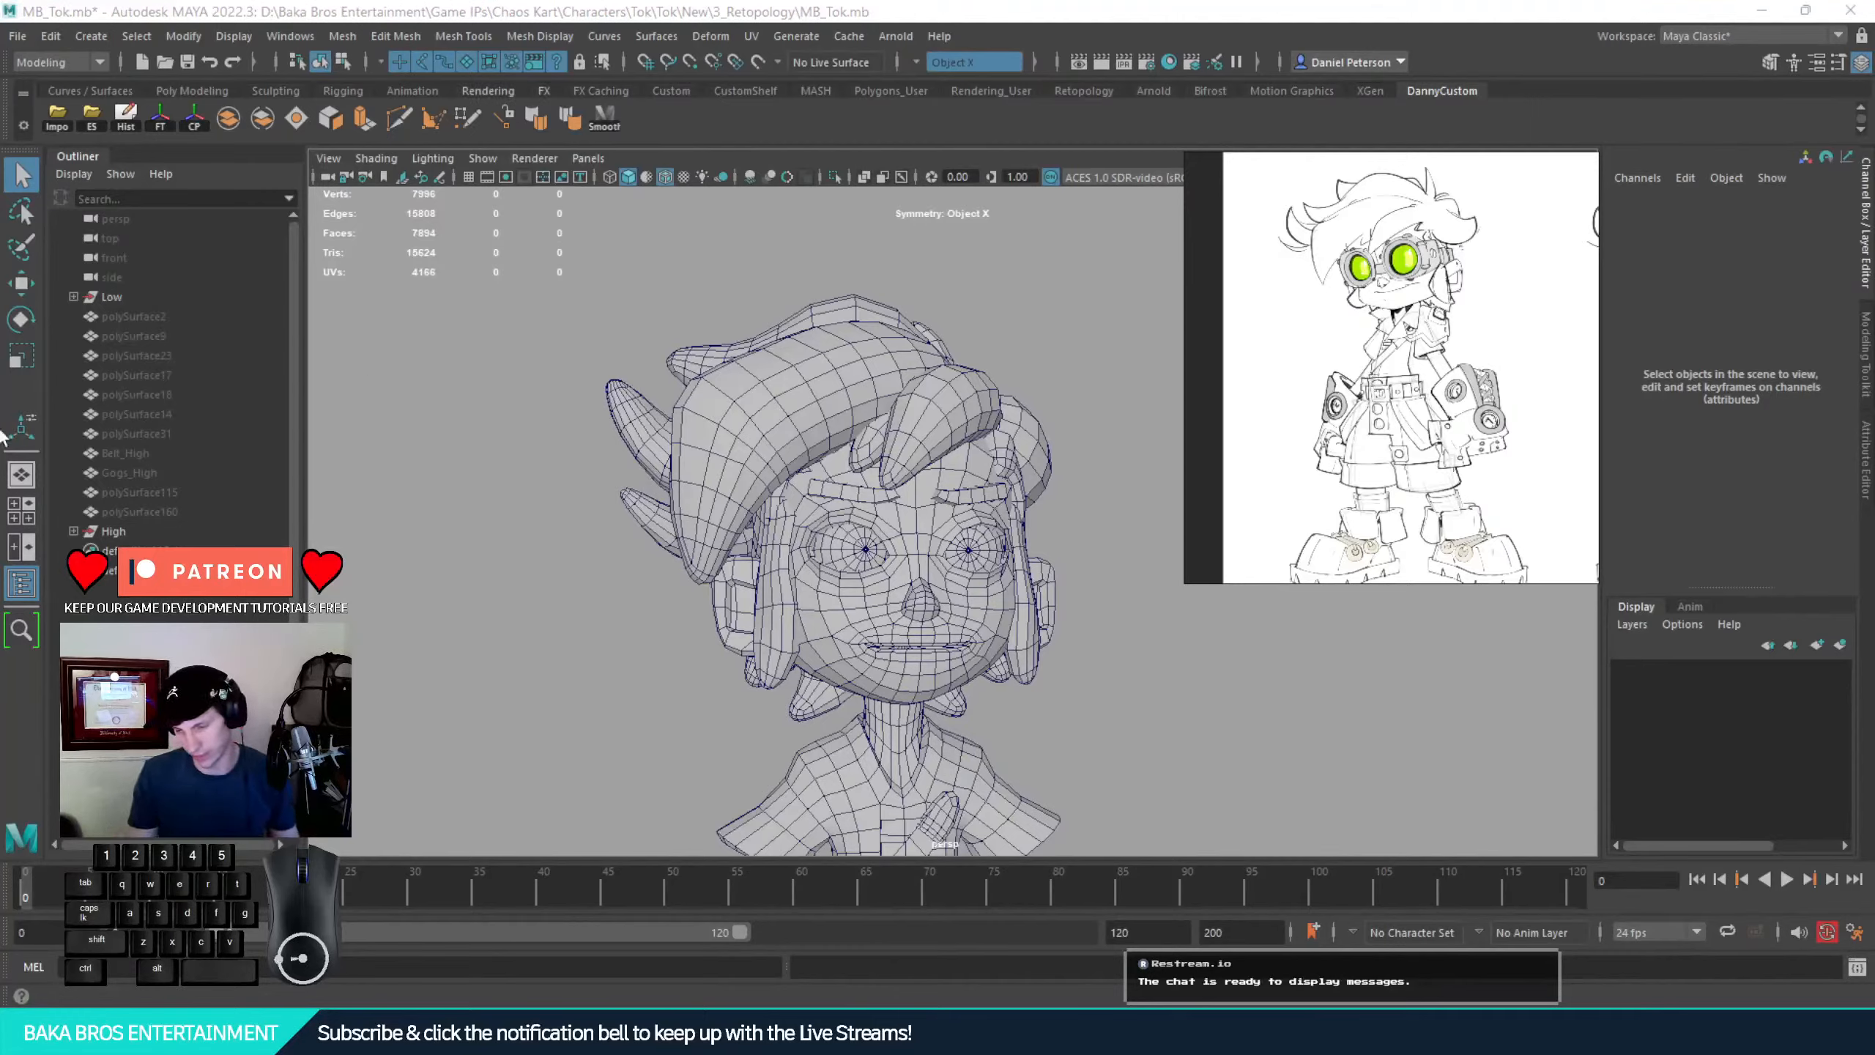
Delete an edge loop from the large swept hair lock at the front of the head
alt+drag(568, 584, 640, 644)
alt+right_drag(640, 644, 709, 635)
alt+drag(710, 635, 653, 550)
click(689, 379)
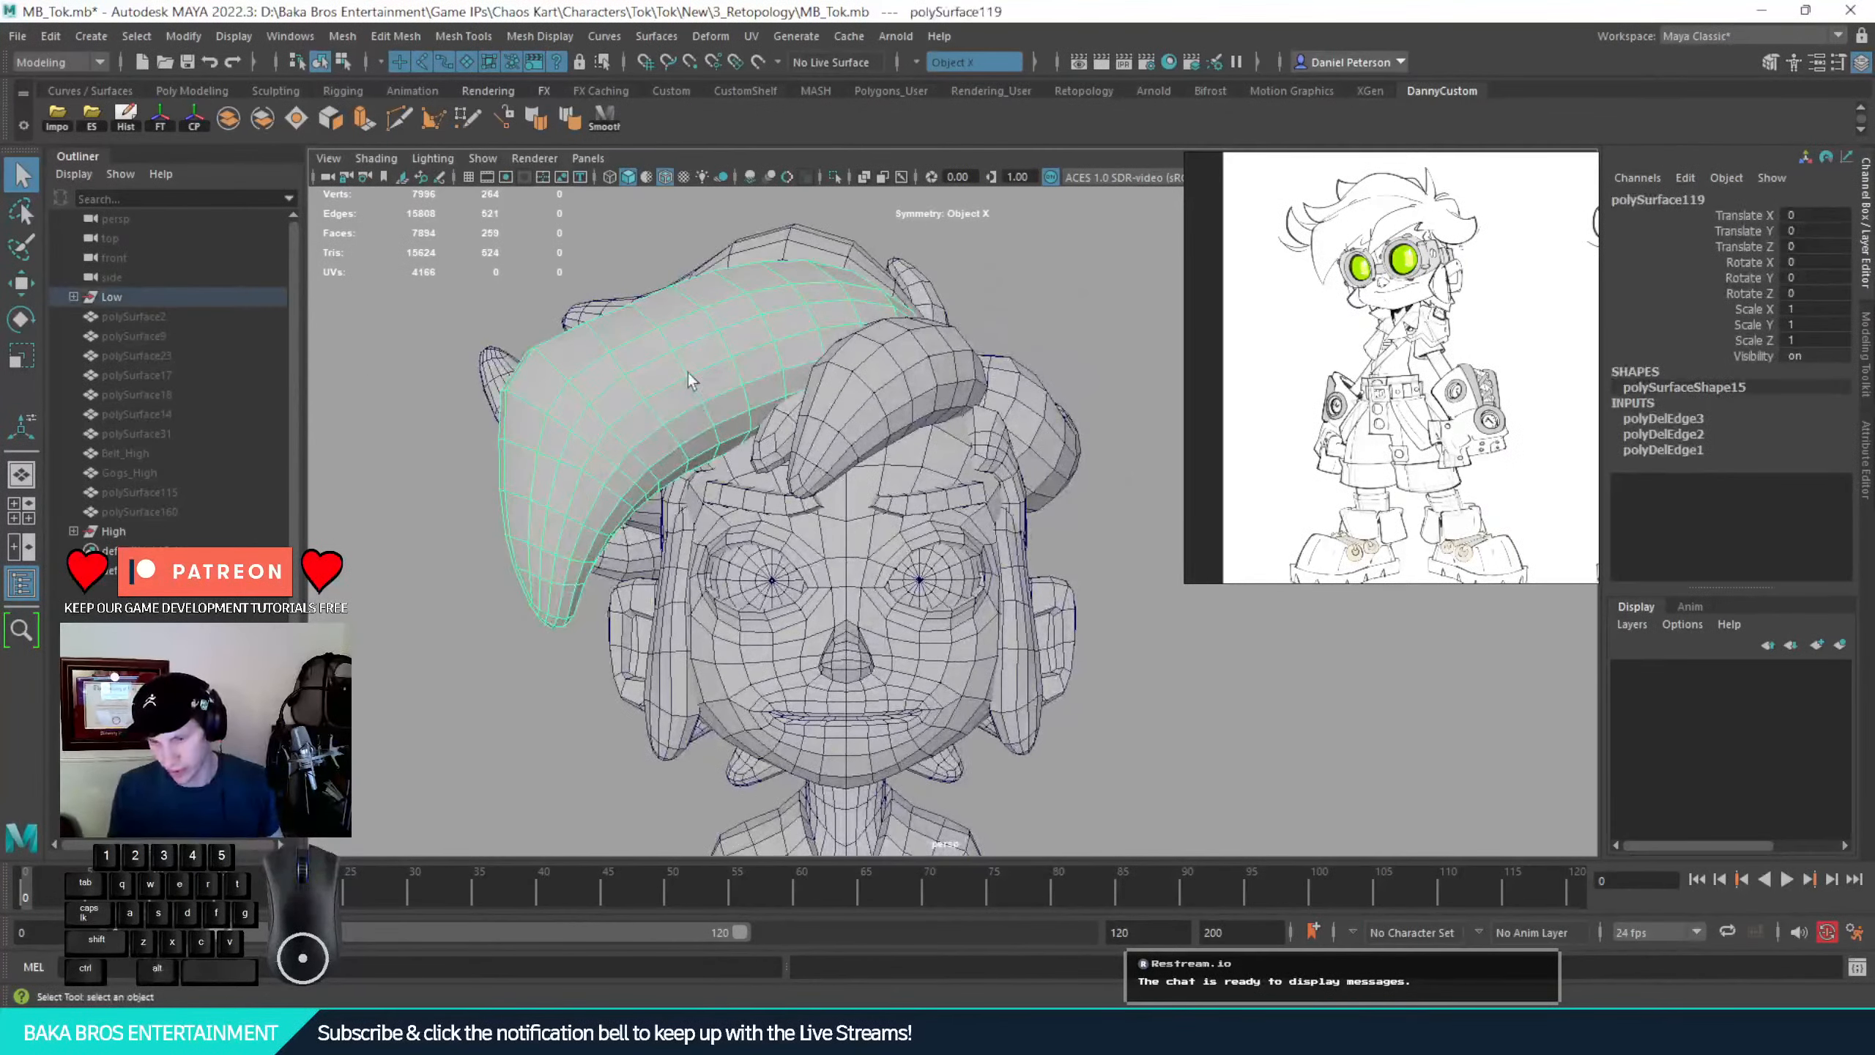
right_drag(689, 378, 682, 307)
double_click(709, 370)
alt+drag(709, 371, 737, 474)
key(ctrl+Delete)
Try deleting further edge loops from the large swept front hair lock, undoing each deletion
alt+drag(816, 381, 800, 311)
double_click(859, 297)
key(ctrl+Delete)
alt+drag(845, 536, 1121, 529)
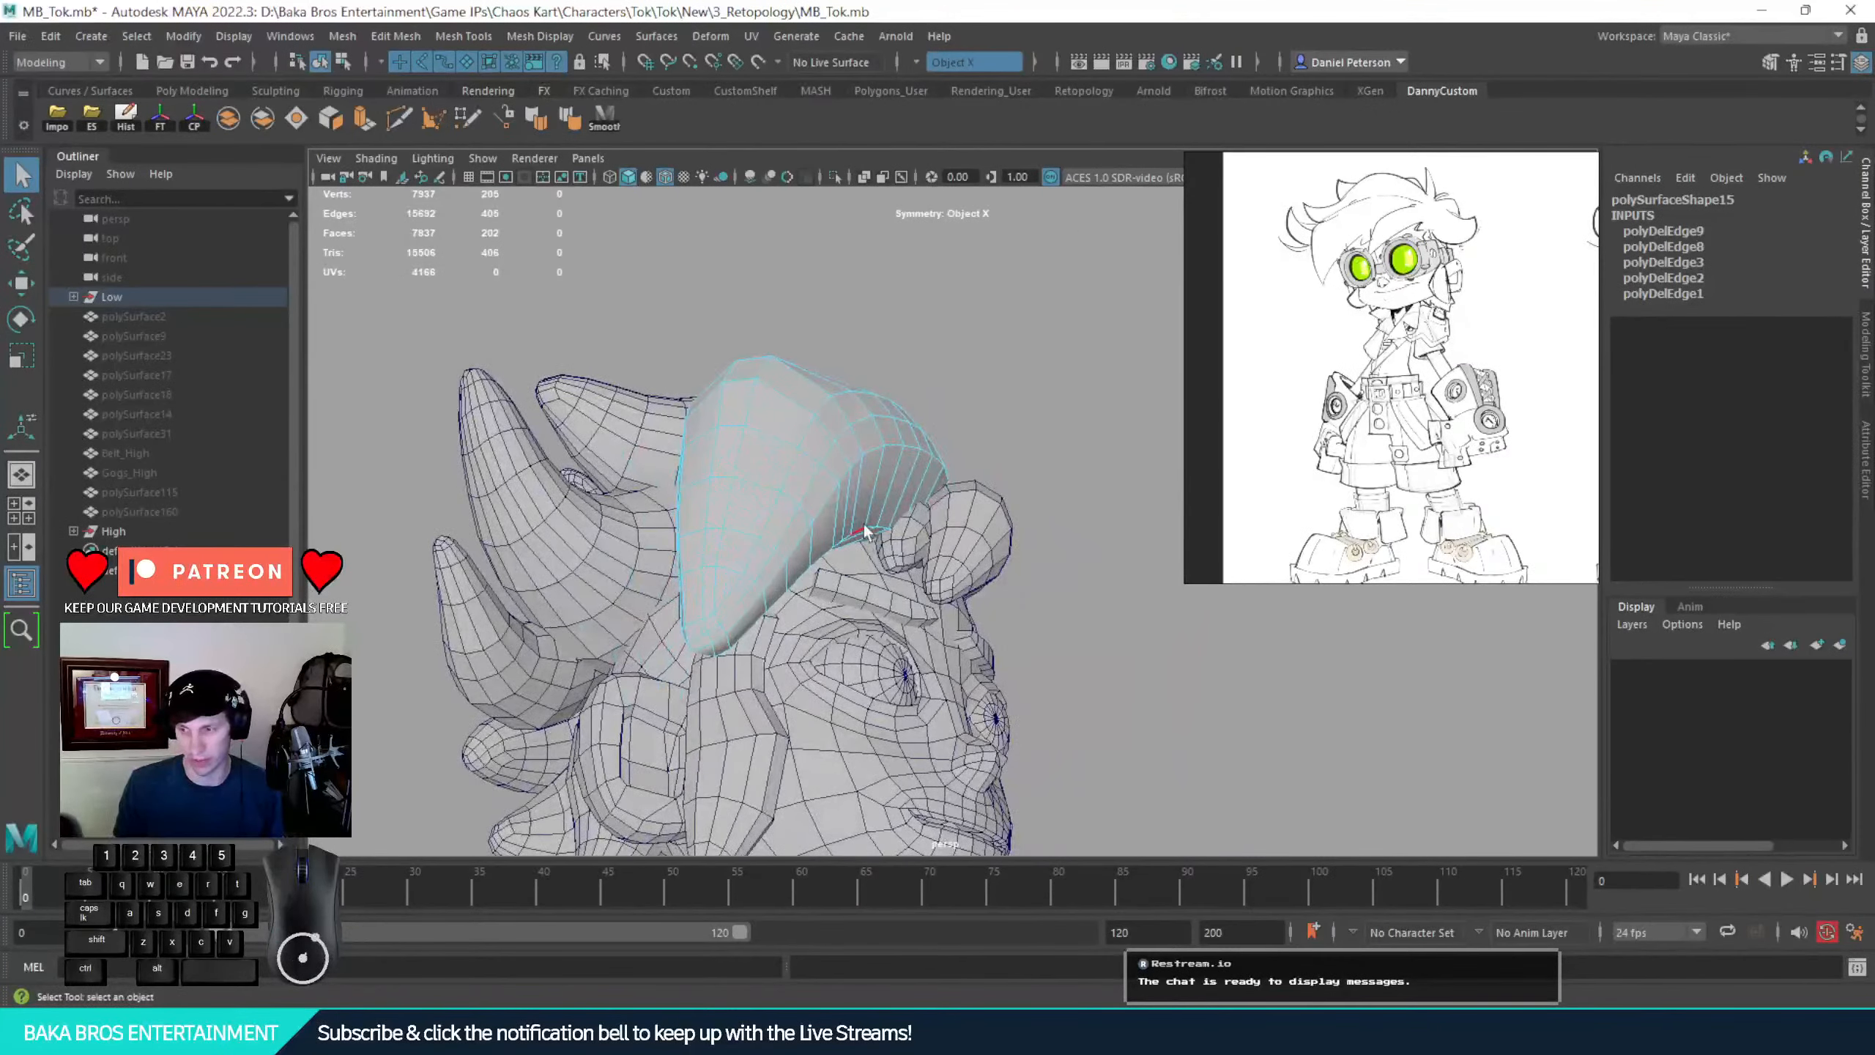
key(ctrl+z)
alt+drag(916, 479, 779, 379)
key(ctrl+Delete)
key(ctrl+z)
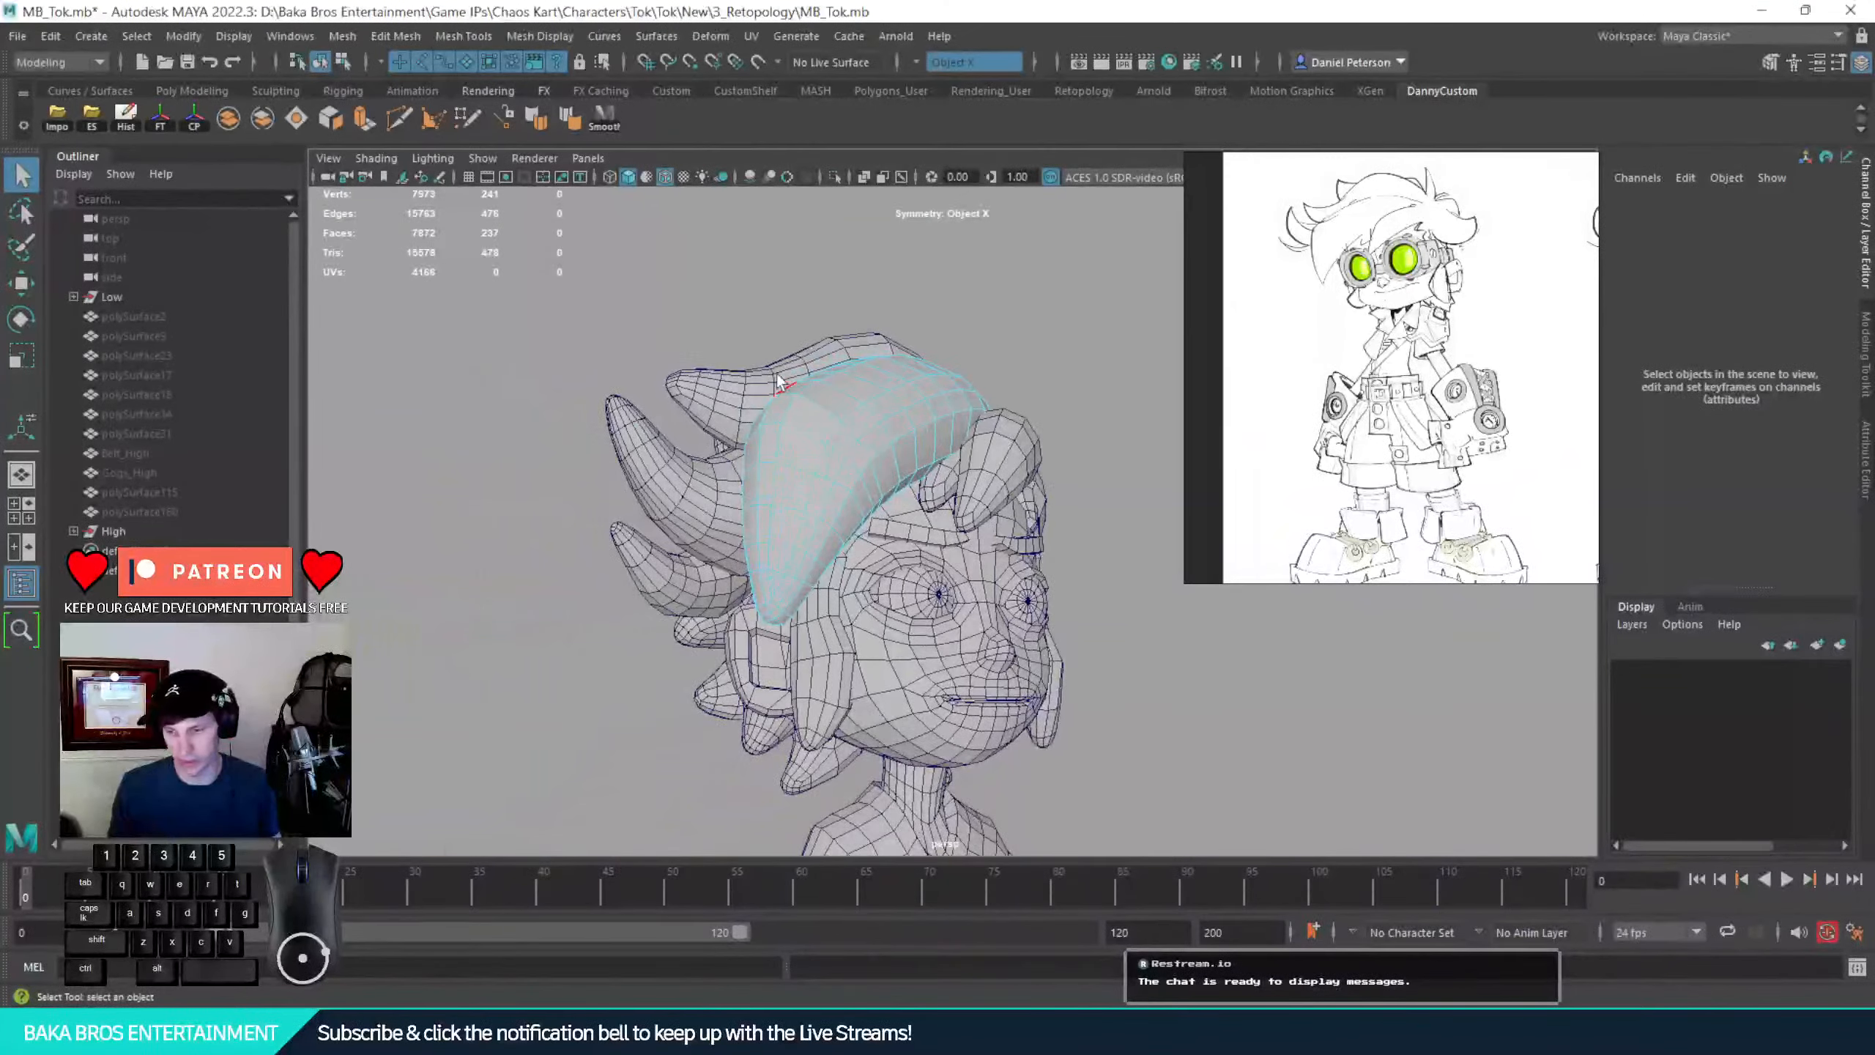
Return the hair lock to object mode, deselect it and examine the body's wireframe down to the boots
right_drag(949, 363, 952, 361)
click(953, 360)
alt+right_drag(953, 360, 921, 381)
alt+drag(921, 381, 938, 561)
alt+middle_drag(938, 561, 905, 414)
alt+drag(905, 414, 868, 425)
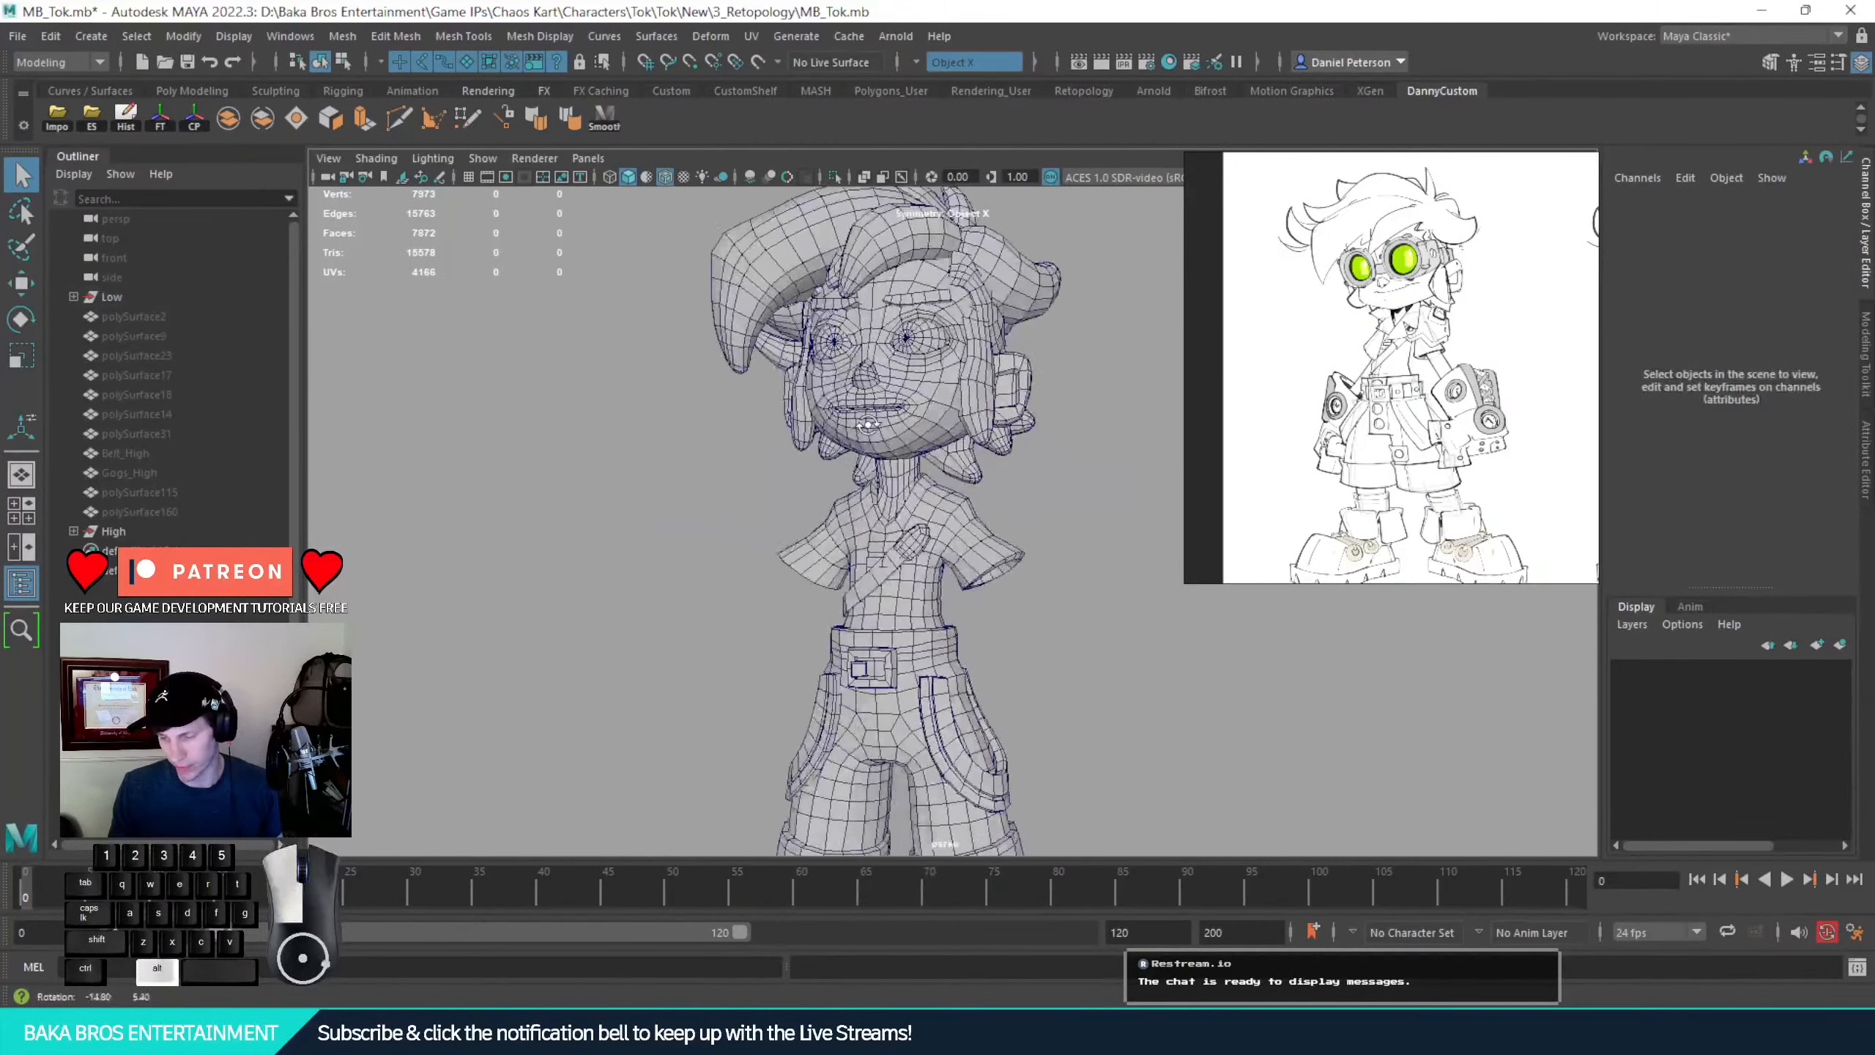
alt+right_drag(868, 424, 712, 376)
alt+middle_drag(712, 377, 590, 384)
alt+right_drag(834, 518, 1063, 621)
alt+middle_drag(849, 559, 900, 472)
alt+right_drag(899, 472, 982, 510)
alt+middle_drag(761, 687, 785, 408)
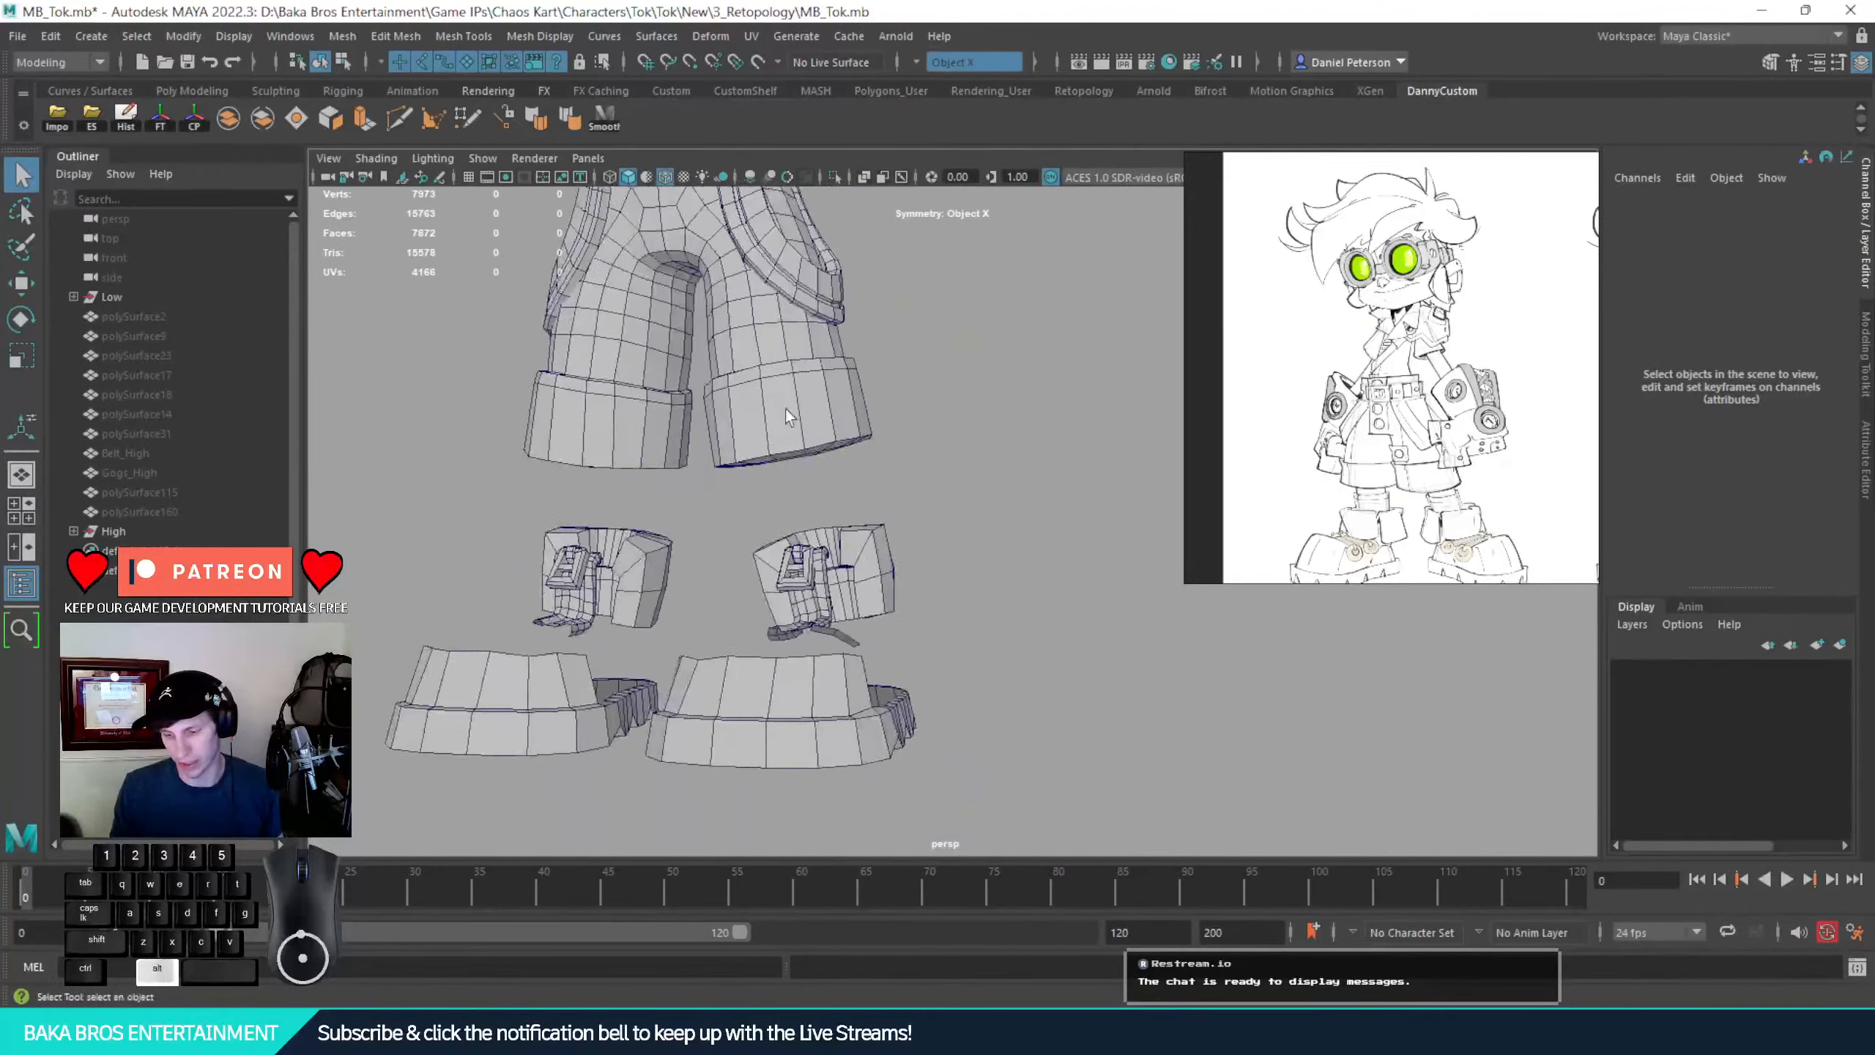
Examine the topology of the ankle cuffs, buckled straps and boots from several angles
alt+drag(868, 602, 819, 653)
alt+right_drag(820, 654, 930, 761)
alt+drag(930, 761, 1033, 705)
alt+right_drag(1032, 705, 1034, 758)
alt+middle_drag(1034, 759, 959, 607)
alt+drag(958, 607, 942, 641)
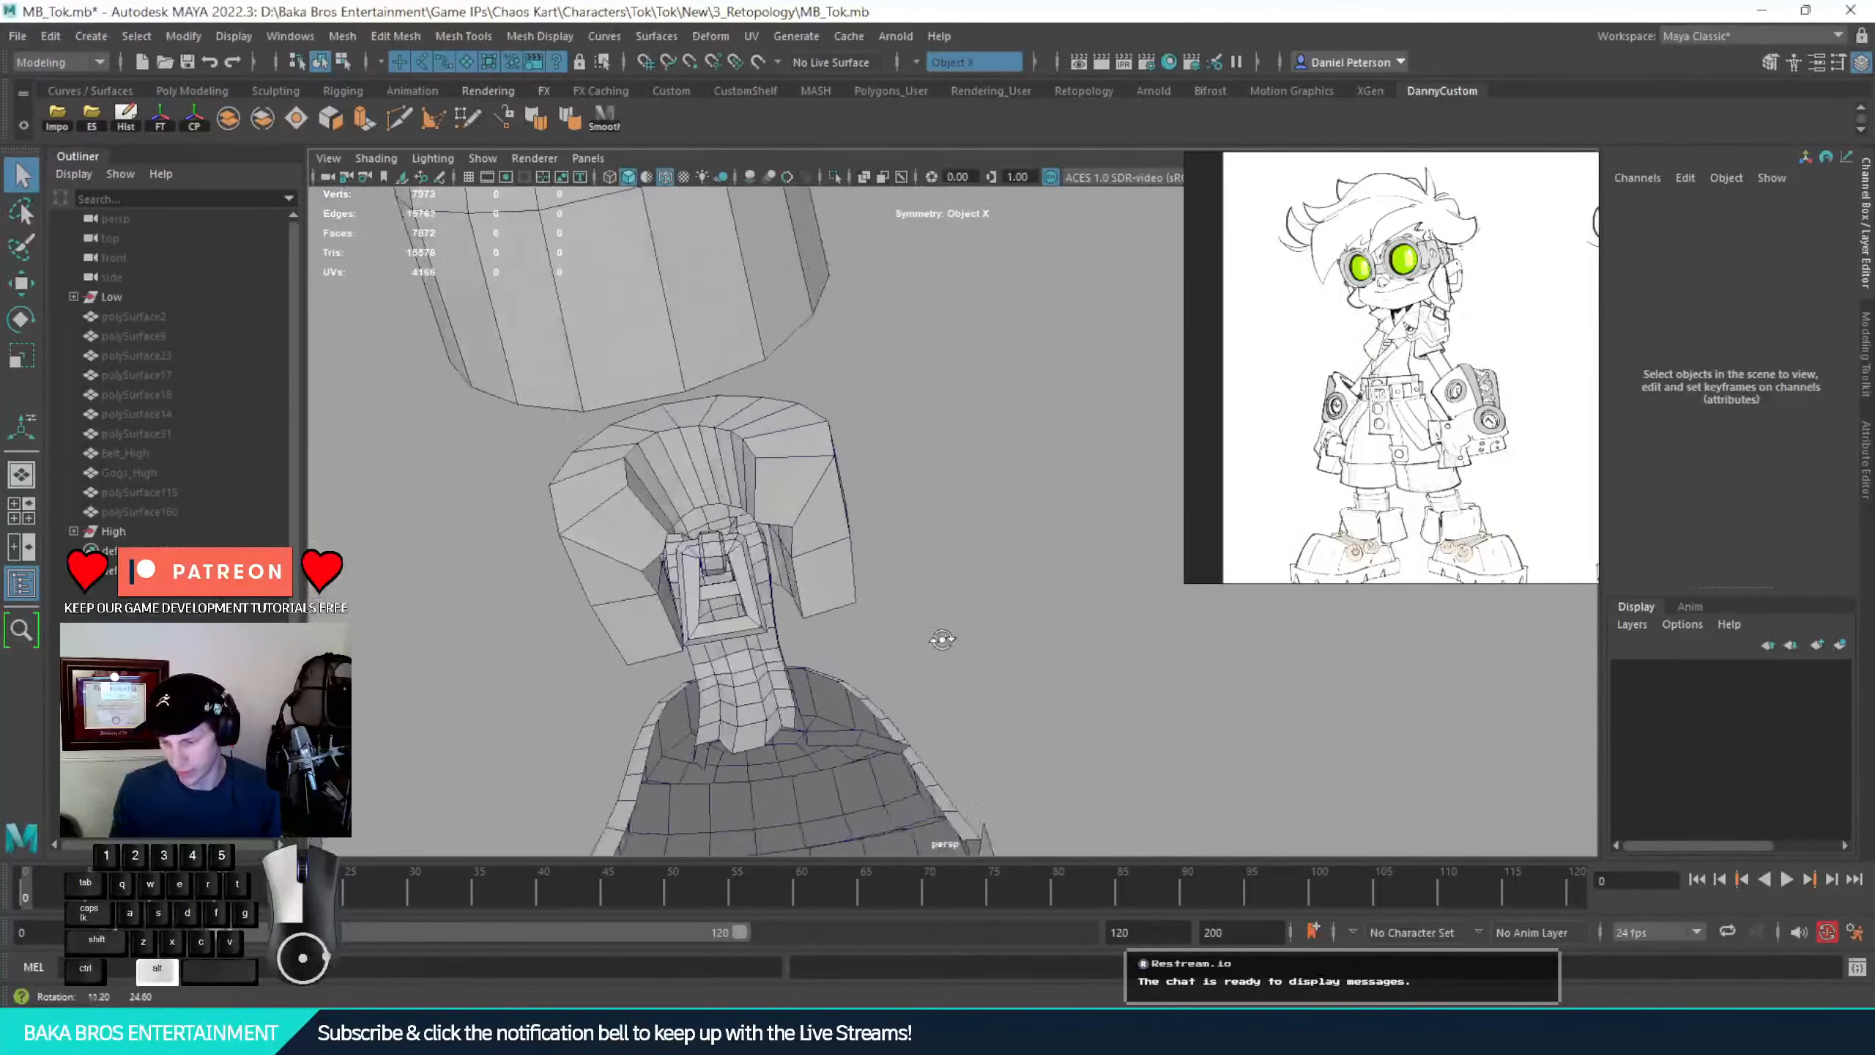
alt+right_drag(942, 641, 739, 535)
alt+middle_drag(738, 535, 877, 496)
alt+drag(877, 497, 611, 494)
alt+right_drag(611, 494, 817, 612)
alt+drag(818, 613, 494, 453)
Try revealing the hidden objects from polySurface2 through polySurface160 together with the low-poly character
click(155, 317)
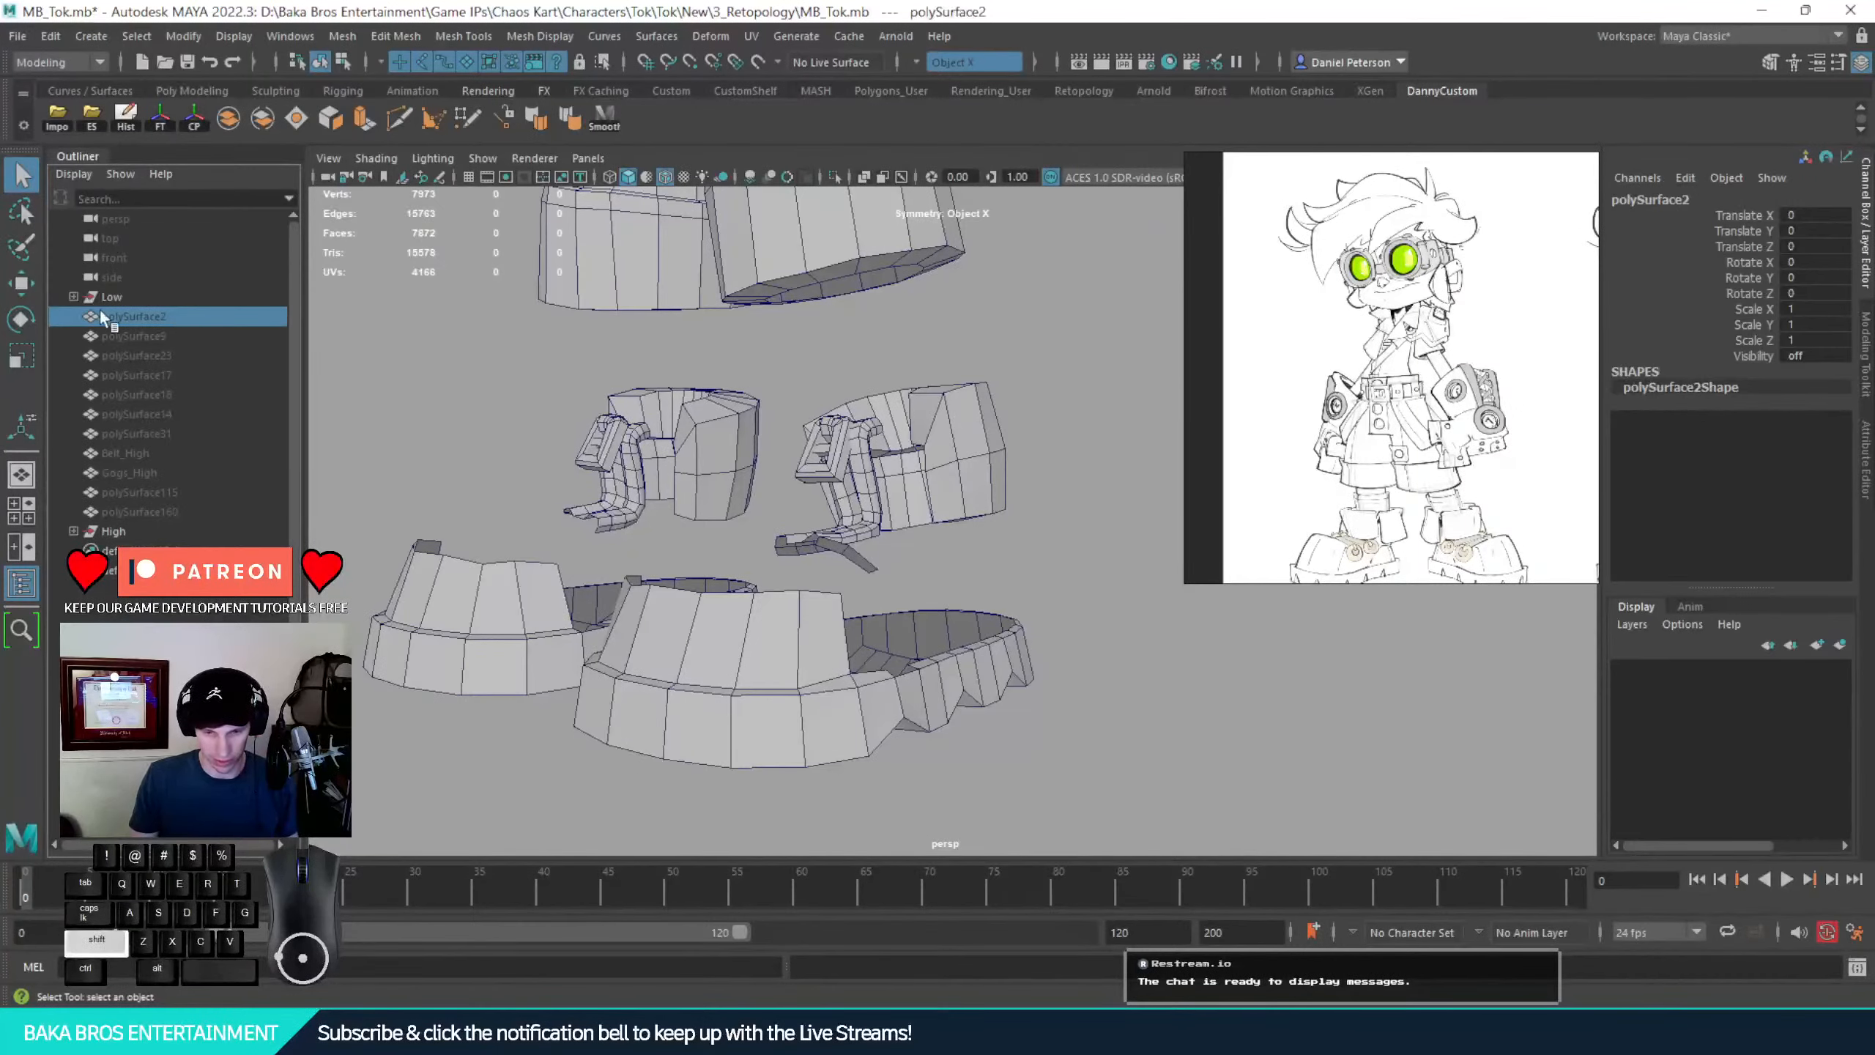
shift+click(73, 296)
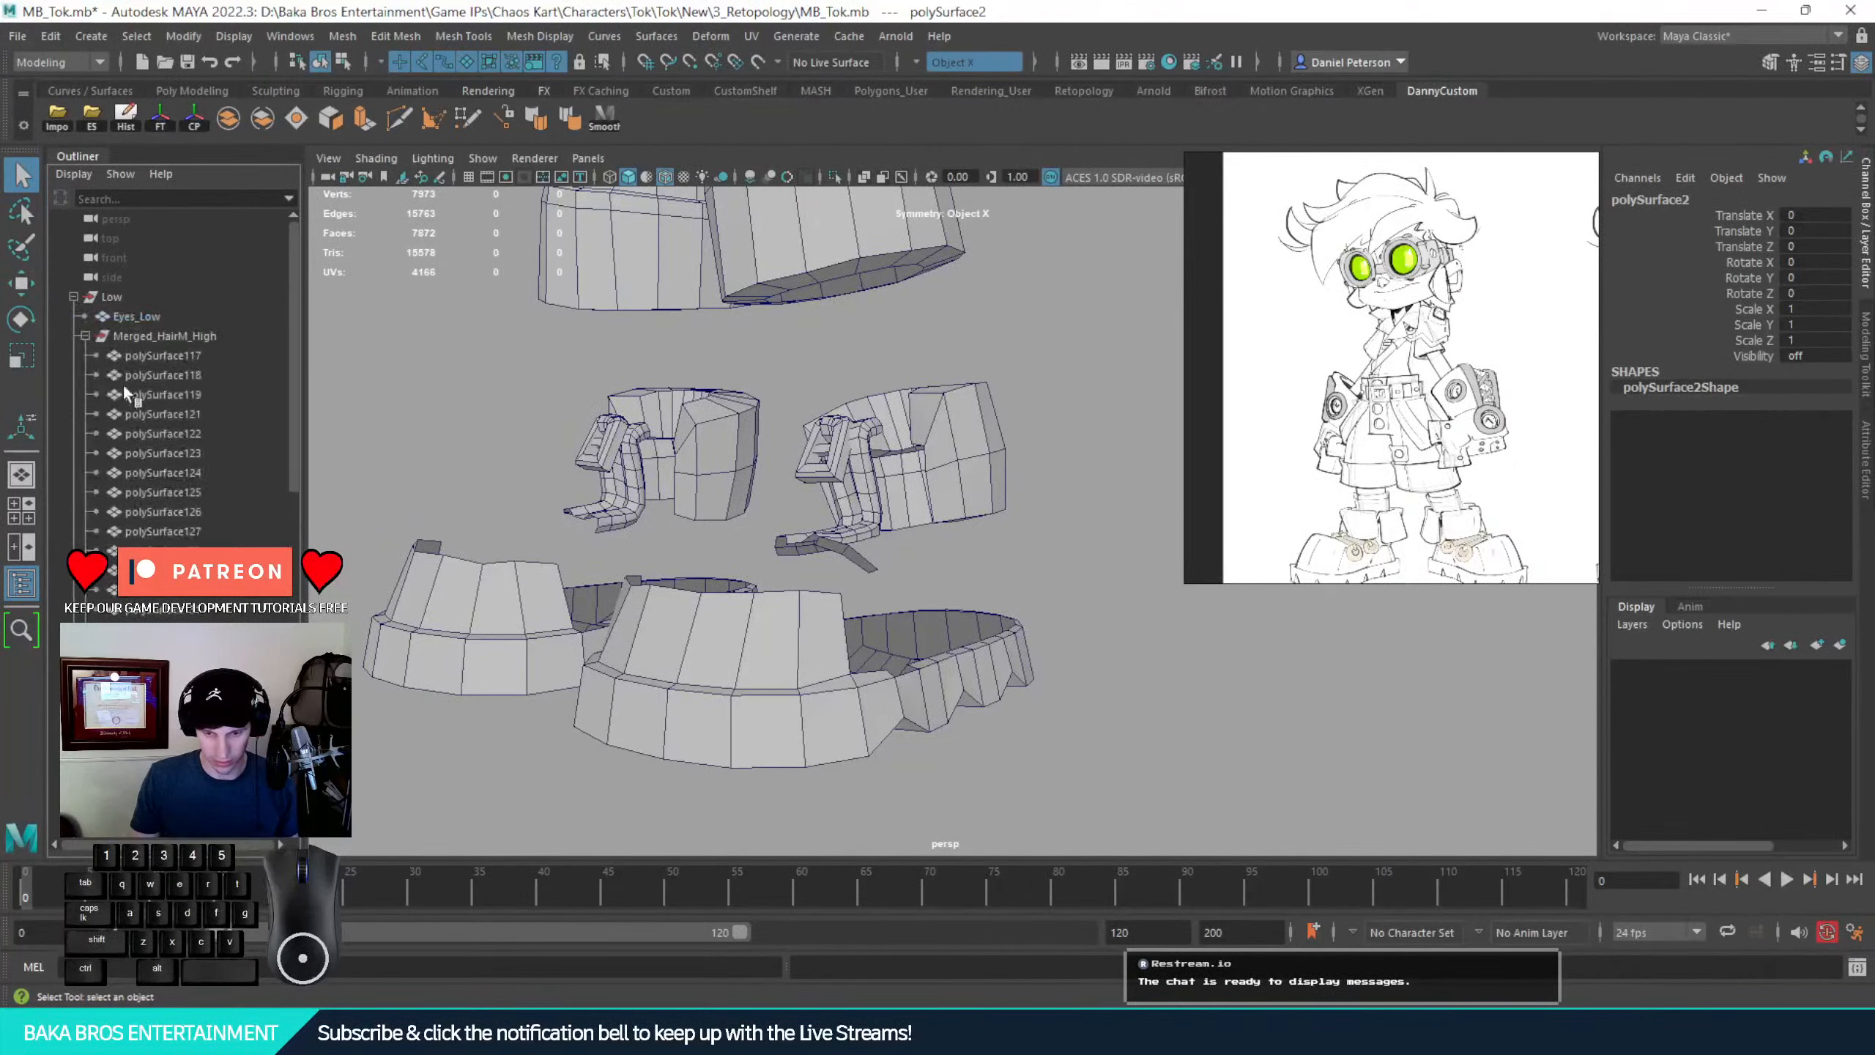
shift+click(74, 296)
click(131, 336)
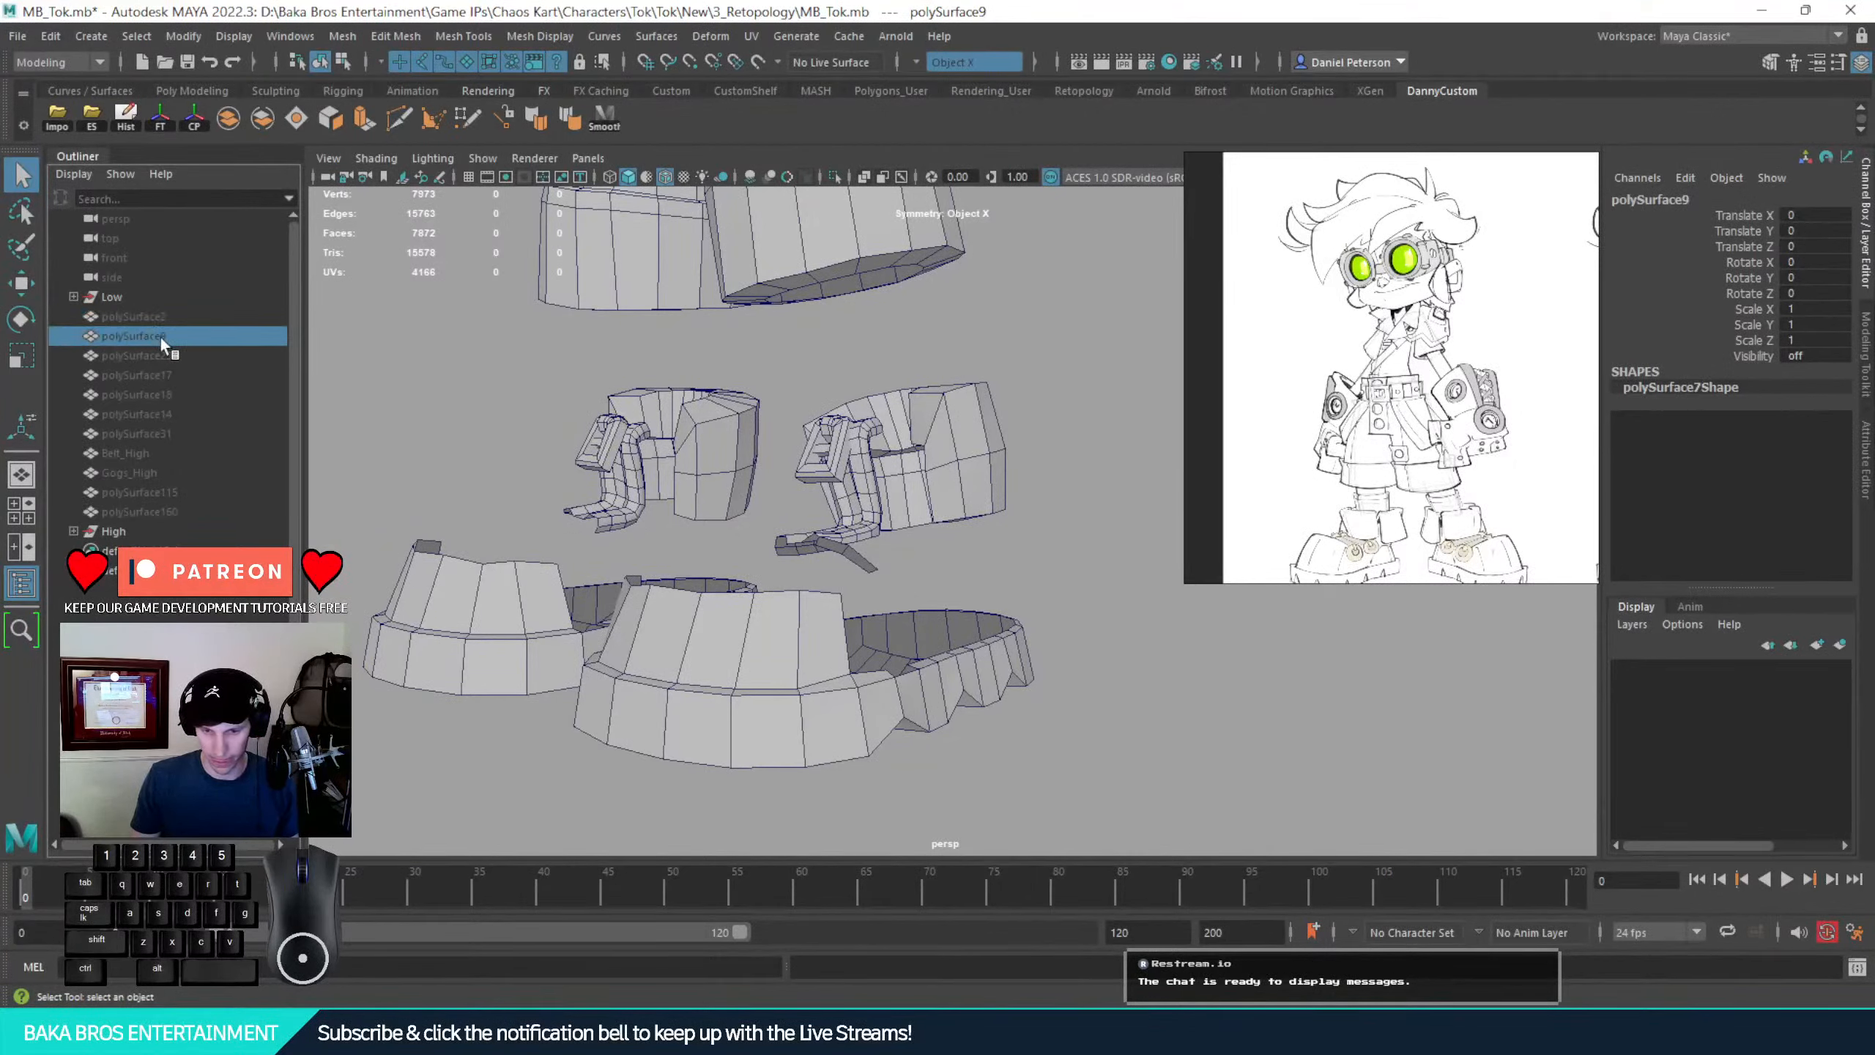
click(179, 316)
shift+click(177, 511)
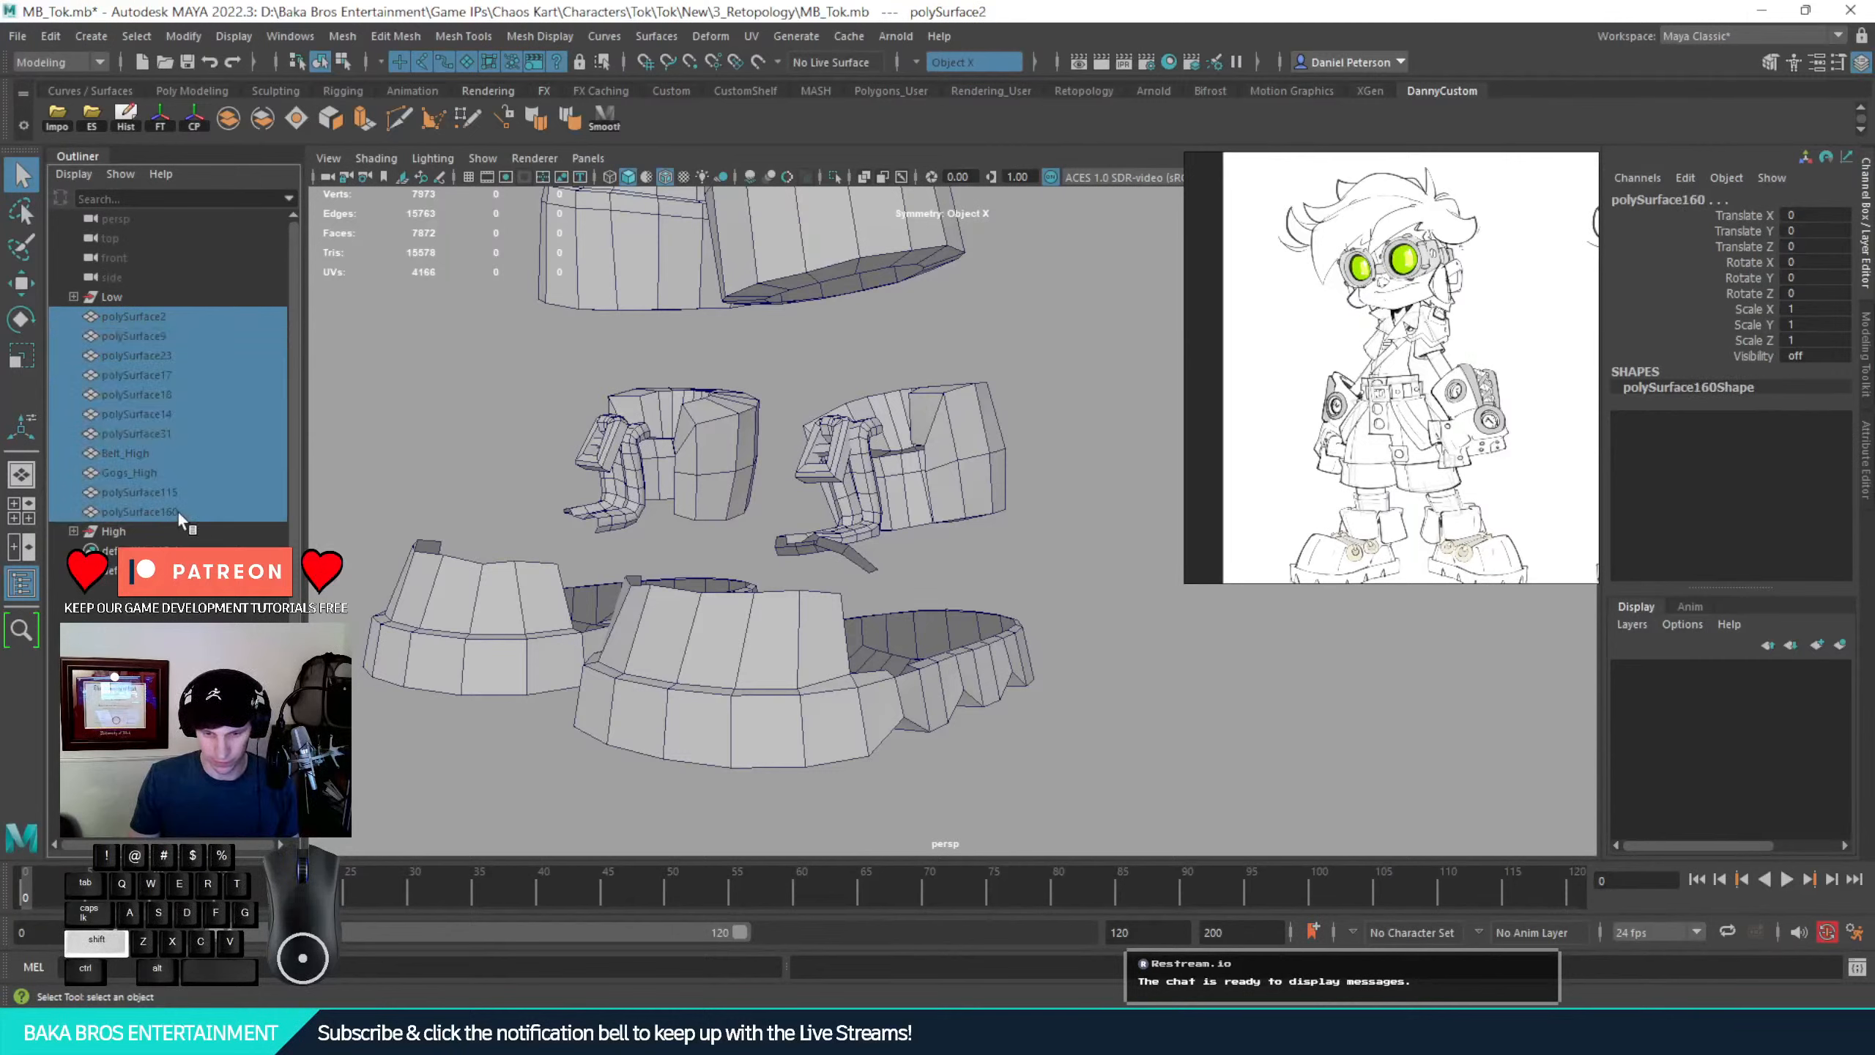
key(shift+h)
alt+right_drag(484, 465, 365, 346)
alt+middle_drag(591, 277, 582, 779)
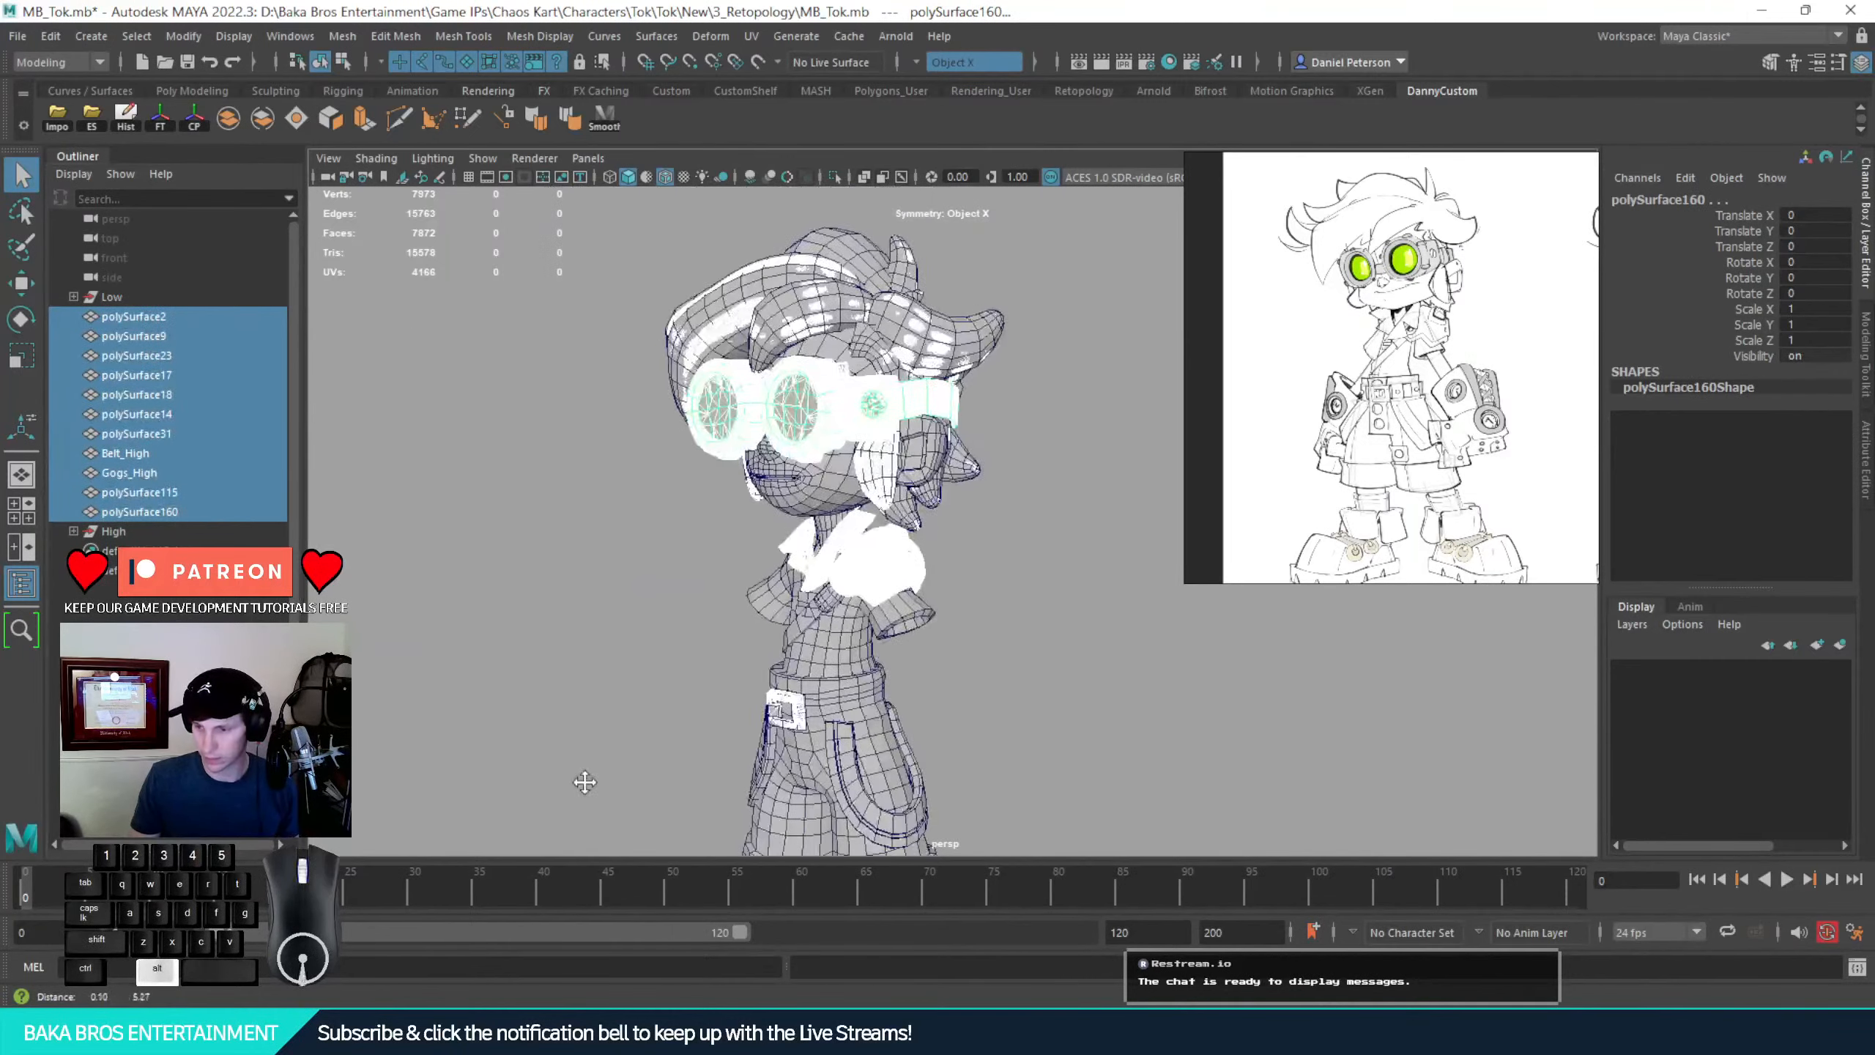
alt+drag(568, 517, 750, 573)
alt+middle_drag(749, 573, 678, 179)
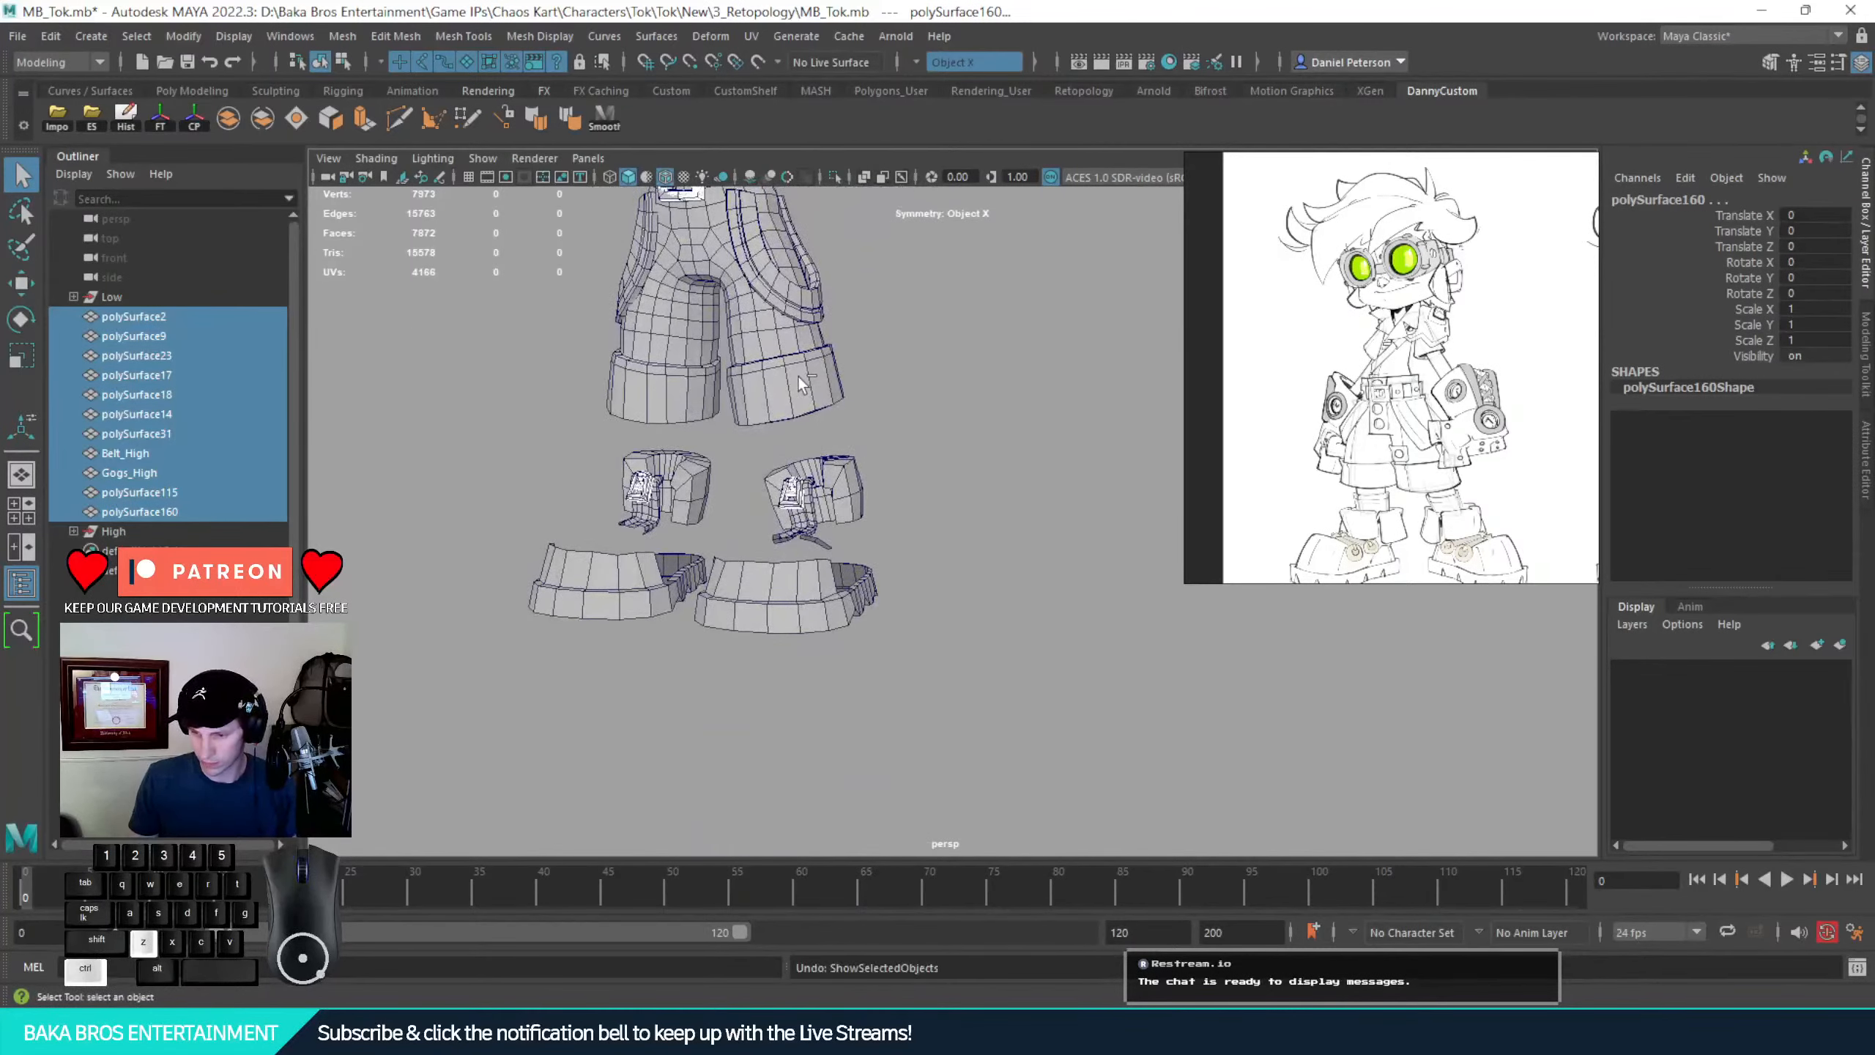
Extract the faces of both ankle-strap buckles from the body mesh into separate objects
alt+right_drag(797, 375, 856, 443)
click(701, 494)
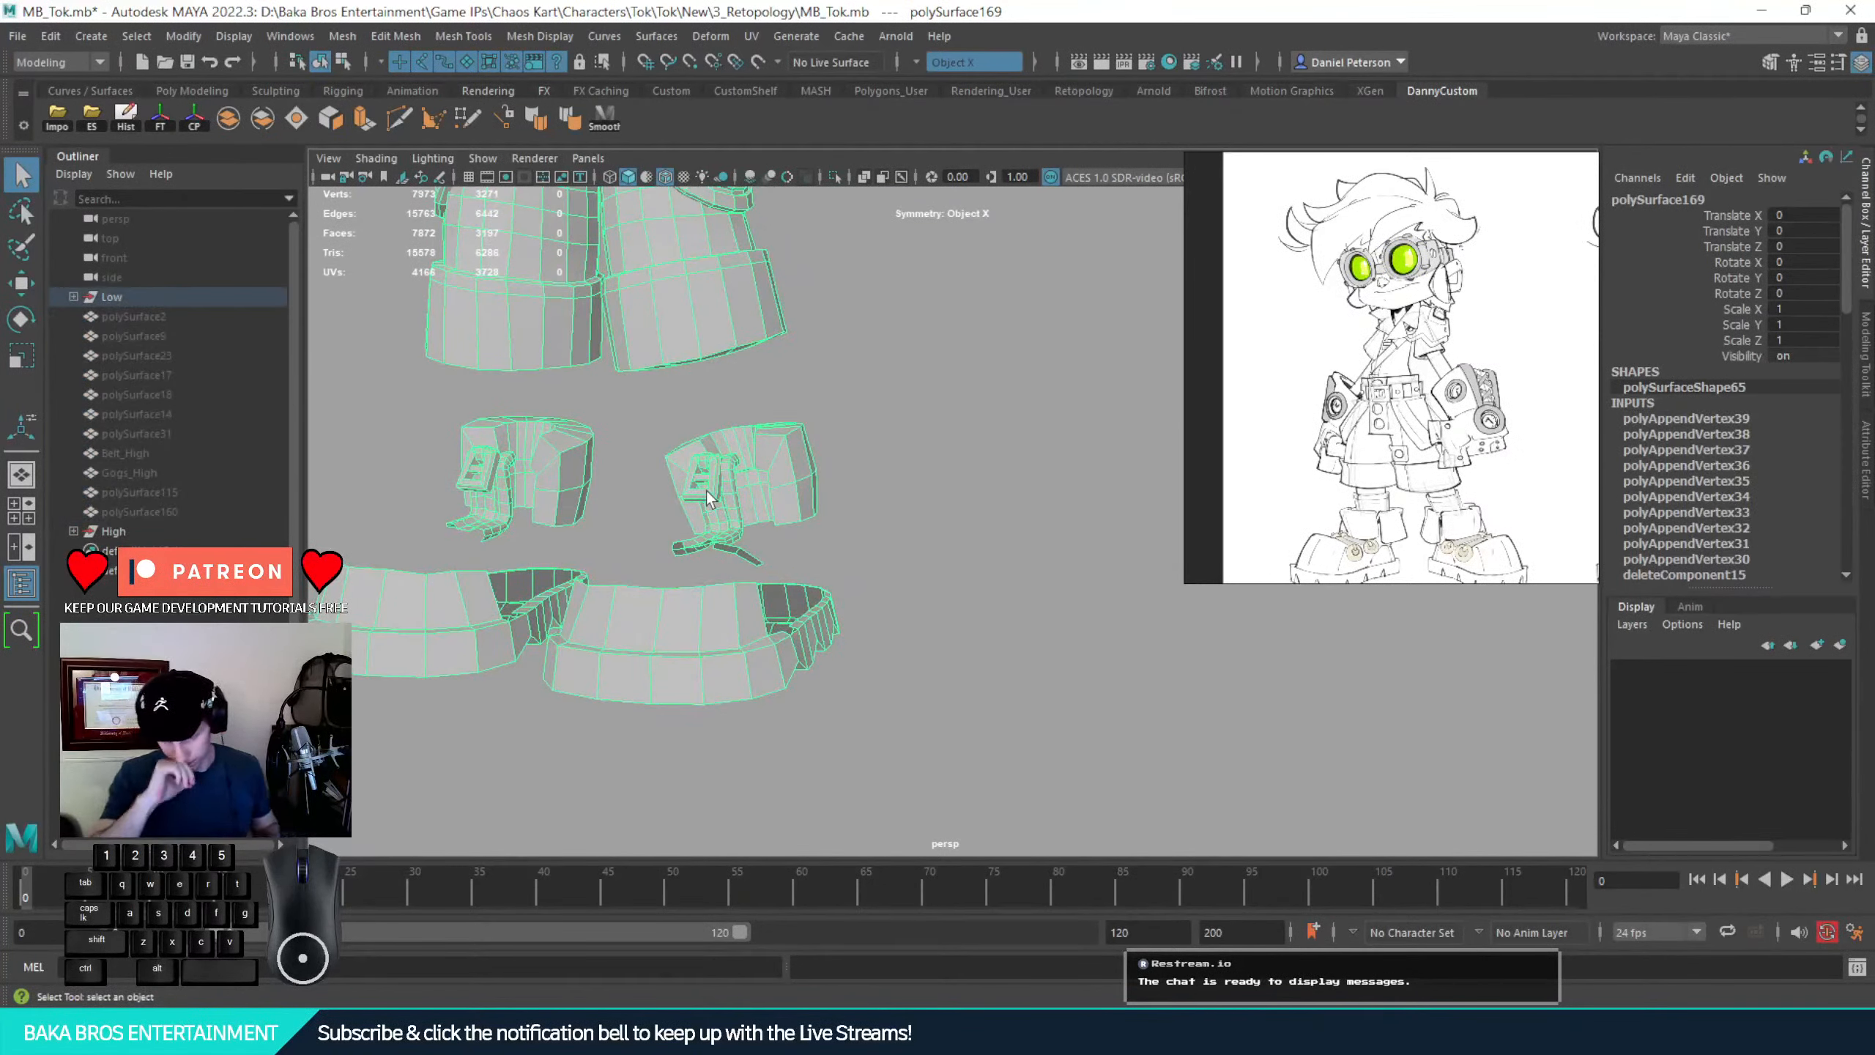
alt+drag(706, 491, 770, 507)
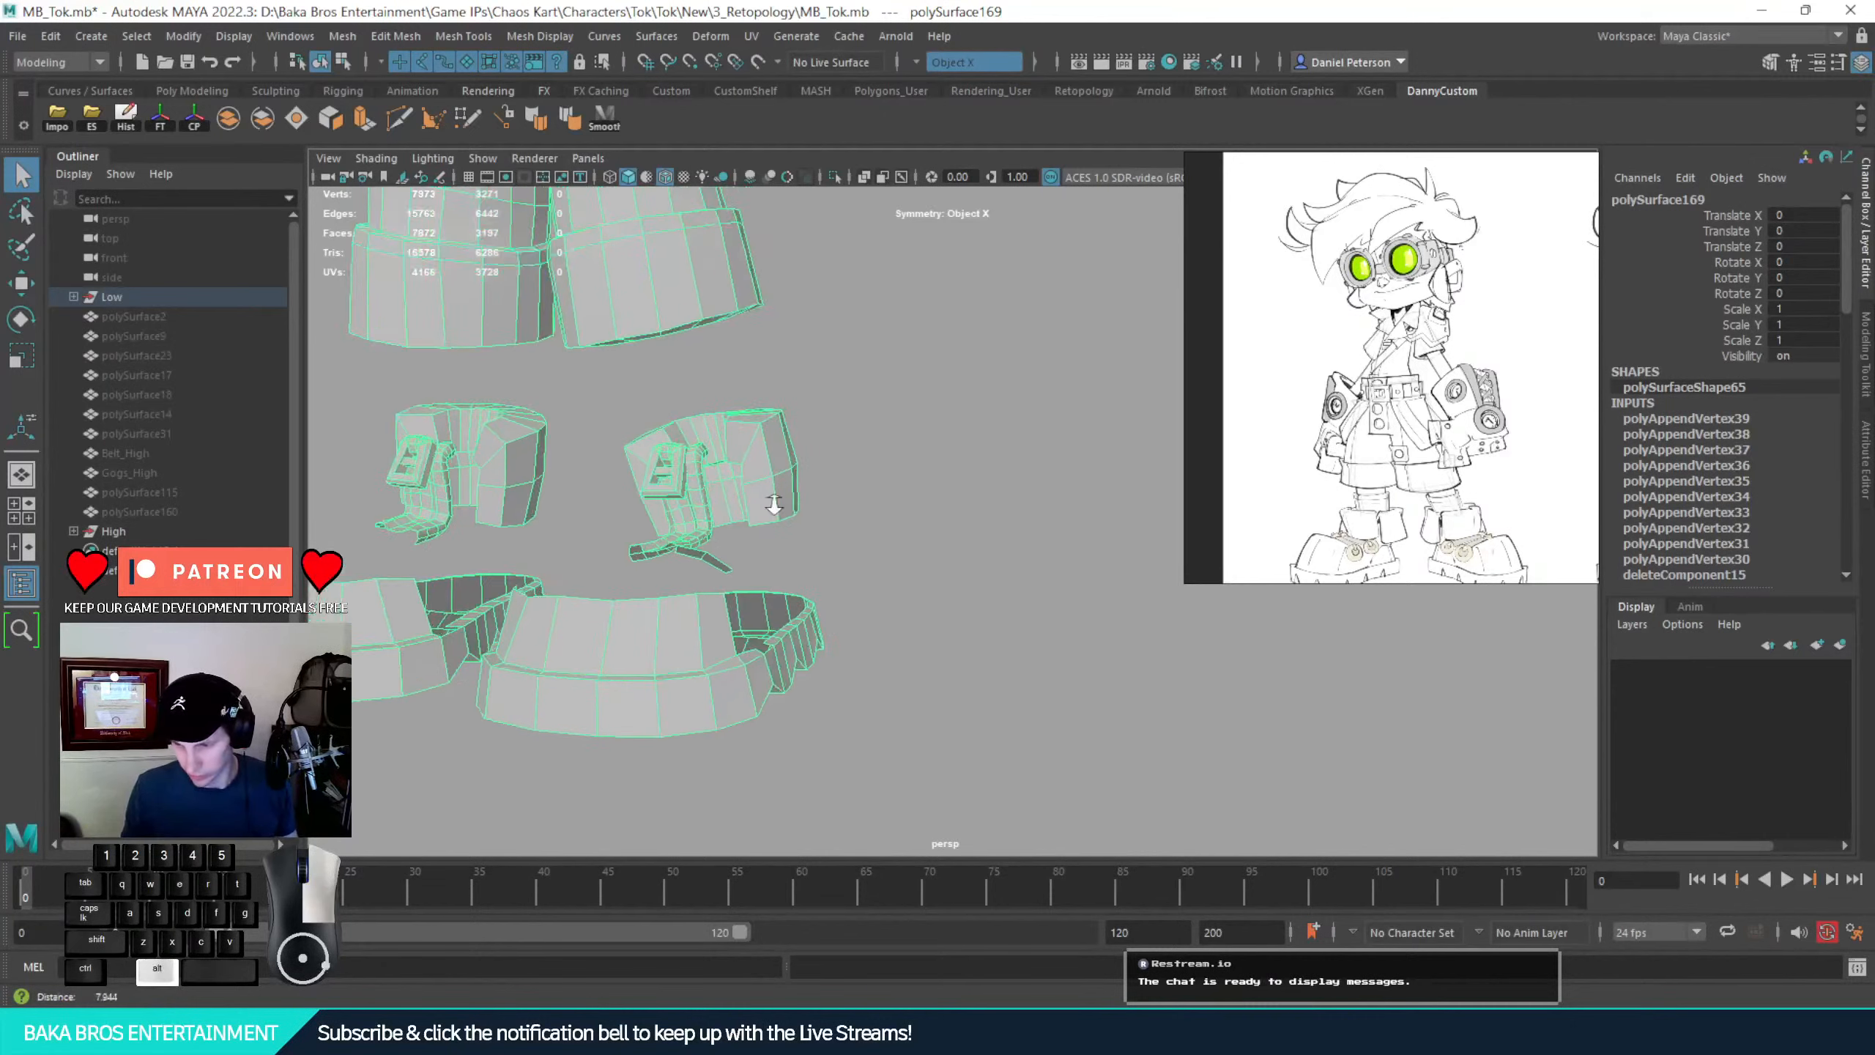
alt+right_drag(770, 507, 849, 546)
alt+middle_drag(849, 547, 1089, 702)
alt+drag(1089, 702, 899, 607)
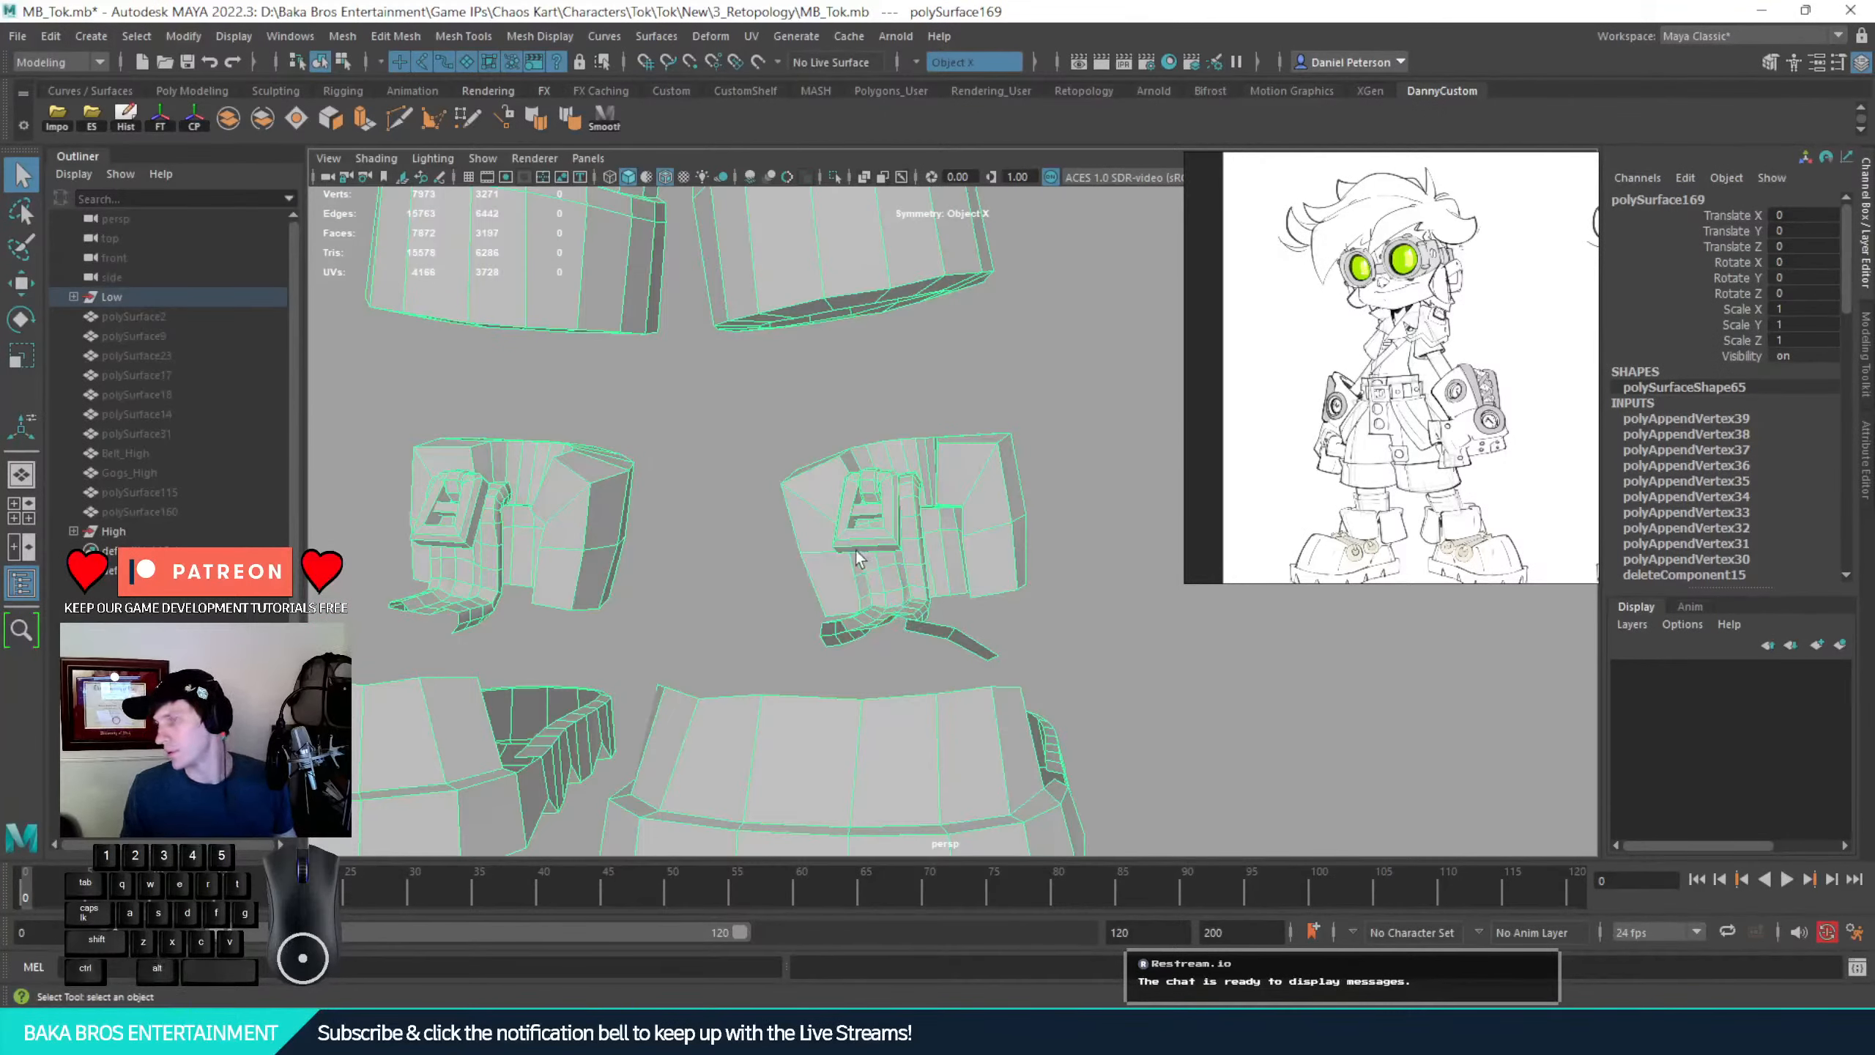
alt+right_drag(857, 550, 961, 586)
alt+middle_drag(960, 587, 1043, 647)
alt+right_drag(882, 546, 923, 562)
alt+middle_drag(922, 562, 870, 504)
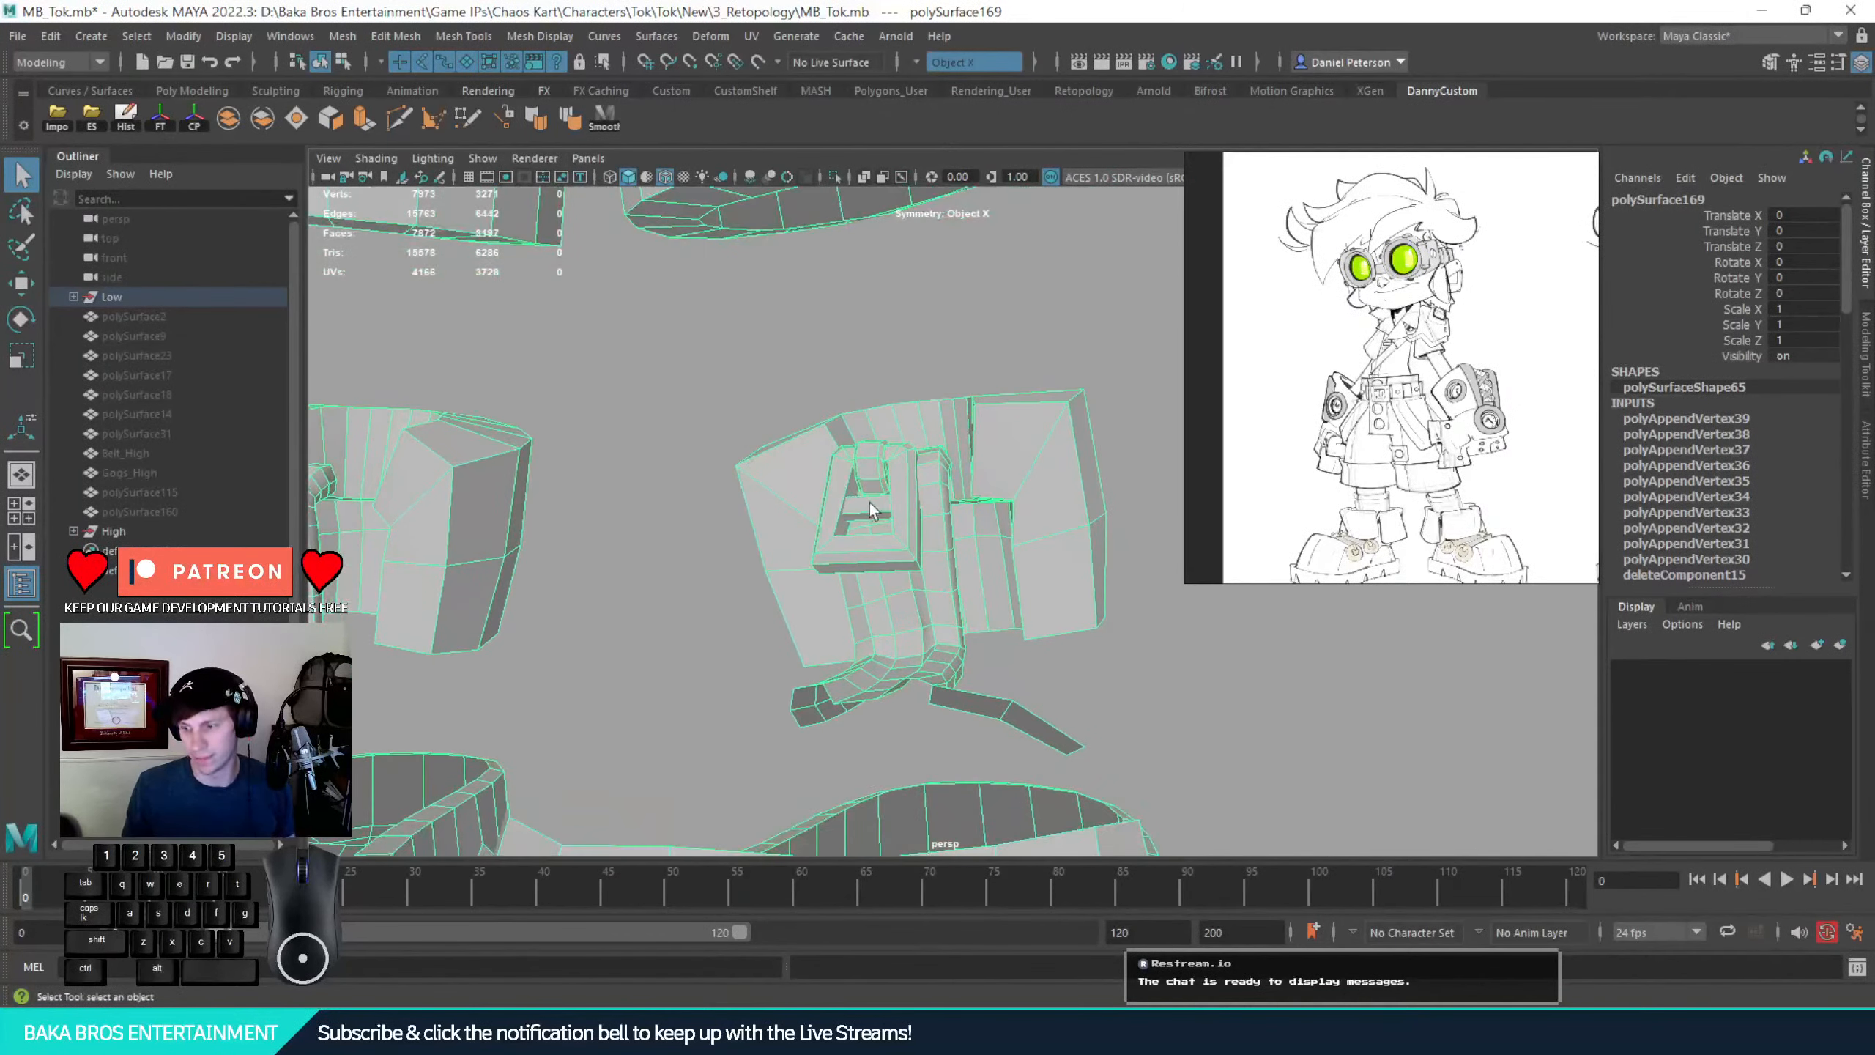
right_drag(900, 560, 888, 540)
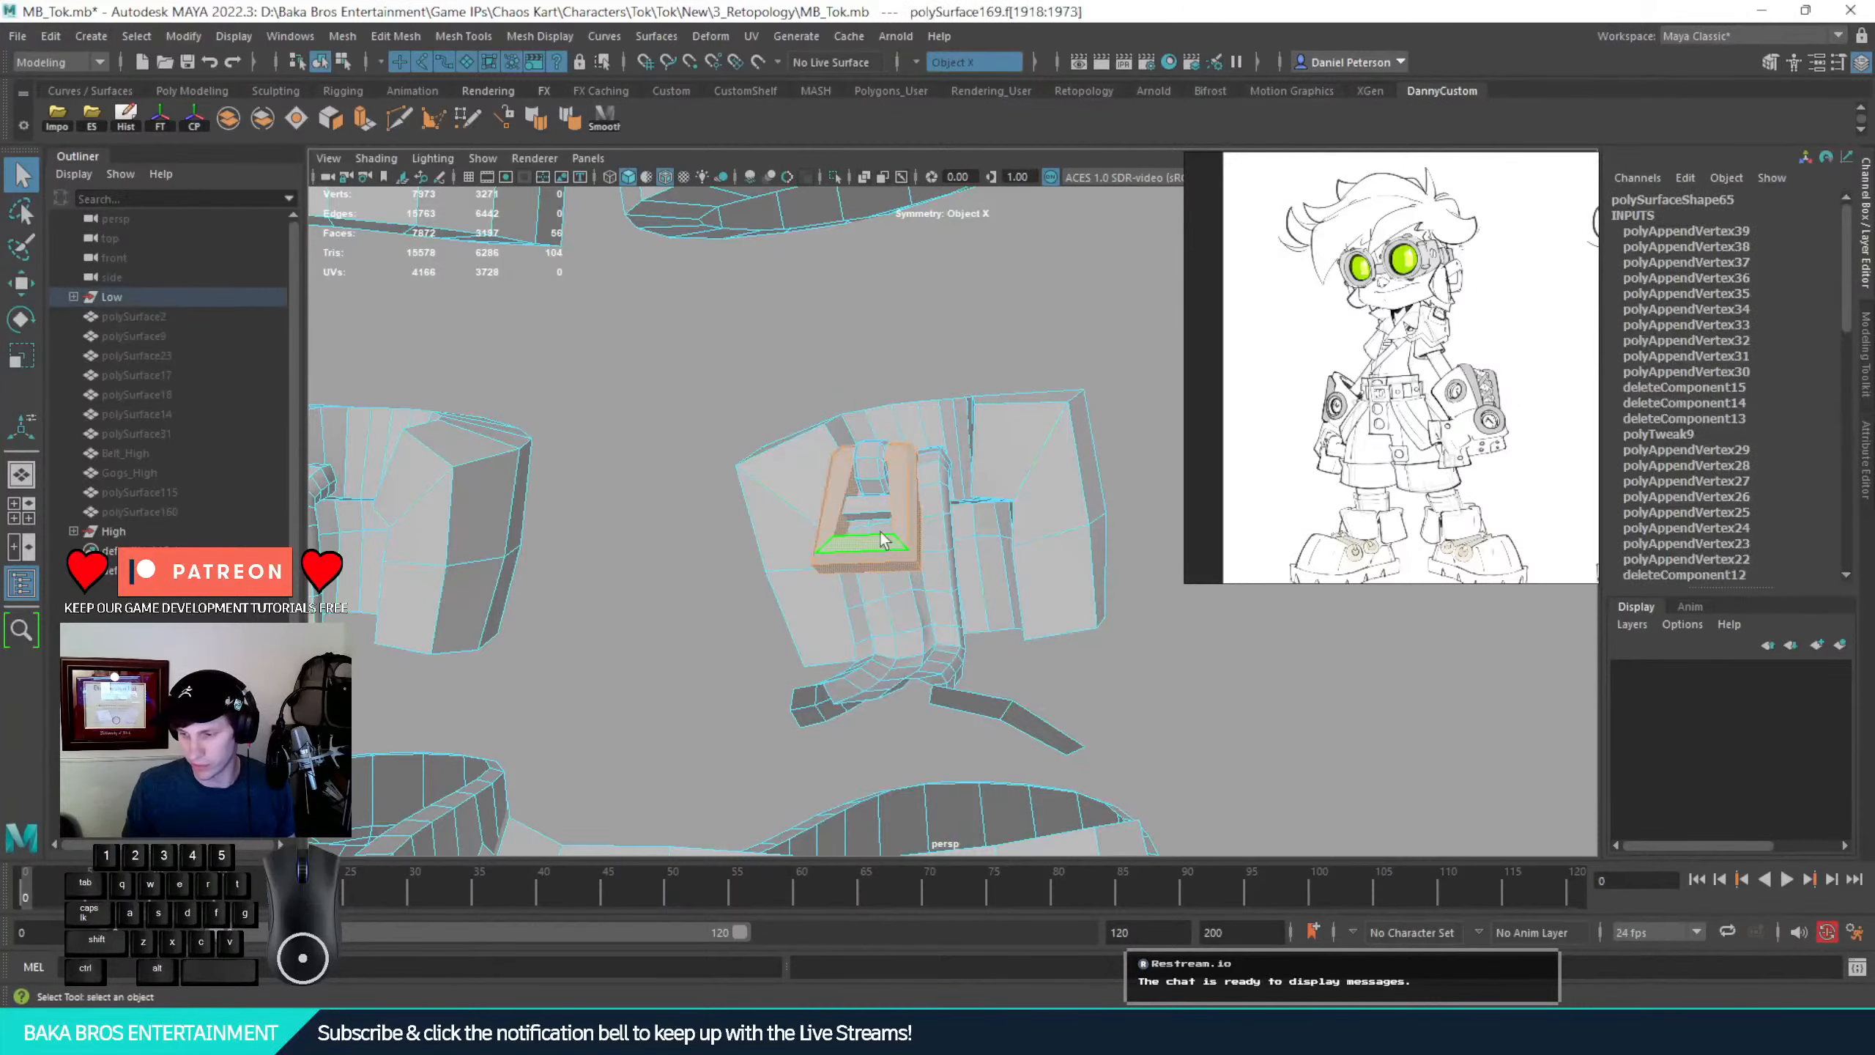
alt+middle_drag(875, 510, 1188, 522)
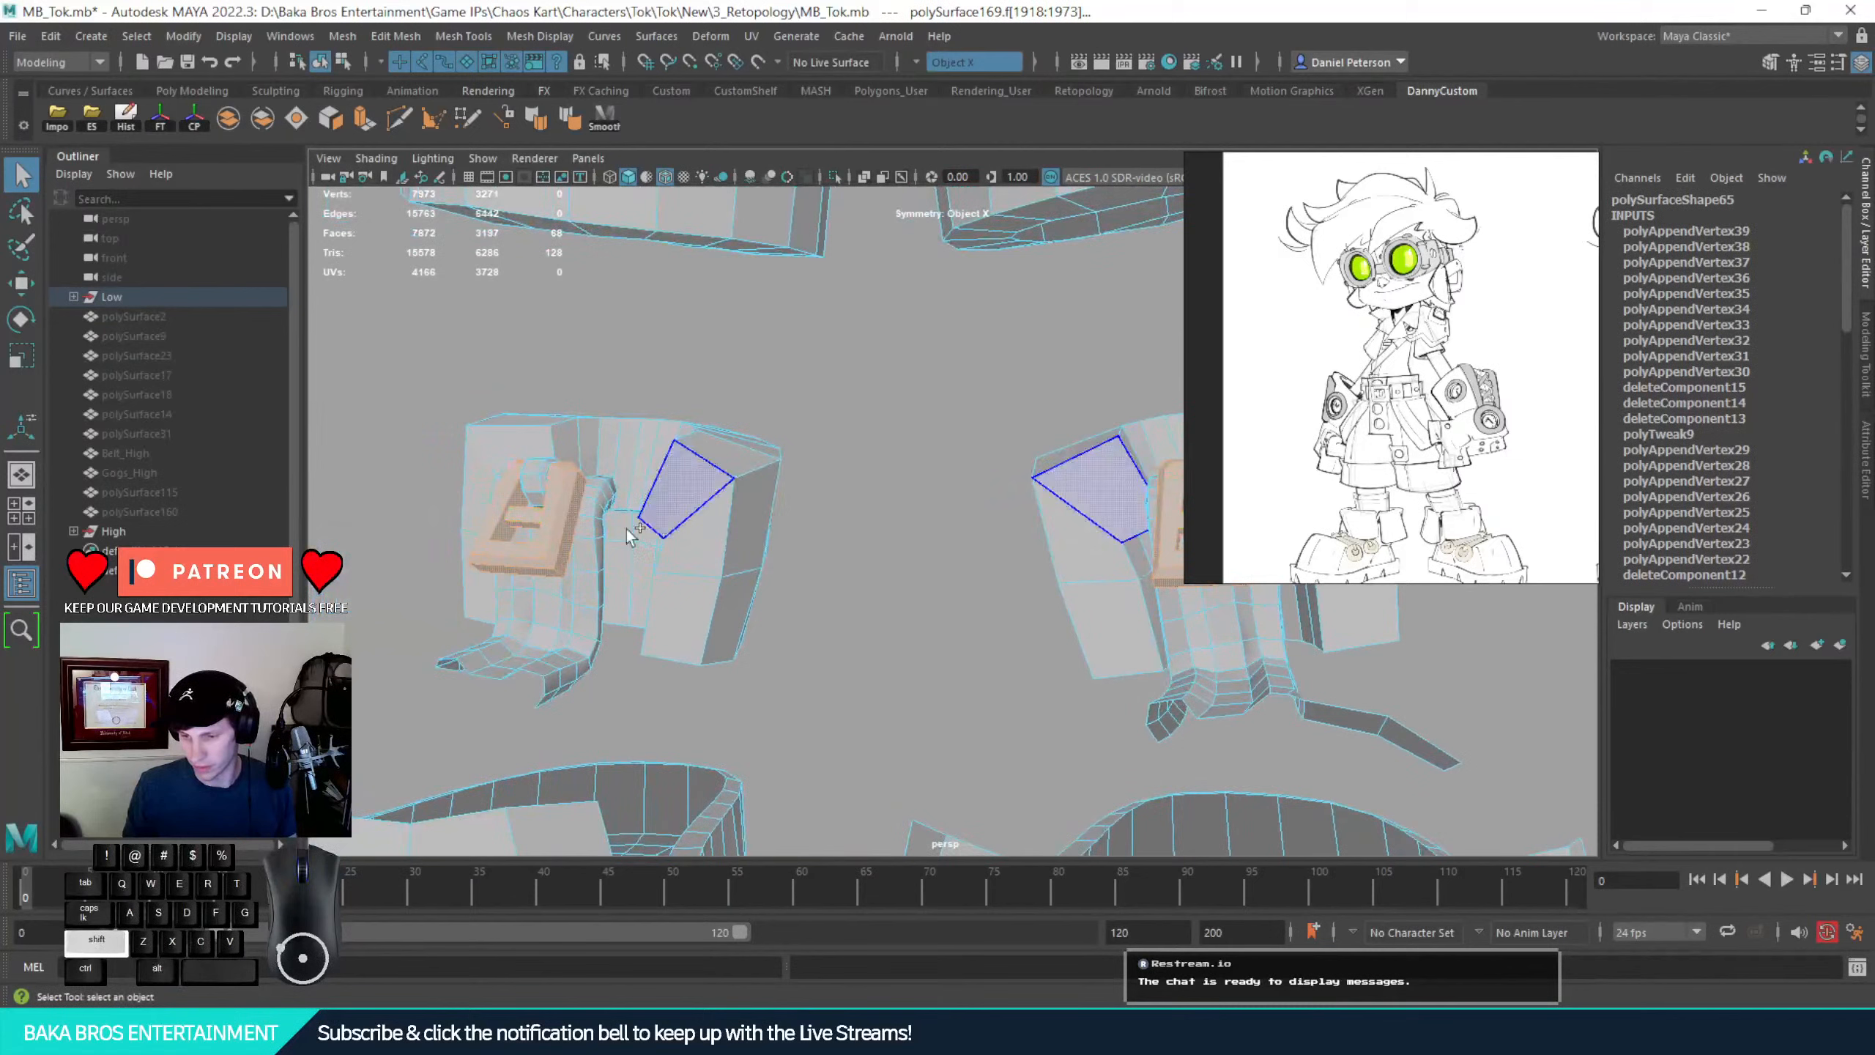
shift+double_click(535, 473)
alt+right_drag(864, 577, 536, 584)
alt+drag(536, 584, 393, 390)
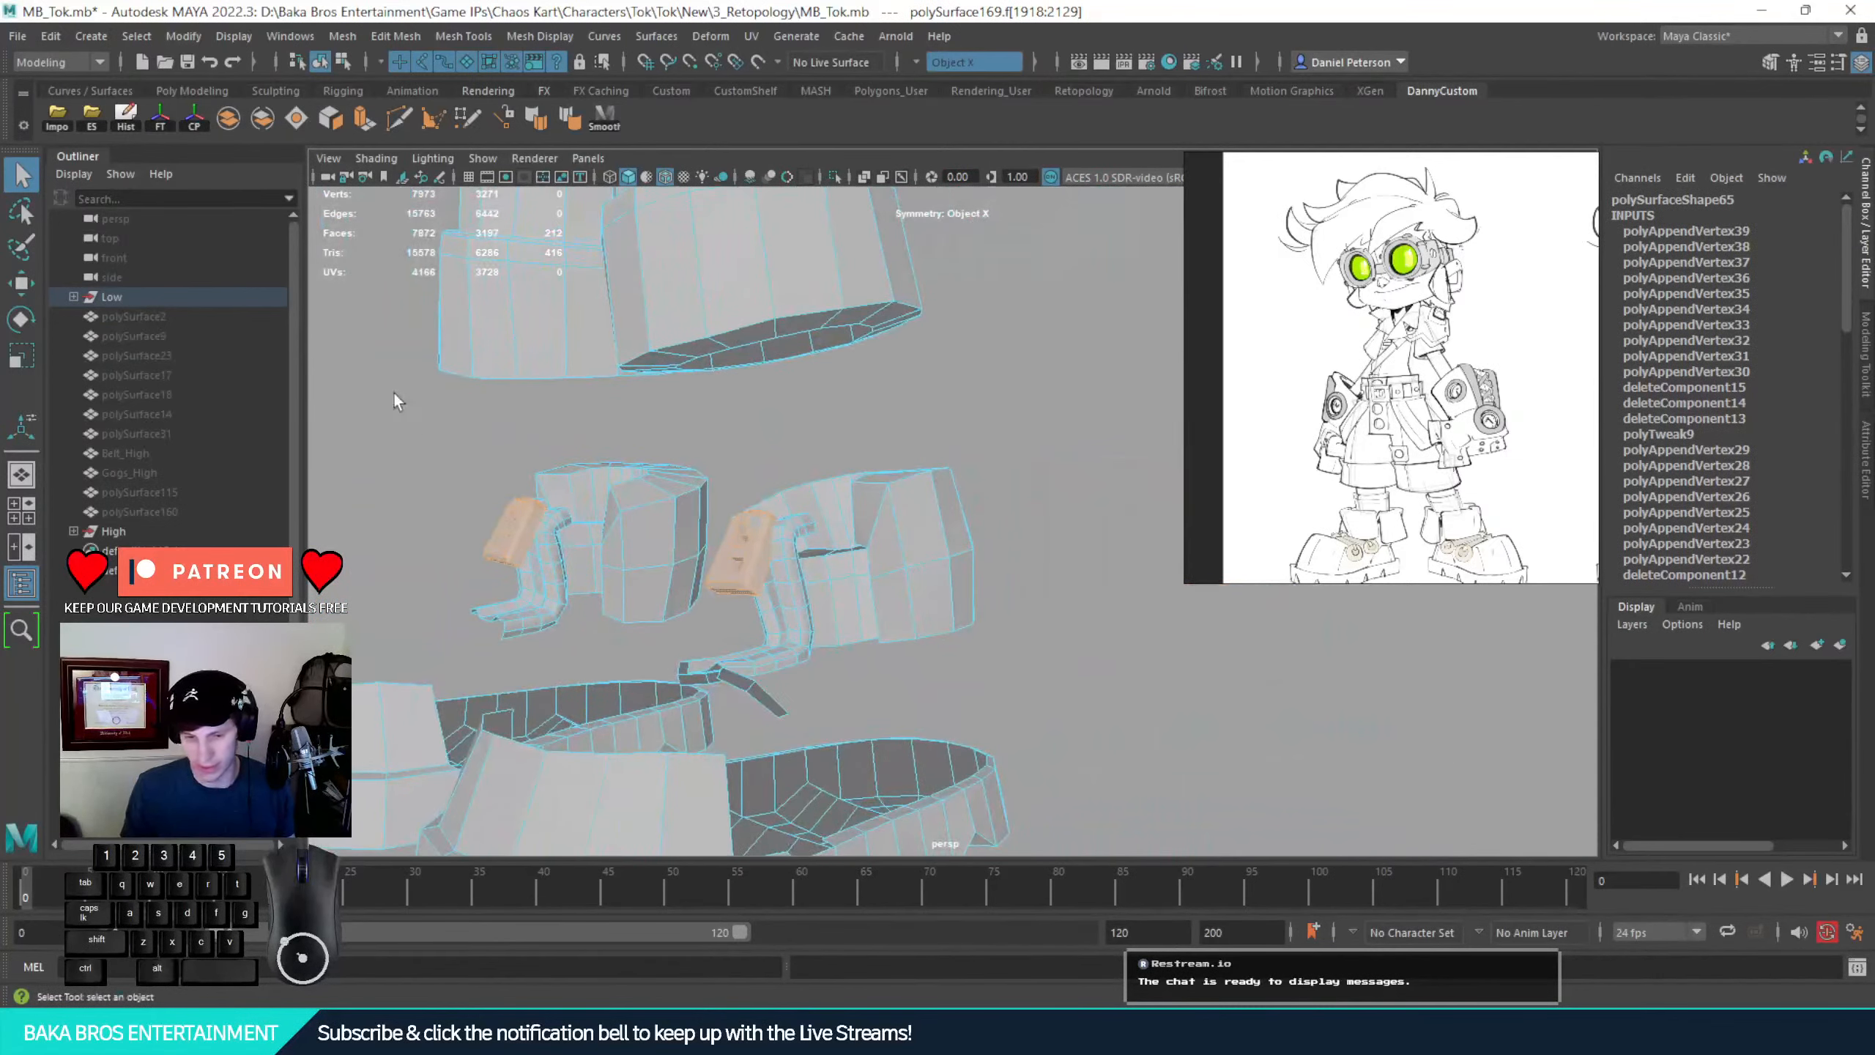
click(261, 121)
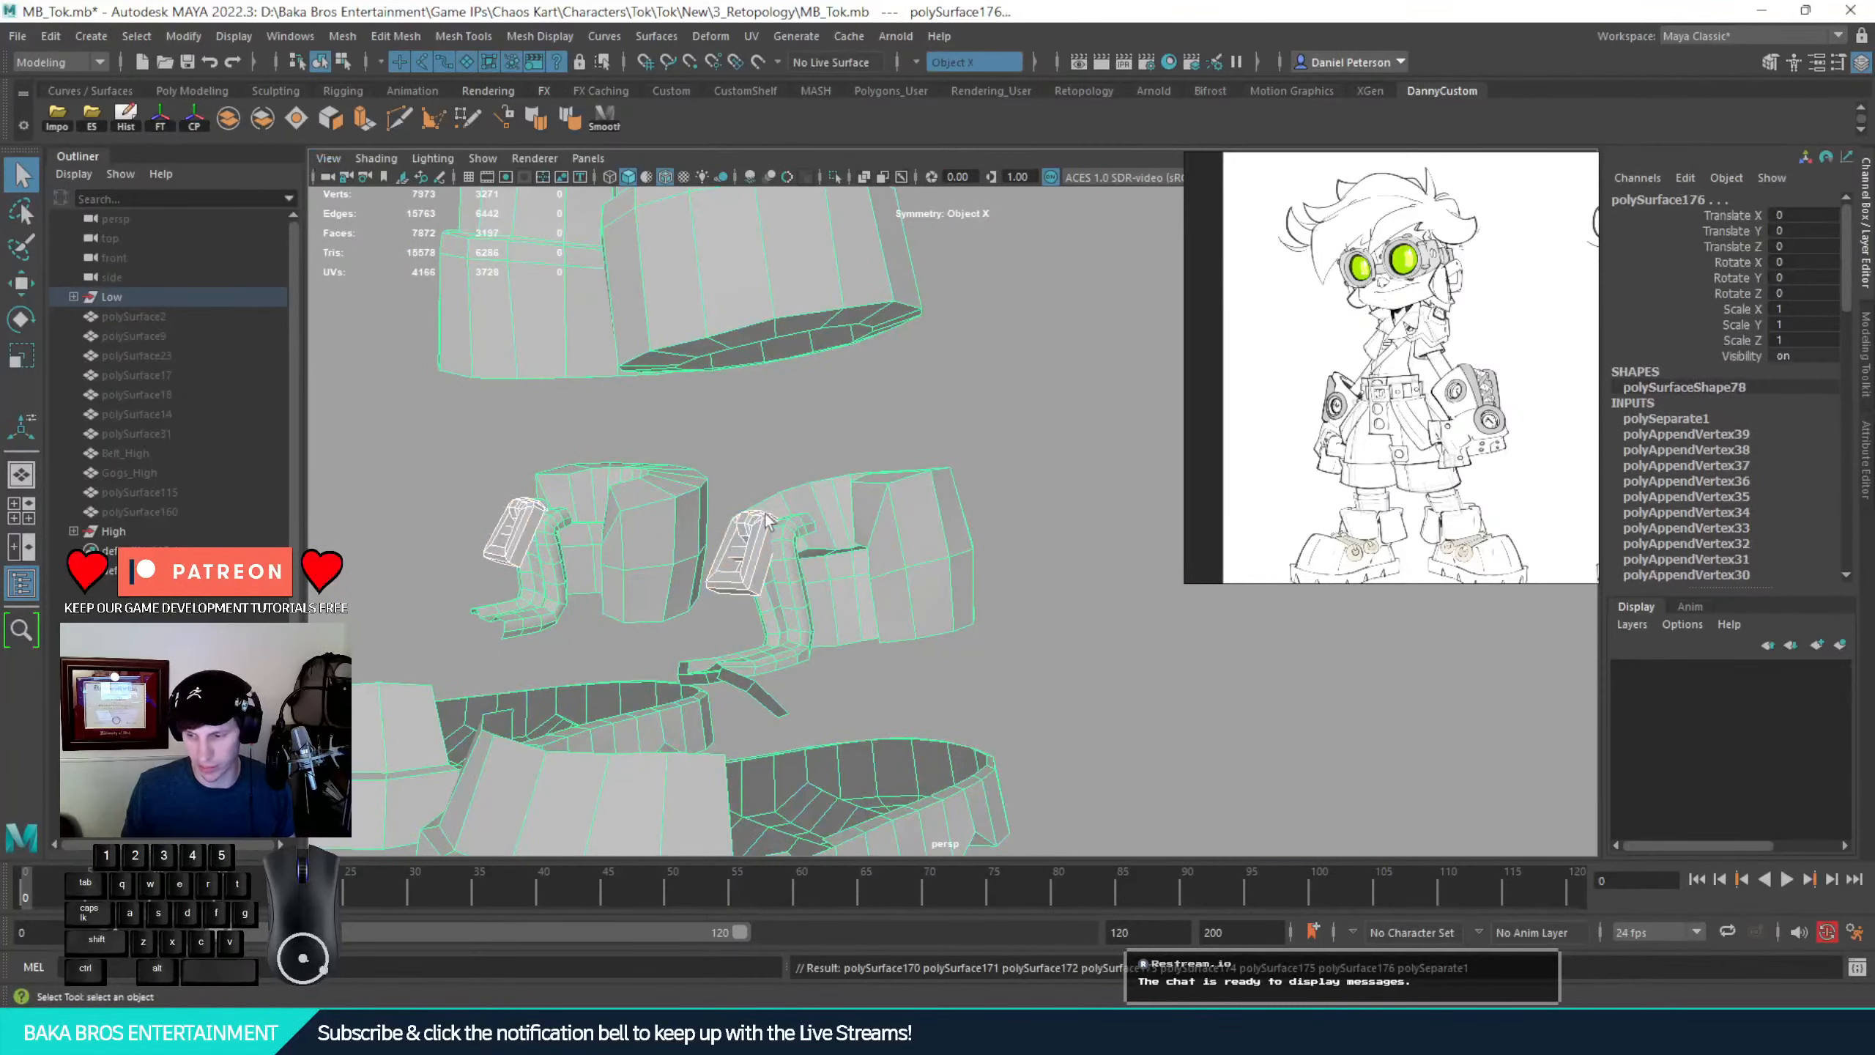
Hide the two separated ankle-strap buckles
click(997, 457)
click(739, 548)
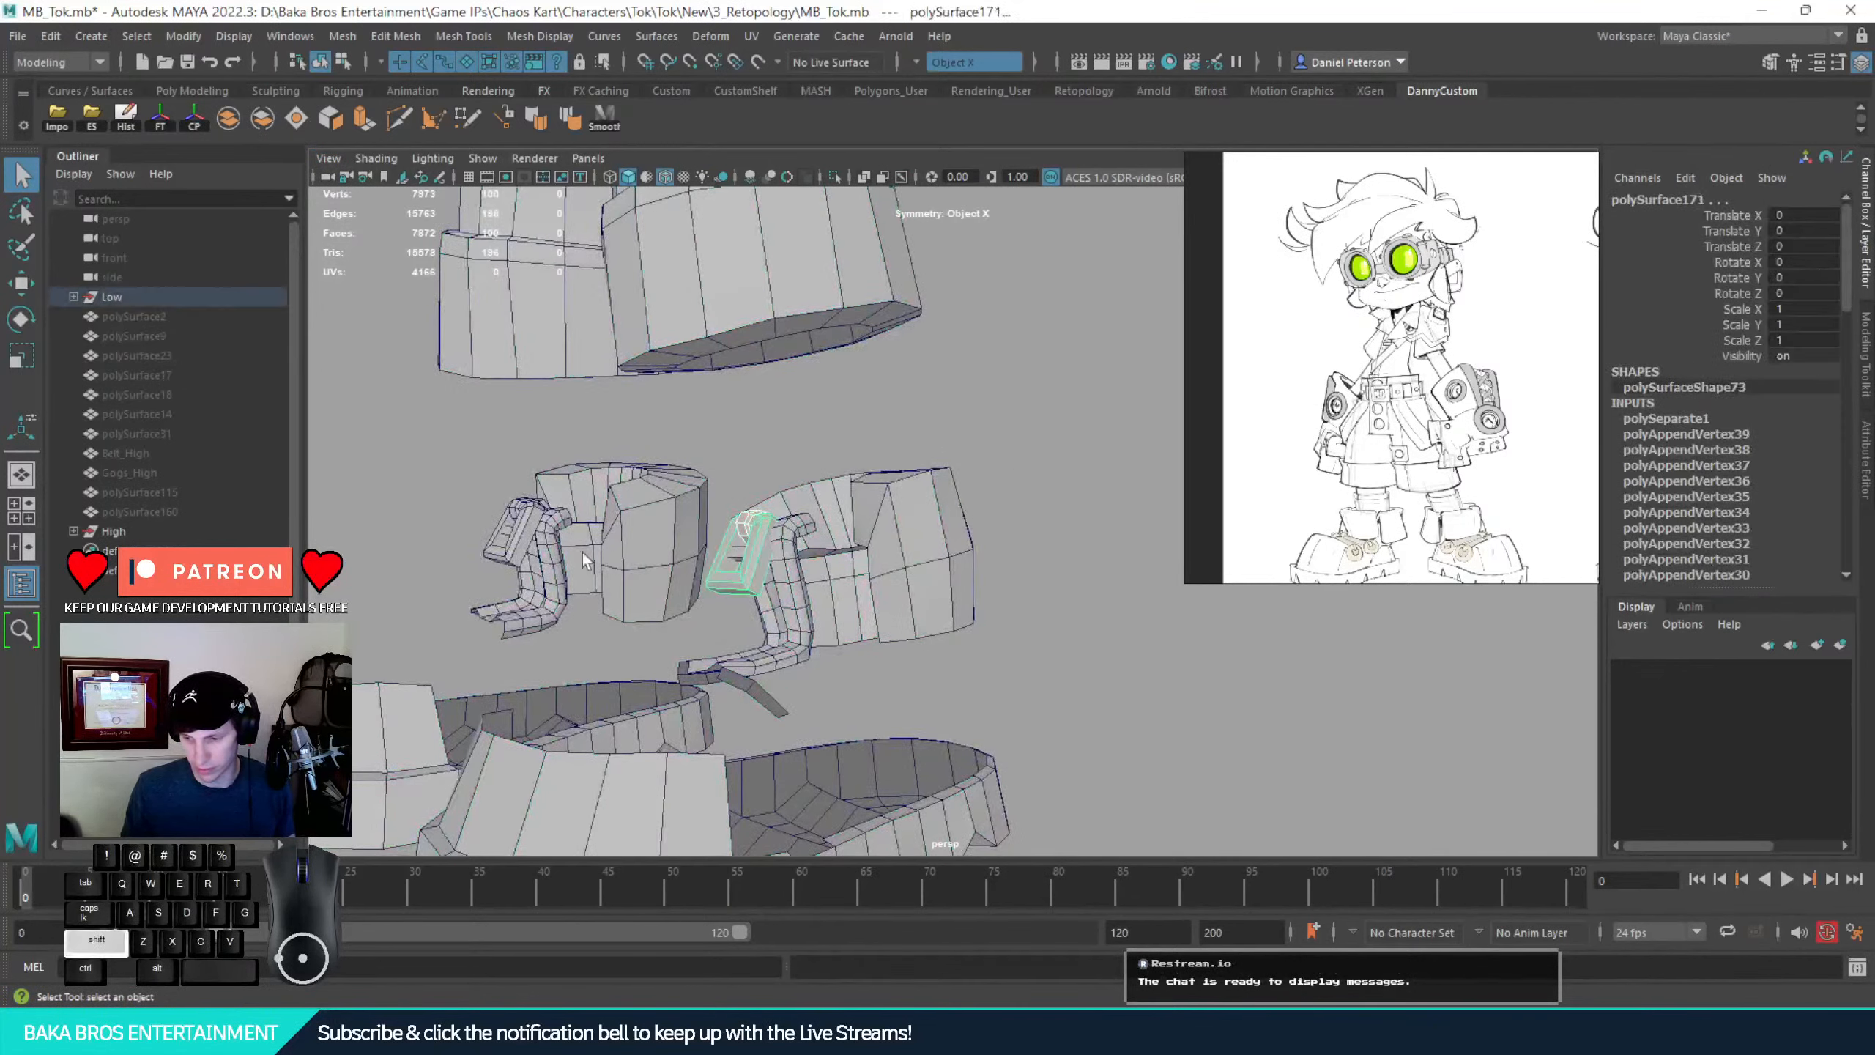
shift+click(726, 538)
key(ctrl+h)
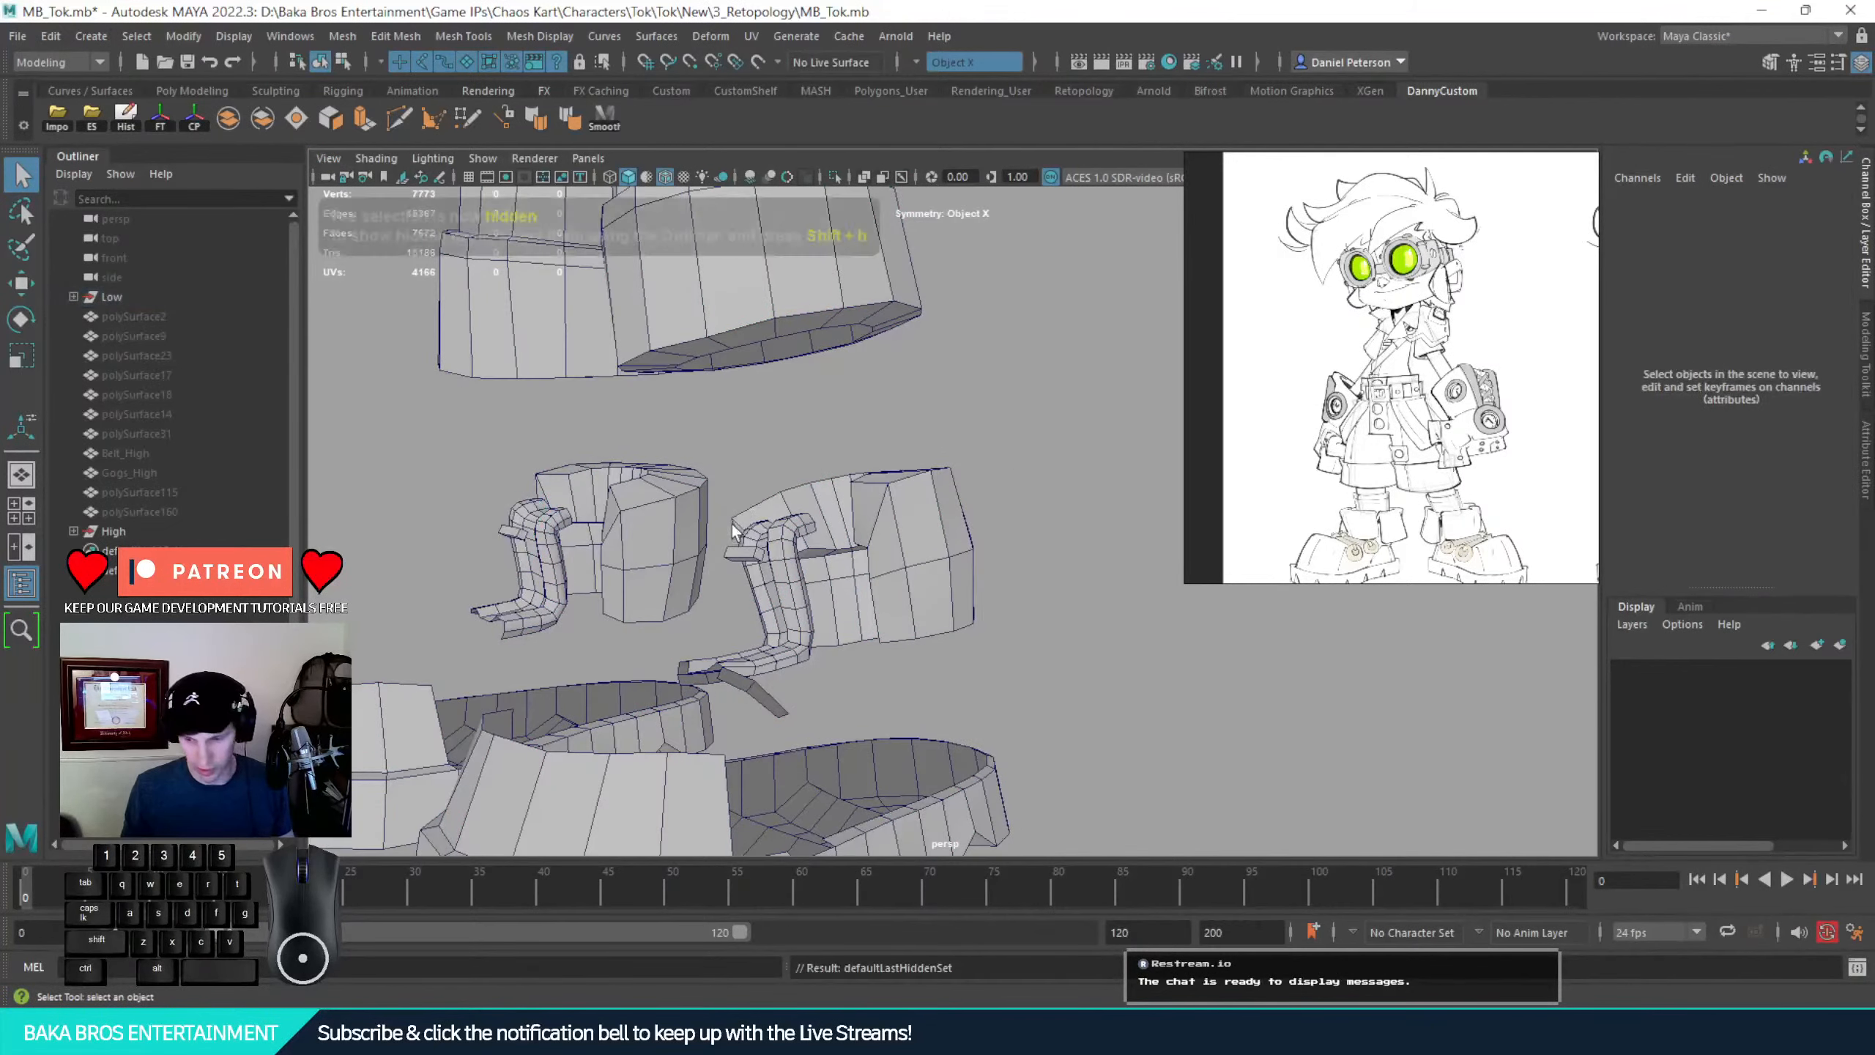
Examine the topology of the trousers, pockets, waistband and belt buckle from the front and sides
alt+drag(577, 510, 761, 503)
alt+right_drag(762, 503, 621, 417)
alt+middle_drag(713, 347, 630, 464)
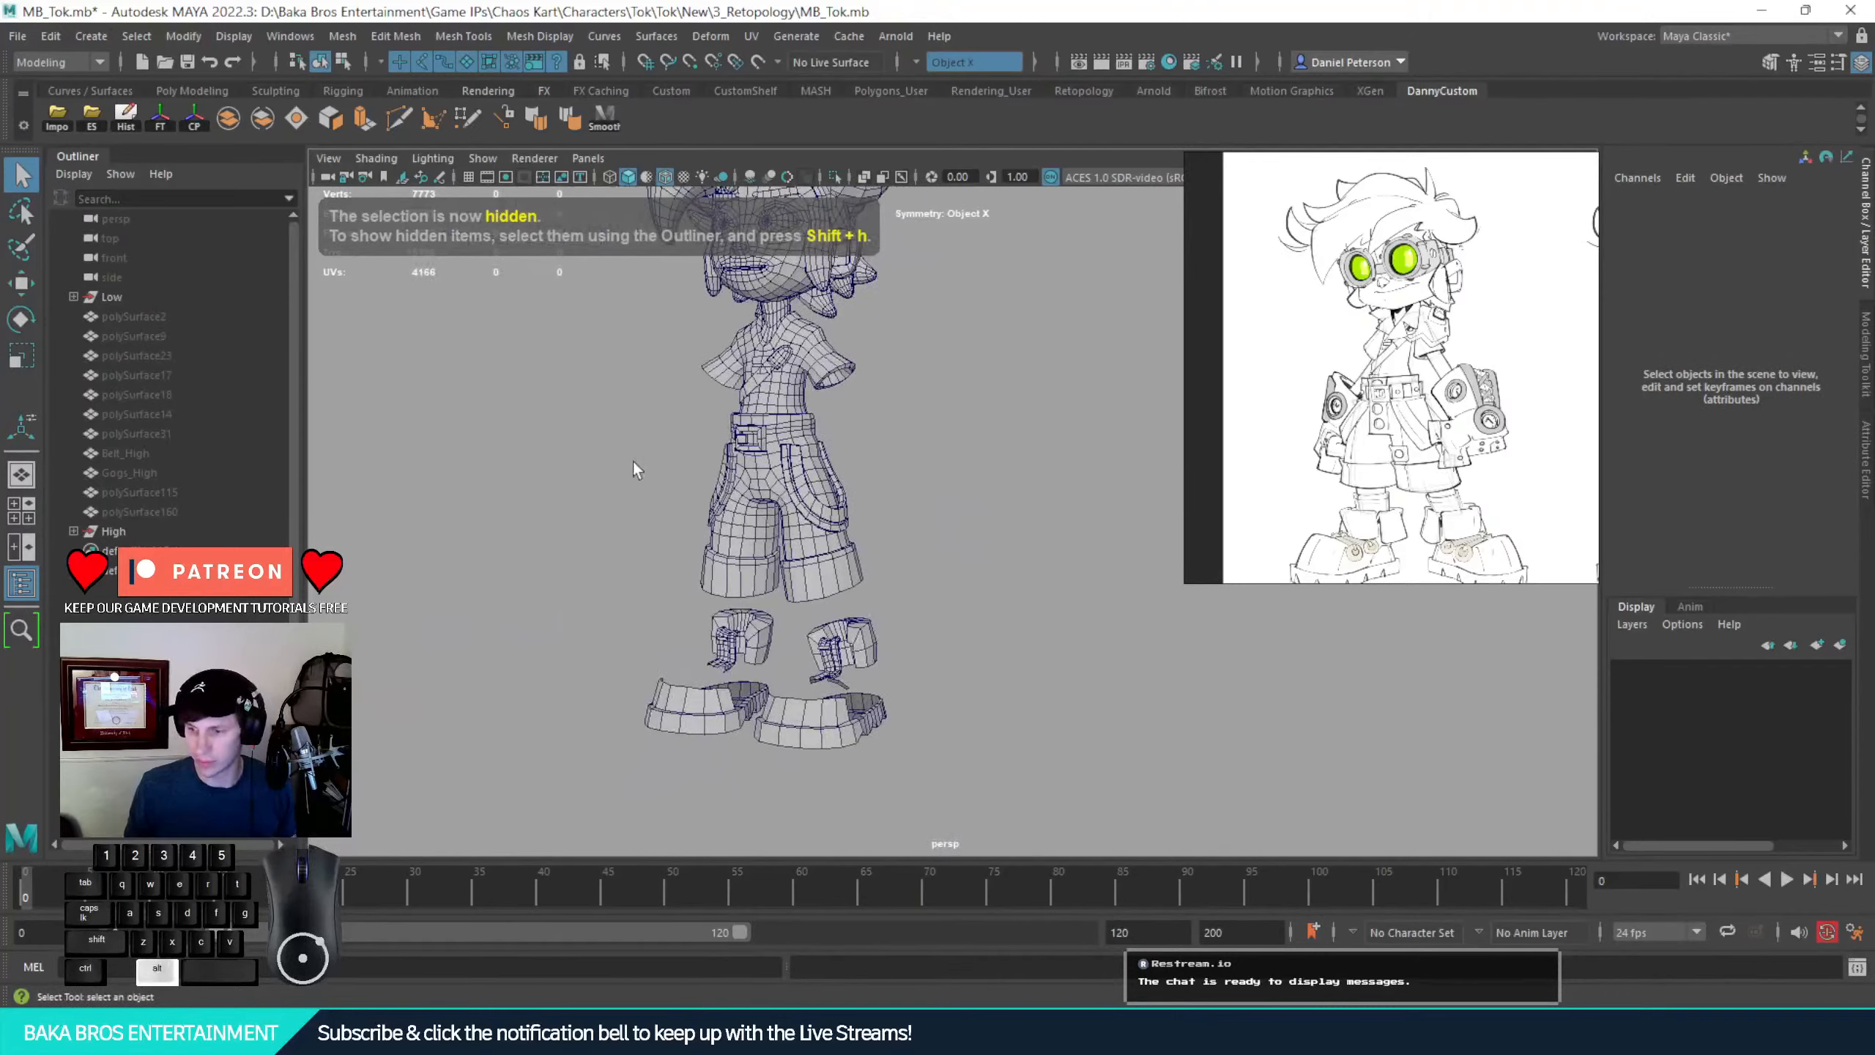
alt+right_drag(677, 457, 1041, 800)
alt+right_drag(857, 632, 955, 729)
alt+middle_drag(775, 691, 751, 536)
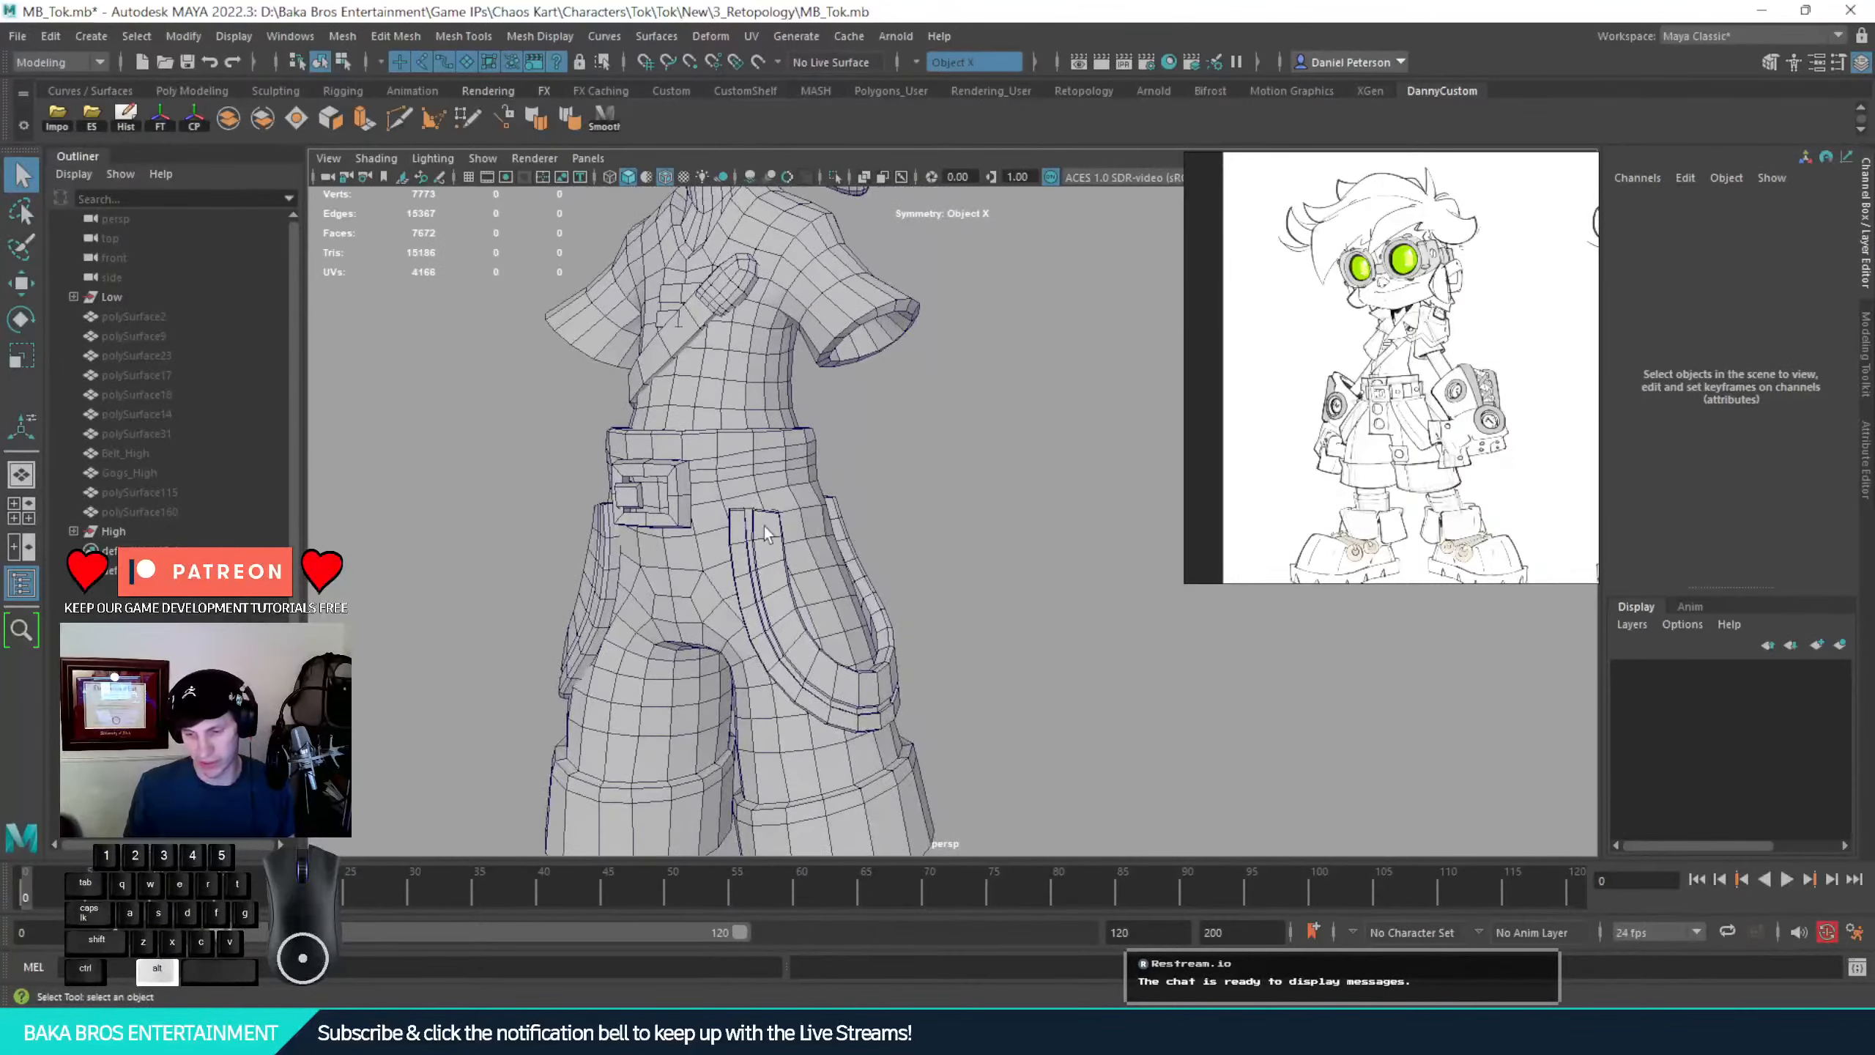
alt+drag(750, 538, 906, 512)
alt+right_drag(1109, 471, 1194, 504)
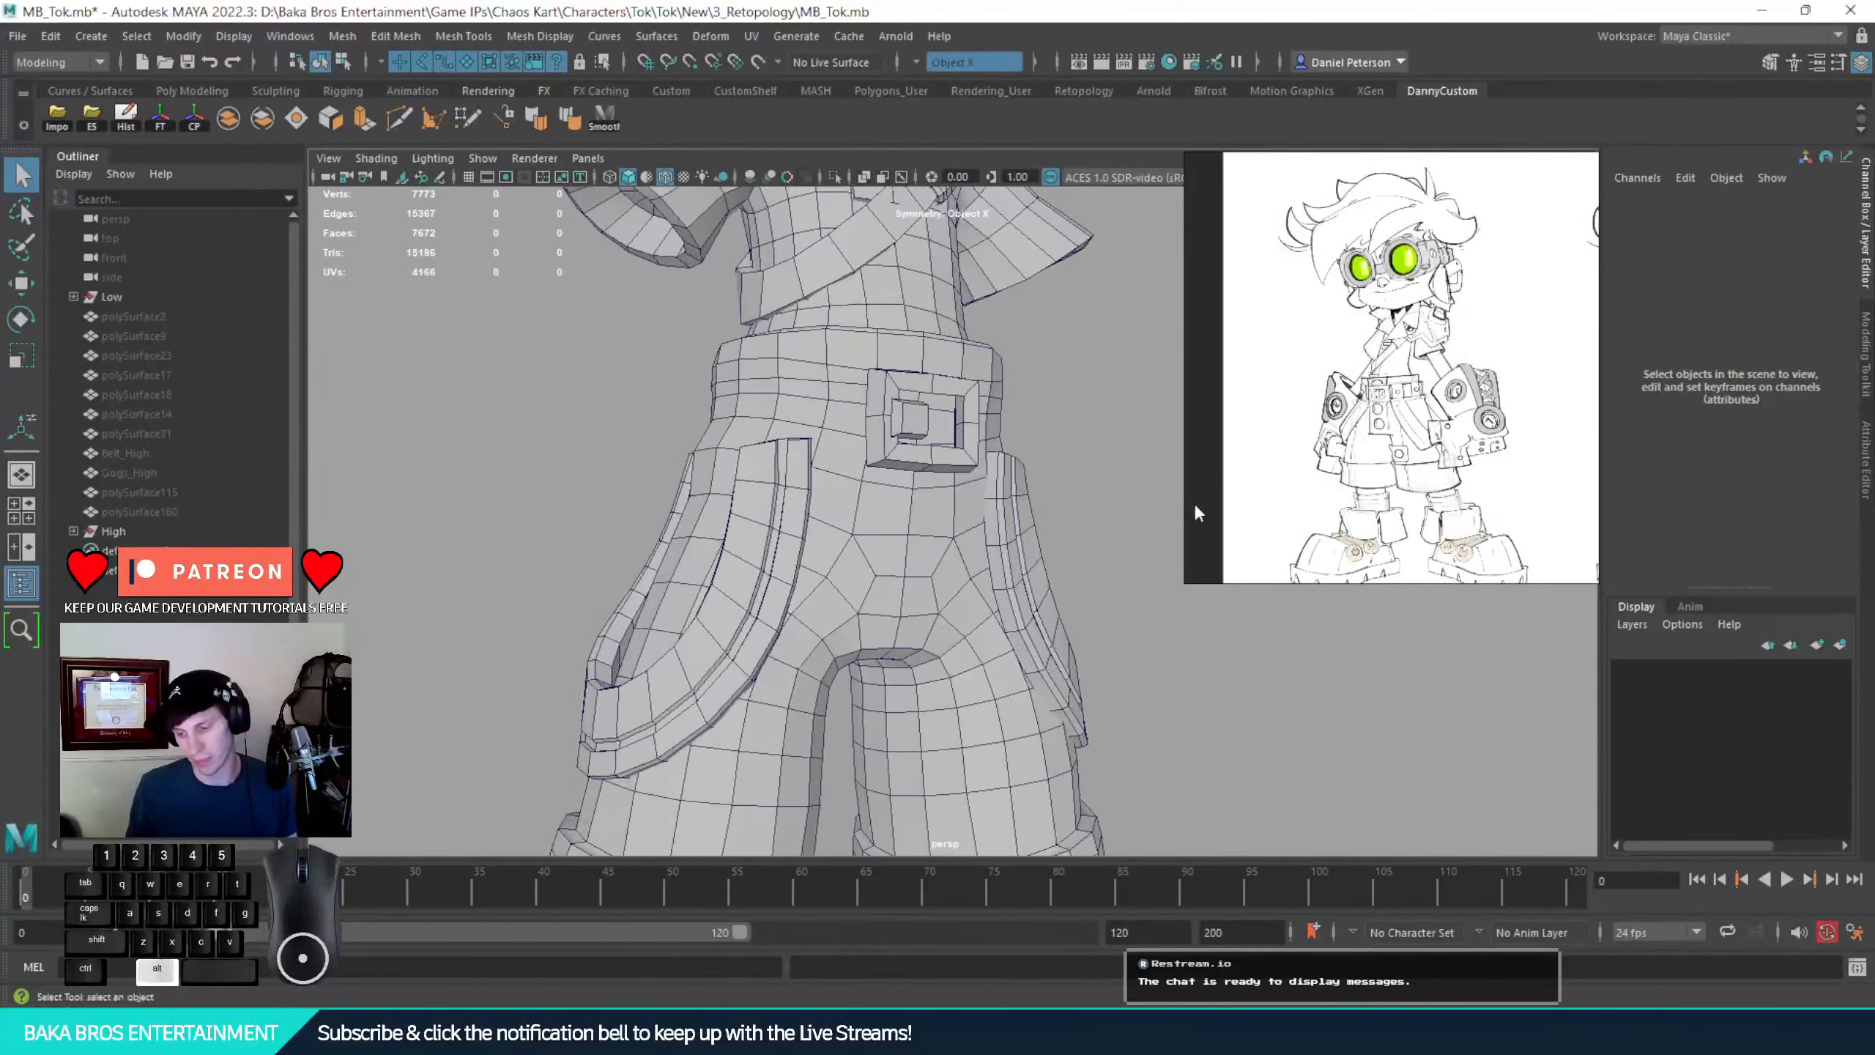
alt+middle_drag(1074, 486, 985, 454)
alt+drag(912, 484, 744, 614)
alt+drag(878, 472, 845, 489)
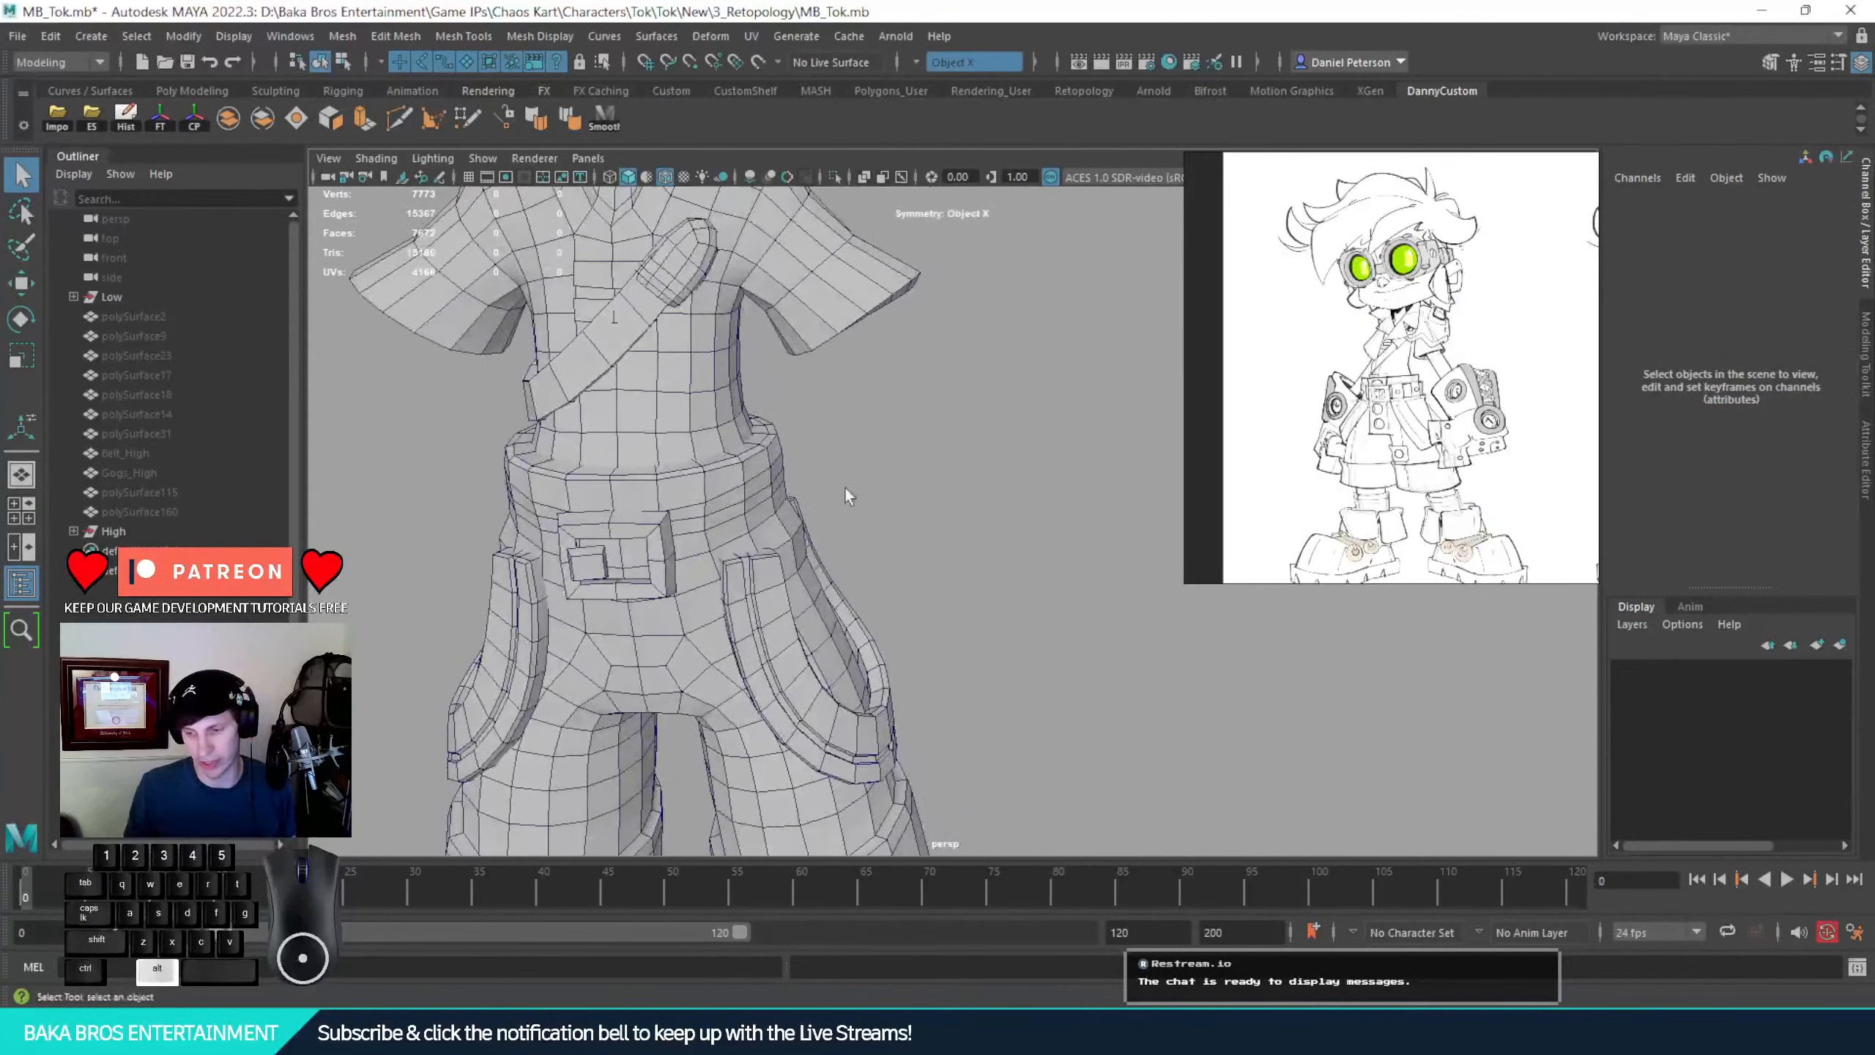
Examine the topology of the shirt, diagonal chest strap and upper trousers
alt+middle_drag(664, 273, 718, 452)
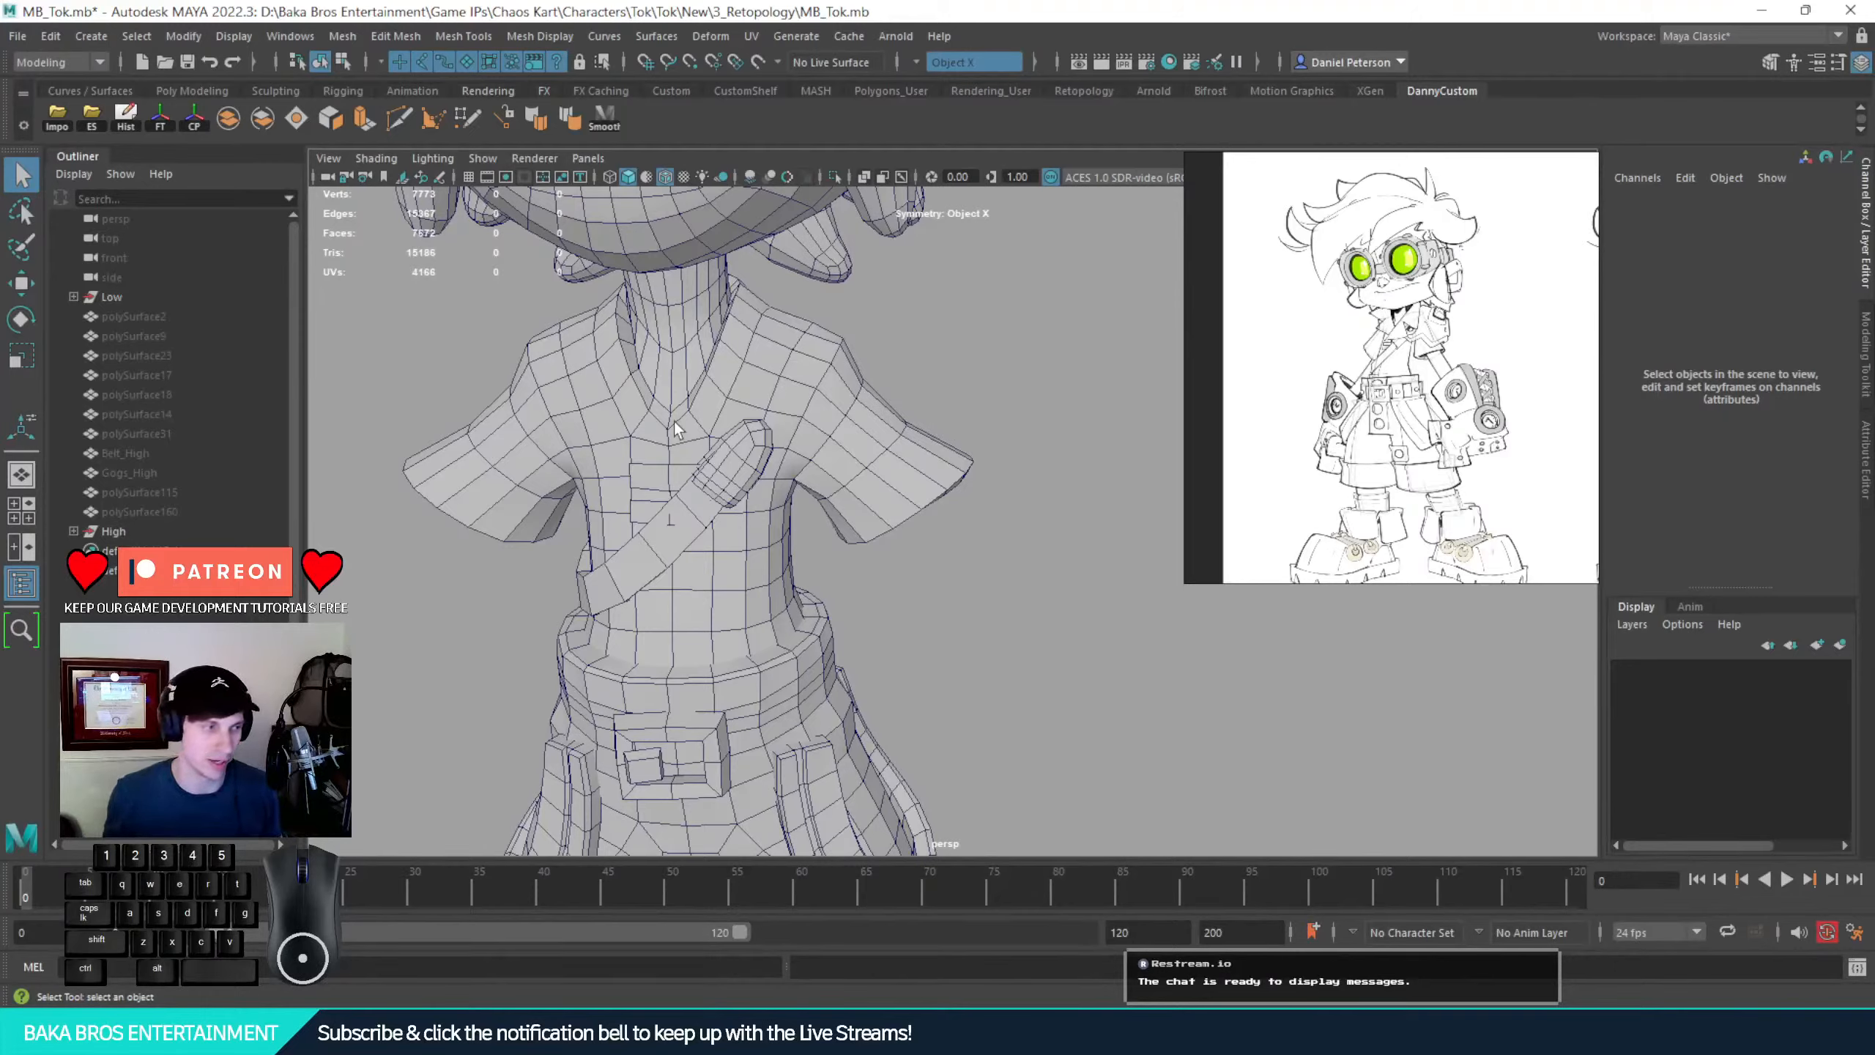
alt+drag(890, 484, 949, 467)
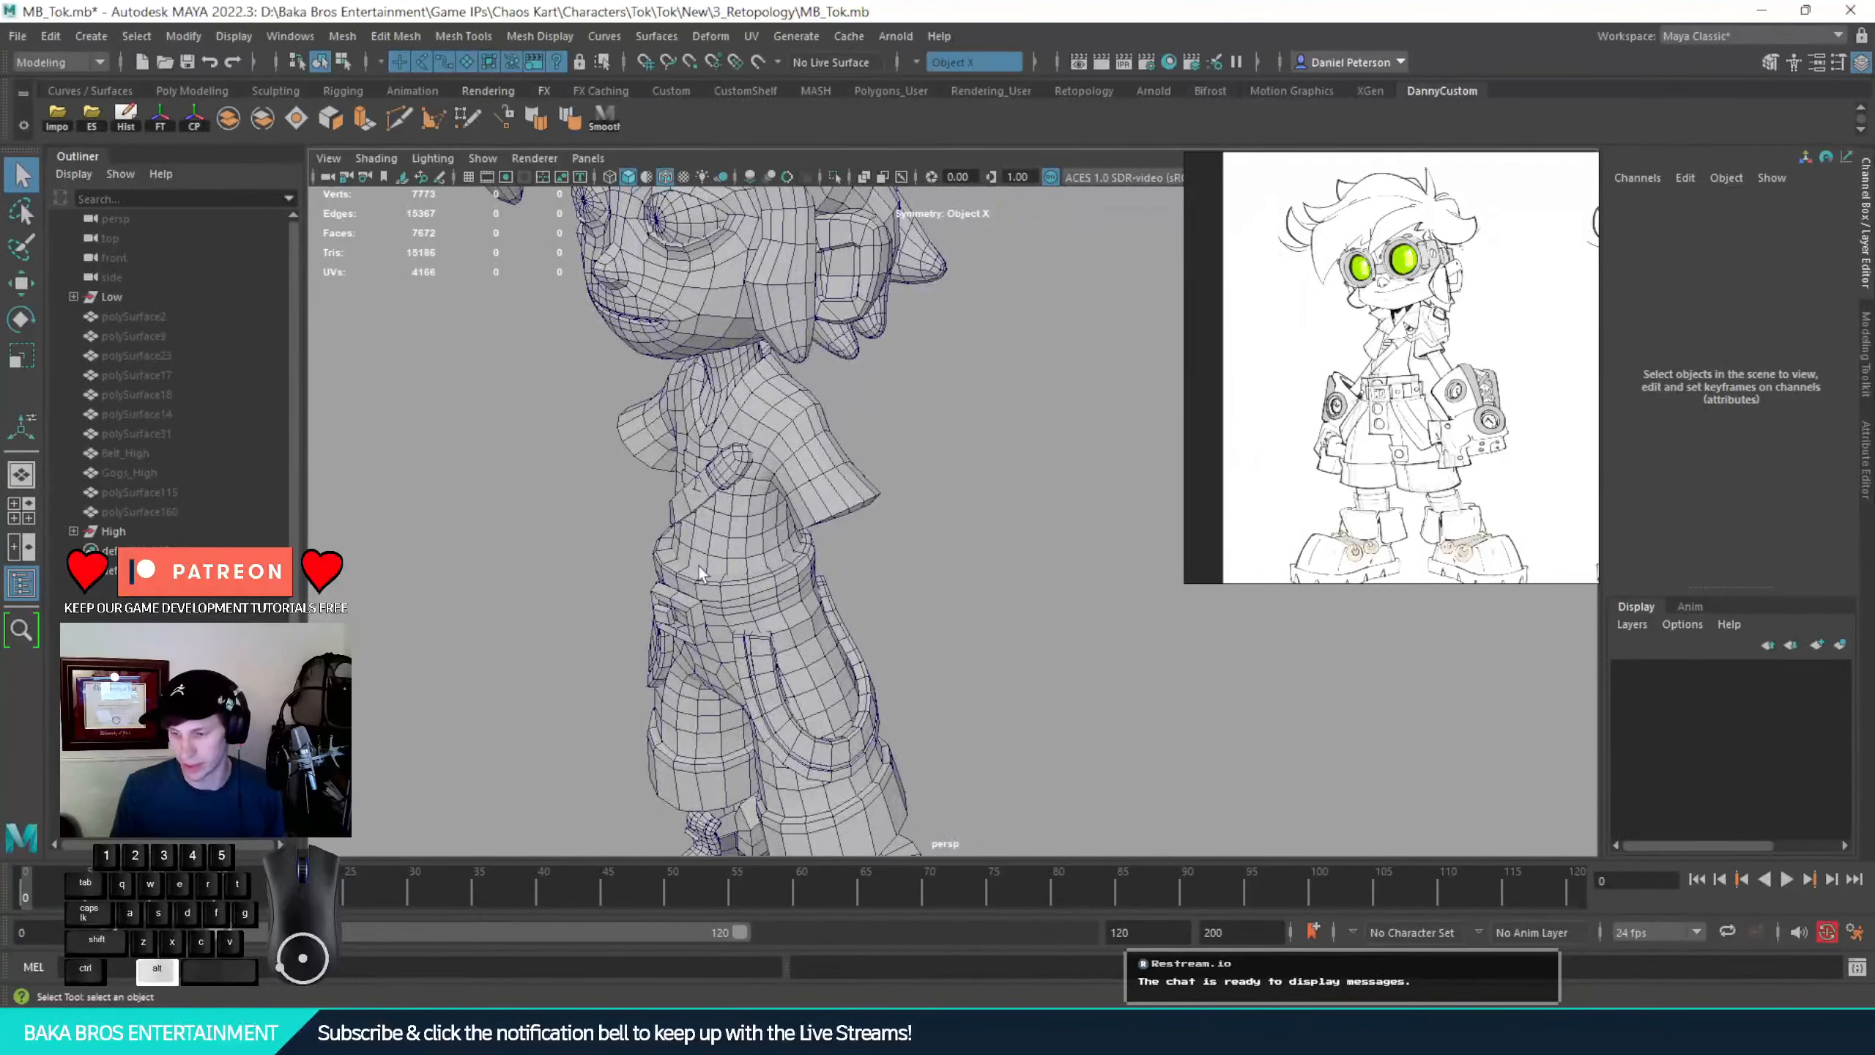
alt+right_drag(698, 566, 749, 563)
alt+middle_drag(750, 563, 713, 414)
alt+drag(643, 450, 767, 472)
alt+right_drag(694, 399, 735, 395)
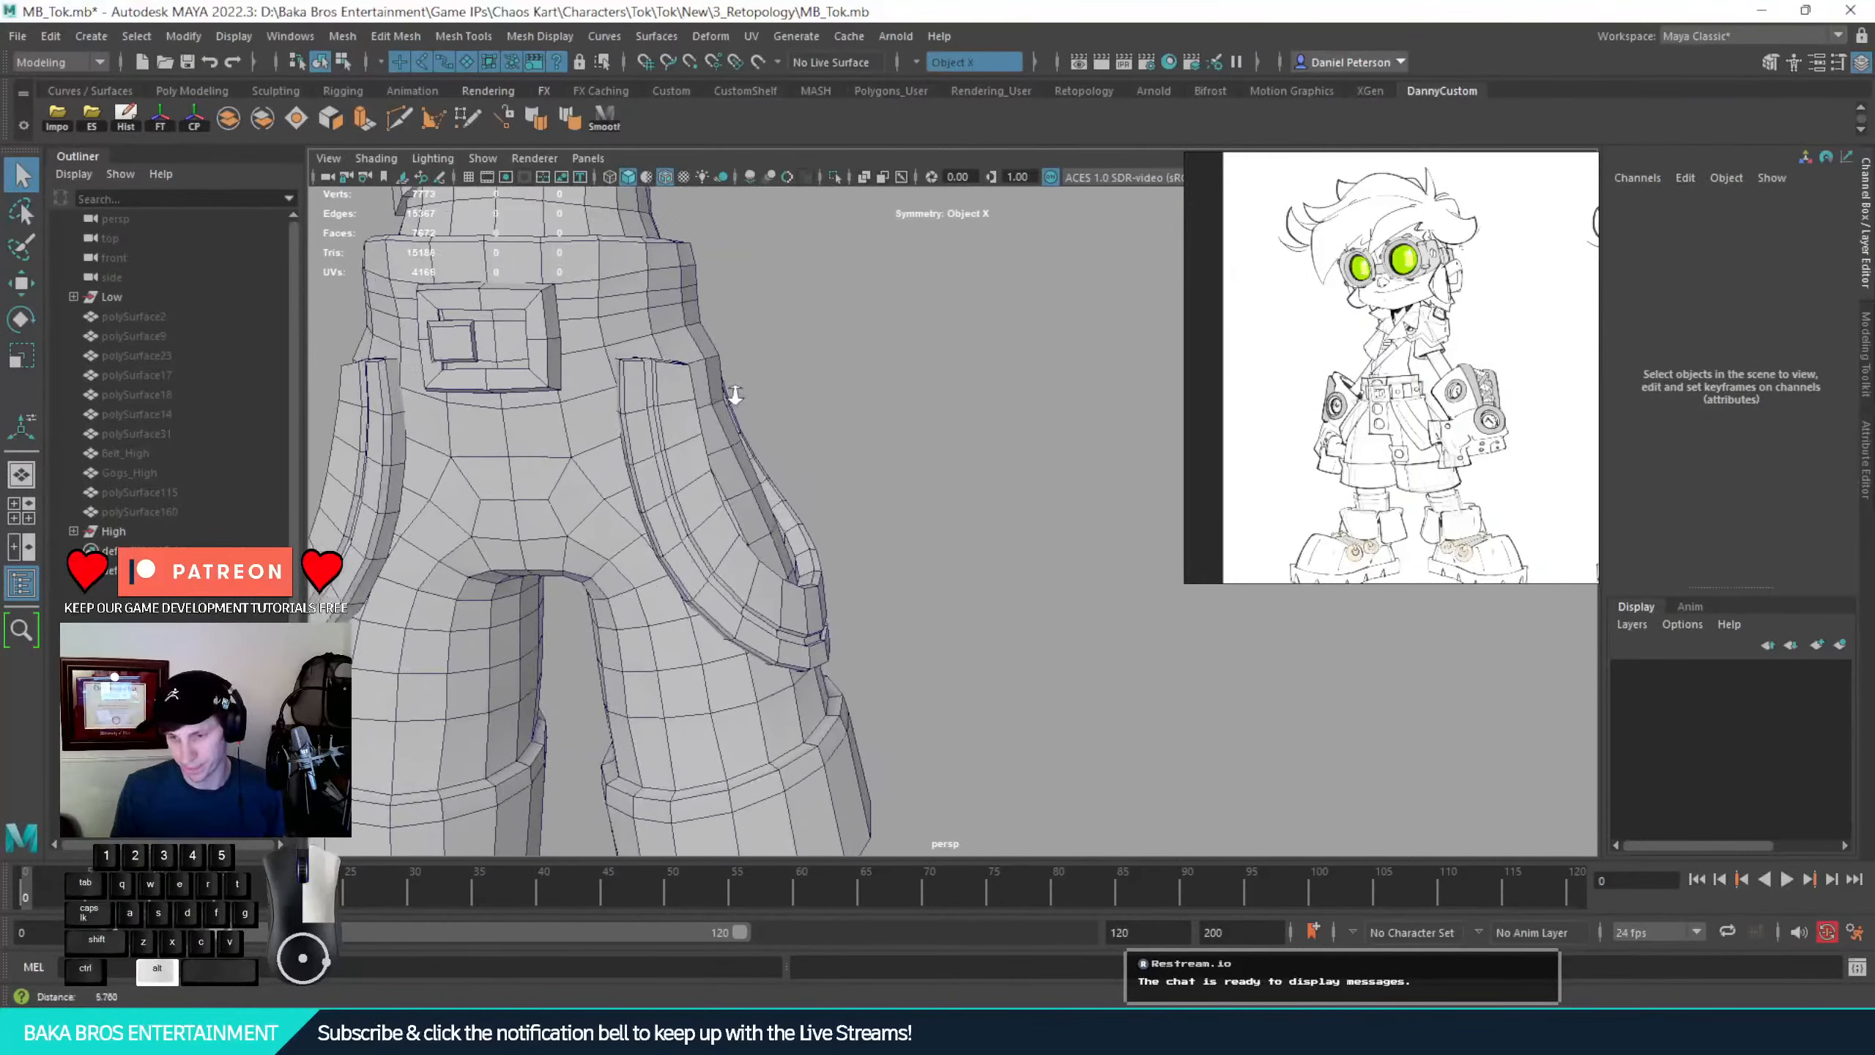
alt+middle_drag(734, 394, 957, 700)
Select the body mesh and examine the geometry around and inside the waistband beneath the shirt
click(854, 621)
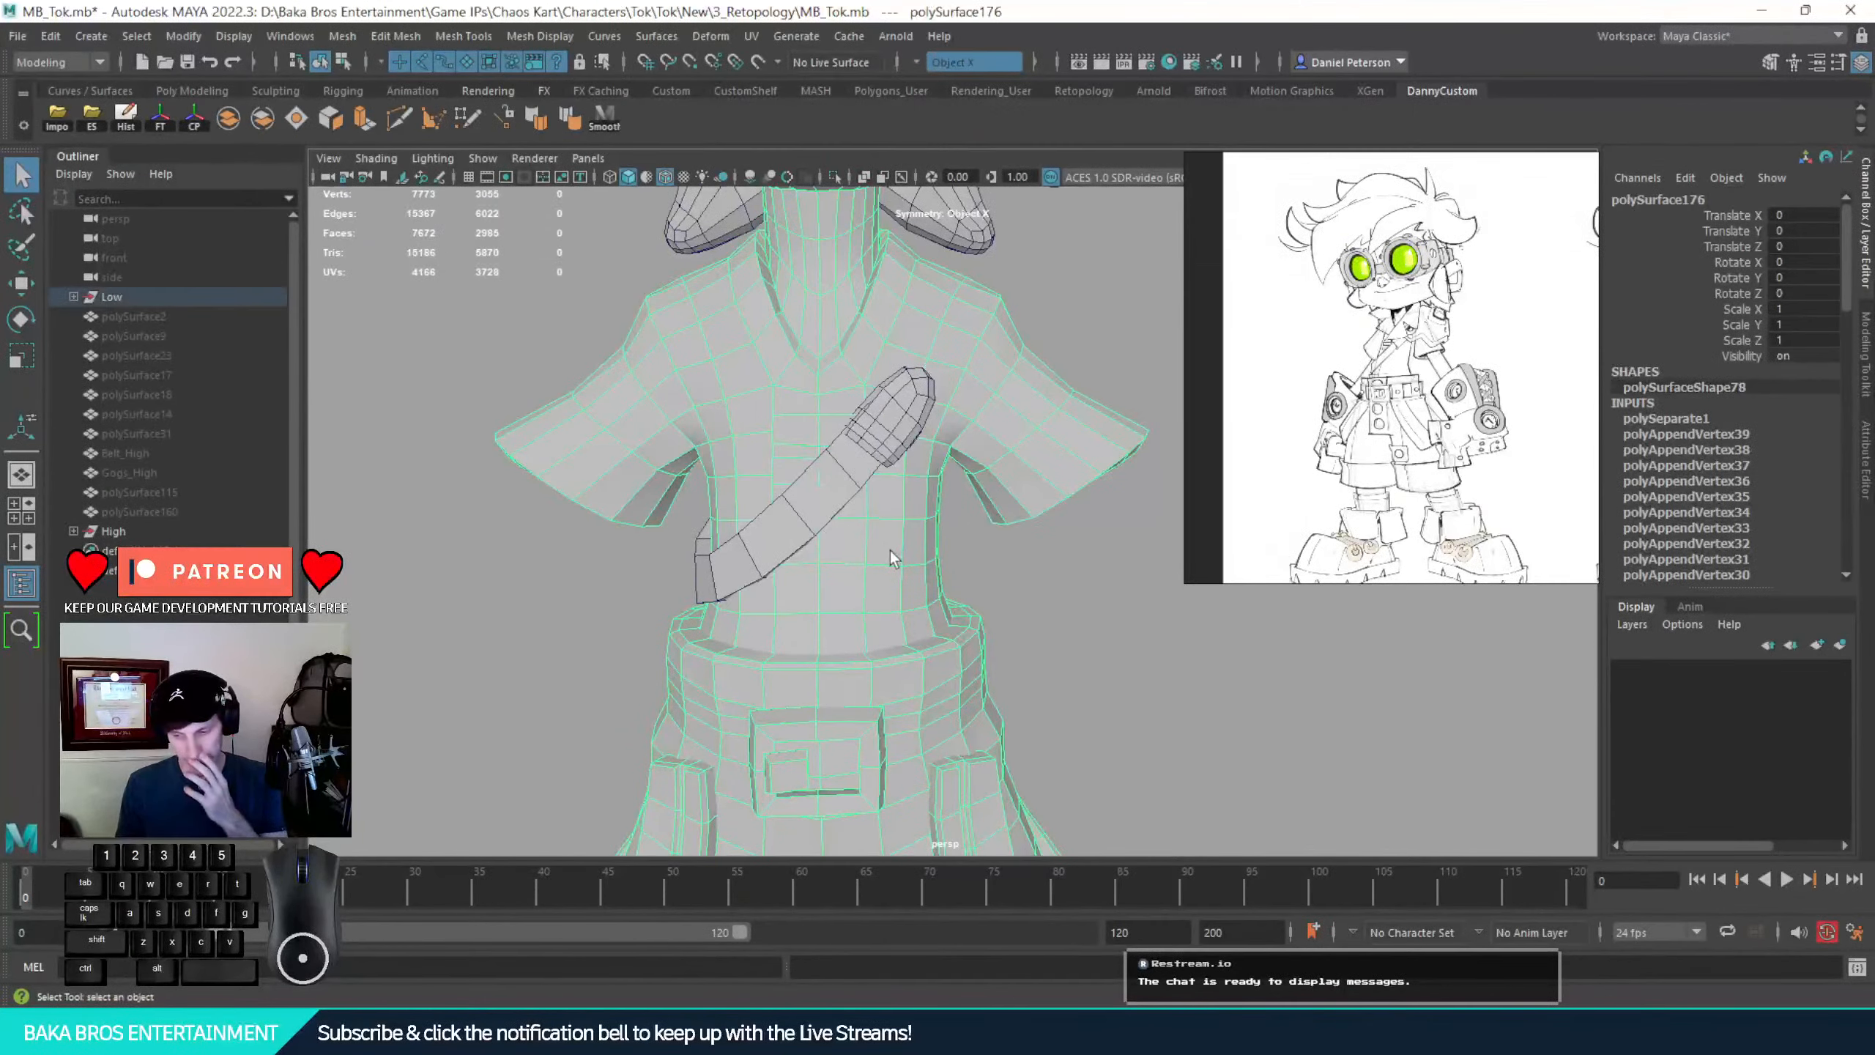
alt+drag(863, 650, 824, 664)
alt+middle_drag(816, 646, 892, 472)
alt+drag(892, 472, 1098, 392)
scroll(650, 624, up, 5)
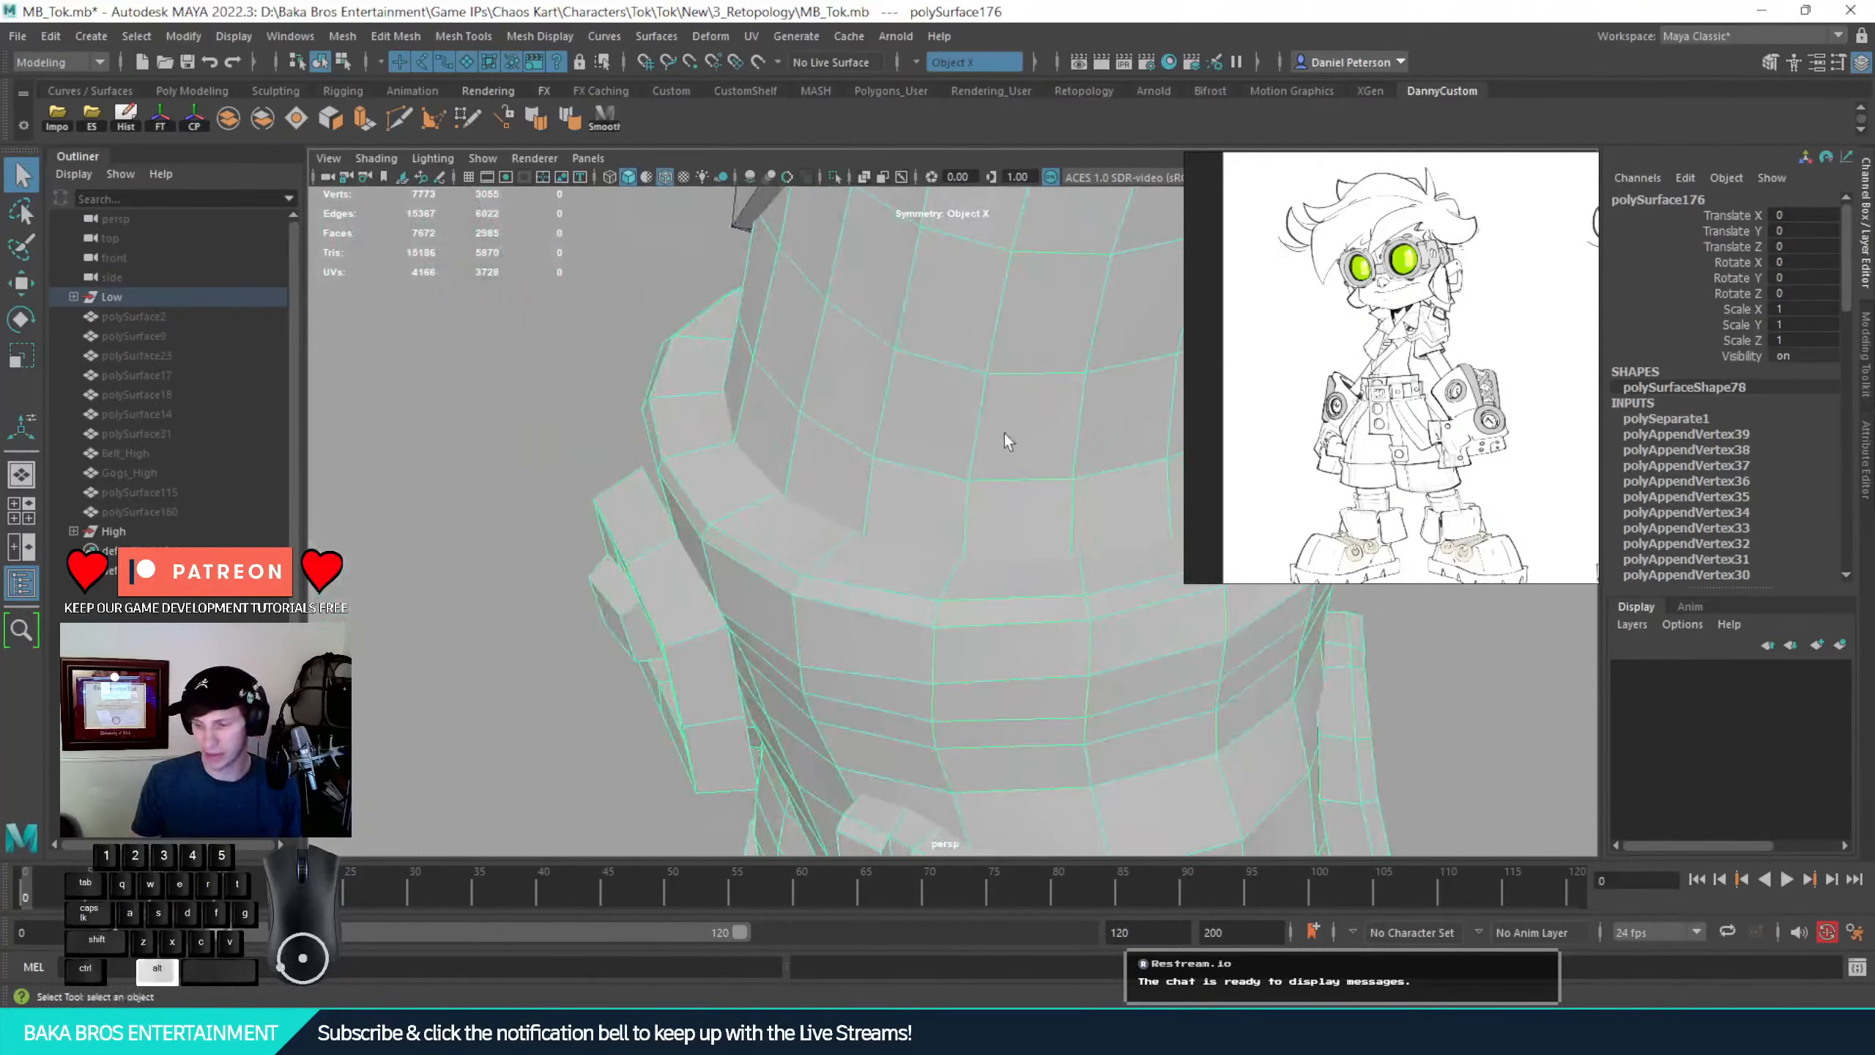
alt+drag(1005, 433, 917, 453)
alt+right_drag(918, 452, 1221, 546)
alt+drag(1221, 546, 583, 582)
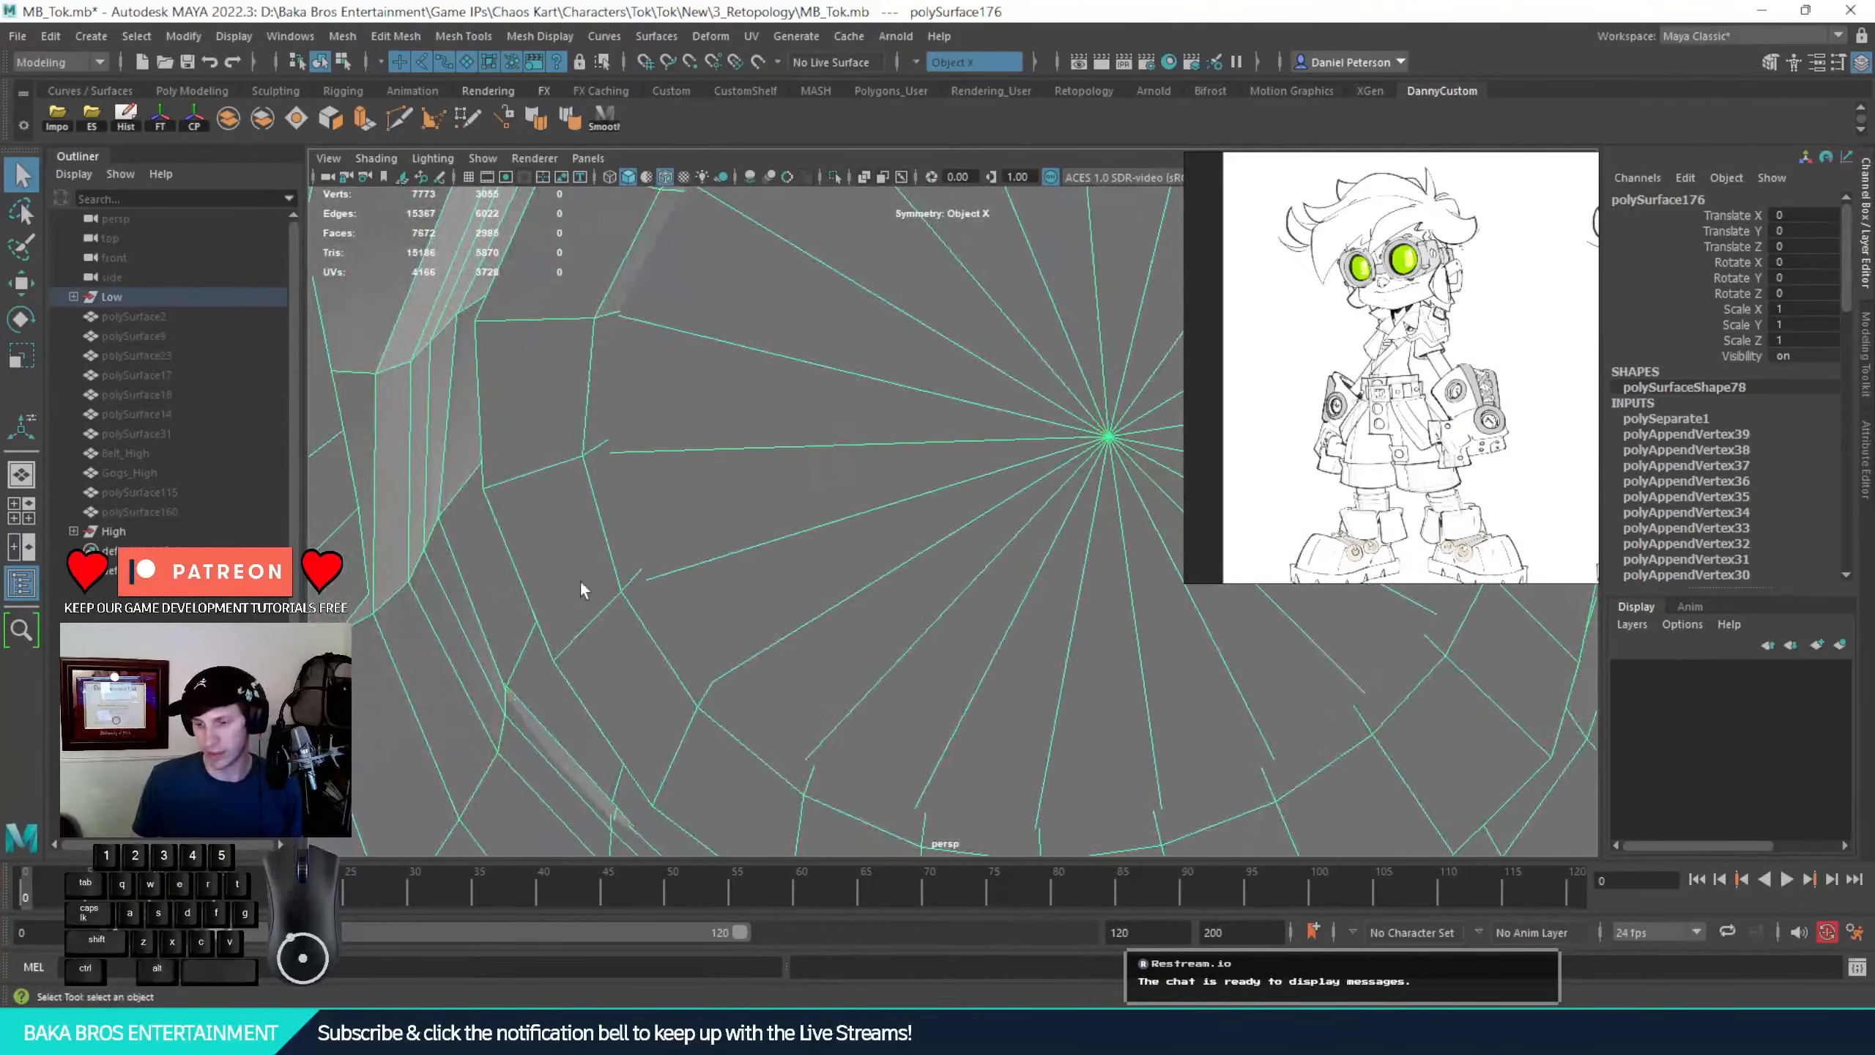
Delete the hidden ring of faces at the shirt's bottom edge, inside the waistband
right_drag(565, 497, 569, 543)
alt+drag(570, 540, 899, 720)
scroll(903, 712, down, 4)
mouse_move(993, 620)
alt+middle_down()
mouse_move(1003, 547)
mouse_move(970, 362)
alt+middle_up()
alt+drag(888, 490, 912, 436)
key(Tab)
mouse_move(908, 421)
mouse_down()
mouse_move(583, 359)
mouse_move(485, 299)
mouse_up()
mouse_move(595, 317)
alt+mouse_down()
mouse_move(762, 449)
mouse_move(908, 475)
alt+mouse_up()
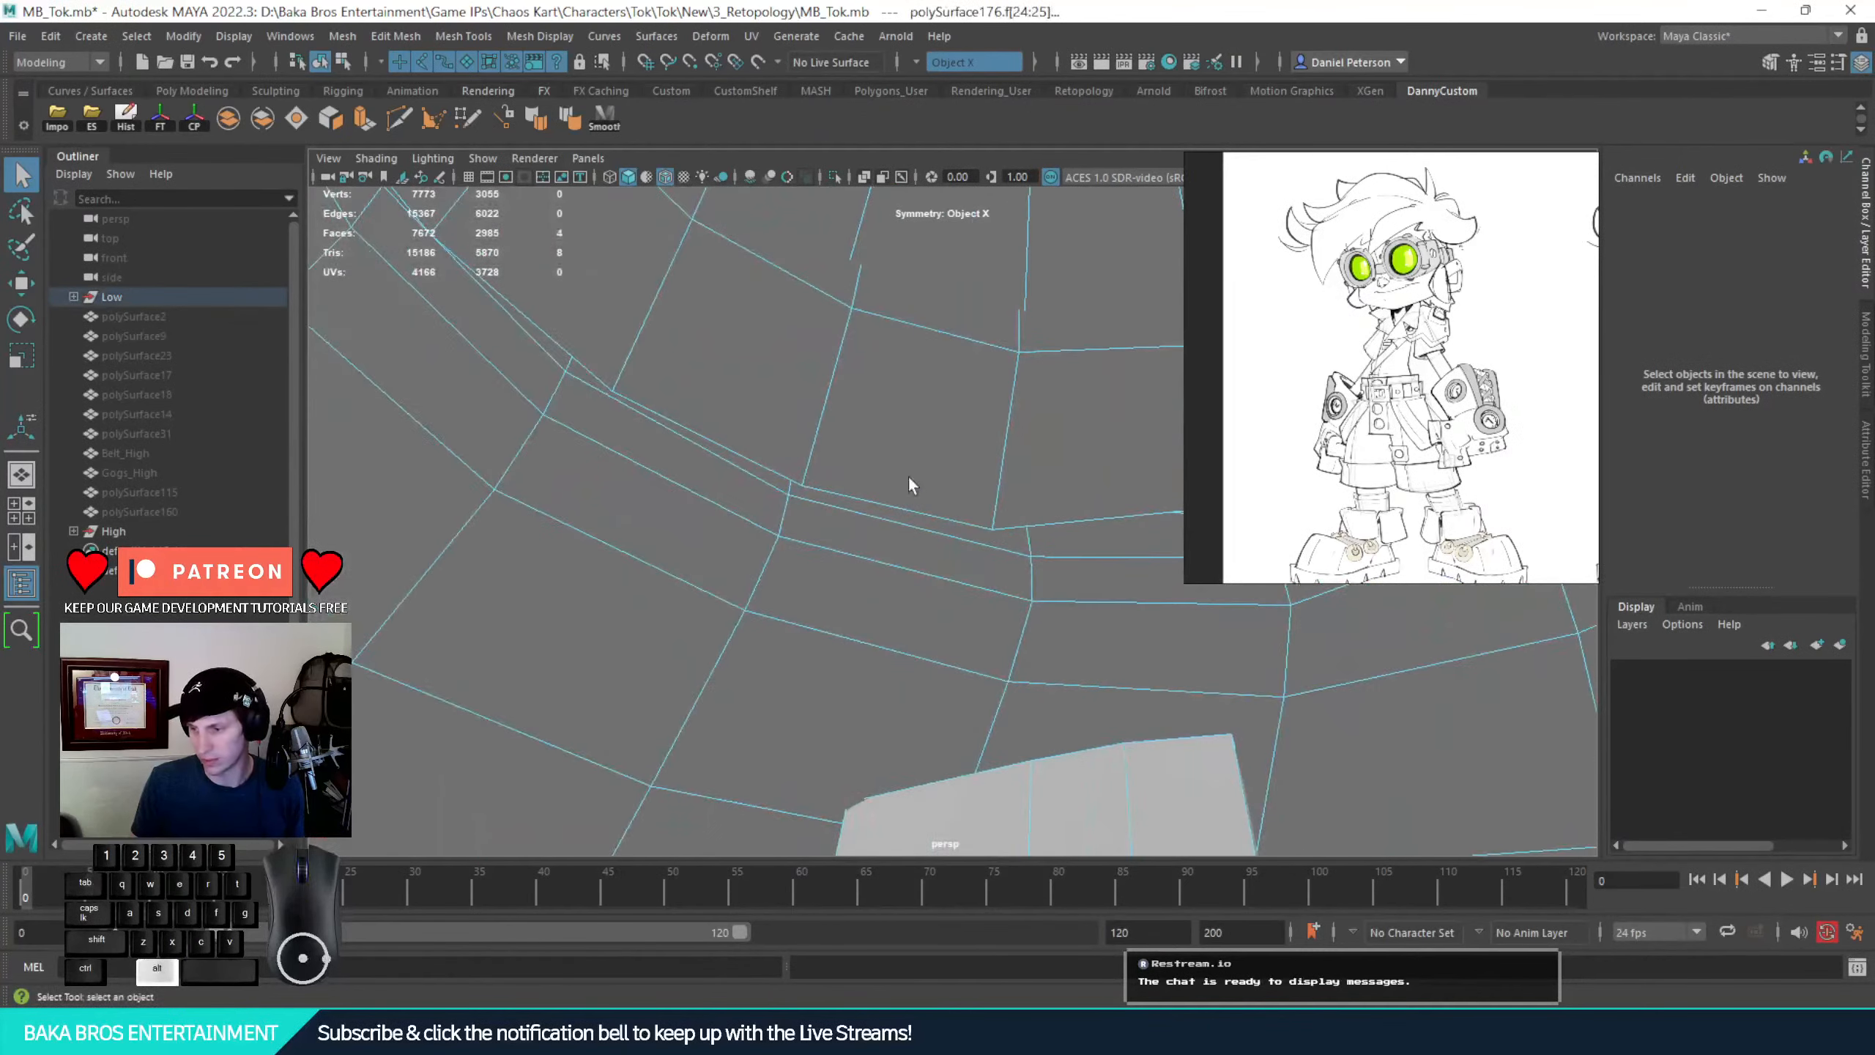
scroll(905, 469, down, 2)
key(Tab)
mouse_move(1022, 450)
mouse_down()
mouse_move(641, 316)
mouse_move(642, 270)
mouse_up()
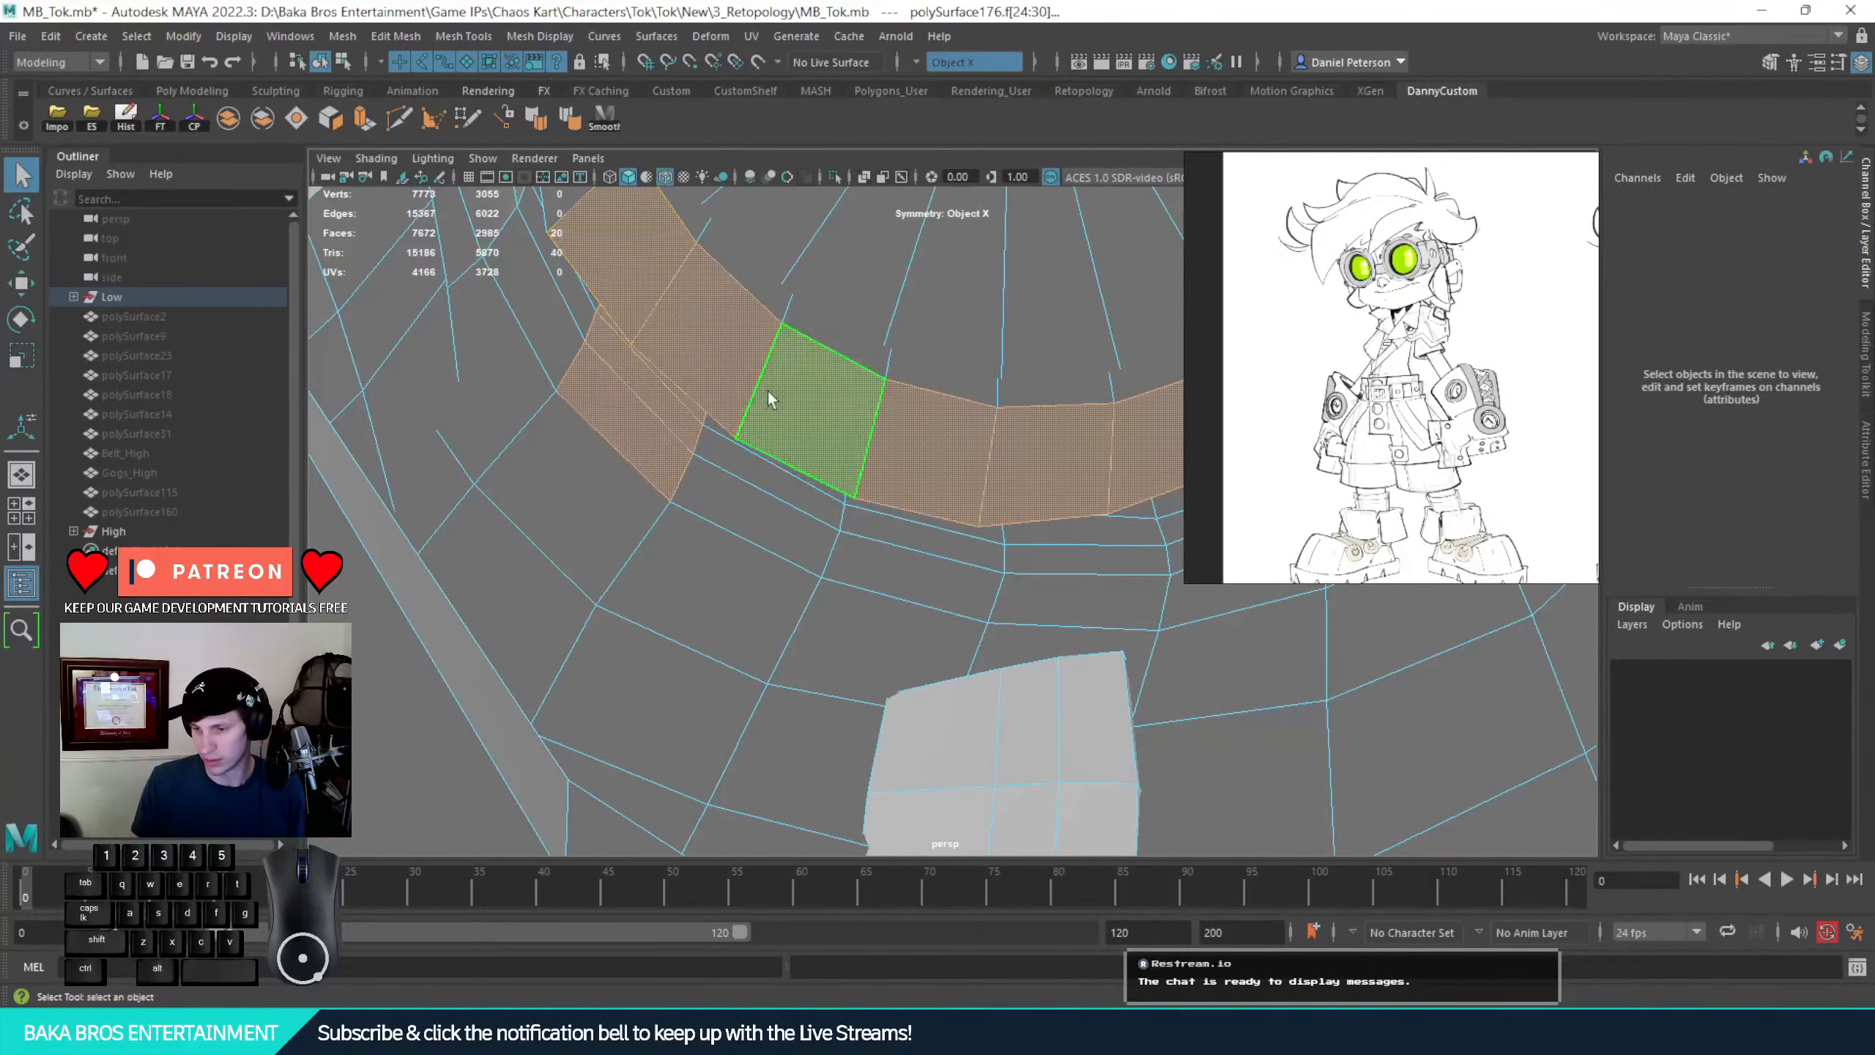
key(ctrl+z)
key(Tab)
mouse_move(1034, 466)
mouse_down()
mouse_move(732, 349)
mouse_move(774, 368)
mouse_move(670, 386)
mouse_move(850, 415)
mouse_move(776, 452)
mouse_up()
key(Tab)
shift+drag(567, 427, 760, 510)
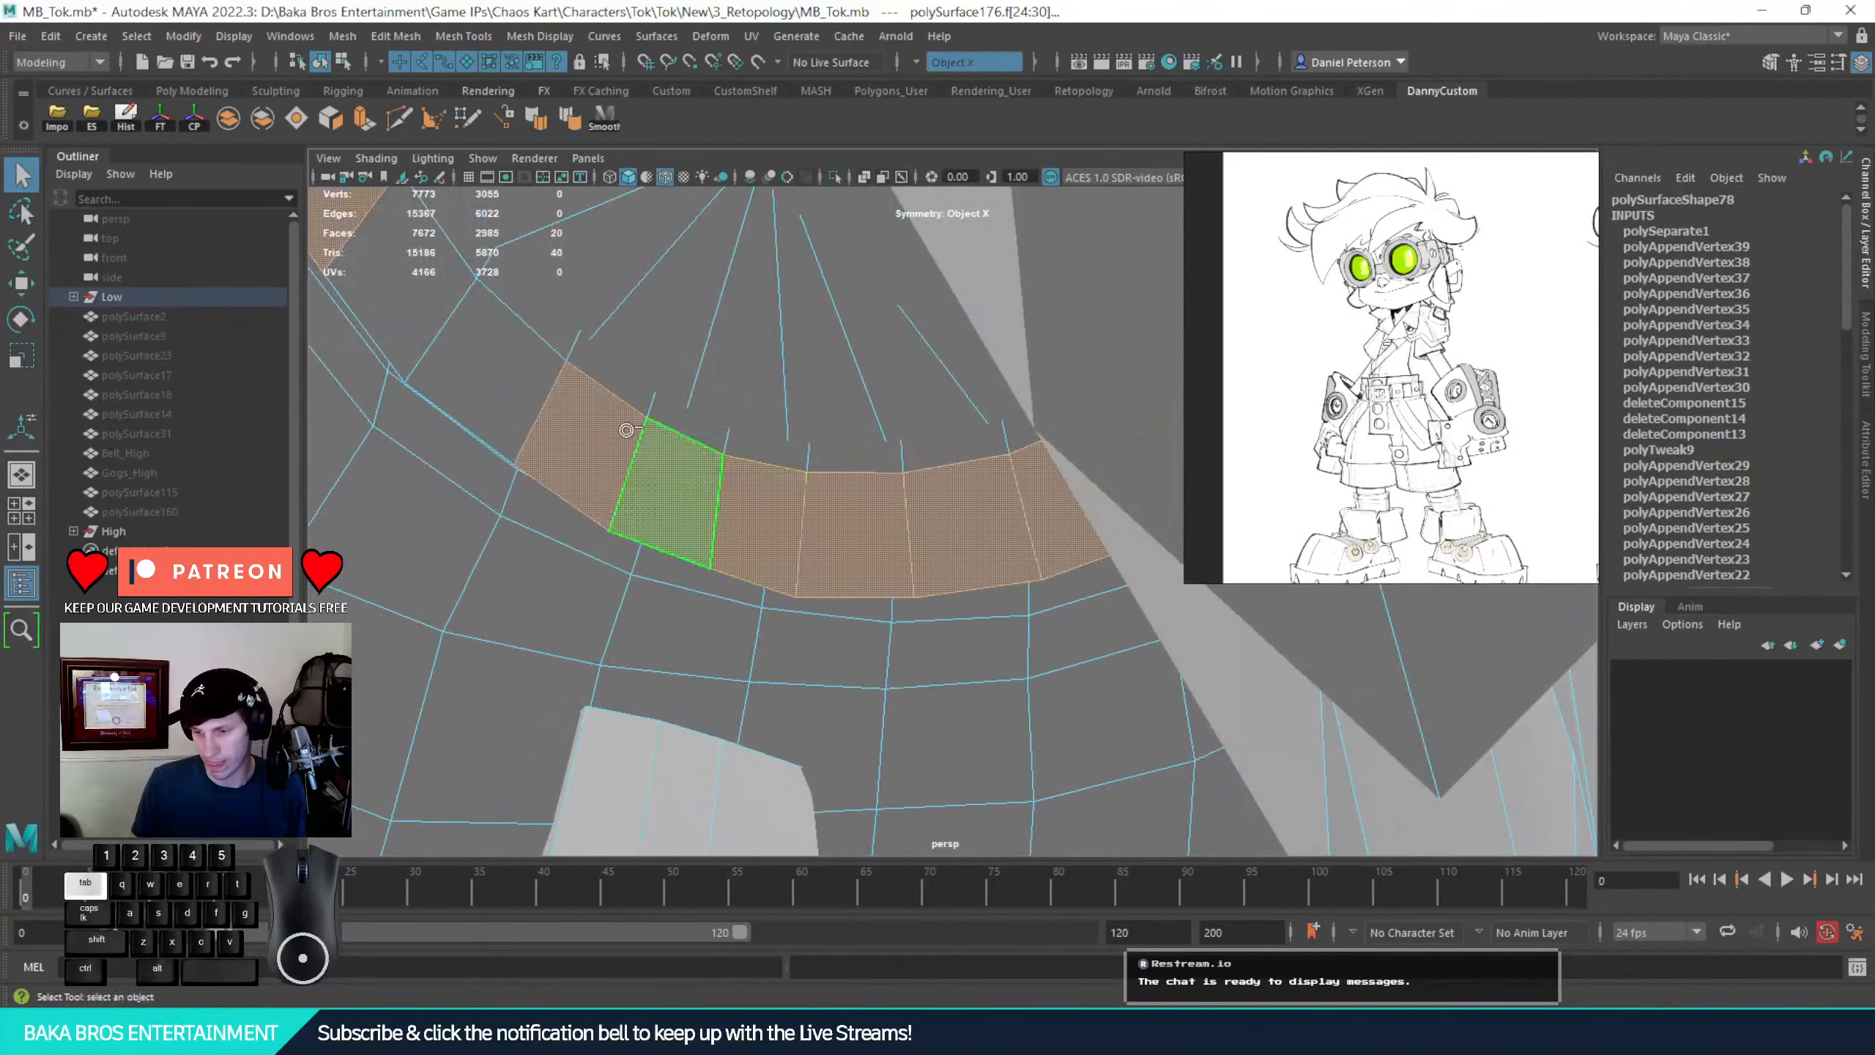
shift+click(513, 383)
key(Delete)
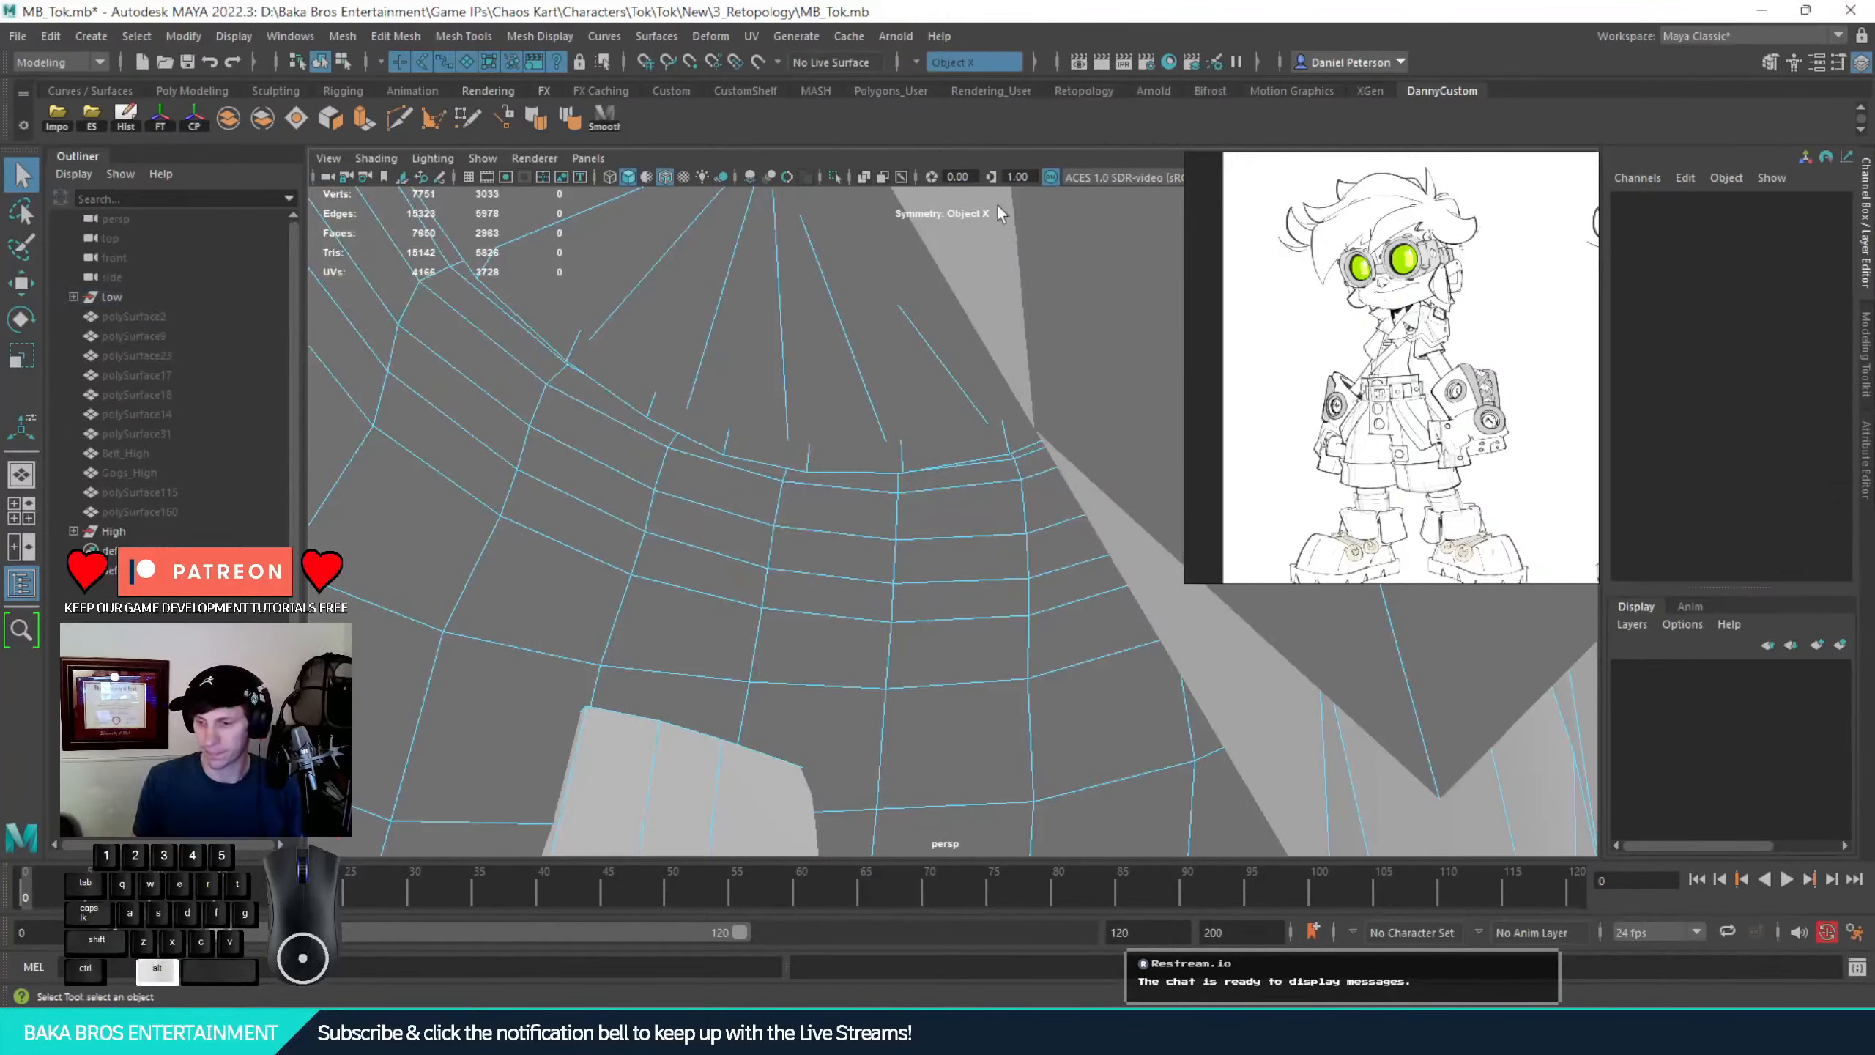
Select the shirt's open bottom edge loop inside the waistband and reposition it
alt+drag(996, 203, 902, 525)
right_drag(905, 496, 910, 469)
click(844, 553)
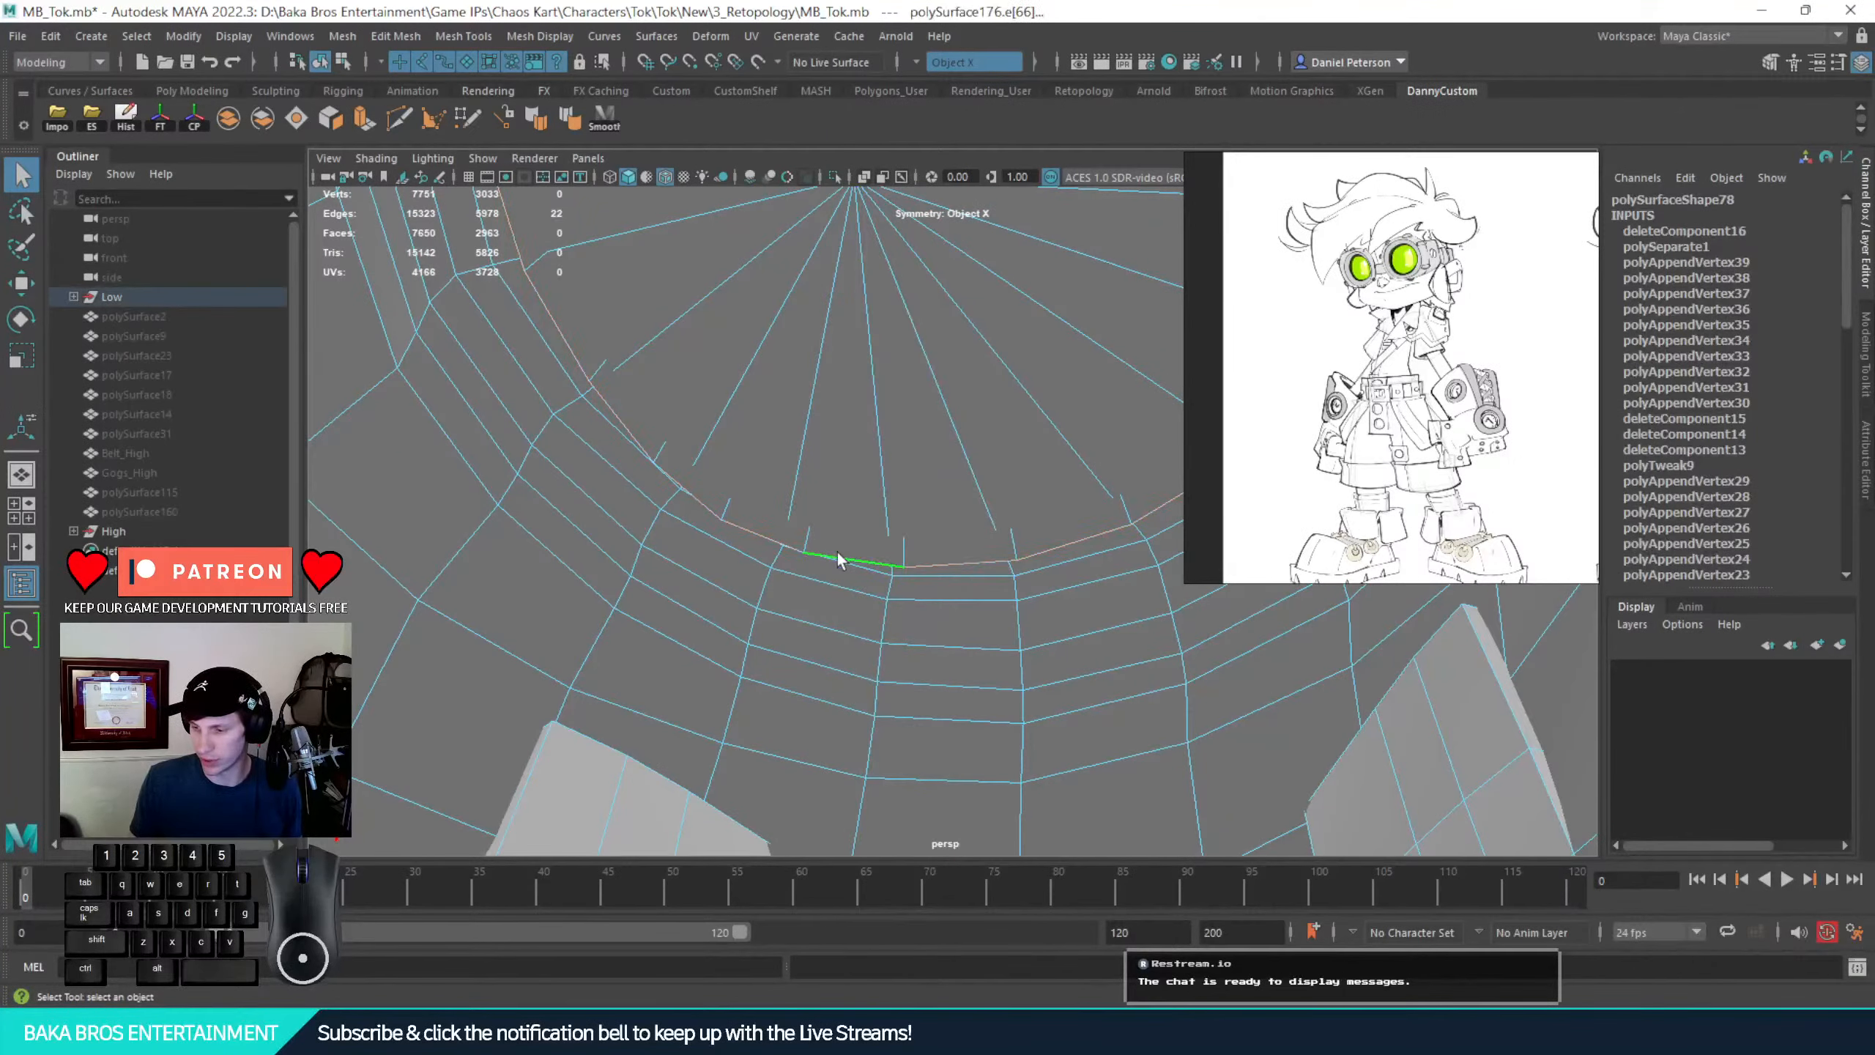
alt+drag(838, 551, 858, 627)
key(w)
drag(907, 388, 1217, 867)
key(q)
Delete the fan of triangular faces capping the opening inside the waistband
alt+drag(1086, 787, 774, 599)
right_drag(770, 497, 767, 564)
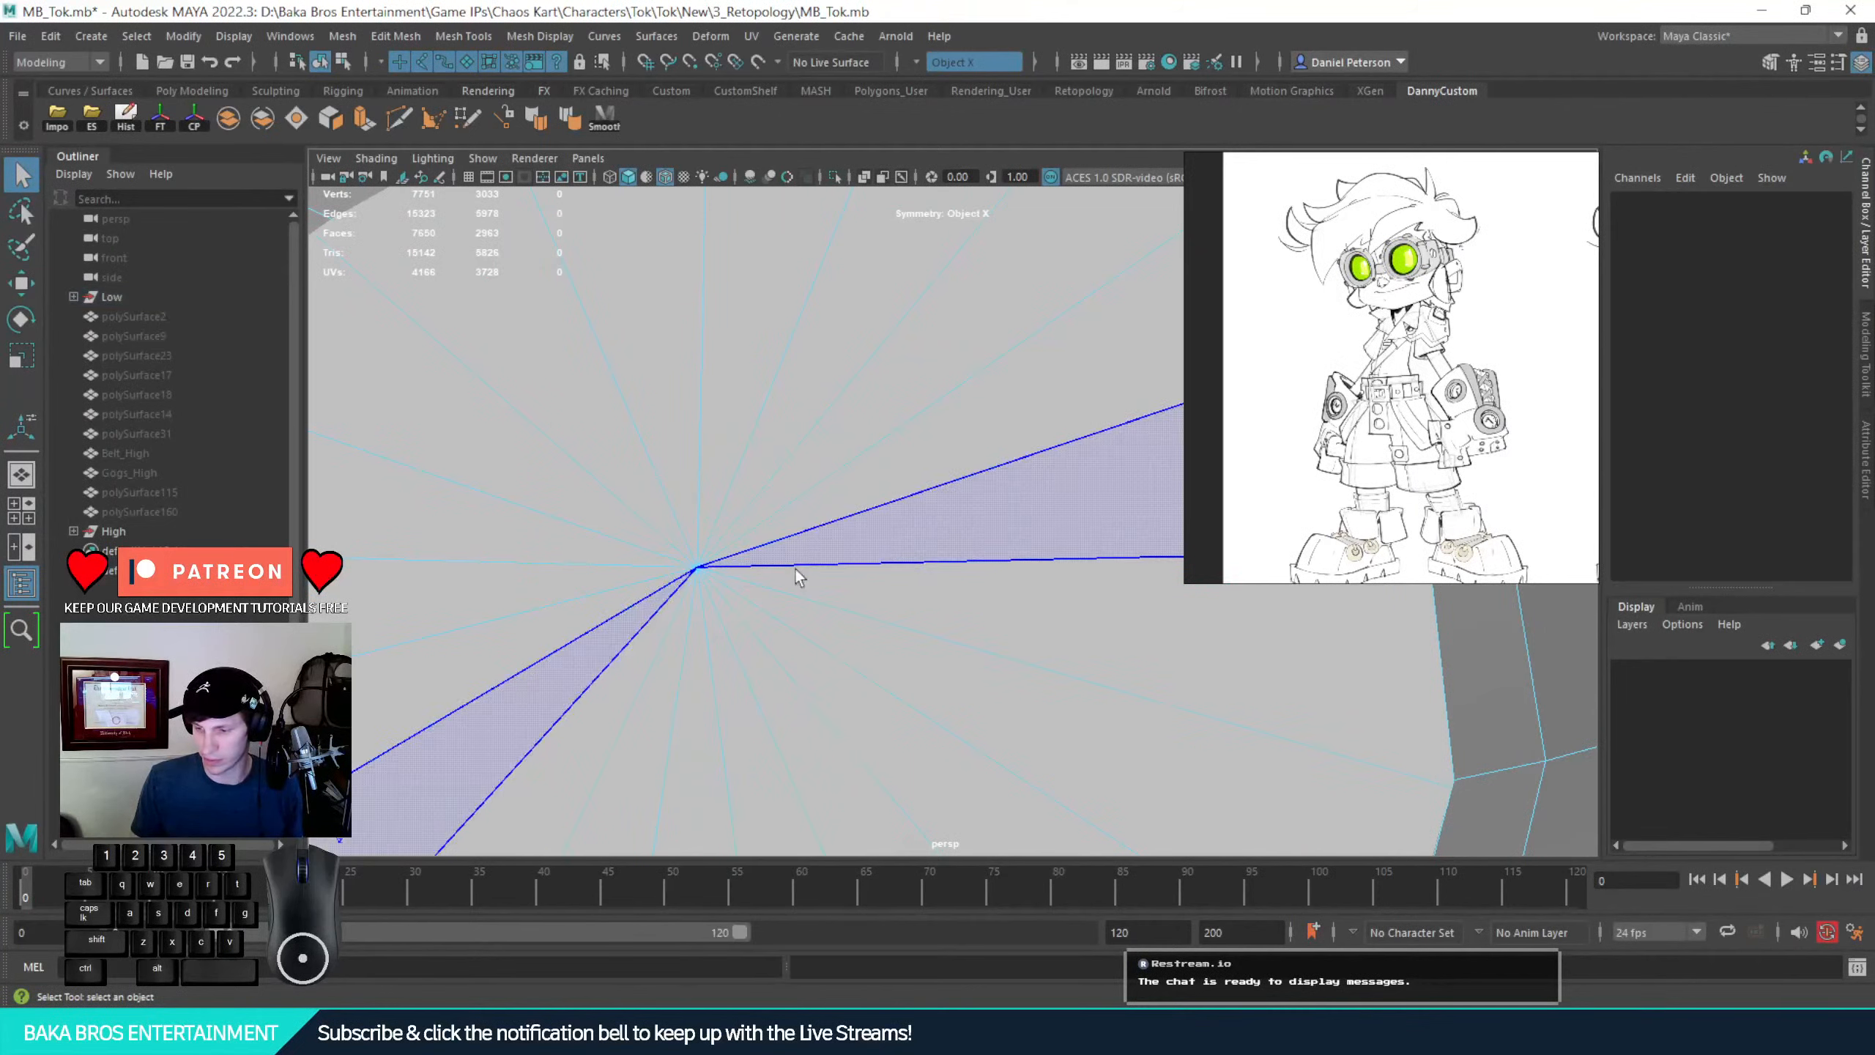
key(Tab)
mouse_move(764, 688)
mouse_down()
mouse_move(921, 406)
mouse_move(669, 366)
mouse_up()
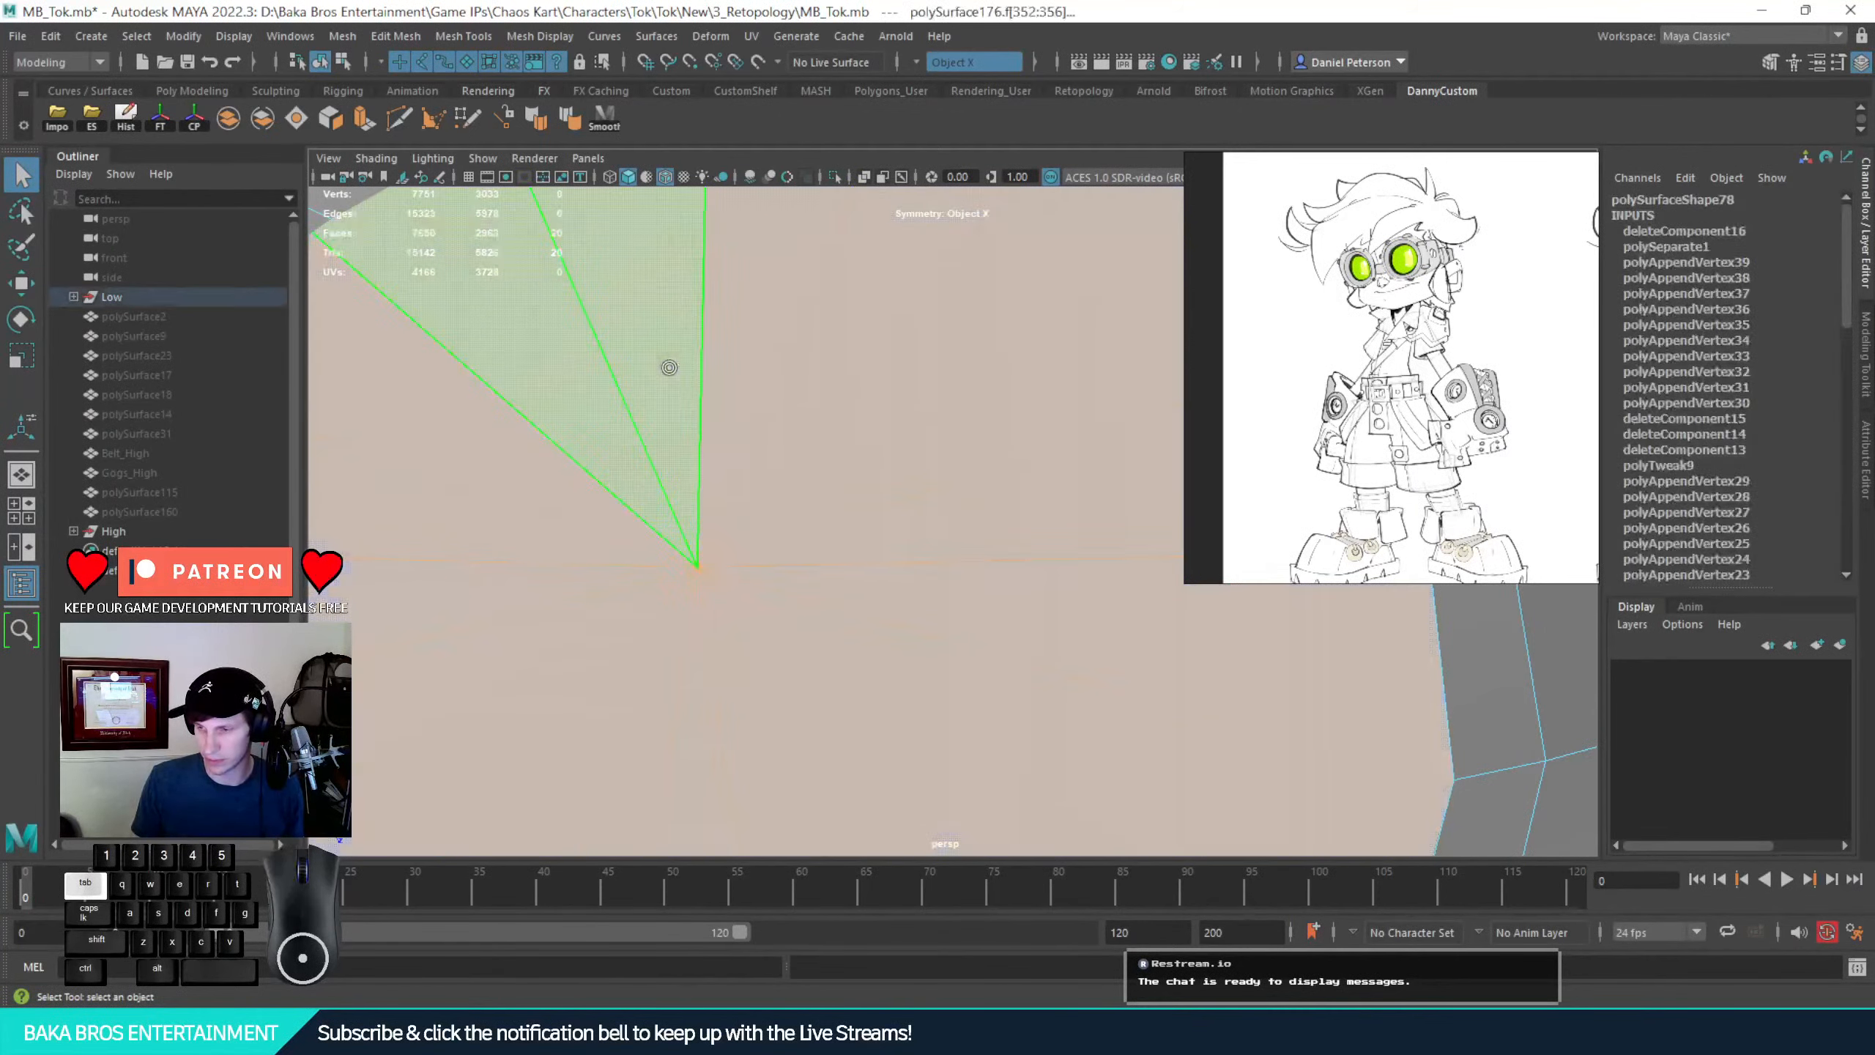
key(Delete)
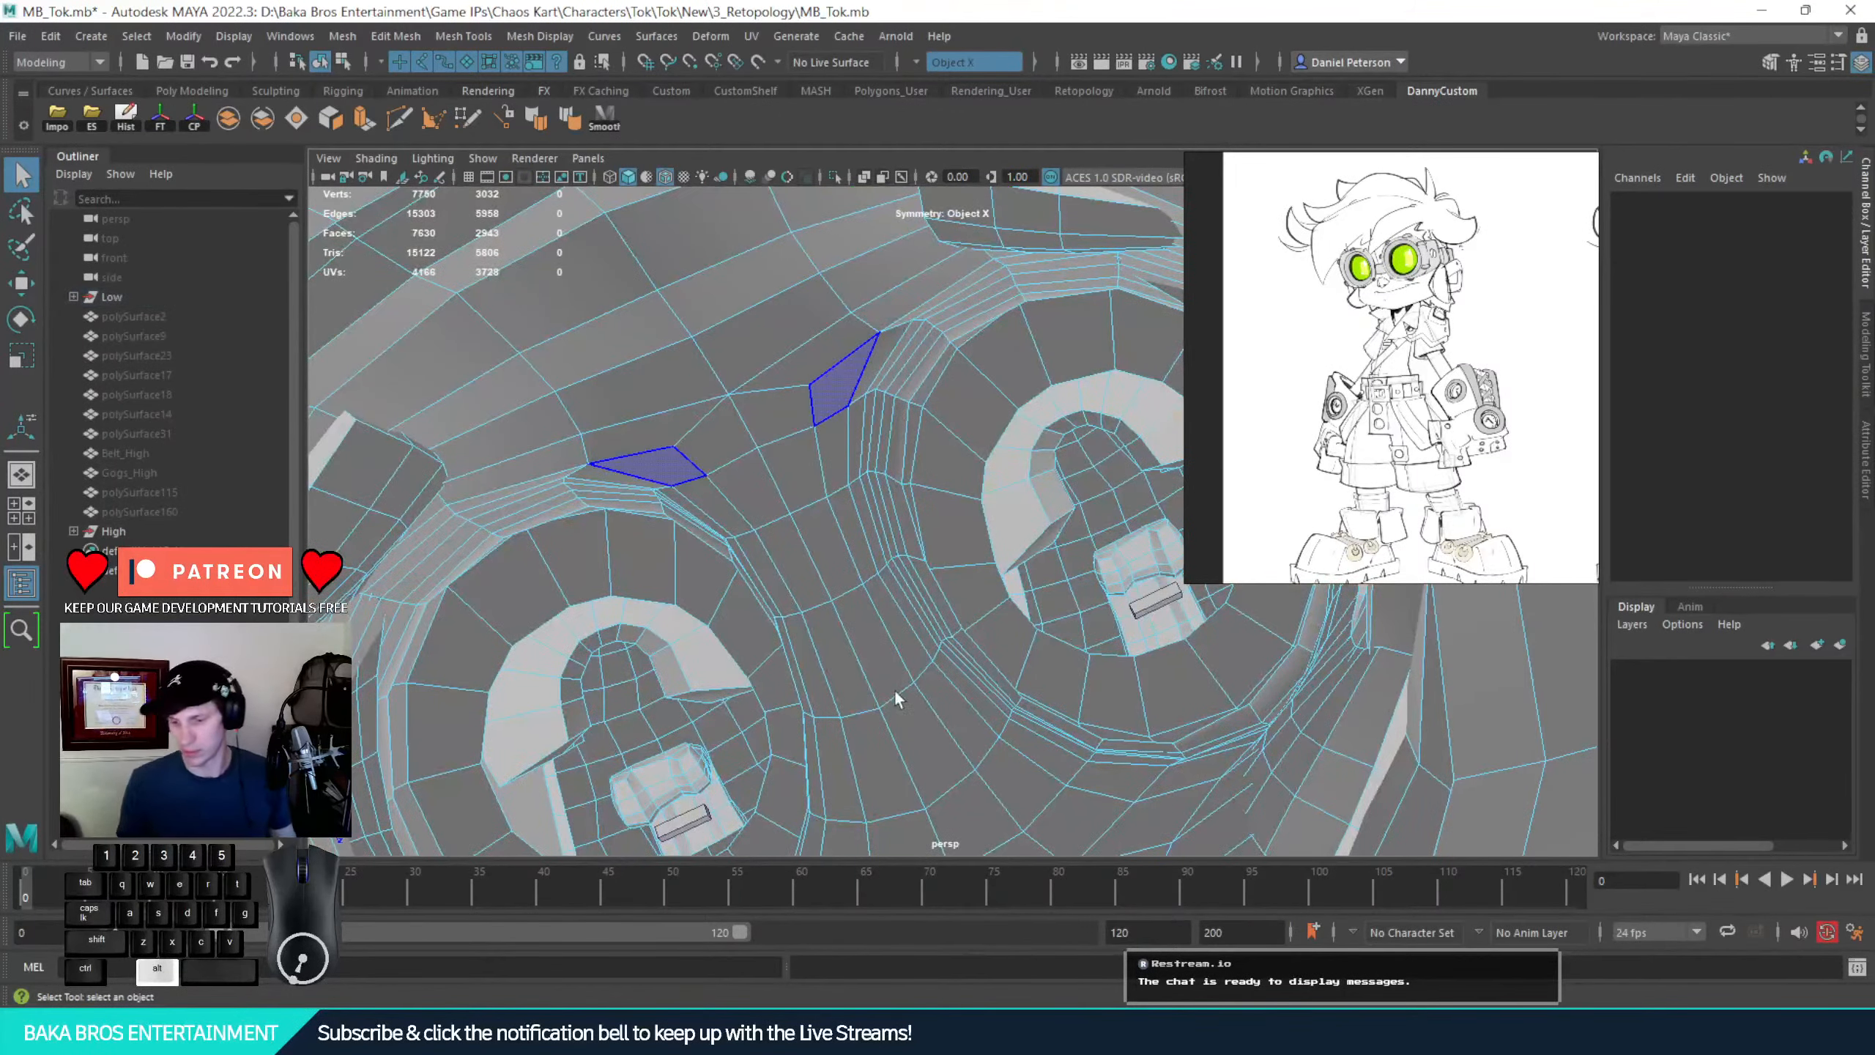
Turn symmetry off and extrude the waistband's open inner edge loop inward to the shirt
alt+drag(894, 690, 585, 496)
right_drag(586, 497, 592, 434)
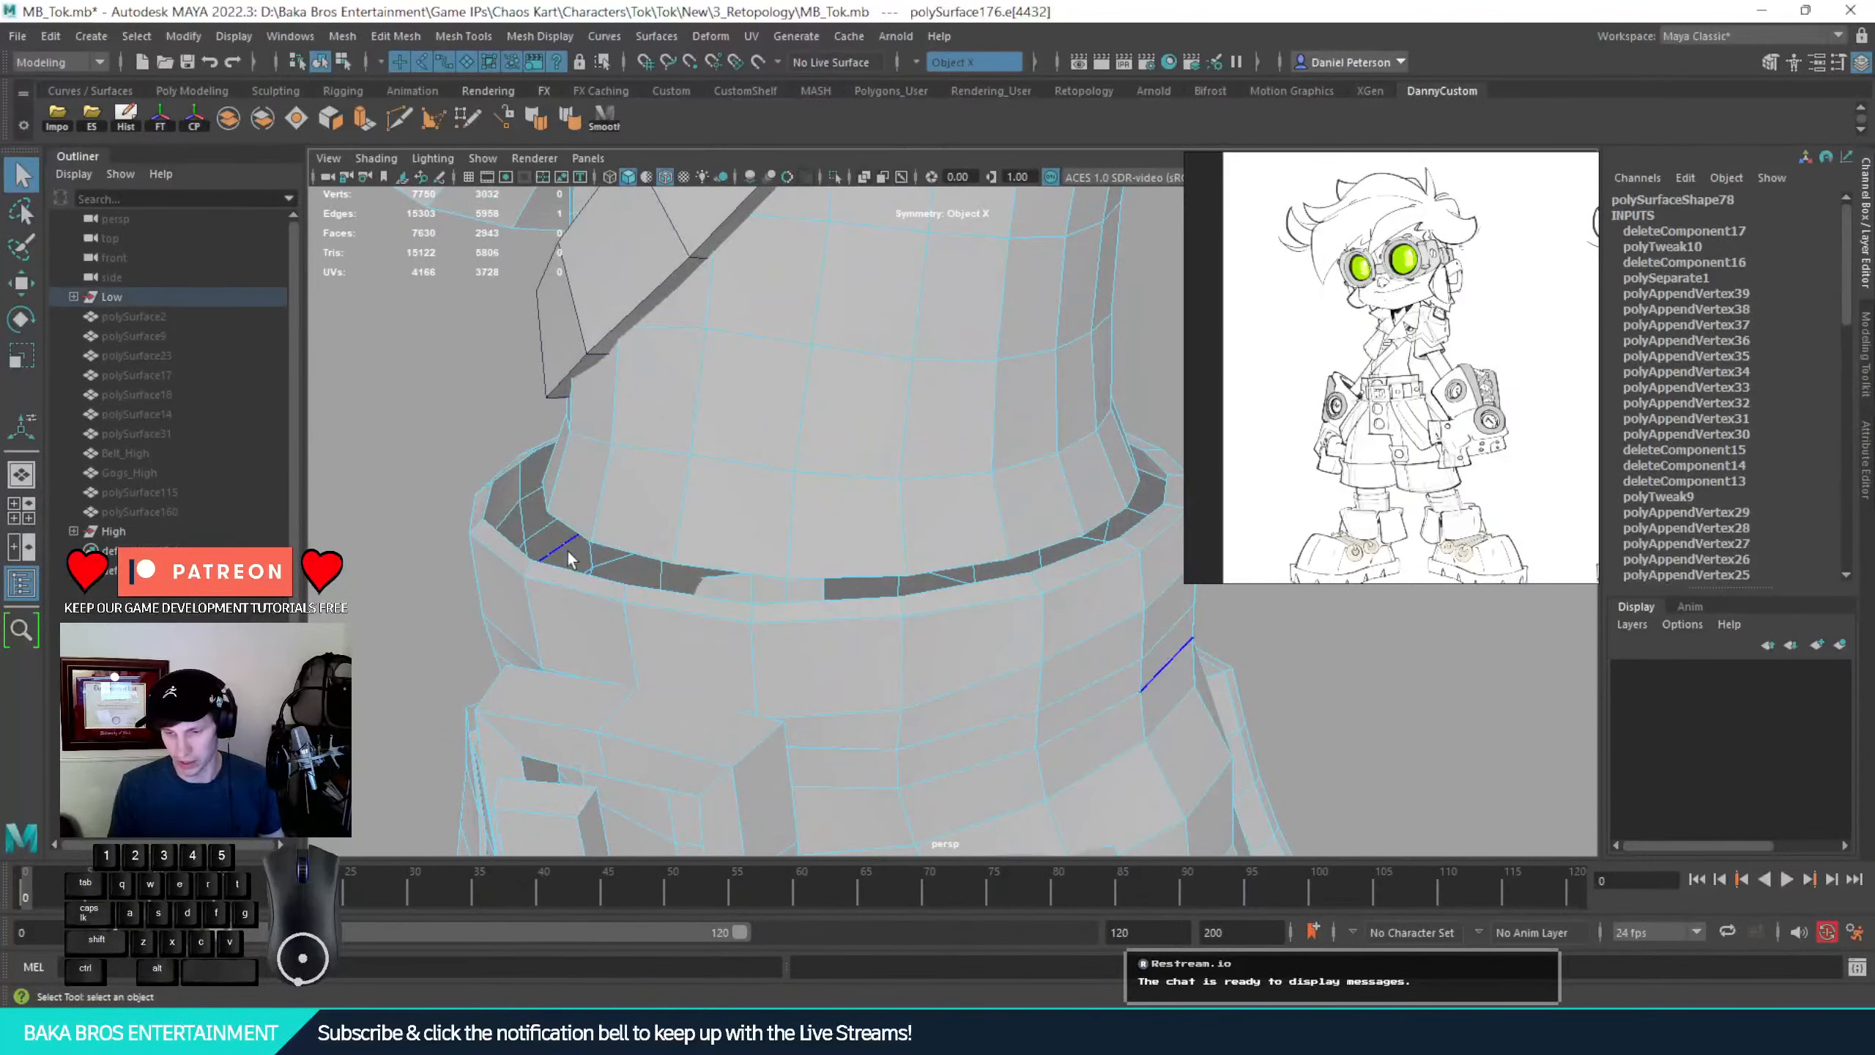
double_click(564, 571)
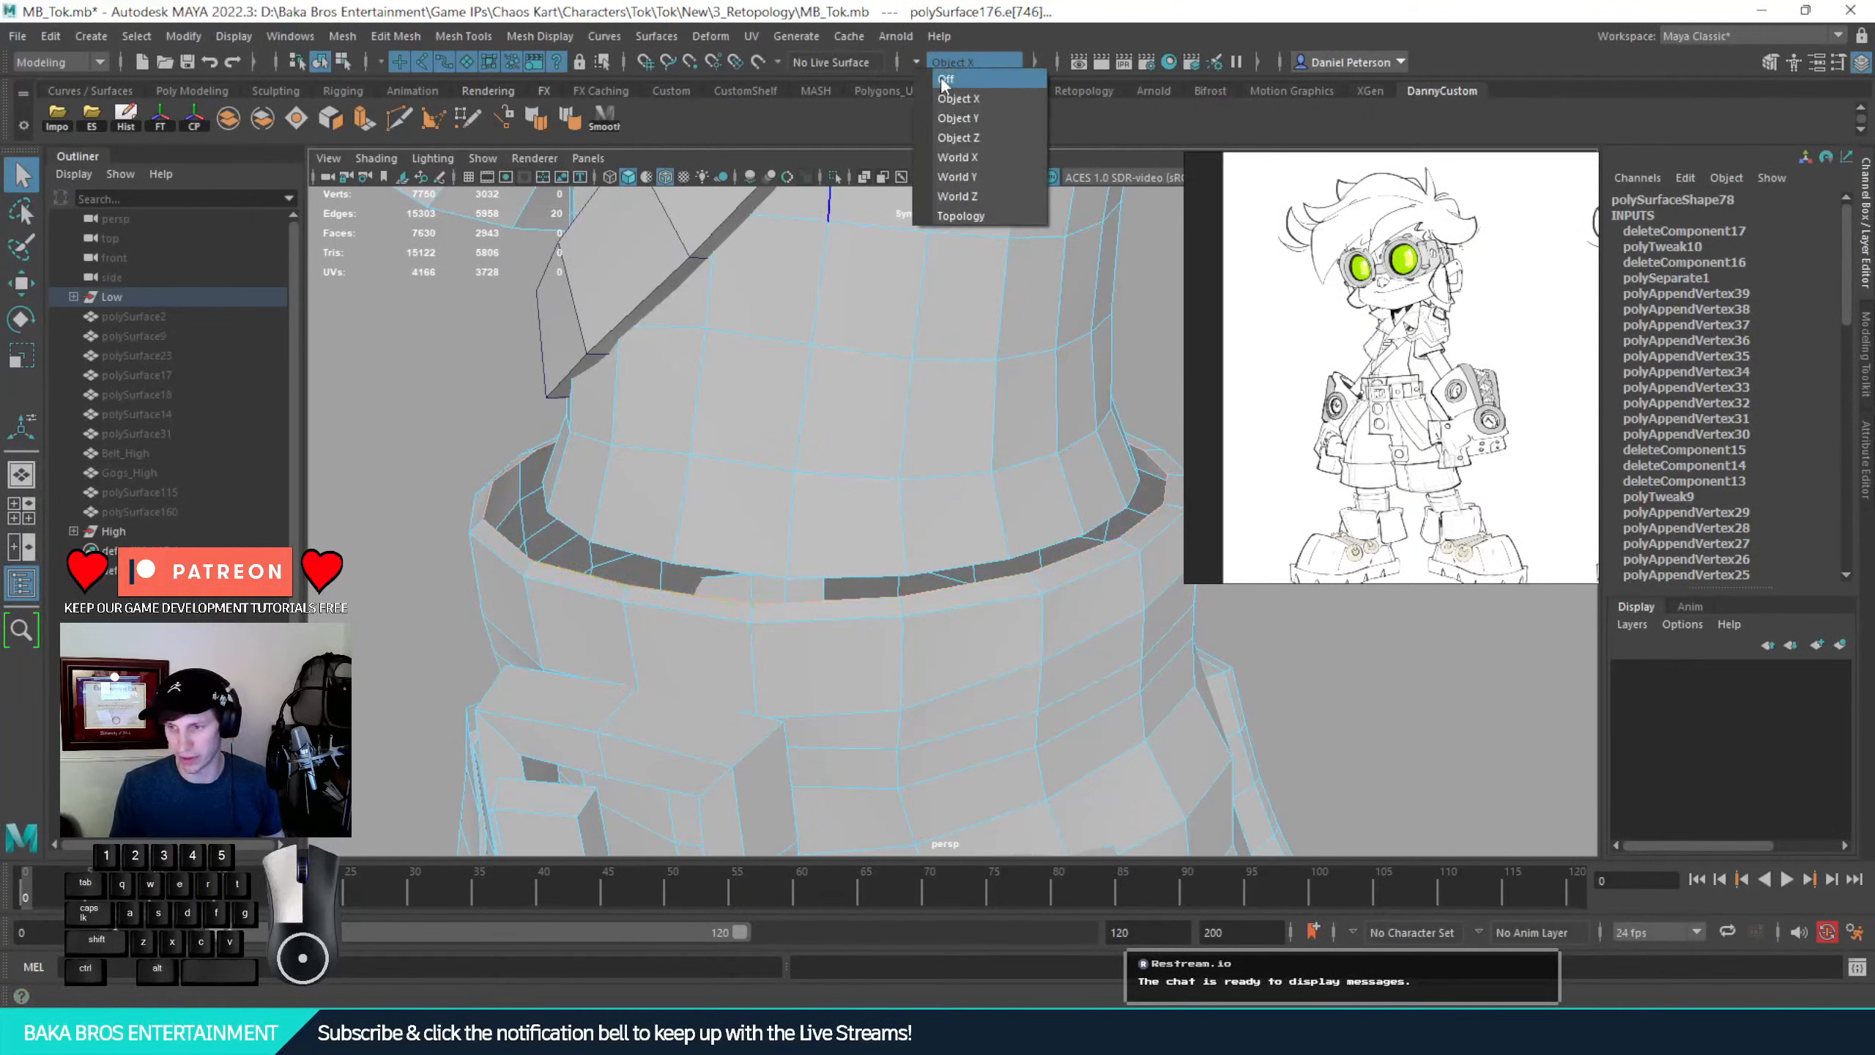
click(941, 71)
key(w)
alt+drag(898, 252, 685, 359)
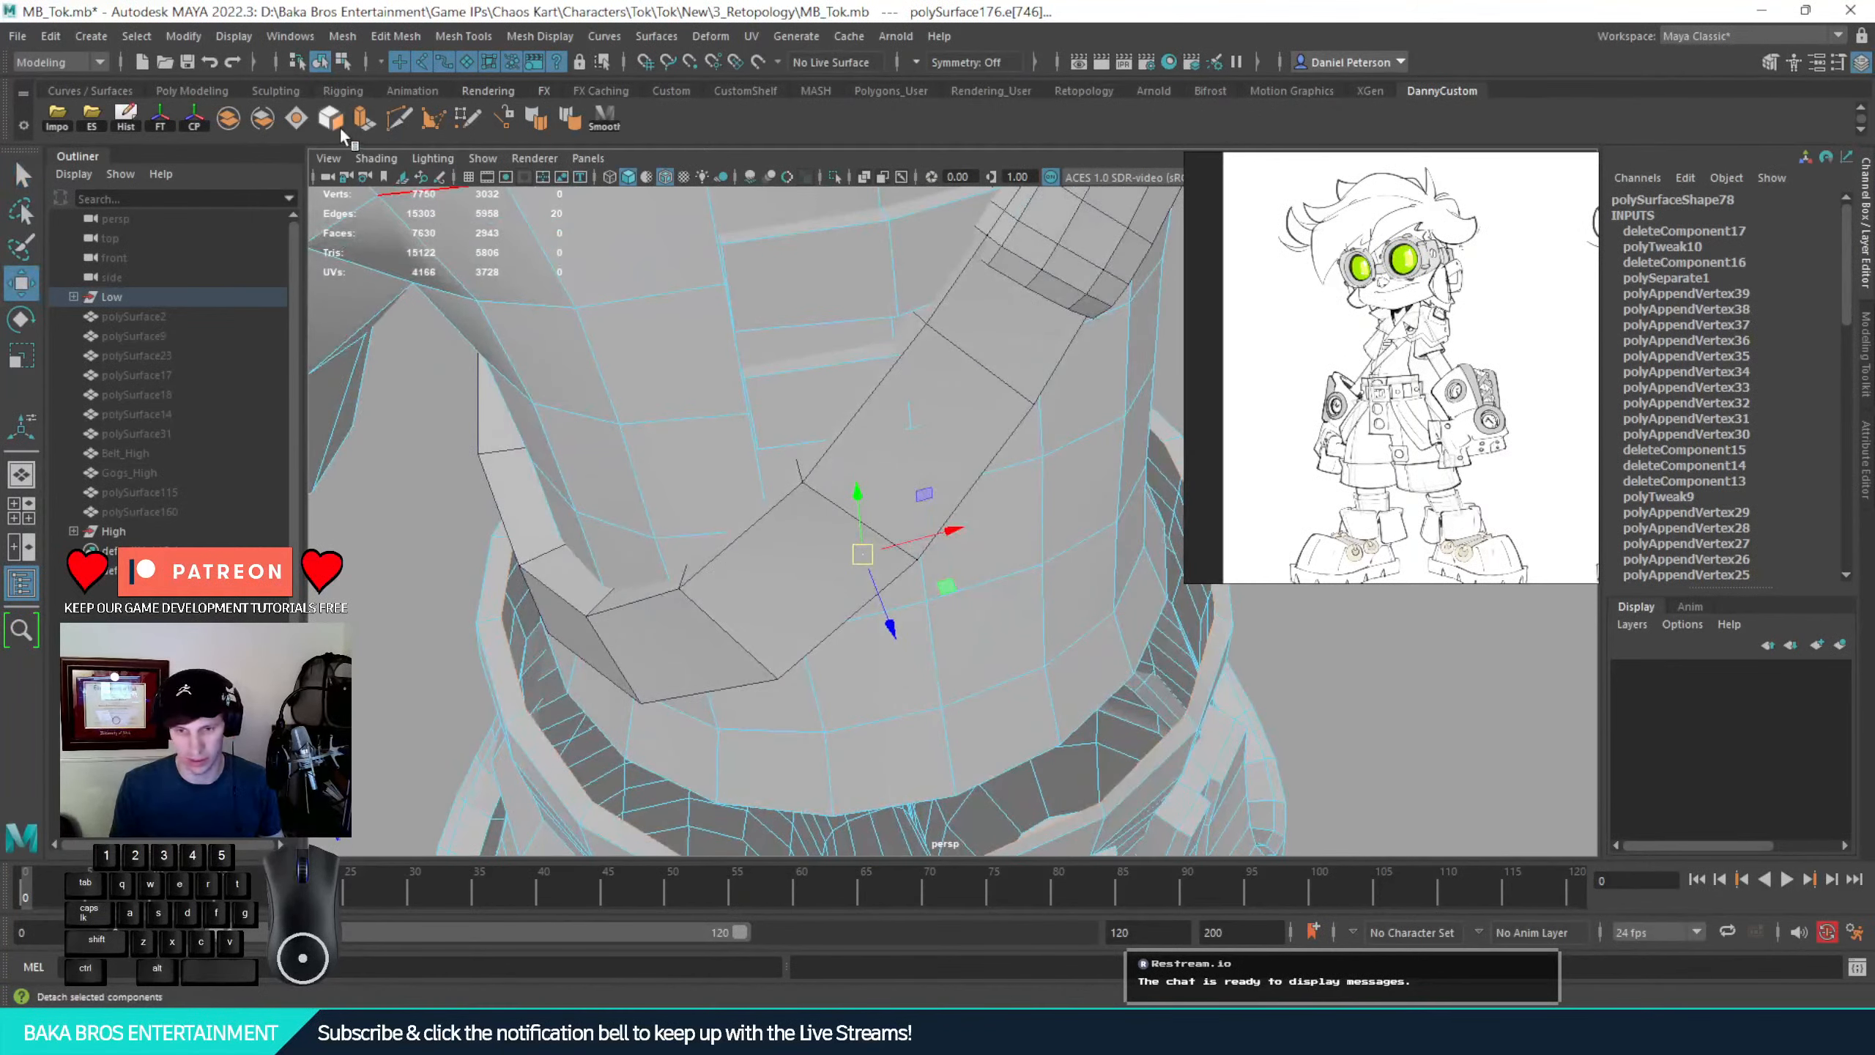
click(367, 123)
alt+drag(986, 478, 1131, 585)
key(e)
key(r)
right_drag(1070, 466, 1140, 420)
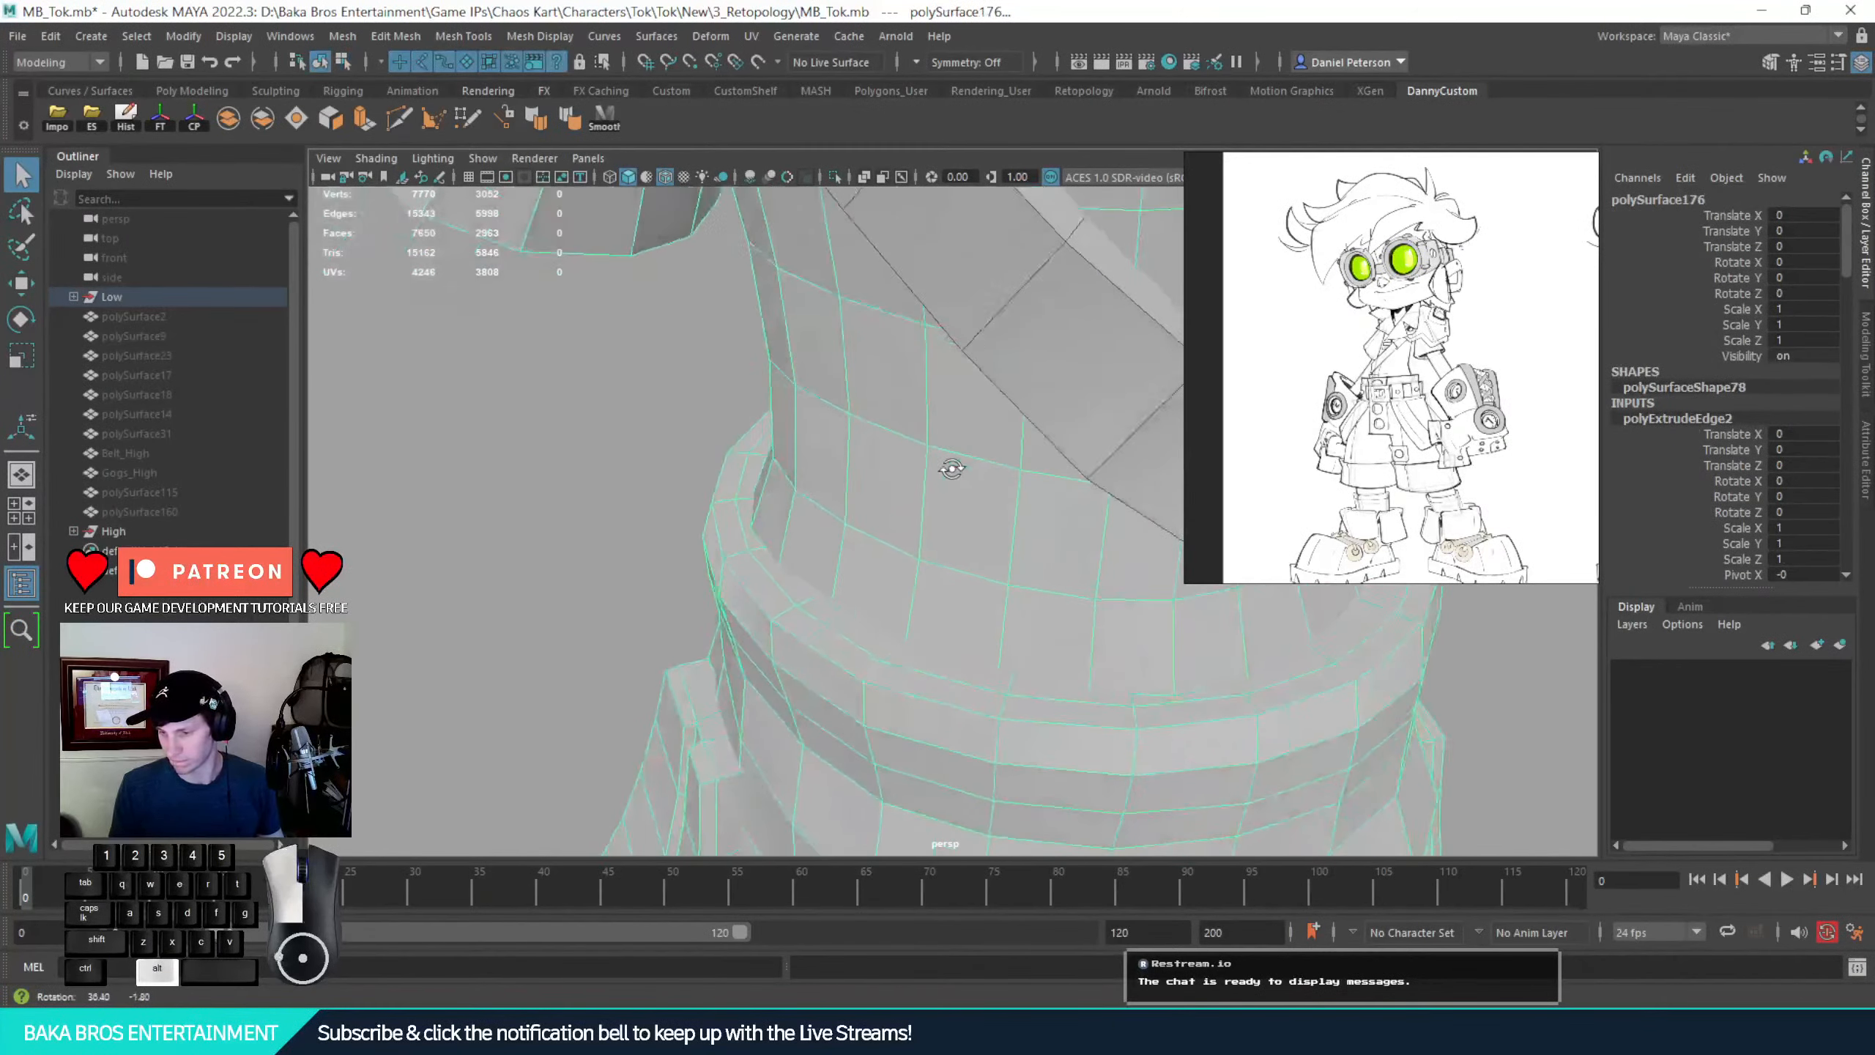
Scale the shirt's bottom border edge loop where it meets the waistband's inner edge
alt+drag(950, 469, 841, 499)
right_drag(815, 512, 809, 475)
double_click(798, 535)
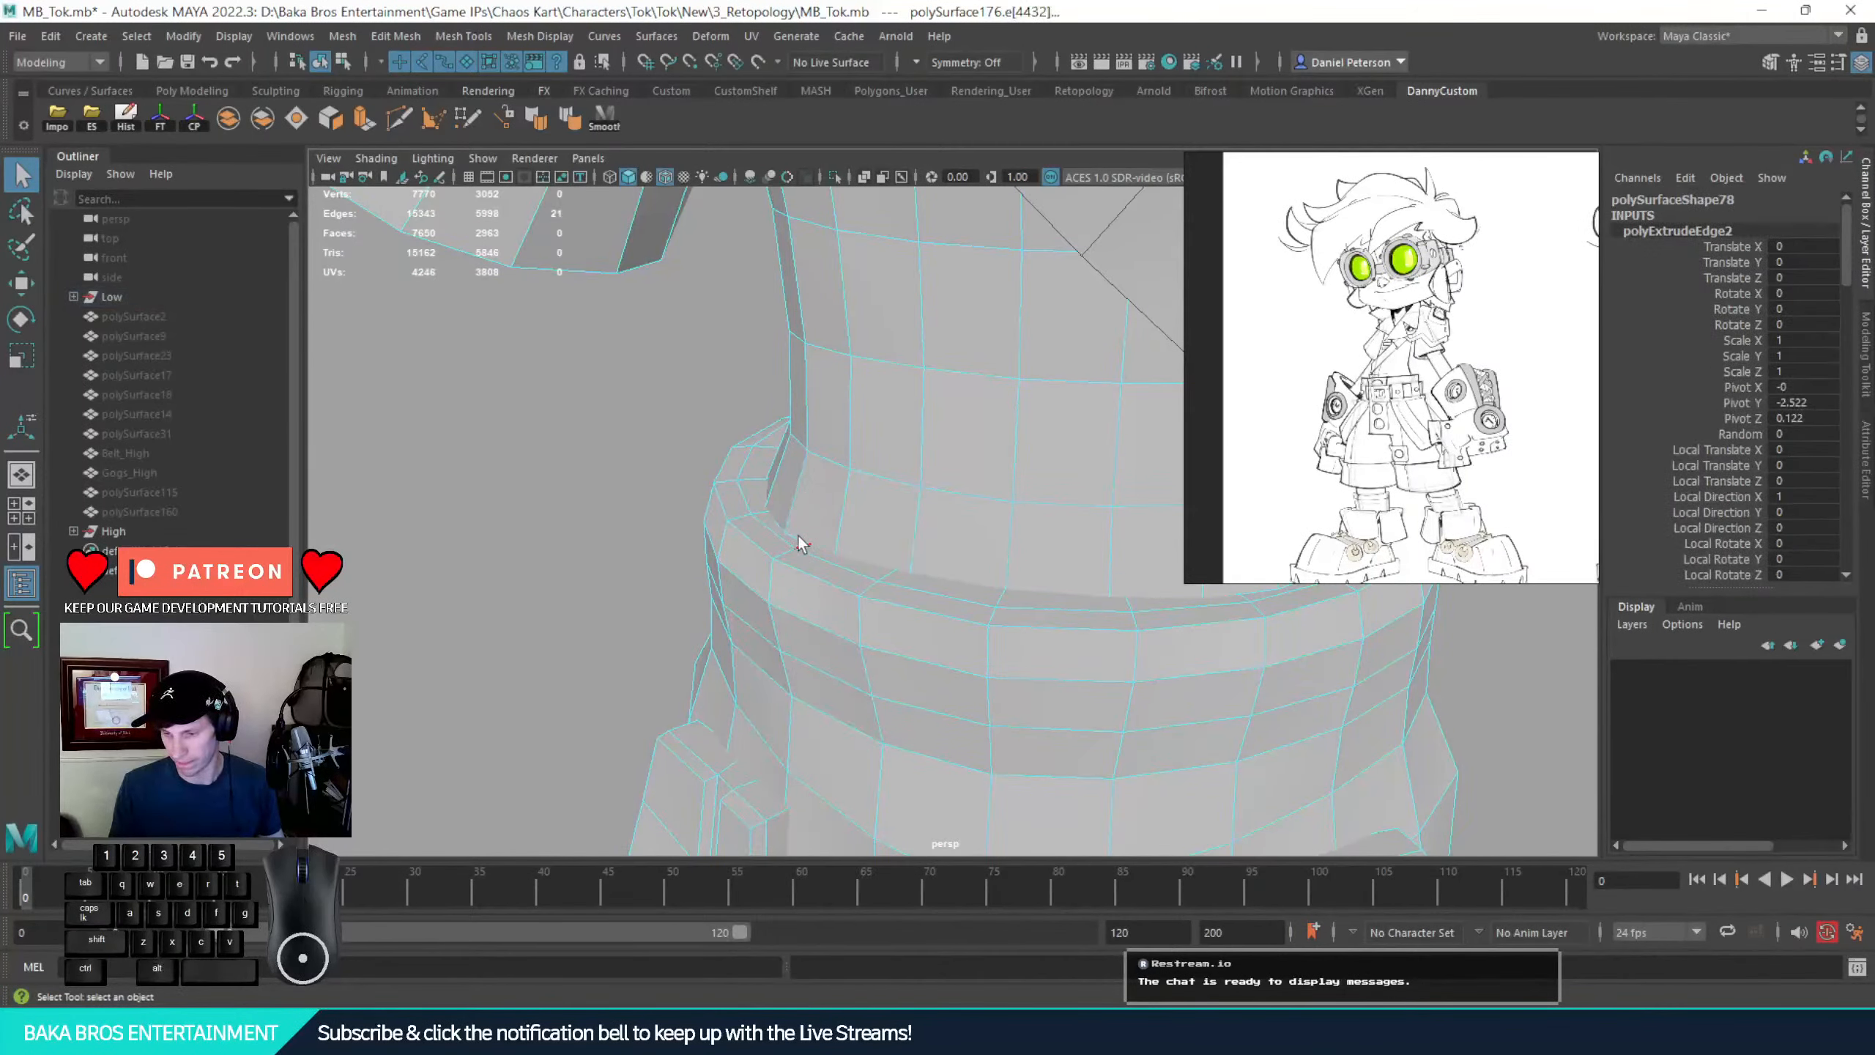
double_click(794, 532)
key(w)
key(r)
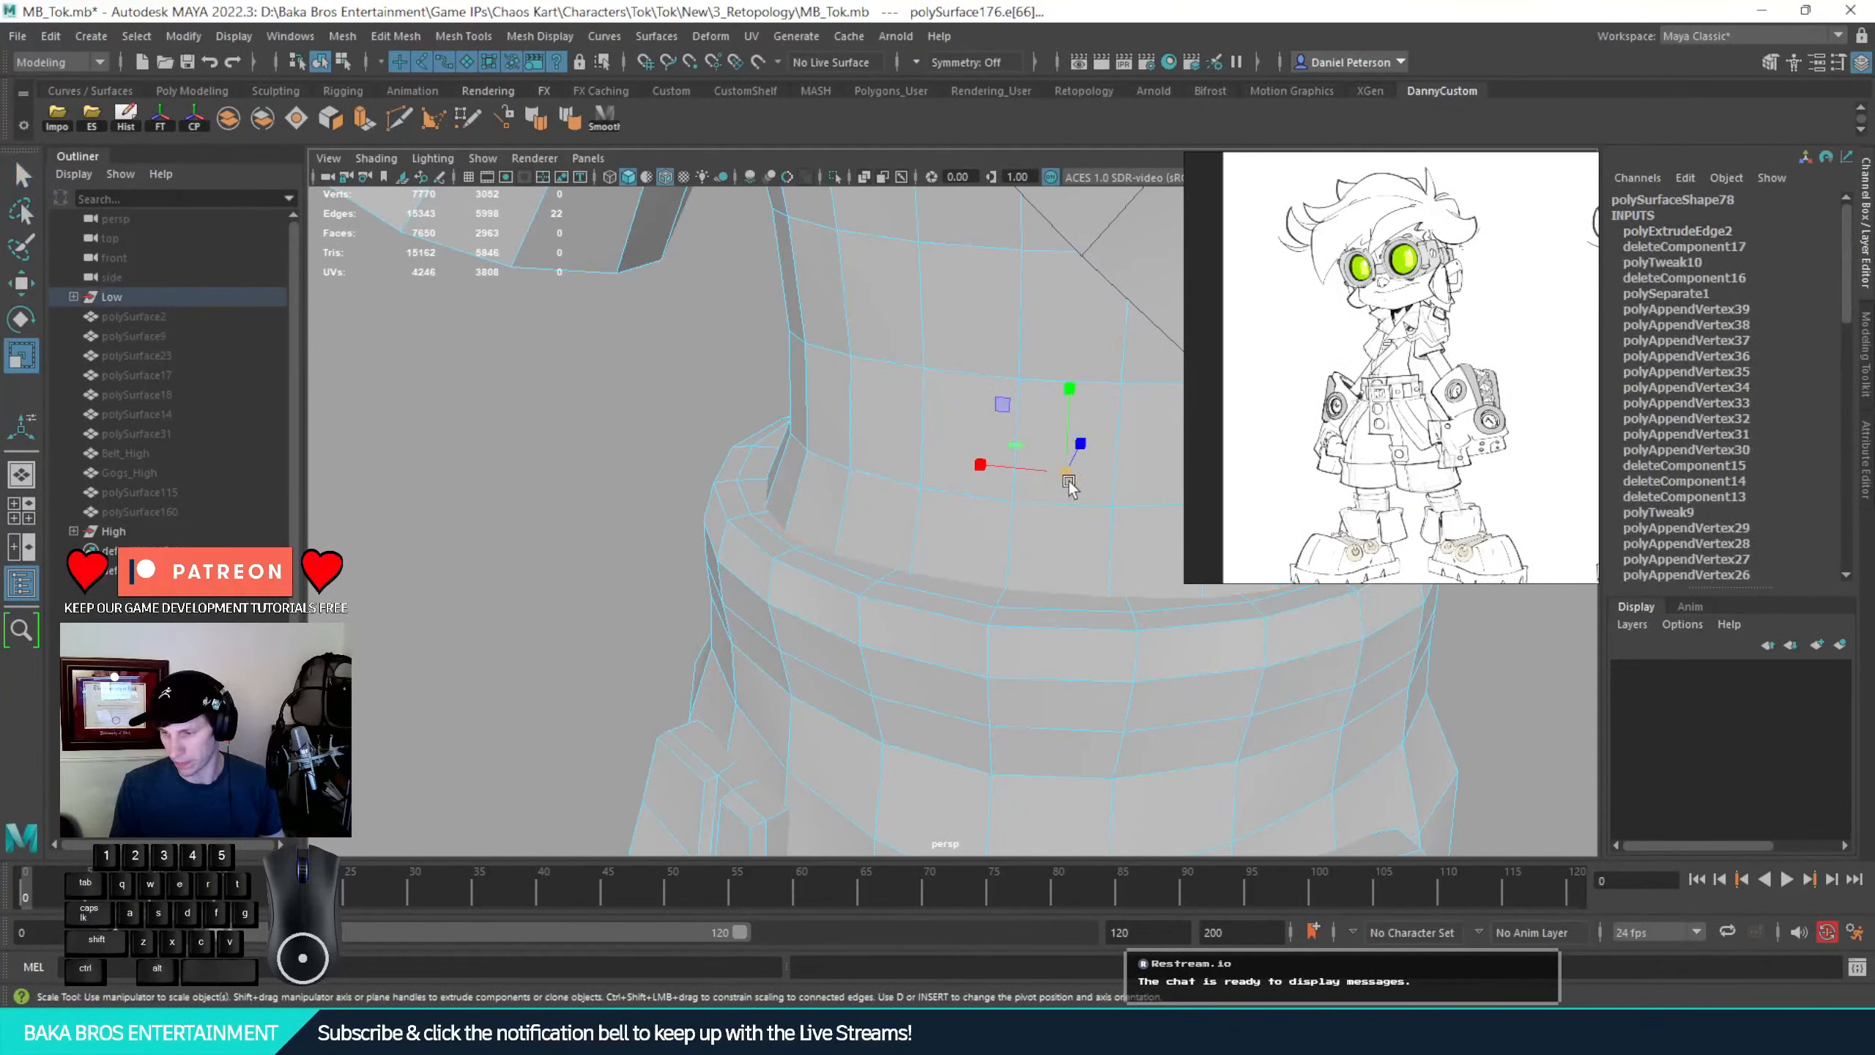
drag(1069, 481, 822, 538)
key(q)
alt+right_drag(821, 538, 838, 606)
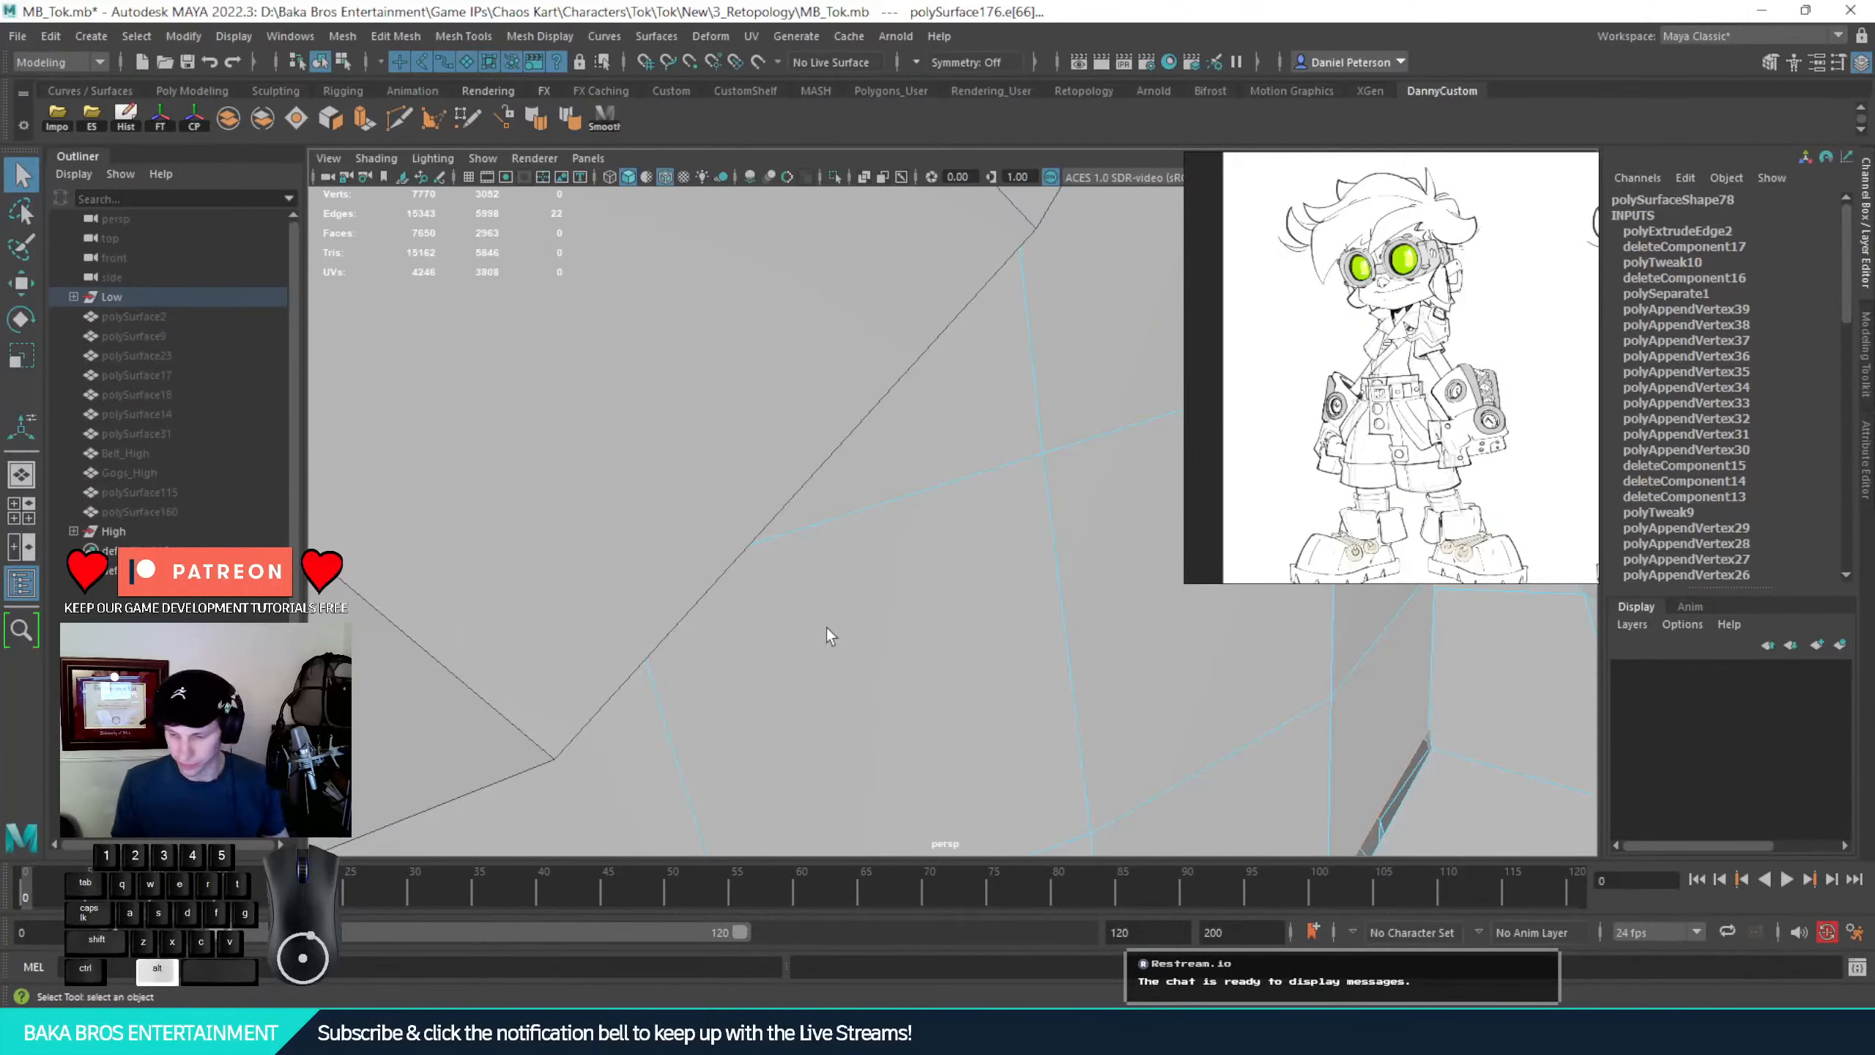
Hide the diagonal chest strap together with its attached pieces
alt+drag(826, 627, 753, 645)
alt+right_drag(753, 644, 983, 696)
alt+middle_drag(984, 695, 1038, 800)
alt+middle_drag(693, 296, 745, 507)
alt+drag(745, 507, 750, 469)
right_drag(927, 414, 1014, 382)
click(982, 378)
shift+click(849, 473)
alt+drag(718, 551, 1033, 472)
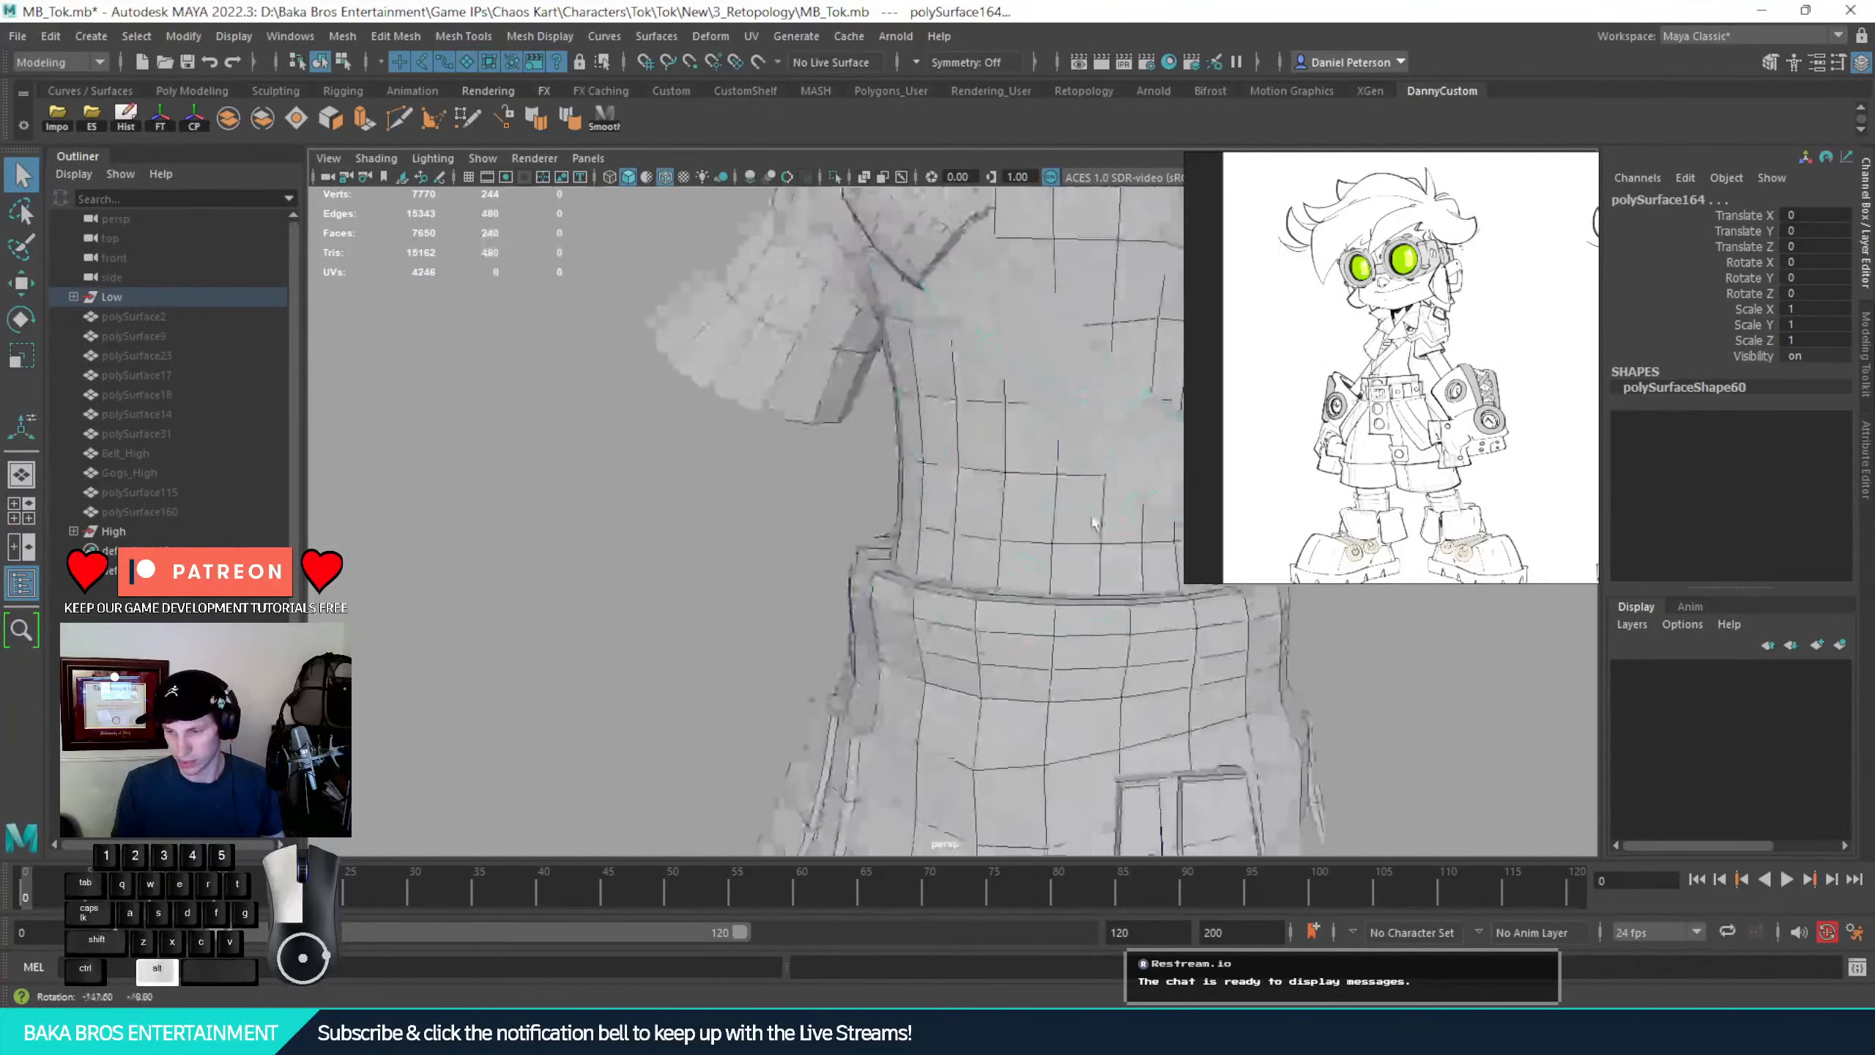
shift+click(914, 239)
alt+middle_drag(949, 310, 863, 424)
alt+drag(868, 427, 657, 442)
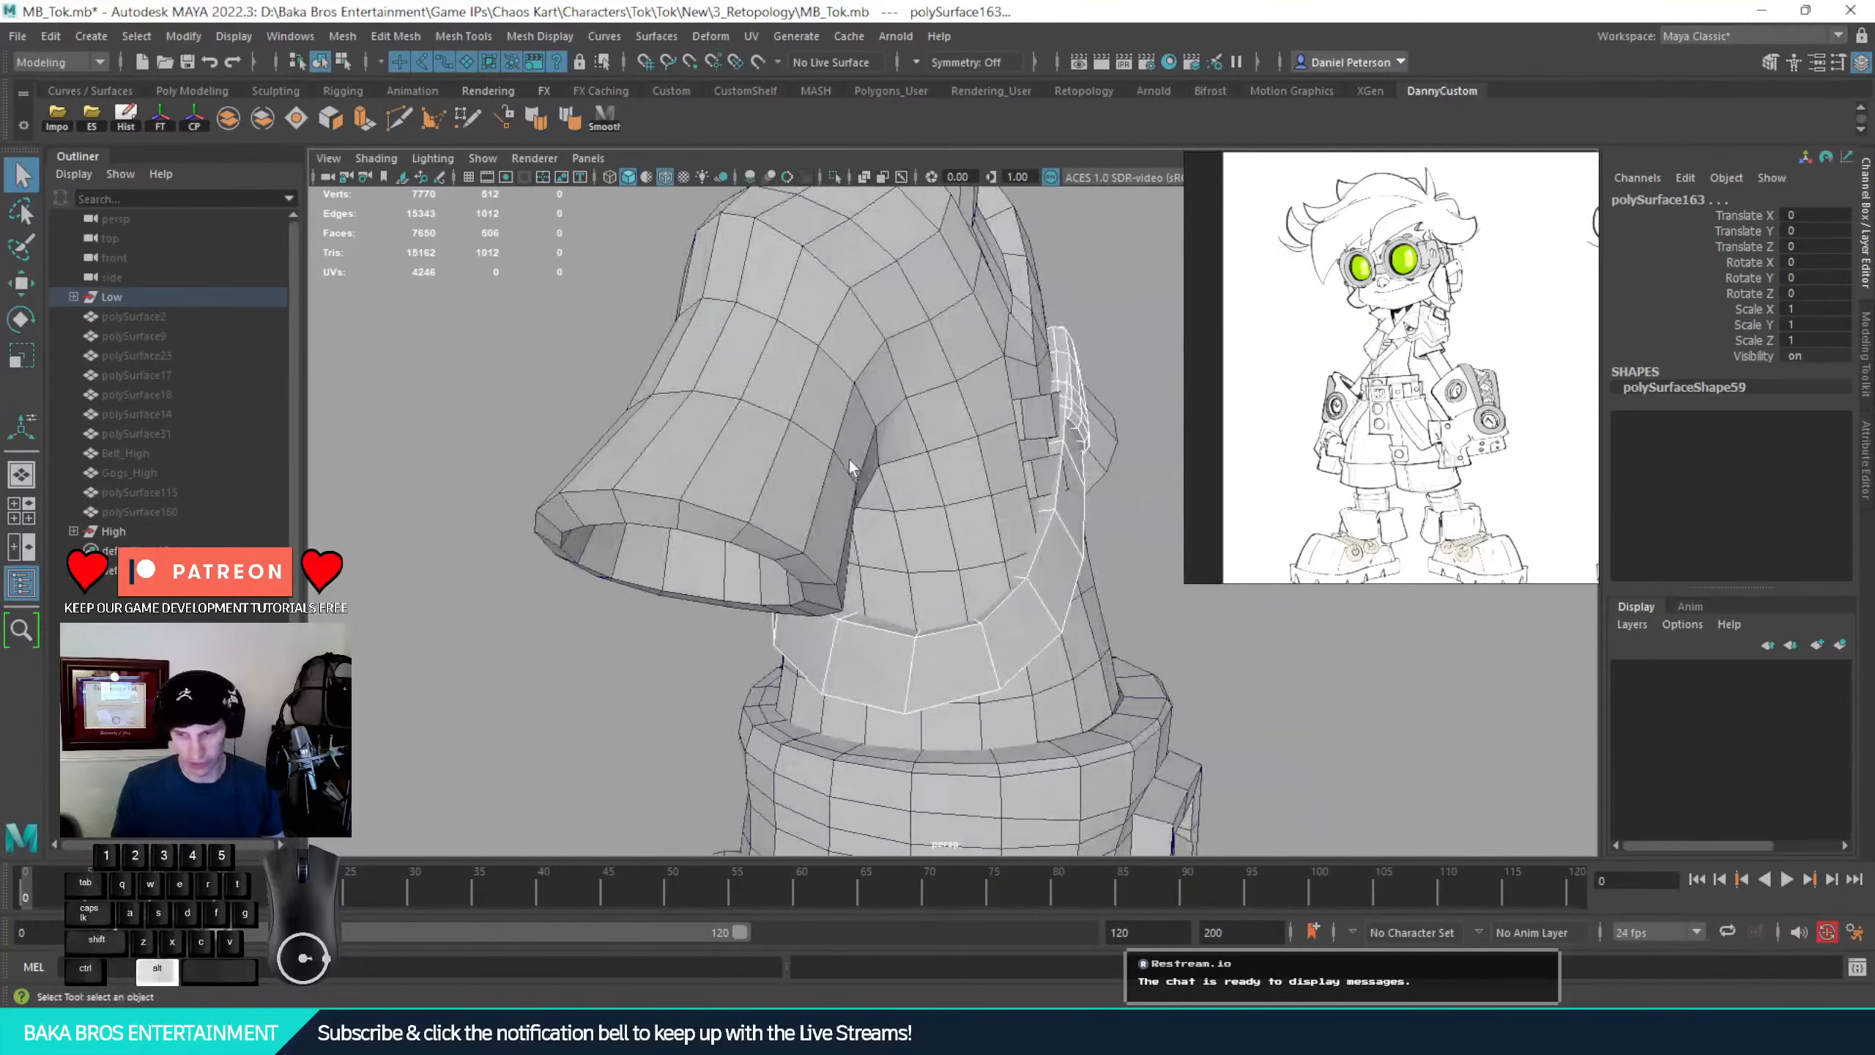
alt+drag(850, 460, 701, 449)
shift+click(73, 296)
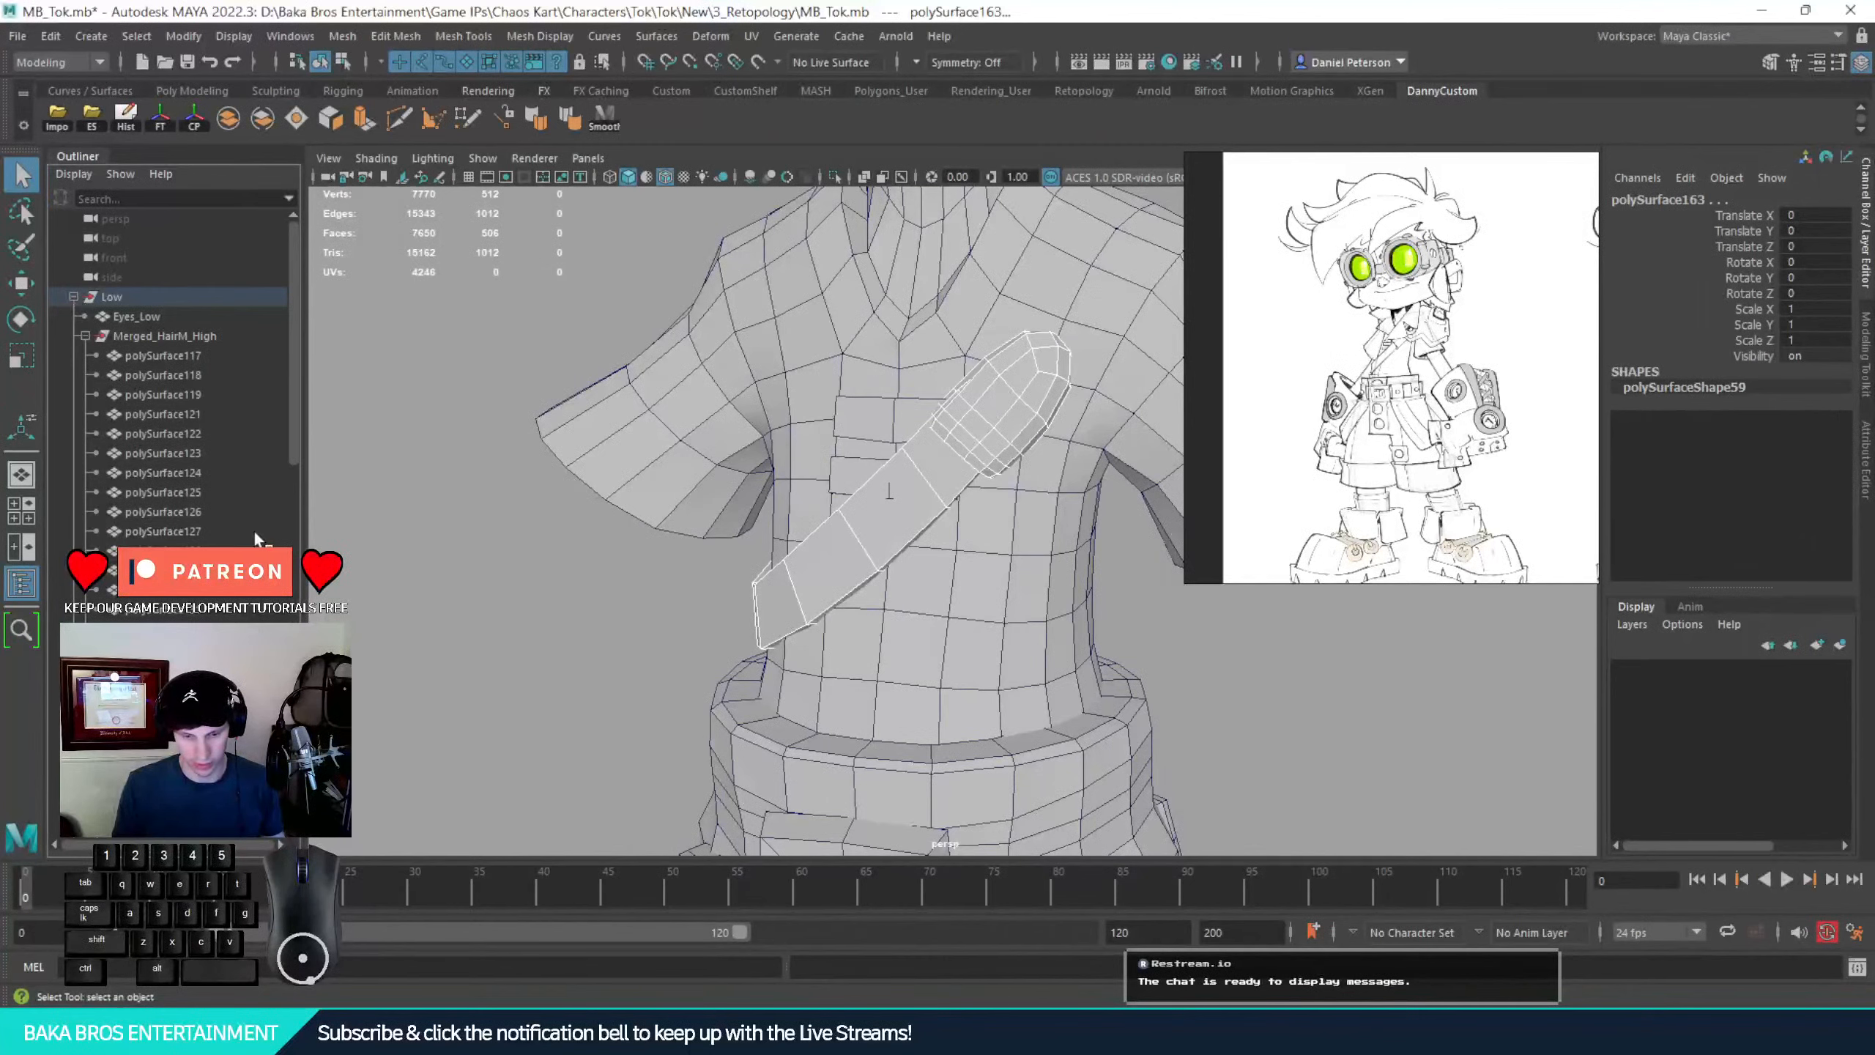
scroll(222, 480, down, 5)
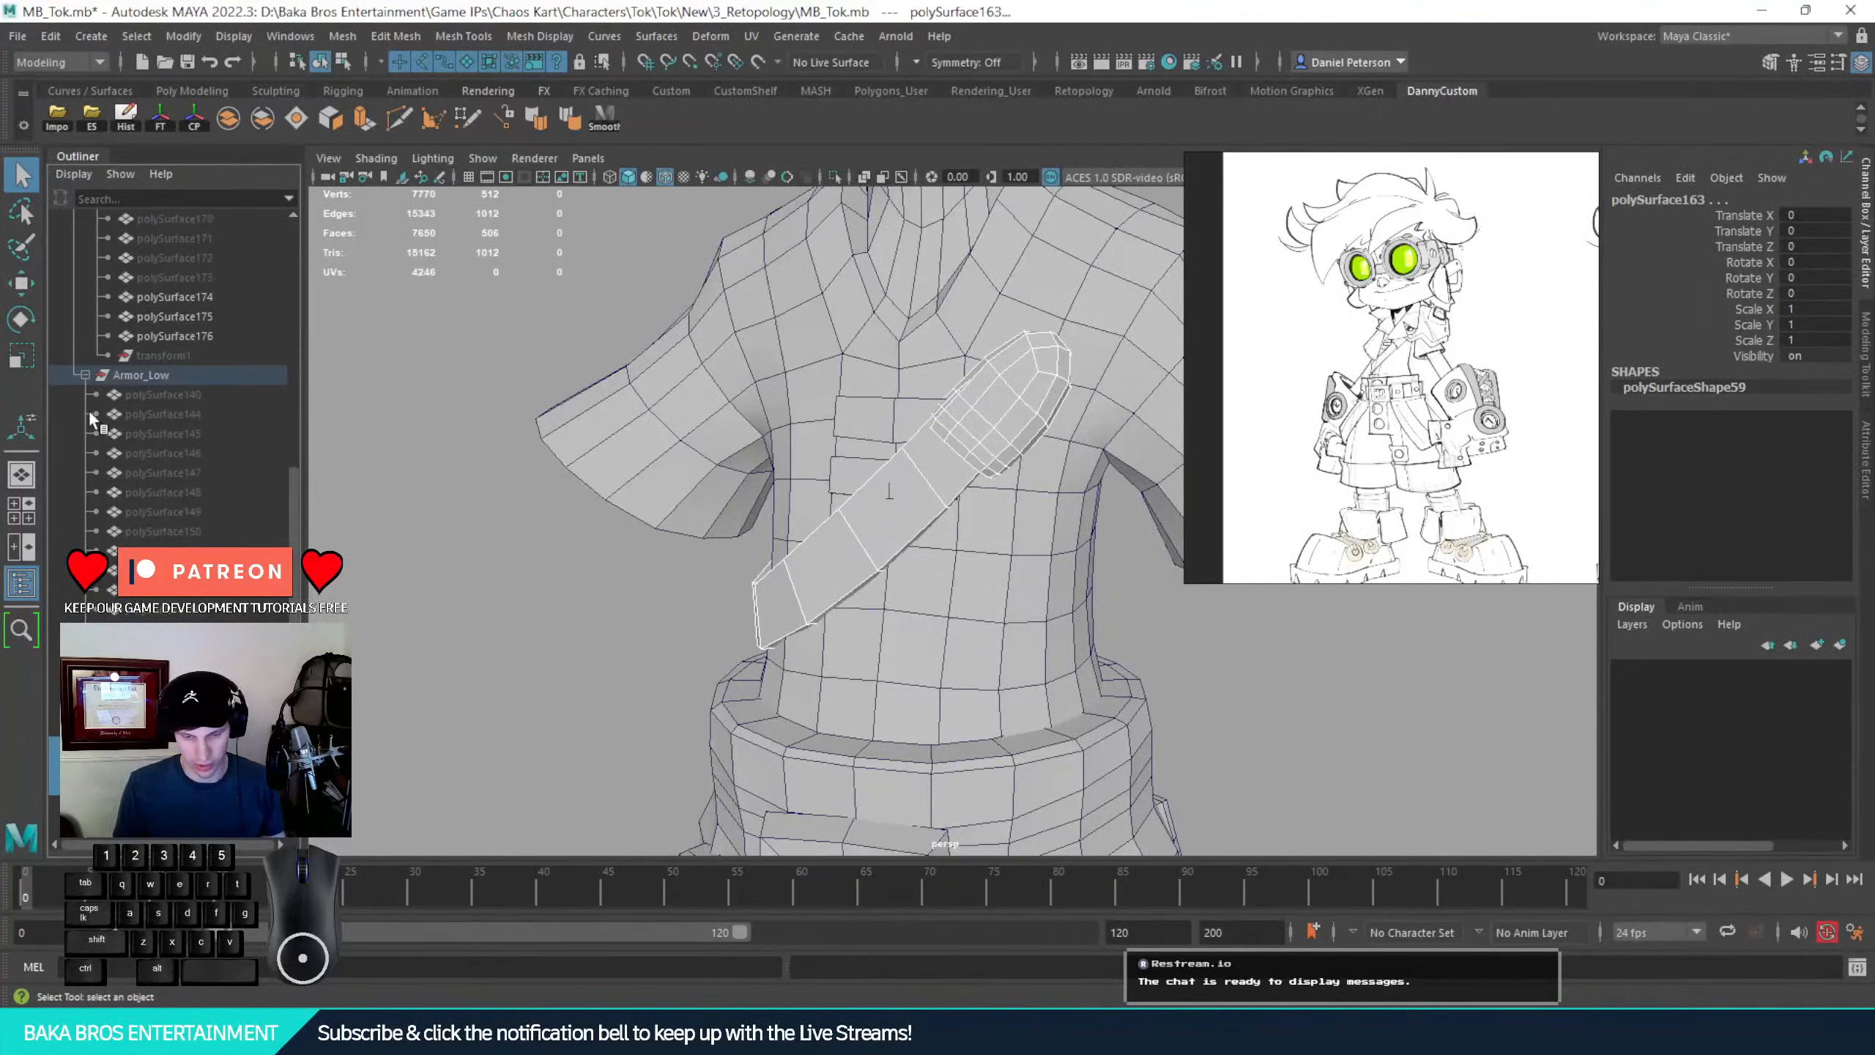
scroll(103, 436, down, 5)
key(ctrl+h)
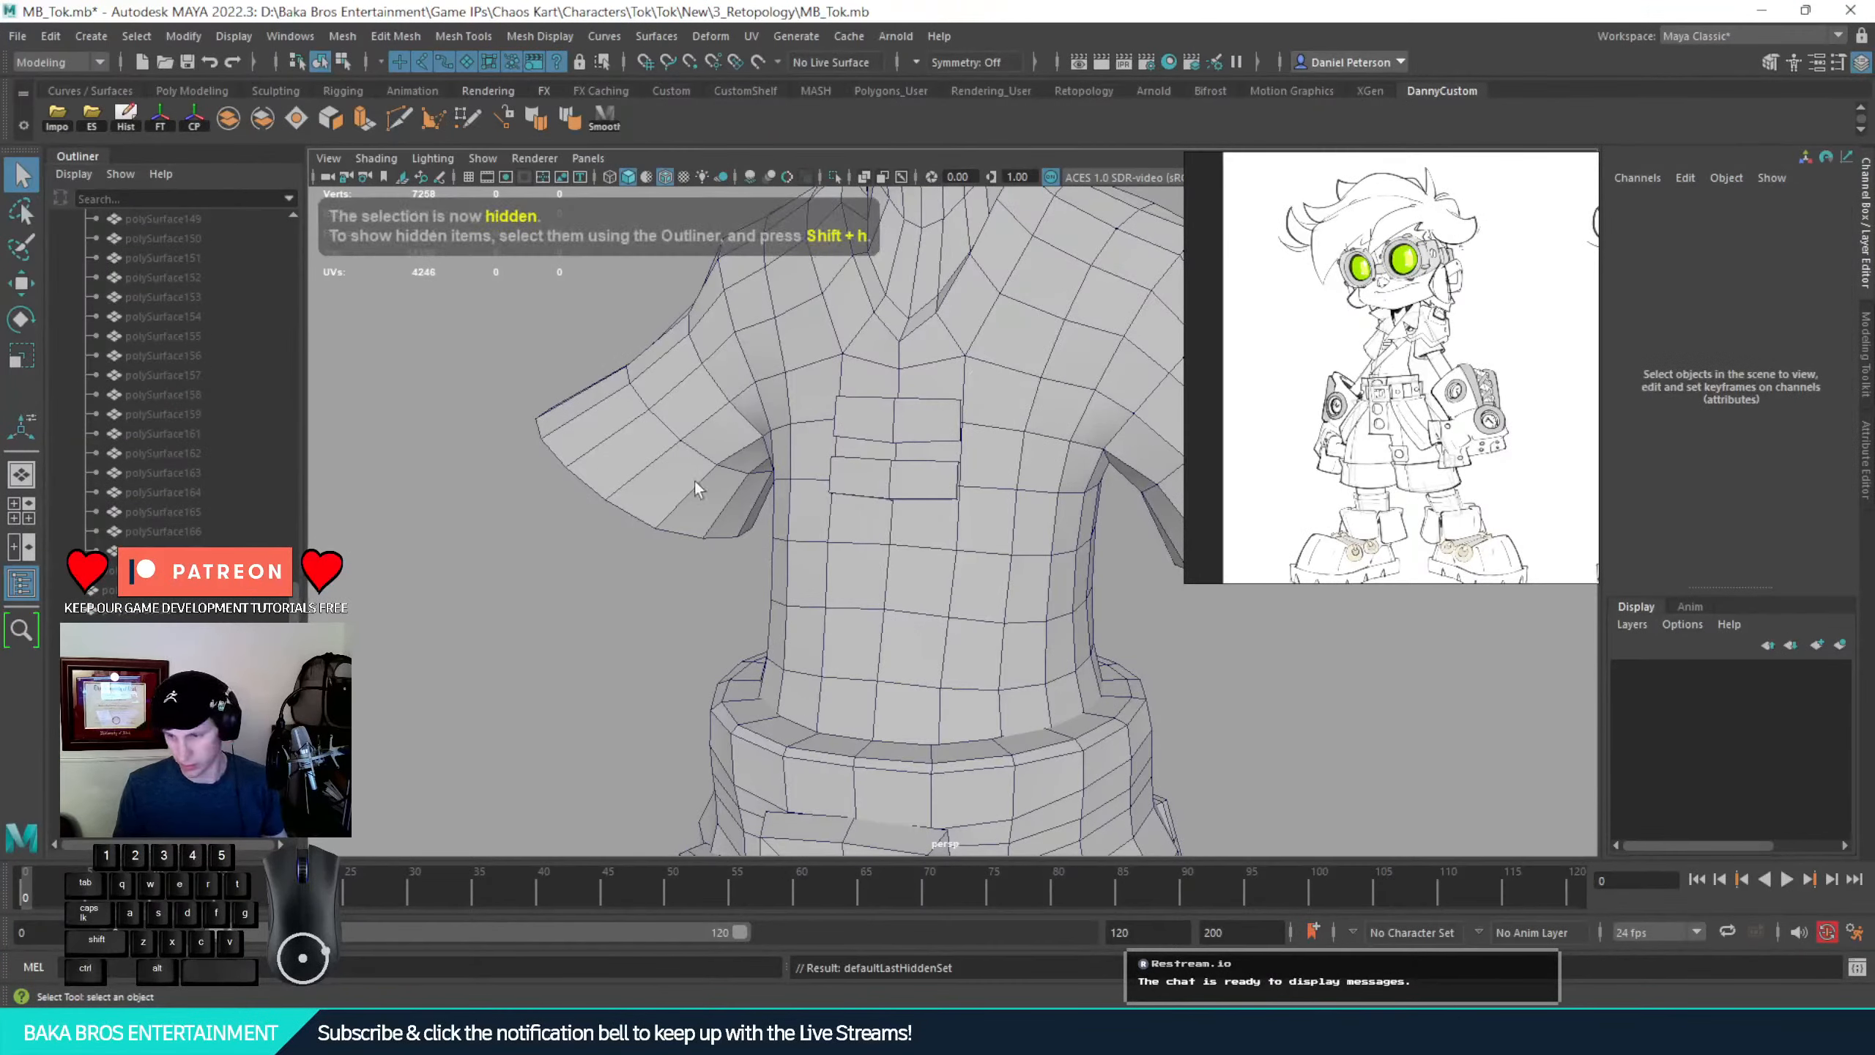
Select the body mesh, switch to vertex editing and set symmetry to Object X
alt+drag(973, 578, 1017, 563)
alt+middle_drag(1016, 562, 927, 349)
alt+right_drag(886, 369, 866, 636)
click(866, 636)
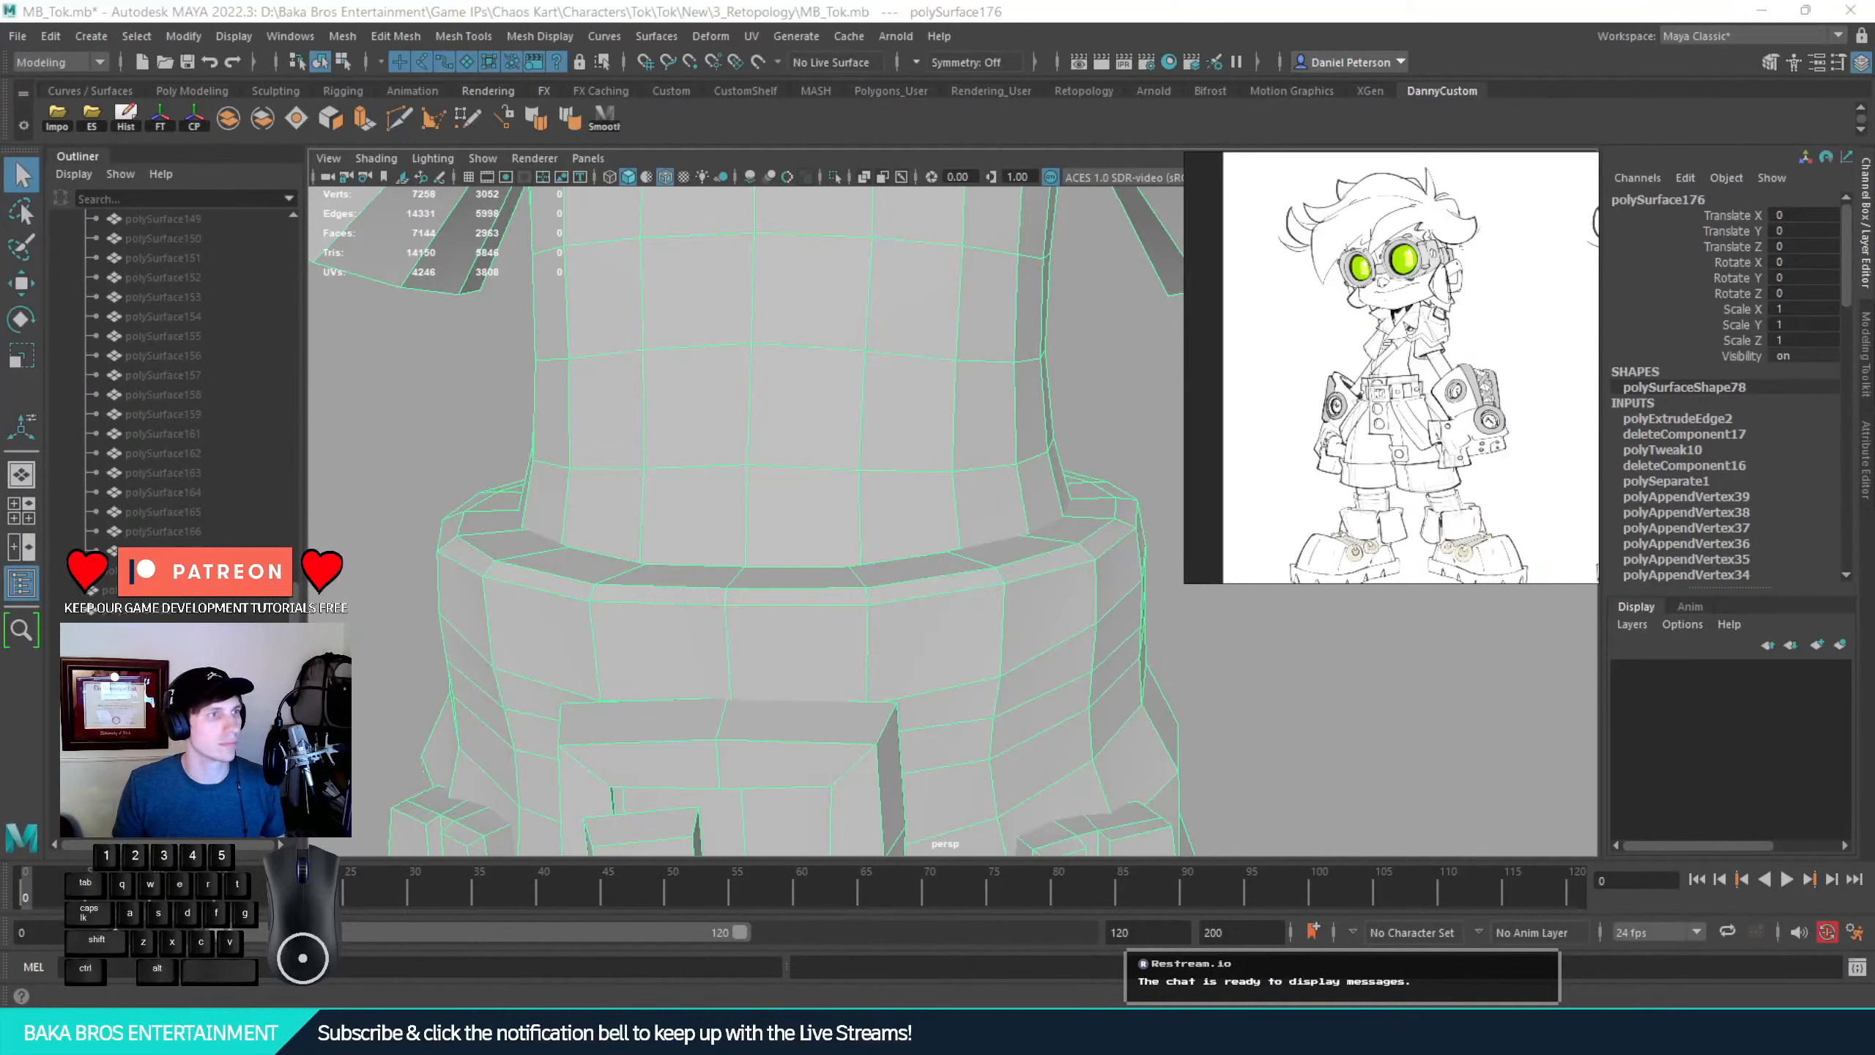
alt+drag(739, 517, 780, 577)
alt+right_drag(713, 545, 820, 608)
alt+drag(820, 608, 862, 602)
right_drag(862, 602, 814, 550)
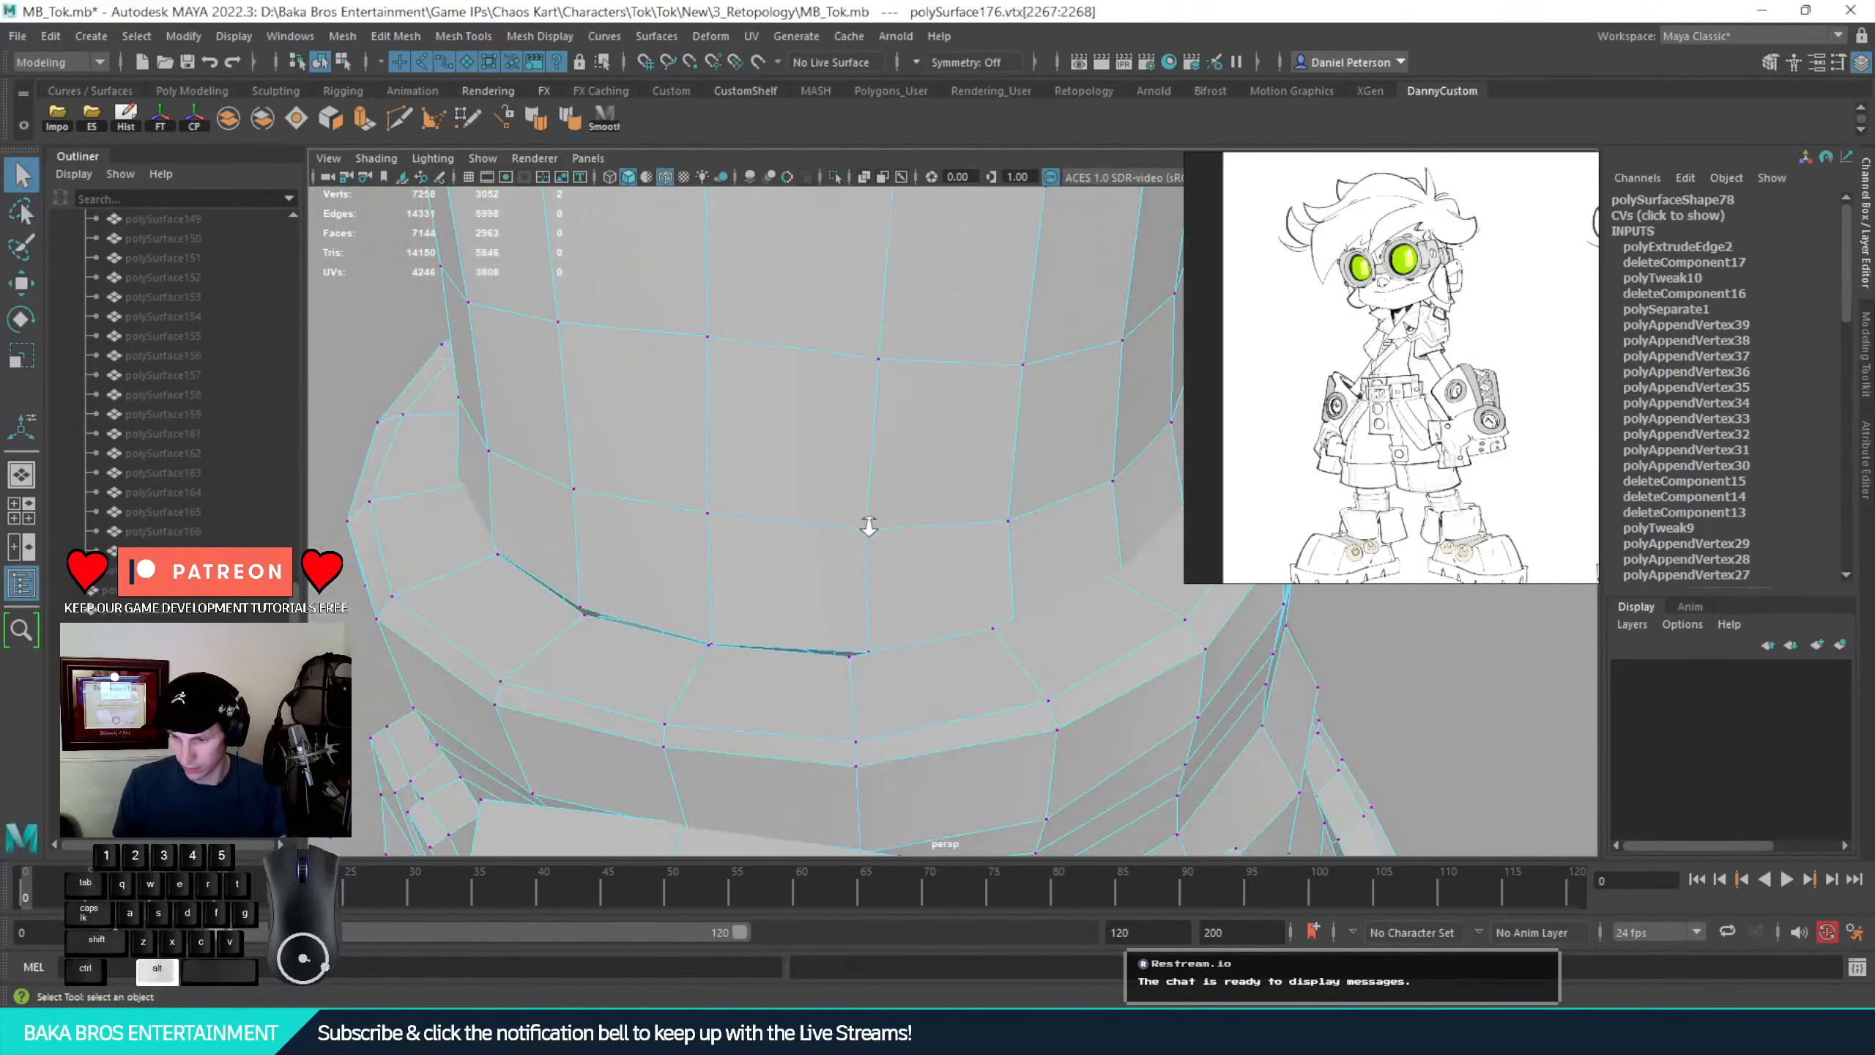
alt+drag(867, 524, 705, 436)
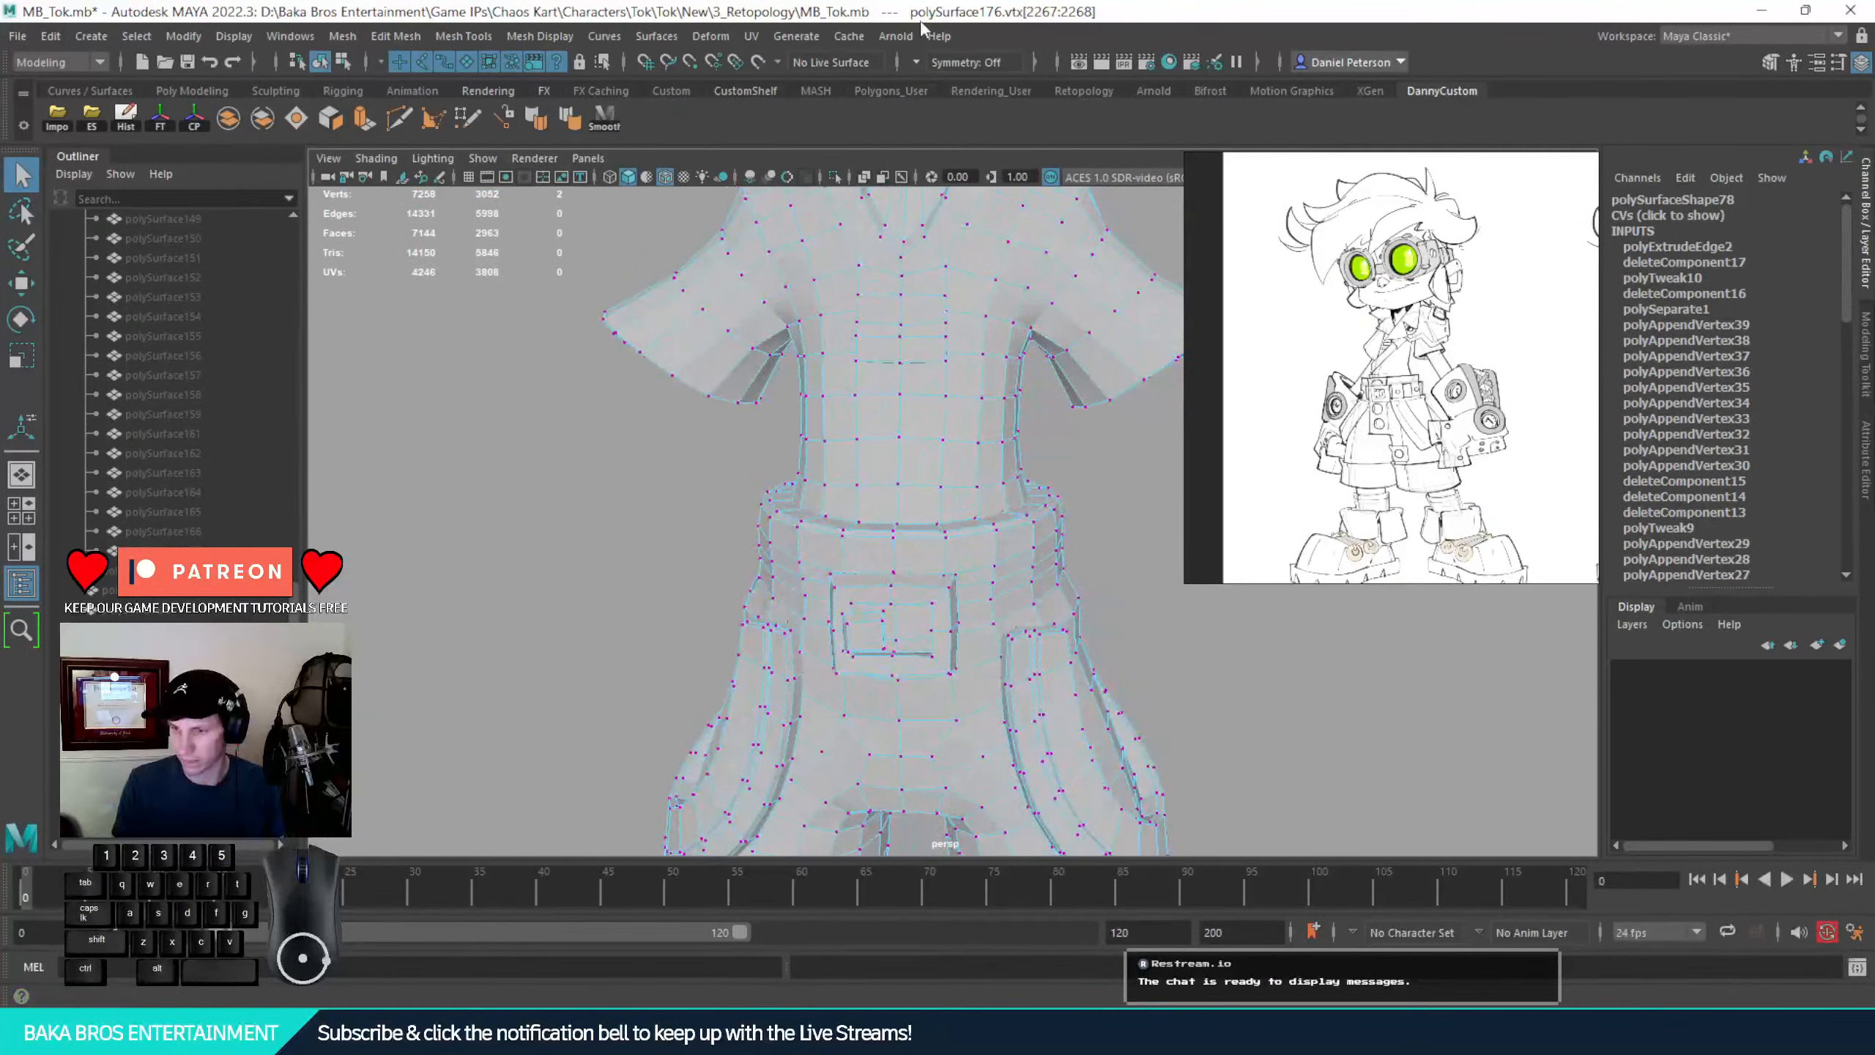
click(918, 62)
click(952, 102)
Move the waistband's inner vertices on either side of the front centre slightly and merge them with the matching shirt hem vertices
alt+right_drag(774, 670, 1008, 671)
key(w)
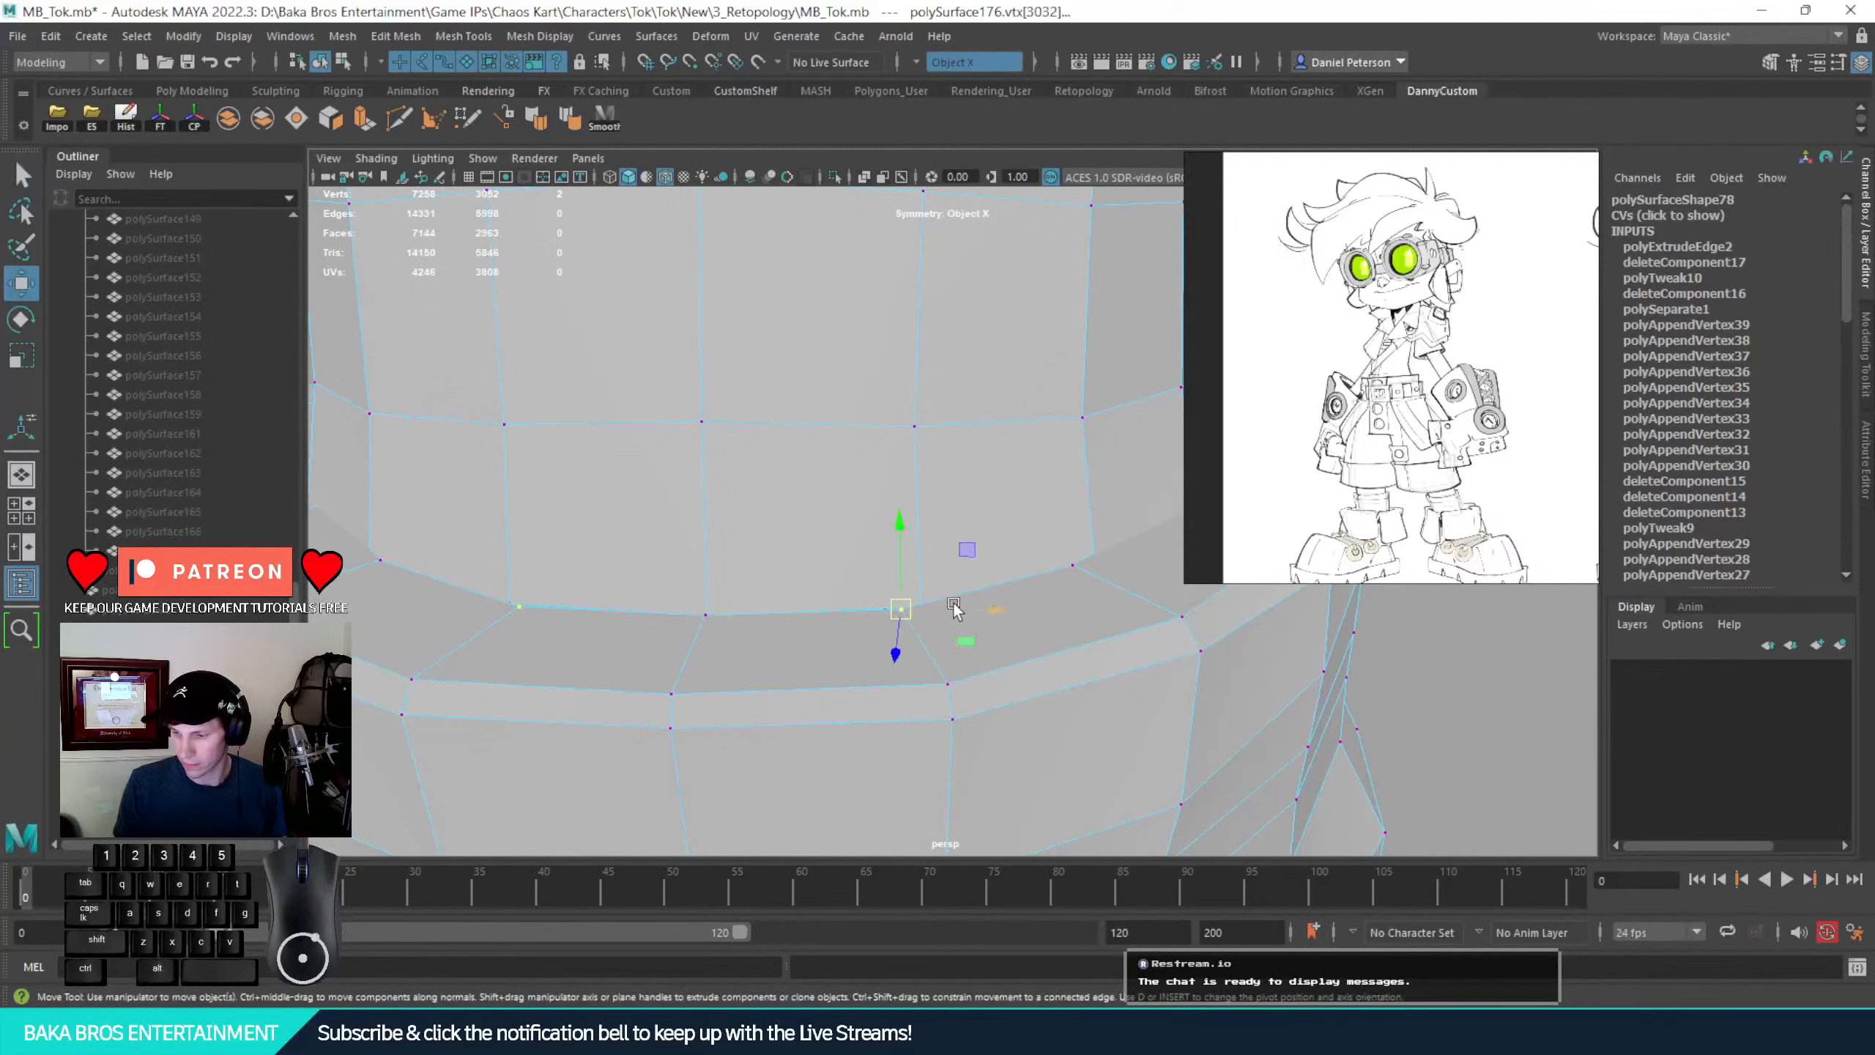
drag(955, 614, 970, 611)
key(q)
shift+click(923, 610)
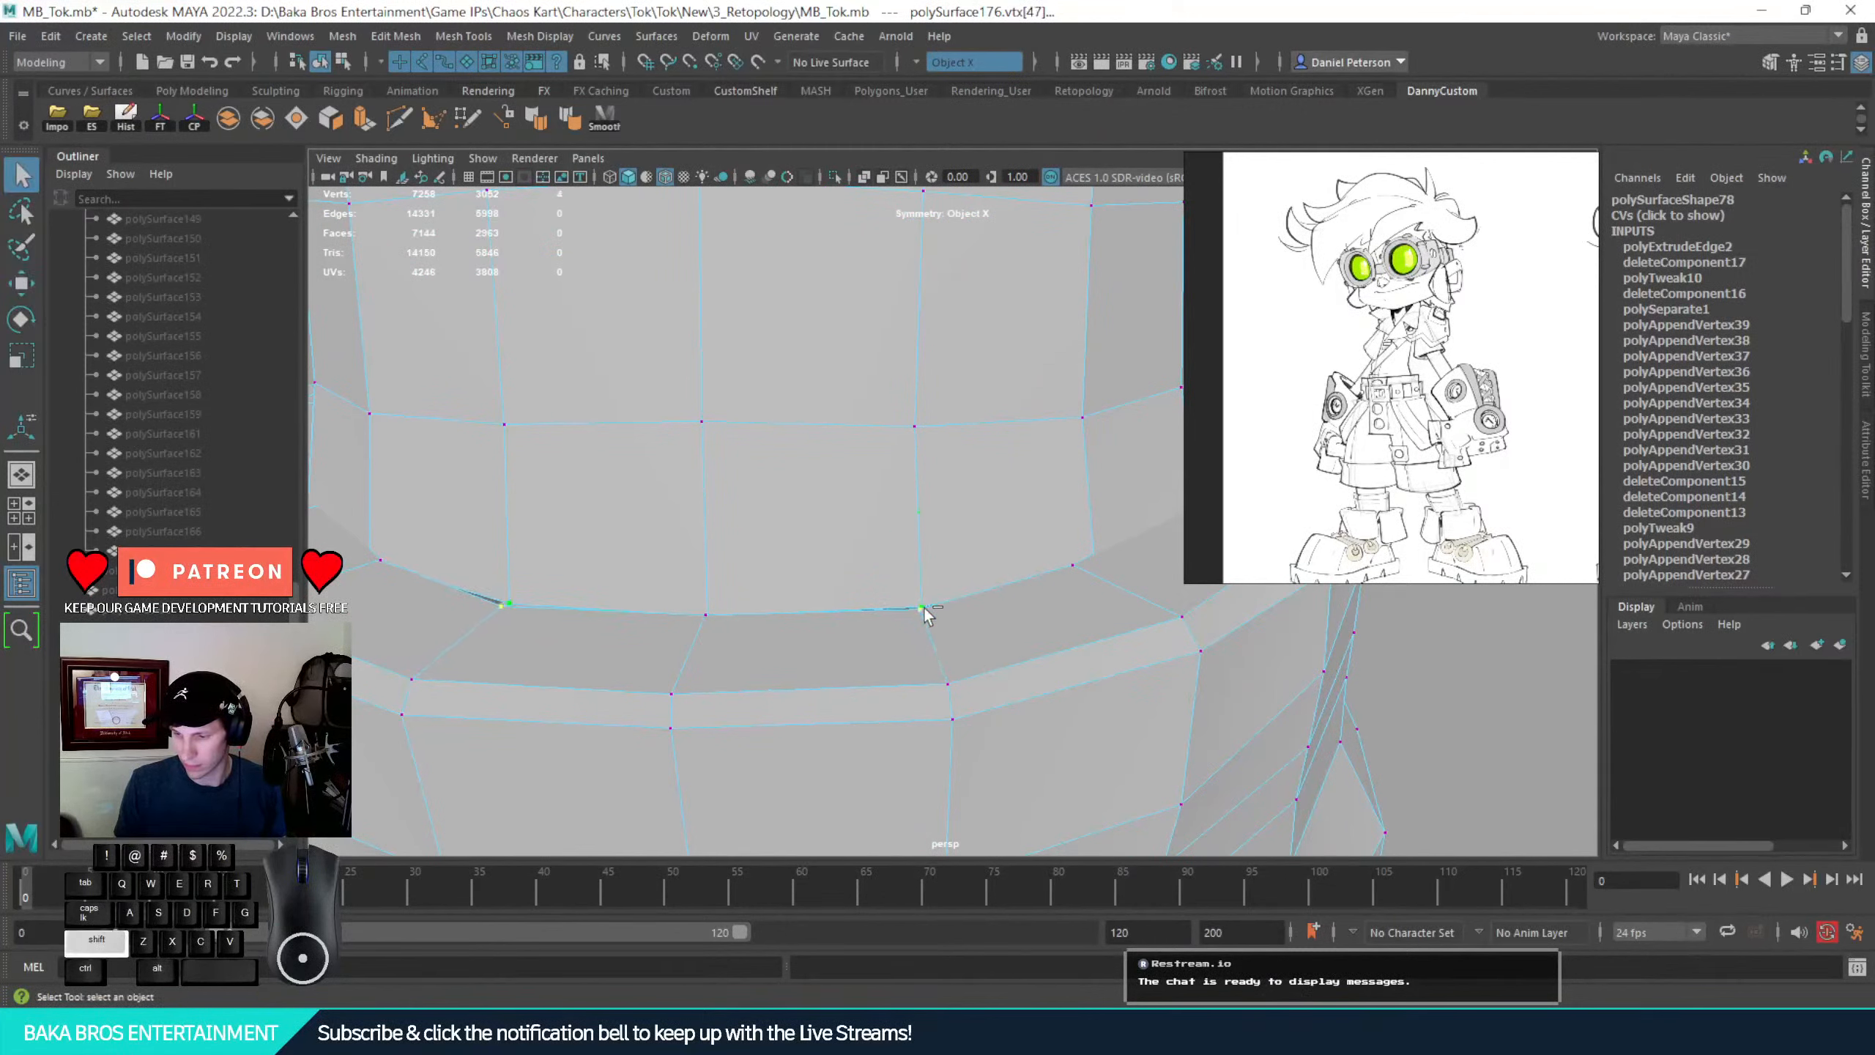
shift+right_drag(925, 638, 919, 488)
Merge the overlapping waistband and shirt hem vertices at the front centre
key(w)
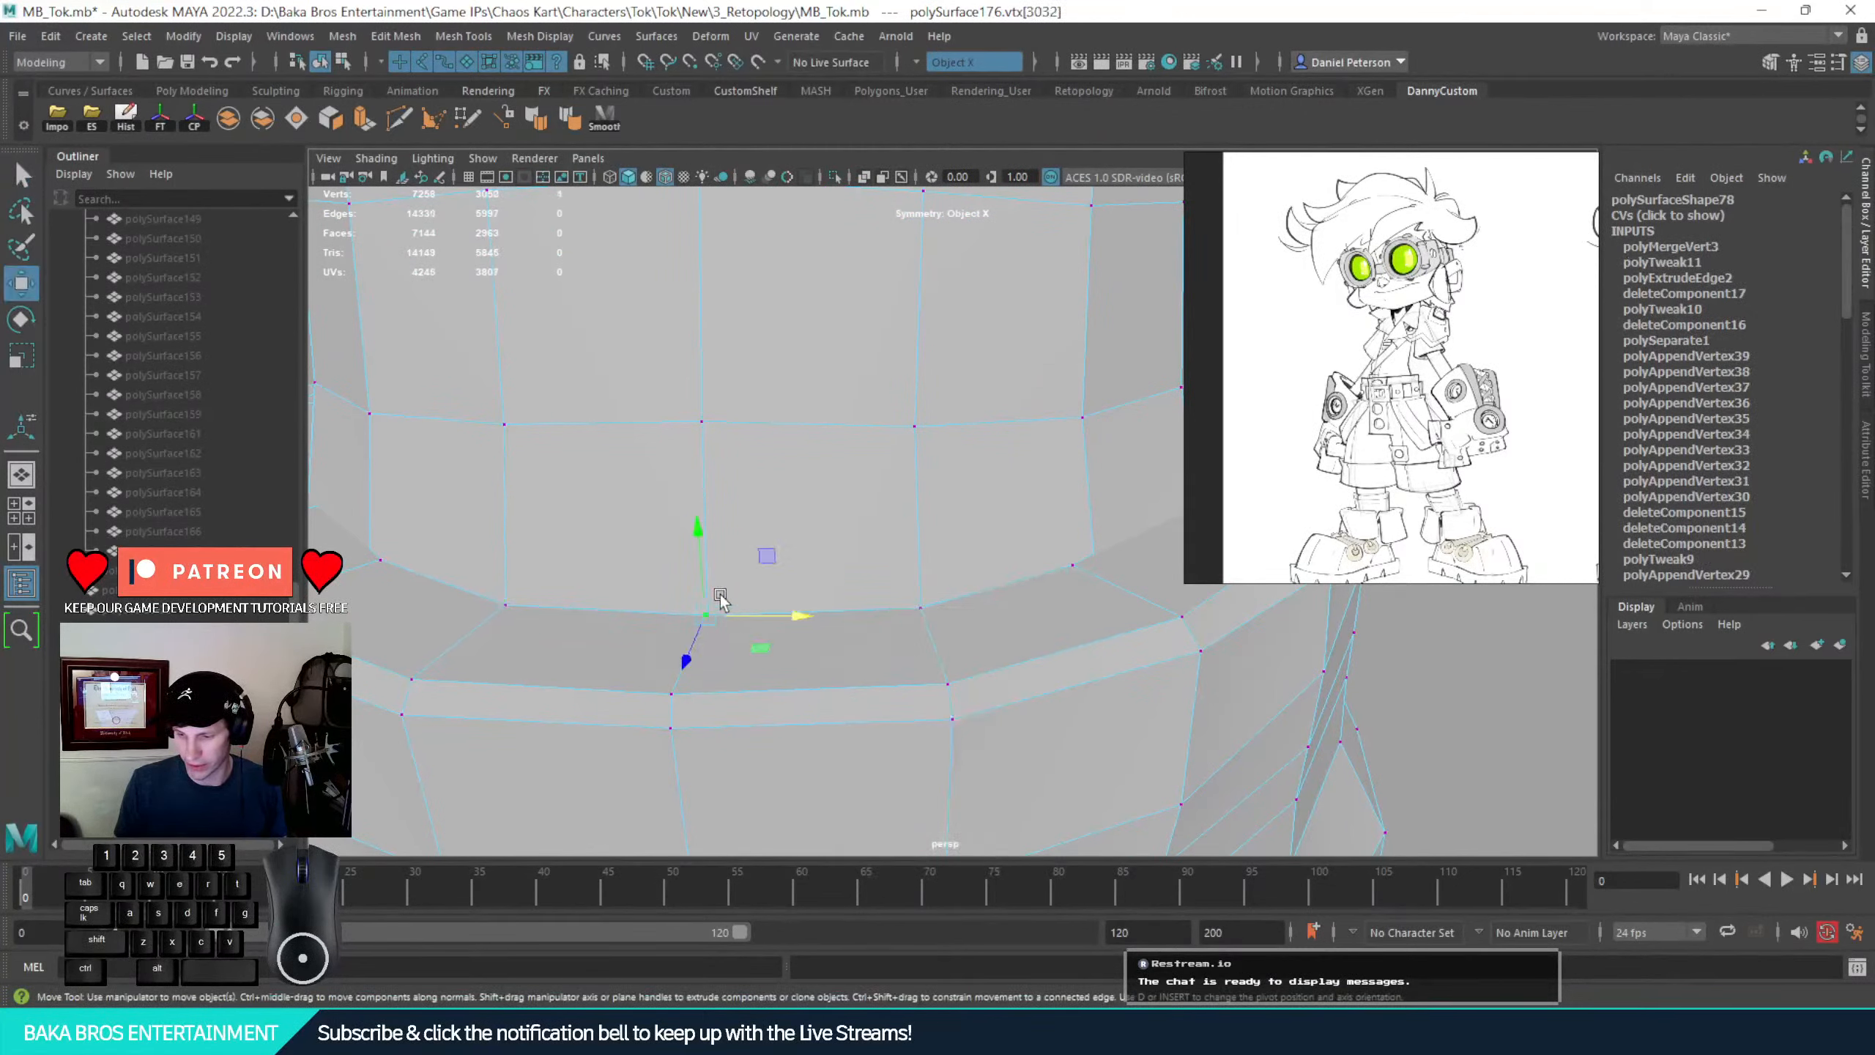
drag(703, 580, 734, 622)
key(ctrl+z)
key(q)
shift+click(761, 652)
alt+drag(787, 705, 913, 567)
scroll(878, 607, up, 3)
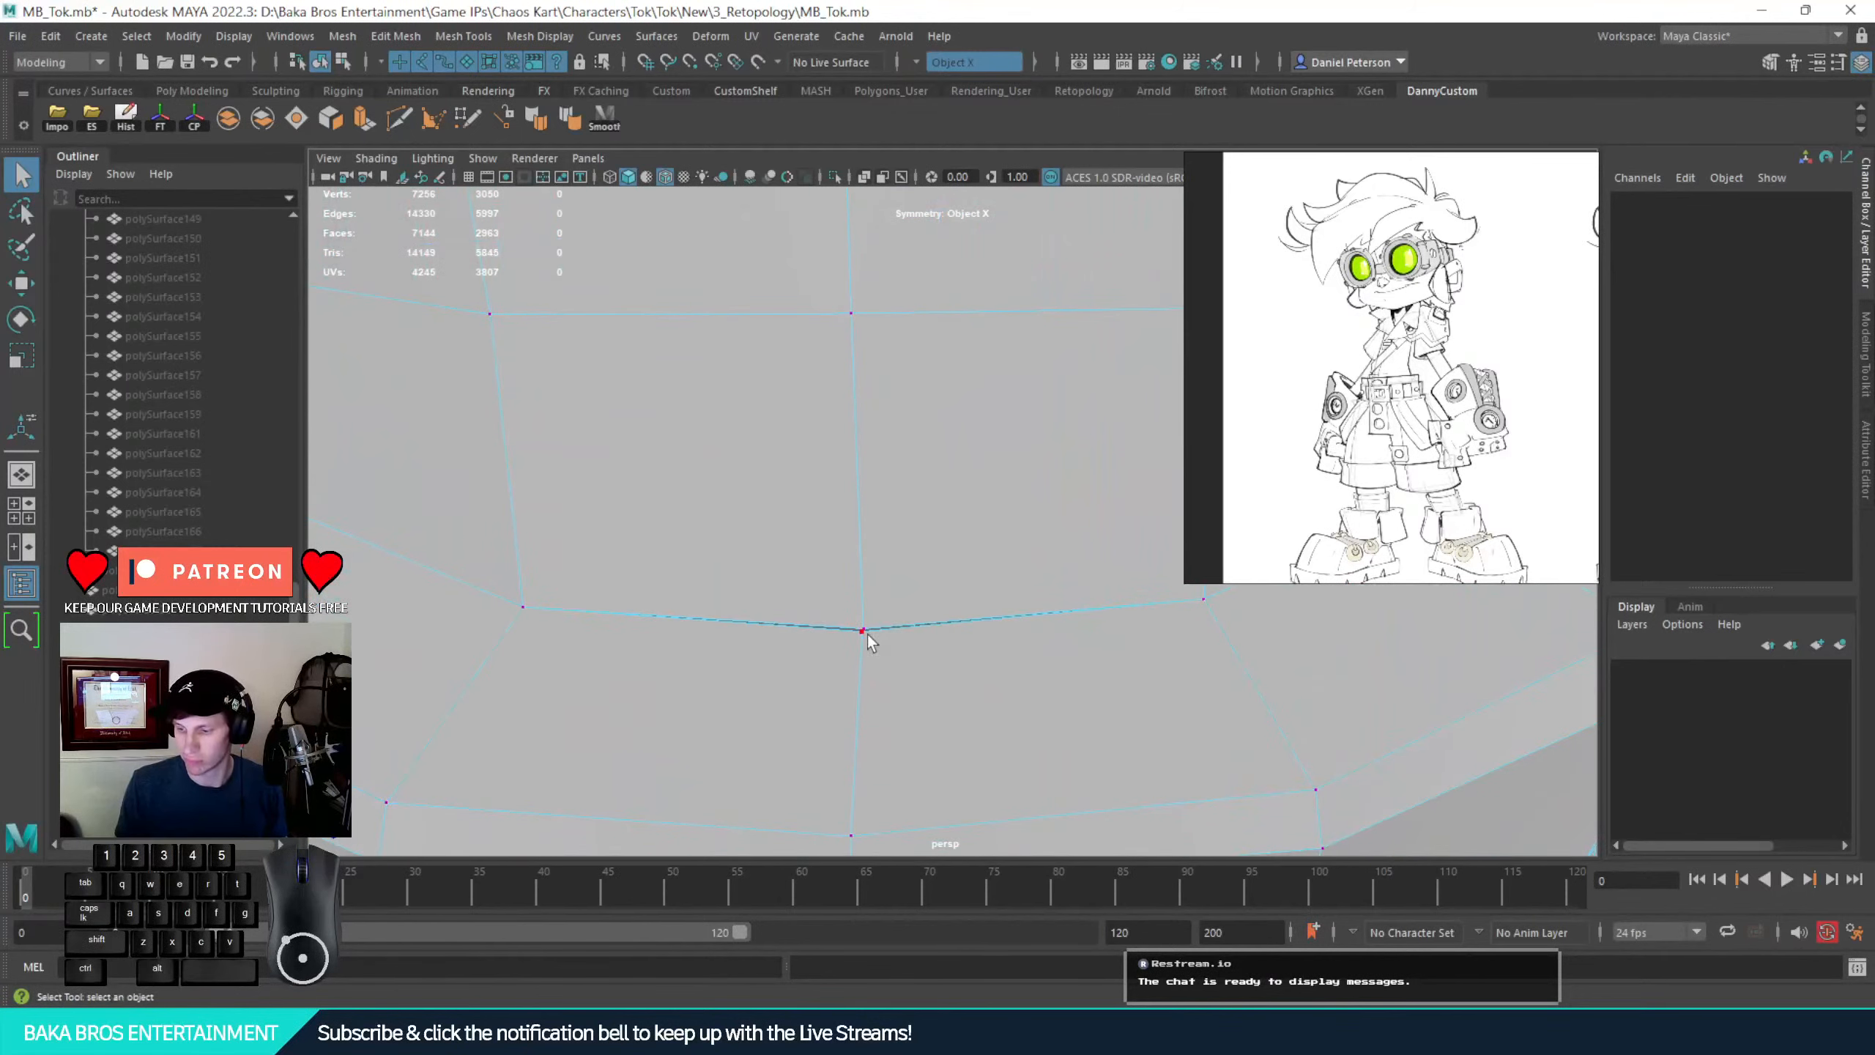
shift+click(865, 629)
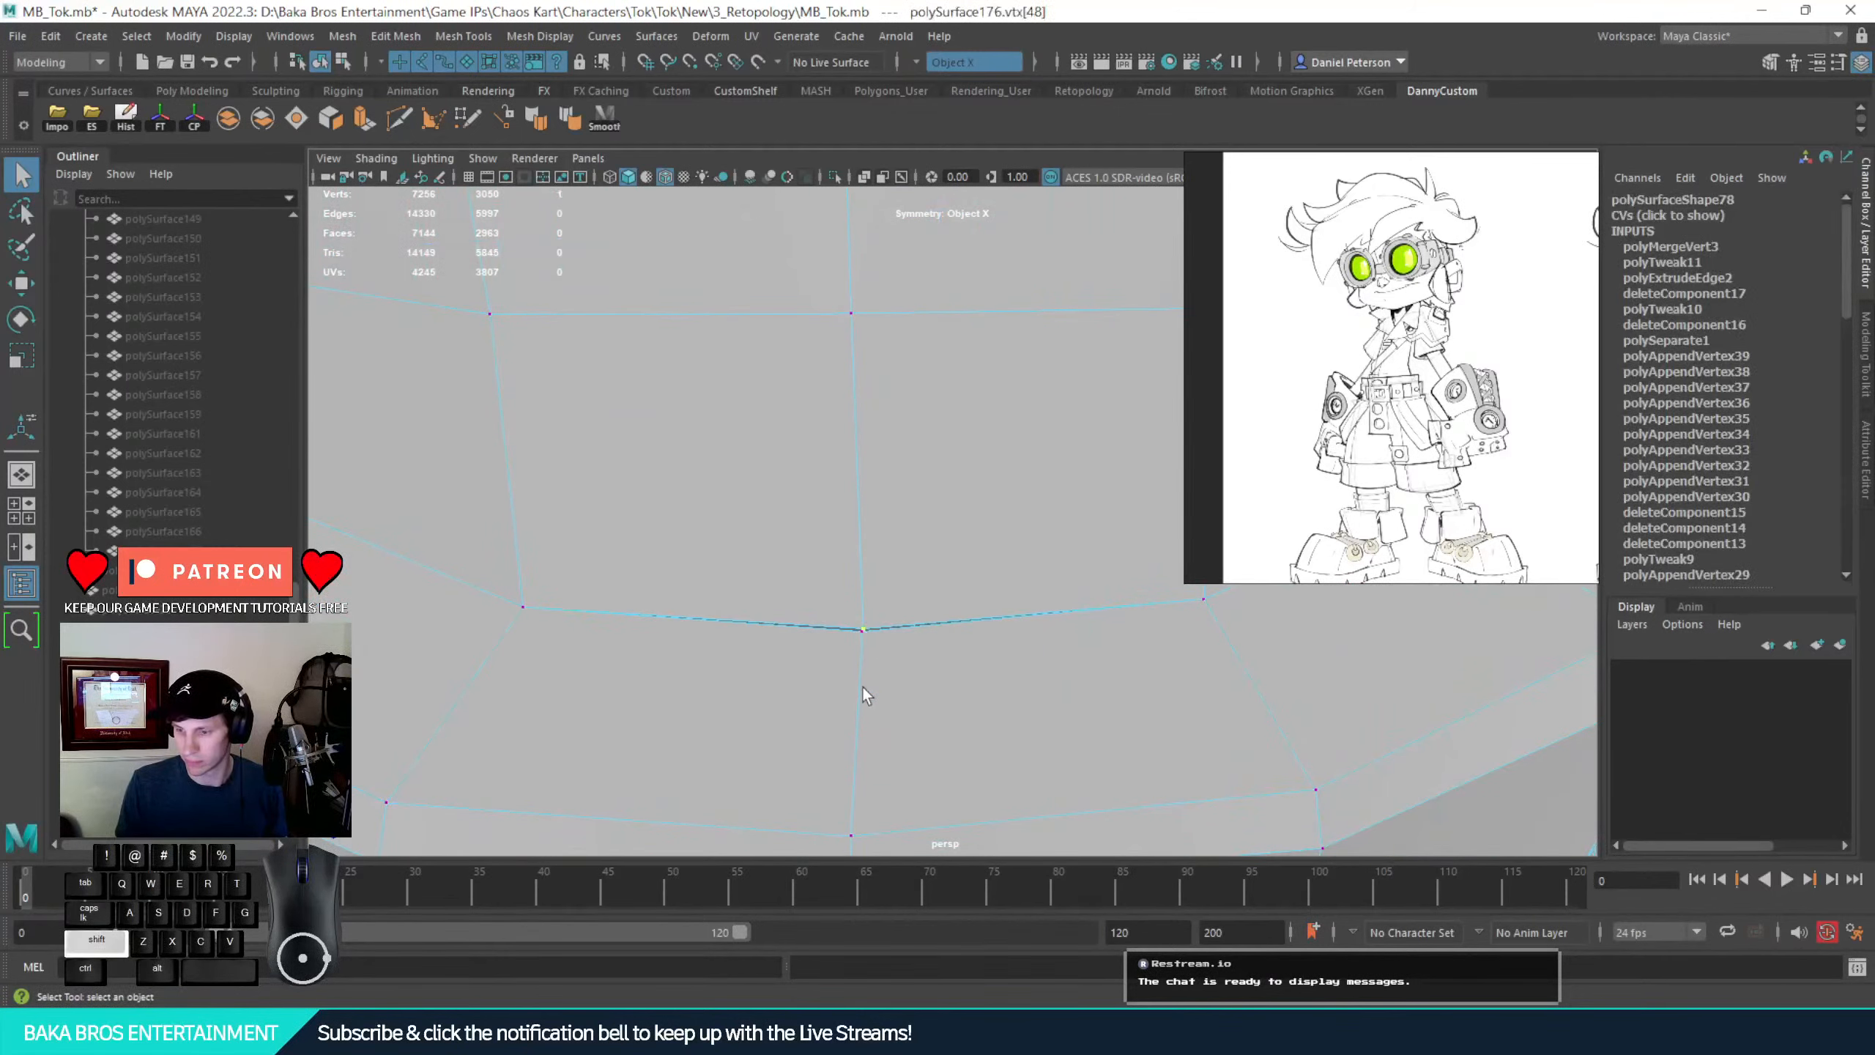
shift+right_drag(874, 638, 883, 423)
Move the waistband's next inner vertex beside the front centre onto the matching shirt hem vertex and merge the overlapping pair with symmetry
alt+right_drag(882, 423, 733, 473)
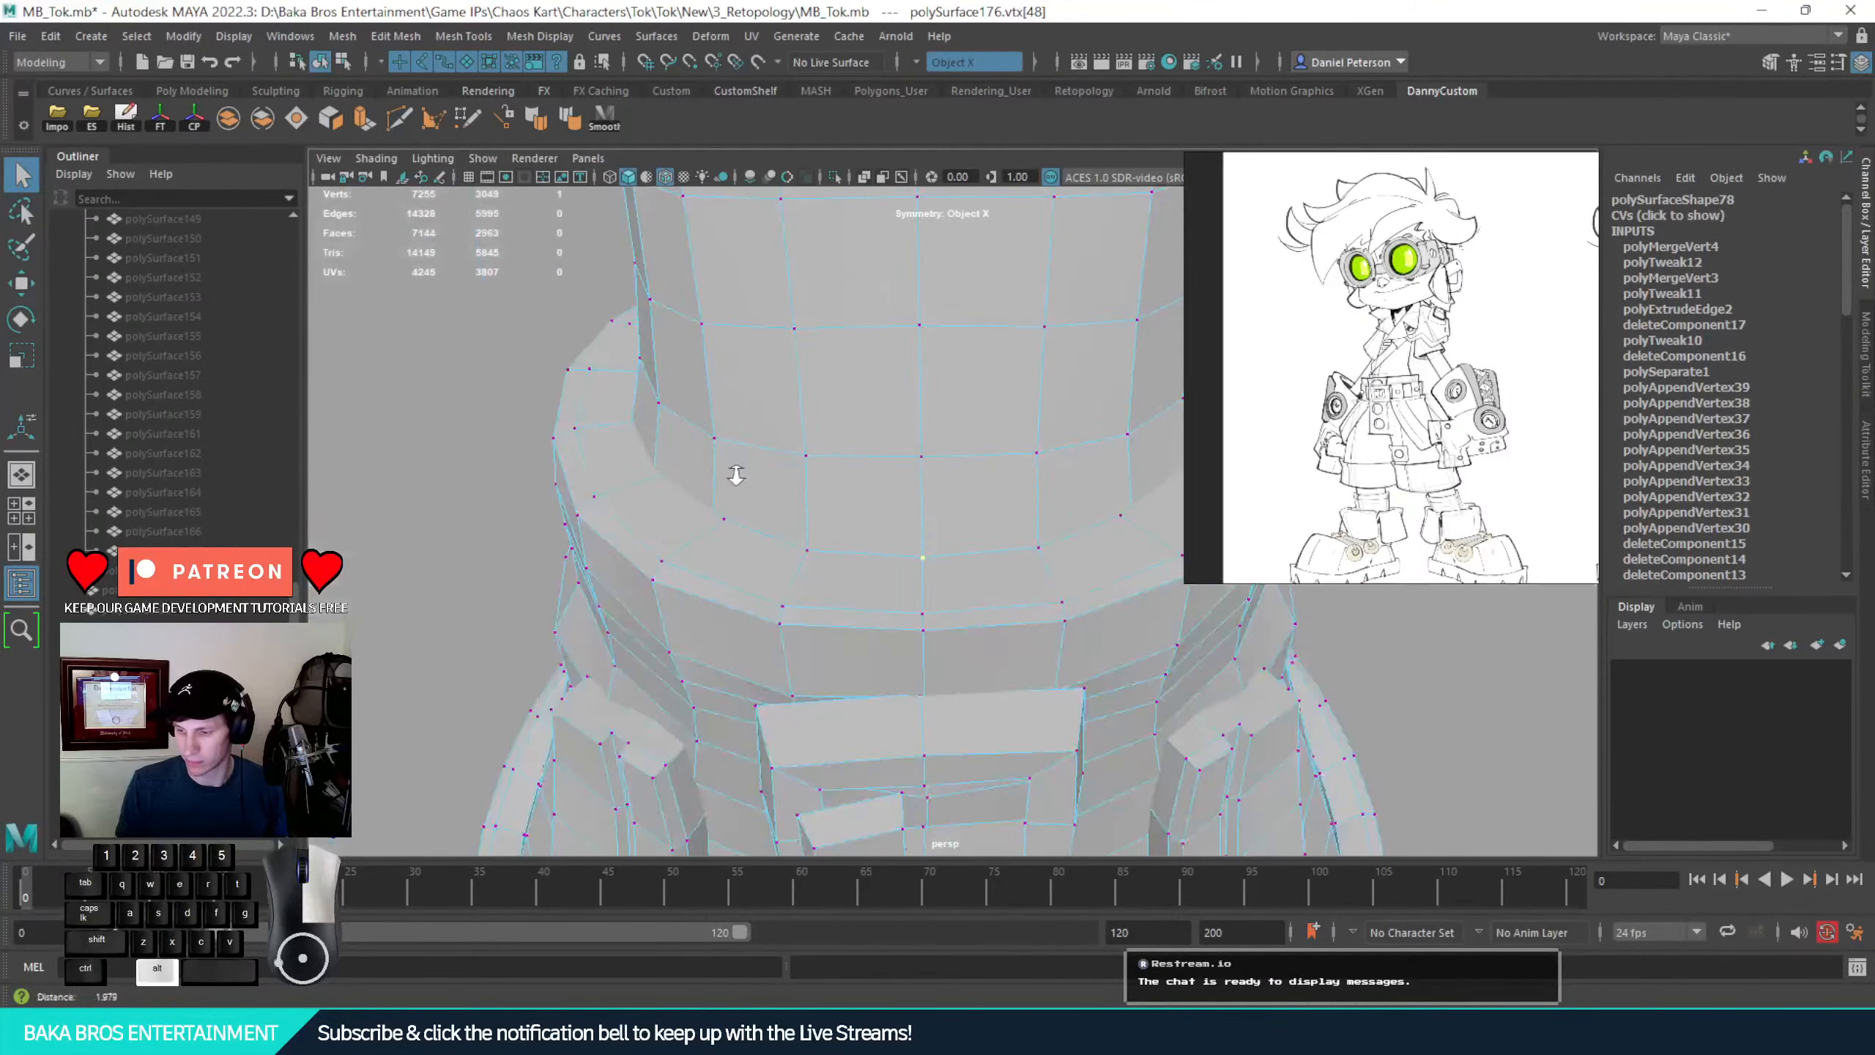
alt+drag(733, 473, 837, 578)
alt+right_drag(837, 578, 841, 657)
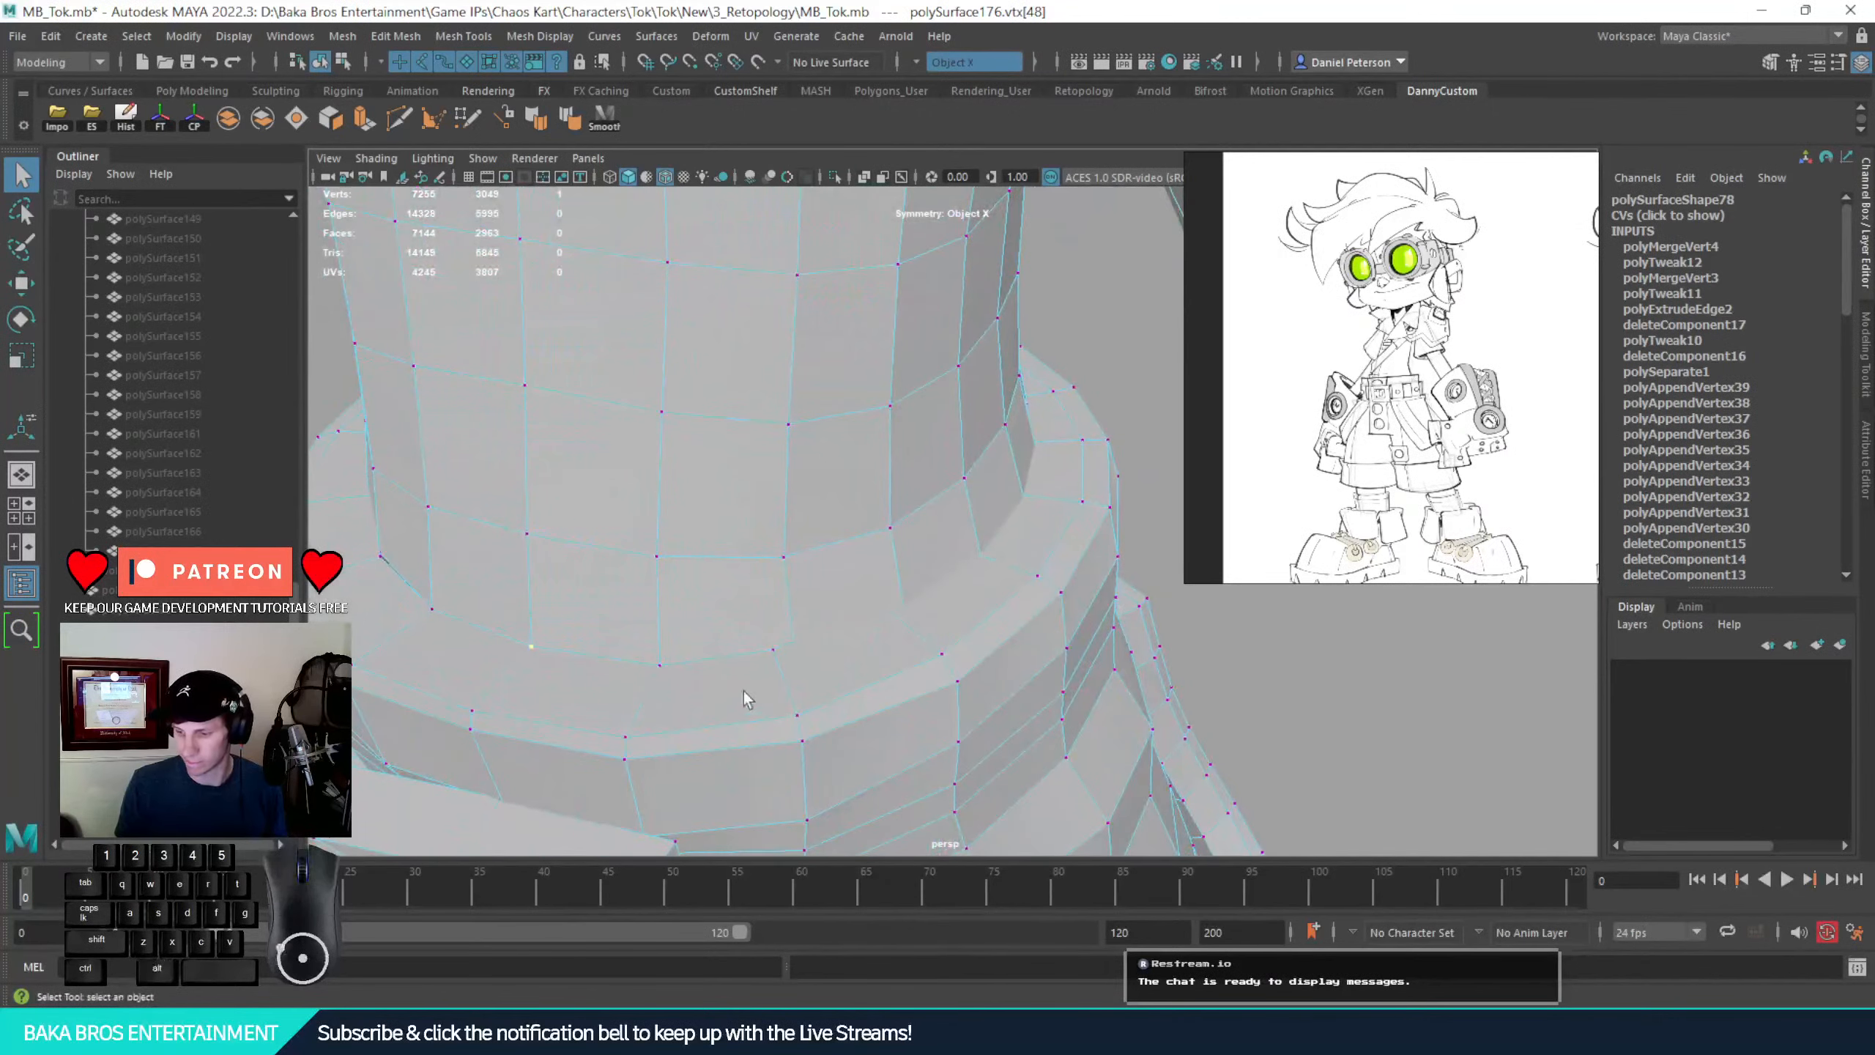
key(w)
drag(803, 653, 822, 655)
key(q)
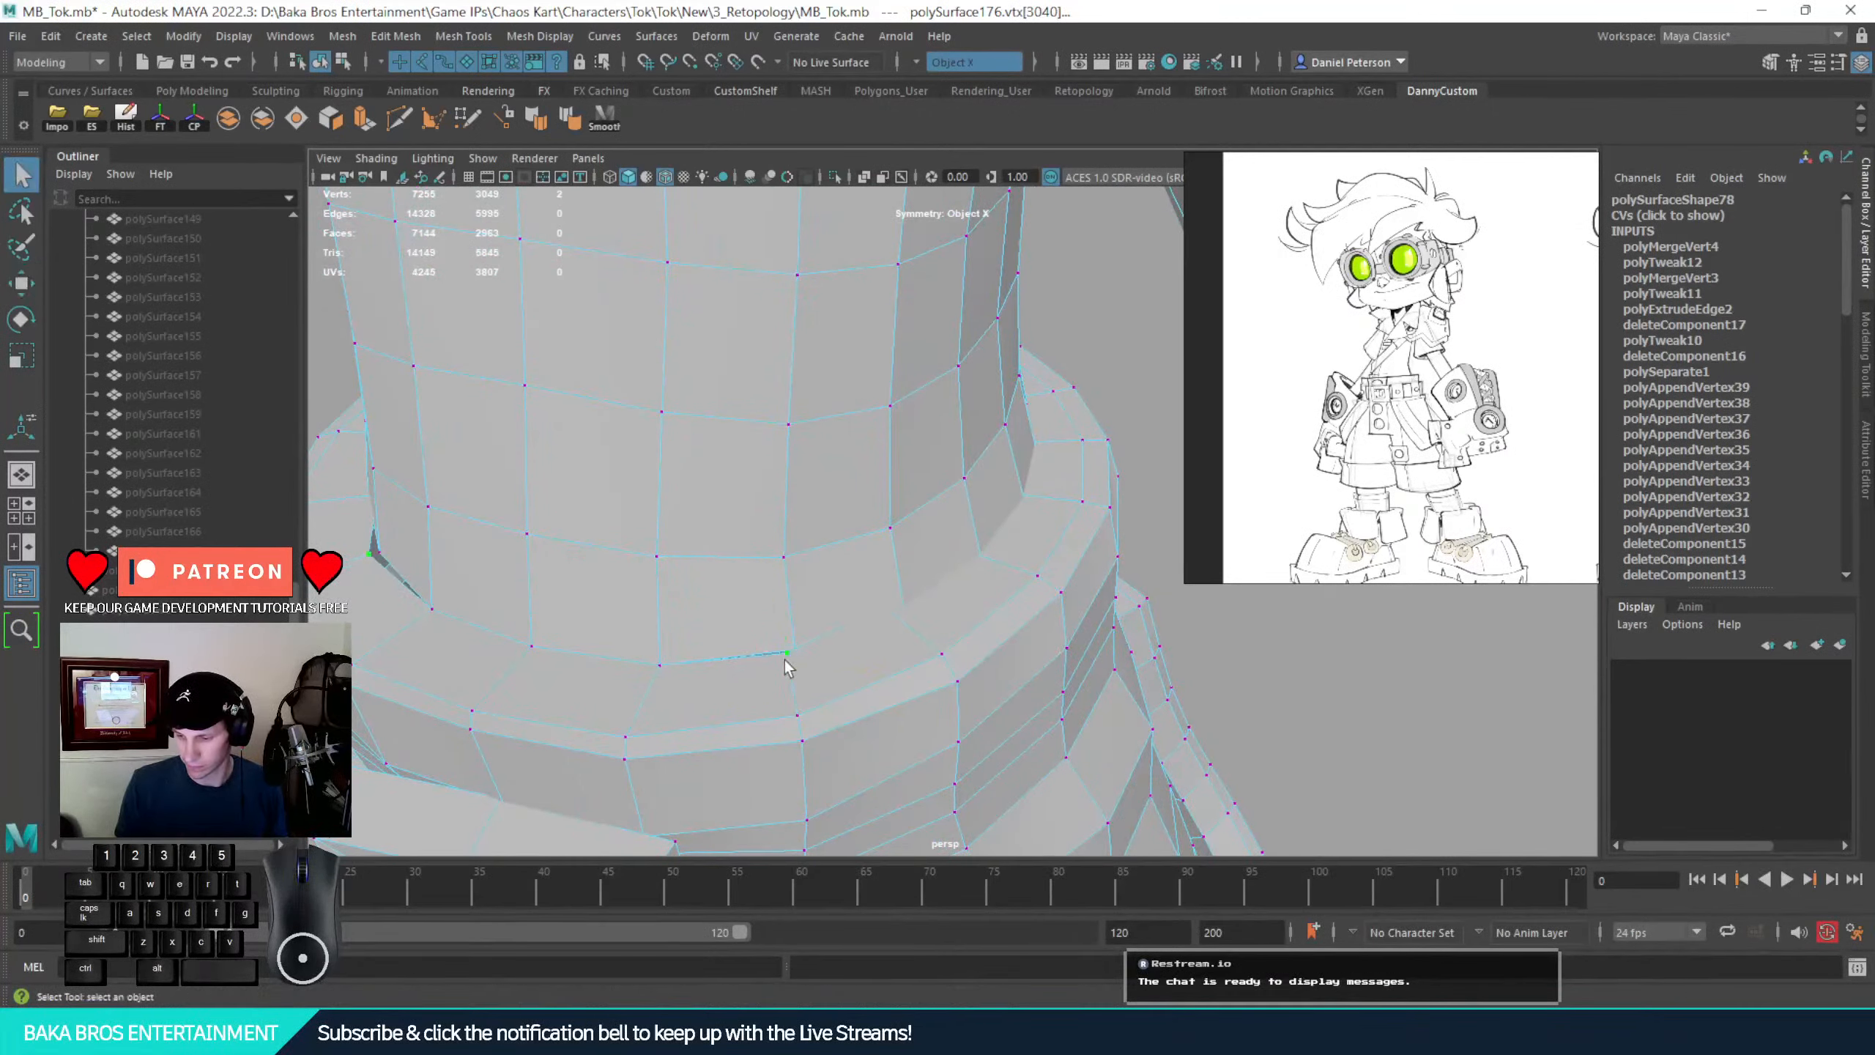
right_drag(775, 655, 758, 657)
alt+drag(757, 658, 909, 481)
key(w)
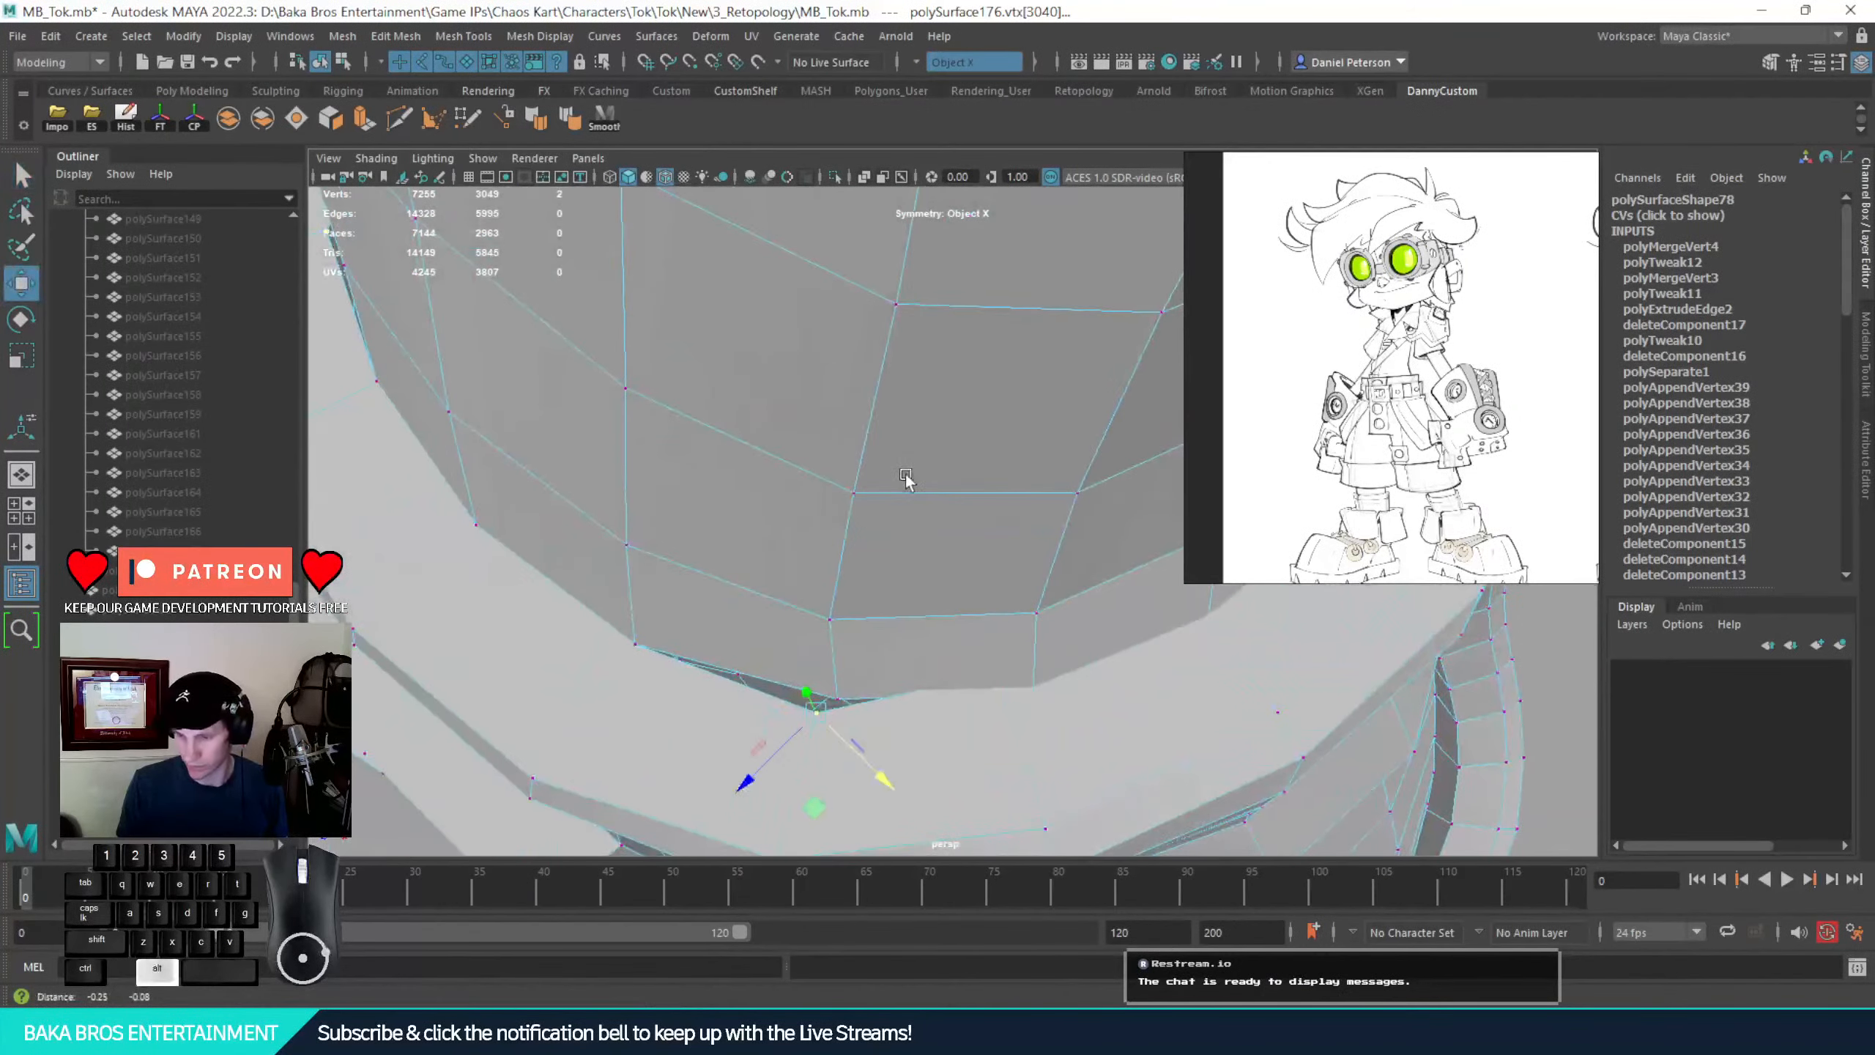
drag(766, 777, 768, 765)
key(q)
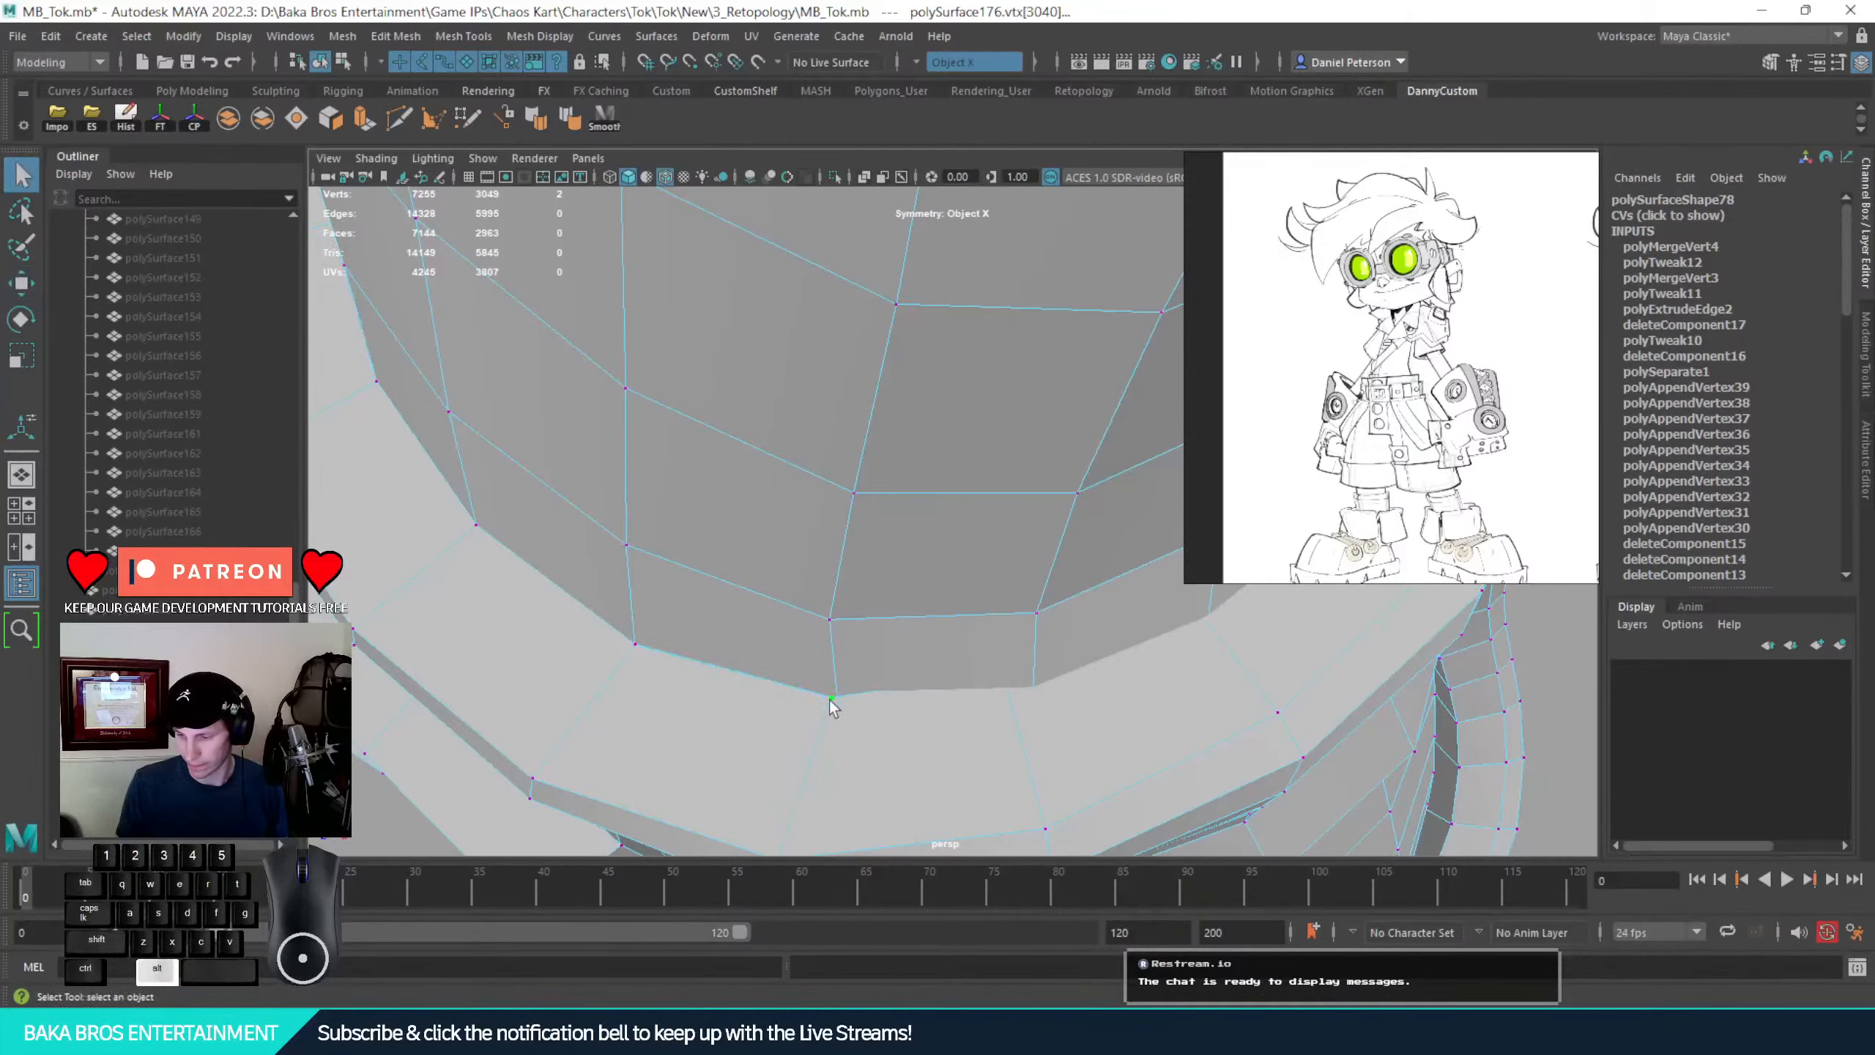
key(w)
key(q)
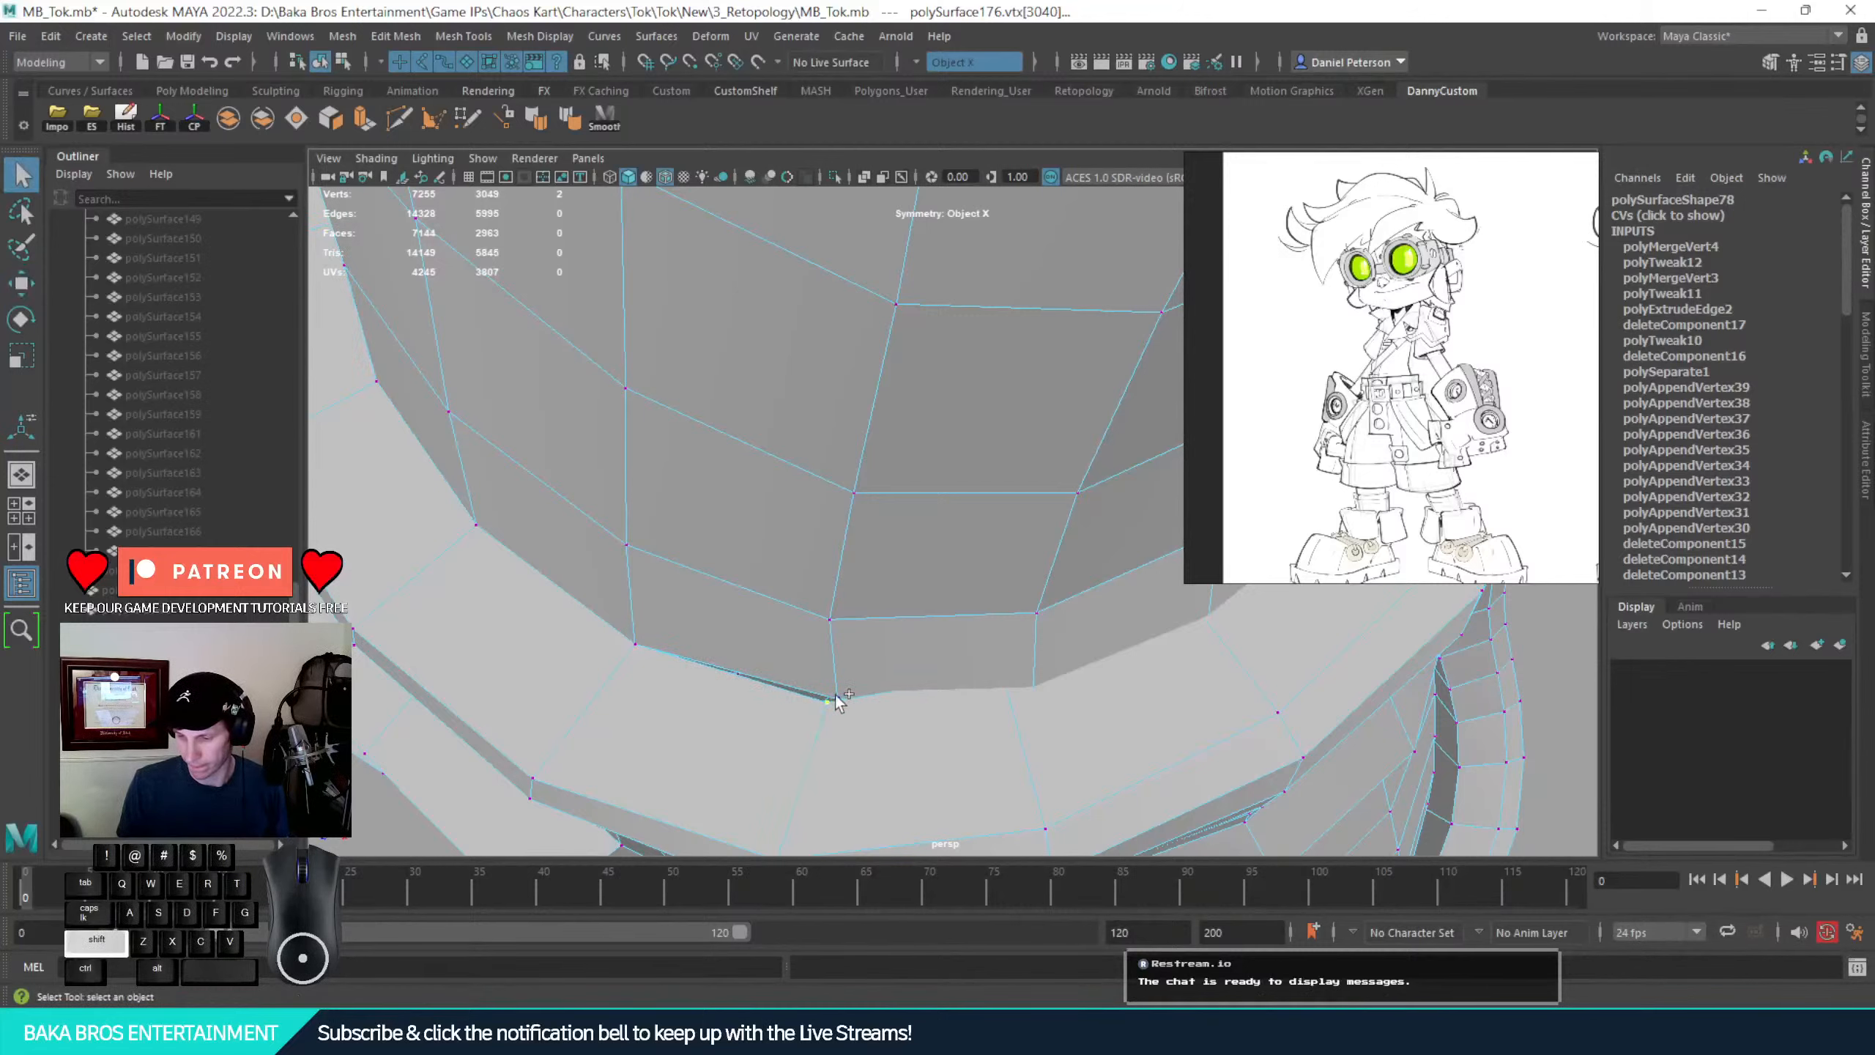
shift+click(835, 695)
alt+drag(864, 702, 897, 647)
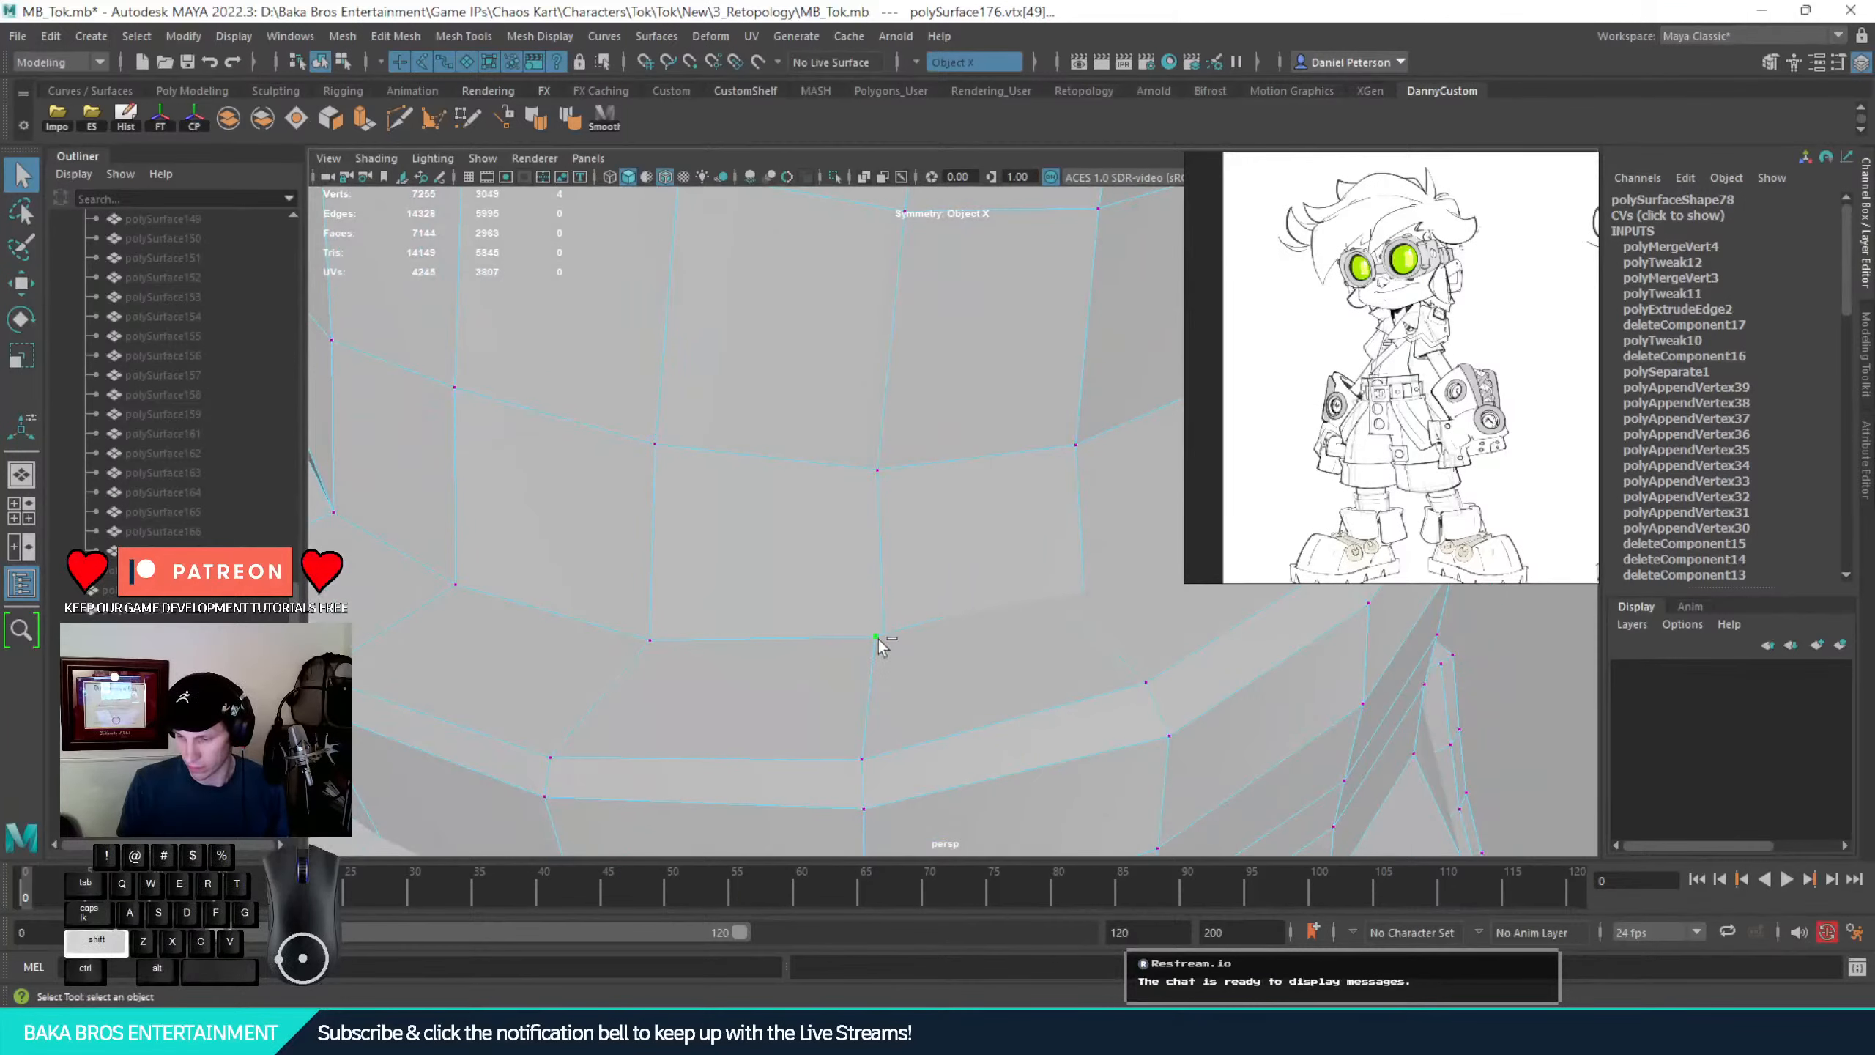
shift+right_drag(878, 638, 879, 489)
Merge the next overlapping waistband and shirt hem vertices further along the front toward the side
alt+drag(882, 521, 587, 577)
alt+right_drag(587, 576, 655, 573)
mouse_move(655, 573)
alt+mouse_down()
mouse_move(632, 587)
mouse_move(650, 546)
alt+mouse_up()
alt+middle_drag(650, 546, 762, 591)
click(767, 613)
alt+drag(771, 614, 753, 566)
shift+right_drag(736, 721, 739, 574)
From inside the mesh, merge the next two waistband and shirt hem vertex pairs around the side of the torso
mouse_move(739, 575)
alt+mouse_down()
mouse_move(682, 624)
mouse_move(759, 563)
alt+mouse_up()
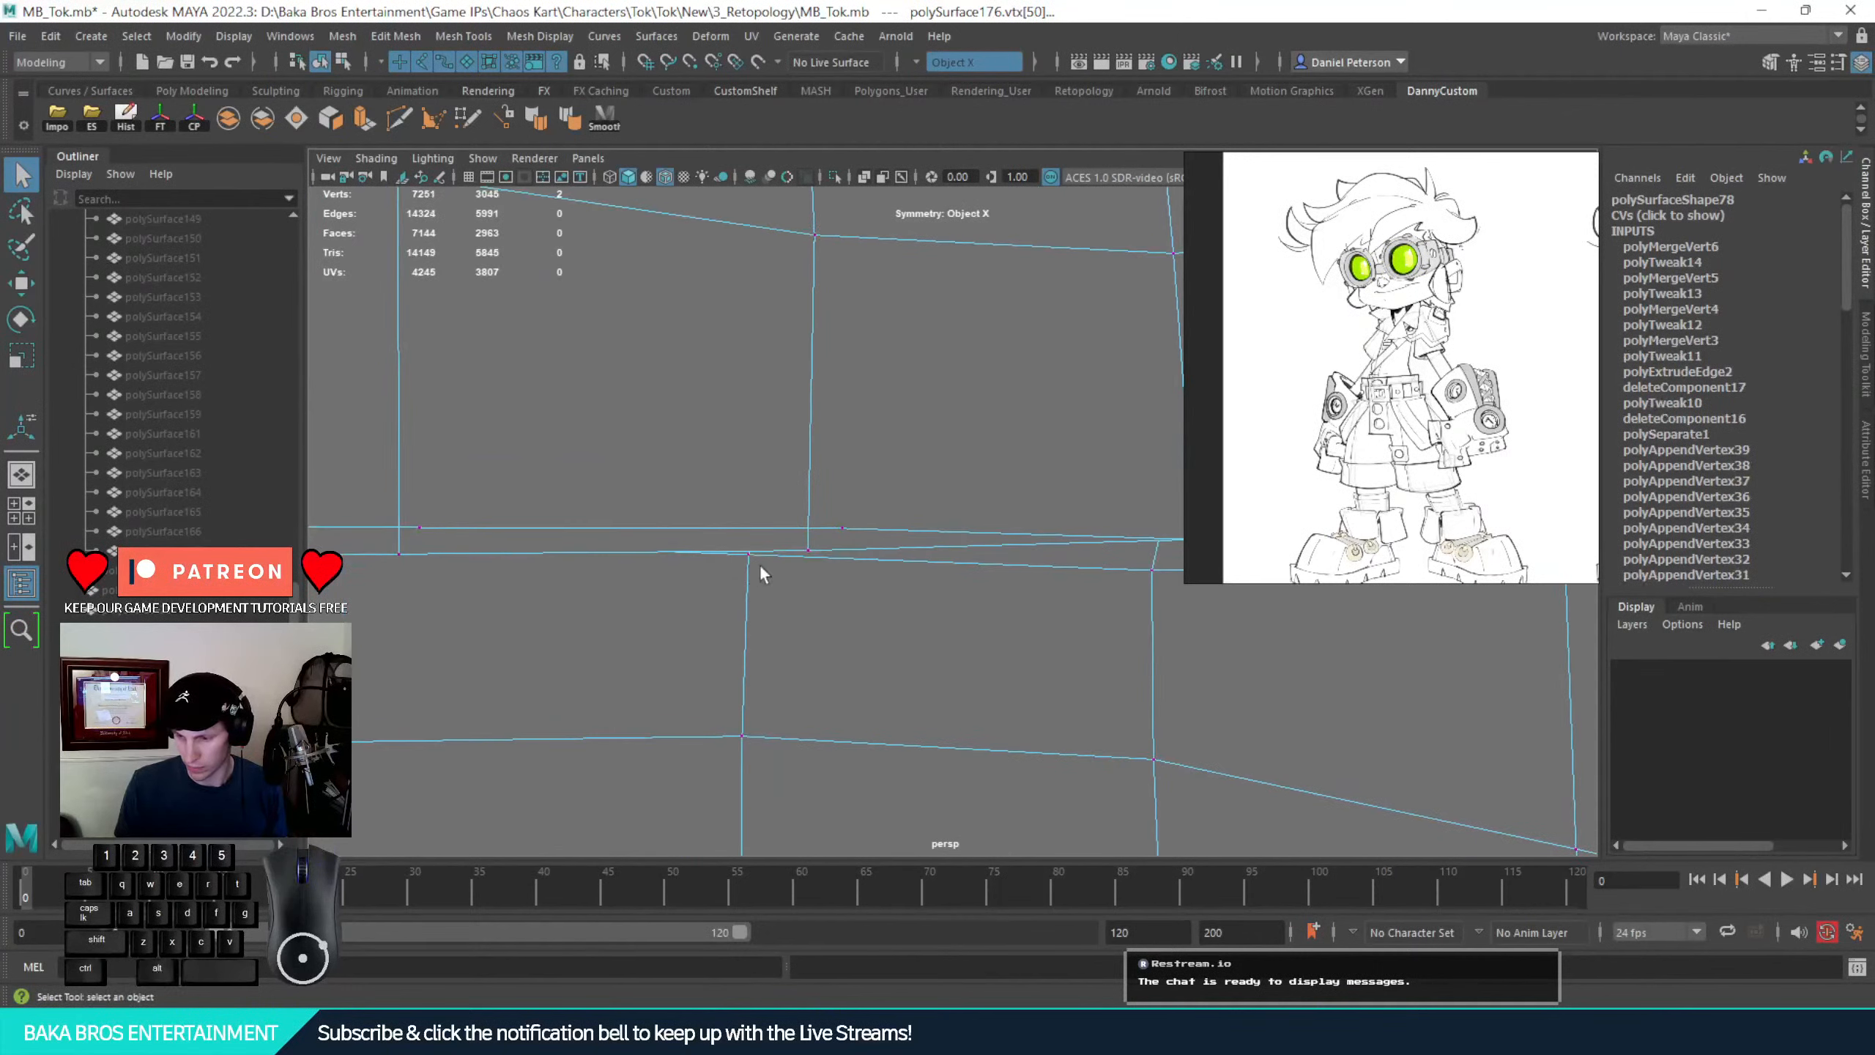
shift+click(847, 526)
shift+right_drag(846, 526, 804, 381)
alt+middle_drag(709, 384, 788, 403)
alt+drag(788, 403, 750, 417)
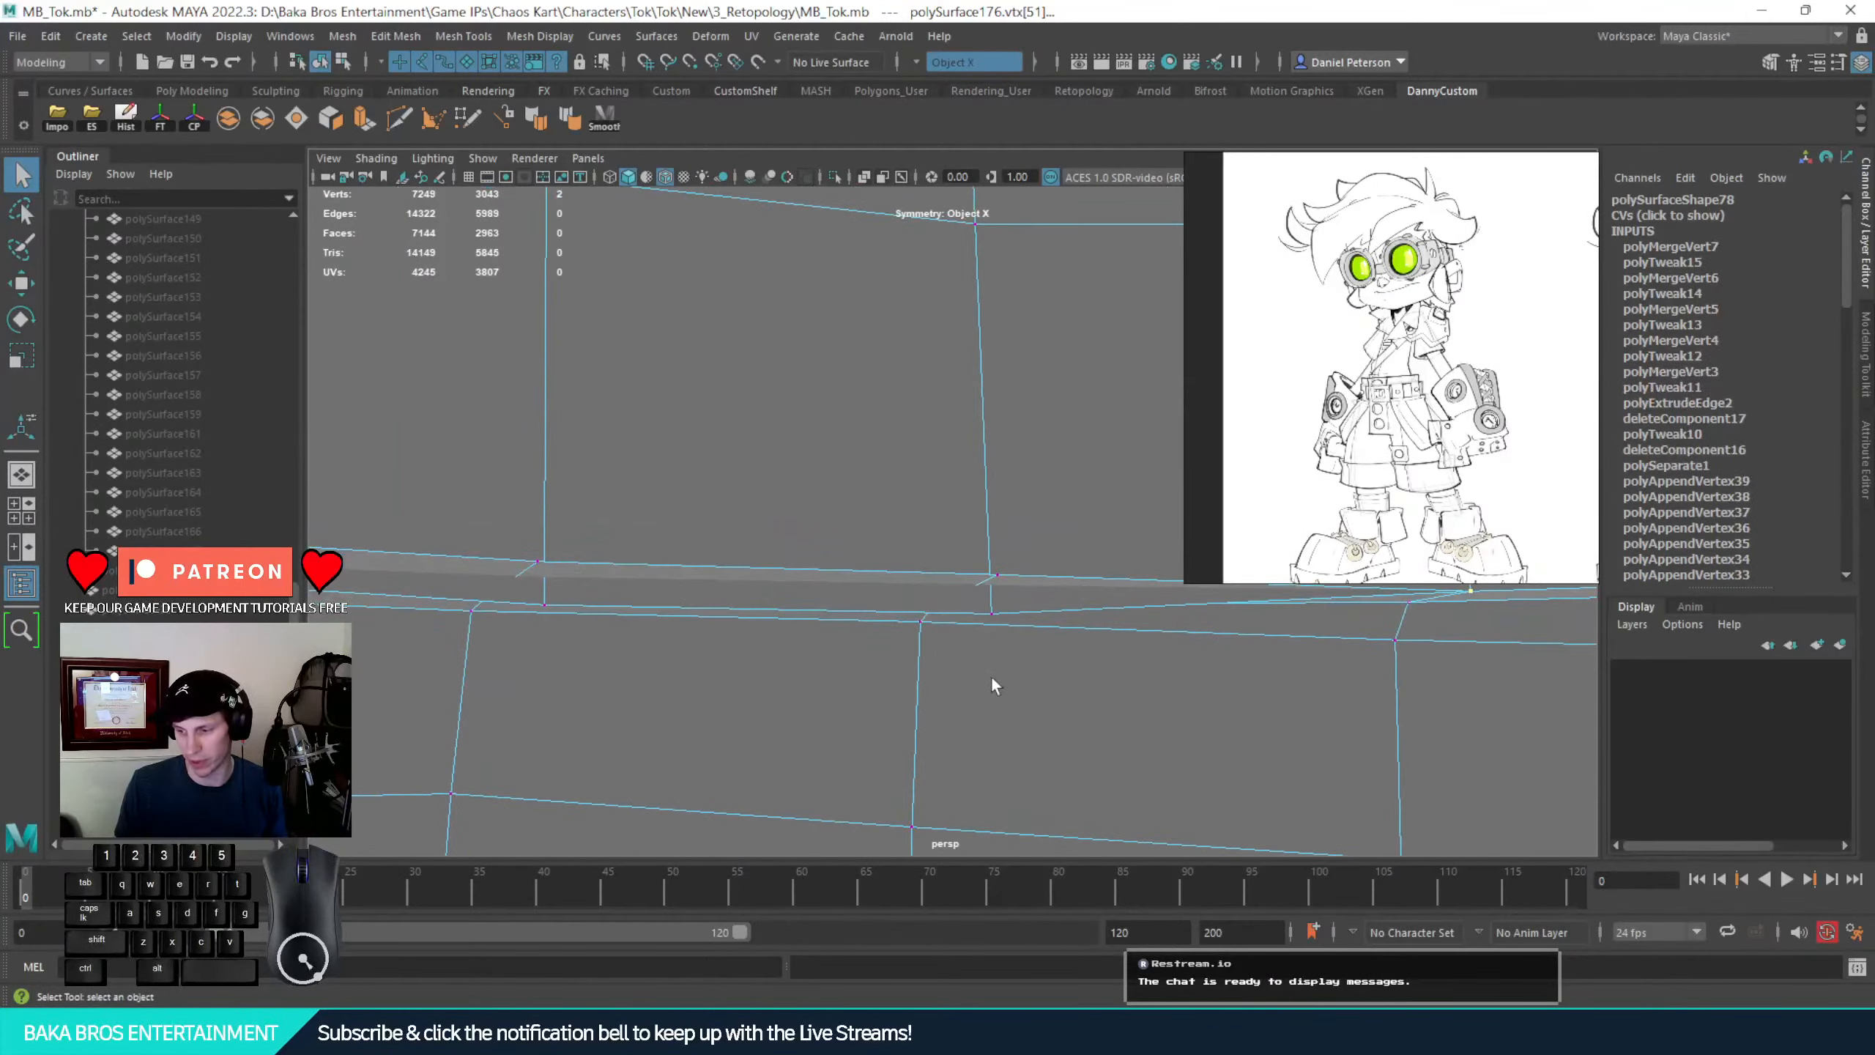
shift+click(997, 575)
shift+right_drag(990, 574, 980, 399)
Align the next waistband vertex with the shirt hem past the side of the torso and merge the pair
alt+middle_drag(980, 400, 730, 437)
alt+drag(731, 438, 827, 434)
click(816, 525)
key(w)
key(q)
shift+right_drag(821, 477, 808, 317)
Nudge the next unmerged shirt hem vertex toward the back of the torso slightly
mouse_move(809, 317)
alt+middle_down()
mouse_move(762, 381)
mouse_move(839, 374)
mouse_move(809, 343)
alt+middle_up()
alt+drag(809, 344, 781, 358)
scroll(781, 358, down, 3)
alt+right_drag(781, 358, 857, 447)
mouse_move(857, 447)
alt+mouse_down()
mouse_move(822, 454)
mouse_move(878, 433)
alt+mouse_up()
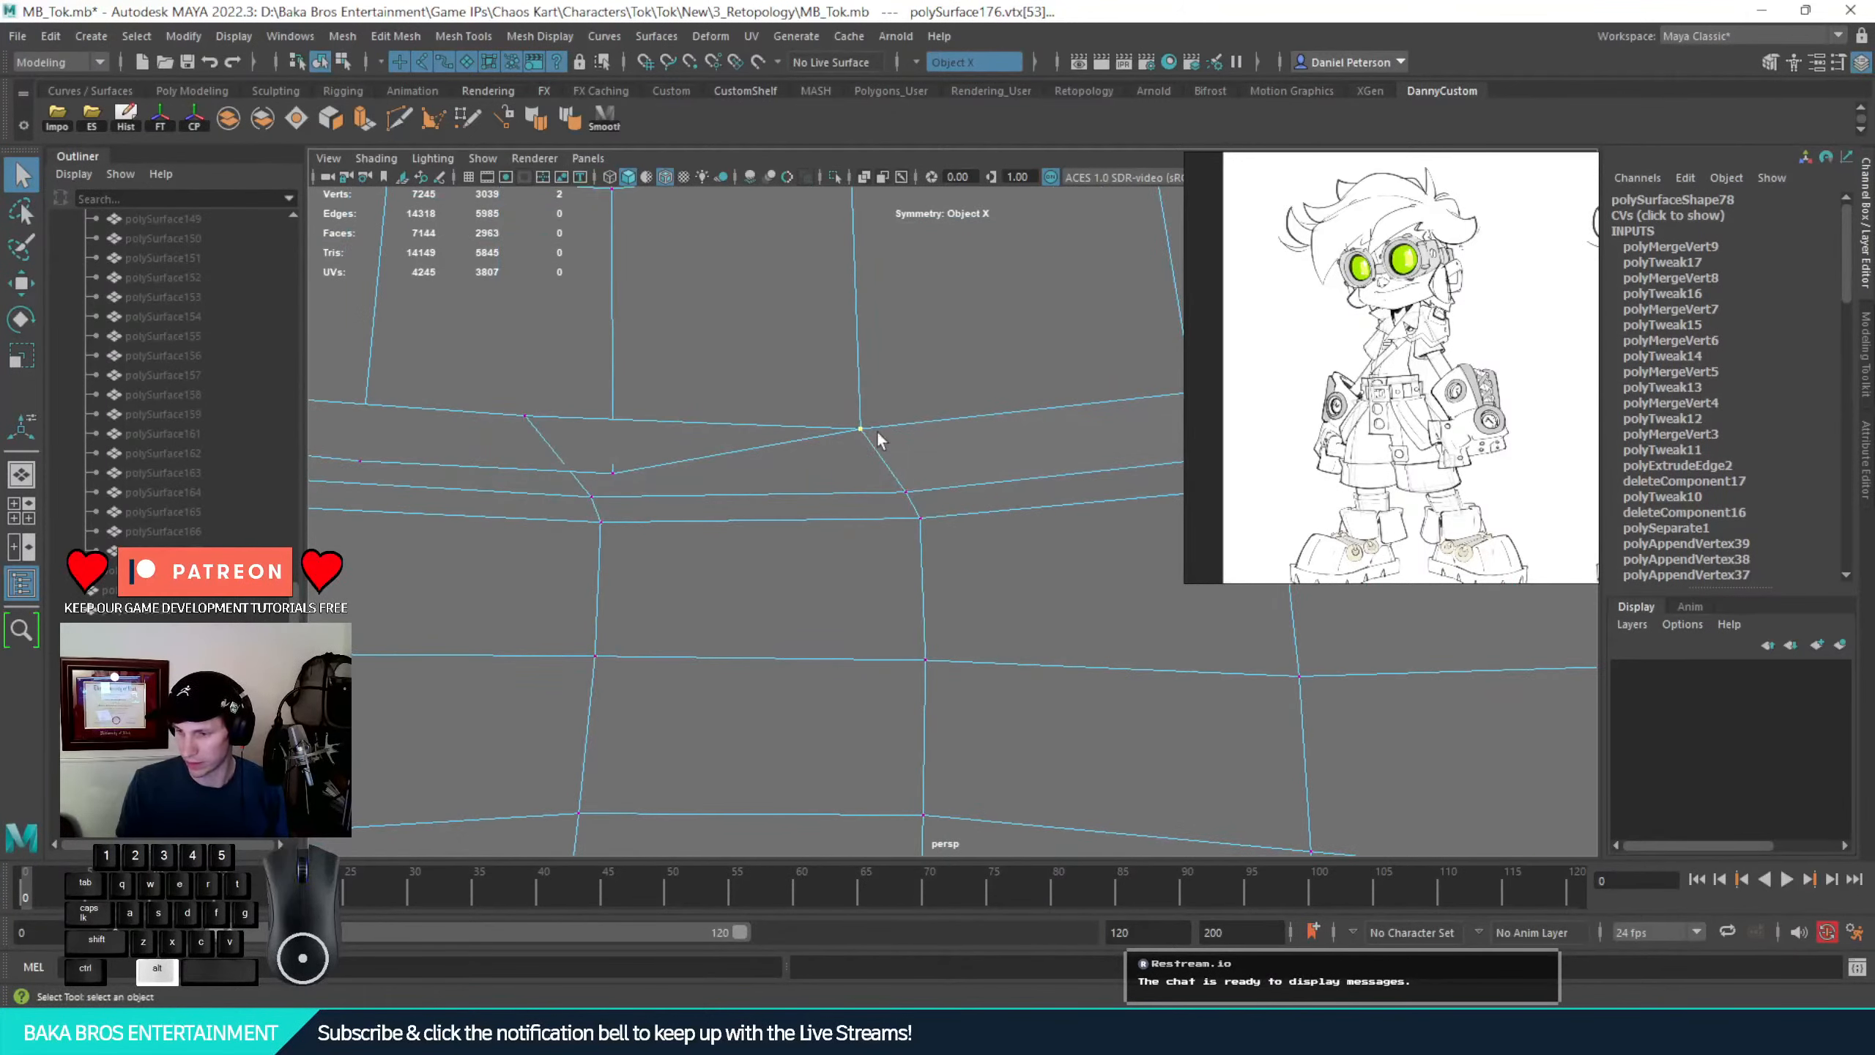
click(624, 467)
key(w)
alt+drag(642, 479, 615, 447)
drag(654, 488, 650, 484)
Move the neighbouring waistband inner vertex onto the adjusted shirt hem vertex and merge the two
click(521, 373)
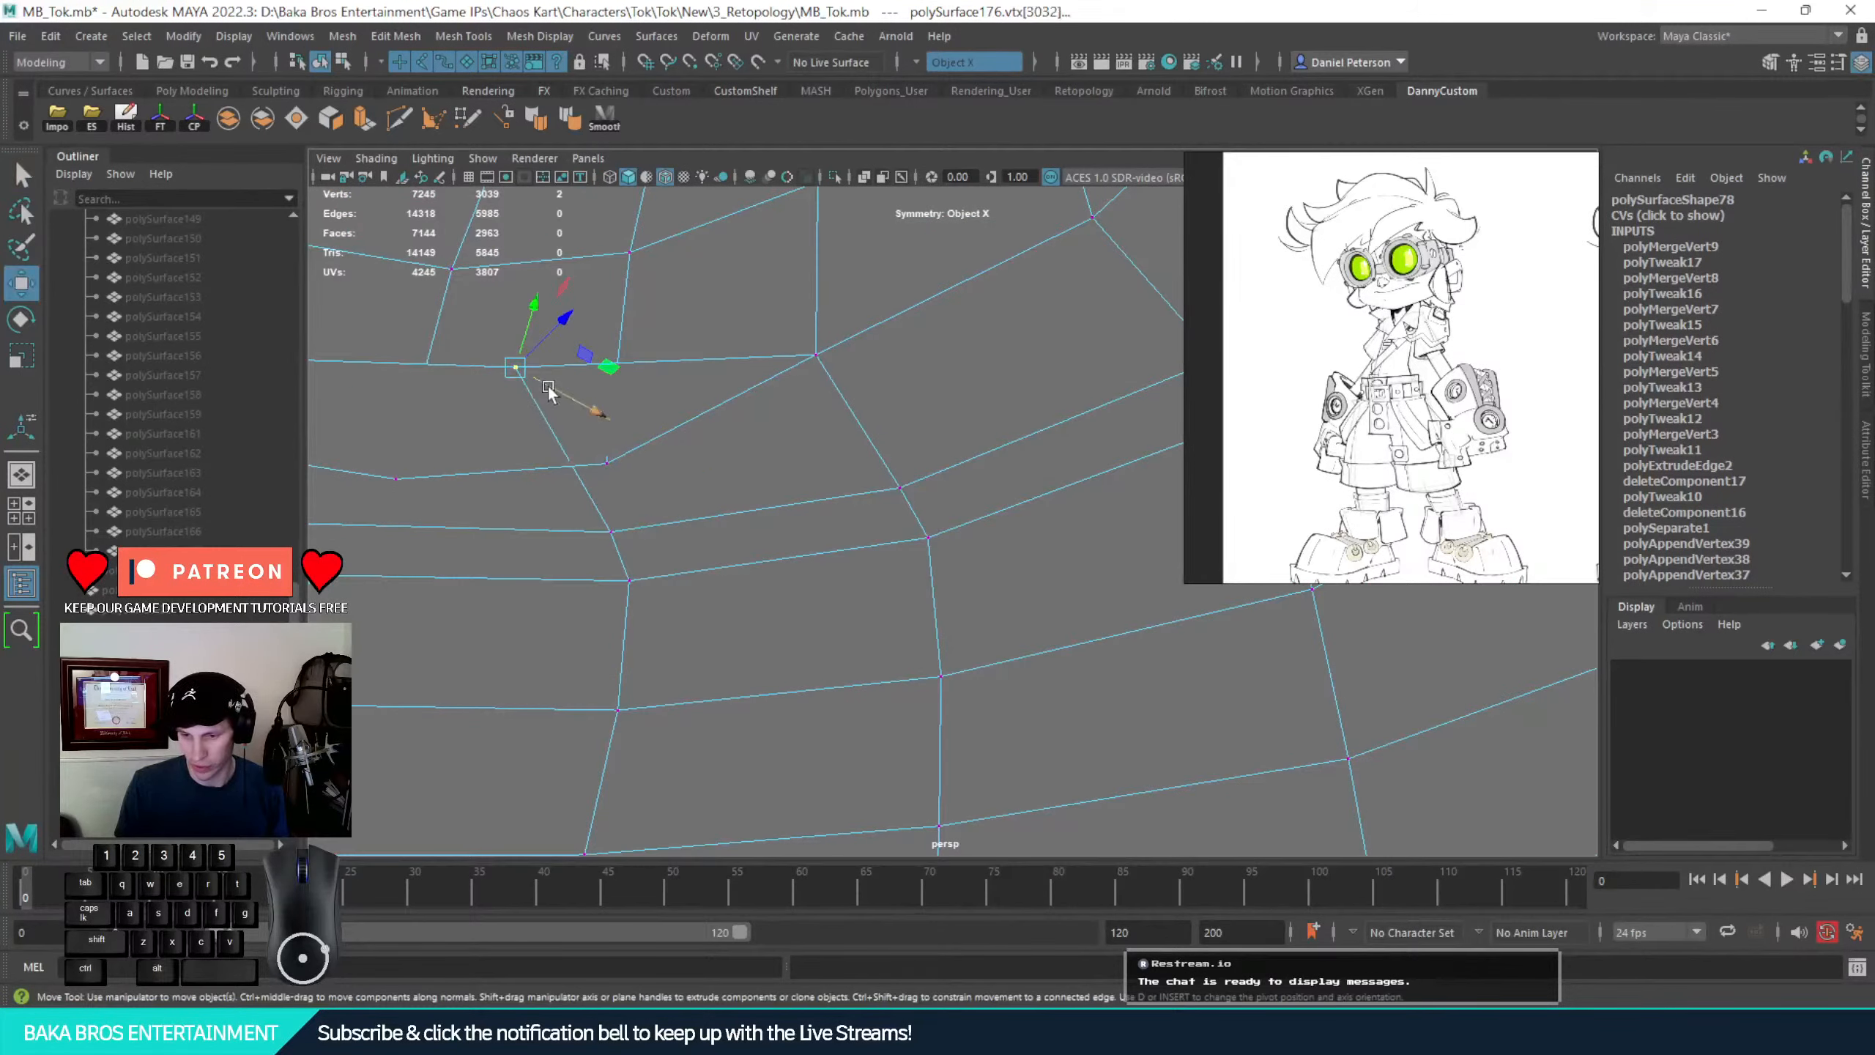
drag(548, 389, 639, 484)
key(q)
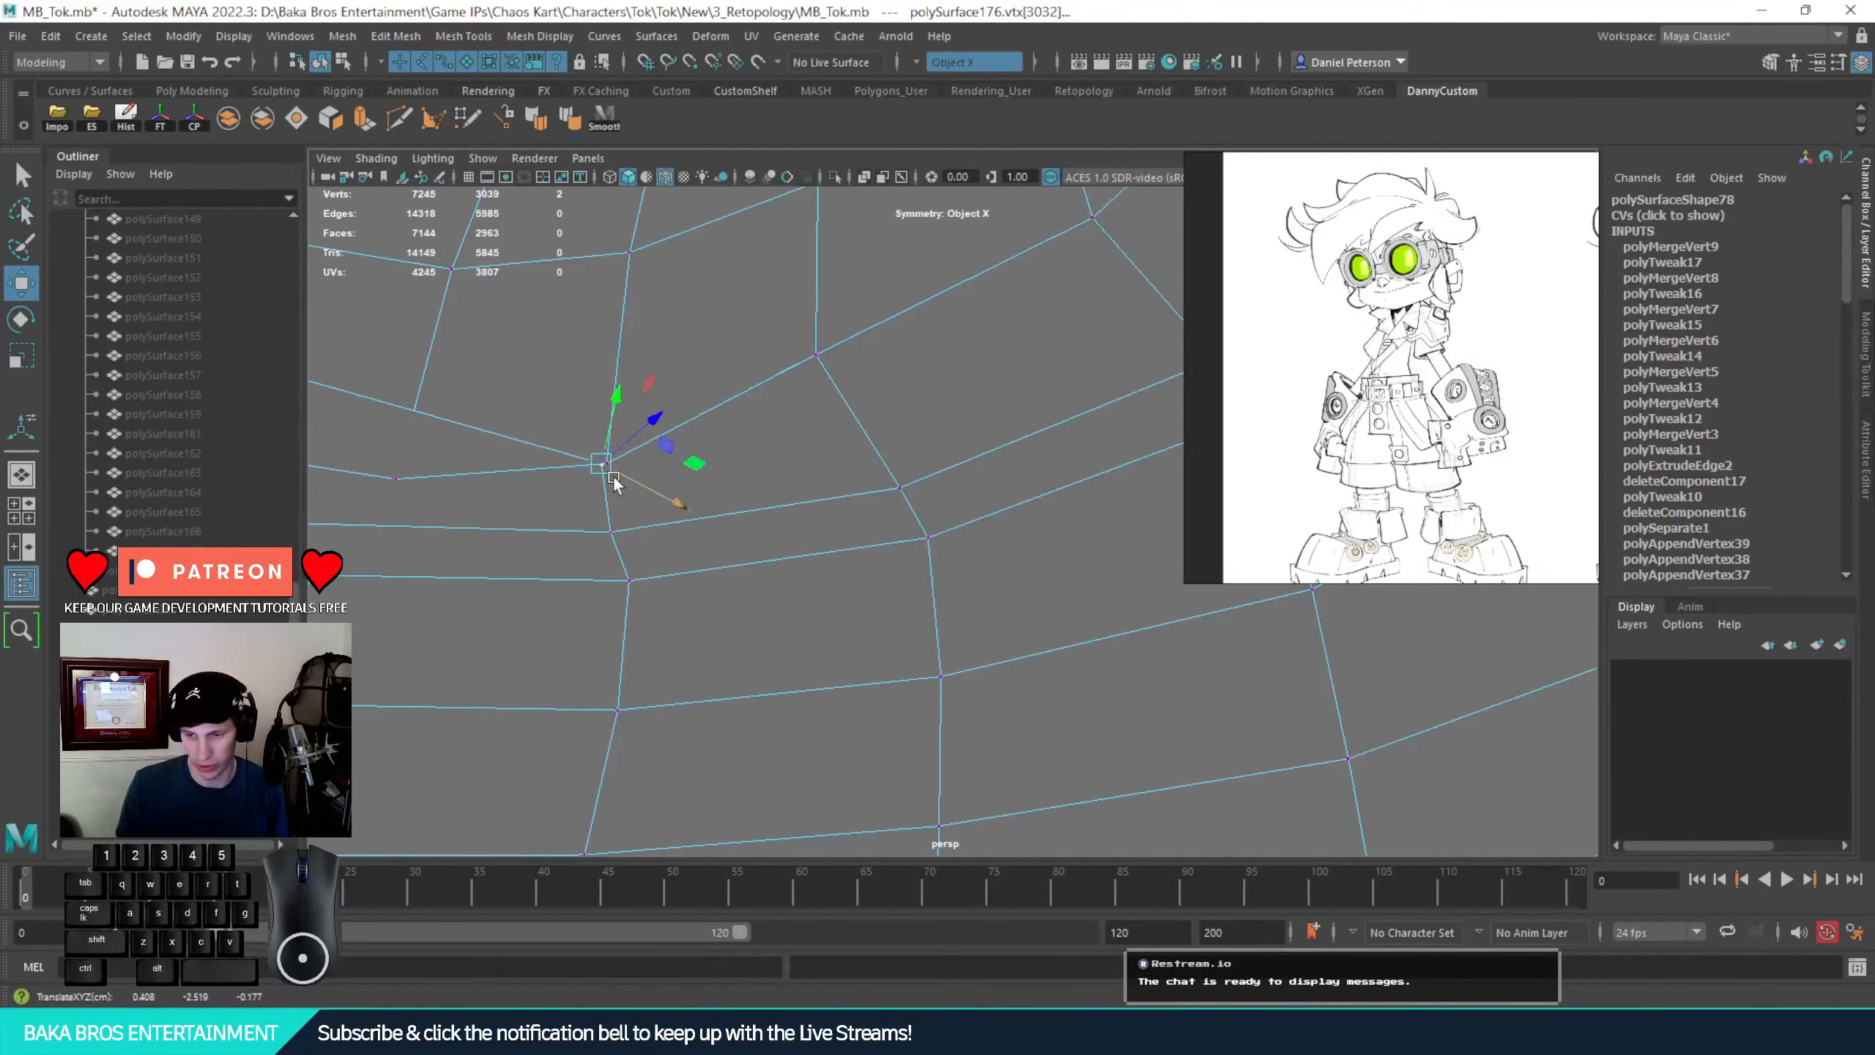
shift+click(611, 458)
shift+right_drag(613, 460, 558, 322)
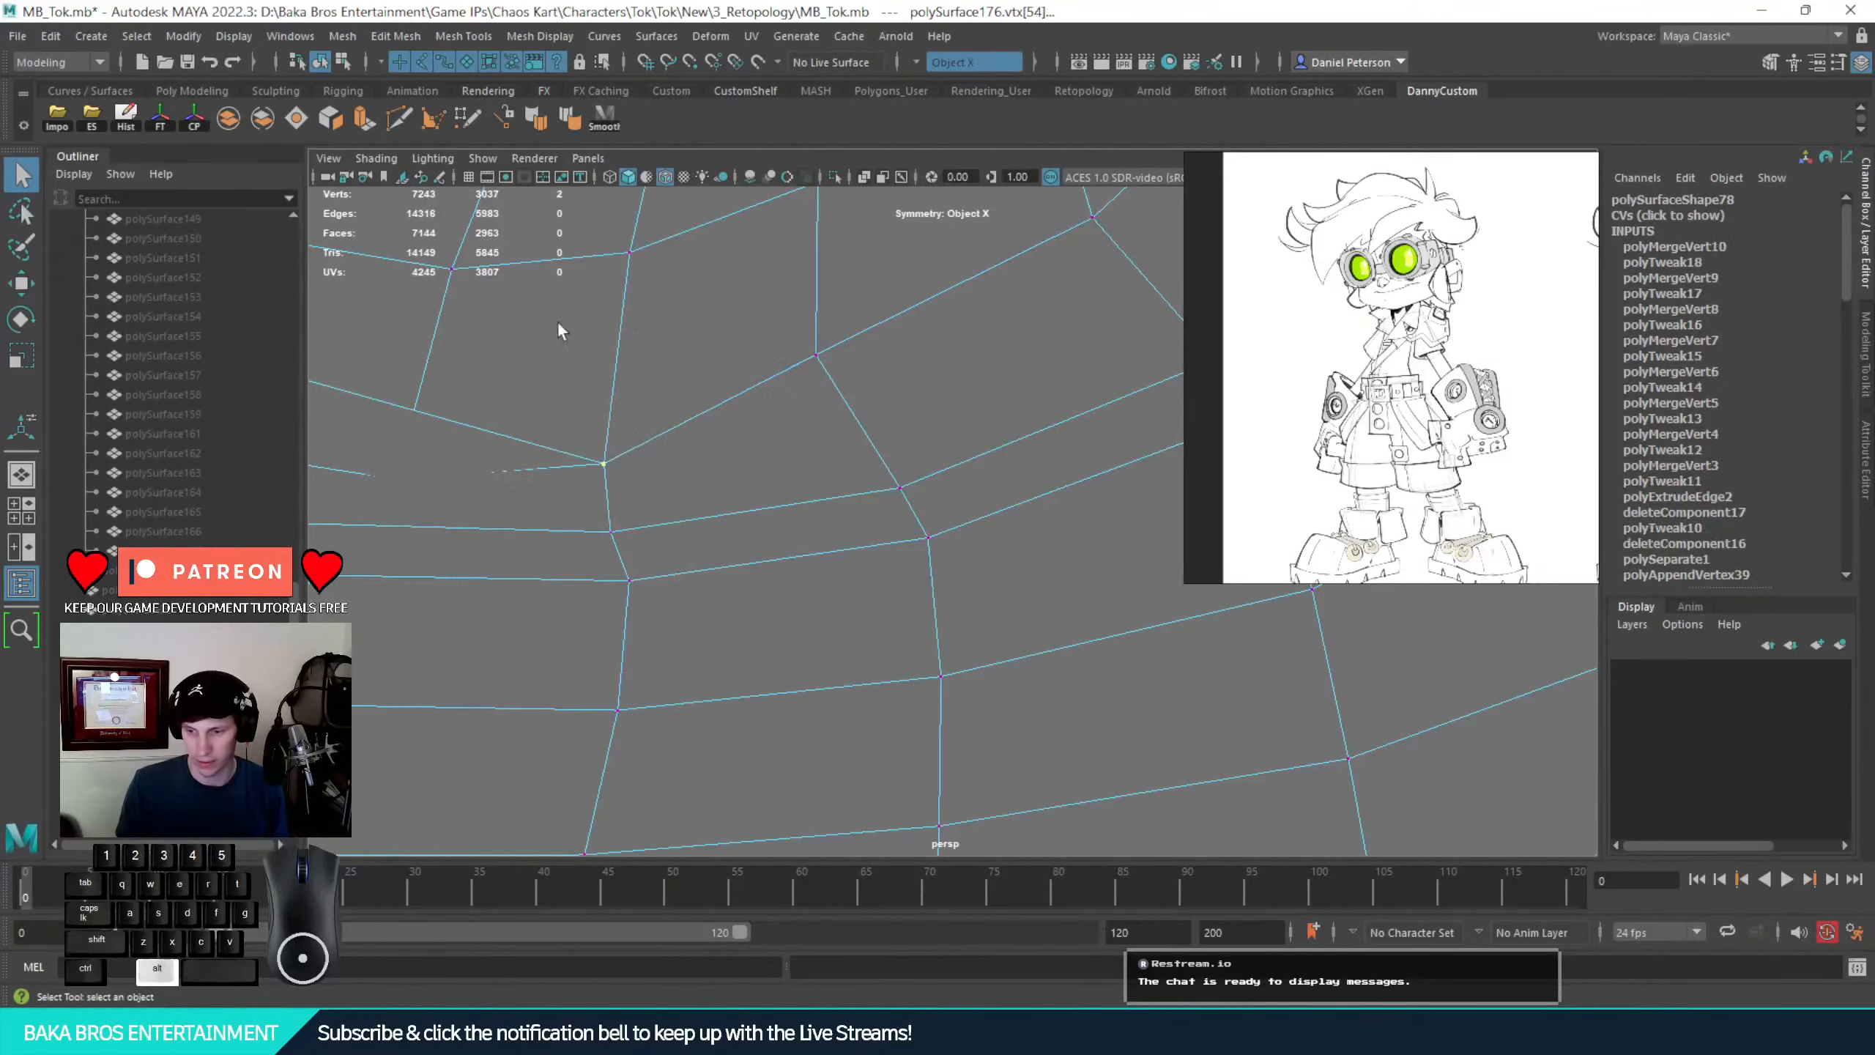
Merge the overlapping waistband and shirt hem vertices at the back centre
alt+drag(558, 323, 720, 496)
click(619, 441)
key(w)
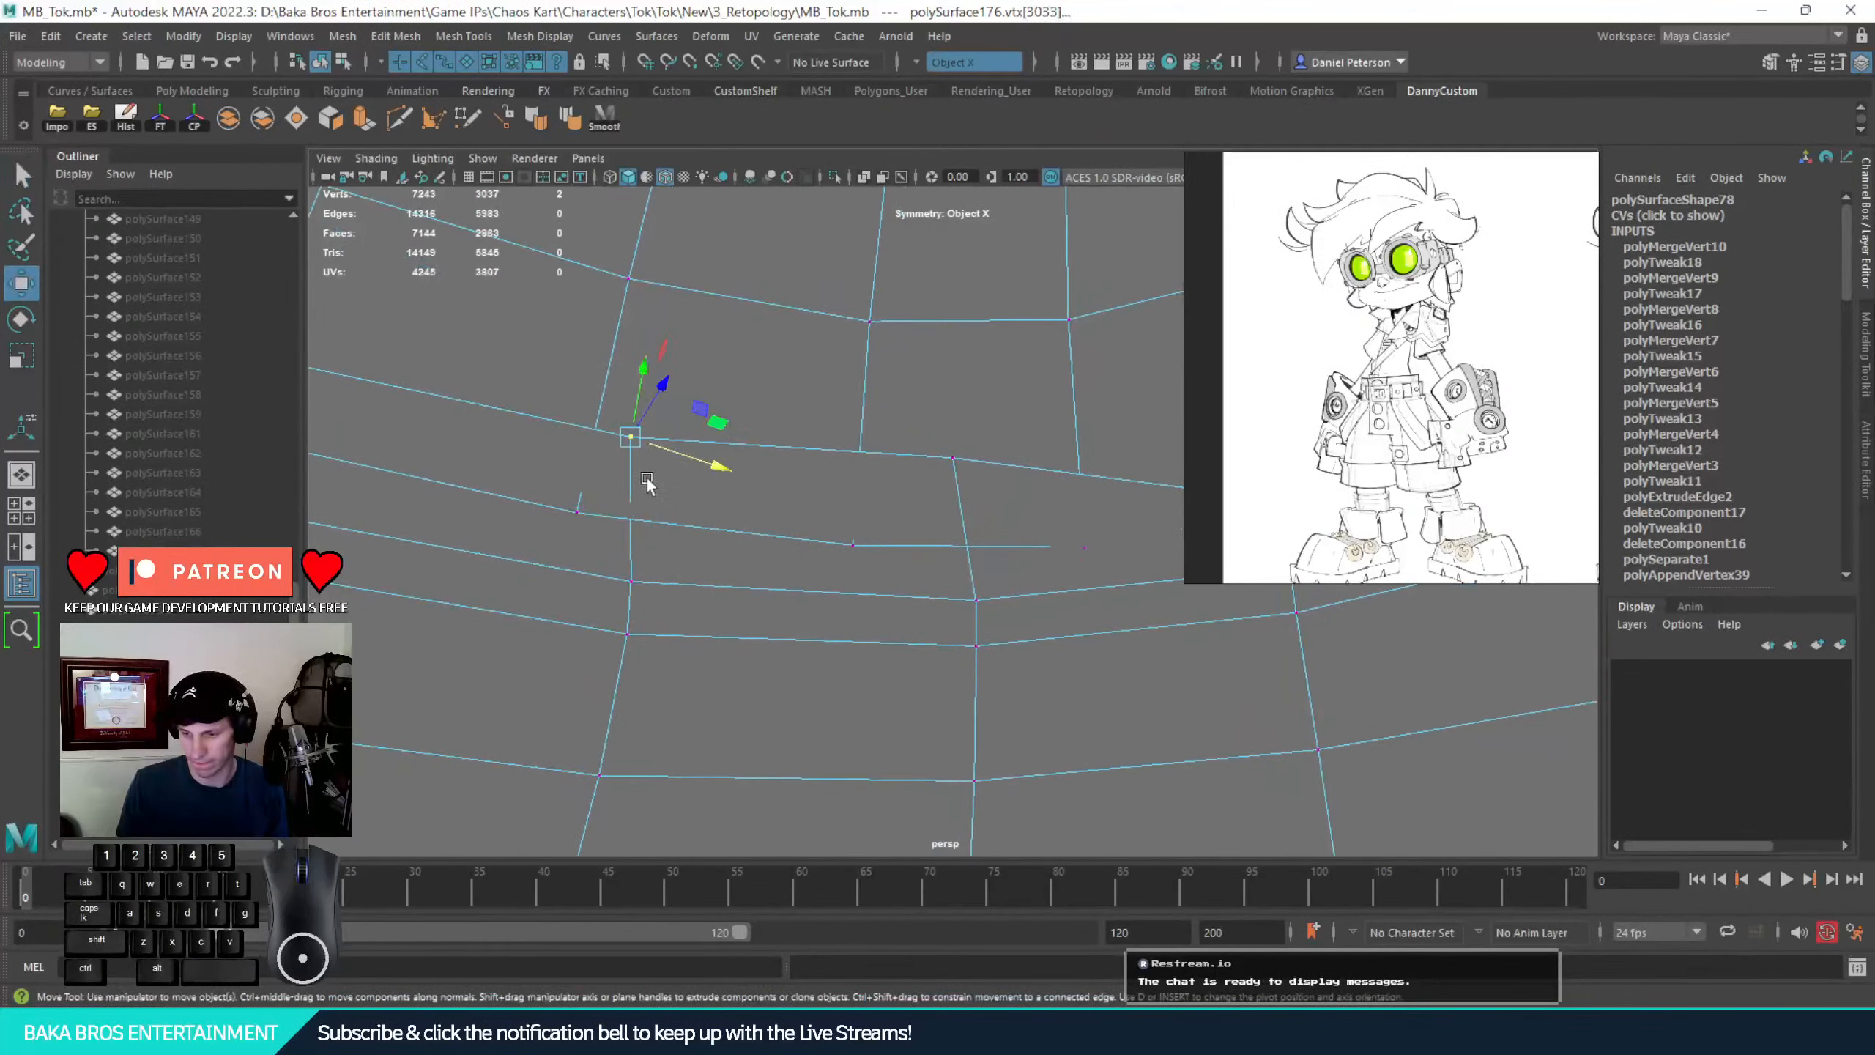
alt+right_drag(648, 479, 556, 460)
alt+drag(555, 459, 741, 517)
click(535, 510)
key(q)
shift+right_drag(742, 523, 758, 373)
Raise the shirt hem vertices beside the back centre slightly and merge them with the matching waistband vertices
alt+drag(849, 484, 961, 471)
click(953, 494)
key(w)
key(q)
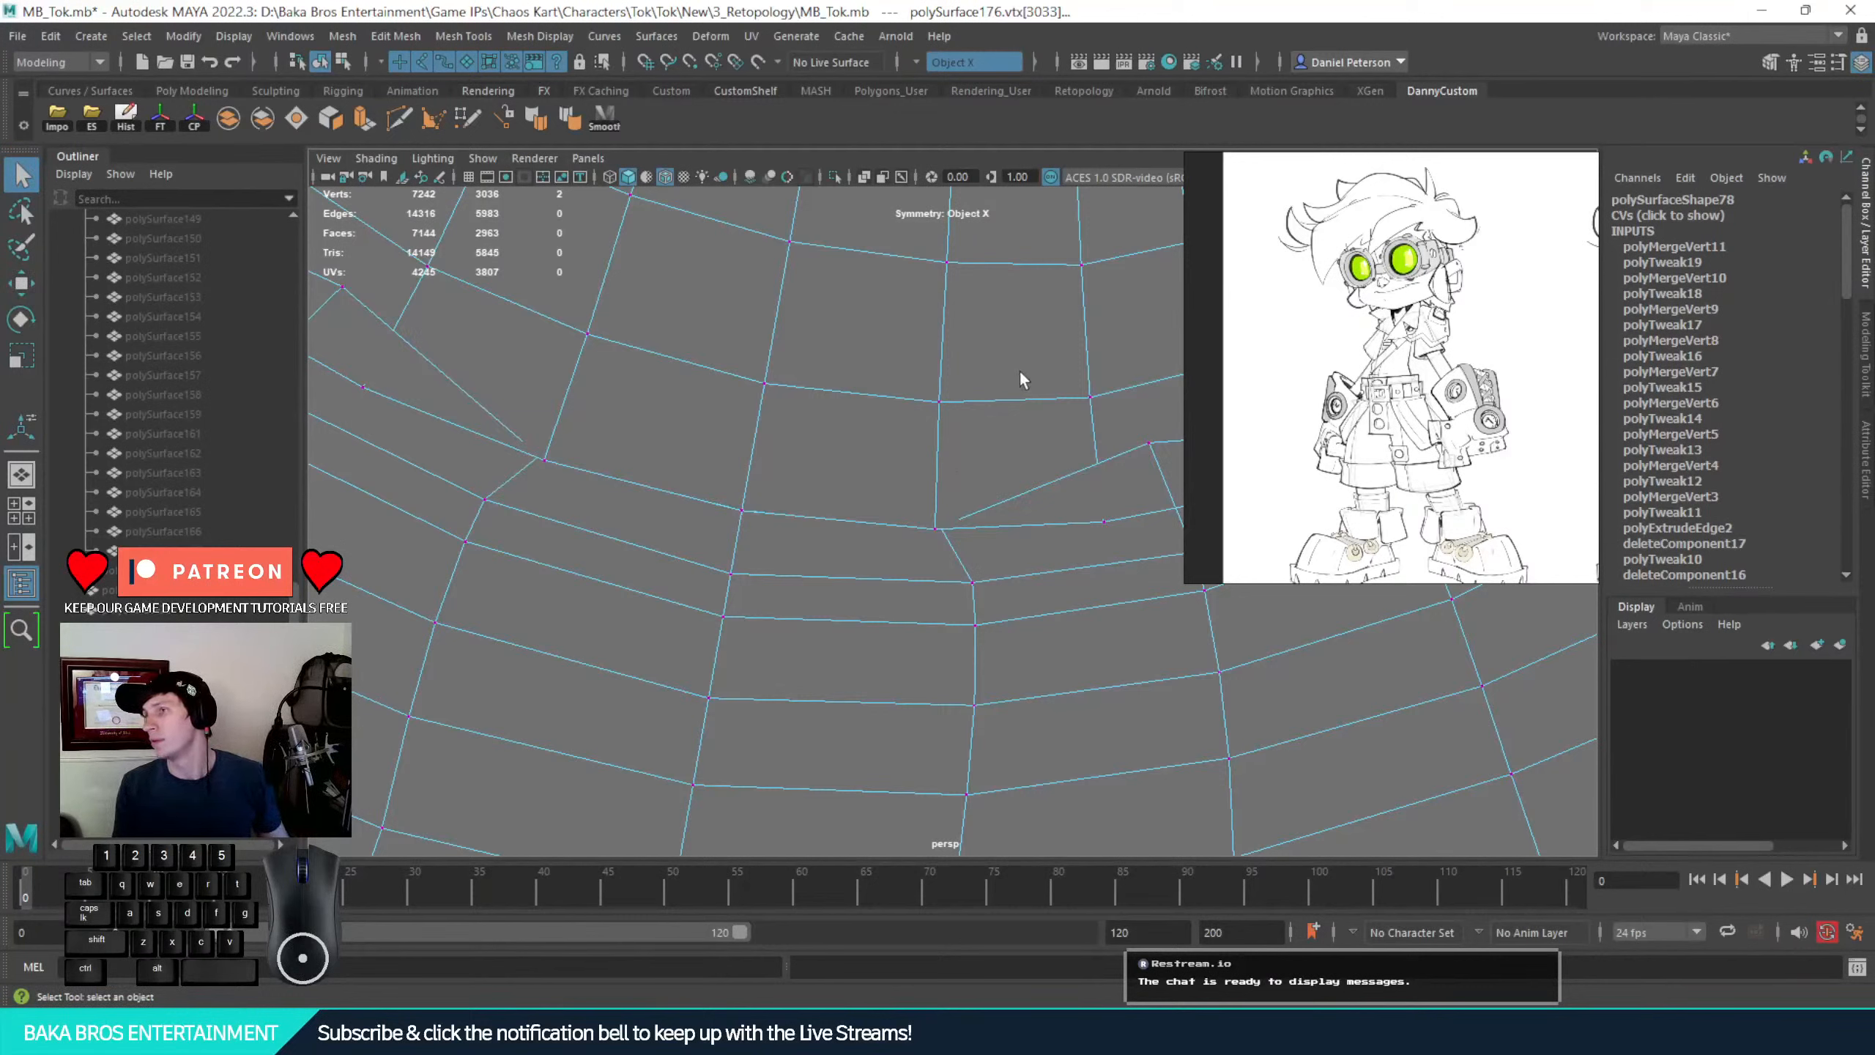
click(936, 529)
key(w)
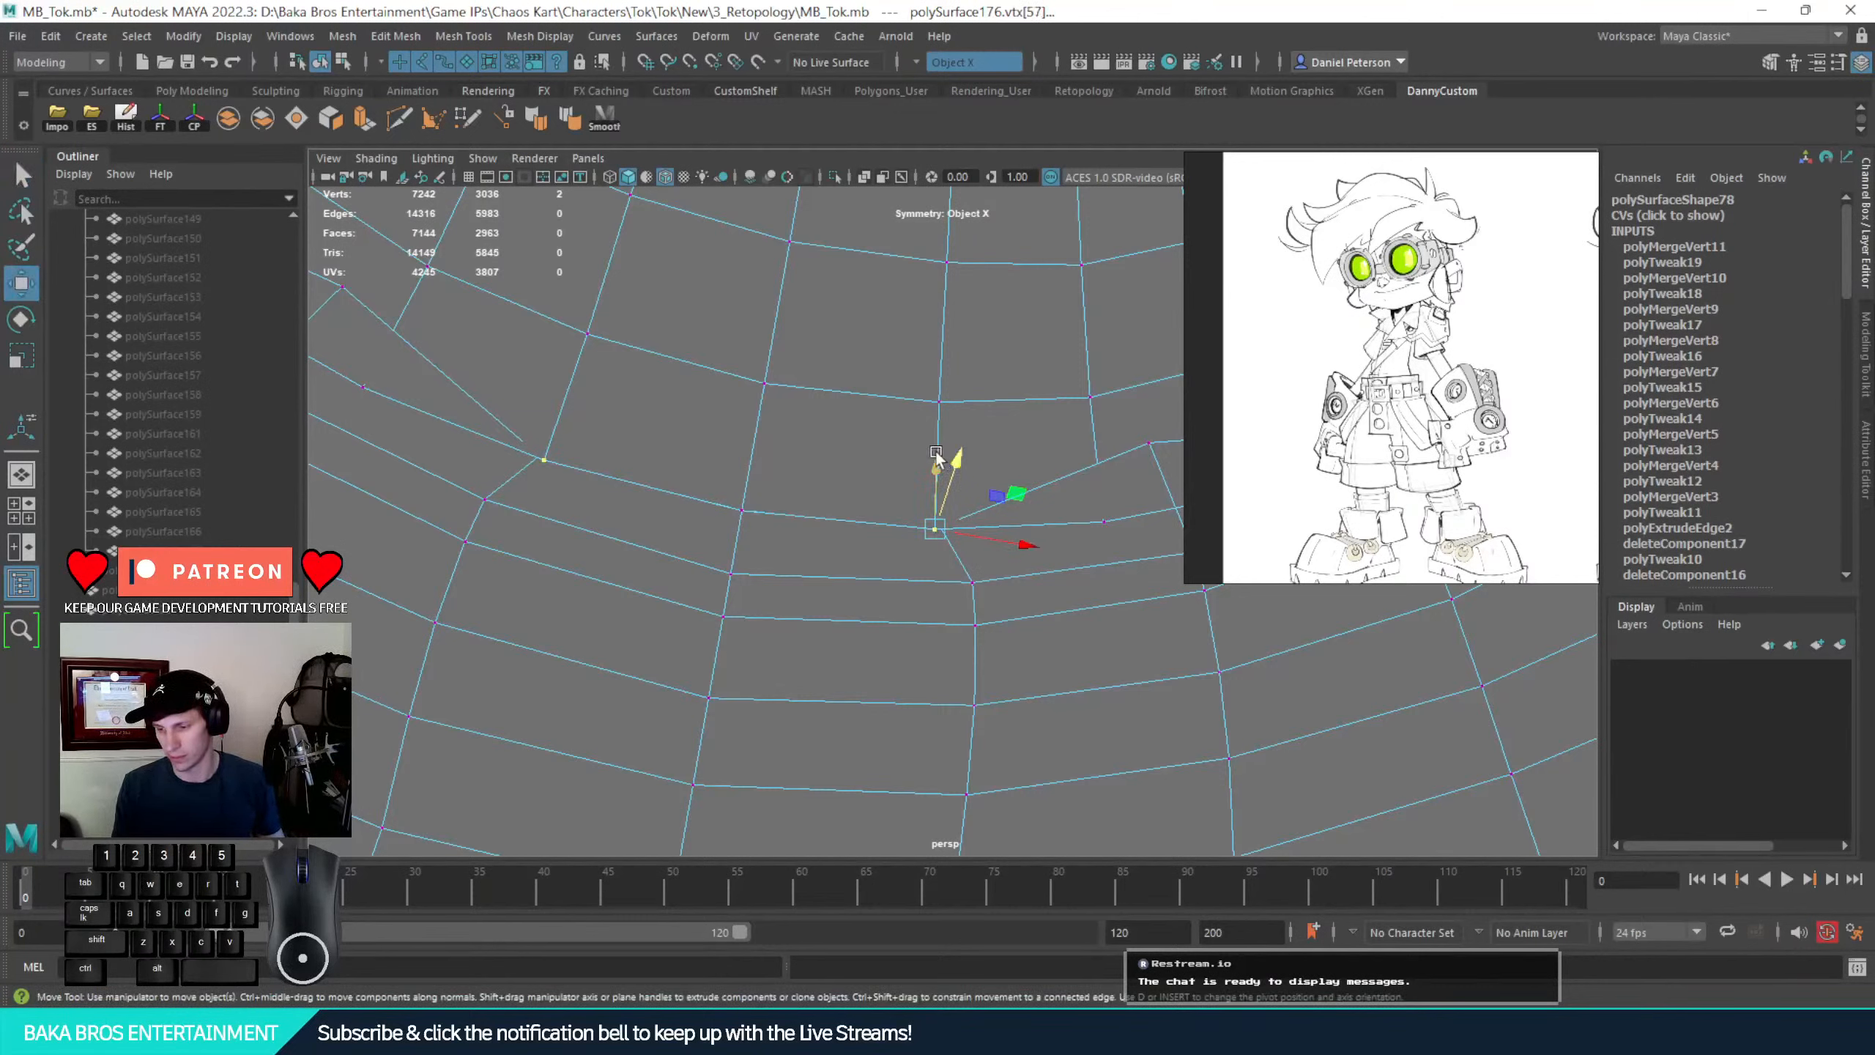
drag(936, 466, 937, 461)
key(q)
shift+click(939, 531)
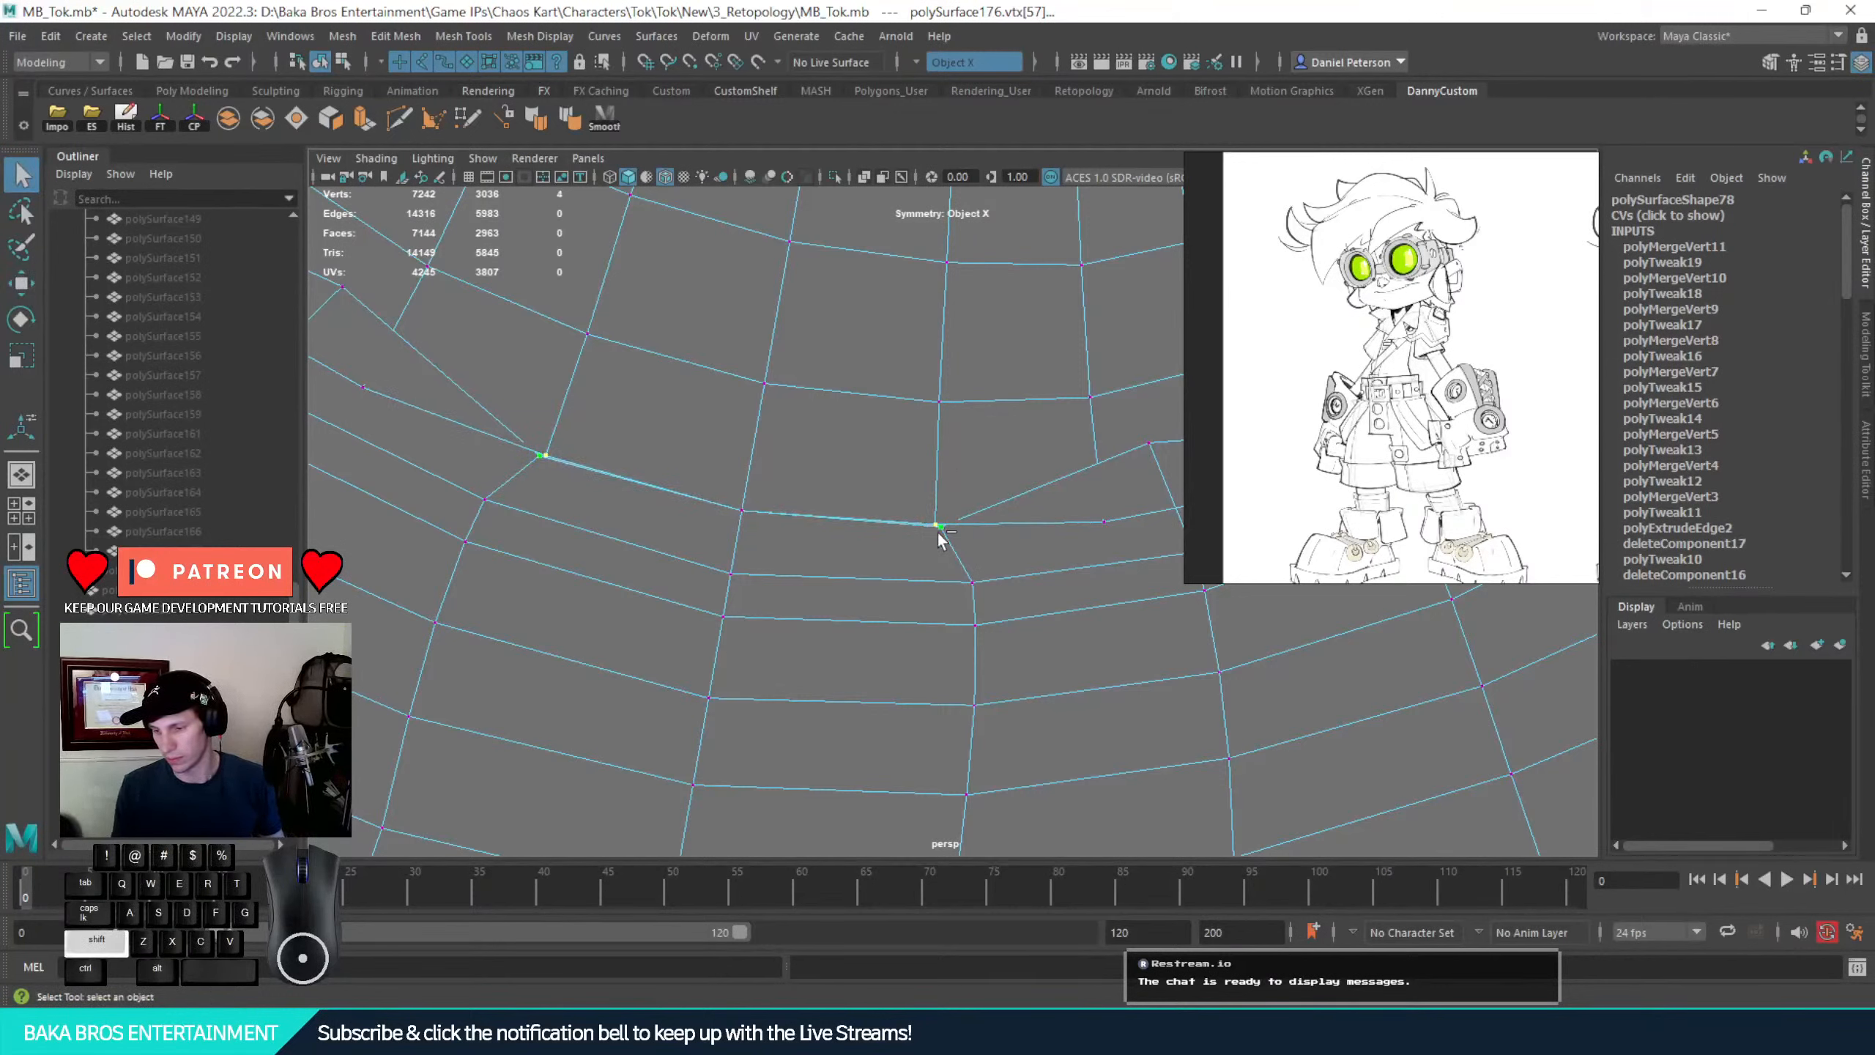
shift+right_drag(939, 531, 954, 390)
Slide the remaining loose waistband vertices at the back sideways along the hem and adjust the neighbouring hem vertex to match
alt+drag(954, 390, 1028, 435)
key(w)
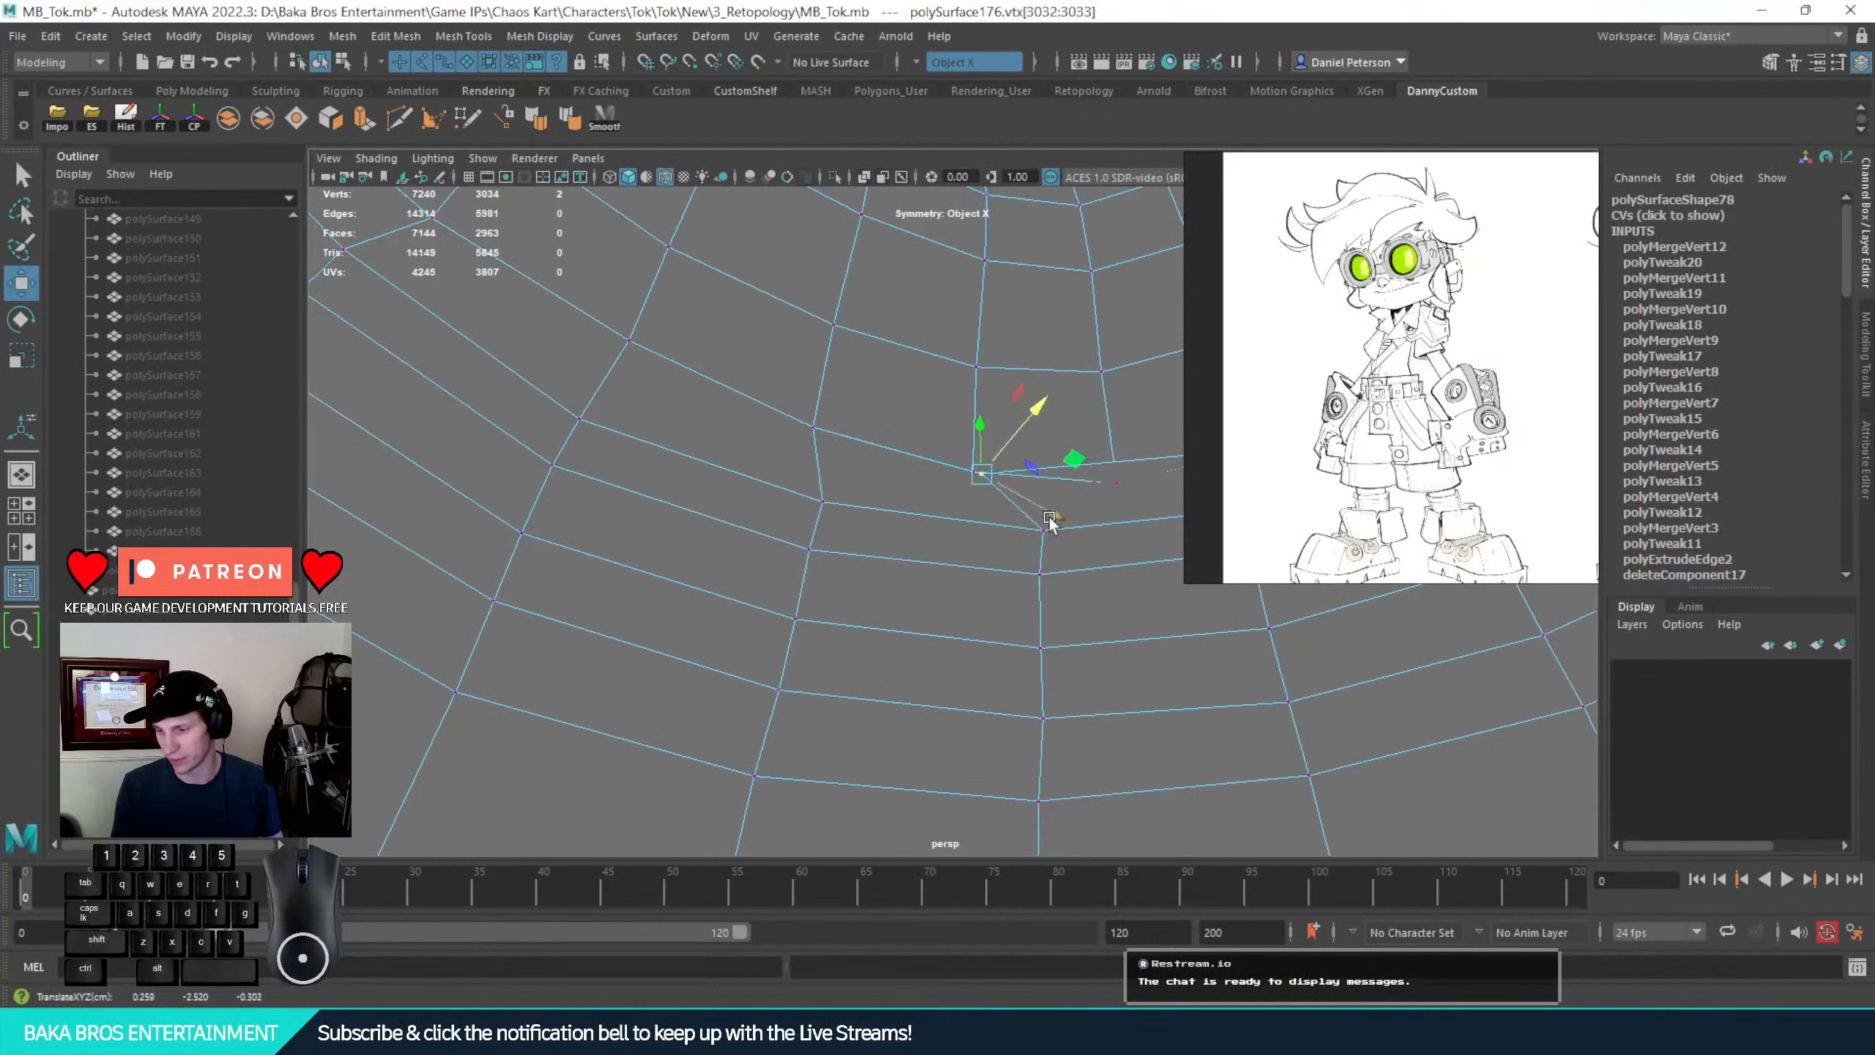
drag(1055, 519, 1084, 524)
drag(1038, 449, 1070, 425)
drag(1090, 522, 1106, 520)
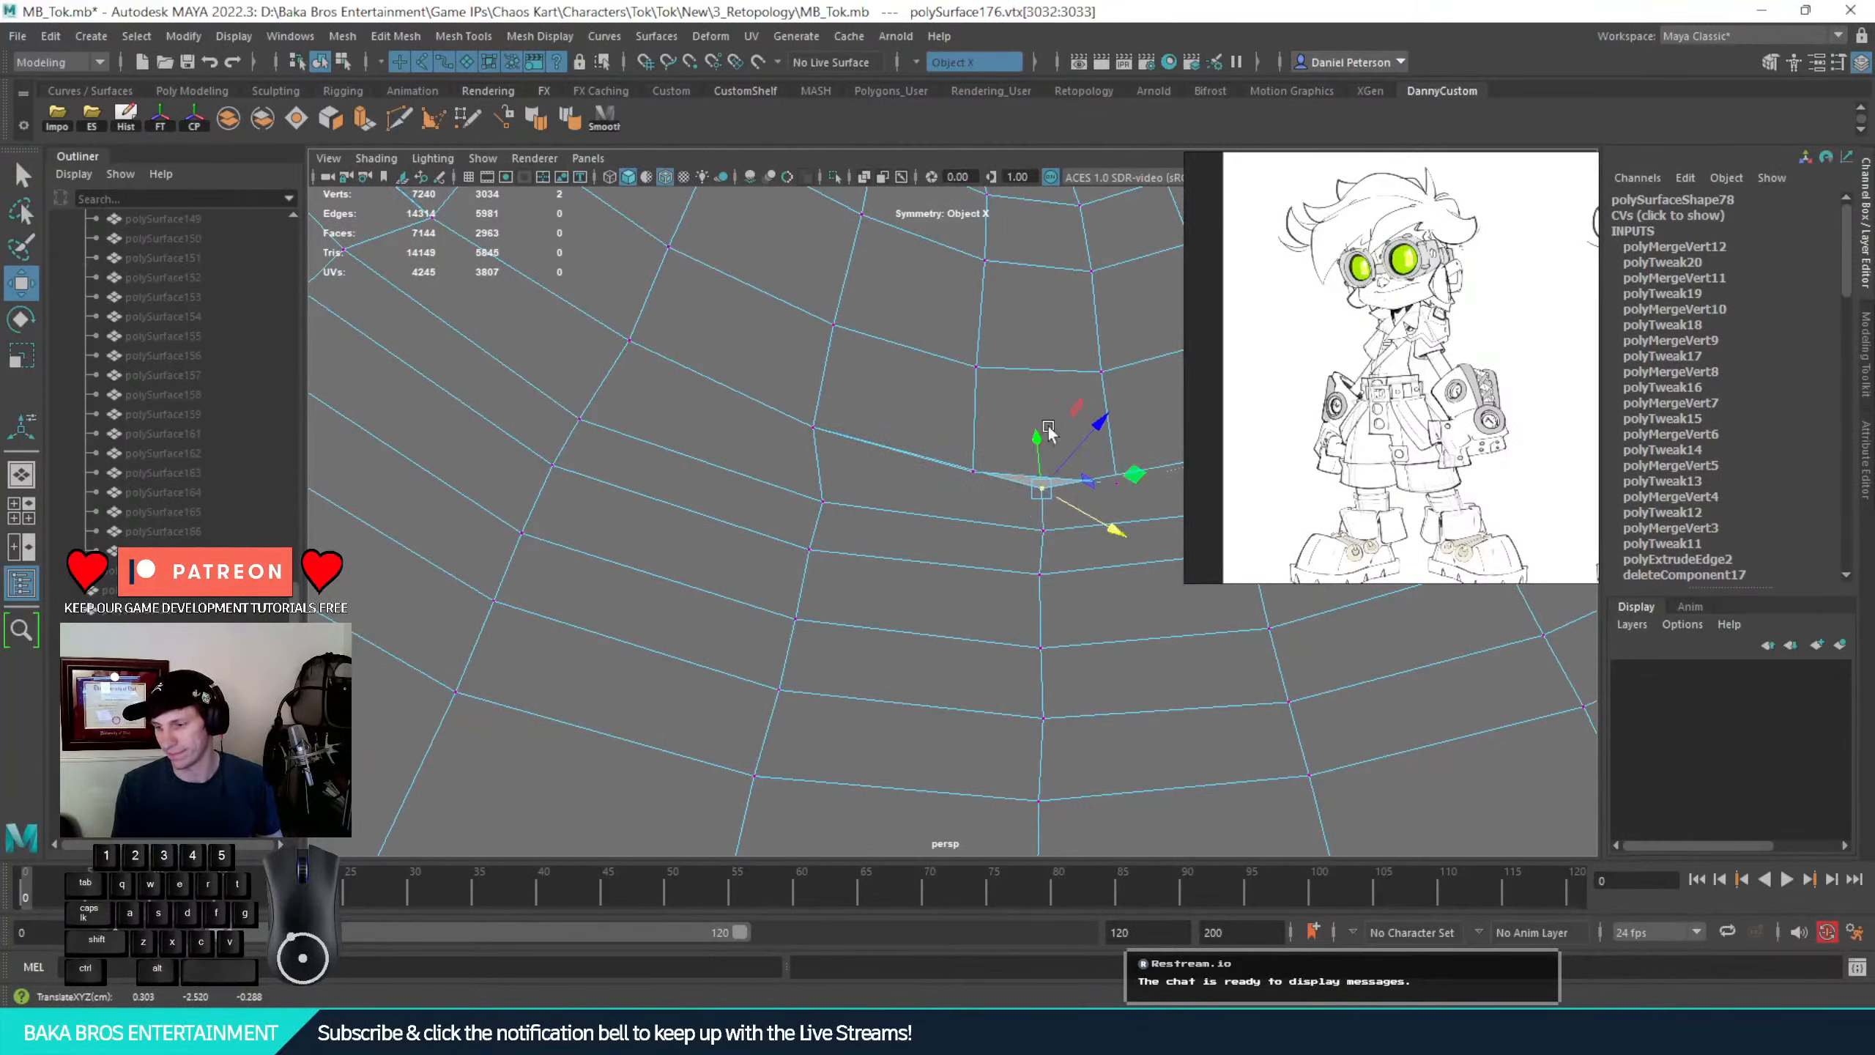
alt+drag(1074, 439, 1001, 449)
click(896, 503)
drag(928, 516, 934, 511)
key(ctrl+z)
drag(930, 522, 933, 525)
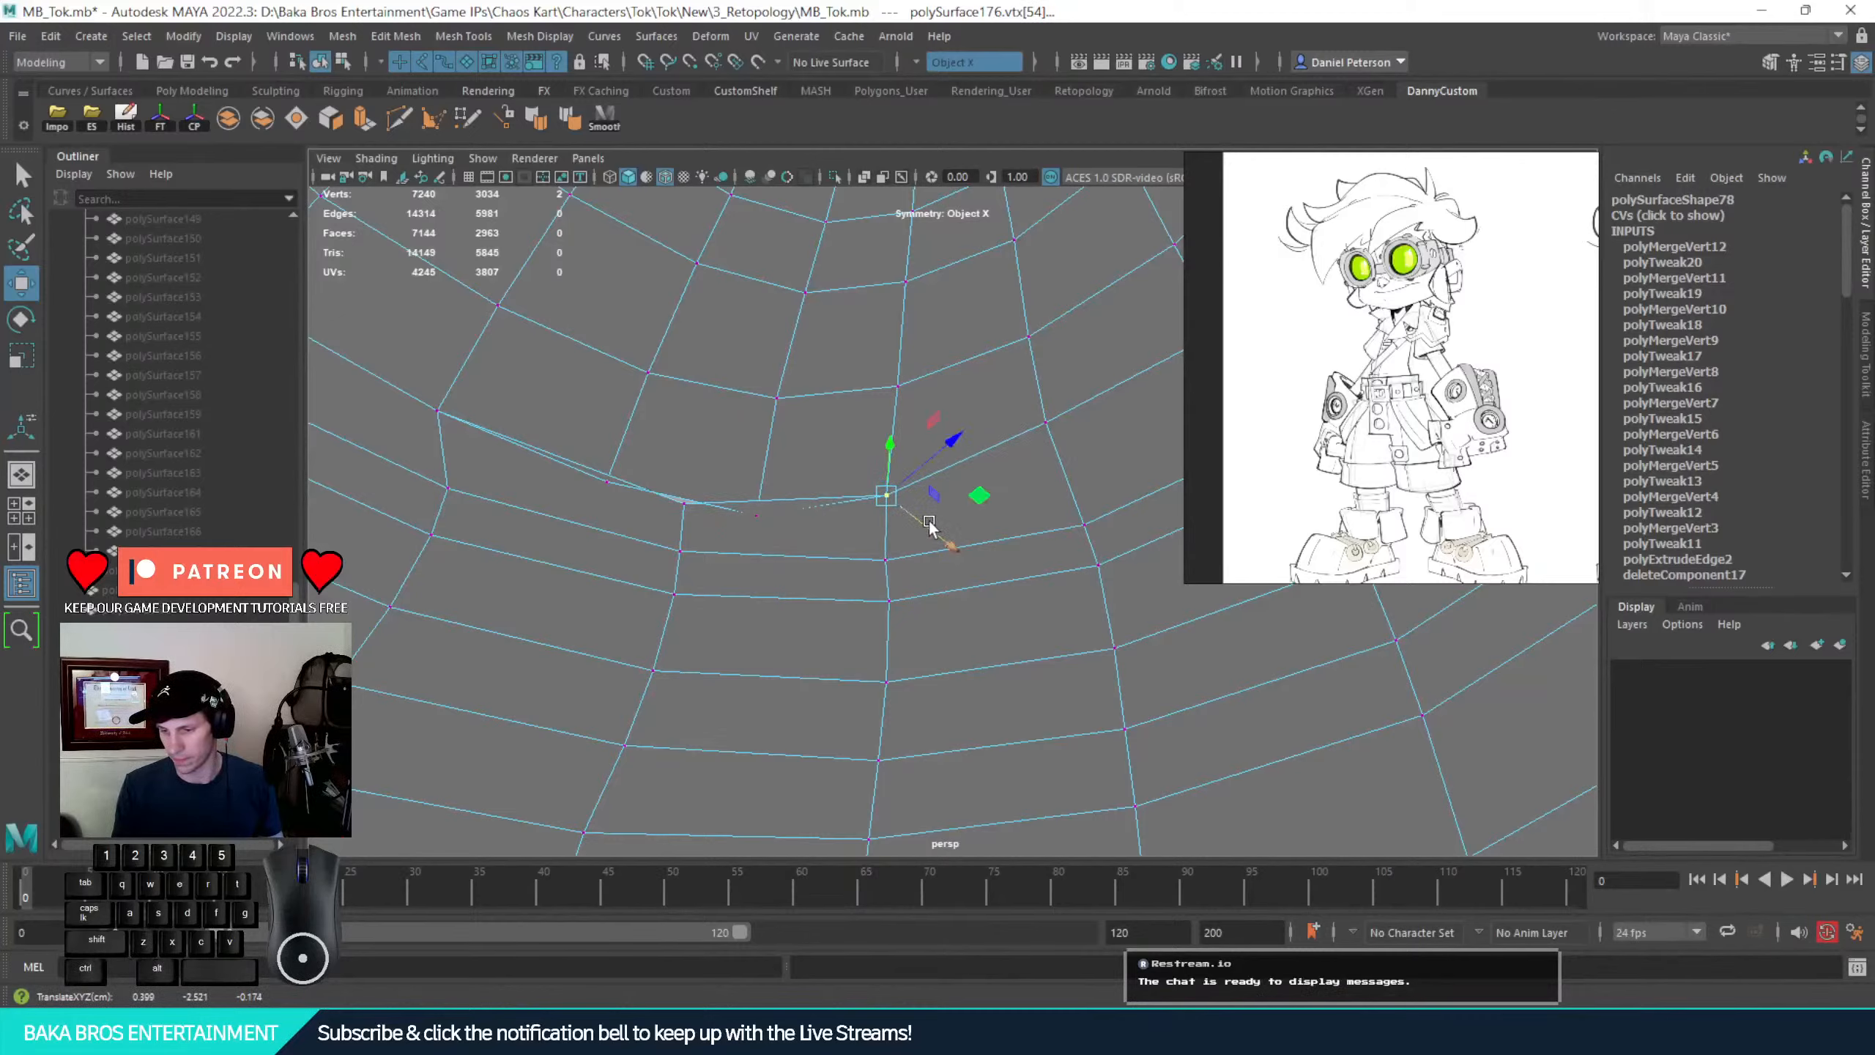
key(q)
From outside the mesh, reposition the loose waistband vertex at the back closer to the shirt hem
alt+middle_drag(789, 470, 862, 533)
mouse_move(865, 535)
alt+mouse_down()
mouse_move(815, 524)
mouse_move(955, 549)
mouse_move(901, 574)
mouse_move(1088, 561)
mouse_move(904, 537)
alt+mouse_up()
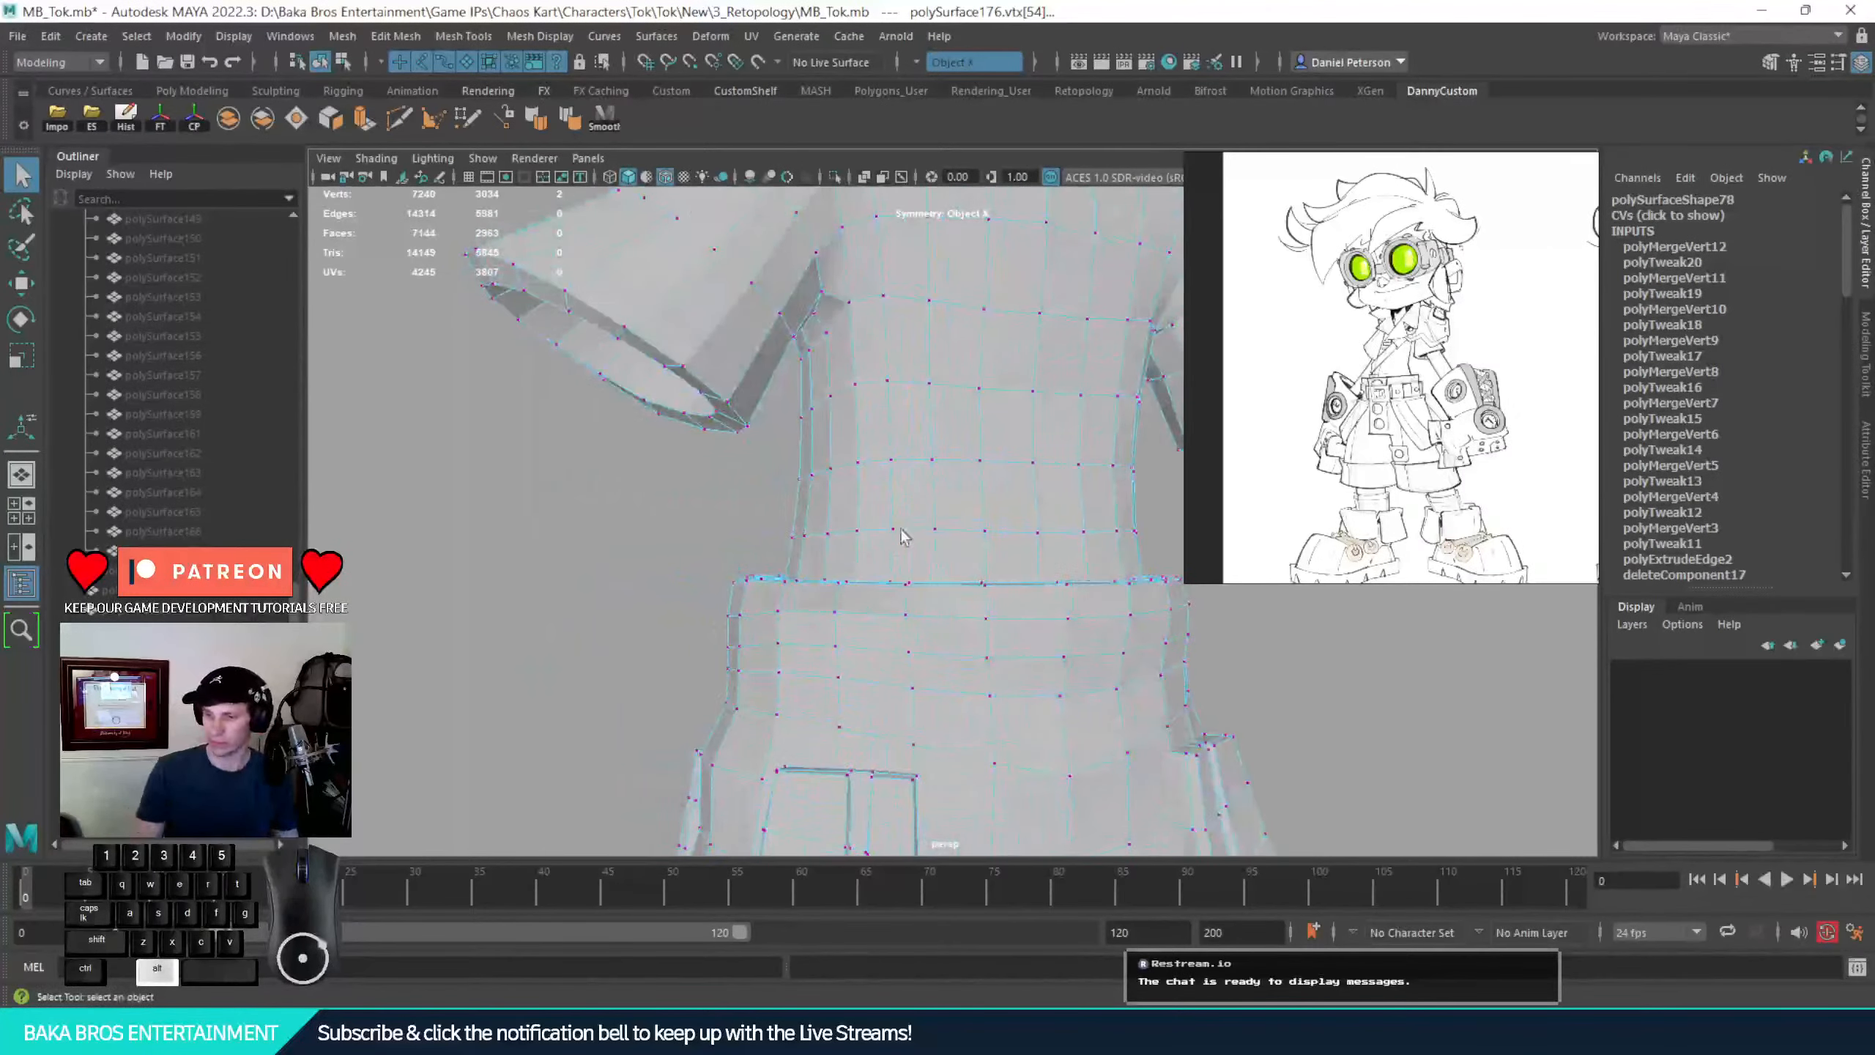
alt+right_drag(905, 537, 449, 550)
alt+middle_drag(809, 465, 830, 565)
alt+drag(838, 557, 764, 620)
alt+right_drag(764, 620, 1043, 679)
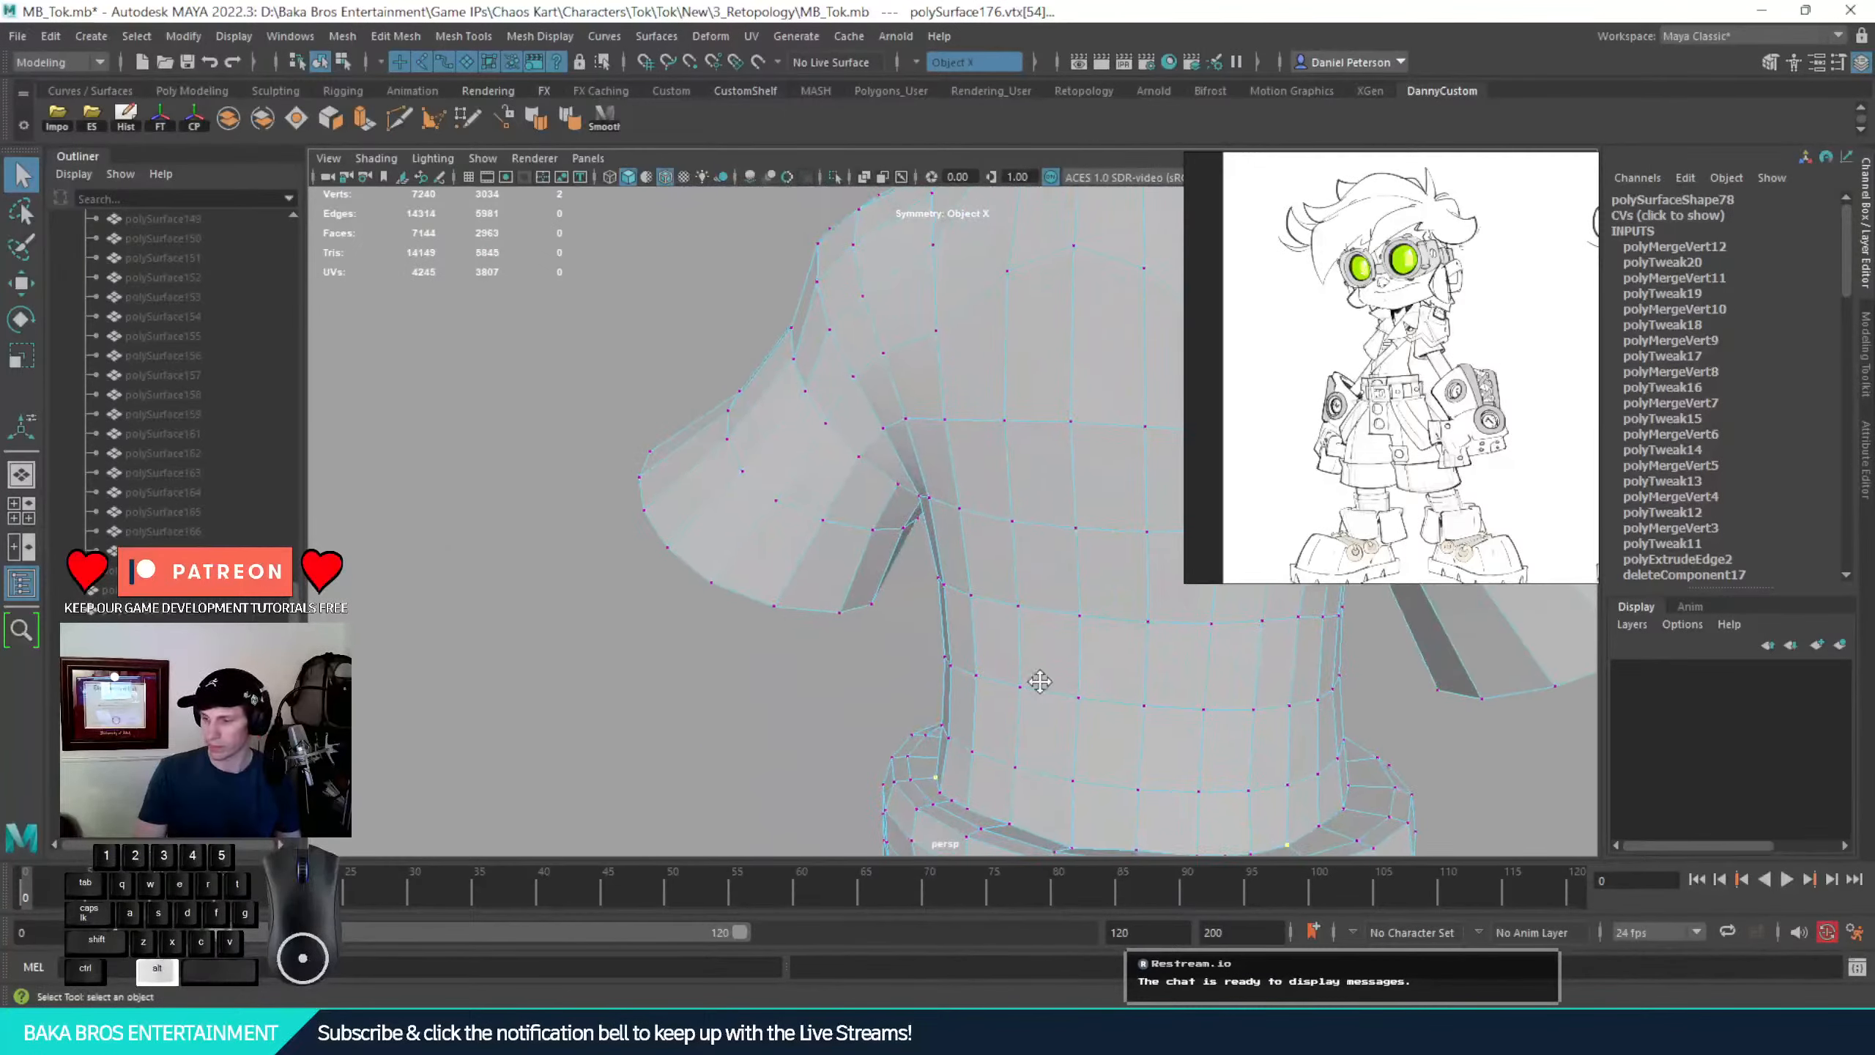
alt+drag(1043, 678, 780, 526)
click(992, 640)
key(w)
drag(988, 600, 1089, 732)
key(q)
Merge the loose waistband vertex into the back hem and collapse it with the adjacent hem vertex on both sides
alt+right_drag(1089, 733, 729, 628)
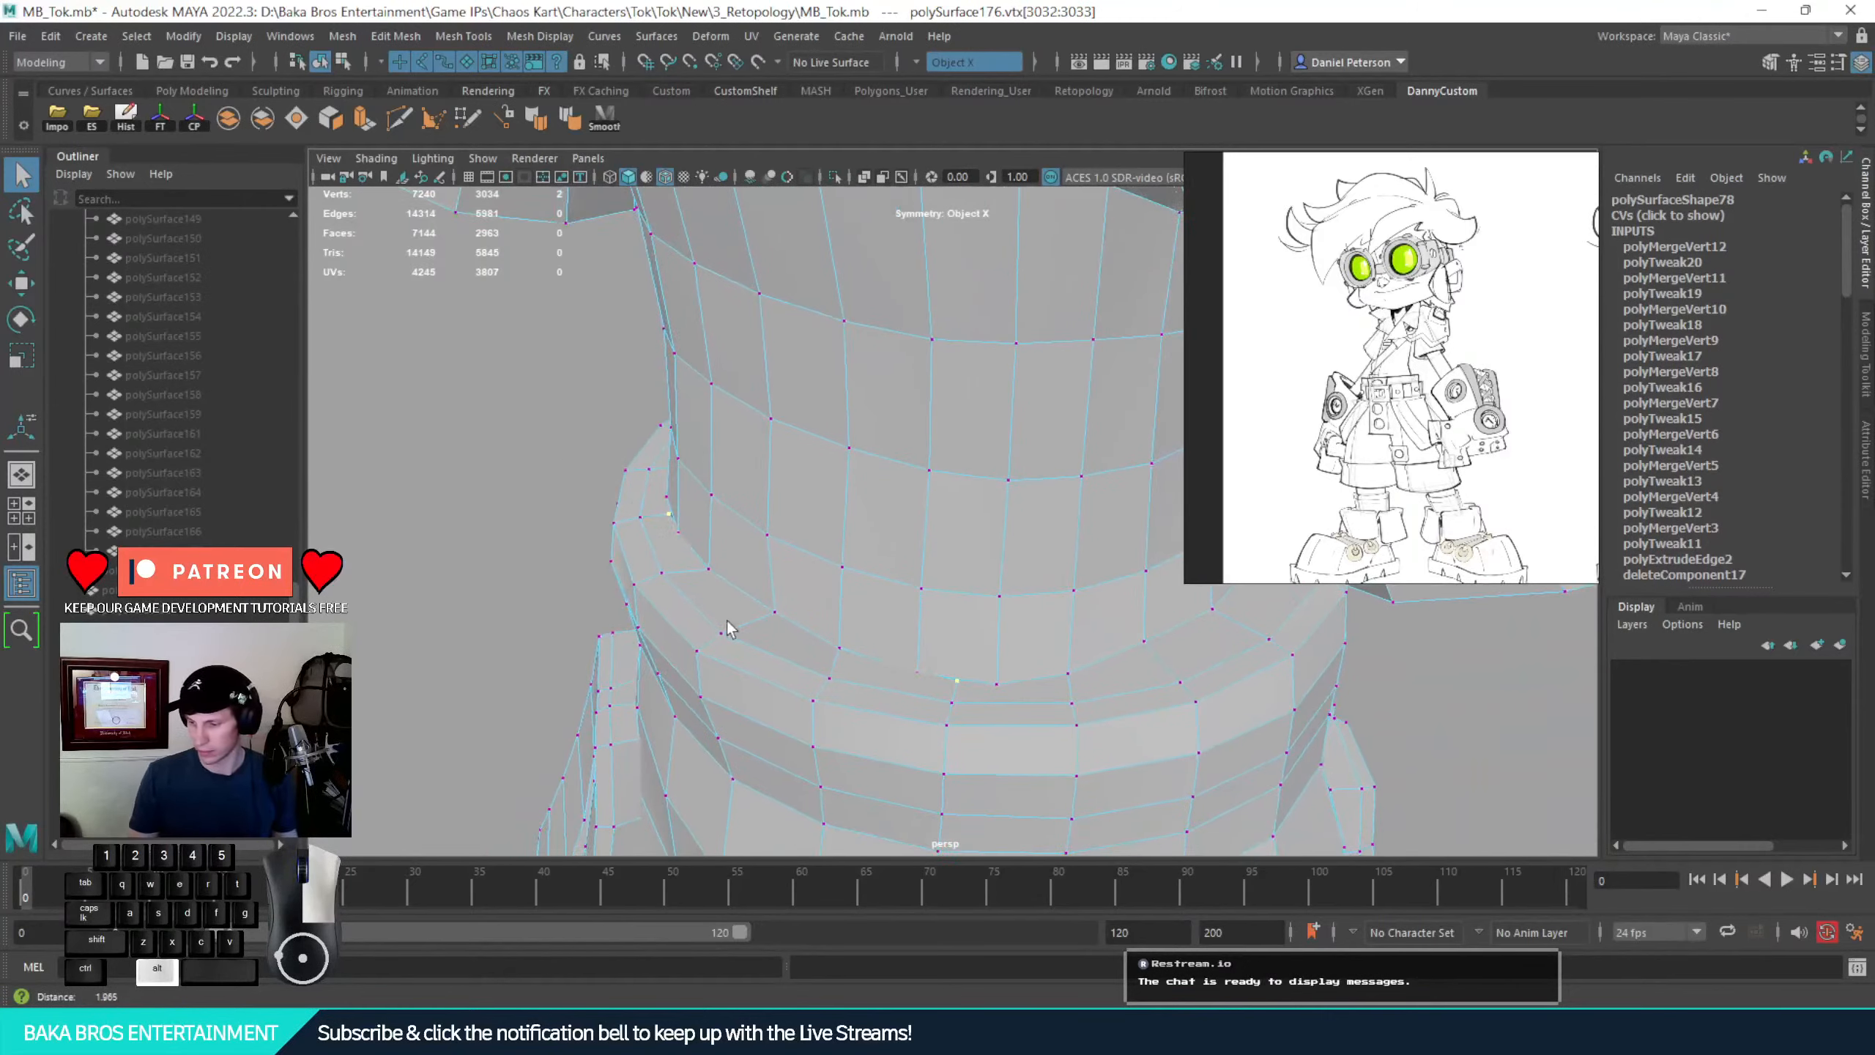
alt+drag(730, 628, 800, 634)
alt+right_drag(800, 634, 690, 632)
alt+drag(690, 632, 762, 608)
alt+right_drag(761, 608, 1370, 681)
alt+drag(1369, 682, 952, 727)
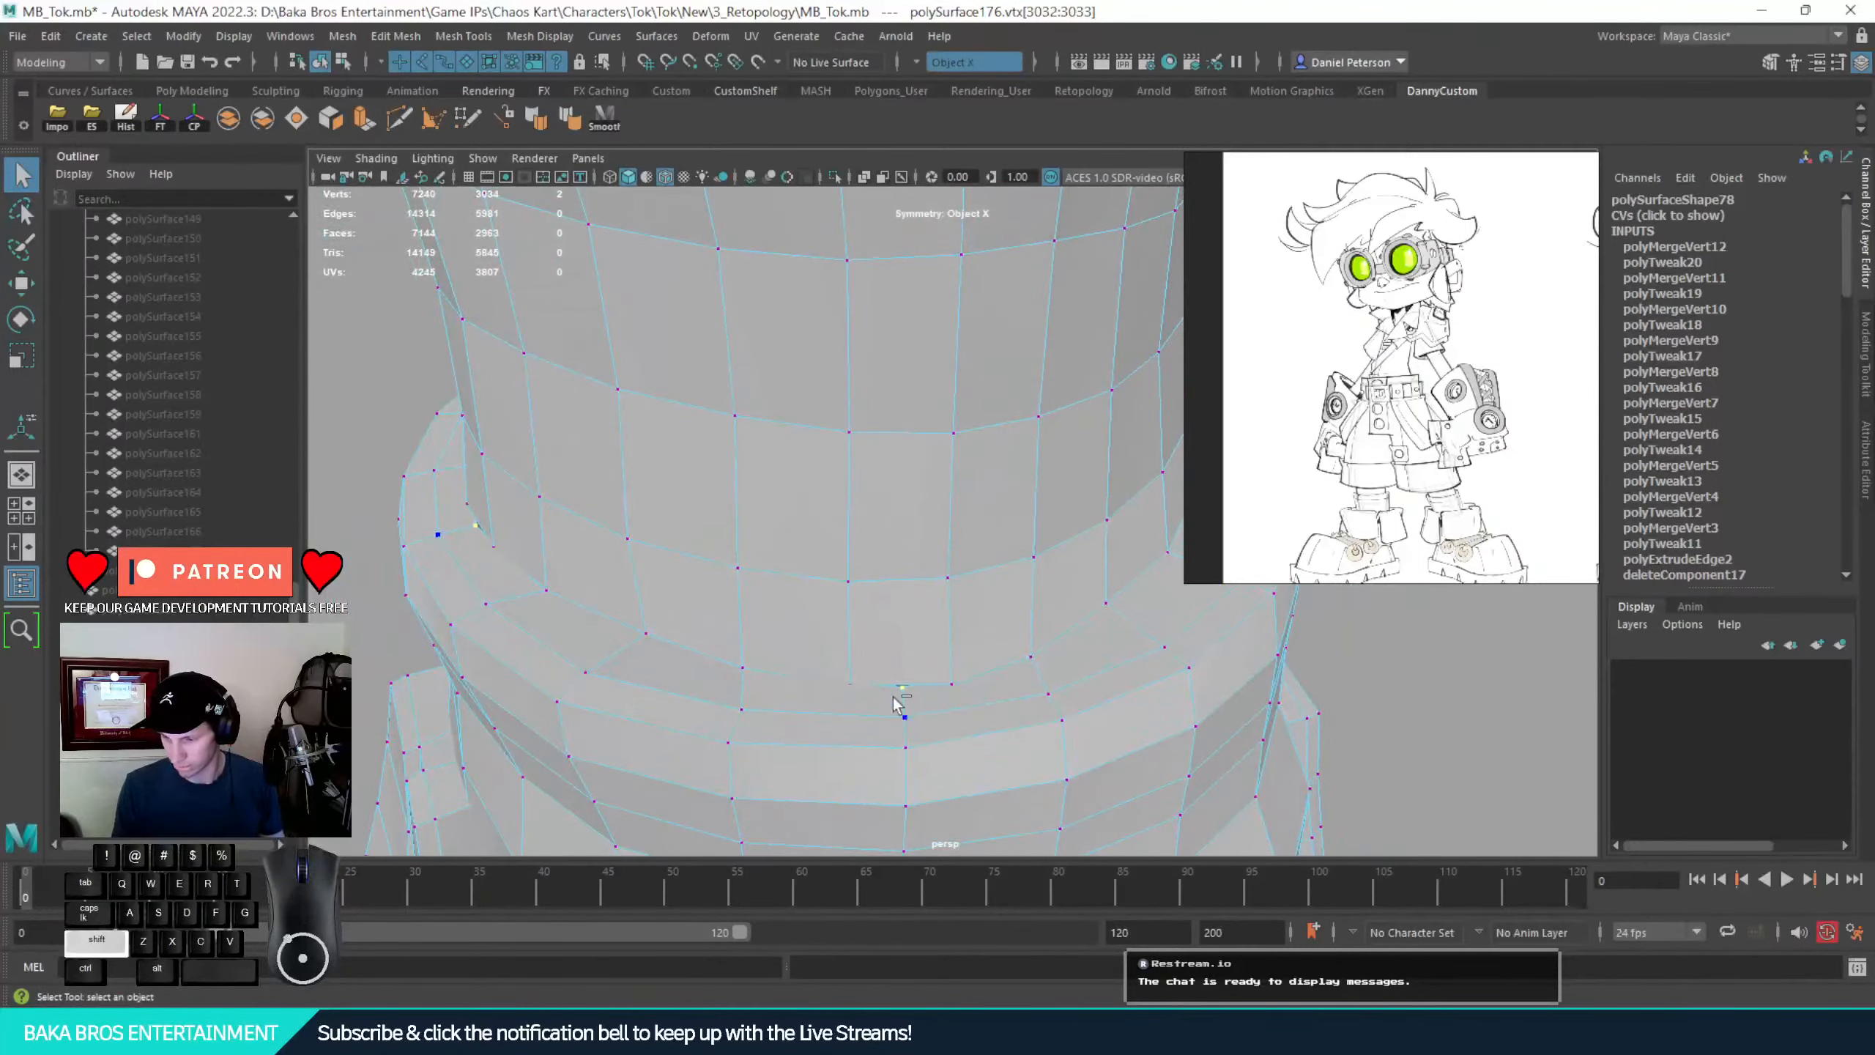
shift+right_drag(856, 674, 885, 521)
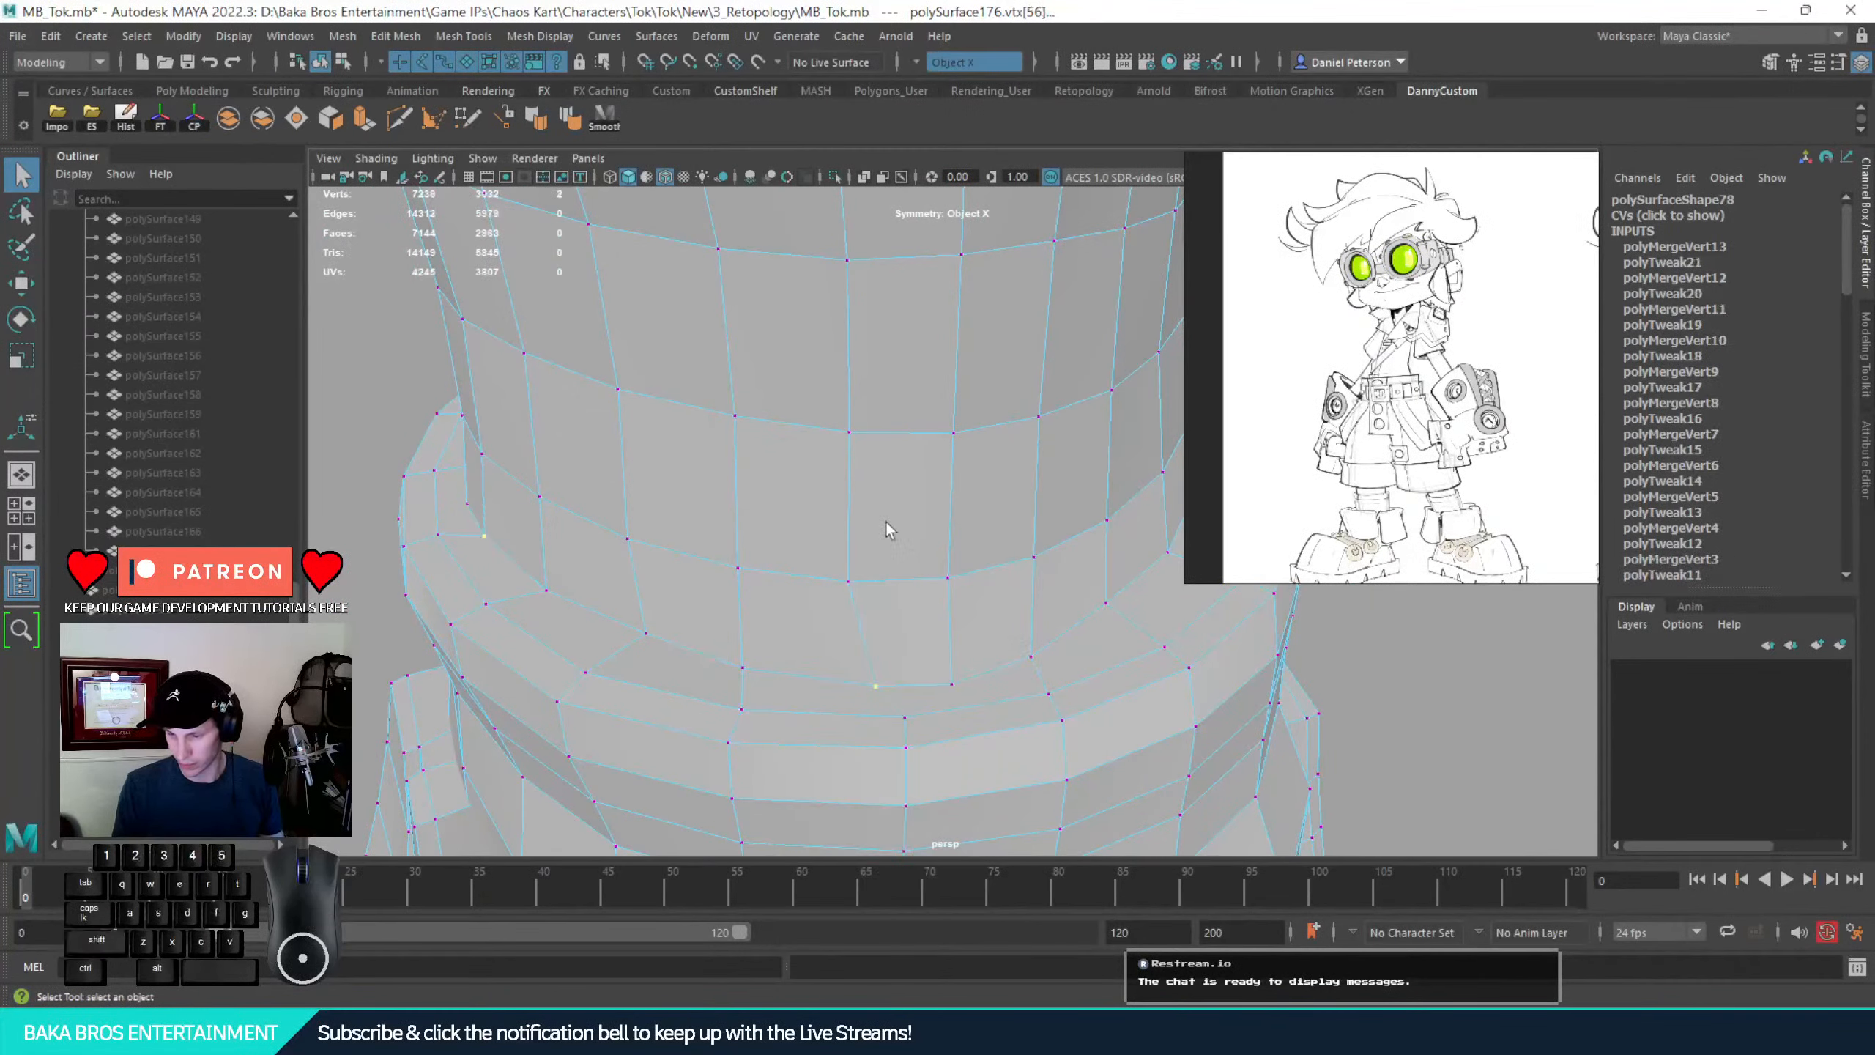
shift+right_drag(890, 678, 882, 522)
Try to merge the back hem vertex with the shirt vertex above it, and undo the merge
alt+drag(1011, 593, 830, 564)
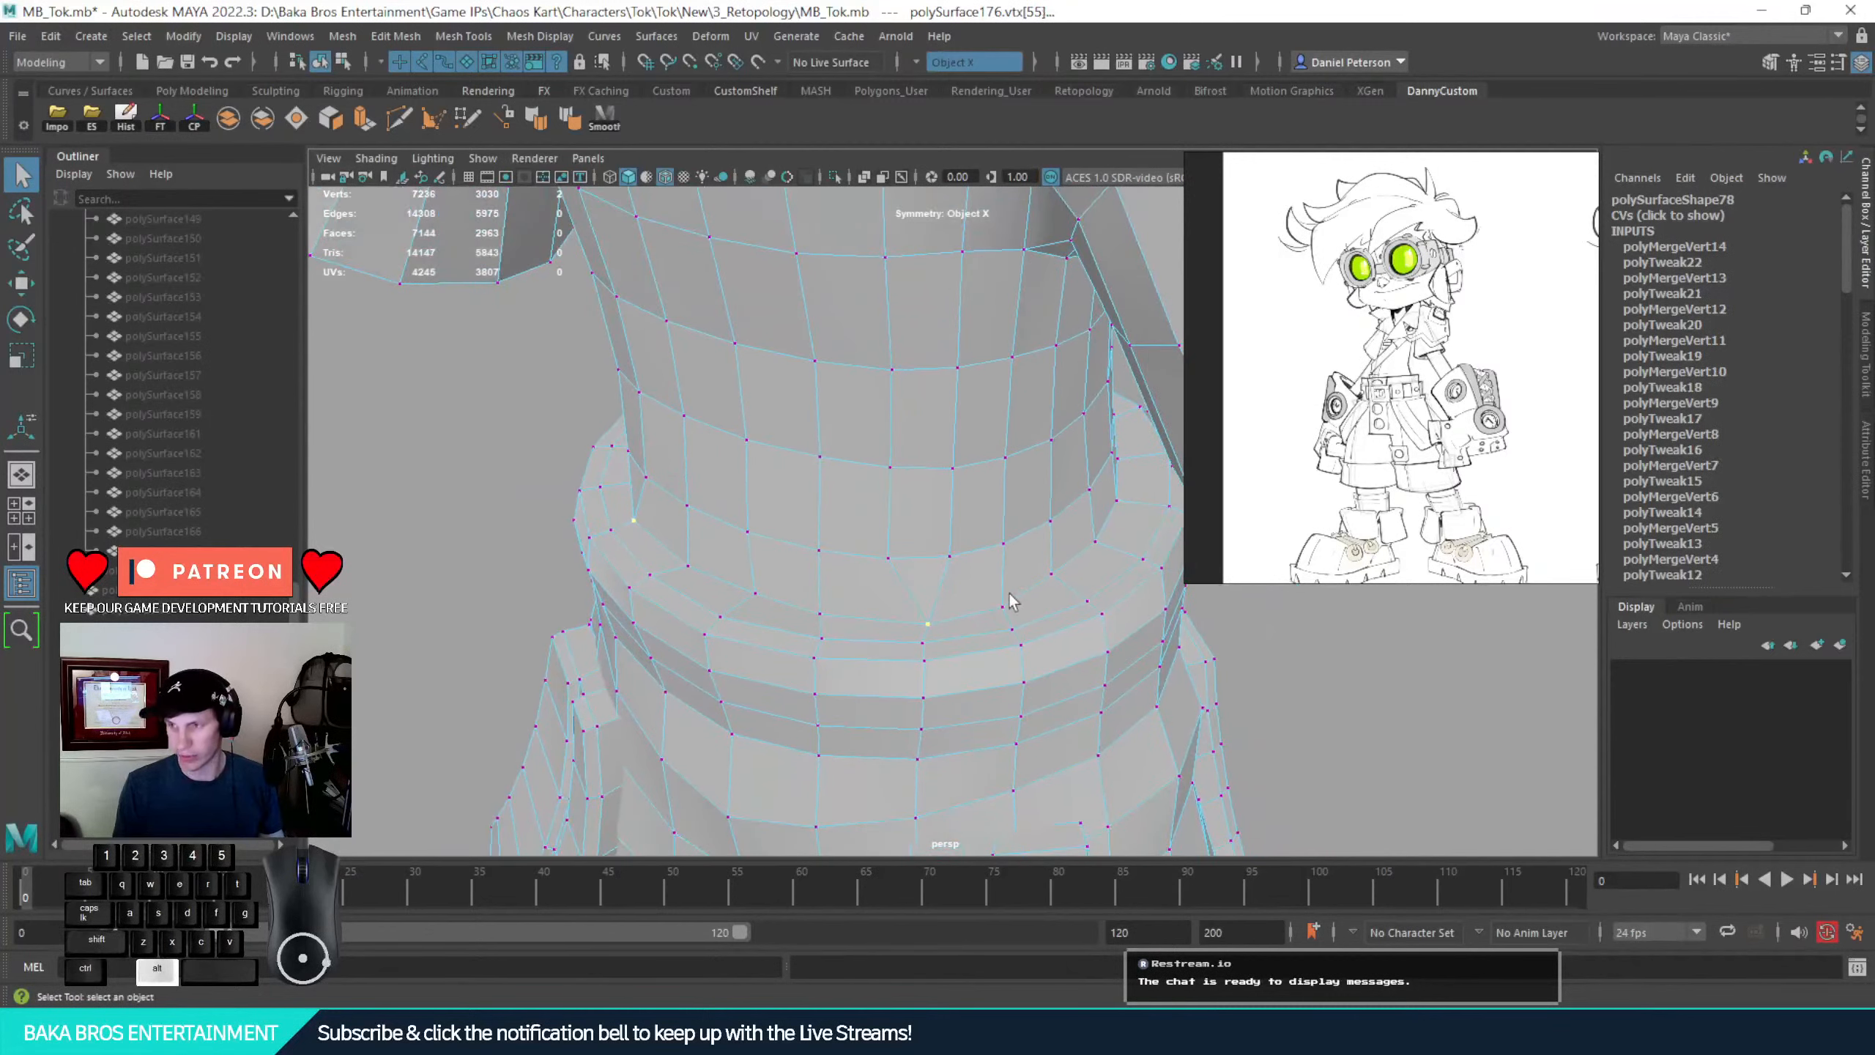
key(w)
drag(899, 629, 1001, 561)
alt+right_drag(1001, 561, 984, 544)
key(q)
alt+middle_drag(984, 544, 935, 625)
alt+drag(935, 625, 879, 604)
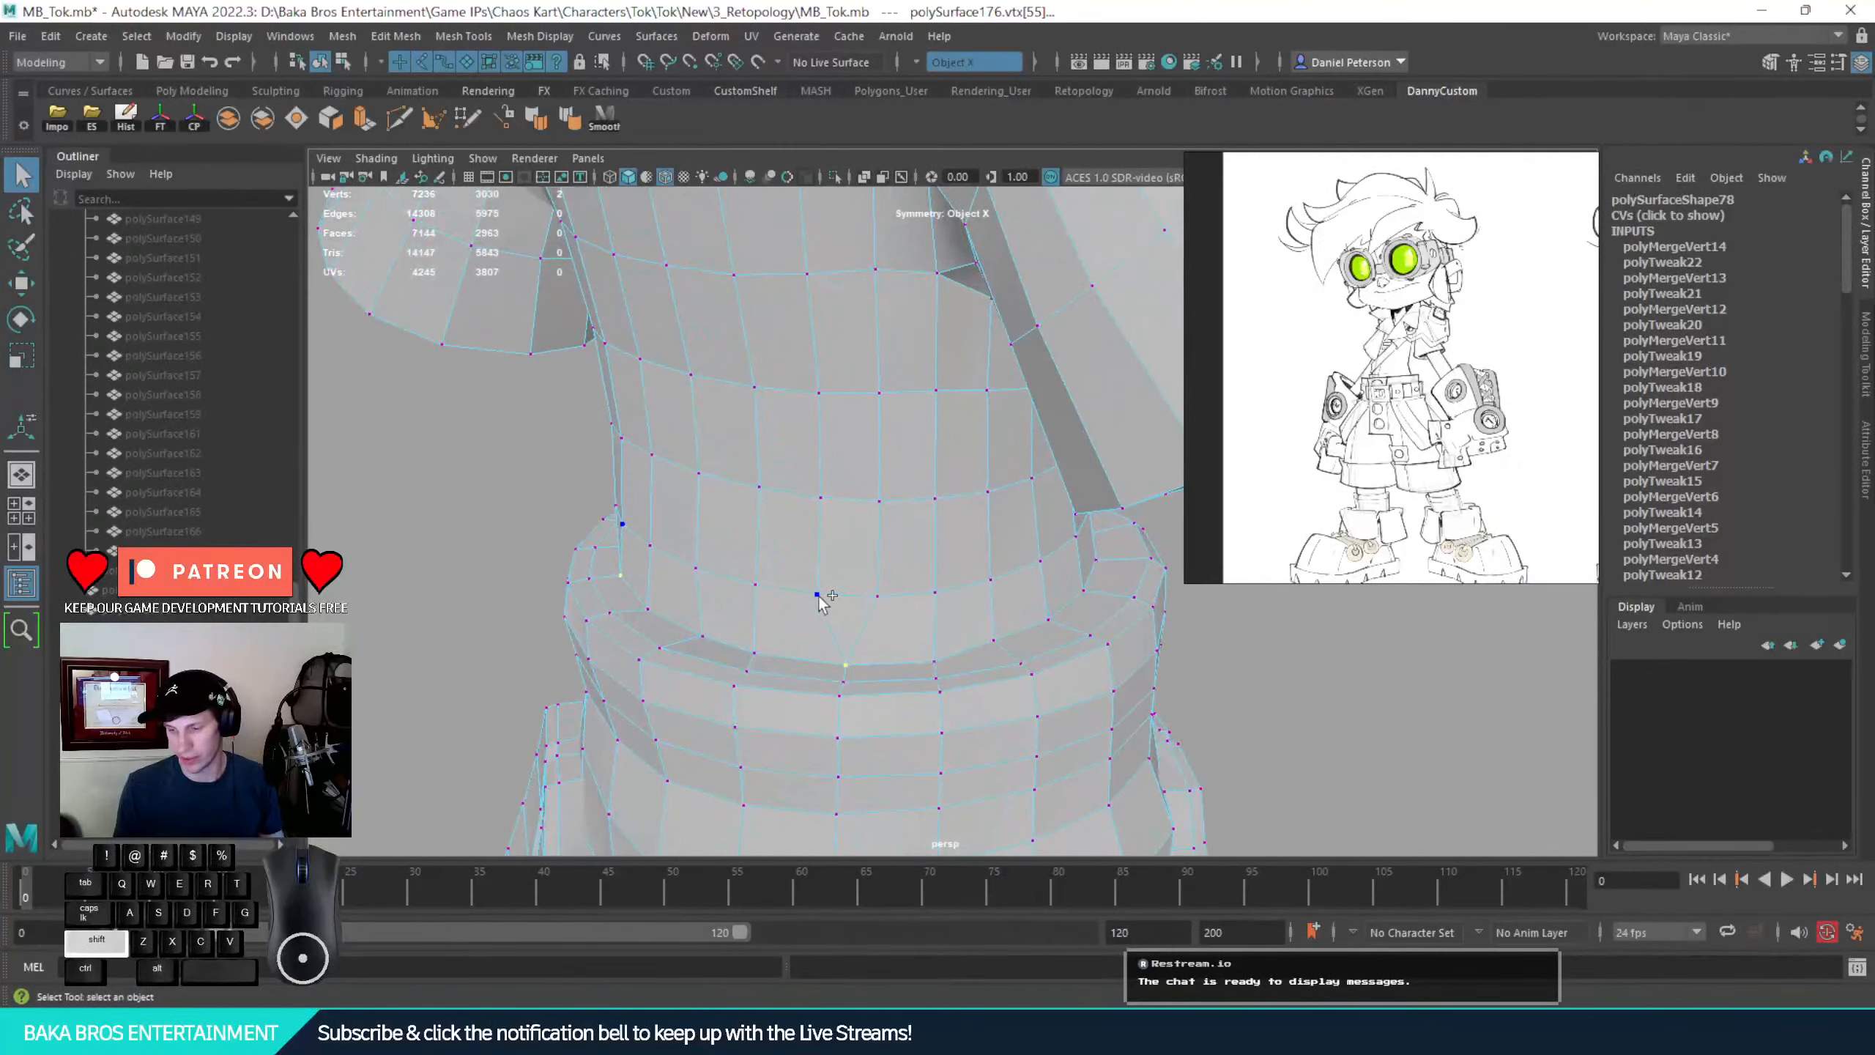
shift+right_drag(875, 597, 857, 474)
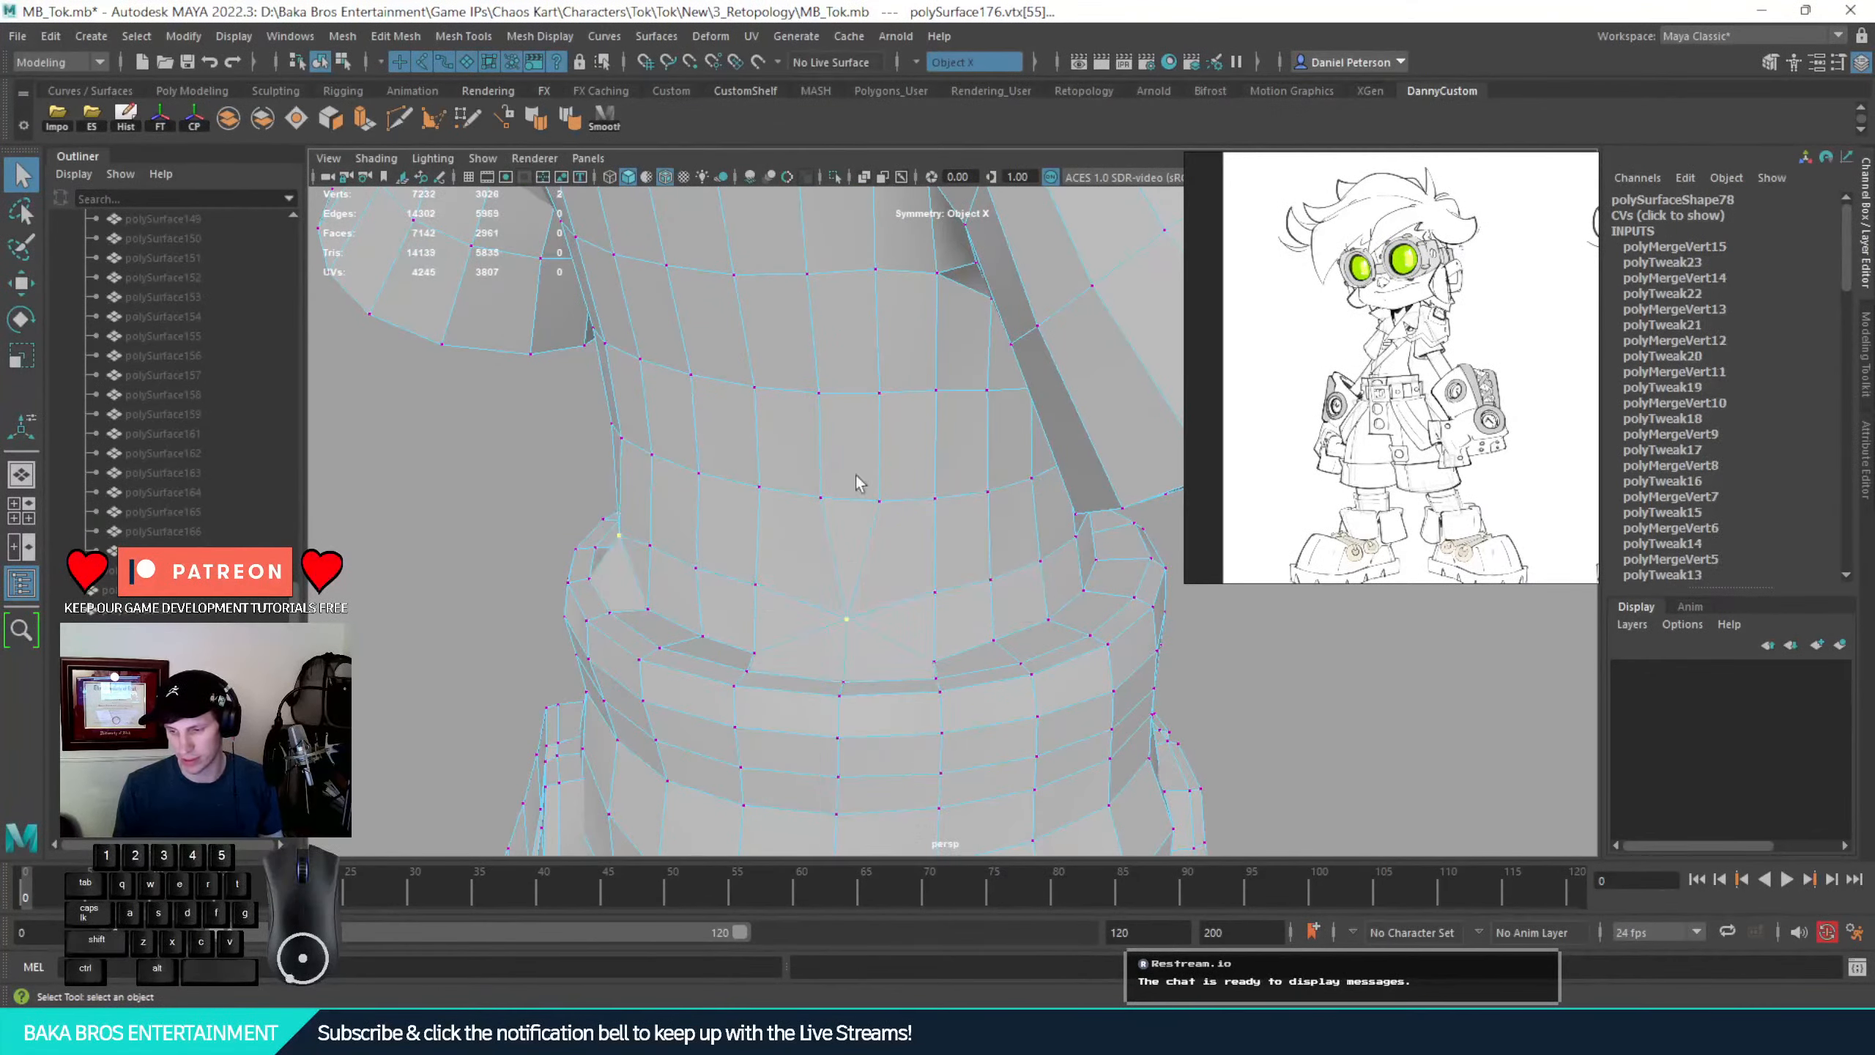
click(907, 528)
alt+drag(960, 573, 908, 627)
key(ctrl+z)
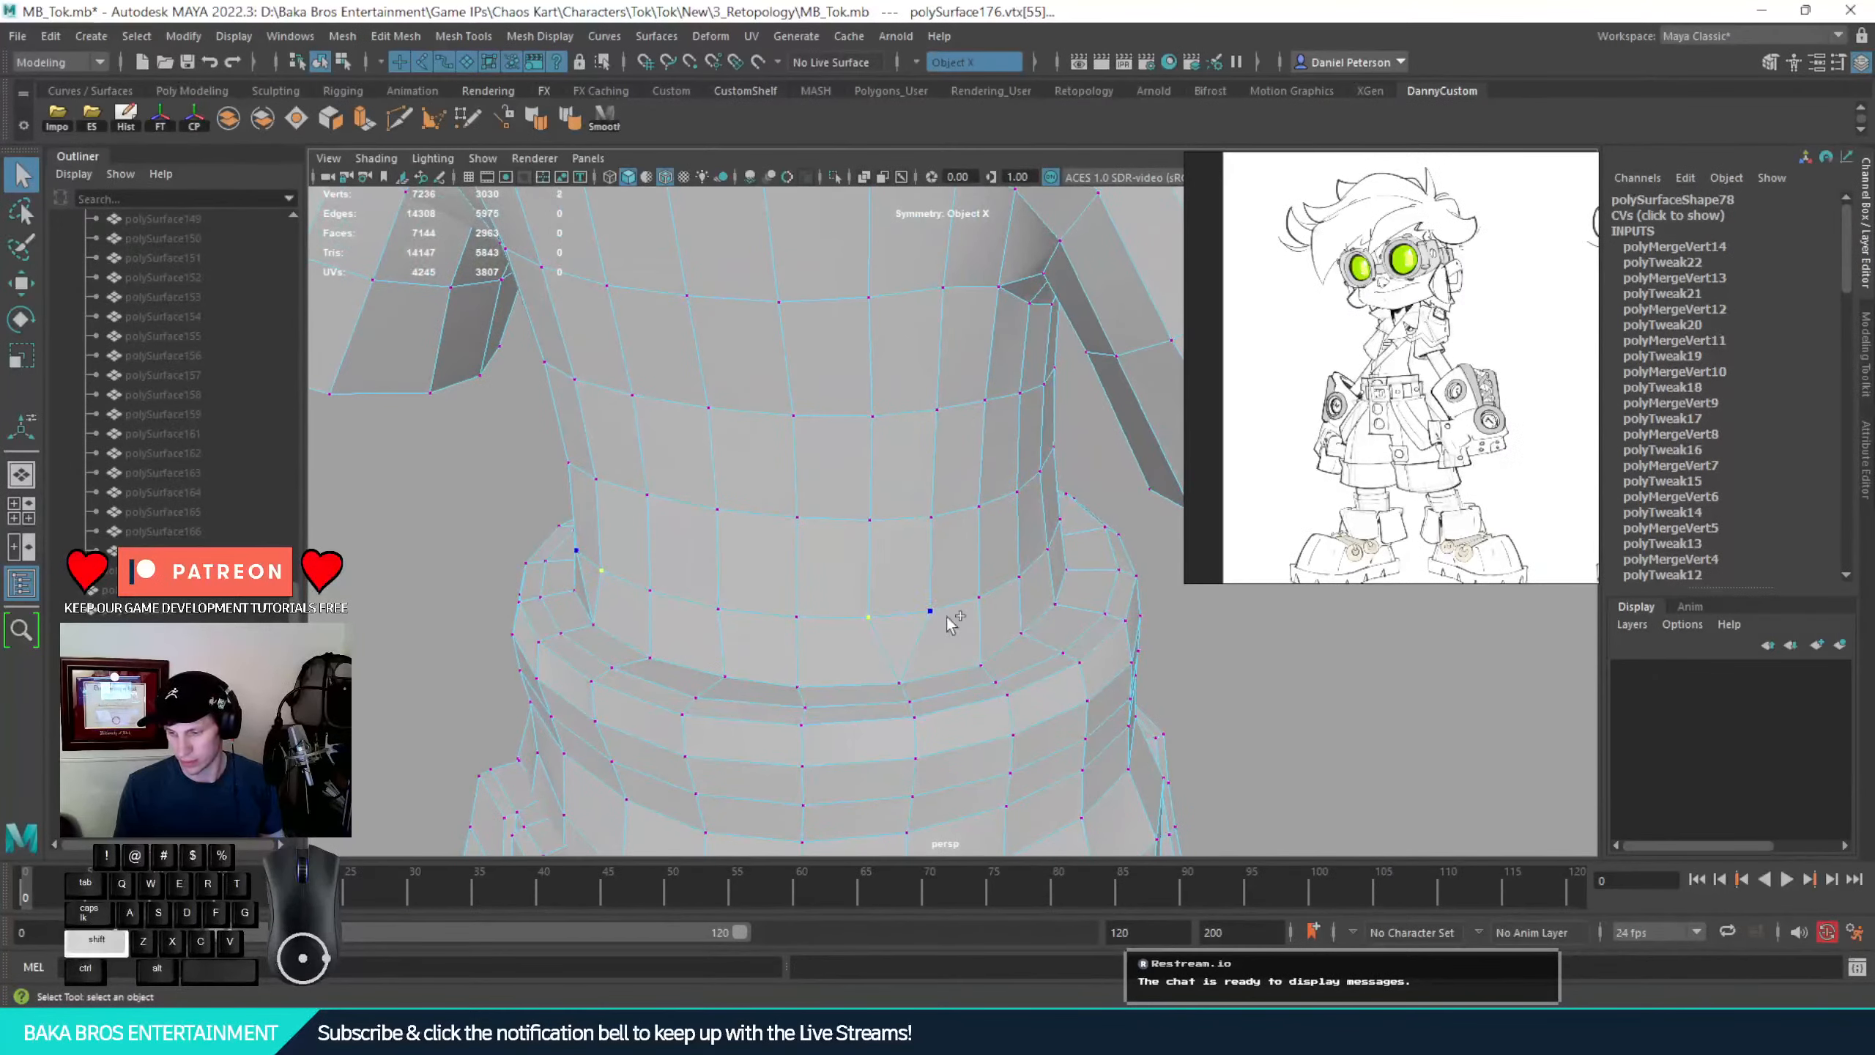
Merge the two neighbouring shirt vertices in the row above the back hem on both sides
shift+right_drag(914, 519, 930, 419)
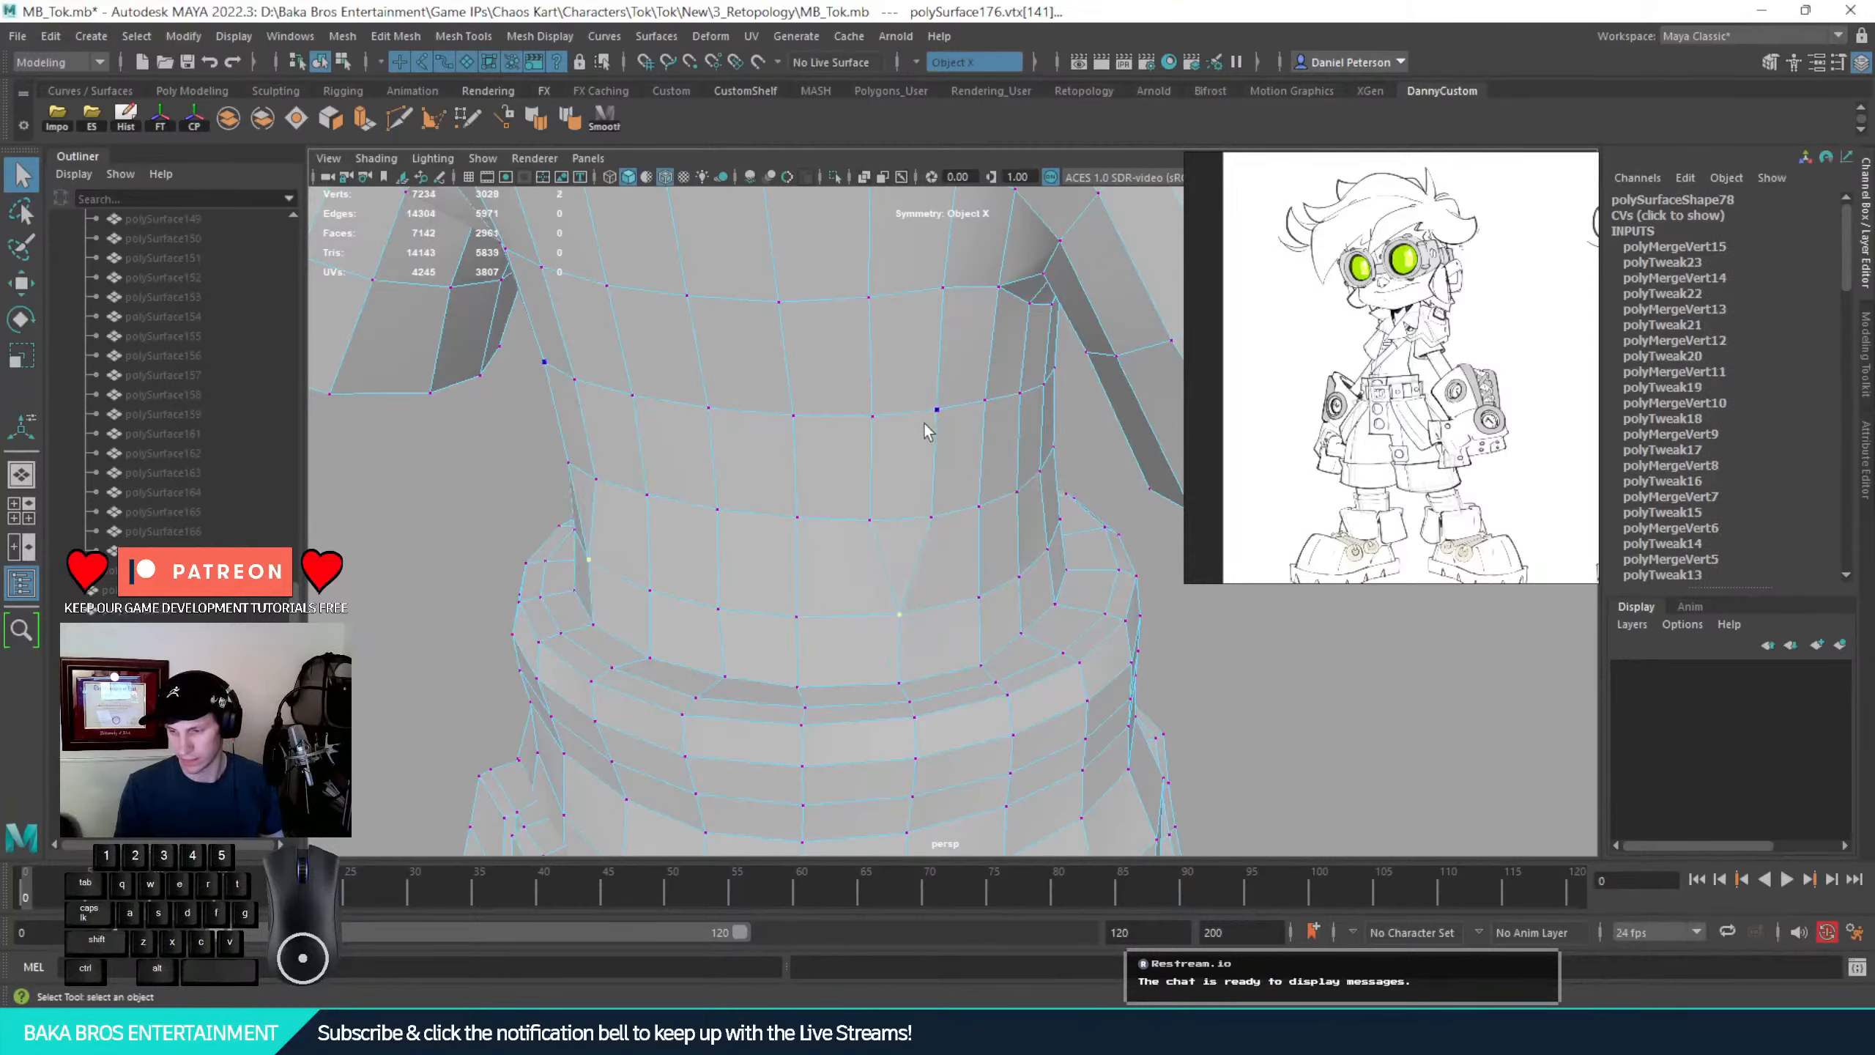
alt+drag(930, 419, 1075, 603)
alt+right_drag(1076, 603, 1126, 640)
alt+drag(1126, 641, 1059, 653)
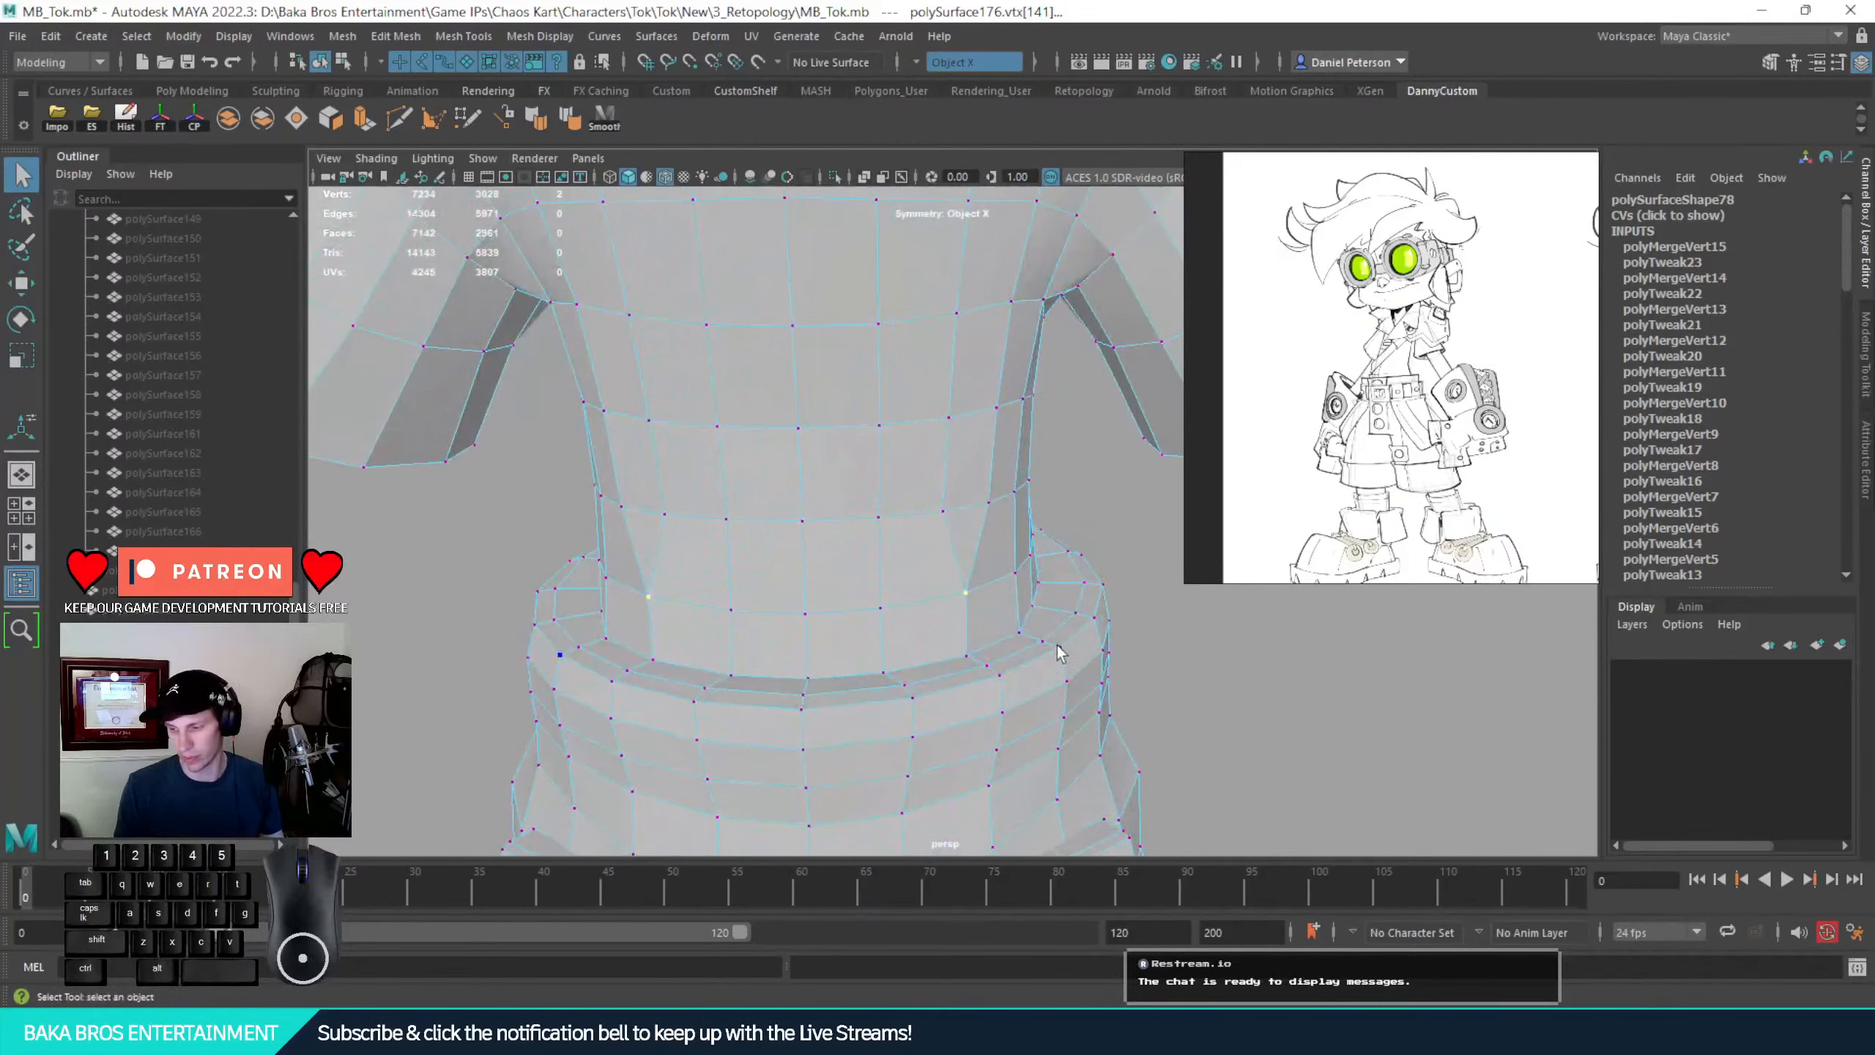
Switch to edge editing and delete the redundant horizontal edge loop around the waistband's upper rim
right_drag(1057, 524, 1057, 447)
click(1056, 585)
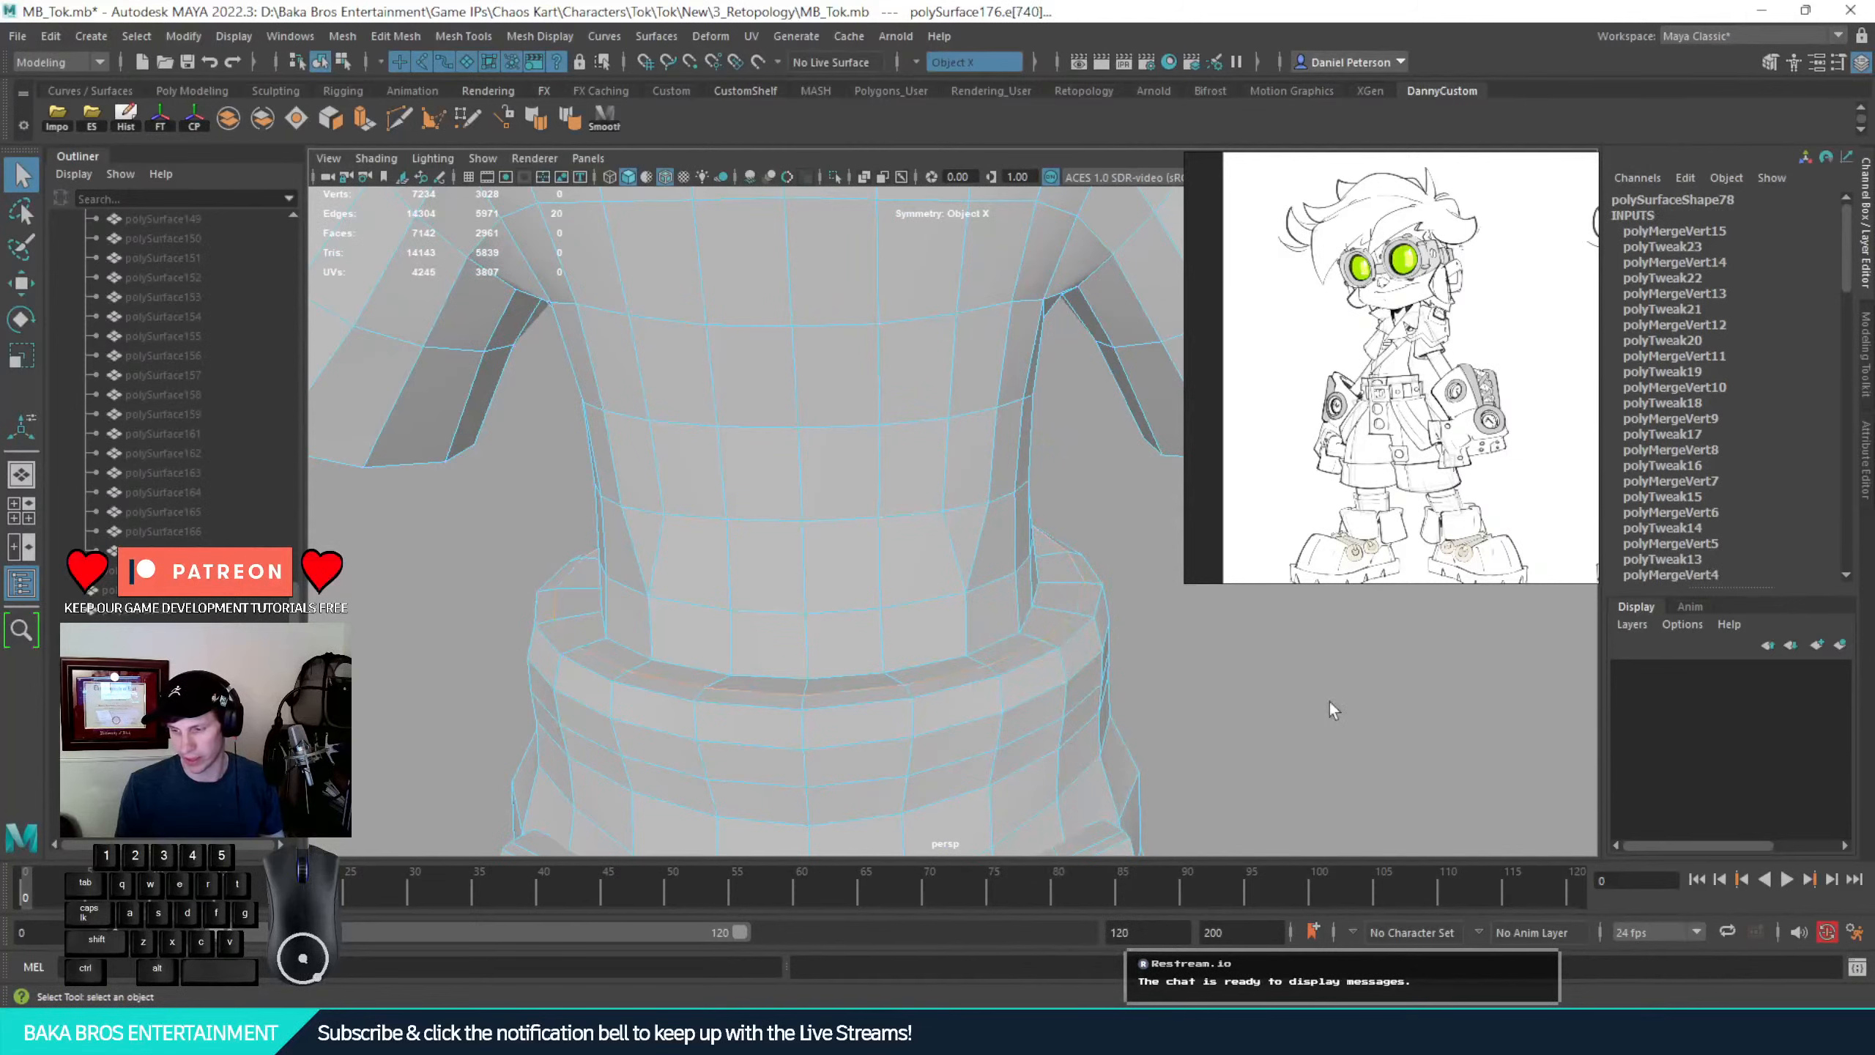
key(ctrl+Delete)
Examine the whole character and the joined shirt and waistband from several angles
key(w)
alt+drag(1331, 704, 952, 792)
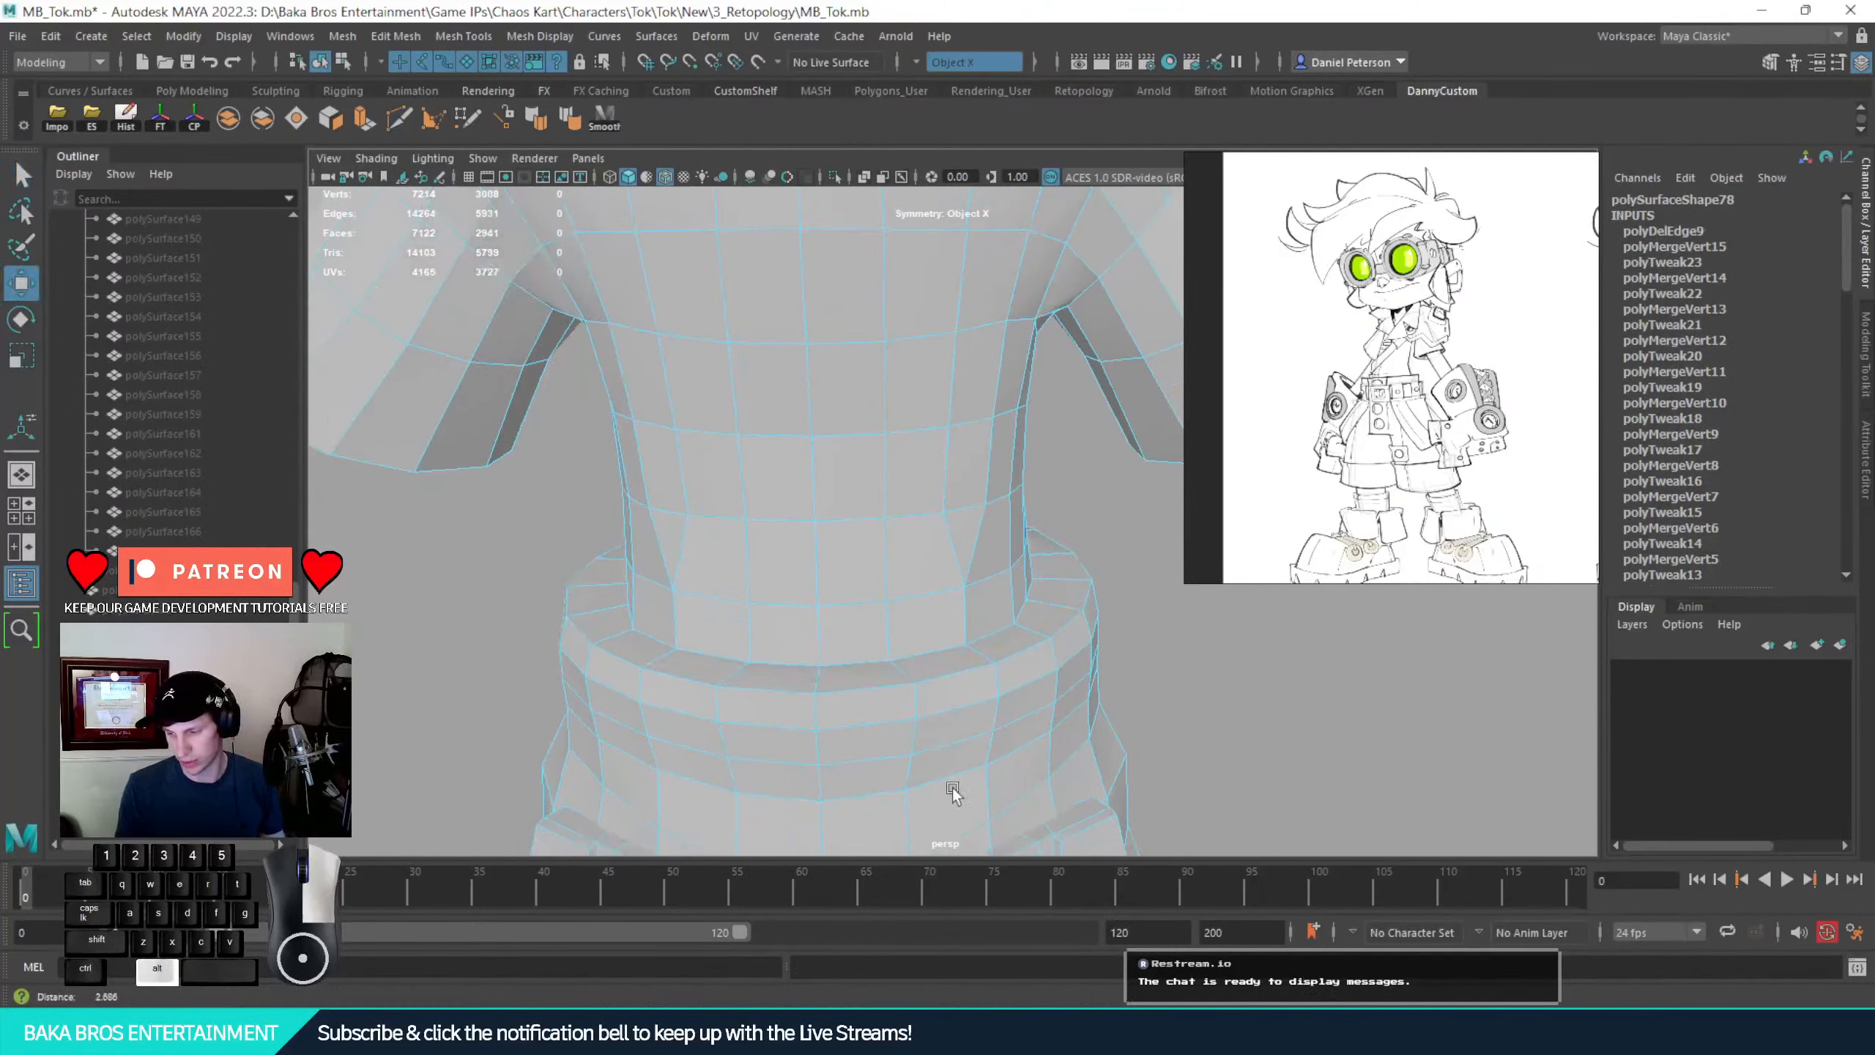
alt+right_drag(952, 790, 817, 728)
alt+drag(817, 728, 1231, 739)
alt+right_drag(1231, 739, 499, 537)
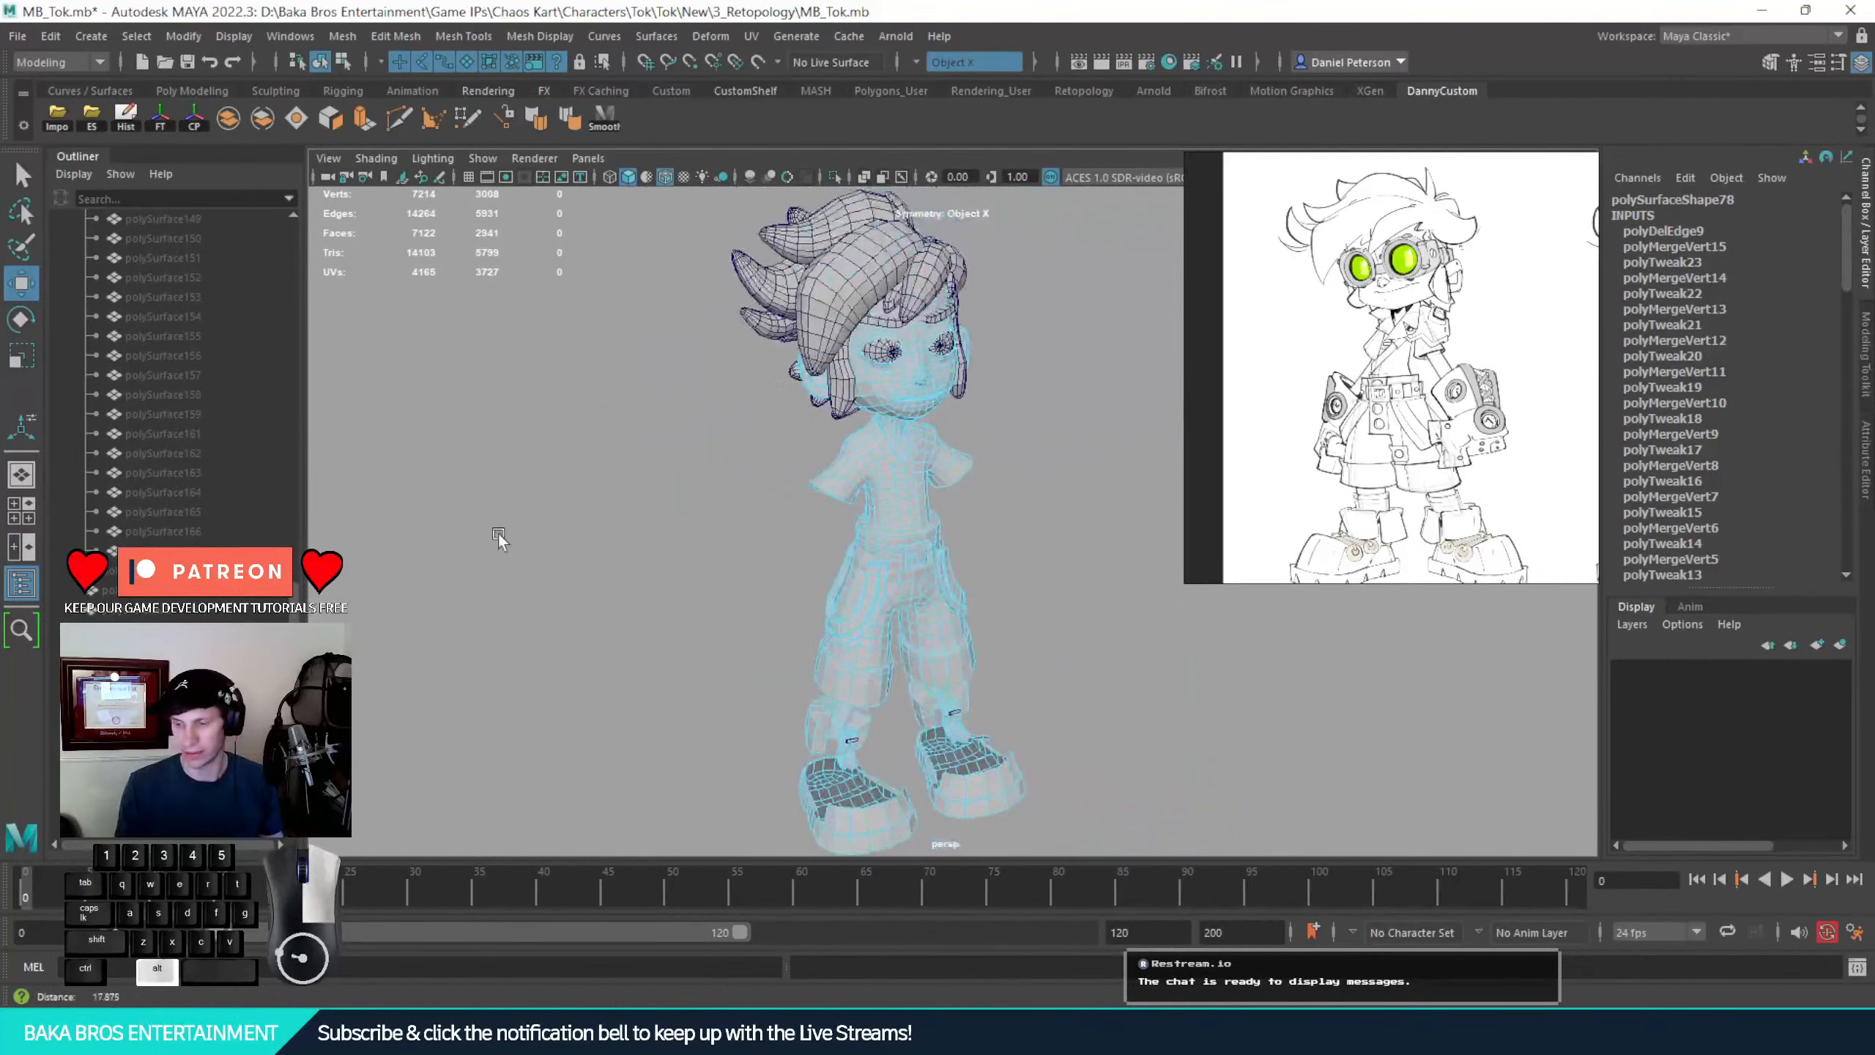
alt+drag(738, 603, 668, 615)
alt+right_drag(668, 616, 1447, 724)
alt+middle_drag(893, 465, 915, 539)
alt+right_drag(775, 568, 847, 593)
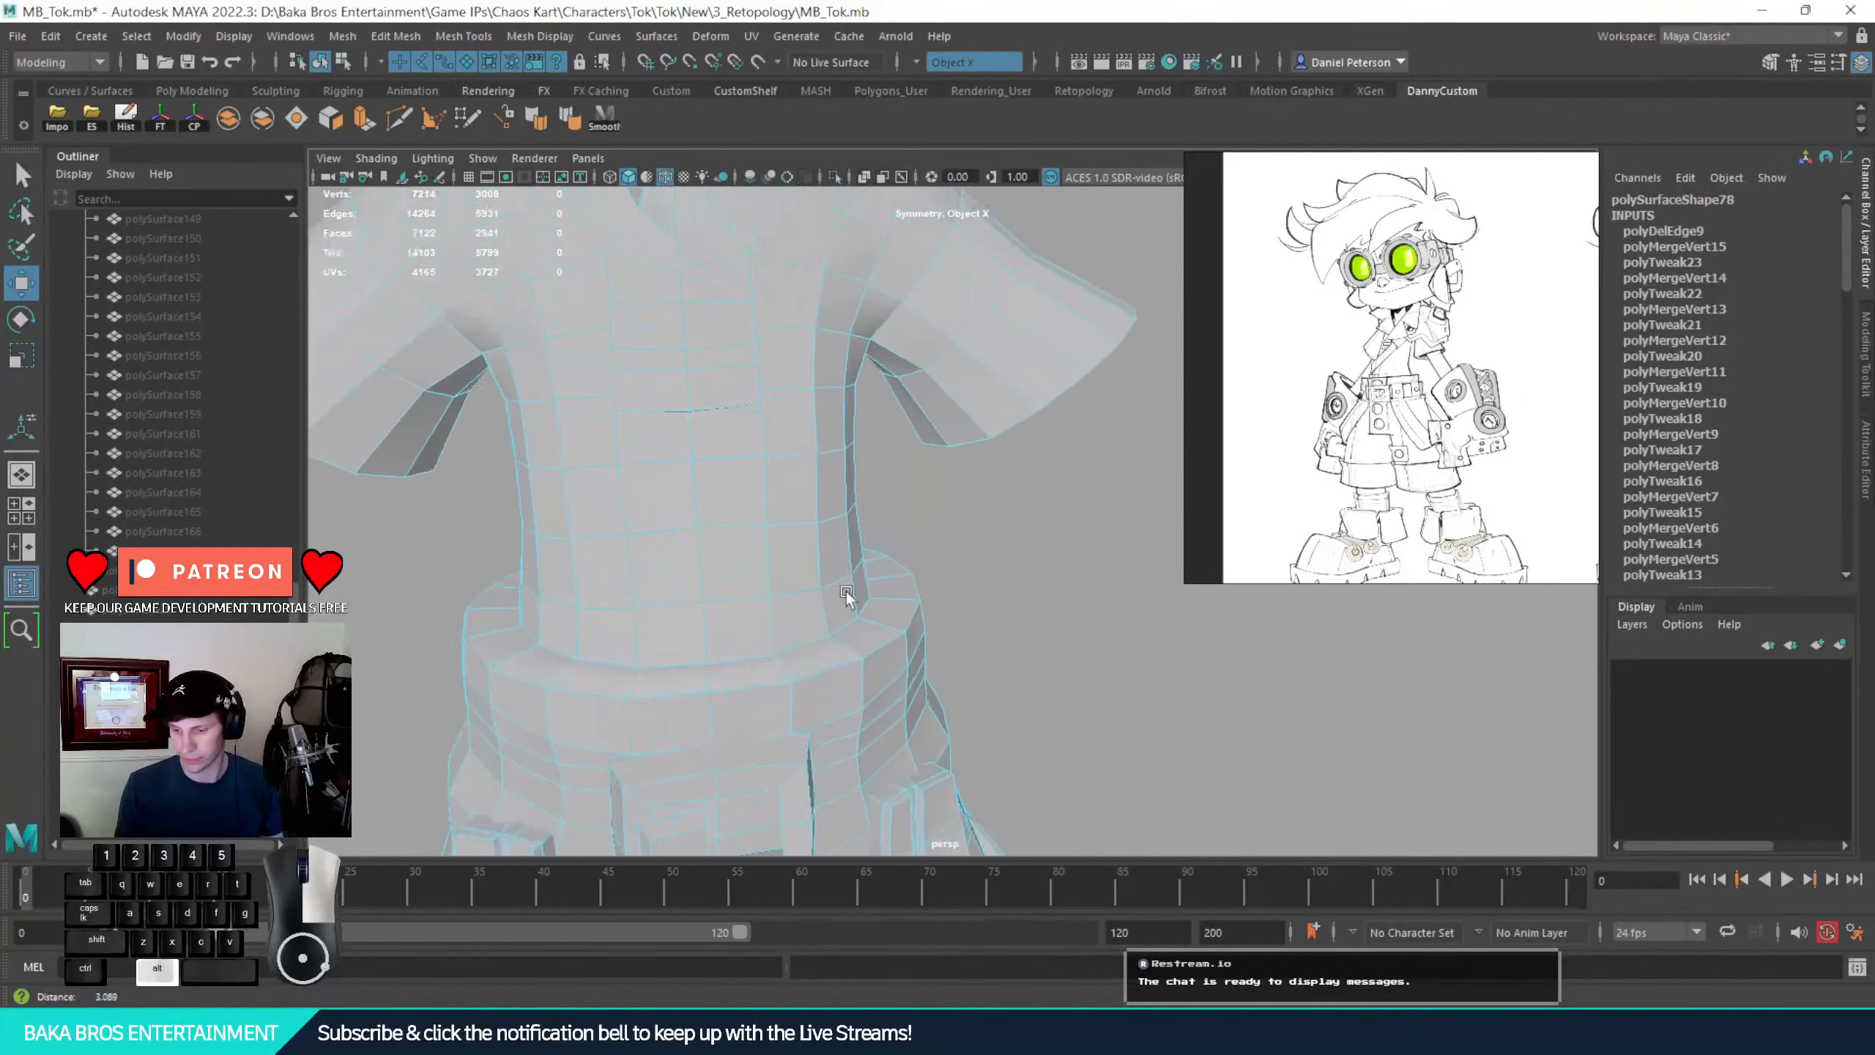
Merge the redundant neighbouring shirt vertices on both sides of the back, a few rows above the waistband
alt+middle_drag(847, 592, 1023, 533)
alt+drag(1023, 533, 670, 512)
alt+drag(1081, 581, 833, 485)
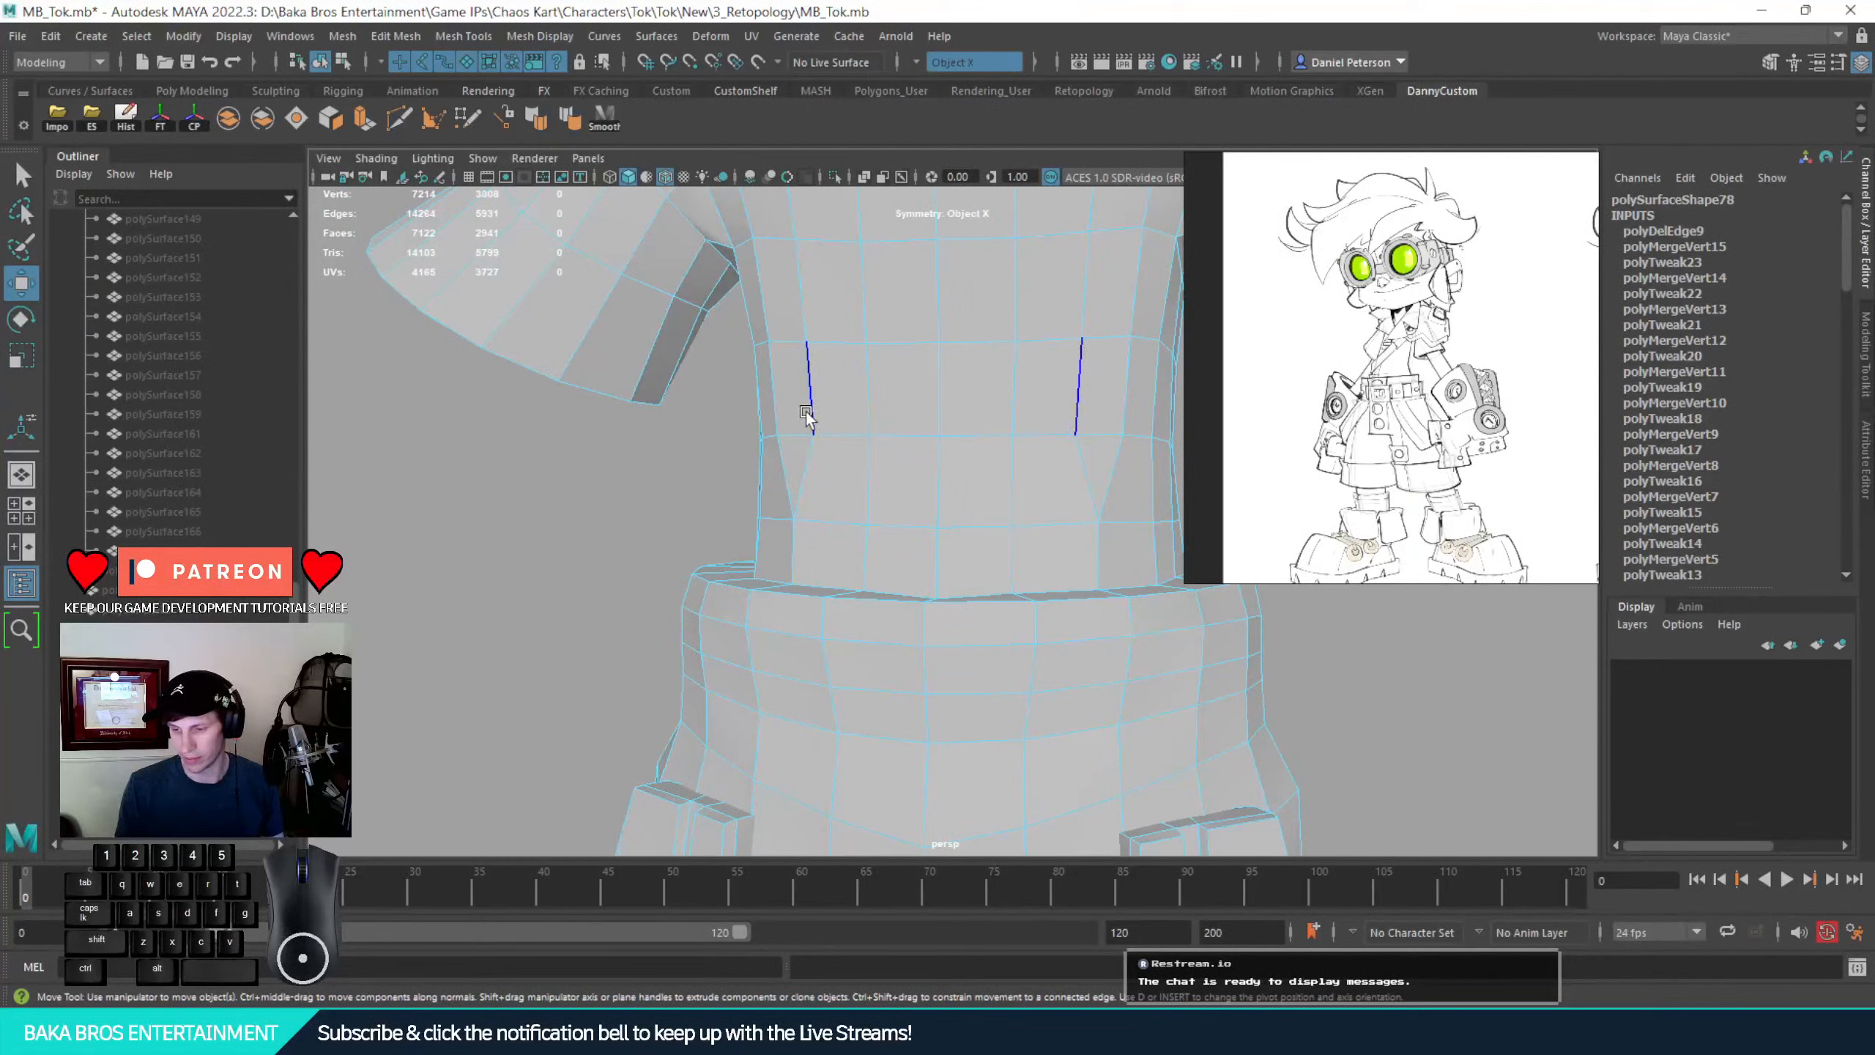
mouse_move(815, 448)
right_down()
mouse_move(814, 385)
mouse_move(798, 431)
right_up()
key(q)
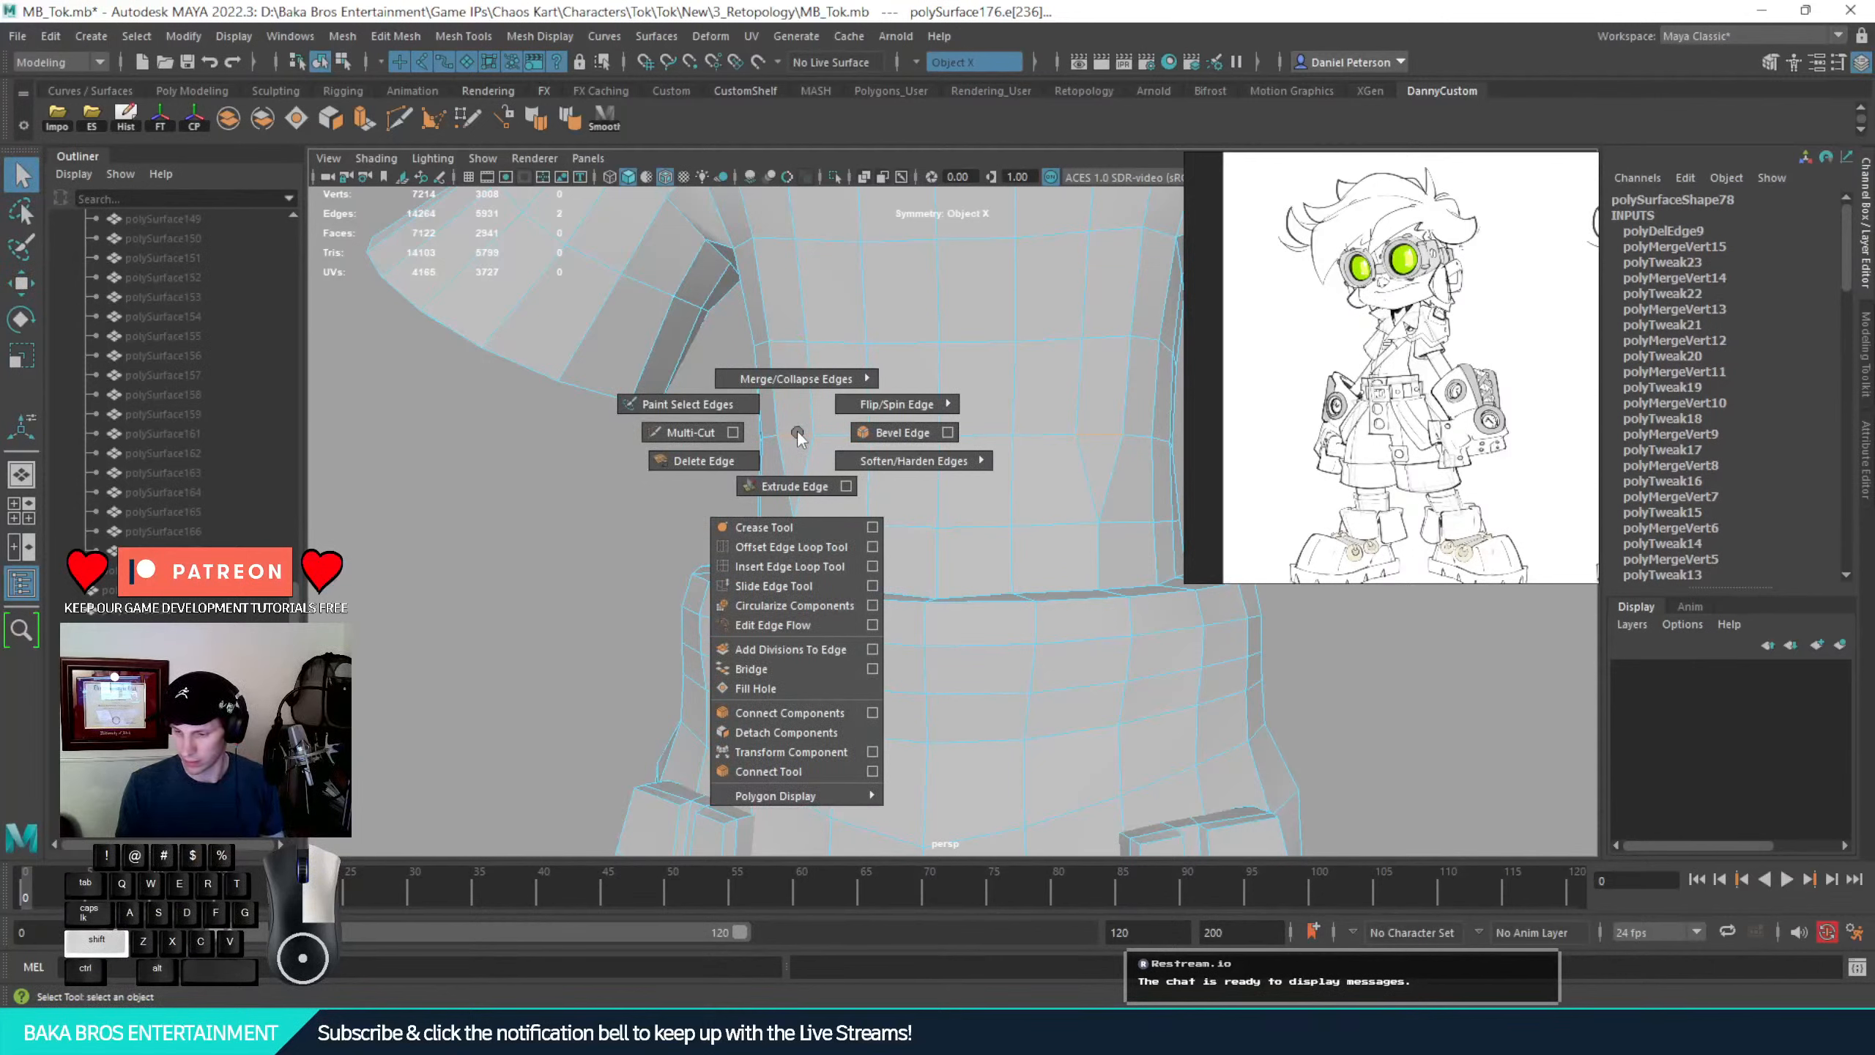
shift+right_drag(797, 429, 799, 524)
shift+right_drag(798, 431, 793, 345)
scroll(811, 345, down, 5)
alt+drag(796, 357, 894, 534)
scroll(916, 534, up, 5)
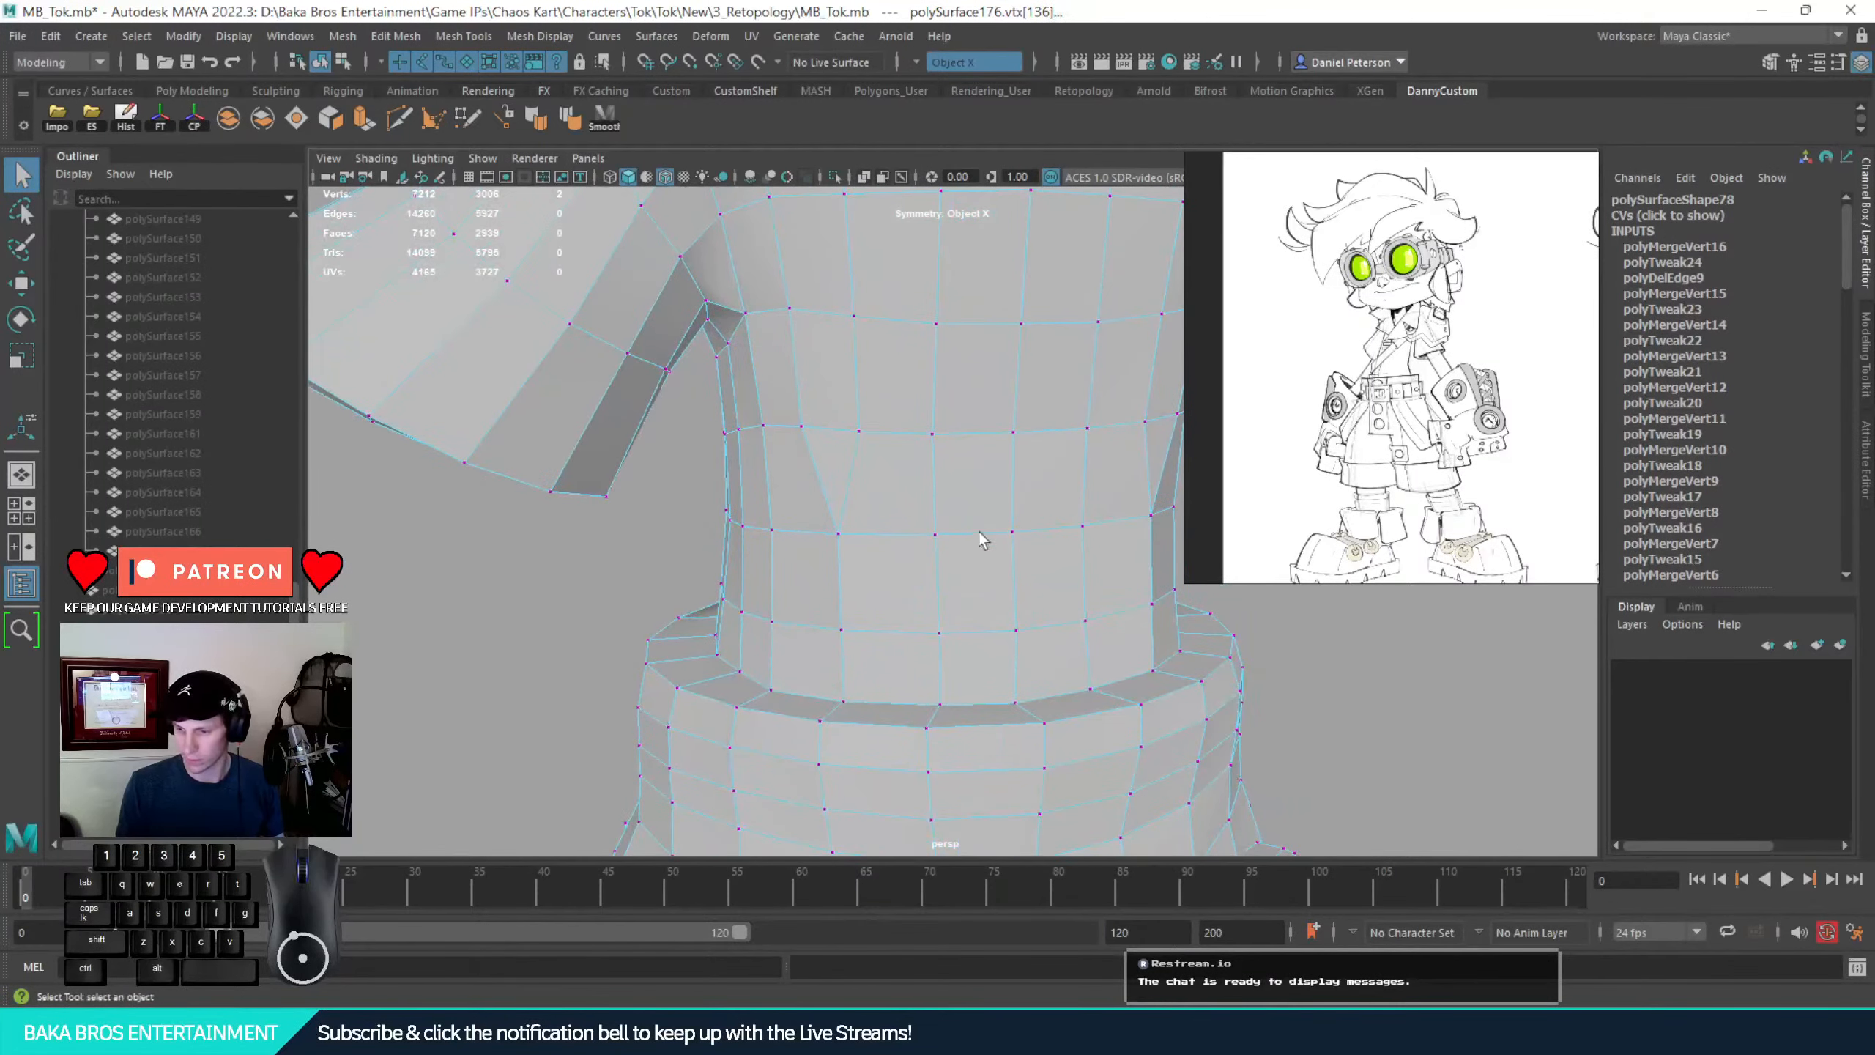
Insert an edge loop around the shirt just above the waistband with Multi-Cut
right_drag(977, 497, 1063, 444)
scroll(1182, 518, down, 5)
click(1199, 602)
alt+drag(1198, 601, 1070, 612)
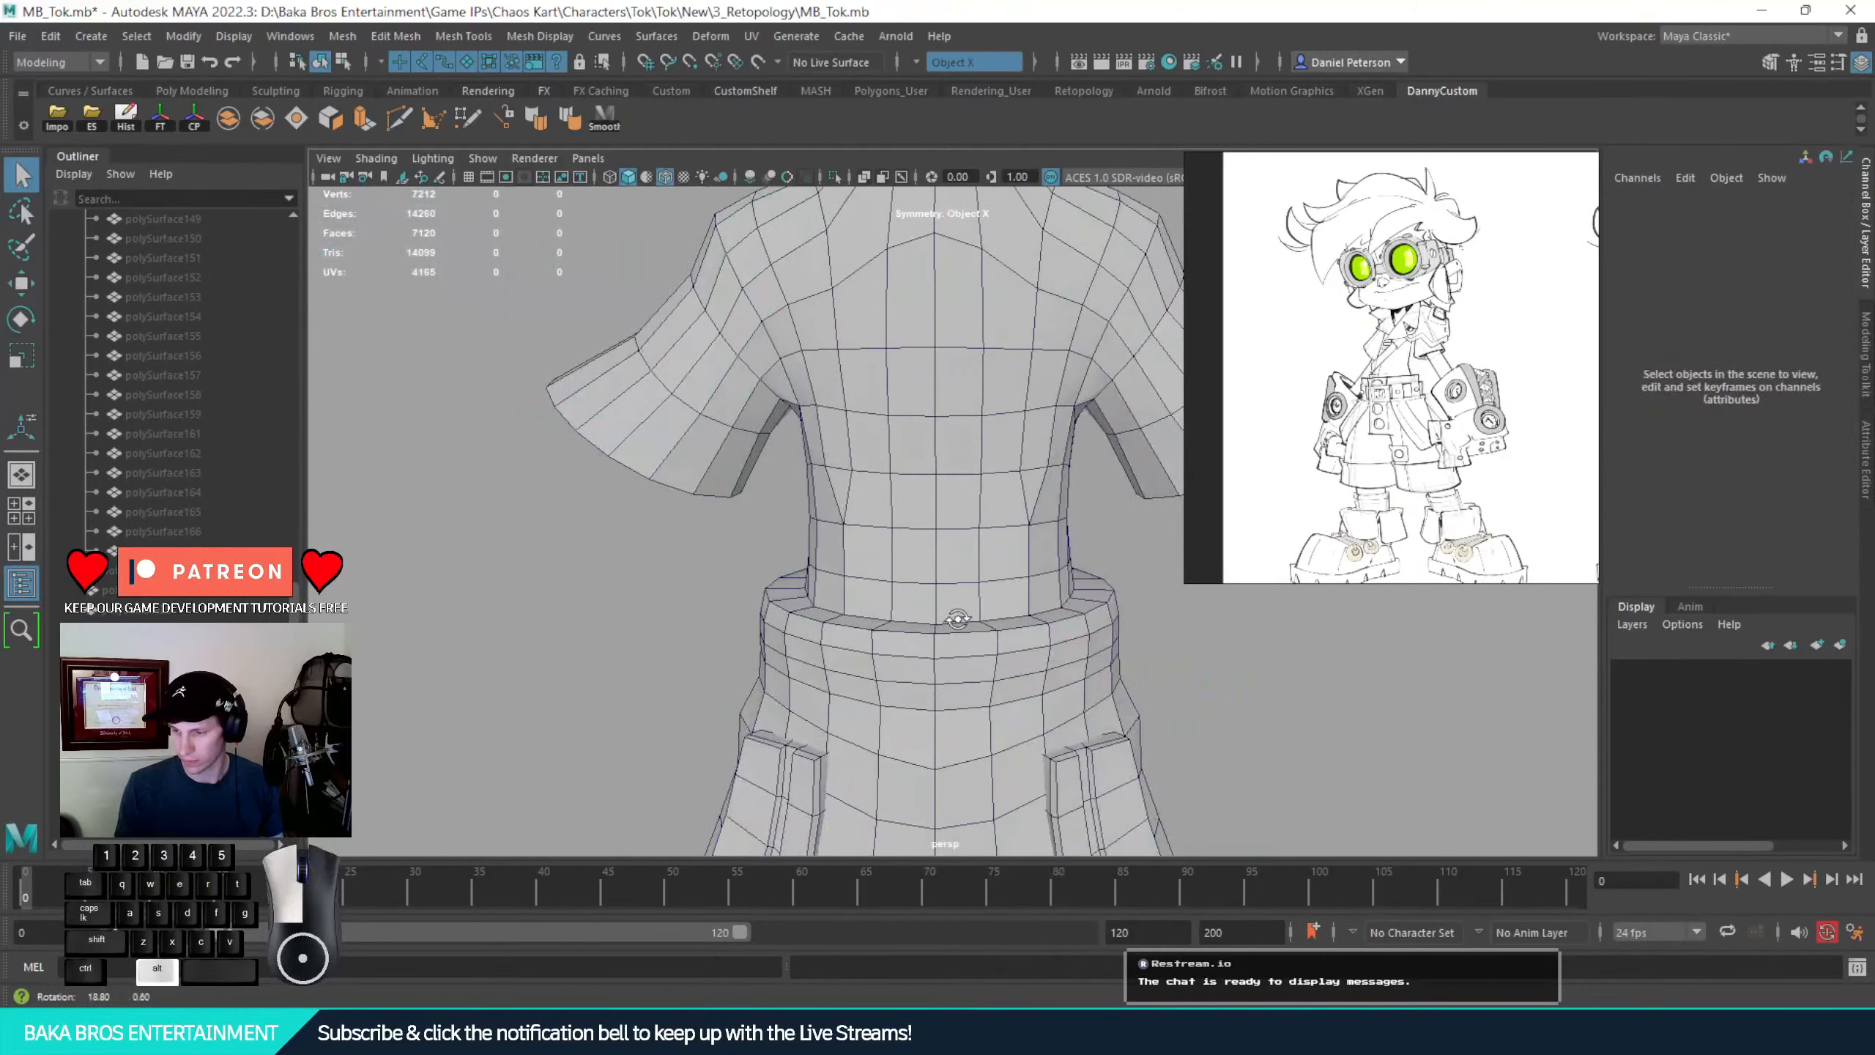
alt+right_drag(990, 613, 1035, 629)
click(1034, 628)
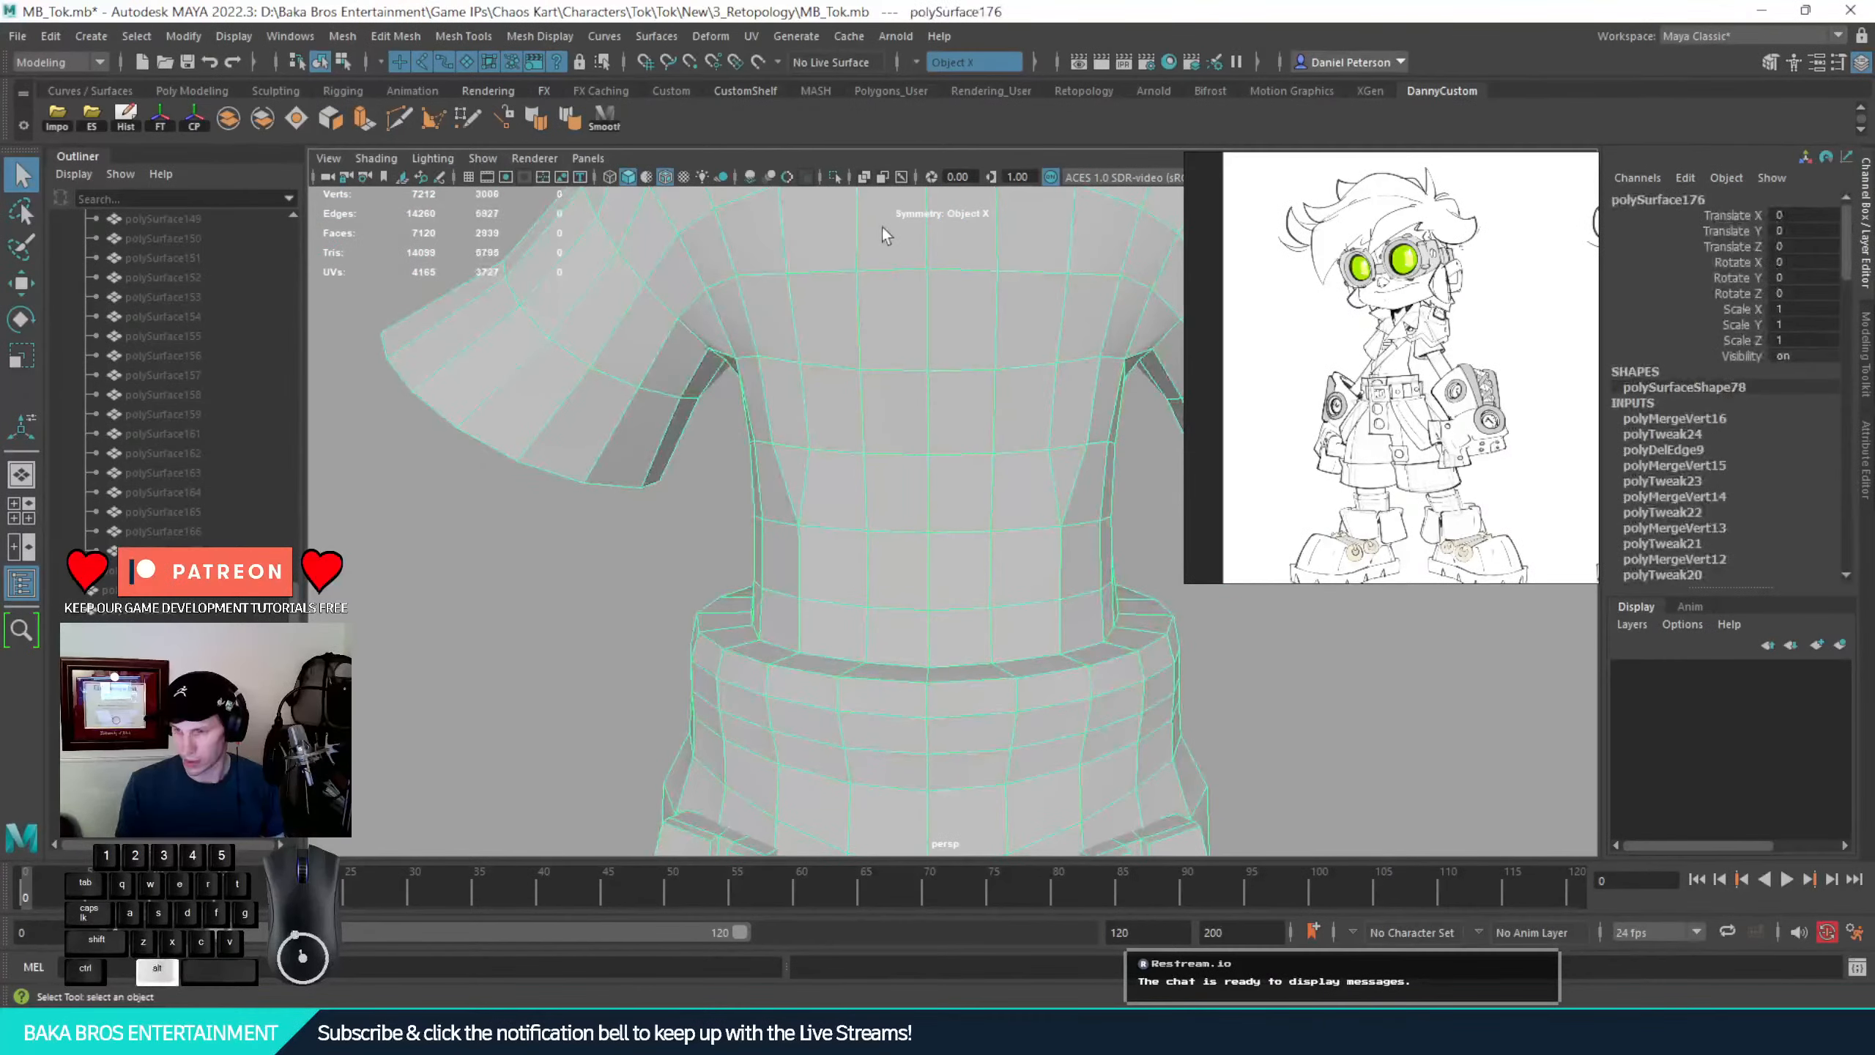
click(396, 106)
ctrl+click(796, 620)
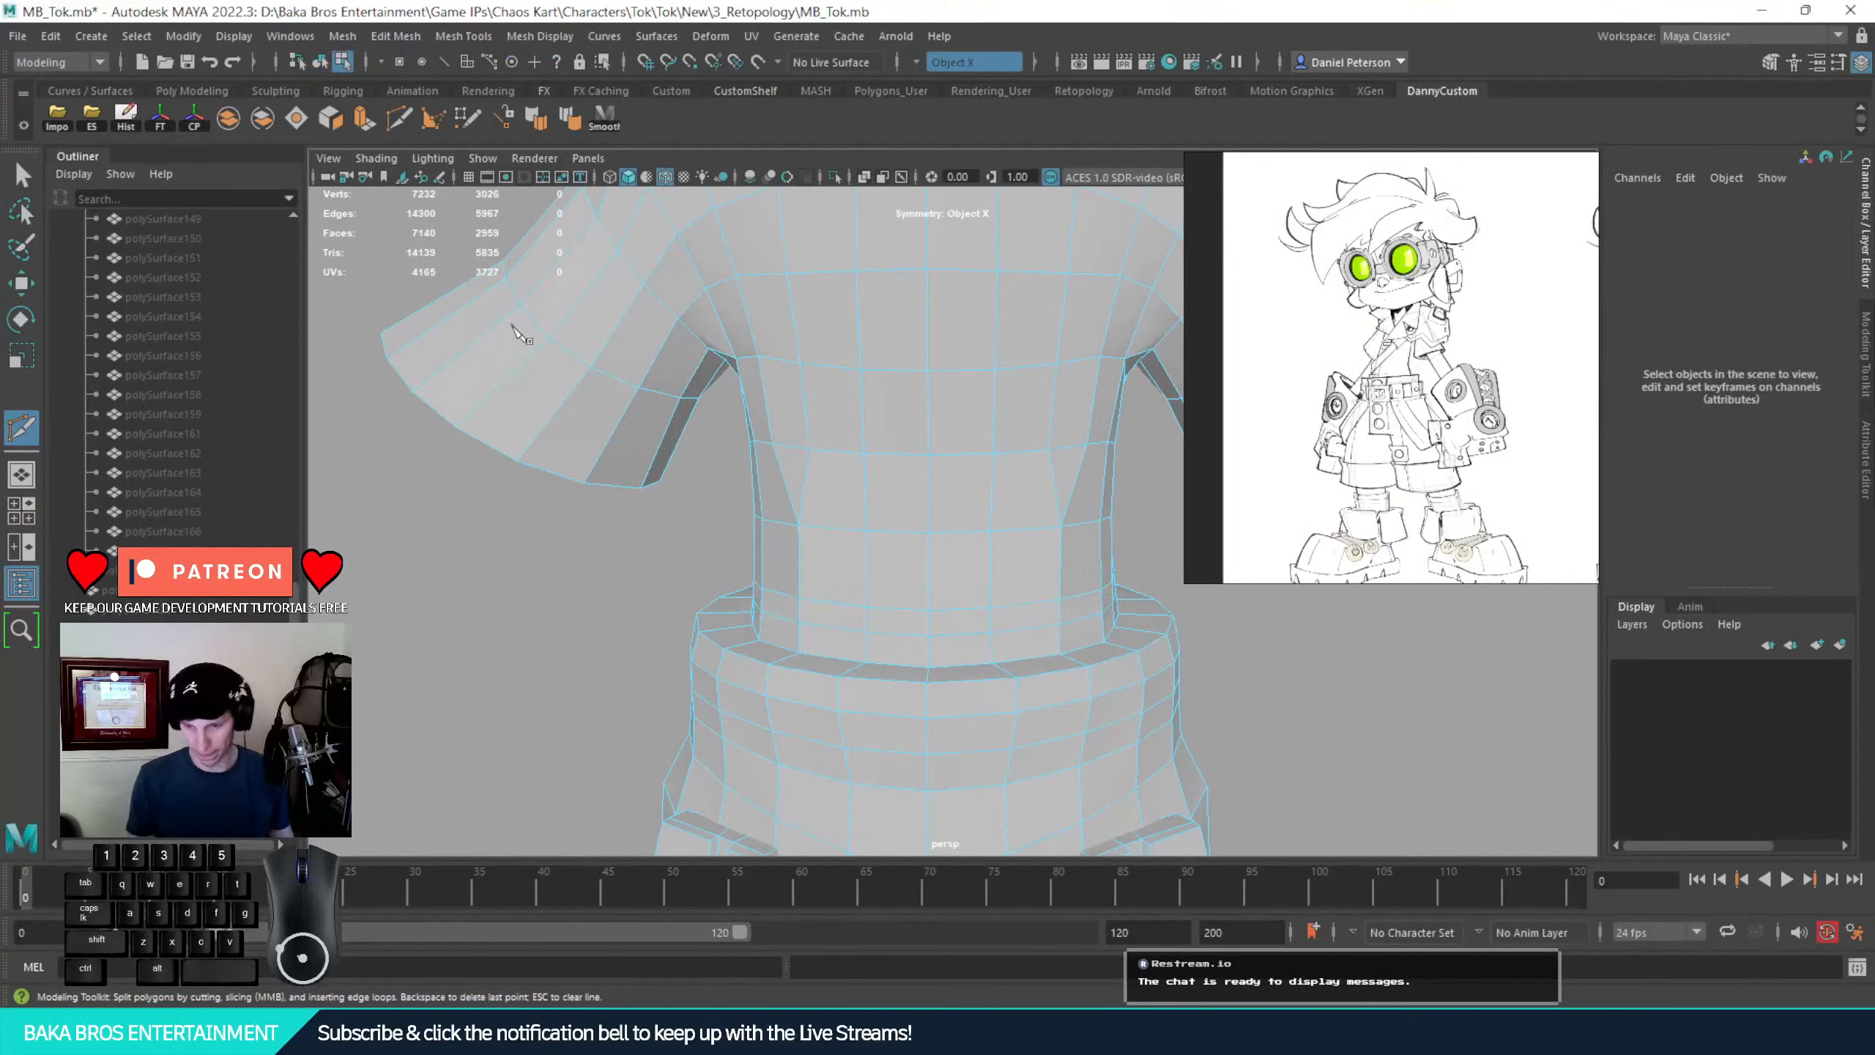
key(q)
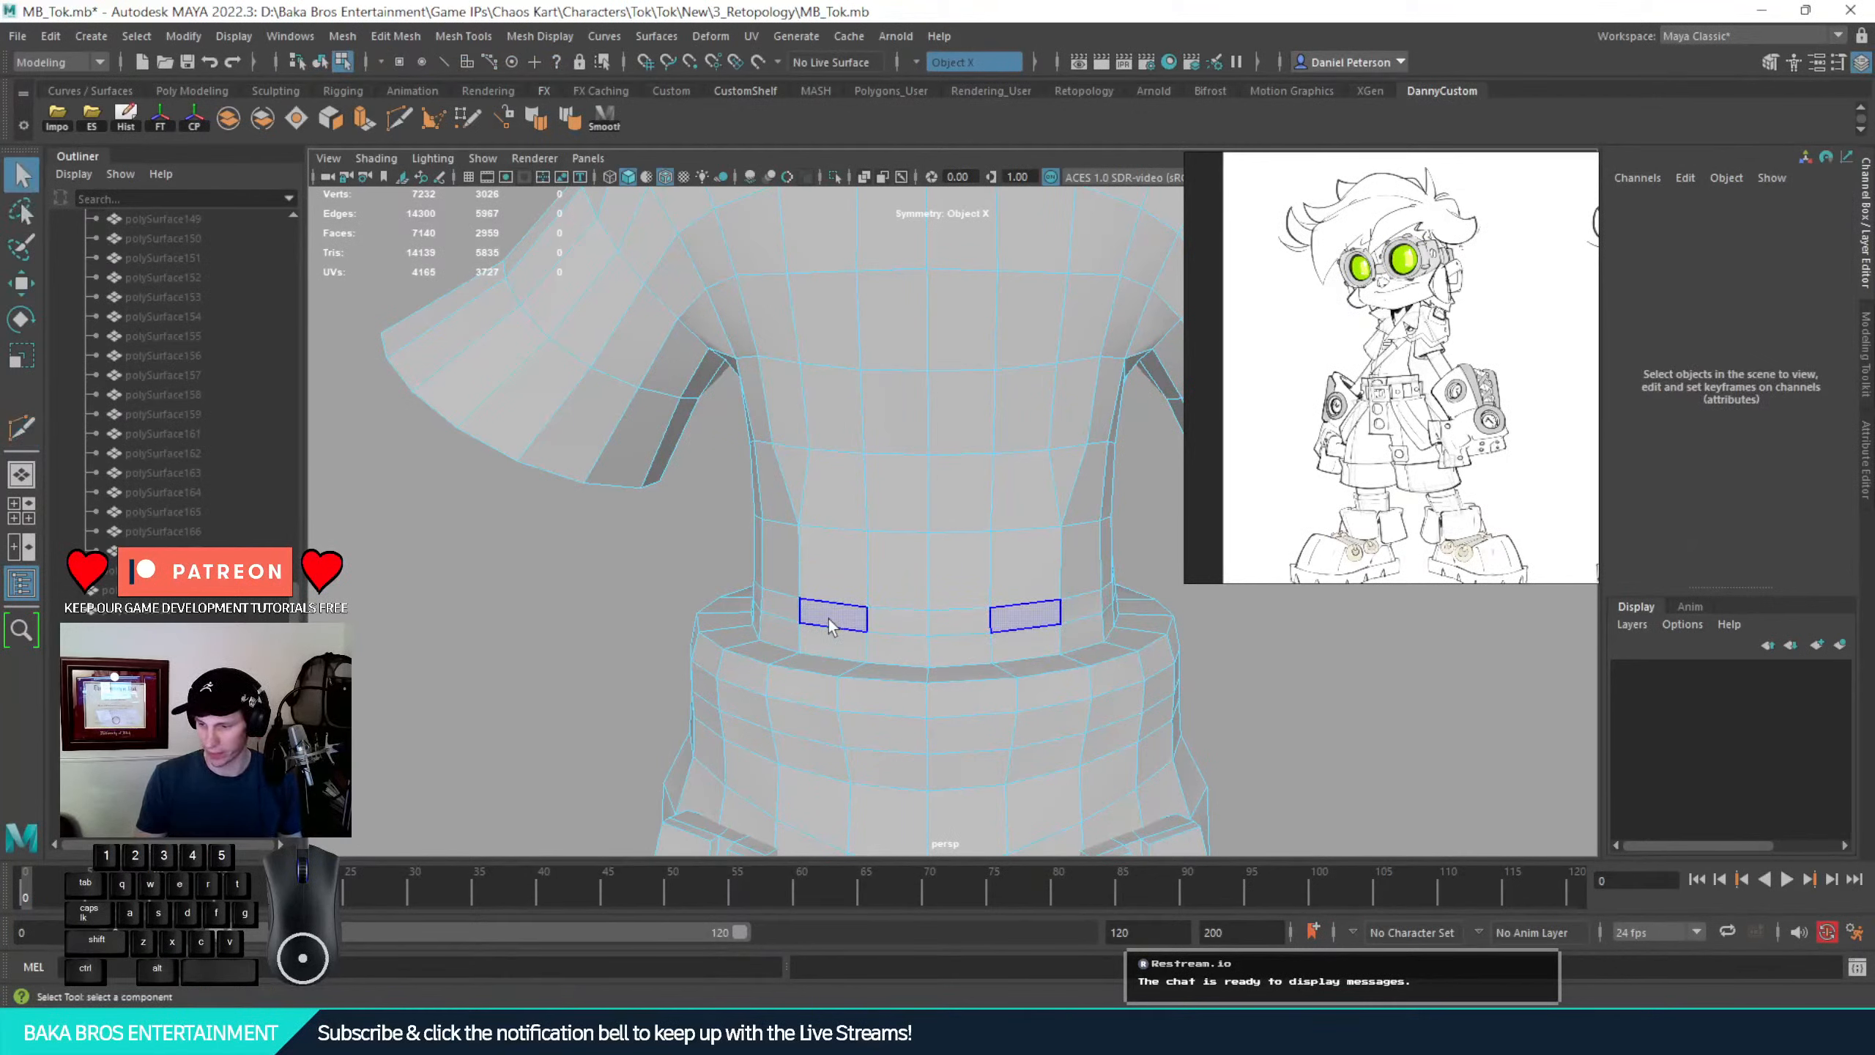
Move the shirt's edge loop above the newly inserted loop vertically to even out the row spacing
double_click(848, 607)
key(w)
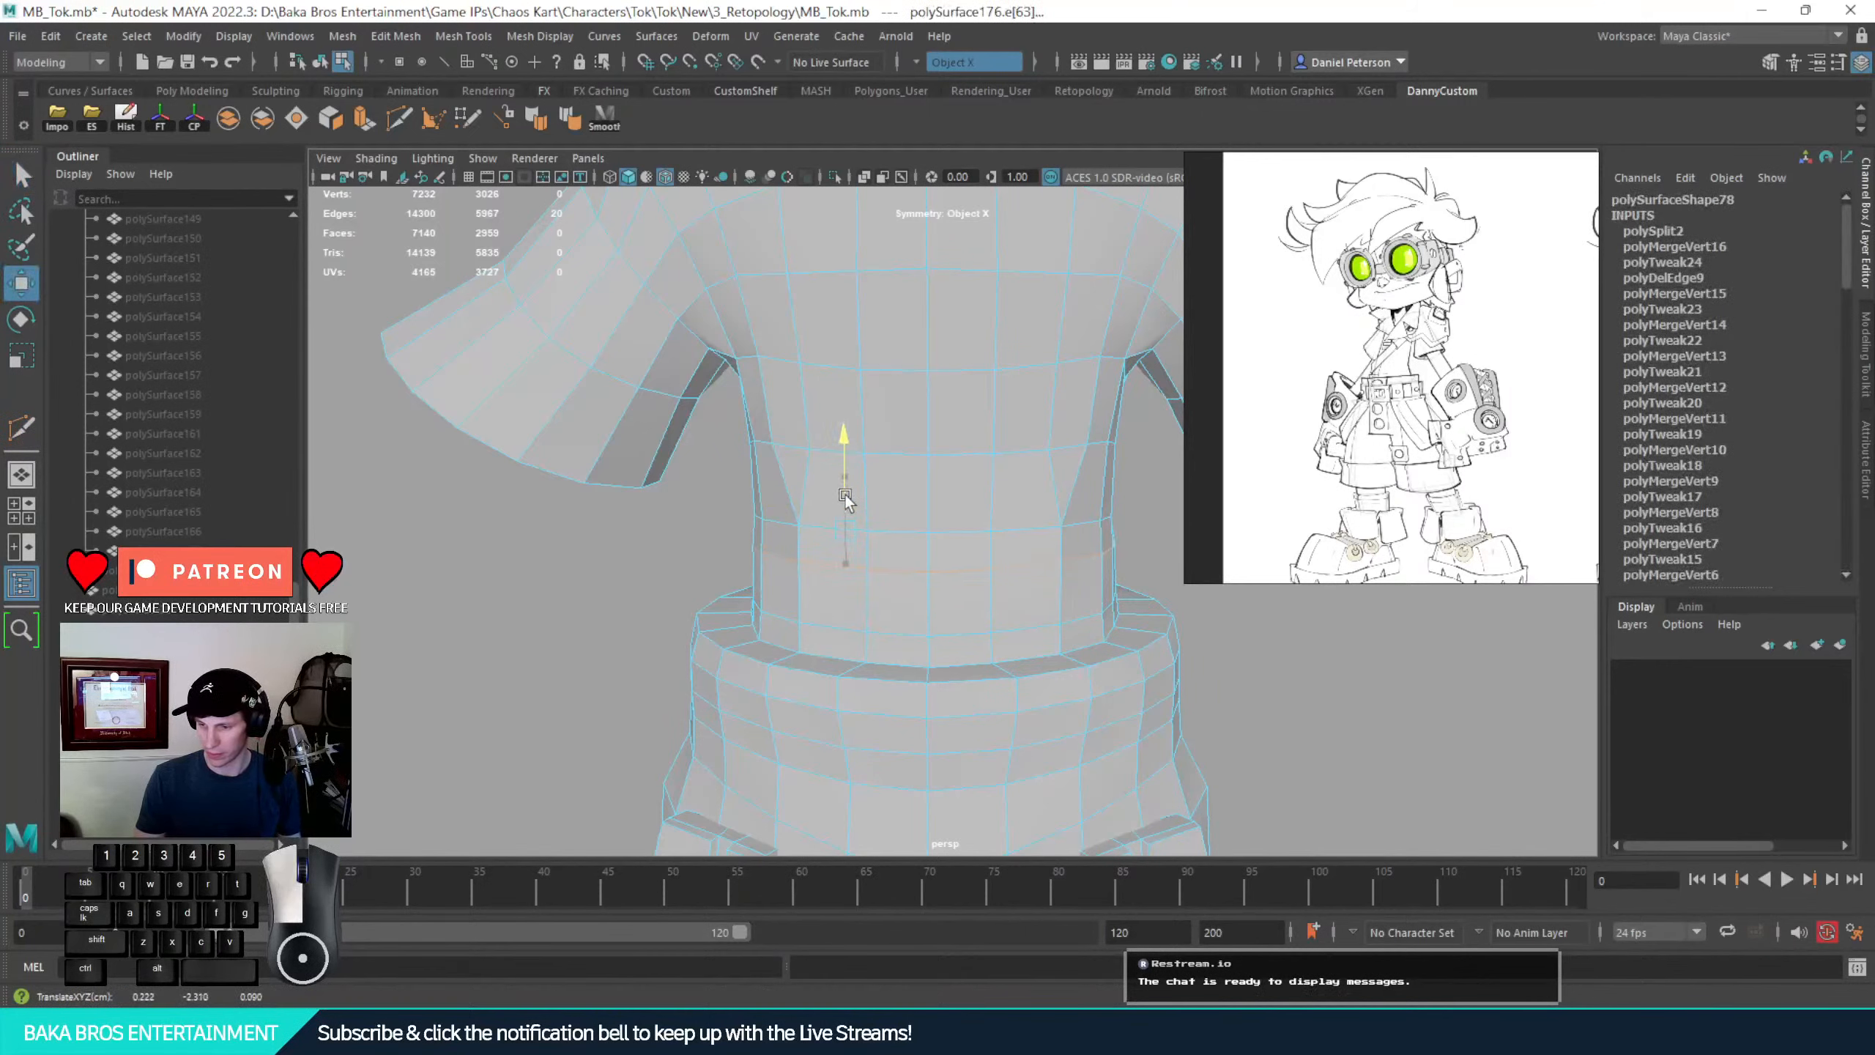
drag(838, 515, 839, 515)
key(q)
click(818, 615)
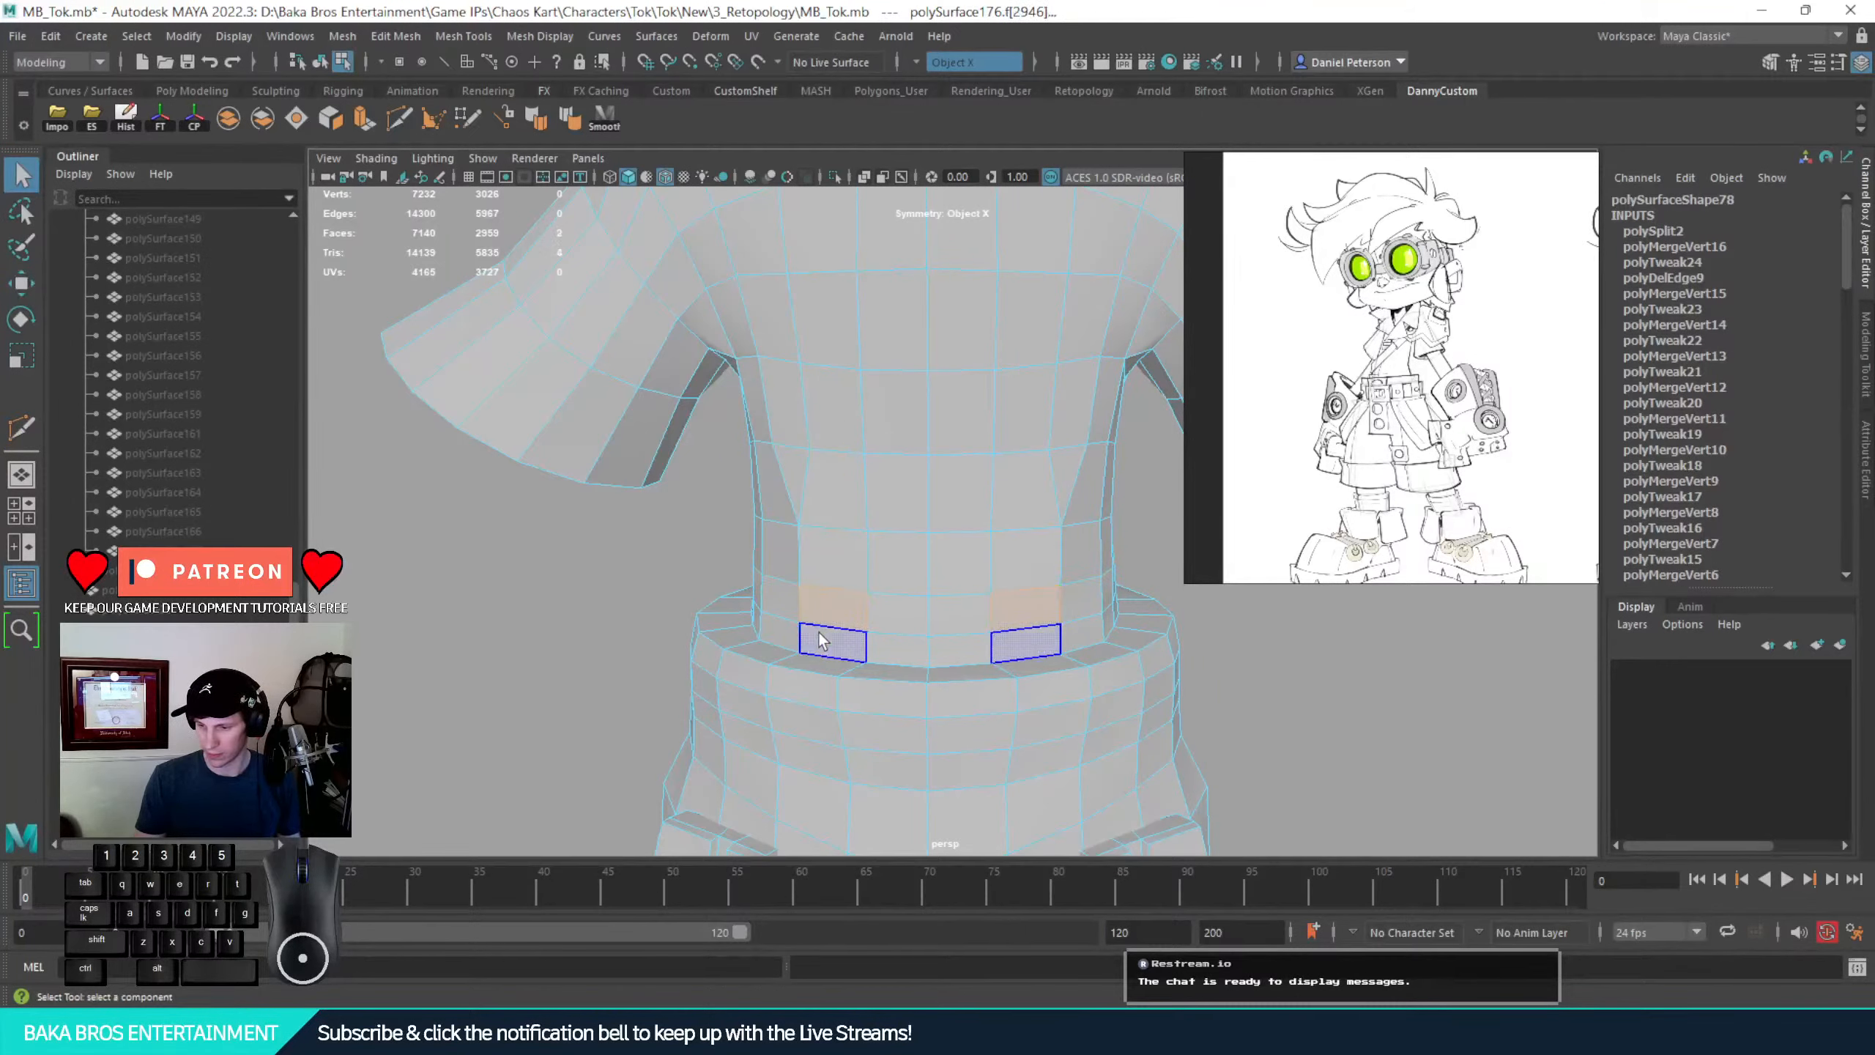
Examine the shirt's lower rows from the side and the whole character from several angles
alt+drag(818, 638, 923, 657)
click(1390, 683)
alt+right_drag(912, 643, 896, 605)
click(794, 563)
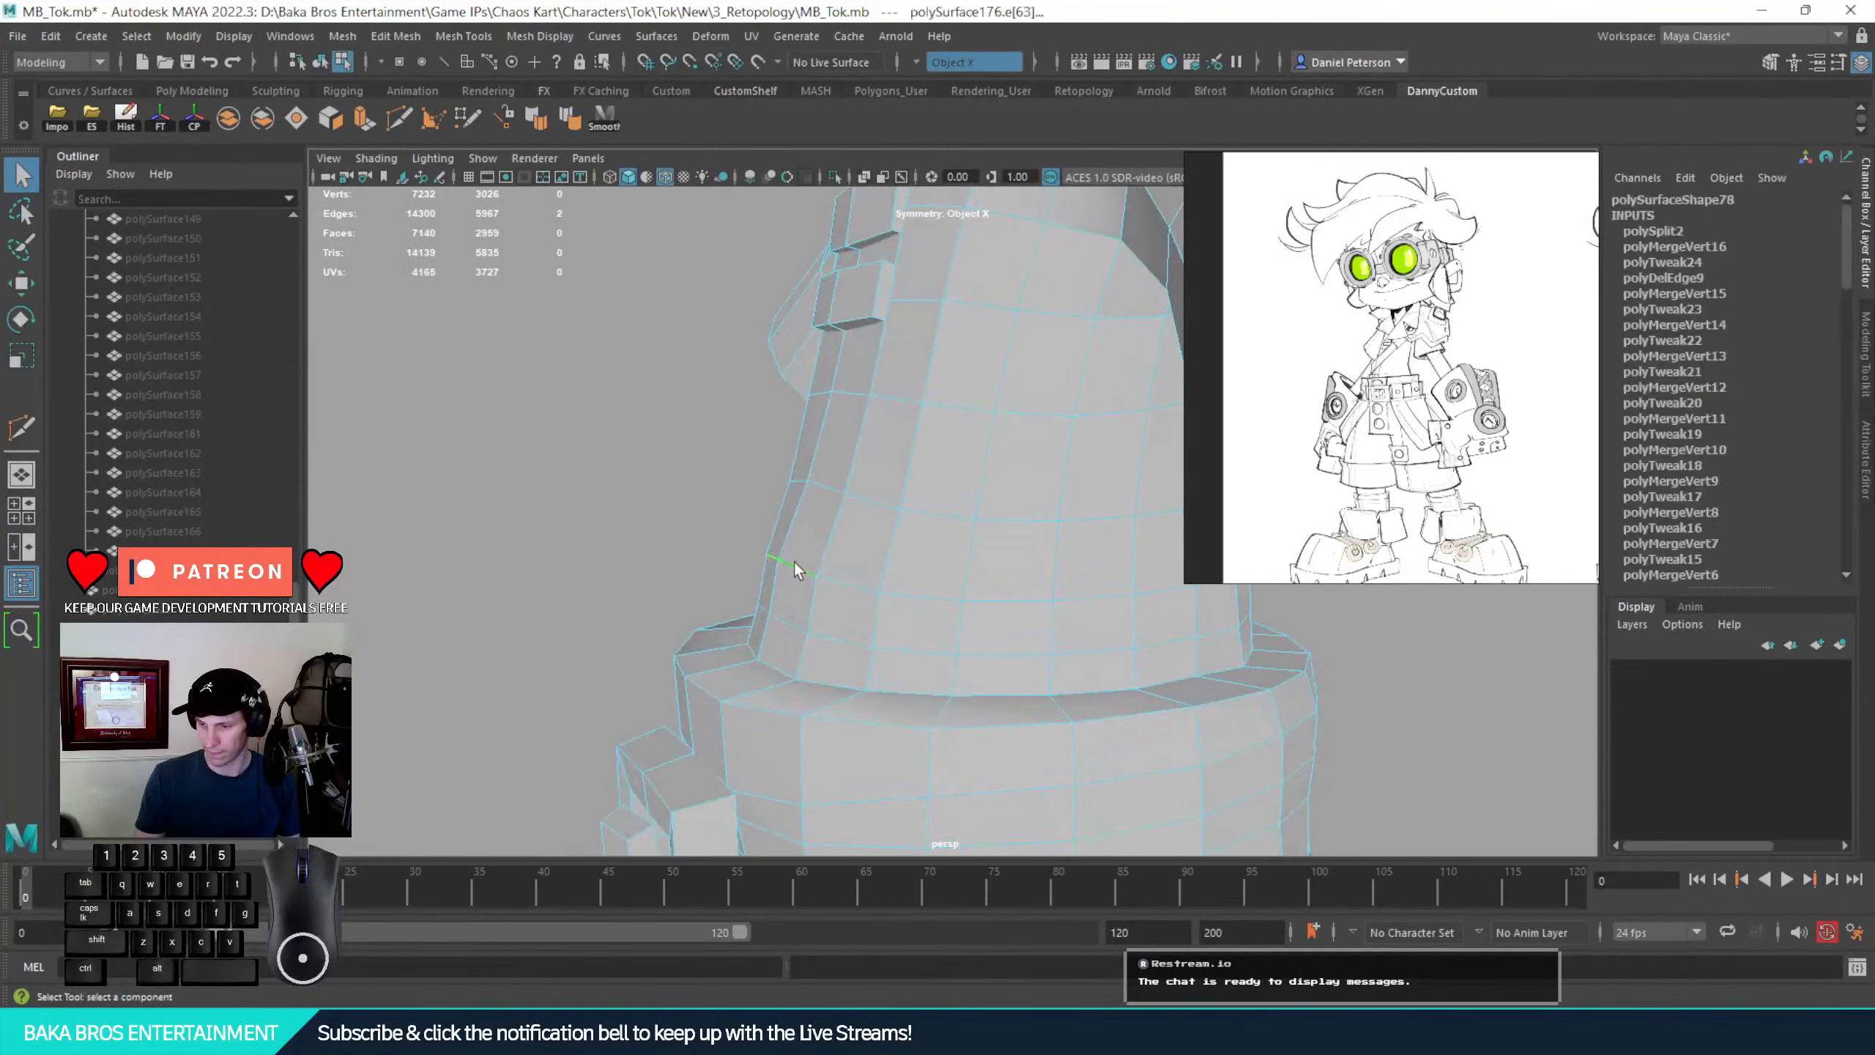
key(w)
alt+drag(794, 563, 717, 564)
key(q)
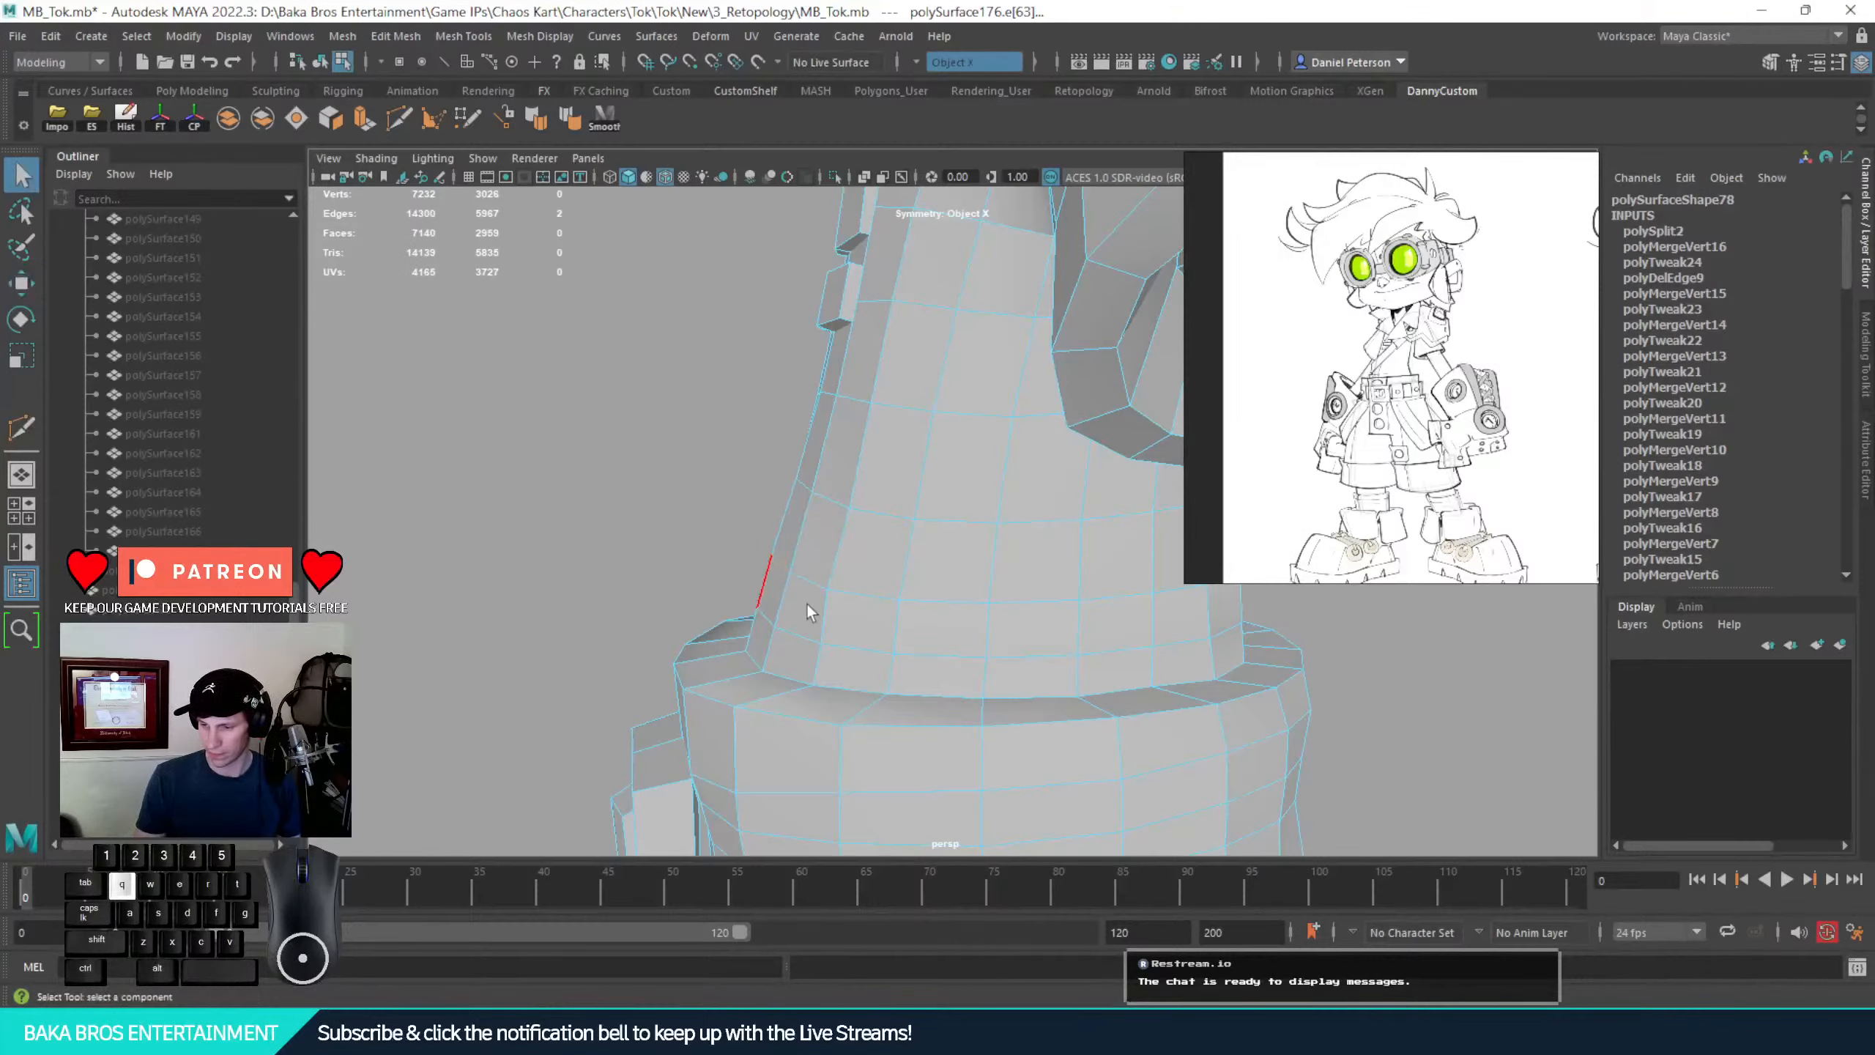
alt+drag(808, 609, 930, 628)
alt+right_drag(915, 625, 704, 500)
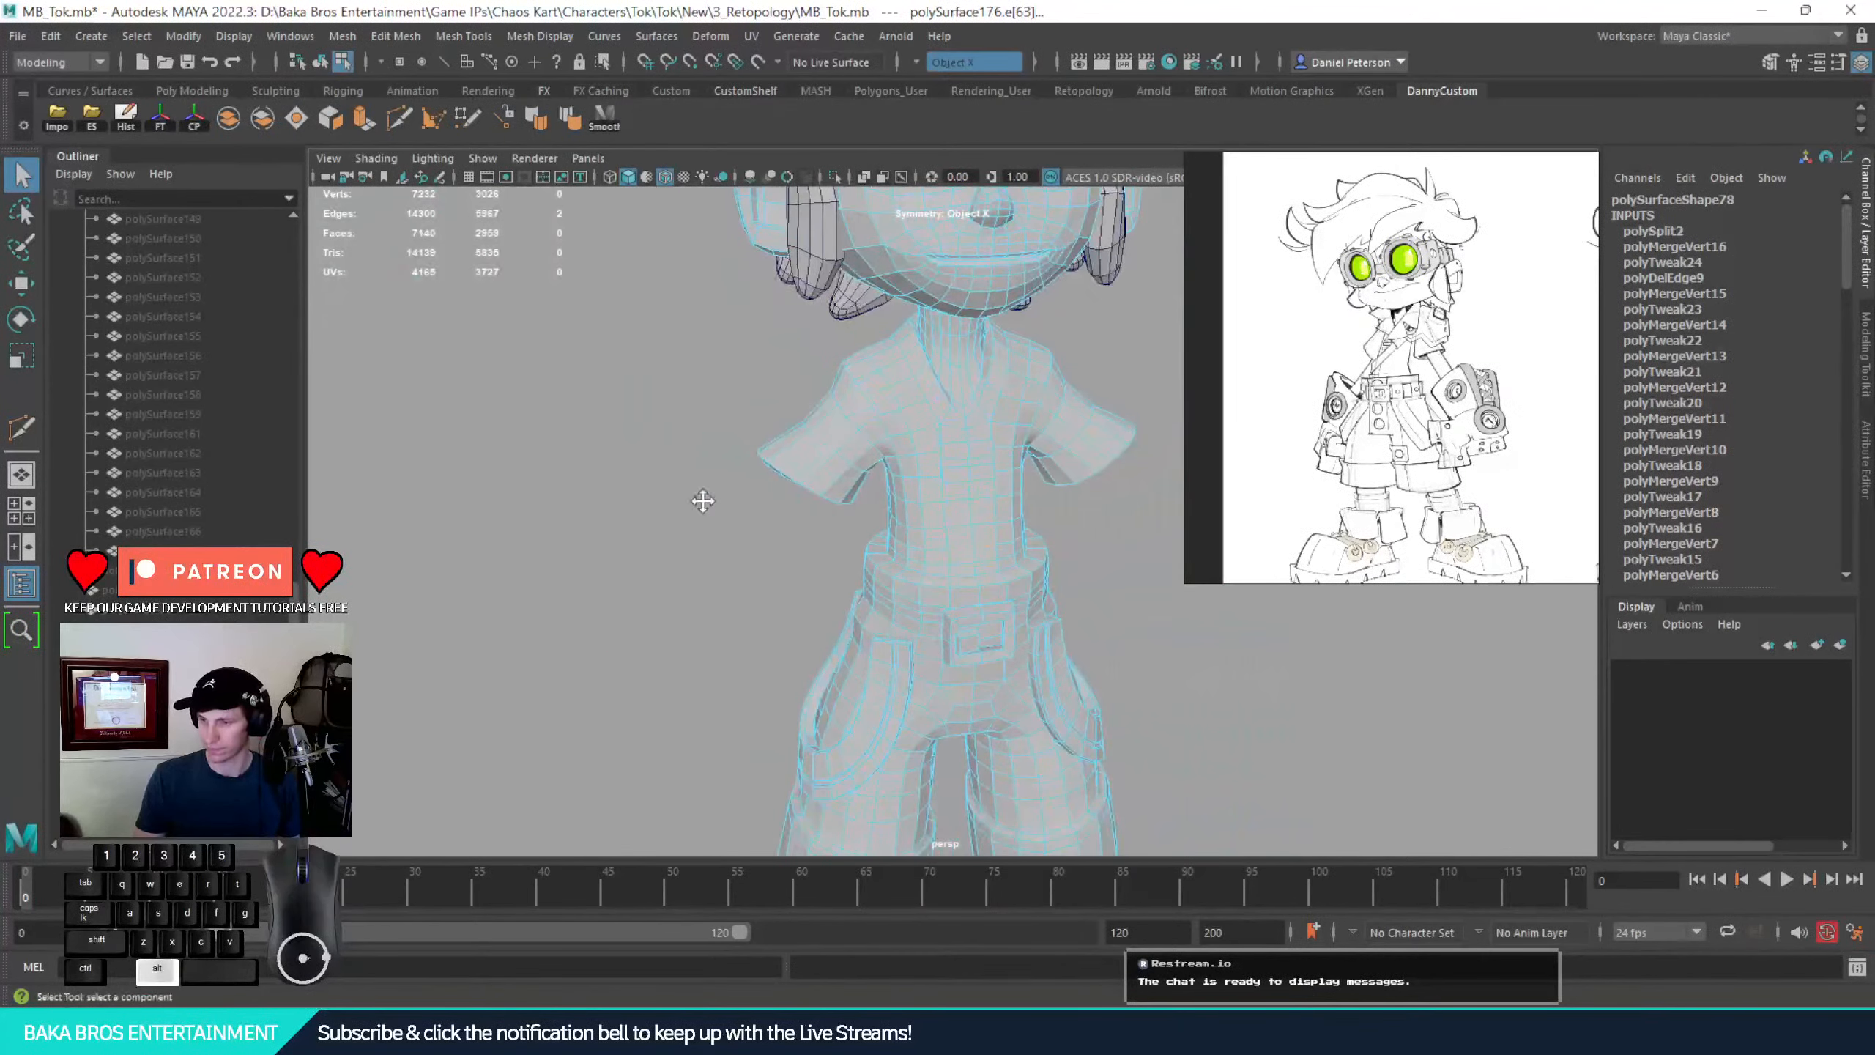
alt+middle_drag(878, 495, 850, 567)
alt+right_drag(850, 567, 740, 487)
right_drag(871, 482, 952, 417)
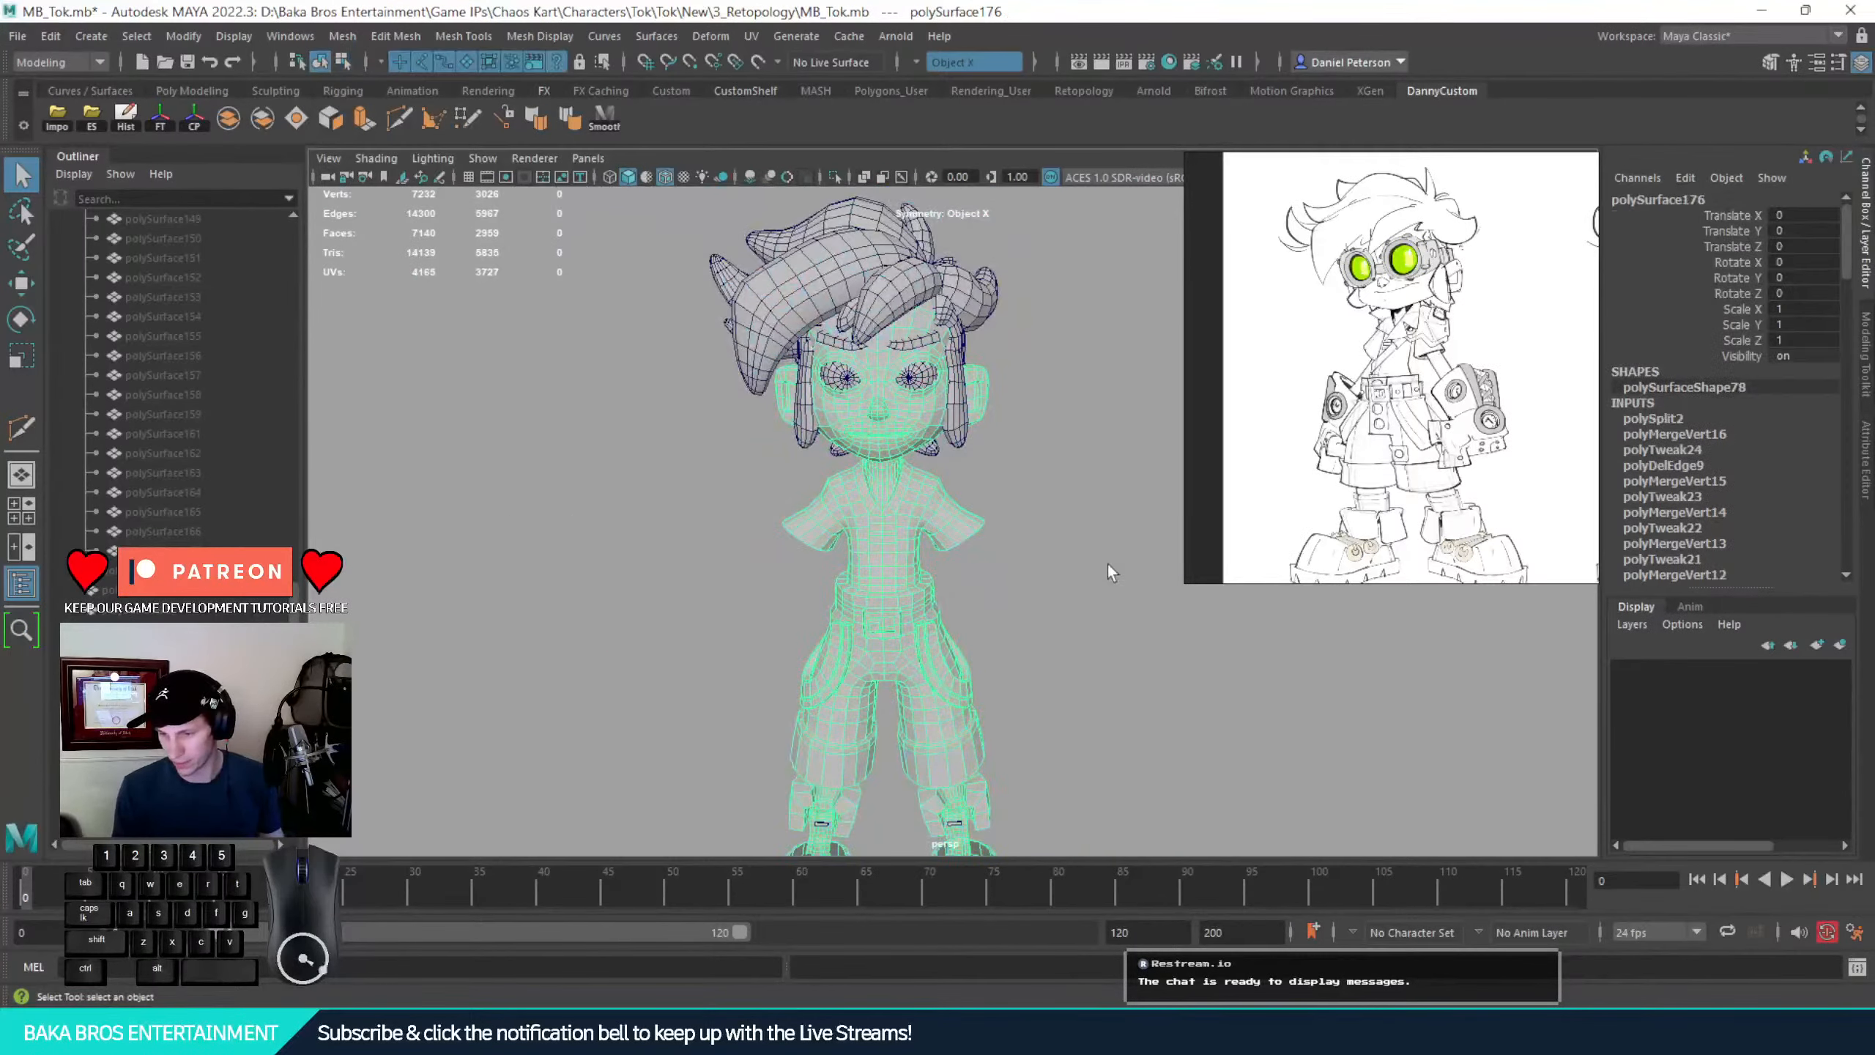
click(1108, 563)
alt+drag(999, 428, 775, 508)
alt+right_drag(775, 508, 1023, 716)
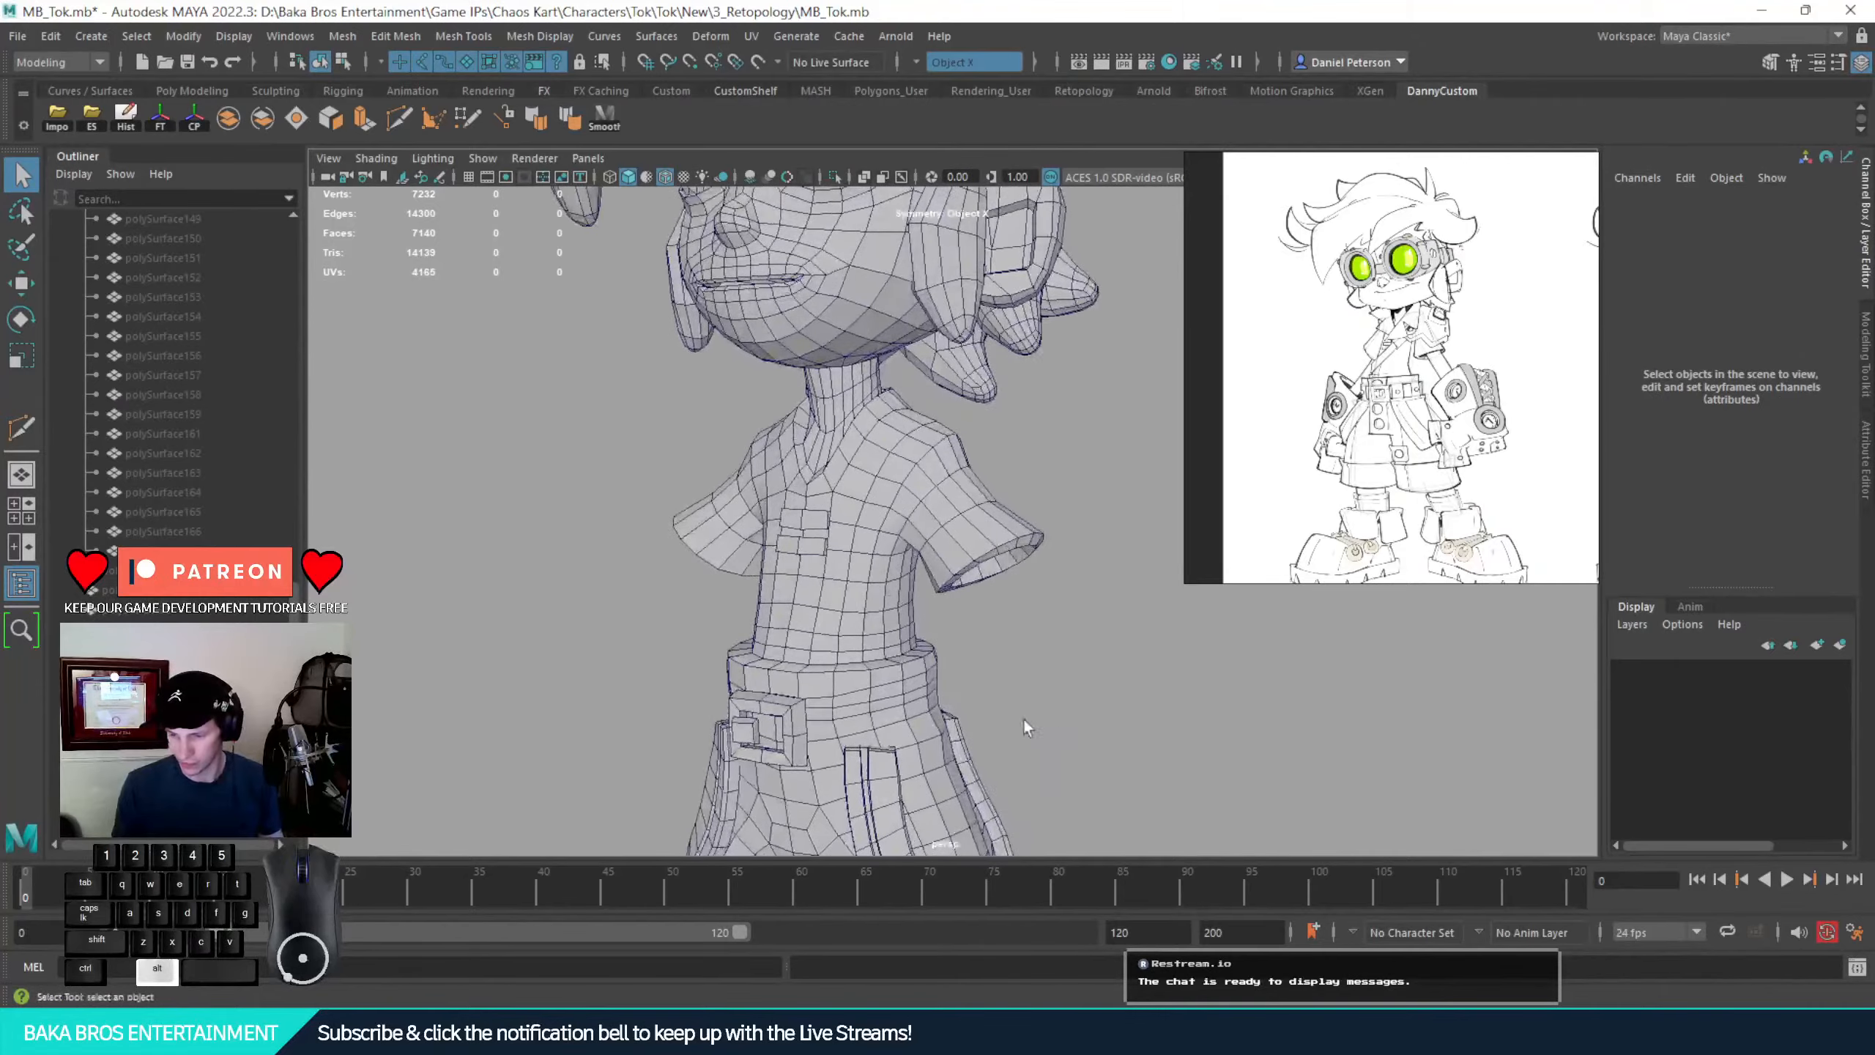
Select the edges low on the shirt's front and shift them along the depth axis on both sides
alt+middle_drag(1023, 716, 1008, 646)
alt+right_drag(820, 591, 1072, 757)
alt+middle_drag(1067, 724, 1078, 580)
alt+drag(1063, 577, 1055, 533)
click(1044, 532)
right_drag(1040, 530, 1038, 447)
shift+click(1046, 534)
key(w)
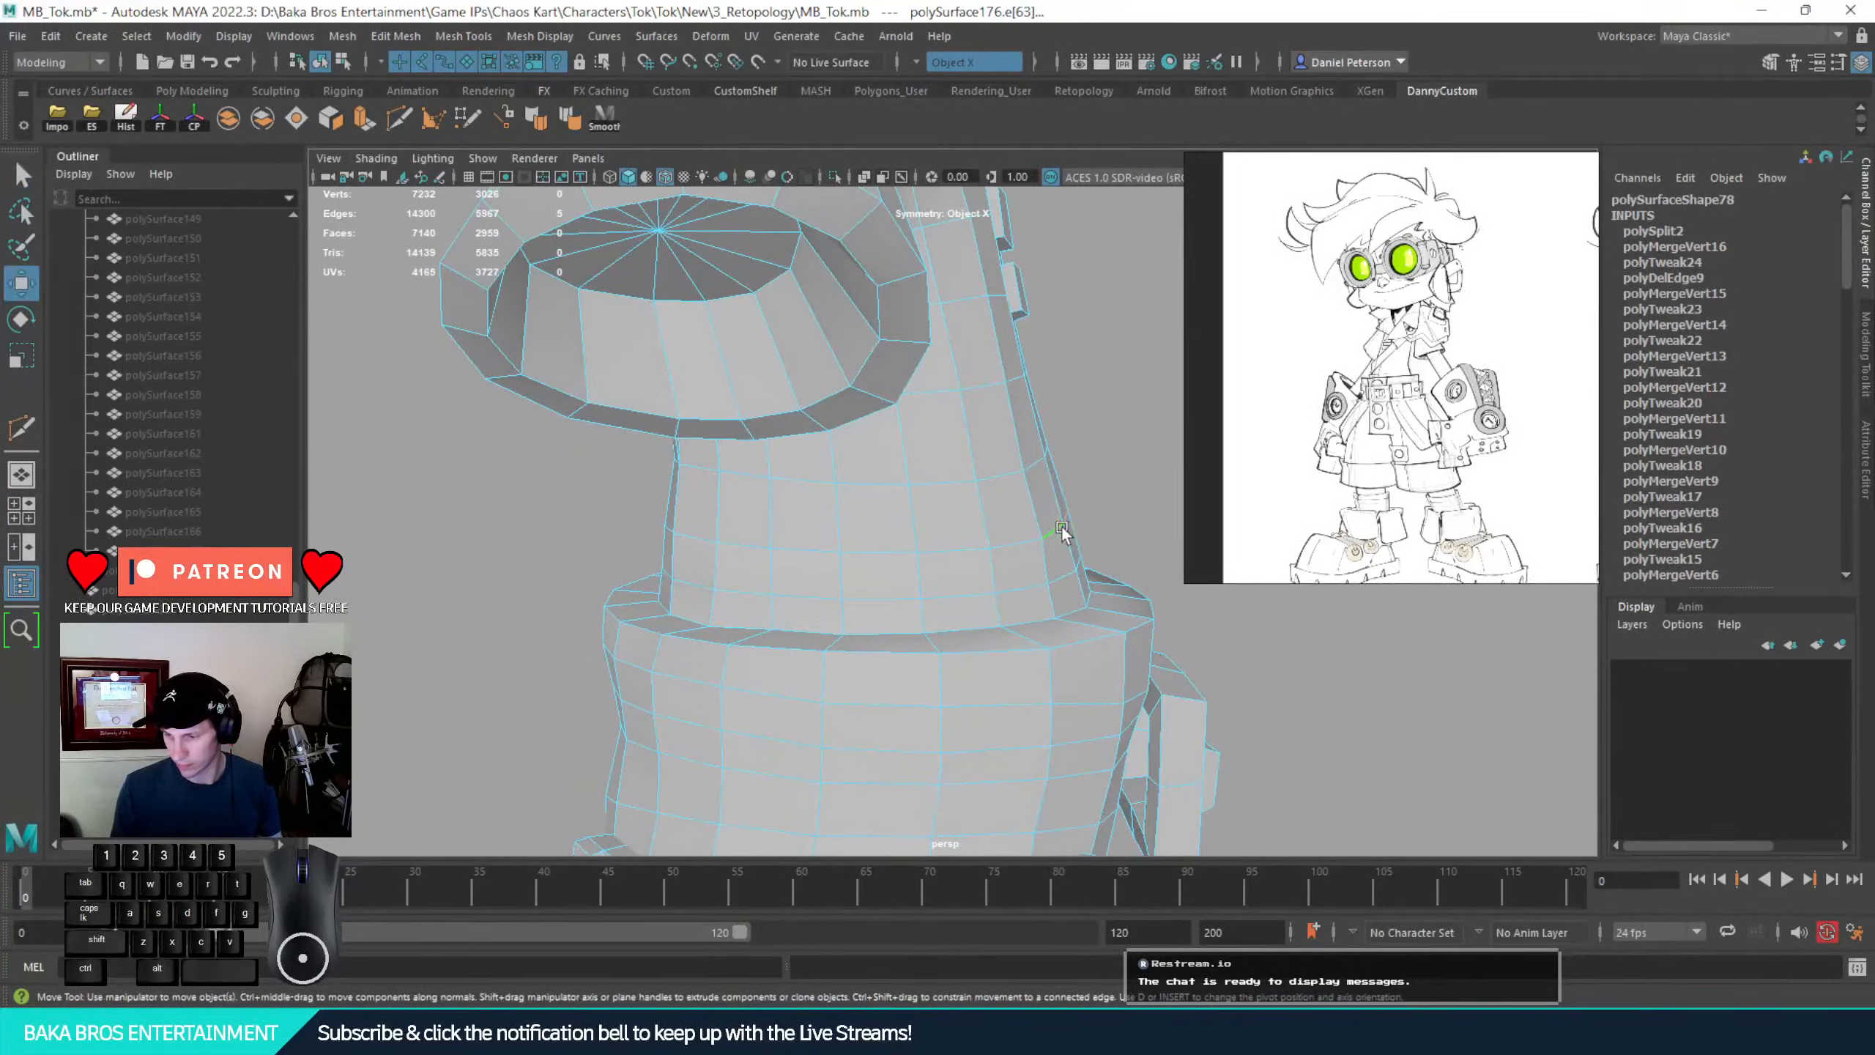
alt+drag(1061, 526, 874, 576)
key(q)
shift+click(819, 452)
key(w)
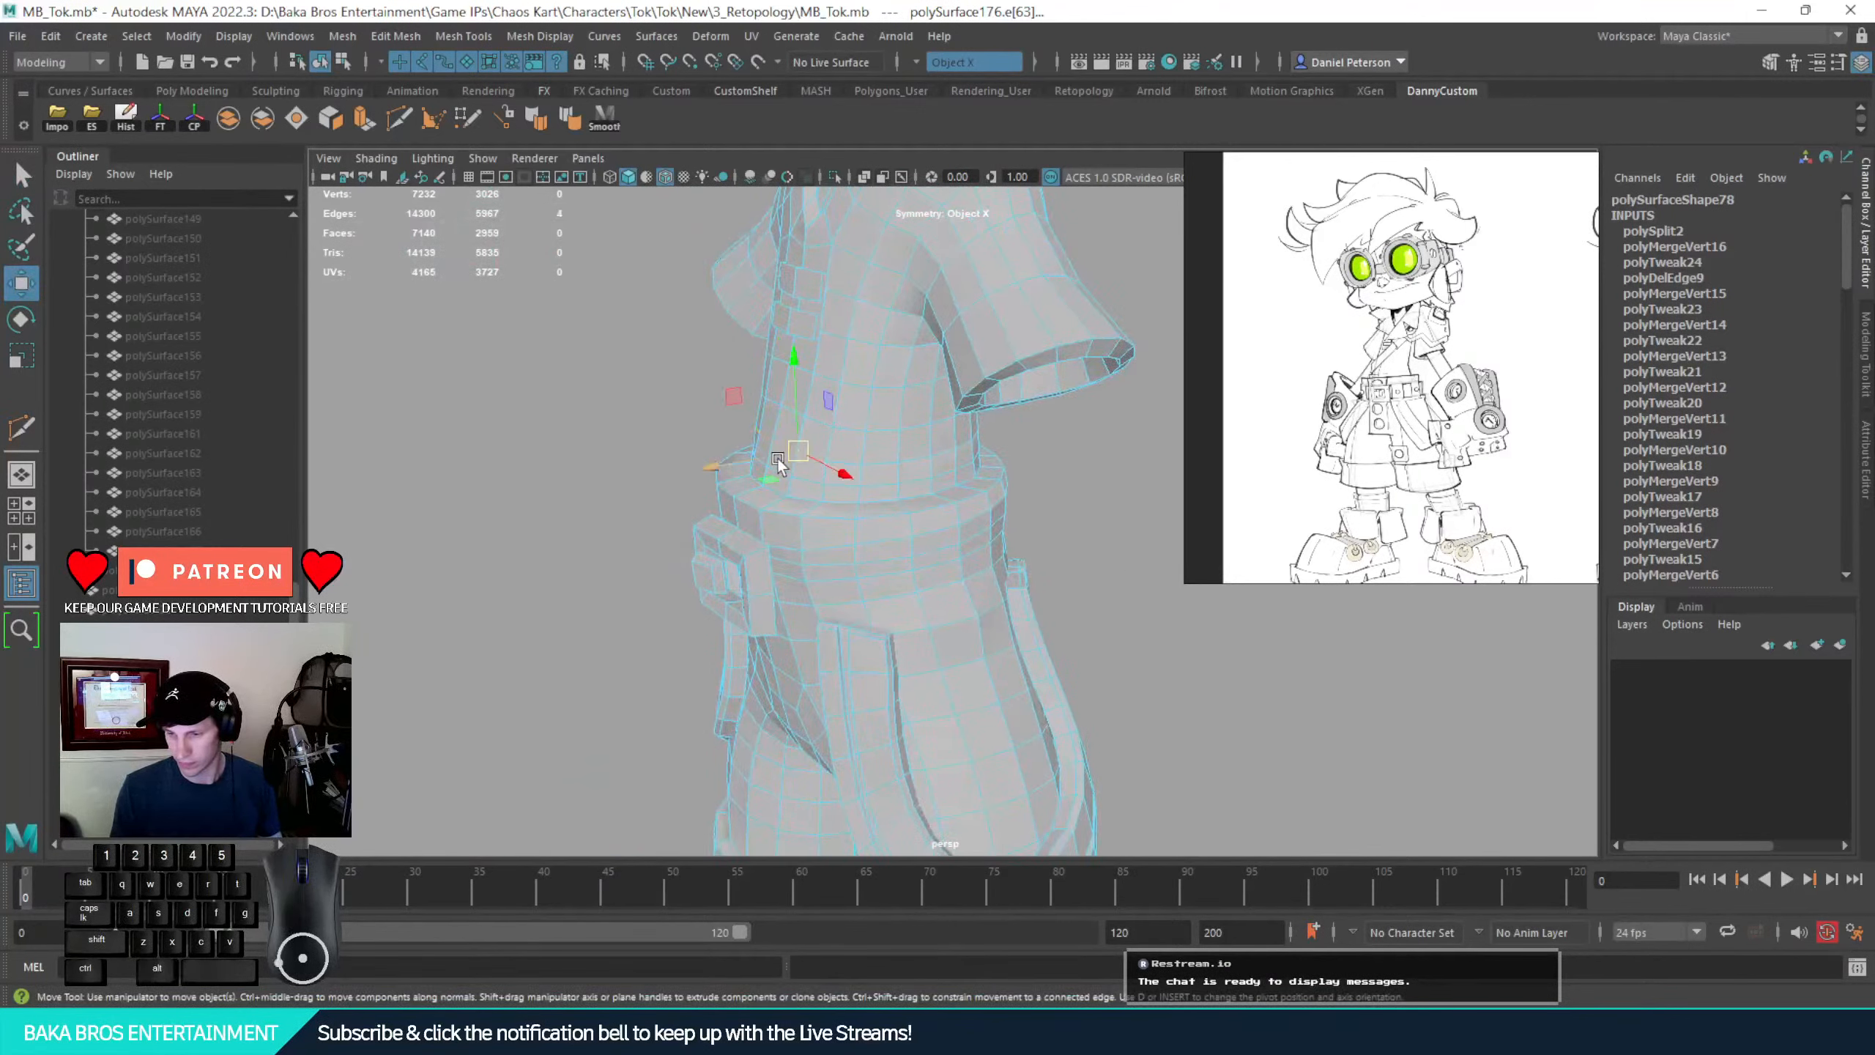
drag(756, 462, 990, 494)
key(q)
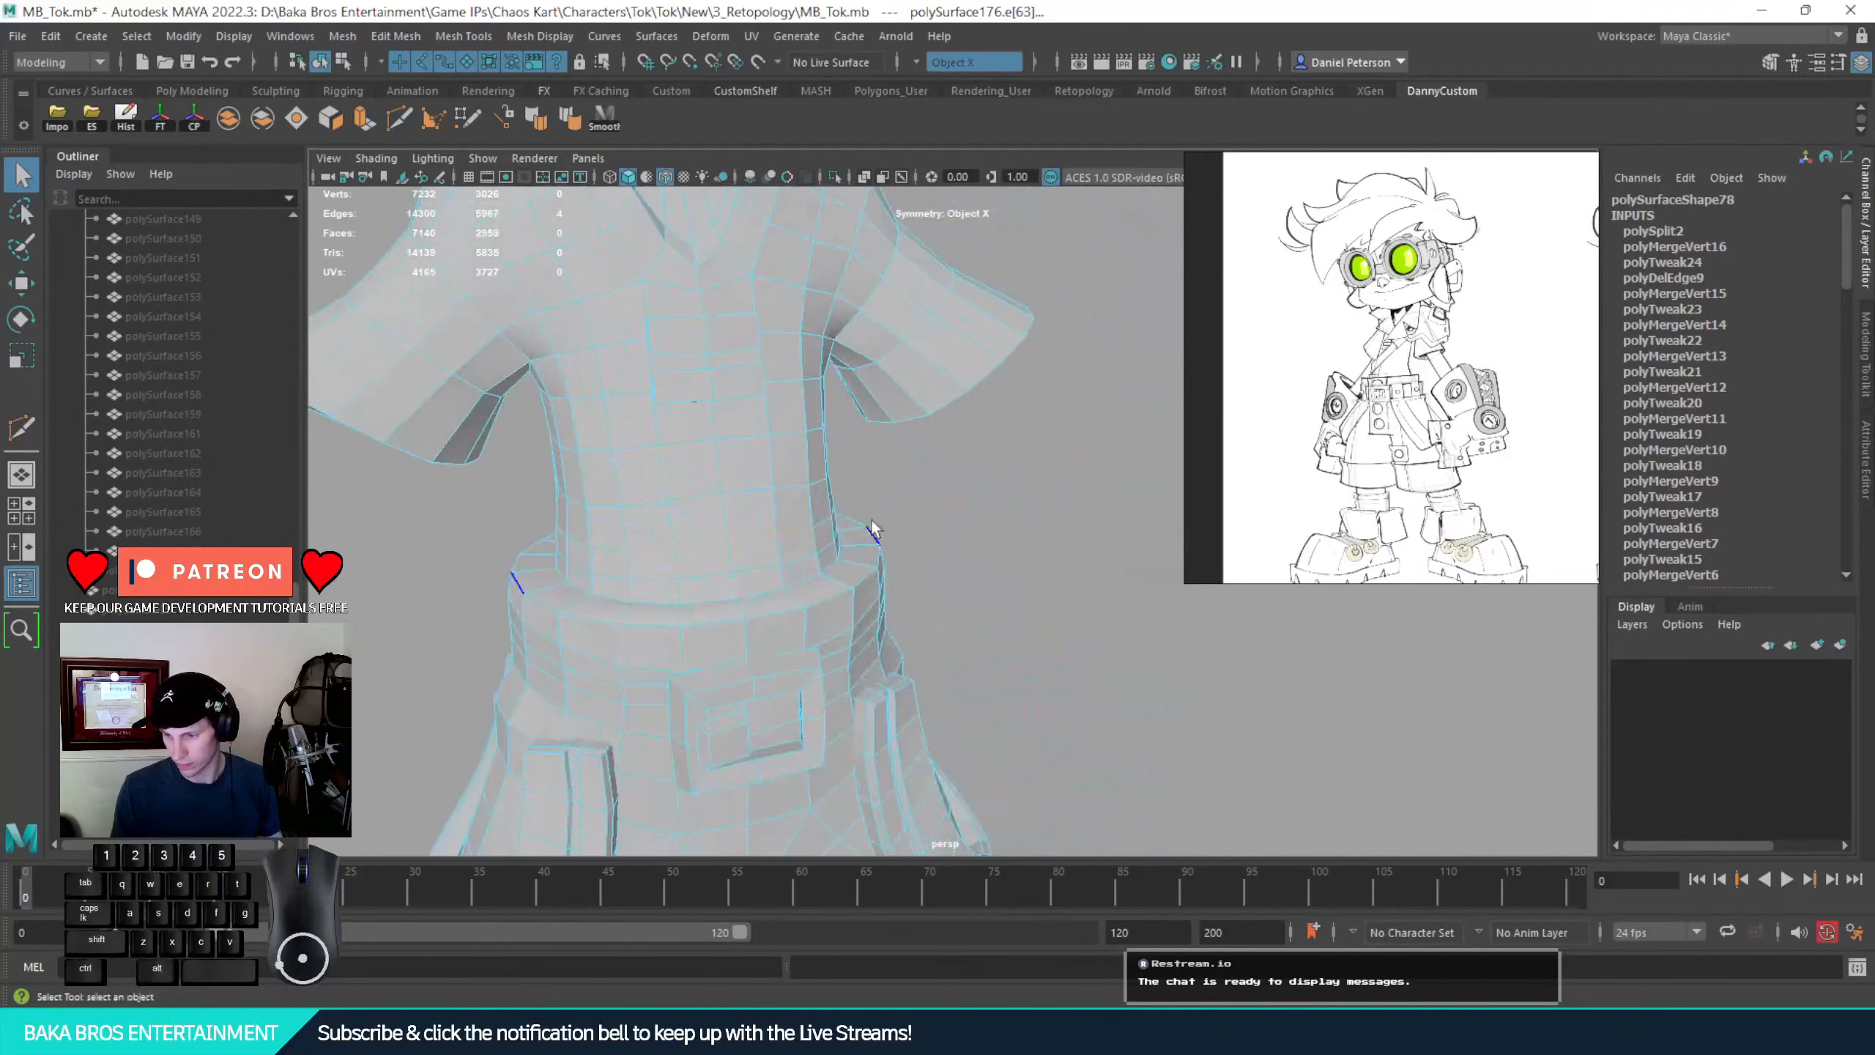
Reposition the shirt's side edge just above the waistband and return to object mode
click(822, 525)
key(w)
alt+drag(875, 551, 886, 538)
alt+right_drag(886, 537, 907, 533)
drag(894, 529, 888, 524)
key(q)
right_drag(782, 466, 878, 438)
click(1055, 444)
alt+right_drag(1026, 369, 936, 286)
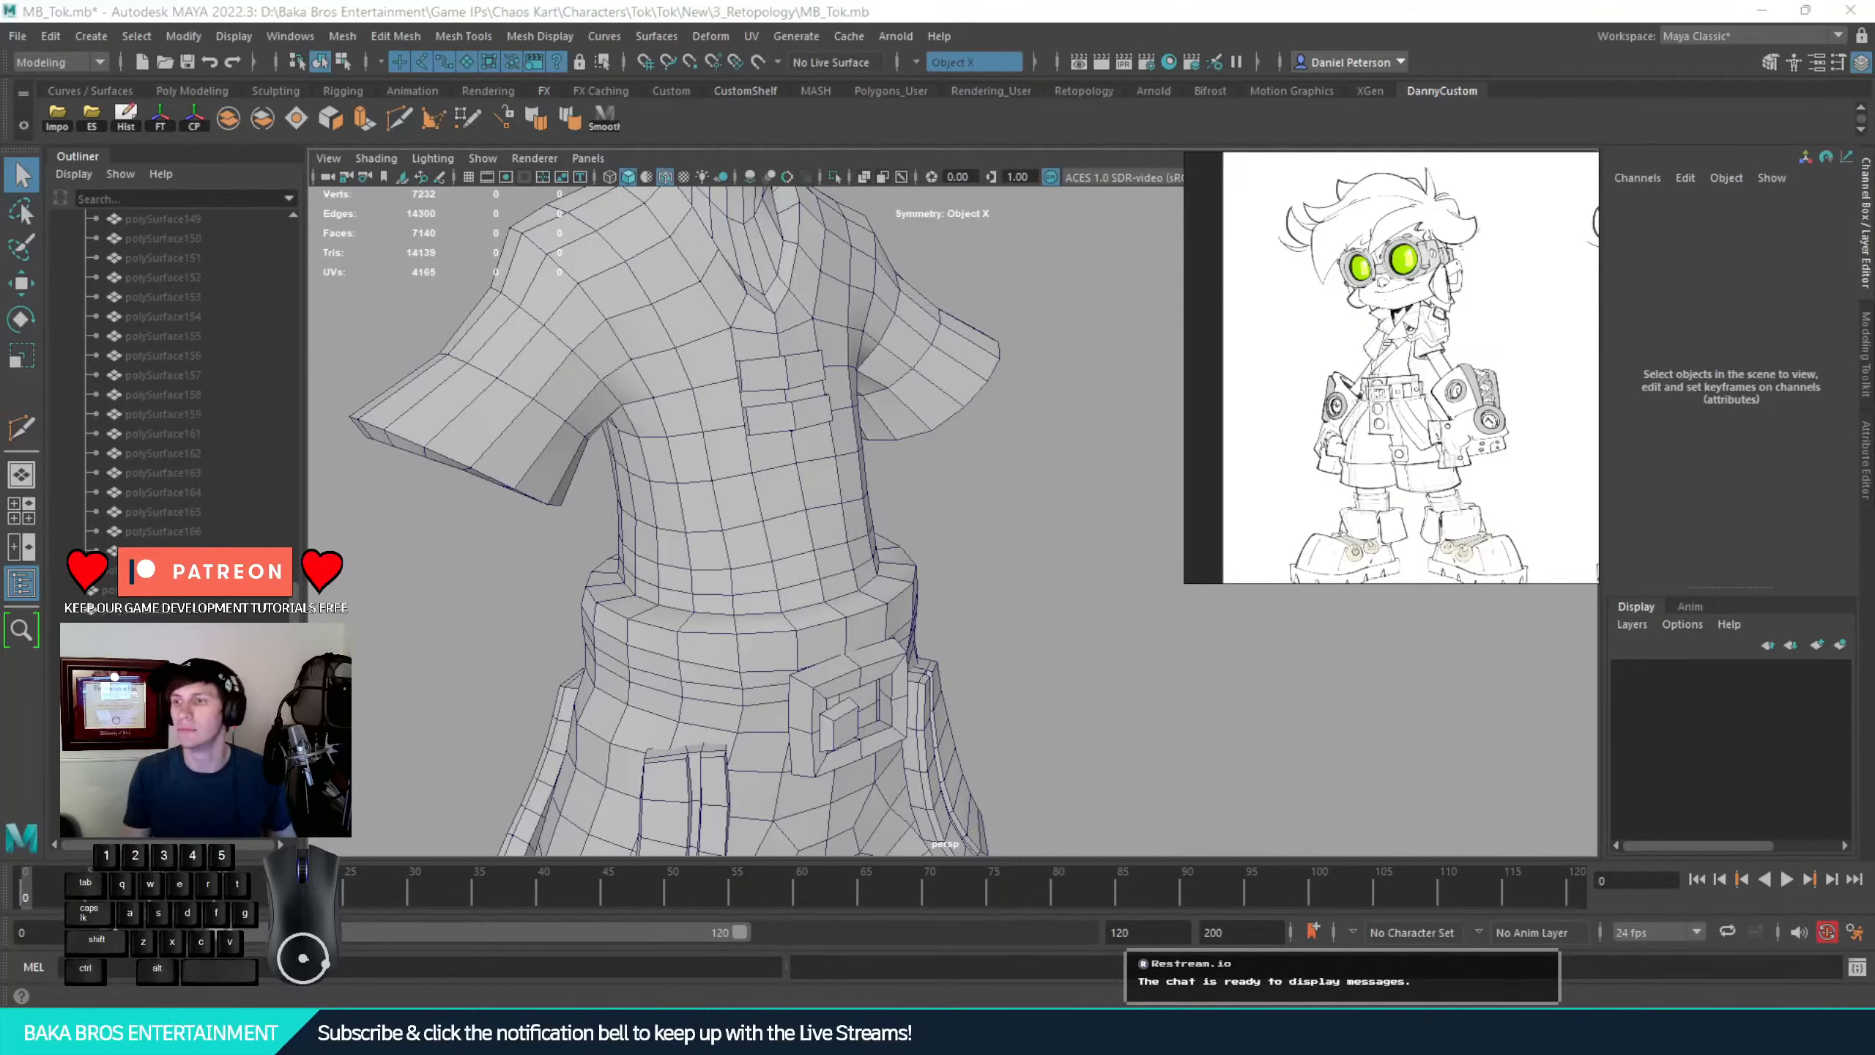
Examine the torso, belt area and raised chest tabs on the shirt front from several angles
alt+drag(1197, 637, 1048, 653)
alt+right_drag(845, 684, 929, 683)
alt+middle_drag(929, 684, 1029, 521)
alt+drag(1029, 519, 955, 624)
alt+right_drag(960, 617, 1046, 423)
alt+middle_drag(1046, 423, 1034, 653)
alt+drag(1027, 653, 860, 620)
click(833, 554)
alt+right_drag(832, 554, 1117, 678)
alt+middle_drag(893, 554, 974, 557)
alt+drag(974, 556, 834, 525)
alt+right_drag(834, 526, 889, 567)
alt+middle_drag(775, 512, 919, 522)
alt+drag(838, 470, 806, 510)
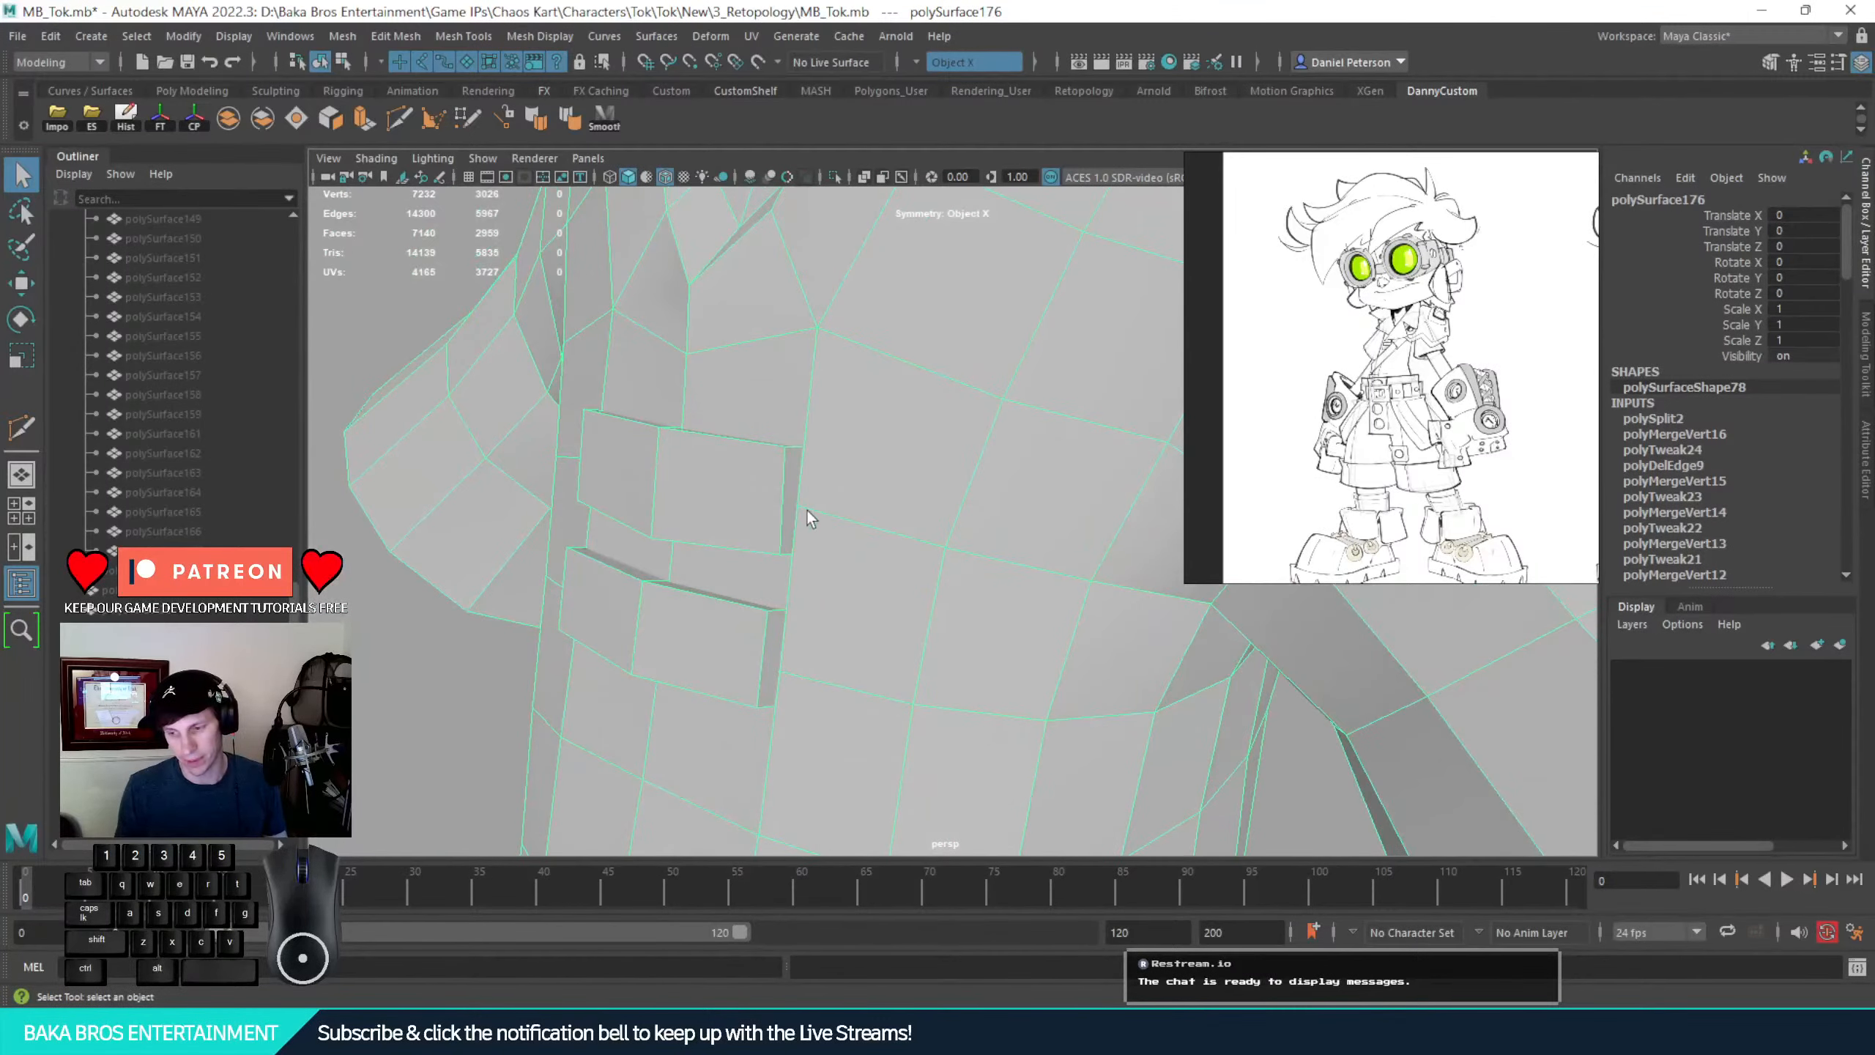
Delete the hidden inner faces behind the two raised chest tabs from inside the shirt
right_drag(808, 496, 815, 447)
alt+drag(815, 458, 712, 490)
alt+right_drag(712, 490, 1285, 698)
alt+drag(1285, 699, 954, 748)
right_drag(986, 497, 964, 687)
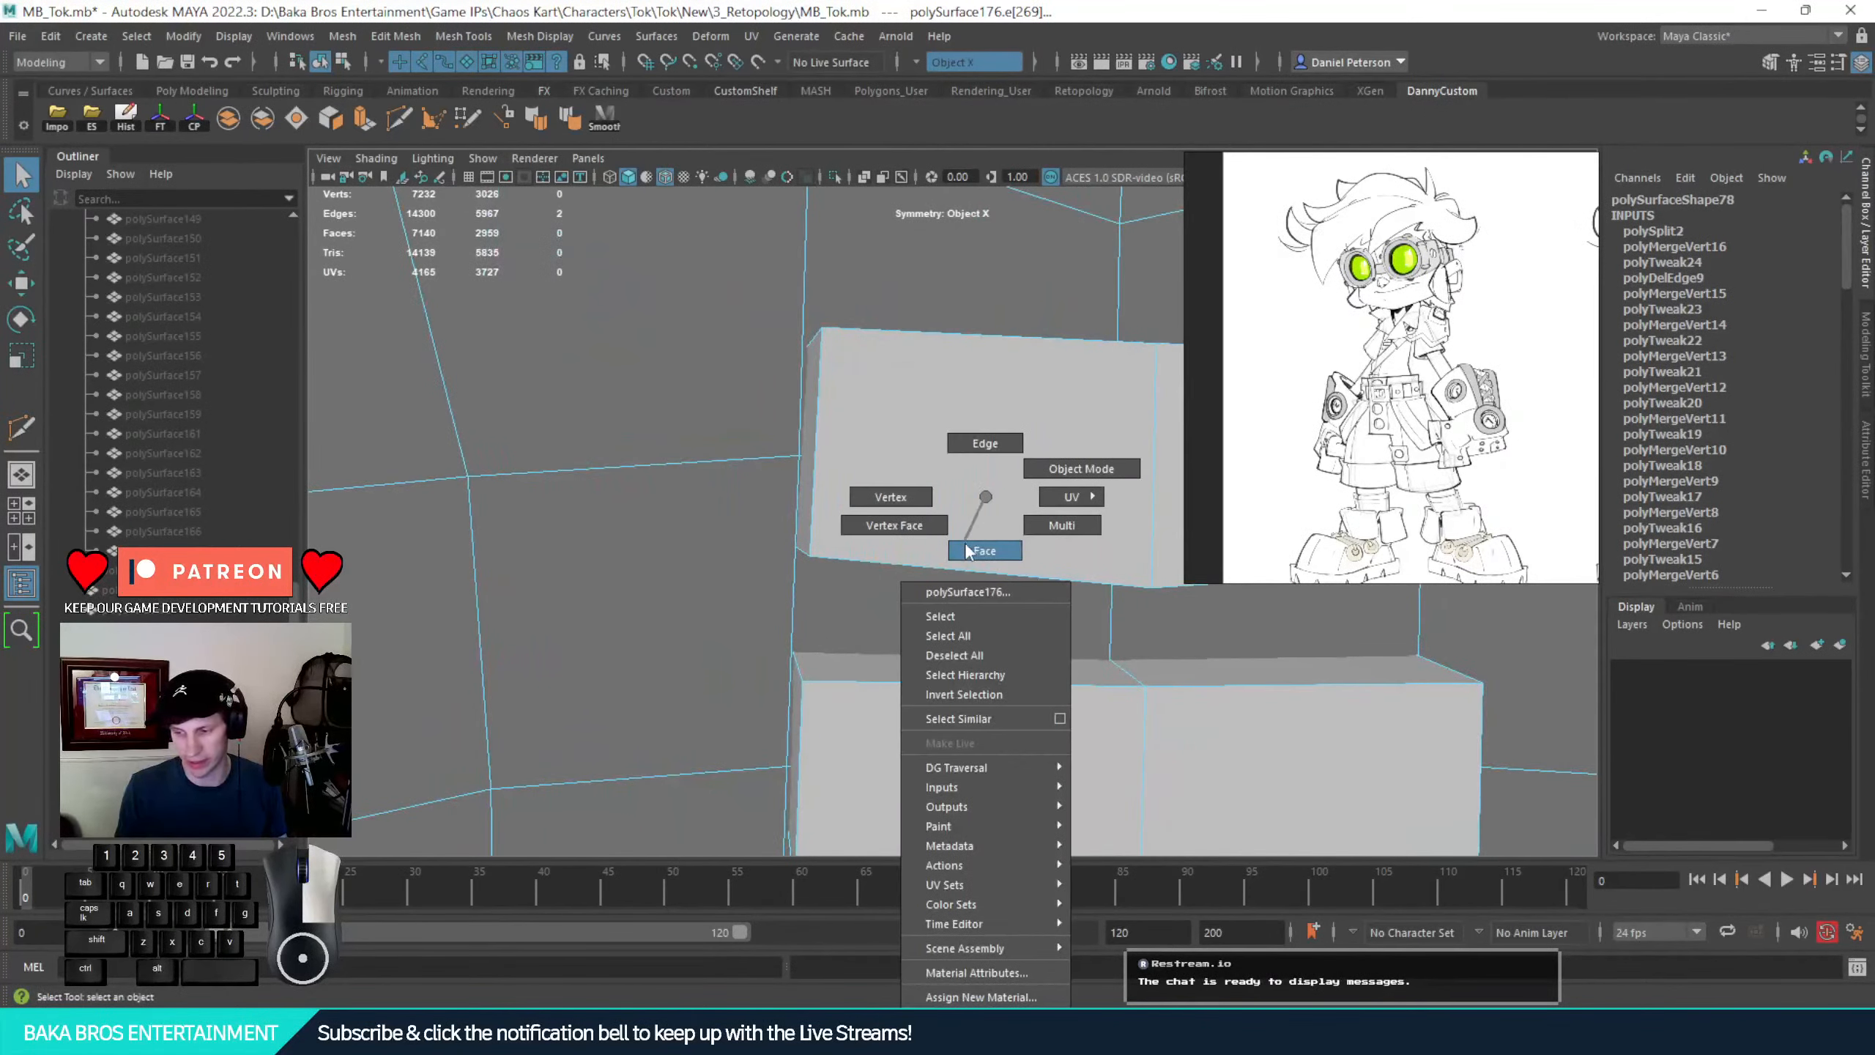
right_drag(967, 551, 982, 550)
click(952, 772)
key(Delete)
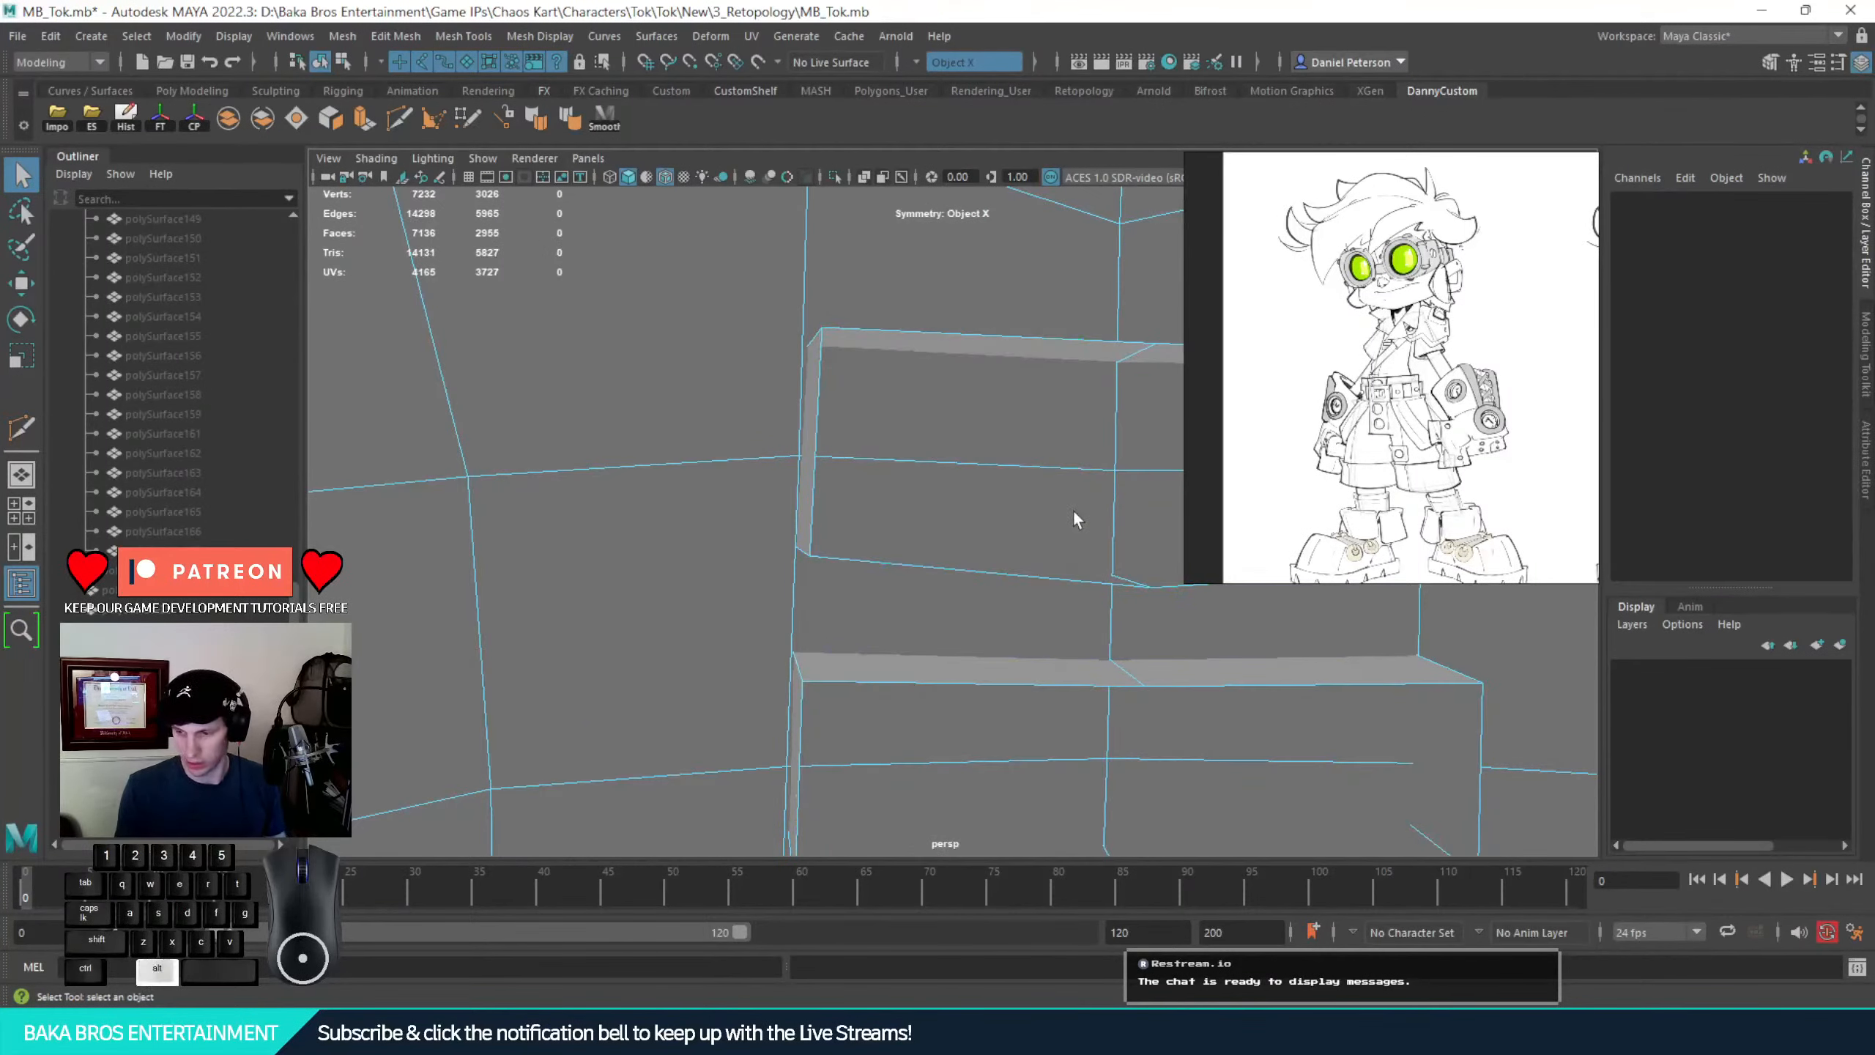
Select the open inner border edges of both chest tabs and move them along the depth axis
alt+drag(1067, 490, 1051, 427)
right_drag(636, 276, 645, 209)
double_click(628, 265)
shift+double_click(627, 656)
alt+drag(628, 658, 812, 751)
alt+right_drag(812, 750, 644, 595)
key(f)
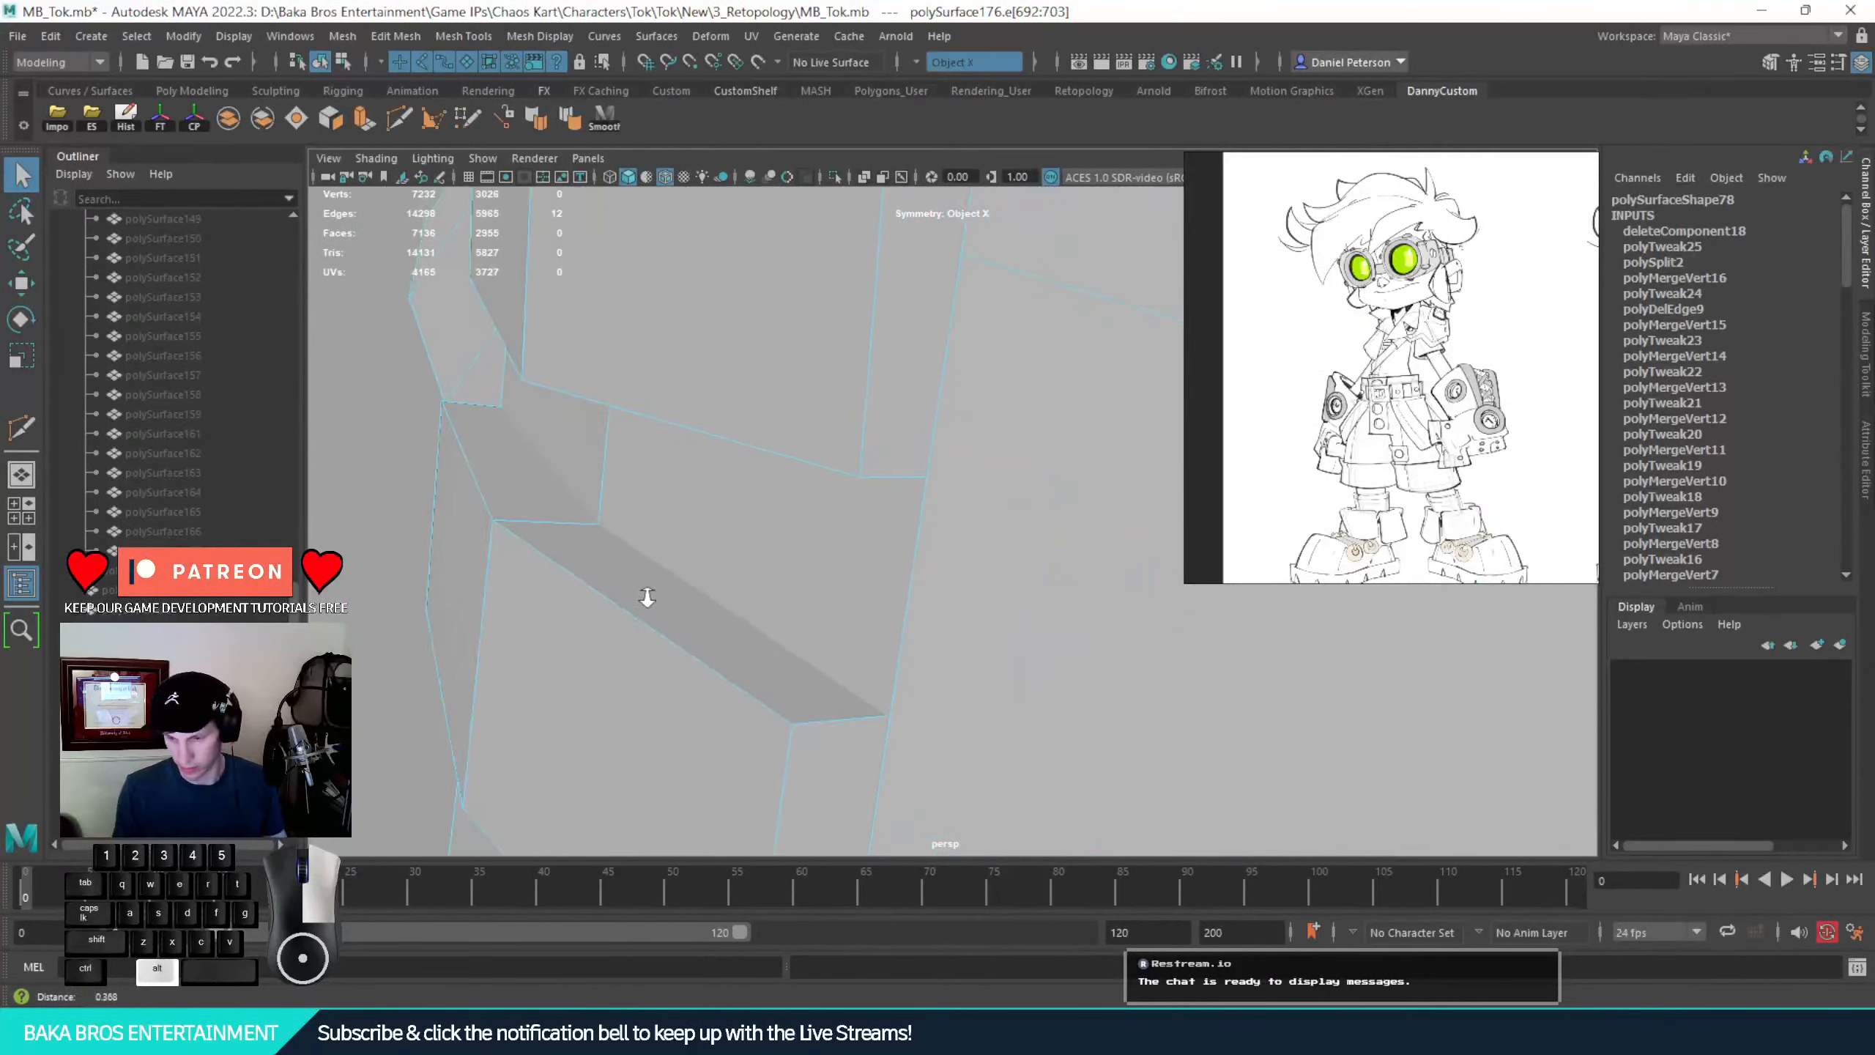
alt+drag(644, 595, 582, 614)
key(w)
drag(895, 508, 630, 470)
alt+drag(642, 473, 849, 487)
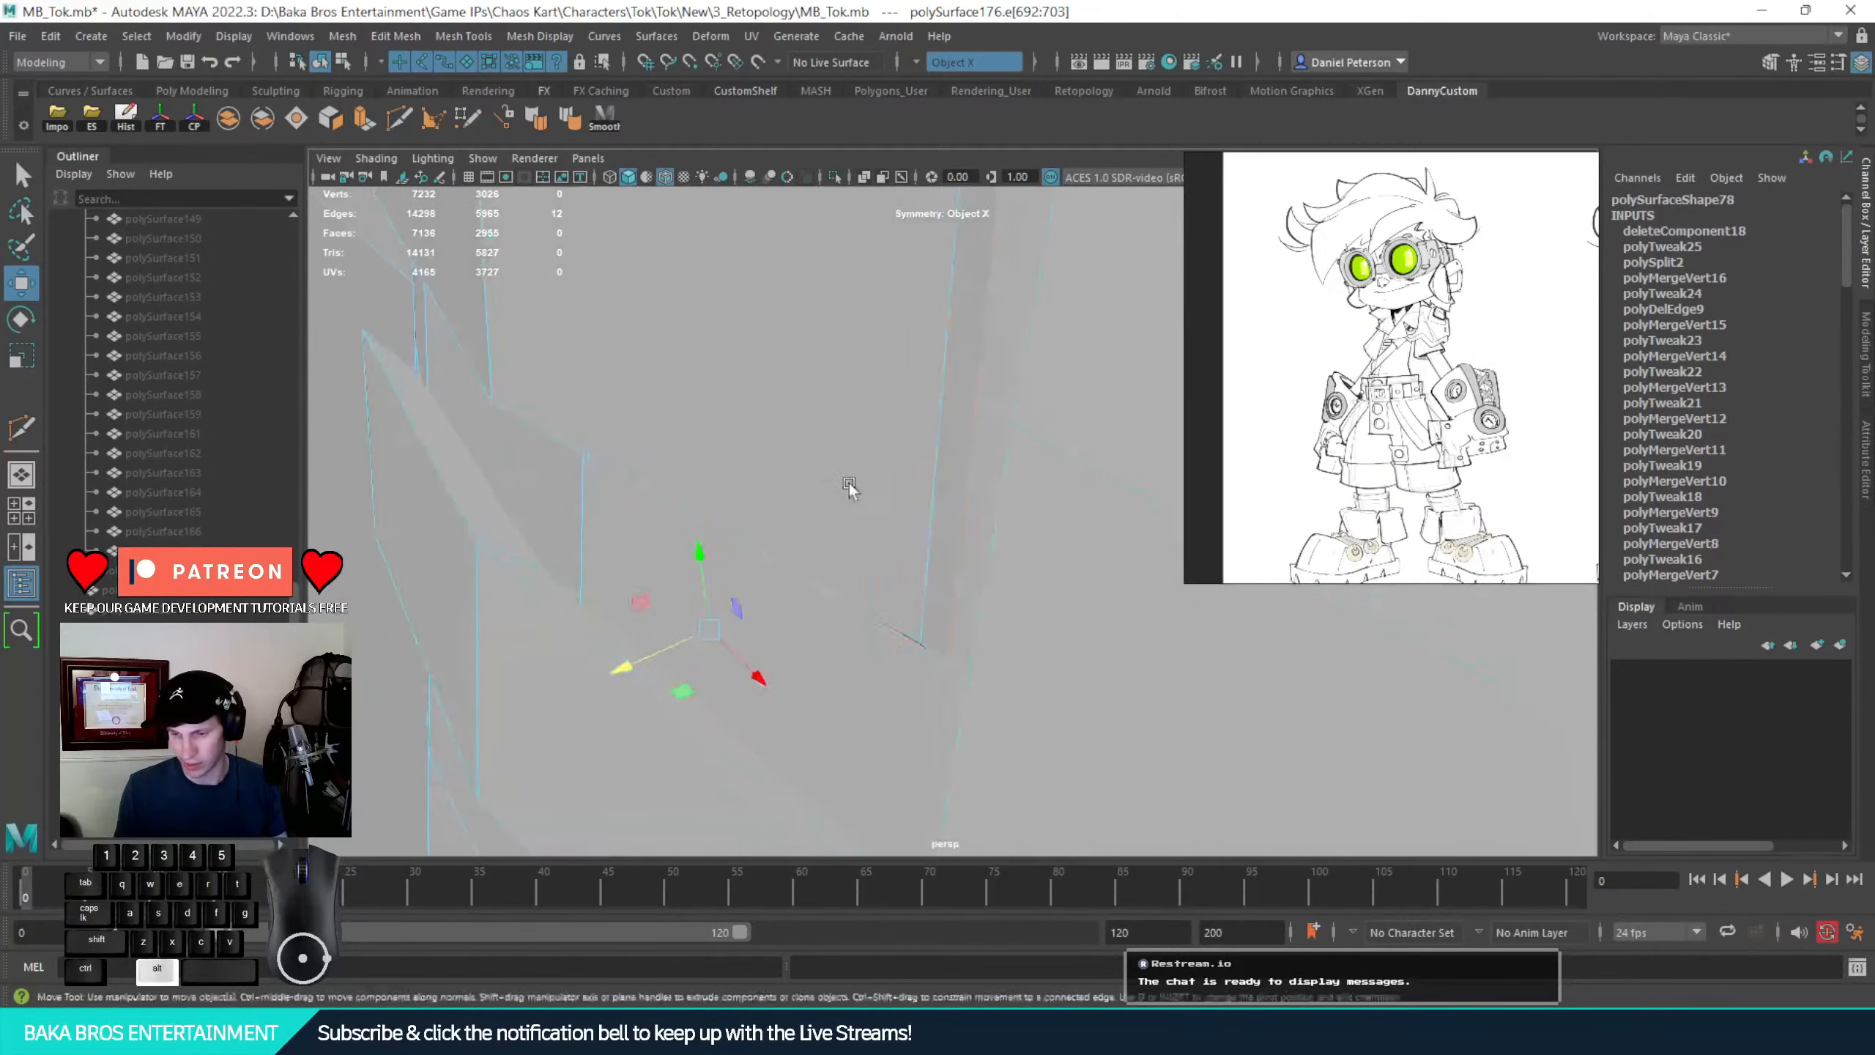
alt+right_drag(849, 487, 724, 437)
alt+drag(724, 437, 967, 401)
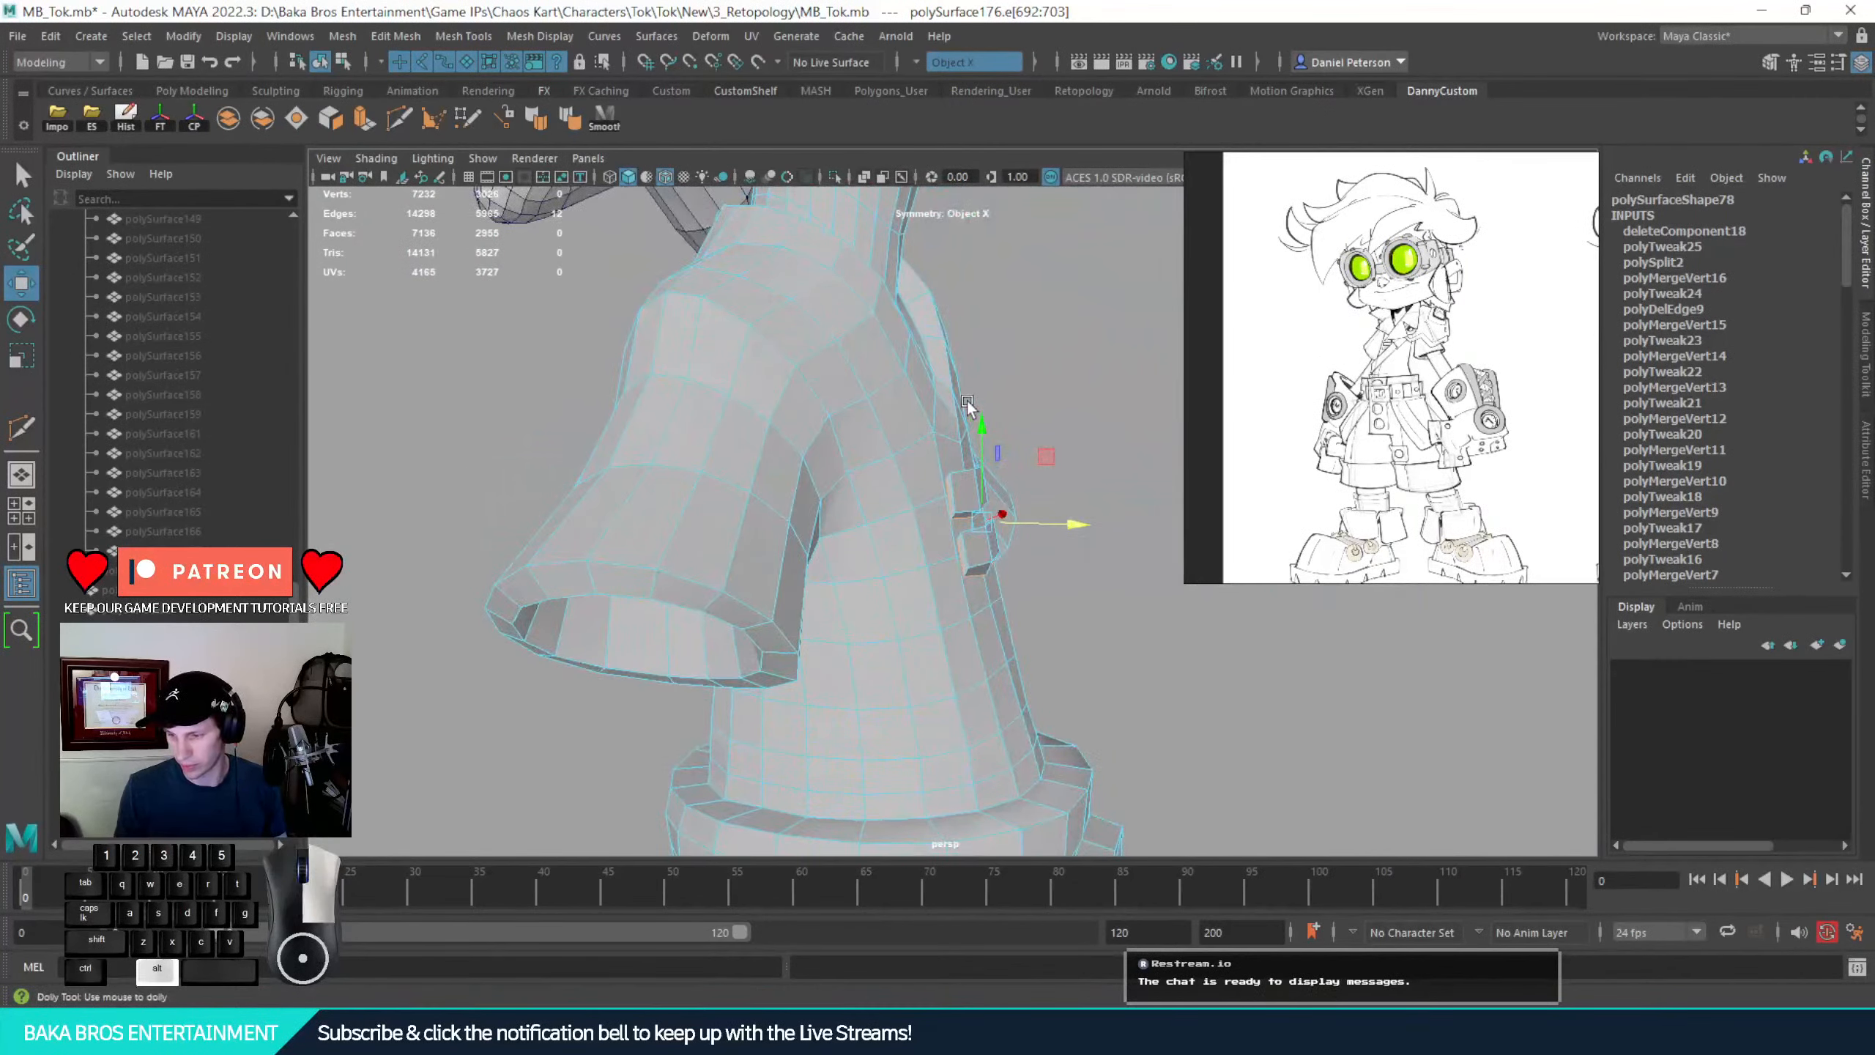
Select the upper chest tab's open border edges and adjust their position against the shirt
alt+right_drag(967, 401, 1282, 503)
alt+drag(1056, 452, 1065, 490)
alt+right_drag(1065, 489, 1351, 521)
alt+drag(1120, 518, 1168, 515)
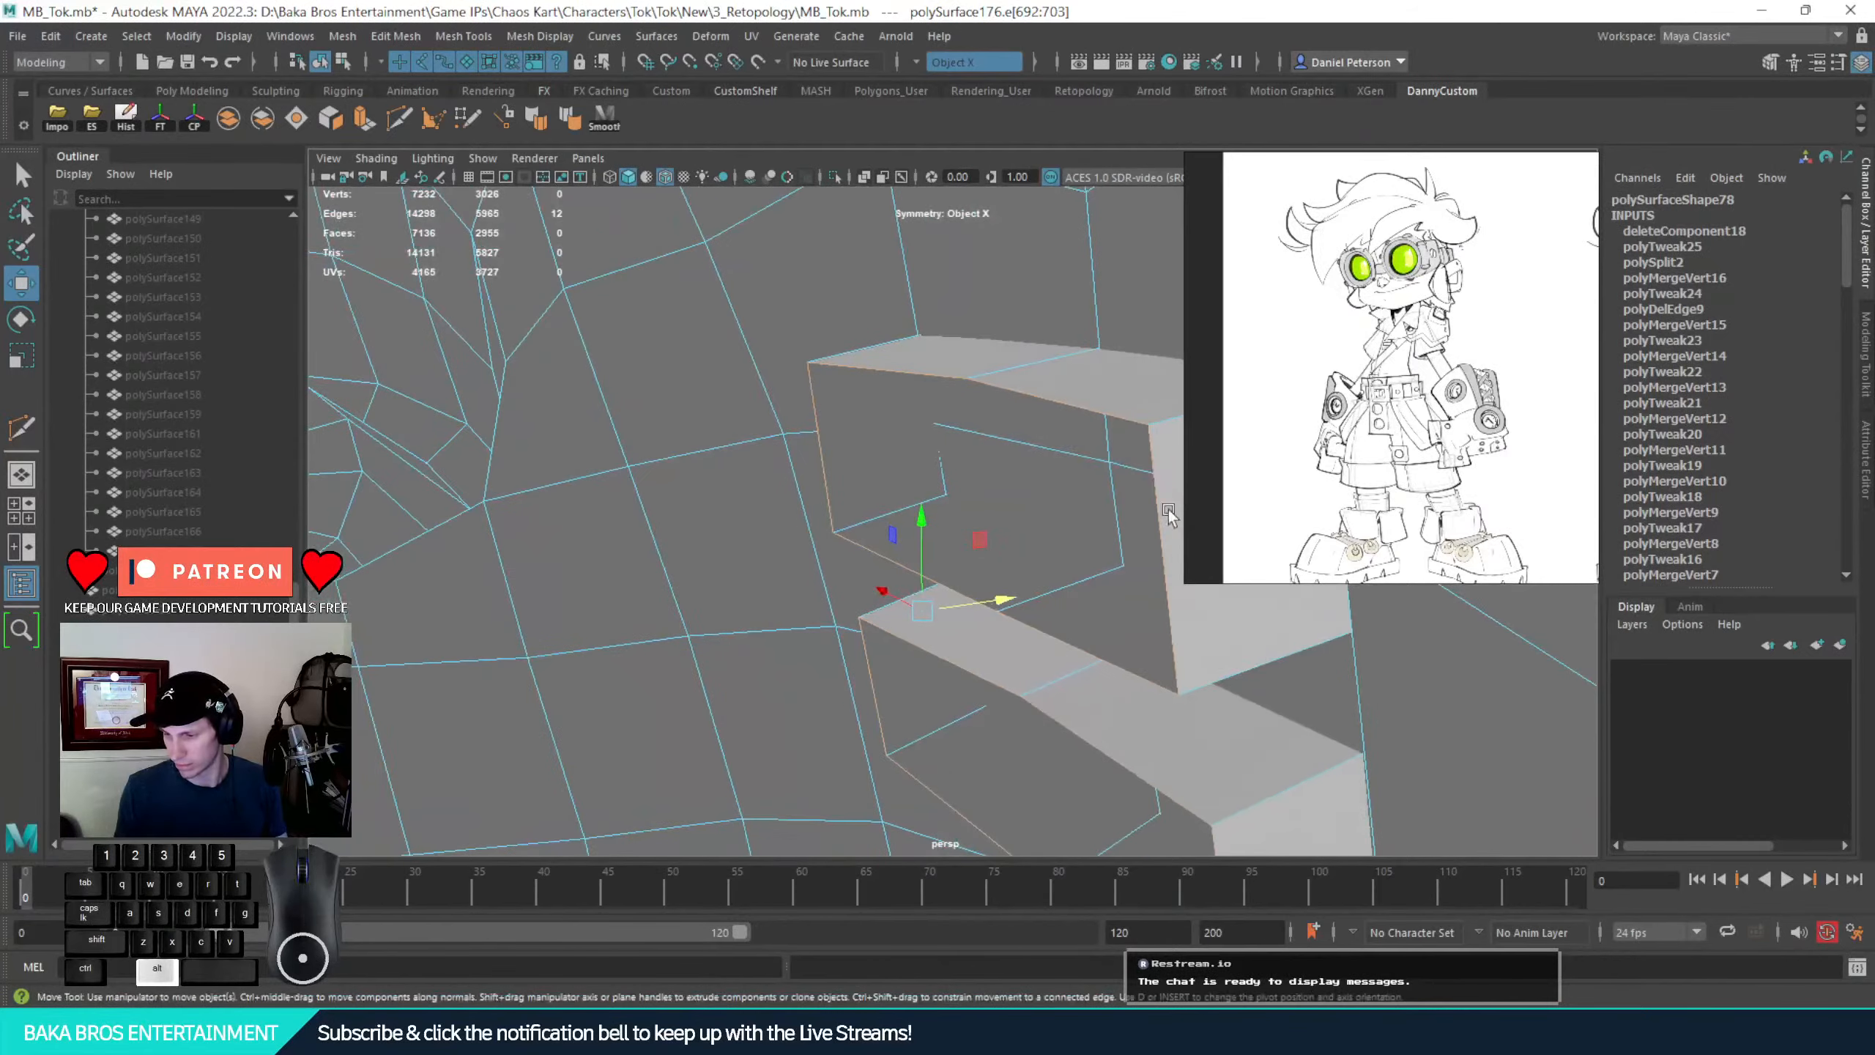
double_click(1027, 394)
alt+drag(1003, 440, 968, 430)
drag(1104, 526, 979, 421)
key(q)
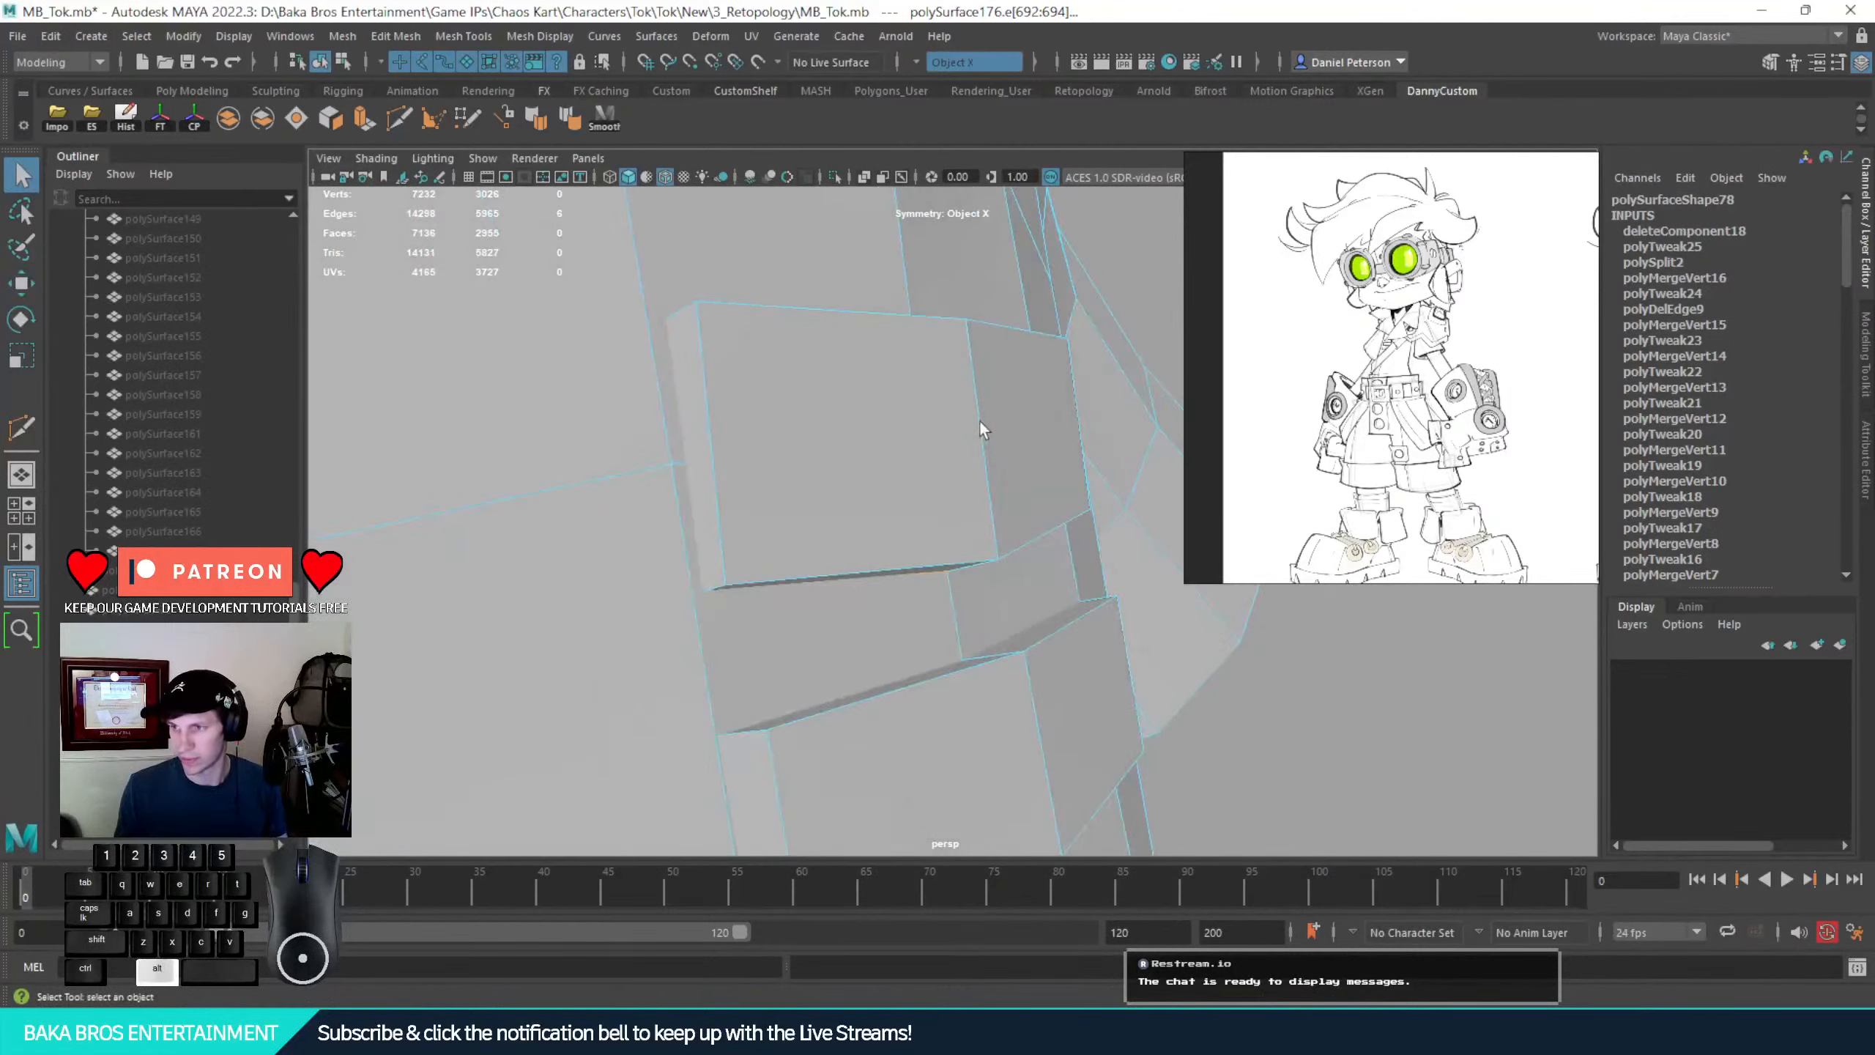
Adjust the lower chest tab's open border edges in depth and height to fit the shirt
alt+right_drag(979, 421, 877, 287)
alt+drag(877, 287, 947, 369)
alt+right_drag(946, 369, 1132, 529)
alt+middle_drag(1132, 529, 992, 373)
alt+drag(991, 373, 1082, 422)
alt+drag(910, 306, 720, 355)
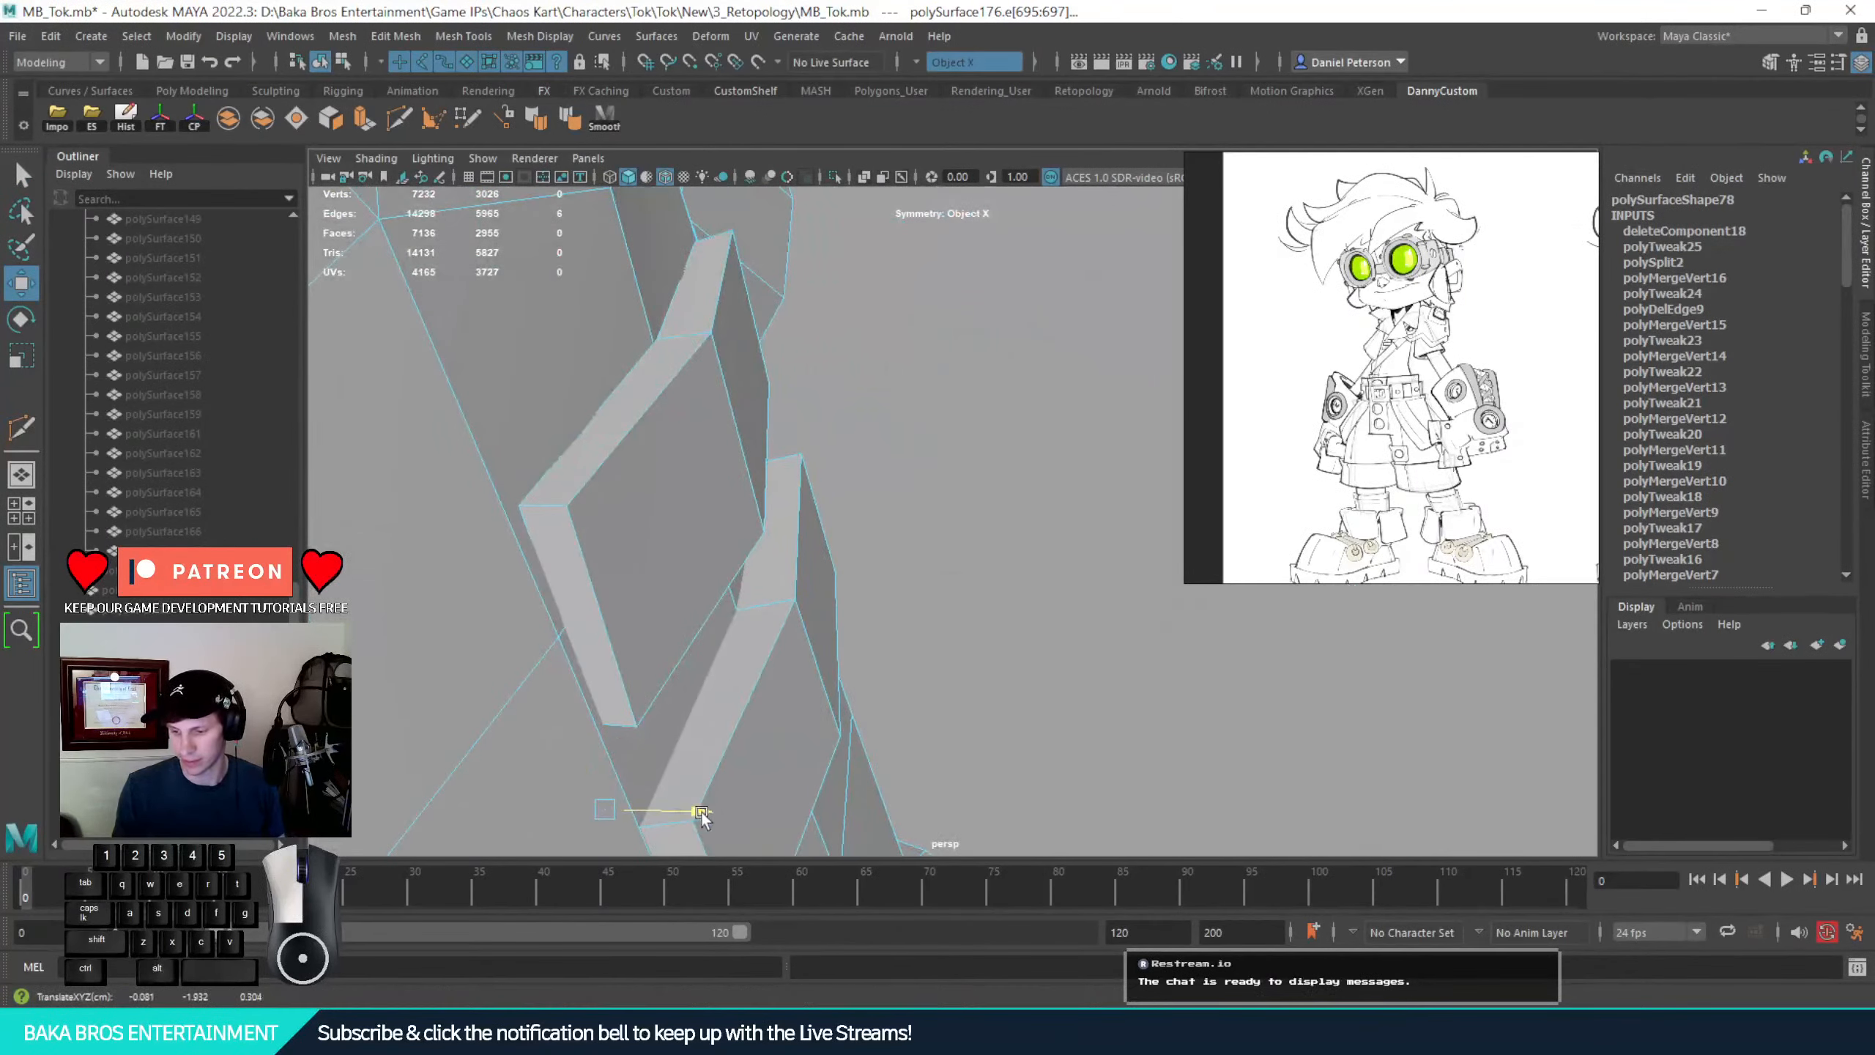
alt+drag(828, 786, 838, 733)
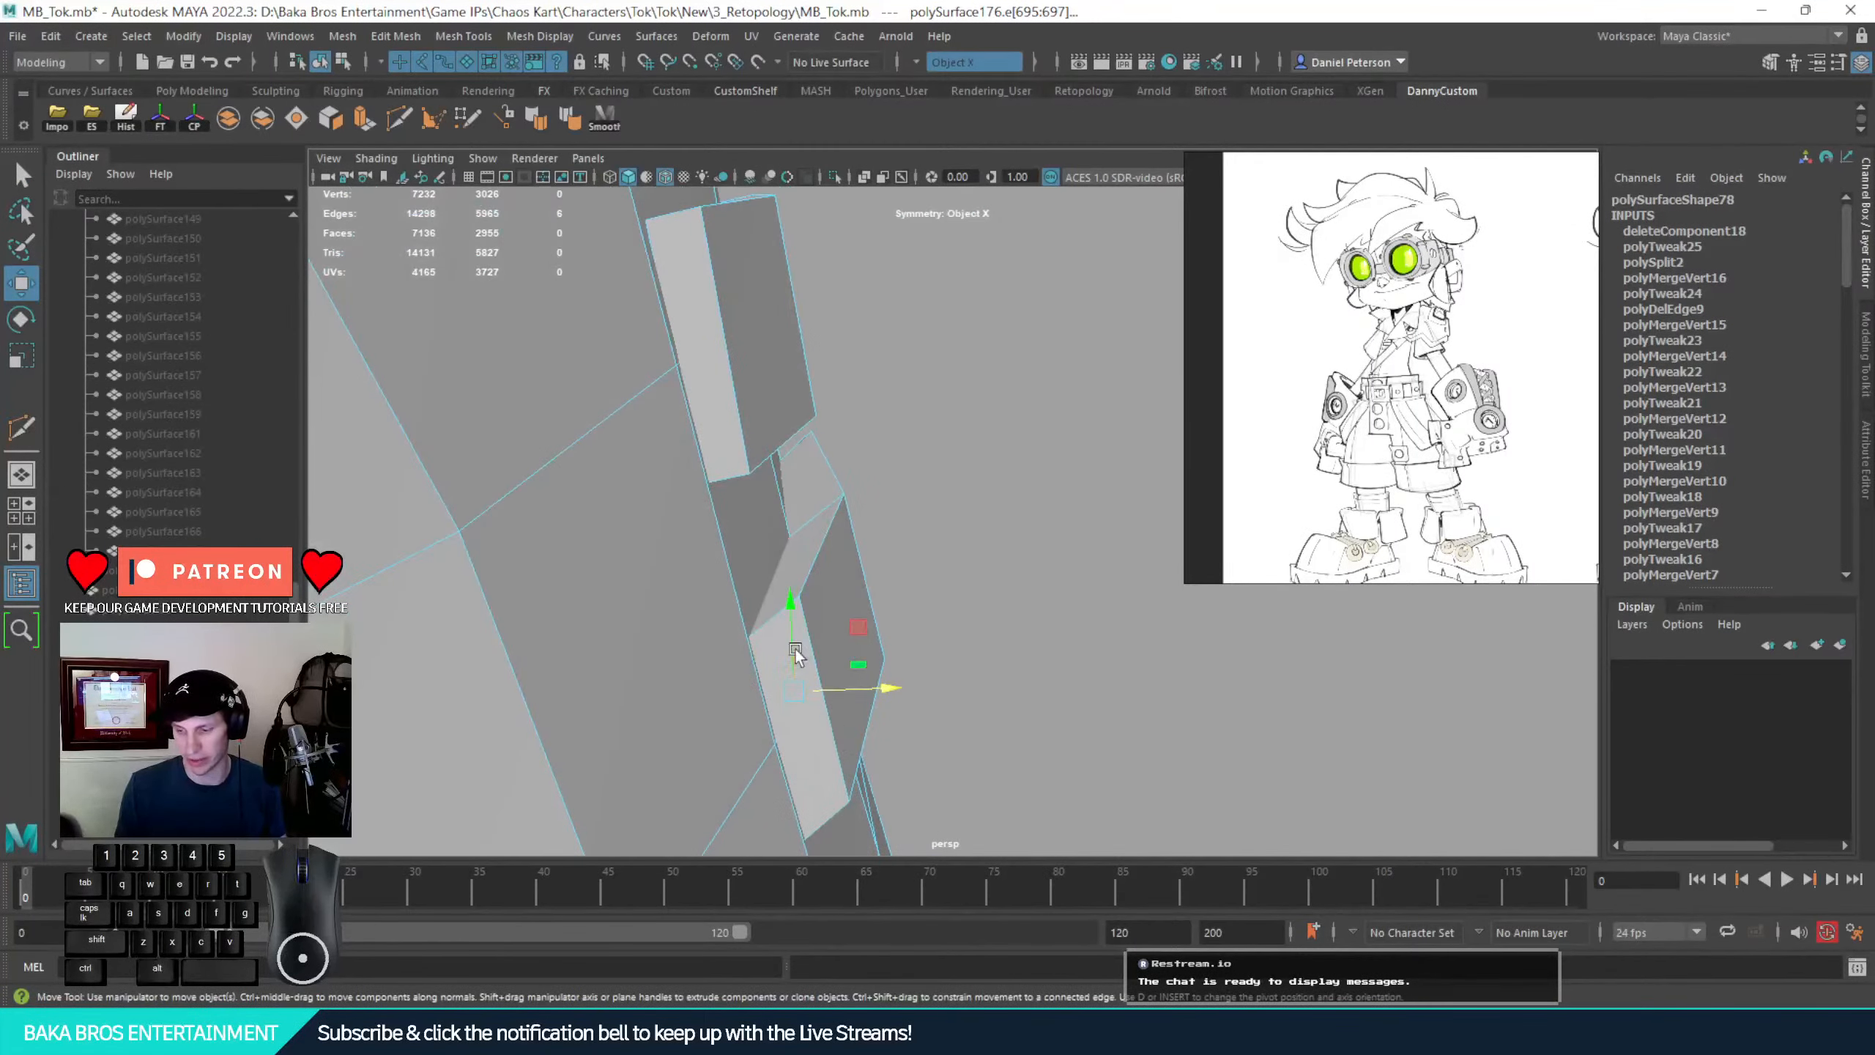
drag(793, 633, 825, 523)
key(q)
Switch to face editing and delete the shirt faces between the two chest tabs
alt+right_drag(825, 523, 641, 488)
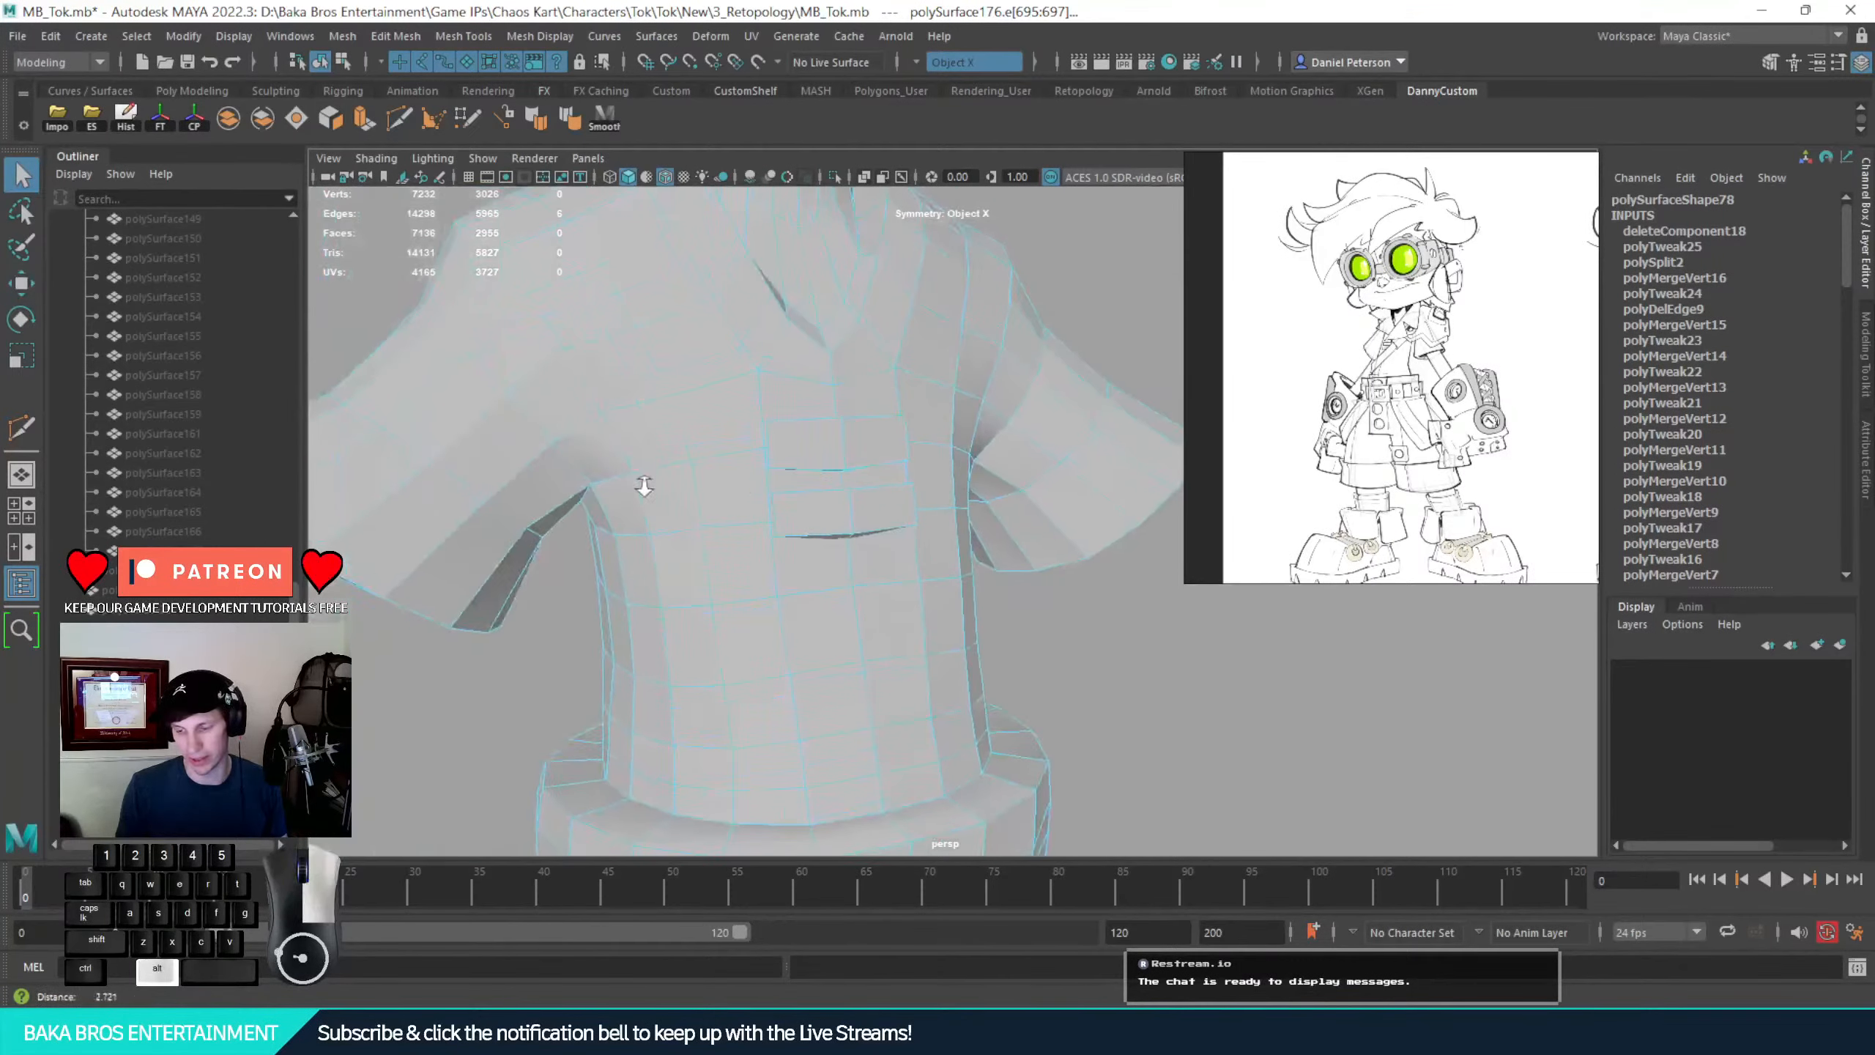
alt+drag(641, 488, 812, 543)
alt+right_drag(812, 543, 1108, 665)
alt+drag(1108, 665, 868, 539)
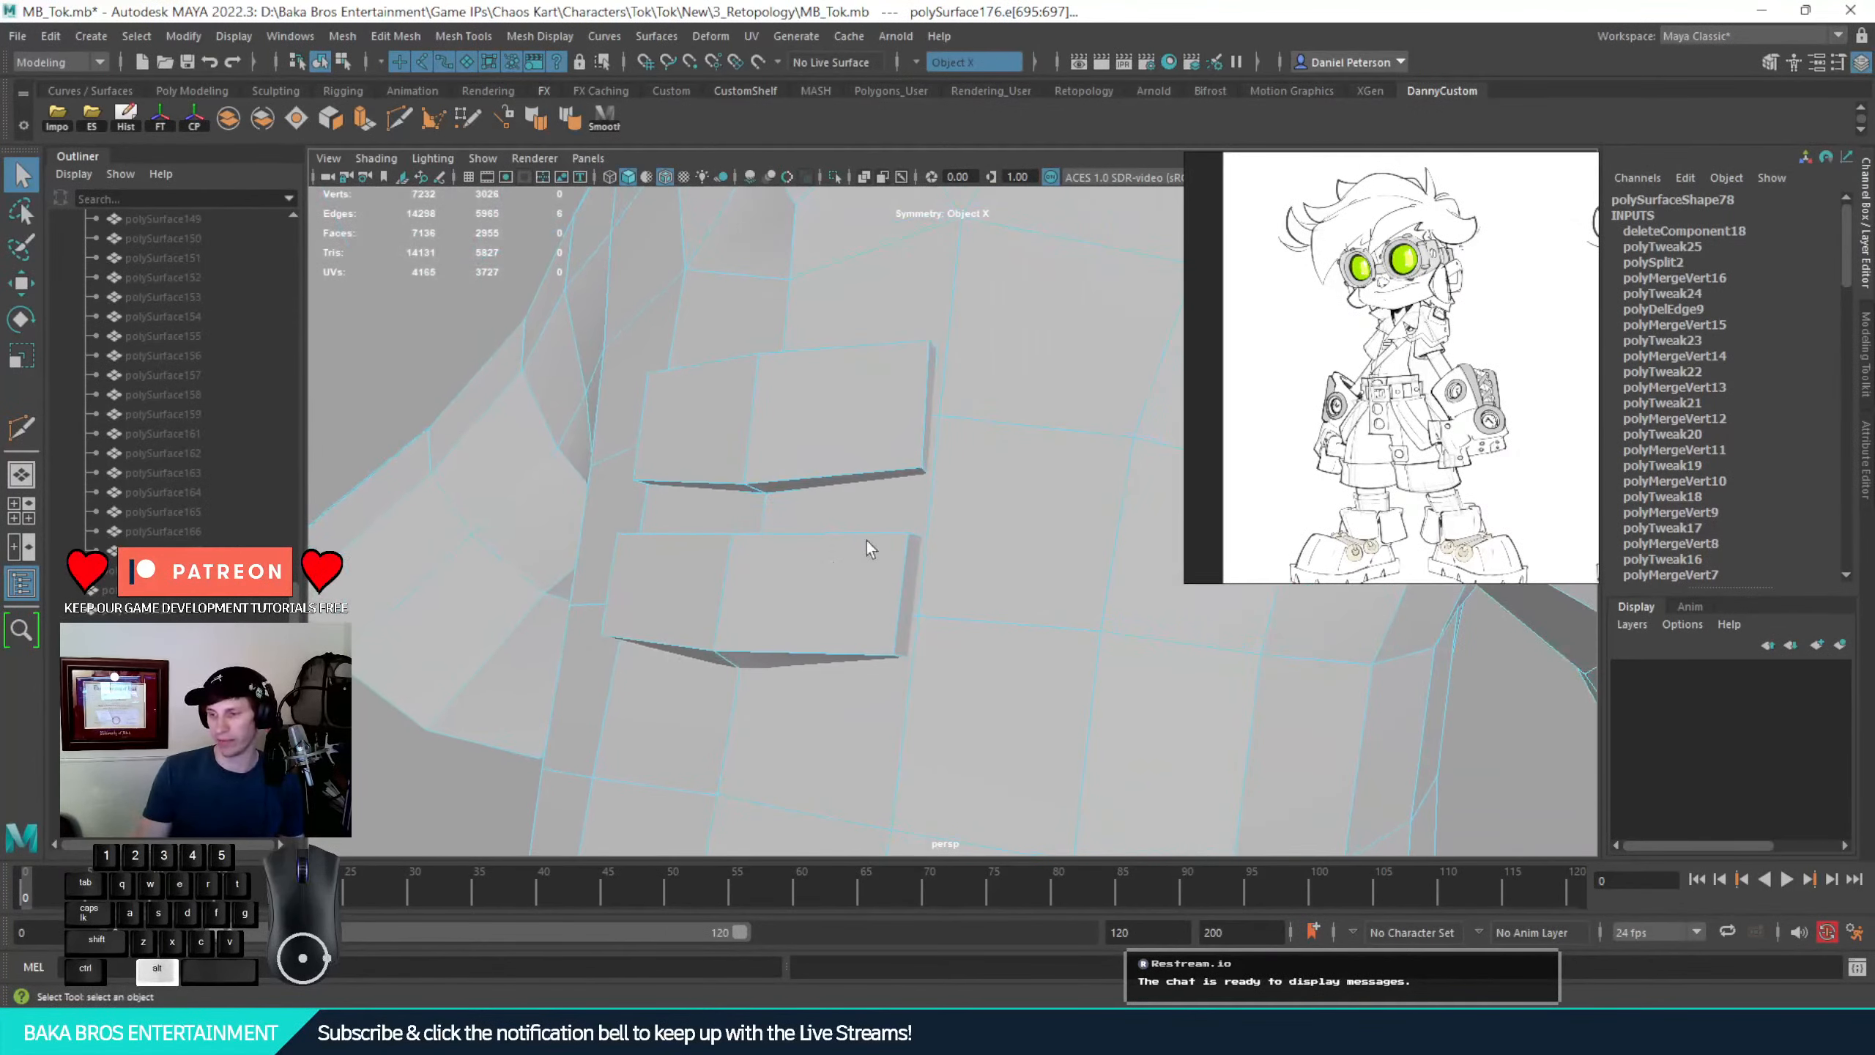
right_drag(885, 497, 882, 516)
click(990, 509)
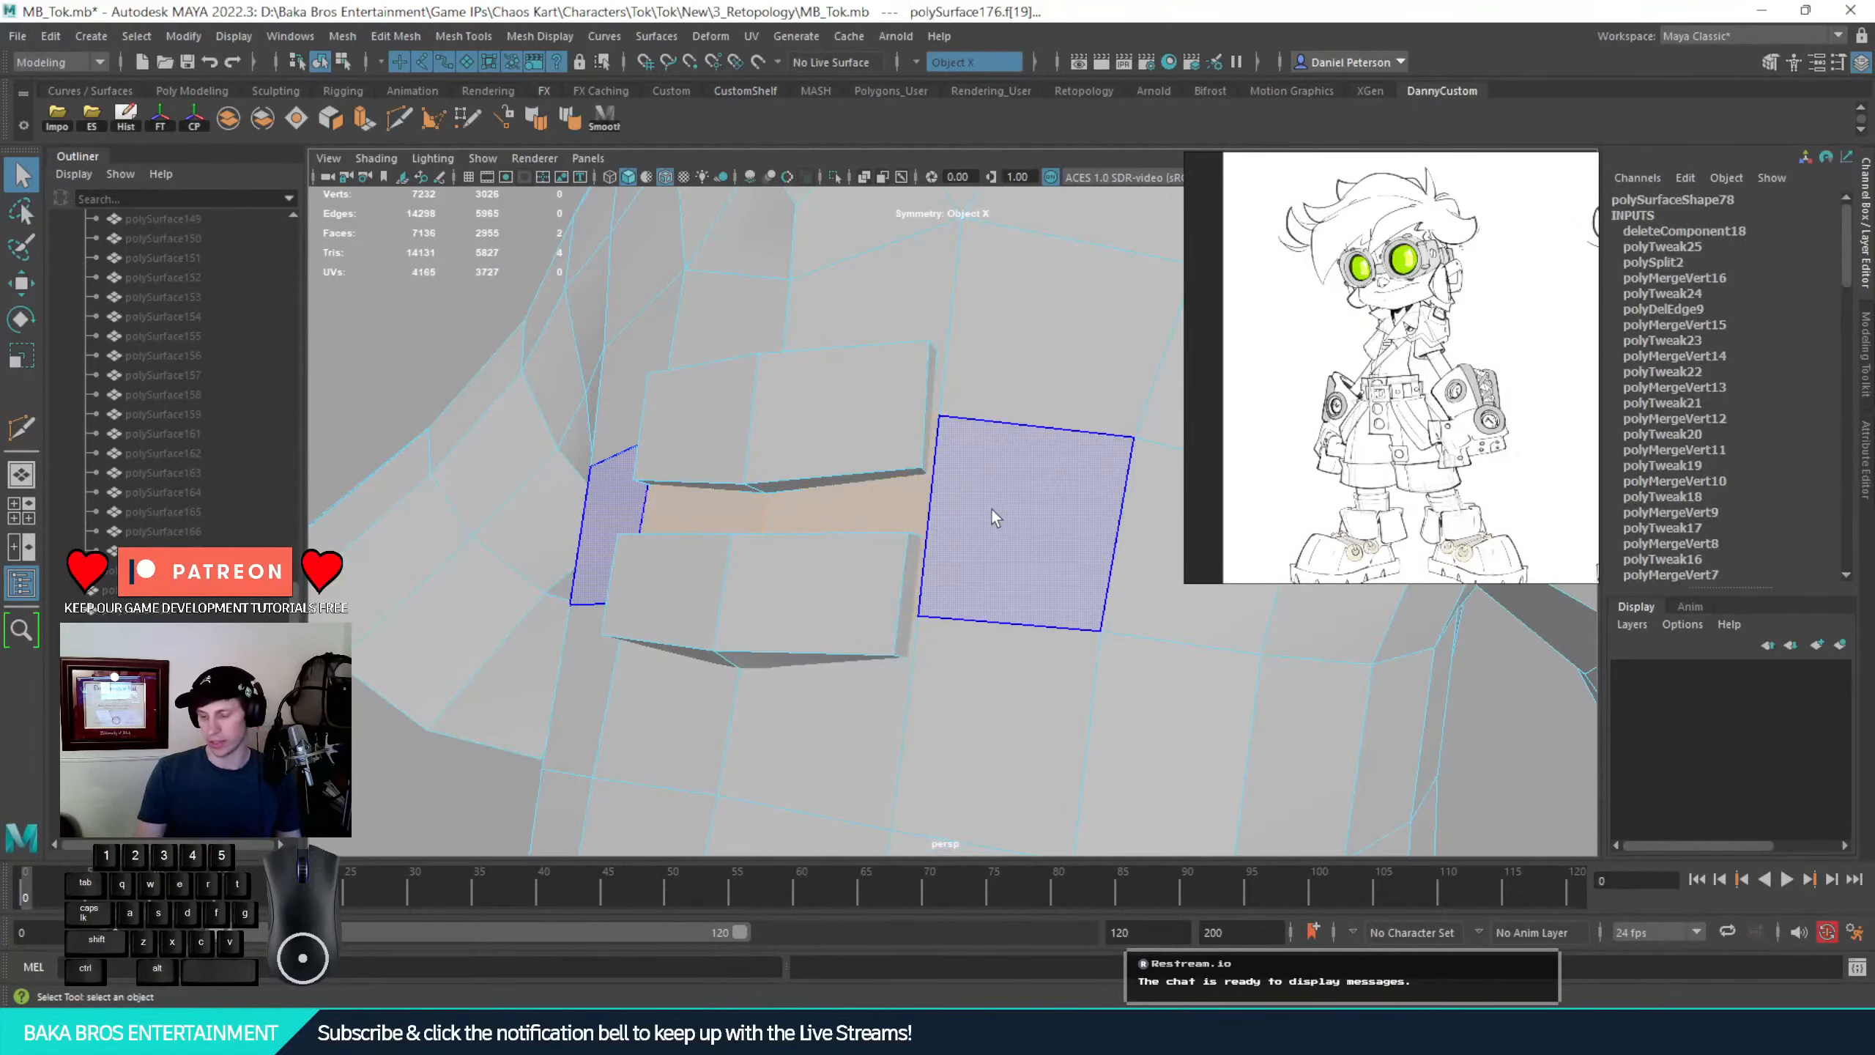
alt+drag(912, 439, 950, 442)
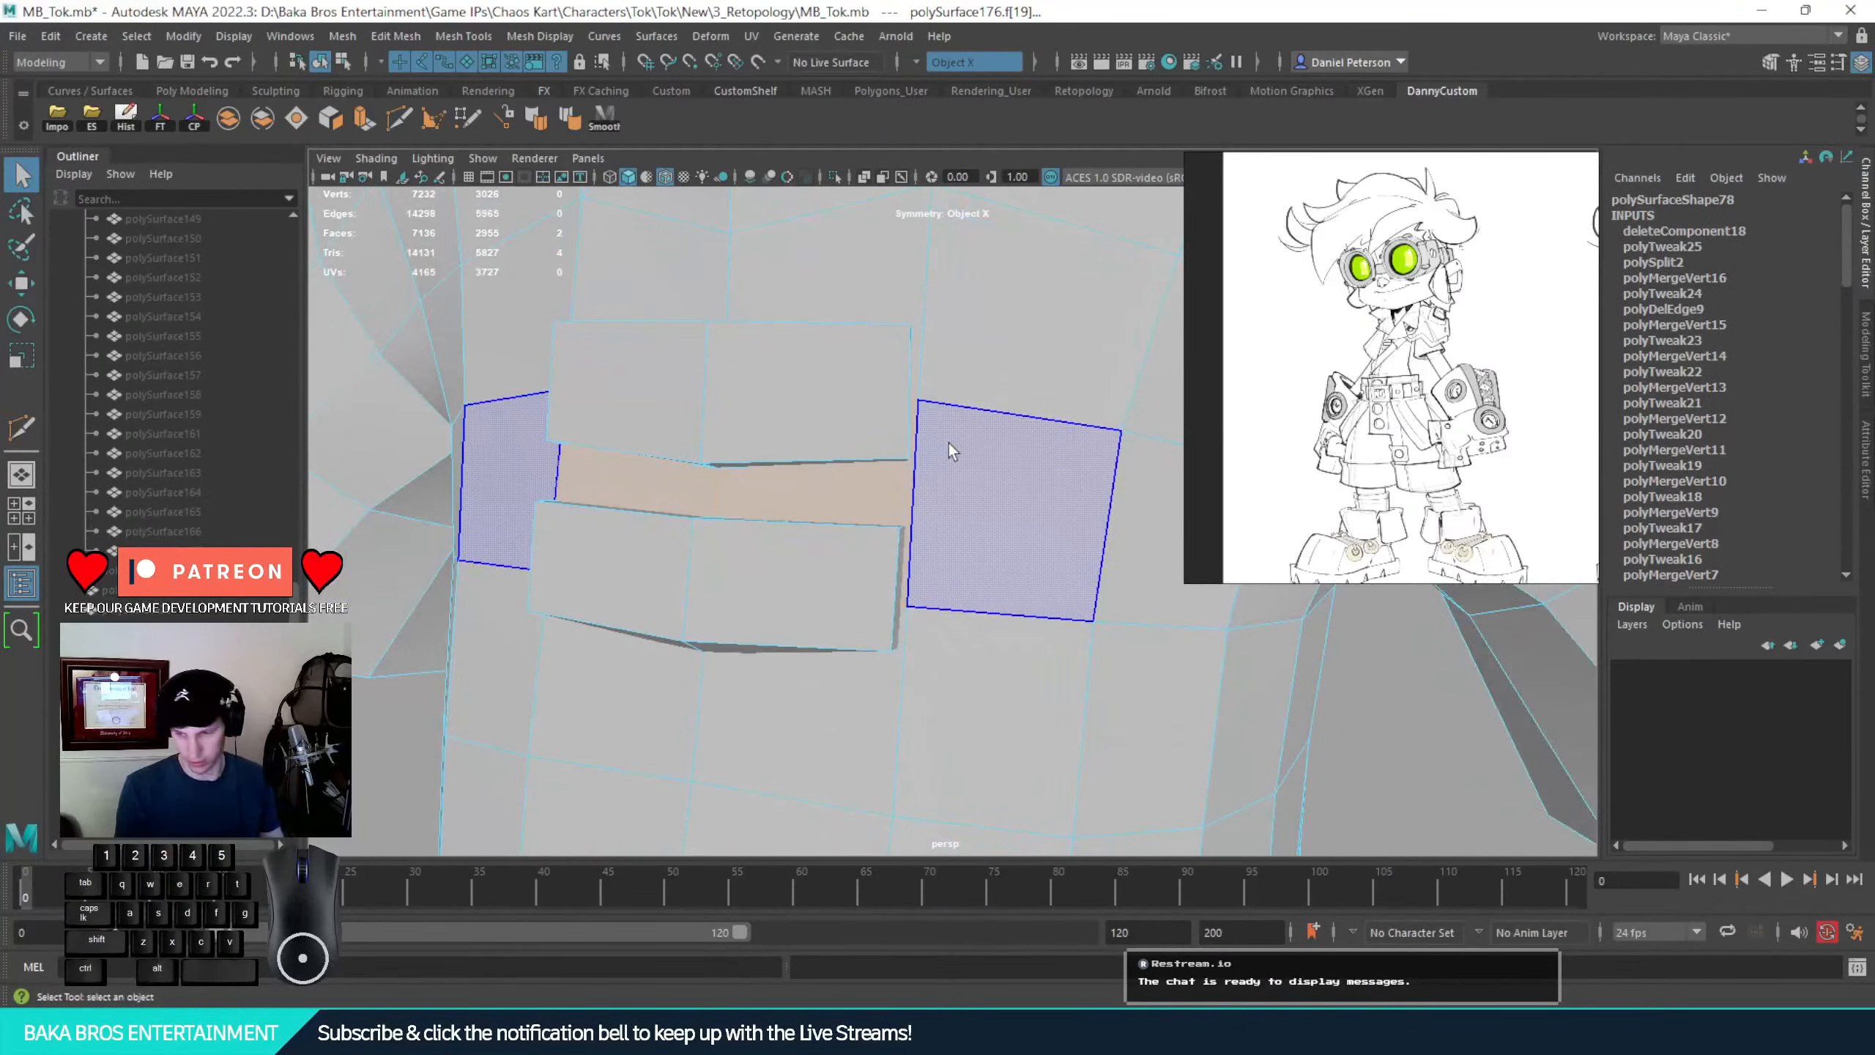
key(Delete)
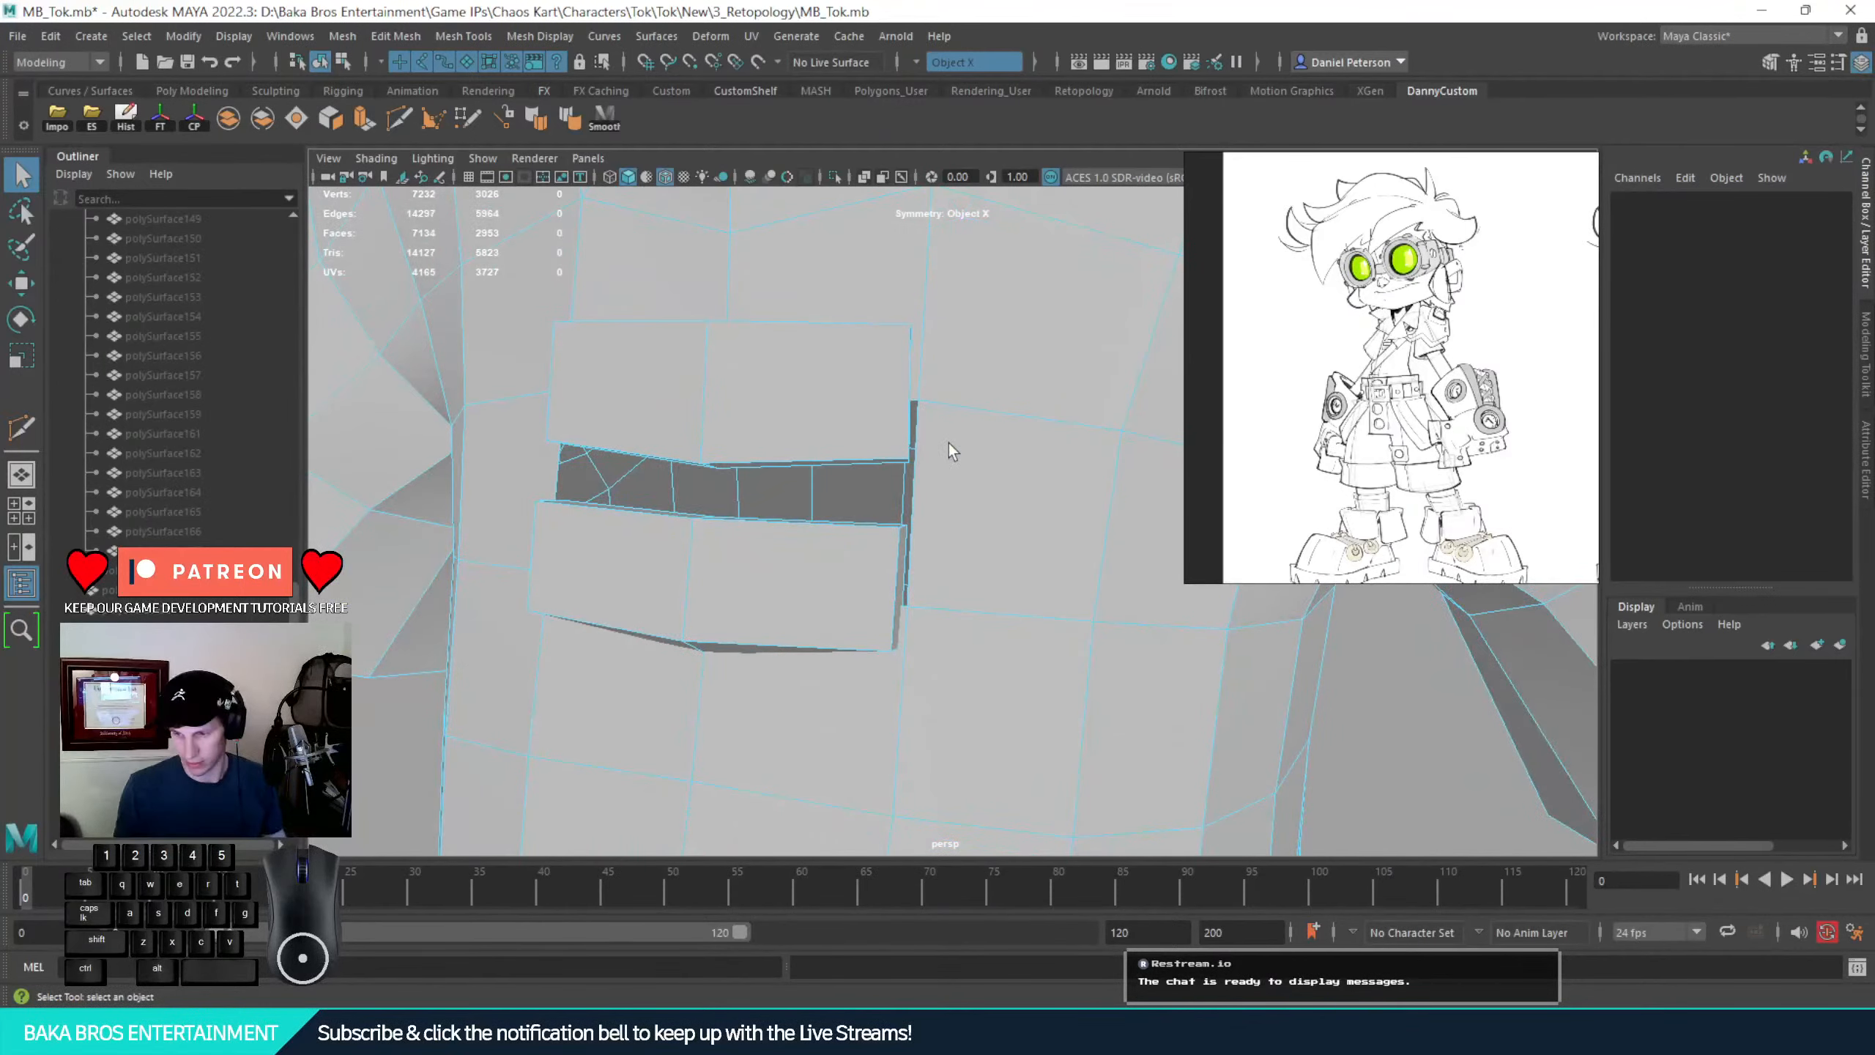
Delete the shirt faces directly above the upper chest tab and directly below the lower one
click(856, 271)
key(Delete)
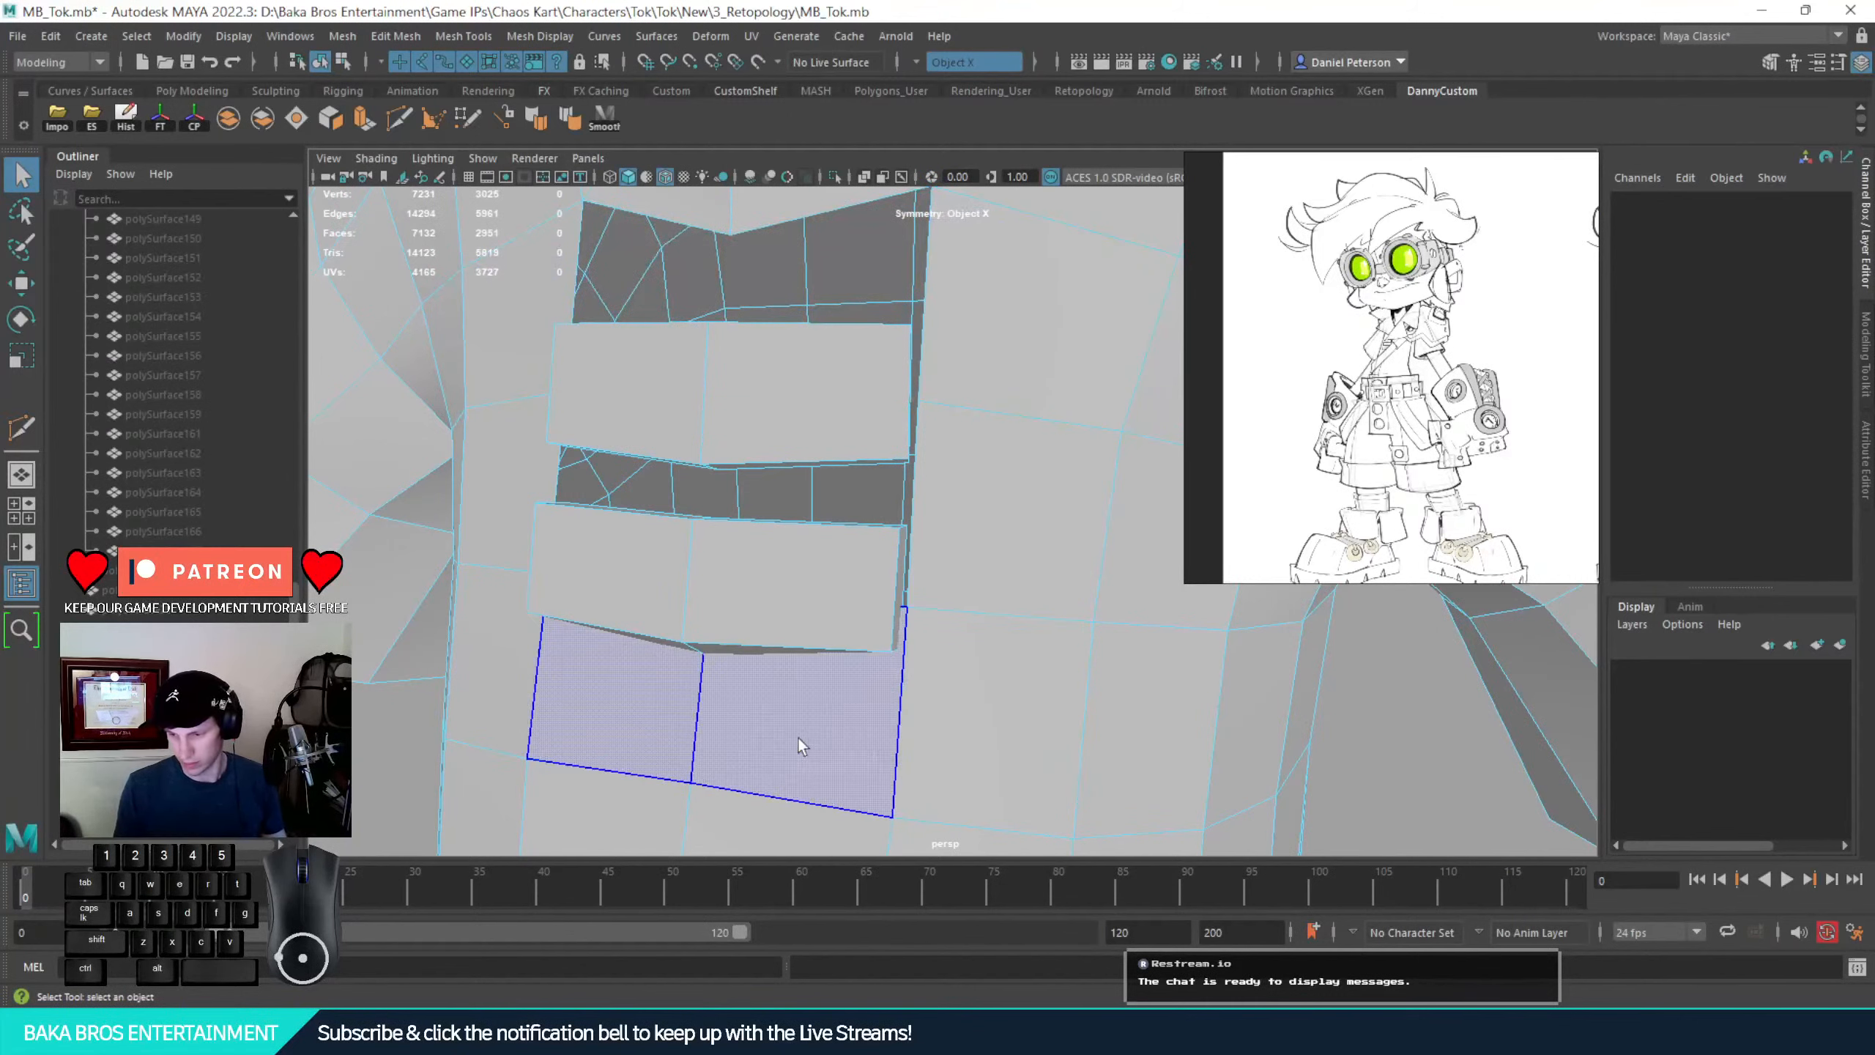
click(846, 727)
key(Delete)
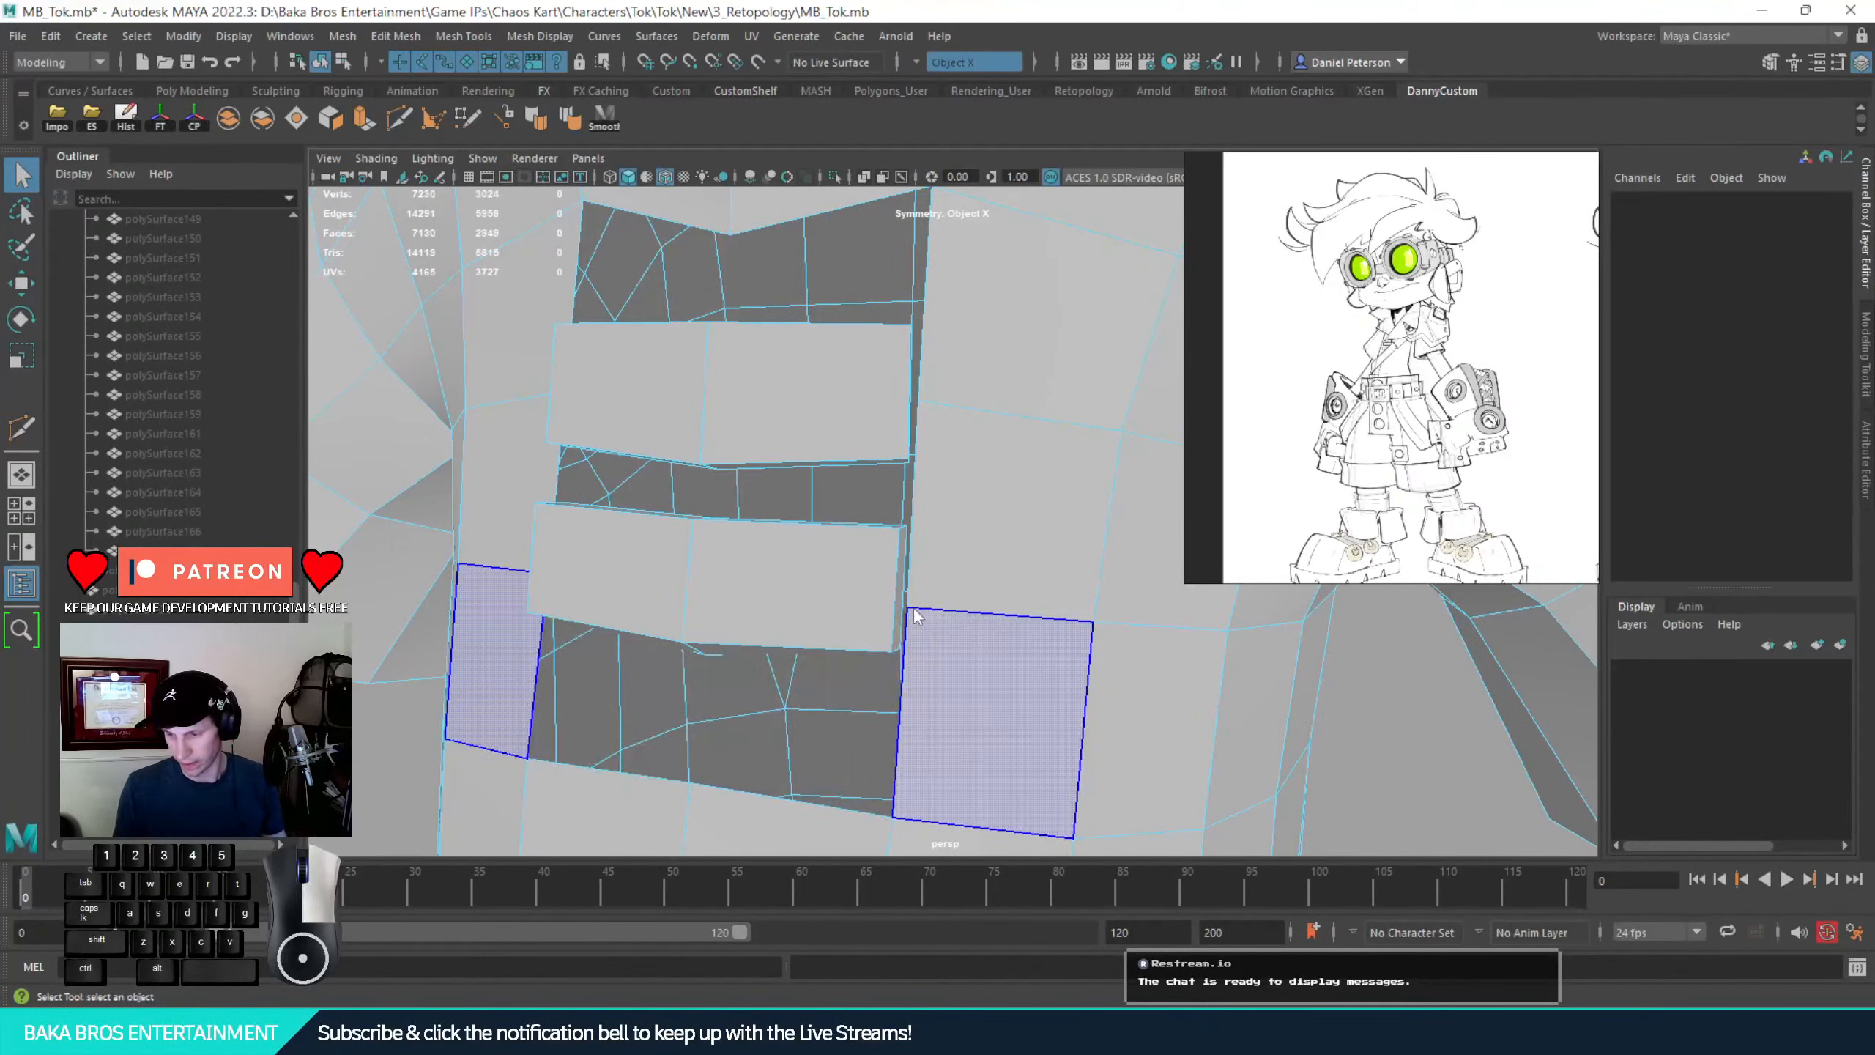
Lower the shirt's opening border vertices to the lower tab's bottom corners and merge each pair with Merge Vertices
right_drag(914, 497, 821, 501)
click(908, 608)
key(w)
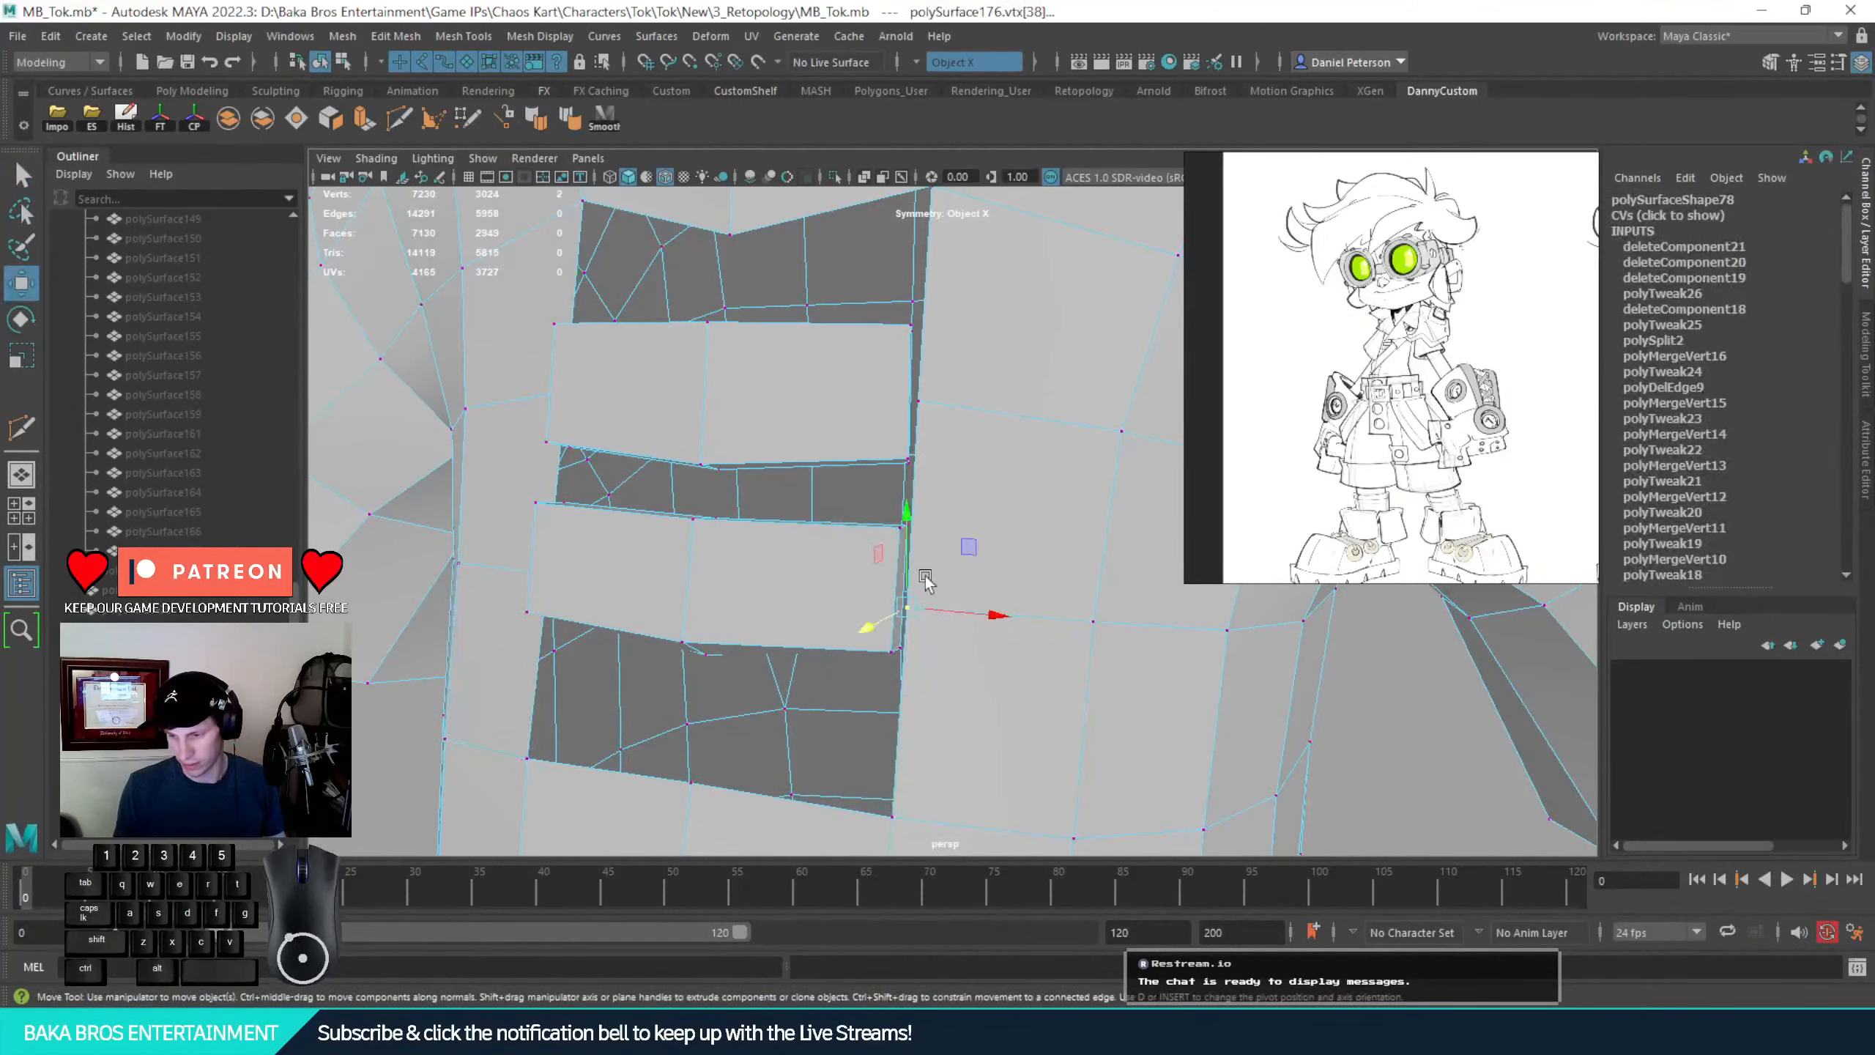
drag(906, 536, 907, 577)
key(q)
alt+drag(943, 649, 937, 641)
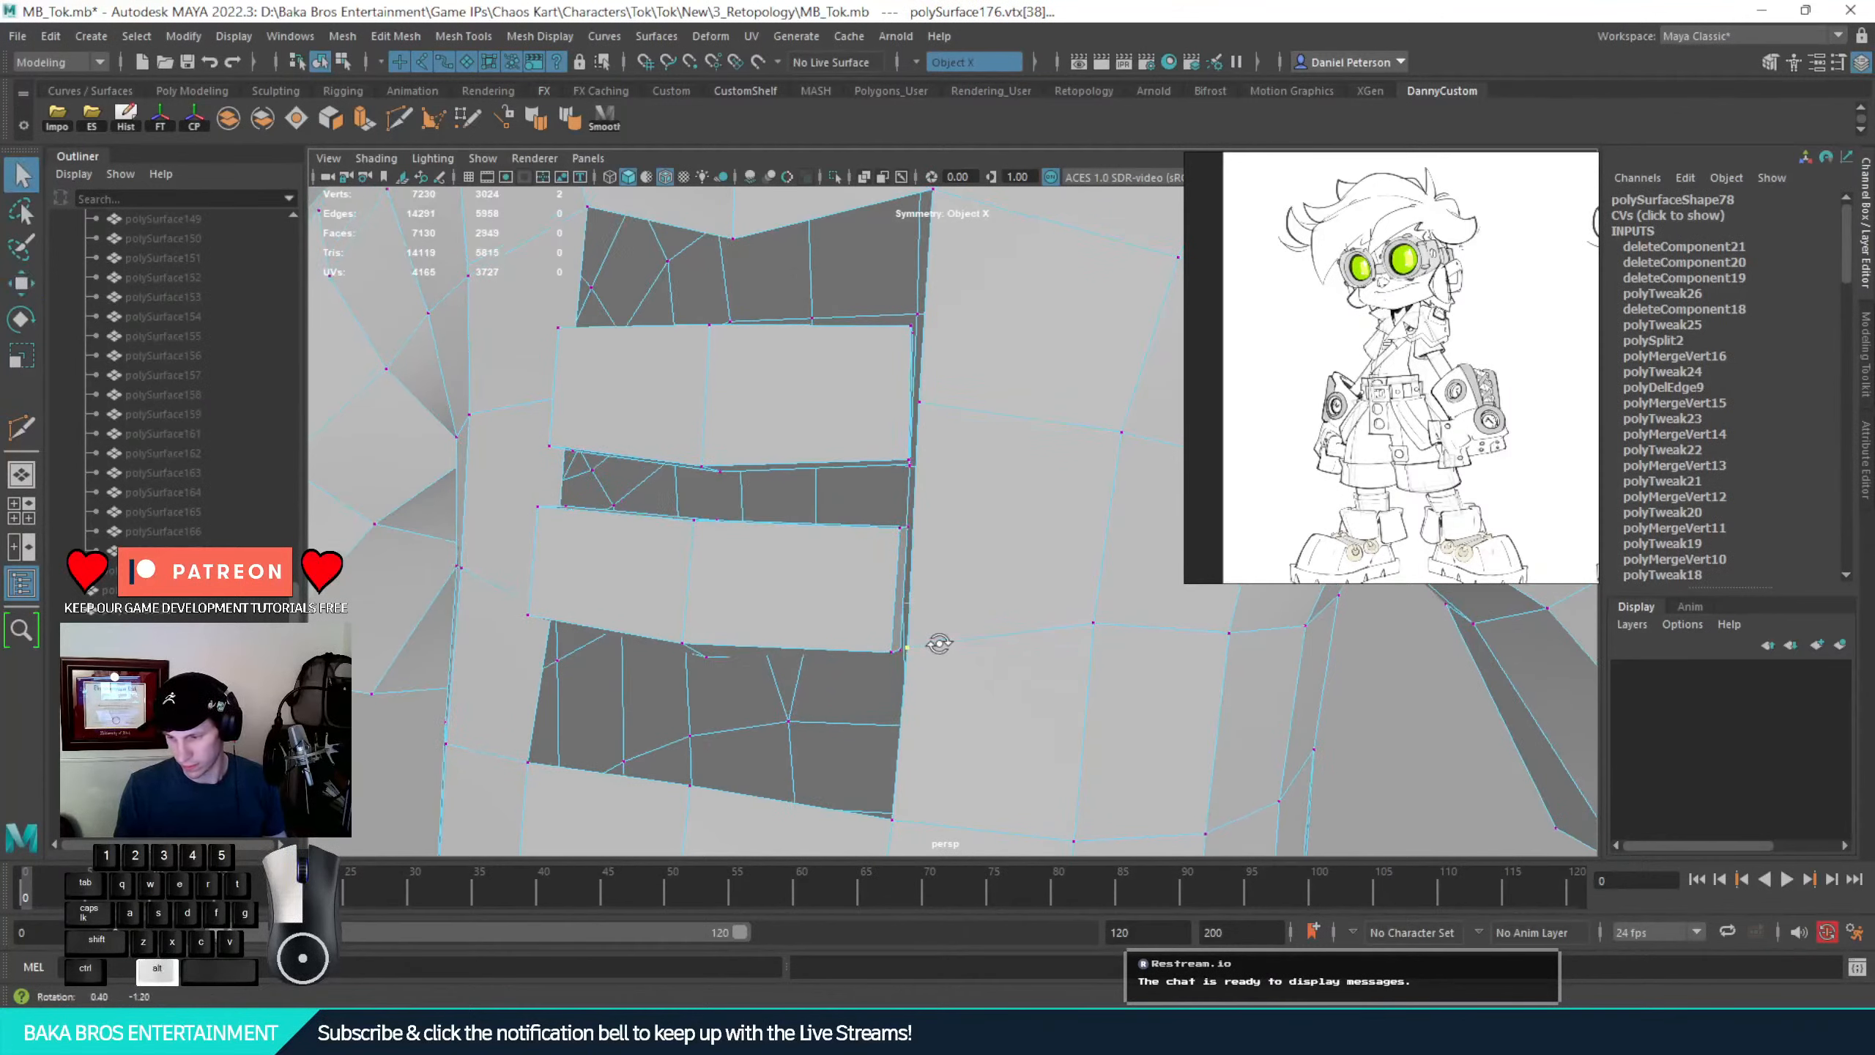
shift+click(897, 652)
shift+click(901, 651)
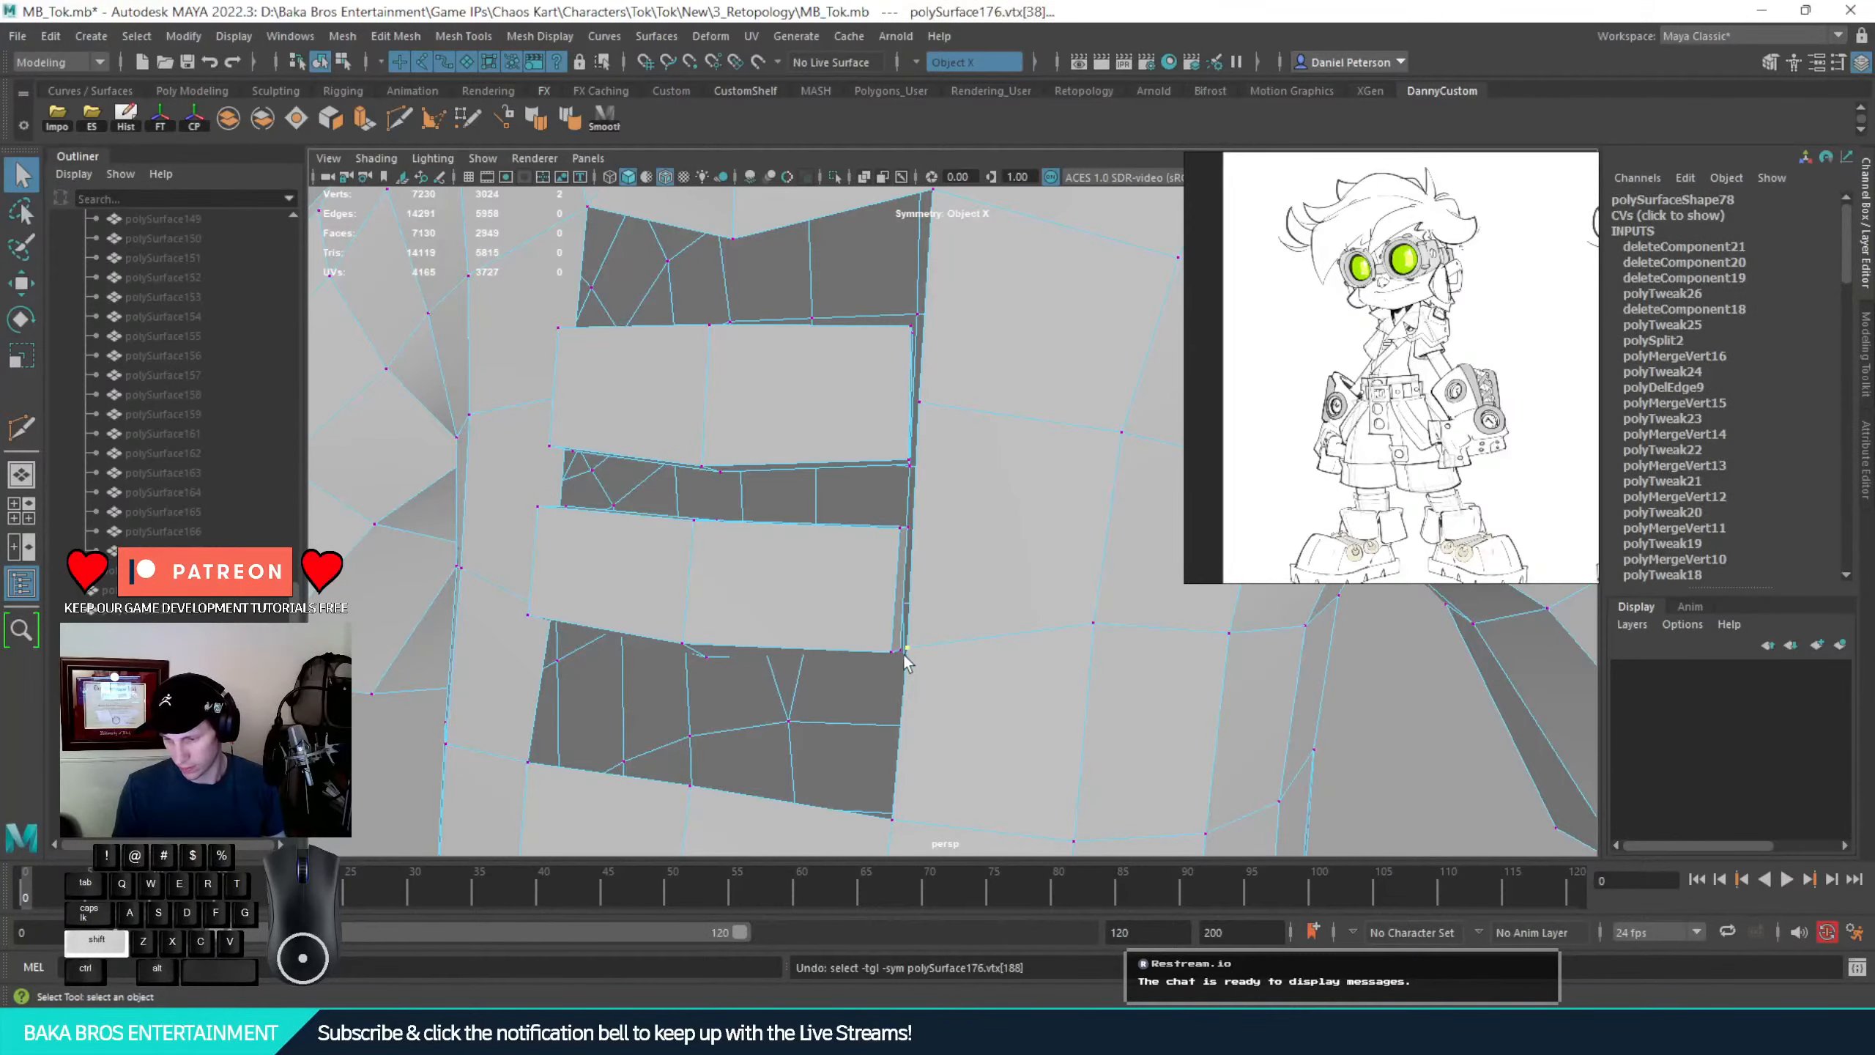
shift+right_drag(901, 653, 916, 471)
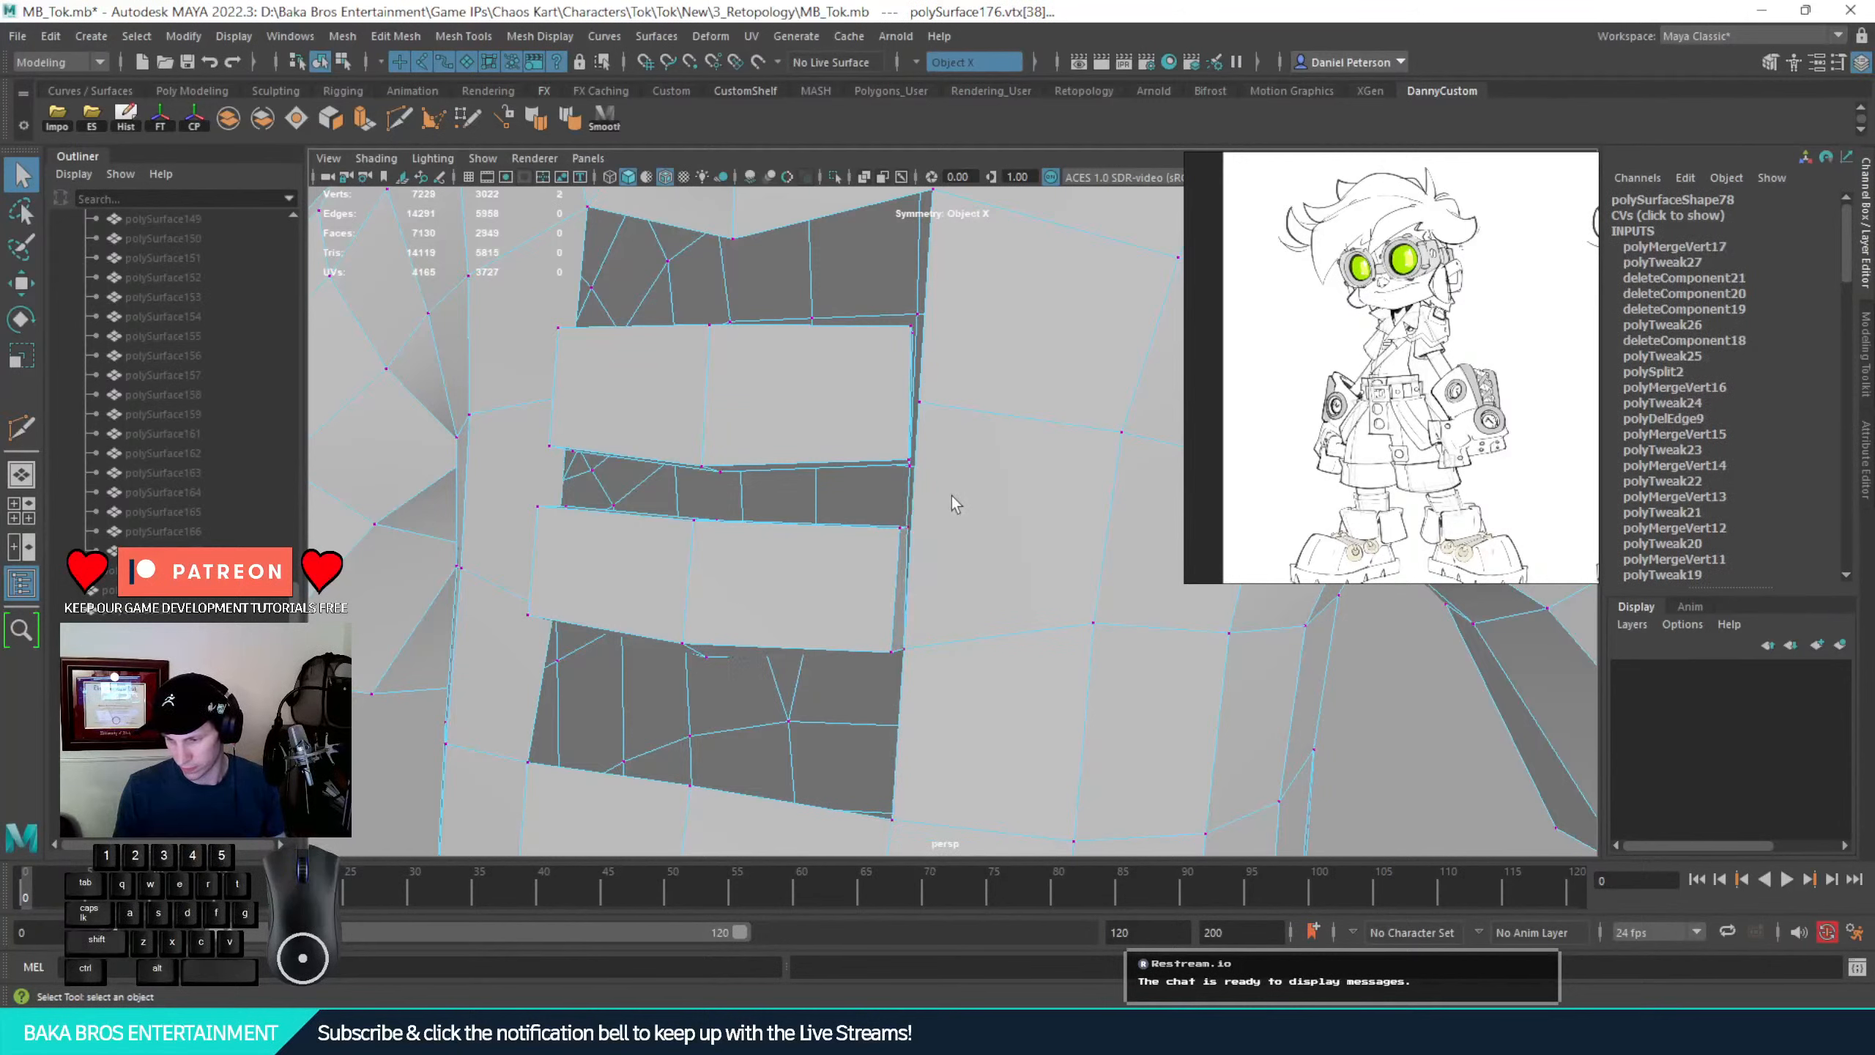
Adjust the height of the middle vertex on the lower tab's bottom edge
alt+drag(955, 504, 988, 470)
alt+middle_drag(766, 773, 845, 665)
click(768, 570)
key(w)
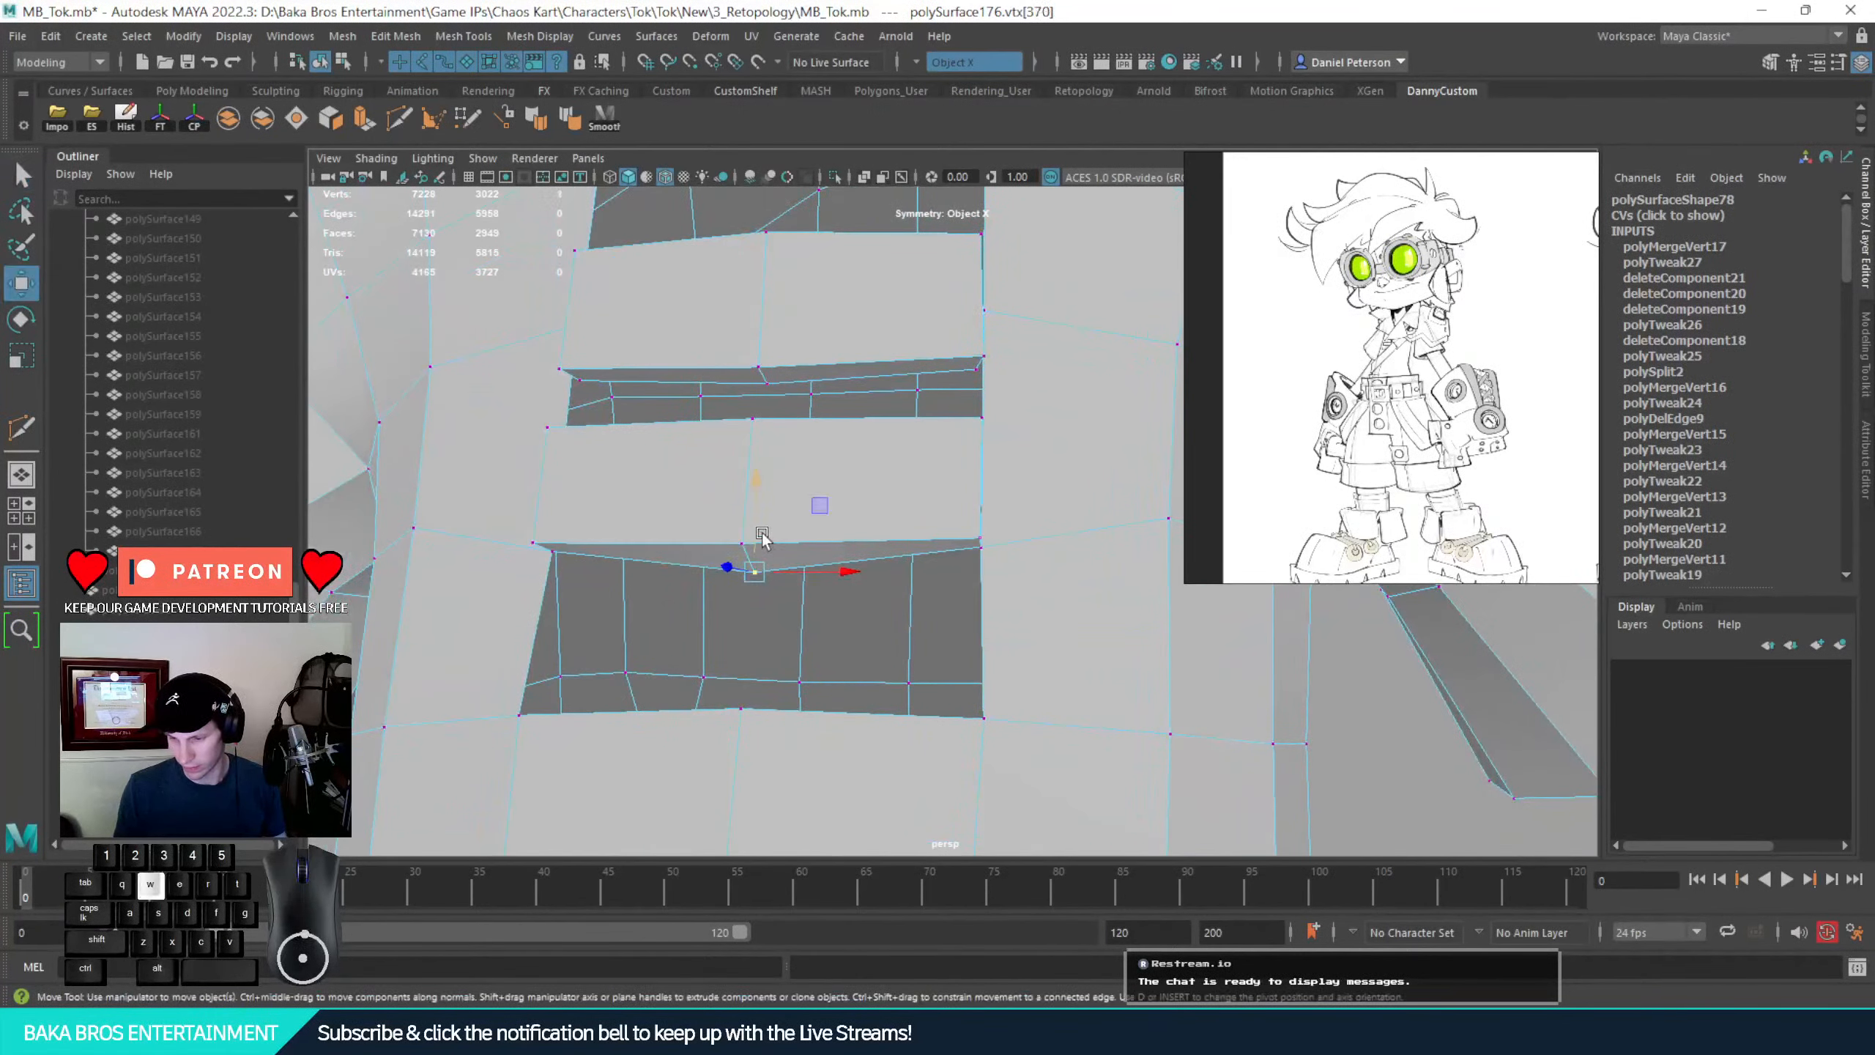
drag(764, 524, 620, 502)
key(q)
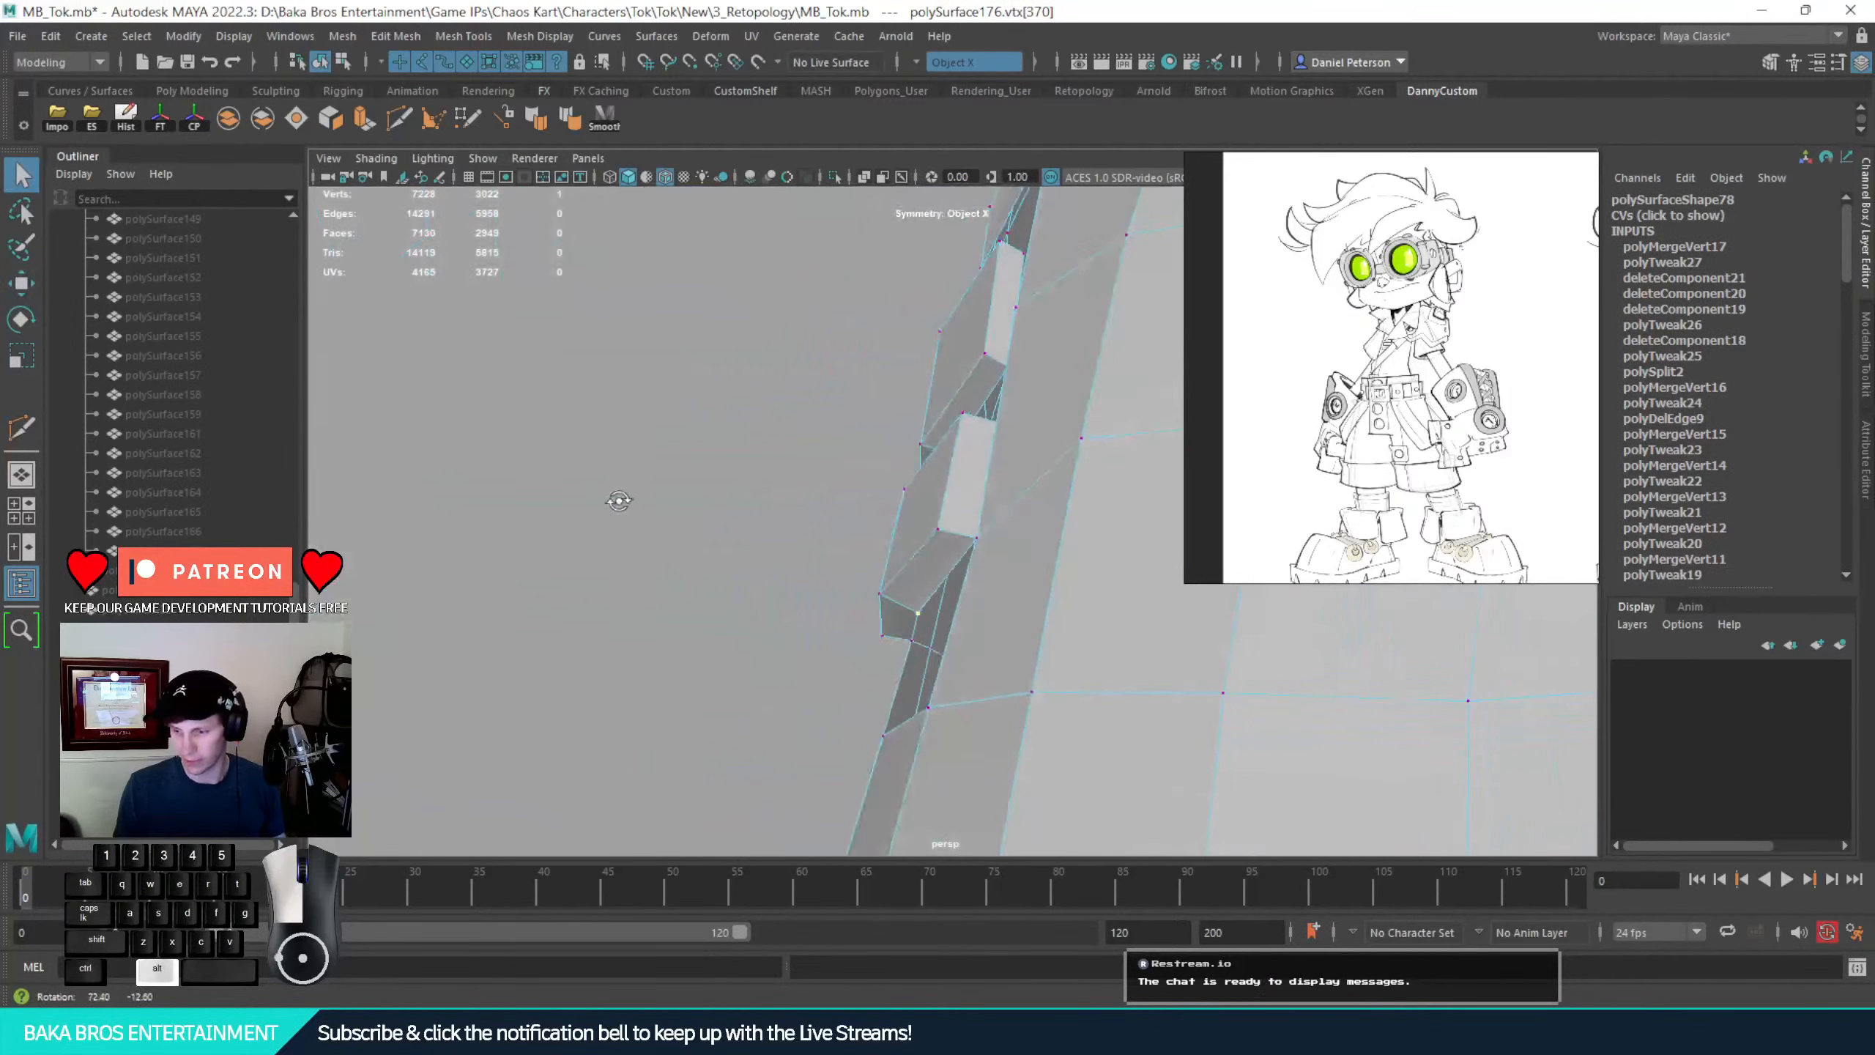
Select the shirt opening's border edges and examine how they line up with the chest tabs
key(w)
key(q)
alt+drag(983, 644, 1050, 644)
right_drag(873, 494, 873, 466)
double_click(855, 556)
alt+drag(943, 572, 973, 477)
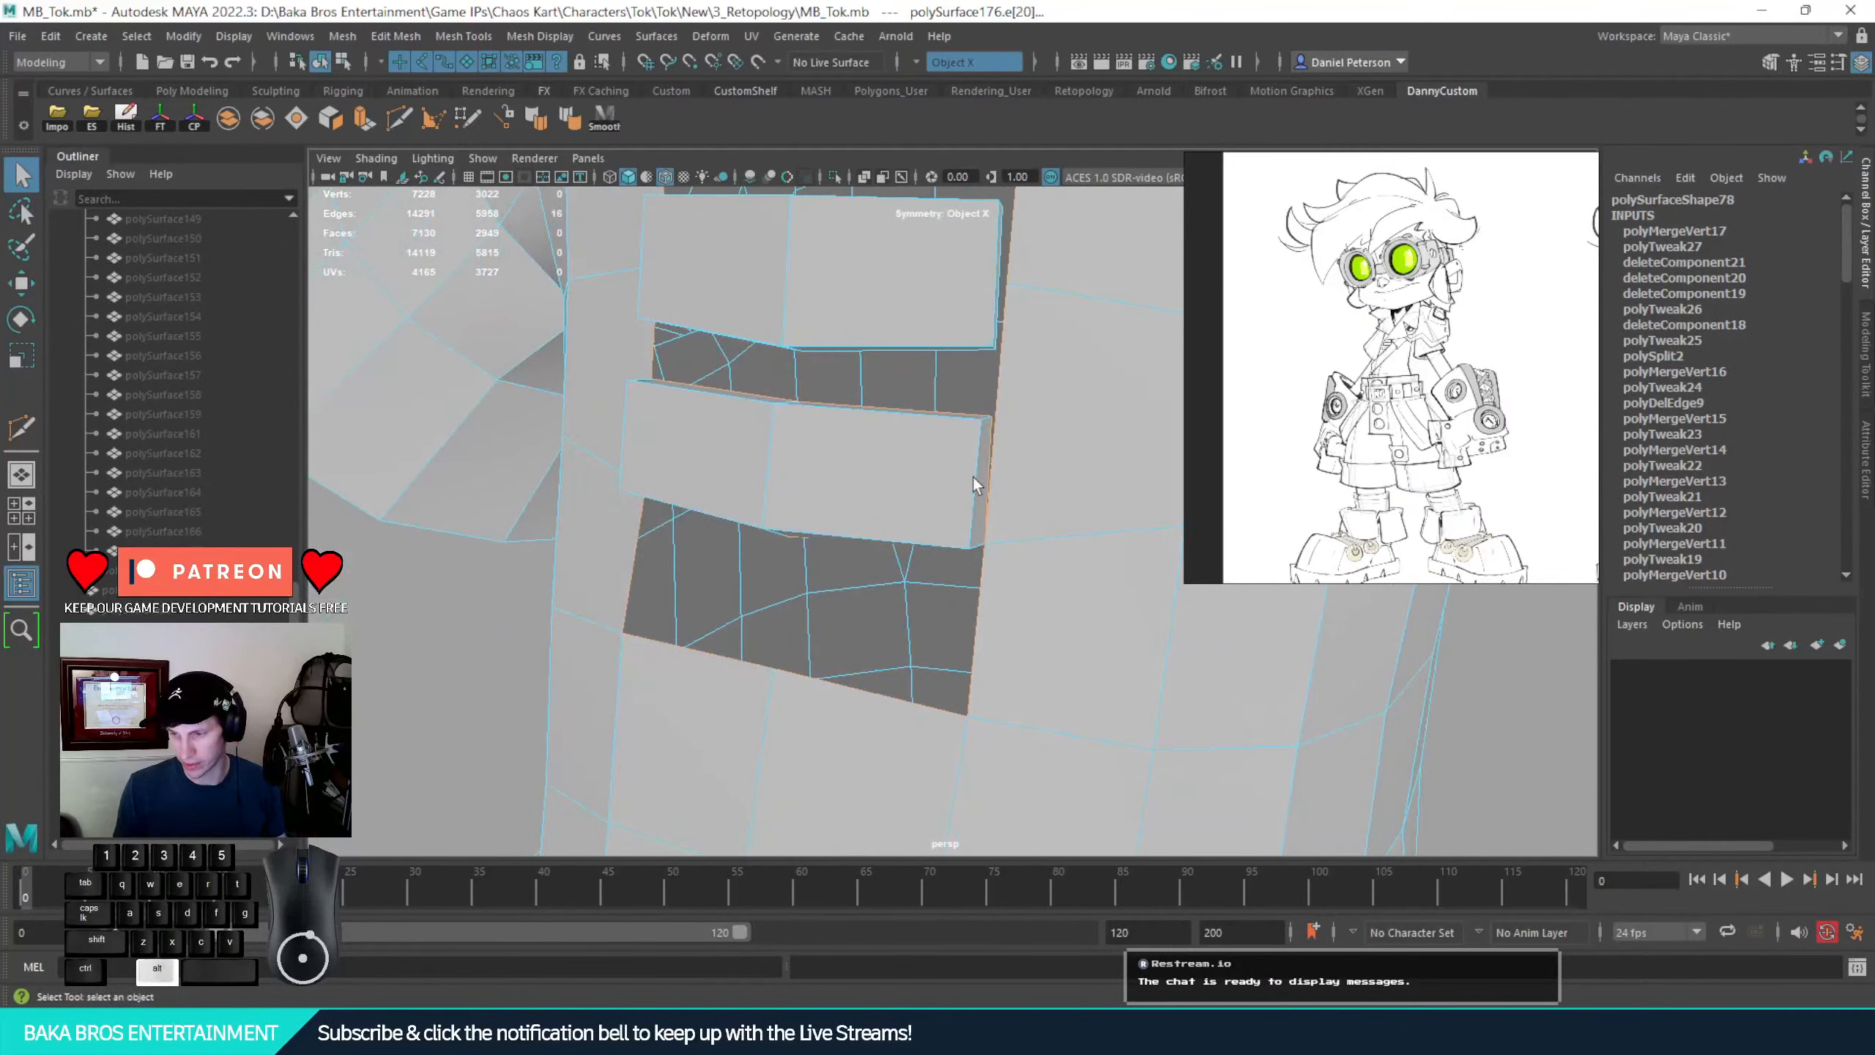
alt+middle_drag(973, 476, 870, 511)
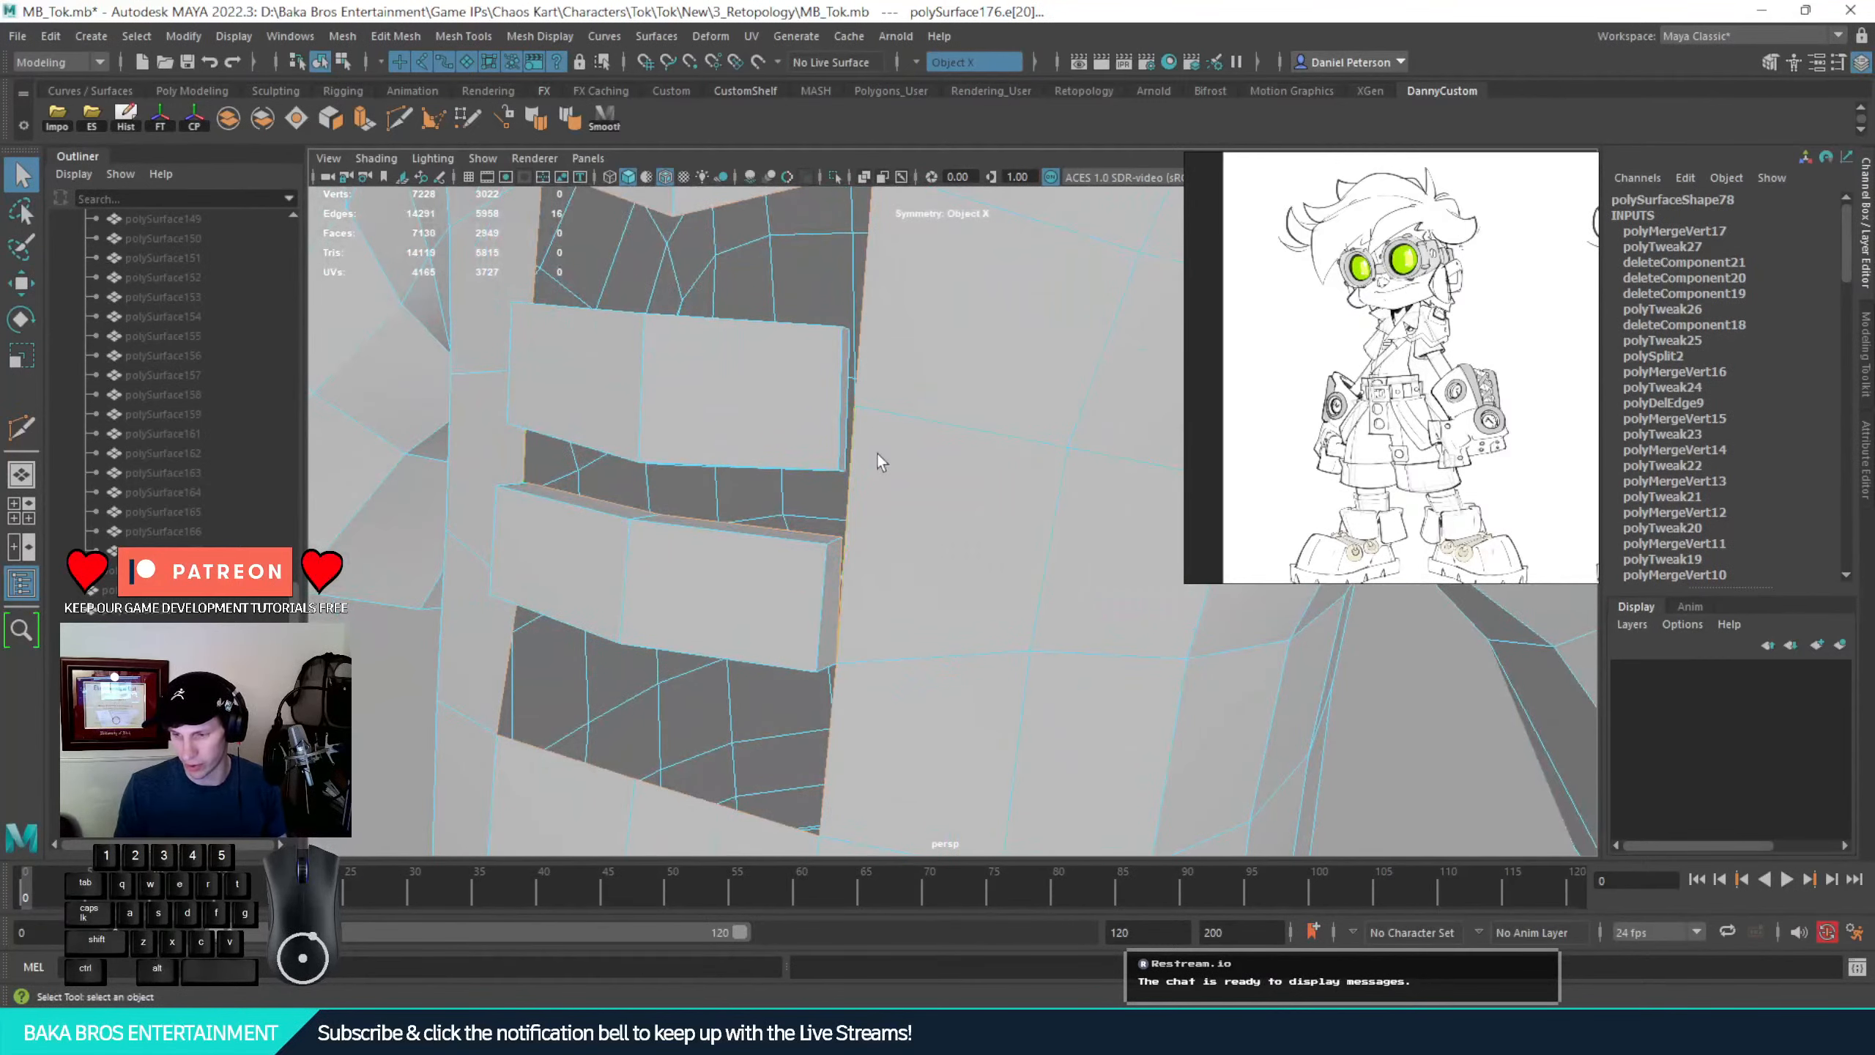
Move the shirt border vertices down to the upper tab's bottom corners and merge each pair
right_drag(868, 409, 809, 399)
click(854, 405)
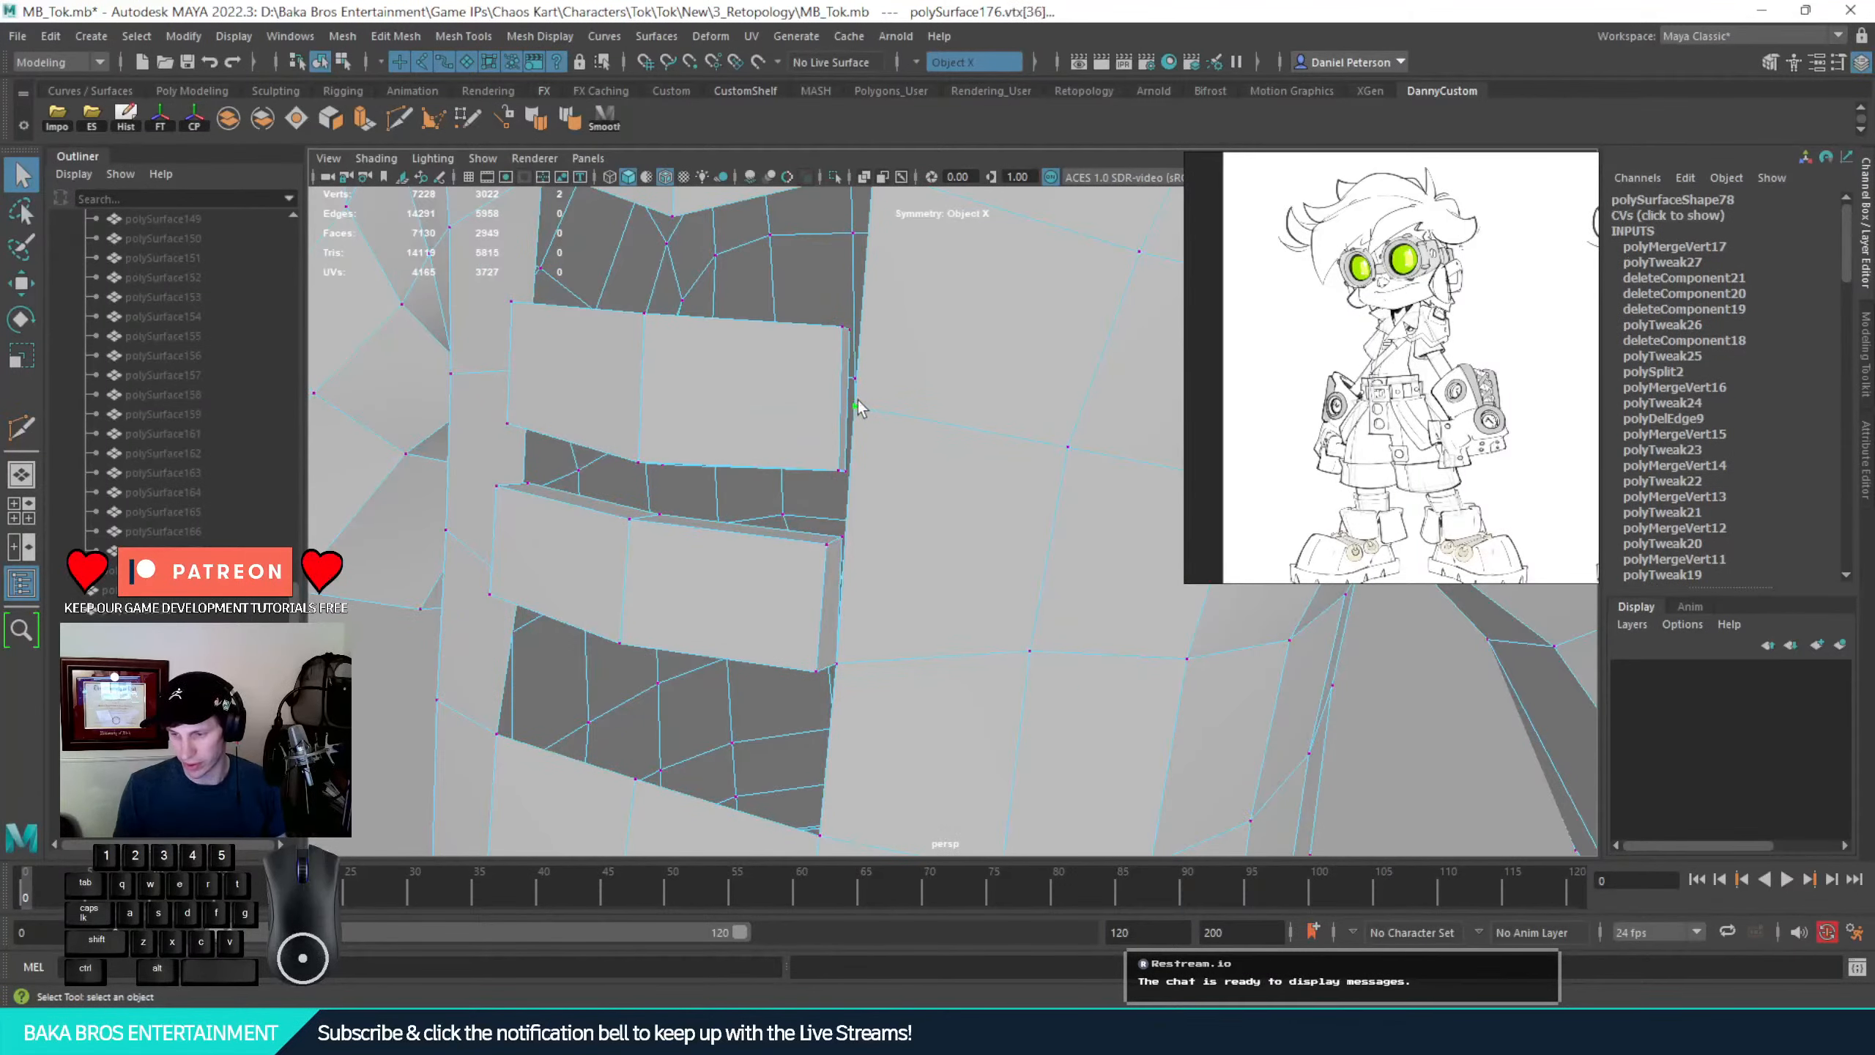
key(w)
drag(857, 371, 842, 443)
key(q)
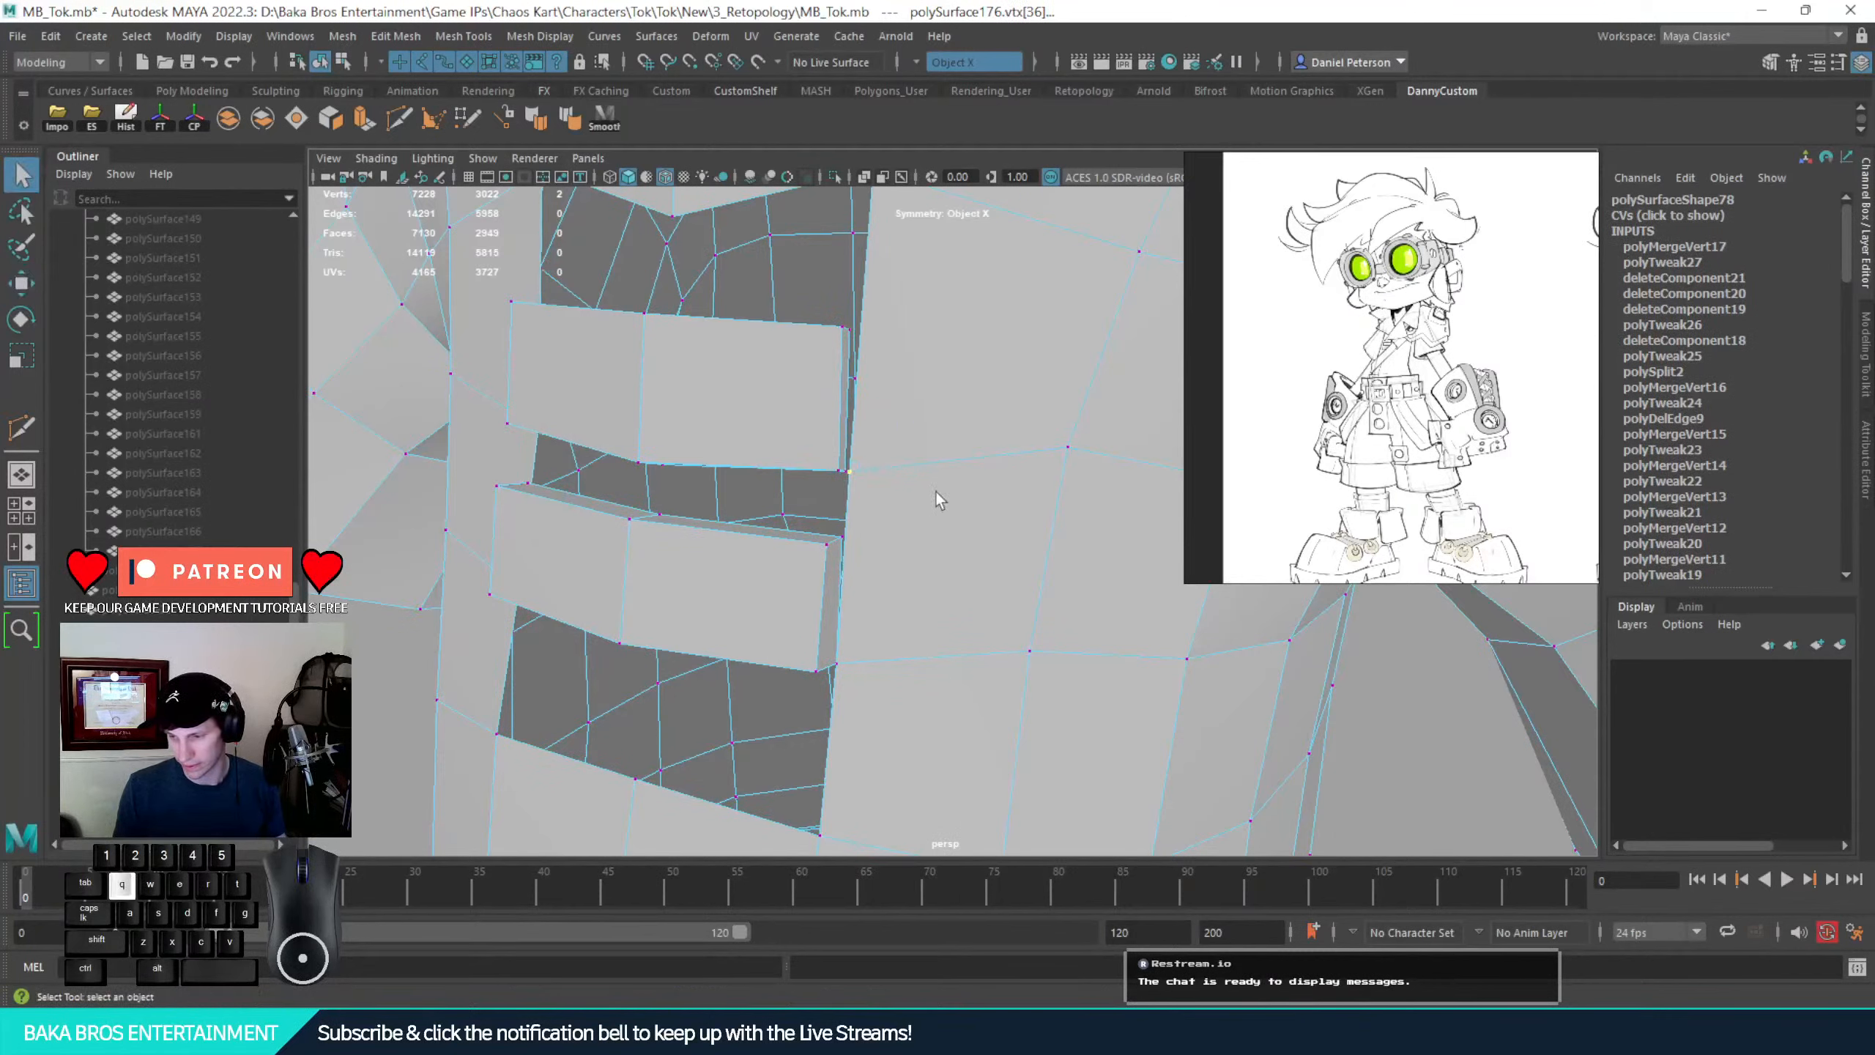
alt+drag(937, 499, 870, 477)
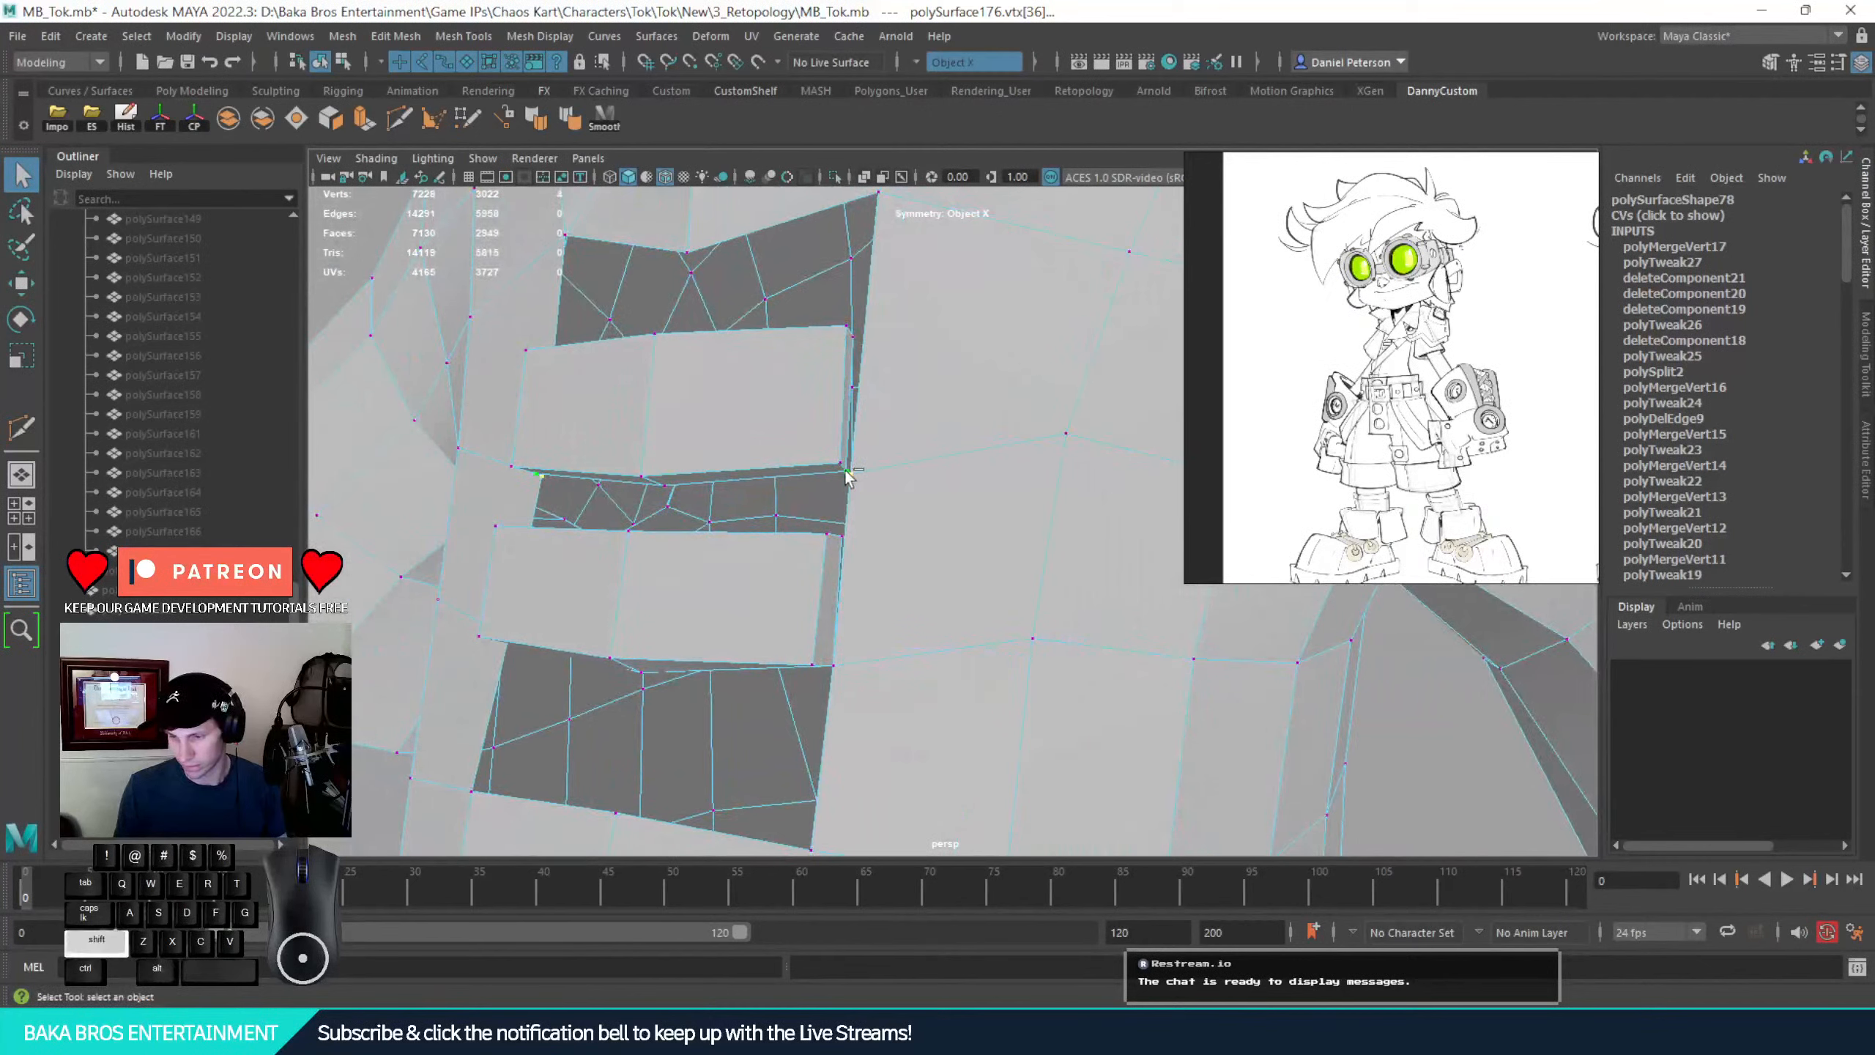
shift+right_drag(864, 475, 870, 332)
Move the opening's three top border vertices toward the upper tab and merge the middle one with the tab's top middle vertex
alt+drag(870, 325, 910, 476)
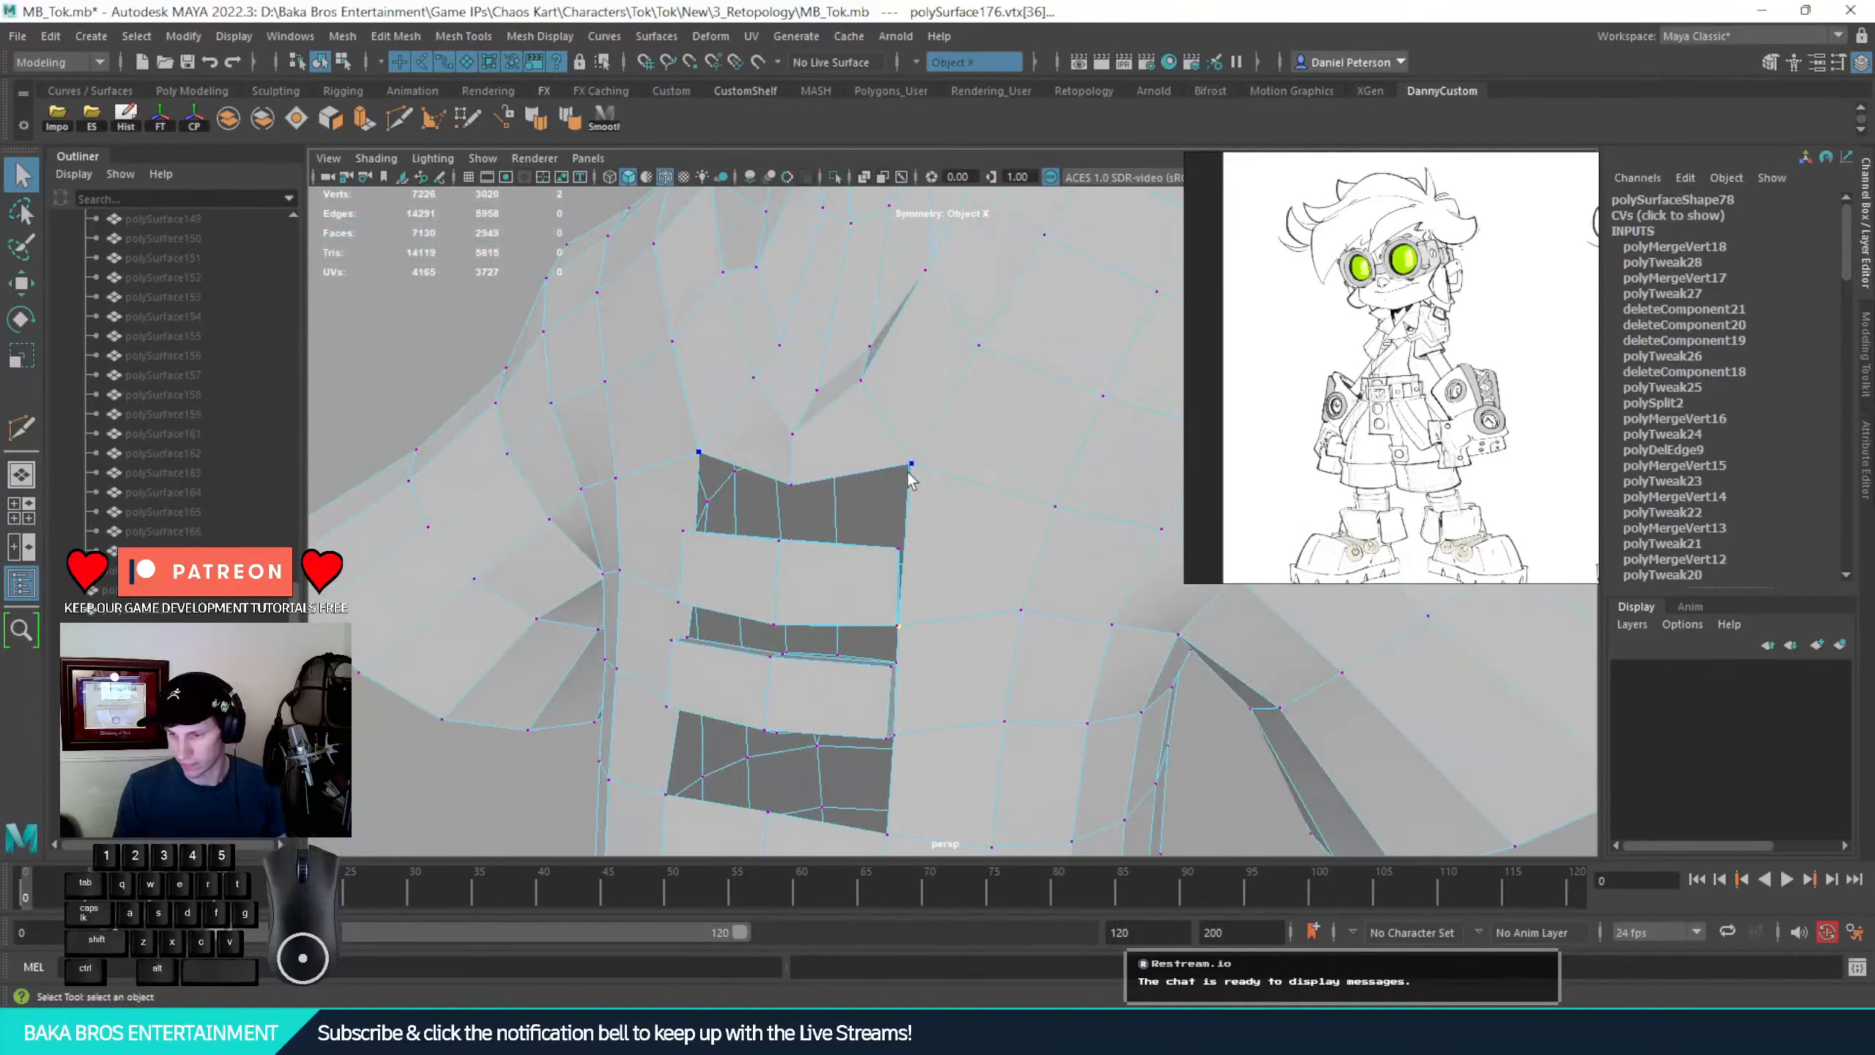
shift+click(787, 485)
alt+drag(787, 485, 875, 500)
key(w)
alt+right_drag(960, 561, 1329, 657)
alt+drag(996, 633, 1011, 696)
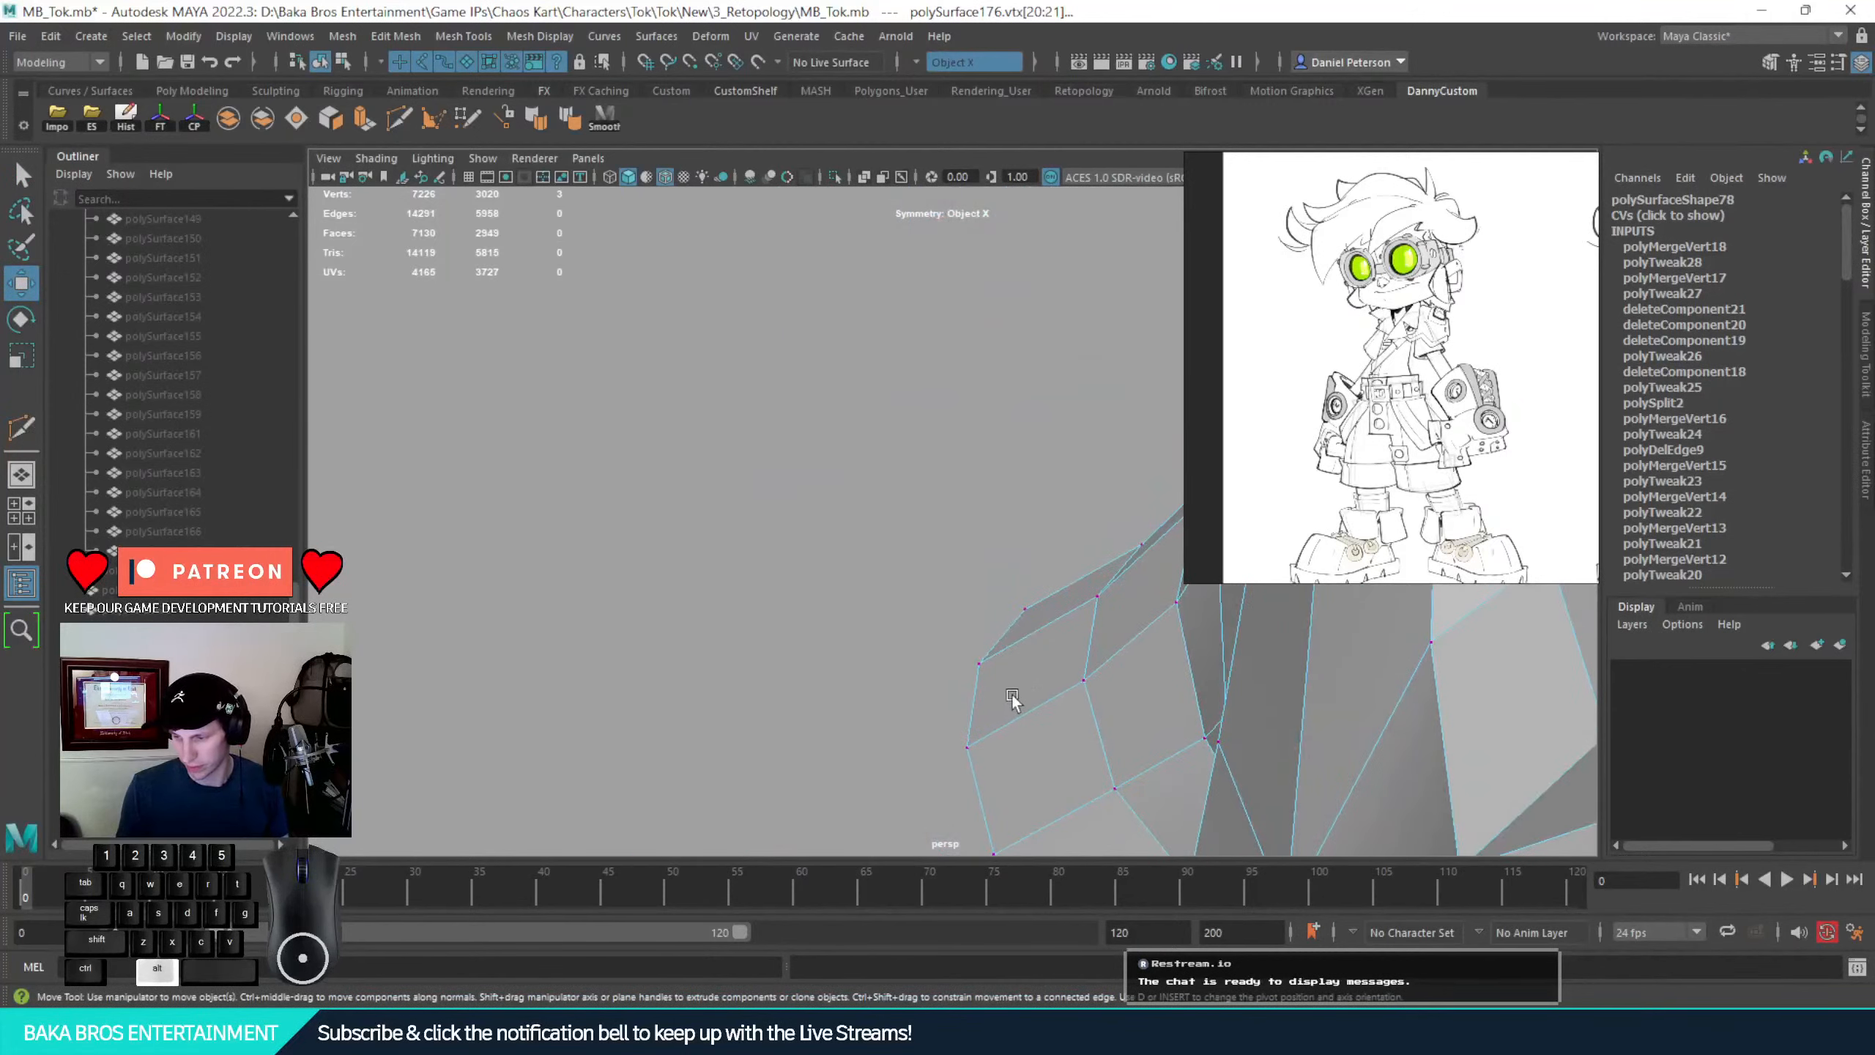
key(f)
alt+drag(837, 567, 894, 573)
alt+right_drag(894, 573, 702, 576)
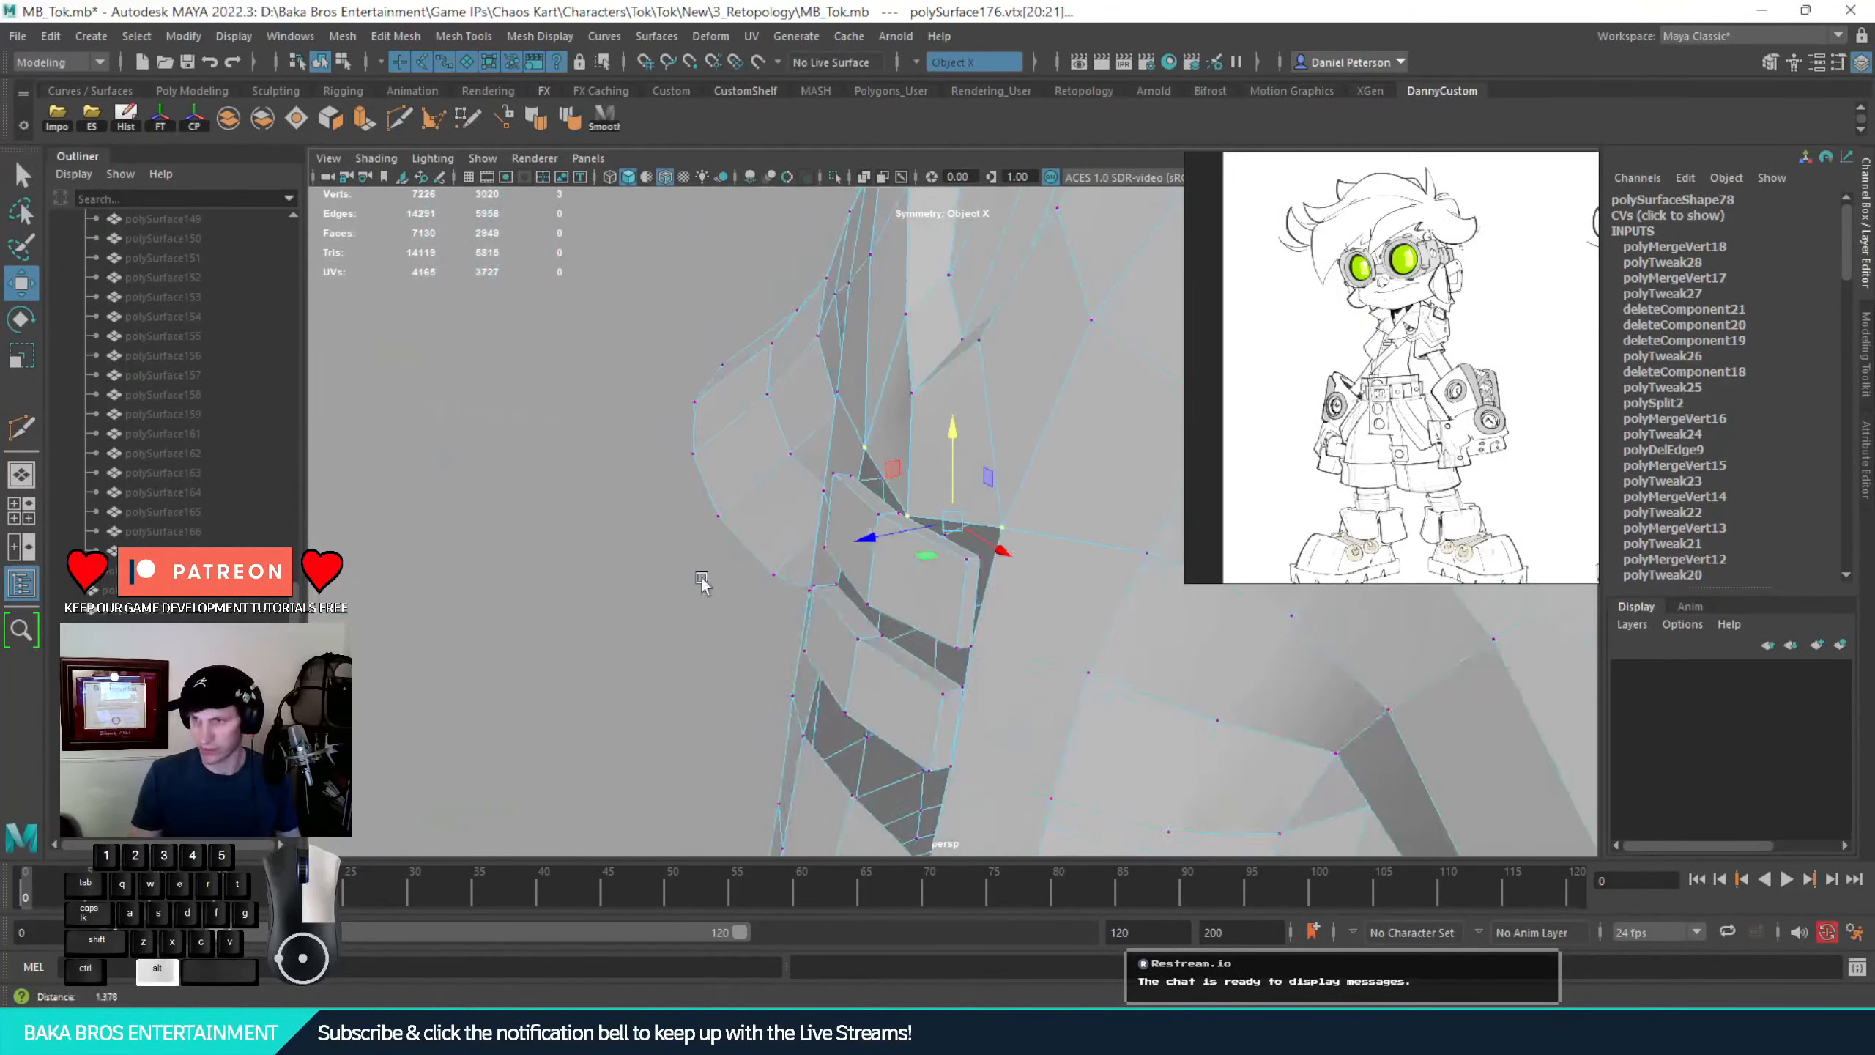
alt+drag(703, 575, 771, 617)
alt+right_drag(771, 617, 862, 628)
alt+drag(862, 627, 945, 700)
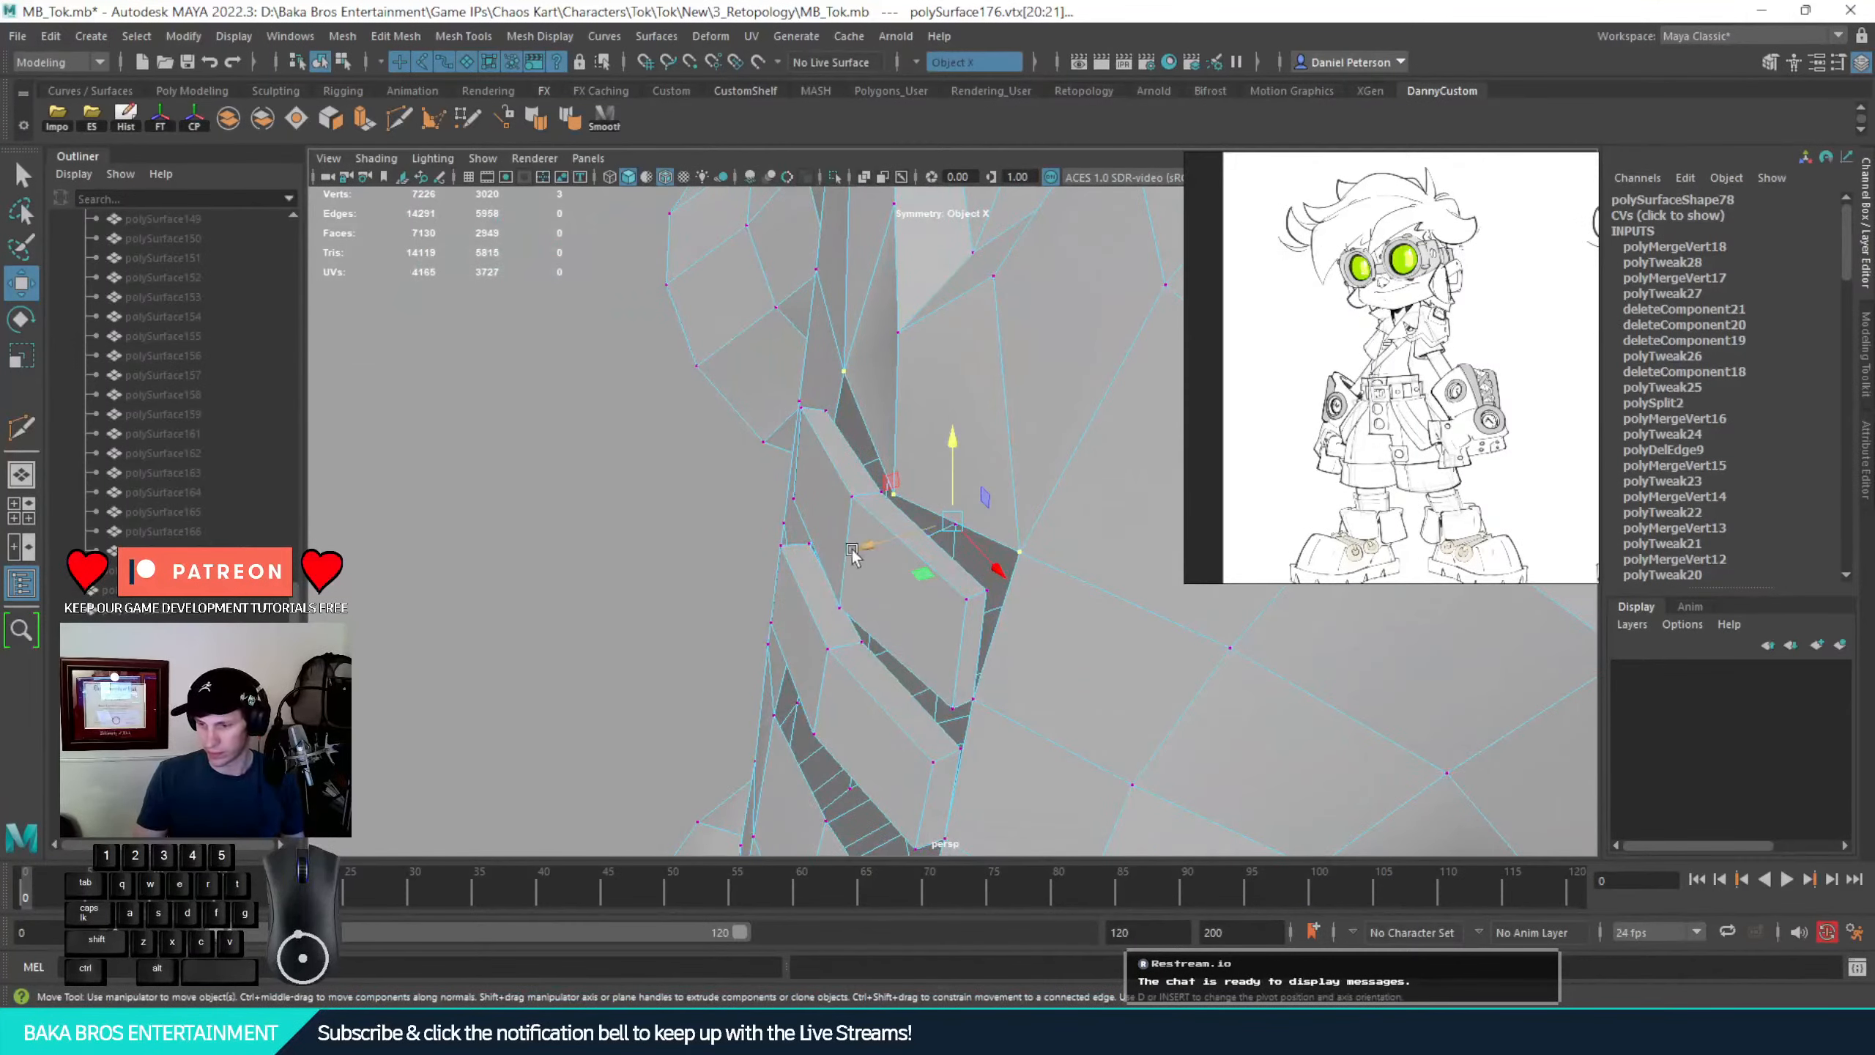
drag(854, 542, 919, 494)
key(q)
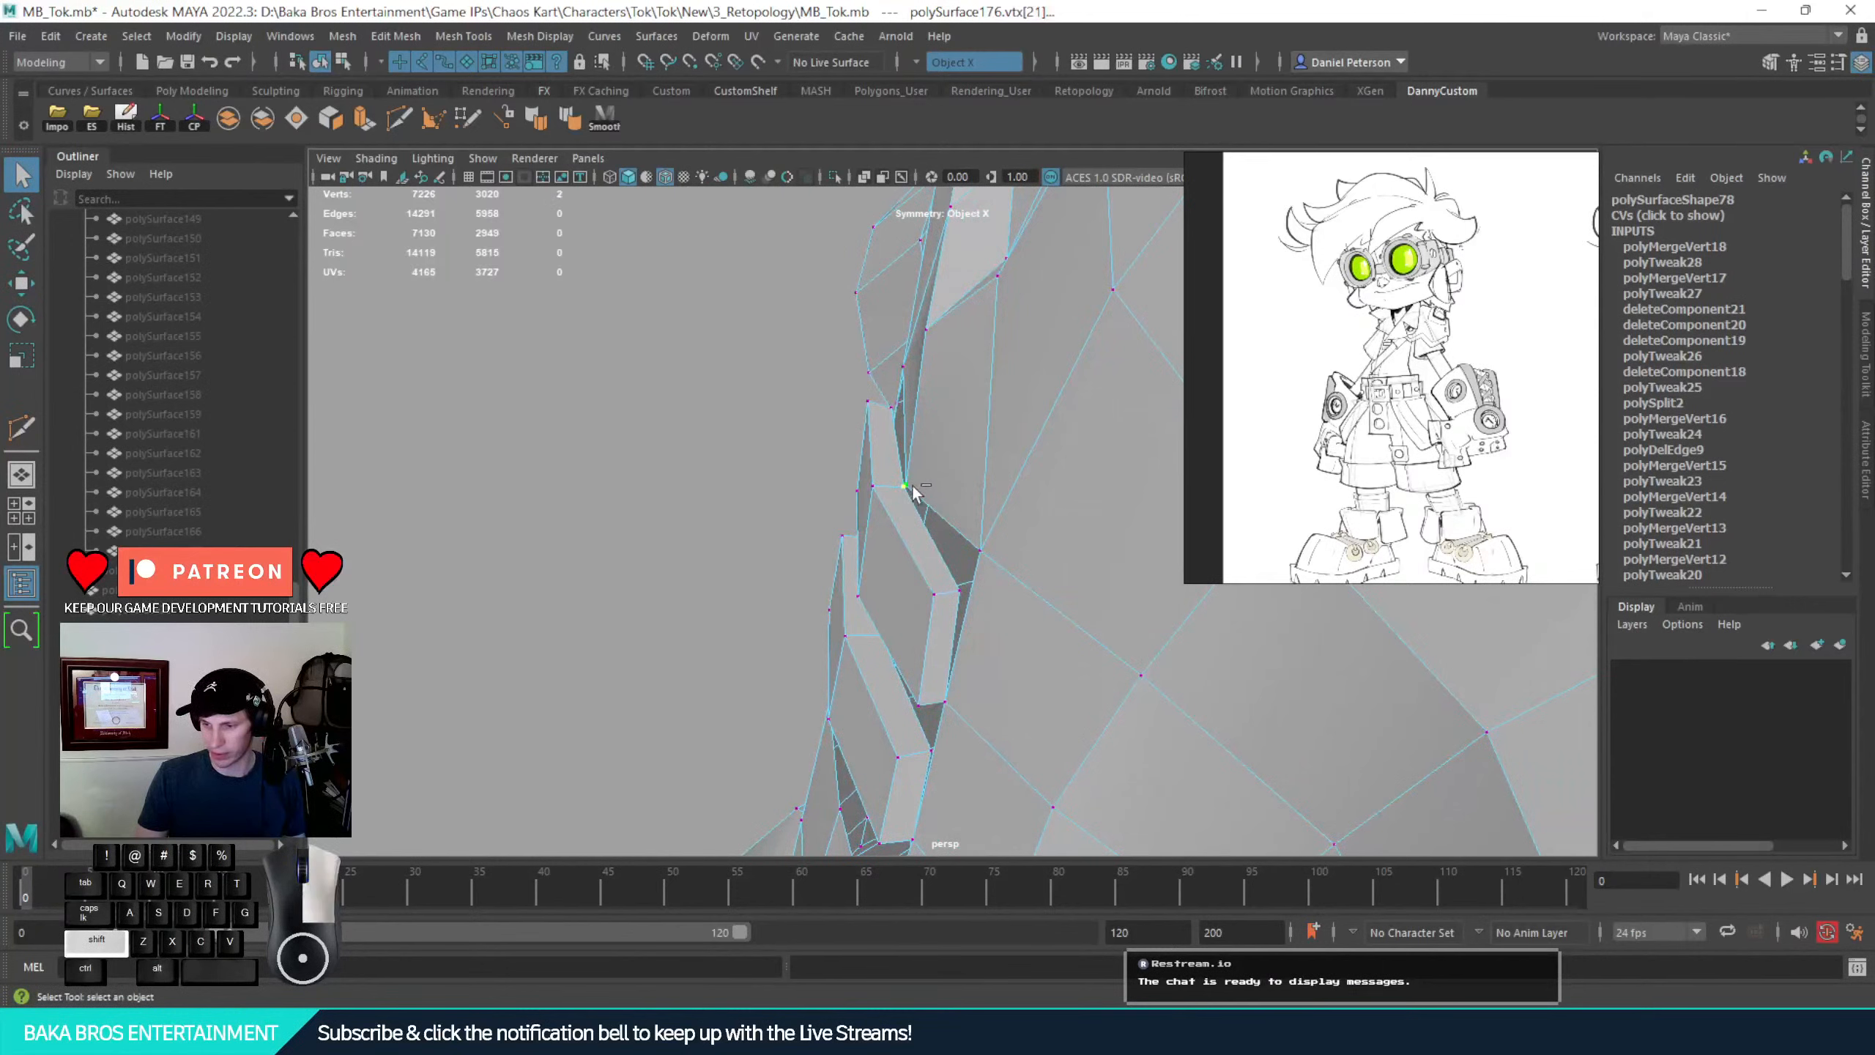
shift+right_drag(912, 485, 903, 353)
Fit the opening's top corner vertices to the upper tab's top corners and merge them
alt+drag(934, 460, 1089, 583)
key(w)
key(q)
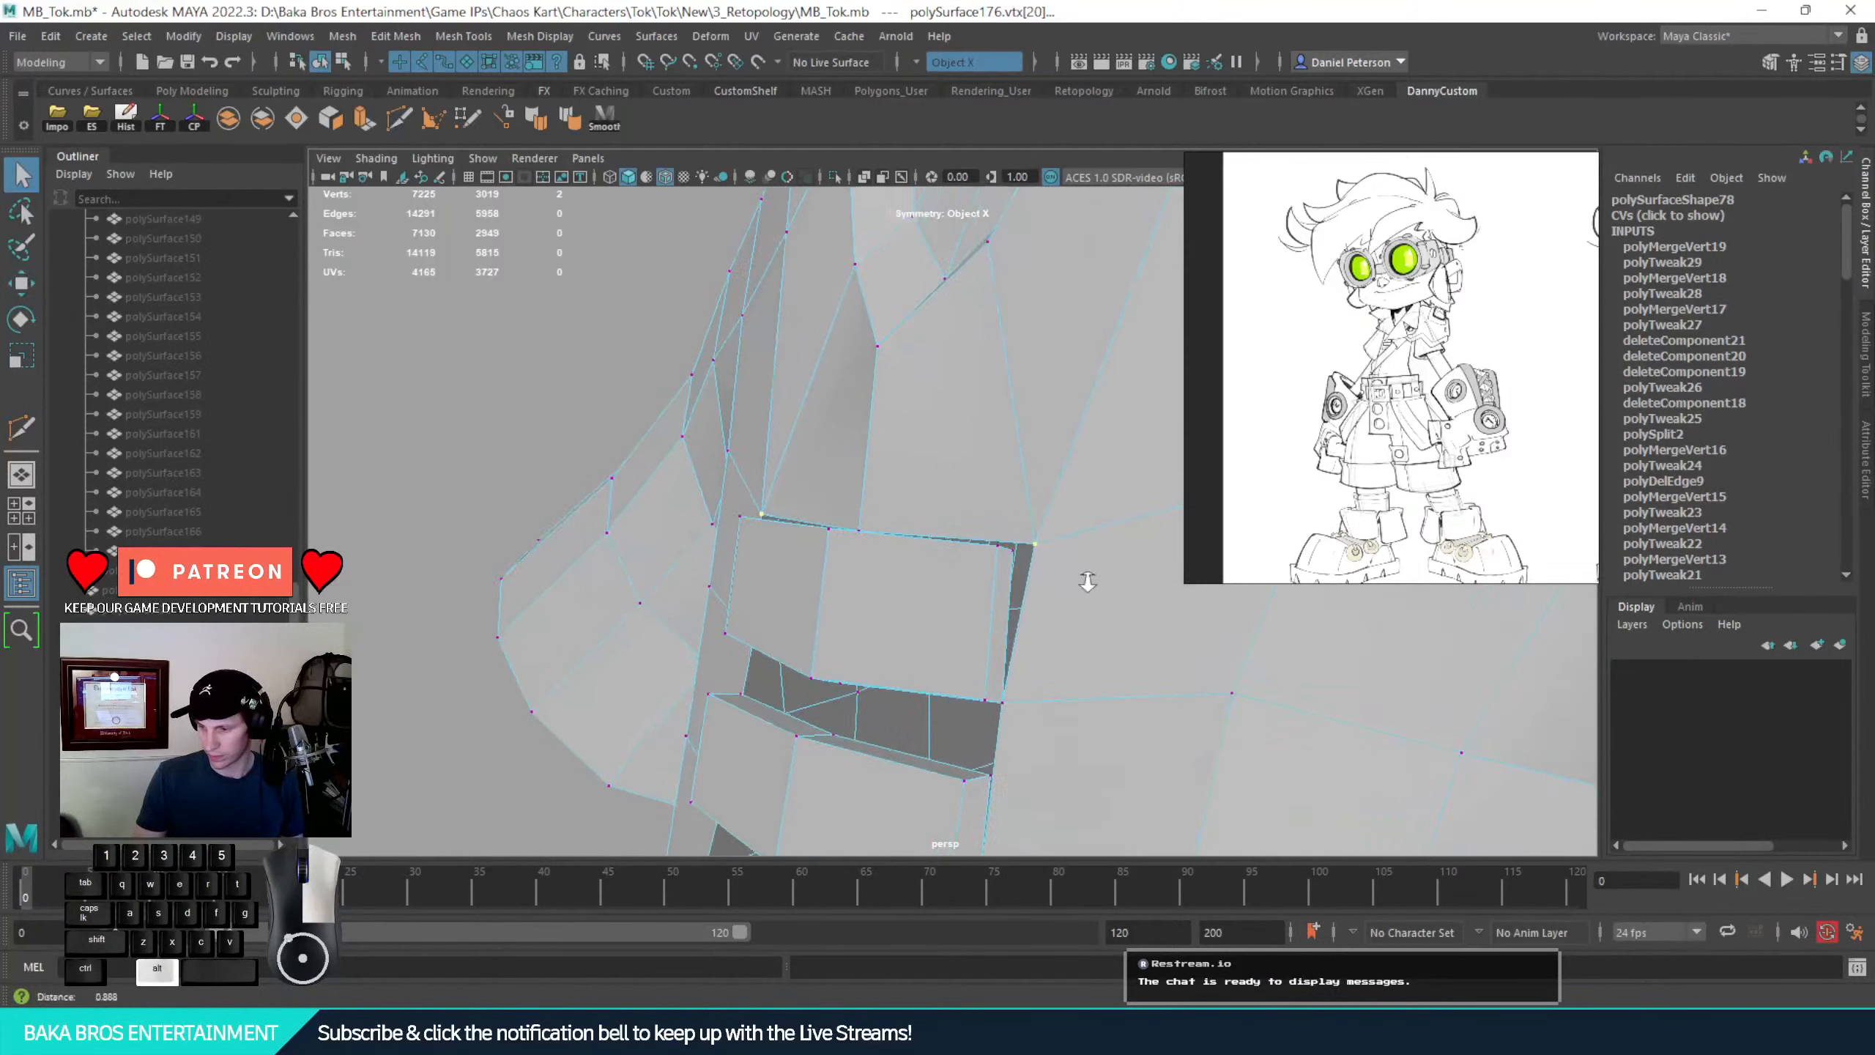
alt+right_drag(1088, 583, 978, 626)
alt+drag(979, 624, 782, 591)
key(w)
alt+drag(1084, 663, 1048, 640)
key(q)
drag(826, 776, 825, 776)
alt+right_drag(826, 776, 650, 653)
alt+drag(978, 653, 1052, 640)
alt+right_drag(1052, 639, 1331, 700)
alt+middle_drag(1331, 699, 962, 639)
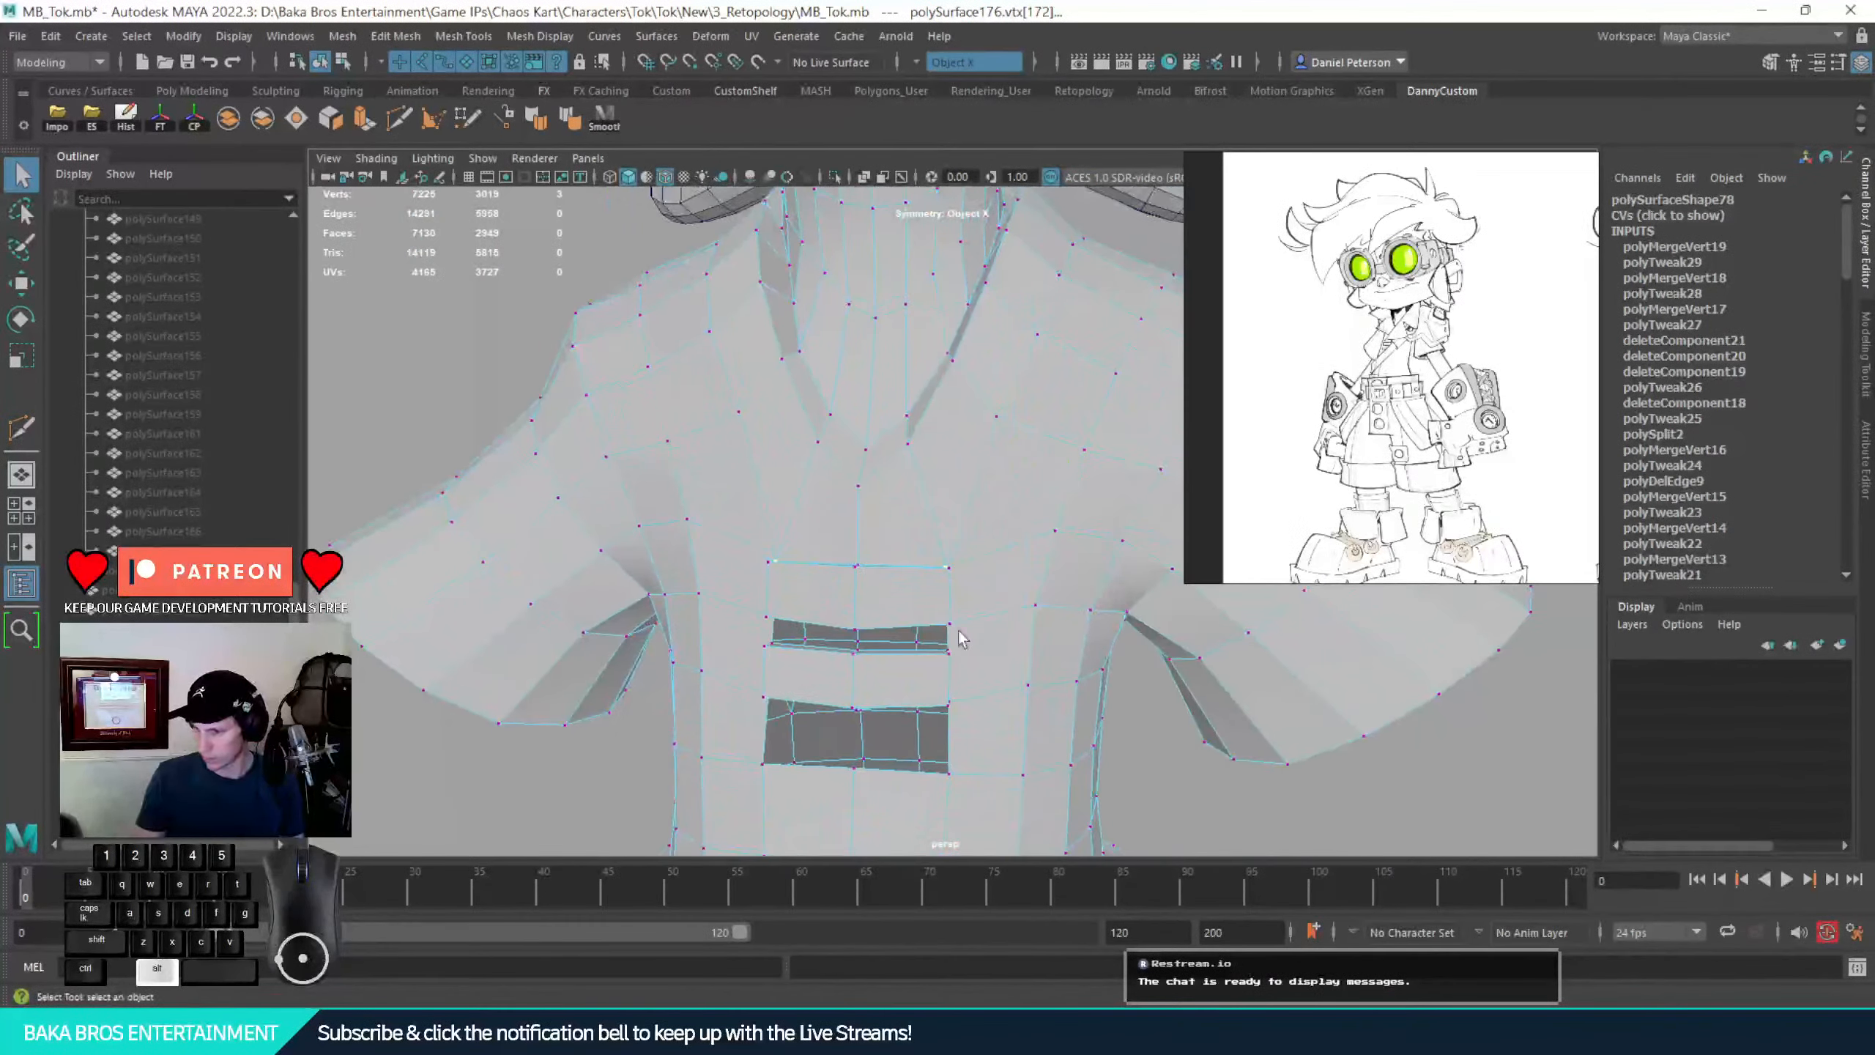
shift+right_drag(921, 565, 955, 420)
Raise the middle vertex of the upper tab's top edge slightly
alt+right_drag(955, 421, 1075, 645)
key(w)
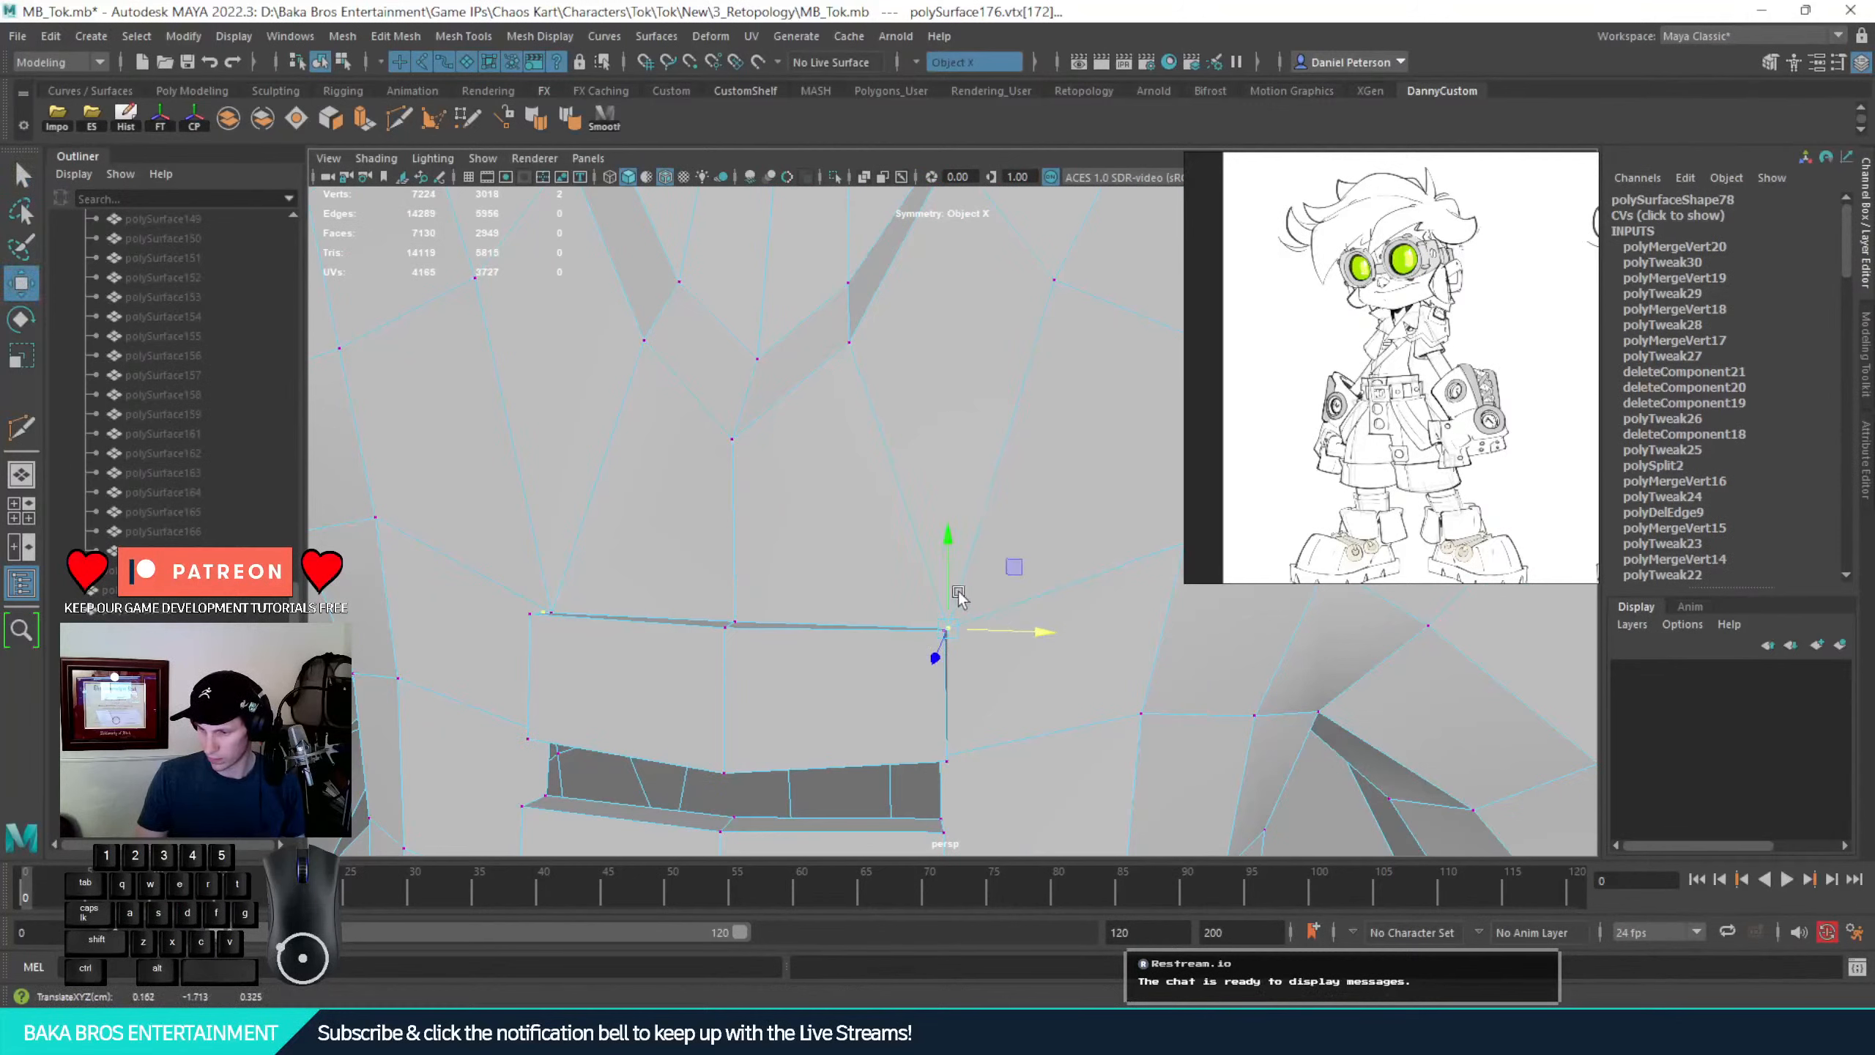
click(742, 618)
drag(732, 593, 733, 586)
key(q)
Try a symmetric Multi-Cut from the shirt vertex beside the upper tab's bottom to the border at the lower tab's top corner
alt+right_drag(981, 631, 624, 477)
mouse_move(975, 561)
alt+mouse_down()
mouse_move(838, 578)
mouse_move(982, 563)
alt+mouse_up()
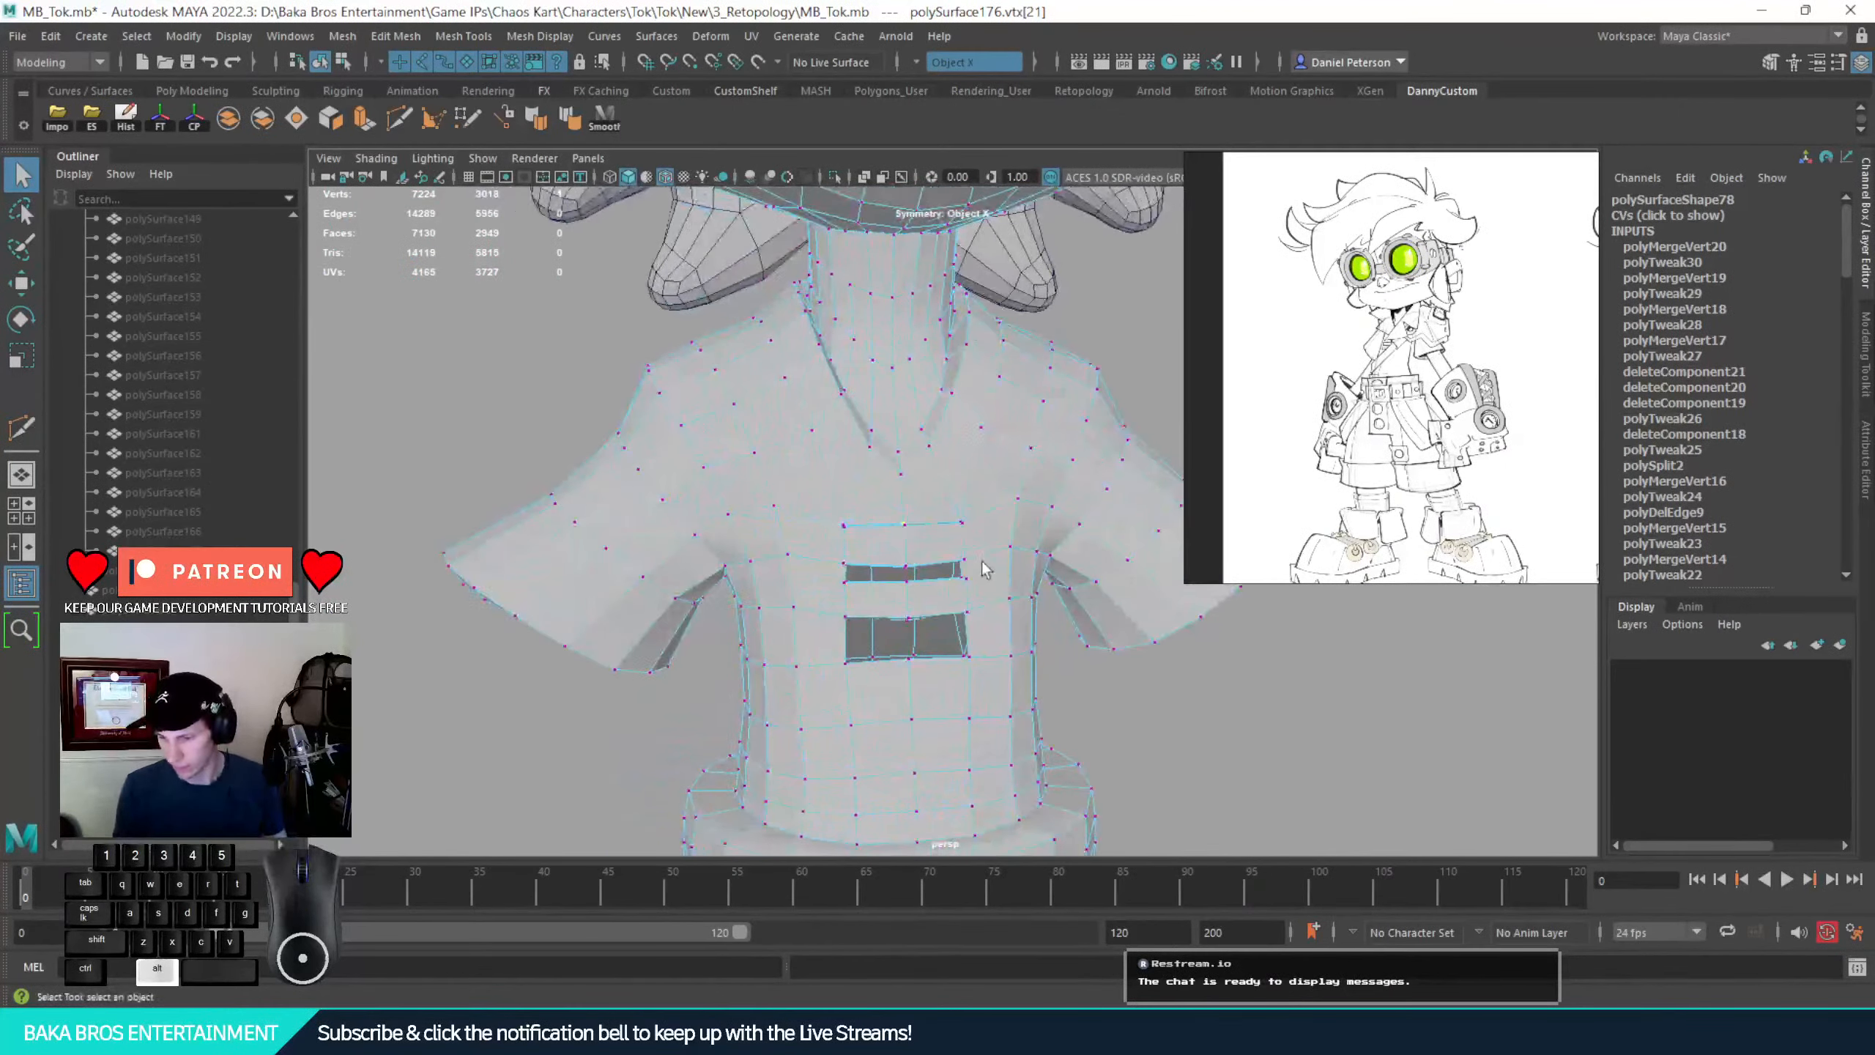
alt+right_drag(984, 569, 1264, 695)
alt+drag(1264, 695, 1074, 693)
mouse_move(840, 592)
alt+mouse_down()
mouse_move(797, 600)
mouse_move(827, 618)
alt+mouse_up()
alt+right_drag(827, 619, 946, 692)
alt+drag(946, 692, 759, 595)
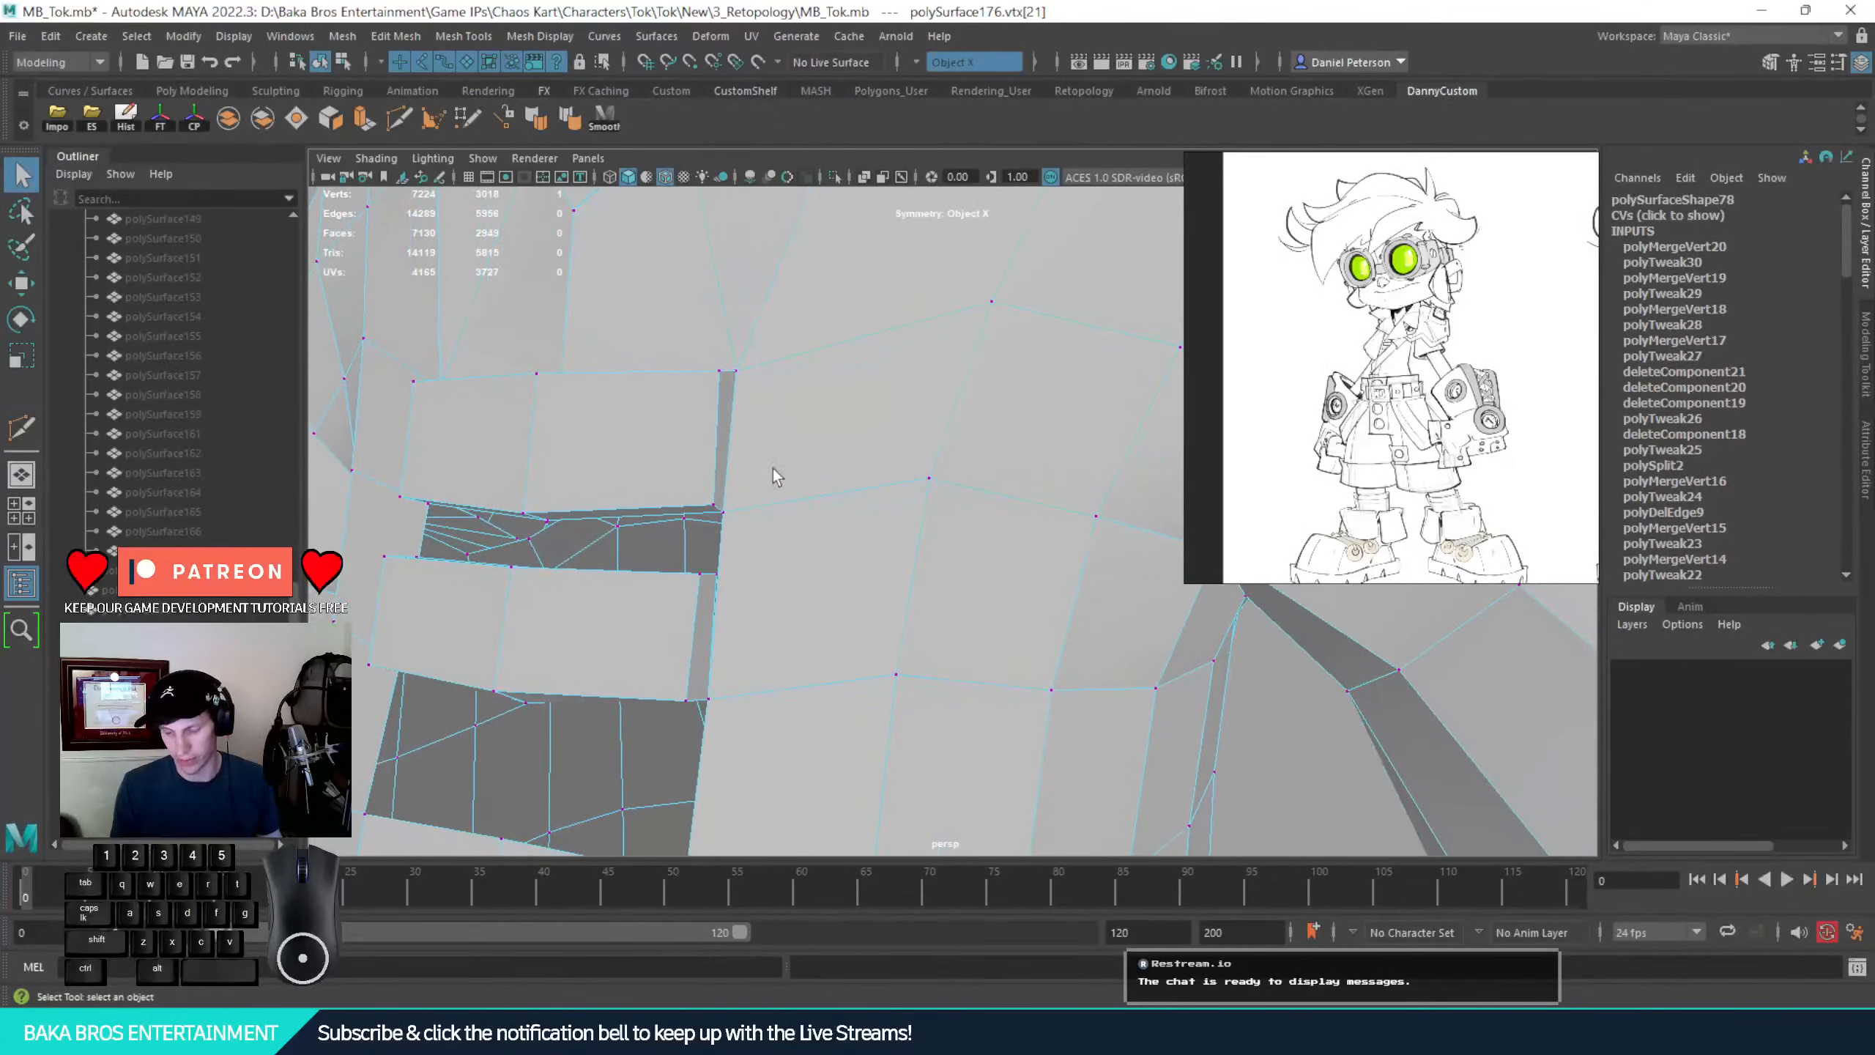
click(23, 427)
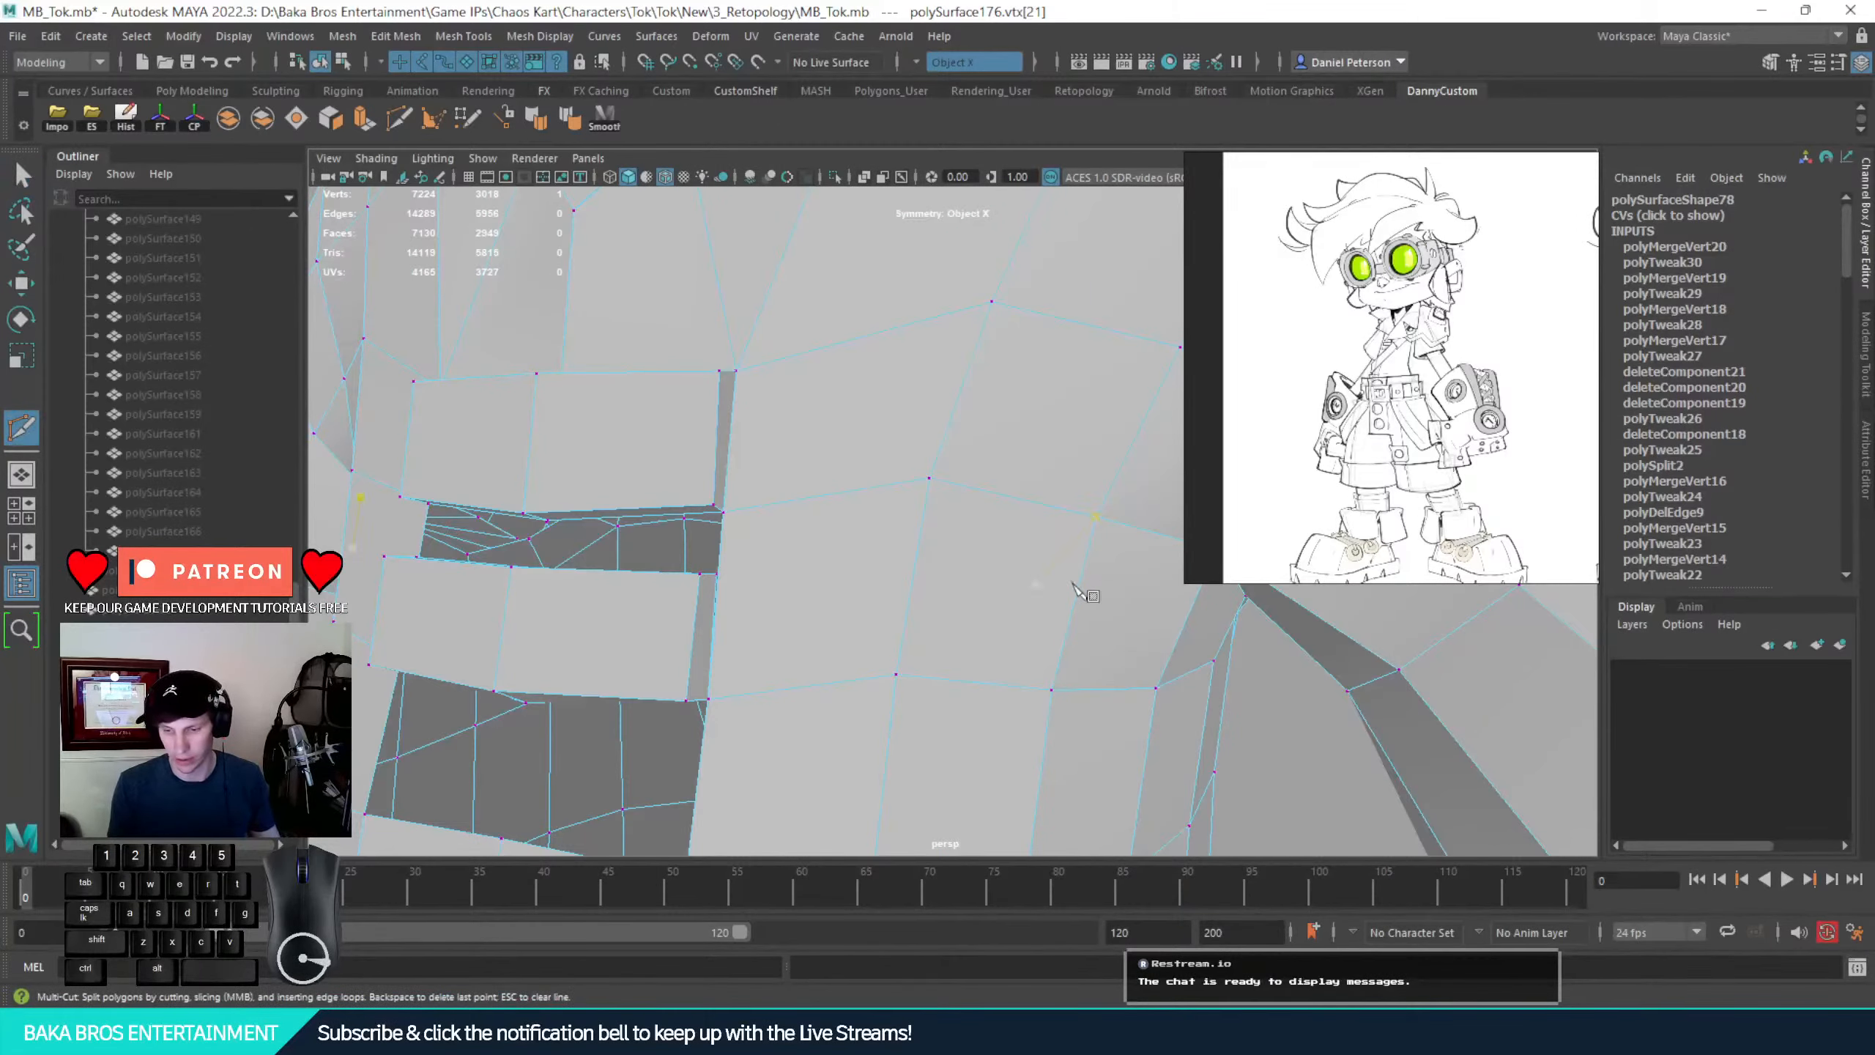
click(719, 577)
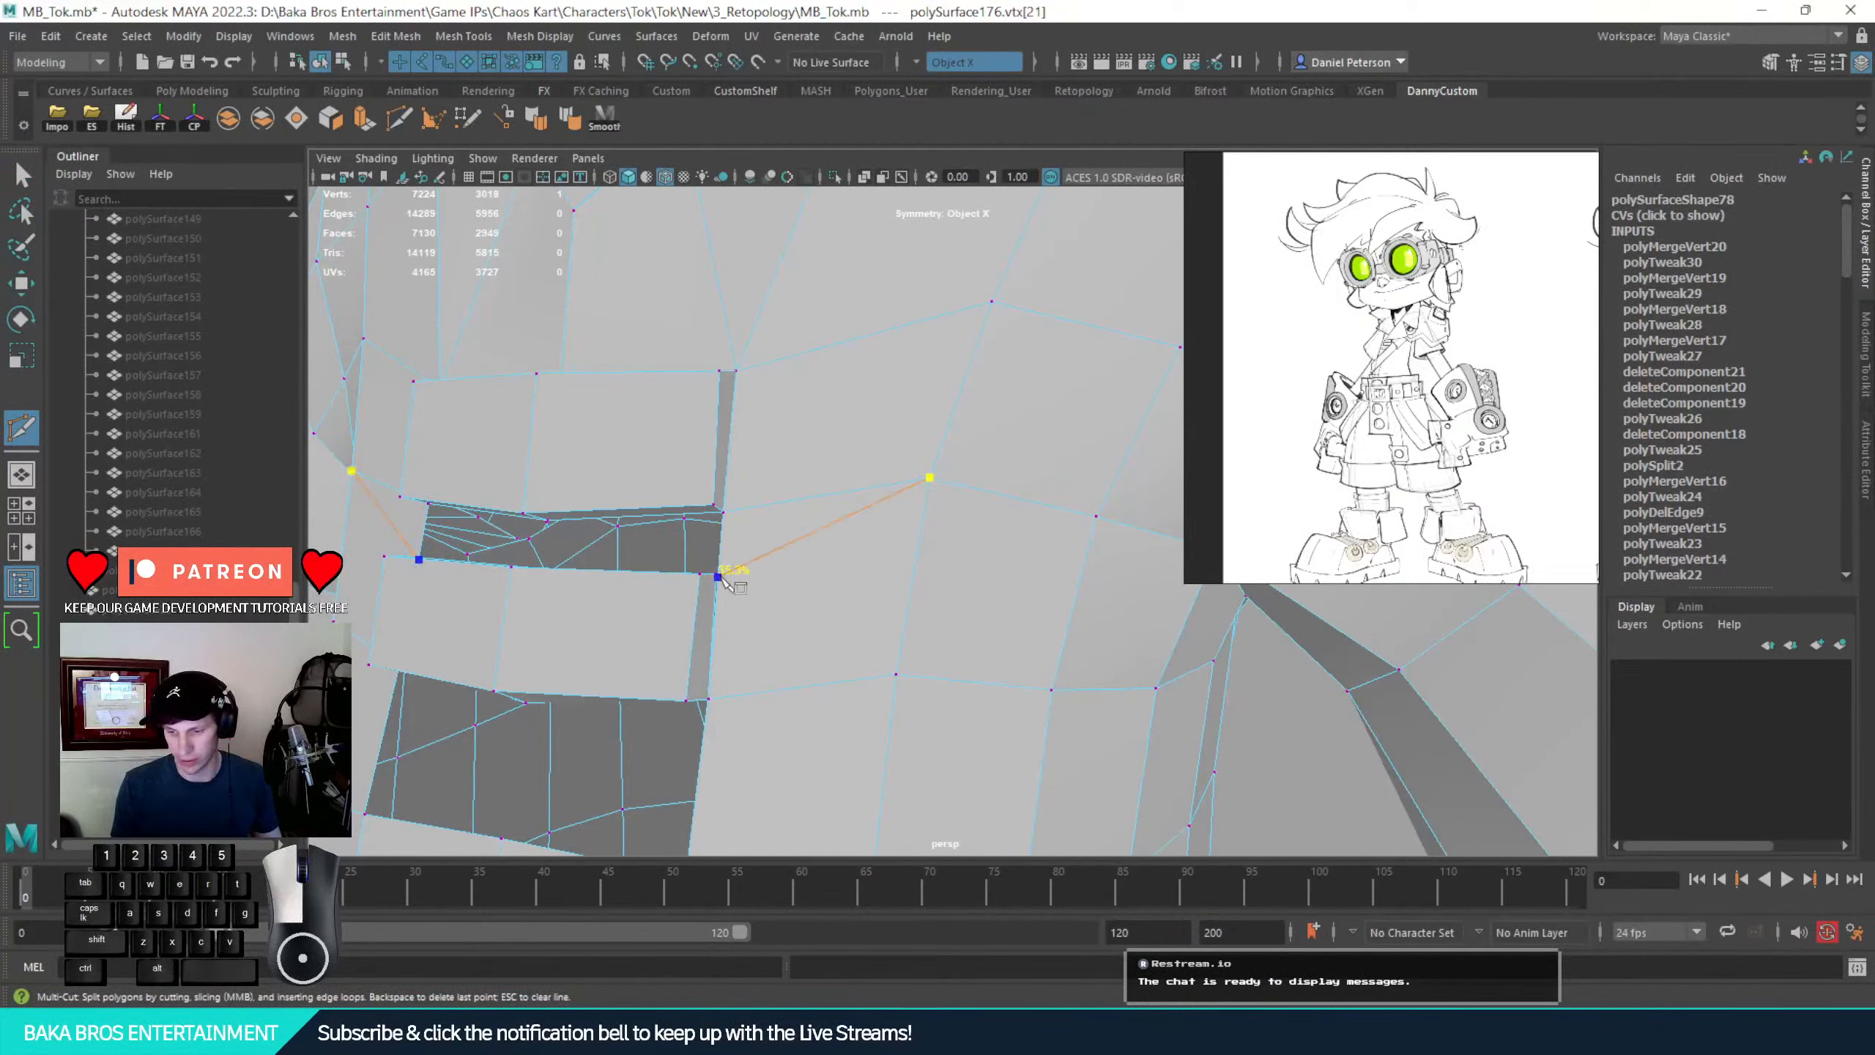
key(Return)
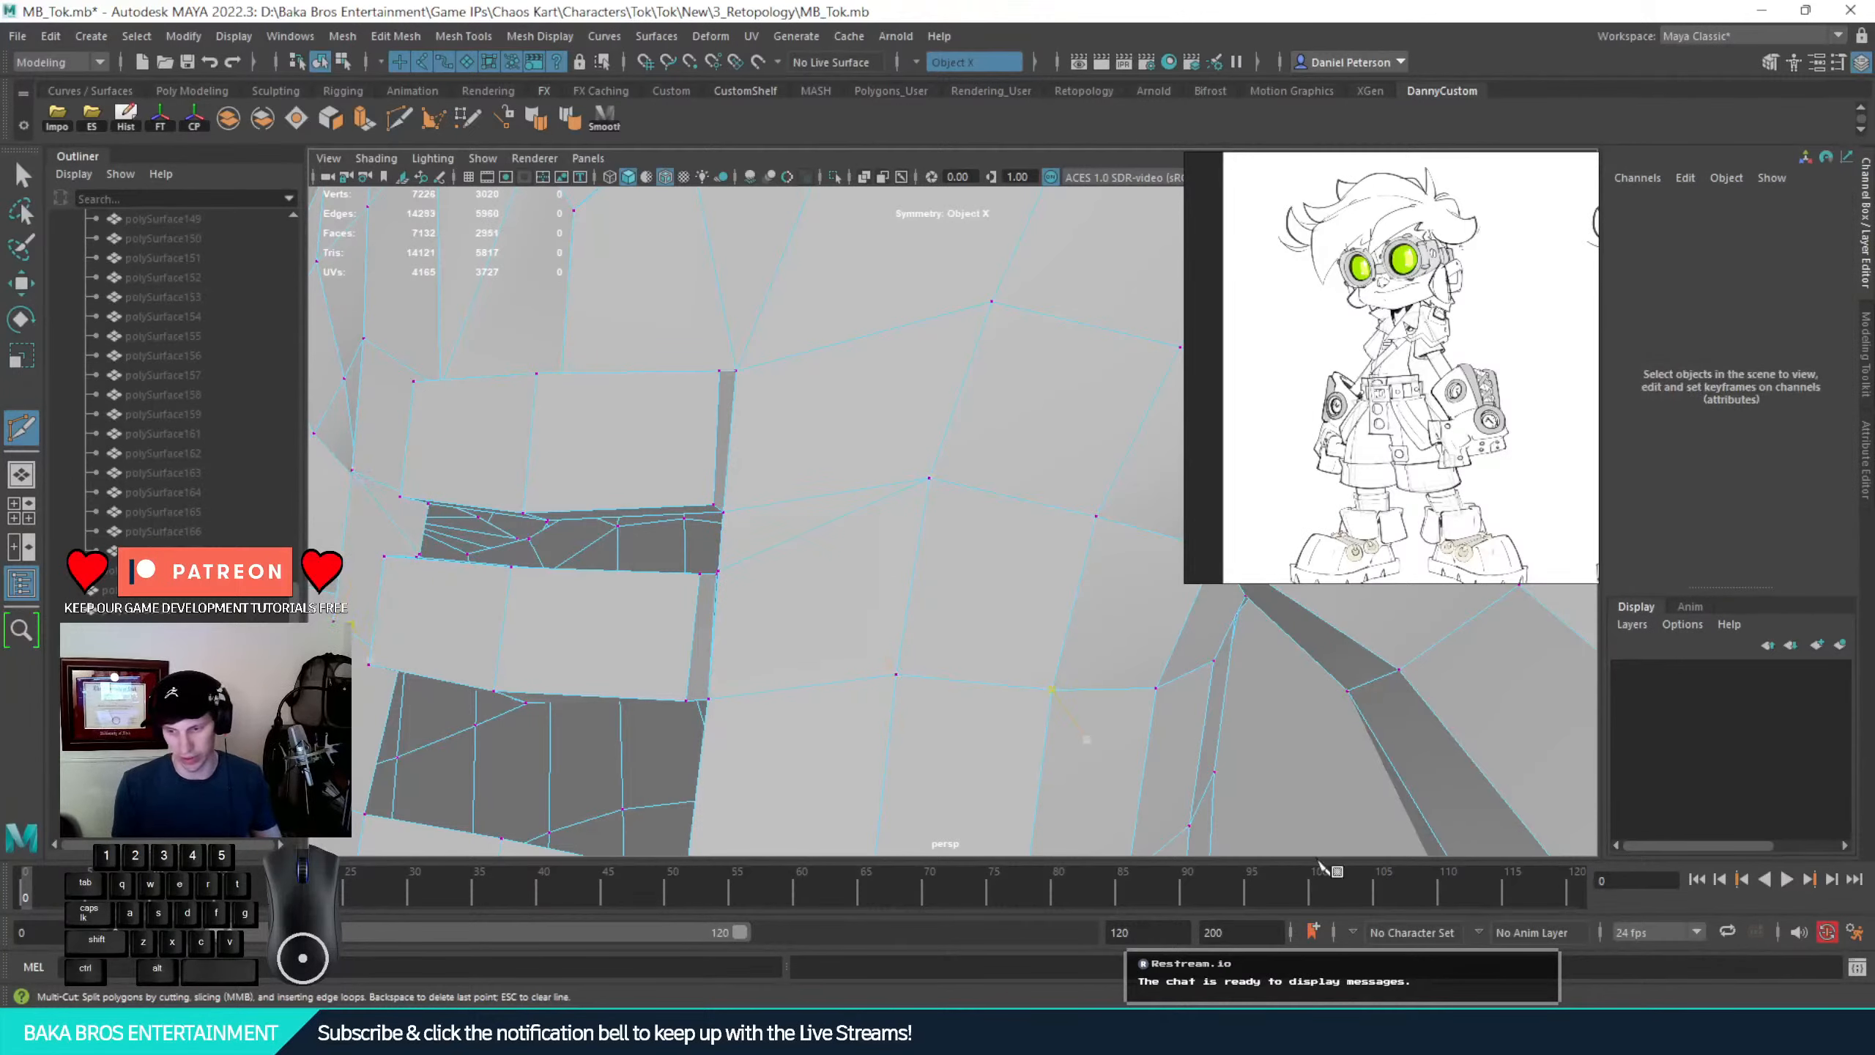
Undo the symmetric shirt cut and the preceding move of the upper tab's middle vertex
click(23, 175)
alt+drag(686, 384, 658, 604)
alt+middle_drag(655, 600, 741, 616)
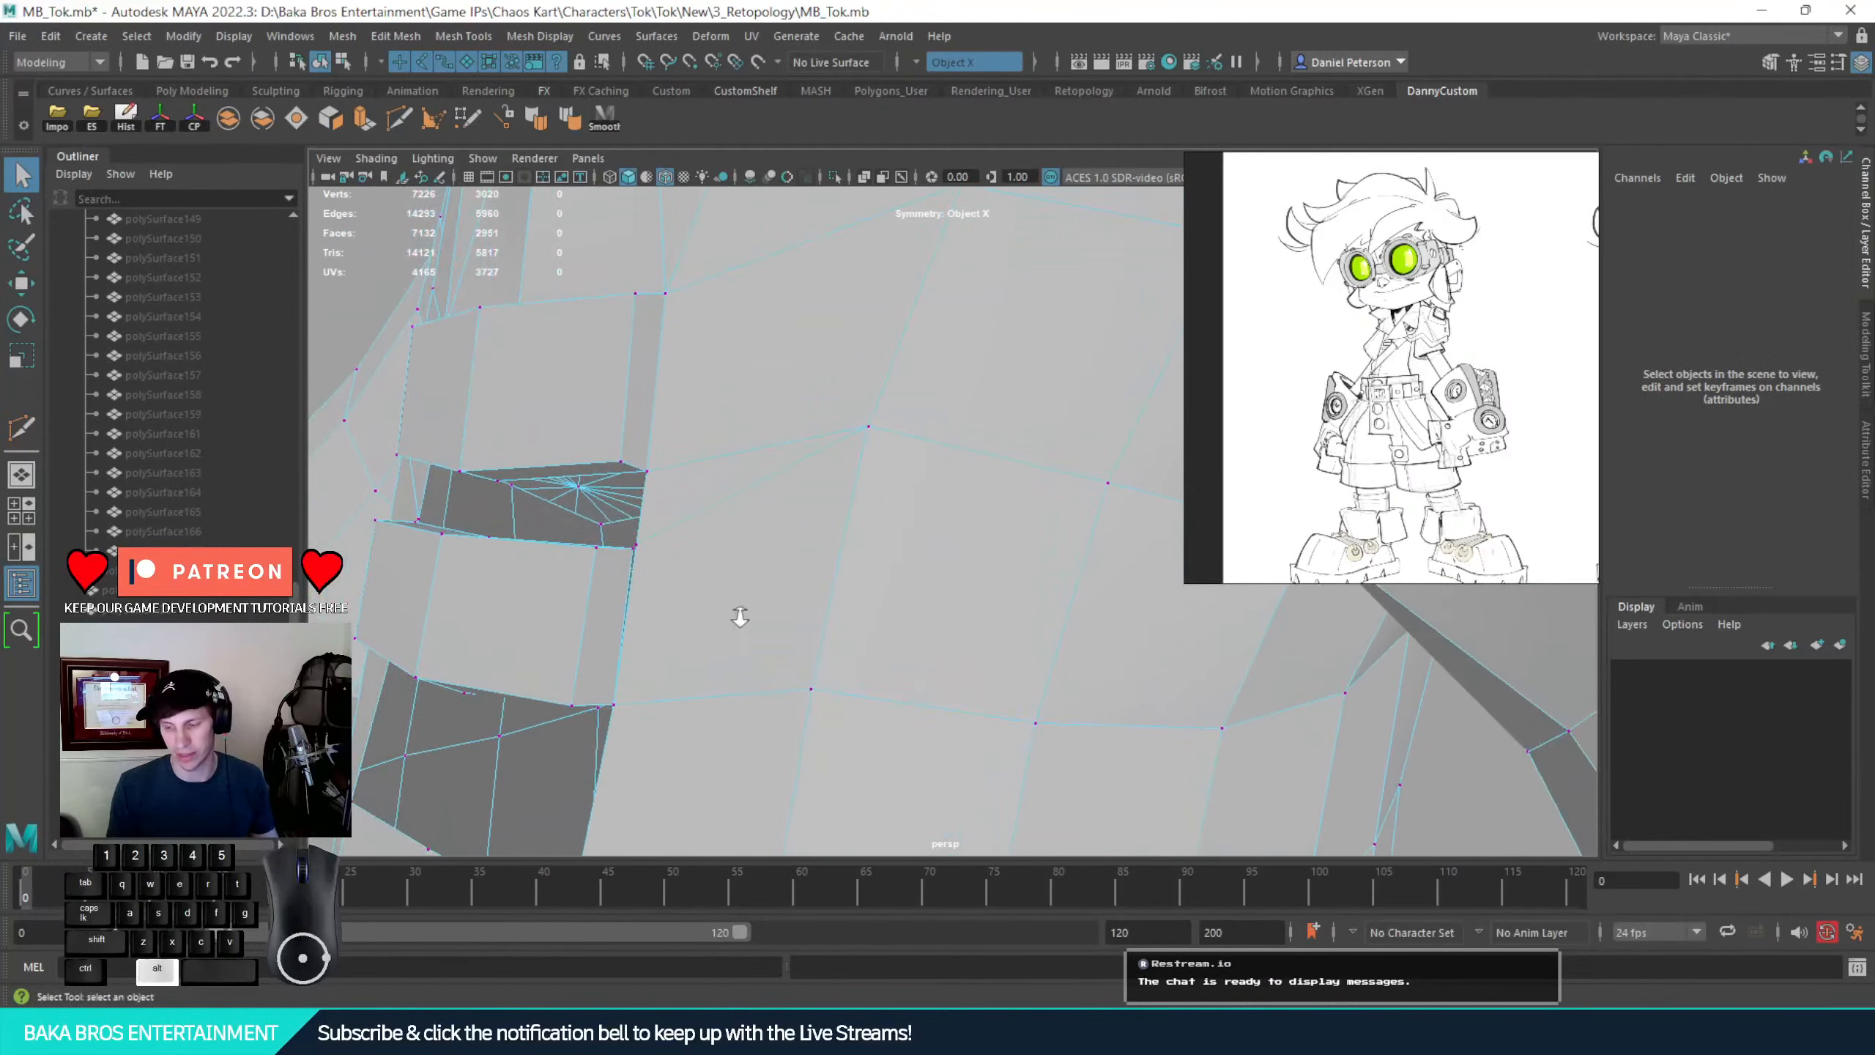
alt+right_drag(741, 616, 561, 529)
alt+drag(561, 528, 655, 519)
alt+right_drag(655, 519, 896, 673)
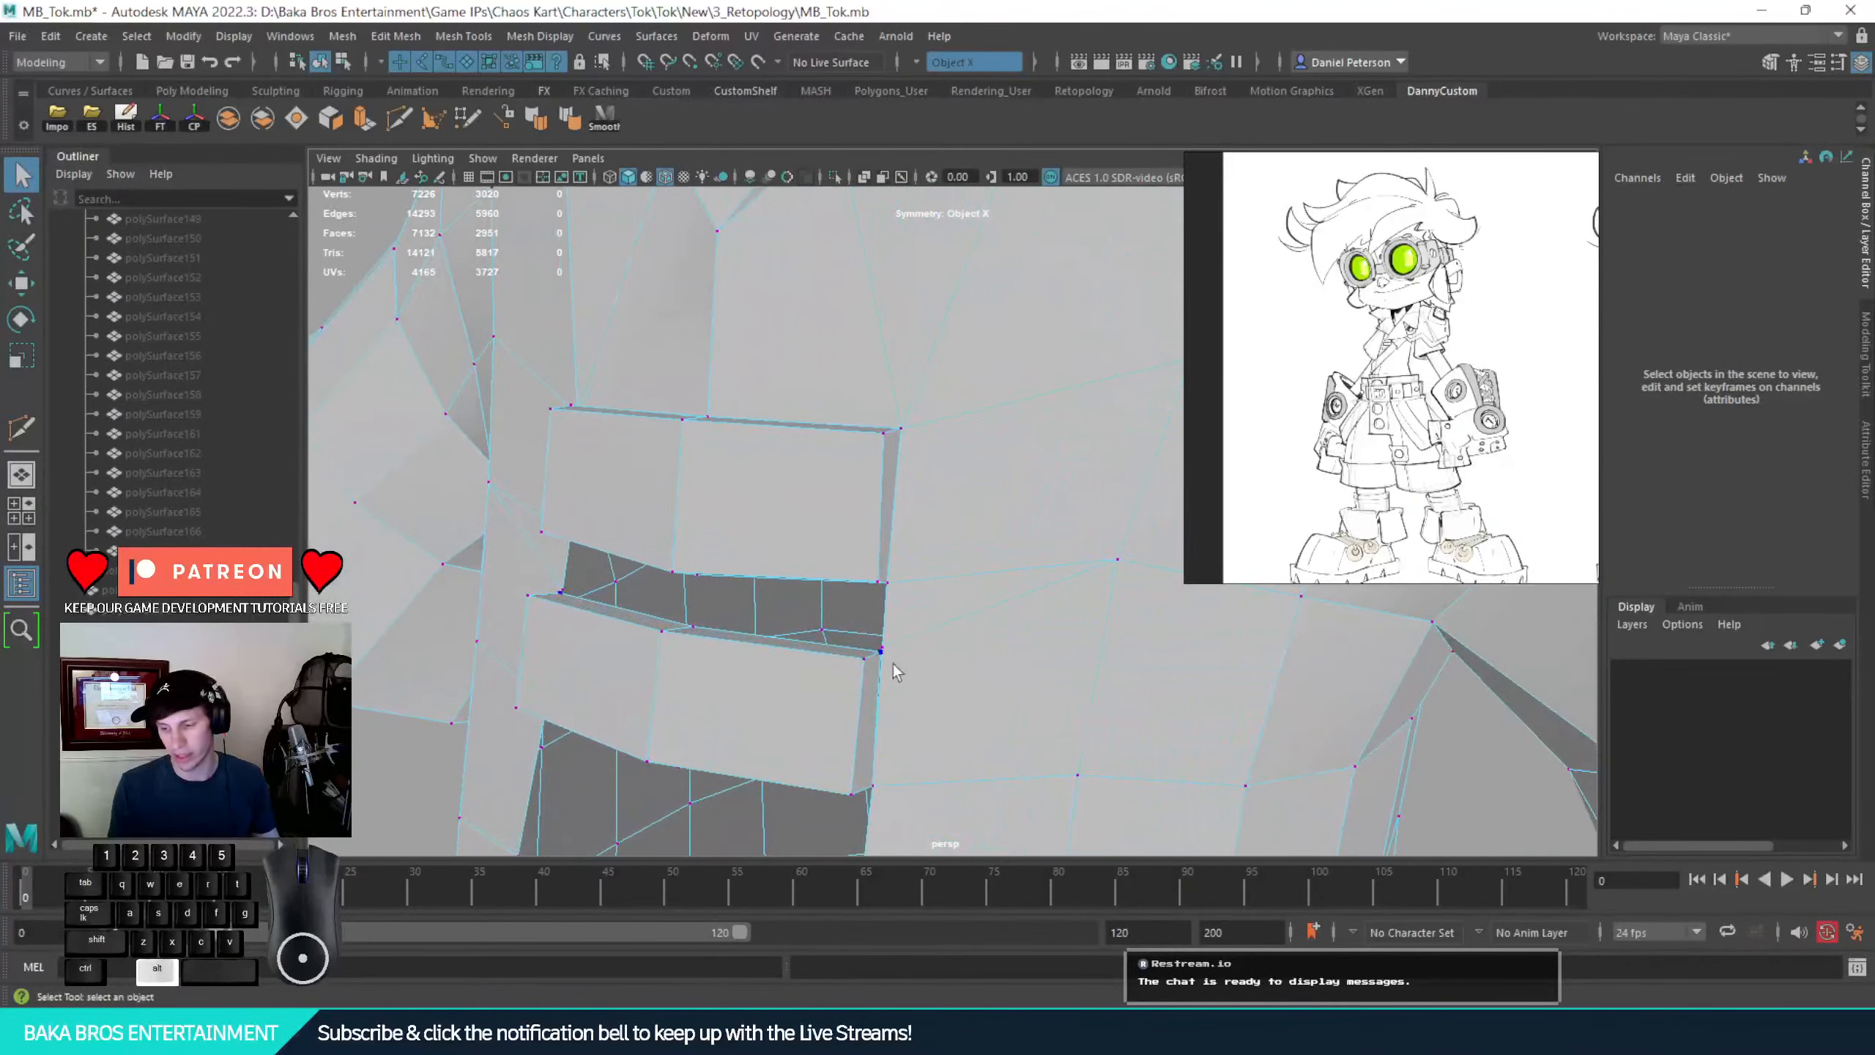
click(879, 650)
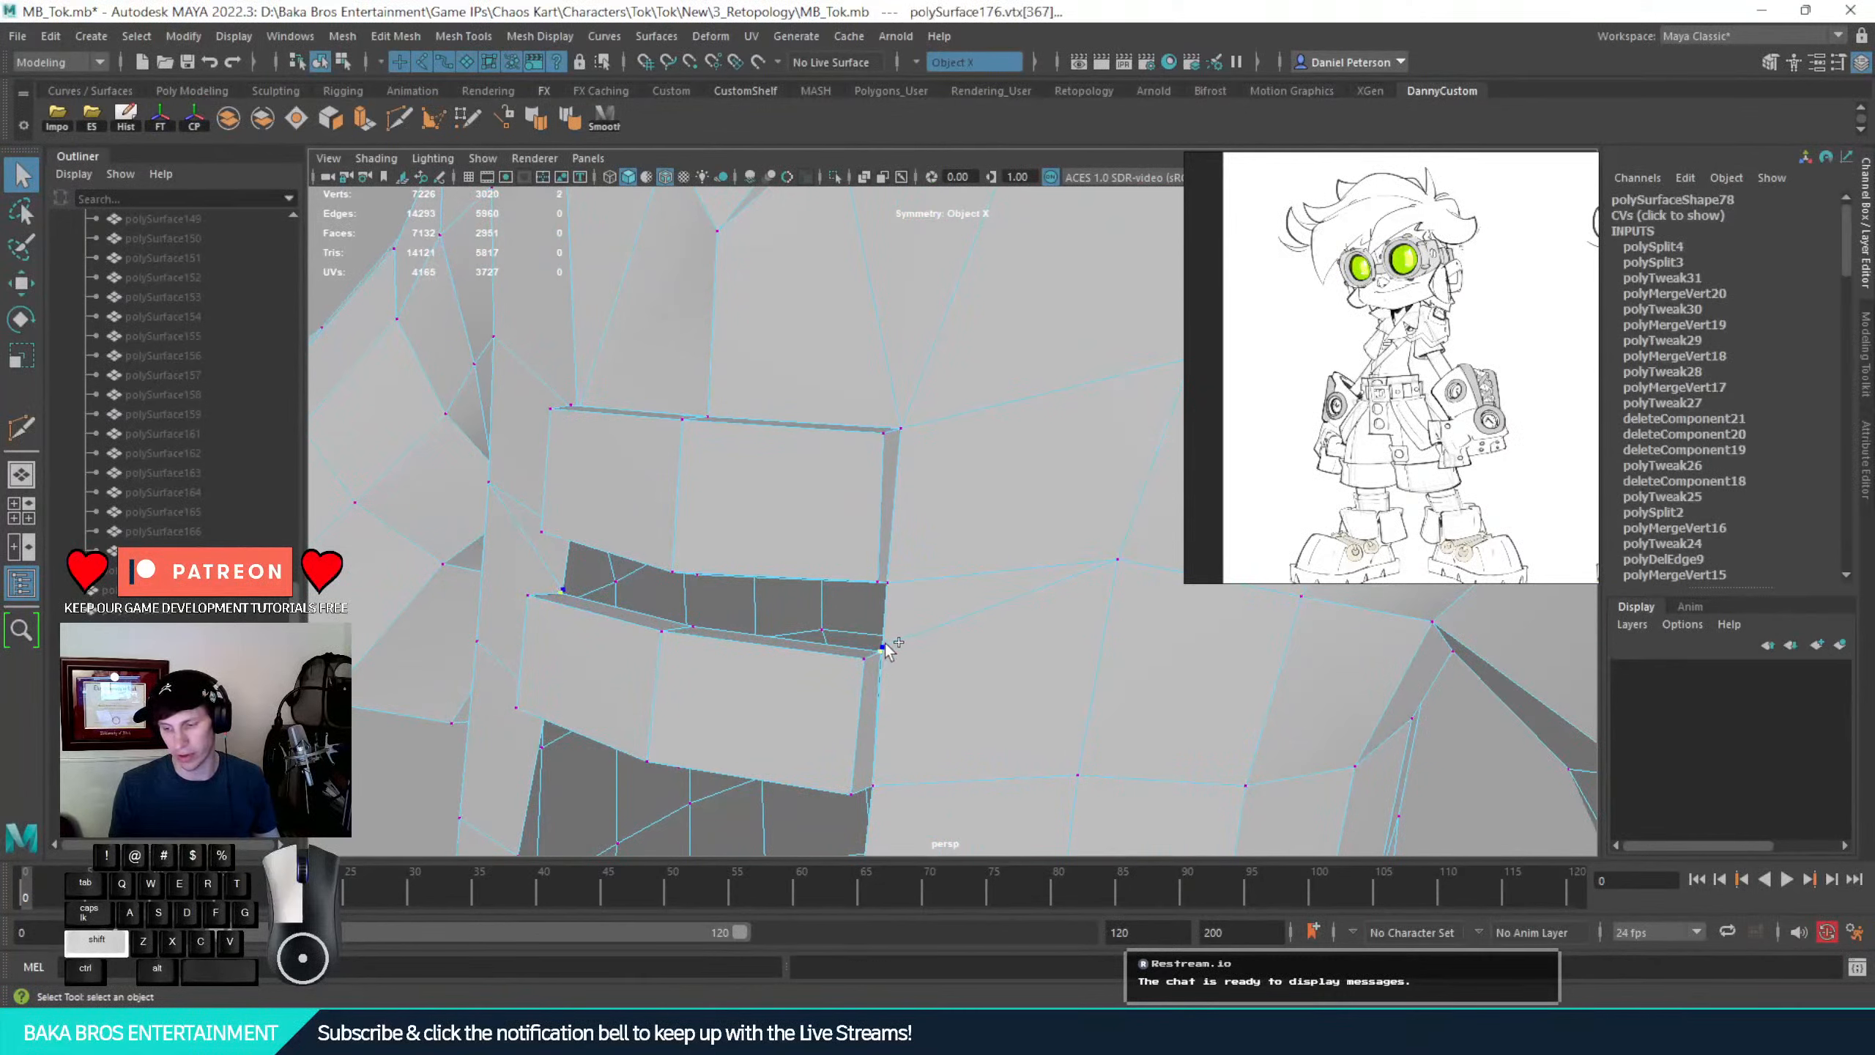
key(ctrl+z)
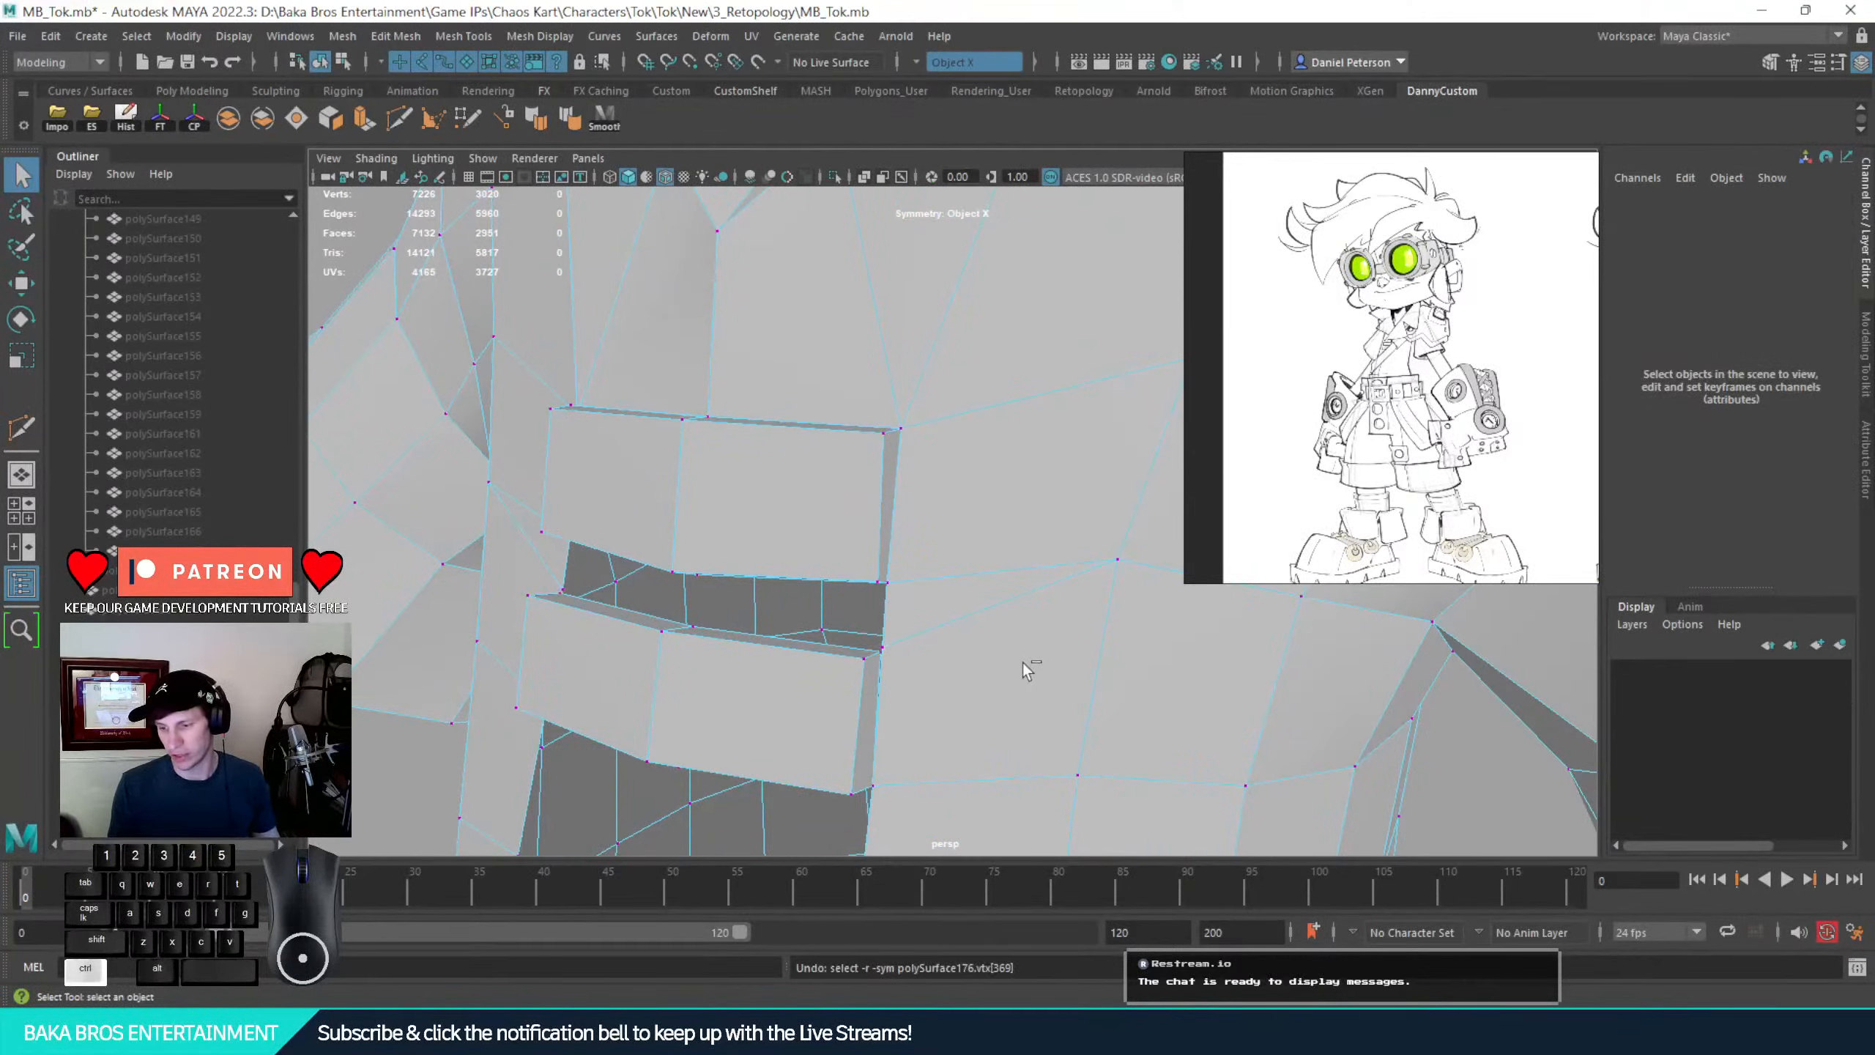
key(ctrl+z)
Multi-Cut symmetrically from the shirt vertex level with the lower tab's bottom to the opening border beside that tab's upper side
click(25, 442)
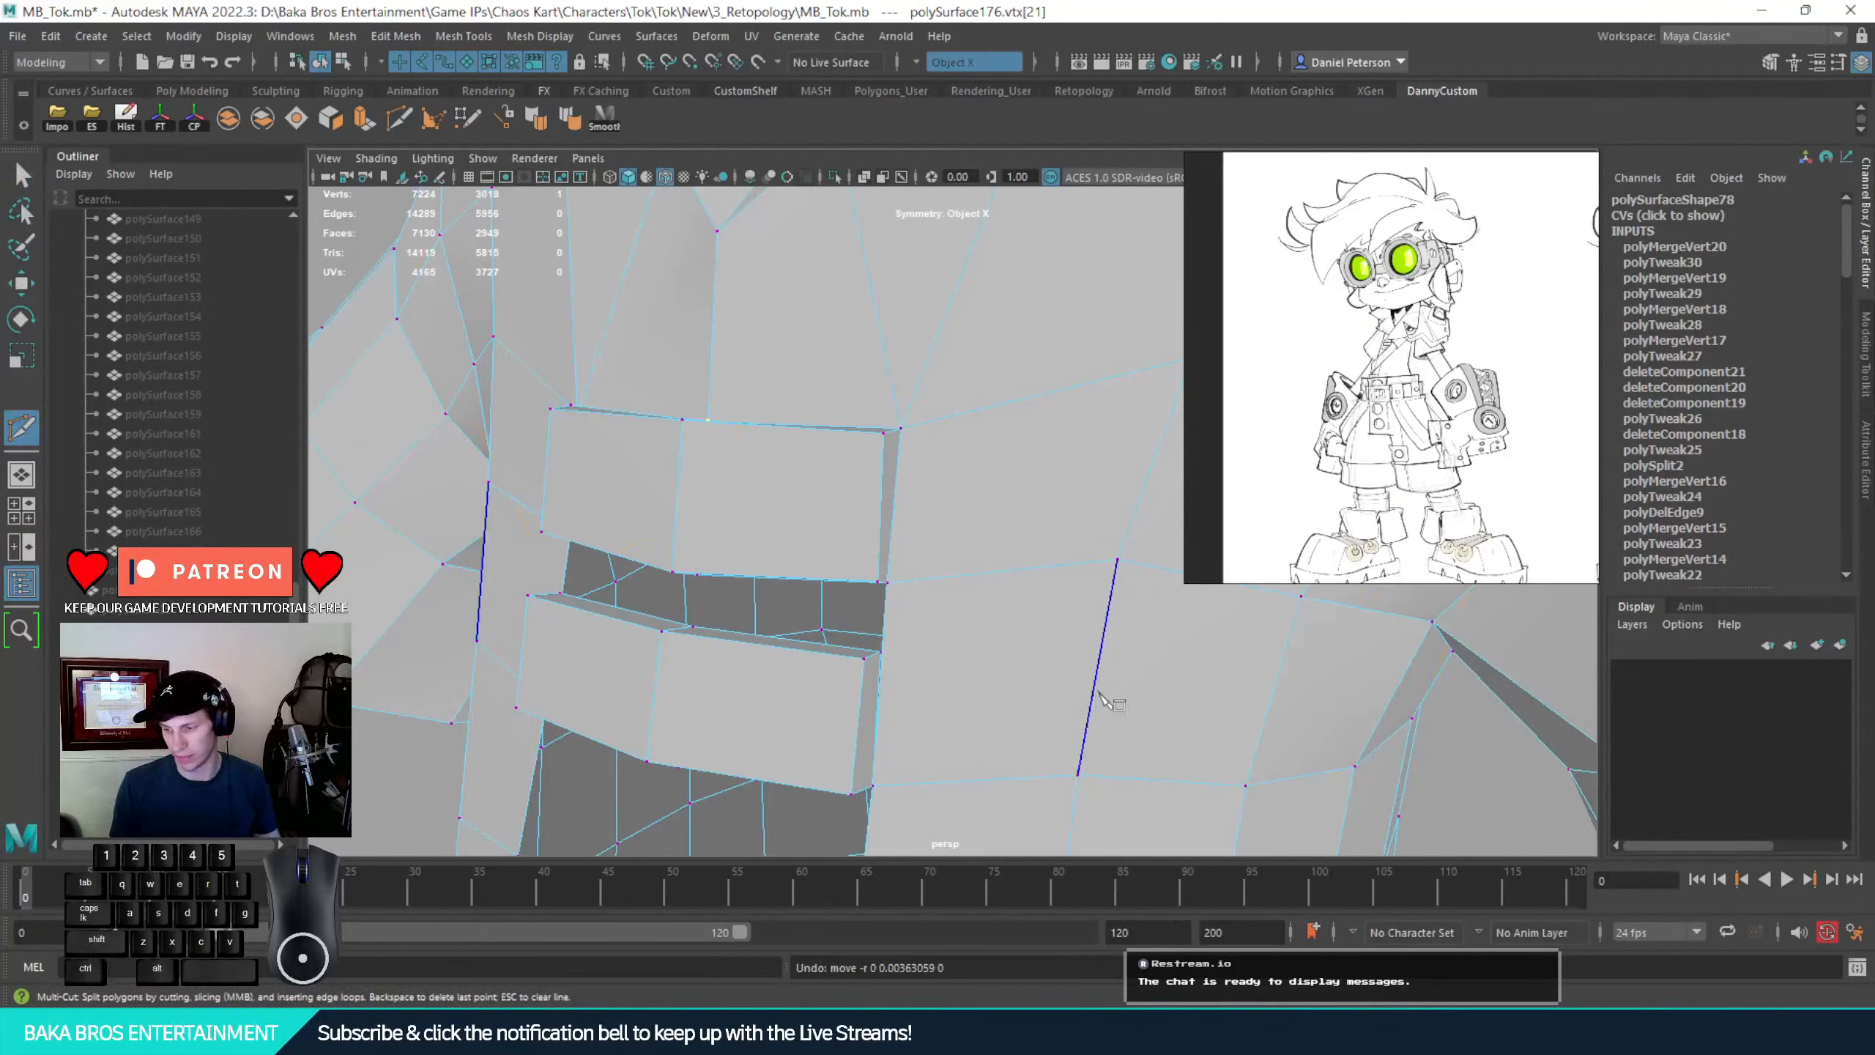
alt+drag(1097, 691, 1030, 631)
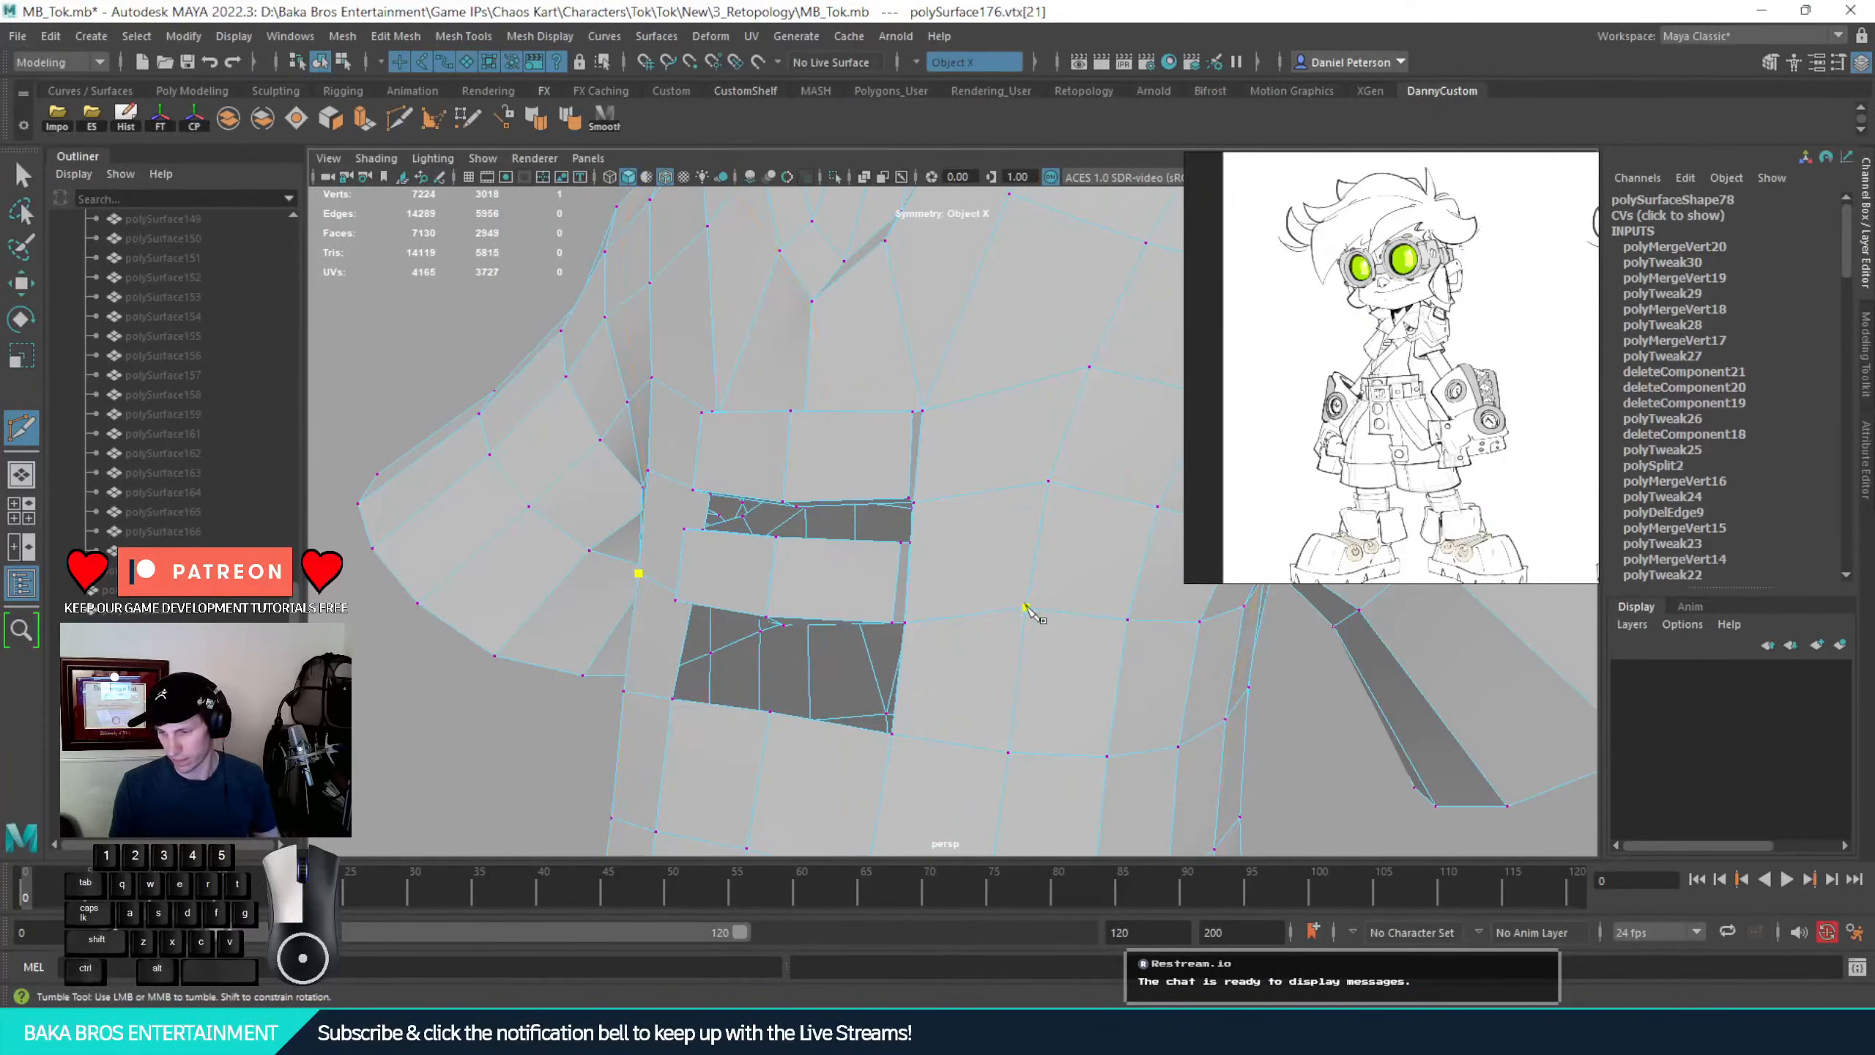
click(915, 560)
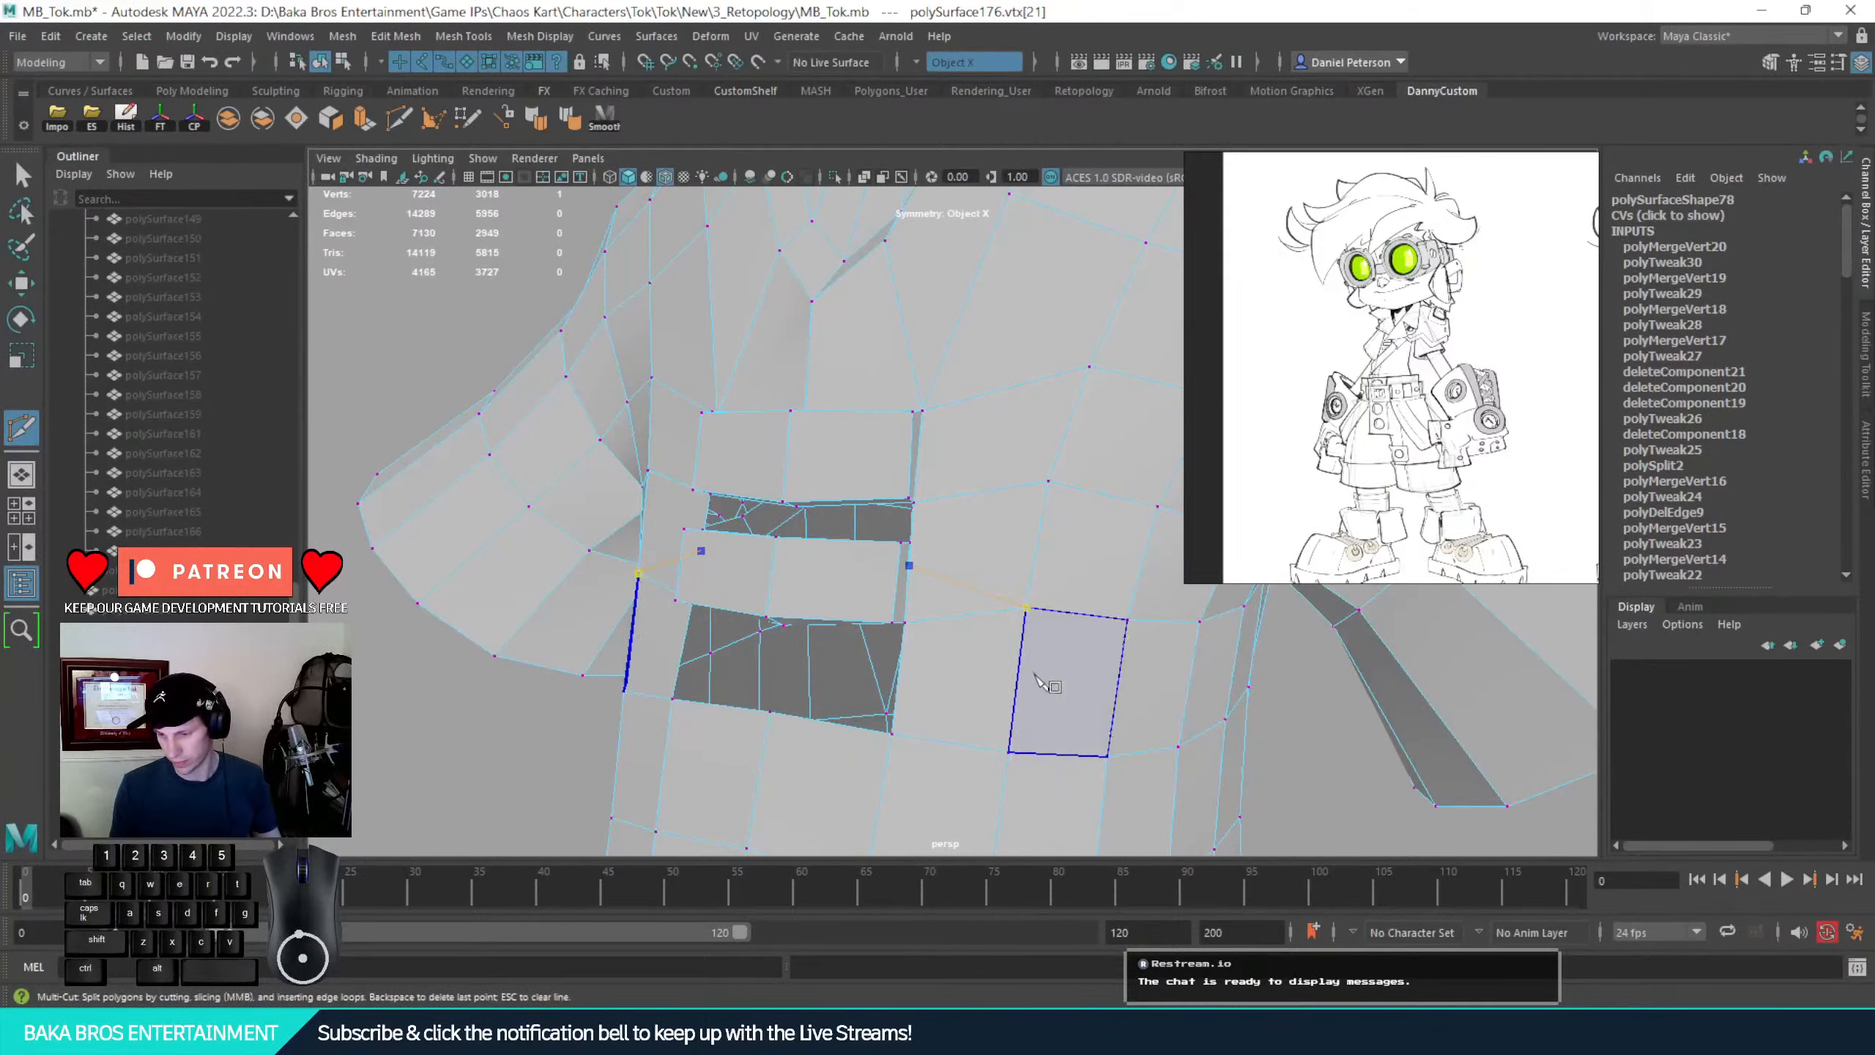
alt+drag(1027, 620, 1009, 629)
alt+right_drag(998, 629, 1068, 648)
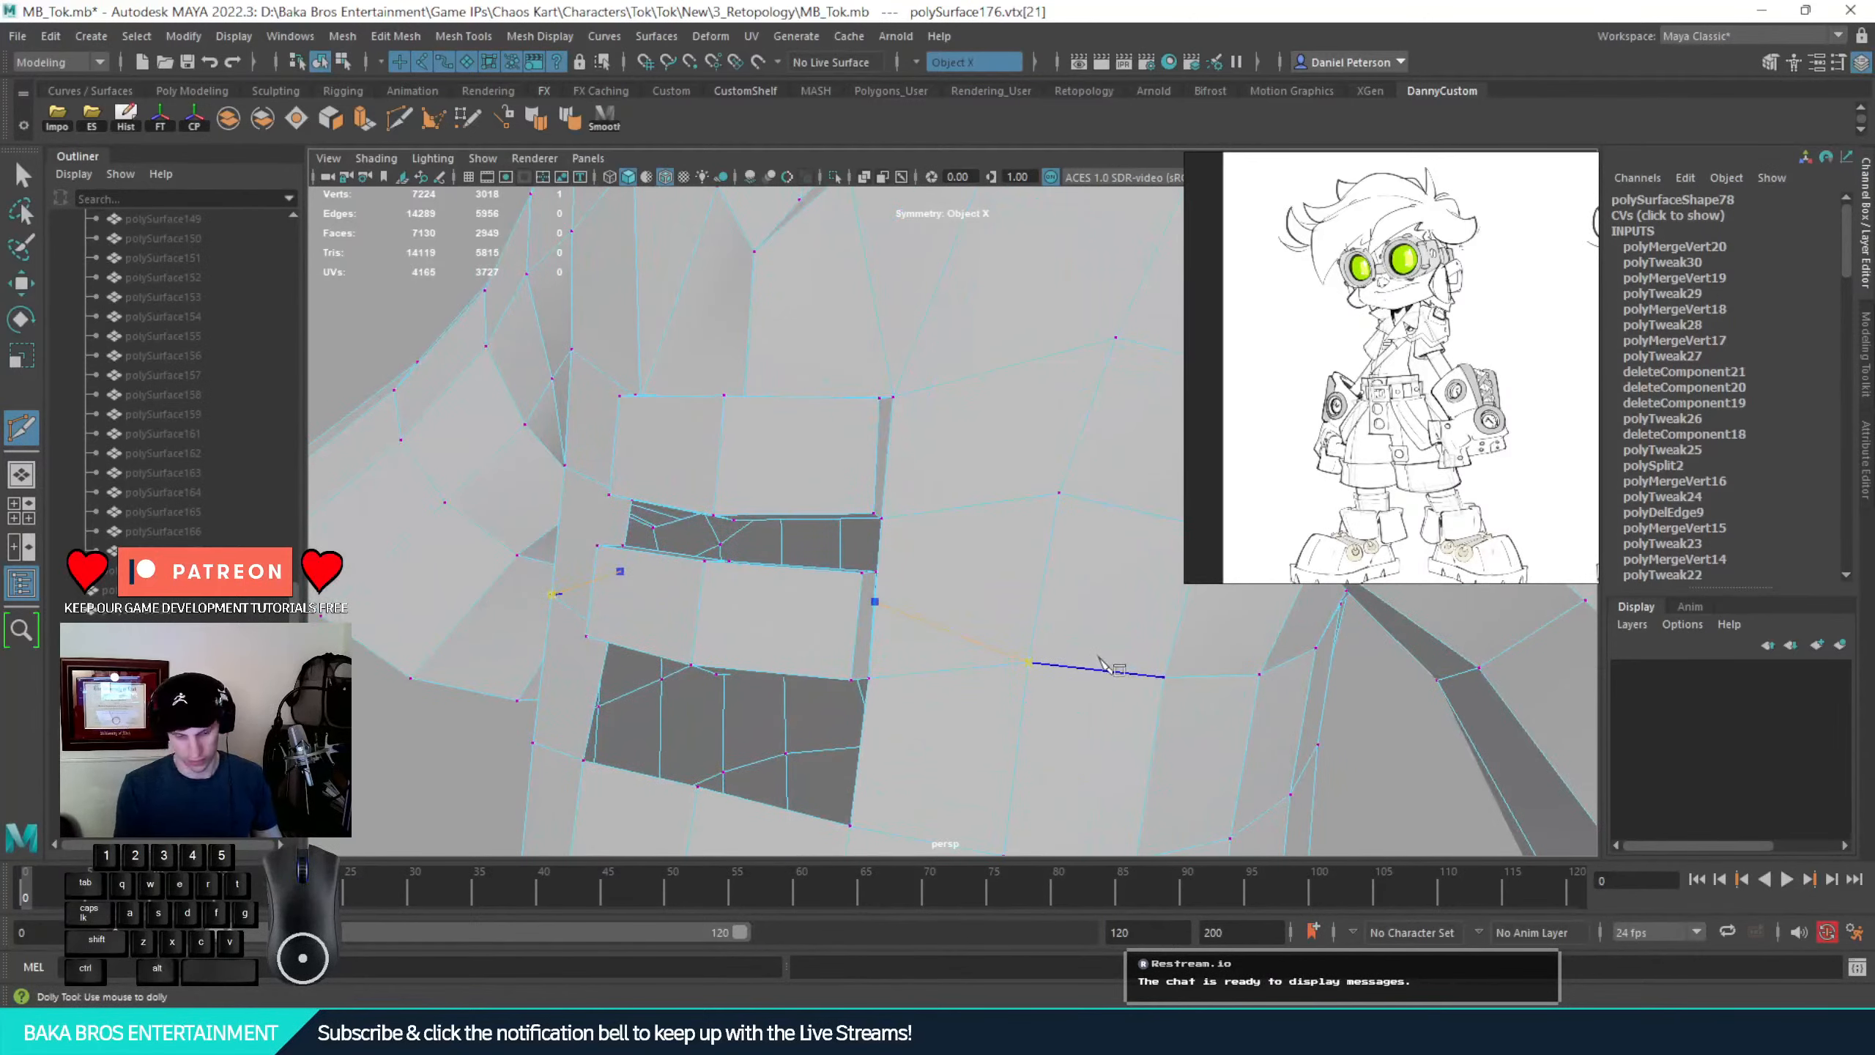
right_click(1100, 656)
Insert an edge loop around the shirt just below the lower chest tab and leave the Multi-Cut tool
alt+middle_drag(1102, 663, 882, 632)
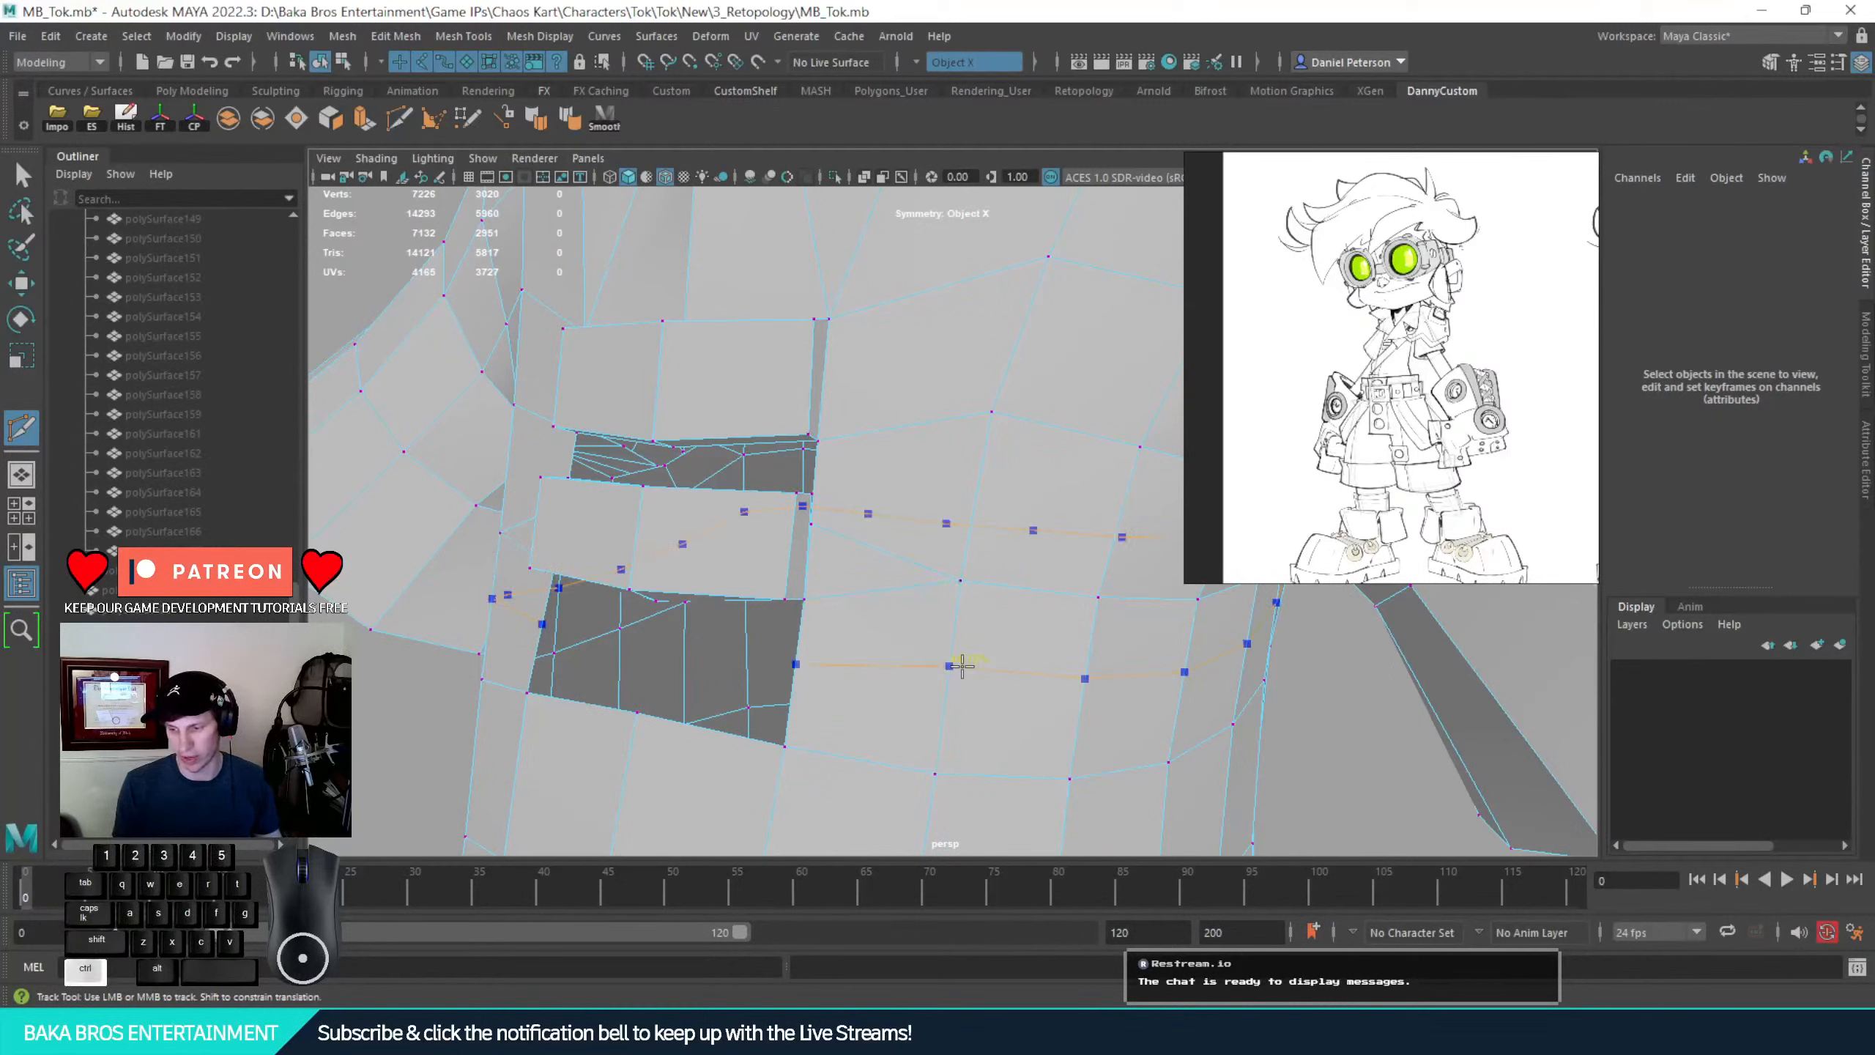
ctrl+click(941, 648)
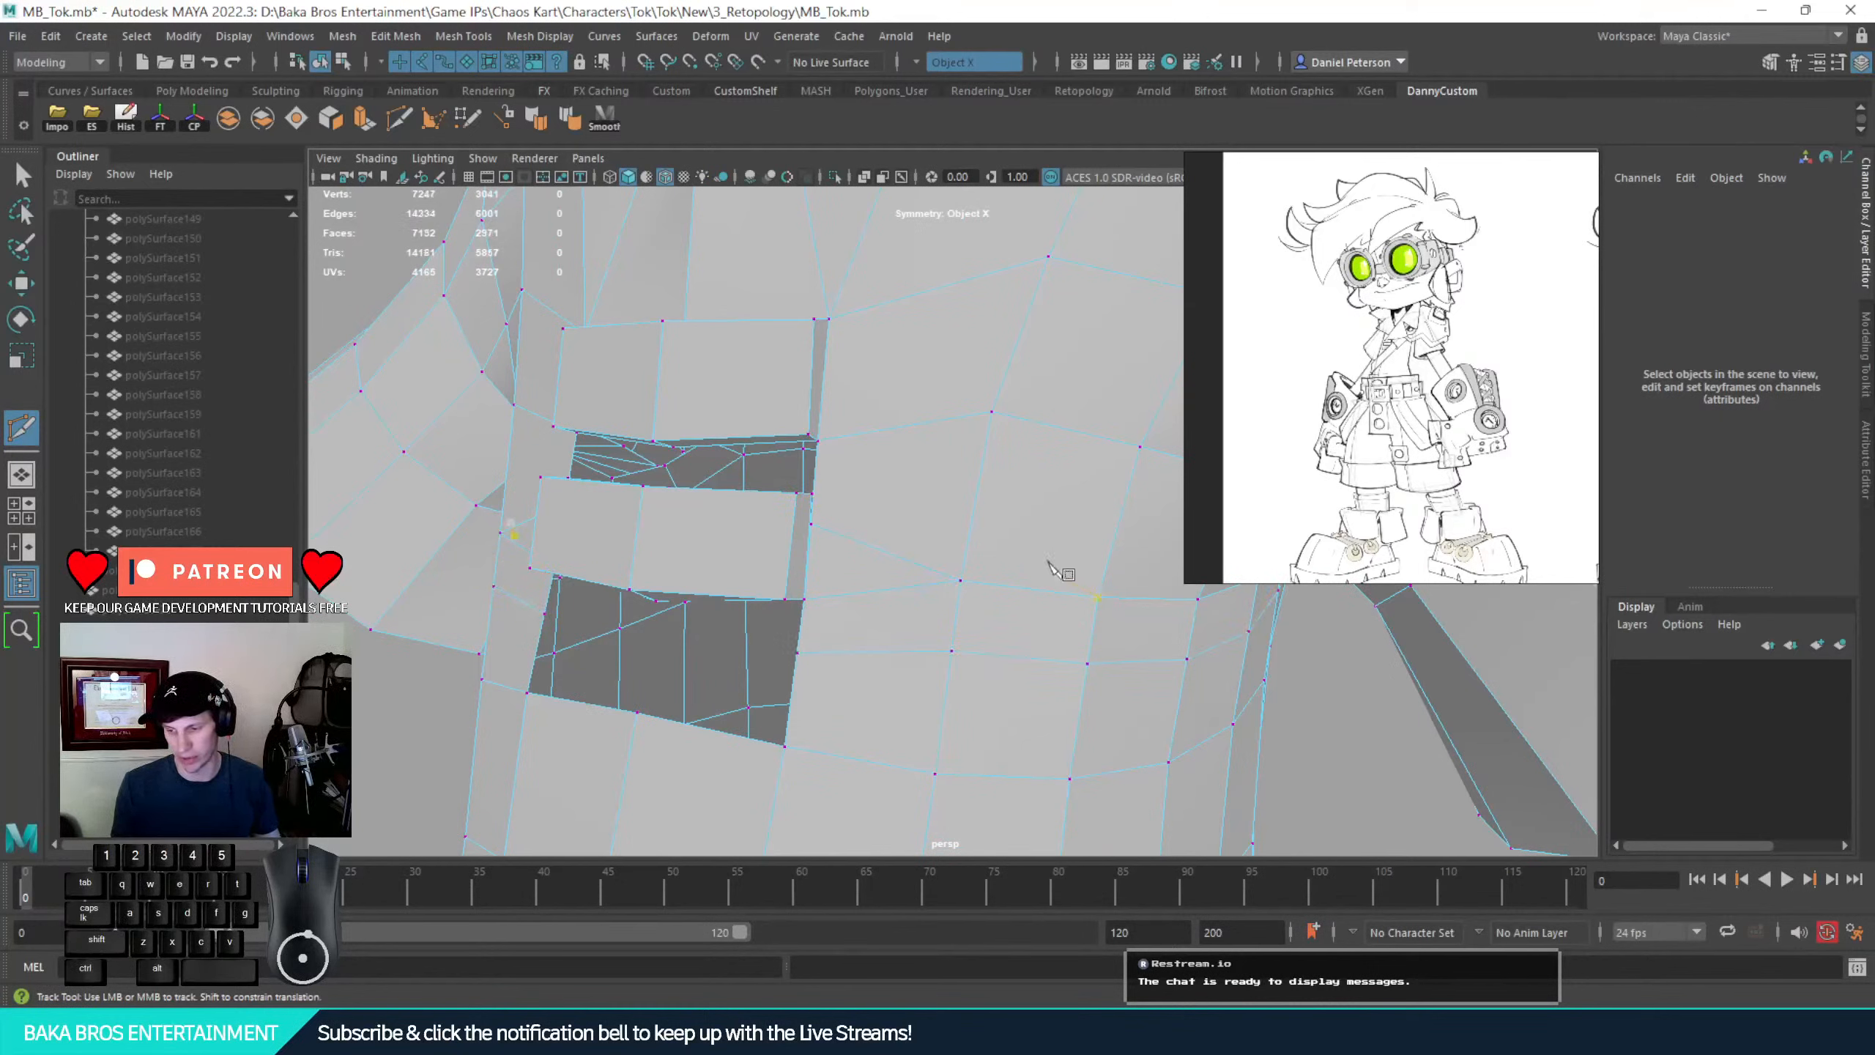
key(q)
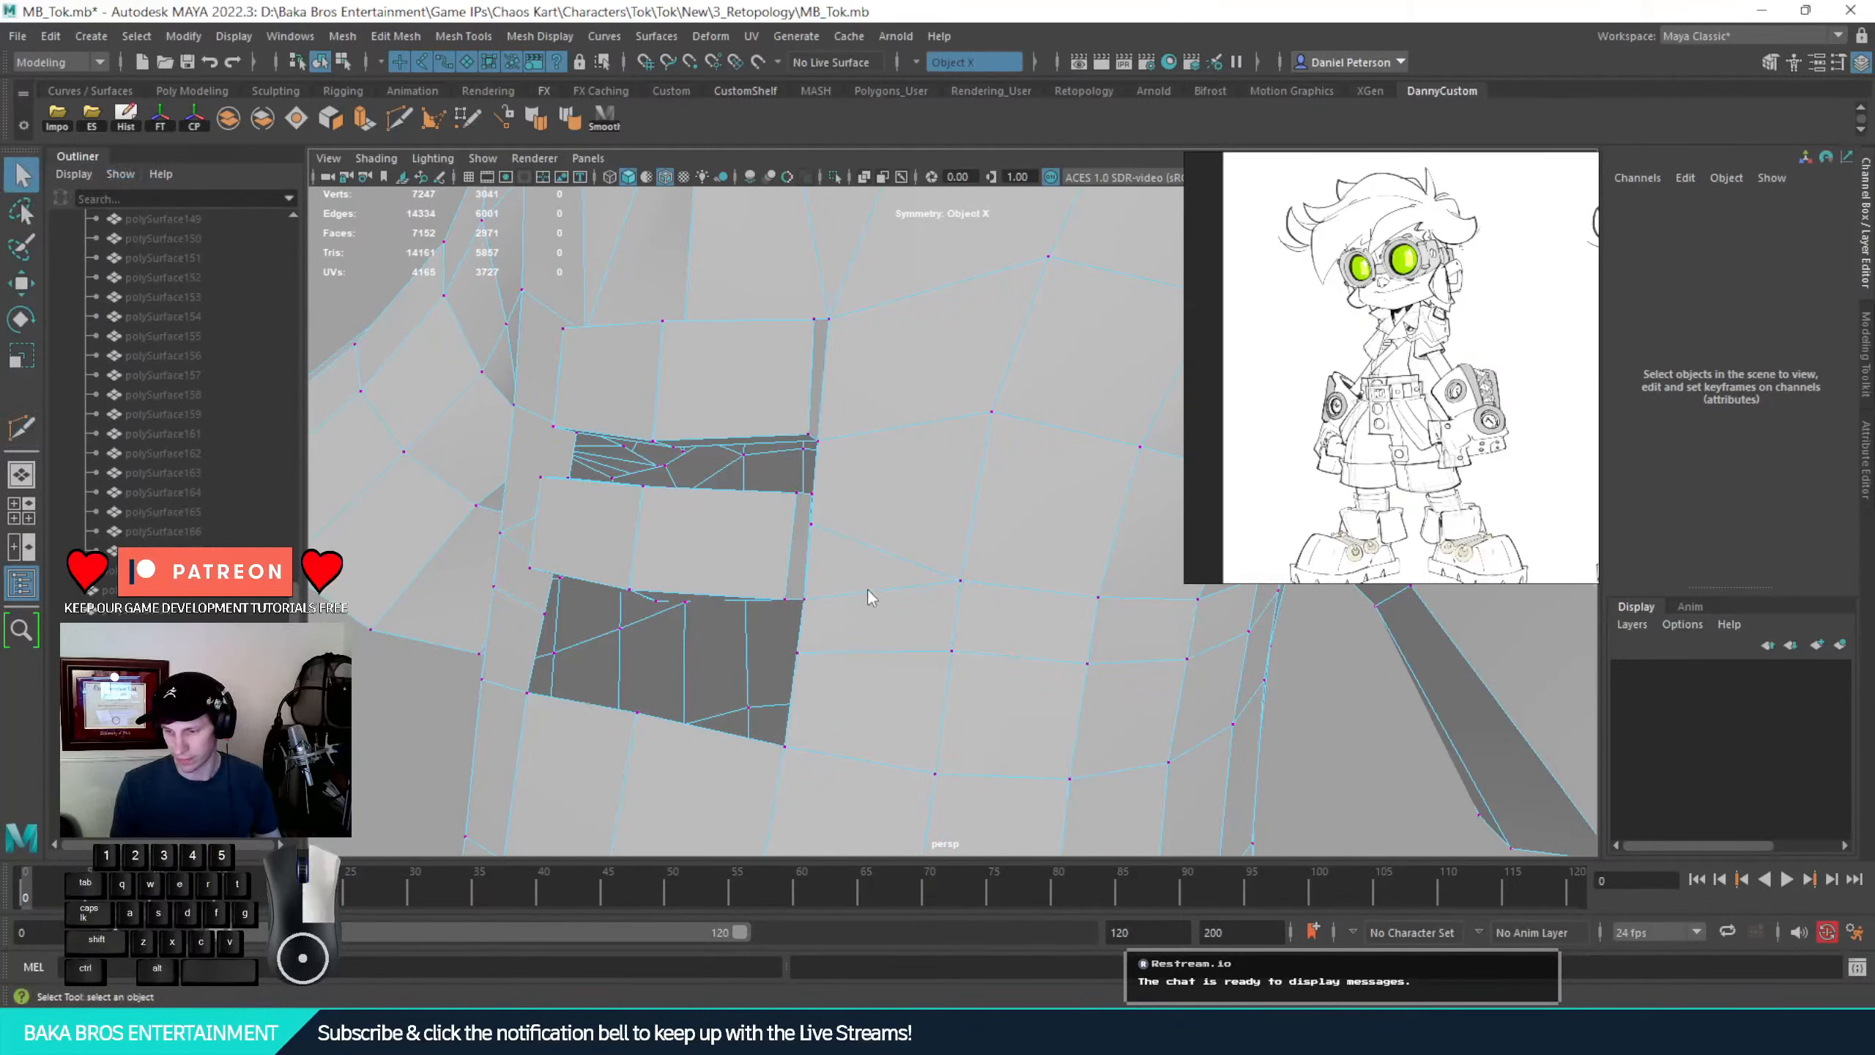
Delete the redundant shirt edge running to the opening border beside the lower tab's bottom corner
right_drag(868, 590, 715, 506)
click(853, 591)
key(Delete)
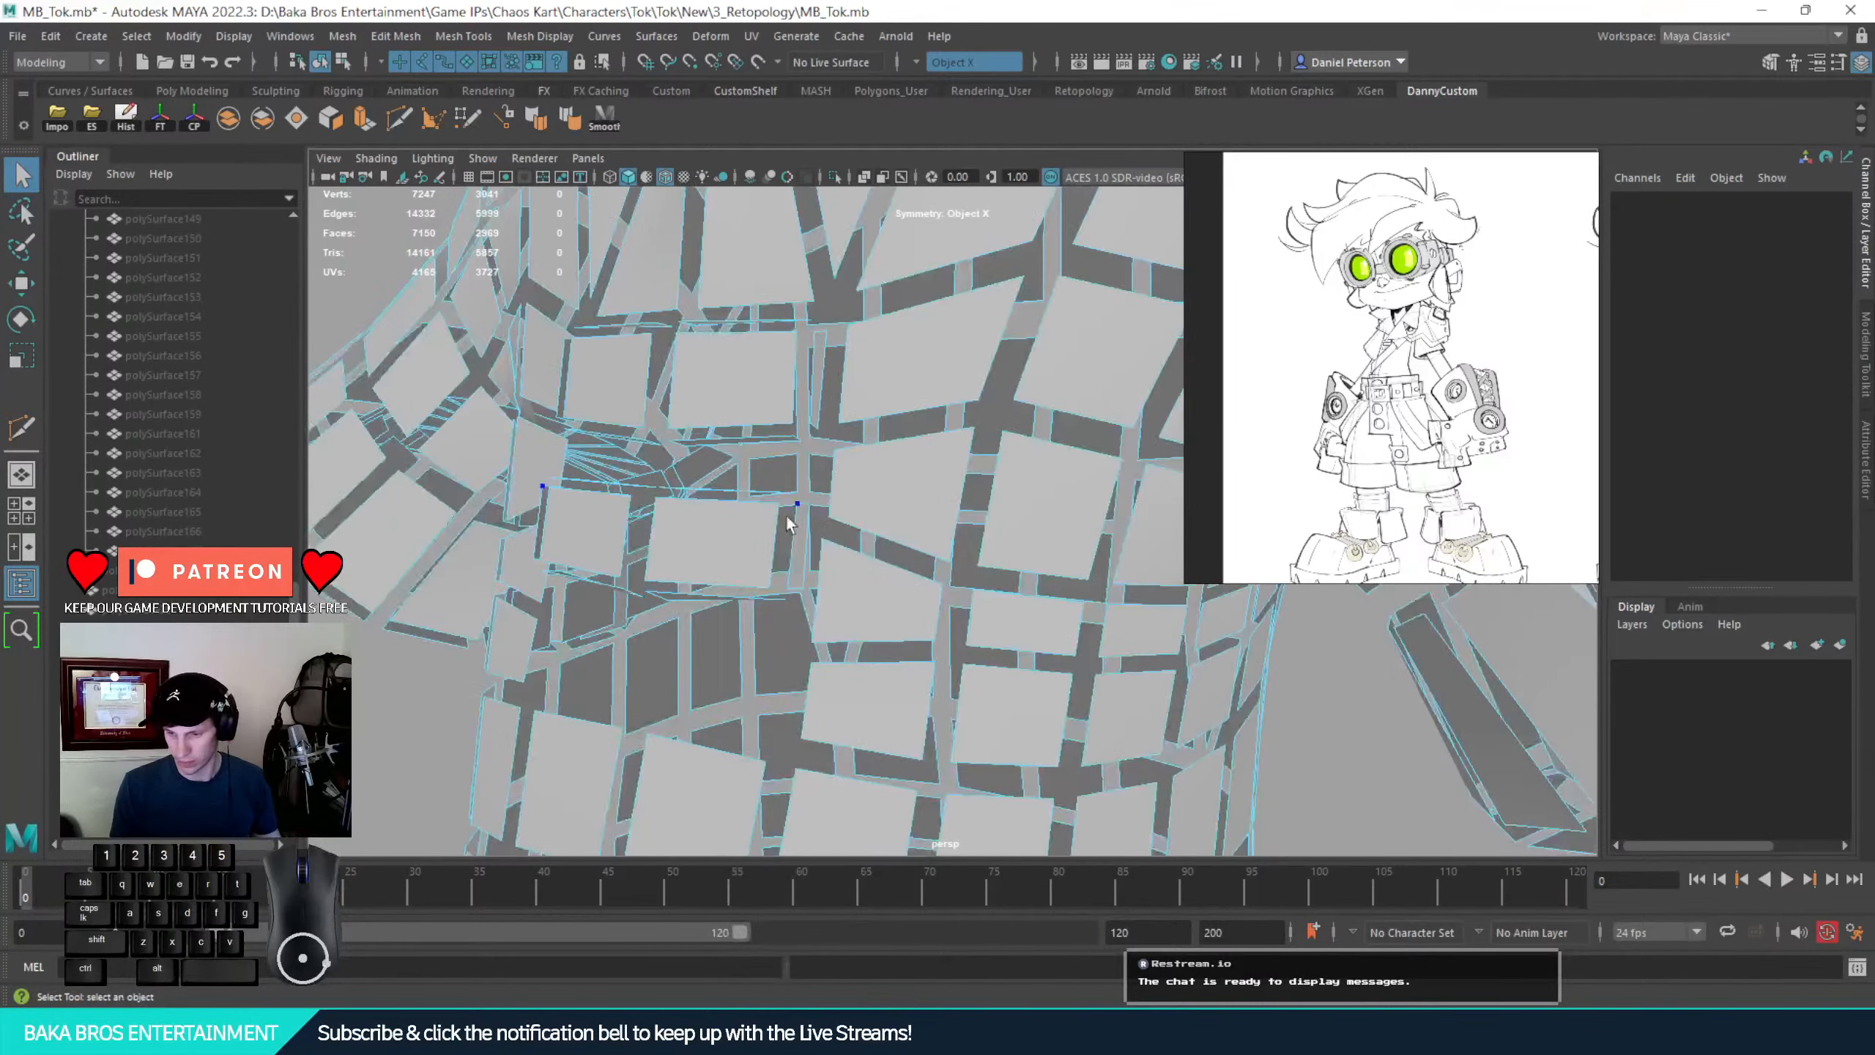
Try moving the shirt border vertex beside the lower tab down to the tab's bottom corner and merging it there
right_drag(848, 497, 753, 514)
click(811, 494)
key(w)
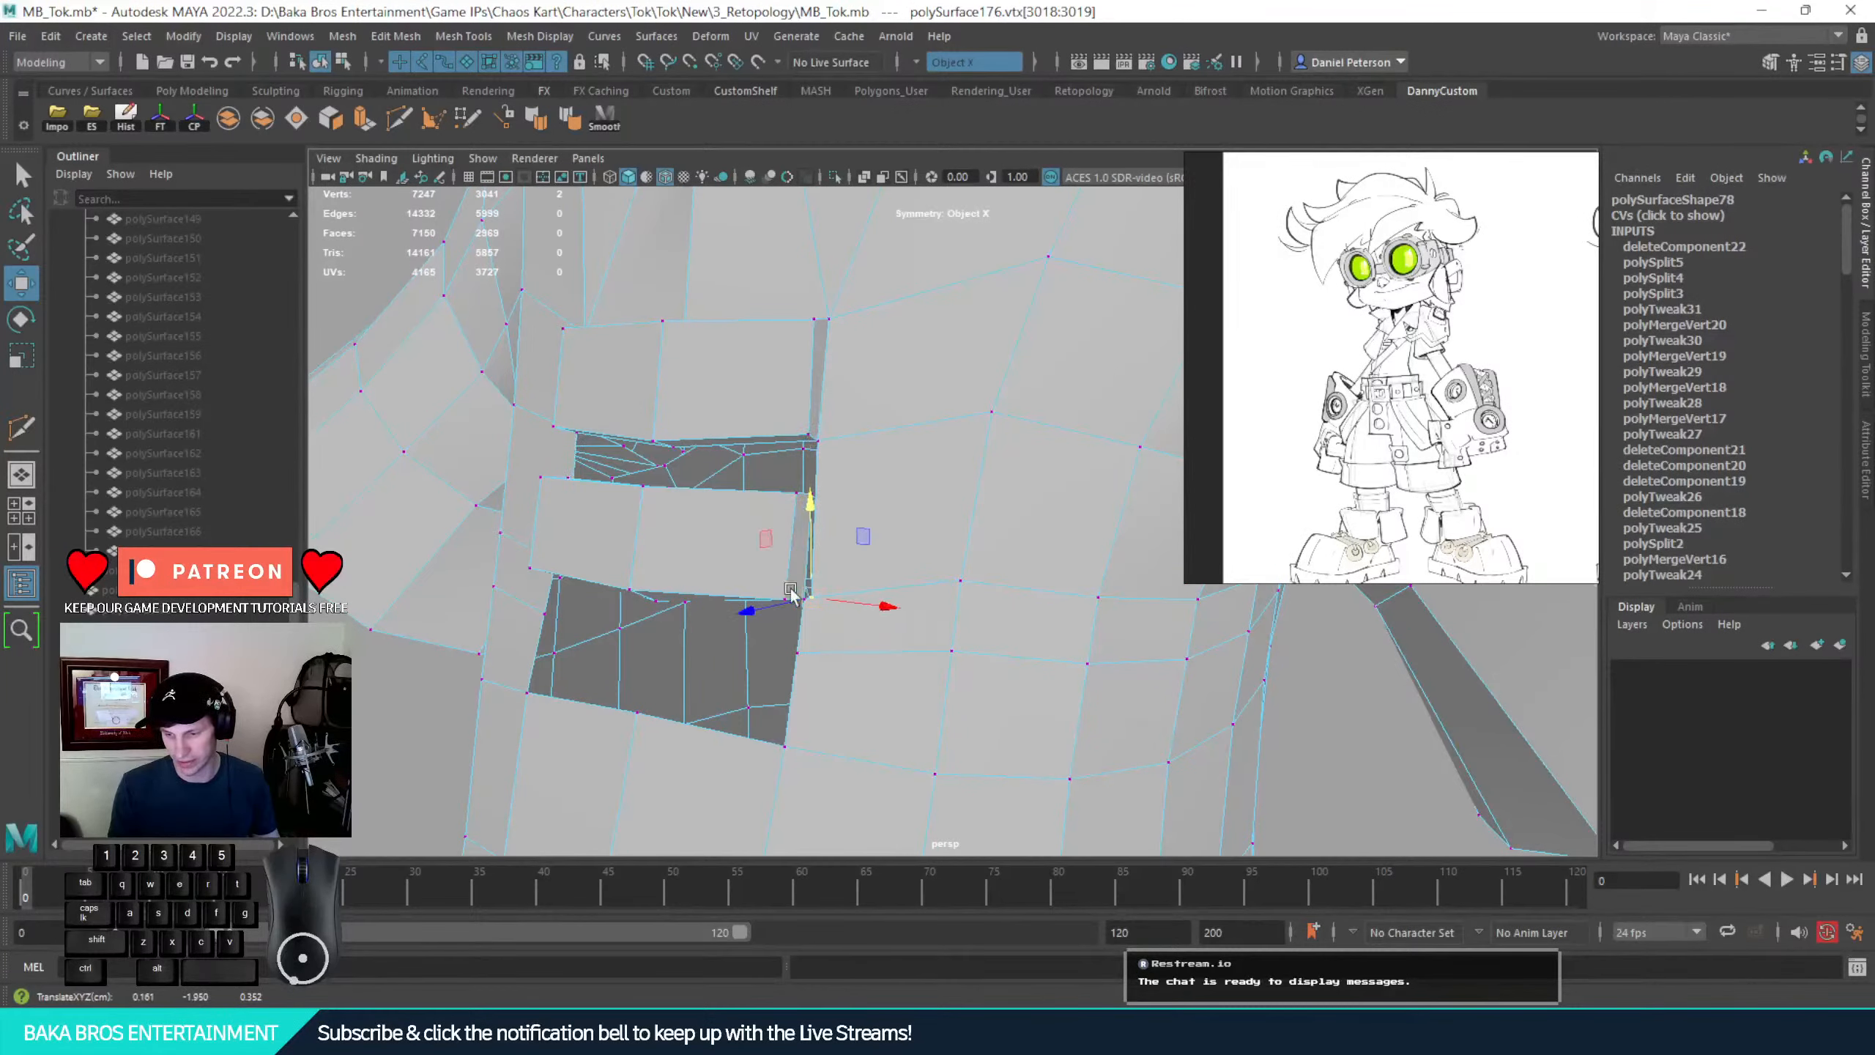
key(q)
alt+right_drag(811, 642, 955, 669)
alt+drag(955, 669, 850, 645)
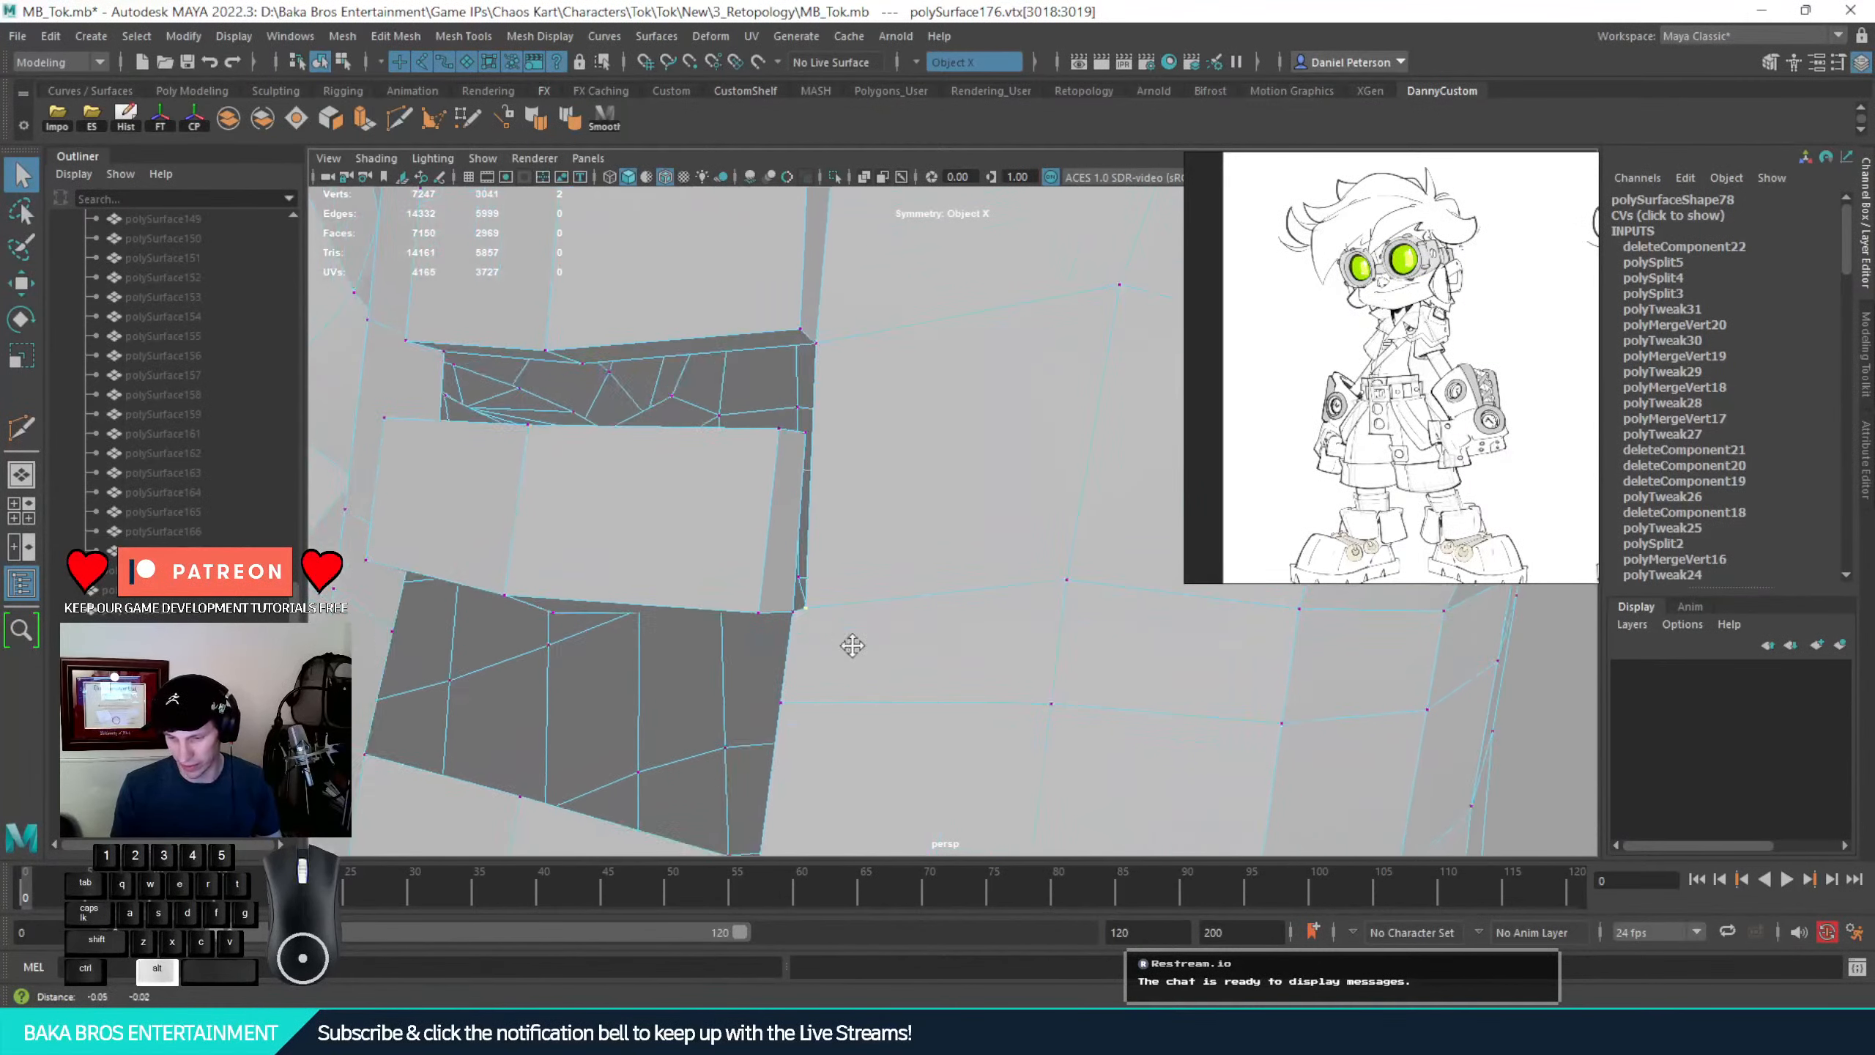
alt+right_drag(849, 645, 832, 533)
key(q)
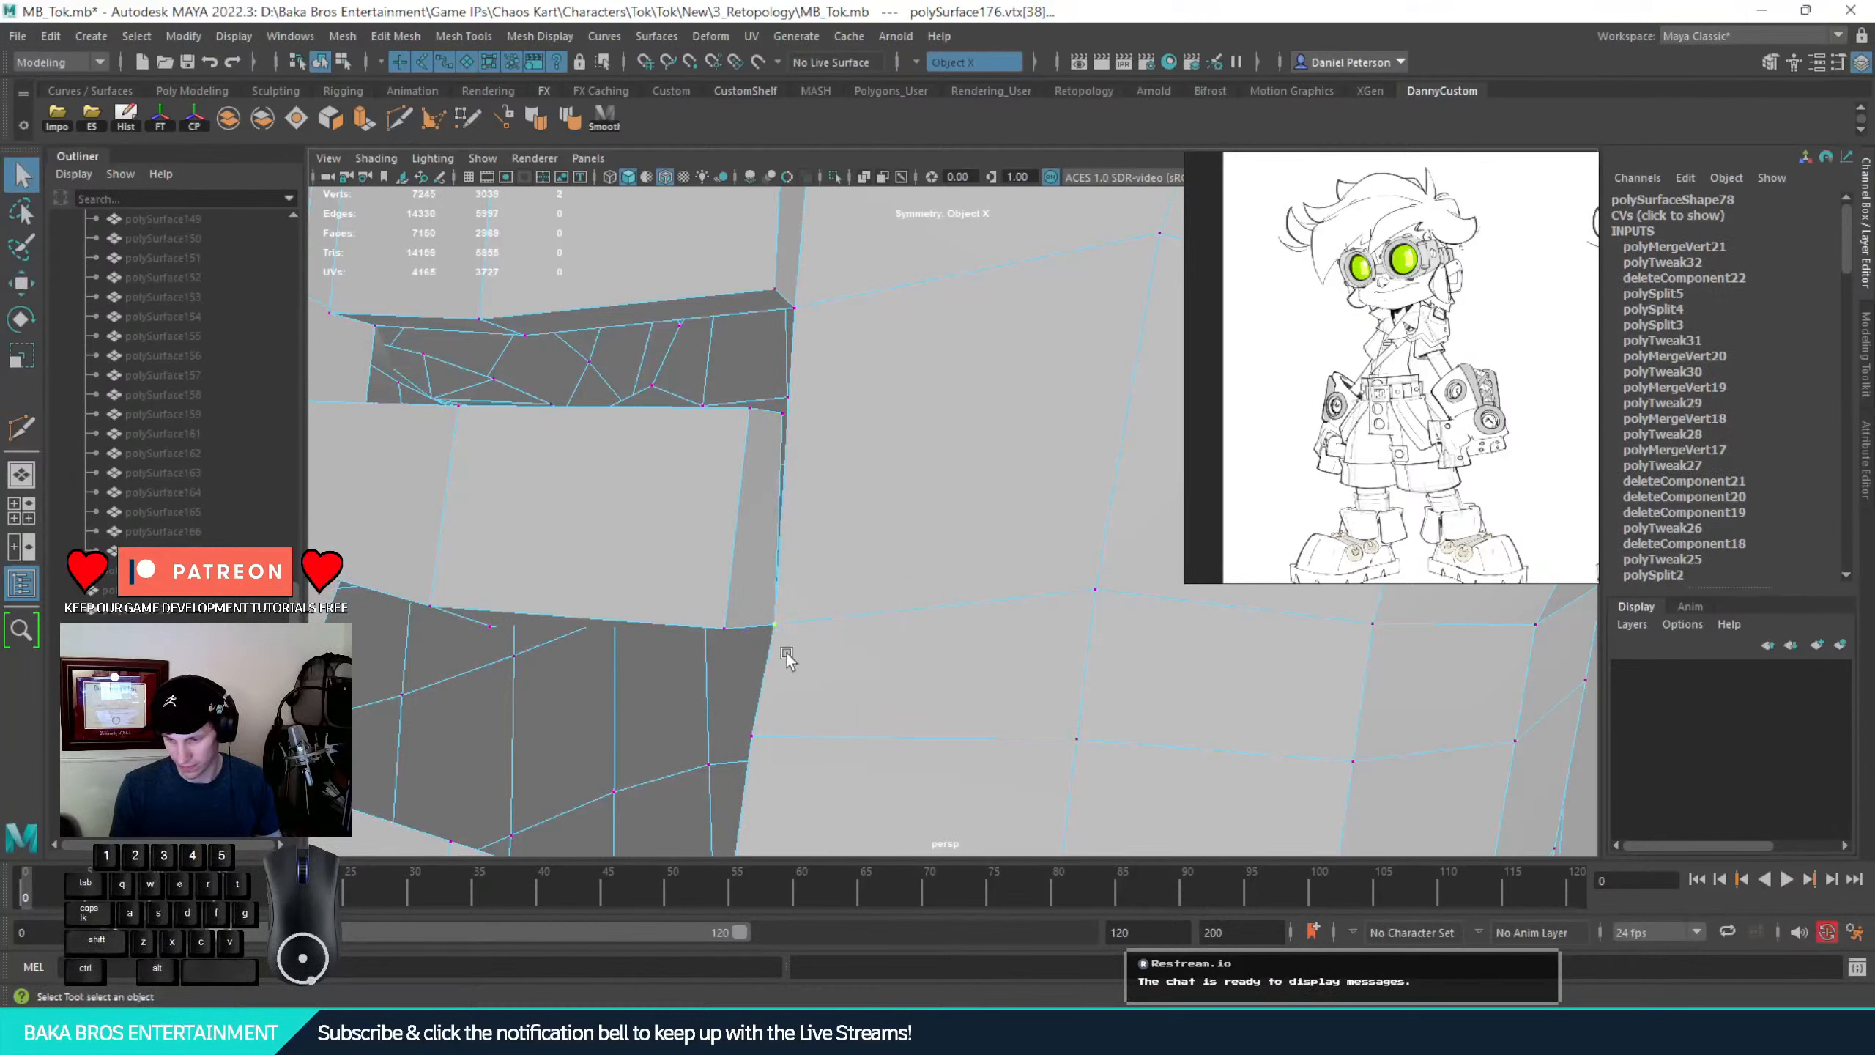
Try shifting the lower tab's merged bottom corner vertex in depth against the shirt surface
key(w)
alt+drag(787, 656, 715, 669)
drag(536, 707, 522, 708)
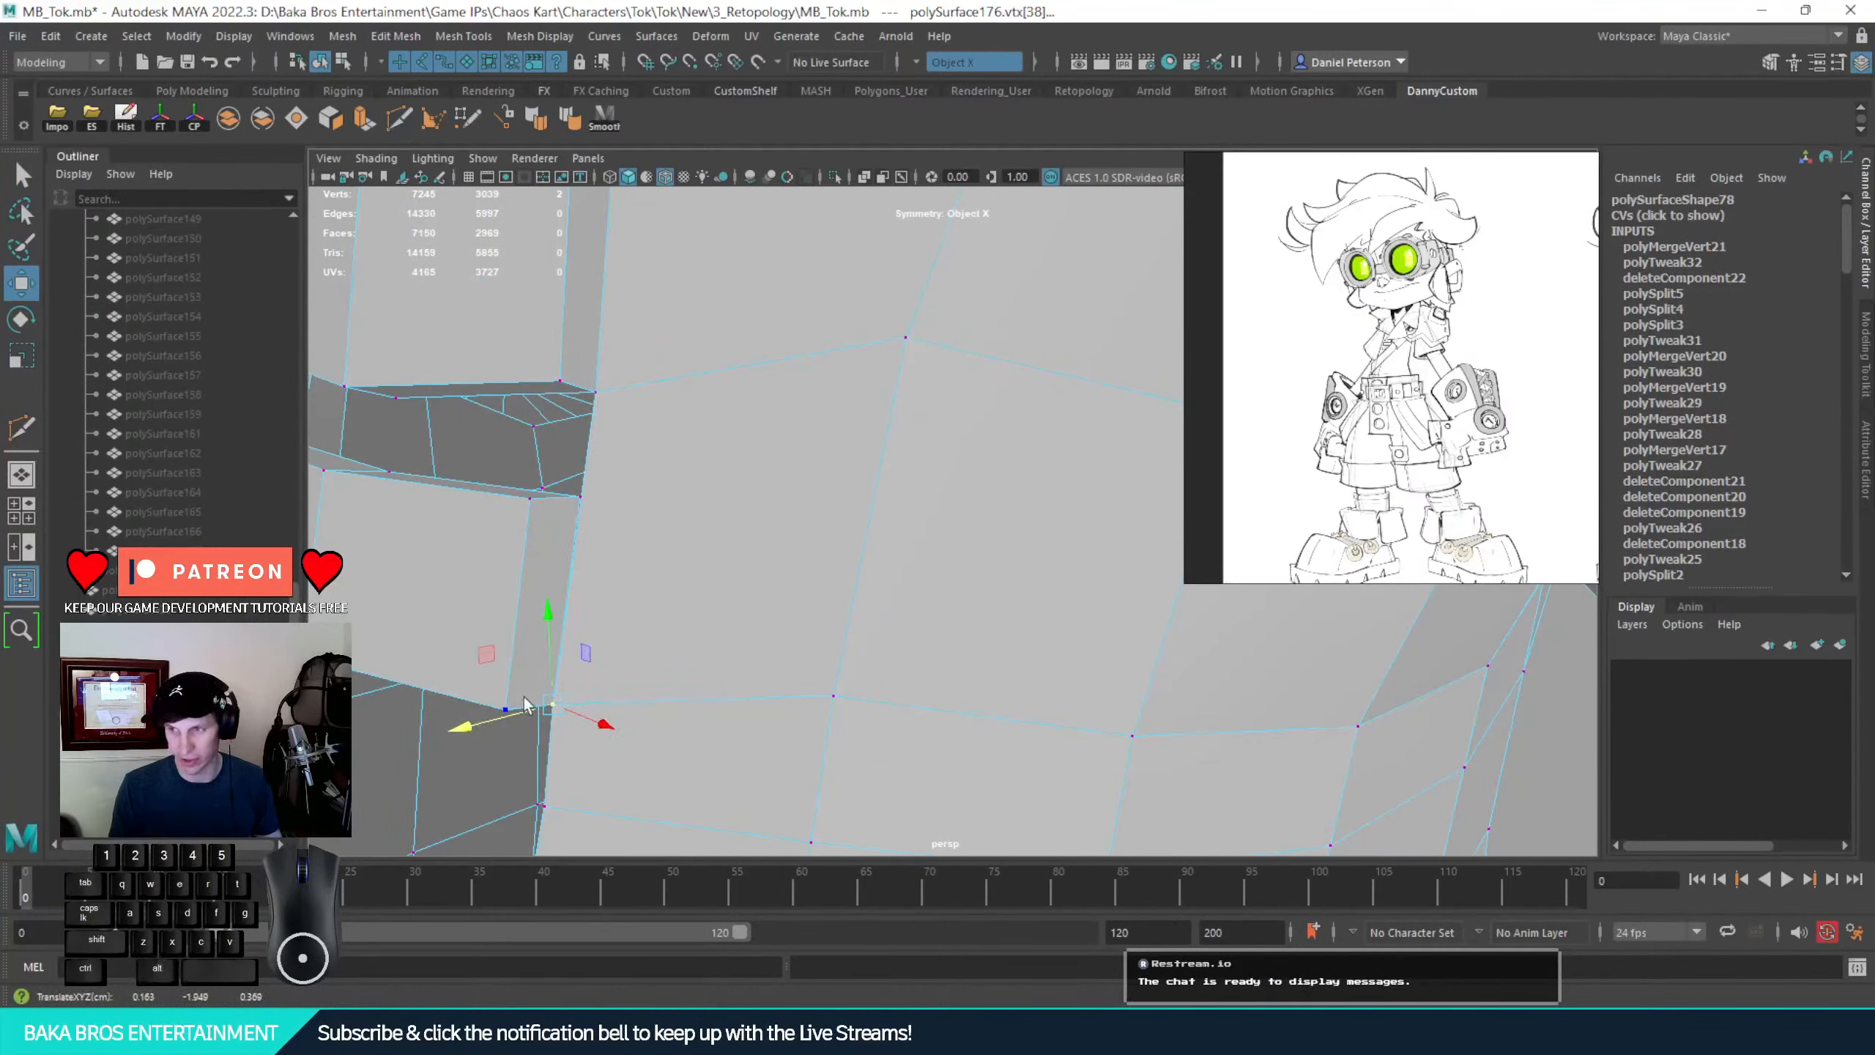
key(q)
alt+right_drag(526, 705, 506, 604)
alt+drag(575, 584, 548, 626)
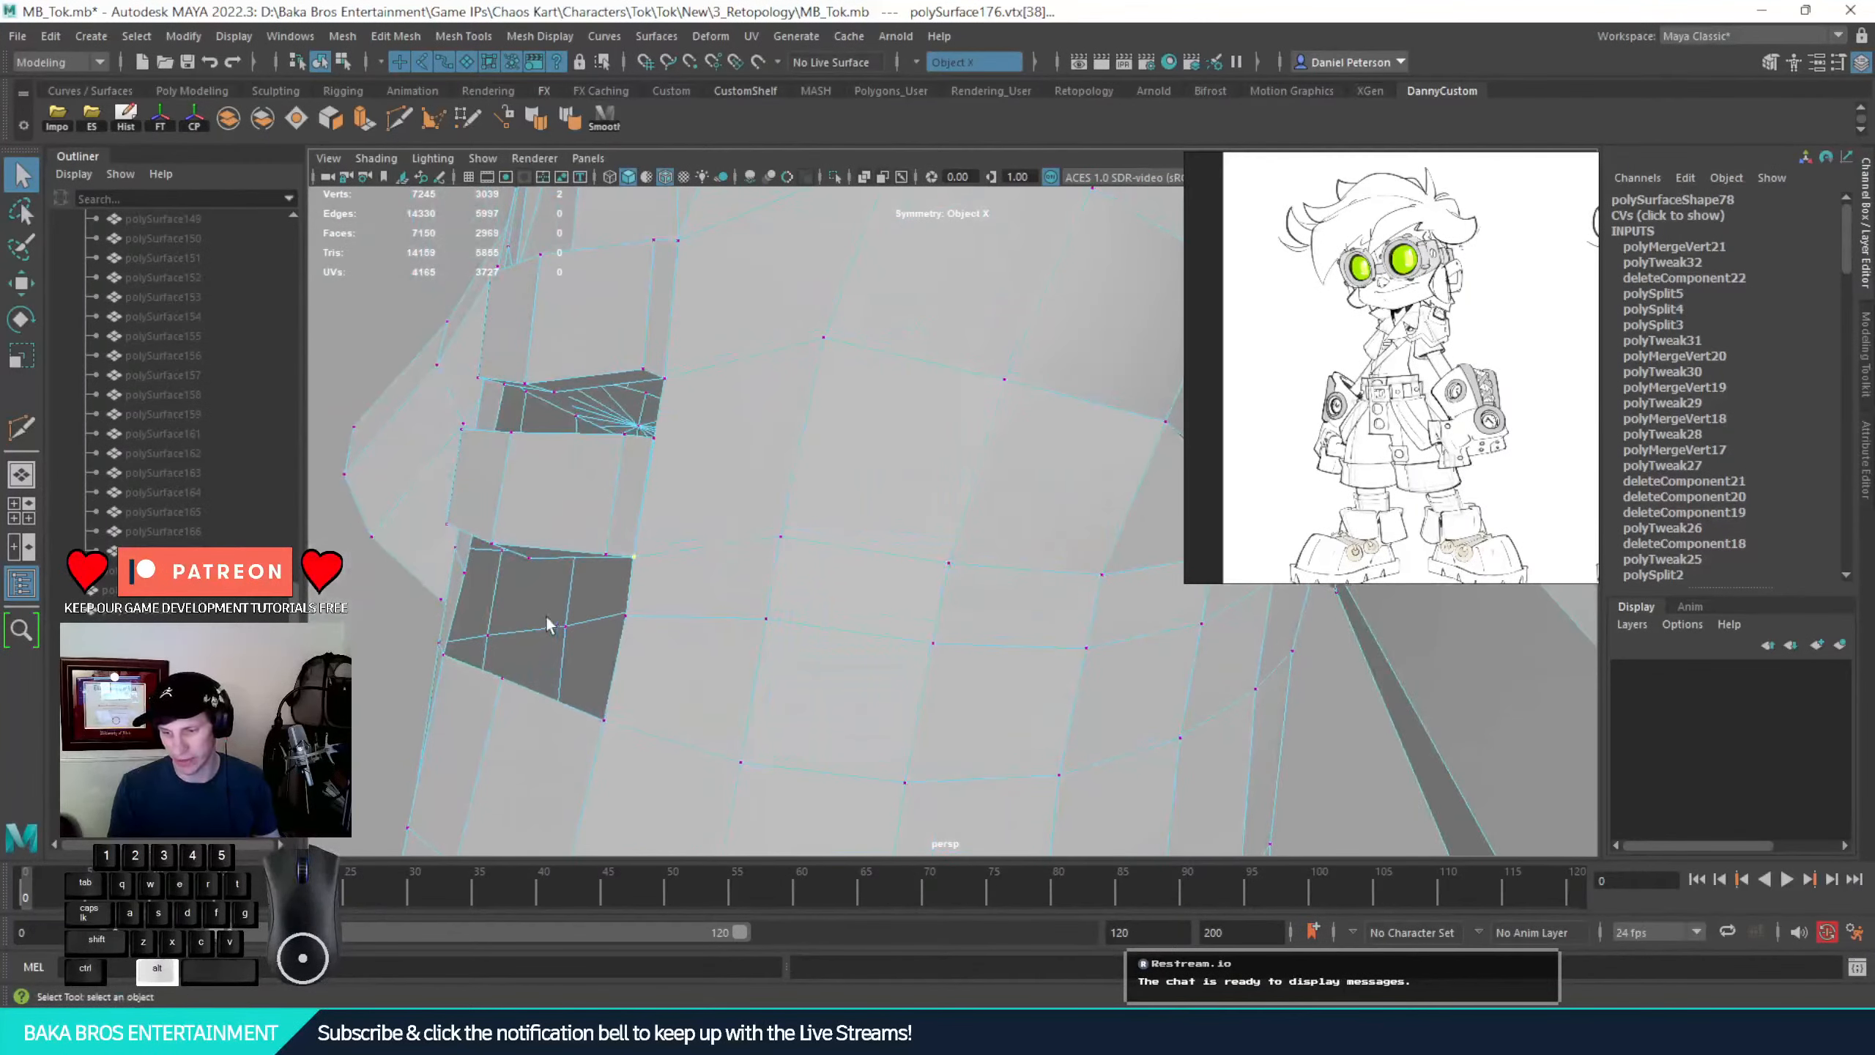
alt+right_drag(548, 626, 654, 603)
key(w)
drag(513, 577, 521, 577)
key(q)
alt+drag(550, 609, 649, 617)
alt+right_drag(650, 617, 568, 599)
alt+drag(569, 598, 628, 687)
alt+middle_drag(746, 753, 653, 651)
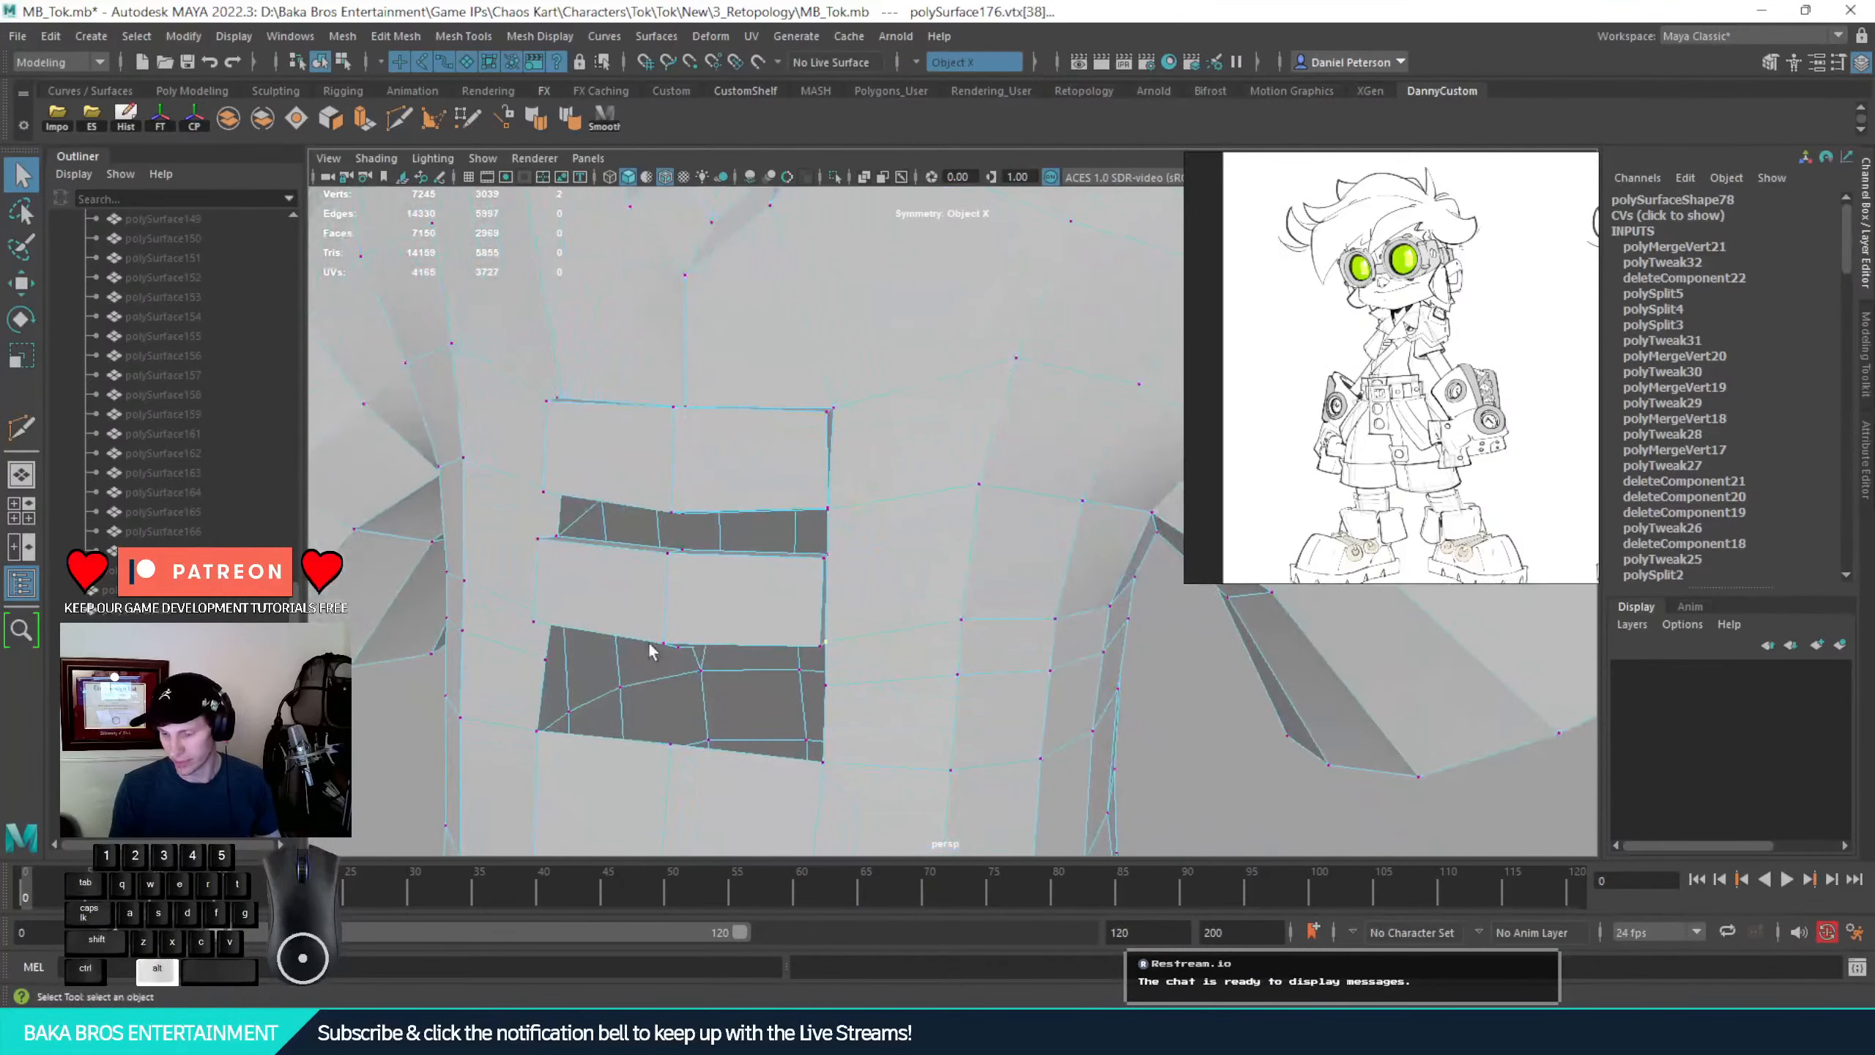
Undo the lower tab's bottom corner merge and the vertex moves around it
alt+drag(652, 649, 636, 653)
alt+drag(796, 605, 847, 571)
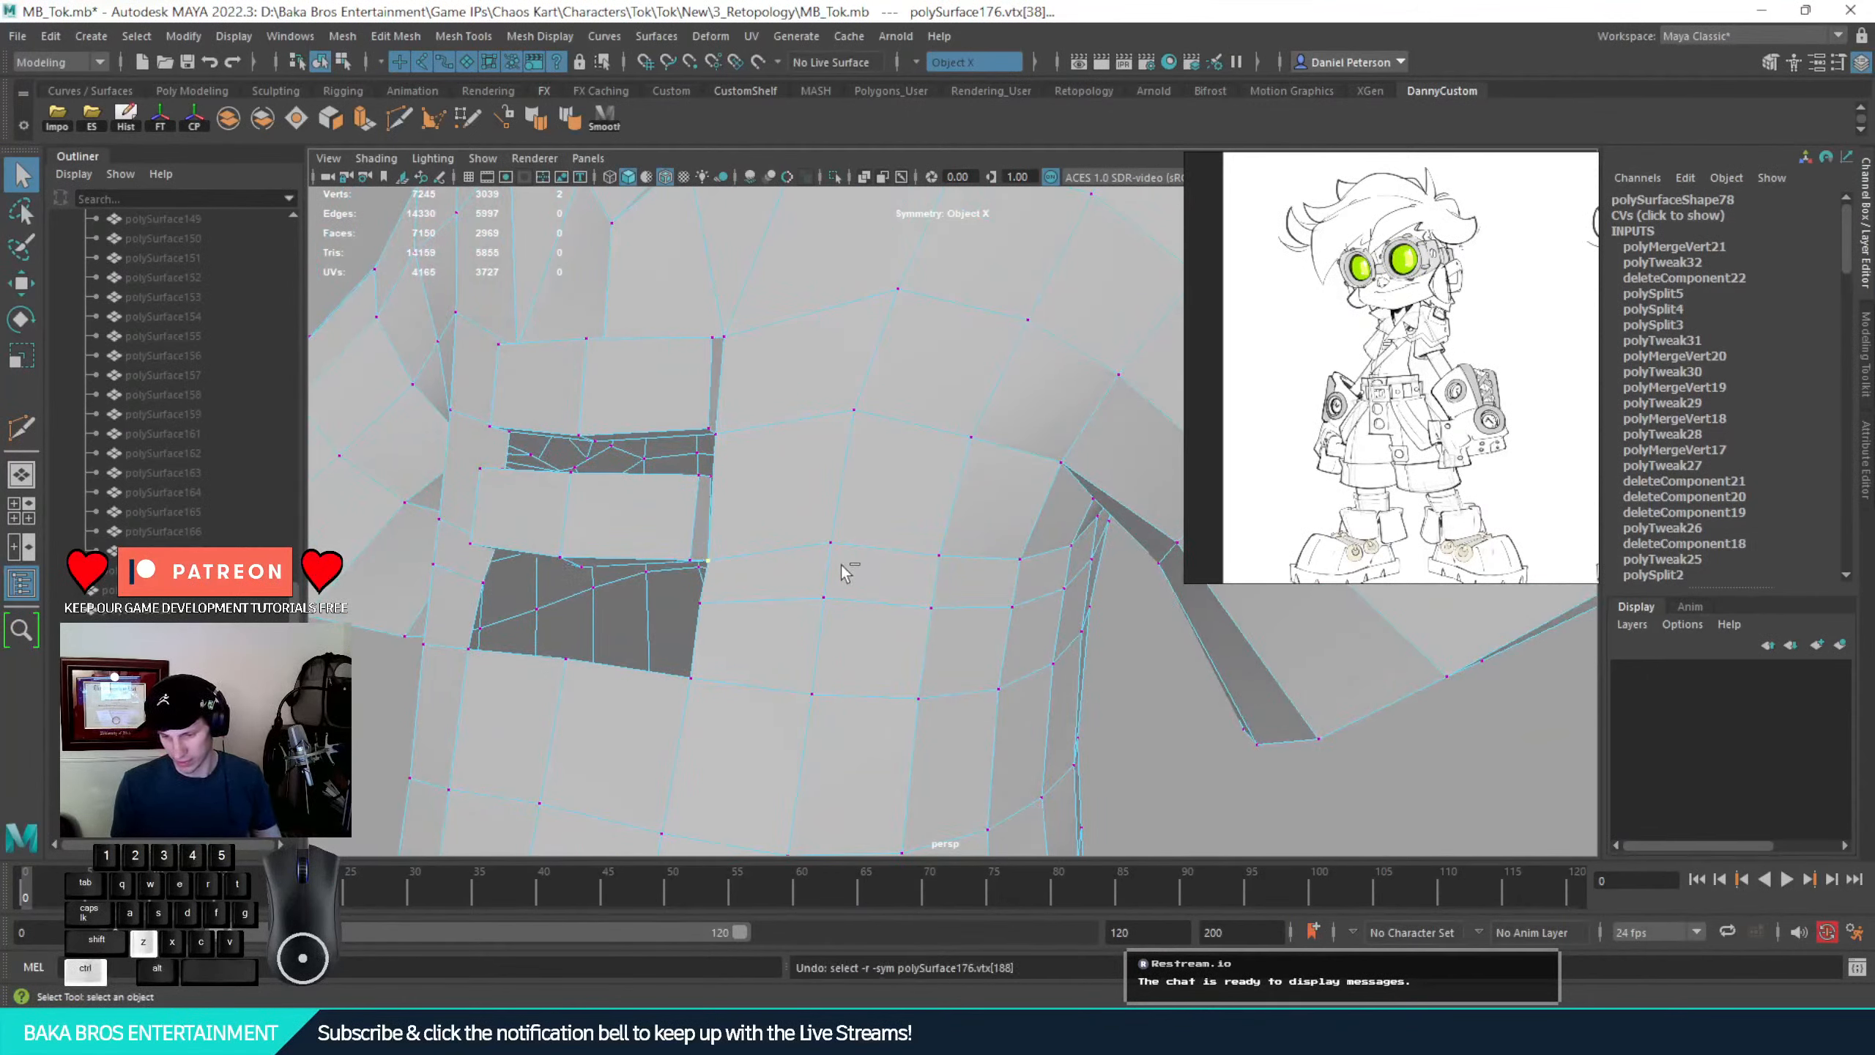
key(ctrl+z)
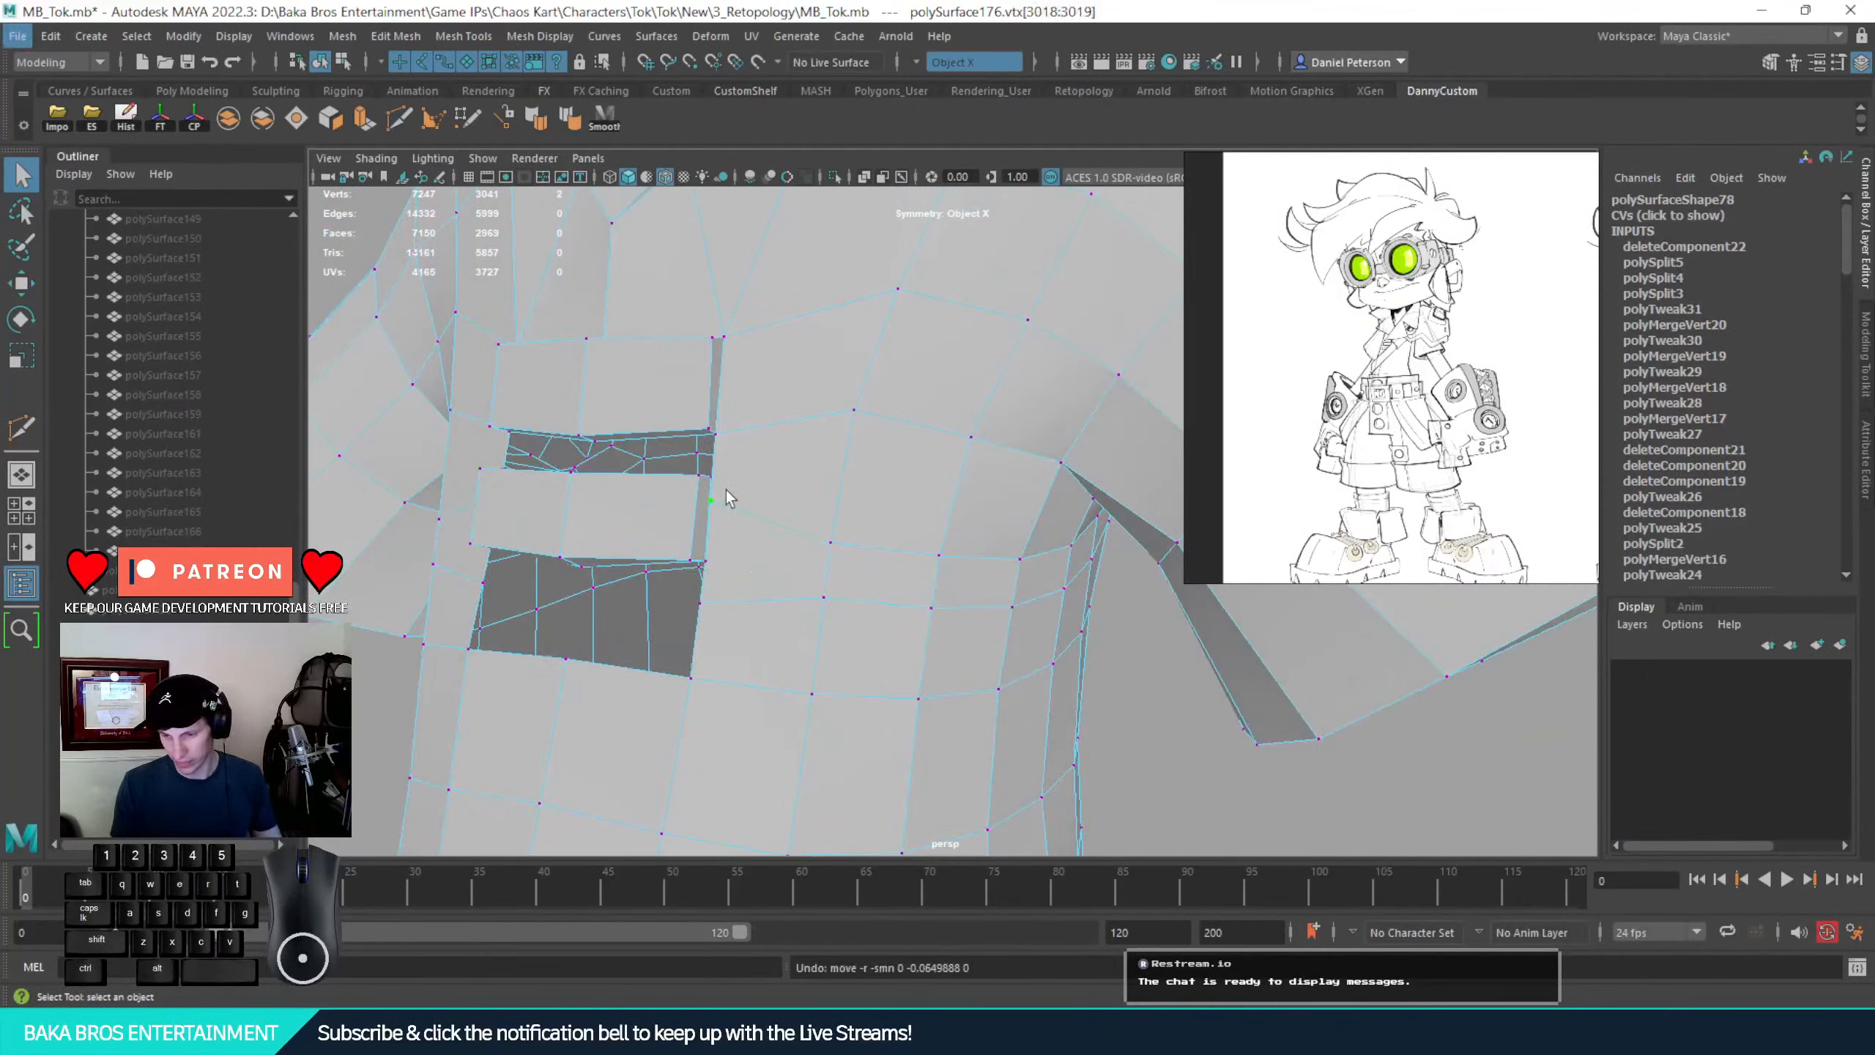
Move the shirt border vertex just below the lower tab up to the tab's bottom corner and merge it symmetrically
alt+drag(727, 491, 701, 570)
click(655, 622)
key(w)
key(q)
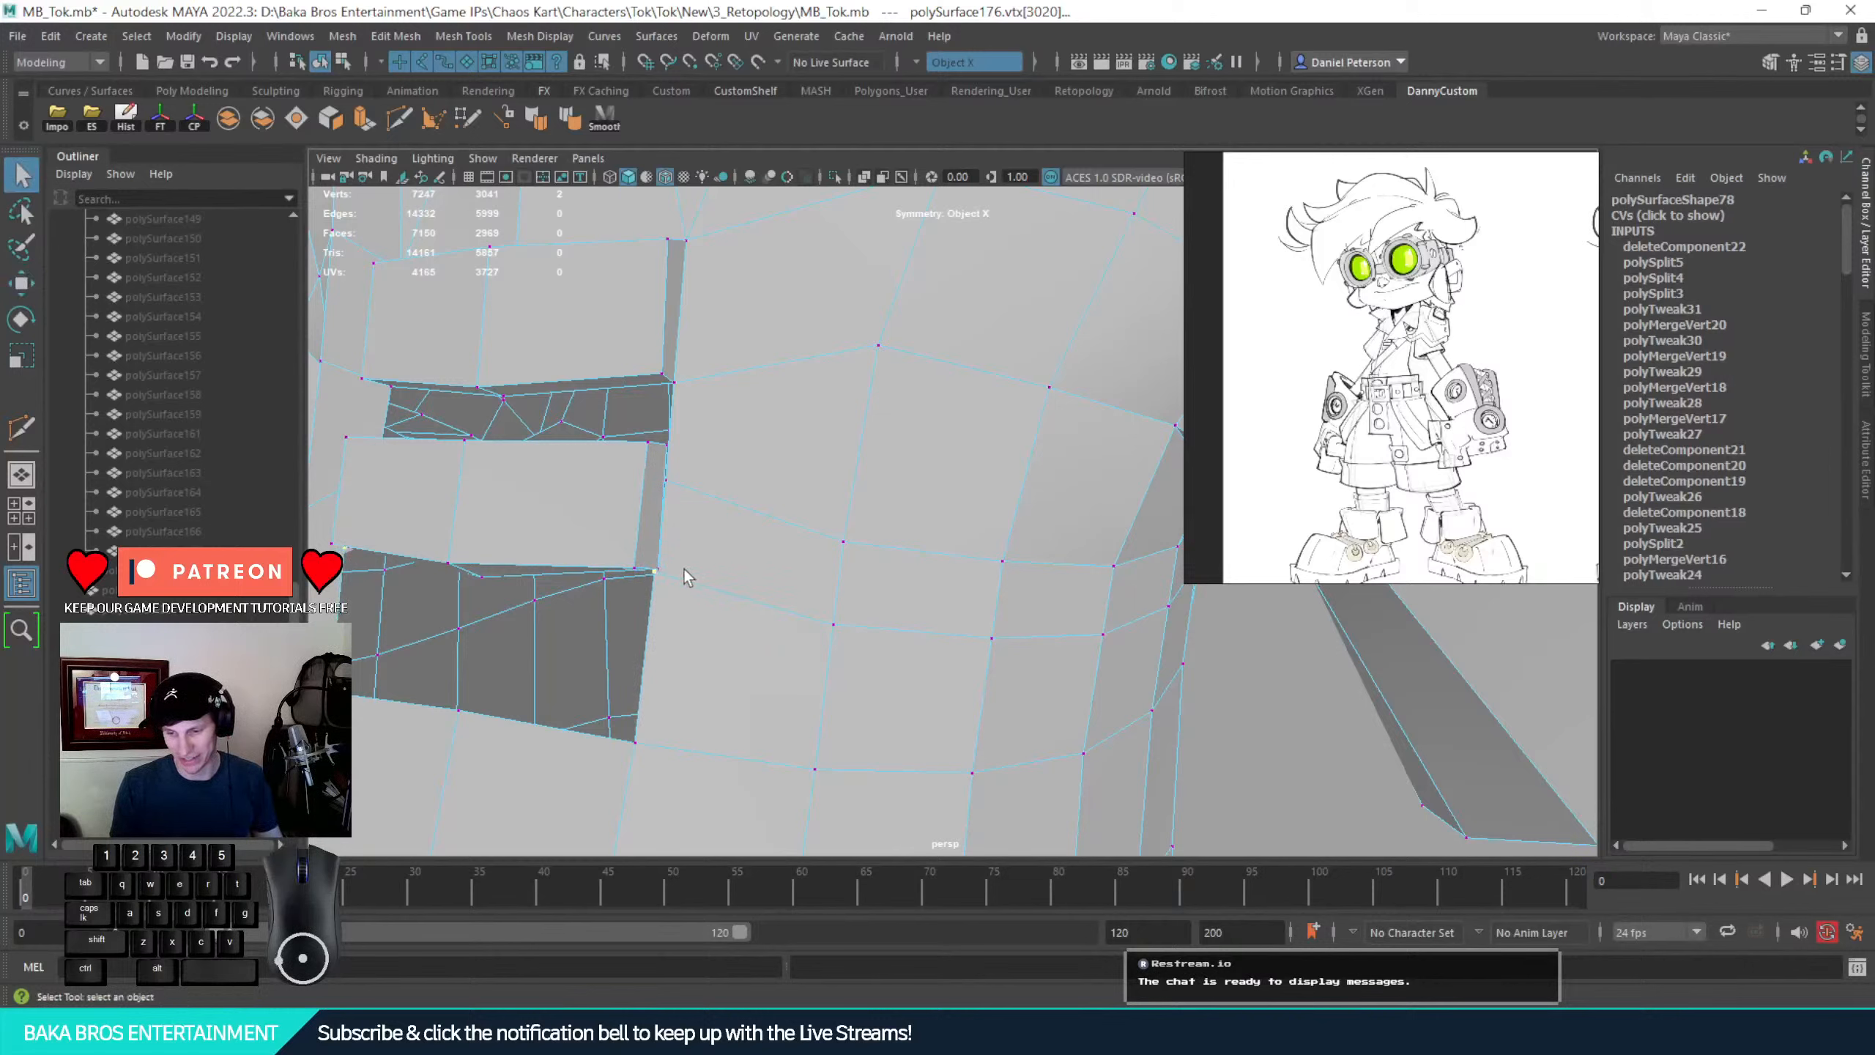
shift+right_drag(662, 564, 664, 484)
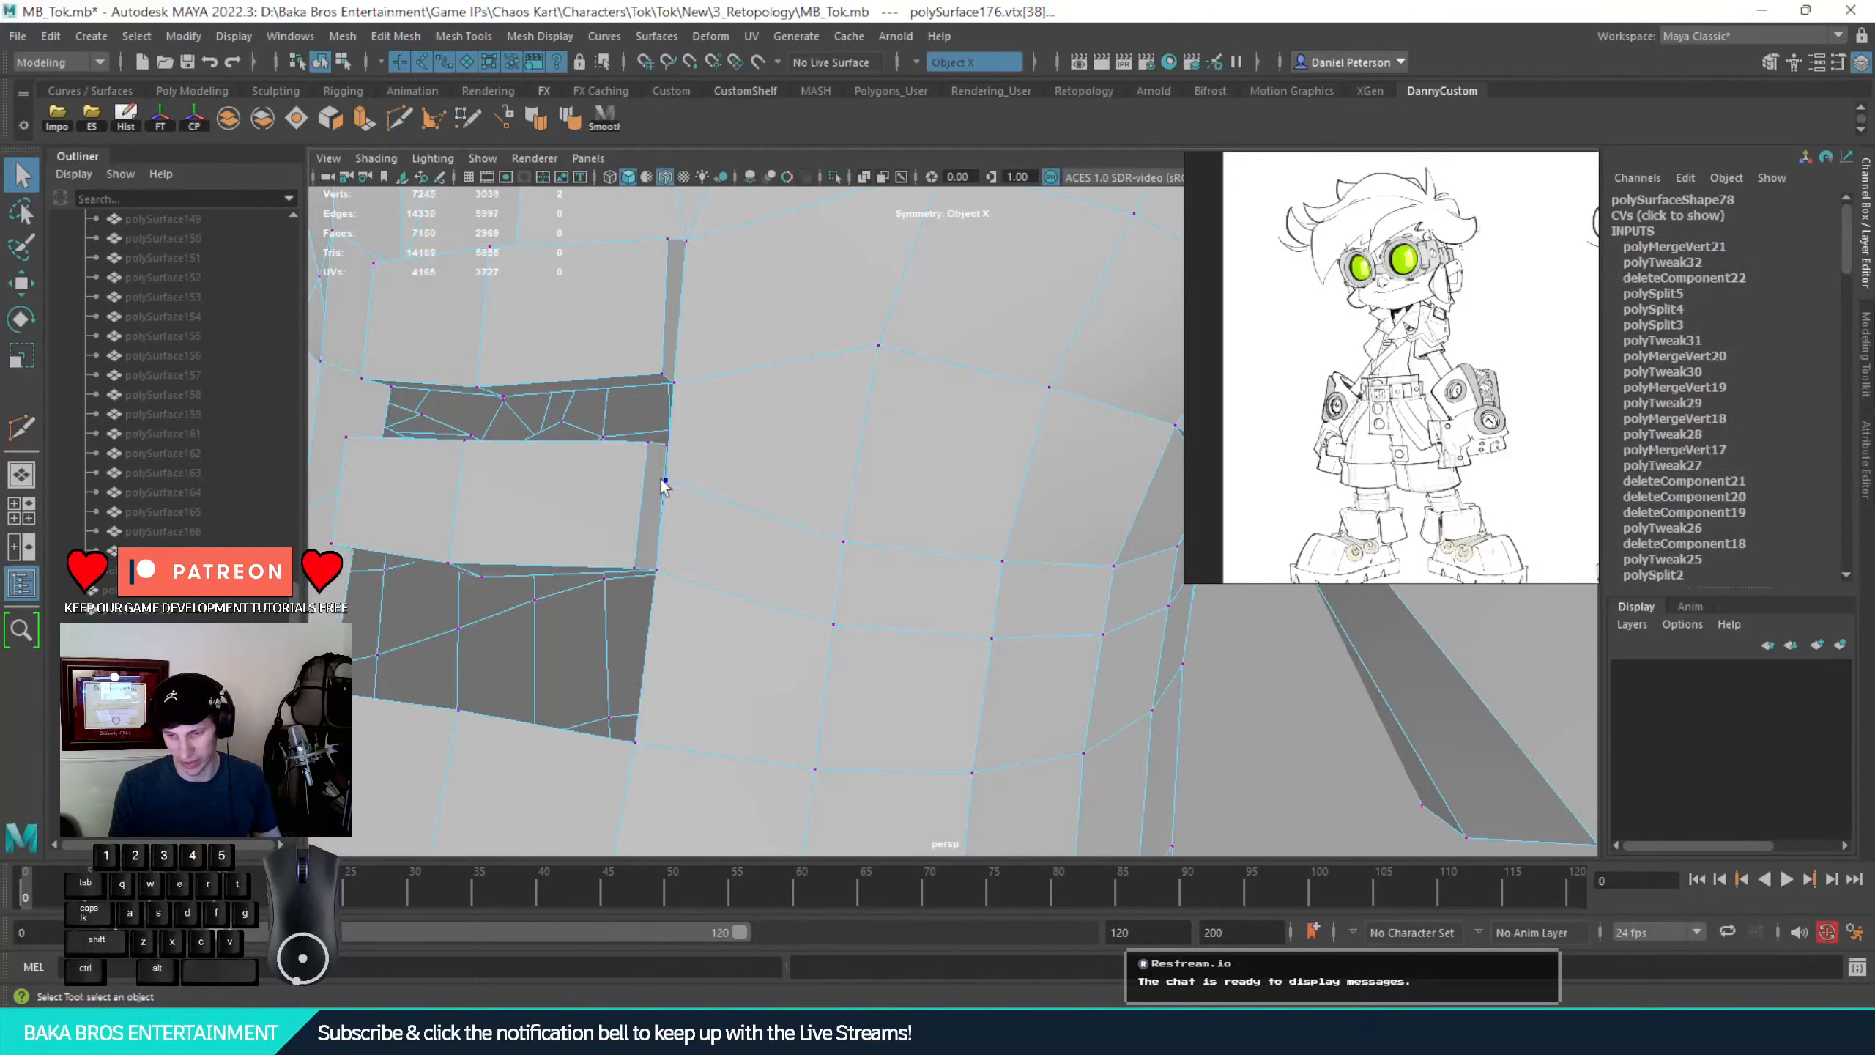
Move the shirt border vertex beside the lower tab onto the tab's top back corner and merge the vertices symmetrically
click(671, 479)
key(w)
alt+drag(712, 424, 738, 543)
alt+middle_drag(738, 543, 782, 452)
alt+scroll(782, 452, up, 2)
drag(746, 543, 620, 567)
key(q)
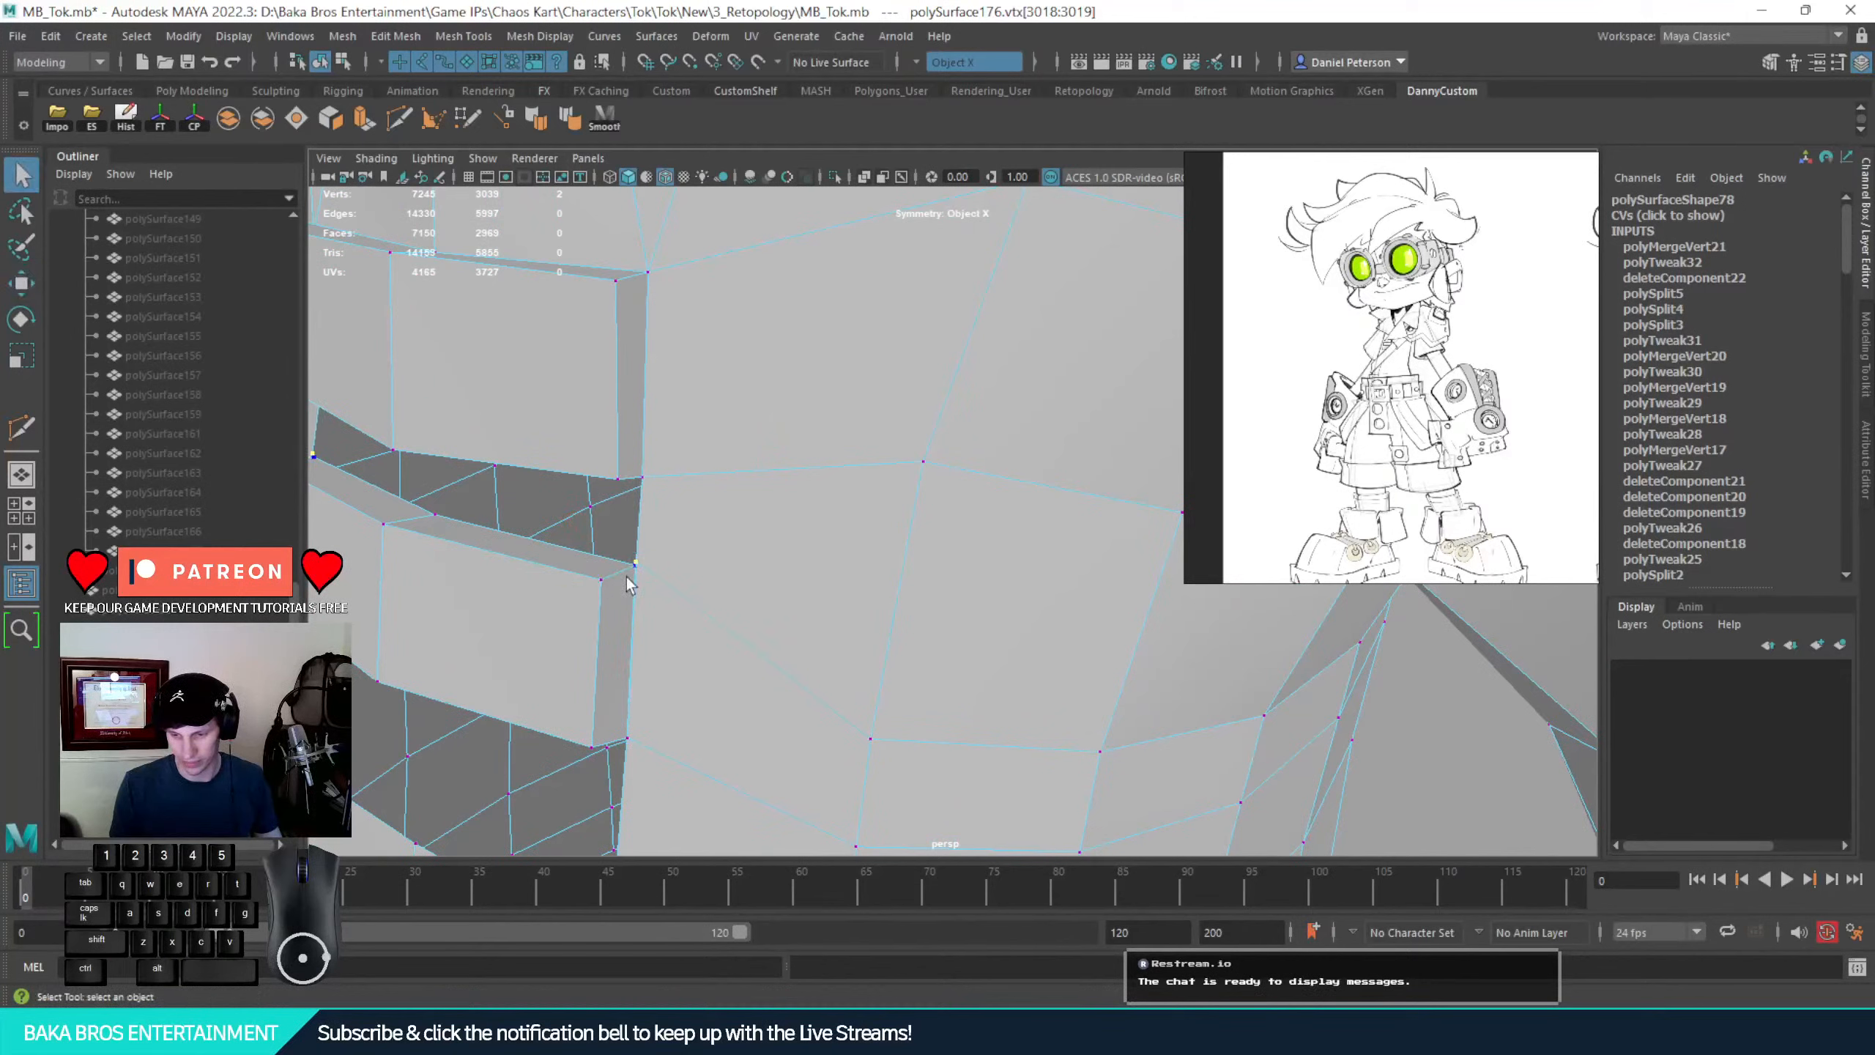
shift+right_drag(637, 575, 633, 510)
alt+drag(662, 391, 862, 592)
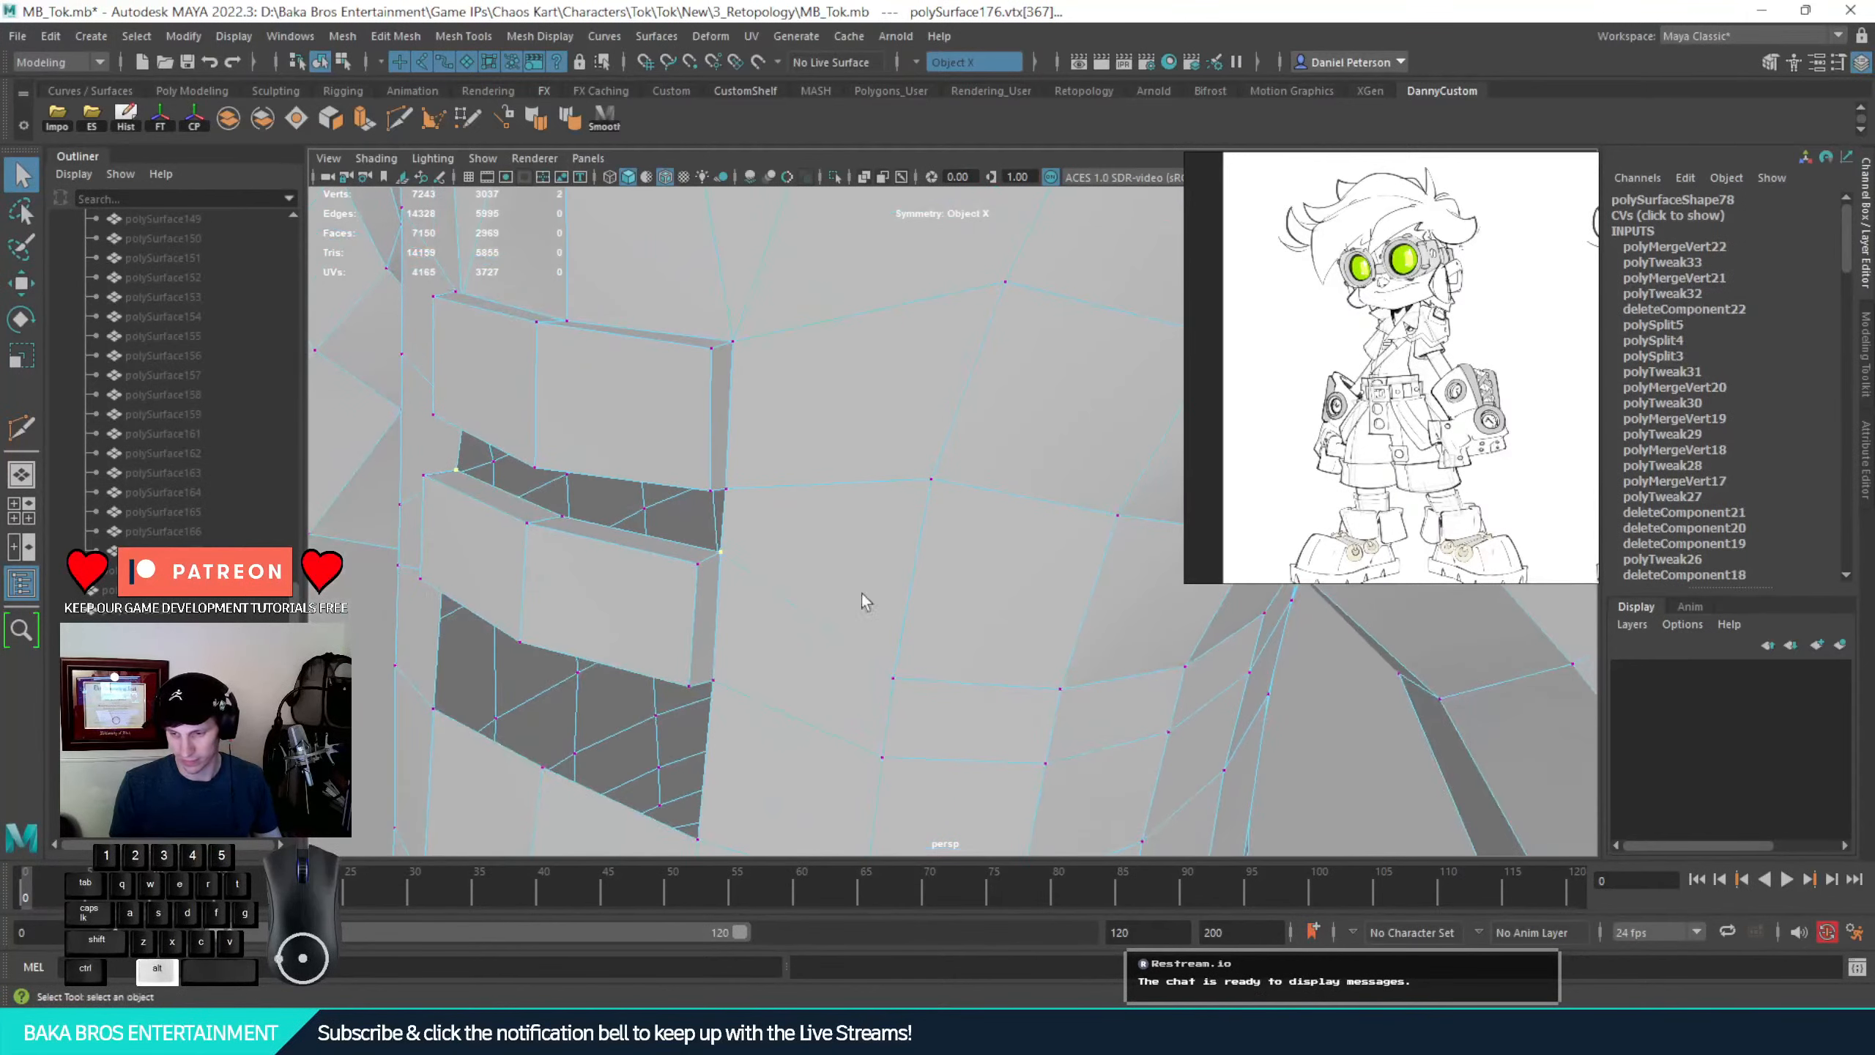
Reposition the two shirt vertices beside the lower tab, adjusting the nearer one in depth to smooth the chest surface
click(893, 676)
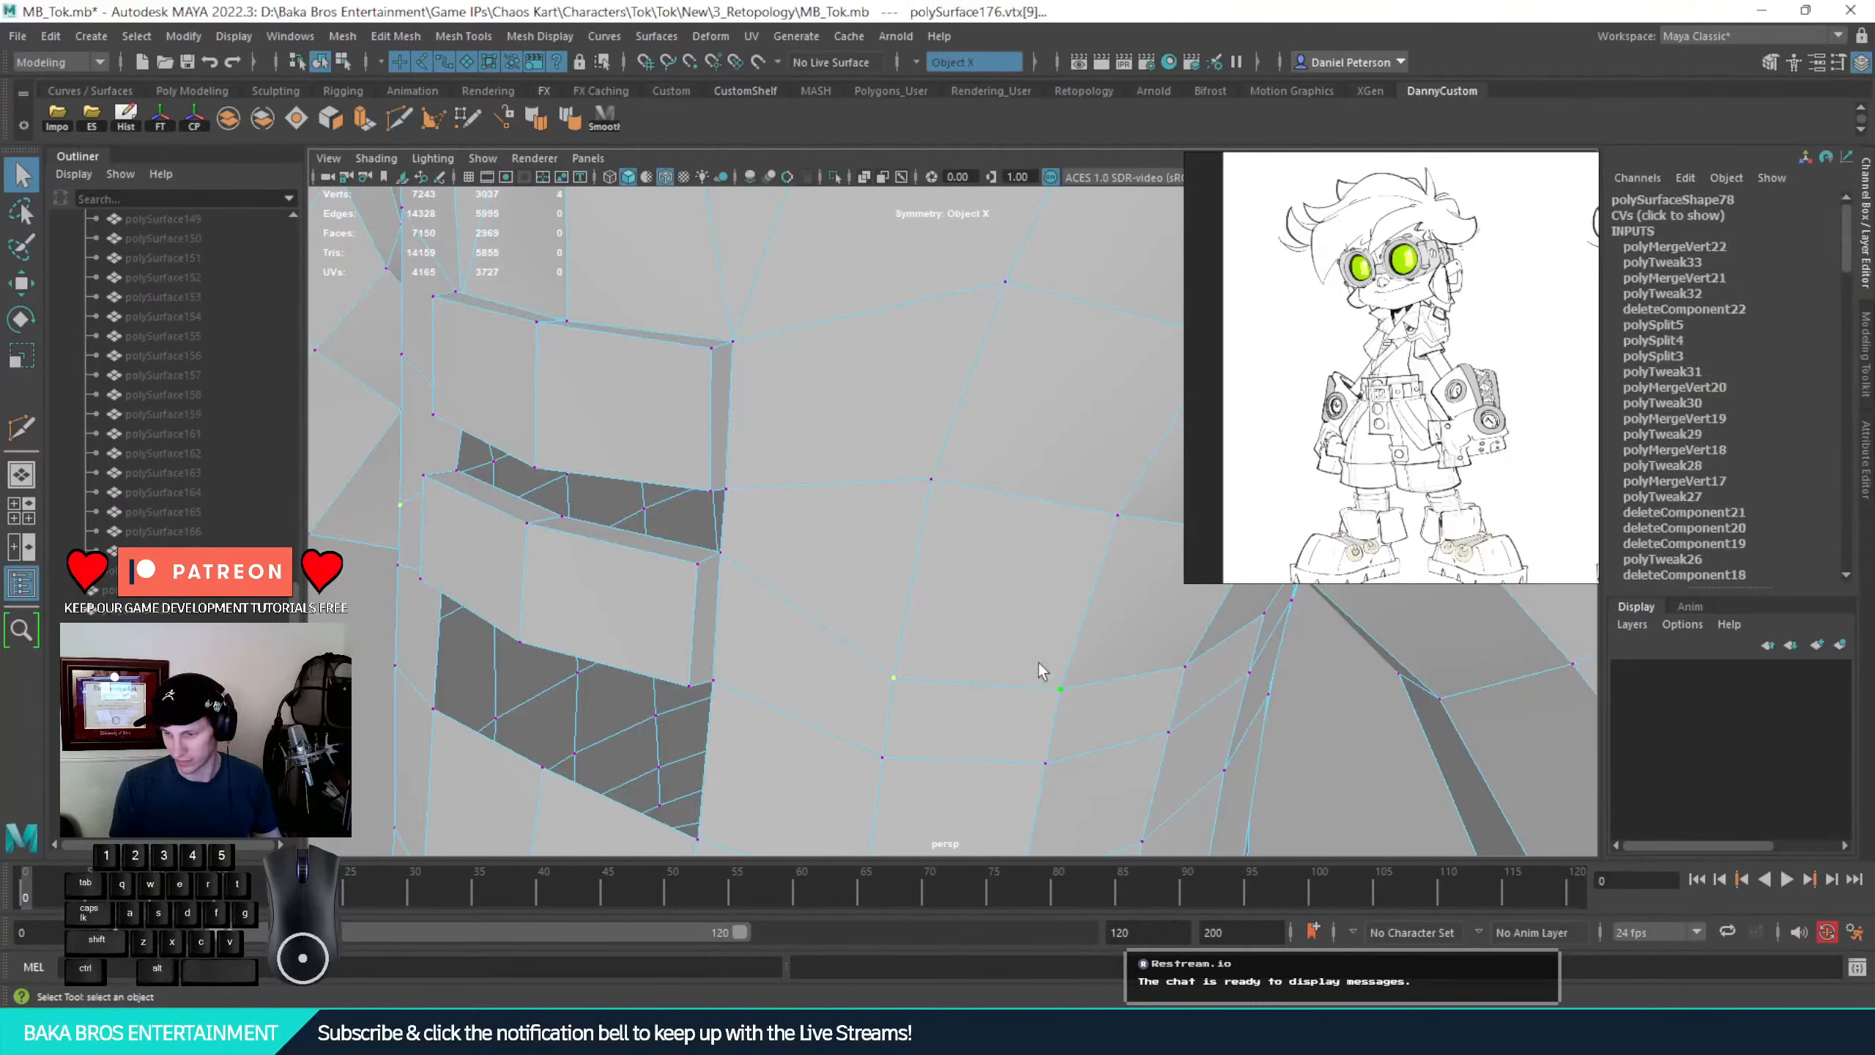
key(w)
drag(980, 625, 597, 618)
key(q)
click(893, 651)
key(w)
key(q)
key(w)
drag(586, 612, 594, 615)
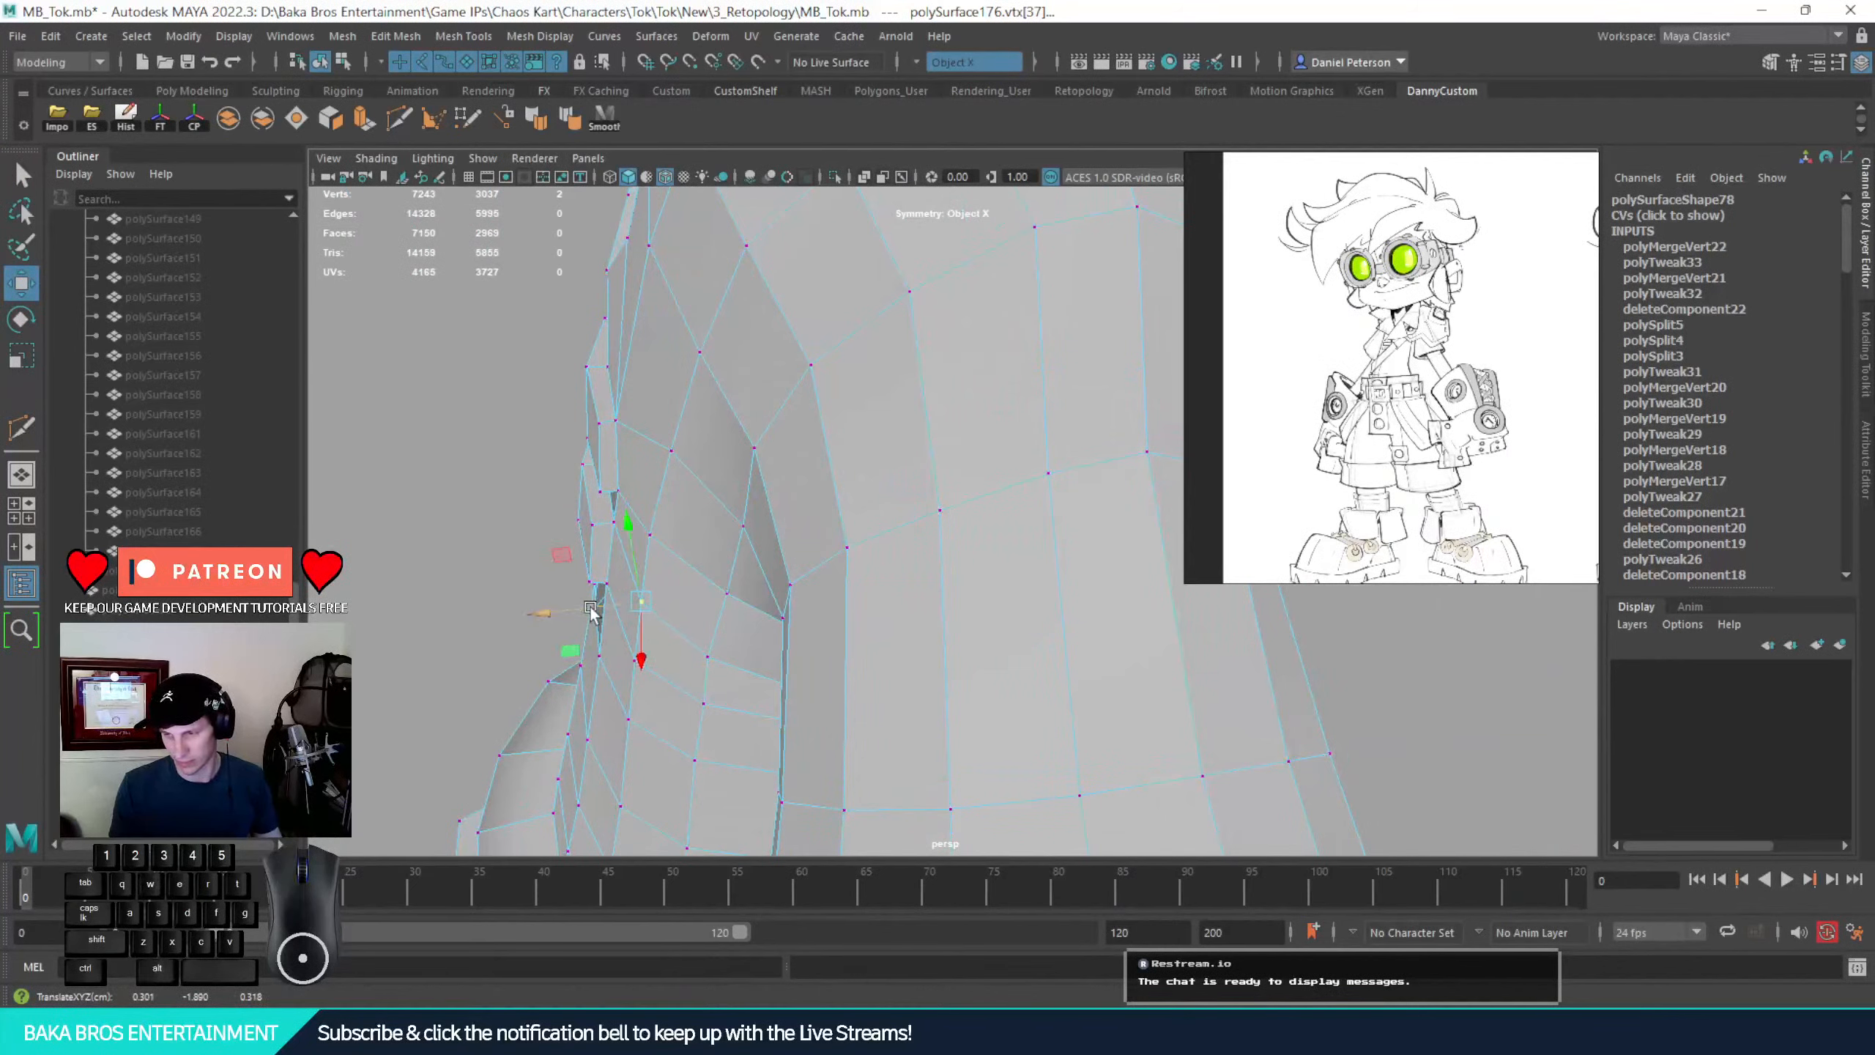
key(q)
Nudge the lower tab's welded bottom corner vertex symmetrically to line up with the surrounding shirt
alt+drag(753, 606, 917, 595)
alt+right_drag(917, 595, 784, 470)
alt+drag(784, 470, 876, 459)
alt+right_drag(876, 459, 997, 517)
alt+drag(997, 517, 1082, 509)
alt+drag(849, 591, 852, 518)
alt+middle_drag(853, 517, 736, 534)
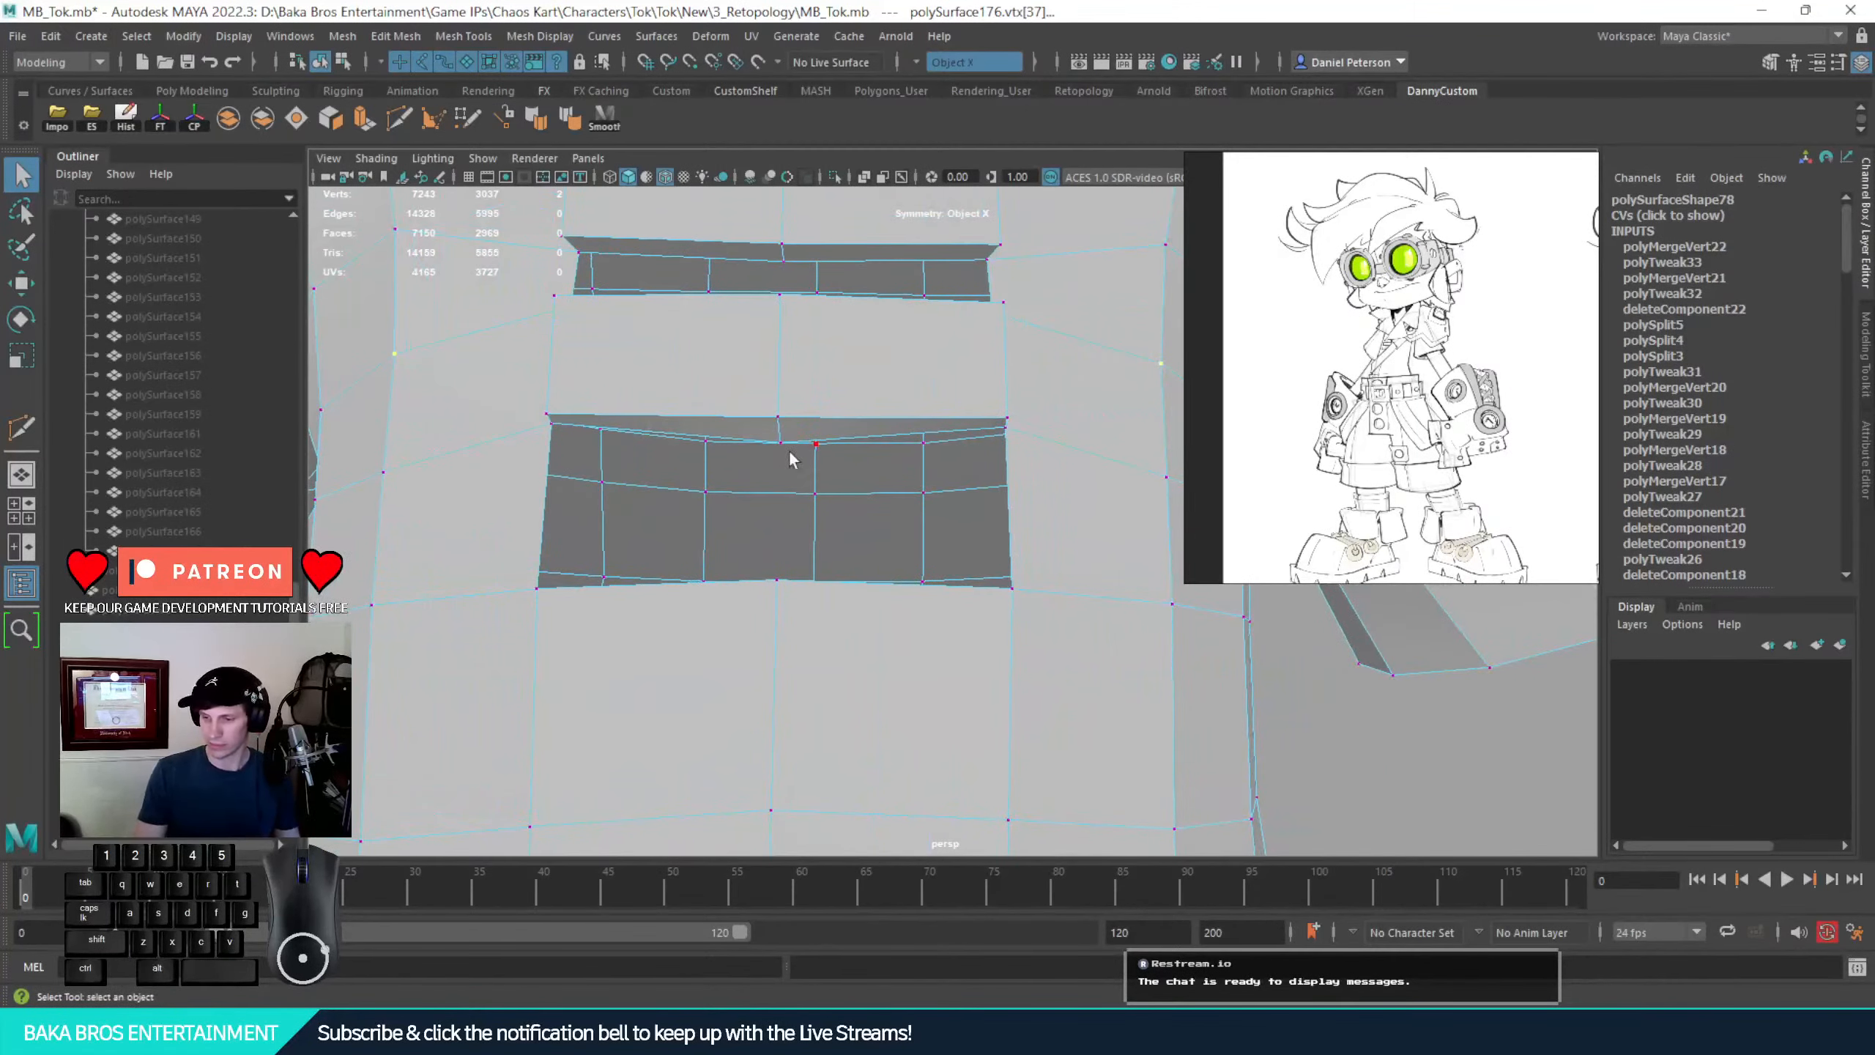
click(1025, 420)
key(w)
key(f)
drag(942, 477, 975, 467)
key(q)
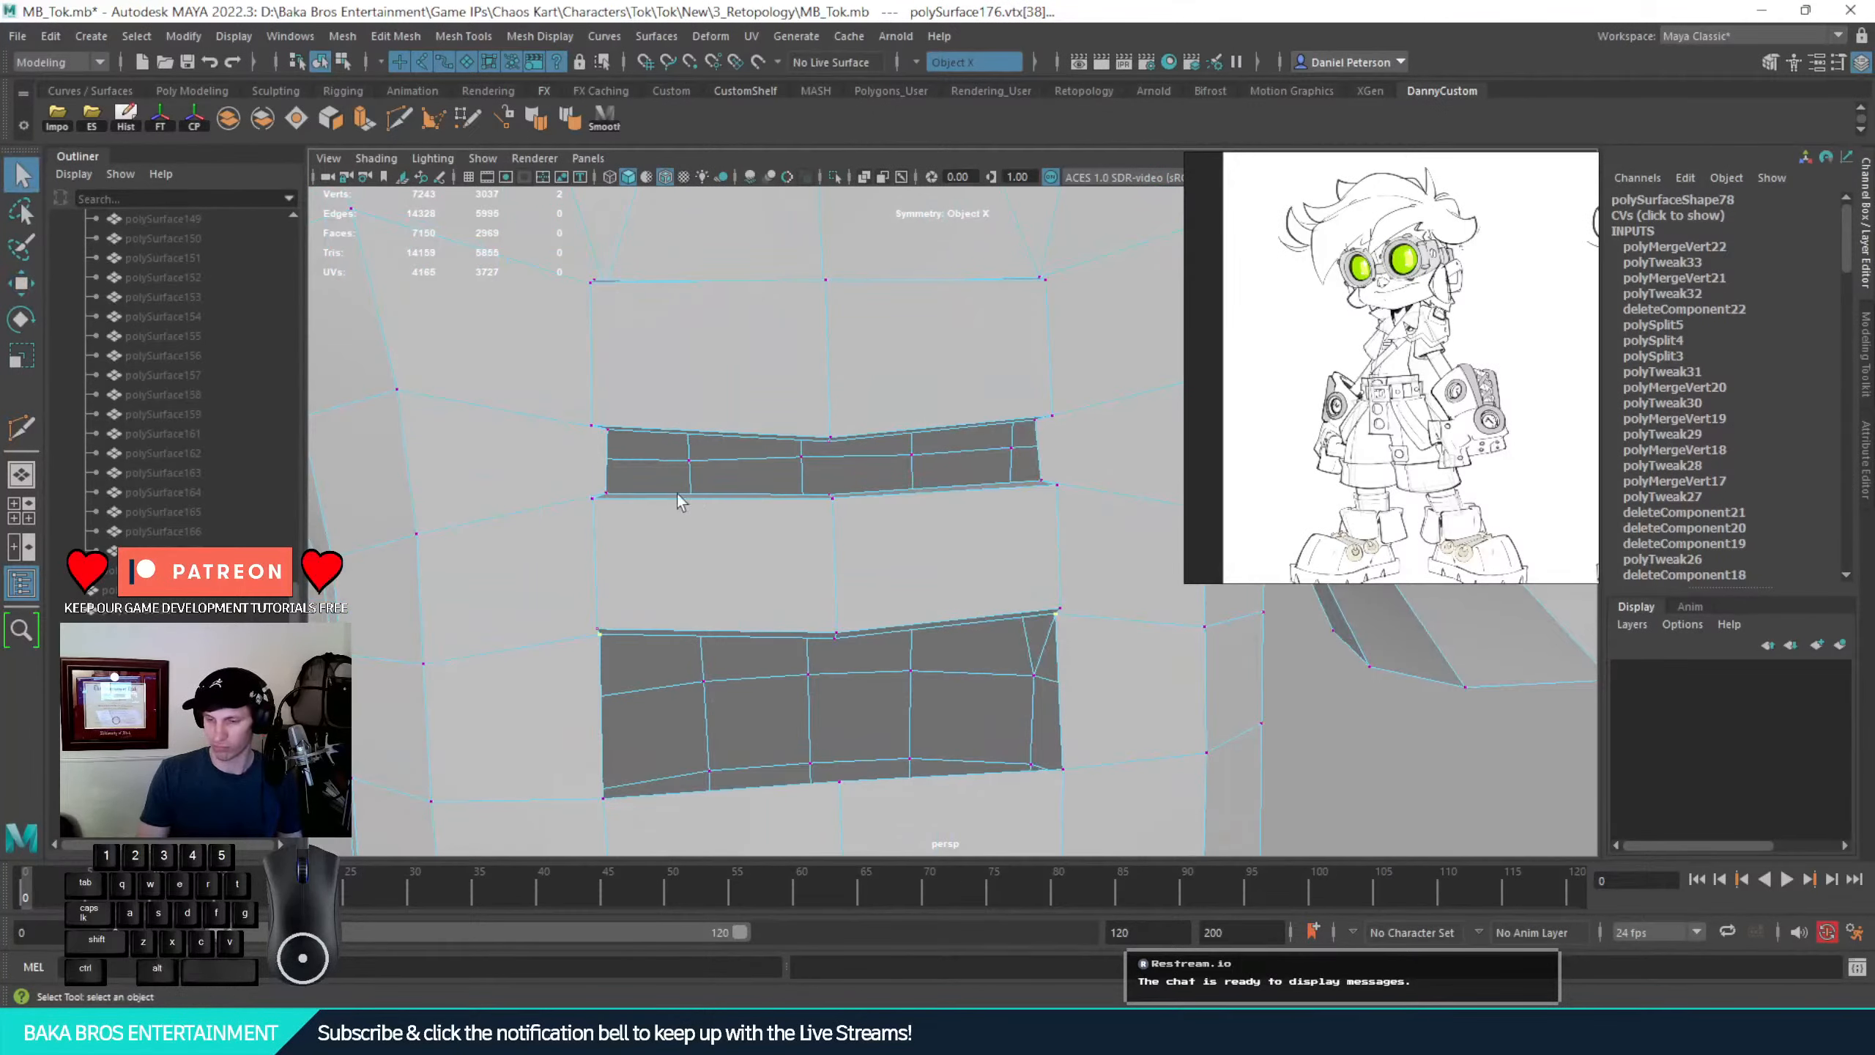
Try to fill the gap between the two chest tabs from its selected border edges
right_drag(674, 487, 698, 395)
alt+drag(711, 438, 696, 408)
click(686, 299)
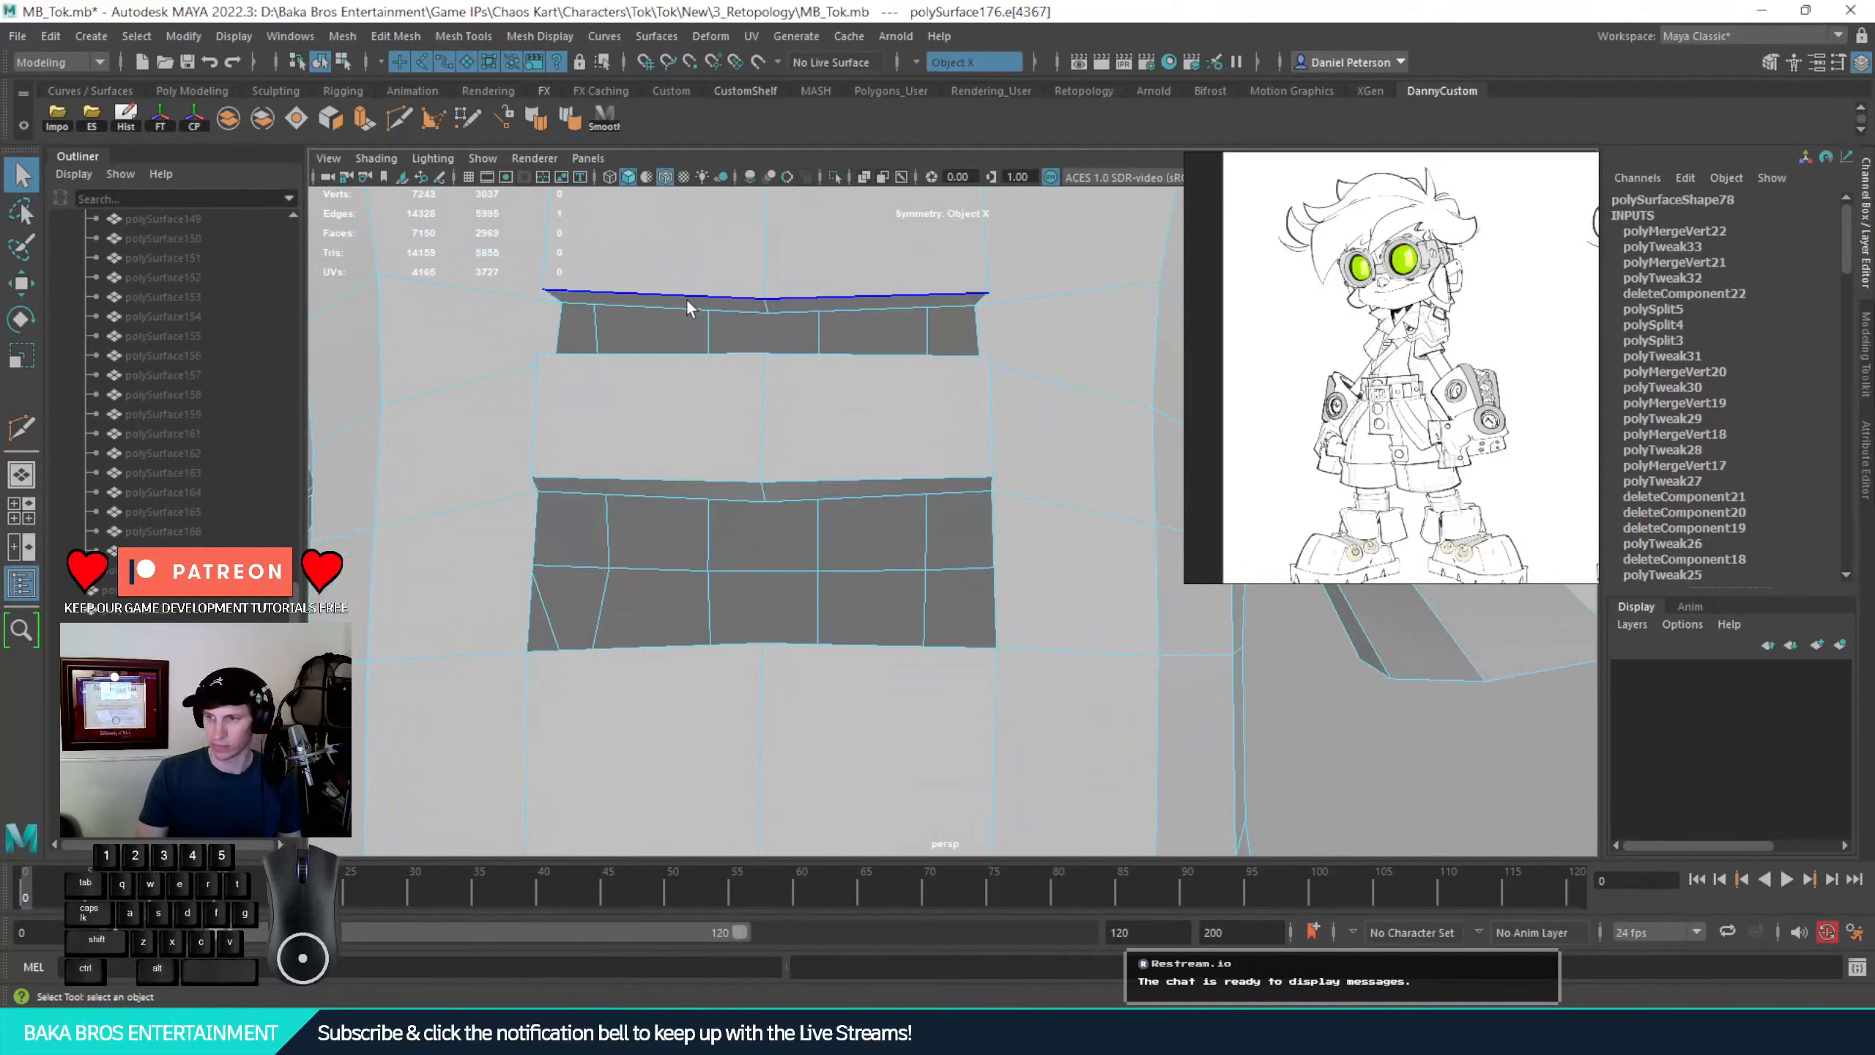
double_click(562, 324)
alt+drag(712, 342, 777, 355)
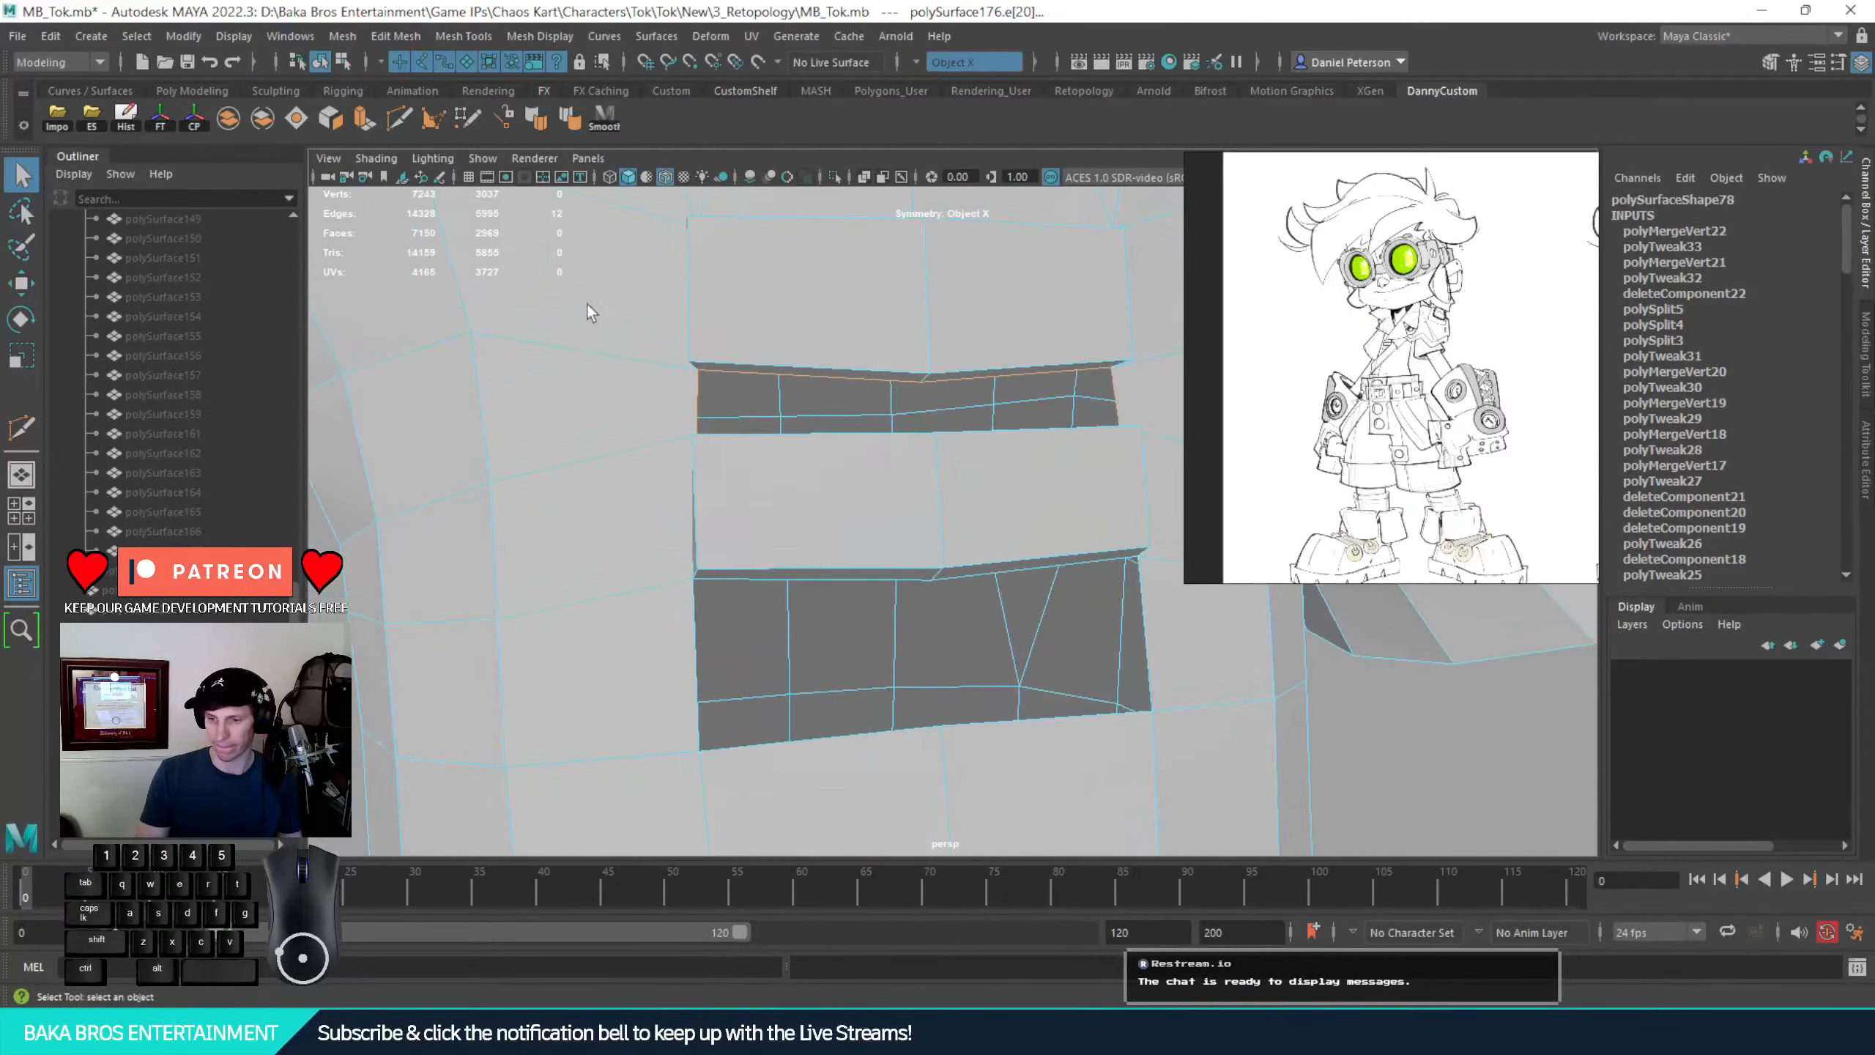
click(293, 124)
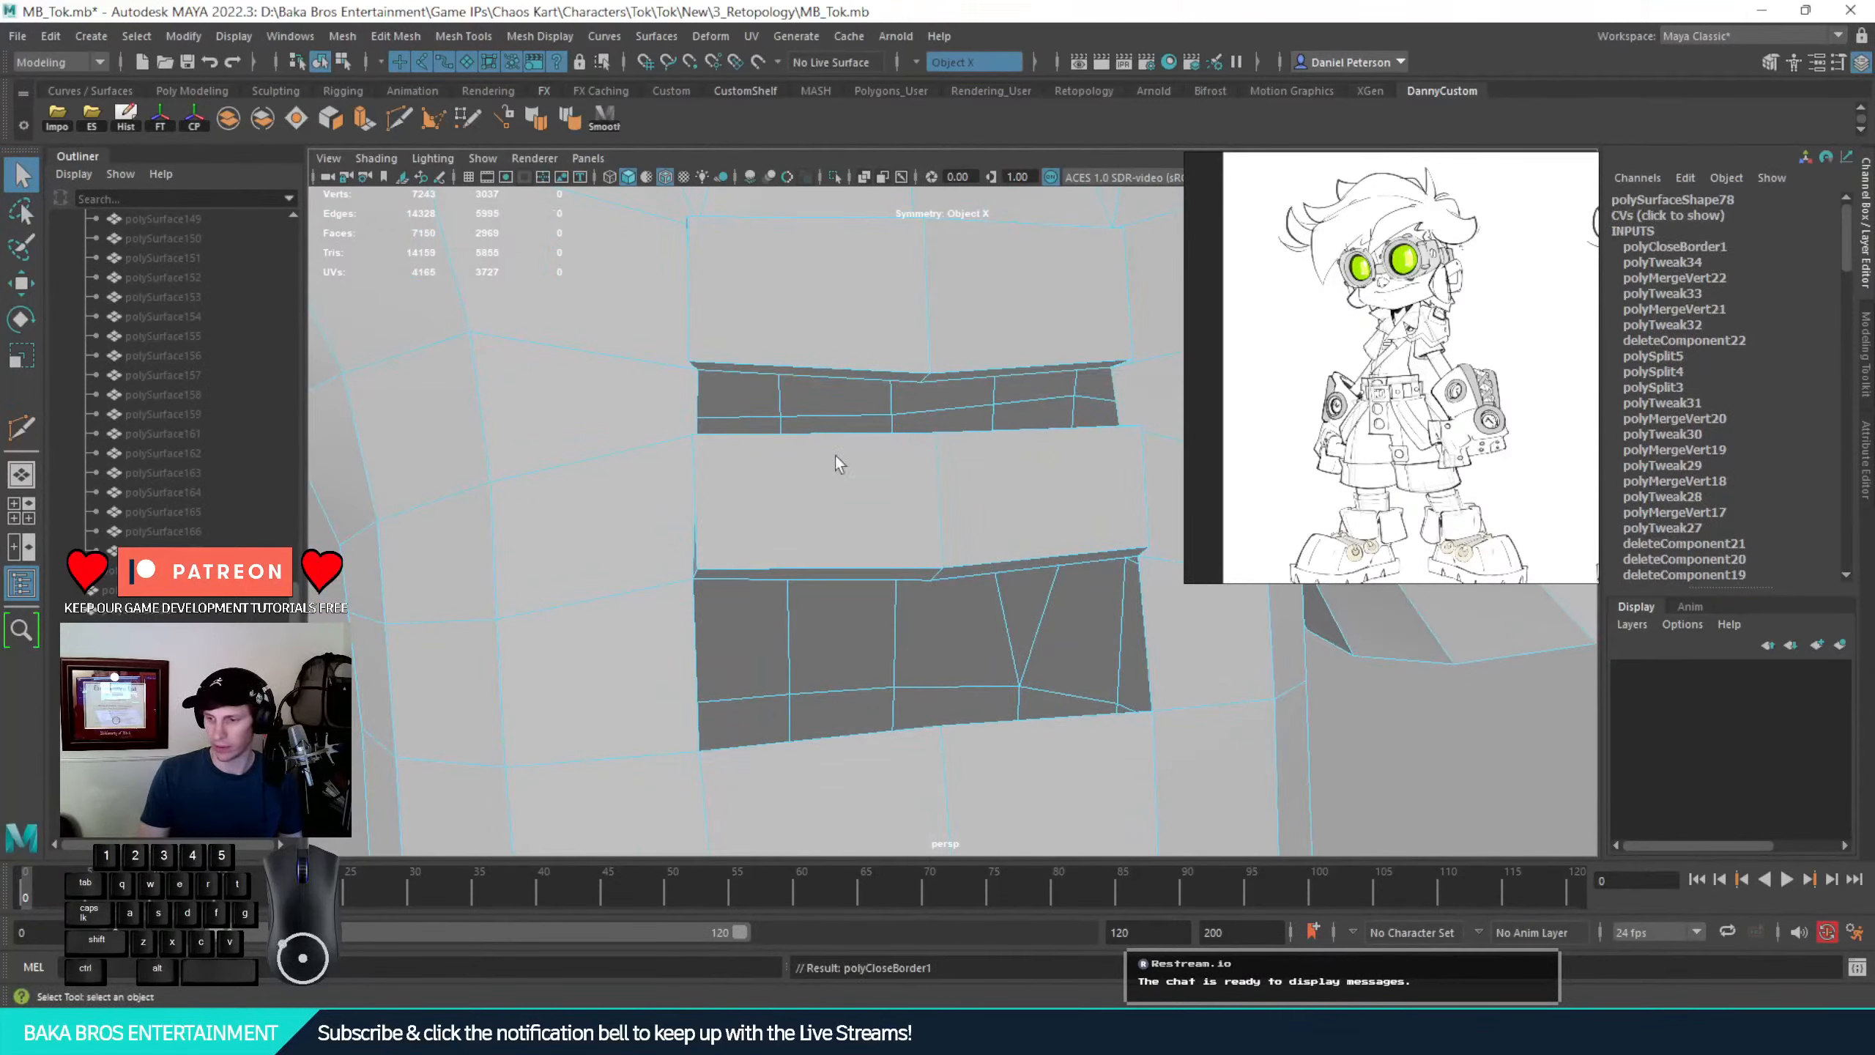
Fill the opening below the lower chest tab from its border edges
alt+drag(782, 366, 727, 377)
double_click(583, 668)
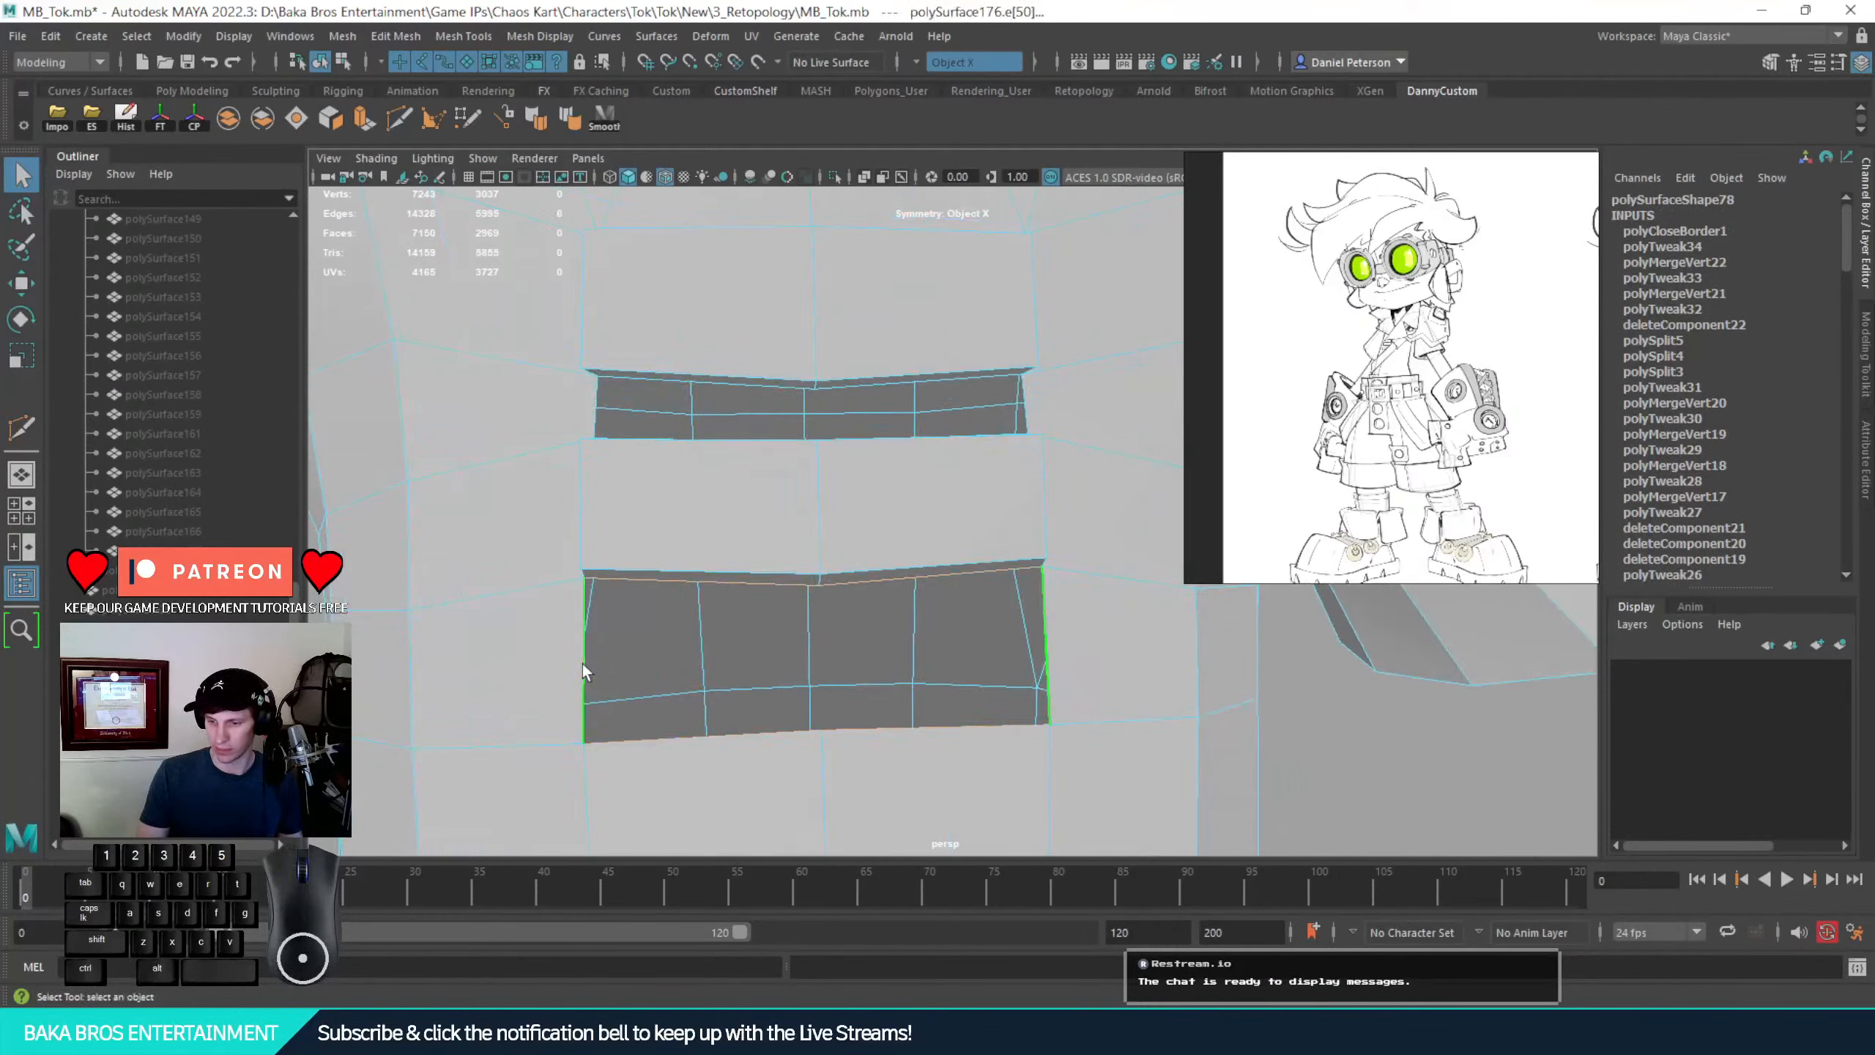
click(295, 121)
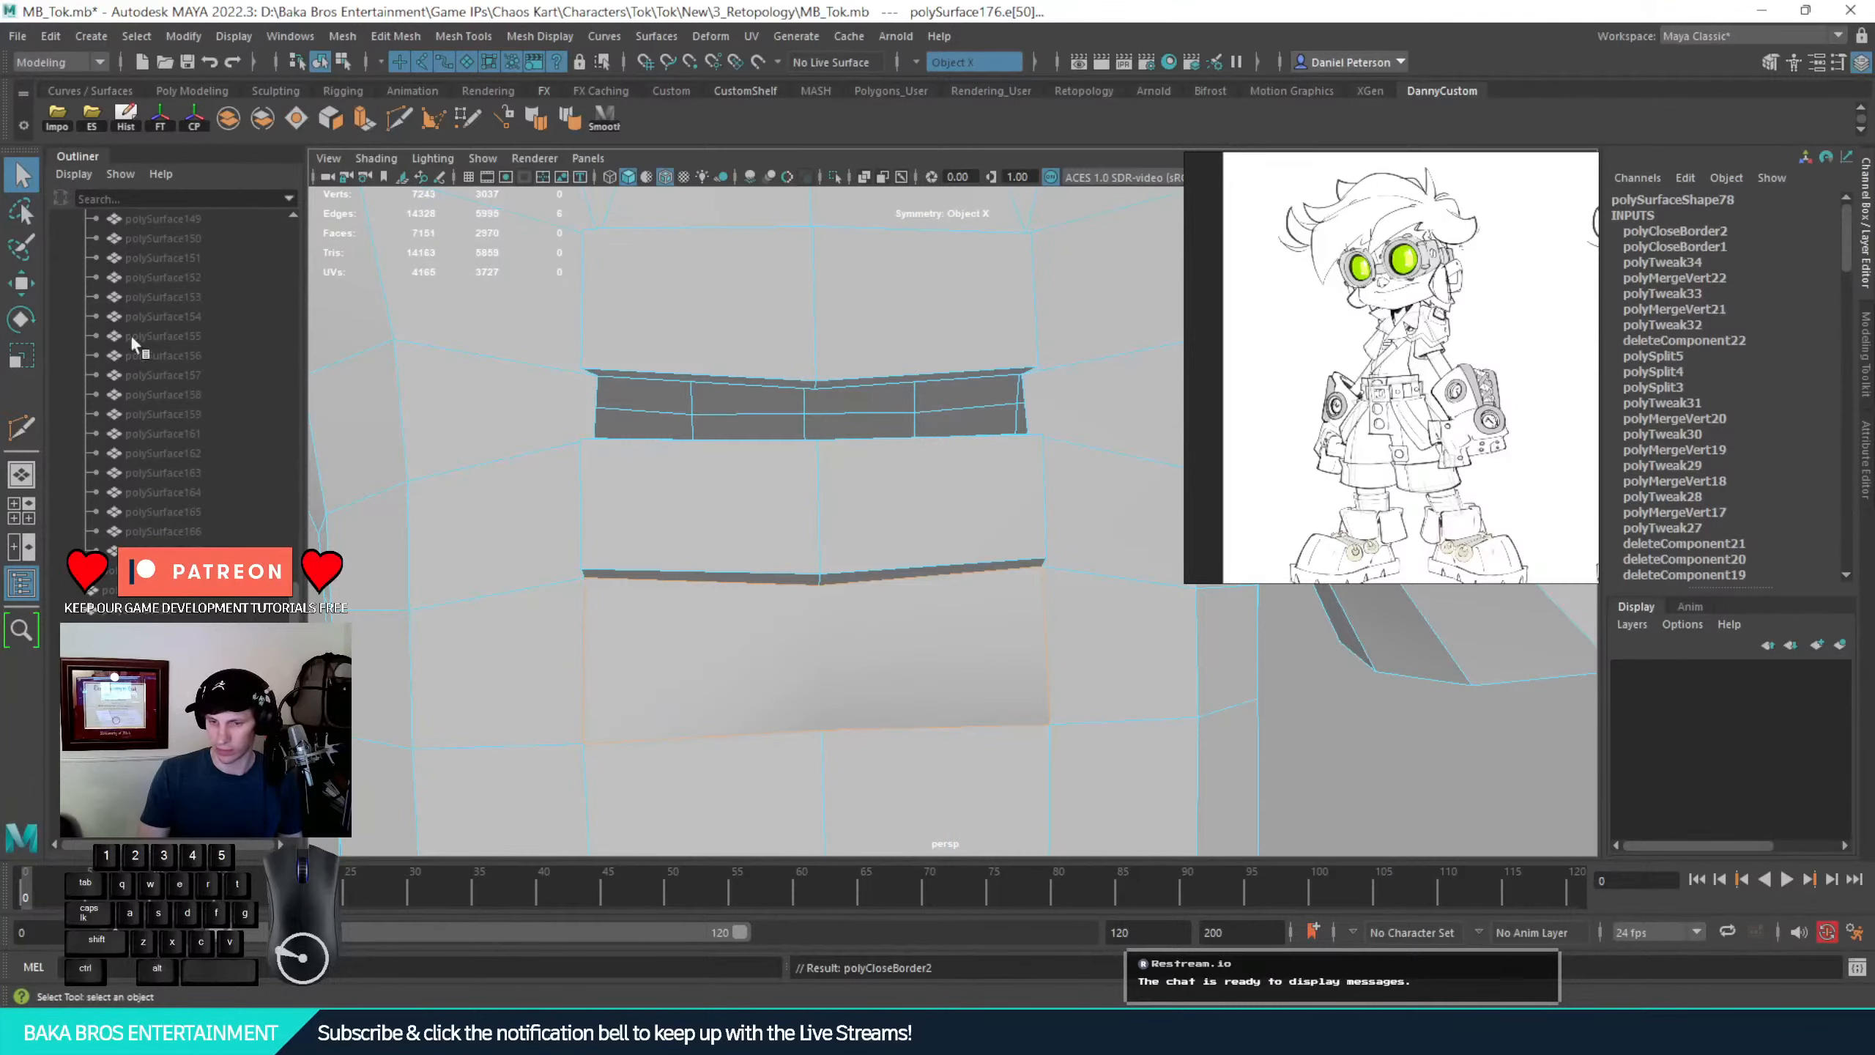
Multi-Cut the filled face below the lower tab down its middle, joining the tab's centre vertex to the shirt's centre line
click(8, 427)
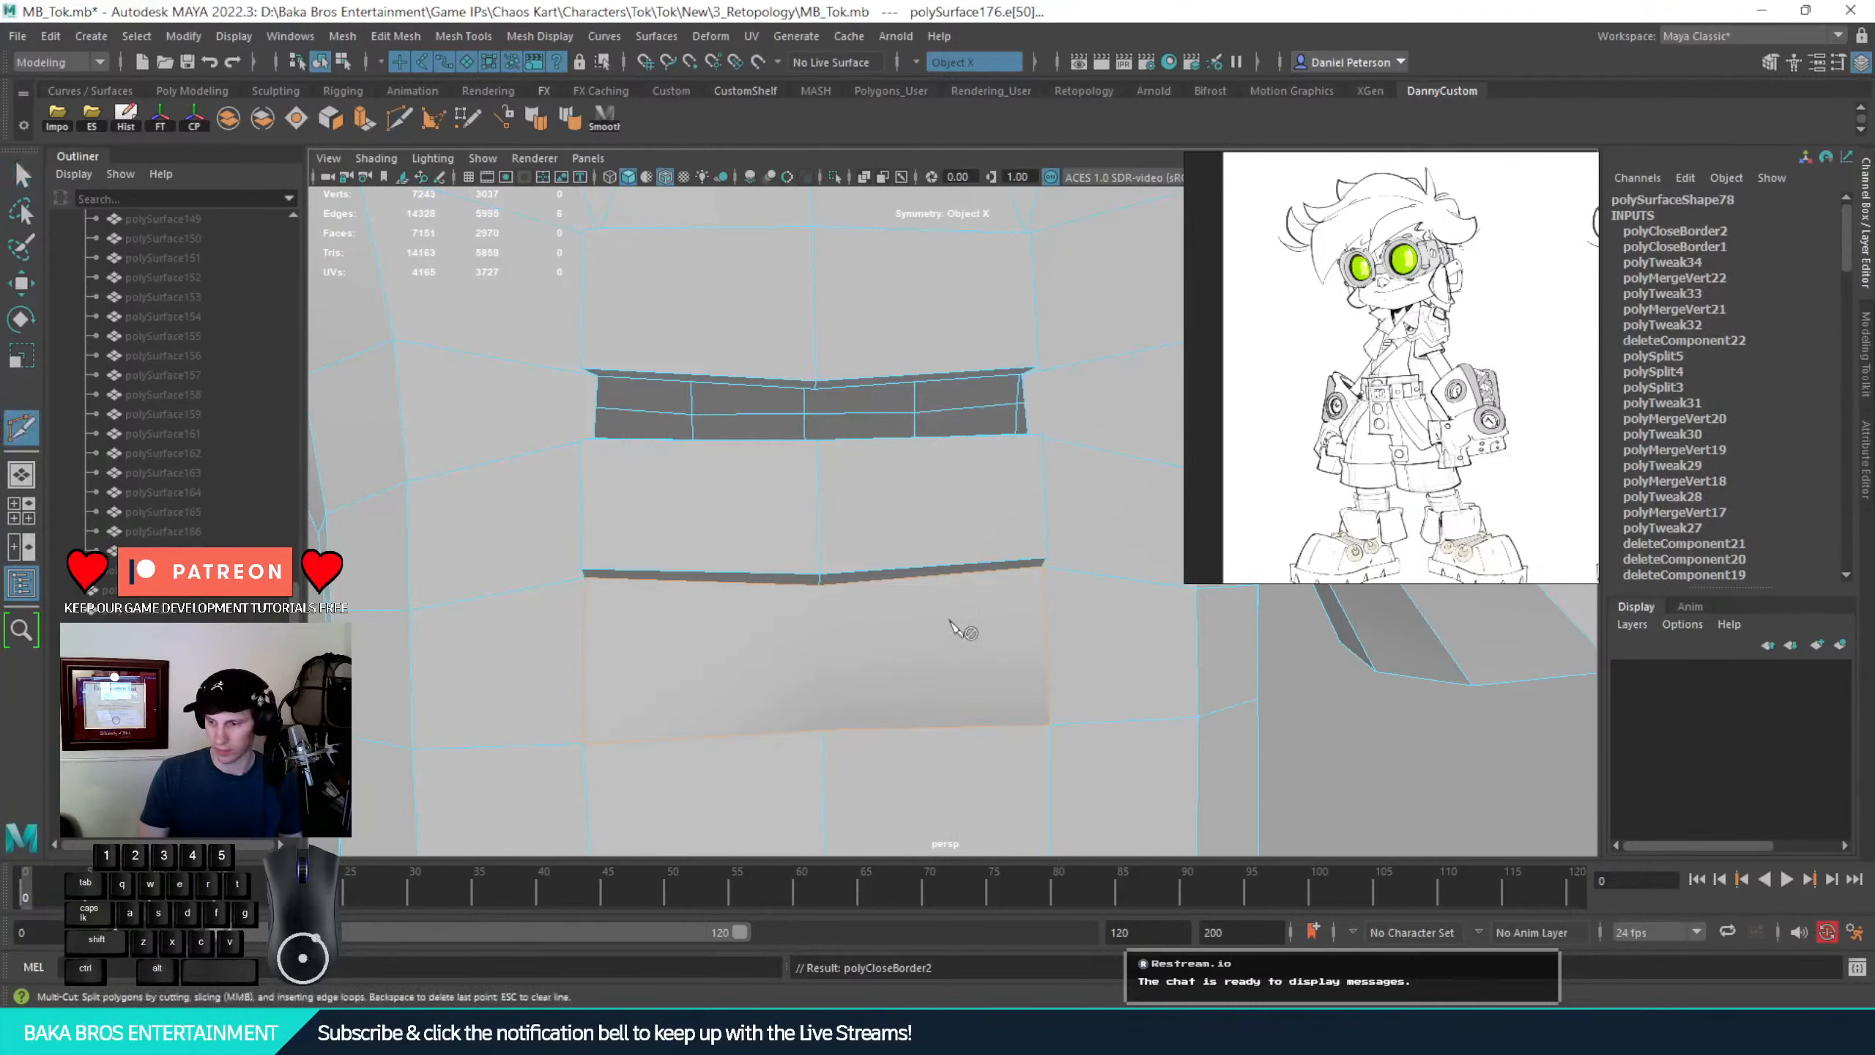
click(820, 584)
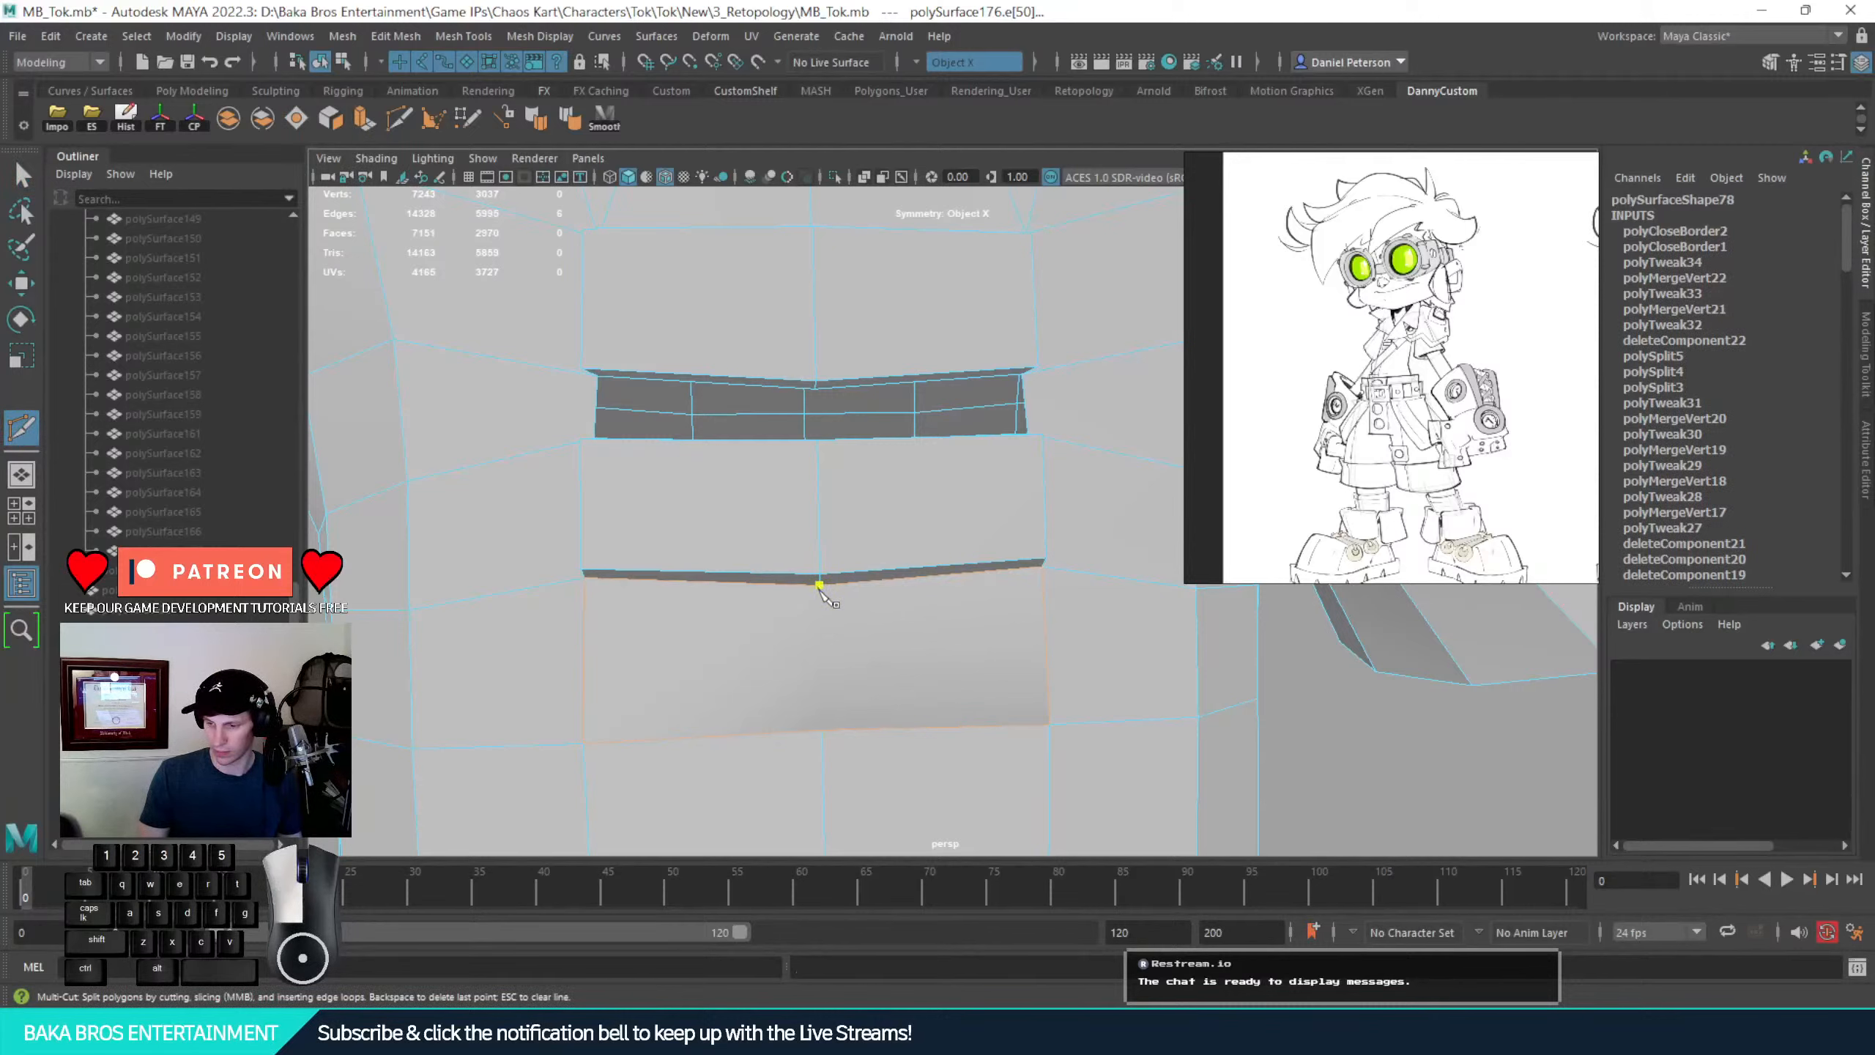
click(823, 721)
right_click(1005, 597)
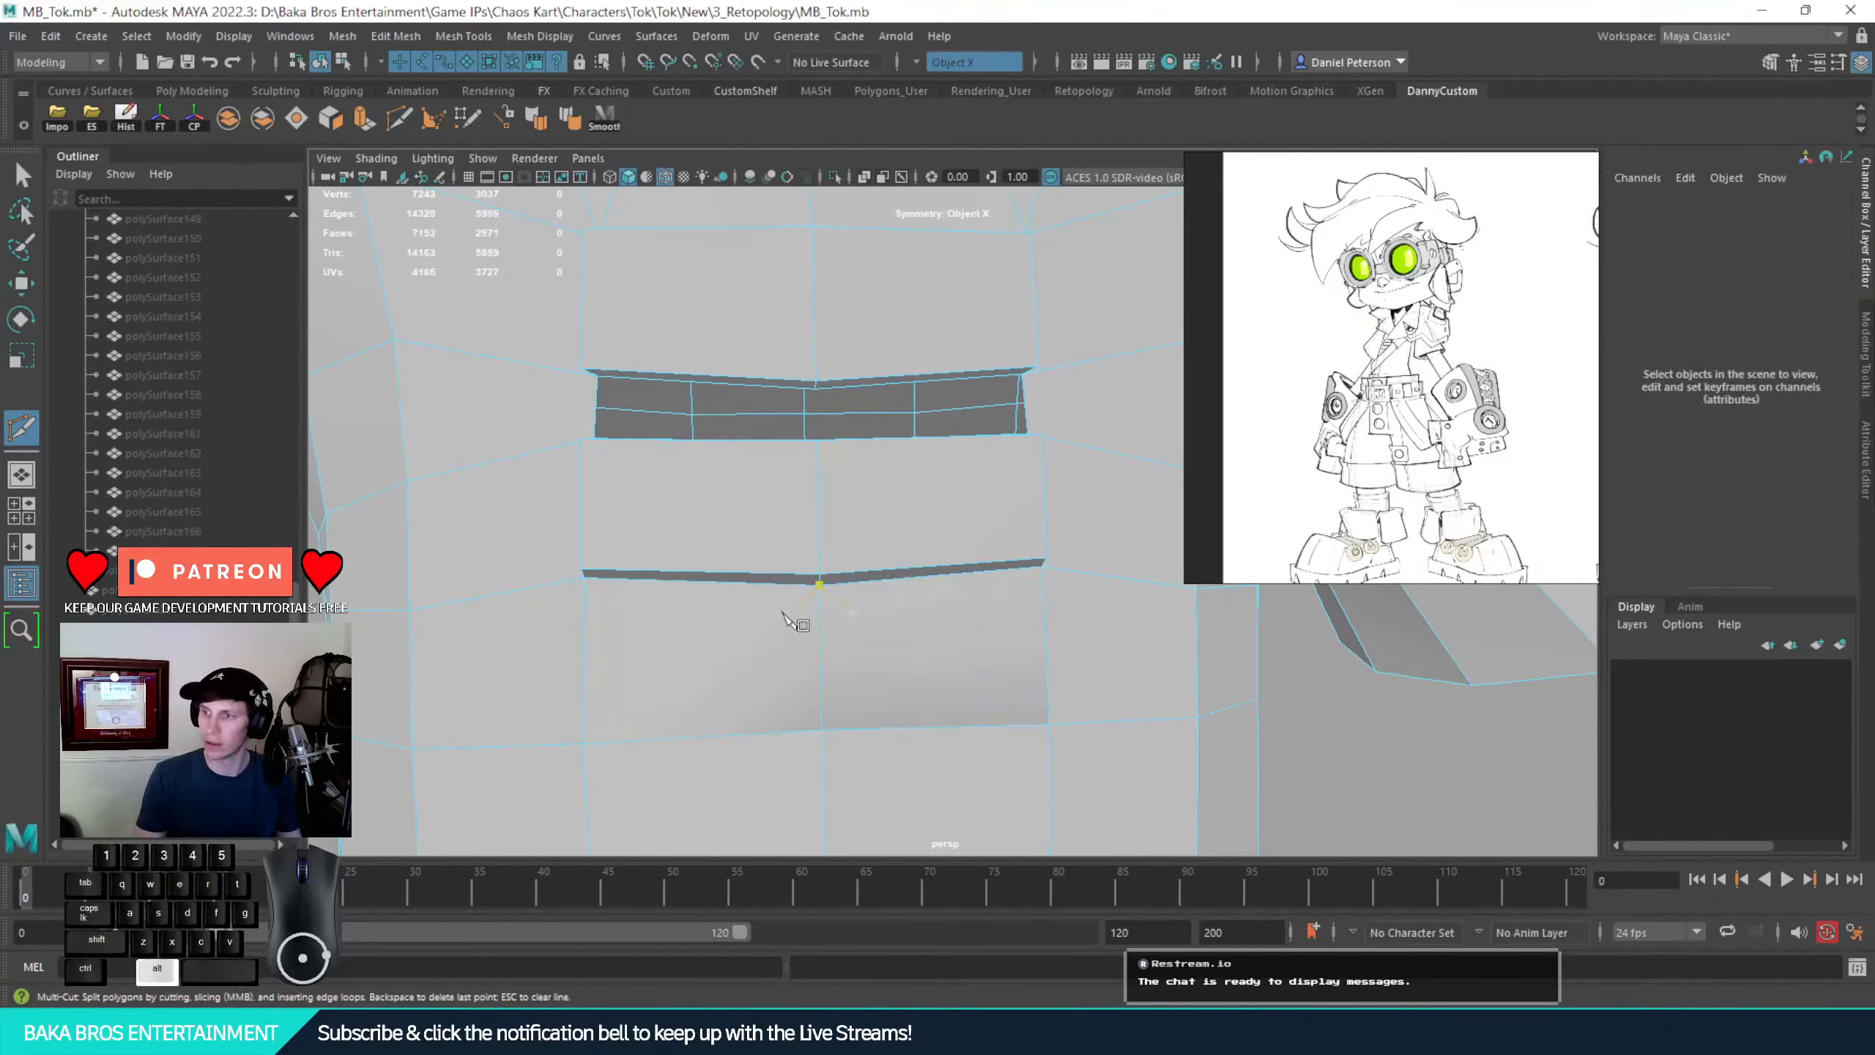
Select the border around the gap between the tabs and trace it for unmerged corners
alt+drag(759, 574, 787, 416)
alt+middle_drag(787, 416, 835, 509)
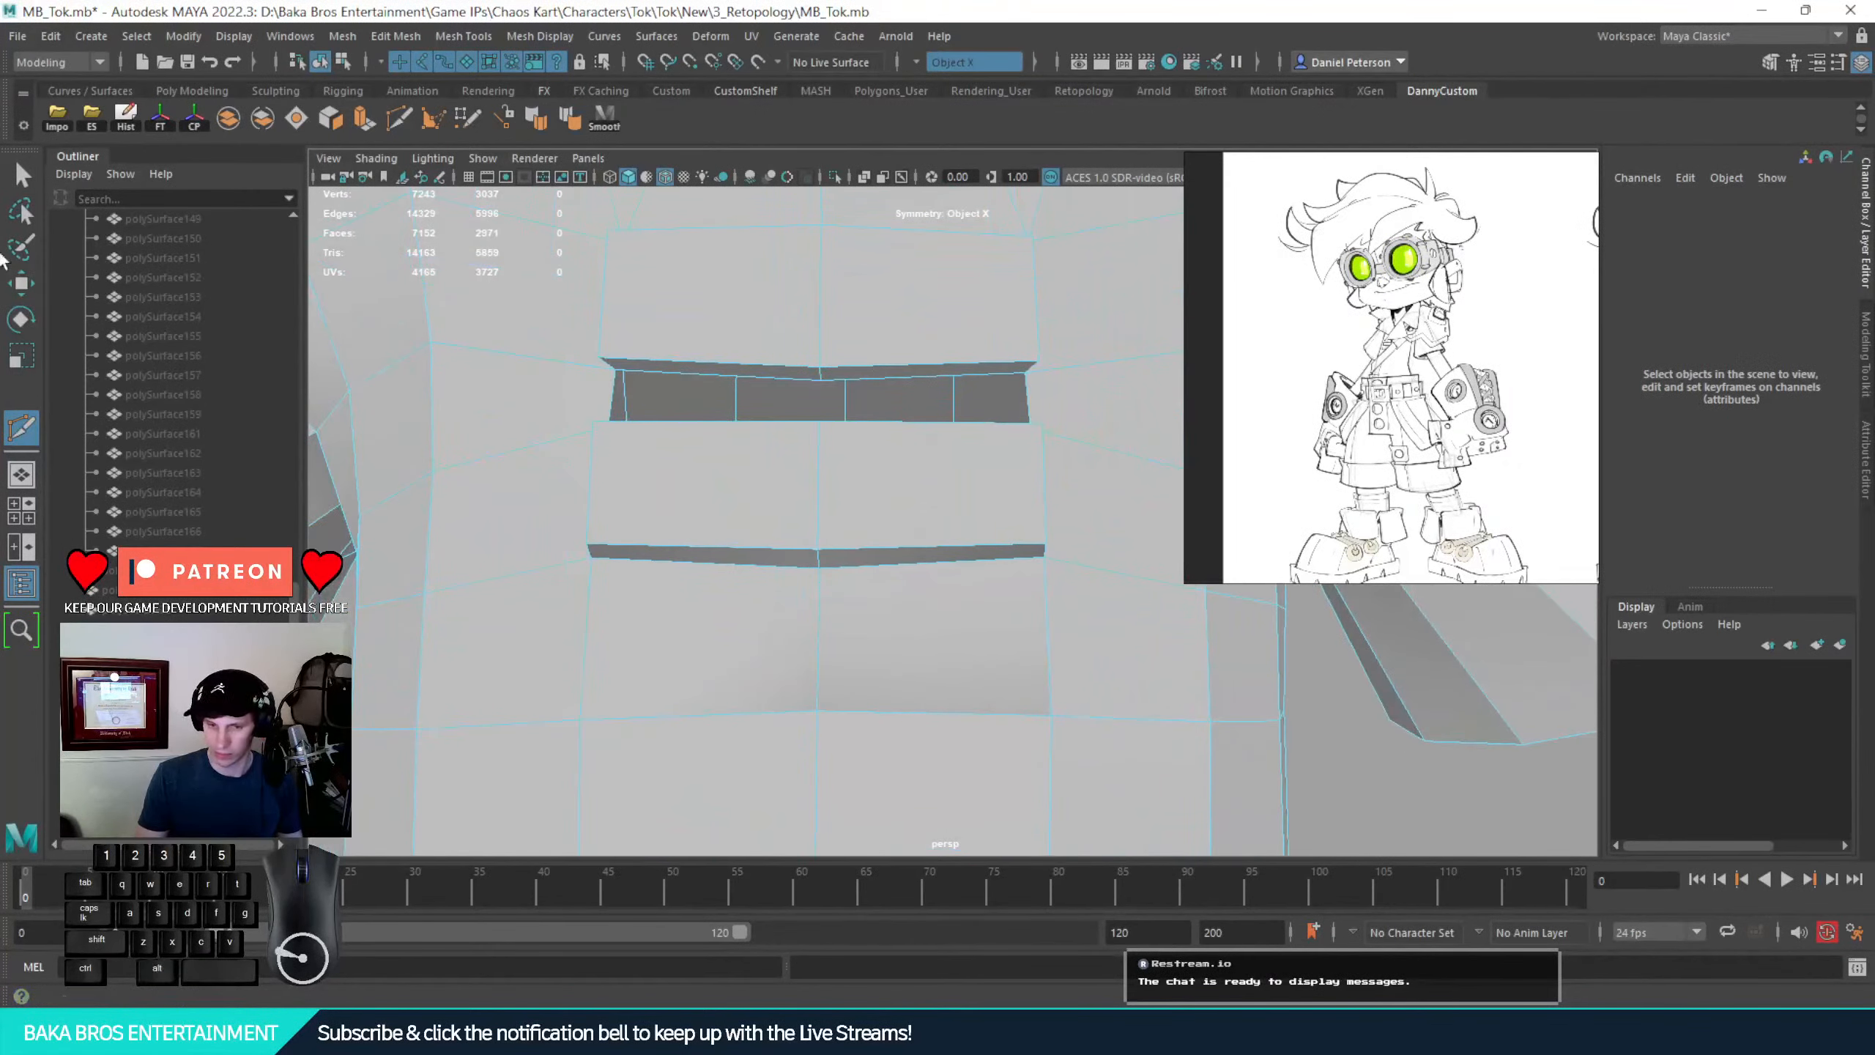
click(25, 175)
double_click(623, 397)
alt+drag(622, 396, 774, 490)
Merge the loose vertices at the upper tab's open top back corner
right_drag(774, 489, 668, 466)
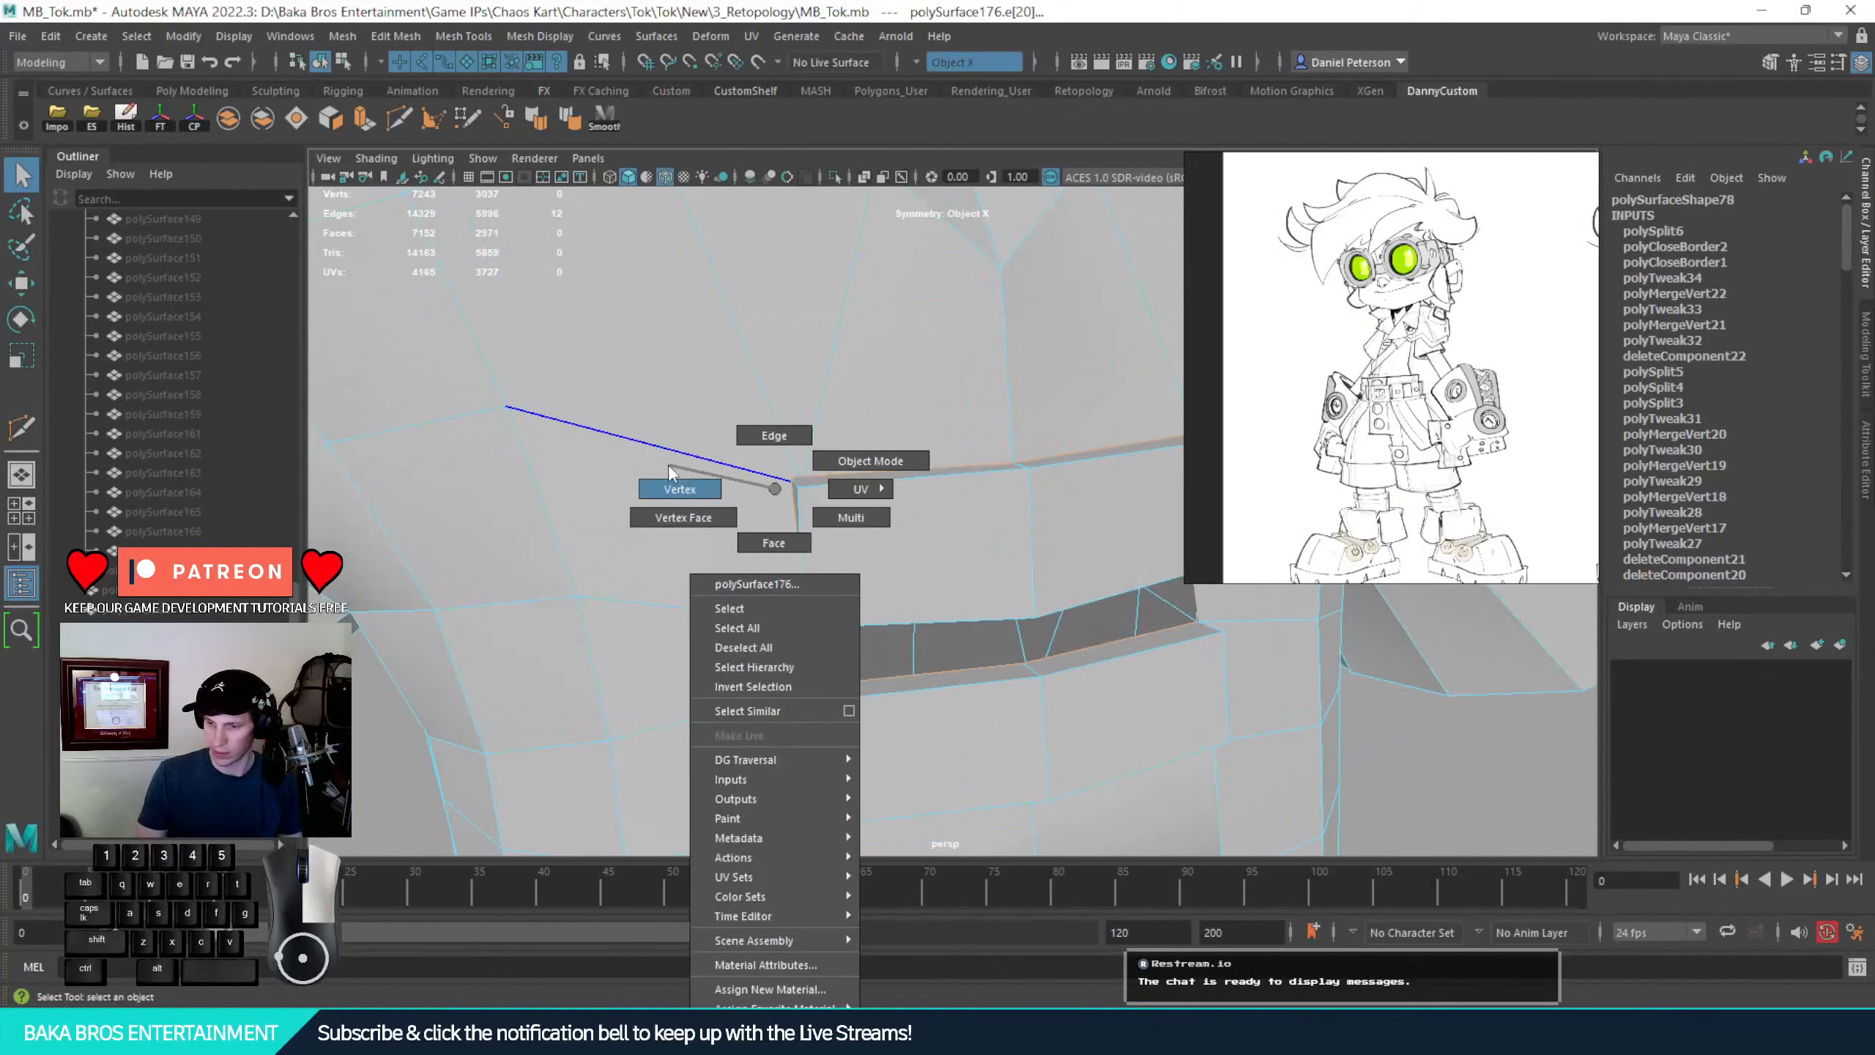
alt+drag(668, 466, 866, 526)
click(862, 555)
key(w)
alt+drag(865, 526, 1018, 524)
key(q)
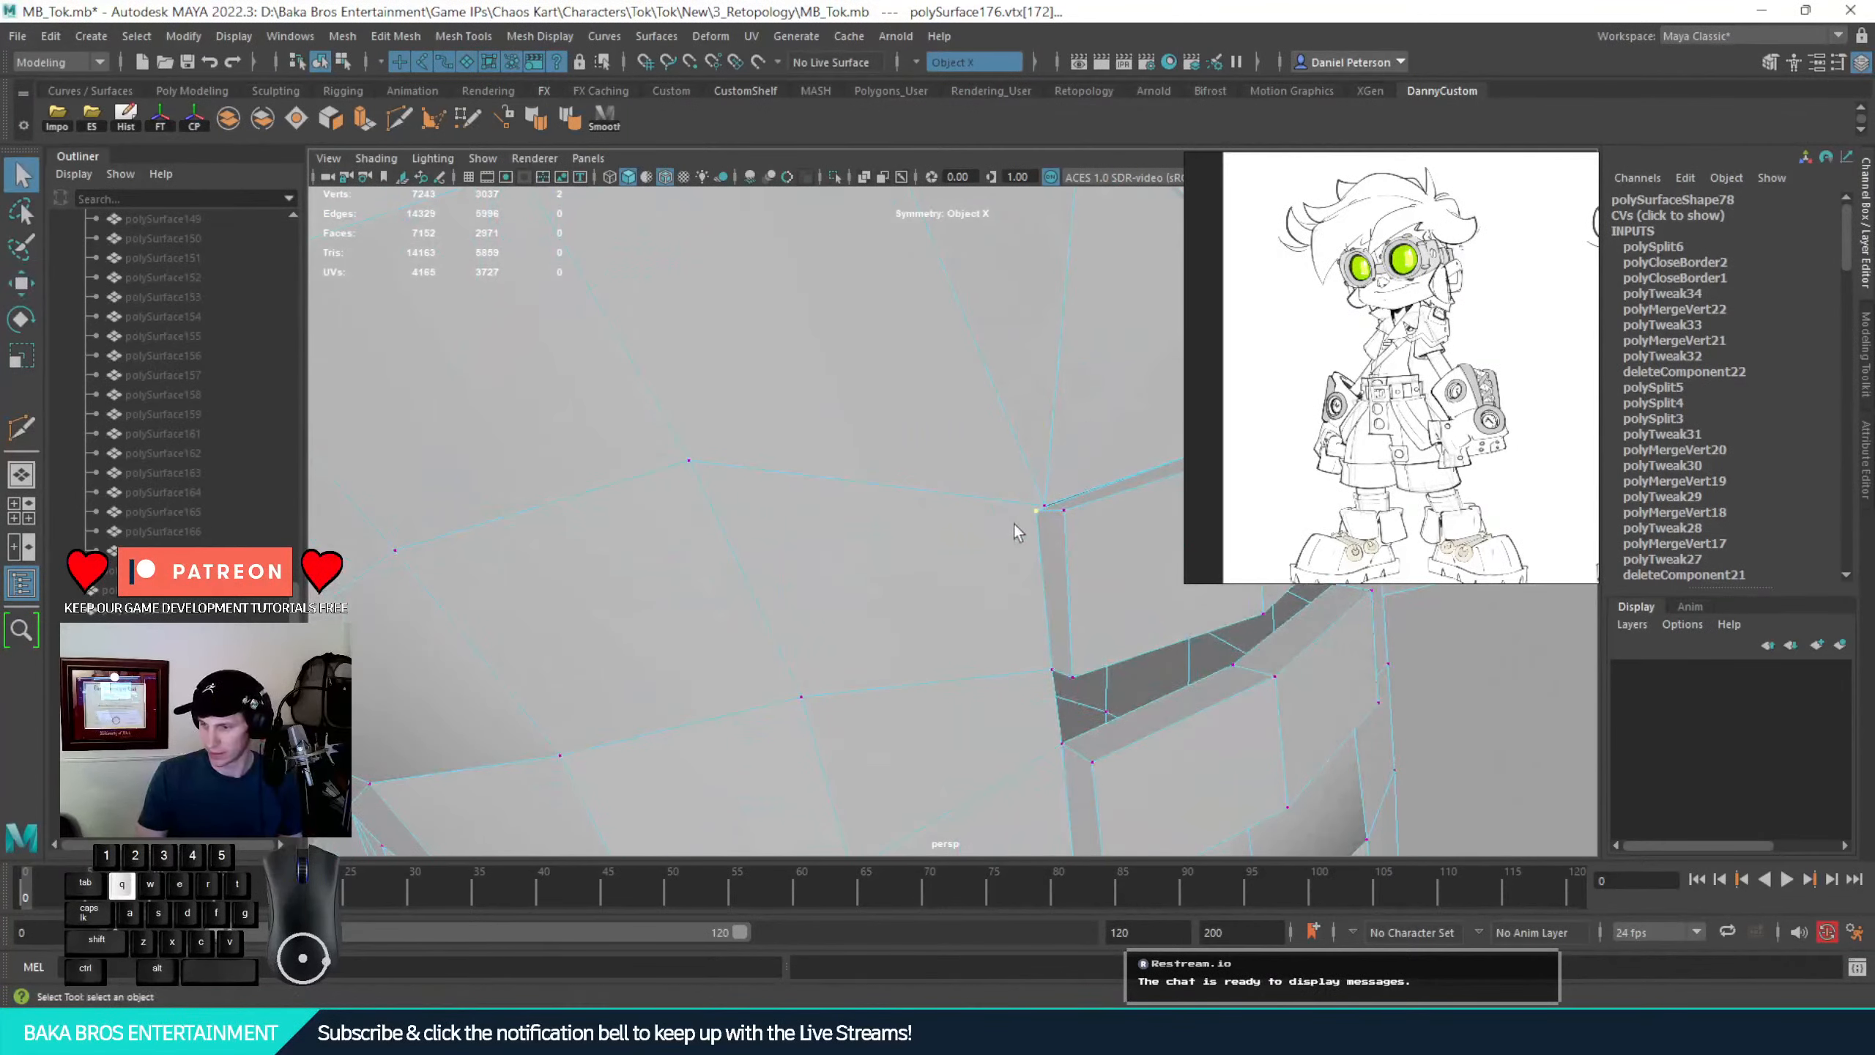
click(1040, 516)
shift+right_drag(1034, 495, 1036, 347)
Adjust the position of the upper tab's top back corner vertices symmetrically against the shirt
alt+drag(1037, 331, 961, 433)
click(1082, 489)
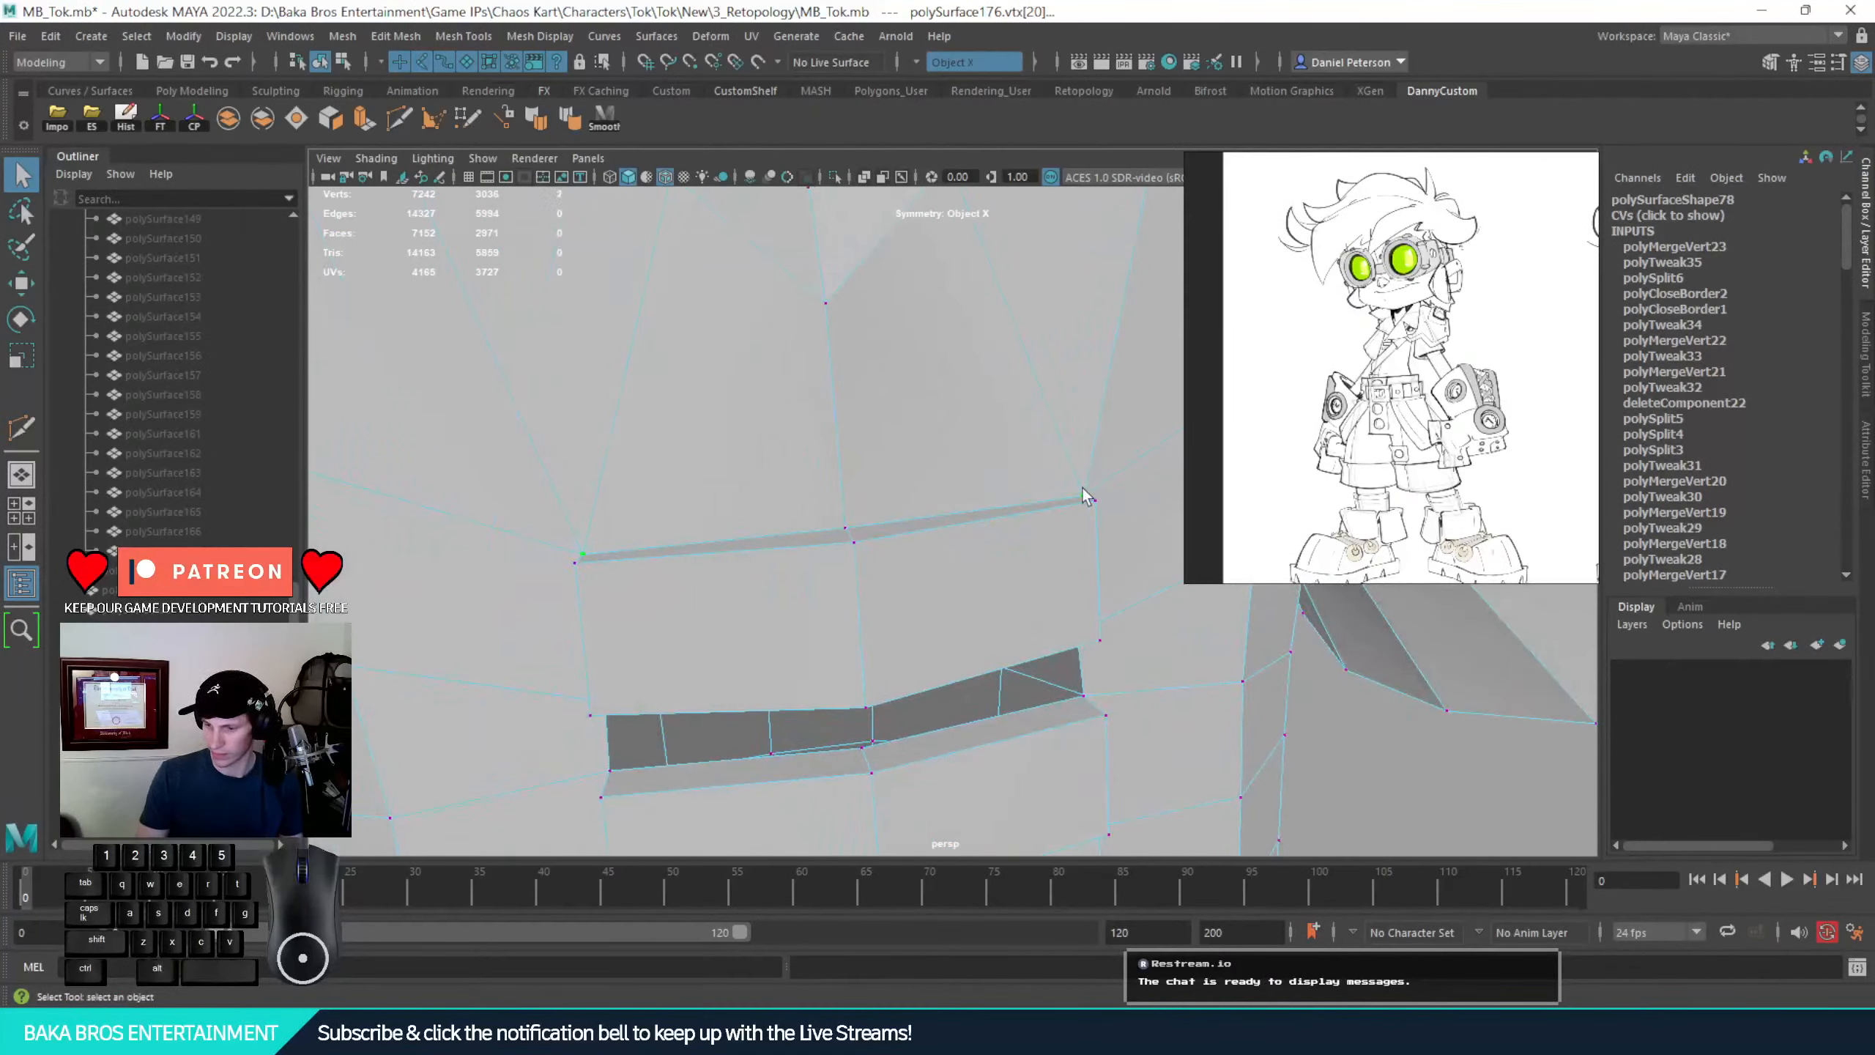
key(r)
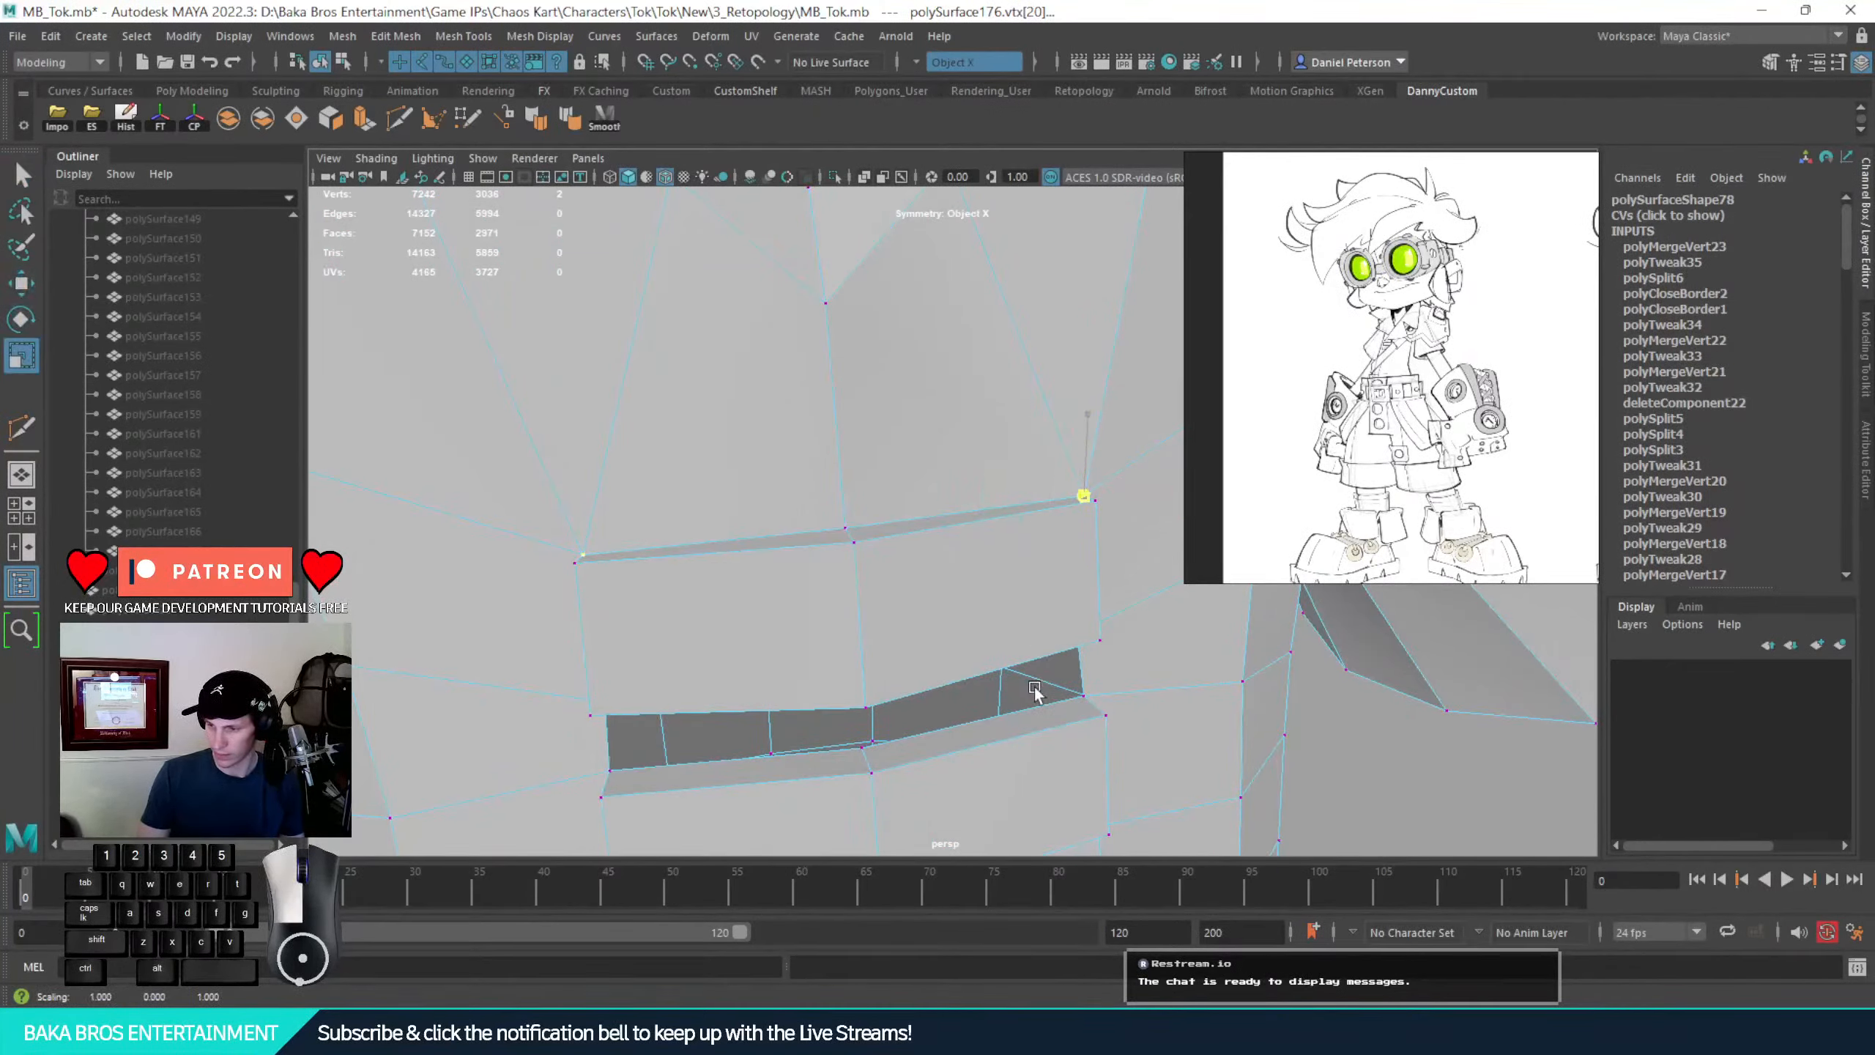
alt+drag(1033, 691, 816, 615)
key(w)
key(q)
key(w)
drag(862, 696, 875, 626)
key(q)
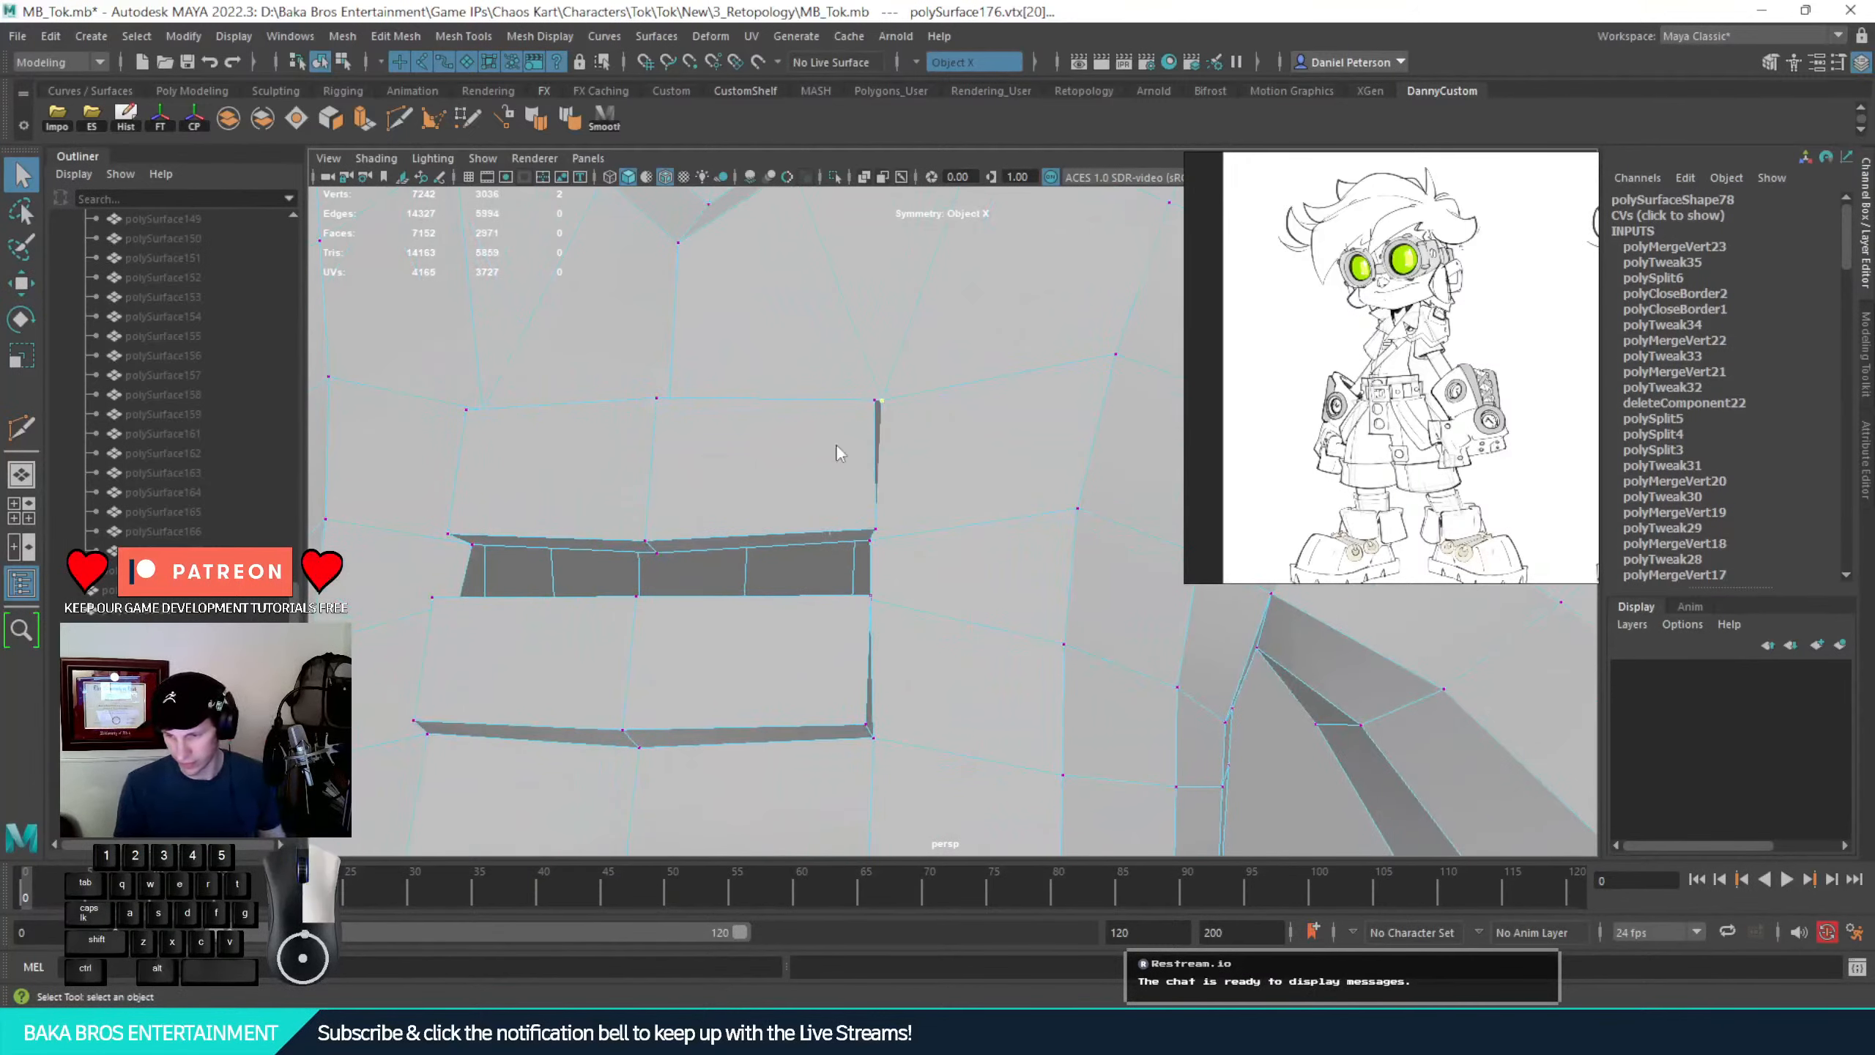
Fill the gap between the upper and lower chest tabs from its border edges
right_drag(836, 446, 836, 417)
double_click(825, 549)
mouse_move(876, 558)
alt+mouse_down()
mouse_move(905, 613)
mouse_move(975, 587)
mouse_move(756, 306)
alt+mouse_up()
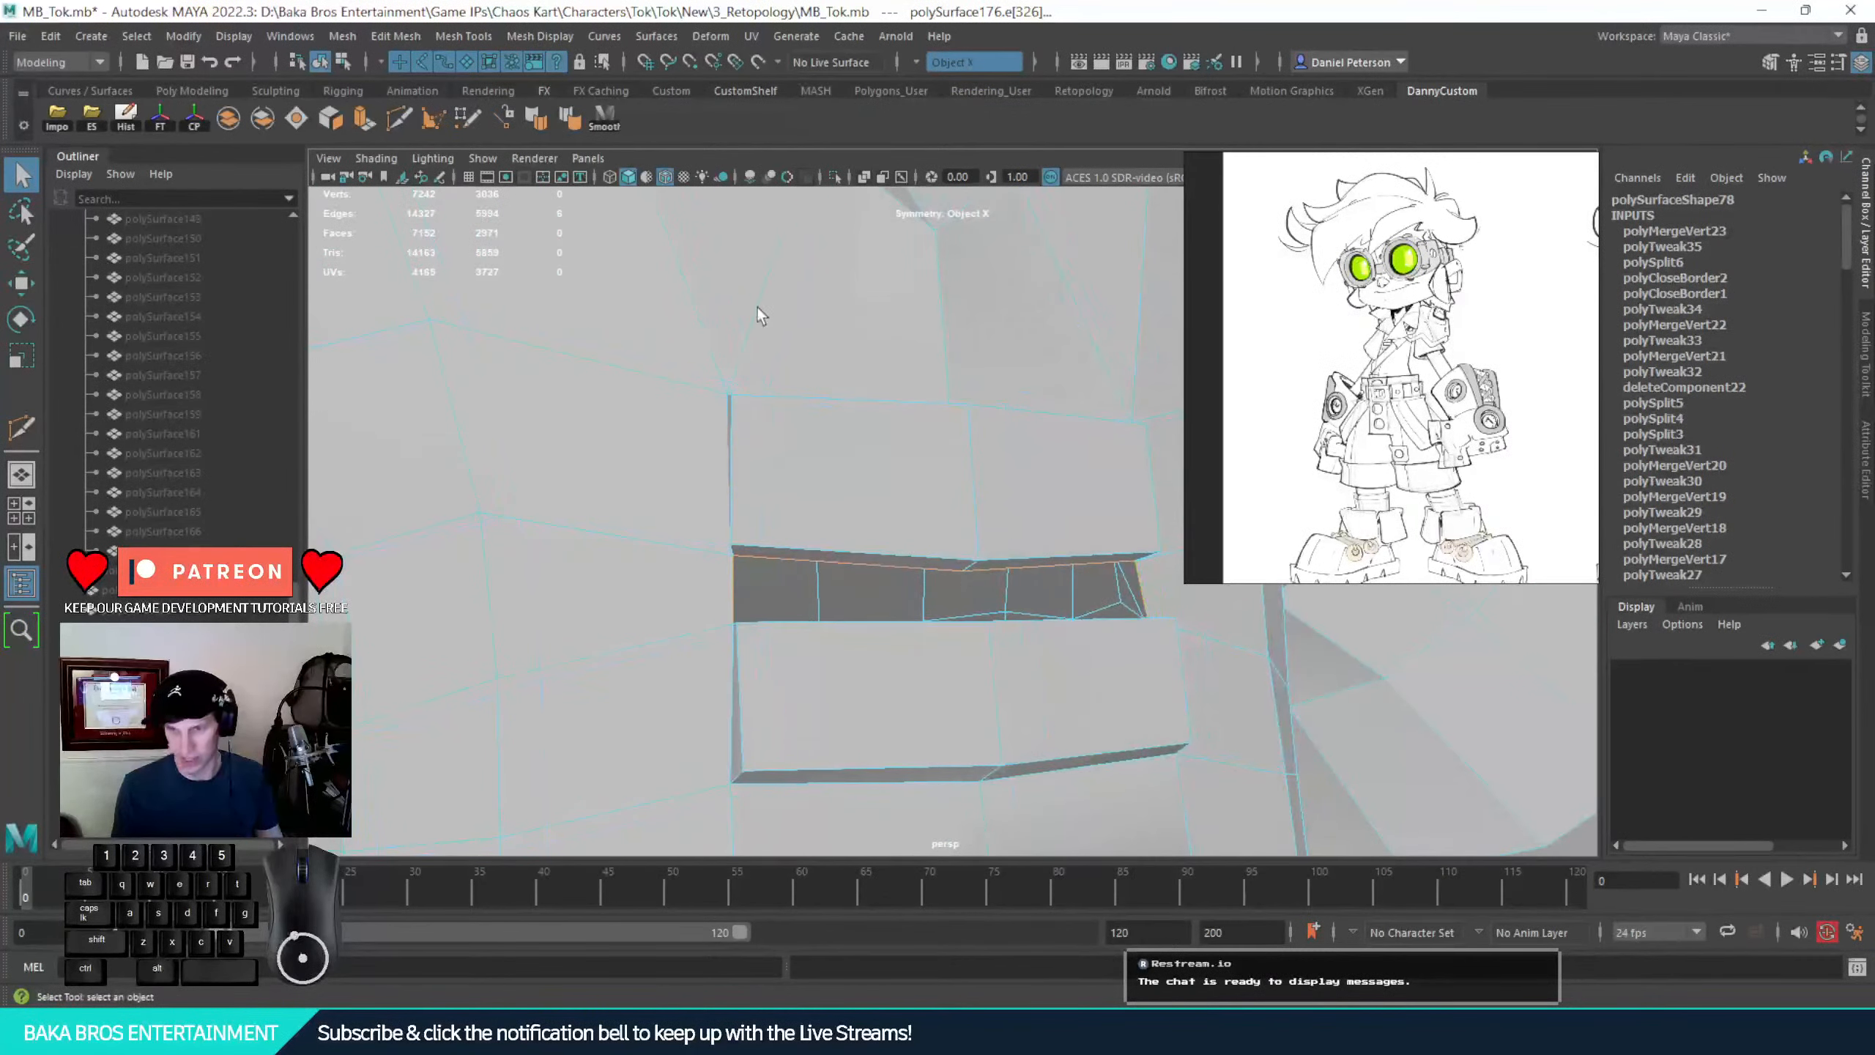
click(296, 120)
Multi-Cut a centre edge through the new fill face, joining the upper tab's lower middle vertex to the lower tab's top middle vertex
alt+drag(765, 408, 781, 654)
key(ctrl+shift+x)
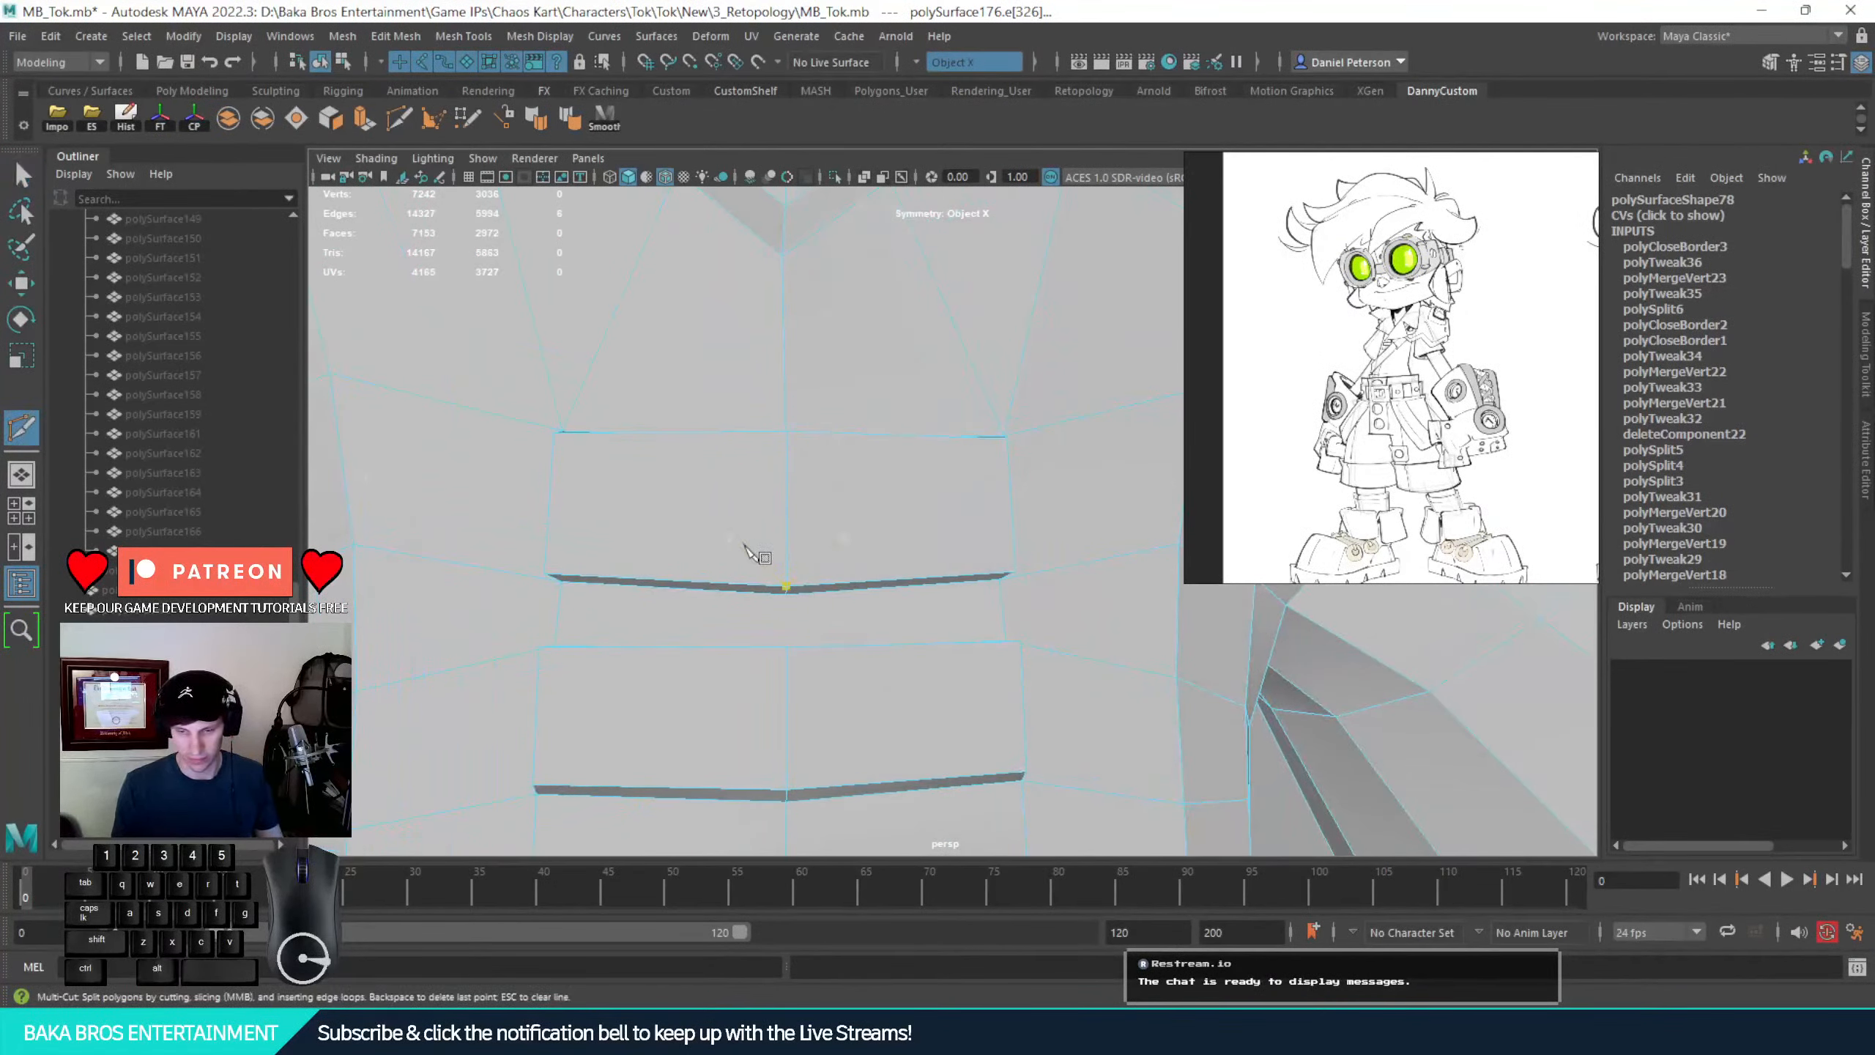
alt+drag(746, 548, 817, 687)
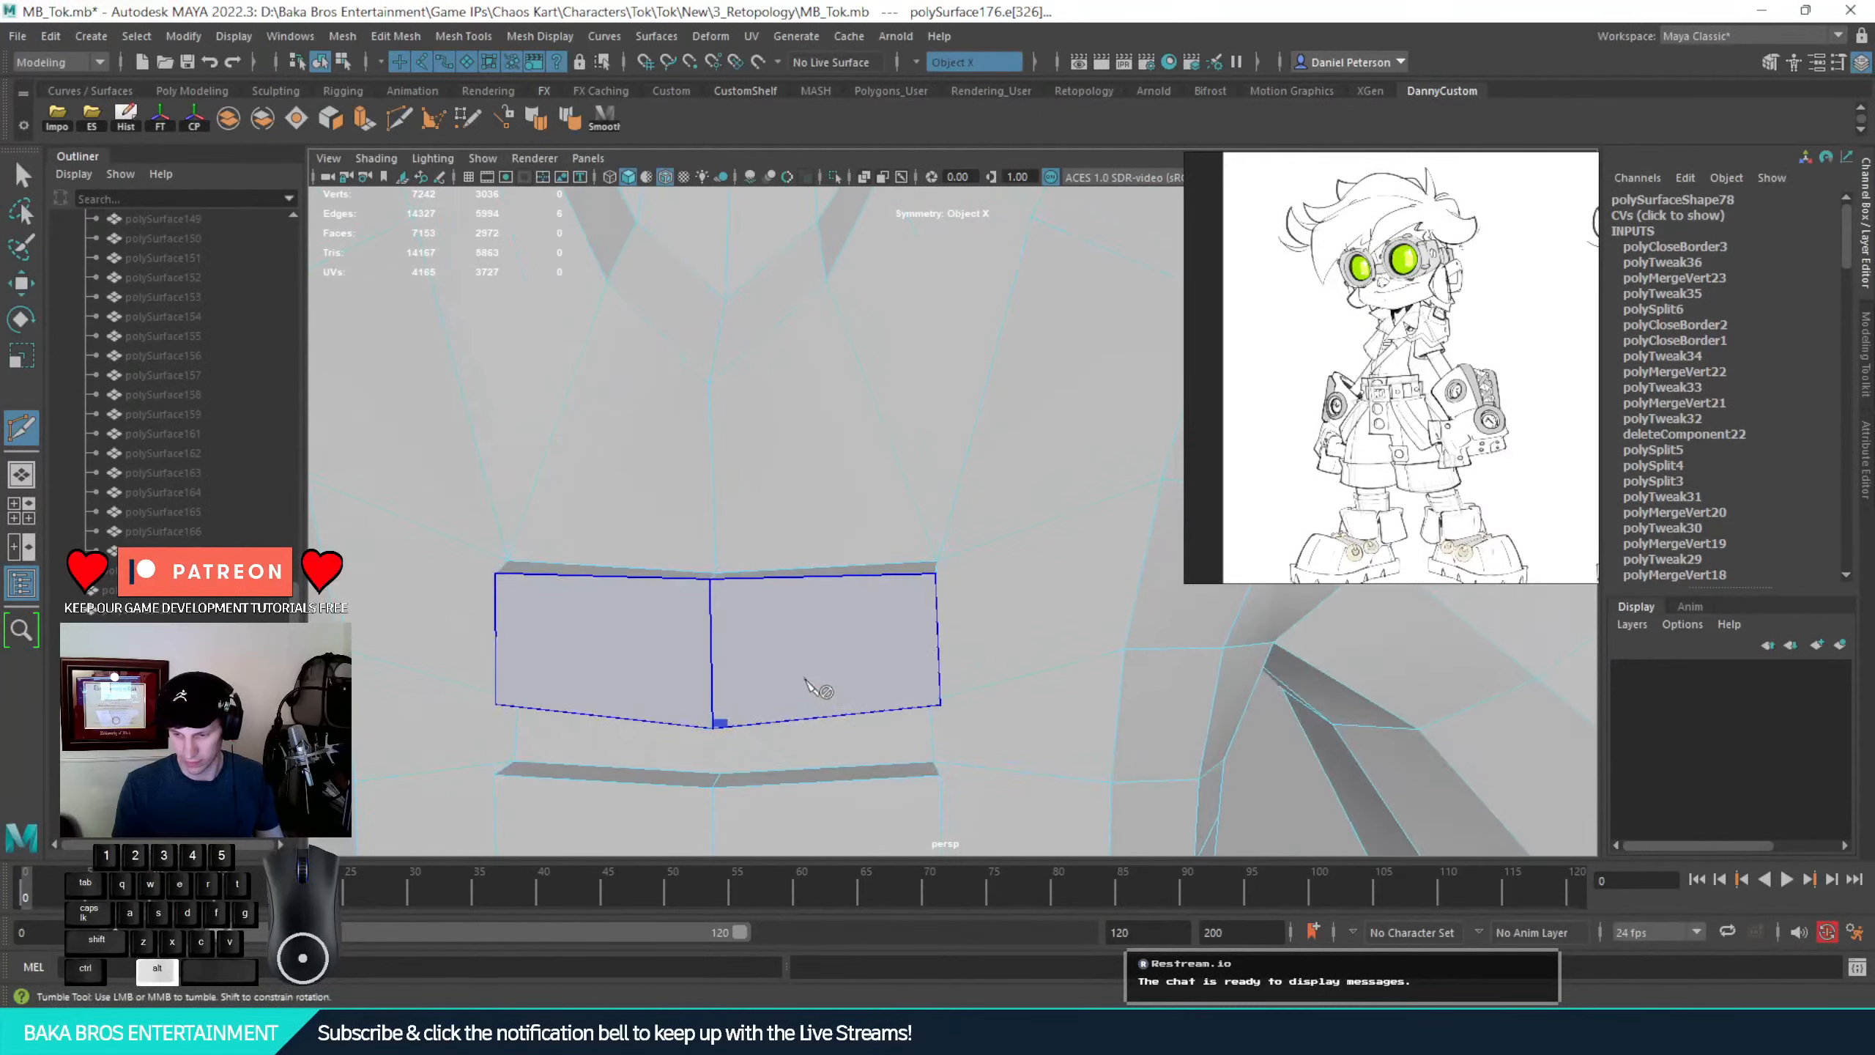
alt+middle_drag(817, 687, 872, 582)
click(774, 667)
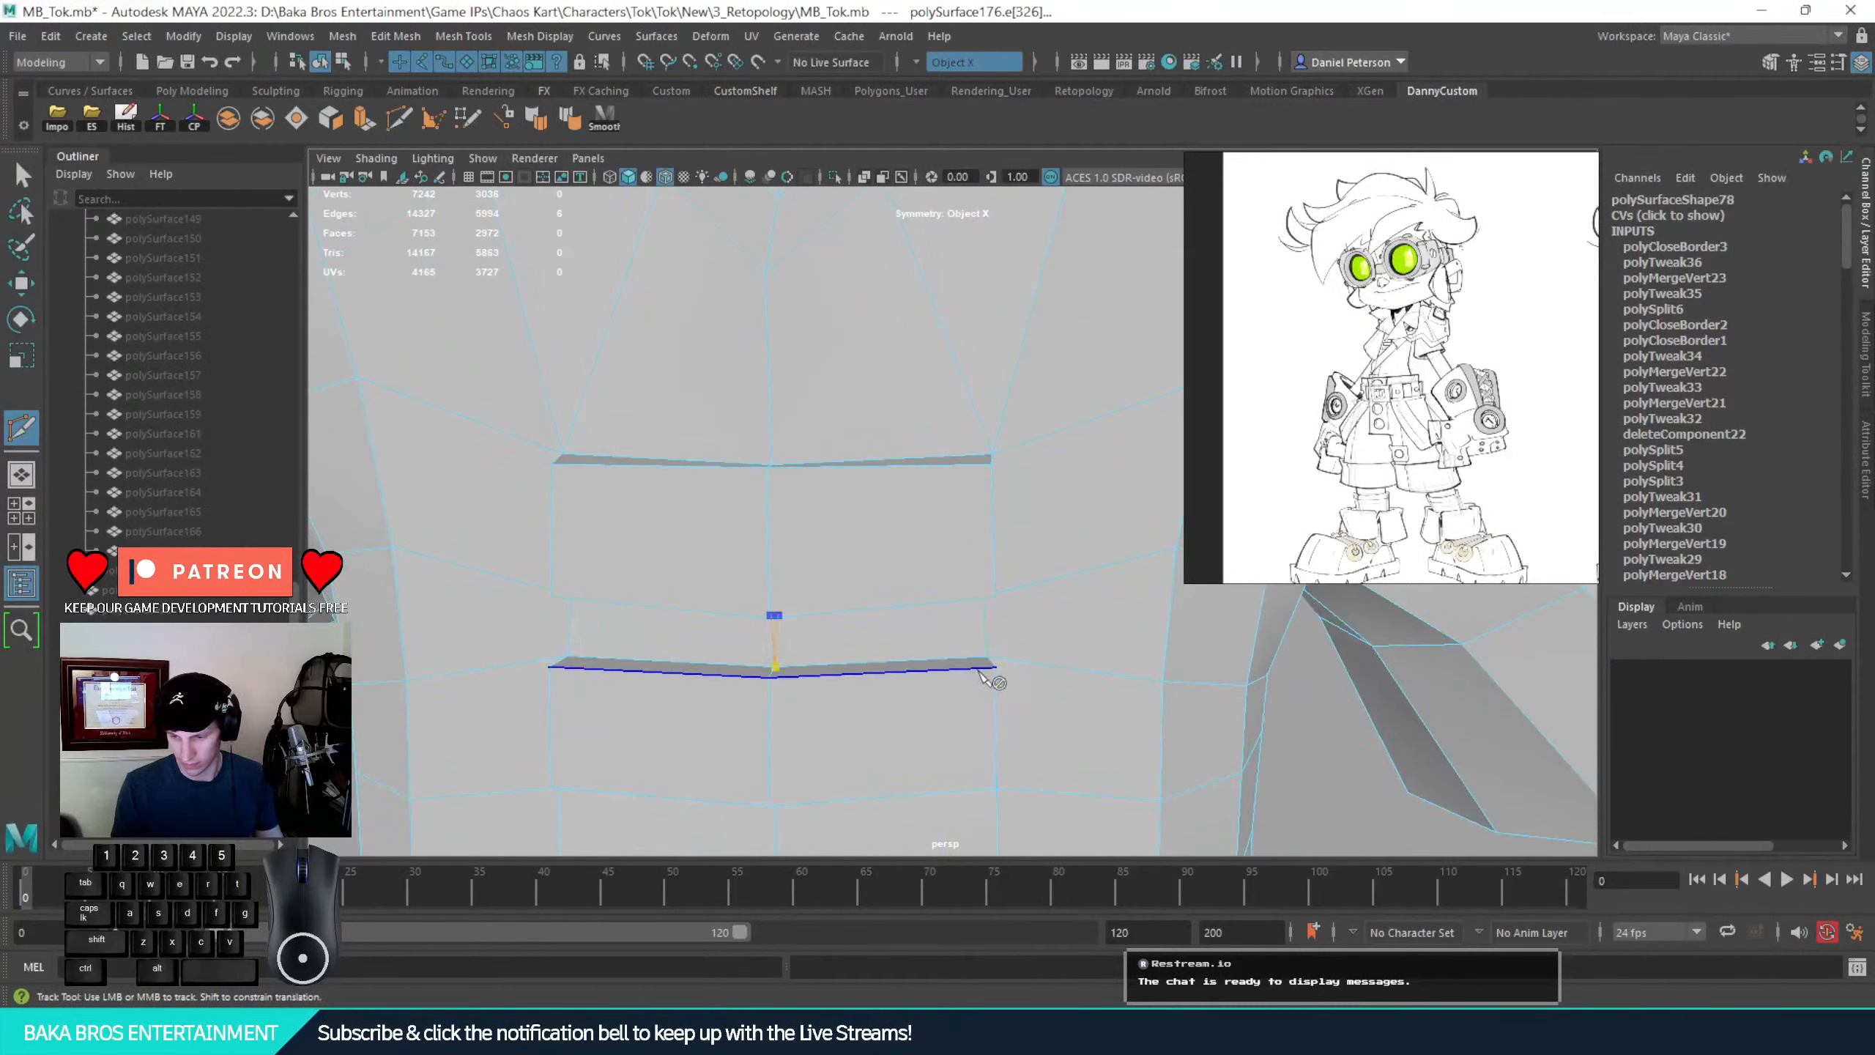
key(ctrl+z)
alt+drag(988, 649, 953, 514)
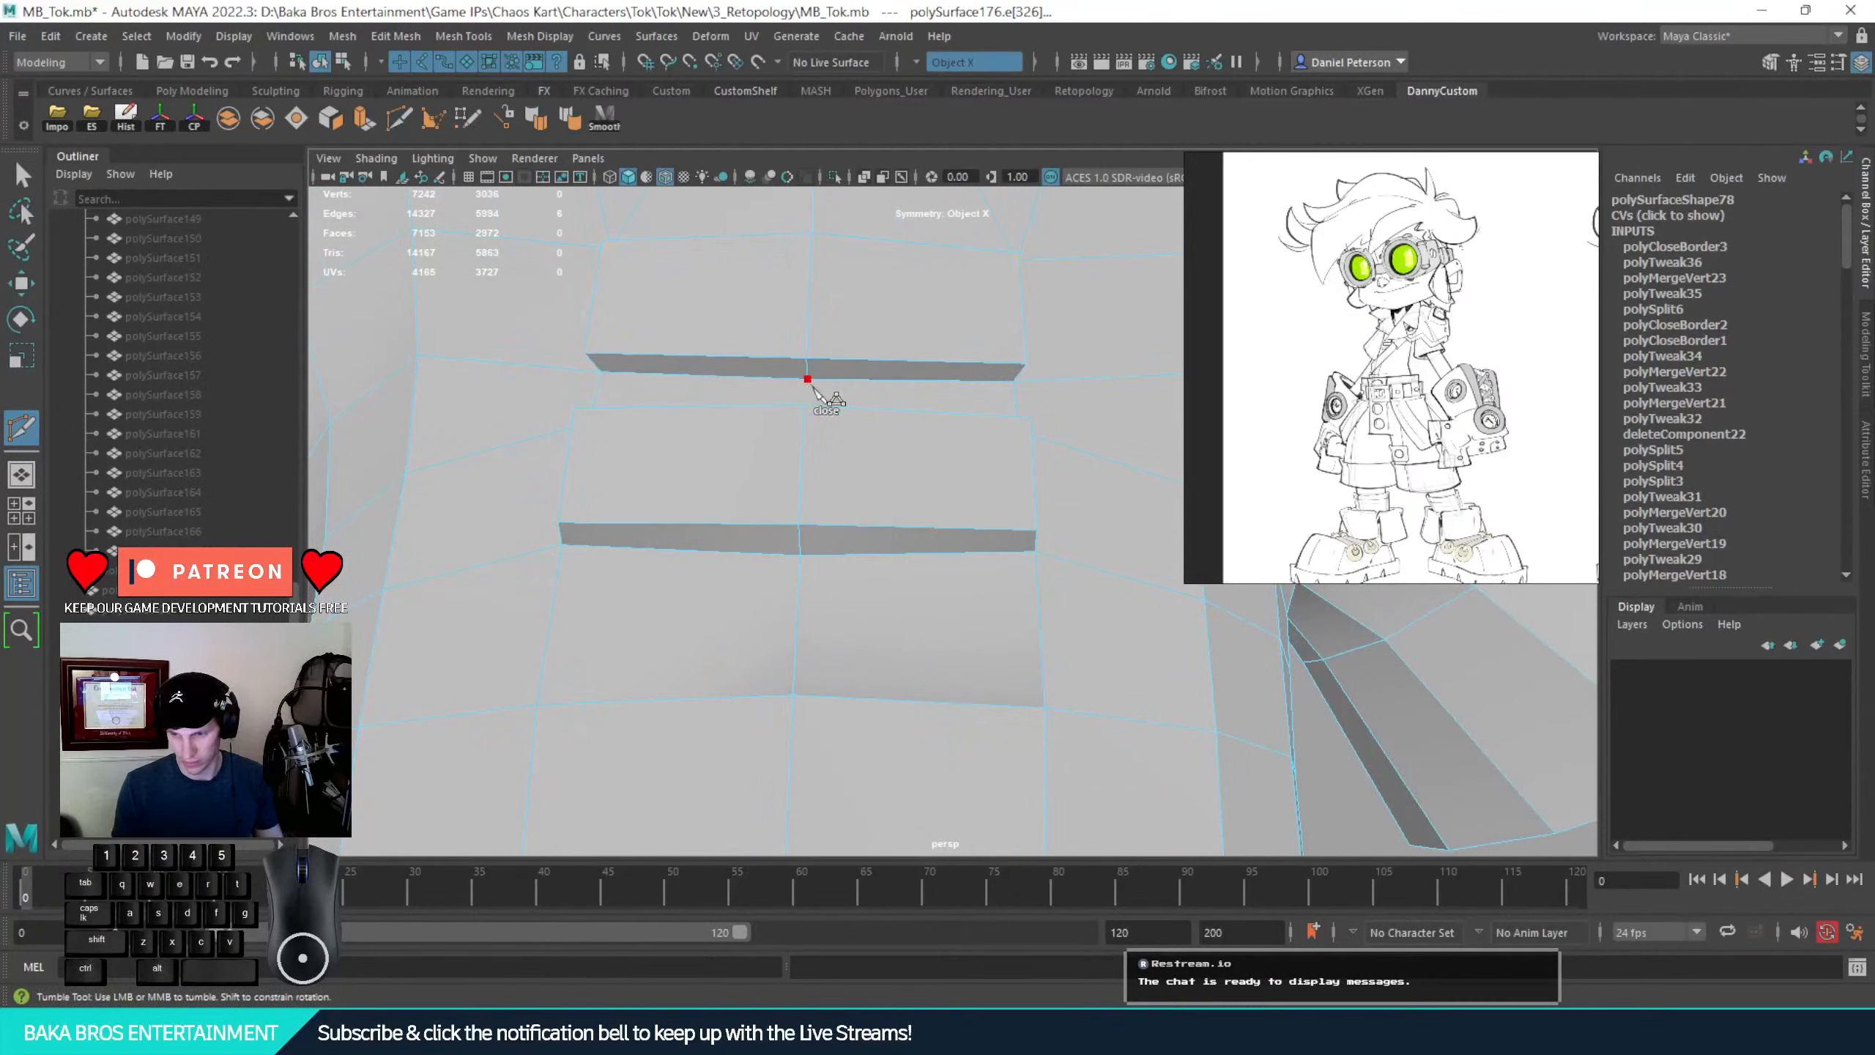
alt+drag(815, 397, 883, 524)
click(792, 665)
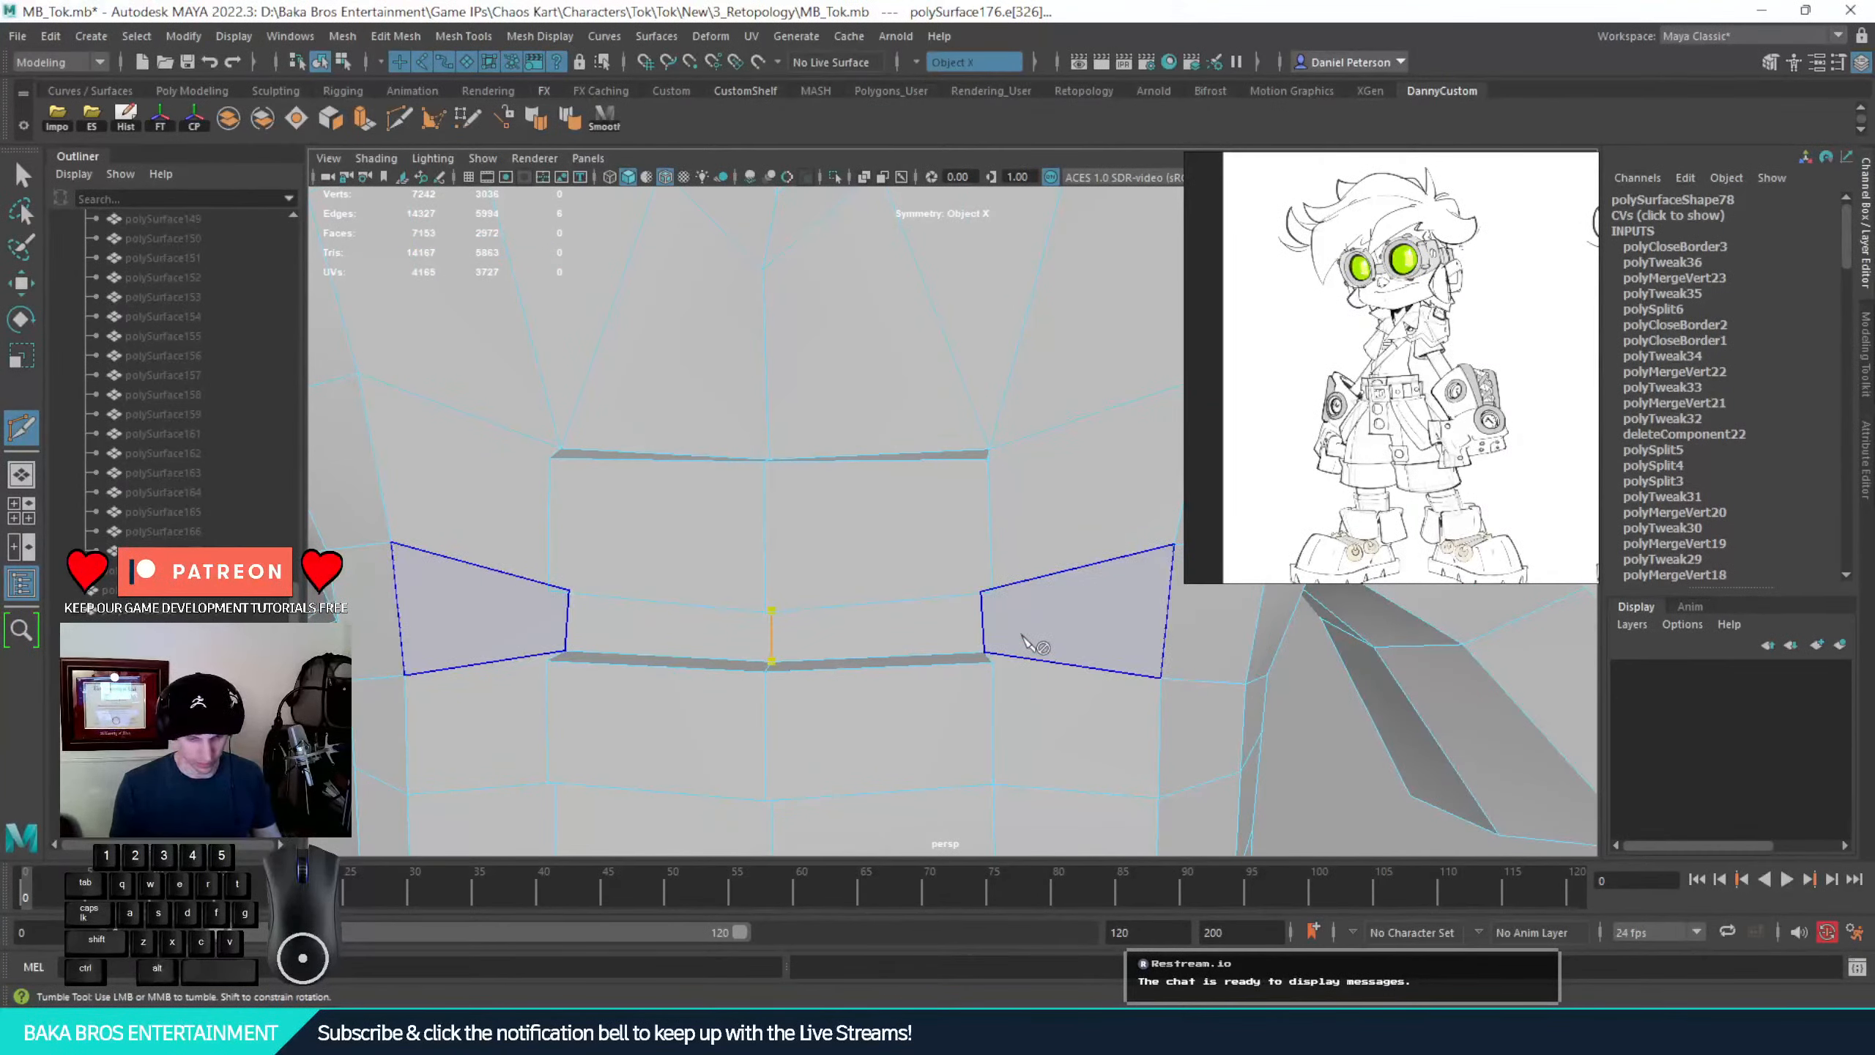
key(Return)
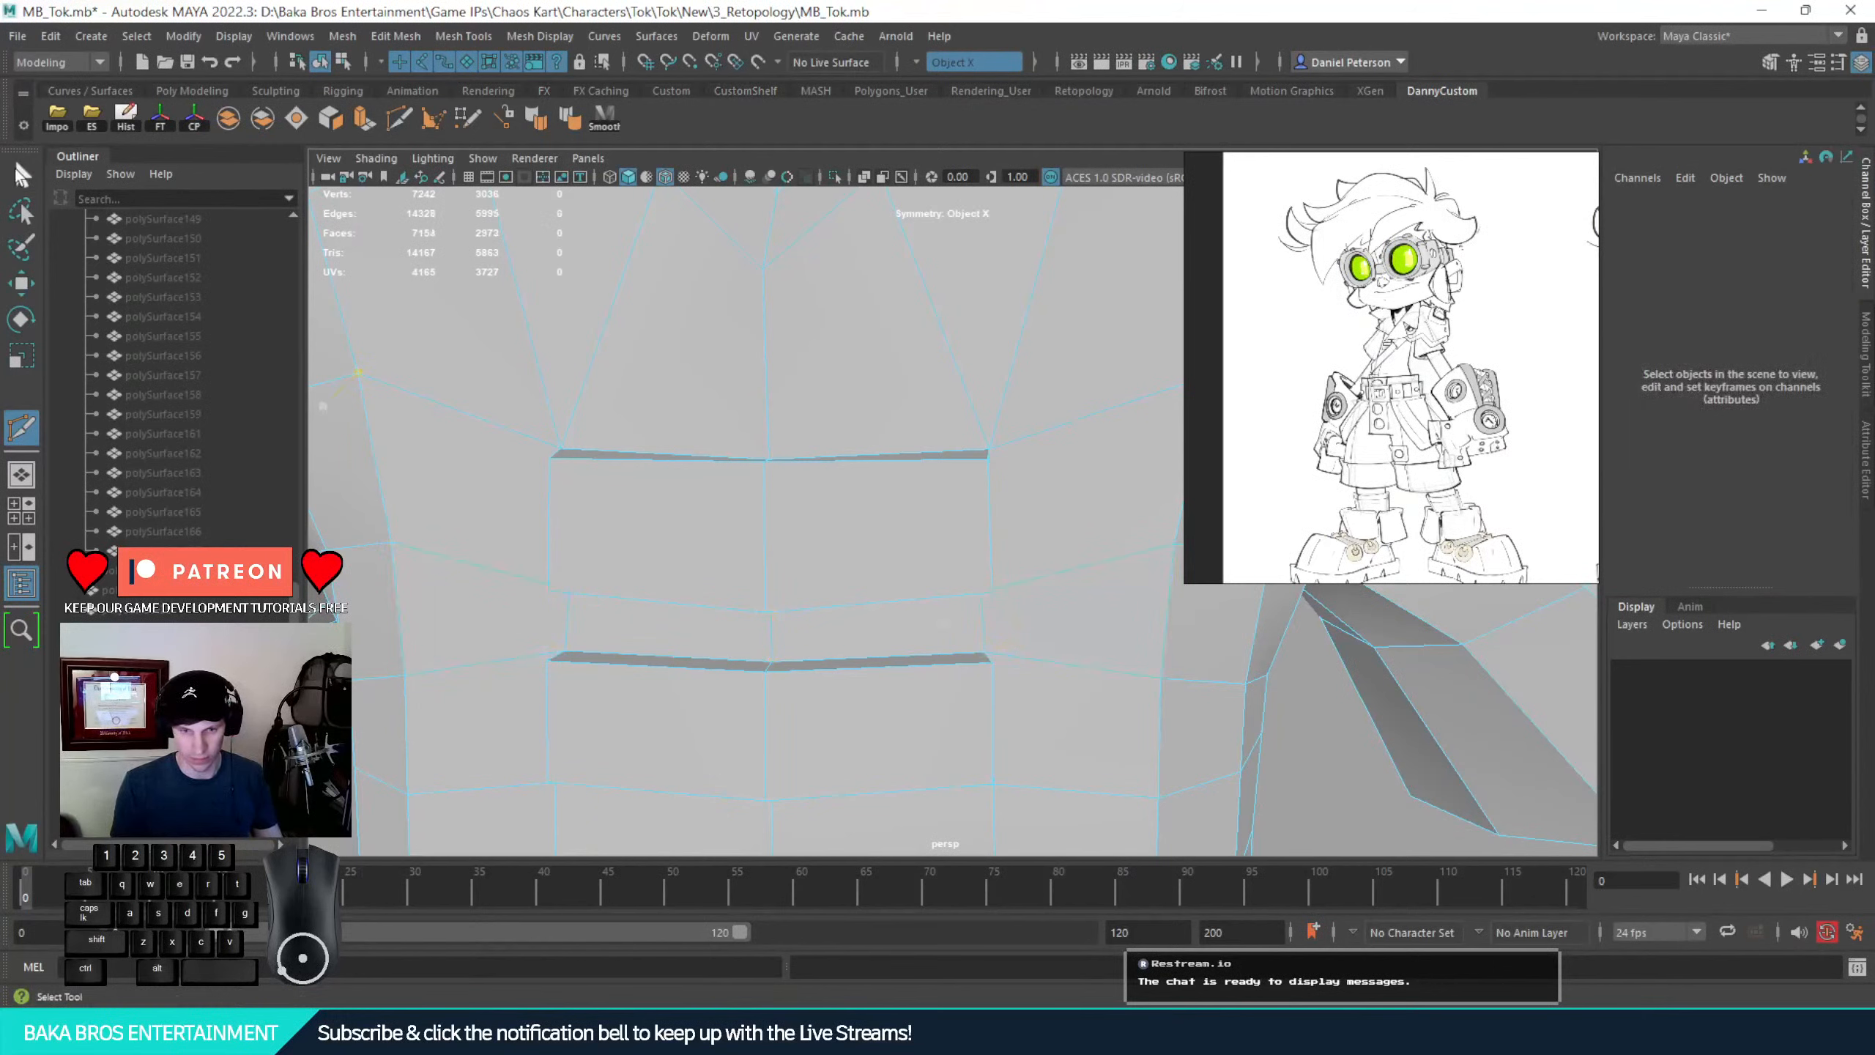
Unlock the vertex normals on the whole body mesh and deselect it
click(17, 170)
alt+right_drag(926, 464, 694, 369)
click(535, 35)
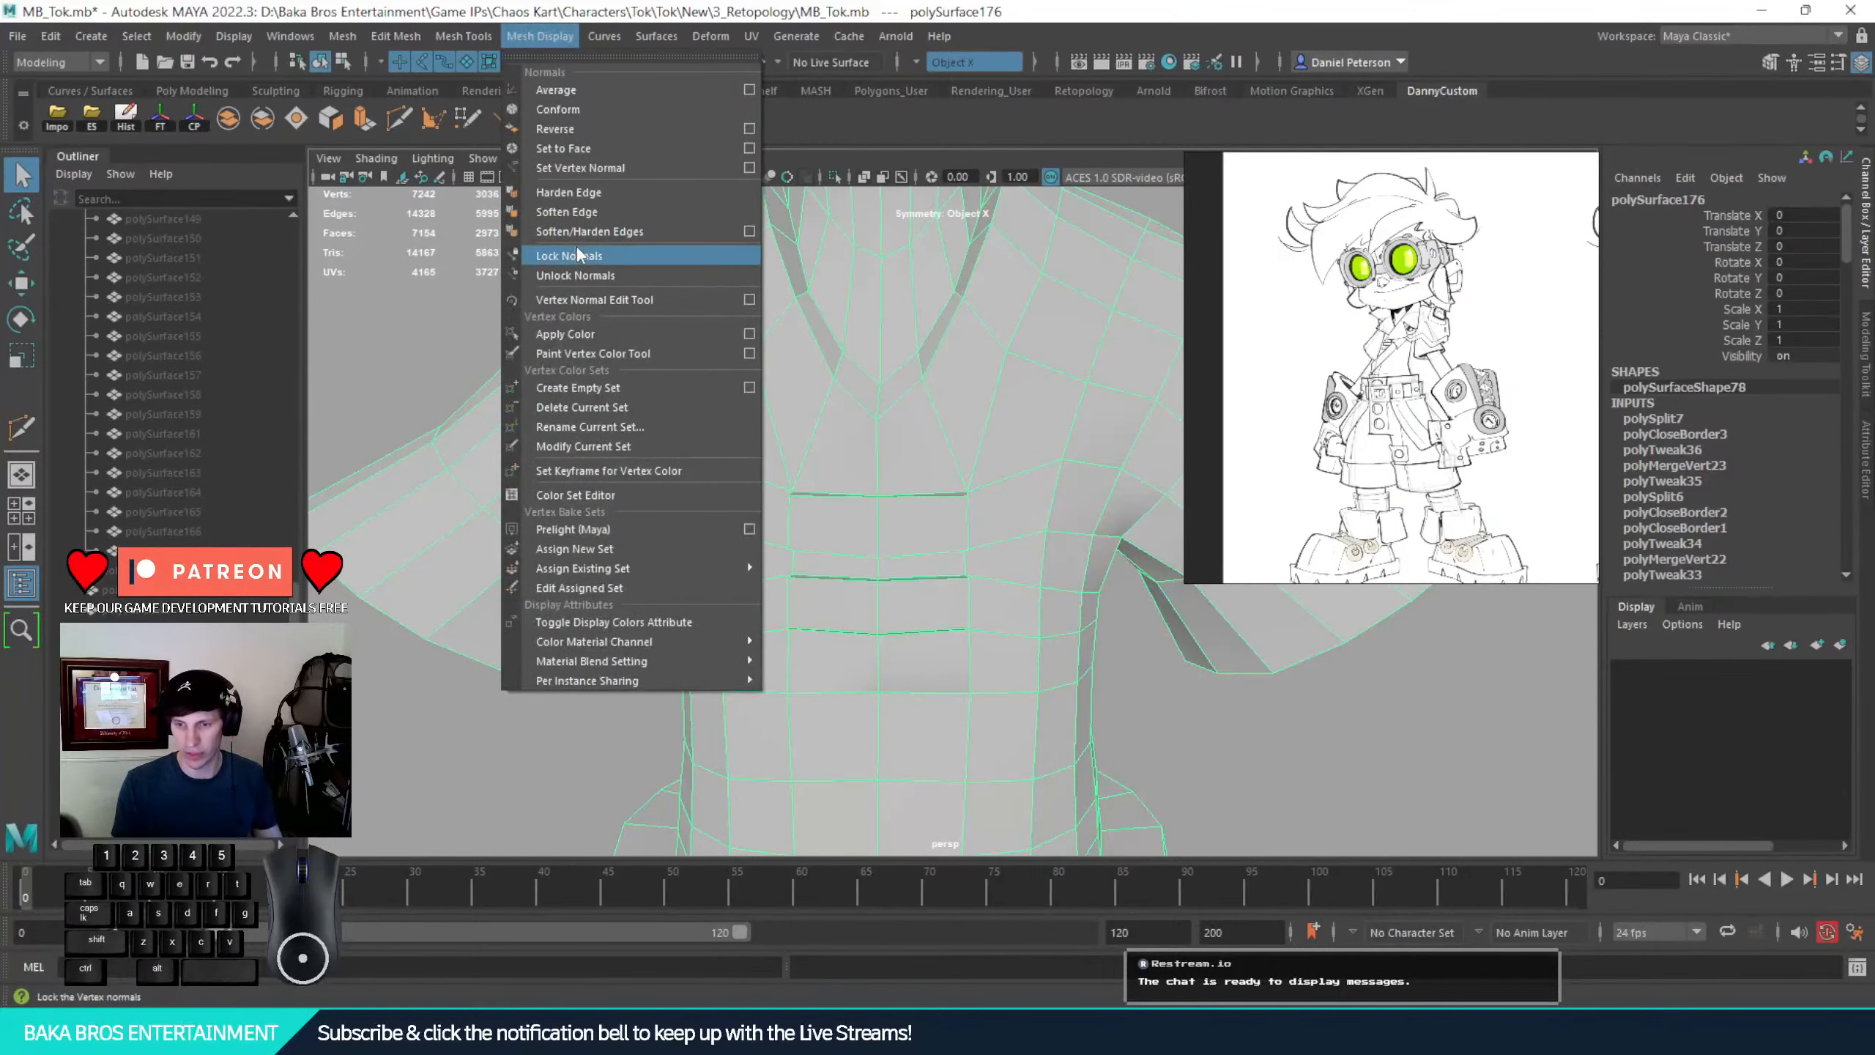
click(589, 270)
alt+right_drag(767, 469, 628, 435)
click(1070, 673)
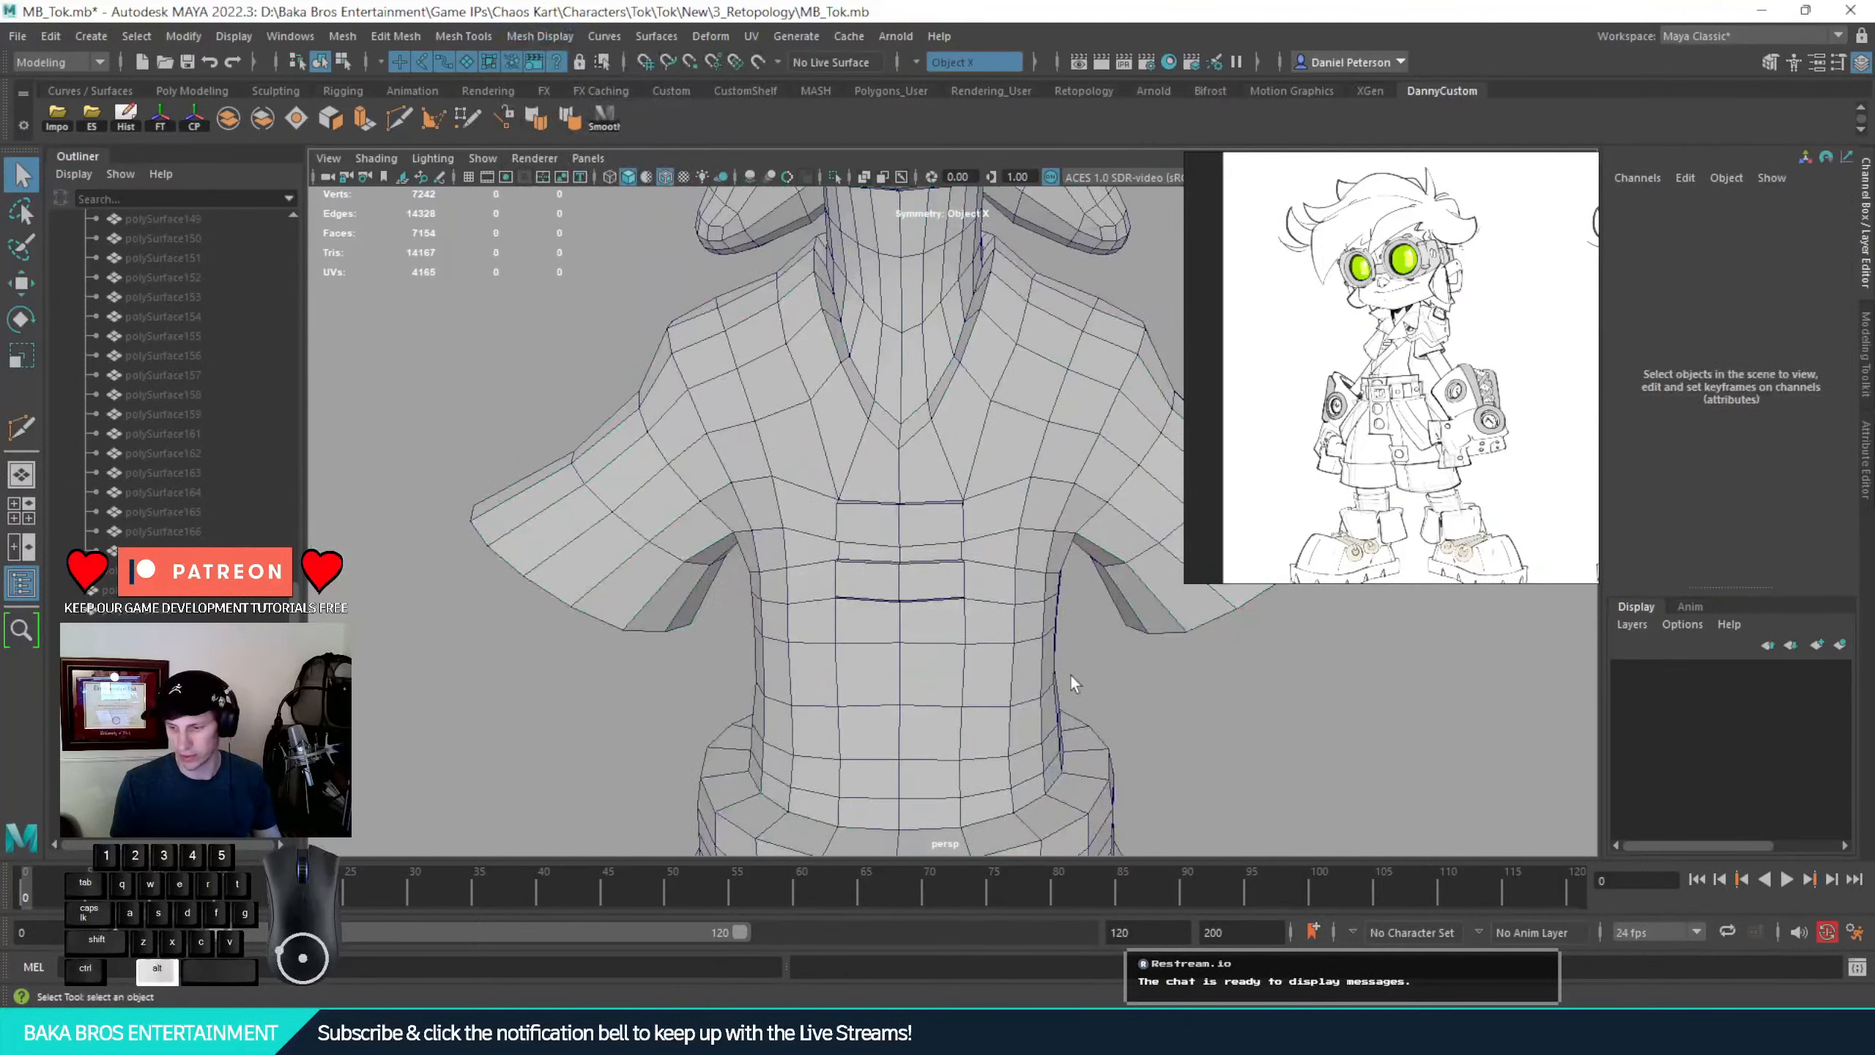
Inspect the shirt front, chest tabs, sleeve openings and shorts from several angles for remaining geometry to clean up
alt+drag(1070, 674, 1108, 578)
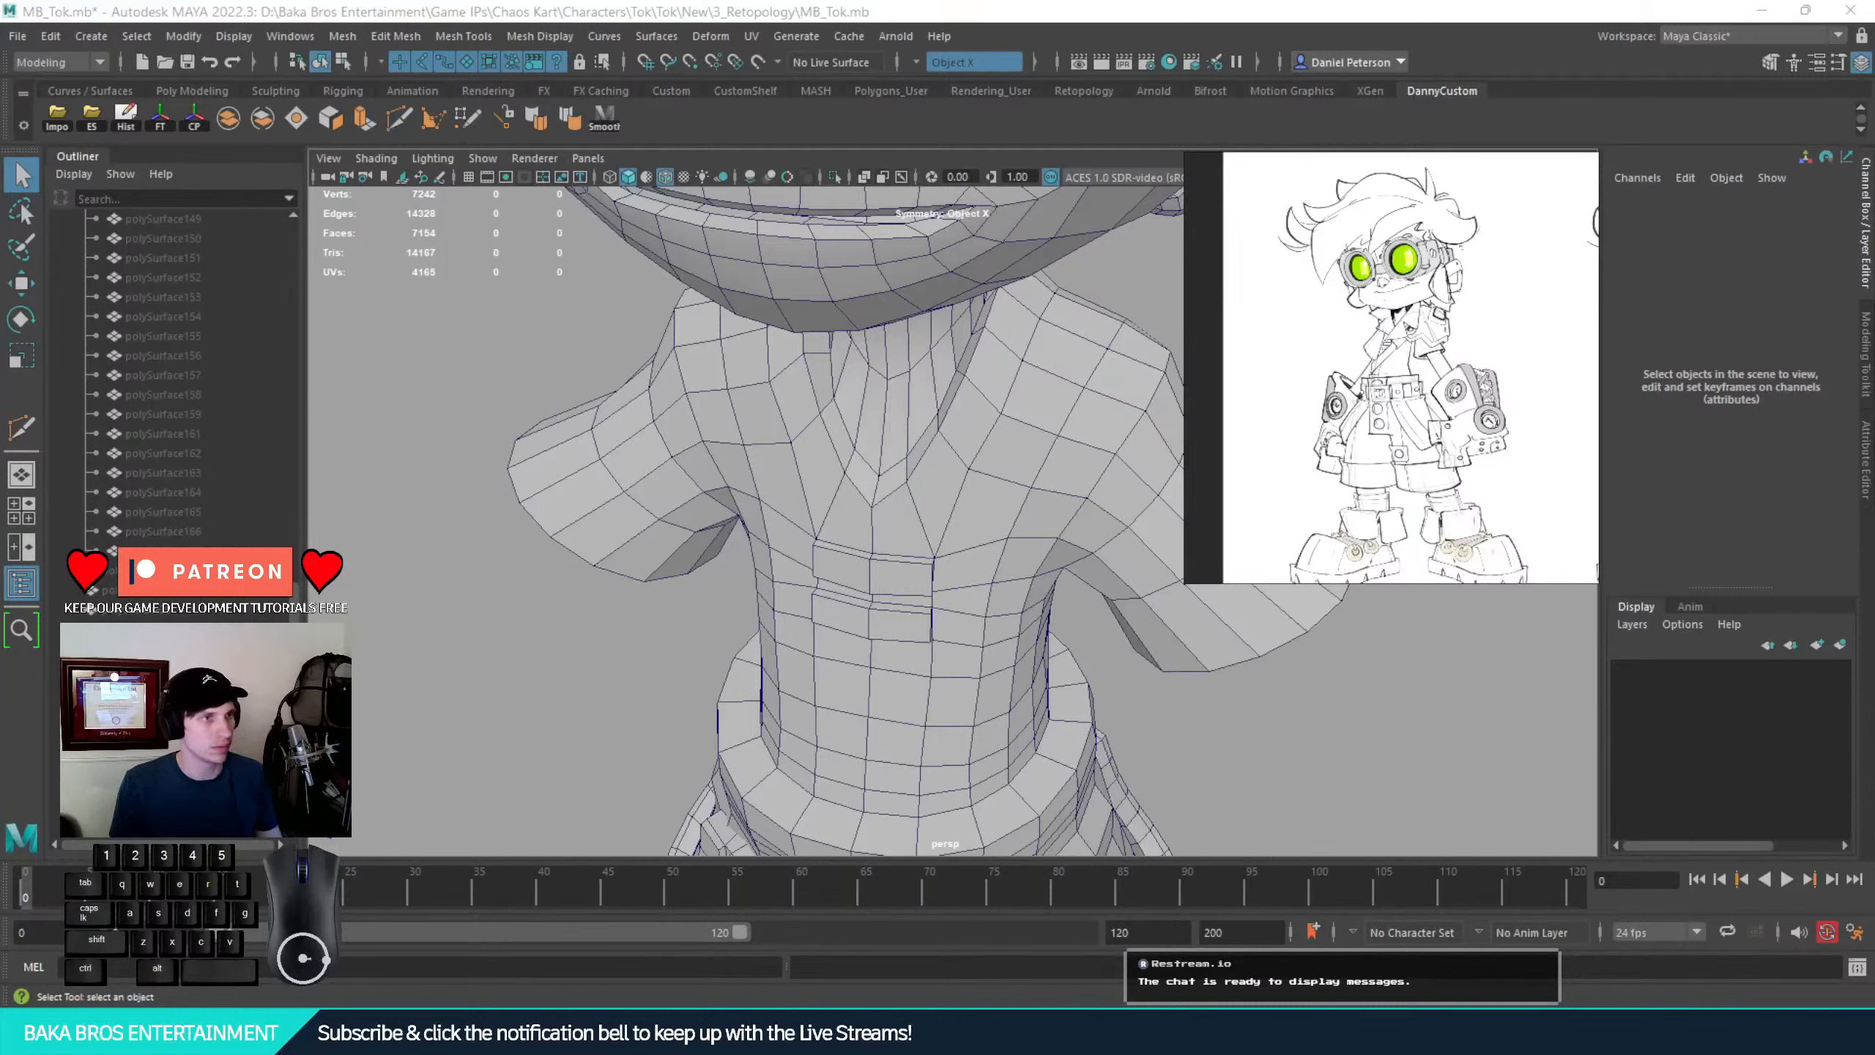
key(e)
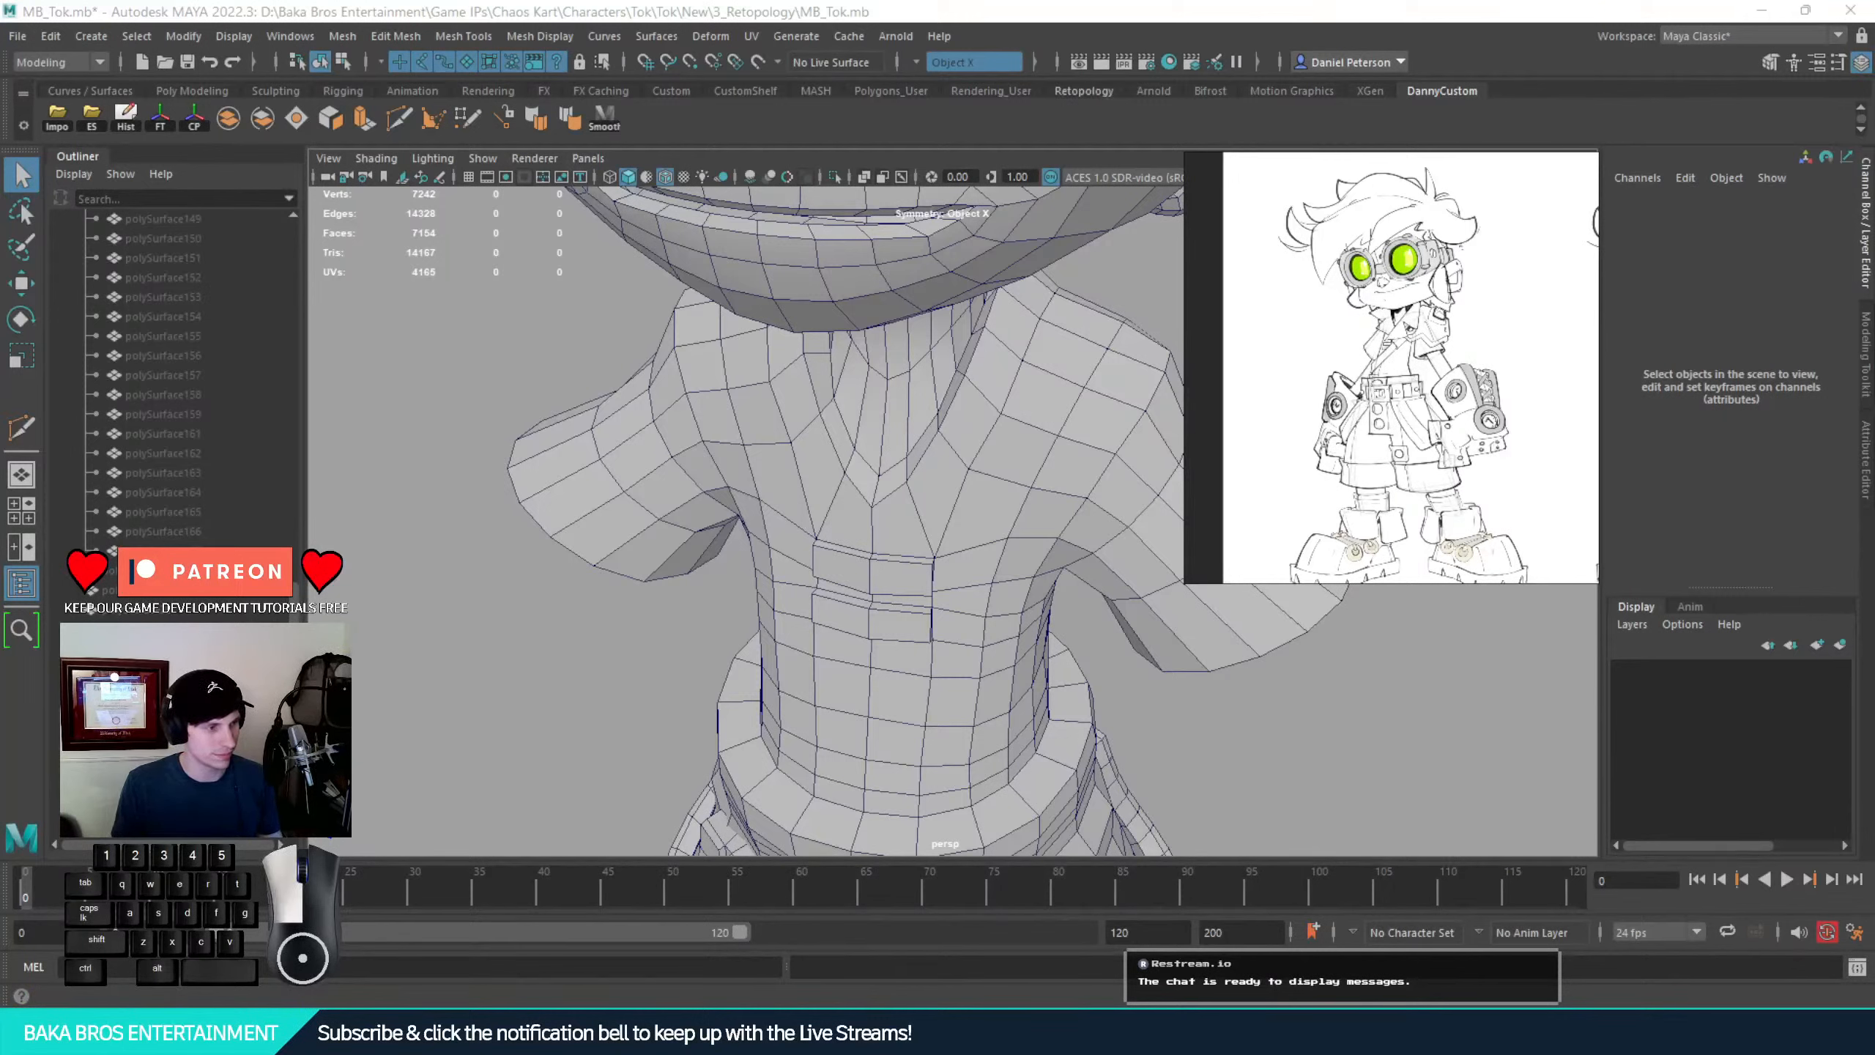
alt+drag(744, 454, 742, 460)
alt+right_drag(741, 460, 650, 362)
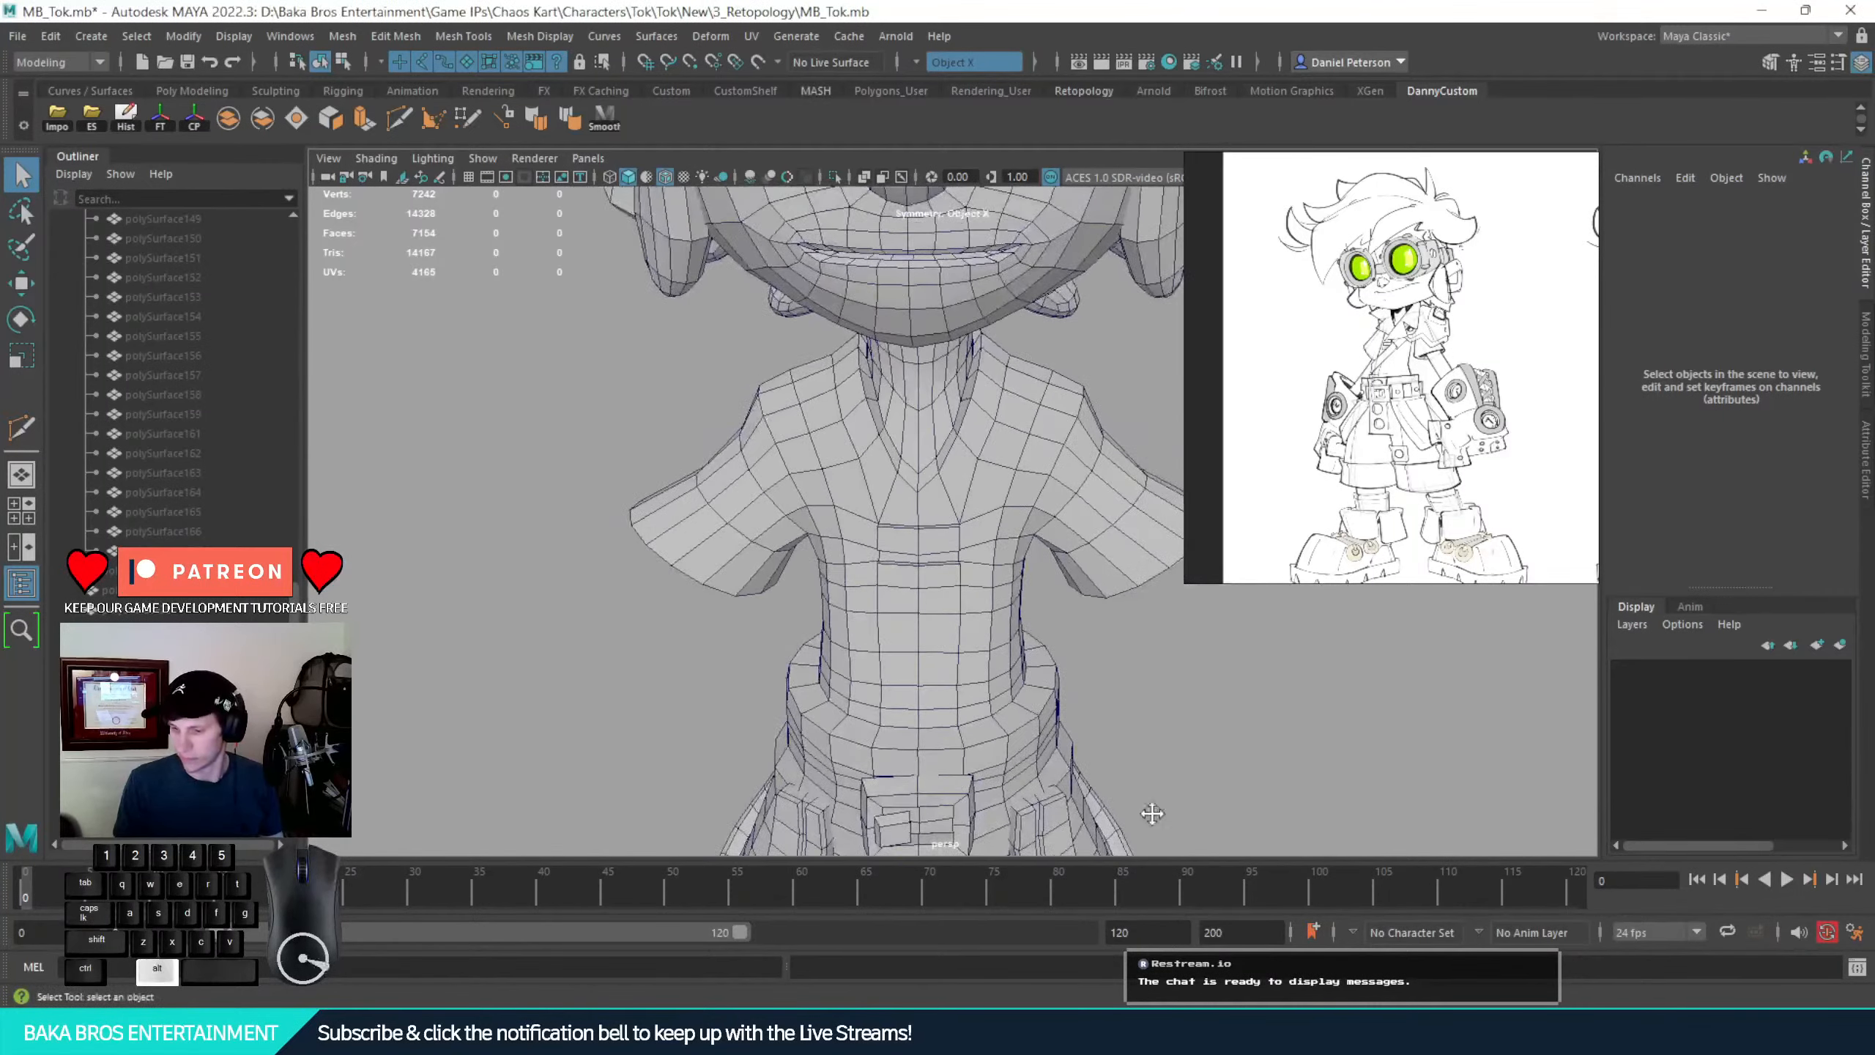
alt+middle_drag(1151, 812, 963, 611)
alt+right_drag(782, 427, 879, 517)
alt+middle_drag(709, 432, 876, 569)
alt+right_drag(790, 503, 859, 533)
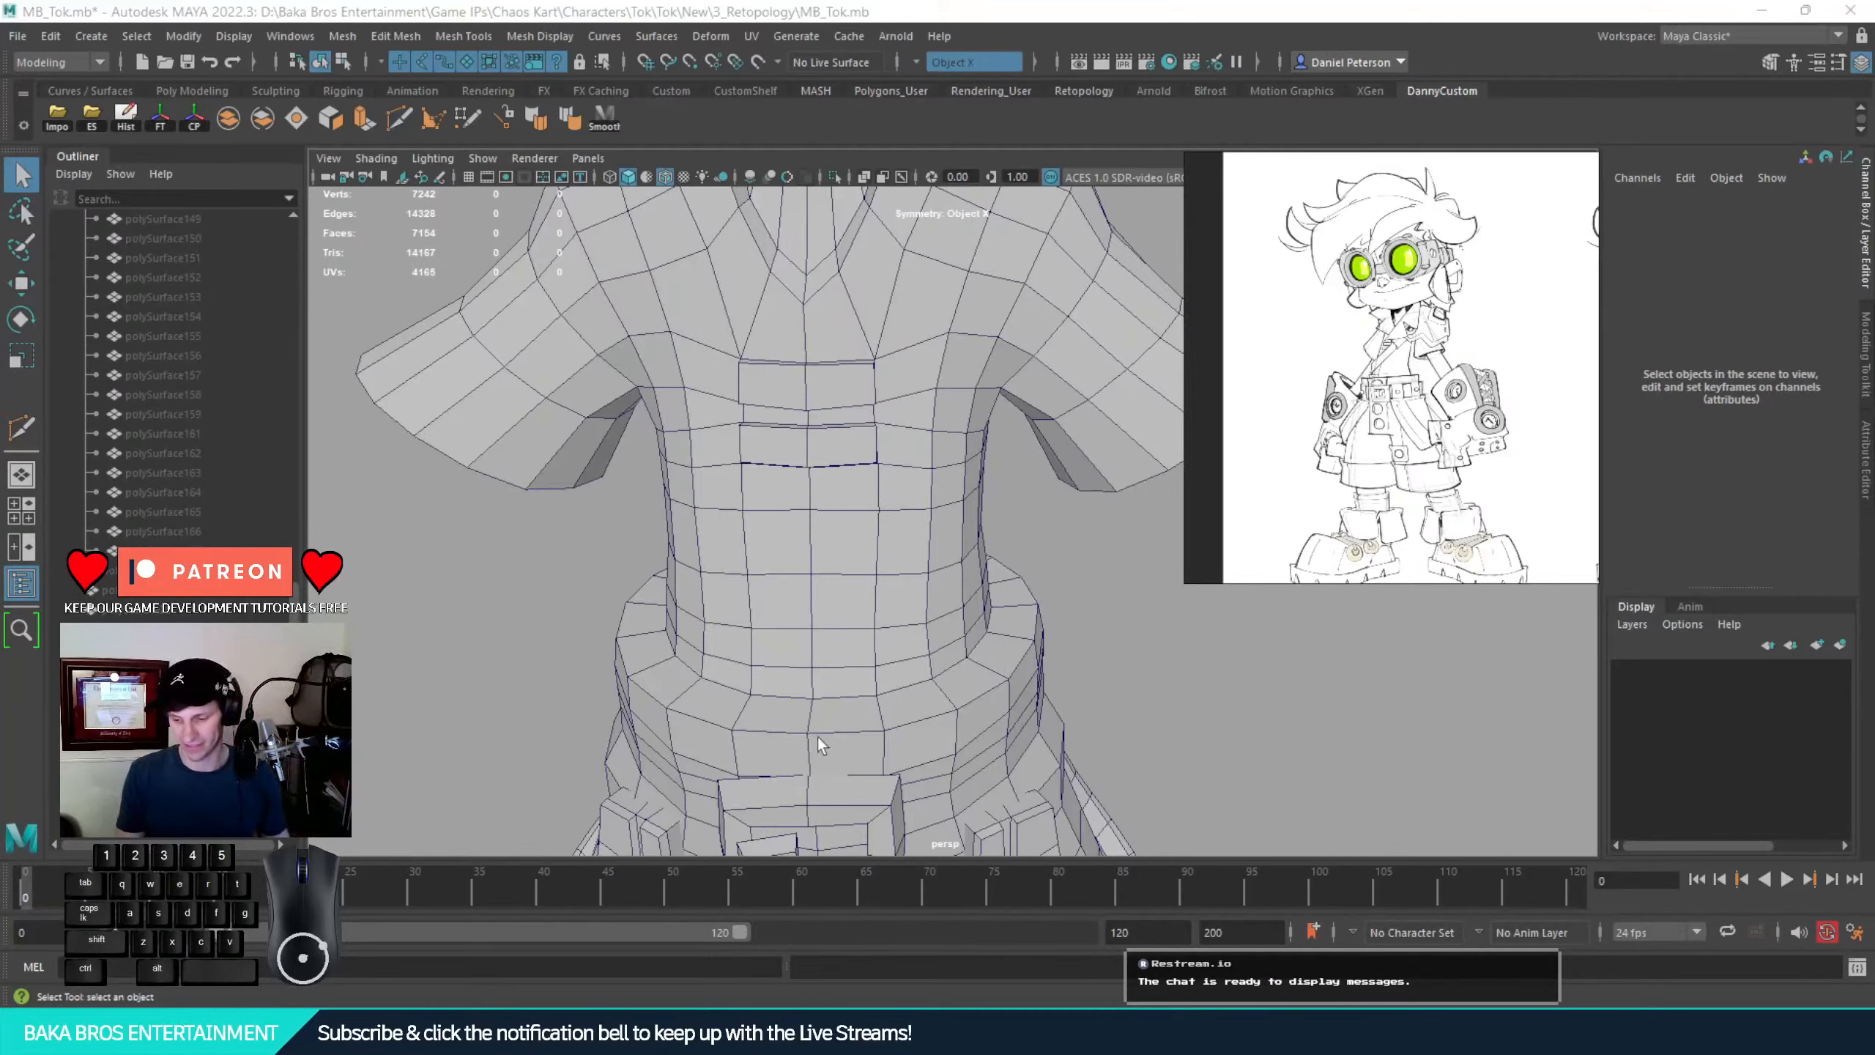
alt+drag(875, 663, 870, 454)
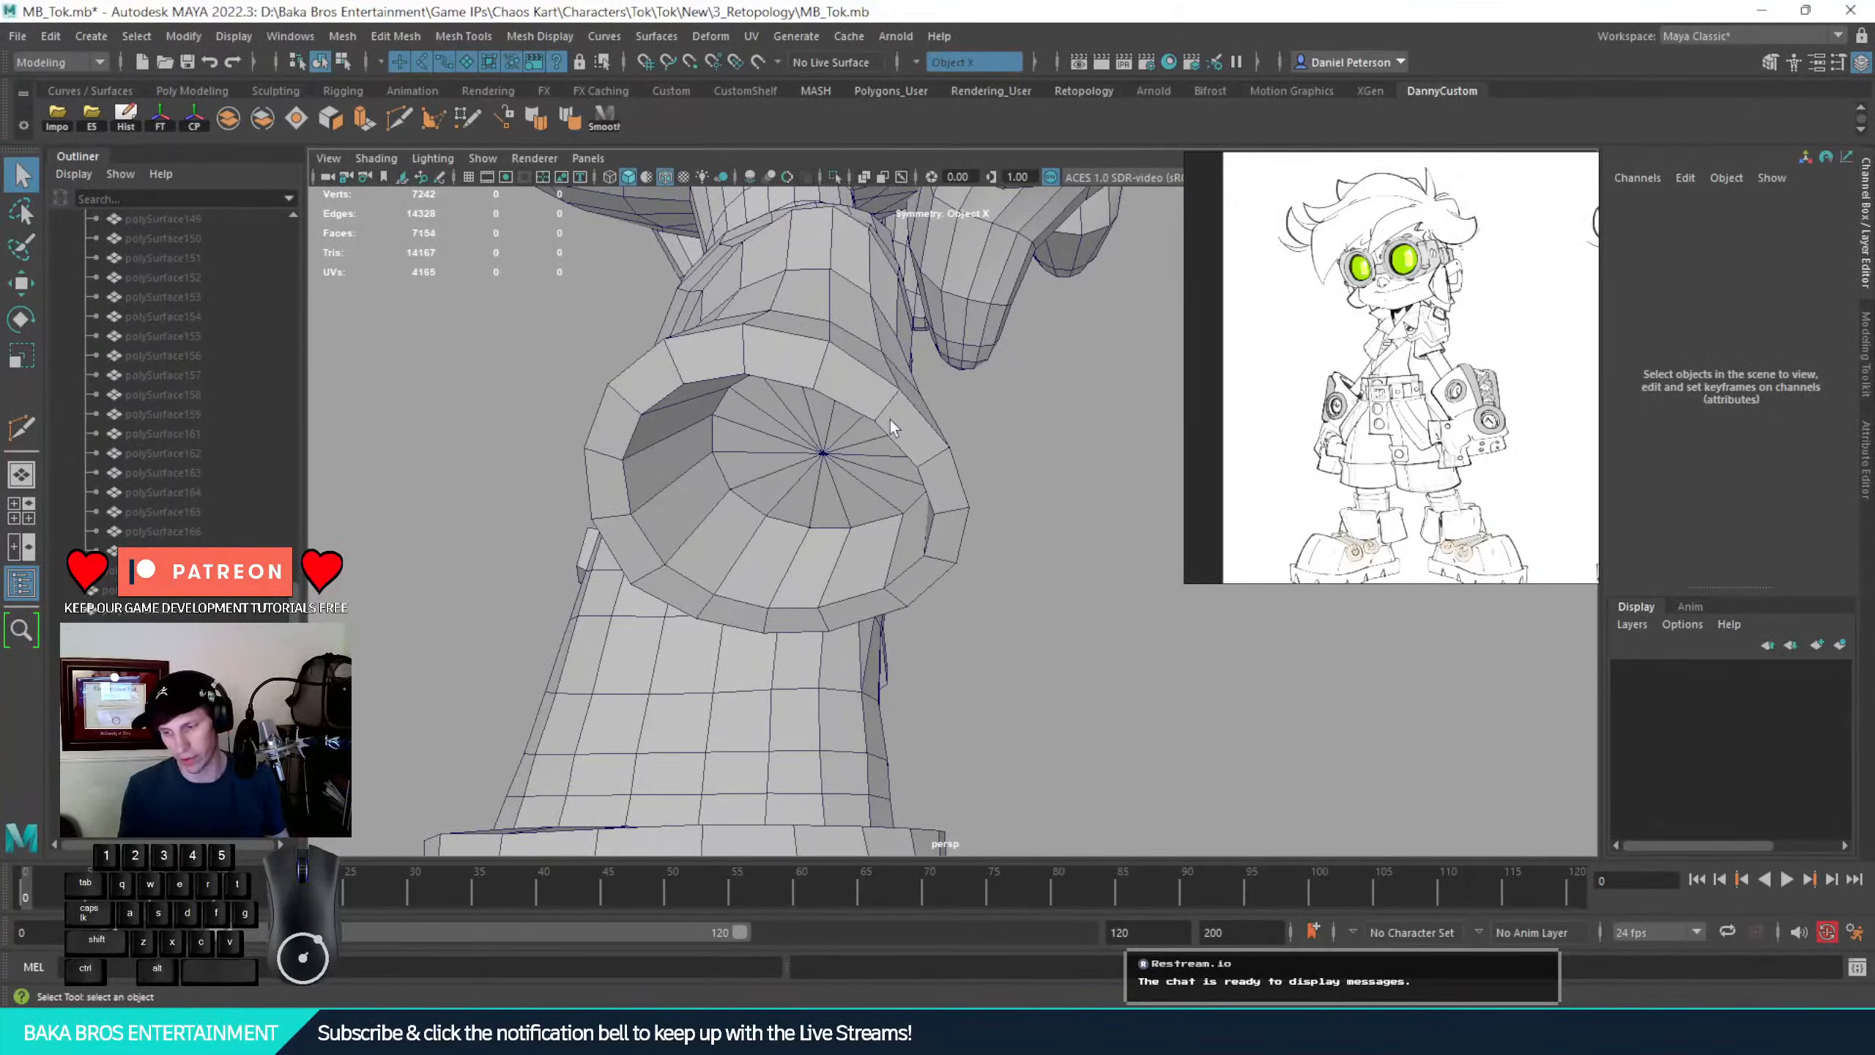
alt+drag(801, 452, 908, 516)
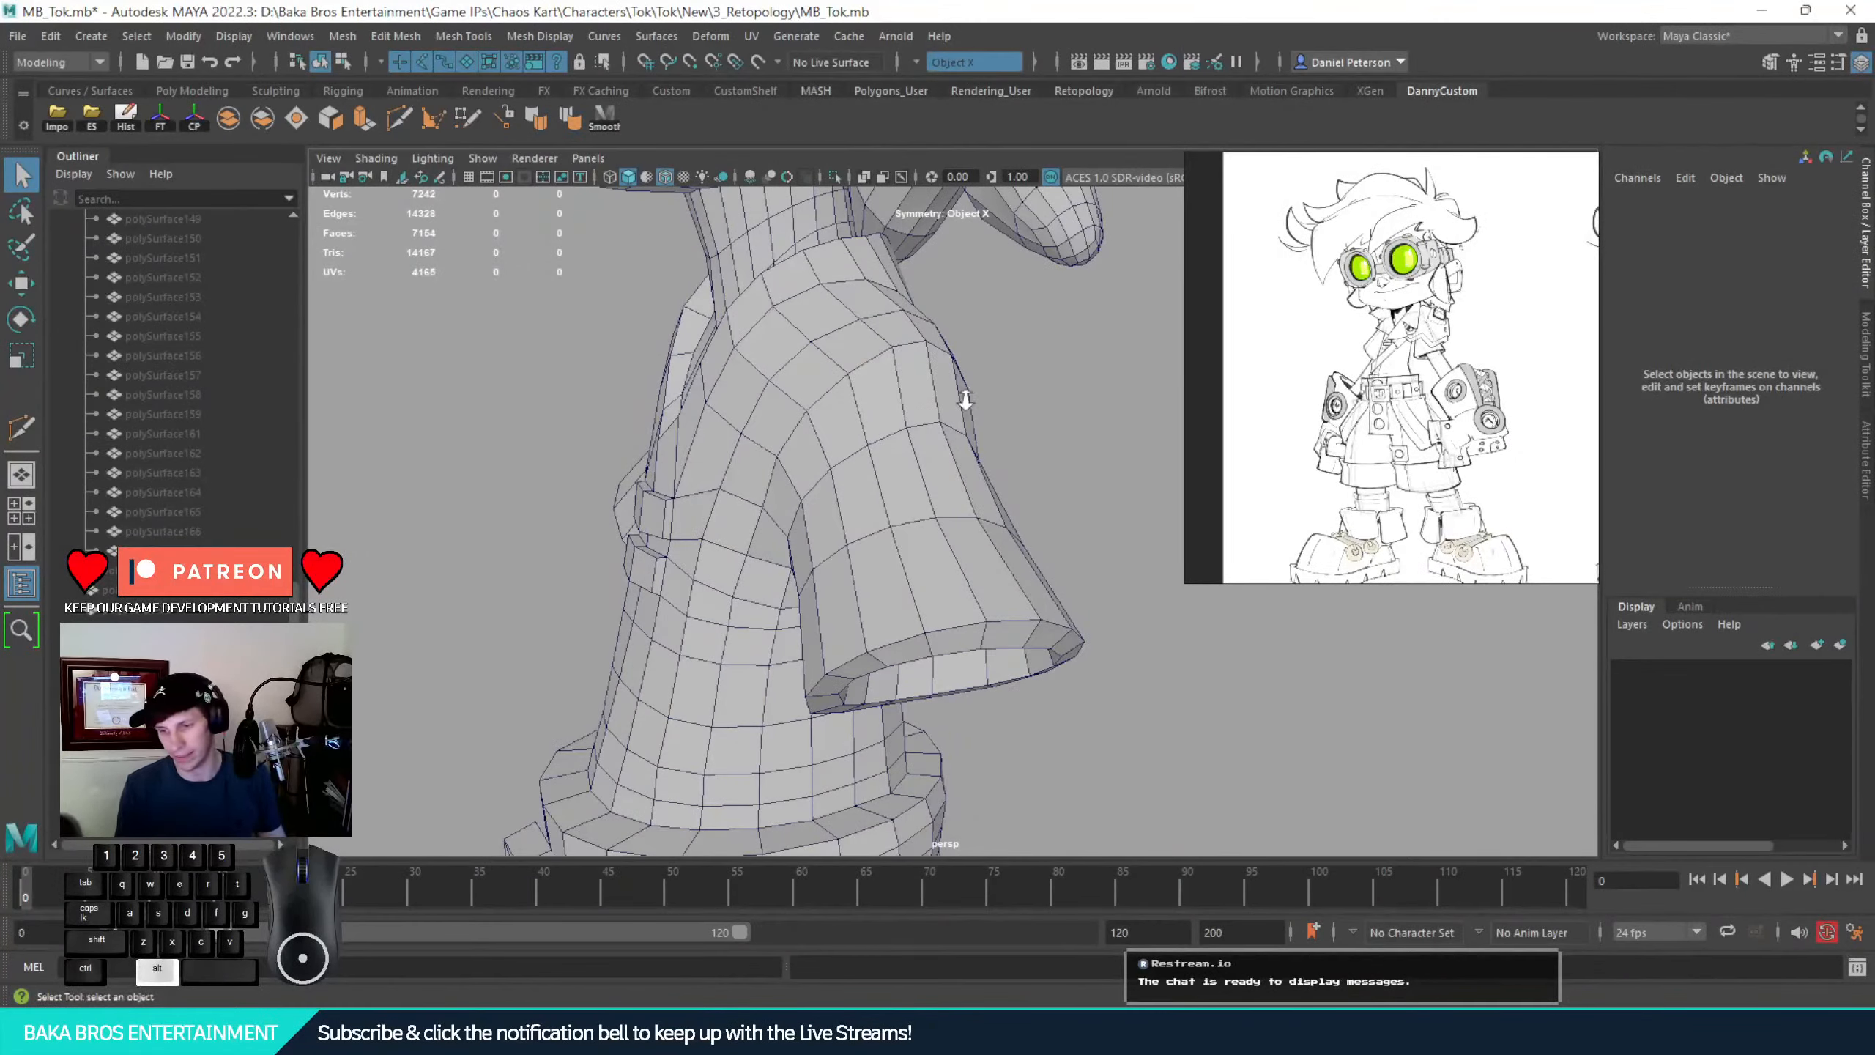
alt+drag(994, 401, 879, 591)
click(886, 577)
alt+right_drag(885, 577, 1101, 582)
click(1159, 552)
alt+middle_drag(1092, 600, 927, 406)
alt+drag(928, 405, 872, 499)
alt+right_drag(871, 499, 1005, 615)
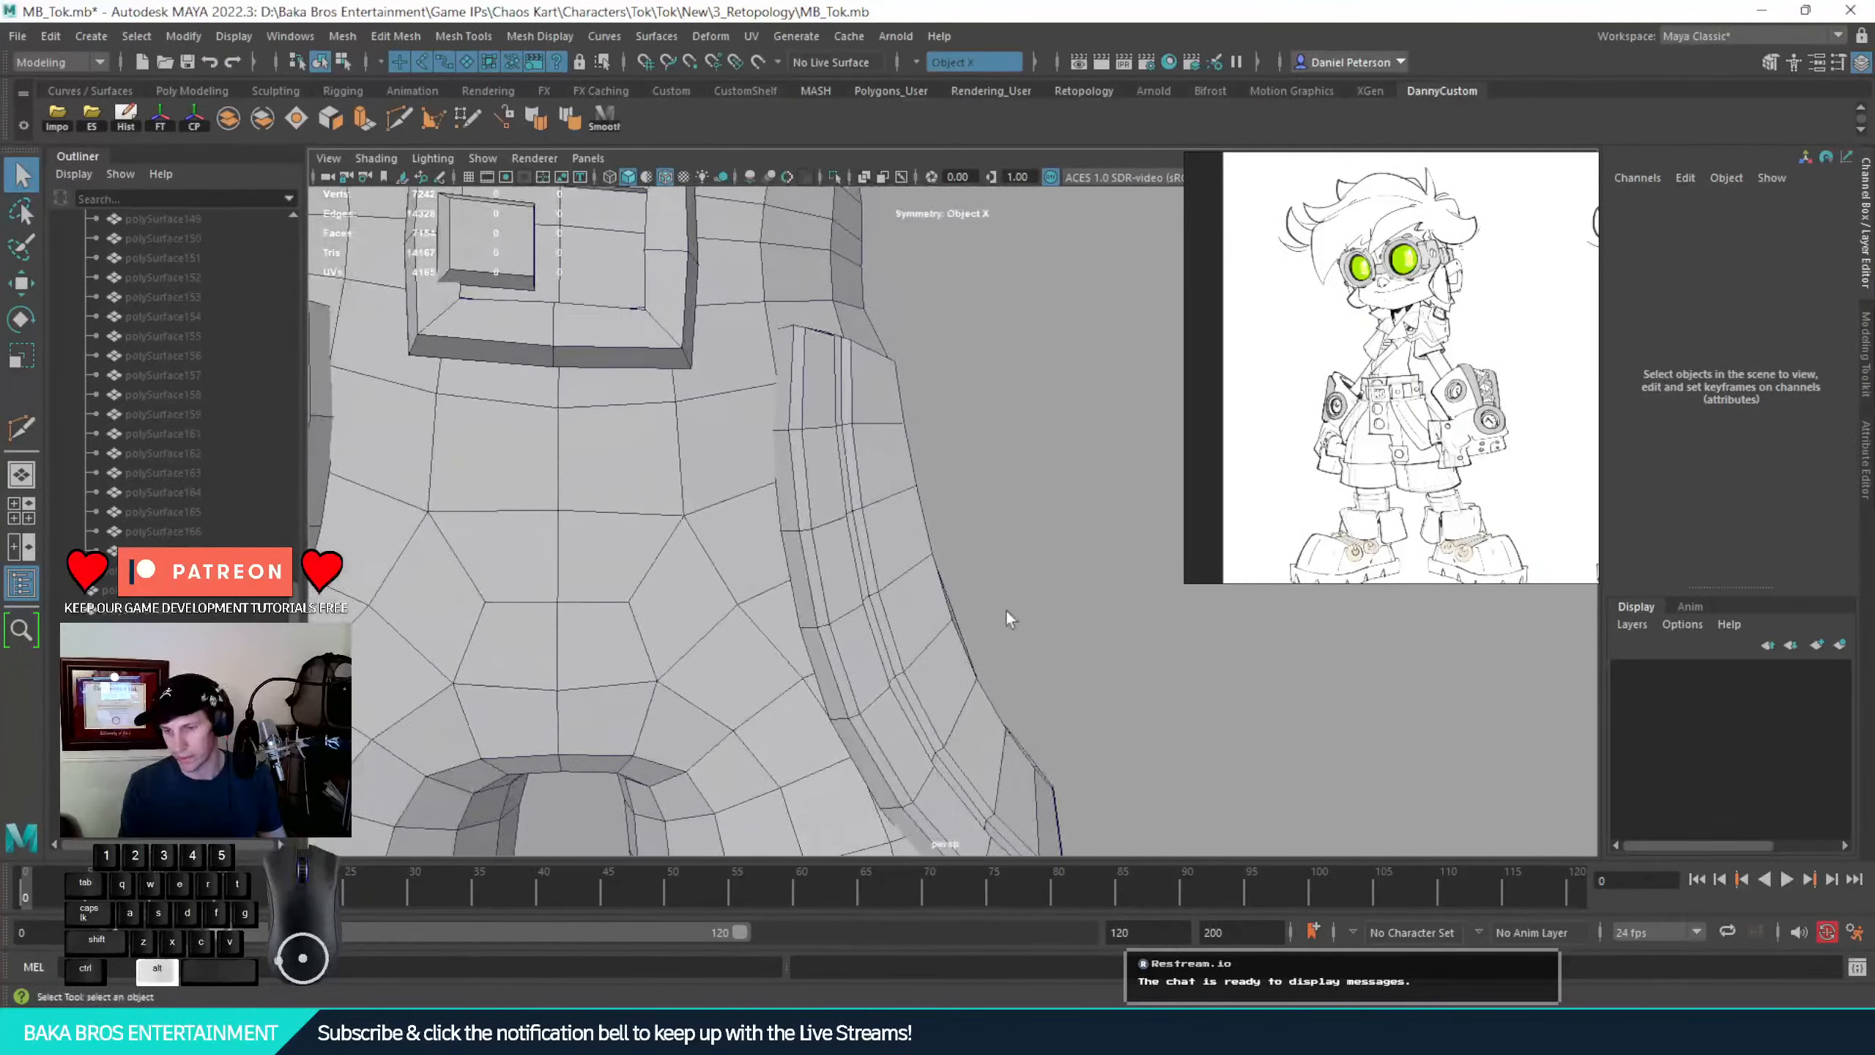
Select all faces of the two curved hip straps and separate them from the body mesh
click(840, 533)
alt+drag(782, 529, 858, 550)
alt+middle_drag(860, 550, 746, 409)
alt+right_drag(745, 410, 957, 611)
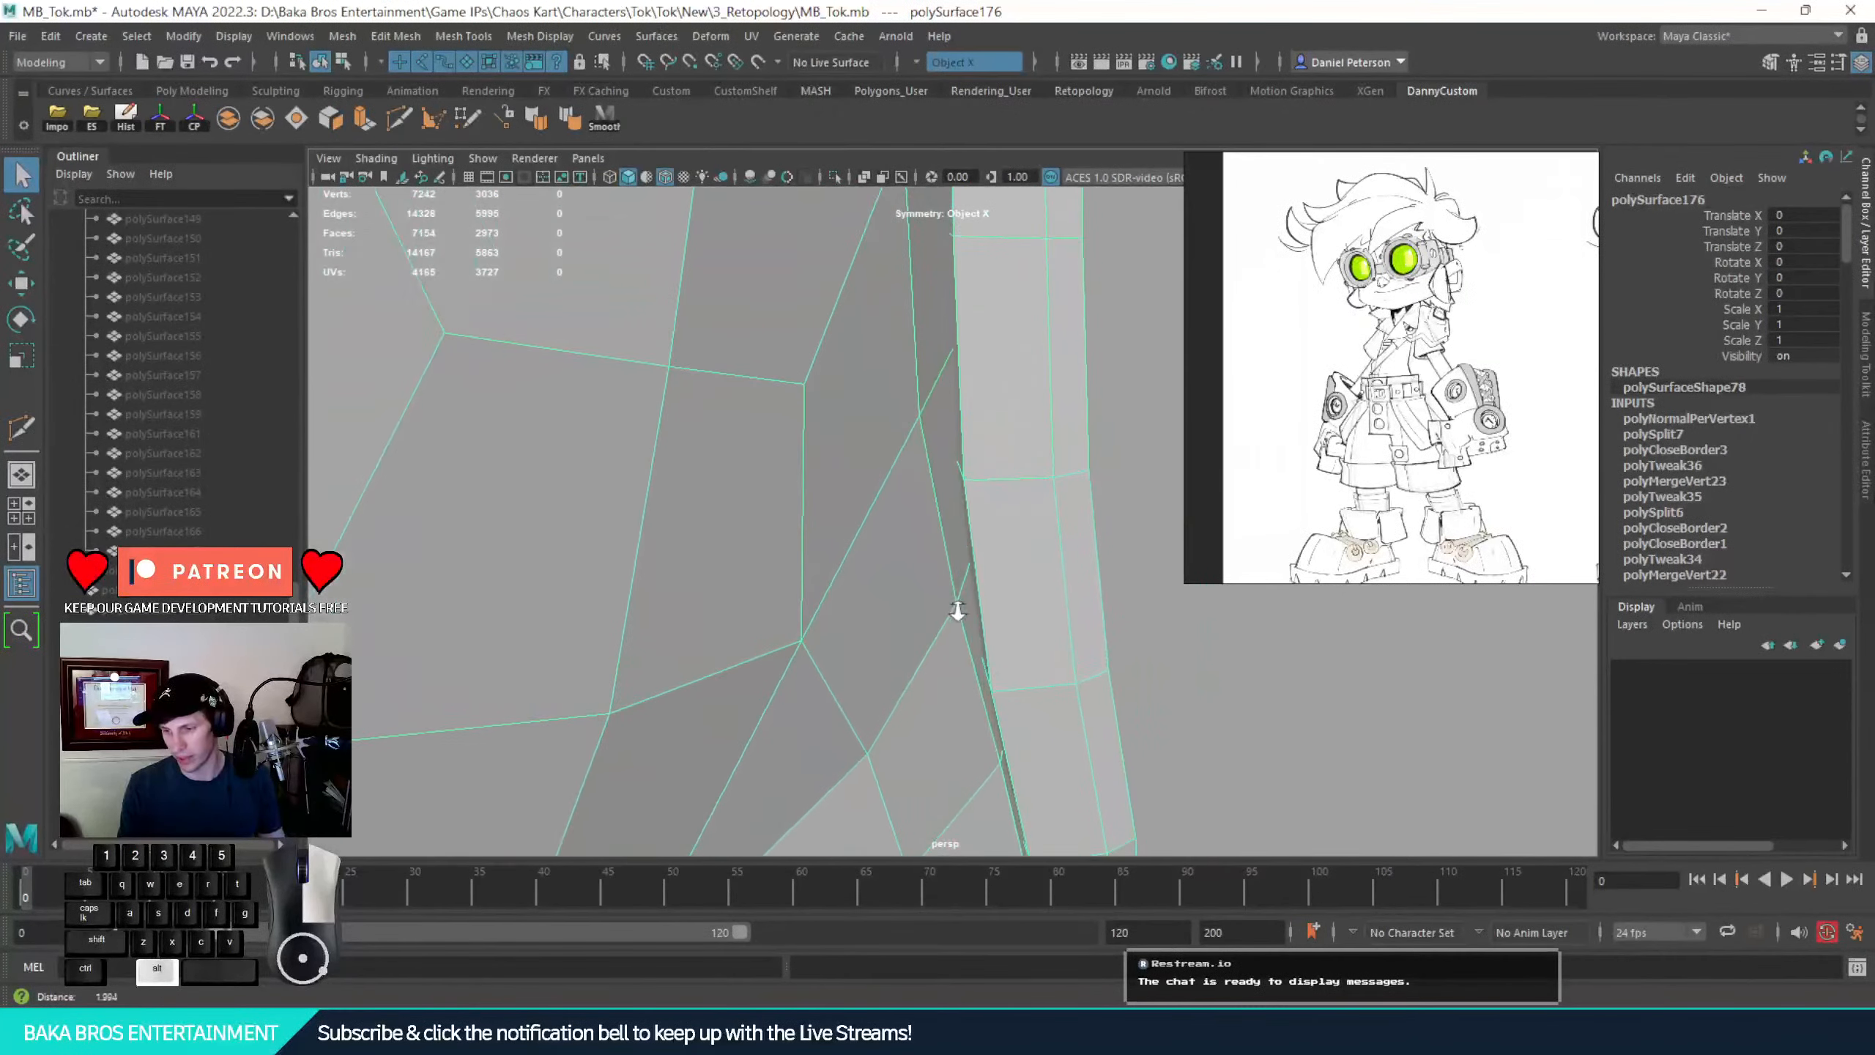
right_drag(1026, 557, 1029, 558)
double_click(1032, 538)
alt+drag(1031, 538, 803, 490)
scroll(195, 601, up, 6)
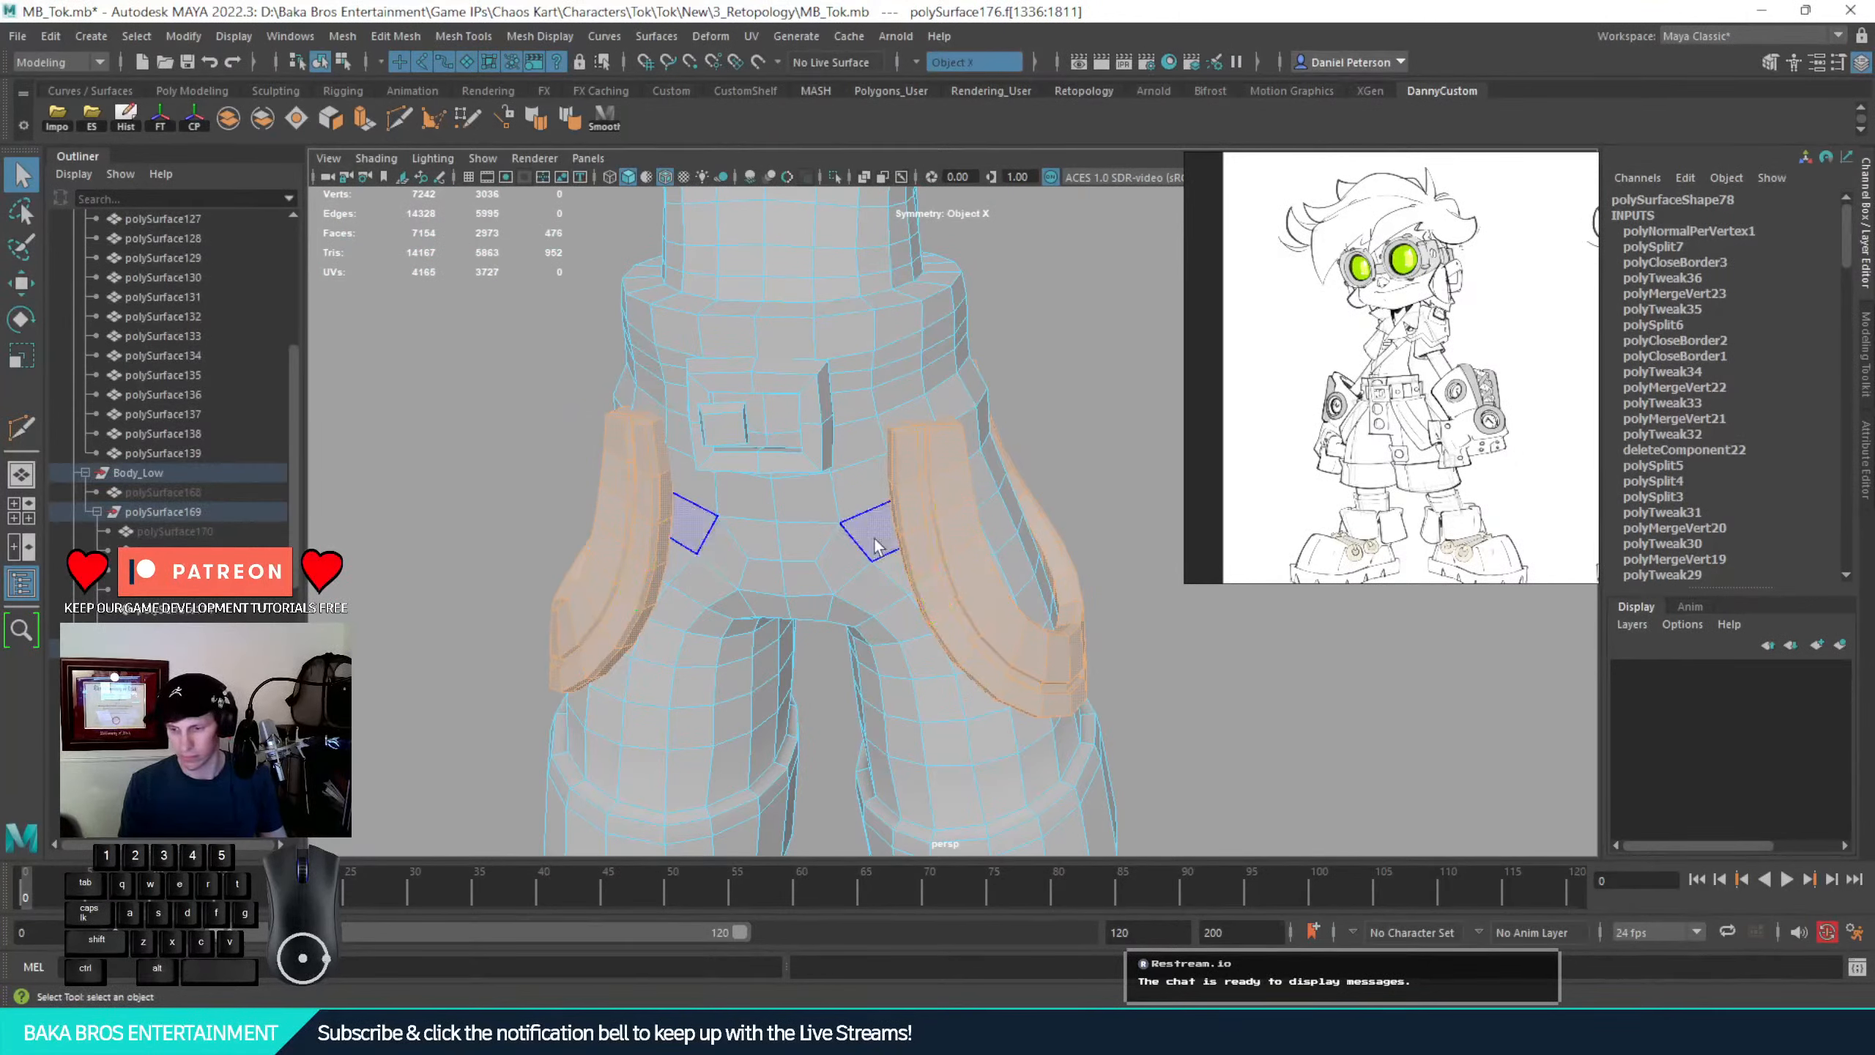
click(262, 118)
click(951, 513)
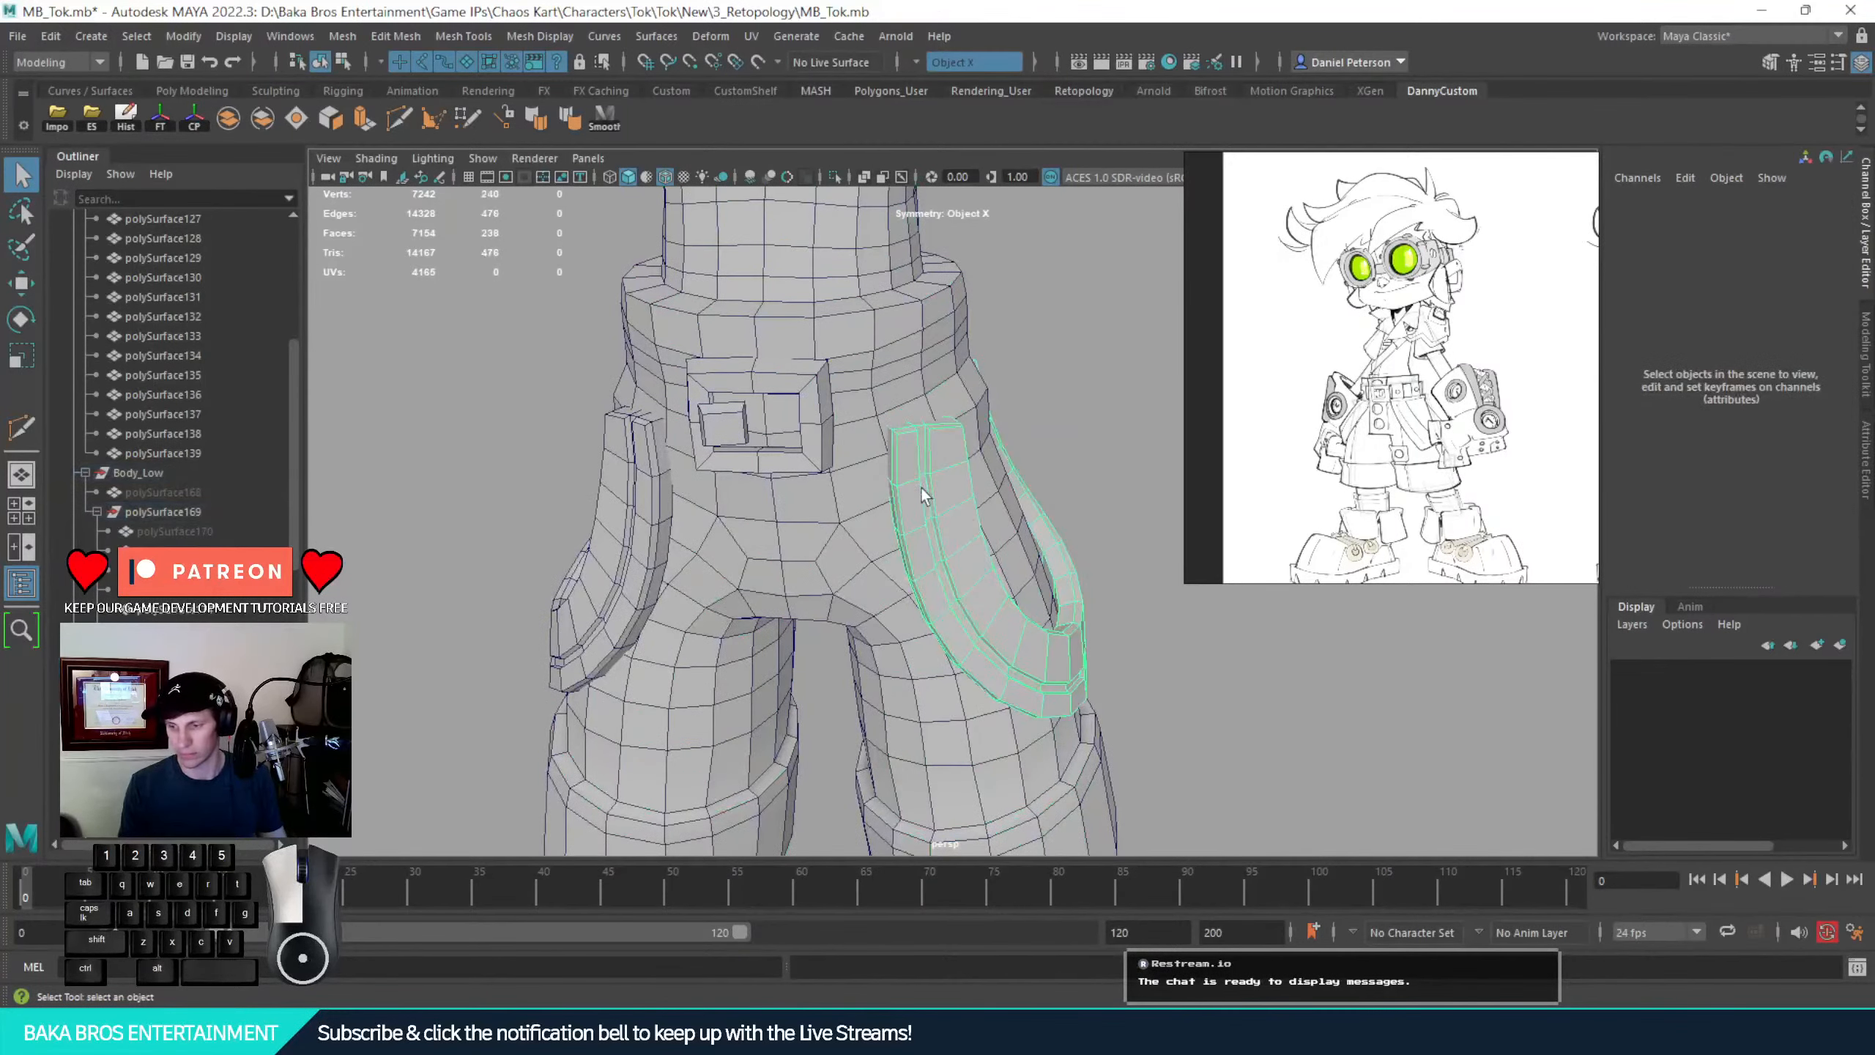
shift+click(626, 494)
click(931, 529)
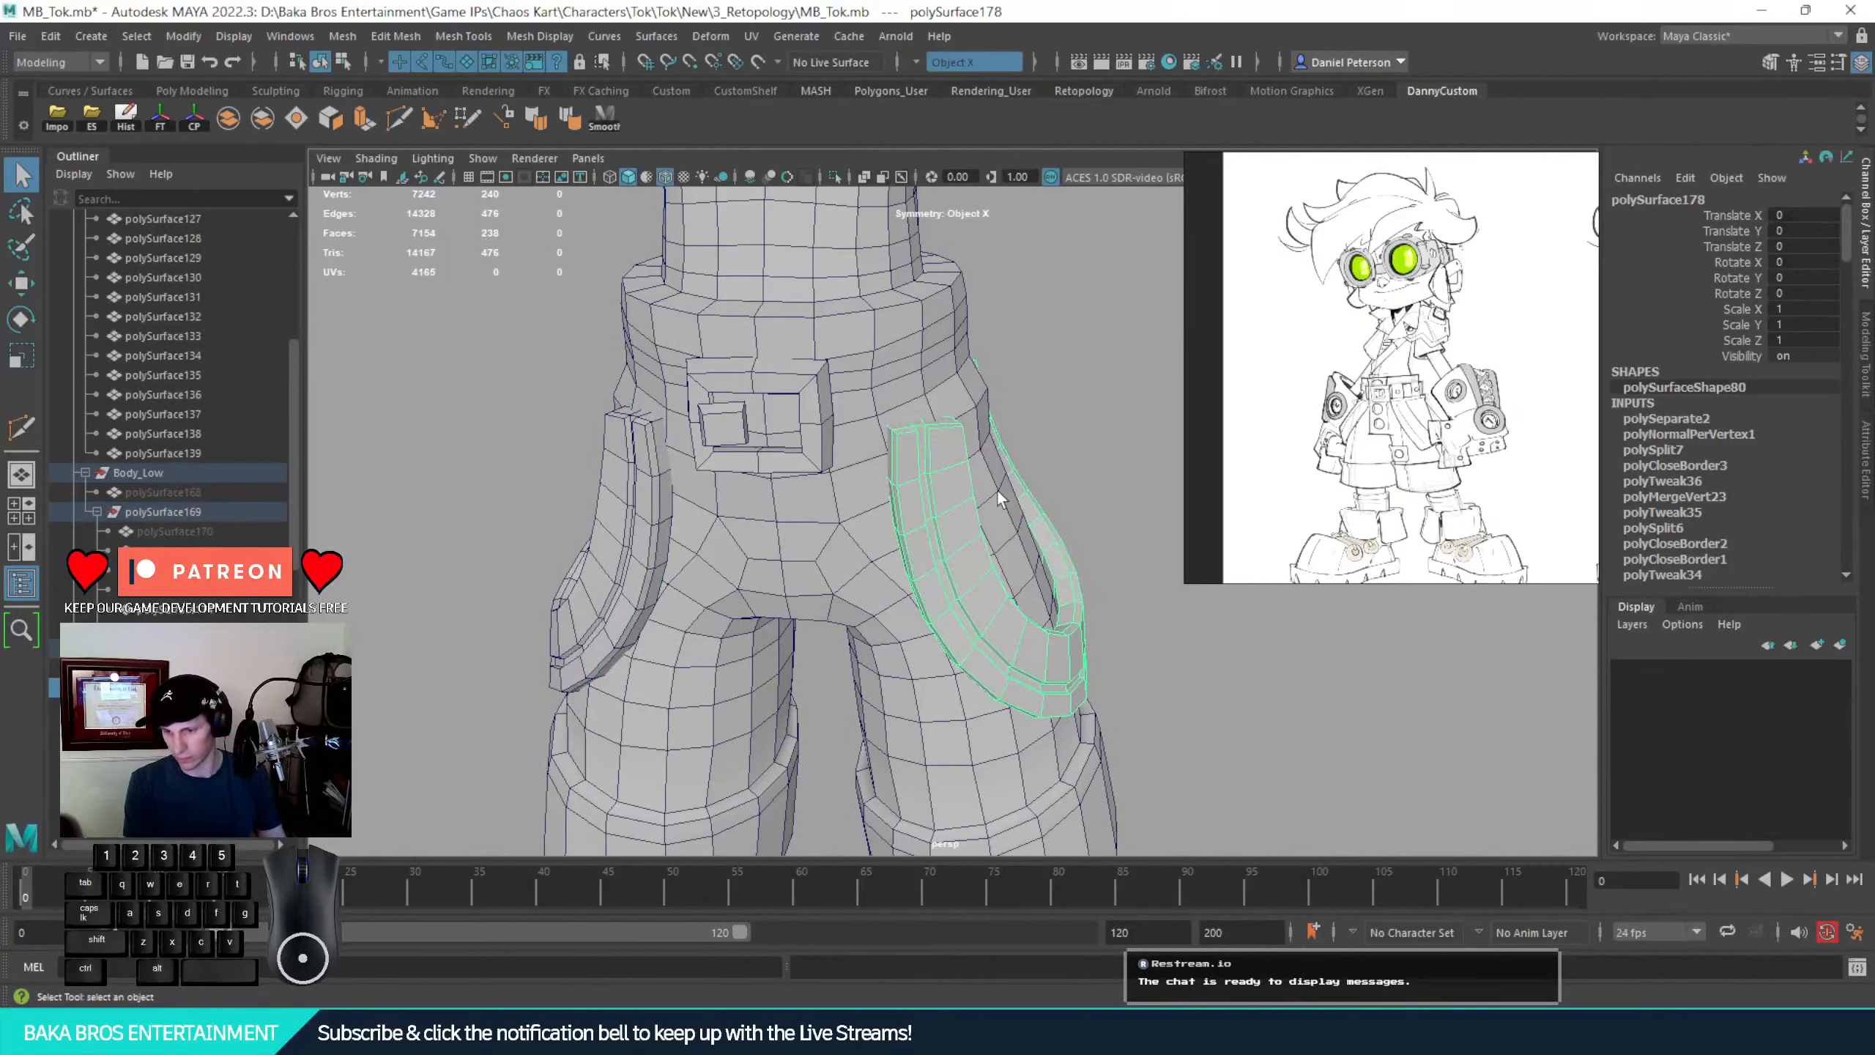
key(Delete)
click(567, 626)
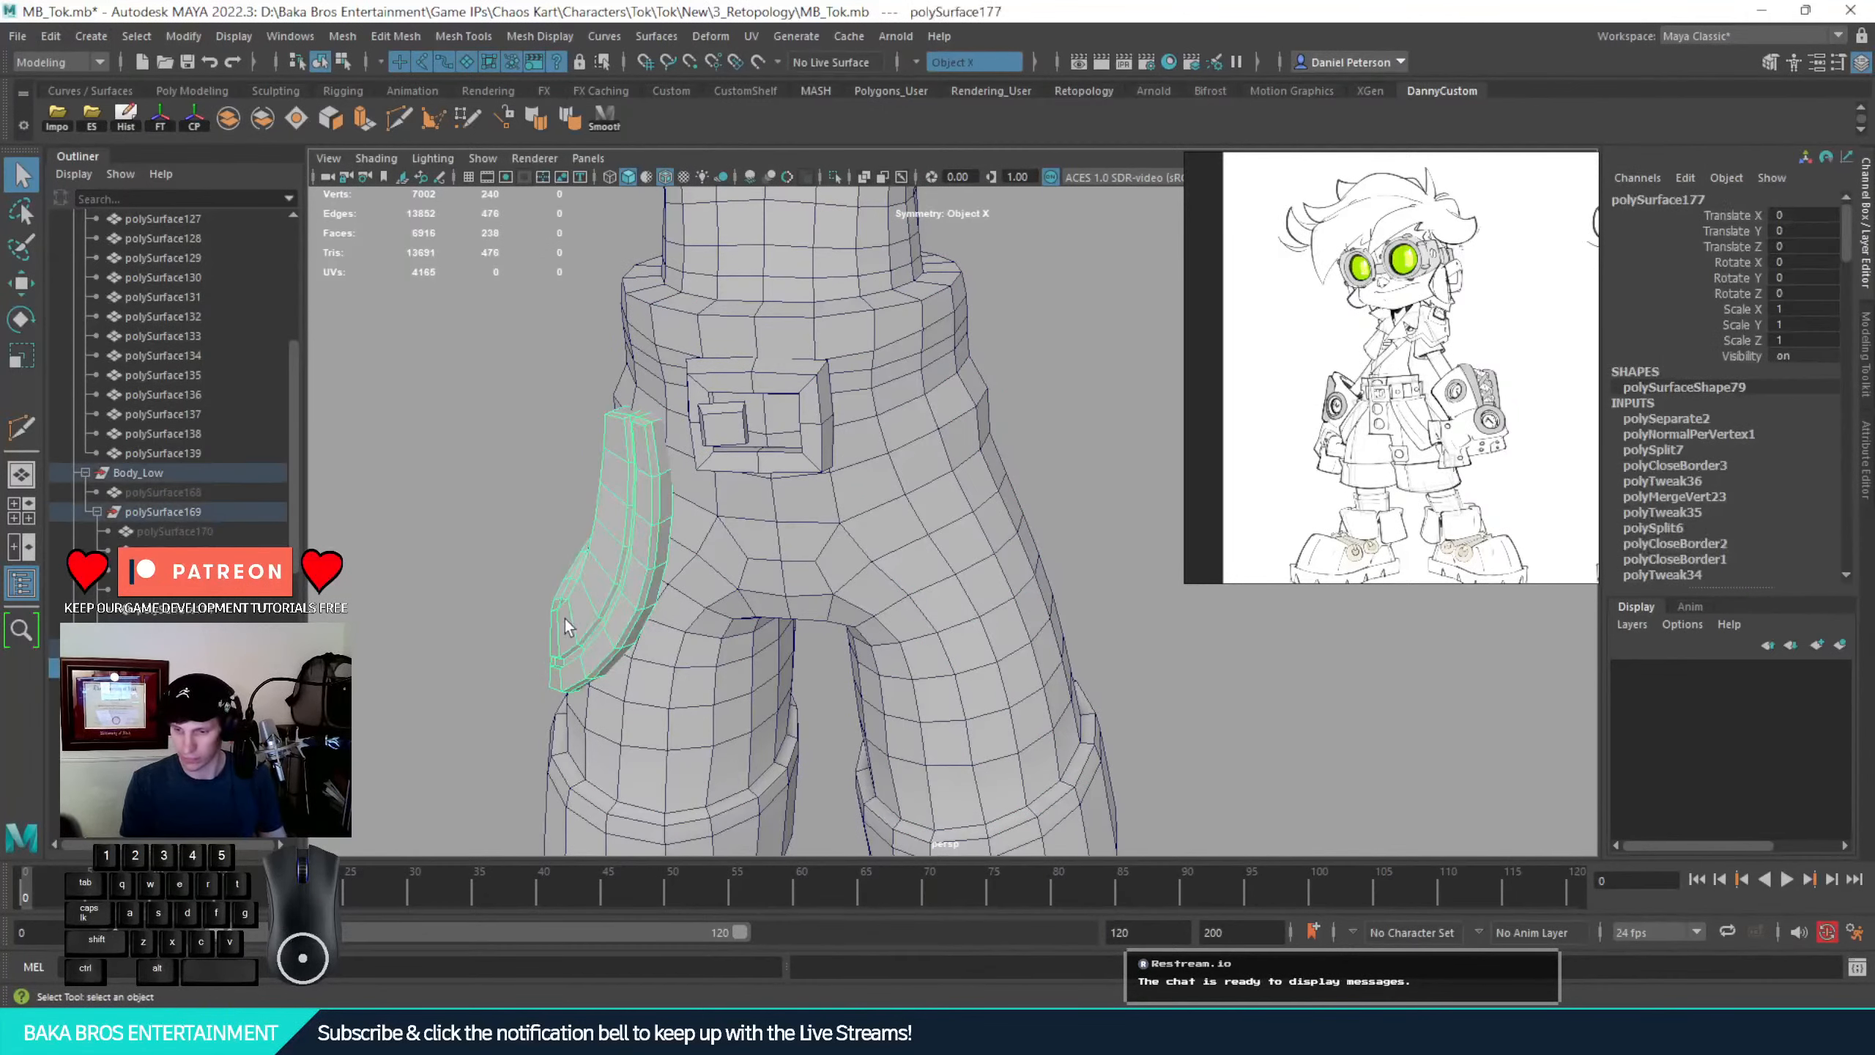
alt+drag(700, 554, 691, 411)
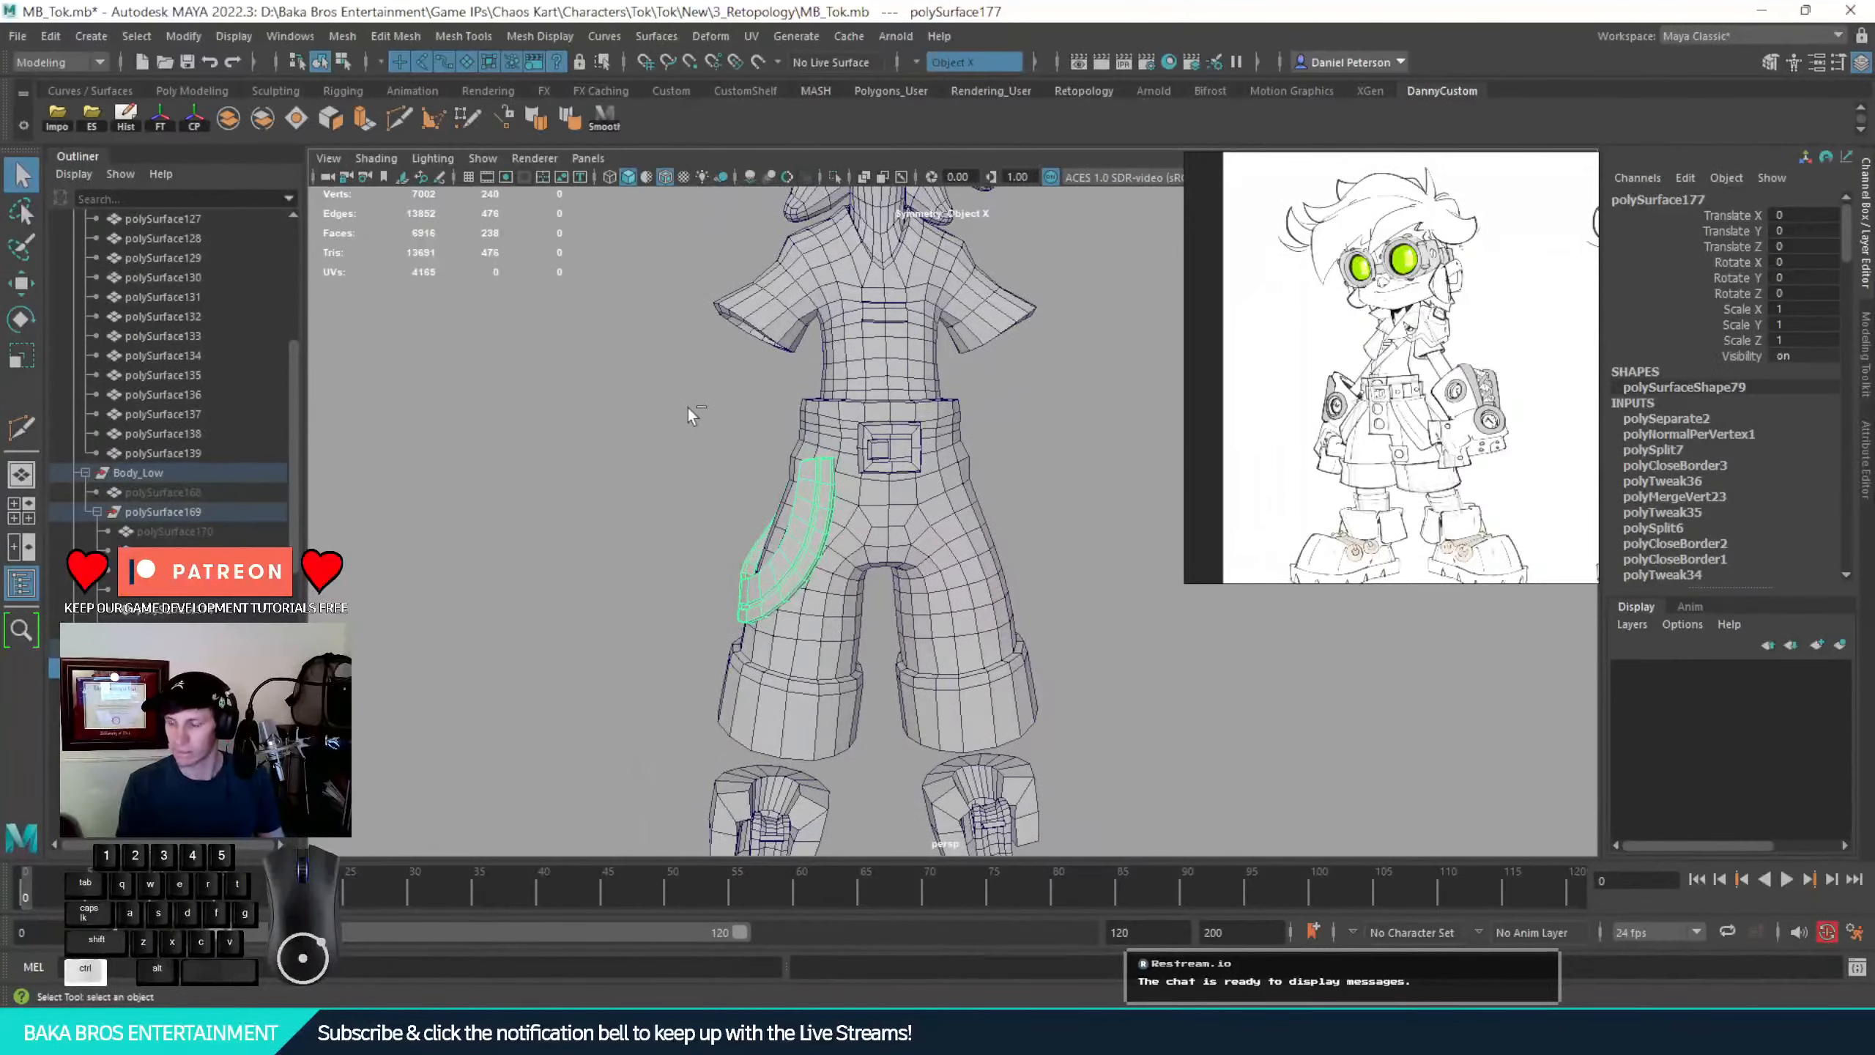
key(ctrl+z)
key(ctrl+z)
Combine the two curved hip straps into one mesh and delete its construction history
alt+drag(845, 538, 819, 530)
shift+click(784, 521)
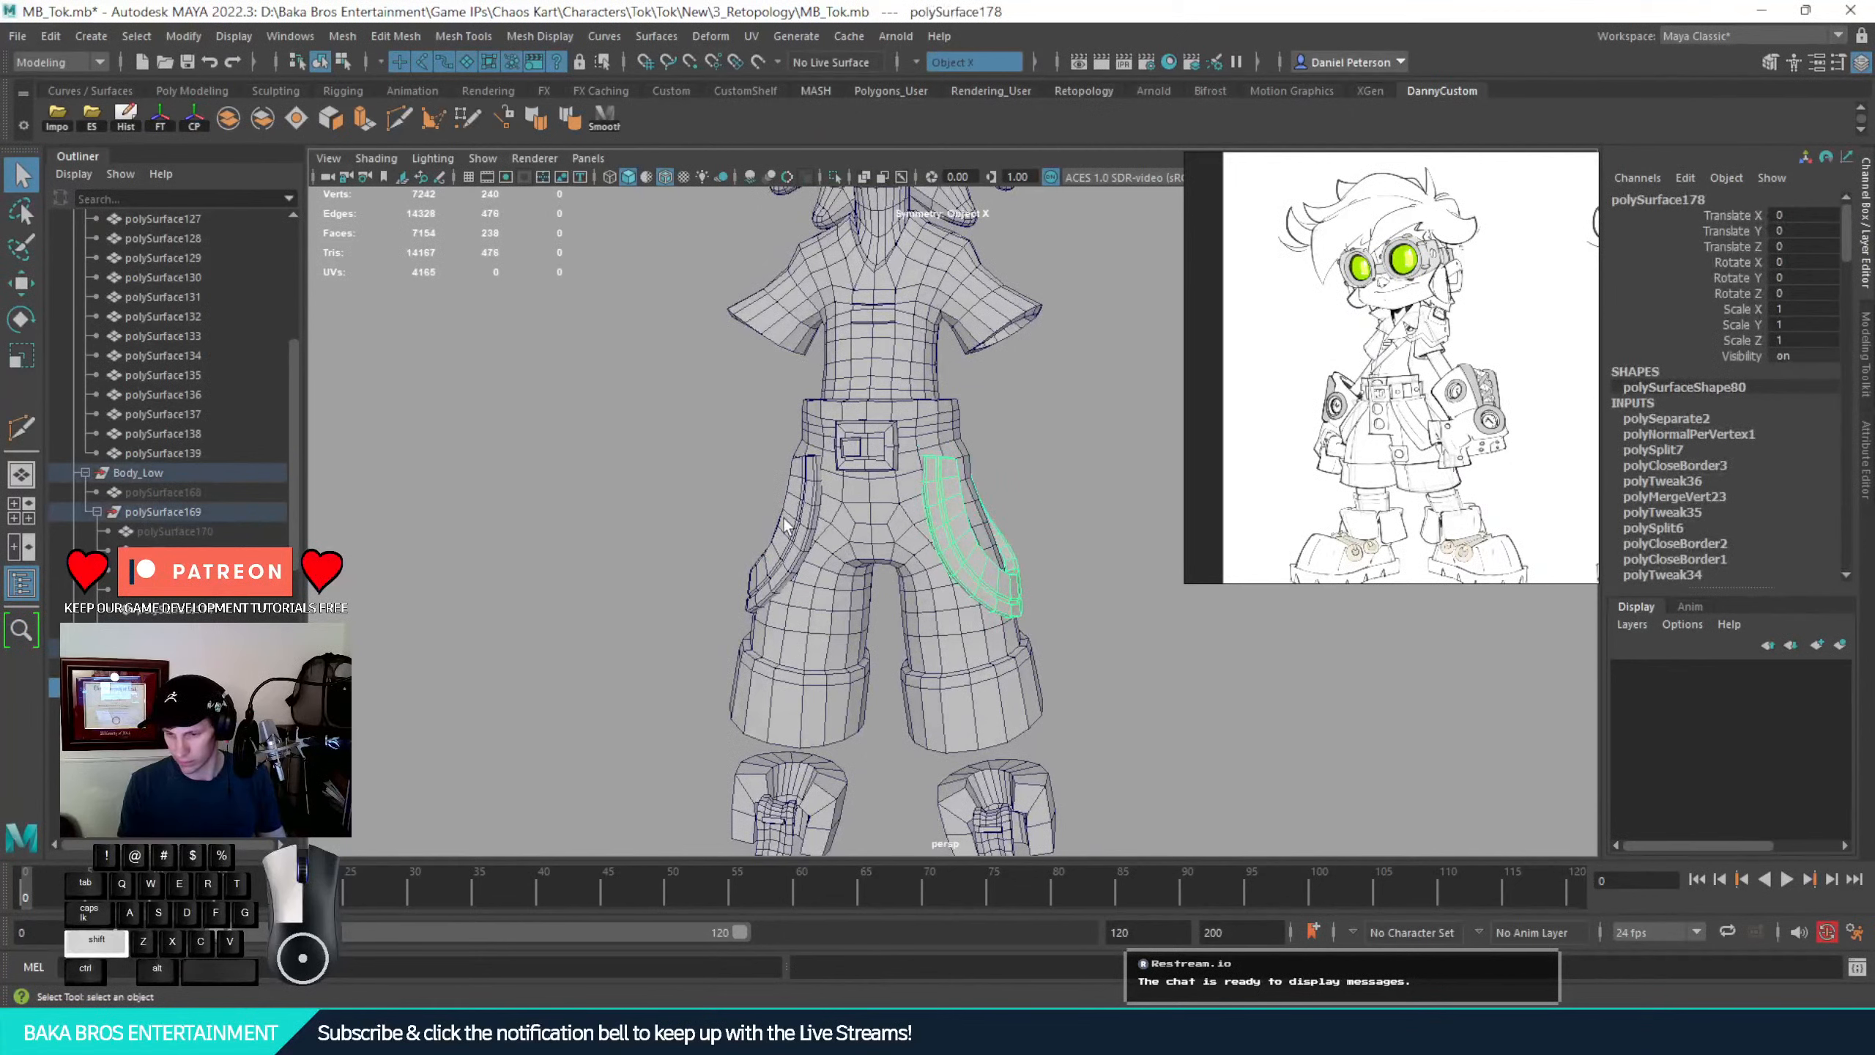
click(262, 118)
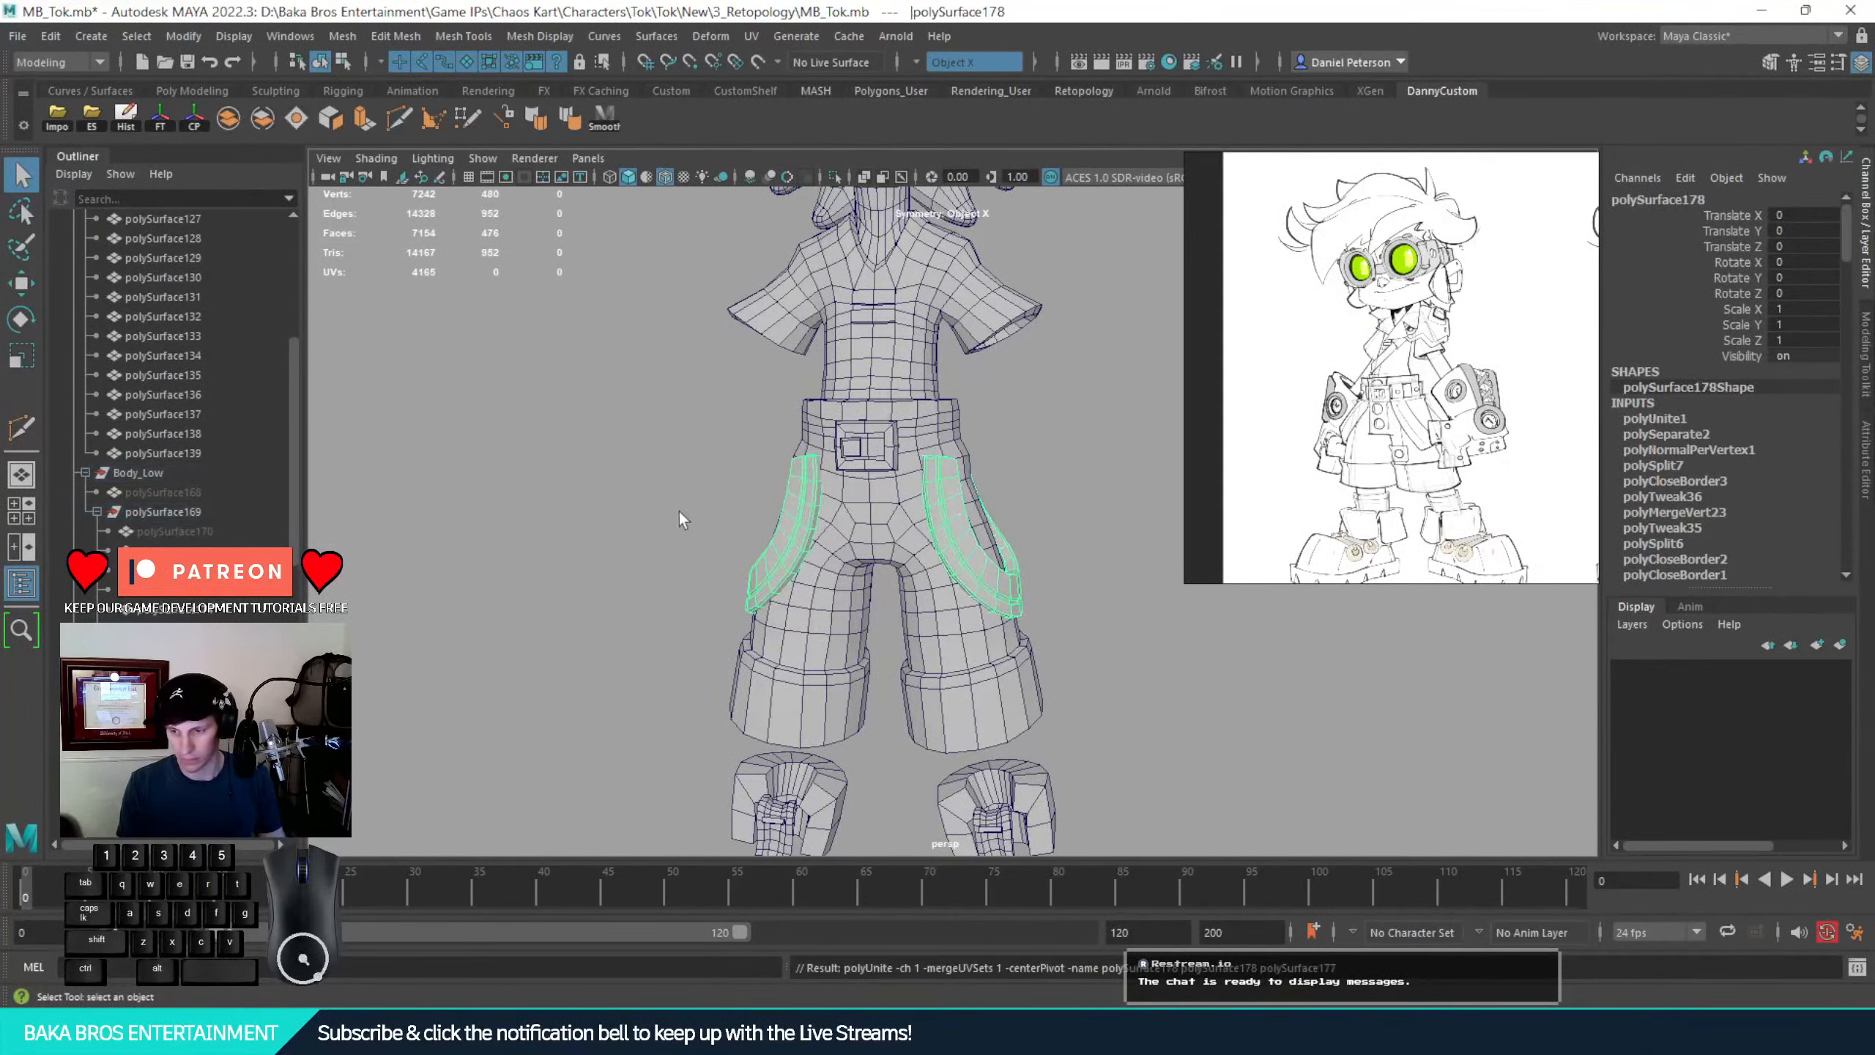
click(124, 118)
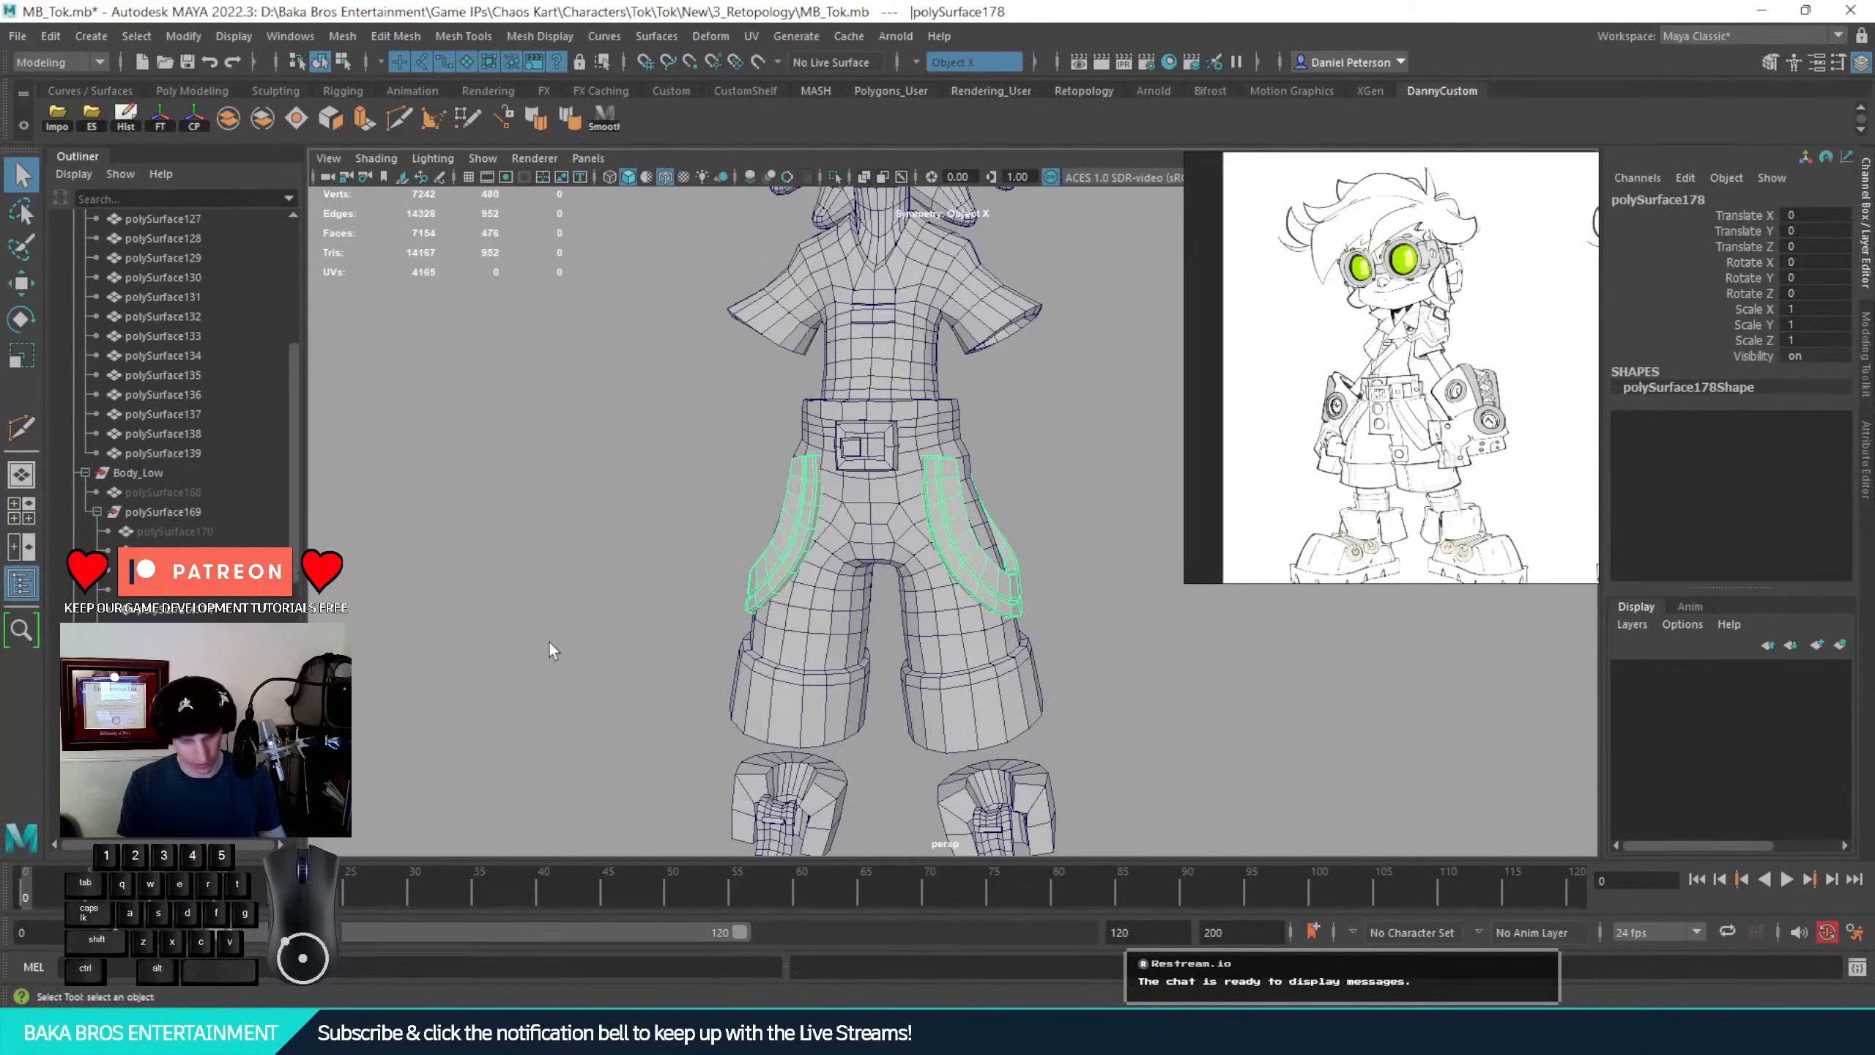
Hide everything except the combined hip straps
key(ctrl+h)
key(ctrl+z)
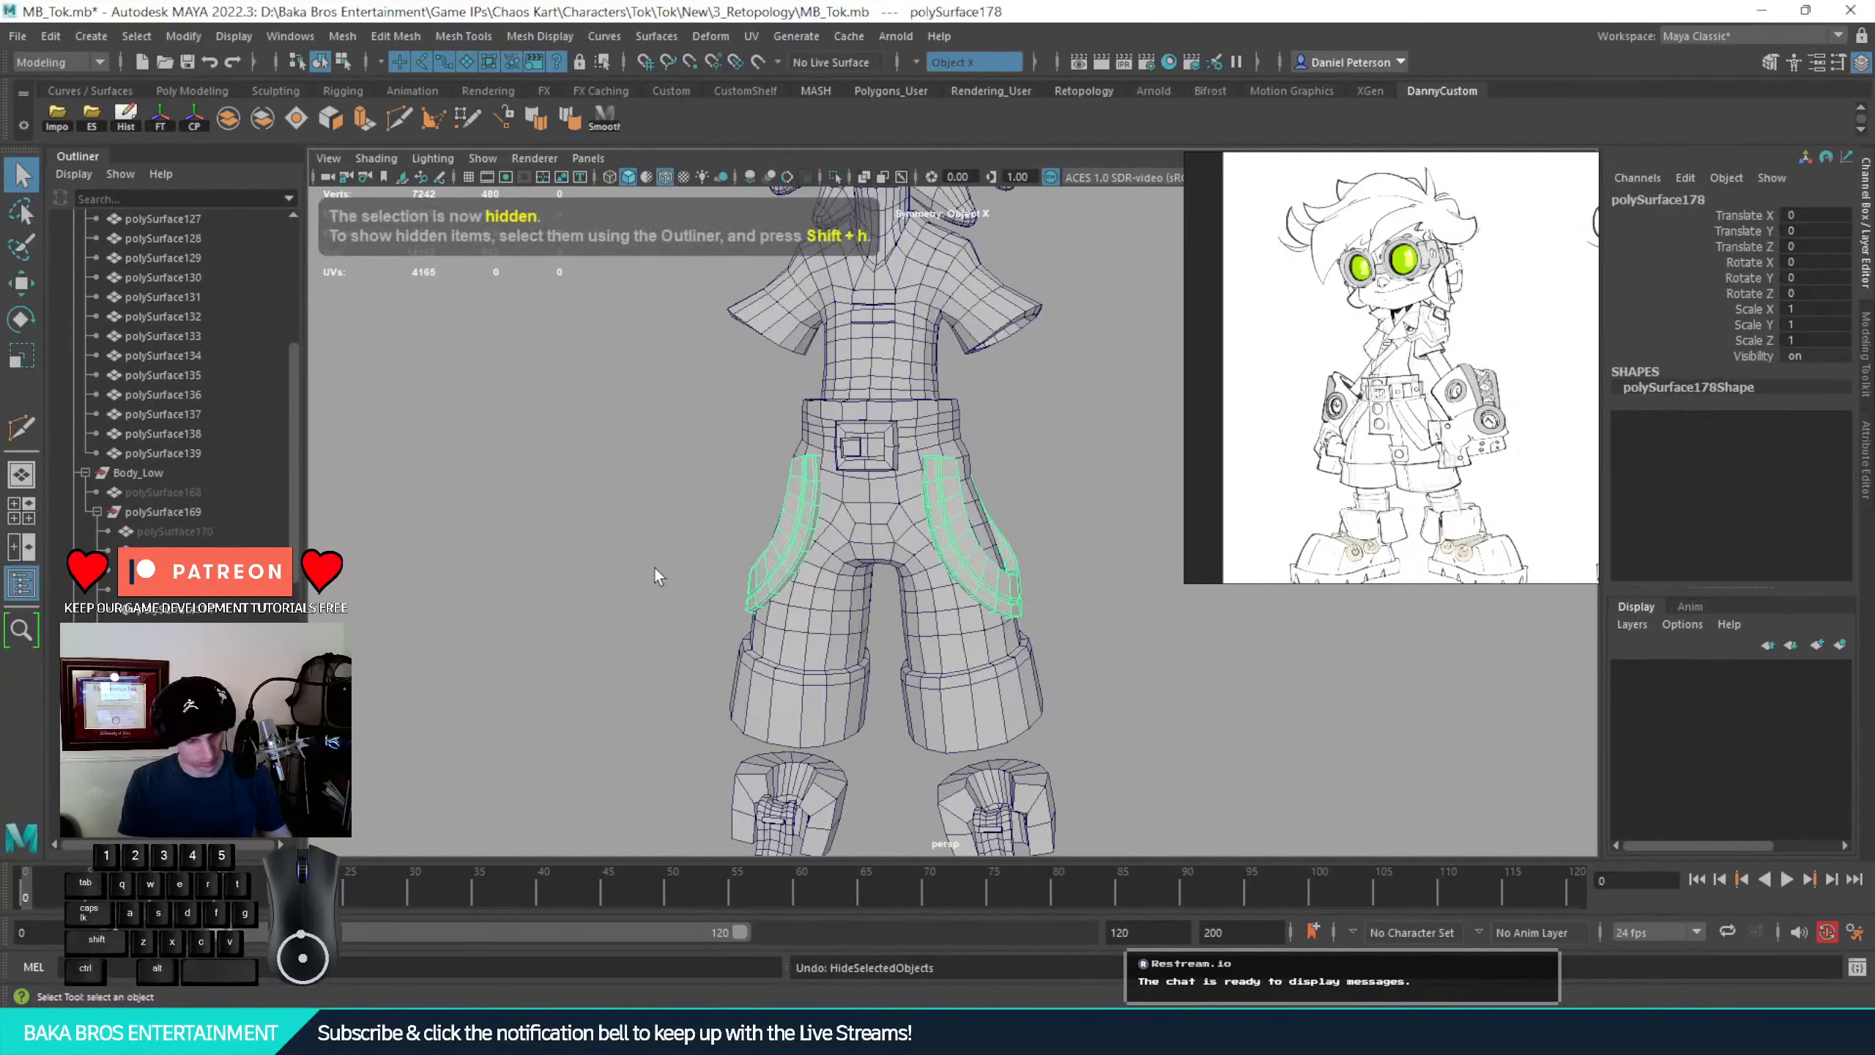
key(alt+h)
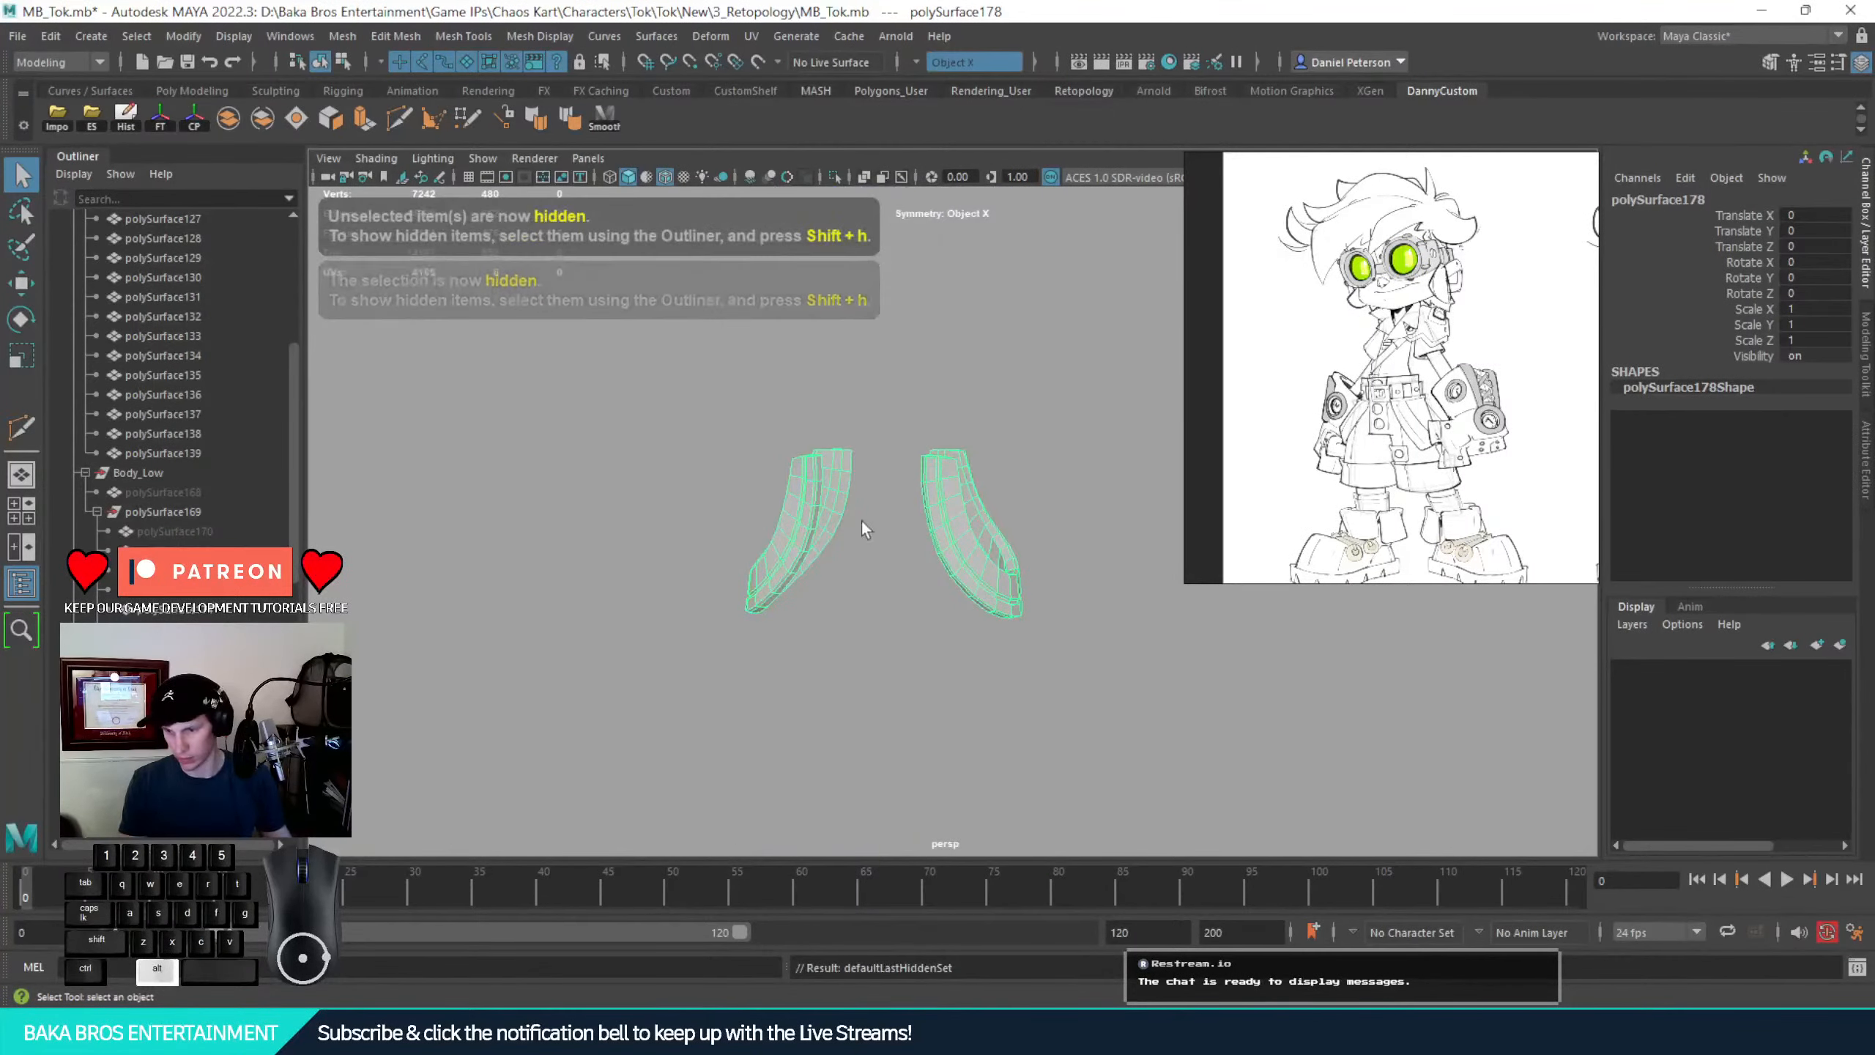
alt+drag(861, 526, 770, 540)
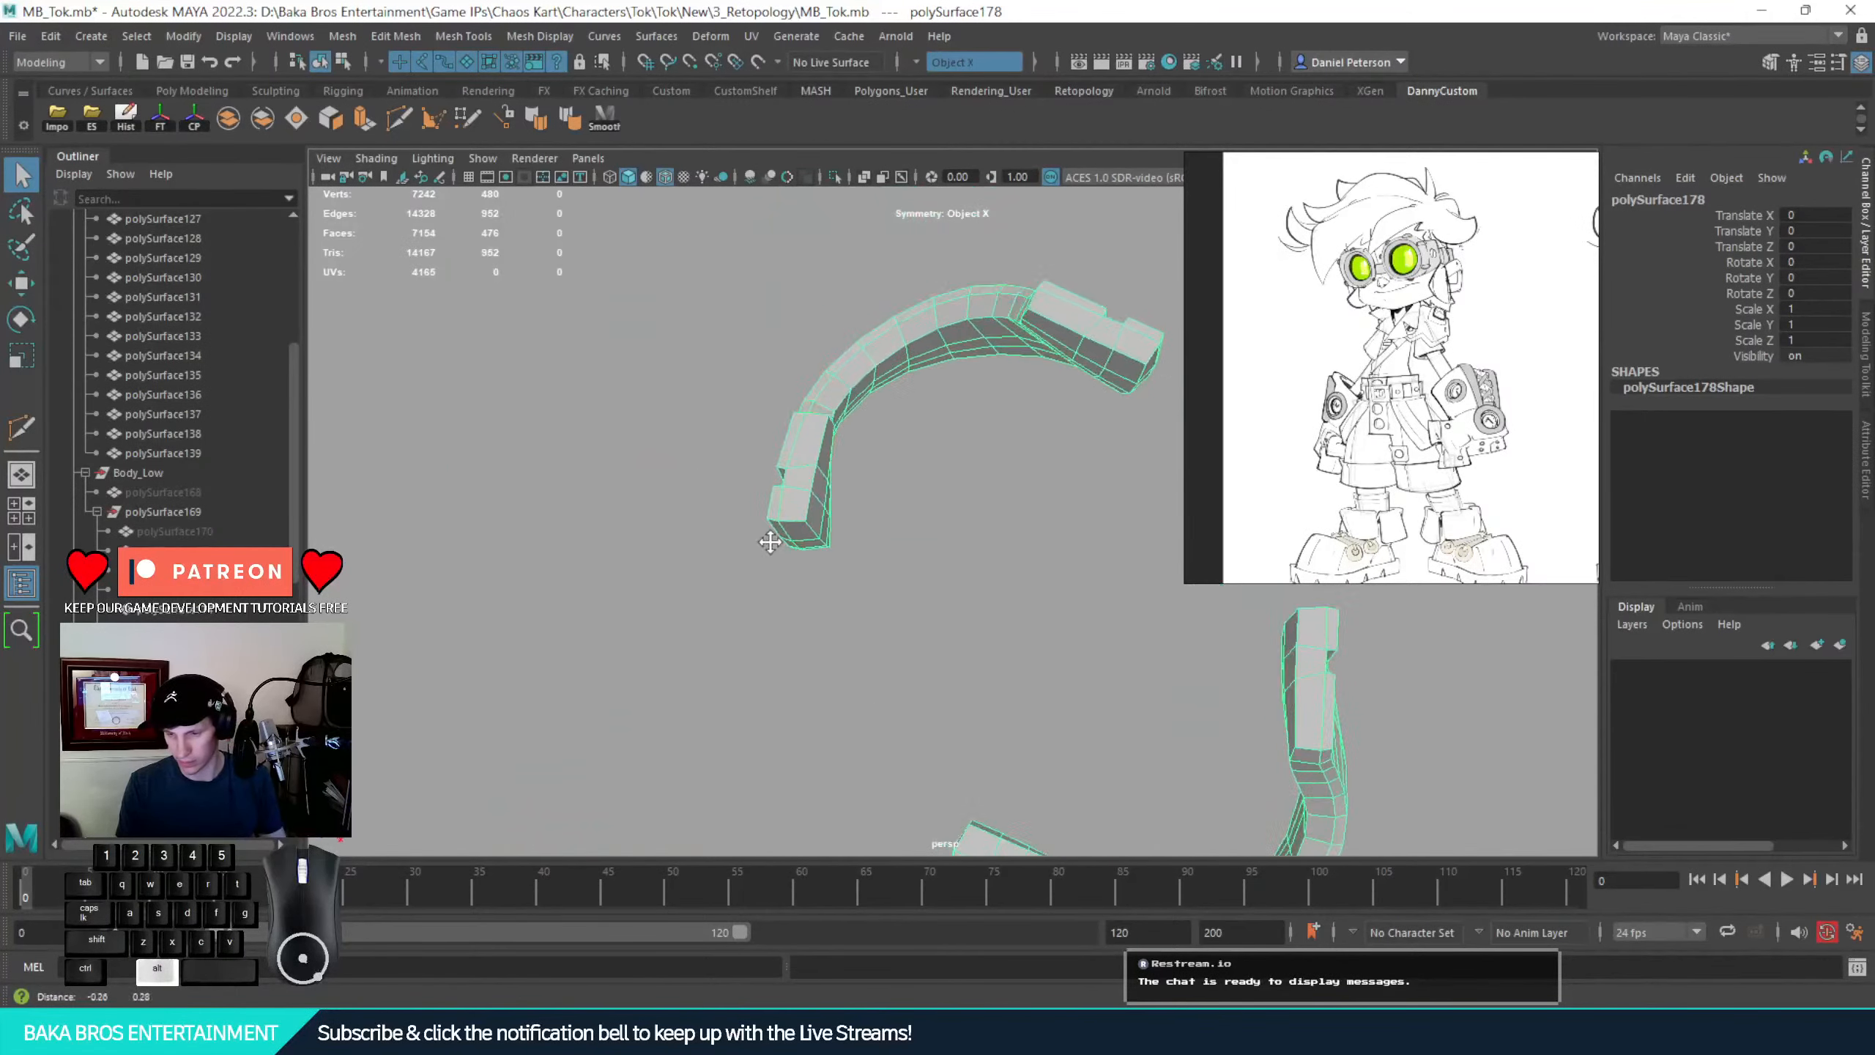
Select all inner, body-facing faces of both hip straps symmetrically, and delete them
scroll(951, 593, up, 5)
alt+middle_drag(905, 495, 961, 584)
alt+drag(961, 584, 894, 570)
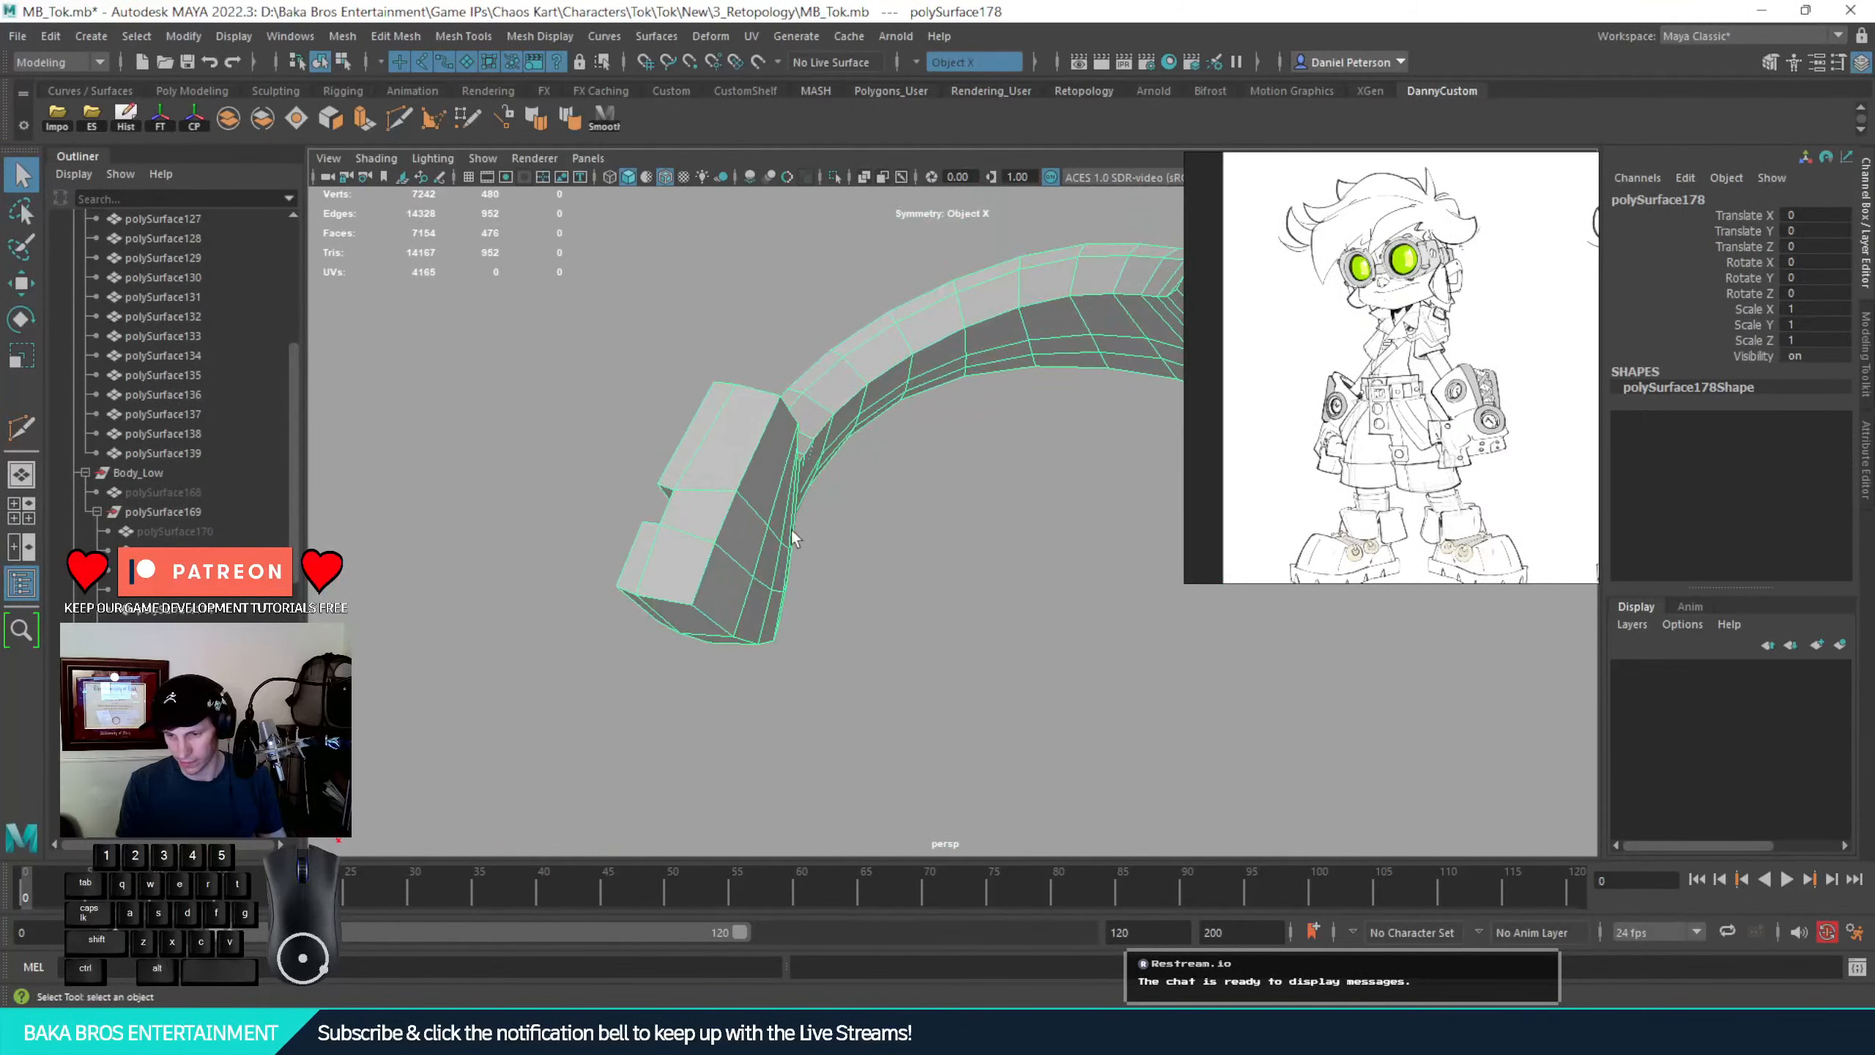
alt+drag(791, 531, 806, 463)
right_drag(826, 456, 821, 494)
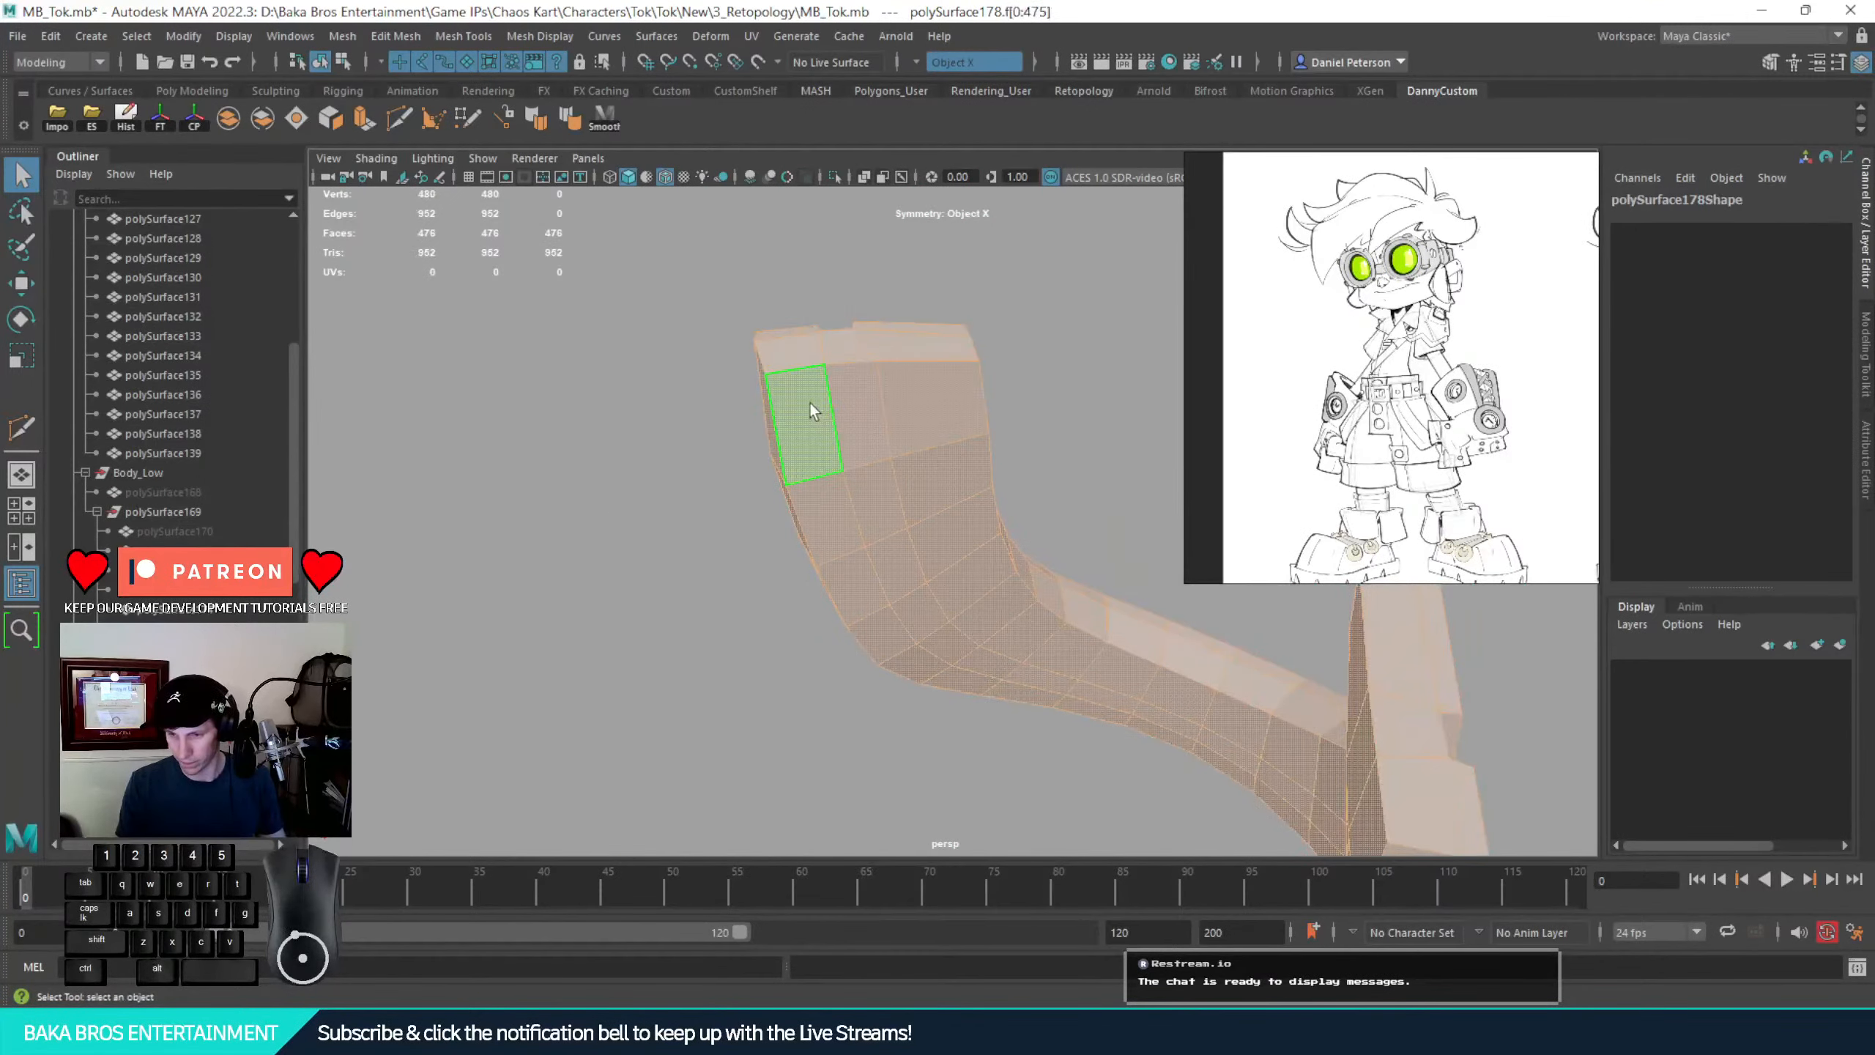
click(810, 404)
key(Tab)
mouse_move(910, 422)
mouse_down()
mouse_move(856, 430)
mouse_move(915, 614)
mouse_move(953, 646)
mouse_up()
mouse_move(1041, 685)
mouse_down()
mouse_move(1102, 693)
mouse_move(1014, 645)
mouse_move(1187, 665)
mouse_move(1055, 627)
mouse_move(838, 616)
mouse_move(879, 678)
mouse_move(1010, 677)
mouse_move(1111, 562)
mouse_move(1082, 429)
mouse_move(1154, 489)
mouse_up()
key(Tab)
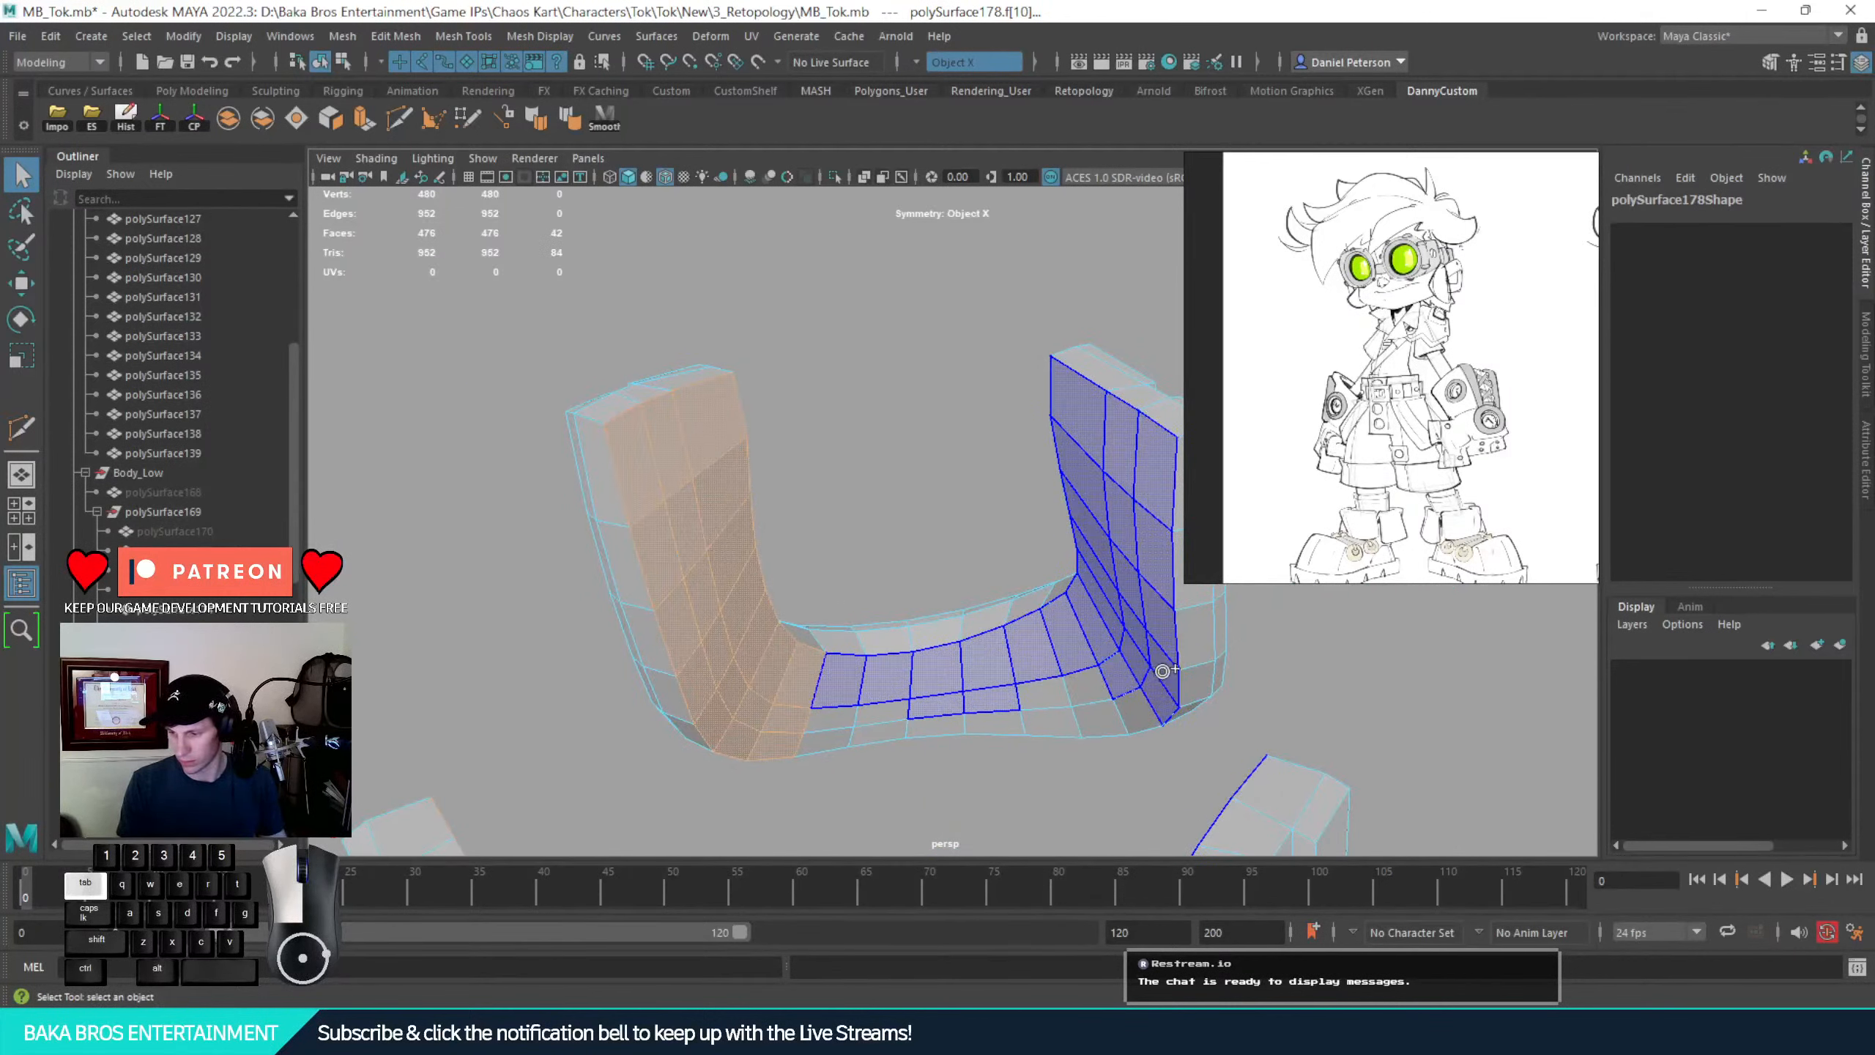
drag(833, 718, 842, 720)
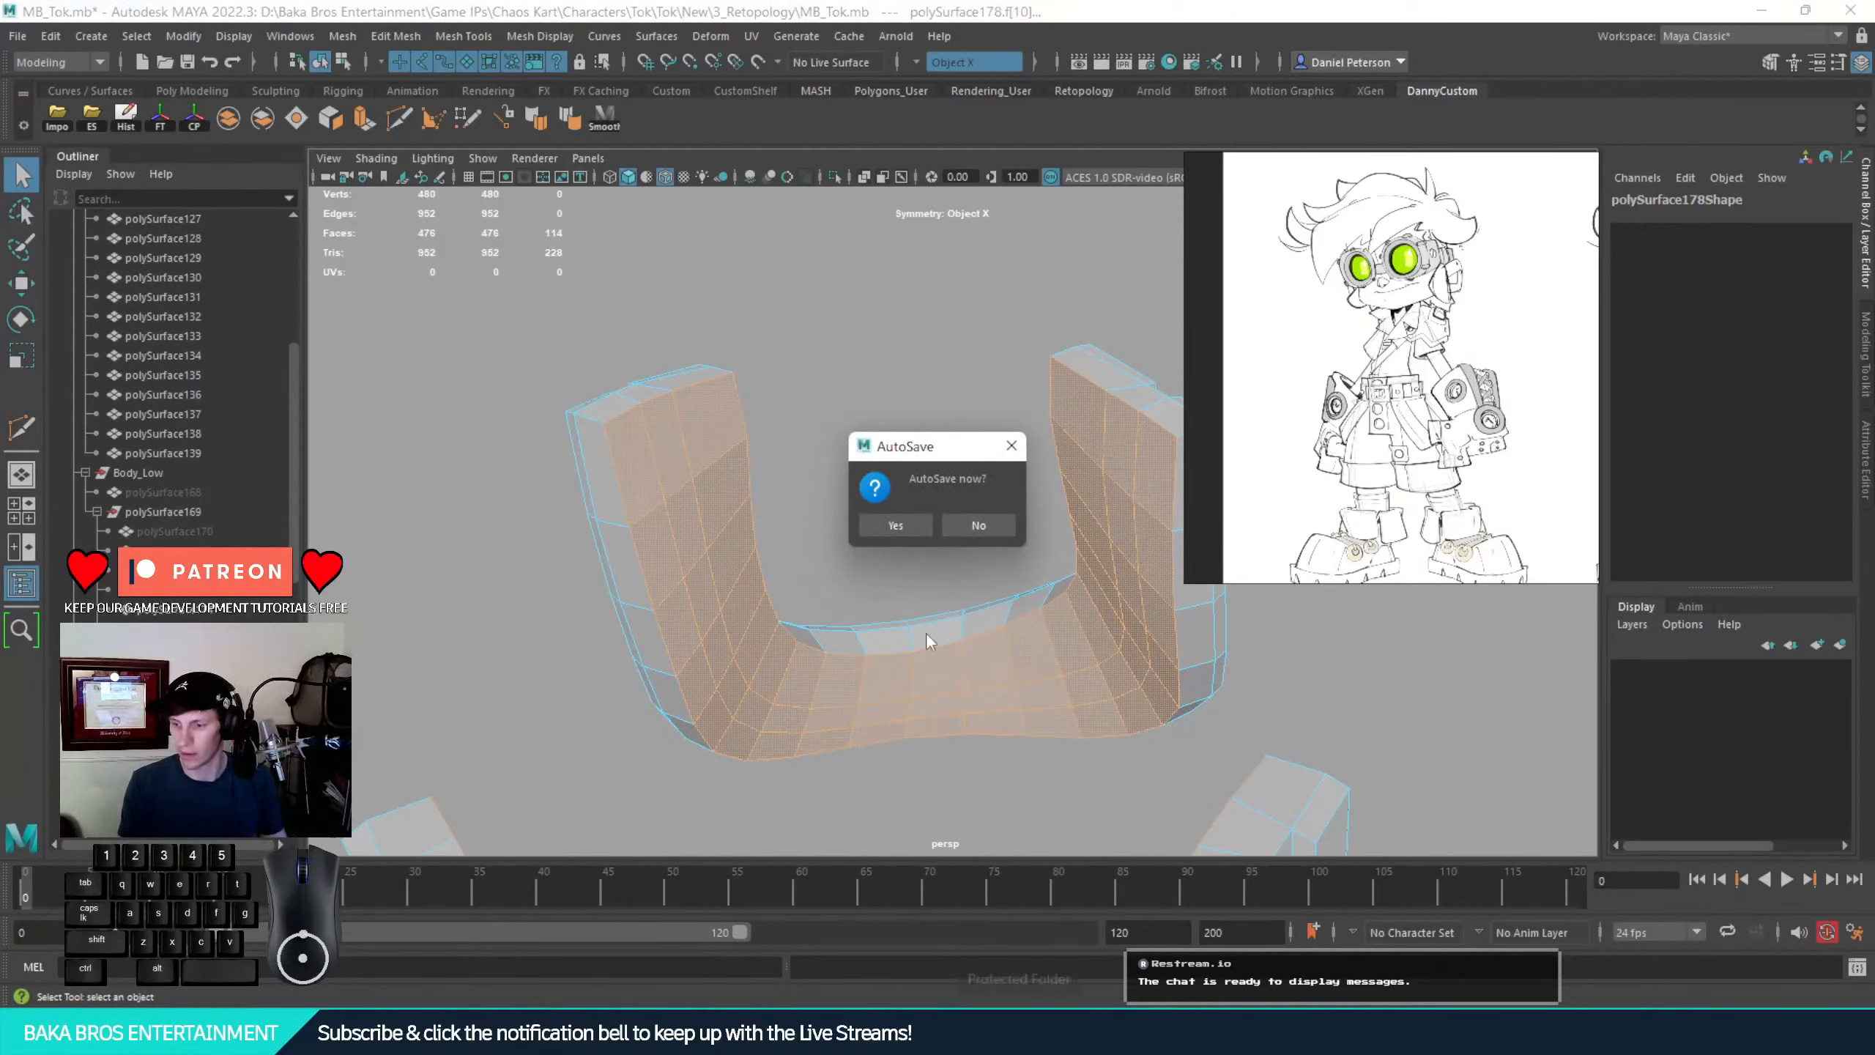
click(896, 526)
key(Delete)
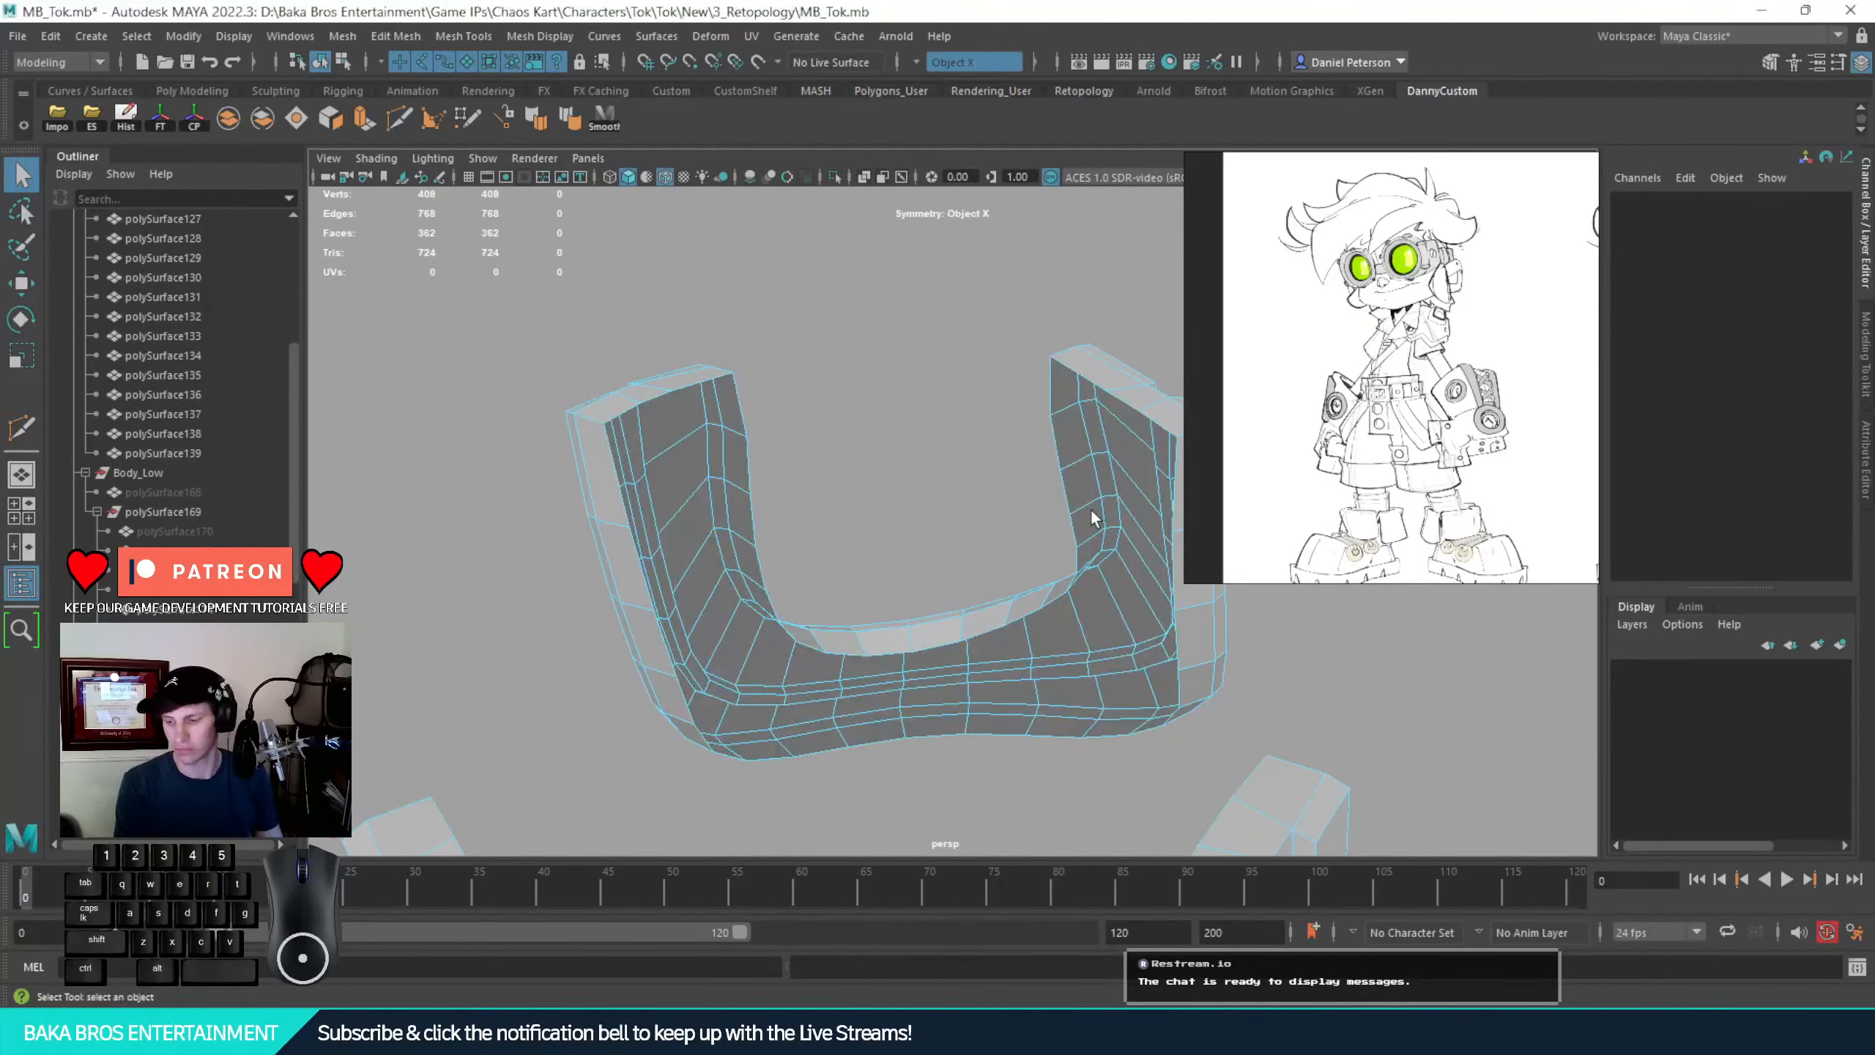
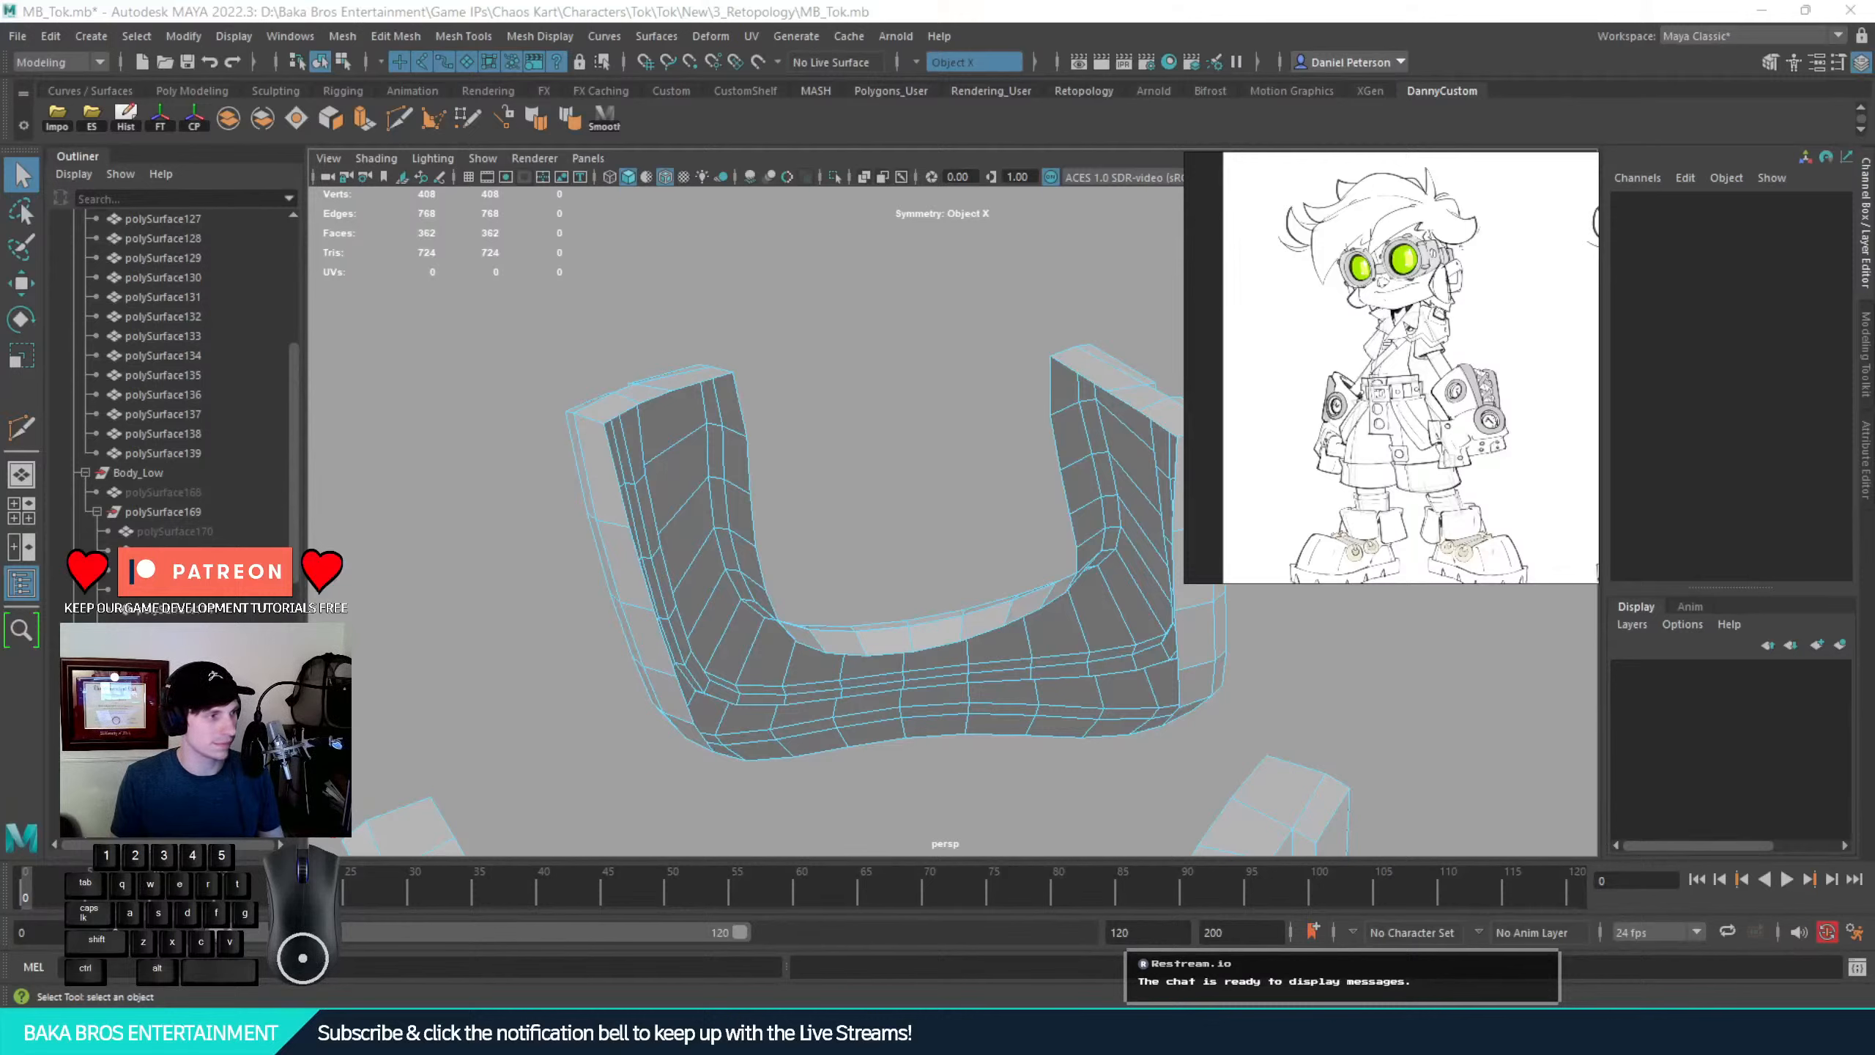
alt+drag(813, 517, 649, 391)
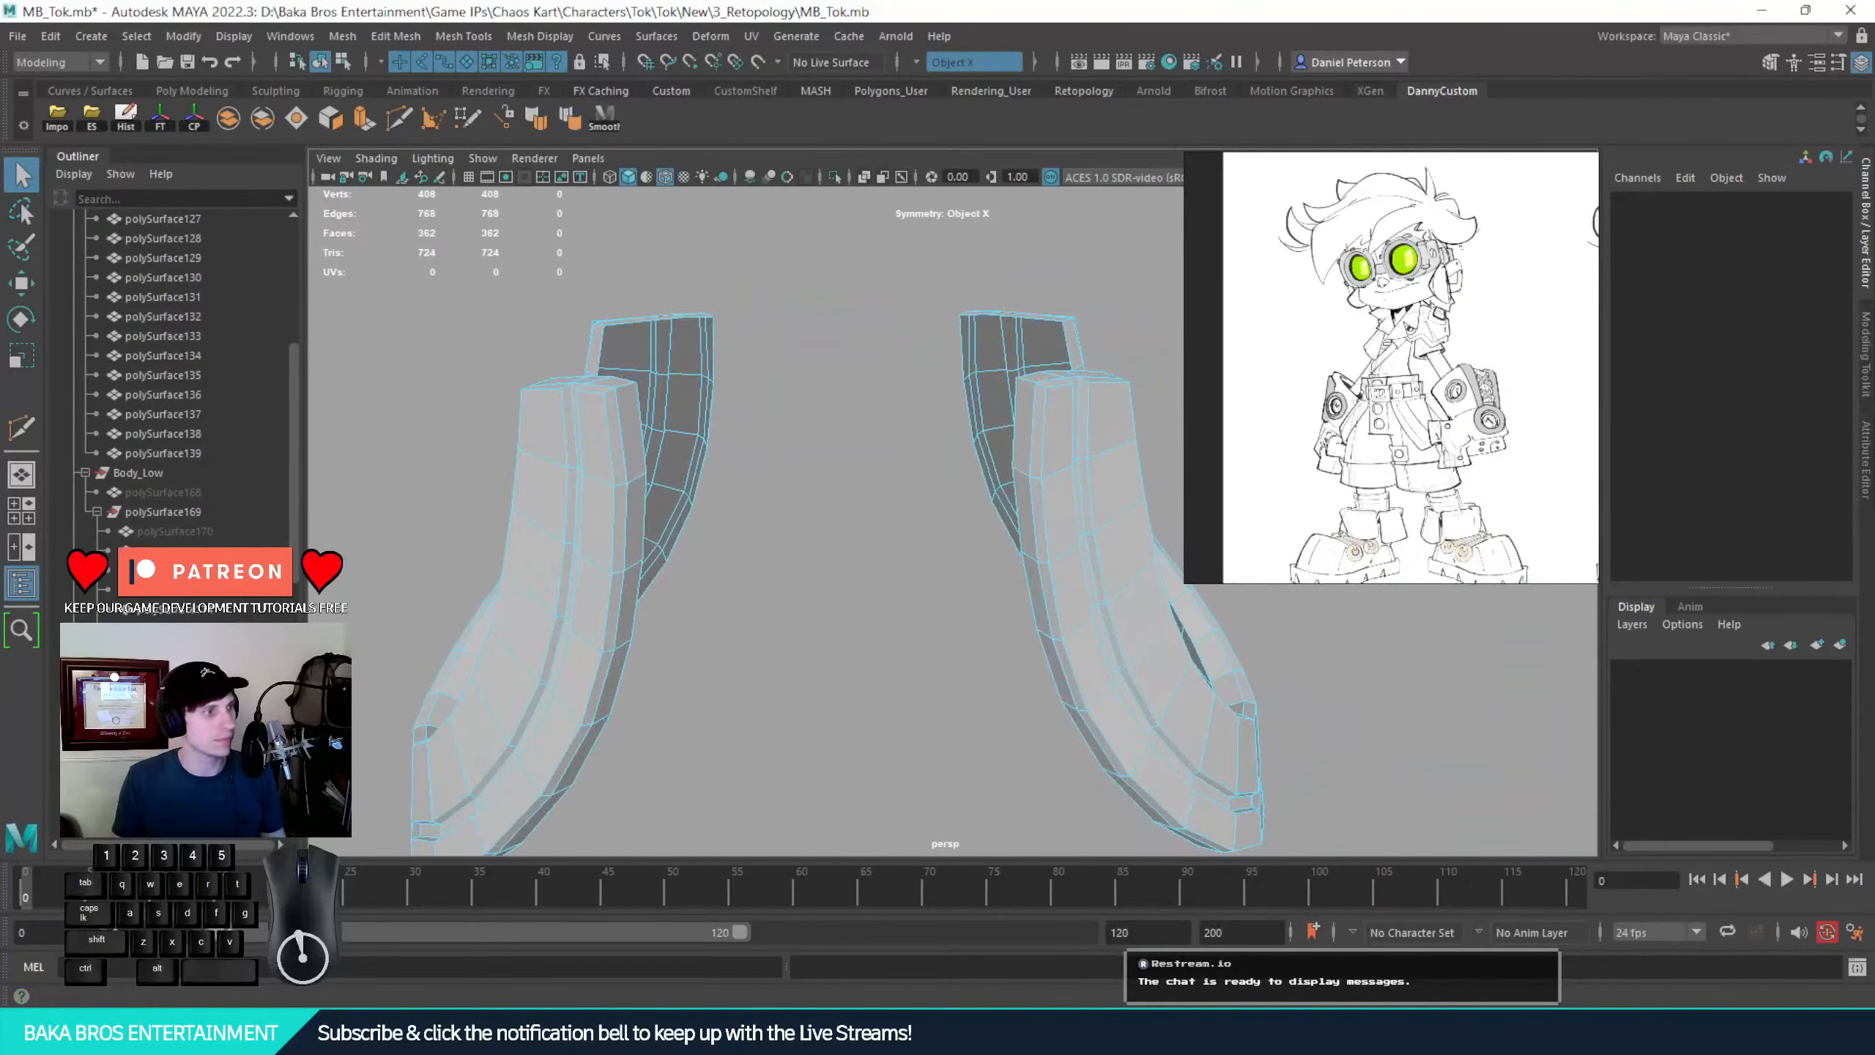
scroll(665, 652, down, 2)
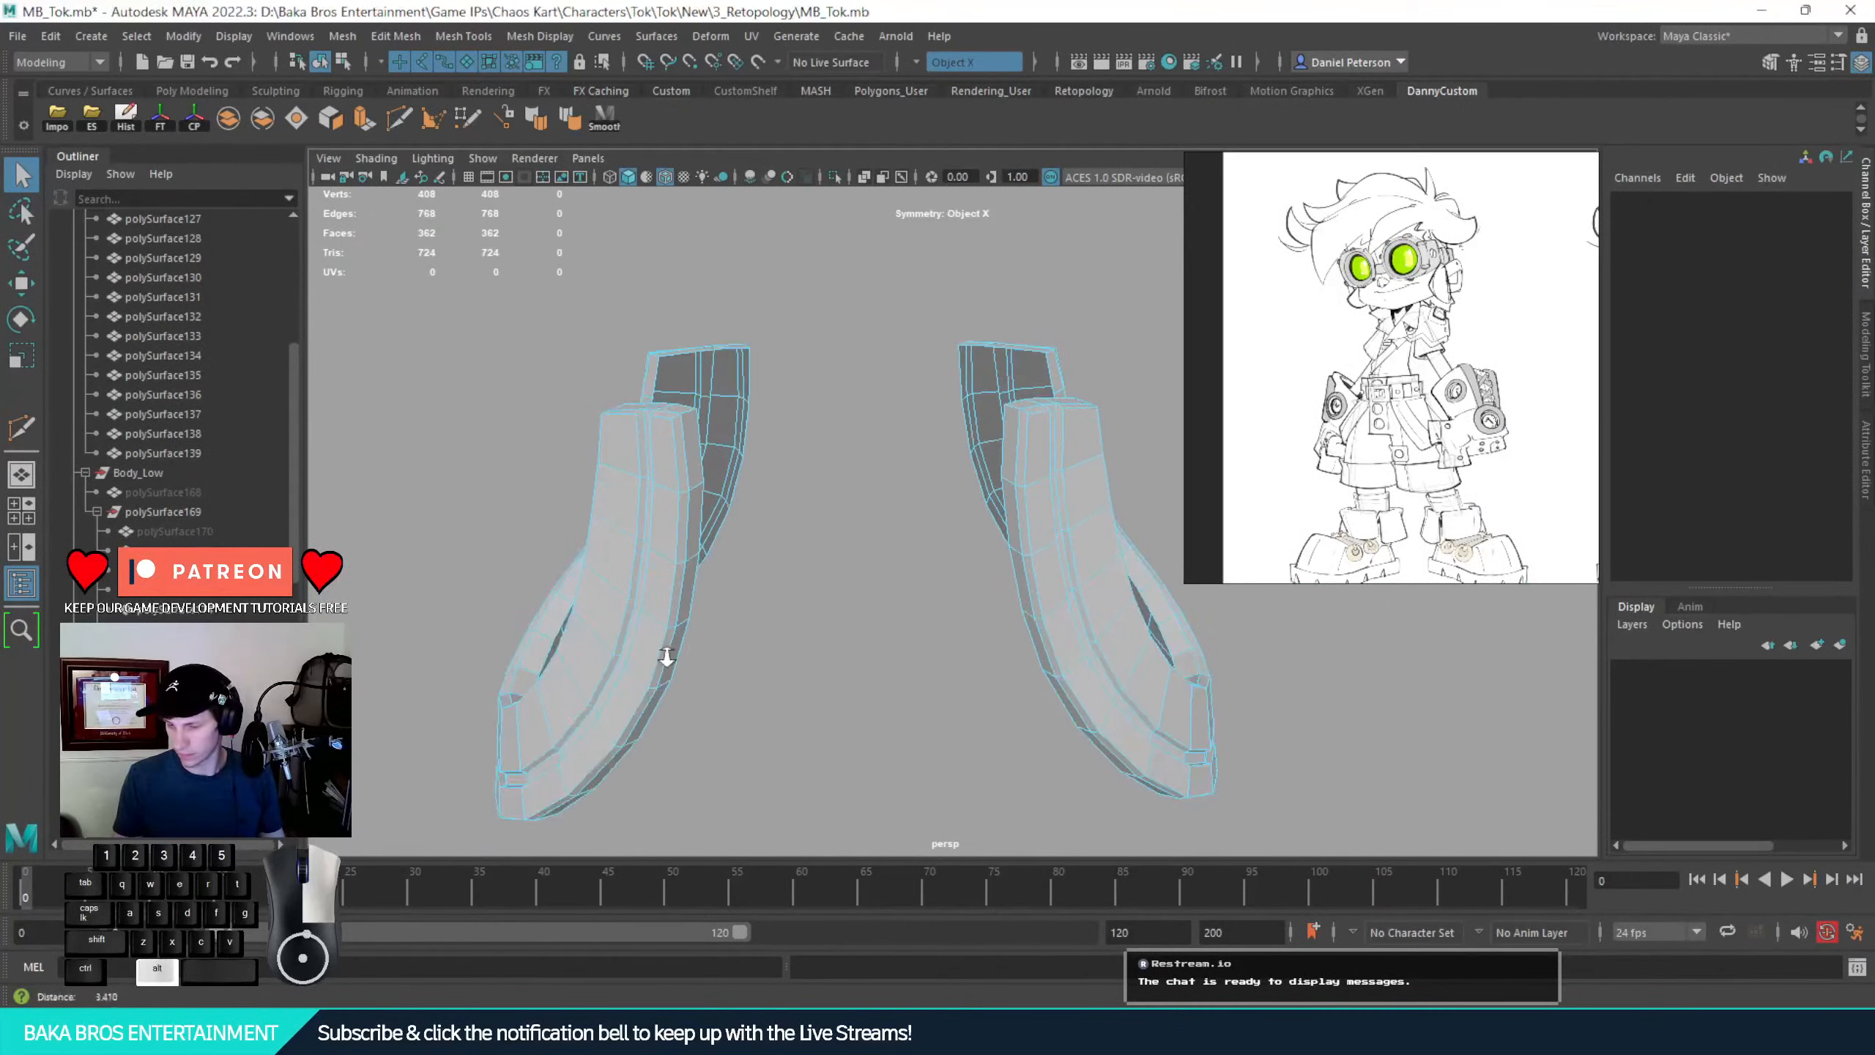
Unhide the remaining body meshes in the Body_Low group around the hip straps
alt+drag(665, 652, 882, 553)
scroll(916, 517, up, 3)
mouse_move(947, 486)
alt+mouse_down()
mouse_move(915, 503)
mouse_move(946, 517)
alt+mouse_up()
click(1090, 318)
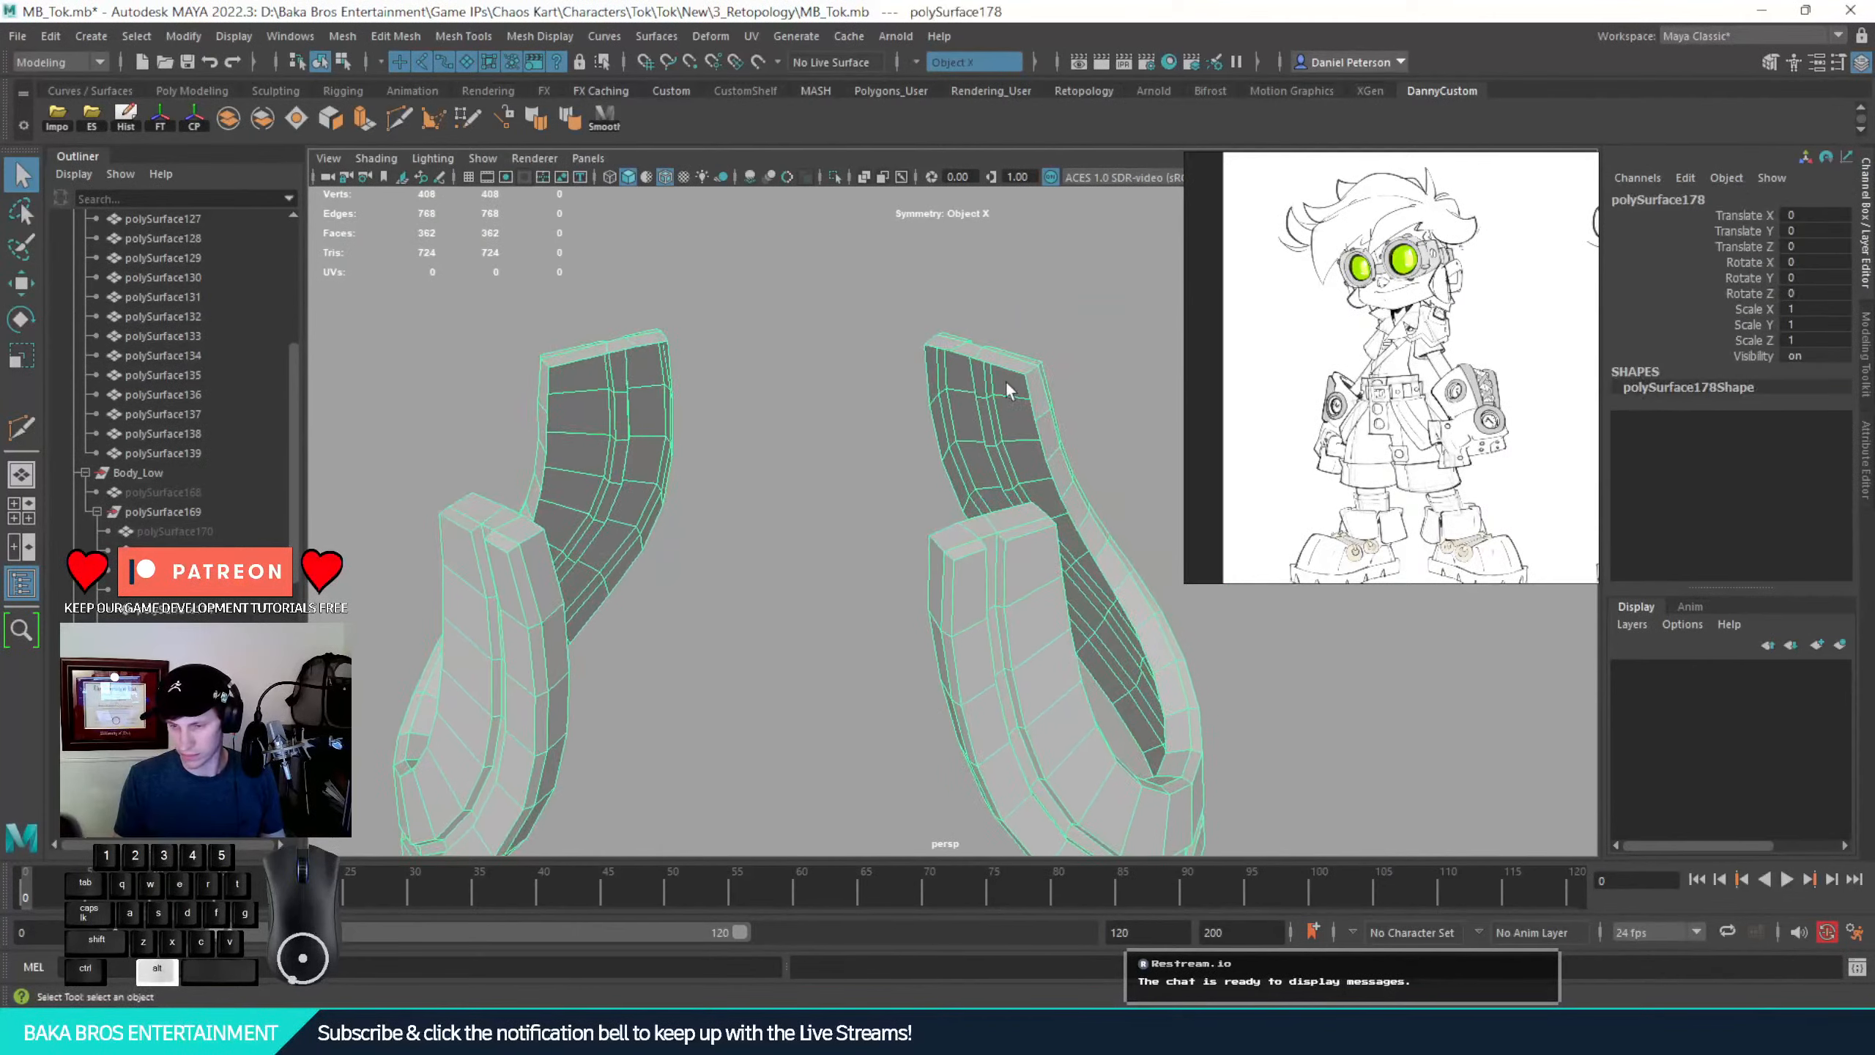
scroll(1005, 379, down, 3)
click(169, 538)
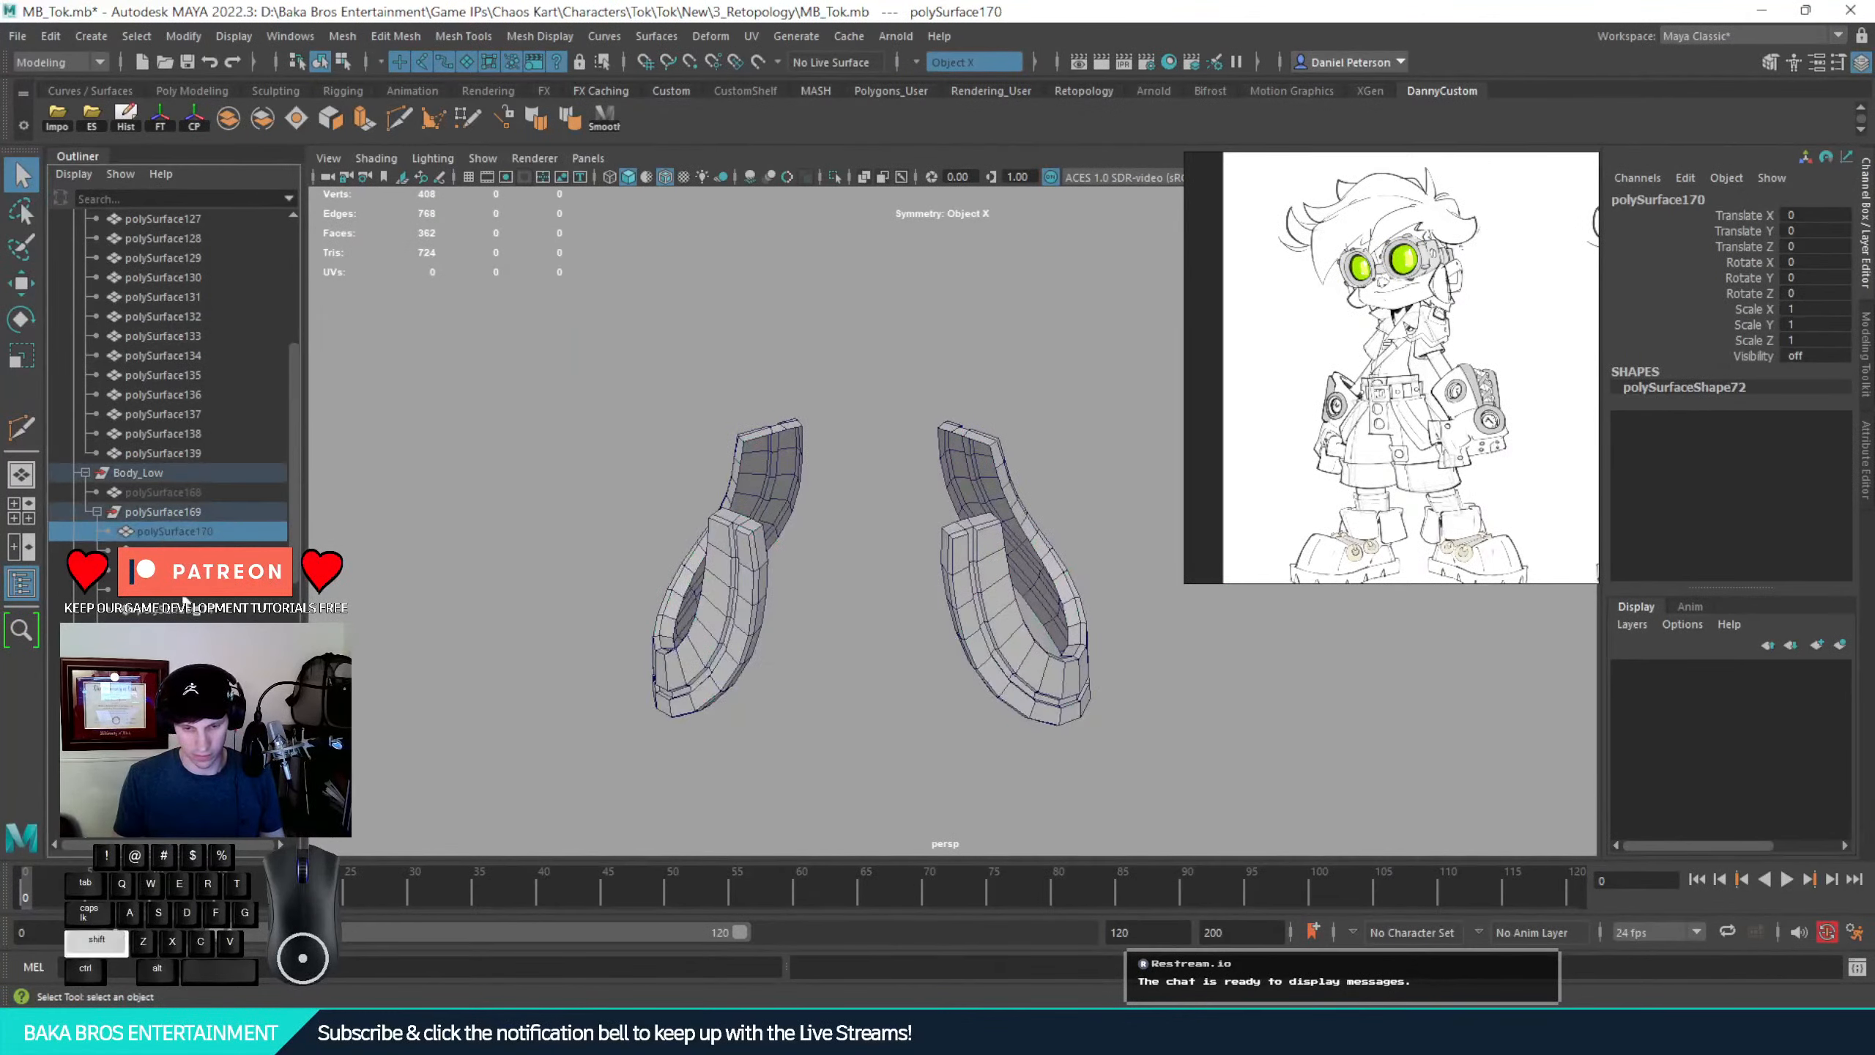
shift+click(184, 597)
key(shift+h)
alt+right_drag(539, 491, 452, 472)
alt+drag(452, 472, 546, 450)
alt+right_drag(649, 525, 923, 628)
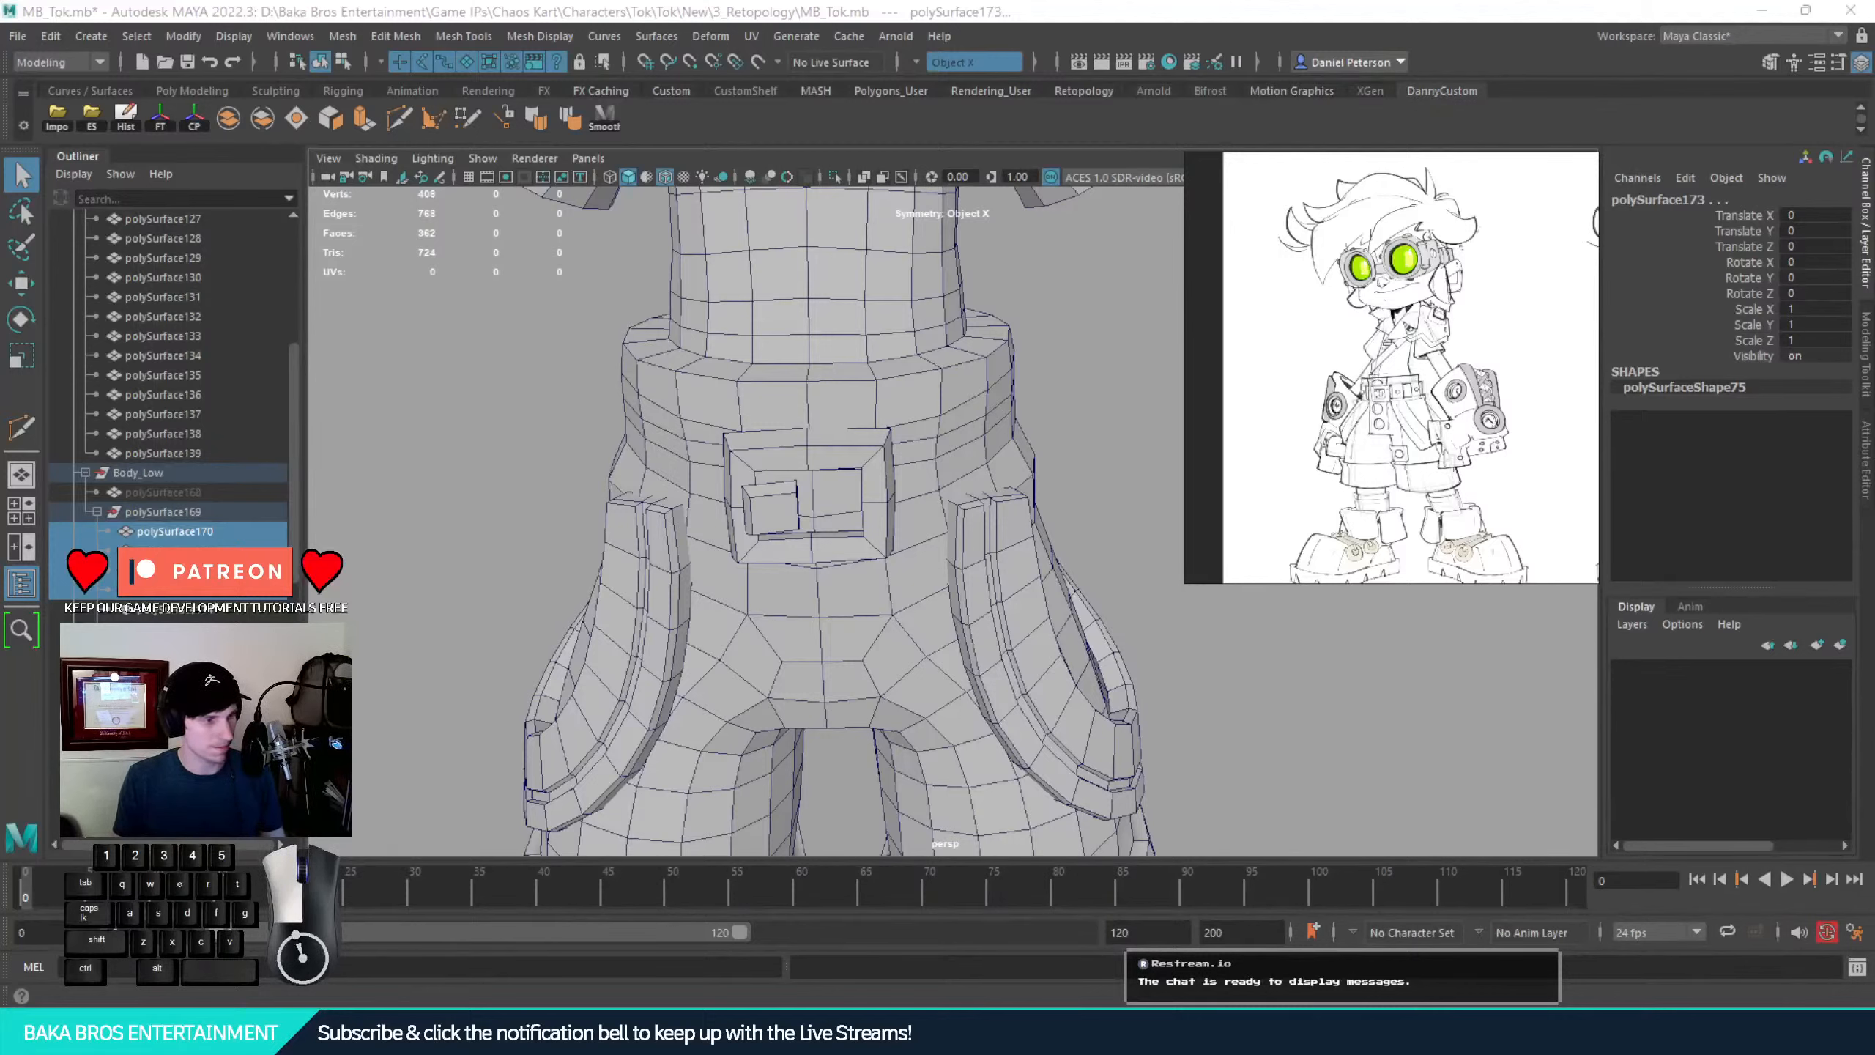
alt+drag(889, 484, 798, 449)
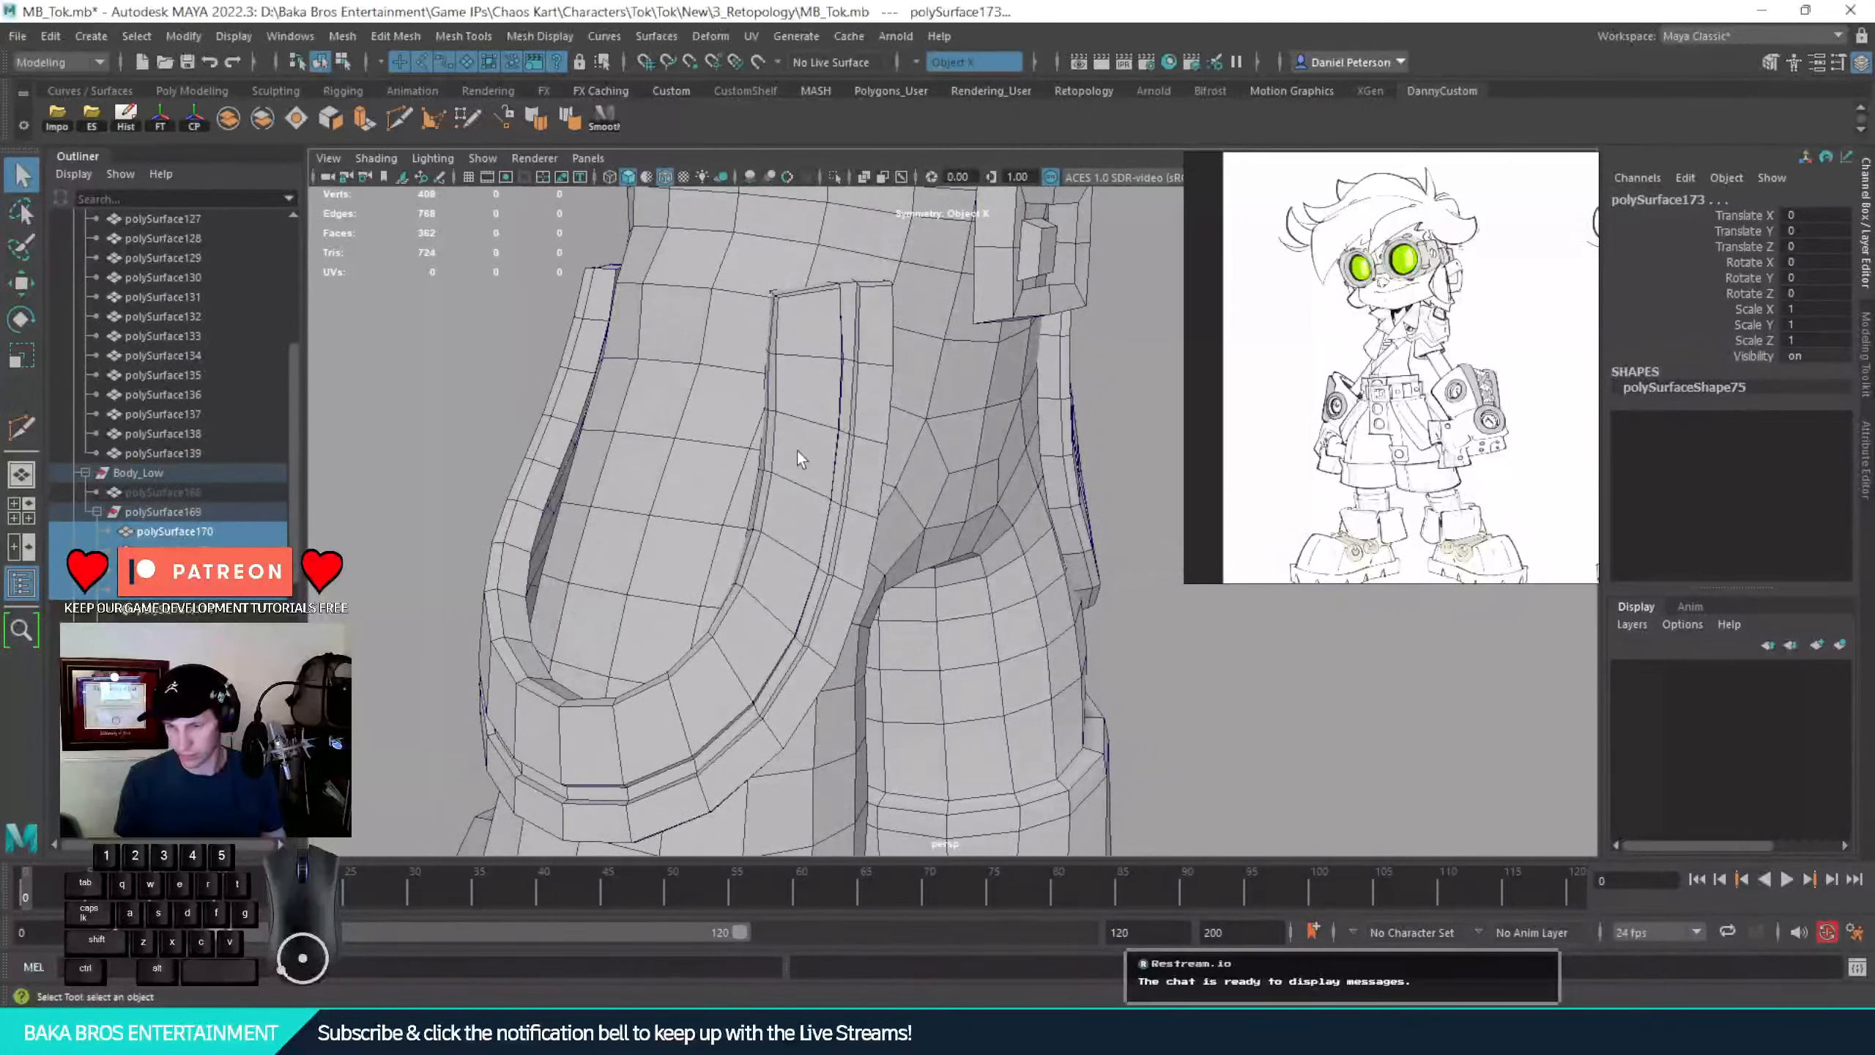
Select the combined hip straps together with the main body mesh and hide all other objects
click(817, 418)
alt+right_drag(785, 445, 871, 461)
alt+drag(871, 462, 752, 492)
alt+drag(777, 427, 914, 472)
alt+right_drag(913, 472, 745, 484)
shift+click(935, 508)
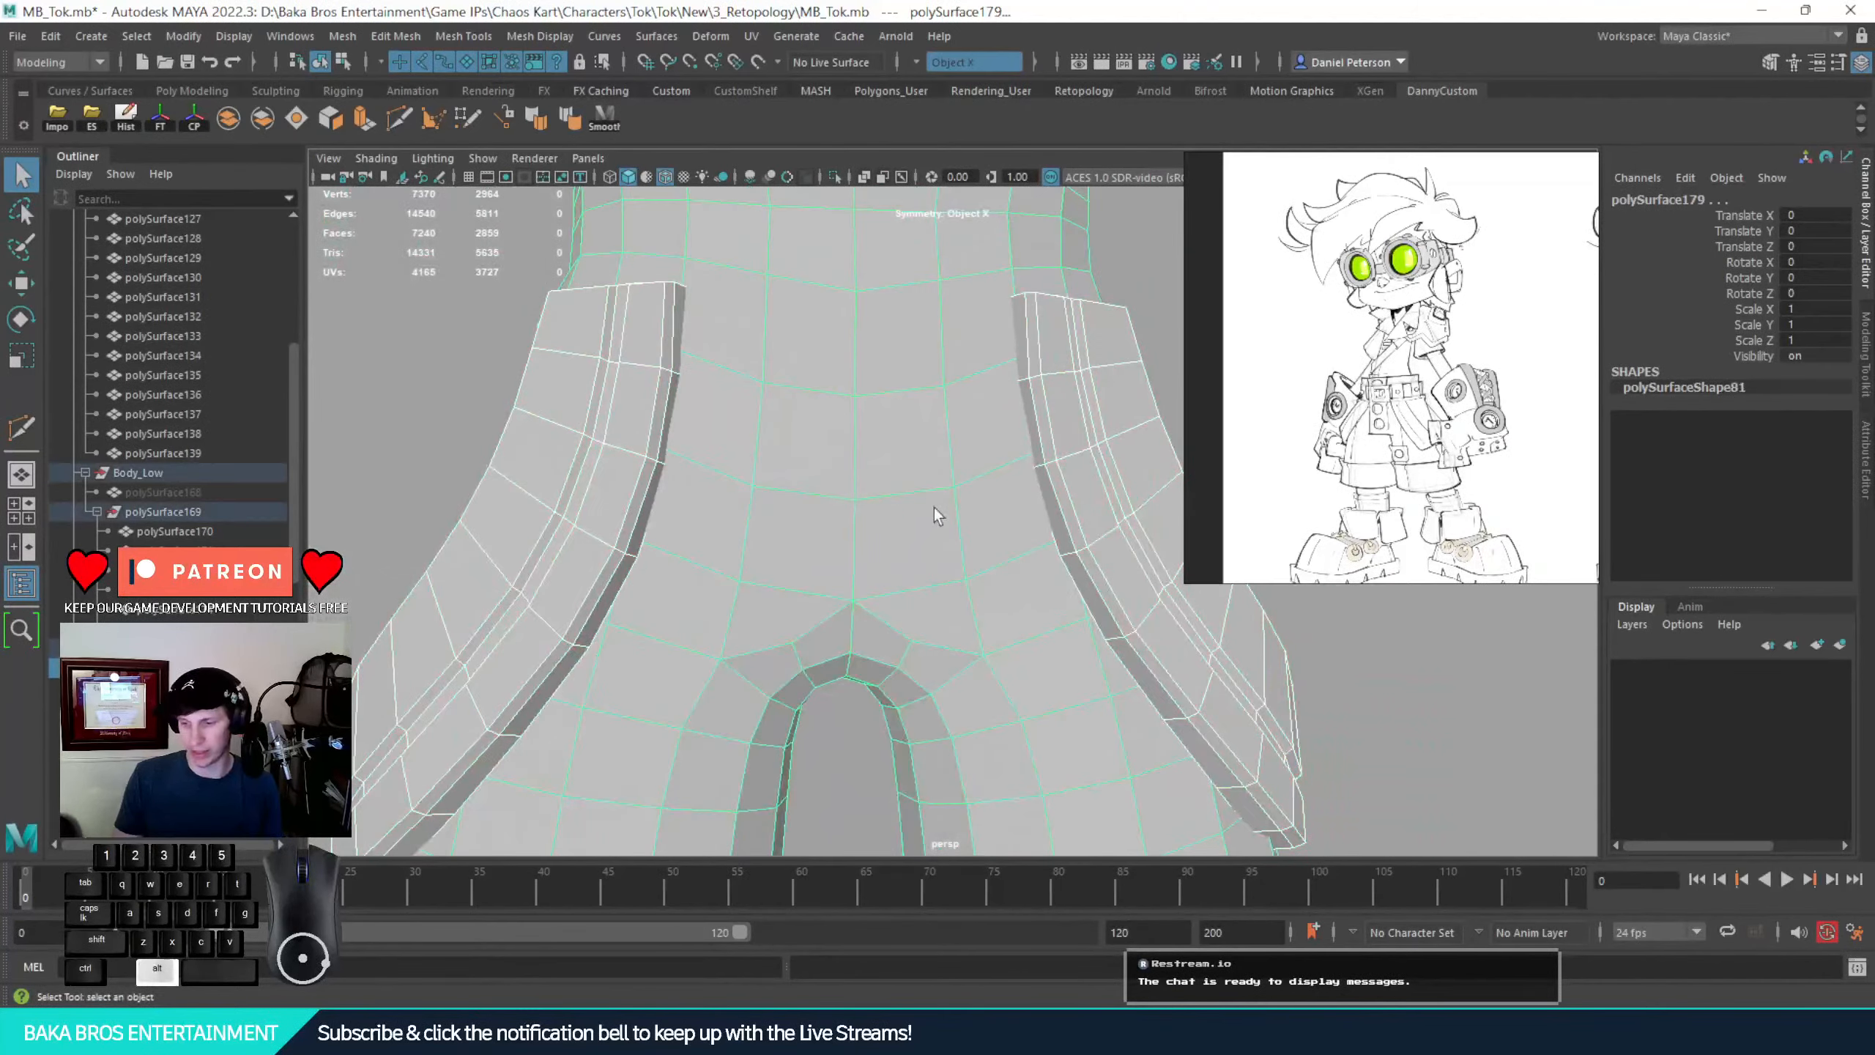
alt+right_drag(935, 507, 628, 488)
alt+drag(627, 488, 726, 519)
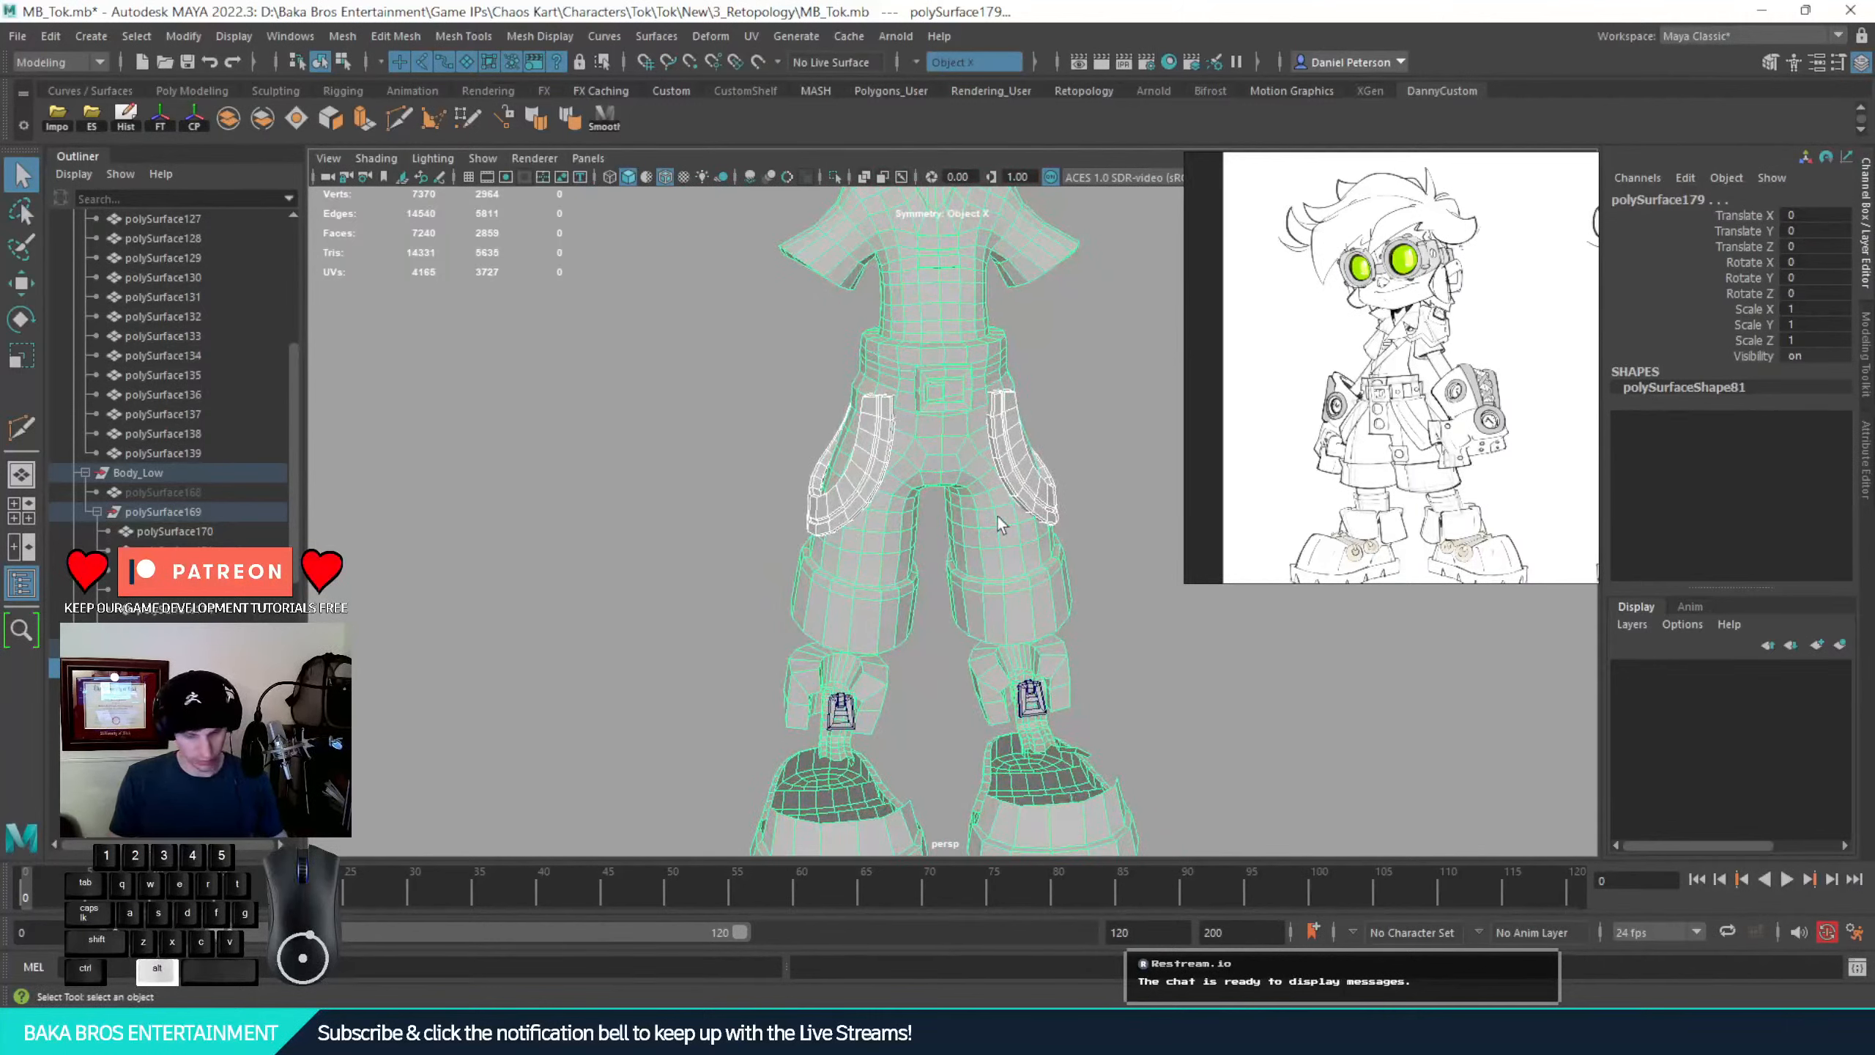
key(alt+h)
mouse_move(886, 563)
alt+mouse_down()
mouse_move(975, 529)
mouse_move(898, 556)
alt+mouse_up()
alt+right_drag(897, 556, 963, 669)
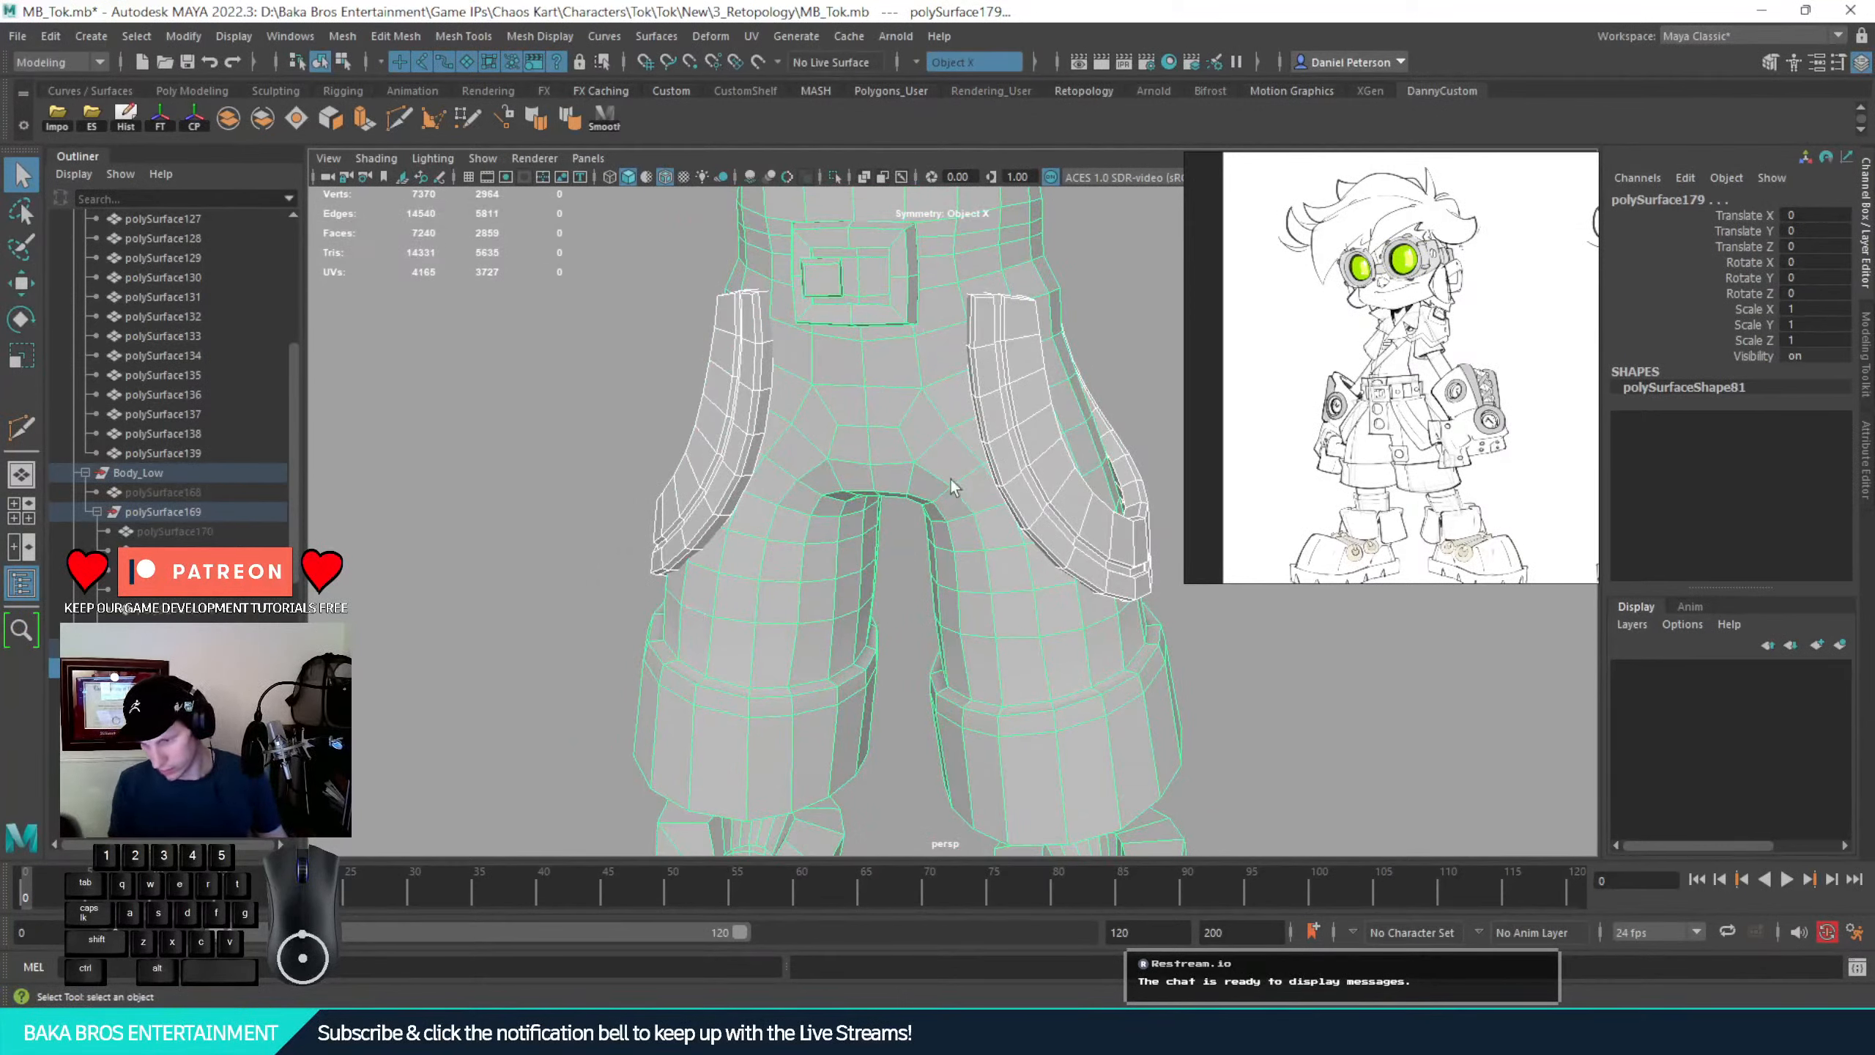
Try to raise and rotate a cross edge loop on the upper front of the hip straps, and undo it
mouse_move(951, 485)
alt+mouse_down()
mouse_move(1037, 423)
mouse_move(982, 488)
alt+mouse_up()
alt+right_drag(982, 488, 1012, 384)
alt+middle_drag(1011, 383, 934, 444)
alt+right_drag(934, 444, 961, 448)
alt+middle_drag(916, 436, 855, 490)
alt+drag(855, 490, 894, 469)
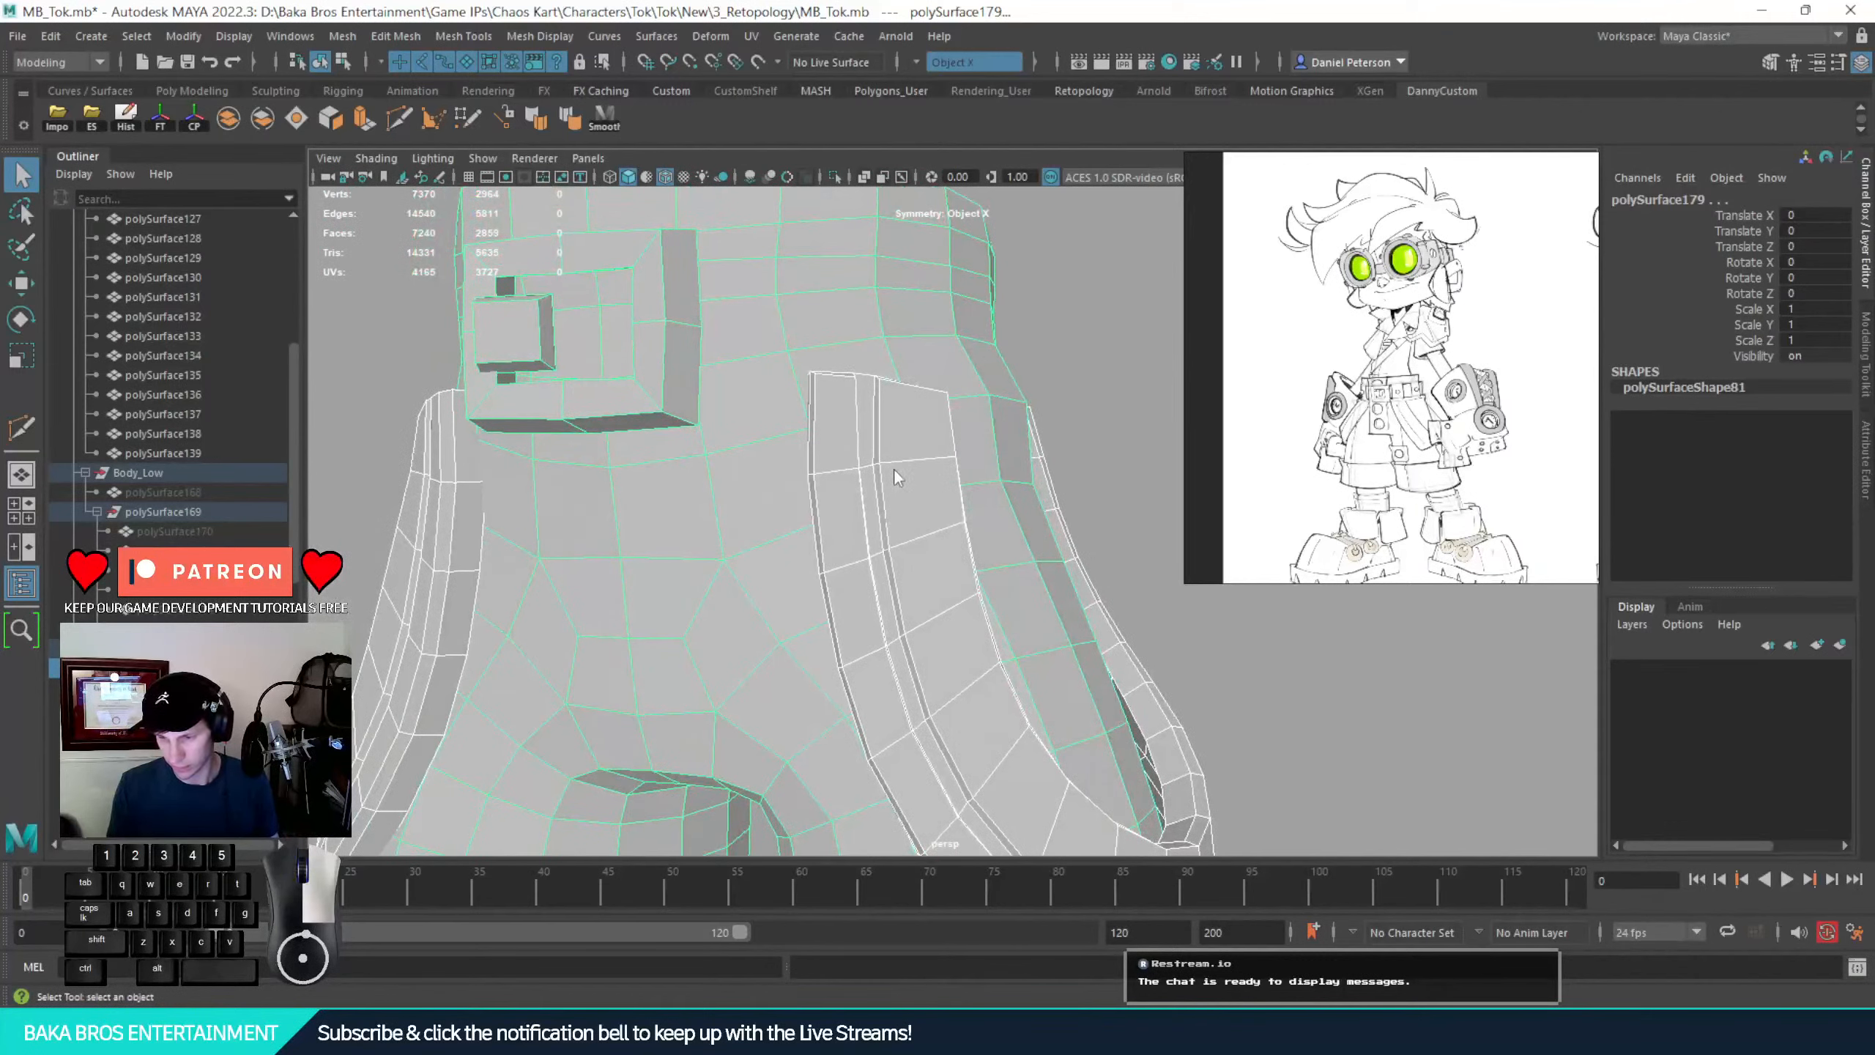
right_drag(894, 473, 885, 442)
click(869, 521)
key(w)
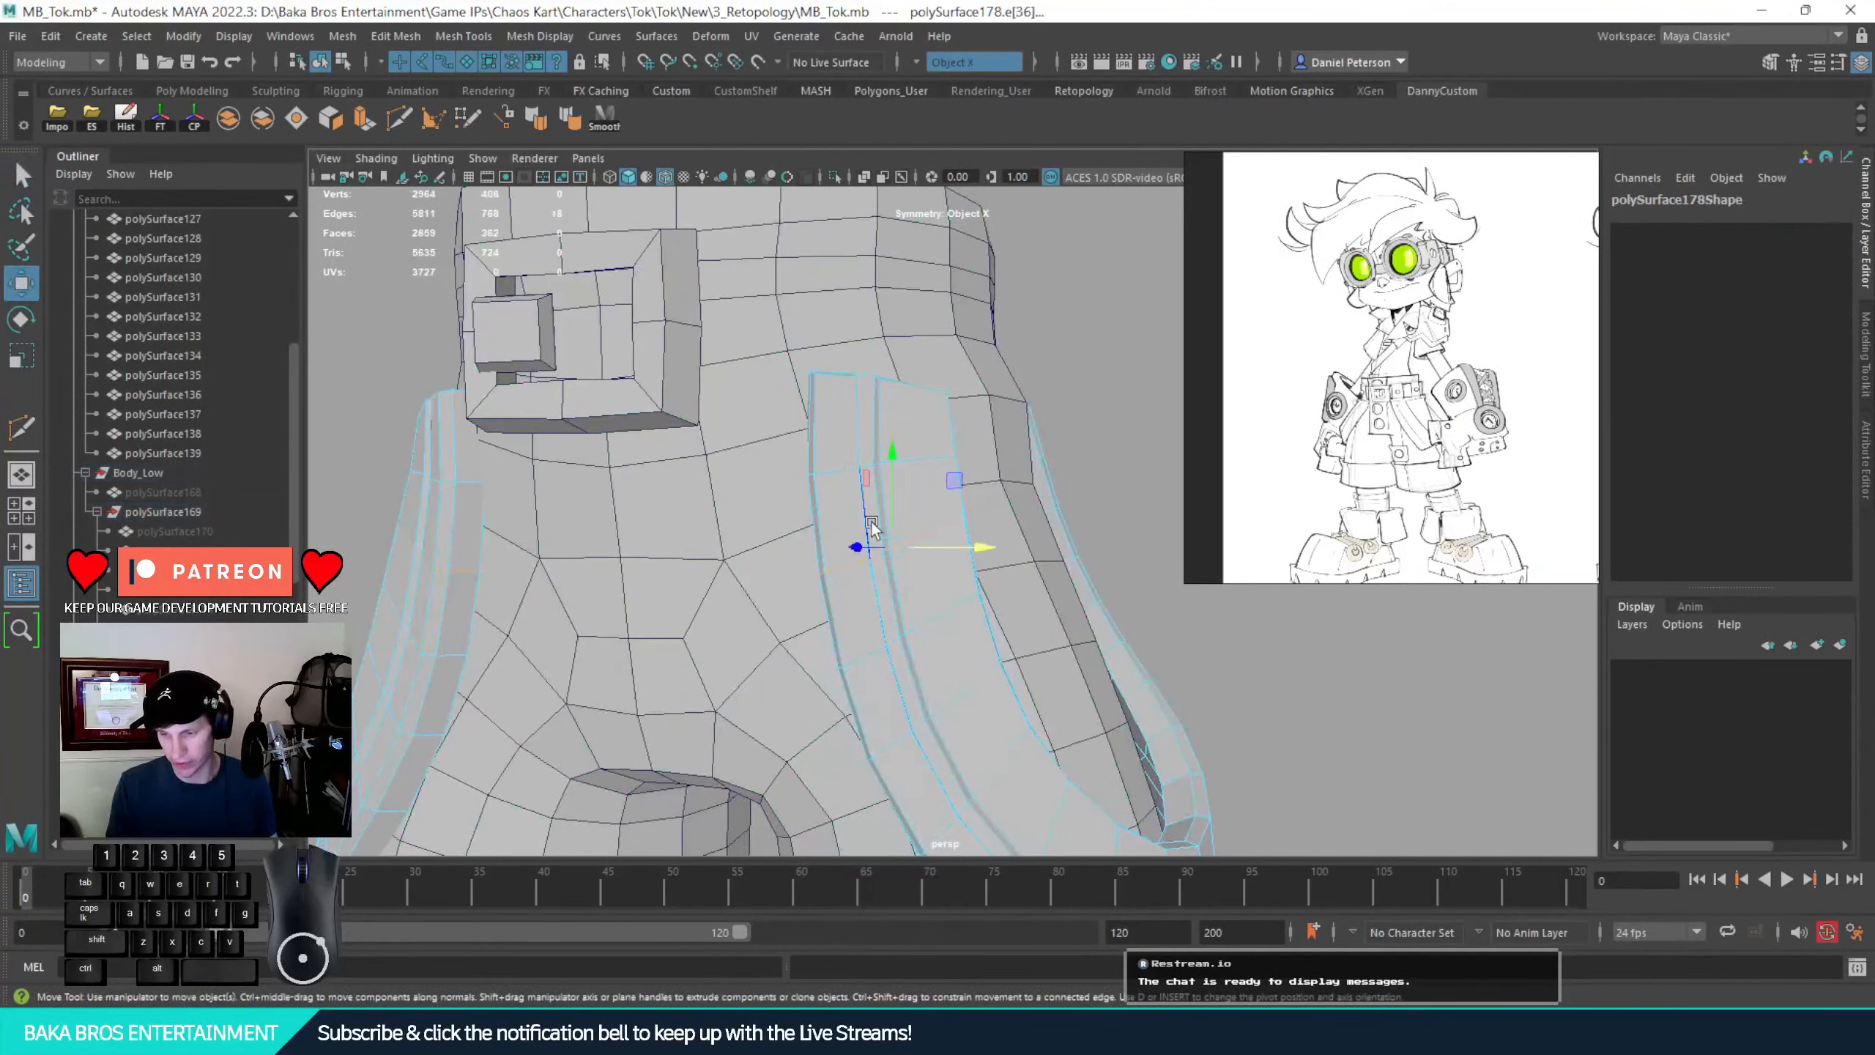
drag(889, 473, 890, 430)
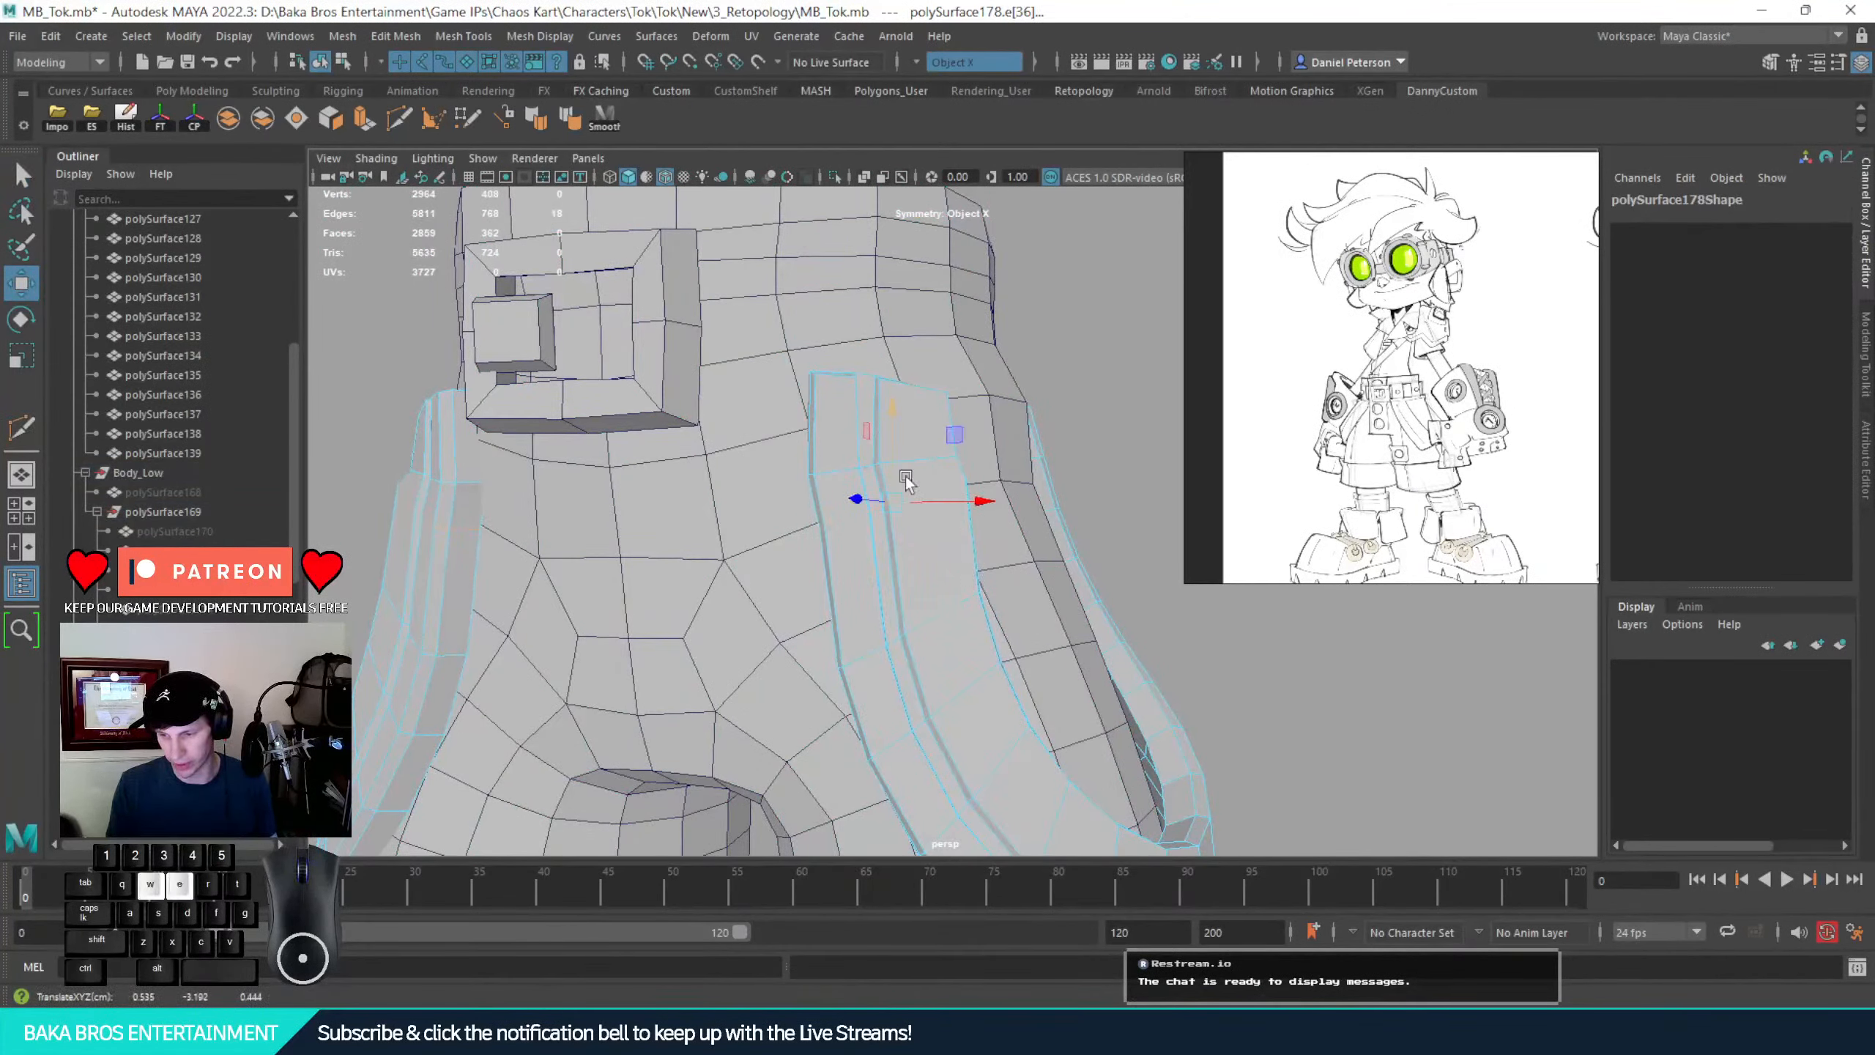
key(e)
key(w)
alt+drag(923, 508, 902, 507)
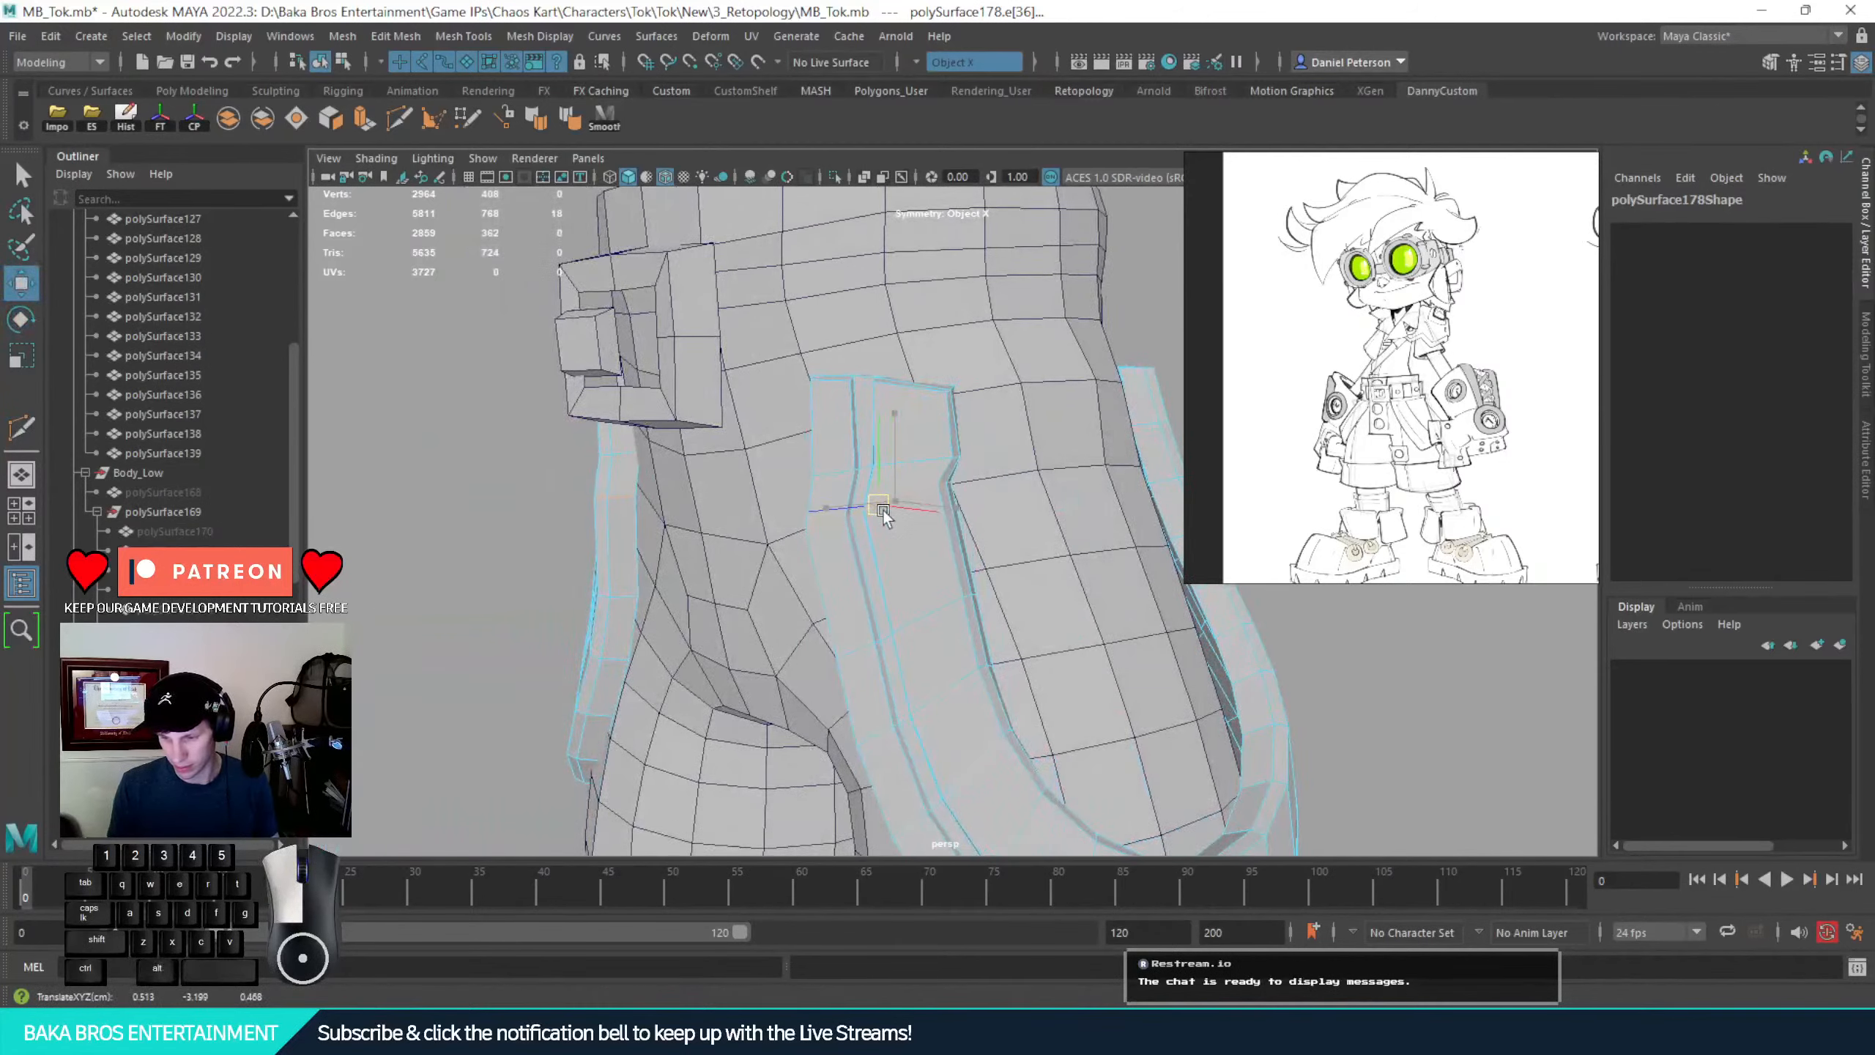
key(e)
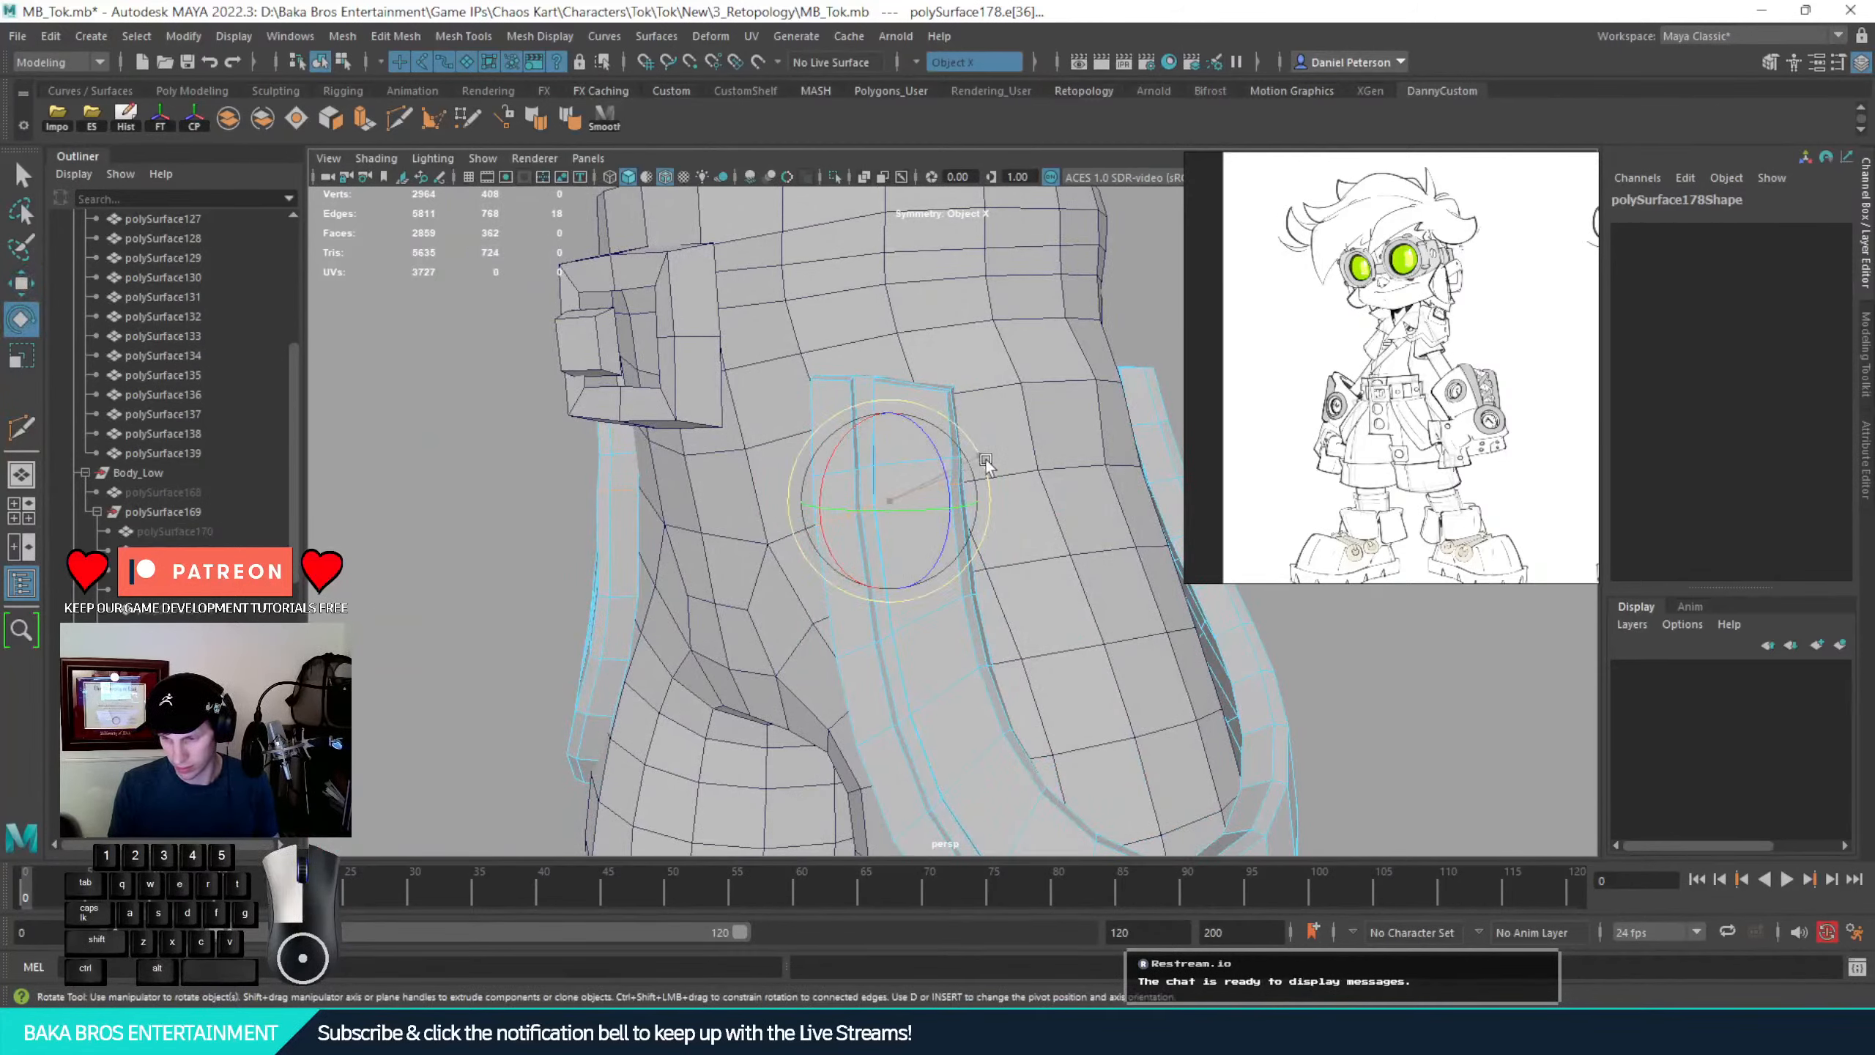
key(q)
alt+drag(1026, 502, 912, 567)
key(ctrl+z)
key(ctrl+z)
key(ctrl+z)
key(q)
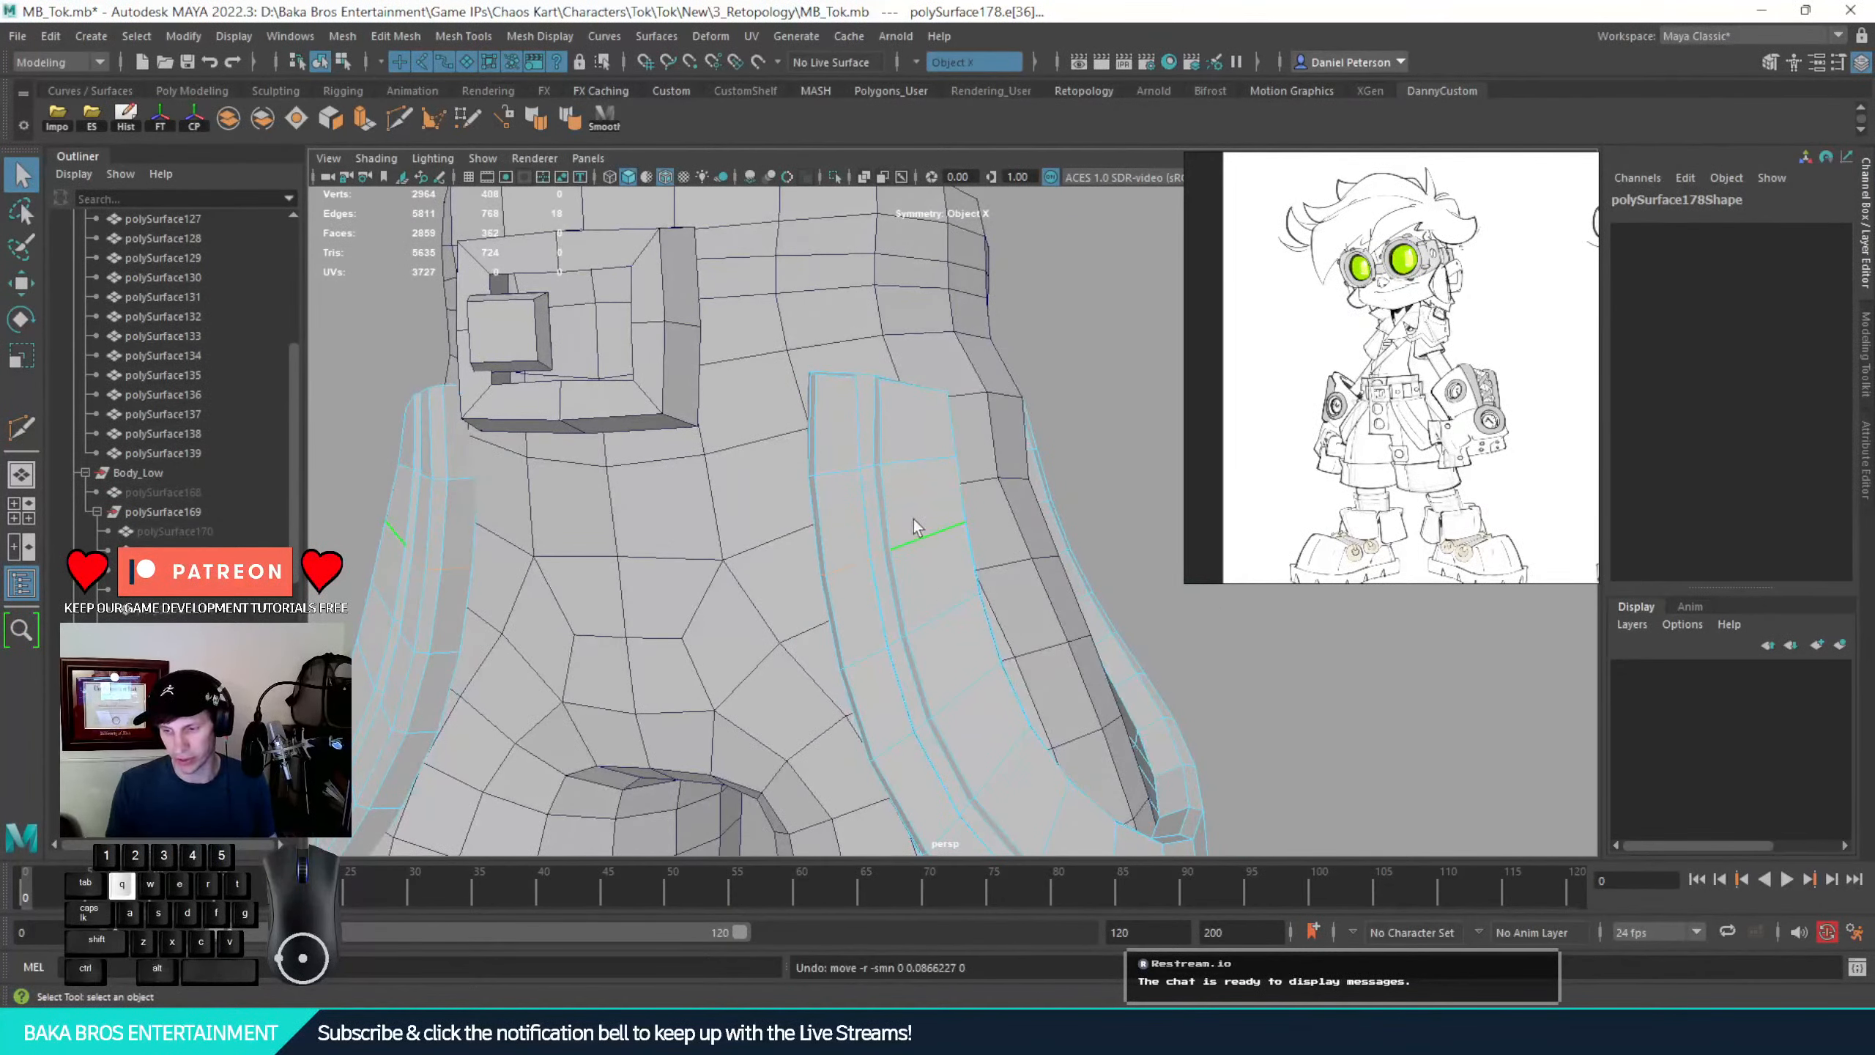
Insert a cross edge loop below the uppermost one on both hip straps, and delete that uppermost loop
alt+right_drag(915, 519, 916, 583)
click(20, 429)
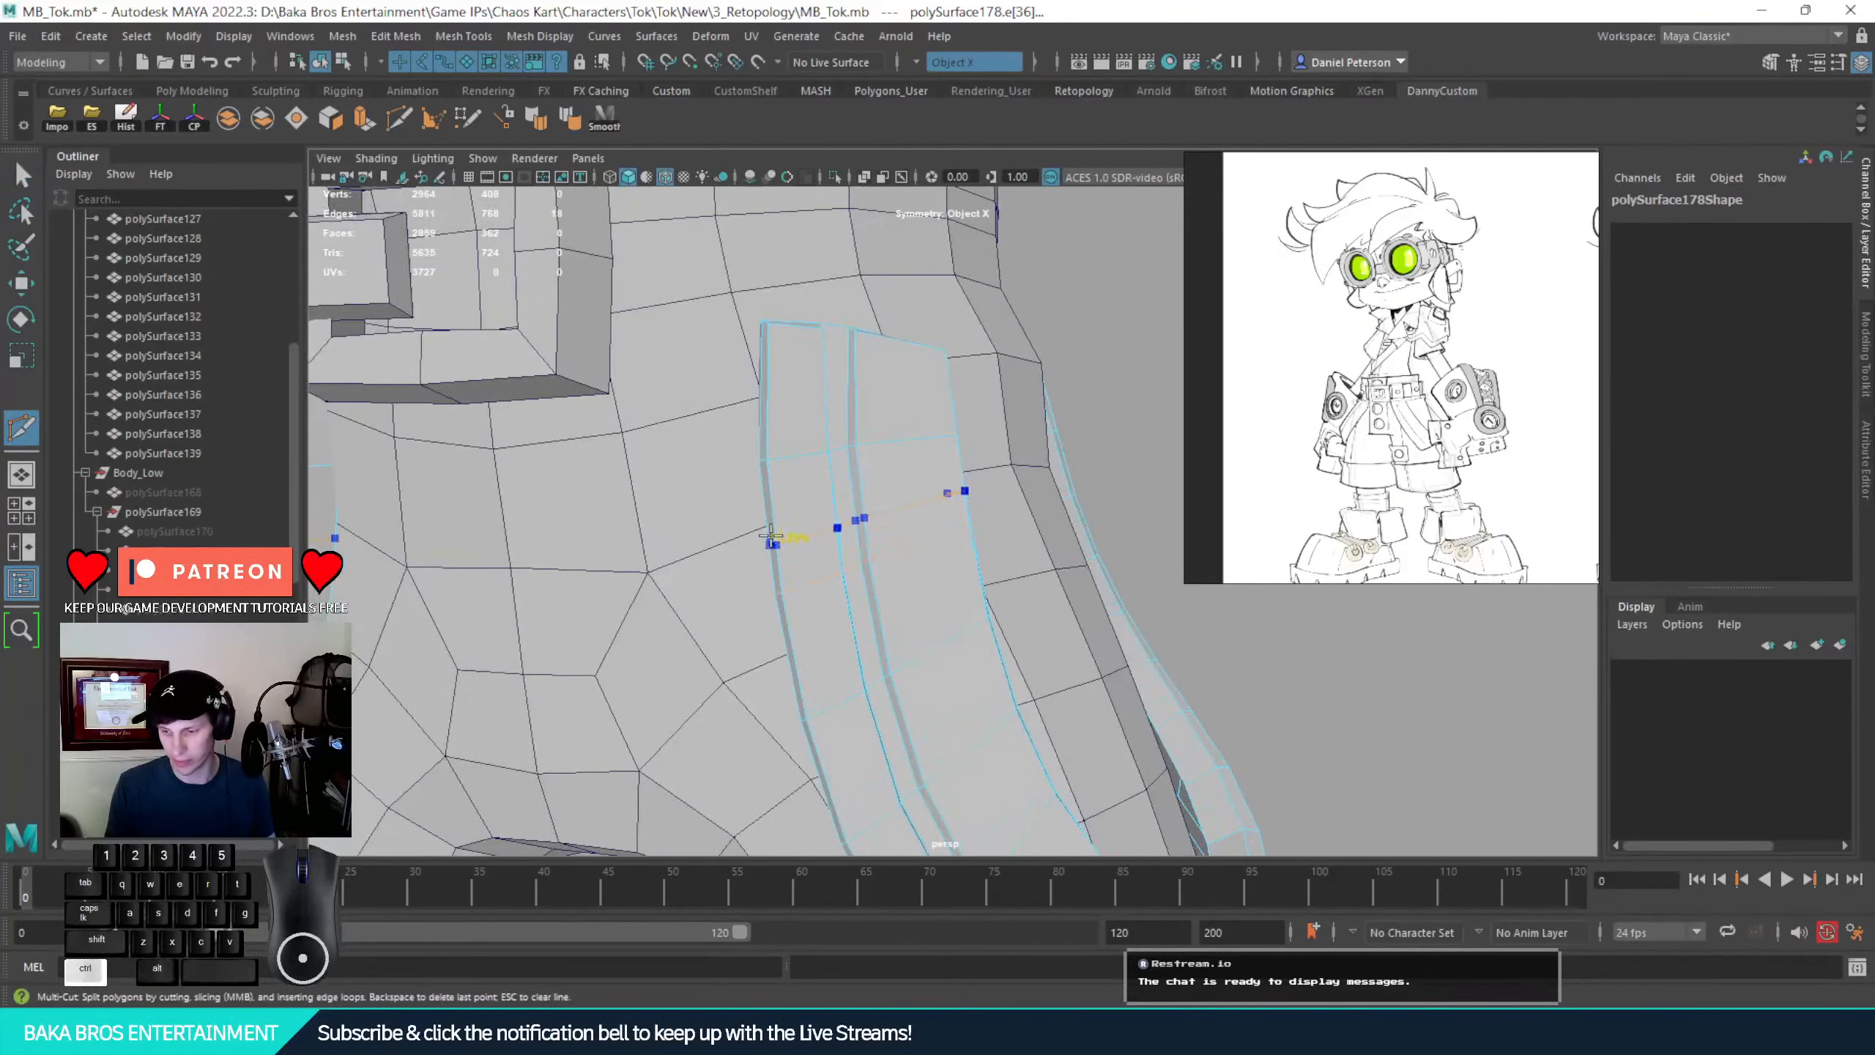
ctrl+click(772, 526)
alt+drag(967, 517, 840, 497)
click(20, 176)
double_click(718, 463)
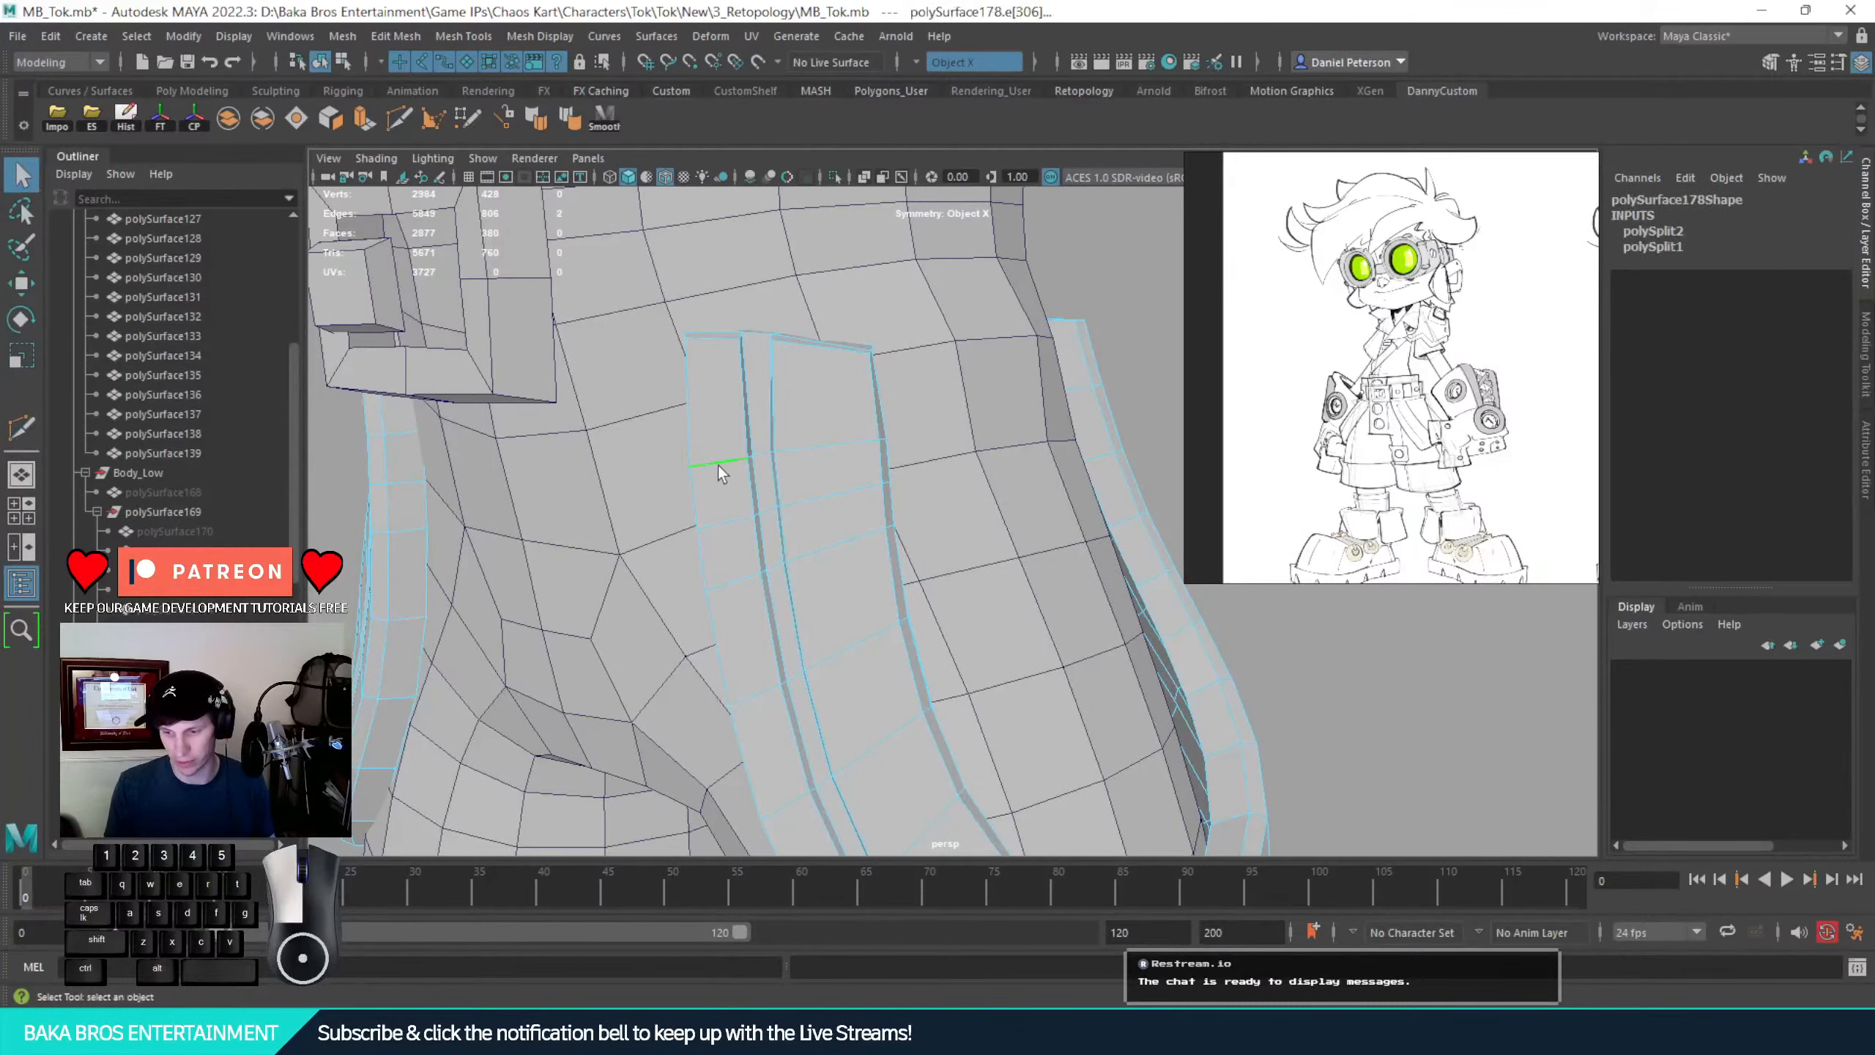
key(ctrl+Delete)
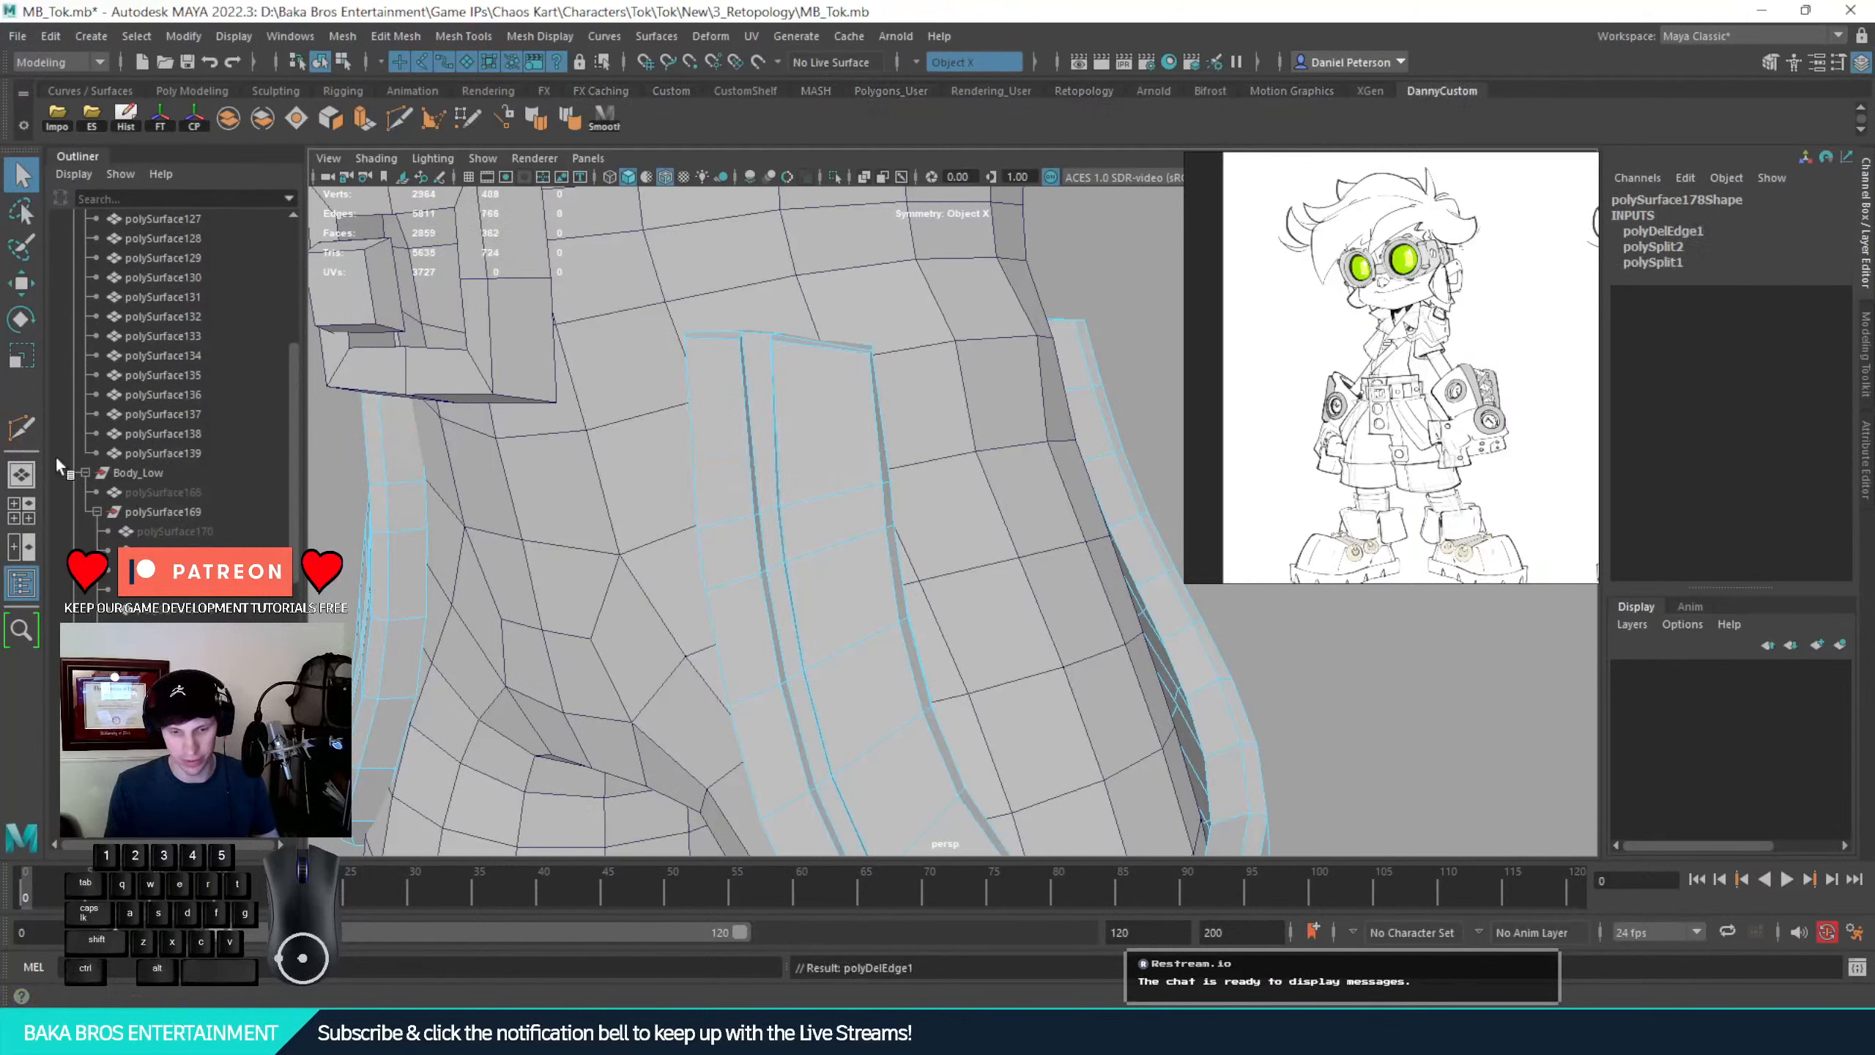
Insert two more cross edge loops on the upper front of the hip straps with Multi-Cut, one close to the upper end
click(20, 428)
alt+middle_drag(705, 403, 786, 447)
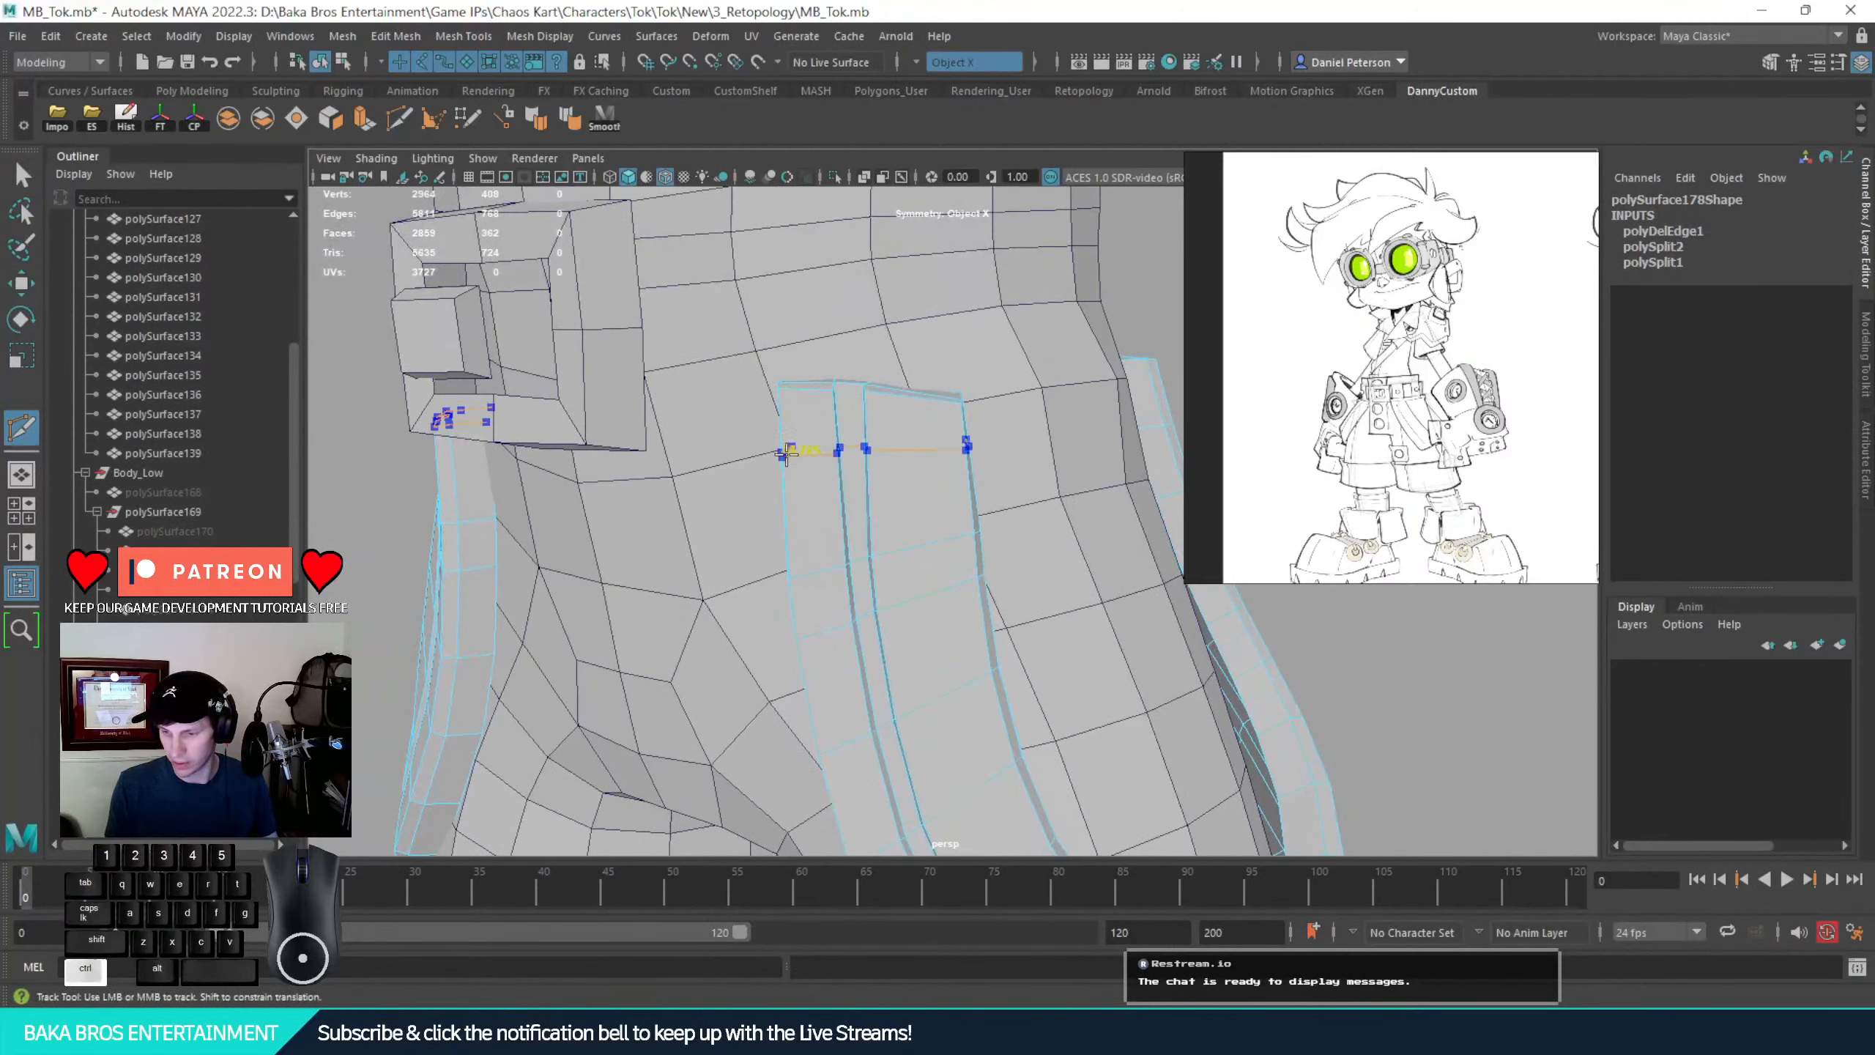
ctrl+click(786, 452)
alt+drag(786, 452, 988, 457)
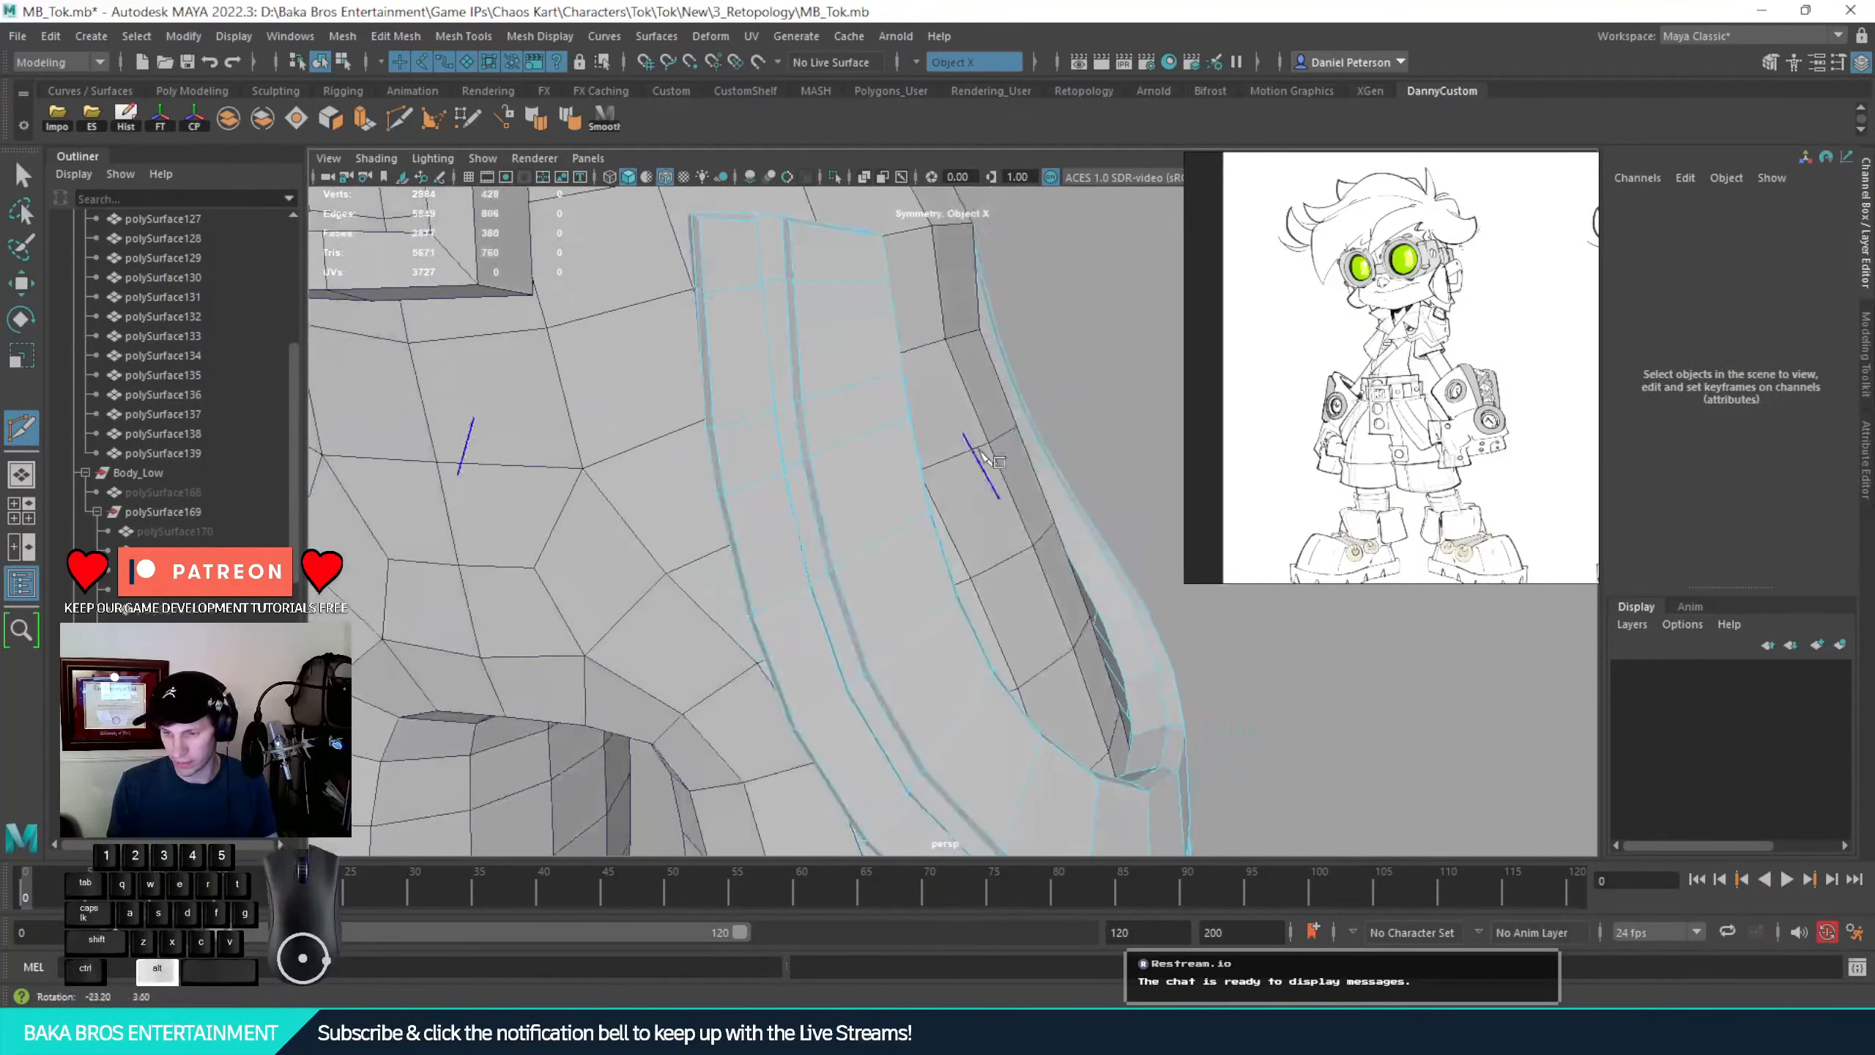
alt+drag(793, 521, 754, 526)
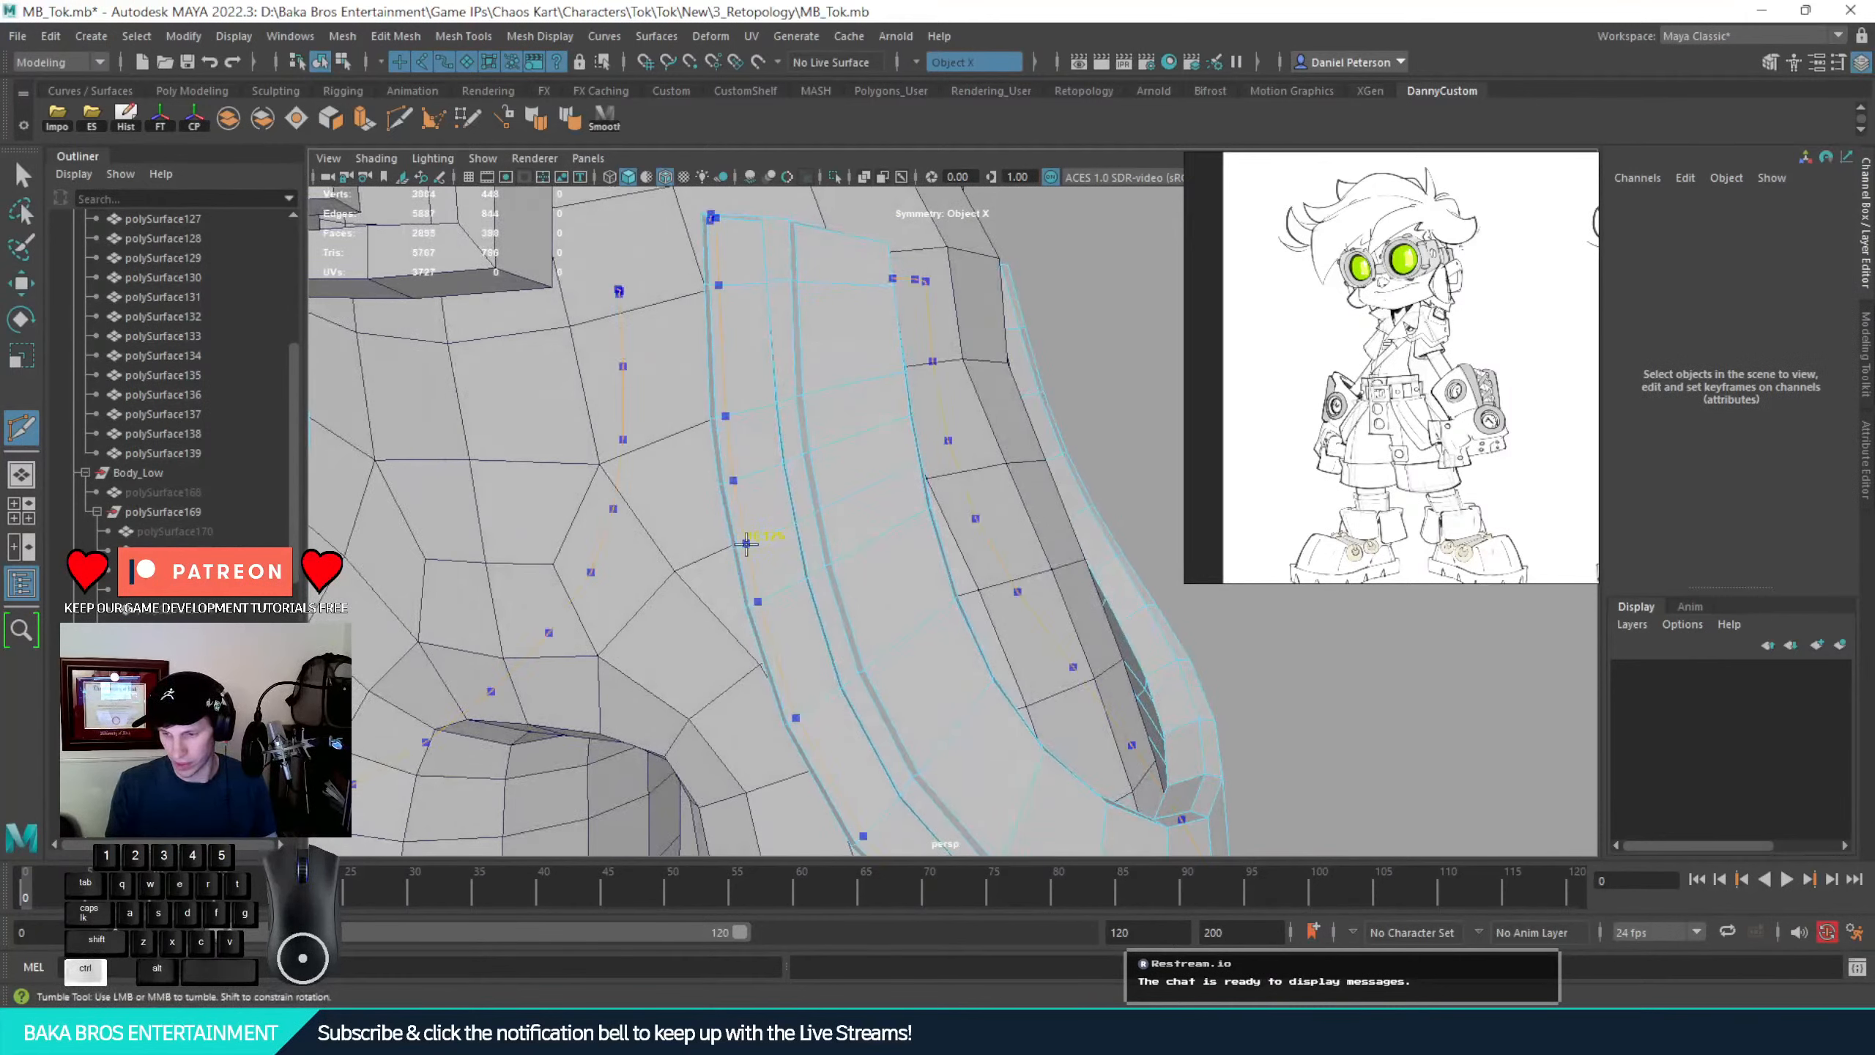
alt+drag(783, 662, 733, 494)
Delete two surplus cross edge loops from the closely spaced group on the upper front of the hip straps
key(q)
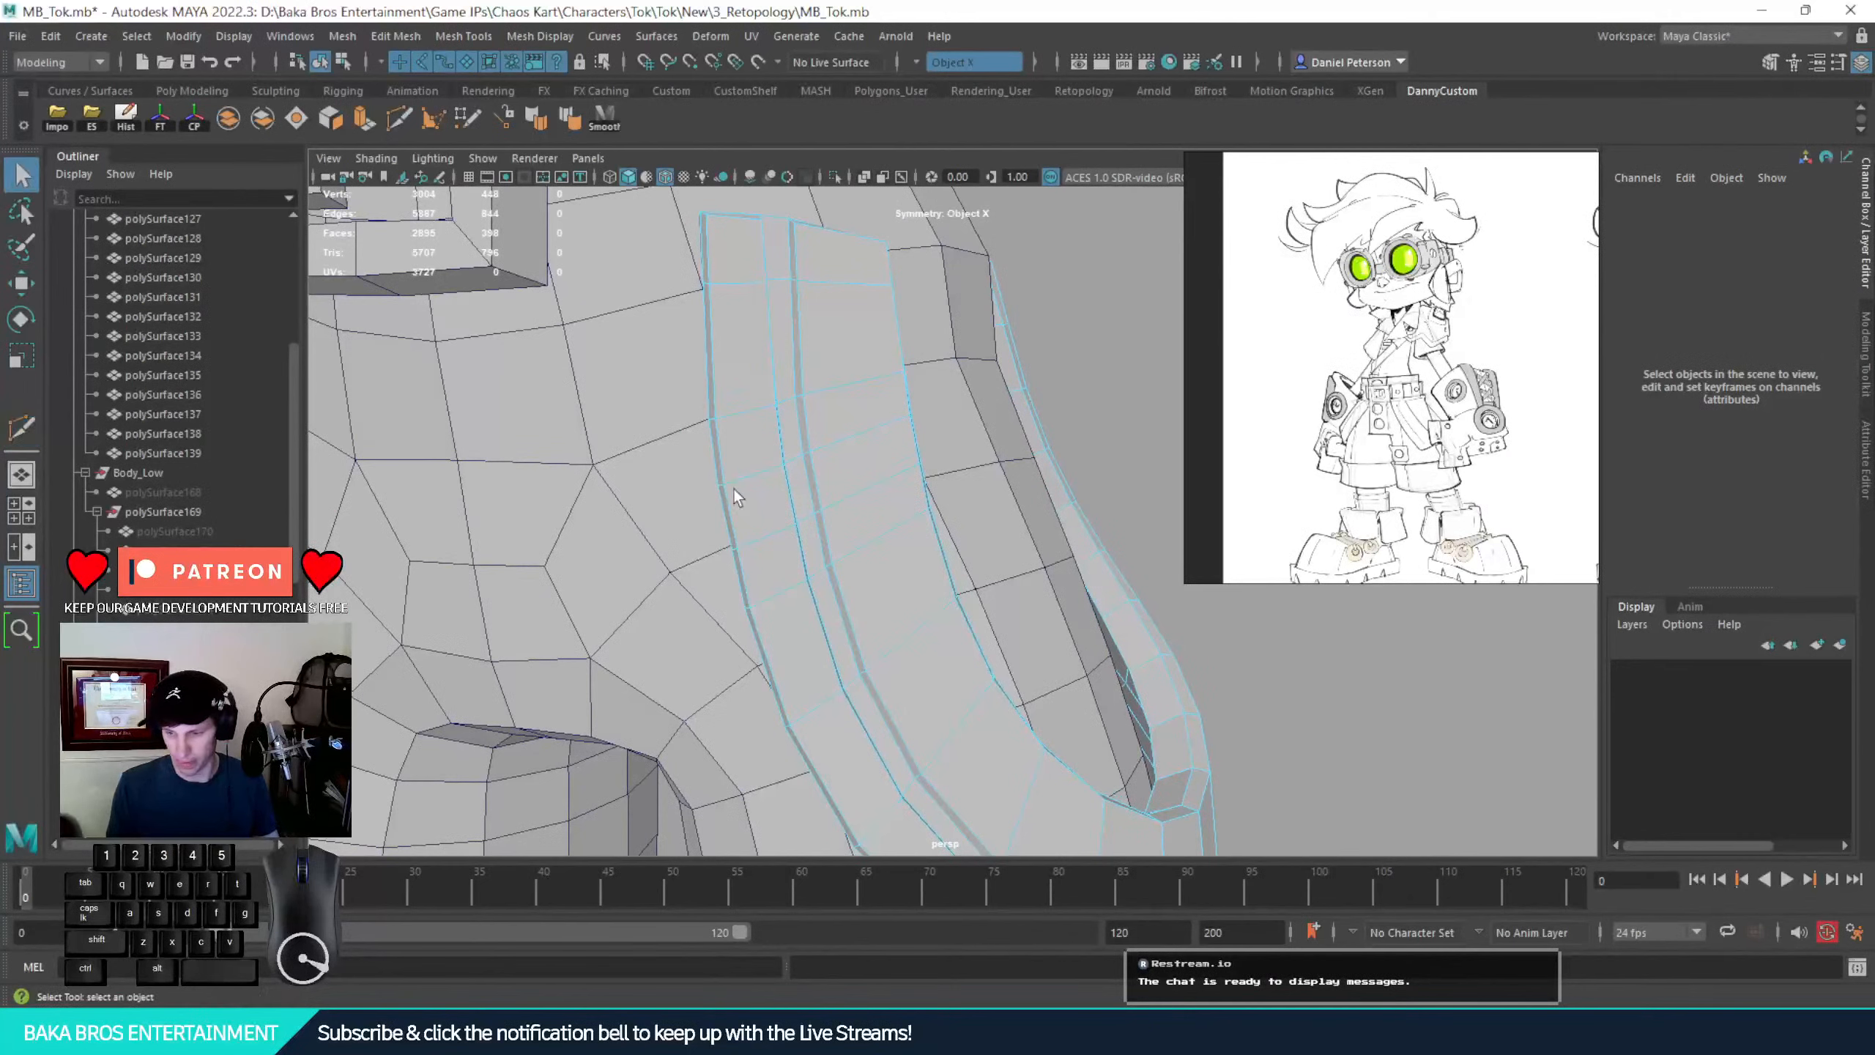
double_click(762, 584)
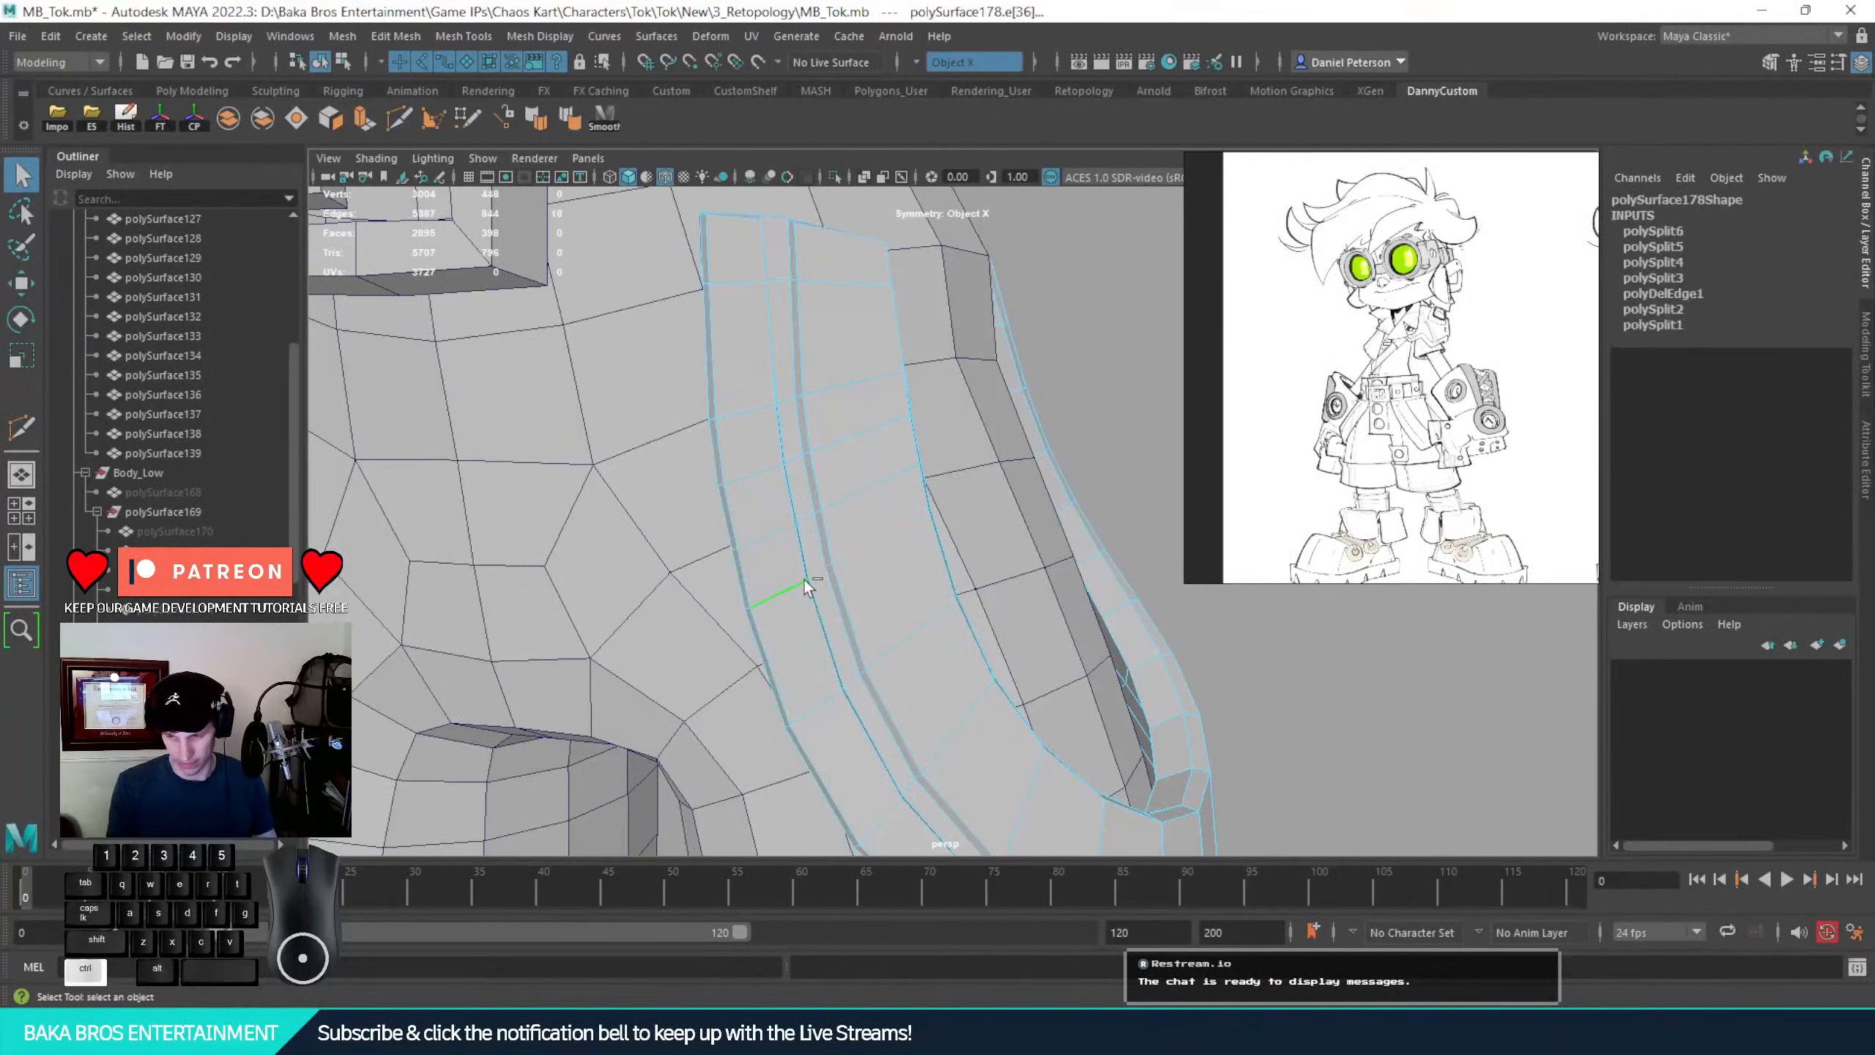
key(ctrl+Delete)
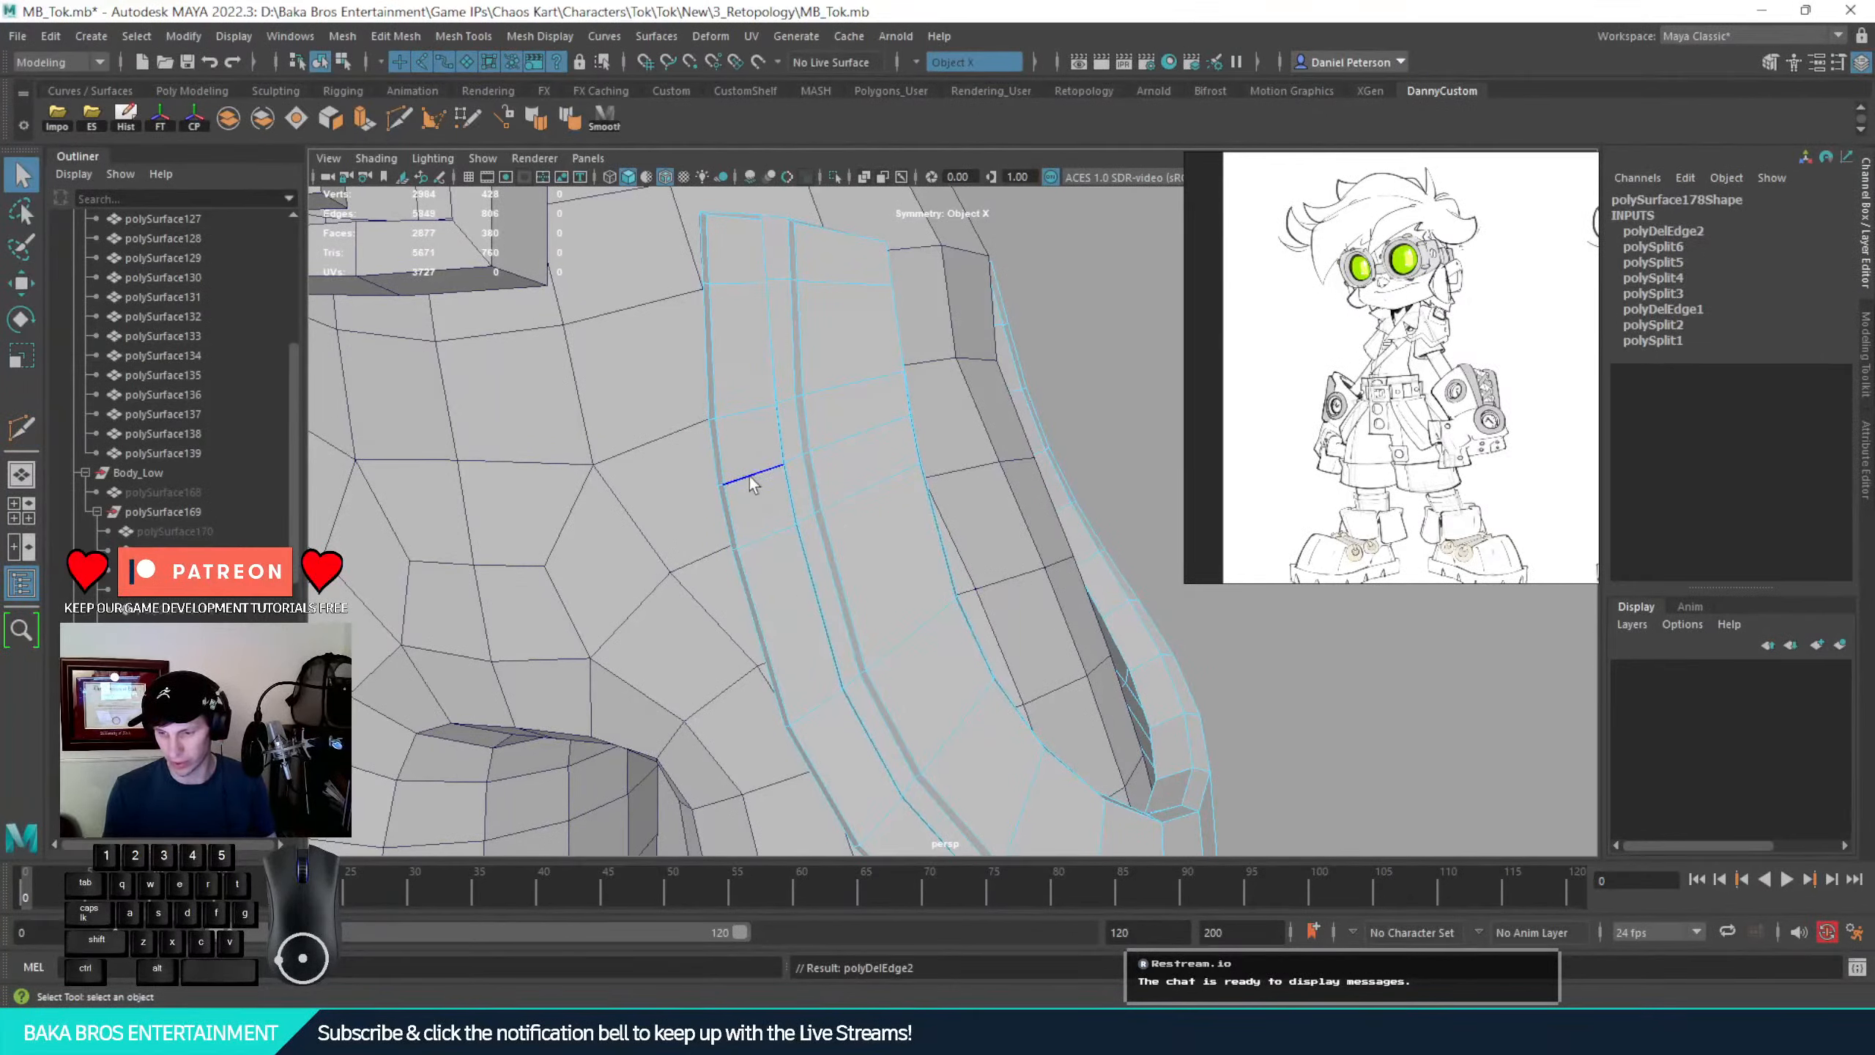
click(714, 400)
key(ctrl+Delete)
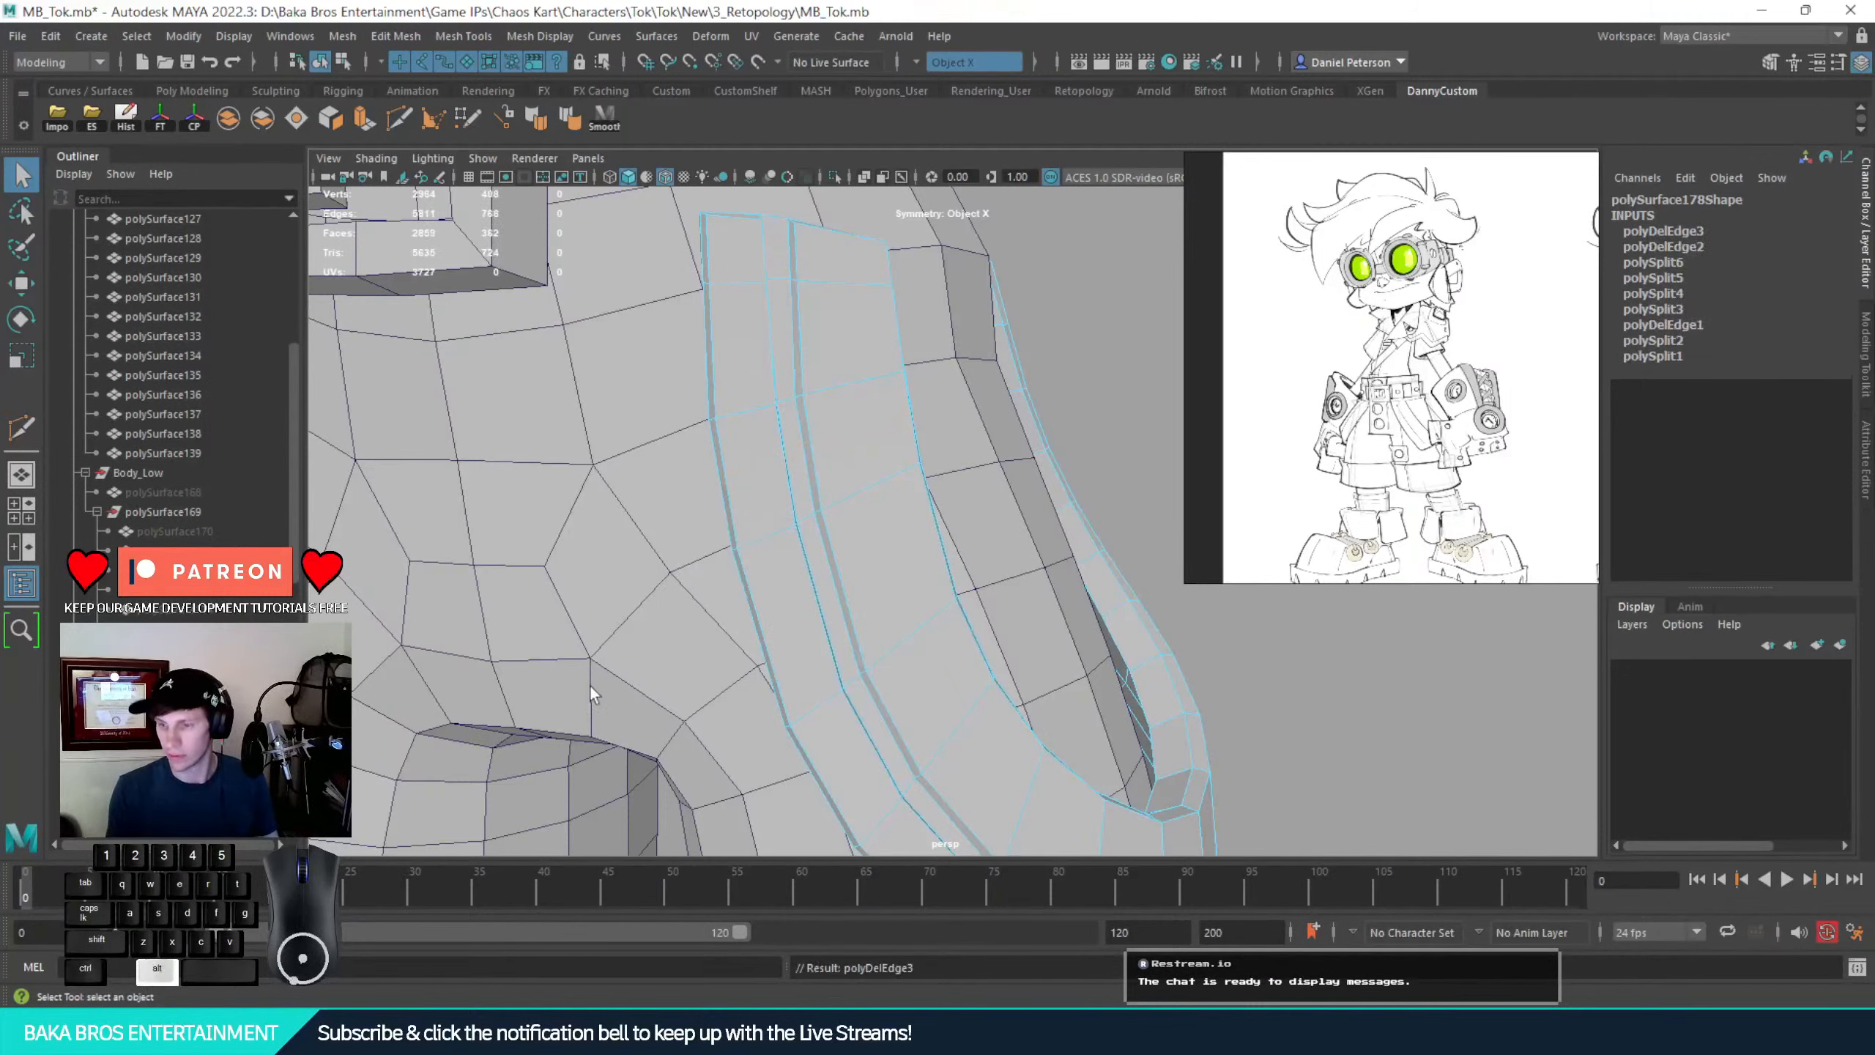
Move the cross edge loop midway down the front of the hip straps upward and tilt it to even the spacing
alt+drag(589, 686, 727, 548)
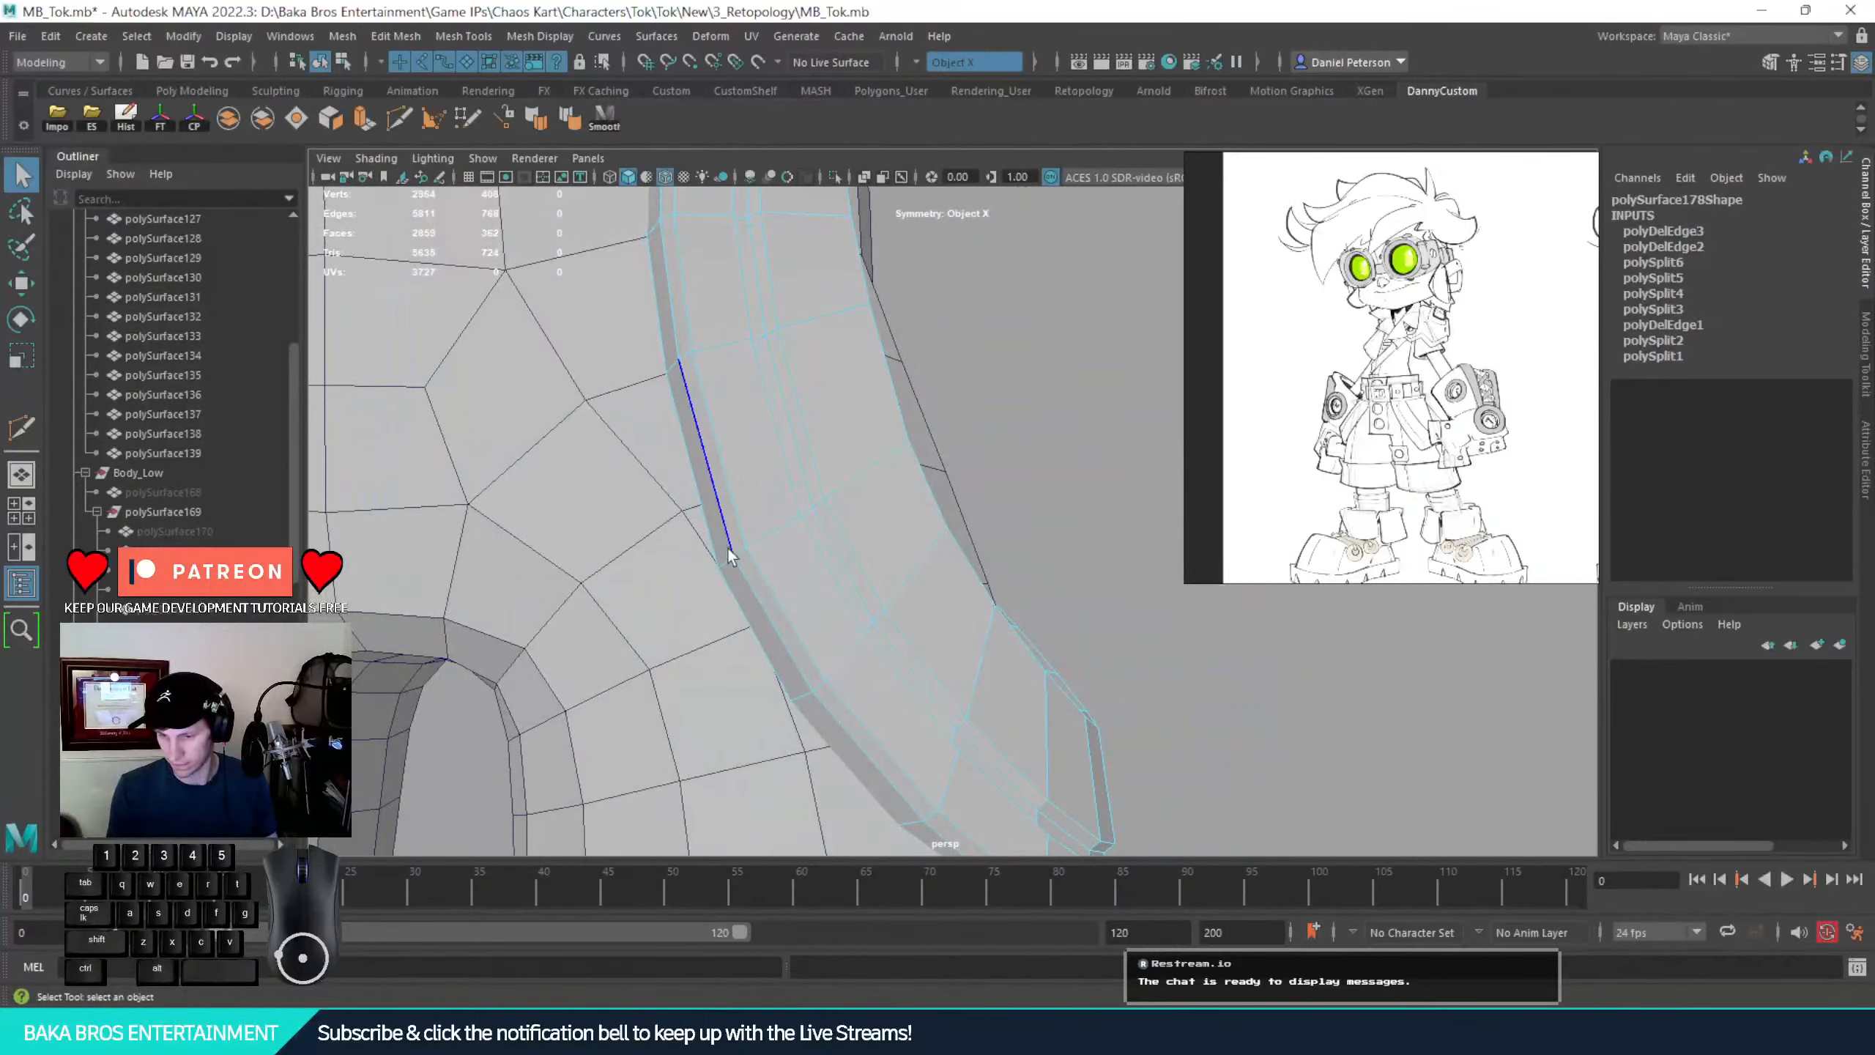
alt+drag(862, 619, 912, 572)
click(750, 589)
key(e)
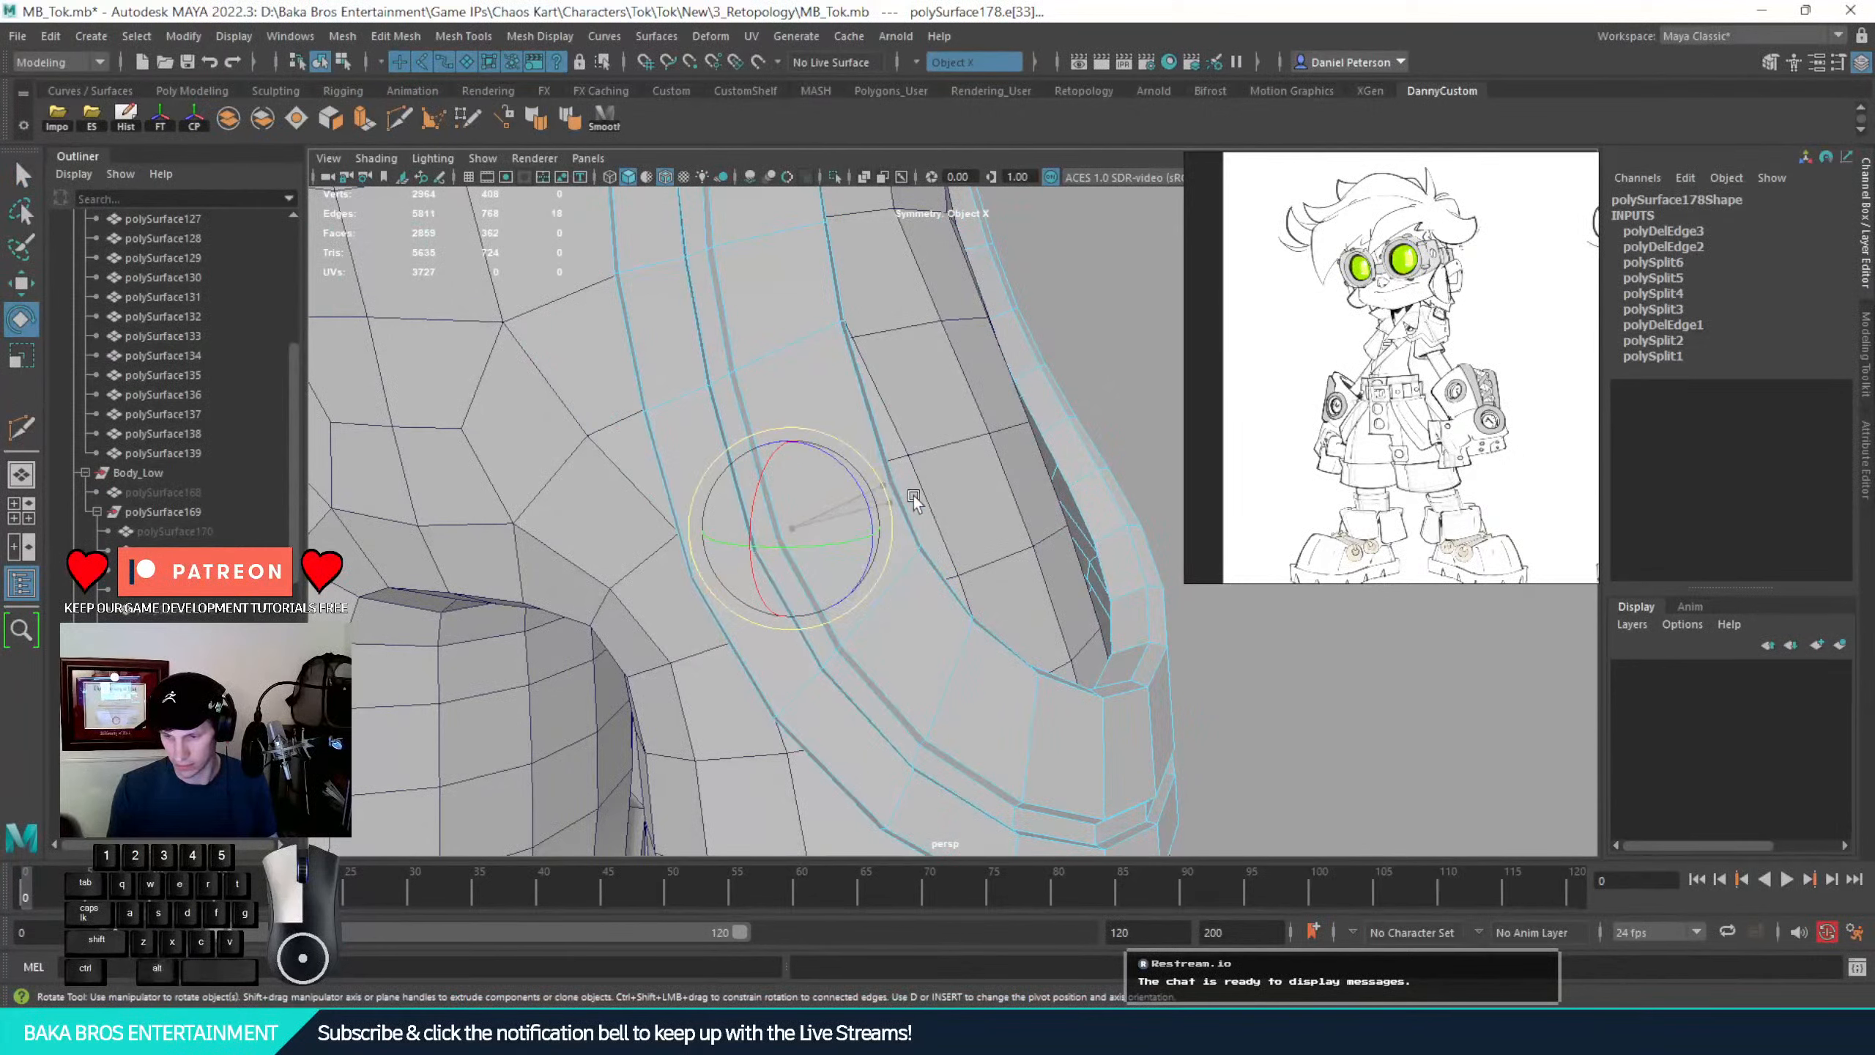
key(w)
mouse_move(794, 494)
mouse_down()
mouse_move(788, 449)
mouse_move(790, 502)
mouse_up()
key(w)
key(e)
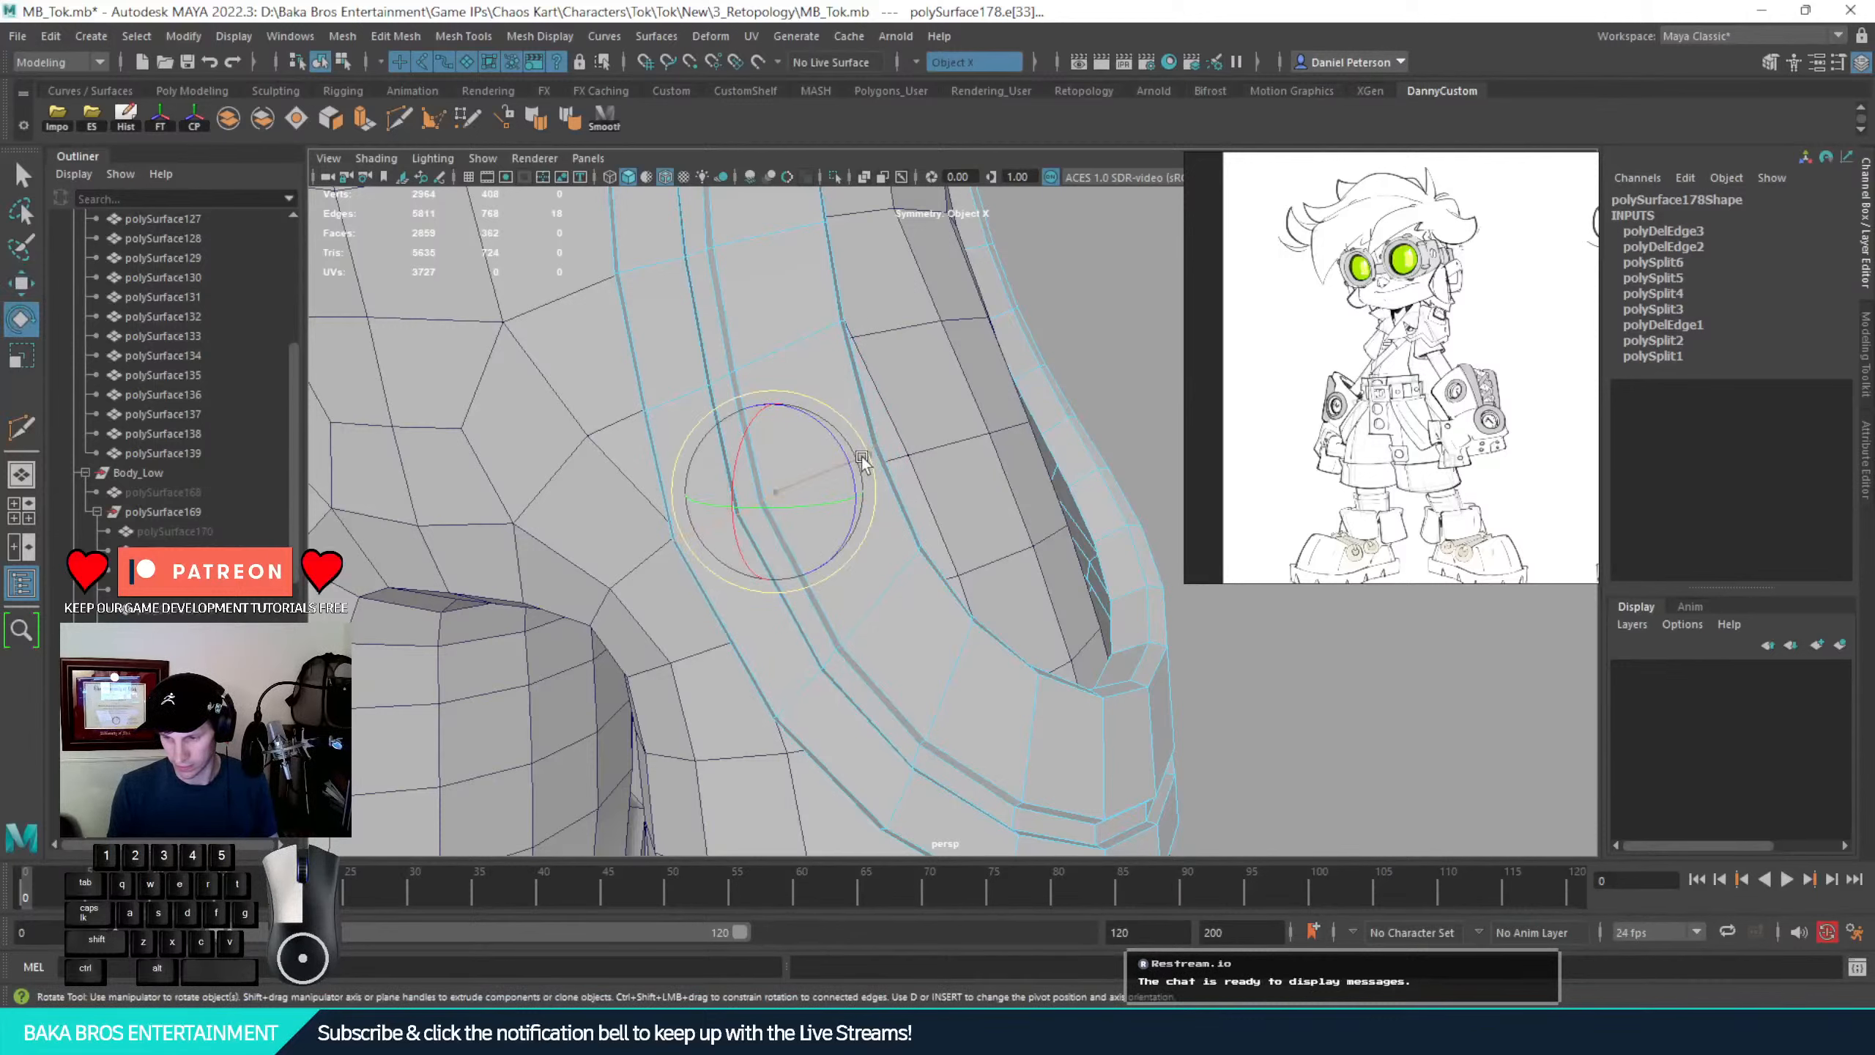
key(w)
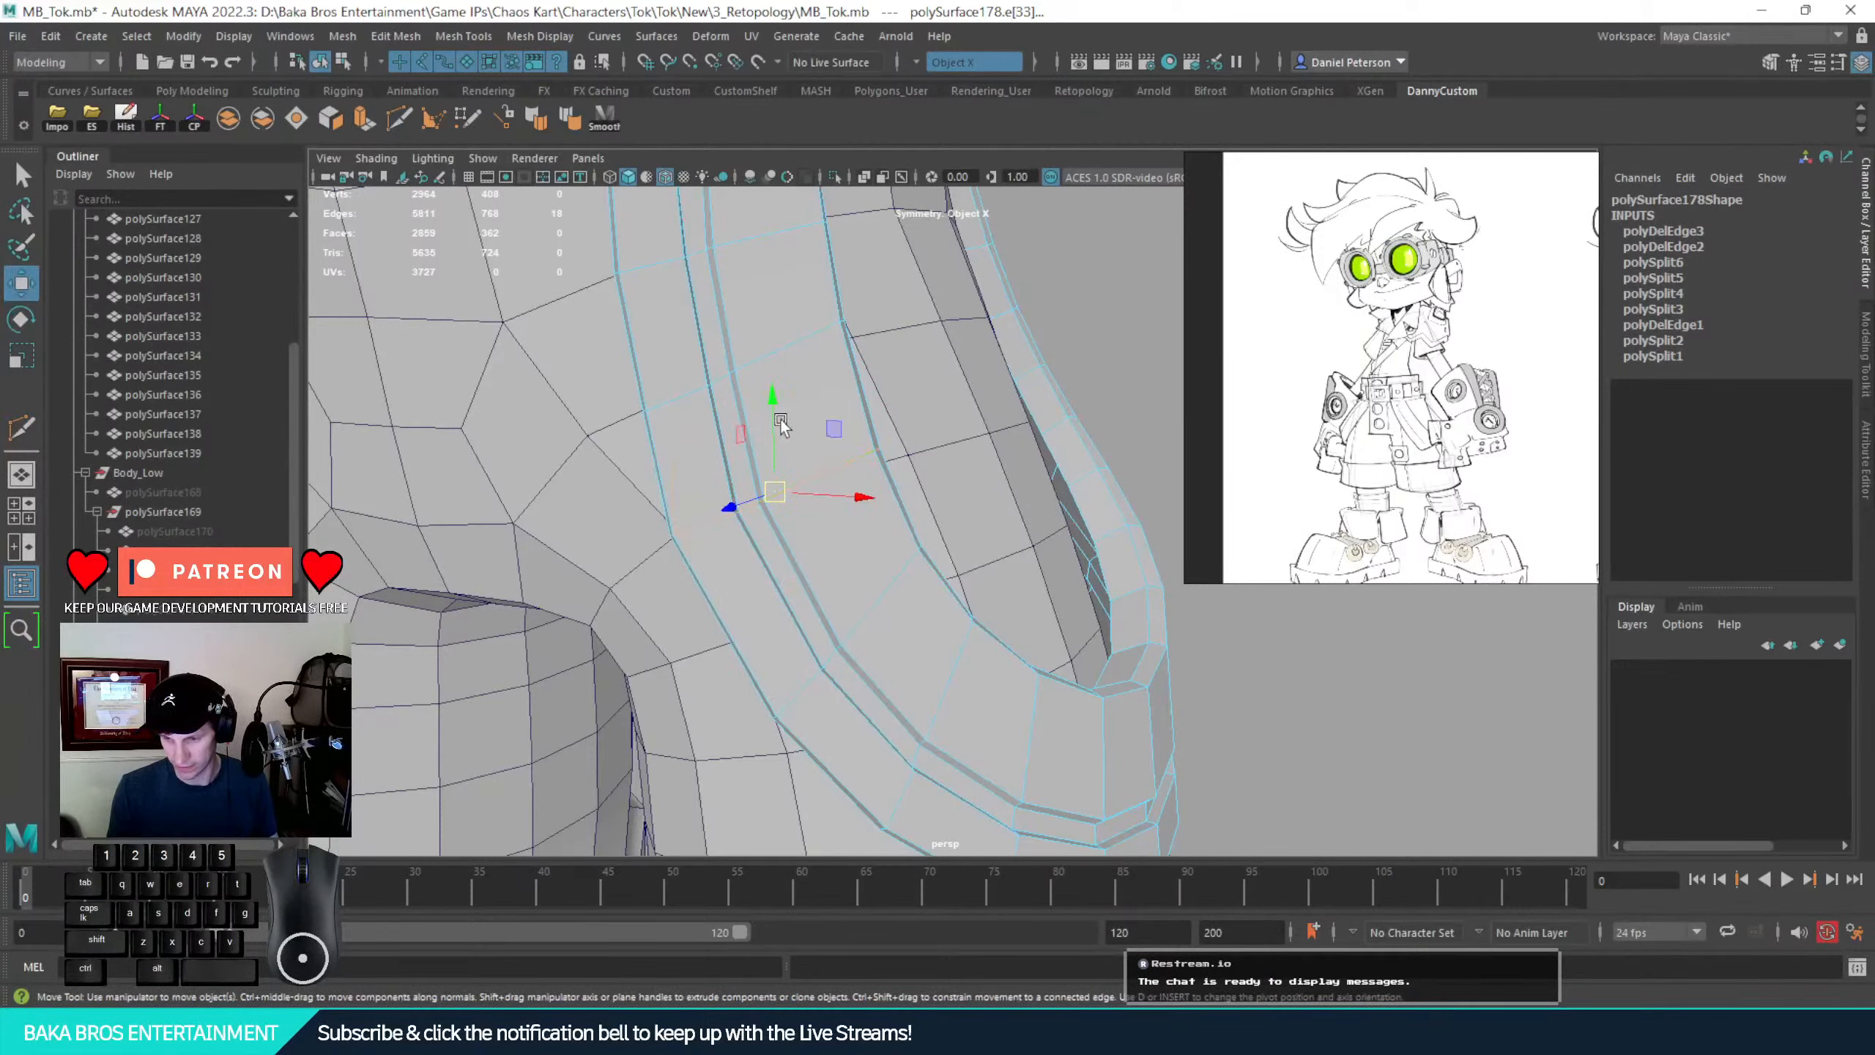
click(778, 428)
key(ctrl+z)
drag(773, 426, 773, 435)
key(q)
Reposition the following cross edge loop further down the strap's front curve to even the spacing
mouse_move(905, 452)
alt+mouse_down()
mouse_move(1096, 439)
mouse_move(1114, 407)
mouse_move(1177, 398)
mouse_move(914, 398)
mouse_move(934, 466)
mouse_move(867, 517)
mouse_move(817, 515)
mouse_move(902, 489)
alt+mouse_up()
click(827, 543)
key(w)
key(w)
key(e)
key(w)
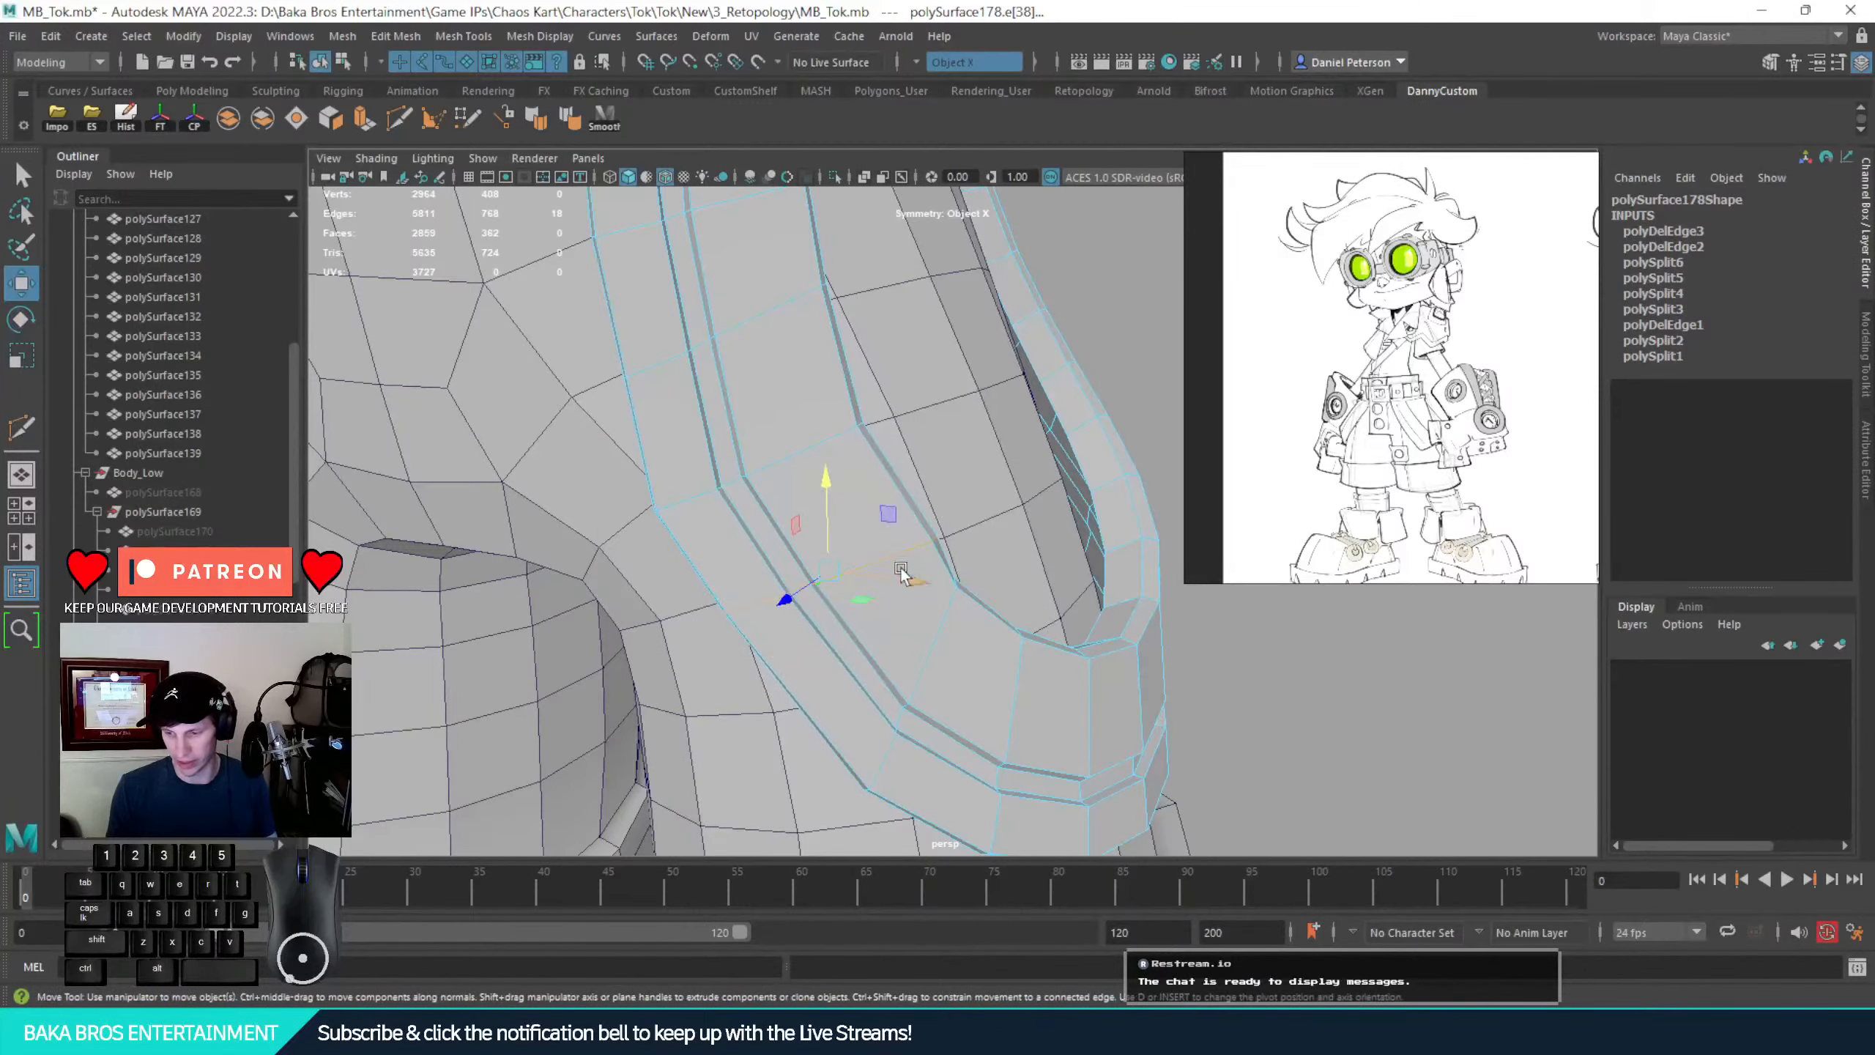
mouse_move(844, 581)
mouse_down()
mouse_move(864, 627)
mouse_move(832, 568)
mouse_move(871, 599)
mouse_up()
Rotate and move the cross edge loop just before the strap's lower bend to follow the curve
click(890, 615)
key(e)
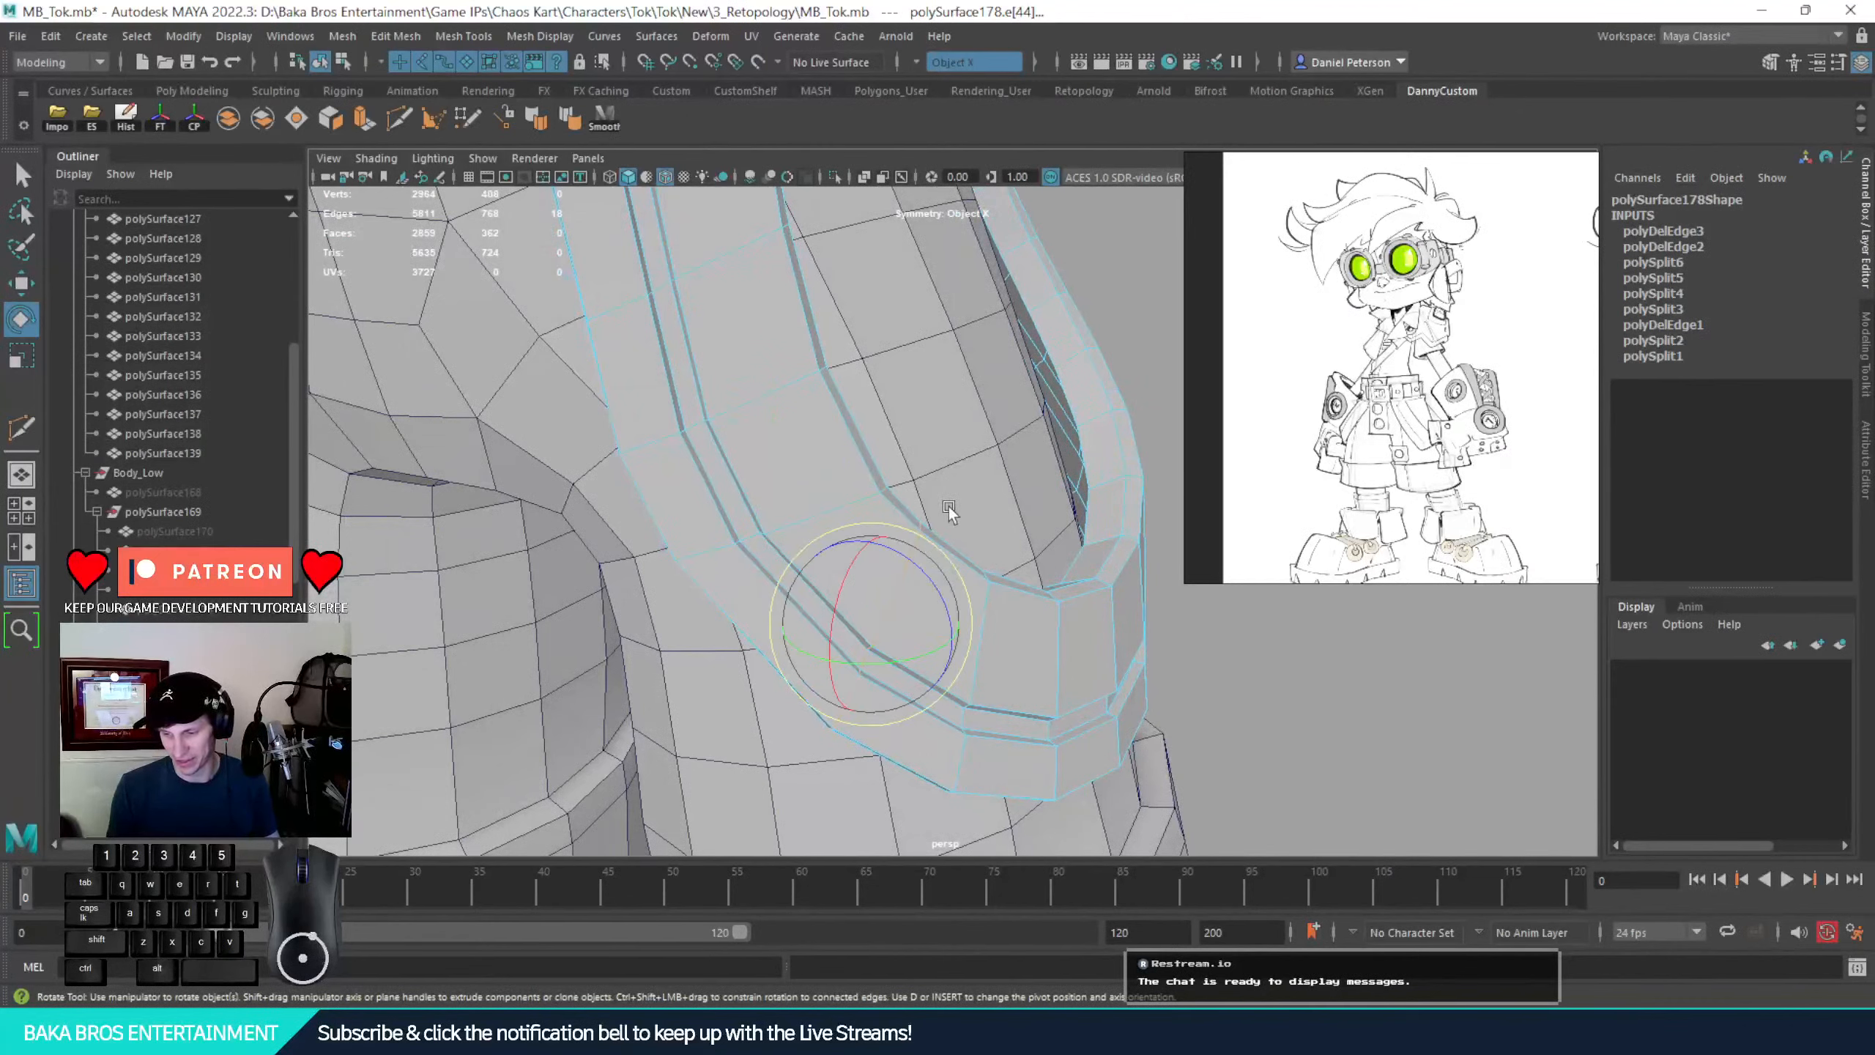
alt+drag(1000, 537, 987, 590)
key(w)
drag(874, 607, 787, 502)
key(q)
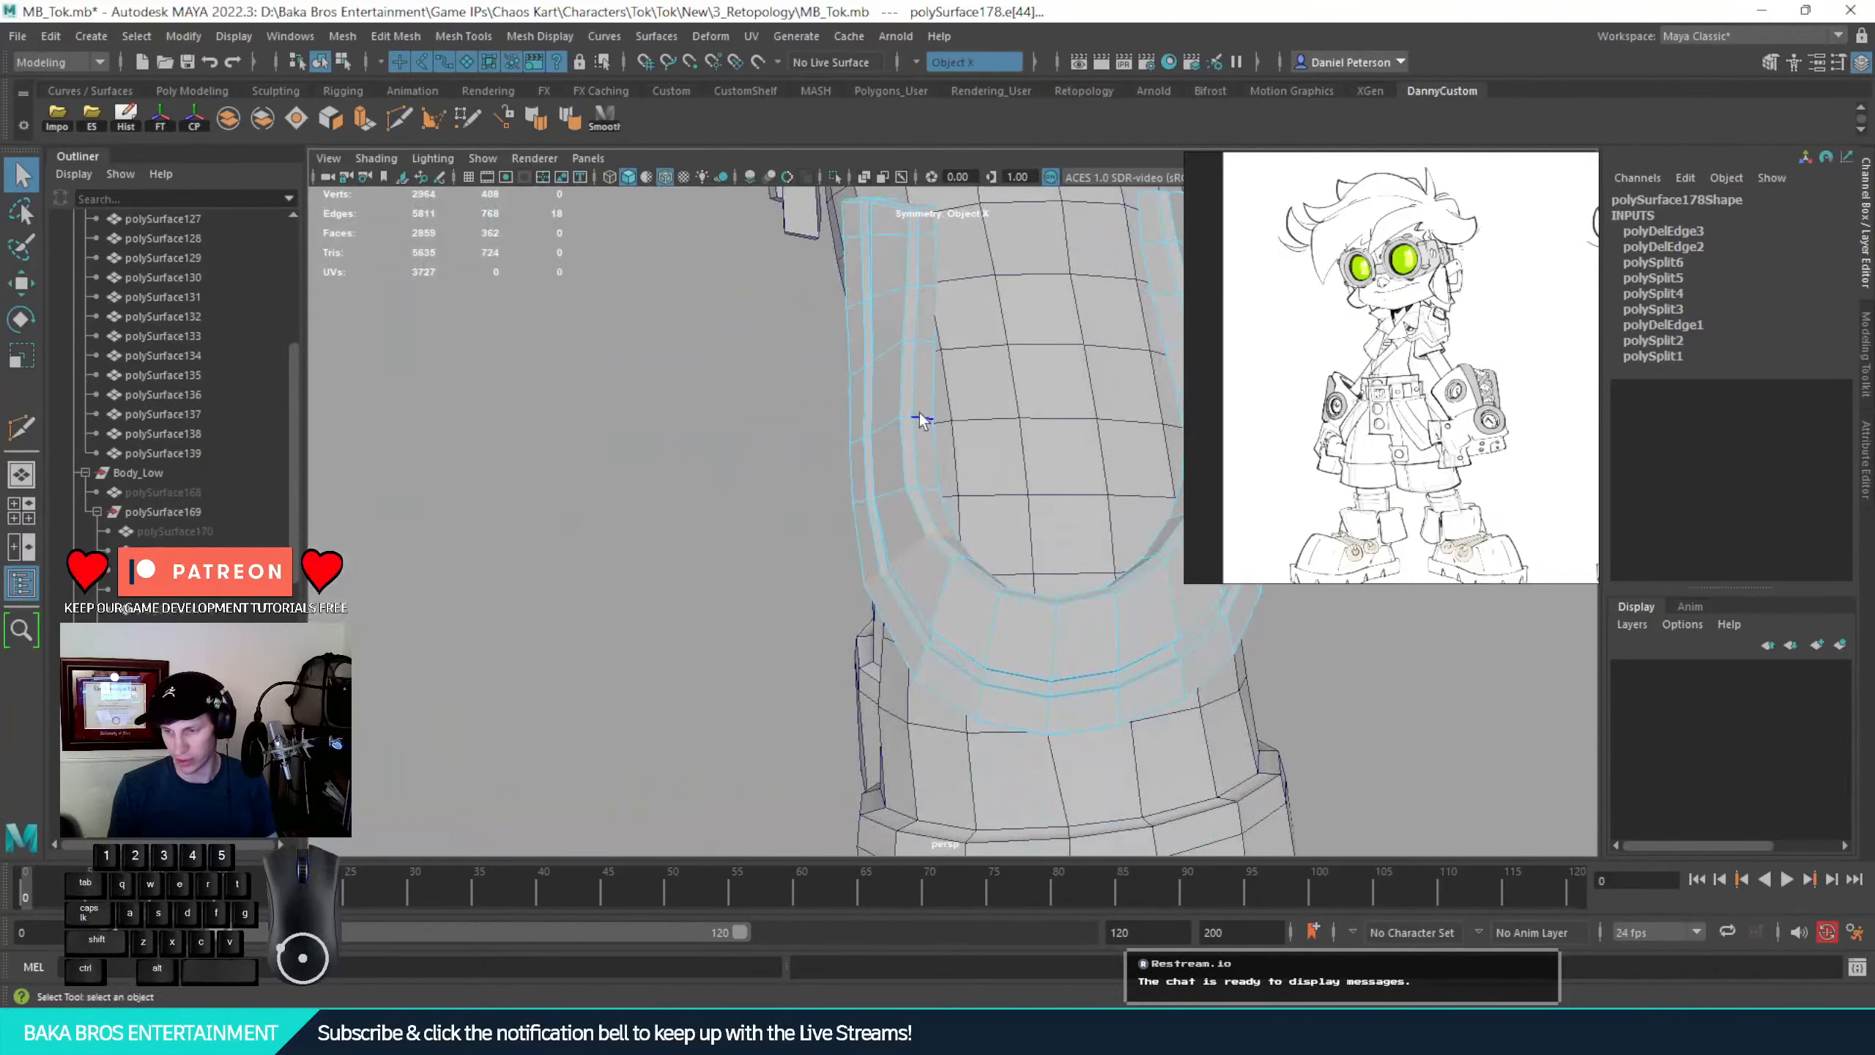
Return to object selection, hide the finished hip straps, and select the main body mesh
right_drag(921, 416, 750, 356)
alt+drag(750, 356, 970, 303)
alt+right_drag(923, 318, 997, 552)
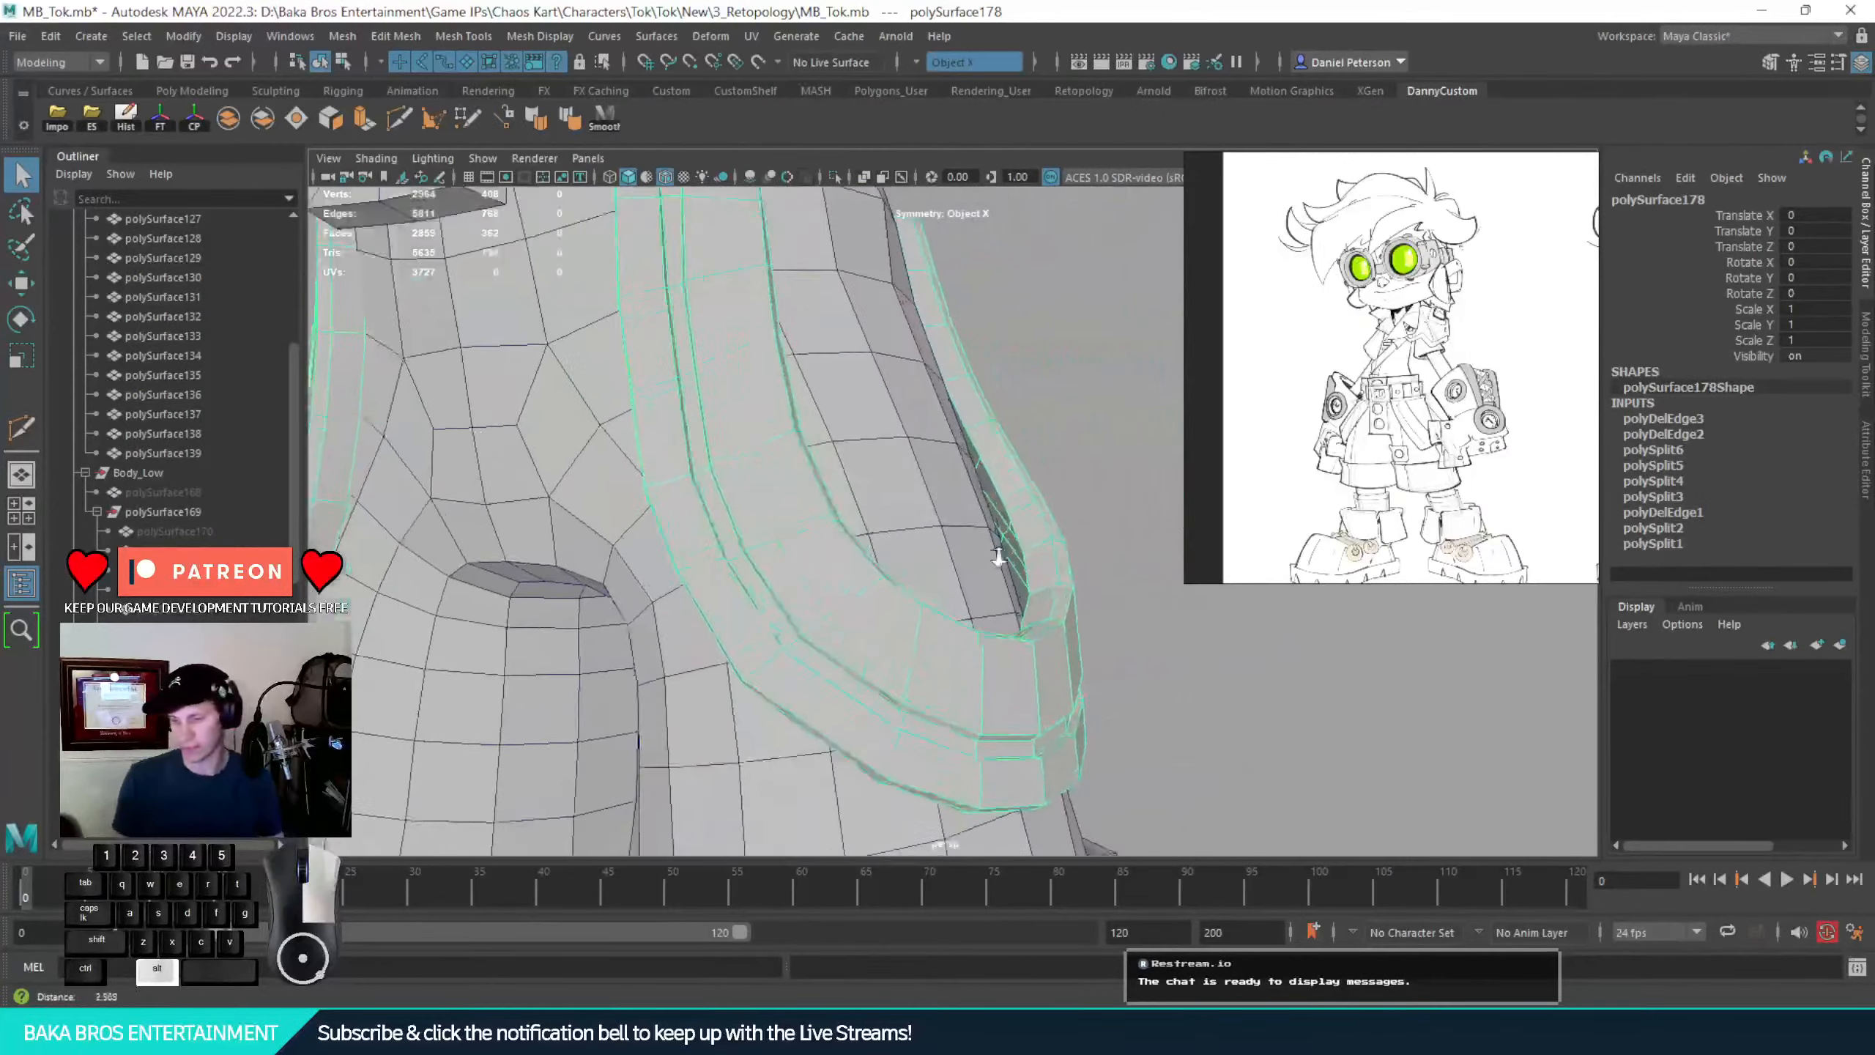
alt+drag(997, 552, 864, 496)
alt+drag(944, 587, 743, 556)
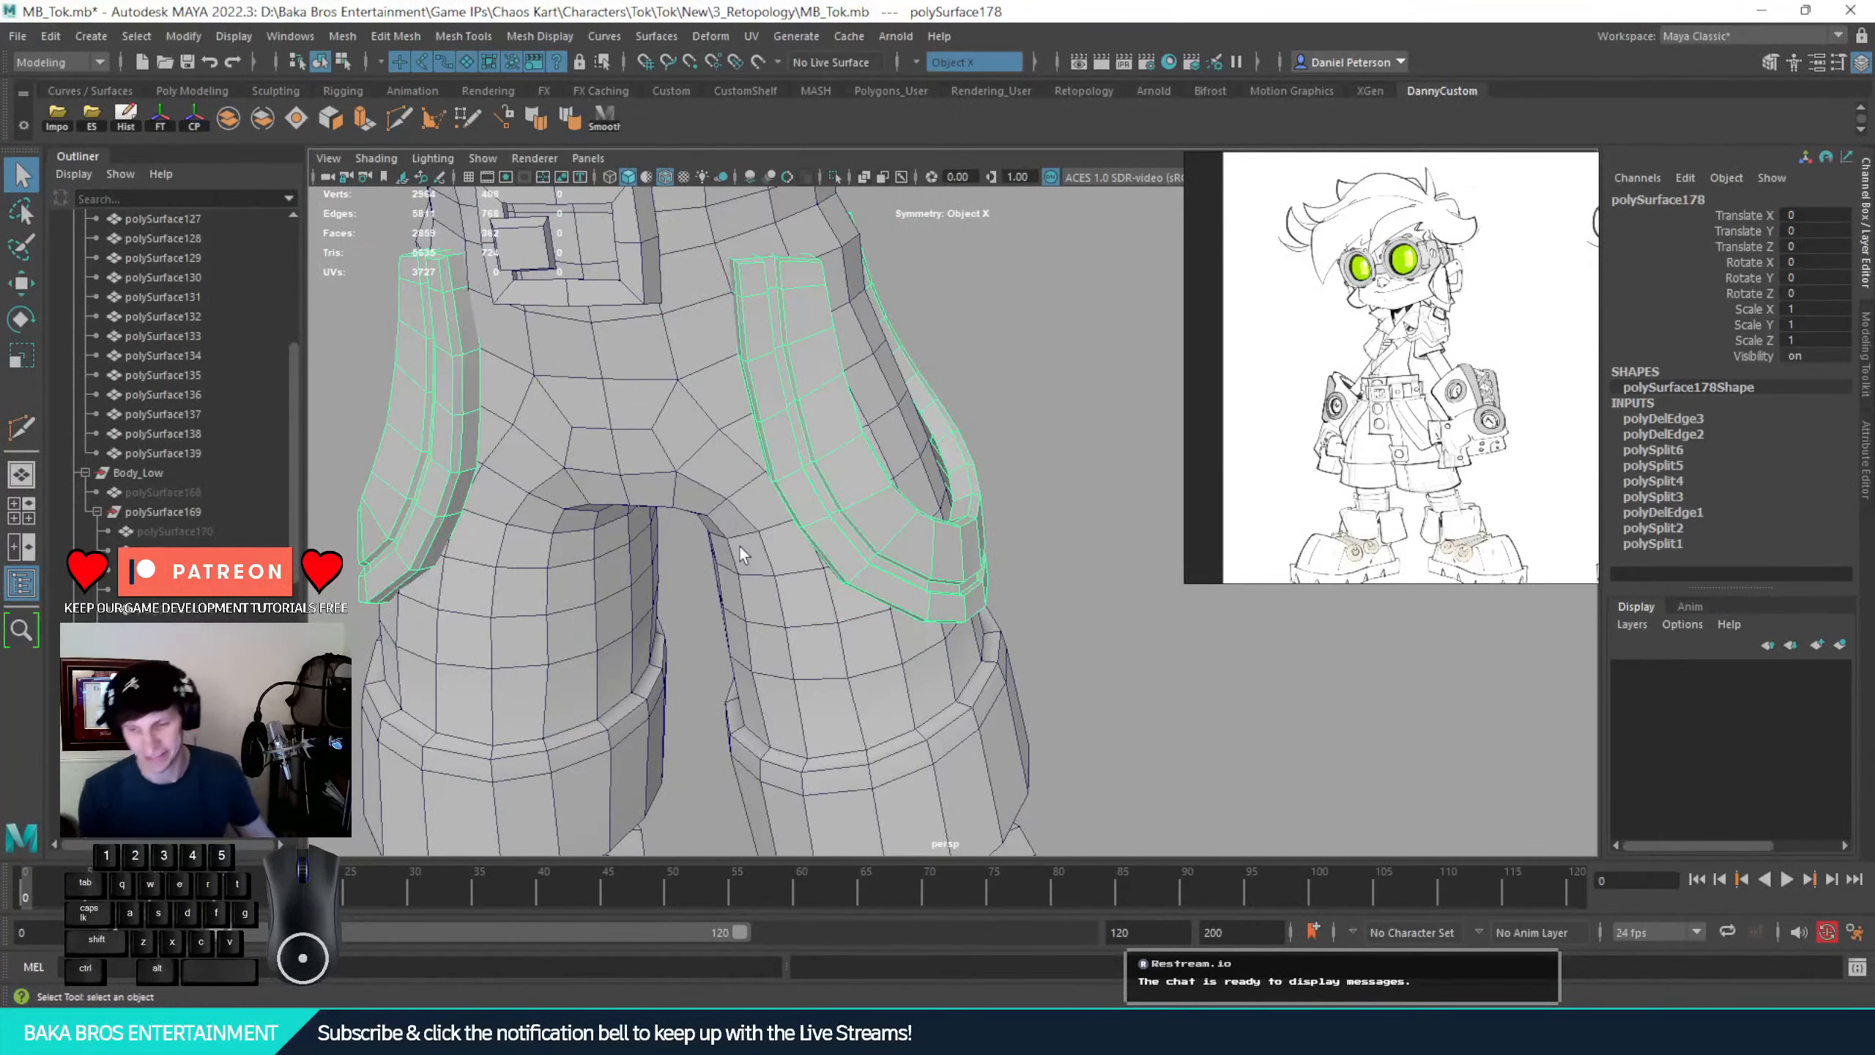
alt+drag(739, 545, 717, 478)
alt+right_drag(717, 479, 683, 448)
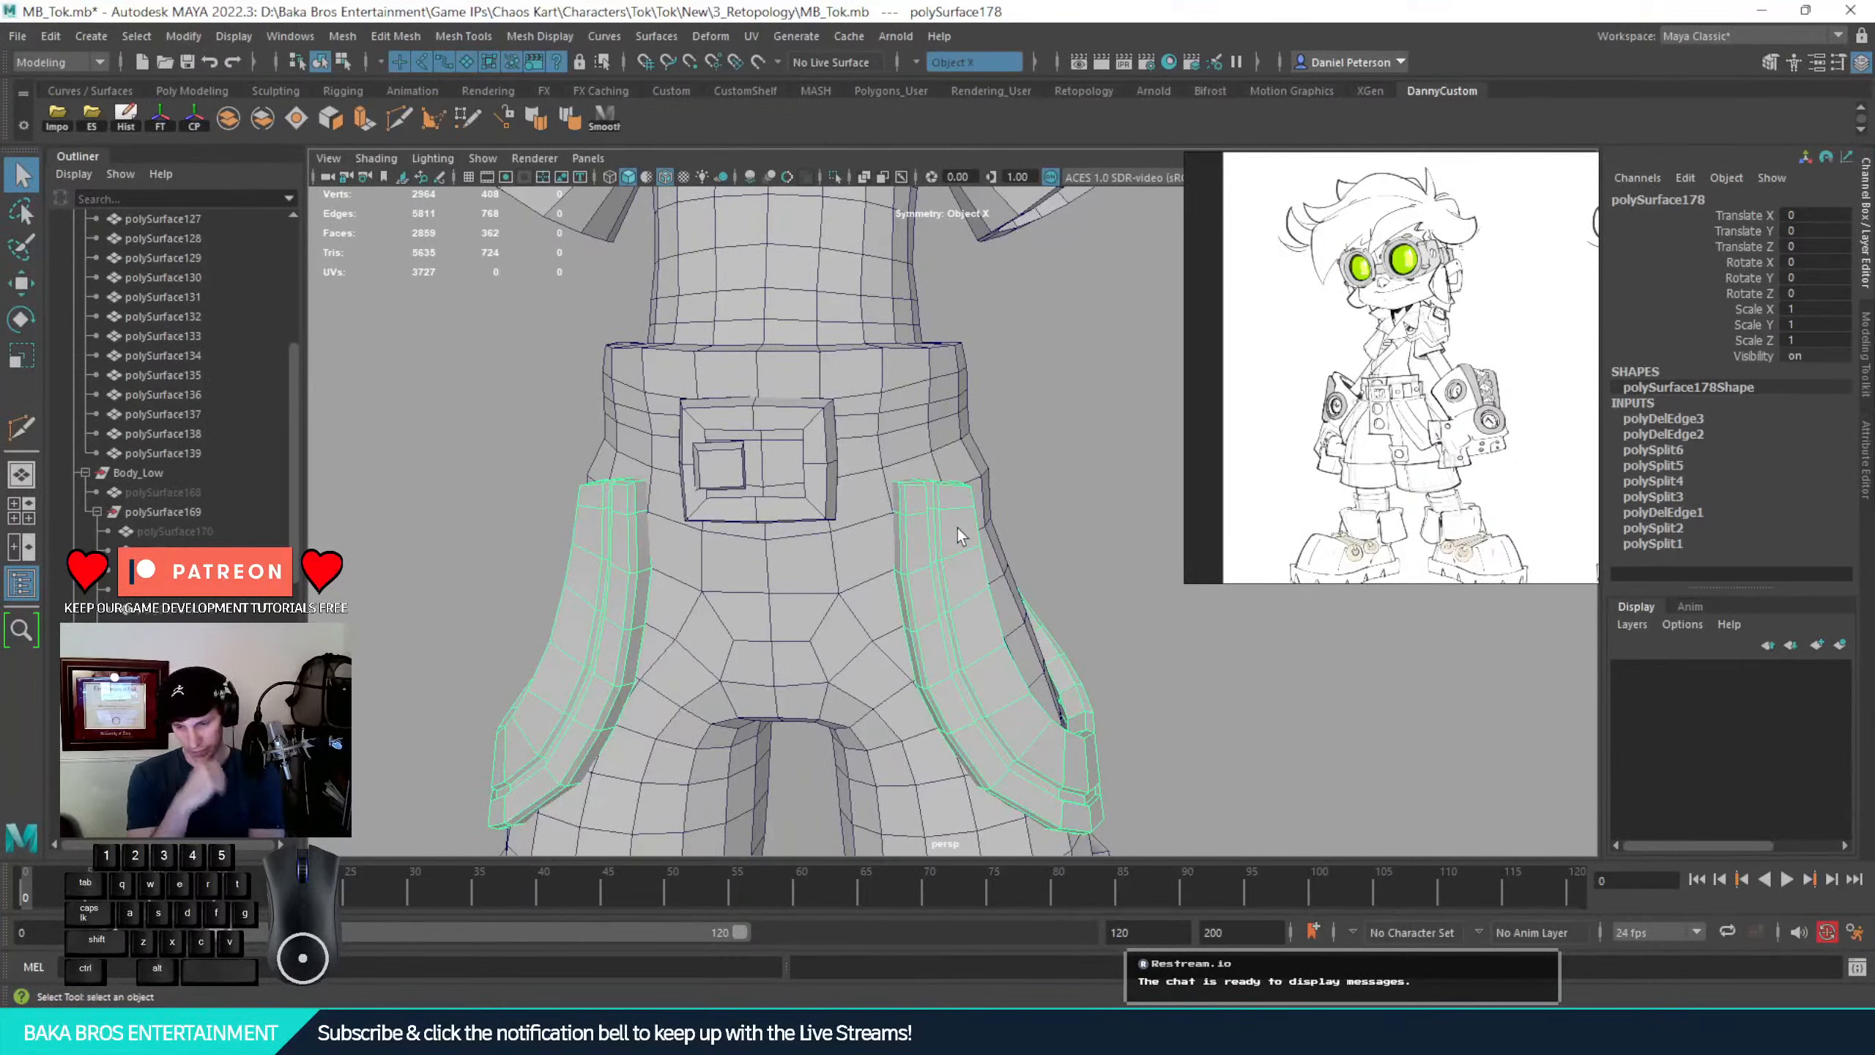
key(ctrl+h)
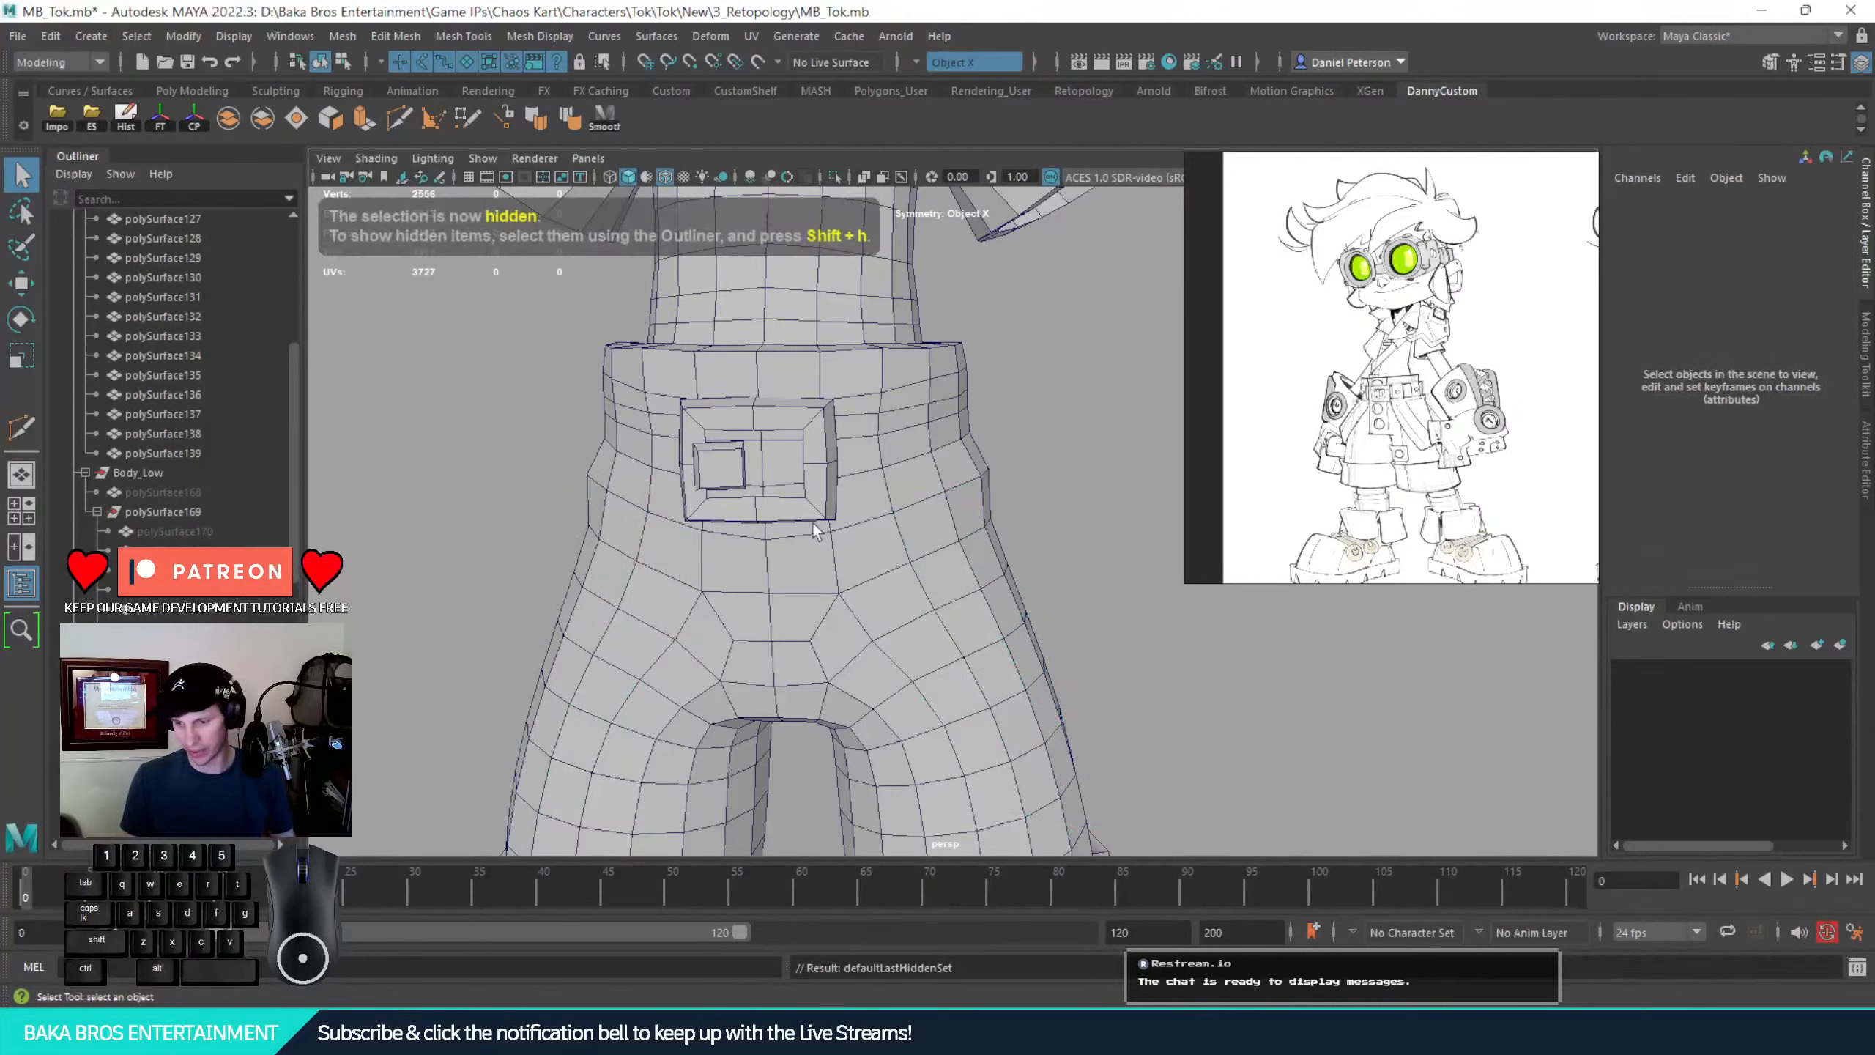
click(856, 498)
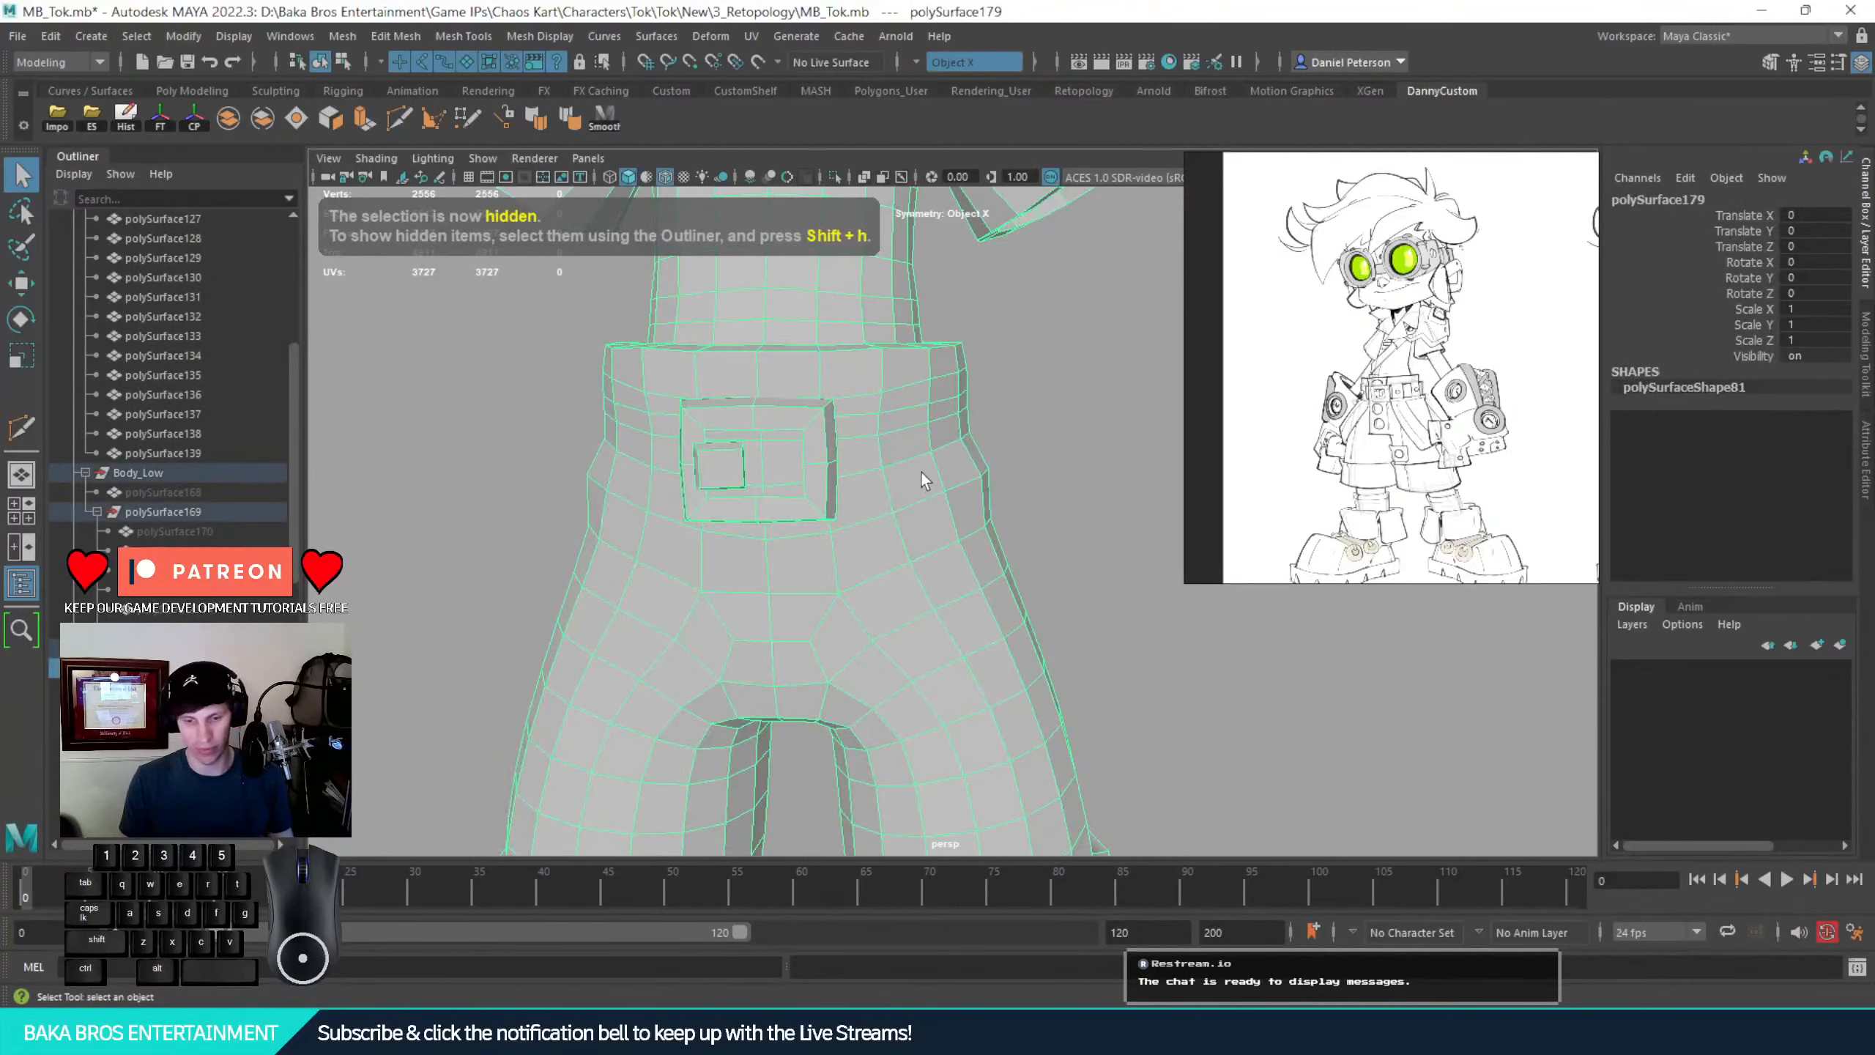
Unhide the high-poly Body_High mesh, make it the live surface, and reselect the low-poly body mesh
scroll(199, 702, down, 10)
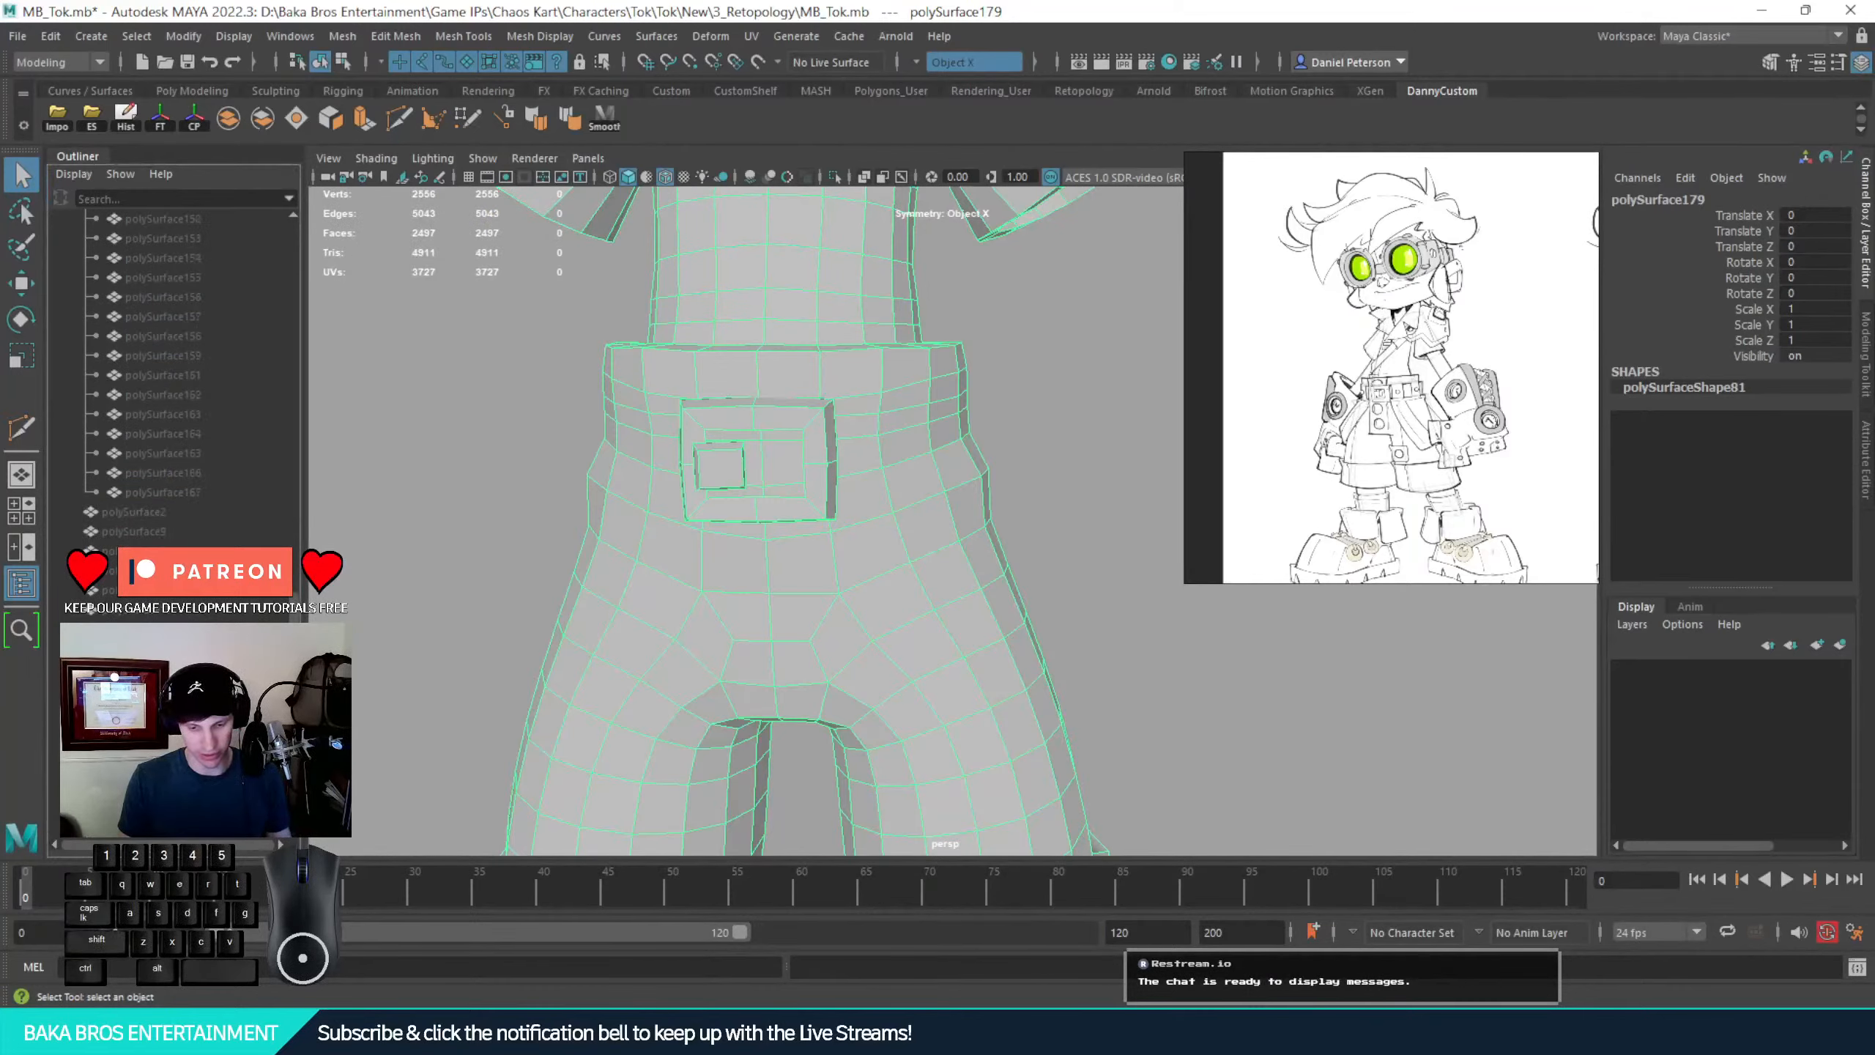
click(140, 746)
key(shift+h)
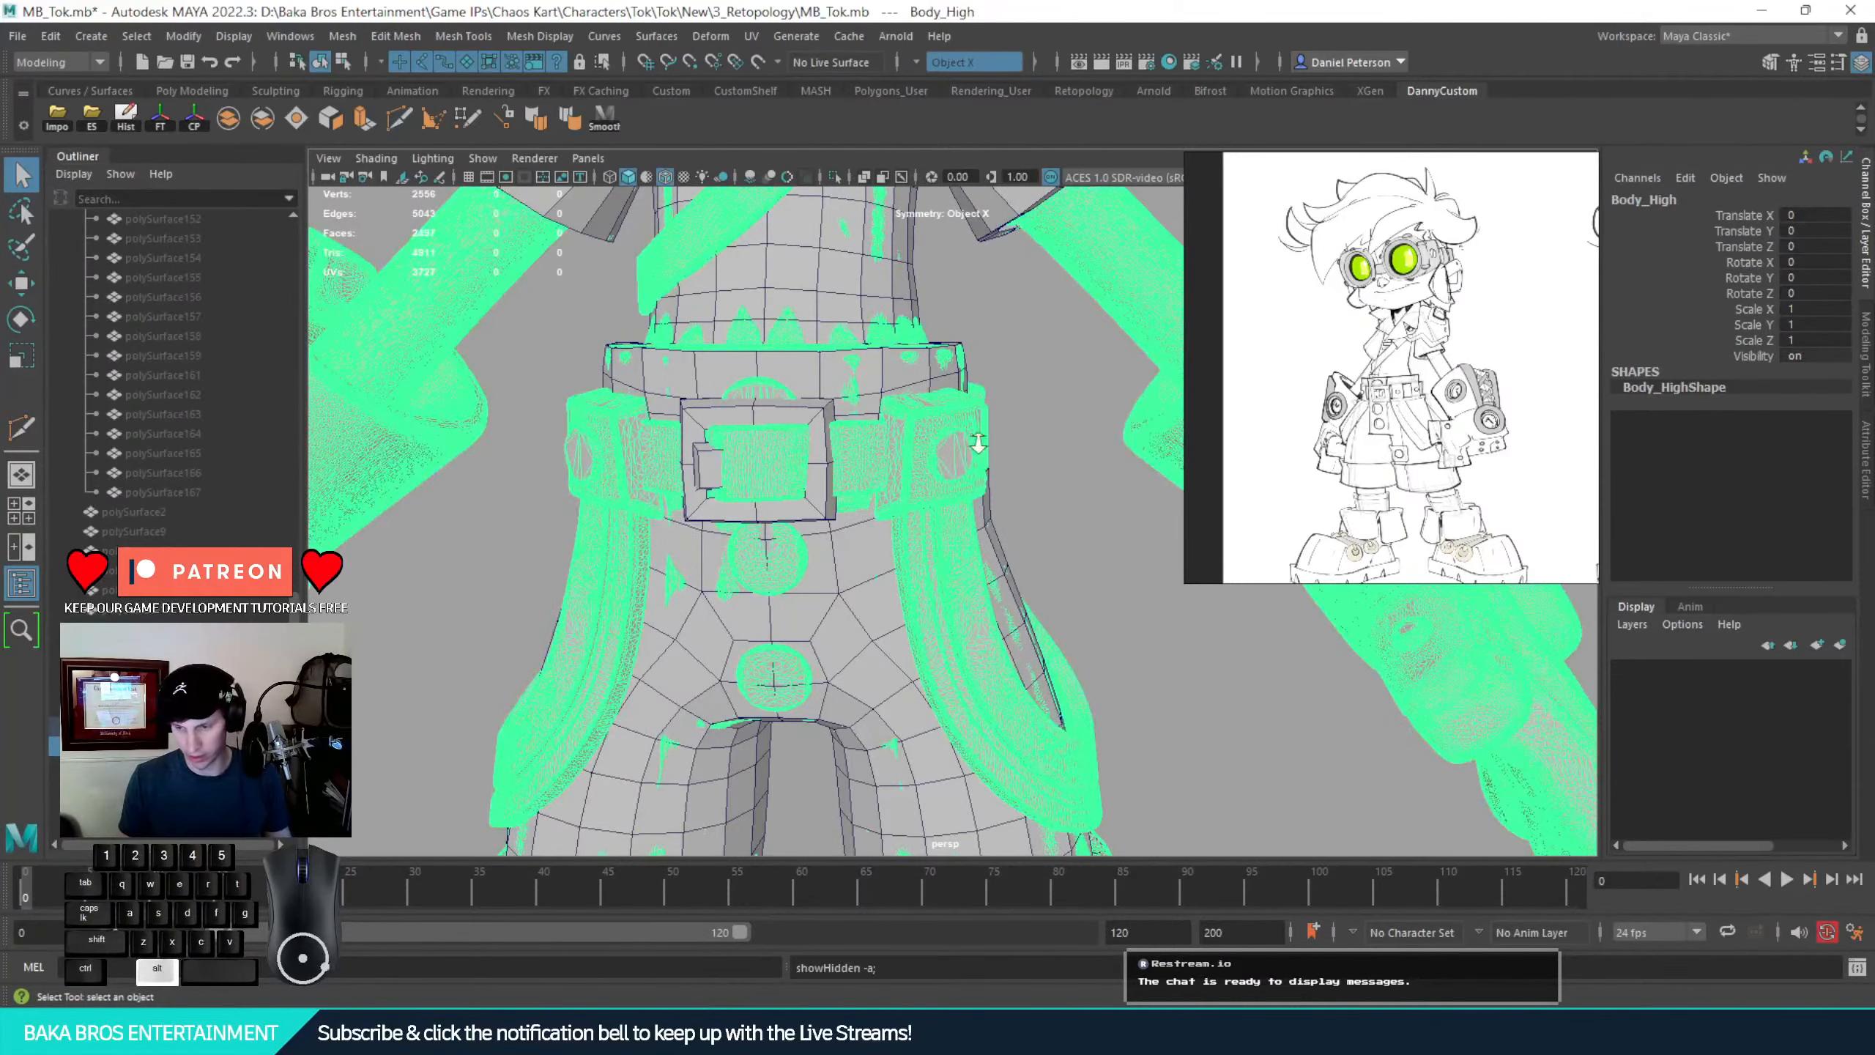
alt+right_drag(978, 443, 908, 414)
alt+drag(909, 414, 934, 450)
alt+right_drag(934, 451, 1042, 620)
alt+drag(1043, 620, 1012, 644)
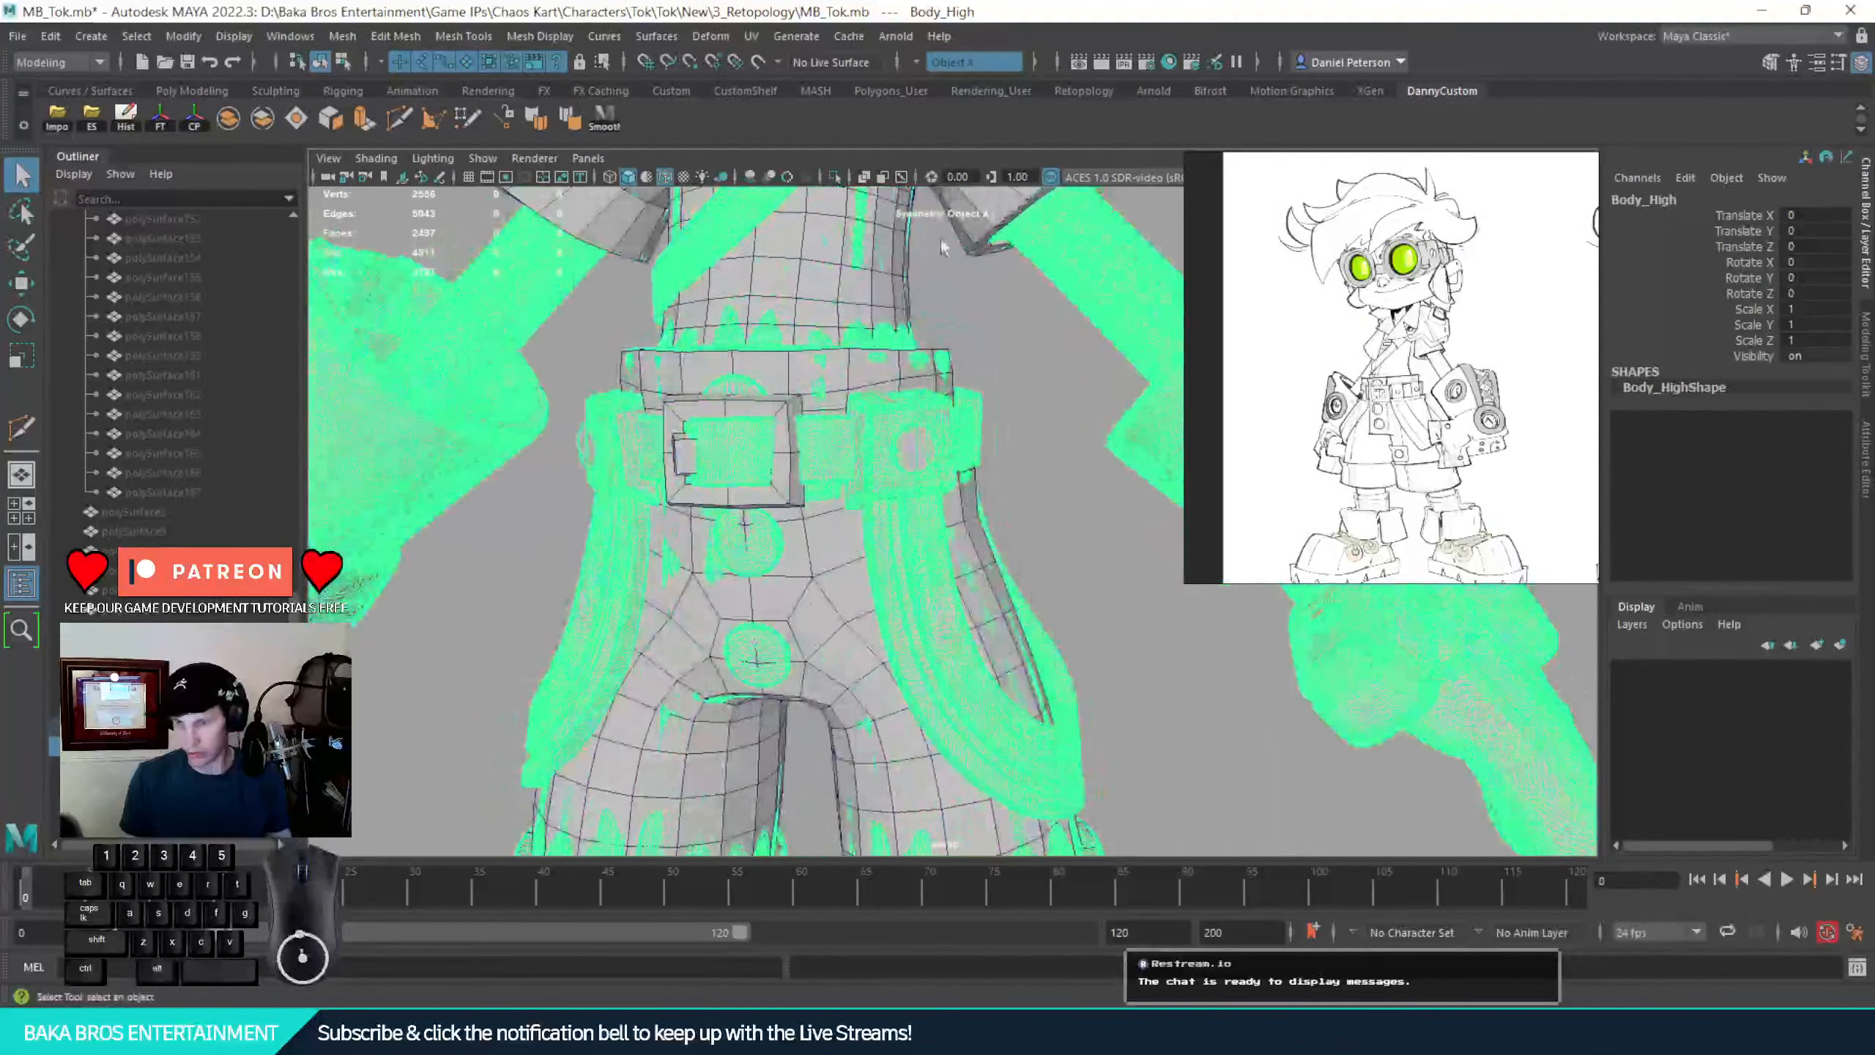
click(751, 66)
alt+middle_drag(932, 514, 841, 386)
click(762, 511)
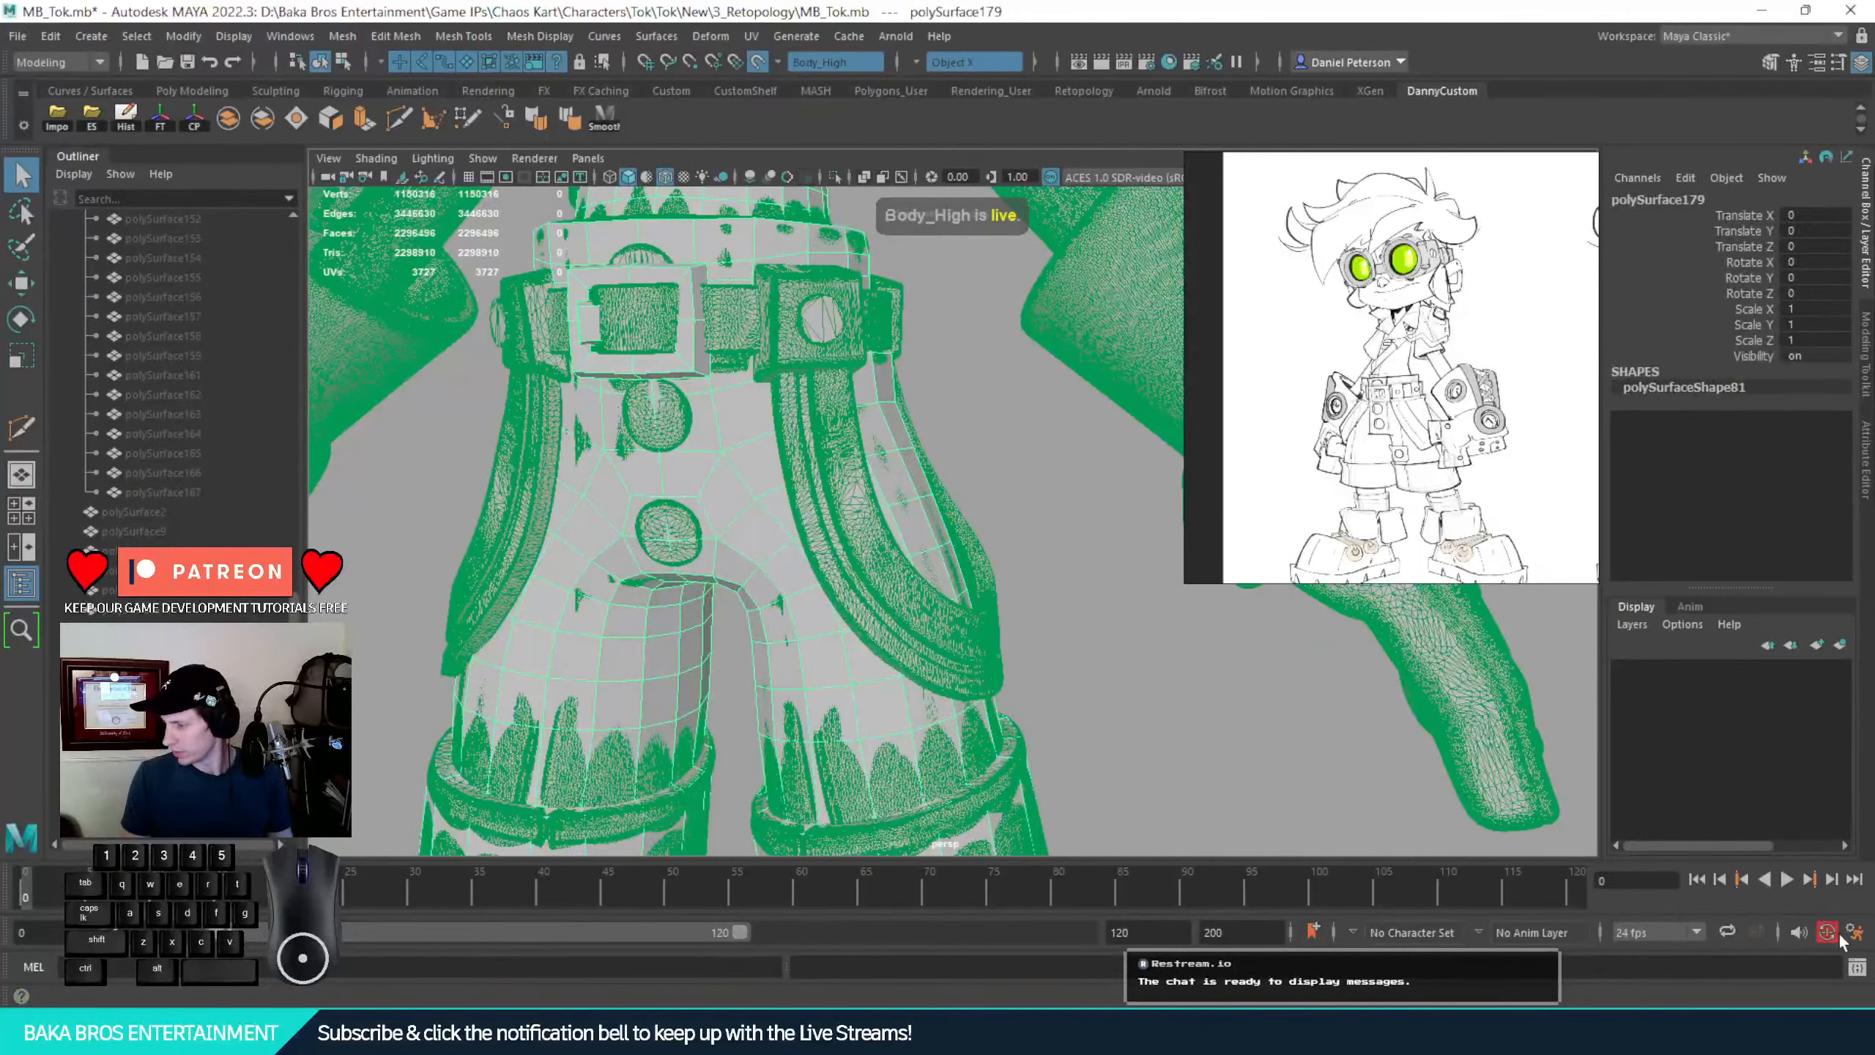
Try to hide the belt buckle's faces on the low-poly body, and undo the hide
mouse_move(874, 639)
alt+mouse_down()
mouse_move(893, 649)
mouse_move(853, 617)
mouse_move(865, 626)
alt+mouse_up()
alt+right_drag(866, 627, 910, 705)
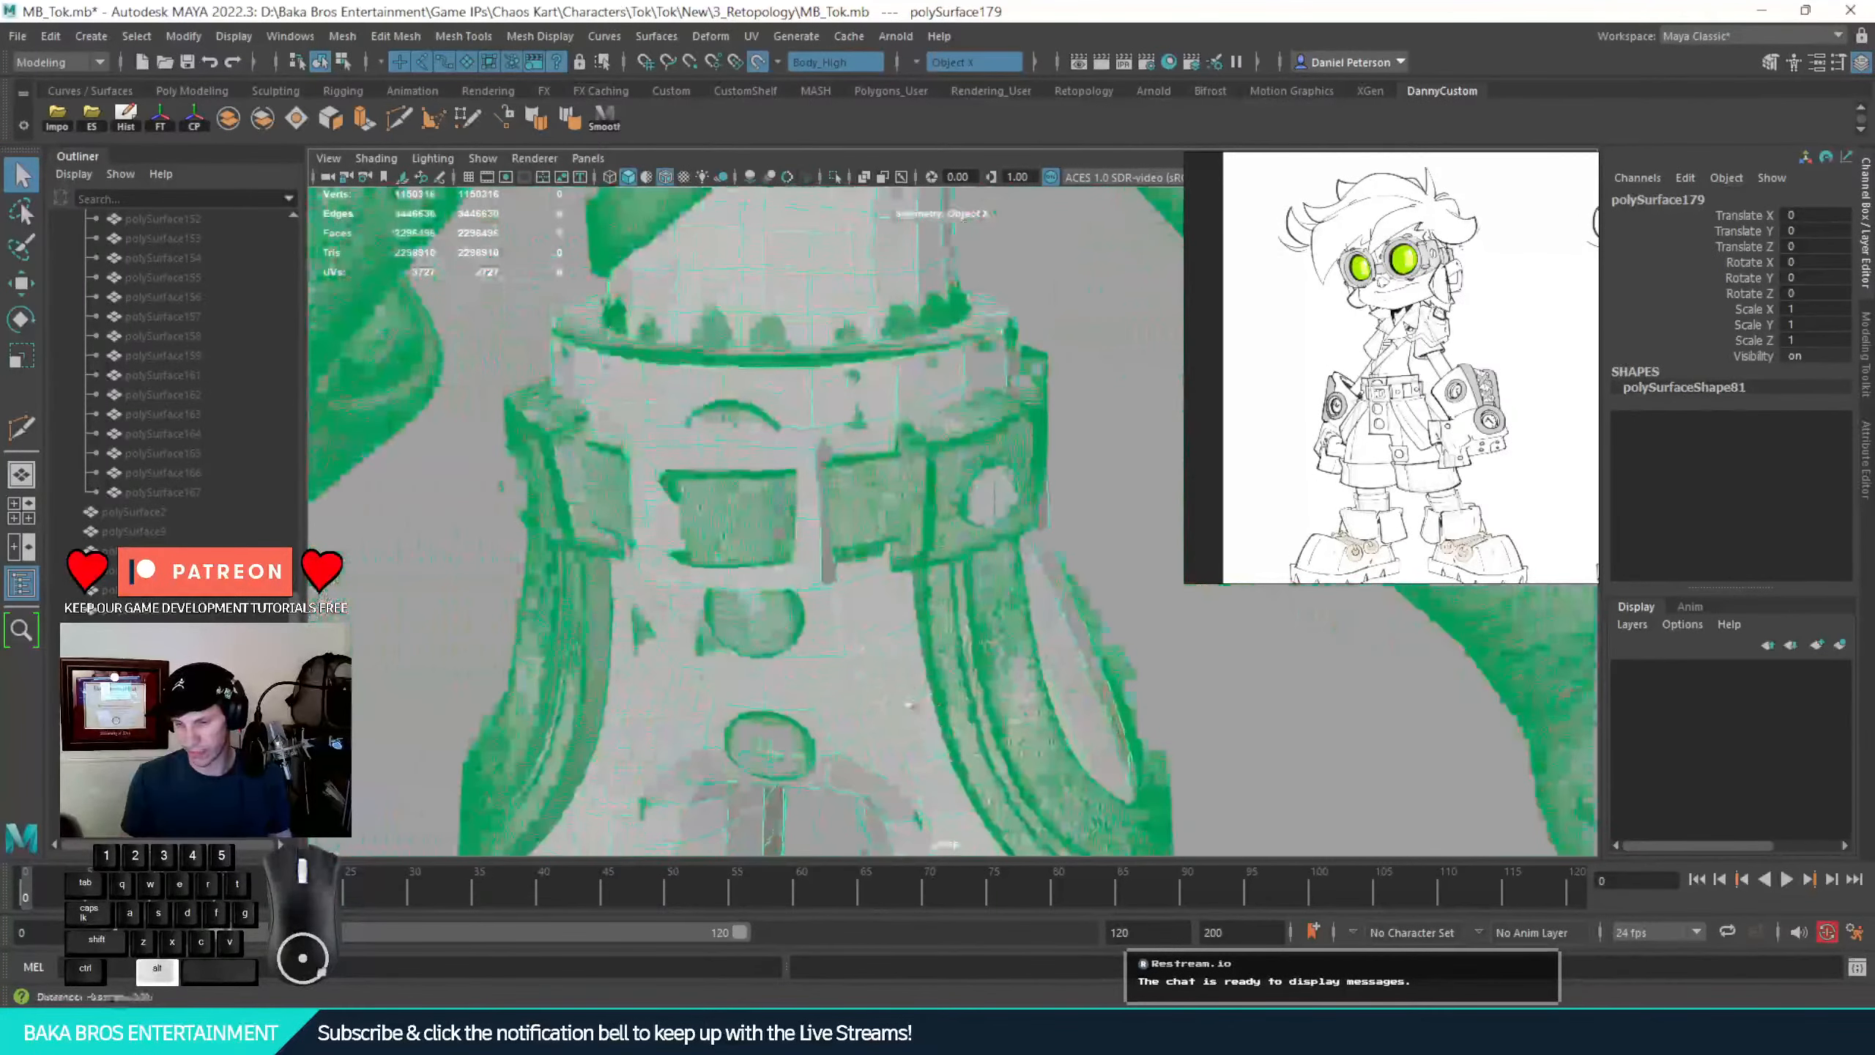
right_drag(762, 438, 762, 489)
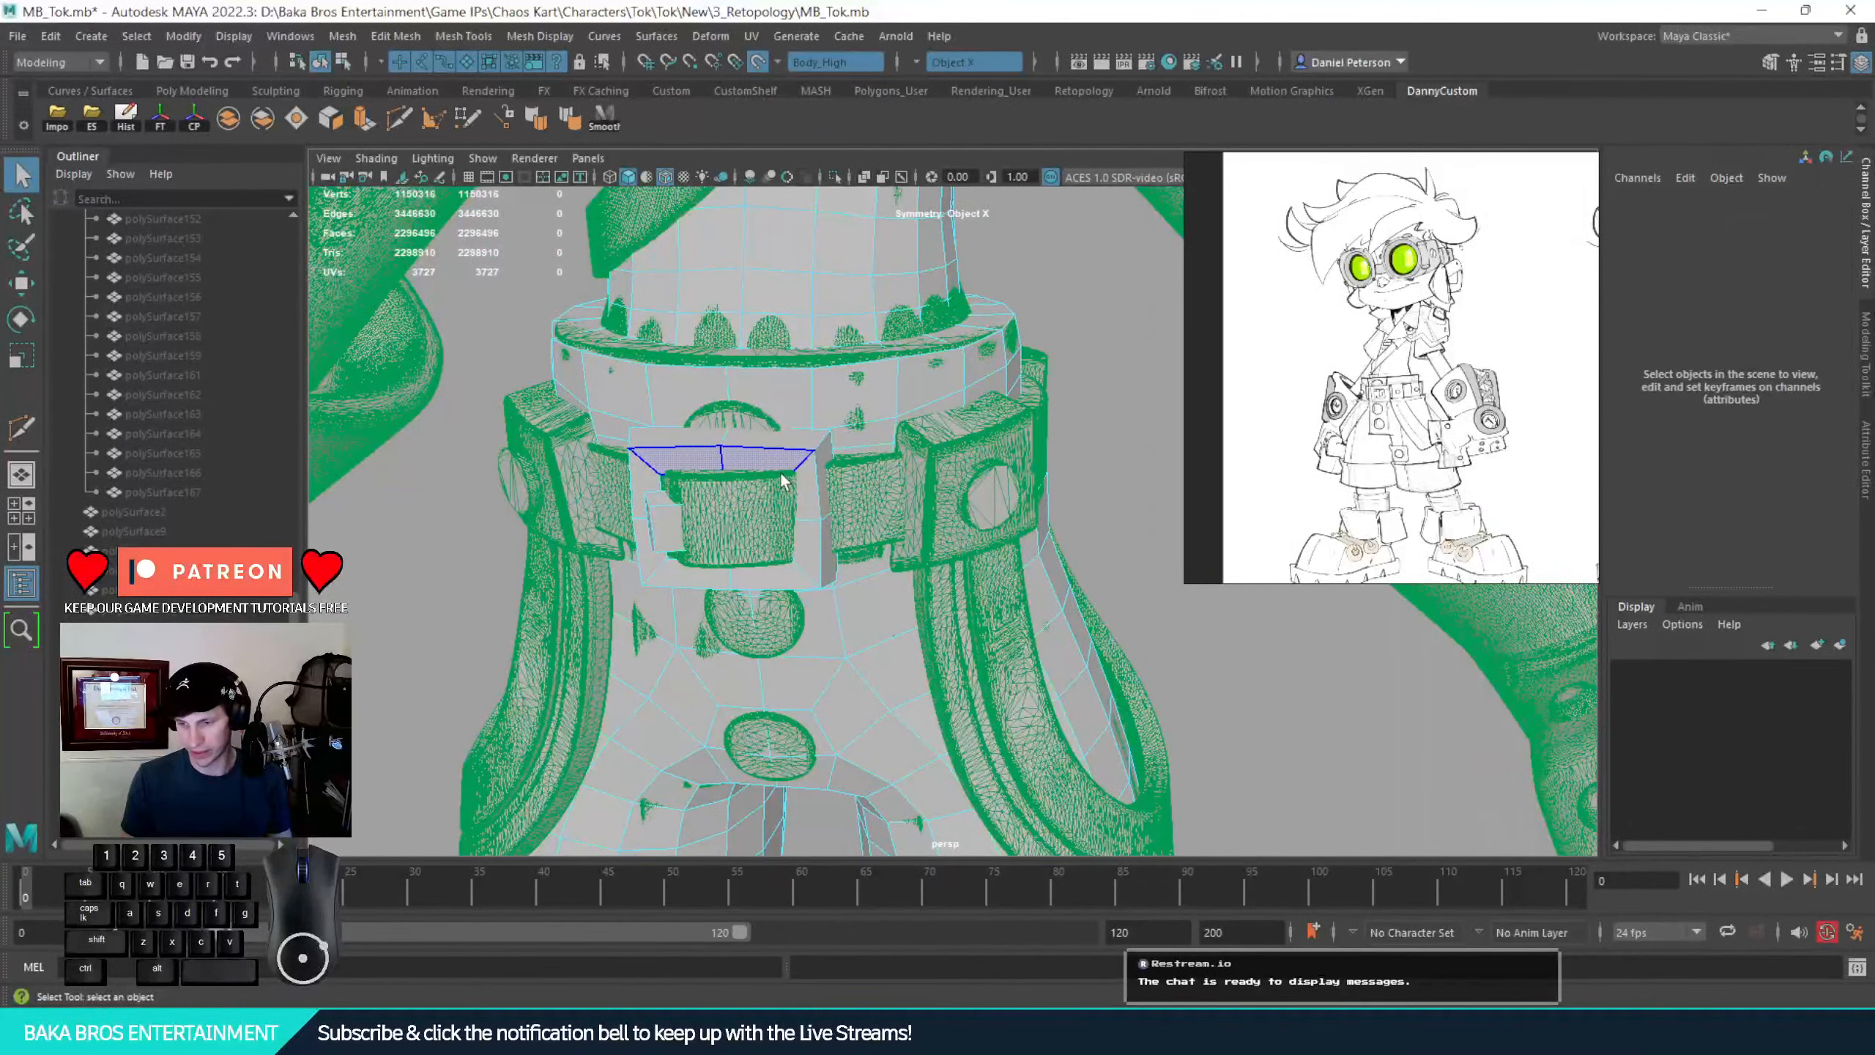
double_click(784, 470)
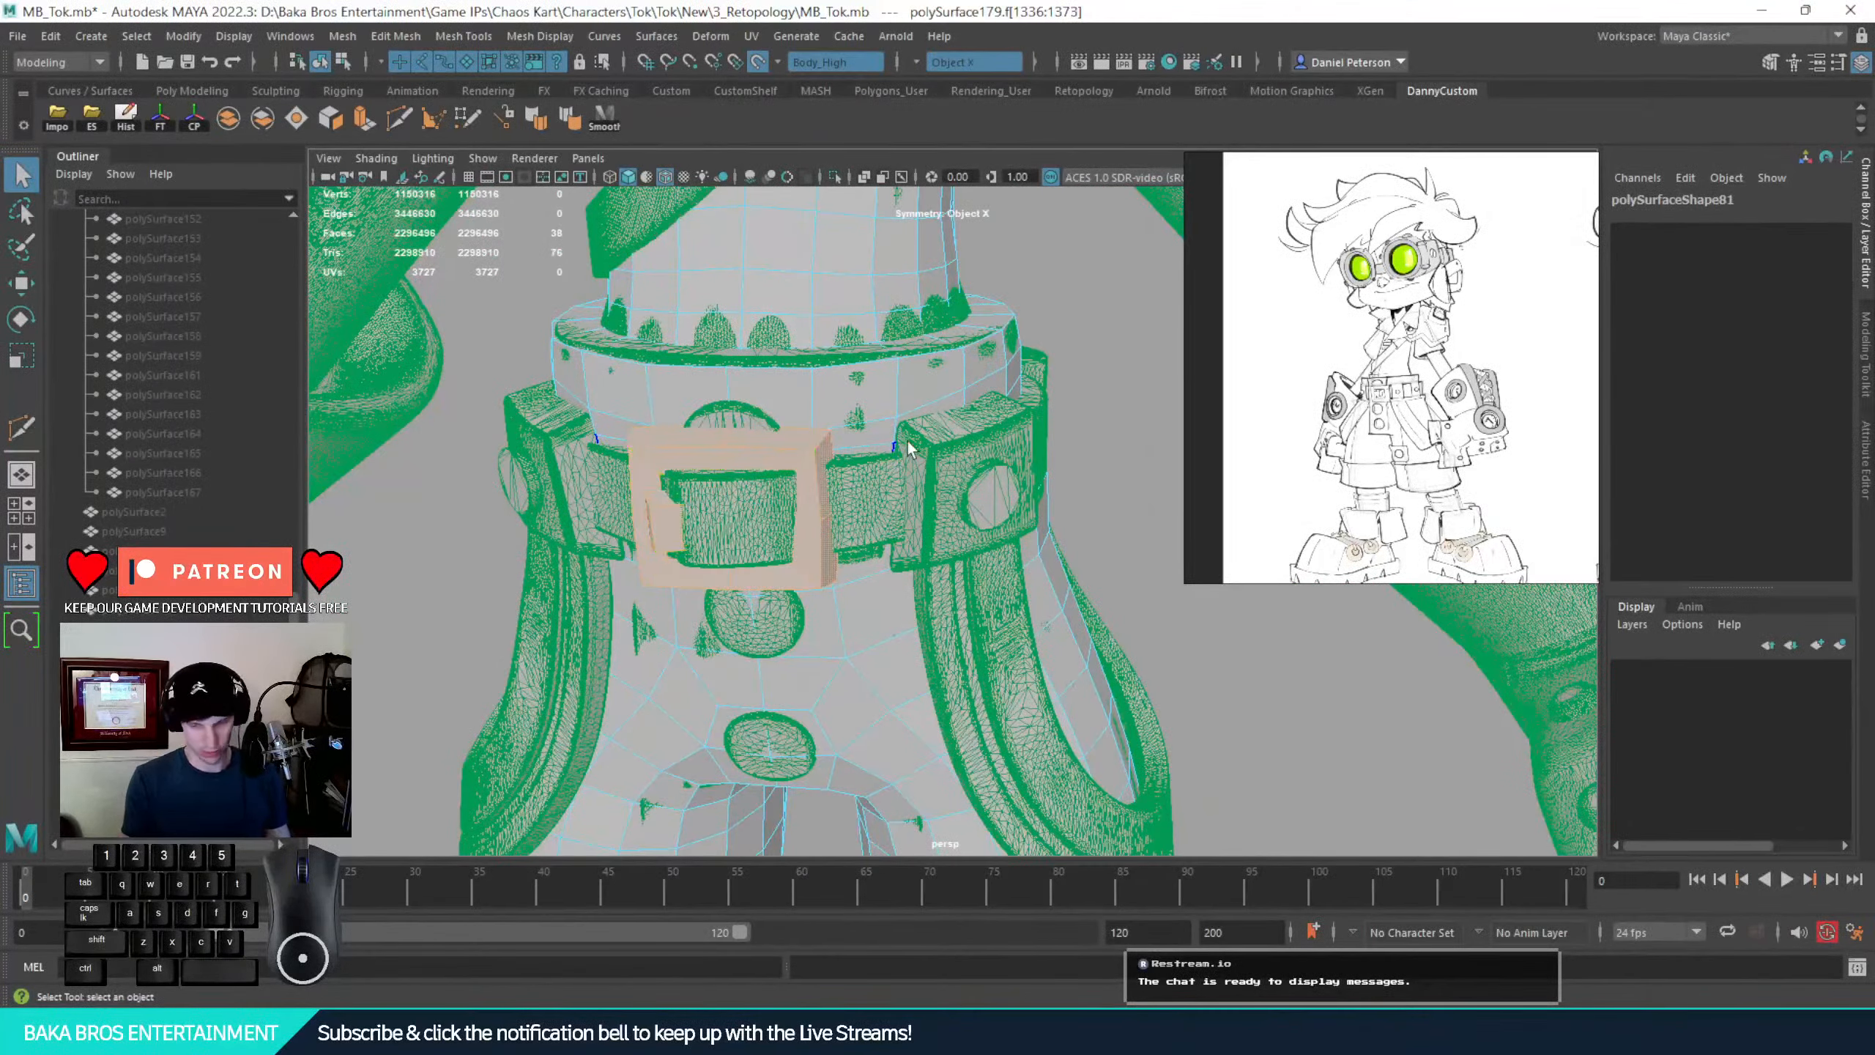
key(ctrl+h)
alt+drag(916, 446, 1008, 432)
key(ctrl+z)
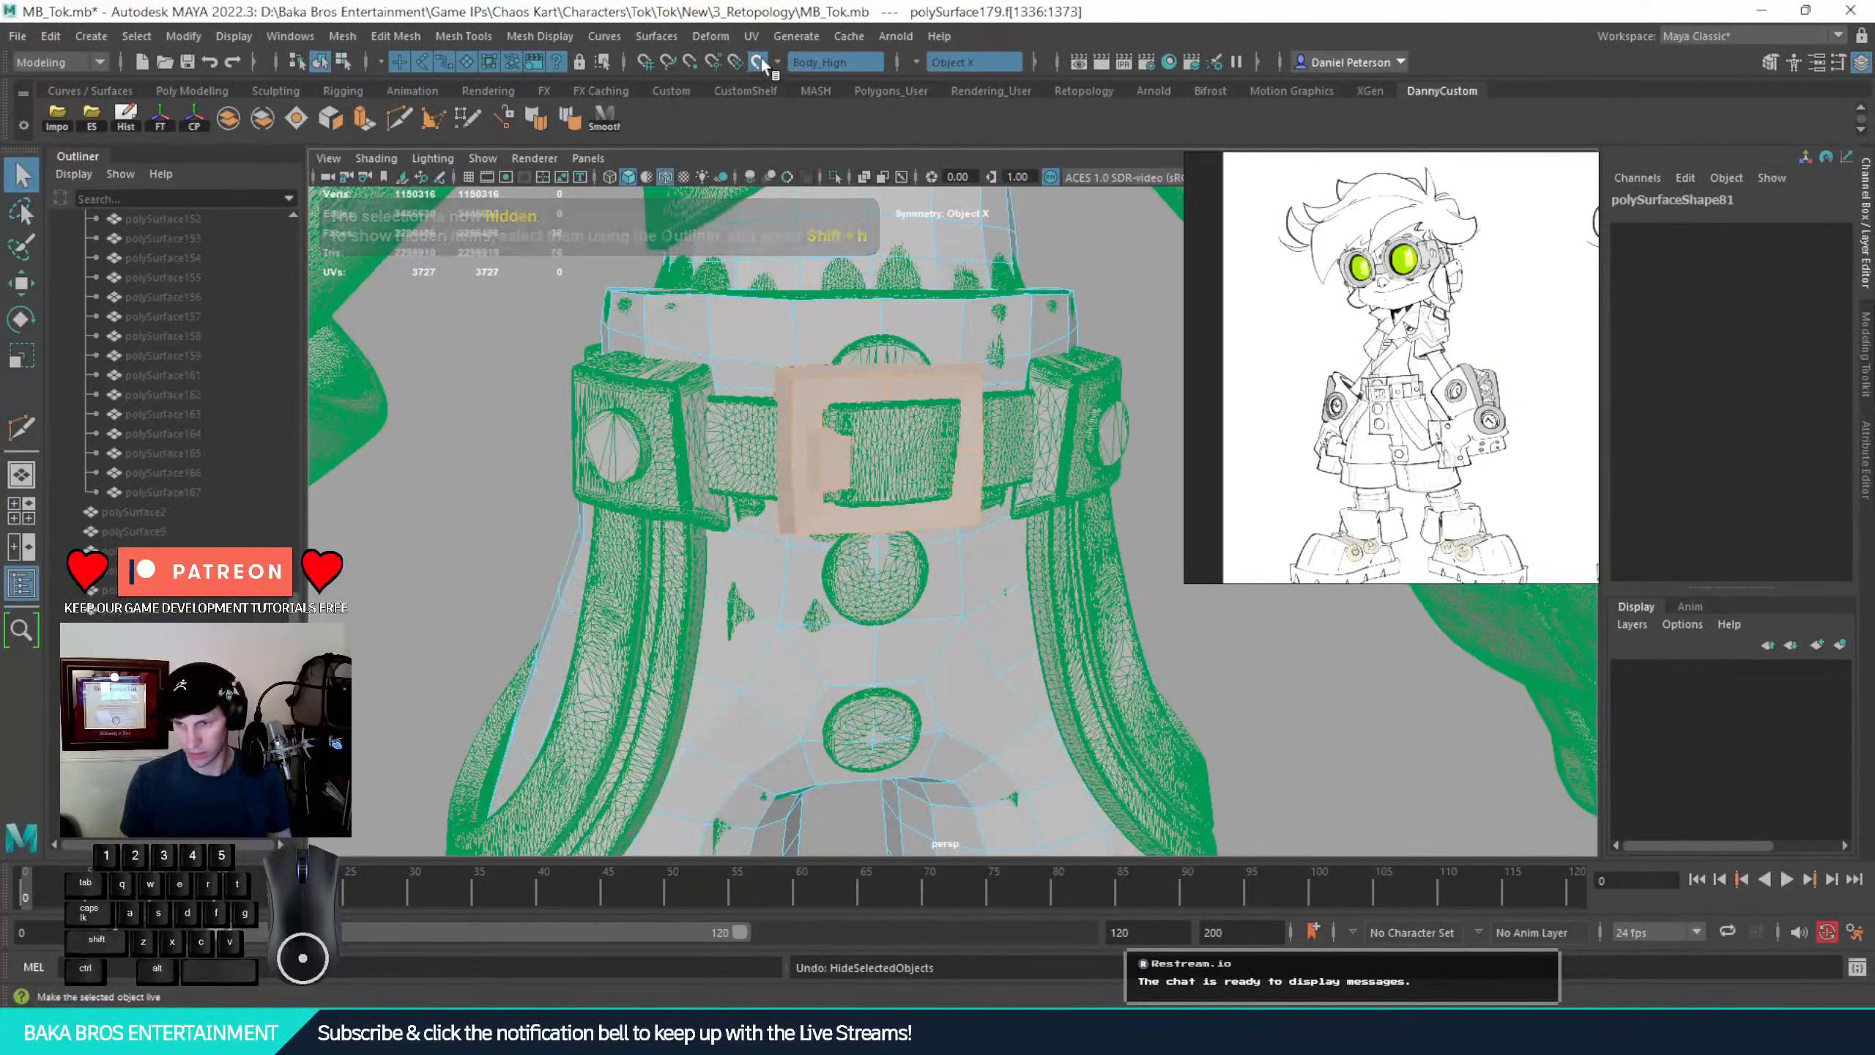
Disable the live surface and separate the belt buckle and its prong from the low-poly body mesh
click(688, 63)
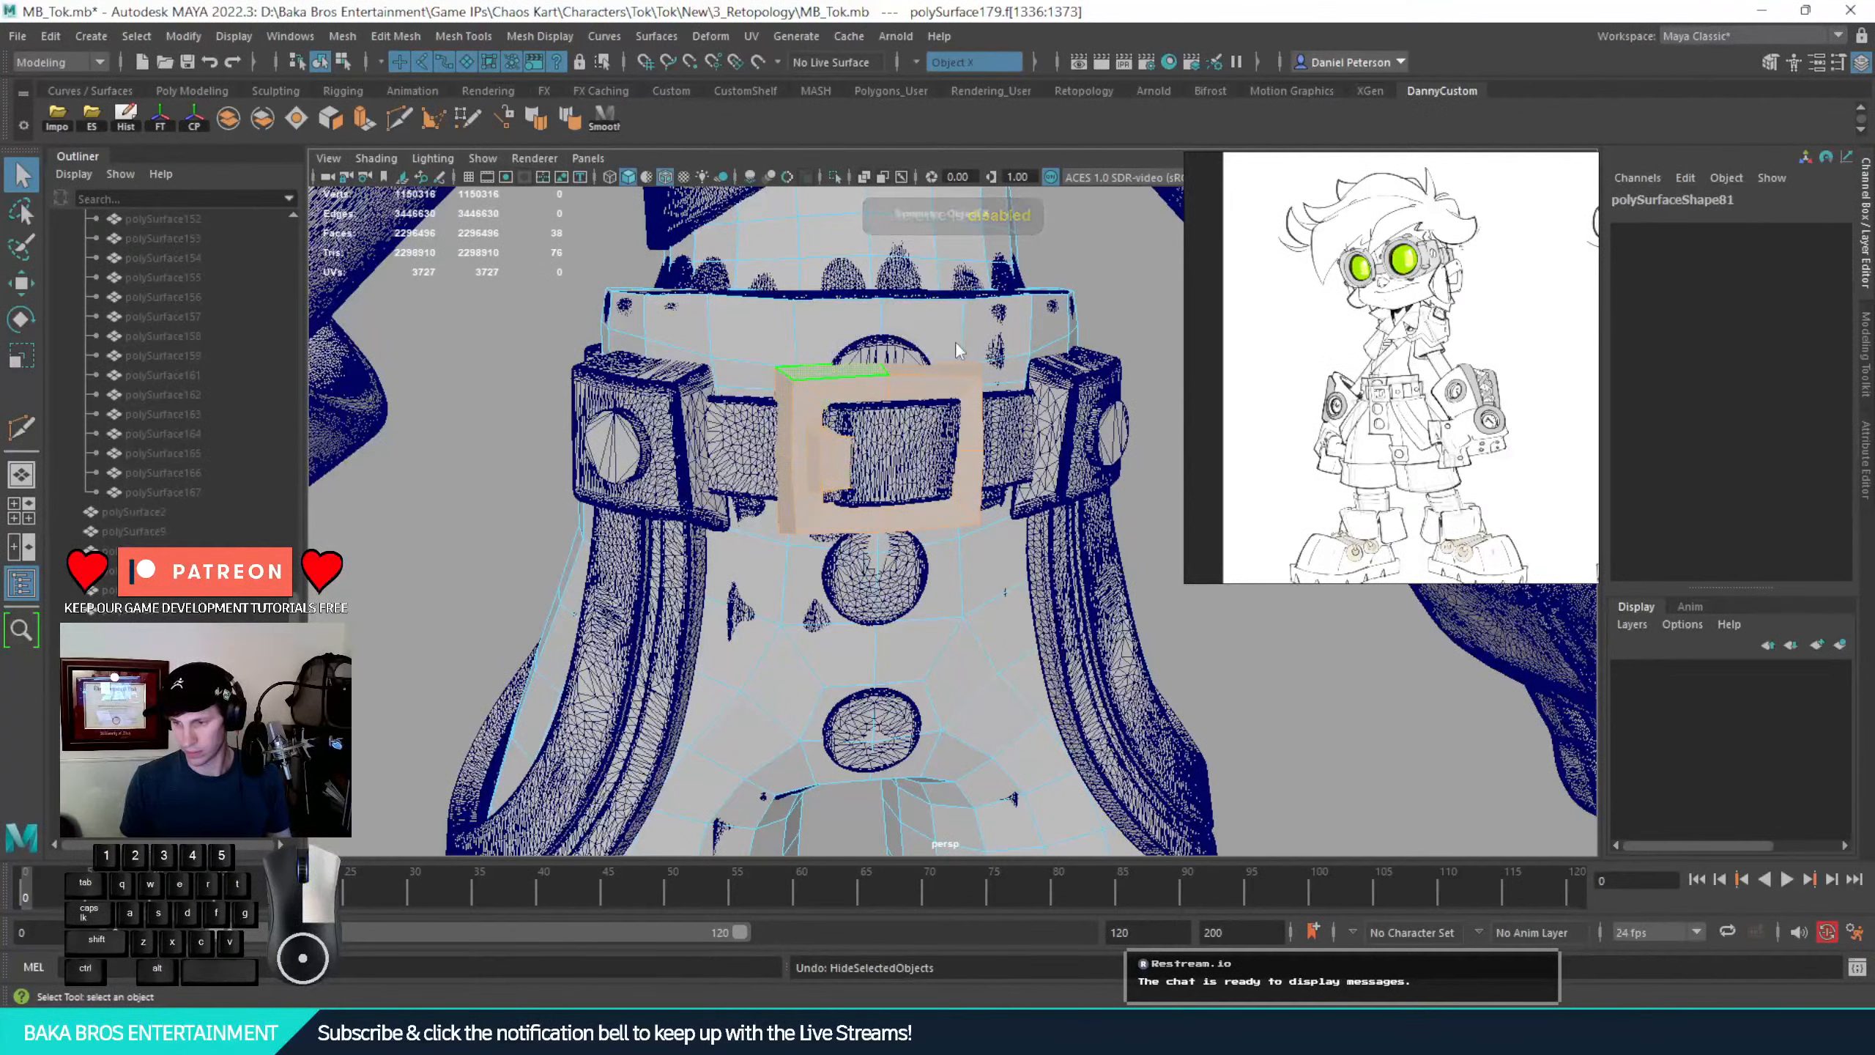
right_drag(956, 343, 852, 370)
right_click(917, 359)
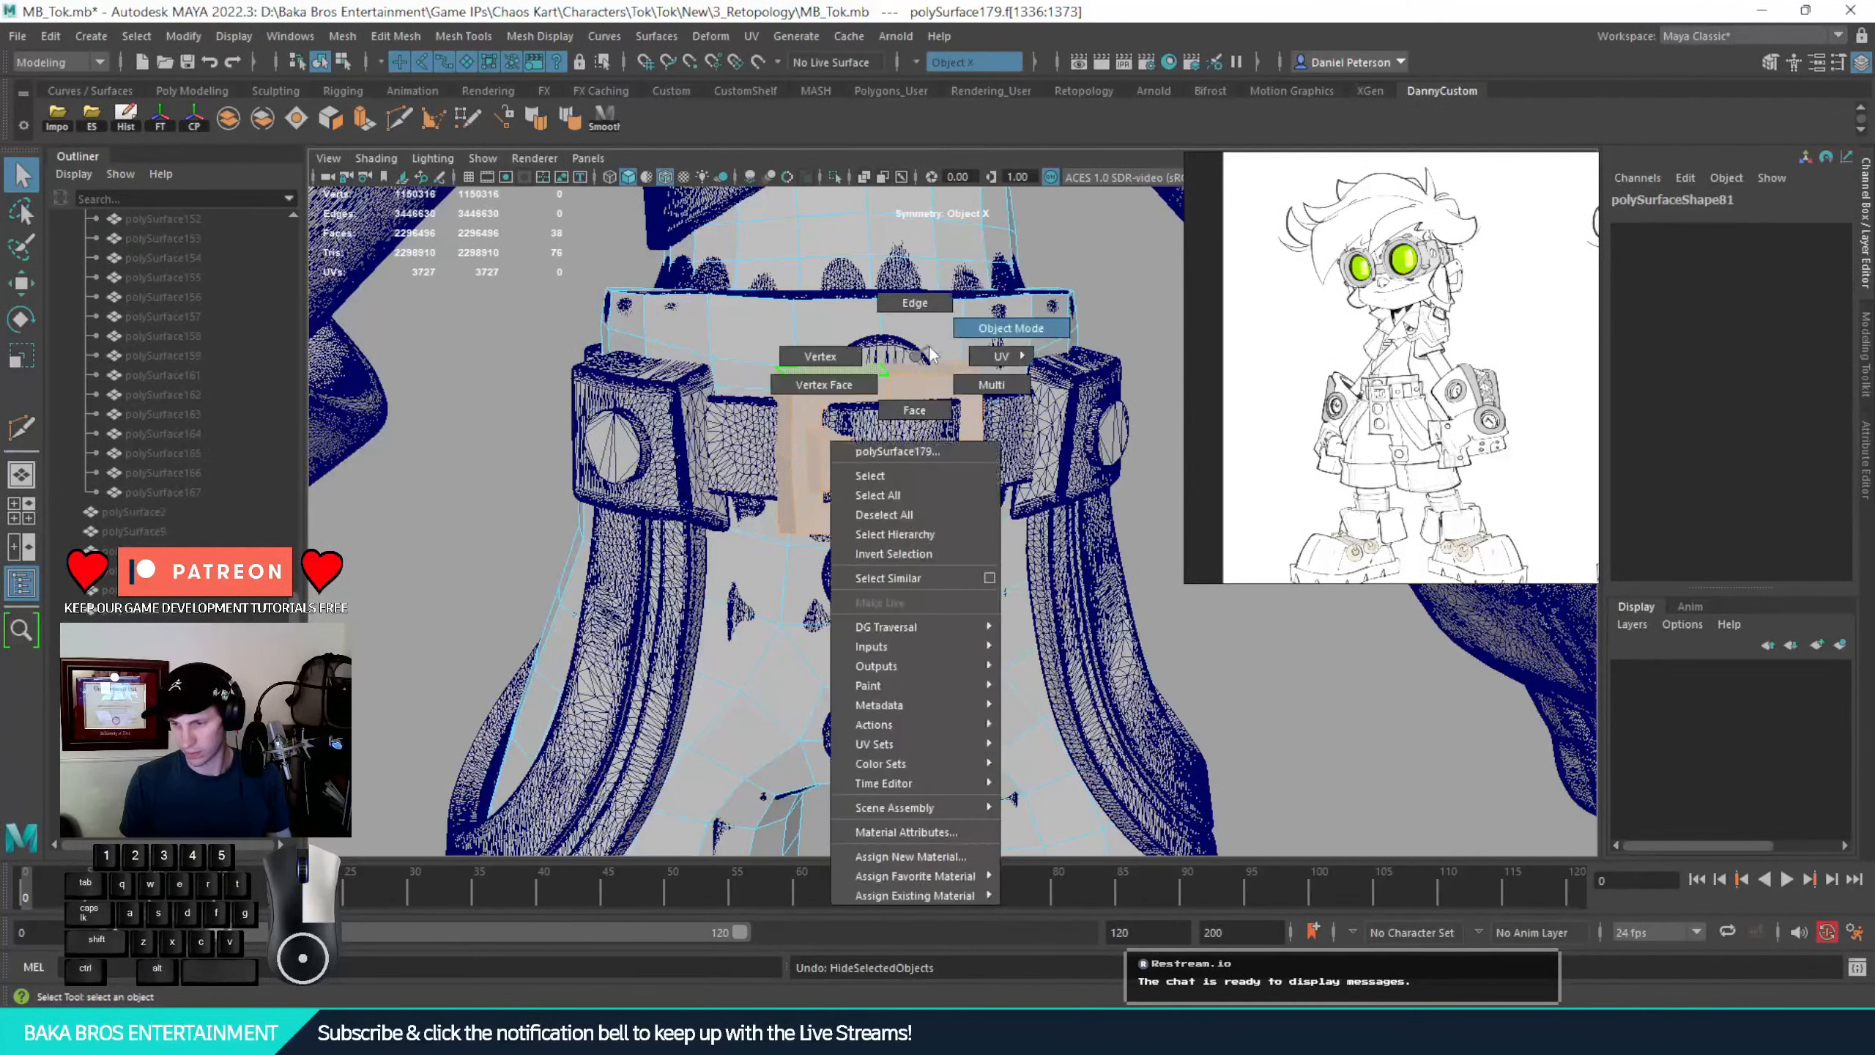
click(970, 329)
right_drag(957, 375, 948, 429)
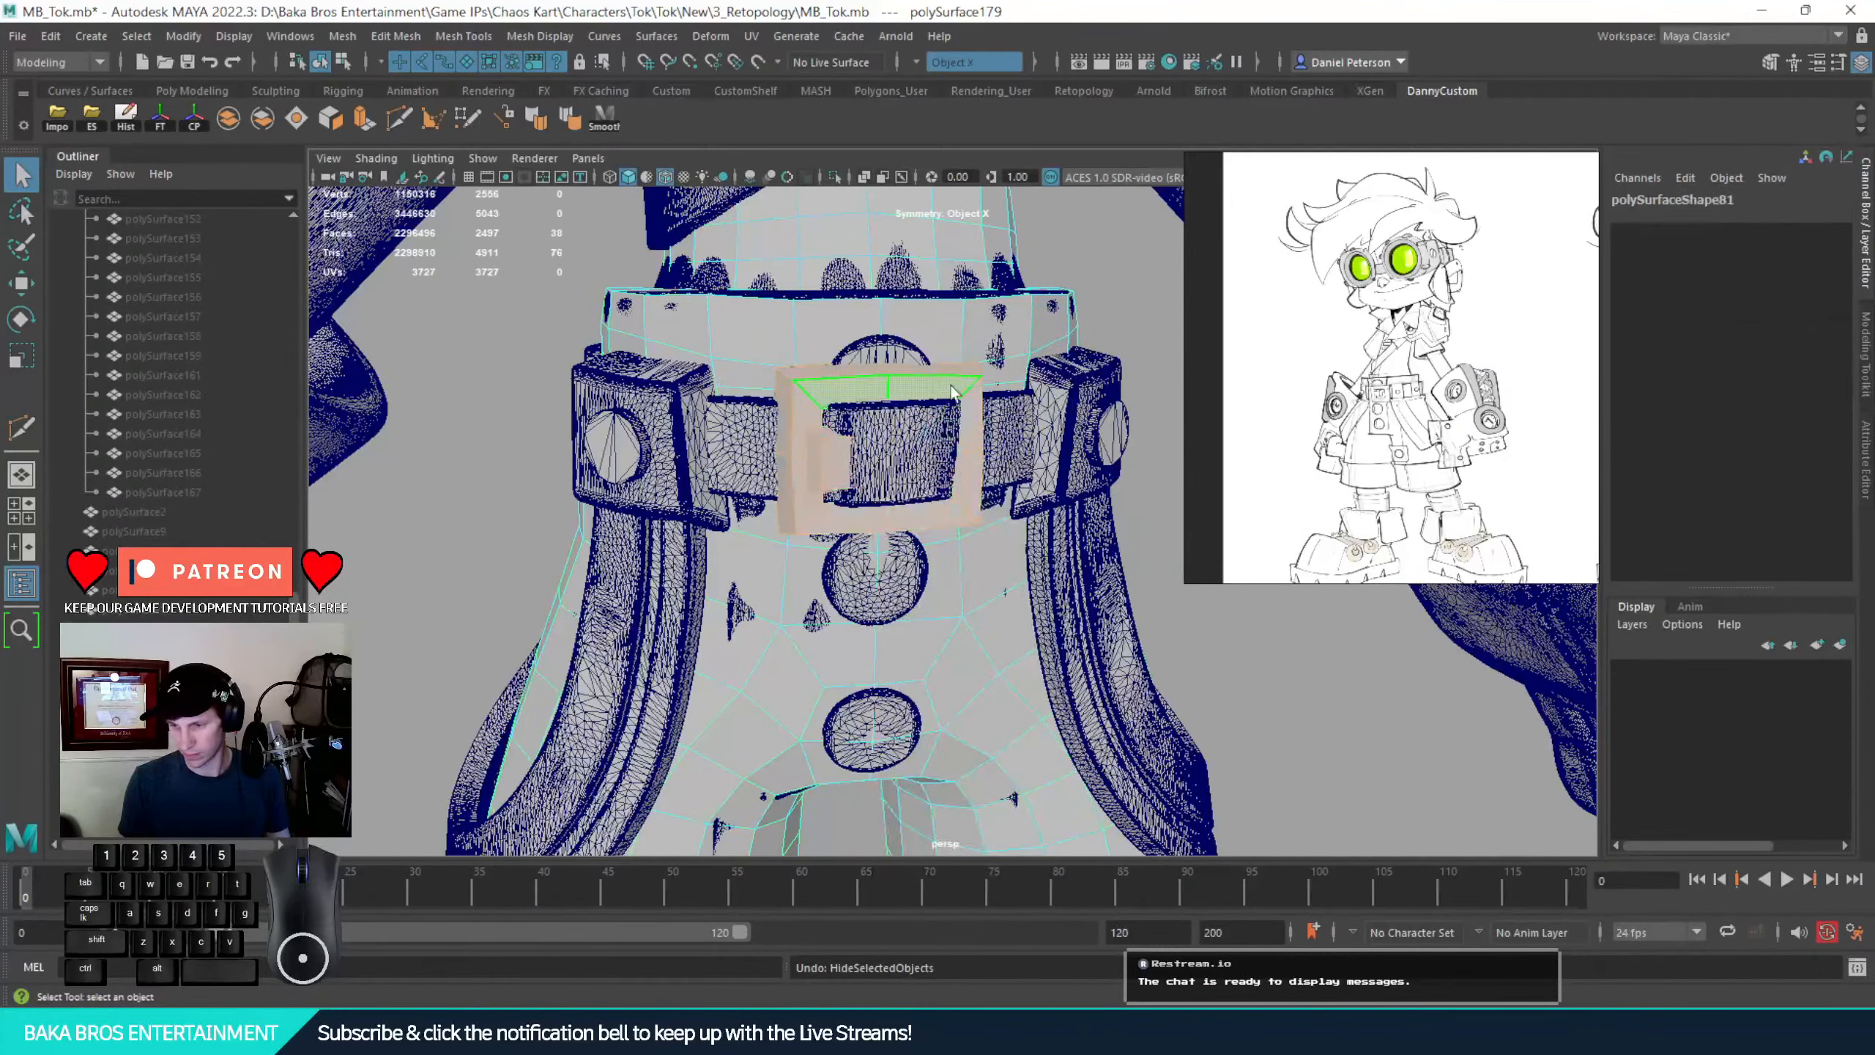
double_click(953, 380)
shift+double_click(806, 443)
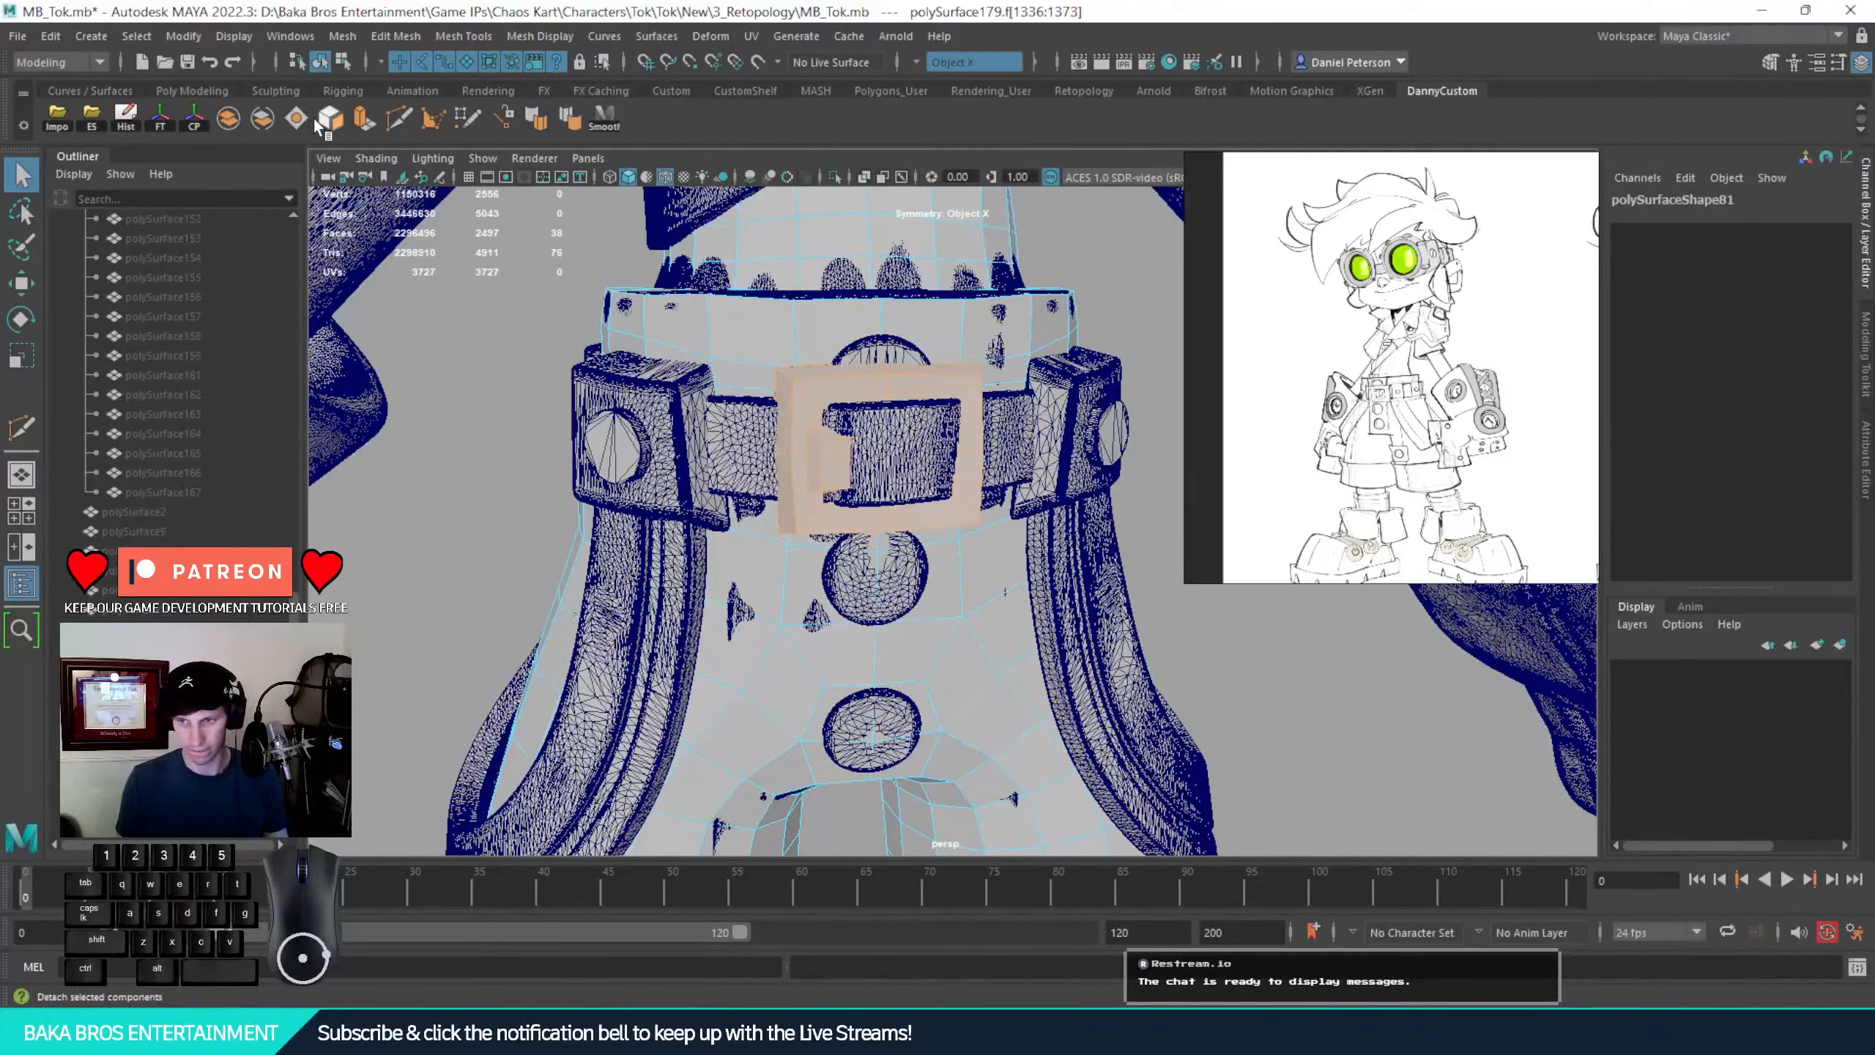
click(262, 118)
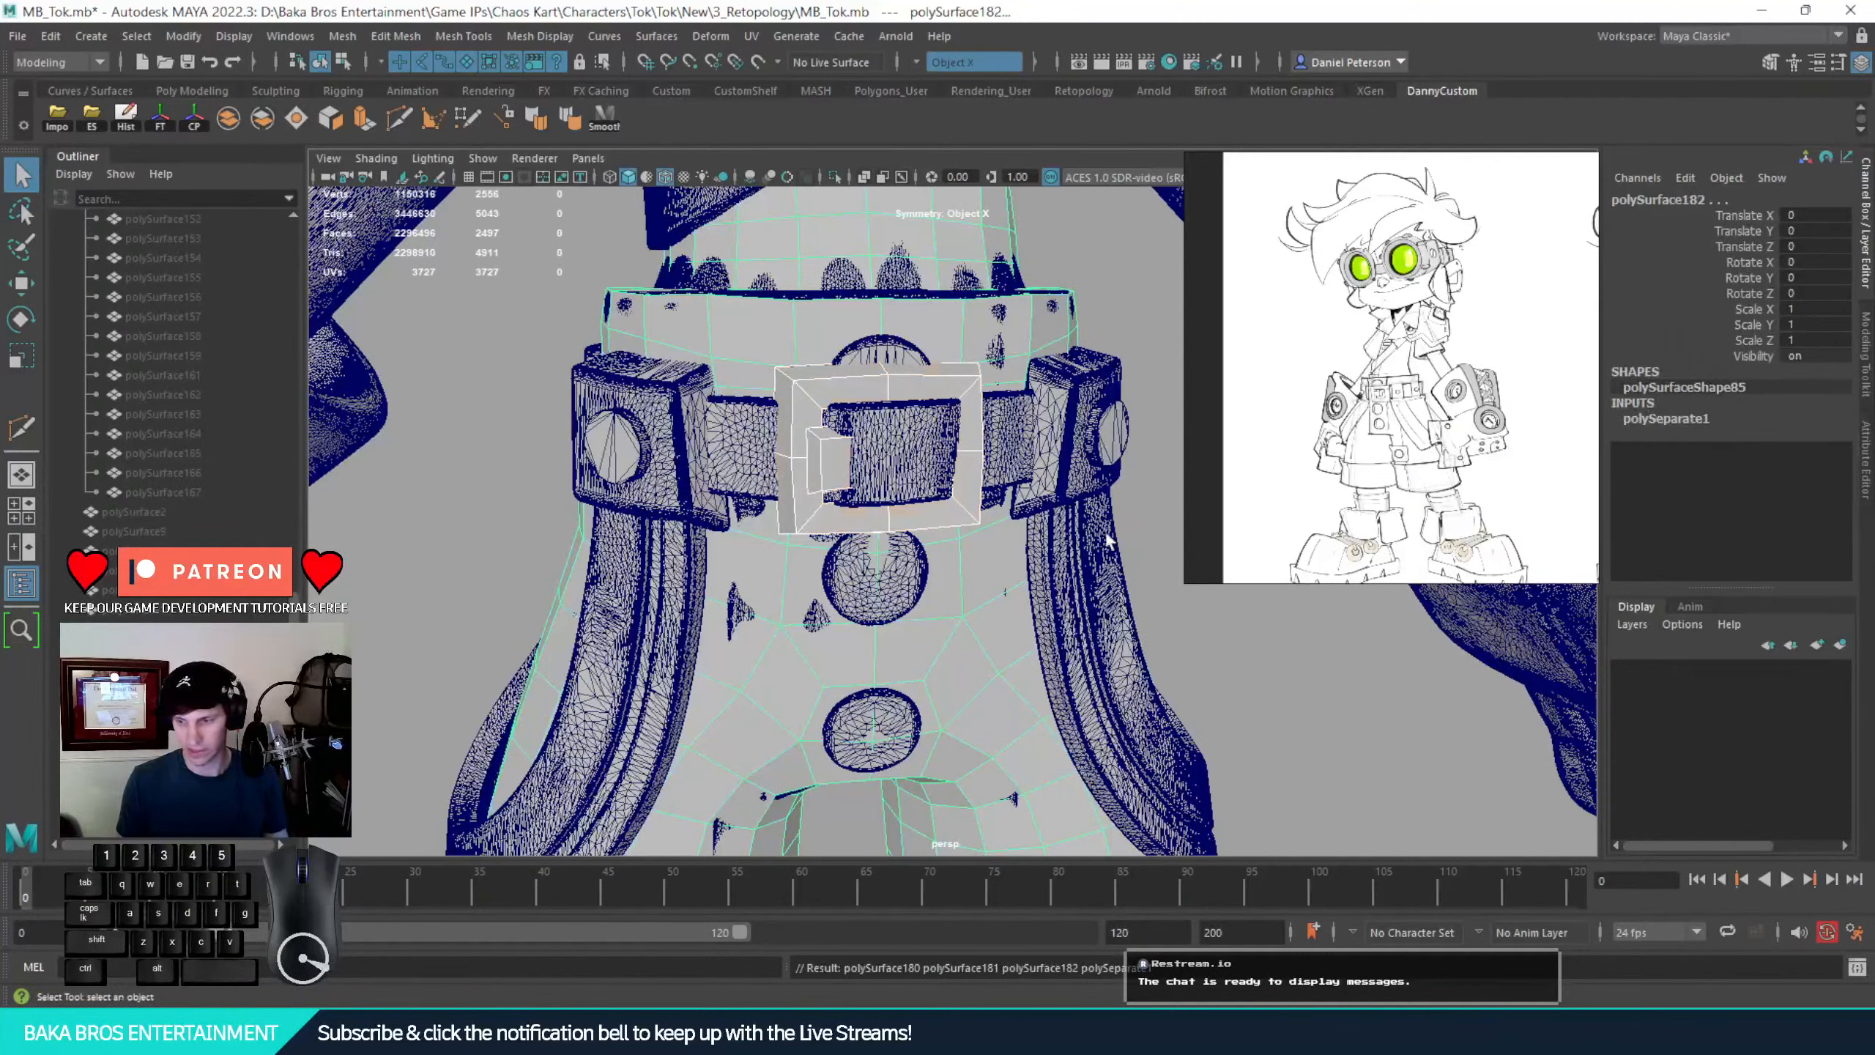
Hide the separated belt buckle and its prong
mouse_move(948, 398)
right_down()
mouse_move(1047, 359)
mouse_move(942, 395)
mouse_move(955, 384)
right_up()
click(953, 384)
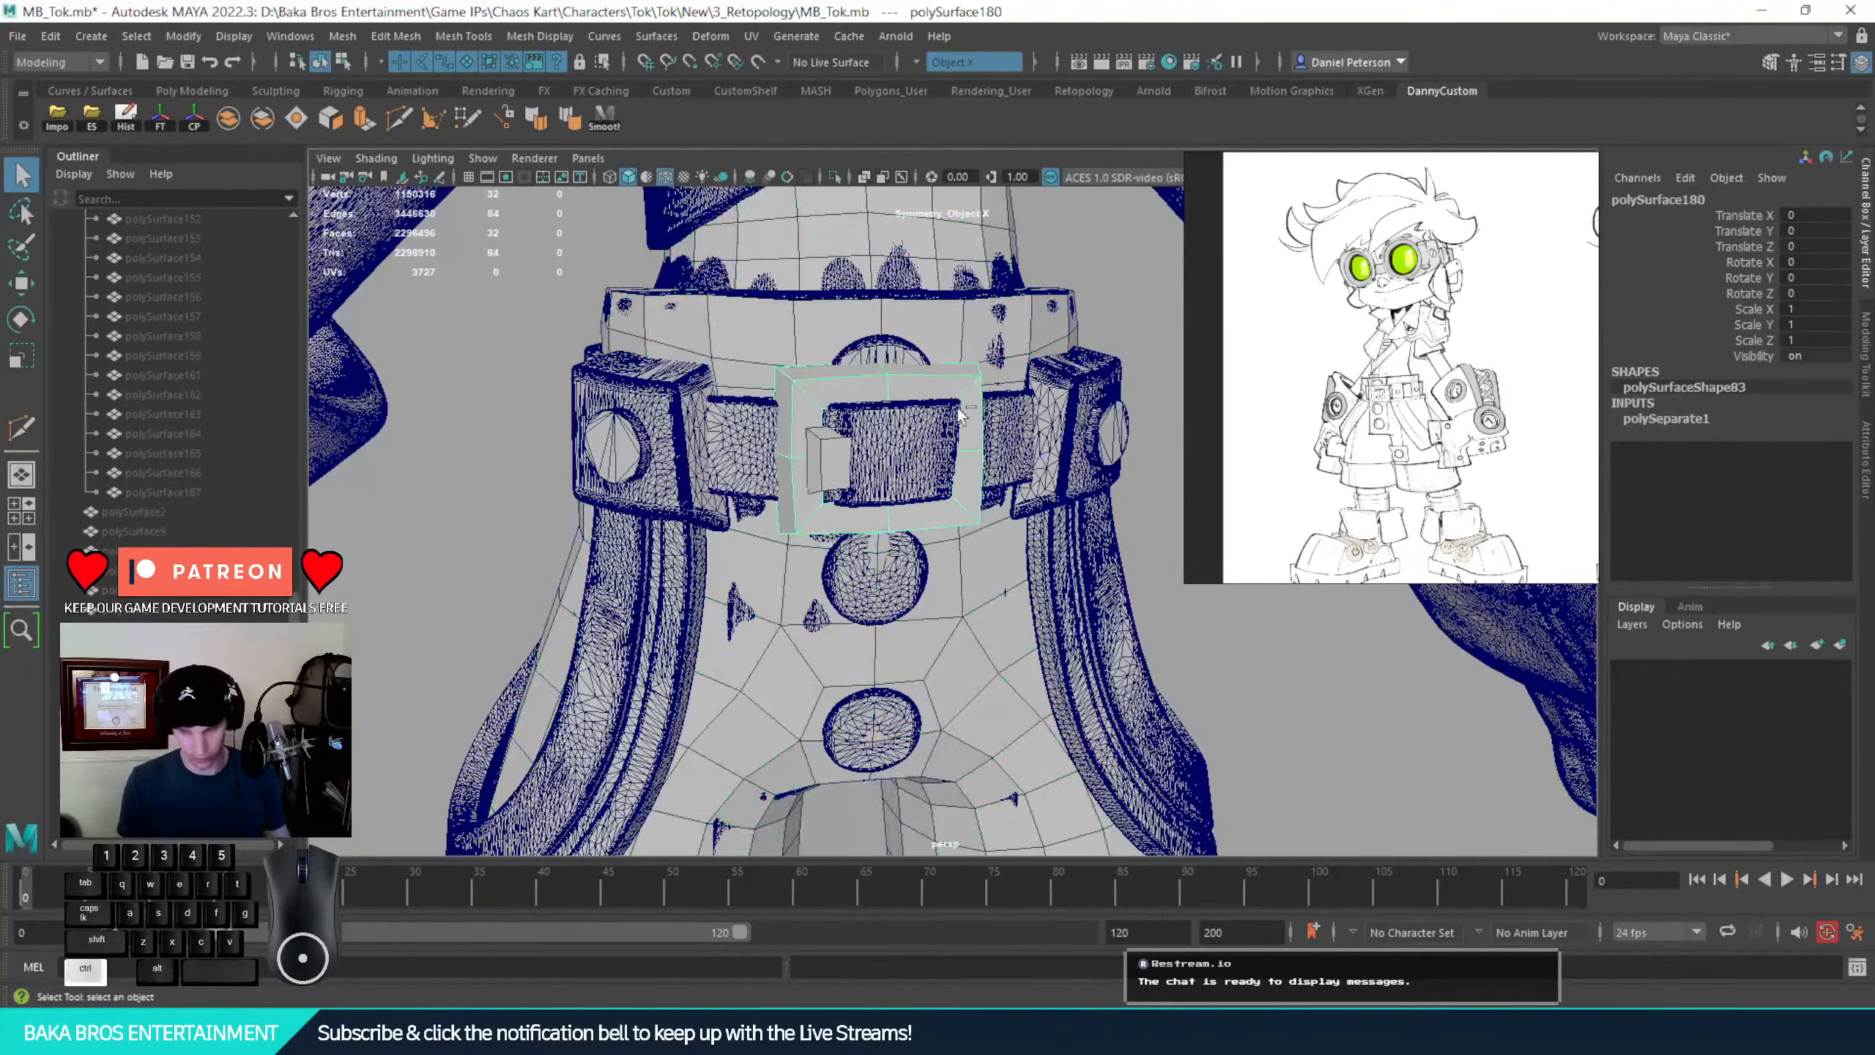
key(ctrl+h)
alt+drag(976, 515, 894, 510)
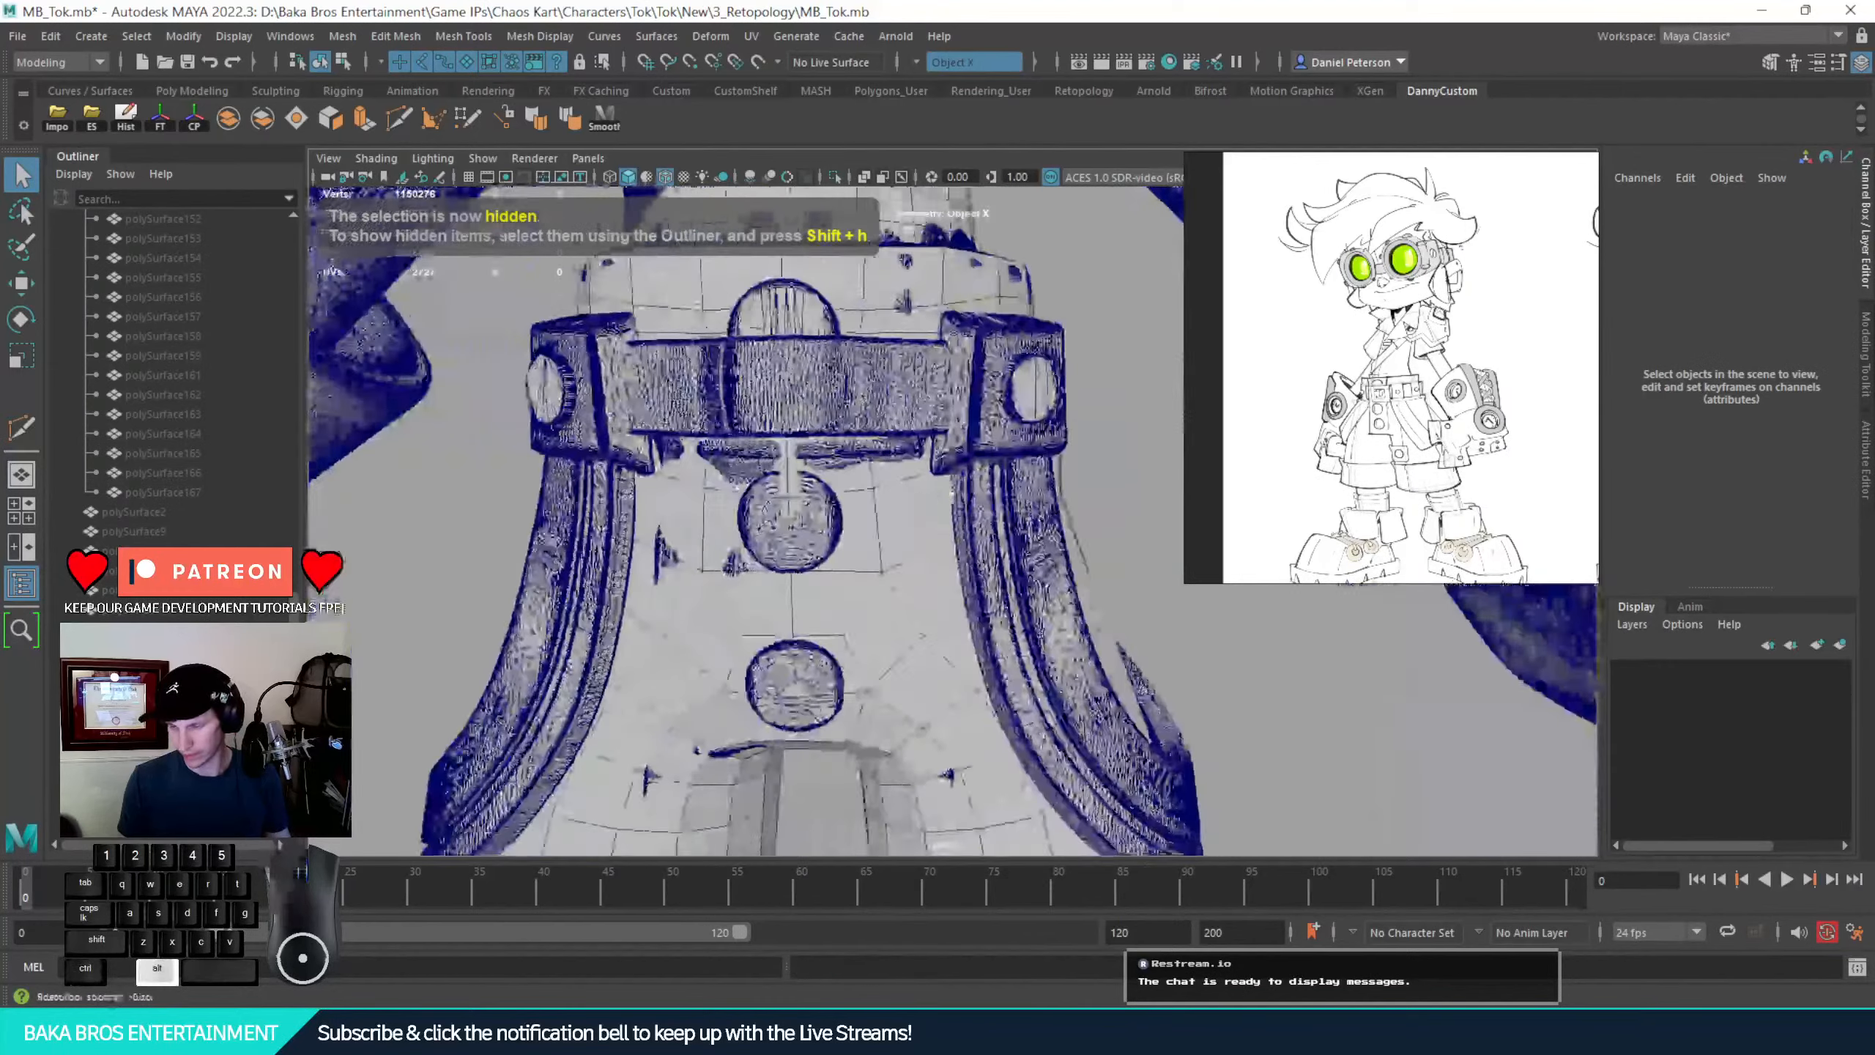
alt+right_drag(893, 510, 598, 476)
alt+drag(599, 477, 613, 510)
alt+right_drag(613, 510, 825, 508)
alt+drag(825, 508, 875, 509)
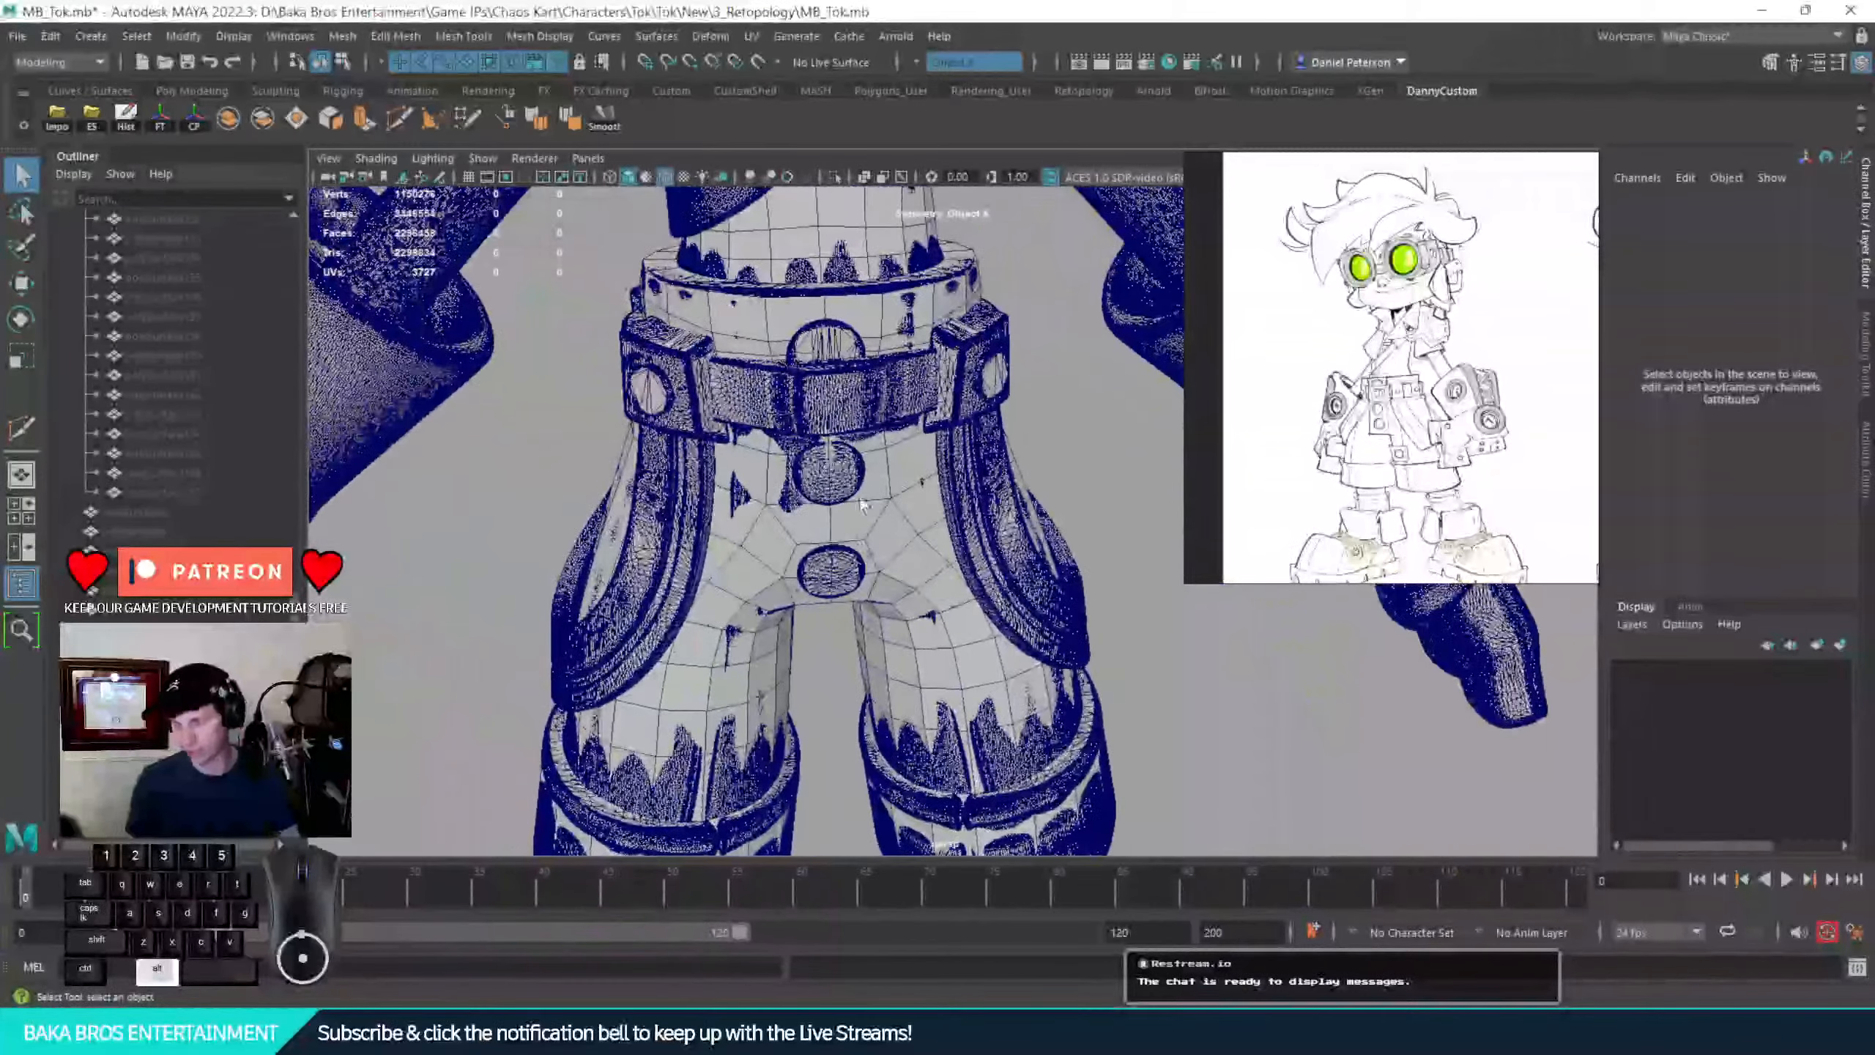
Make Body_High the live surface and turn off wireframe on shaded, with the low-poly body mesh selected
click(901, 497)
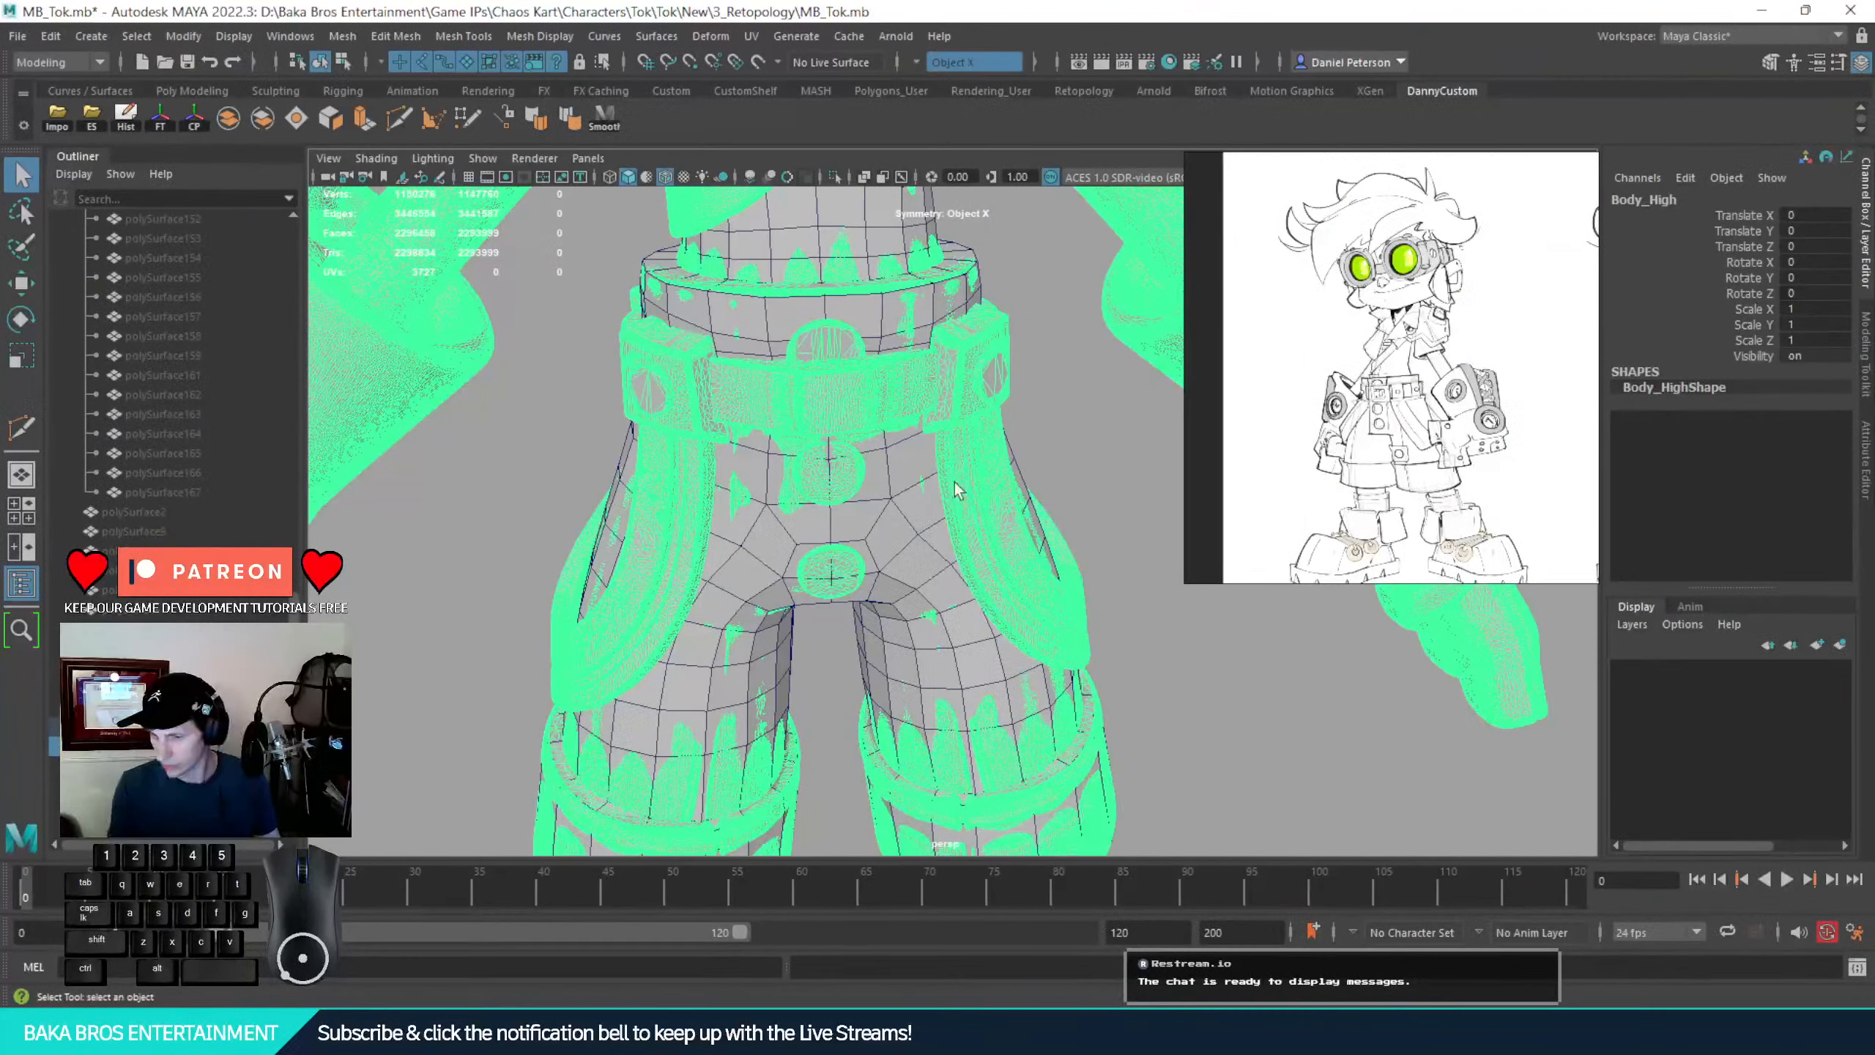
click(758, 63)
scroll(926, 545, down, 3)
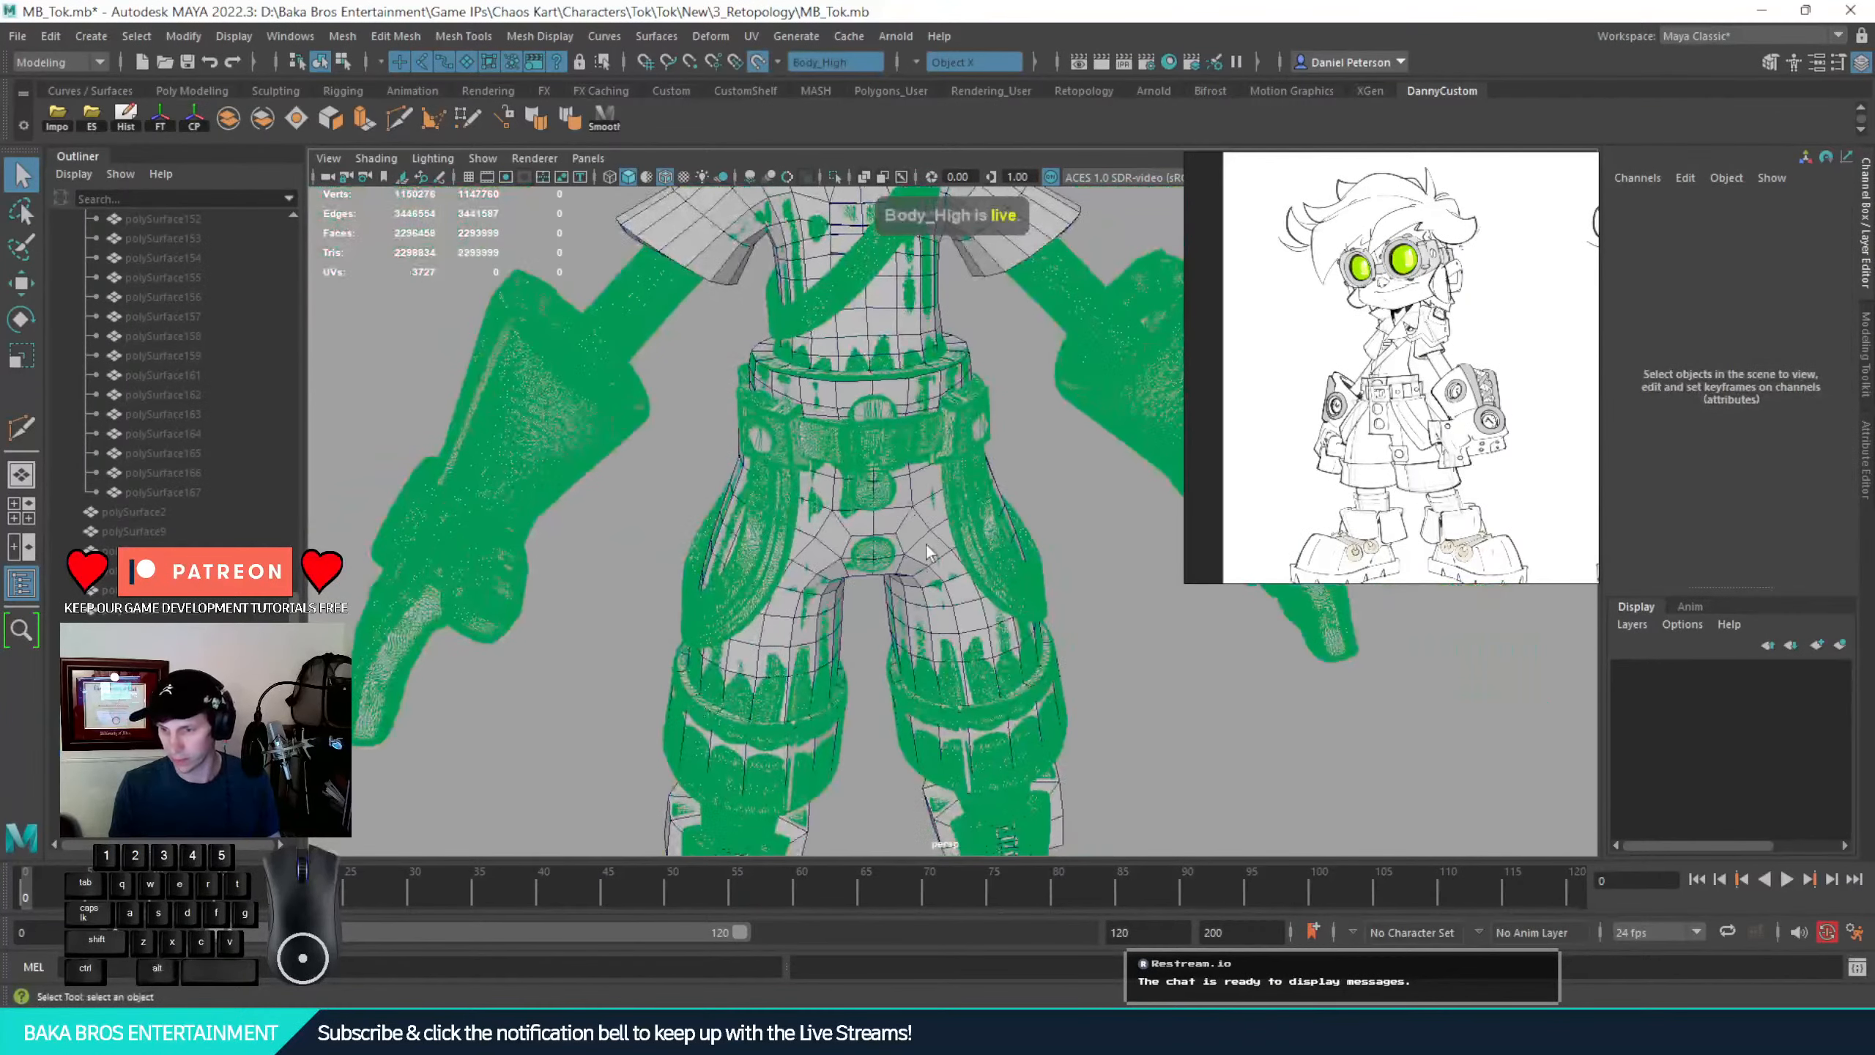
click(664, 176)
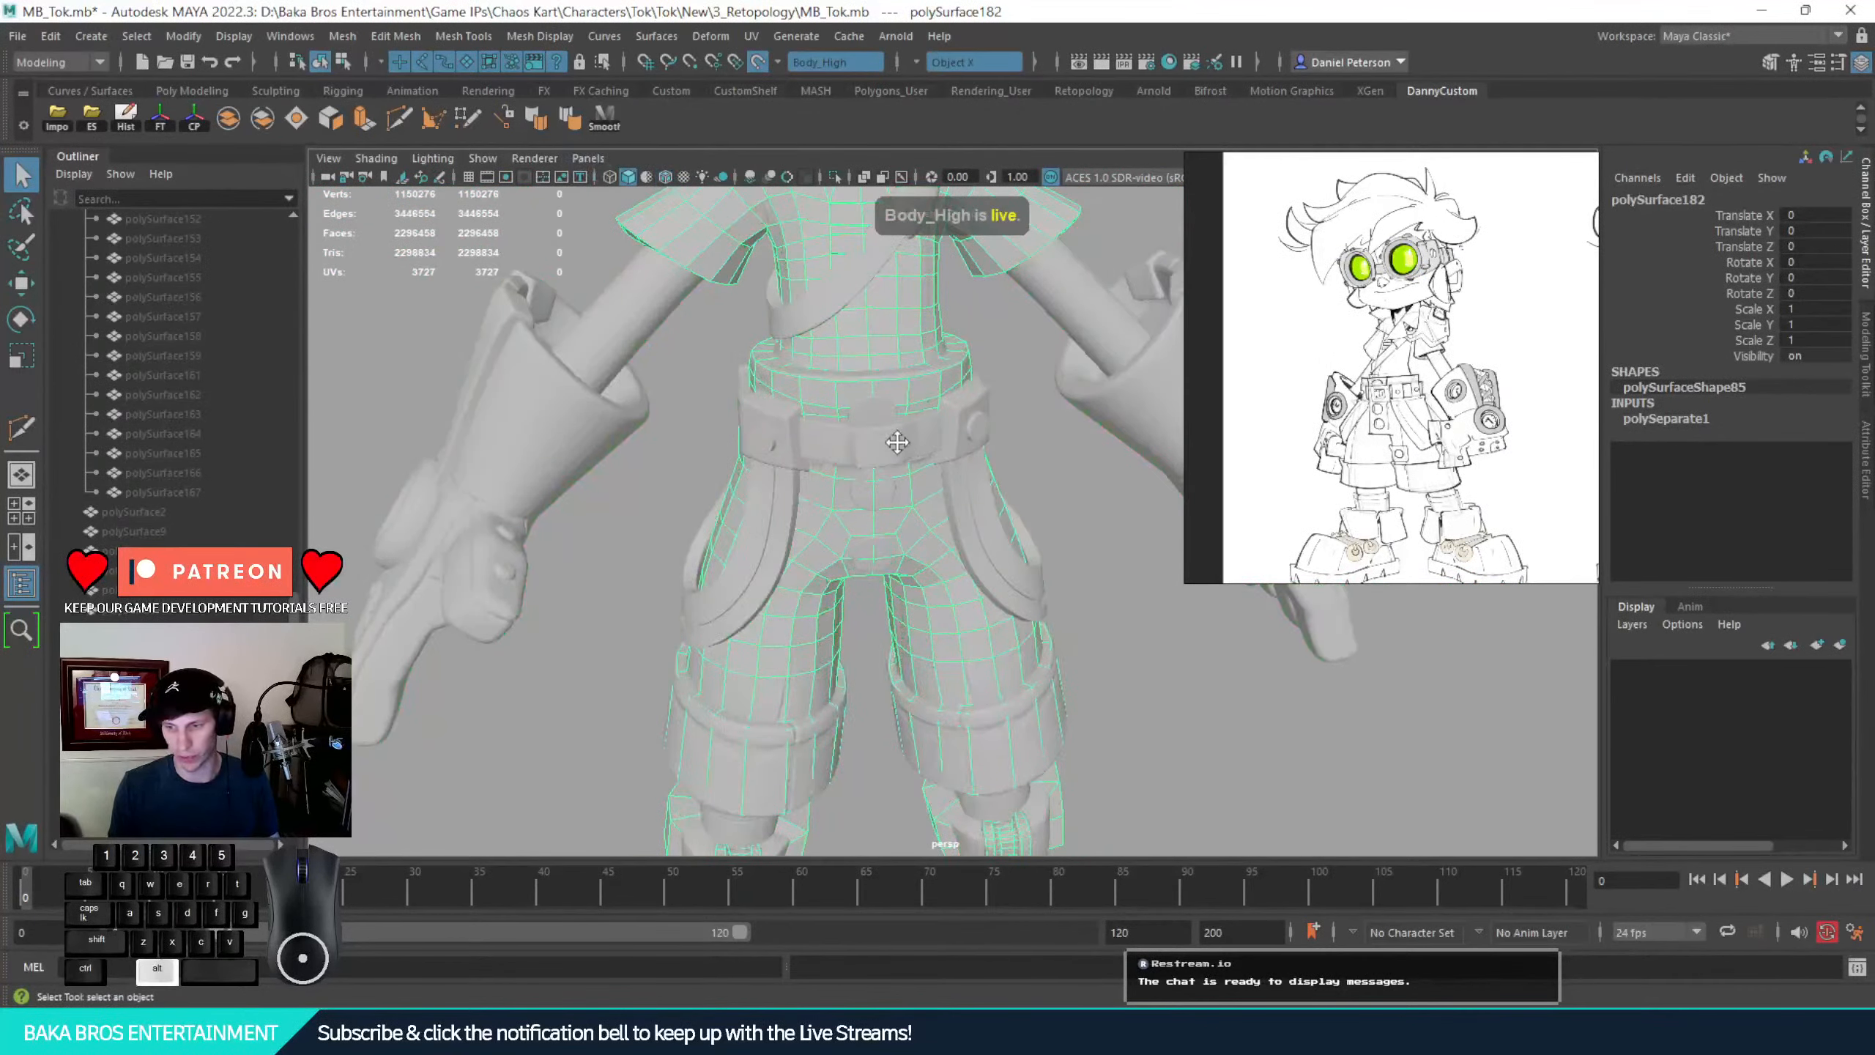
scroll(1108, 517, down, 3)
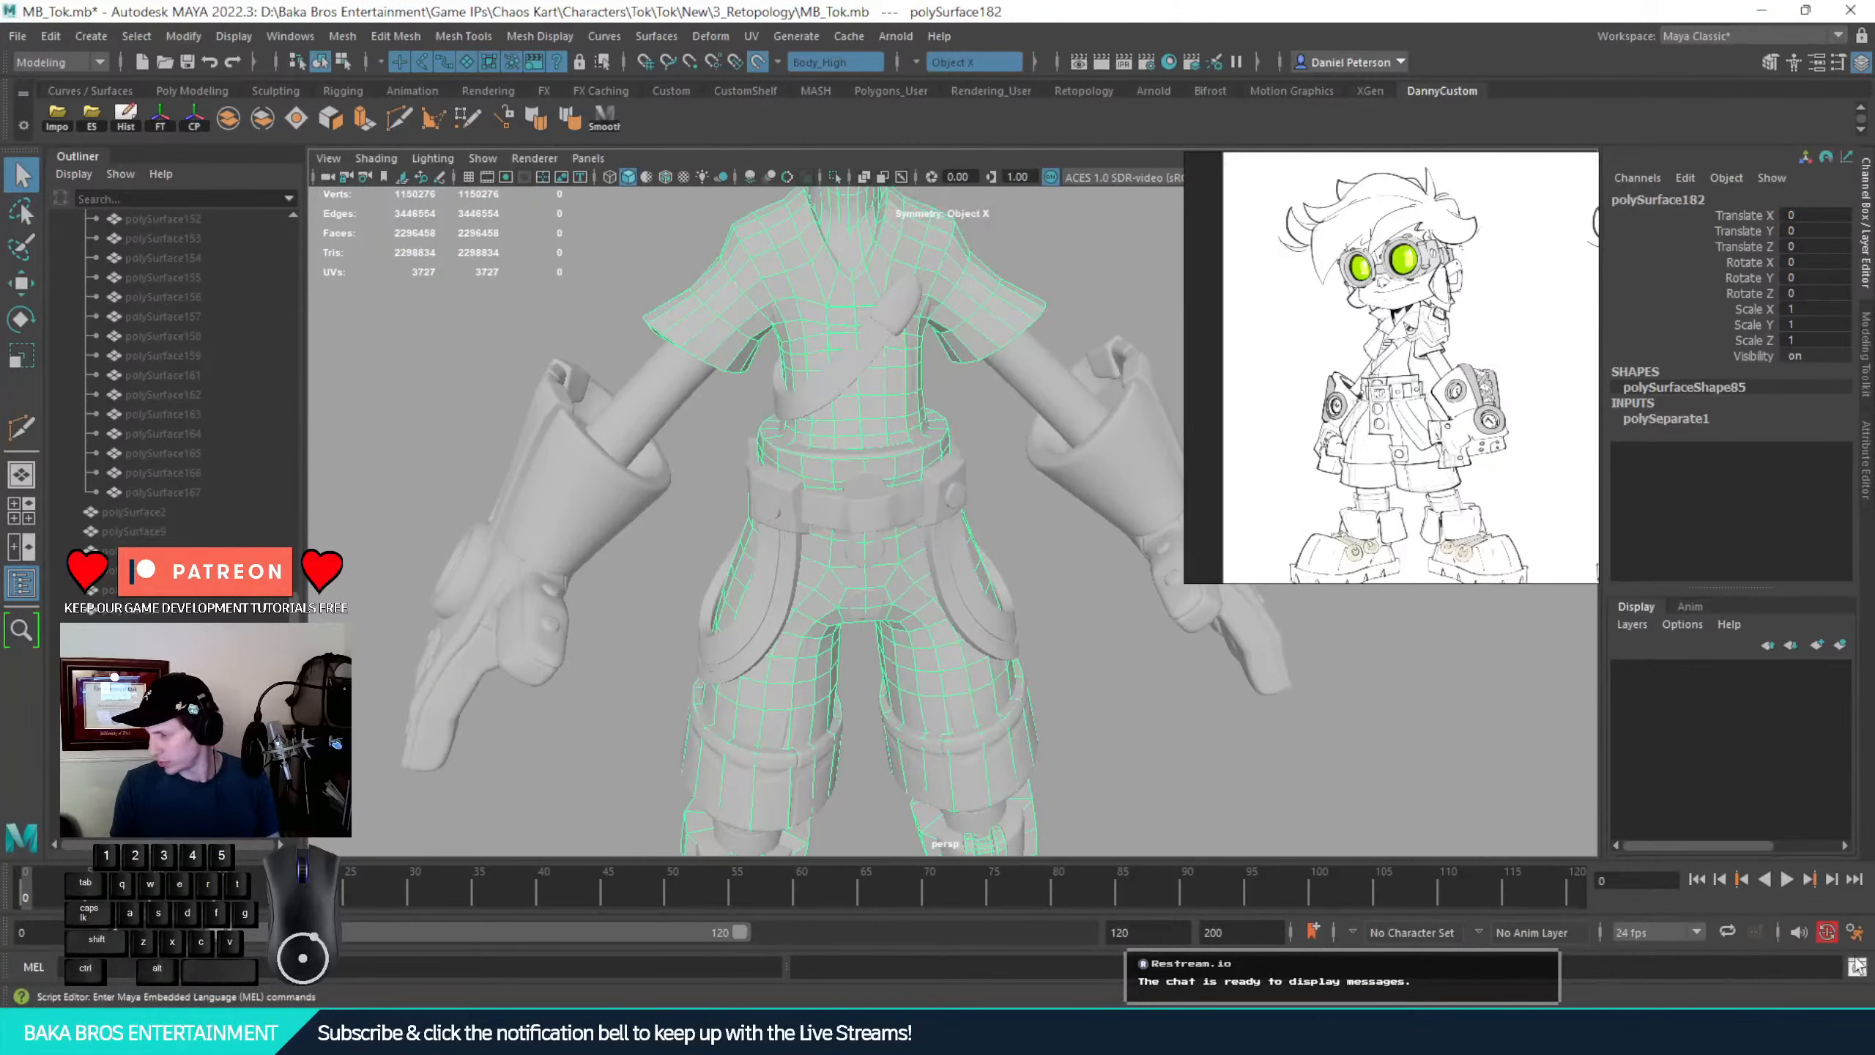
Use Quad Draw to delete the front trouser faces hidden beneath the hip straps, from the upper thigh up to the belt
alt+drag(712, 631, 802, 617)
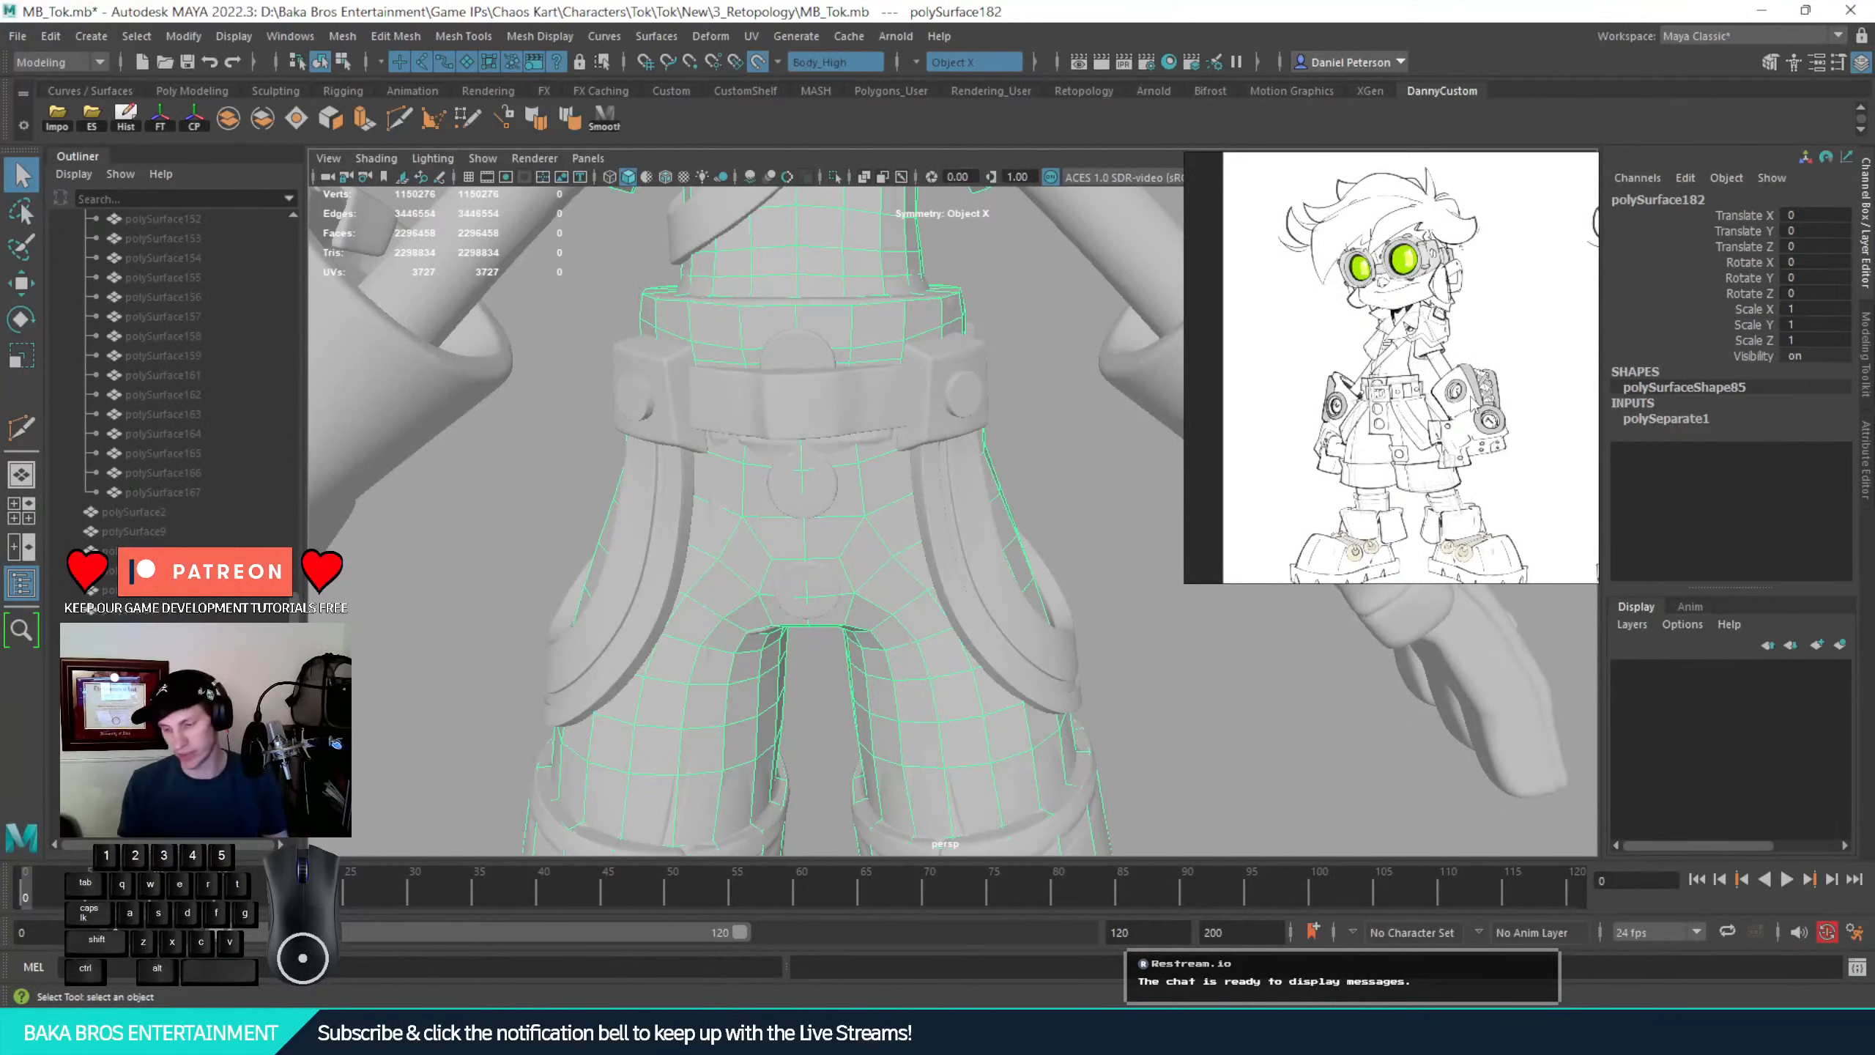
alt+drag(979, 578, 908, 542)
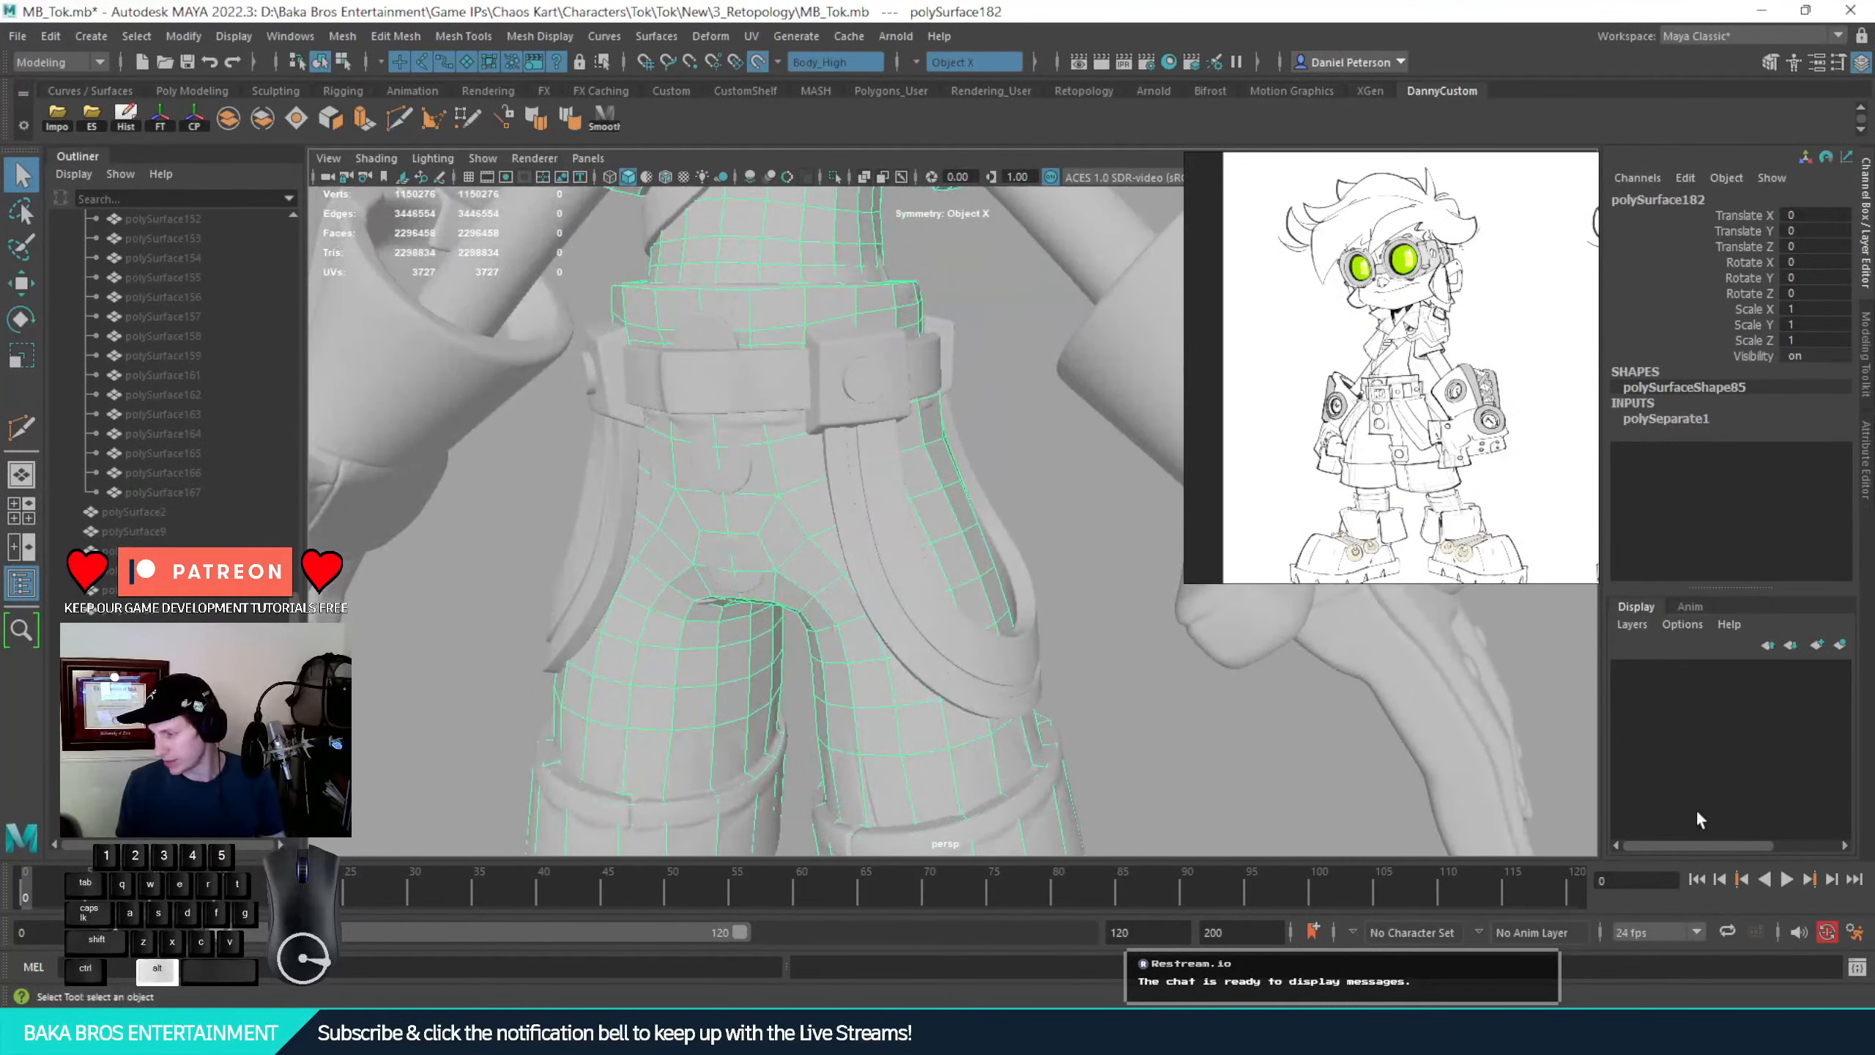
click(1866, 381)
click(1786, 759)
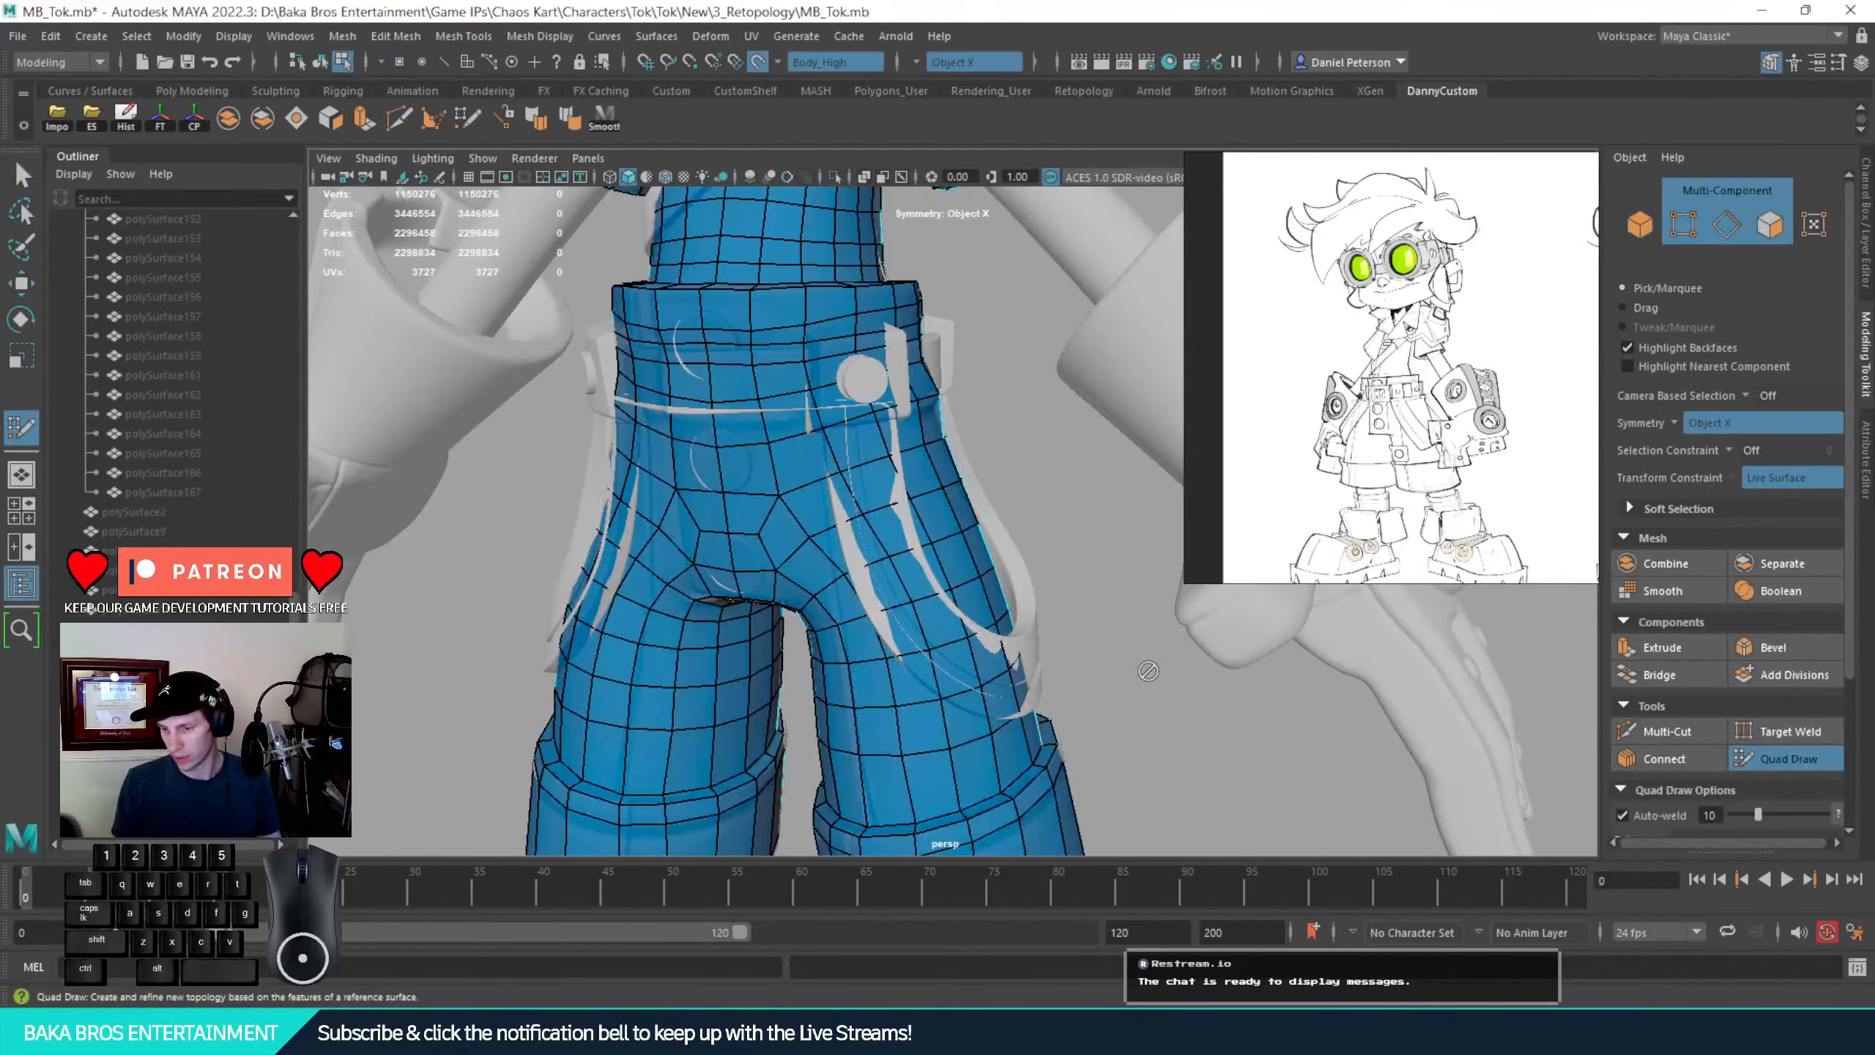
mouse_move(953, 546)
alt+mouse_down()
mouse_move(827, 539)
mouse_move(1063, 550)
mouse_move(982, 547)
alt+mouse_up()
alt+right_drag(982, 547, 916, 545)
mouse_move(916, 545)
alt+mouse_down()
mouse_move(834, 540)
mouse_move(937, 534)
alt+mouse_up()
alt+right_drag(938, 533, 1030, 529)
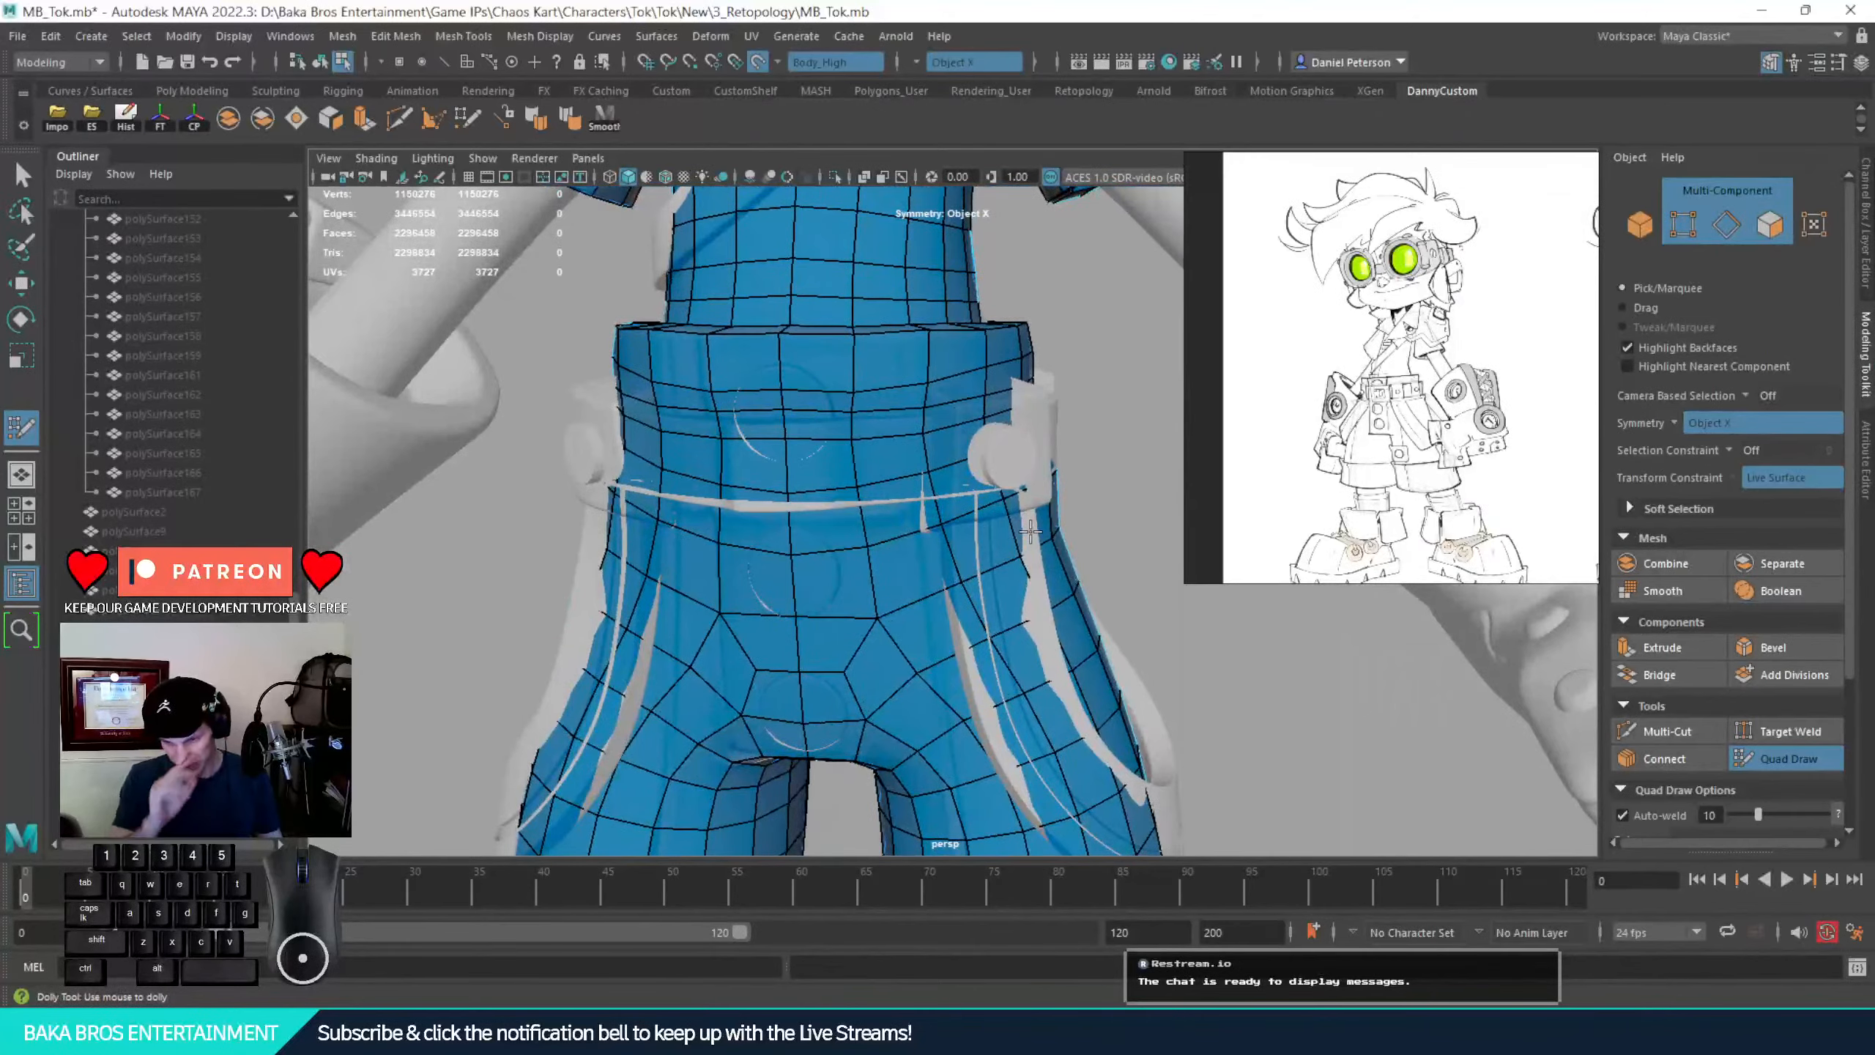
alt+middle_drag(826, 310, 918, 337)
alt+drag(871, 696, 875, 620)
ctrl+shift+click(873, 583)
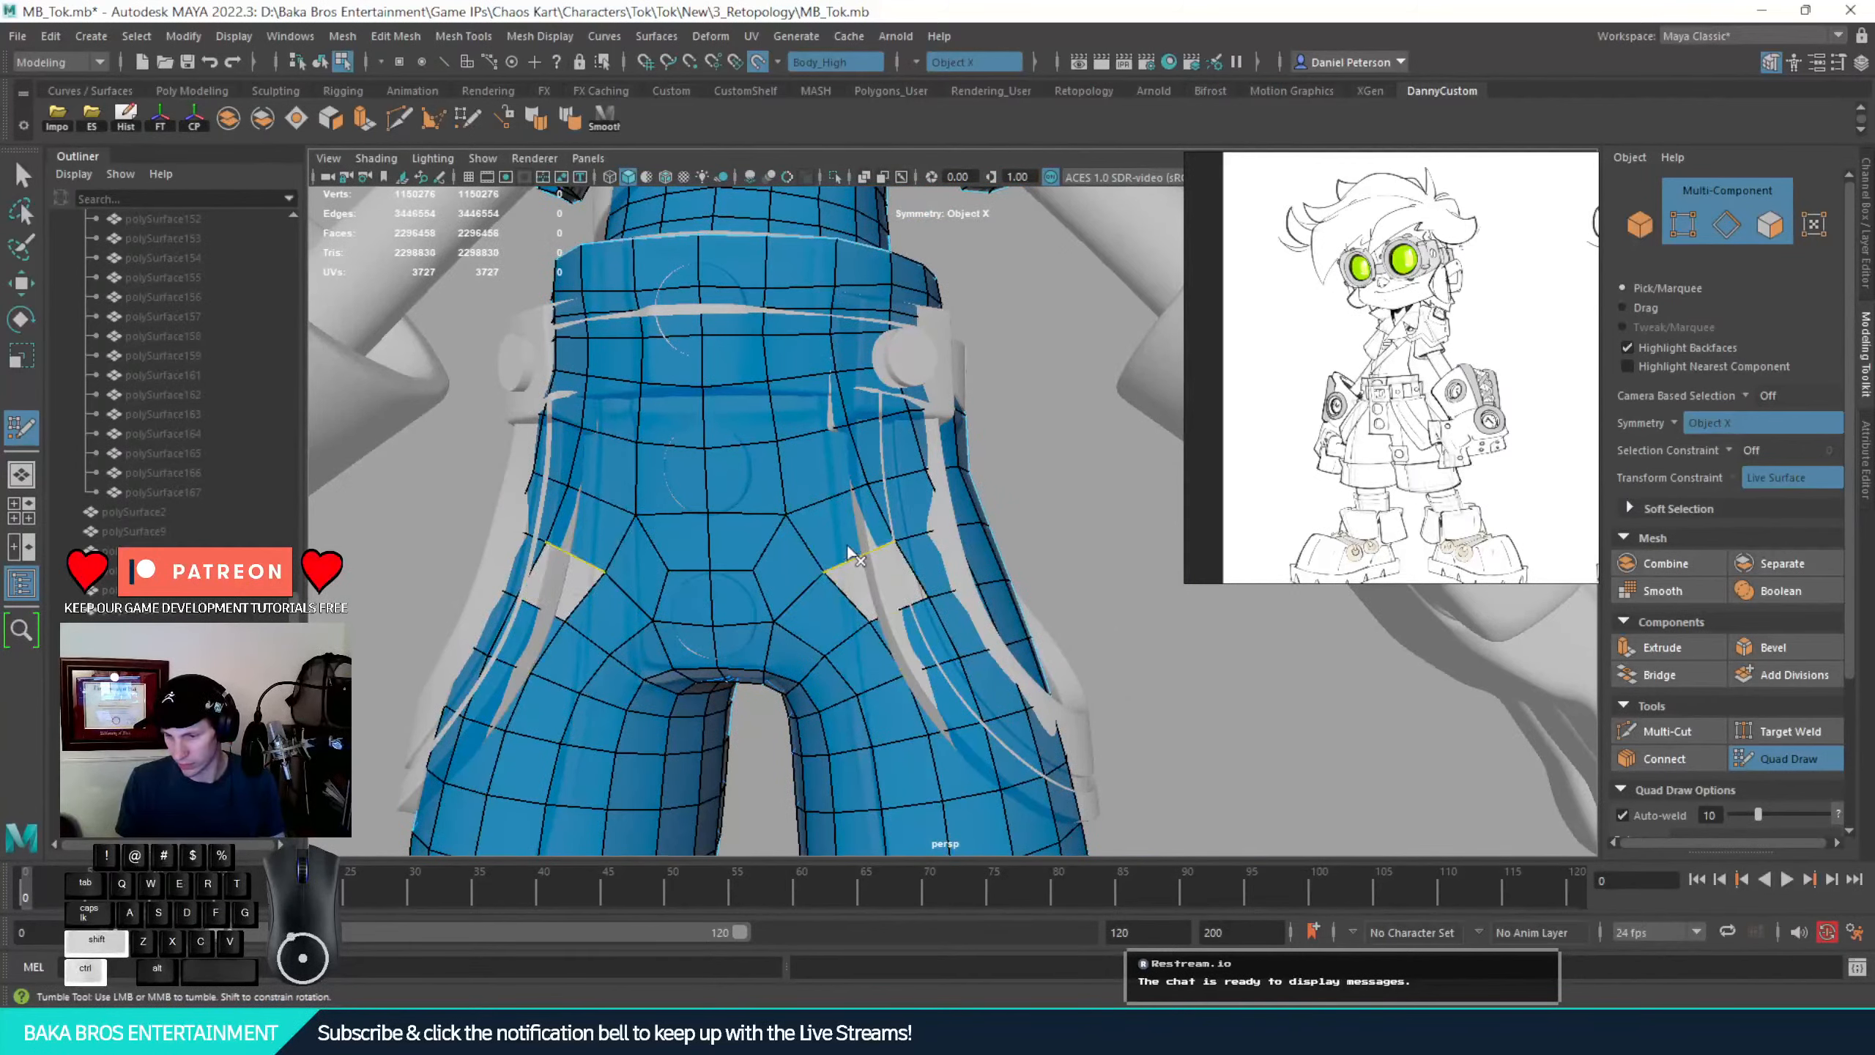
ctrl+shift+click(856, 526)
ctrl+shift+click(846, 477)
alt+drag(845, 480, 778, 517)
ctrl+shift+click(777, 494)
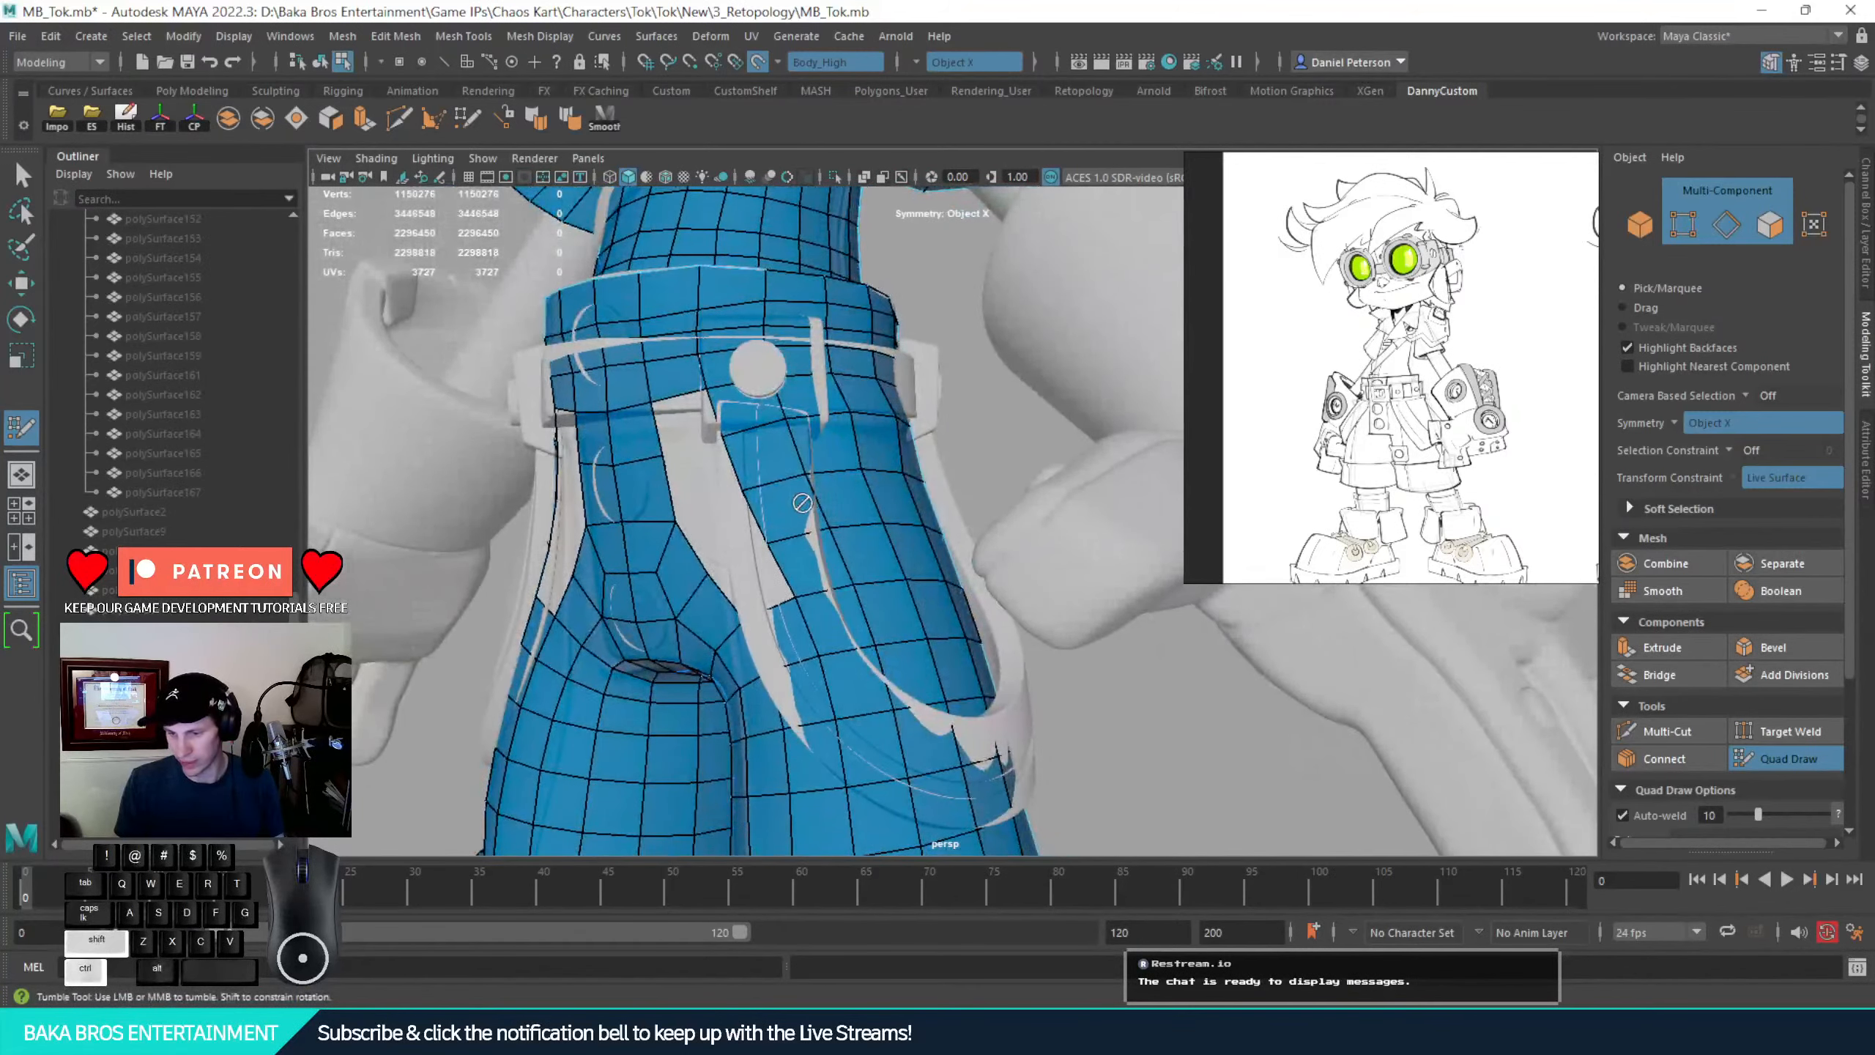
Leave Quad Draw and select the trouser faces along the inside of the hip strap's curve in face mode
click(1790, 758)
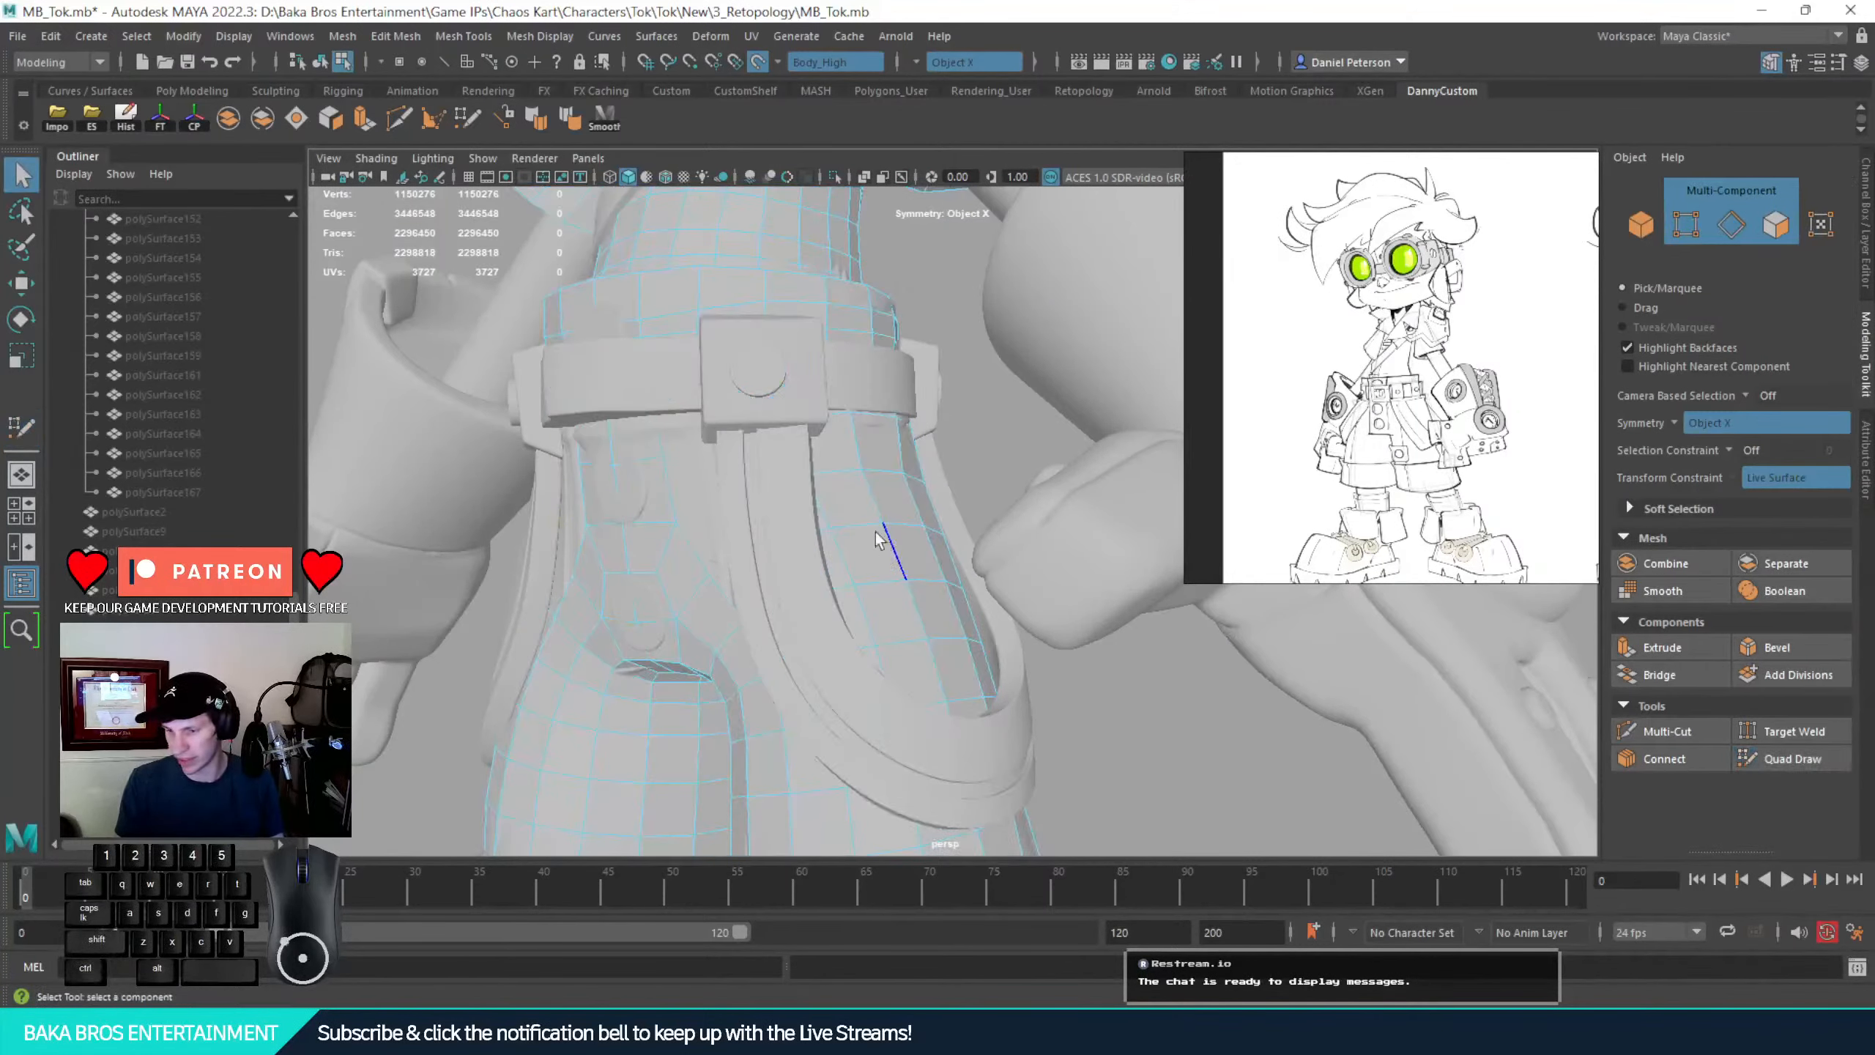
right_drag(978, 452, 976, 456)
click(856, 541)
alt+right_drag(856, 541, 908, 599)
alt+drag(908, 598, 921, 527)
right_drag(920, 526, 914, 554)
click(878, 629)
shift+click(857, 558)
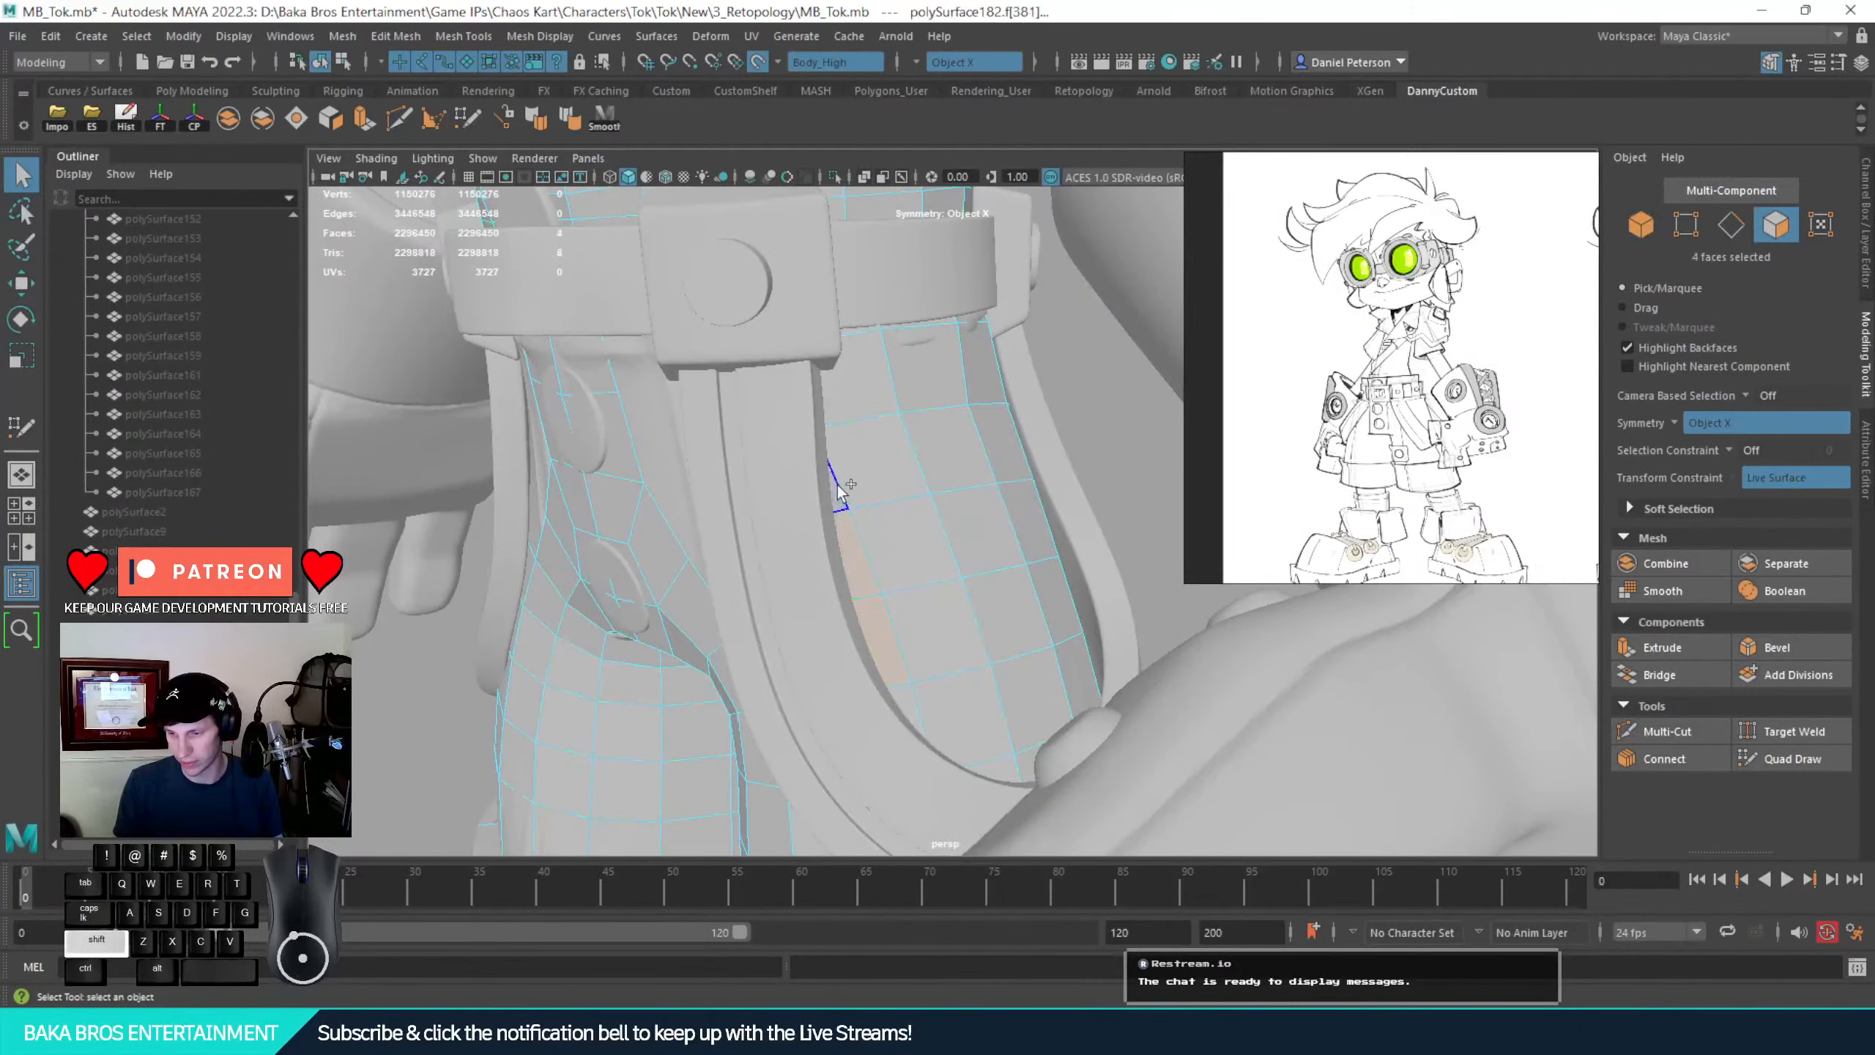
shift+click(838, 485)
alt+drag(963, 588, 1077, 551)
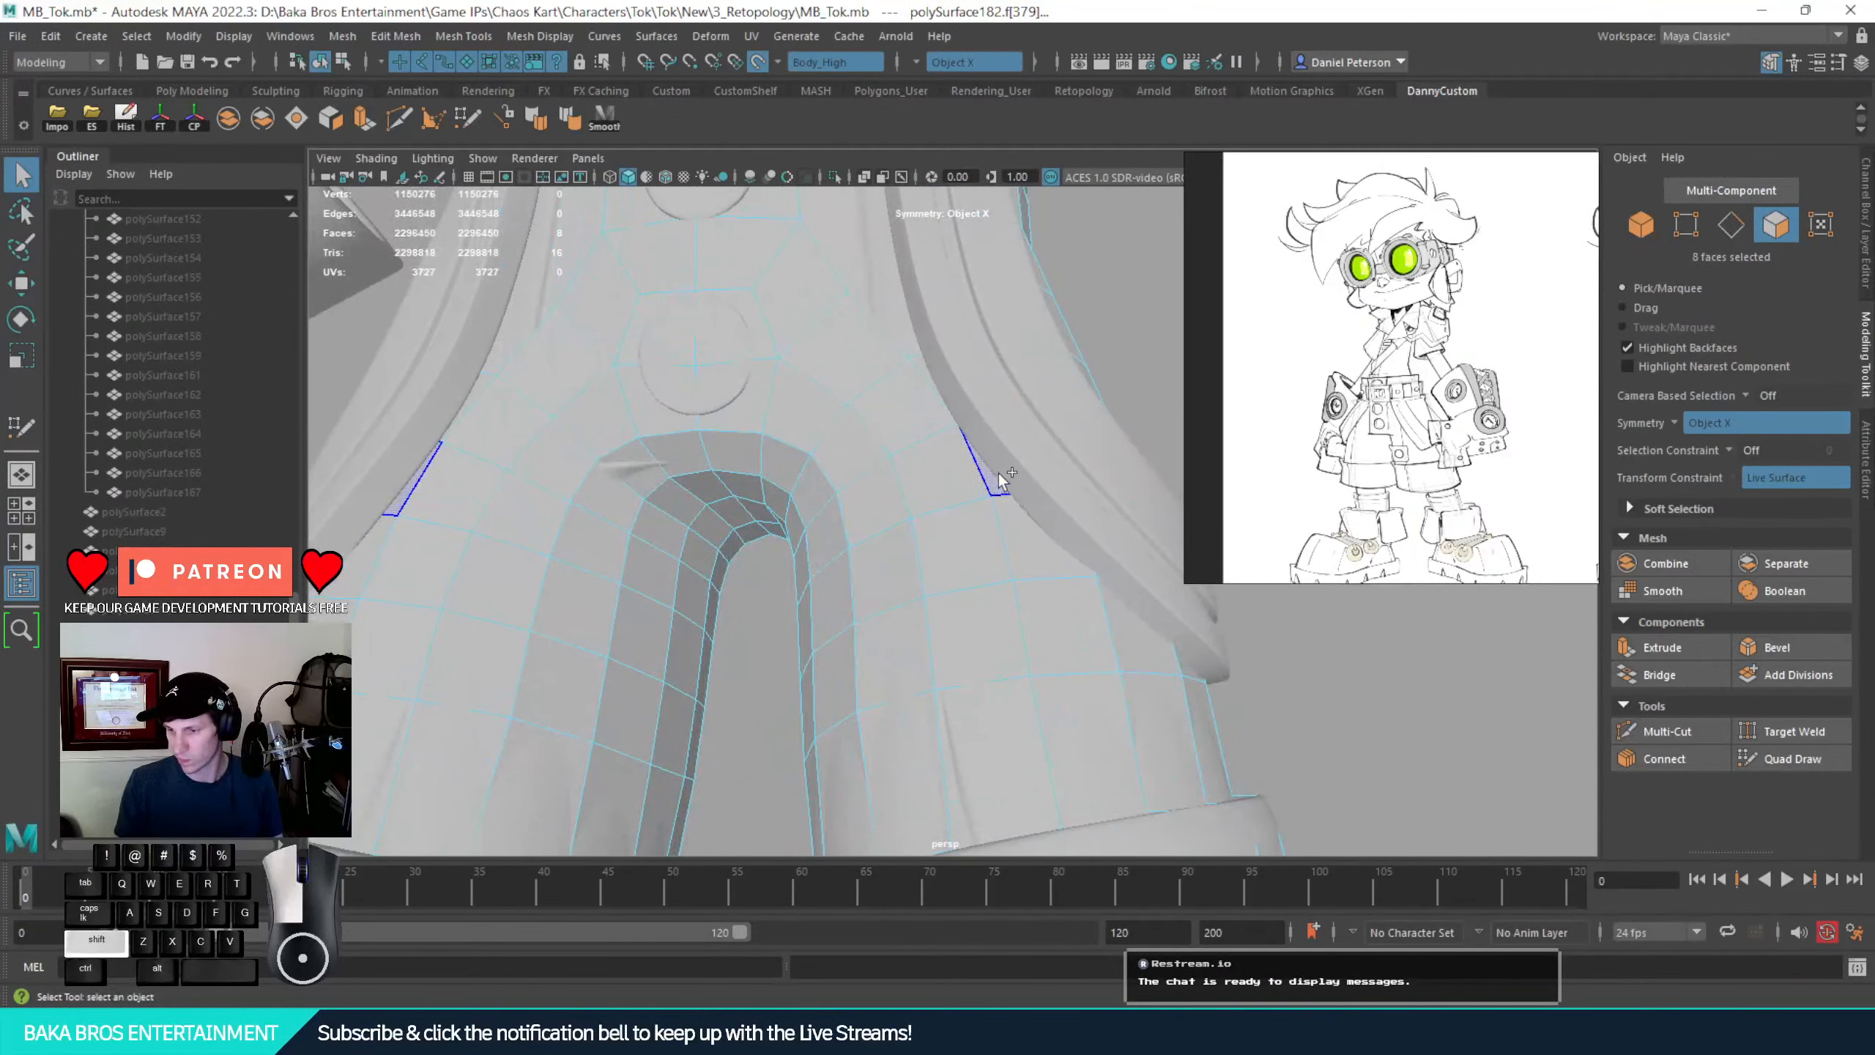
Add the front and outer thigh faces bordering the hip strap's lower edge to the selection
shift+click(999, 473)
shift+click(932, 359)
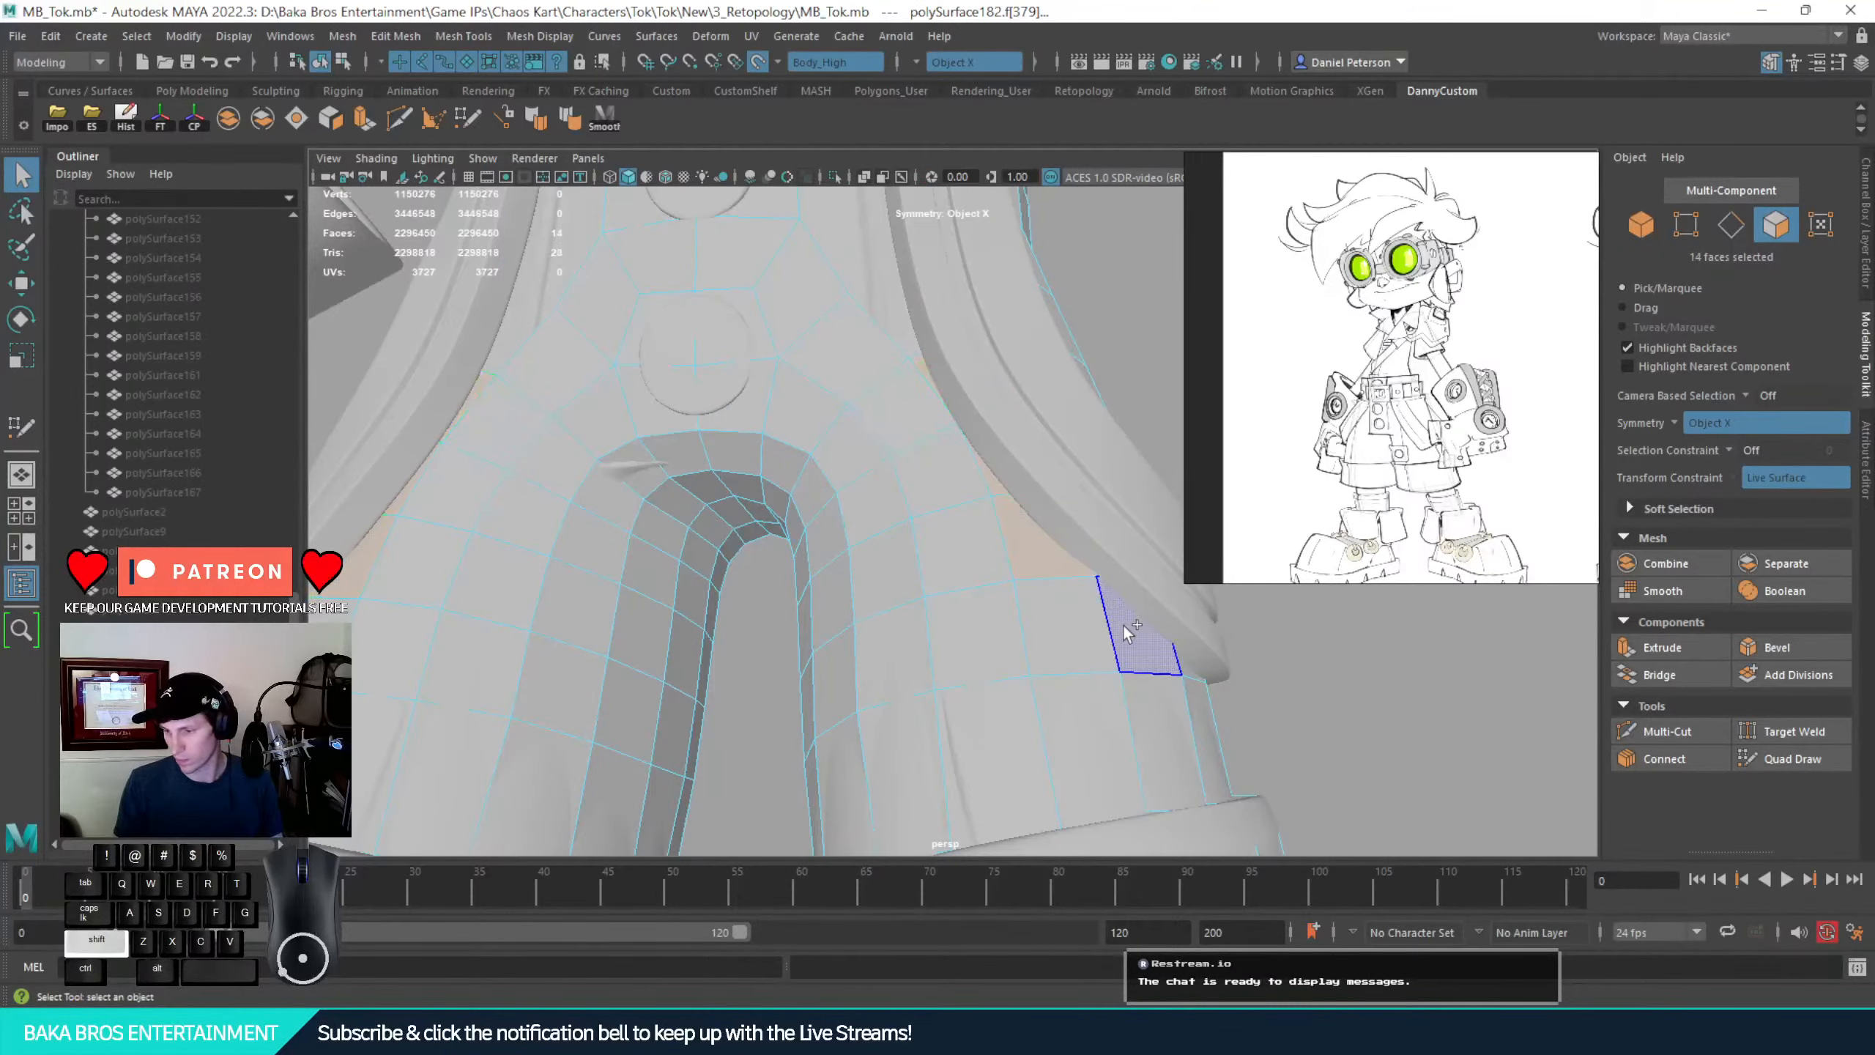
alt+drag(1124, 625, 1057, 622)
shift+click(1057, 622)
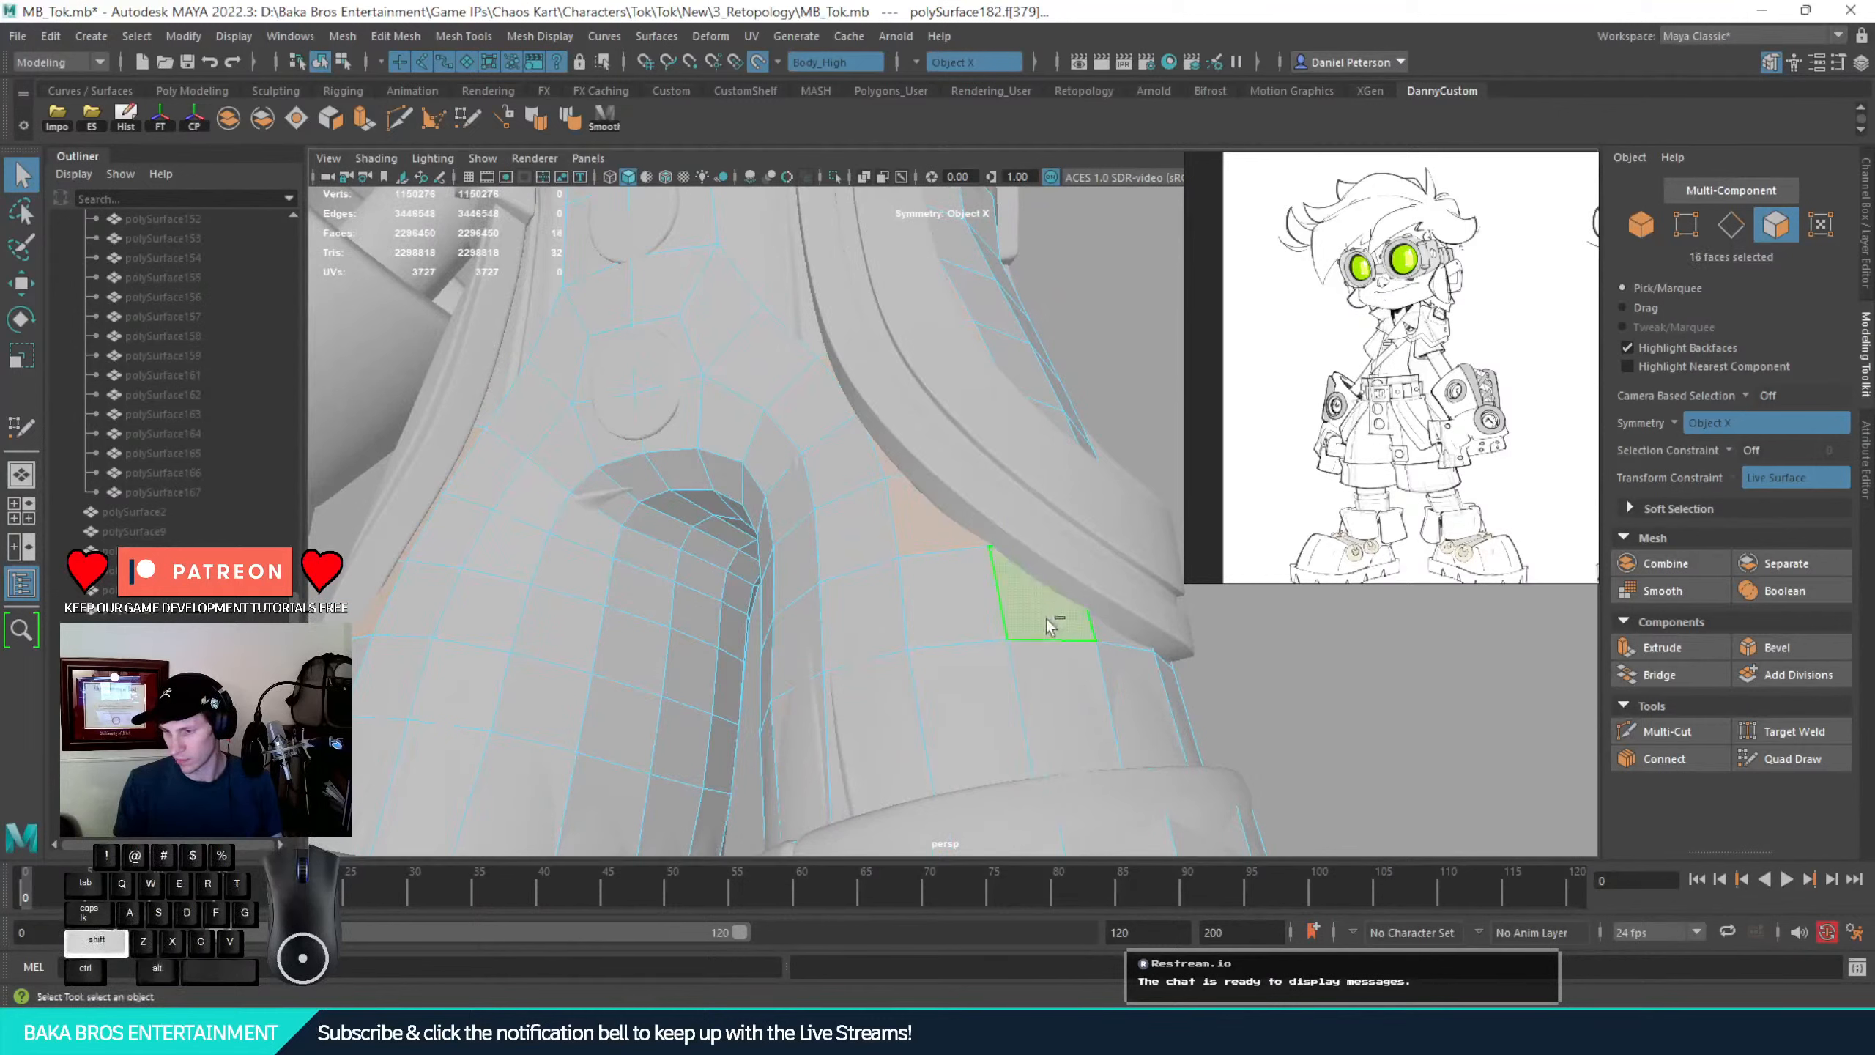
shift+click(997, 547)
alt+drag(1137, 699, 1067, 657)
shift+click(1049, 542)
Extend the face selection across the back of the thigh along the hip strap's lower edge
alt+drag(1115, 591, 909, 711)
shift+click(964, 667)
shift+click(1026, 663)
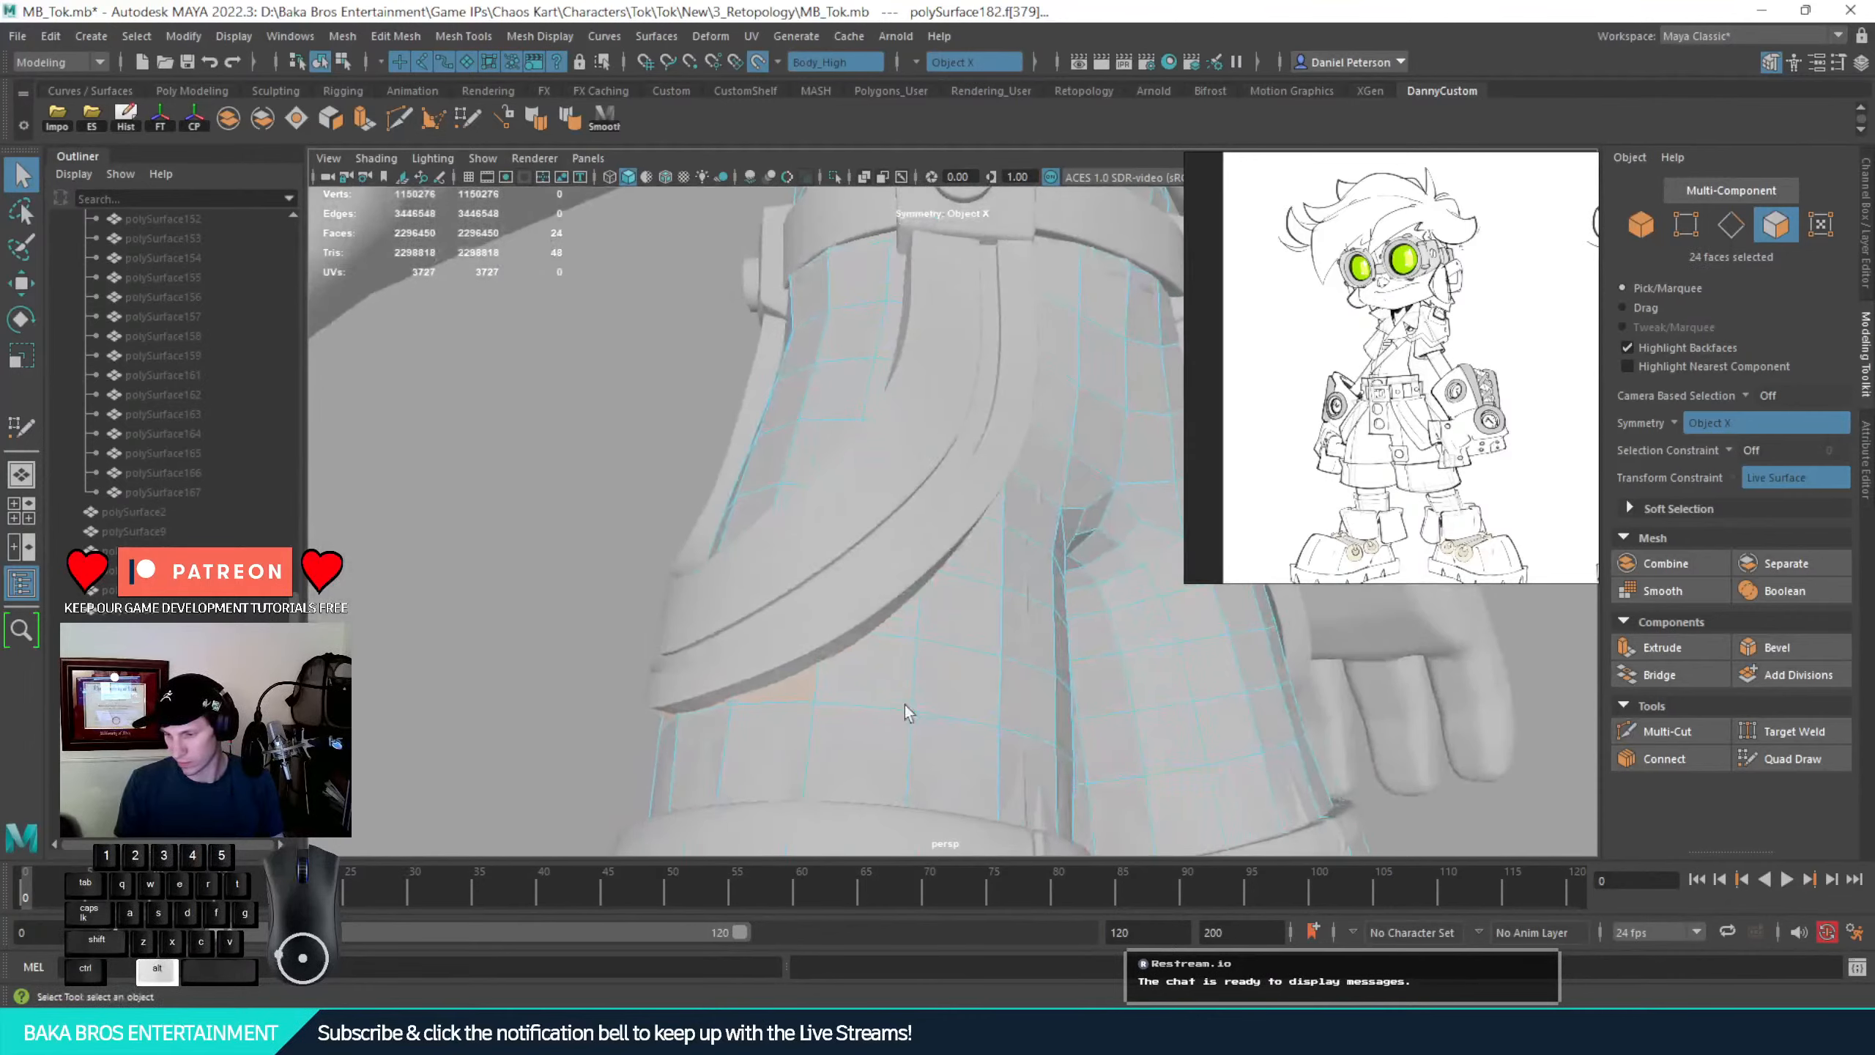
shift+click(880, 673)
shift+click(880, 605)
shift+click(955, 604)
shift+click(976, 557)
alt+drag(1021, 622, 895, 575)
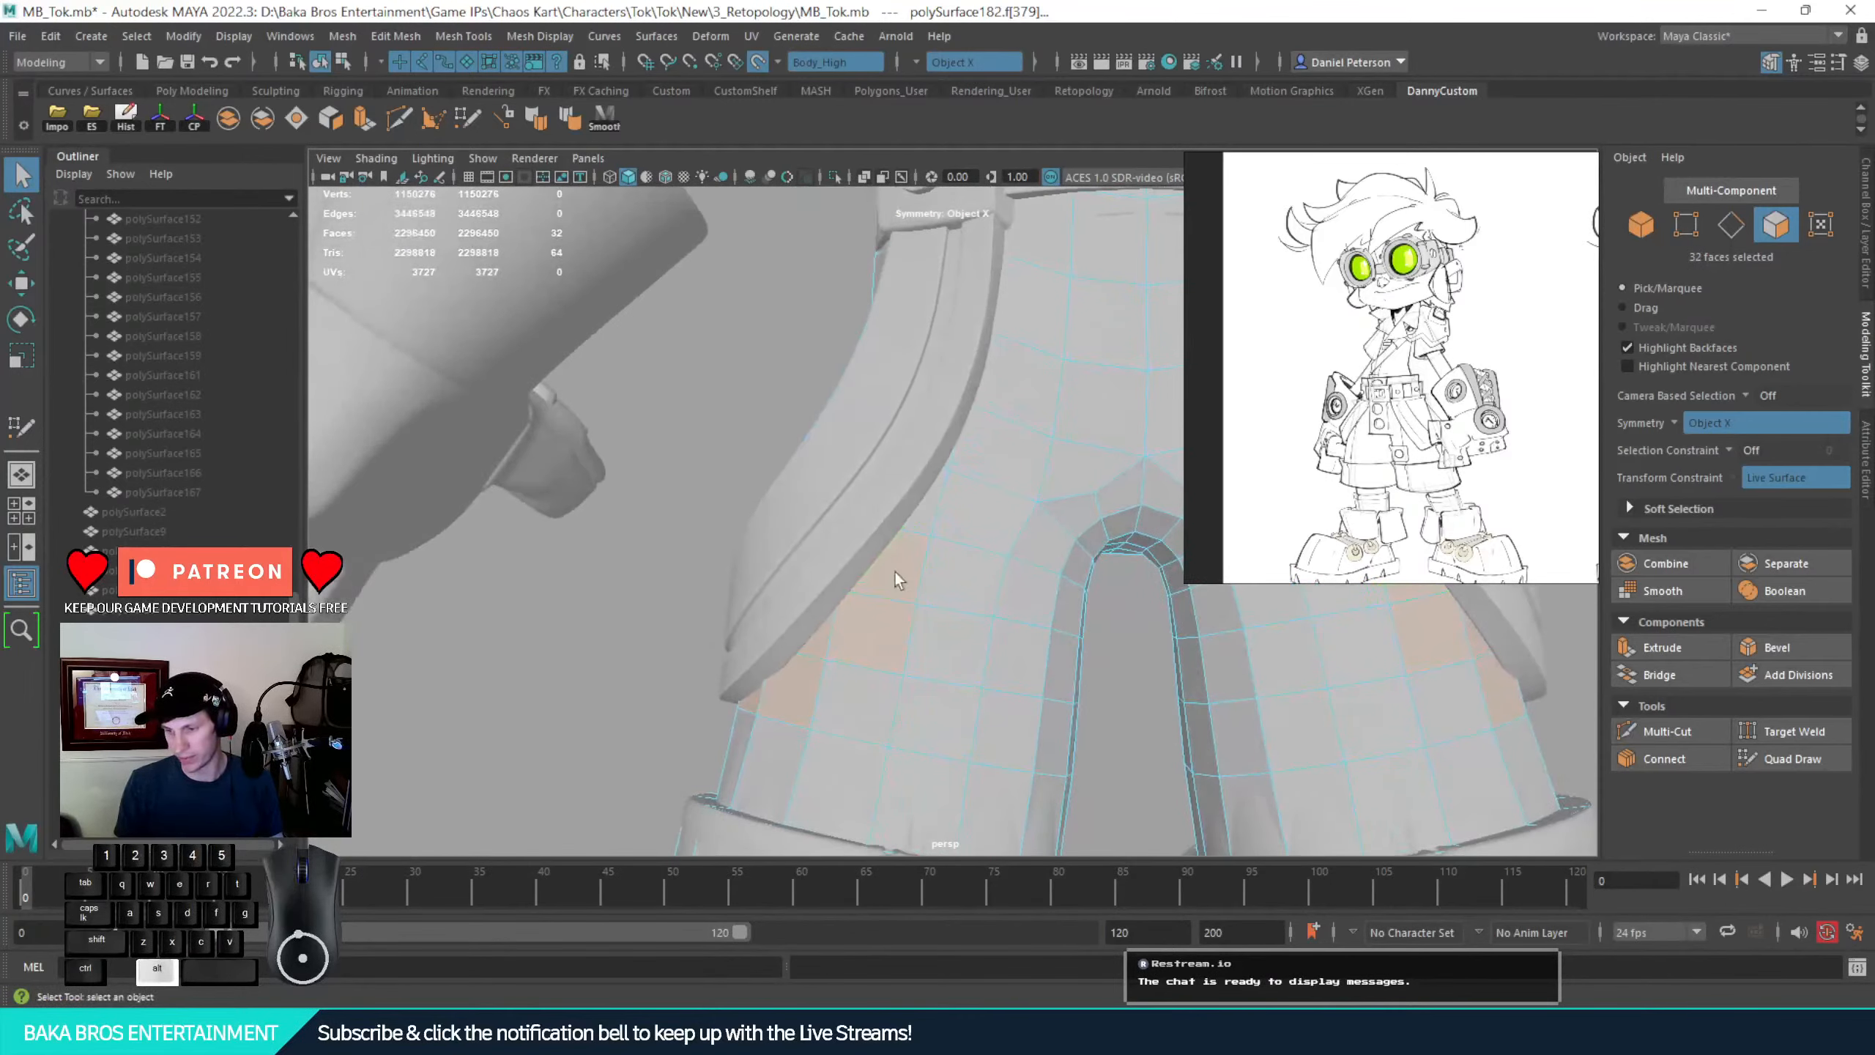
Add the back trouser faces along the hip strap's inner edge, from the thigh up to the belt, to the face selection
shift+click(925, 499)
alt+drag(989, 444, 883, 556)
shift+click(920, 489)
shift+click(944, 408)
shift+click(954, 341)
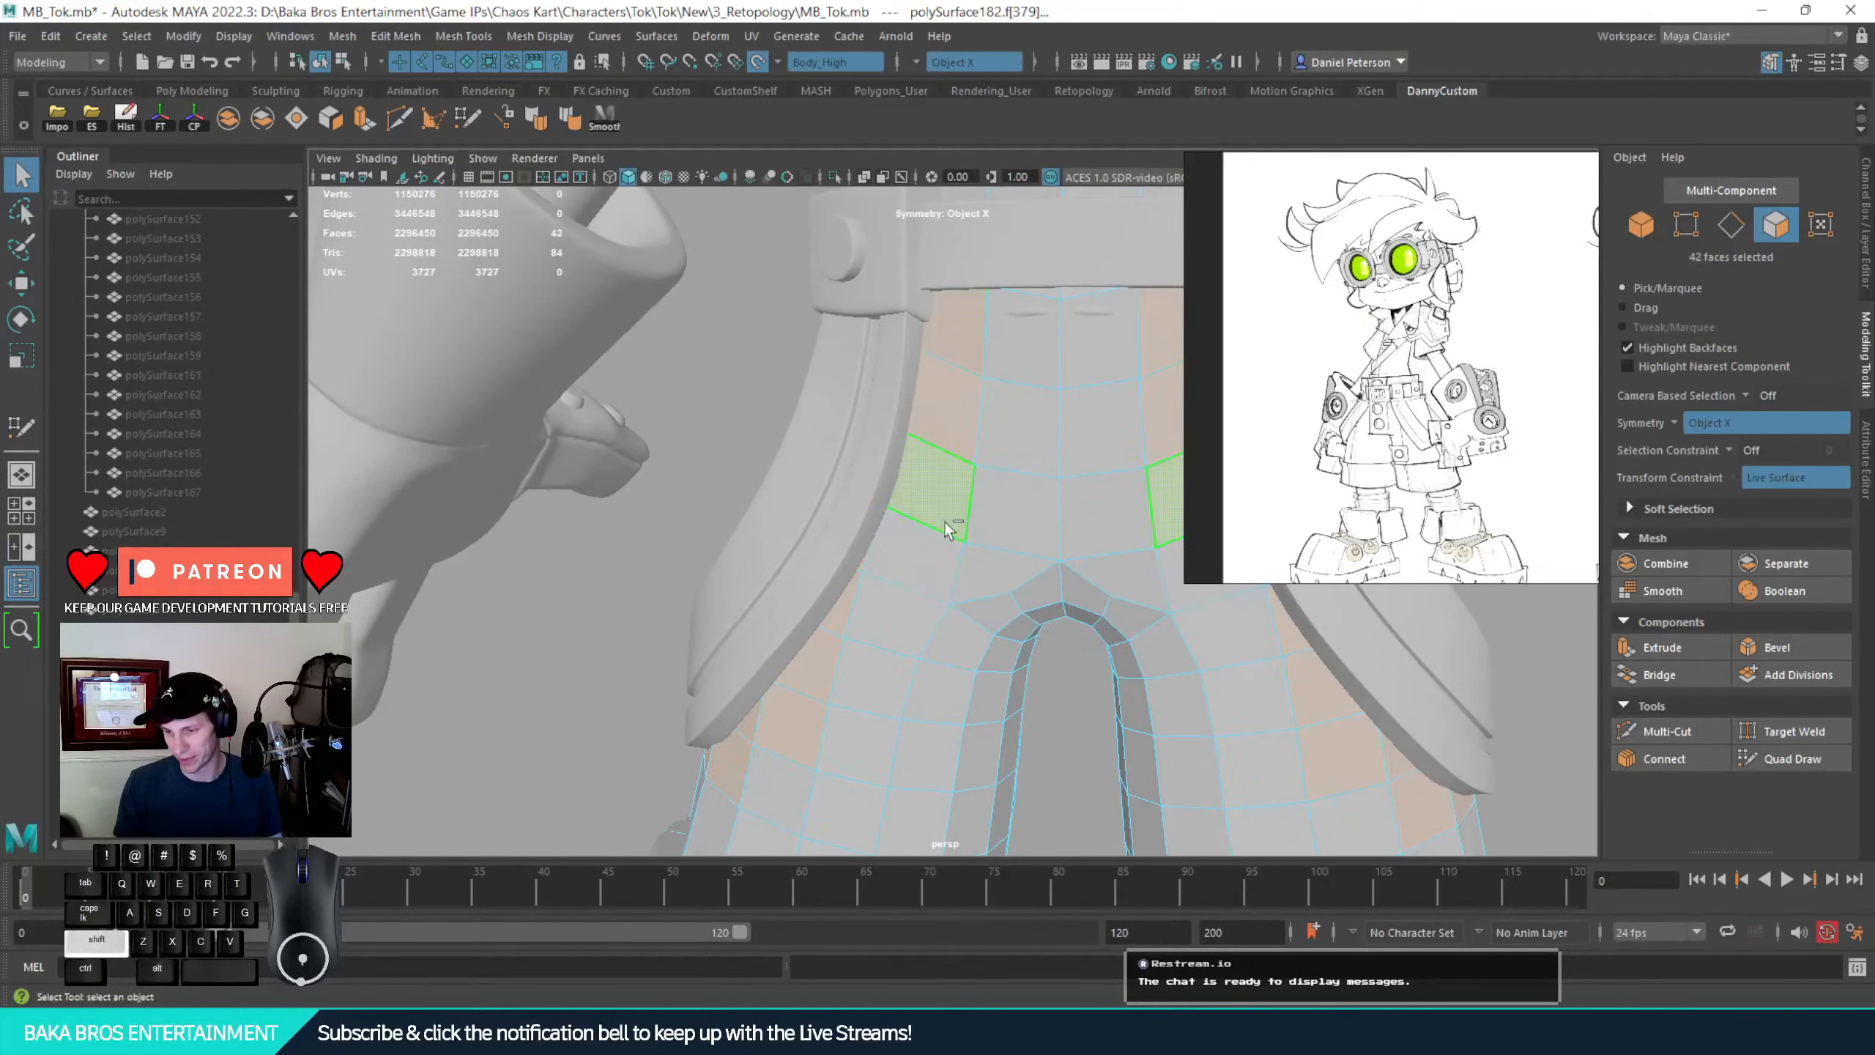
shift+click(919, 561)
alt+middle_drag(929, 461, 863, 624)
alt+drag(862, 625, 876, 549)
shift+click(969, 480)
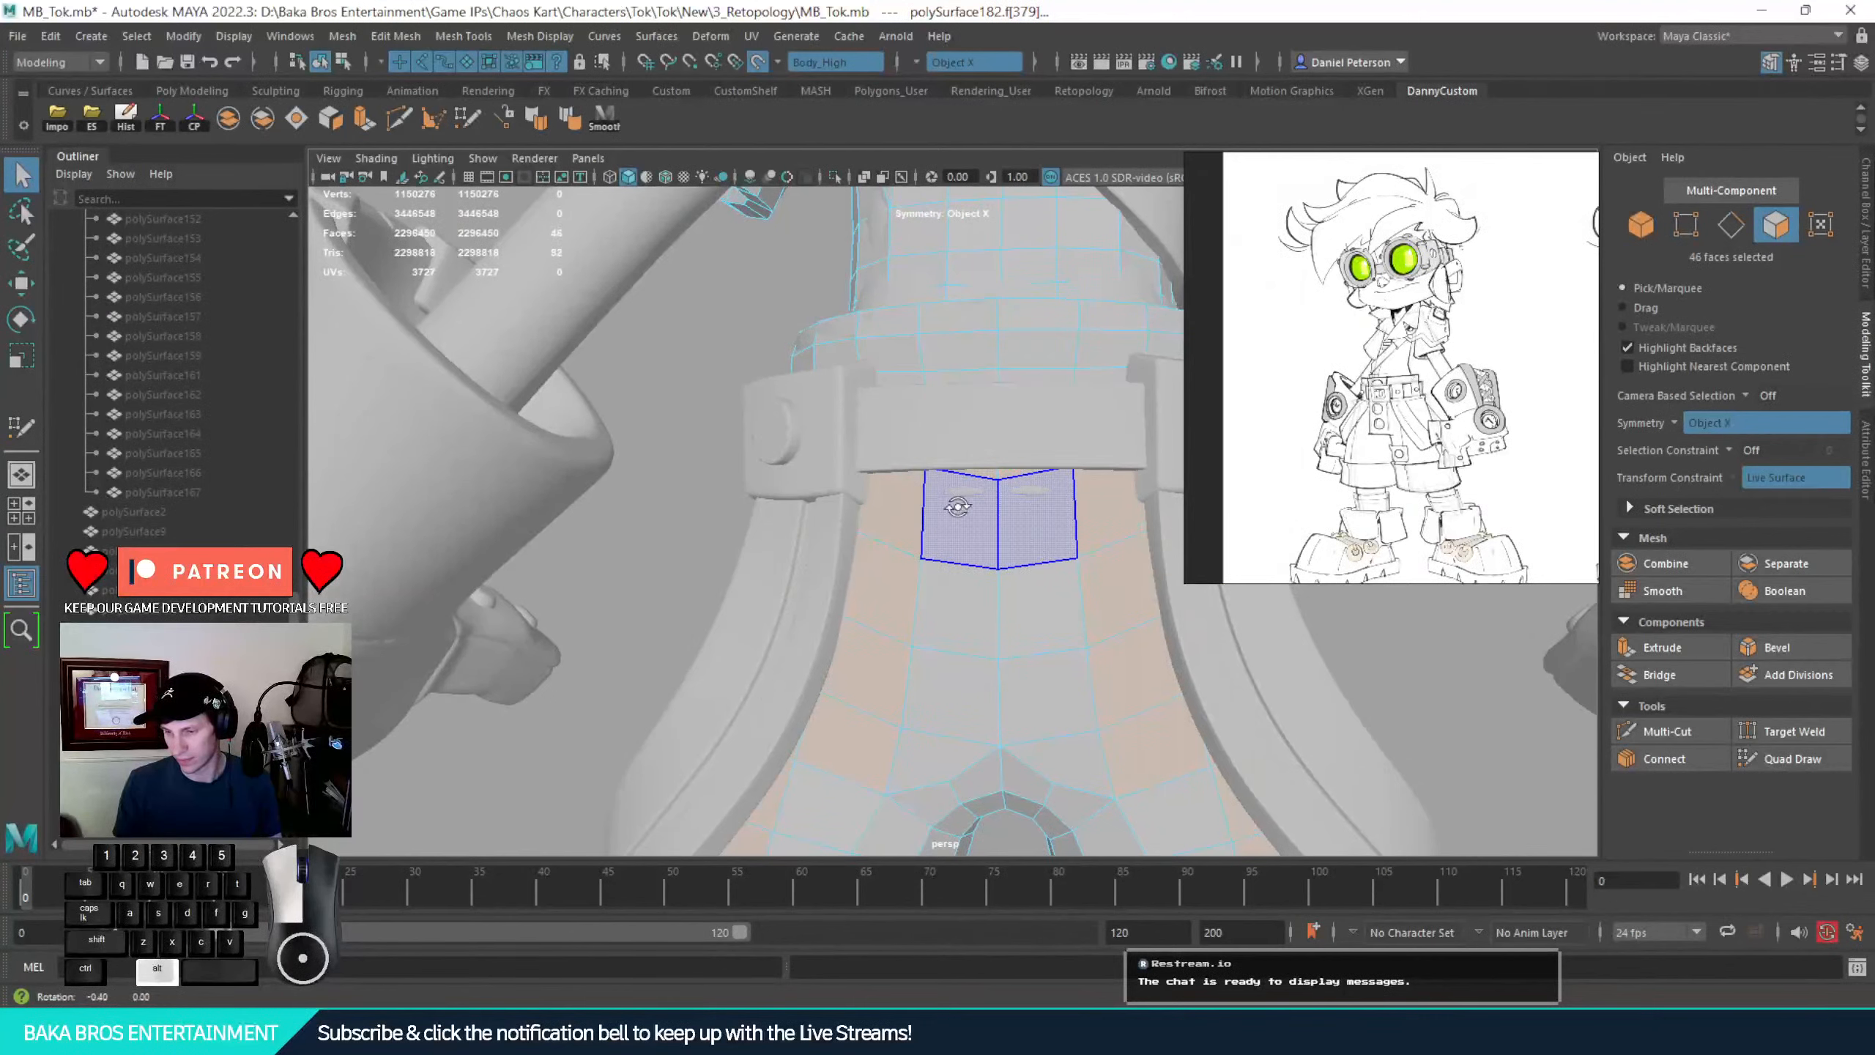
Add the outer hip trouser faces inside the hip strap's loop to the selection and delete all selected faces
alt+drag(971, 508, 1313, 505)
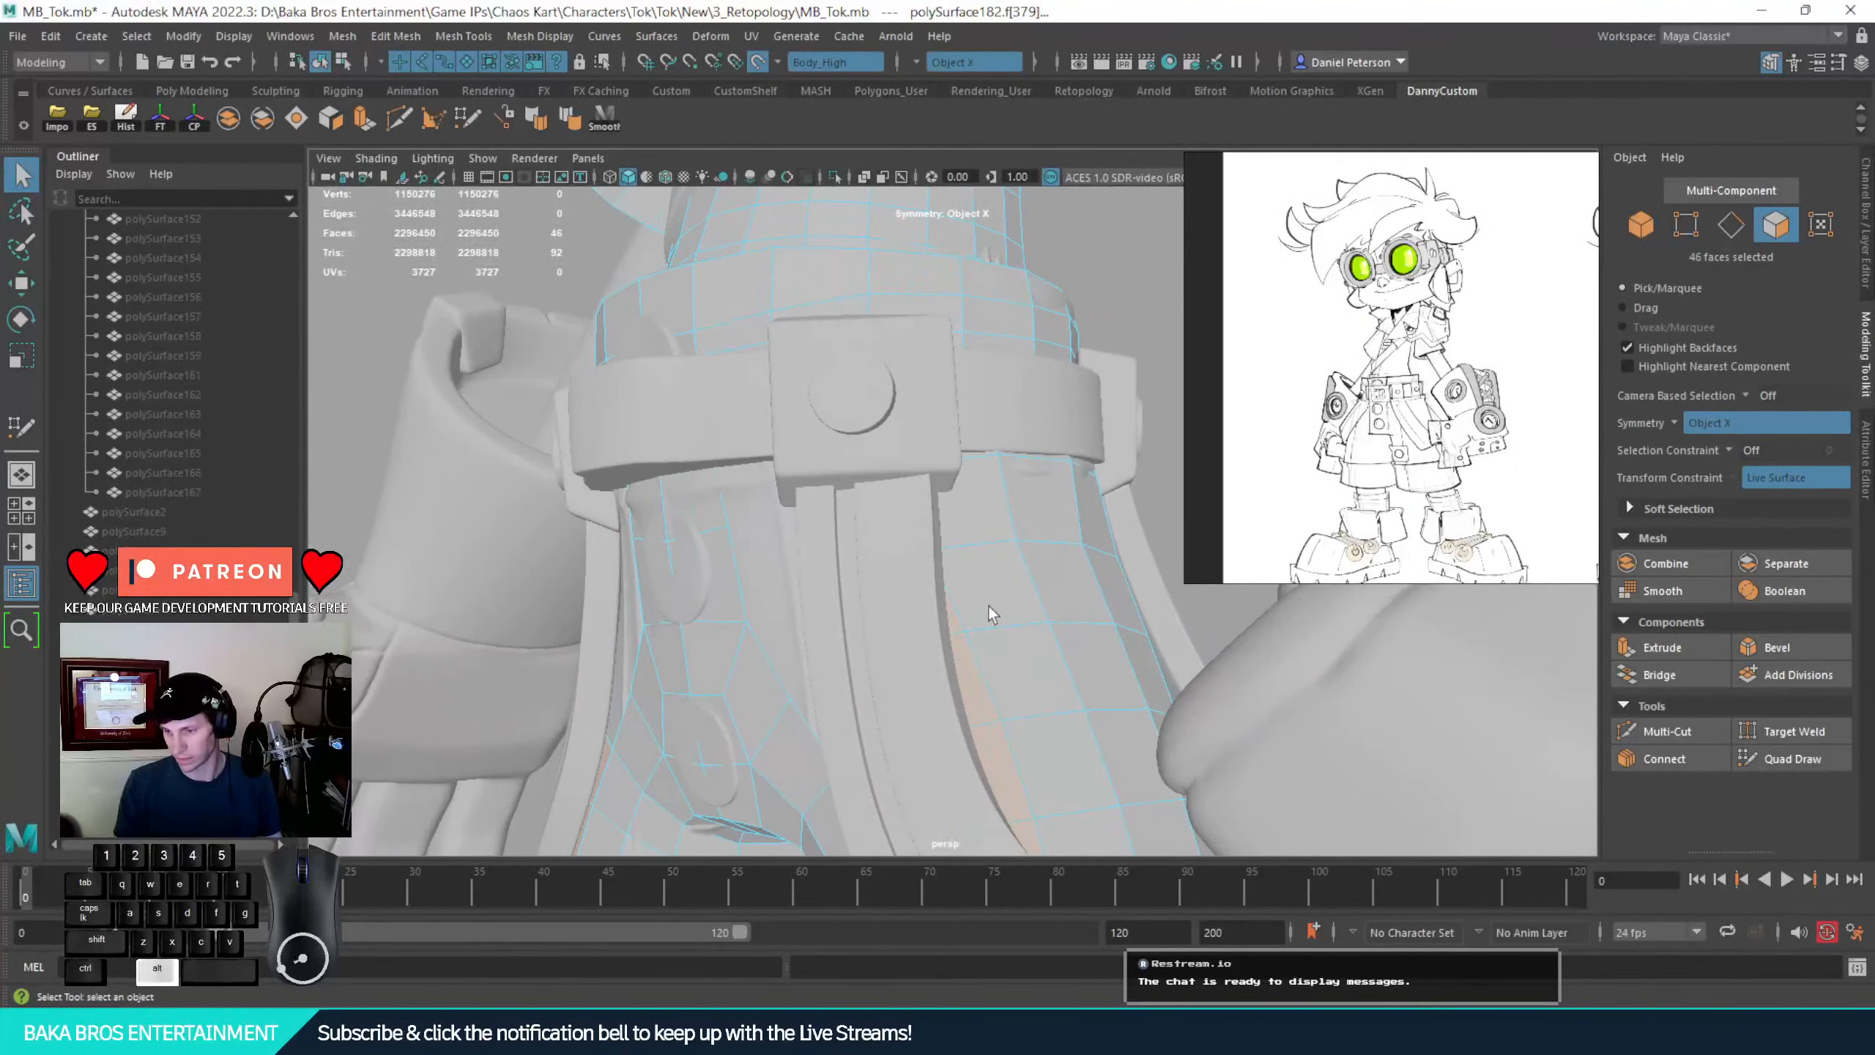
shift+click(980, 508)
shift+click(986, 597)
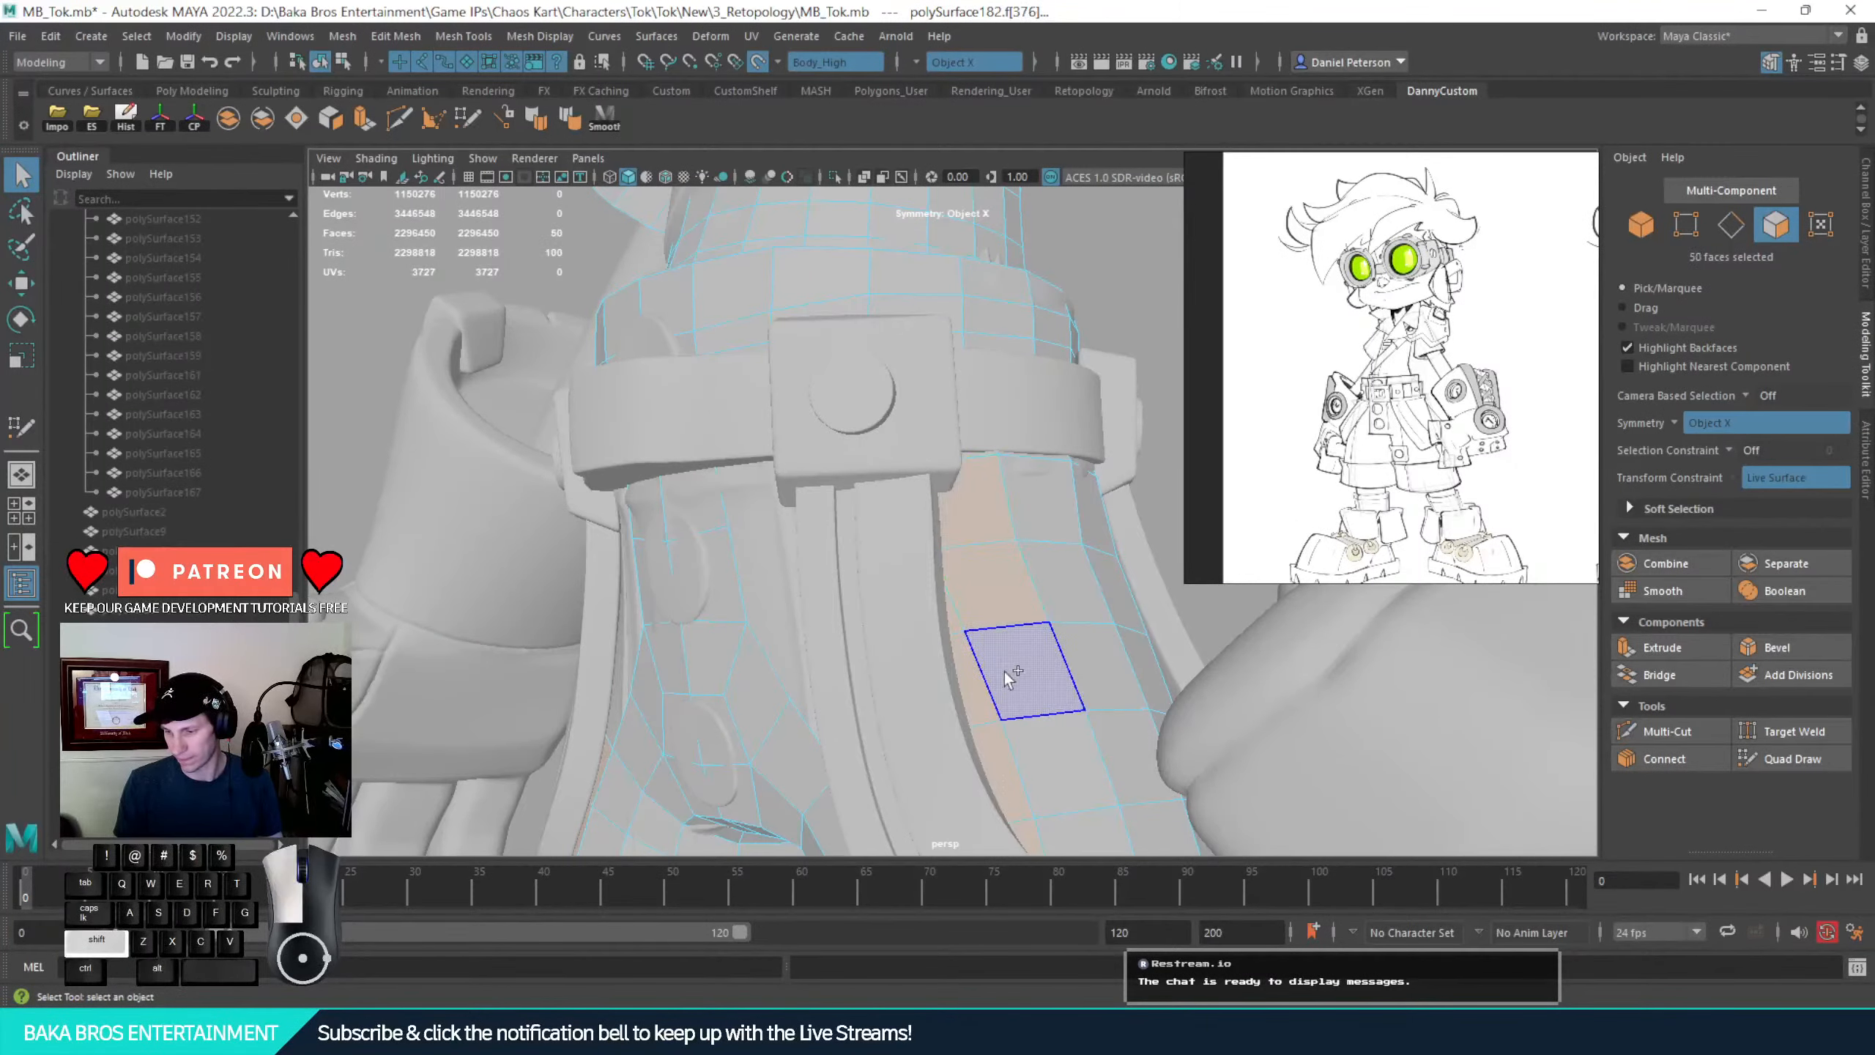
shift+click(1007, 674)
alt+middle_drag(1057, 724, 1033, 510)
shift+click(1012, 586)
shift+click(1019, 664)
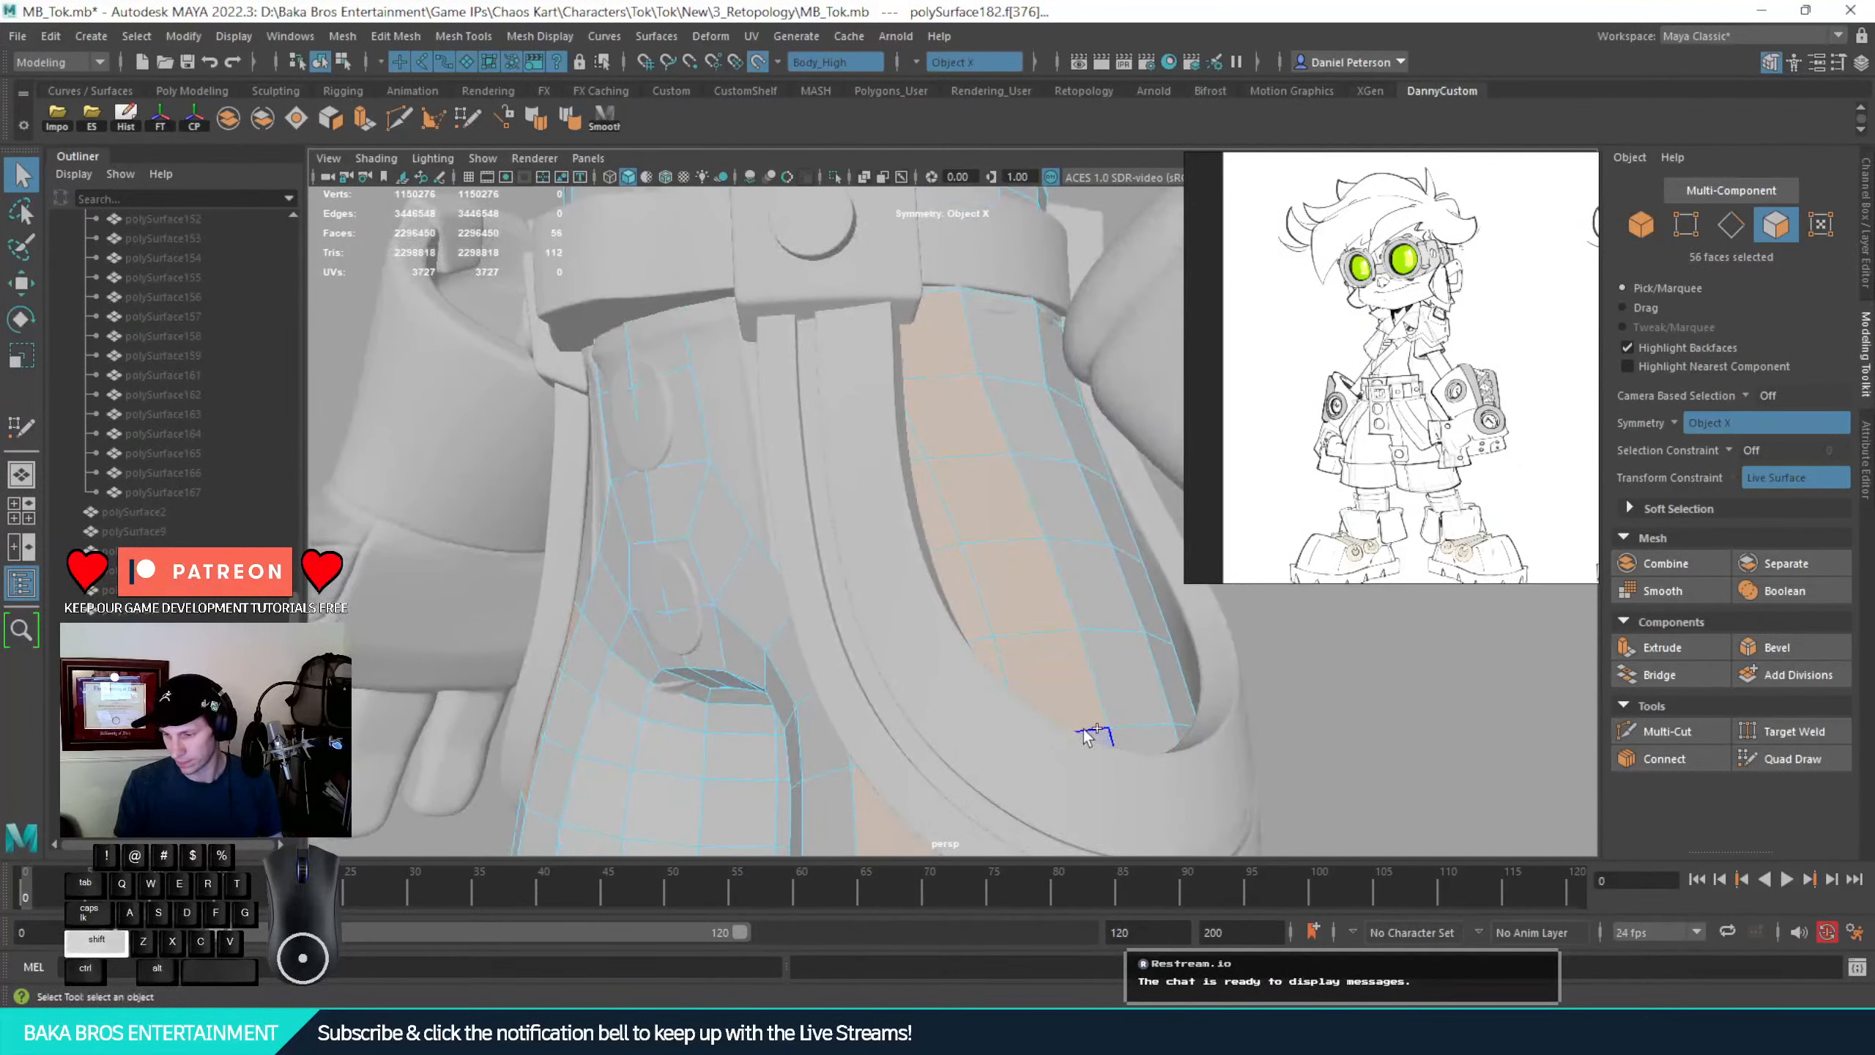
key(Tab)
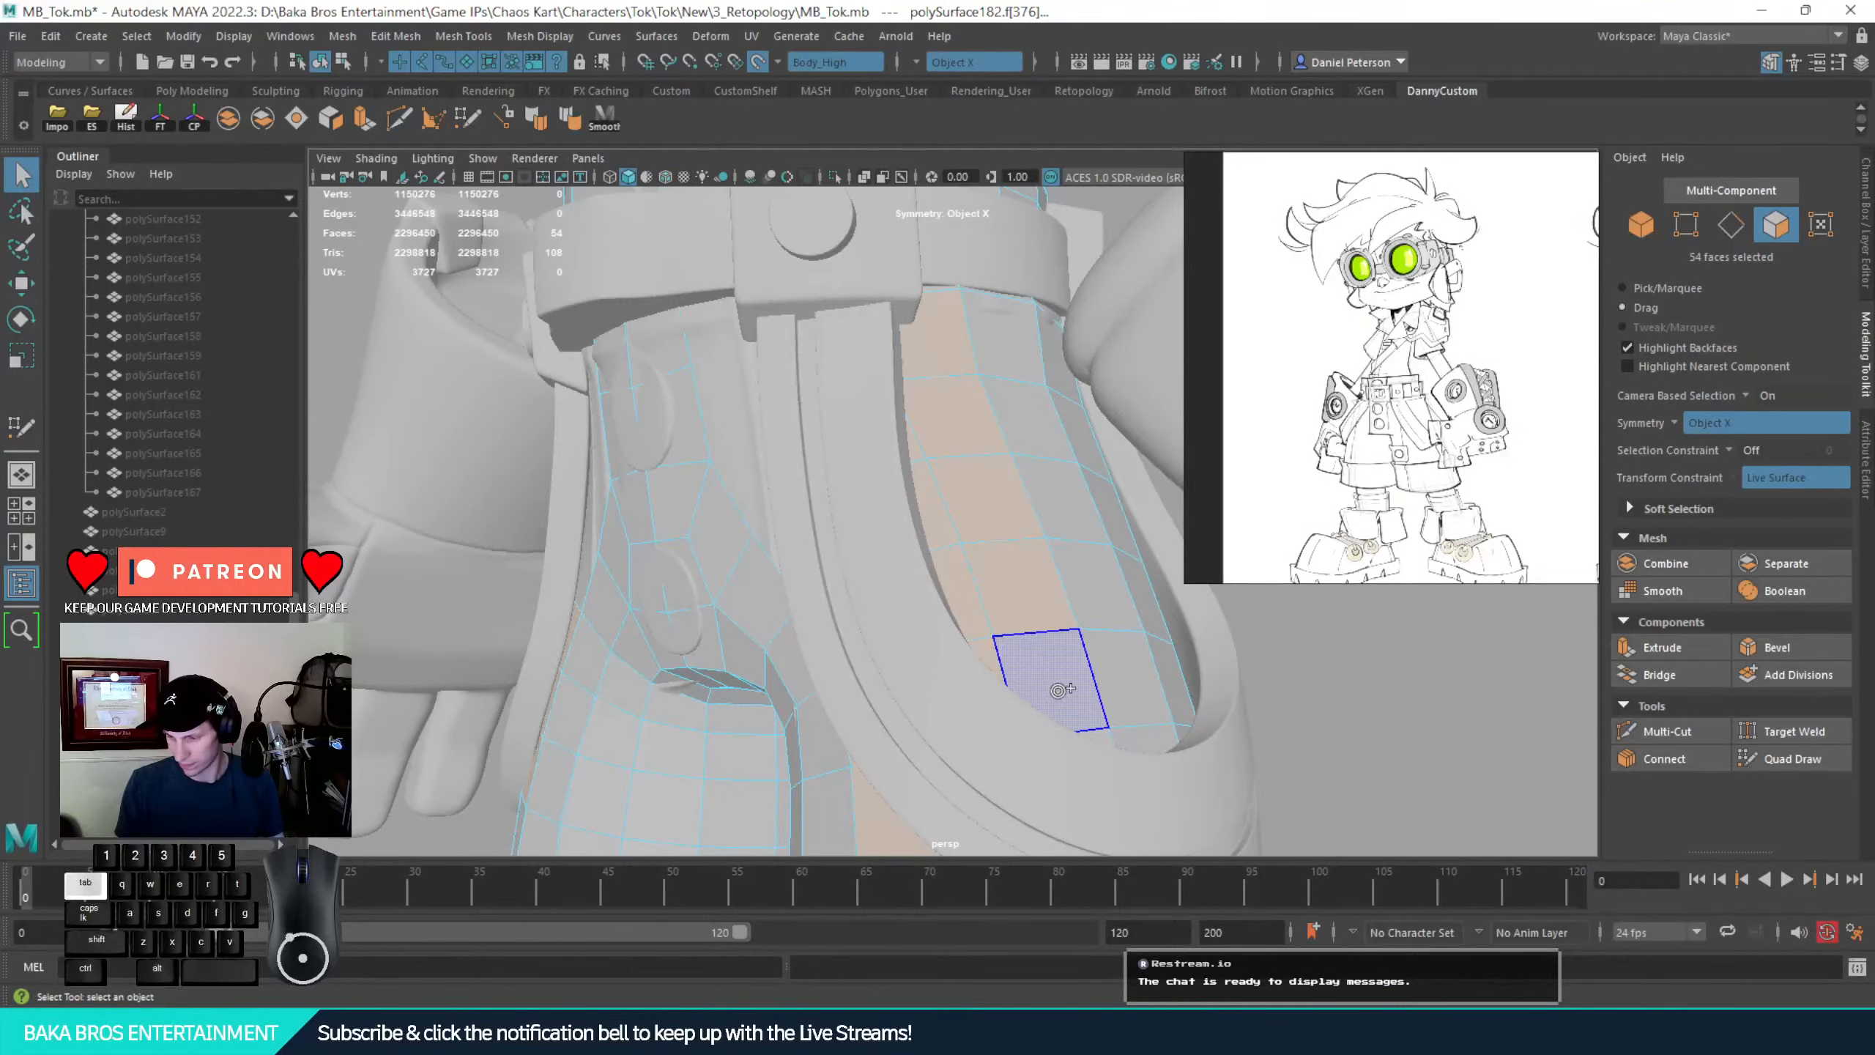
drag(1107, 702, 1039, 355)
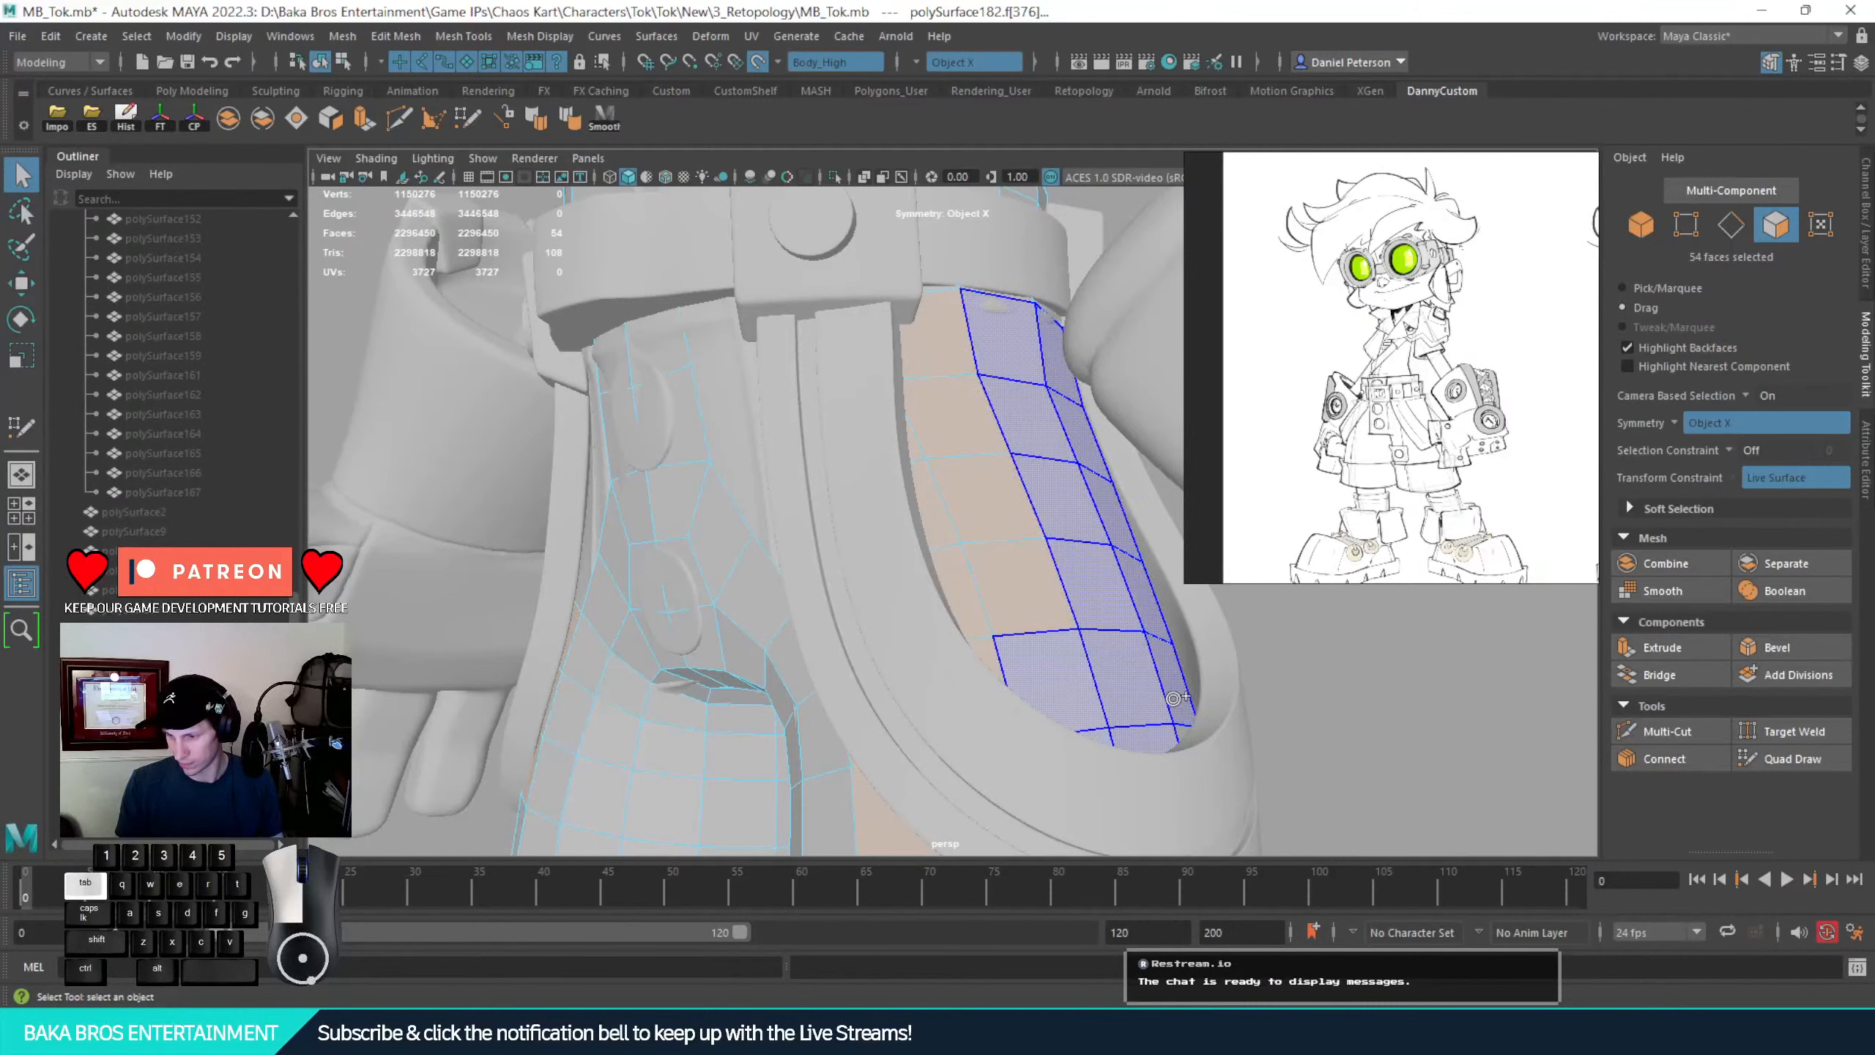
drag(1182, 734, 1186, 737)
alt+drag(1186, 737, 1300, 796)
key(Delete)
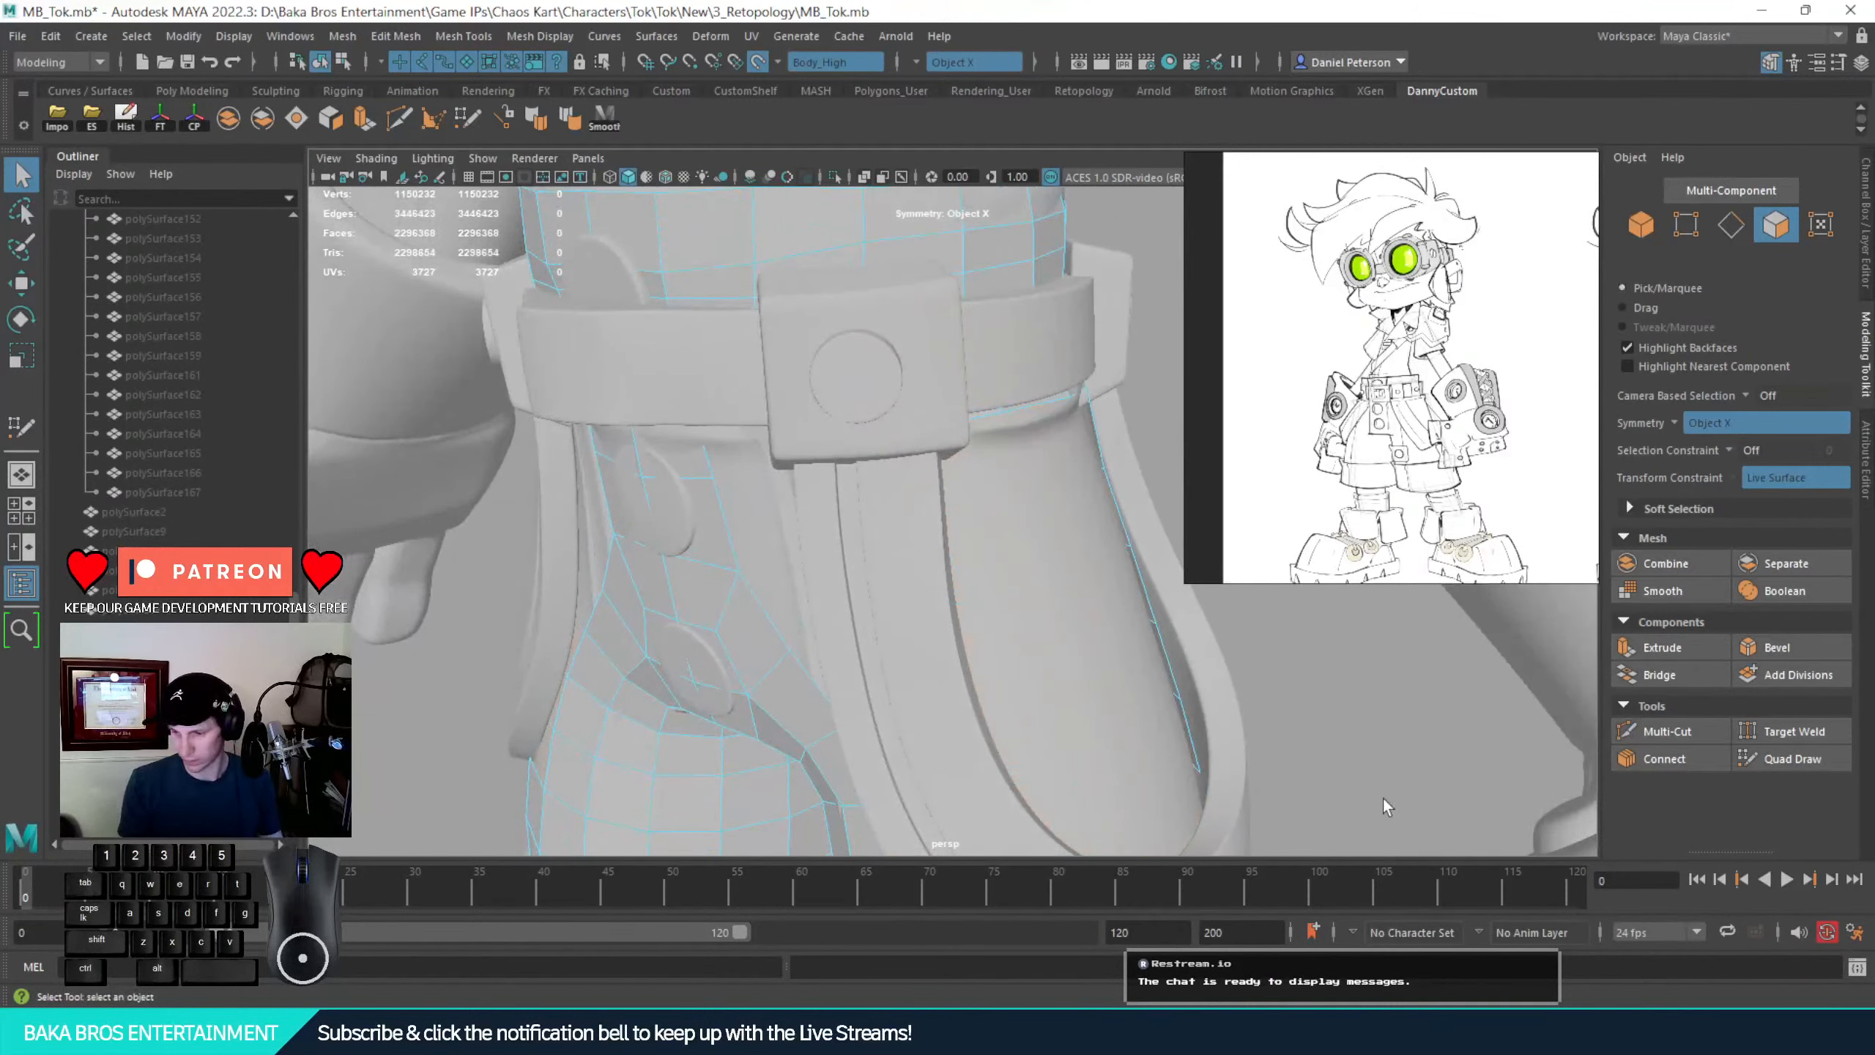
Select the remaining strip of trouser faces between the hip strap's inner edge and the belt, and delete it
alt+drag(1289, 715, 1014, 711)
alt+right_drag(1013, 711, 1365, 830)
key(Tab)
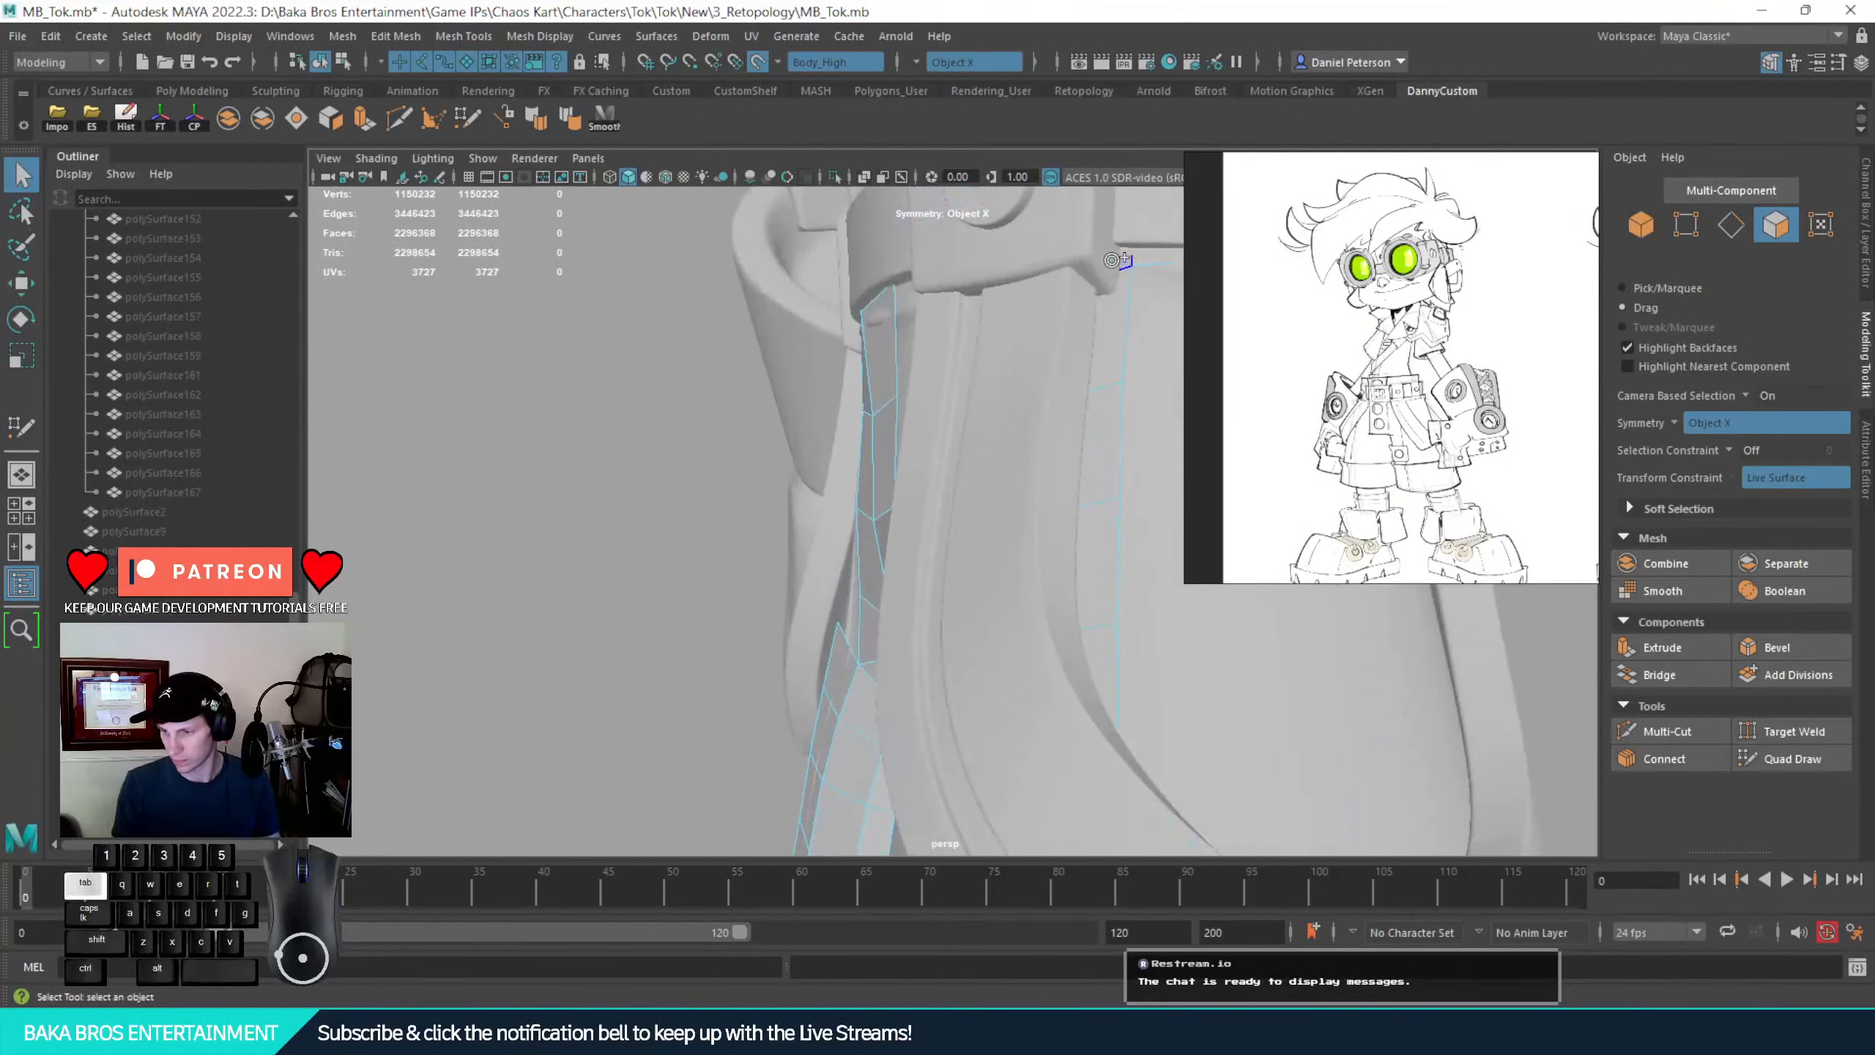
mouse_move(1116, 260)
mouse_down()
mouse_move(1102, 728)
mouse_move(1096, 668)
mouse_move(976, 728)
mouse_move(1034, 657)
mouse_move(858, 683)
mouse_up()
key(Tab)
drag(968, 412, 1139, 447)
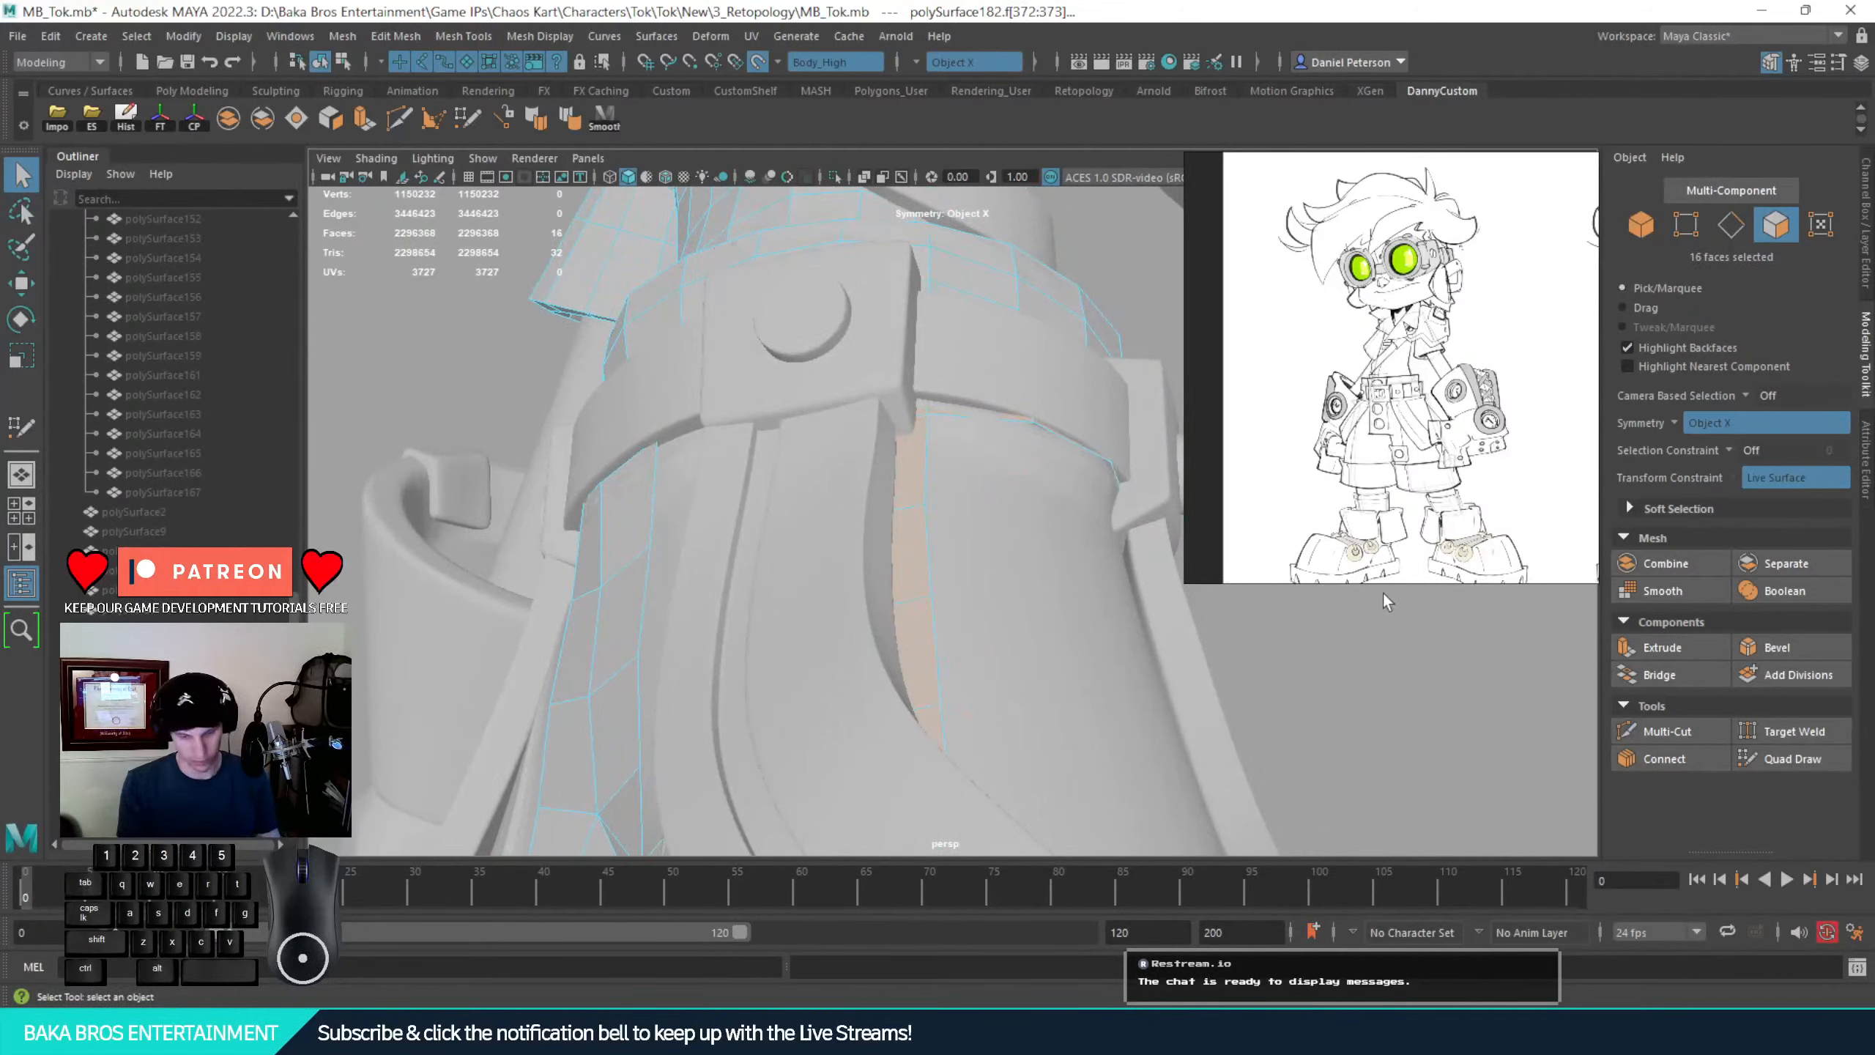
key(Delete)
Inspect the trouser mesh around the legs, crotch and hip straps for remaining hidden faces
alt+right_drag(1314, 678, 554, 624)
alt+middle_drag(554, 624, 473, 473)
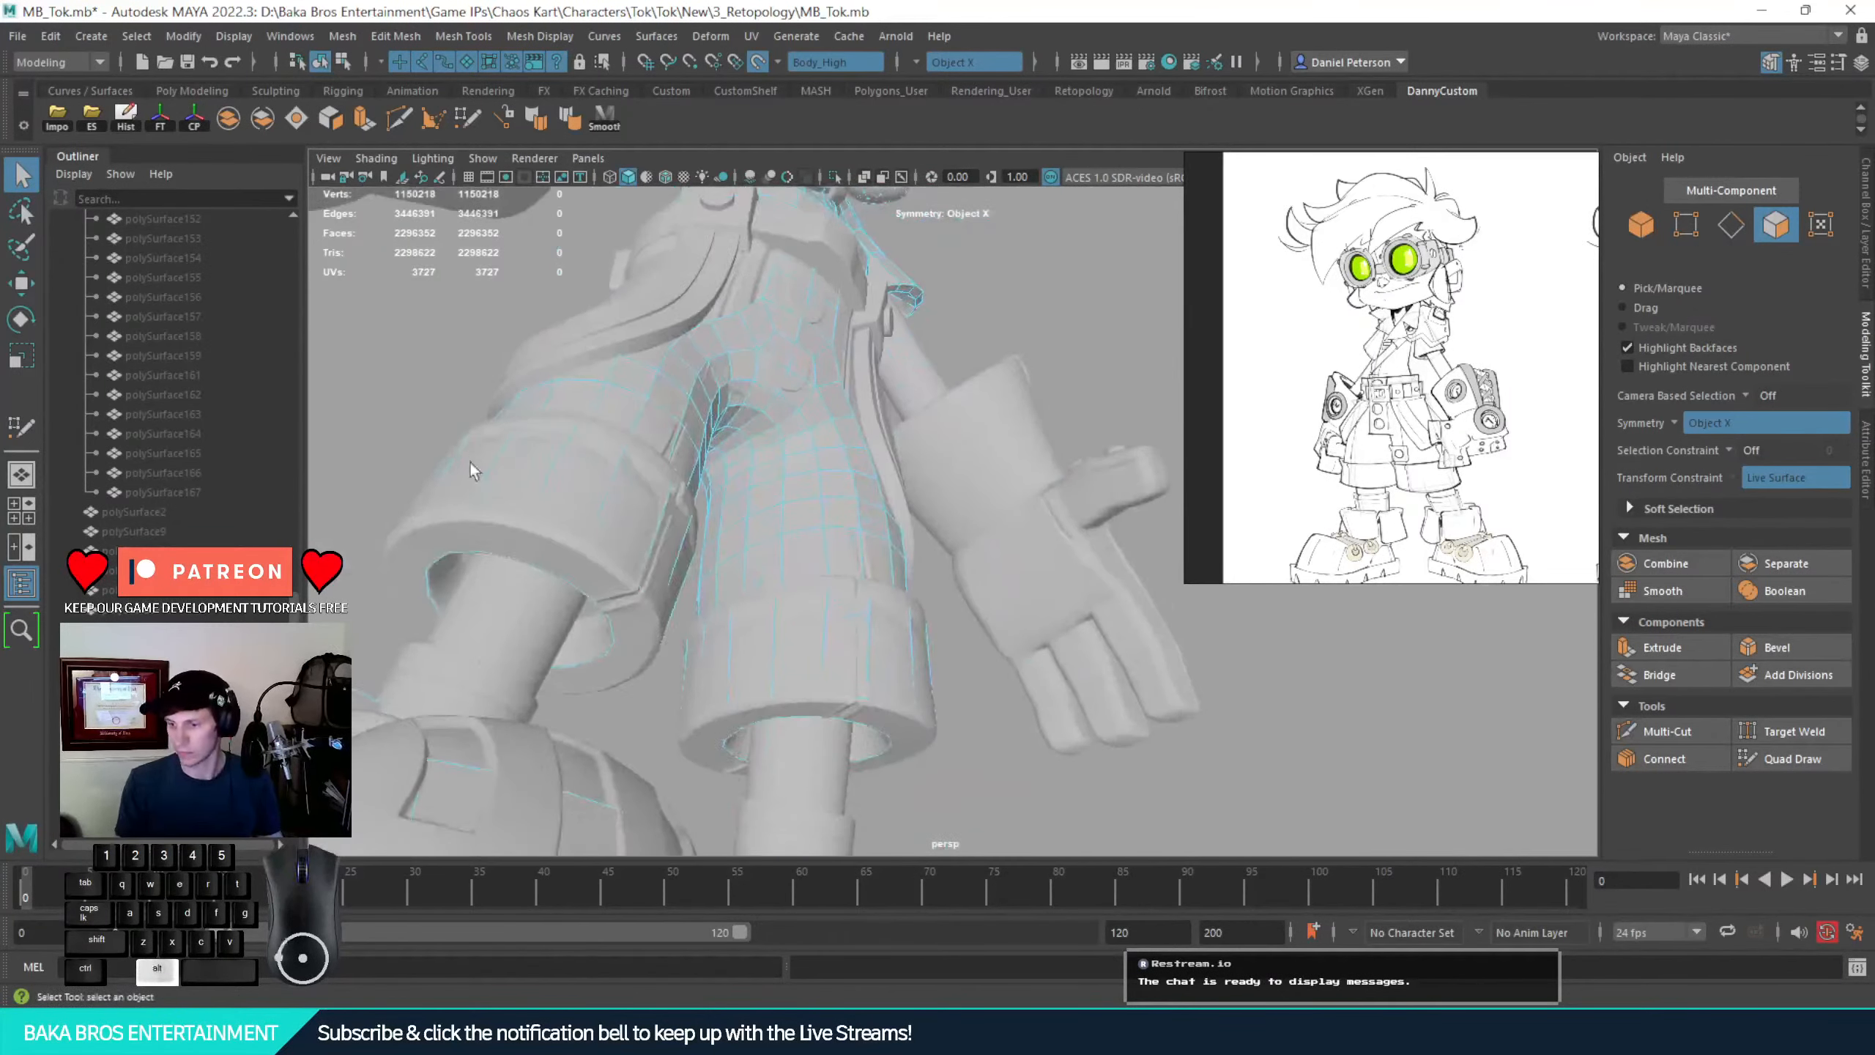
alt+drag(473, 473, 456, 507)
alt+right_drag(456, 507, 687, 513)
alt+middle_drag(687, 513, 782, 551)
alt+drag(770, 461, 765, 385)
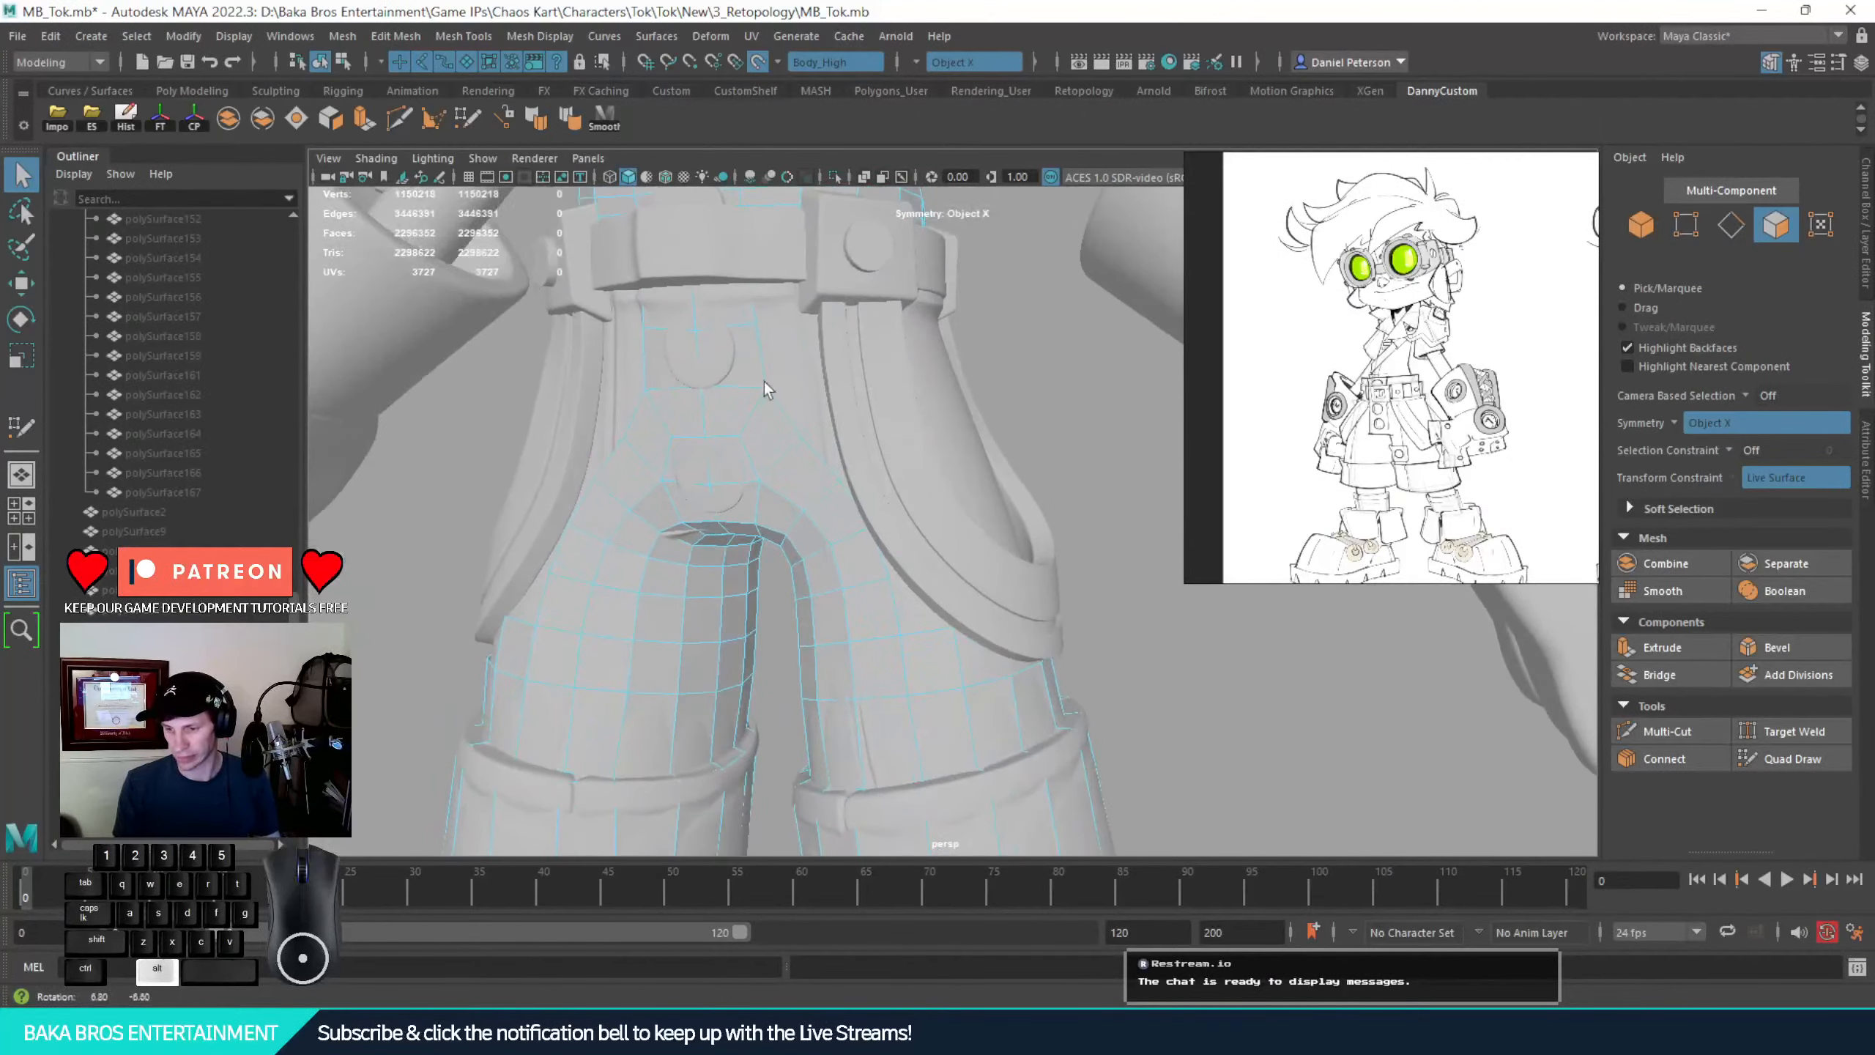
alt+right_drag(765, 385, 842, 452)
alt+middle_drag(842, 452, 835, 572)
Select the front waist faces tucked down behind the belt in face mode and delete them
right_drag(829, 495, 829, 435)
alt+middle_drag(899, 460, 897, 592)
alt+drag(835, 311, 919, 418)
alt+middle_drag(920, 418, 874, 490)
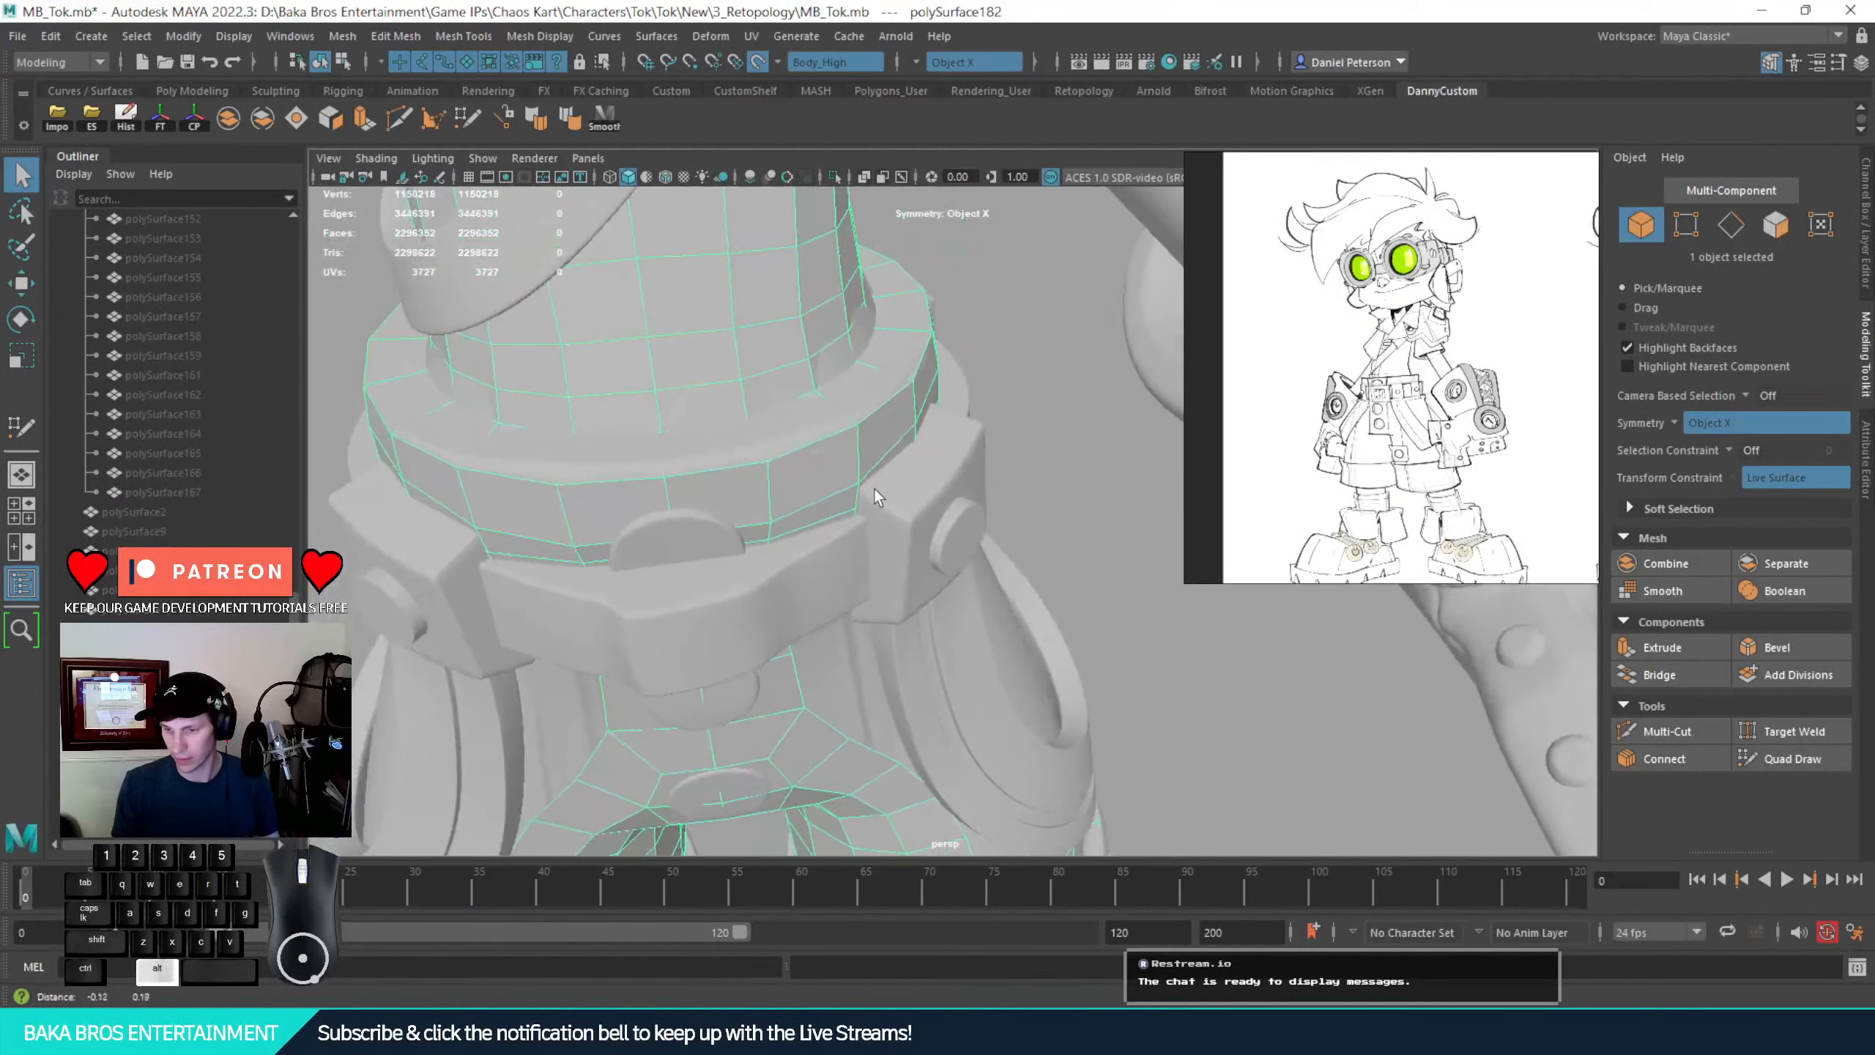
right_drag(798, 460, 701, 461)
right_drag(806, 536, 802, 530)
click(764, 548)
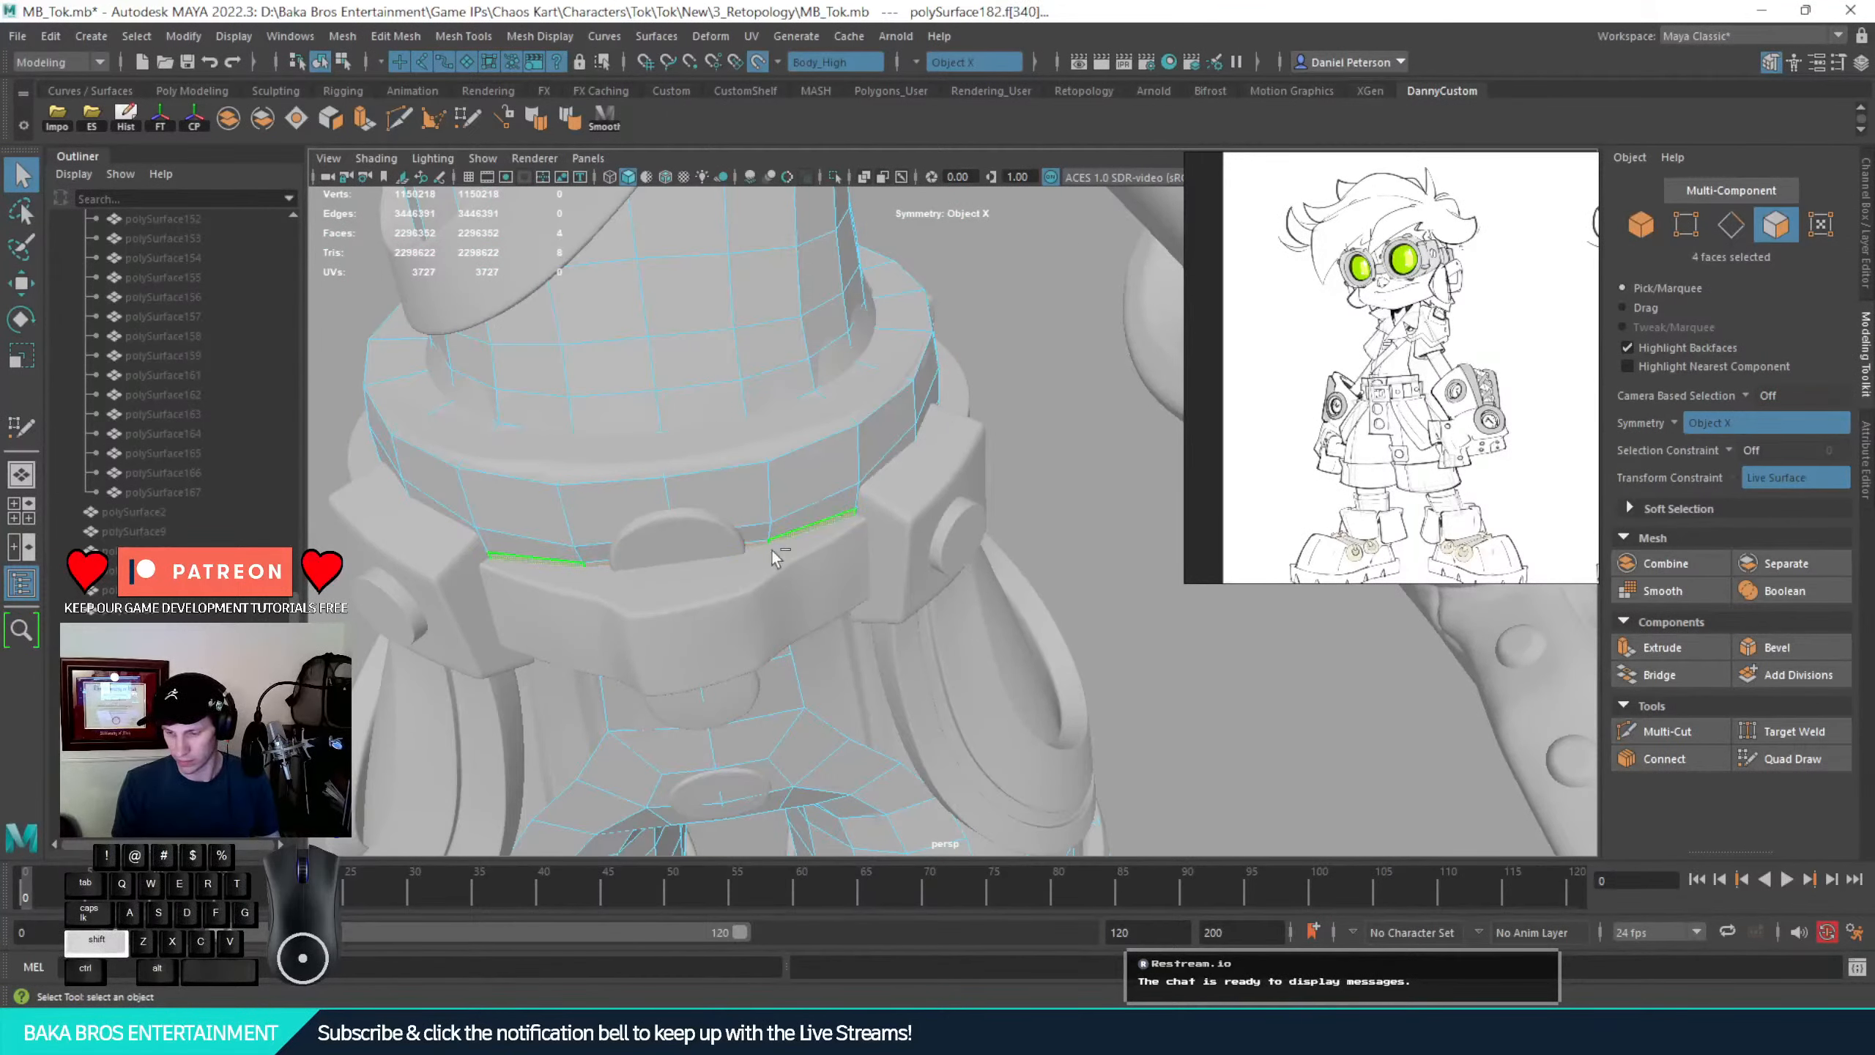
key(Delete)
alt+drag(777, 528, 775, 567)
click(775, 567)
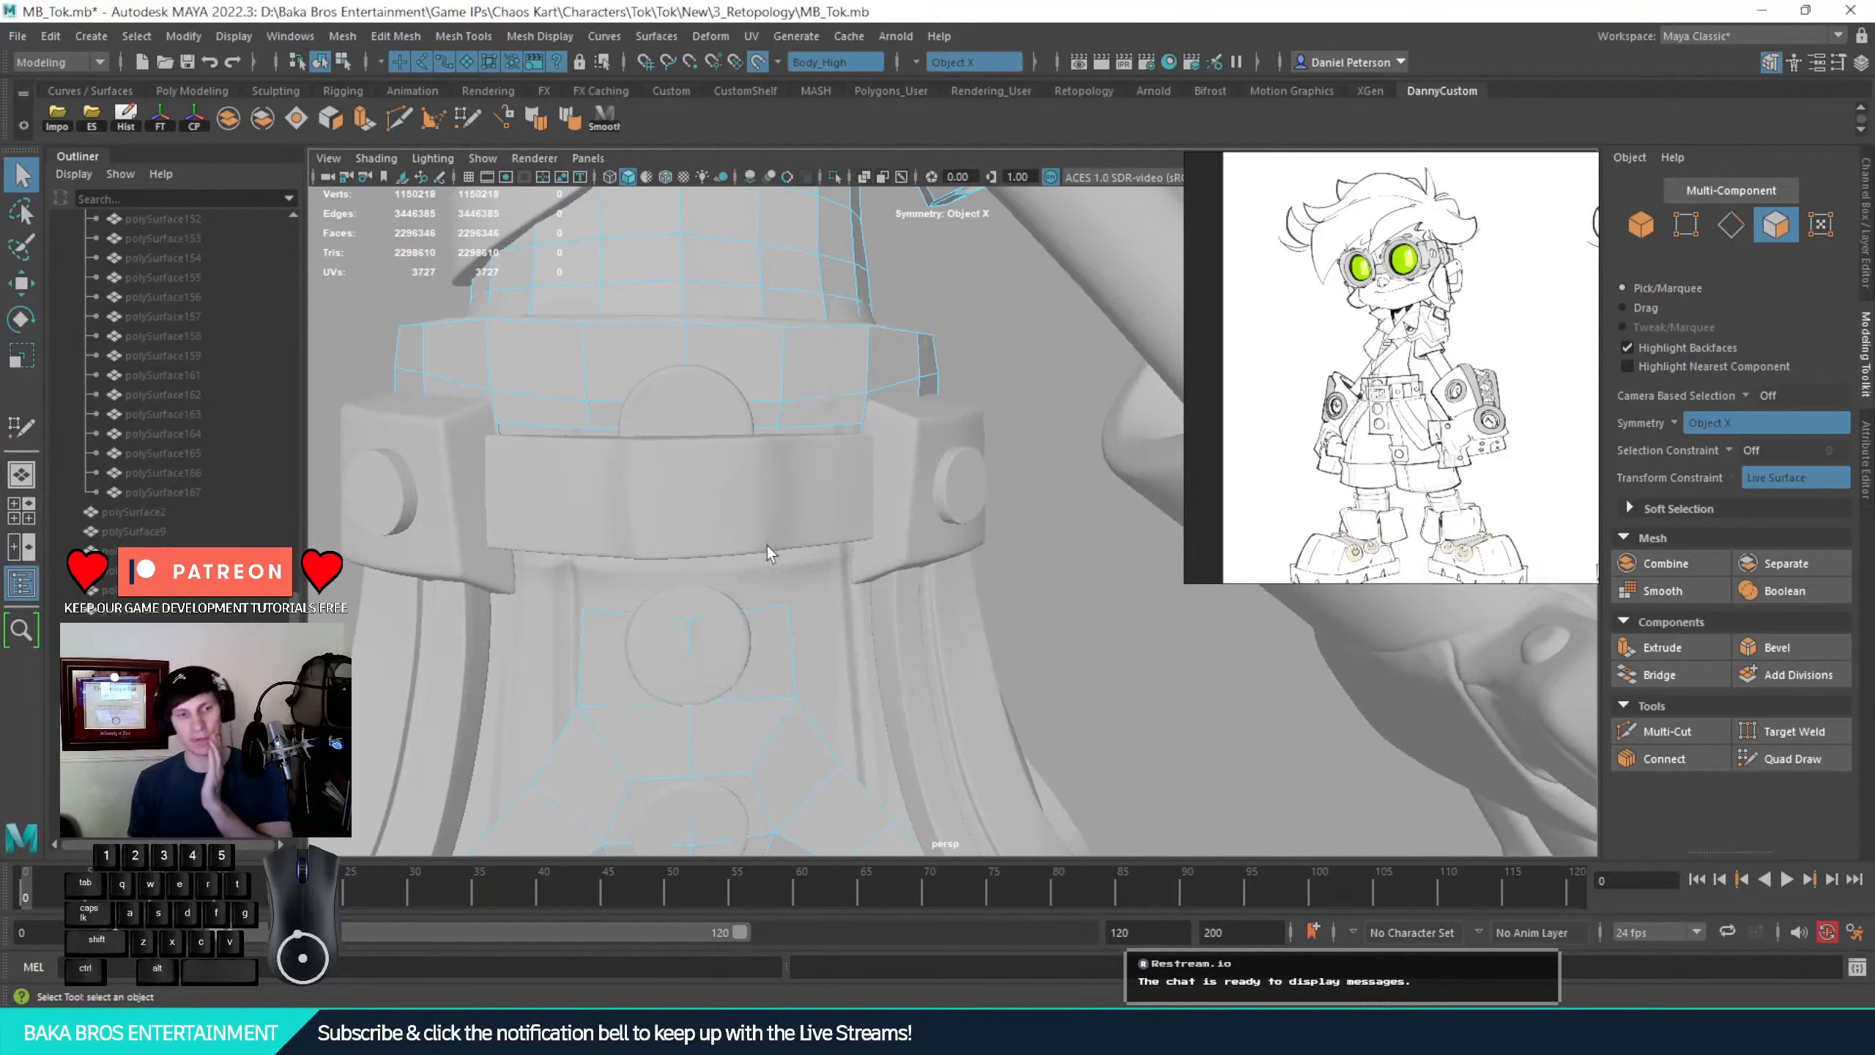
Select the lowest row of faces across the front of the waistband, just above the belt, and delete it
alt+drag(610, 347, 724, 522)
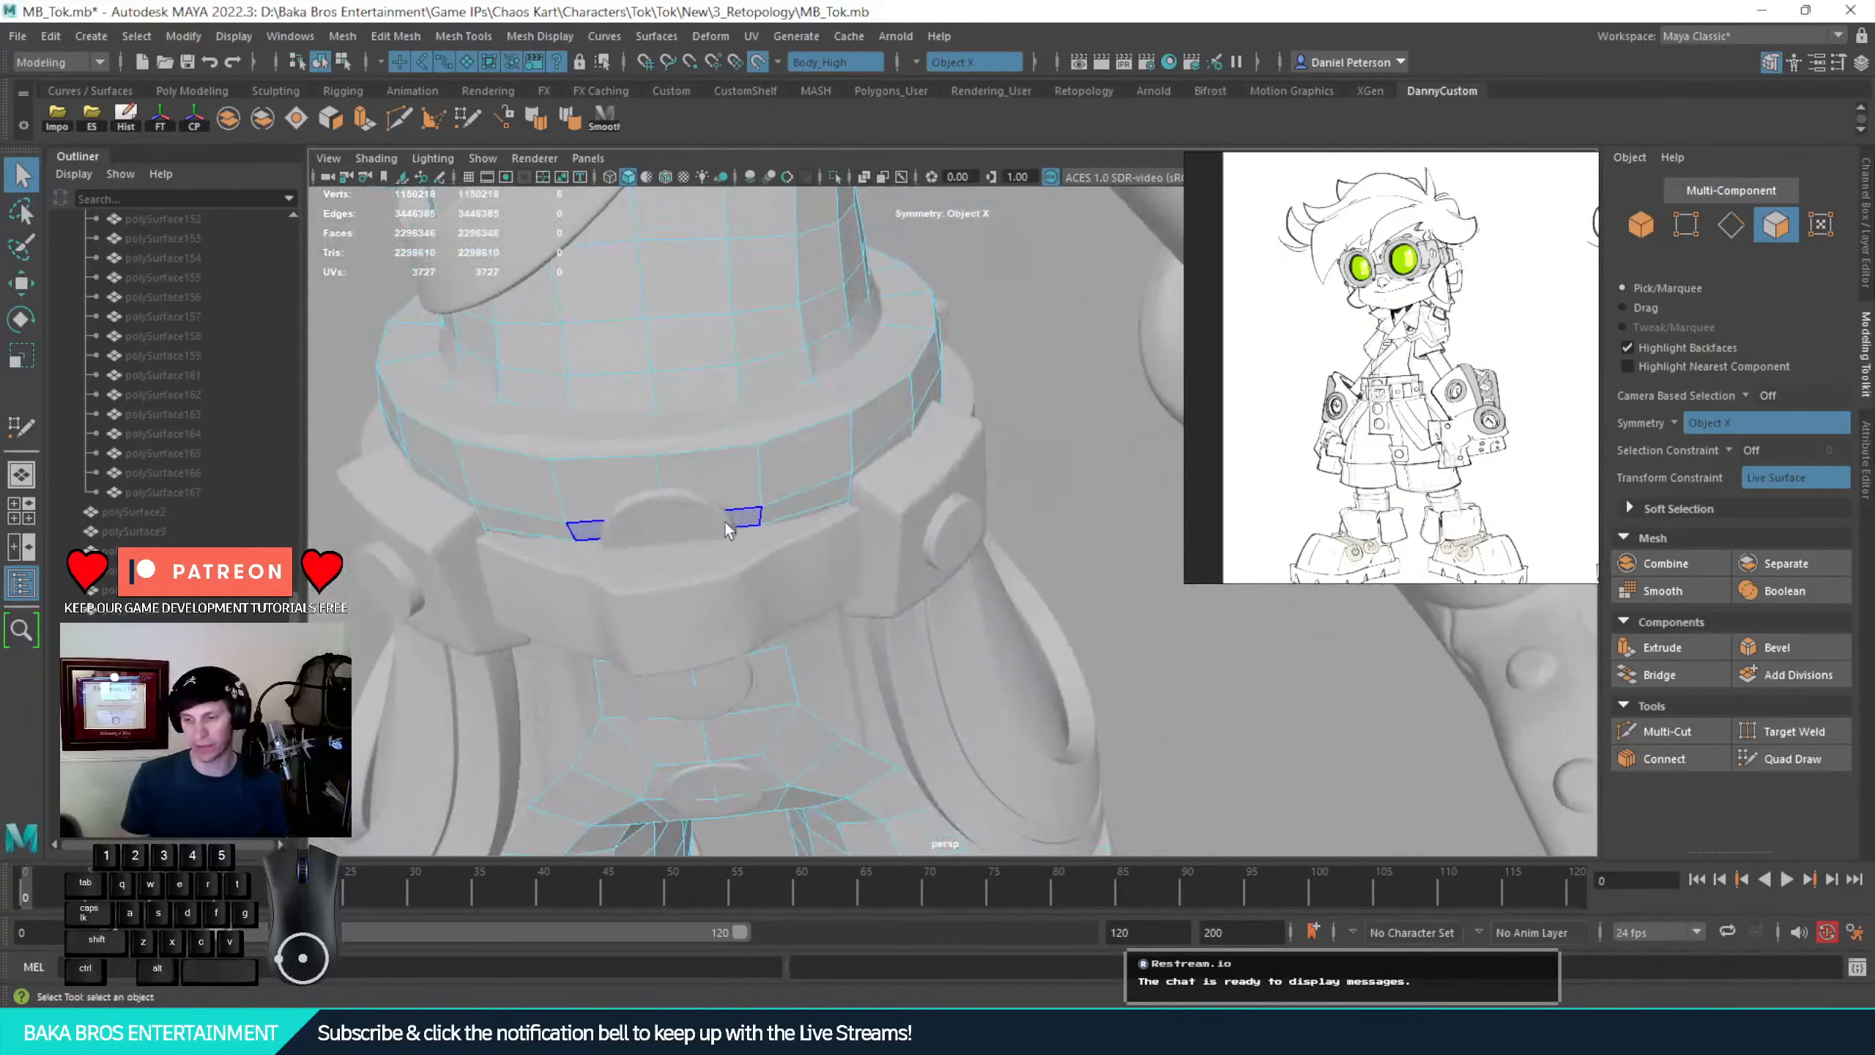
shift+click(744, 518)
shift+click(799, 502)
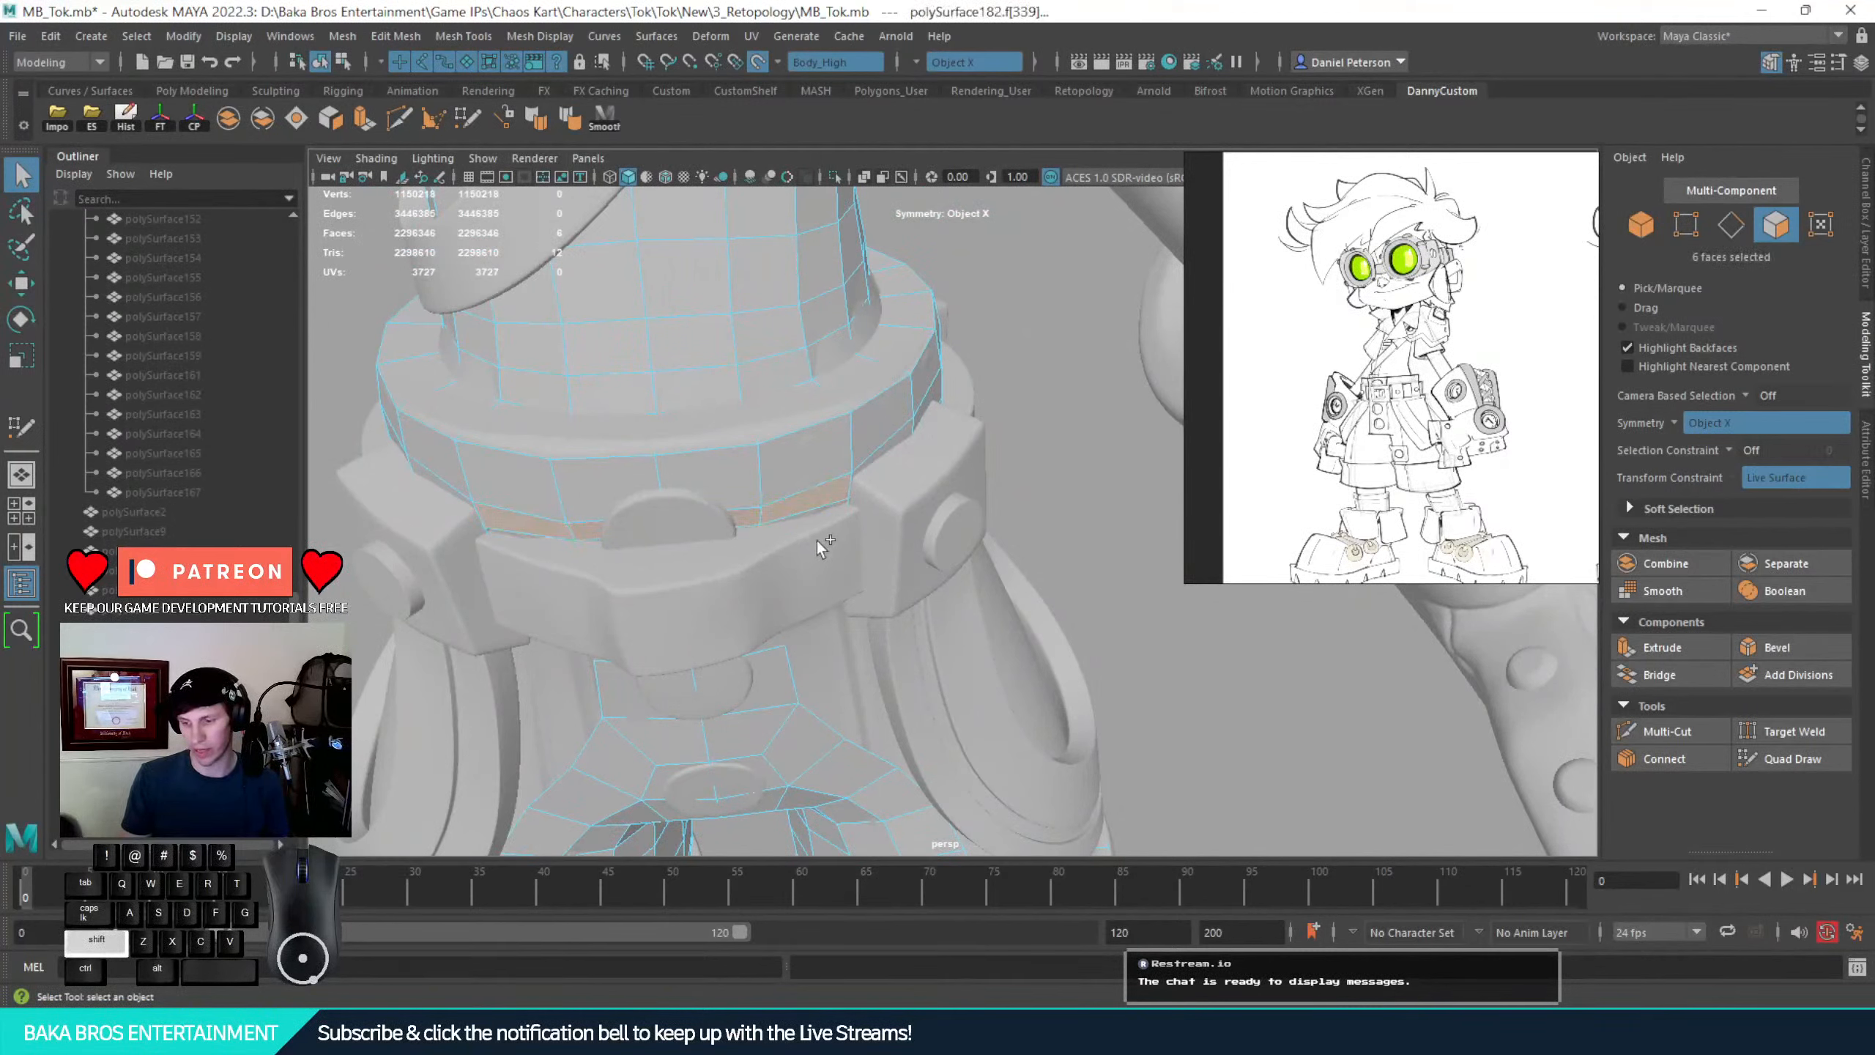
shift+click(816, 518)
shift+click(836, 497)
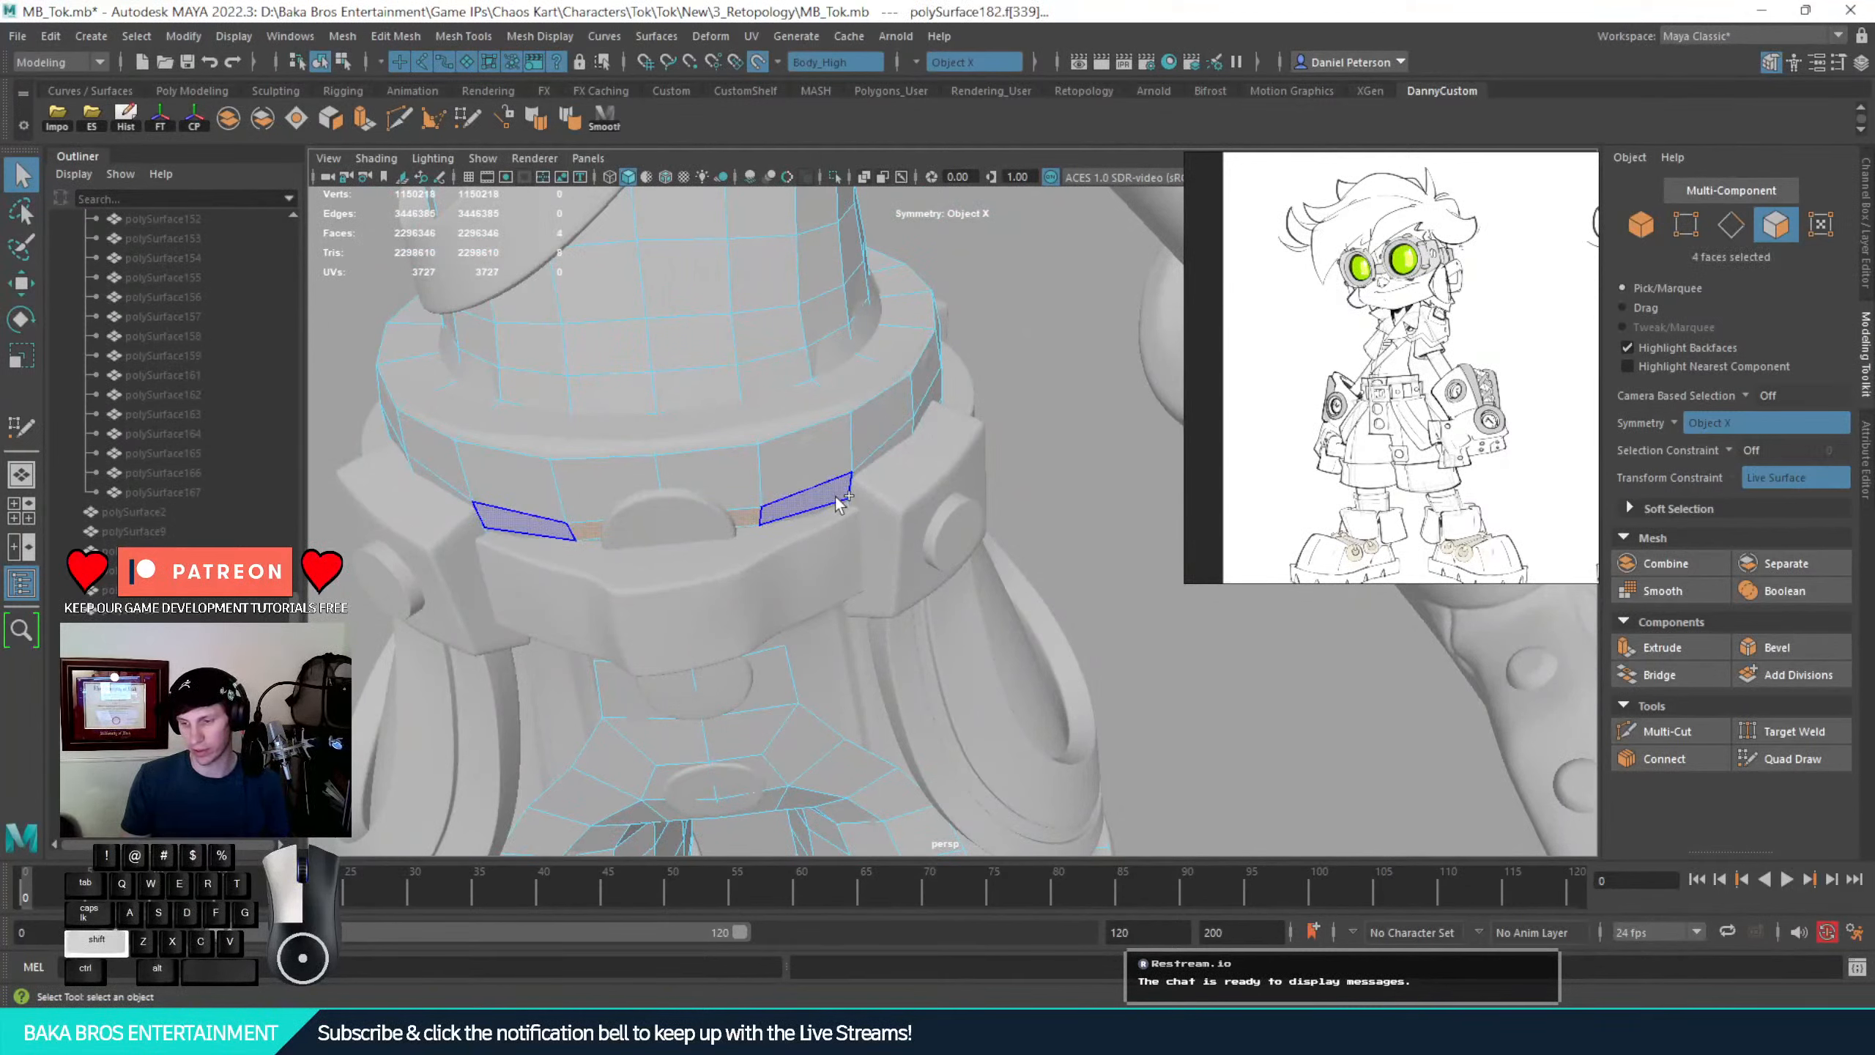
shift+click(884, 457)
key(Delete)
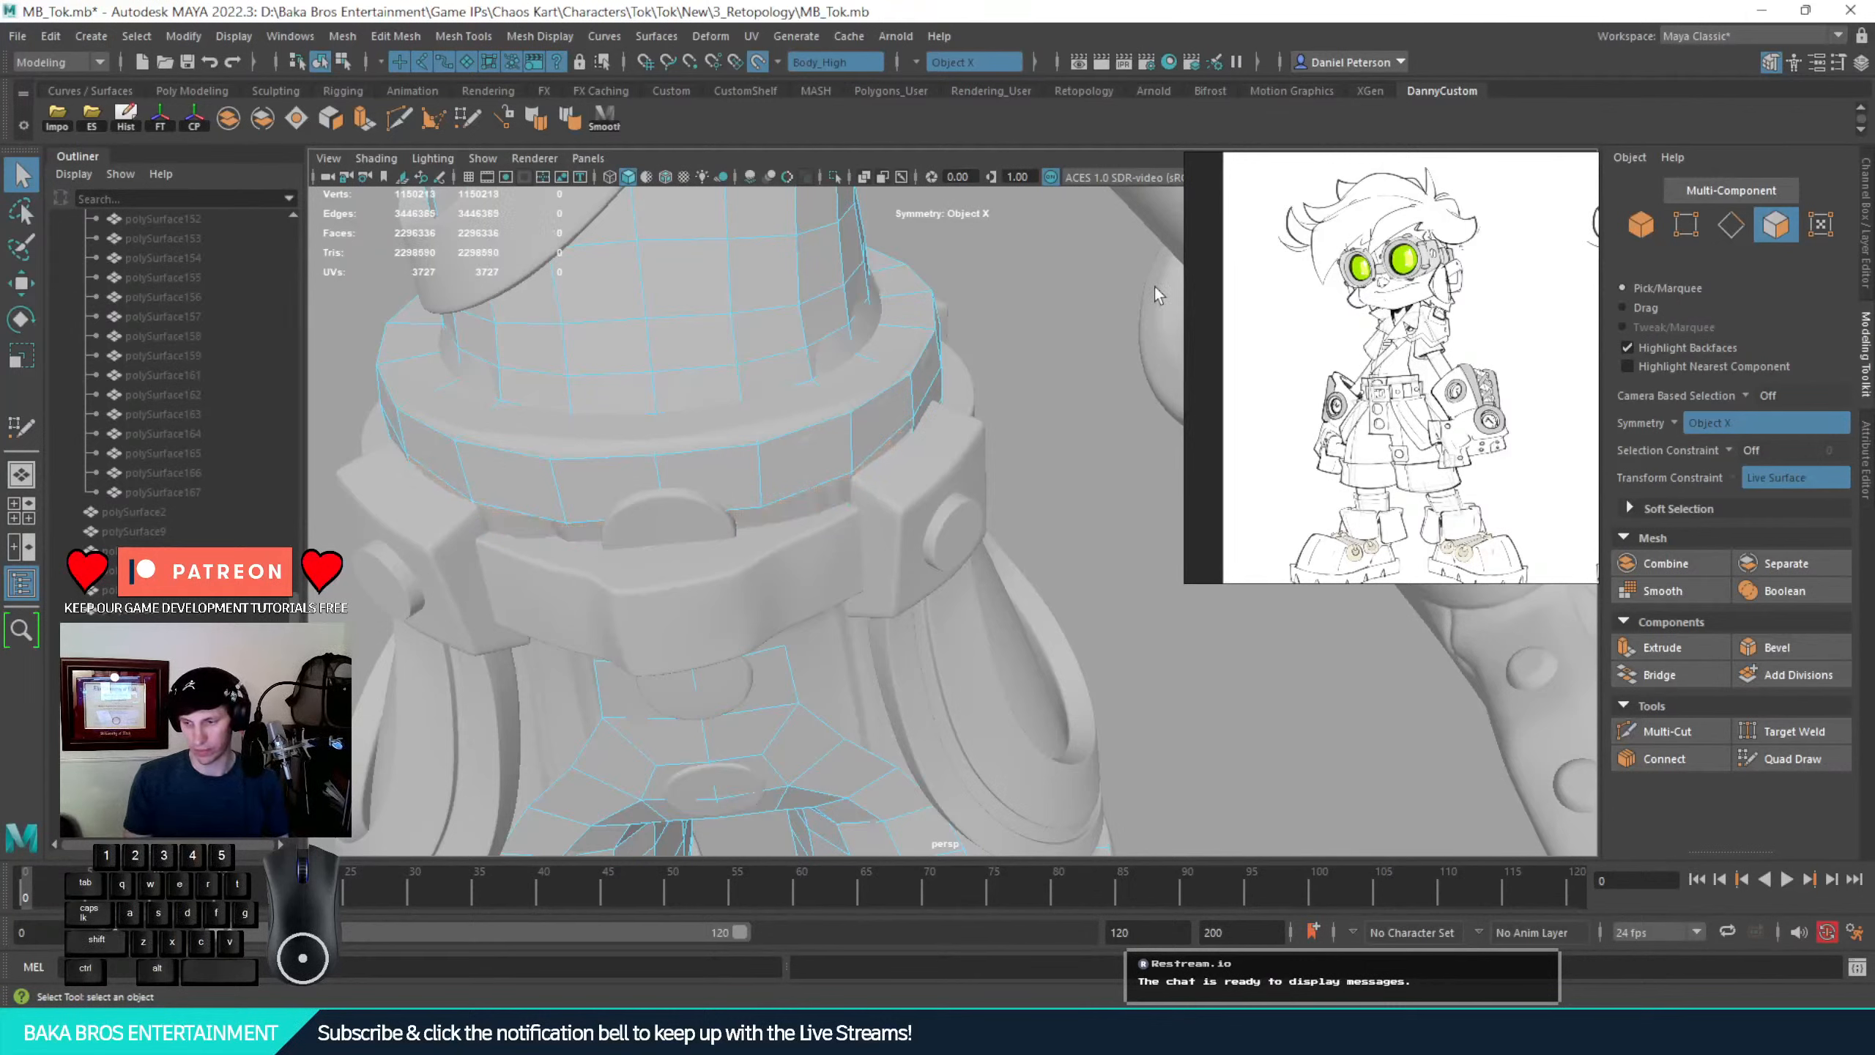
Select the lower waistband faces around the sides and back where they pass behind the belt, and delete them
alt+drag(757, 495, 847, 441)
drag(973, 391, 1070, 421)
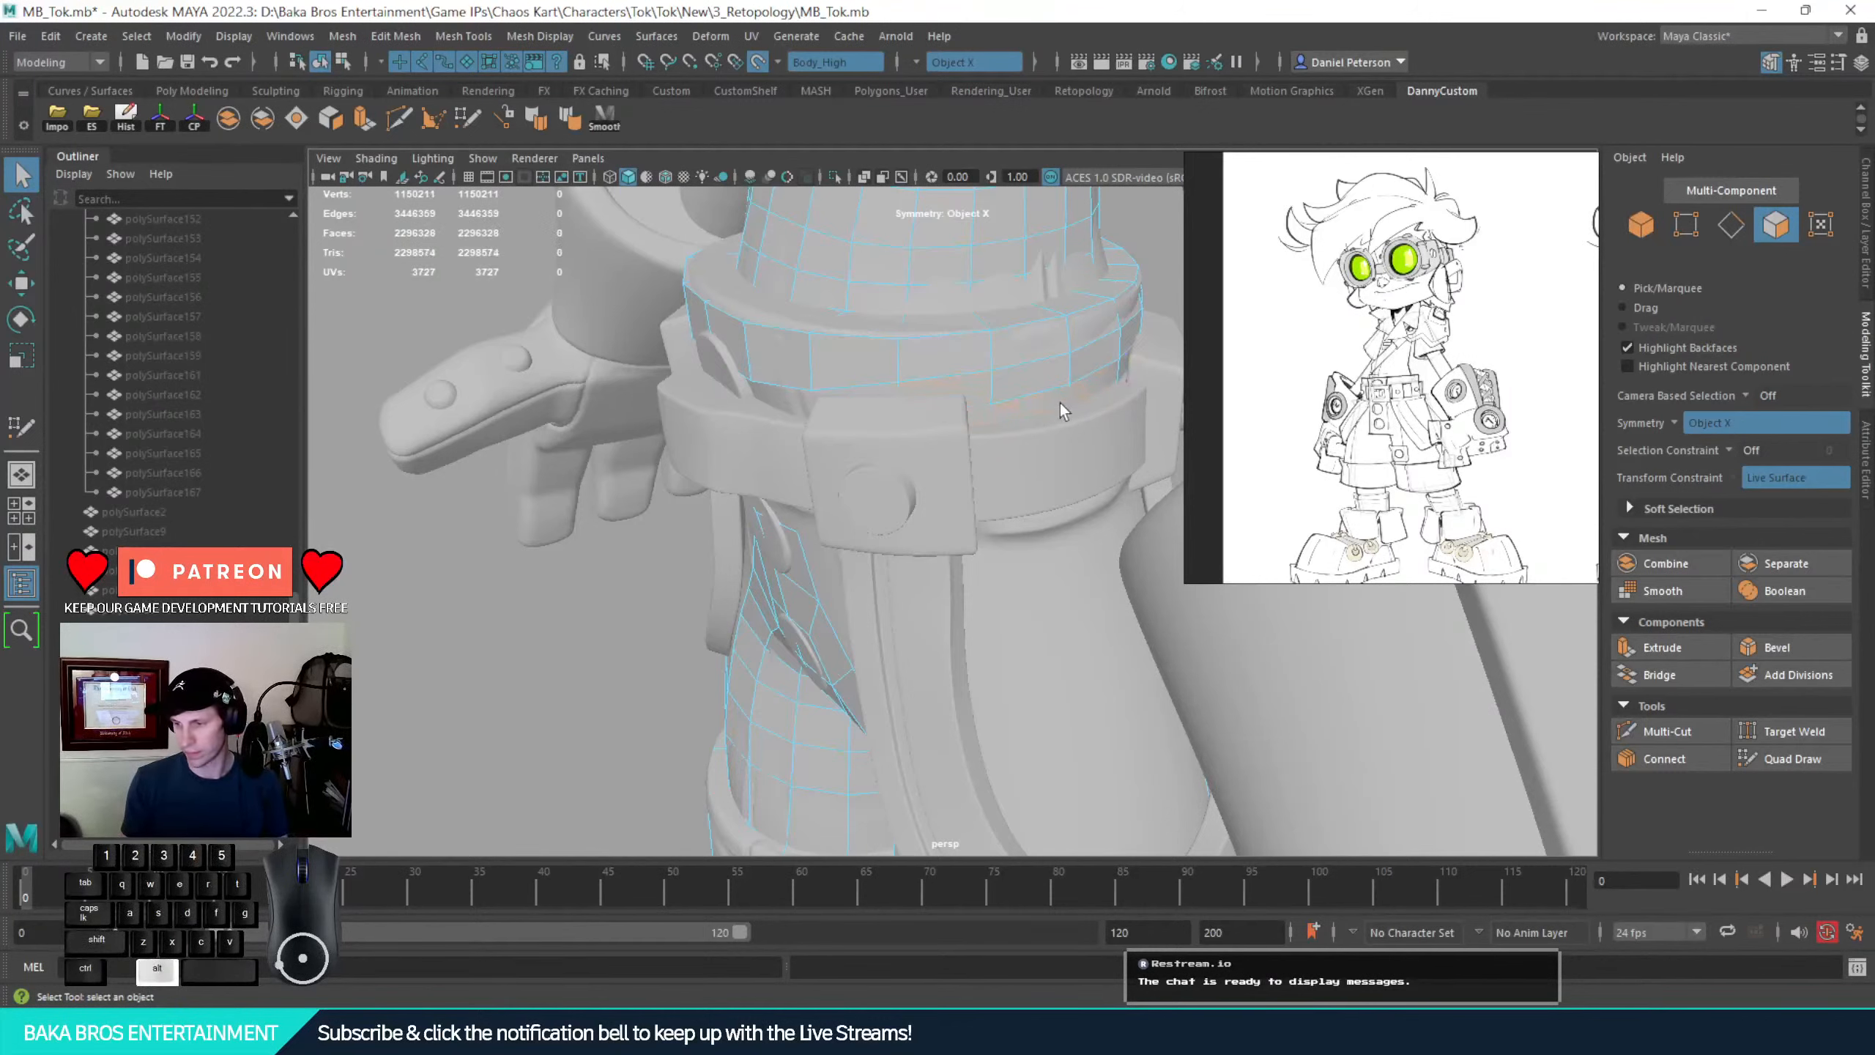
alt+drag(1061, 402, 725, 402)
alt+middle_drag(1019, 458, 820, 339)
alt+drag(821, 340, 864, 419)
alt+drag(841, 419, 801, 410)
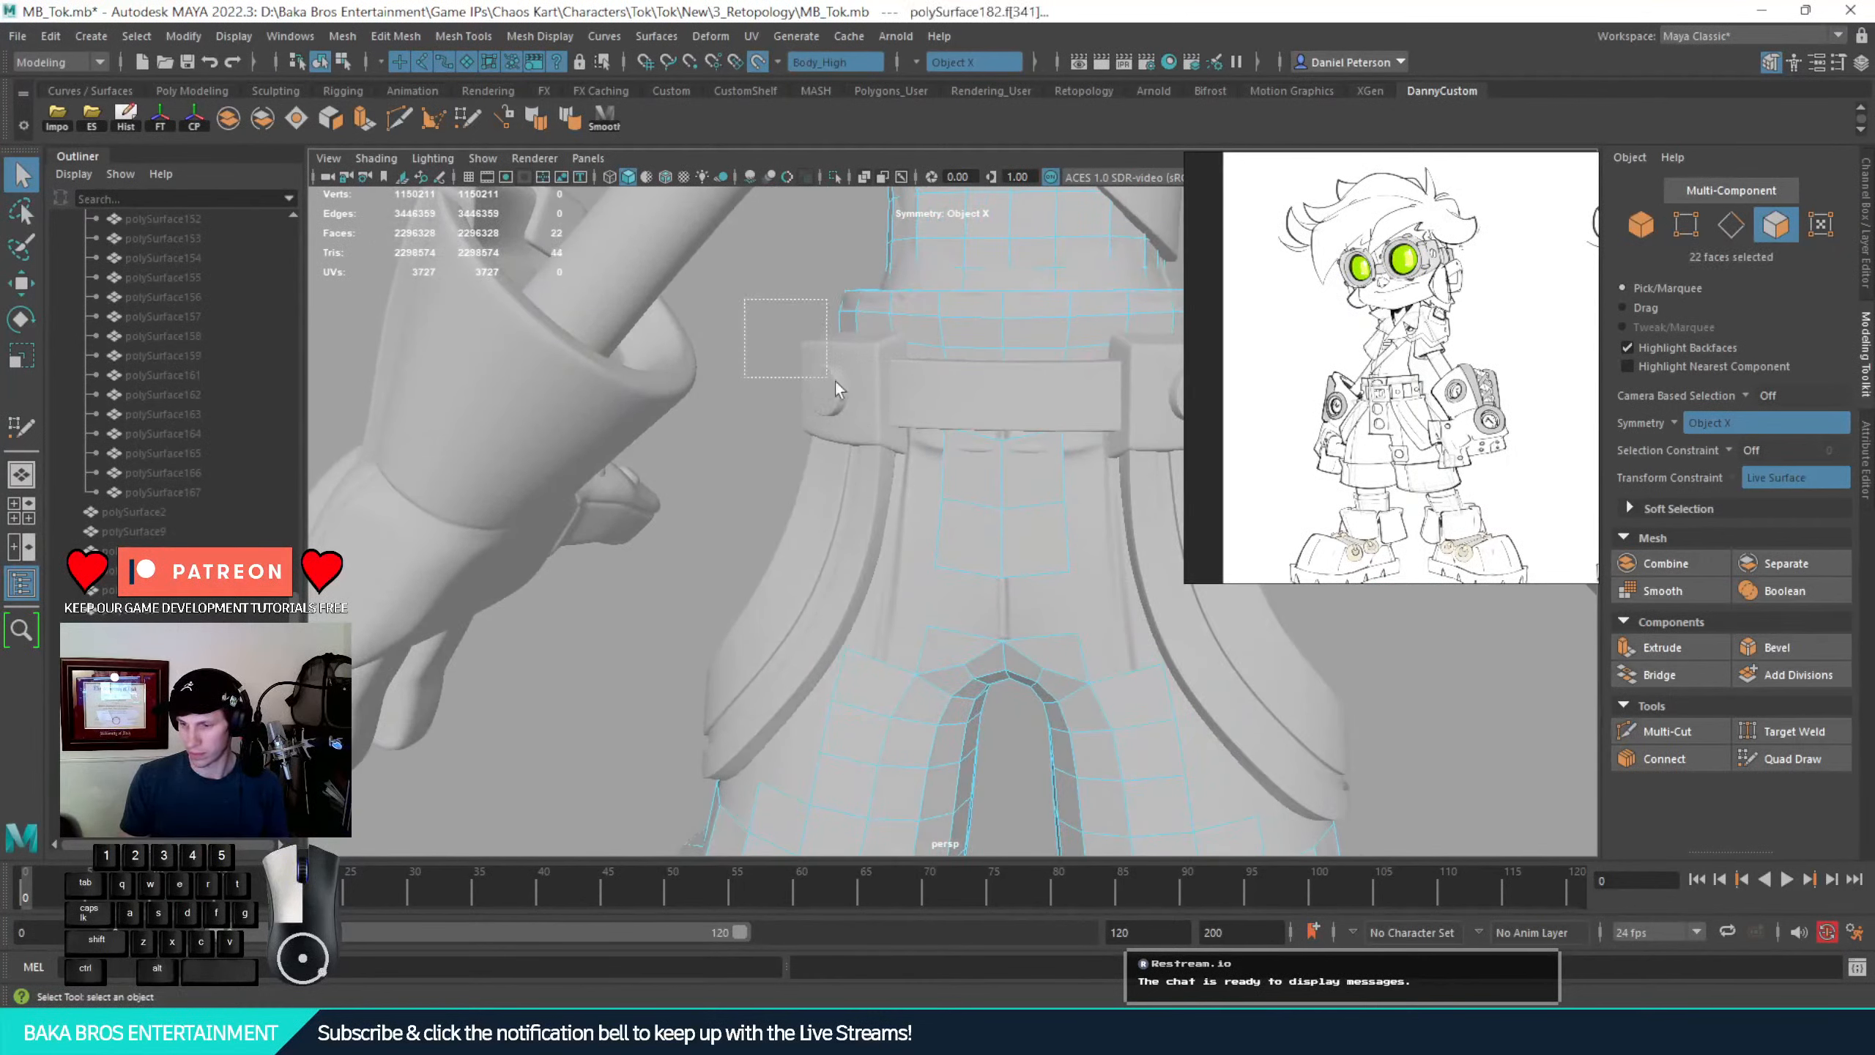
drag(885, 446, 905, 466)
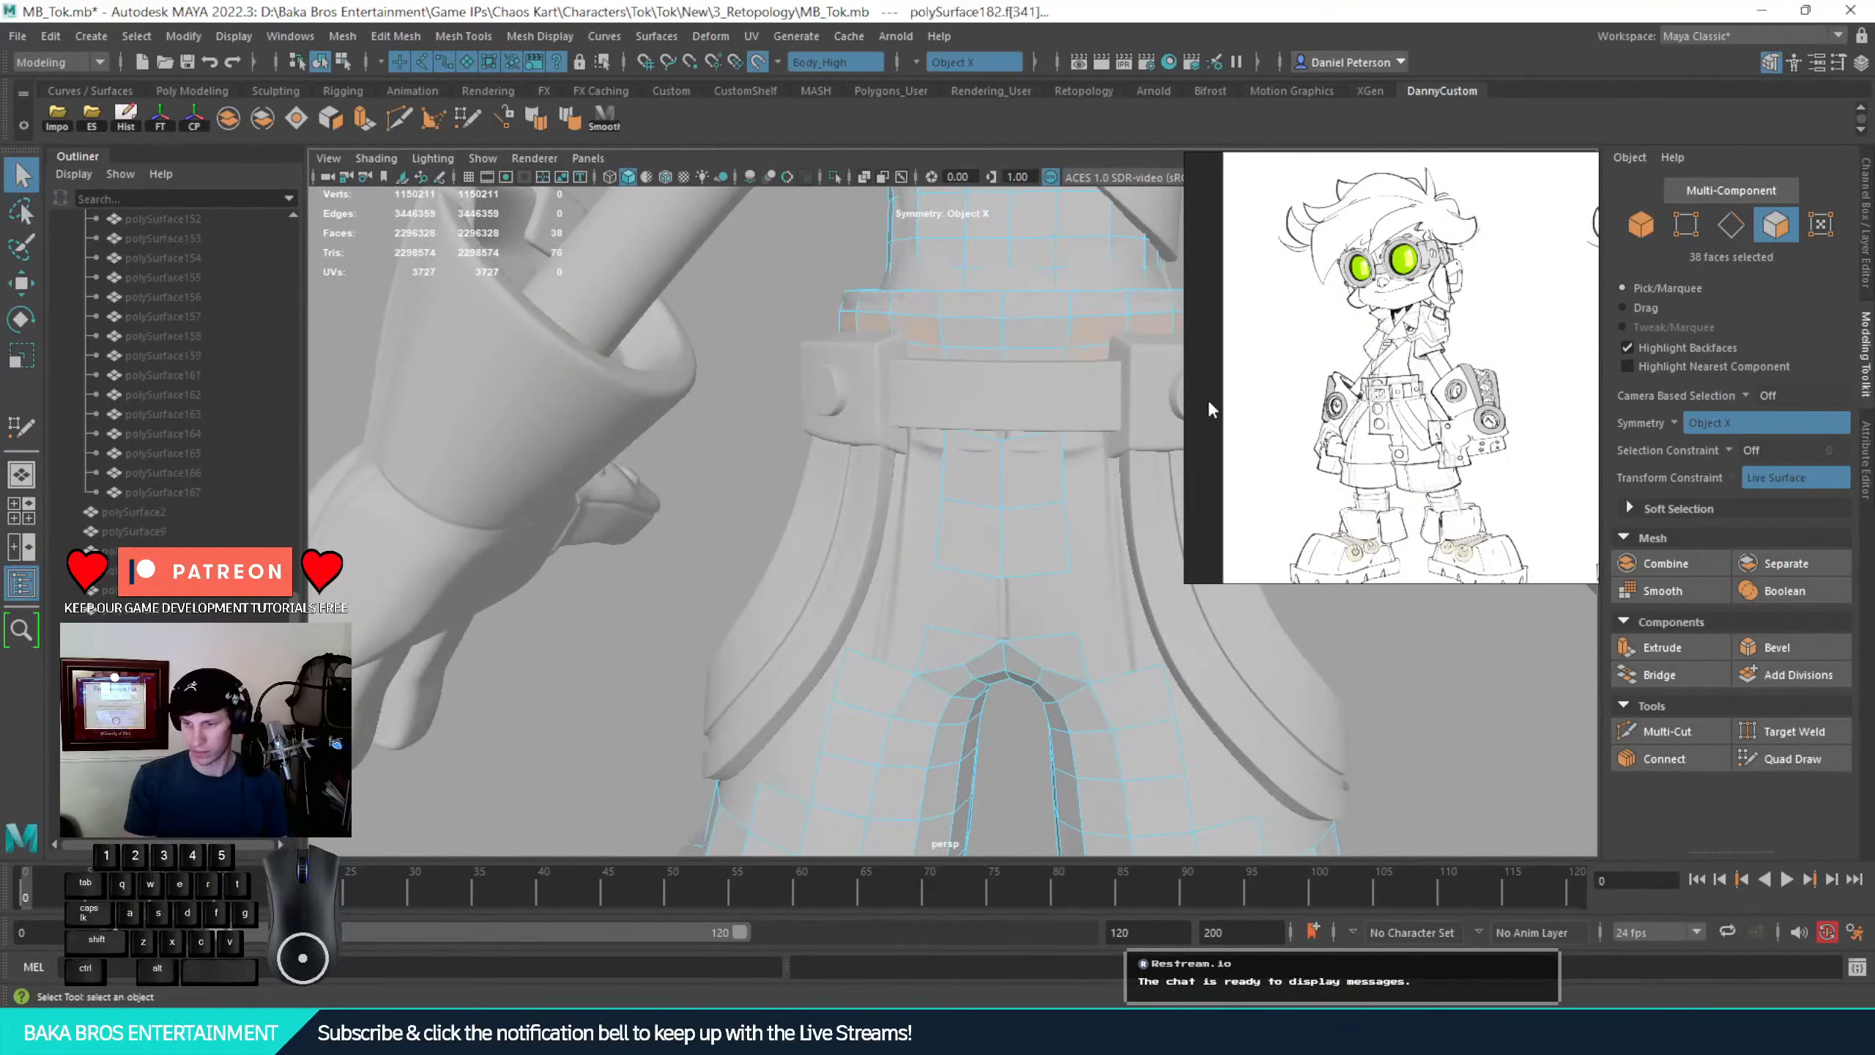
key(Delete)
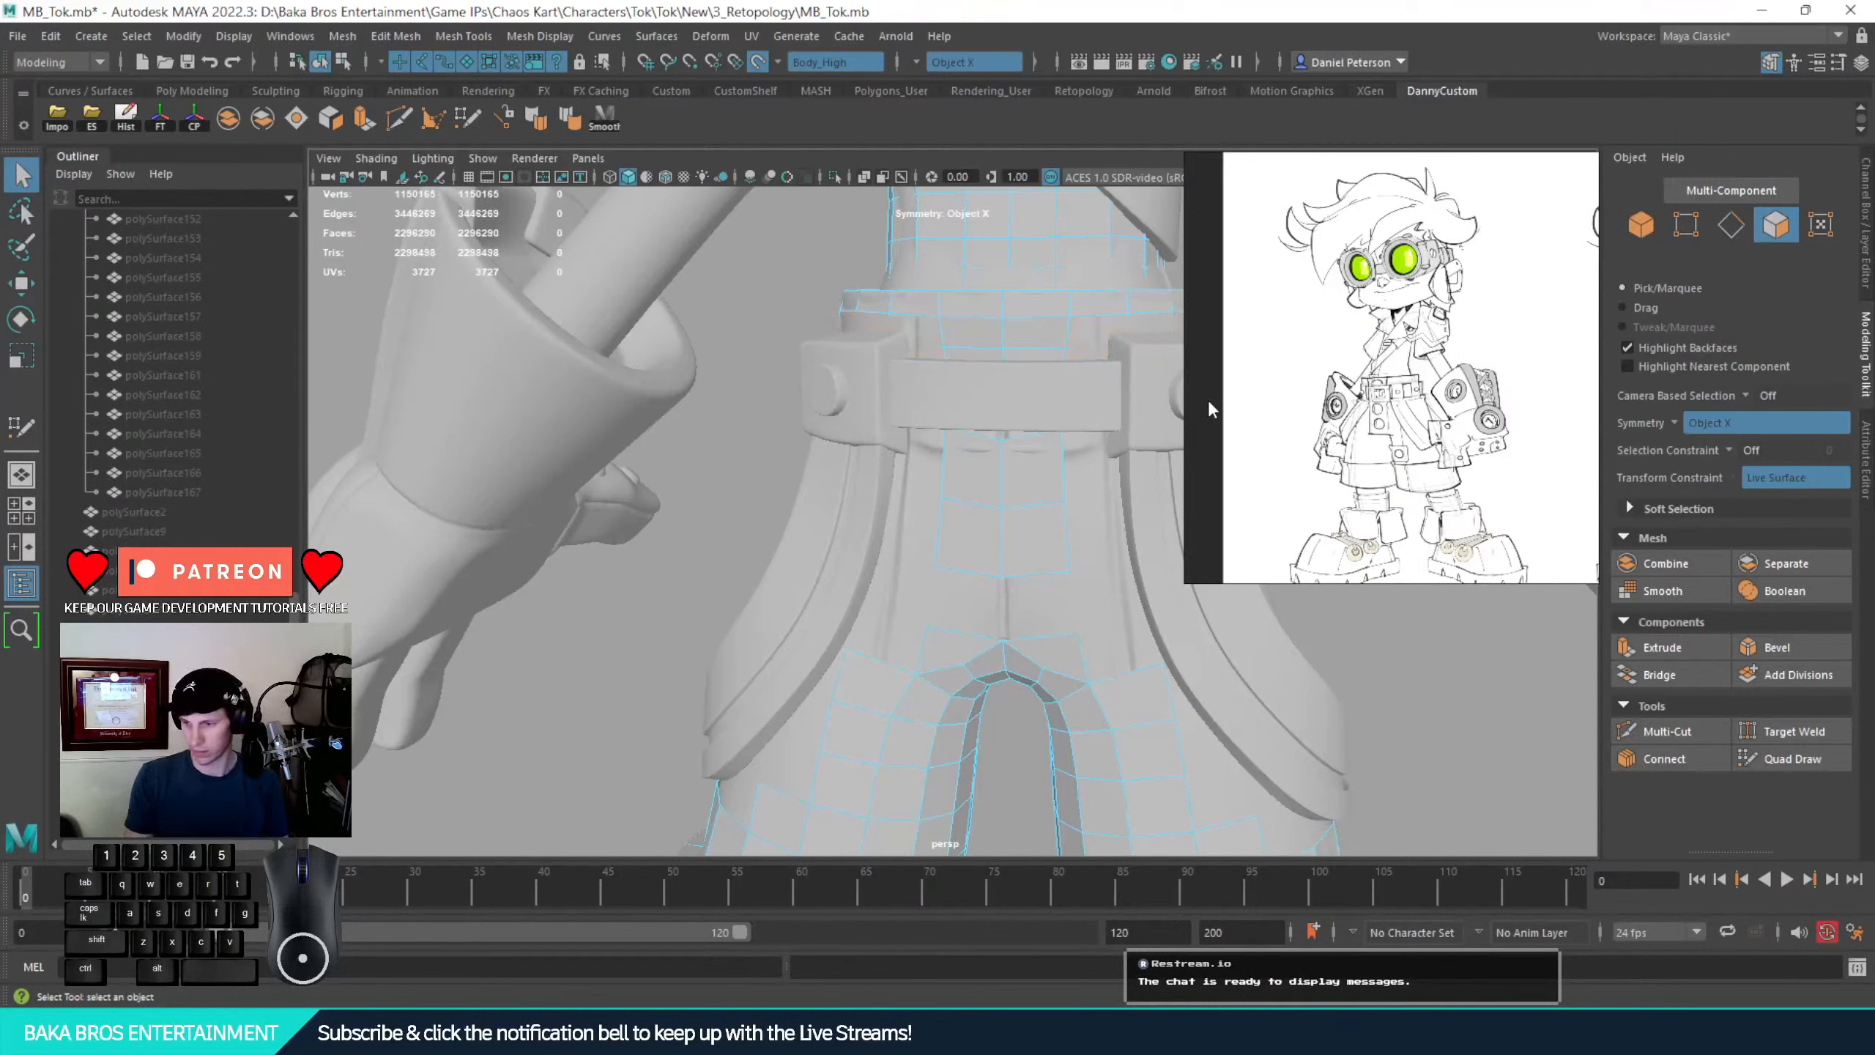
Delete the centre-back trouser faces directly above and below the belt
shift+click(979, 366)
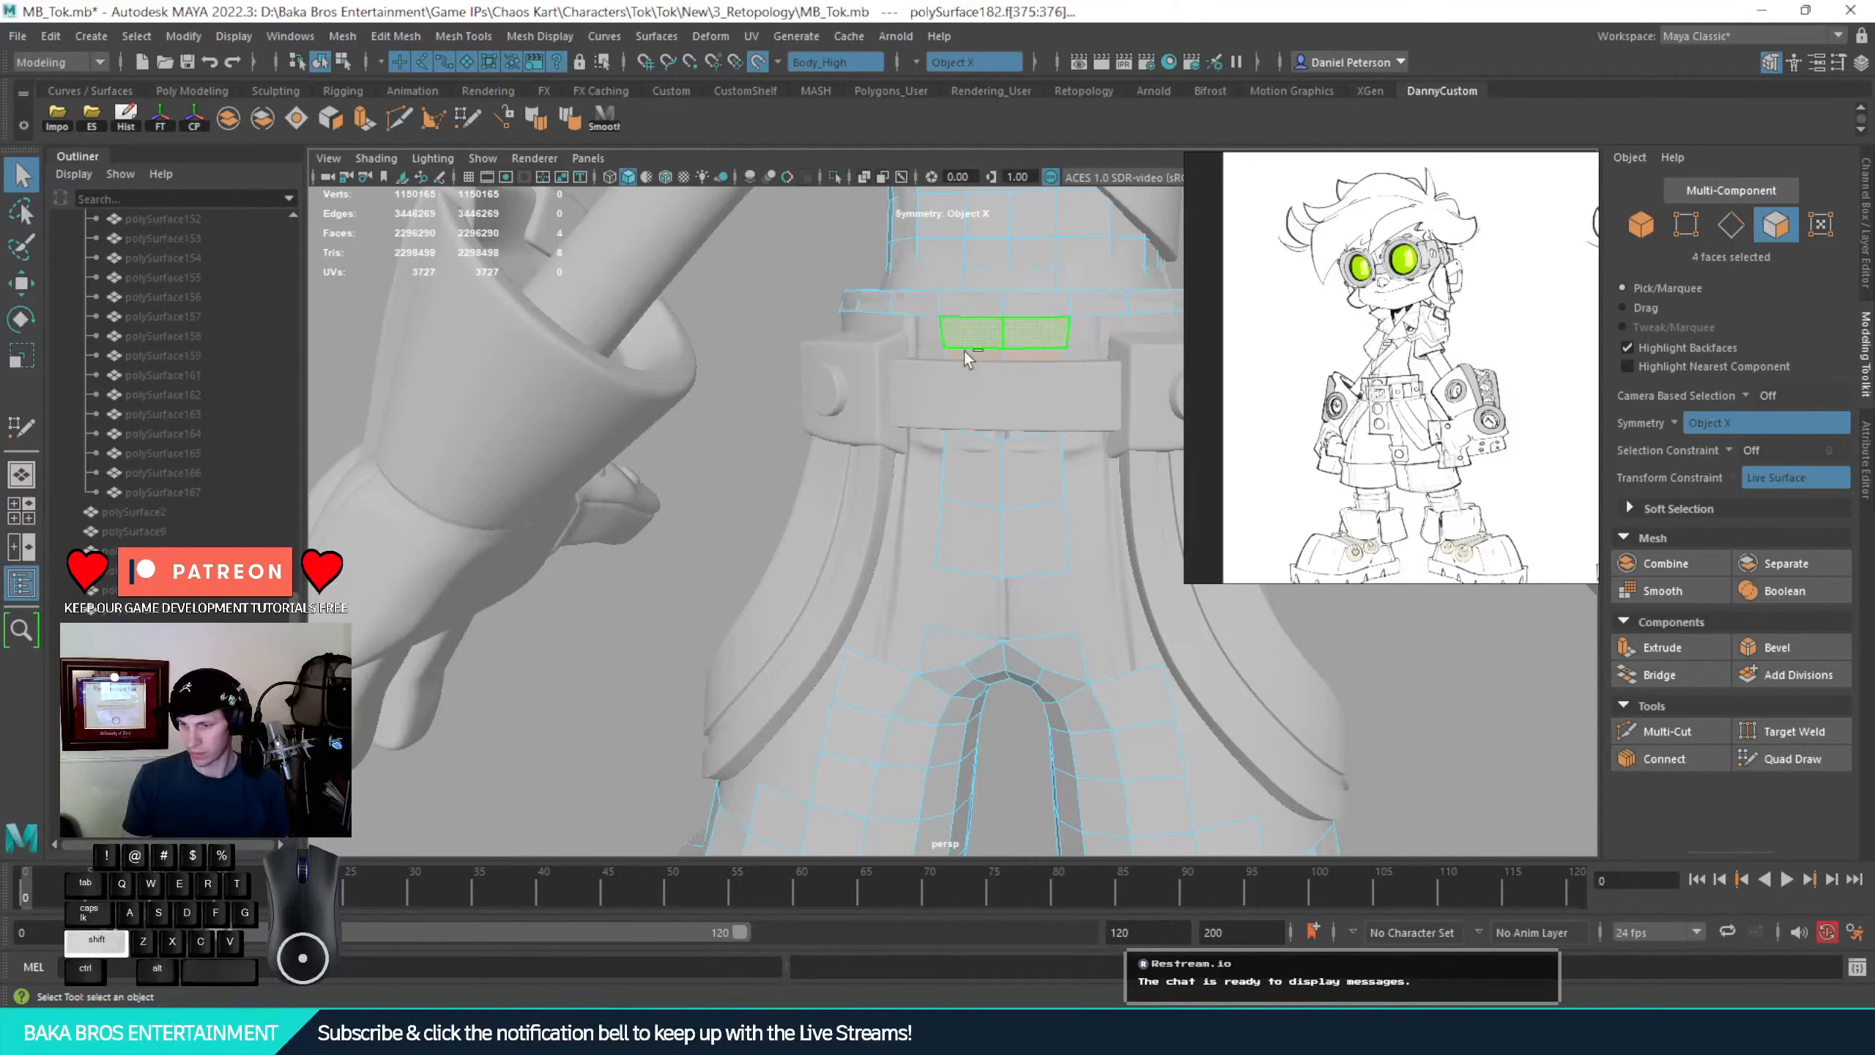
shift+click(967, 455)
key(Delete)
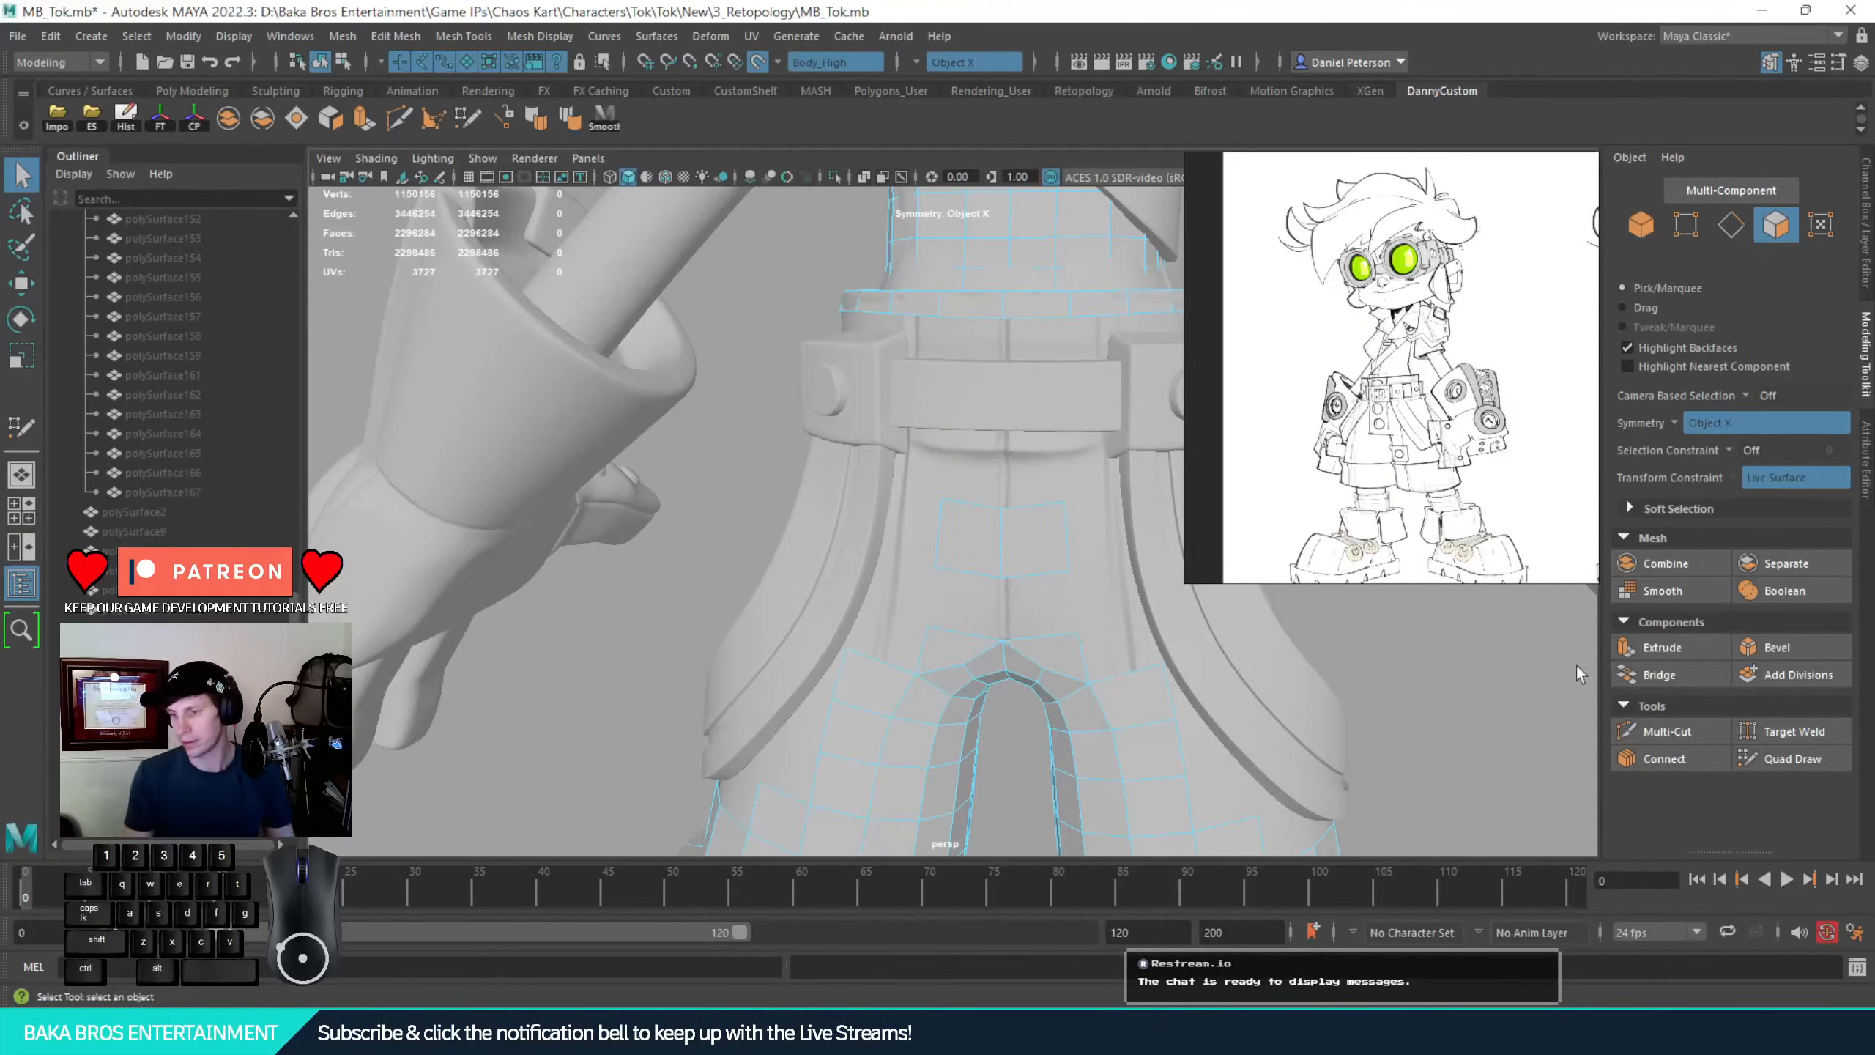
Check the back of the trousers and delete the stray isolated faces left near the hip straps
alt+drag(1019, 550, 935, 575)
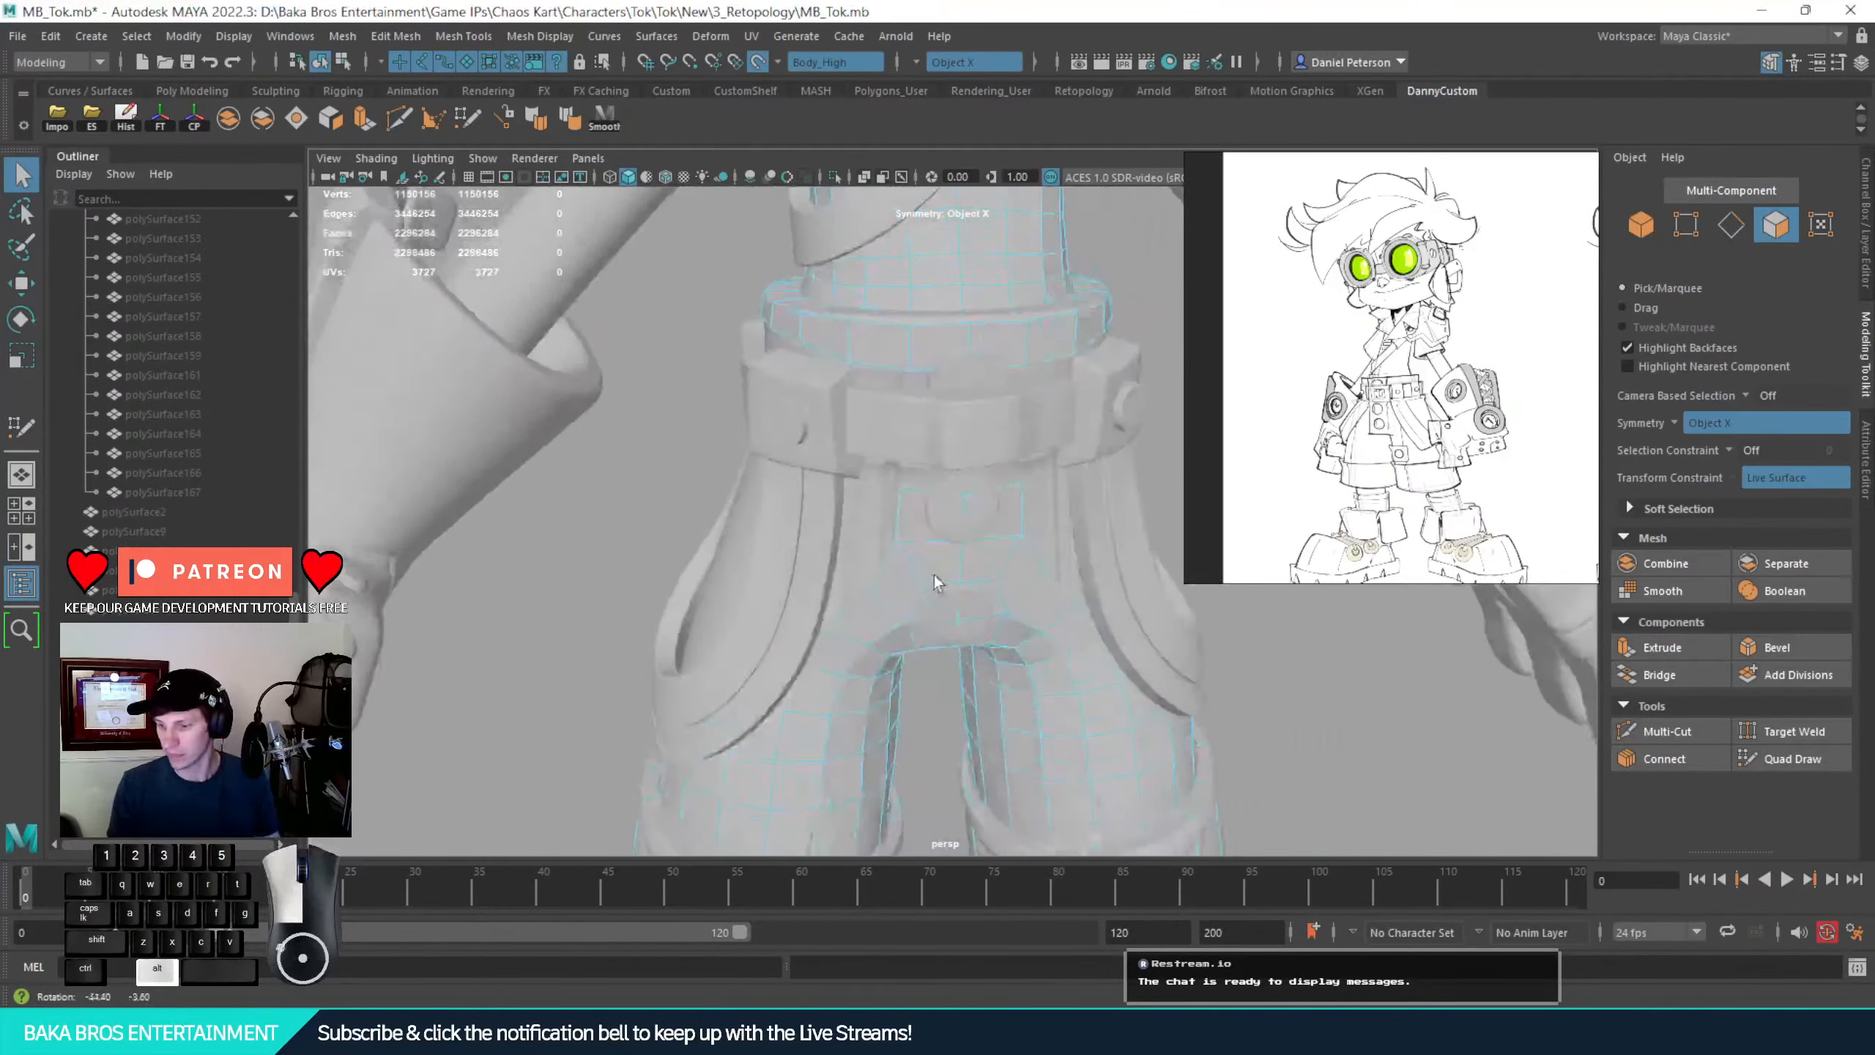
alt+right_drag(935, 575, 837, 542)
alt+drag(837, 542, 984, 563)
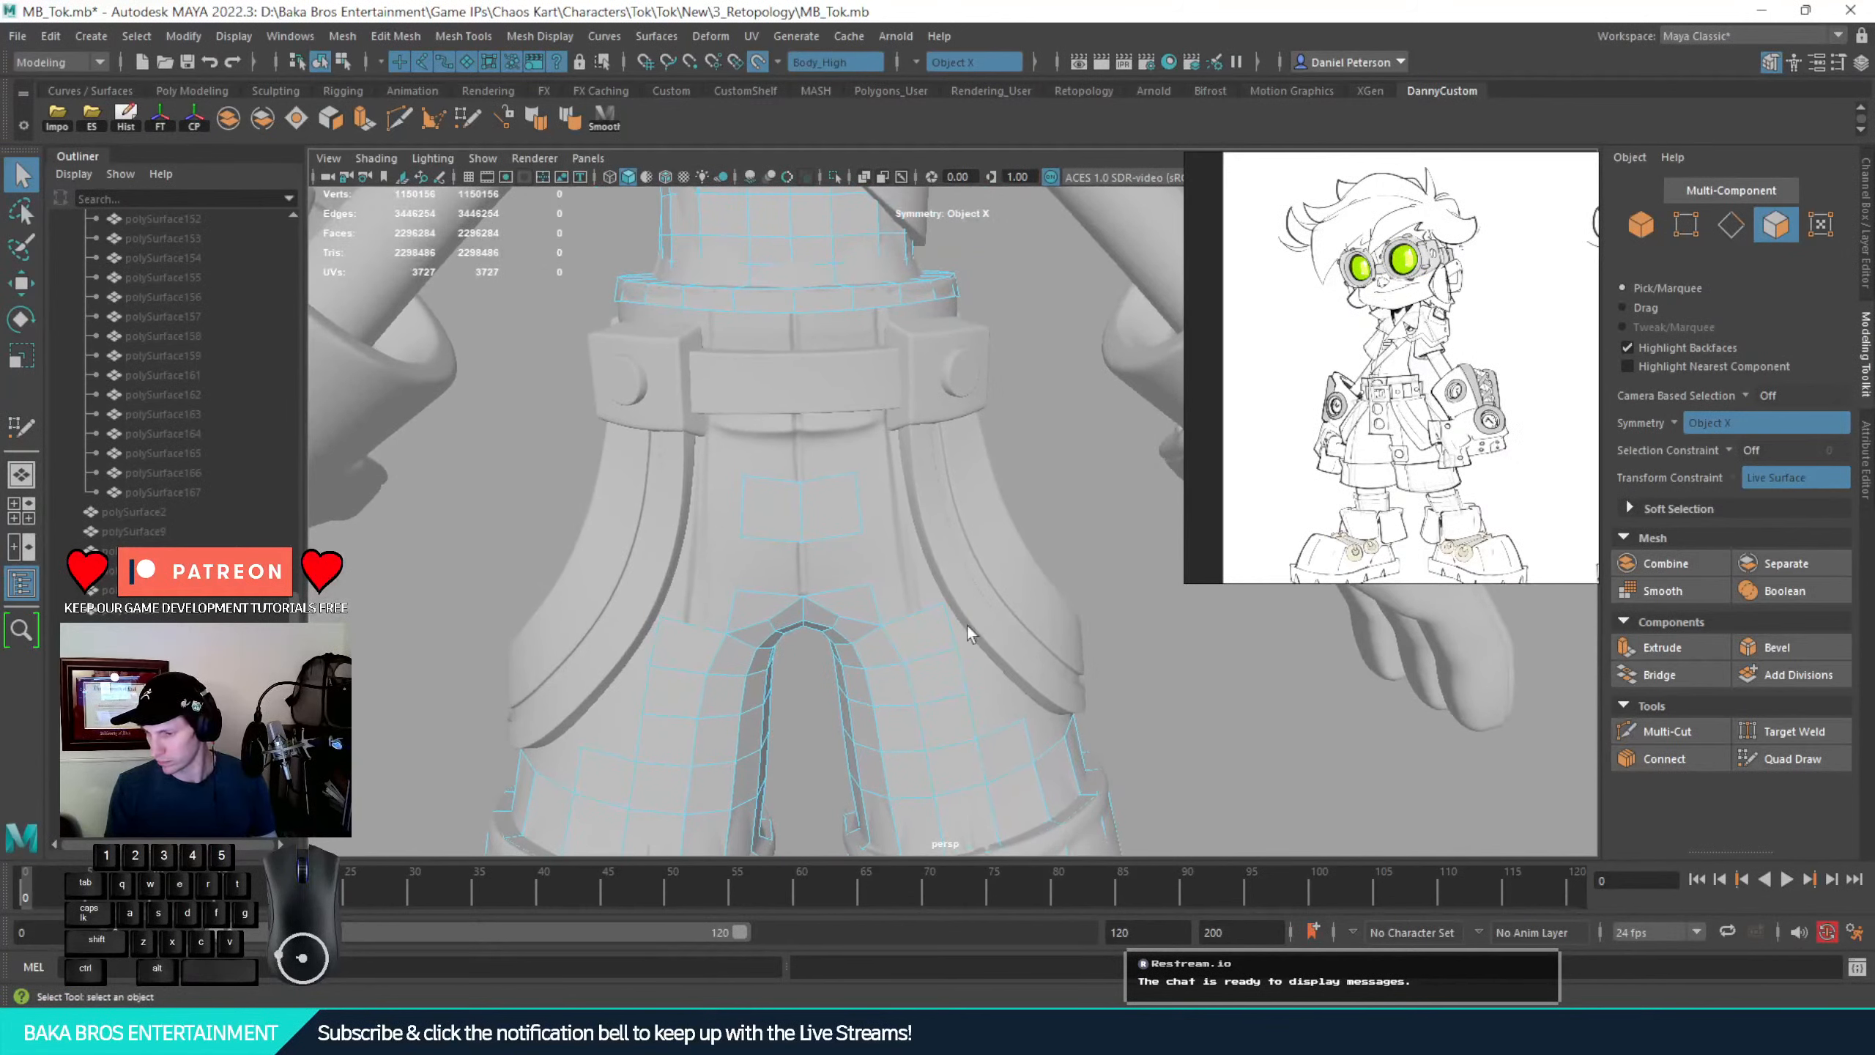
right_drag(941, 665, 1020, 472)
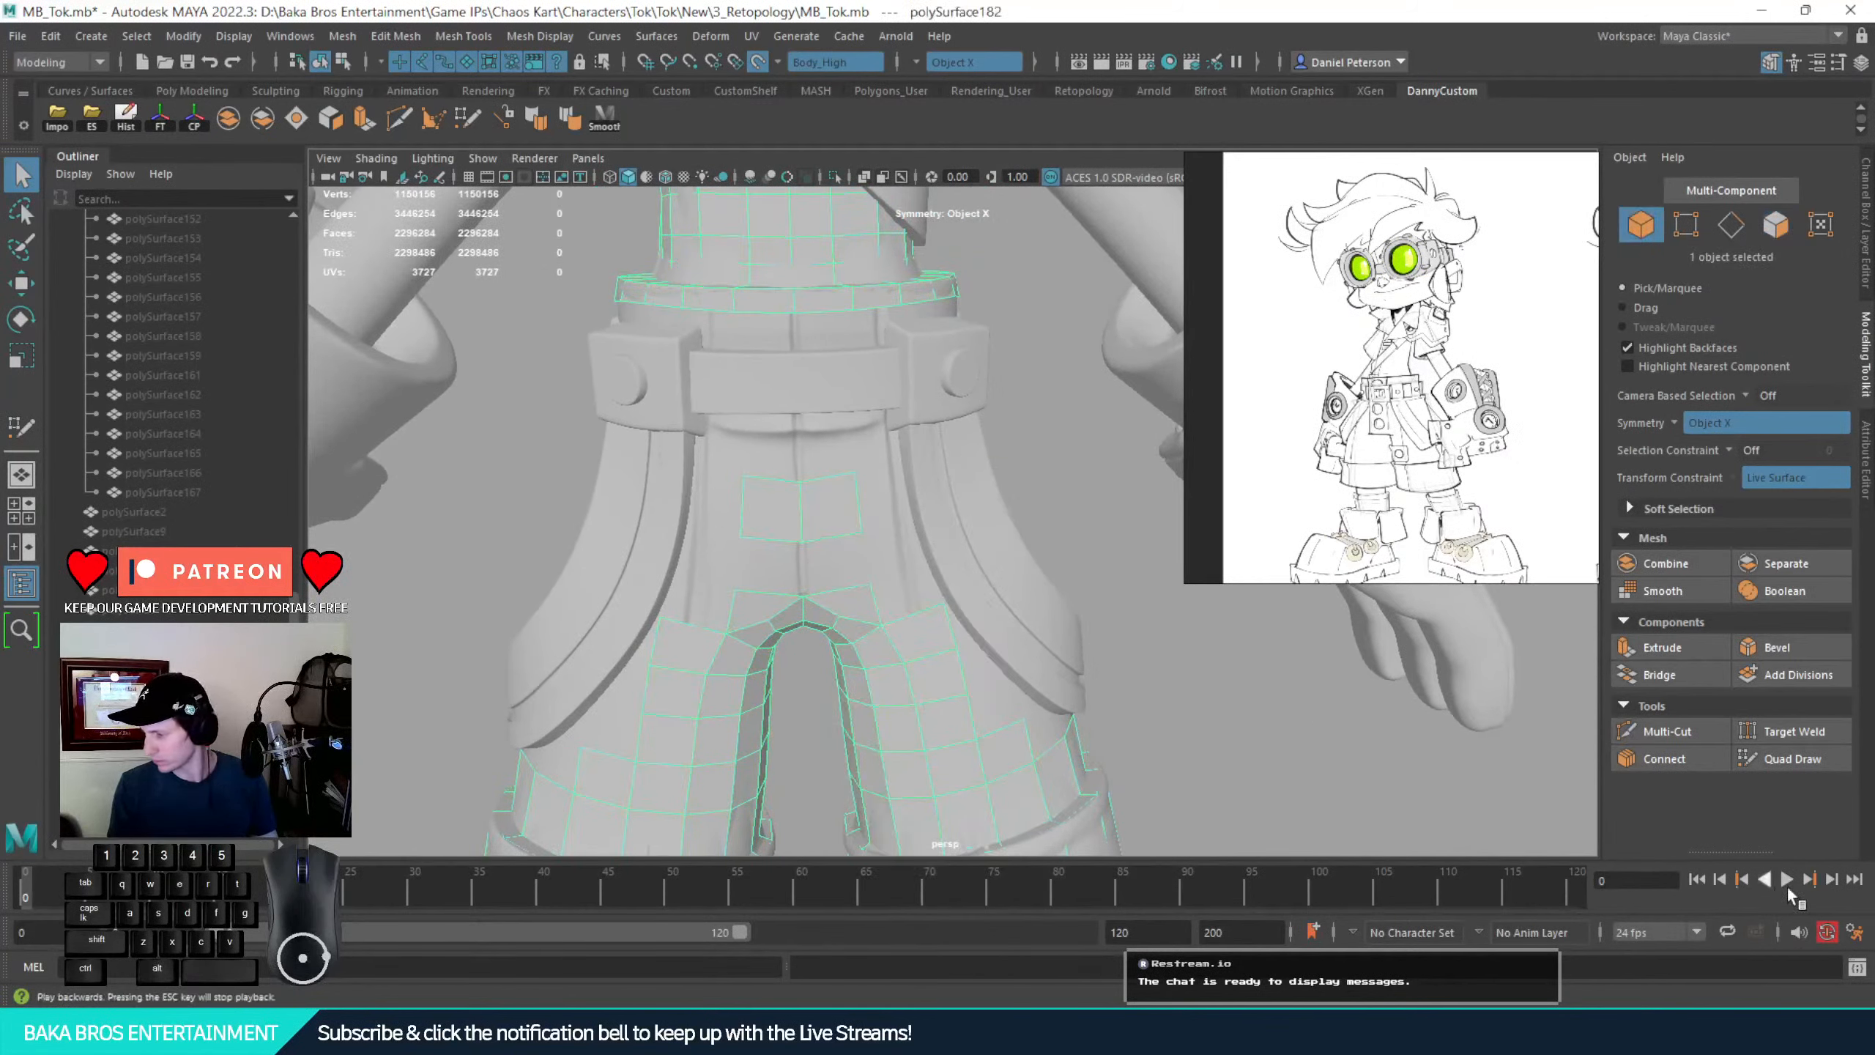
click(1787, 759)
mouse_move(849, 532)
alt+mouse_down()
mouse_move(833, 507)
mouse_move(759, 515)
alt+mouse_up()
alt+right_drag(760, 515, 1333, 678)
alt+drag(1333, 678, 974, 761)
click(1793, 753)
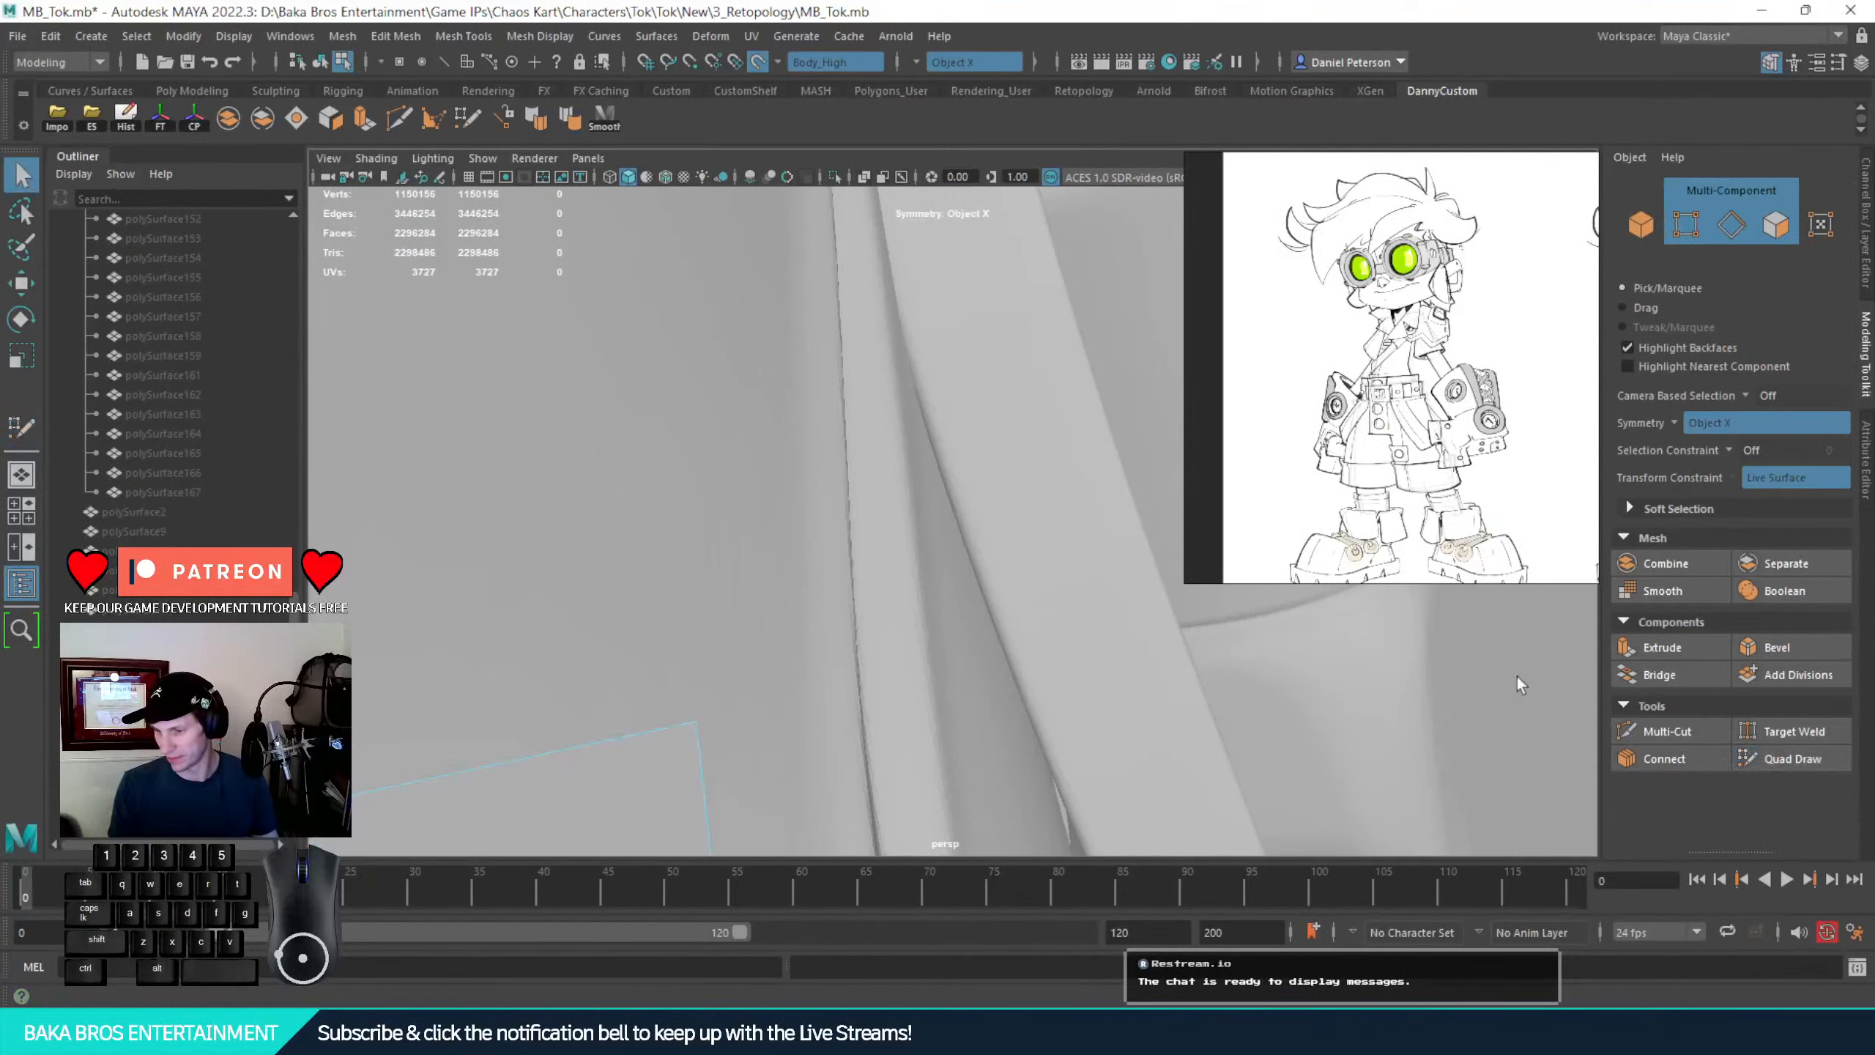
alt+drag(958, 530, 943, 598)
right_drag(893, 497, 895, 548)
alt+drag(1085, 458, 1063, 464)
alt+right_drag(1063, 464, 669, 537)
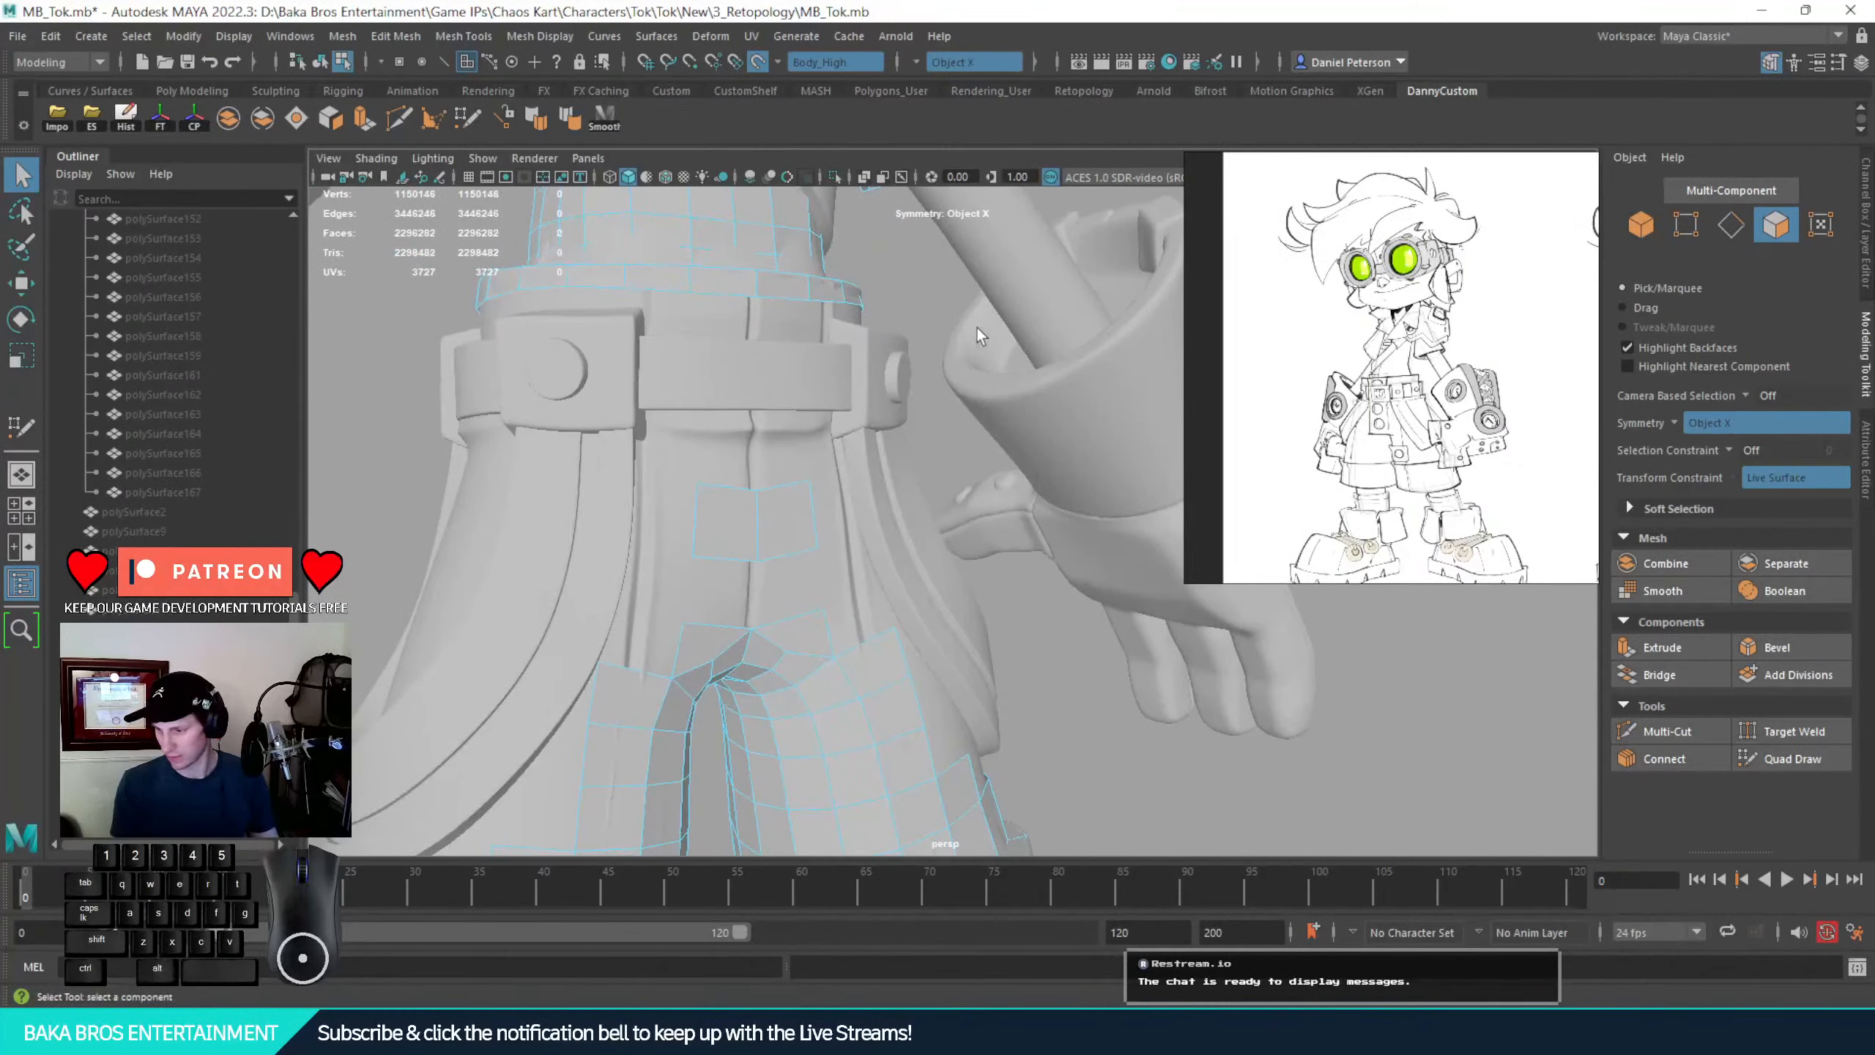
Start Quad Draw on the trouser mesh and fill the gap between the centre-back patch and the crotch faces
click(755, 518)
right_drag(756, 496, 849, 446)
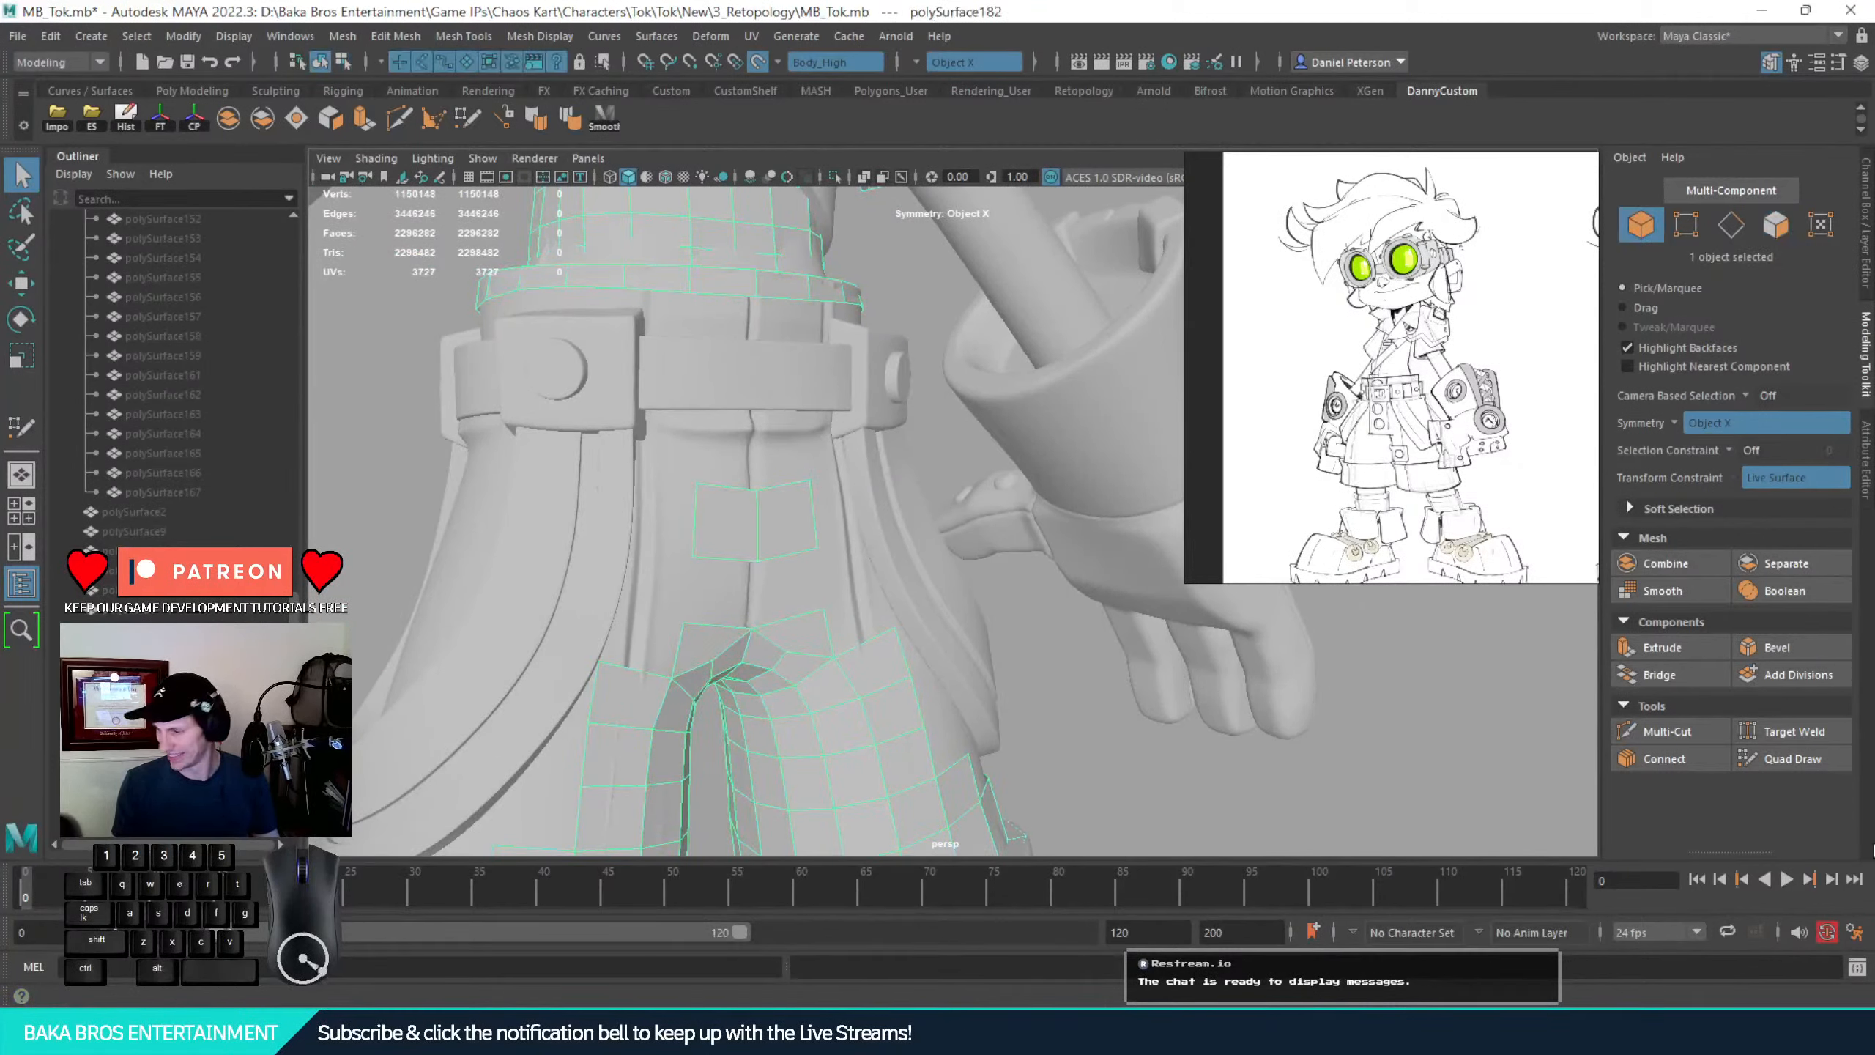
click(1773, 766)
alt+drag(849, 657, 792, 687)
alt+middle_drag(579, 583, 619, 567)
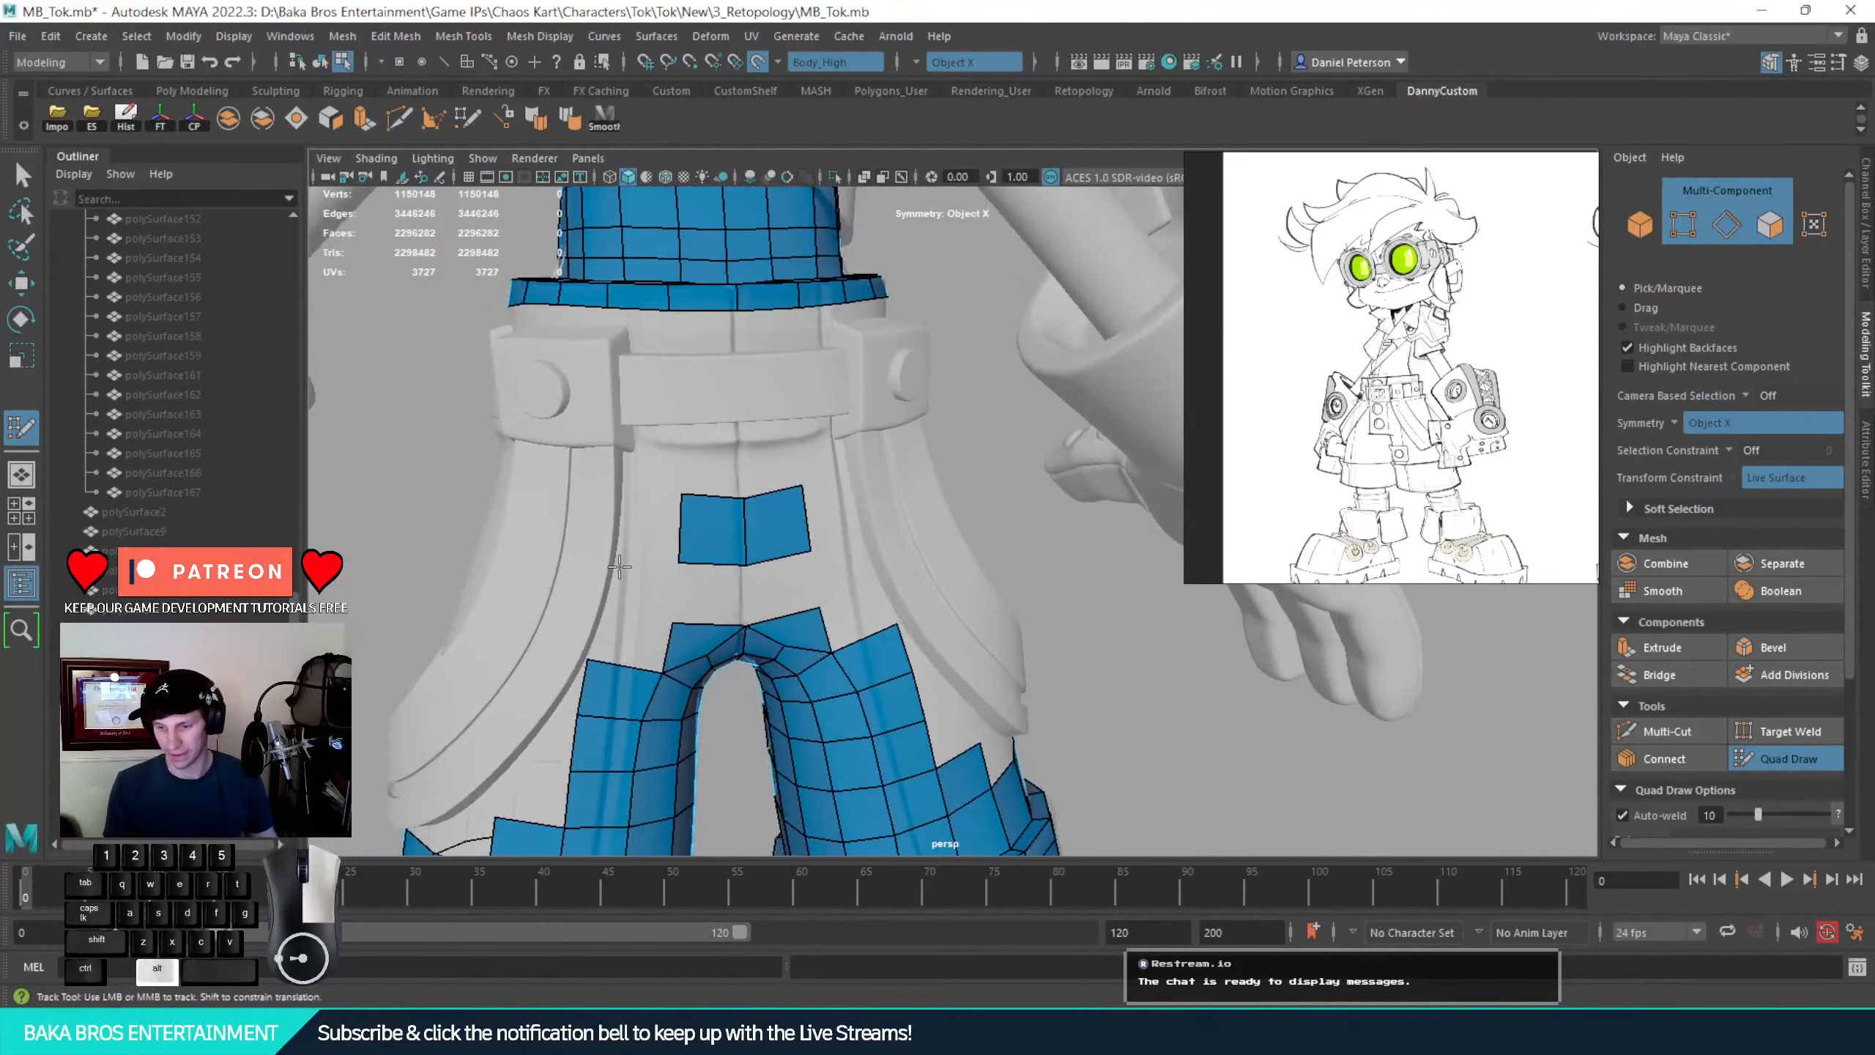
alt+right_drag(619, 566, 665, 570)
shift+click(733, 591)
Place two points along the belt's lower edge at the centre back and fill the quads down to the trouser patch
alt+drag(820, 532, 733, 452)
alt+right_drag(733, 452, 775, 469)
alt+middle_drag(776, 469, 1017, 642)
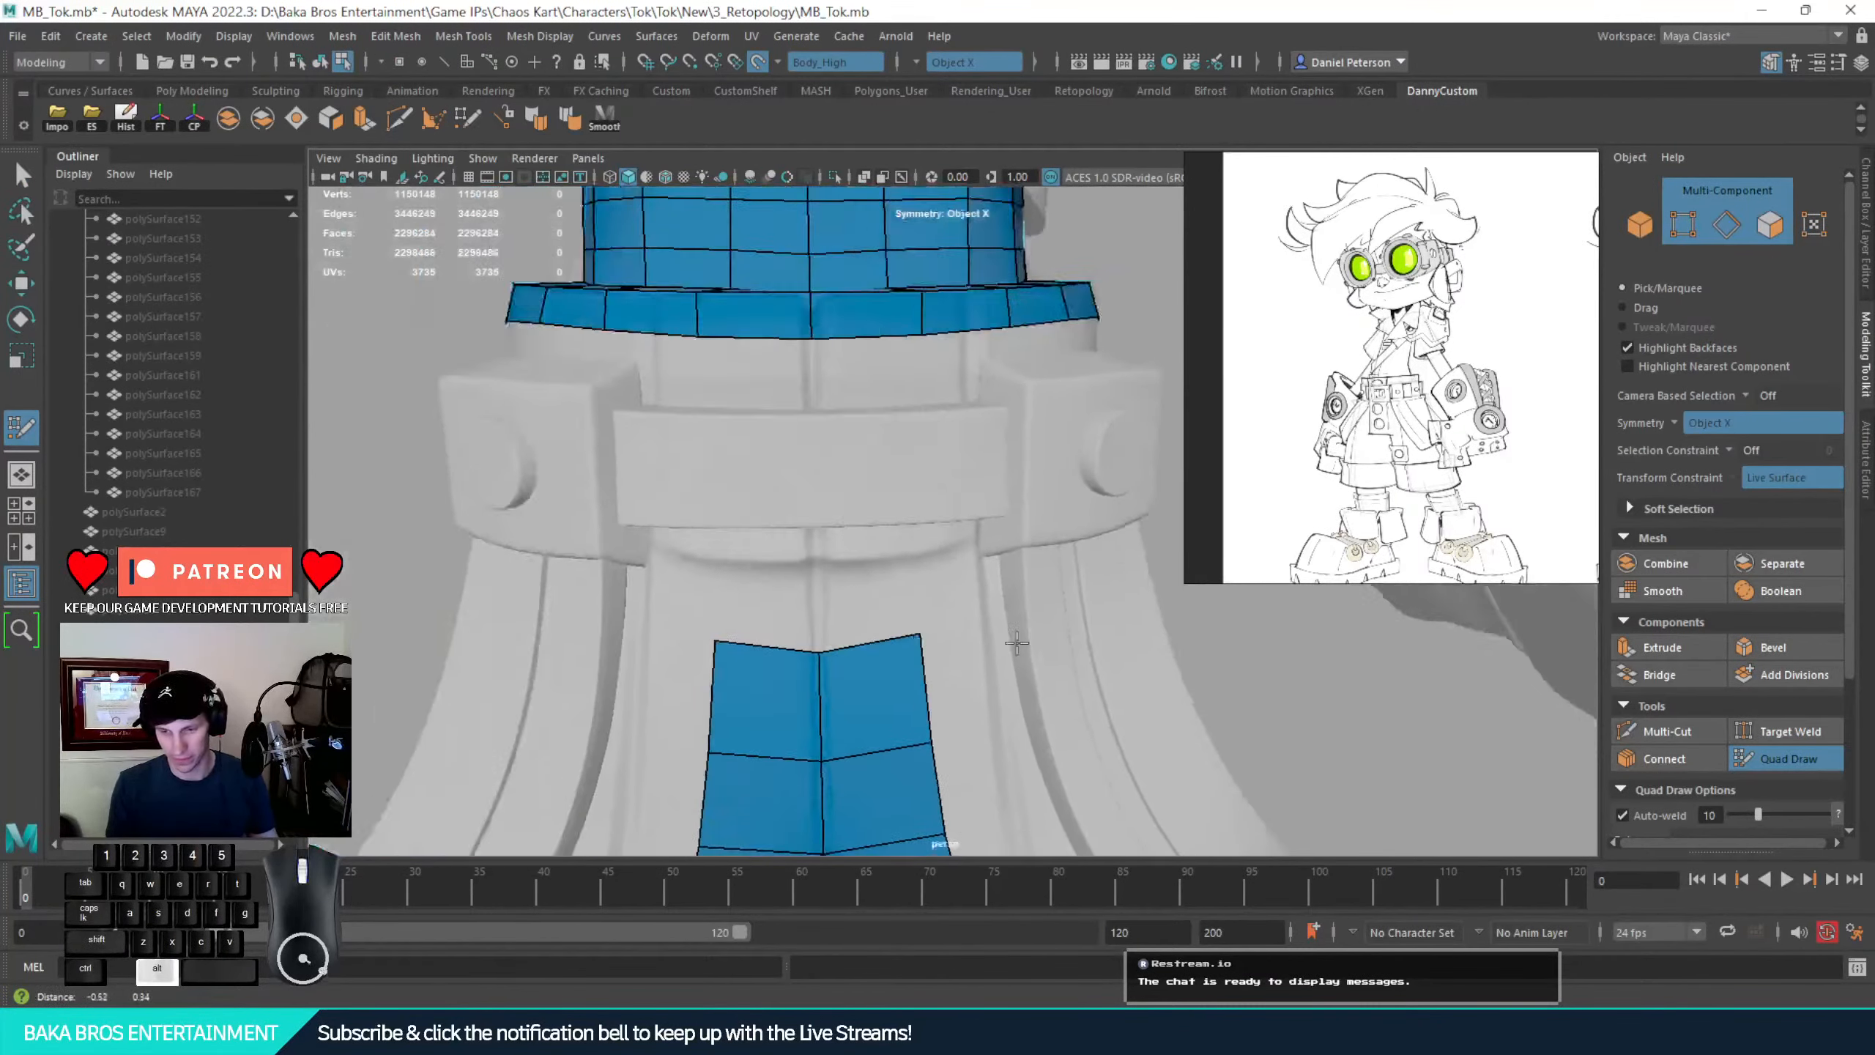
alt+drag(1017, 642, 933, 513)
click(854, 375)
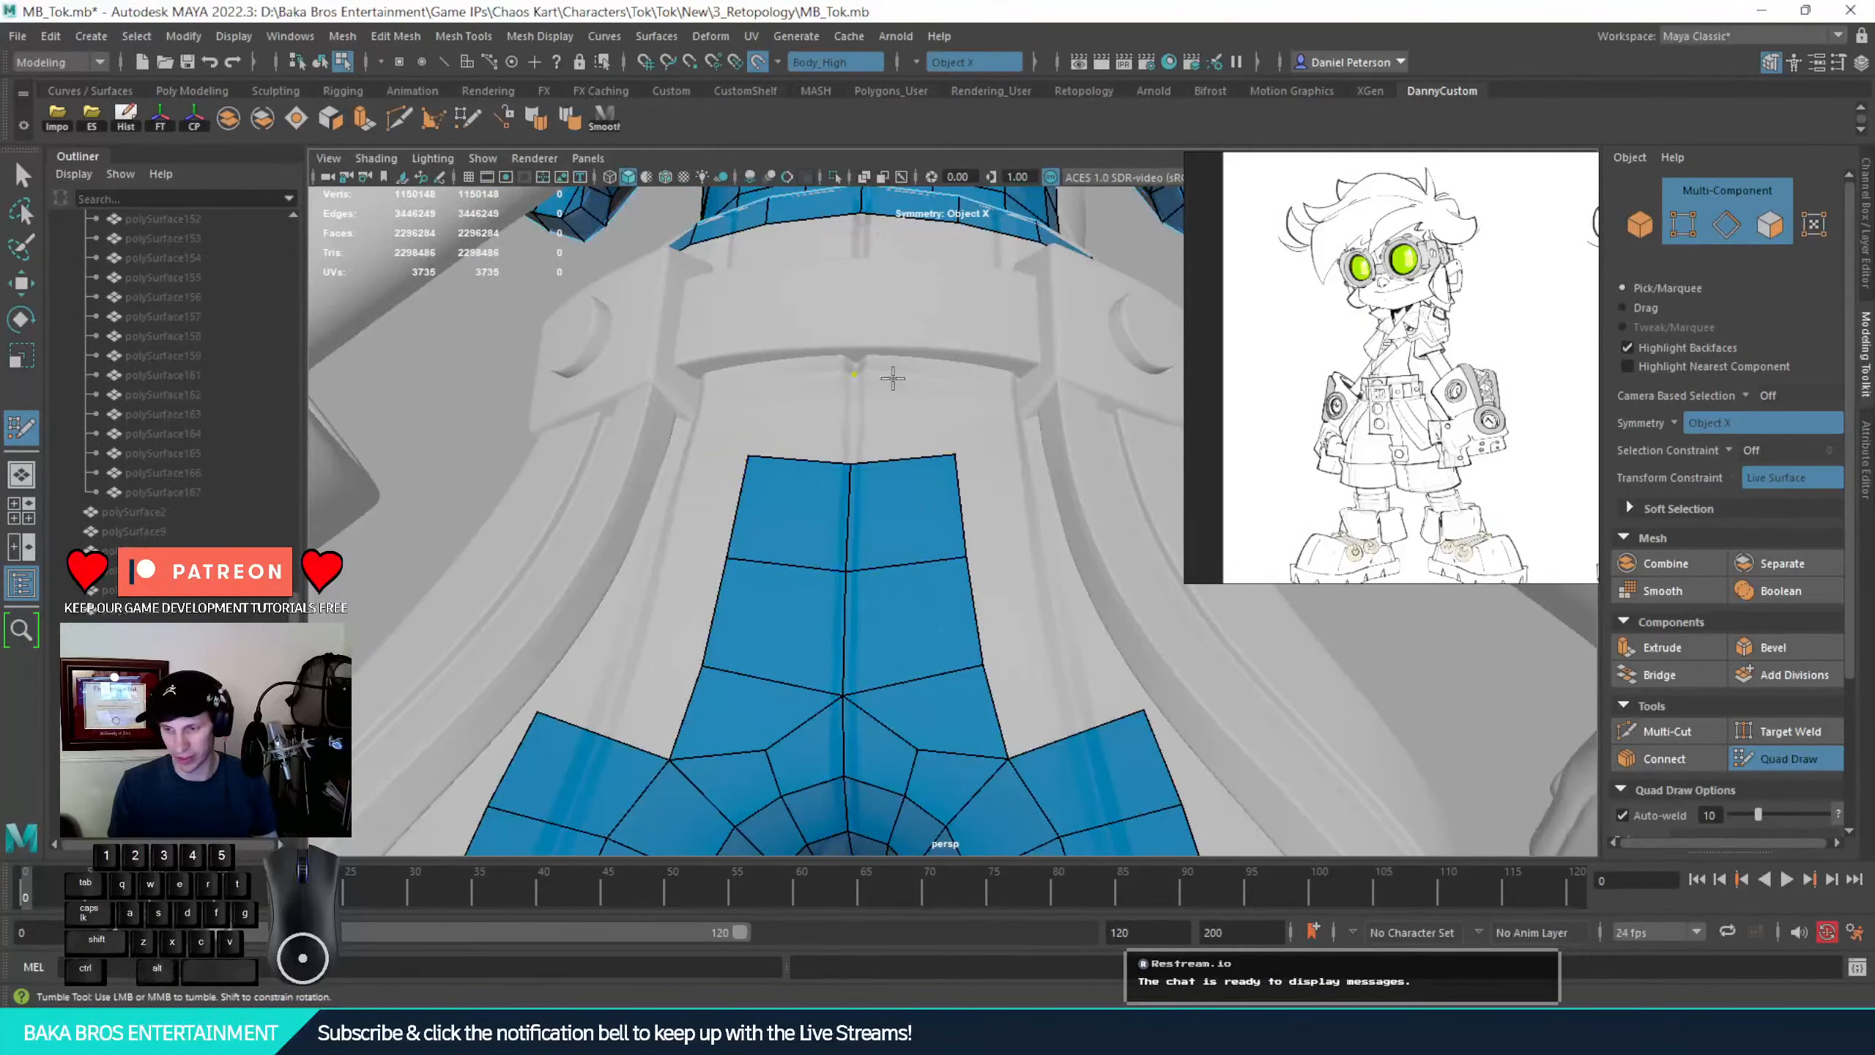
click(955, 380)
shift+click(902, 454)
alt+drag(920, 380, 860, 391)
alt+middle_drag(860, 392, 886, 510)
alt+right_drag(885, 510, 975, 522)
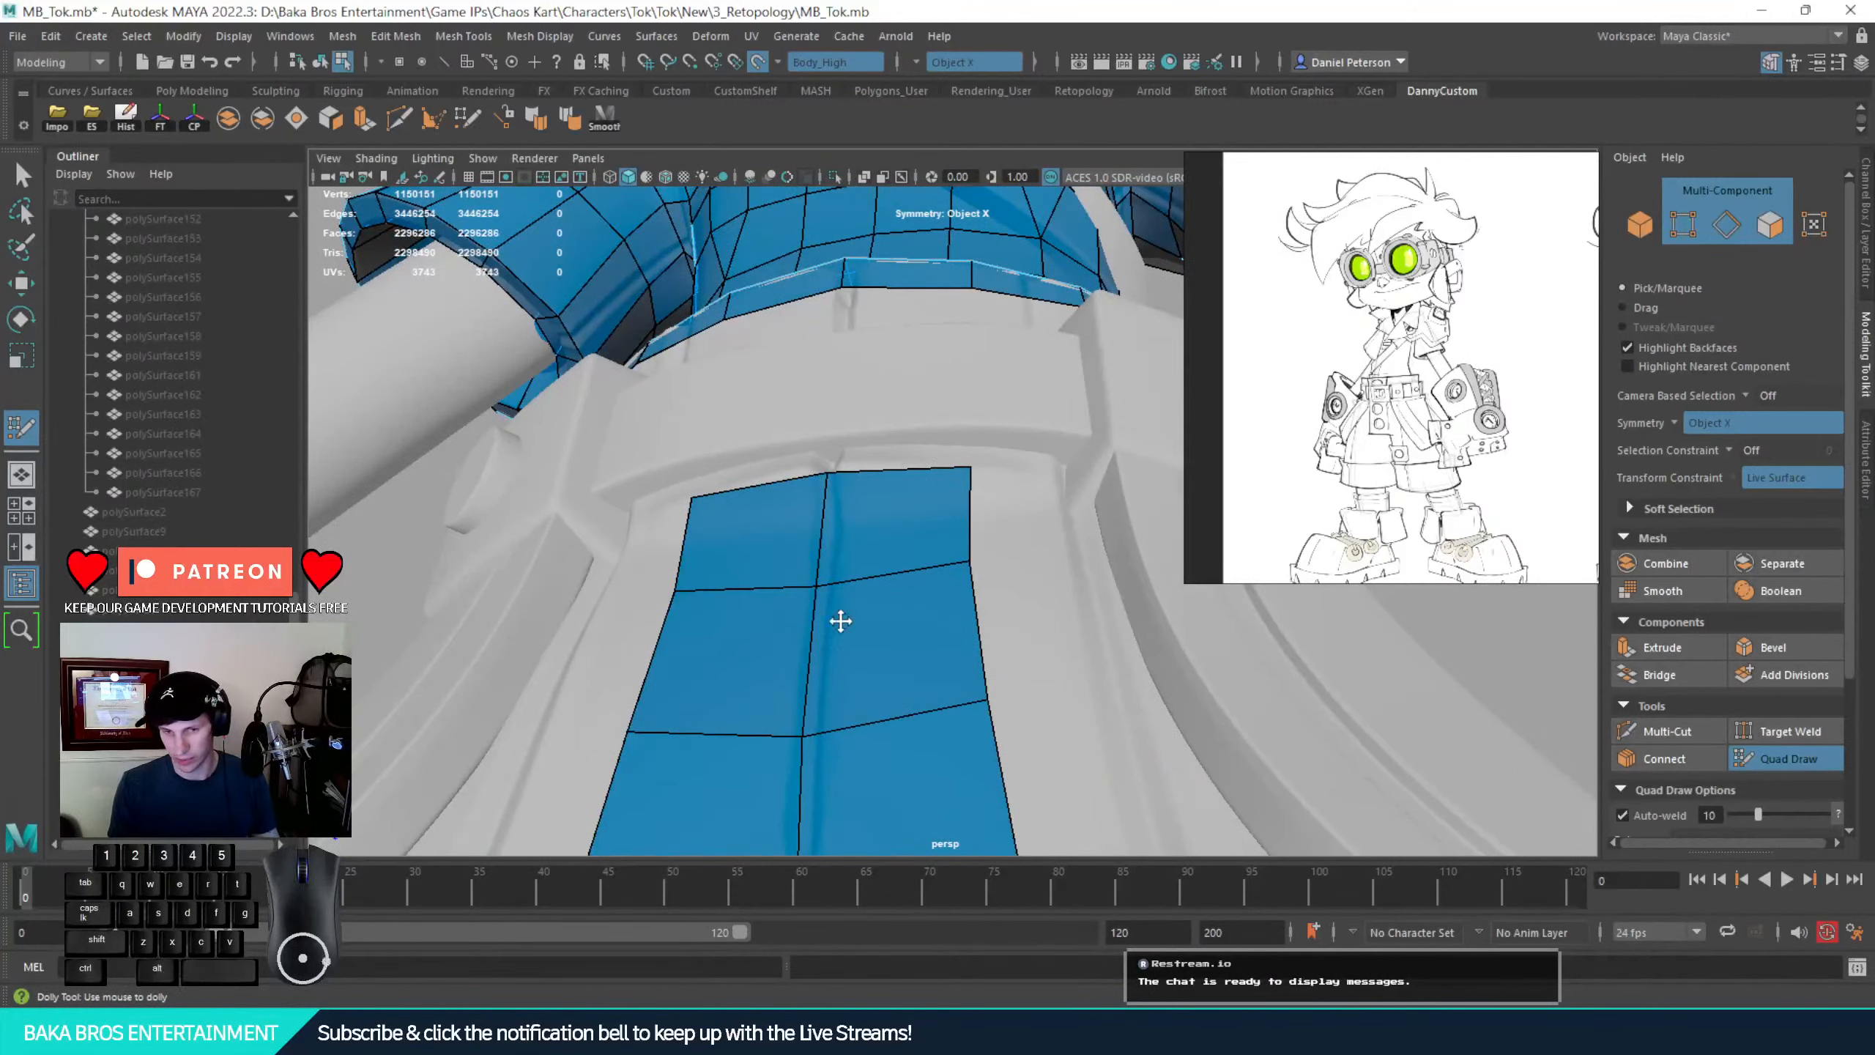
Save the scene and nudge the upper edge of the centre-back trouser patch toward the belt's lower edge
alt+drag(1047, 648, 987, 602)
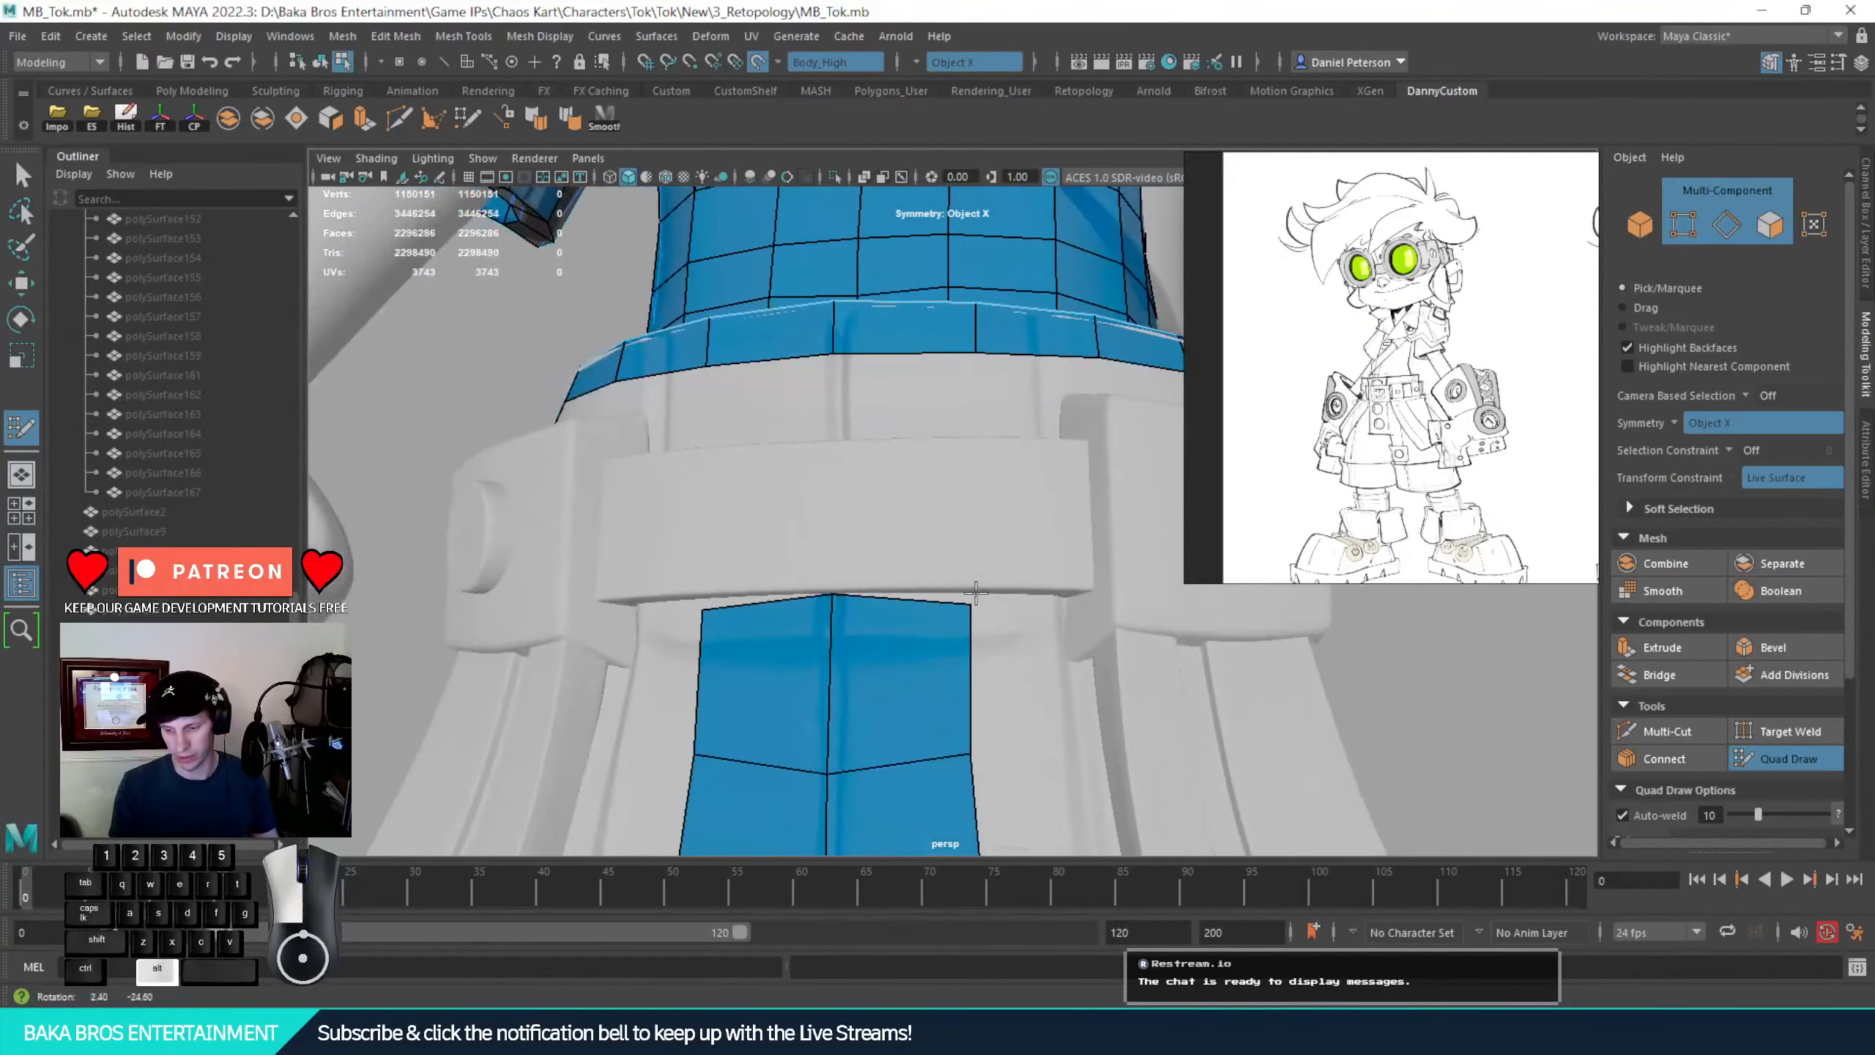
key(ctrl+z)
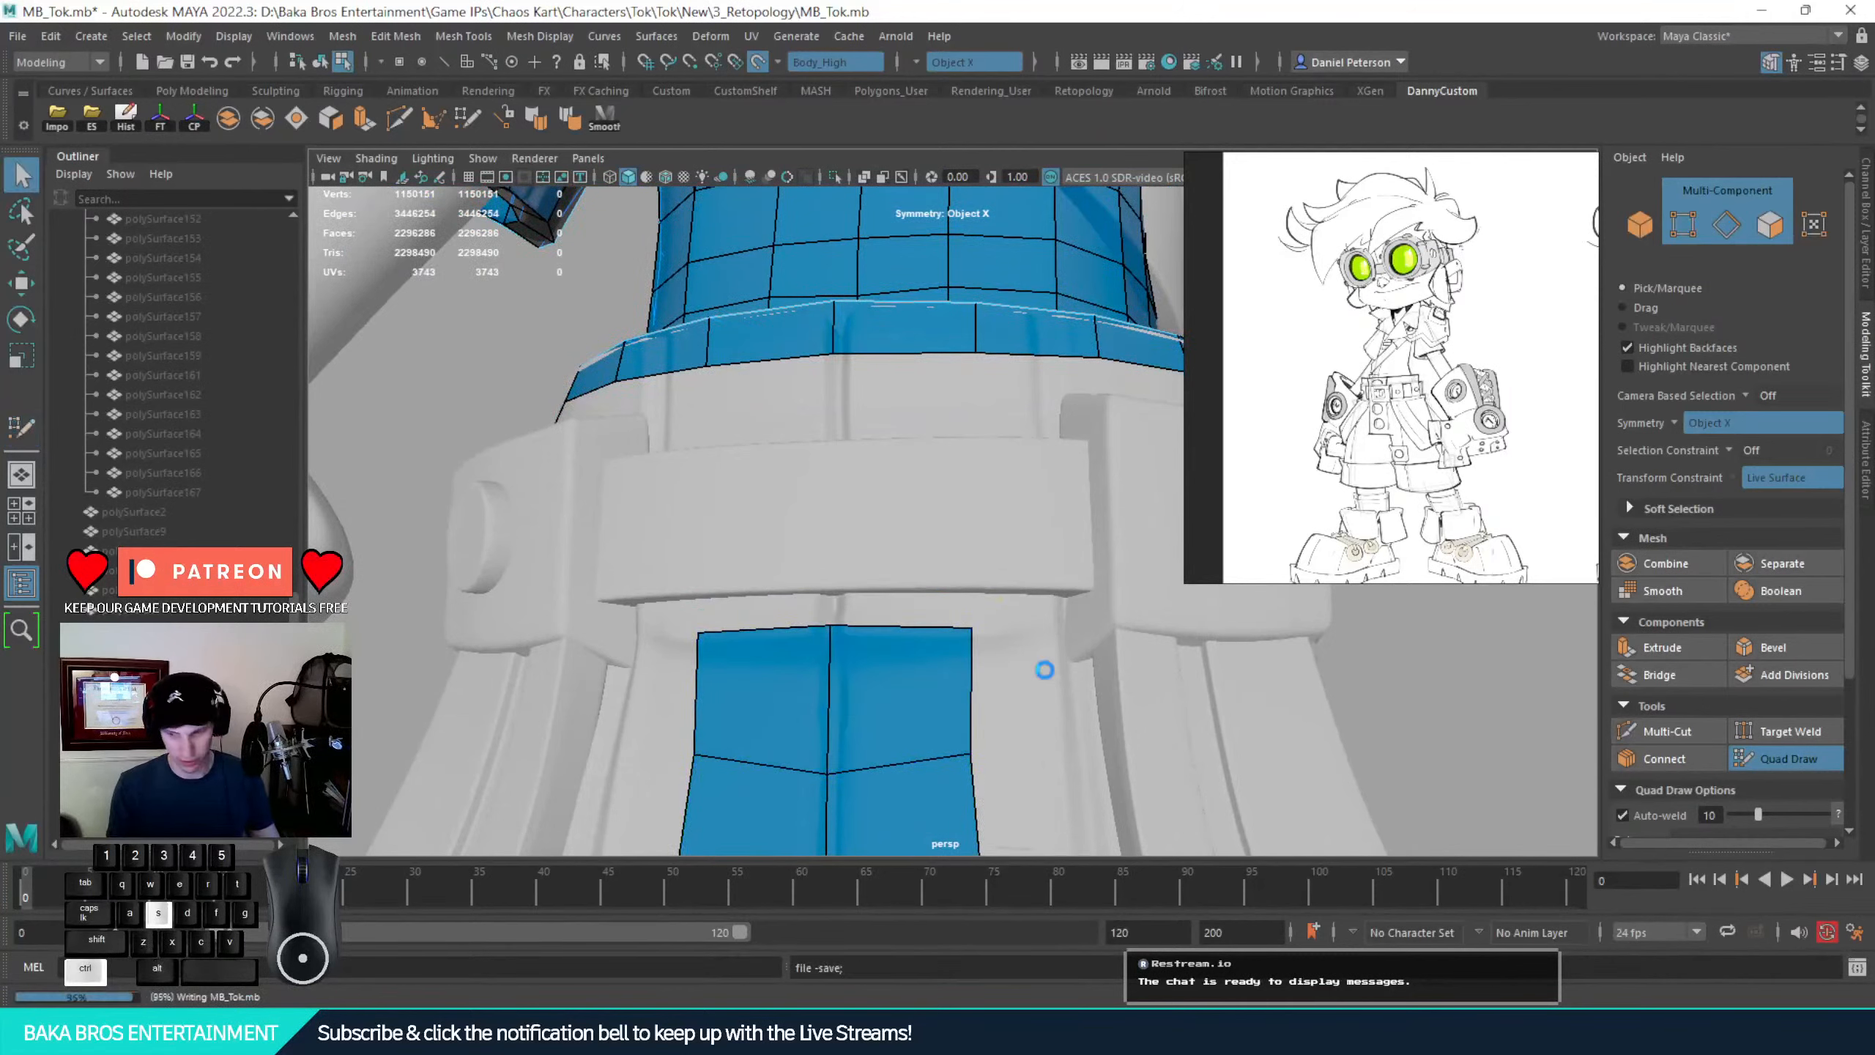
alt+drag(915, 635, 896, 611)
alt+right_drag(896, 612, 910, 608)
drag(920, 588, 925, 569)
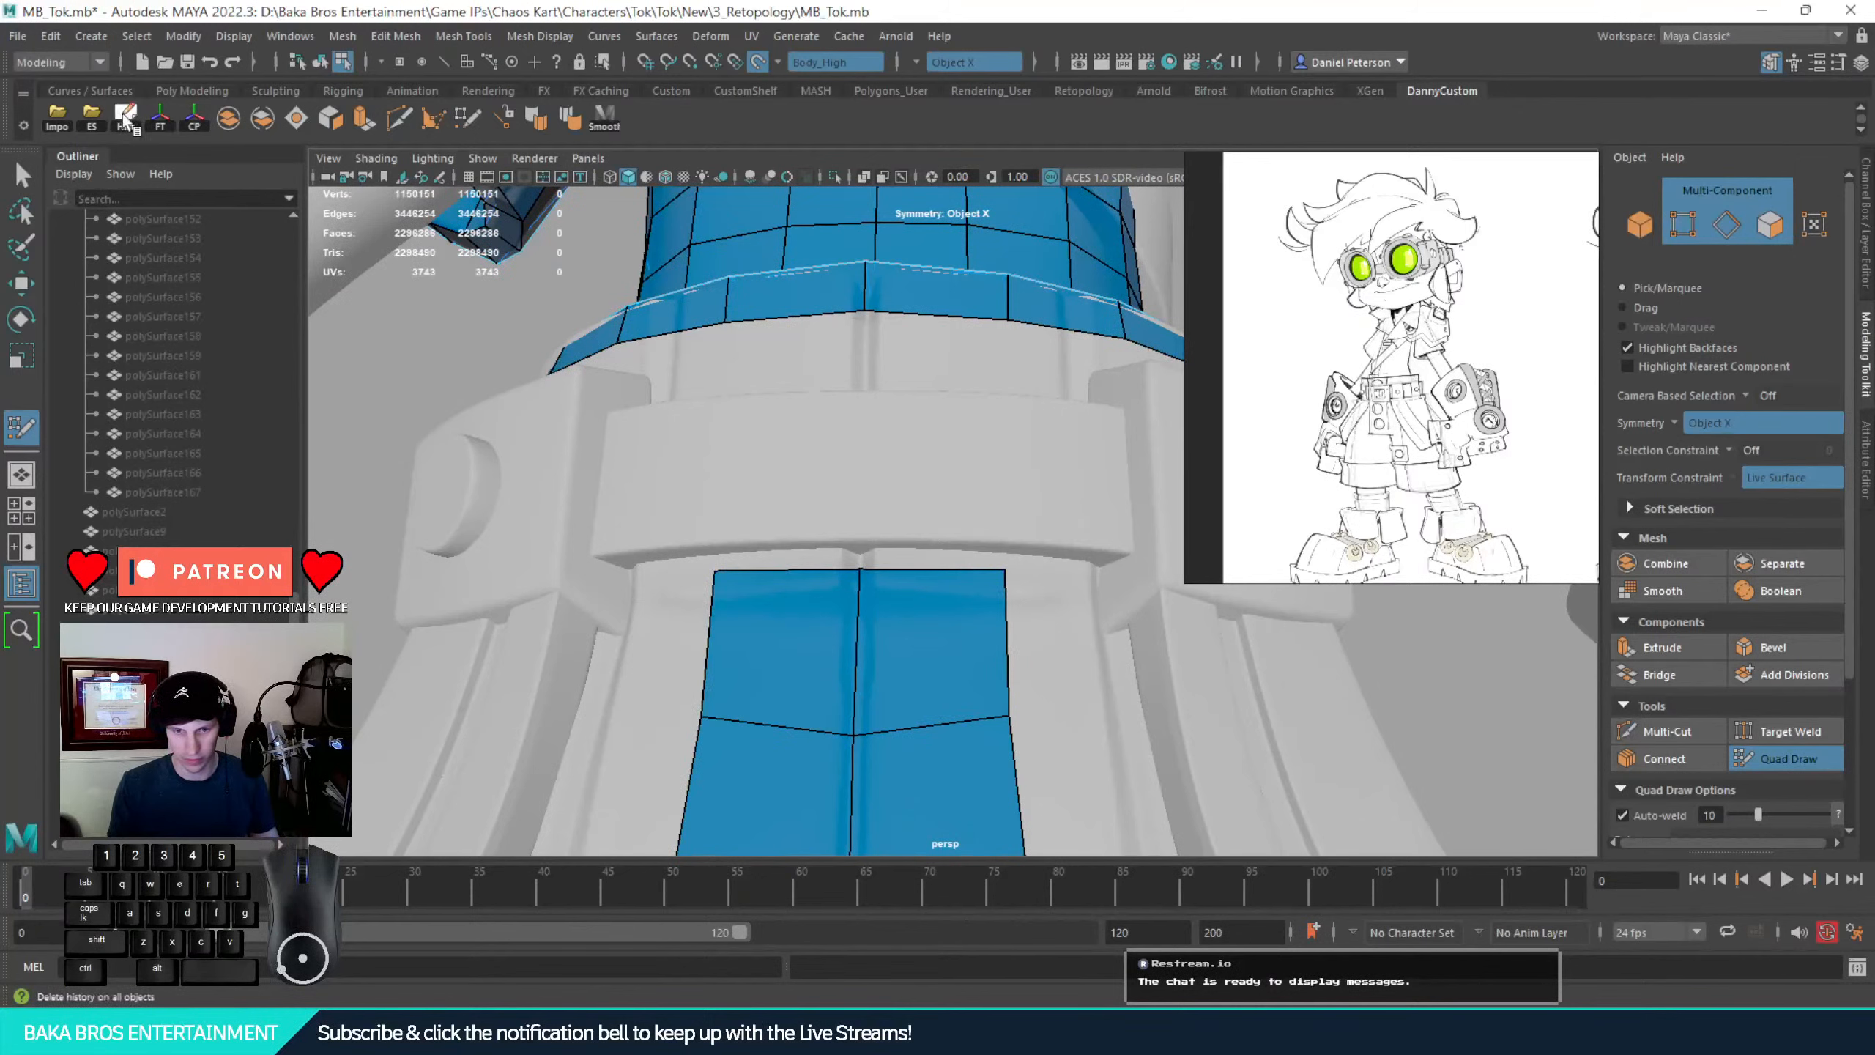
Run Optimize Scene Size to clear empty and unused items from the scene
click(14, 36)
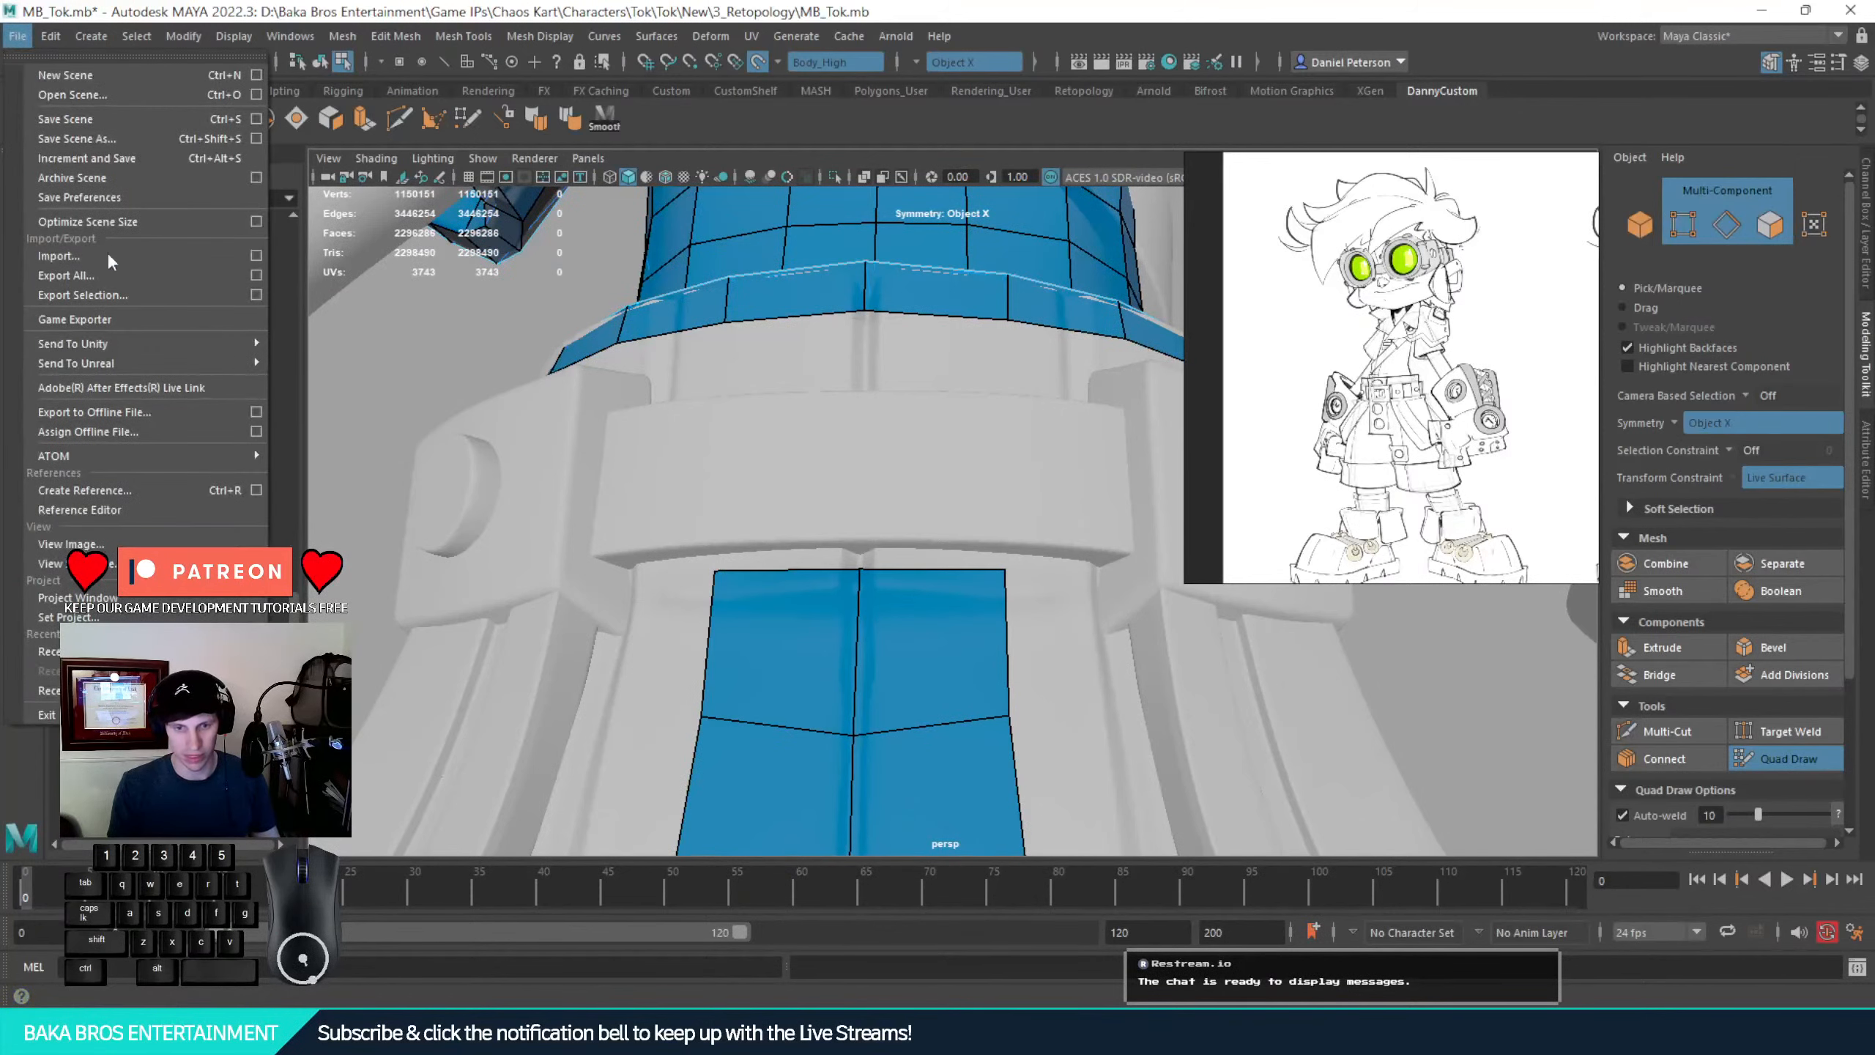
click(123, 214)
click(870, 520)
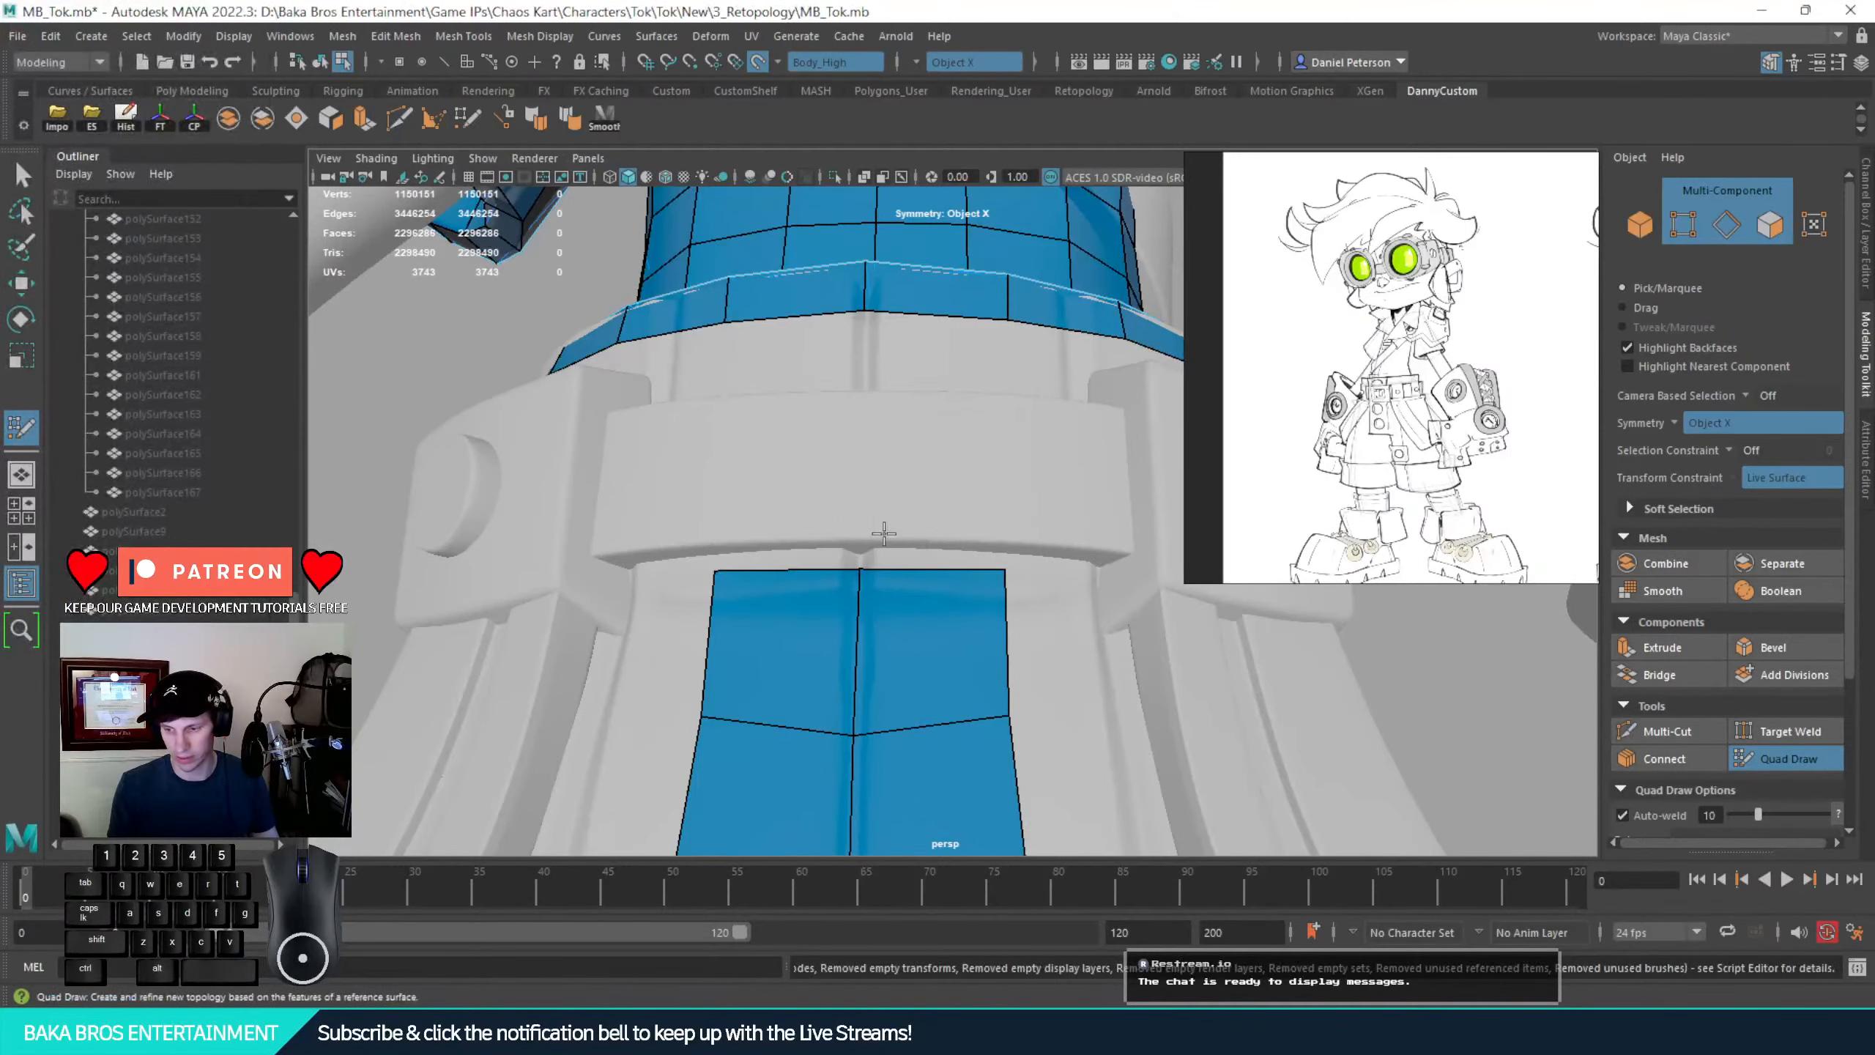
Place points along the belt's lower edge above the centre-back patch and undo the triangular fill between them
alt+drag(870, 519, 824, 394)
click(827, 396)
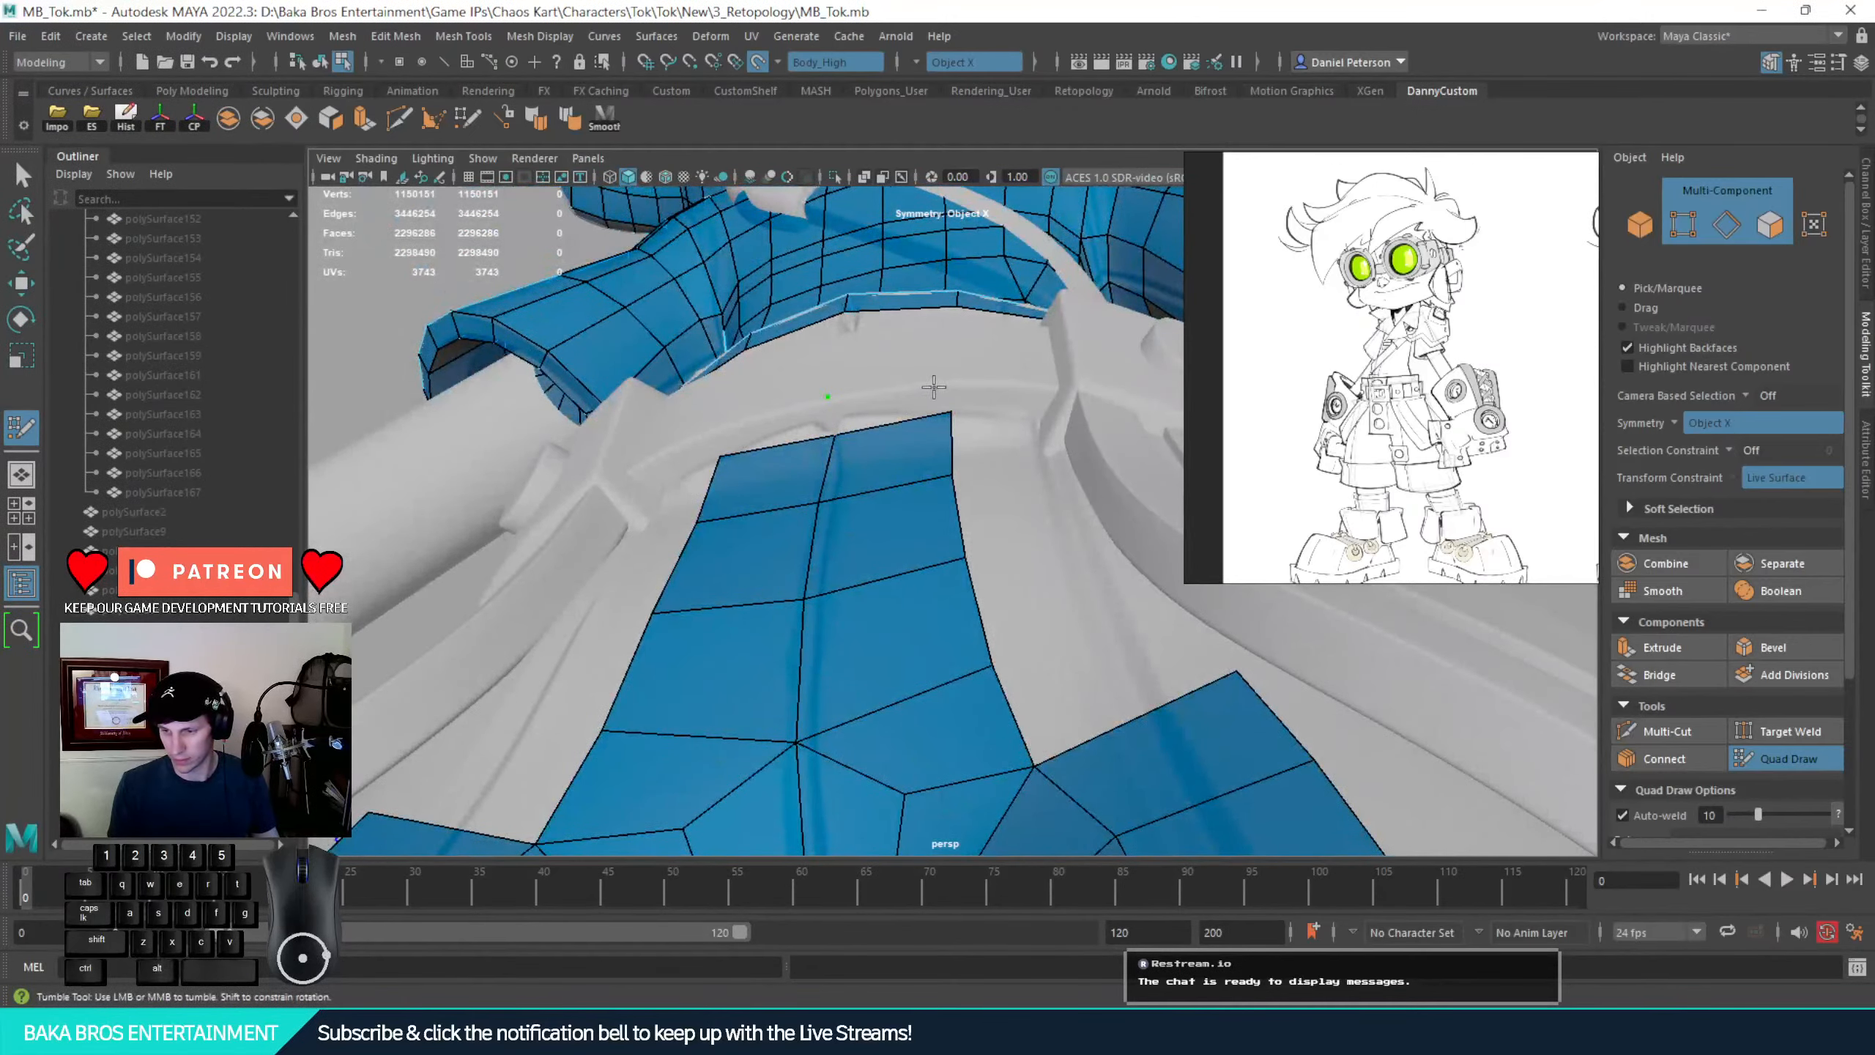
shift+click(947, 381)
scroll(952, 414, up, 4)
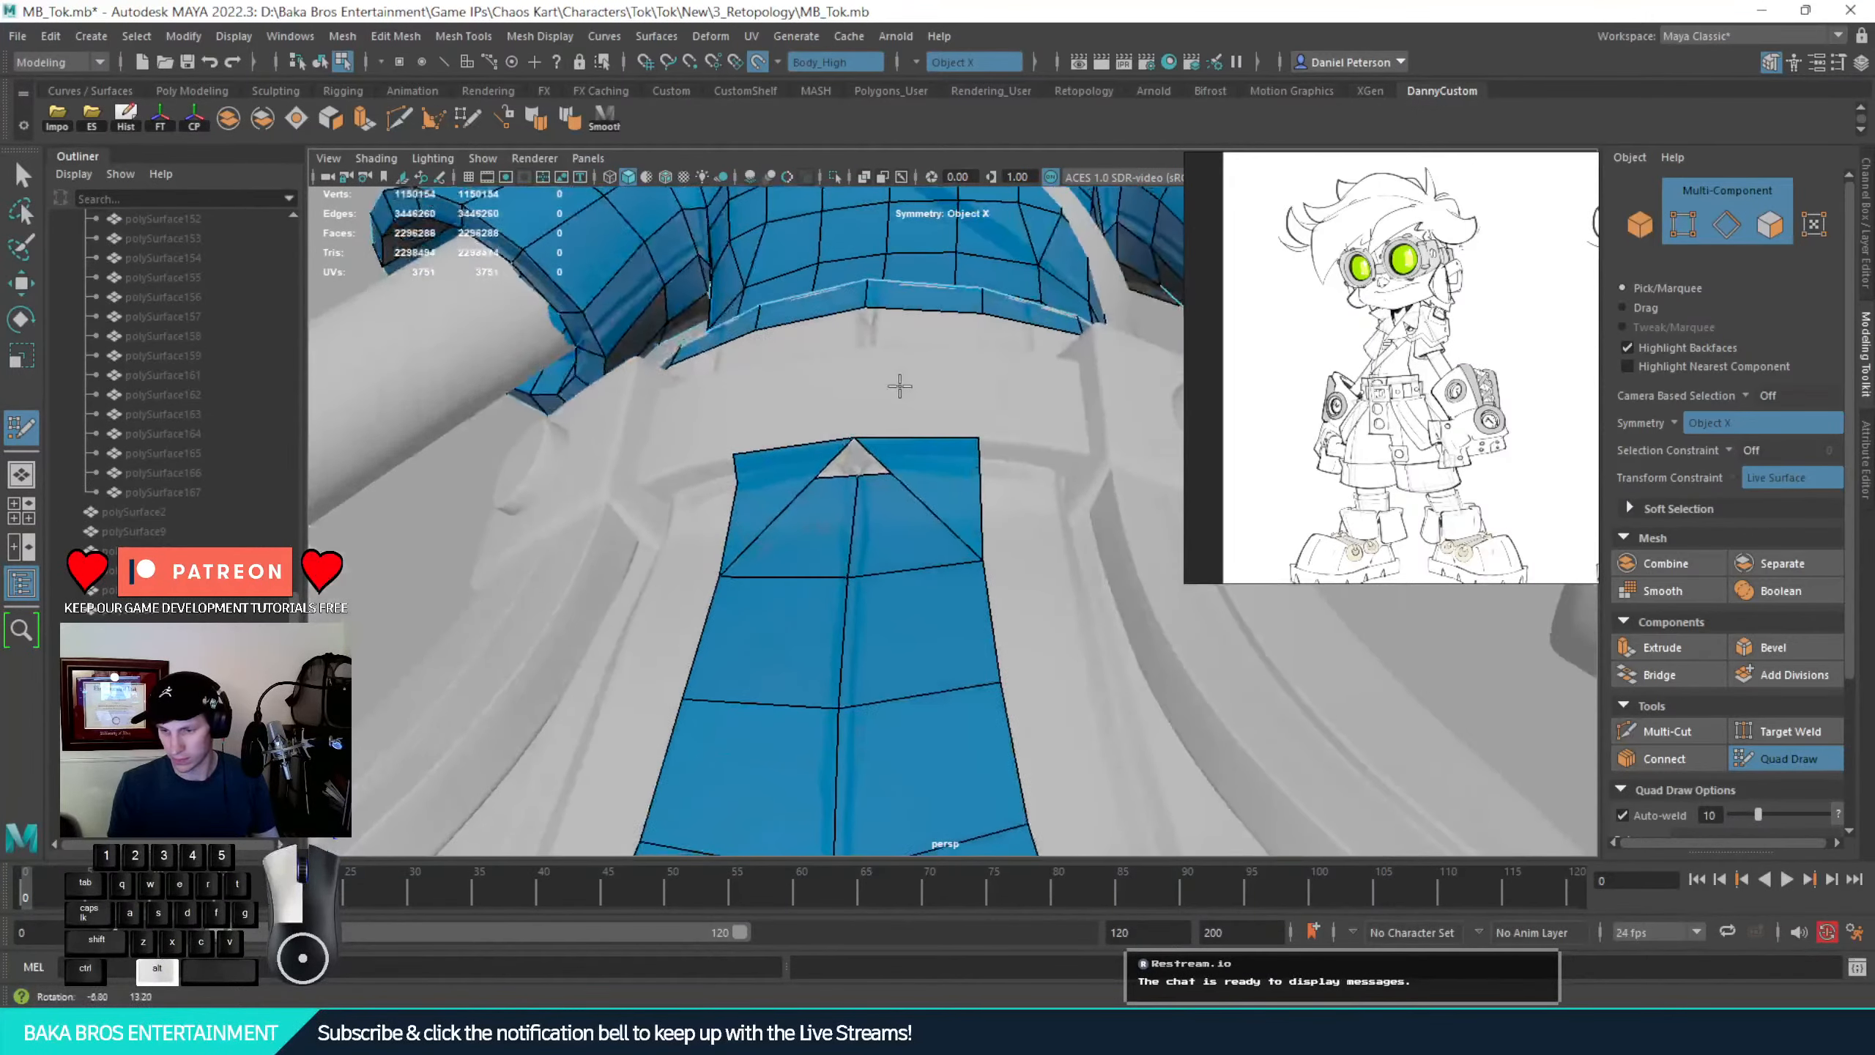
key(ctrl+z)
alt+drag(845, 441, 874, 386)
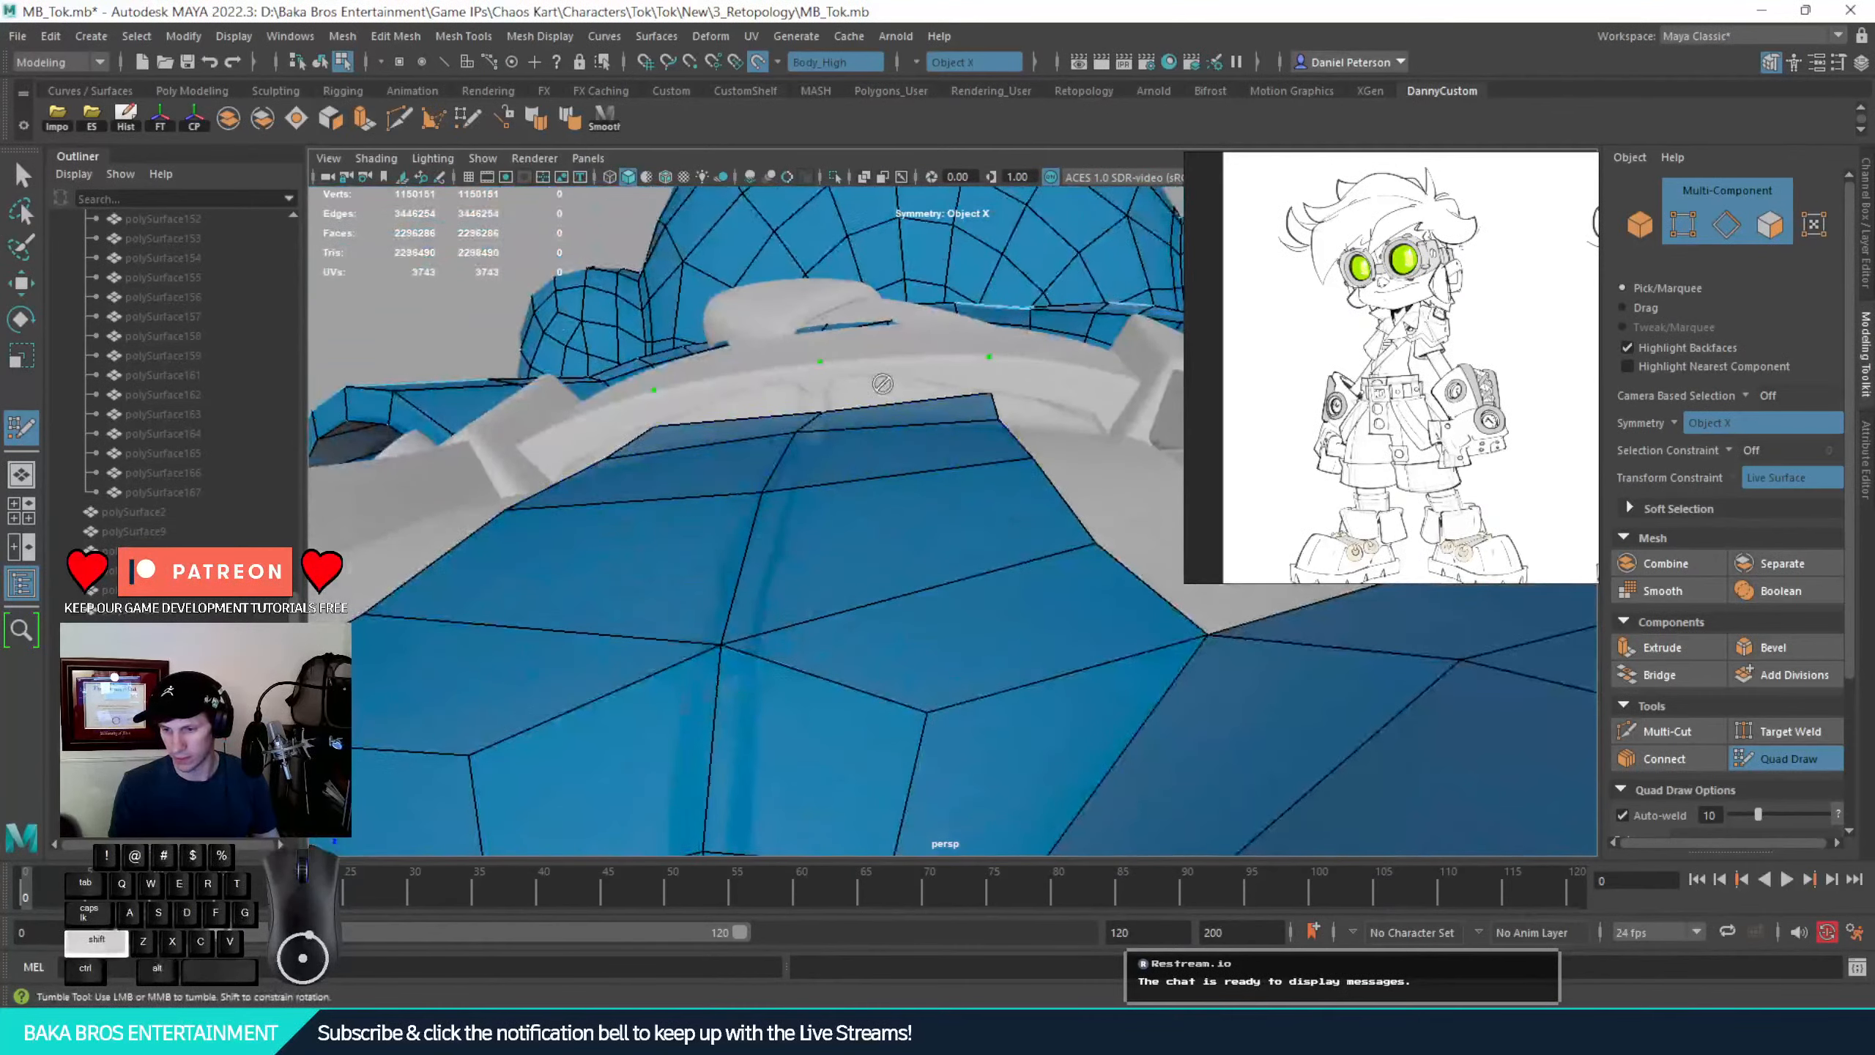
alt+drag(862, 453, 863, 501)
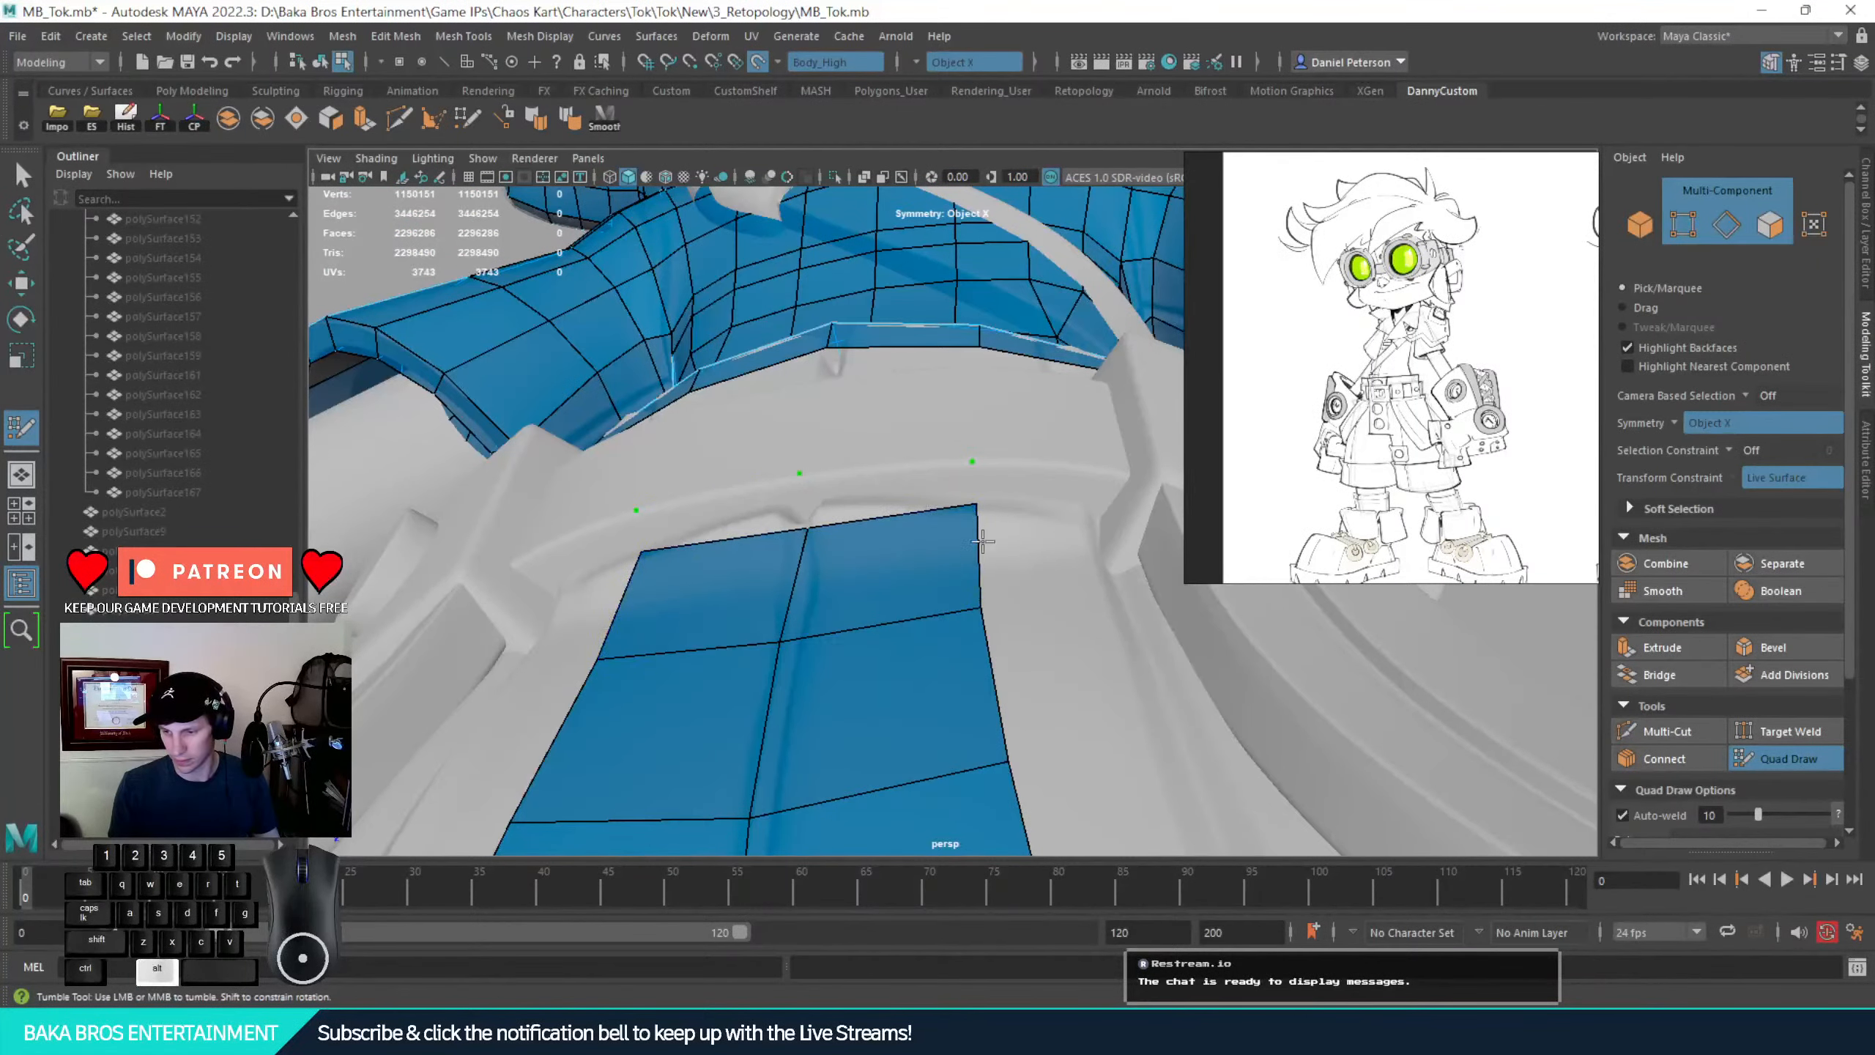
Widen the centre-back patch with a quad on each side and fill the row up to the belt's lower edge
alt+drag(976, 526, 1028, 584)
alt+middle_drag(1028, 584, 941, 543)
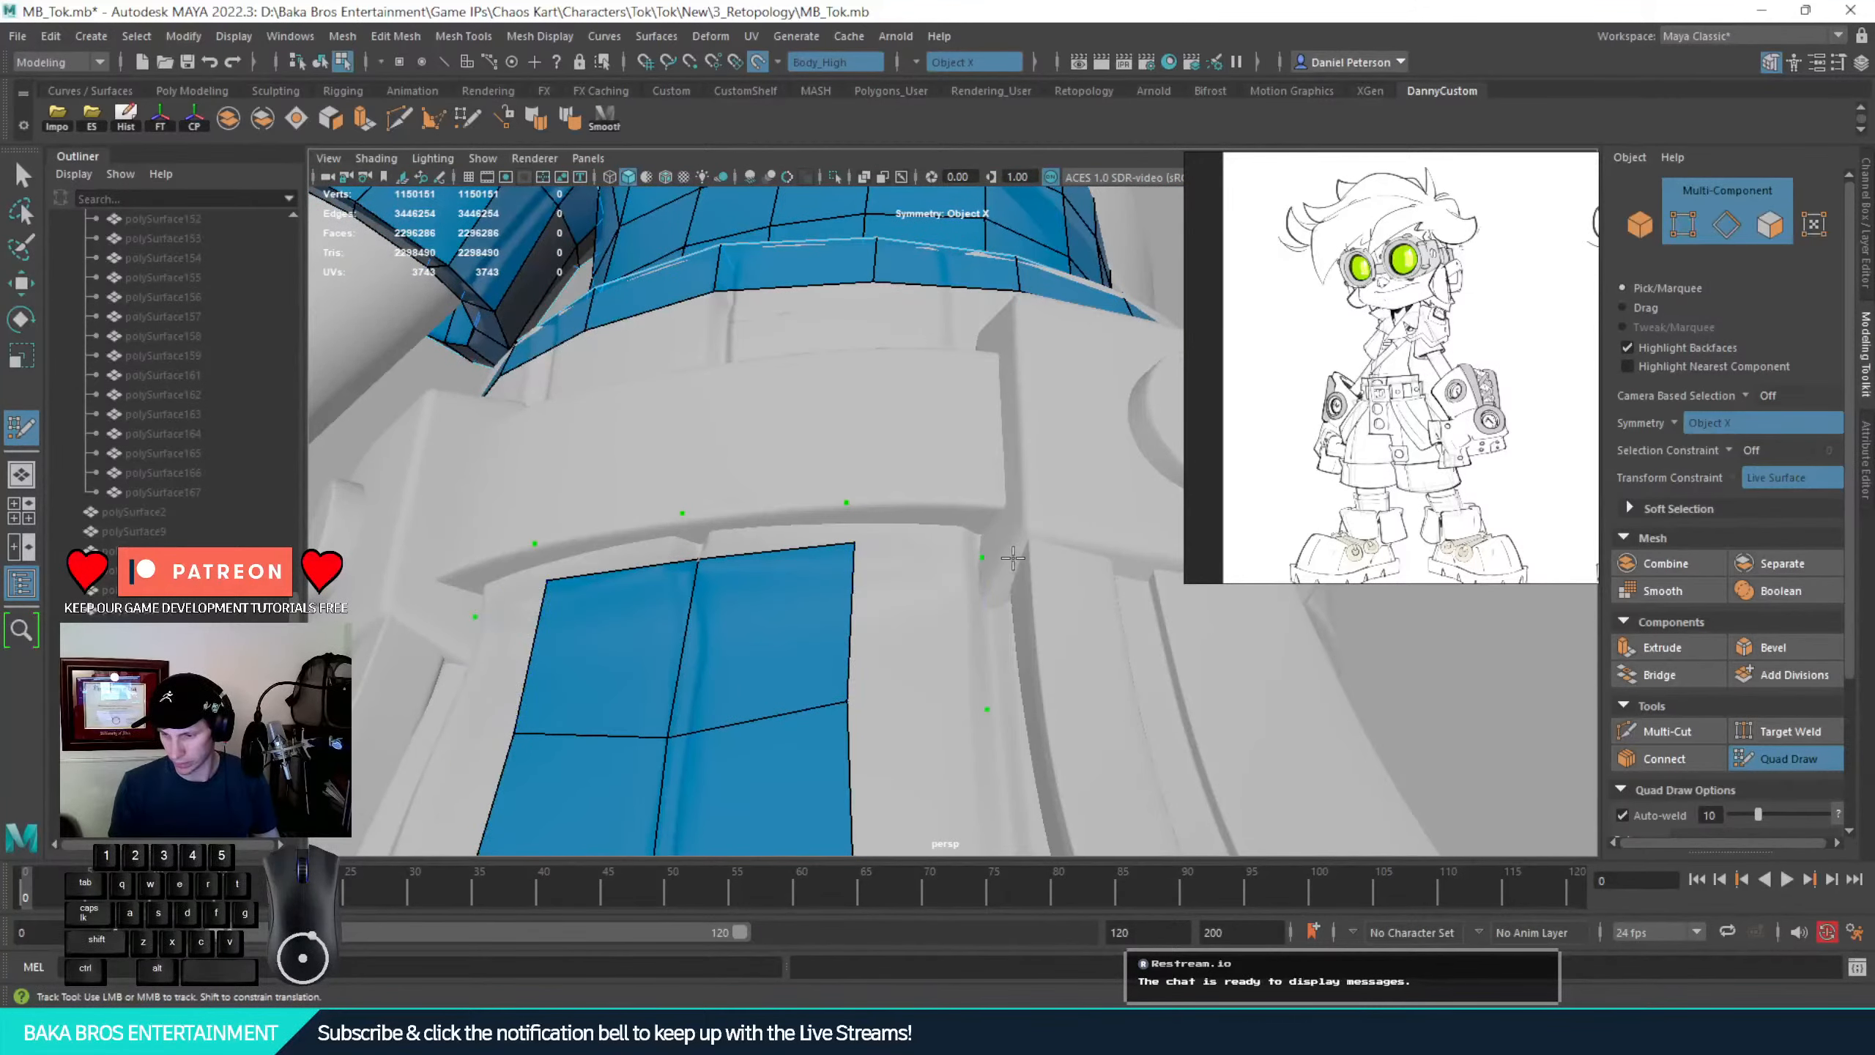
shift+click(916, 627)
shift+click(931, 526)
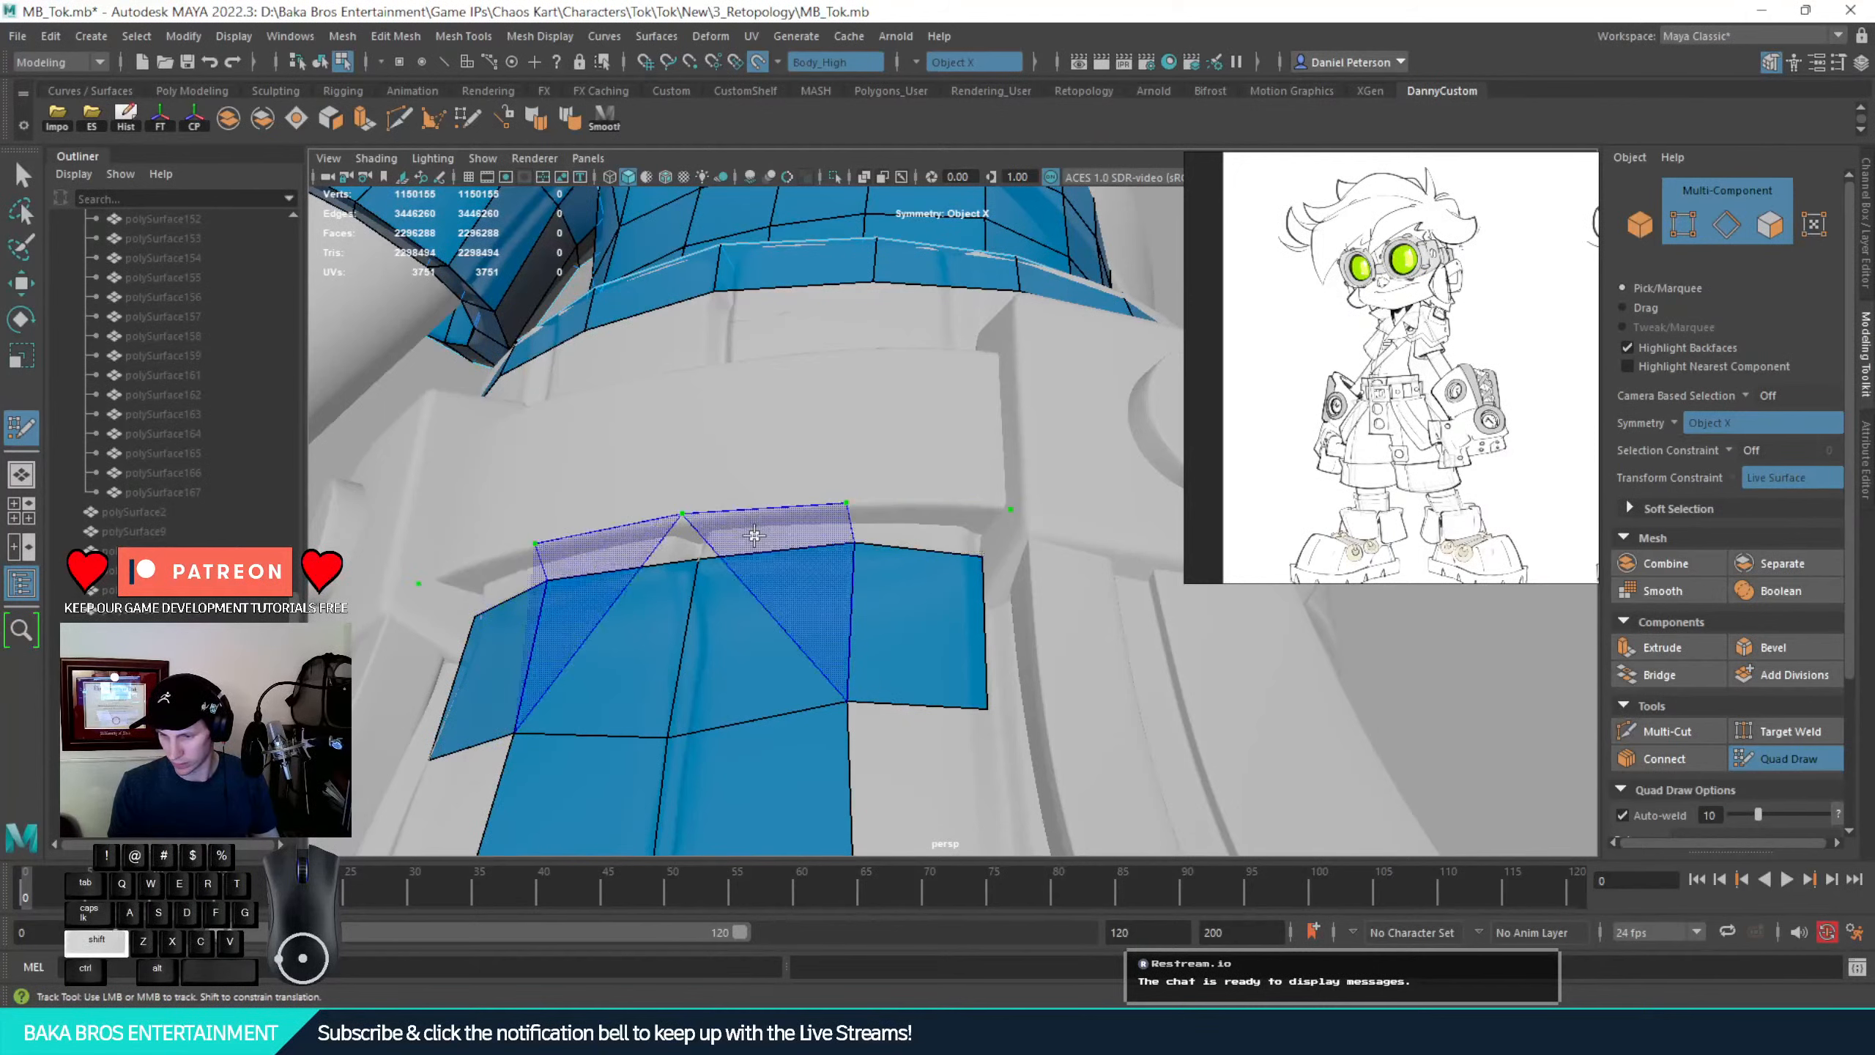
alt+drag(828, 528, 759, 513)
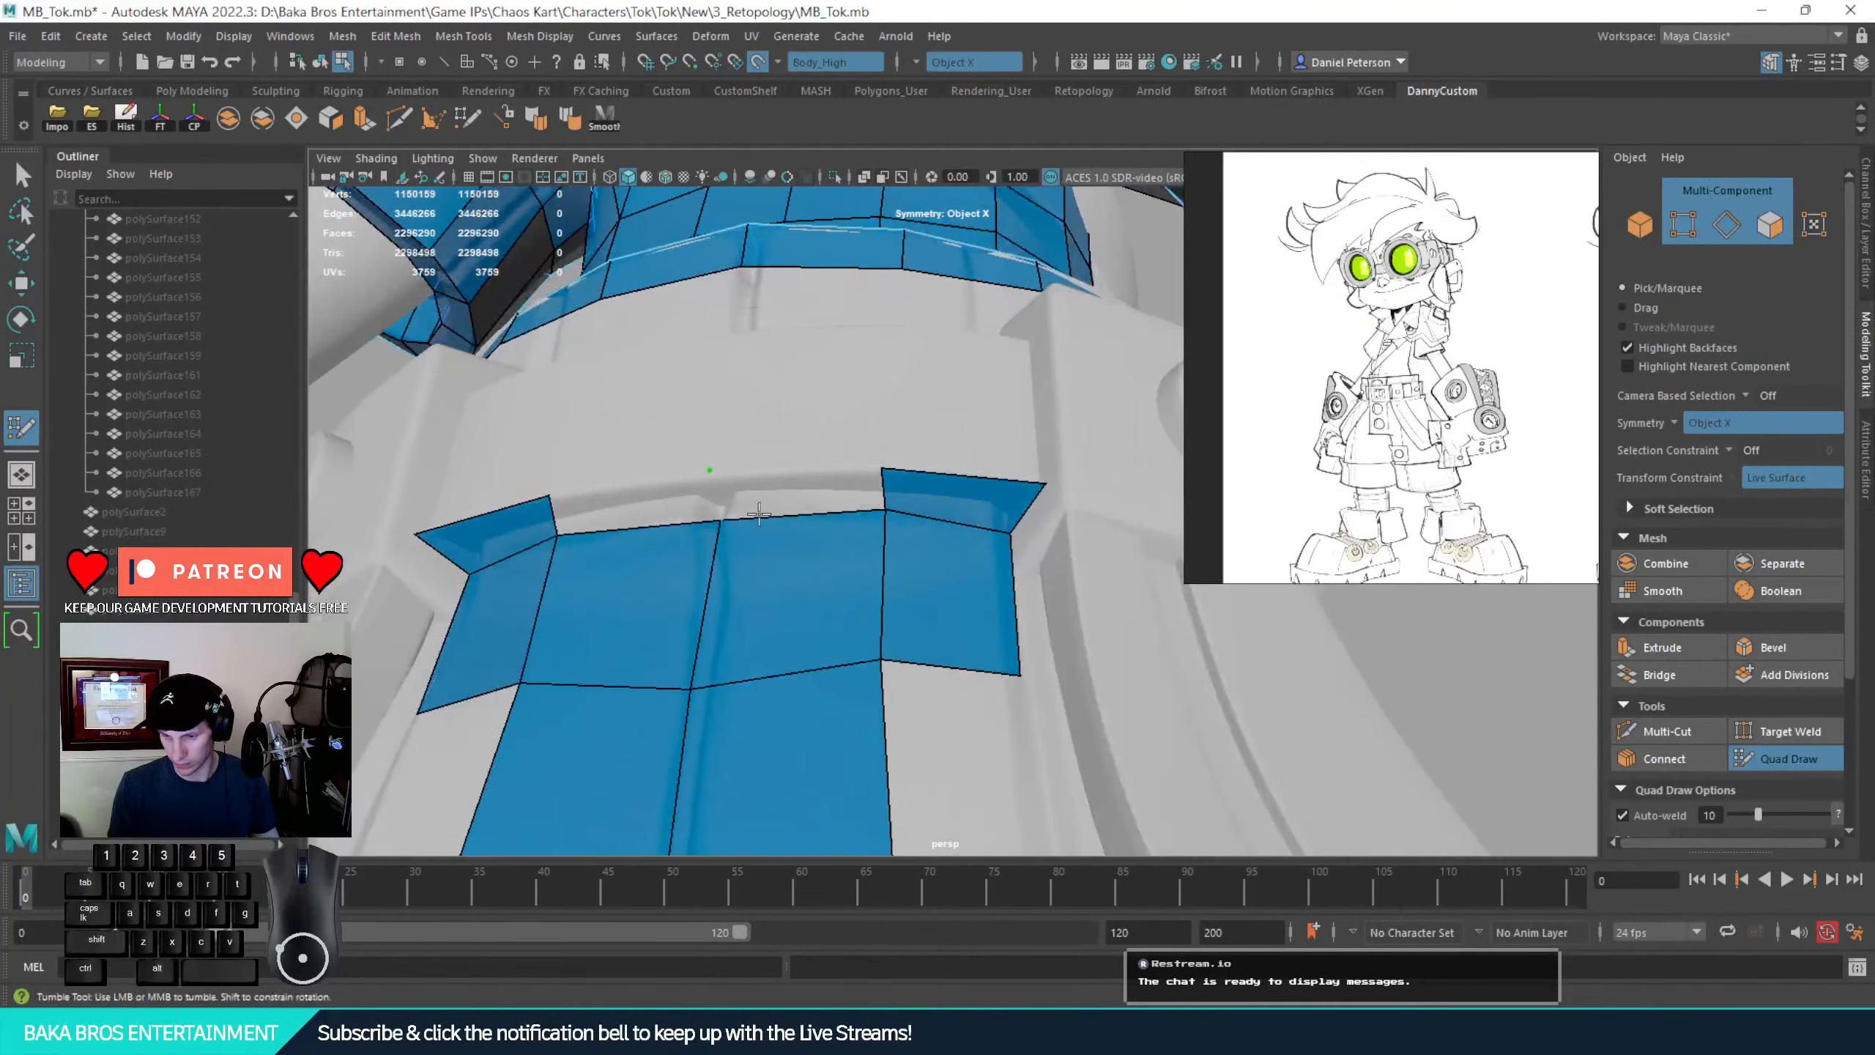
shift+click(714, 526)
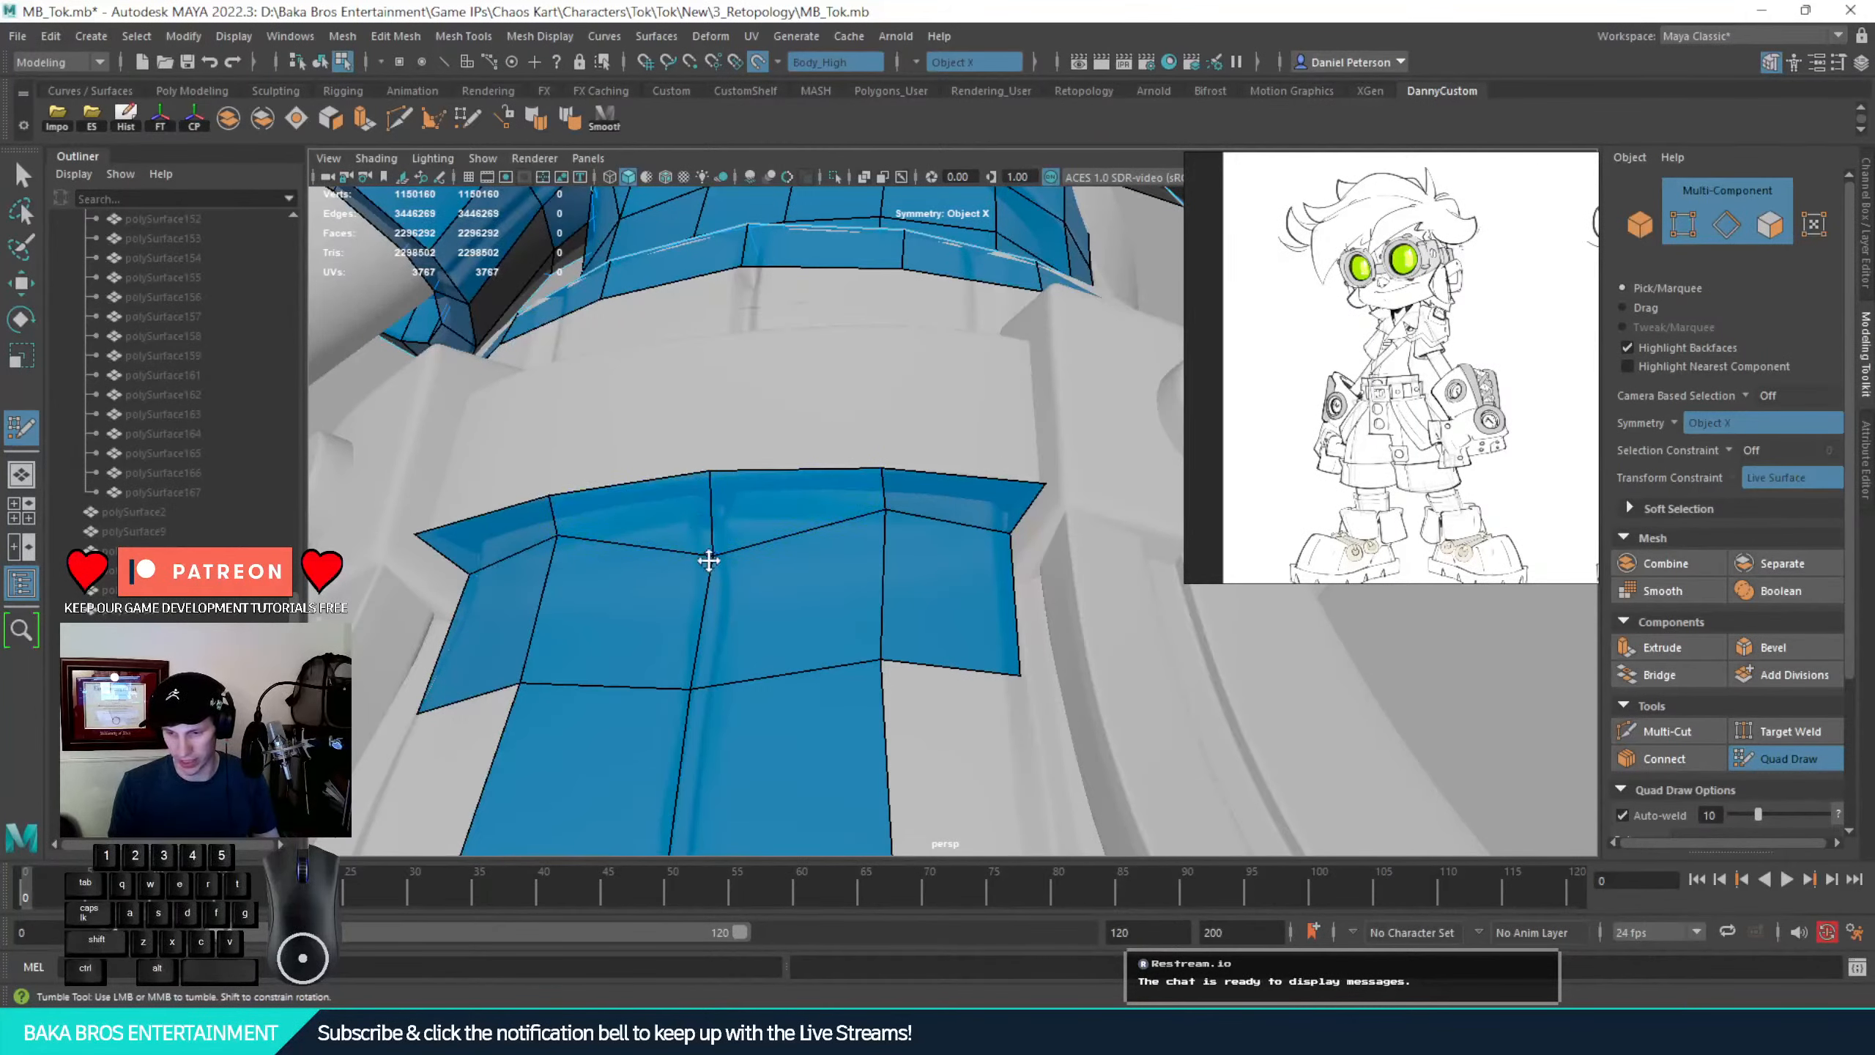
mouse_move(709, 560)
mouse_down()
mouse_move(711, 518)
mouse_move(708, 531)
mouse_up()
Place points along the belt's upper edge at the centre back and fill the quads across the belt's outer face
alt+drag(871, 548, 923, 565)
mouse_move(923, 565)
alt+right_down()
mouse_move(804, 562)
mouse_move(907, 583)
alt+right_up()
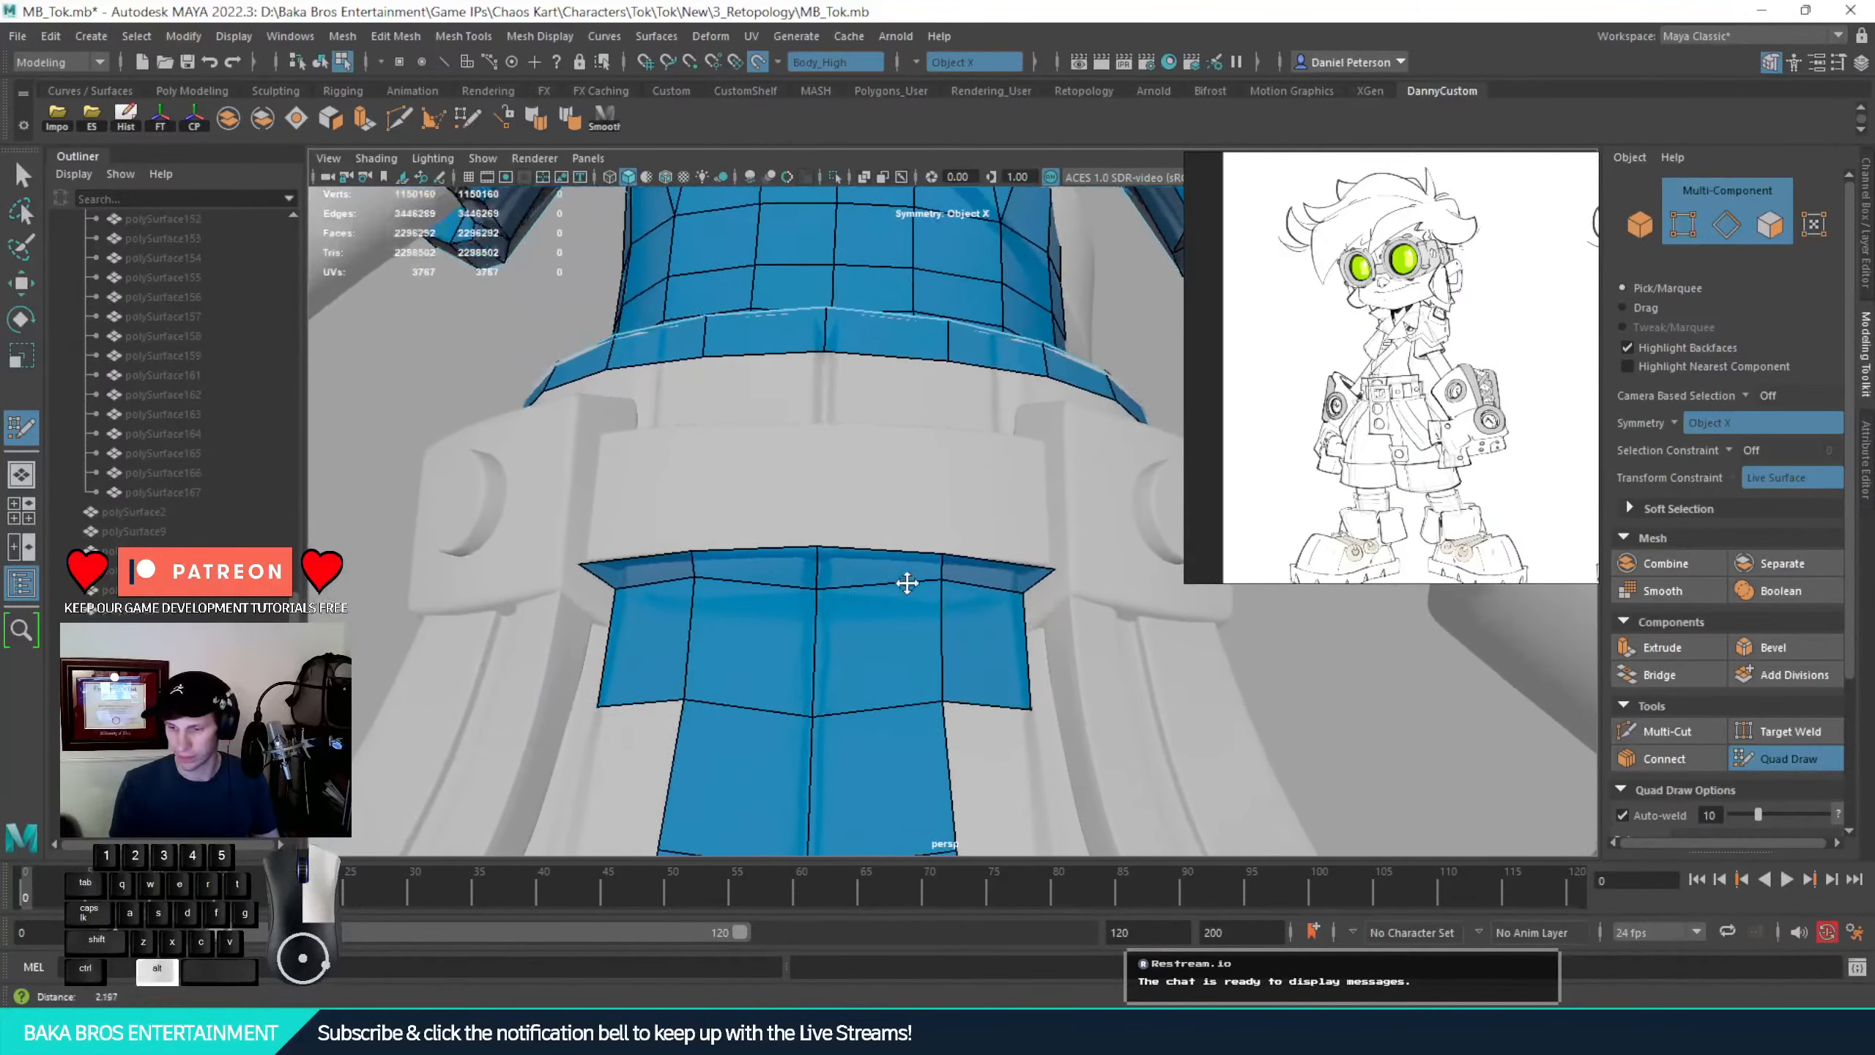
alt+drag(908, 583, 840, 529)
click(823, 524)
click(940, 525)
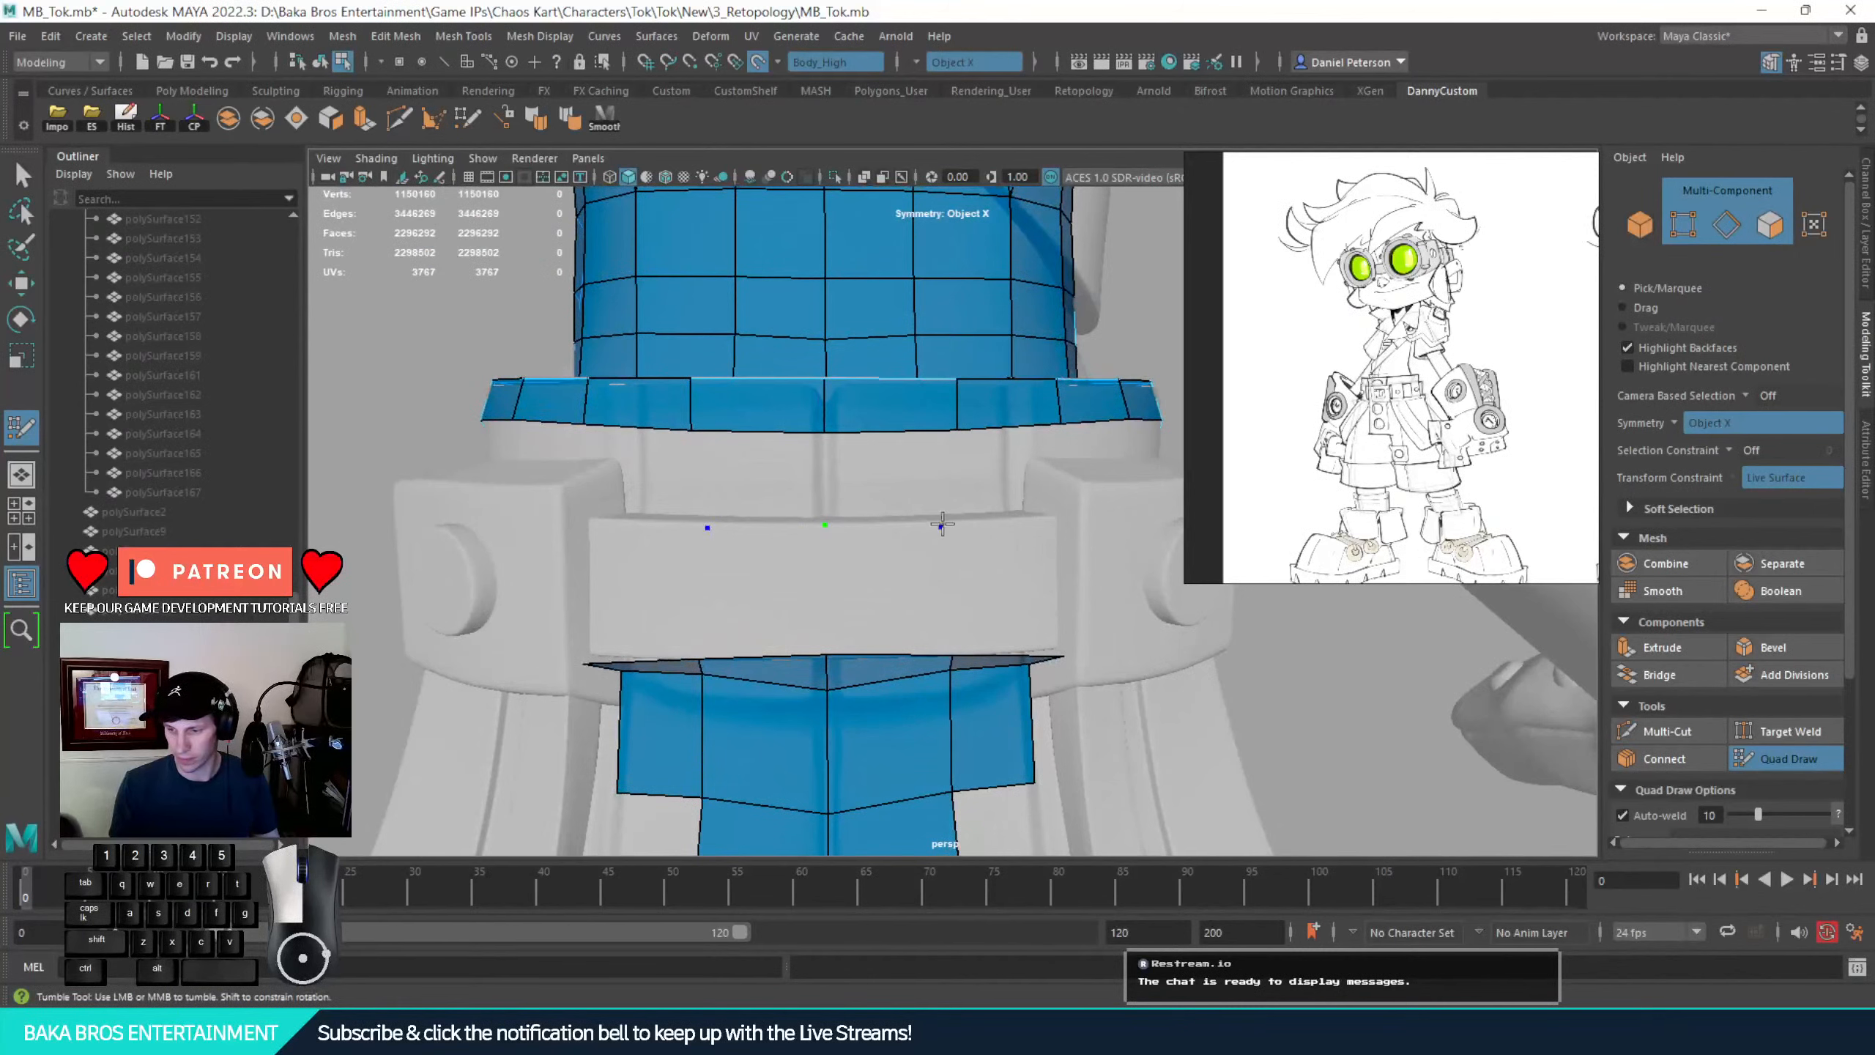
click(1047, 522)
alt+drag(1049, 595, 1063, 595)
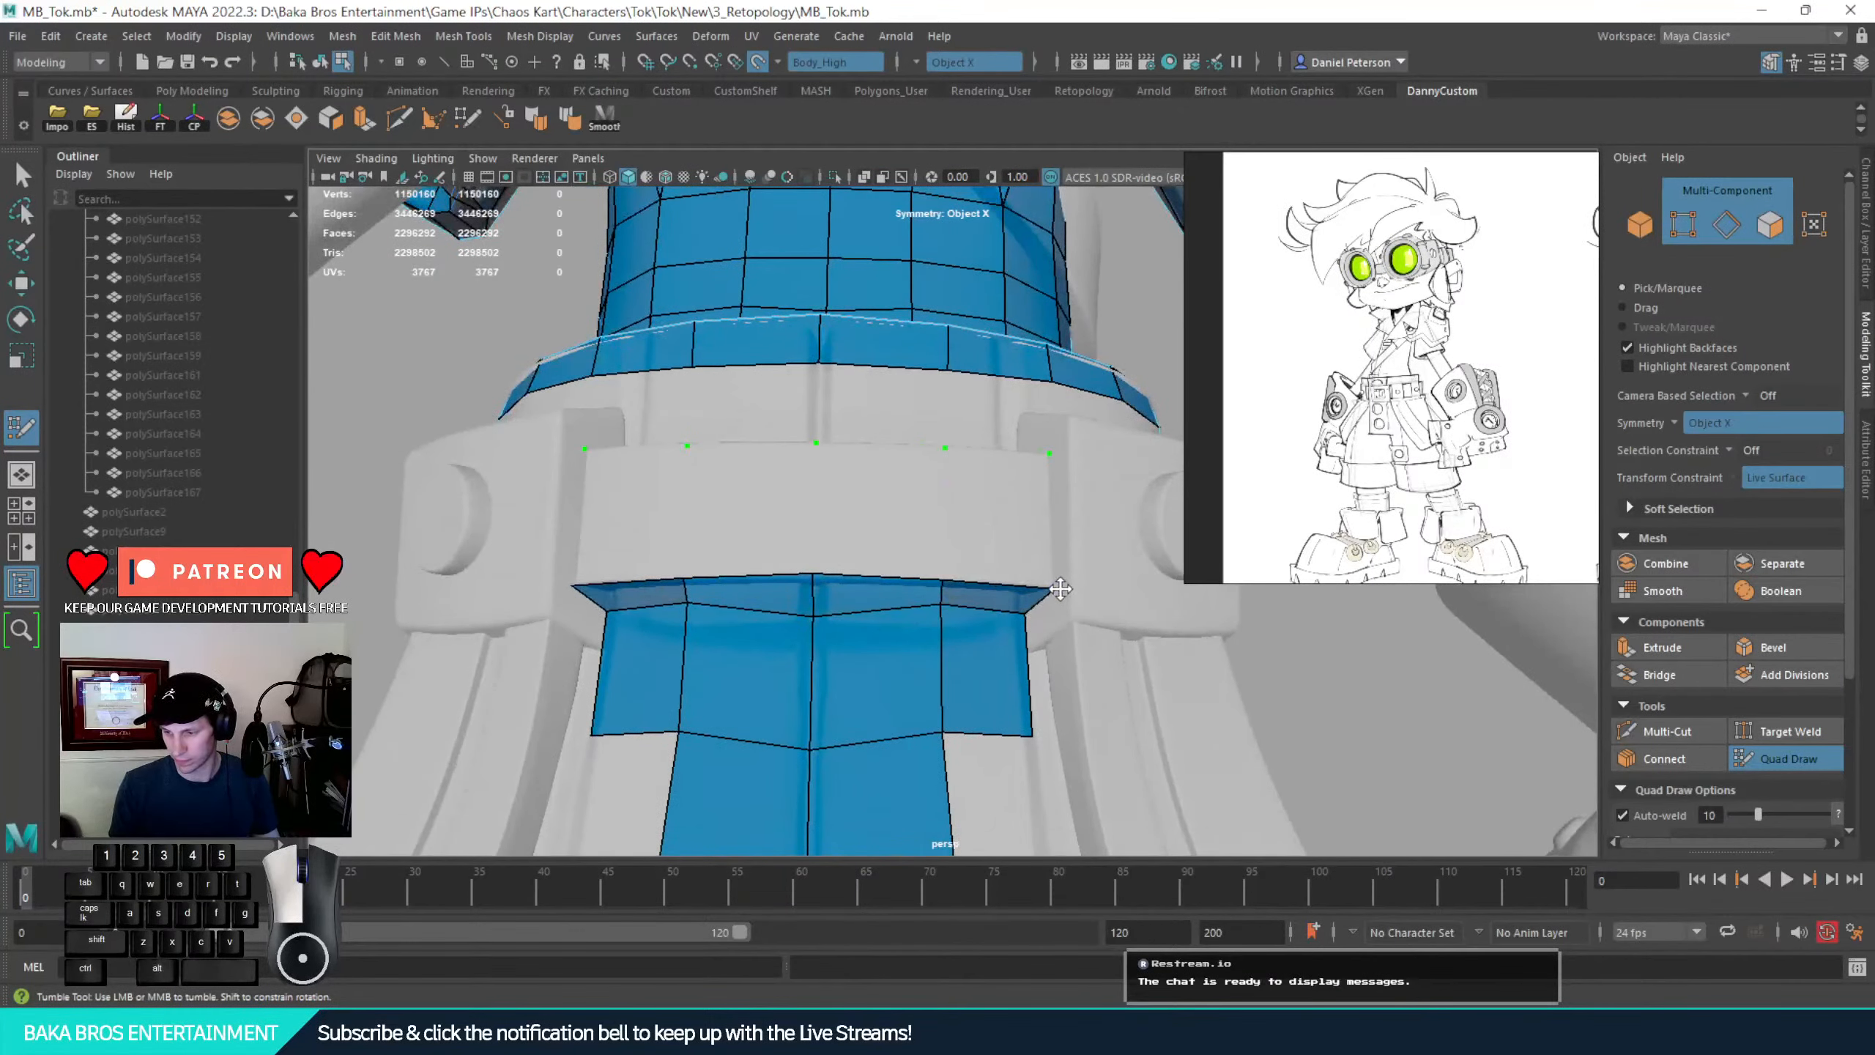
shift+click(982, 528)
shift+click(973, 510)
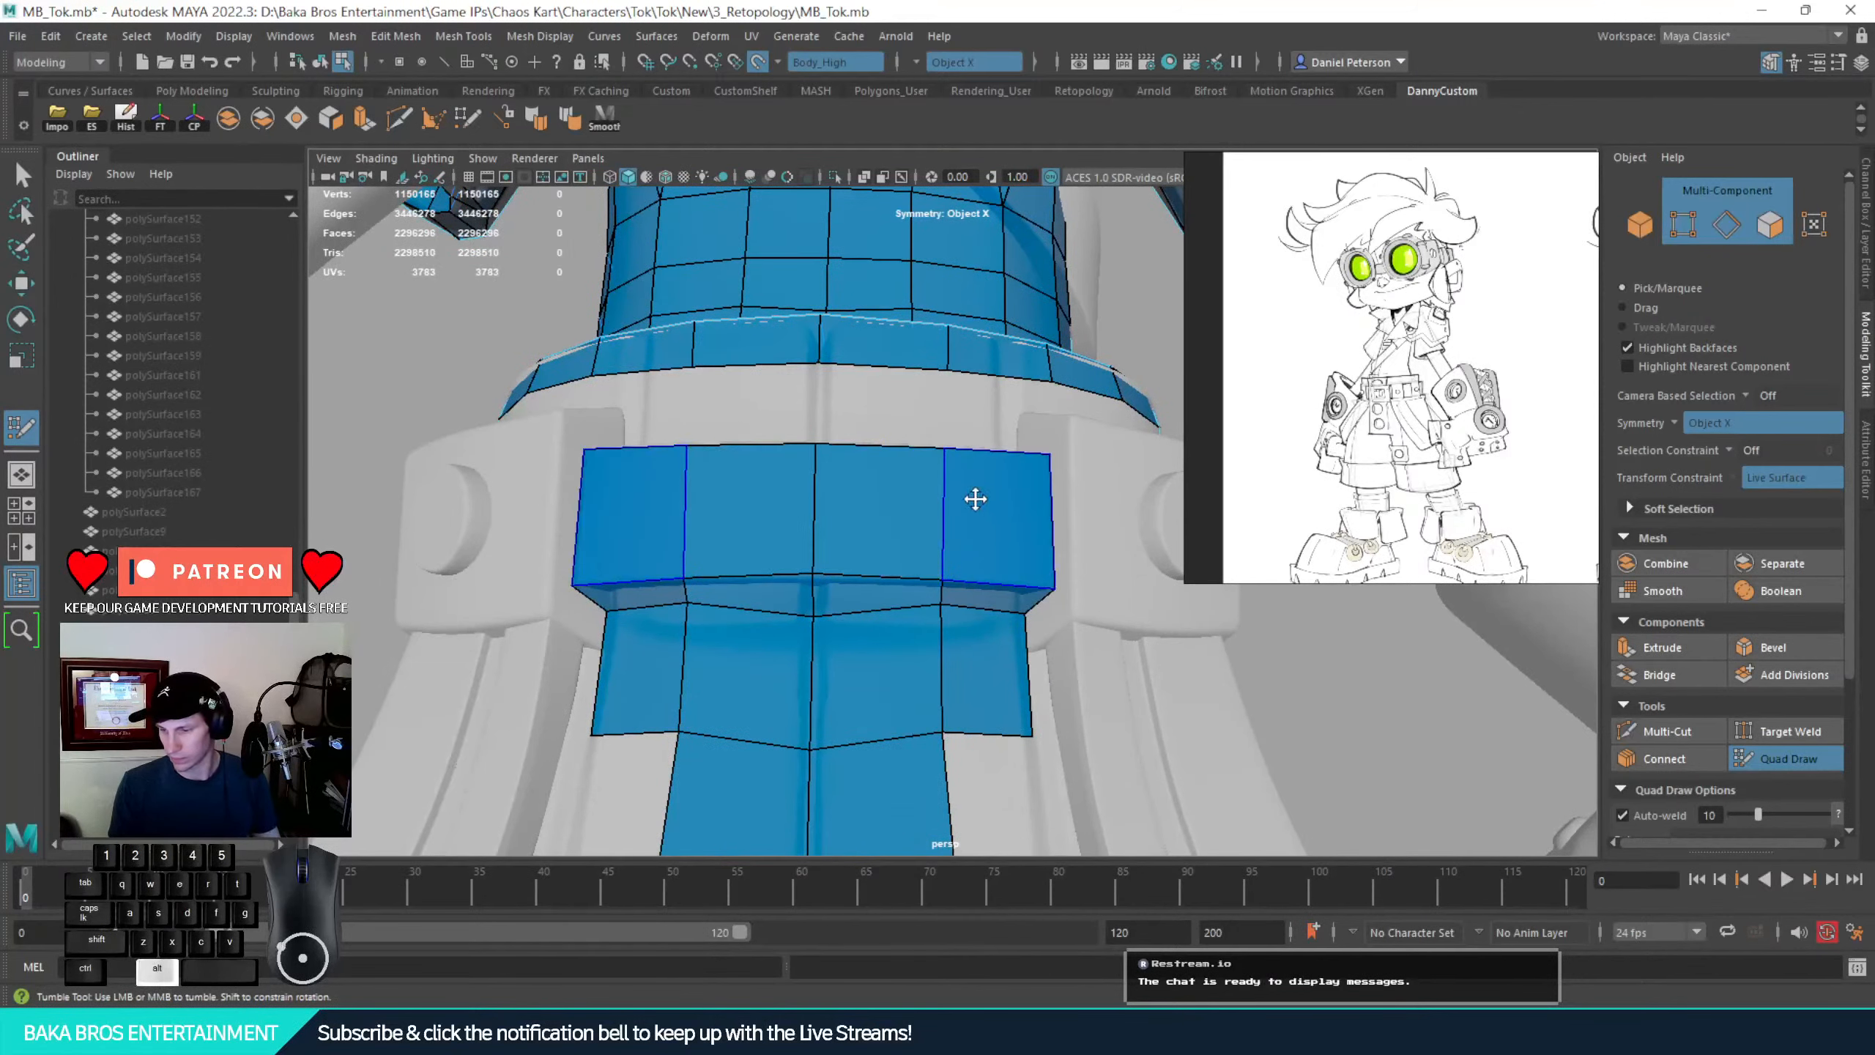
Place points along the belt's inner top edge and fill the quads over the belt's top and up to the shirt hem
alt+drag(975, 500, 817, 595)
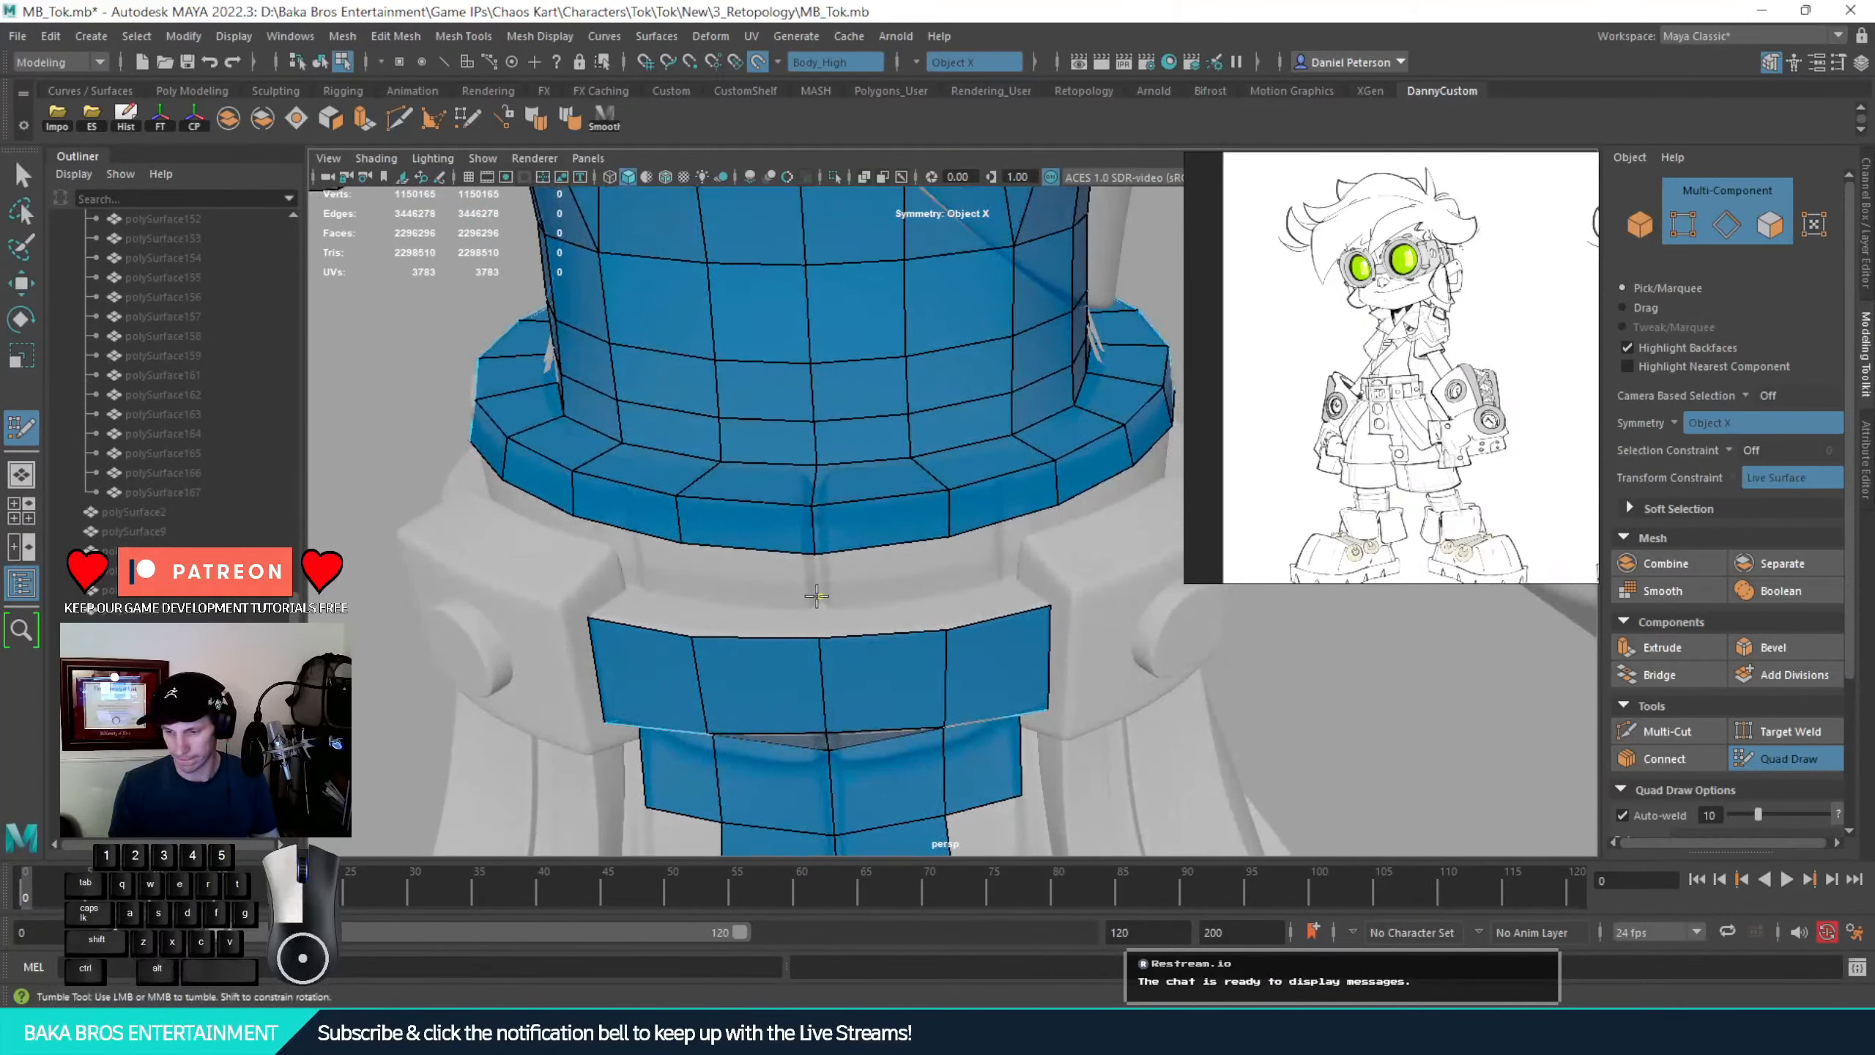
click(939, 584)
click(1007, 570)
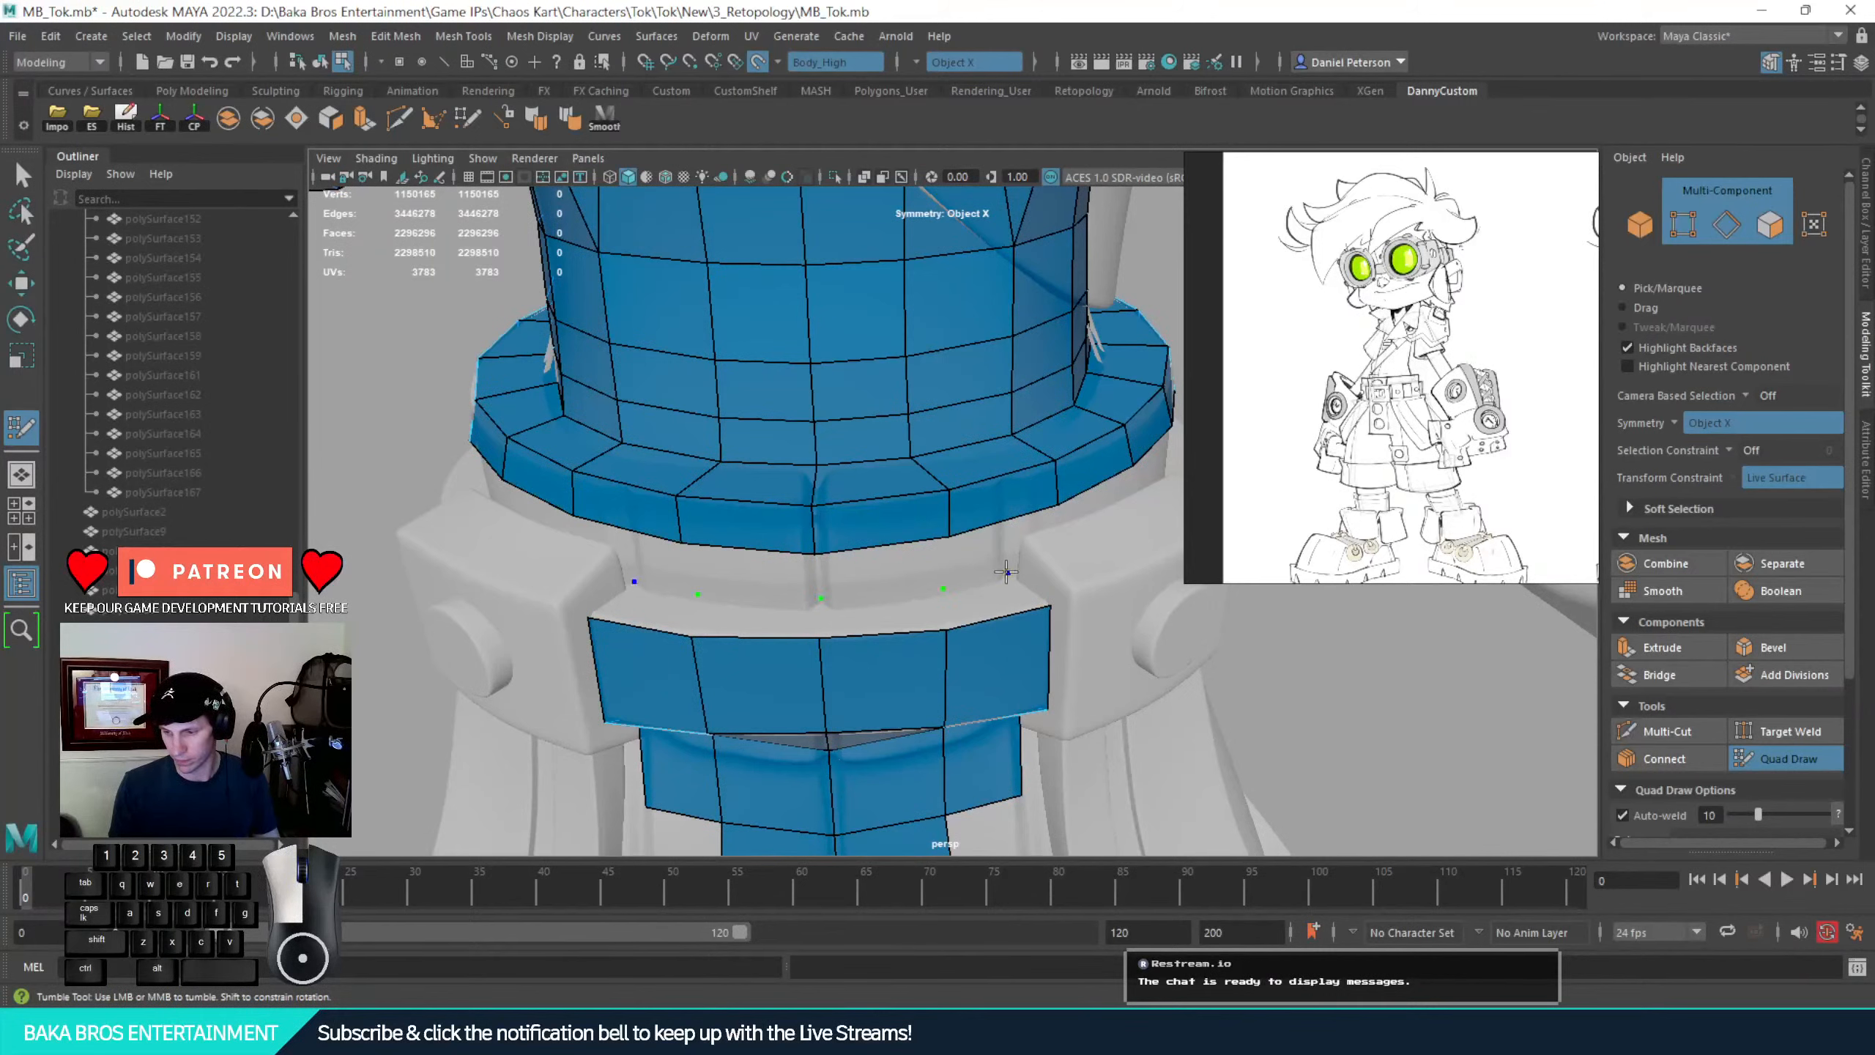
shift+click(884, 608)
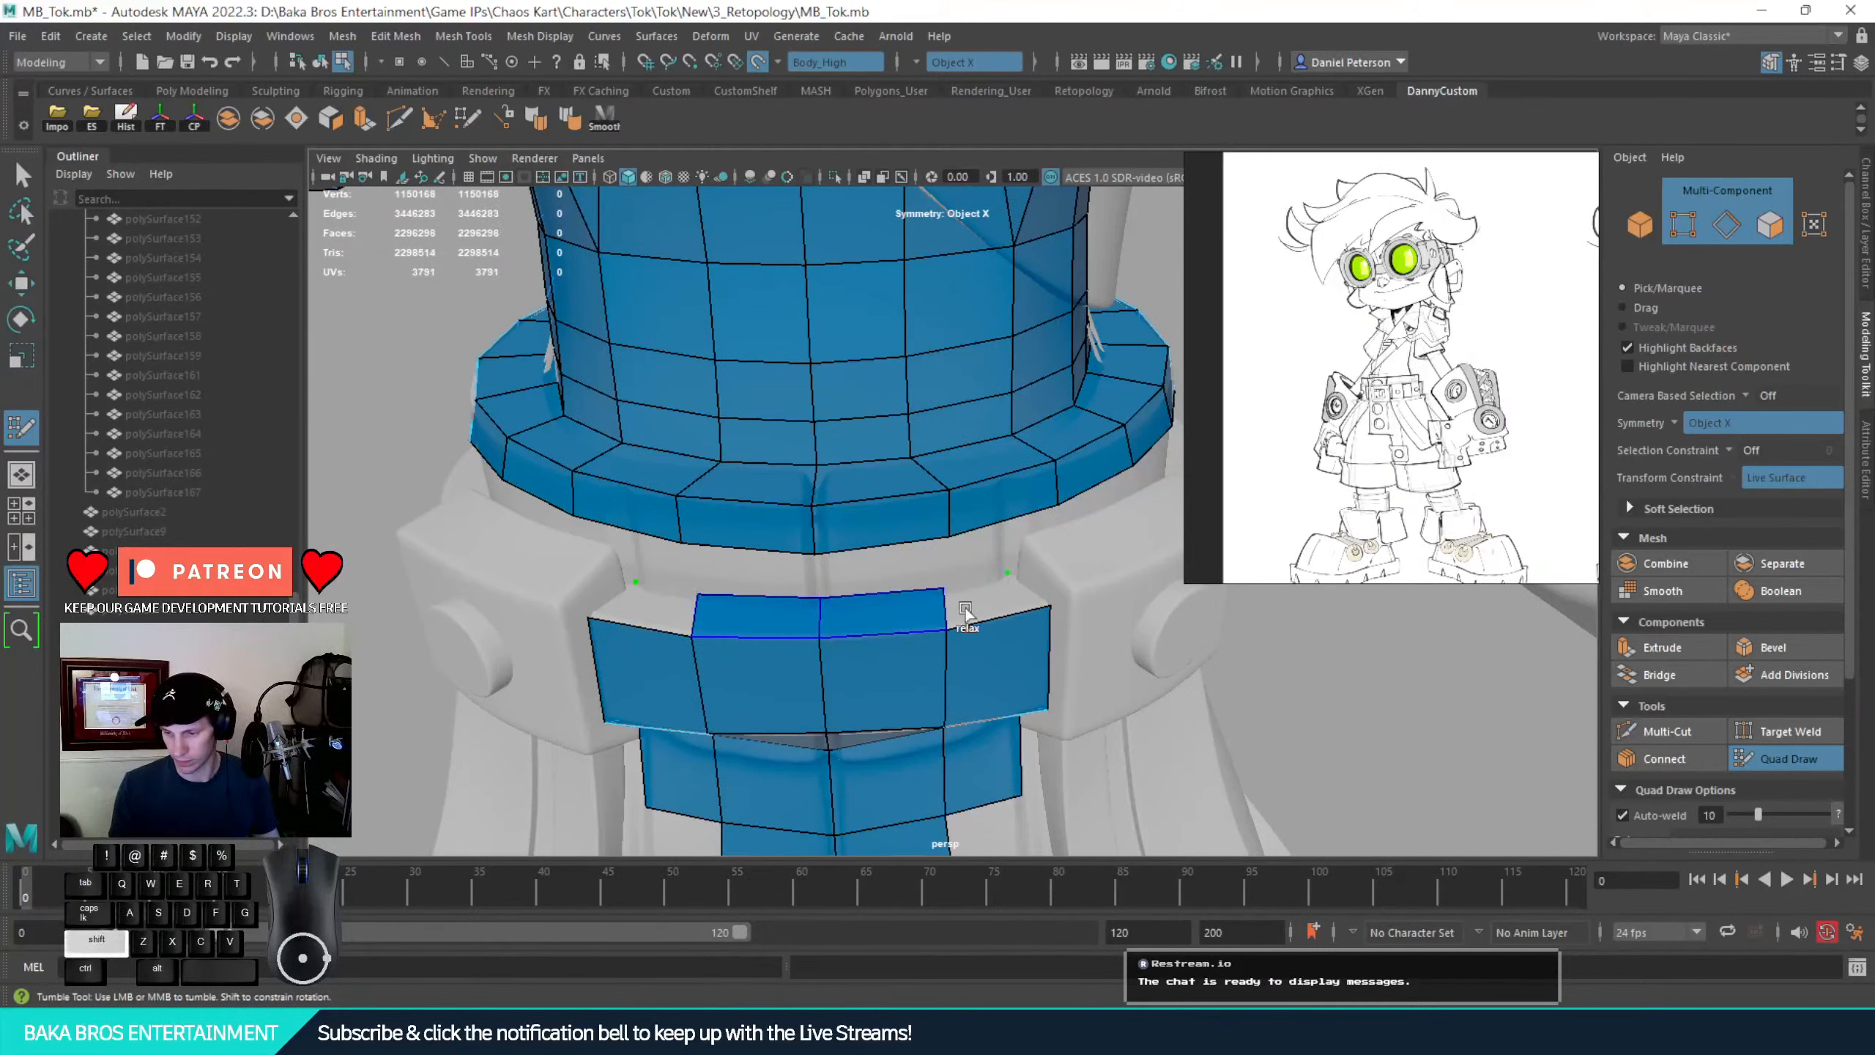
shift+click(976, 611)
shift+click(907, 579)
shift+click(943, 579)
Examine the belt, shirt hem and trouser faces from the sides and the front
mouse_move(993, 595)
alt+mouse_down()
mouse_move(943, 502)
mouse_move(945, 450)
mouse_move(1055, 445)
mouse_move(871, 507)
mouse_move(1012, 488)
mouse_move(1006, 515)
mouse_move(1054, 525)
mouse_move(867, 473)
mouse_move(757, 490)
mouse_move(900, 503)
mouse_move(1002, 463)
mouse_move(841, 447)
alt+mouse_up()
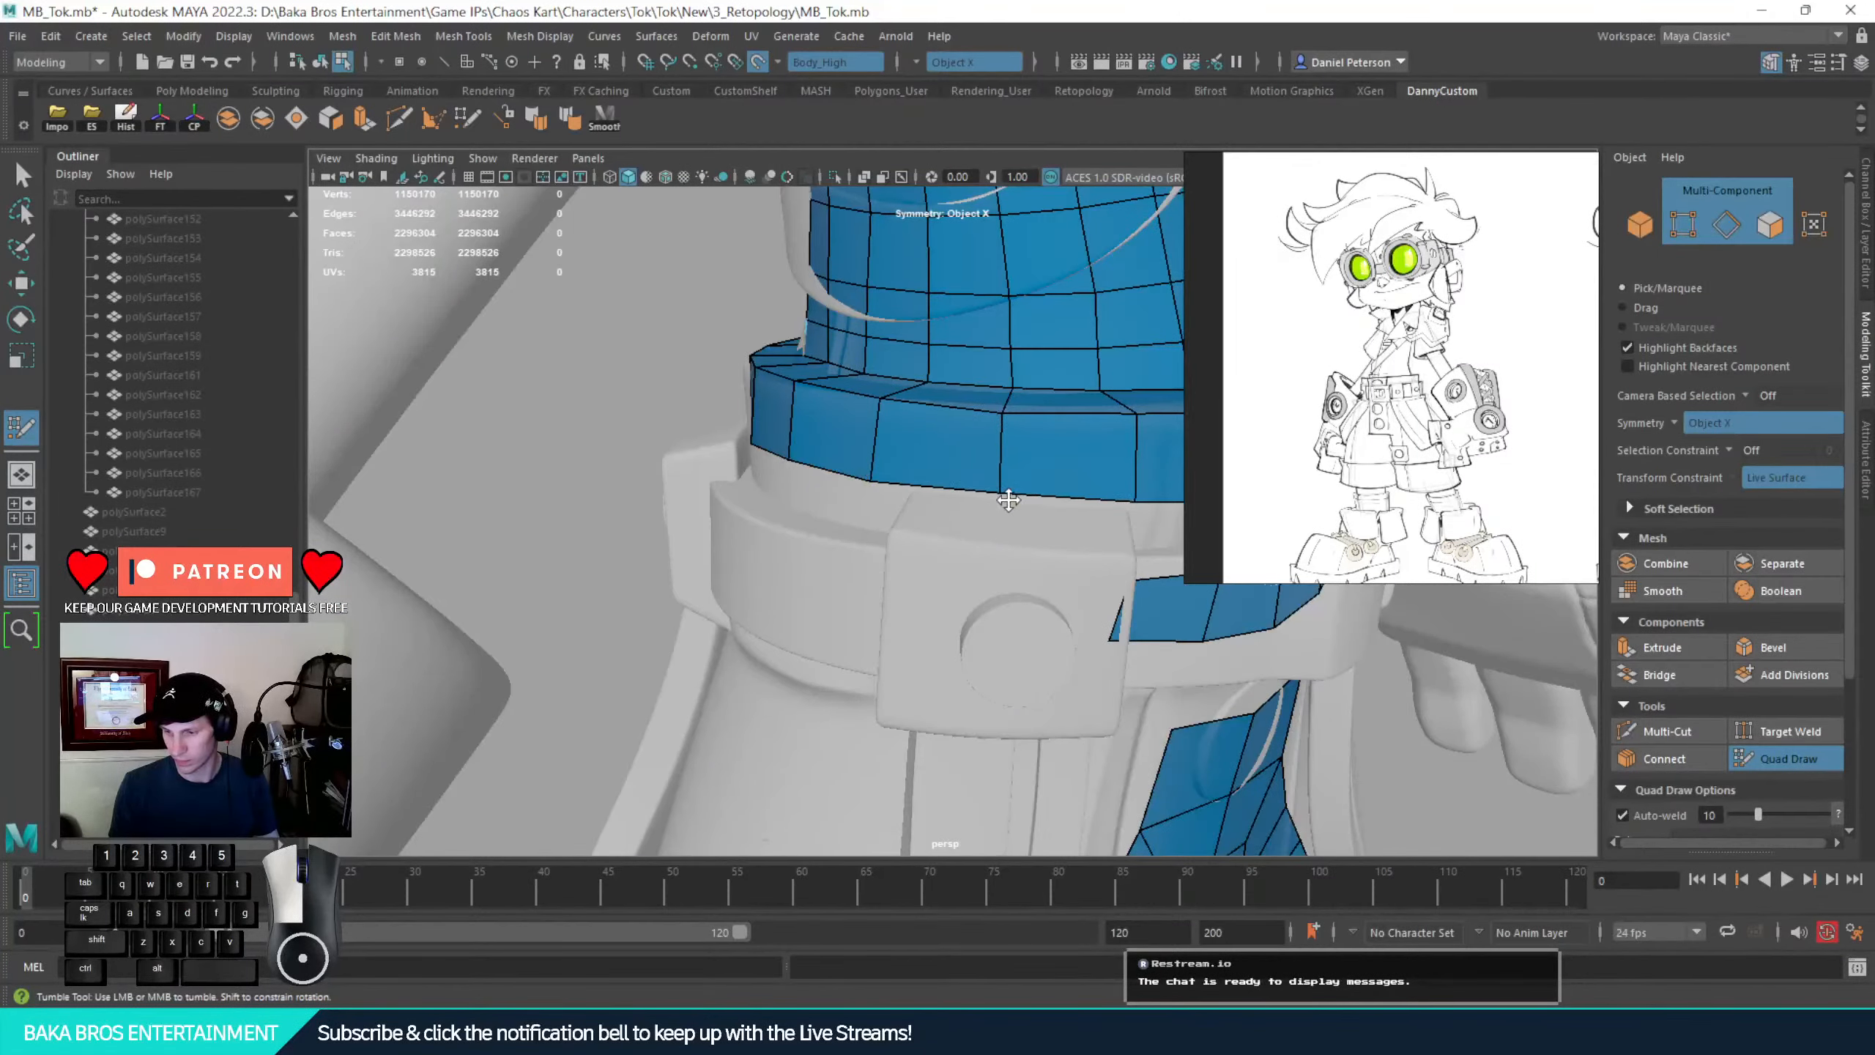
alt+drag(1009, 500, 932, 474)
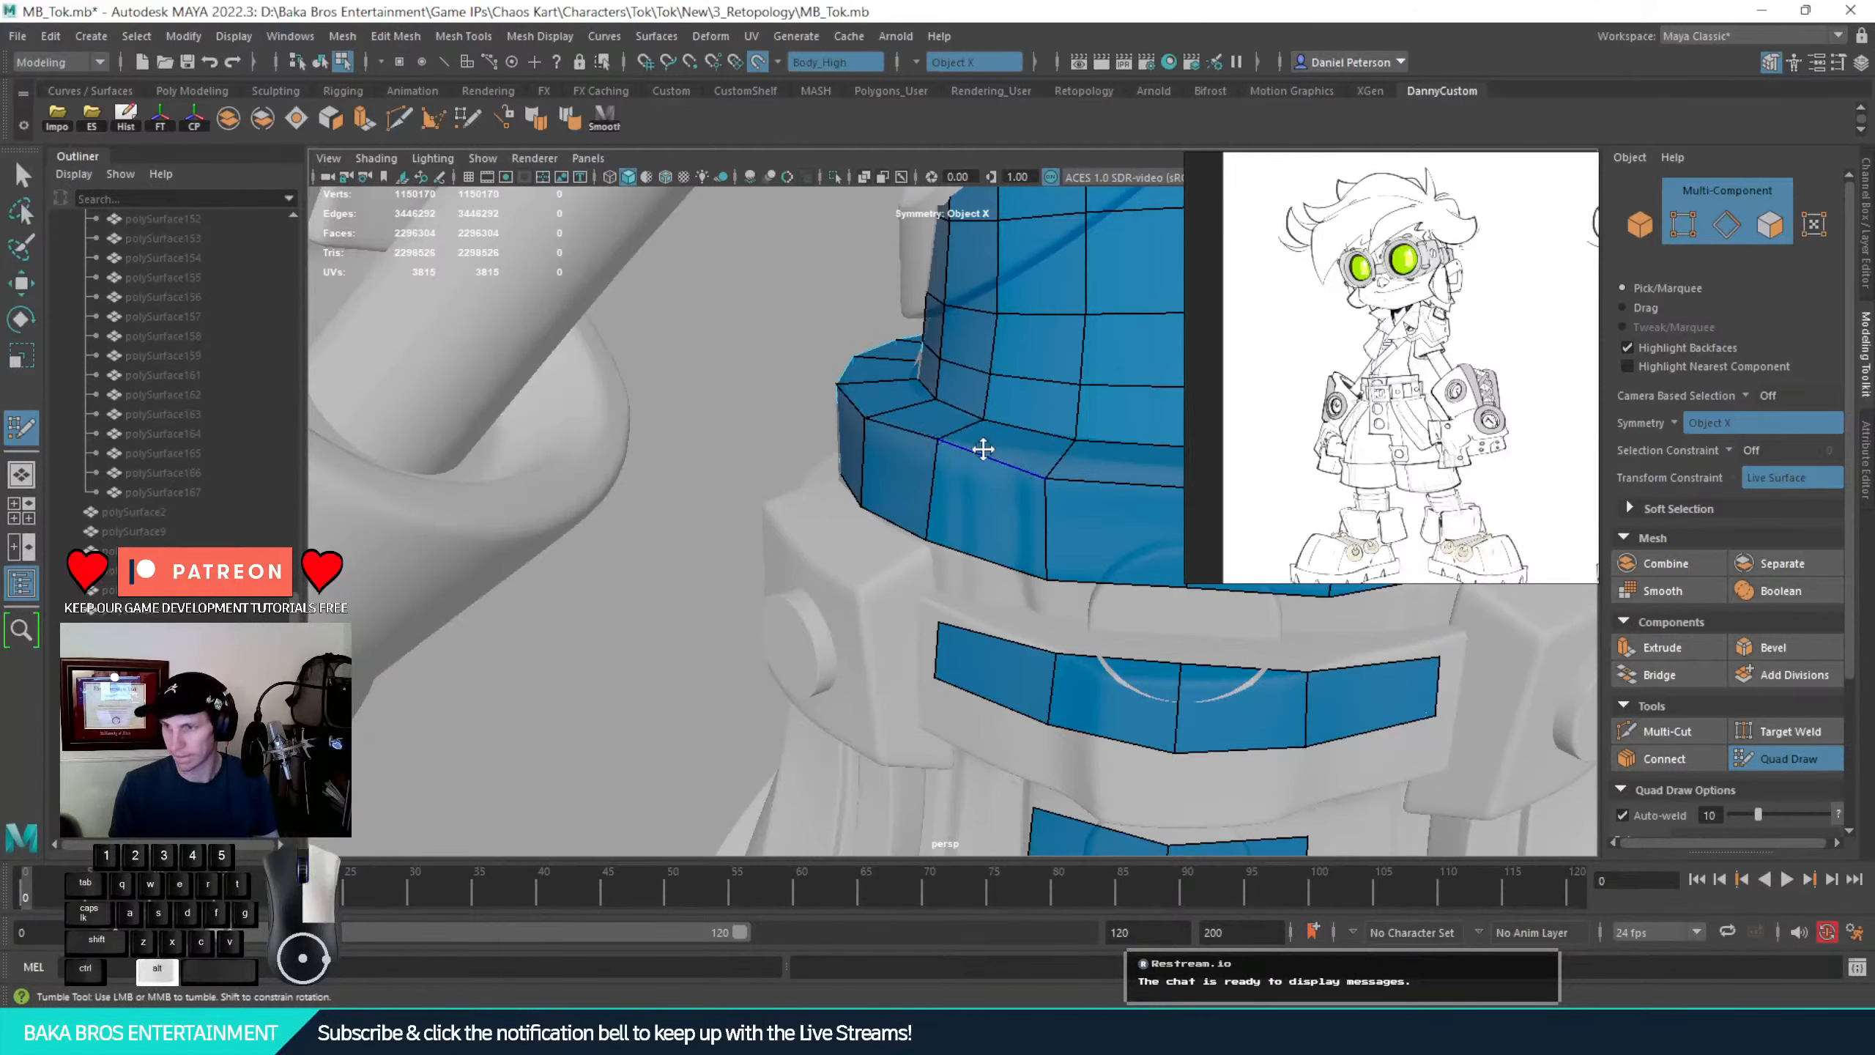
alt+right_drag(984, 449, 590, 336)
alt+middle_drag(925, 217, 800, 241)
alt+right_drag(800, 242, 861, 606)
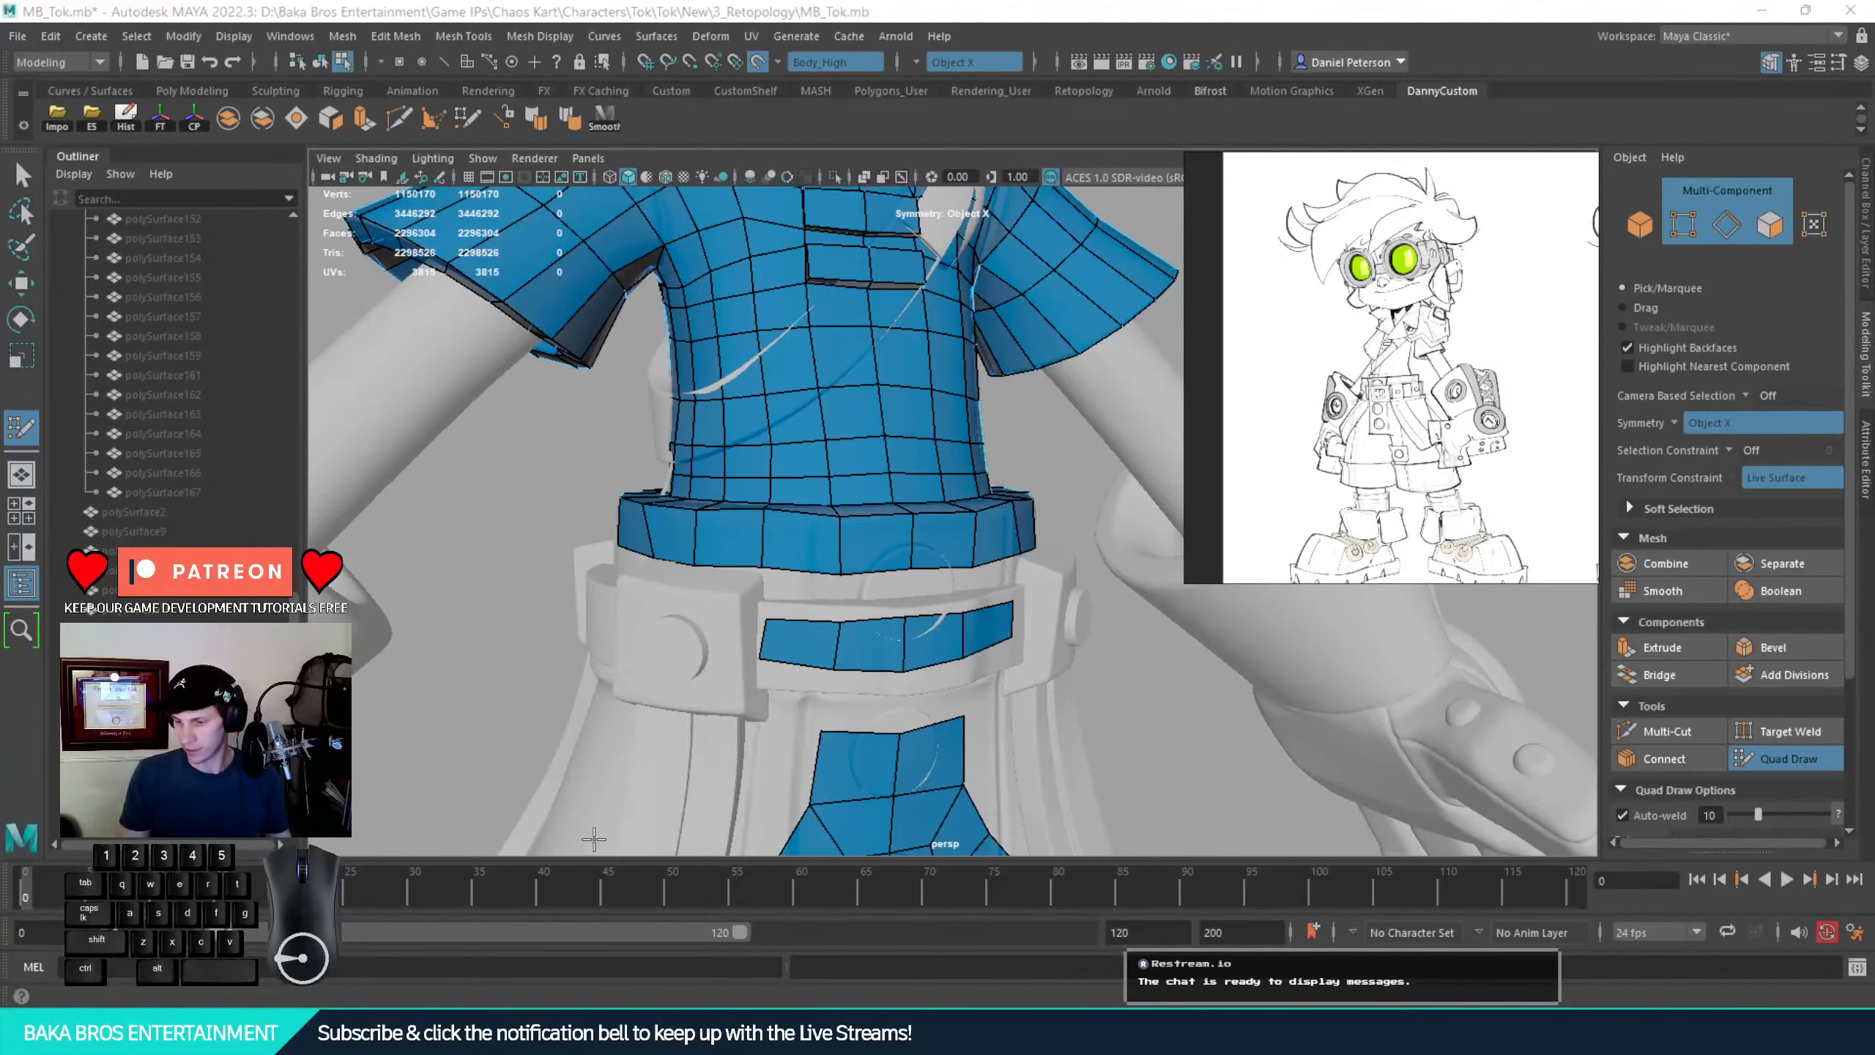
alt+drag(593, 839, 887, 467)
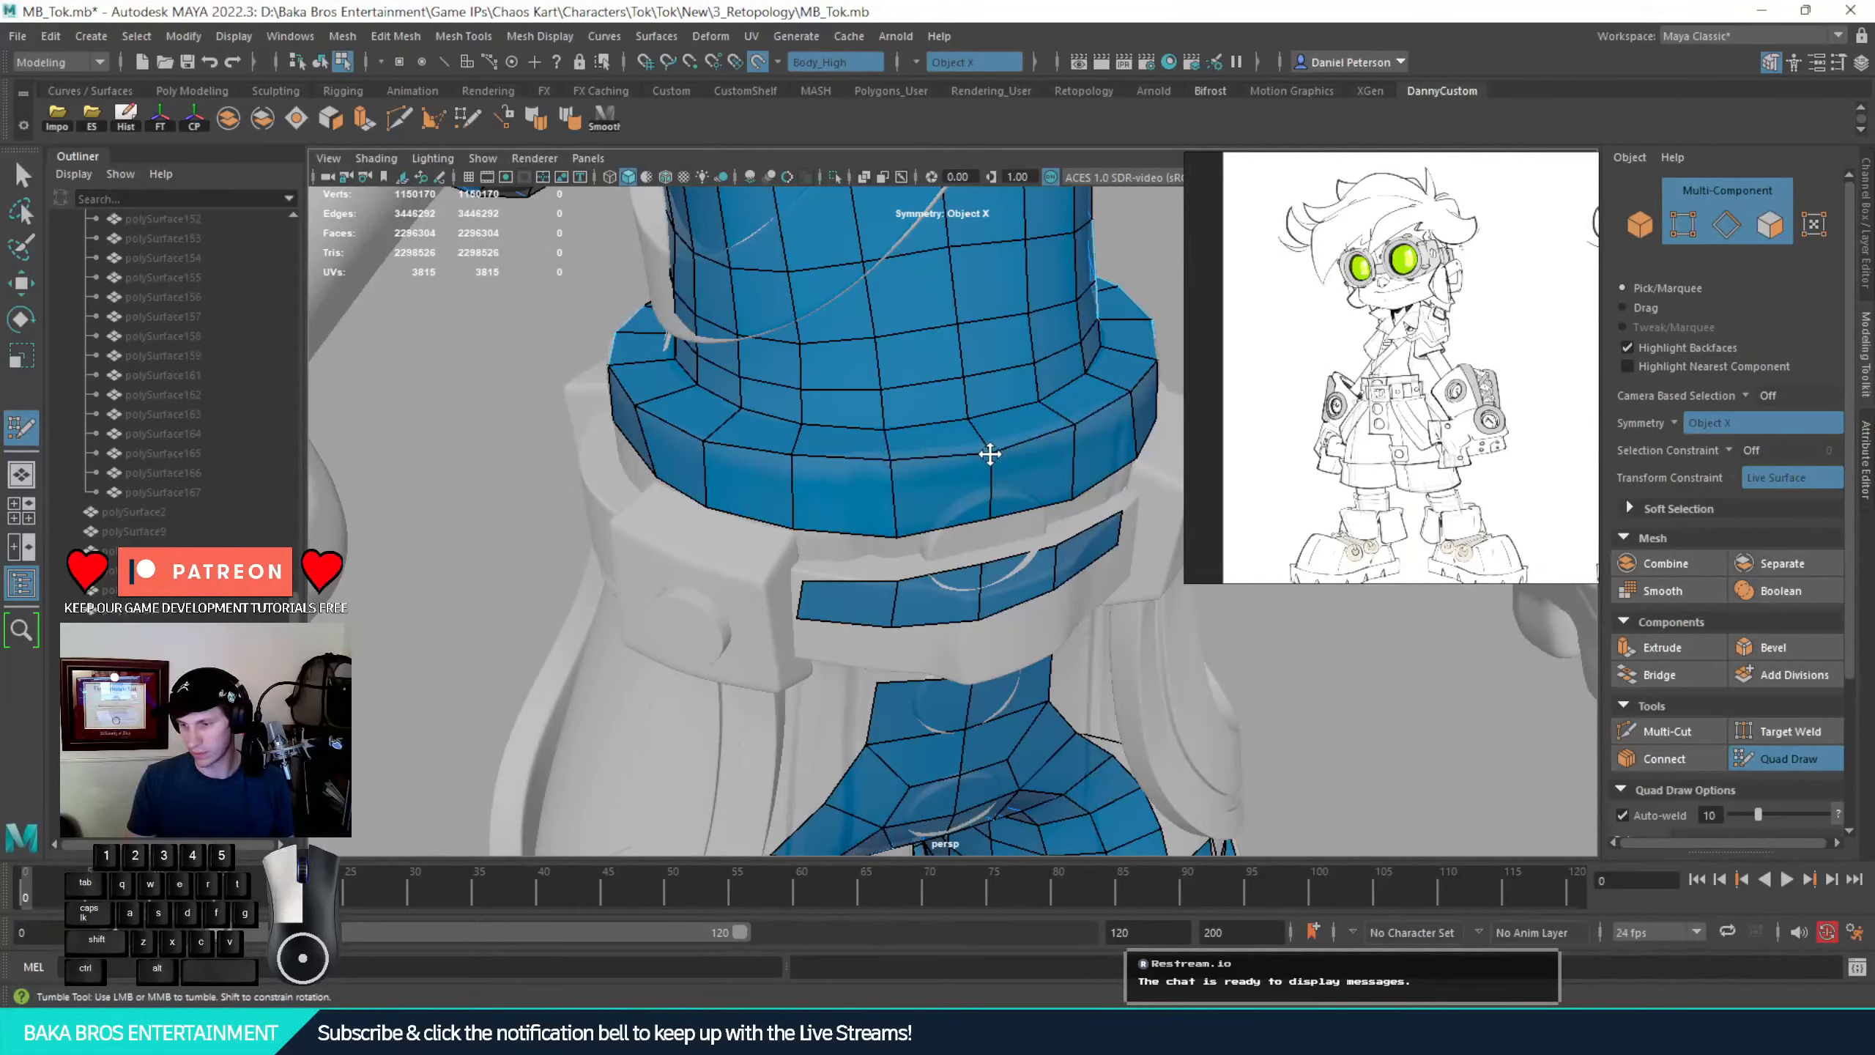
alt+drag(994, 448, 755, 450)
alt+right_drag(755, 450, 864, 472)
alt+drag(864, 473, 746, 495)
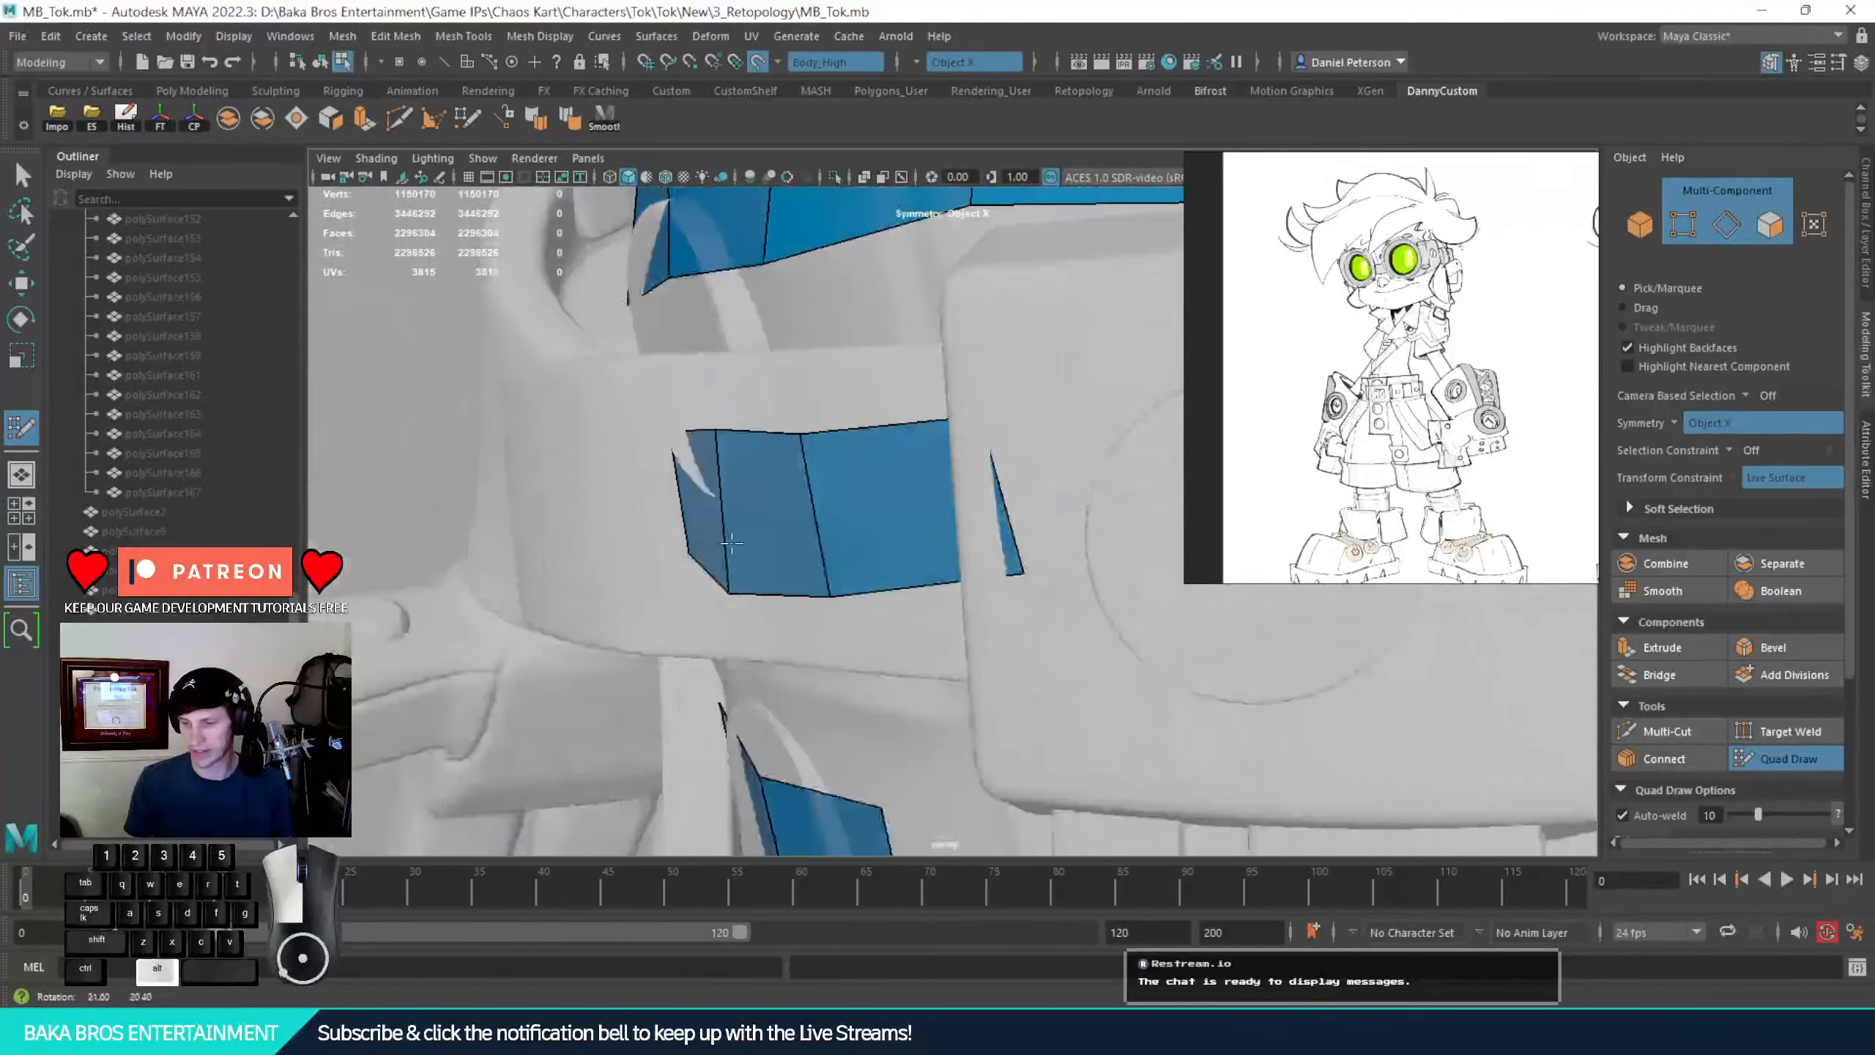
alt+right_drag(746, 496, 1096, 637)
alt+middle_drag(1097, 636, 1181, 684)
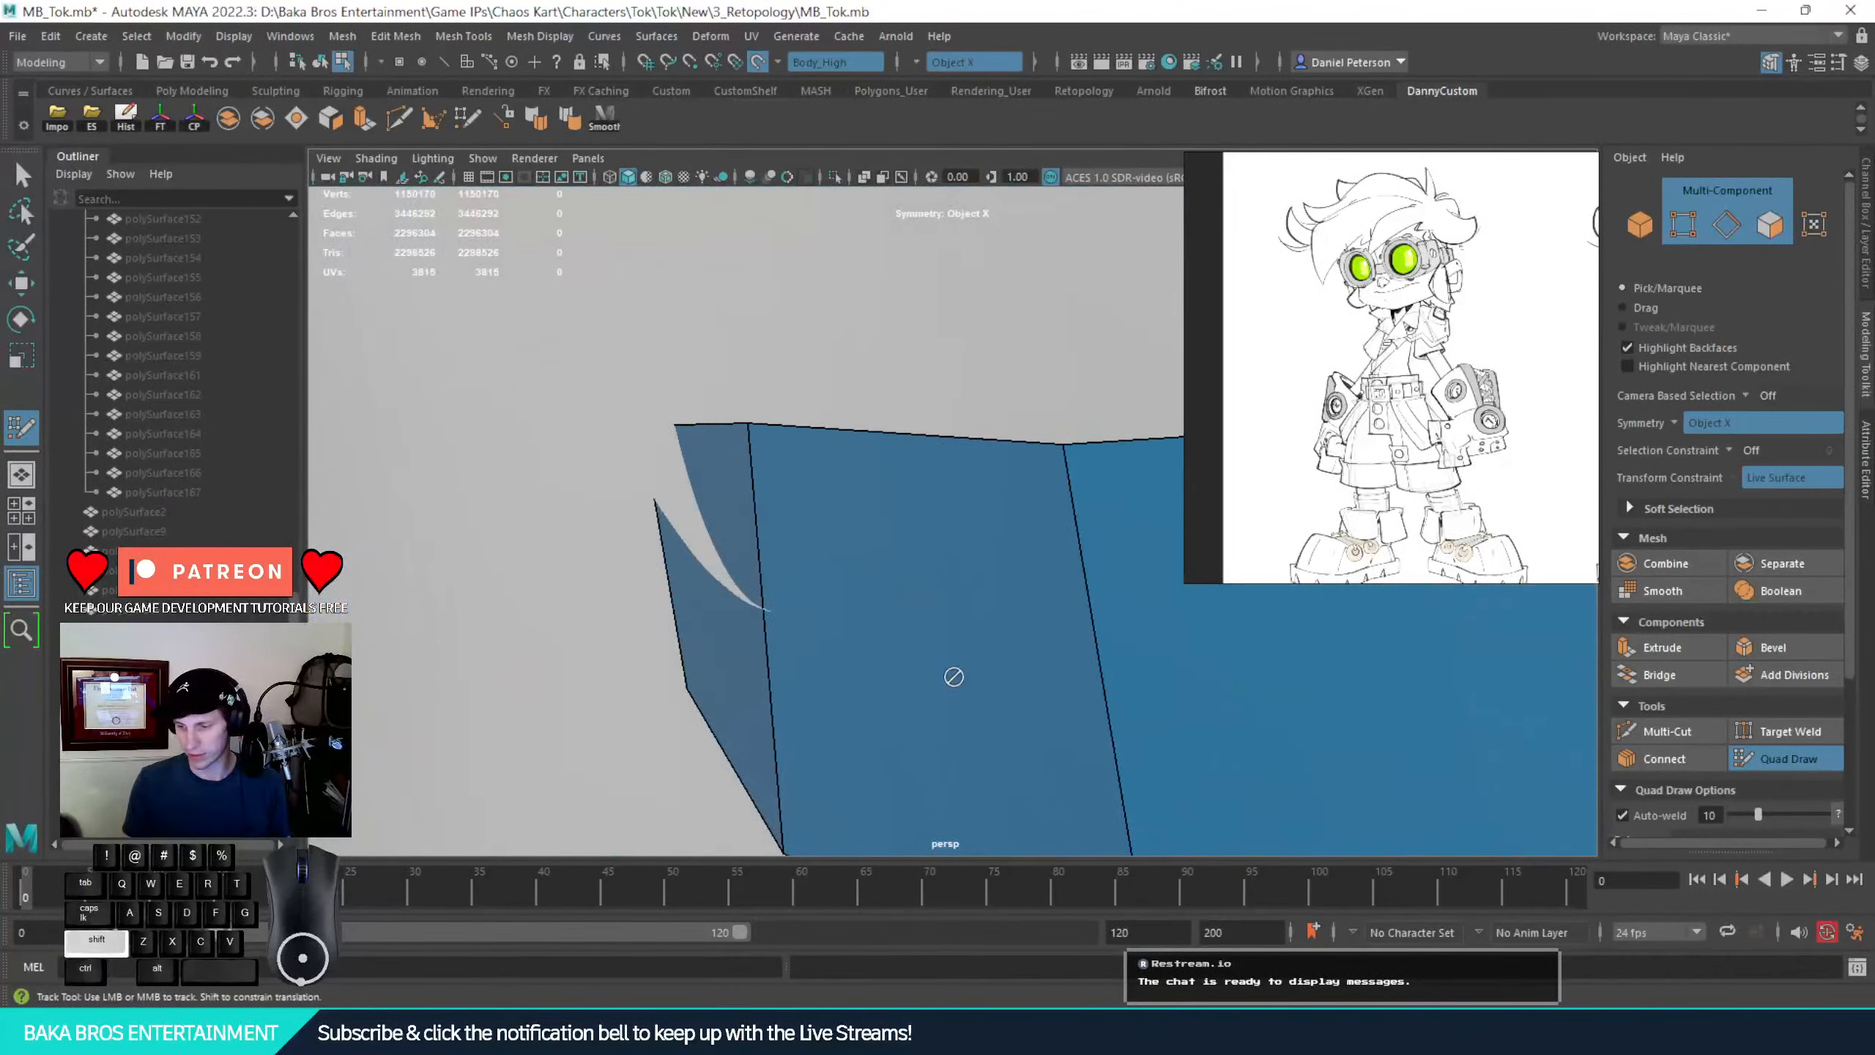
alt+middle_drag(955, 675, 896, 531)
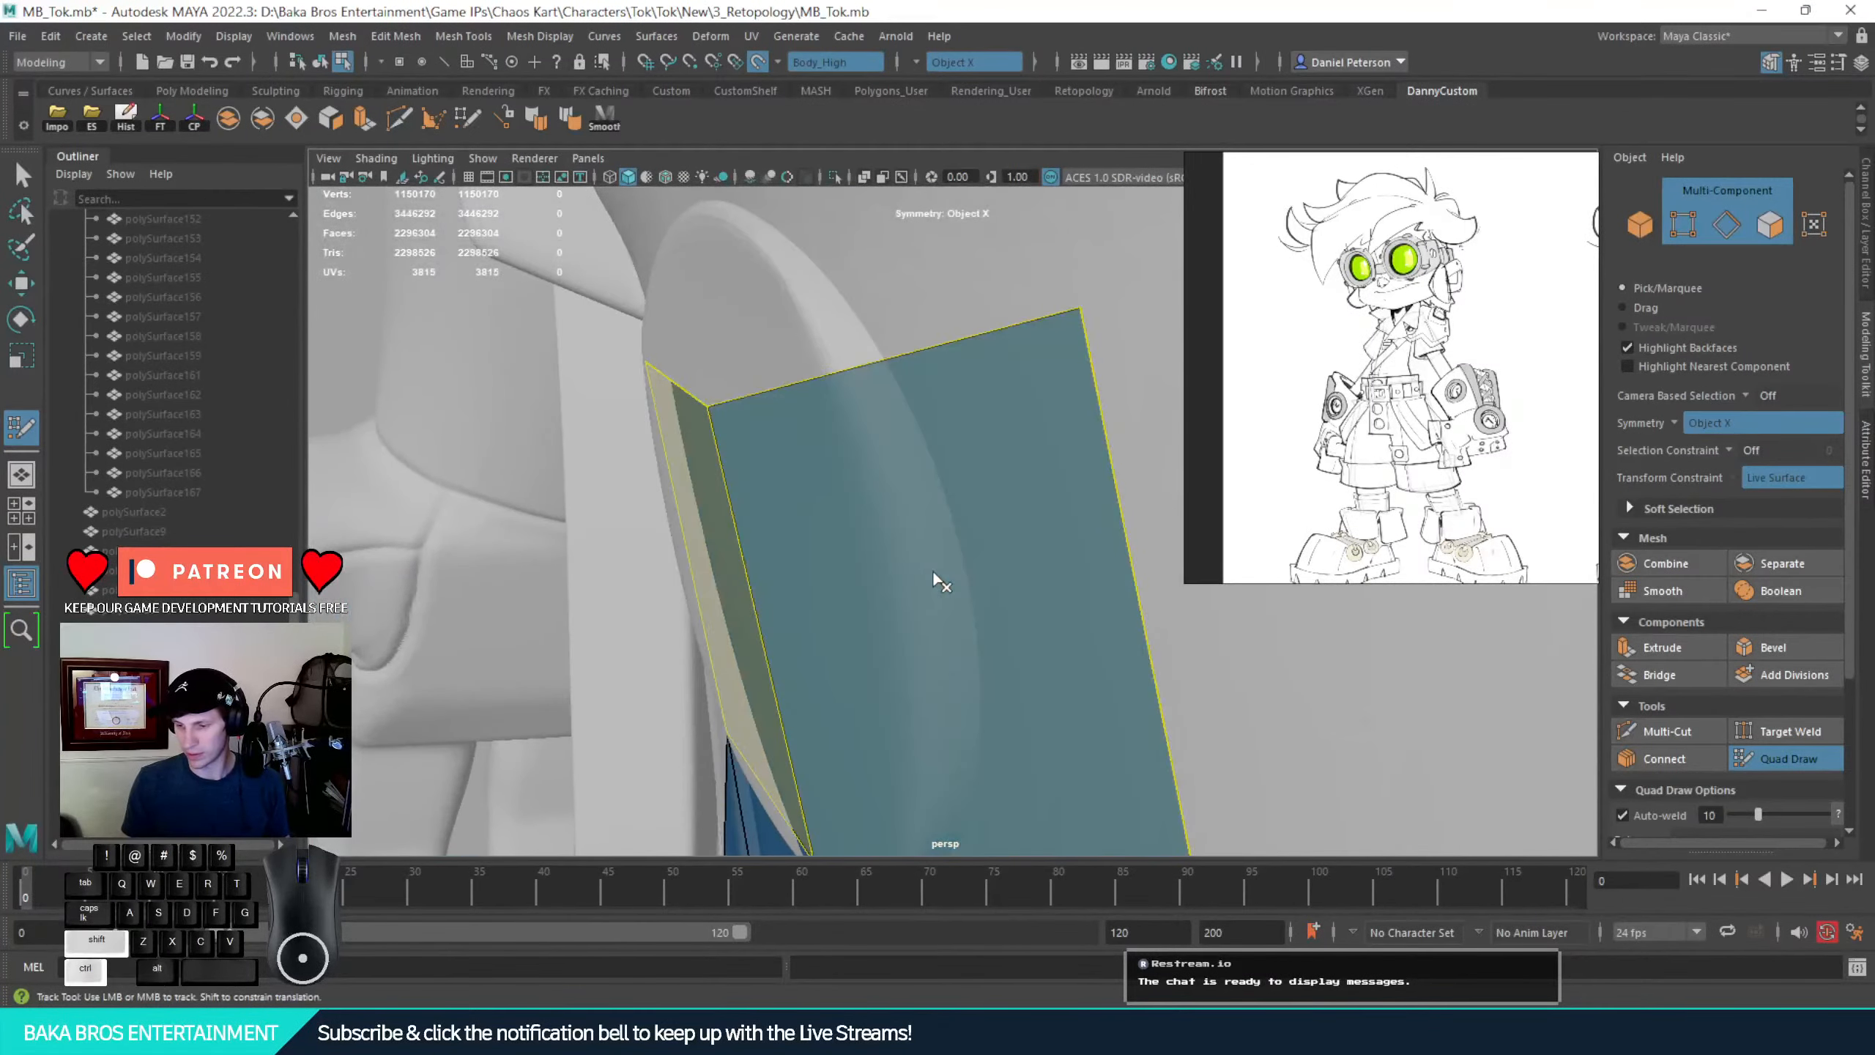
ctrl+shift+click(933, 575)
alt+right_drag(967, 602, 745, 578)
alt+drag(745, 578, 871, 503)
key(ctrl+z)
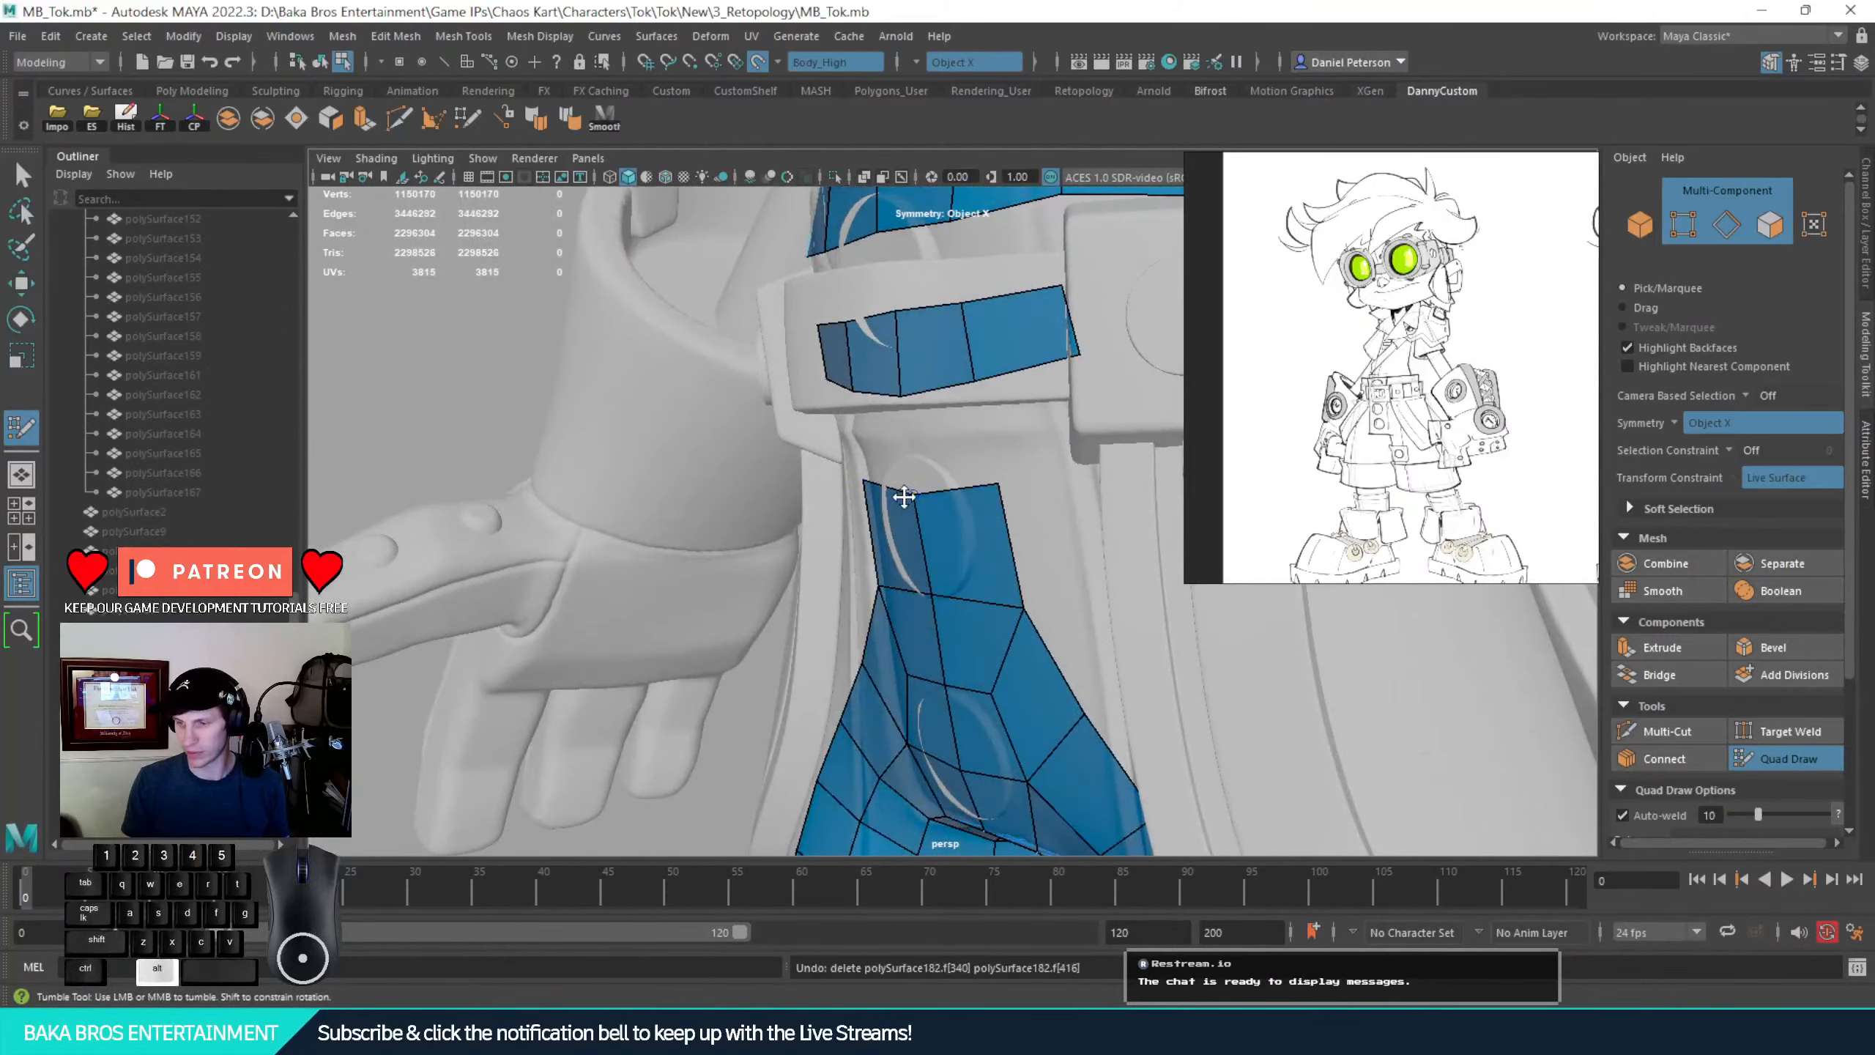
Delete the strip of four trouser faces hidden behind the front of the belt
alt+middle_drag(878, 461, 862, 550)
alt+right_drag(861, 551, 924, 565)
alt+middle_drag(923, 458, 933, 561)
alt+drag(933, 561, 920, 519)
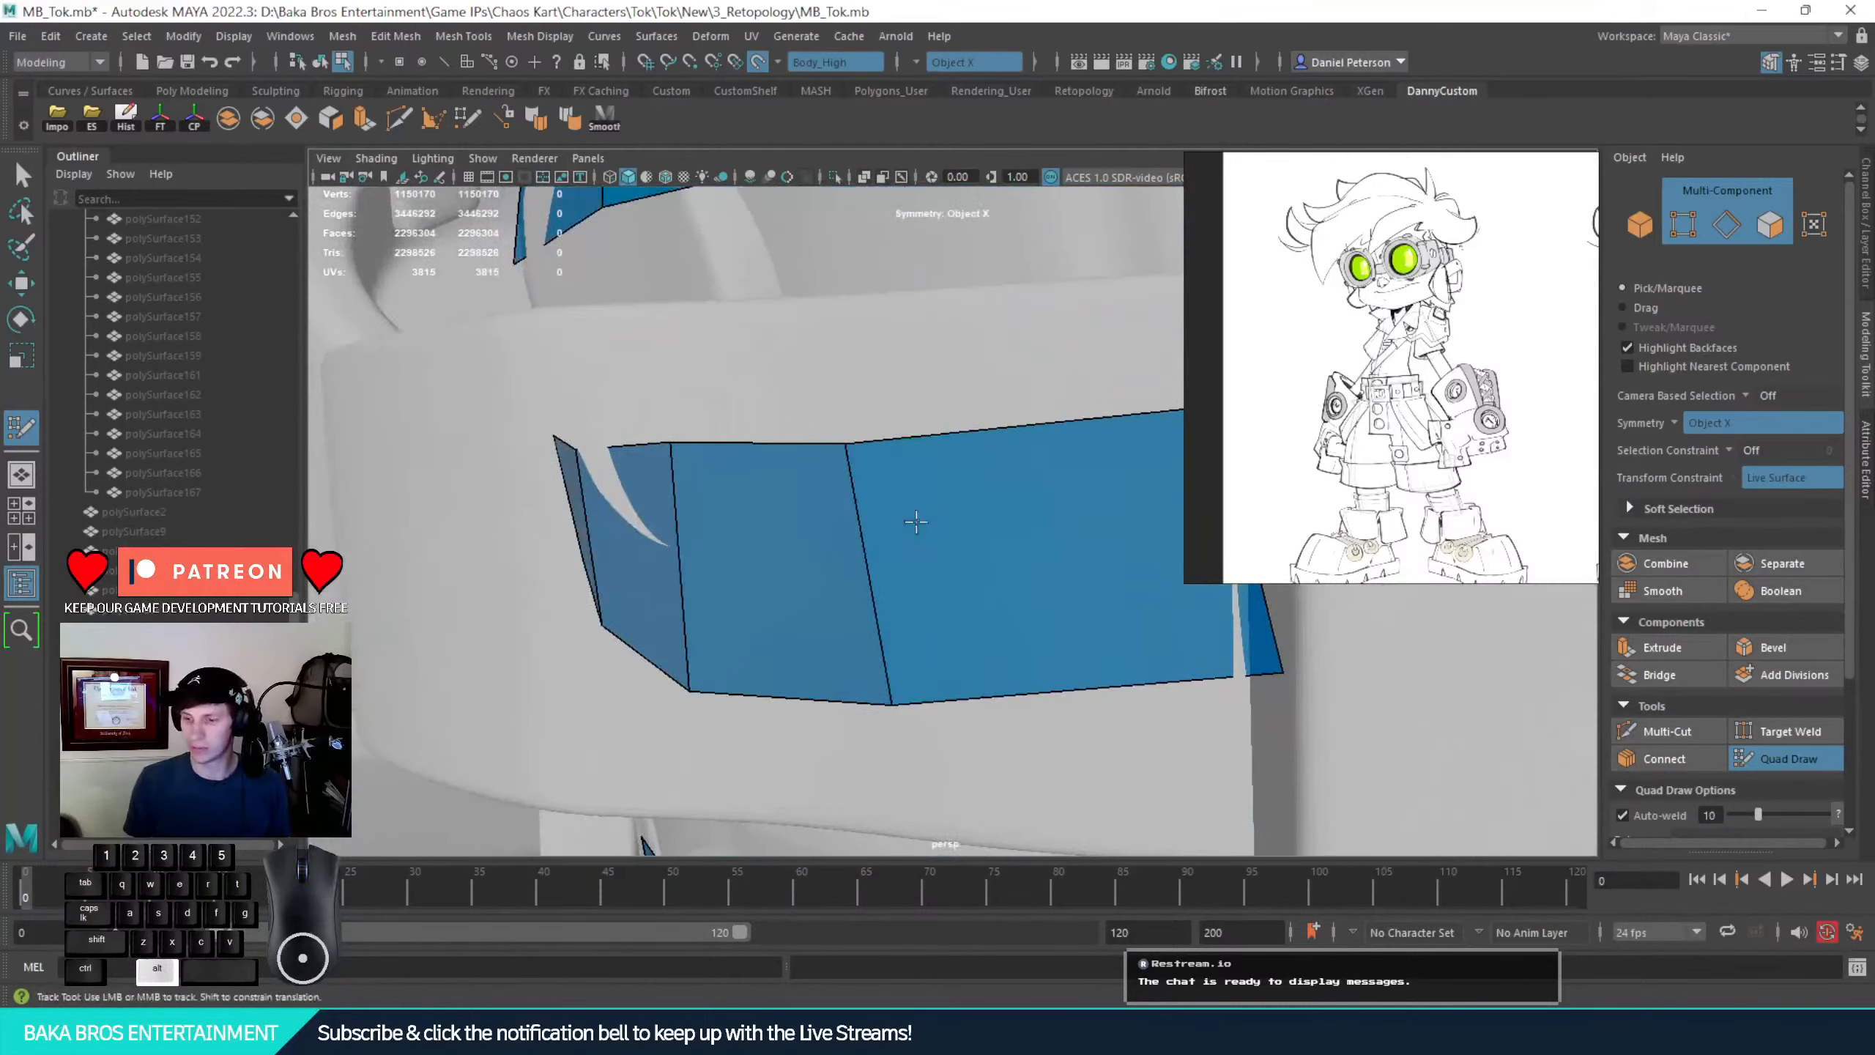
alt+right_drag(921, 520, 973, 557)
ctrl+shift+click(813, 591)
ctrl+shift+click(592, 647)
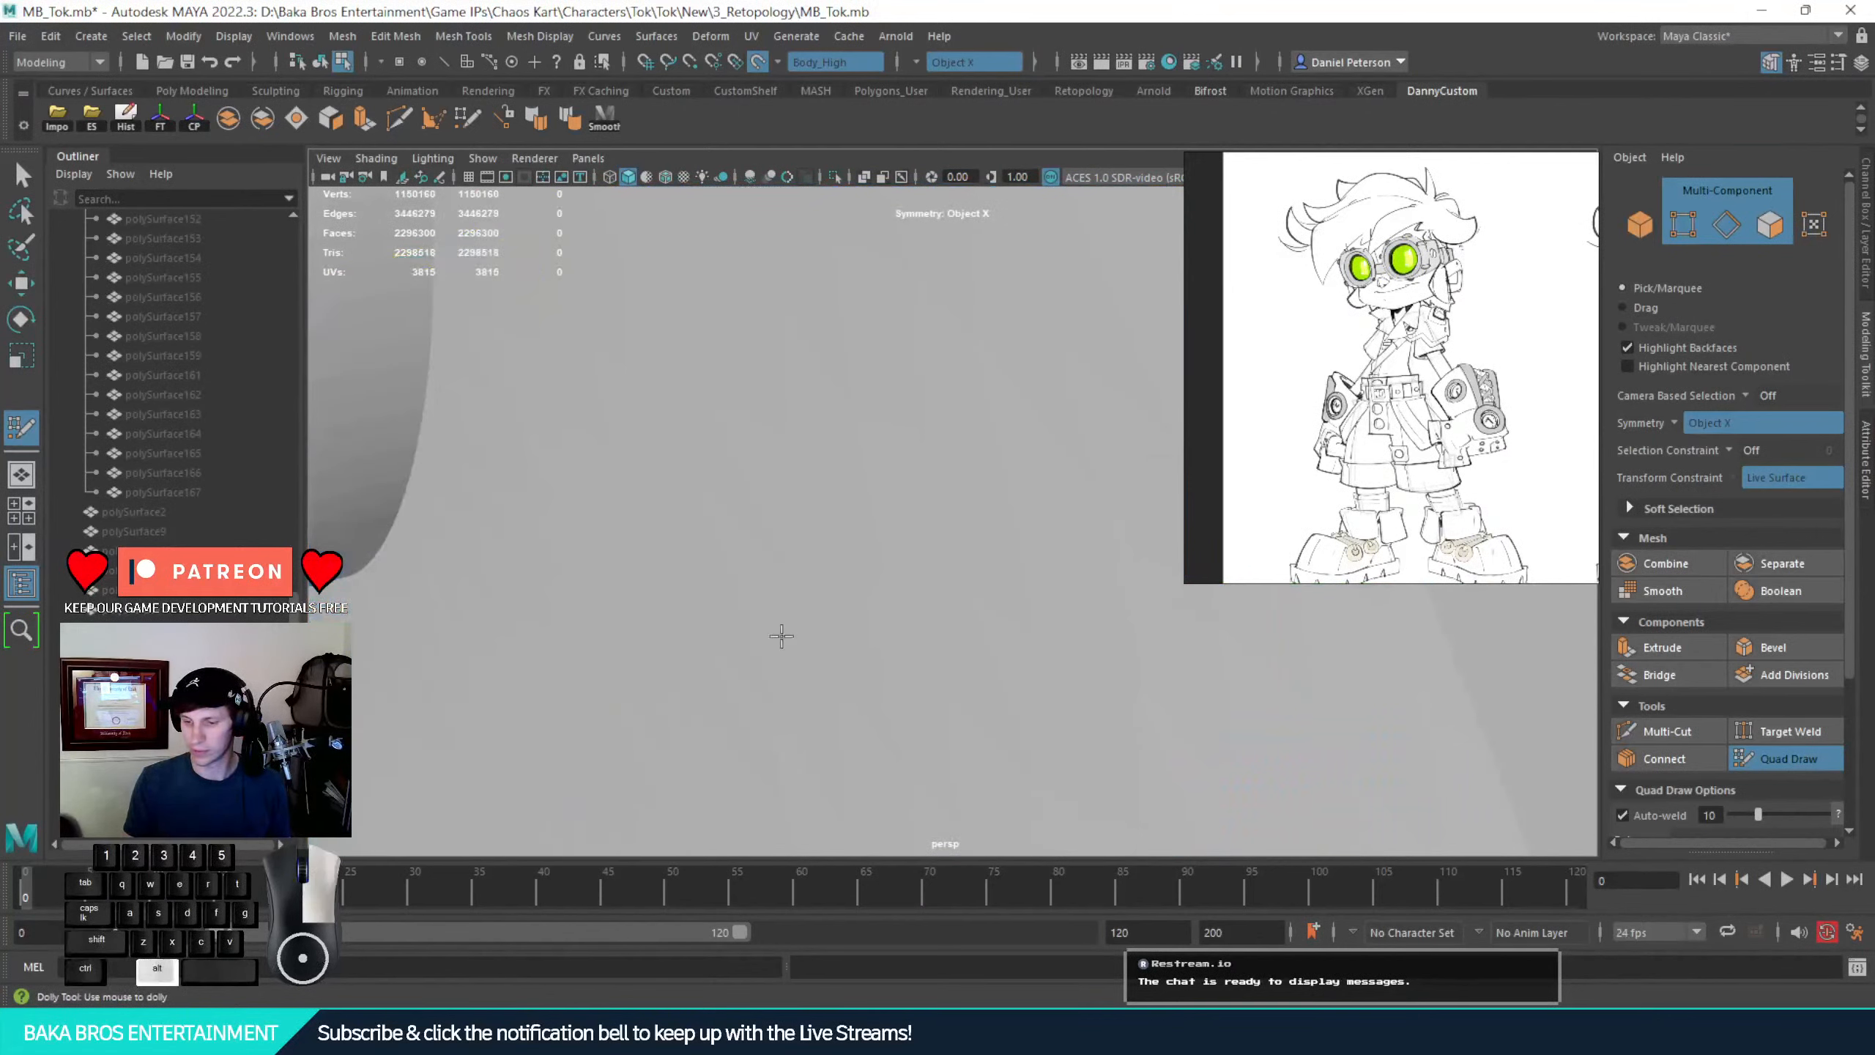
Place points beneath the belt at the centre front and fill the two quads down to the crotch patch
alt+right_drag(783, 637, 458, 658)
alt+drag(805, 644, 1033, 641)
alt+right_drag(1034, 641, 1486, 741)
alt+drag(1093, 688, 1046, 549)
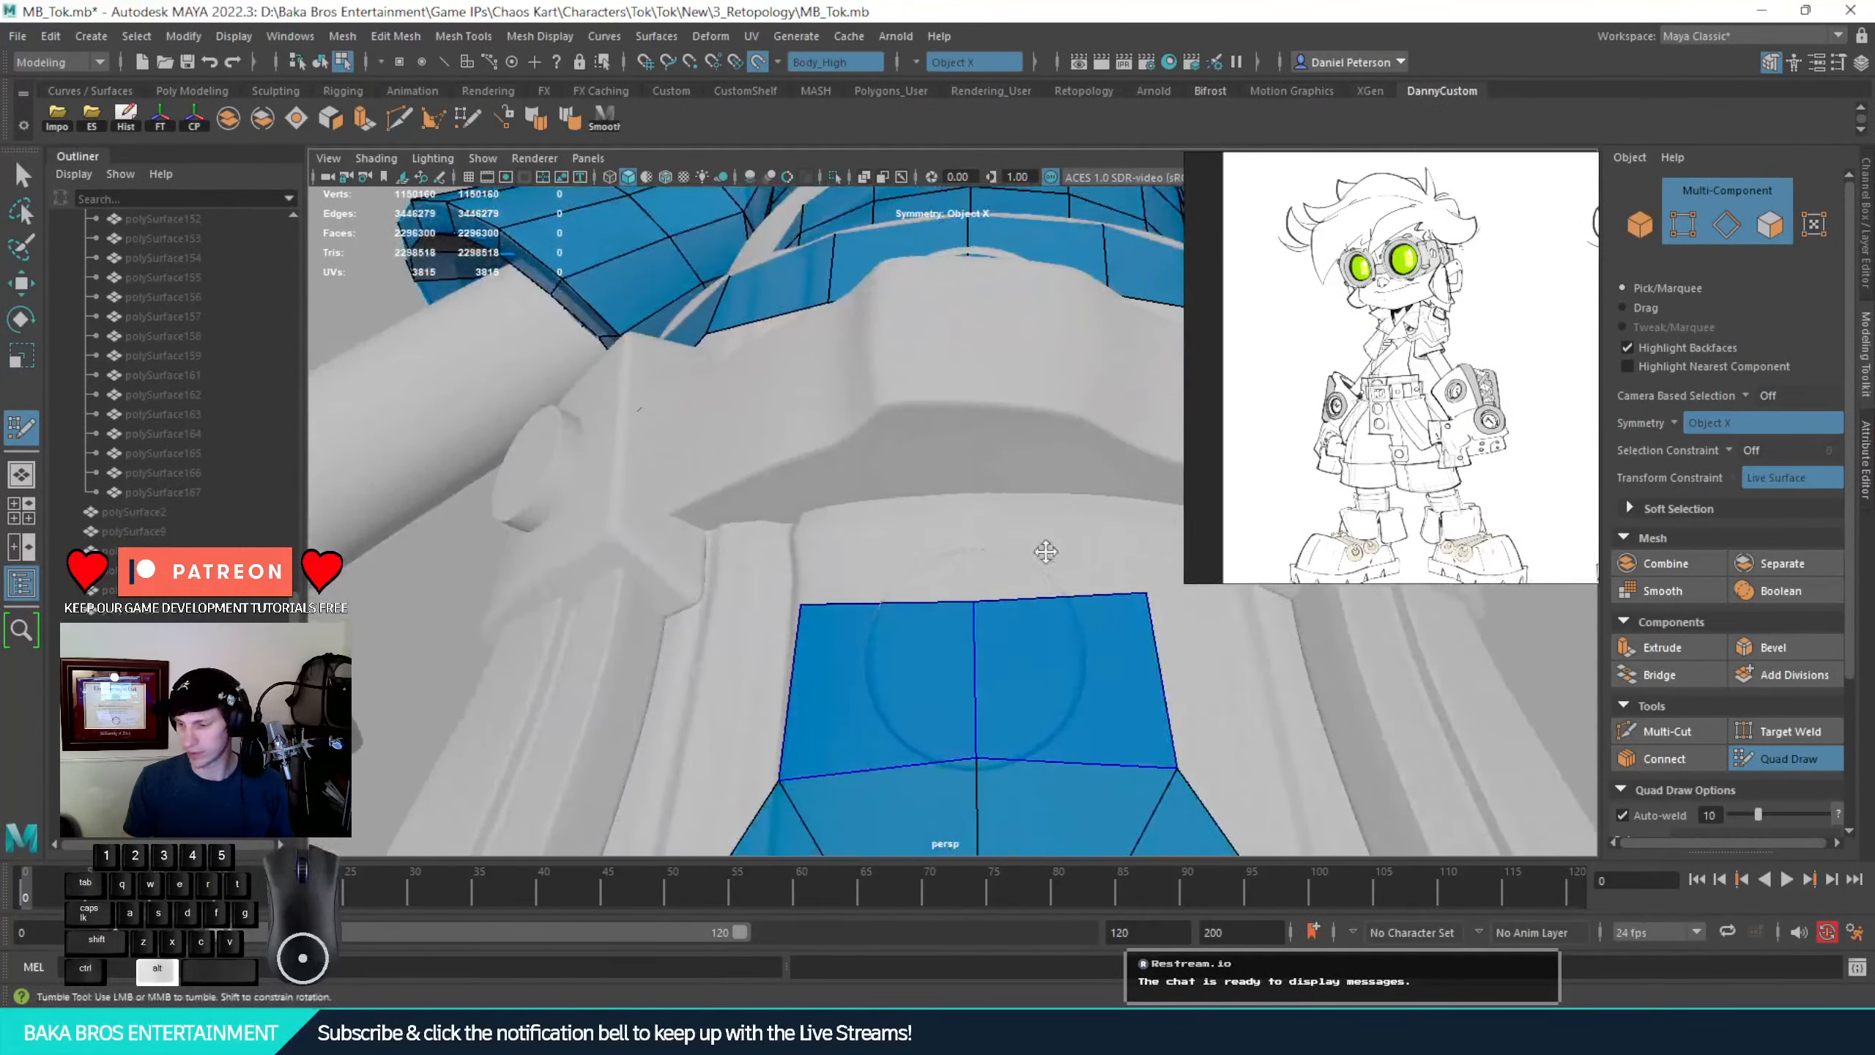
click(971, 490)
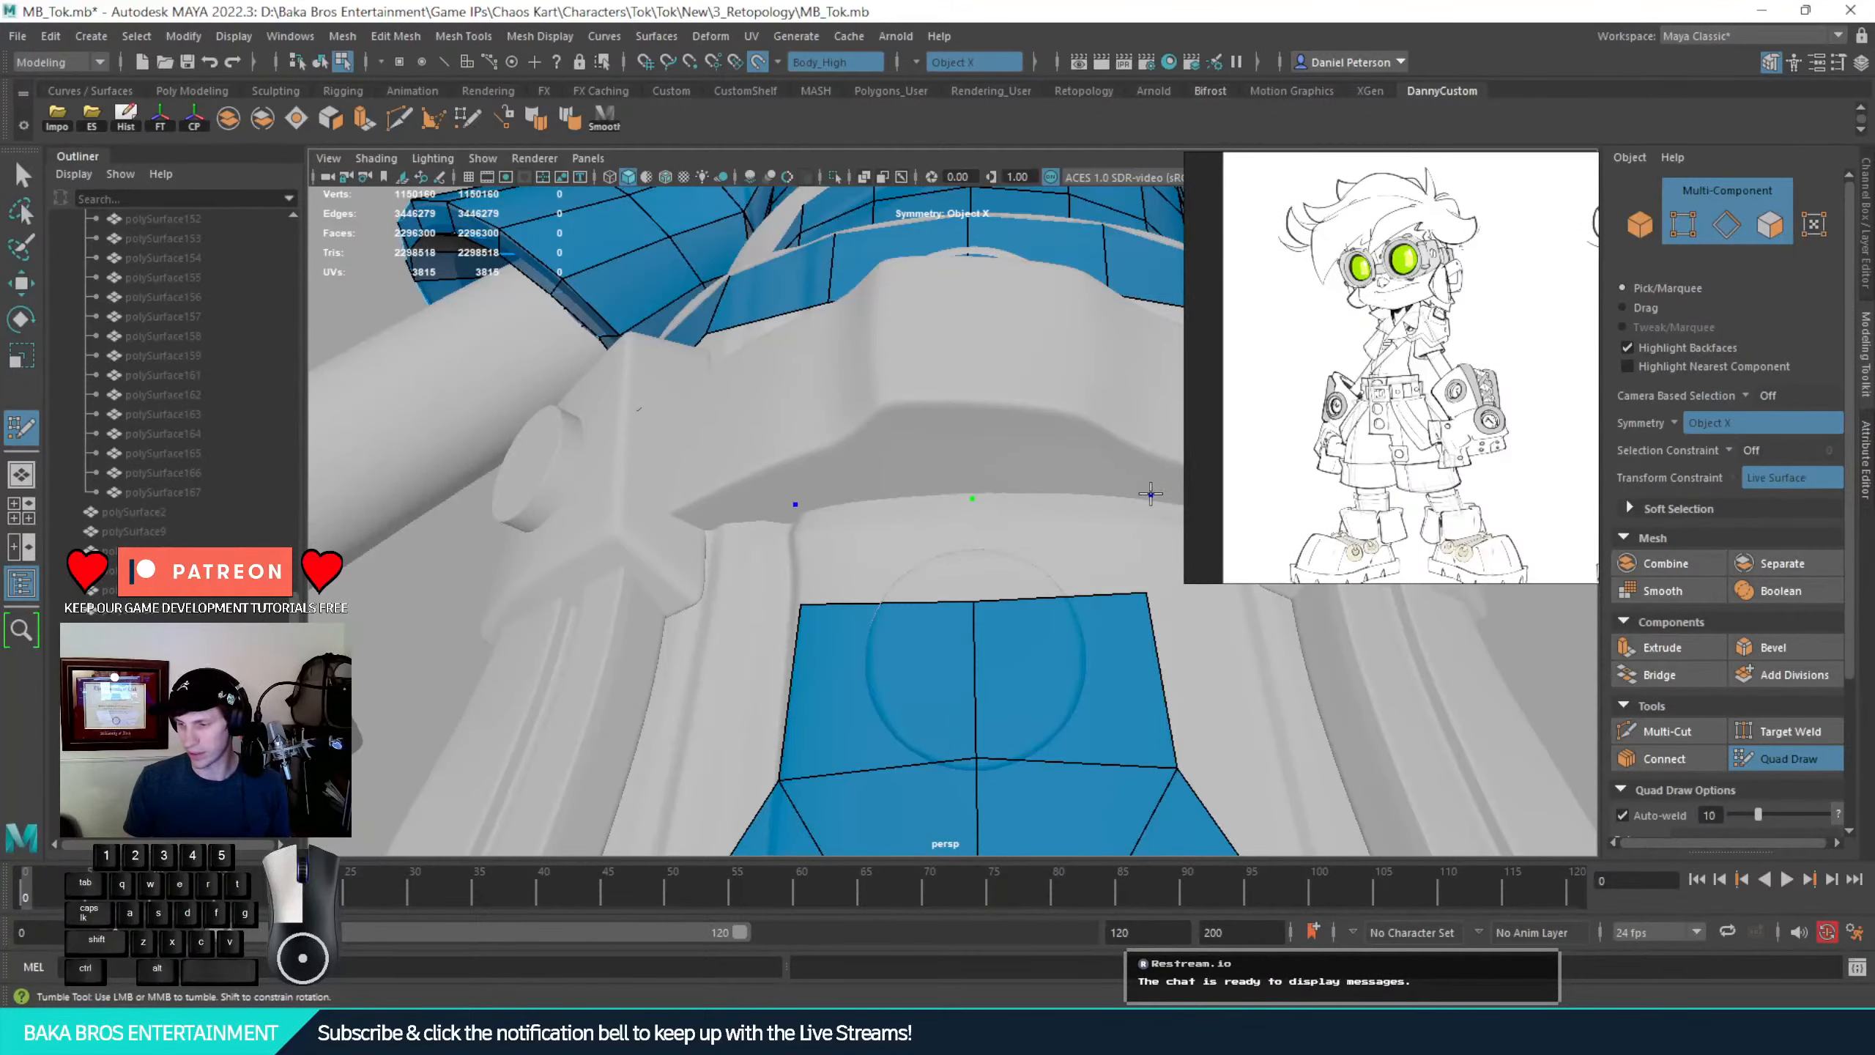
shift+click(1037, 528)
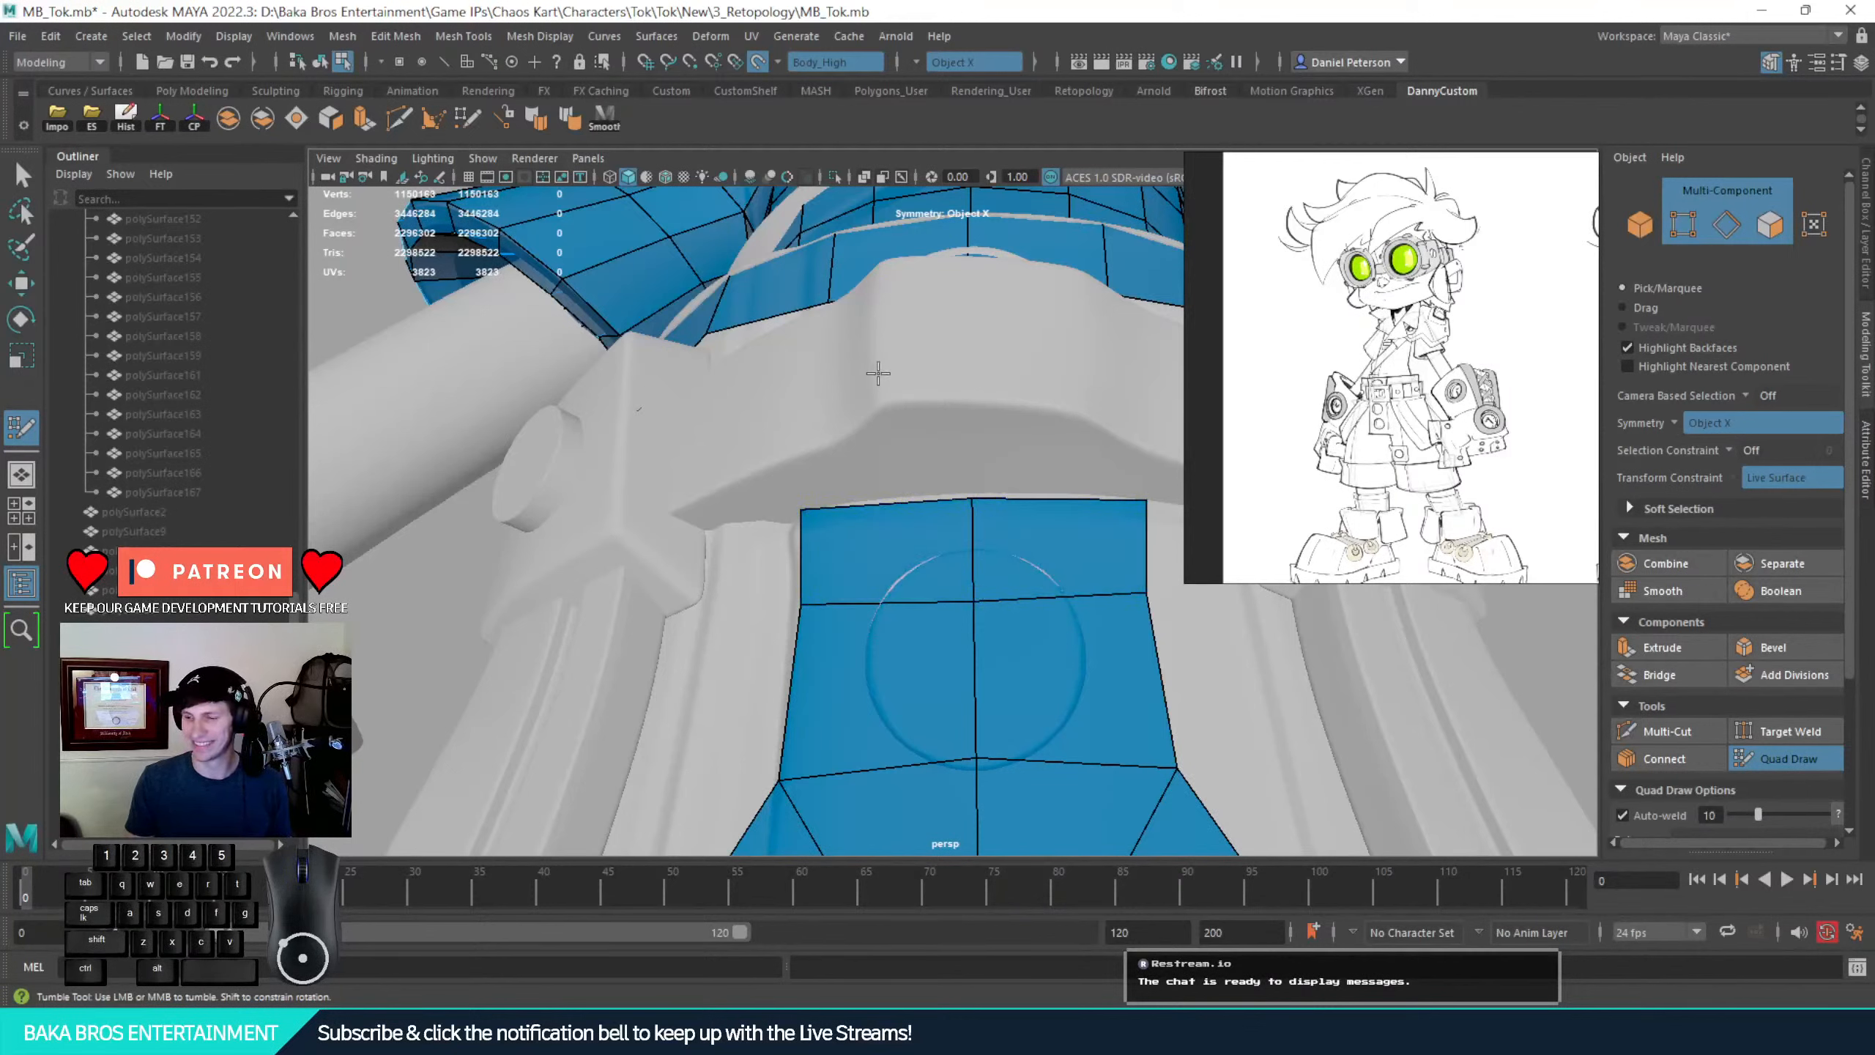
Place points along the lower front edge of the belt buckle and fill the quads across its underside
click(1084, 419)
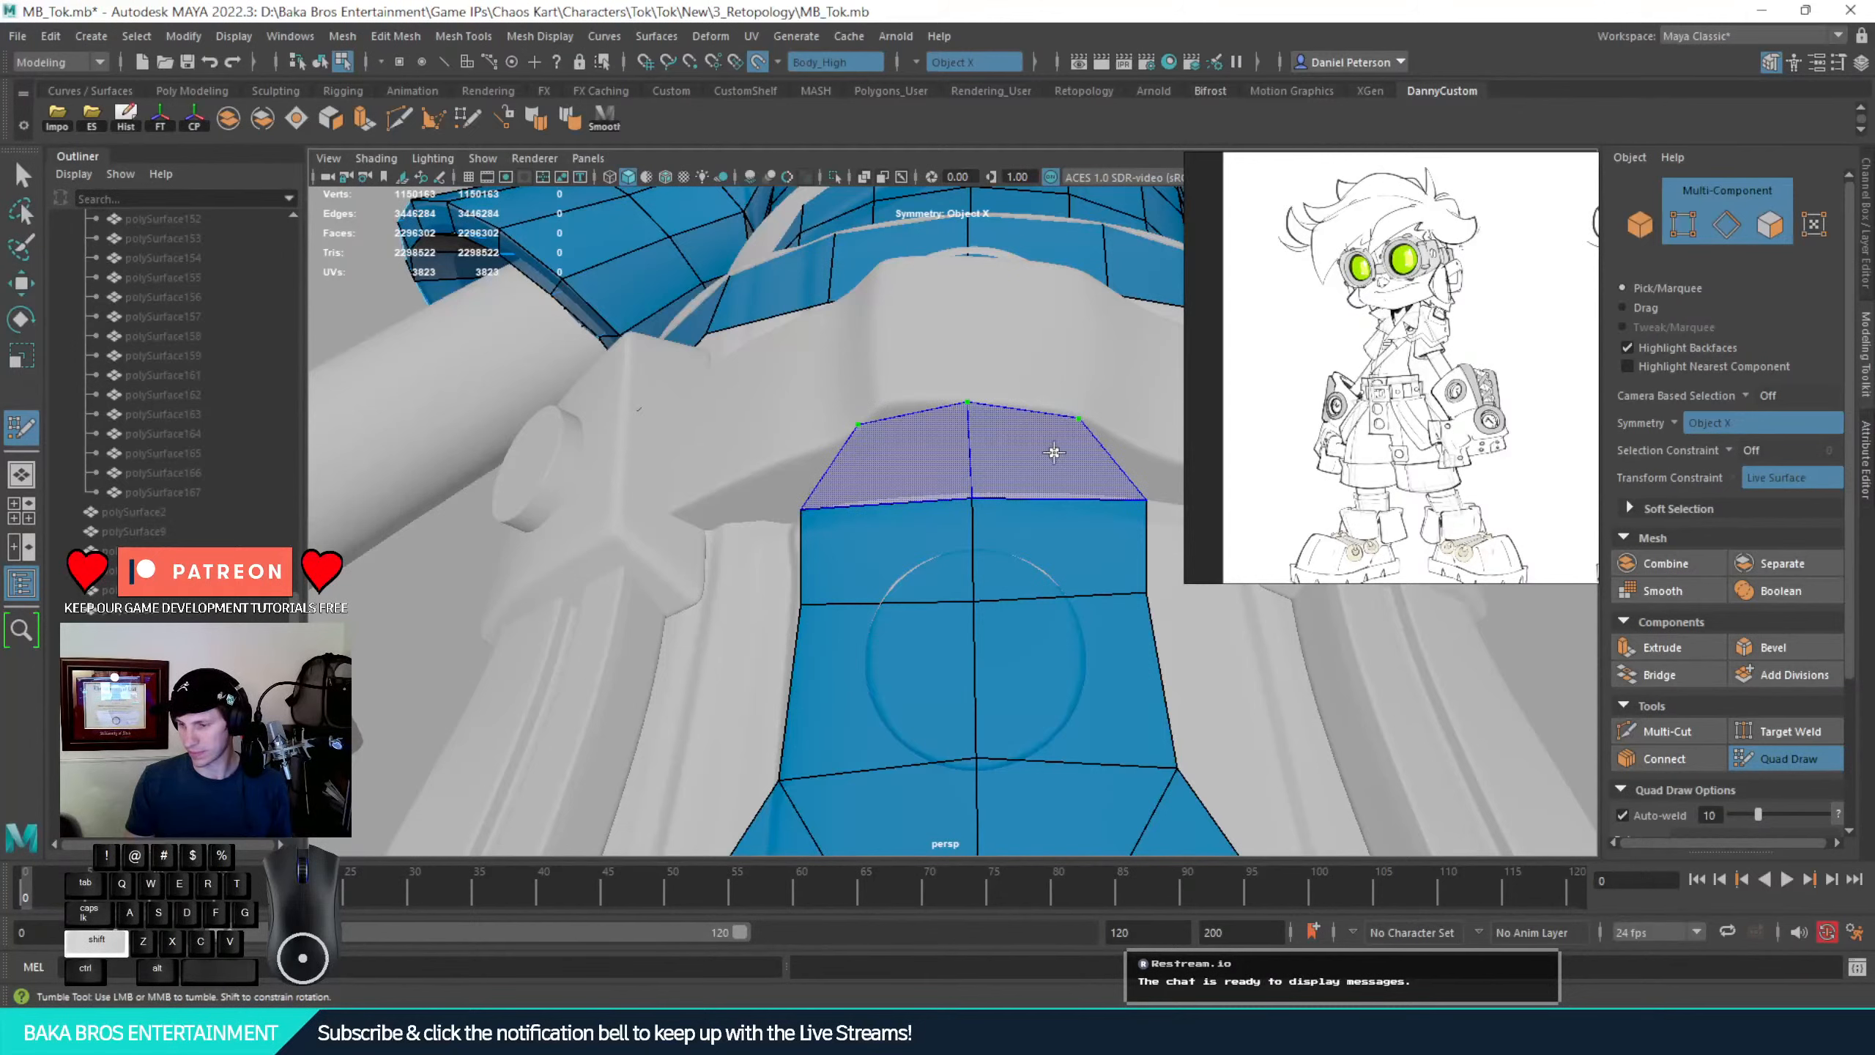
shift+click(1054, 453)
alt+middle_drag(1055, 452, 838, 411)
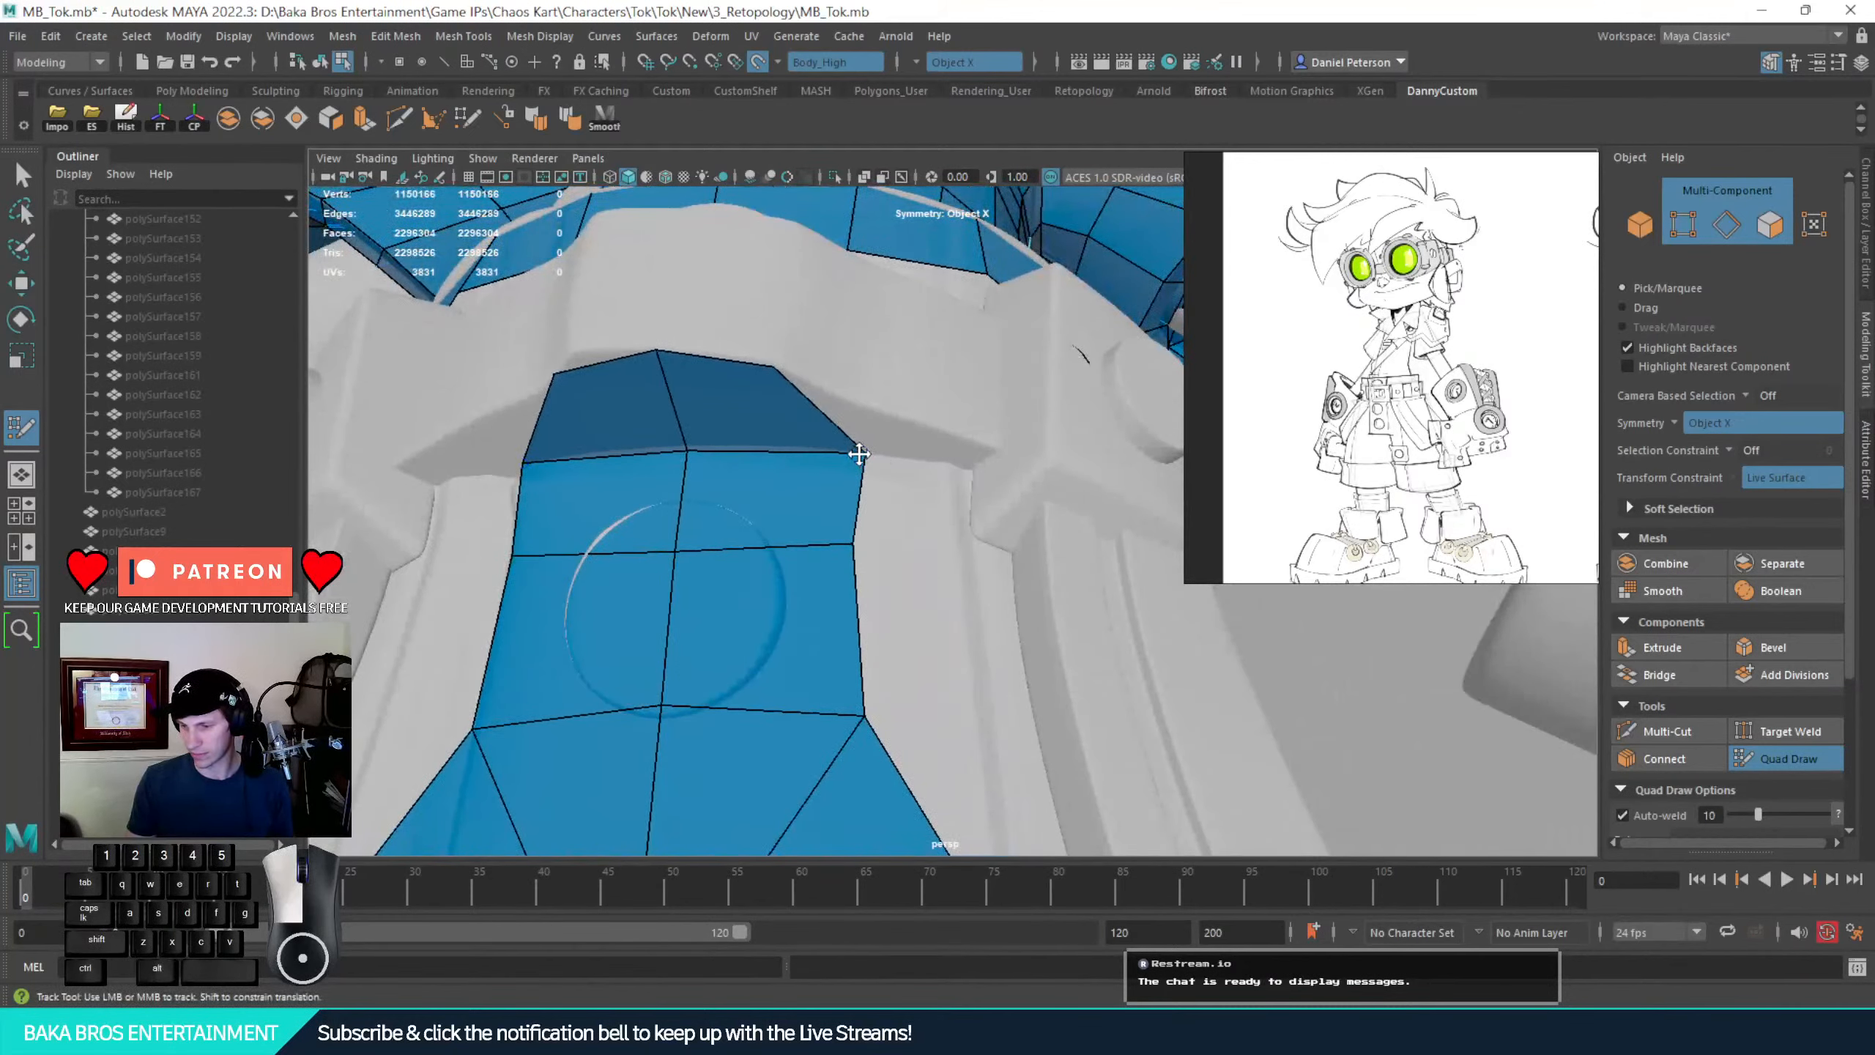
Fill the quads beside the centre strip under the belt, on the trousers and the belt buckle's underside, after adjusting the strip's corner vertex
drag(858, 453, 831, 449)
alt+drag(847, 548, 910, 488)
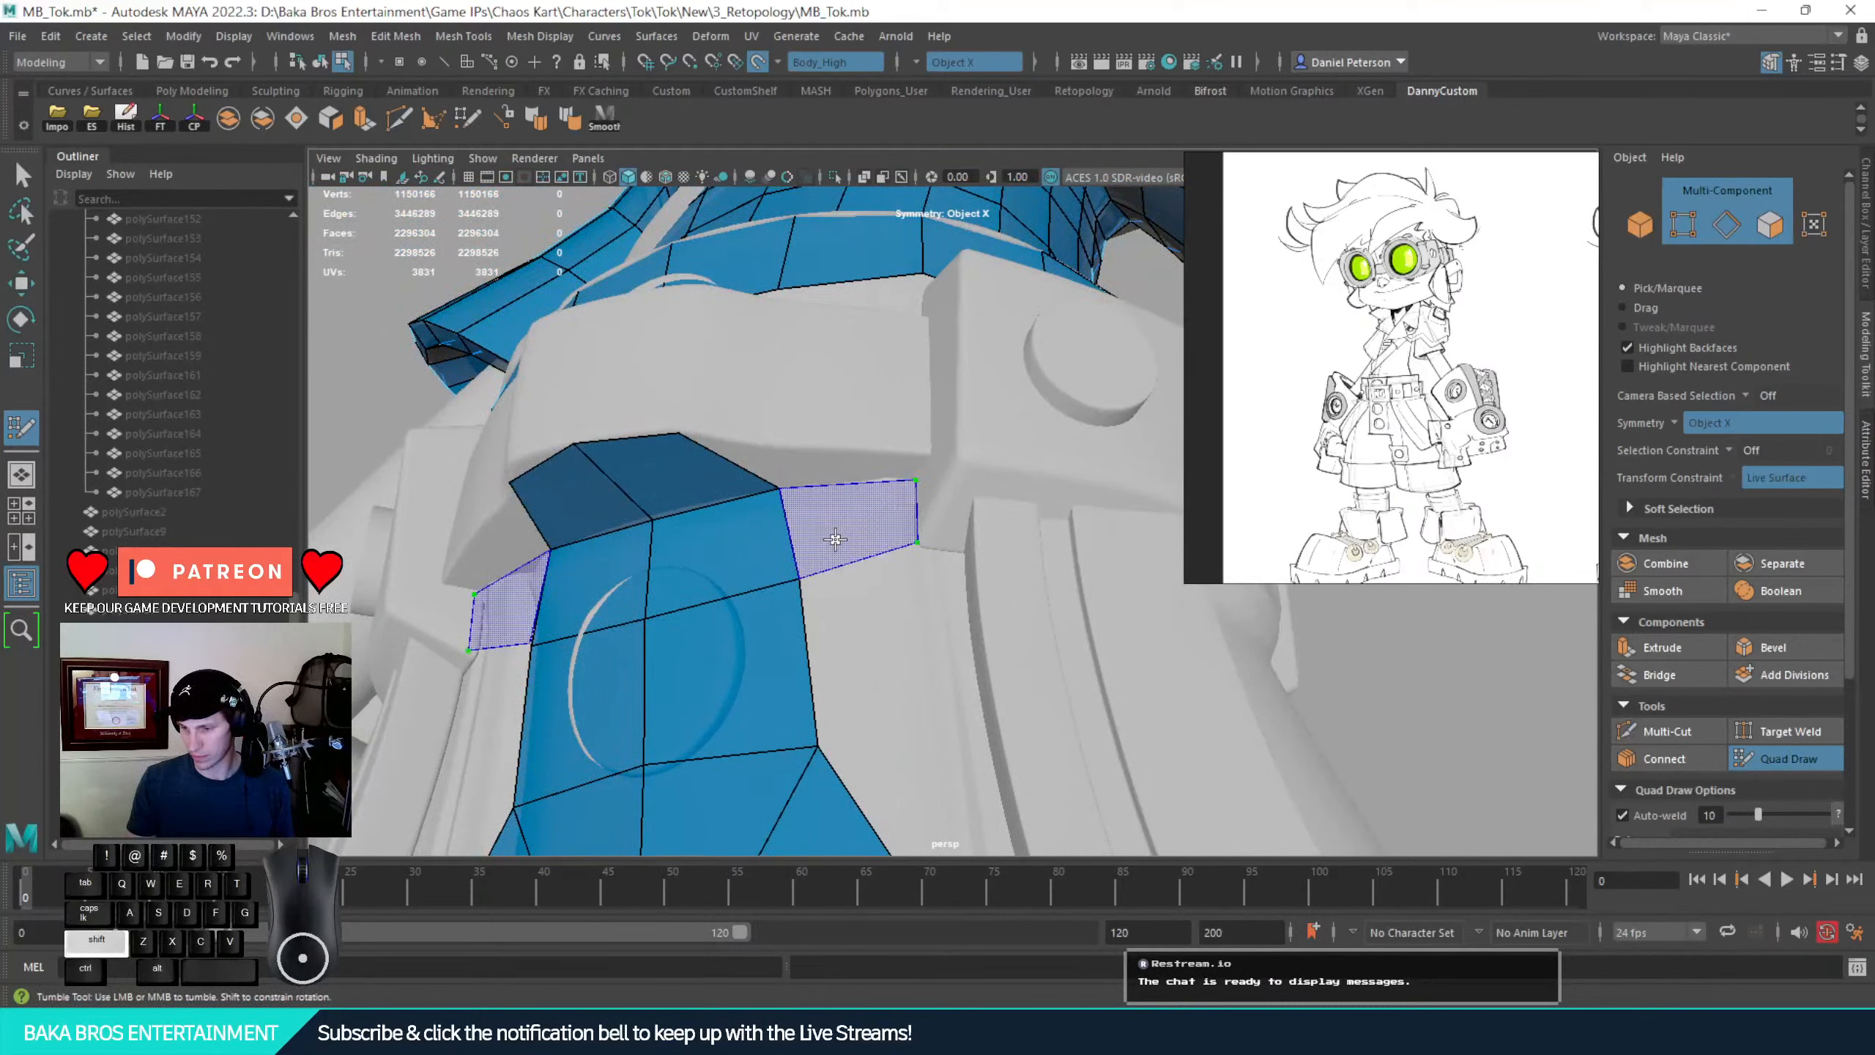
shift+click(837, 541)
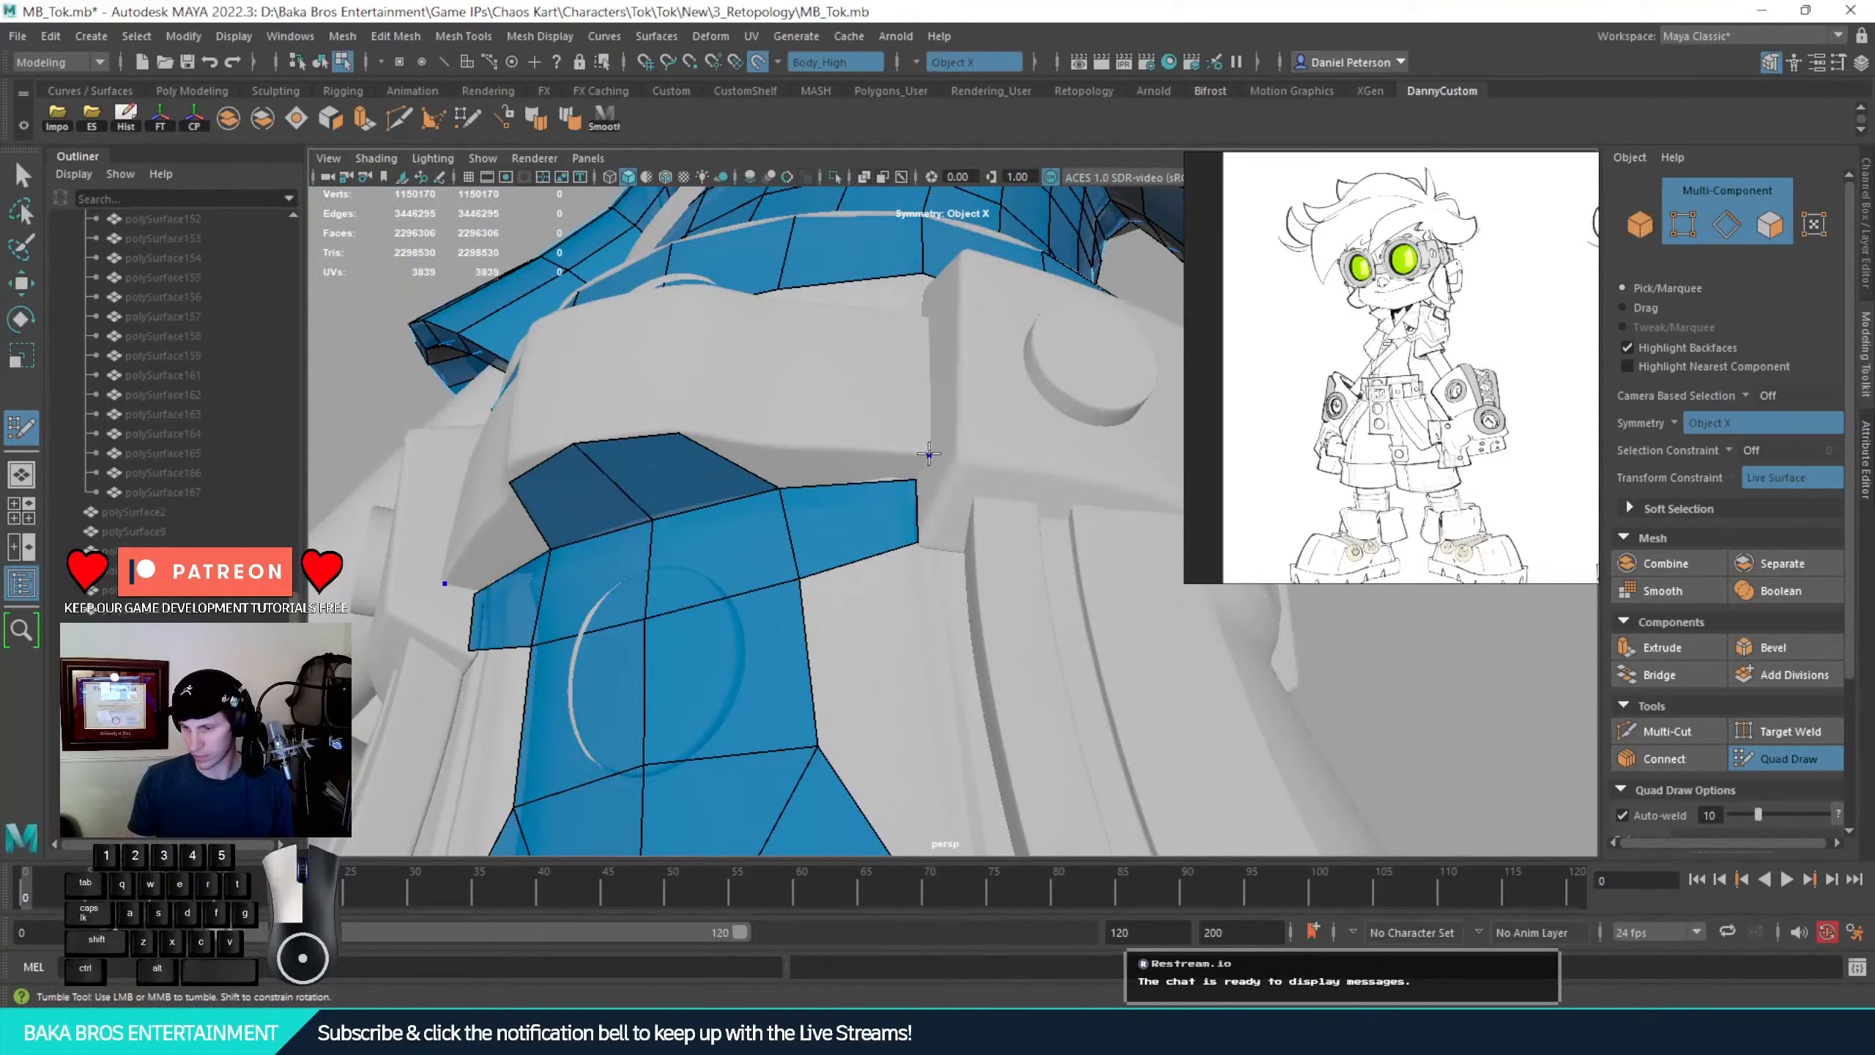
shift+click(857, 458)
Place symmetrical points along the upper front edge of the belt buckle
alt+drag(892, 482, 734, 318)
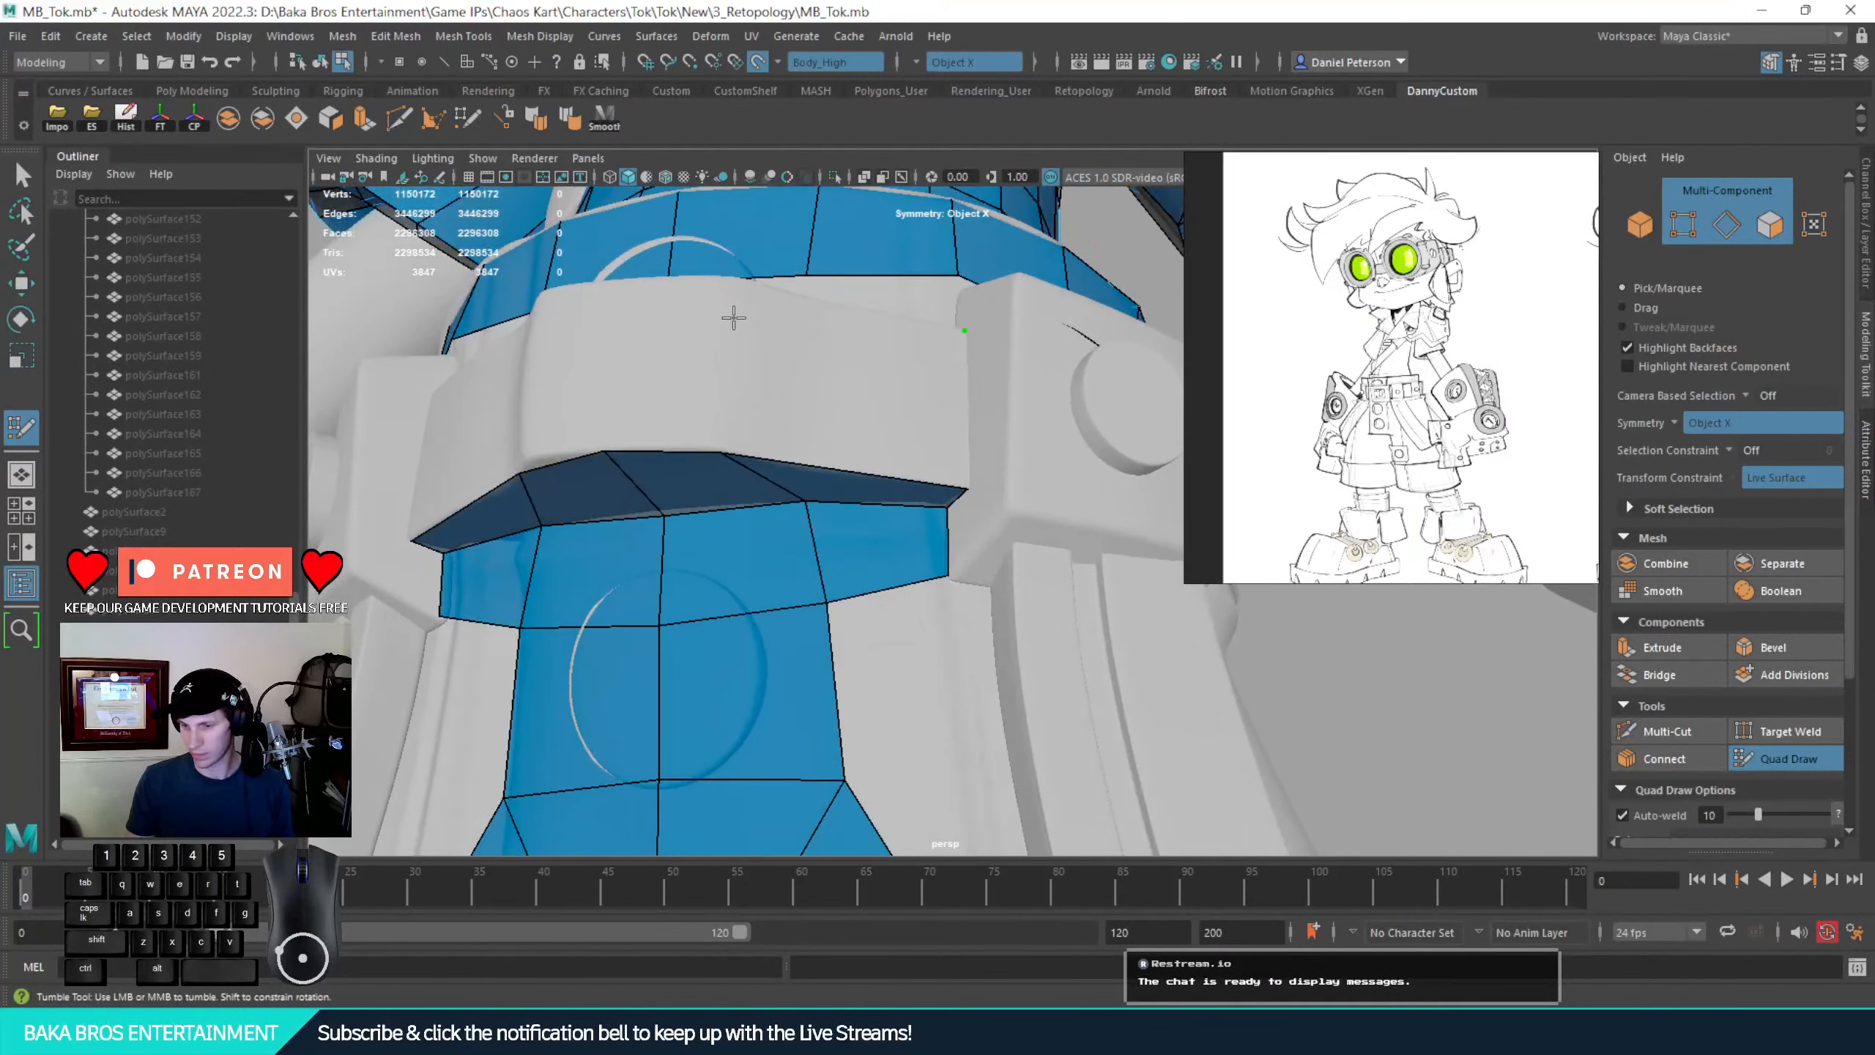
shift+click(820, 362)
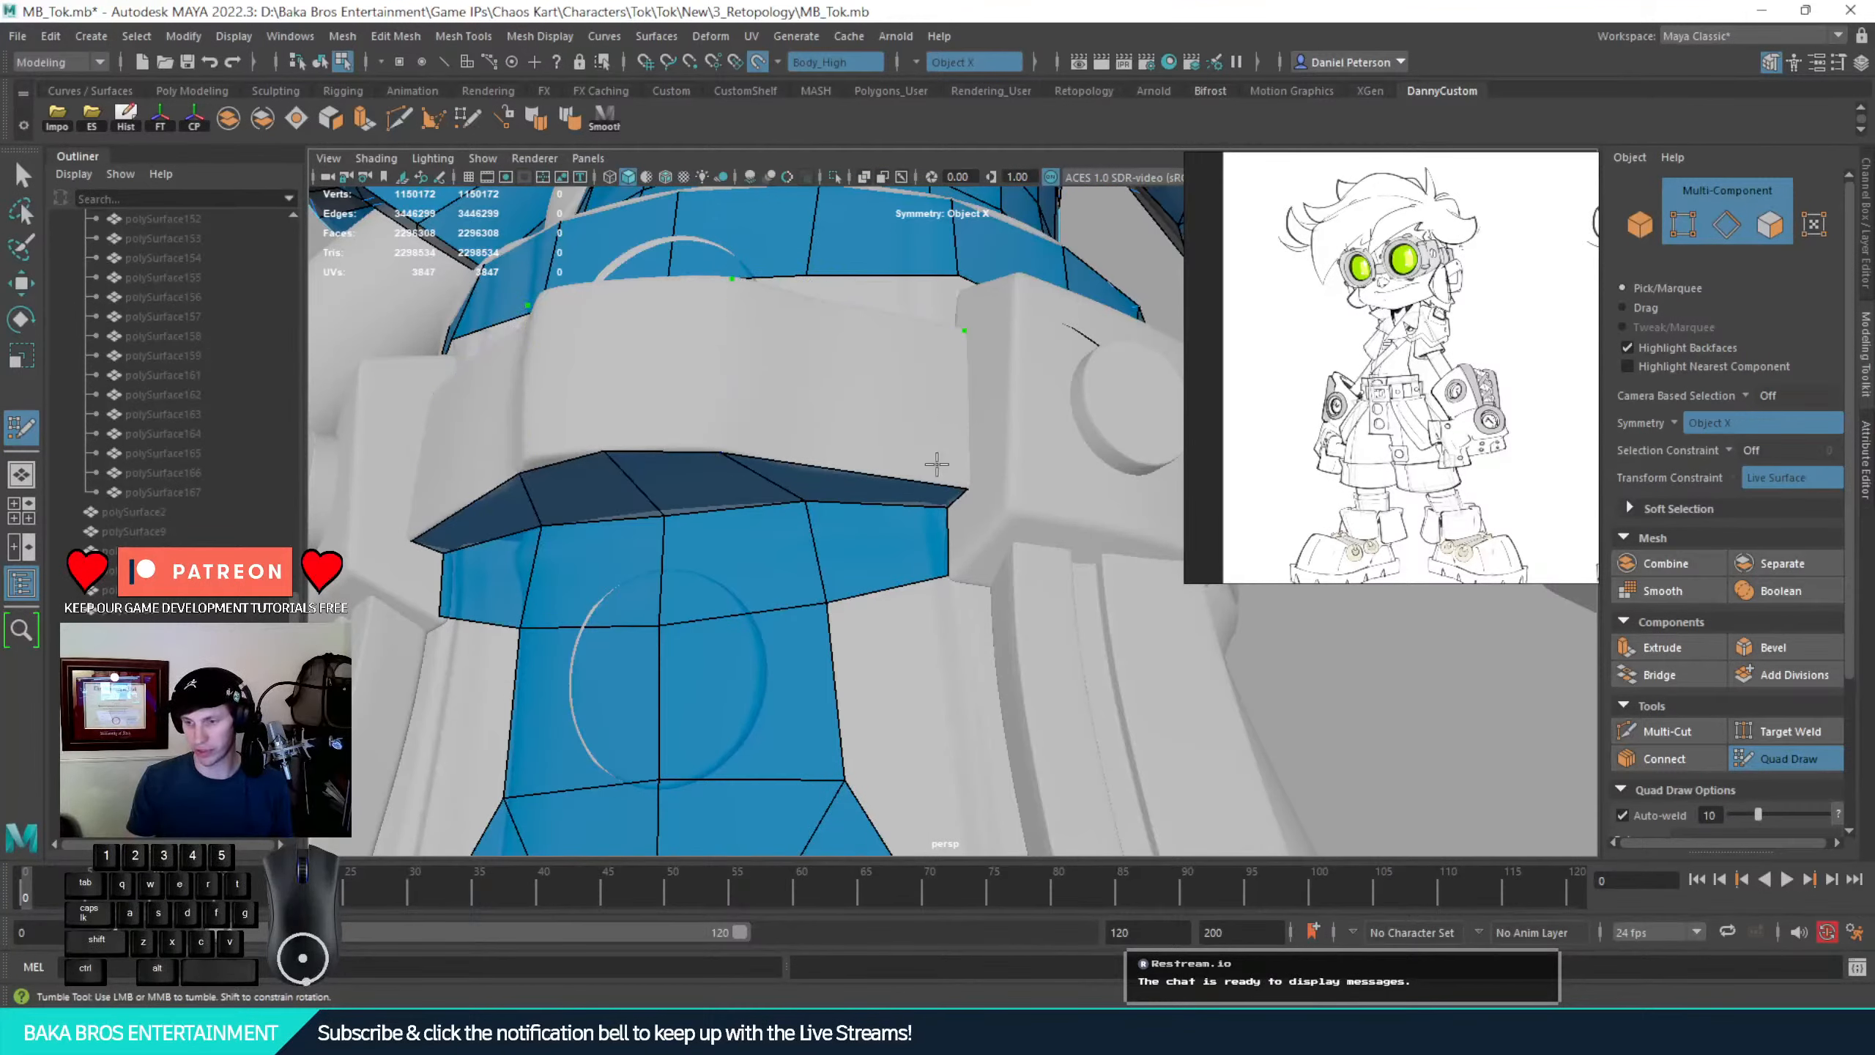
alt+drag(923, 436, 882, 503)
key(ctrl+z)
alt+drag(816, 448, 780, 381)
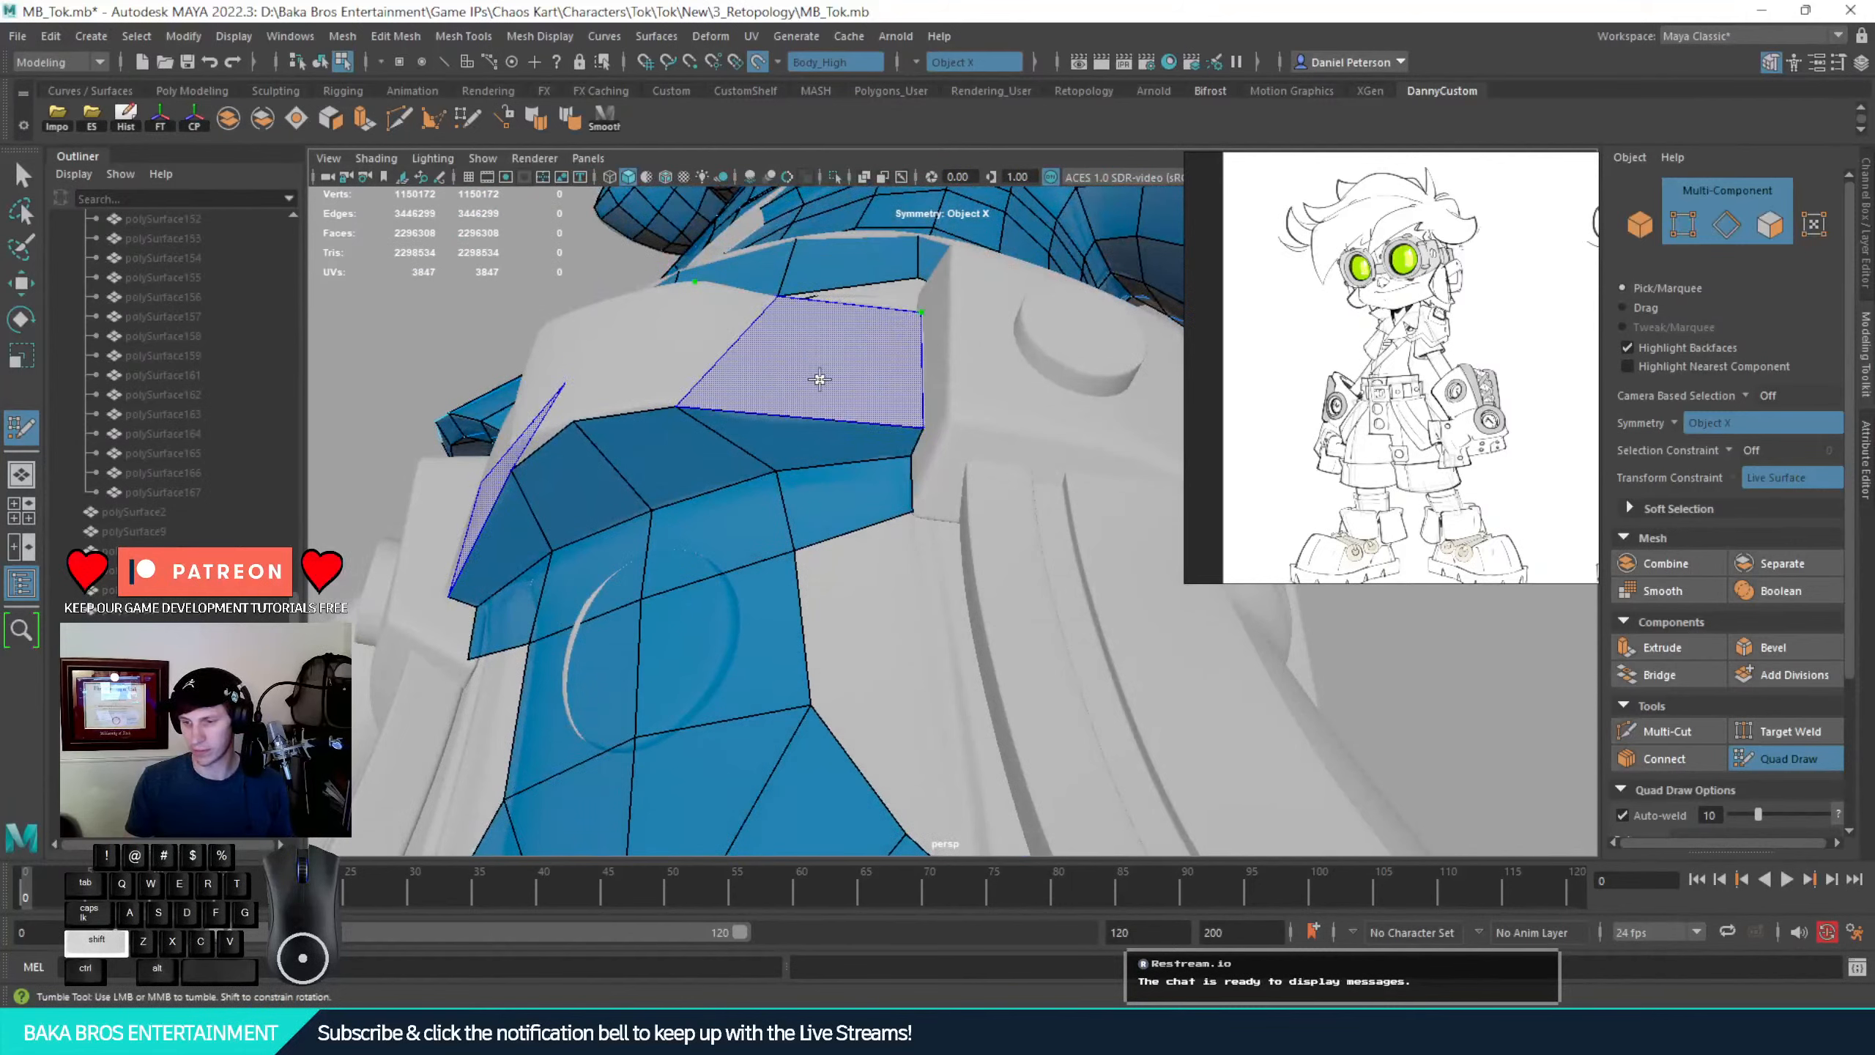
mouse_move(816, 404)
alt+mouse_down()
mouse_move(804, 519)
mouse_move(852, 492)
alt+mouse_up()
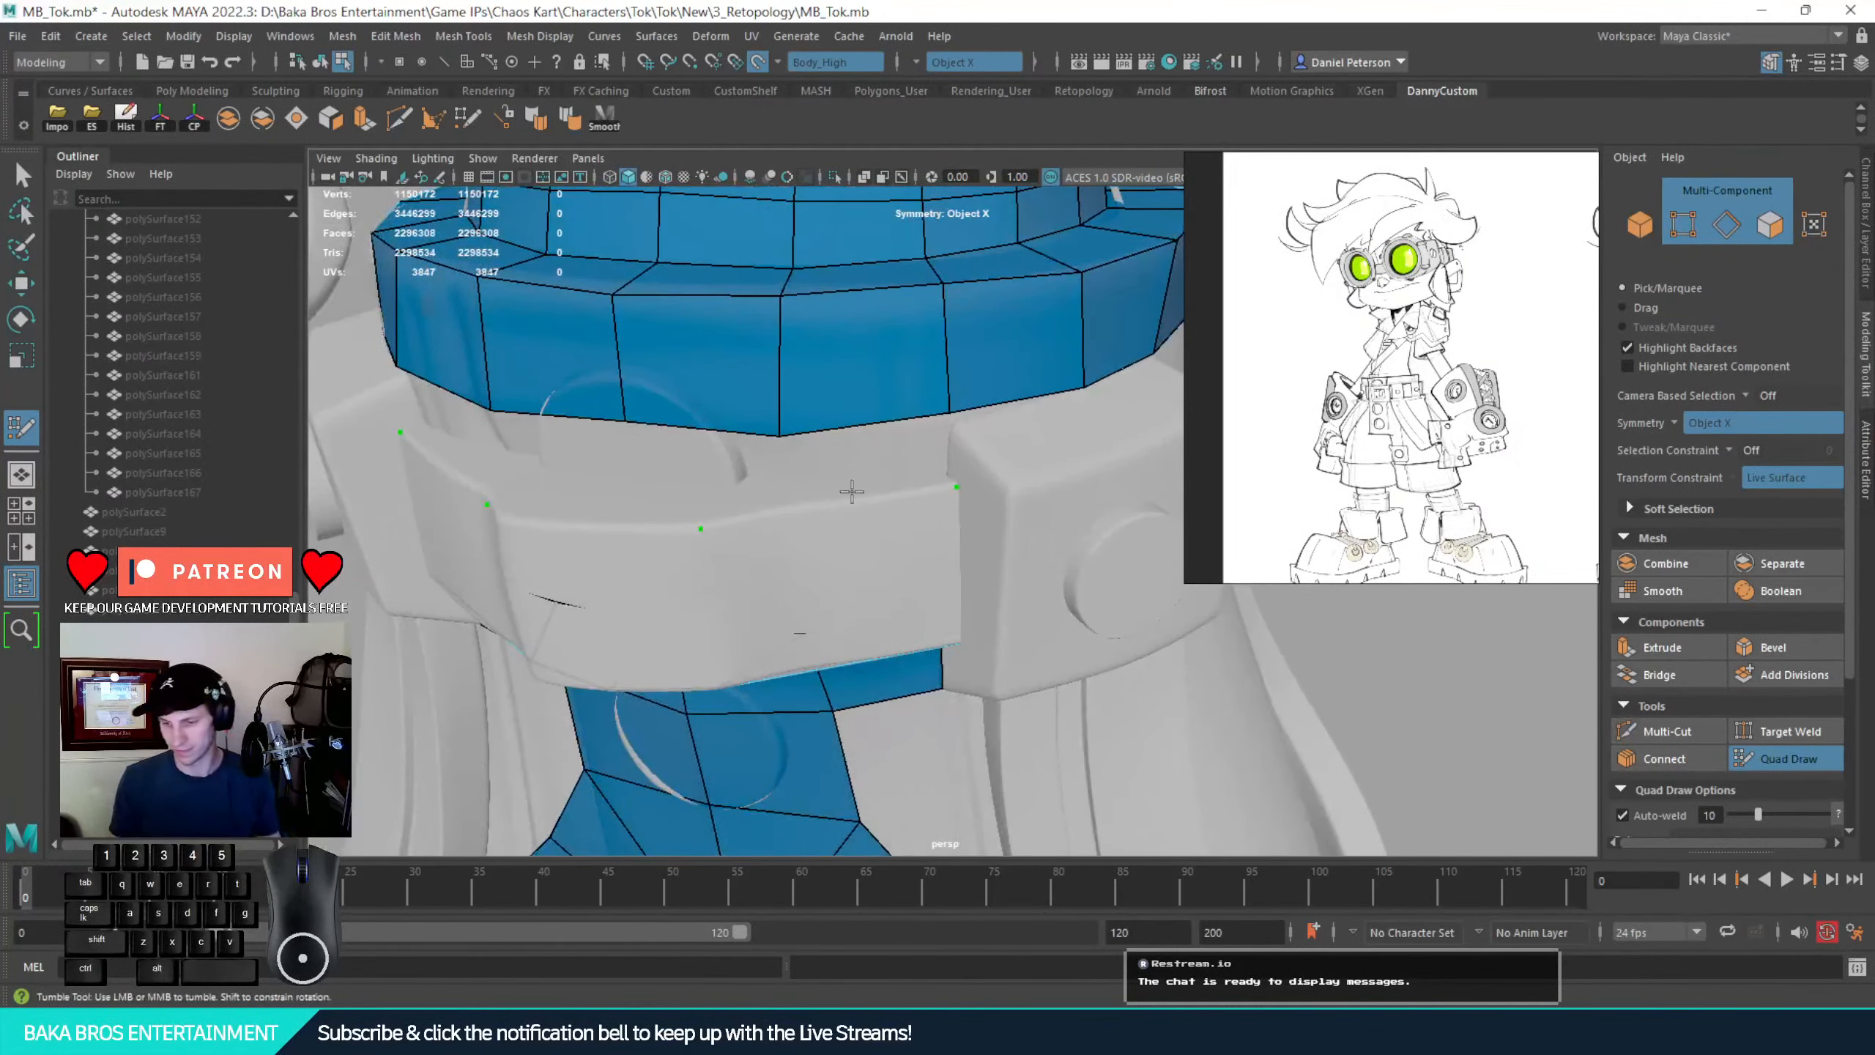
shift+click(806, 499)
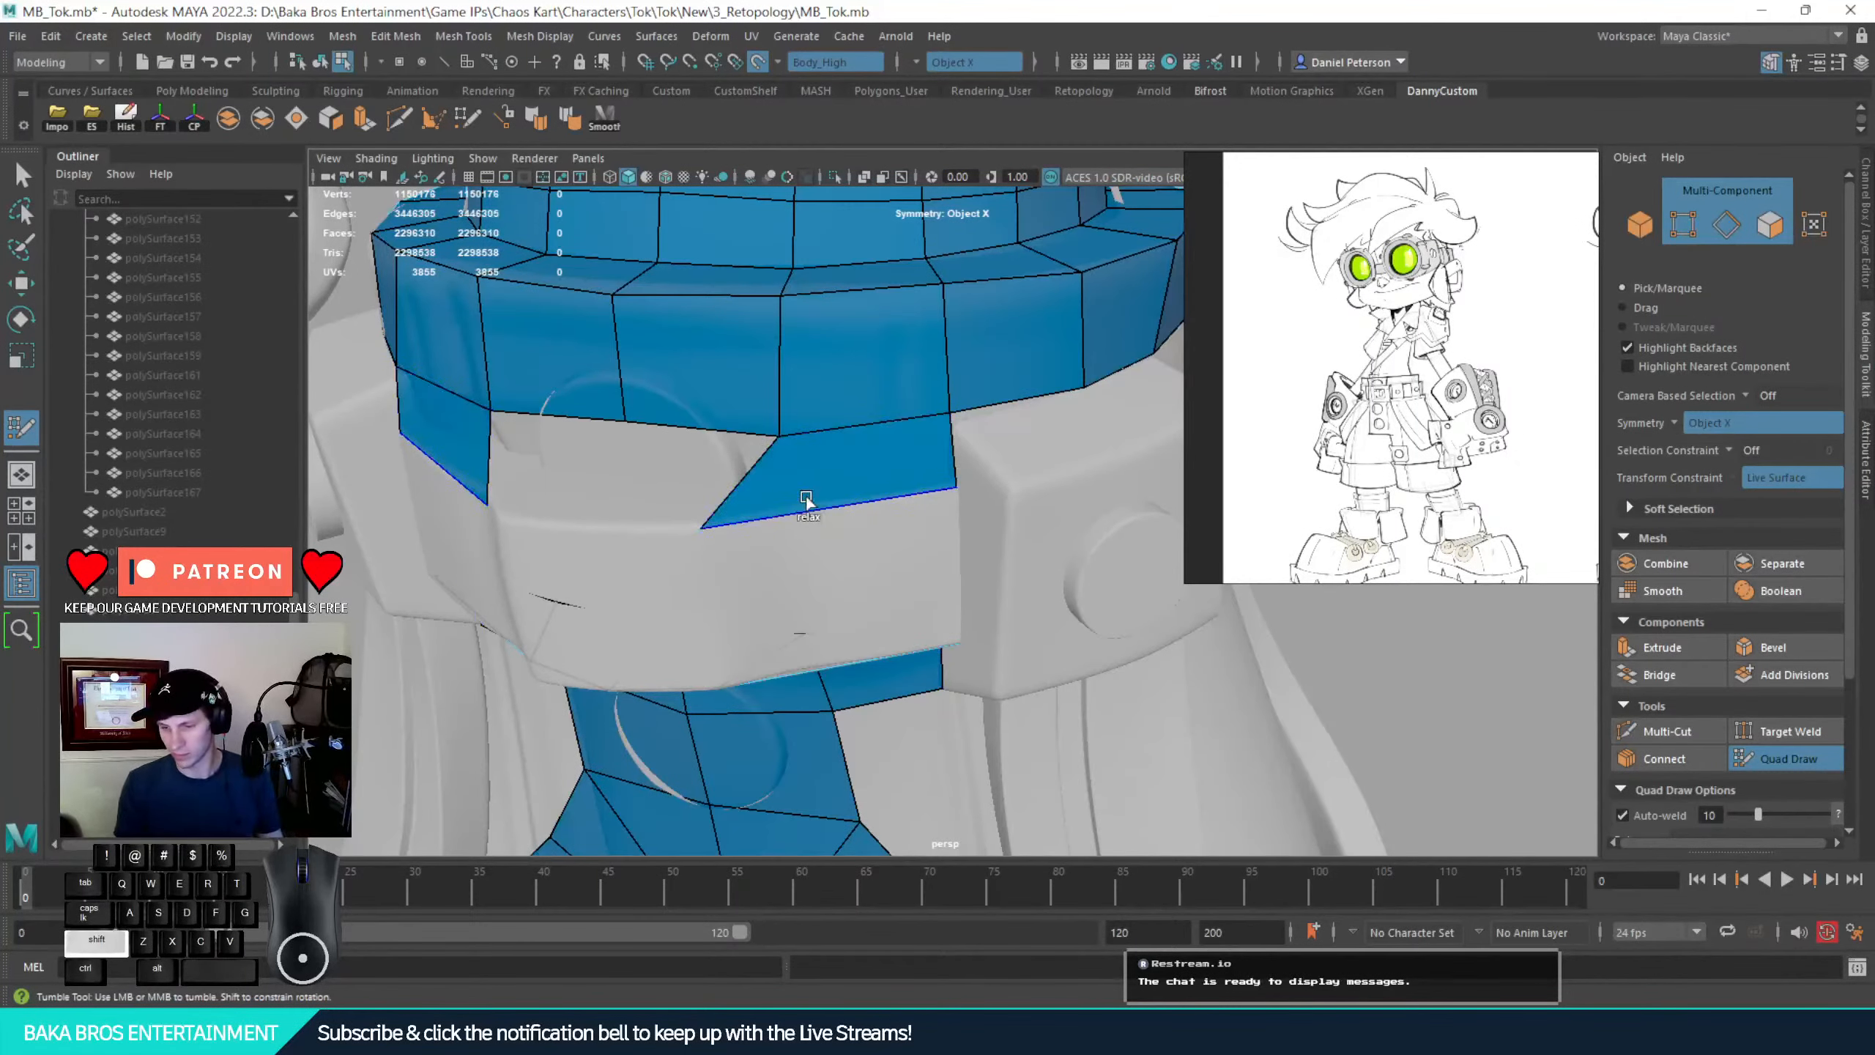
mouse_move(686, 541)
alt+mouse_down()
mouse_move(701, 528)
mouse_move(649, 499)
mouse_move(901, 384)
mouse_move(854, 419)
mouse_move(862, 439)
alt+mouse_up()
key(ctrl+z)
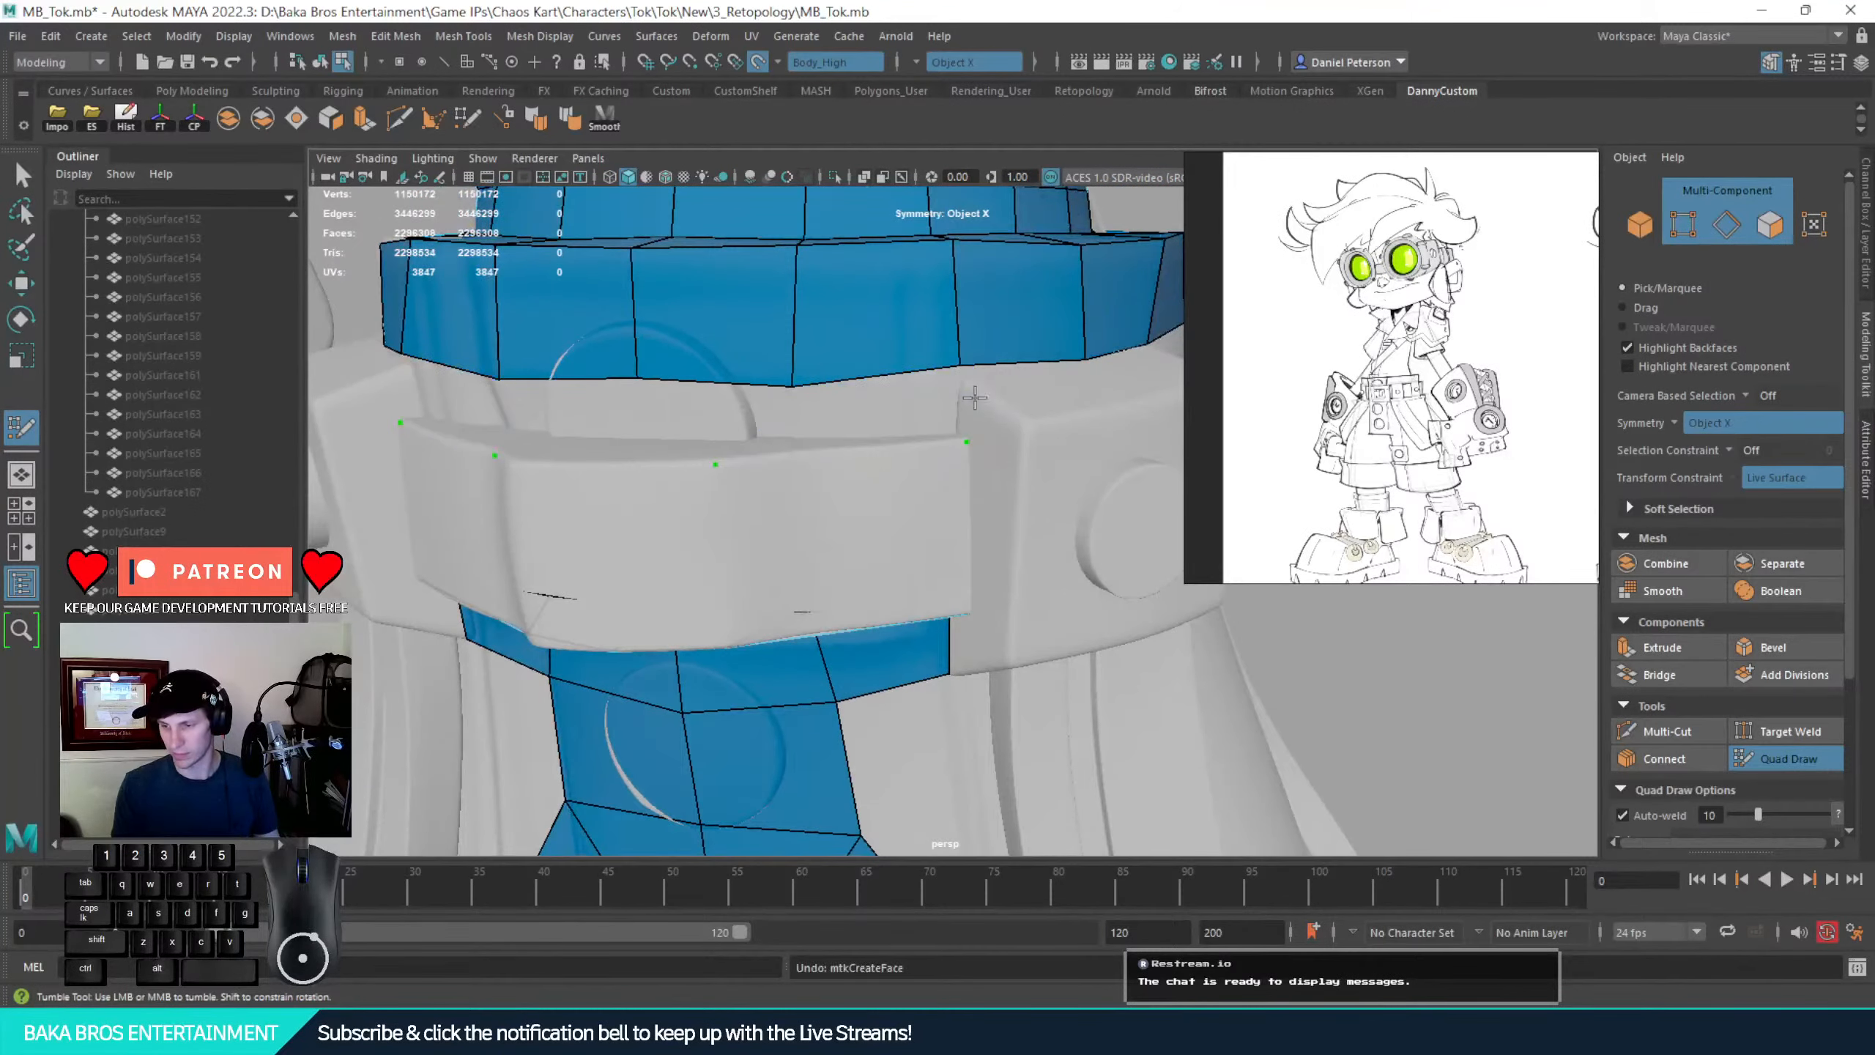
Place points behind the buckle's upper edge and fill the outer quads between the shirt hem and the belt on both sides
drag(962, 359, 961, 363)
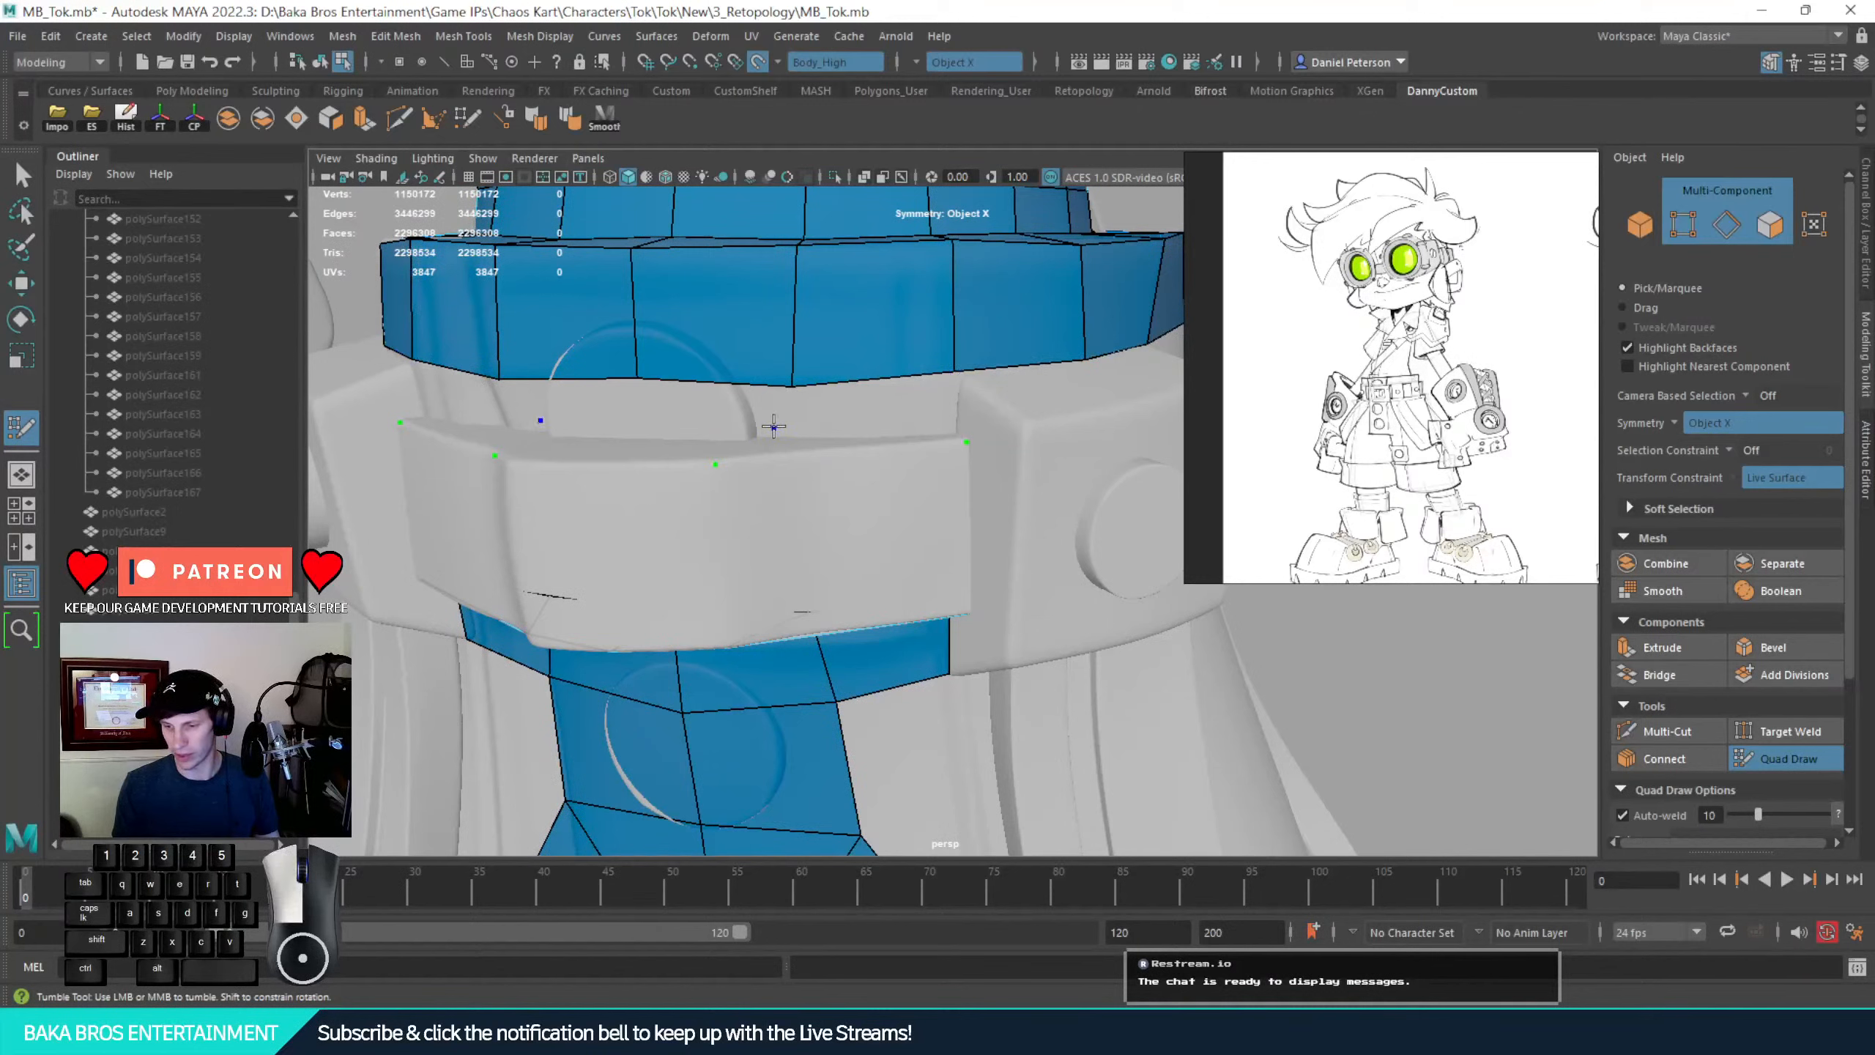
click(948, 429)
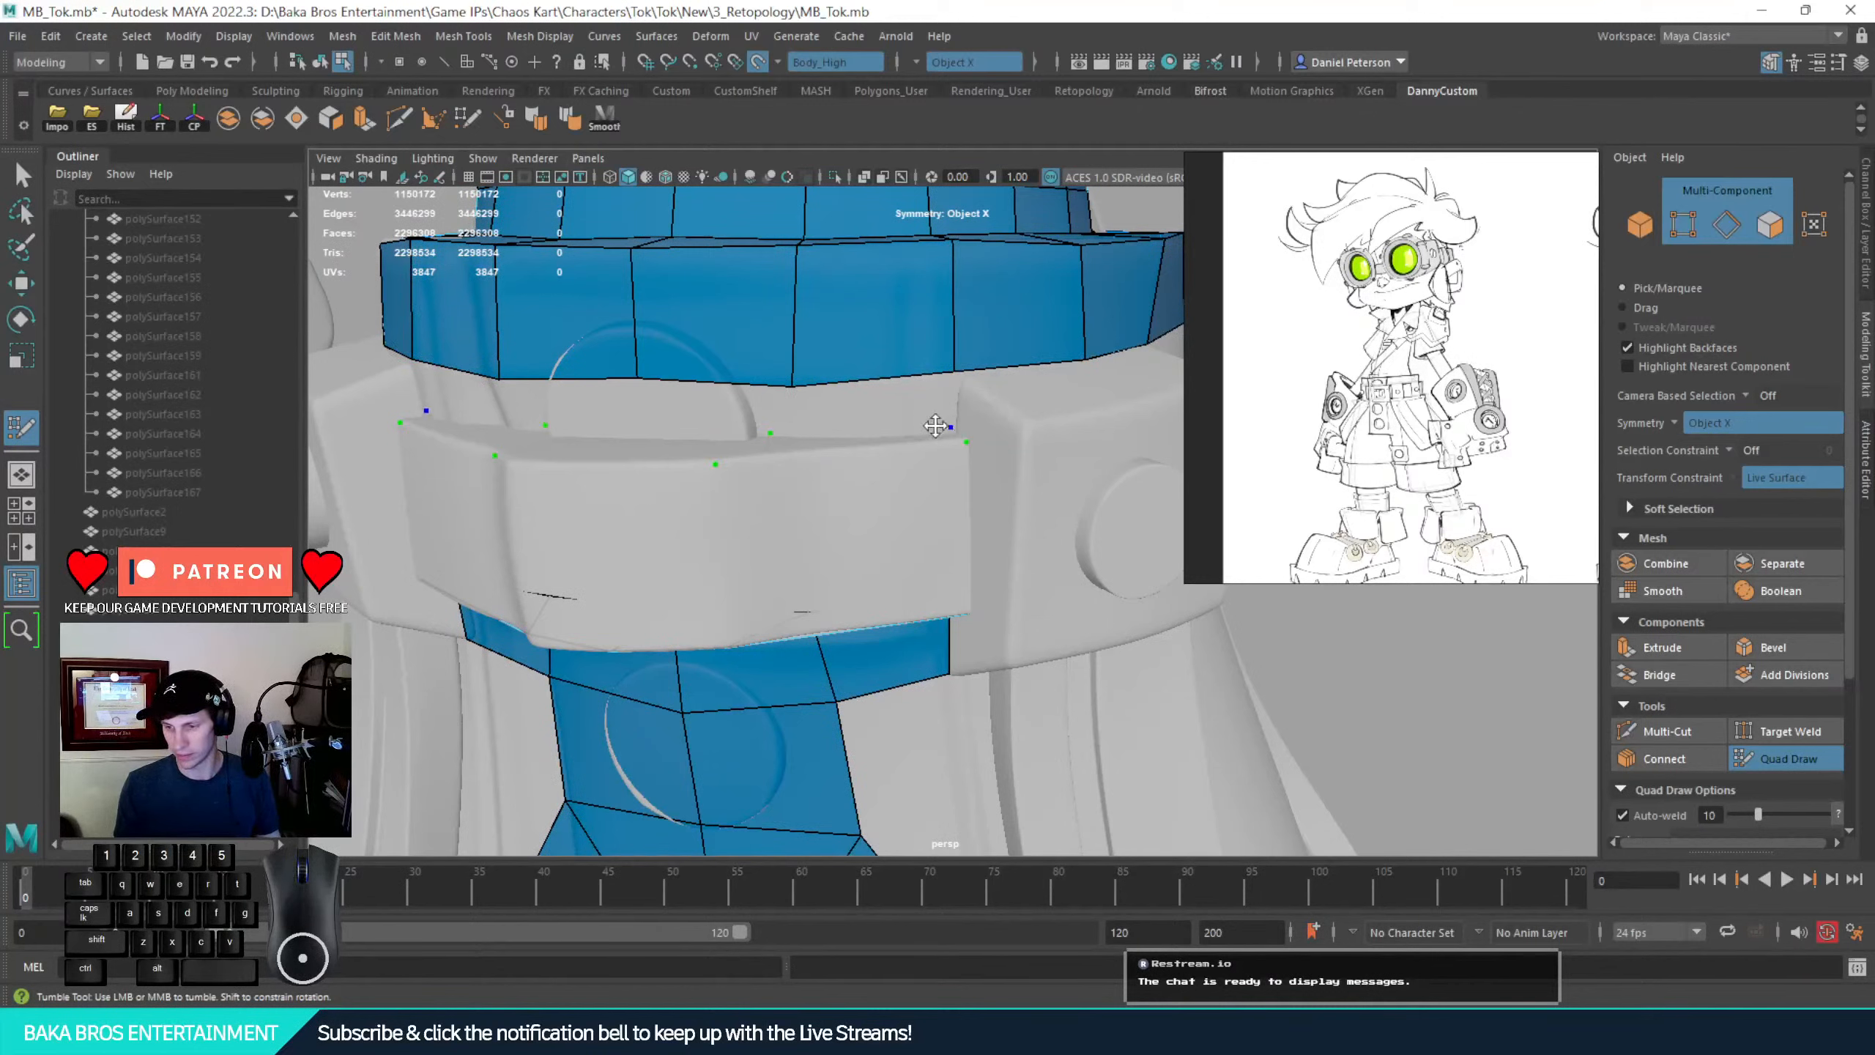
shift+click(845, 401)
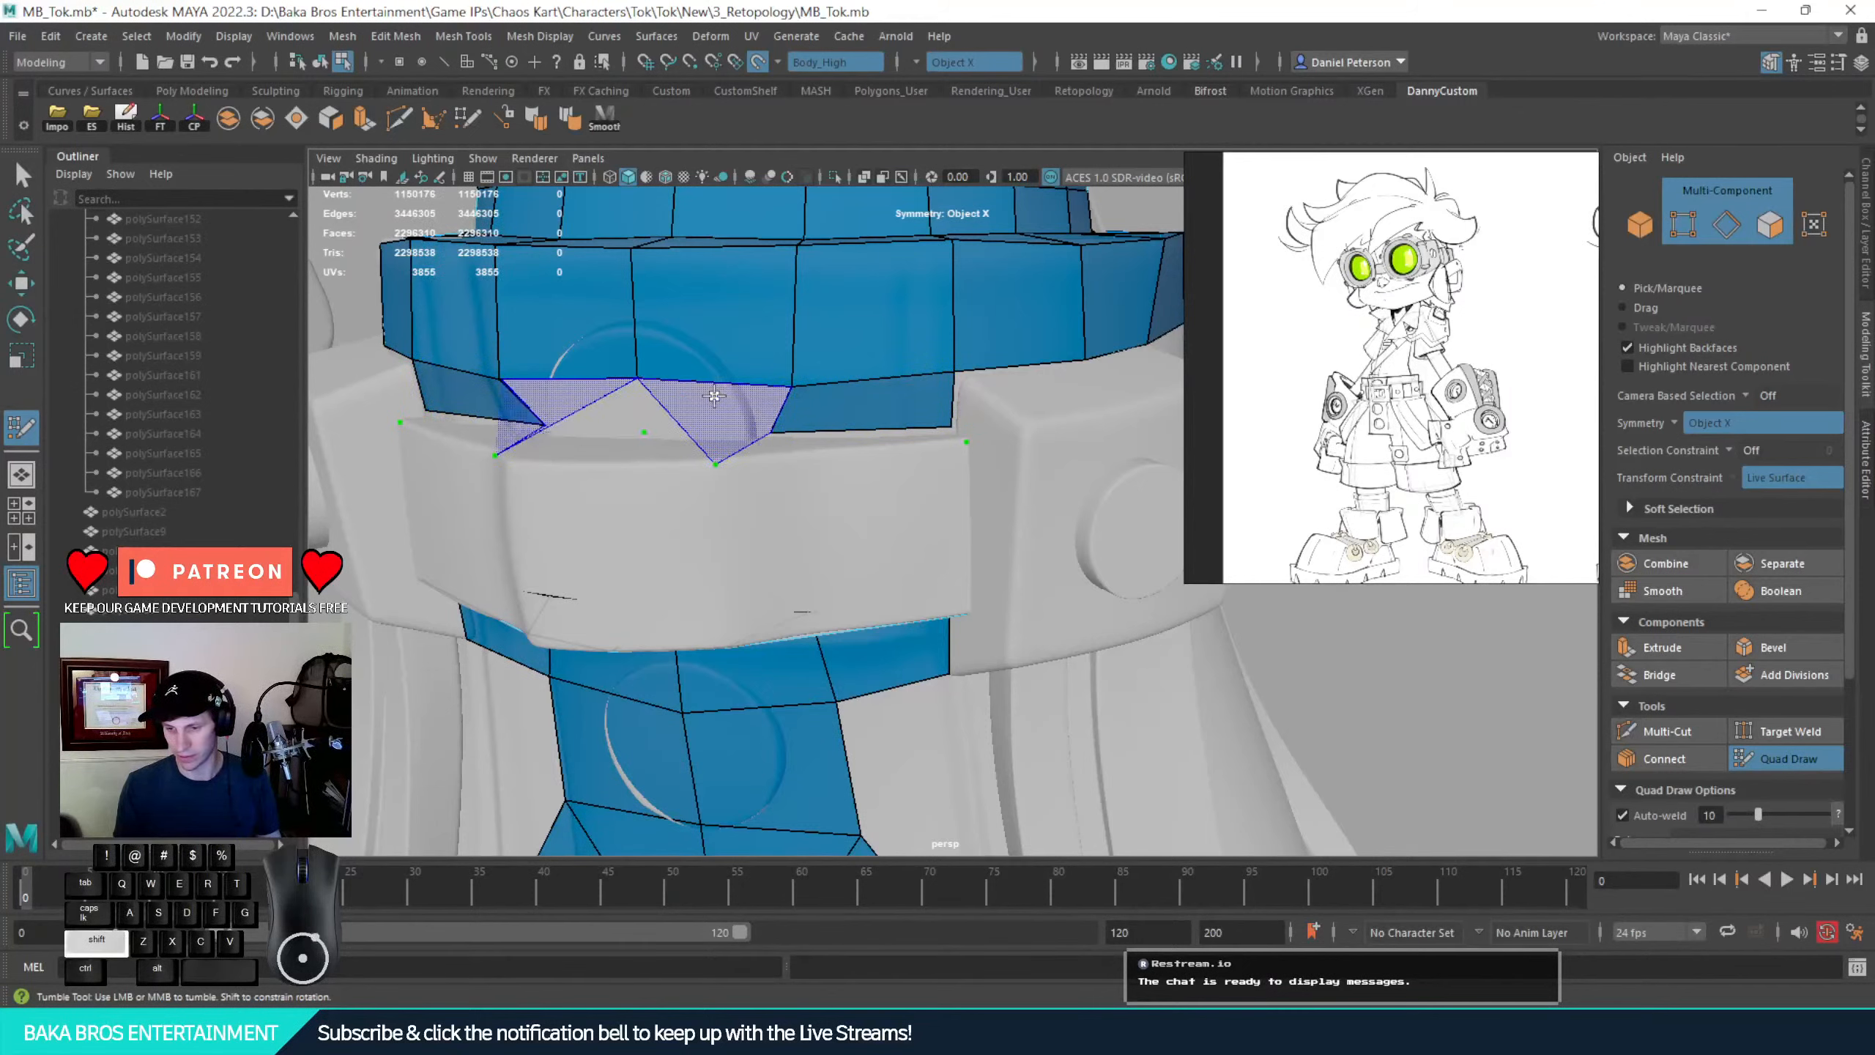
mouse_move(712, 411)
alt+mouse_down()
mouse_move(777, 459)
mouse_move(760, 452)
alt+mouse_up()
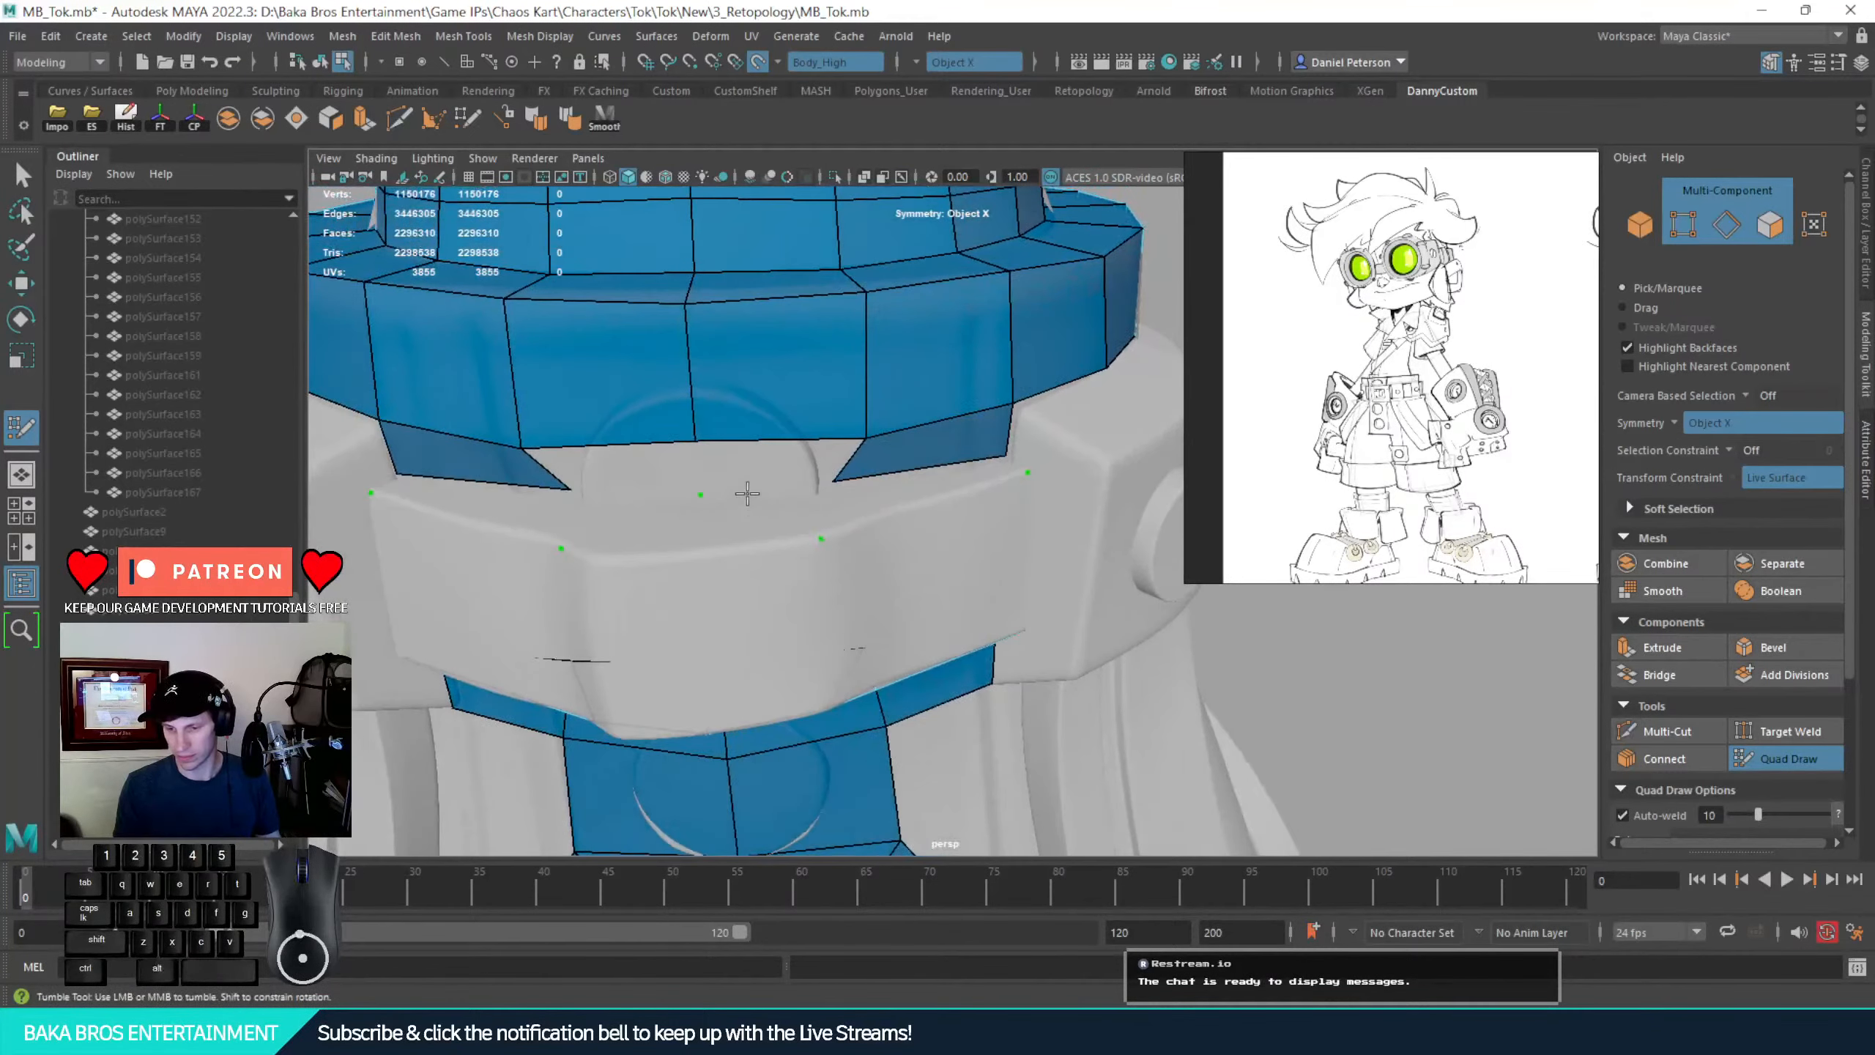
key(ctrl+z)
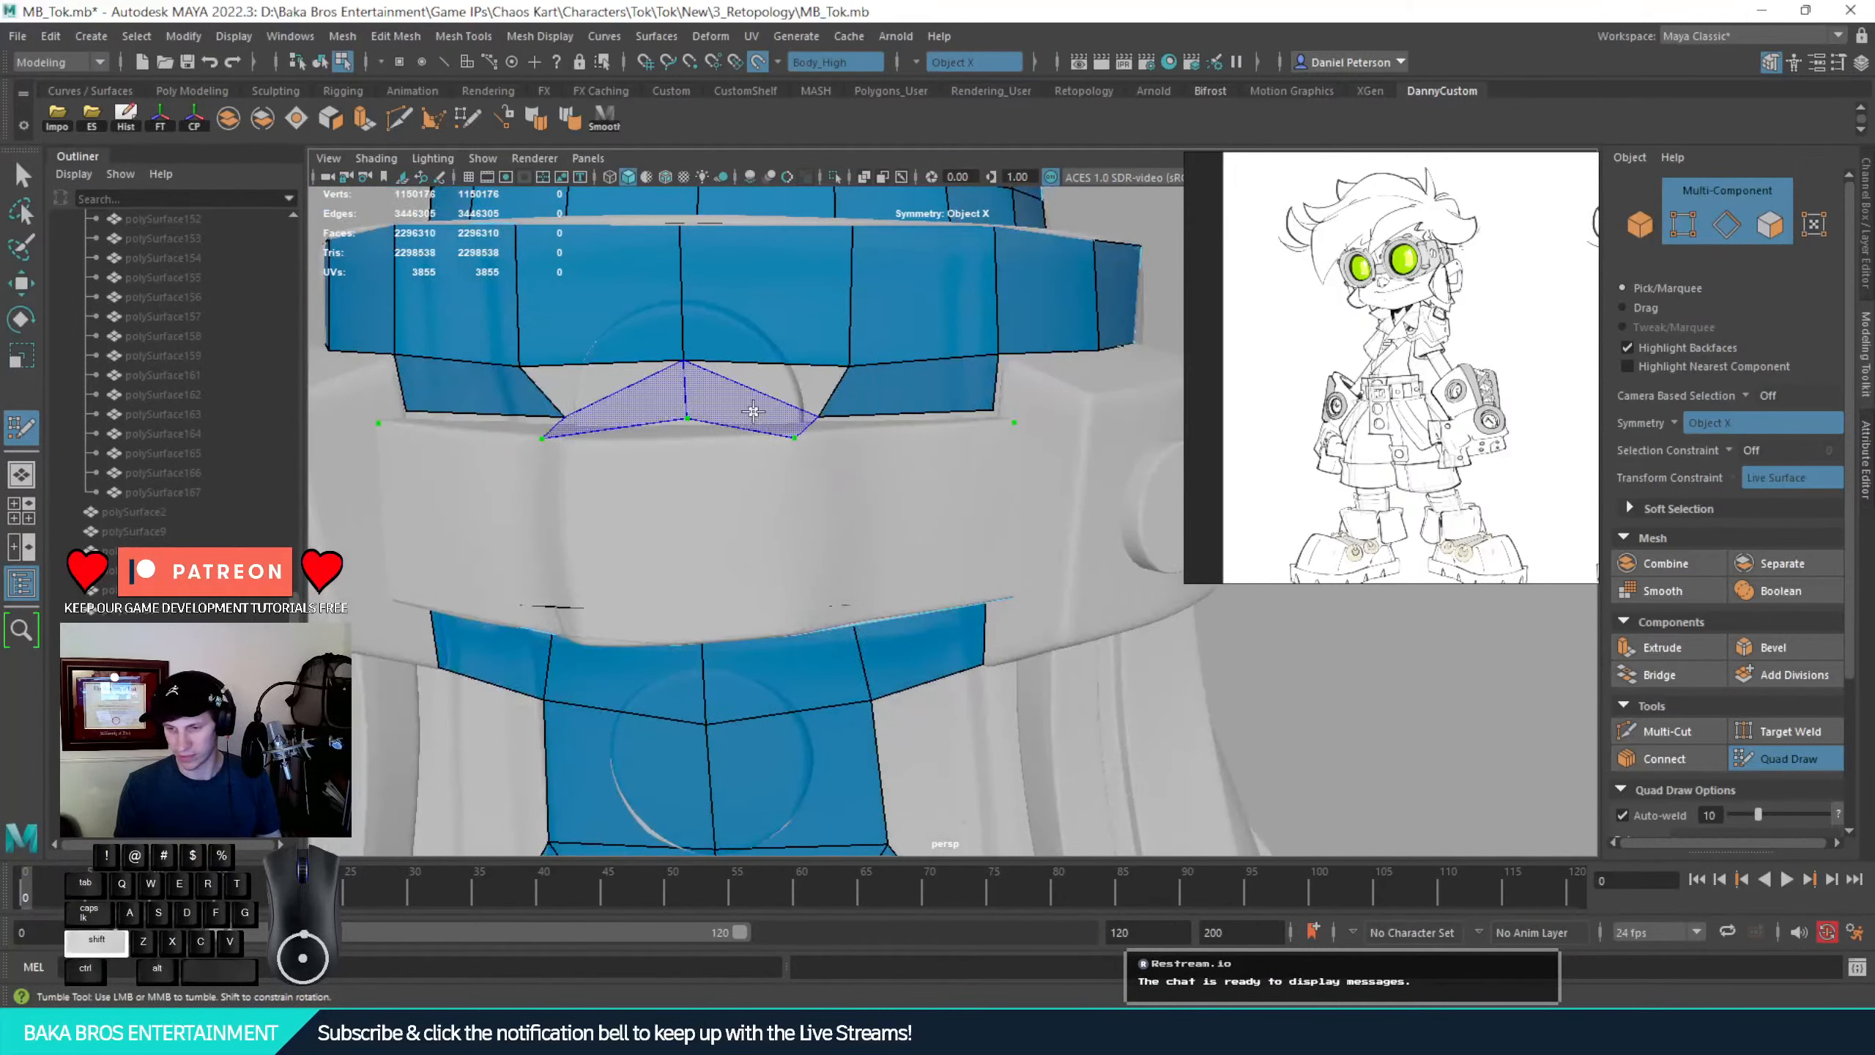
mouse_move(731, 430)
alt+mouse_down()
mouse_move(678, 432)
mouse_move(746, 409)
mouse_move(742, 360)
alt+mouse_up()
mouse_move(616, 357)
mouse_down()
mouse_move(615, 329)
mouse_move(616, 352)
mouse_up()
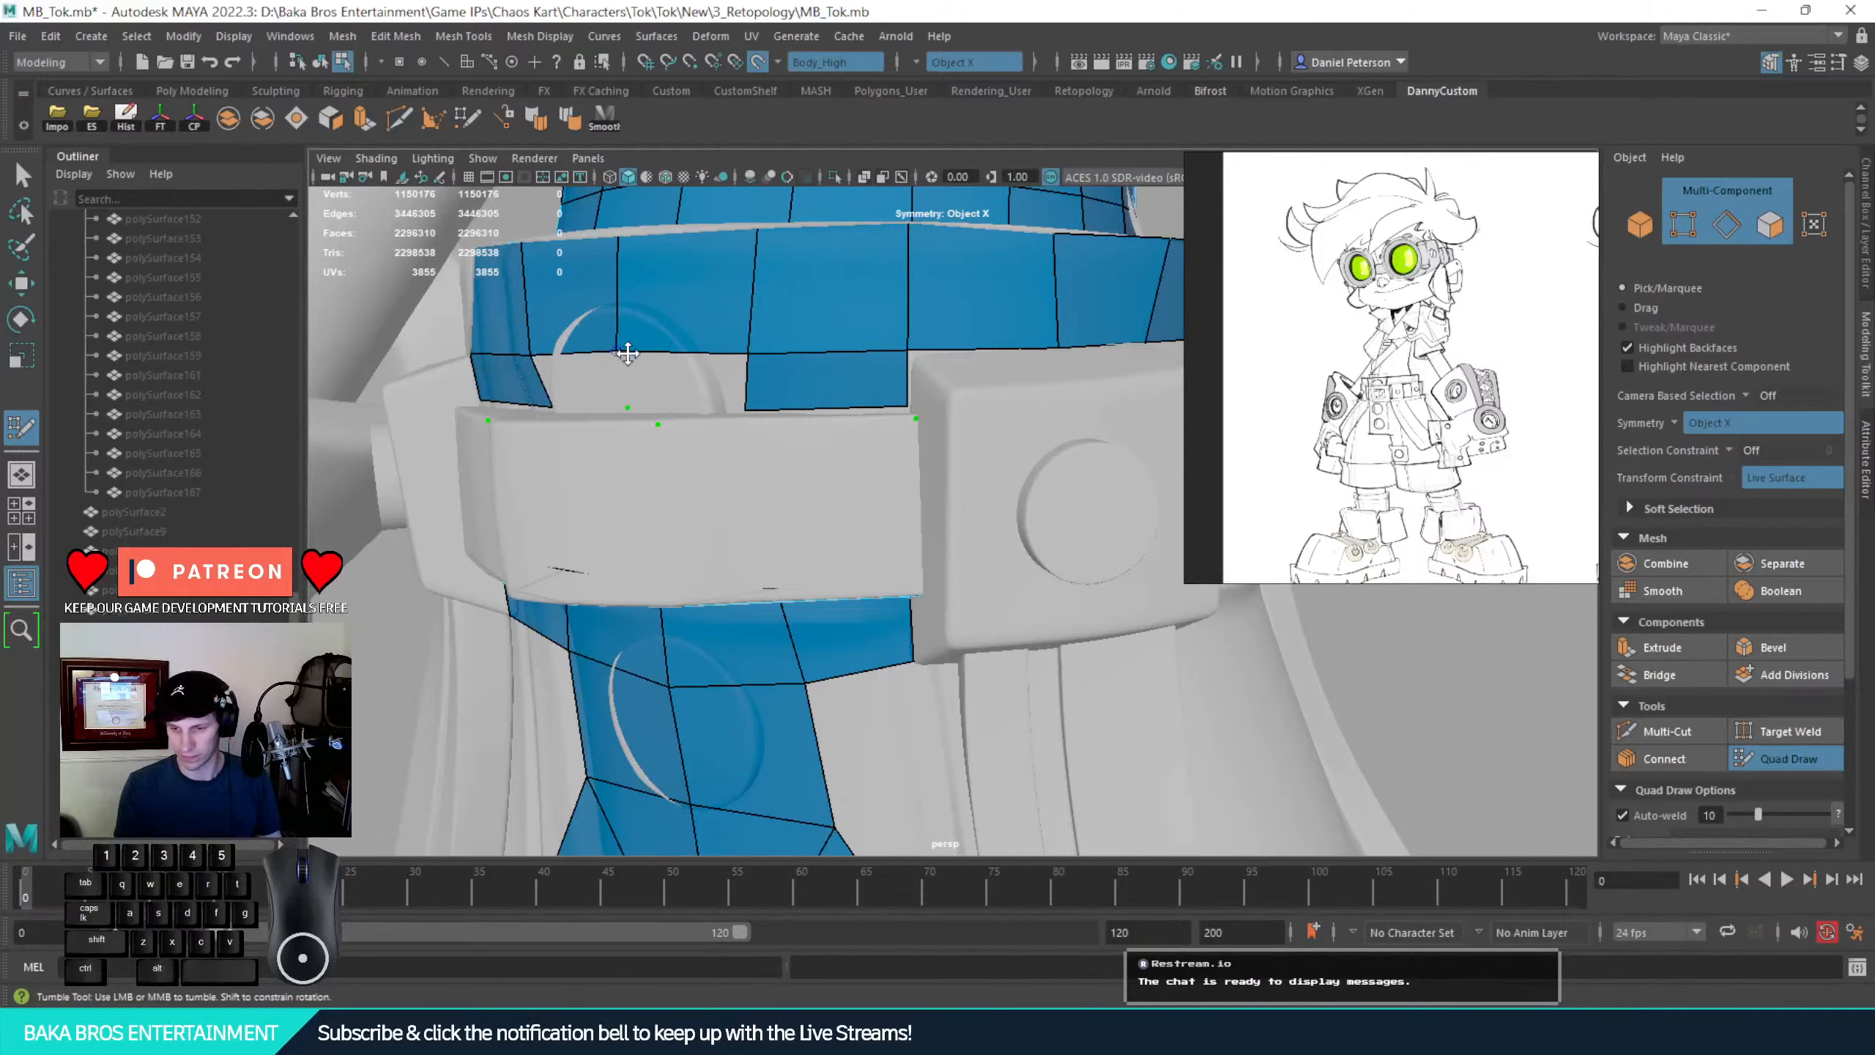
Fill the missing centre quads in the waistband's lower row with Quad Draw
mouse_move(718, 438)
alt+mouse_down()
mouse_move(733, 444)
mouse_move(708, 441)
alt+mouse_up()
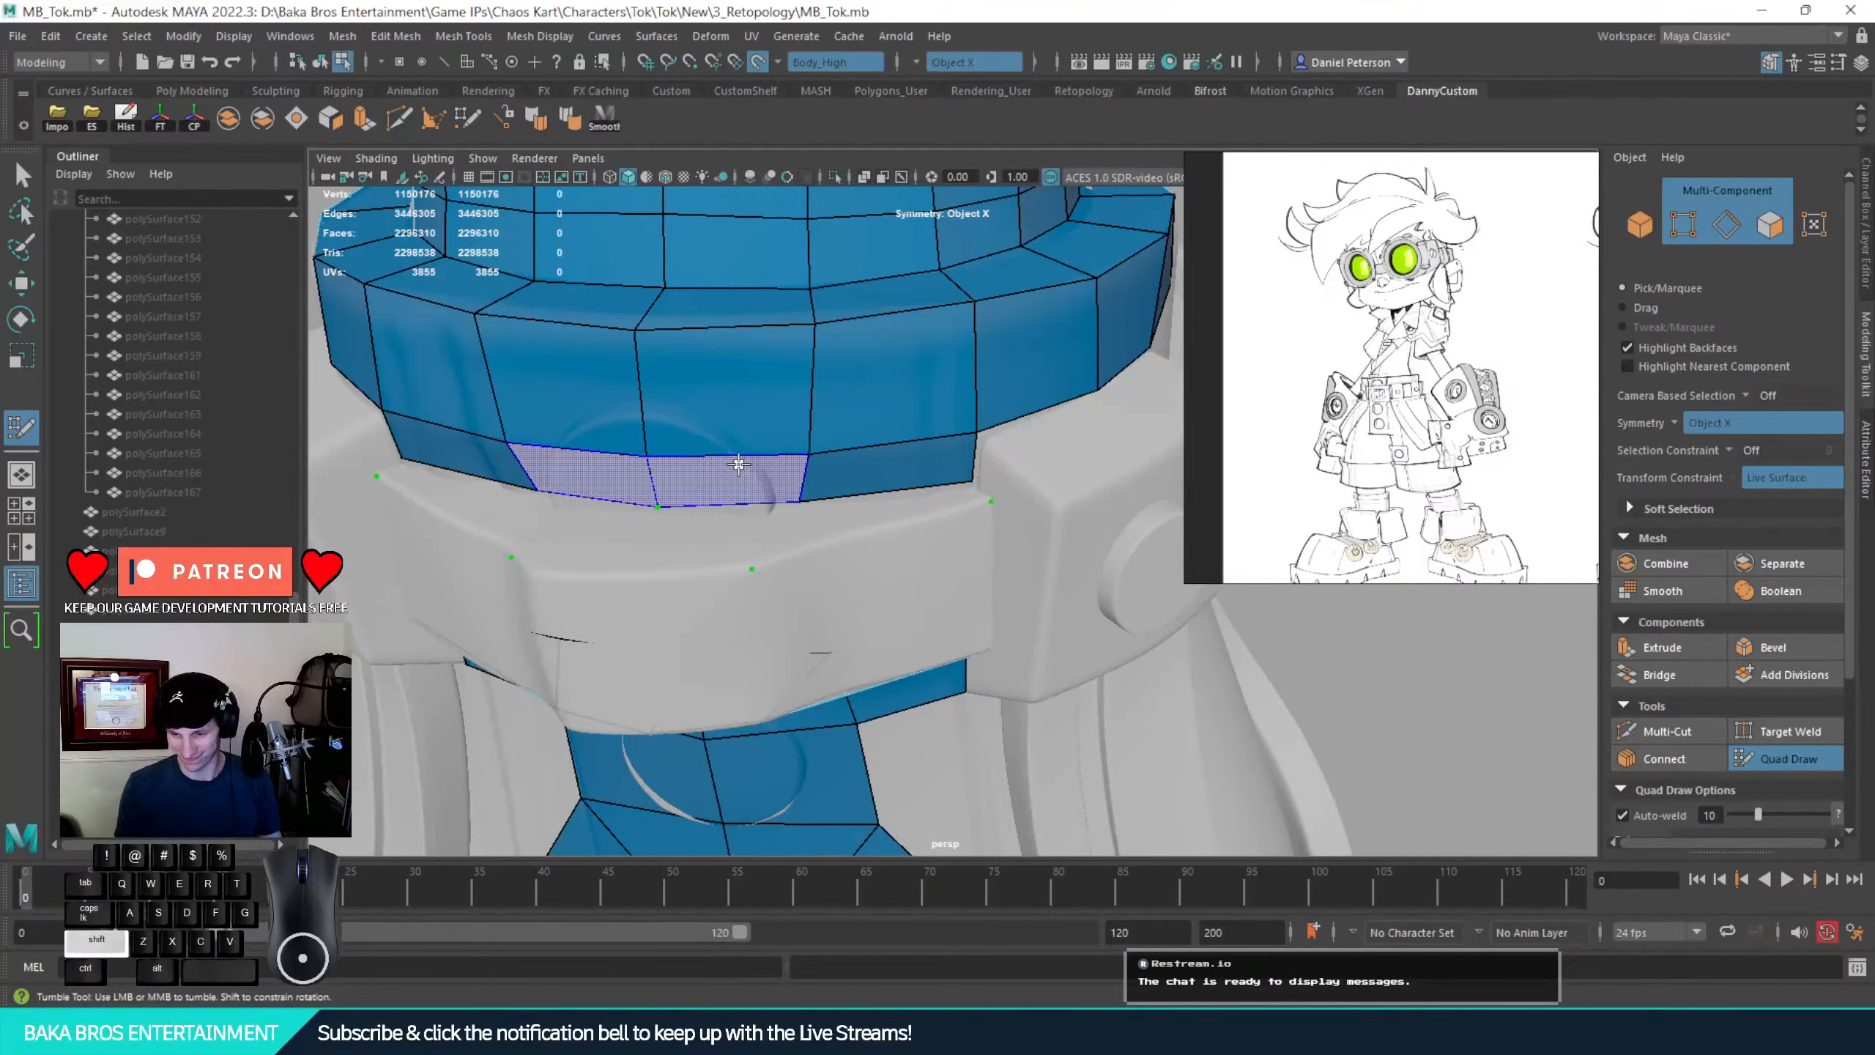
shift+click(738, 465)
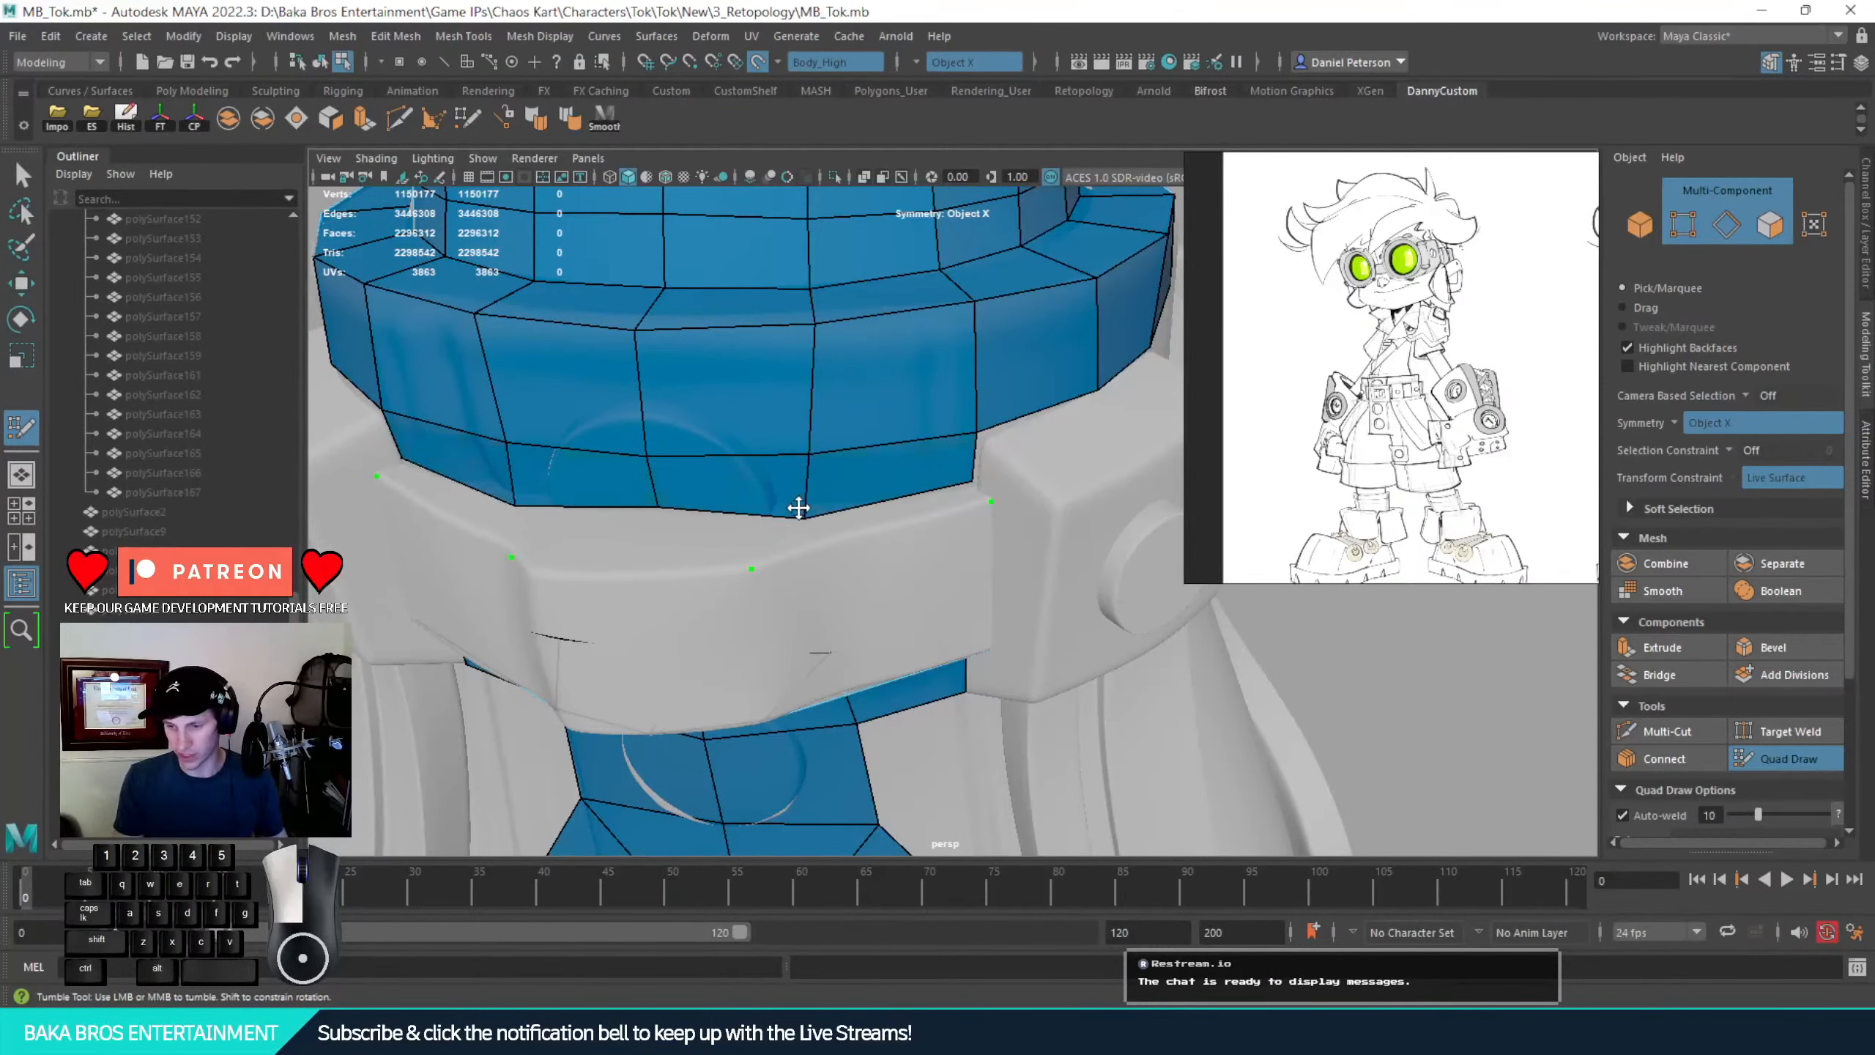
alt+drag(795, 501, 656, 493)
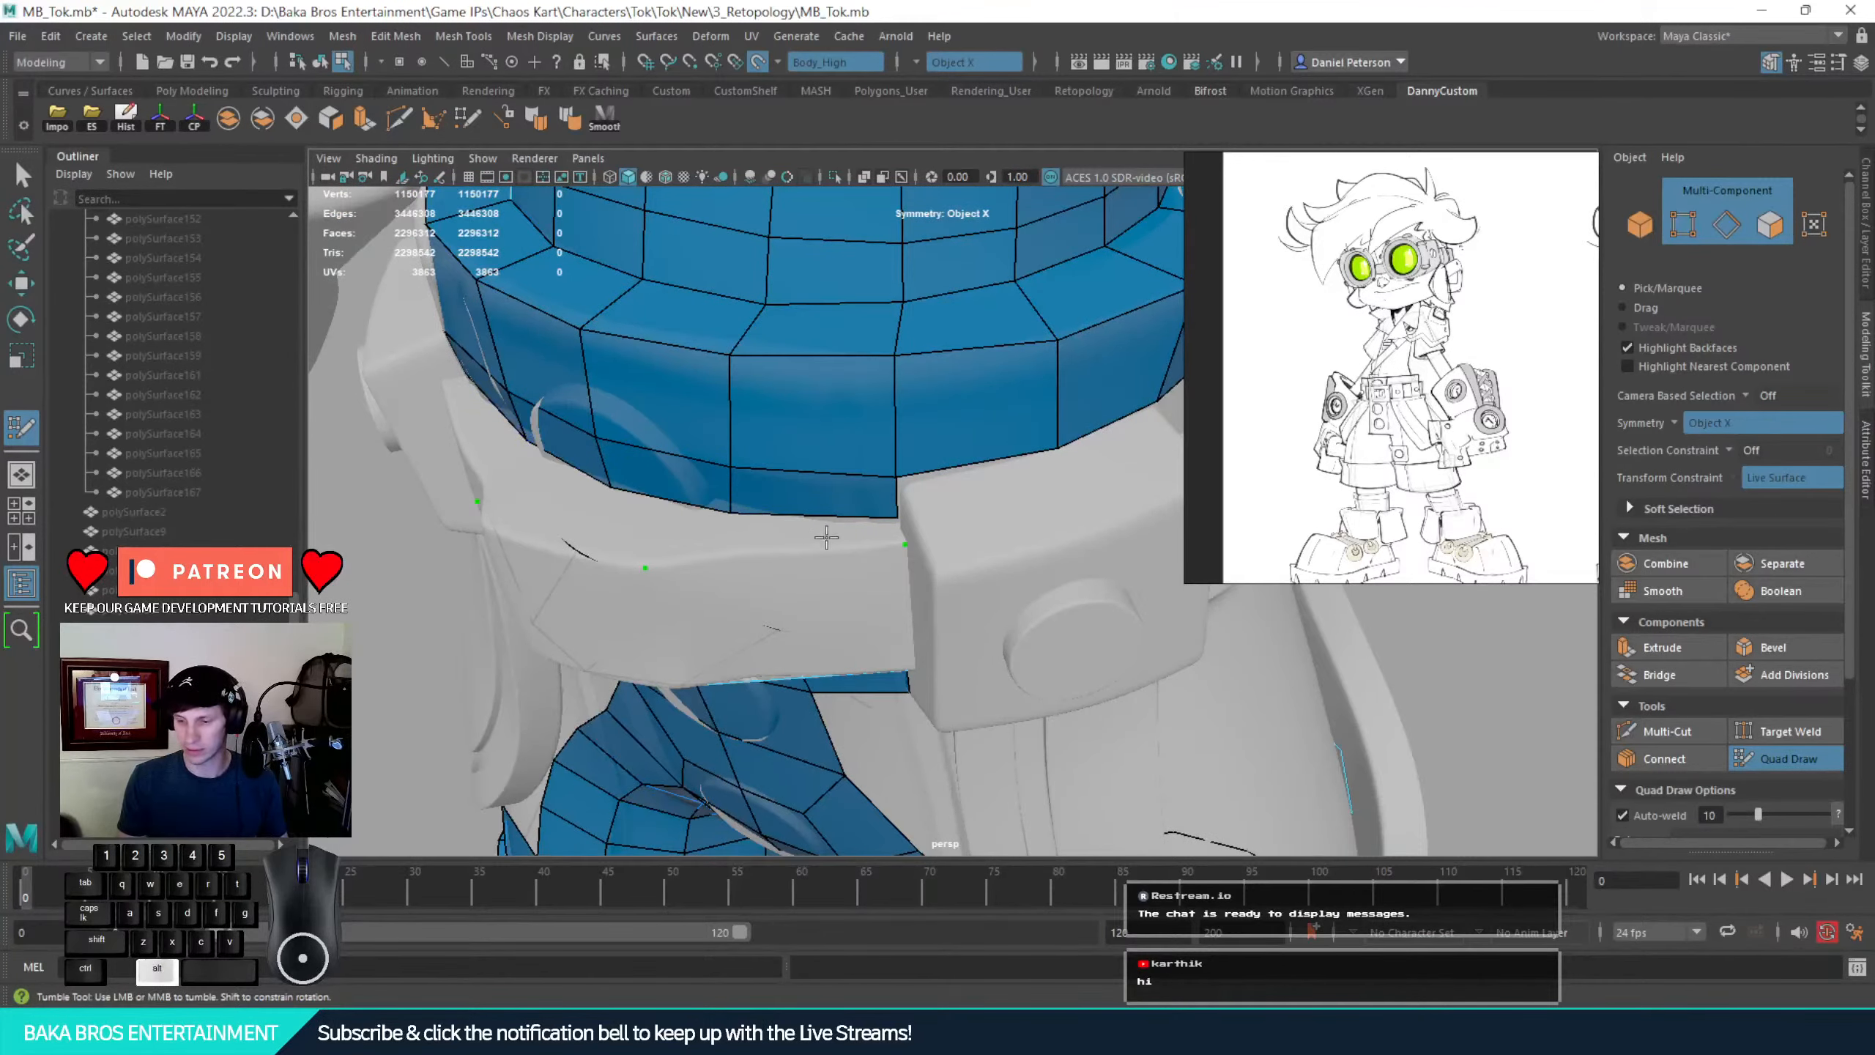
Fill the row of quads across the top surface of the belt's front plate, from its outer corners to the centre
mouse_move(827, 537)
alt+mouse_down()
mouse_move(911, 517)
mouse_move(842, 573)
alt+mouse_up()
shift+click(807, 589)
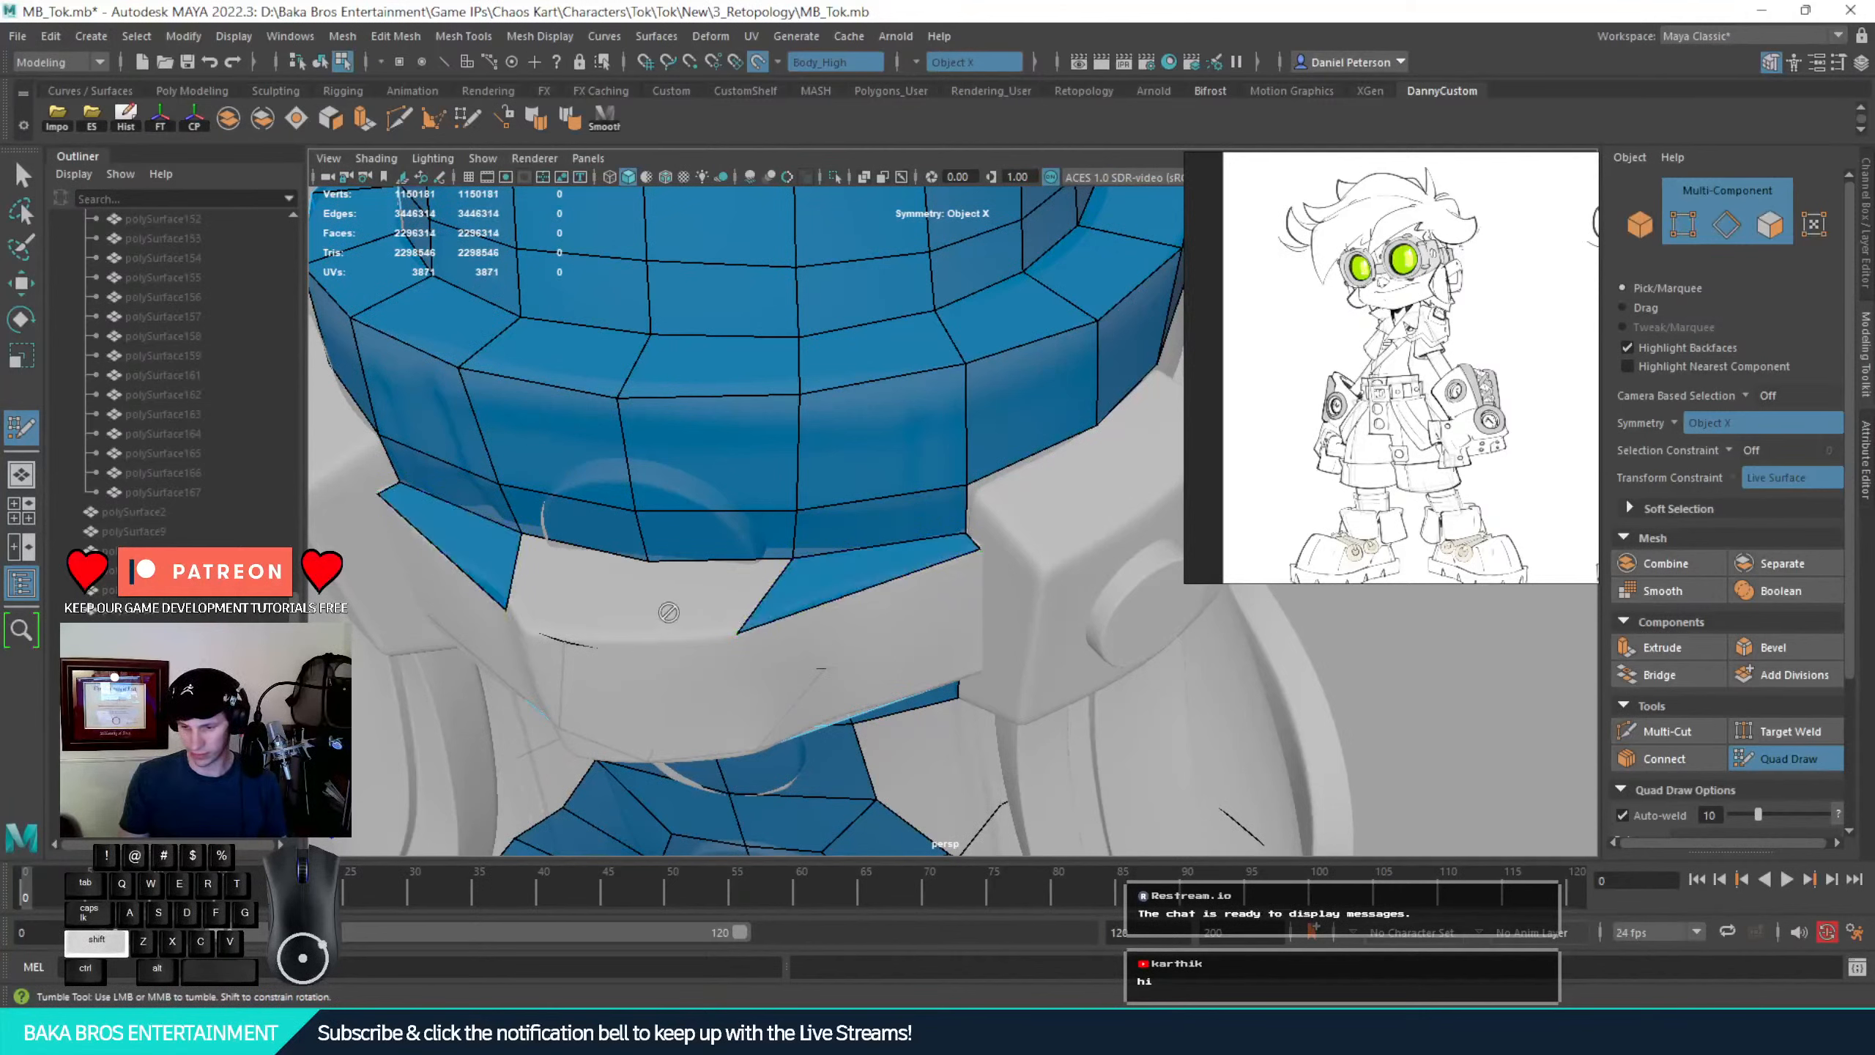
alt+drag(668, 603, 763, 632)
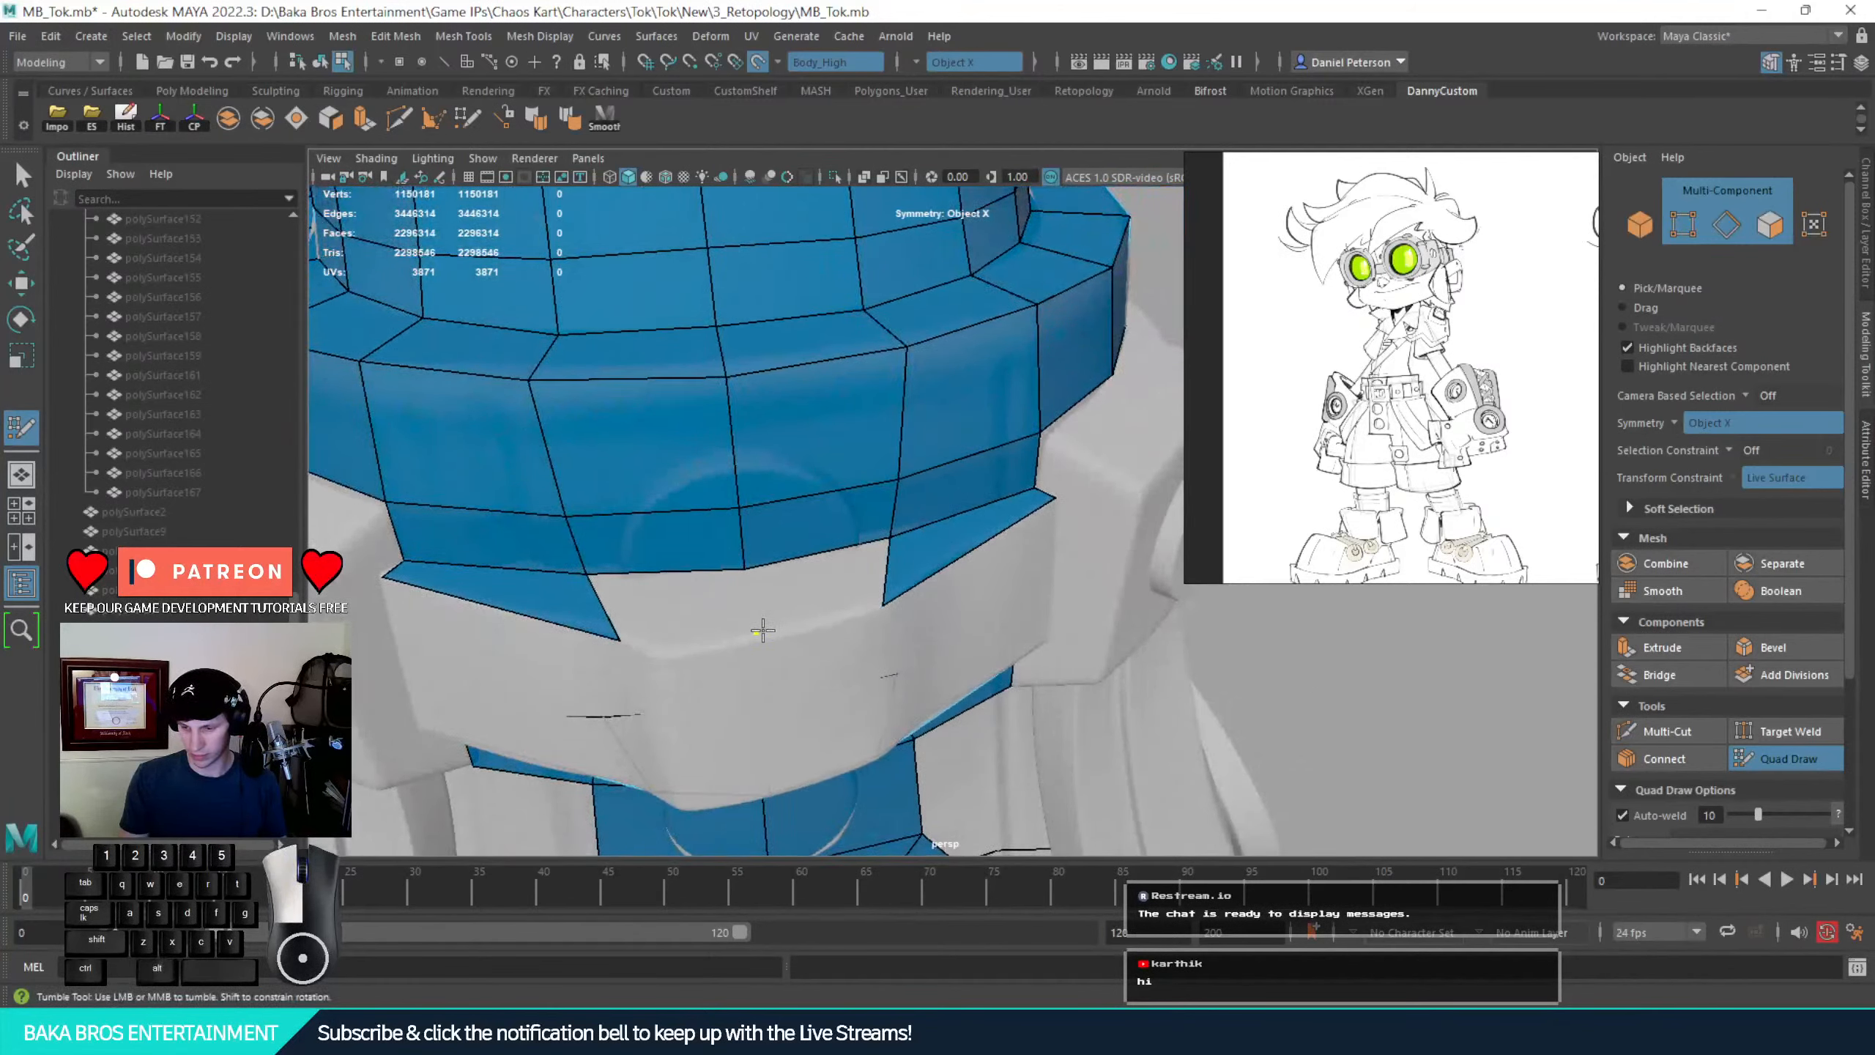
shift+click(802, 594)
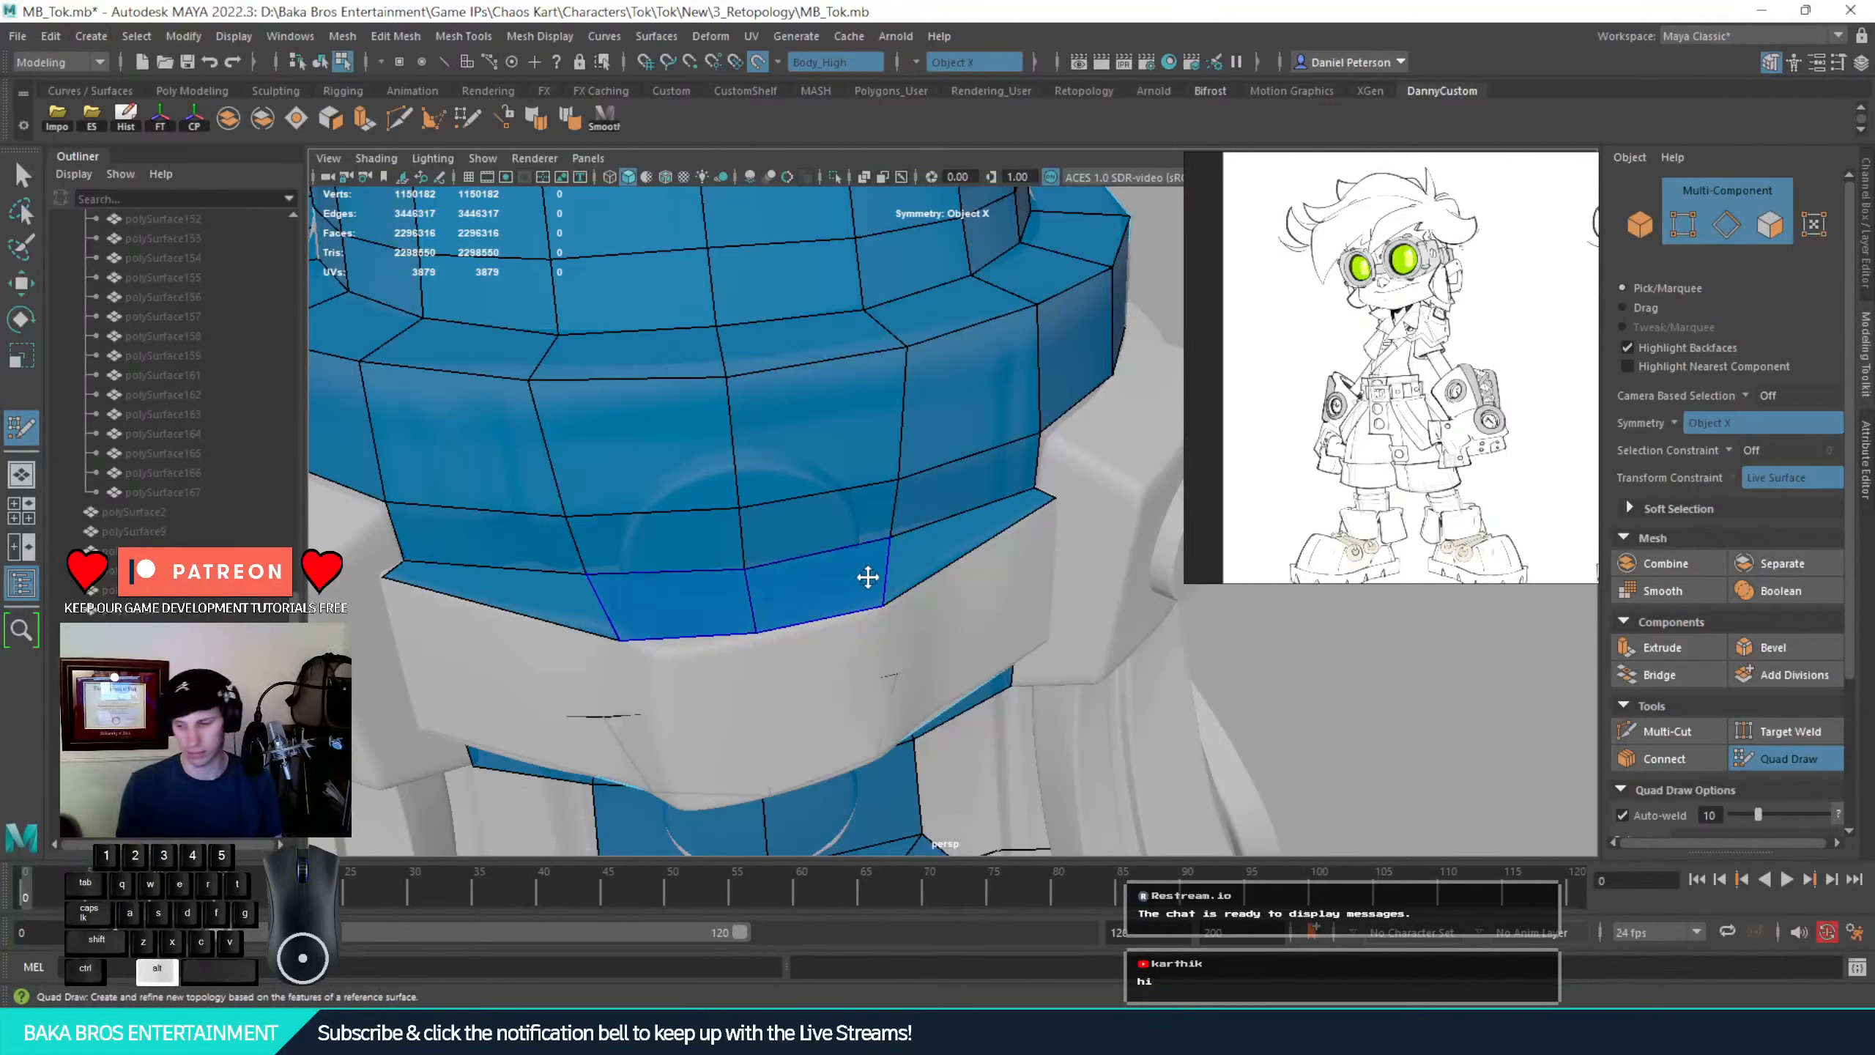
alt+drag(866, 574, 800, 597)
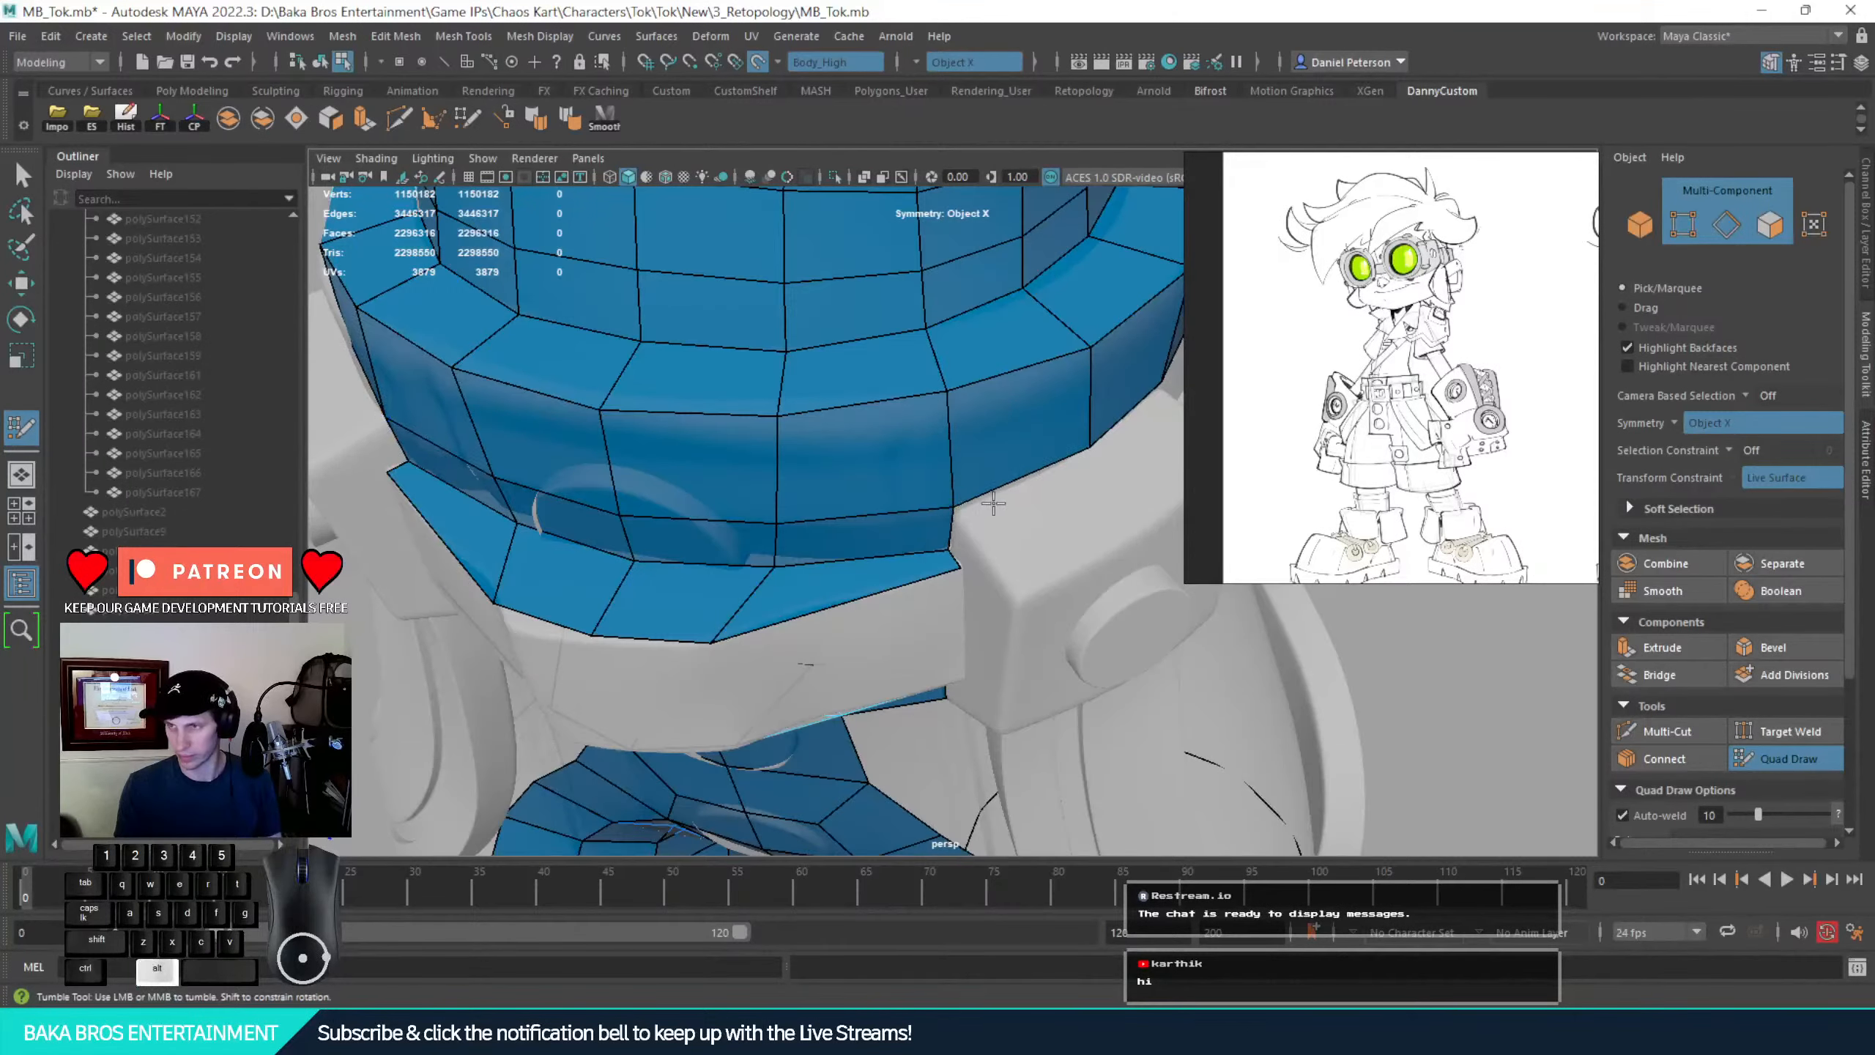
Place points on the top edge of the belt's side block and fill a quad joining it to the waistband
alt+drag(994, 503, 994, 515)
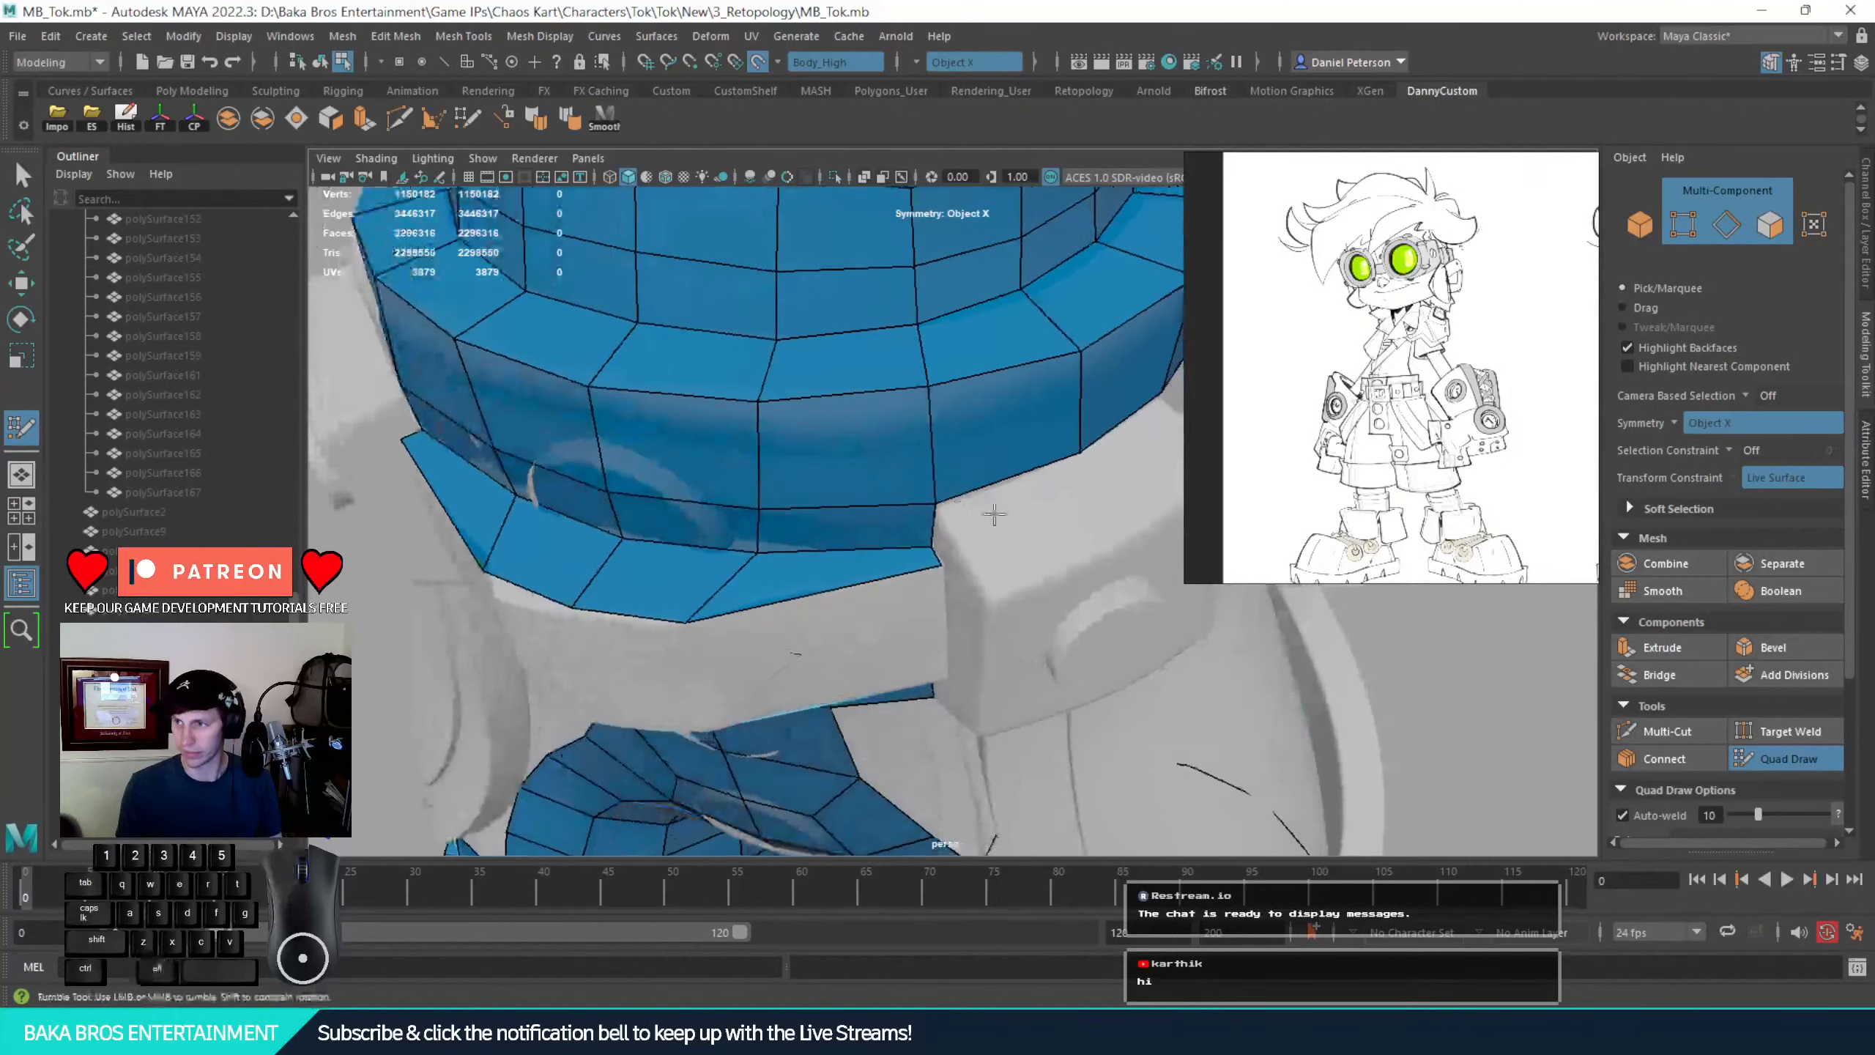
click(990, 591)
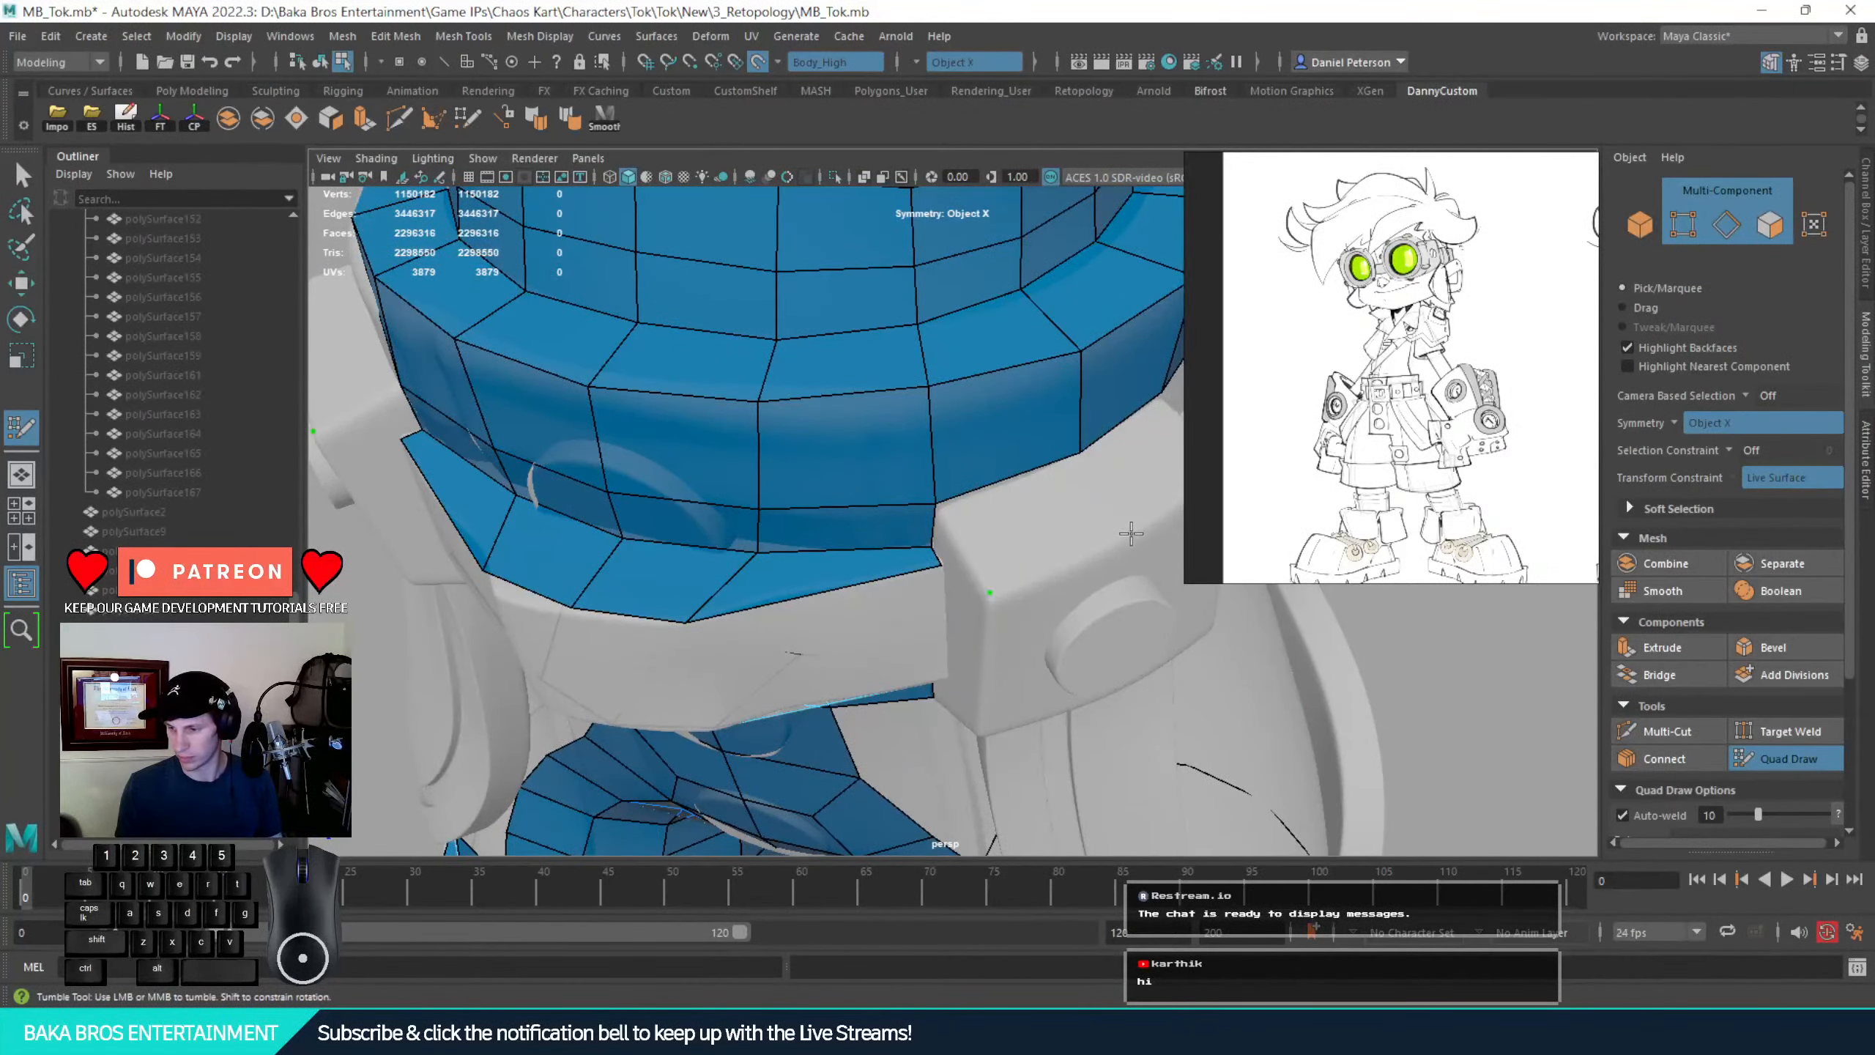
shift+click(1045, 532)
mouse_move(1045, 534)
alt+mouse_down()
mouse_move(1038, 593)
mouse_move(1063, 587)
mouse_move(916, 569)
alt+mouse_up()
key(ctrl+z)
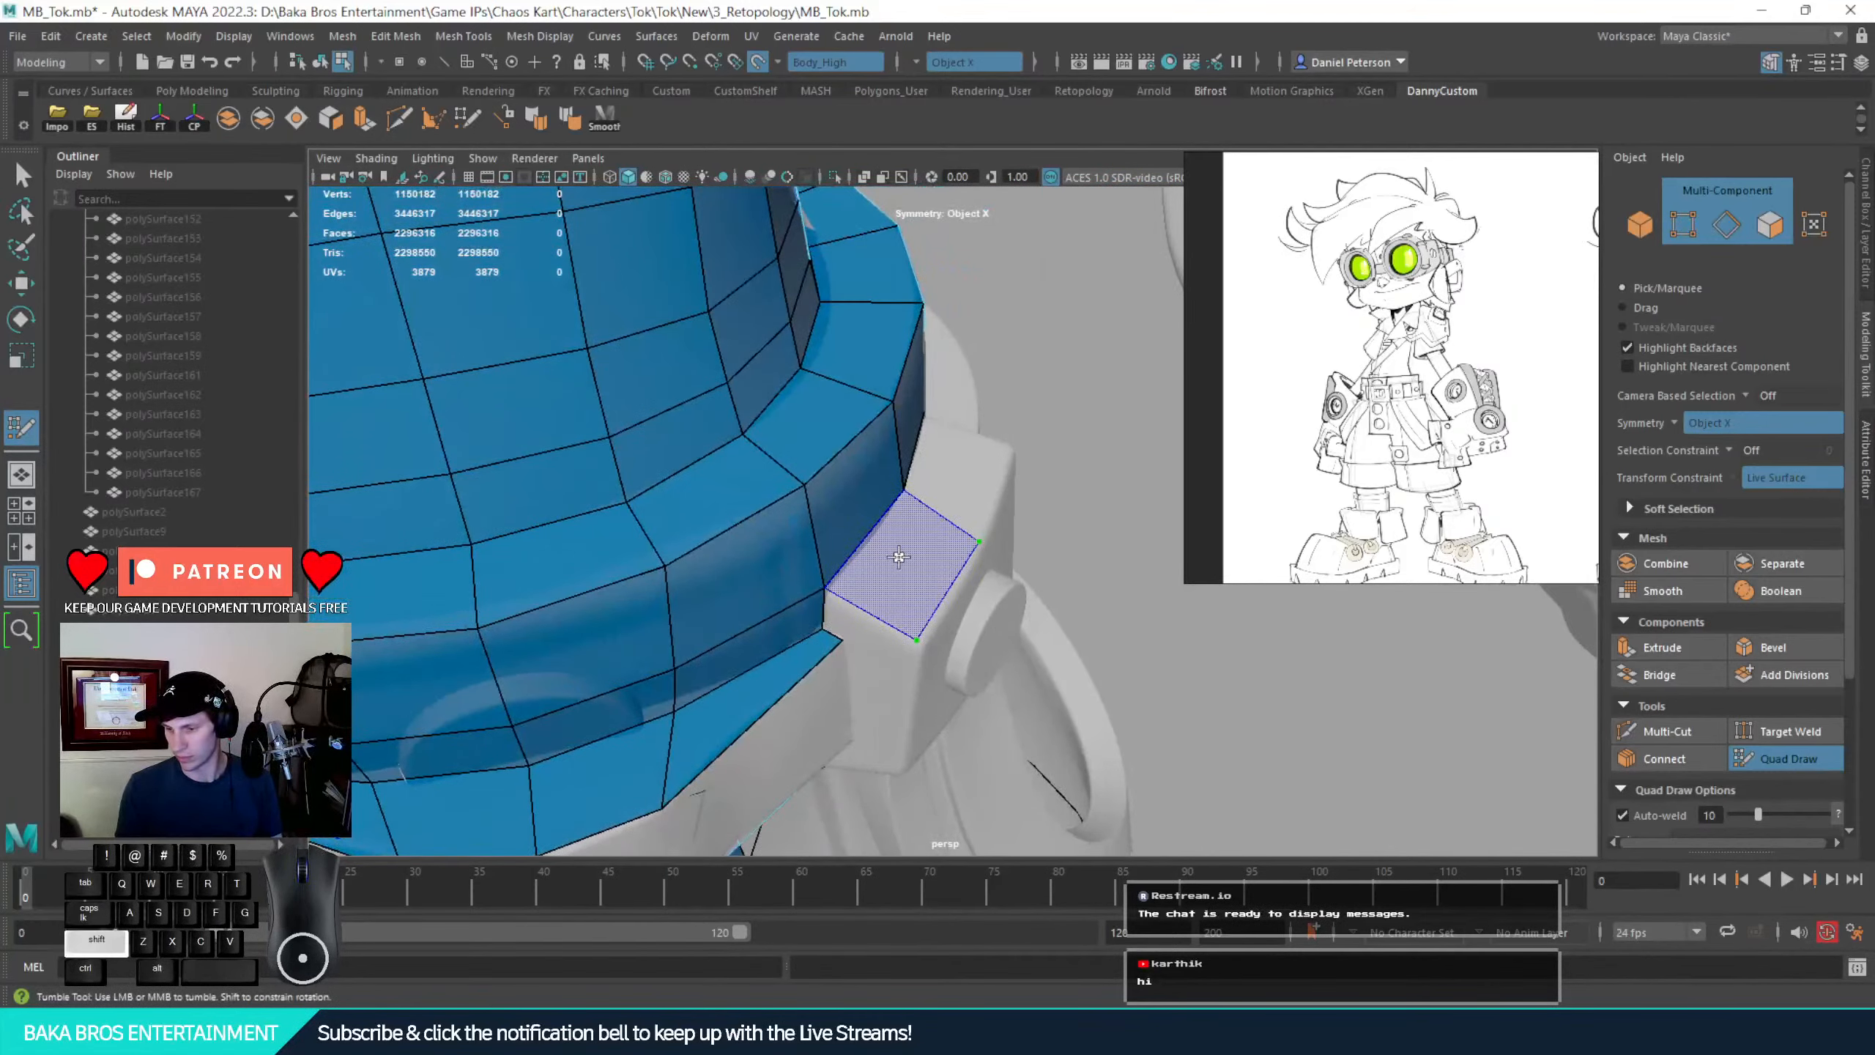
shift+click(899, 556)
mouse_move(993, 675)
alt+mouse_down()
mouse_move(917, 628)
mouse_move(891, 536)
alt+mouse_up()
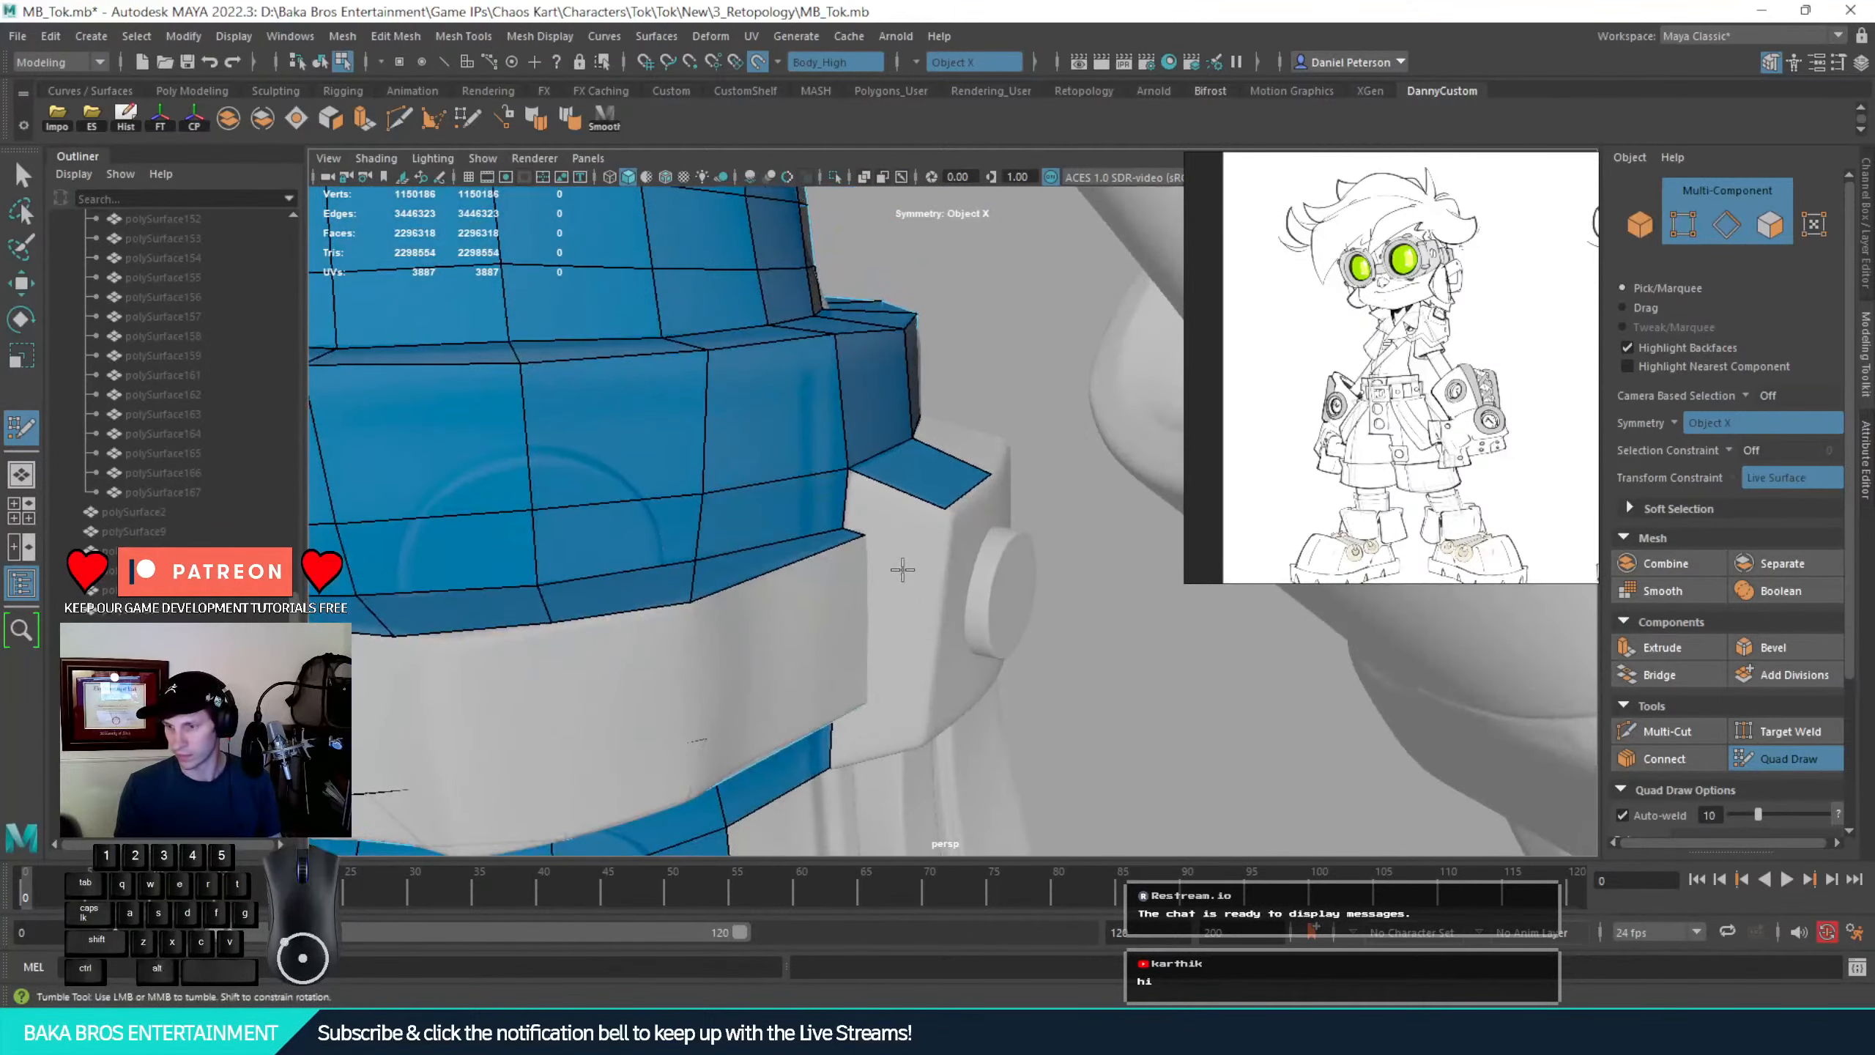
Place points and fill the vertical strip of quads between the front plate and side block, down to the belt's underside
alt+drag(973, 606, 867, 575)
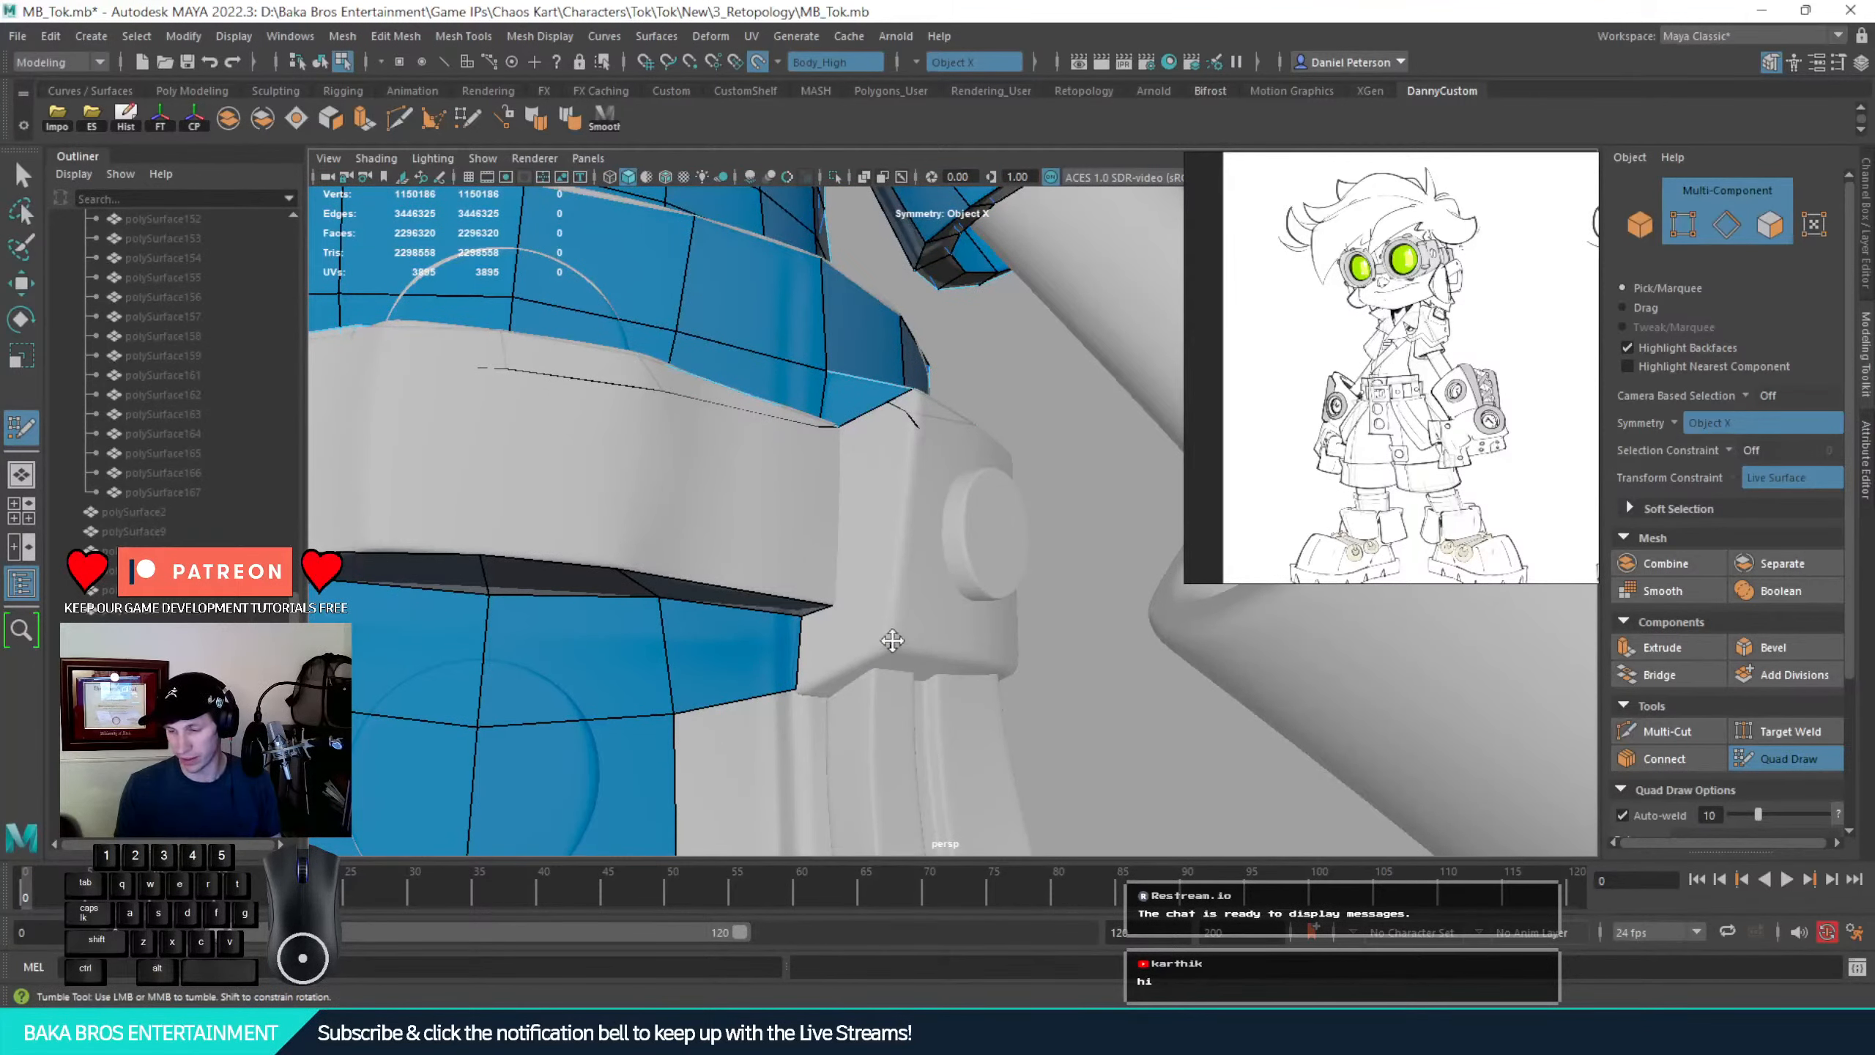
mouse_move(893, 641)
alt+mouse_down()
mouse_move(916, 540)
mouse_move(843, 480)
mouse_move(851, 510)
alt+mouse_up()
shift+click(914, 543)
key(ctrl+z)
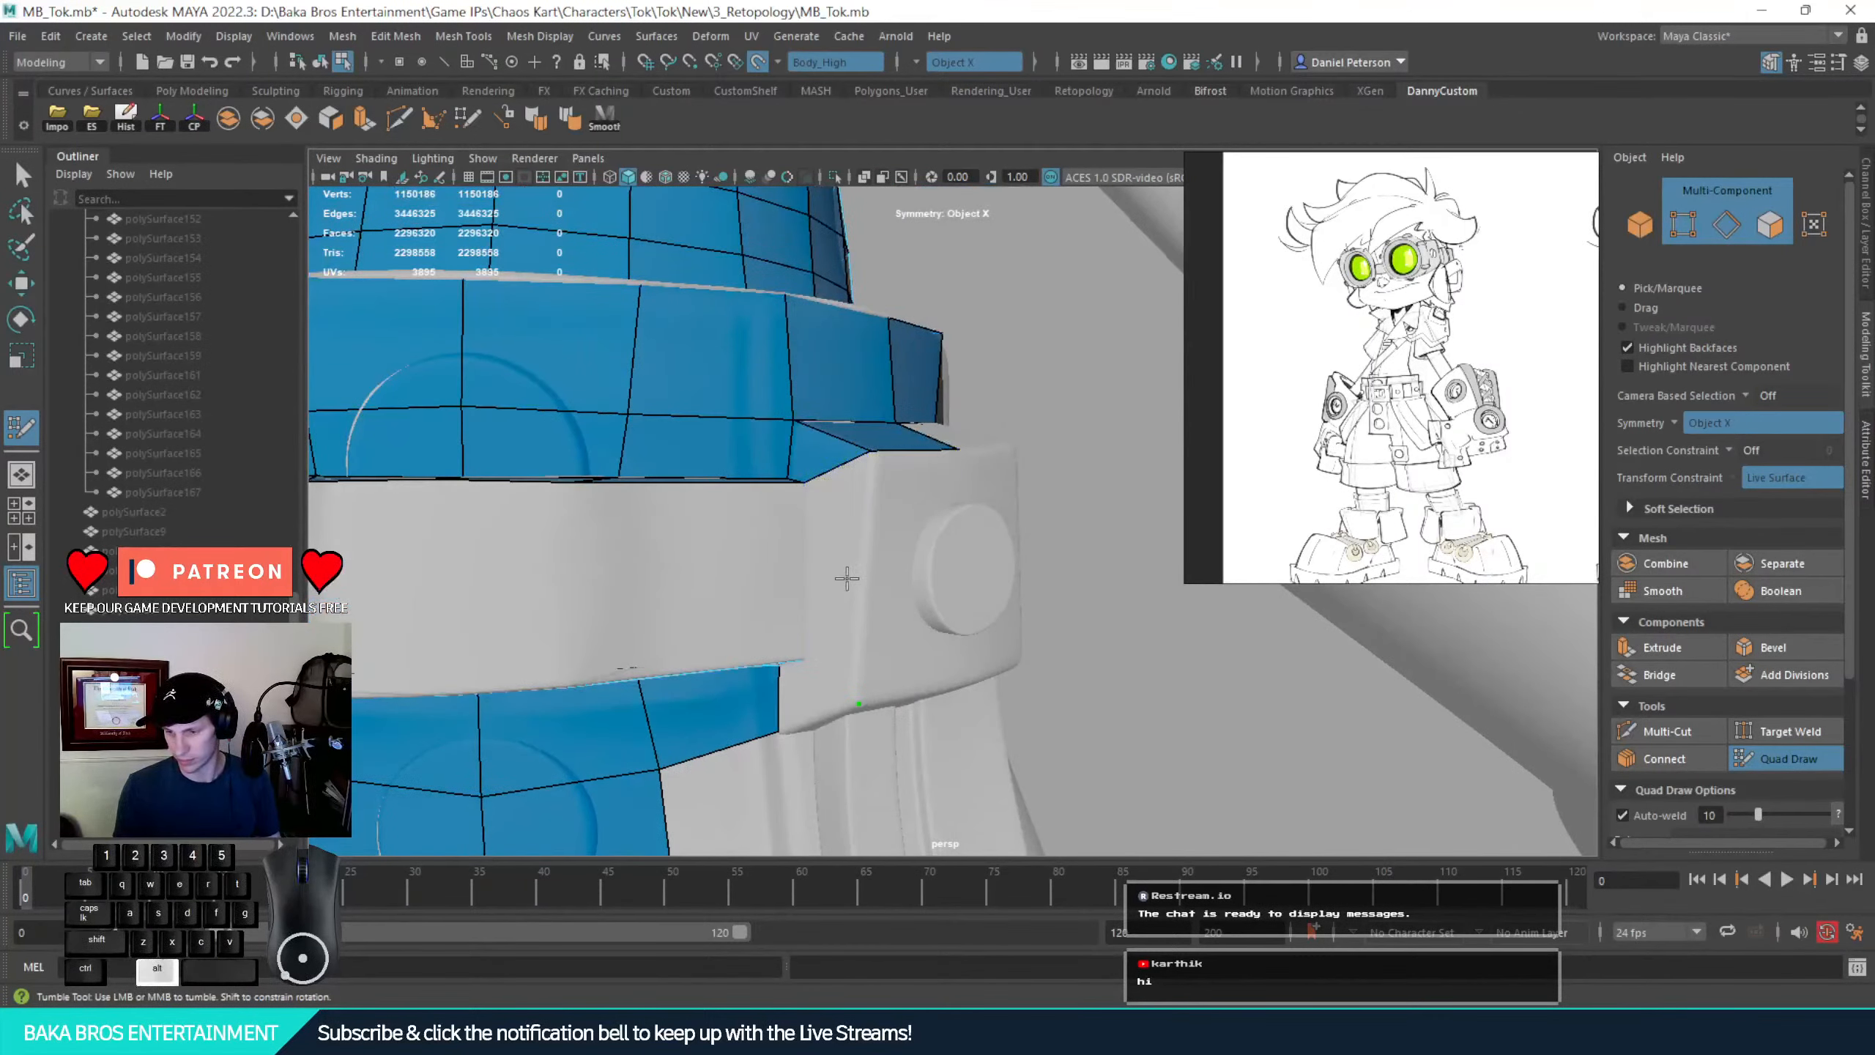
mouse_move(847, 578)
alt+mouse_down()
mouse_move(856, 559)
mouse_move(935, 576)
mouse_move(864, 610)
mouse_move(955, 557)
mouse_move(677, 740)
alt+mouse_up()
shift+click(856, 559)
shift+click(868, 608)
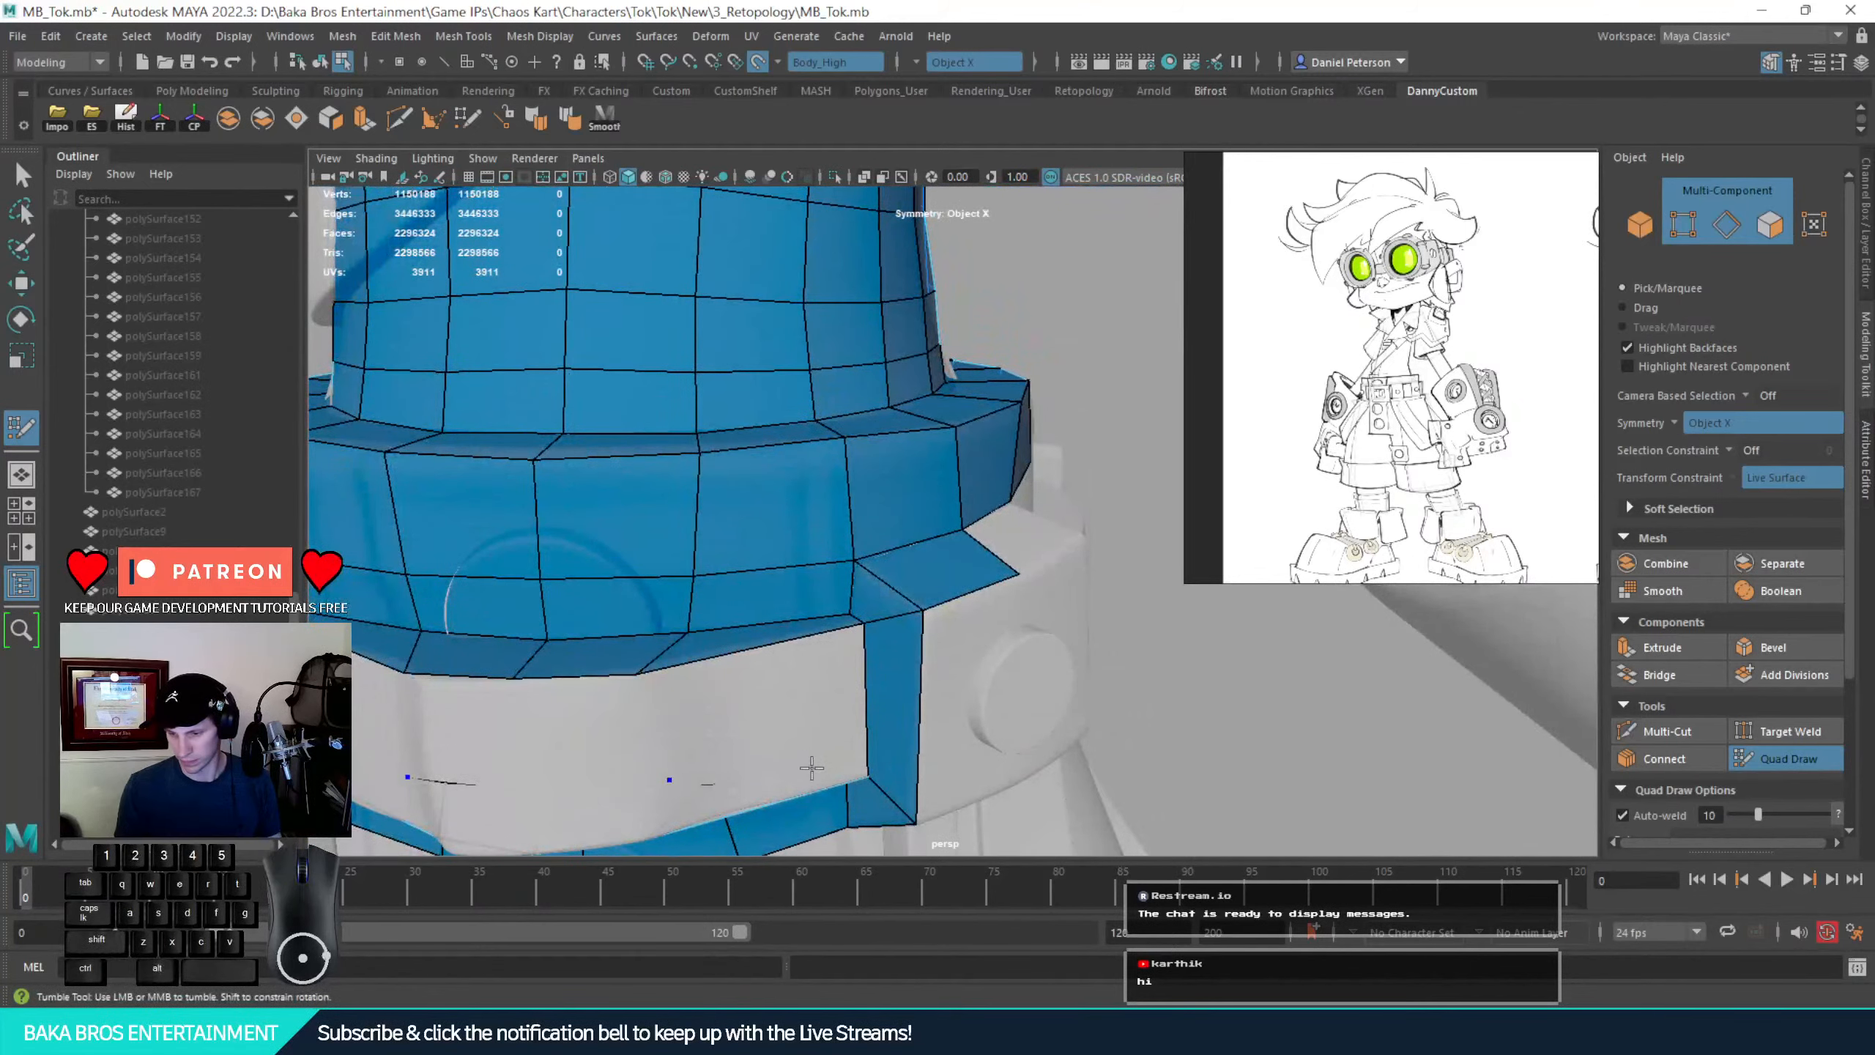
Place points across the face of the belt's front plate and fill the outer and centre quads between them
shift+click(725, 710)
alt+middle_drag(725, 710, 862, 615)
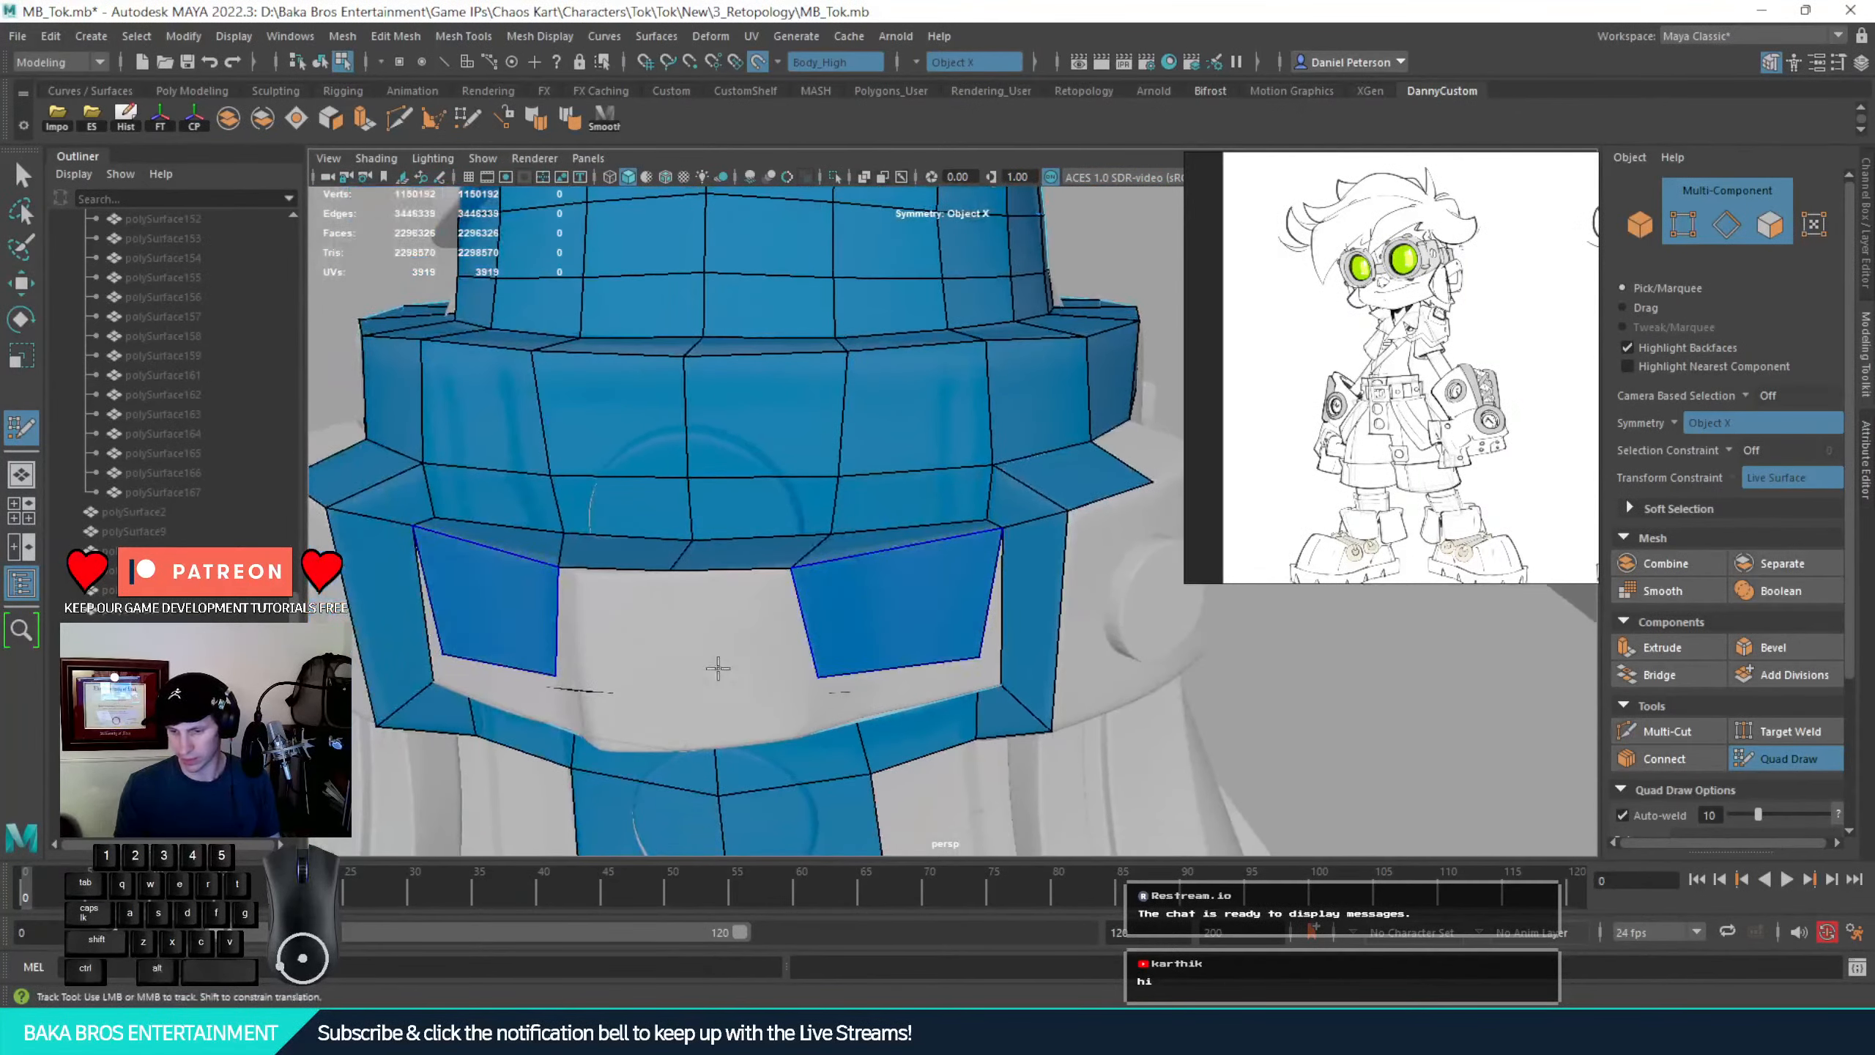
click(674, 682)
shift+click(742, 661)
mouse_move(742, 661)
alt+mouse_down()
mouse_move(838, 616)
mouse_move(767, 490)
mouse_move(725, 534)
alt+mouse_up()
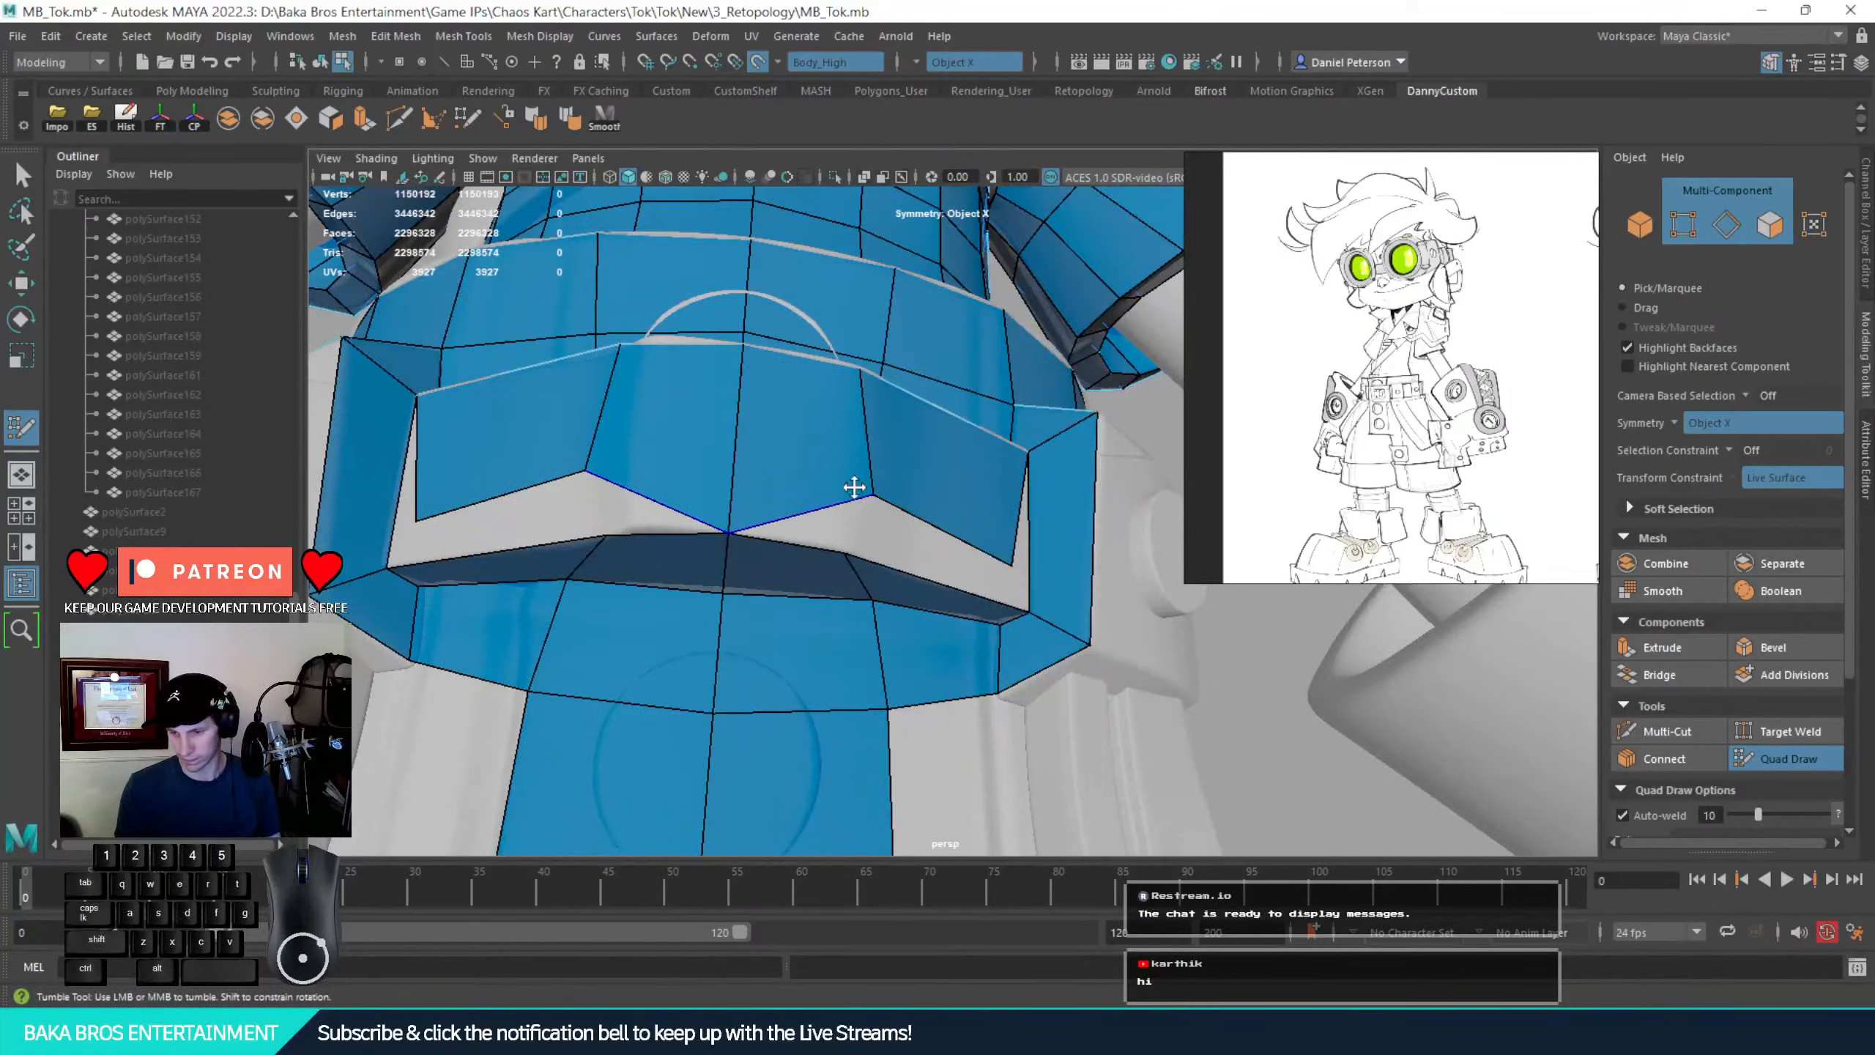
Weld the lower vertices of the front plate's face onto the belt's underside edge to close the gap
drag(854, 487, 861, 371)
alt+drag(1017, 570, 615, 331)
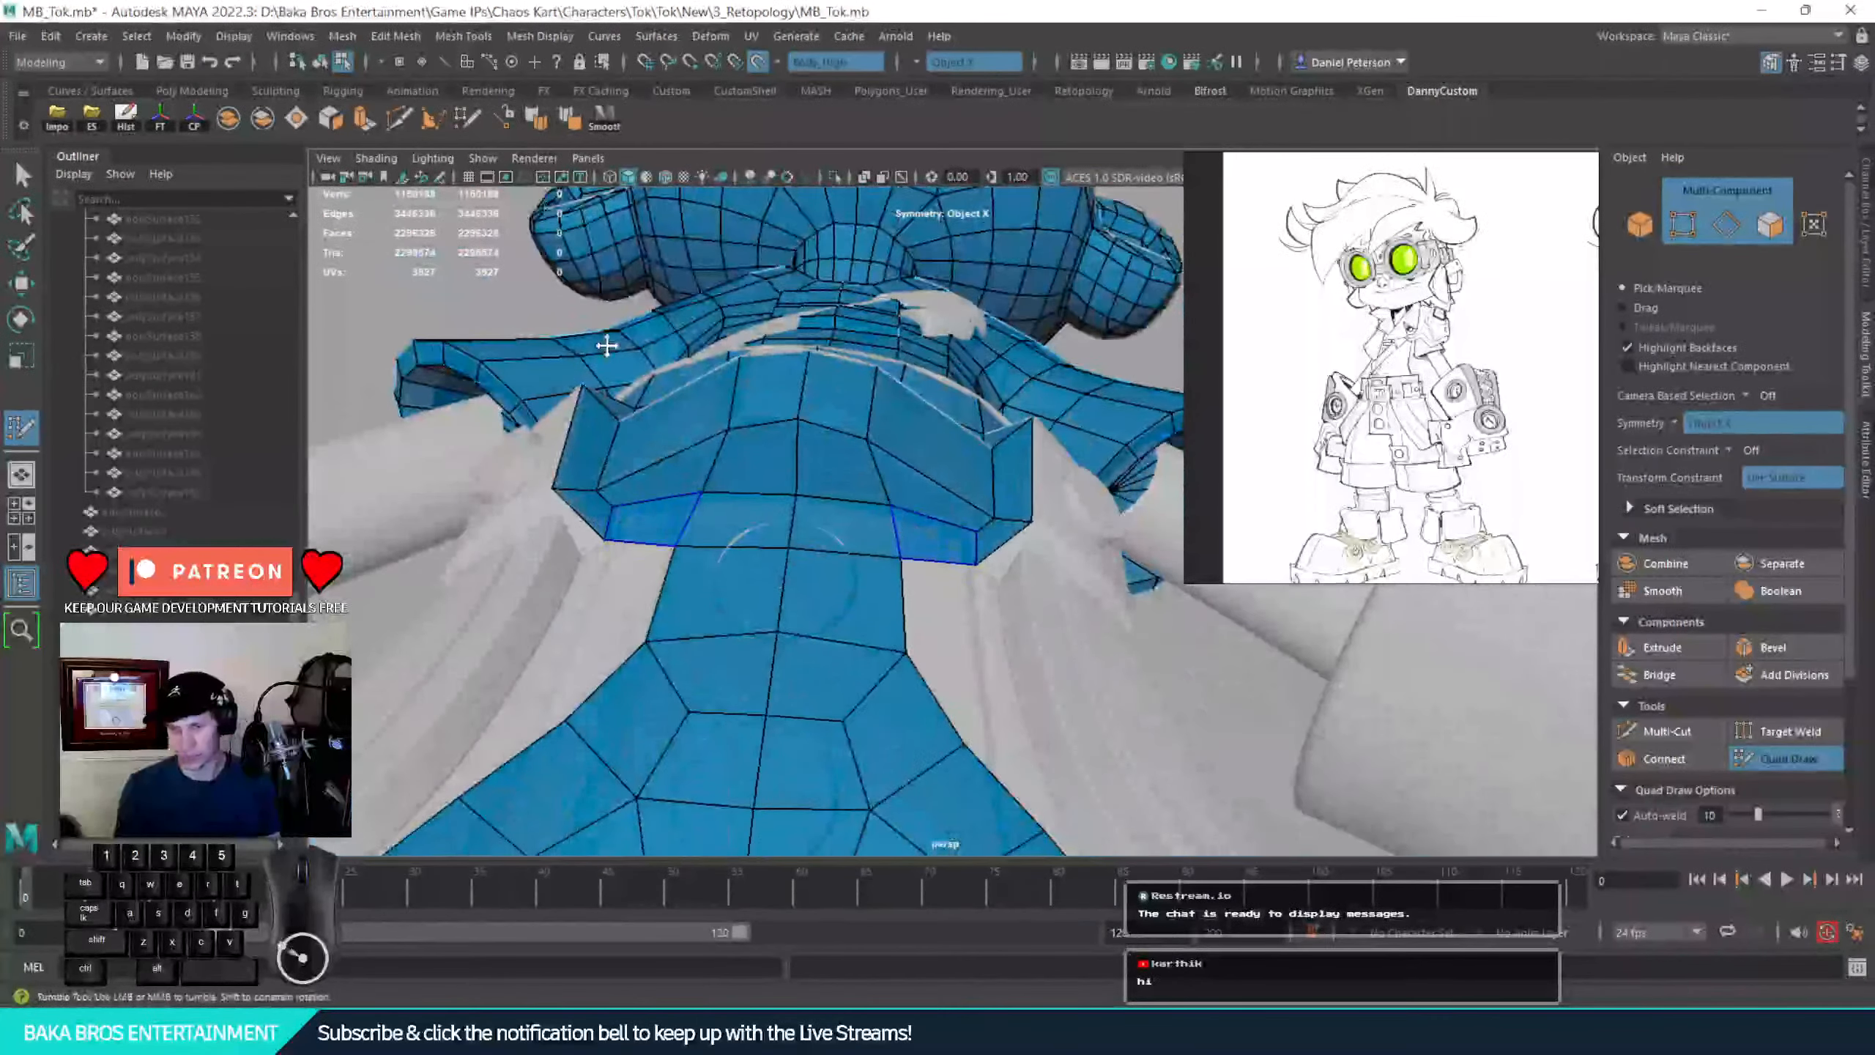
mouse_move(821, 465)
alt+mouse_down()
mouse_move(890, 500)
mouse_move(877, 456)
mouse_move(847, 557)
mouse_move(832, 448)
mouse_move(808, 415)
mouse_move(804, 481)
mouse_move(871, 327)
alt+mouse_up()
Reset the modelling symmetry by switching it off and back to Object X
click(913, 64)
click(958, 76)
click(916, 62)
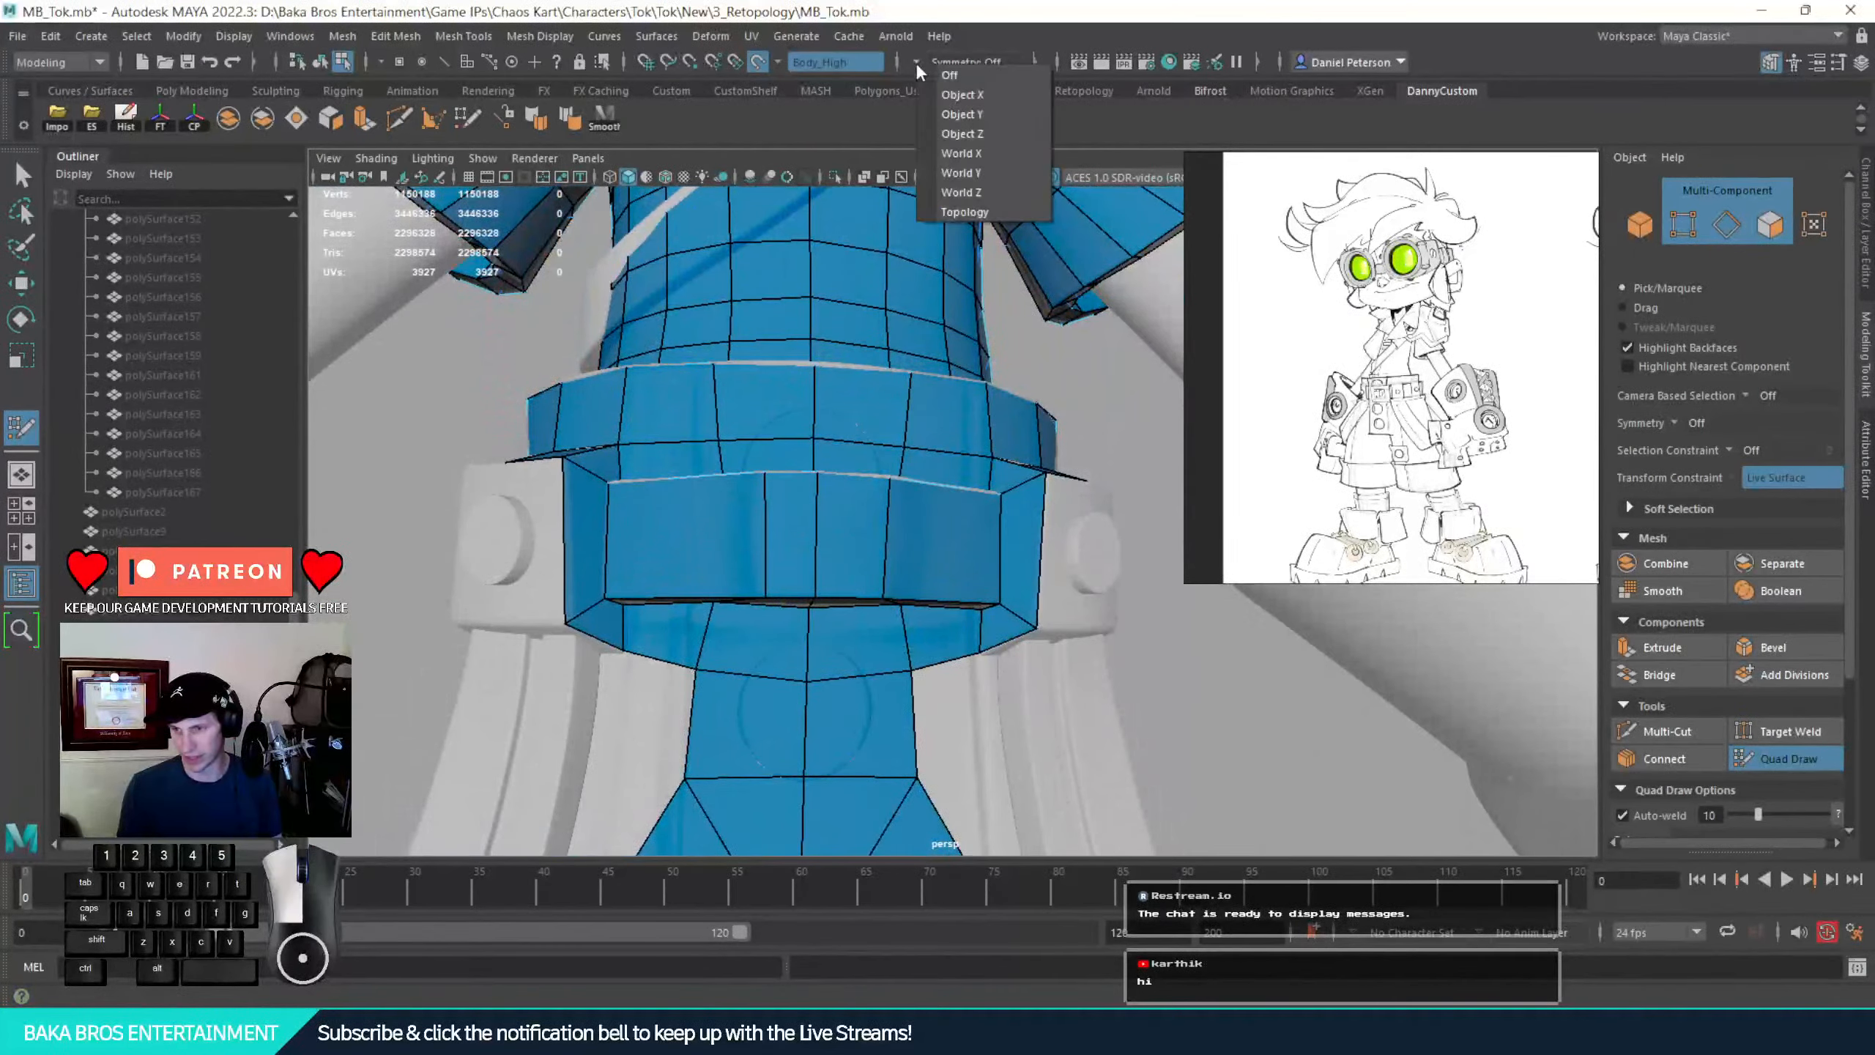
click(960, 93)
Fill the quad beside the abdomen's upper circular detail, directly below the belt's underside
alt+drag(990, 384, 1005, 403)
alt+middle_drag(1006, 402, 995, 520)
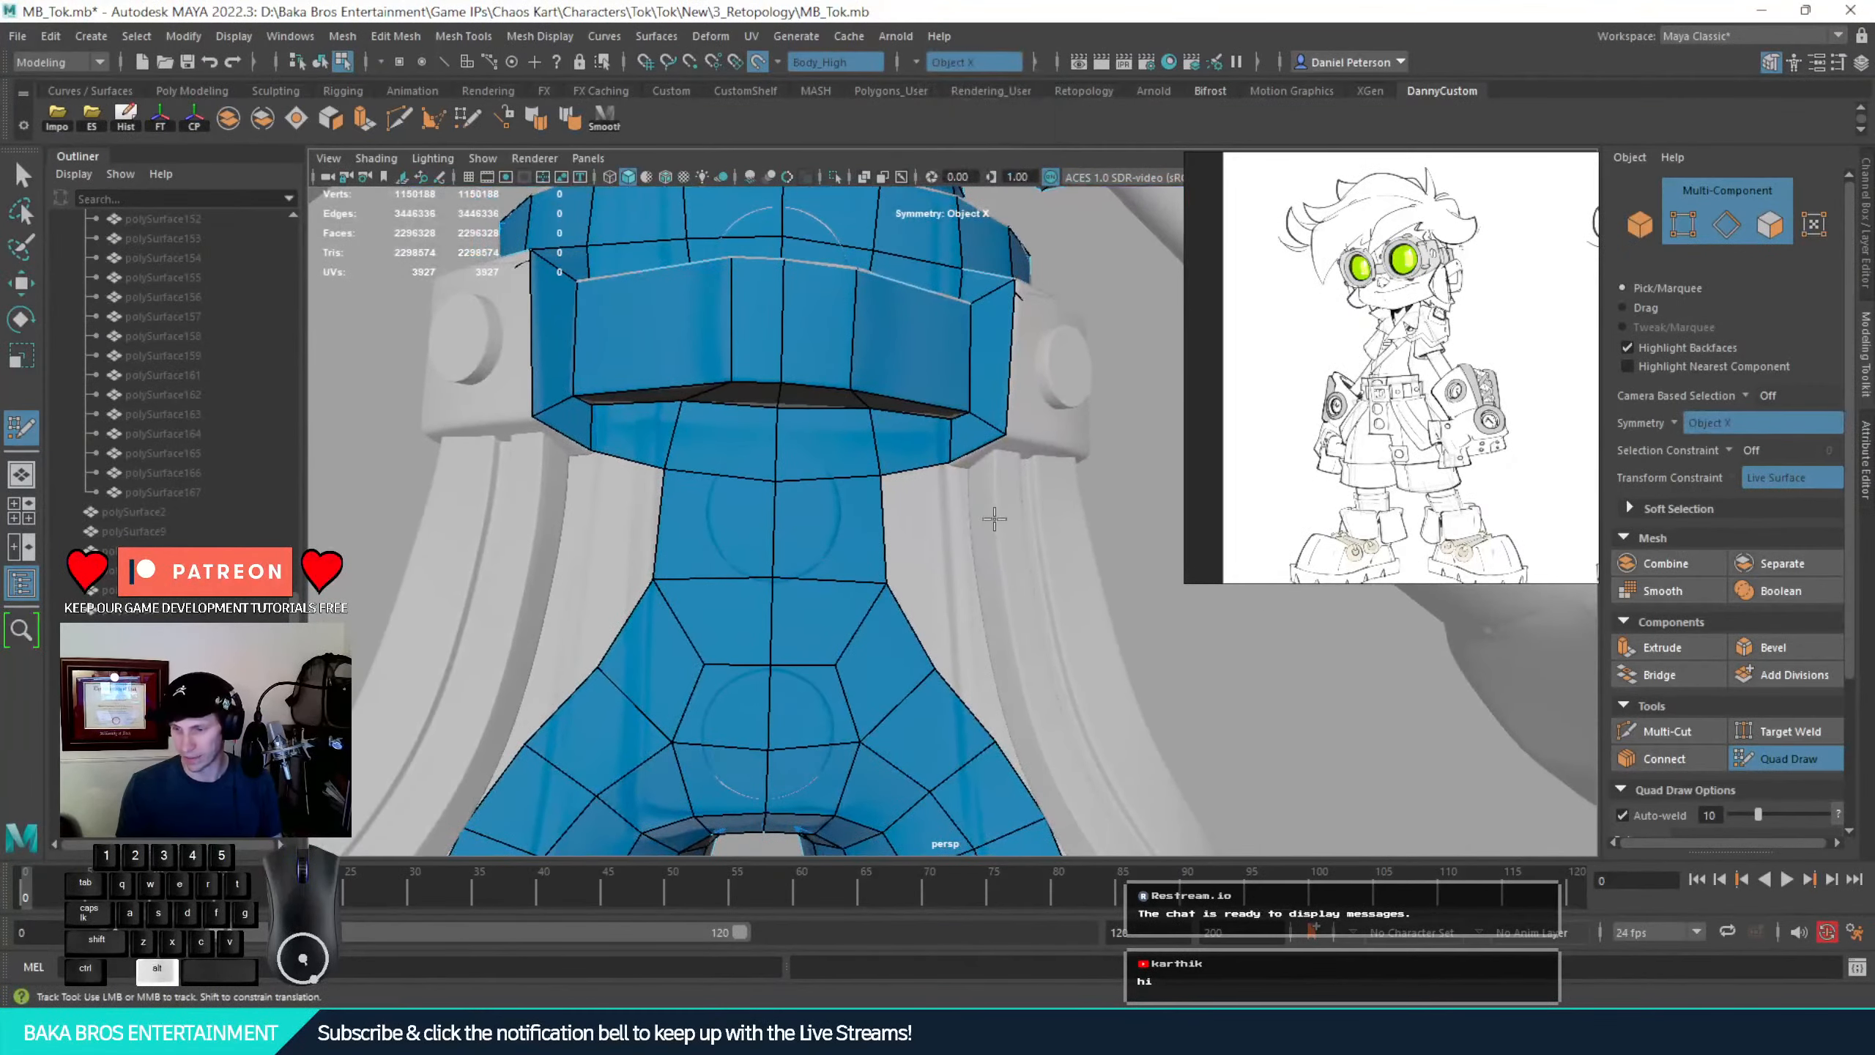
alt+drag(935, 534, 918, 529)
alt+right_drag(917, 529, 849, 522)
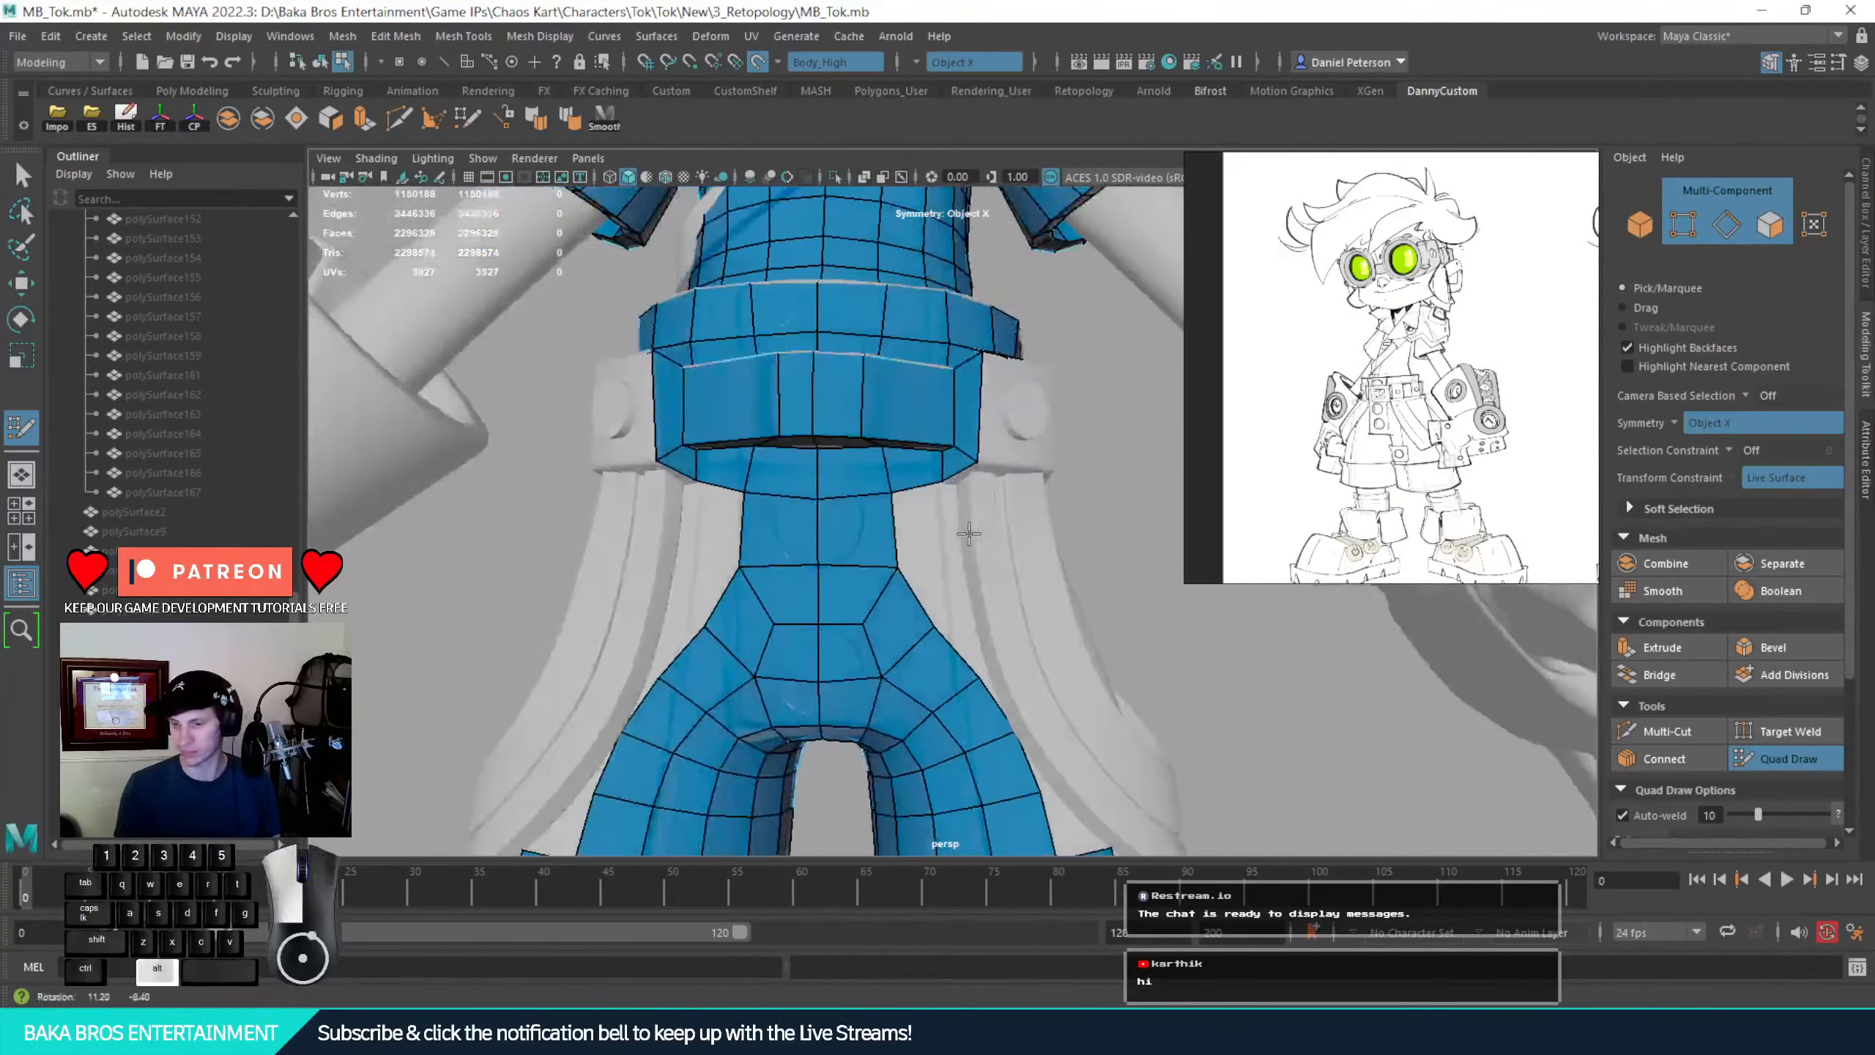
alt+drag(849, 522, 820, 534)
alt+right_drag(819, 533, 1048, 624)
alt+drag(1048, 624, 1038, 602)
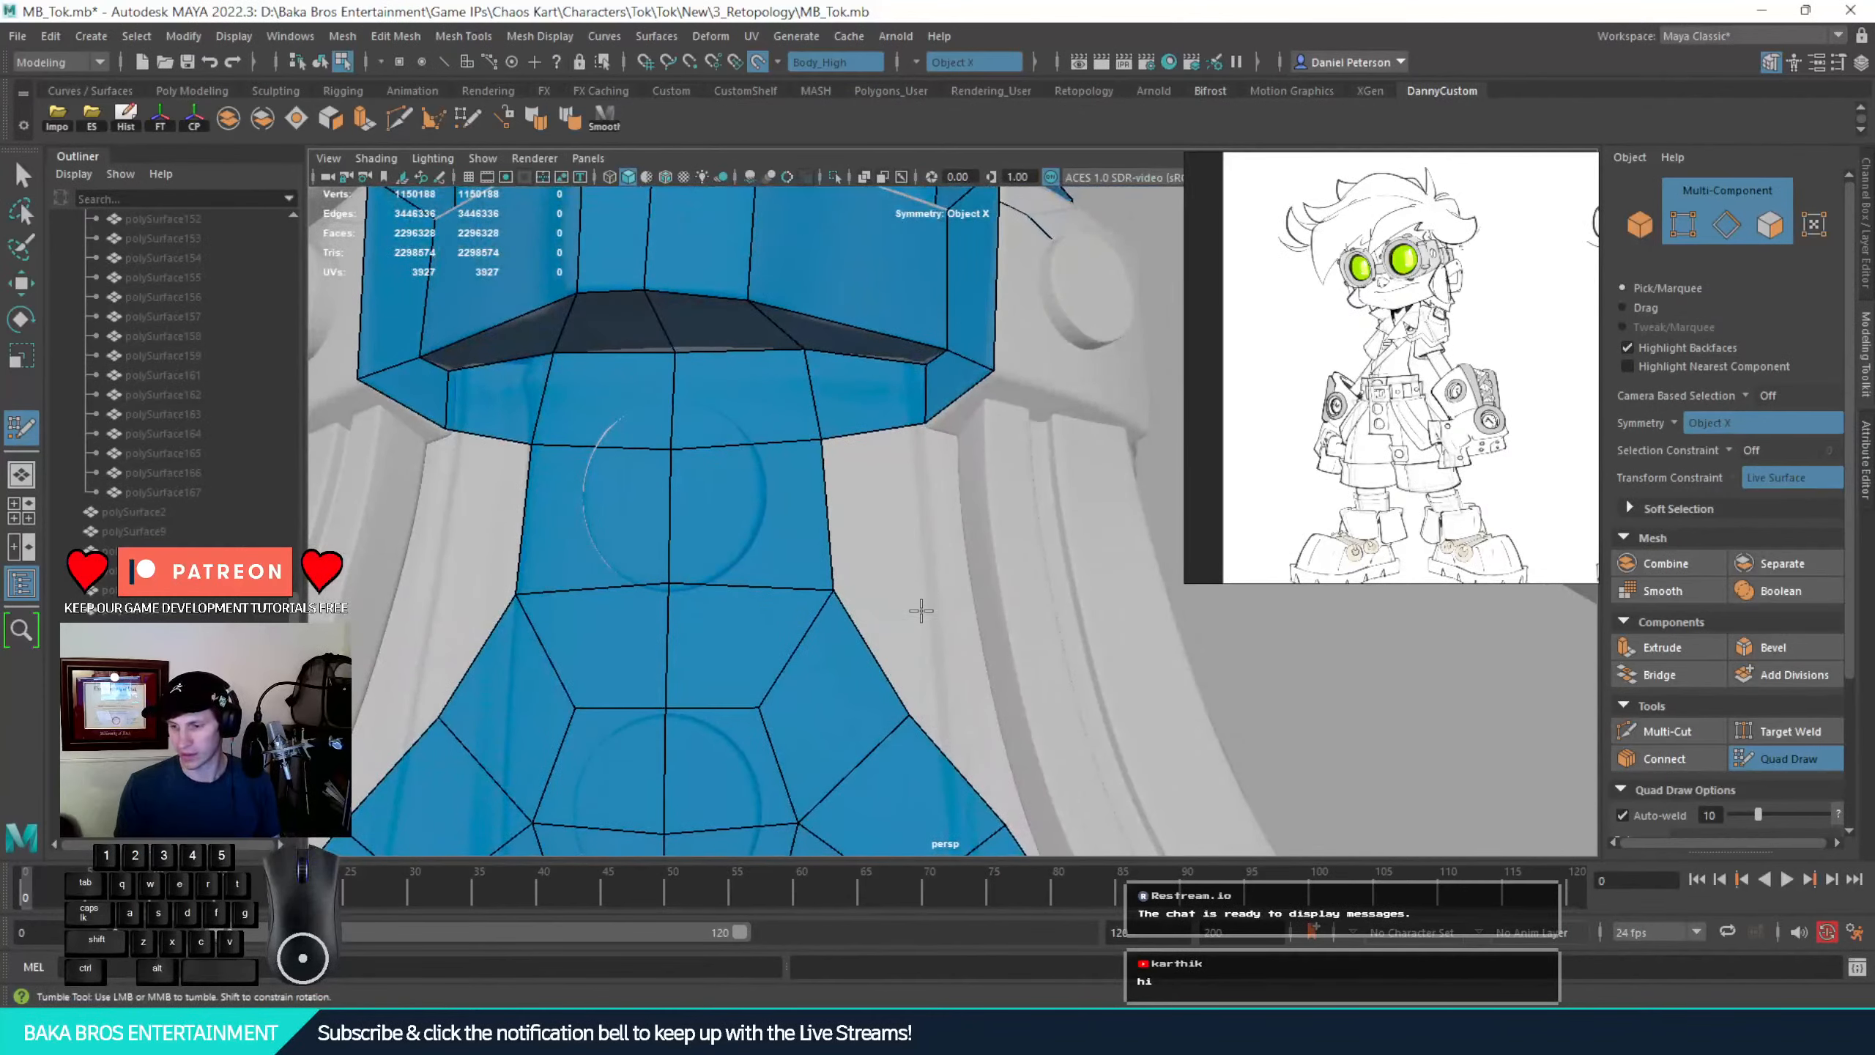
mouse_move(868, 492)
alt+mouse_down()
mouse_move(1009, 565)
mouse_move(978, 573)
alt+mouse_up()
alt+right_drag(978, 573, 895, 515)
shift+click(896, 510)
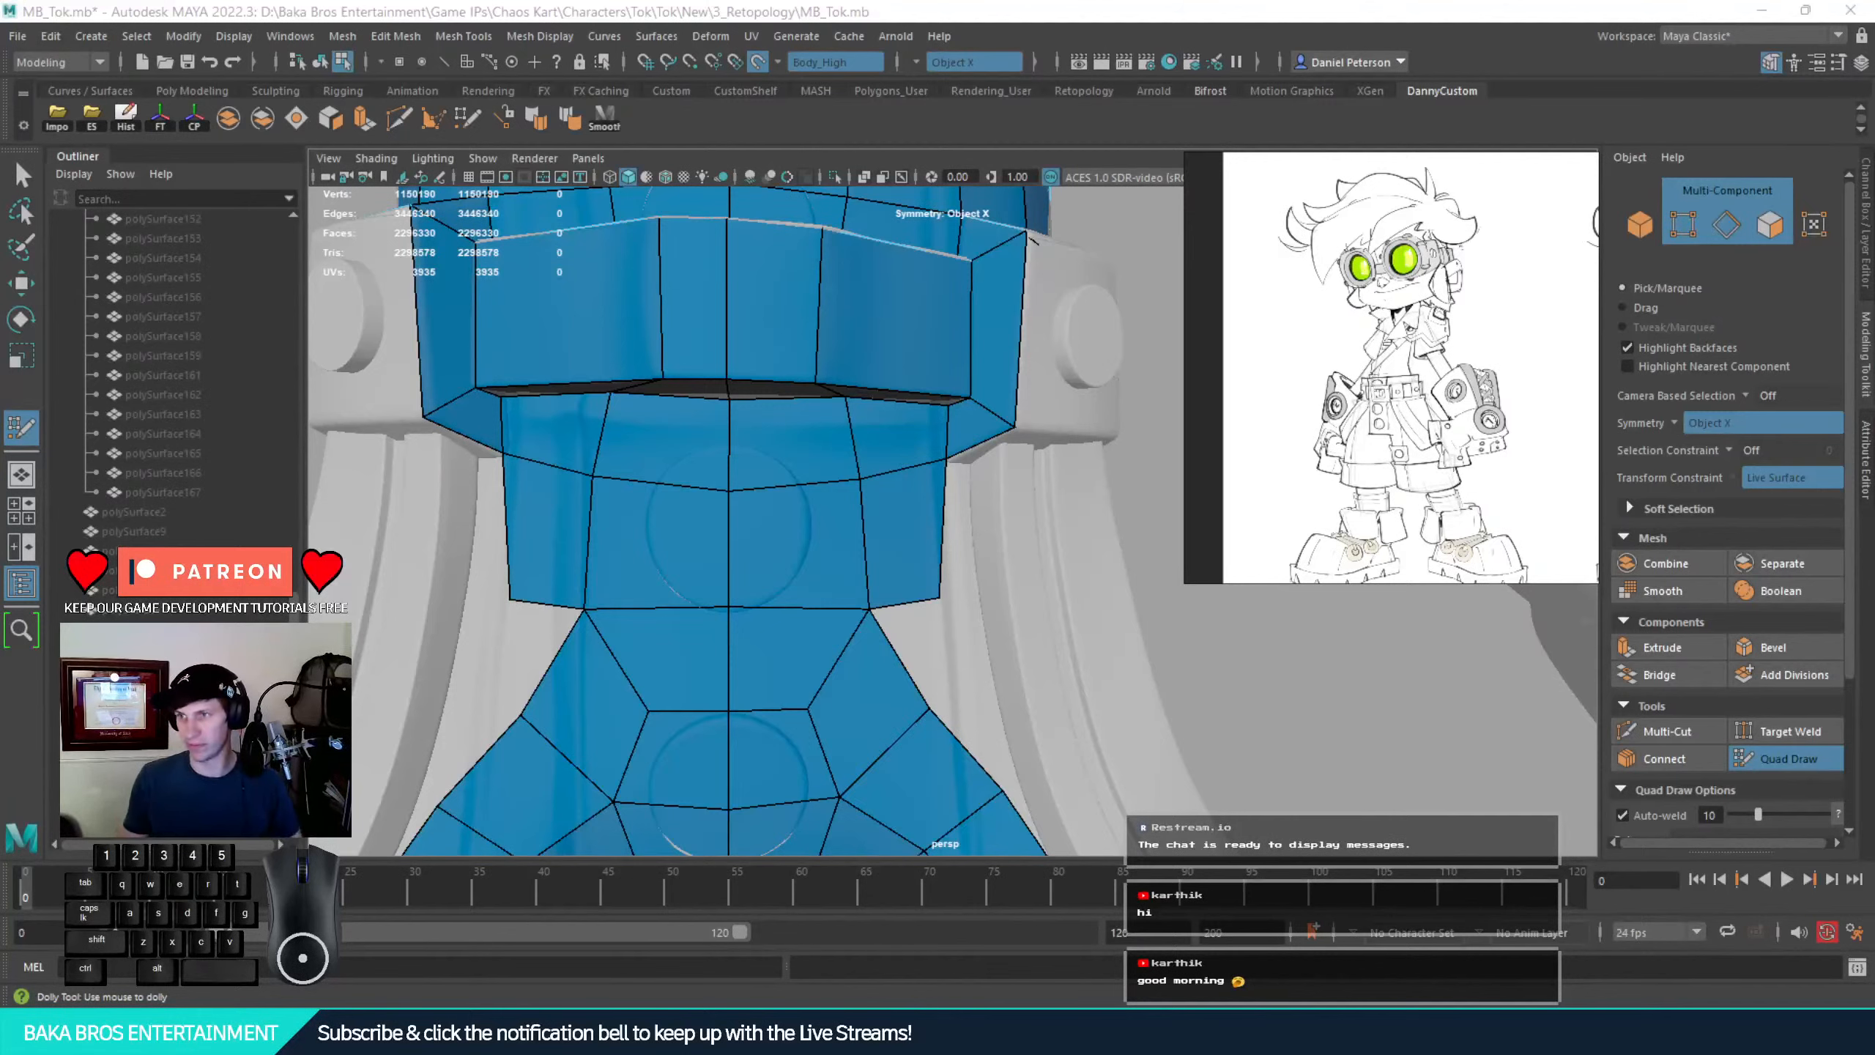
Place points outside the abdomen's side edge and fill the small corner quad under the belt and the narrow quad below it
alt+drag(1106, 613, 978, 422)
click(964, 435)
click(945, 481)
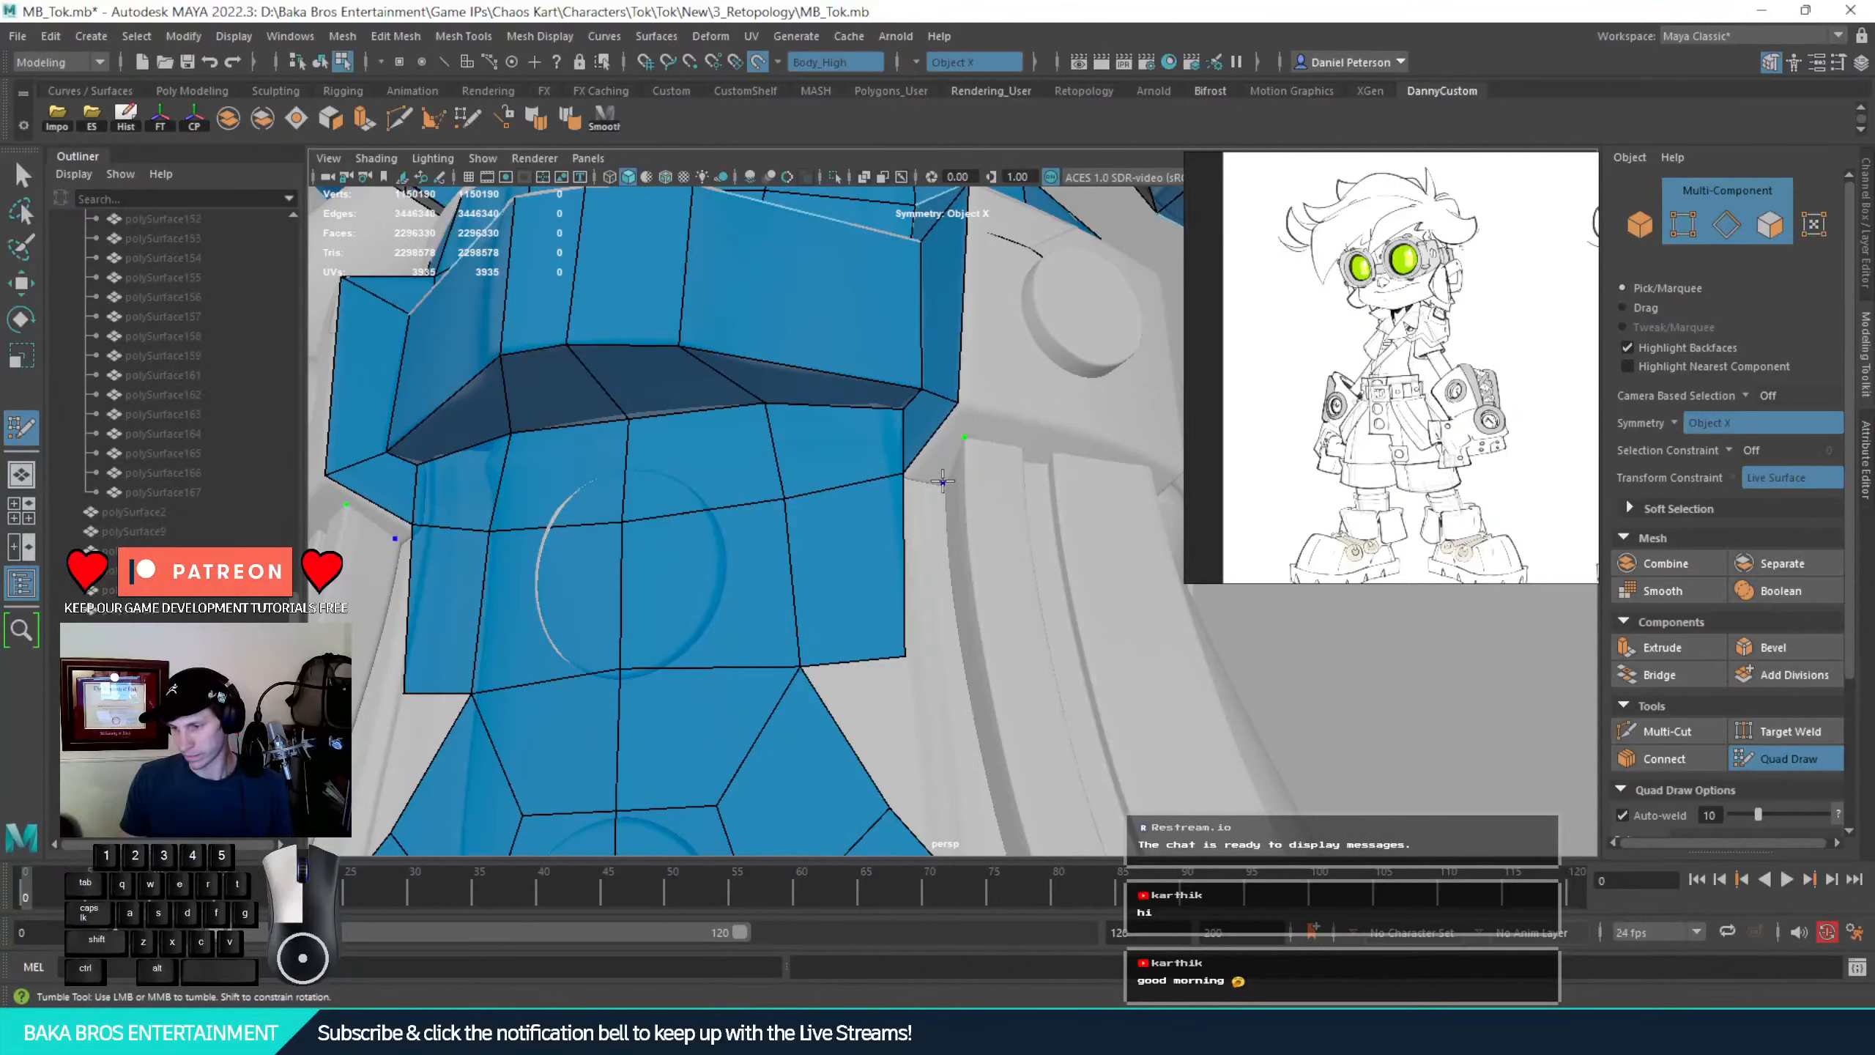
shift+click(931, 443)
click(956, 658)
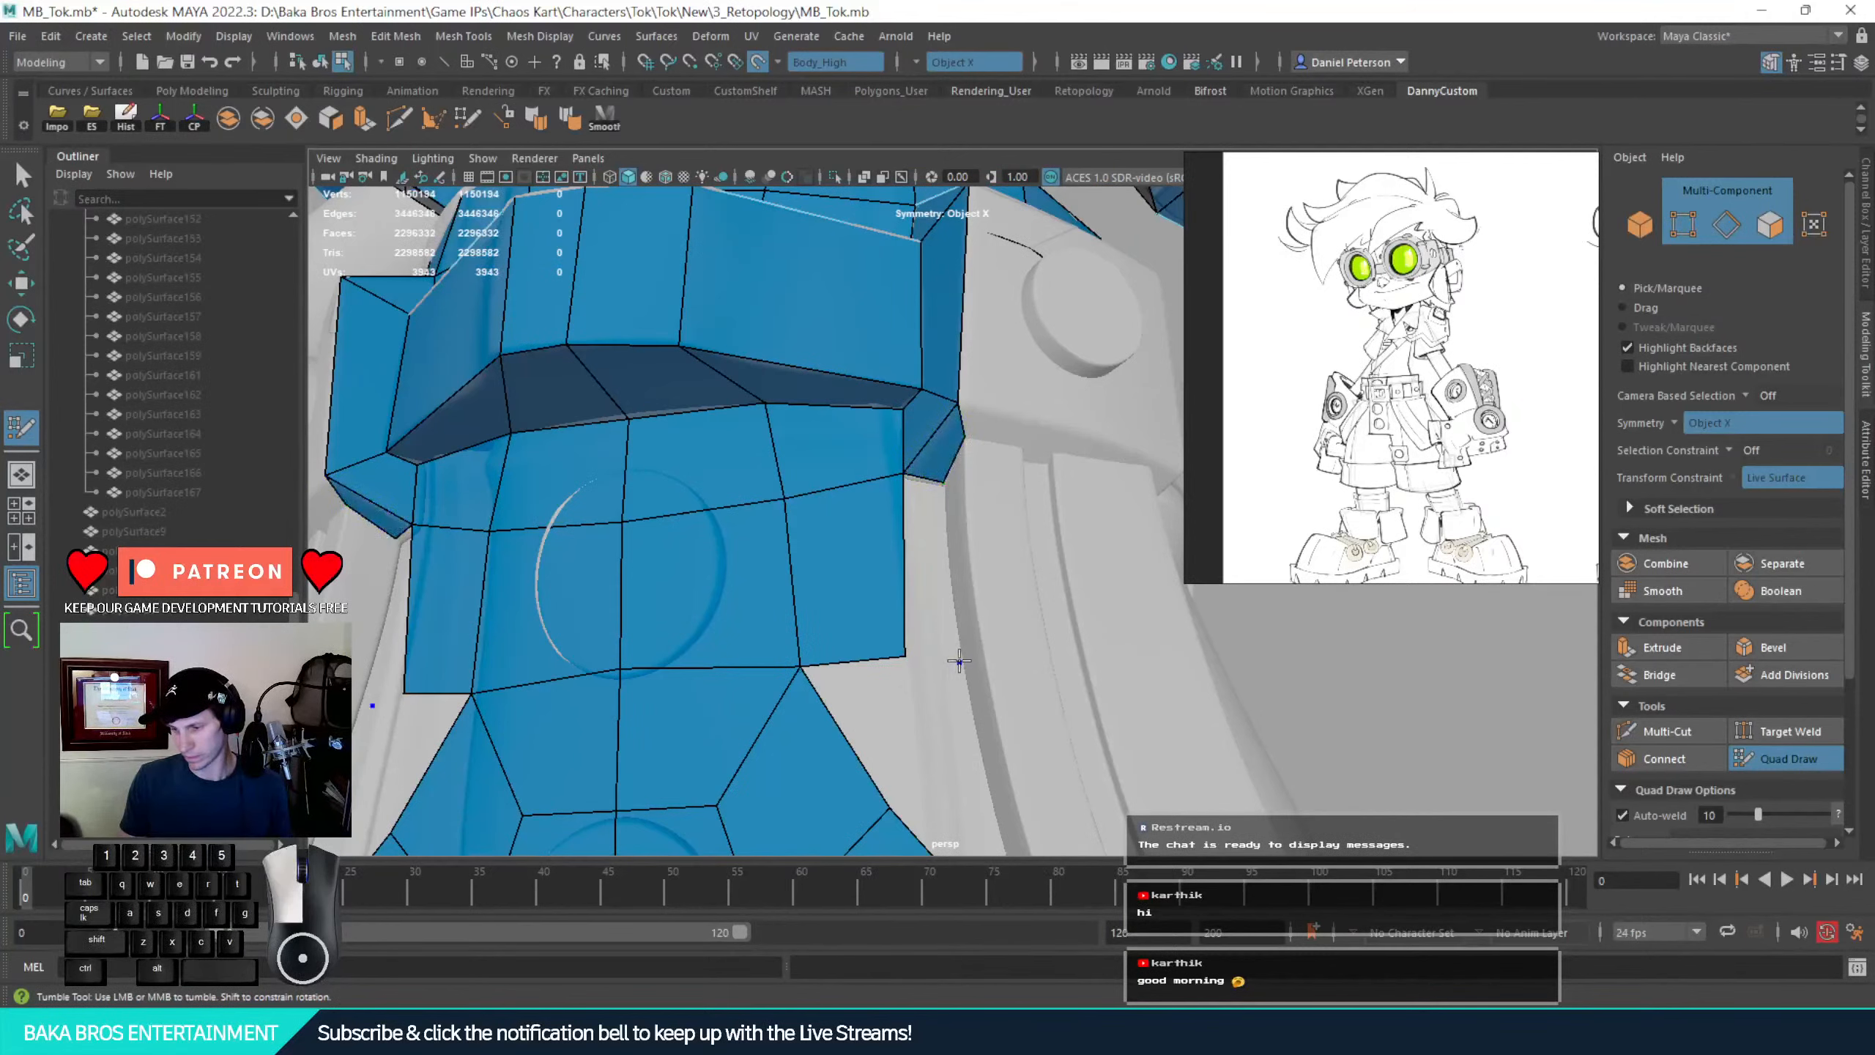
shift+click(925, 620)
alt+drag(925, 621, 877, 628)
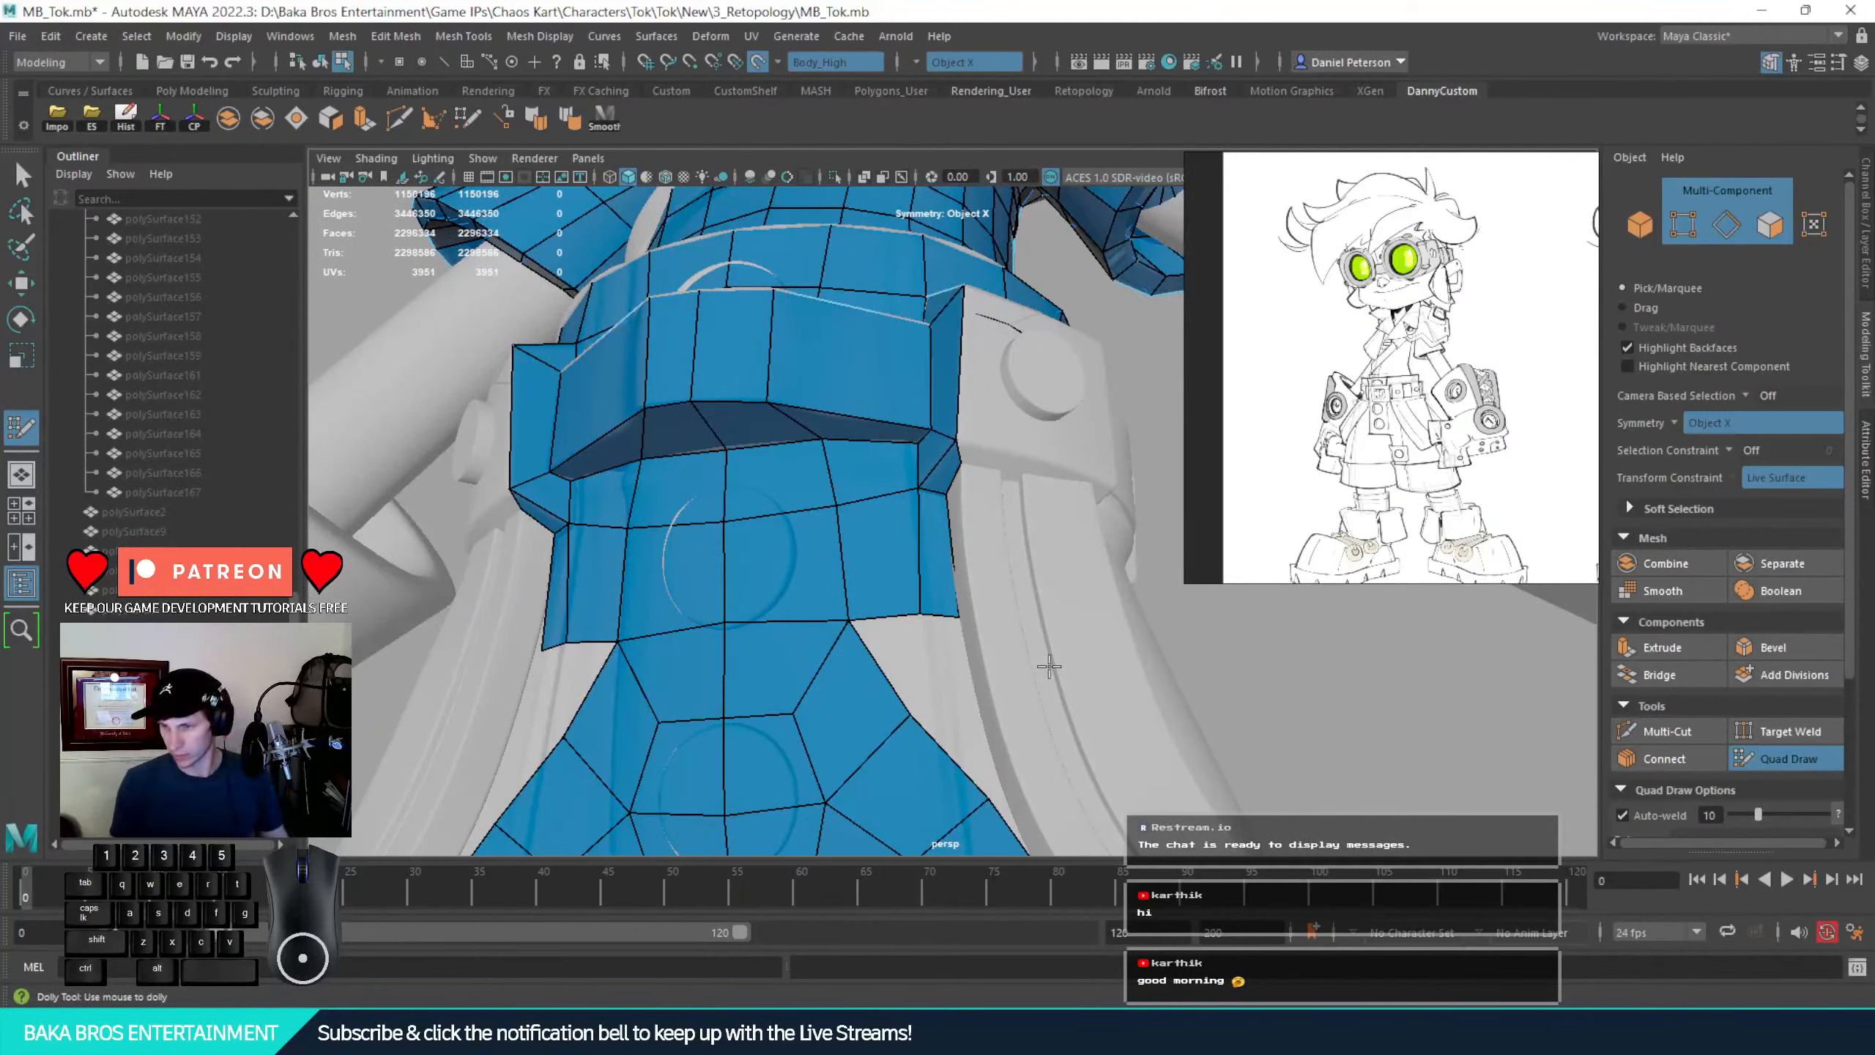
Try to fill the triangular gap between the abdomen's side quads and the hip with a single quad
alt+right_drag(1049, 660, 892, 578)
alt+drag(898, 640, 932, 595)
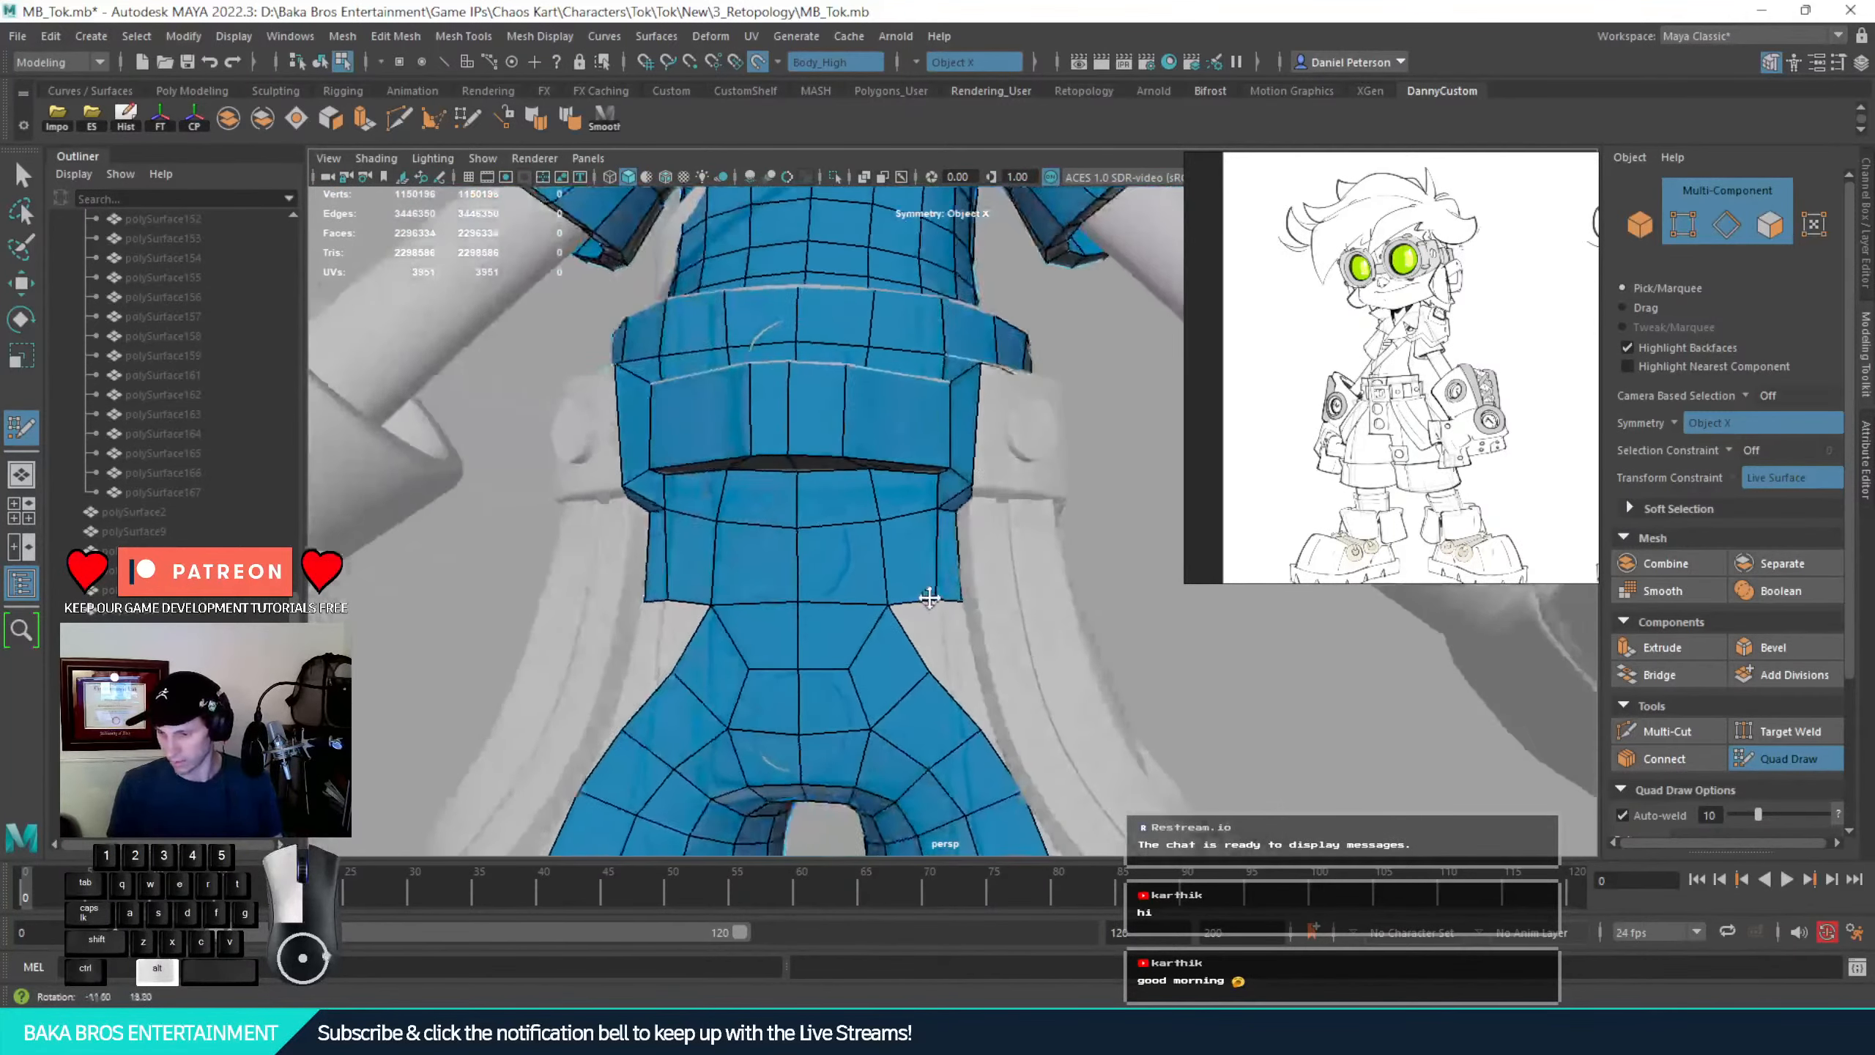
alt+right_drag(932, 596, 1015, 647)
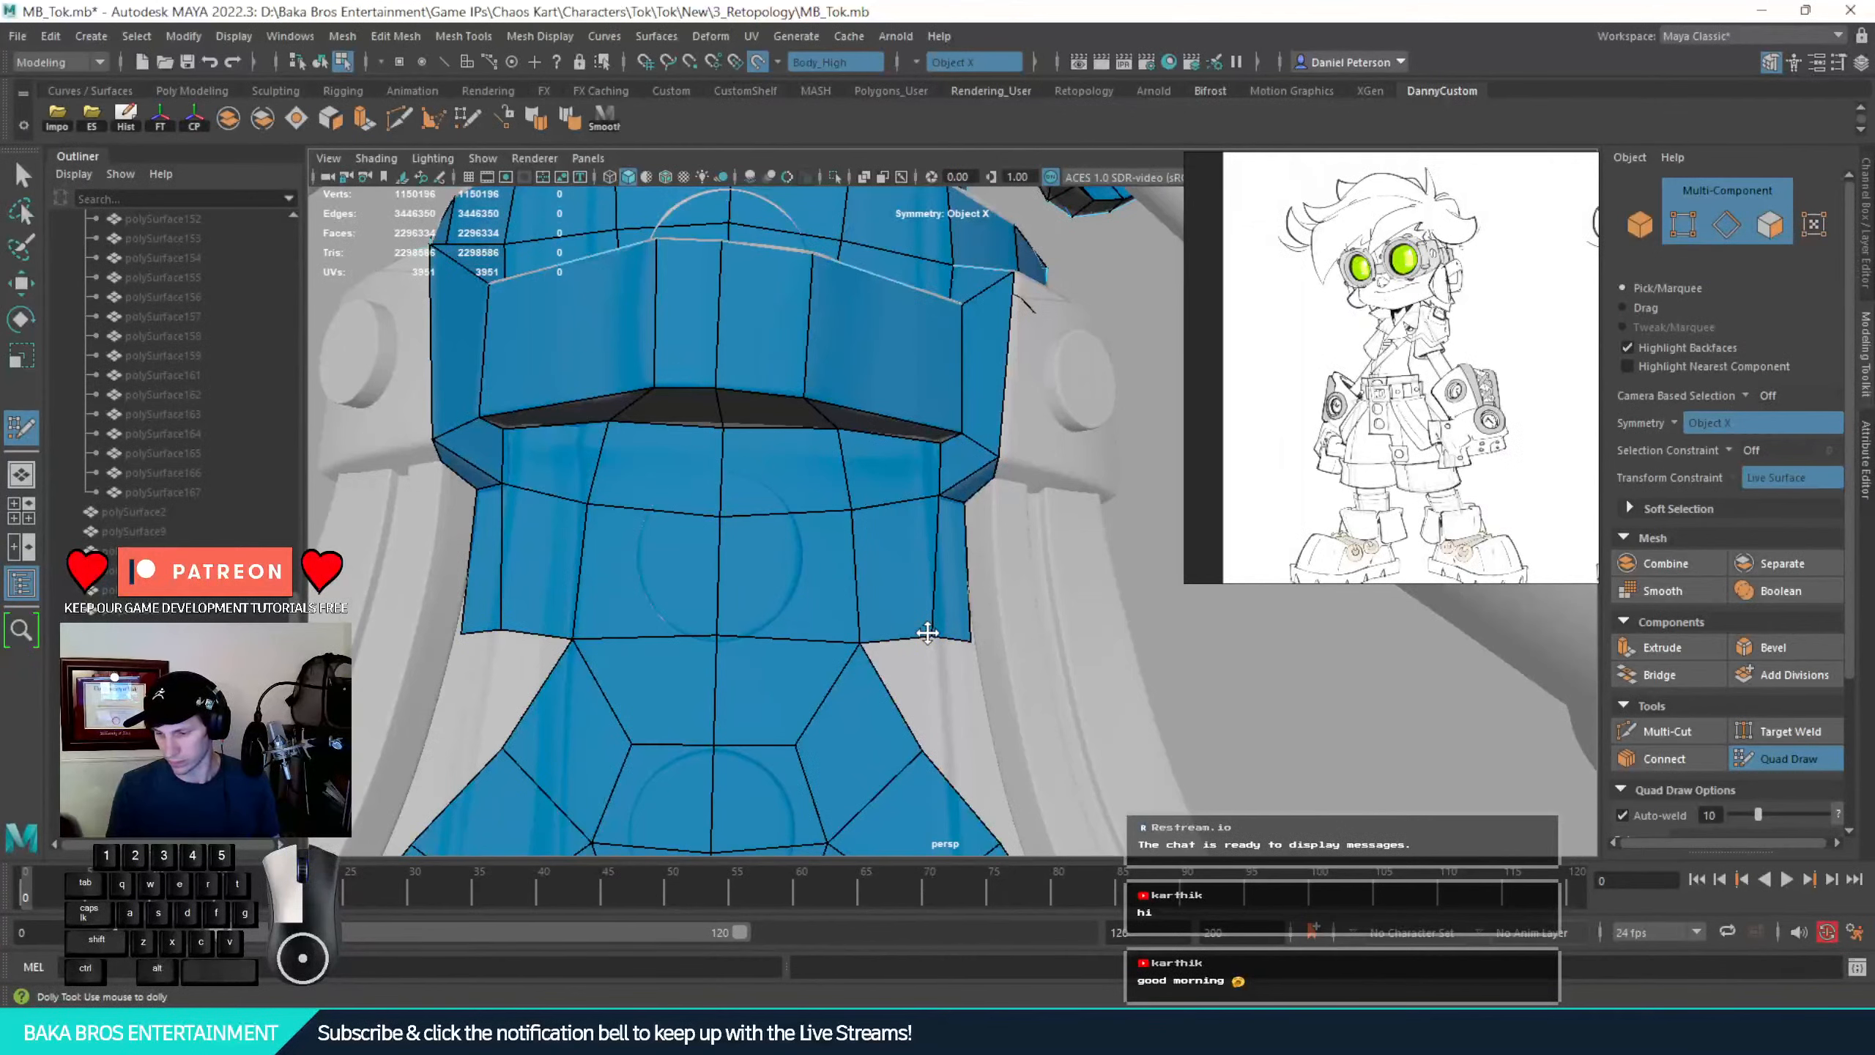
shift+click(925, 671)
alt+middle_drag(994, 669, 909, 486)
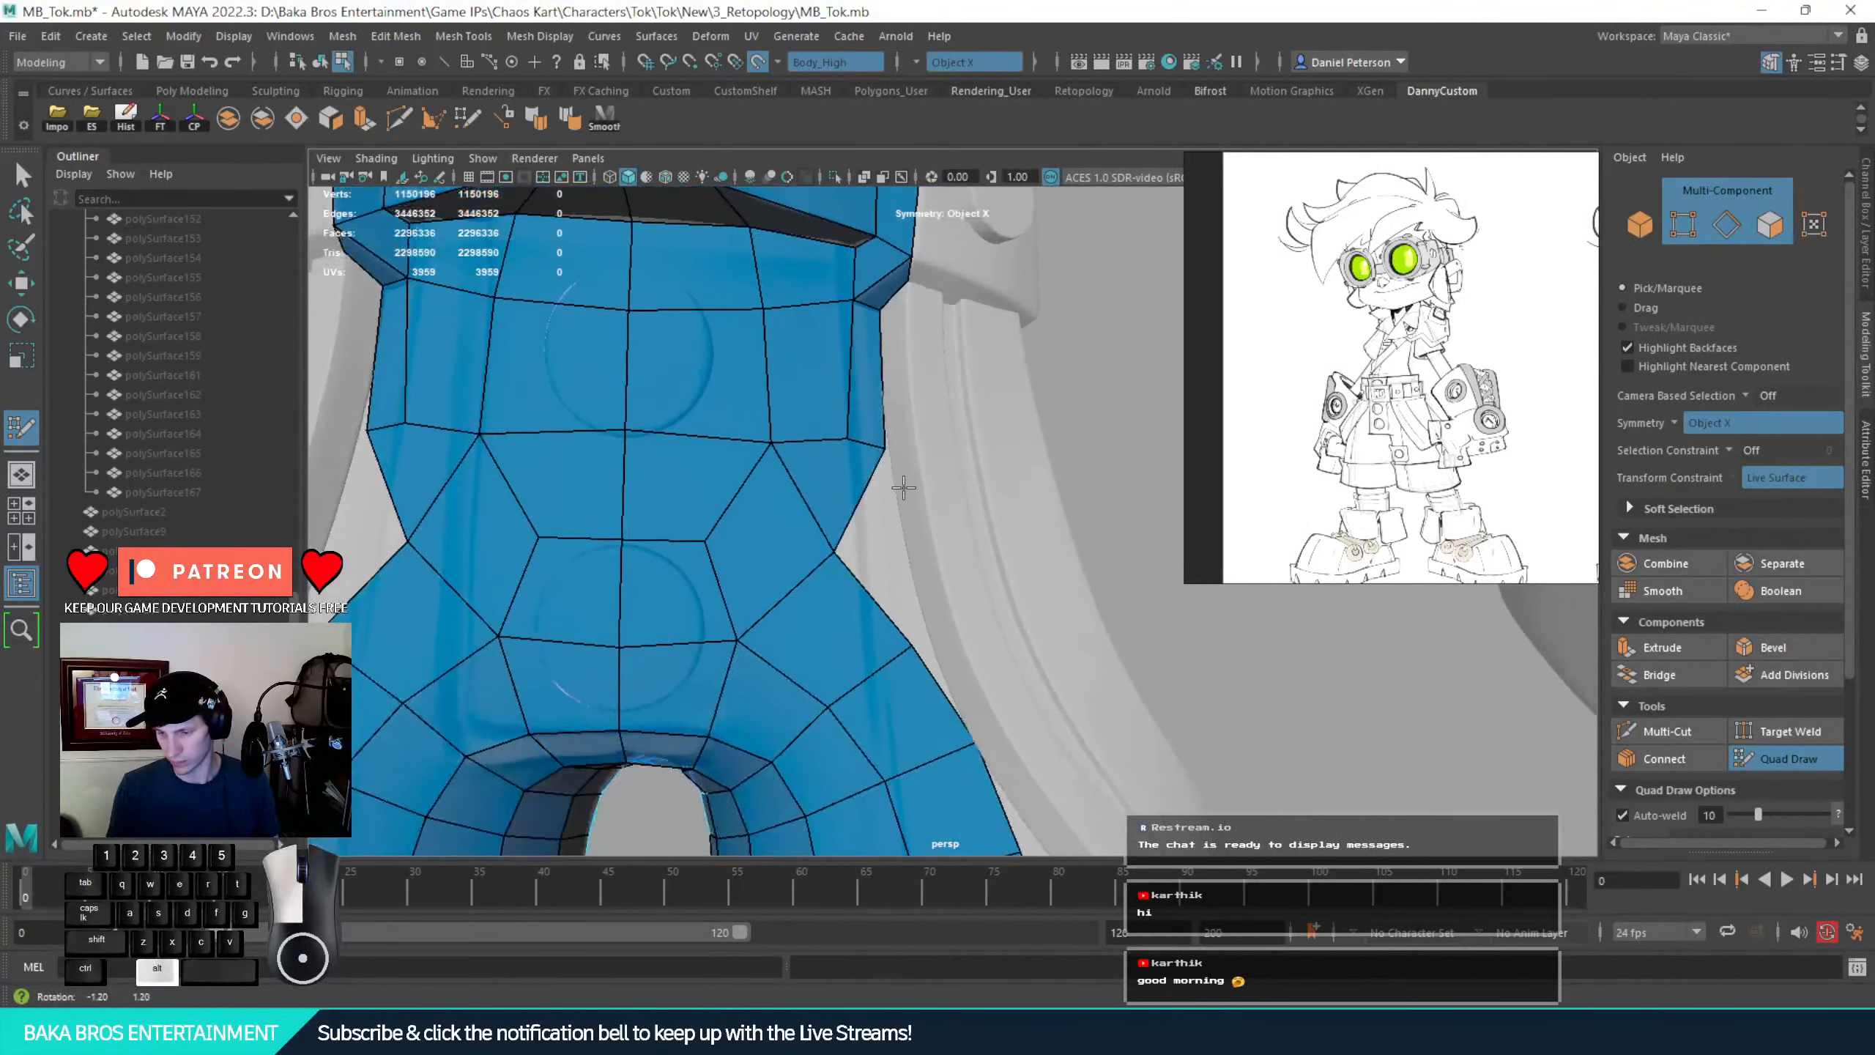
key(ctrl+z)
Place two points beside the outer hip and fill a quad against the upper thigh's edge
mouse_move(909, 486)
alt+mouse_down()
mouse_move(923, 551)
mouse_move(995, 571)
alt+mouse_up()
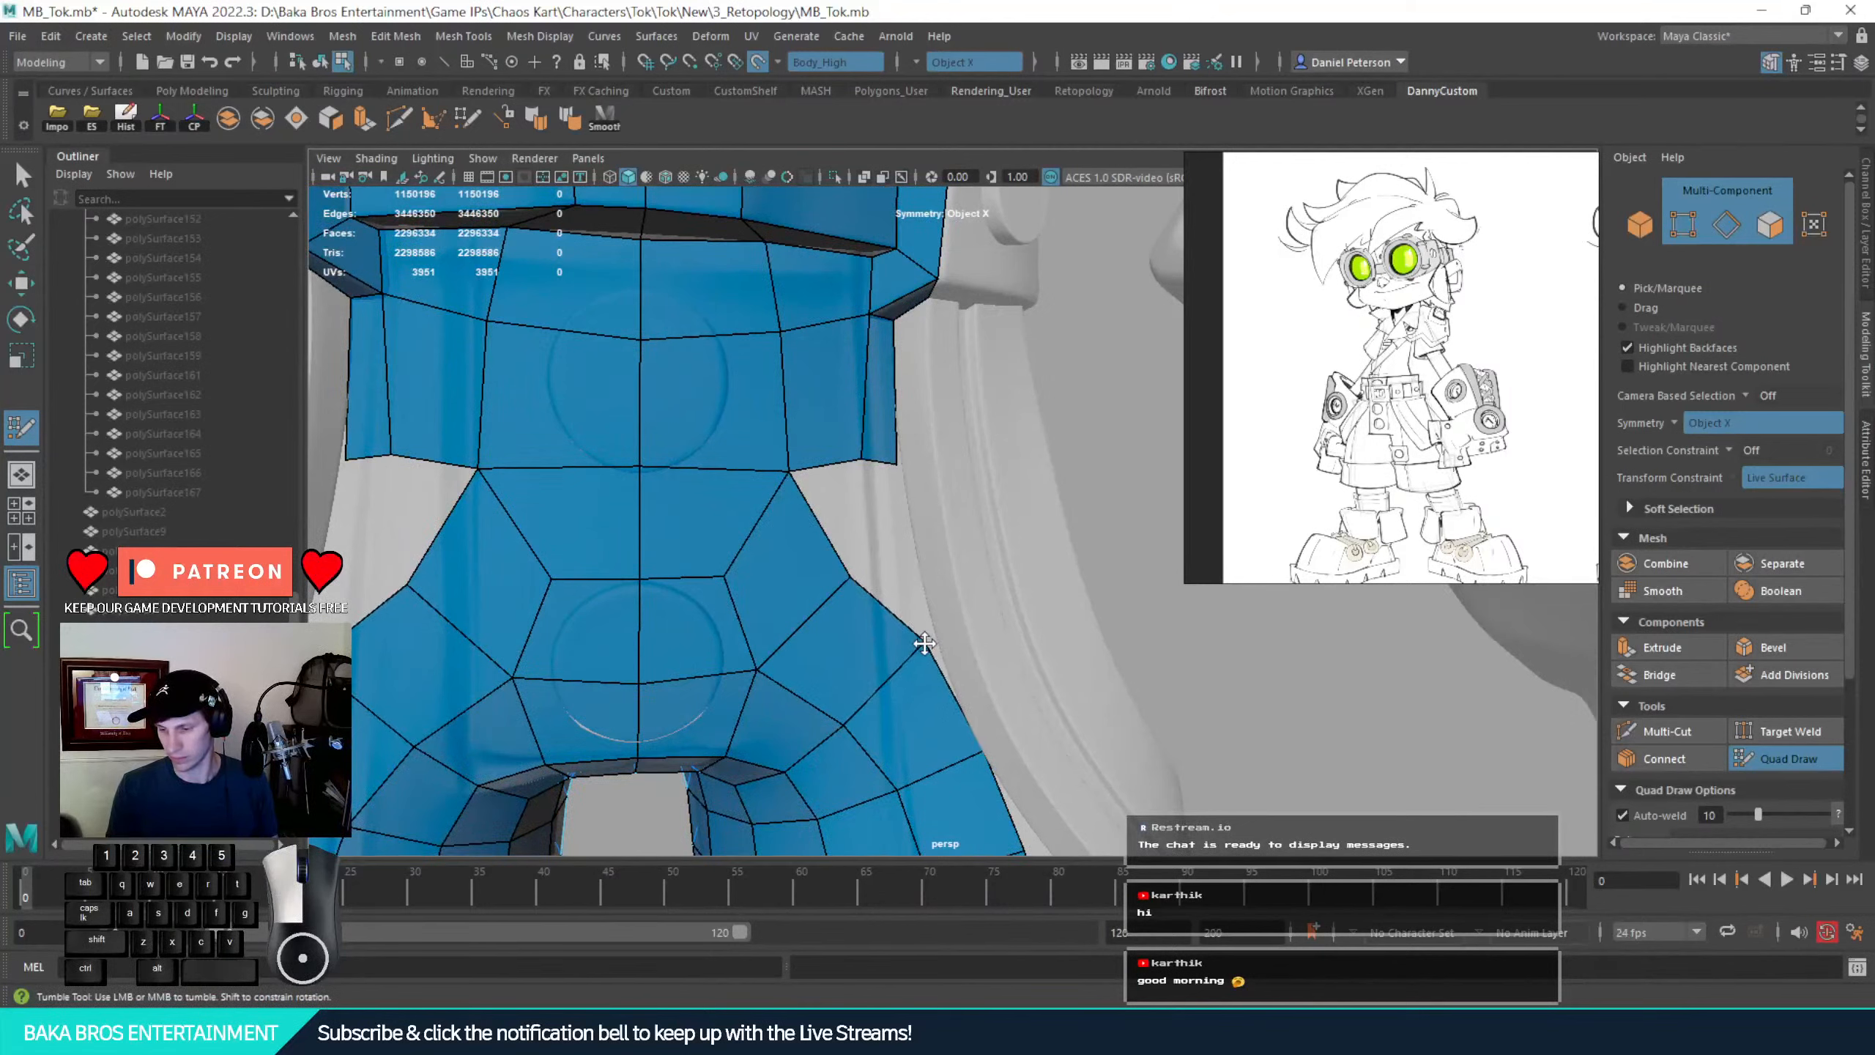
mouse_move(920, 666)
alt+mouse_down()
mouse_move(954, 739)
mouse_move(981, 735)
mouse_move(963, 745)
mouse_move(1055, 720)
mouse_move(1005, 606)
alt+mouse_up()
click(997, 595)
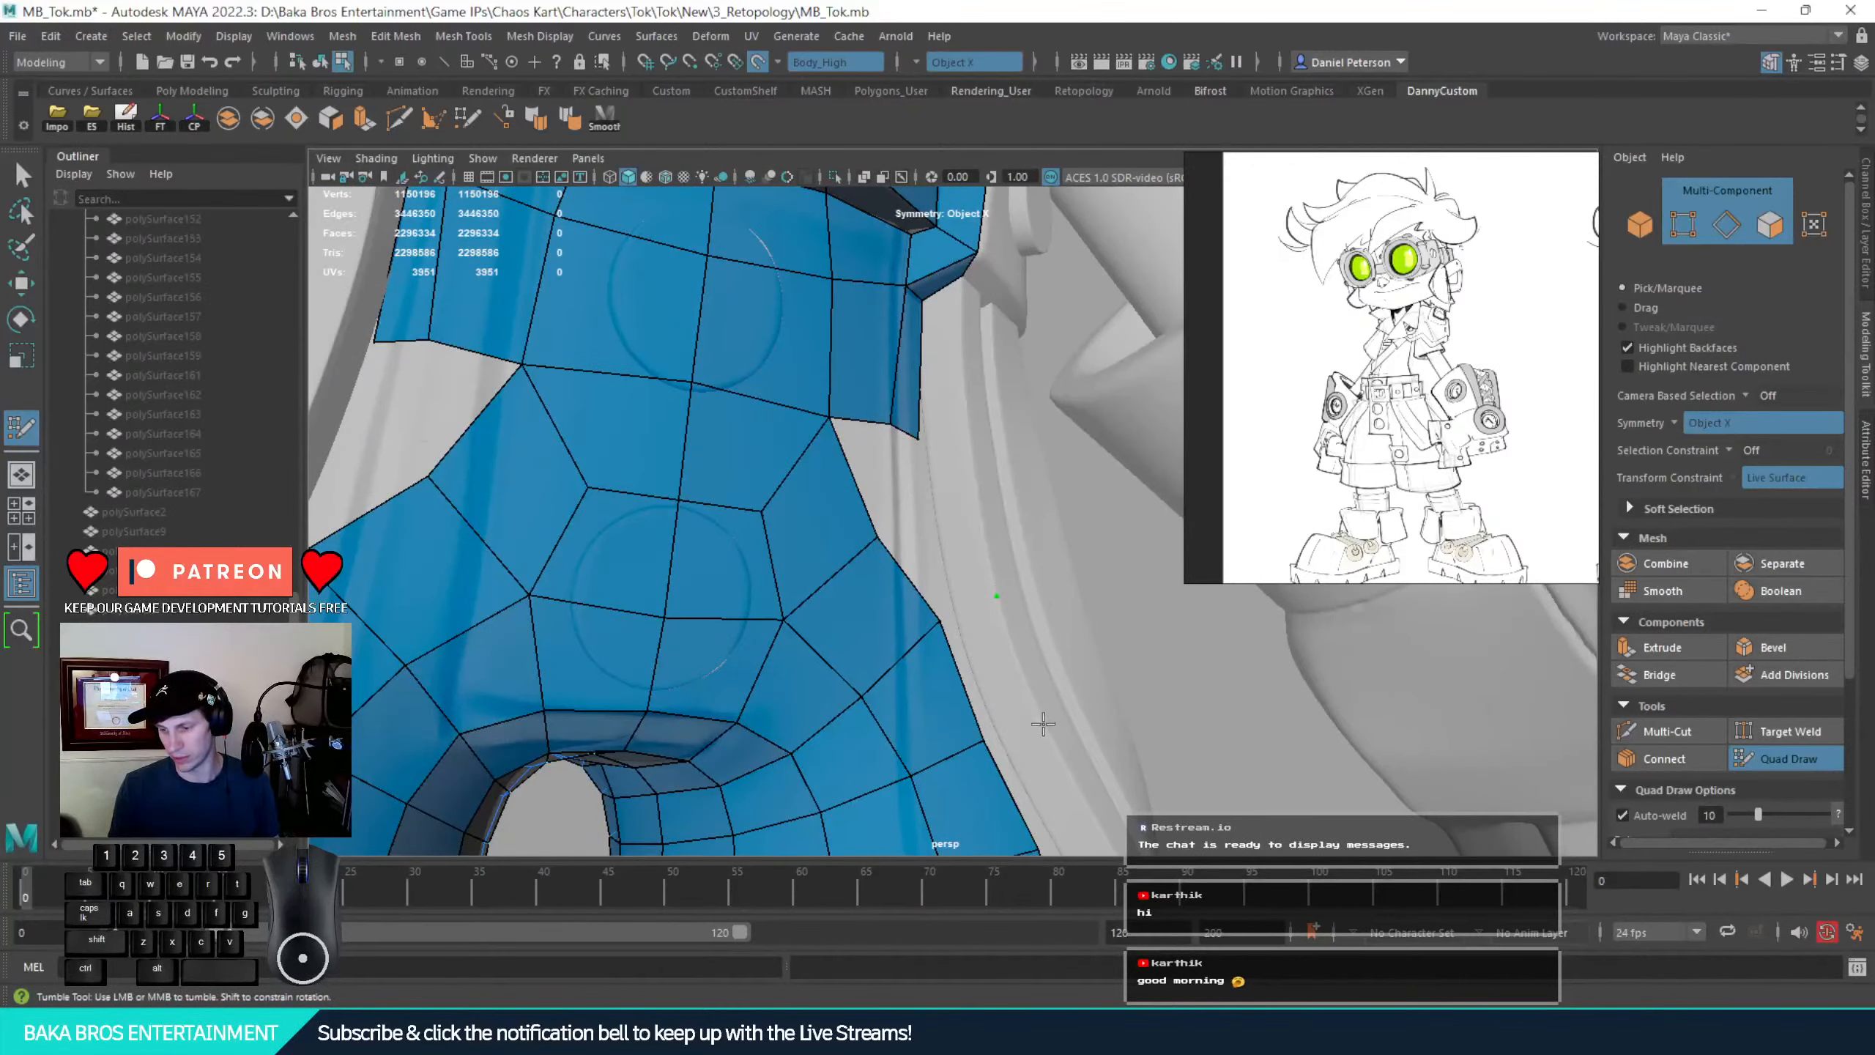
shift+click(1000, 669)
alt+right_drag(1001, 669, 1043, 502)
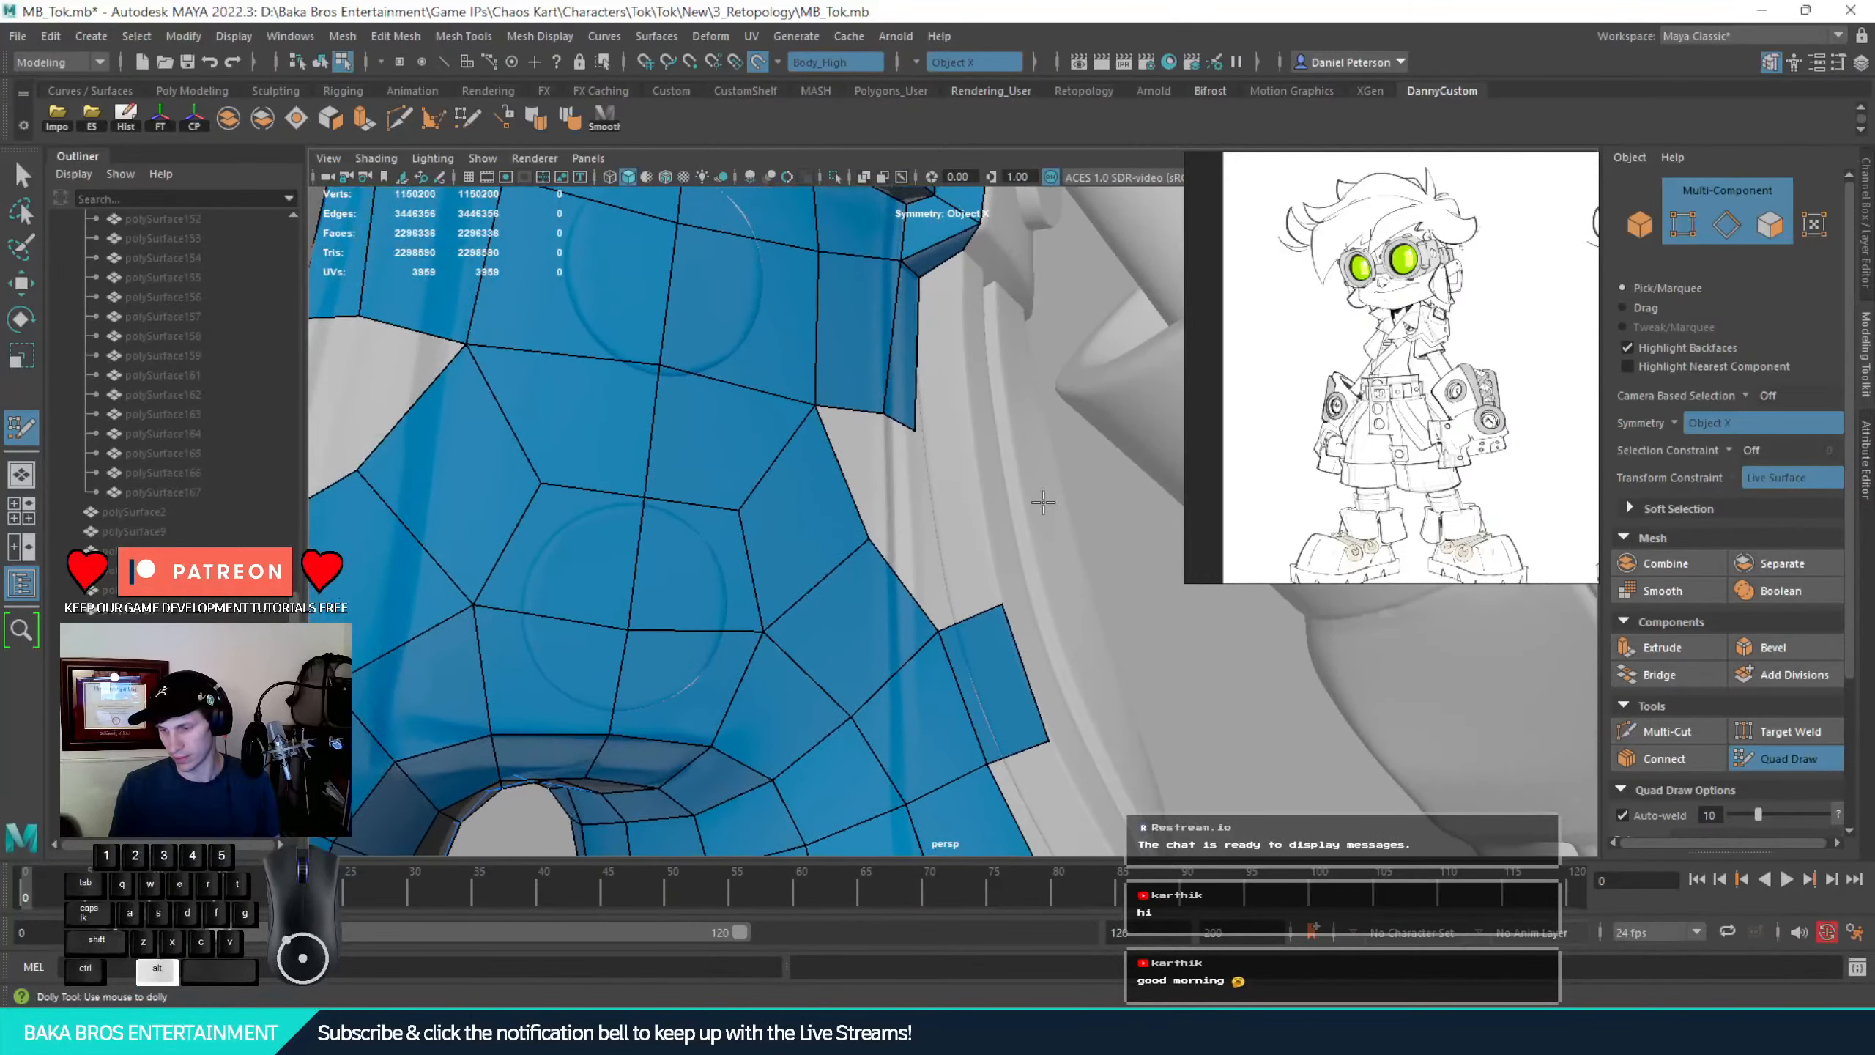
Try to place two points beside the hip gap and fill a quad toward the outer hip
click(930, 490)
click(976, 473)
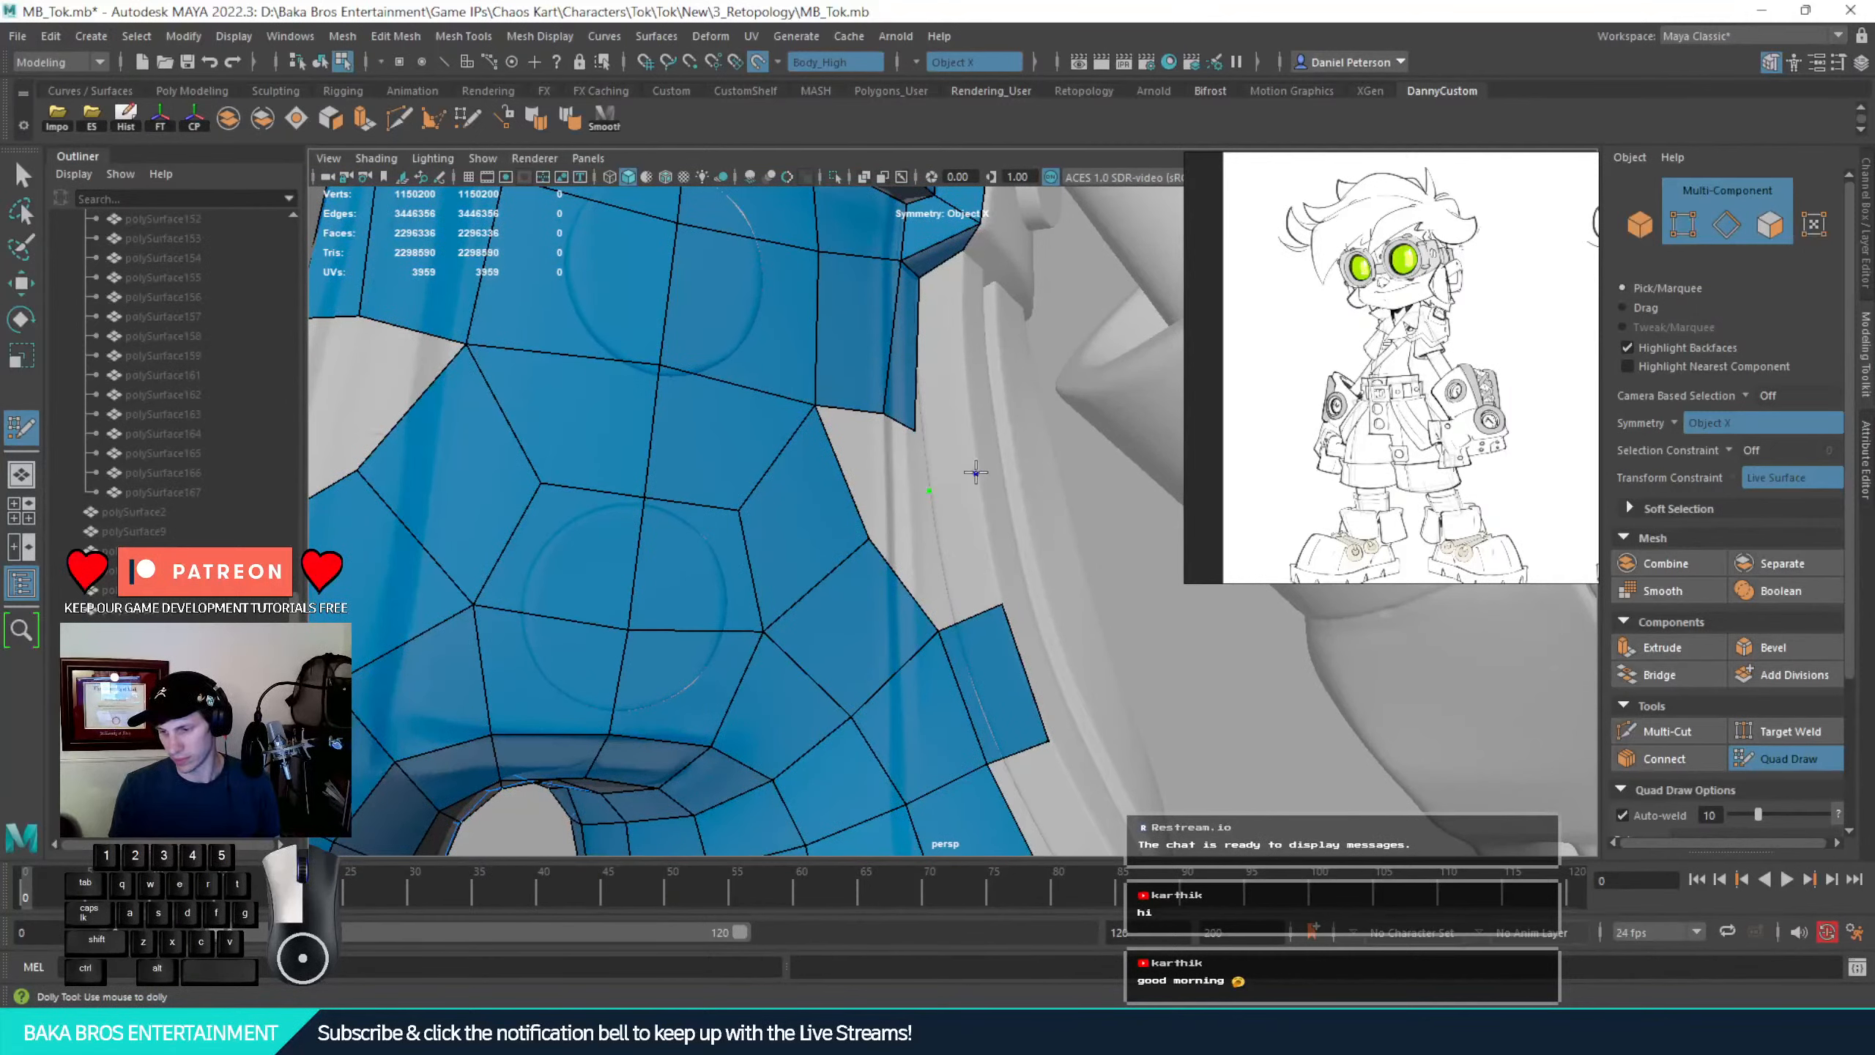
shift+click(957, 533)
mouse_move(958, 538)
alt+mouse_down()
mouse_move(977, 547)
mouse_move(965, 529)
alt+mouse_up()
key(ctrl+z)
key(ctrl+z)
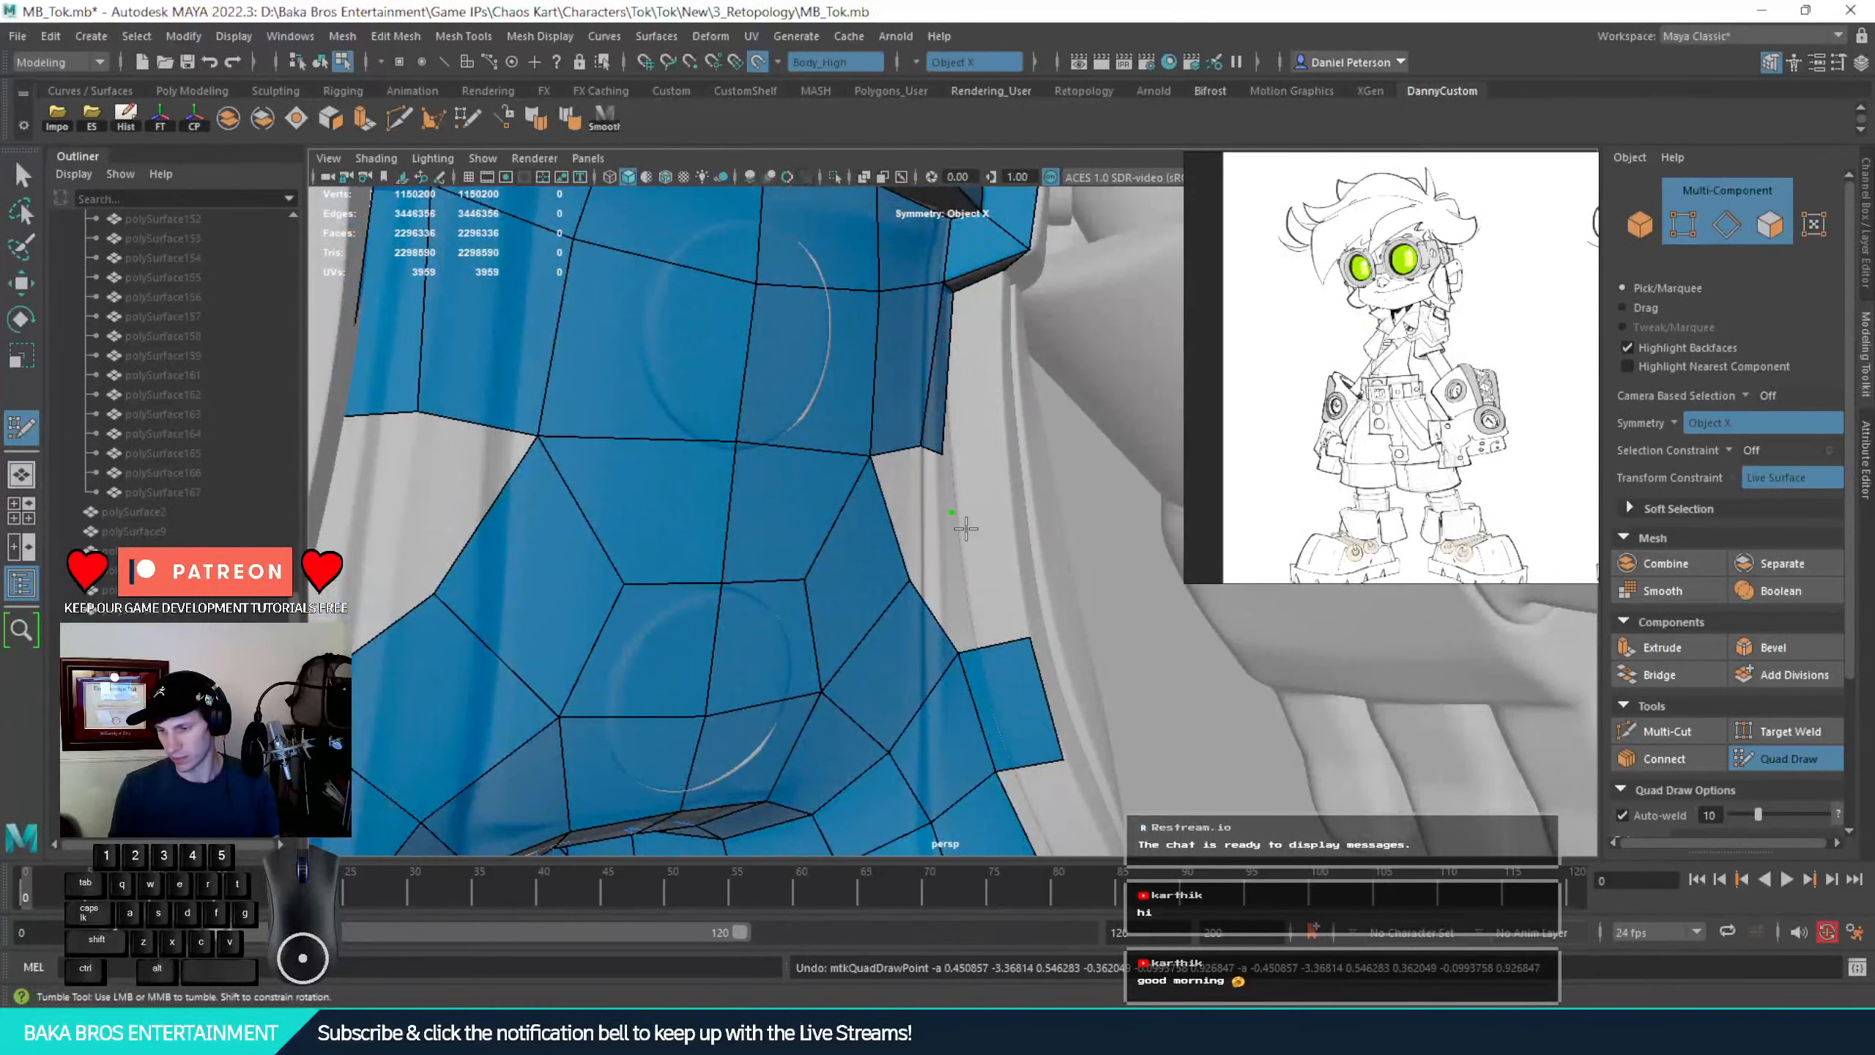
key(ctrl+z)
Place two new points beside the hip gap and fill the quads joining the abdomen's side, hip and outer thigh
click(963, 513)
click(1013, 506)
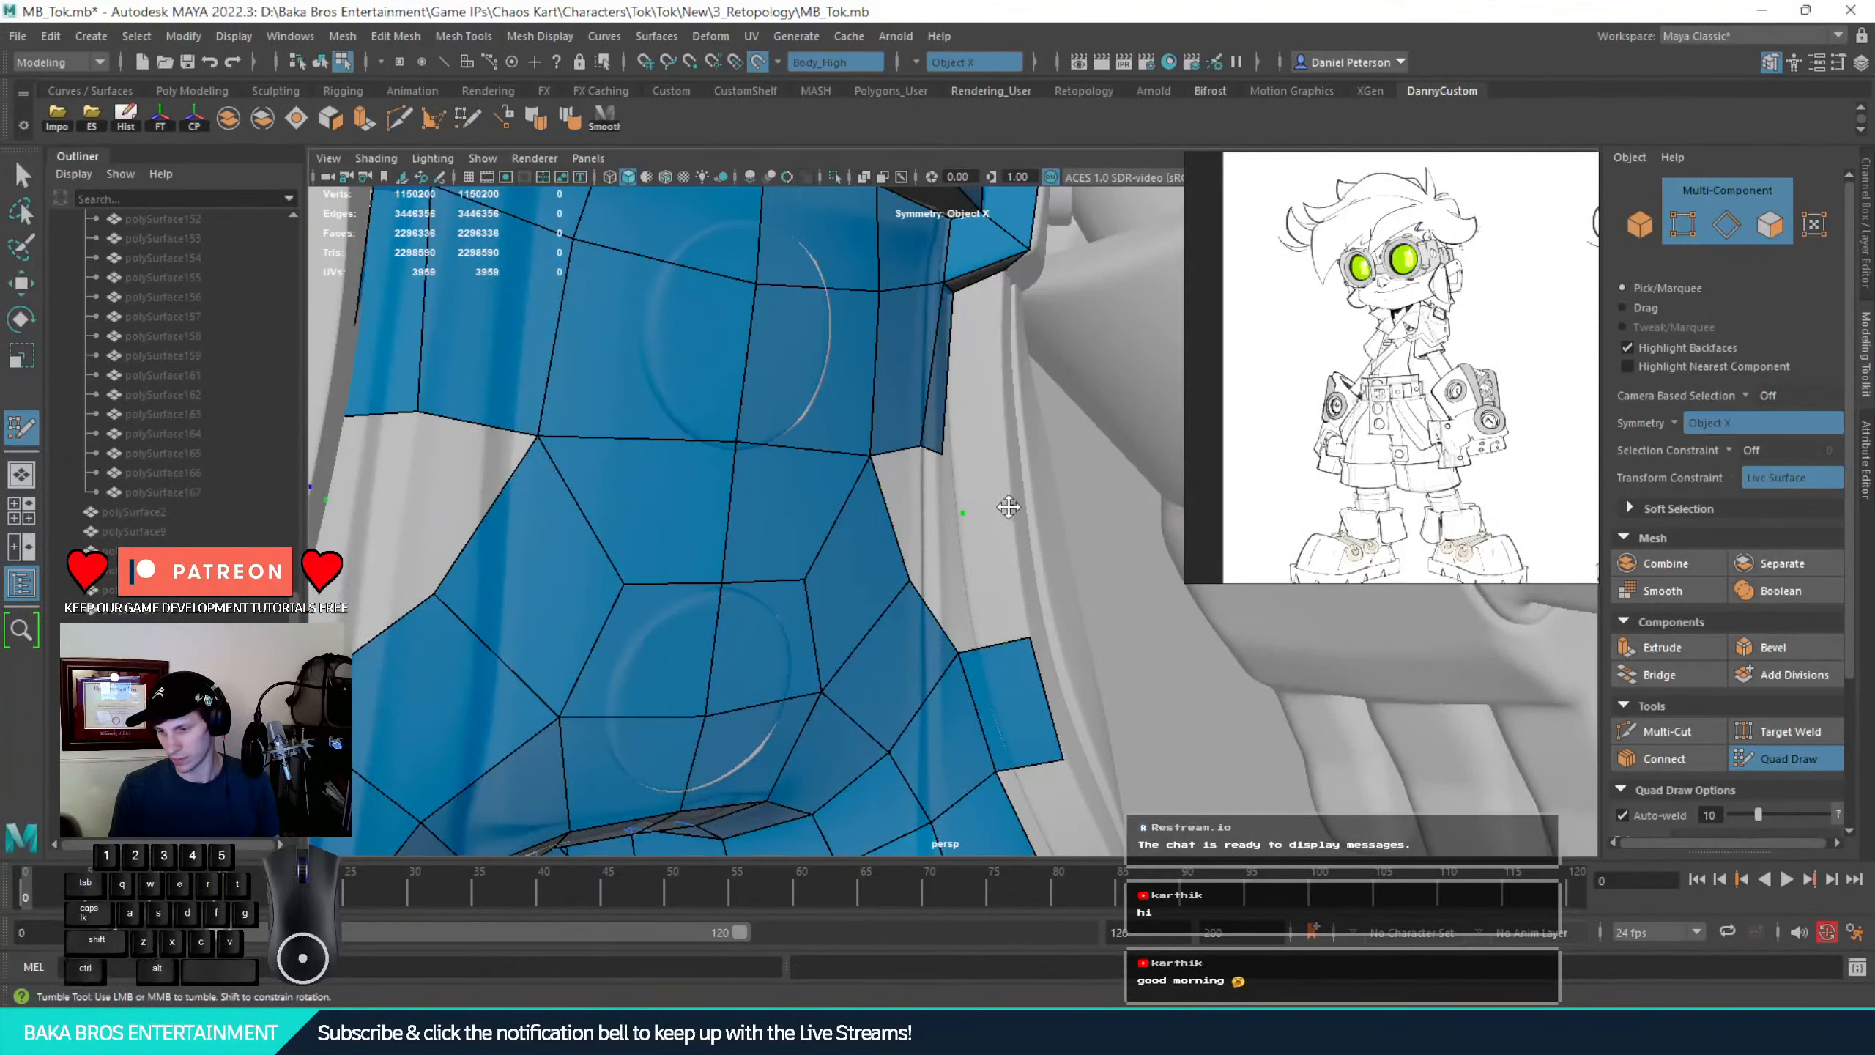
shift+click(988, 591)
mouse_move(989, 591)
alt+mouse_down()
mouse_move(930, 624)
mouse_move(978, 625)
mouse_move(949, 500)
mouse_move(965, 480)
mouse_move(883, 490)
mouse_move(905, 497)
alt+mouse_up()
alt+right_drag(905, 496, 808, 488)
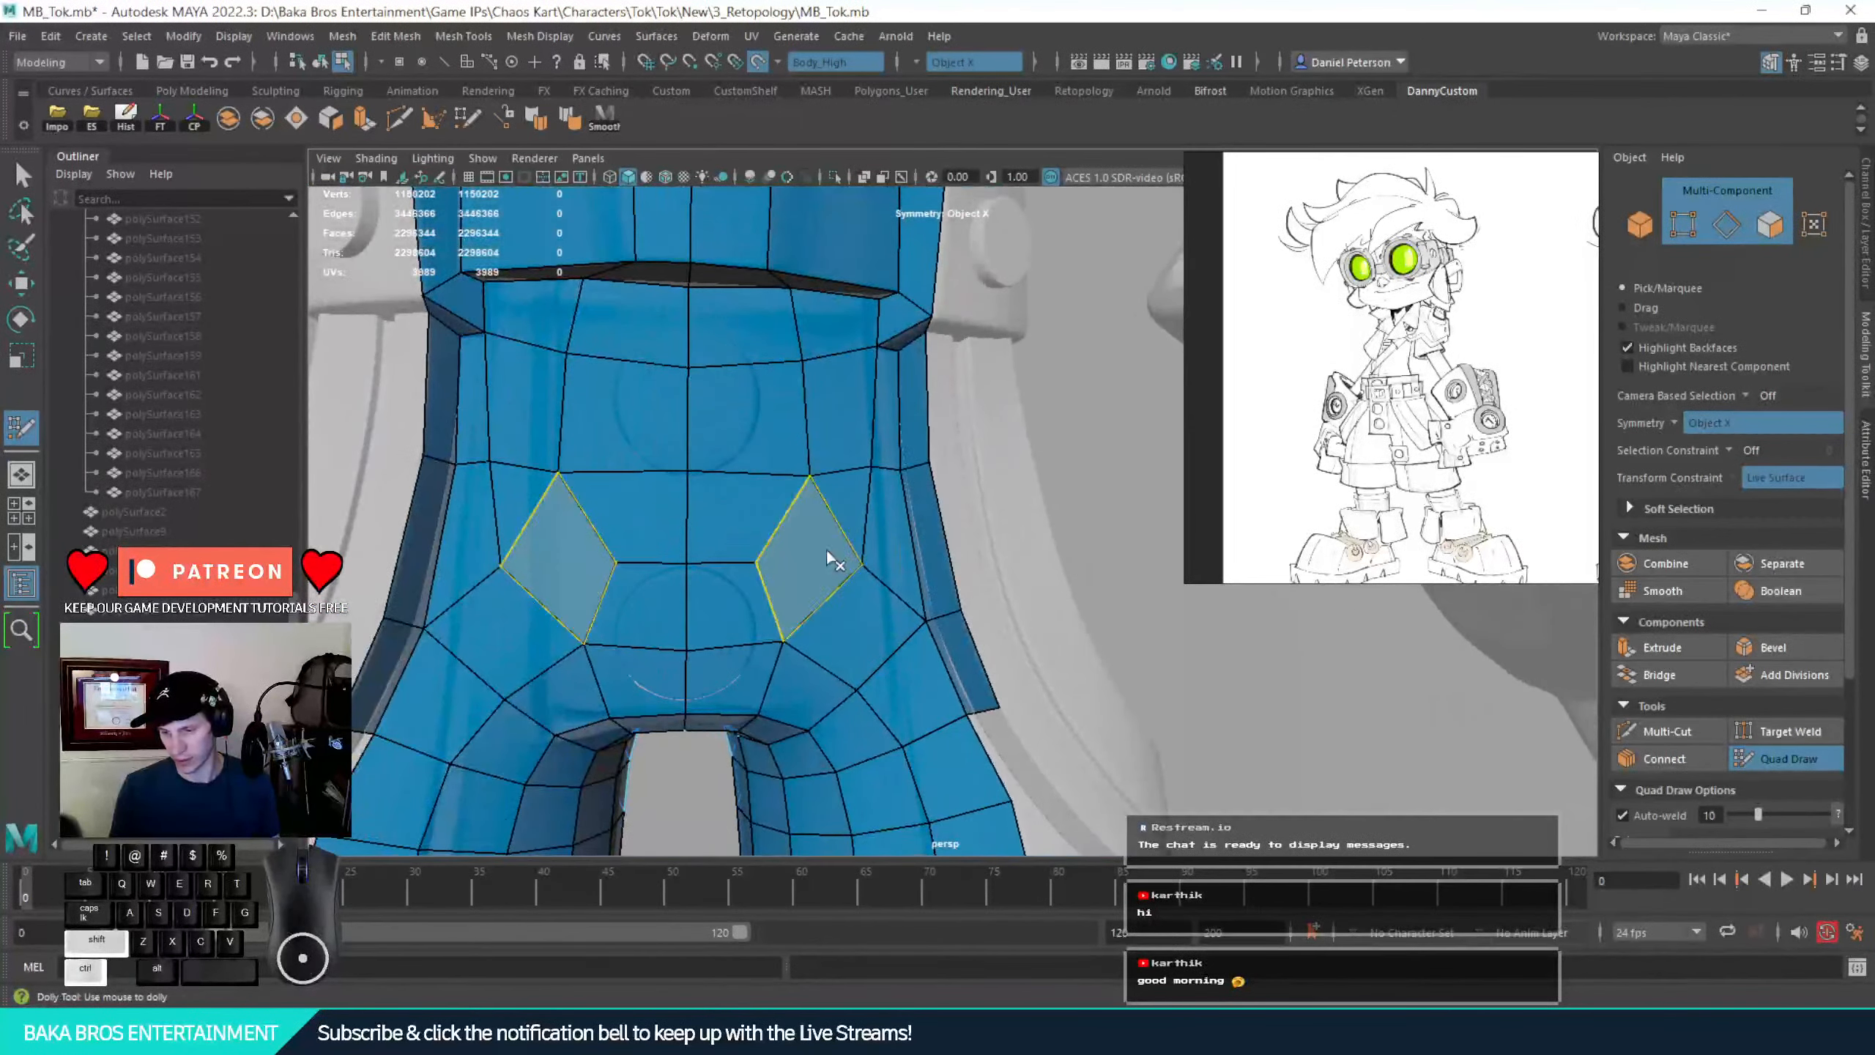
Delete the quads around the diamond-shaped gaps on the lower abdomen, refill the row with quads, and adjust its vertices
ctrl+shift+click(825, 550)
ctrl+shift+click(738, 510)
ctrl+shift+click(849, 510)
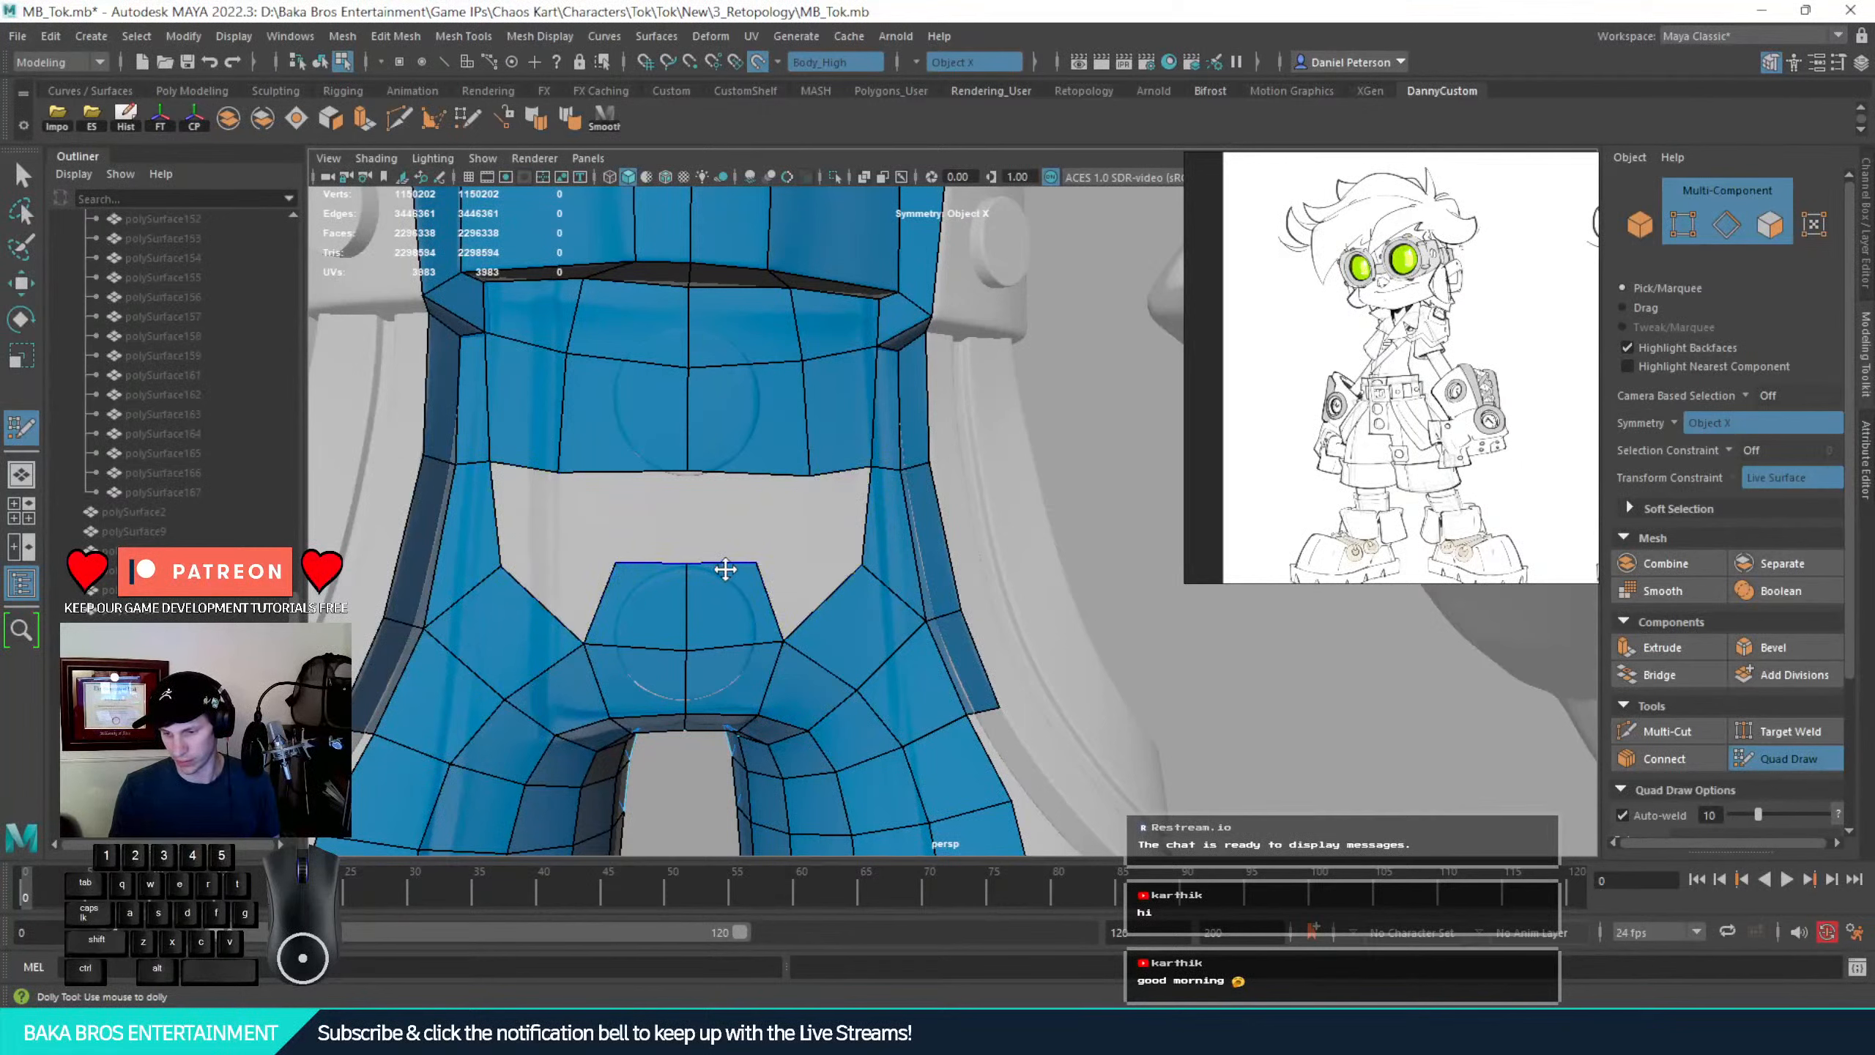
drag(729, 569, 731, 587)
shift+click(733, 526)
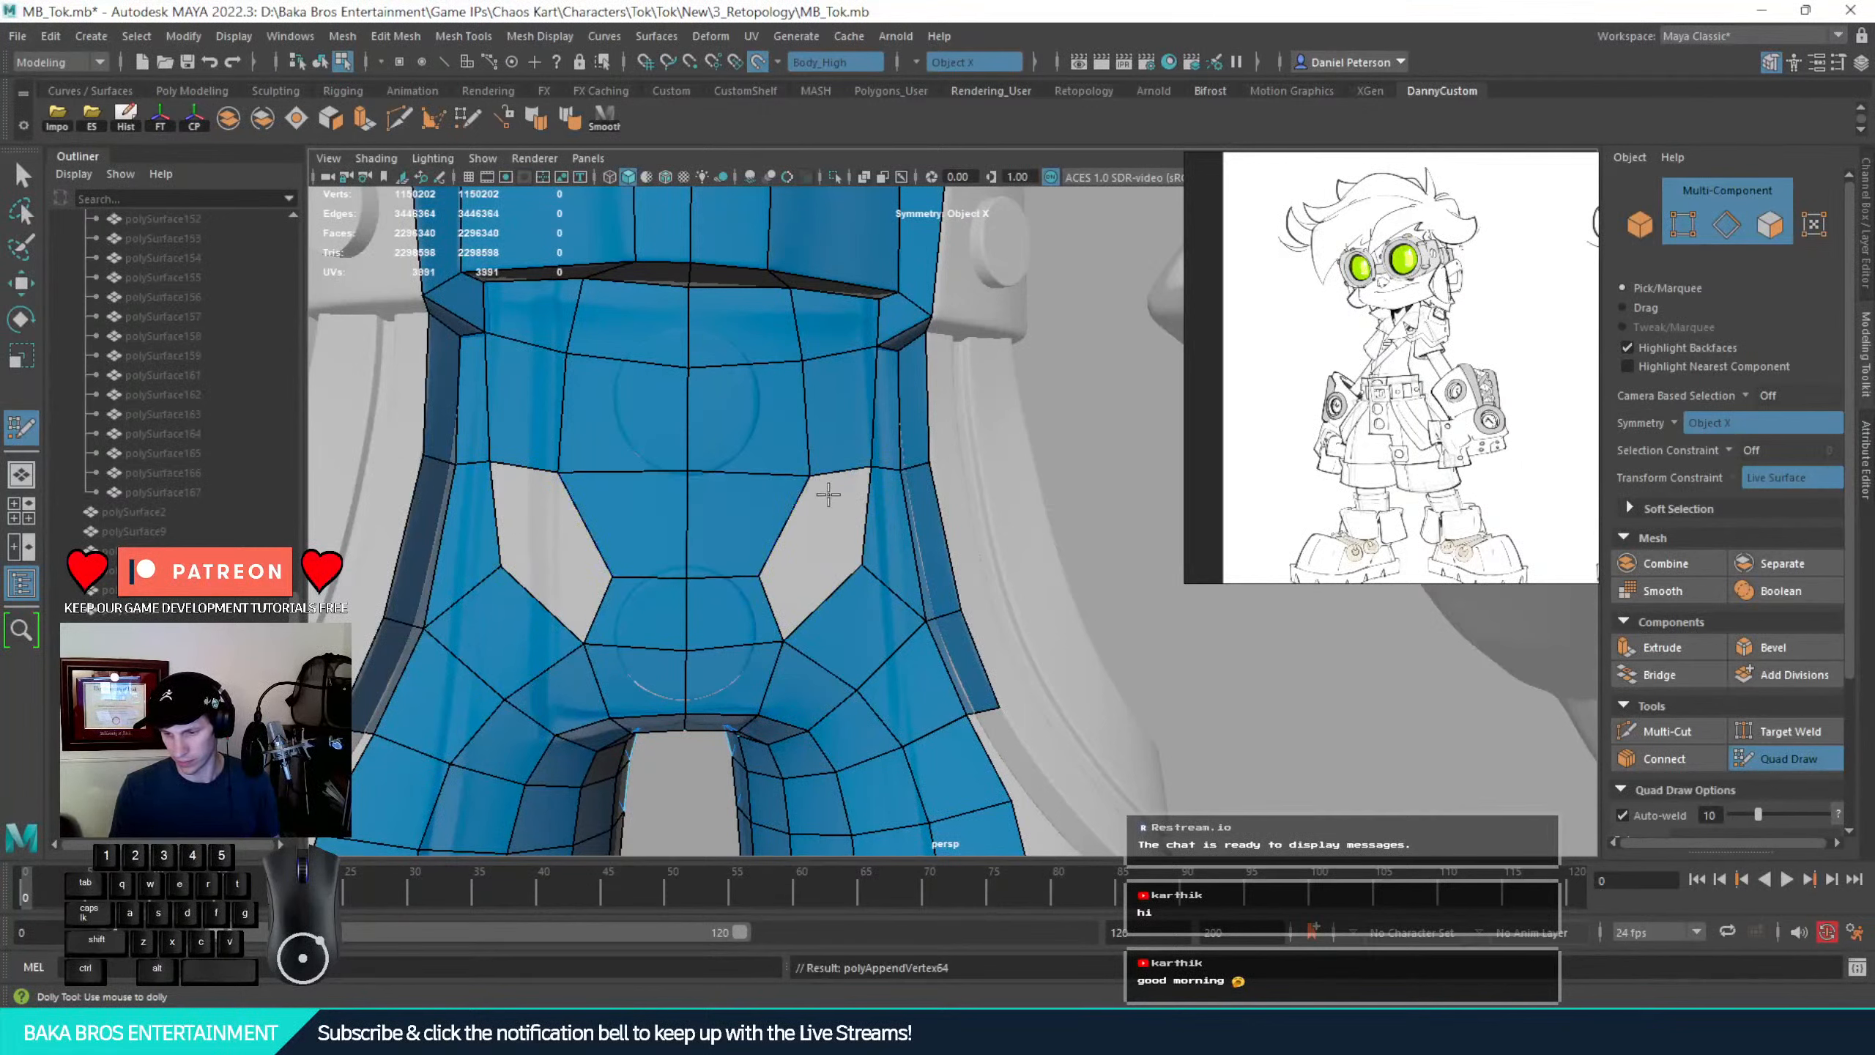
drag(811, 473, 781, 467)
shift+click(804, 547)
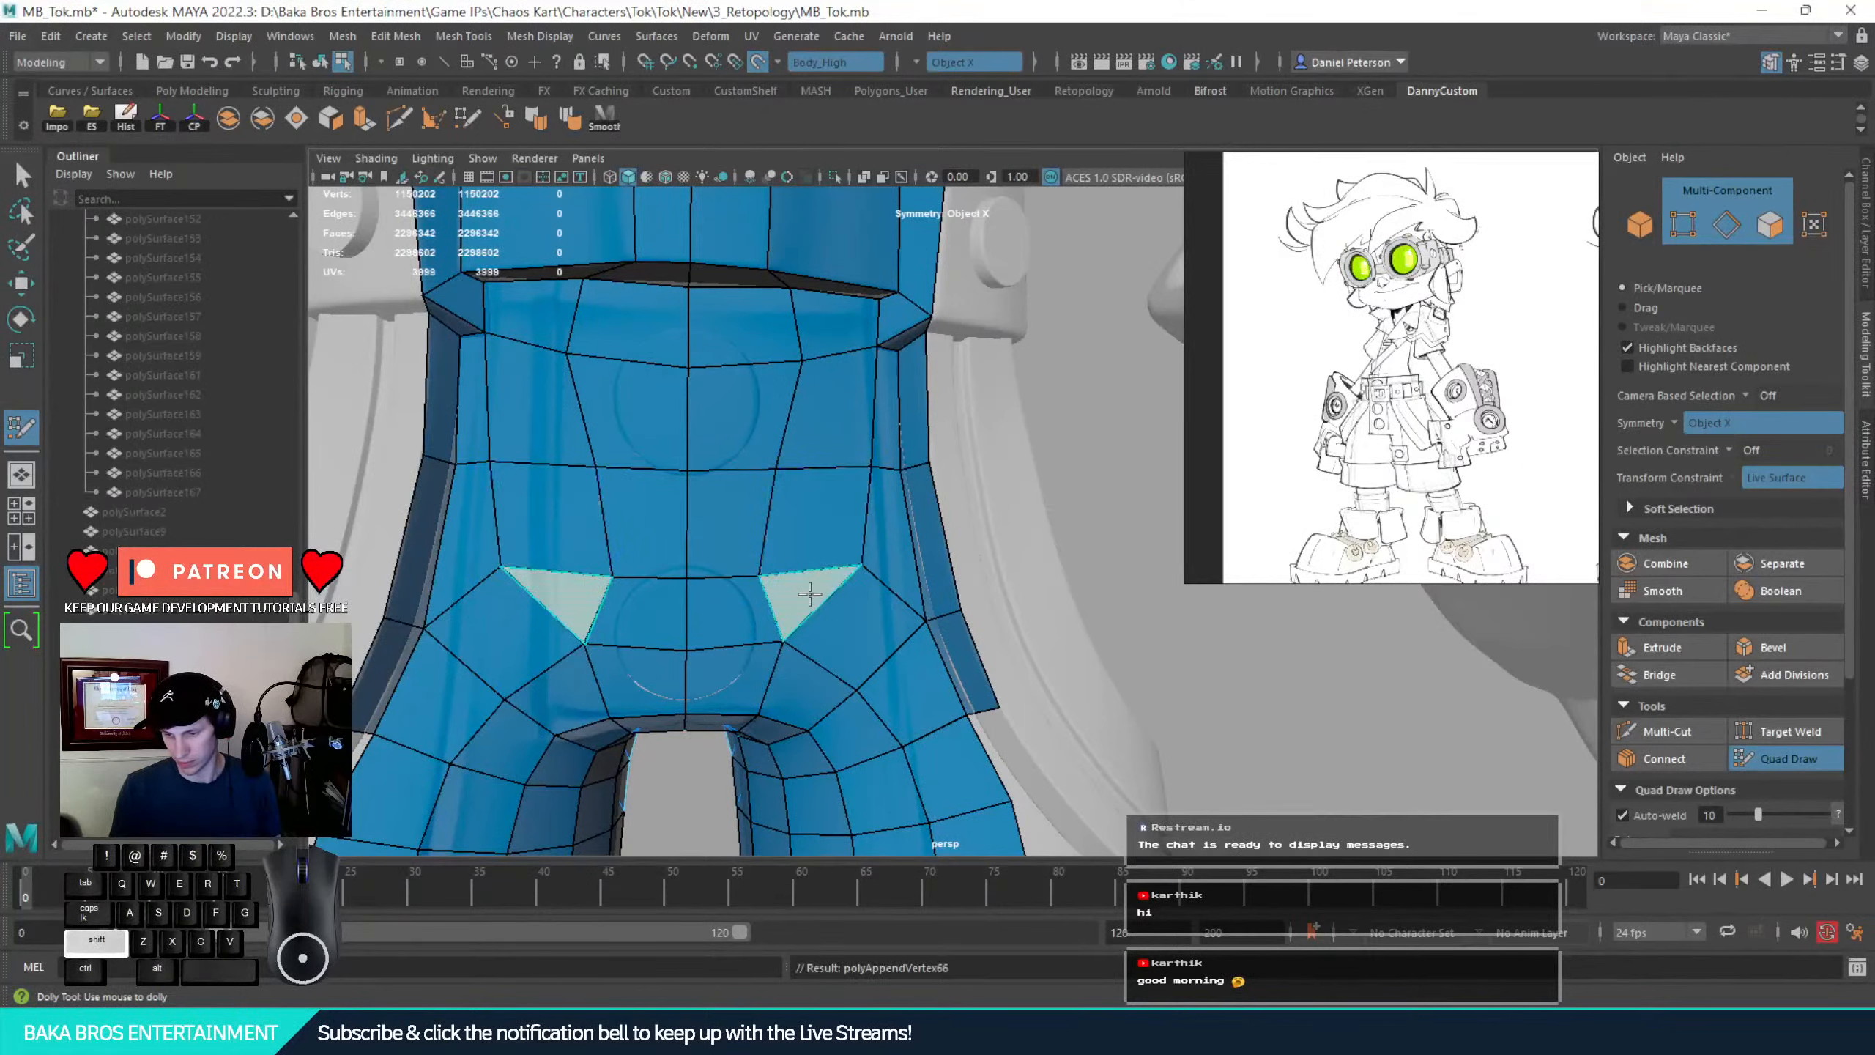
Delete the quads between the two triangular gaps above the crotch and fill the opening with a row of new quads
alt+drag(804, 605, 793, 566)
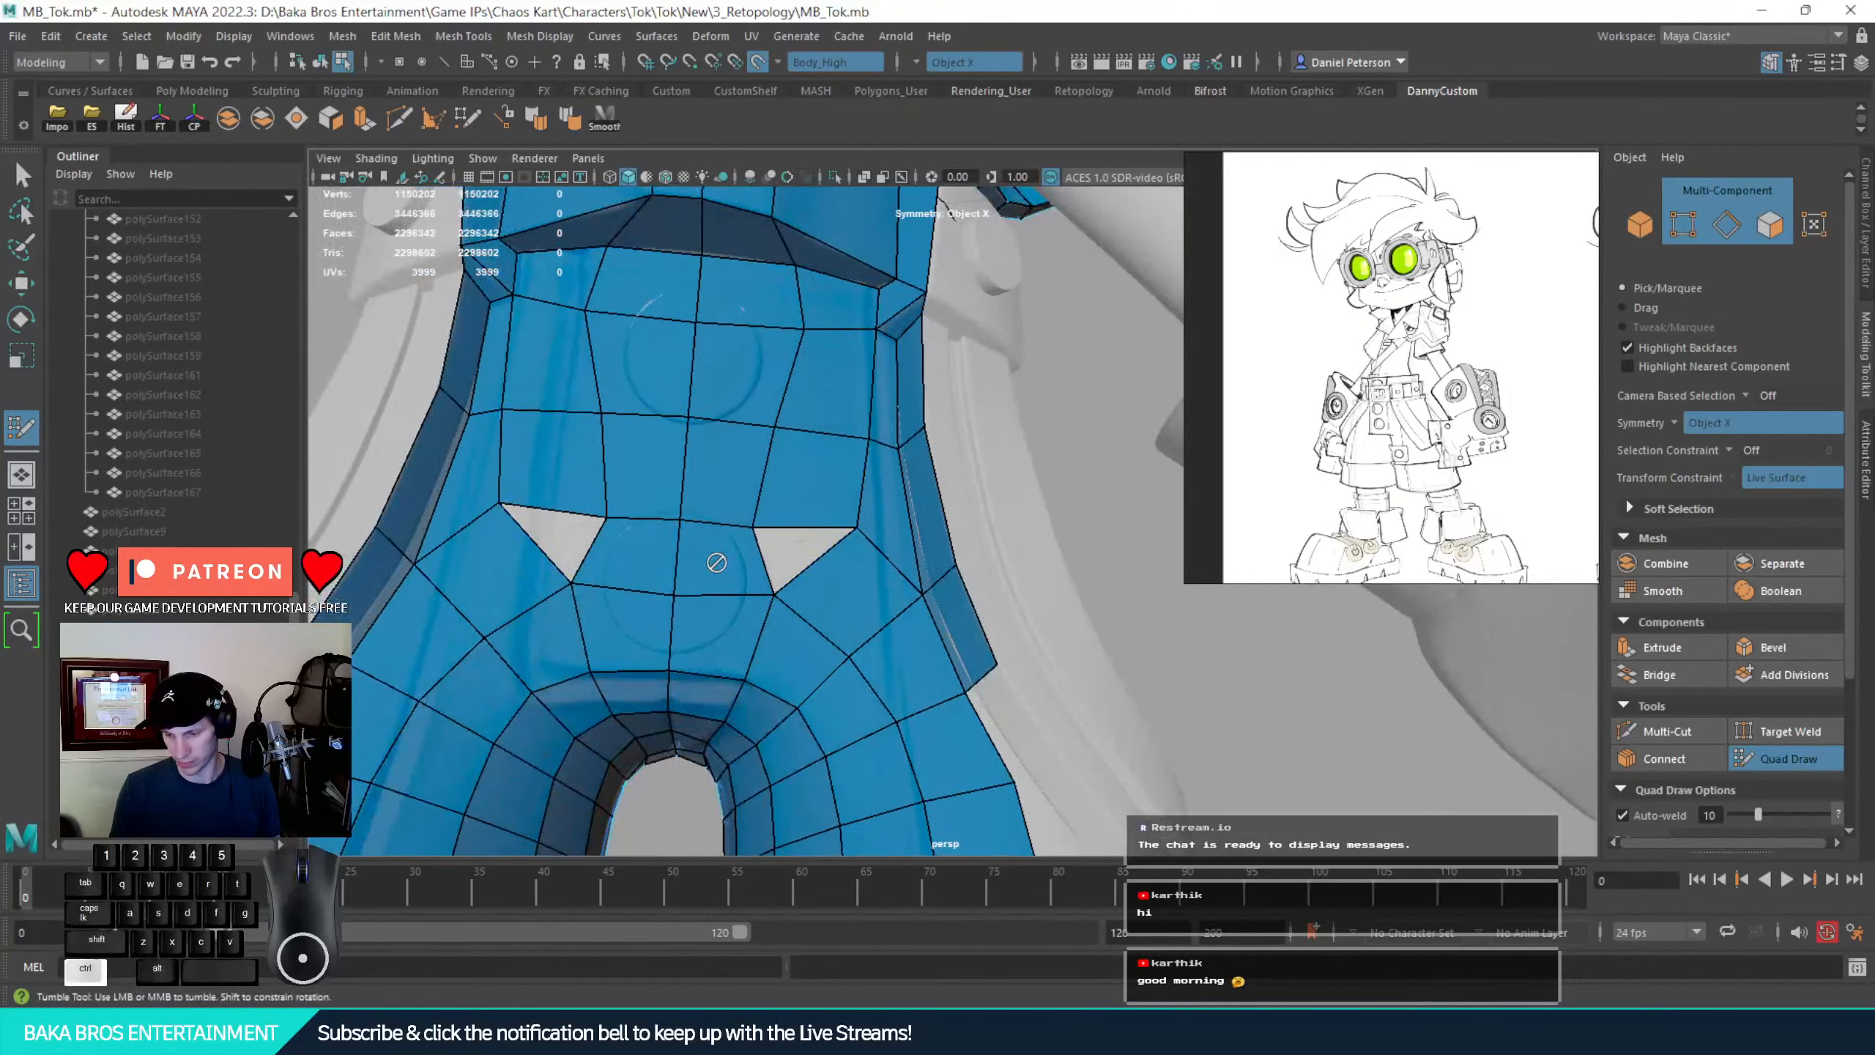
ctrl+shift+click(744, 570)
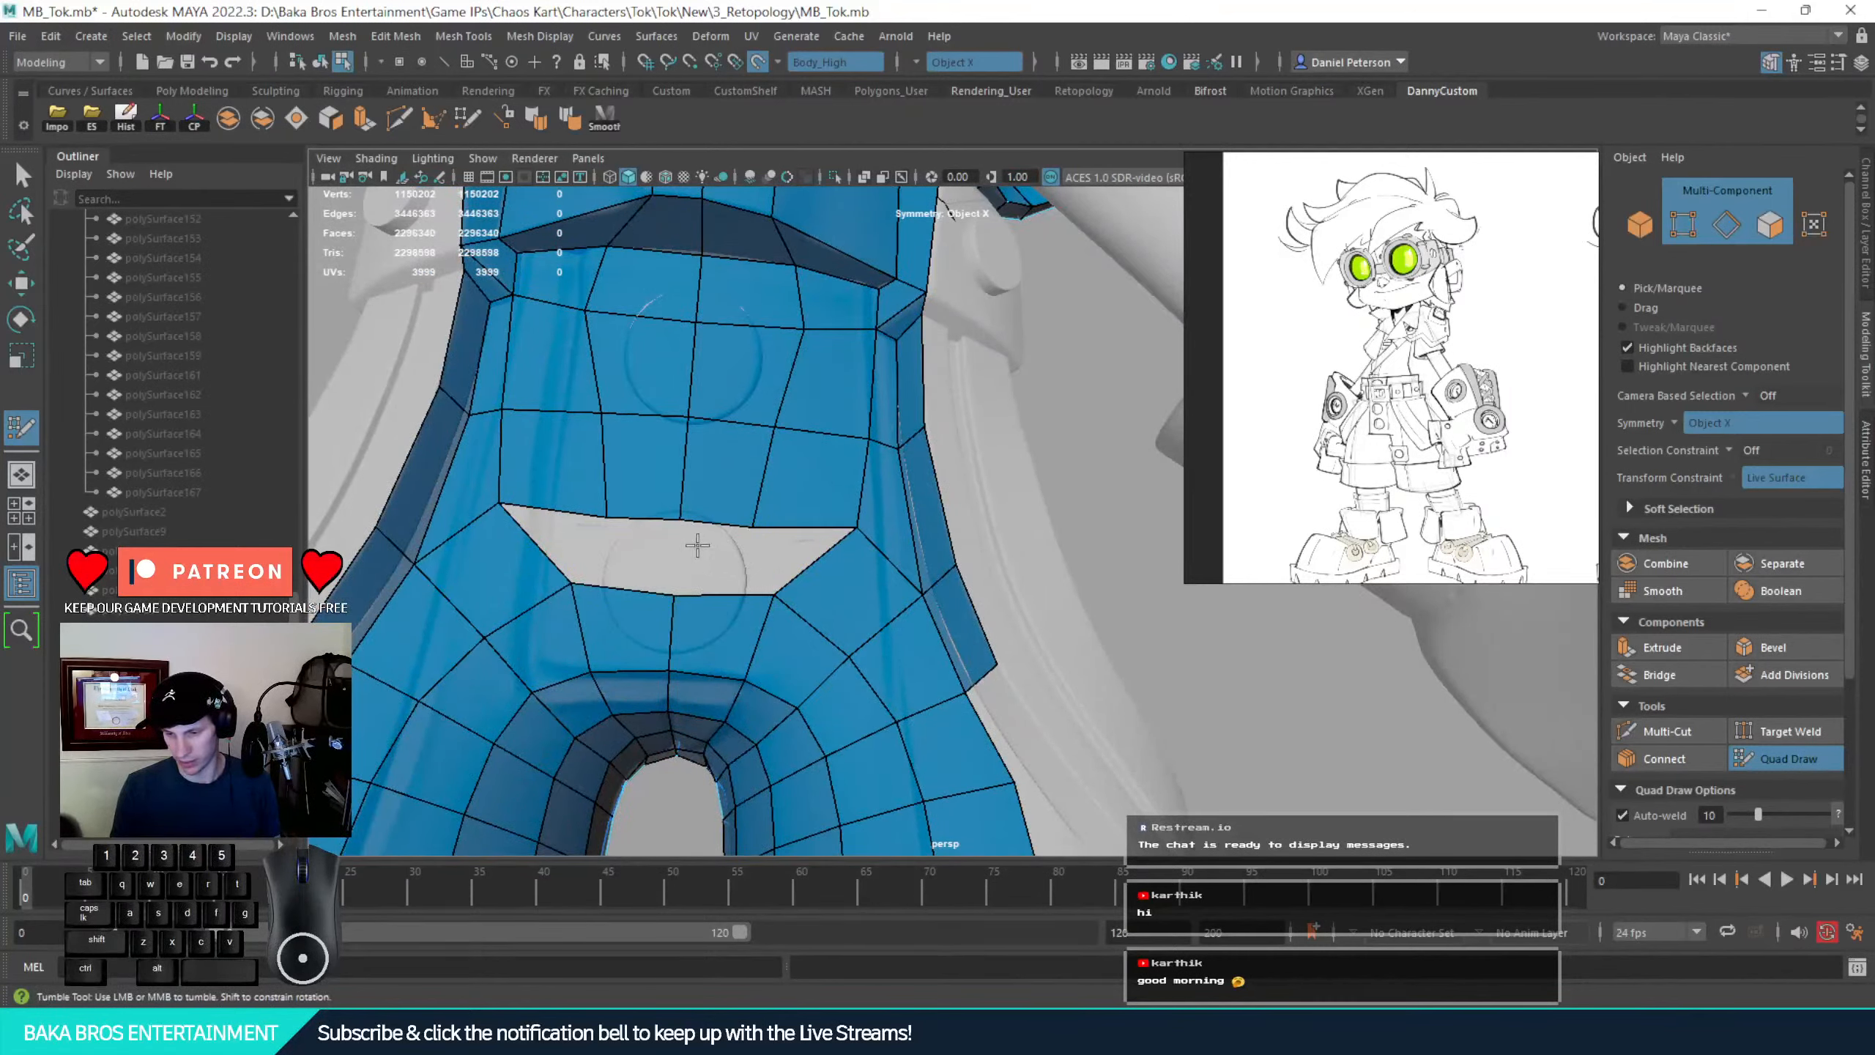
click(751, 555)
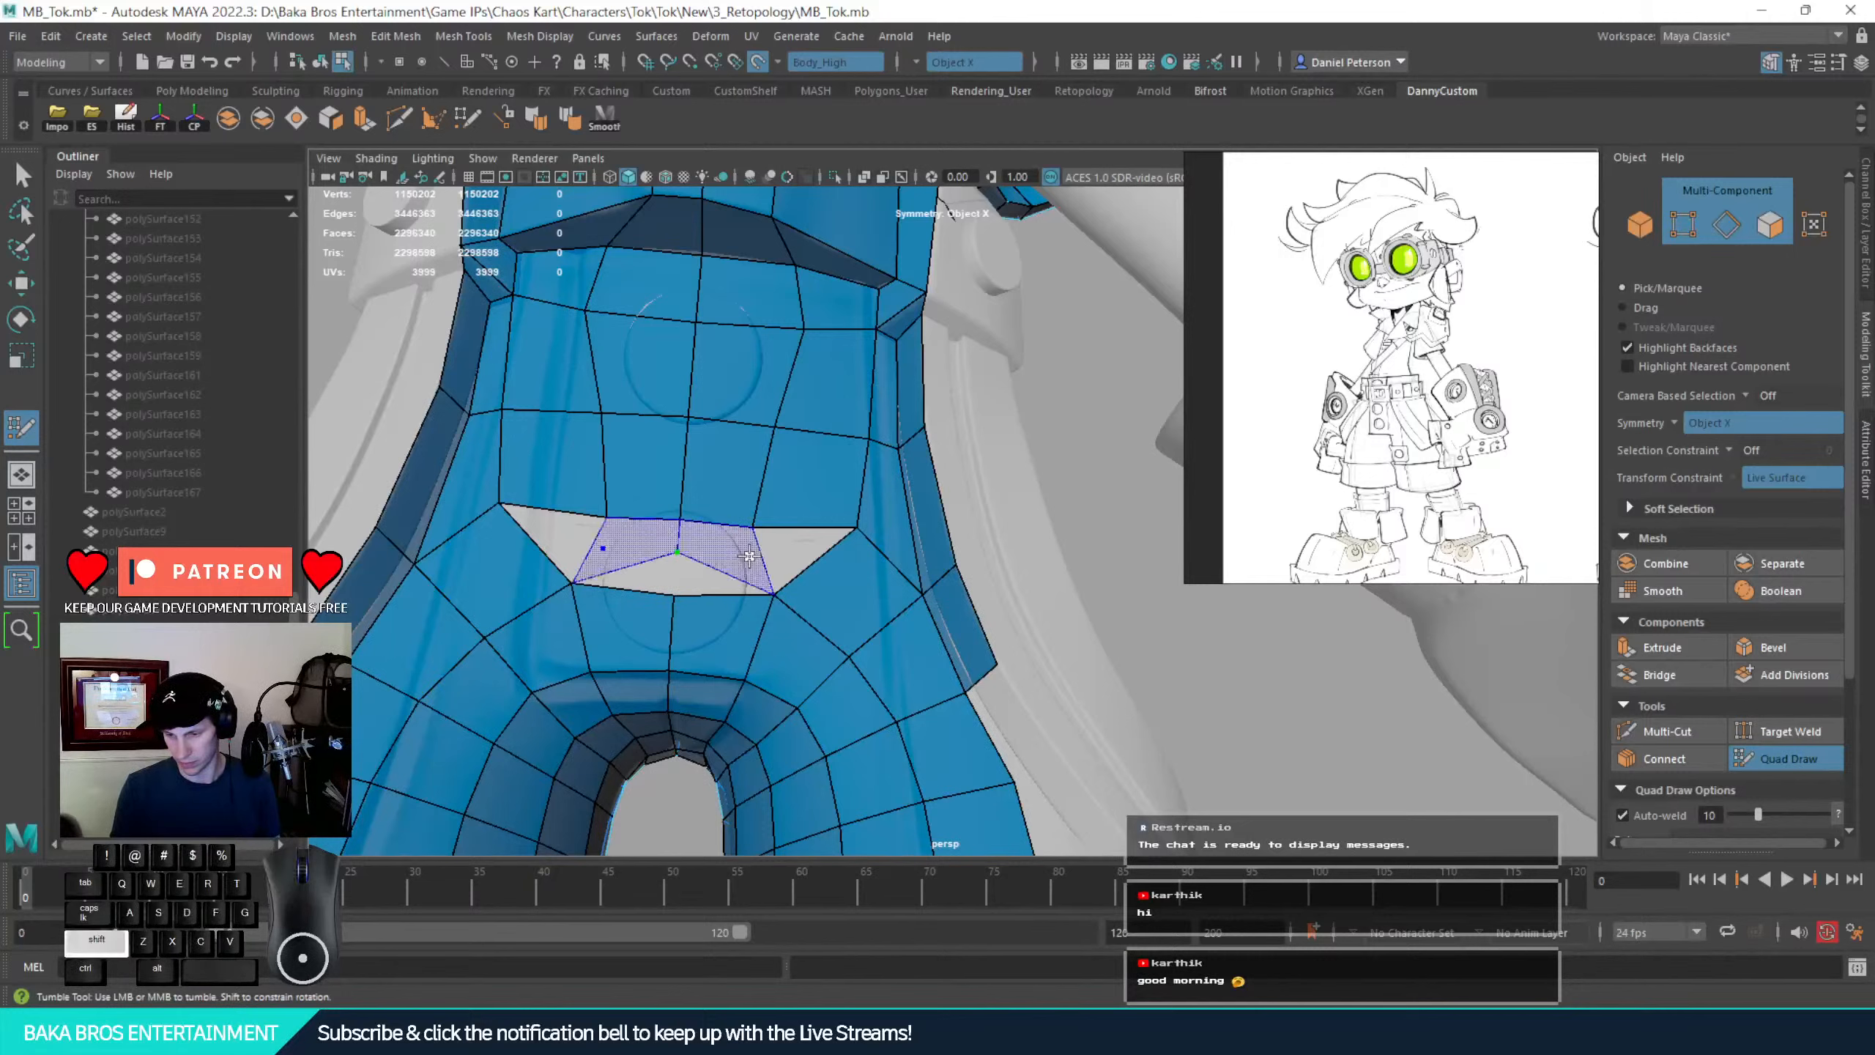
shift+click(754, 558)
shift+click(782, 572)
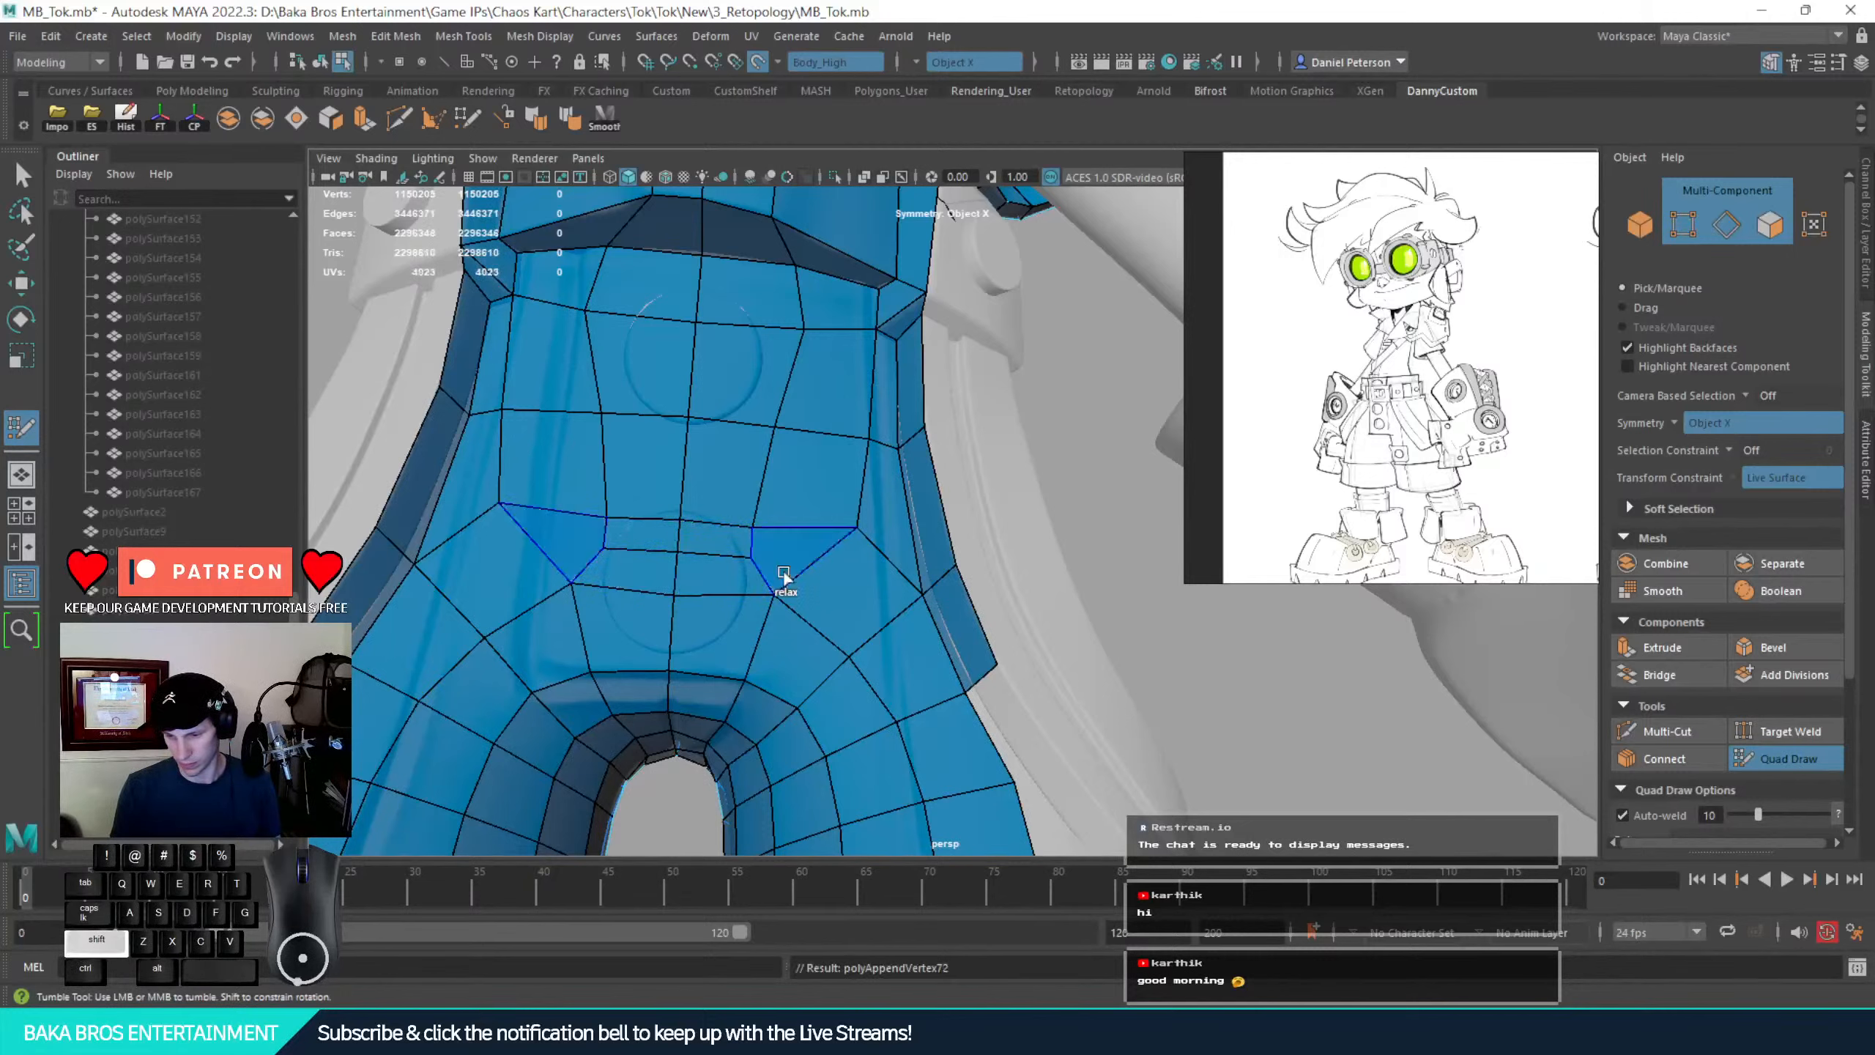
Relax and reposition the vertices across the lower abdomen and inner hips to even out the edge flow
mouse_move(774, 593)
mouse_down()
mouse_move(793, 581)
mouse_move(717, 545)
mouse_move(725, 494)
mouse_move(737, 515)
mouse_up()
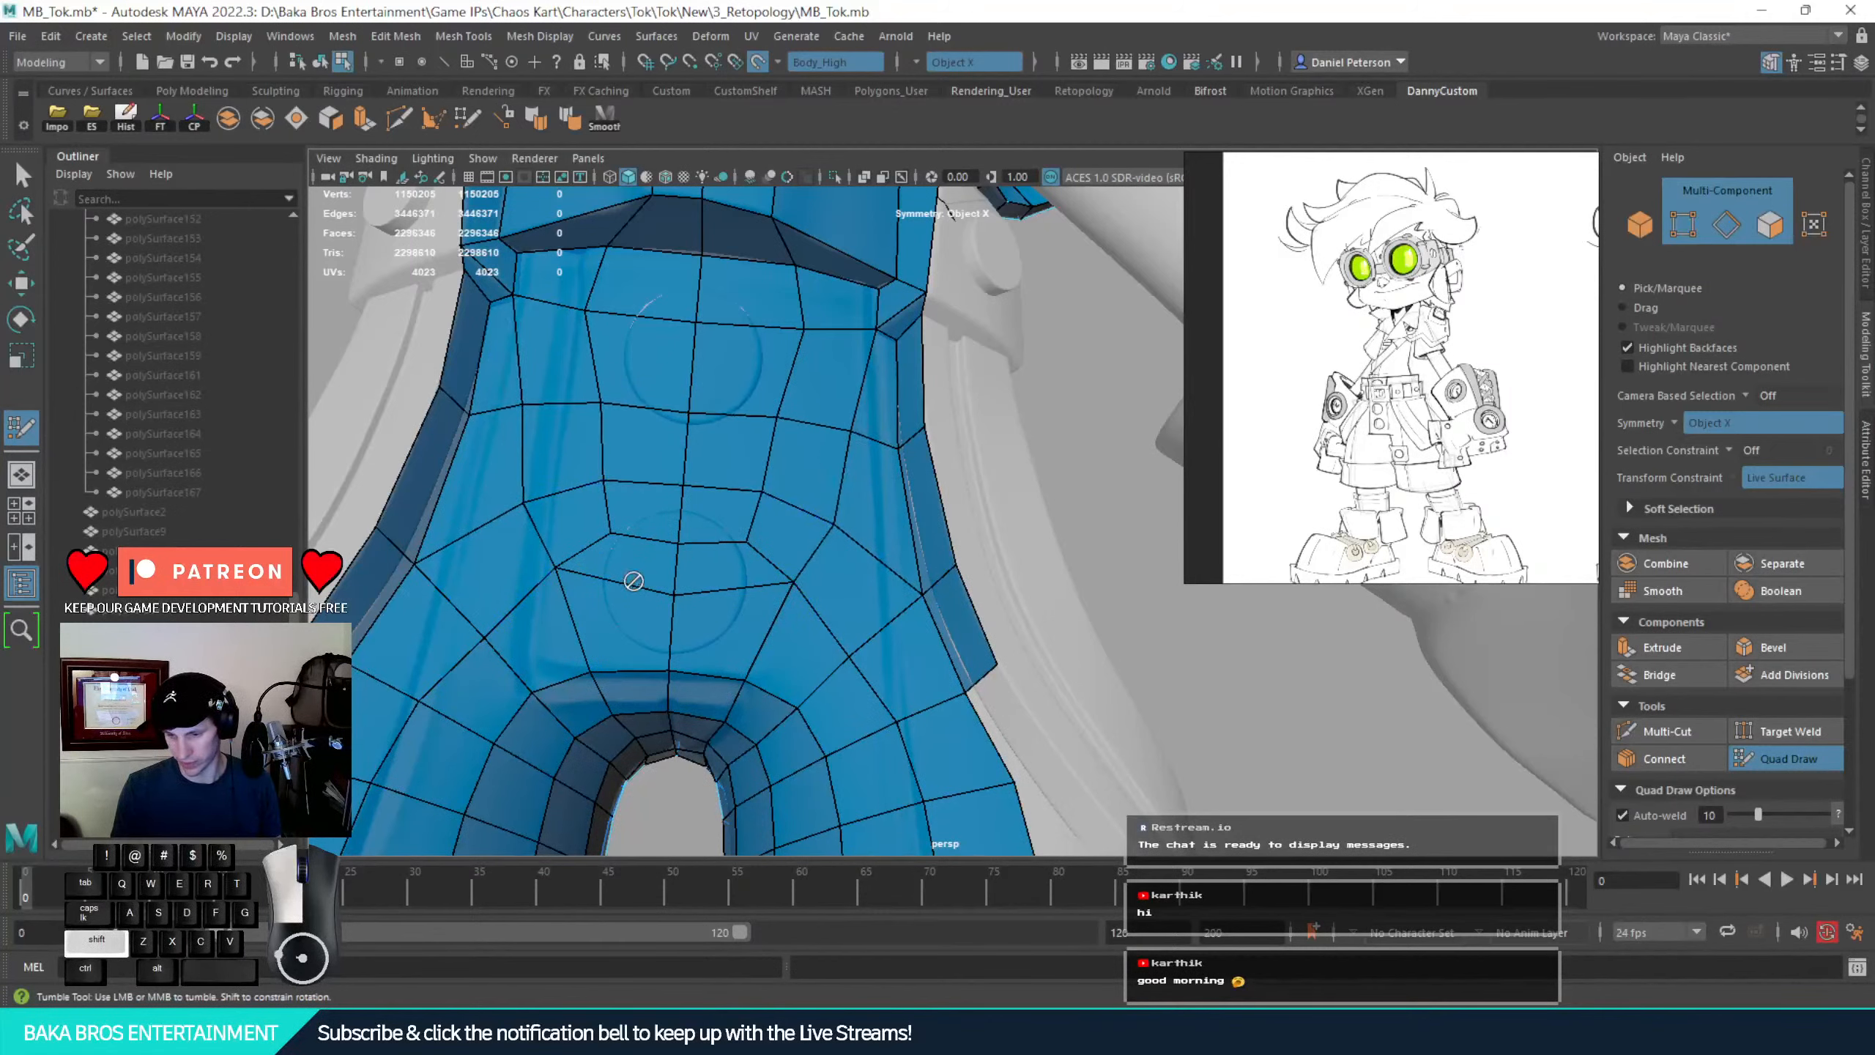
mouse_move(634, 582)
shift+mouse_down()
mouse_move(741, 603)
mouse_move(670, 494)
mouse_move(720, 552)
mouse_move(898, 564)
mouse_move(819, 577)
mouse_move(842, 458)
mouse_move(795, 423)
shift+mouse_up()
scroll(898, 564, down, 5)
scroll(853, 431, up, 6)
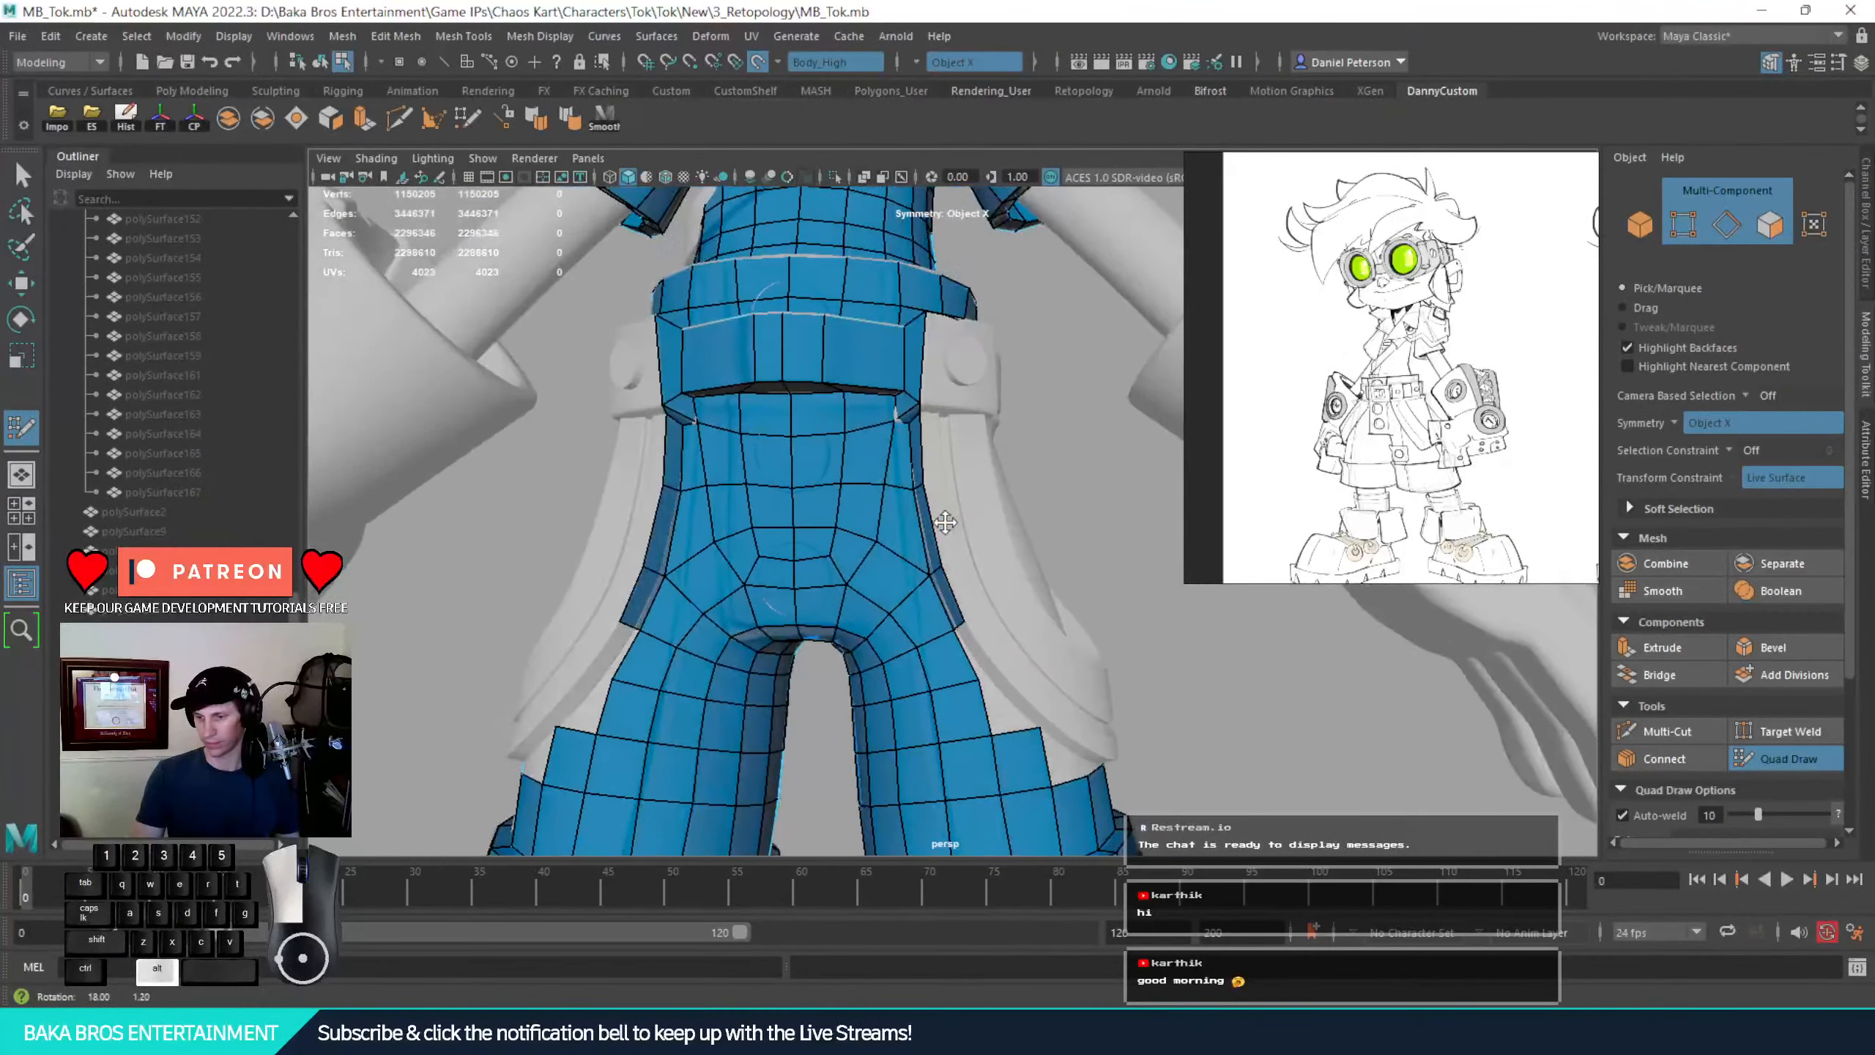
shift+drag(851, 361, 788, 358)
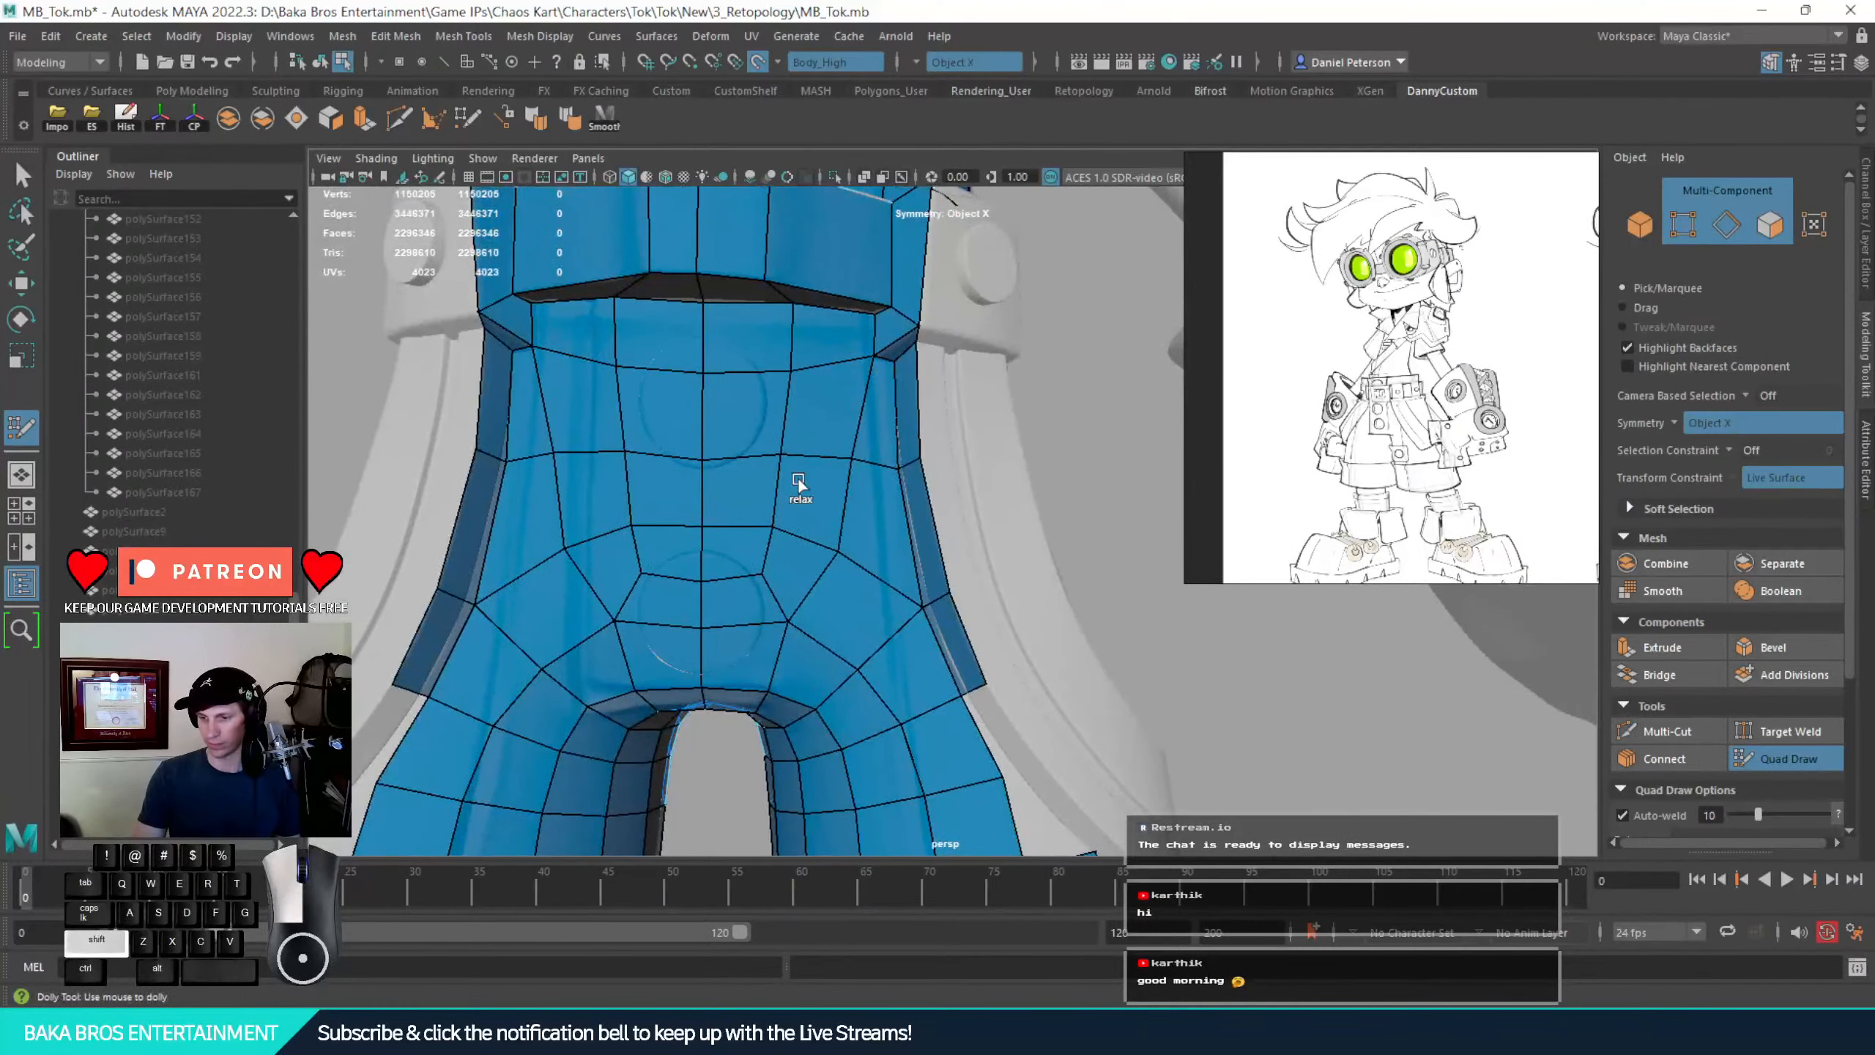
shift+drag(800, 483, 831, 550)
drag(835, 466, 848, 472)
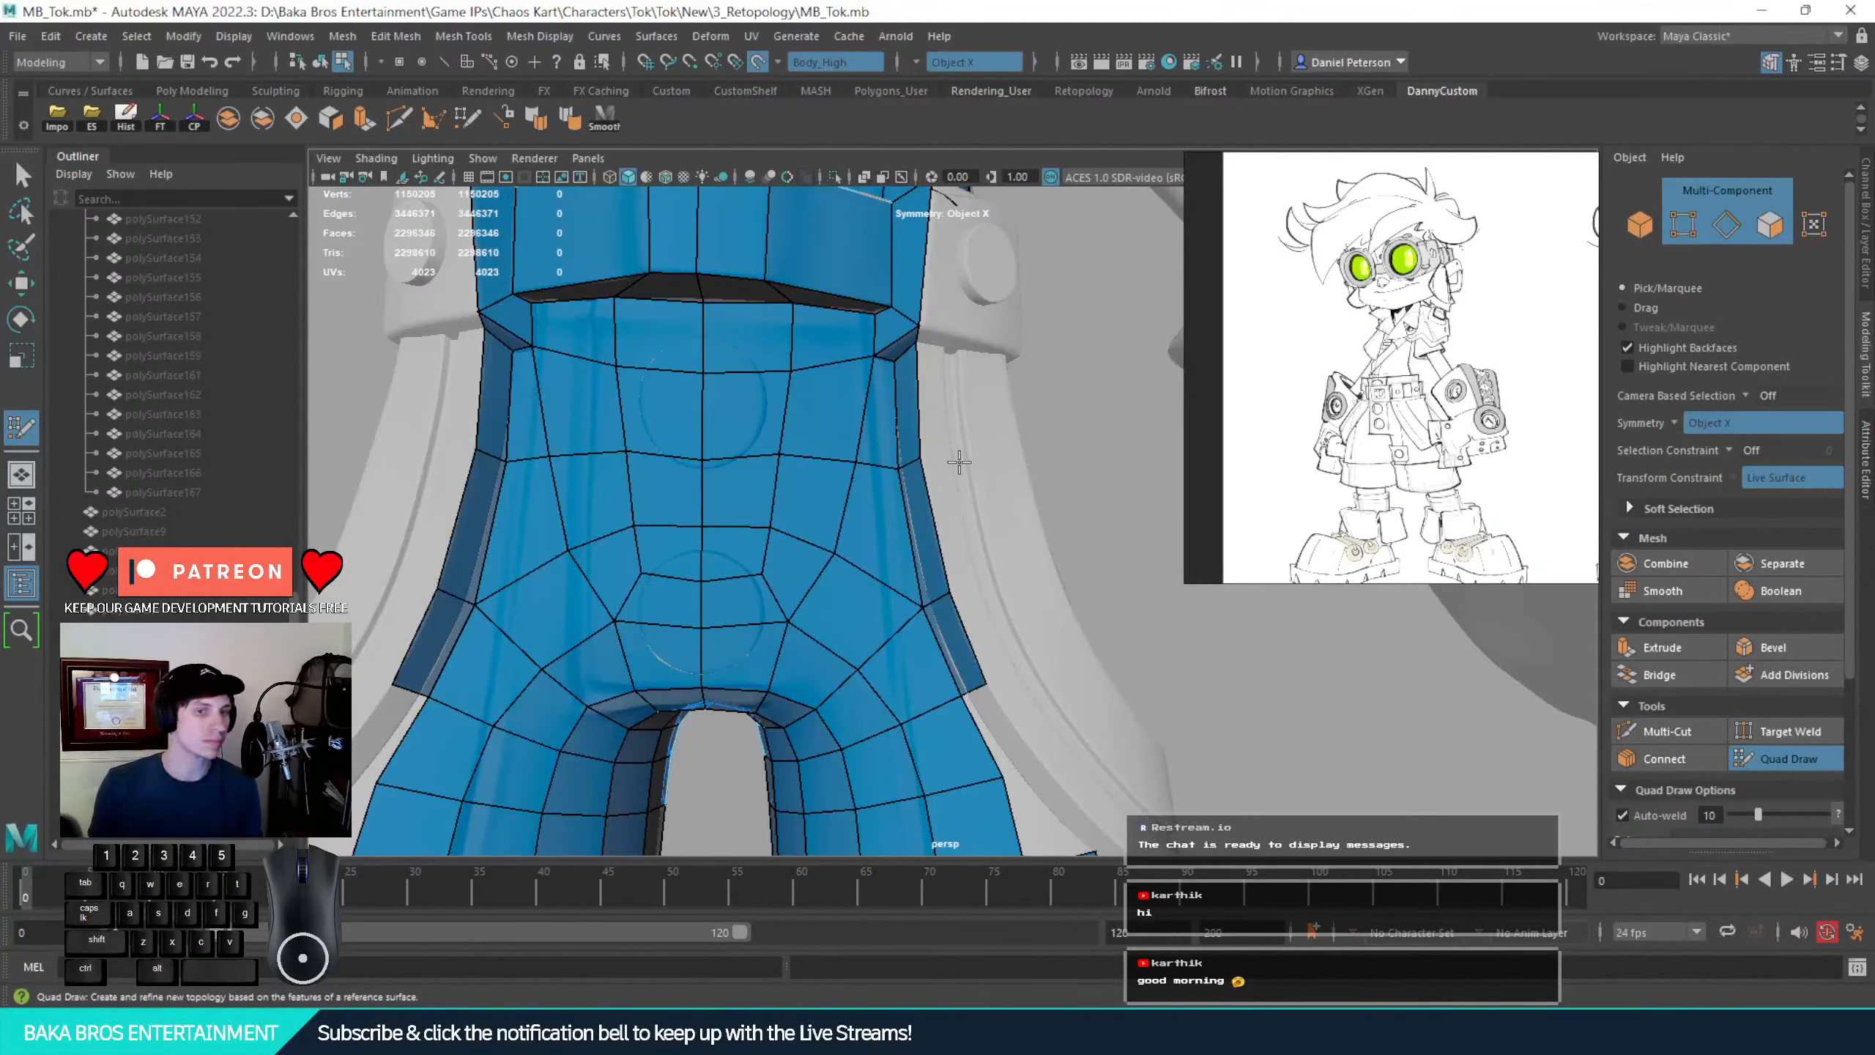
Place points on the outer hip panel beneath the belt's side block and fill quads down from it
alt+drag(1001, 726, 1182, 635)
alt+right_drag(1182, 635, 875, 528)
alt+drag(875, 527, 699, 490)
alt+right_drag(699, 490, 952, 546)
alt+middle_drag(783, 421, 921, 578)
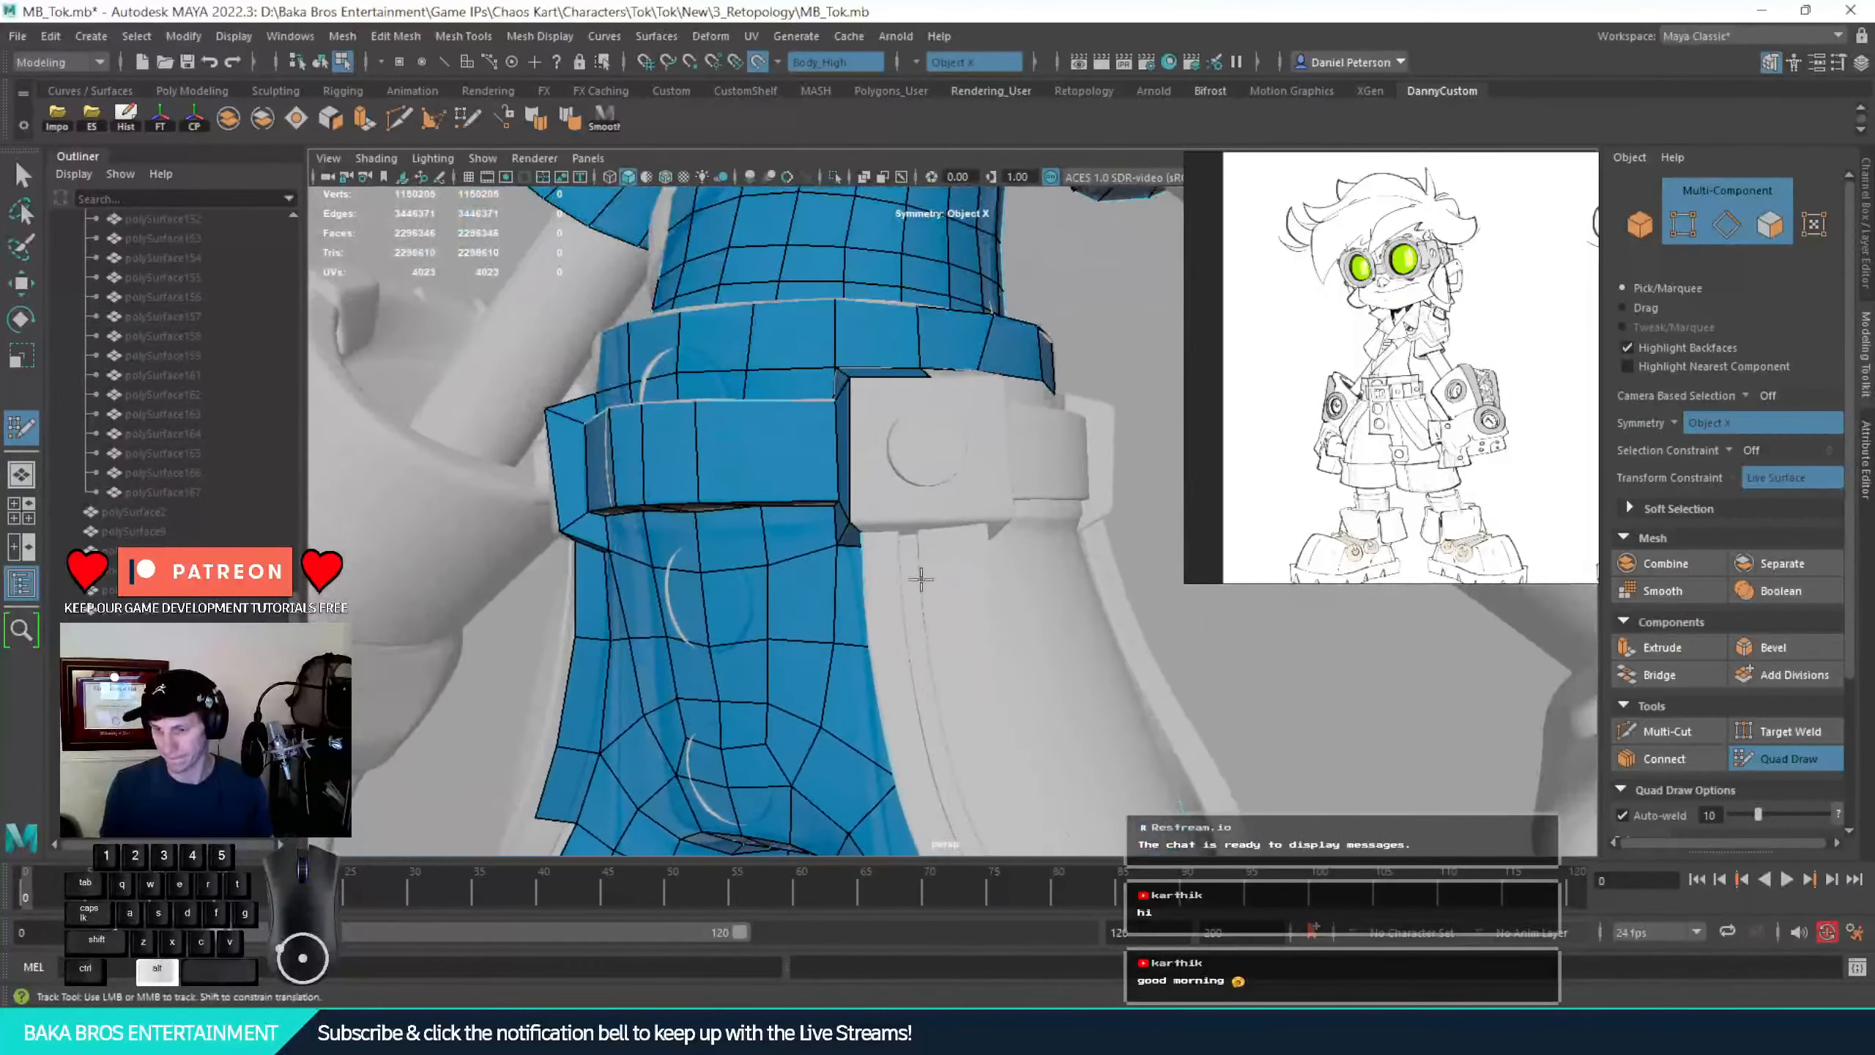
alt+drag(921, 578, 997, 580)
alt+right_drag(894, 565, 1005, 578)
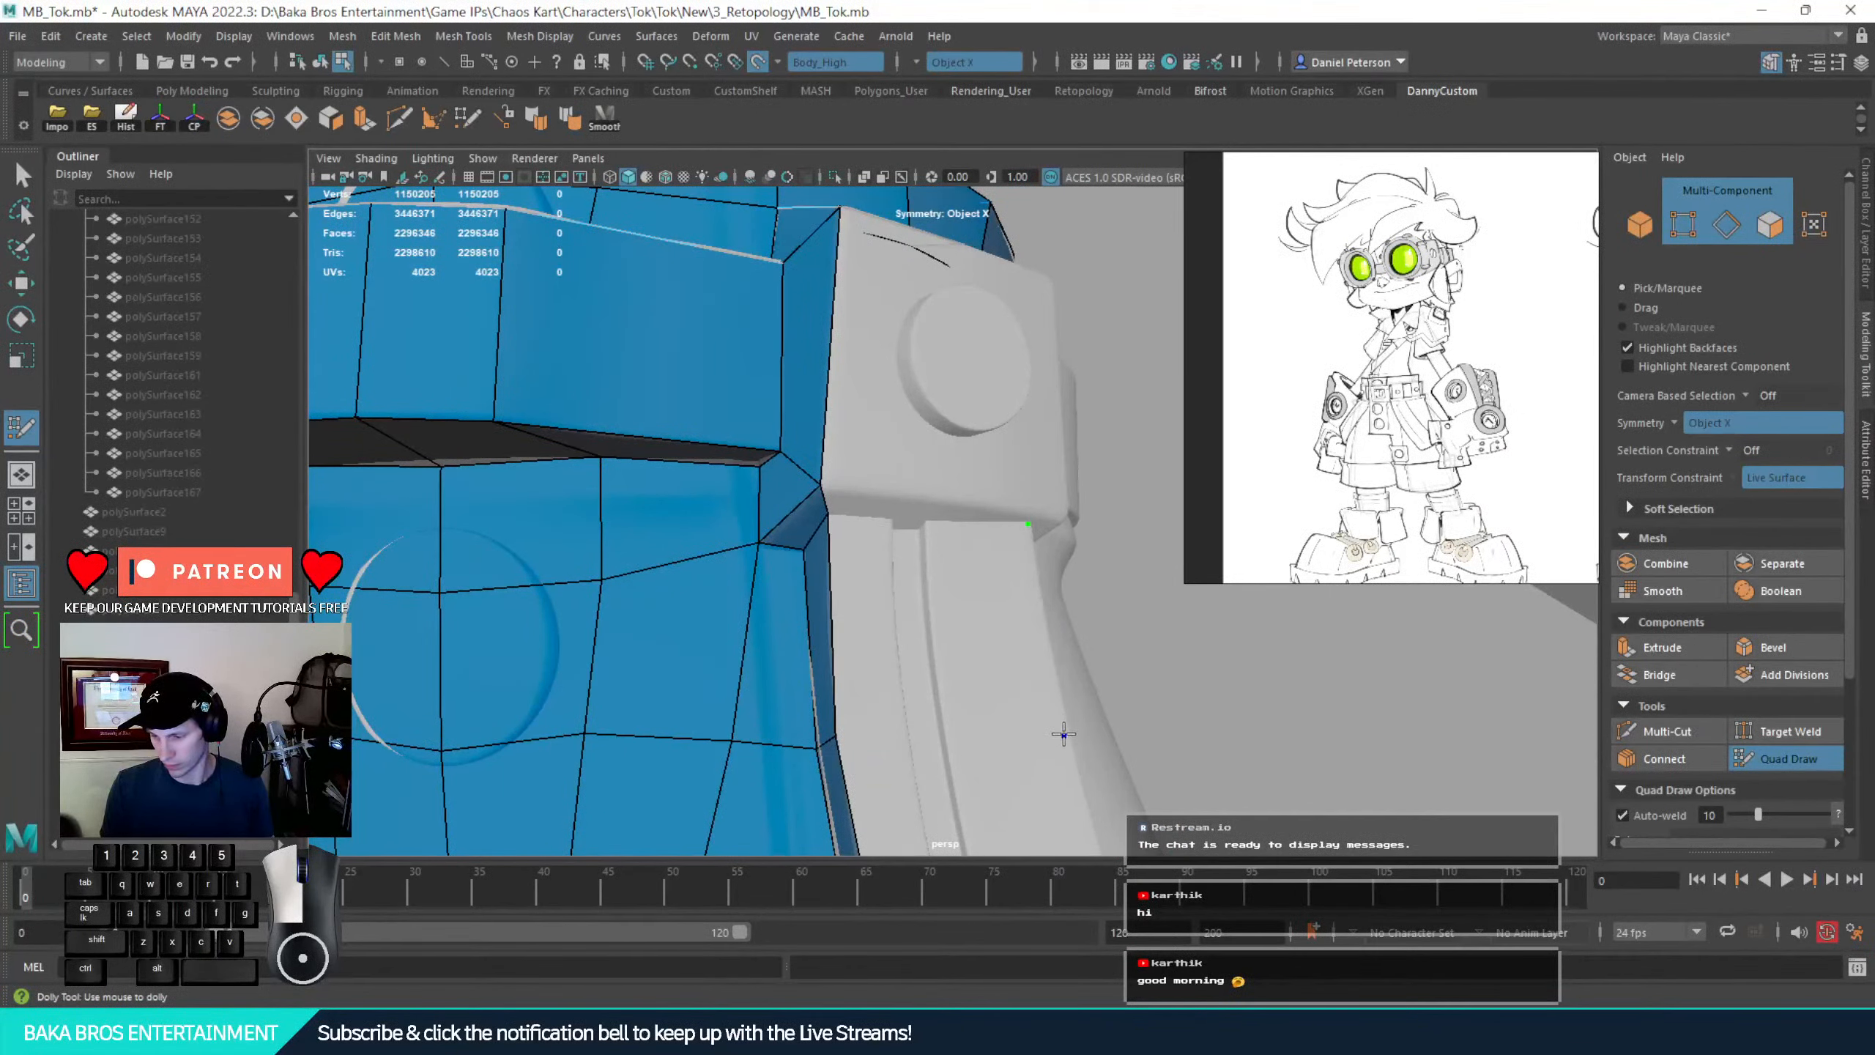
shift+click(973, 647)
mouse_move(820, 645)
alt+mouse_down()
mouse_move(905, 633)
mouse_move(993, 573)
mouse_move(870, 637)
mouse_move(676, 635)
alt+mouse_up()
shift+click(1026, 576)
Fill a quad on the narrow strip beside the hip and reposition the upper thigh's stepped edge vertices along the panel
alt+right_drag(989, 641, 783, 633)
alt+drag(772, 625, 952, 580)
alt+right_drag(952, 591, 1059, 617)
alt+middle_drag(1063, 621, 1037, 407)
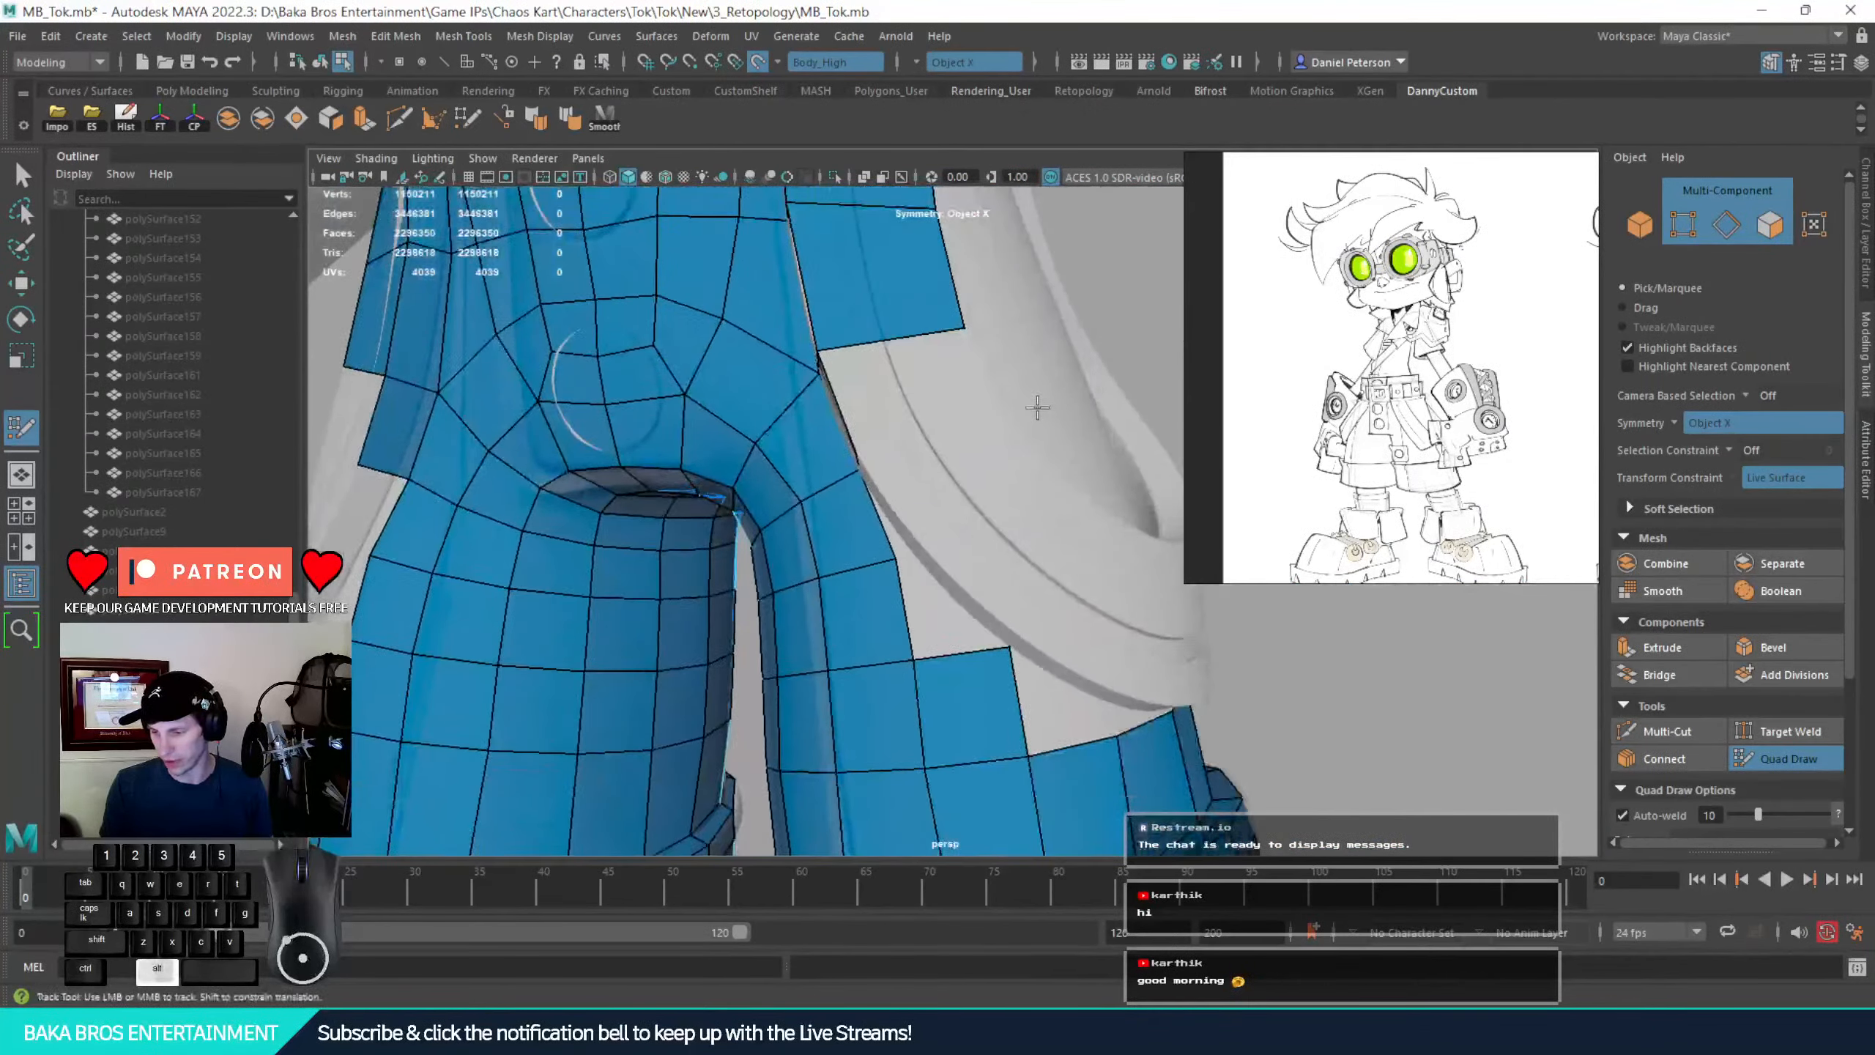
alt+drag(1037, 407, 958, 557)
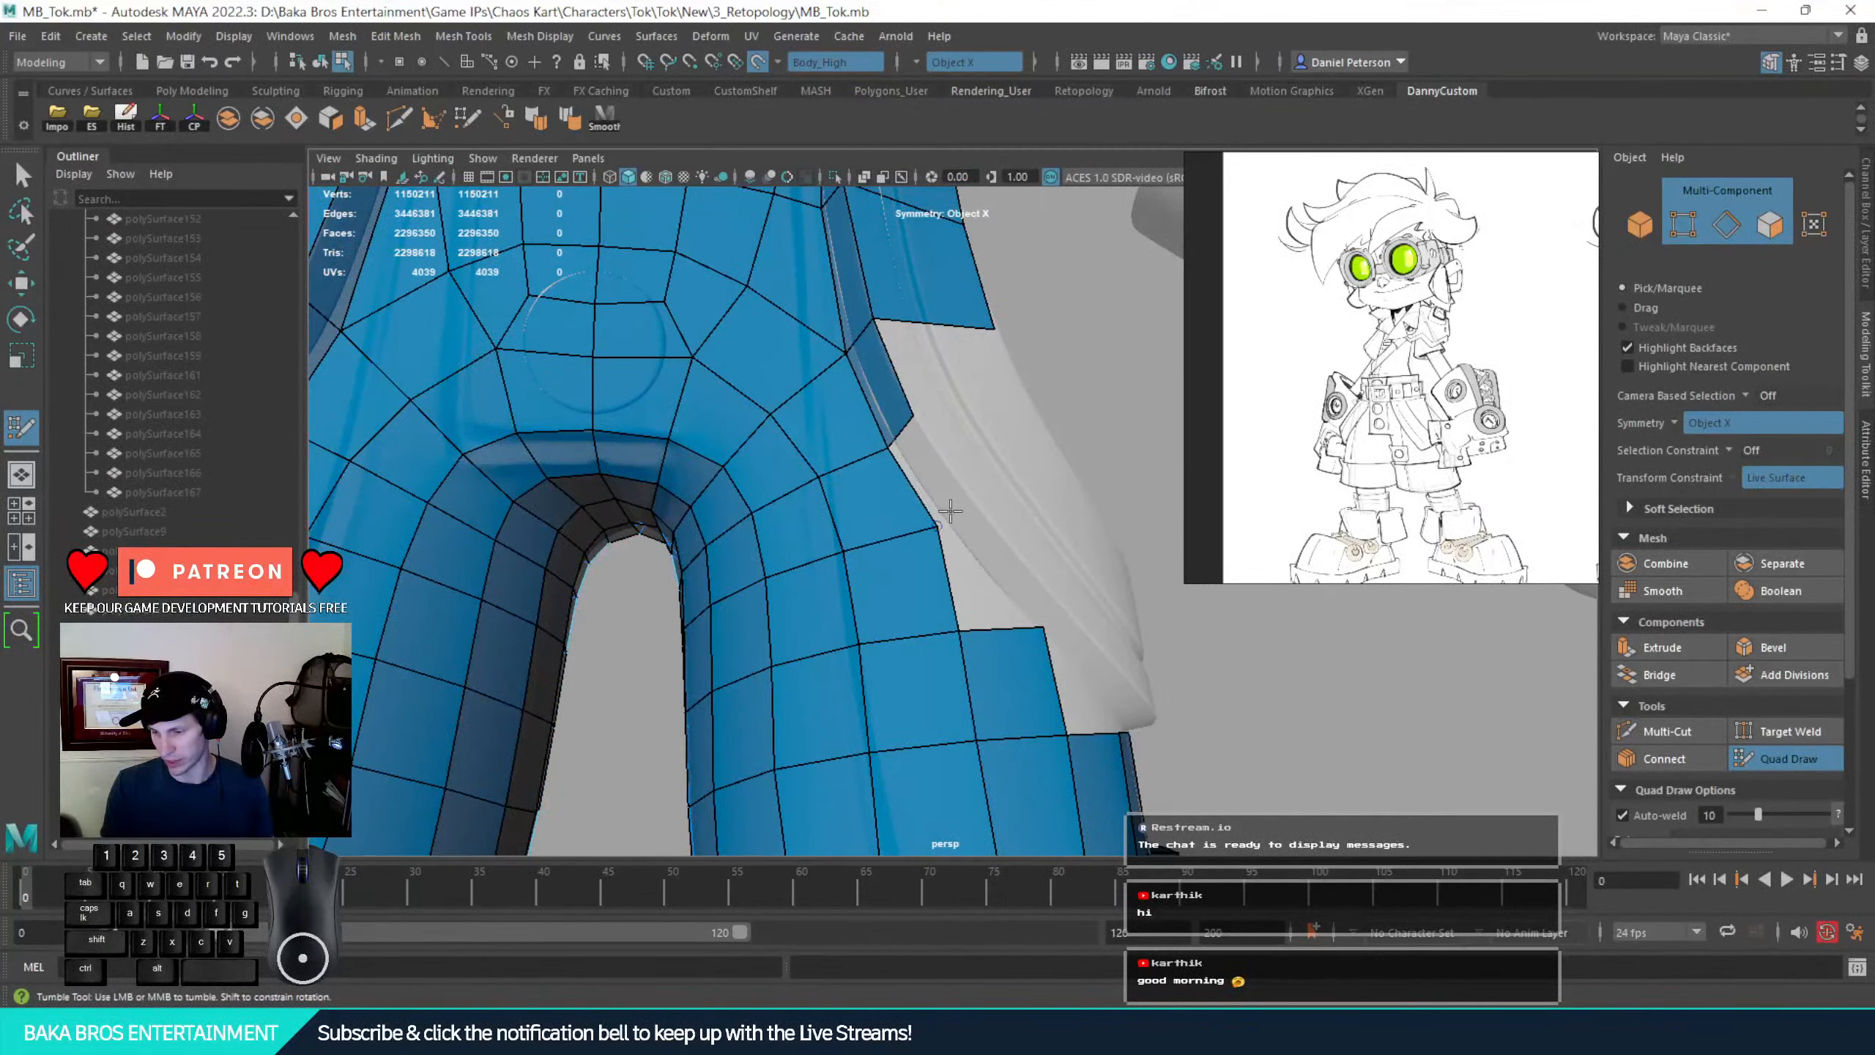
shift+click(929, 464)
mouse_move(1063, 590)
alt+mouse_down()
mouse_move(1047, 558)
mouse_move(1032, 587)
alt+mouse_up()
mouse_move(937, 630)
mouse_down()
mouse_move(1000, 608)
mouse_move(1034, 650)
mouse_up()
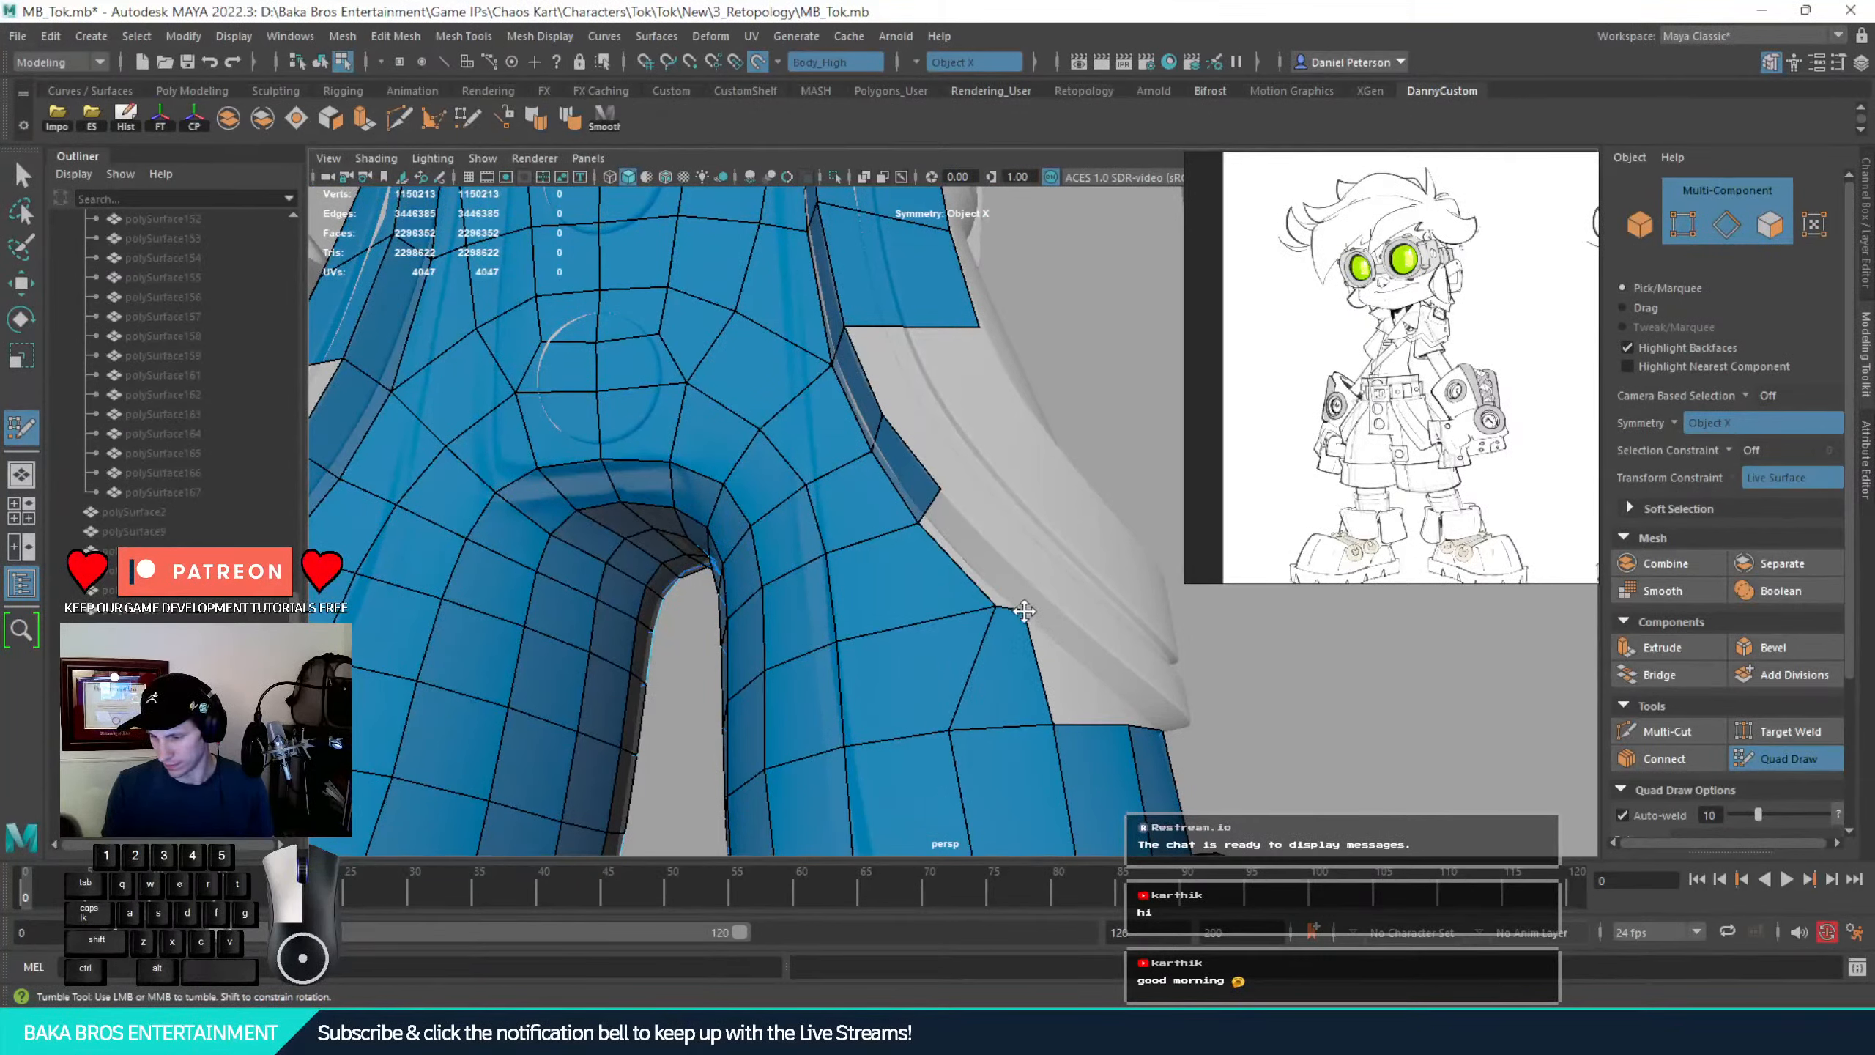
drag(1018, 606, 1025, 622)
Extend the narrow strip along the upper thigh's edge by one quad and nudge the neighbouring thigh vertices
click(1018, 576)
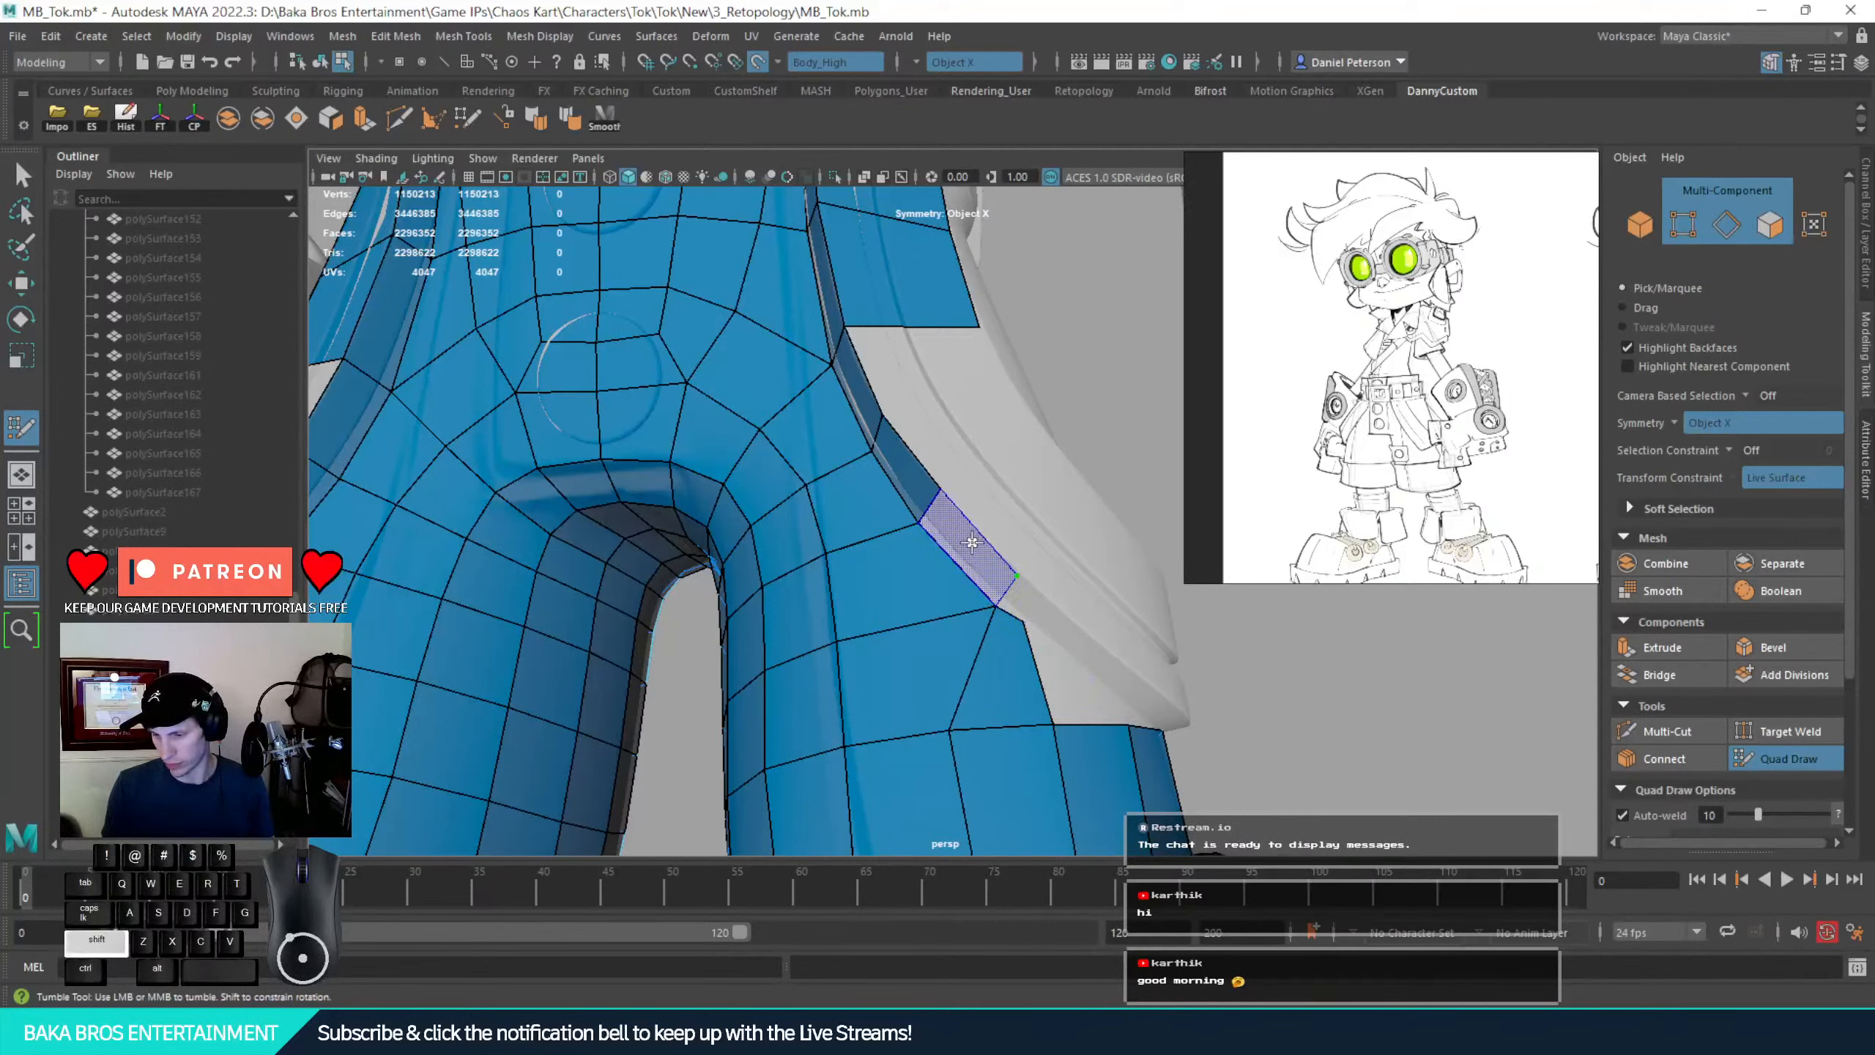
shift+click(978, 575)
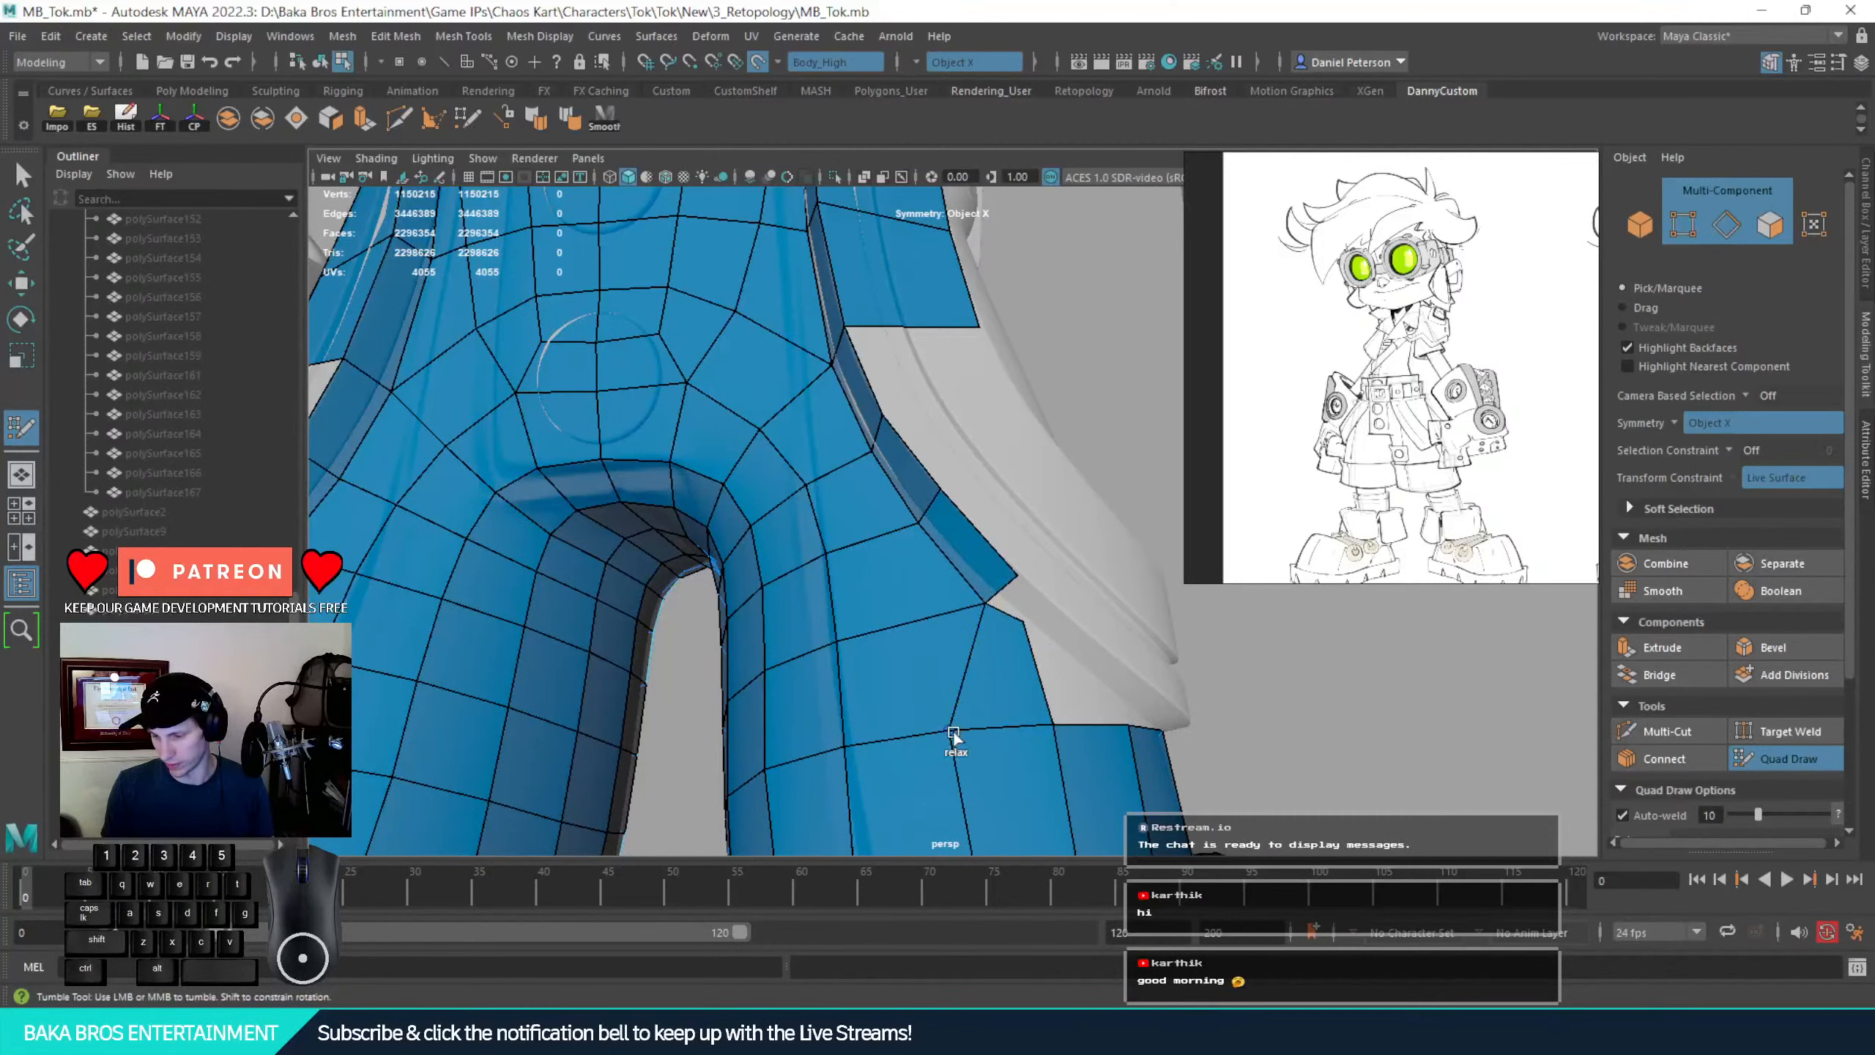
mouse_move(953, 732)
shift+mouse_down()
mouse_move(944, 779)
mouse_move(967, 592)
mouse_move(986, 594)
mouse_move(850, 662)
mouse_move(859, 579)
mouse_move(912, 580)
shift+mouse_up()
key(ctrl+z)
drag(827, 521, 837, 513)
Place a point under the hip panel's lower rim and fill the remaining gap at the top of the outer thigh with quads
click(929, 555)
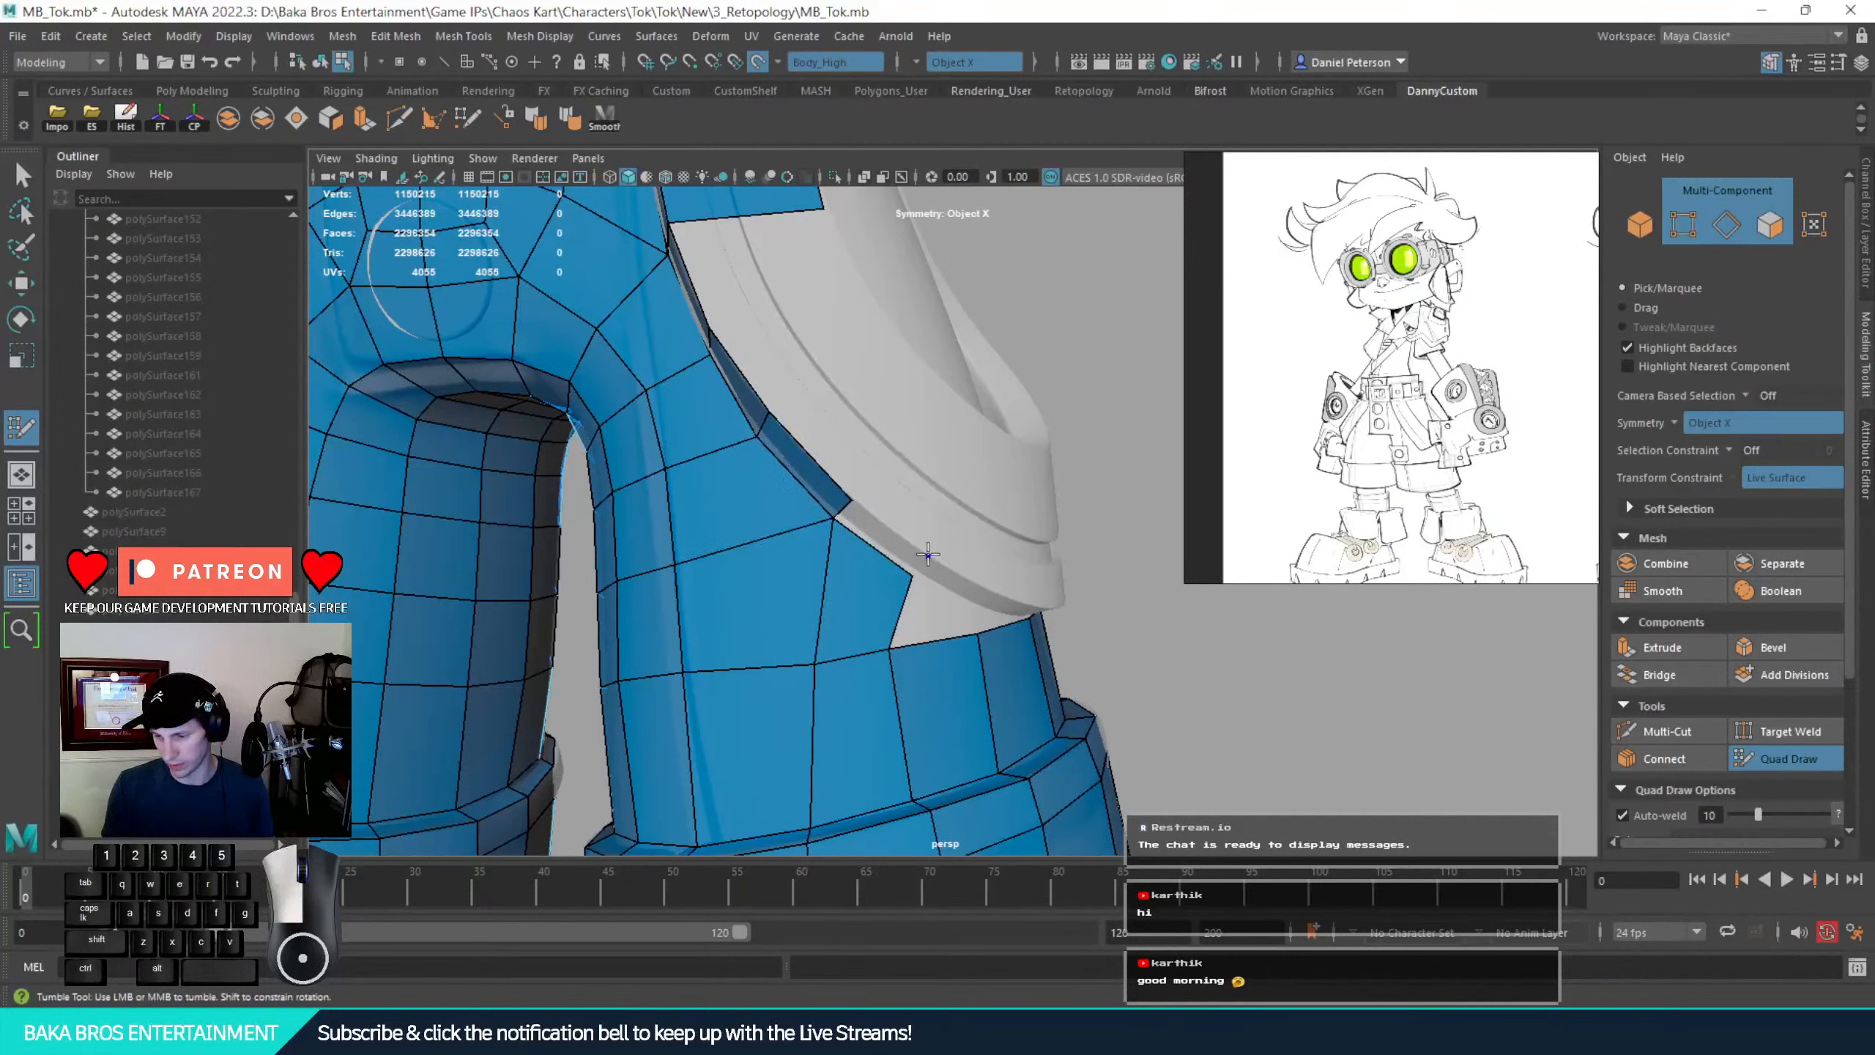
shift+click(890, 546)
alt+drag(989, 591, 965, 633)
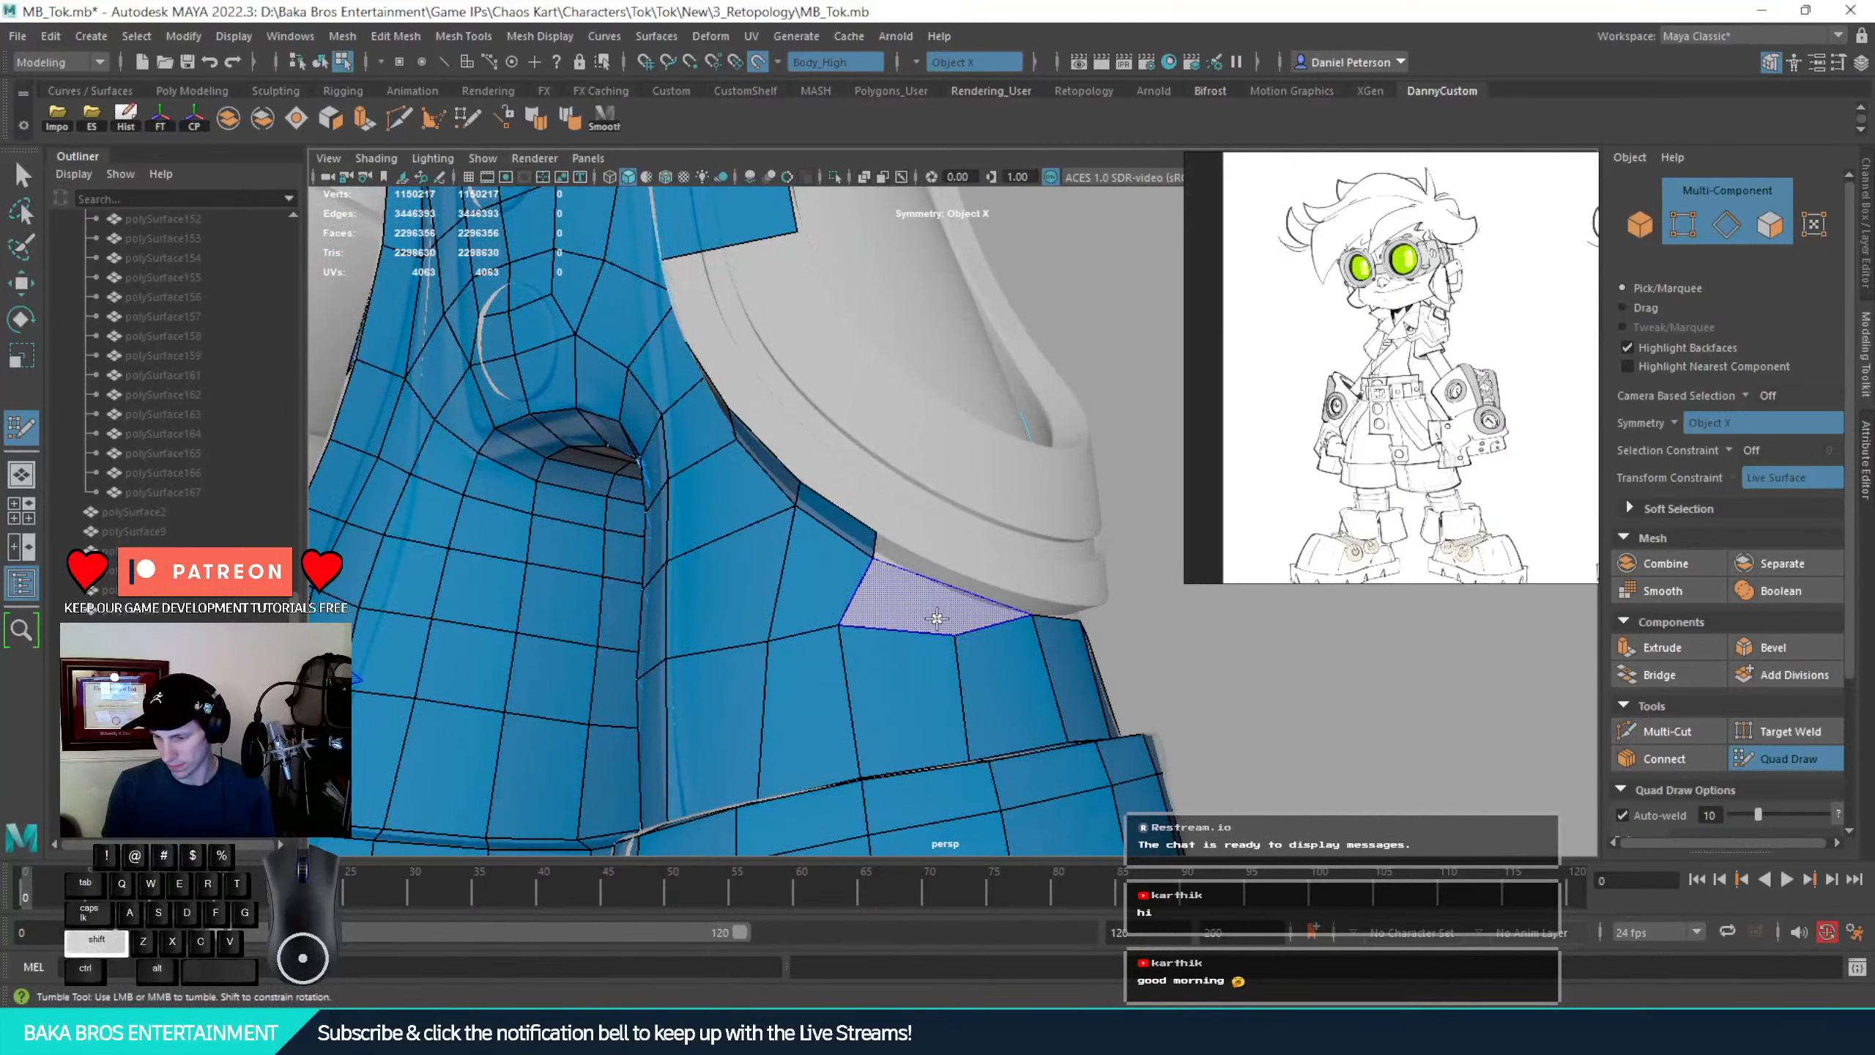
shift+click(956, 621)
mouse_move(1054, 642)
alt+mouse_down()
mouse_move(973, 591)
mouse_move(954, 544)
mouse_move(1168, 561)
alt+mouse_up()
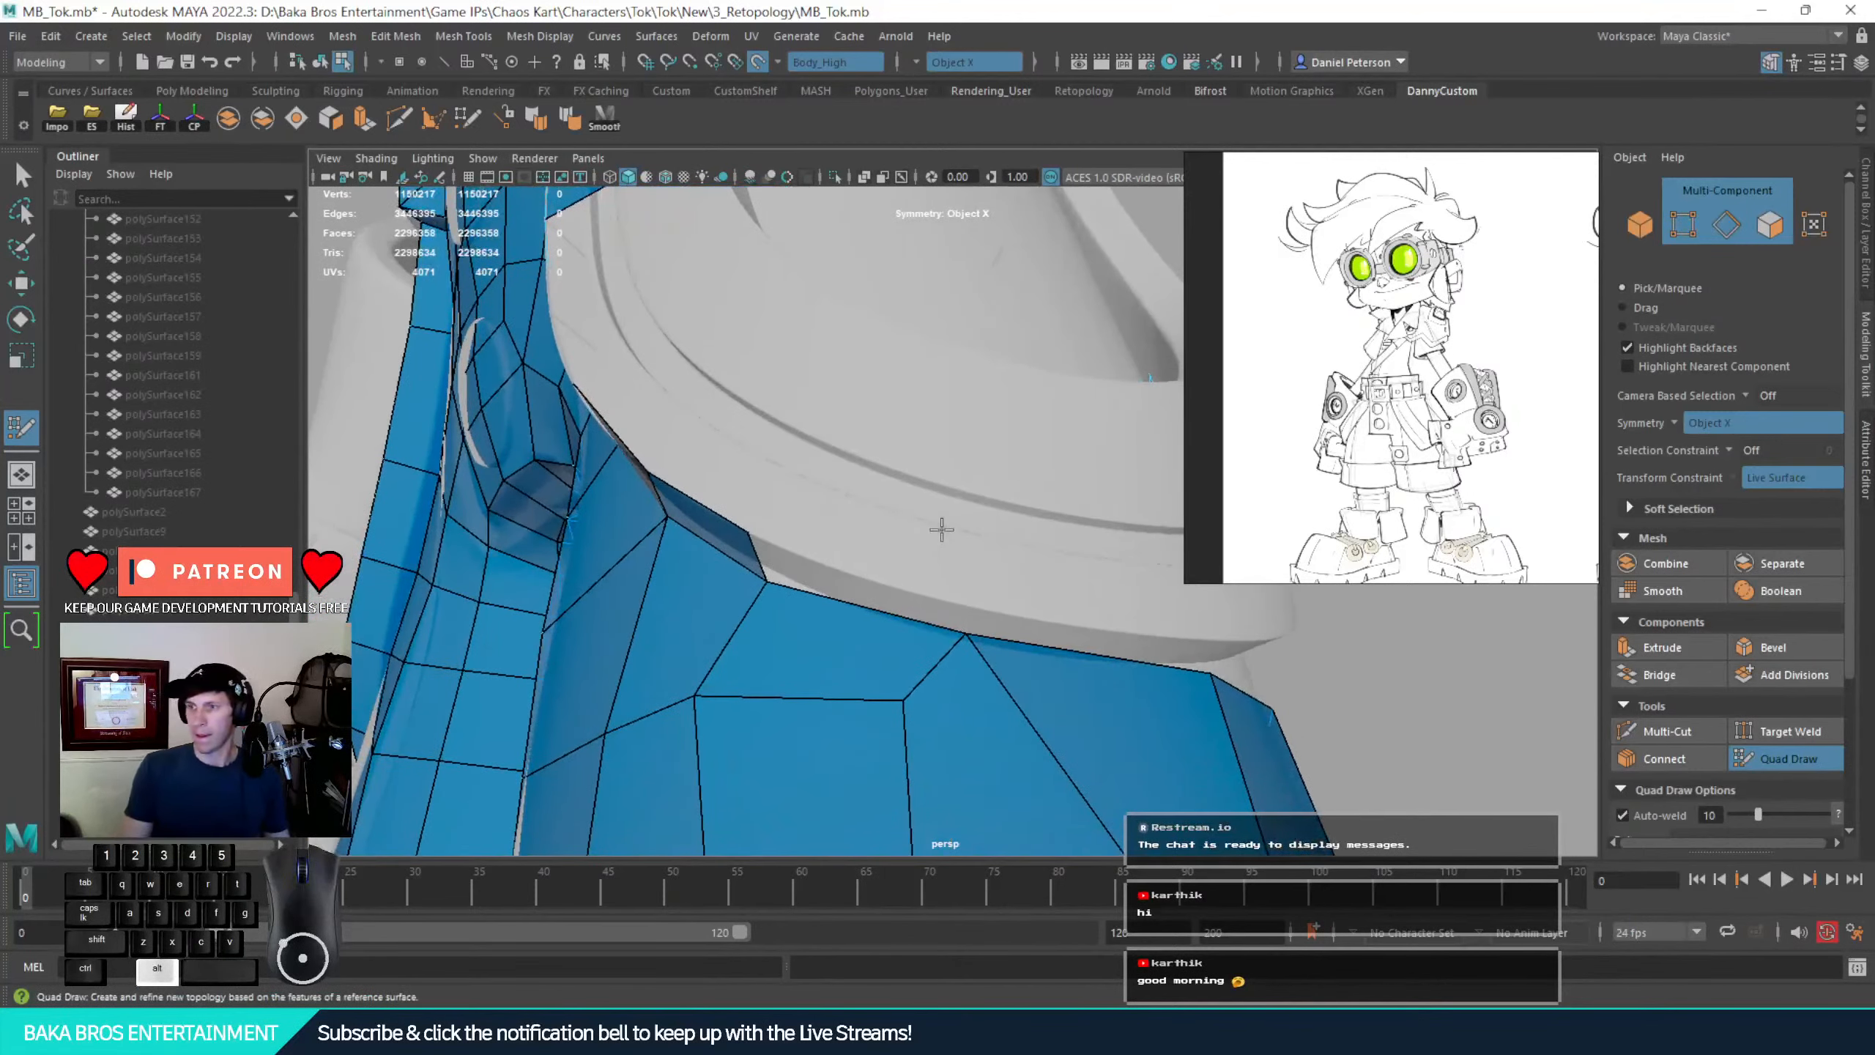
Add another quad to the narrow strip under the hip panel's rim and reposition the thigh vertices below it
alt+drag(938, 527, 934, 452)
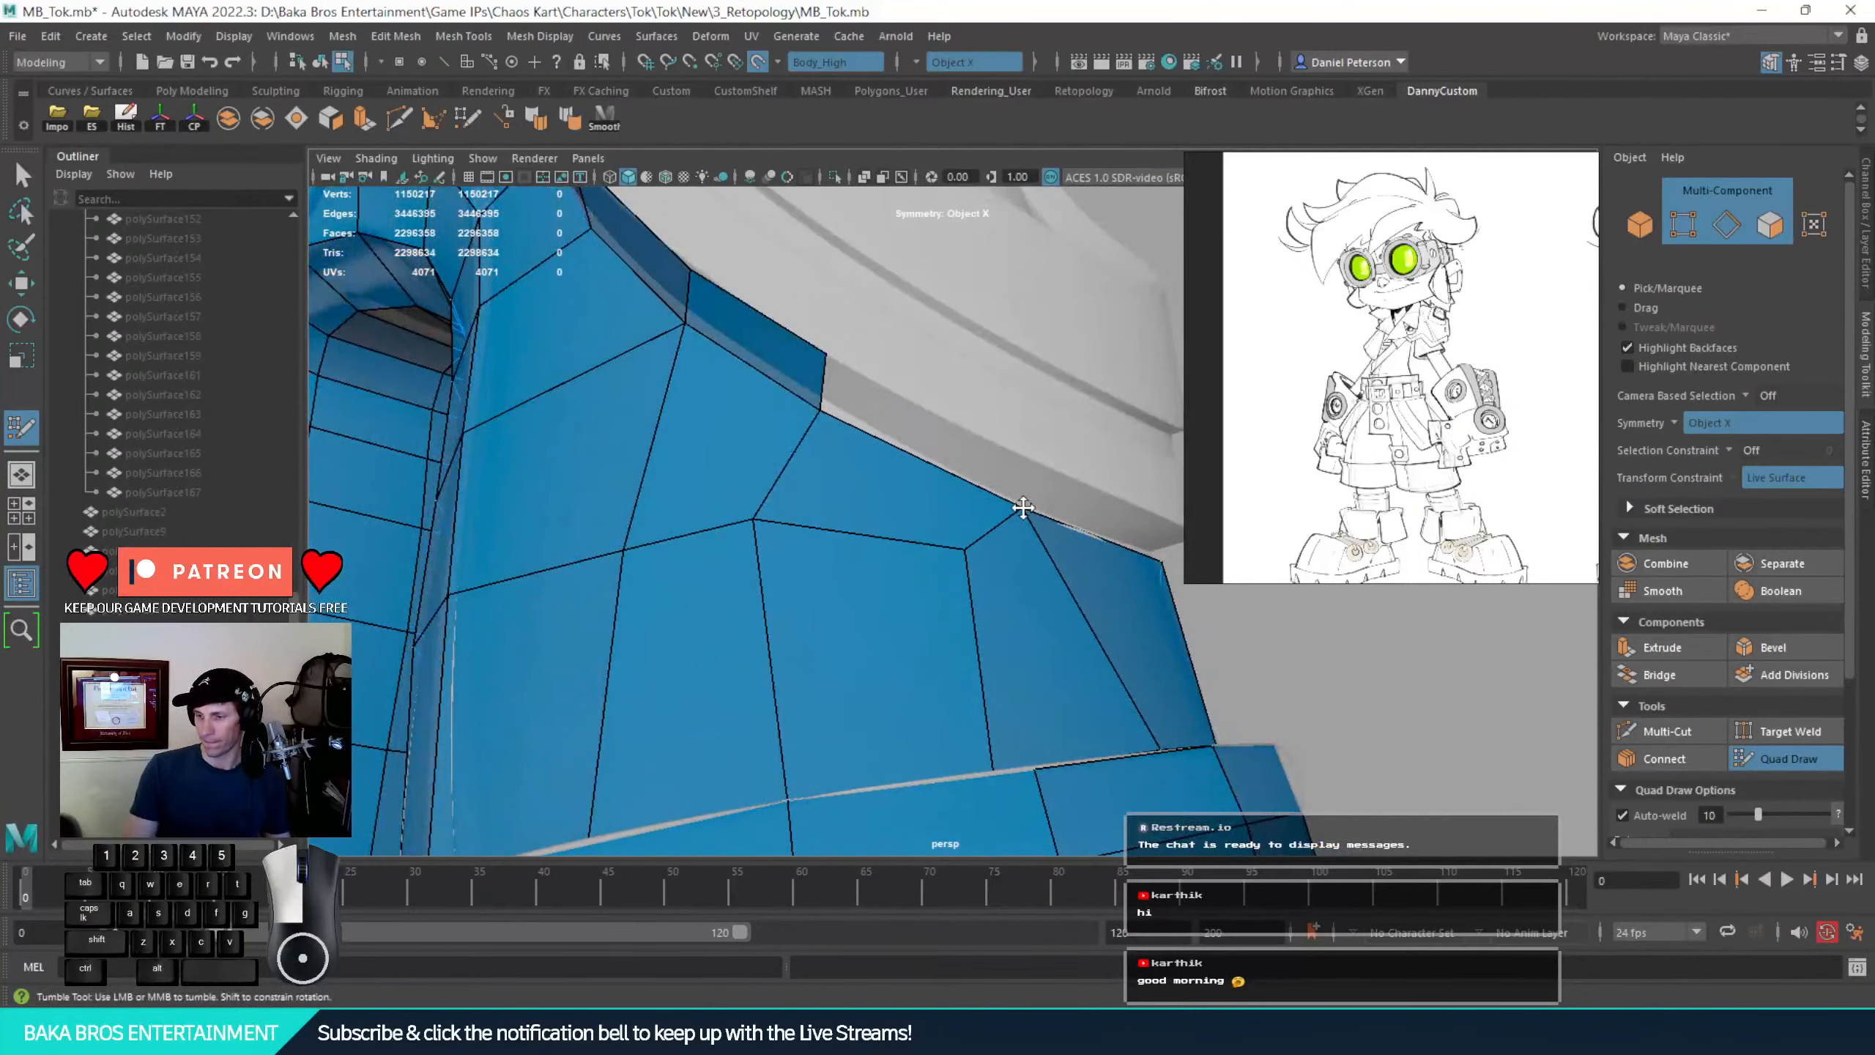
click(1016, 476)
drag(1037, 469, 1041, 465)
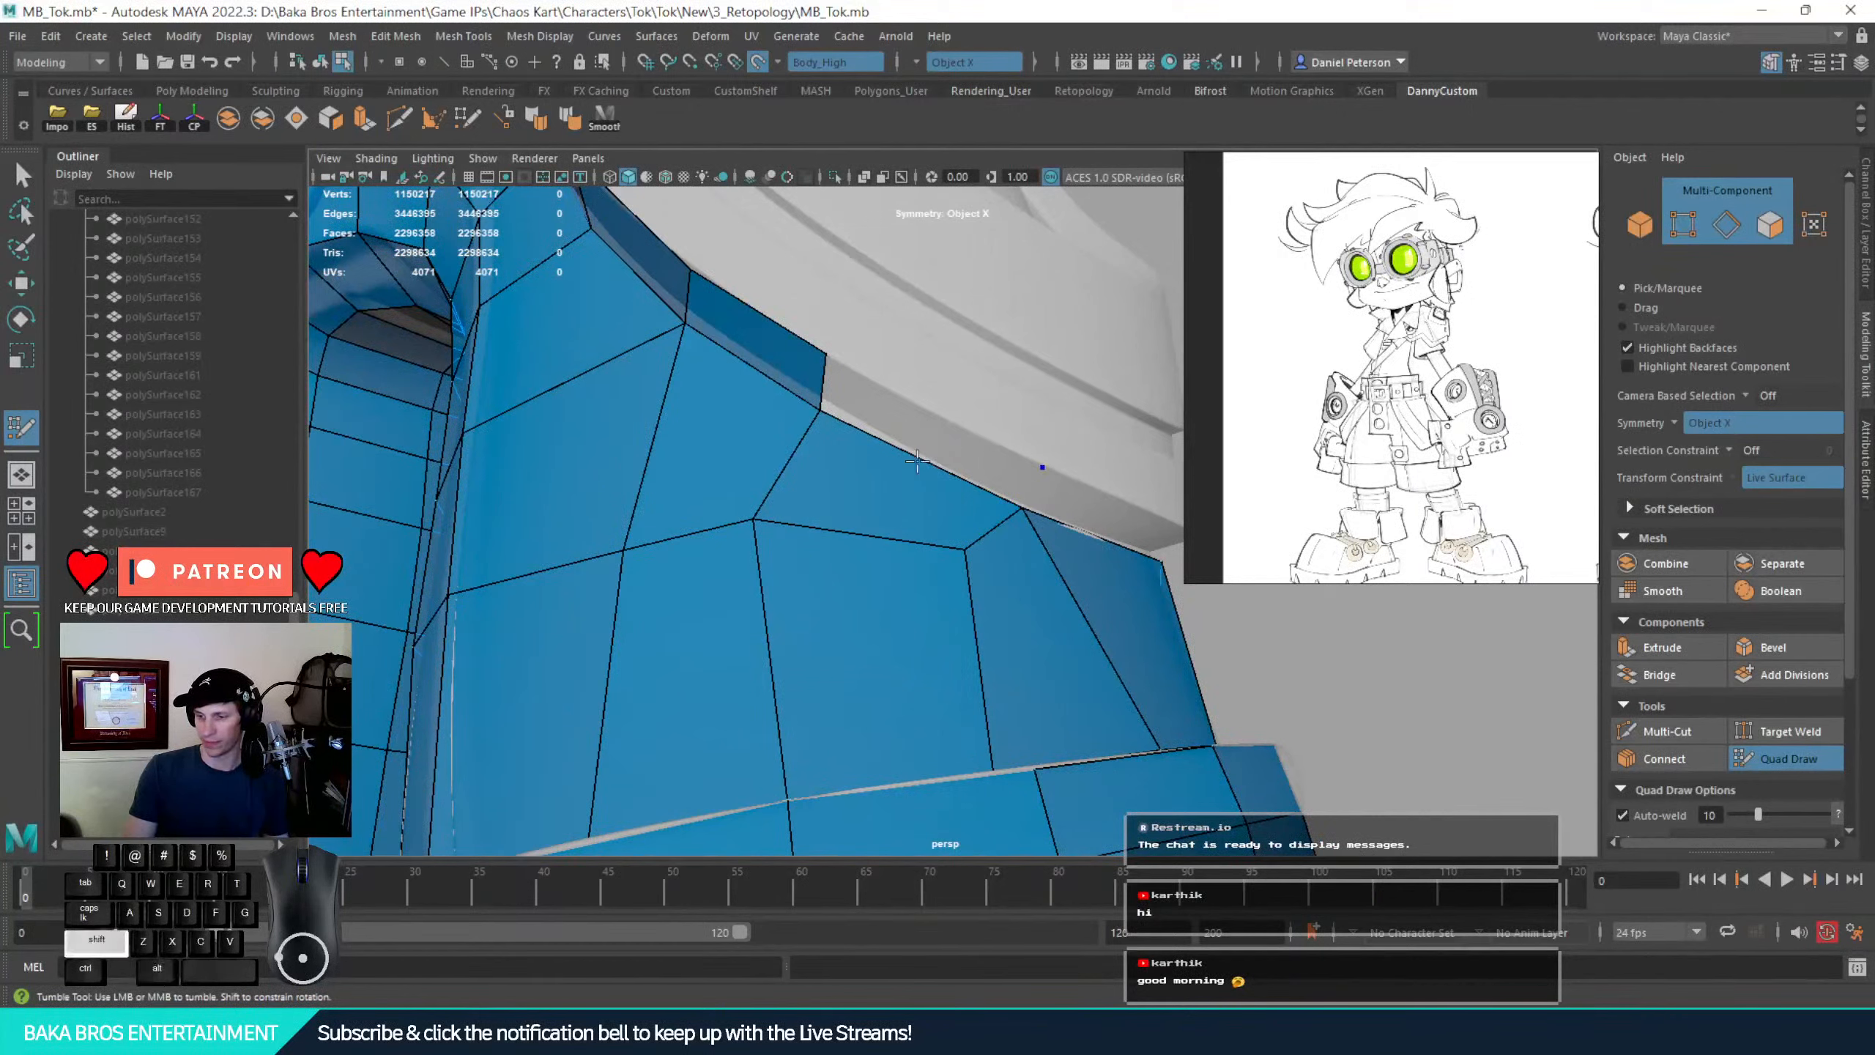
shift+click(907, 423)
alt+right_drag(1033, 461, 867, 423)
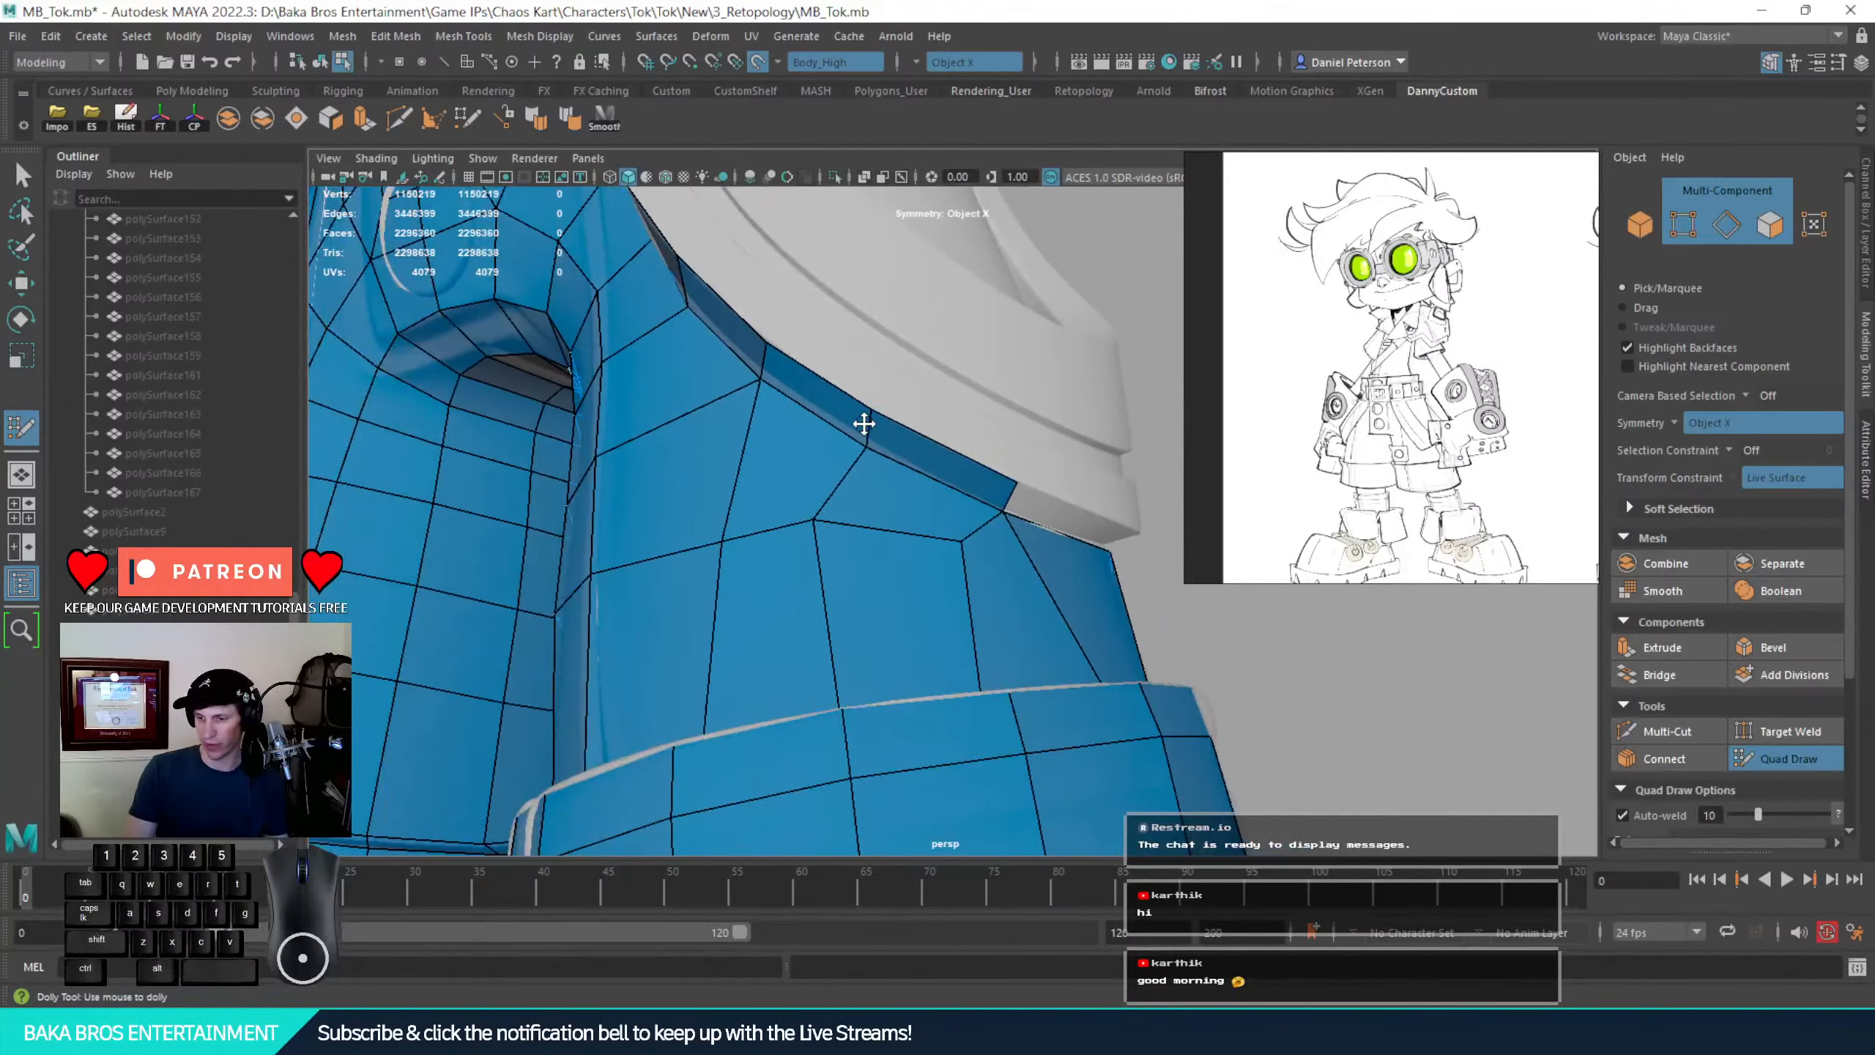
mouse_move(814, 520)
mouse_down()
mouse_move(840, 535)
mouse_move(724, 517)
mouse_move(746, 458)
mouse_up()
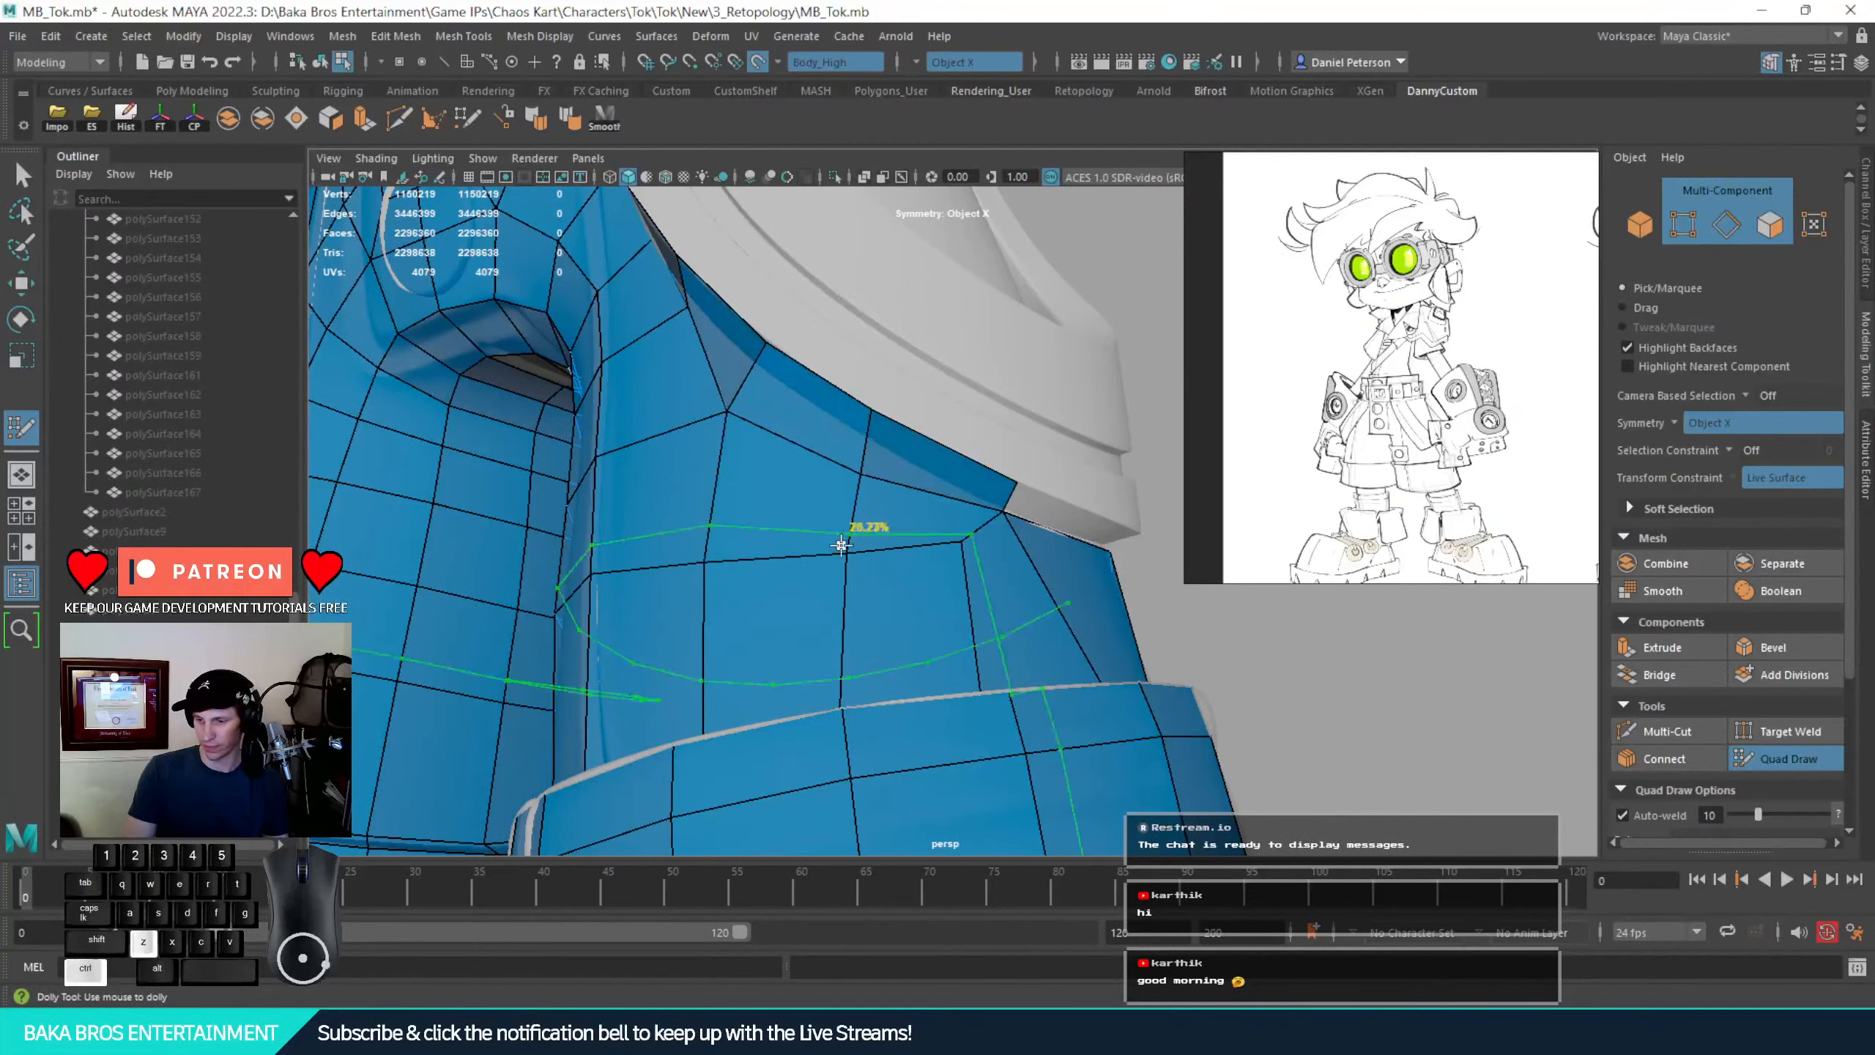
key(ctrl+z)
Continue the narrow strip under the hip panel's rim by one quad around the outside of the thigh
alt+drag(1001, 557, 1099, 500)
ctrl+click(1108, 523)
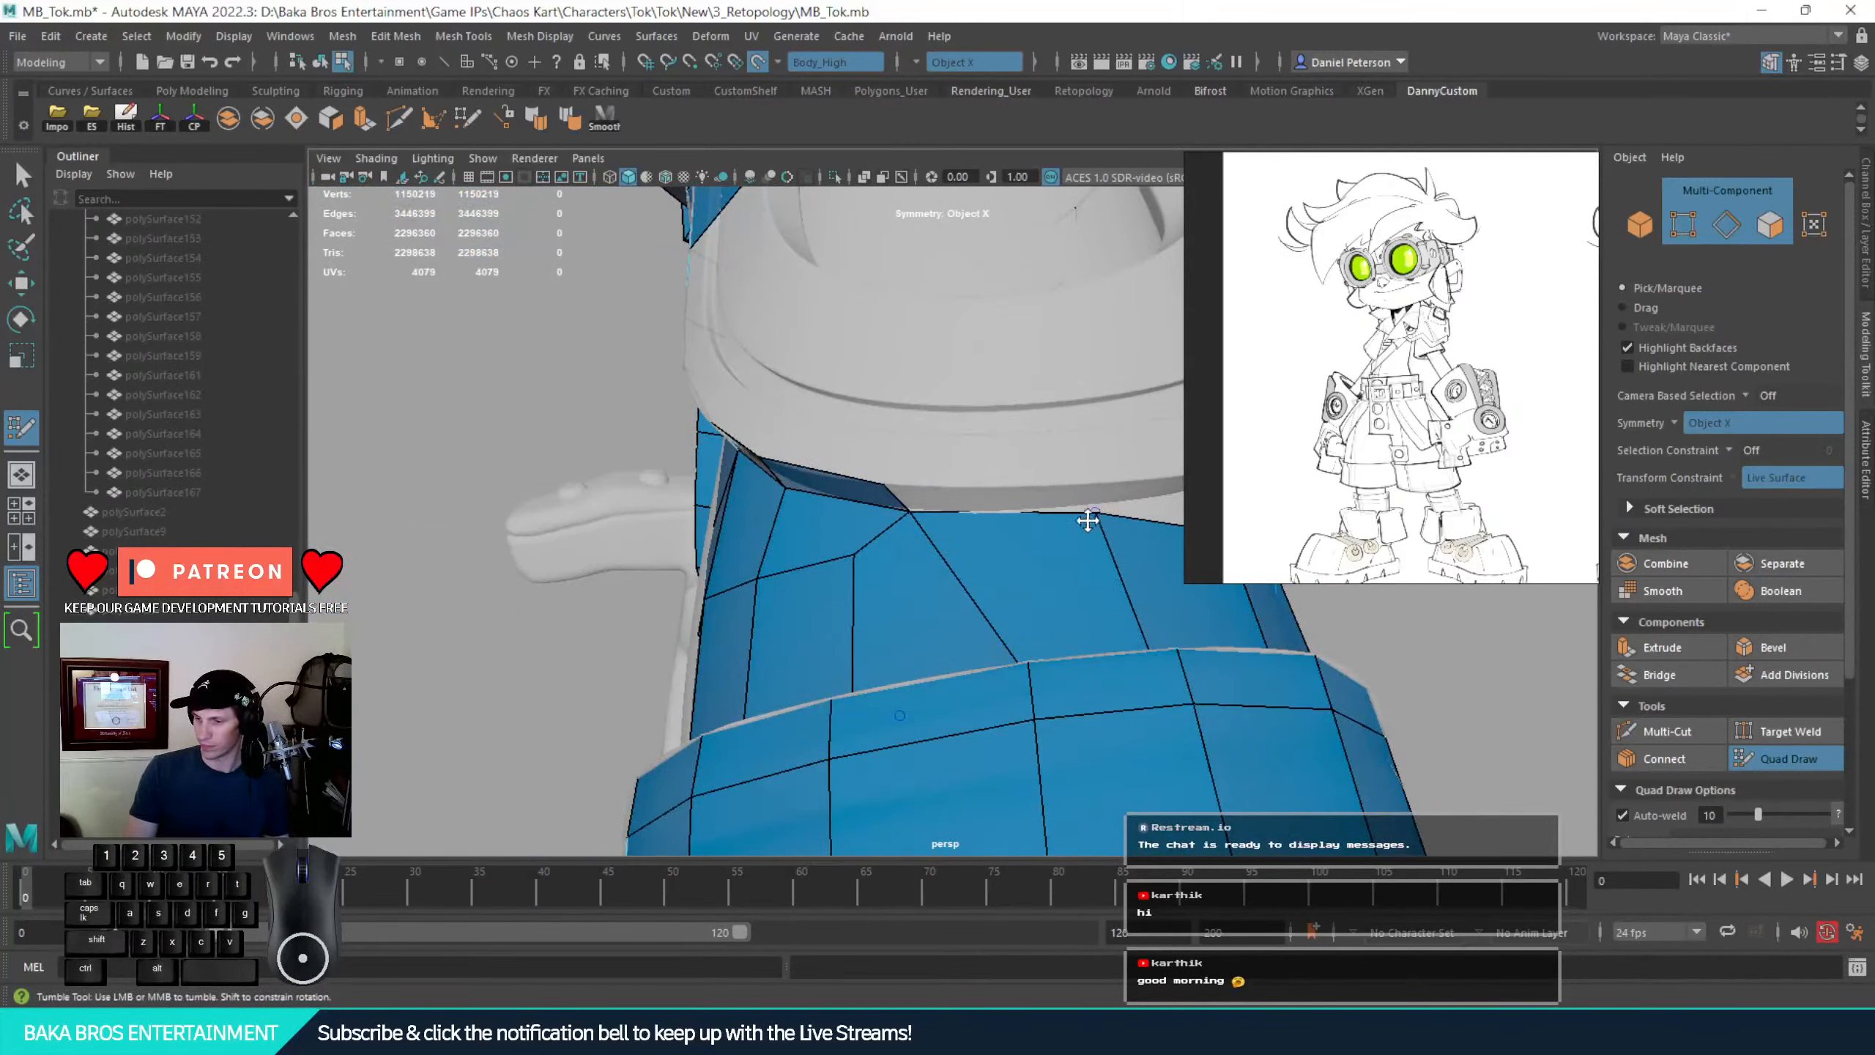
mouse_move(918, 511)
alt+mouse_down()
mouse_move(914, 414)
mouse_move(1060, 489)
alt+mouse_up()
click(1104, 435)
shift+click(1043, 448)
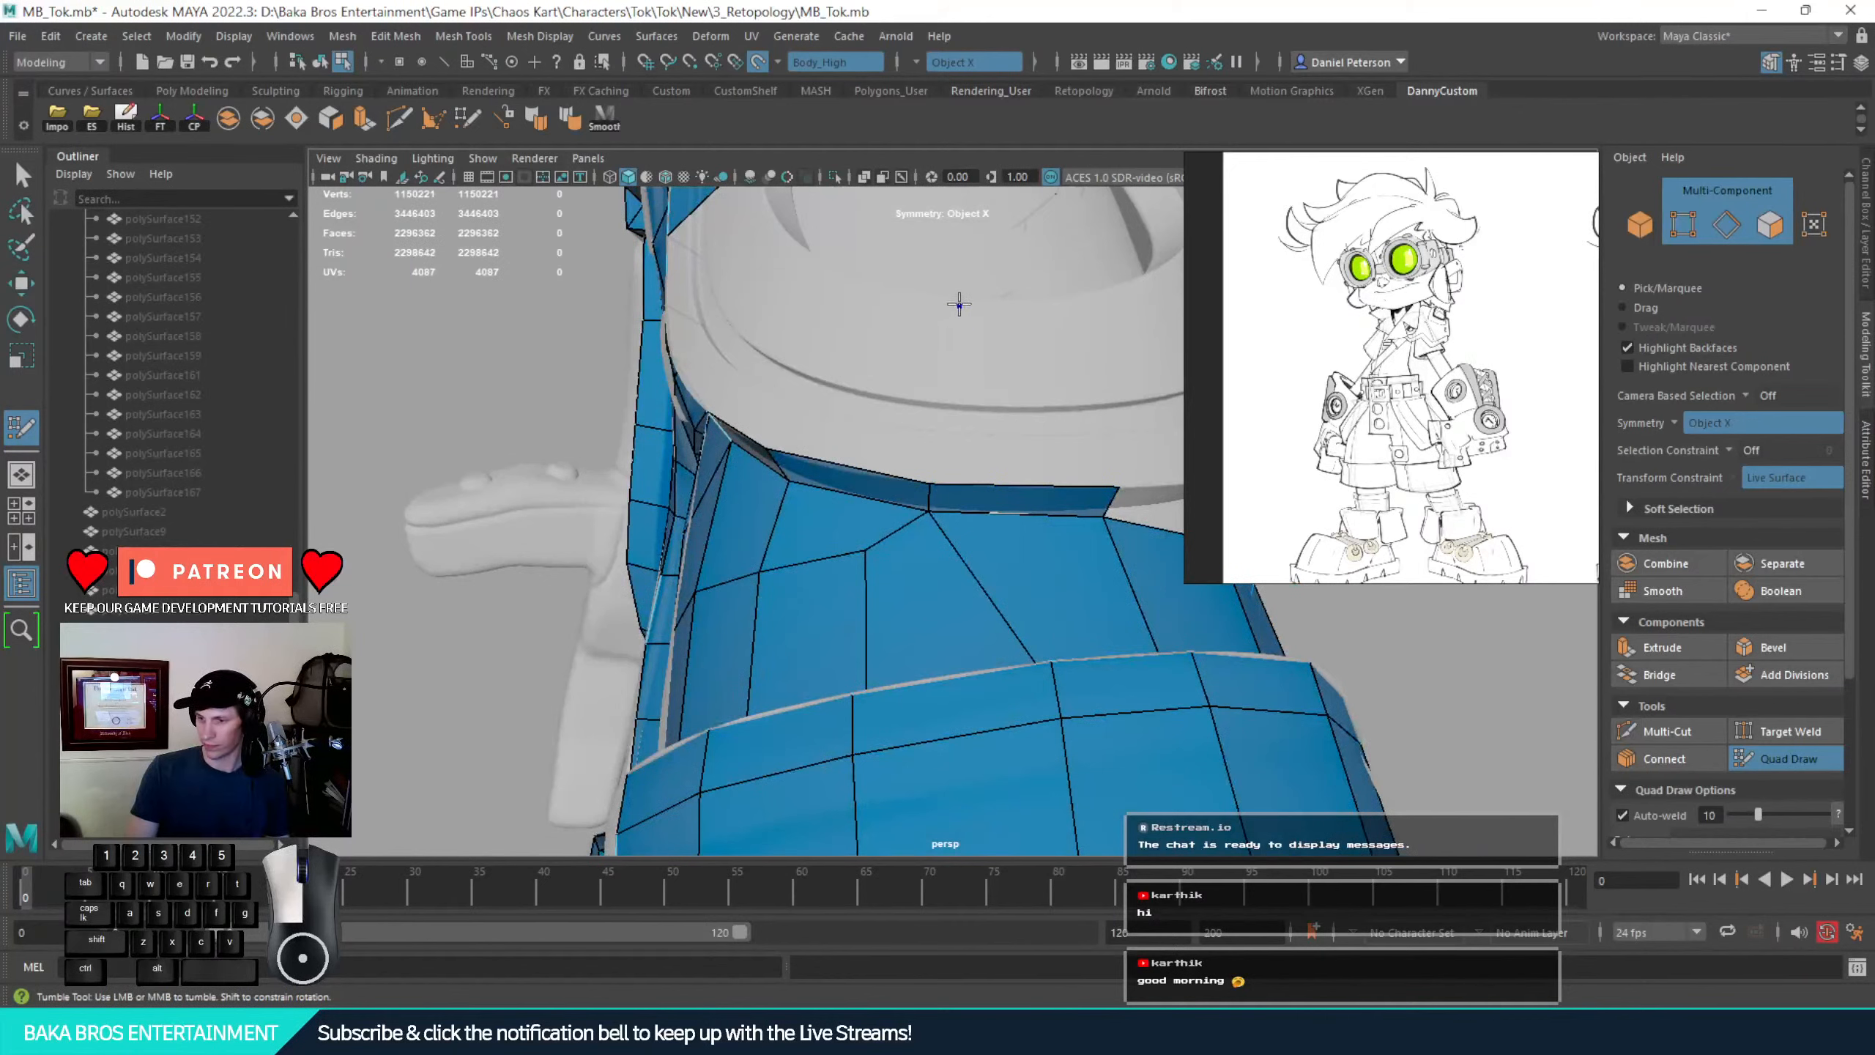
Place points up the hip panel's surface and fill three adjoining quads above the narrow strip toward the front
click(1092, 293)
shift+click(1015, 354)
mouse_move(1014, 357)
alt+mouse_down()
mouse_move(967, 441)
mouse_move(905, 425)
alt+mouse_up()
alt+right_drag(905, 425, 878, 407)
mouse_move(879, 407)
alt+mouse_down()
mouse_move(905, 414)
mouse_move(906, 391)
alt+mouse_up()
click(934, 400)
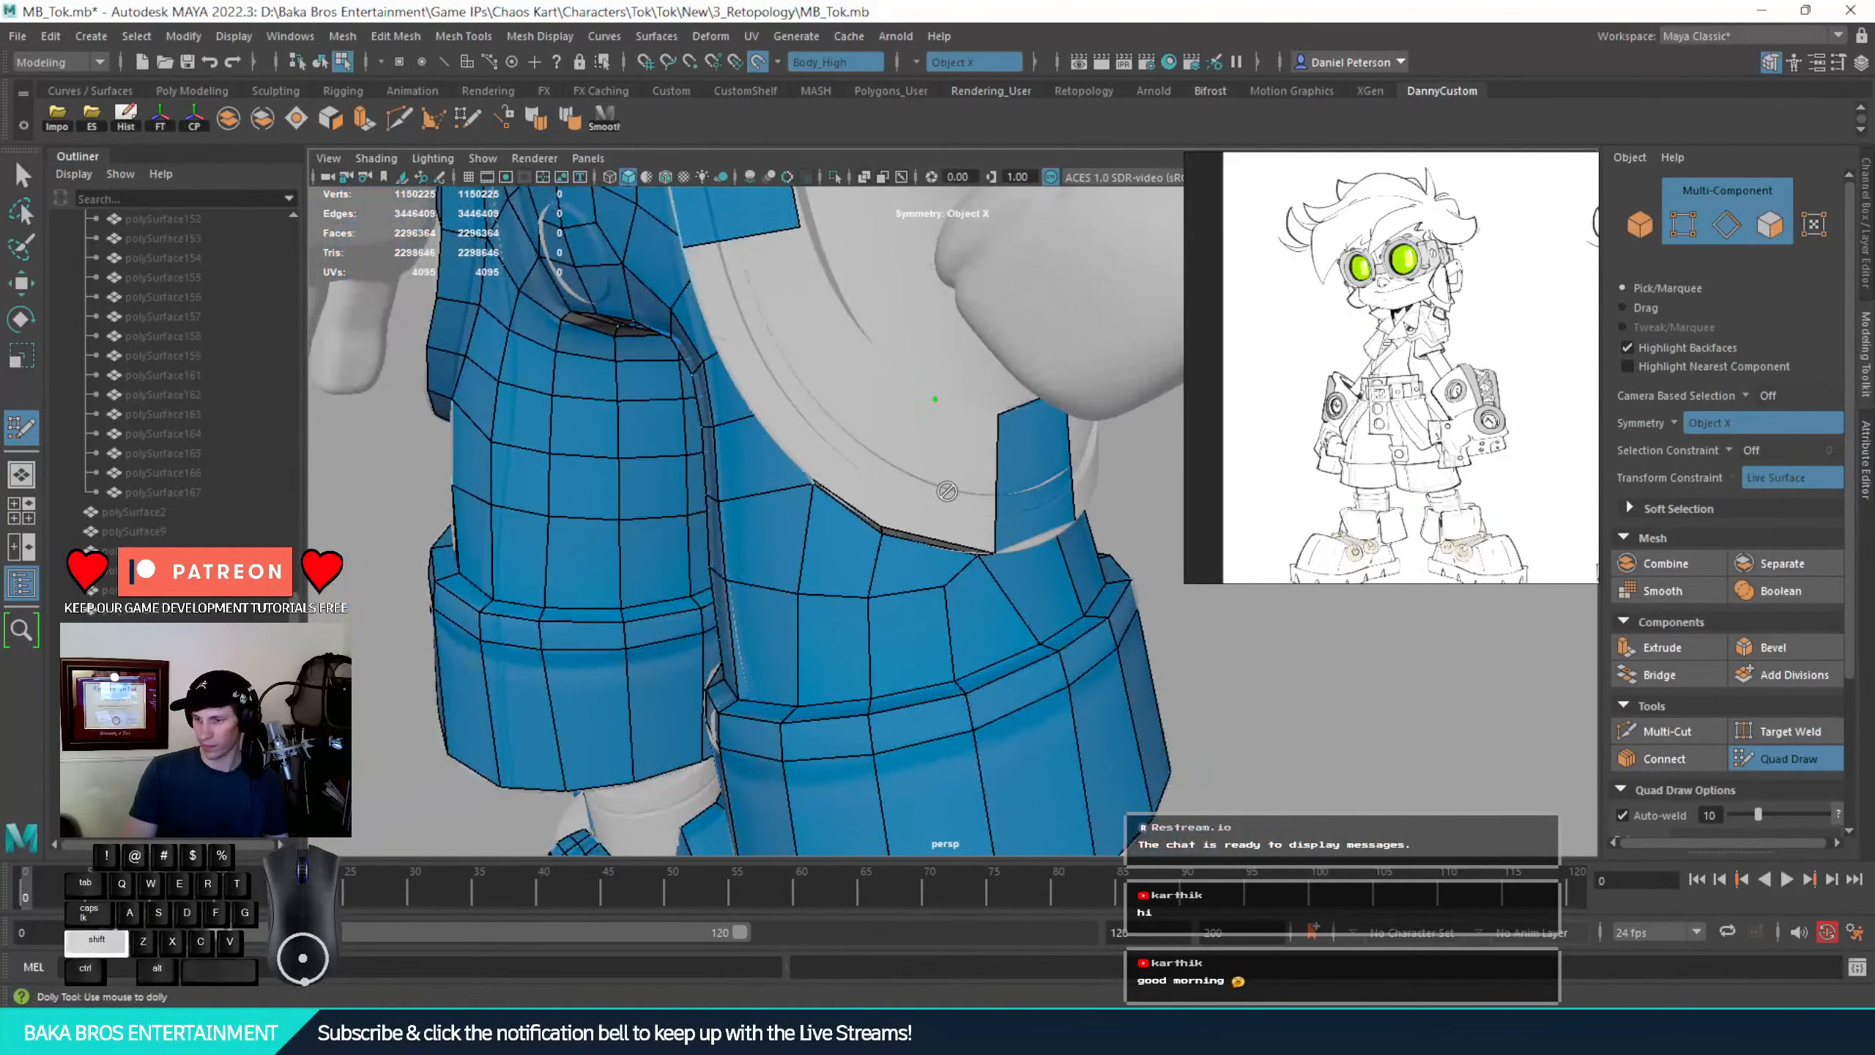
alt+drag(948, 492, 967, 443)
shift+click(961, 432)
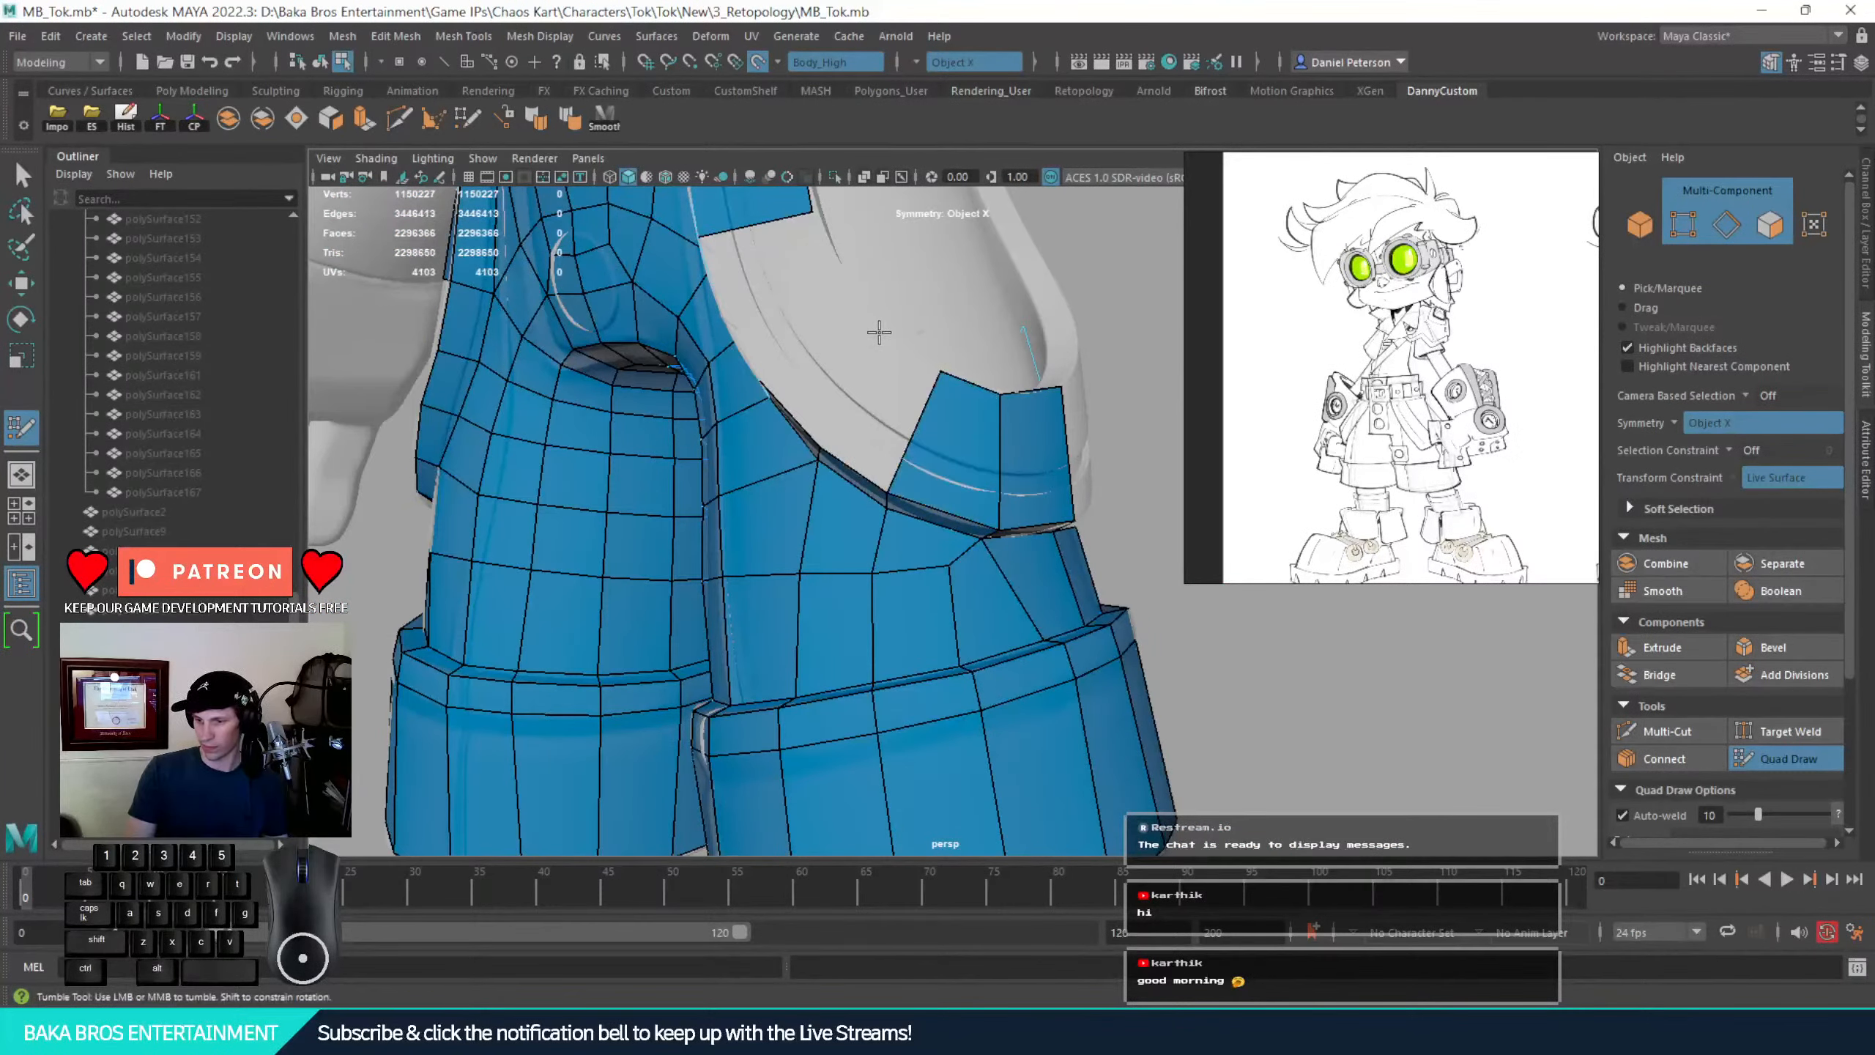
click(894, 337)
shift+click(867, 424)
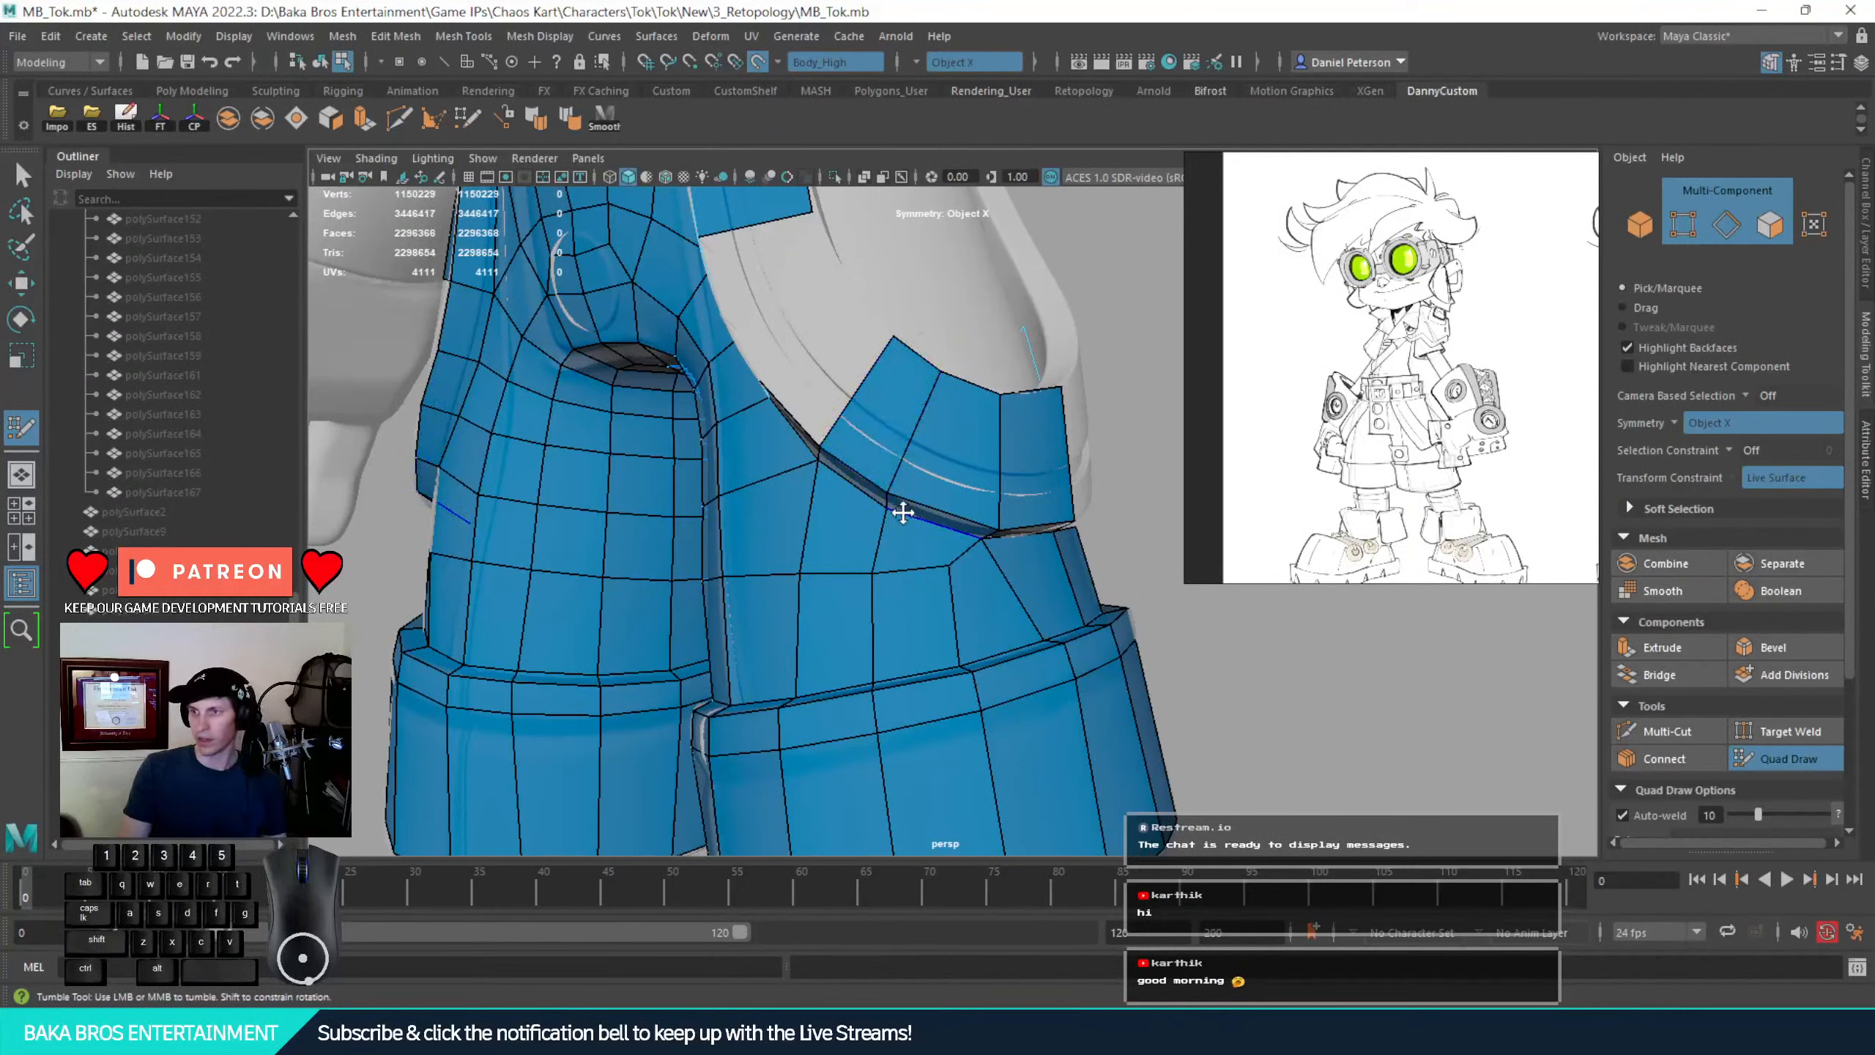
Fill the front gap on the hip panel with quads joining its upper section to the lower row
alt+drag(837, 465, 848, 364)
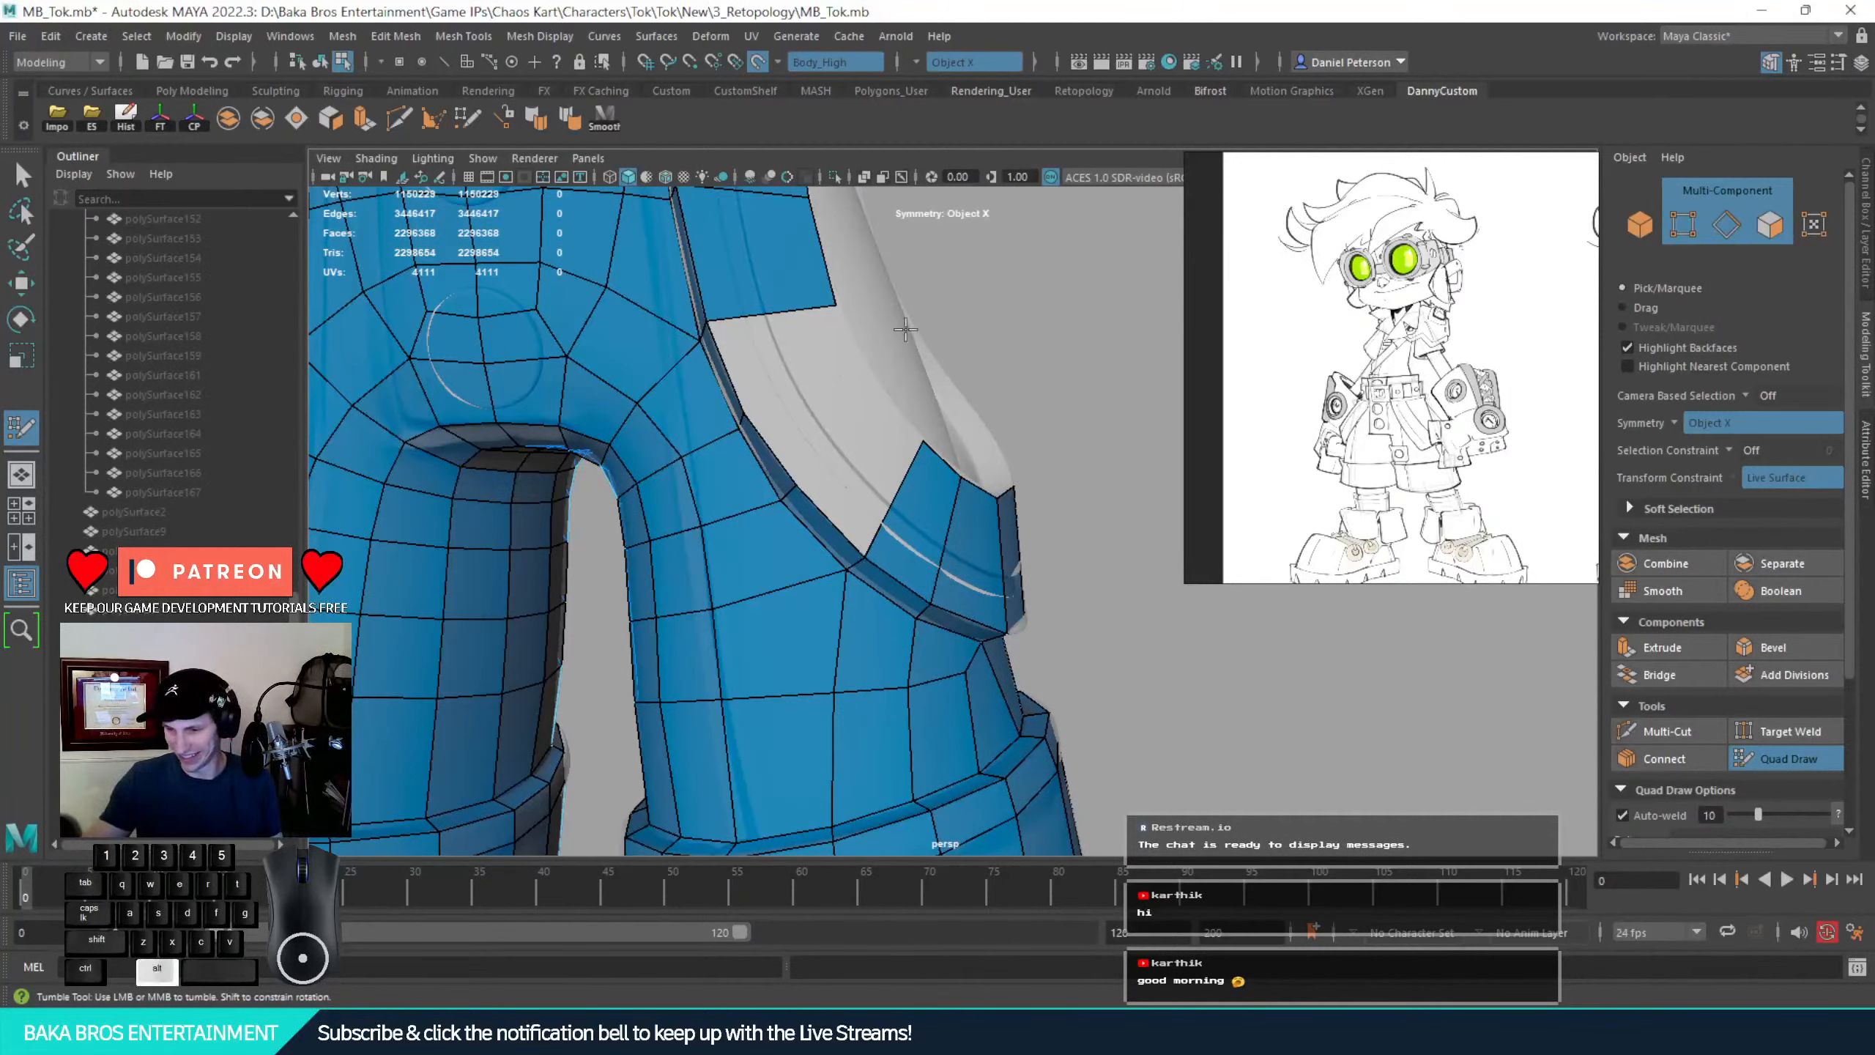
alt+drag(905, 329, 872, 377)
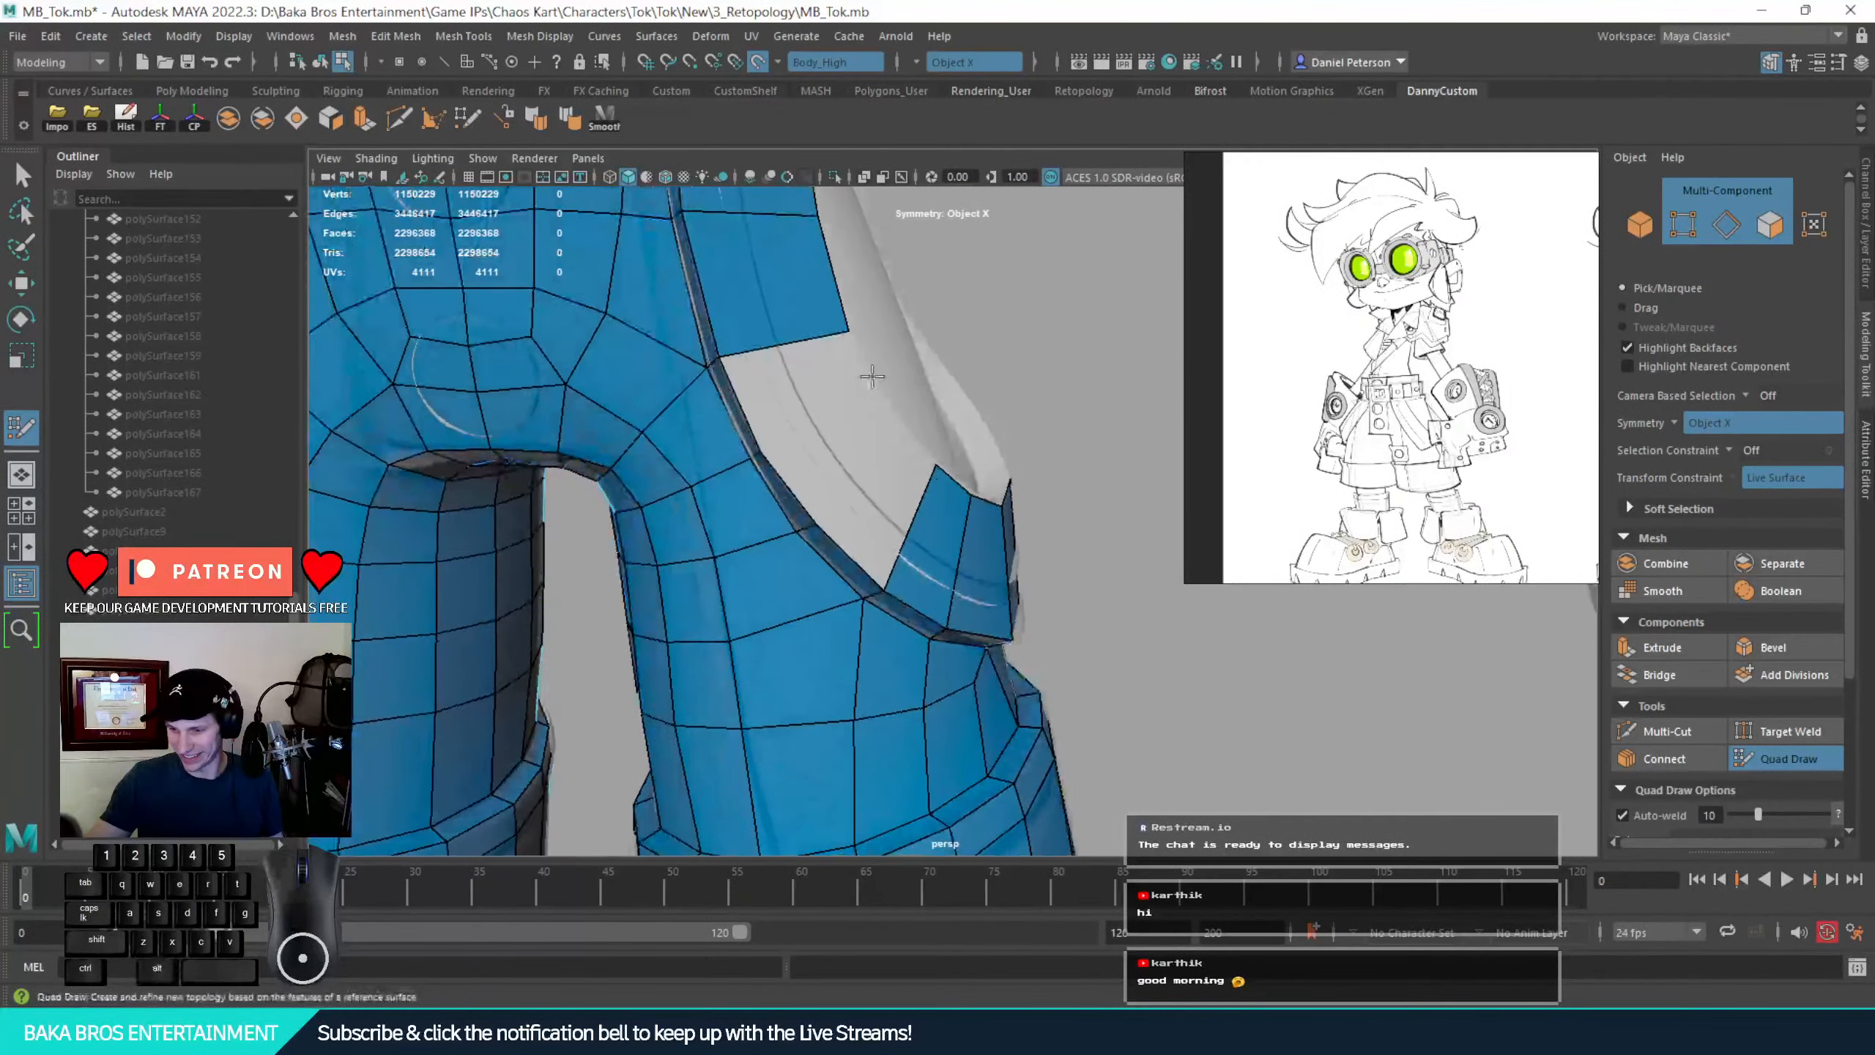
shift+click(803, 385)
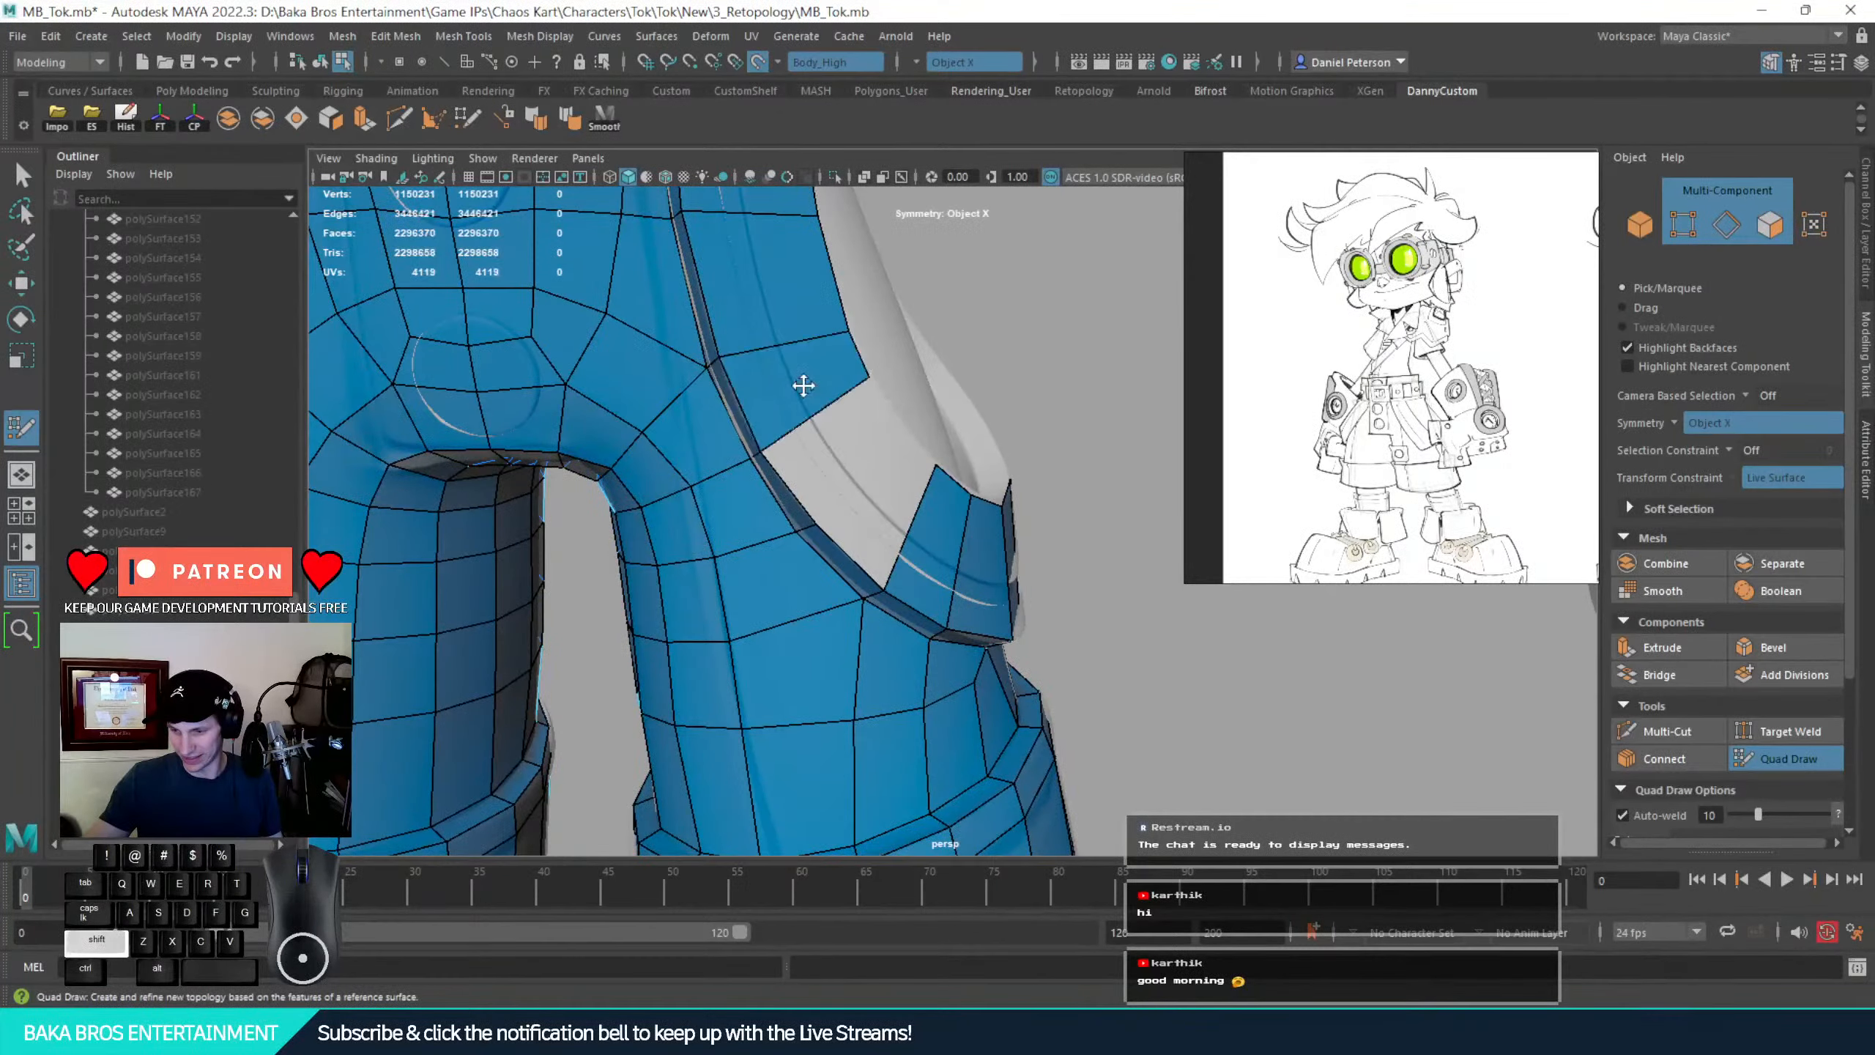
shift+click(838, 442)
shift+click(884, 499)
Place two points on the back of the hip panel and fill a quad extending its open edge
alt+drag(1137, 668, 958, 649)
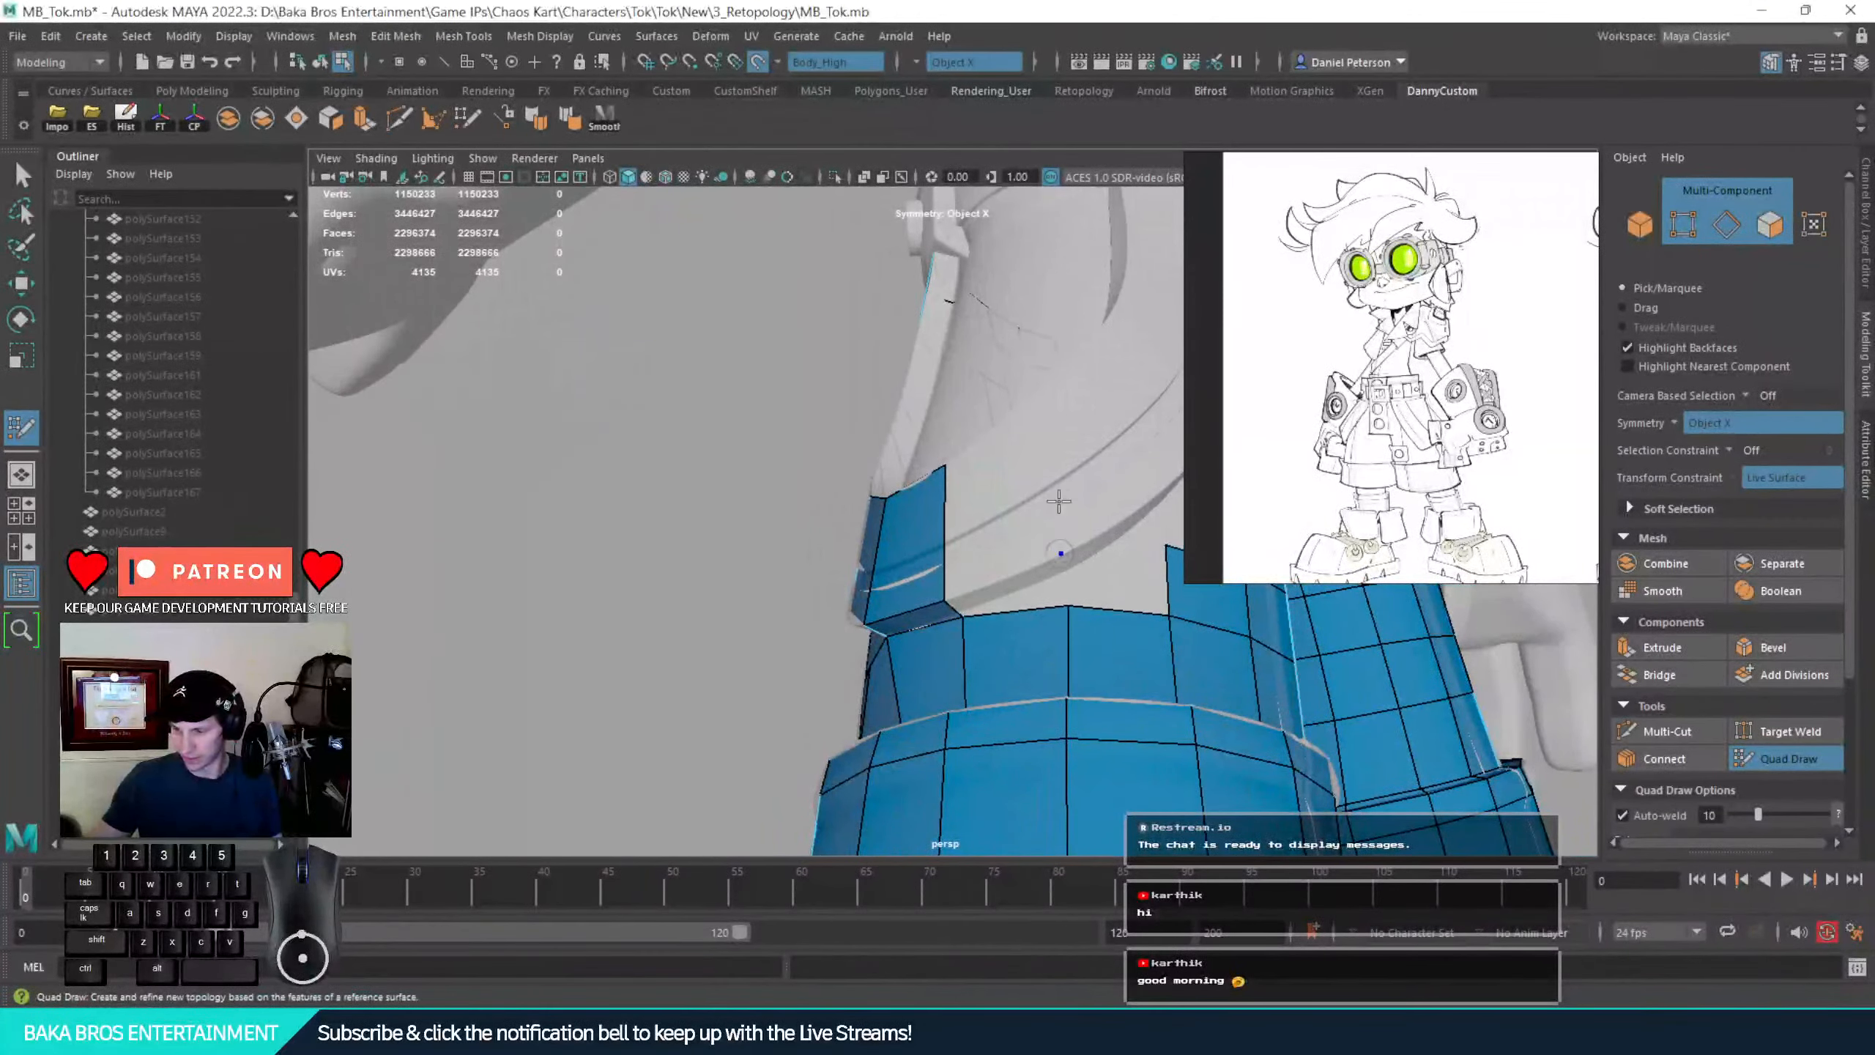
click(1013, 416)
shift+click(994, 504)
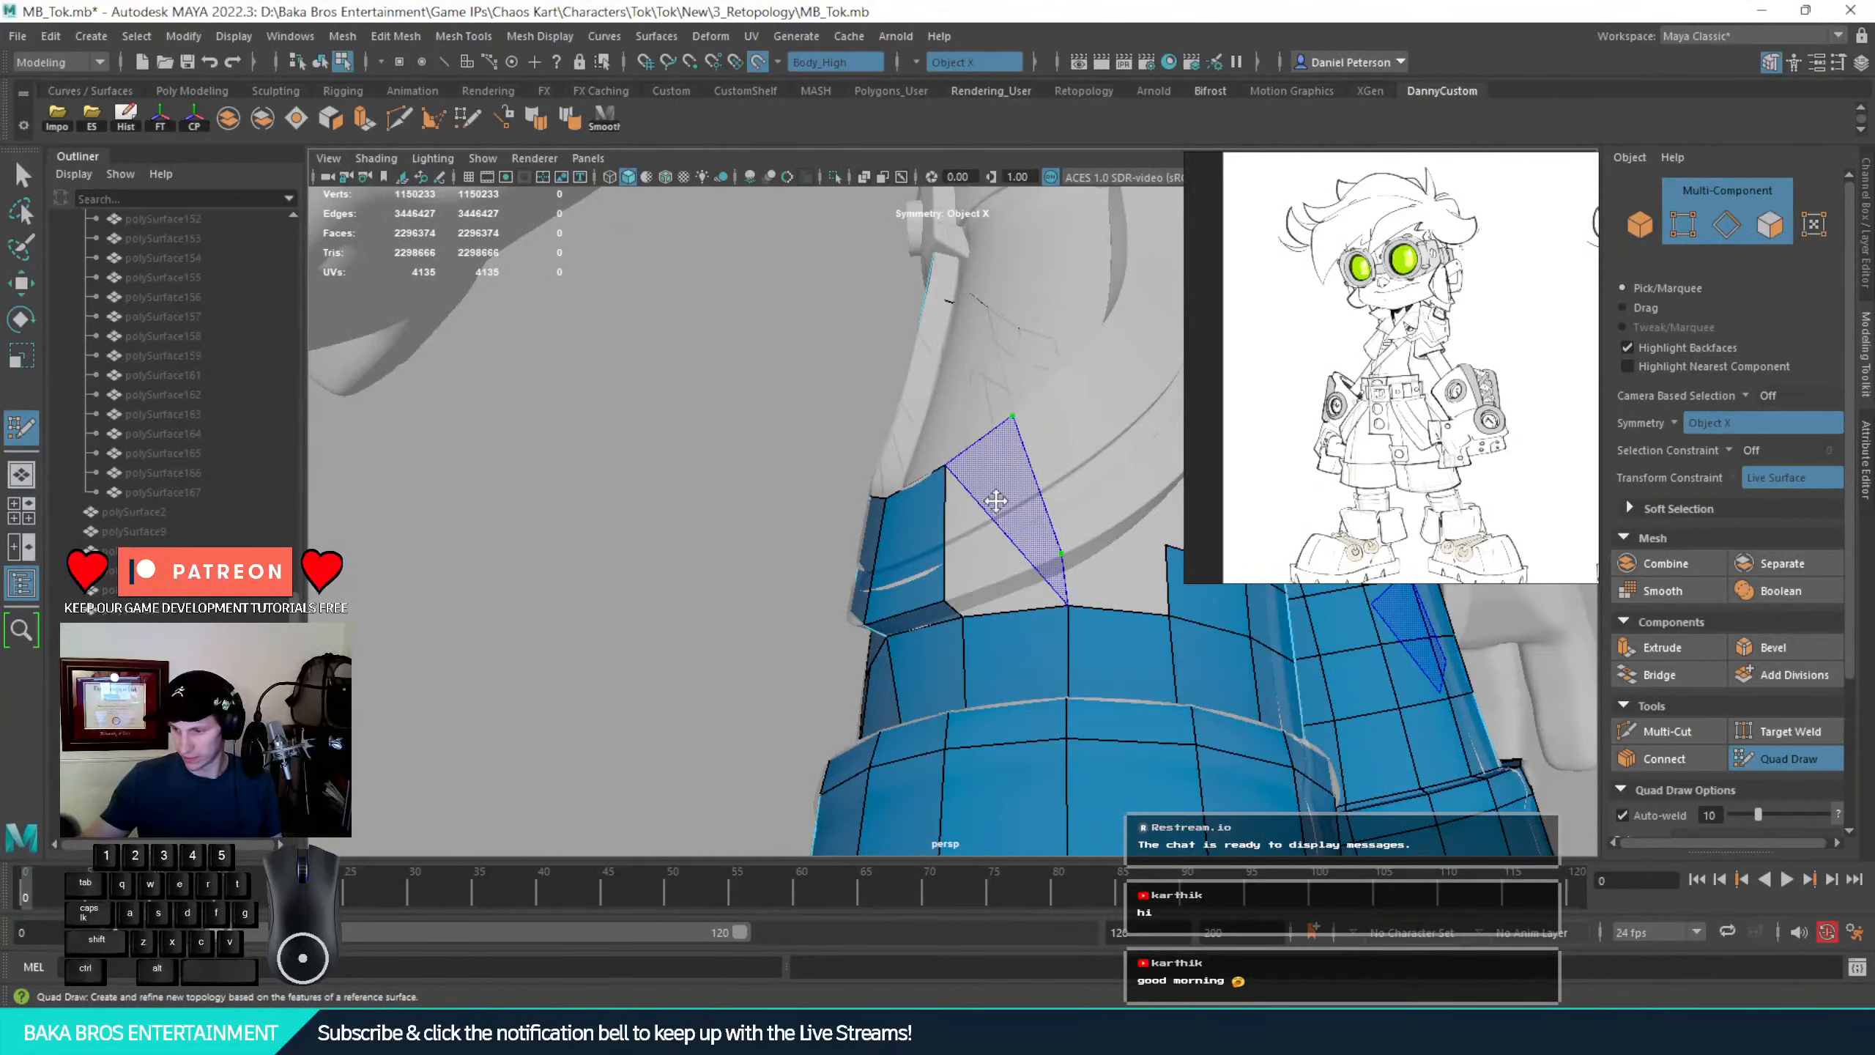
key(ctrl+z)
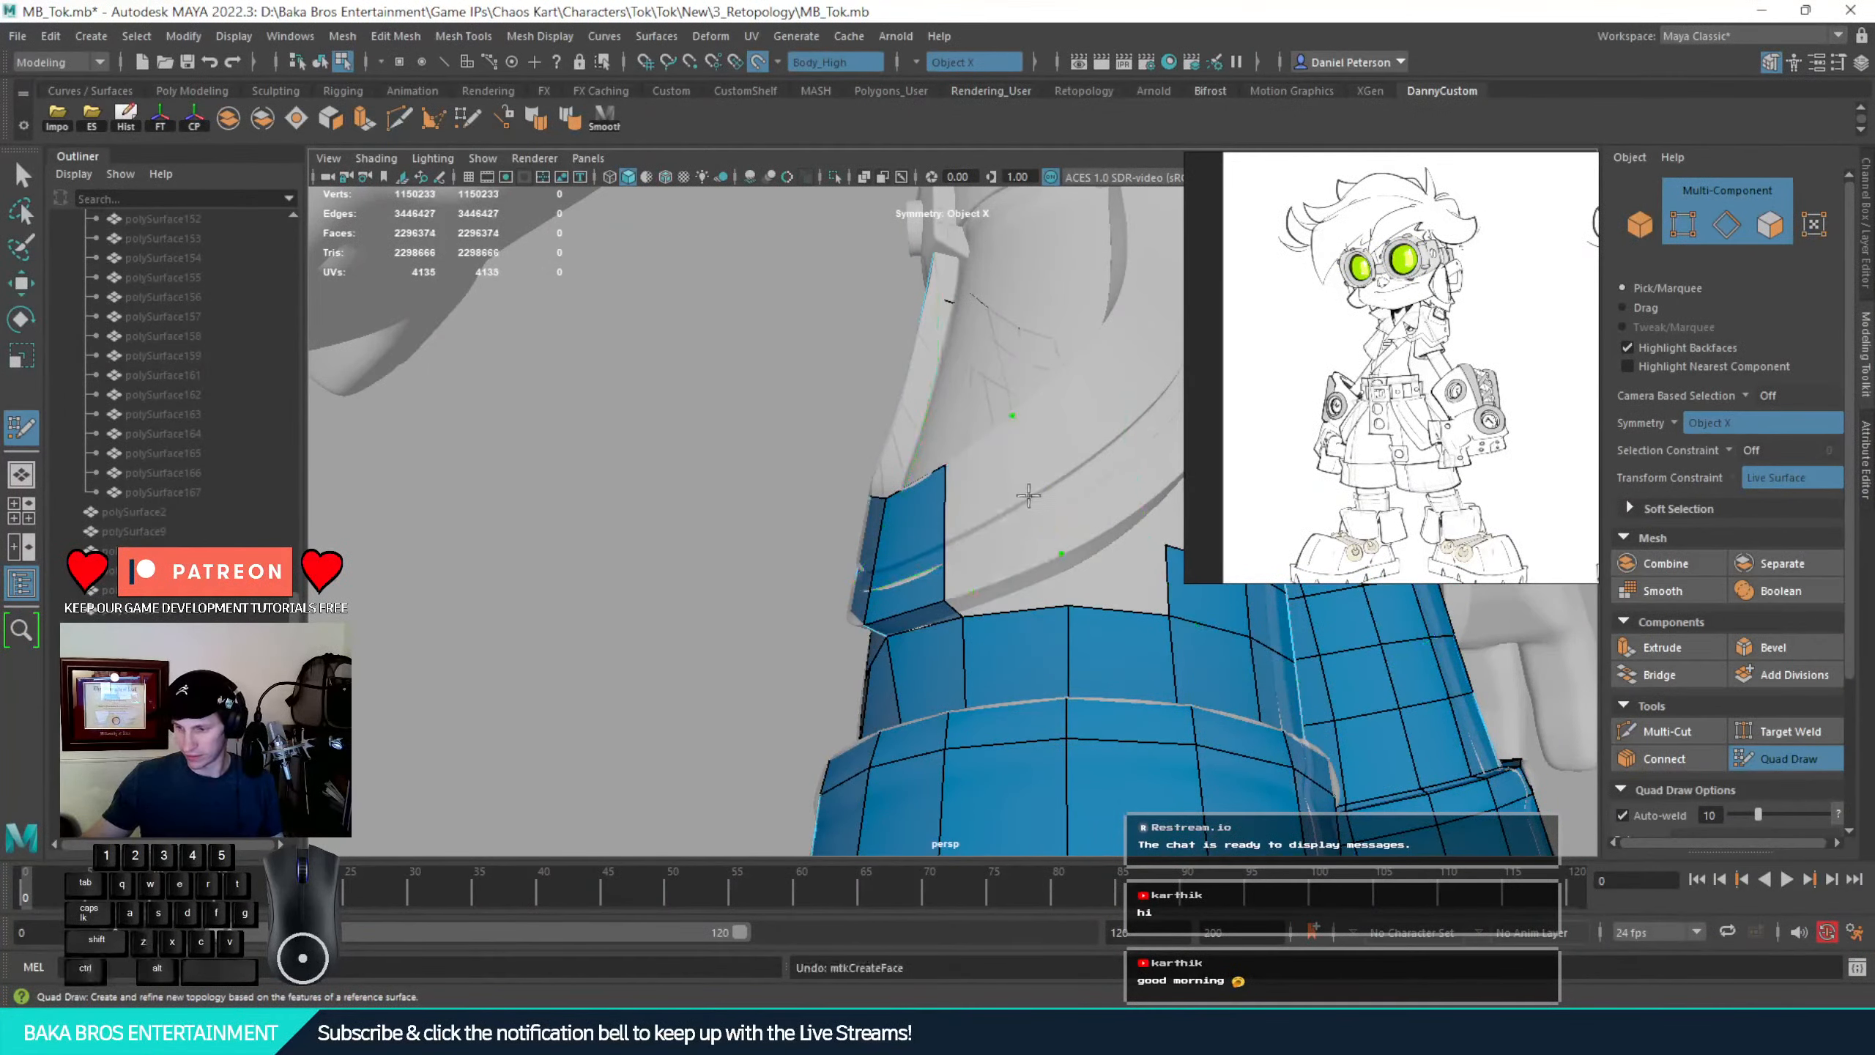
shift+click(981, 508)
alt+drag(1046, 582, 1092, 564)
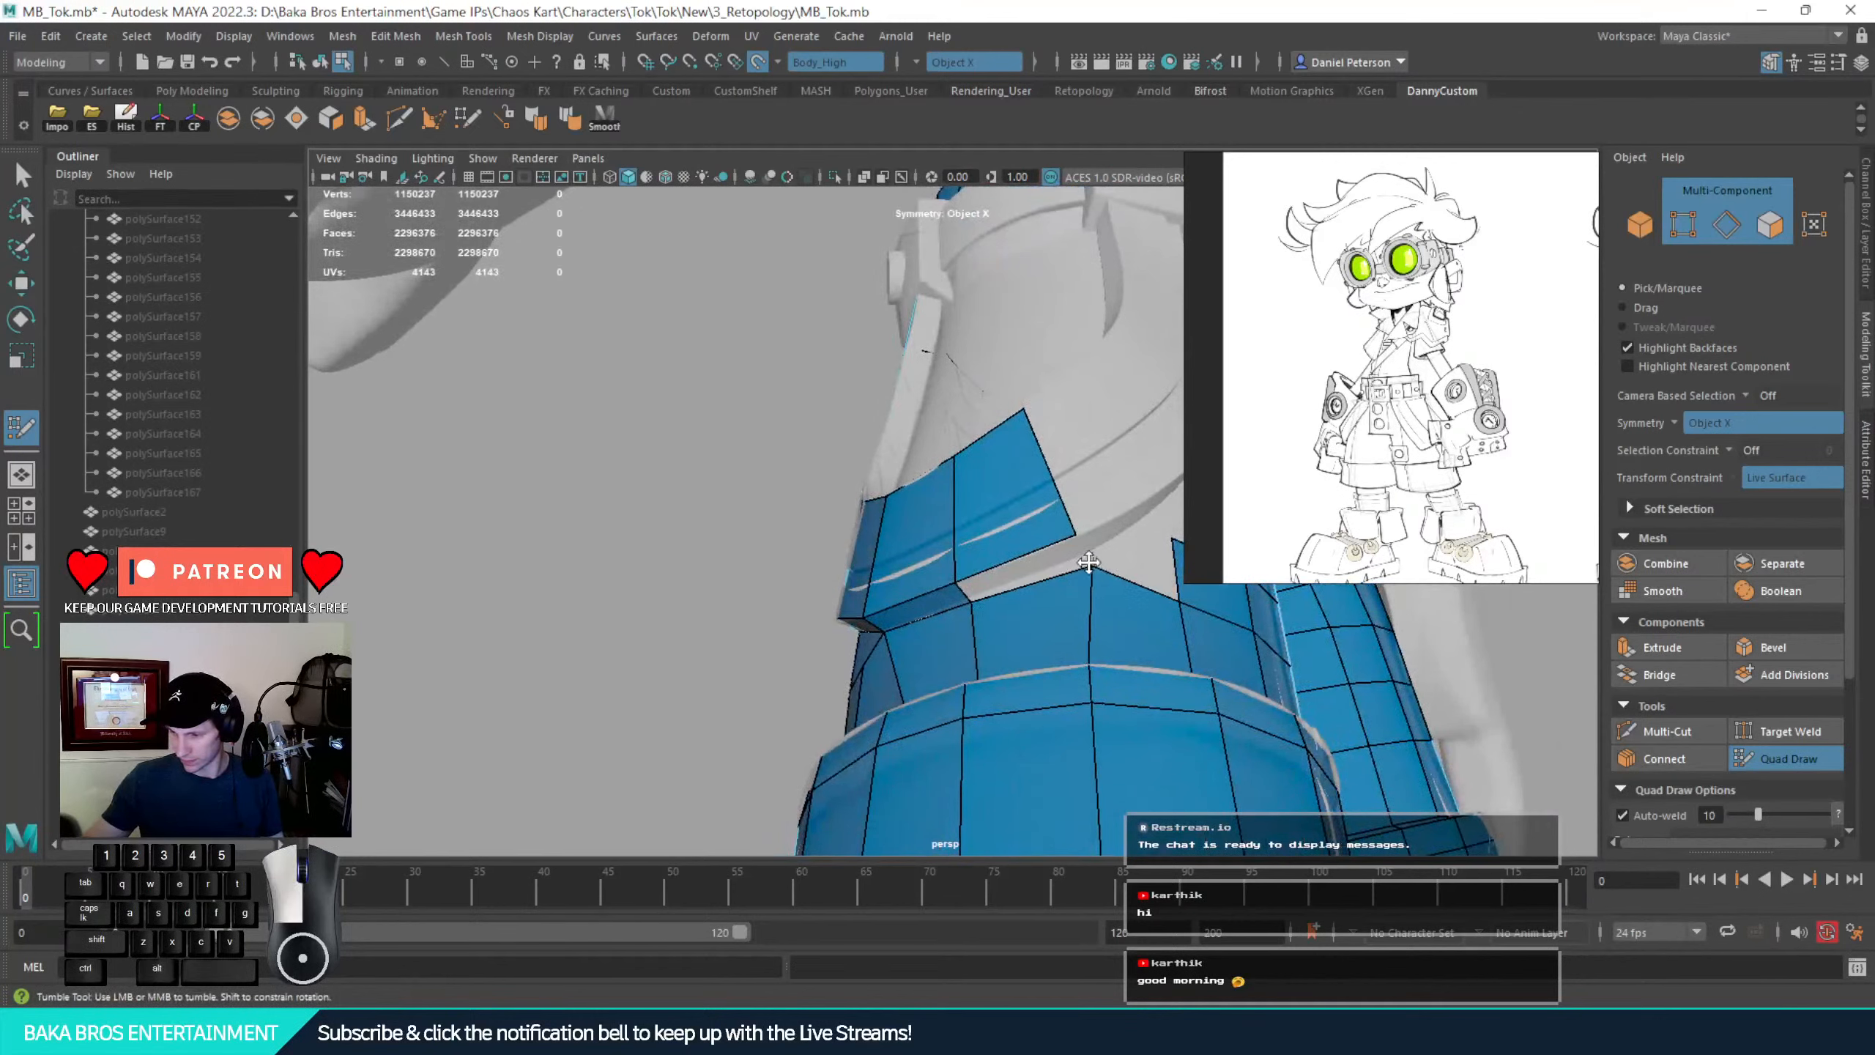
Extend the narrow strip under the hip panel's rim with two quads toward the back of the thigh
shift+click(1039, 560)
alt+drag(1101, 590, 1084, 548)
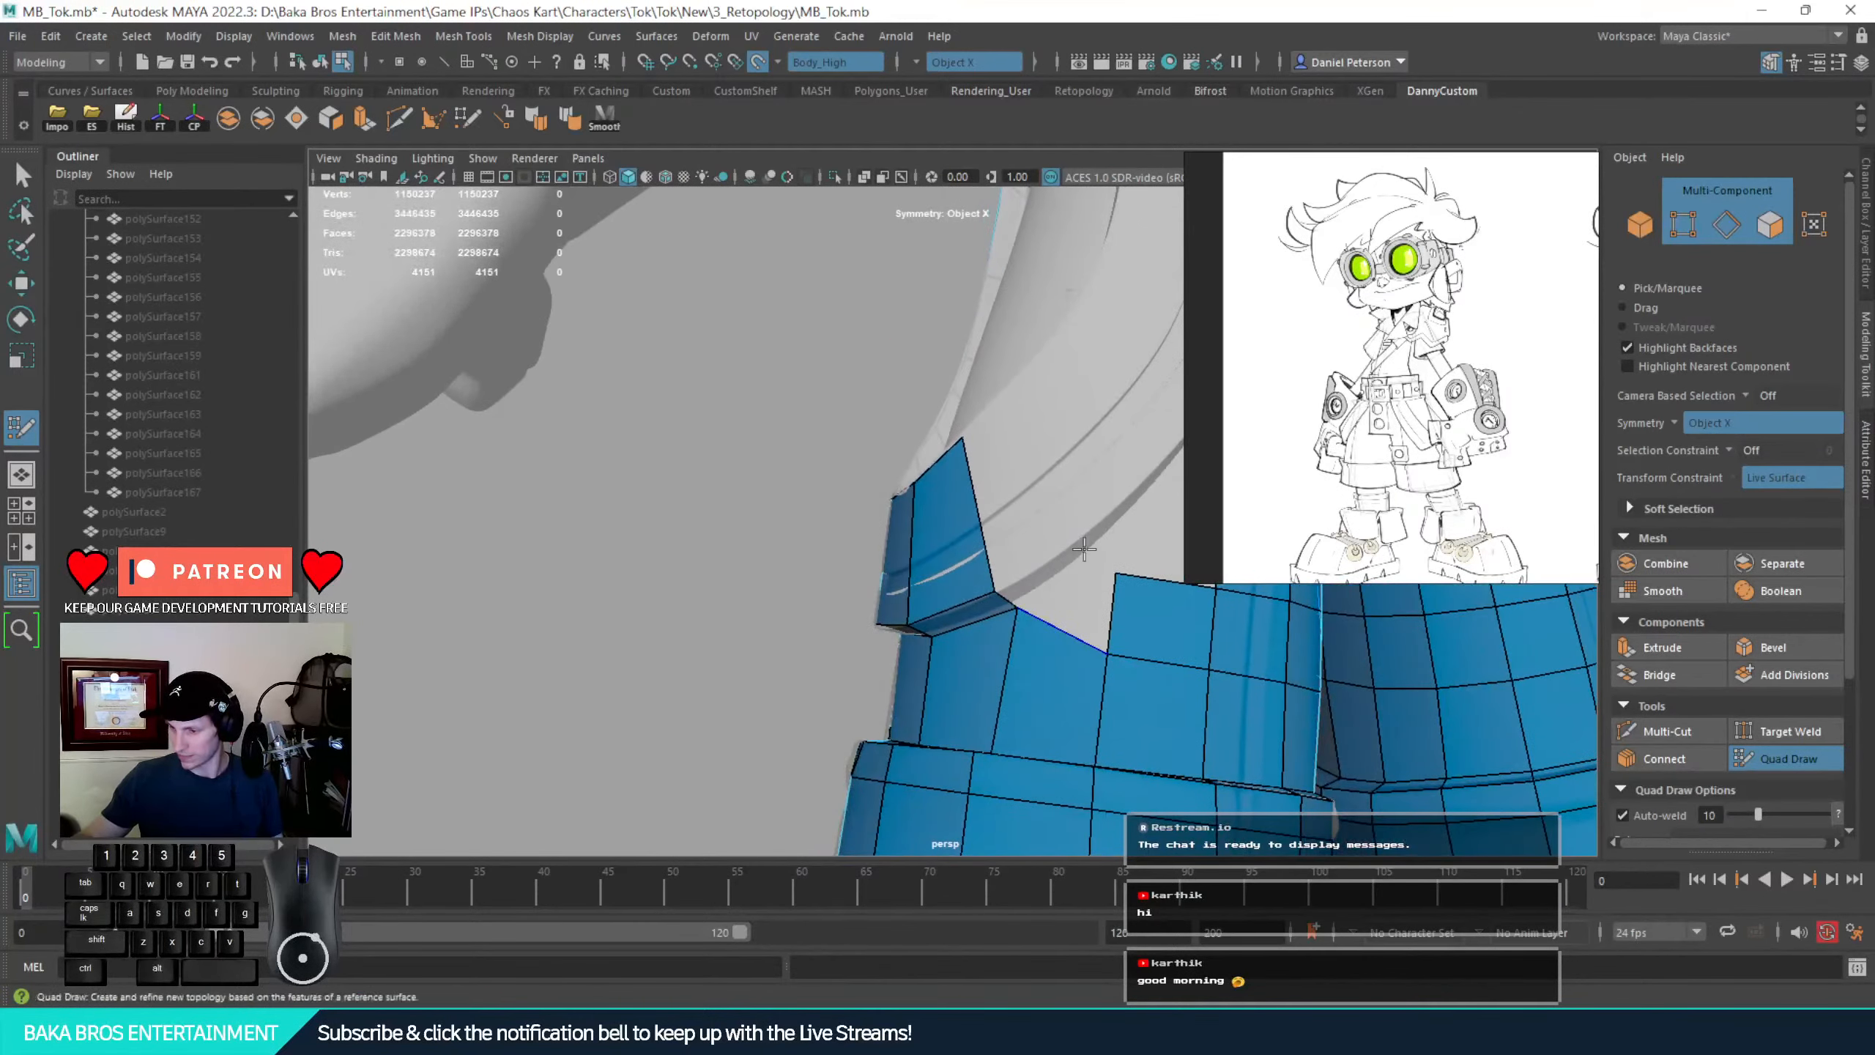
click(1096, 523)
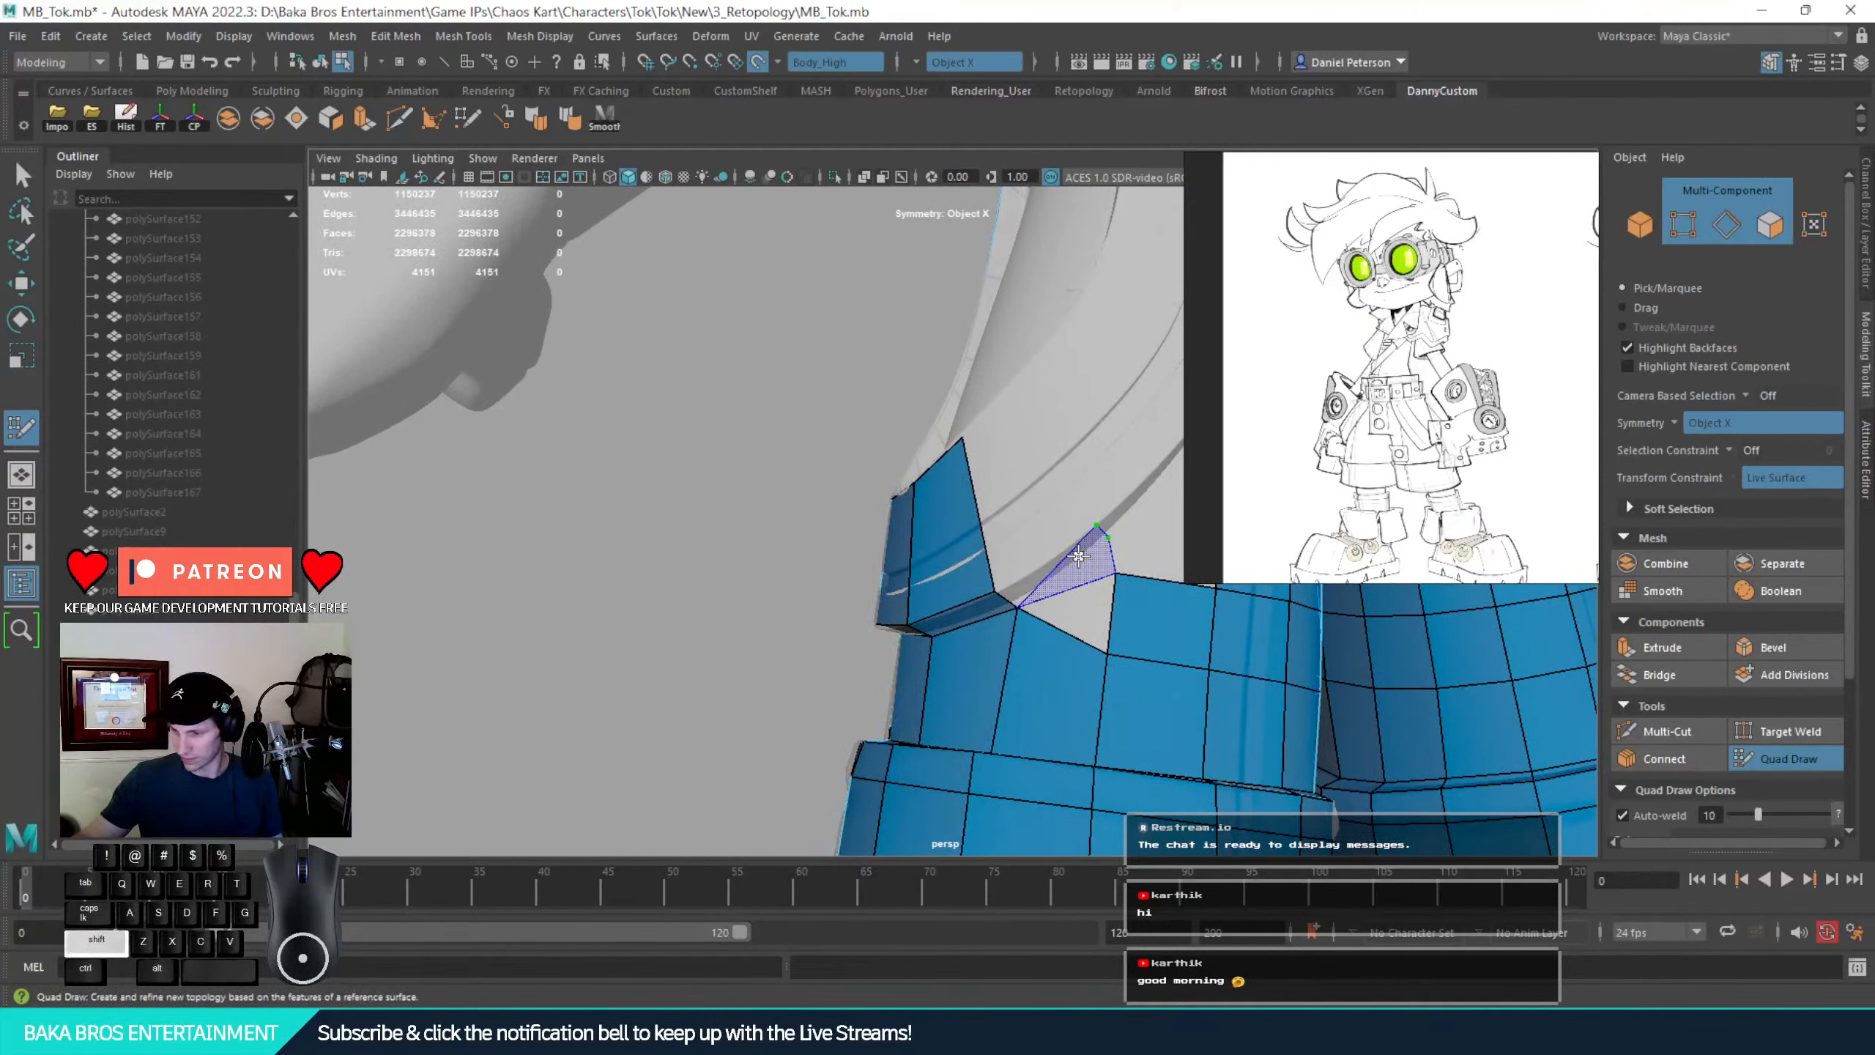
shift+click(1044, 577)
alt+drag(1044, 577, 1104, 473)
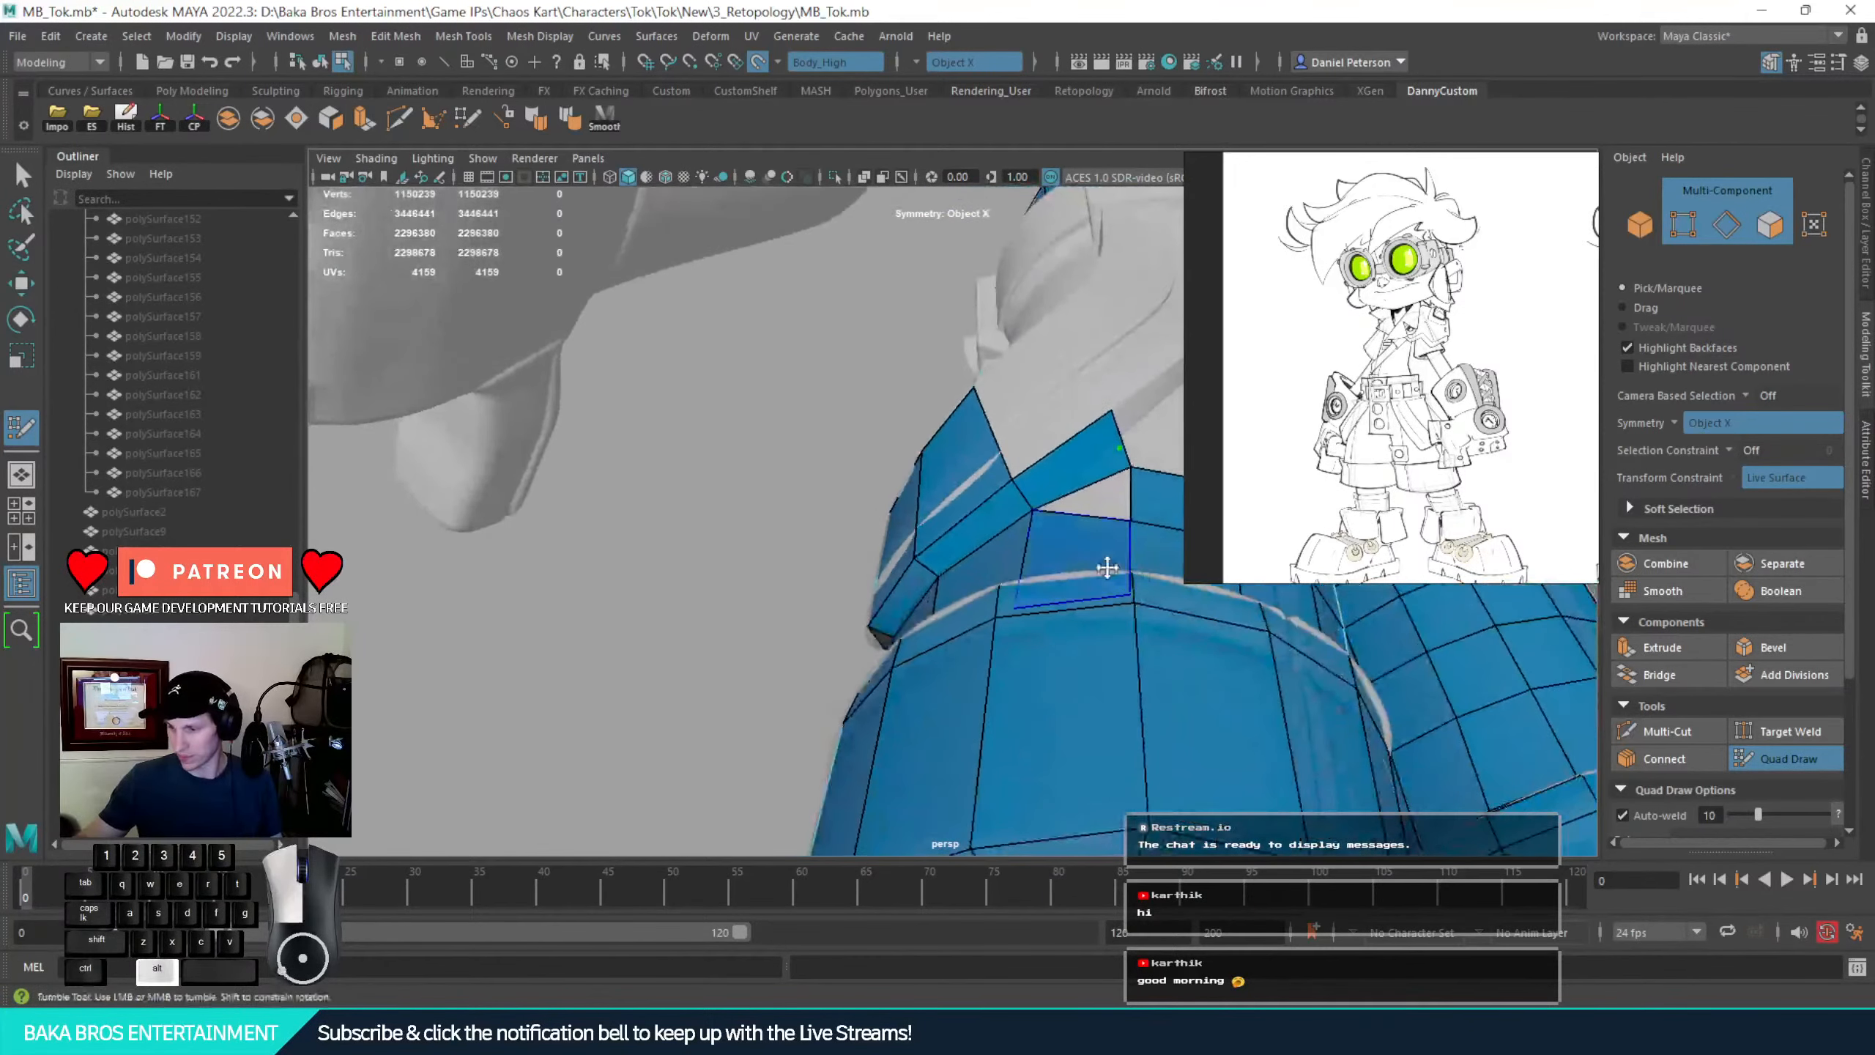
shift+click(1062, 463)
Place a point higher on the hip panel and fill the quad above the newly extended rim strip
mouse_move(1121, 449)
mouse_down()
mouse_move(1133, 480)
mouse_move(1123, 447)
mouse_up()
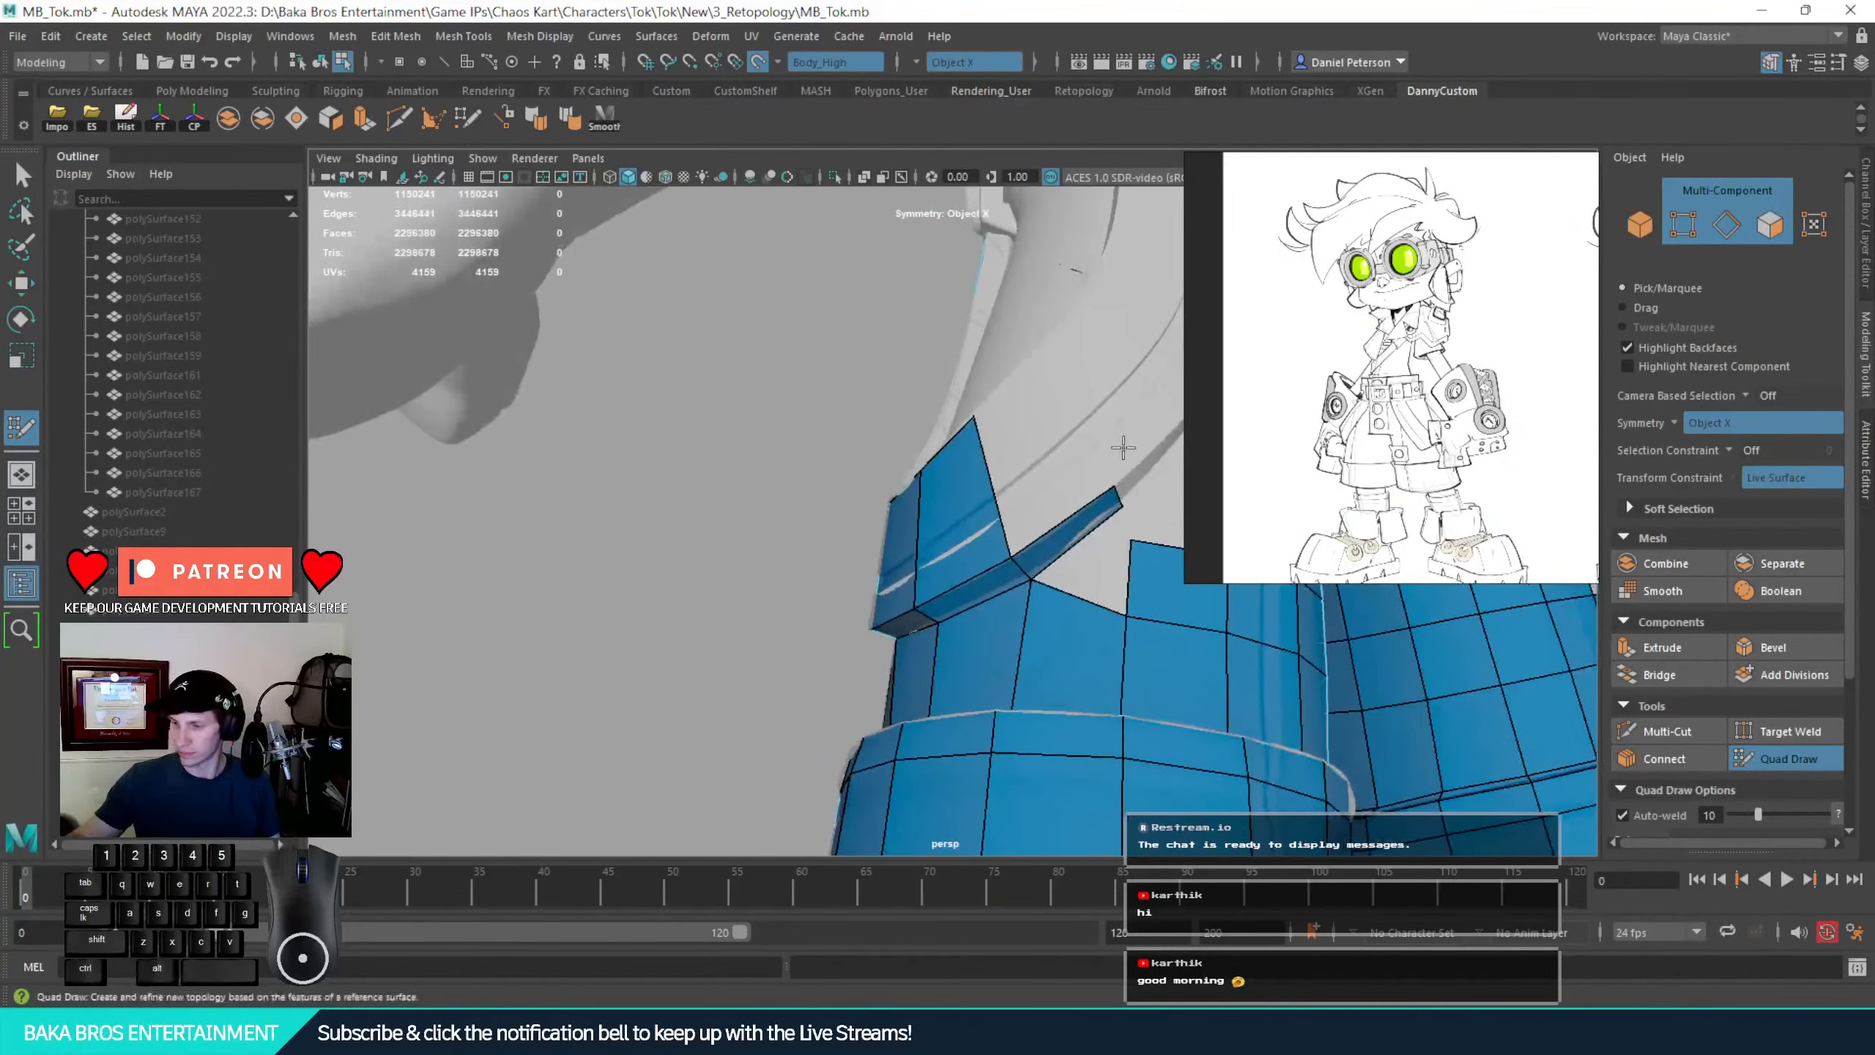
click(1033, 357)
key(shift)
shift+click(1032, 444)
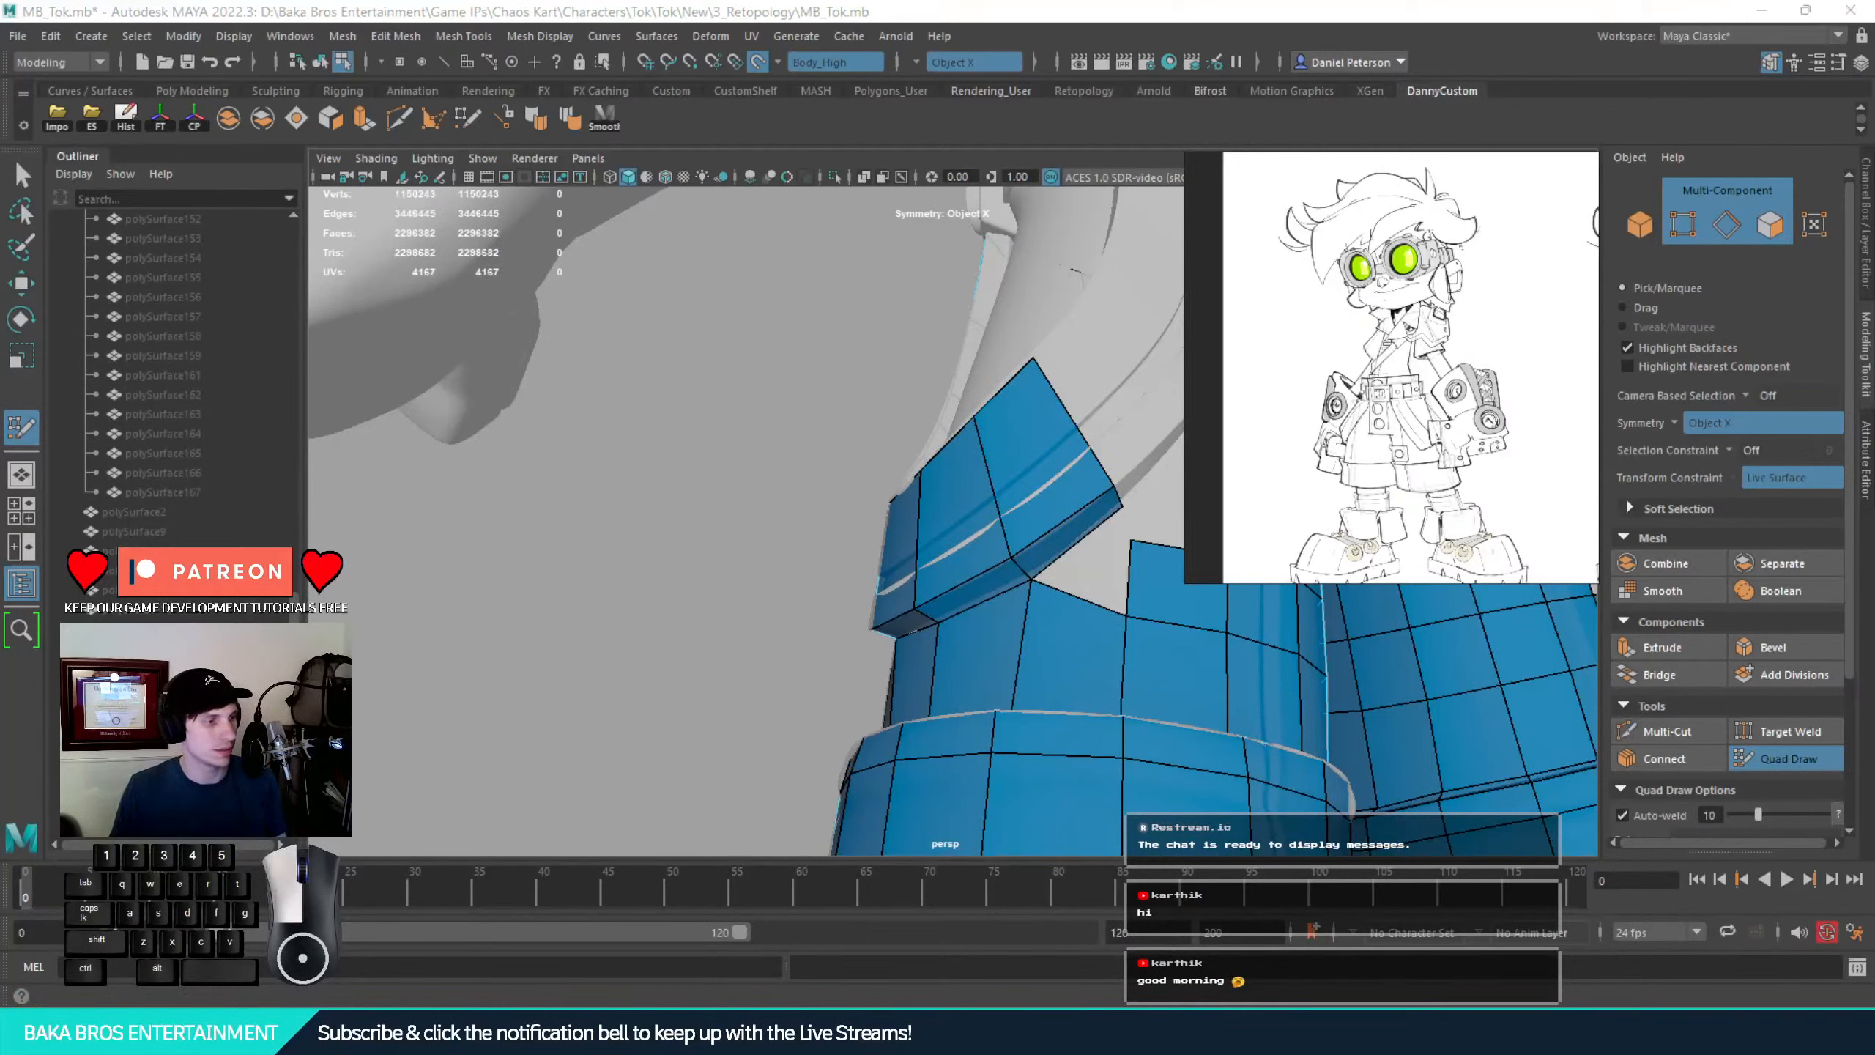
Adjust a thigh vertex below the rim and fill three quads closing the upper thigh toward the crotch
alt+drag(1121, 641, 963, 667)
alt+right_drag(962, 667, 873, 457)
mouse_move(876, 507)
mouse_down()
mouse_move(905, 496)
mouse_move(921, 448)
mouse_move(865, 590)
mouse_up()
shift+click(938, 471)
shift+click(889, 551)
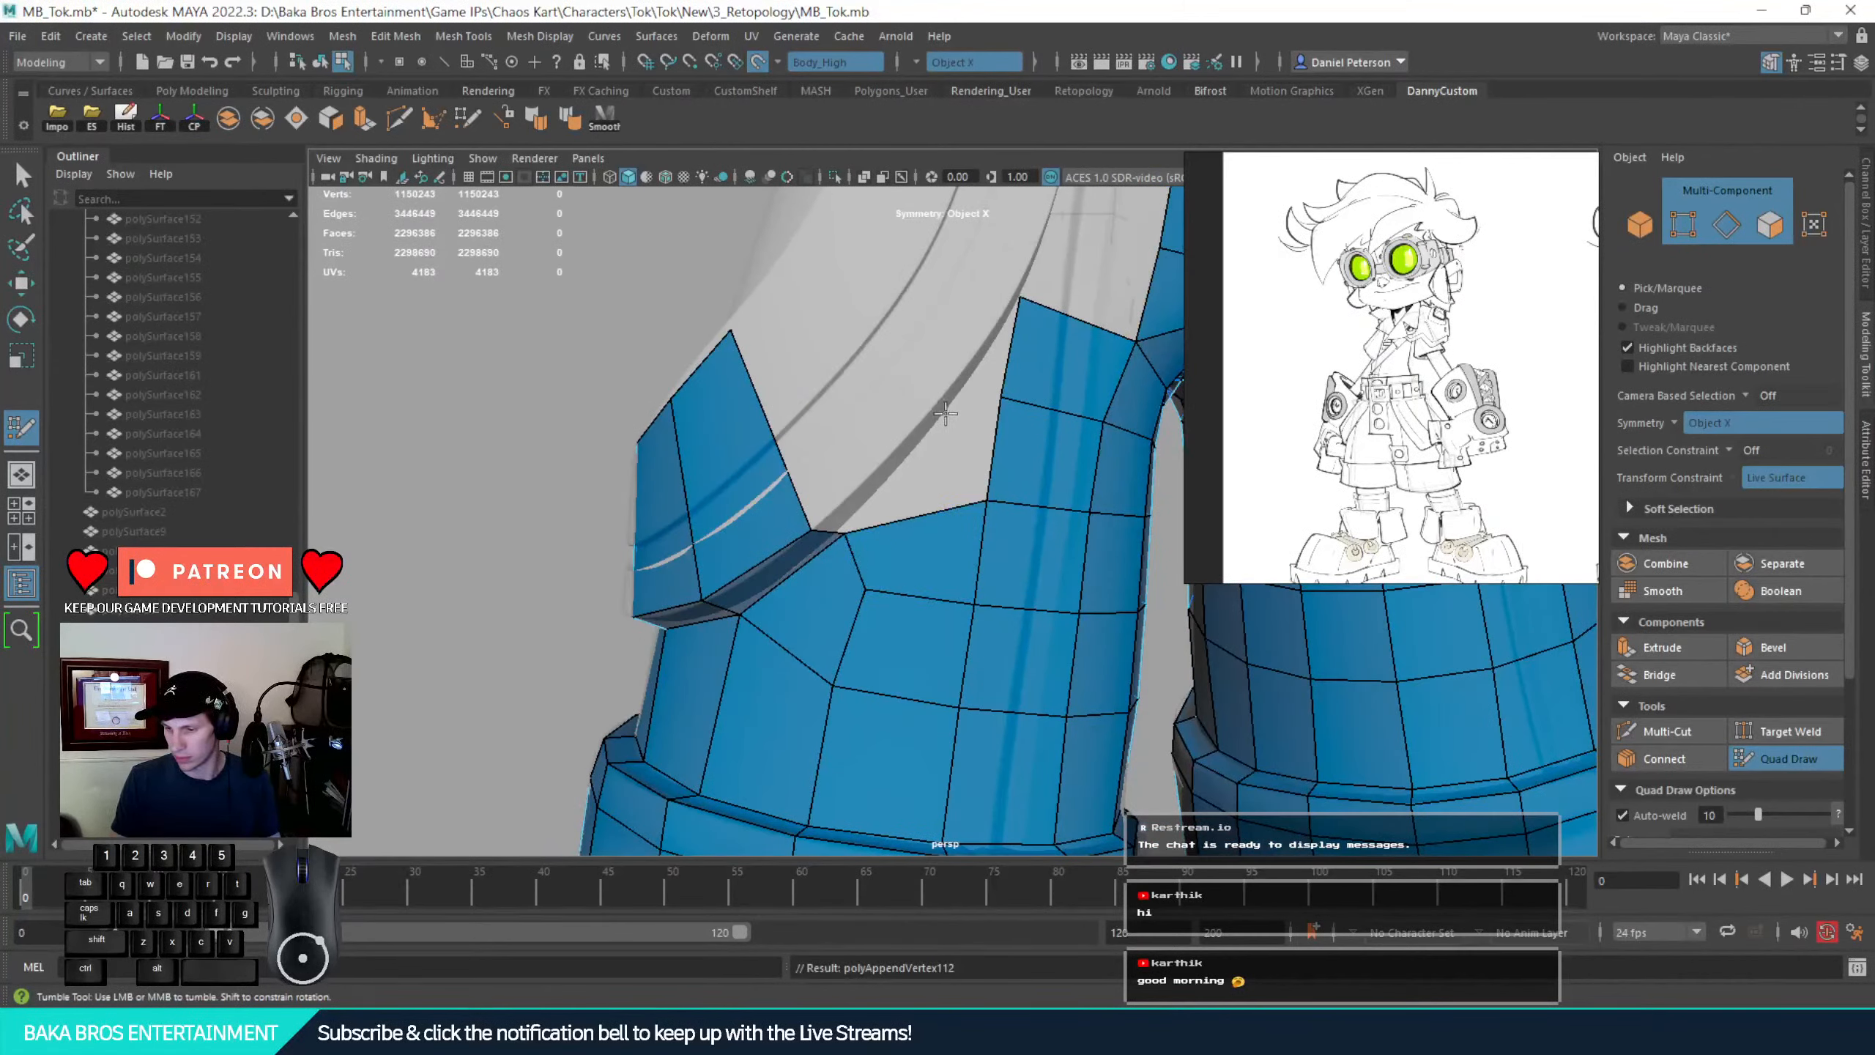
click(960, 385)
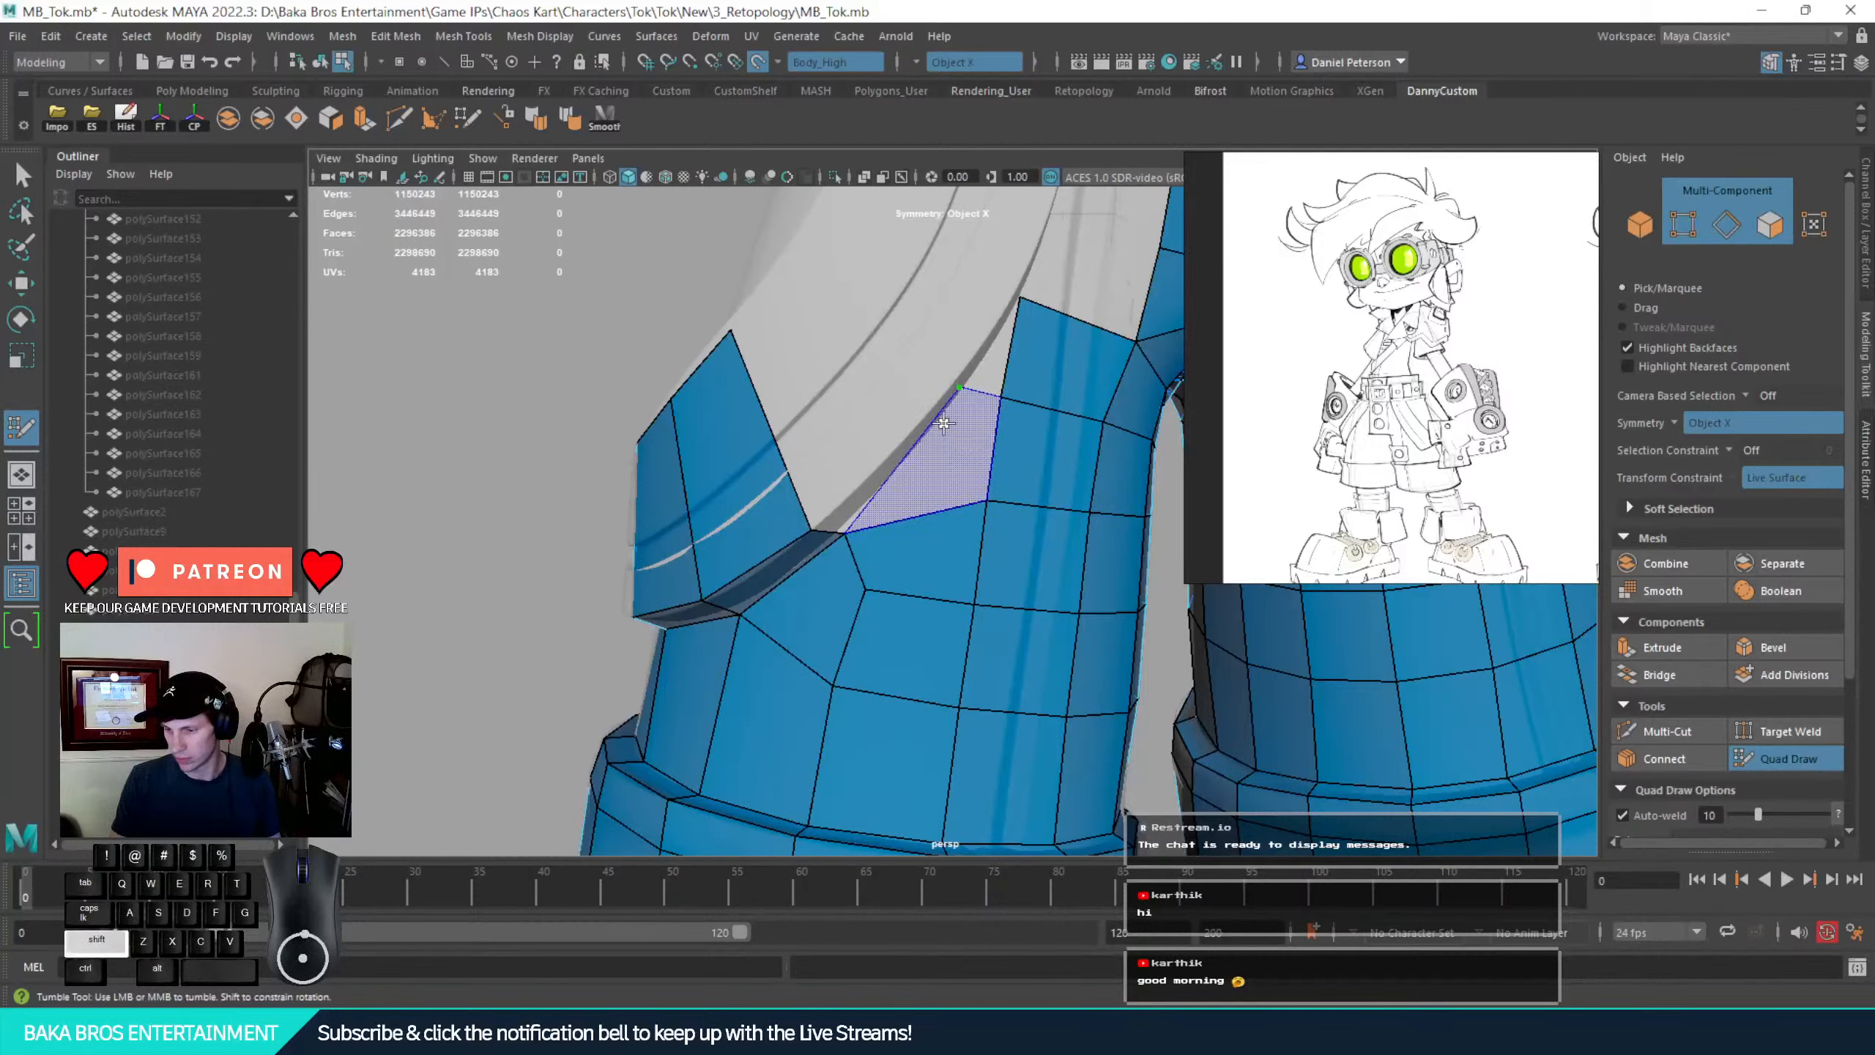
shift+click(944, 423)
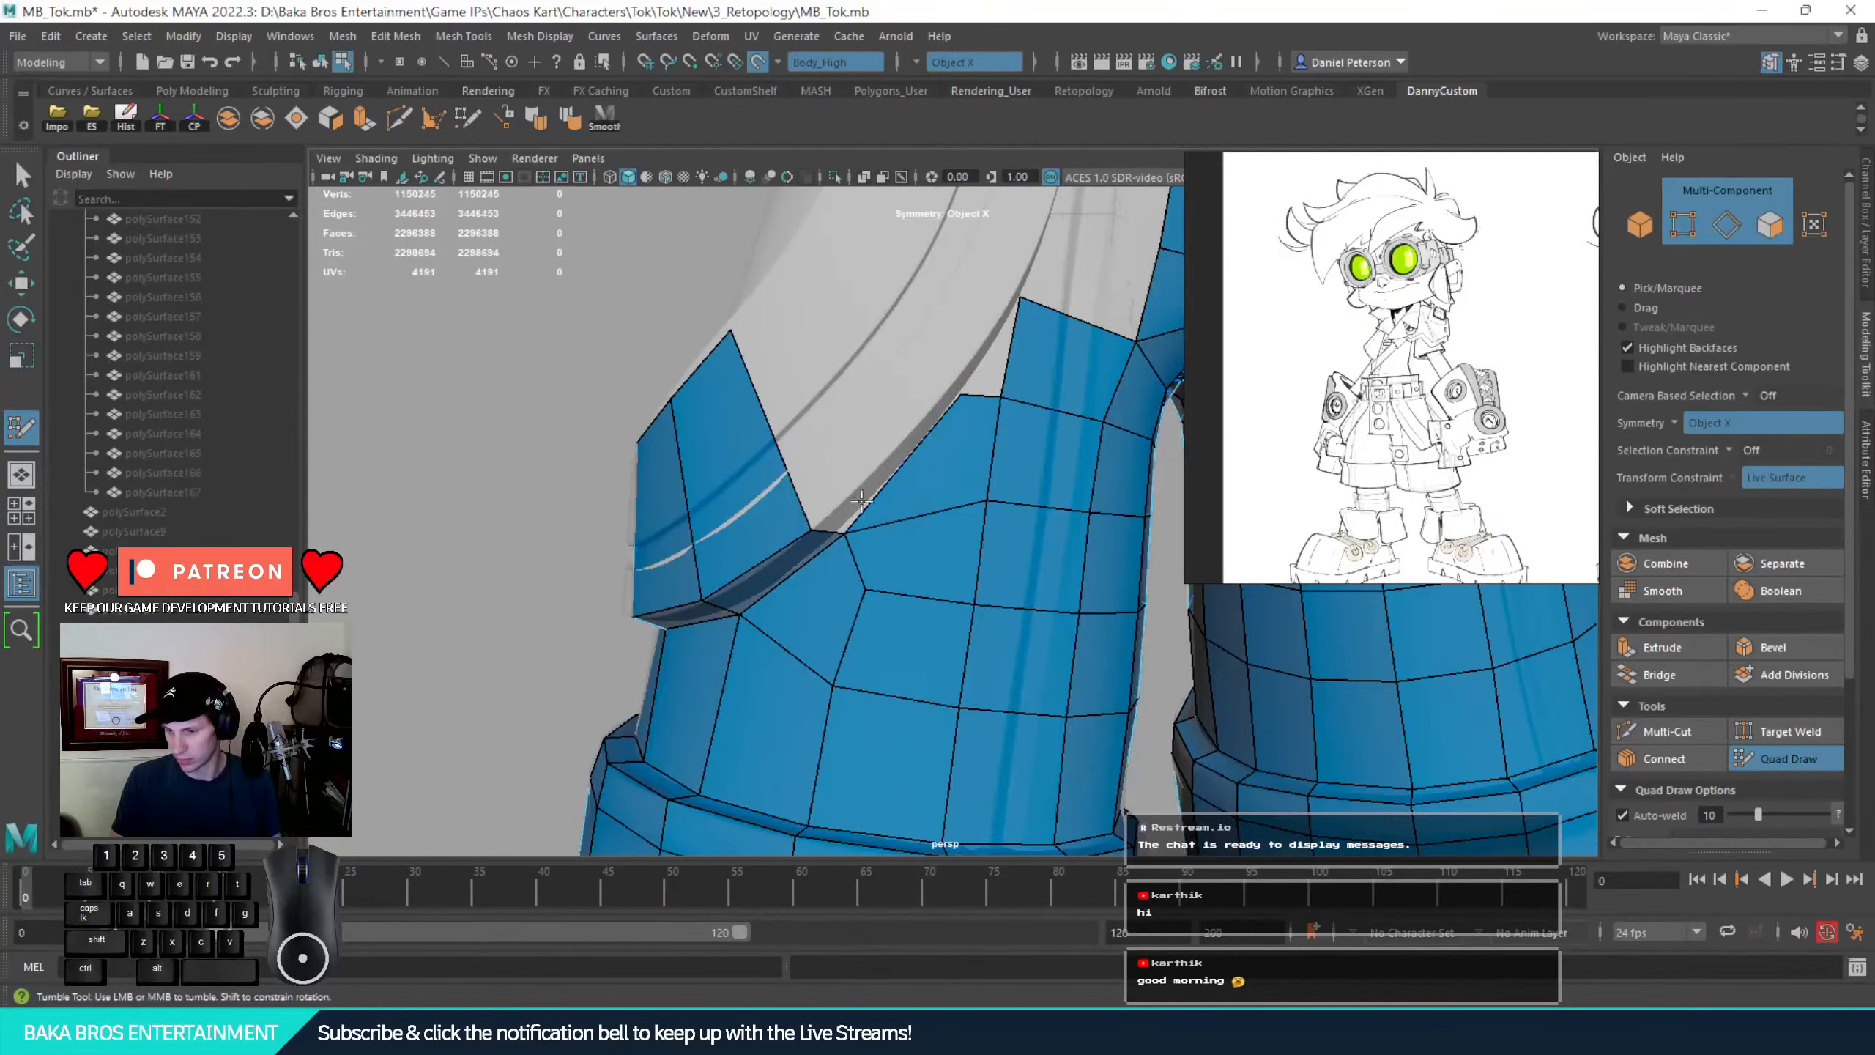
Extend the rim strip by one quad and fill the adjoining quad at the top of the thigh
alt+drag(916, 369, 910, 341)
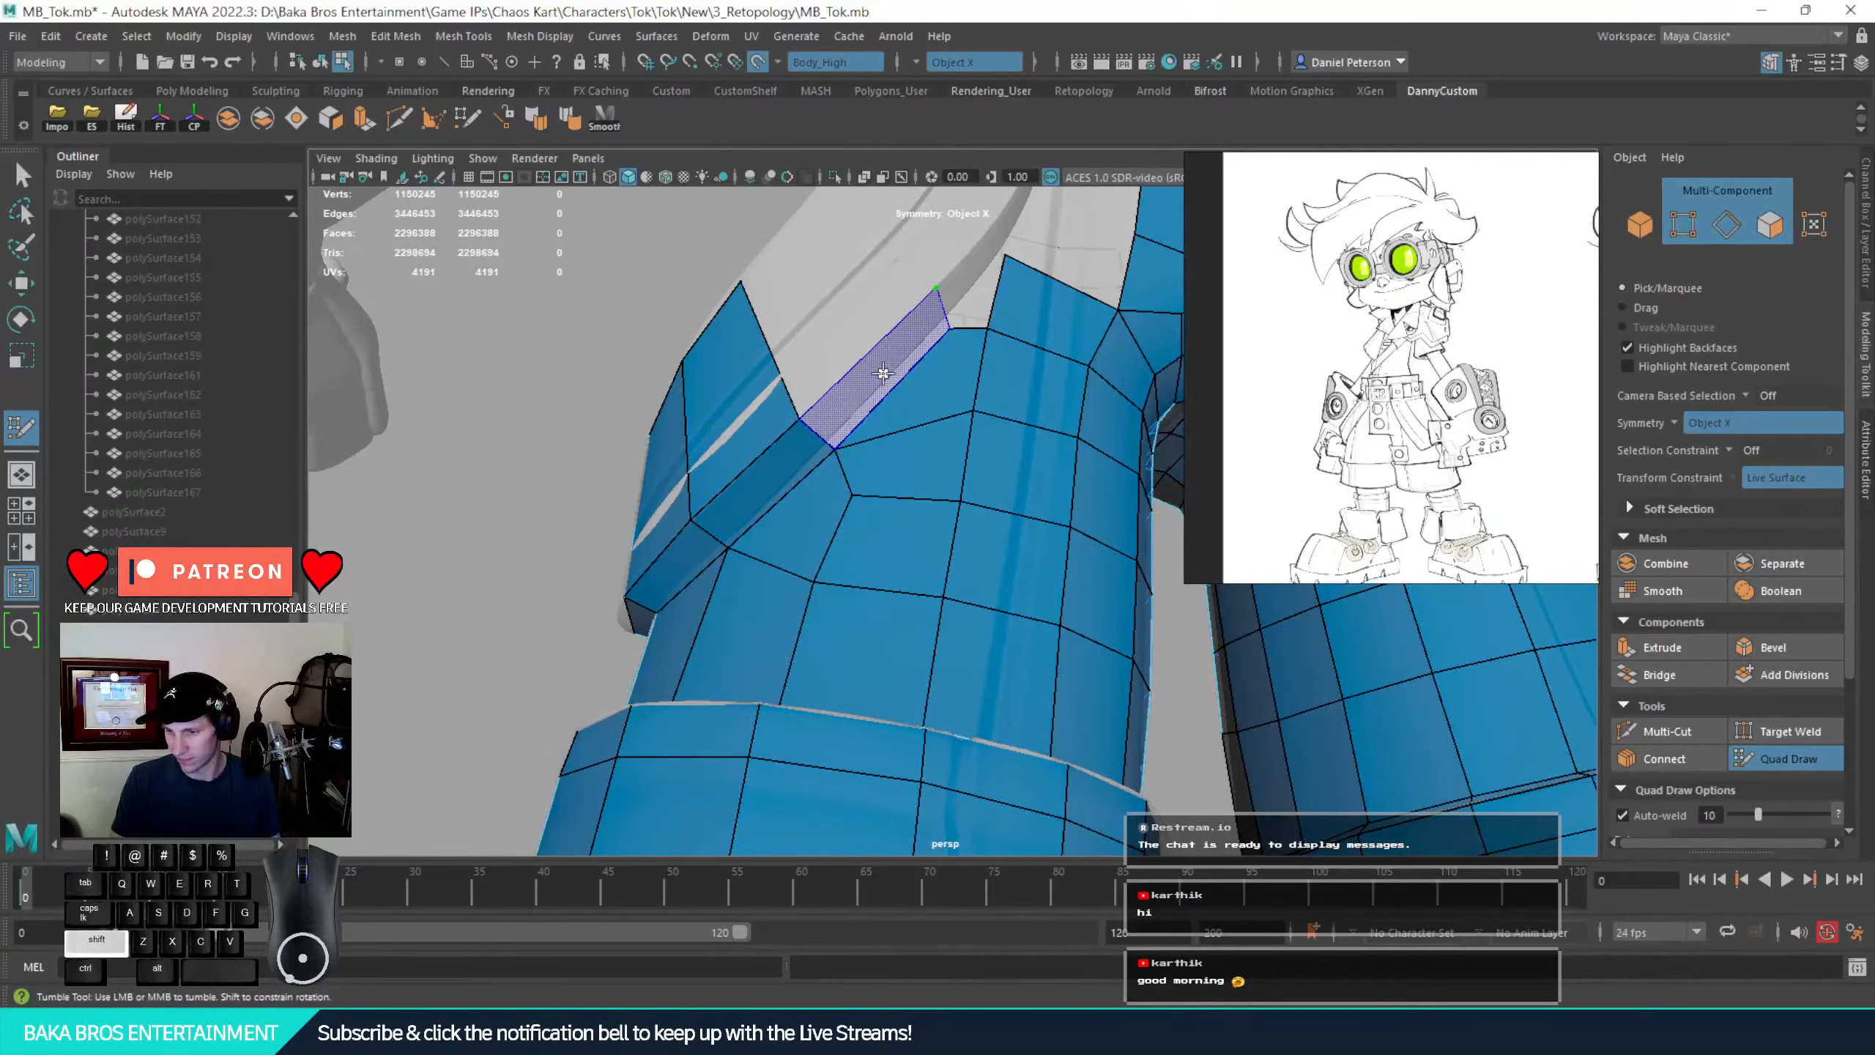
shift+click(930, 352)
alt+middle_drag(930, 351, 833, 491)
alt+drag(833, 491, 834, 445)
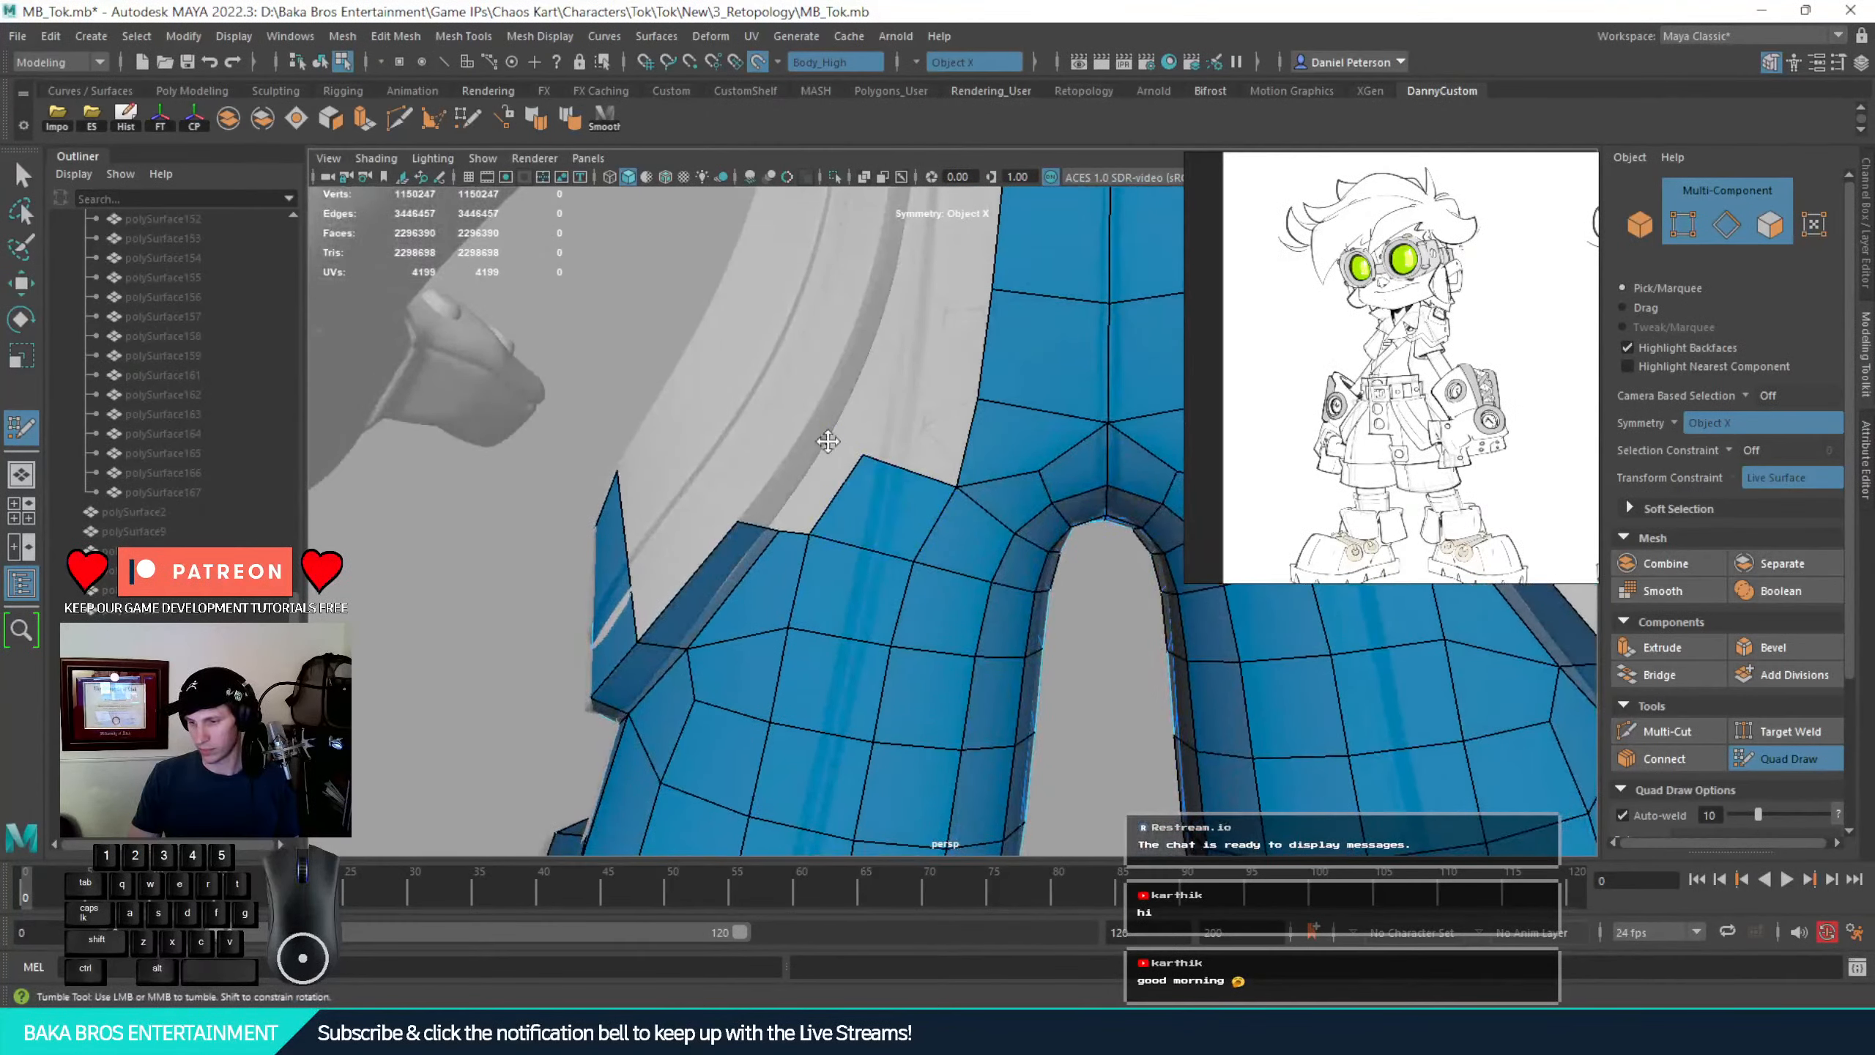
shift+click(821, 490)
Relax the upper thigh topology beside the rim strip and reposition a vertex on its upper edge
mouse_move(780, 540)
mouse_down()
mouse_move(825, 448)
mouse_move(946, 549)
mouse_move(896, 504)
mouse_up()
key(ctrl+z)
key(ctrl+z)
shift+drag(856, 592, 875, 616)
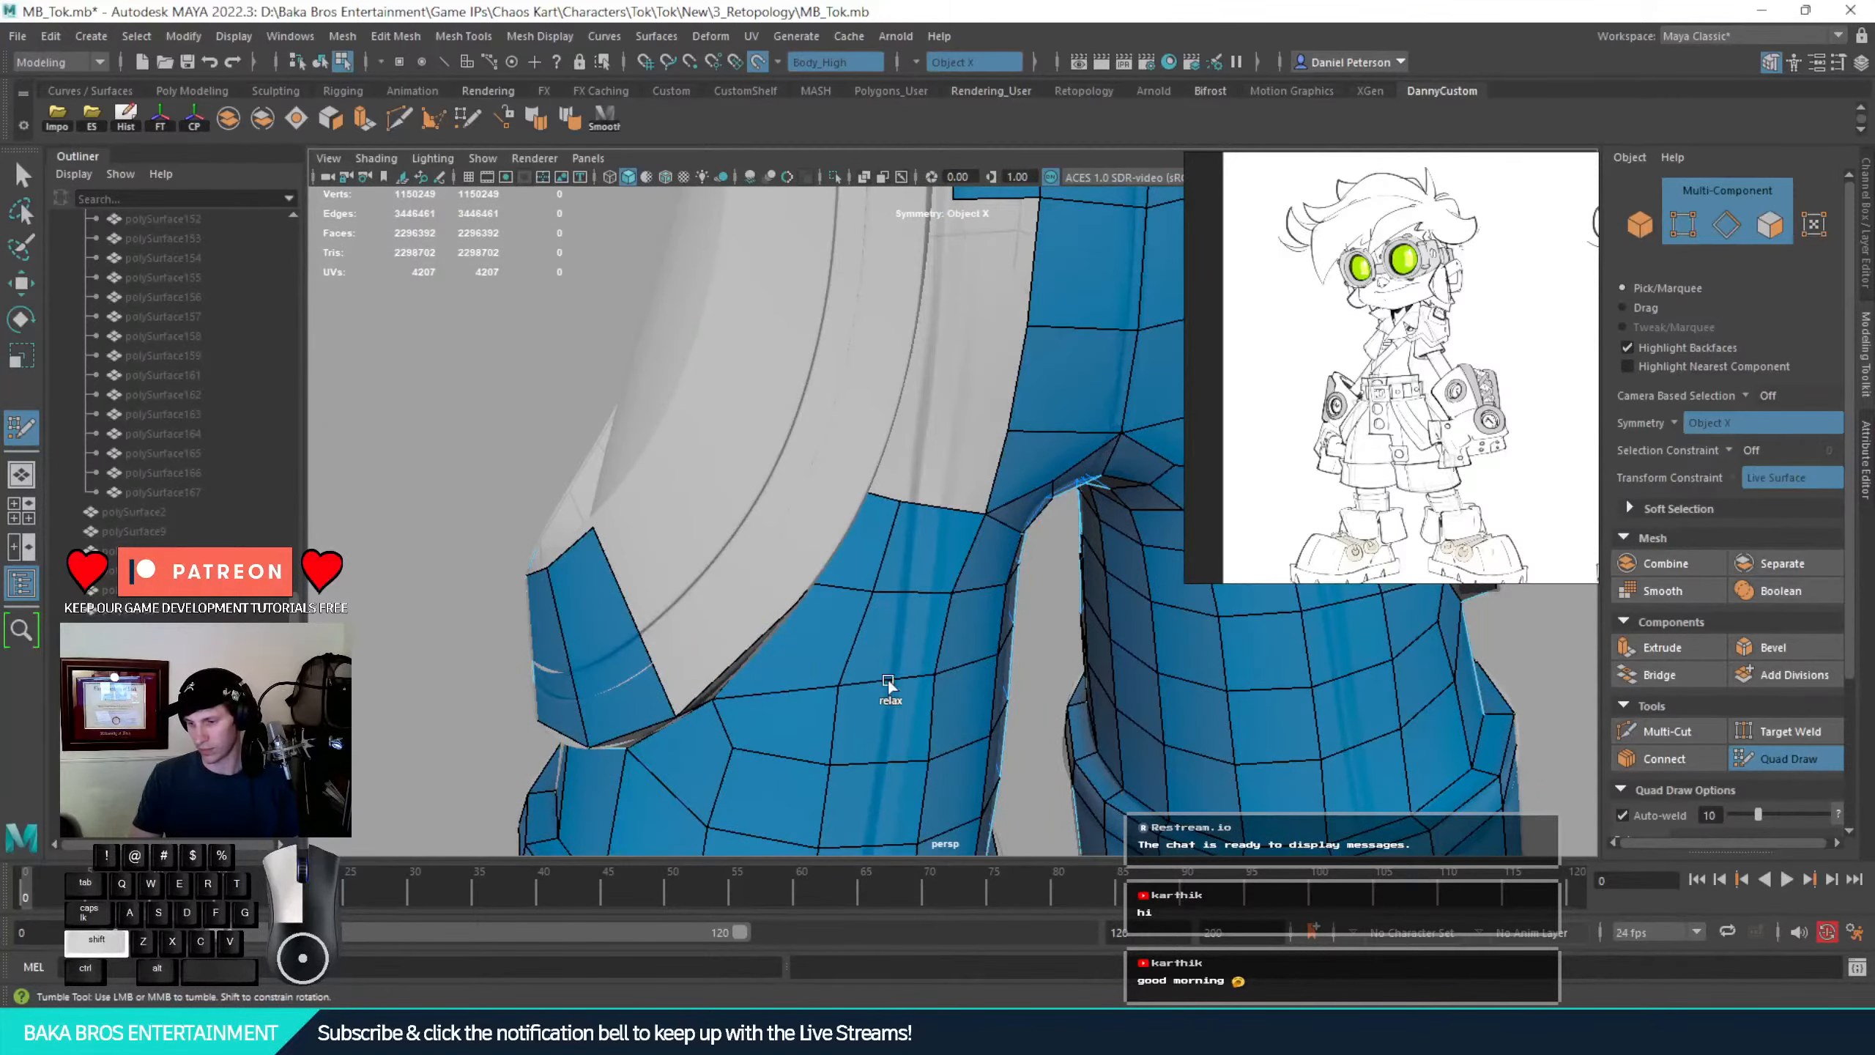
shift+drag(888, 681, 888, 682)
alt+drag(888, 682, 839, 663)
drag(868, 533, 862, 545)
Continue the rim strip upward by one quad and fill two quads on the hip panel beside it
alt+drag(862, 545, 820, 510)
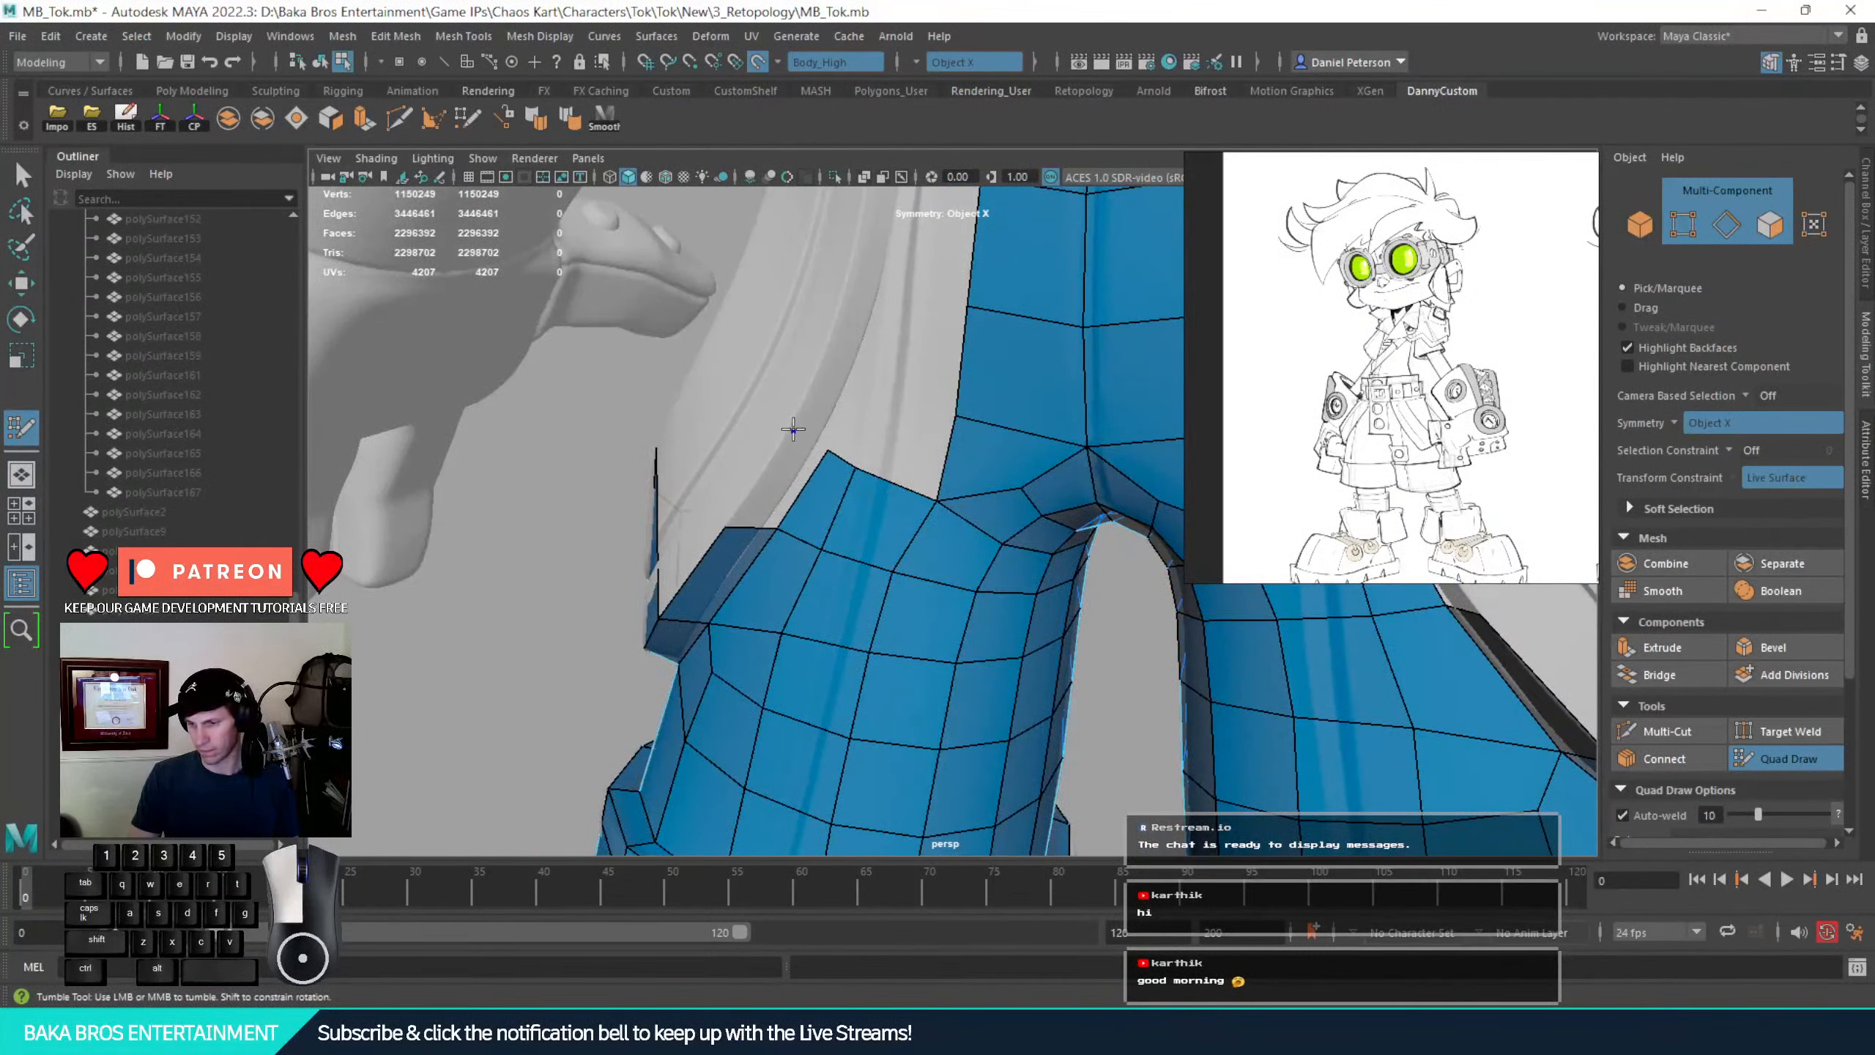
shift+click(775, 488)
alt+drag(821, 507, 930, 499)
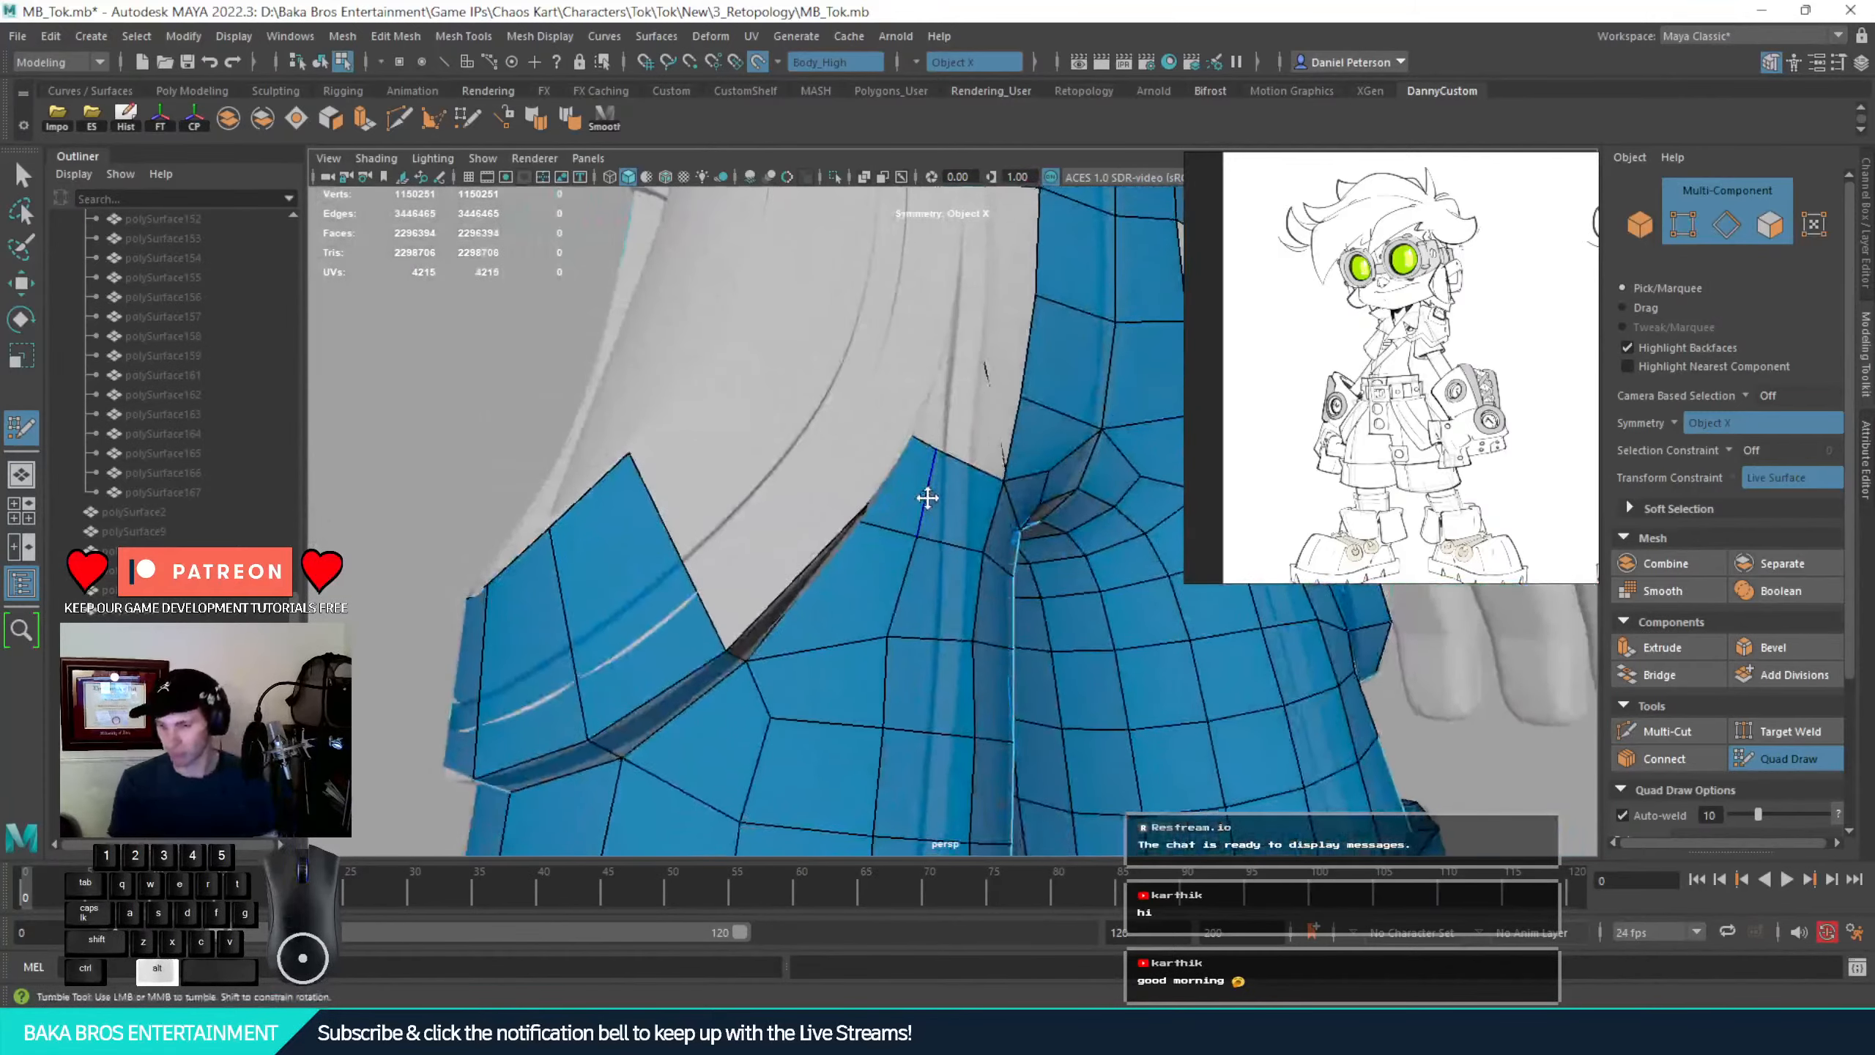
click(705, 360)
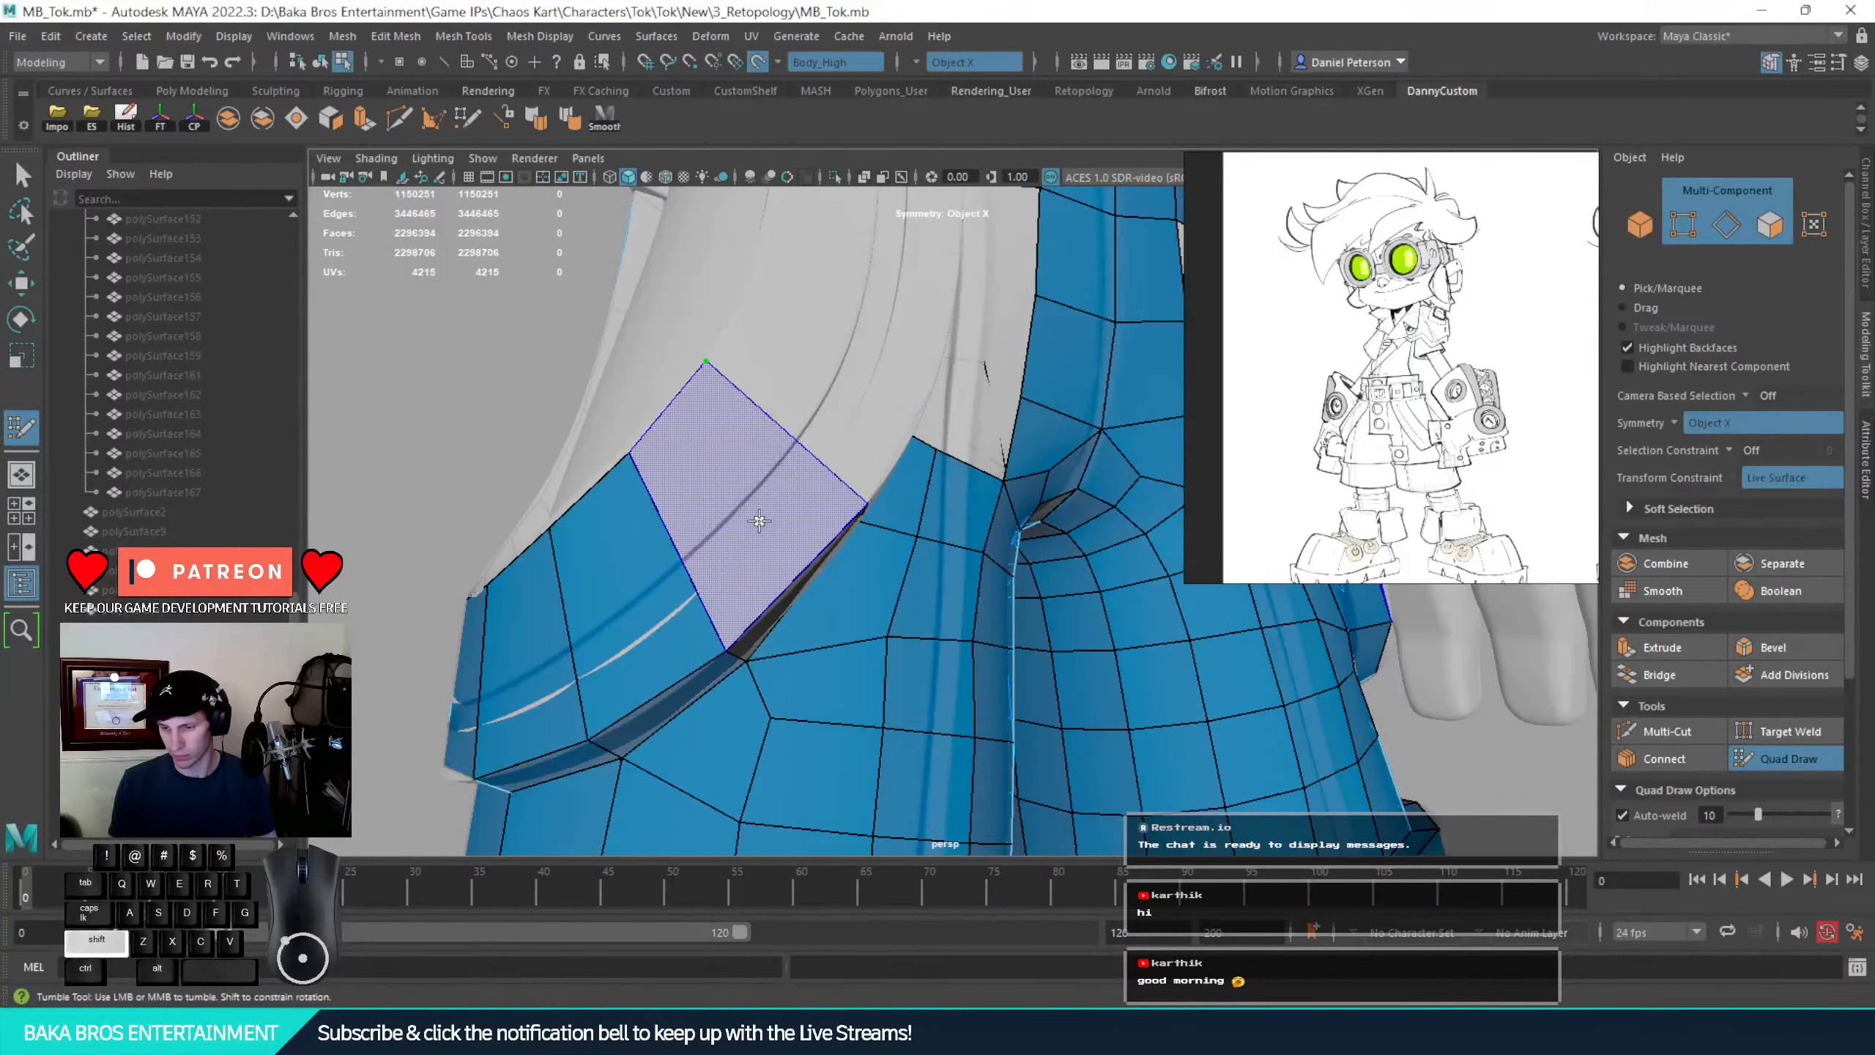
alt+drag(691, 425, 873, 552)
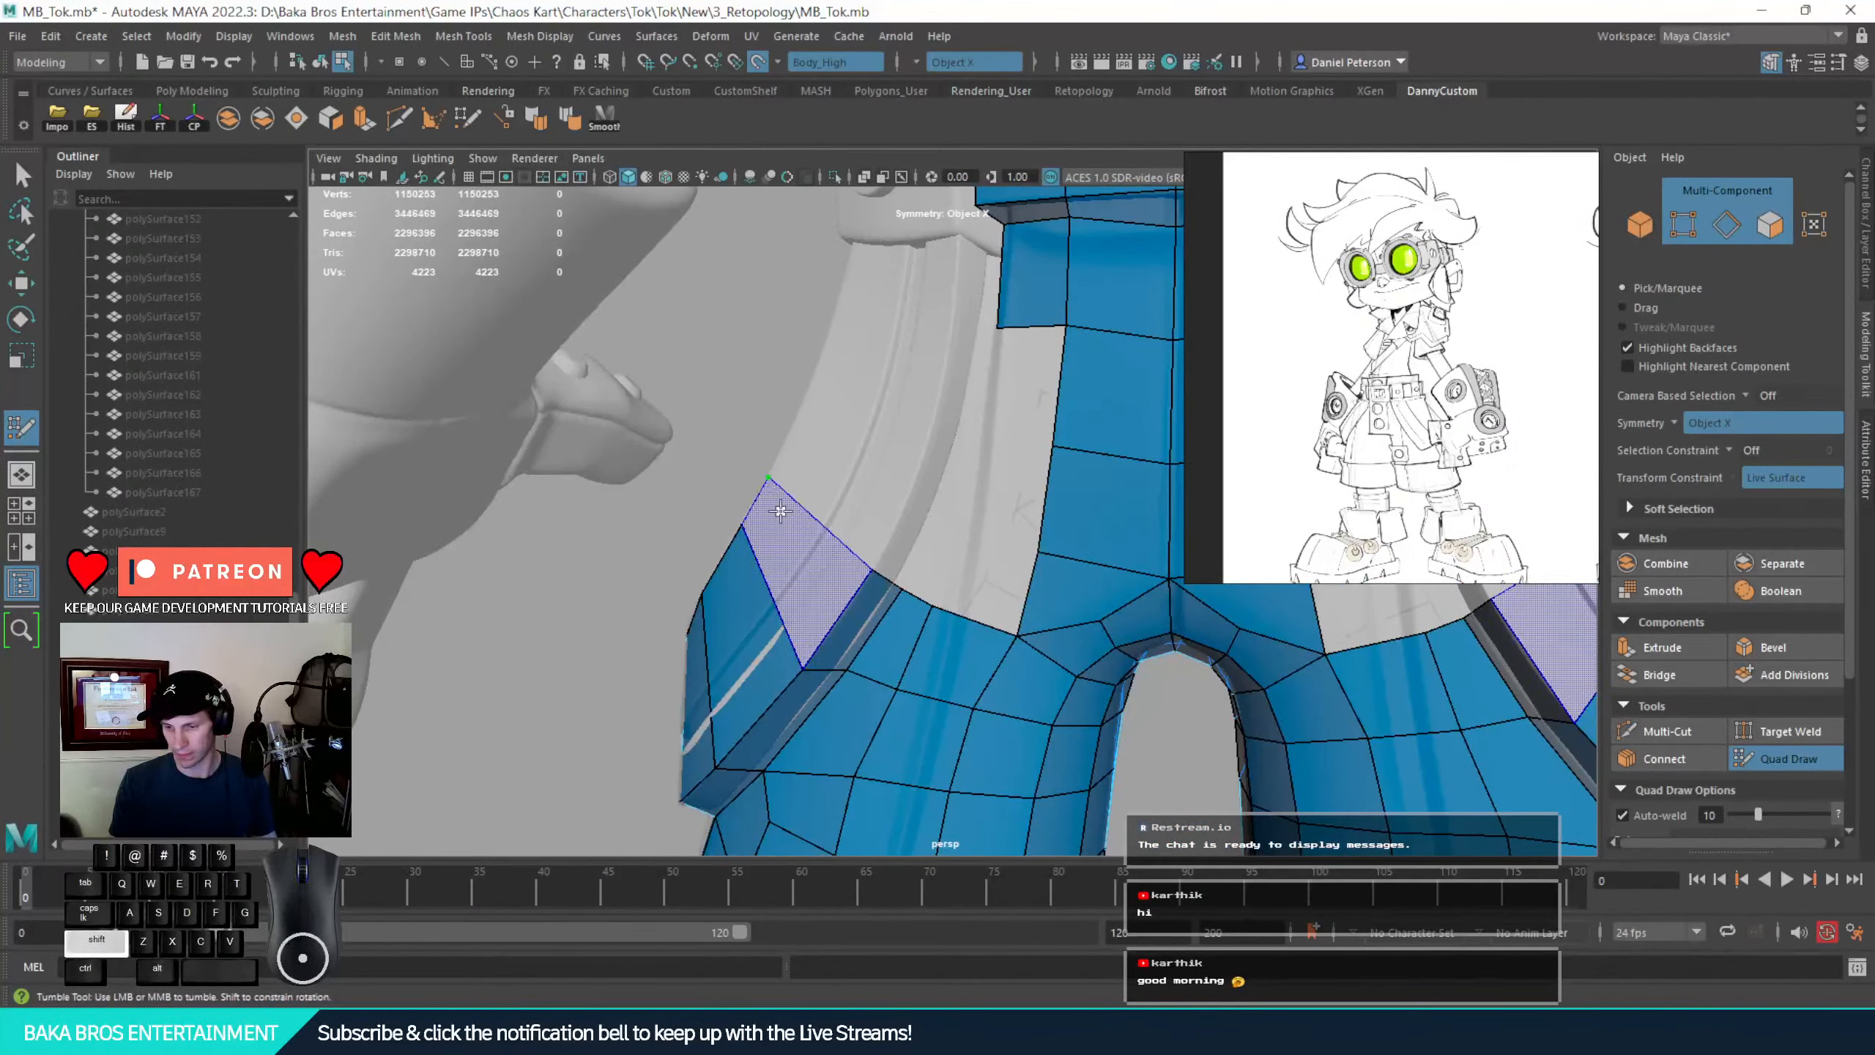
shift+click(792, 545)
alt+drag(741, 757, 766, 540)
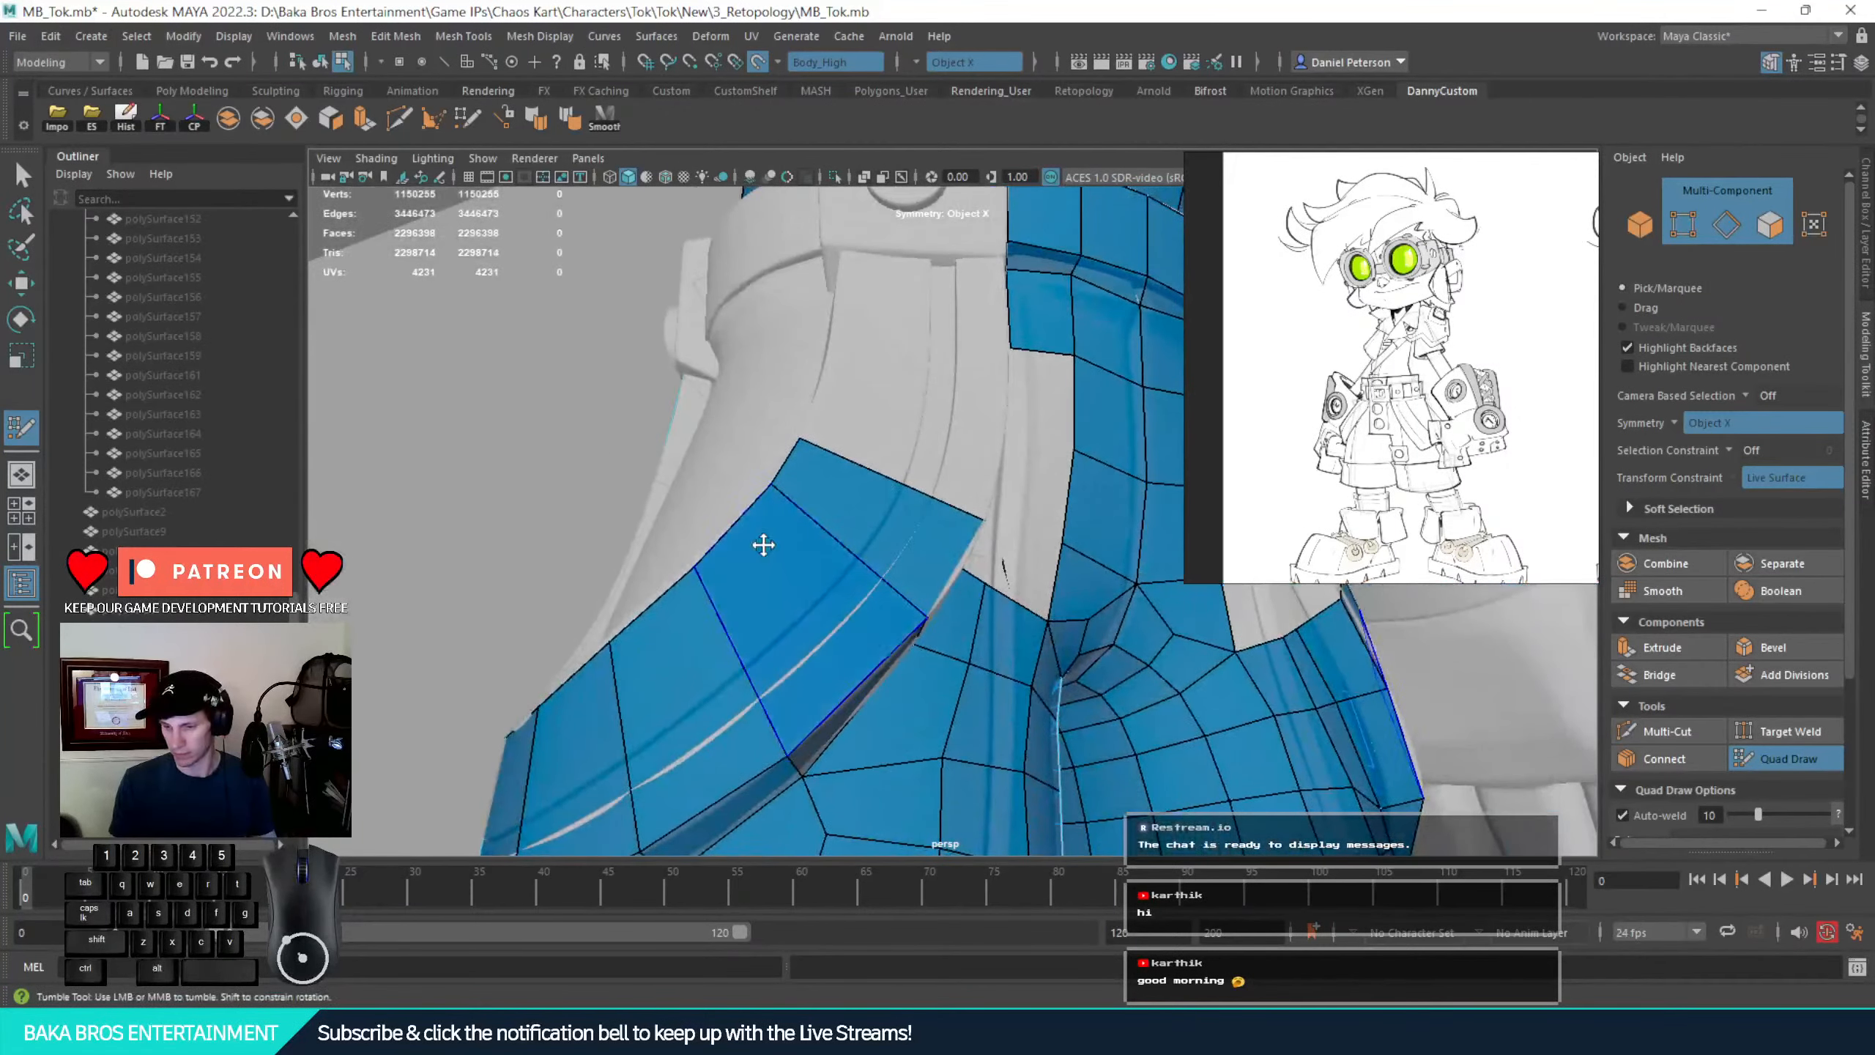
alt+drag(709, 619, 900, 688)
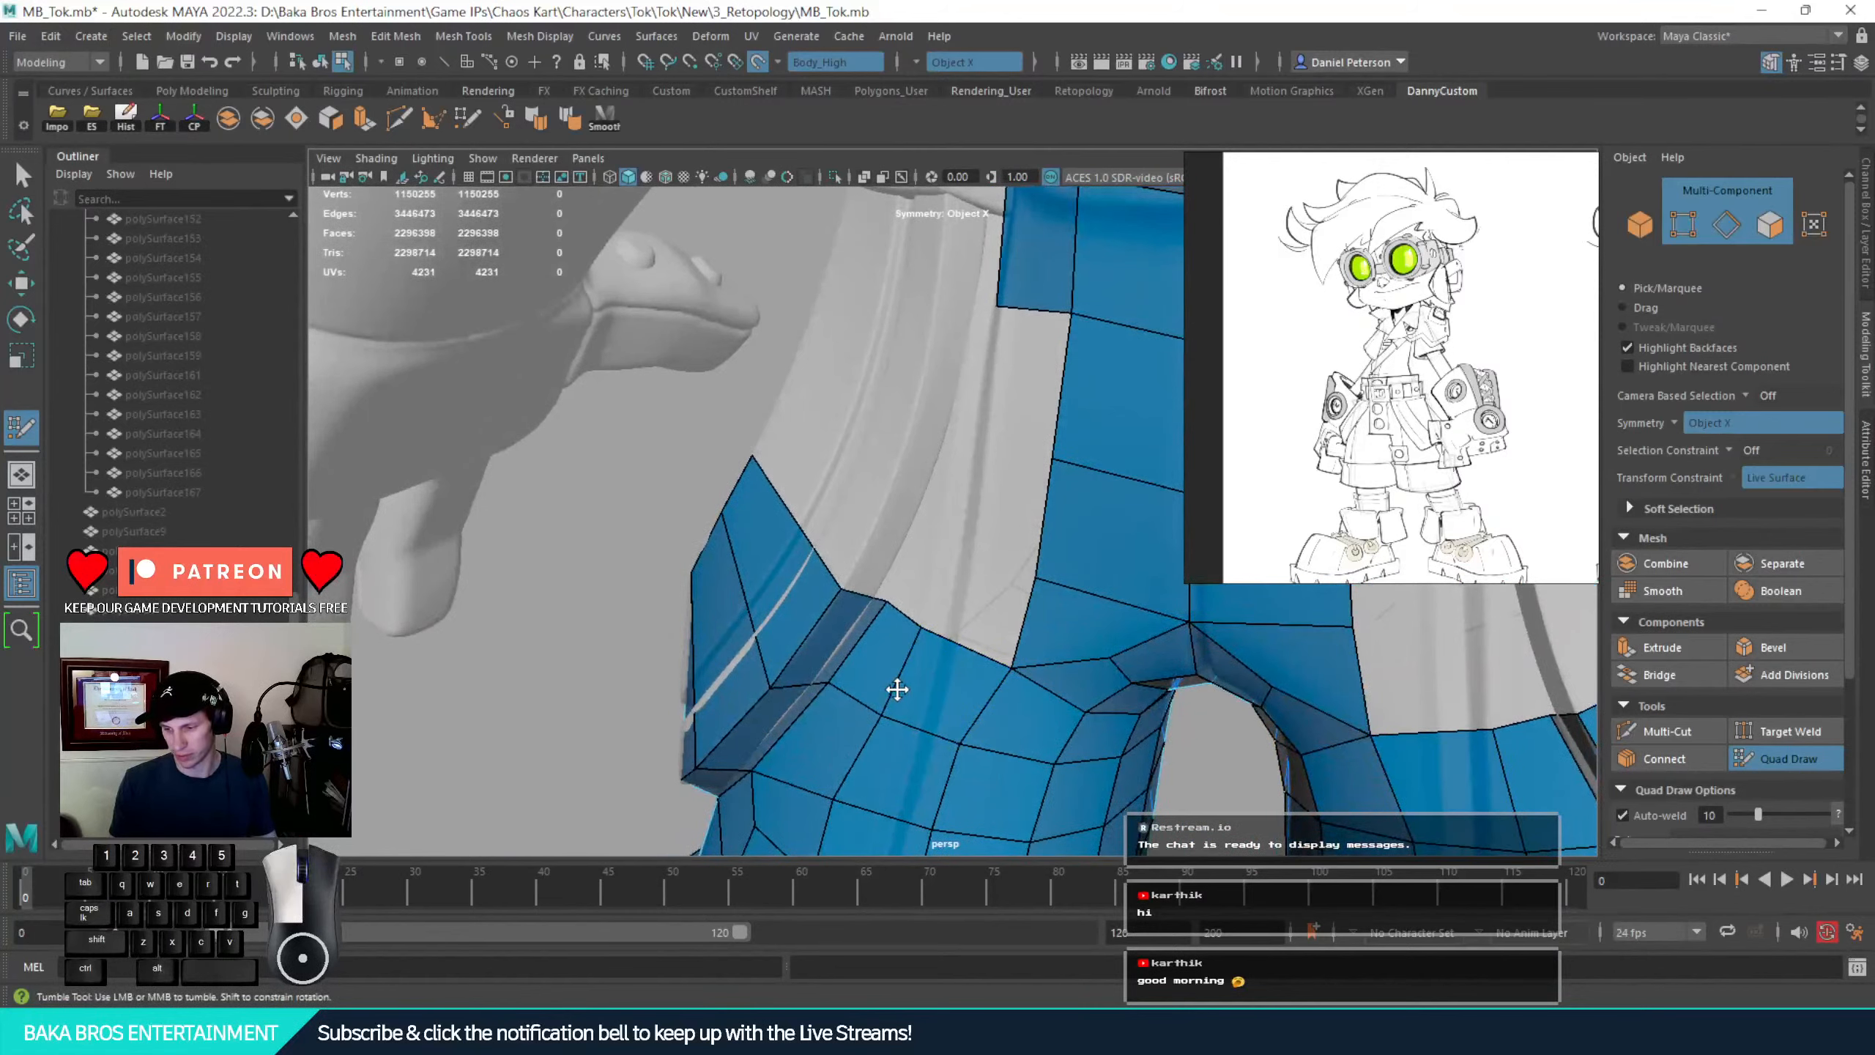
alt+middle_drag(900, 682, 1017, 499)
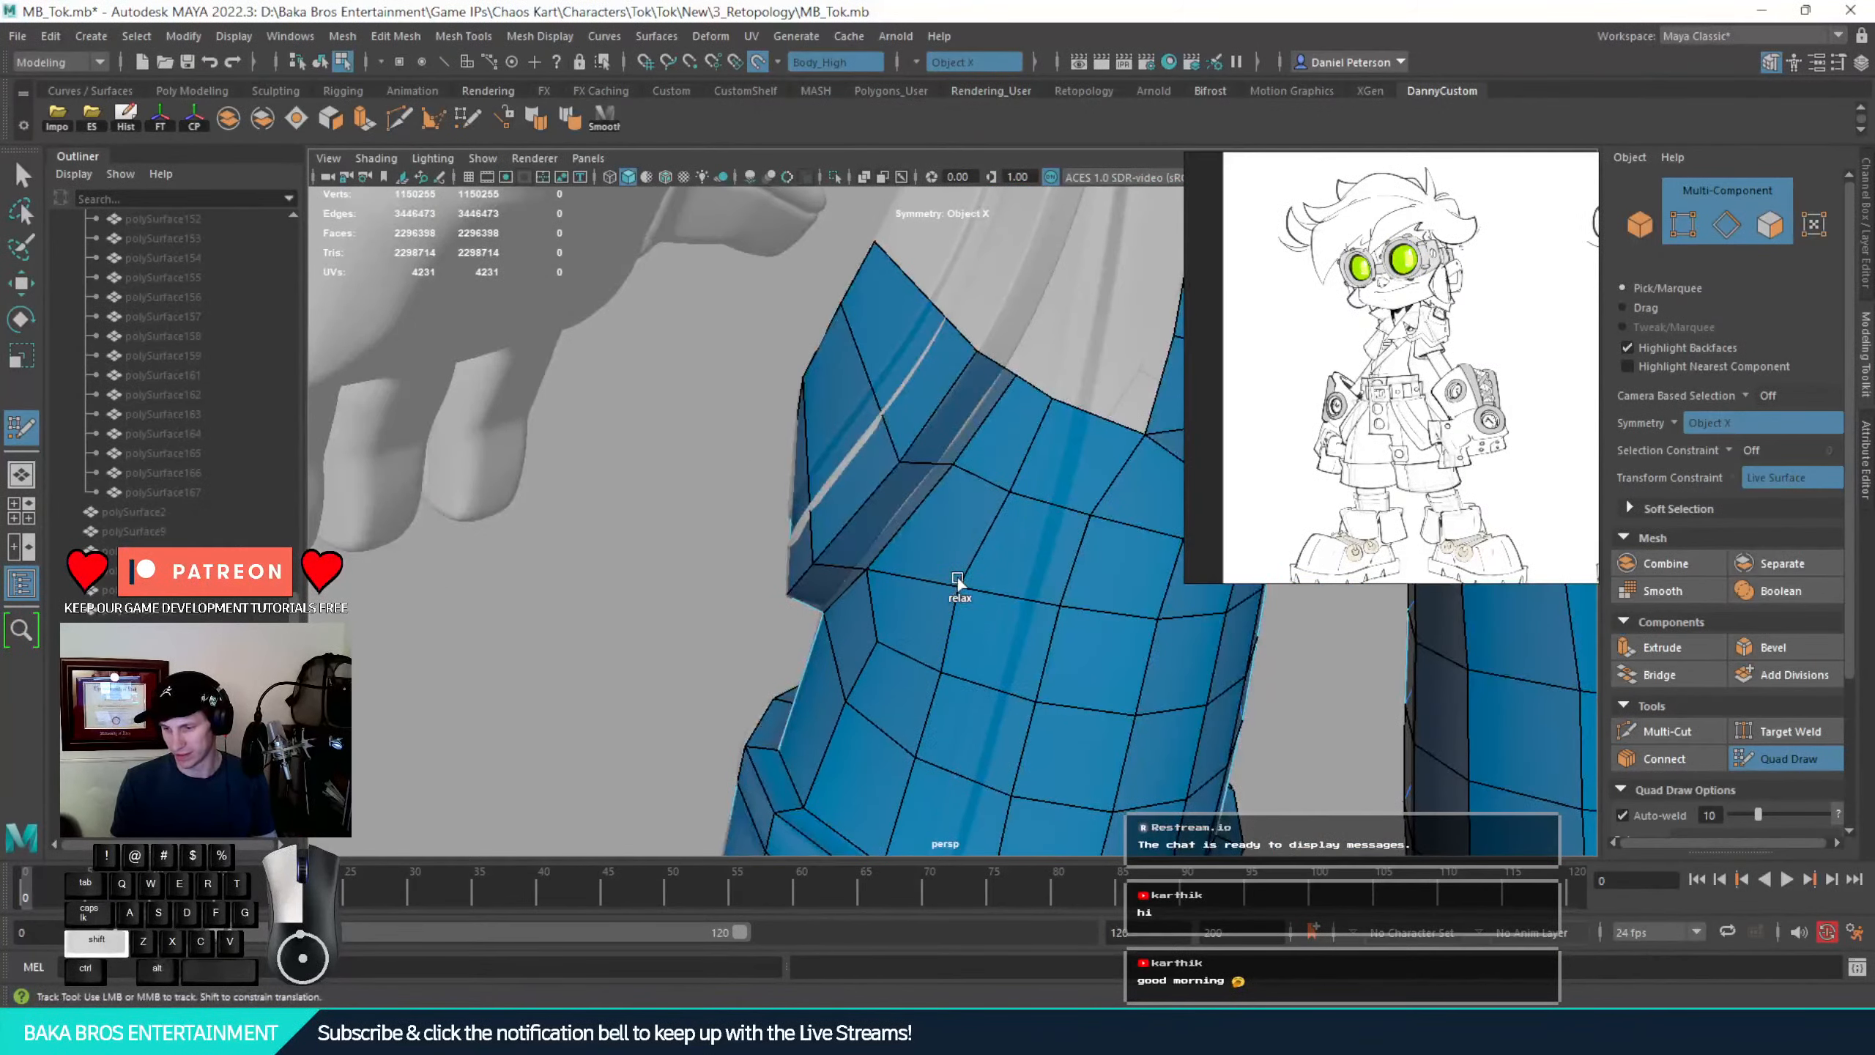
alt+drag(1026, 597, 901, 599)
alt+middle_drag(900, 599, 813, 657)
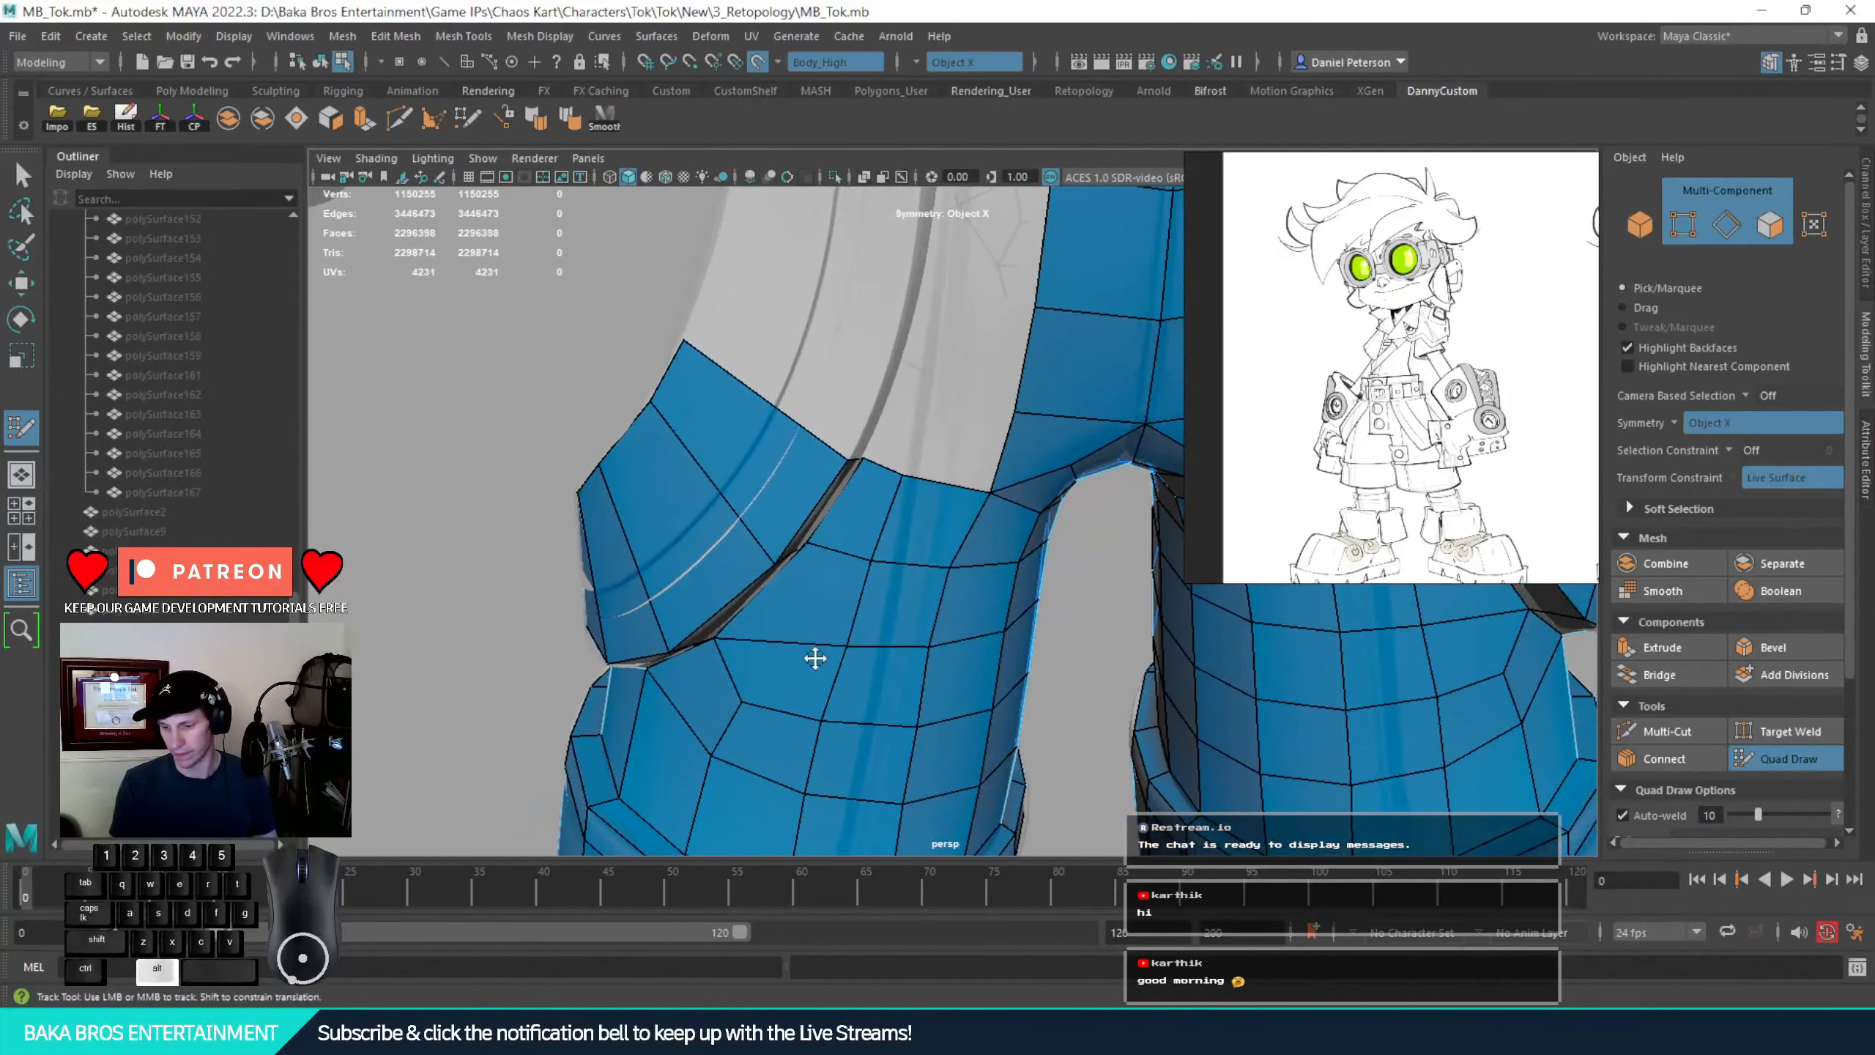
shift+drag(720, 756, 729, 757)
key(ctrl+z)
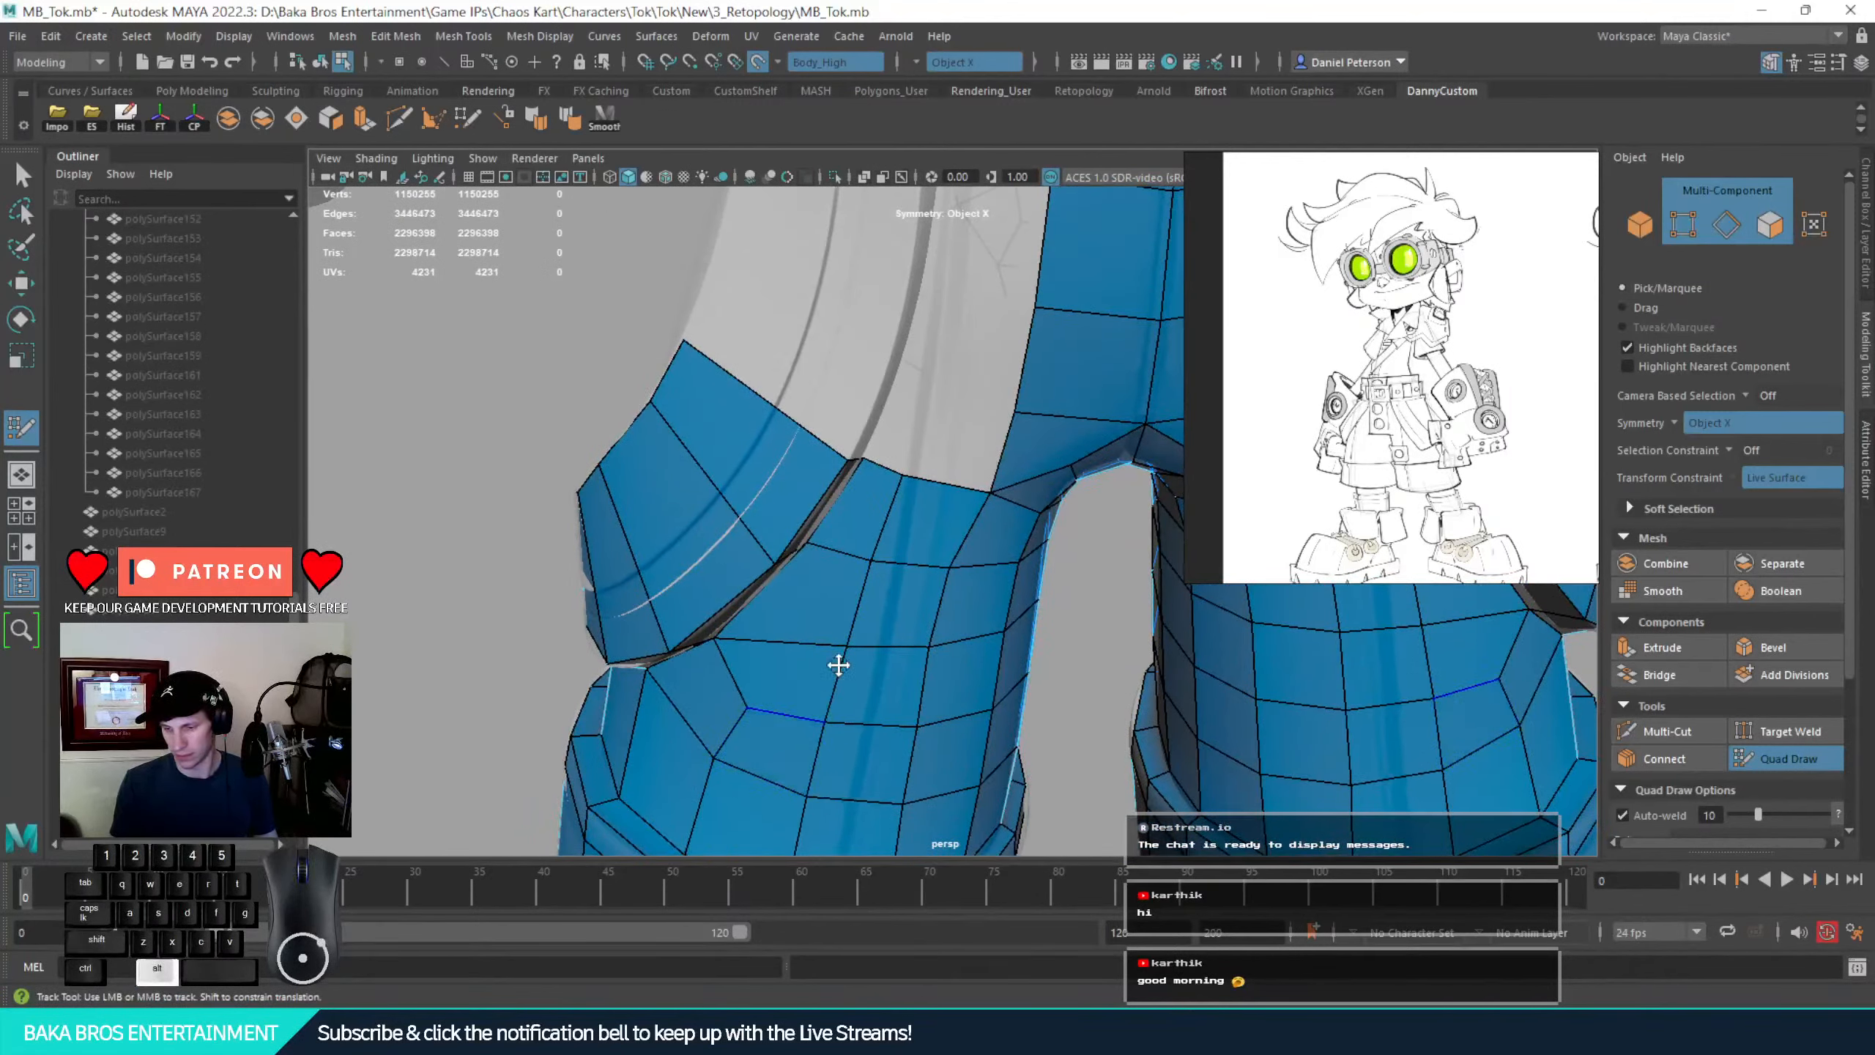
Fill three stacked quads along the outer edge of the central waist section down to the upper thigh
alt+middle_drag(903, 528, 811, 652)
alt+drag(811, 652, 817, 518)
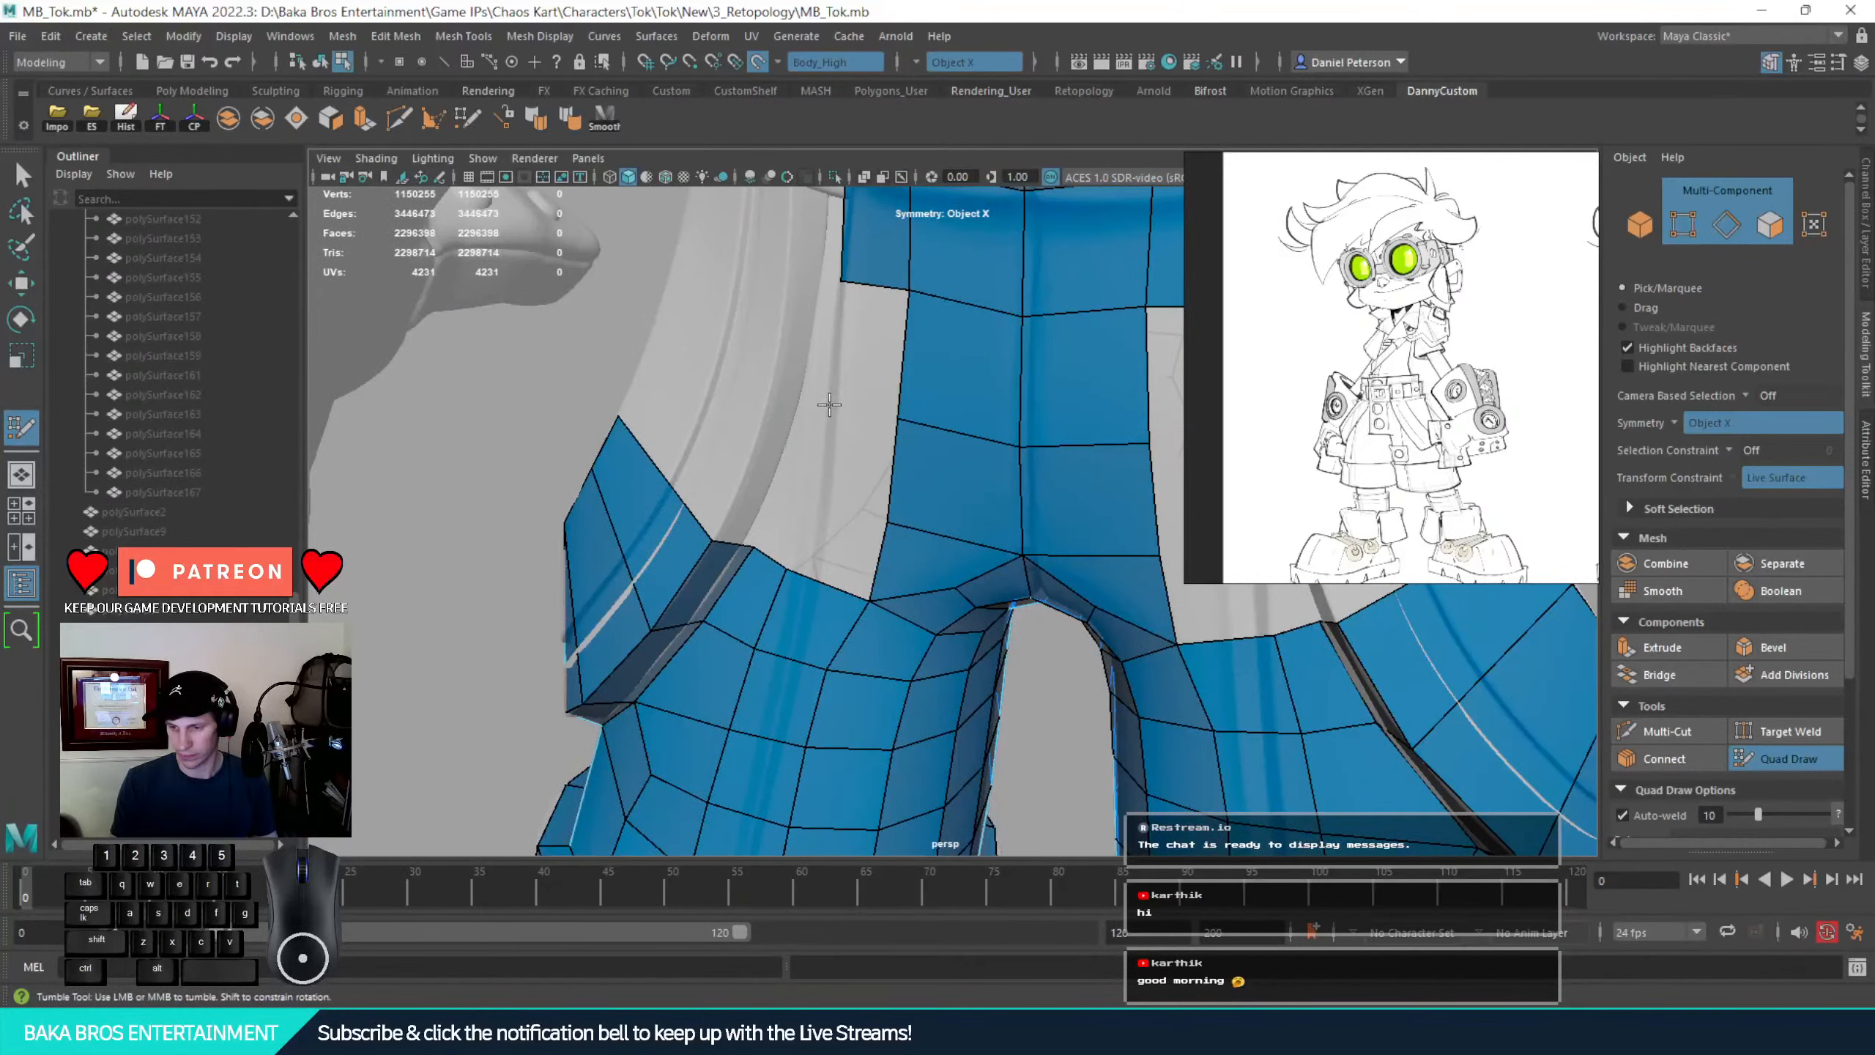
mouse_move(830, 404)
alt+mouse_down()
mouse_move(1001, 399)
mouse_move(898, 355)
alt+mouse_up()
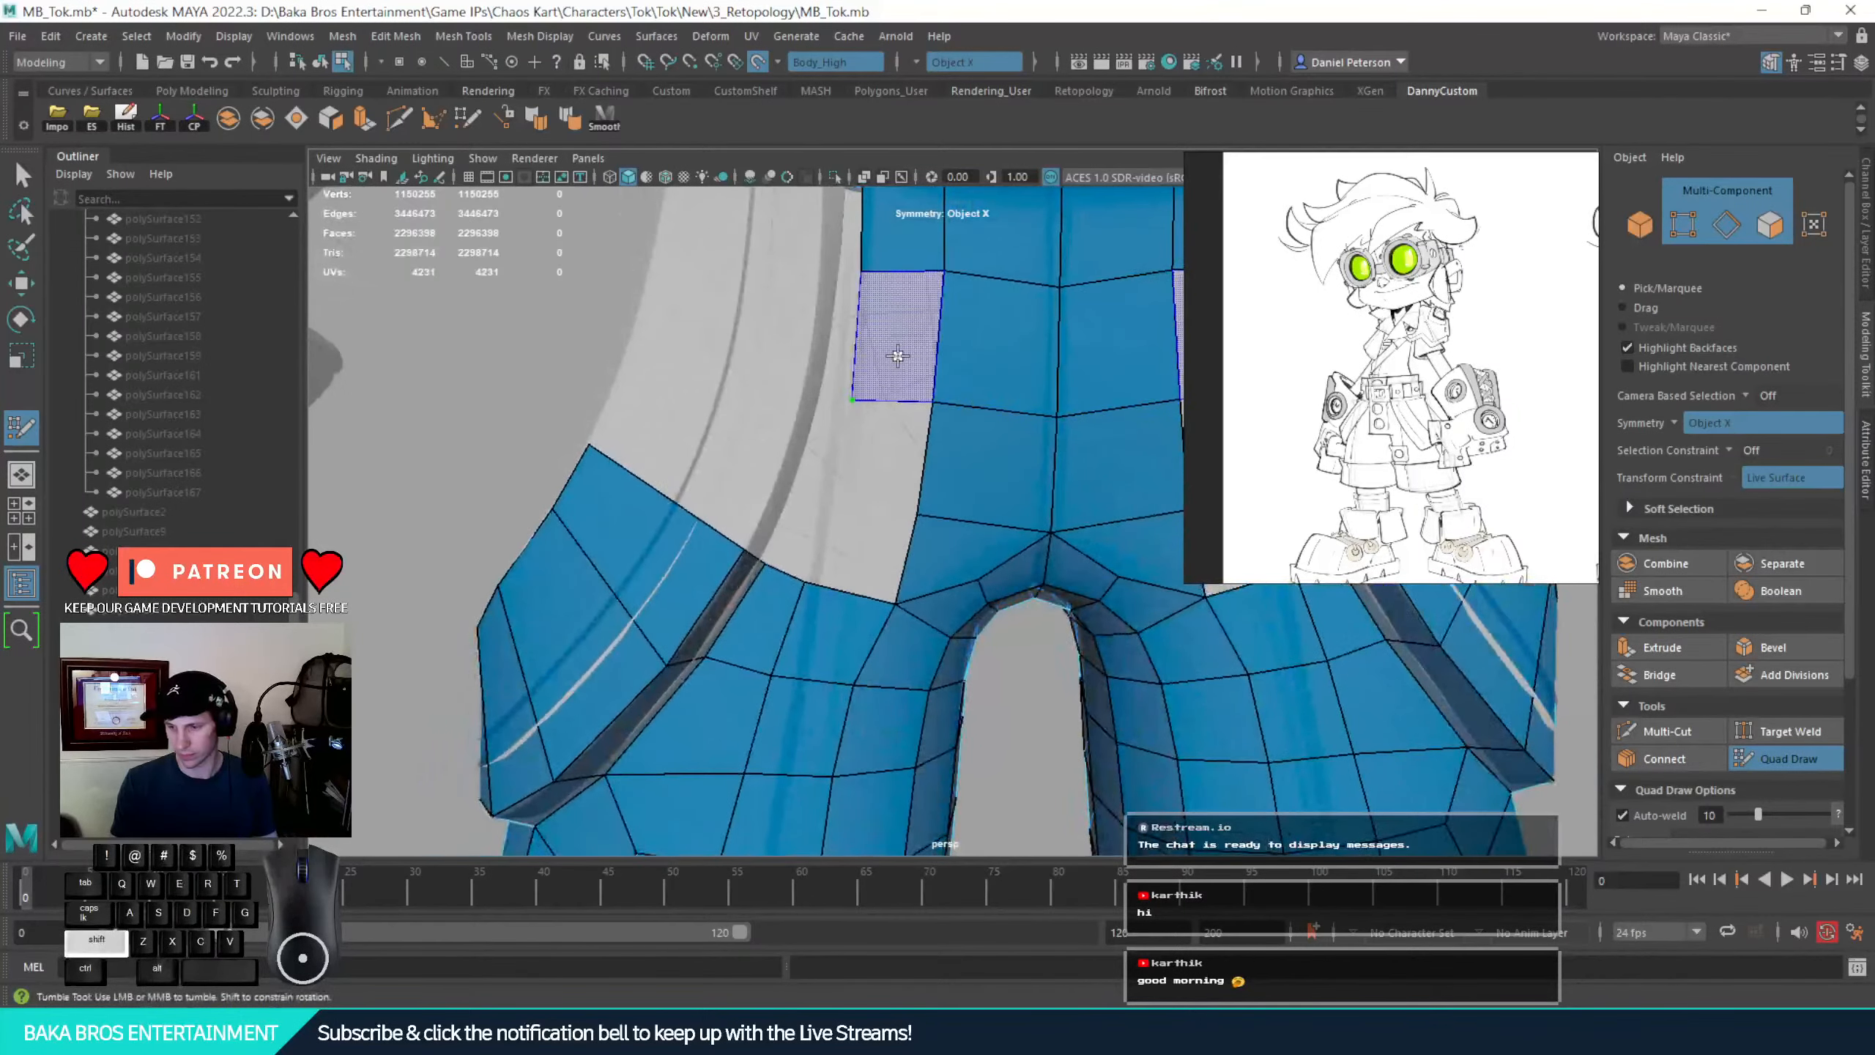
shift+click(831, 527)
shift+click(860, 480)
shift+click(856, 549)
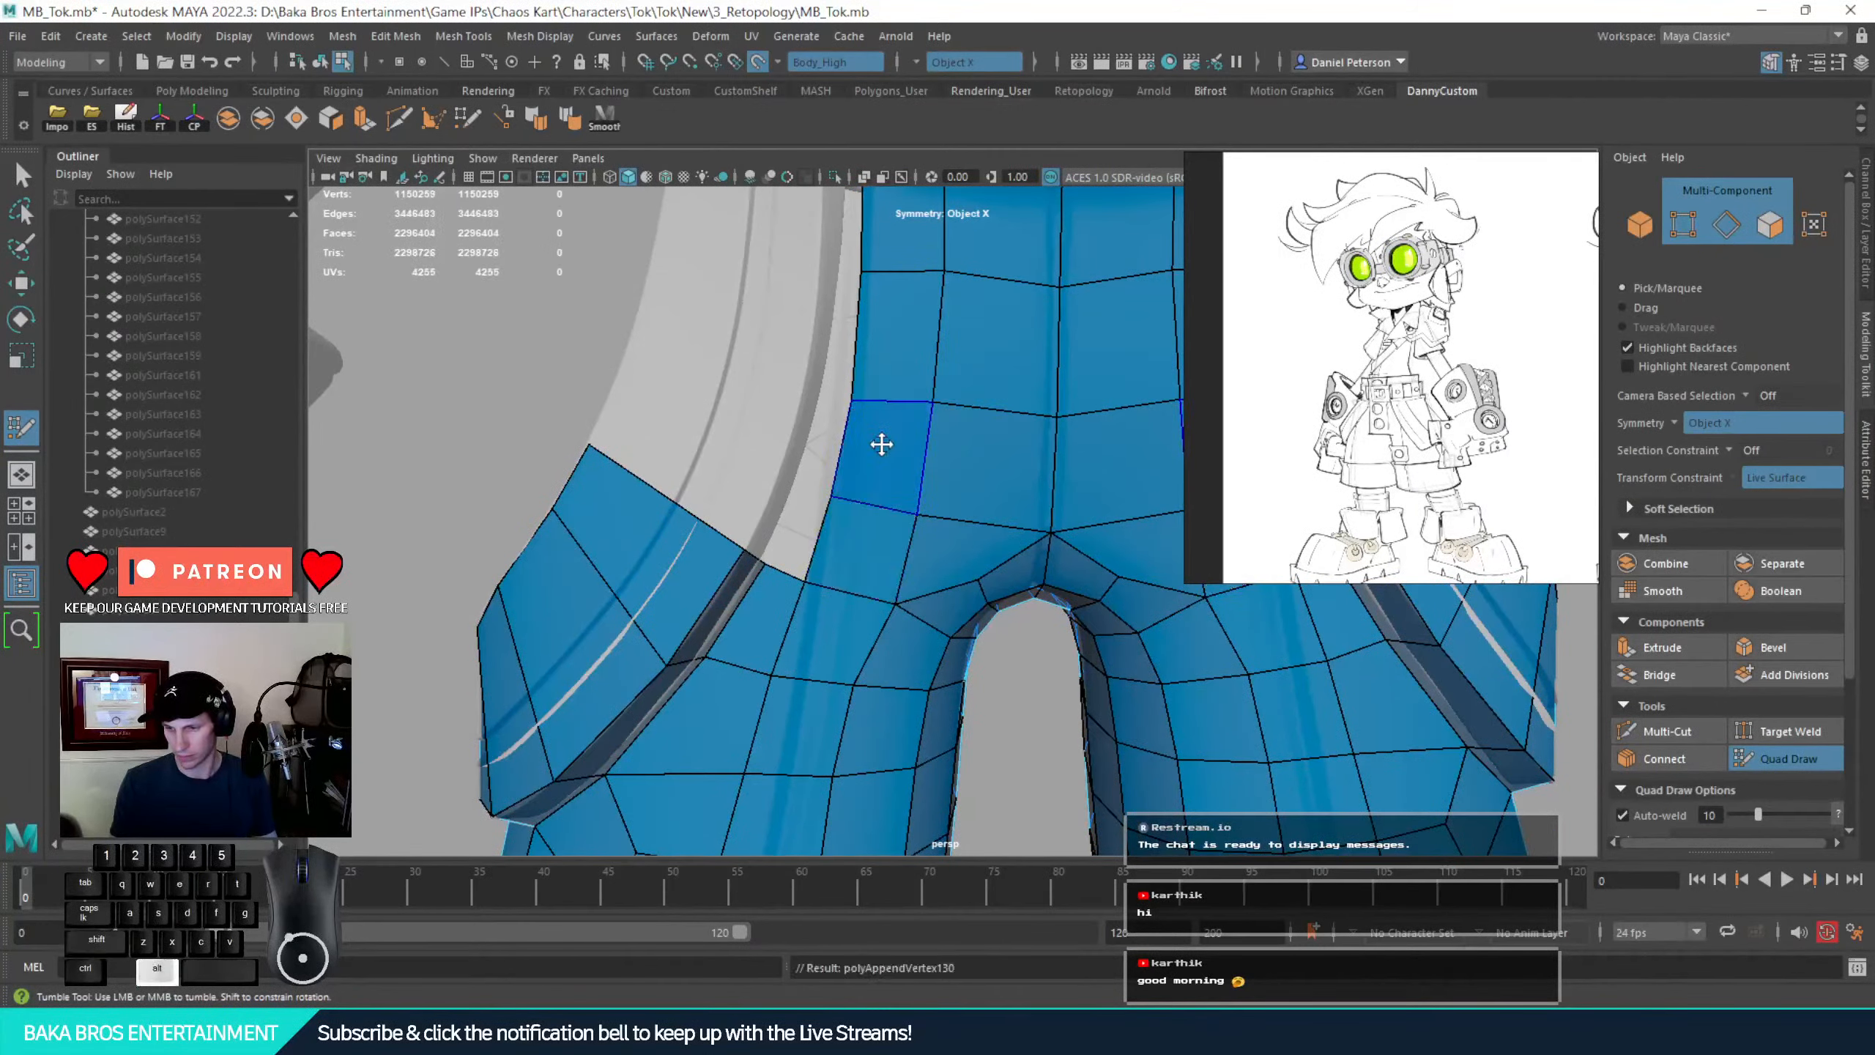
Move two outer-edge vertices of the central waist column below the belt outward toward the hip panel's rim
alt+middle_drag(882, 444, 829, 557)
alt+drag(829, 557, 930, 432)
alt+middle_drag(929, 431, 869, 479)
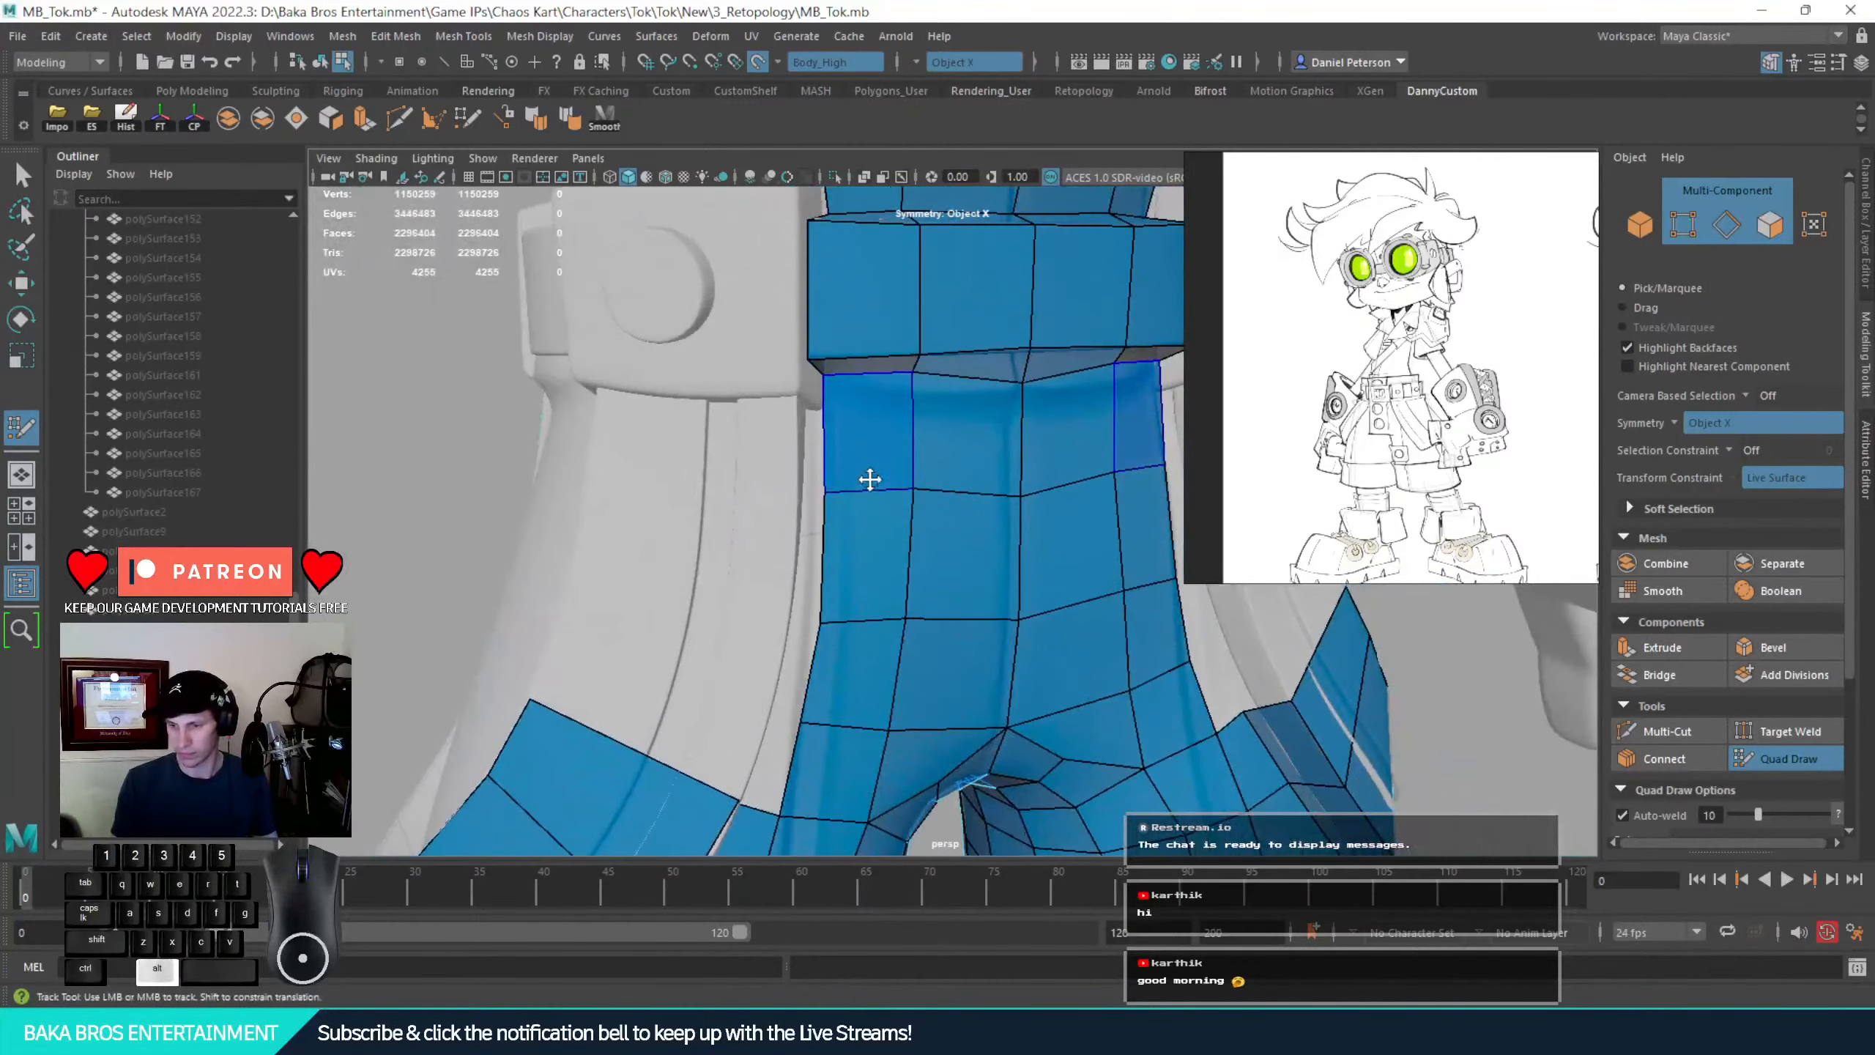
drag(829, 494, 818, 492)
drag(828, 621, 811, 623)
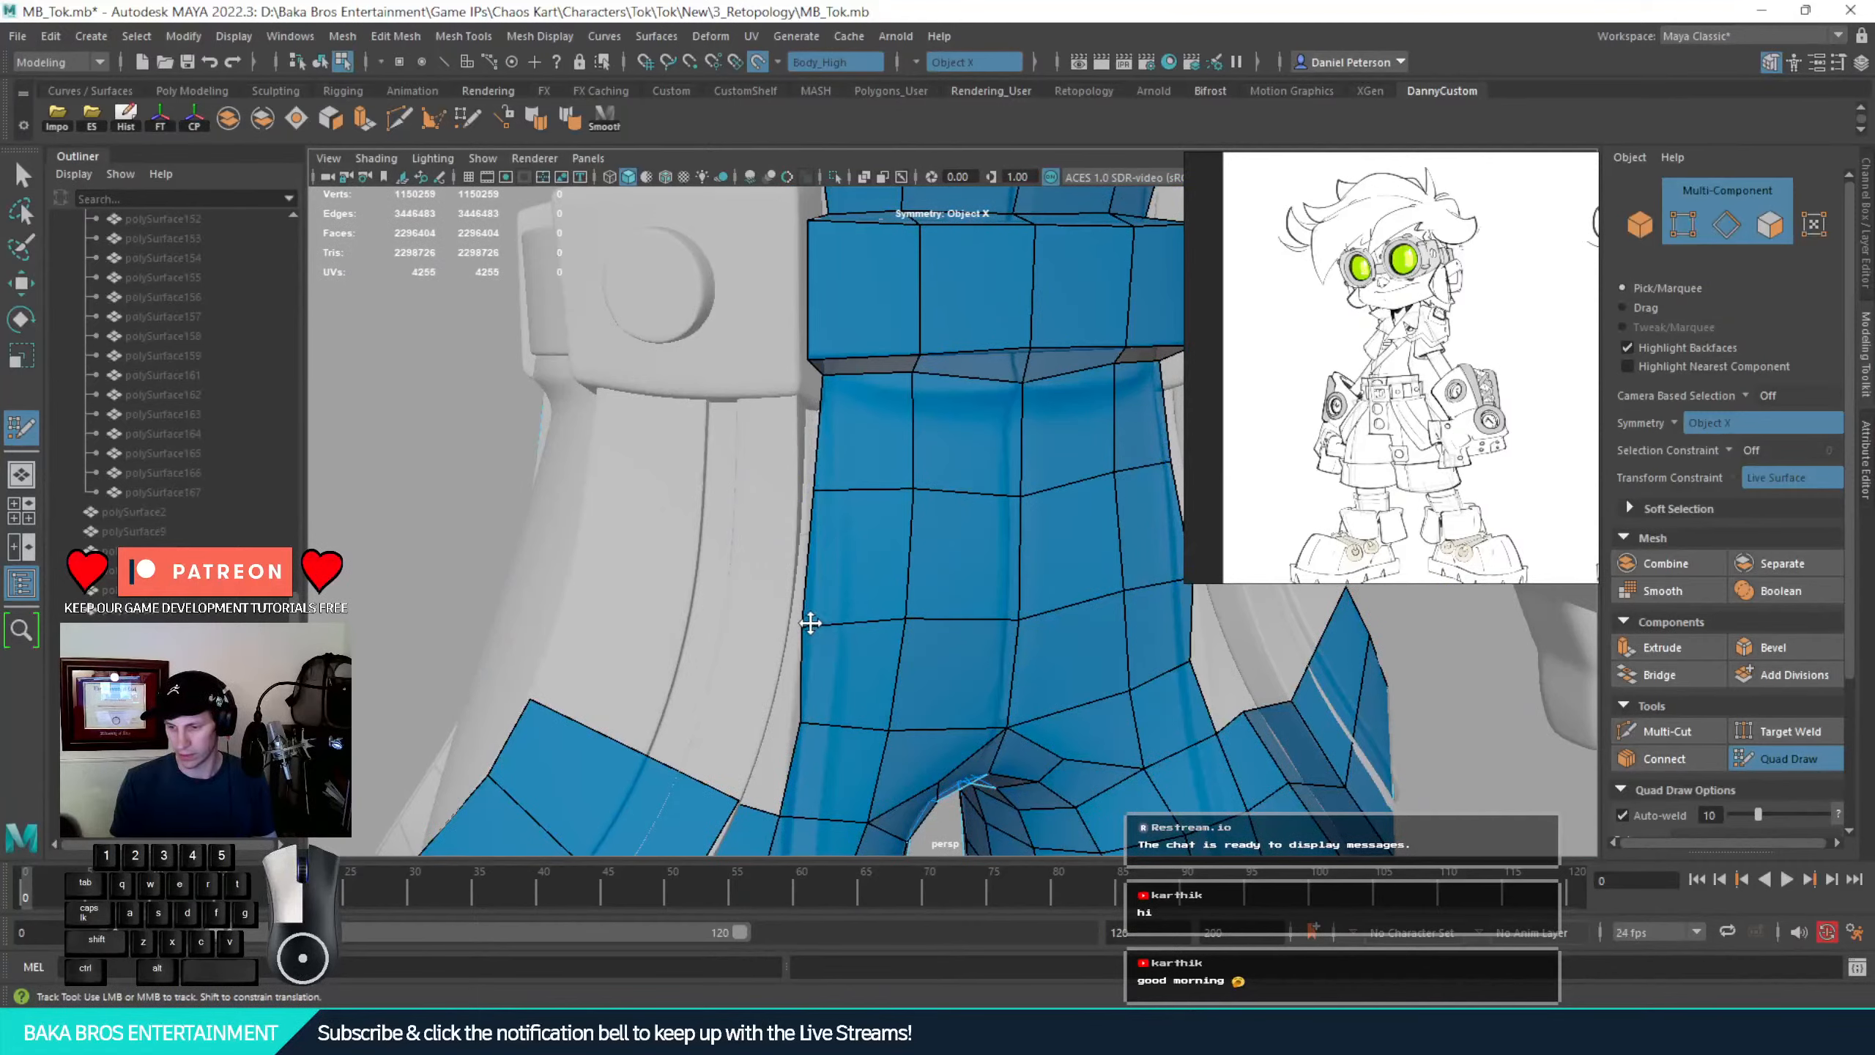
Open up the row of quads above the crotch and refill its outer end with a new quad
alt+drag(787, 720, 741, 685)
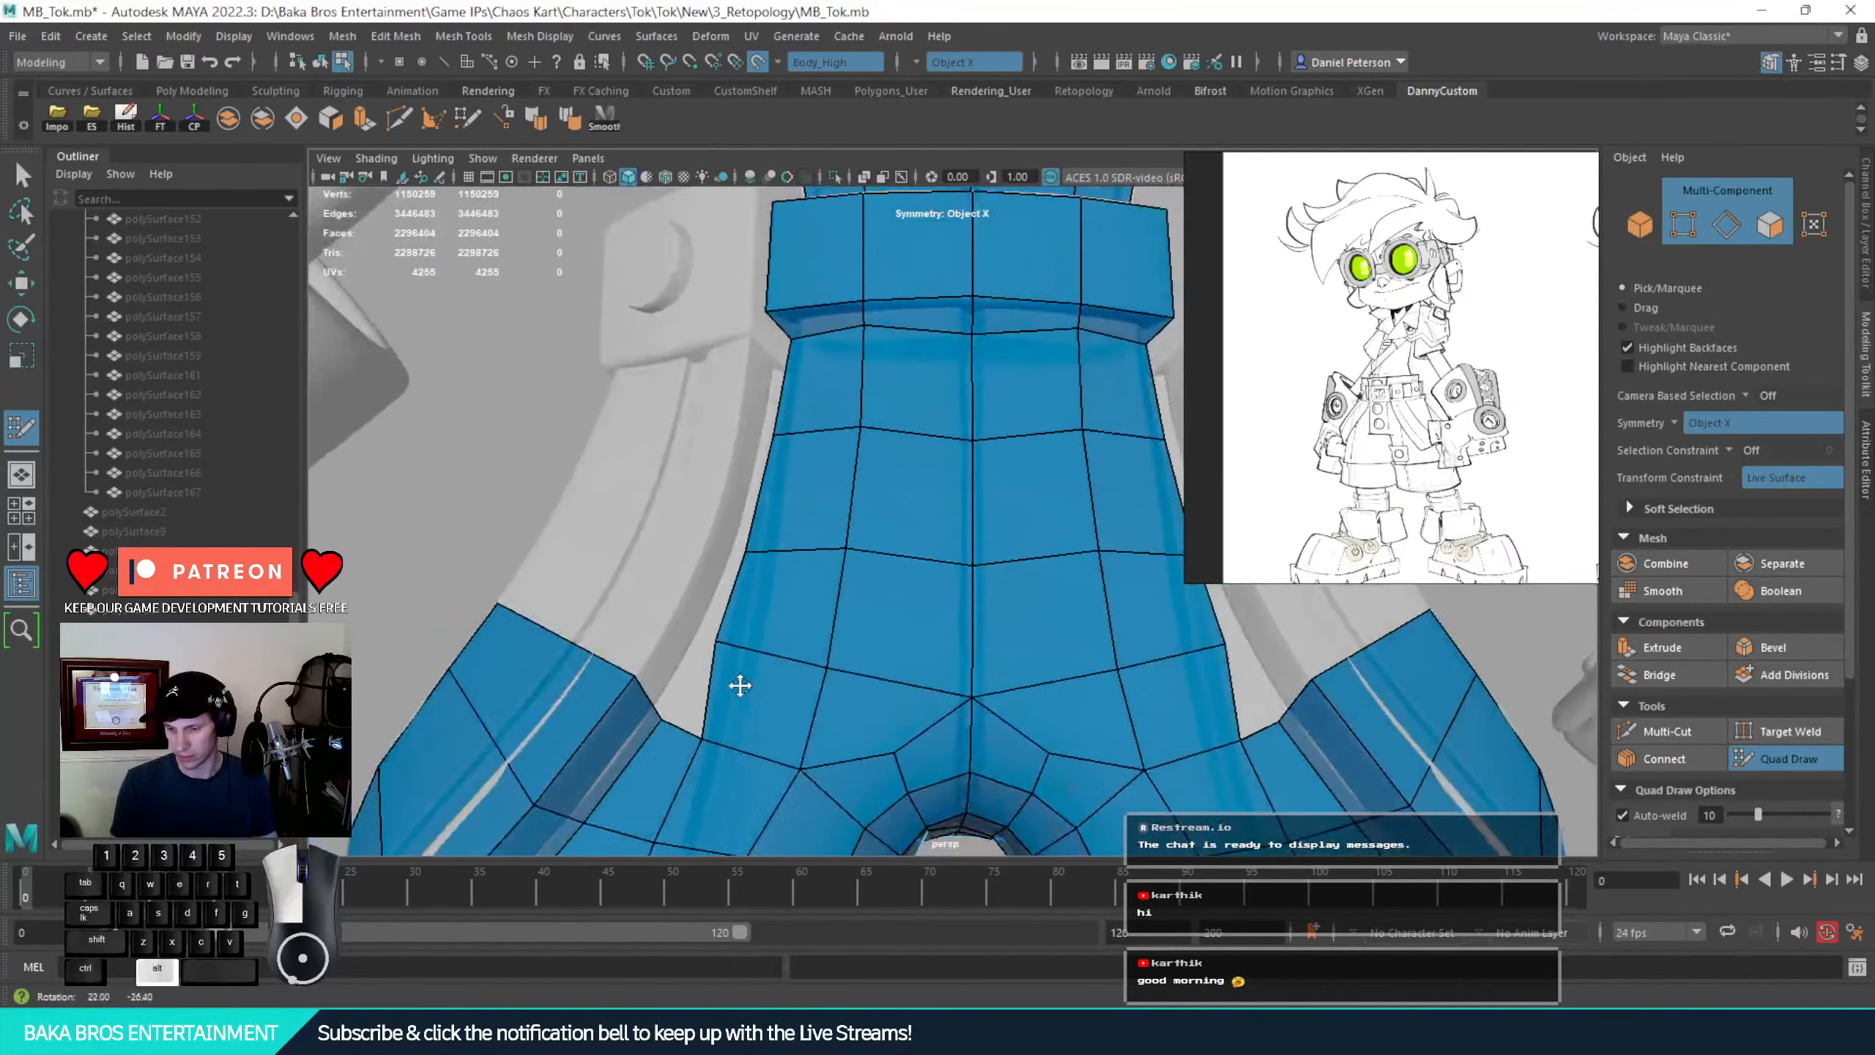
alt+middle_drag(741, 686, 812, 537)
mouse_move(812, 536)
alt+mouse_down()
mouse_move(803, 566)
mouse_move(854, 512)
mouse_move(887, 530)
mouse_move(811, 537)
alt+mouse_up()
scroll(804, 565, down, 2)
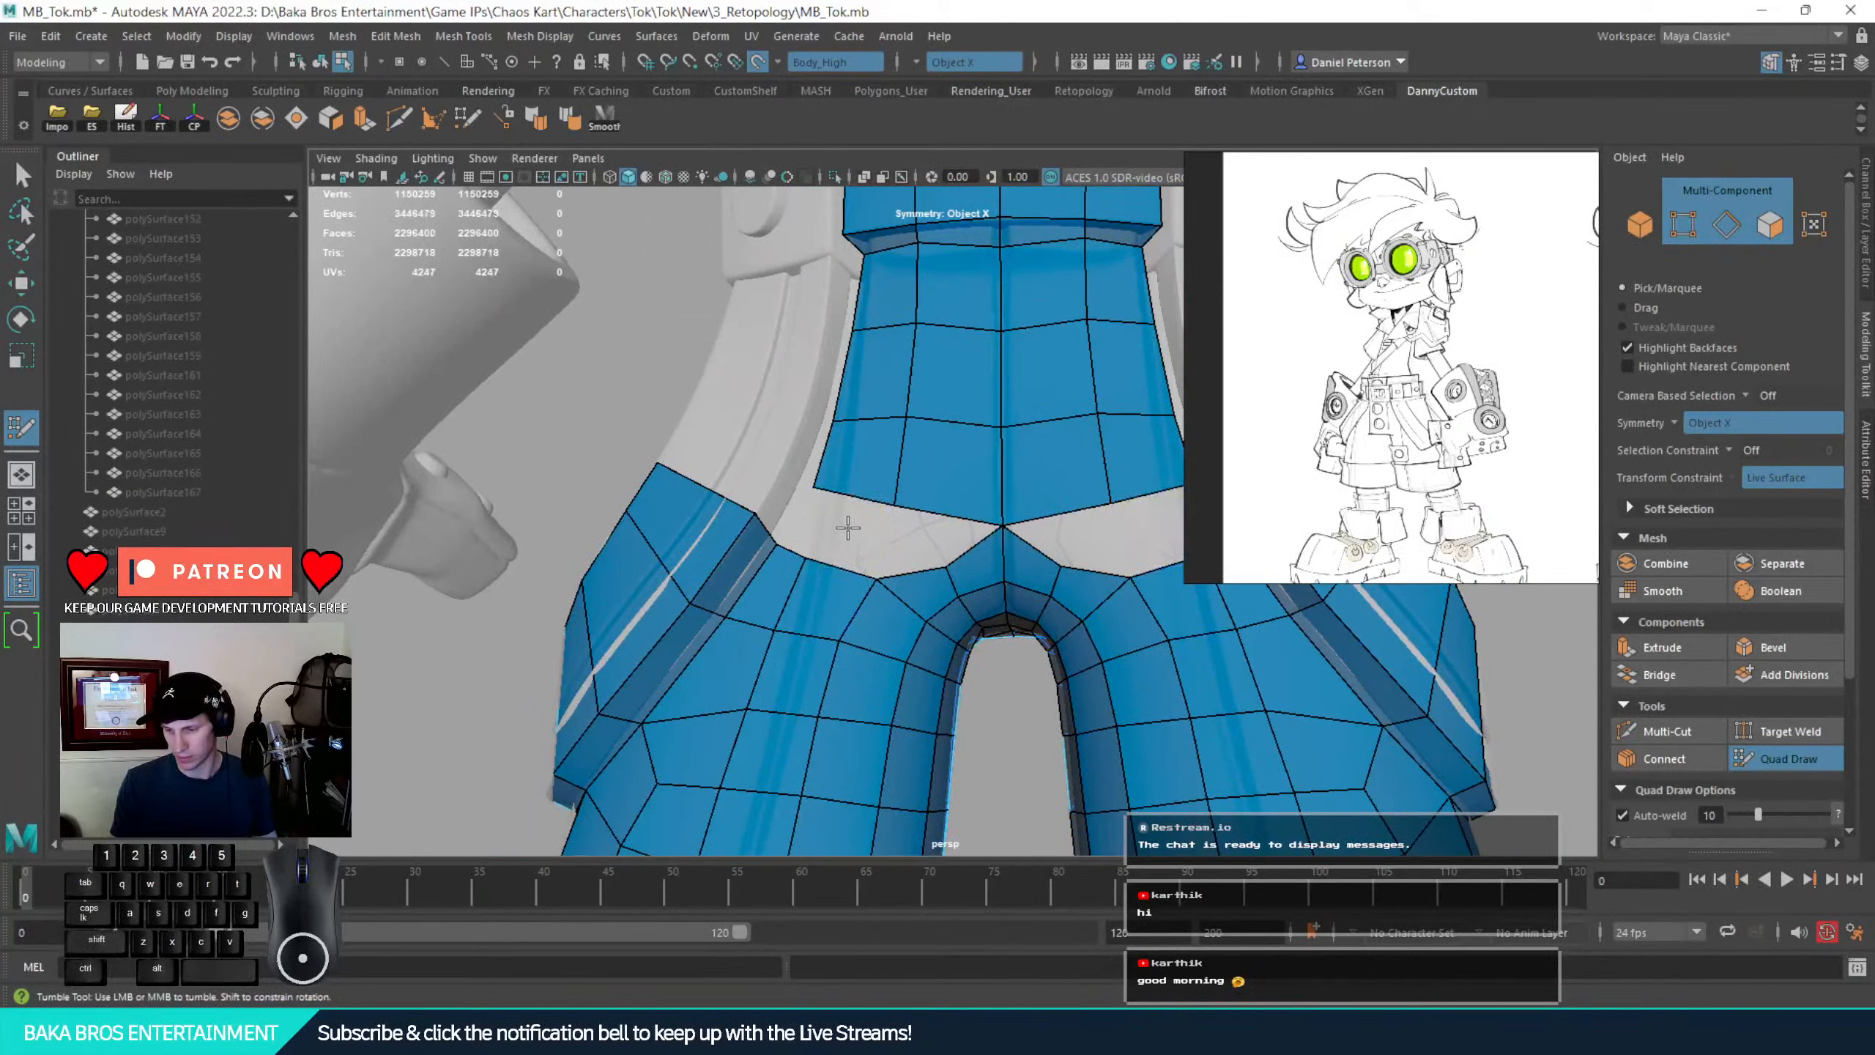
shift+click(874, 503)
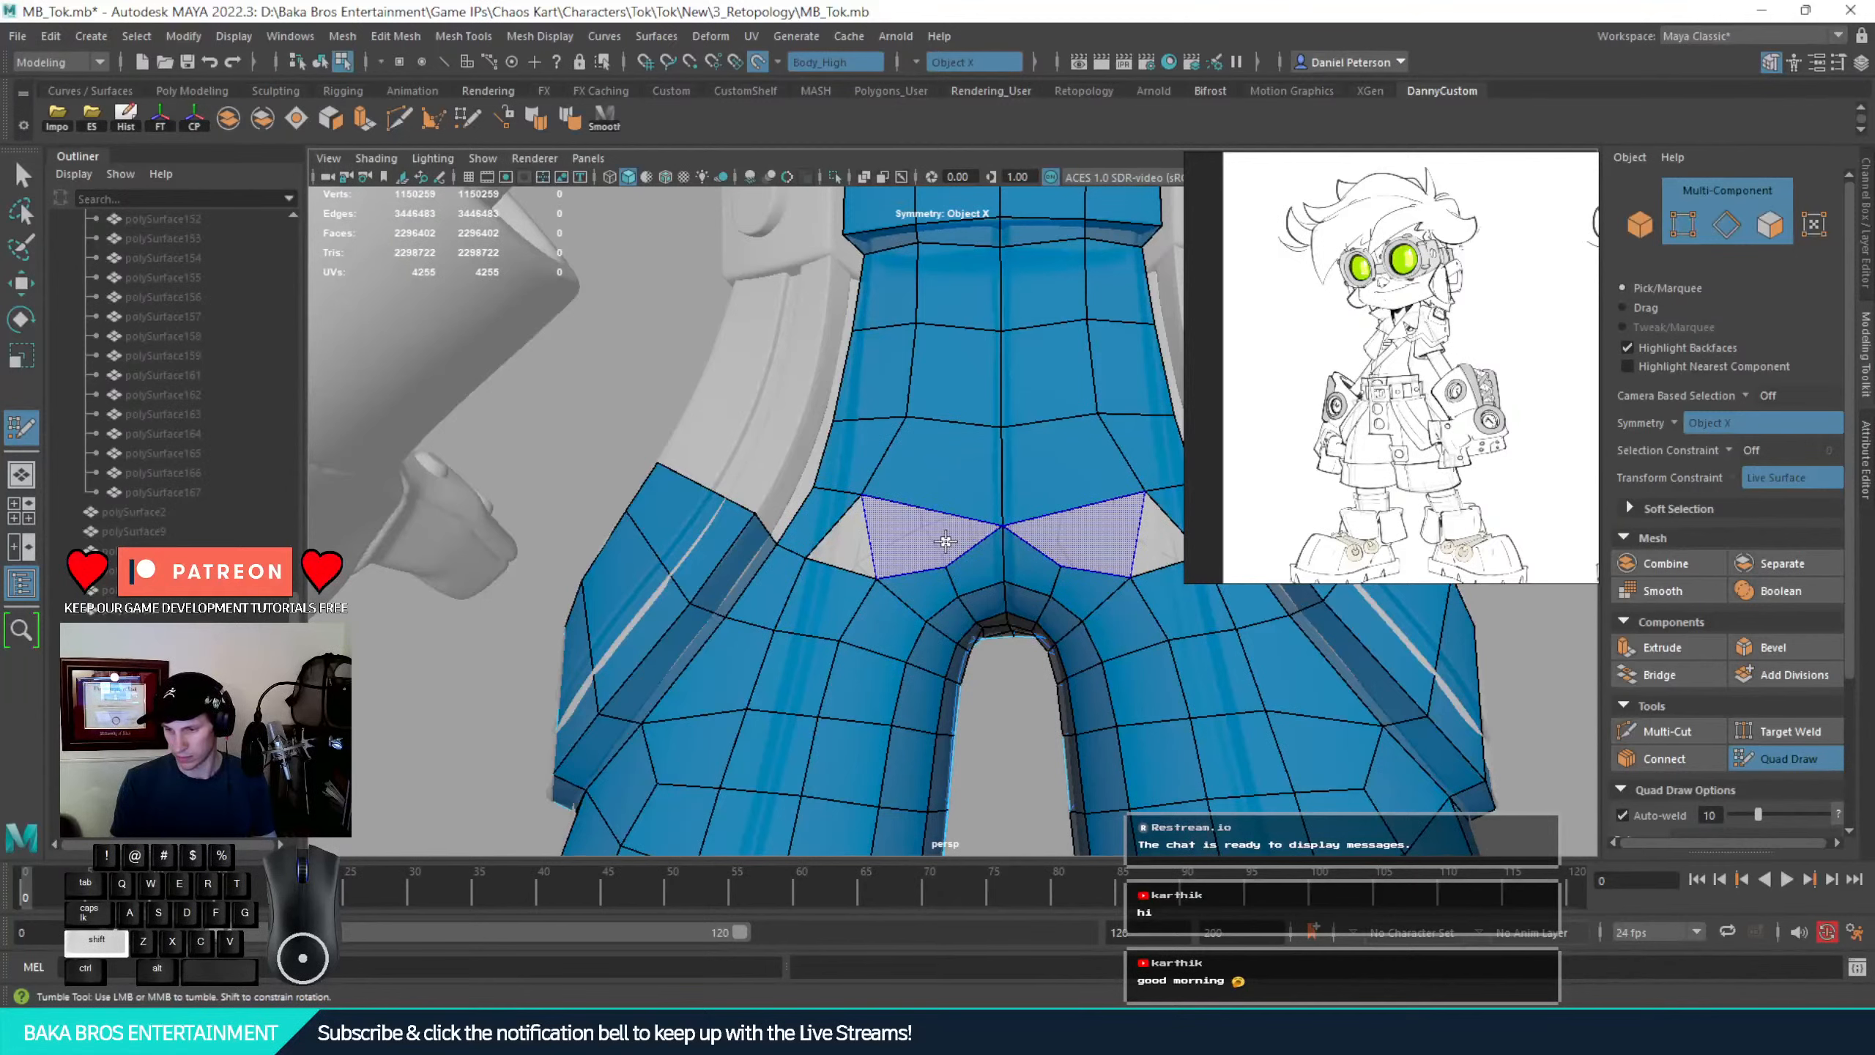
Fill two more quads up the rim strip between the hip panel and the central waist section
alt+drag(945, 541, 756, 481)
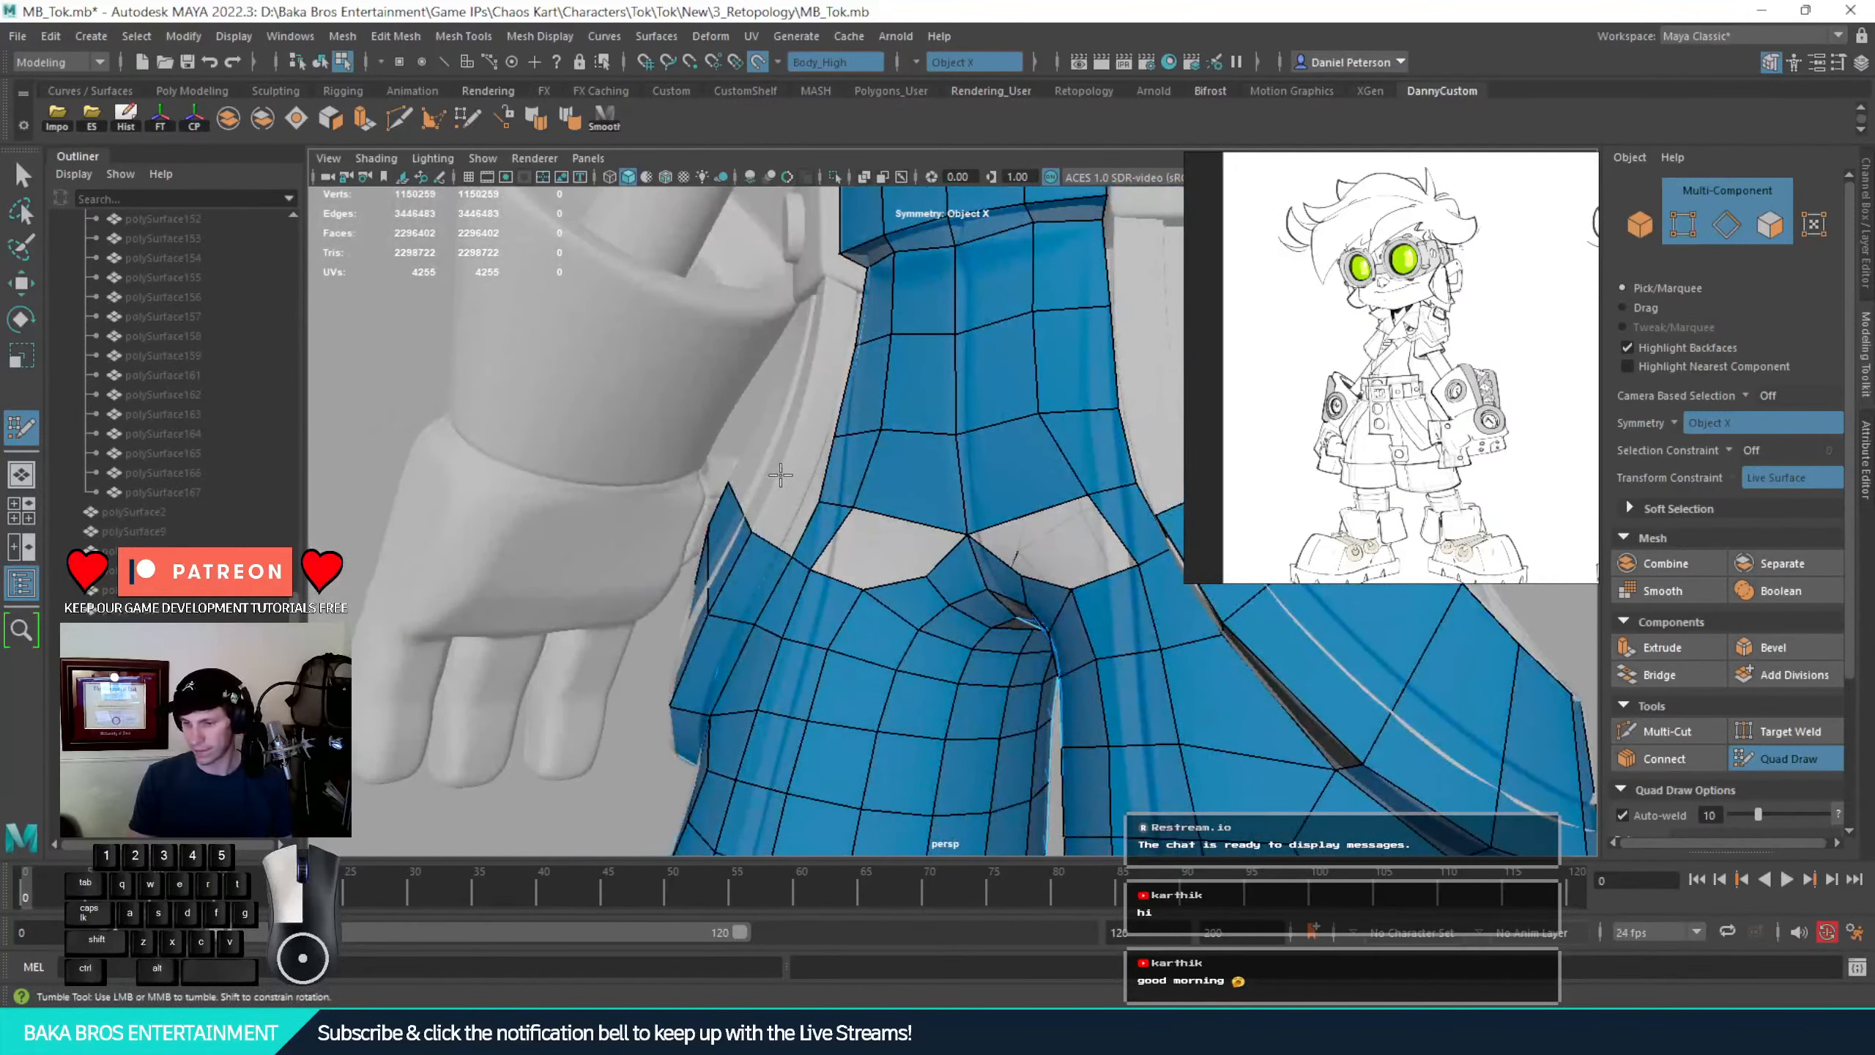
shift+click(783, 436)
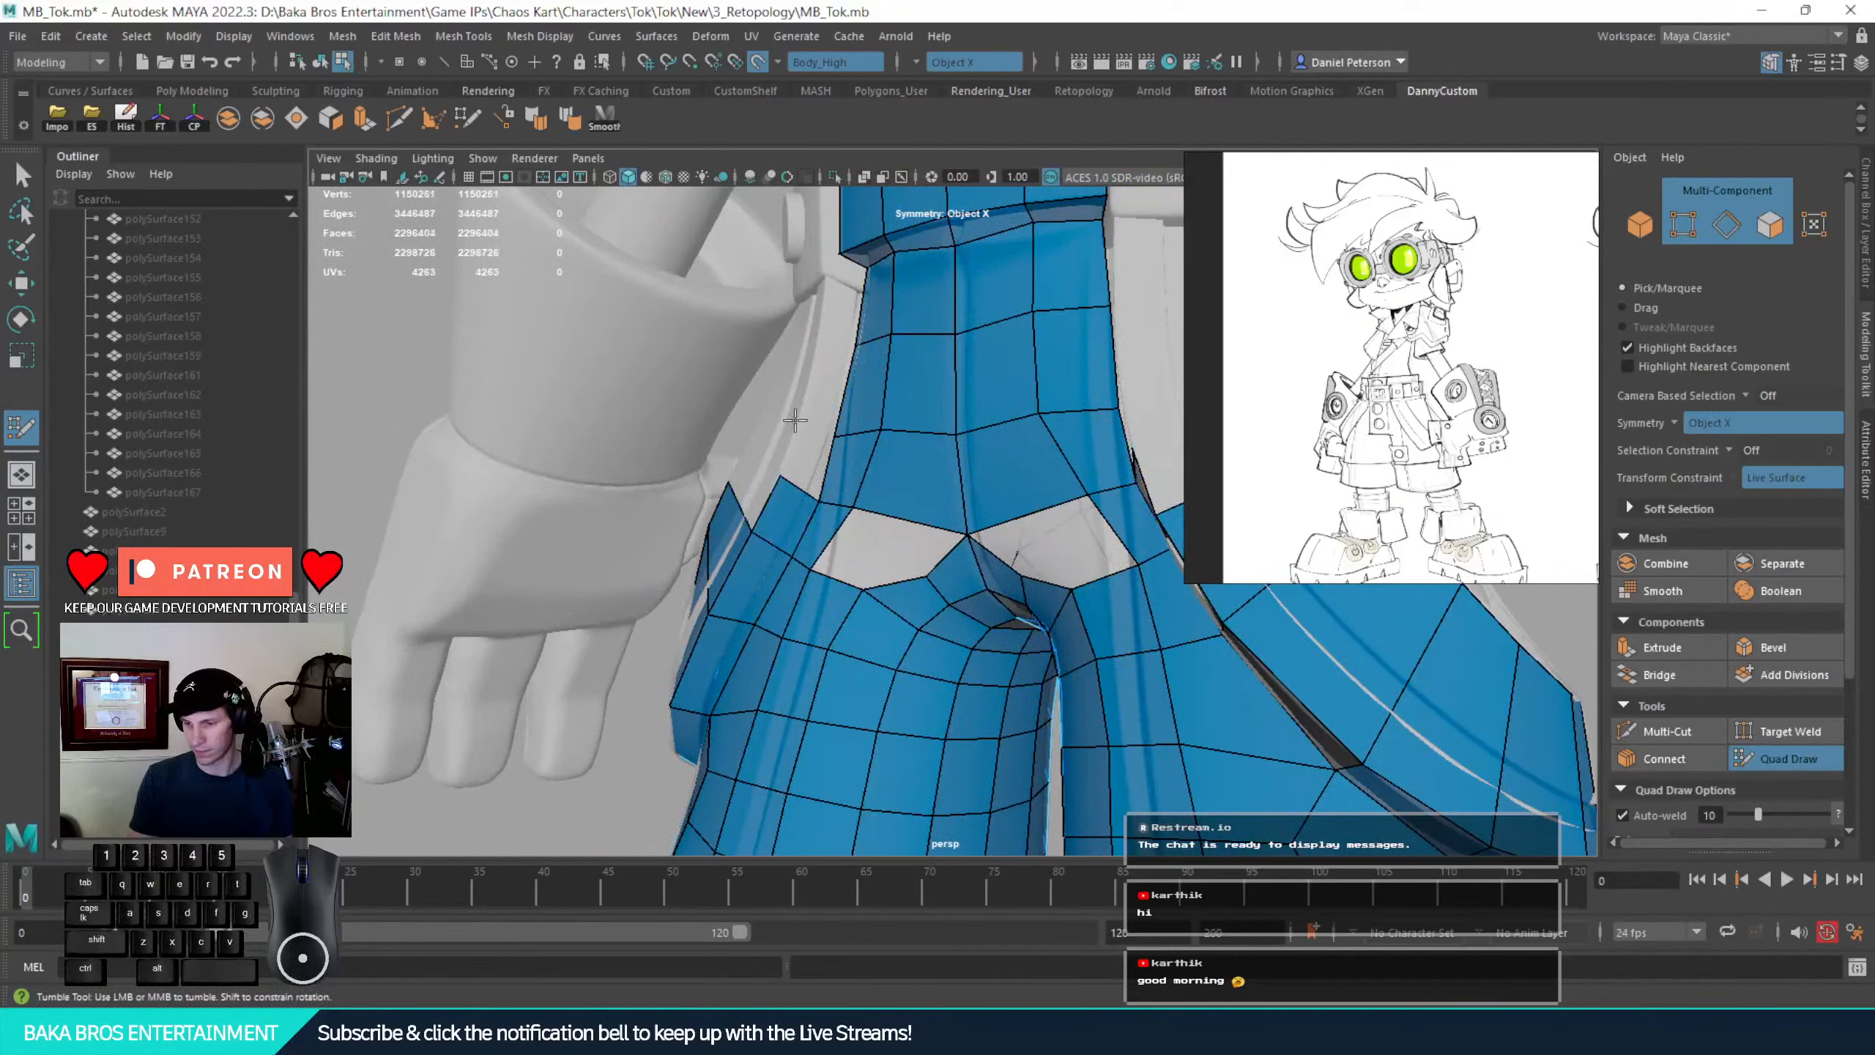
click(795, 421)
shift+click(809, 447)
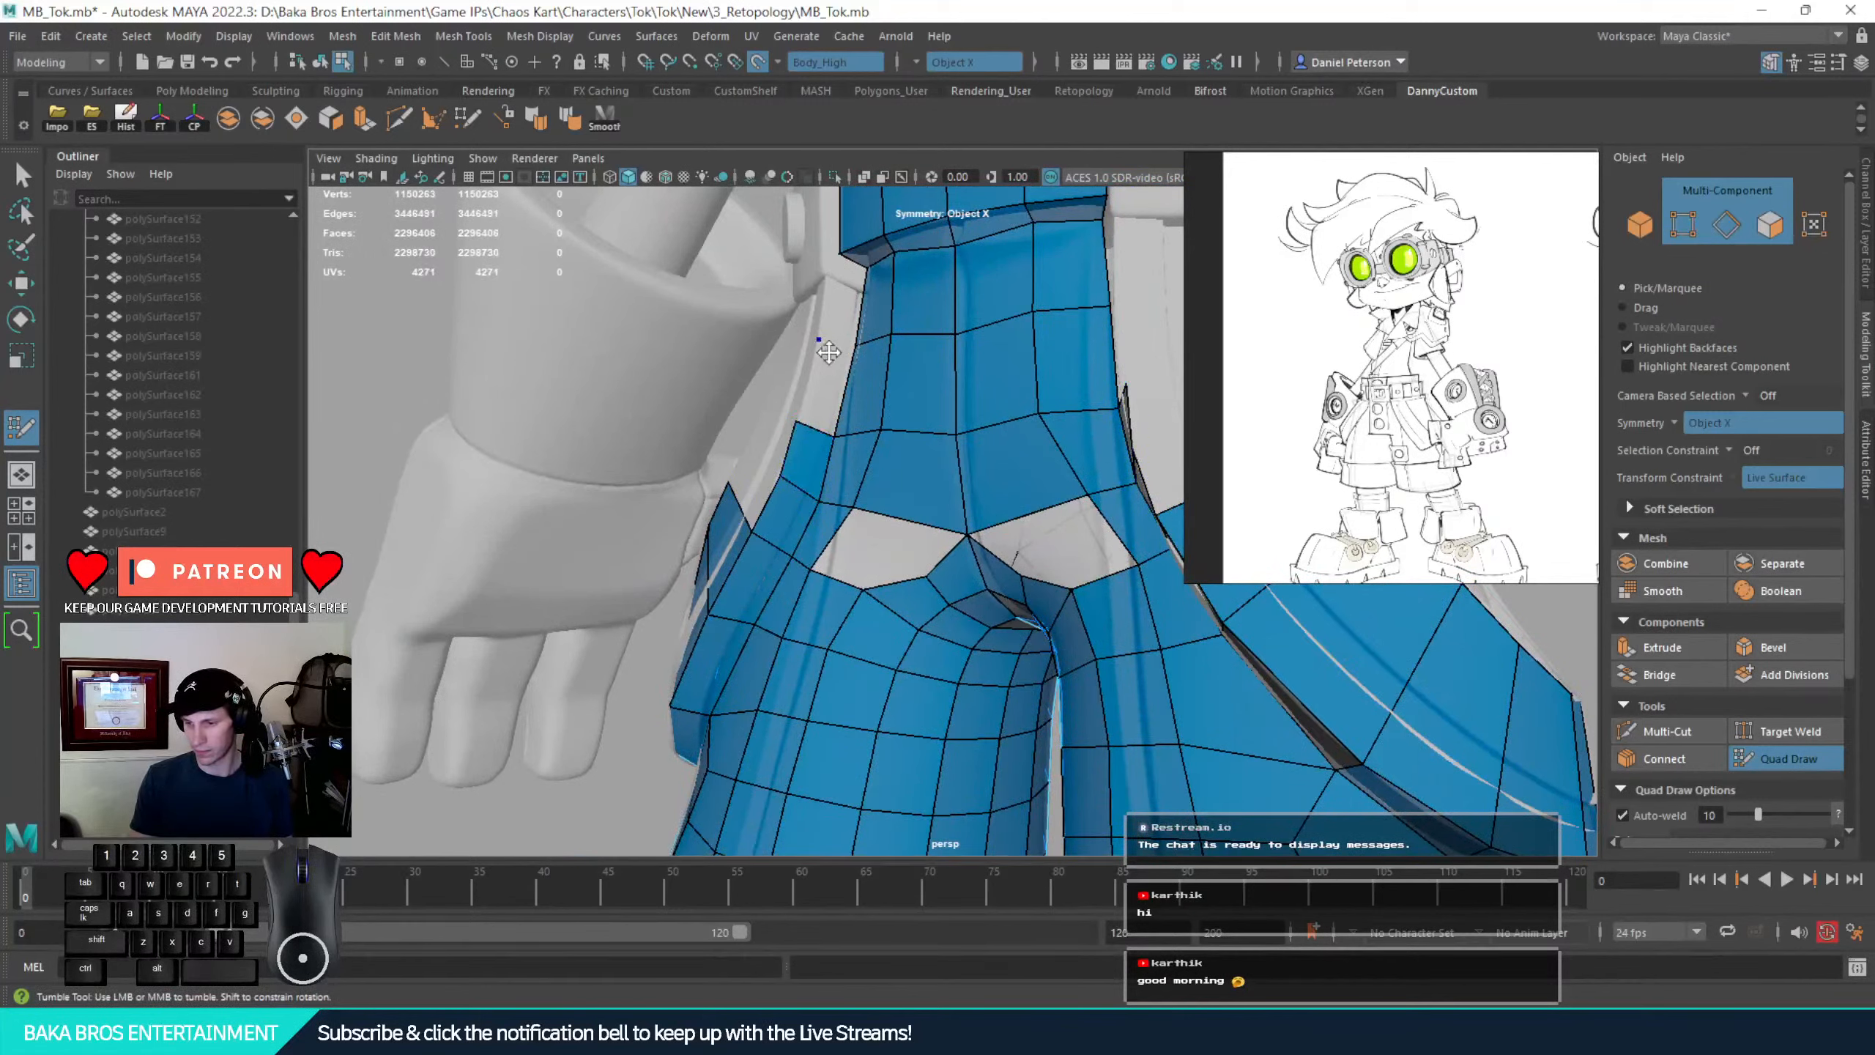
Fill two more quads up the rim strip beside the central waist section to reach the belt's underside
shift+click(796, 419)
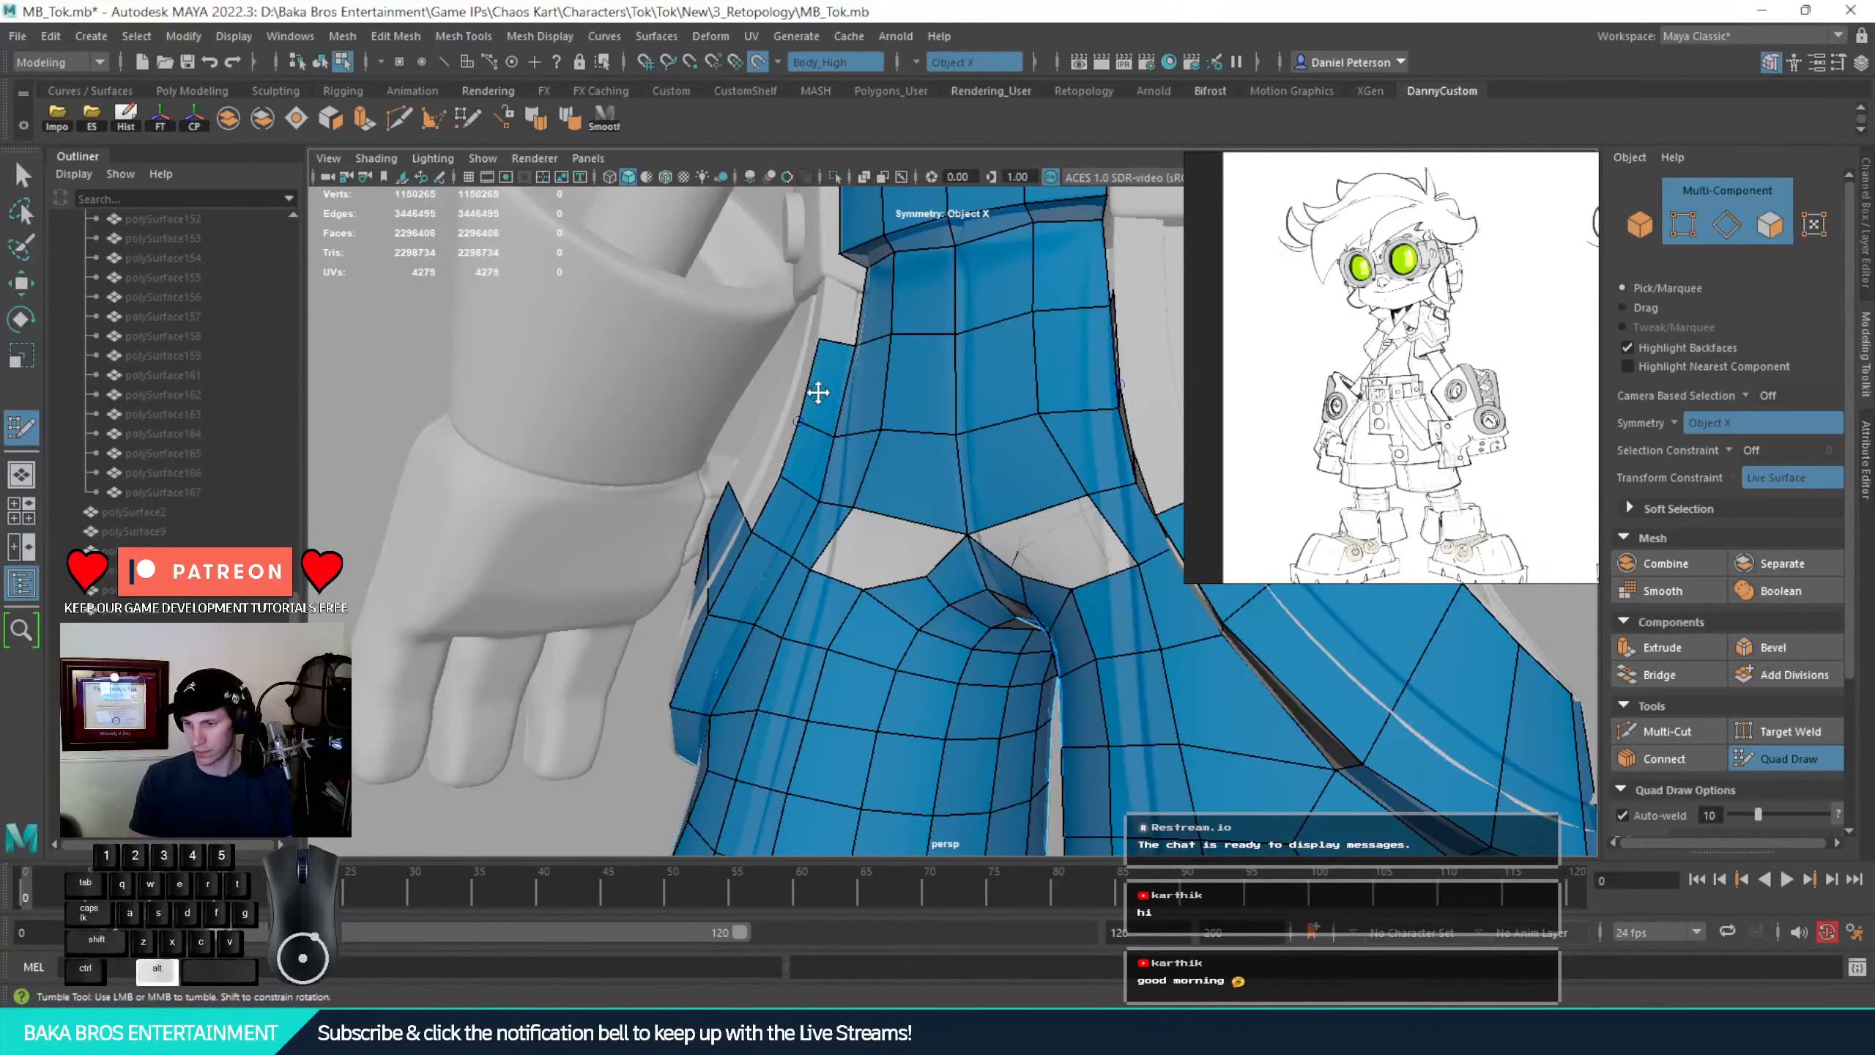
alt+drag(819, 392, 855, 444)
shift+click(862, 419)
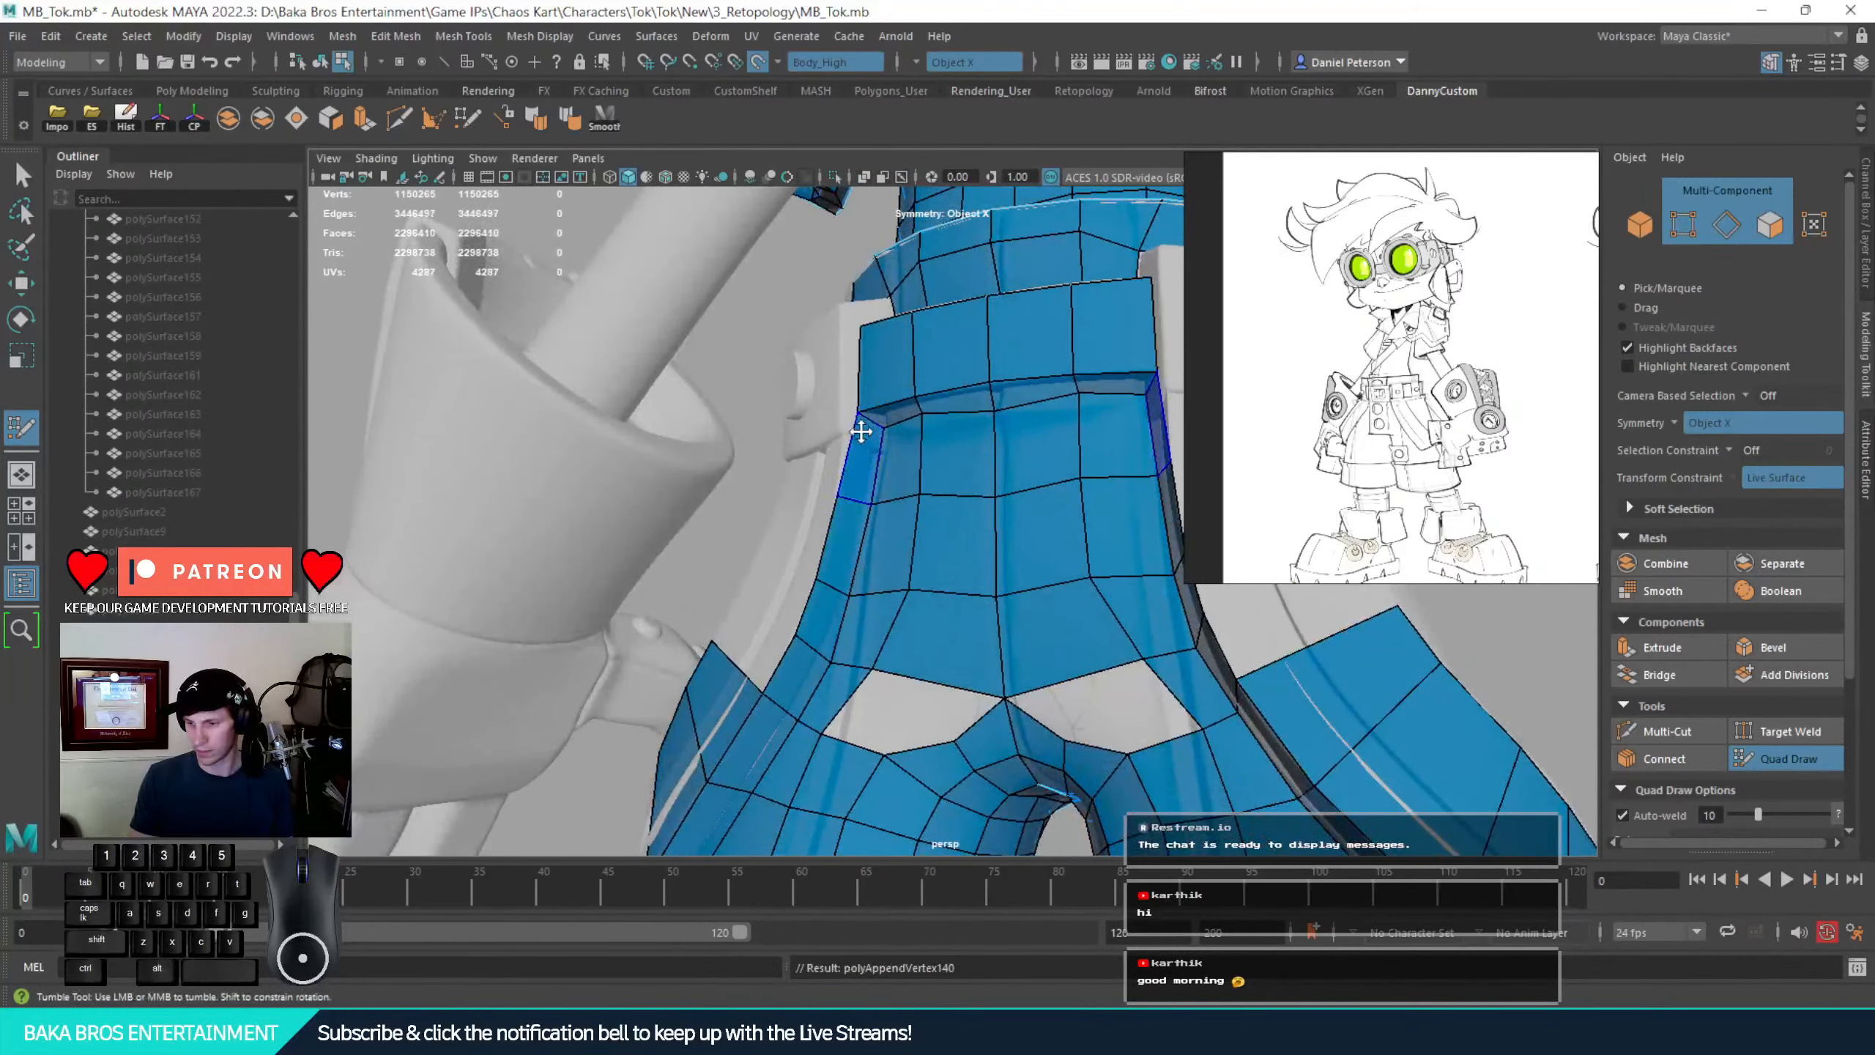
alt+middle_drag(858, 431, 895, 622)
alt+drag(895, 622, 1034, 525)
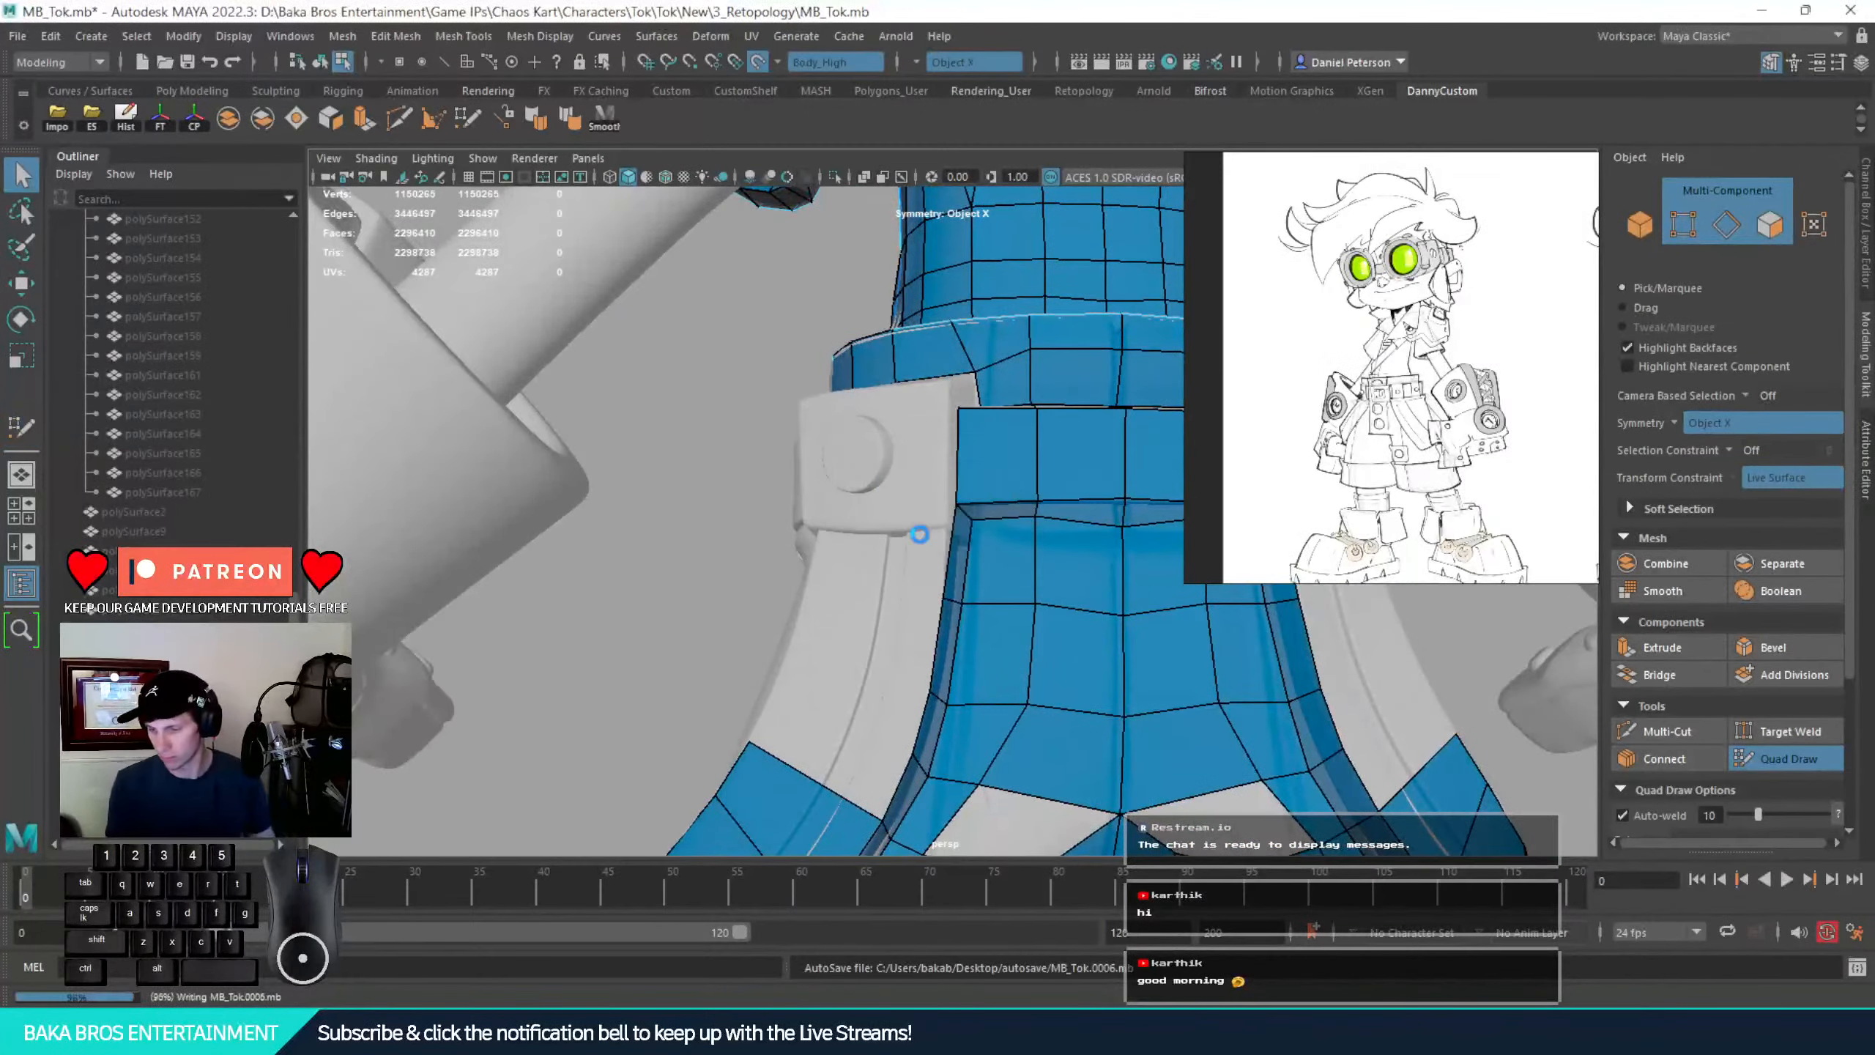
mouse_move(1245, 592)
alt+mouse_down()
mouse_move(1059, 553)
mouse_move(988, 494)
mouse_move(808, 715)
alt+mouse_up()
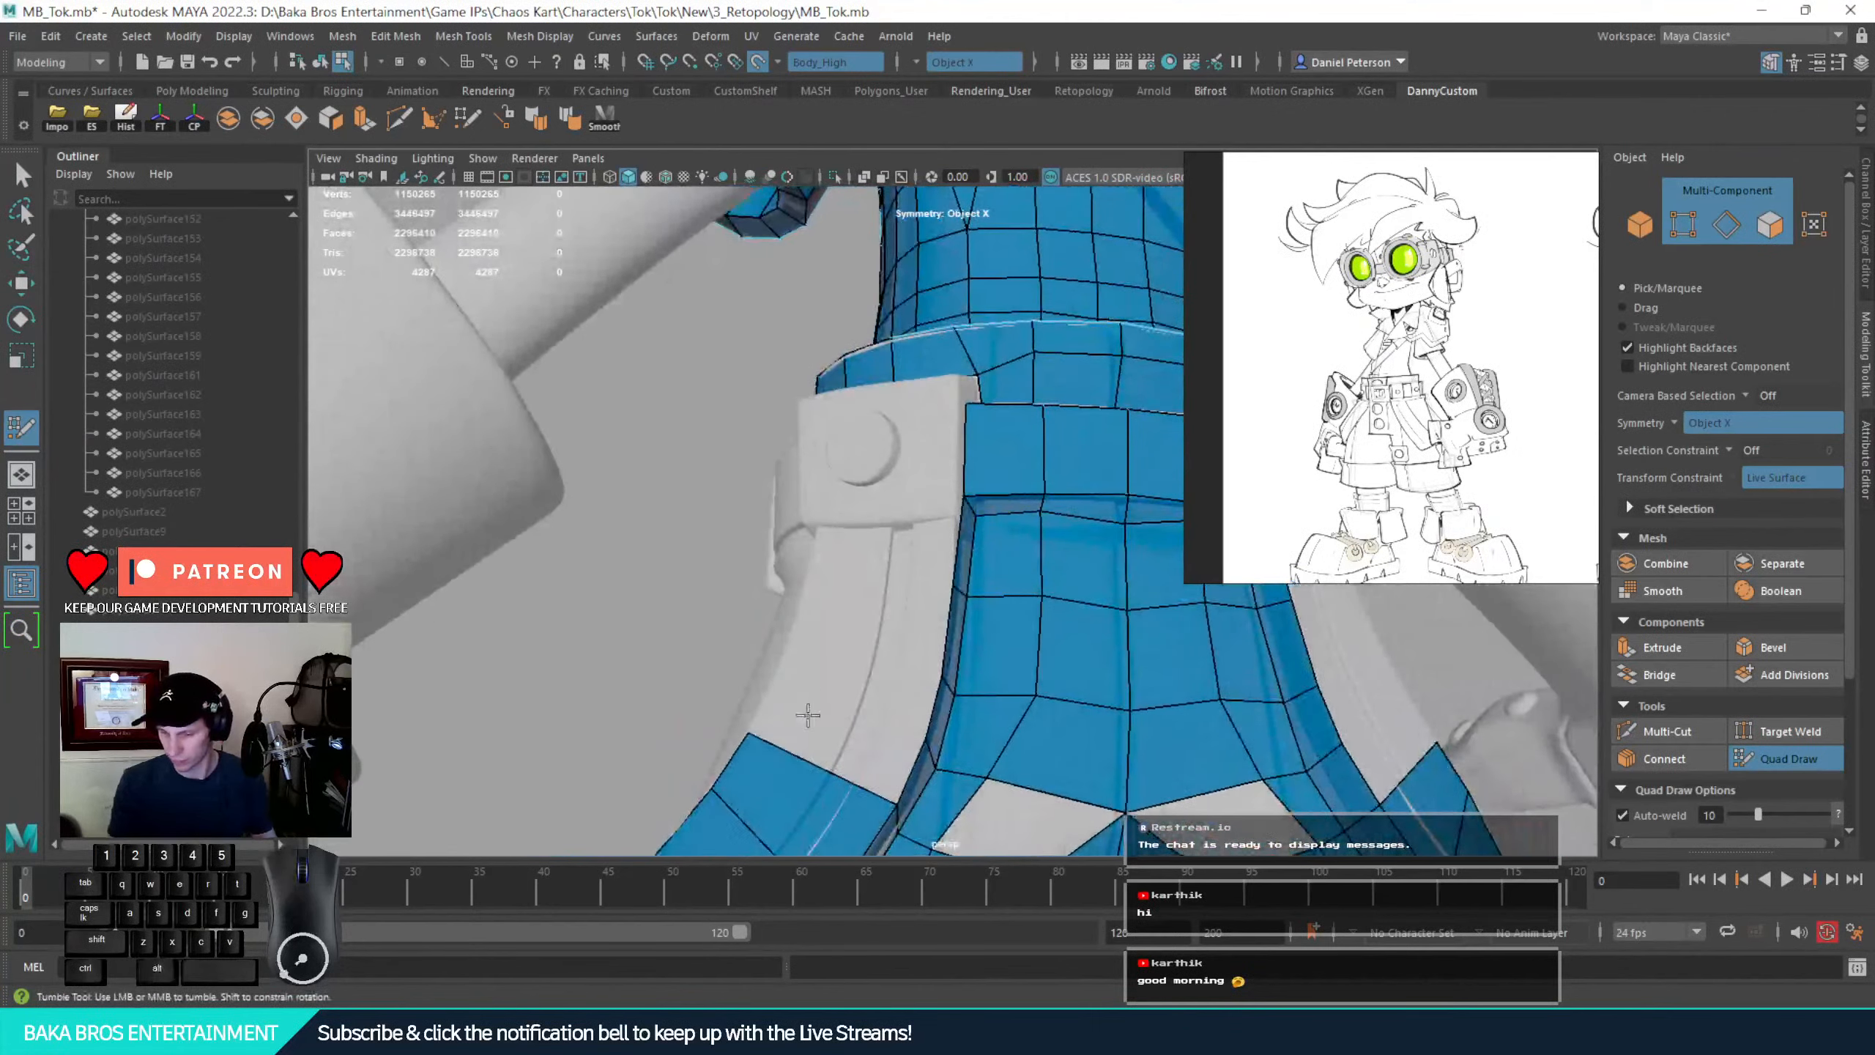
shift+click(851, 736)
alt+drag(1067, 816, 954, 624)
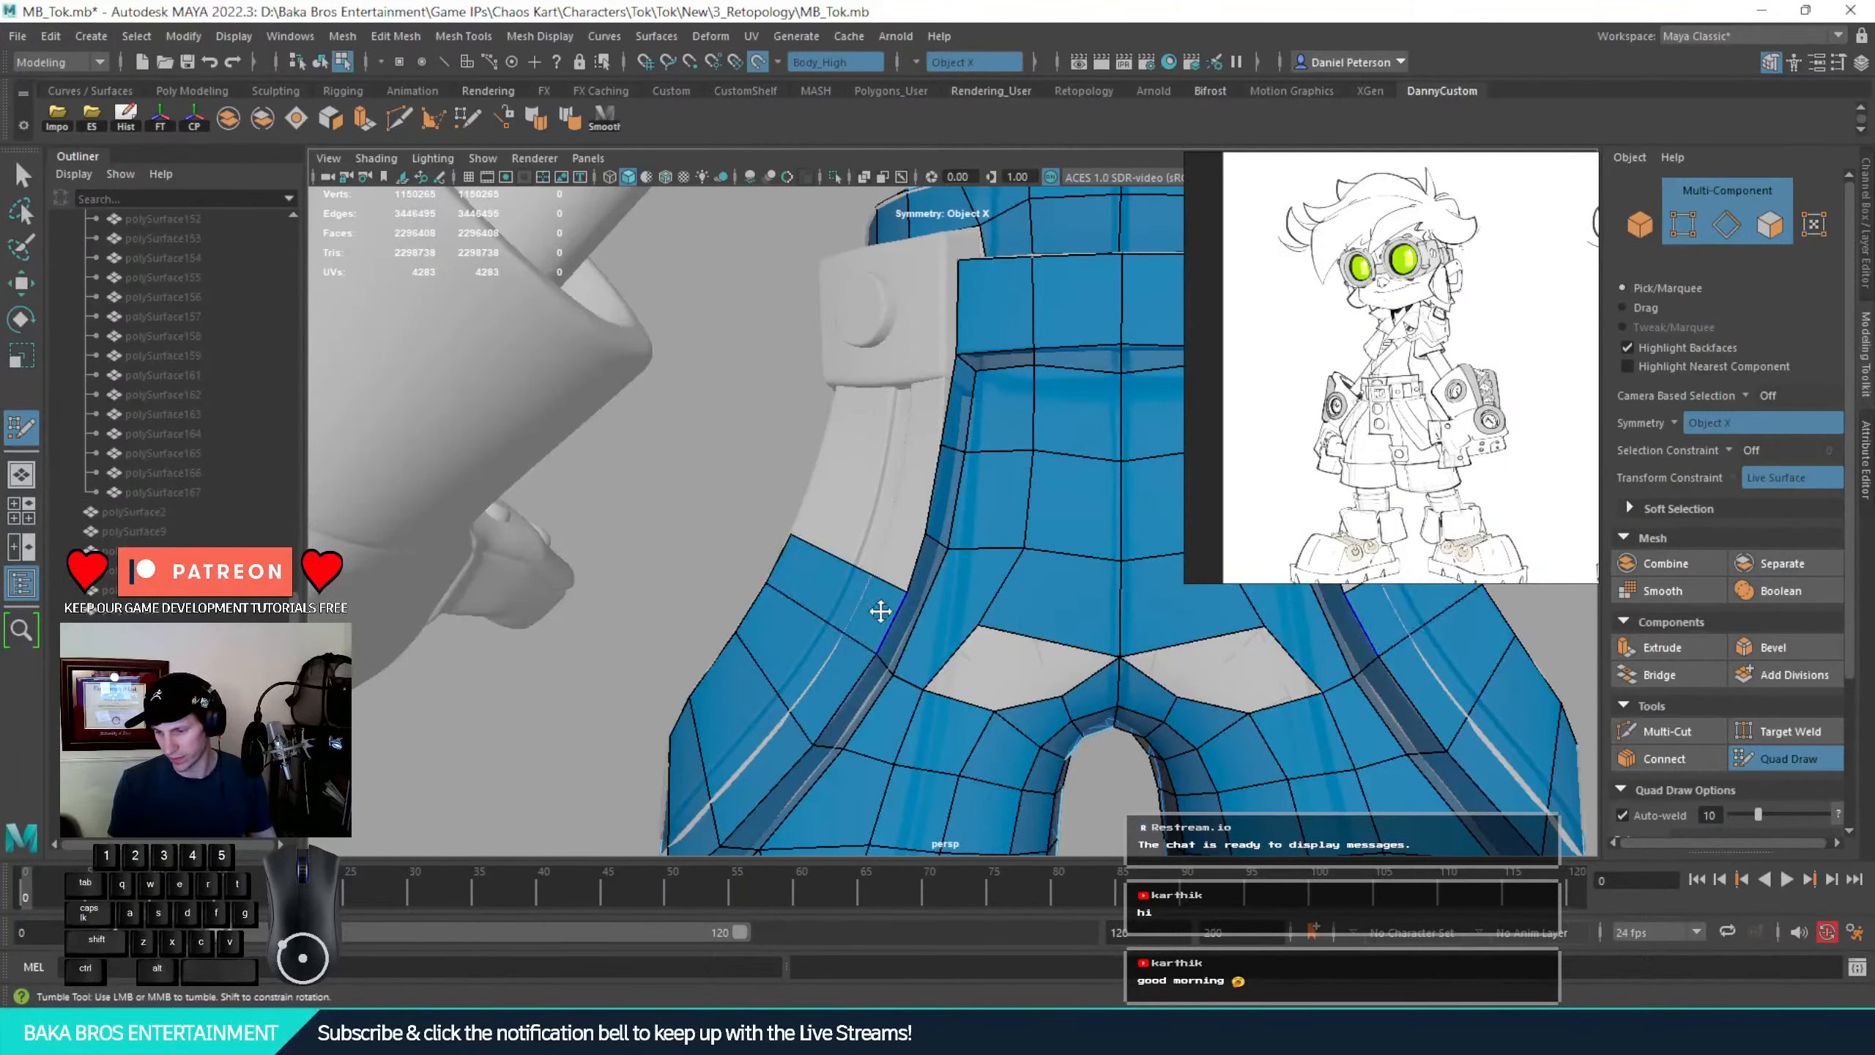
ctrl+shift+click(809, 588)
alt+drag(946, 653, 861, 646)
key(ctrl+z)
key(ctrl+z)
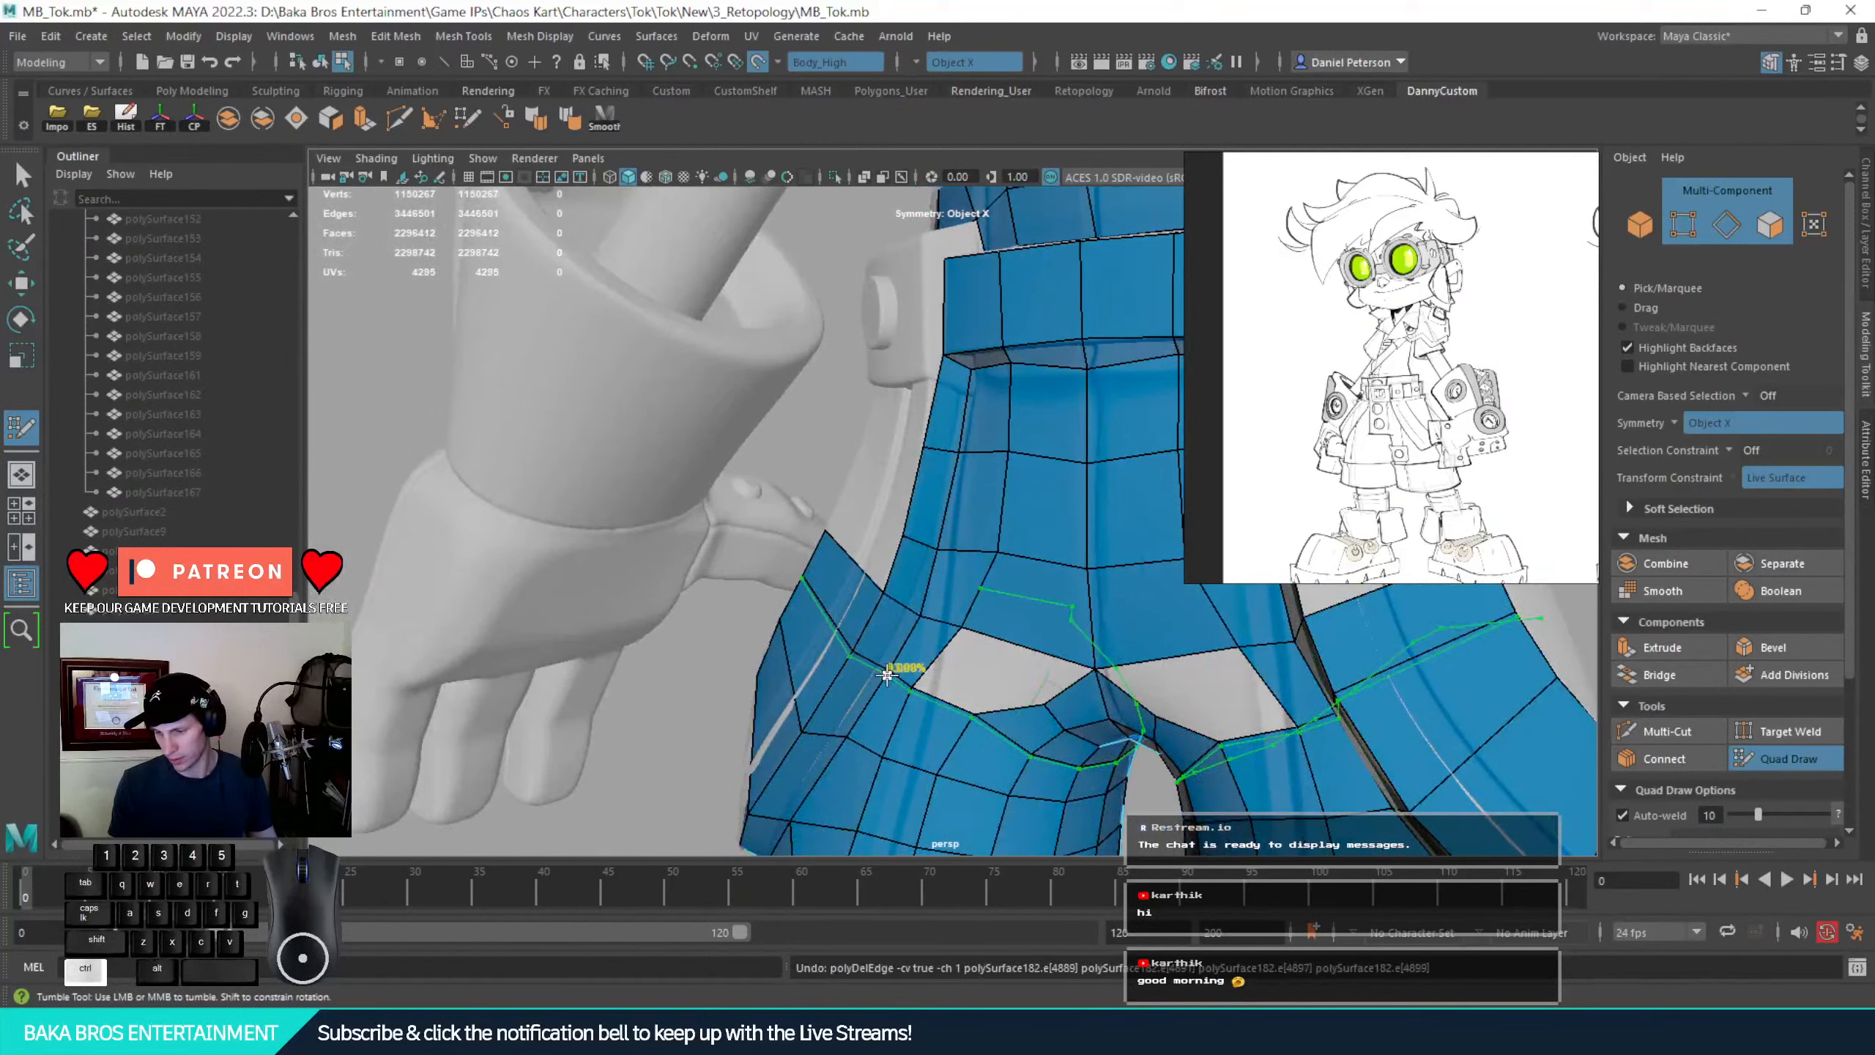
key(ctrl+z)
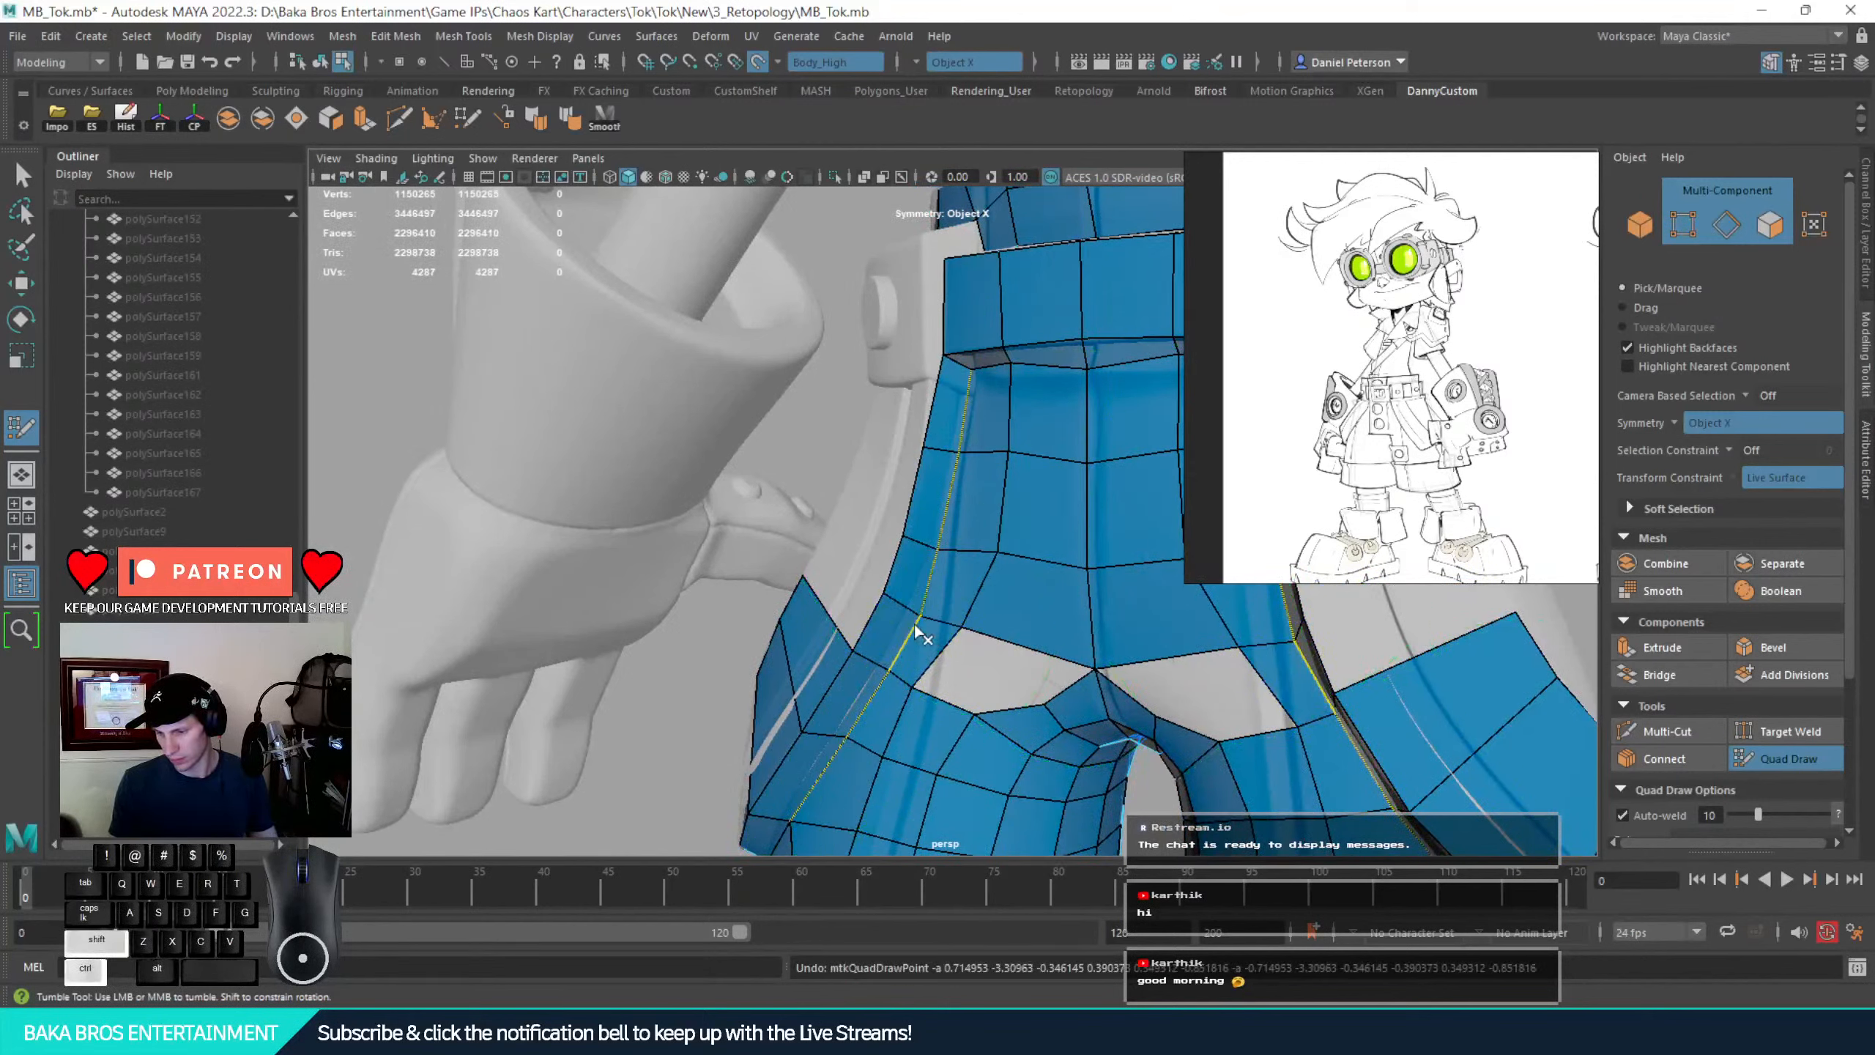
Delete the quads and the cross edge above the crotch and refill the gap with larger quads
ctrl+shift+click(1061, 613)
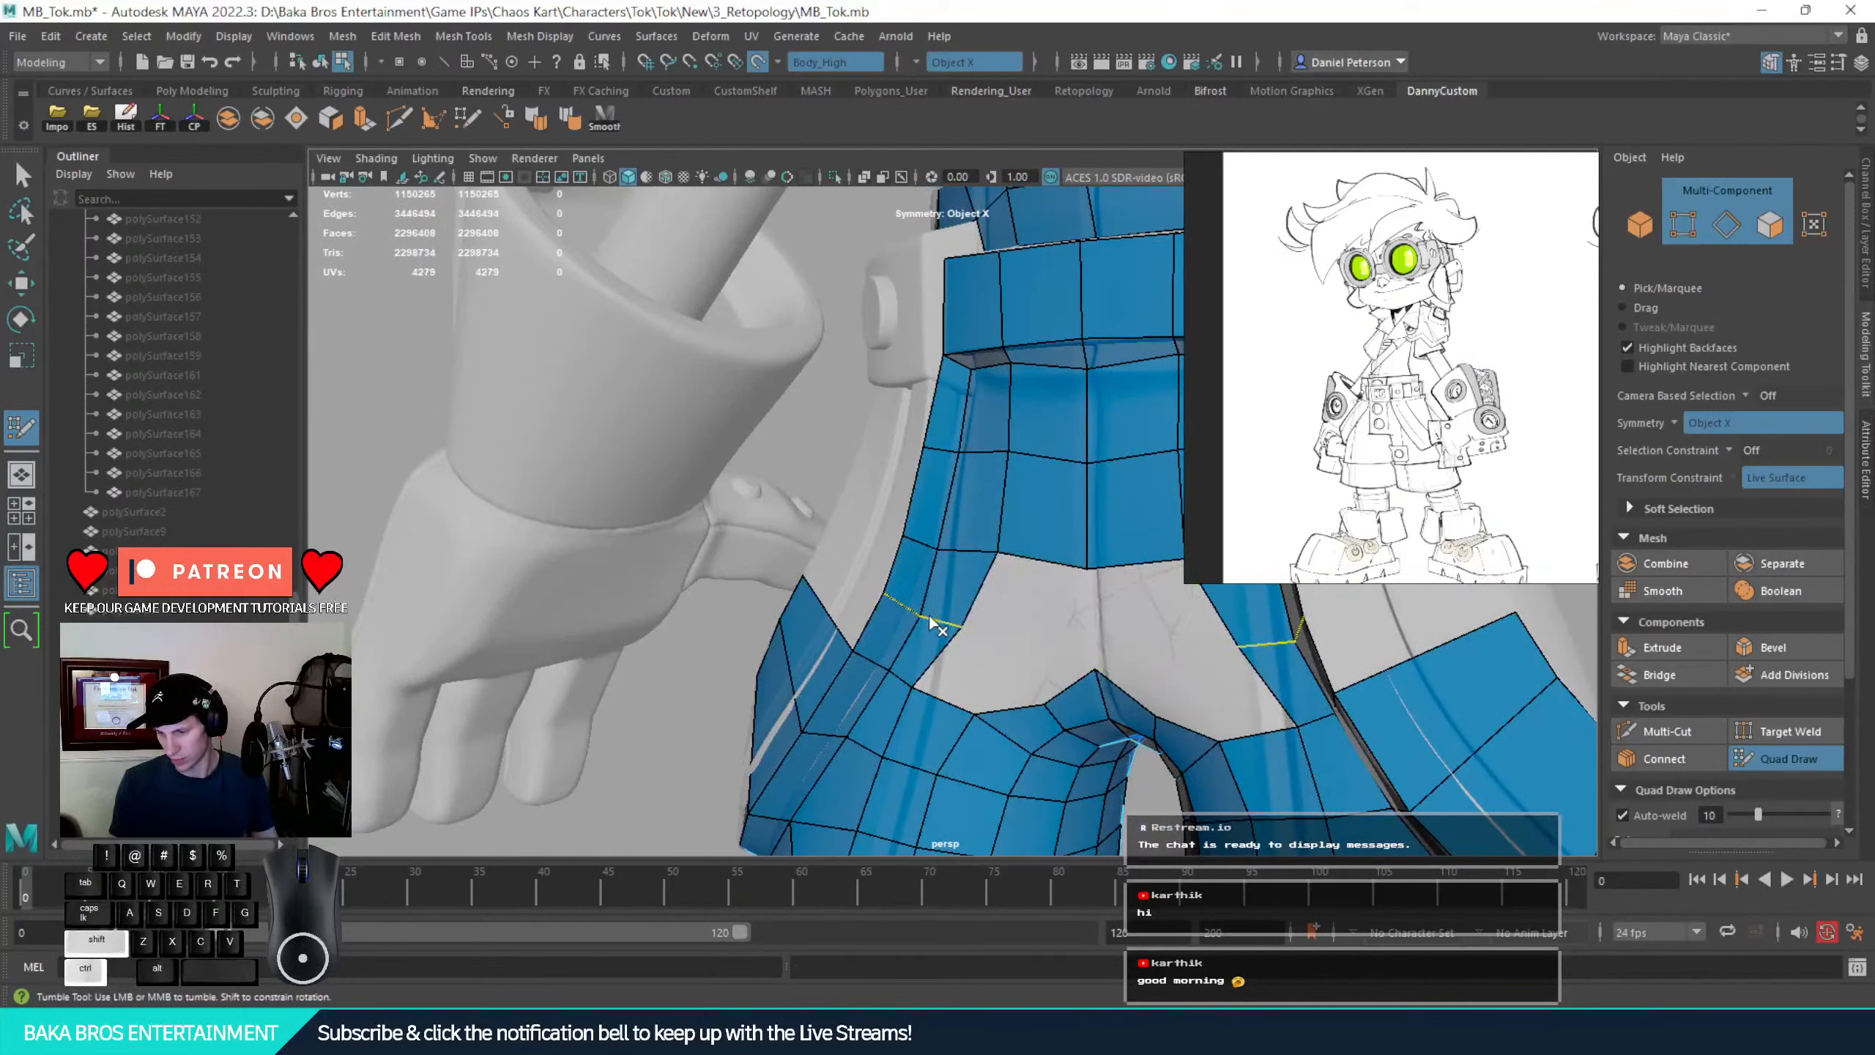
ctrl+shift+click(931, 620)
alt+drag(983, 670, 1030, 666)
alt+middle_drag(1030, 665, 975, 595)
alt+drag(975, 595, 1016, 586)
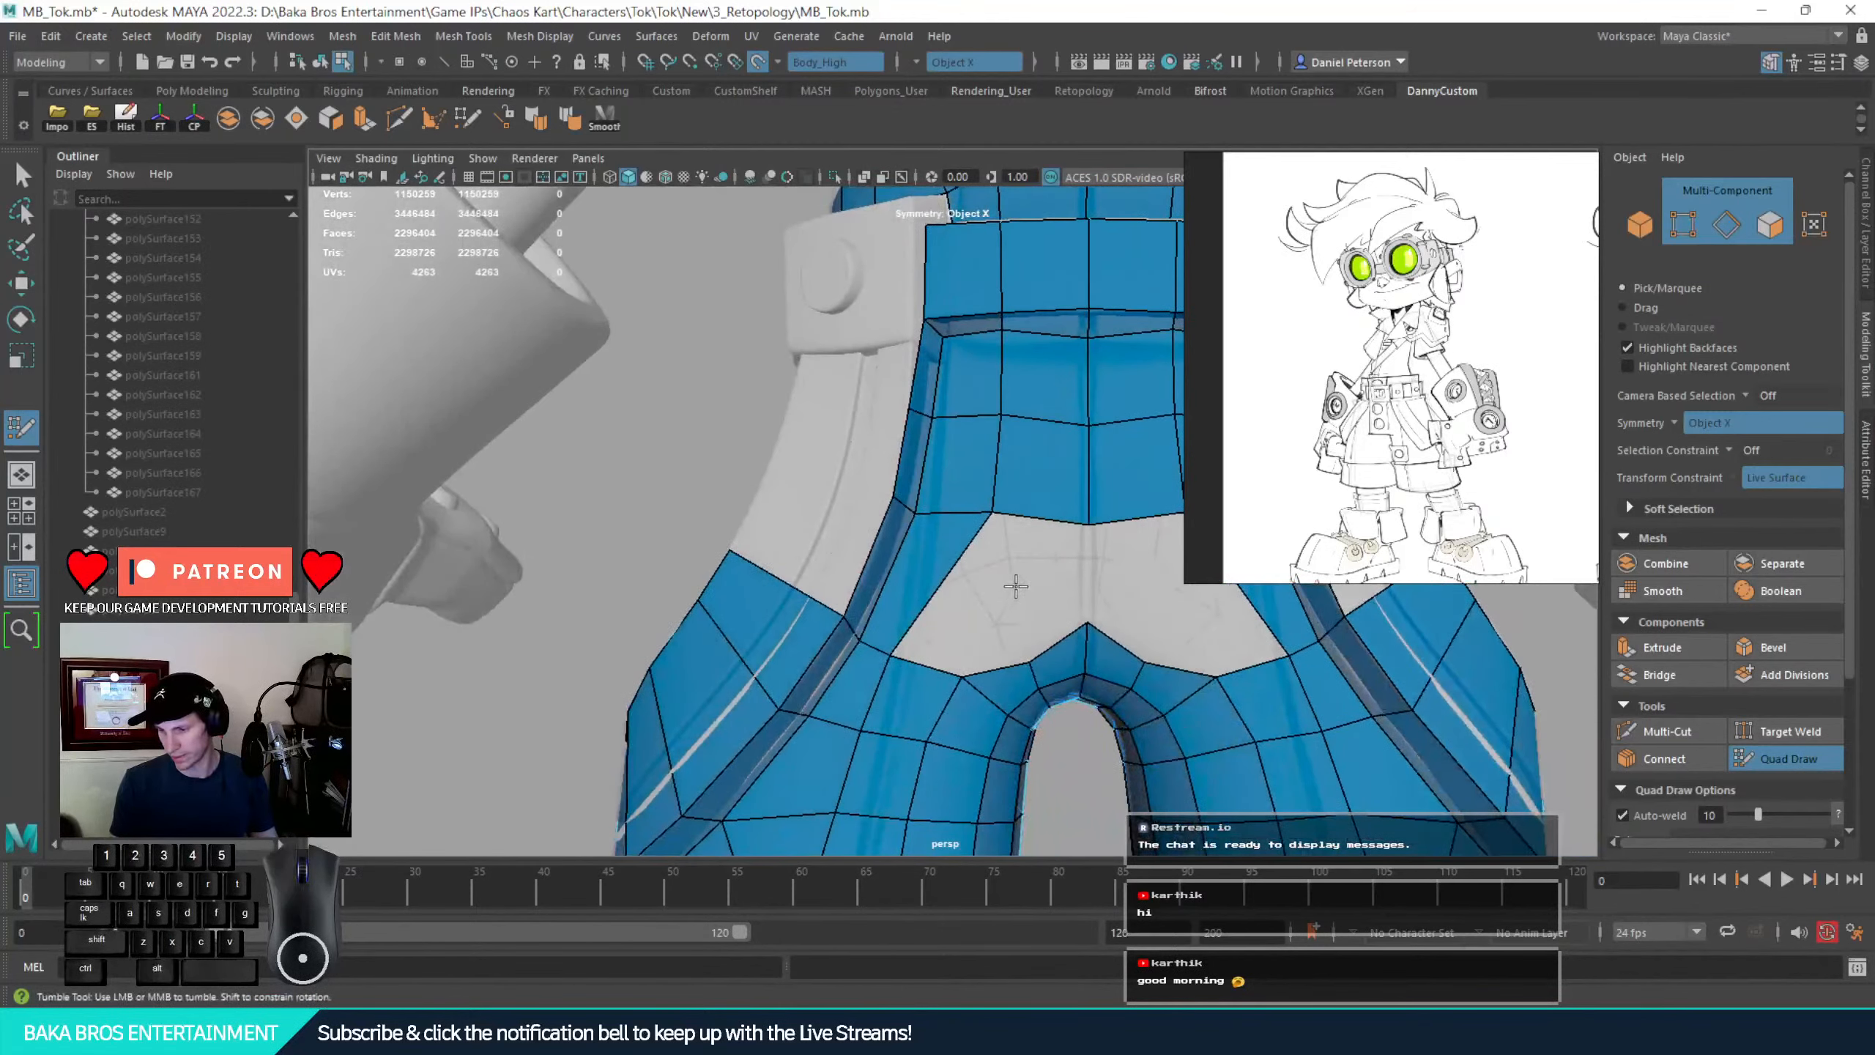
shift+click(1012, 639)
shift+click(968, 628)
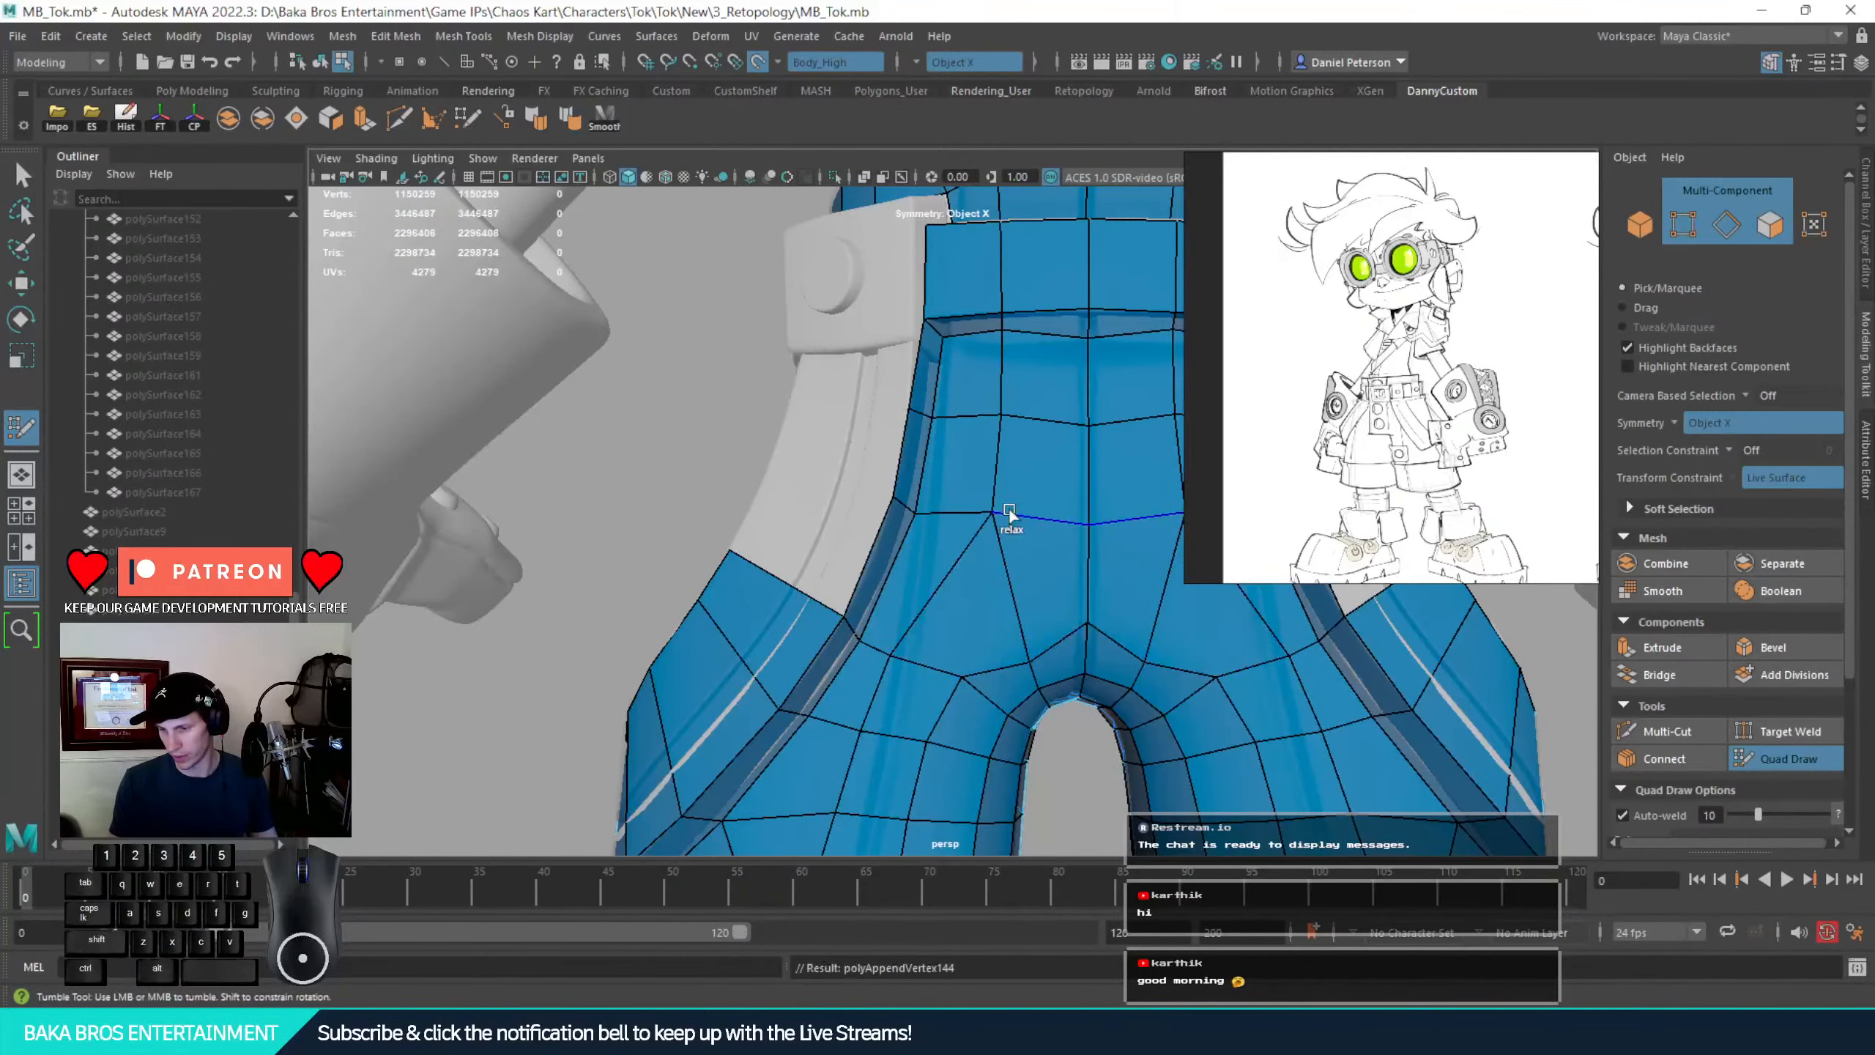
Relax the vertices above the crotch and even out the cross row midway up the central waist section
mouse_move(1009, 513)
shift+mouse_down()
mouse_move(1134, 576)
mouse_move(1060, 611)
shift+mouse_up()
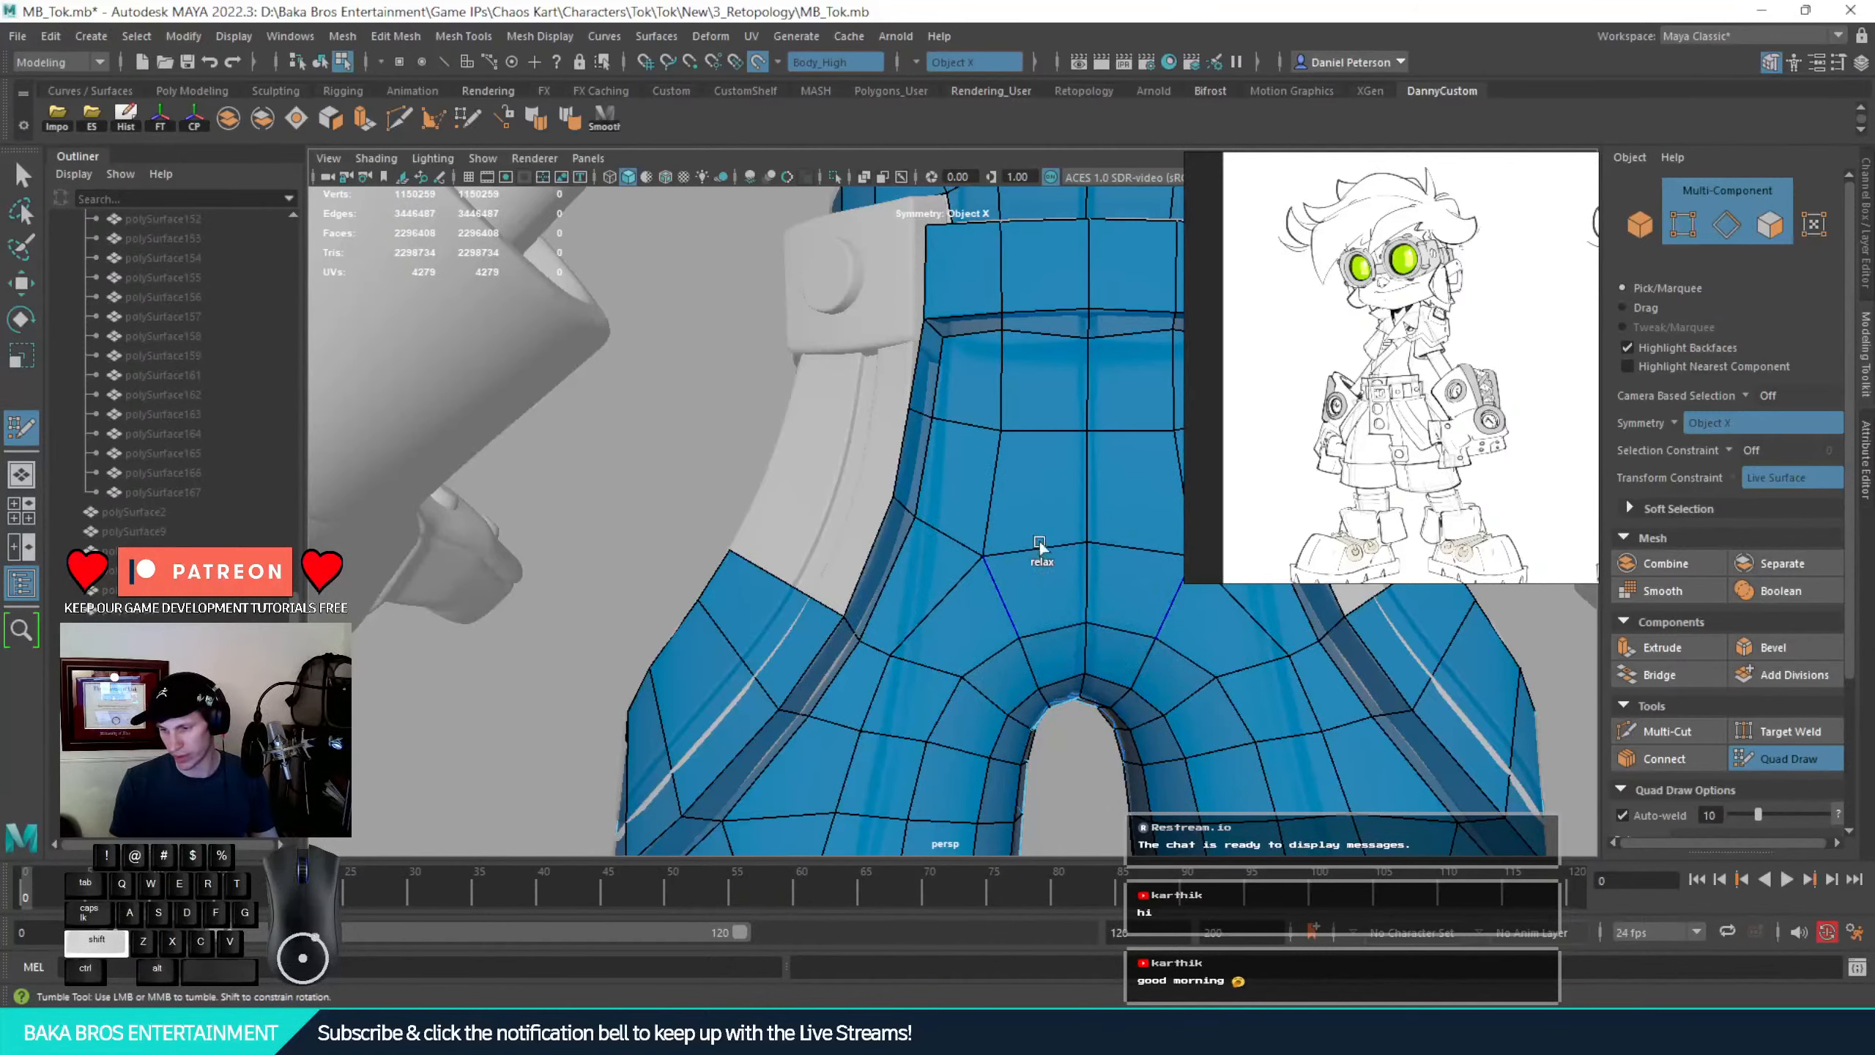
alt+middle_drag(1124, 510, 979, 557)
alt+right_drag(979, 557, 1152, 706)
alt+middle_drag(967, 554, 1011, 645)
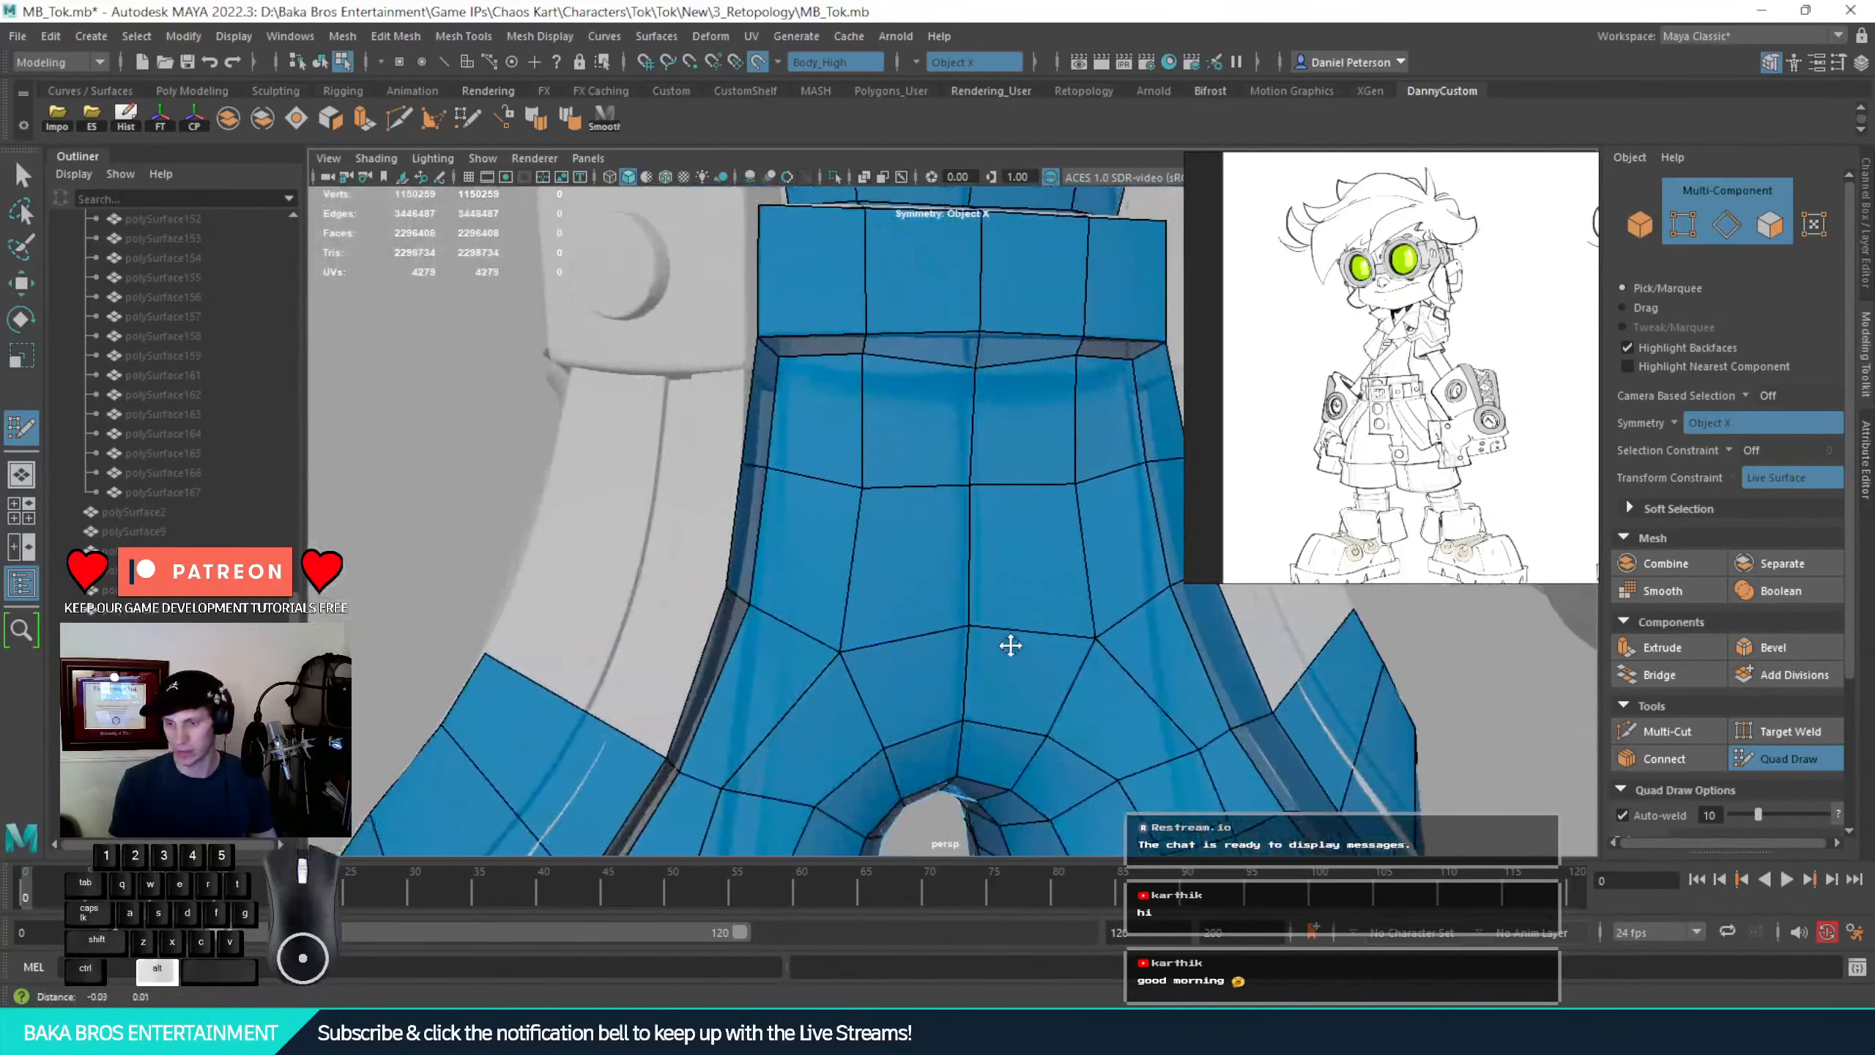
mouse_move(1011, 644)
alt+mouse_down()
mouse_move(830, 619)
mouse_move(800, 660)
alt+mouse_up()
drag(833, 496, 828, 515)
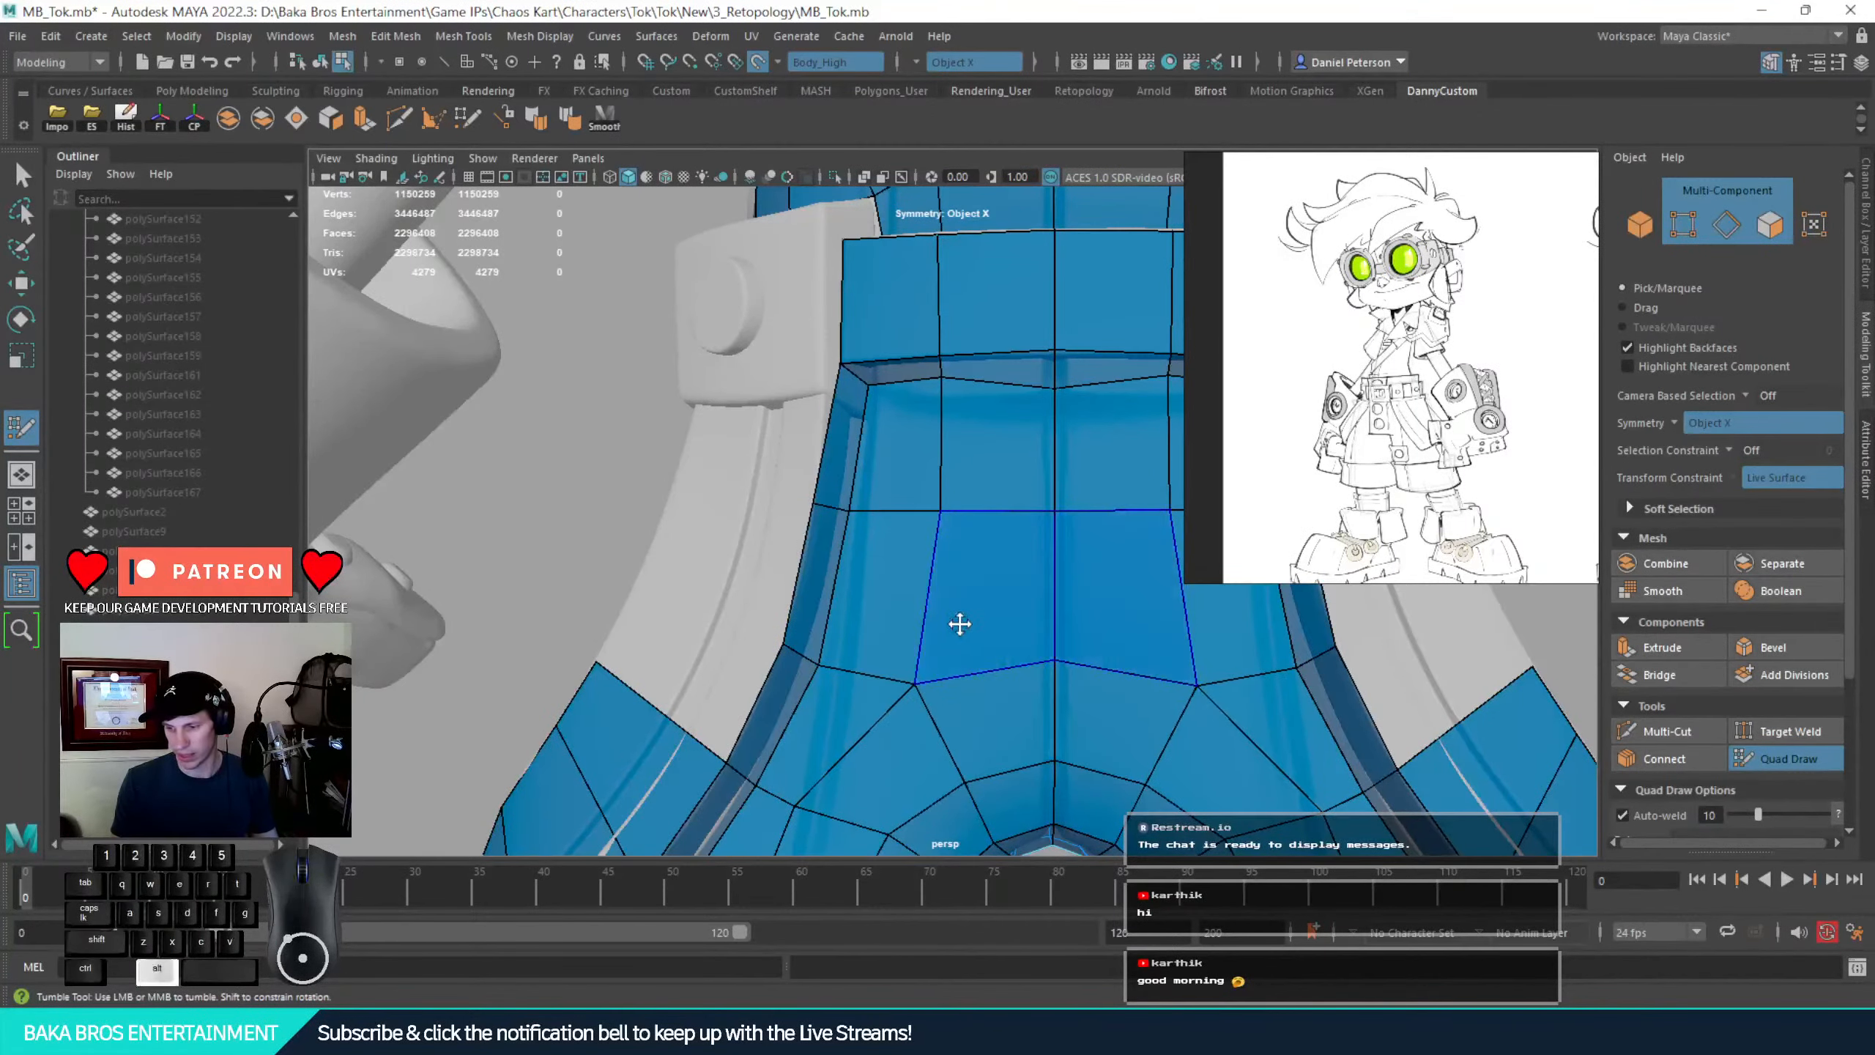
Fill two quads up the hip panel strap, joining the existing hip panel to the rim strip
alt+right_drag(959, 624, 774, 605)
alt+drag(774, 605, 855, 625)
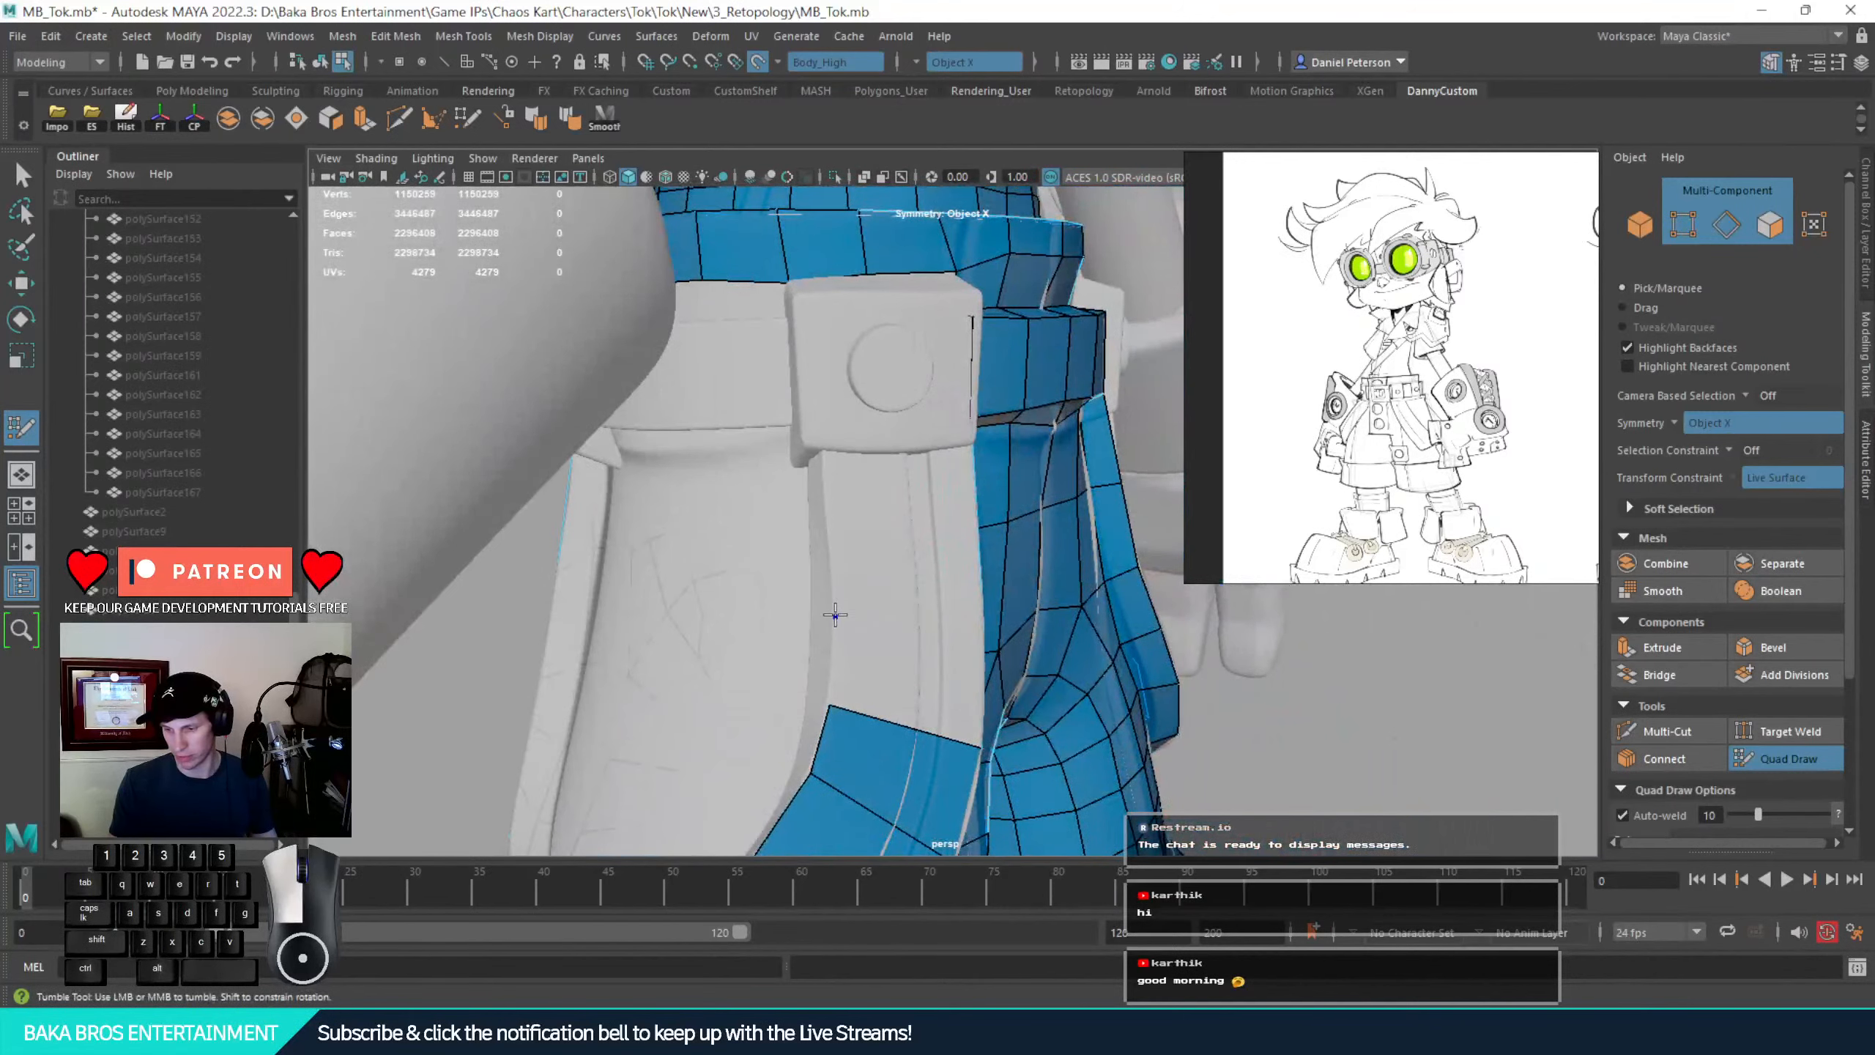
alt+drag(980, 629, 801, 594)
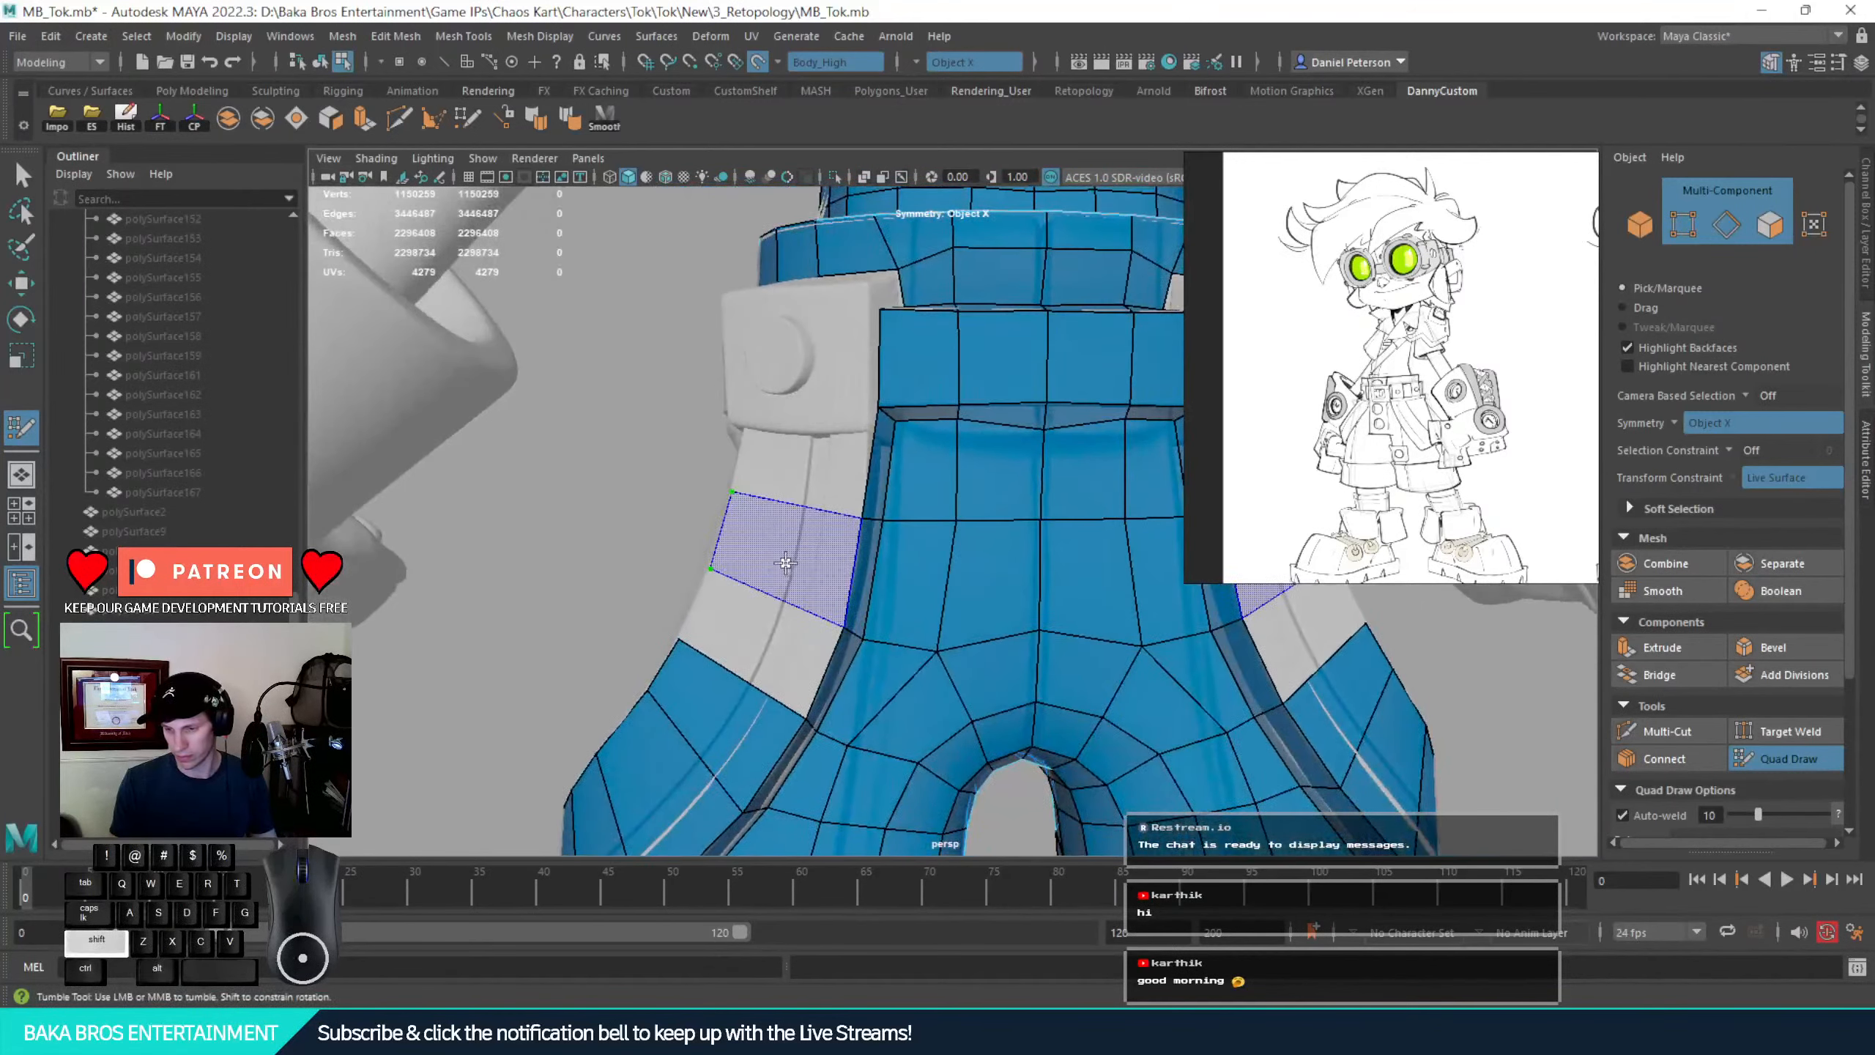
shift+click(773, 591)
shift+click(772, 669)
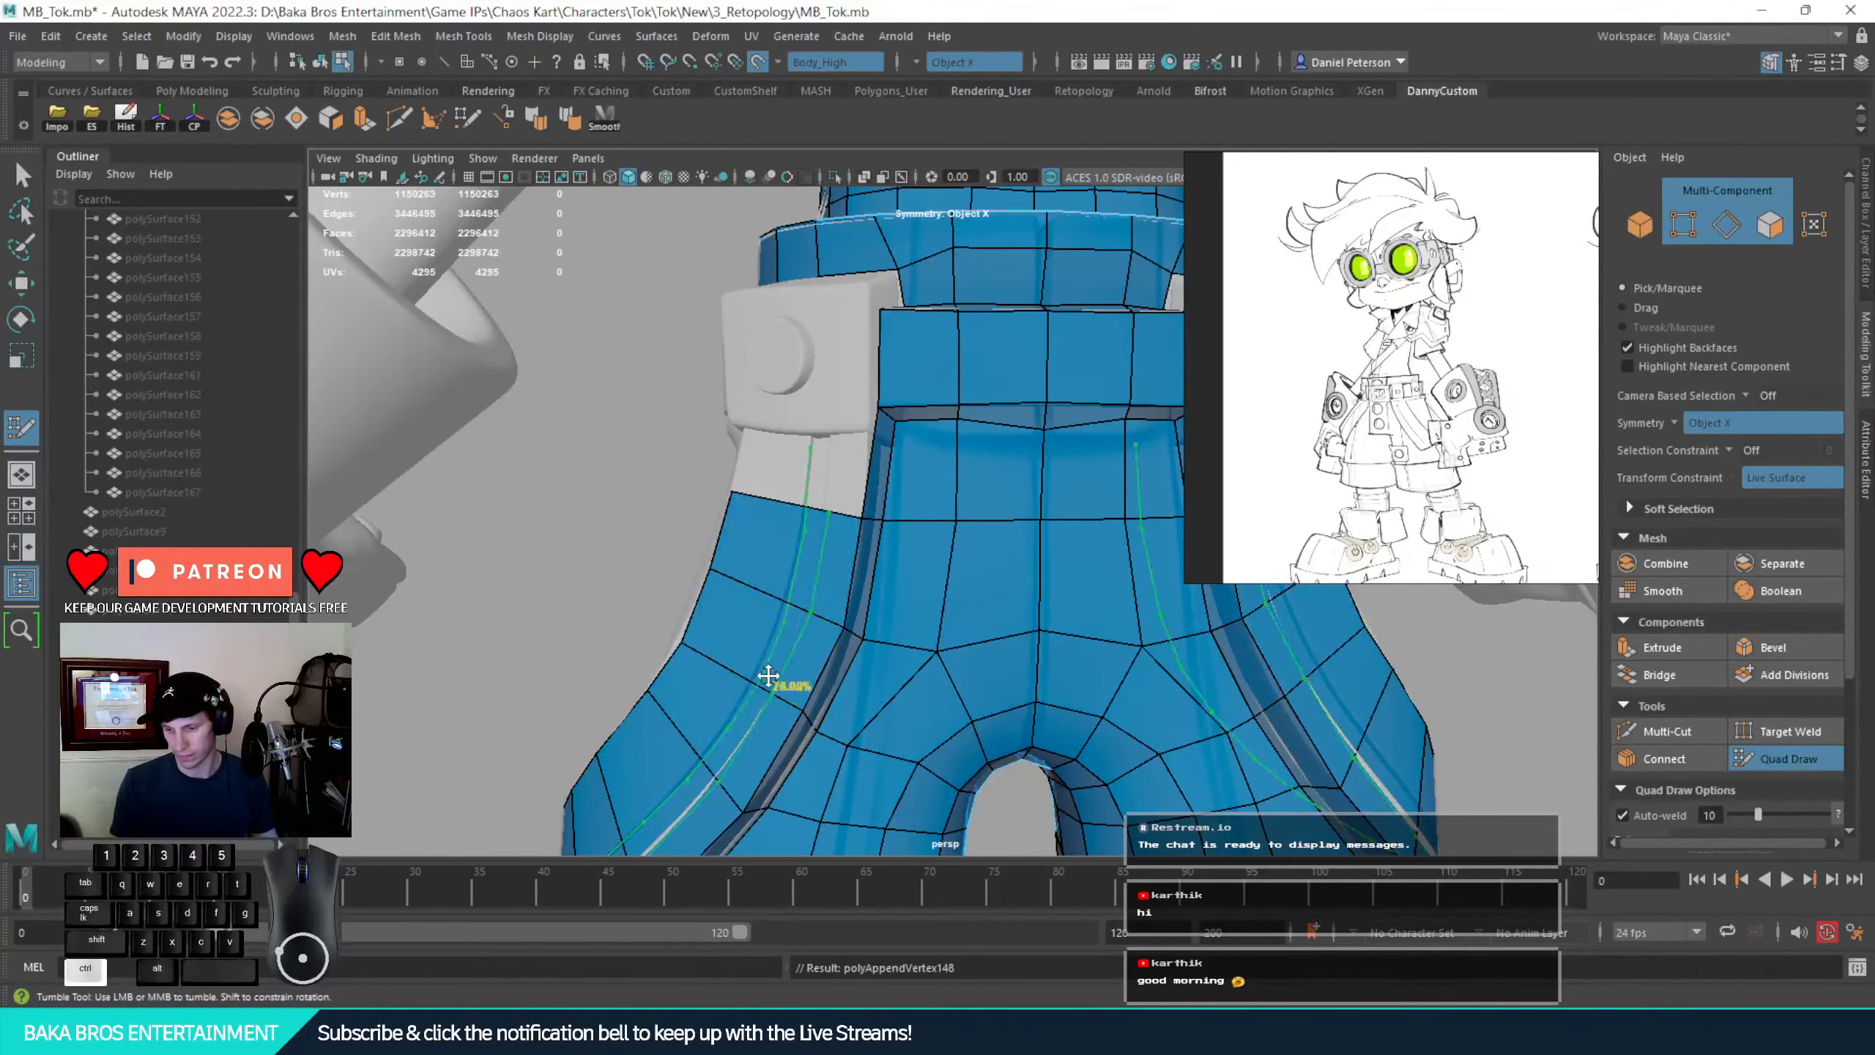
key(ctrl+z)
shift+click(772, 646)
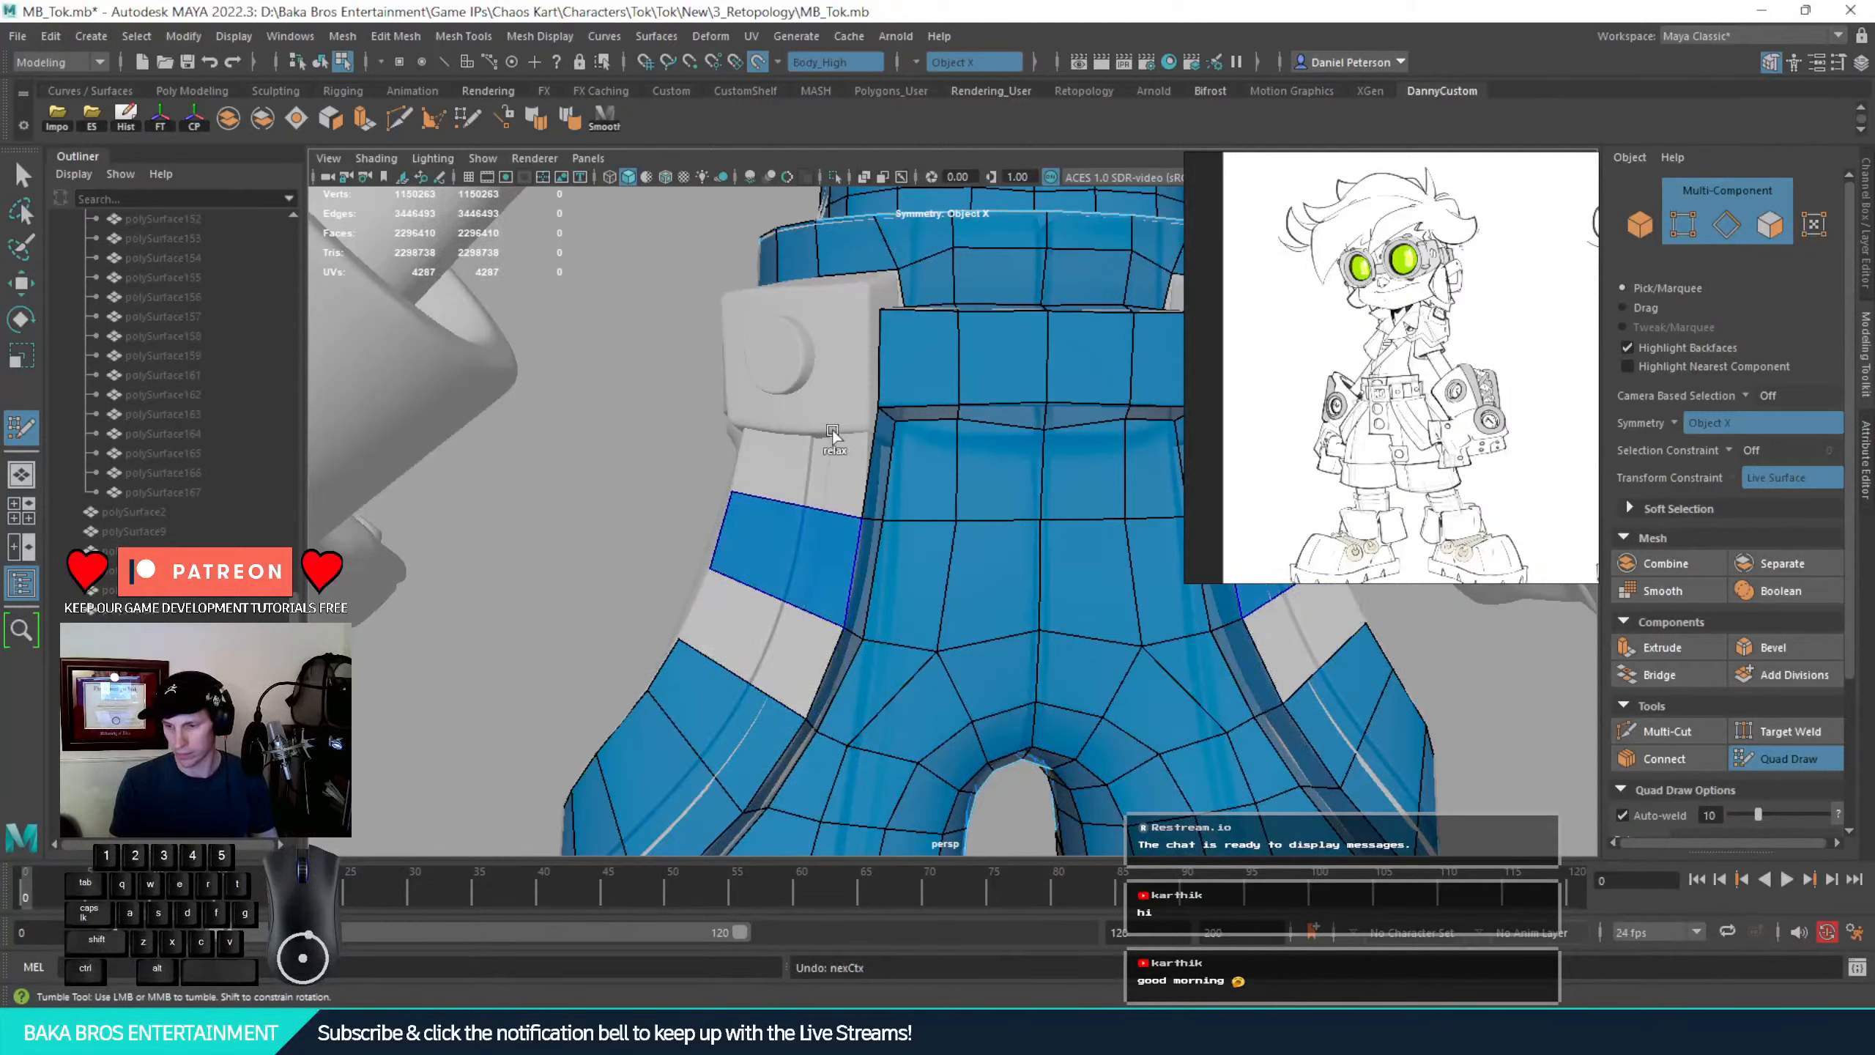
alt+drag(764, 432, 792, 427)
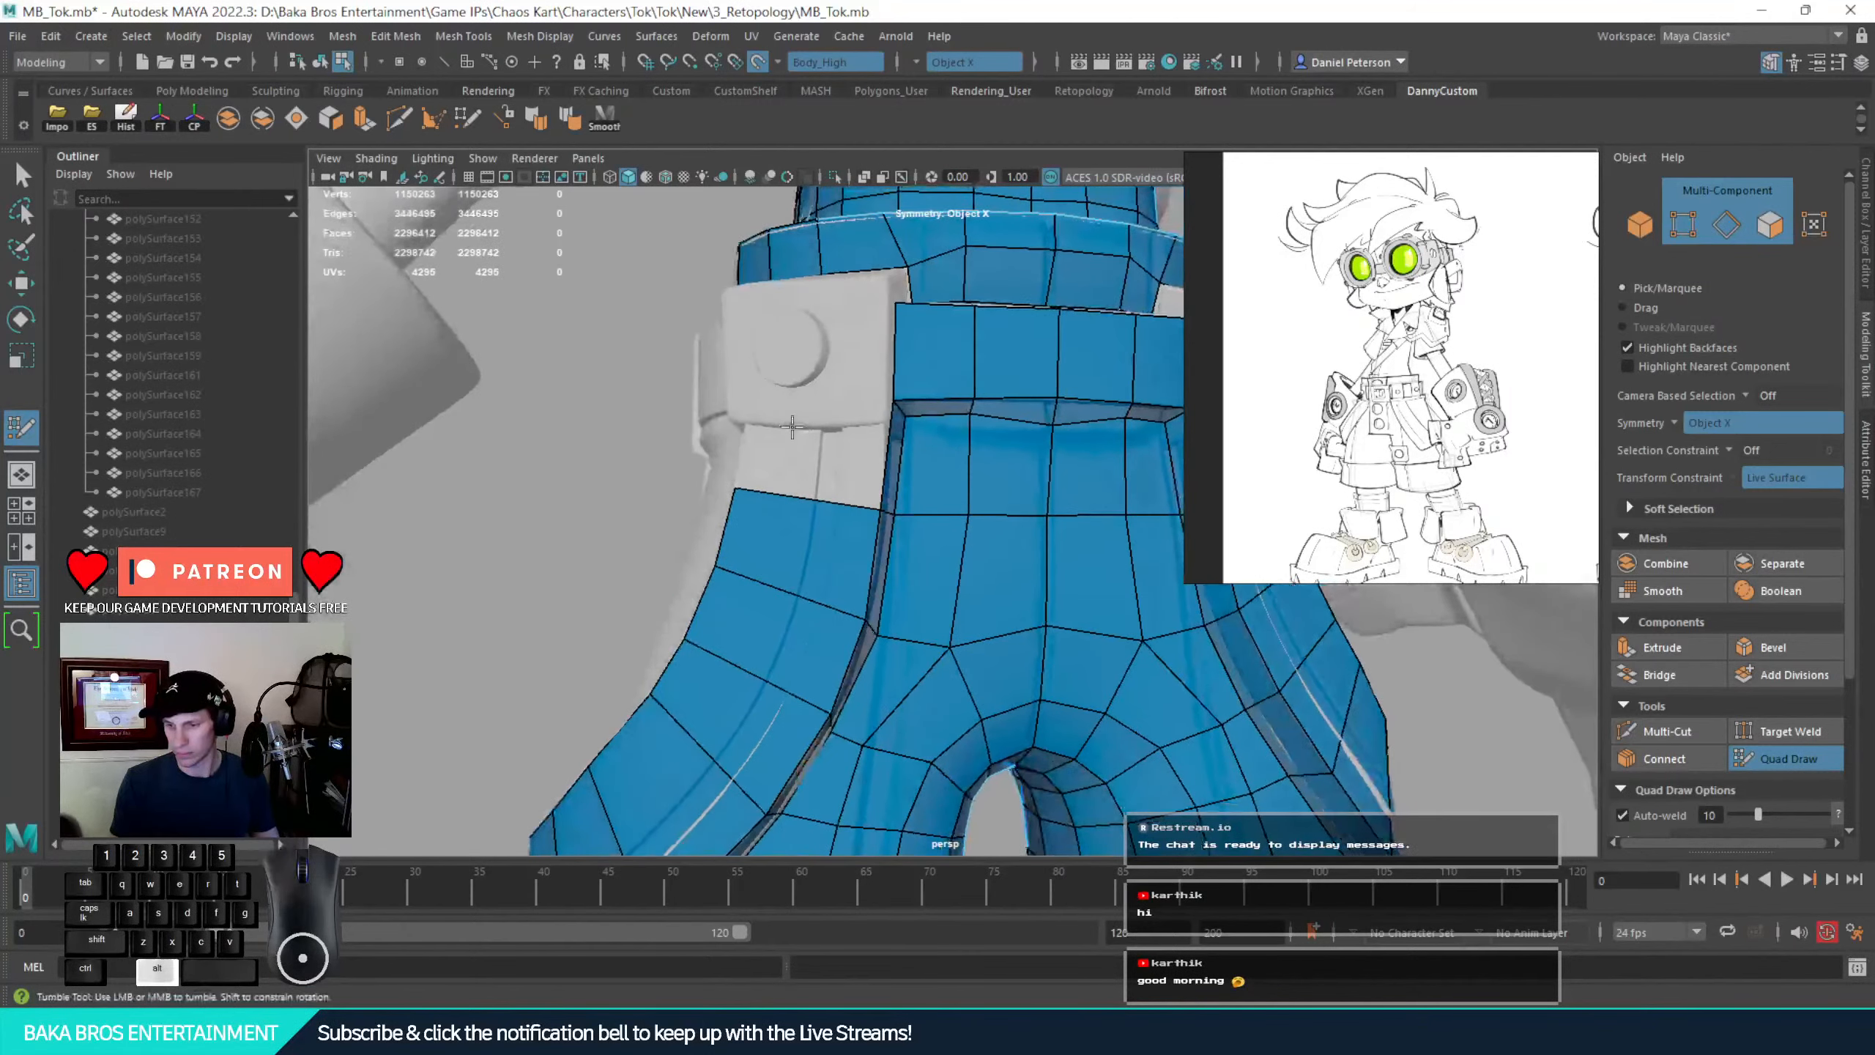
Rebuild the rim strip's top quad below the belt and fill the last strap quad up to the square belt block
key(ctrl+z)
click(748, 415)
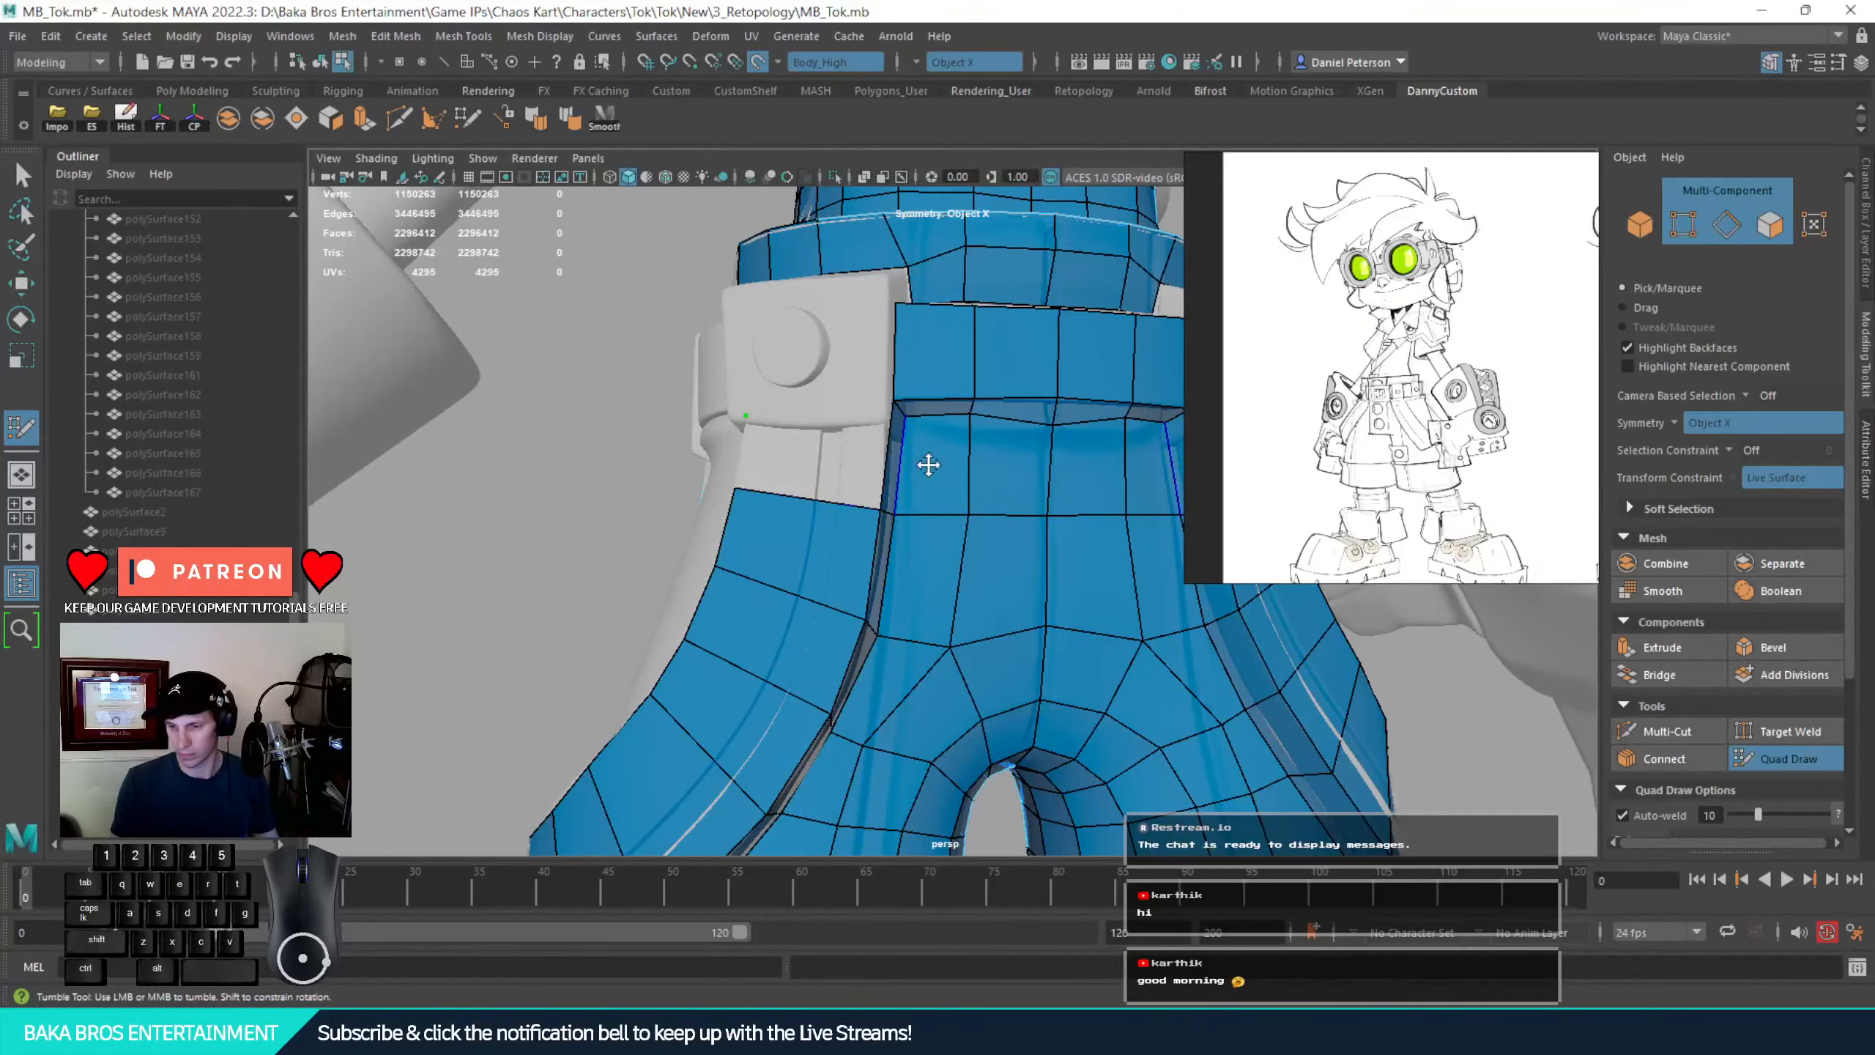
shift+click(842, 476)
alt+right_drag(949, 370, 1067, 428)
alt+middle_drag(871, 375, 897, 413)
alt+drag(896, 413, 896, 604)
alt+drag(1018, 532, 860, 528)
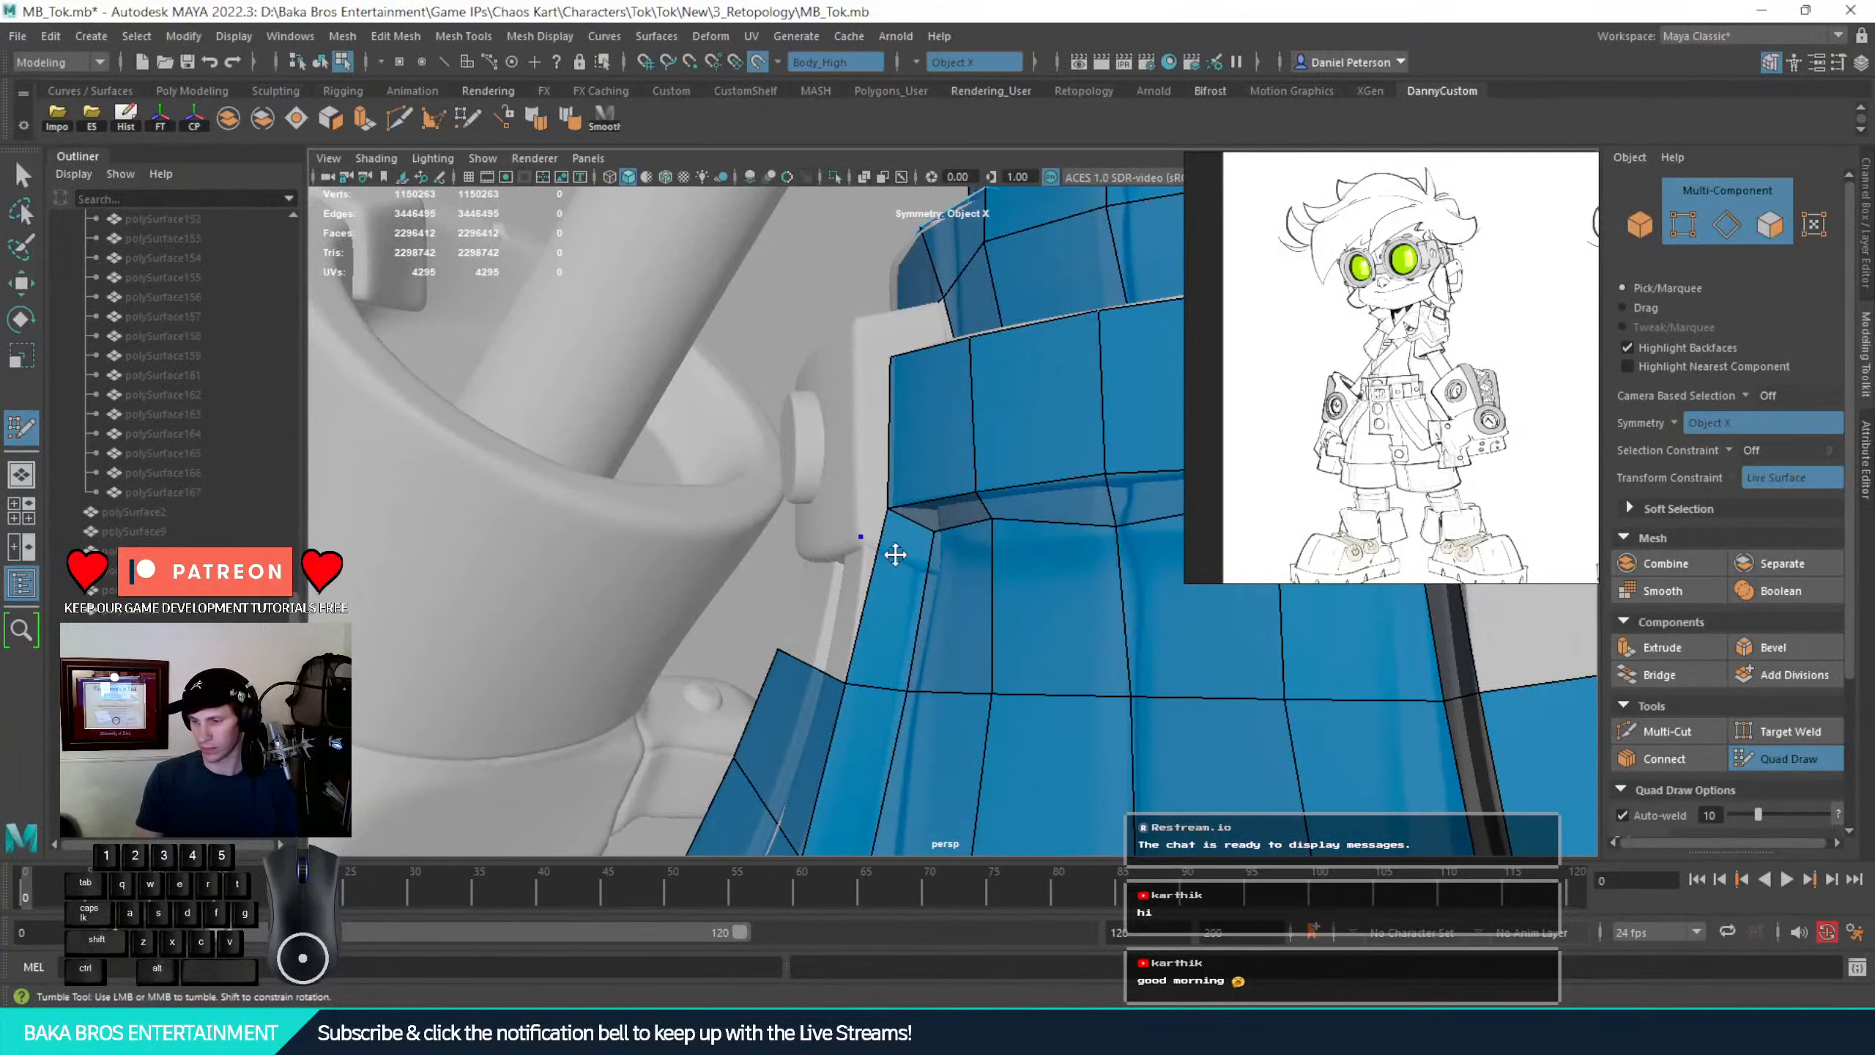
ctrl+shift+click(899, 604)
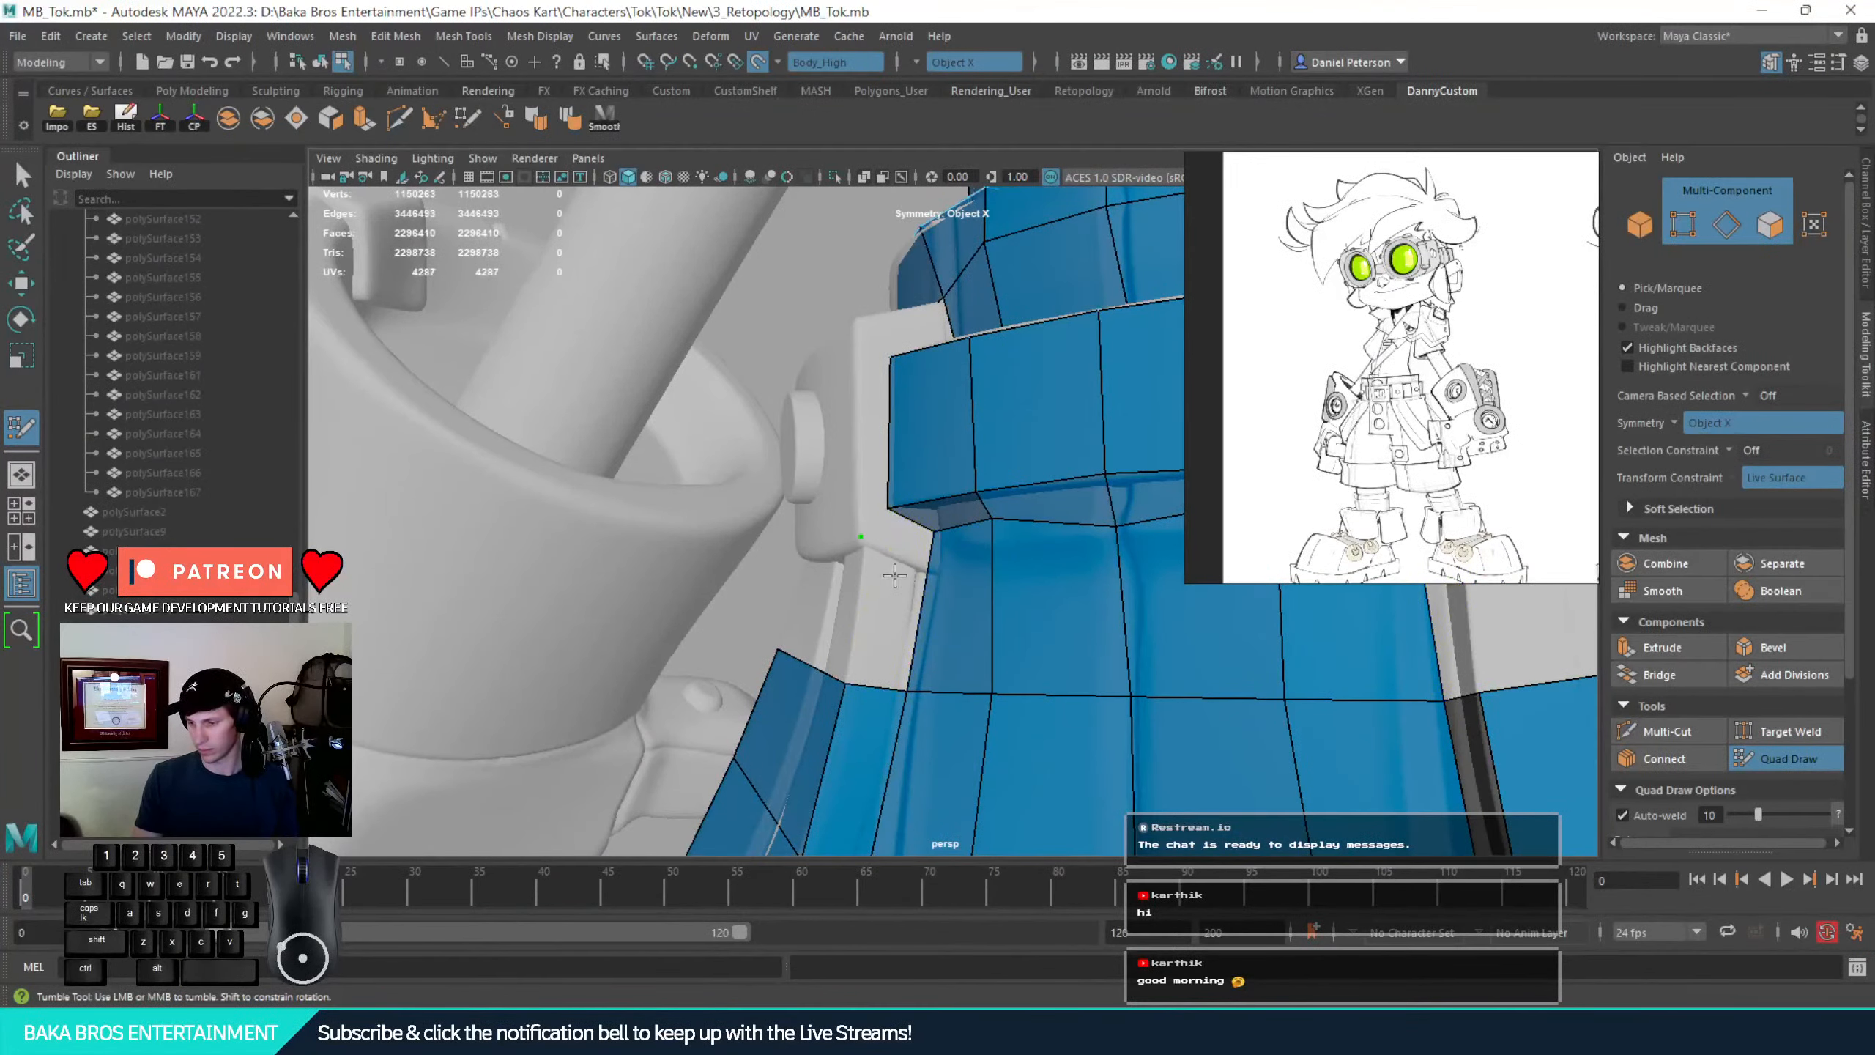
shift+click(881, 609)
alt+drag(881, 622, 811, 558)
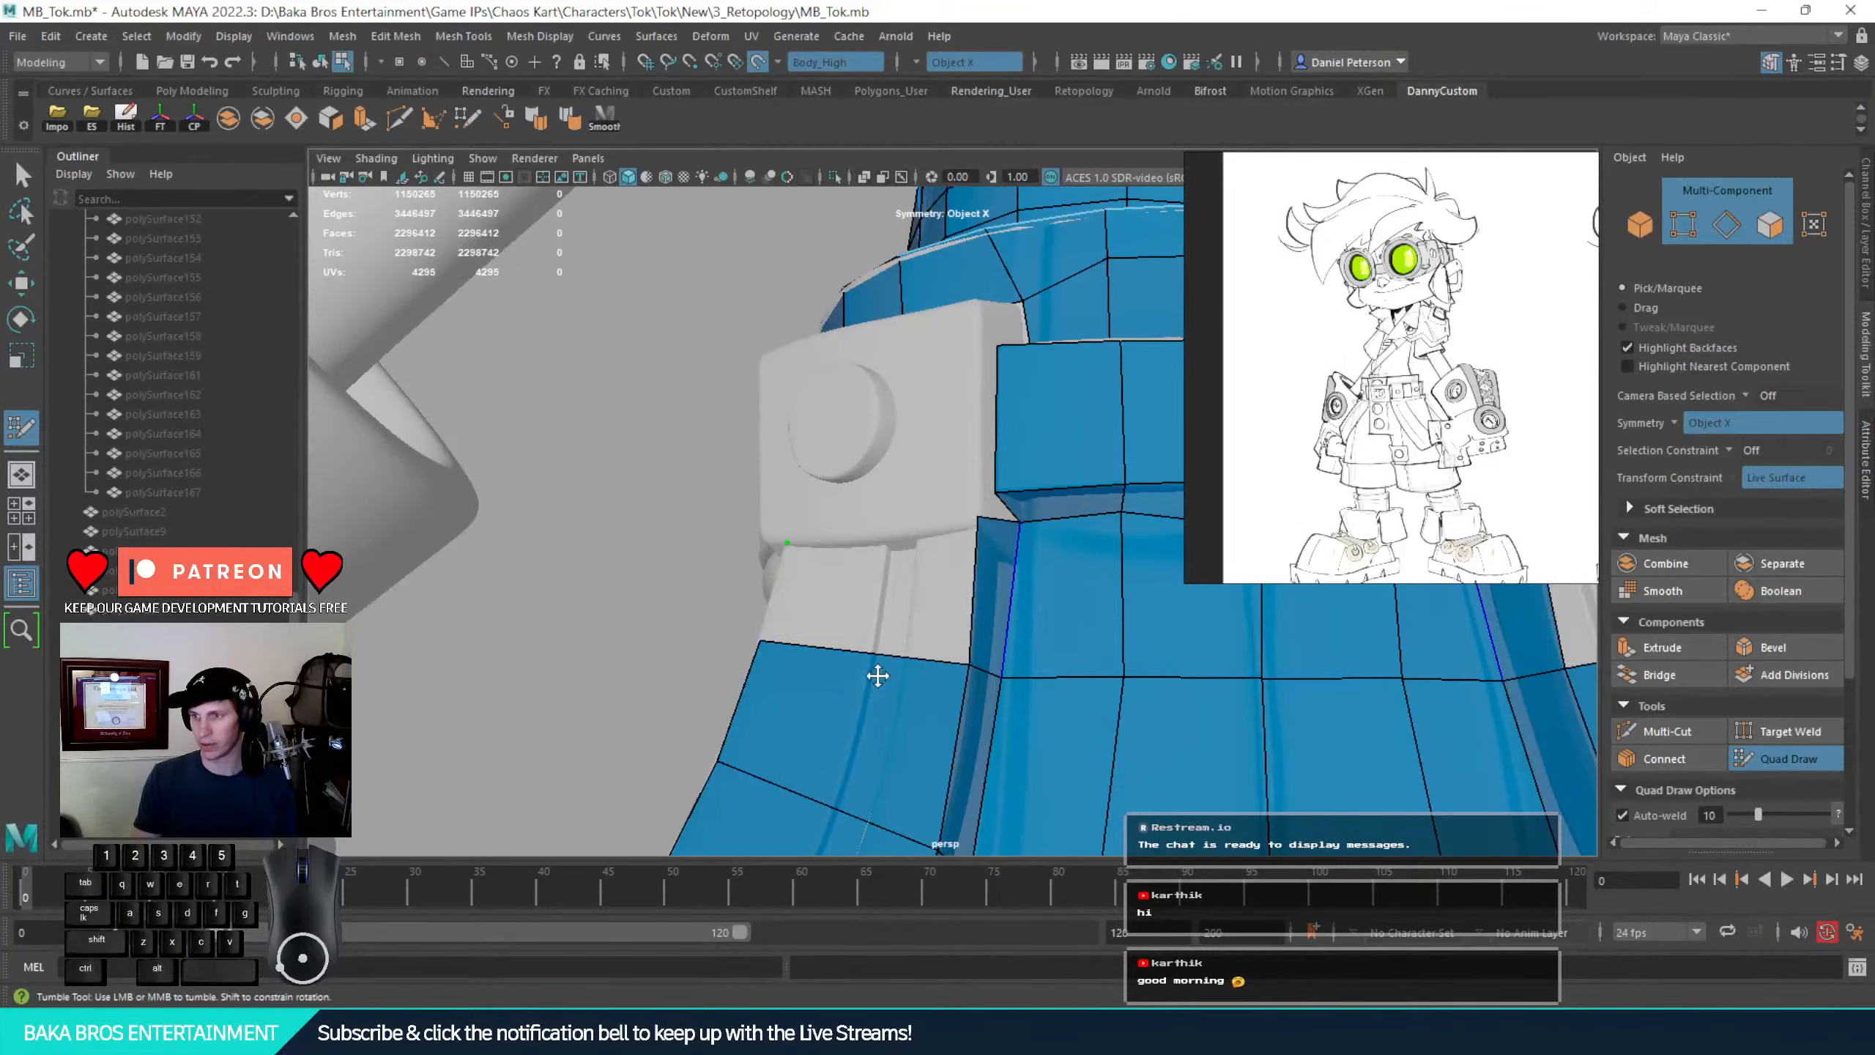
shift+click(859, 585)
Fill three quads between the waistband and the square belt block, along its lower corner, inner side and upper edge
alt+drag(859, 586, 816, 591)
alt+right_drag(834, 599, 941, 607)
alt+middle_drag(727, 421, 838, 554)
alt+drag(986, 584, 936, 631)
alt+middle_drag(936, 632, 841, 500)
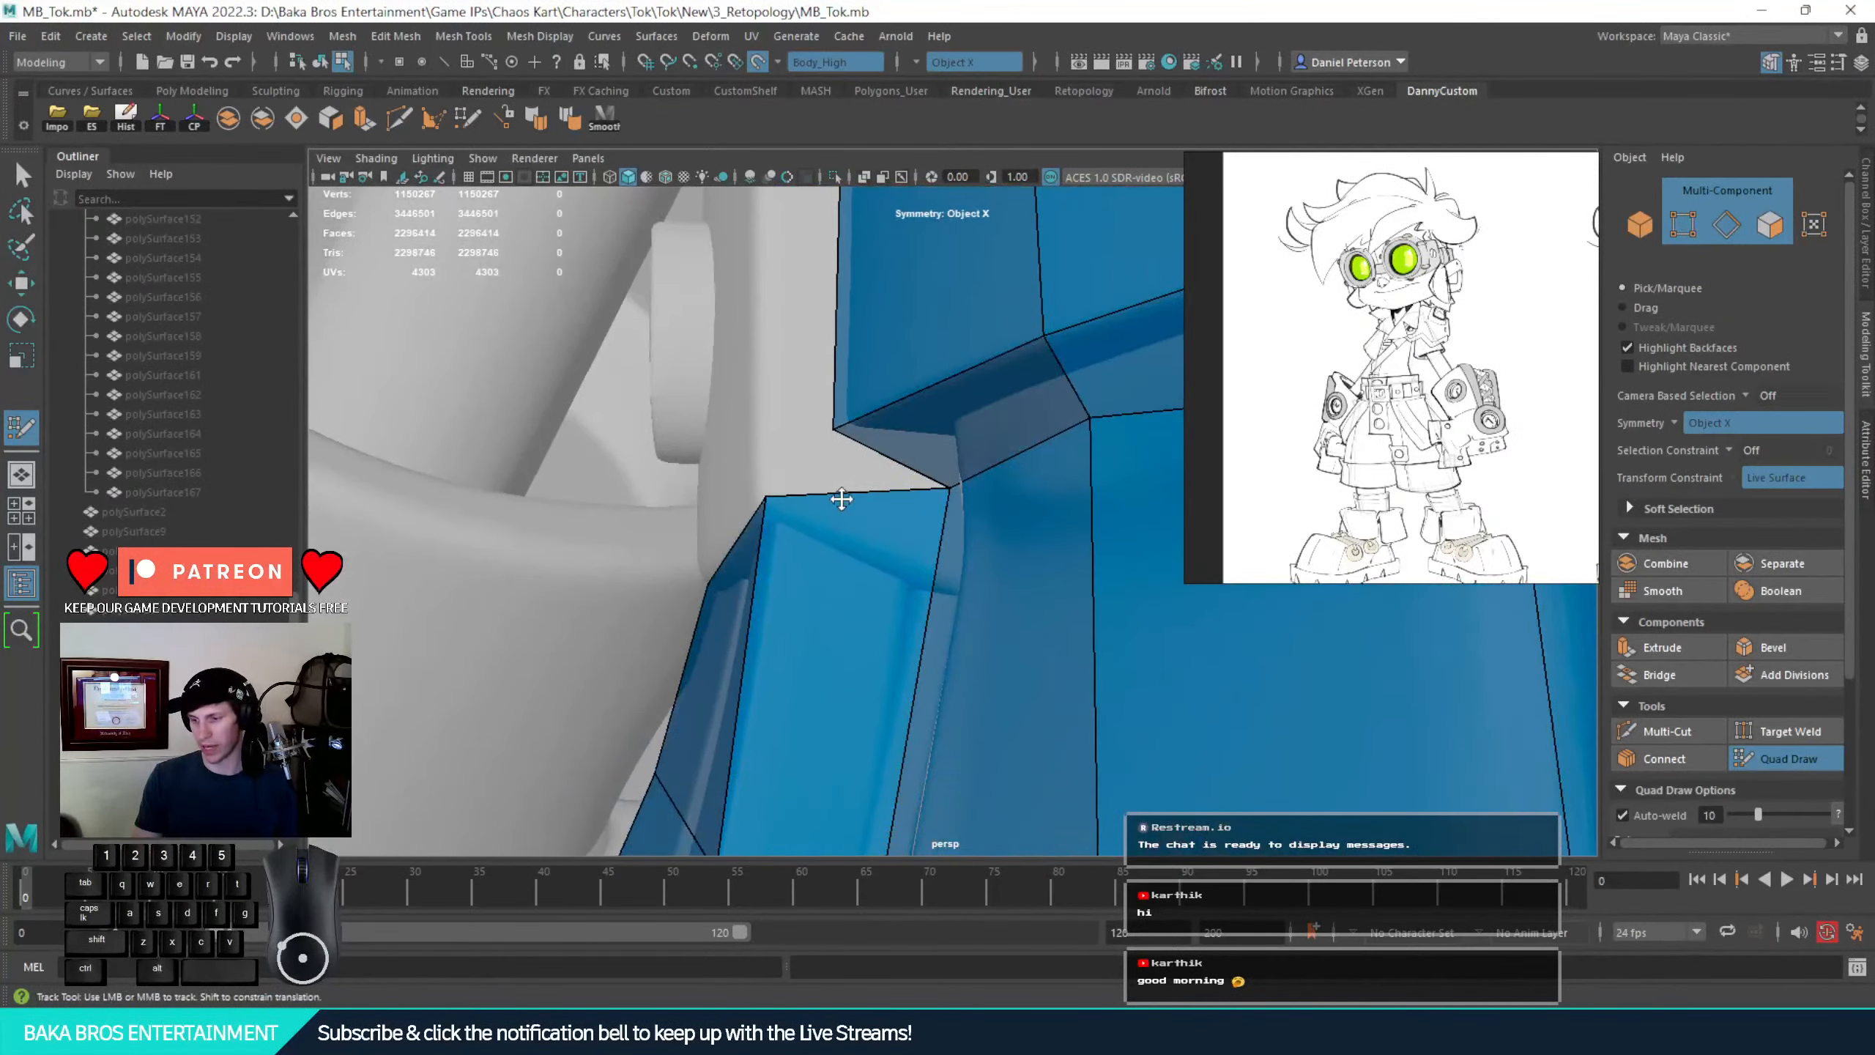
shift+click(808, 339)
alt+drag(808, 338, 834, 351)
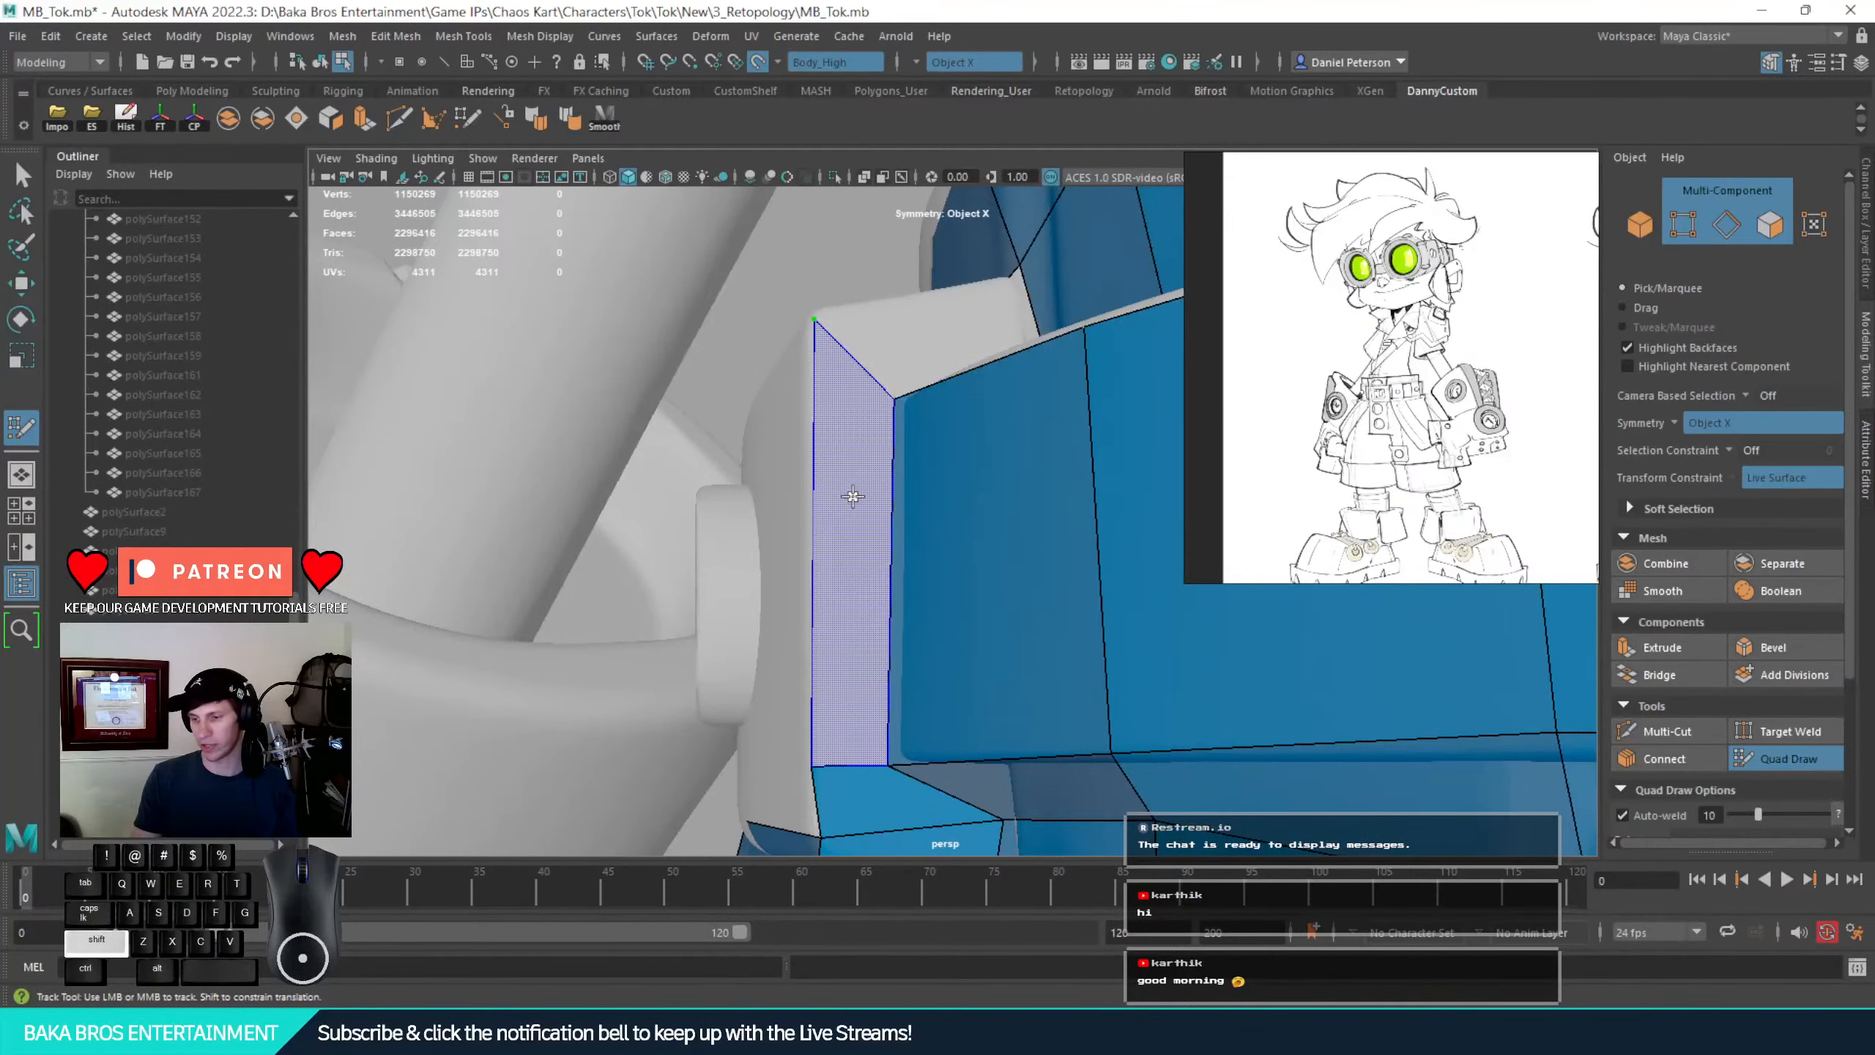
shift+click(909, 537)
alt+drag(942, 406, 883, 465)
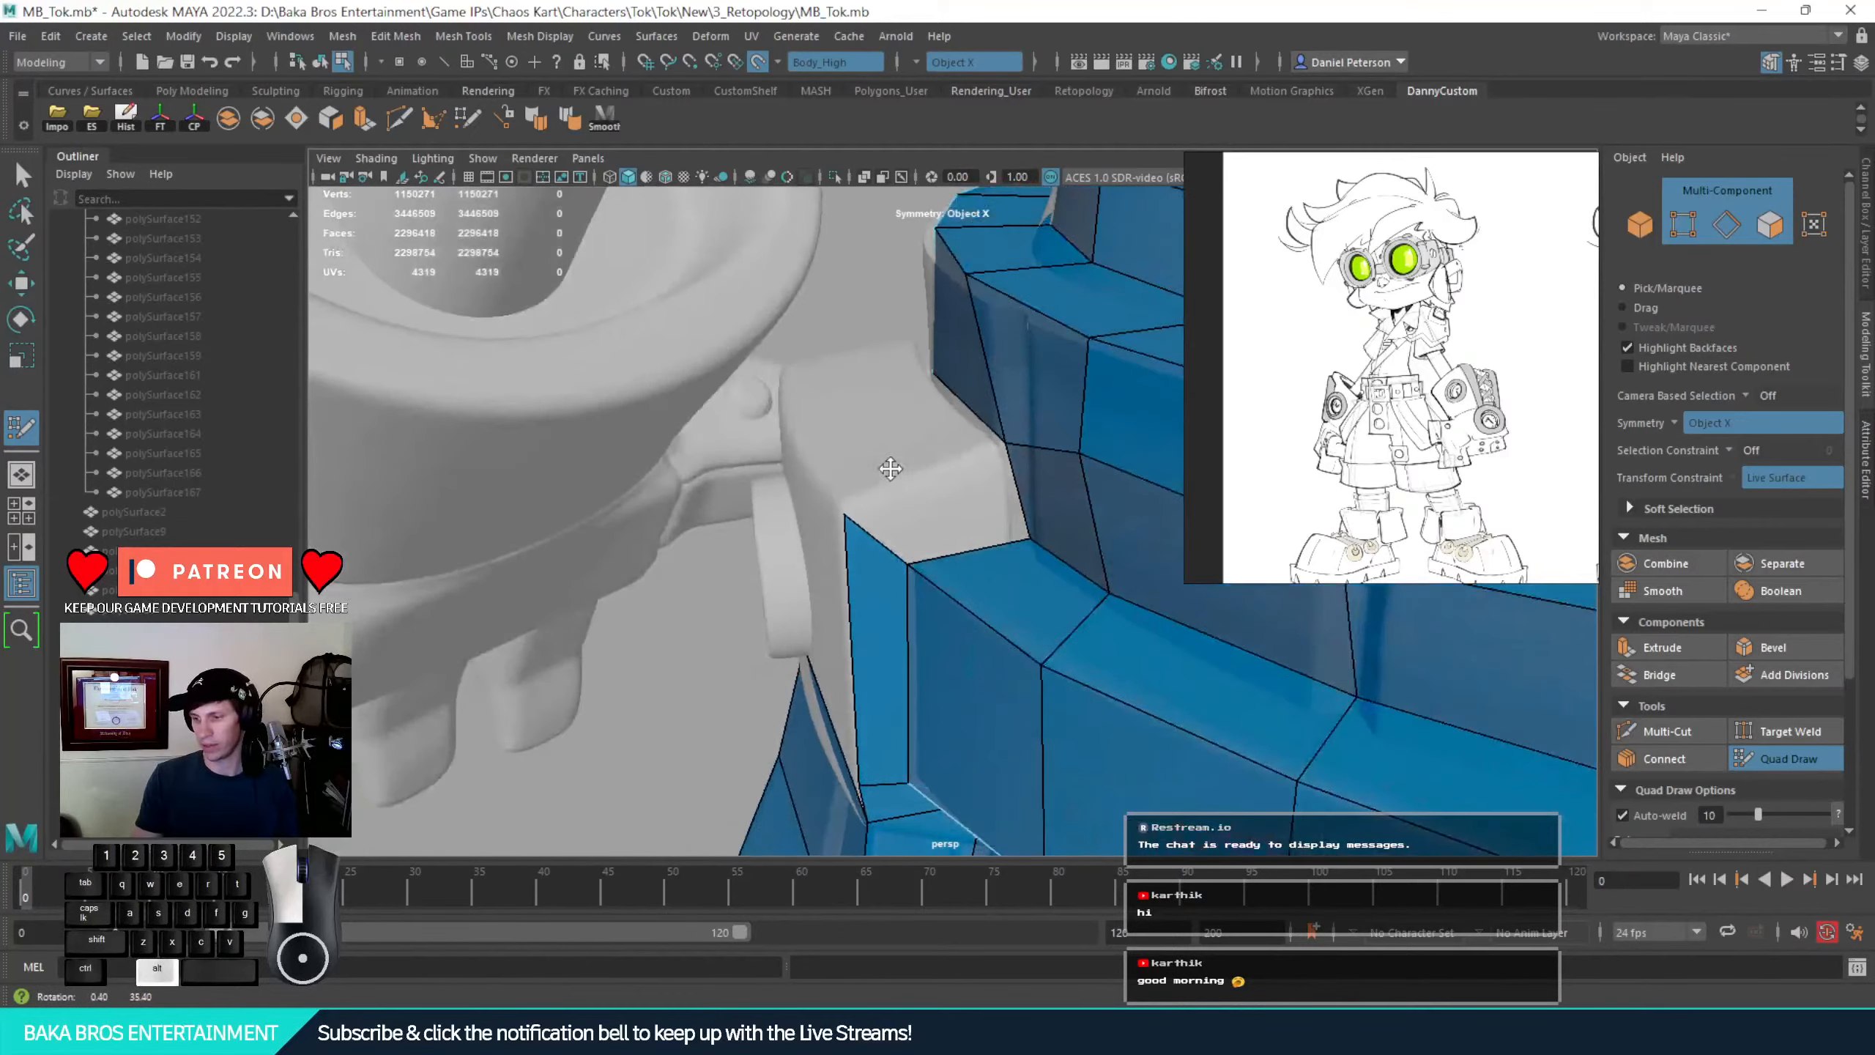
shift+click(947, 537)
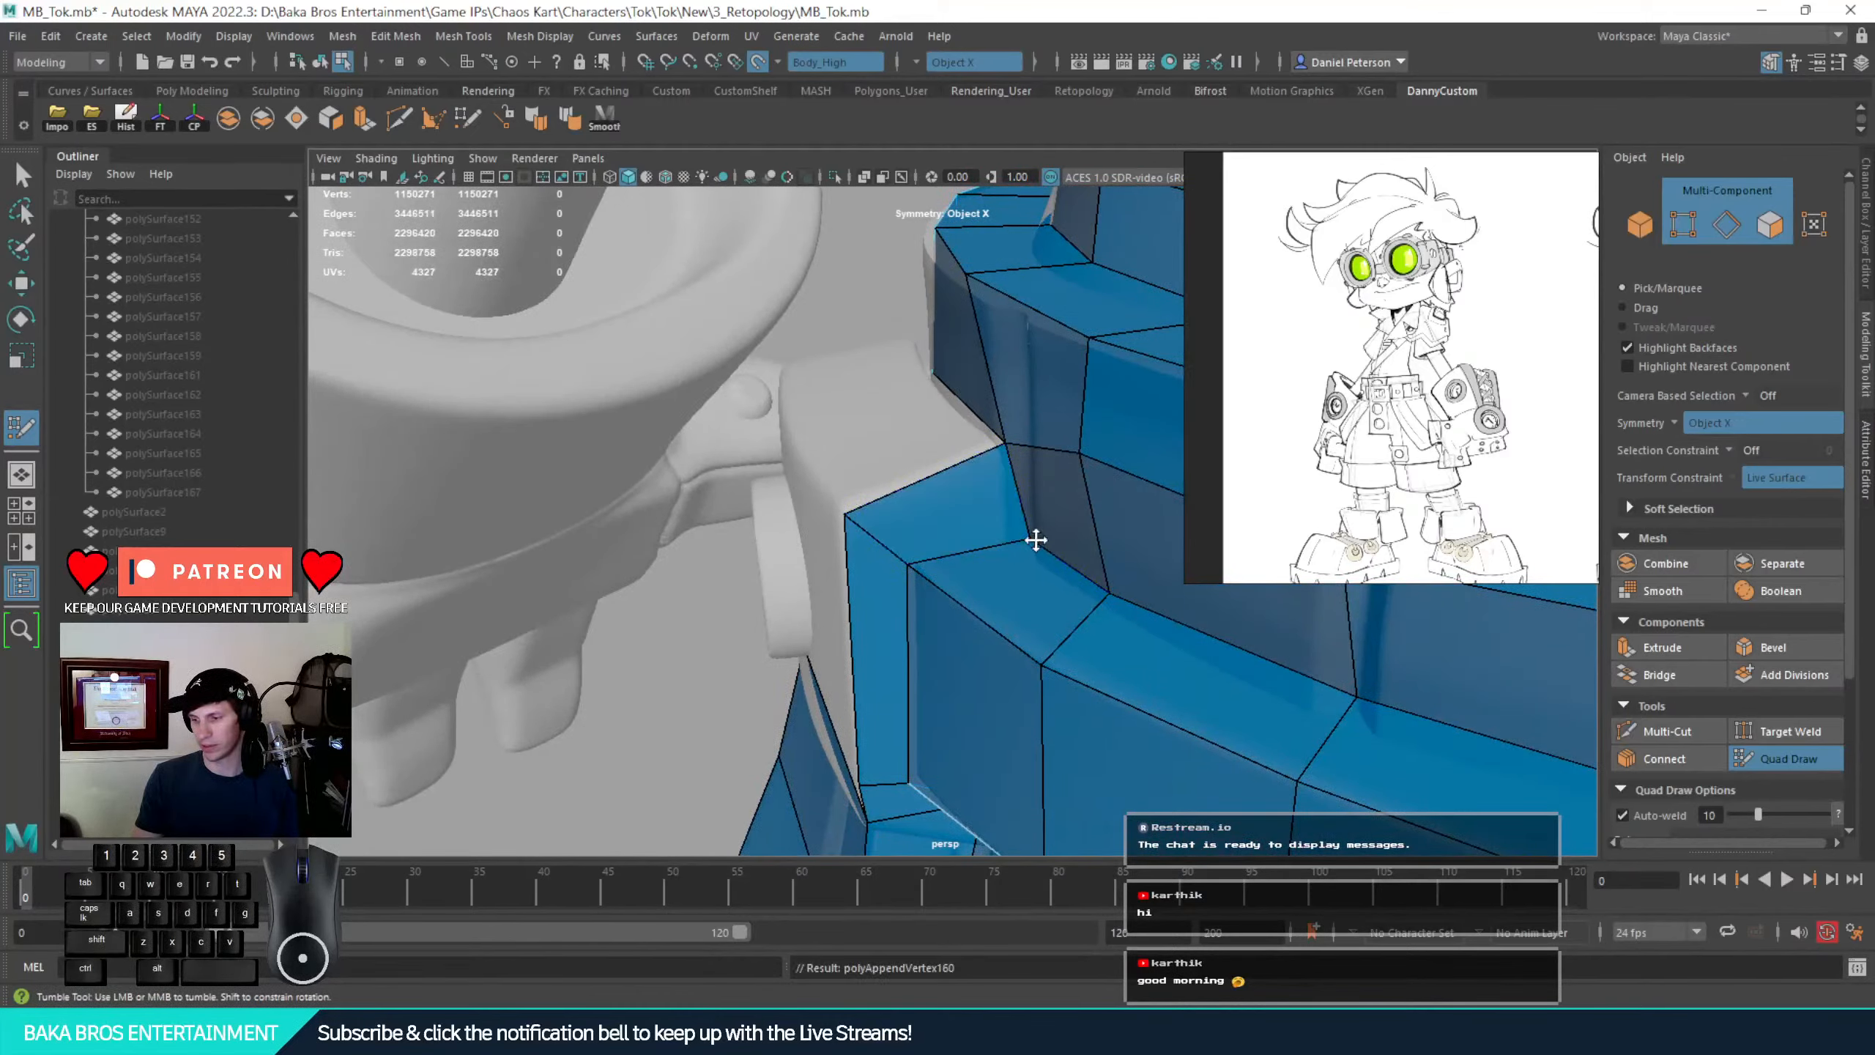
Examine the retopology coverage around the hips and over the whole character from several angles
alt+drag(1018, 544, 1072, 520)
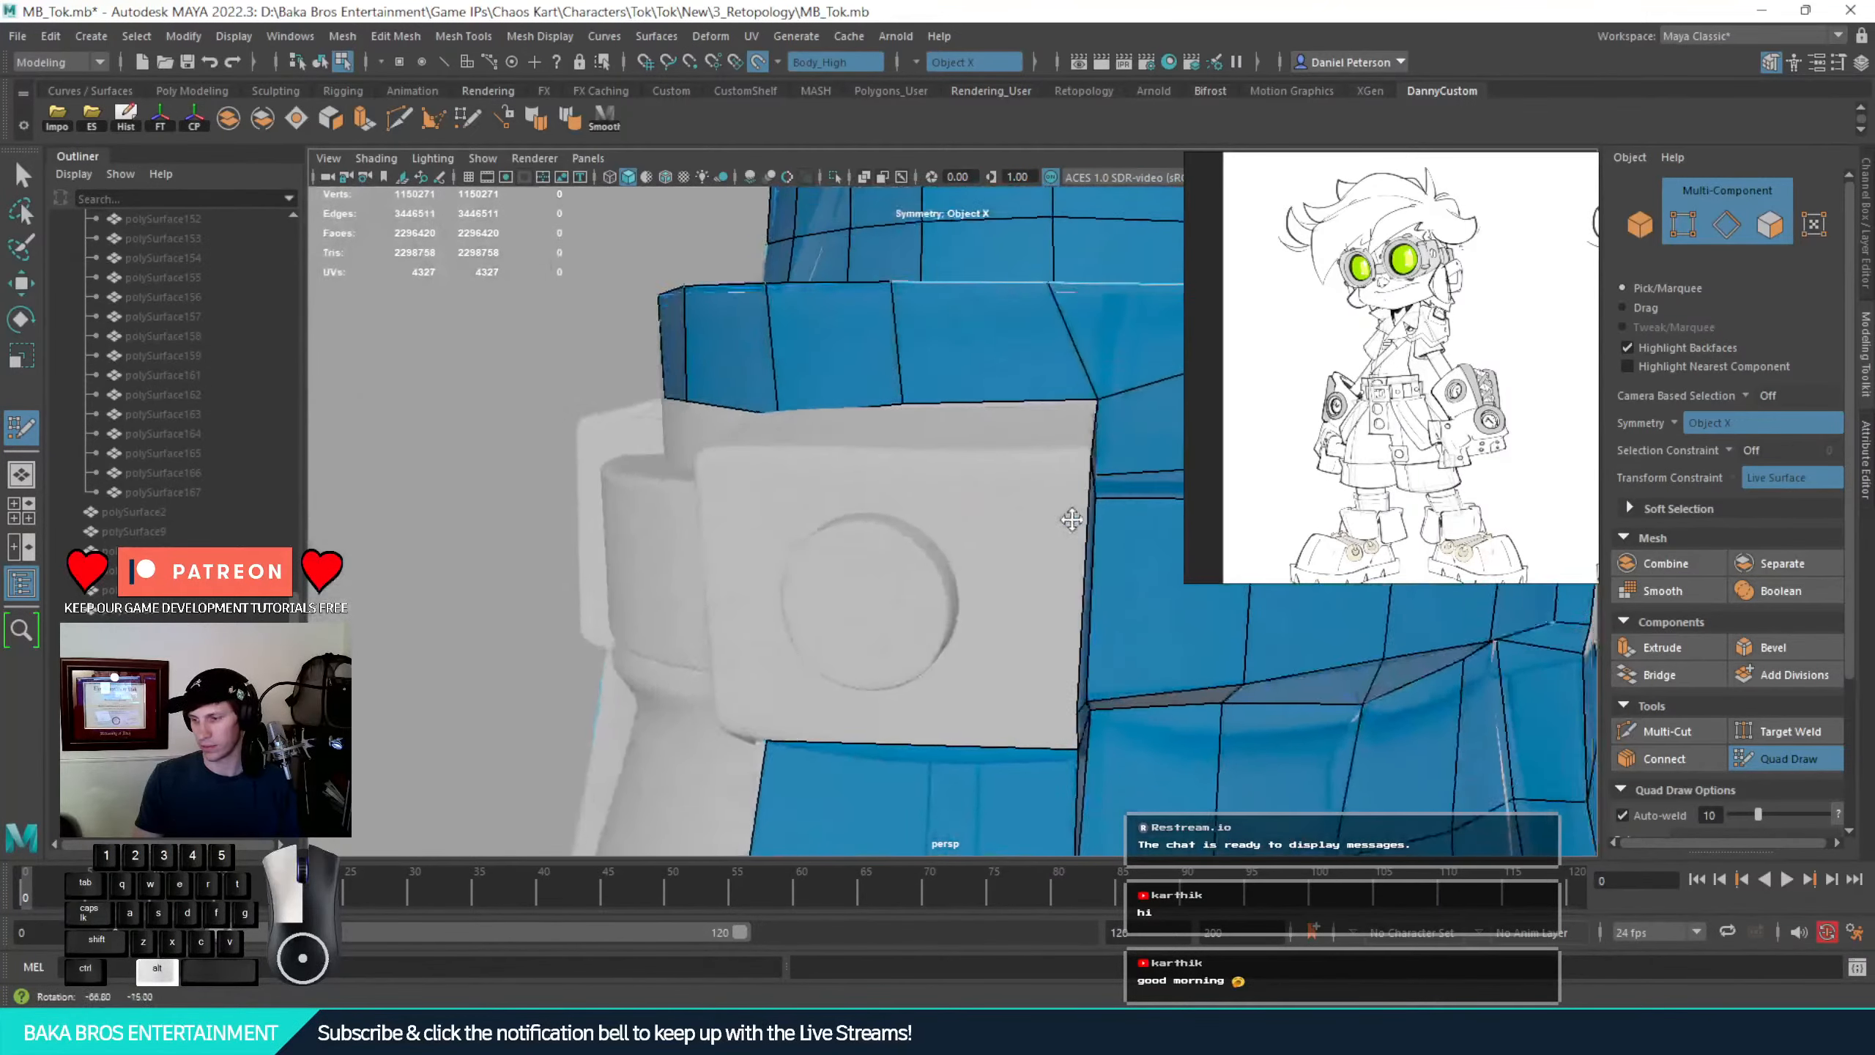
alt+right_drag(1072, 521, 953, 521)
alt+drag(953, 520, 1108, 517)
alt+right_drag(1107, 517, 952, 518)
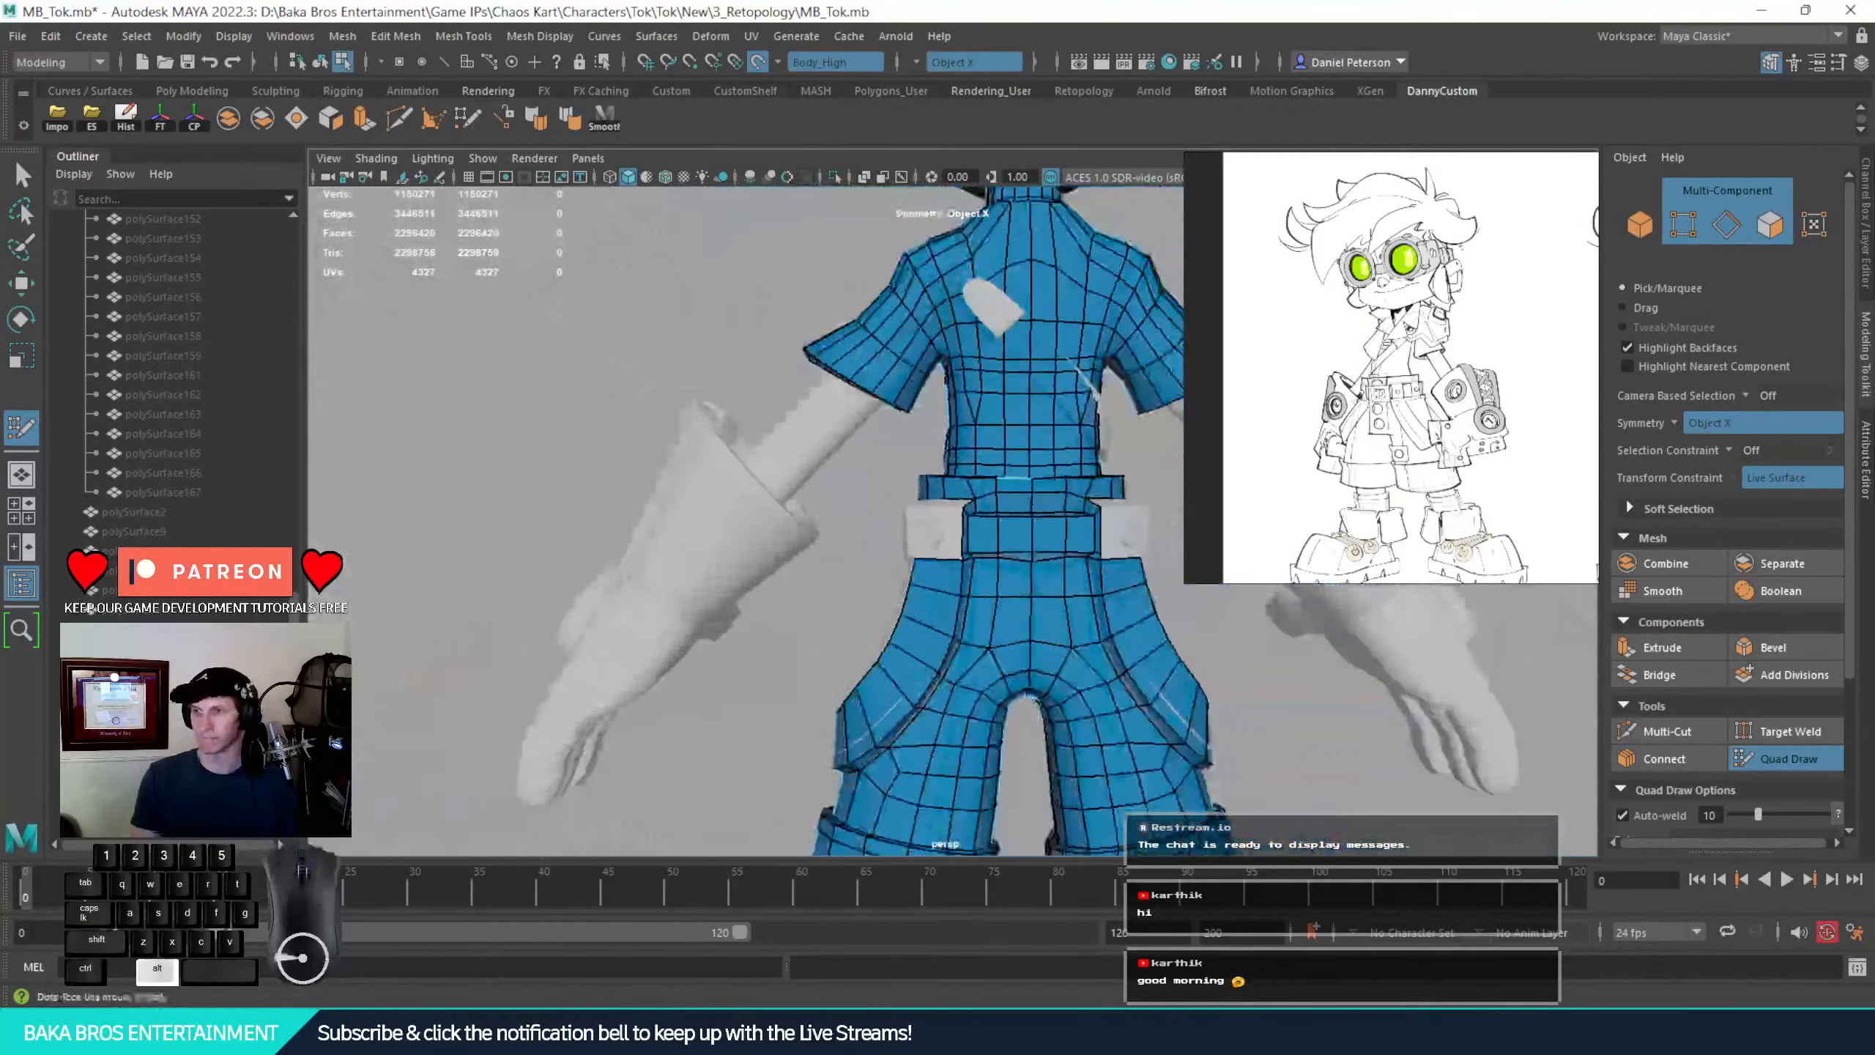
alt+middle_drag(952, 517, 801, 355)
alt+right_drag(960, 414, 864, 414)
alt+middle_drag(1034, 421, 1086, 687)
mouse_move(1307, 687)
alt+mouse_down()
mouse_move(1106, 695)
mouse_move(1270, 683)
mouse_move(1244, 679)
mouse_move(1287, 708)
alt+mouse_up()
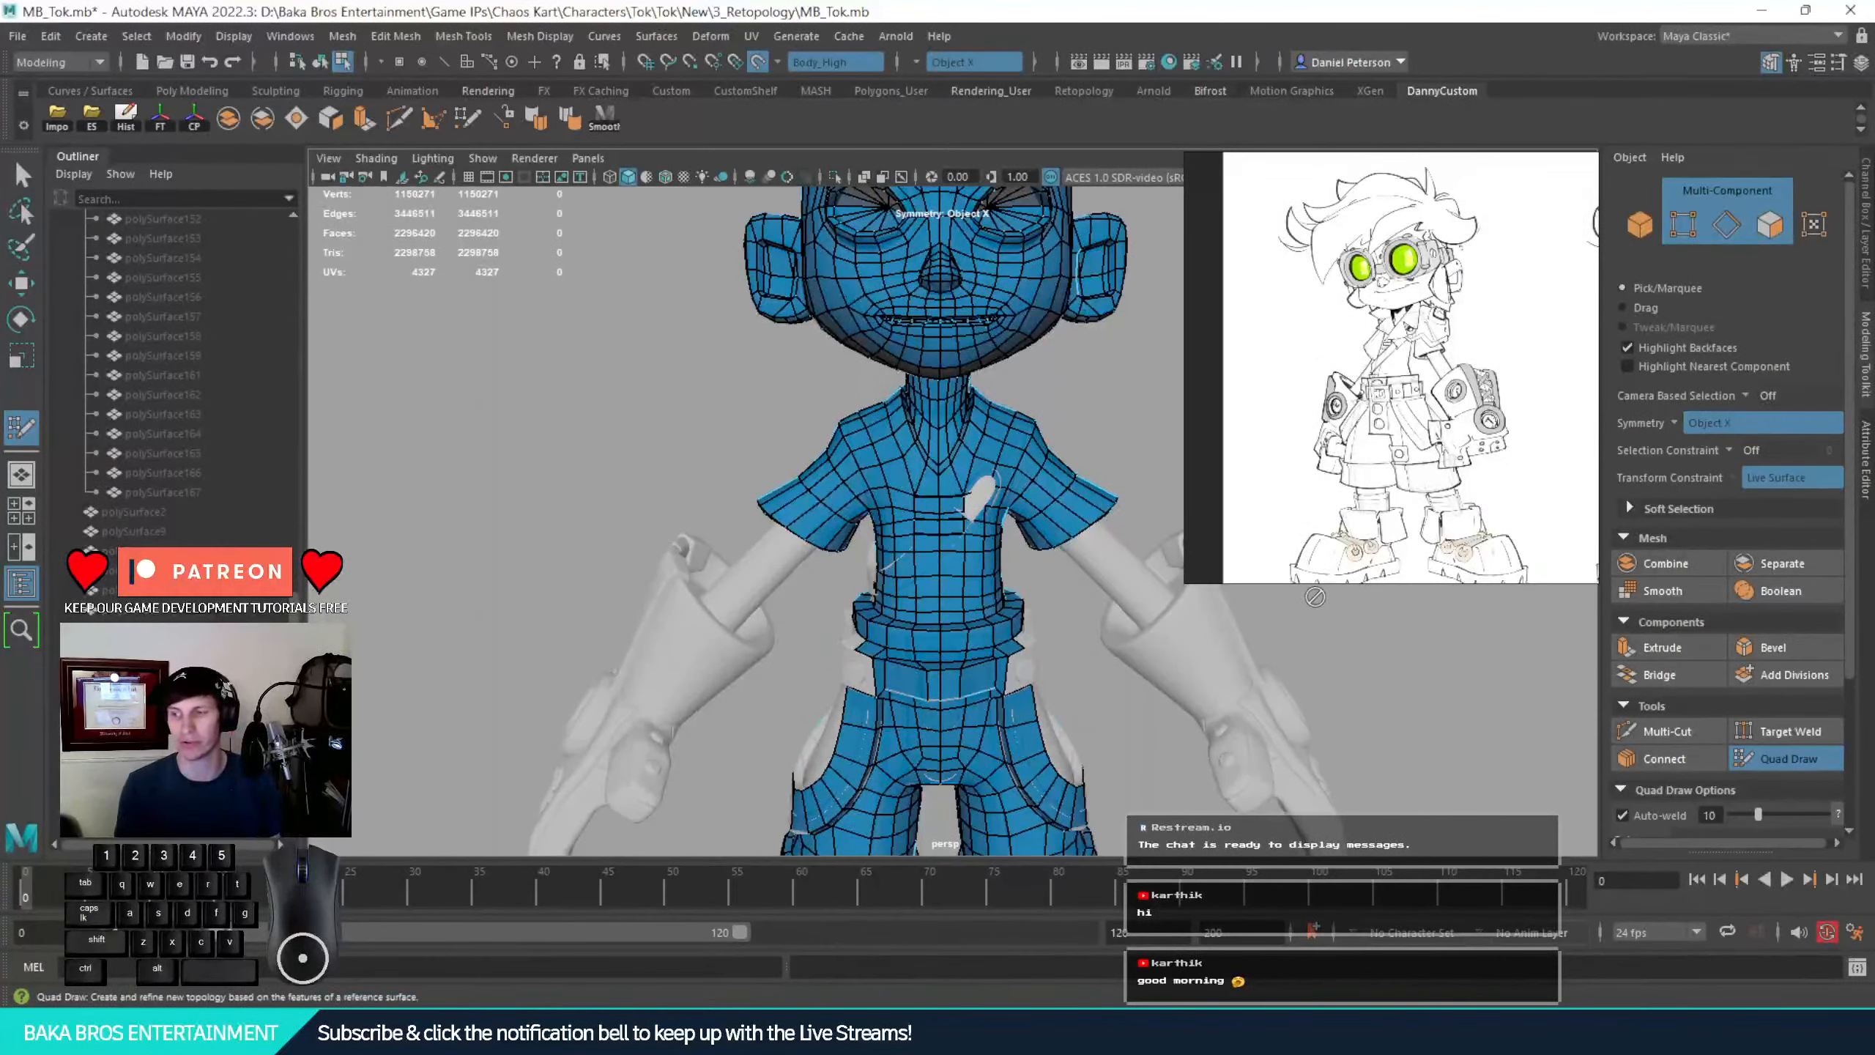
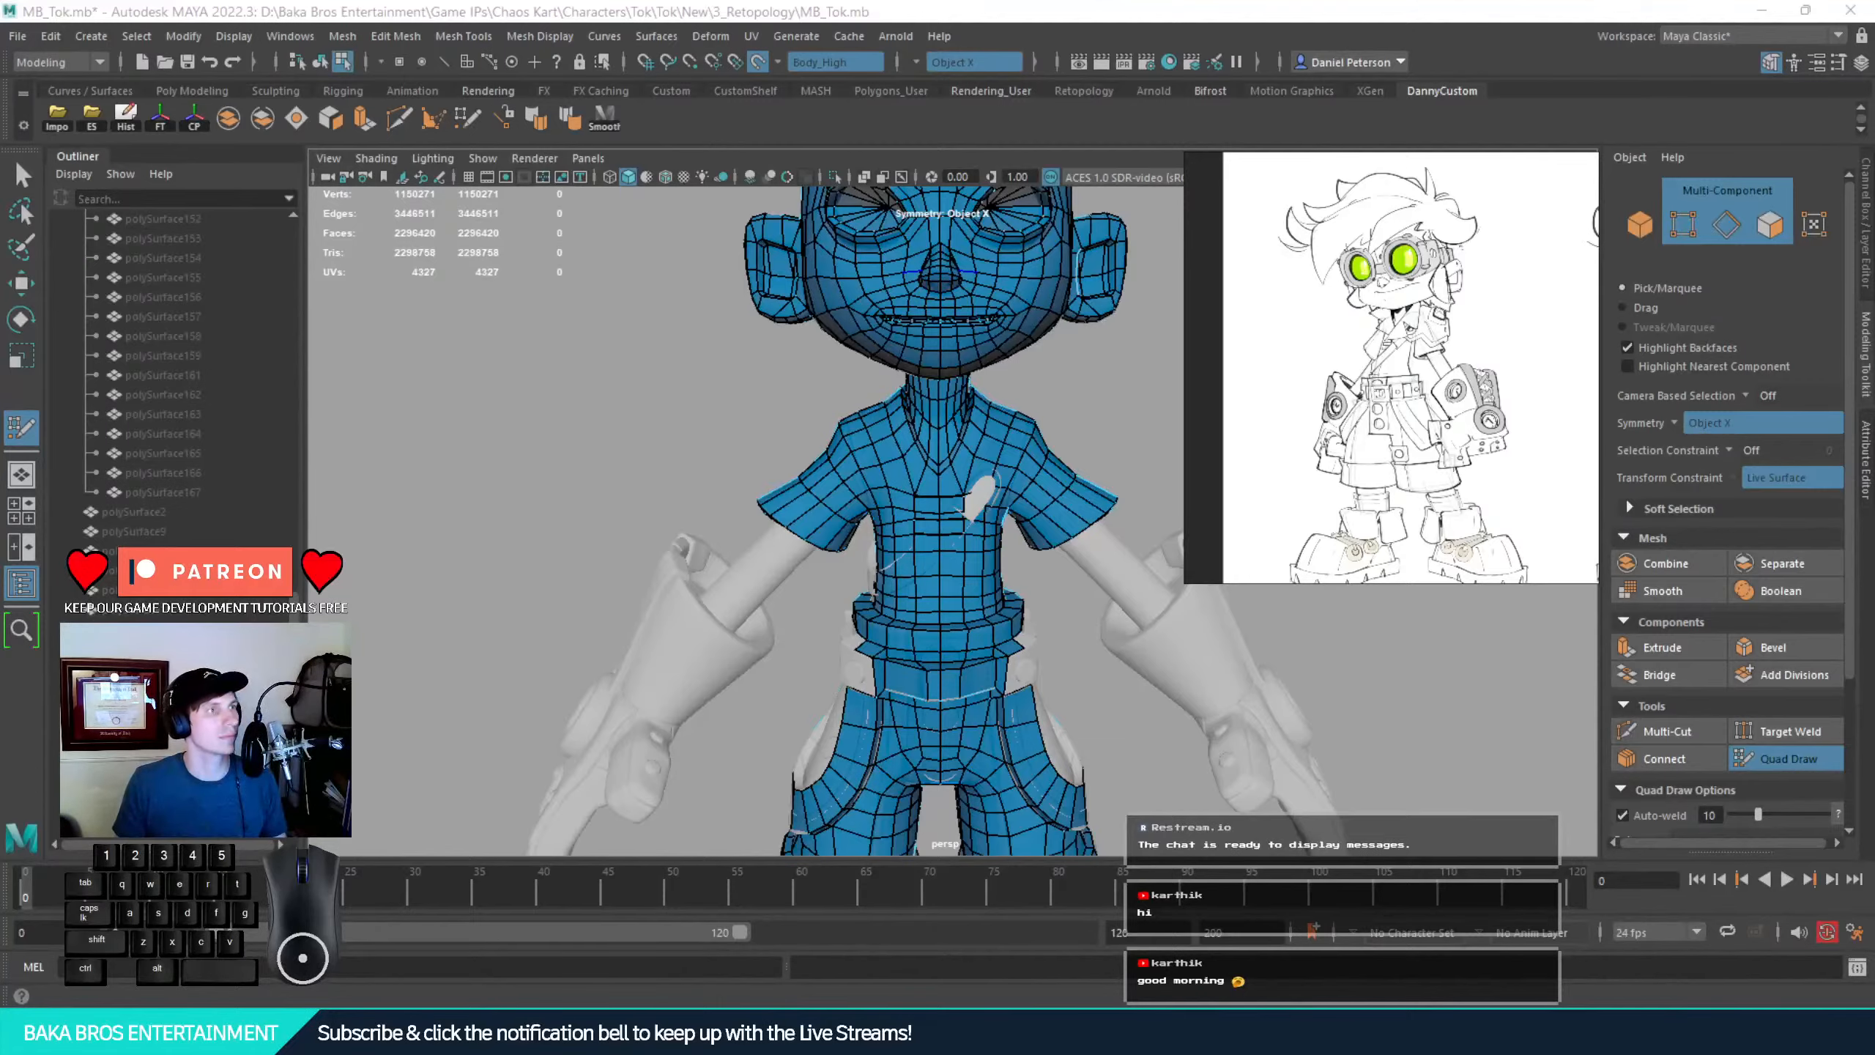
Fill a quad on the square belt block's front face between its inner edge and the round button
alt+drag(746, 591, 842, 635)
alt+right_drag(841, 635, 923, 687)
alt+middle_drag(923, 687, 783, 421)
alt+drag(783, 421, 802, 484)
alt+right_drag(802, 484, 860, 510)
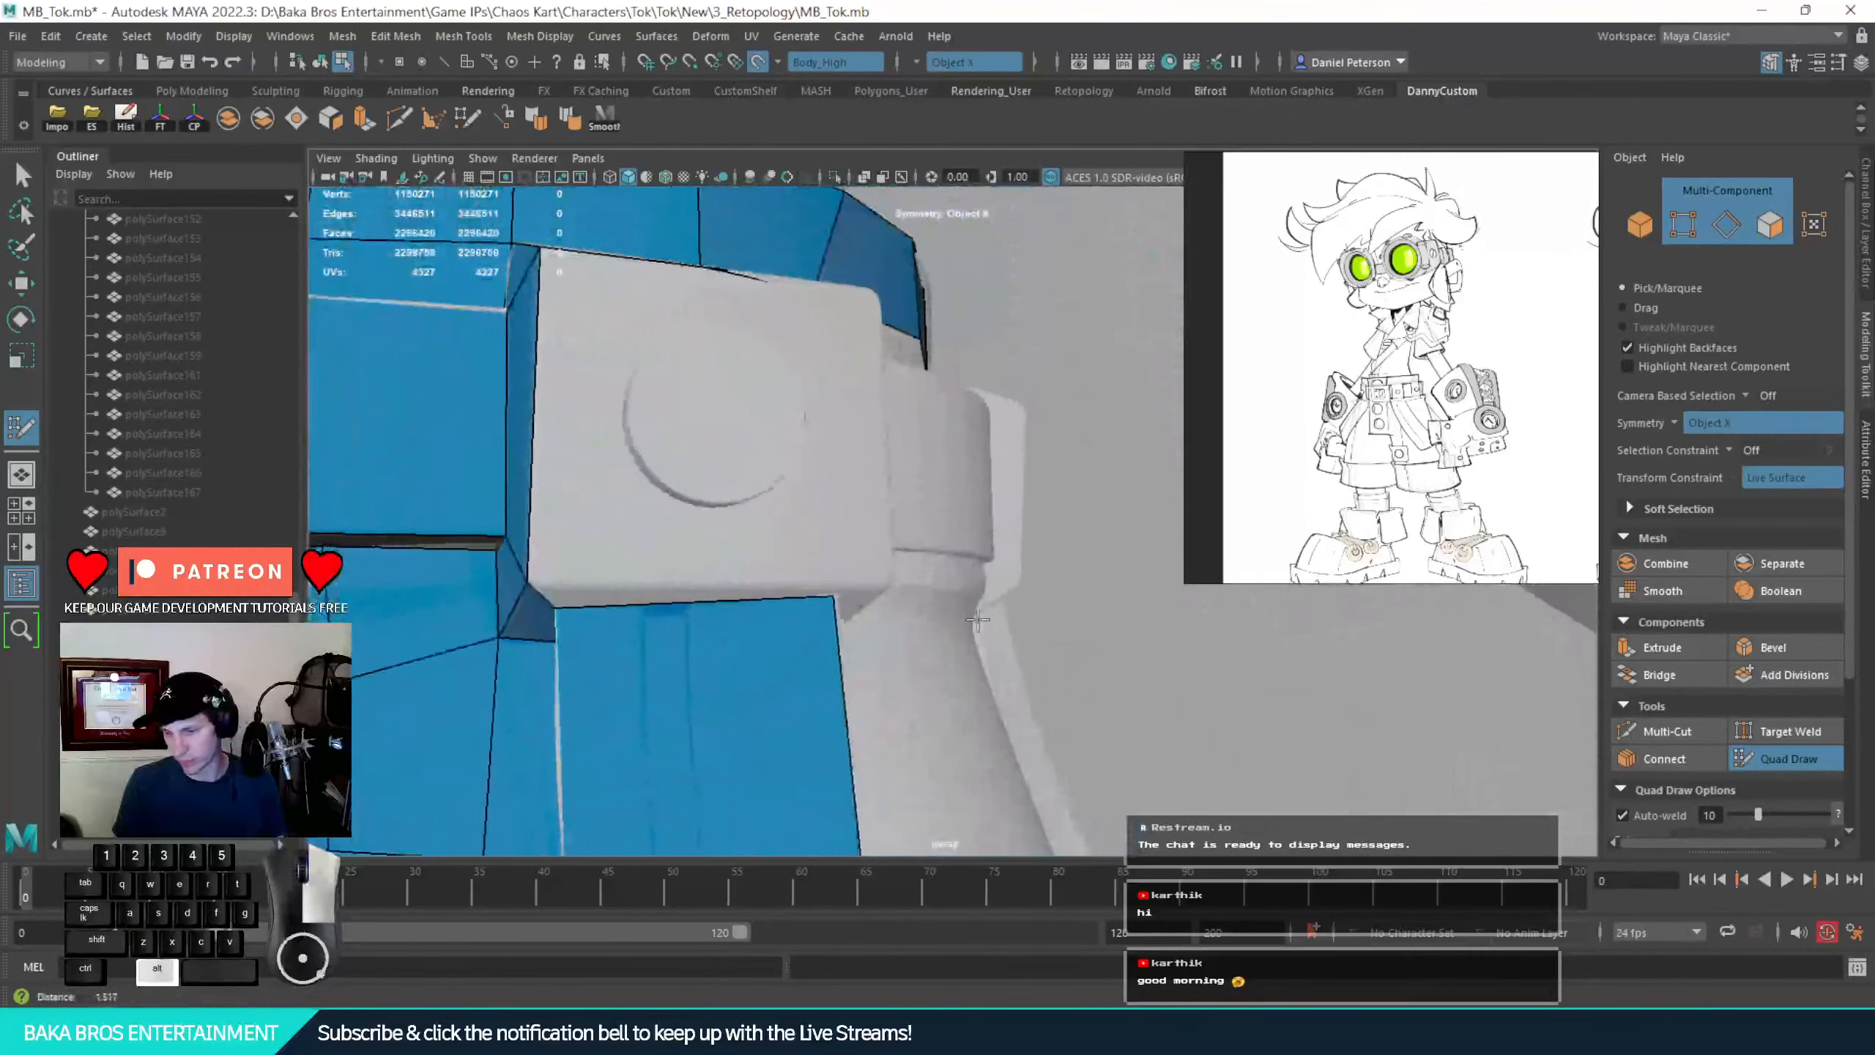
alt+drag(860, 509, 812, 510)
alt+middle_drag(812, 510, 924, 586)
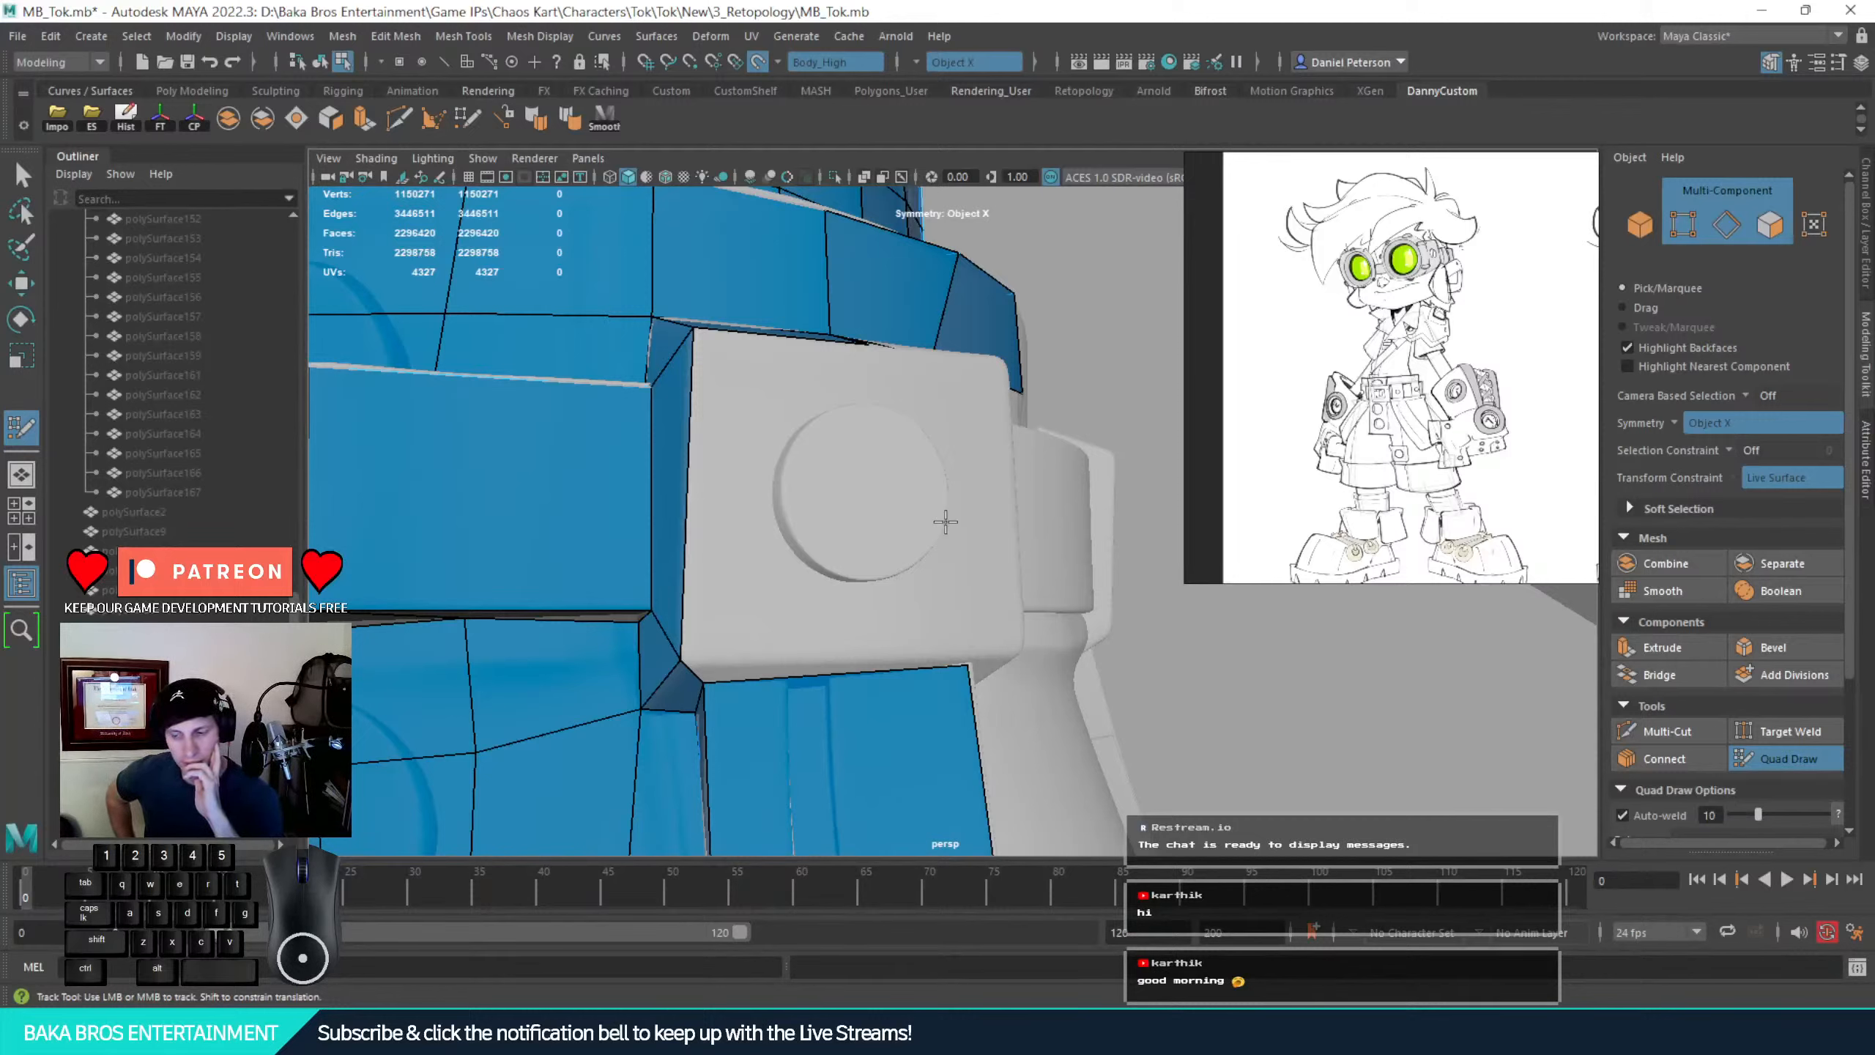
alt+drag(945, 522, 860, 471)
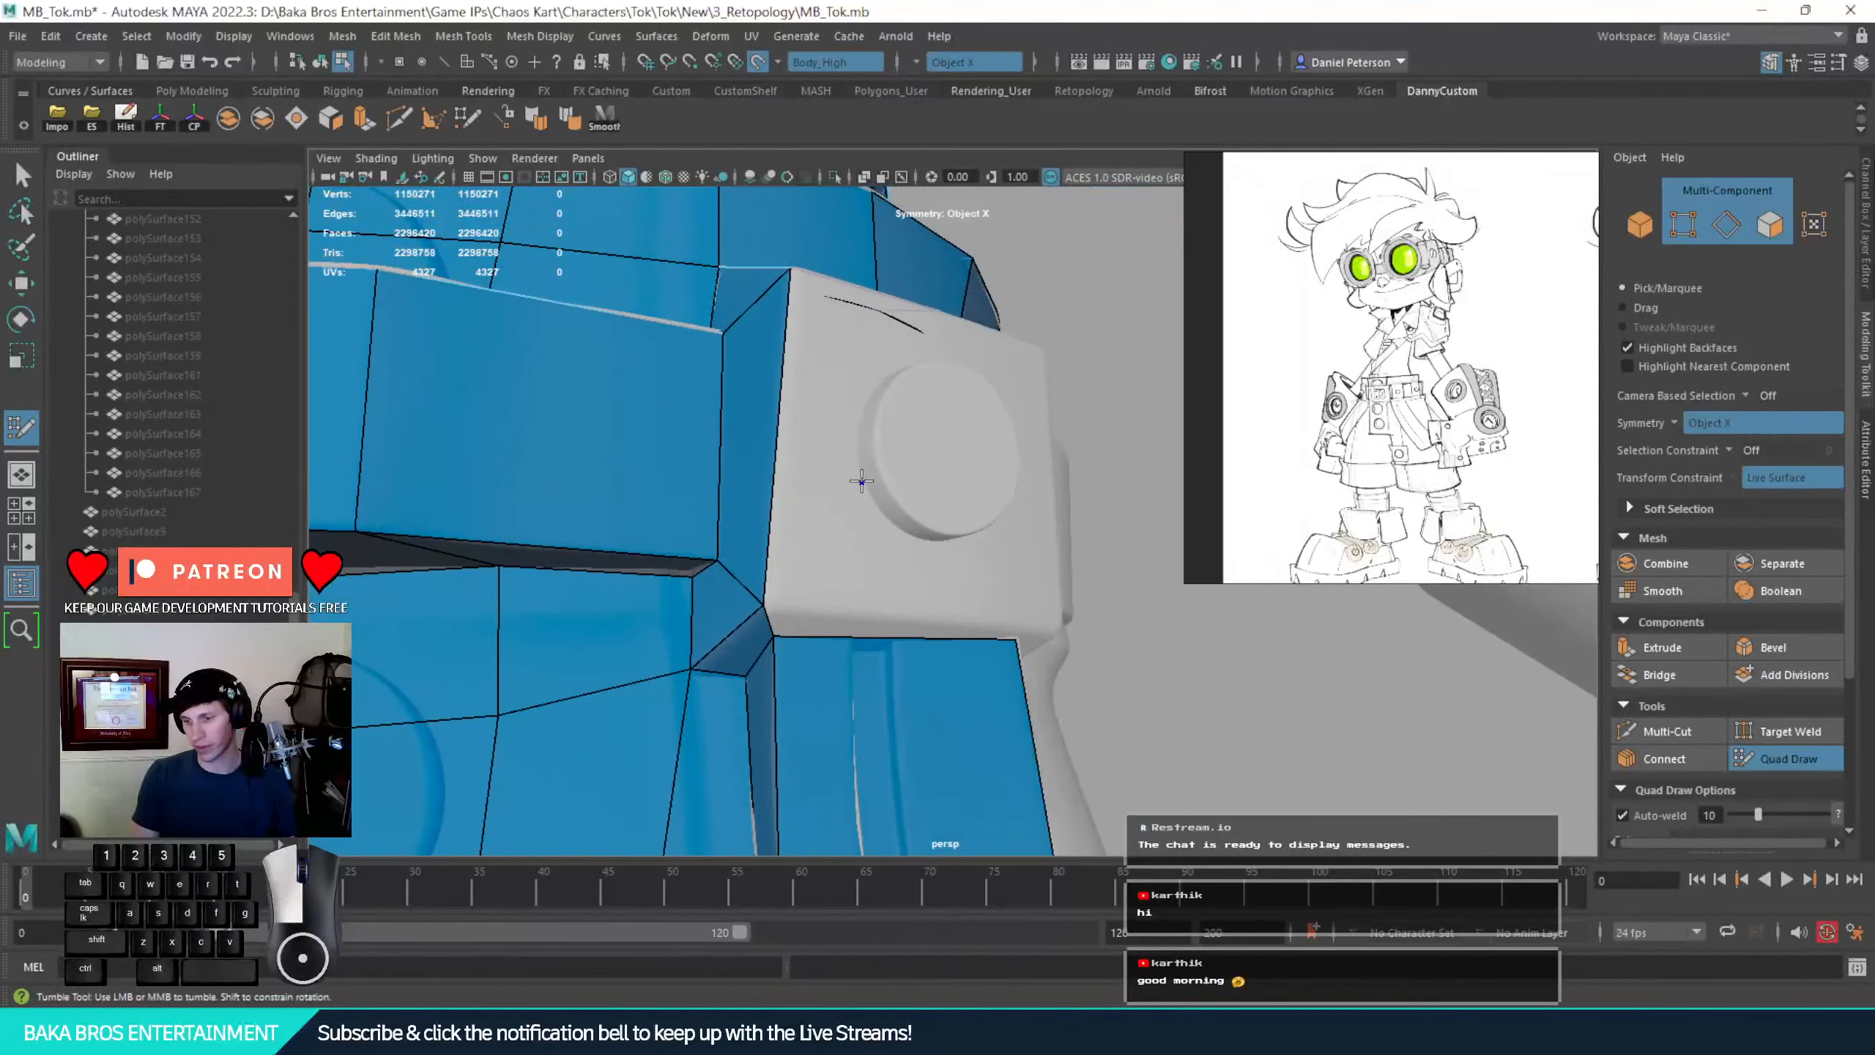
click(862, 481)
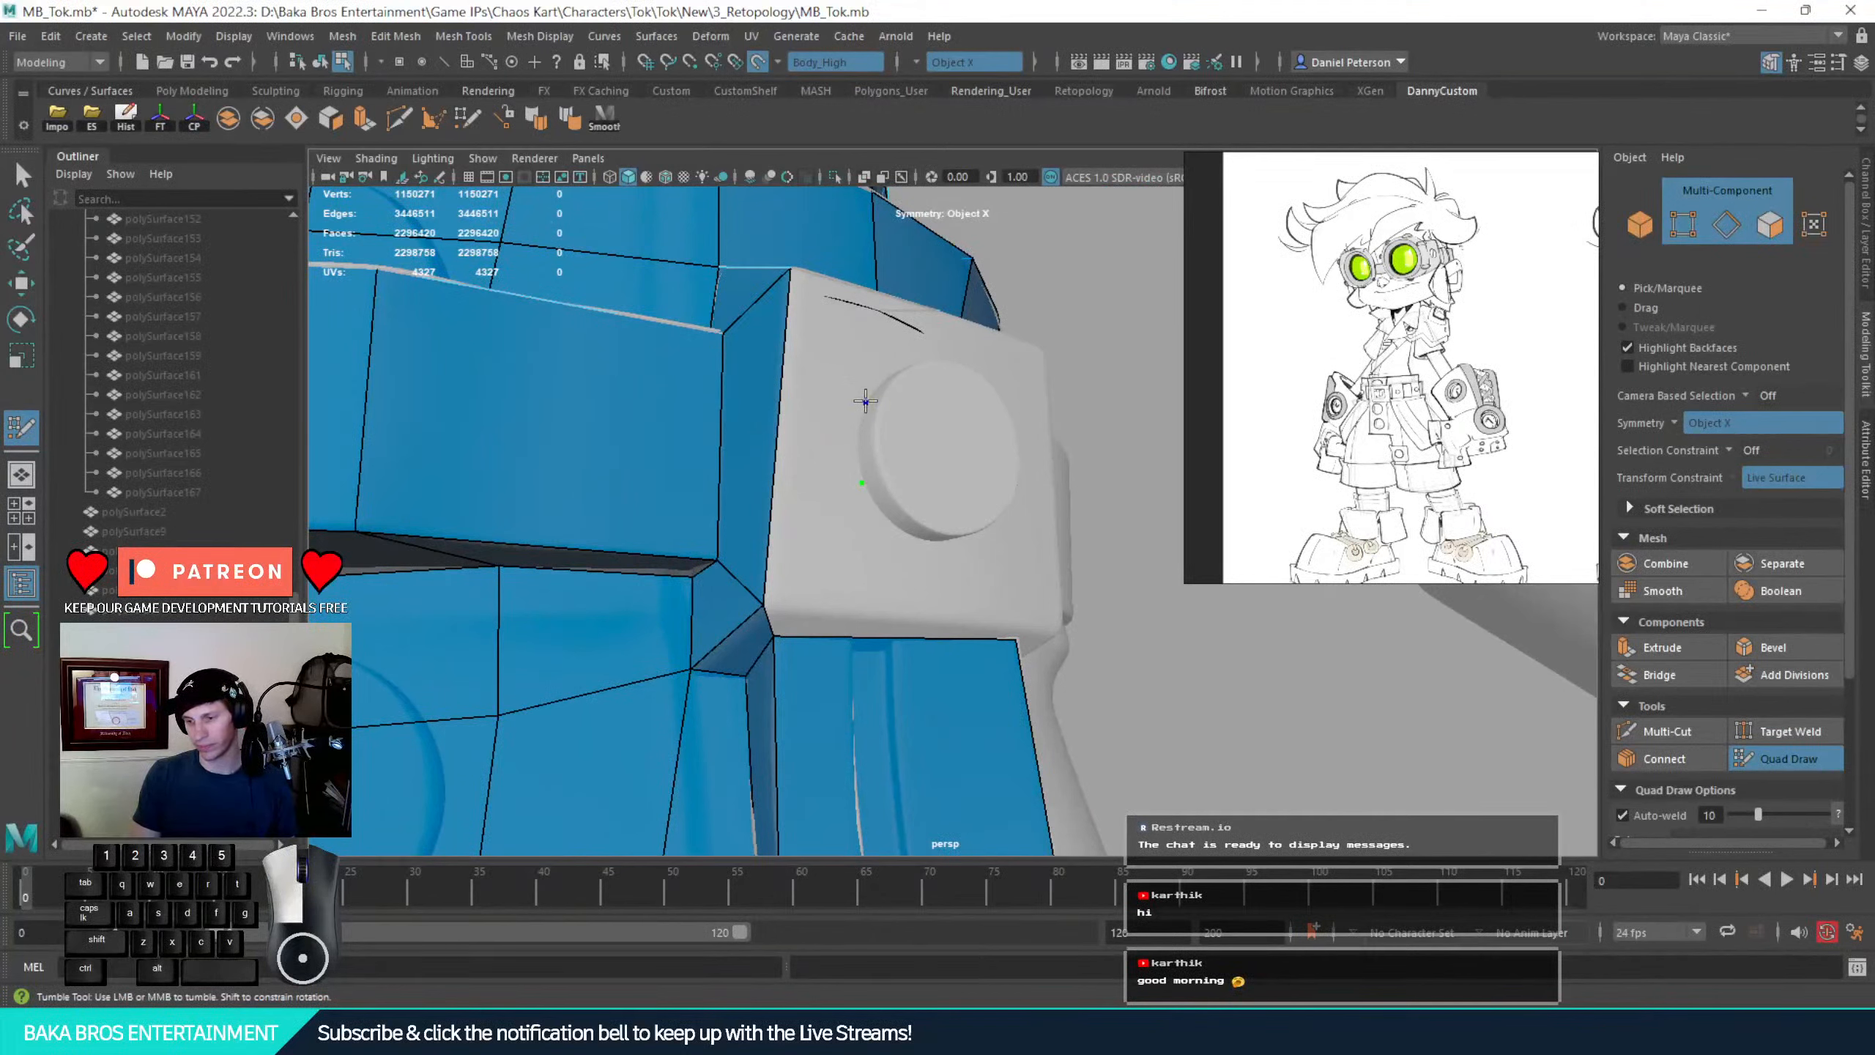
alt+drag(867, 422, 842, 490)
shift+click(805, 558)
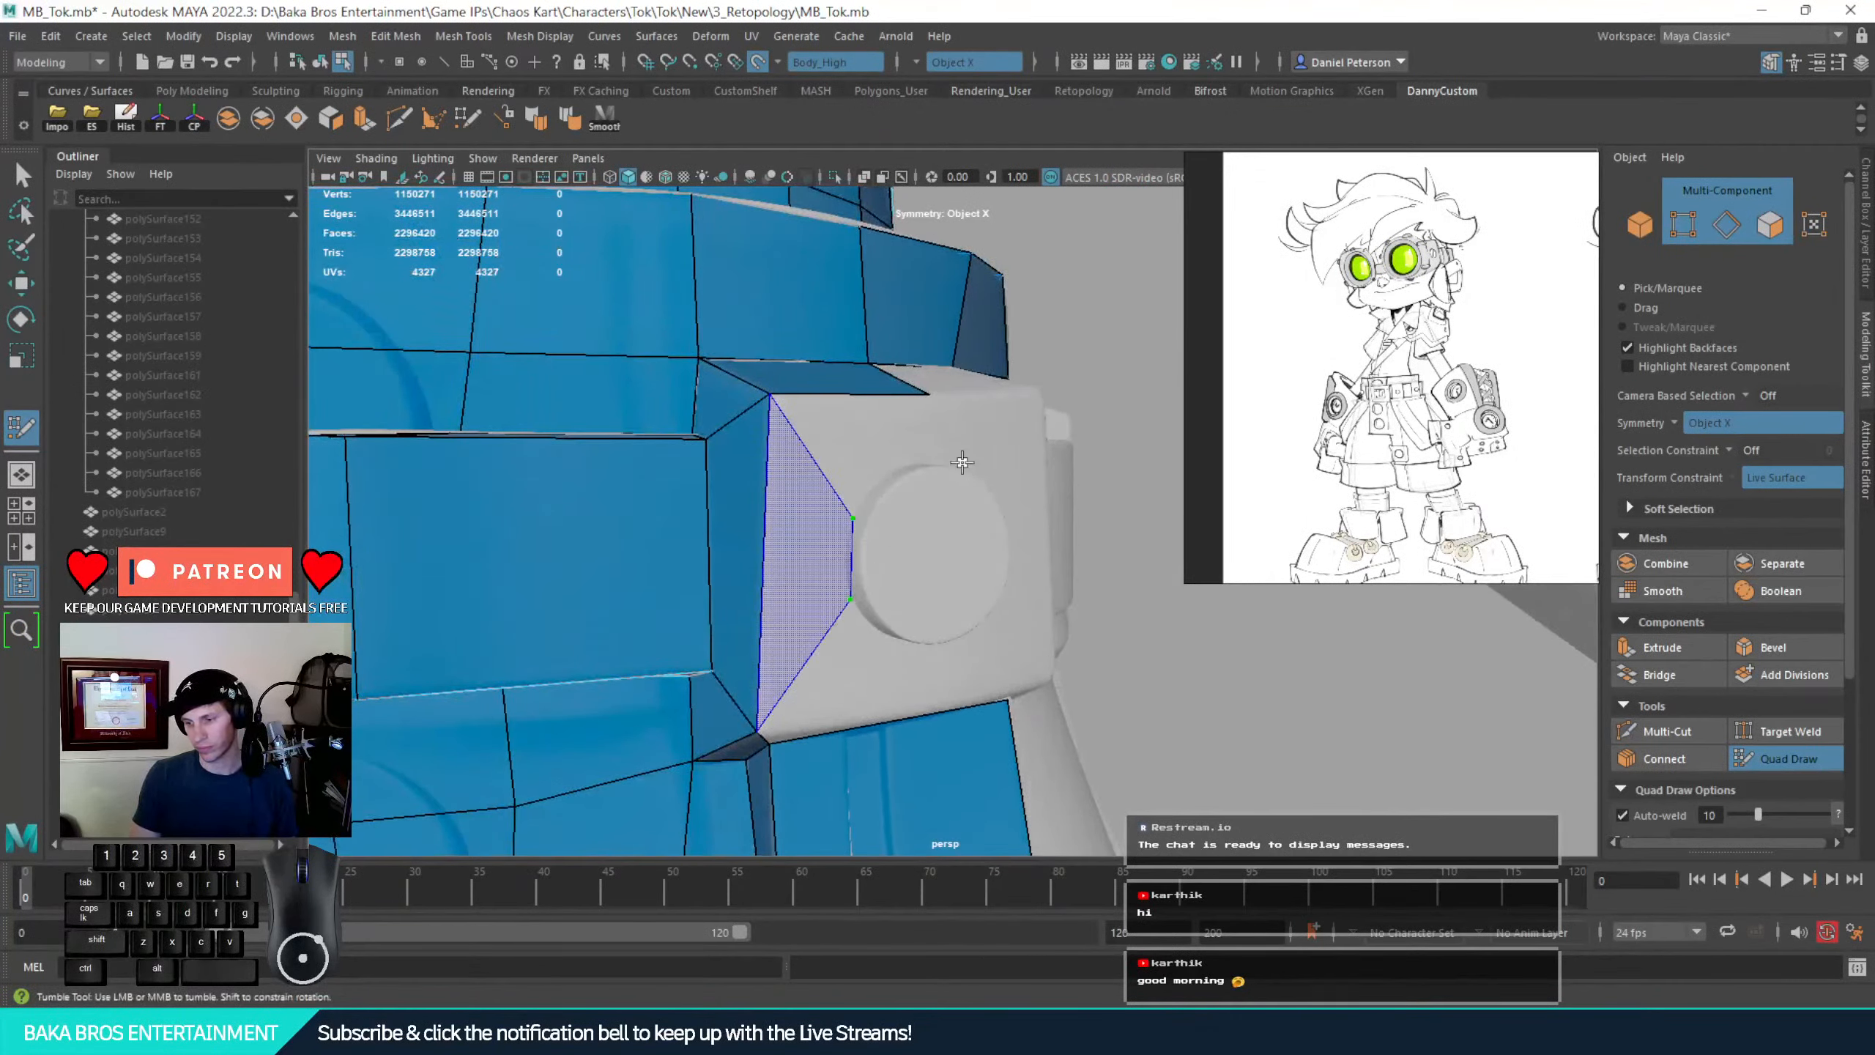
Fill two more face quads on the square belt block, above and below the button on its inner half
alt+drag(978, 439, 922, 472)
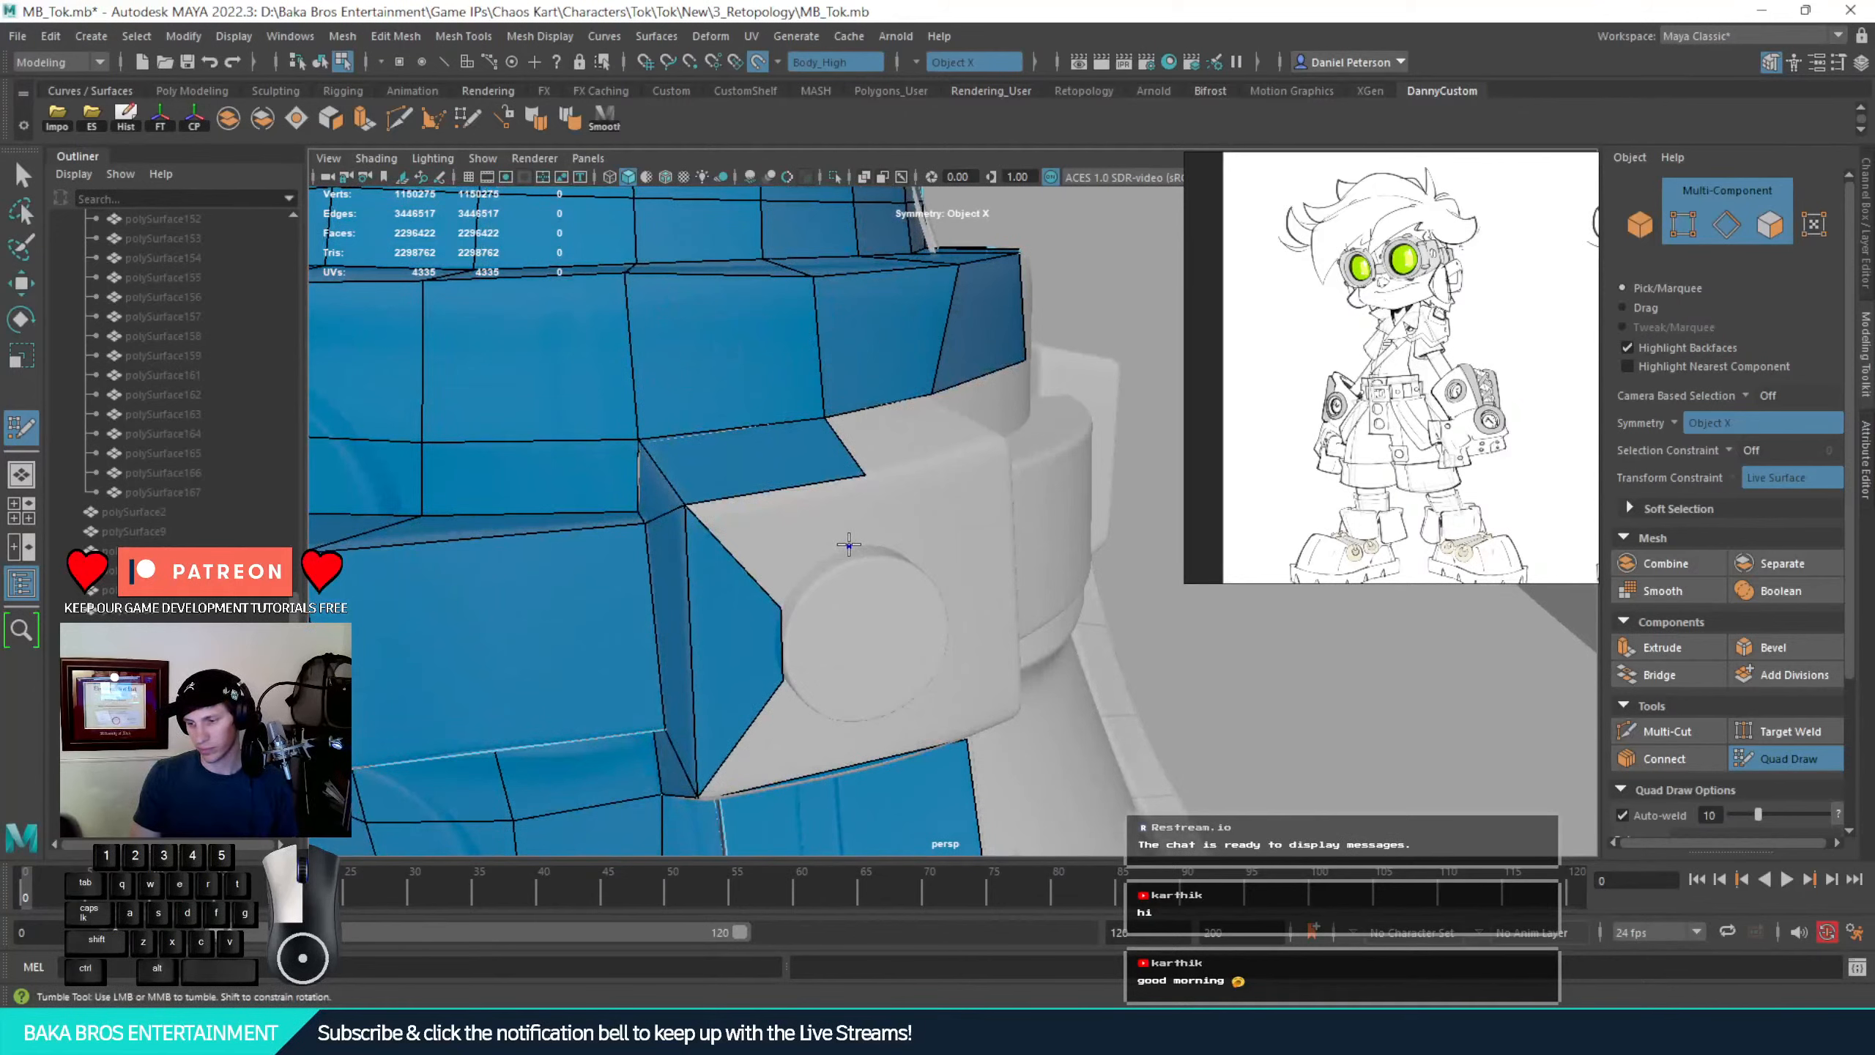
shift+click(787, 520)
alt+drag(975, 512, 825, 538)
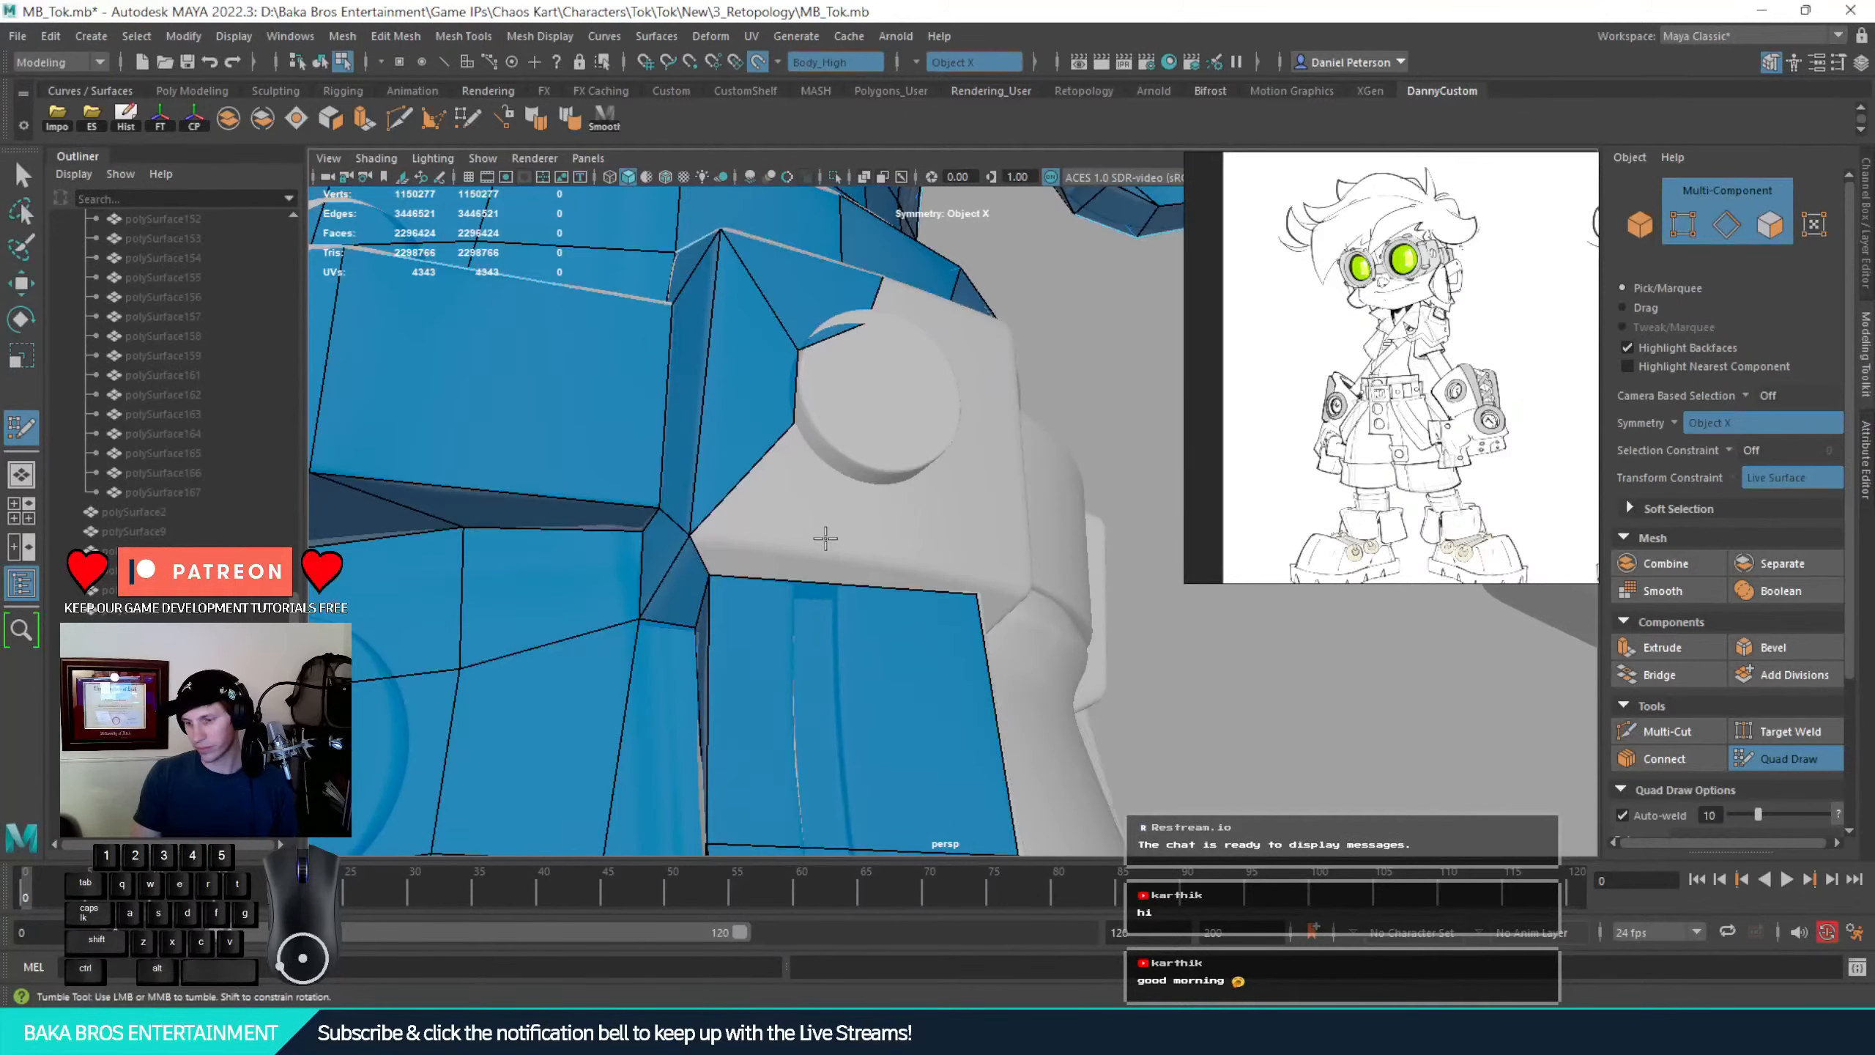
click(863, 556)
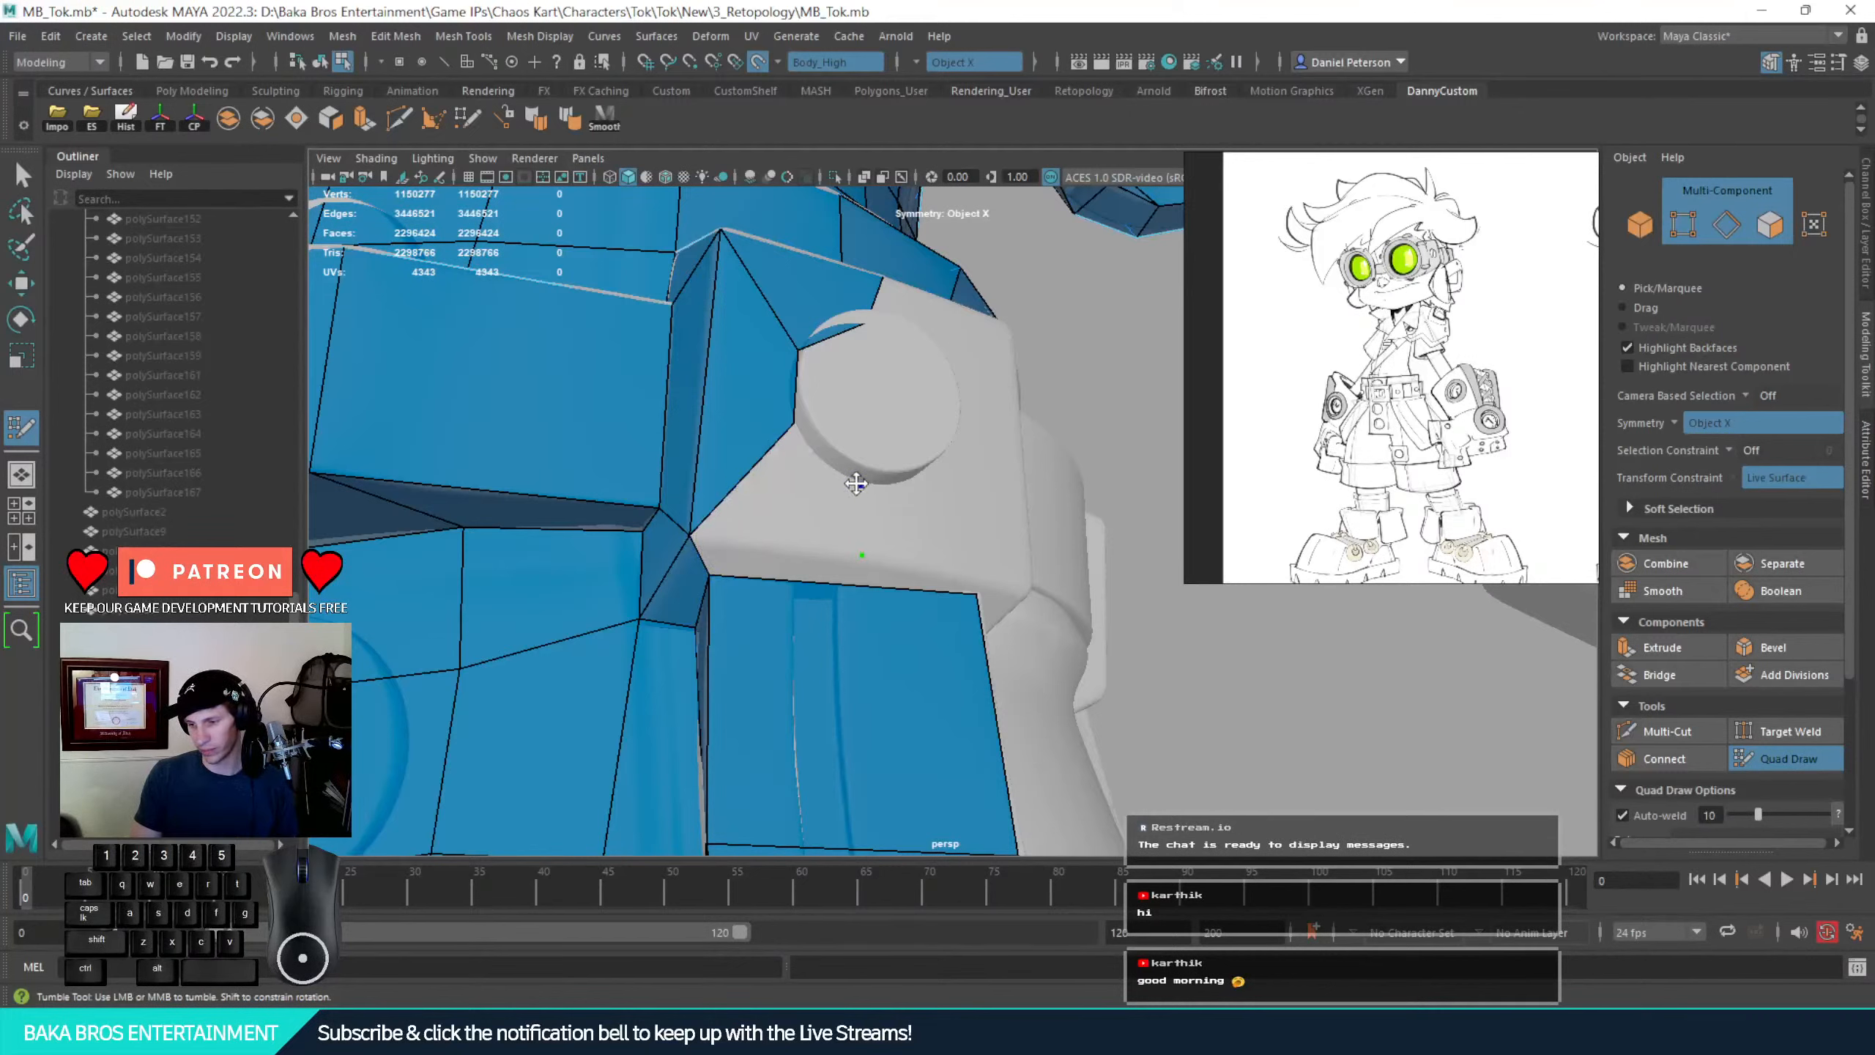
shift+click(802, 490)
Place dots on the button's lower rim and the block's outer edge, and bridge the block's lower edge to the strap top with a quad
mouse_move(986, 510)
alt+mouse_down()
mouse_move(923, 501)
mouse_move(896, 586)
alt+mouse_up()
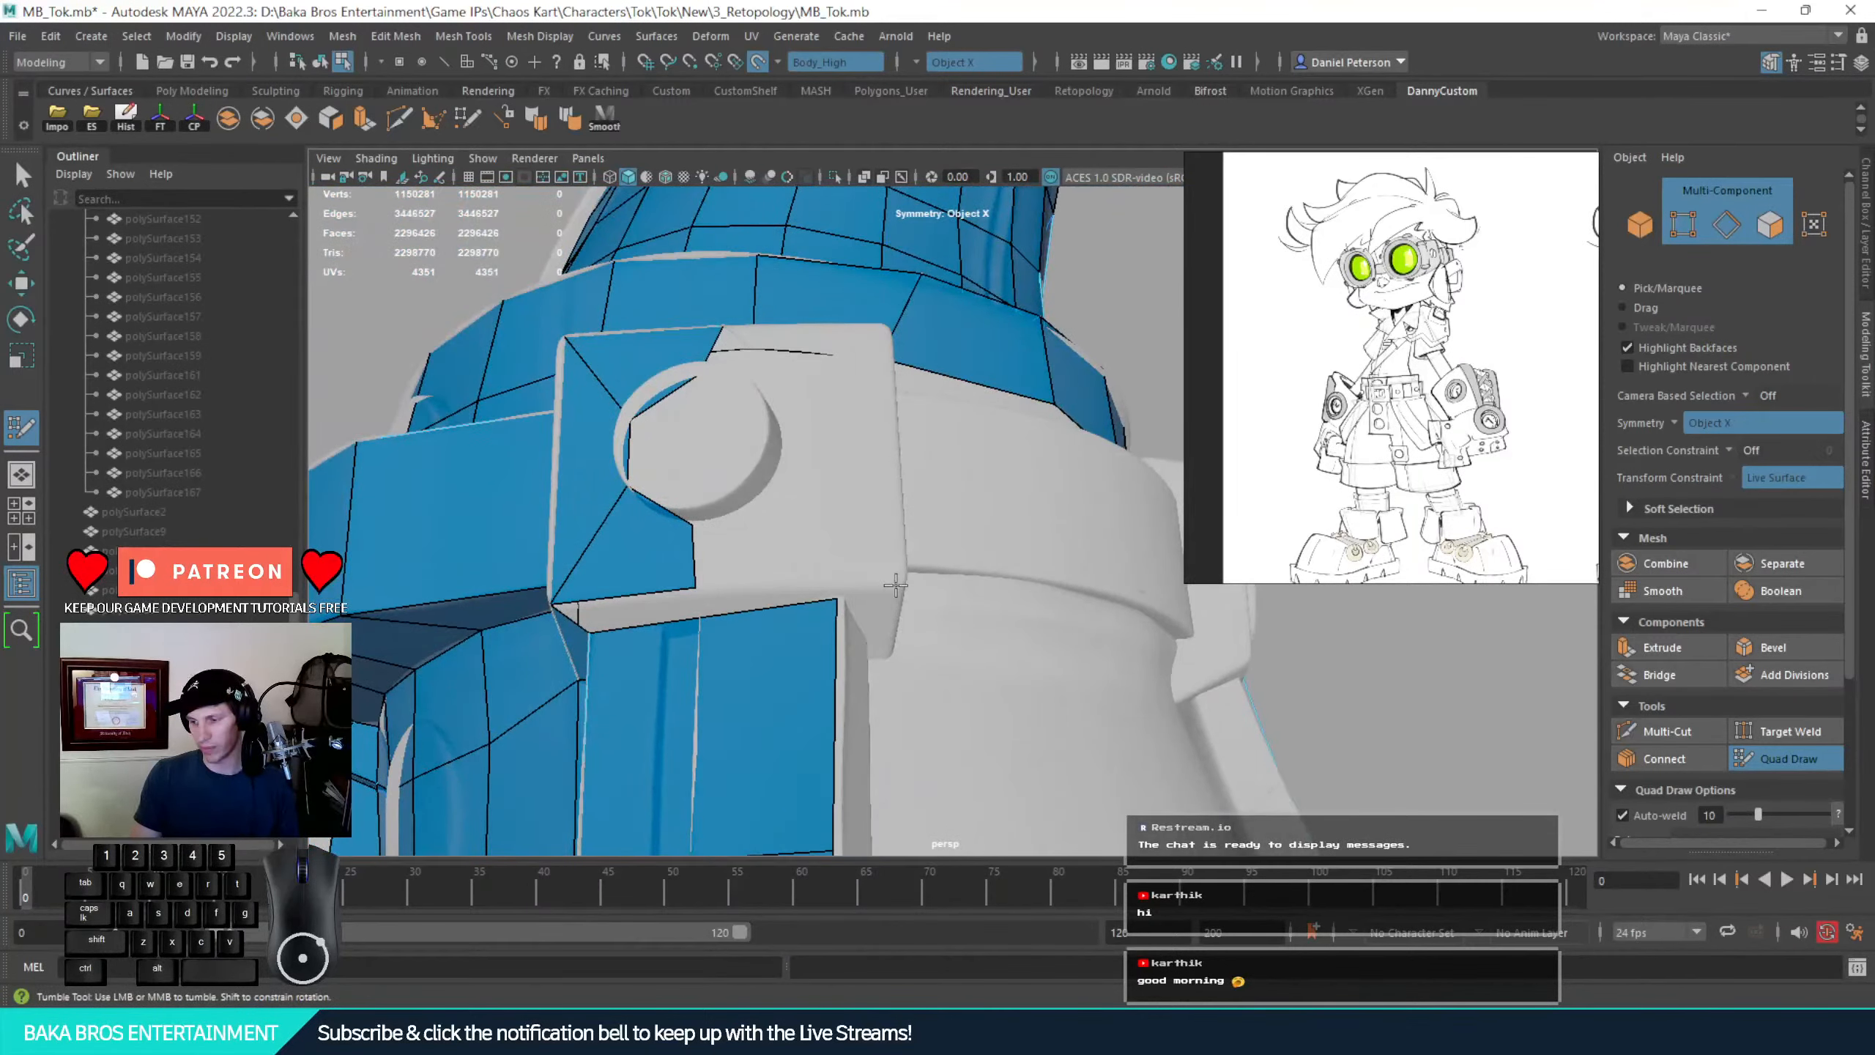
click(762, 492)
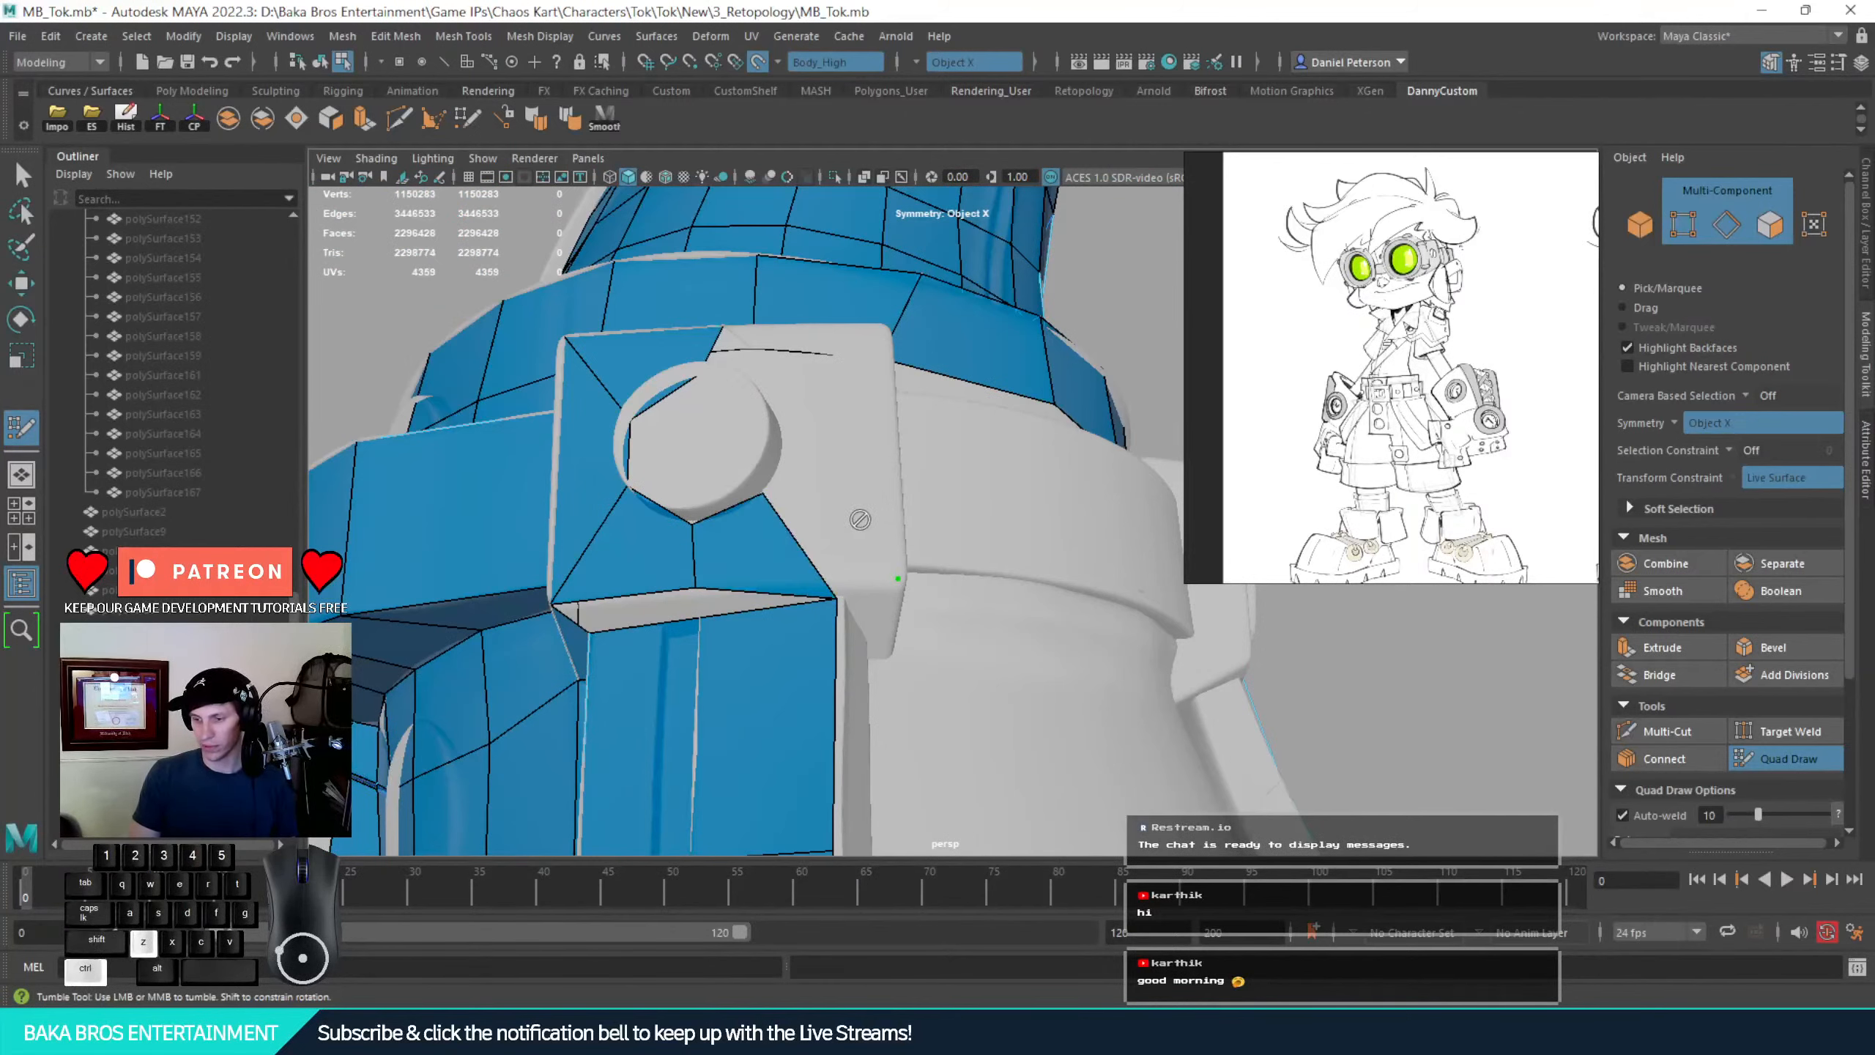
key(ctrl+z)
alt+drag(879, 548, 790, 490)
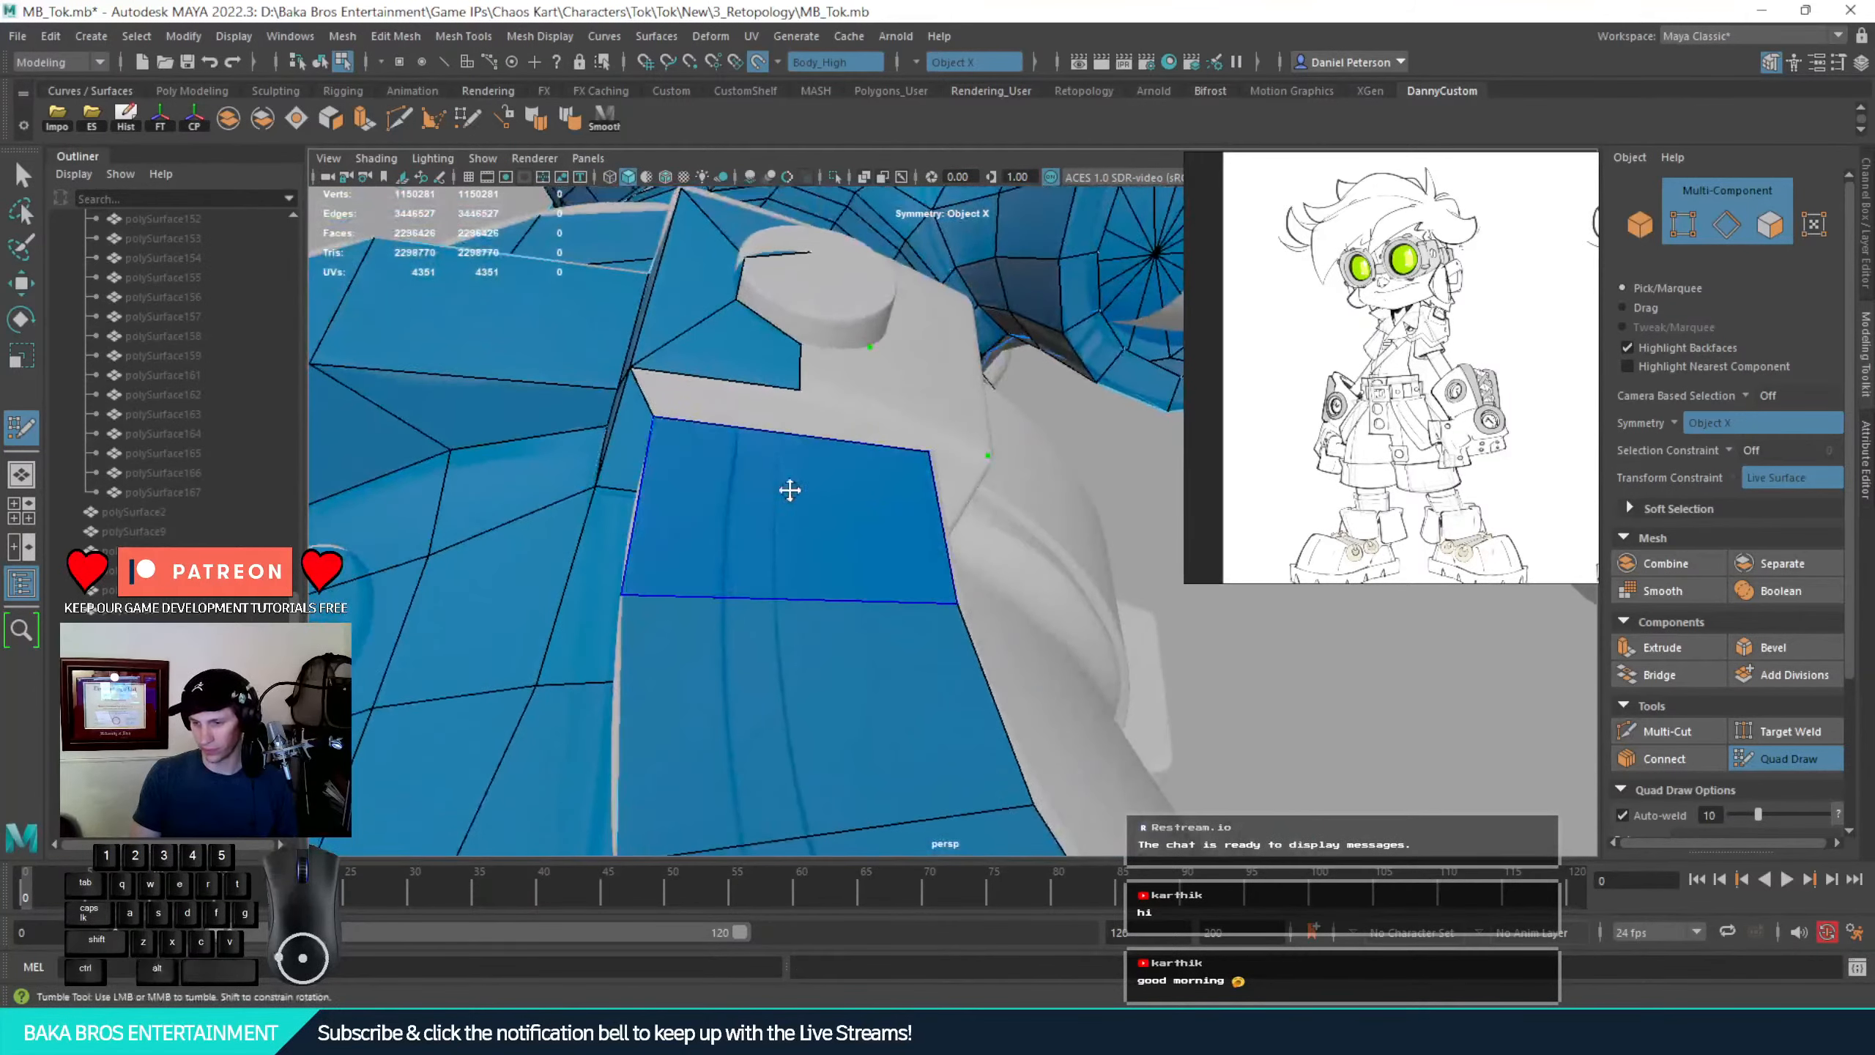
shift+click(733, 406)
Examine the outer edge of the hip strap and the uncovered side of the square belt block
mouse_move(1005, 408)
alt+mouse_down()
mouse_move(954, 411)
mouse_move(894, 468)
alt+mouse_up()
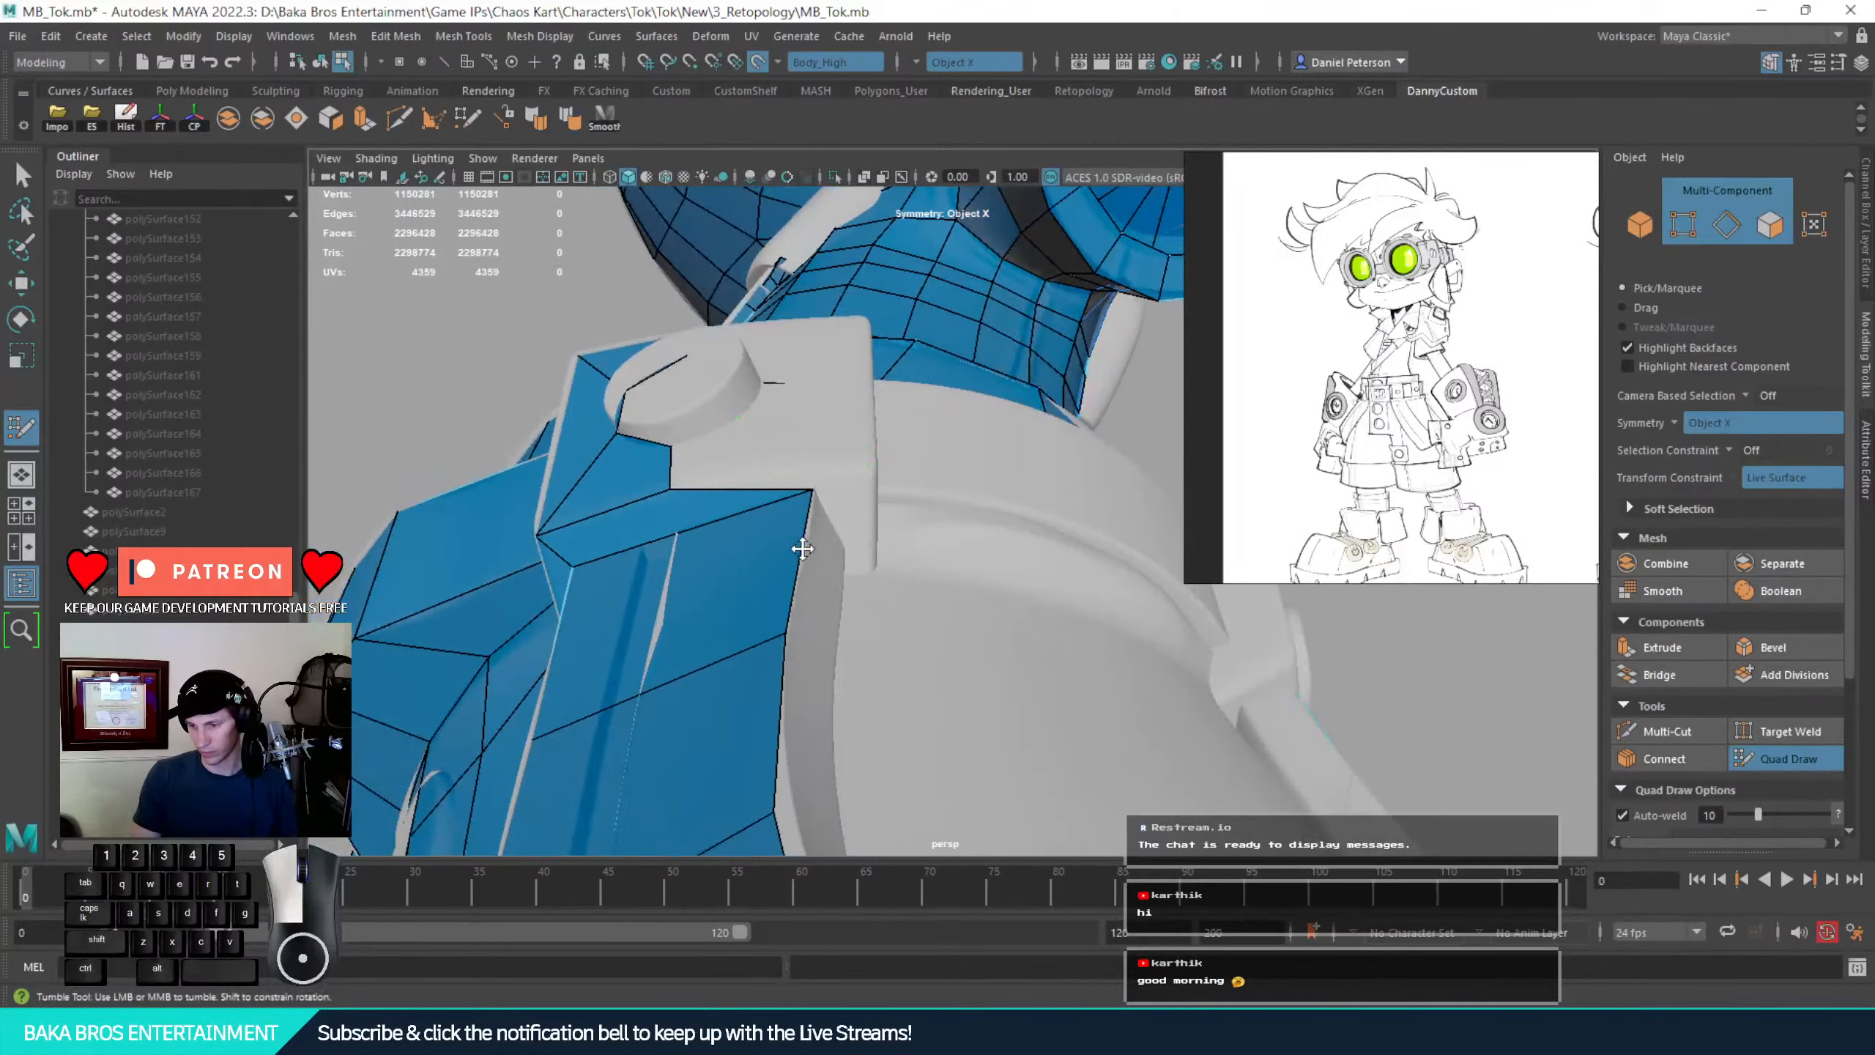
alt+drag(806, 551, 874, 591)
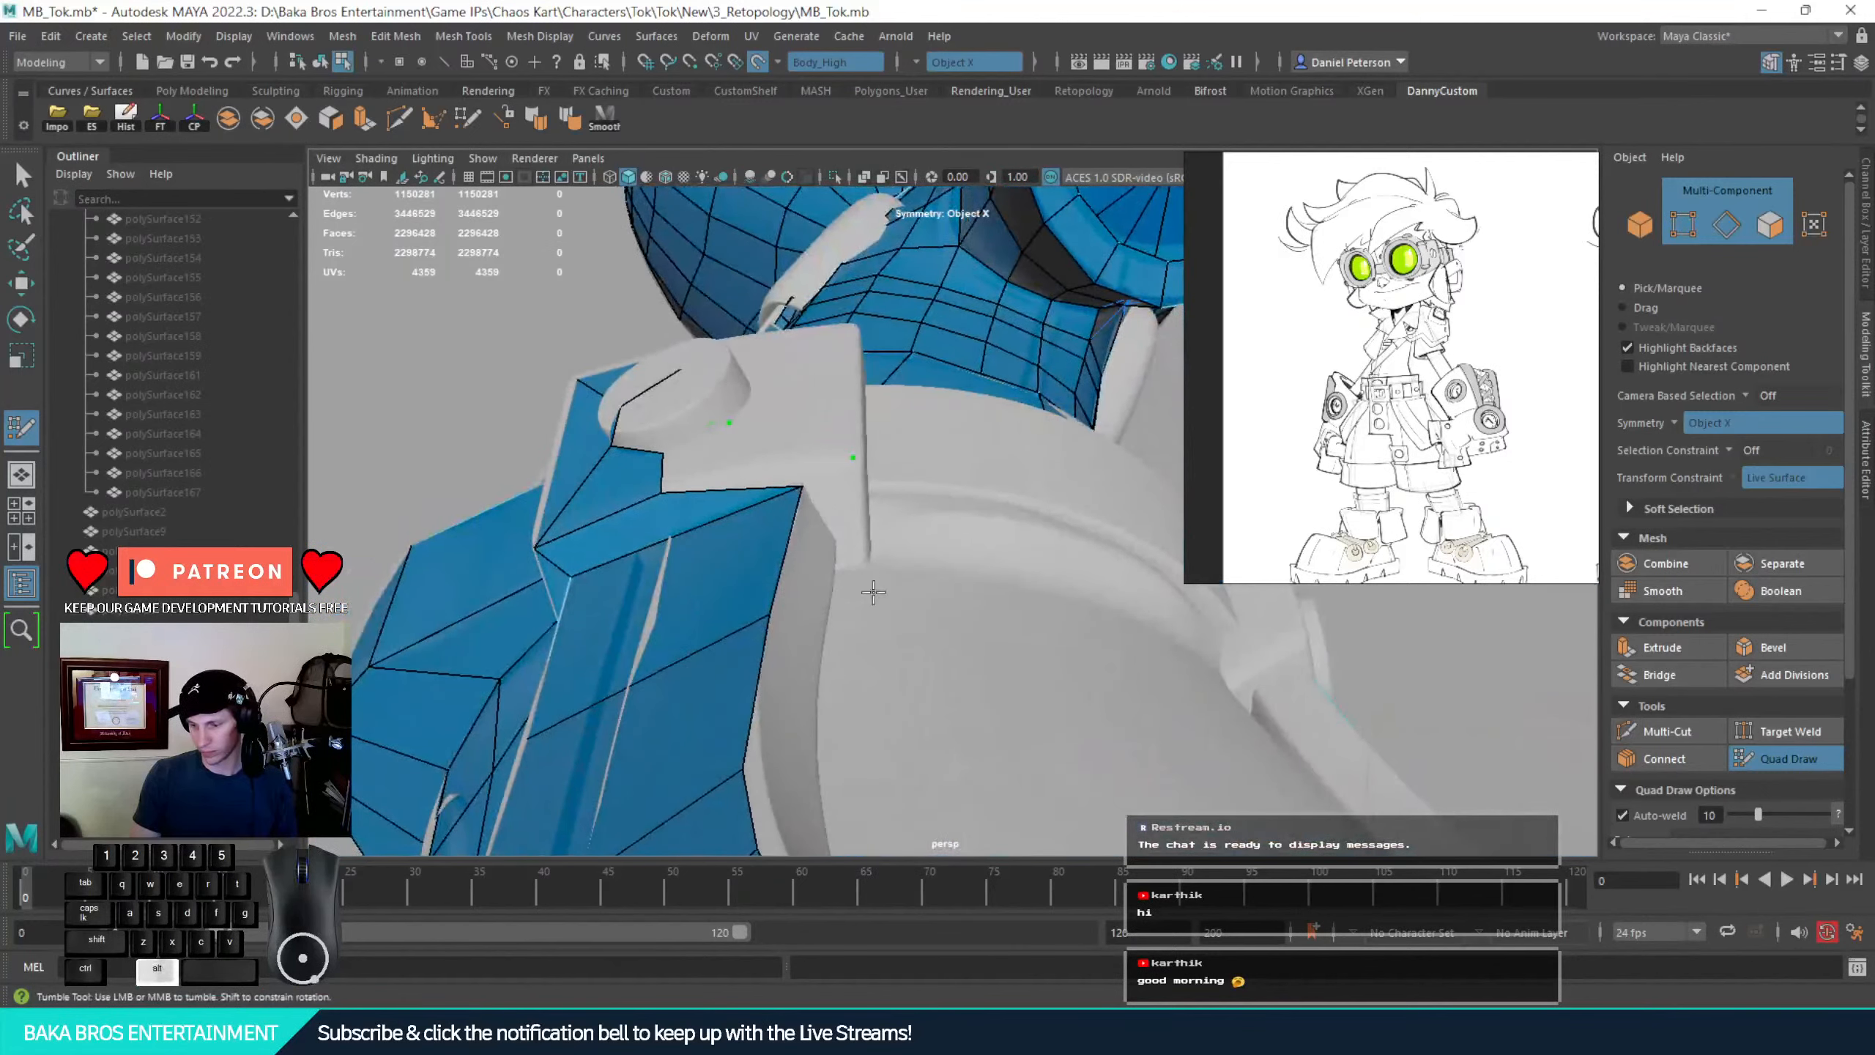
alt+right_drag(875, 591, 789, 604)
alt+drag(789, 605, 812, 591)
alt+middle_drag(813, 591, 801, 378)
alt+right_drag(801, 378, 795, 544)
drag(795, 544, 767, 435)
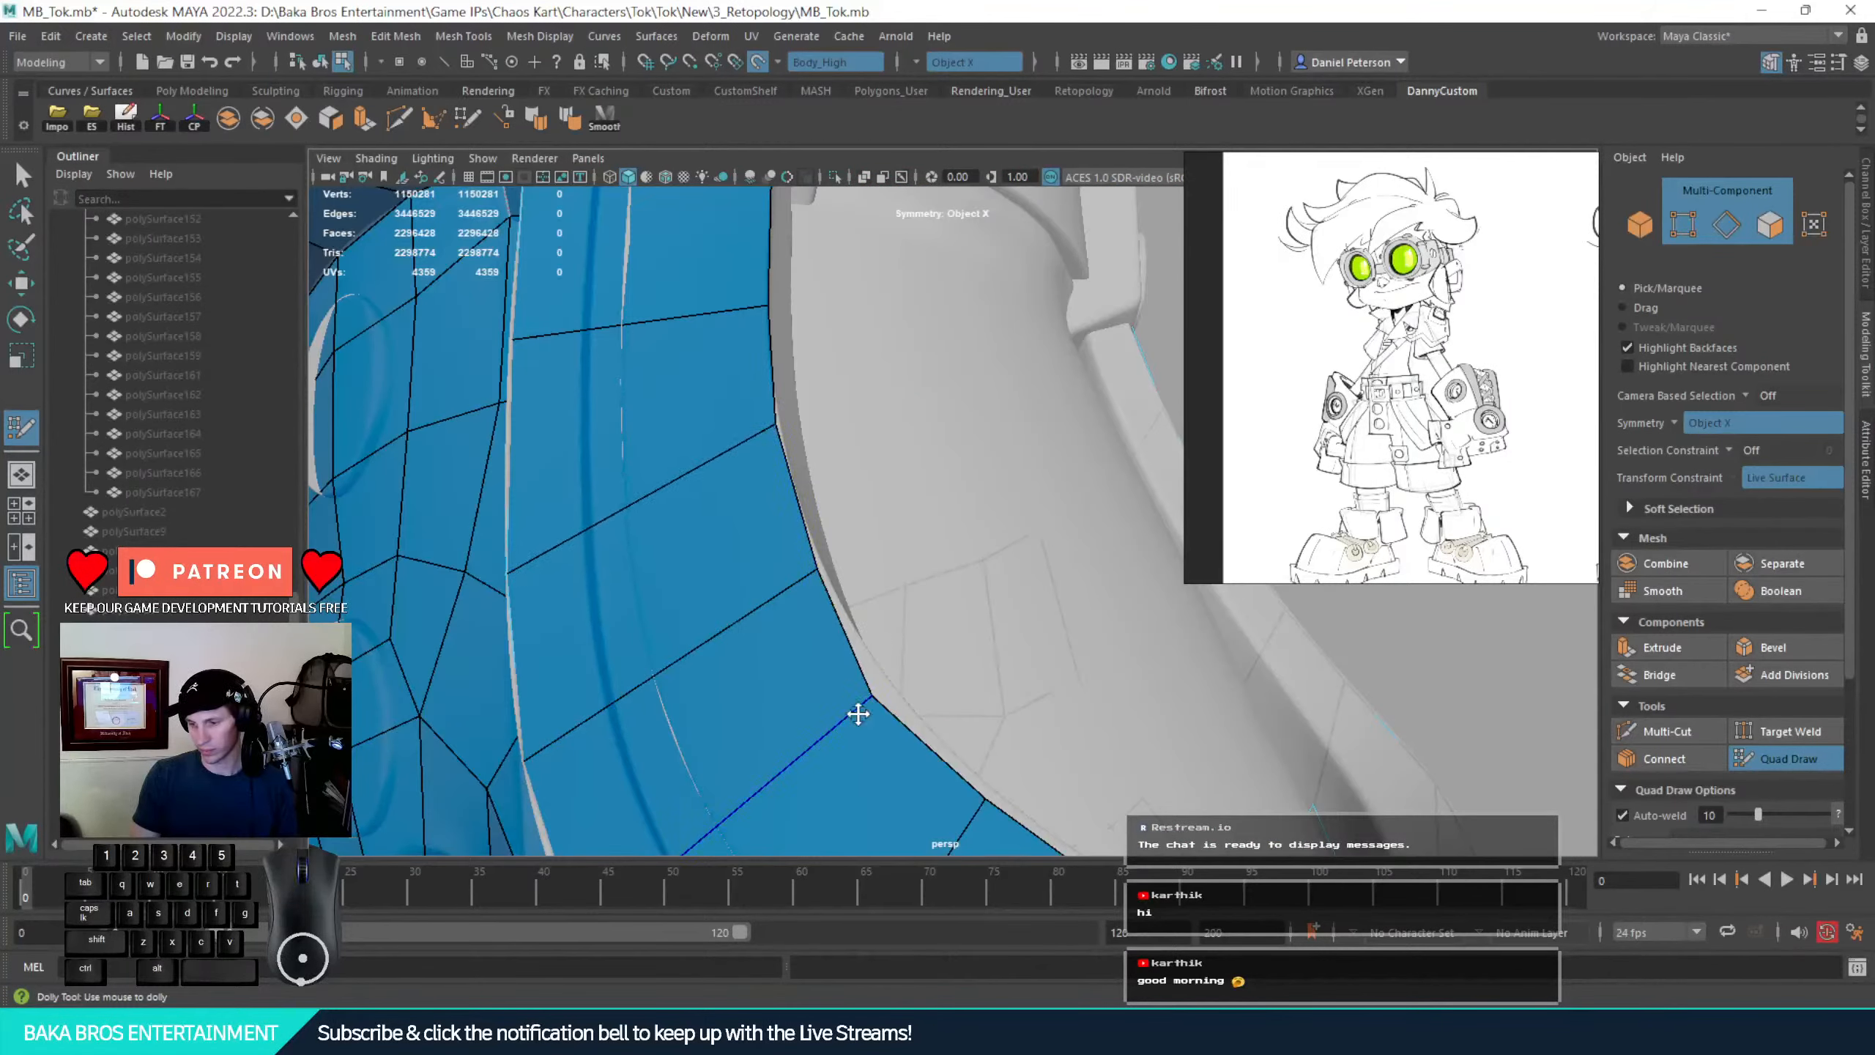
drag(858, 714, 876, 677)
alt+right_drag(985, 693, 859, 712)
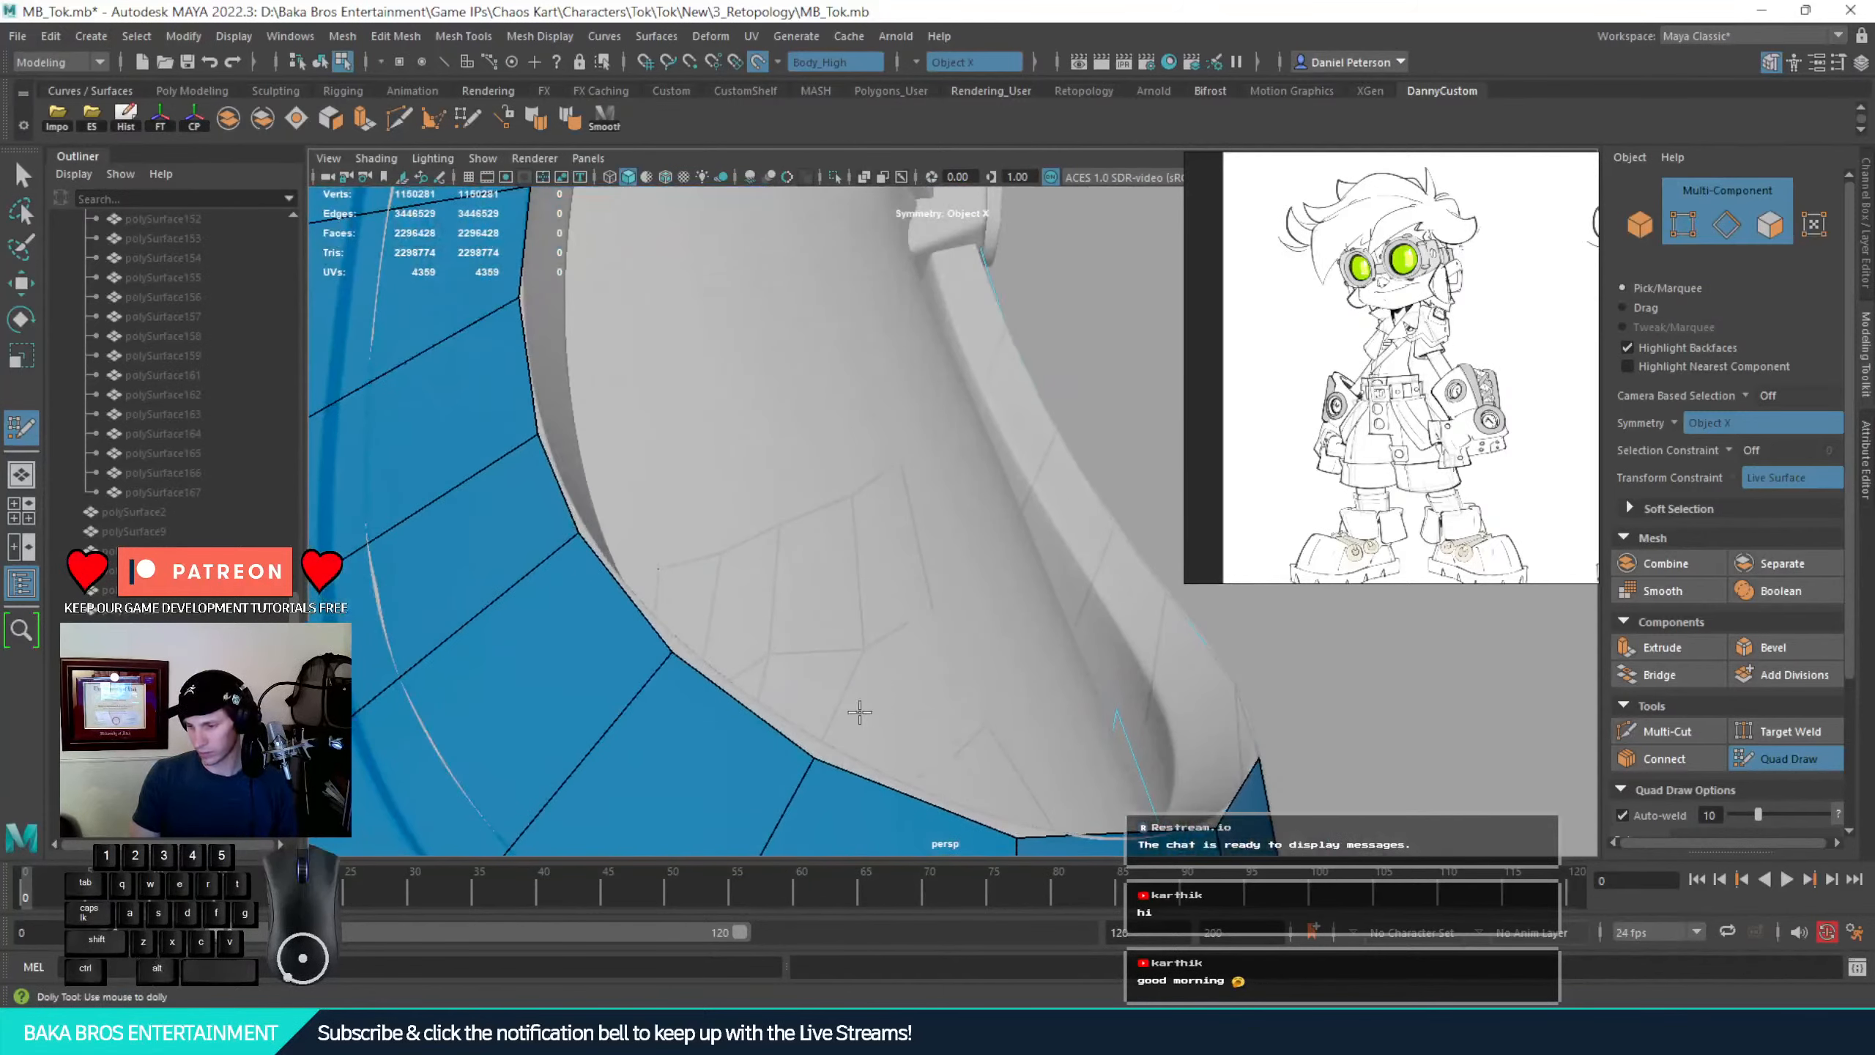
alt+drag(753, 545, 840, 741)
alt+middle_drag(840, 741, 847, 606)
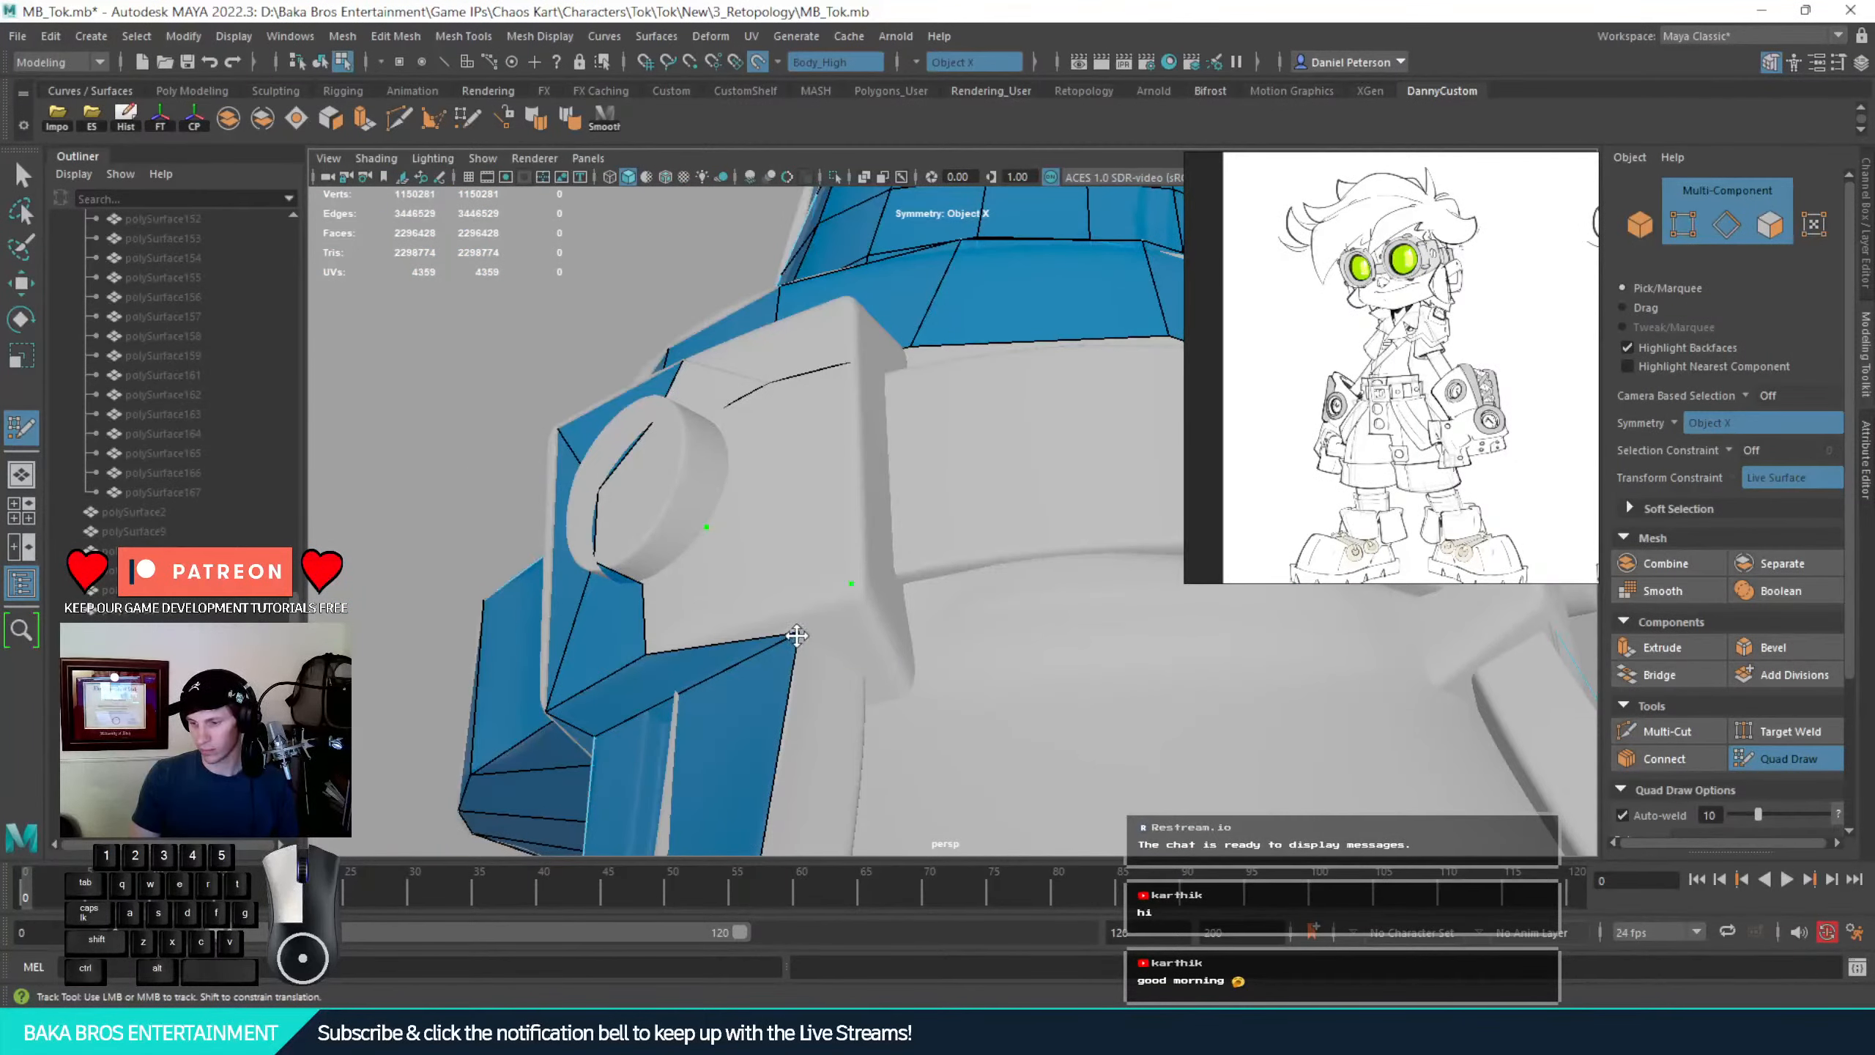
Fill a thin quad along the block's underside to its lower outer corner, plus the face quad above it beside the button
alt+drag(857, 590, 889, 574)
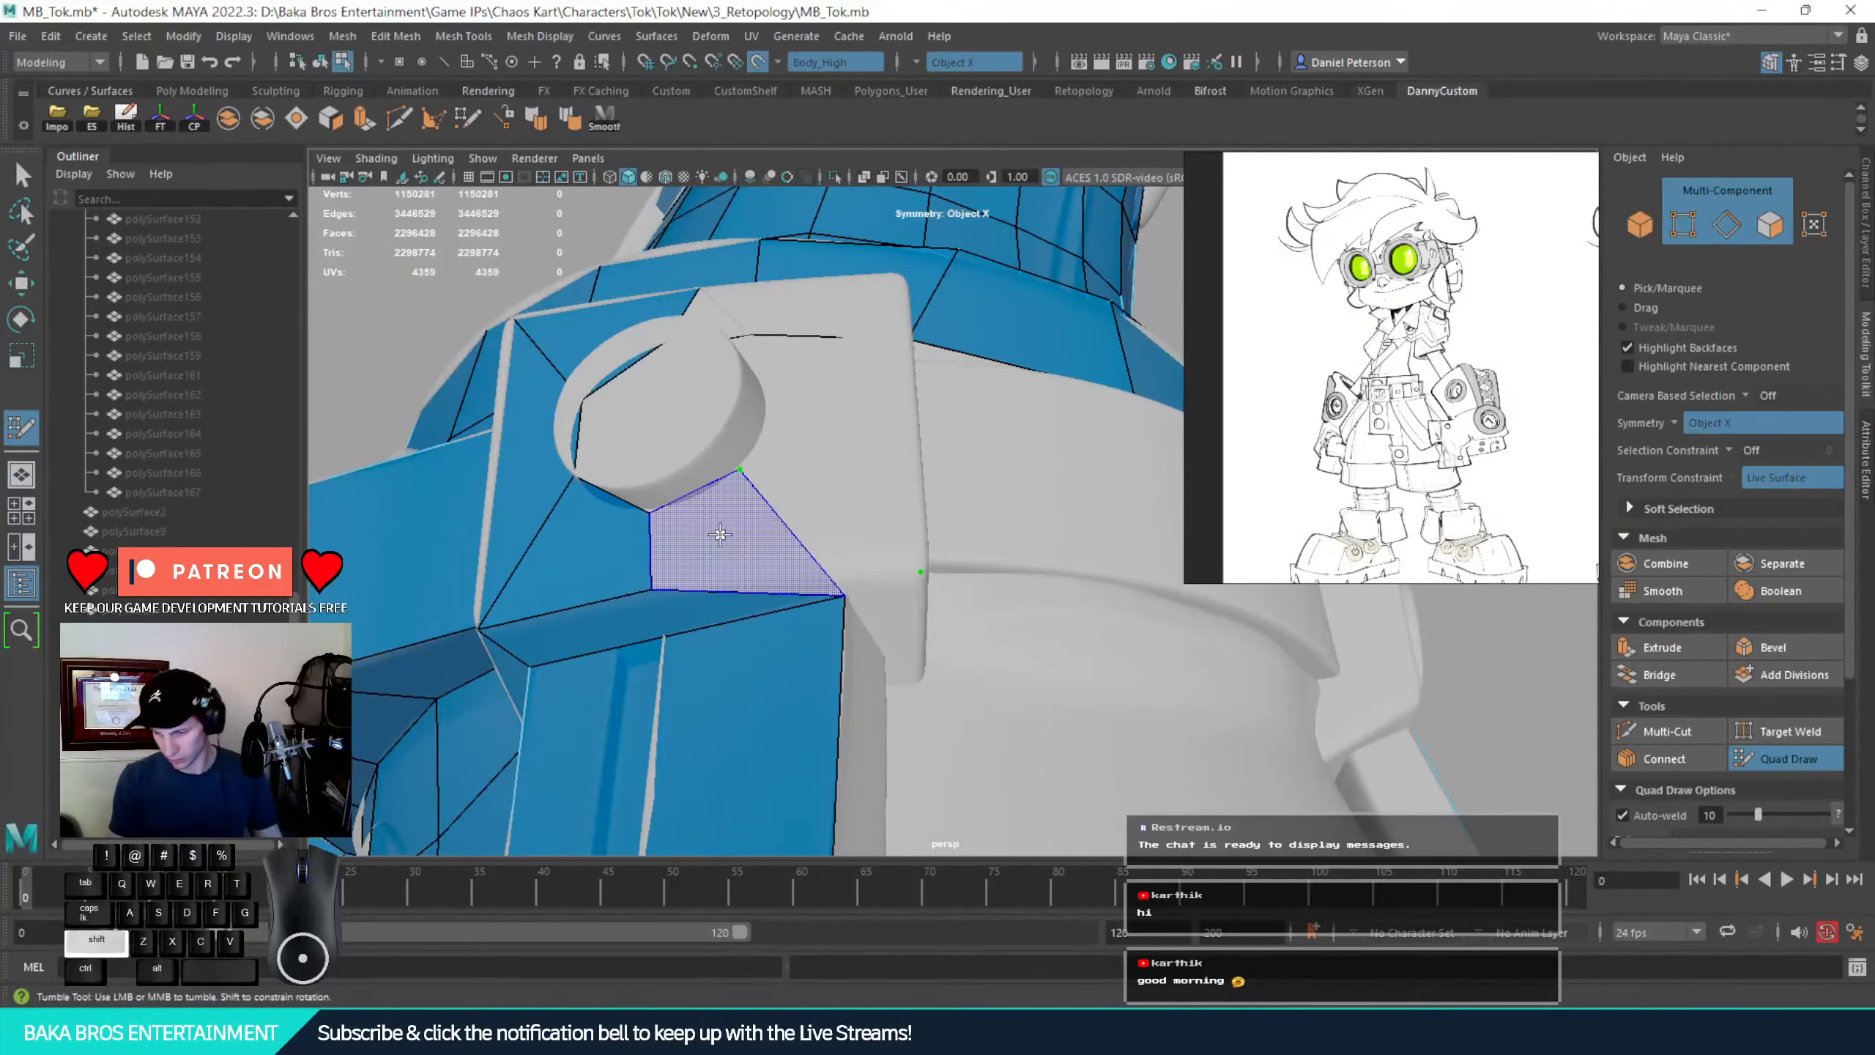
mouse_move(787, 515)
alt+mouse_down()
mouse_move(662, 579)
mouse_move(738, 592)
mouse_move(775, 633)
mouse_move(650, 649)
mouse_move(872, 645)
mouse_move(842, 620)
mouse_move(899, 596)
alt+mouse_up()
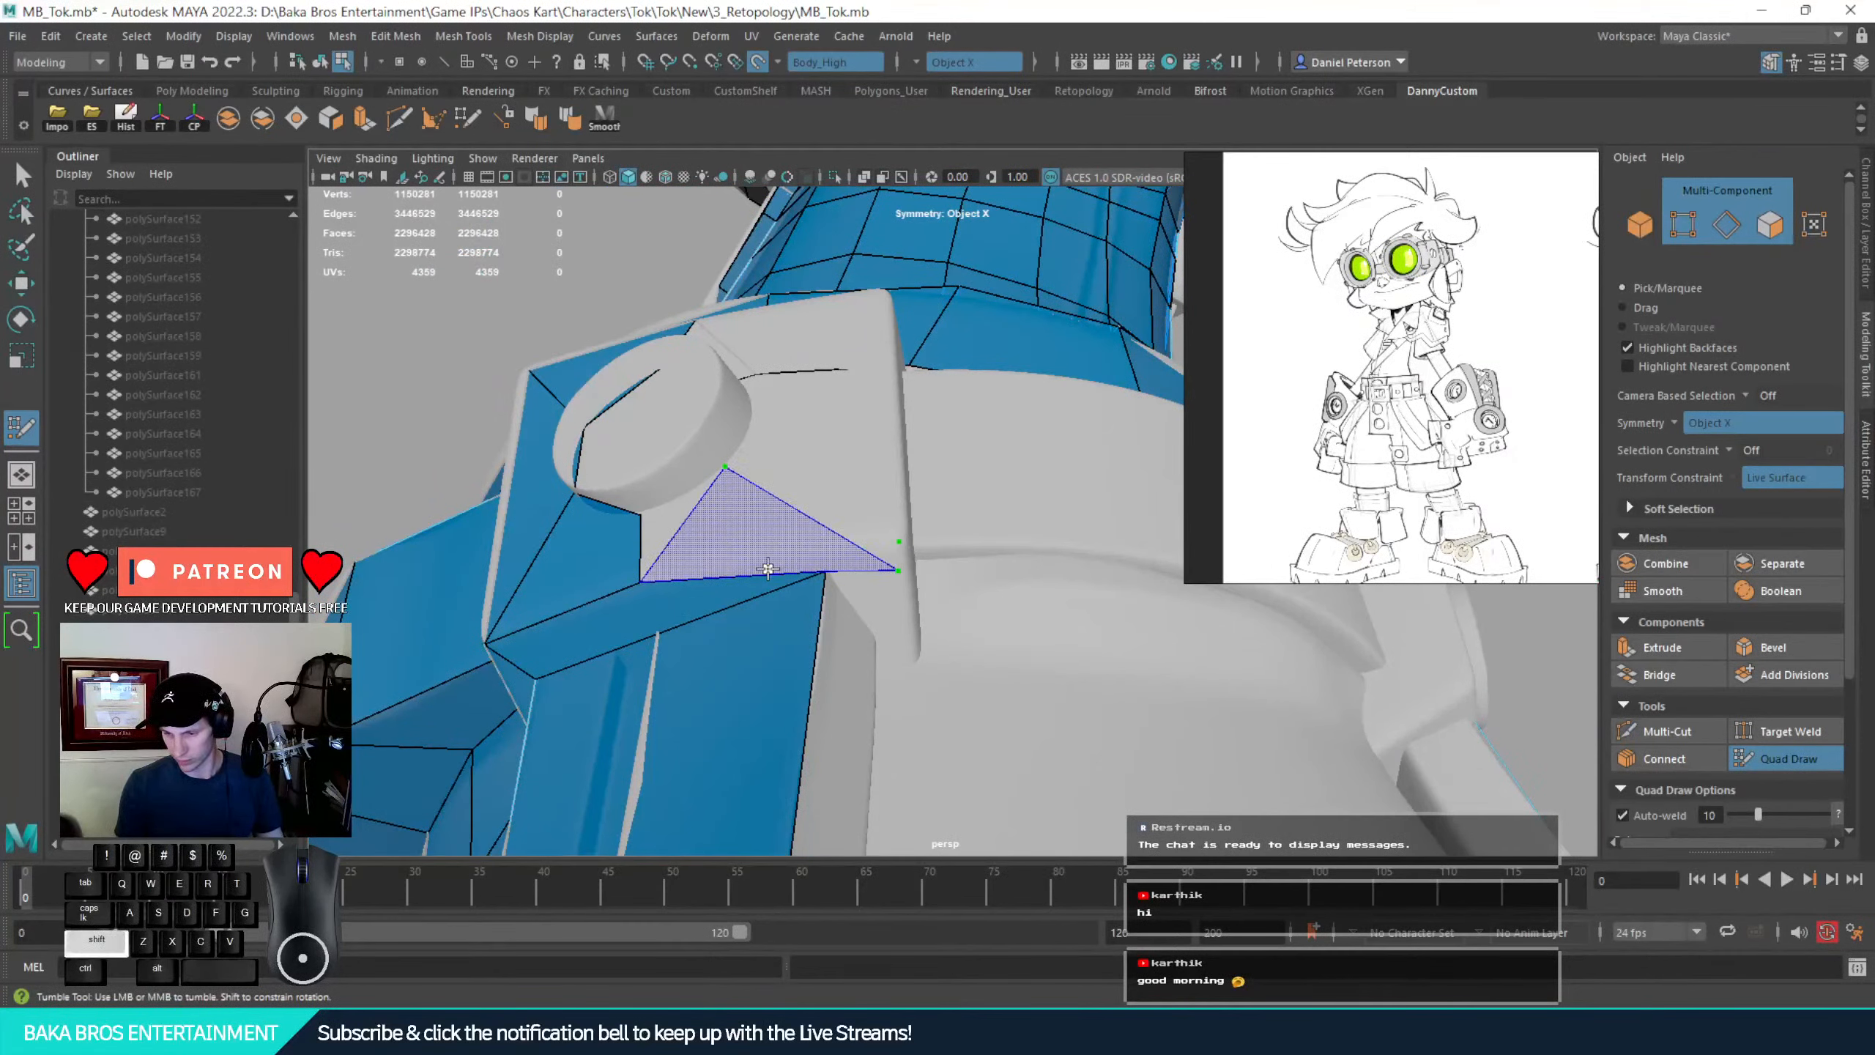
shift+click(802, 567)
mouse_move(879, 587)
alt+right_down()
mouse_move(997, 636)
mouse_move(862, 604)
alt+right_up()
drag(853, 599, 851, 607)
key(ctrl+z)
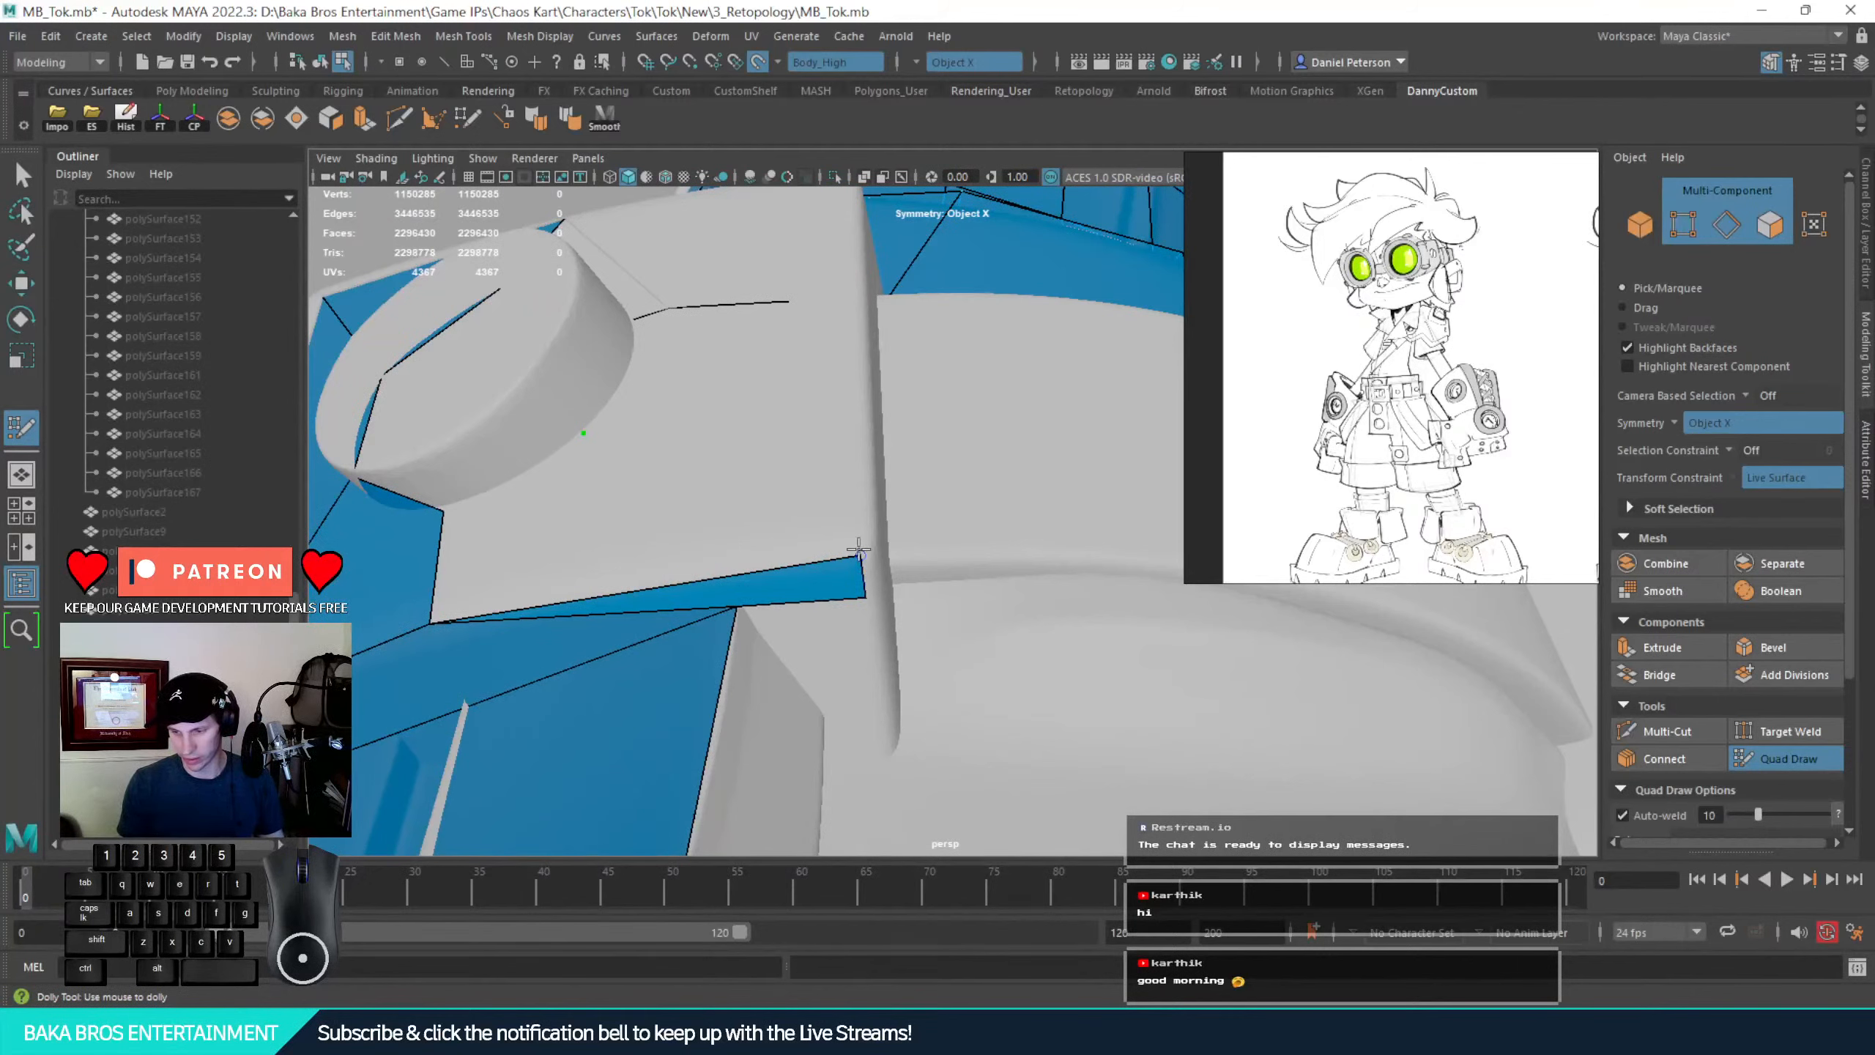
scroll(859, 549, down, 5)
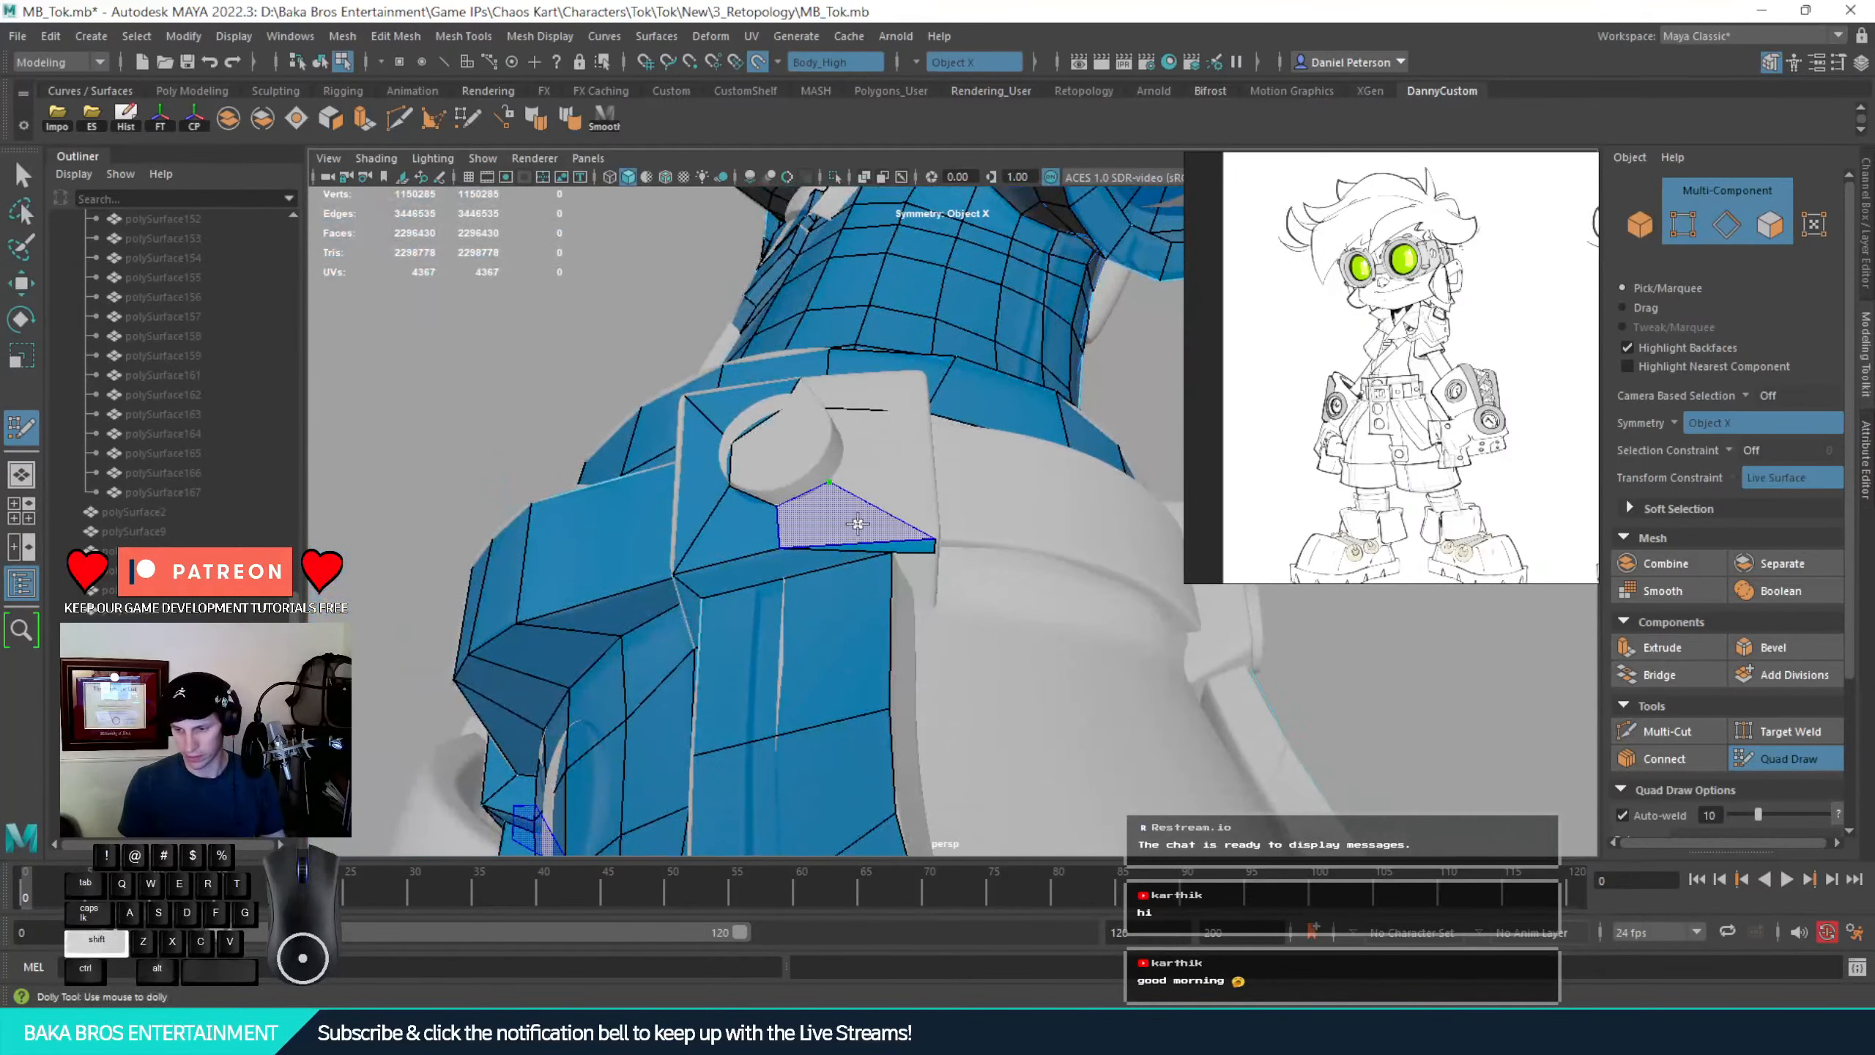
shift+click(857, 523)
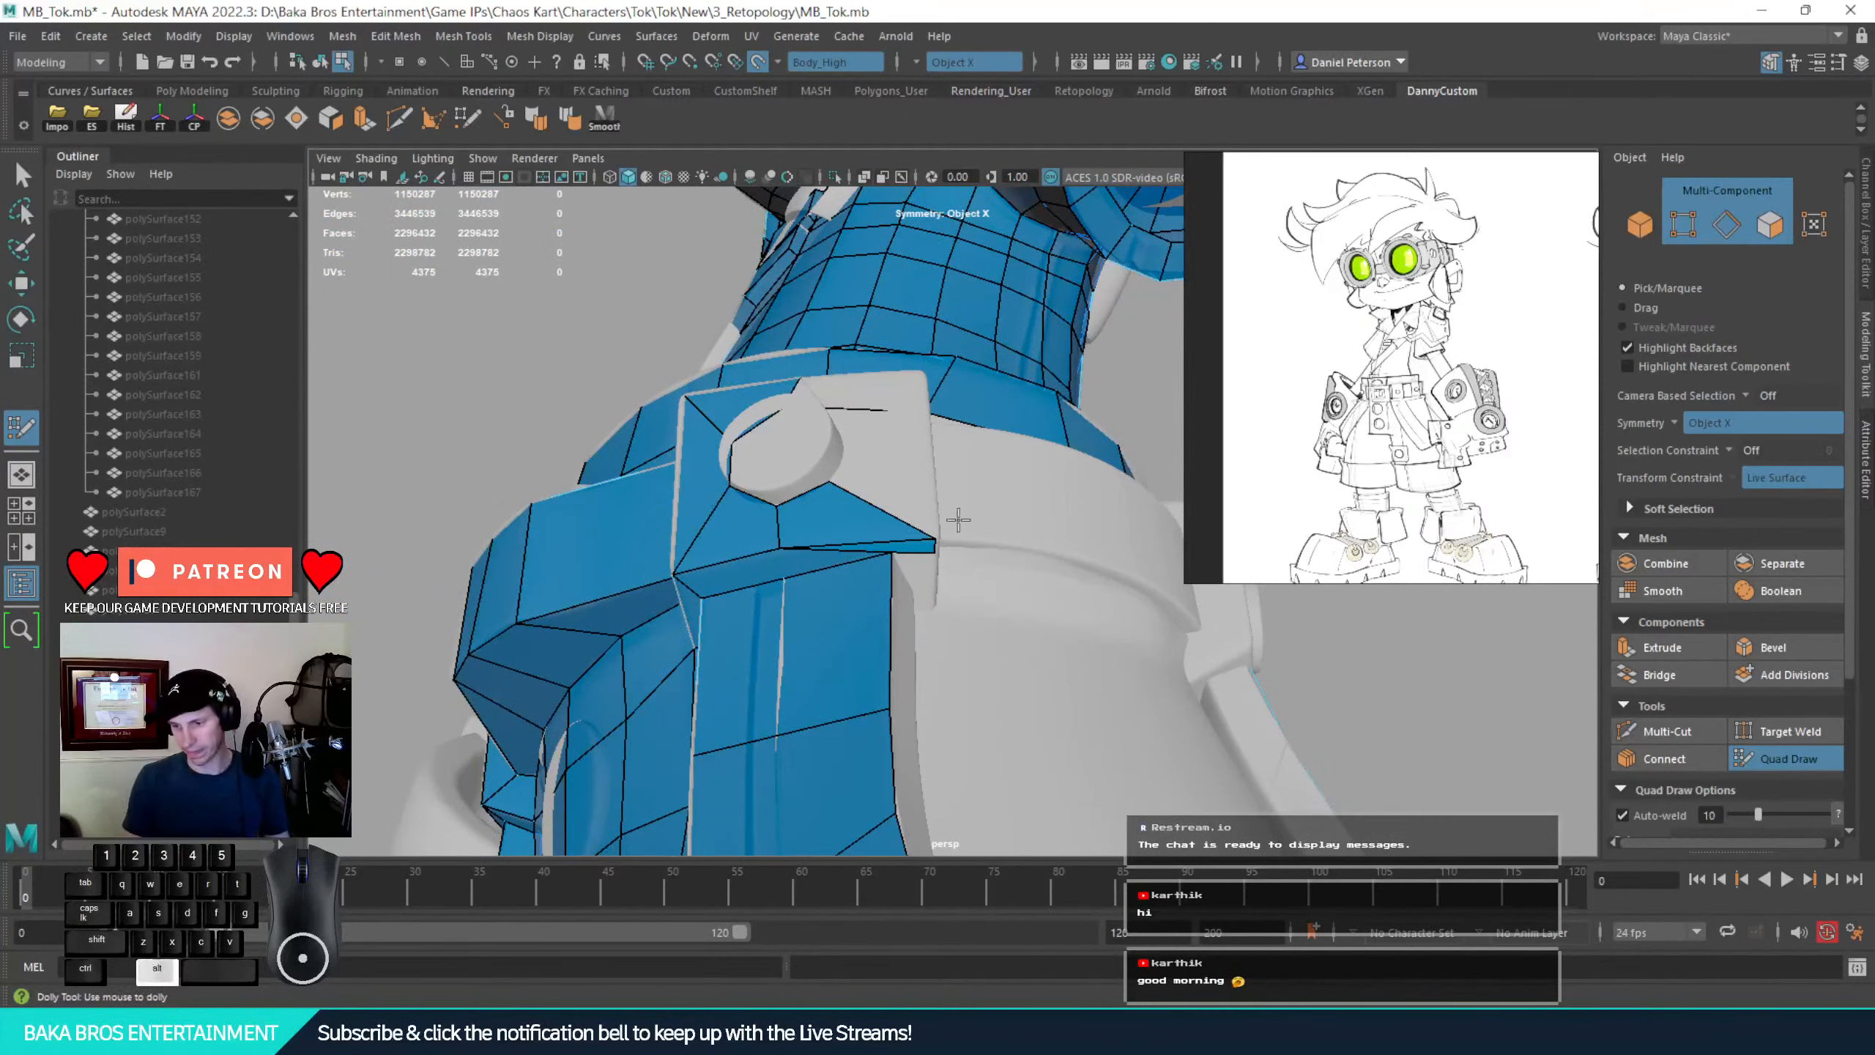
Fill the block's outer and upper face quads to close the ring of quads around the round button
alt+drag(958, 520, 894, 557)
alt+right_drag(894, 558, 1139, 549)
alt+drag(916, 517, 853, 537)
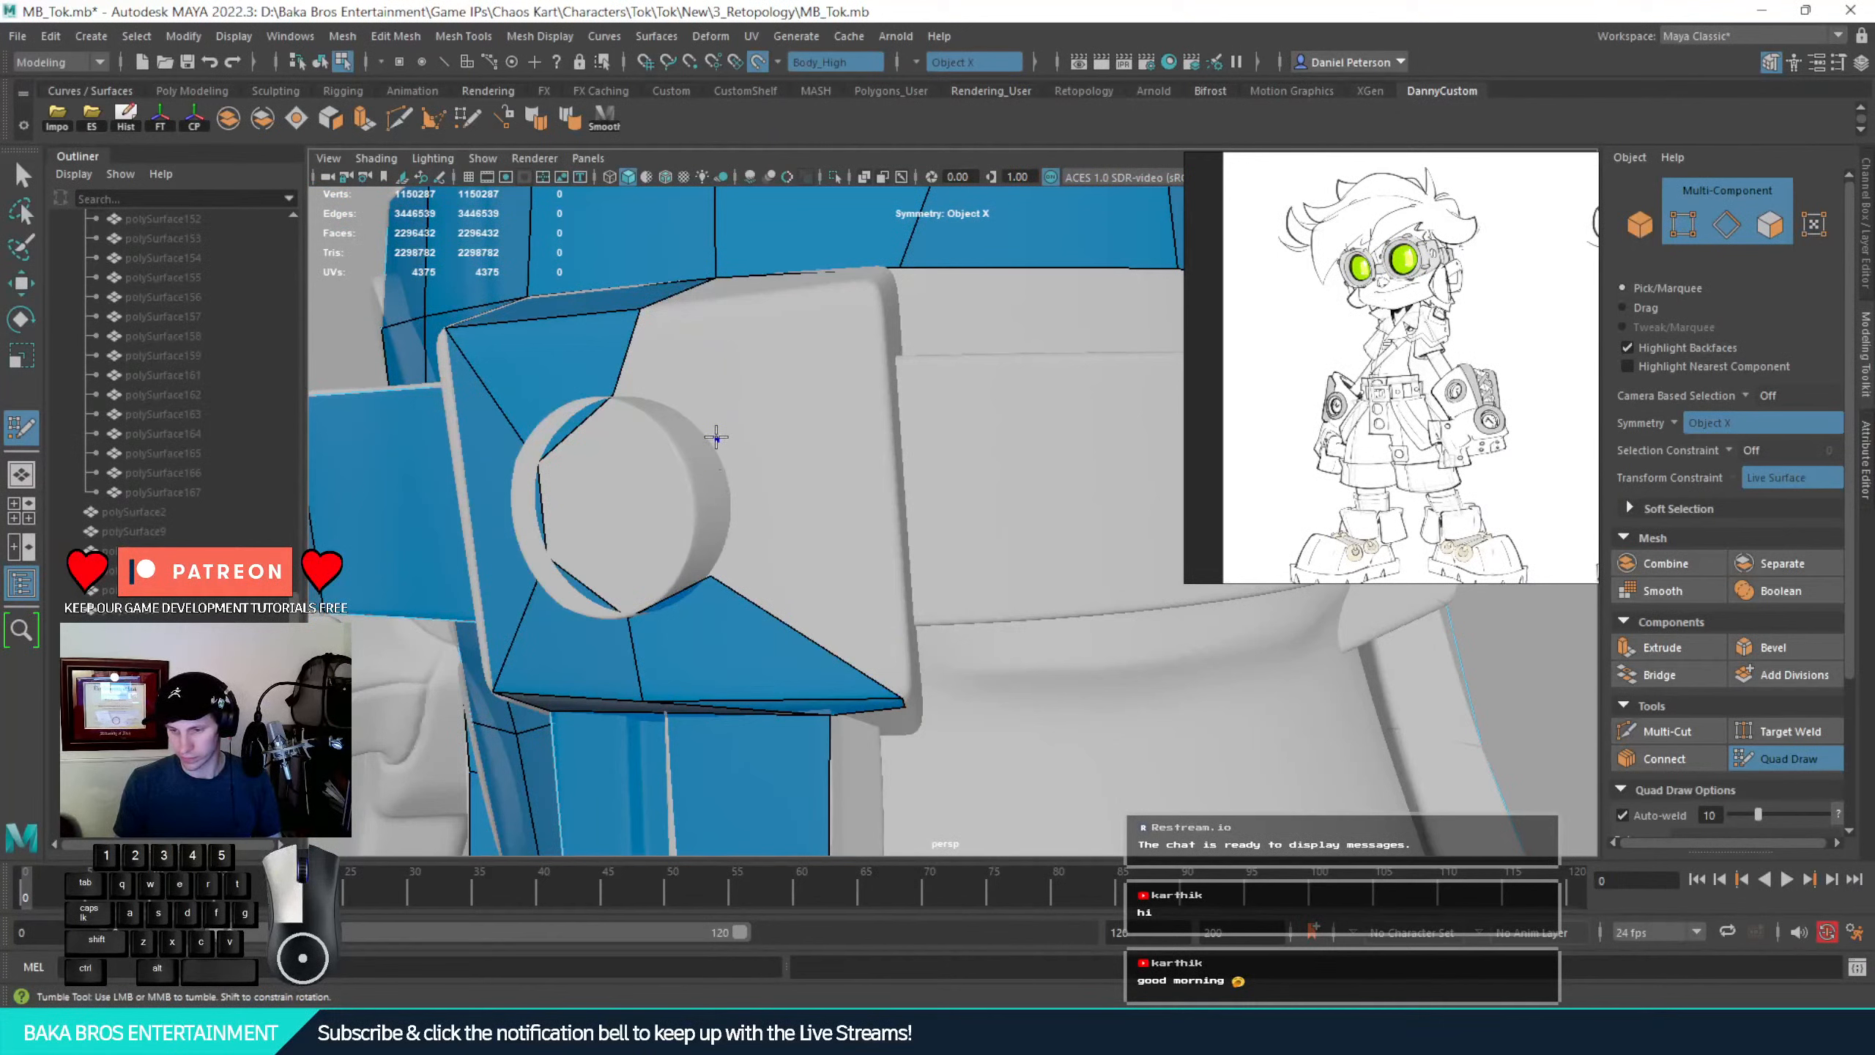
click(873, 286)
shift+click(833, 512)
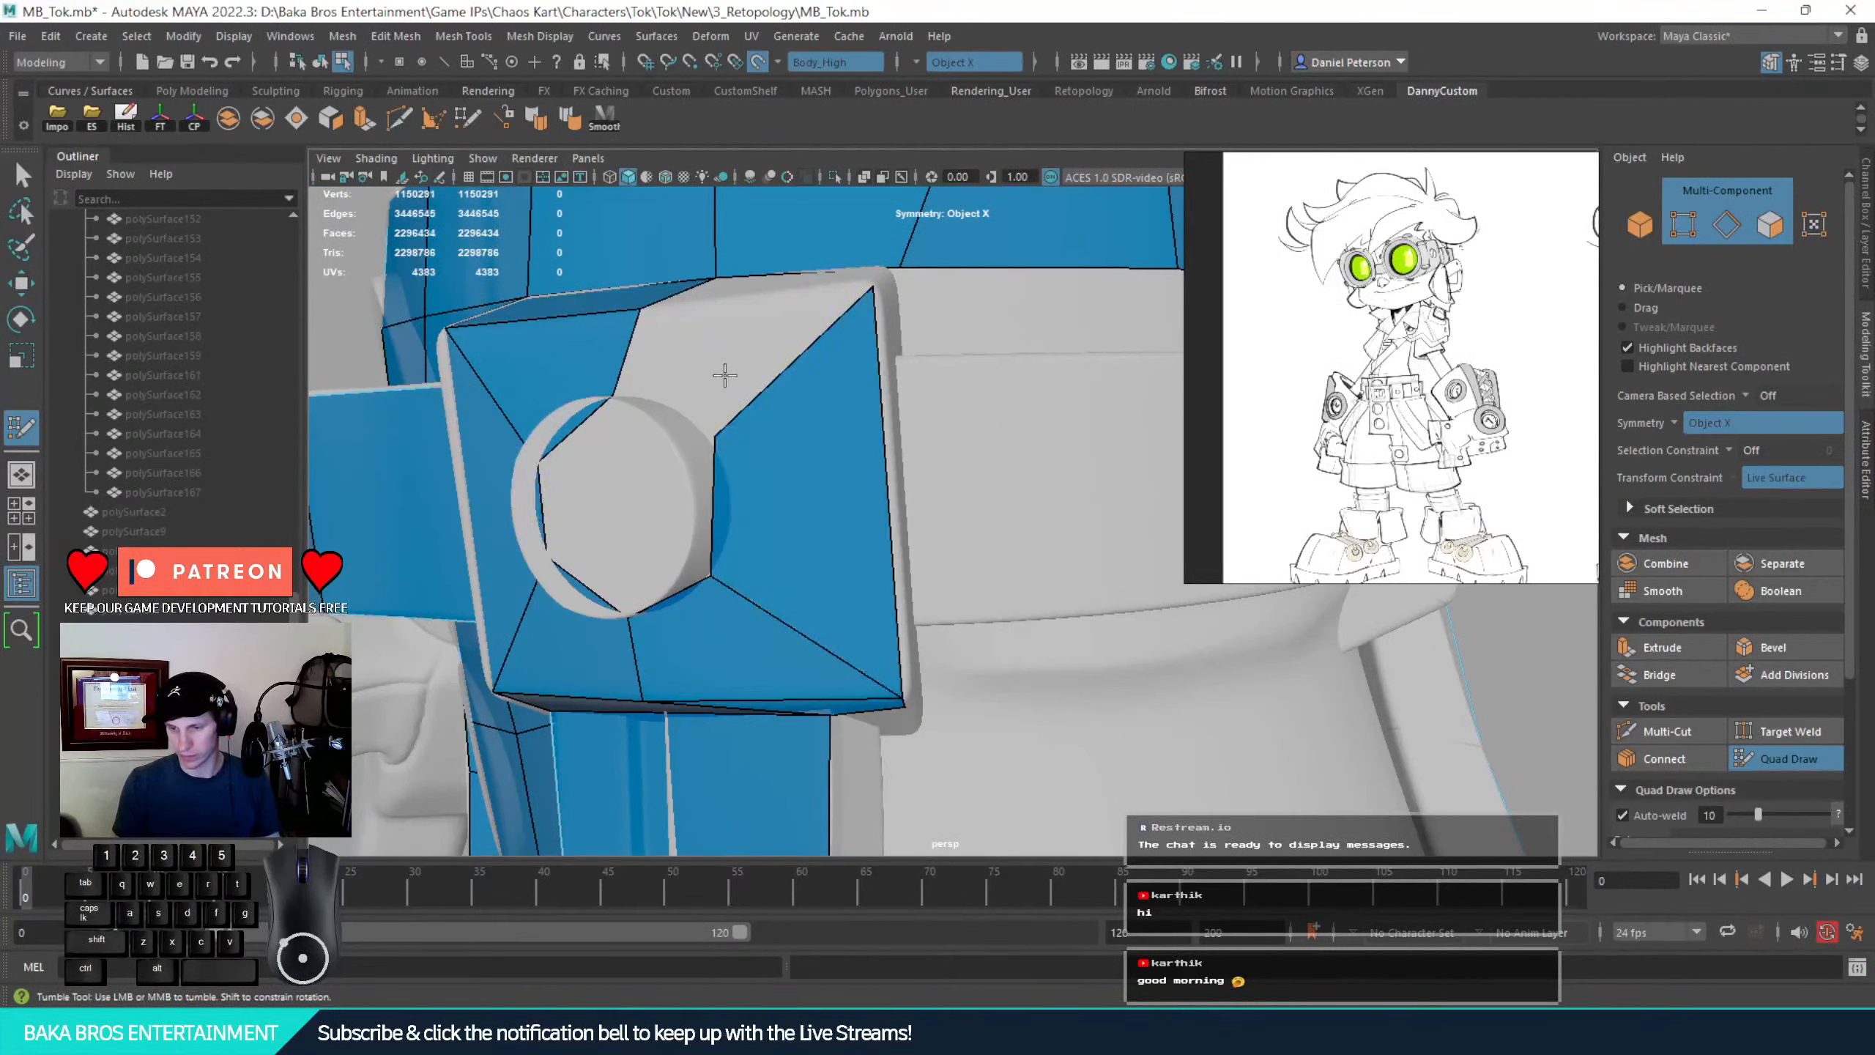
mouse_move(724, 376)
alt+mouse_down()
mouse_move(669, 368)
mouse_move(752, 497)
mouse_move(714, 473)
alt+mouse_up()
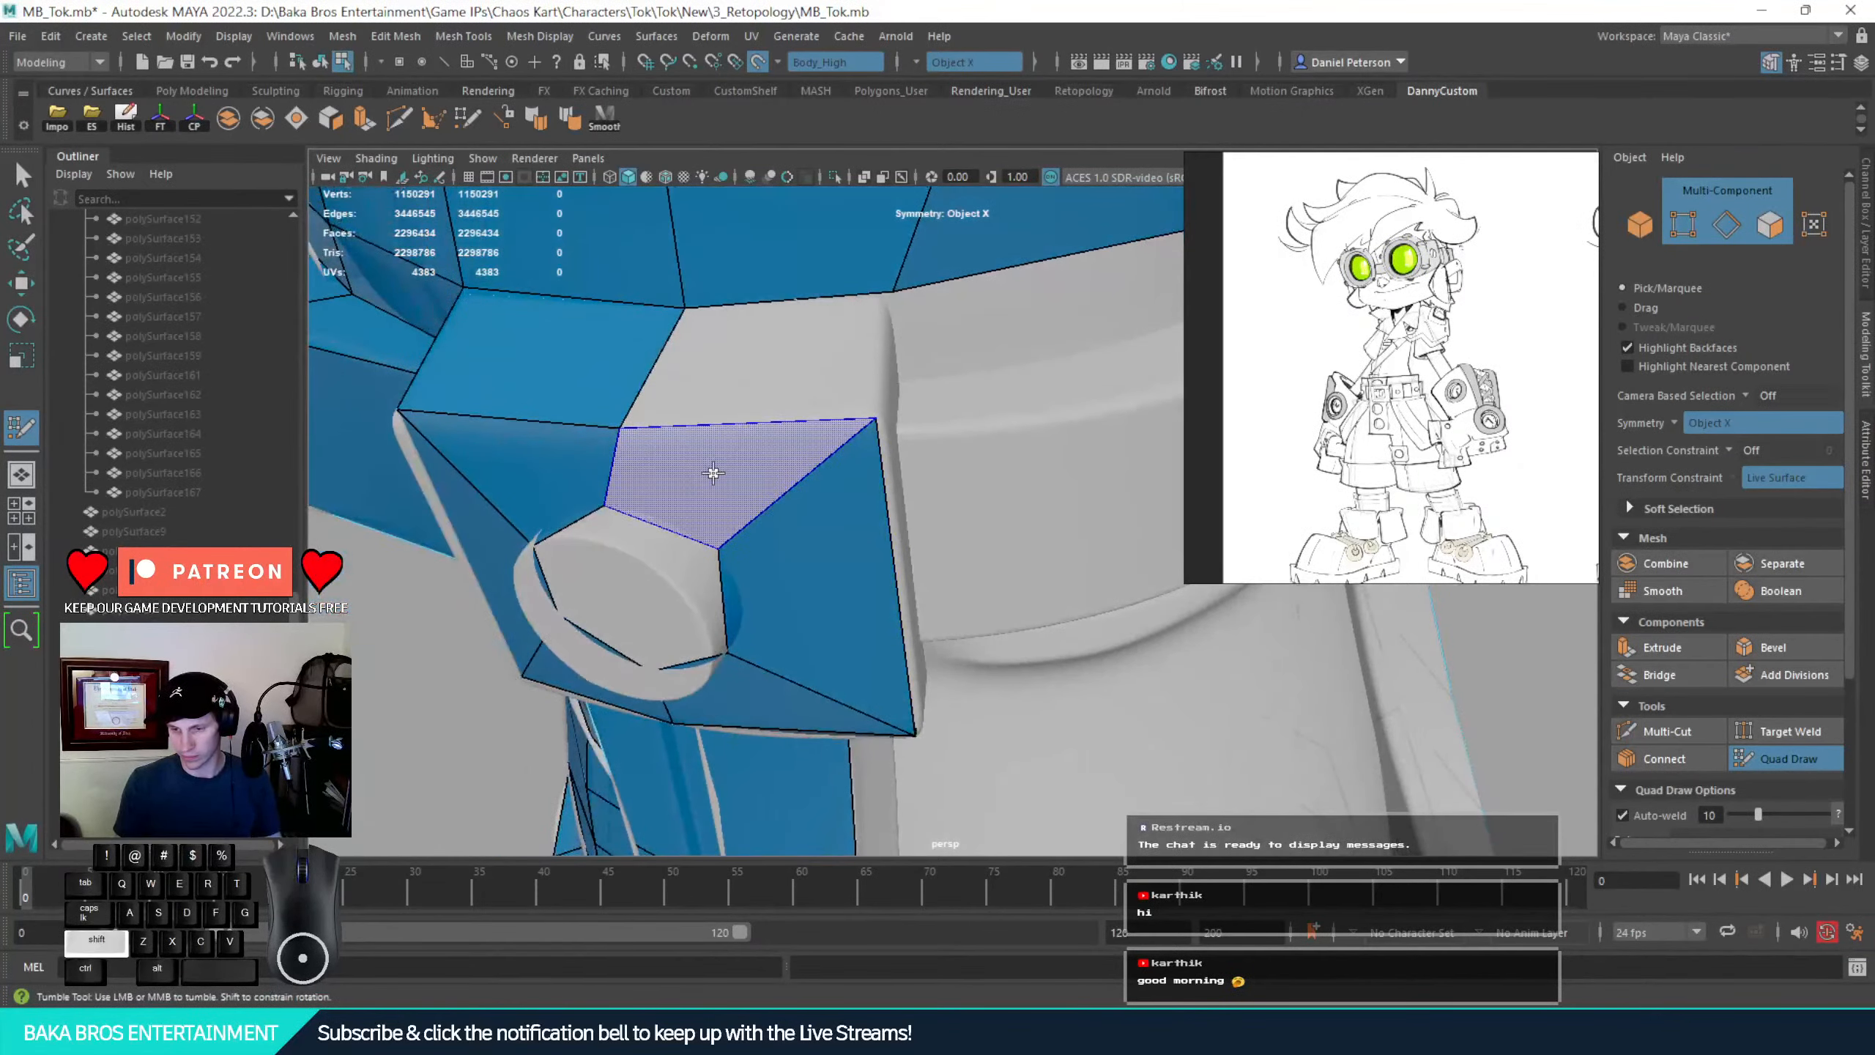
shift+click(779, 423)
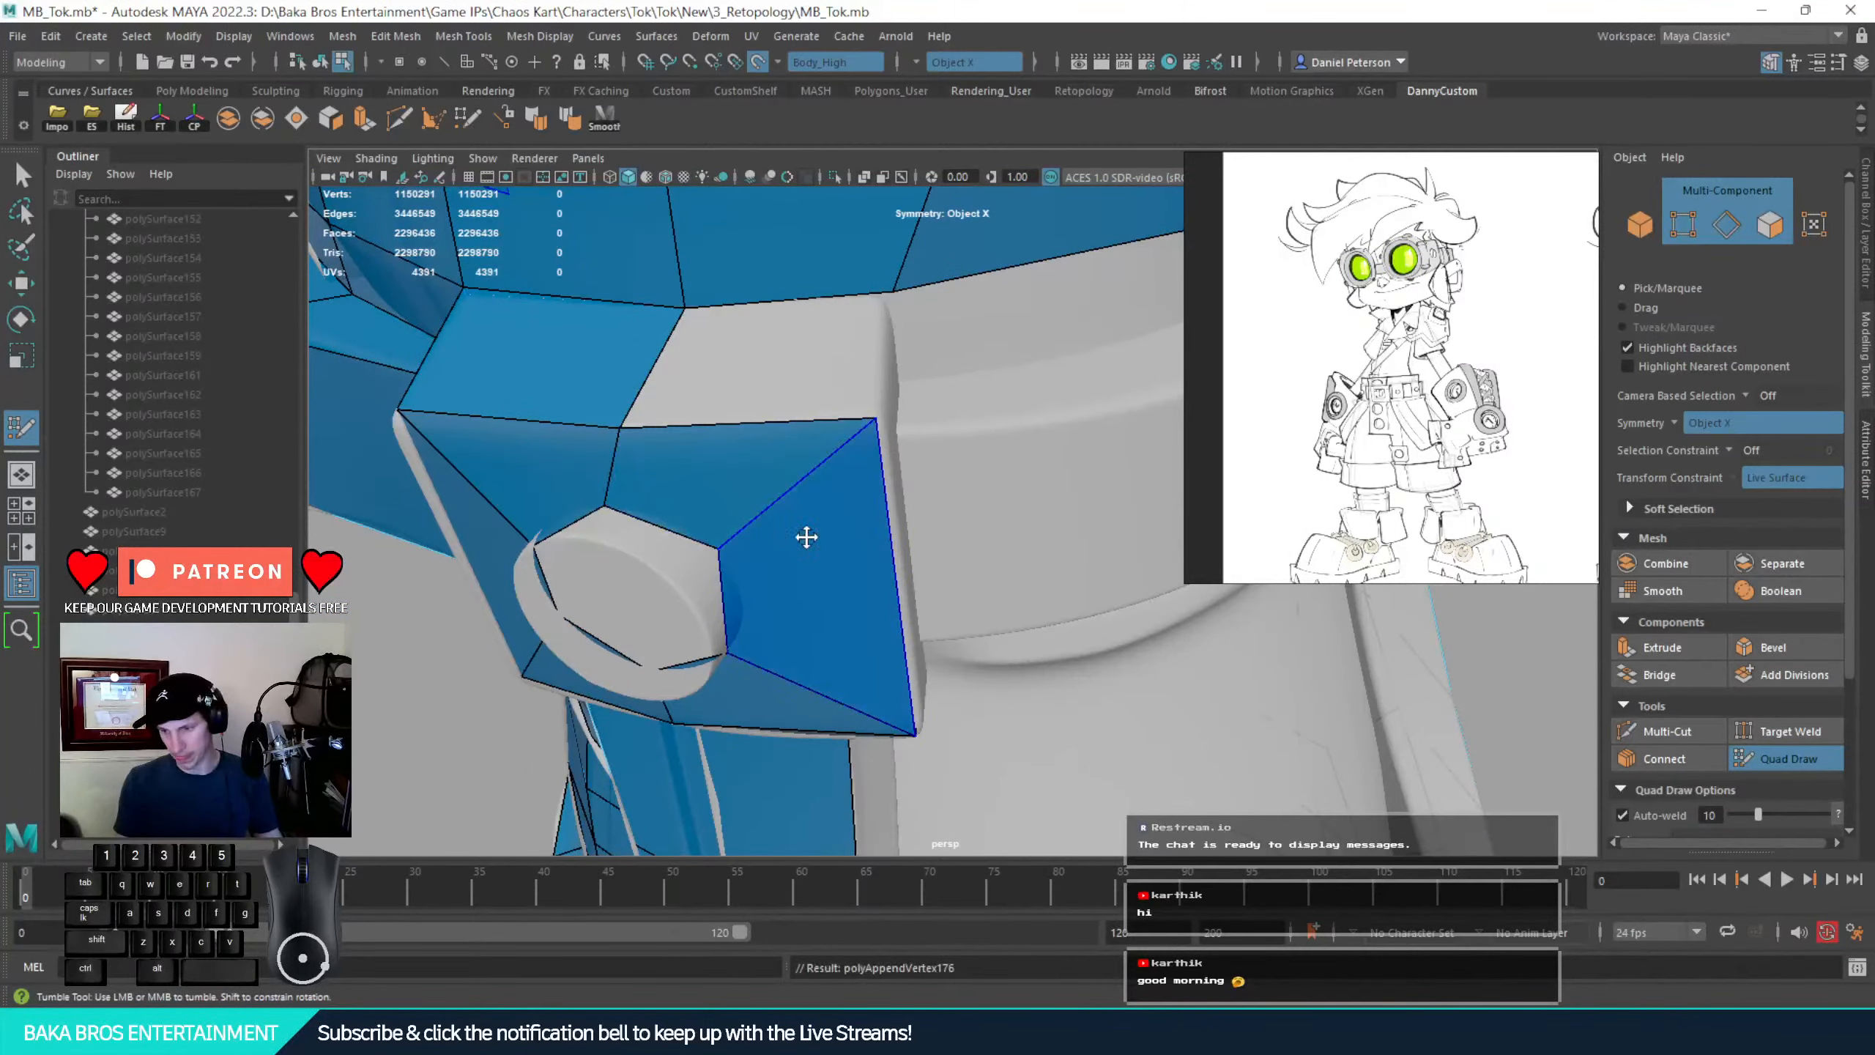
Delete the block's inner face quad and adjoining side quad, and rebuild the inner face as two quads split at mid-height
alt+drag(807, 537, 624, 432)
mouse_move(748, 520)
alt+mouse_down()
mouse_move(708, 524)
mouse_move(791, 489)
mouse_move(763, 441)
alt+mouse_up()
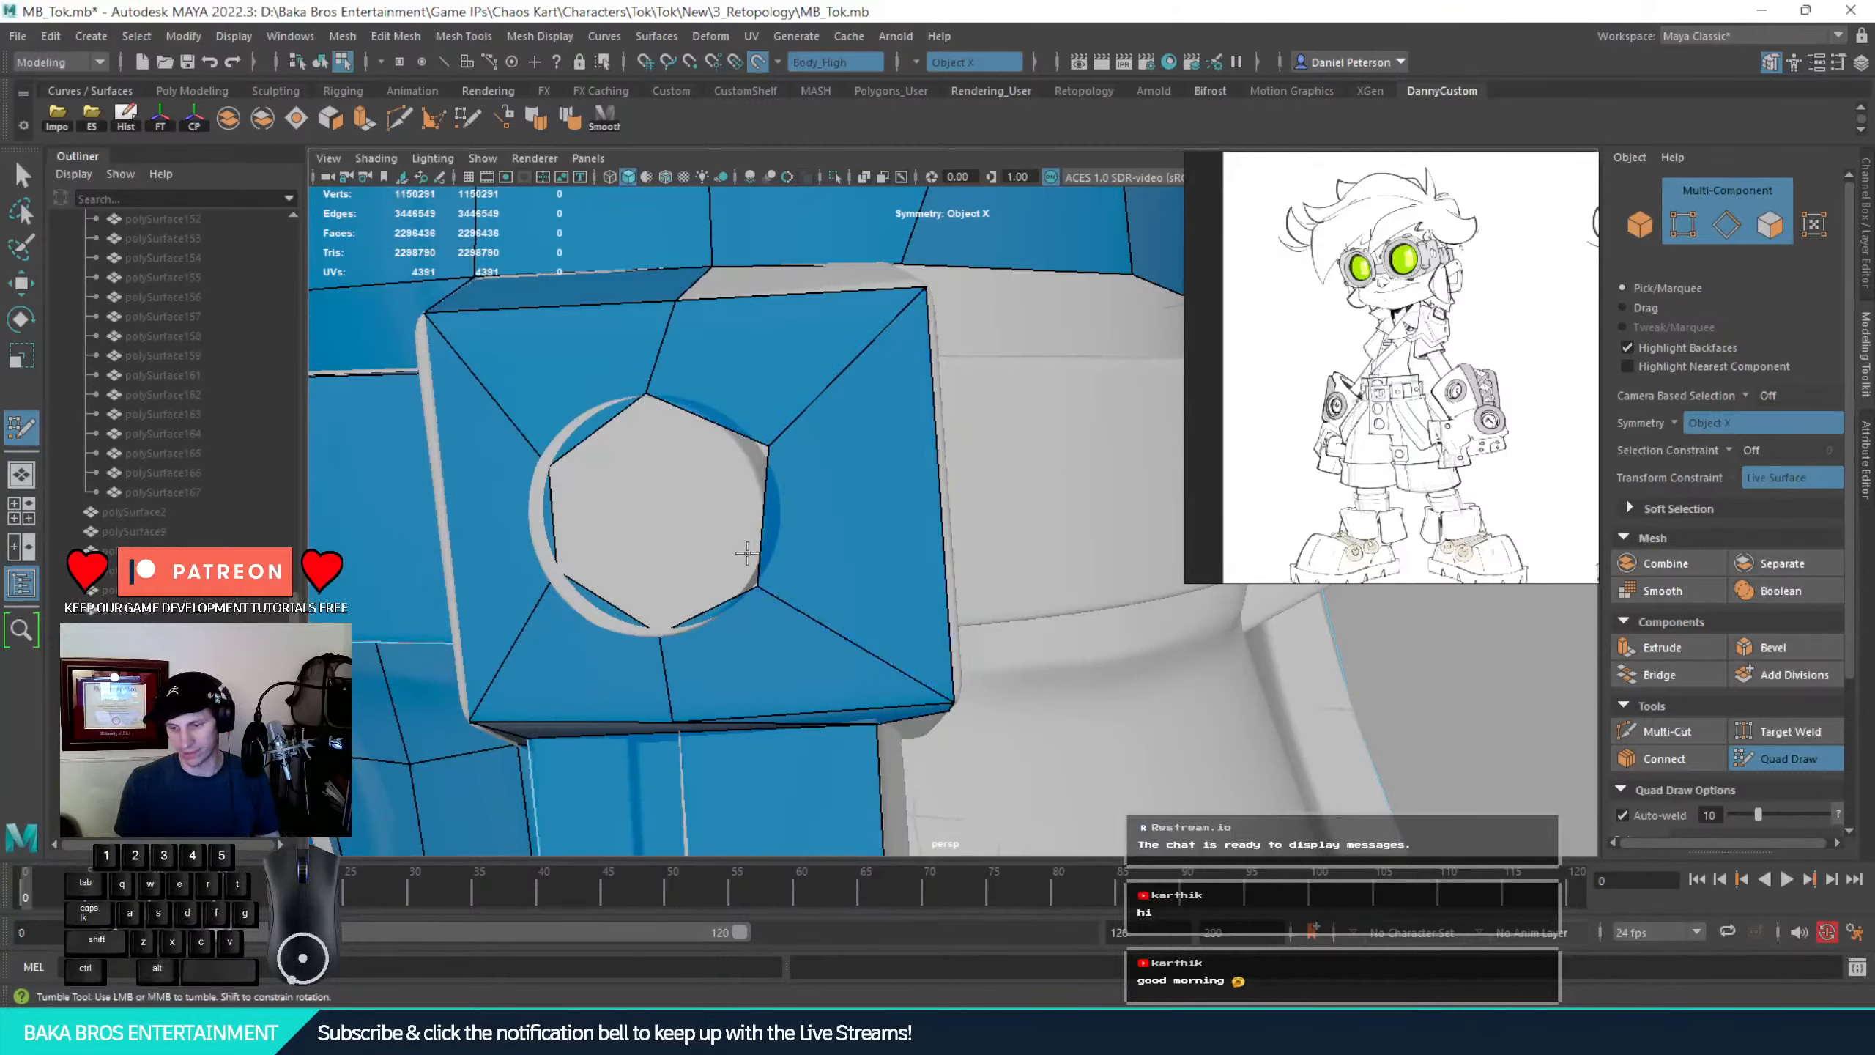
alt+drag(774, 574, 738, 503)
ctrl+shift+click(694, 481)
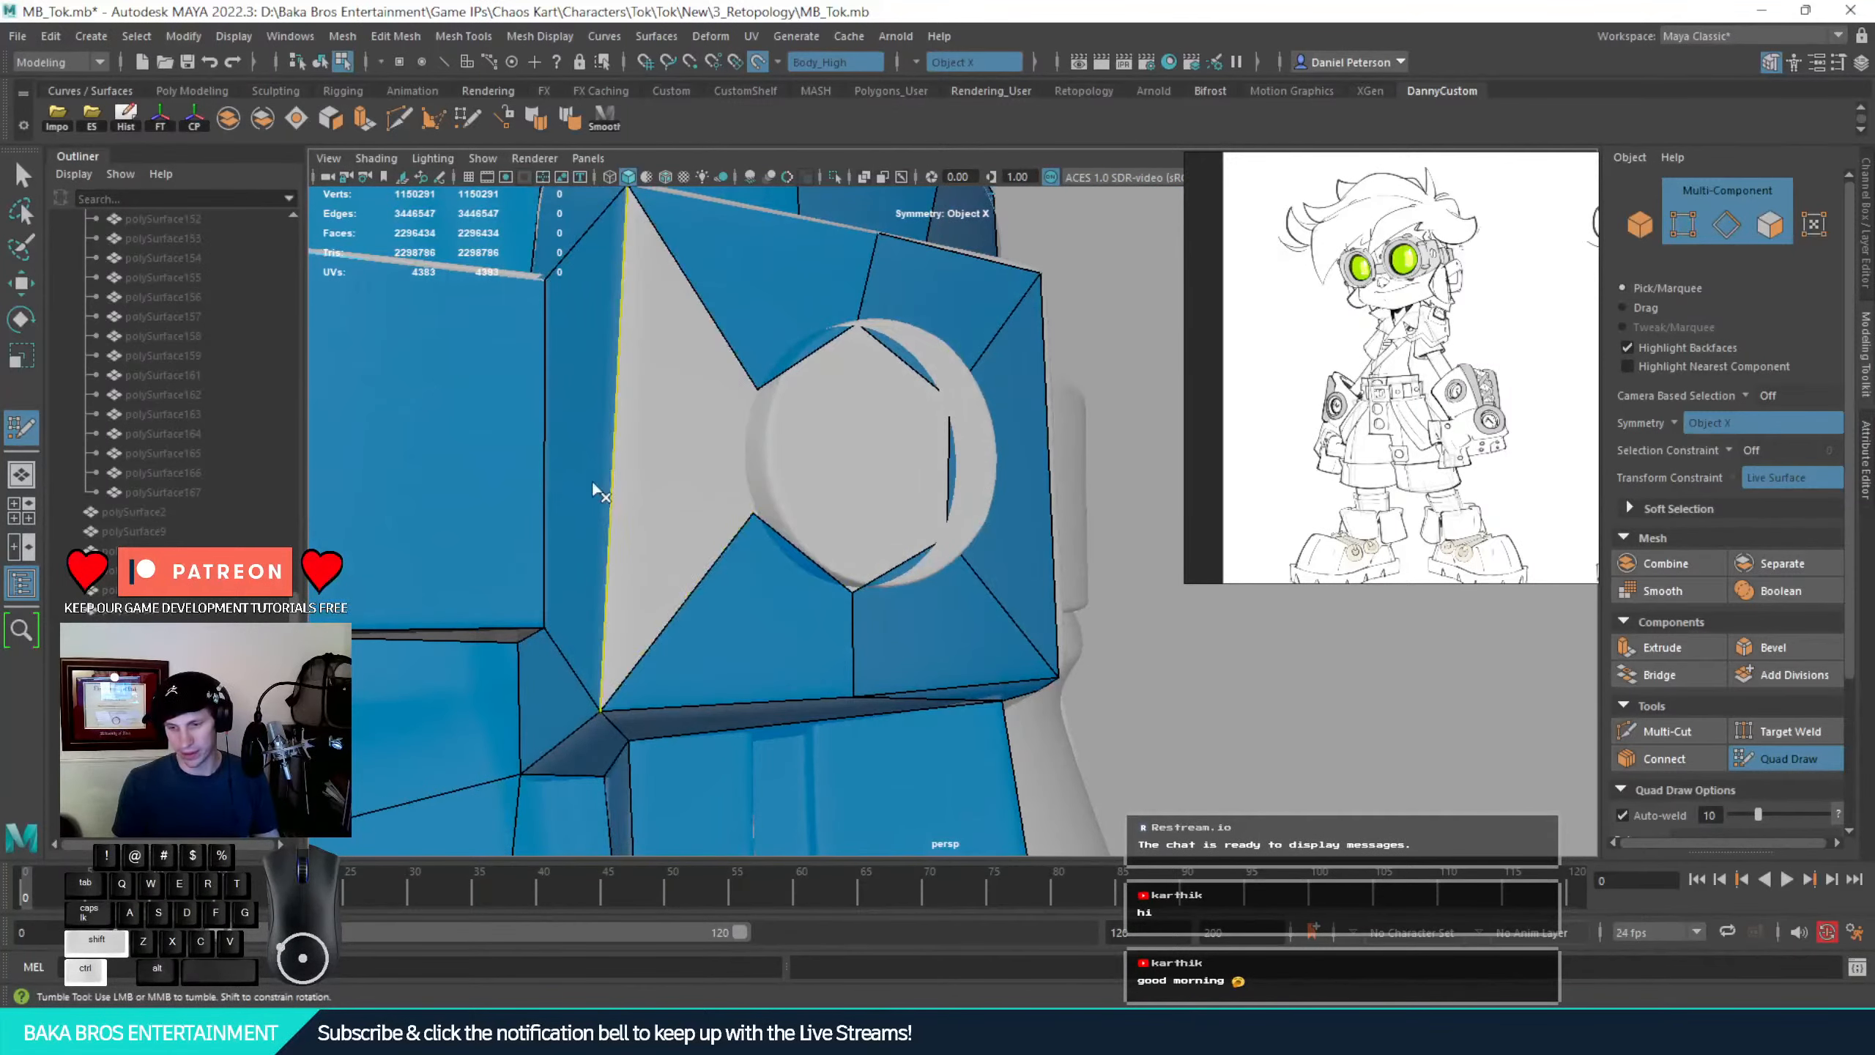
ctrl+shift+click(592, 480)
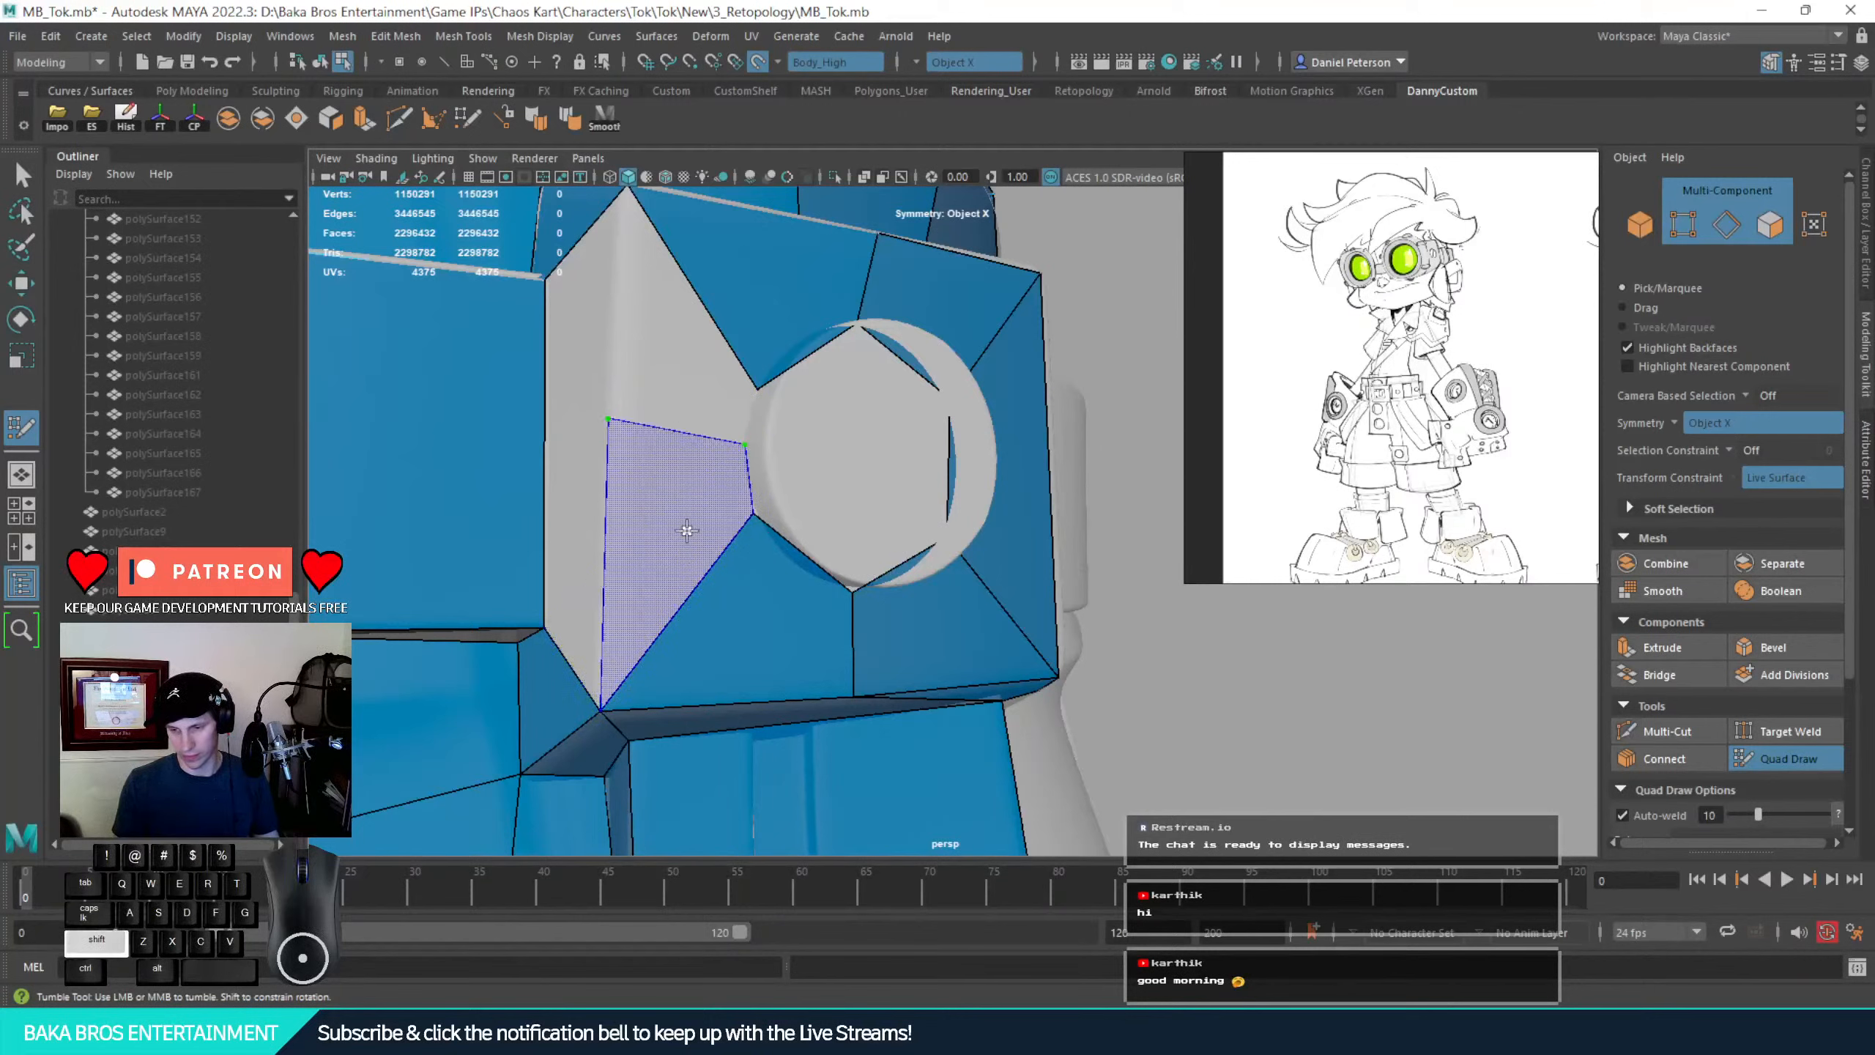
shift+click(692, 527)
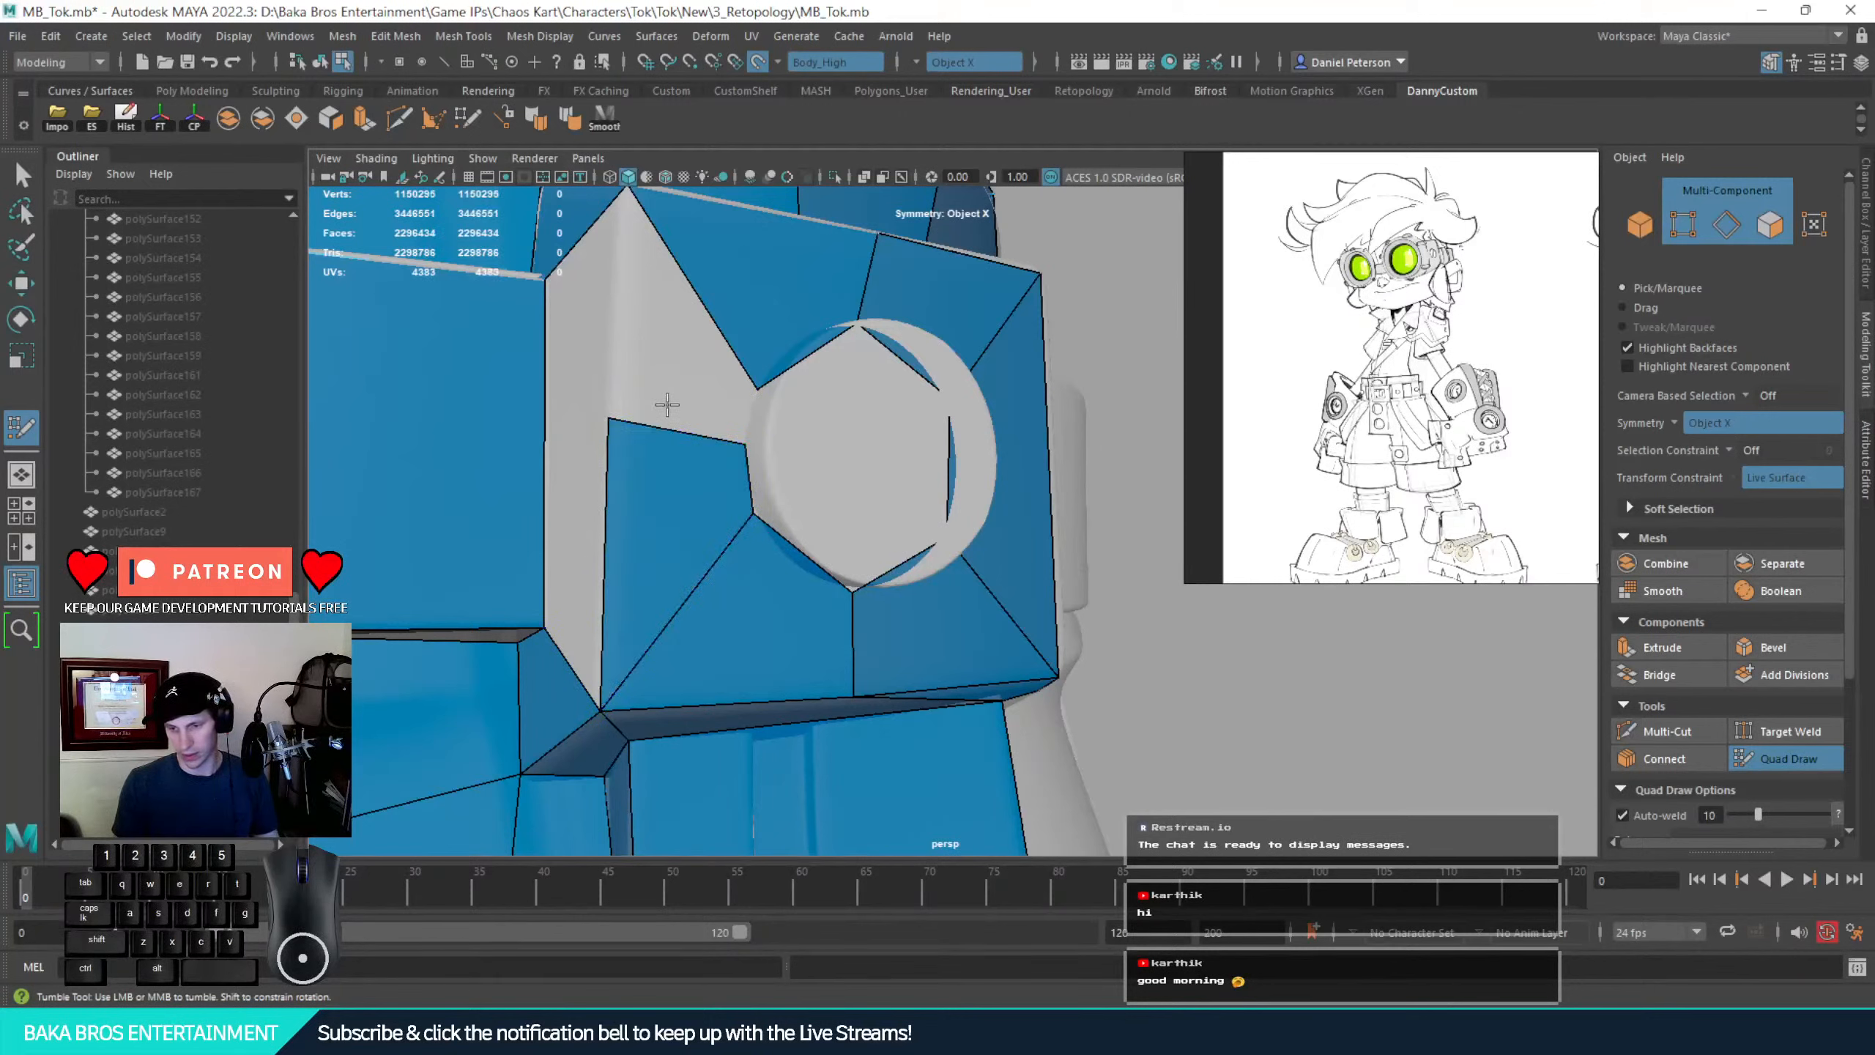
alt+middle_drag(661, 406, 662, 472)
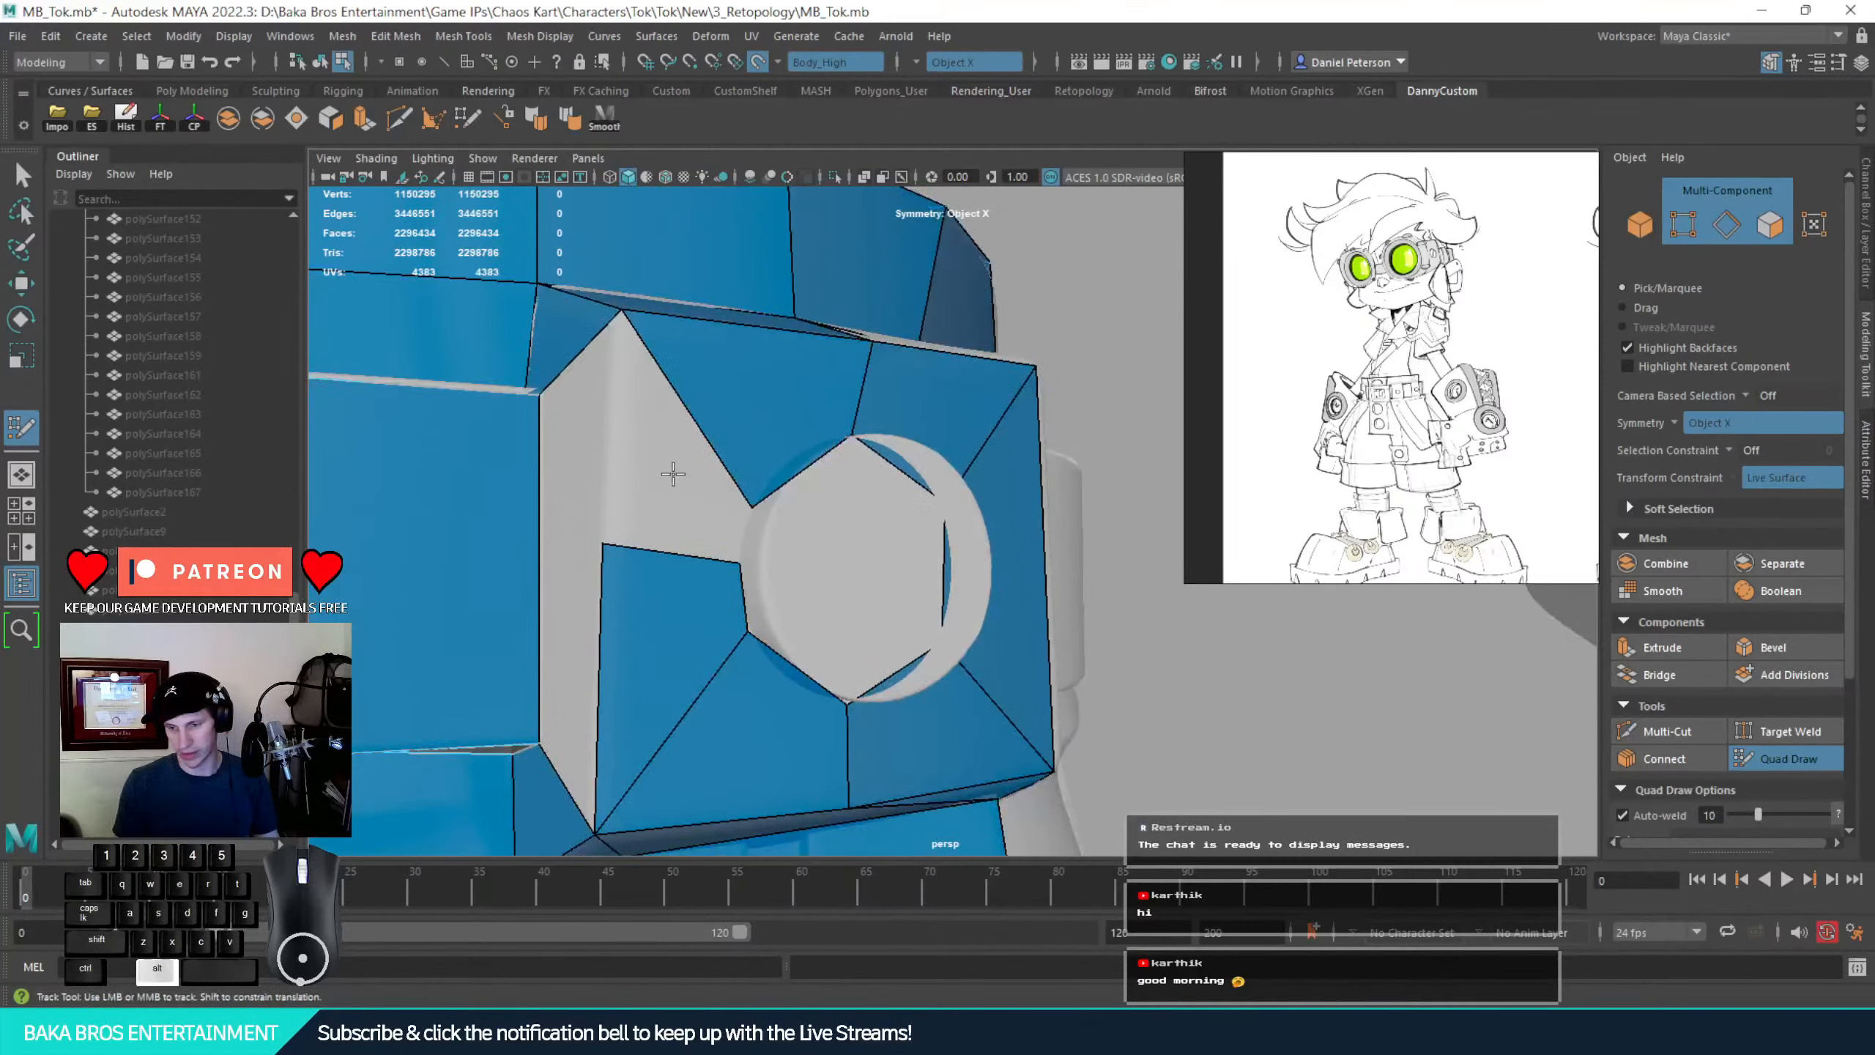
shift+click(720, 467)
mouse_move(720, 467)
alt+mouse_down()
mouse_move(733, 536)
mouse_move(680, 653)
mouse_move(684, 543)
alt+mouse_up()
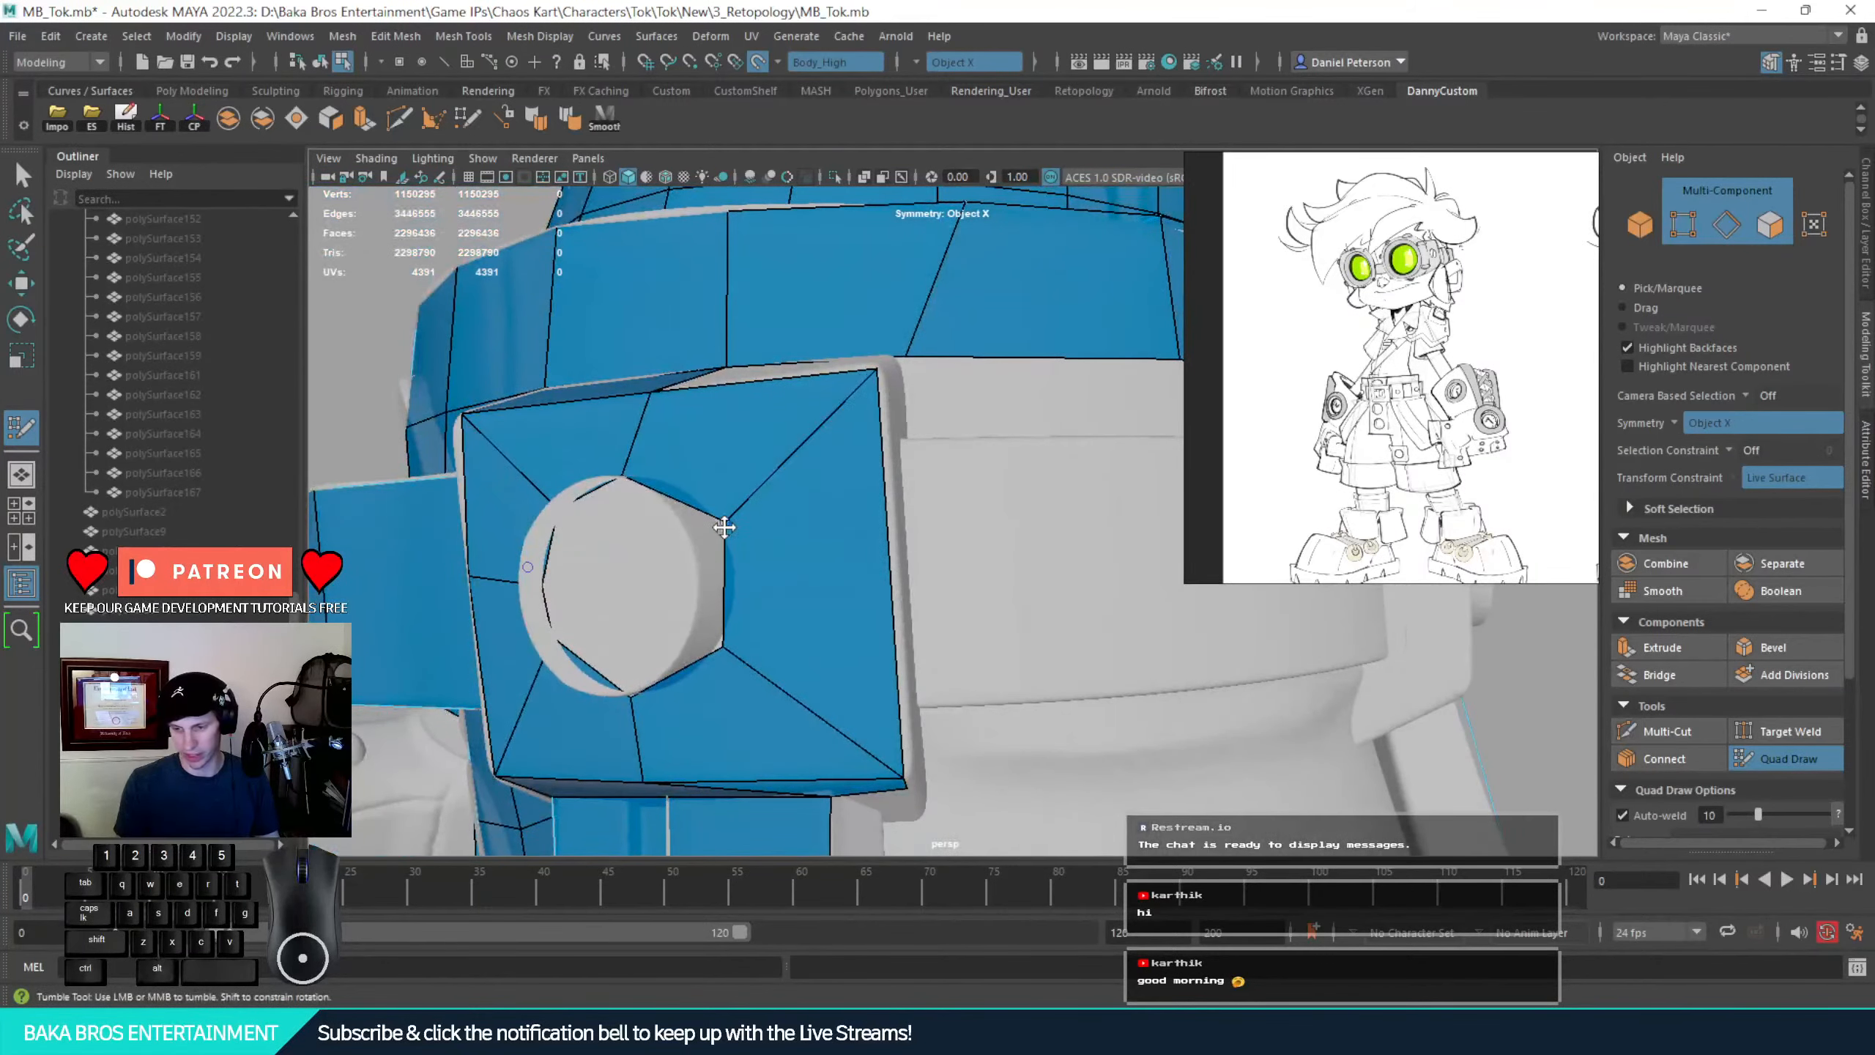
Replace the single quad on the outer side of the block's face with two quads split at mid-height
ctrl+shift+click(745, 550)
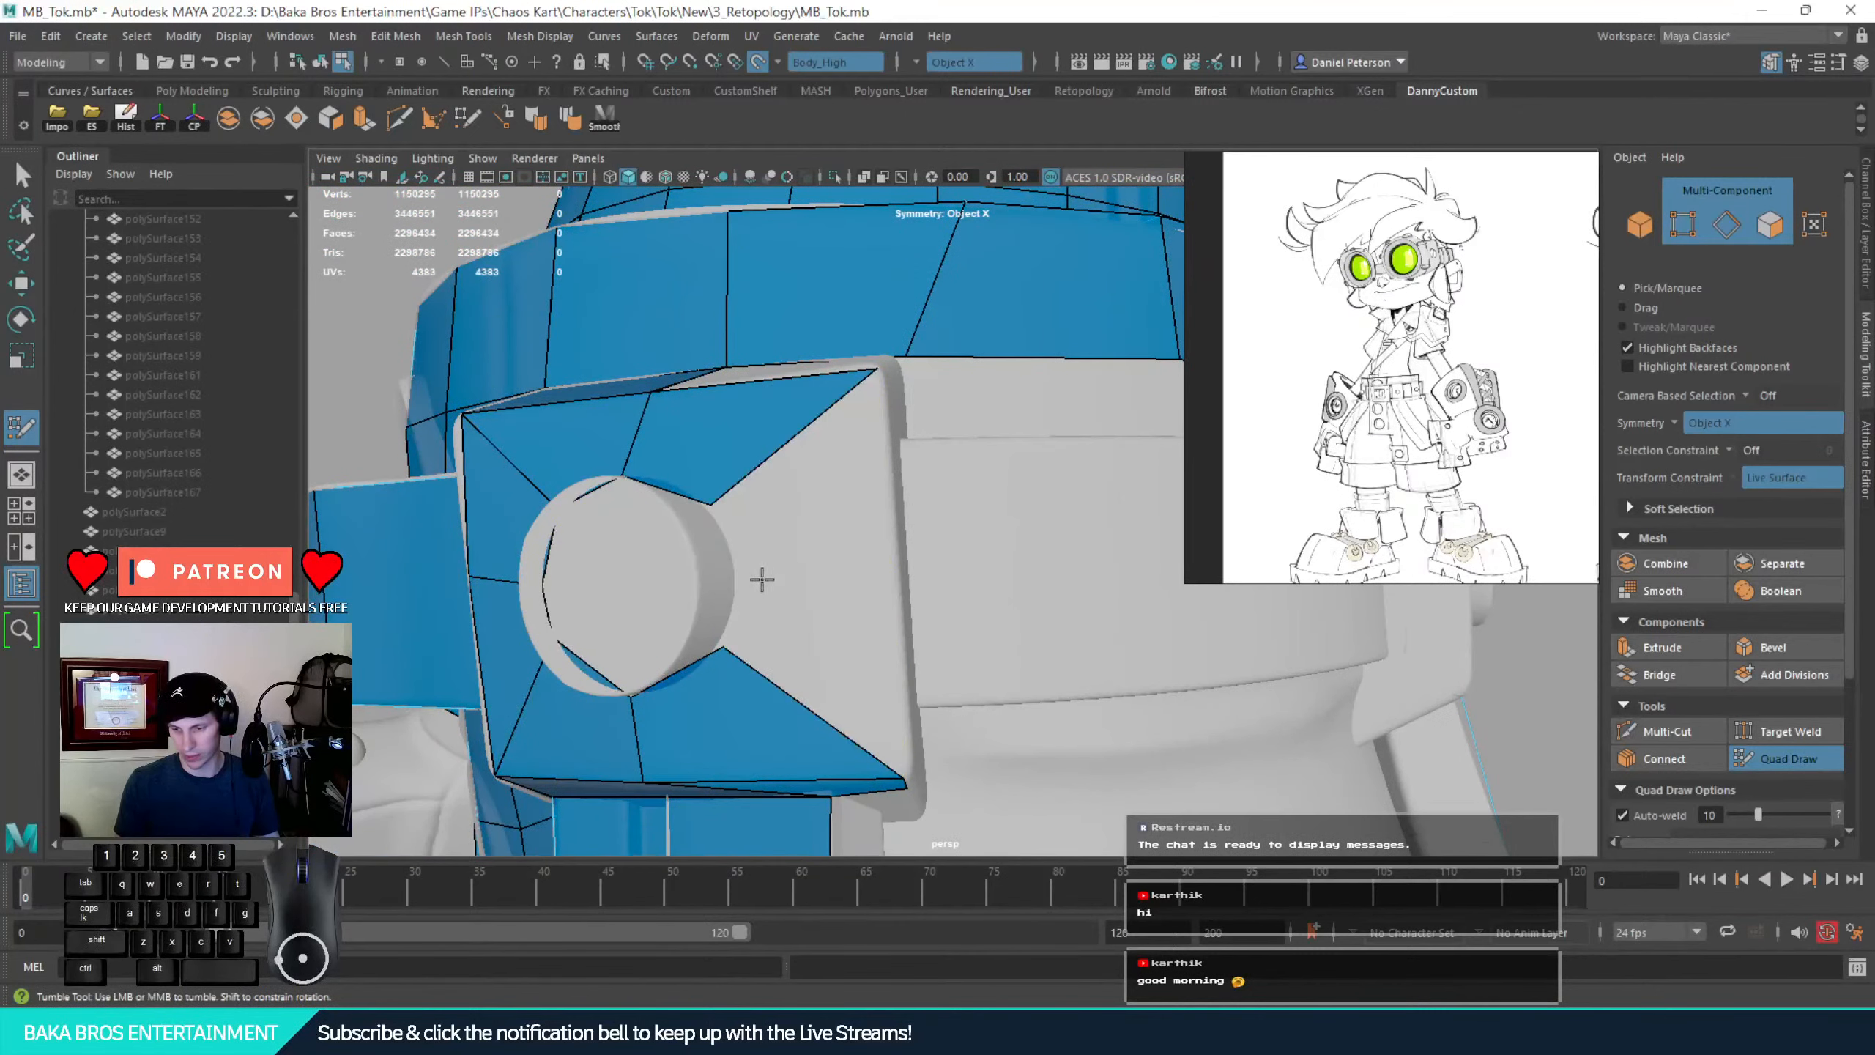
click(893, 563)
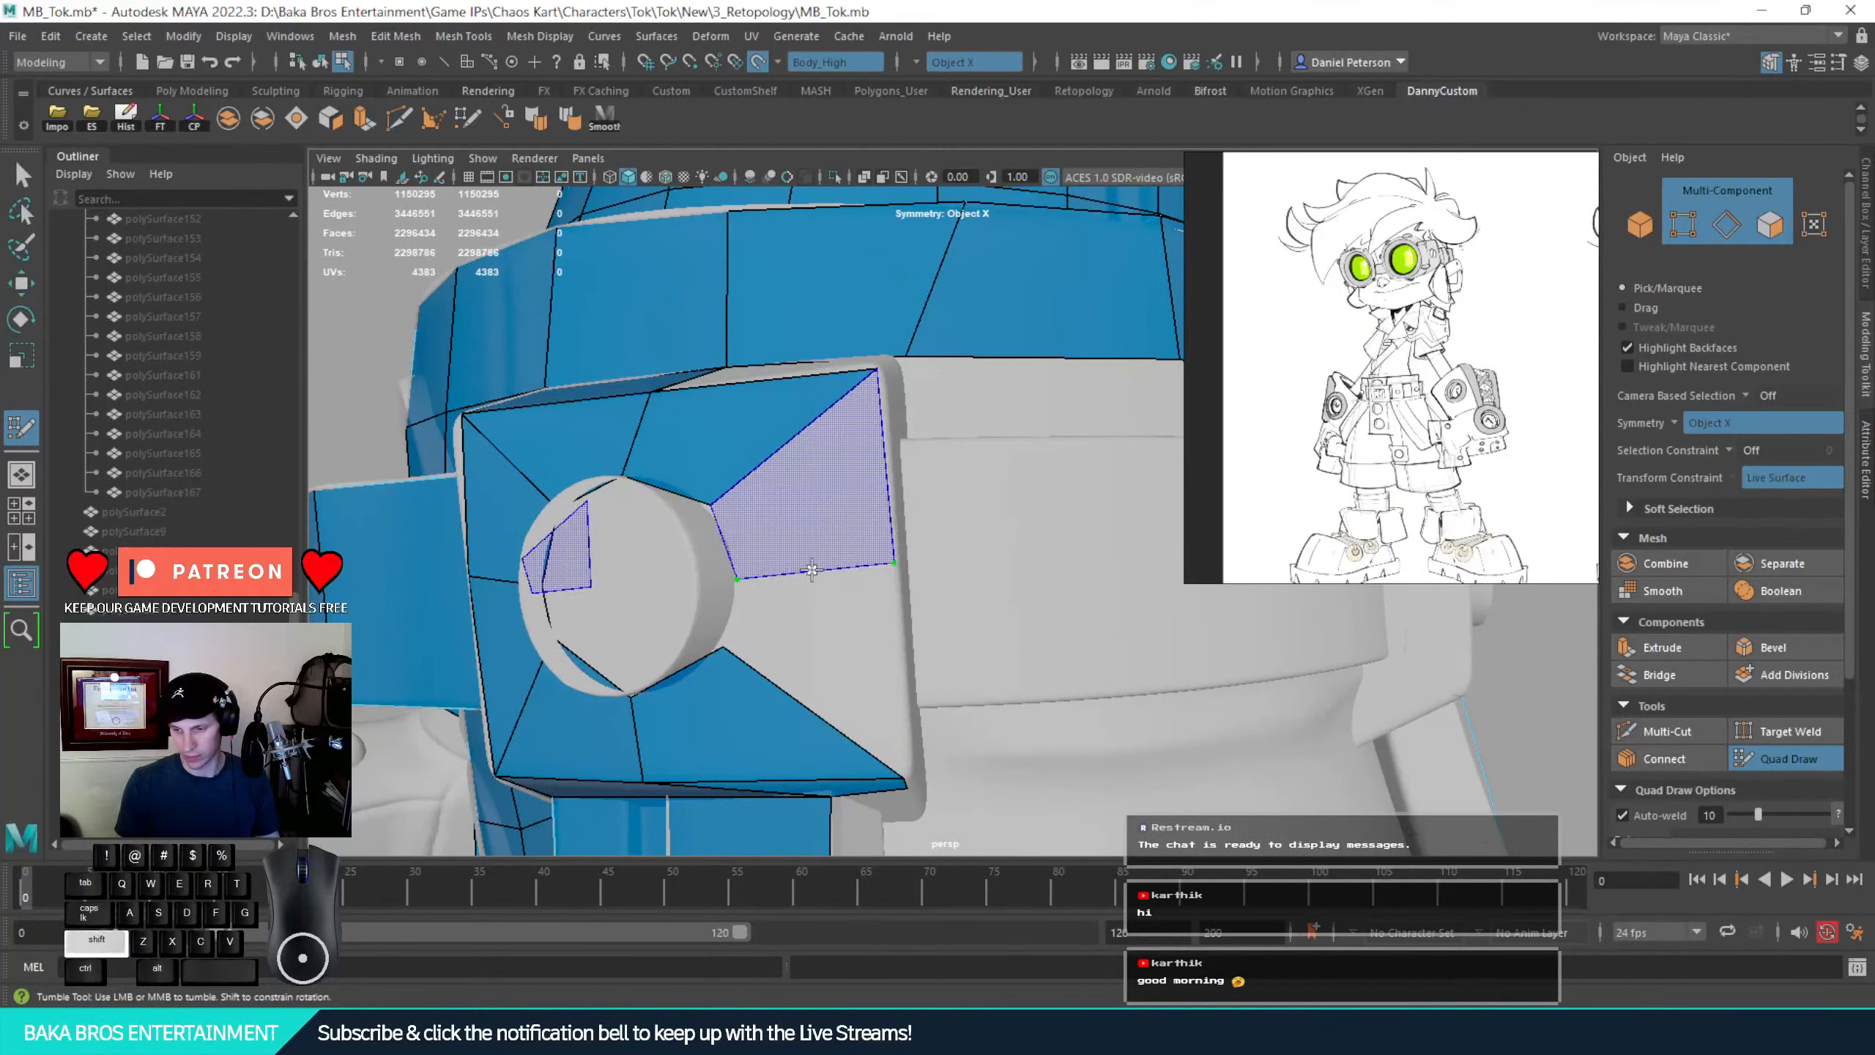
shift+click(806, 510)
shift+click(788, 652)
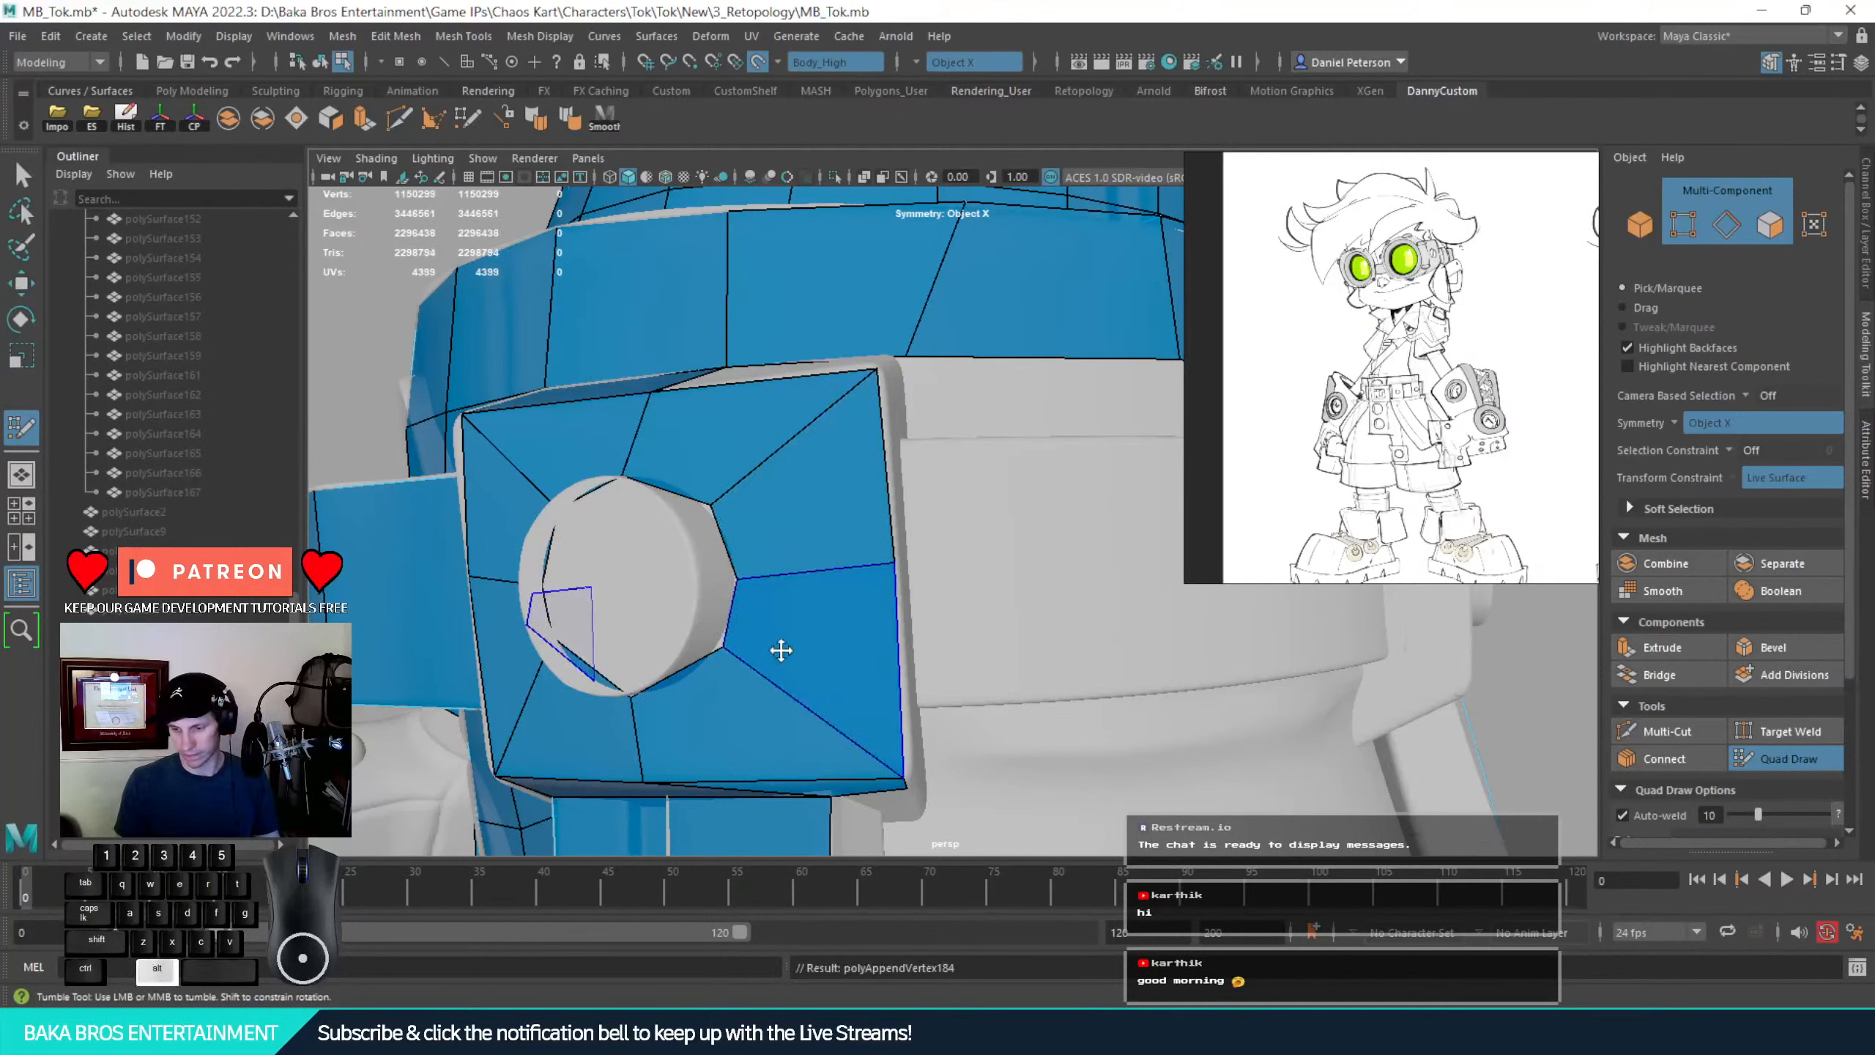
alt+drag(779, 650, 689, 548)
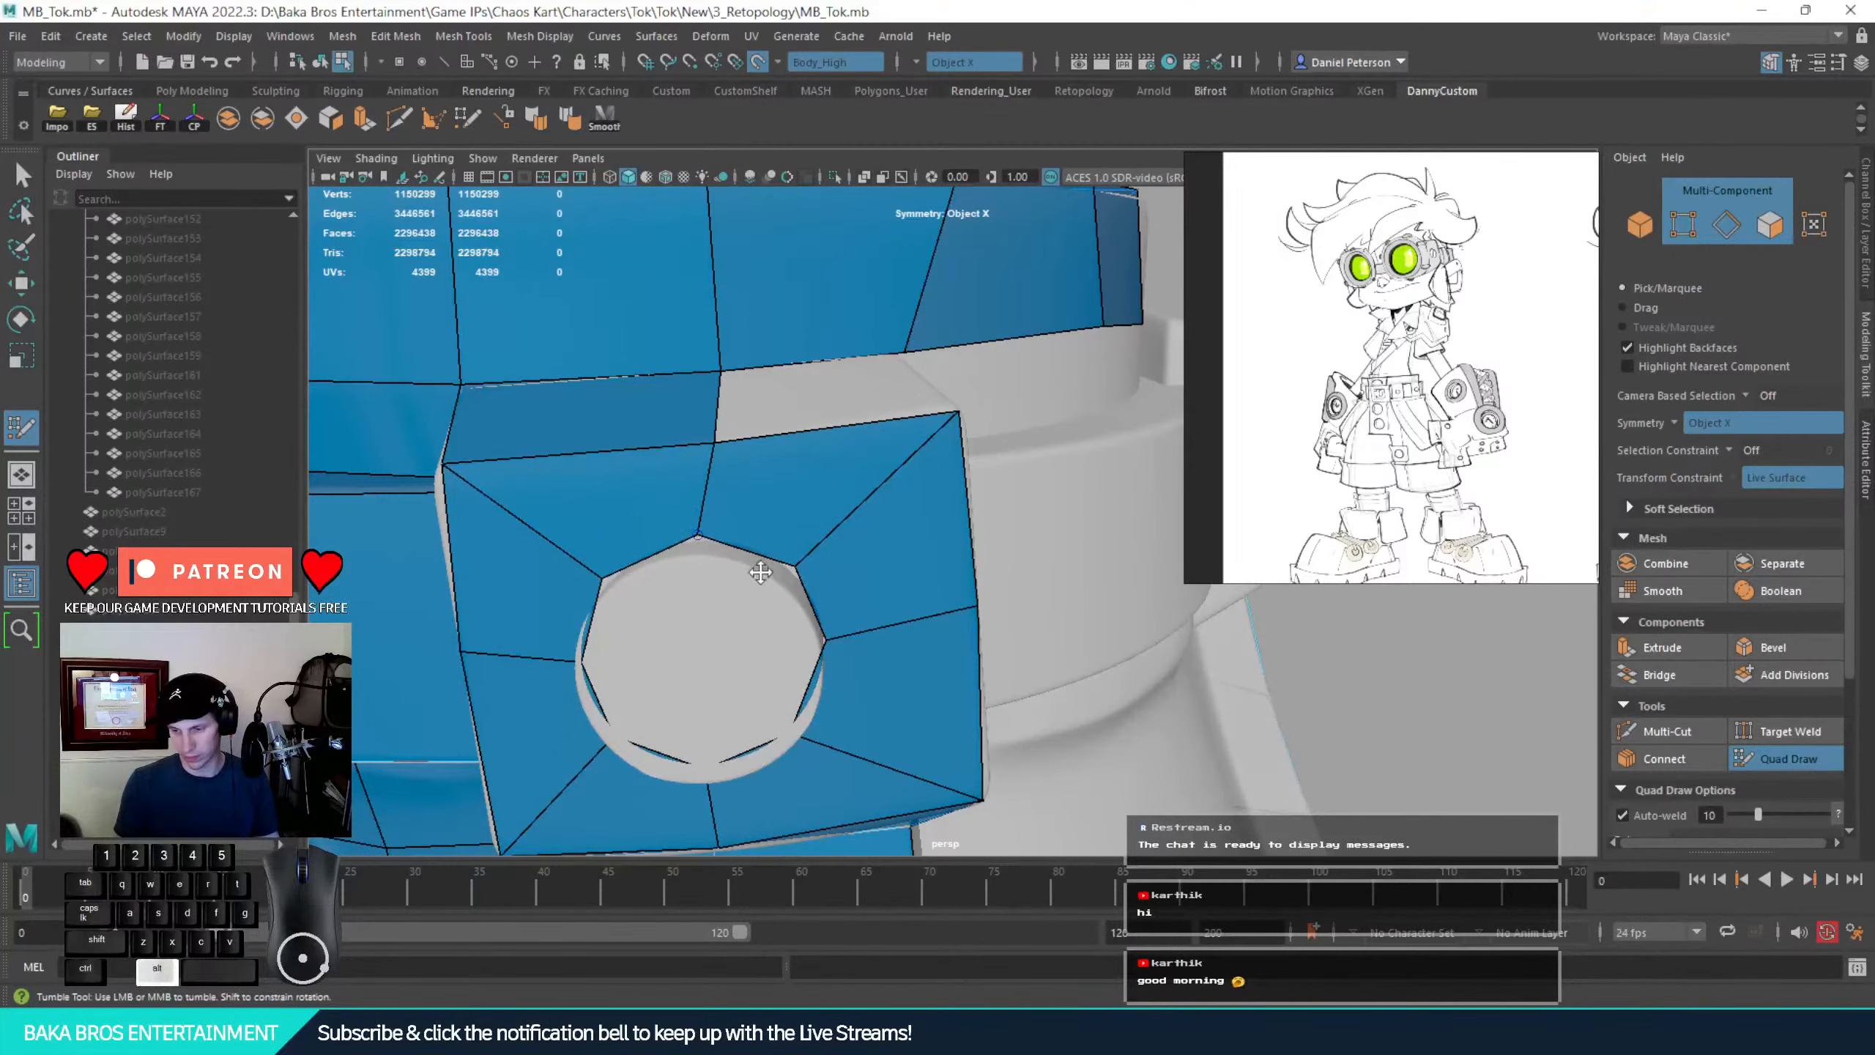
Fill the outer side of the belt block with two stacked quads that meet at mid-height of the face
alt+drag(760, 573, 730, 545)
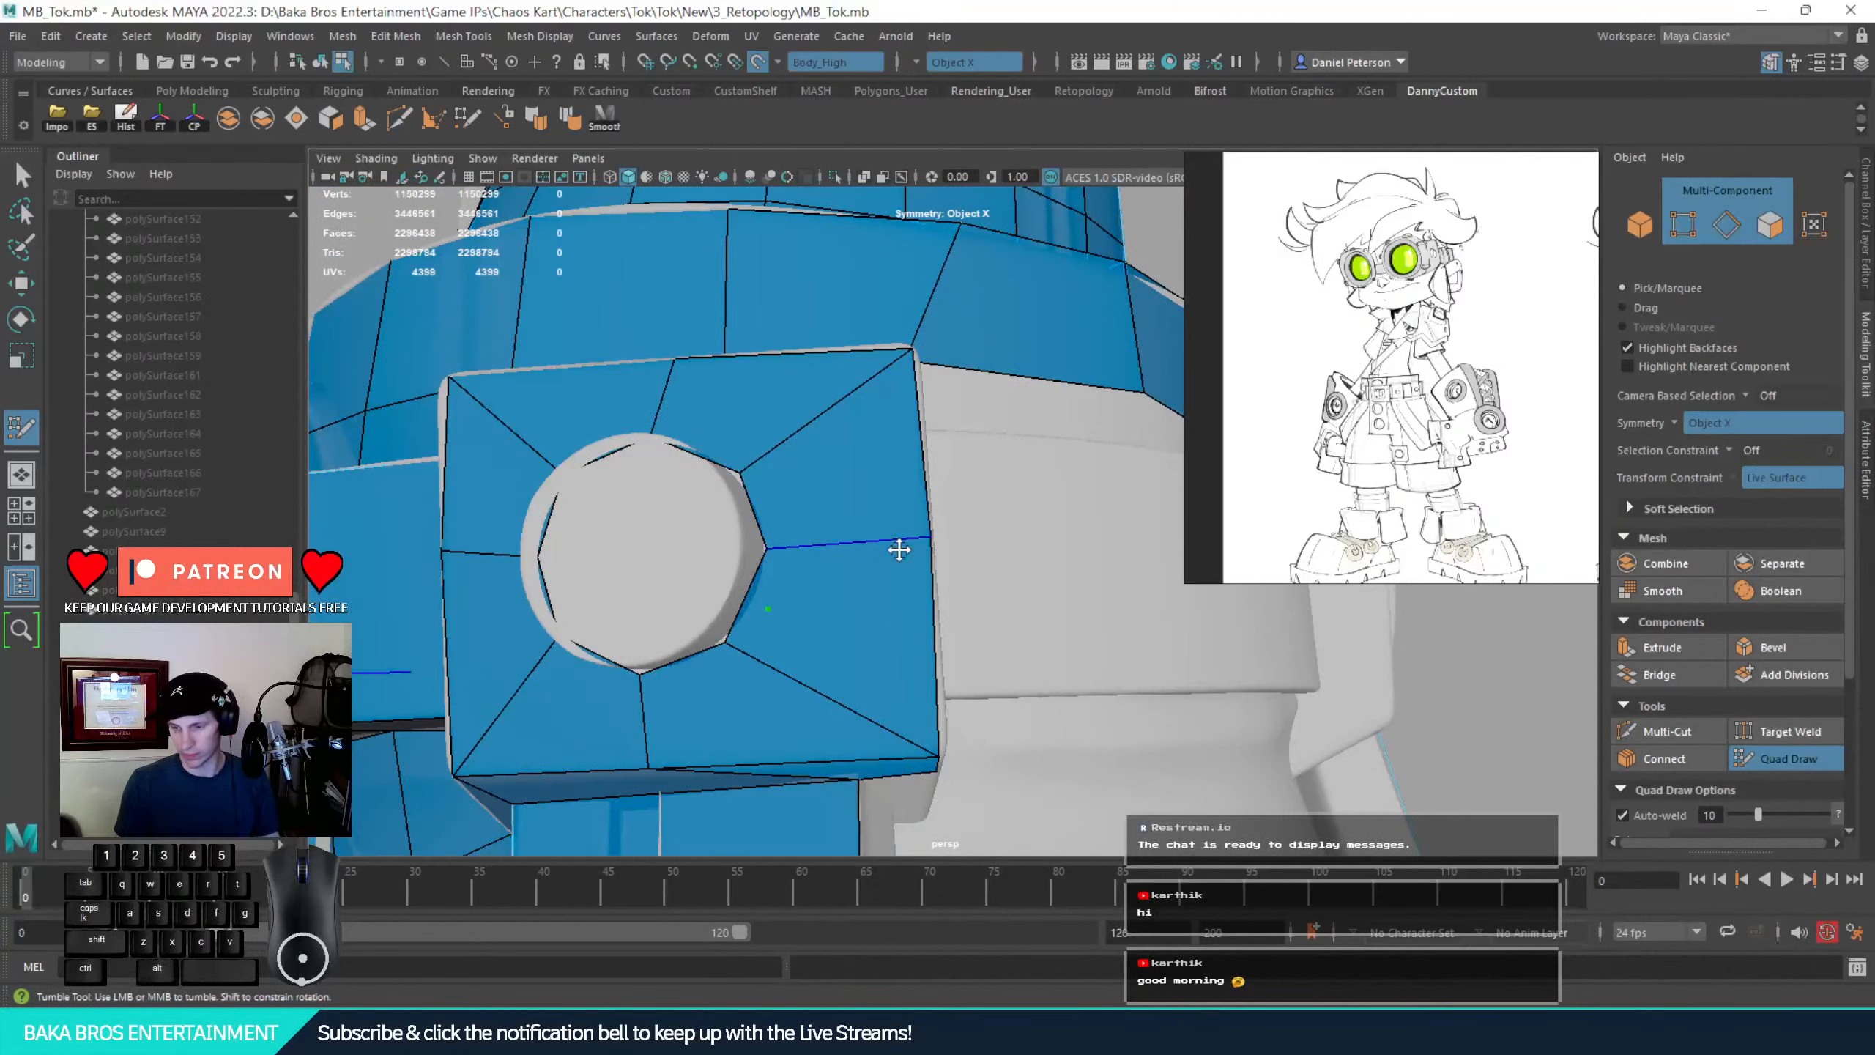
alt+drag(900, 548, 832, 517)
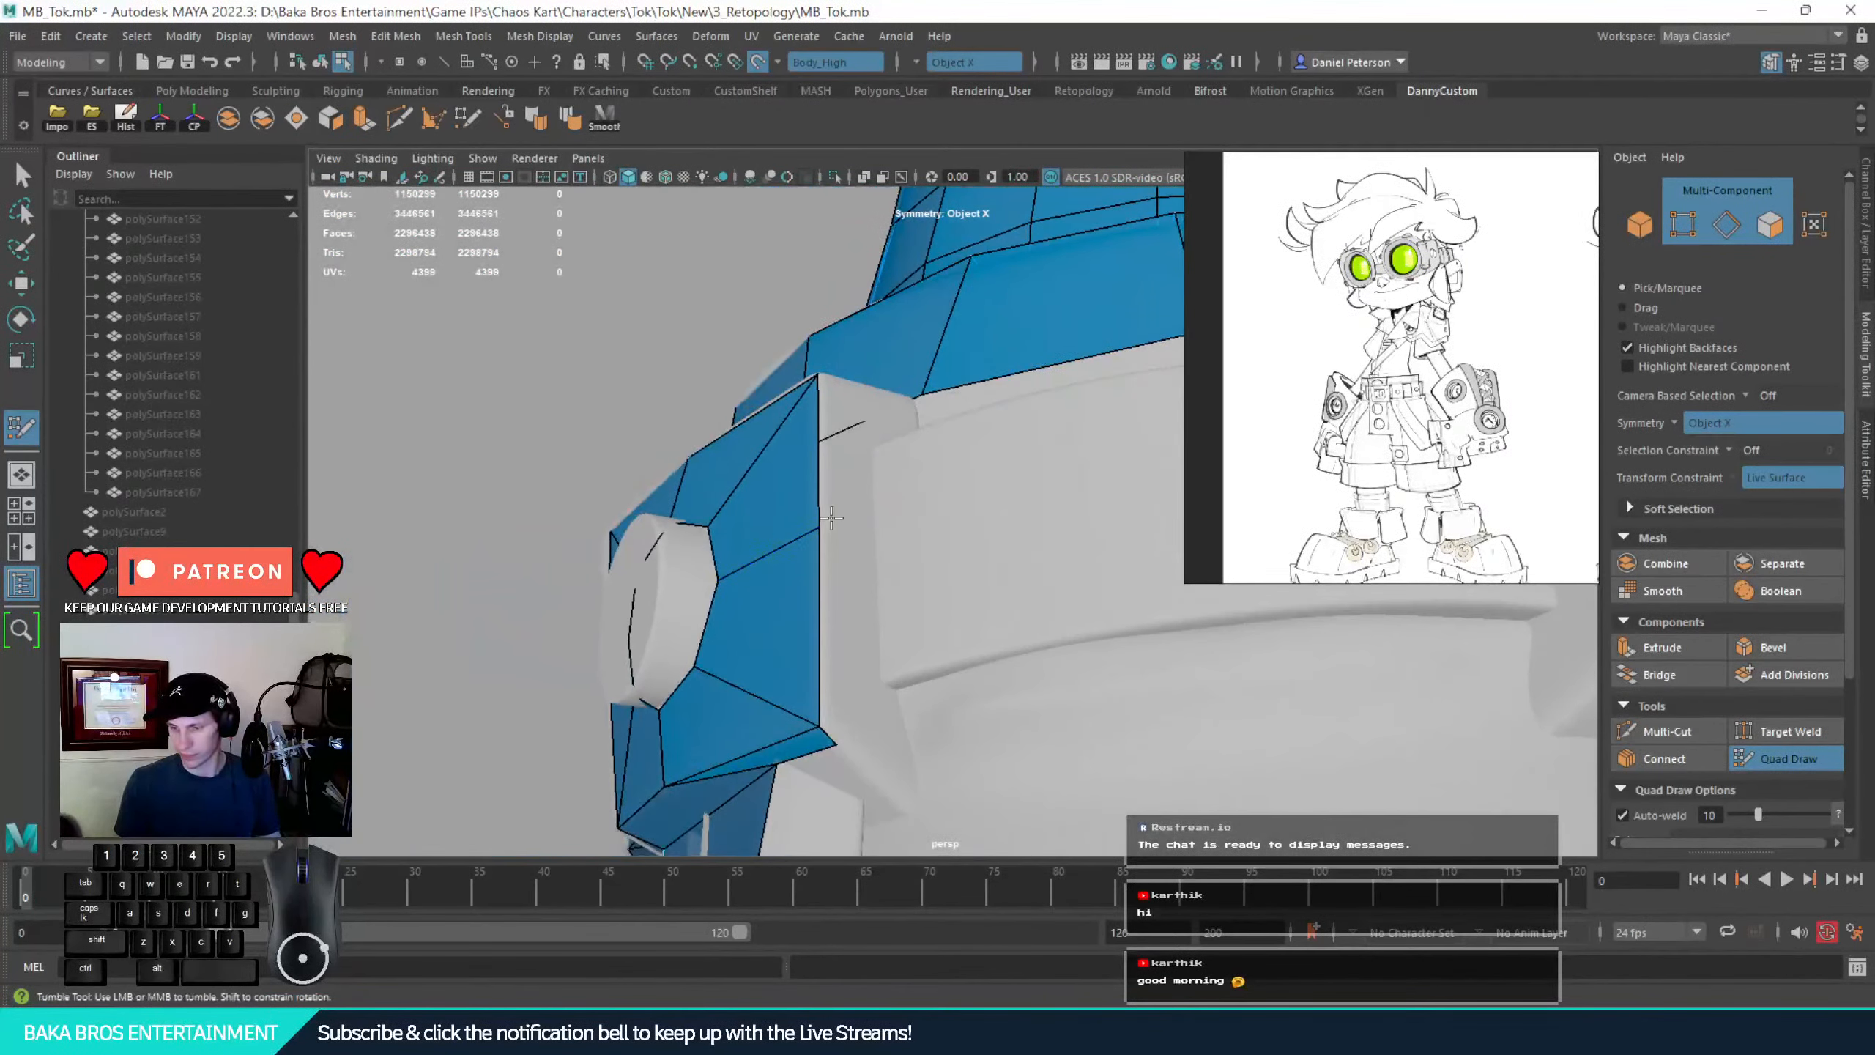
click(871, 450)
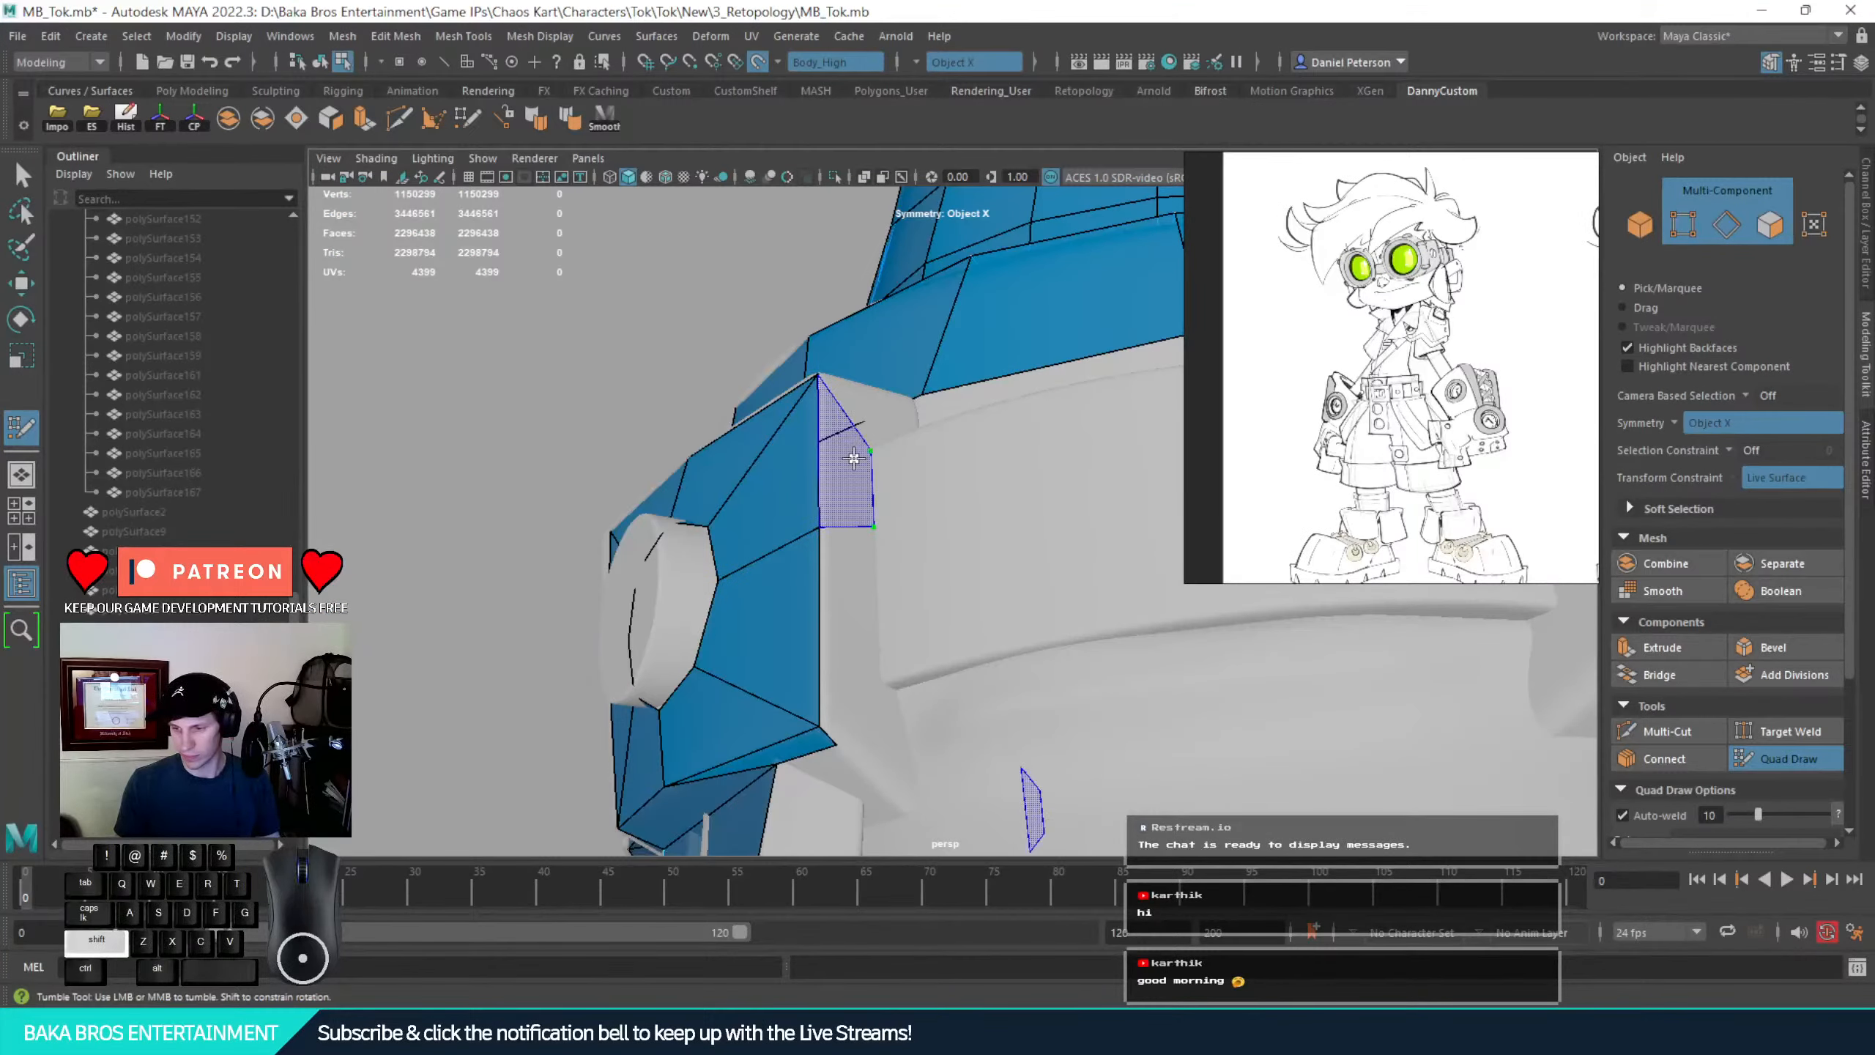
shift+click(857, 617)
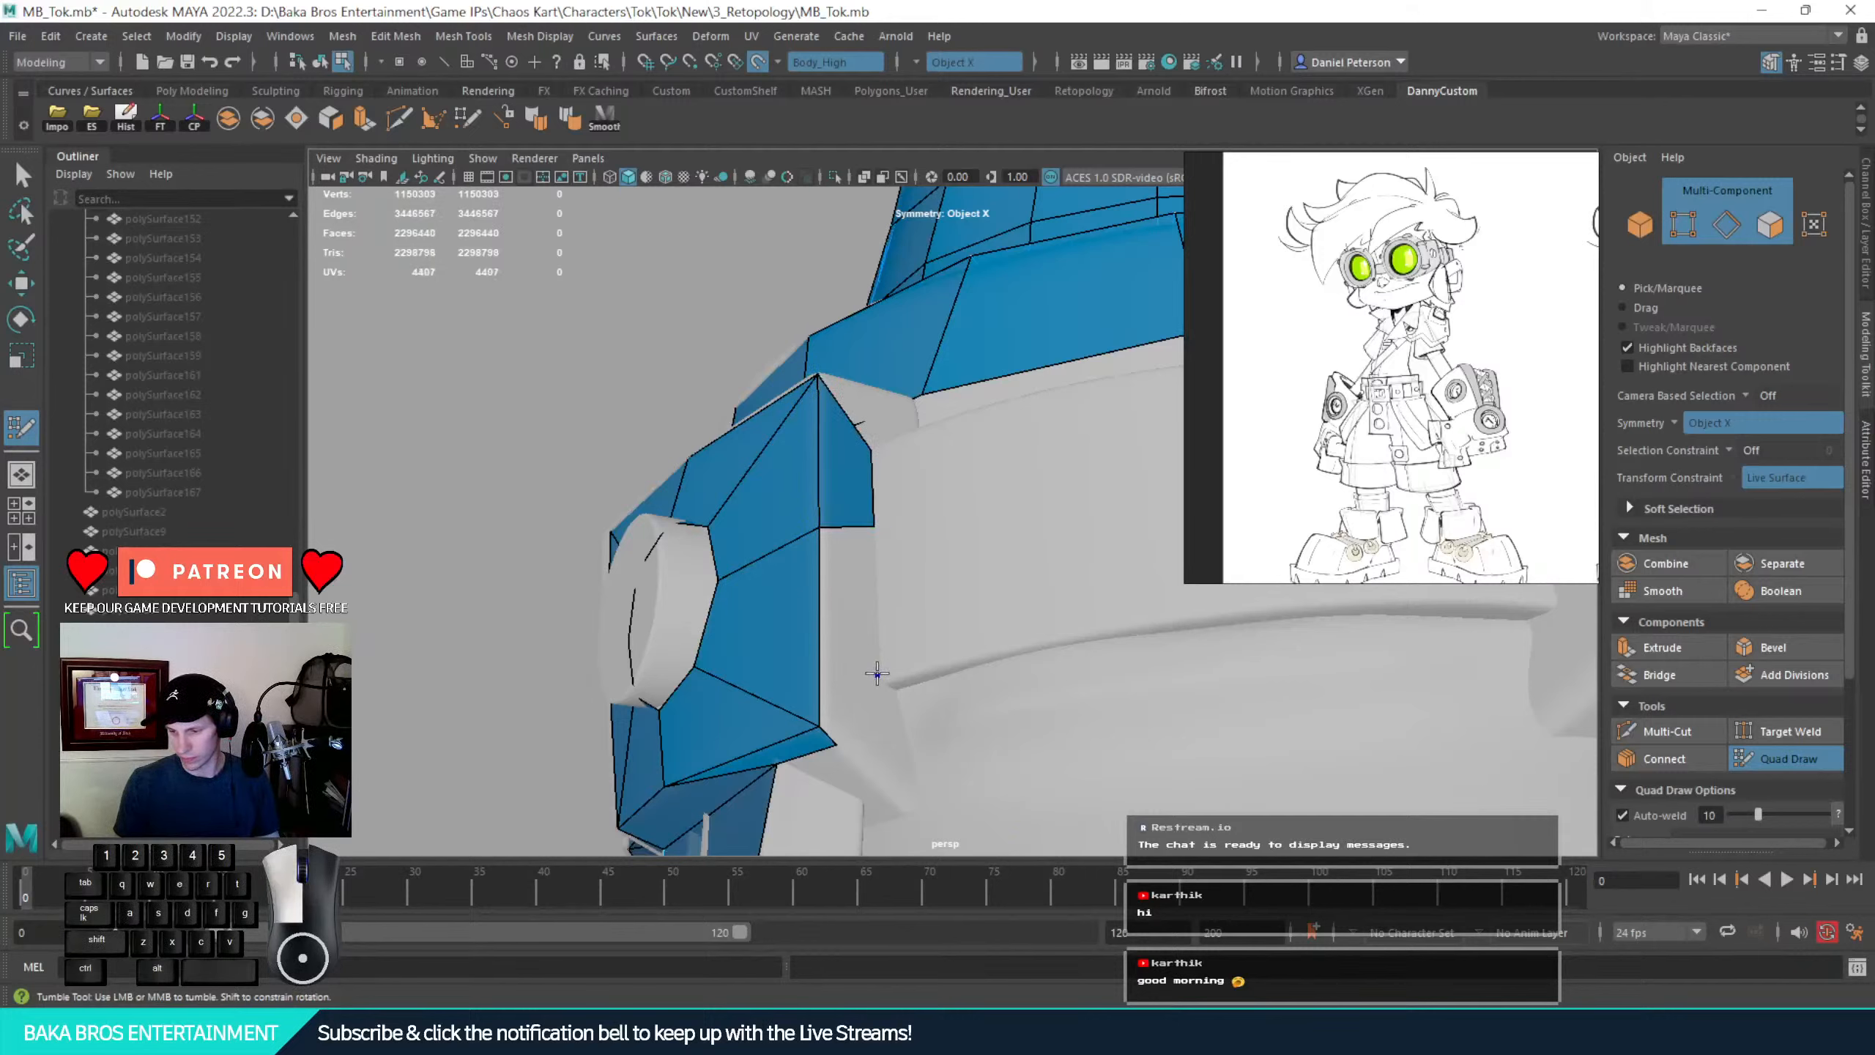
shift+click(850, 636)
mouse_move(851, 637)
alt+mouse_down()
mouse_move(811, 640)
mouse_move(971, 600)
mouse_move(887, 541)
mouse_move(930, 569)
mouse_move(925, 593)
mouse_move(836, 400)
alt+mouse_up()
shift+click(841, 488)
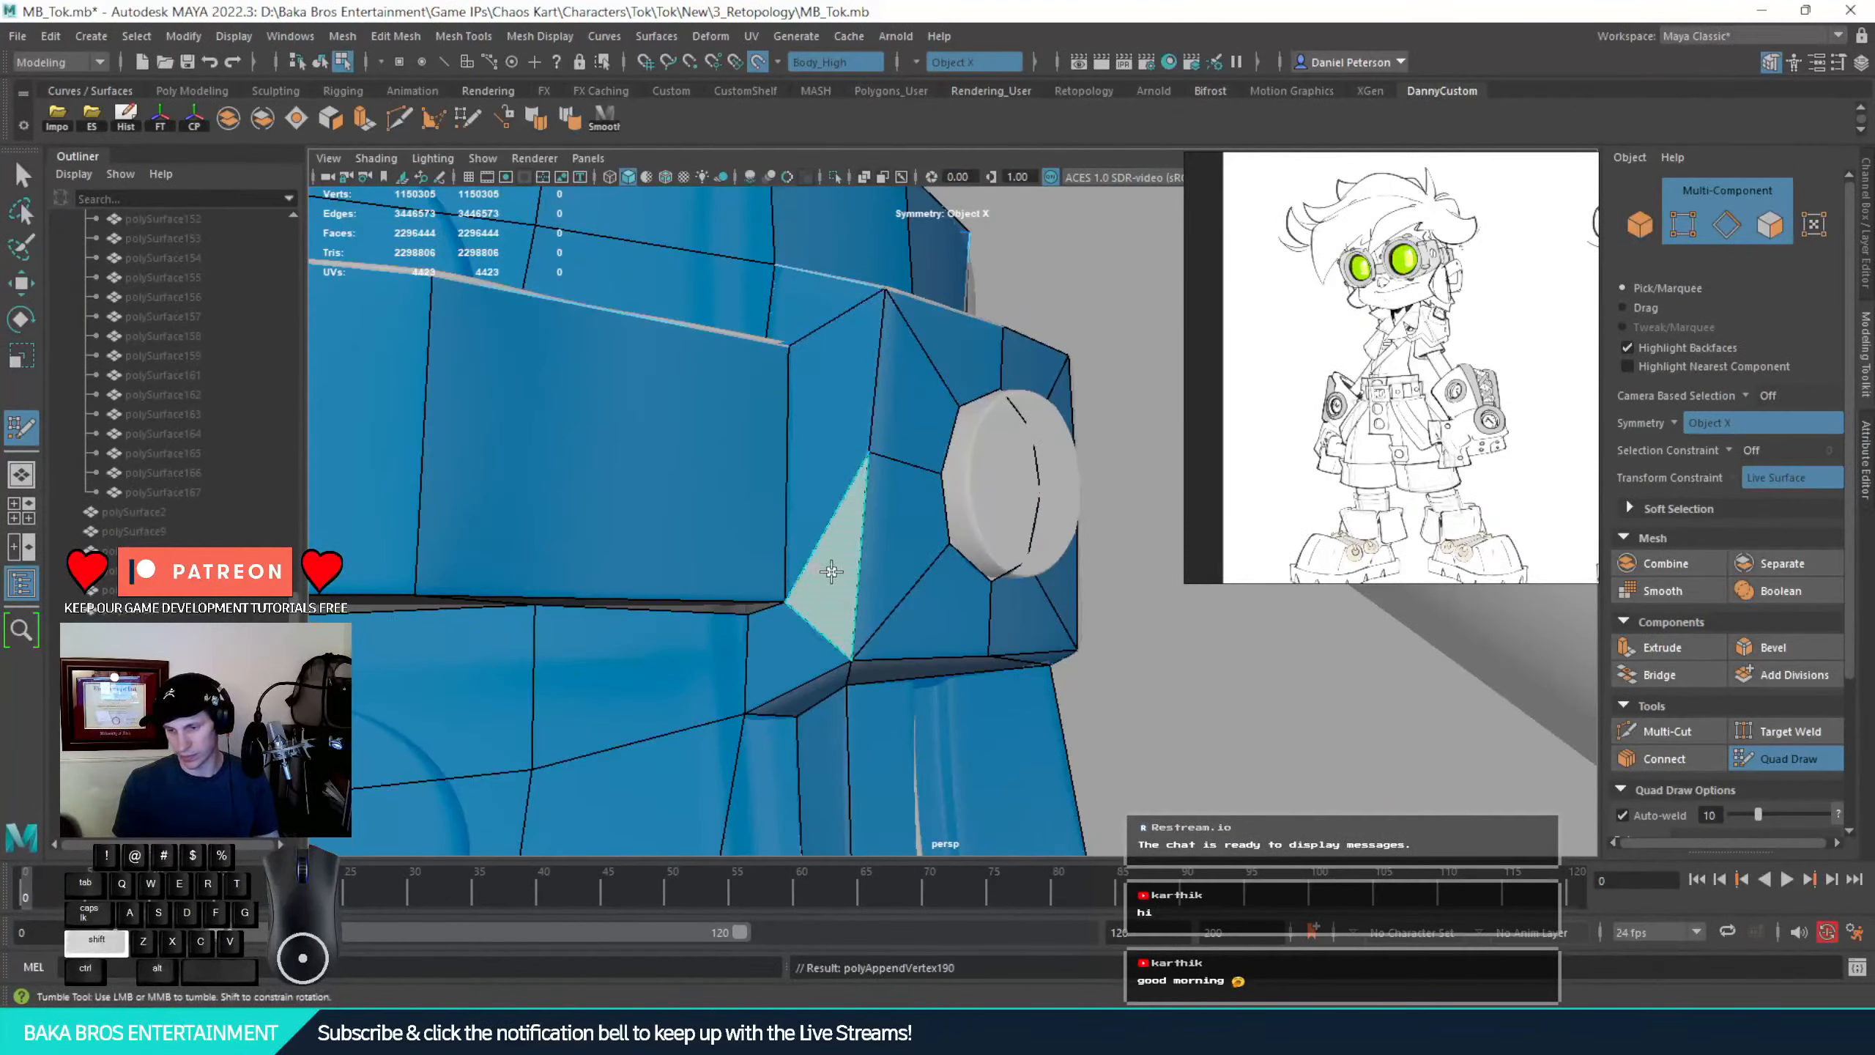
shift+click(954, 555)
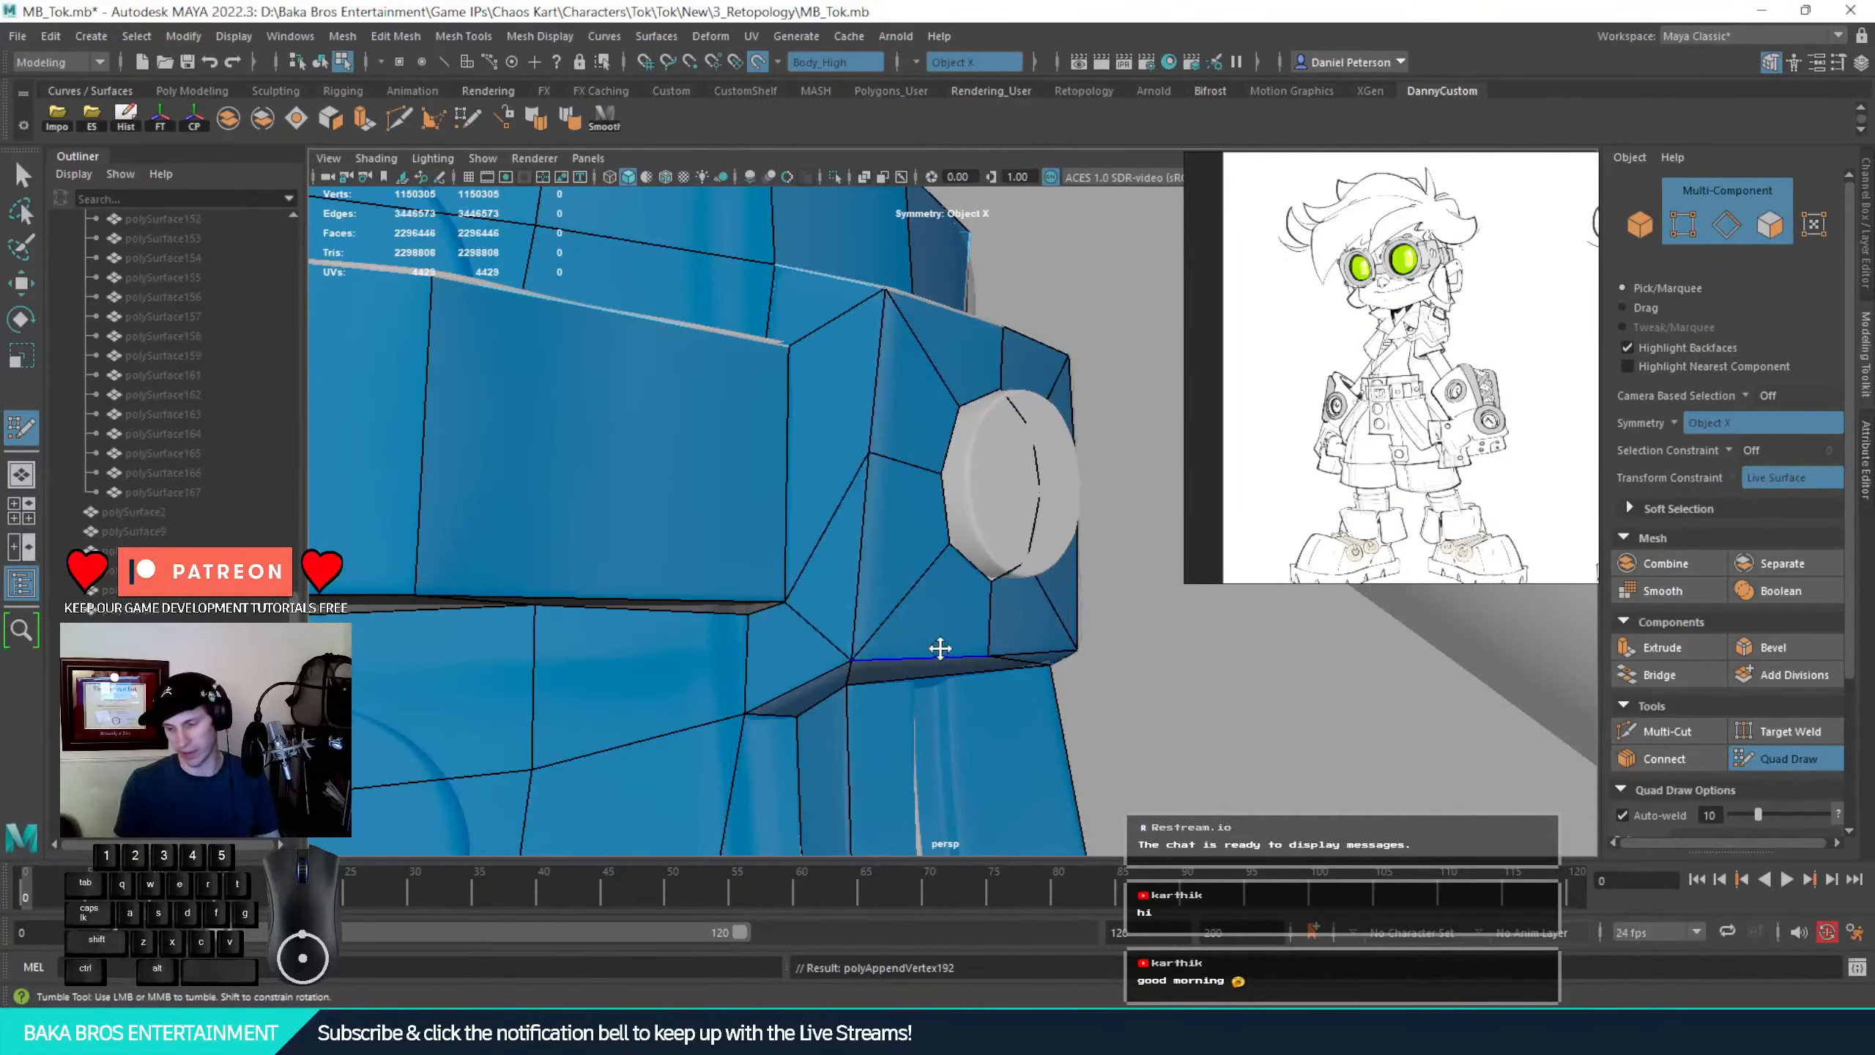
alt+drag(940, 648, 928, 583)
alt+right_drag(928, 583, 432, 521)
alt+drag(834, 528, 645, 519)
alt+right_drag(644, 519, 783, 573)
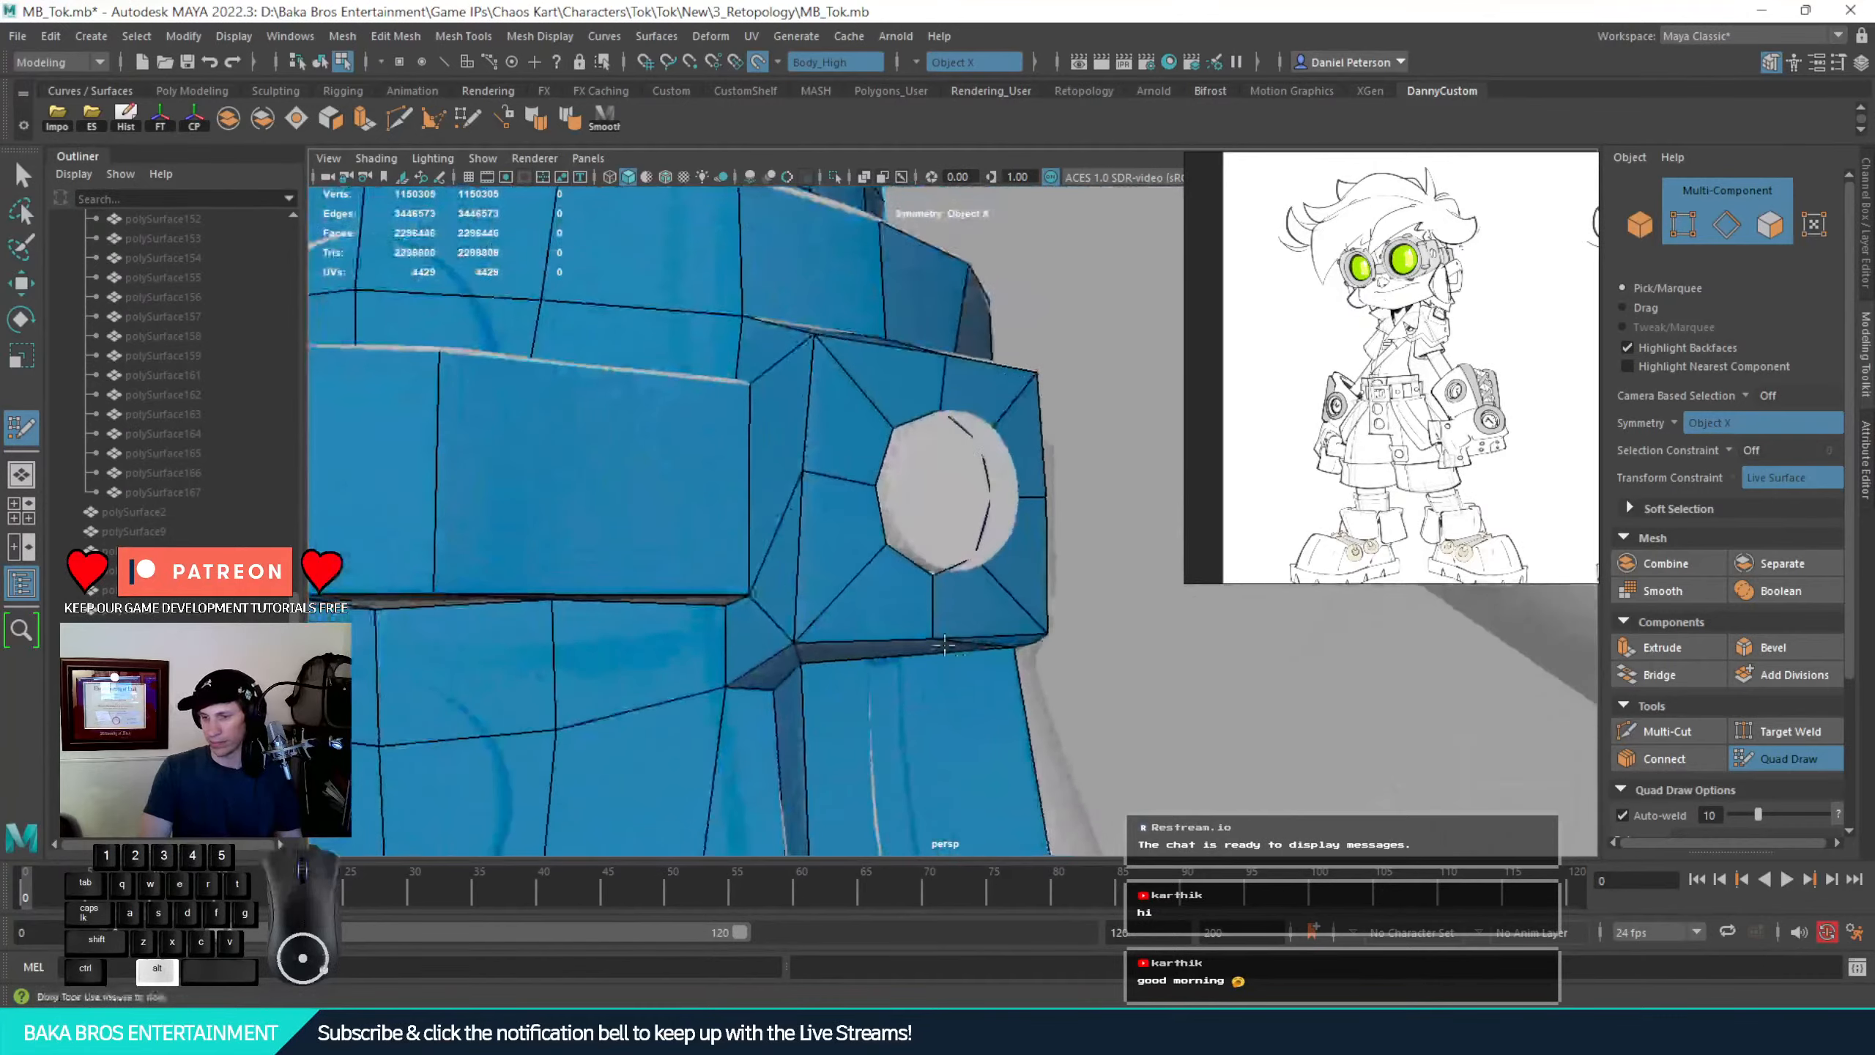
alt+middle_drag(782, 573, 958, 620)
ctrl+shift+click(953, 632)
ctrl+shift+click(949, 496)
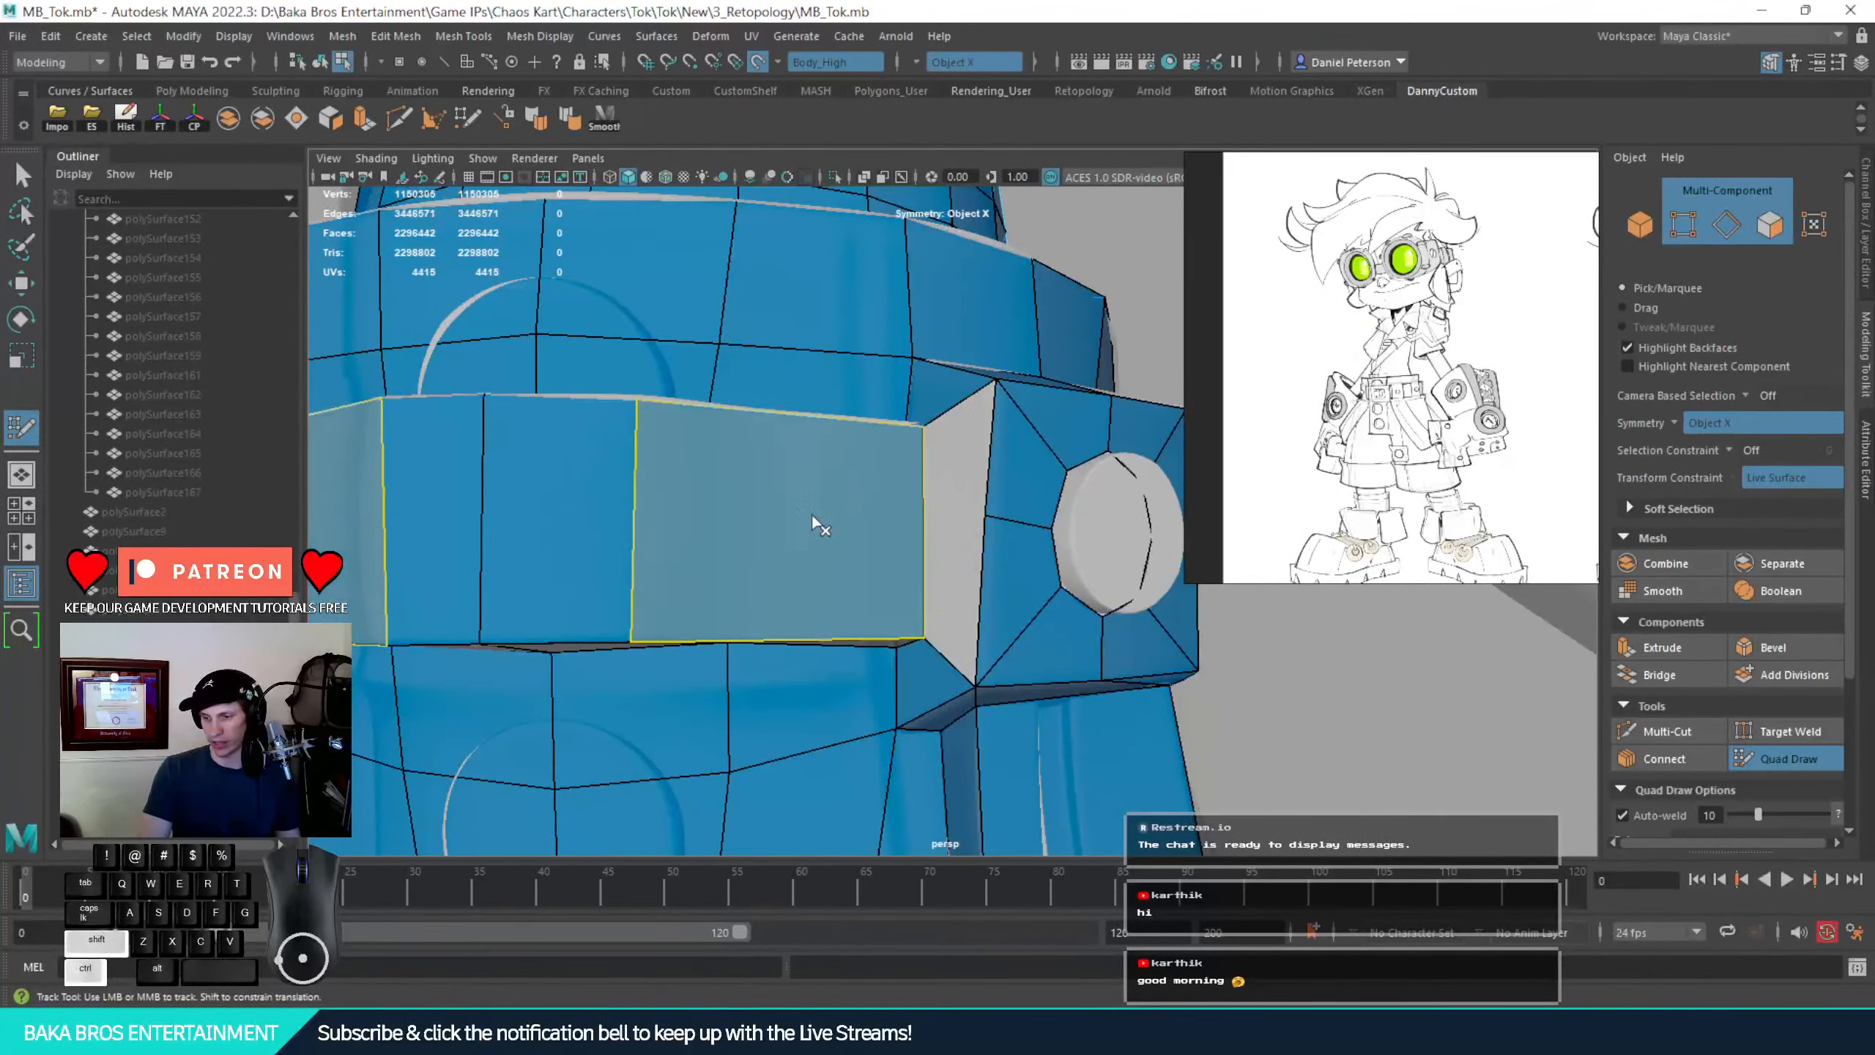
Insert a horizontal edge loop at about mid-height across the belt's raised centre panel
mouse_move(731, 519)
alt+right_down()
mouse_move(589, 500)
mouse_move(713, 524)
alt+right_up()
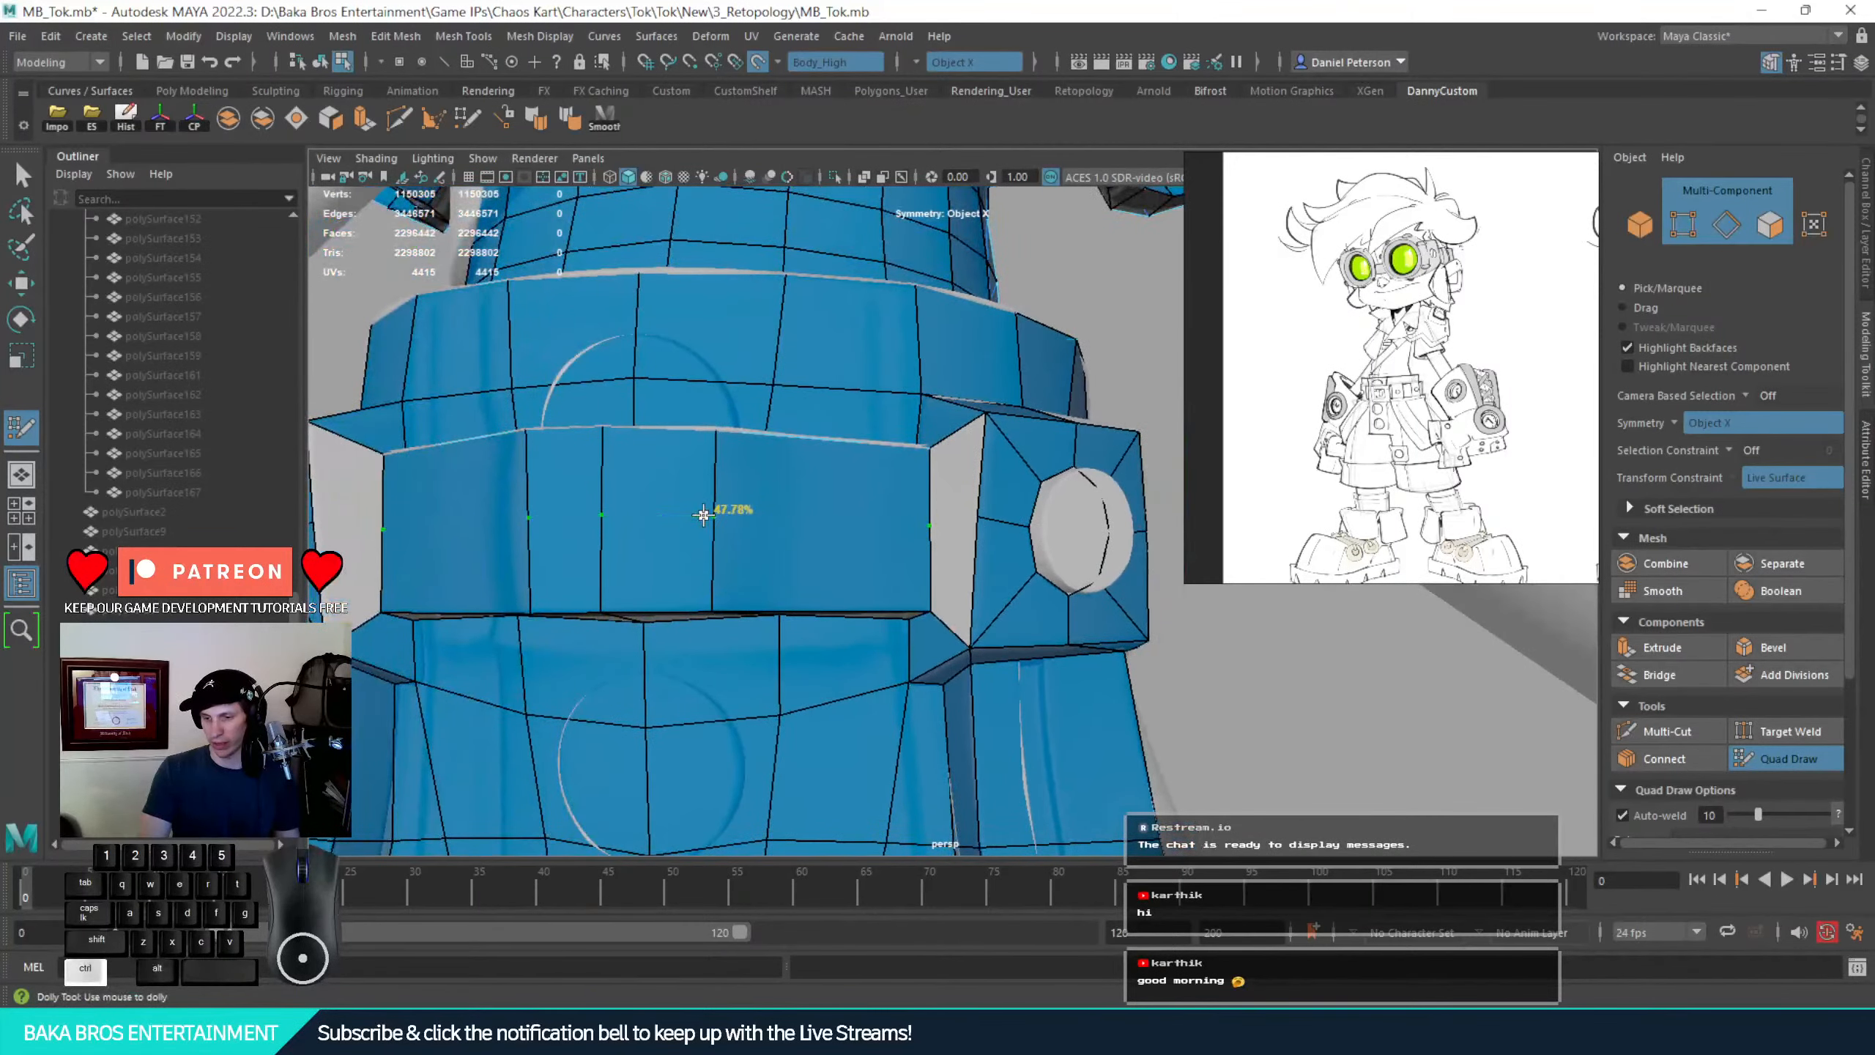
ctrl+click(704, 515)
alt+drag(668, 602, 843, 549)
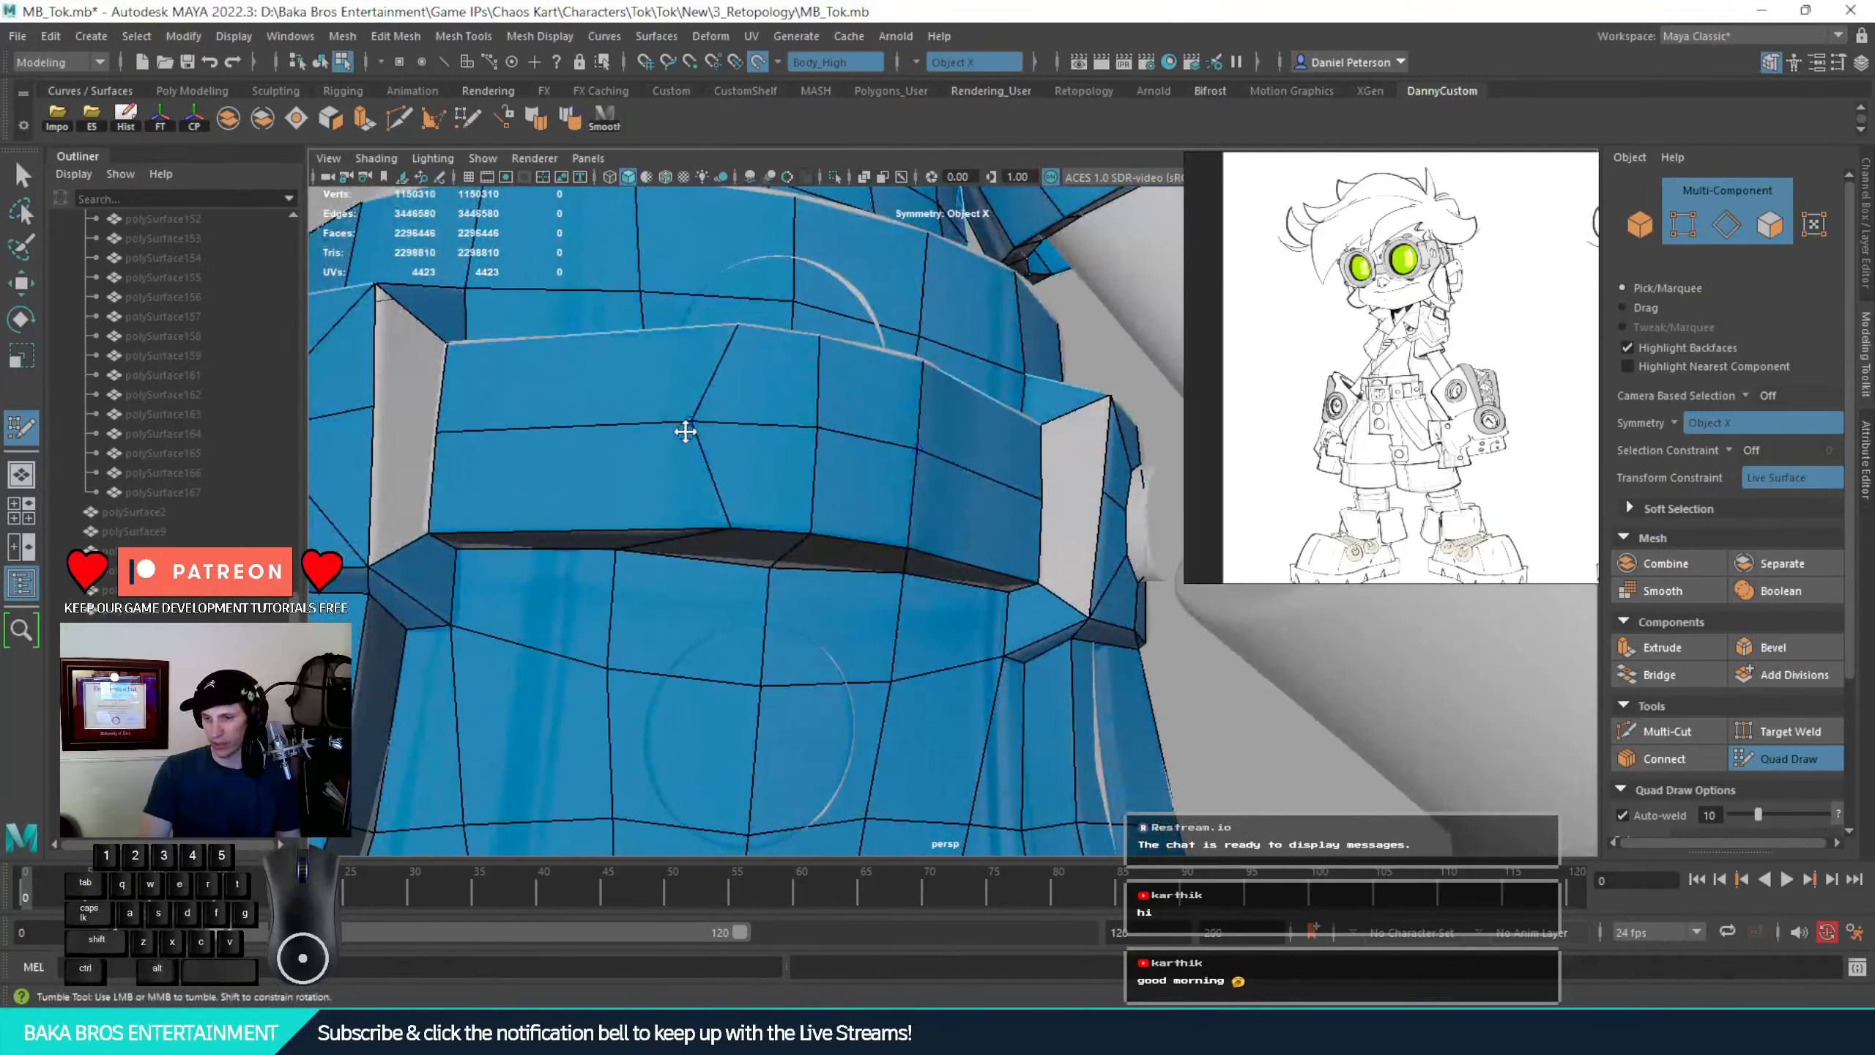
Turn symmetry off and move the centre panel's skewed mid-height vertex into line with its vertical edge
click(923, 61)
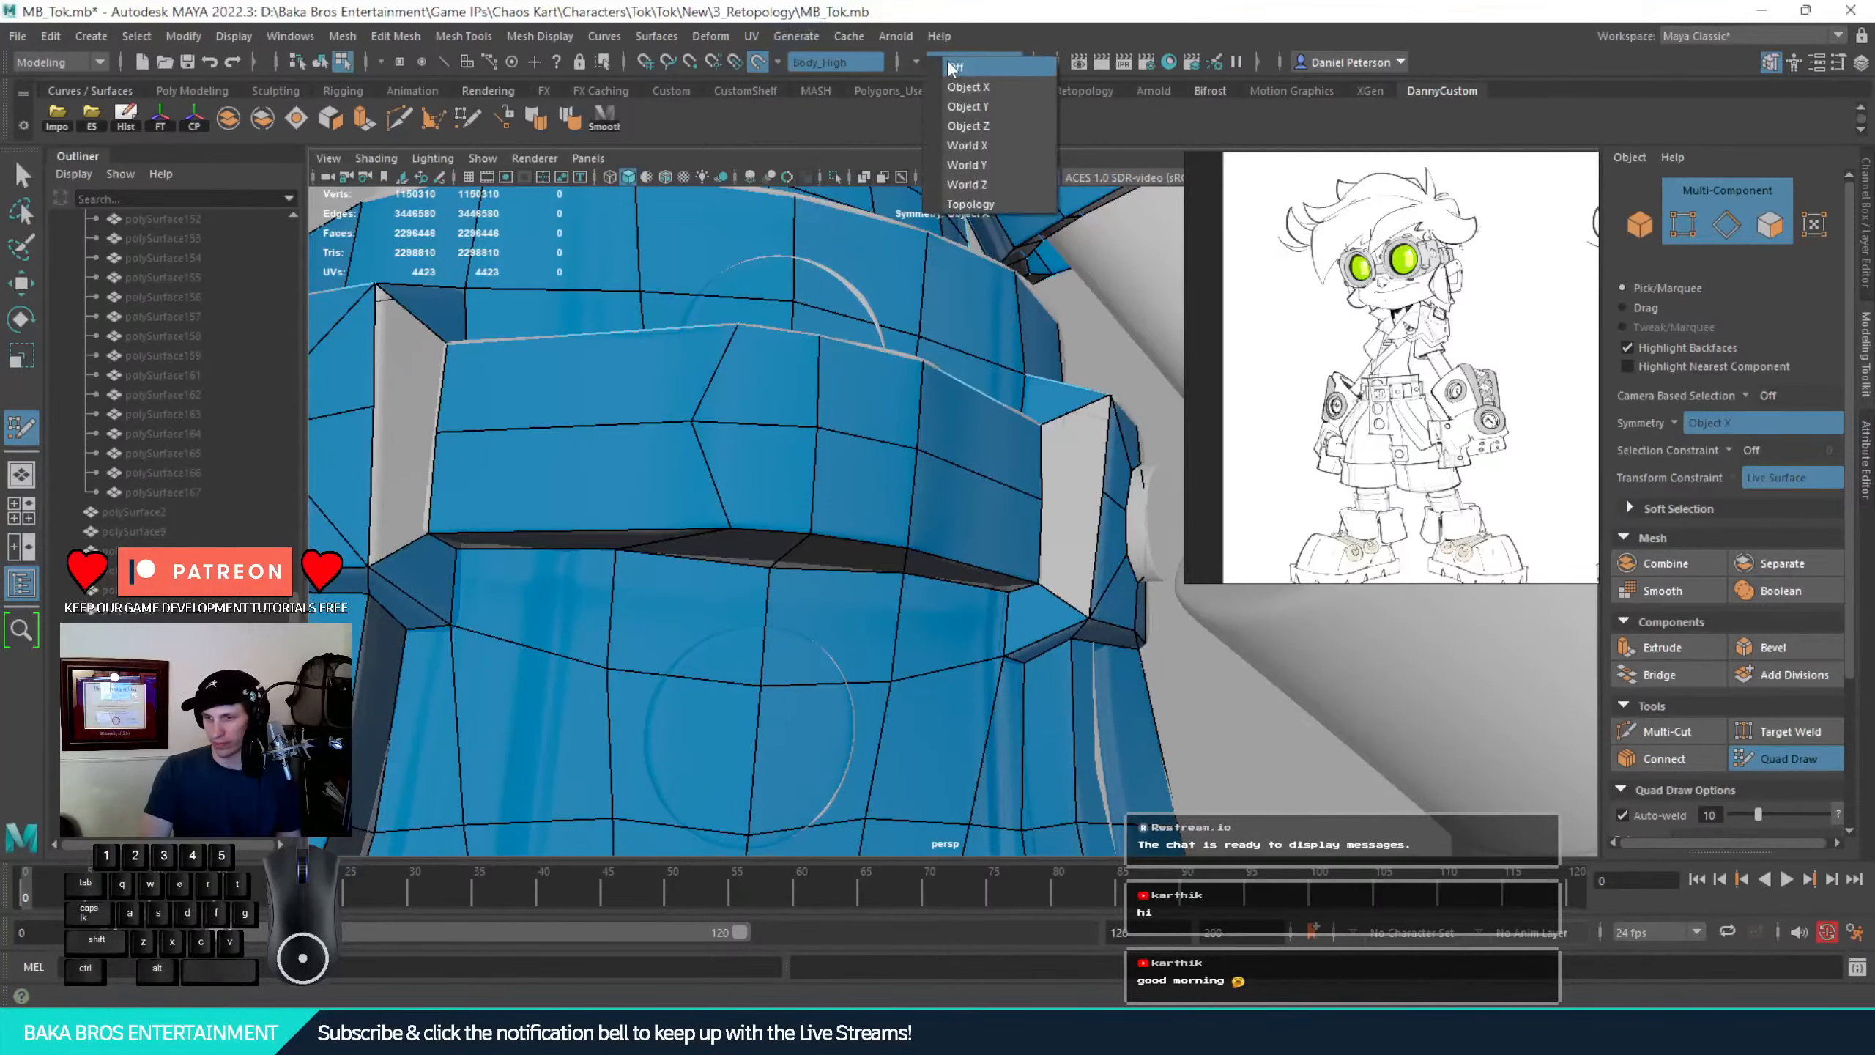
click(968, 71)
drag(693, 414, 943, 471)
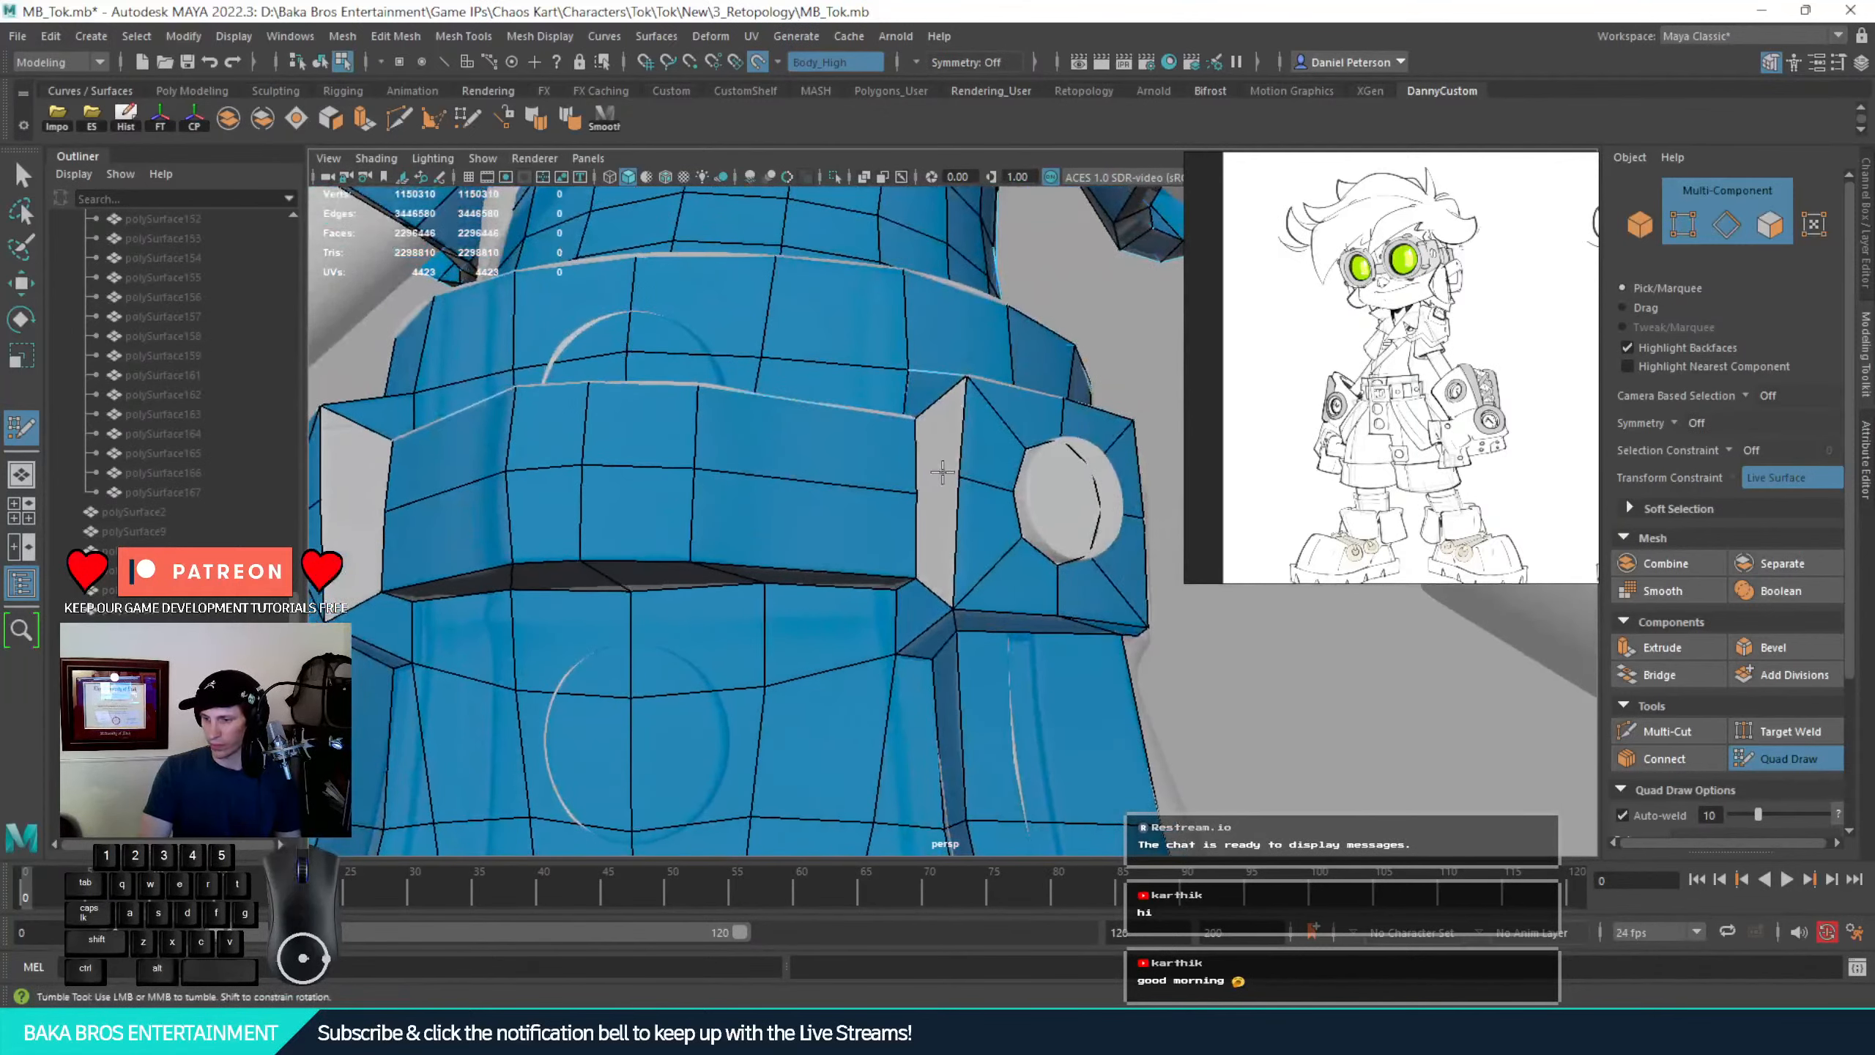
Fill the gaps between the centre panel and the blocks on both sides with an upper and a lower quad each
shift+click(942, 452)
shift+click(943, 528)
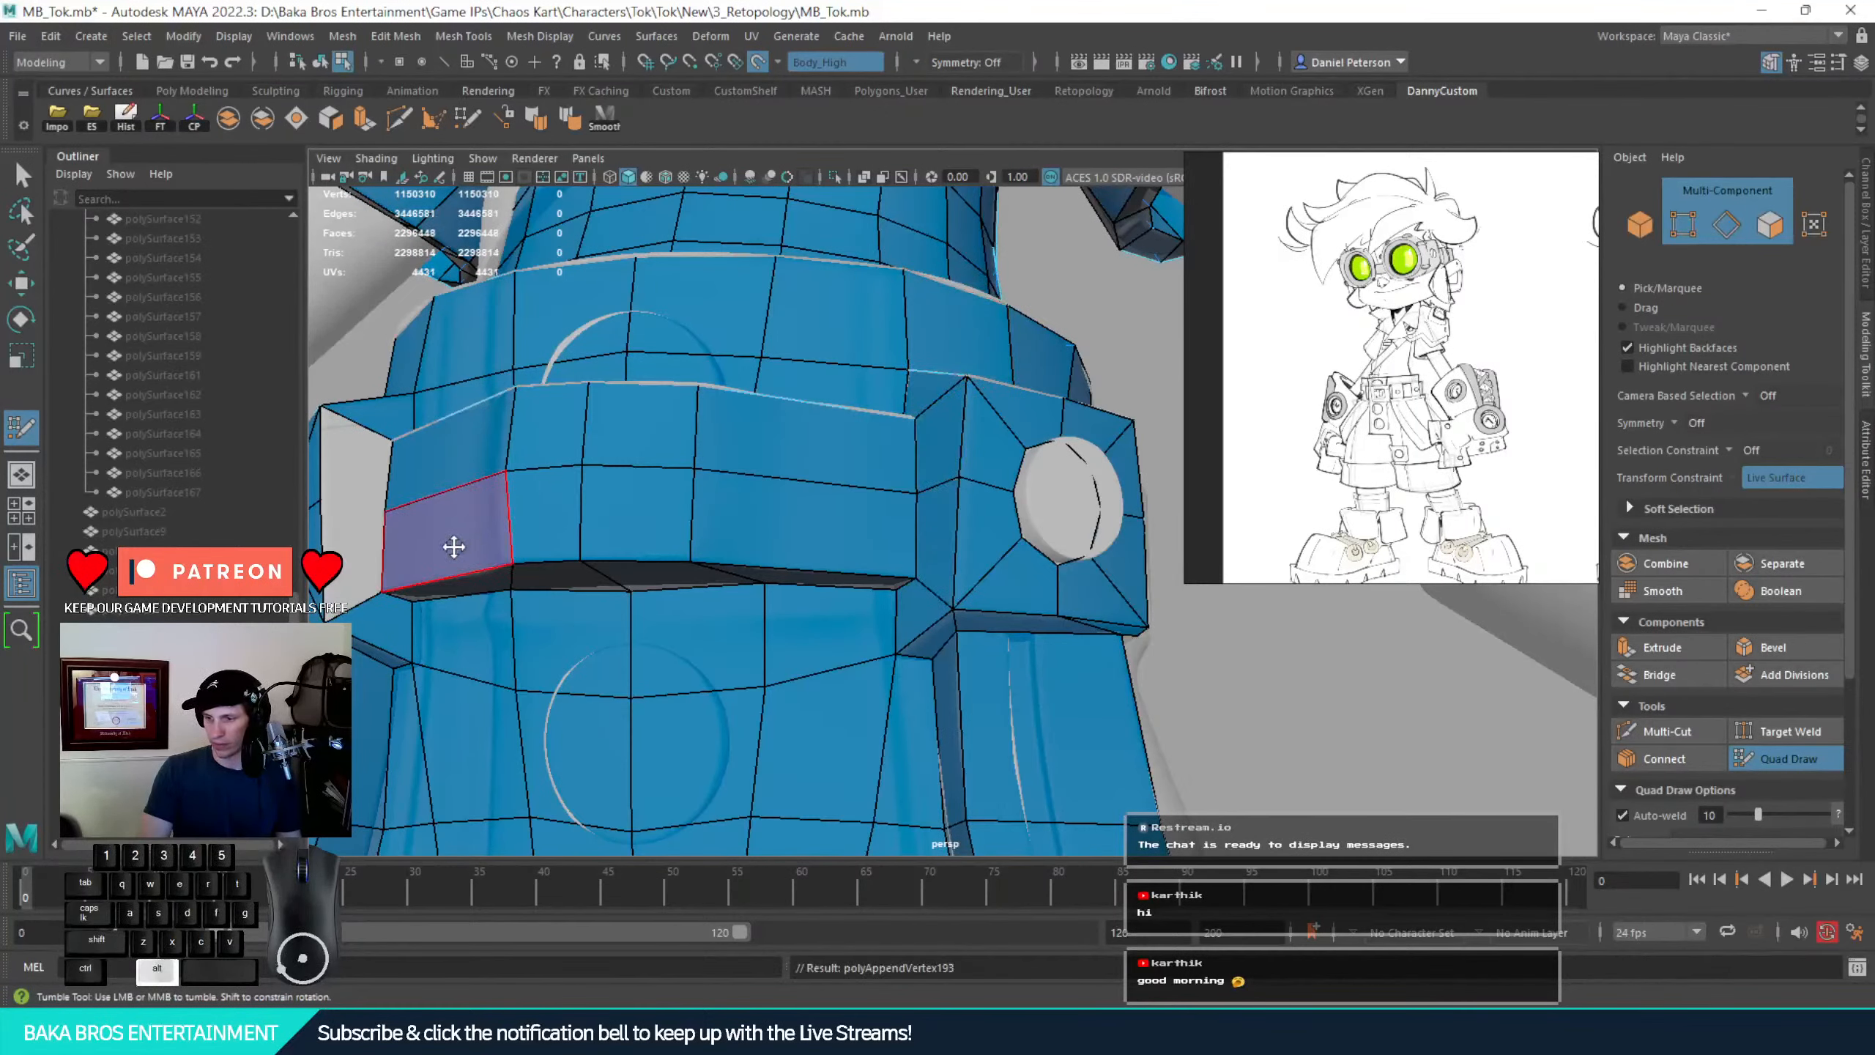
alt+middle_drag(559, 527, 734, 545)
shift+click(514, 545)
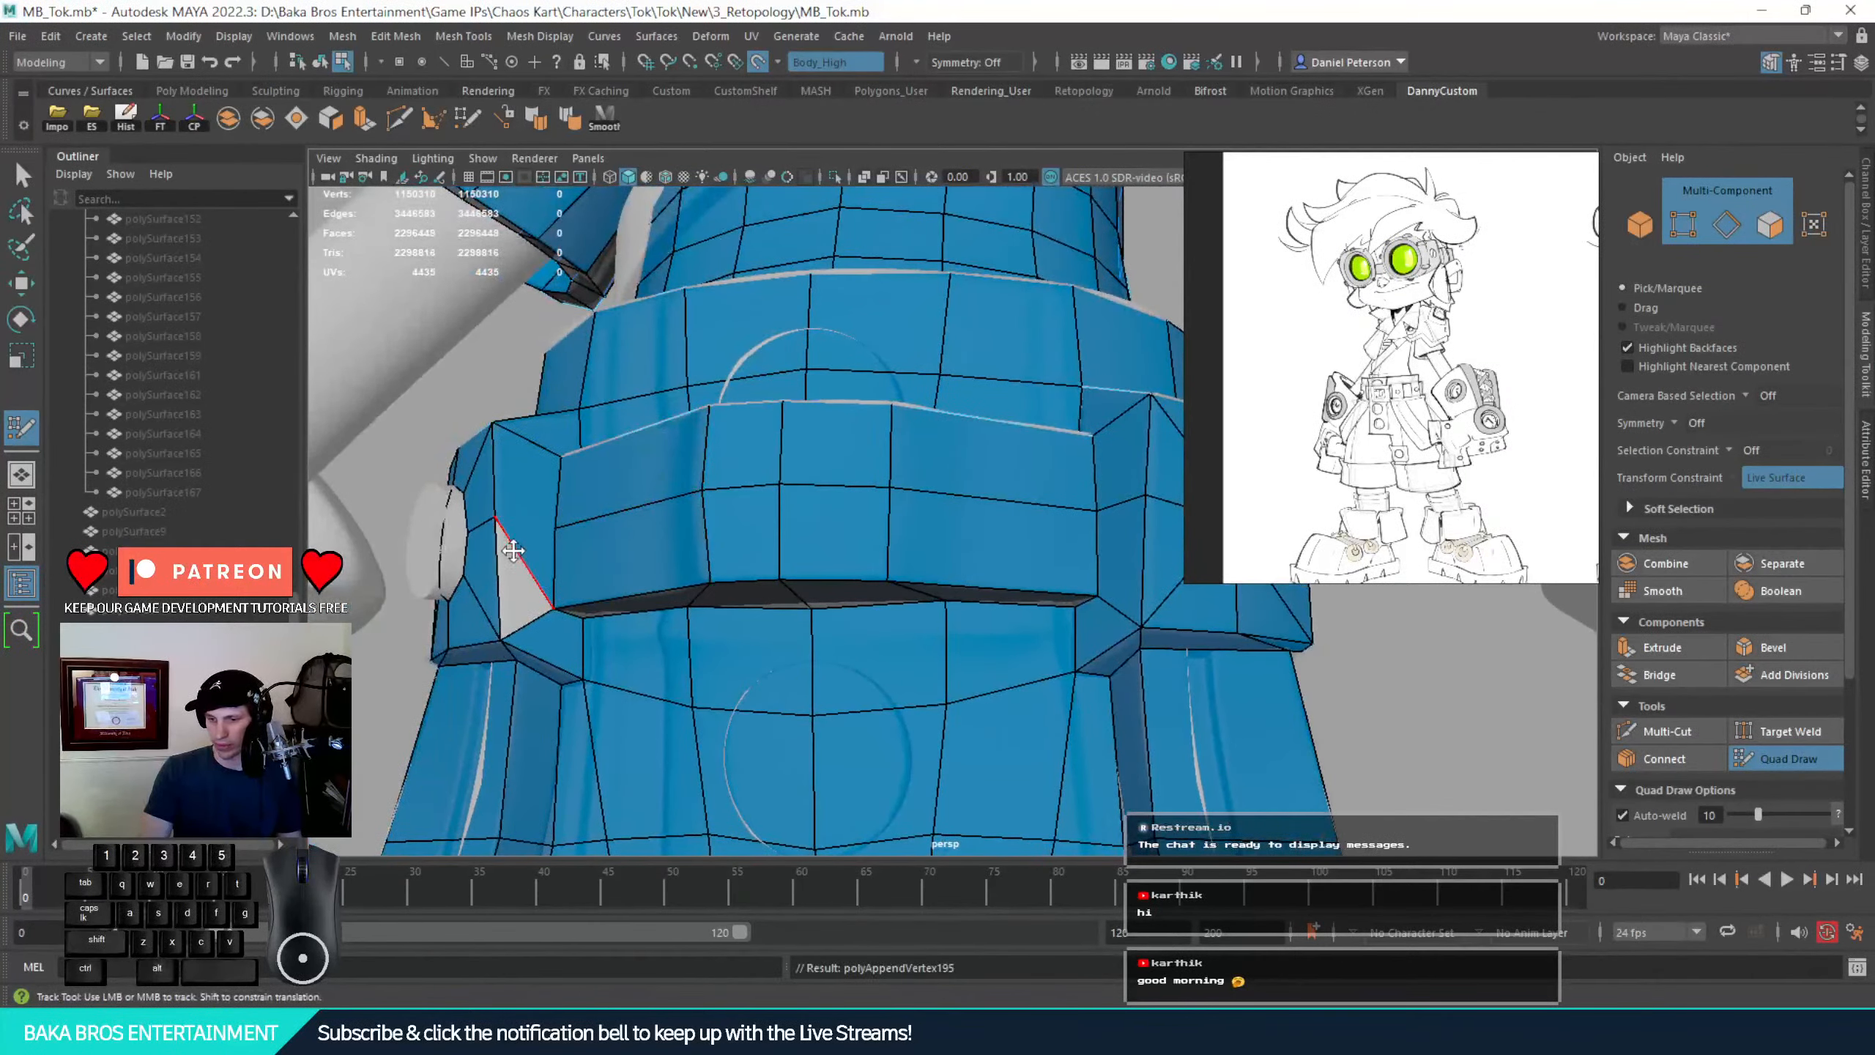
key(ctrl+z)
alt+drag(568, 548, 603, 484)
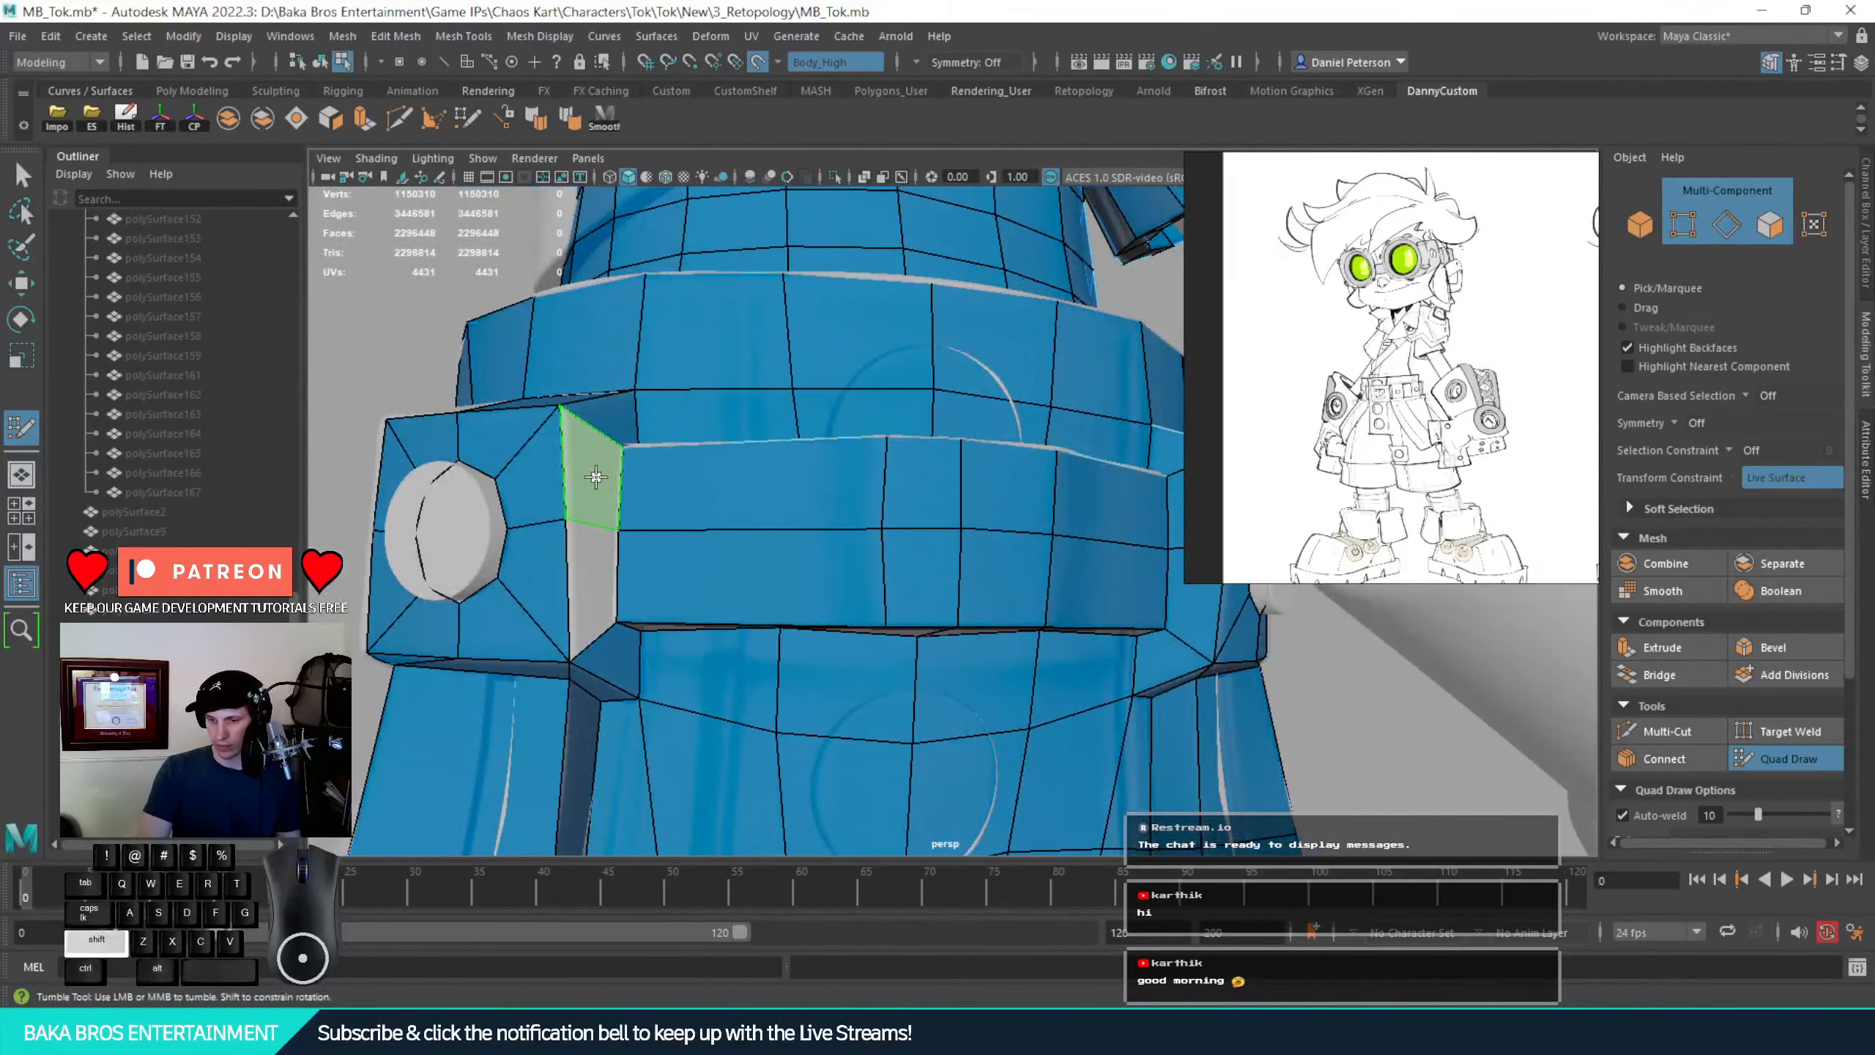
shift+click(596, 477)
shift+click(601, 604)
alt+drag(904, 641, 1026, 327)
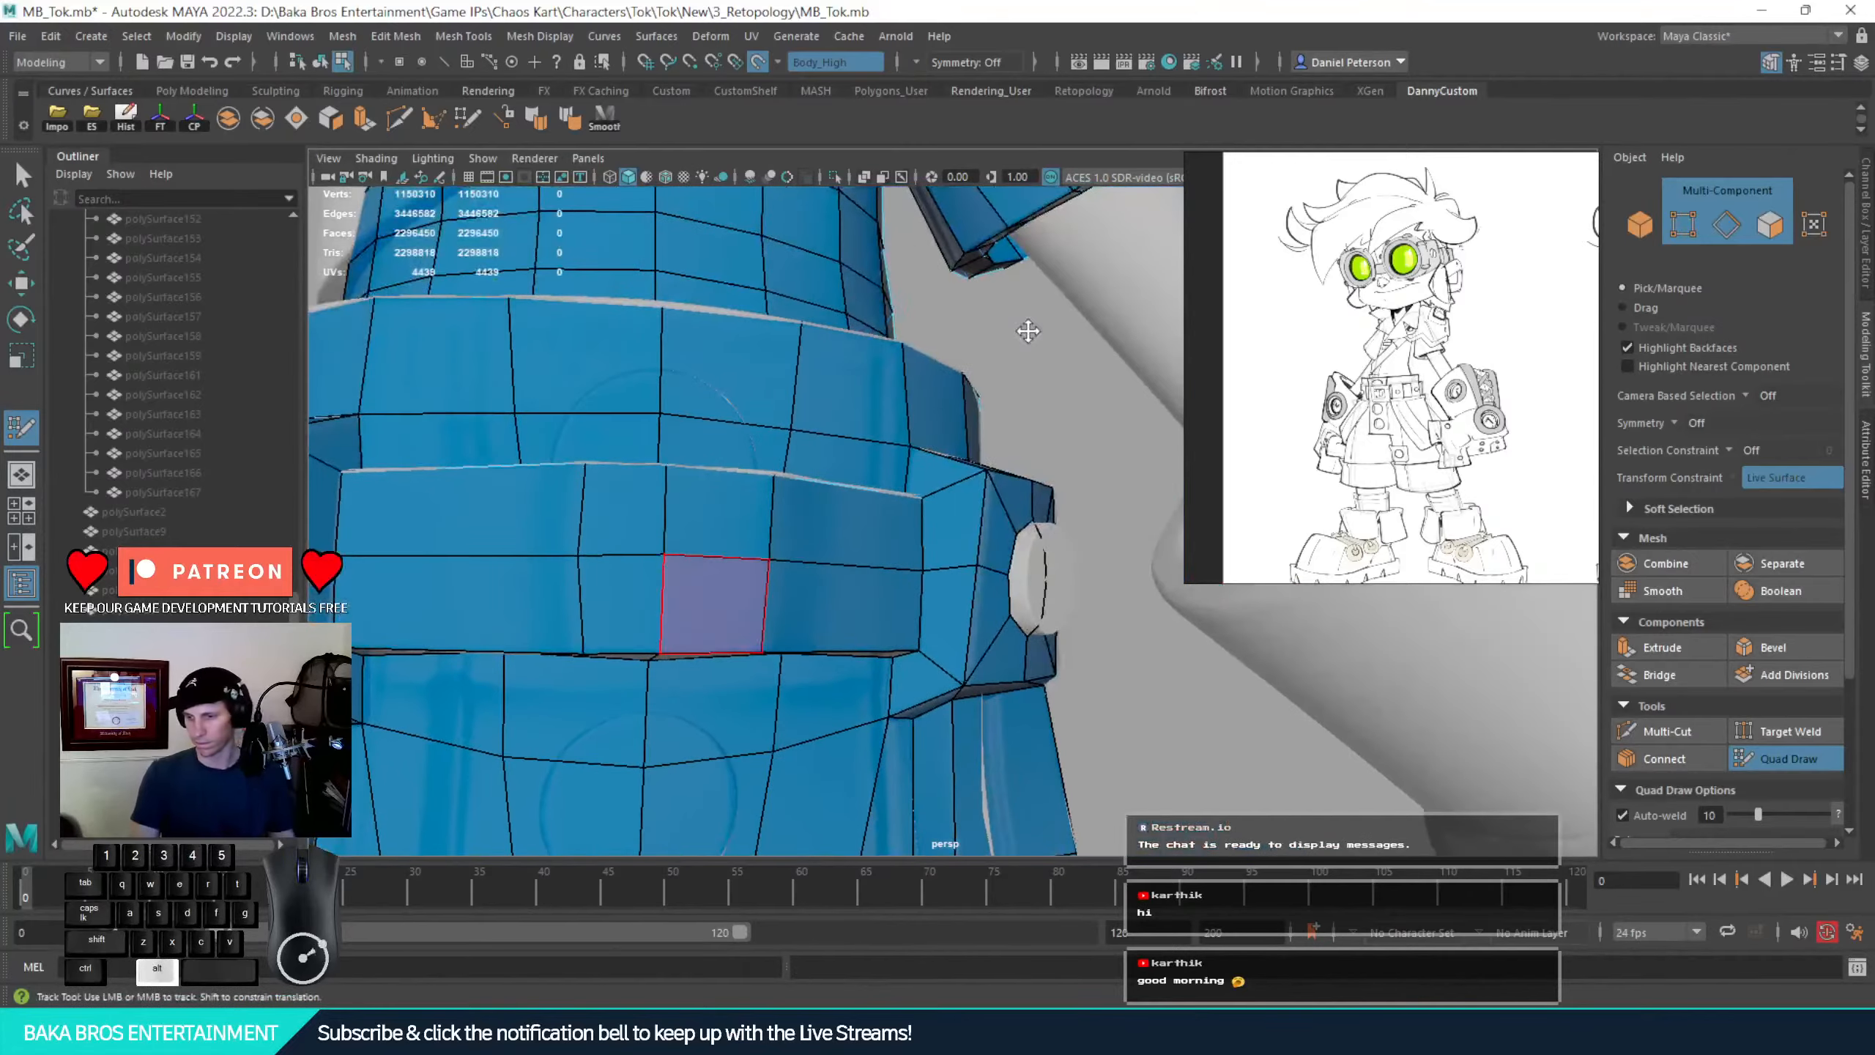
Set symmetry back to Object X and fill a side-wall quad on the upper inner part of the round button
click(932, 66)
click(960, 88)
alt+drag(916, 683, 977, 749)
alt+right_drag(976, 749, 1096, 733)
alt+drag(1096, 733, 1226, 717)
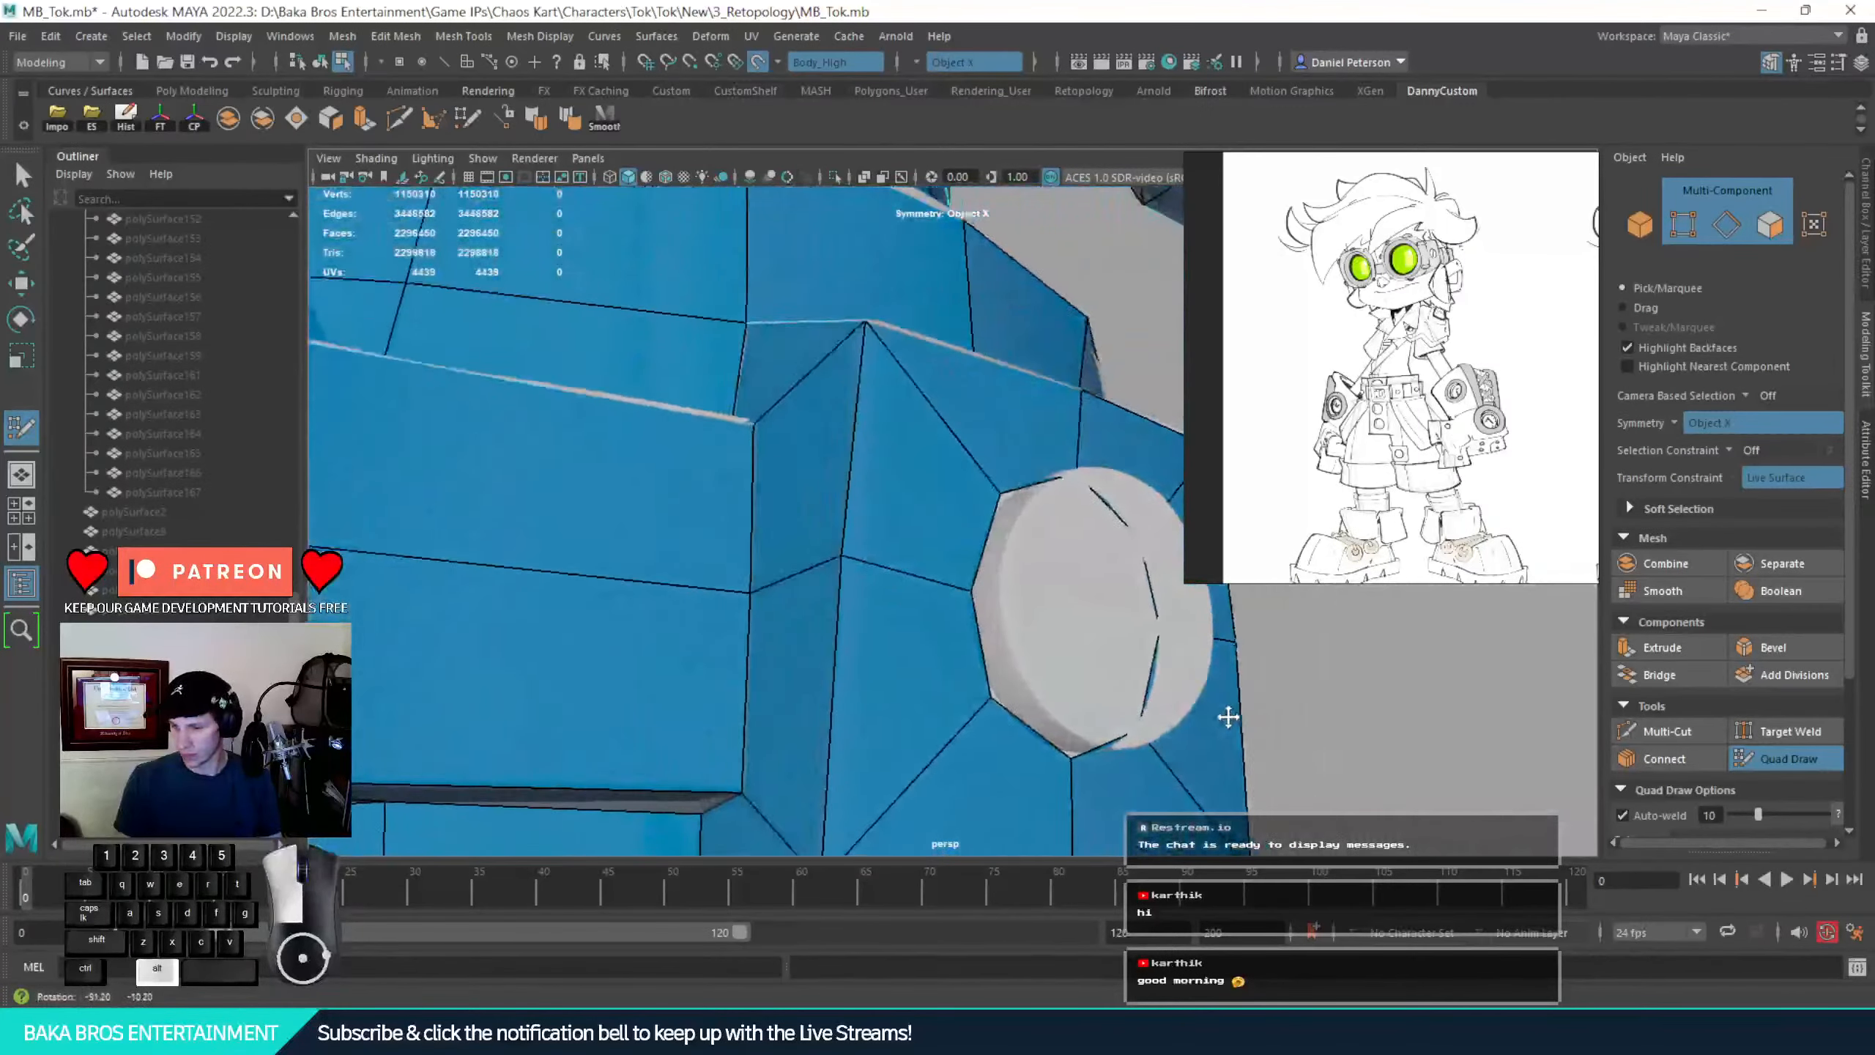
alt+middle_drag(1226, 717, 1097, 641)
alt+drag(1097, 640, 936, 684)
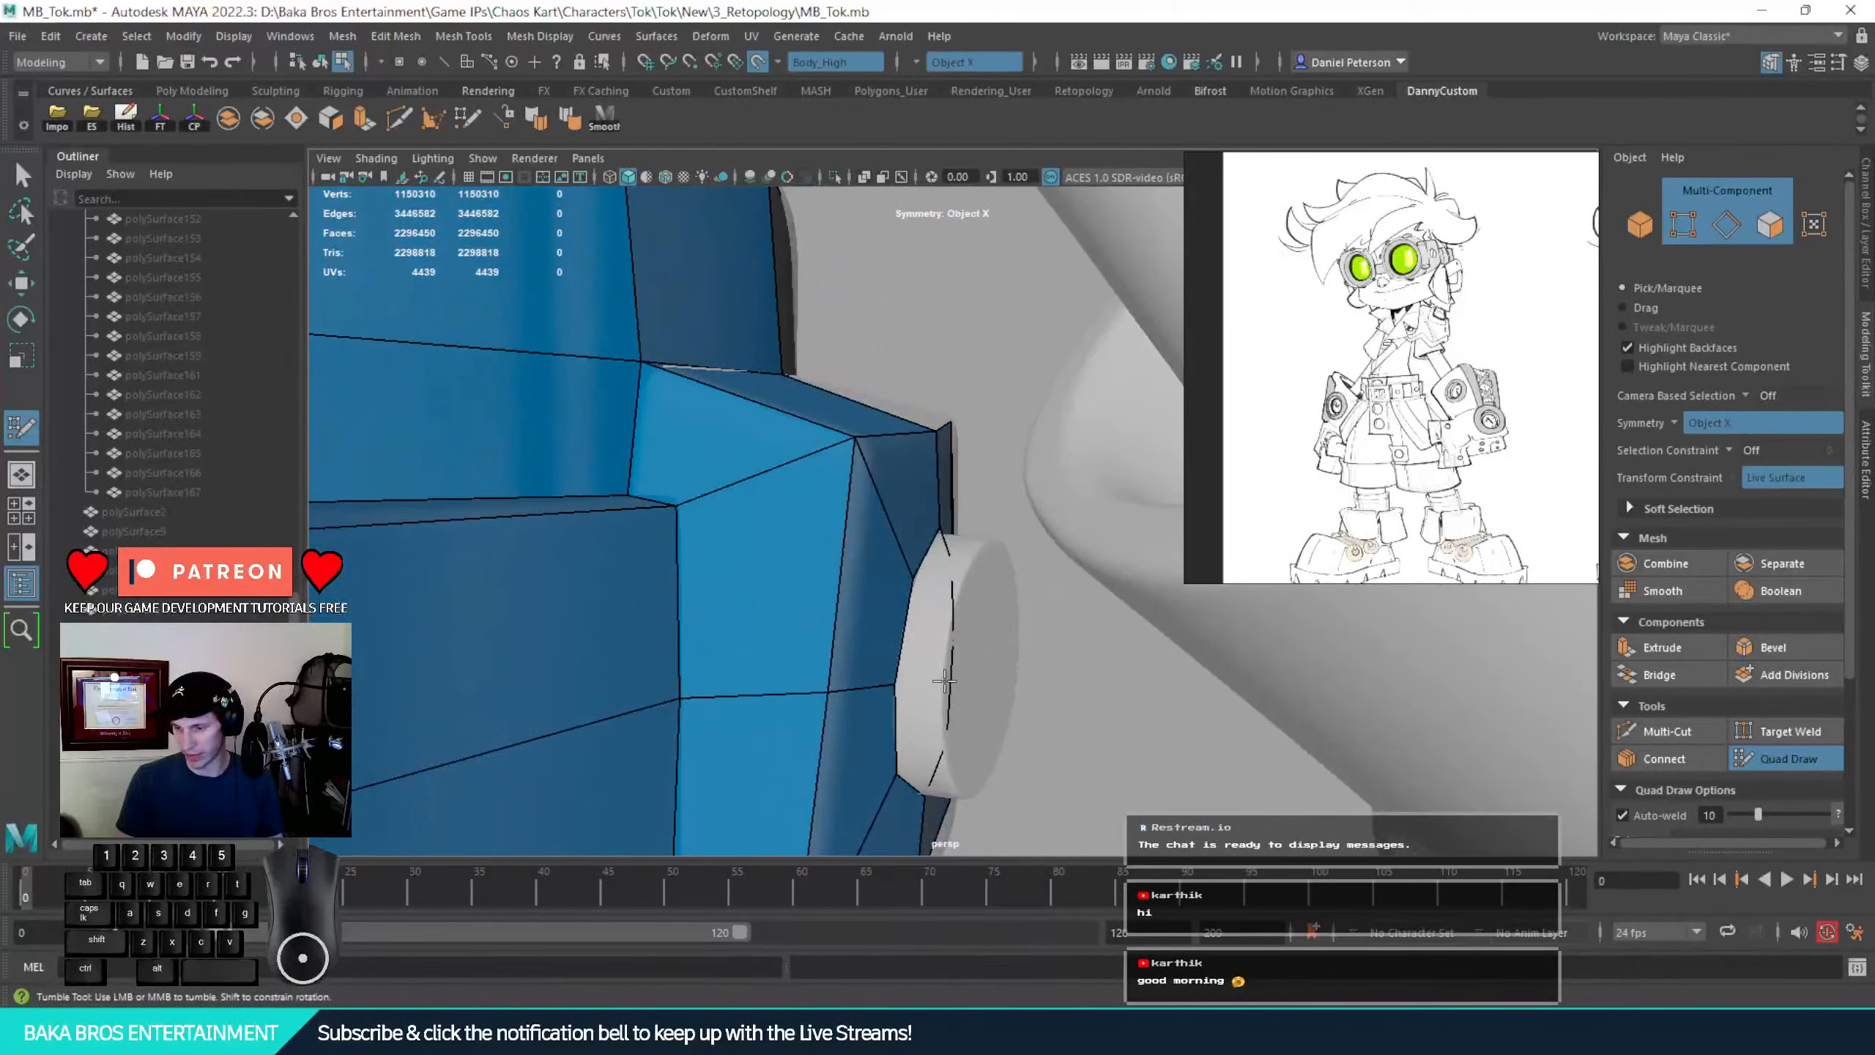
click(956, 594)
shift+click(1045, 681)
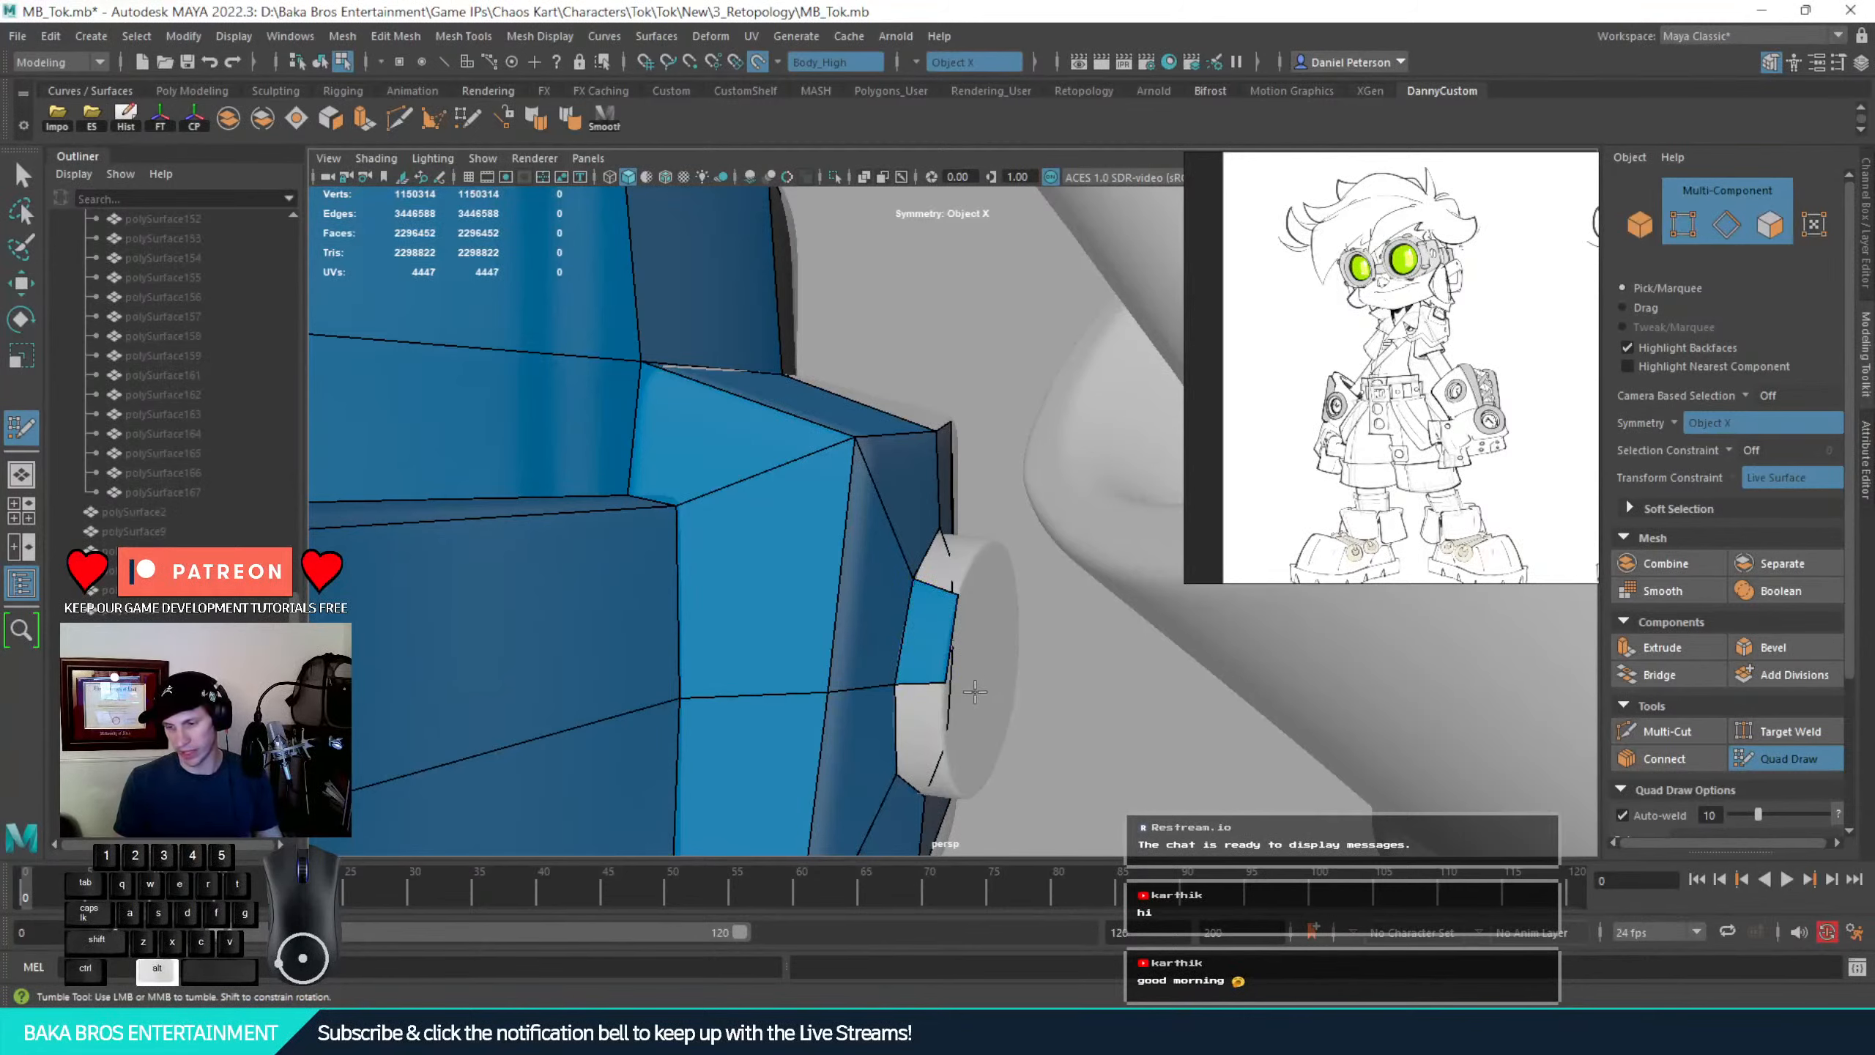
Continue the button's side wall with two quads across its top, working toward the outer side
alt+drag(975, 691, 845, 612)
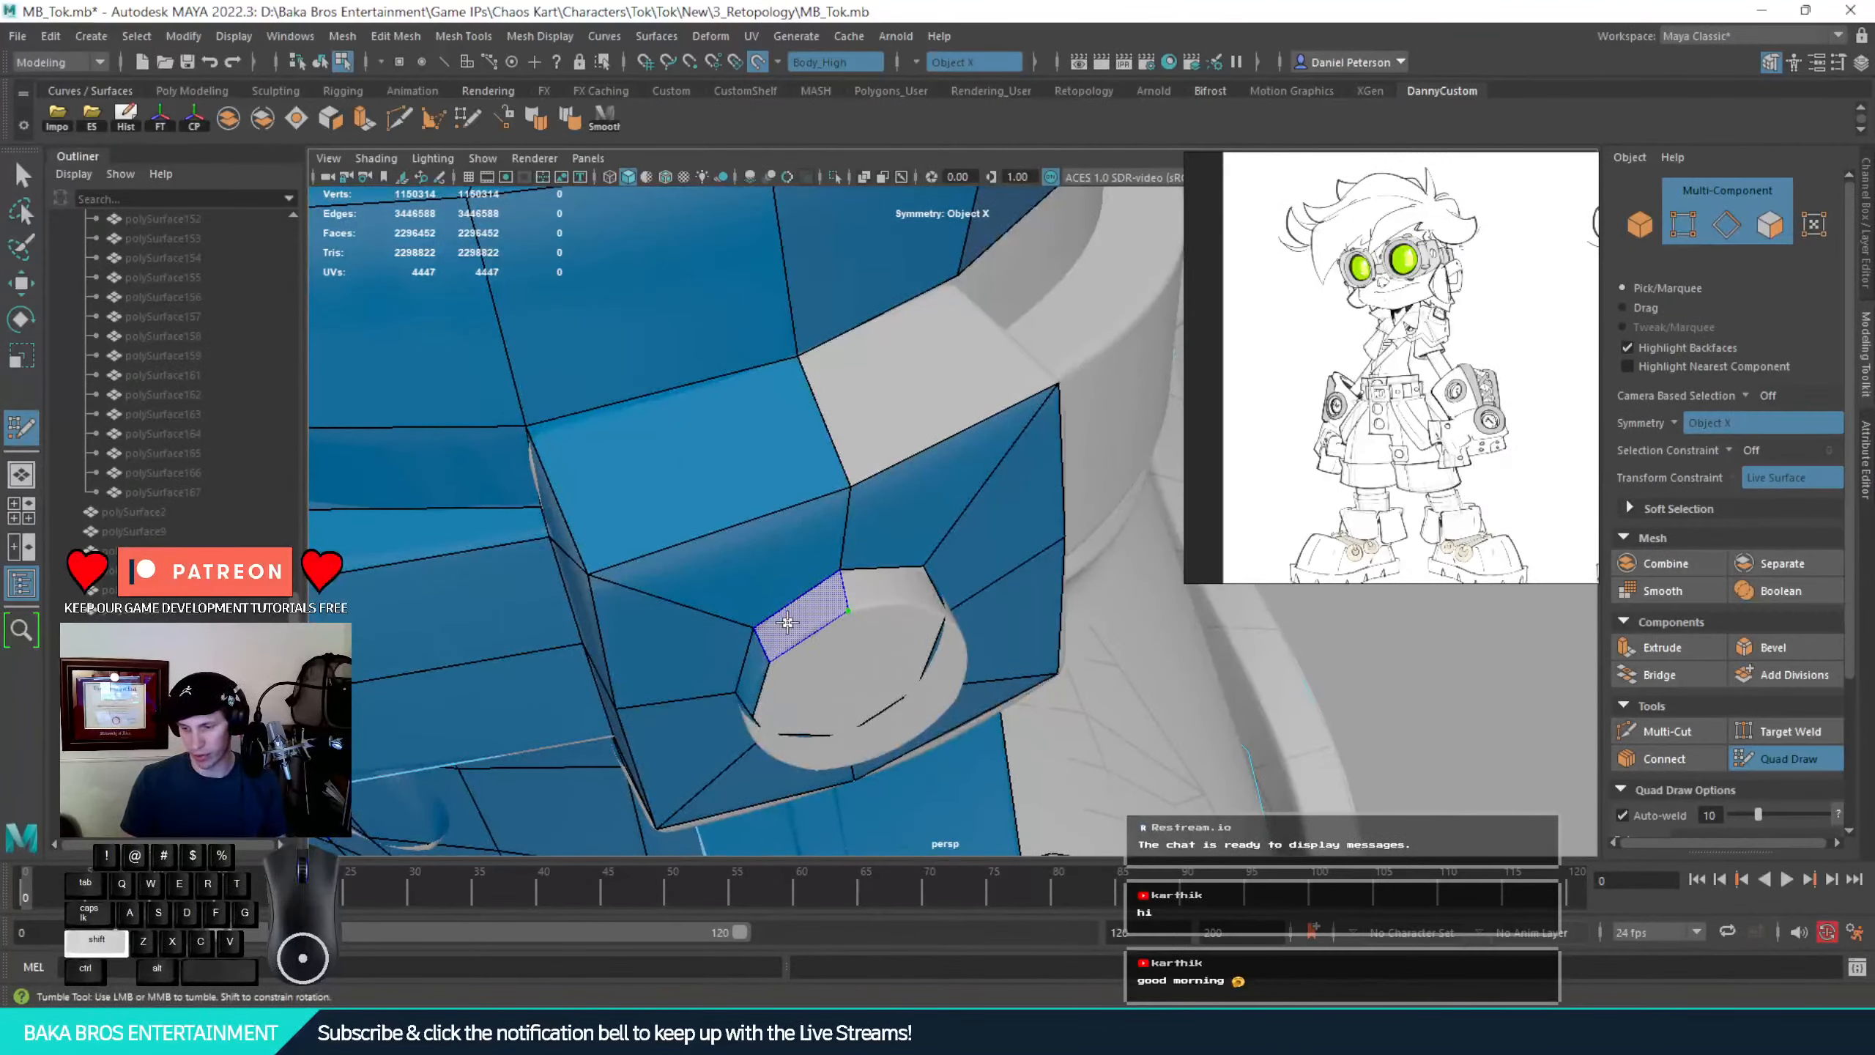
shift+click(811, 618)
alt+drag(943, 613, 979, 654)
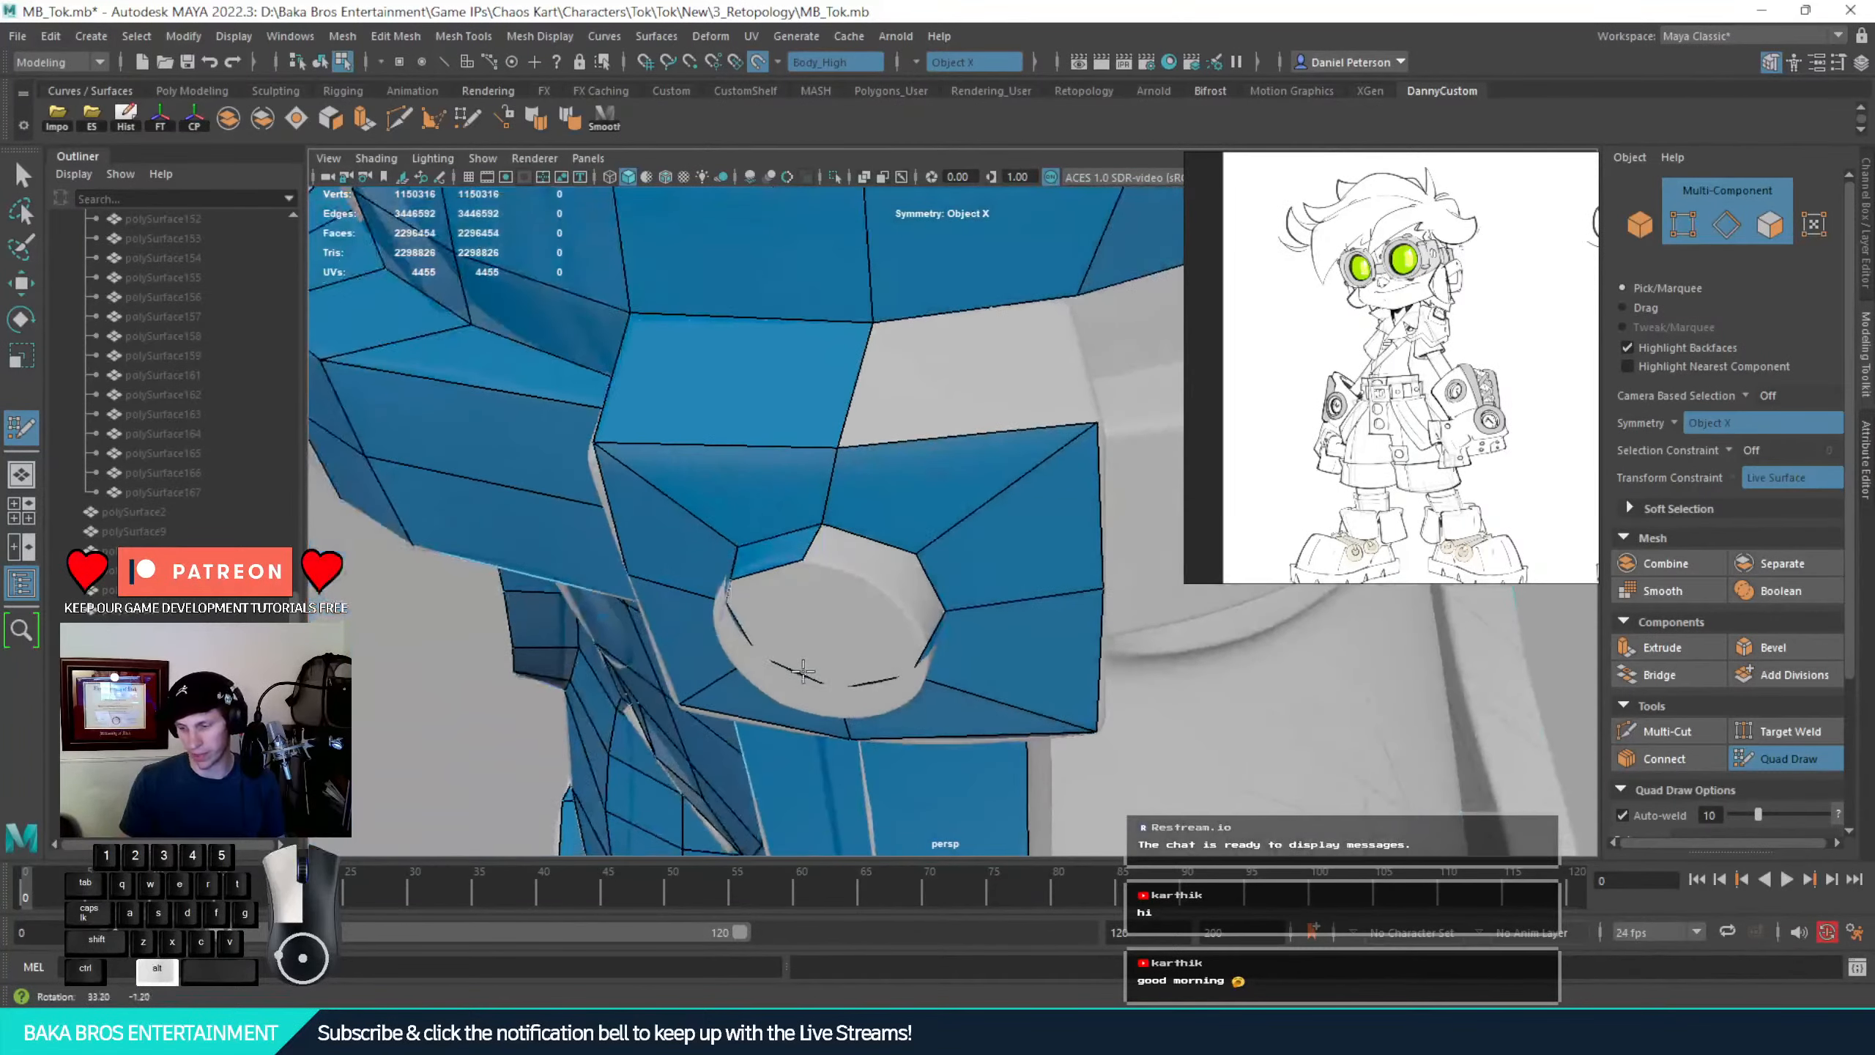
alt+right_drag(813, 665, 768, 676)
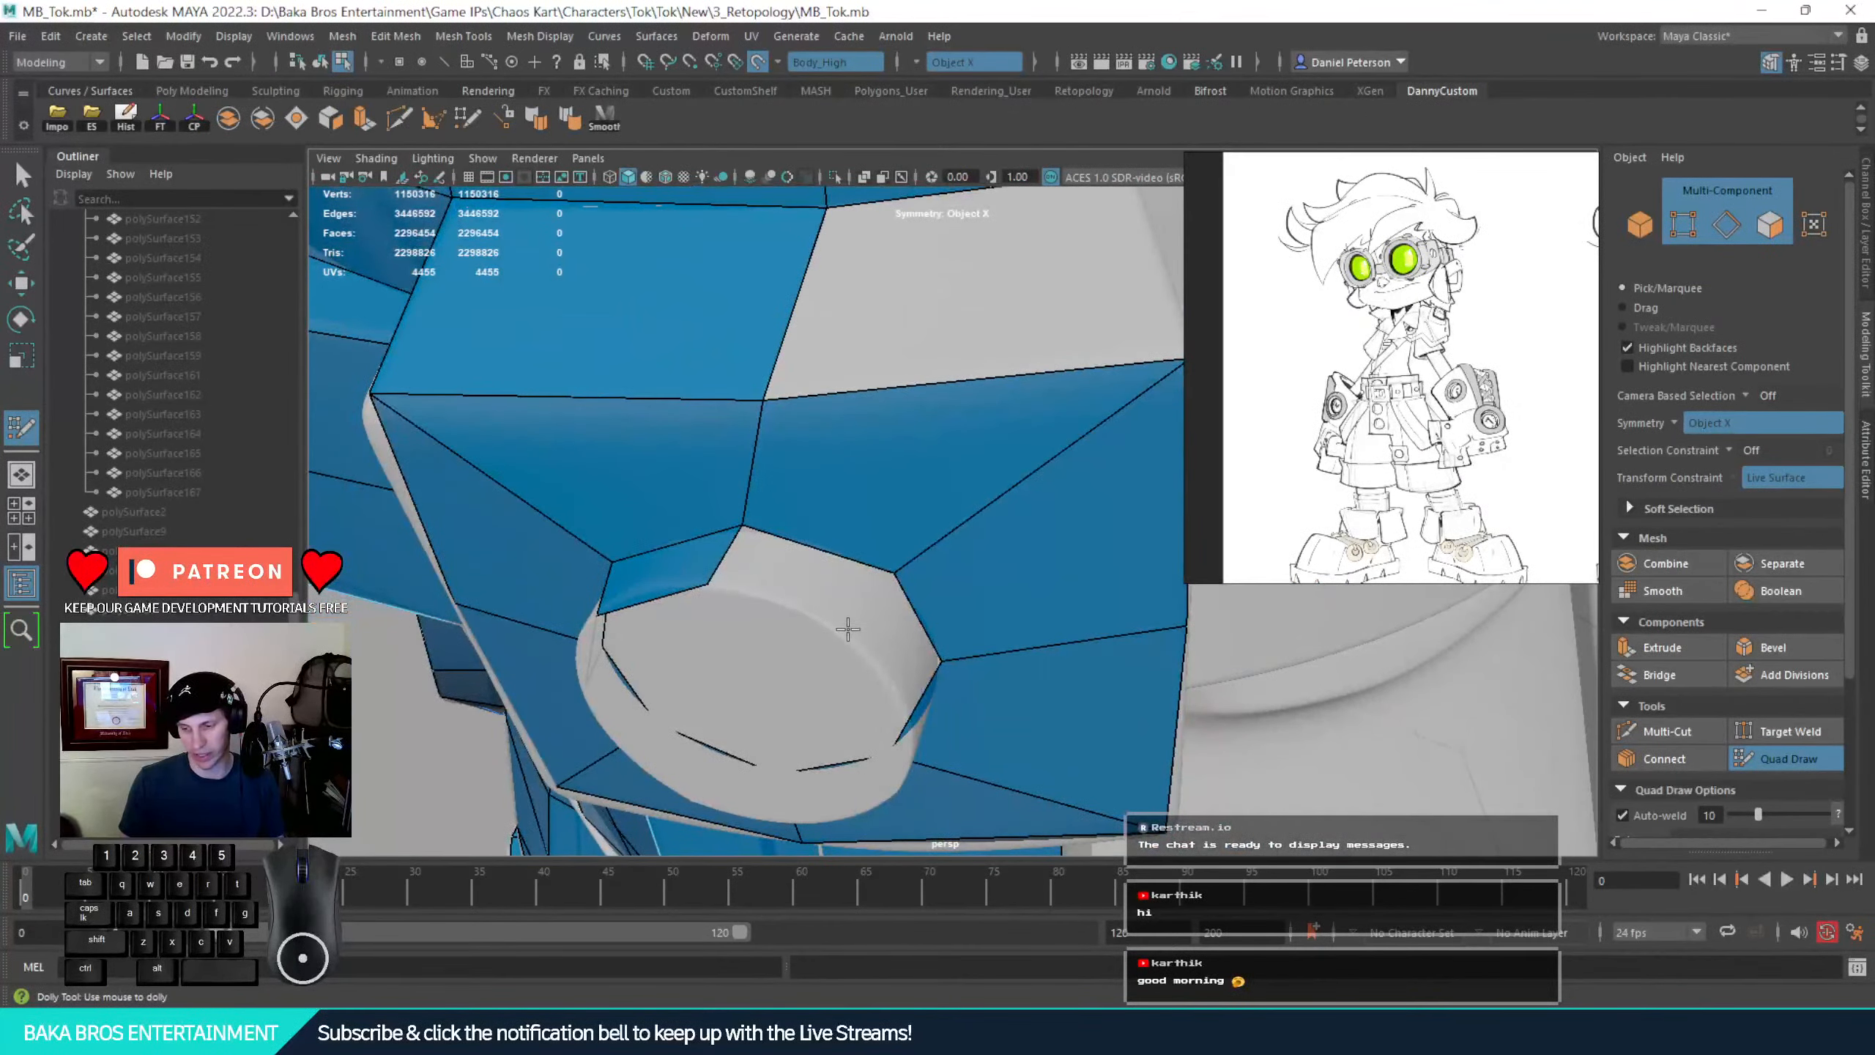
shift+click(717, 652)
Fill the button's lower inner side-wall quad and the adjoining inner quad along its underside
alt+drag(740, 650, 887, 579)
alt+right_drag(887, 579, 818, 612)
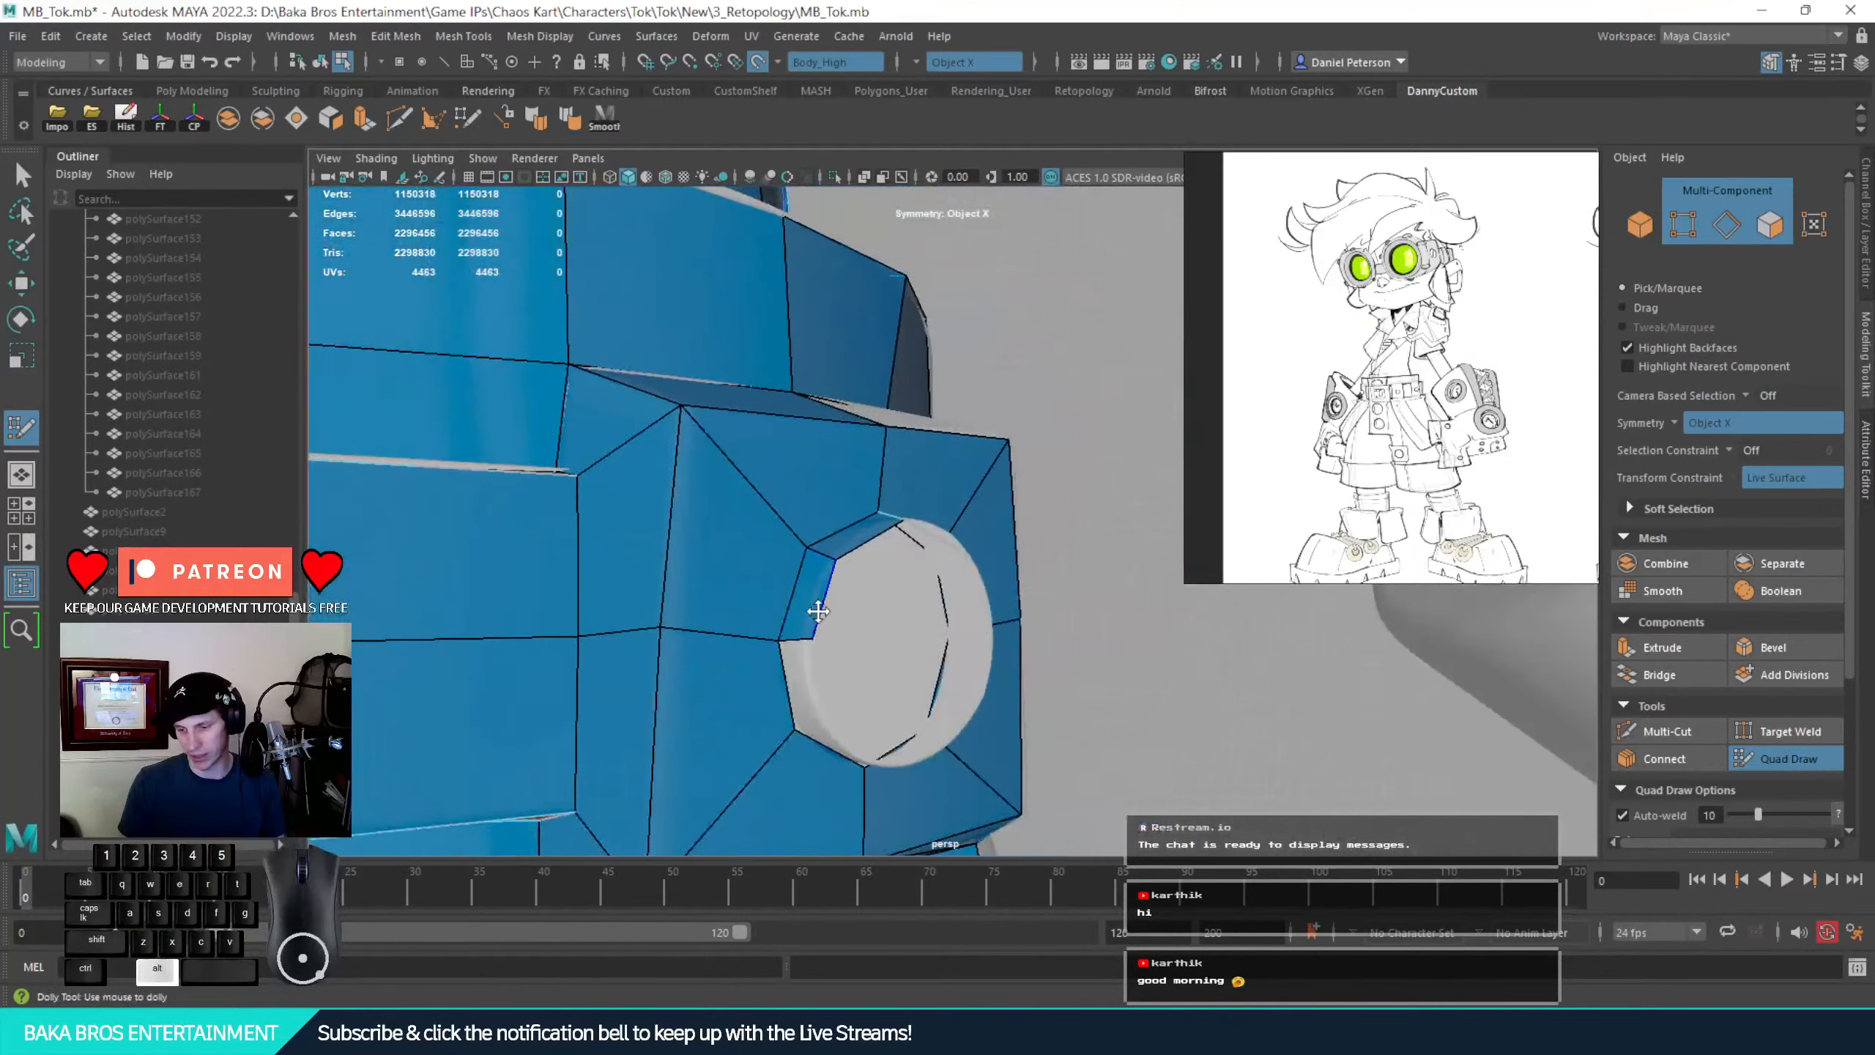
alt+drag(818, 611, 784, 576)
click(811, 591)
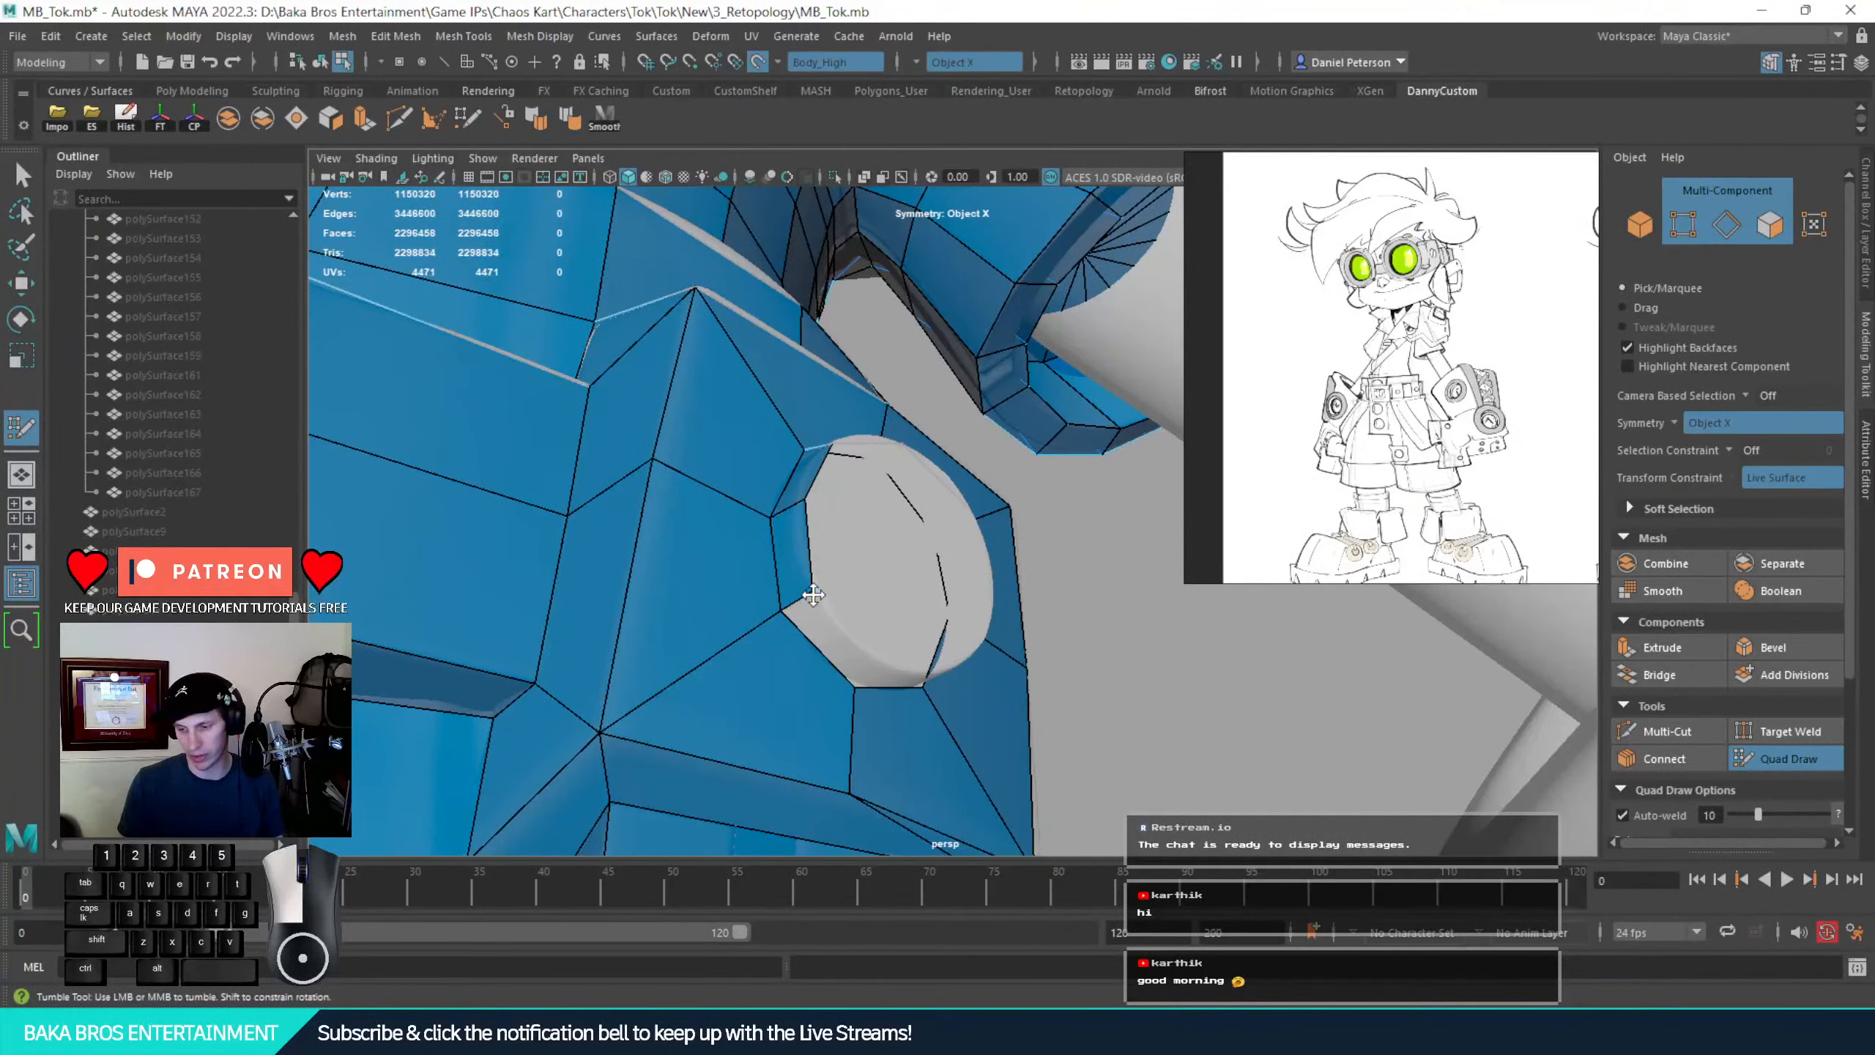
mouse_move(807, 605)
alt+mouse_down()
mouse_move(905, 656)
mouse_move(831, 617)
alt+mouse_up()
alt+middle_drag(831, 617, 863, 511)
alt+drag(863, 511, 892, 549)
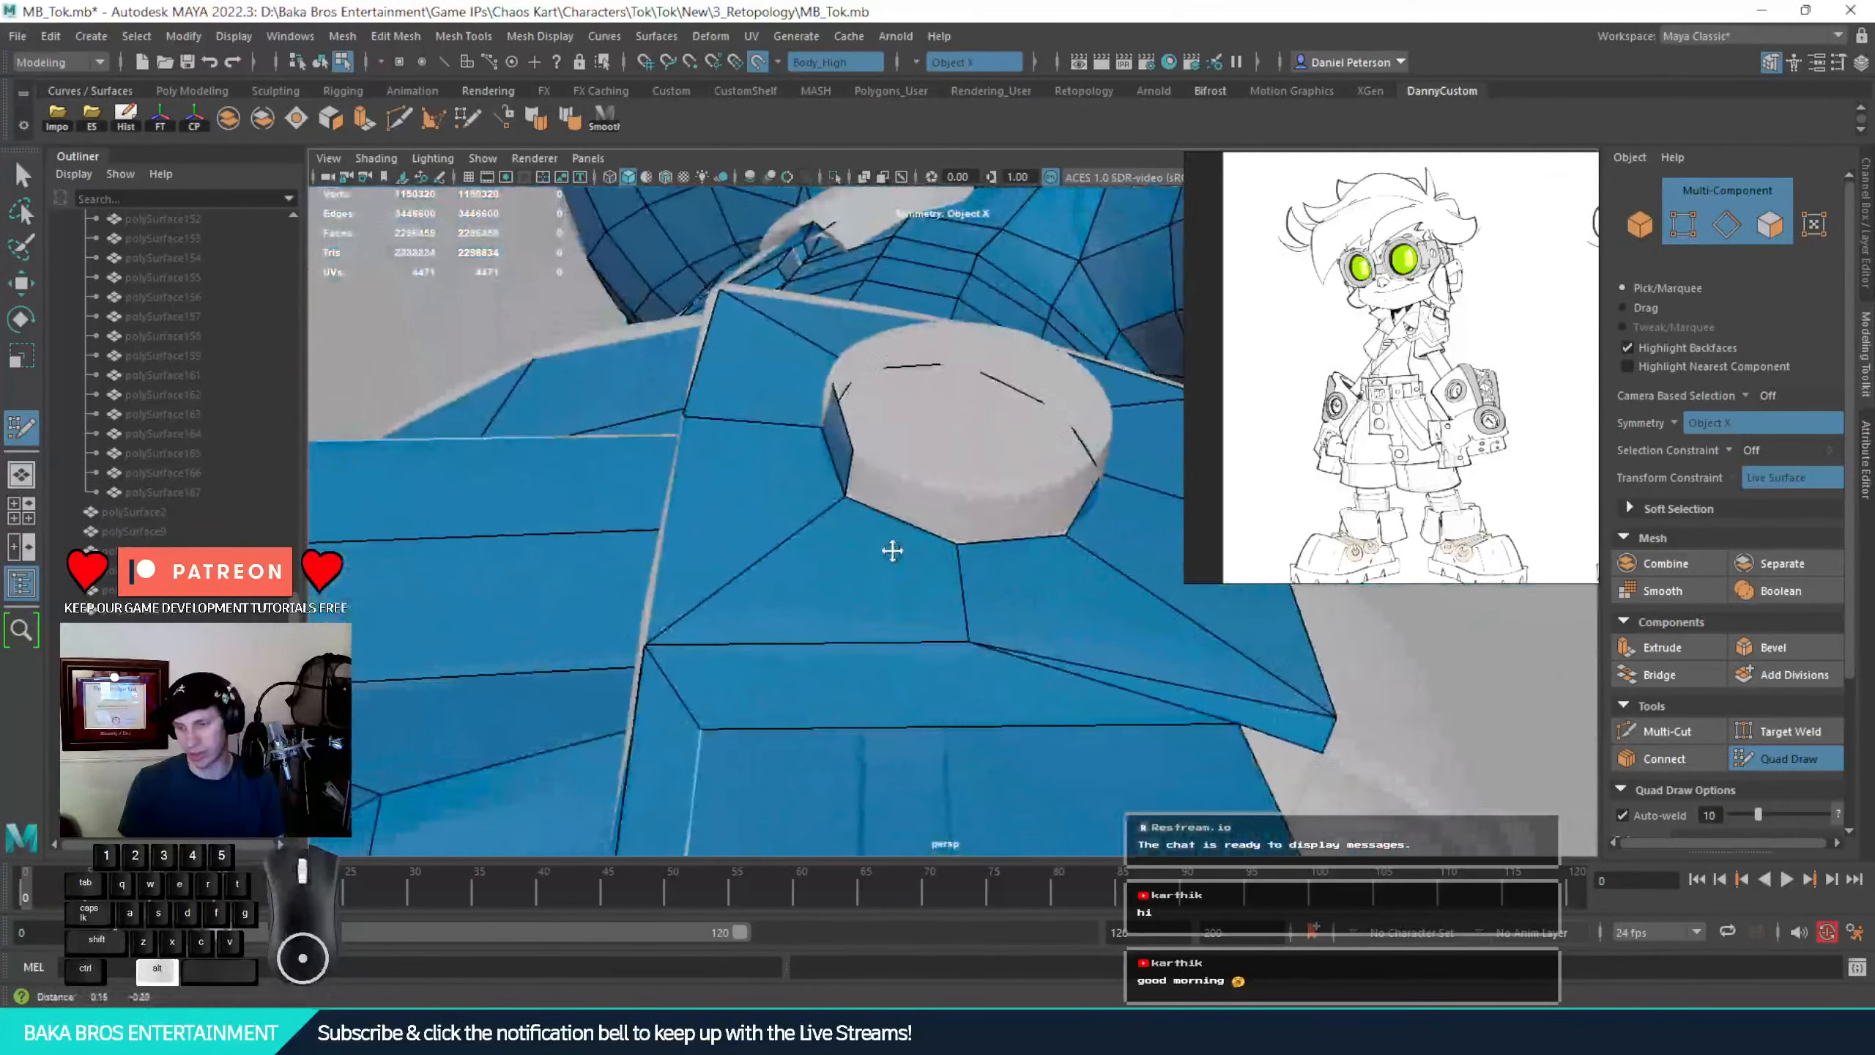
alt+middle_drag(892, 549, 894, 564)
click(969, 503)
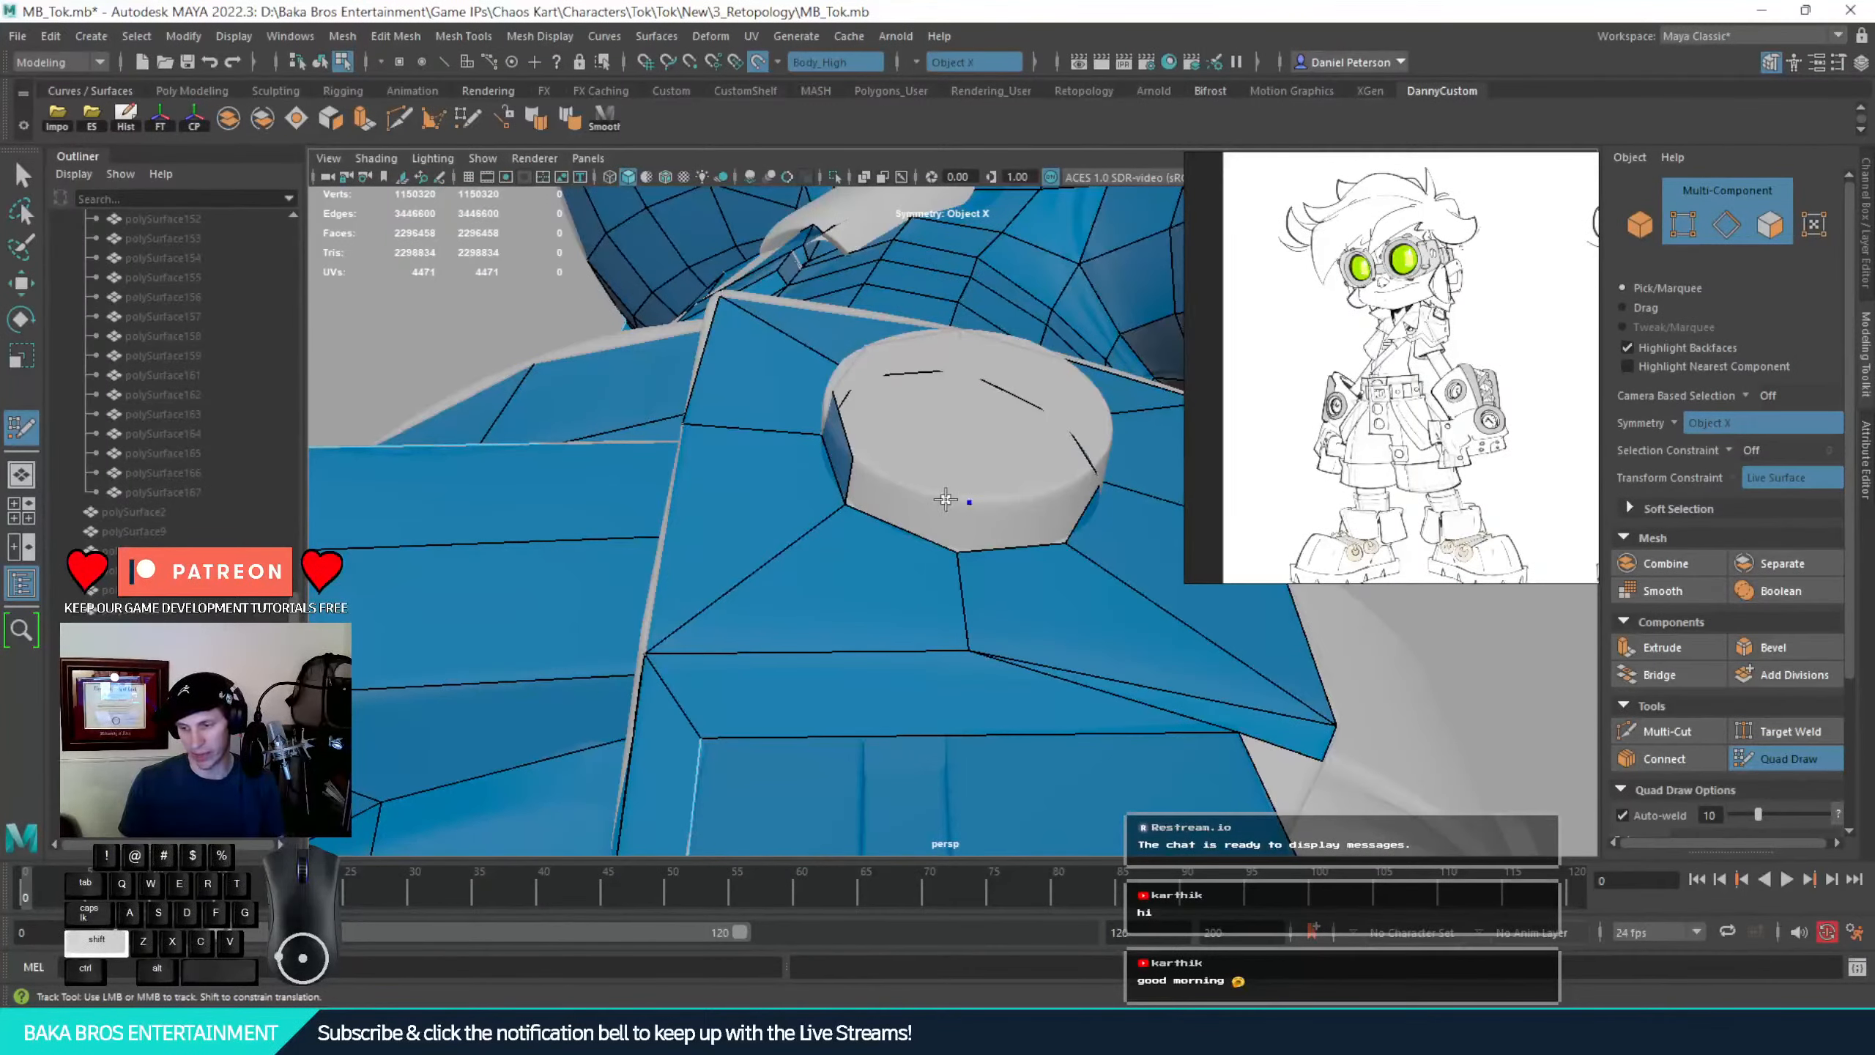
shift+click(1031, 541)
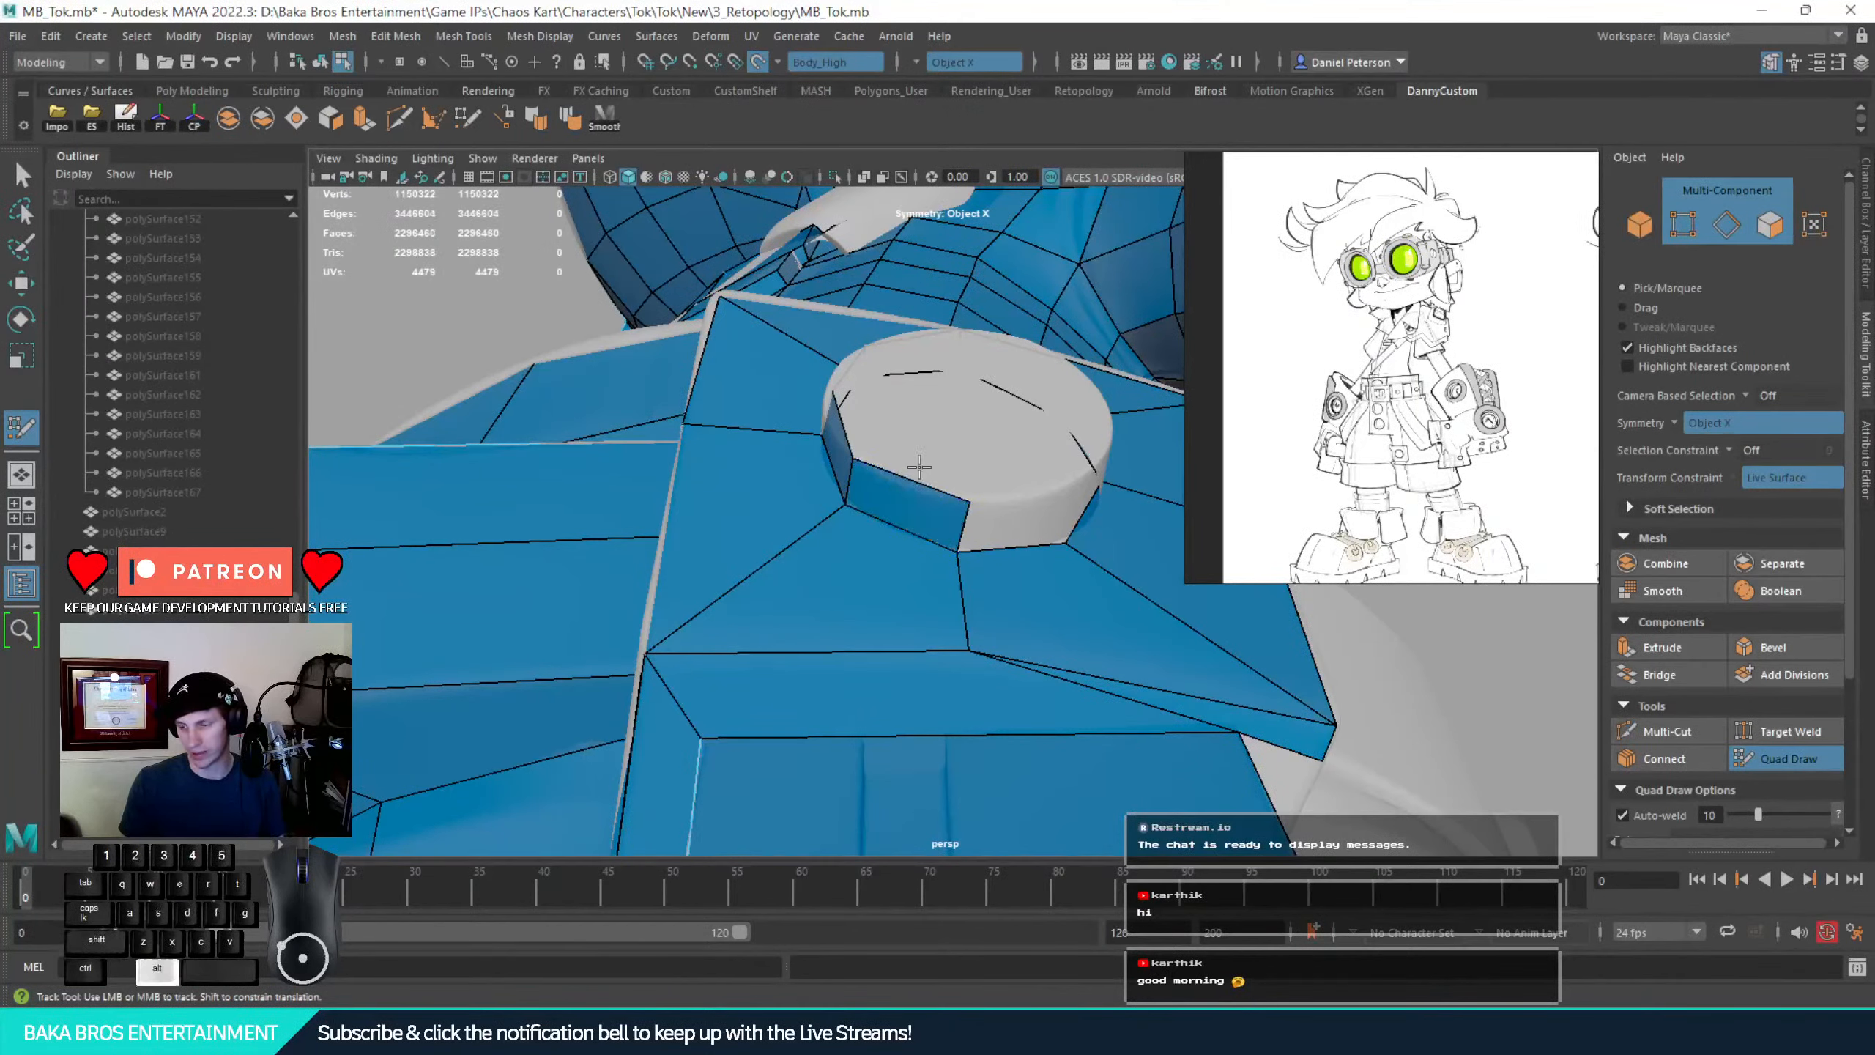
Close the button's side-wall ring with the outer quad on its underside and two quads on its outer side
alt+drag(1061, 548, 868, 604)
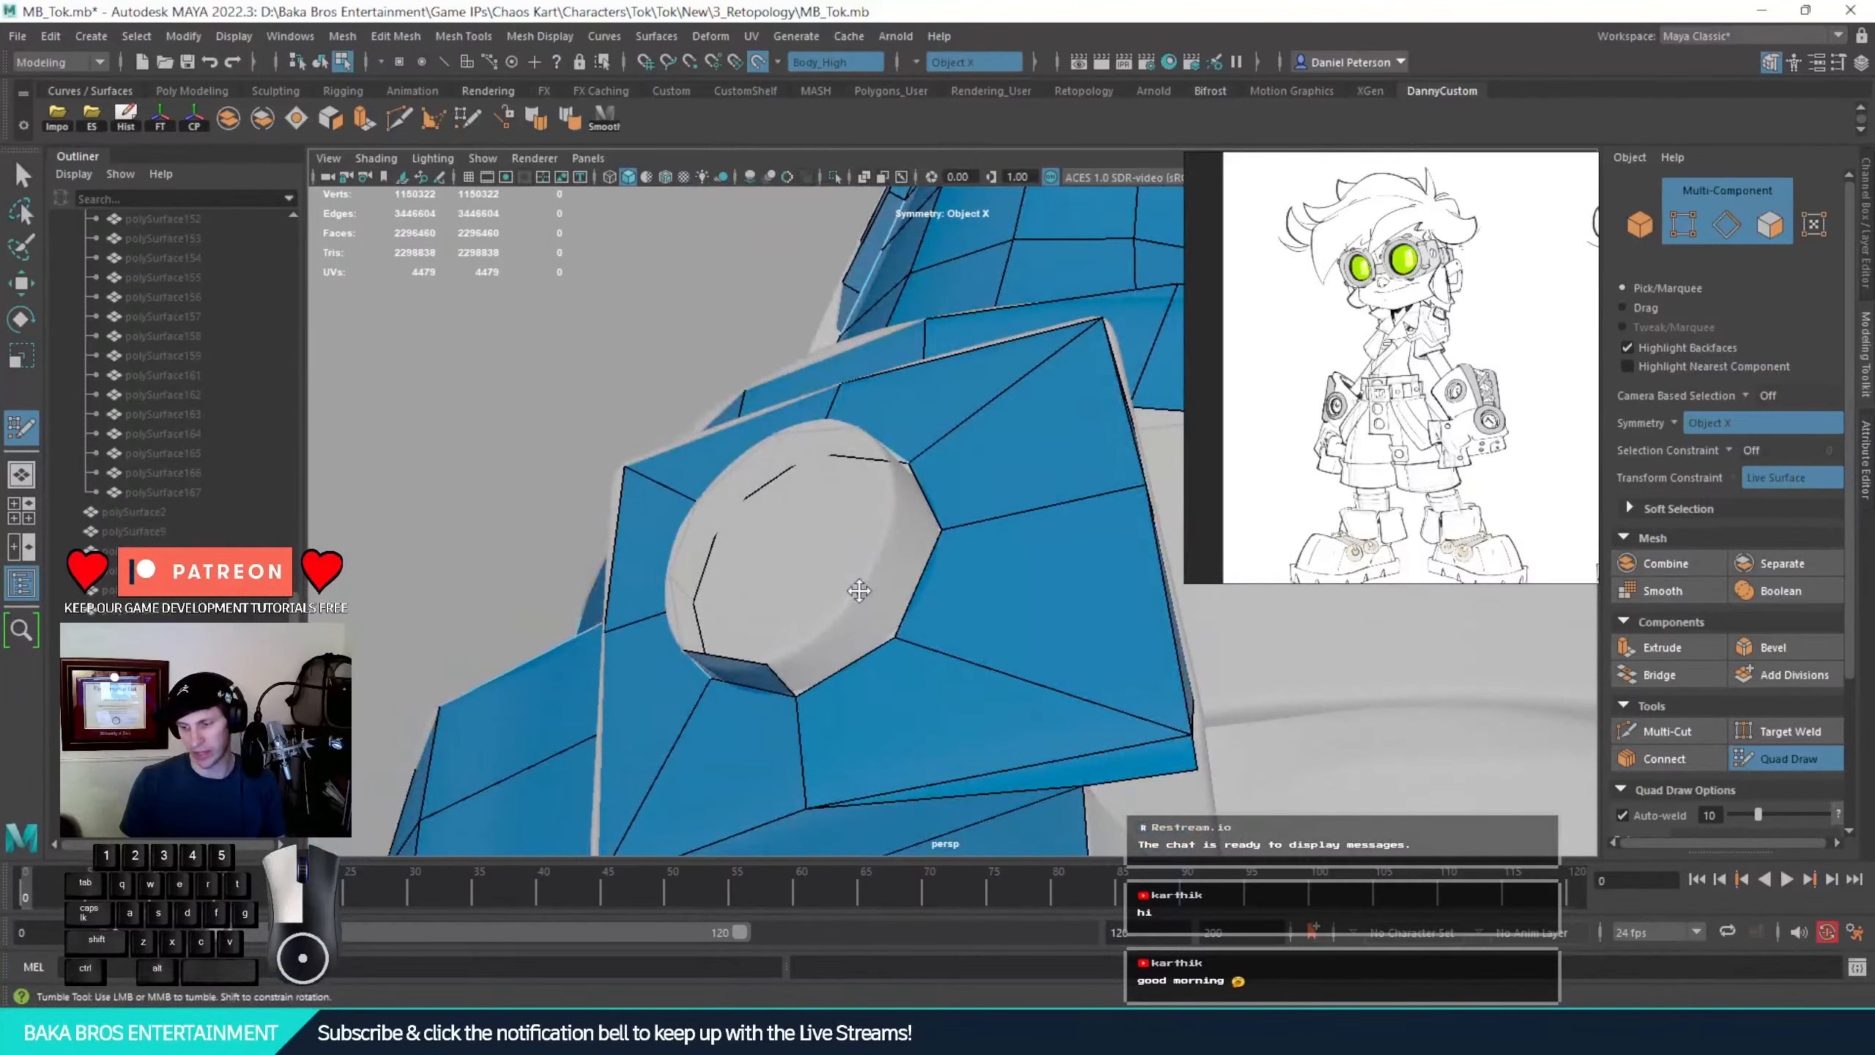
click(858, 592)
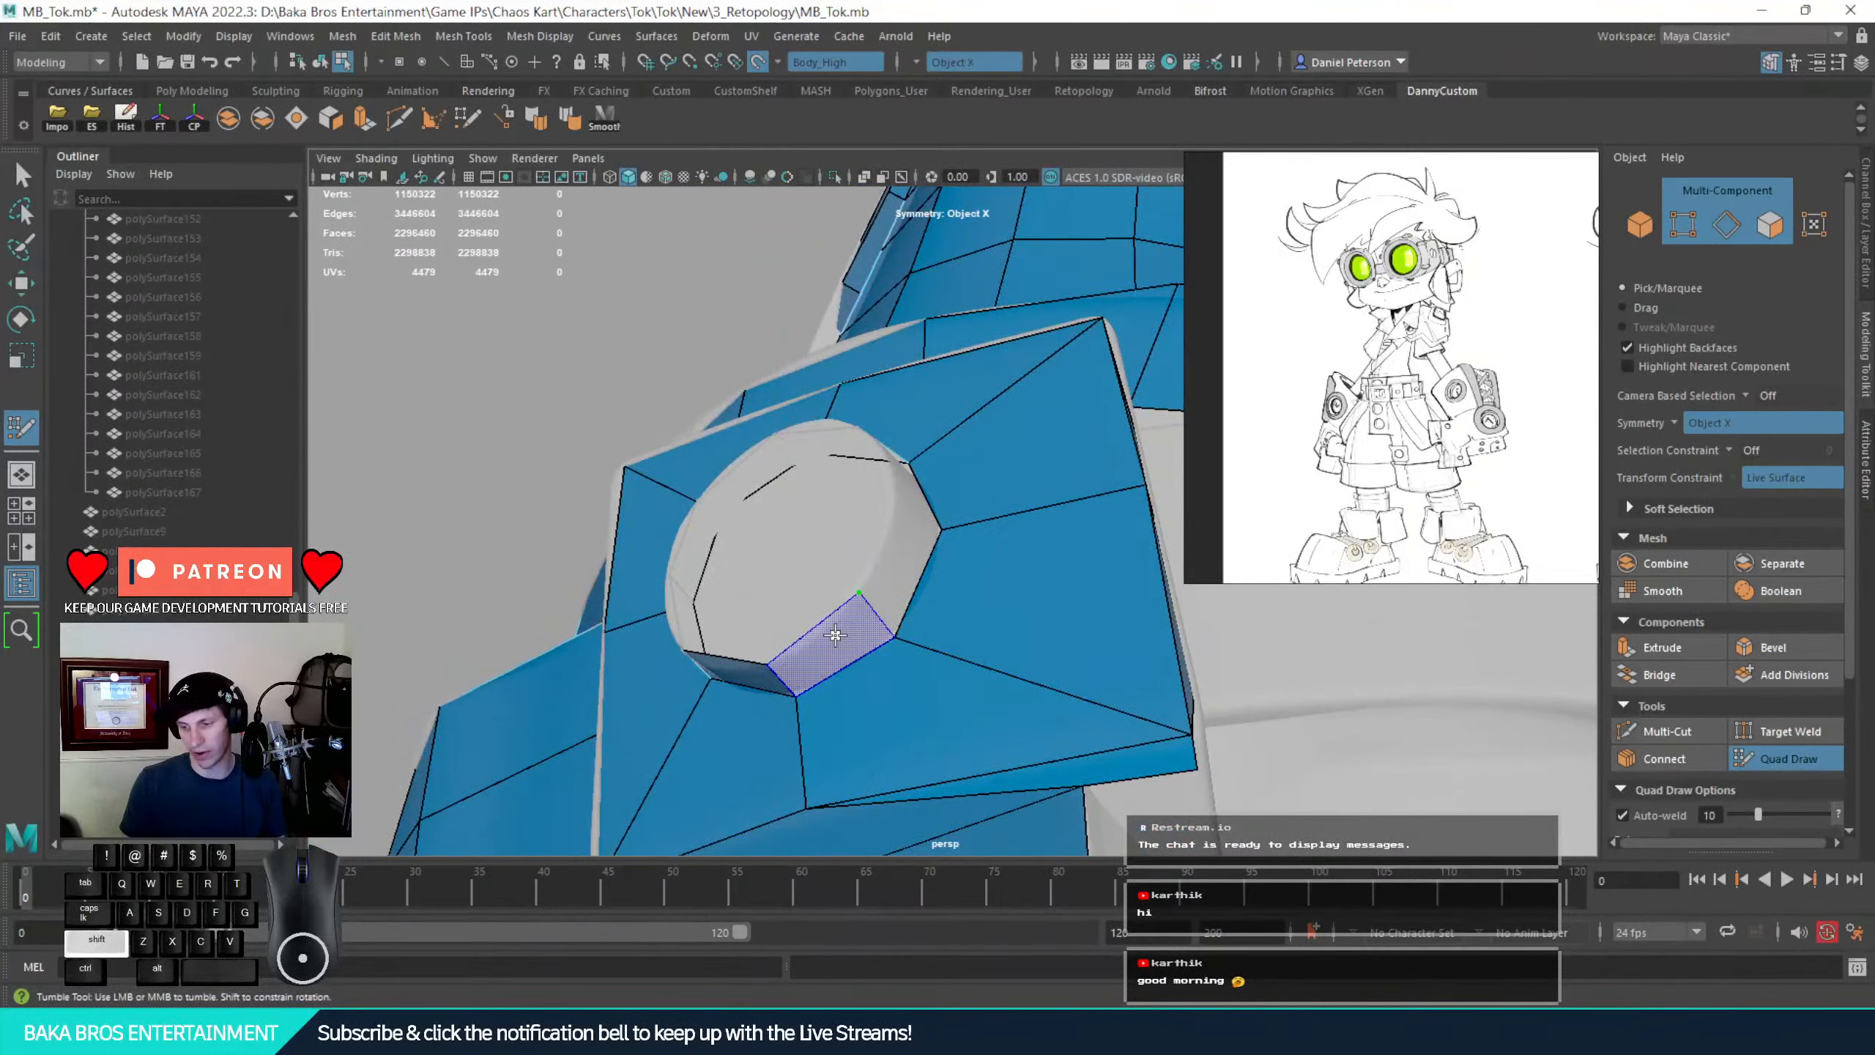
shift+click(955, 465)
alt+drag(955, 465, 830, 648)
alt+middle_drag(830, 648, 965, 566)
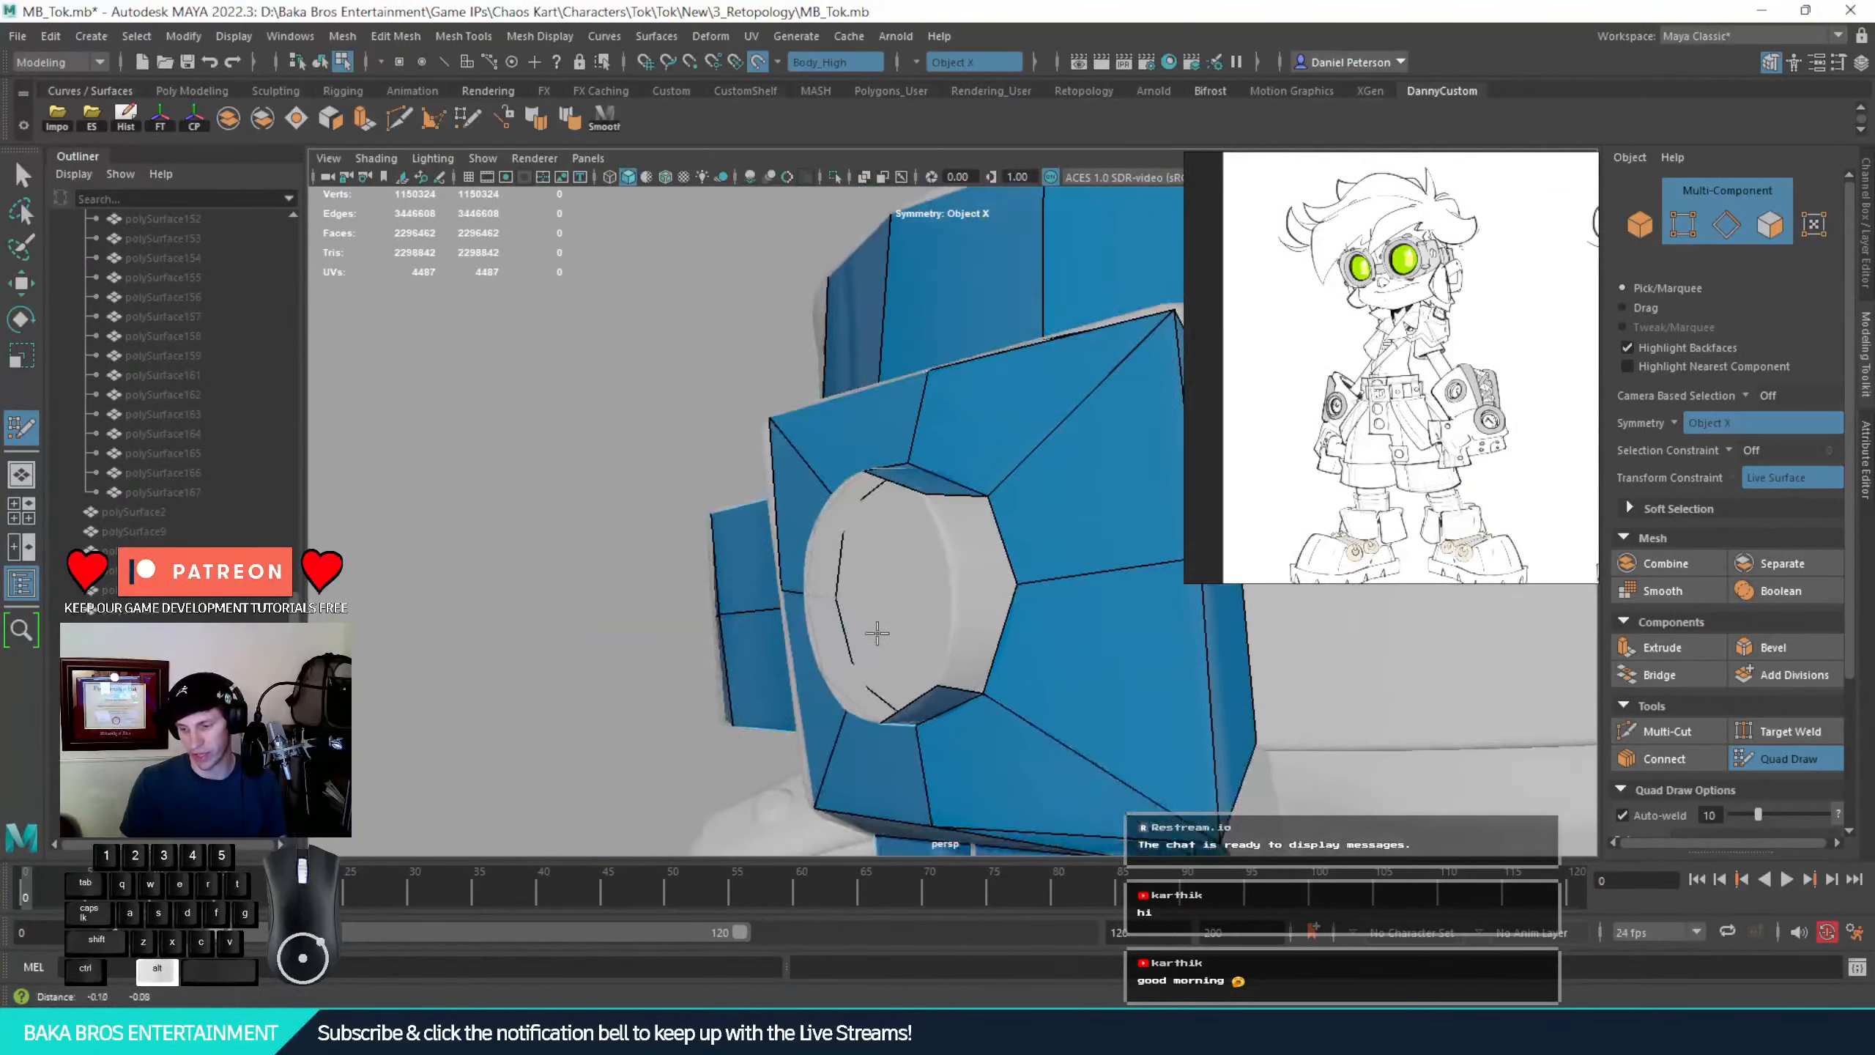
key(shift)
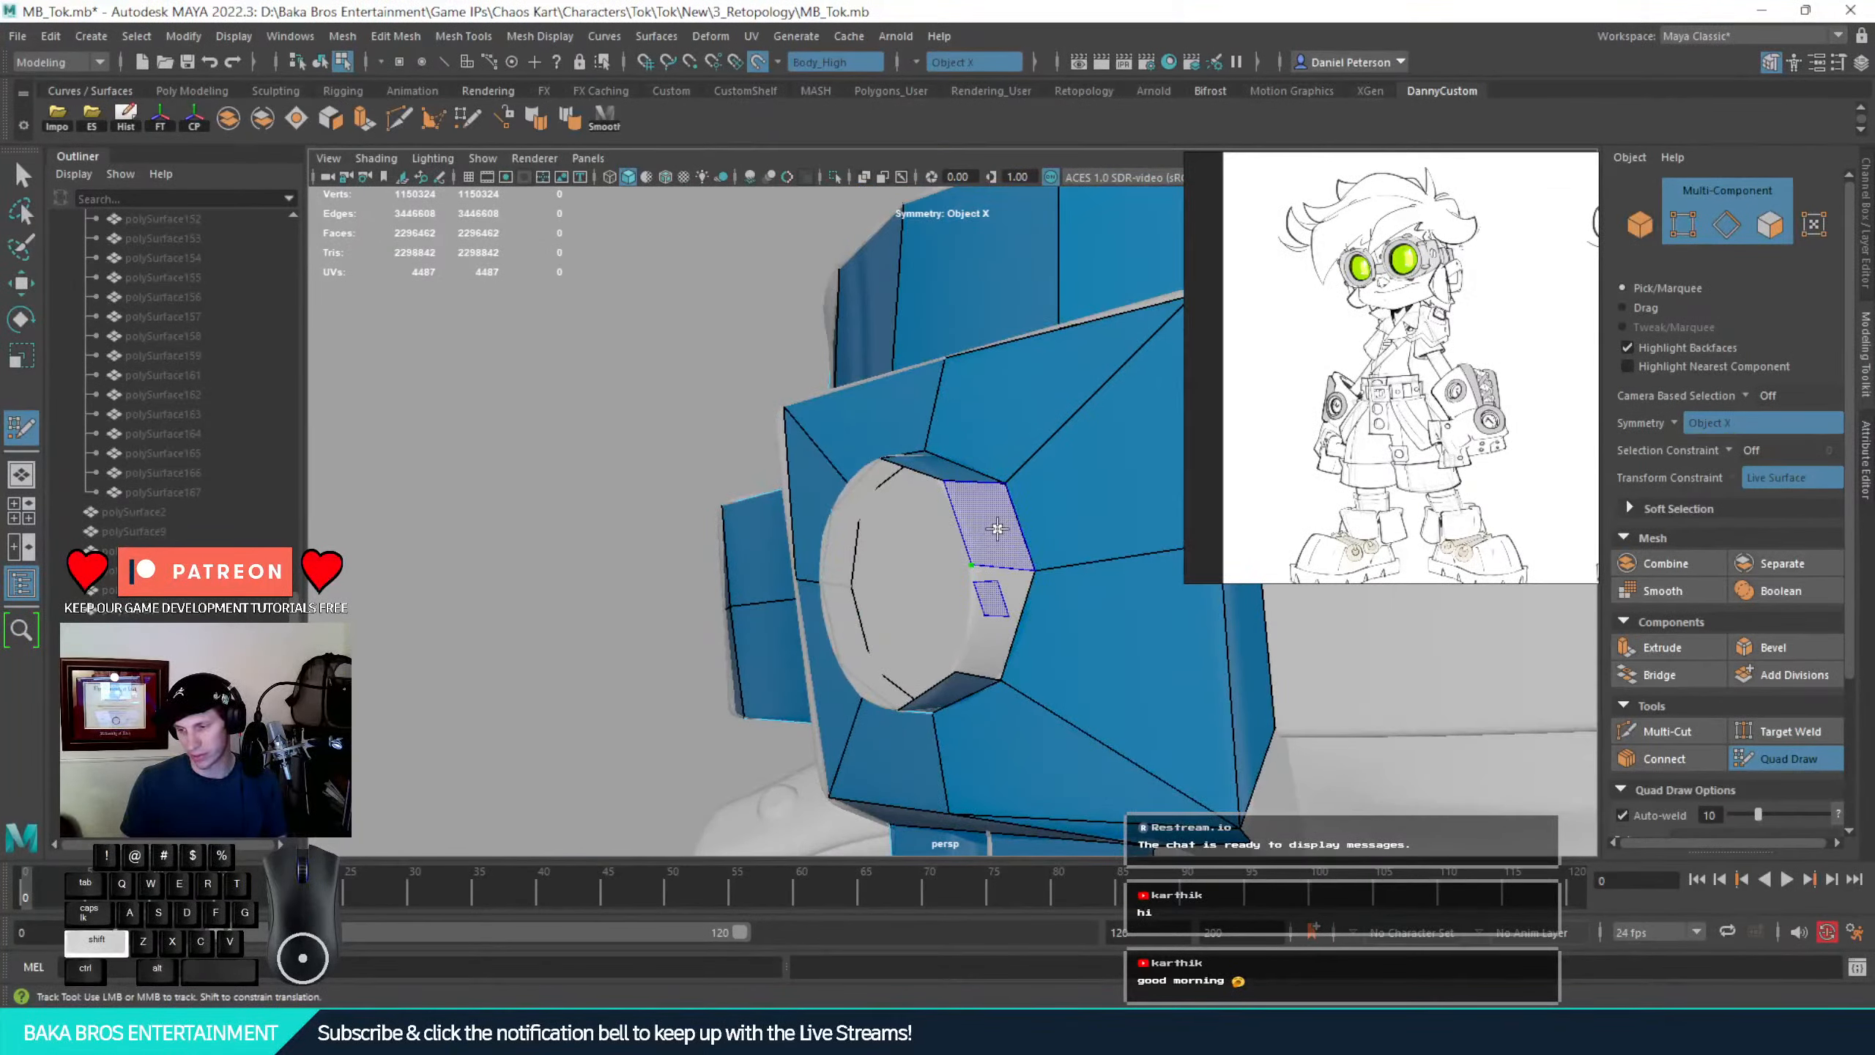
shift+click(989, 638)
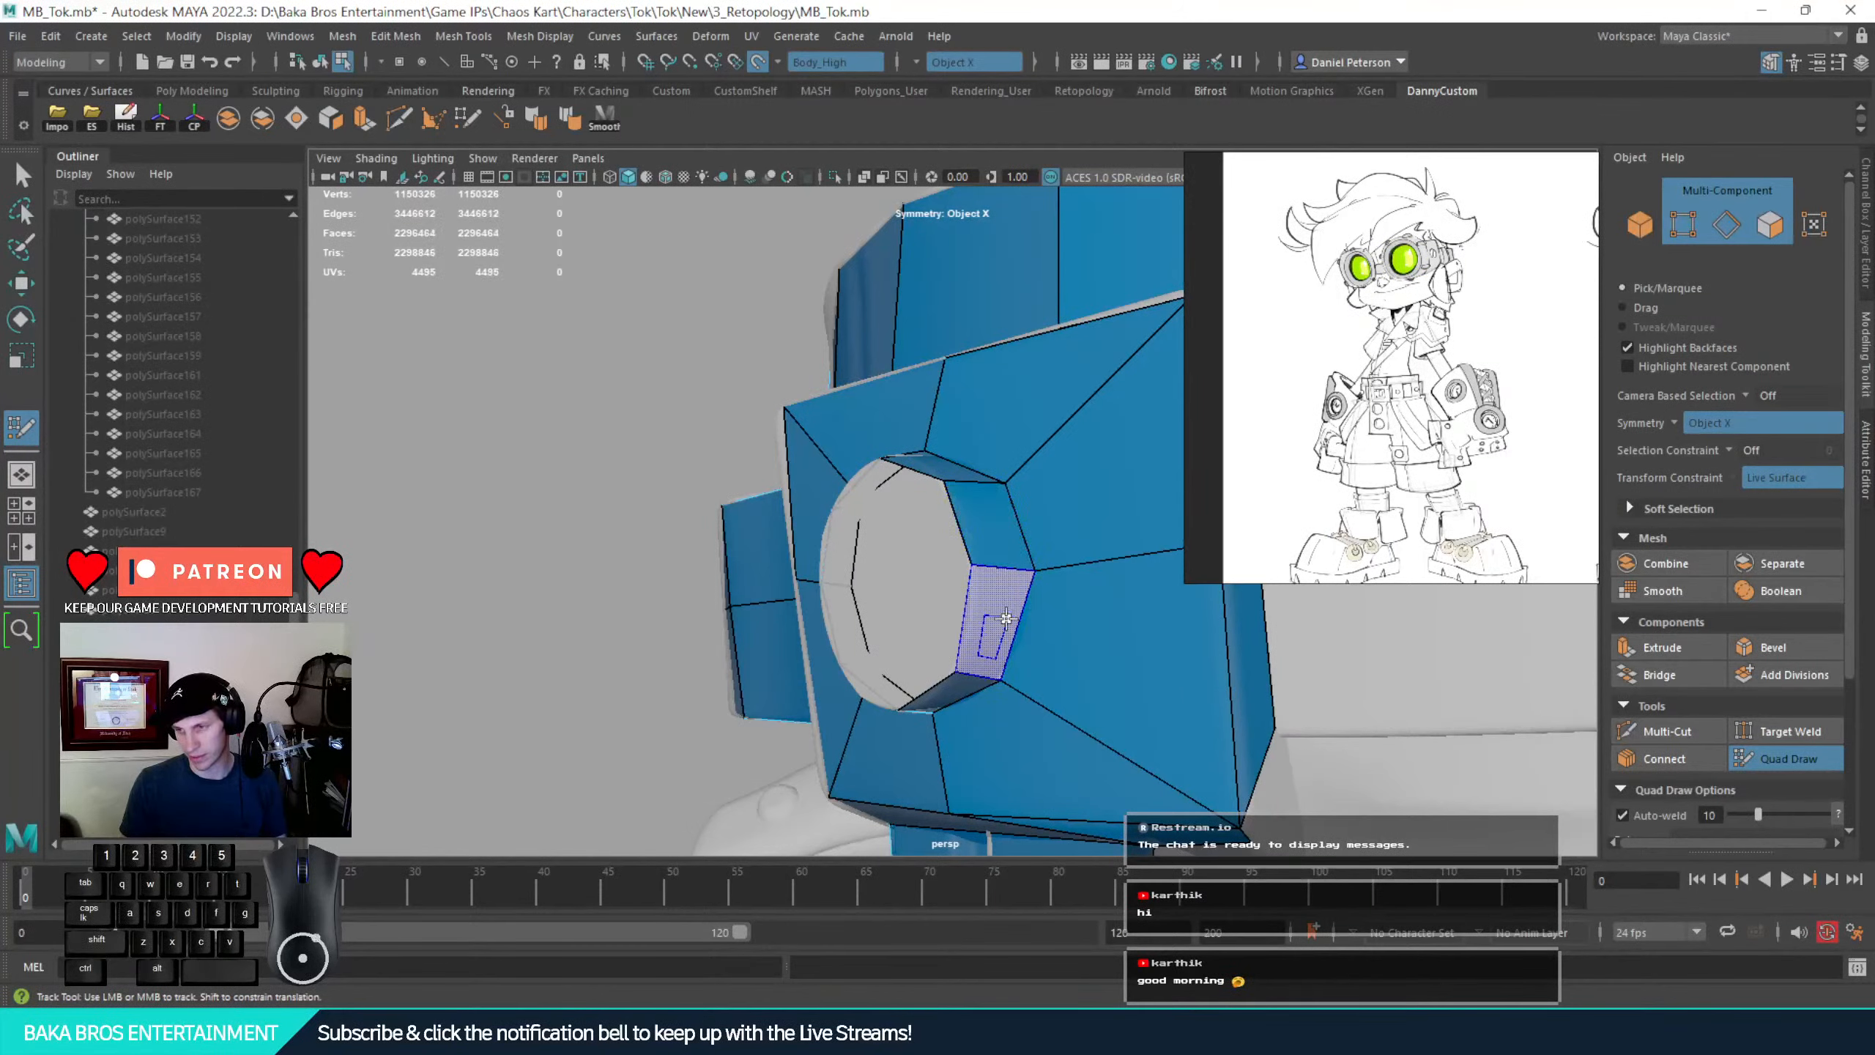
shift+click(1006, 618)
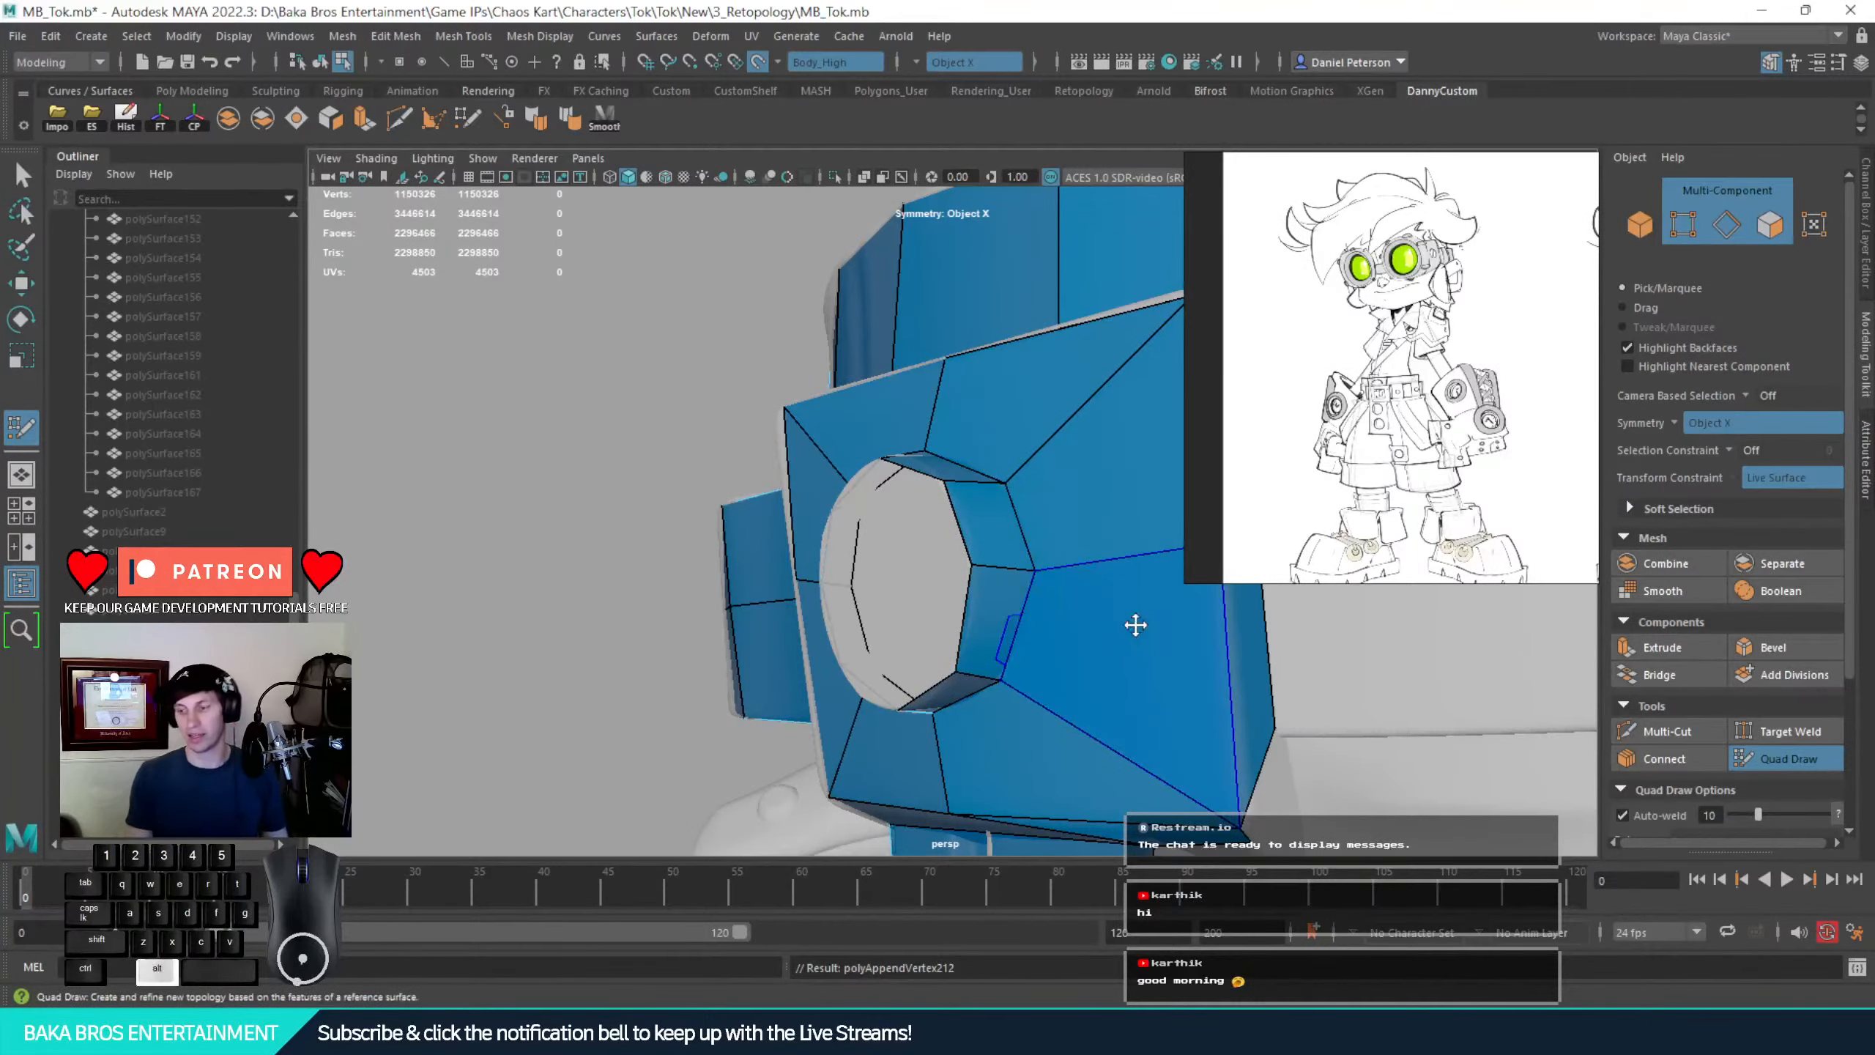
mouse_move(1134, 619)
alt+mouse_down()
mouse_move(1059, 616)
mouse_move(1113, 605)
alt+mouse_up()
alt+right_drag(1113, 607, 1255, 691)
alt+middle_drag(1255, 691, 1063, 682)
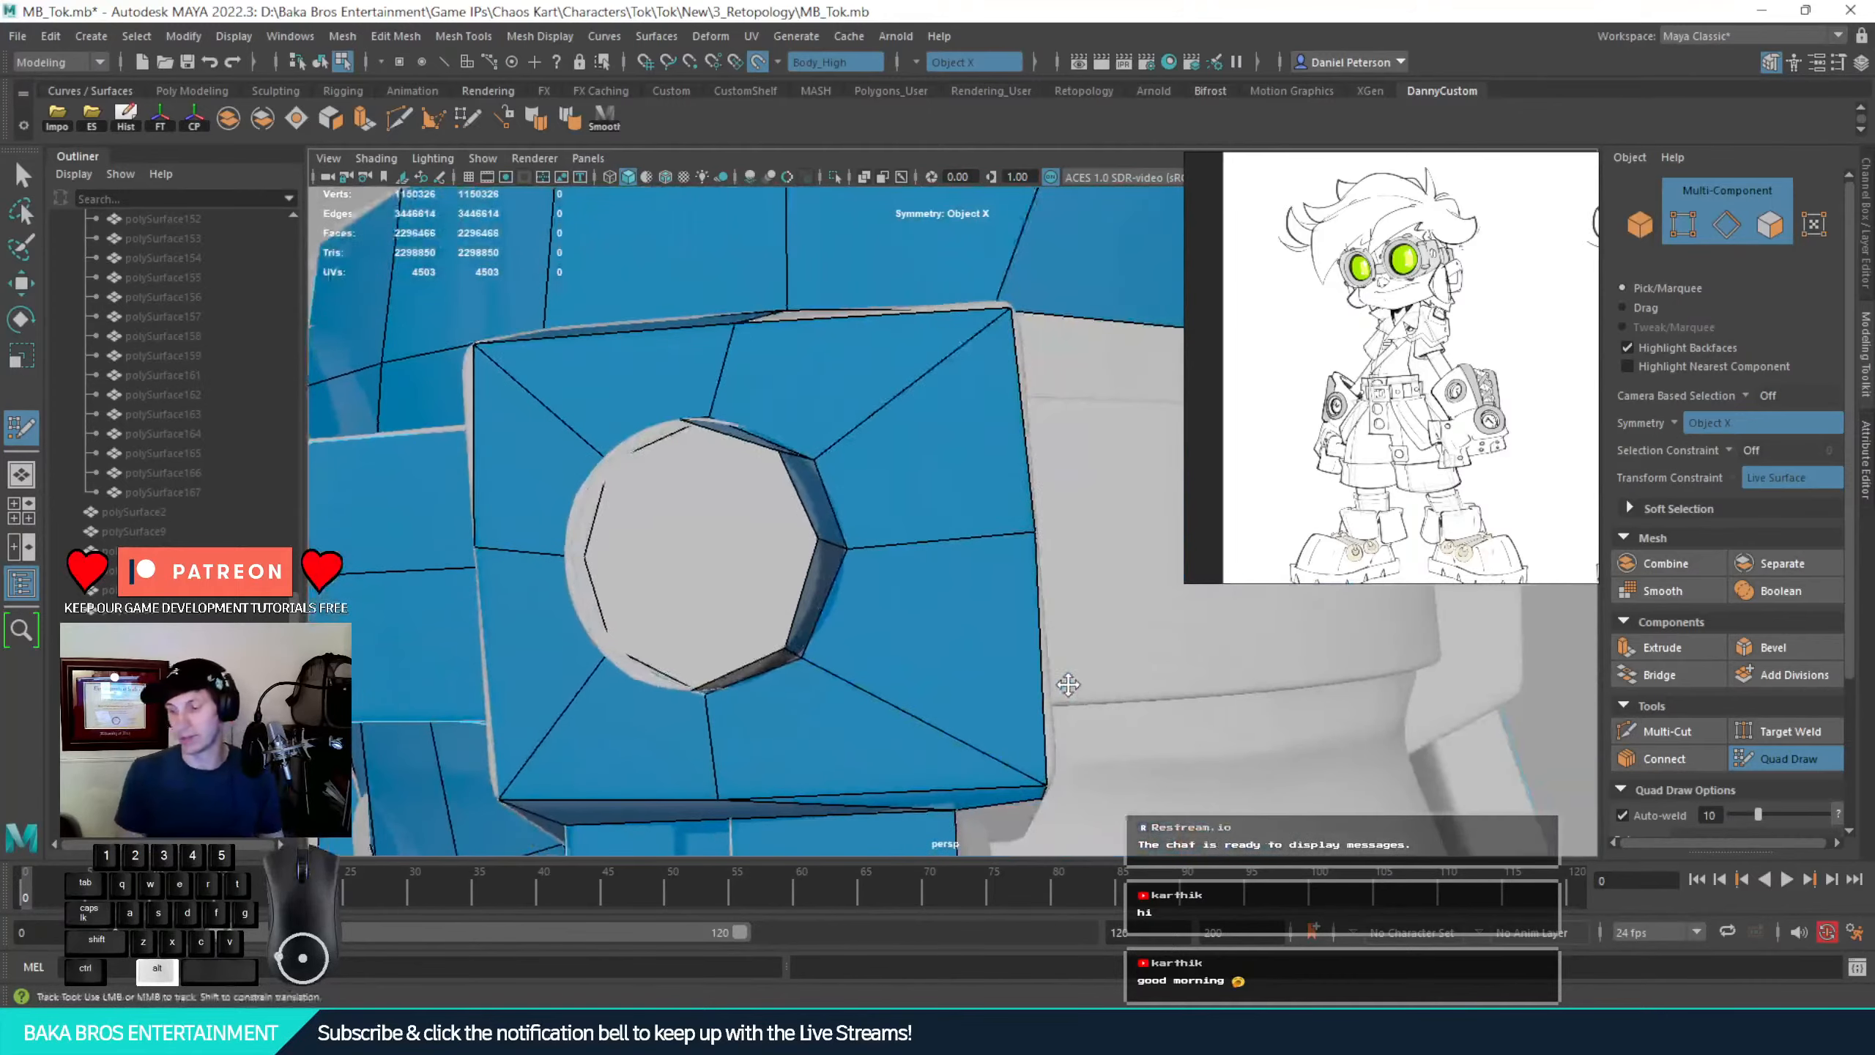
alt+drag(982, 619, 1033, 661)
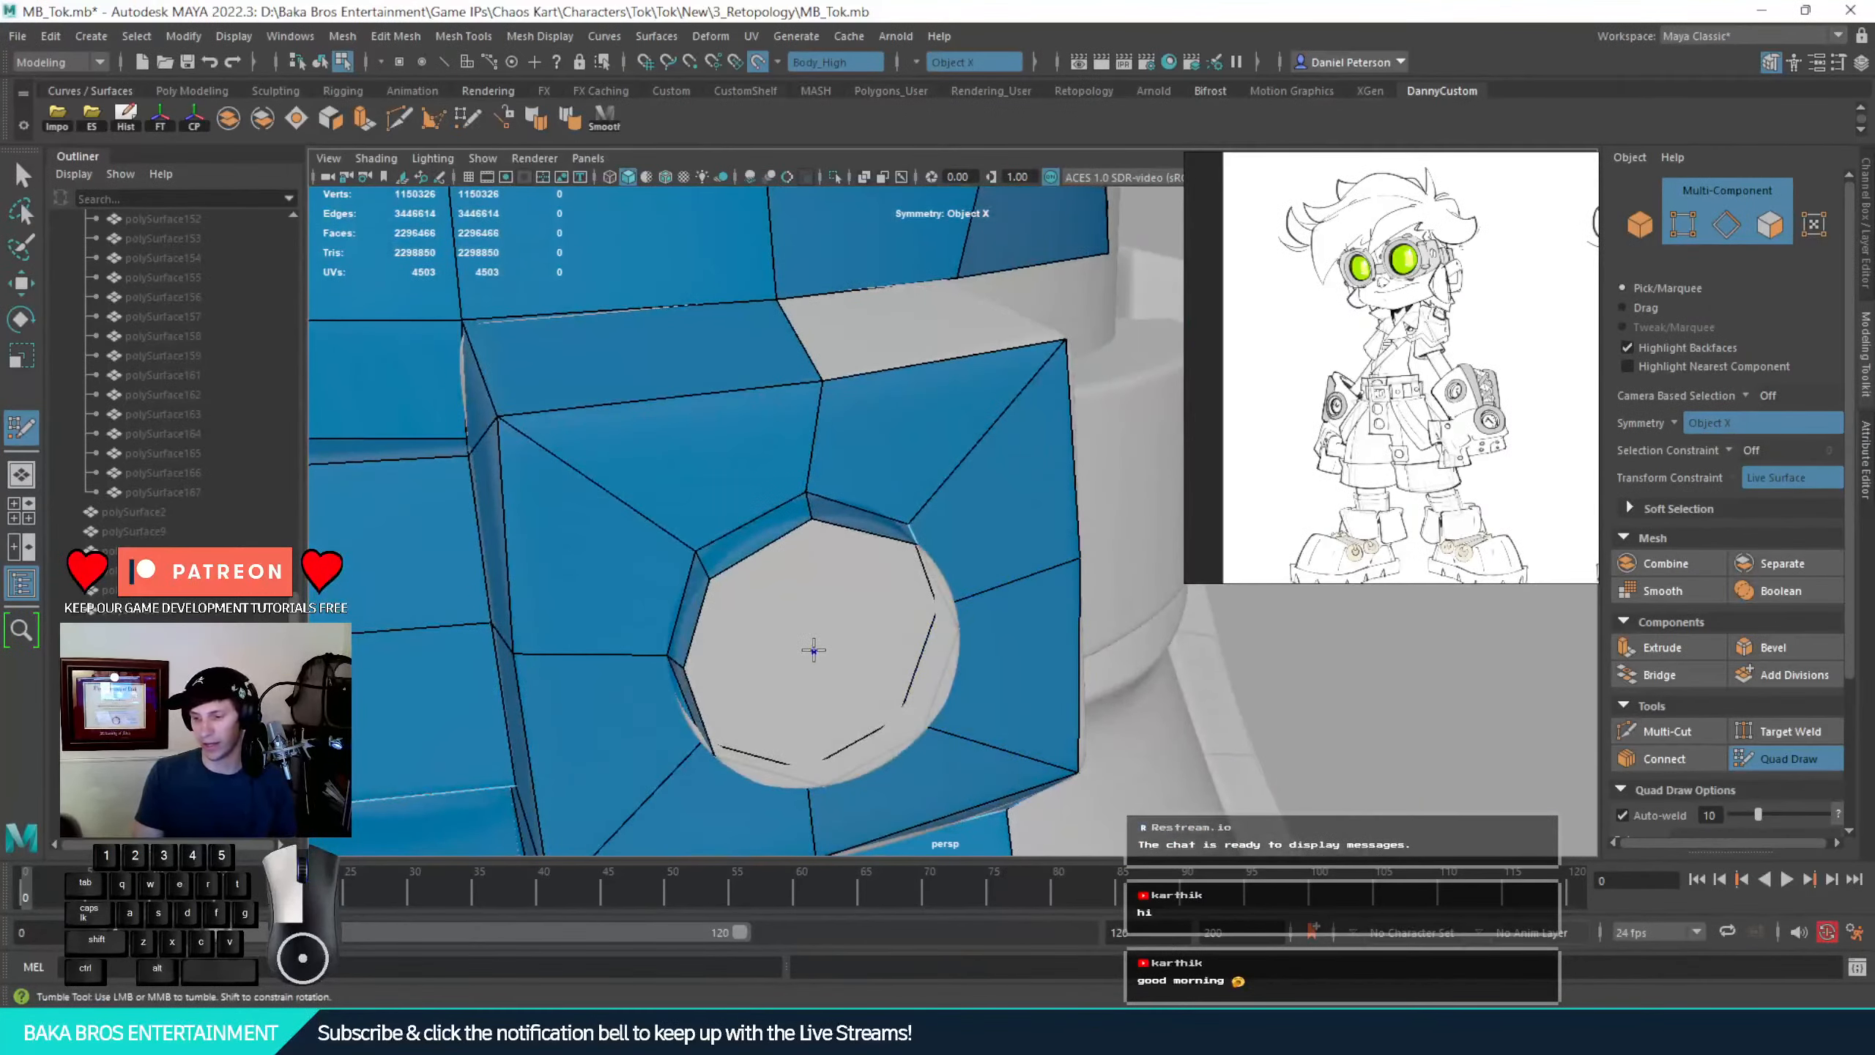
Cap the round button's face with four quads that meet at a centre point
click(814, 650)
shift+click(926, 629)
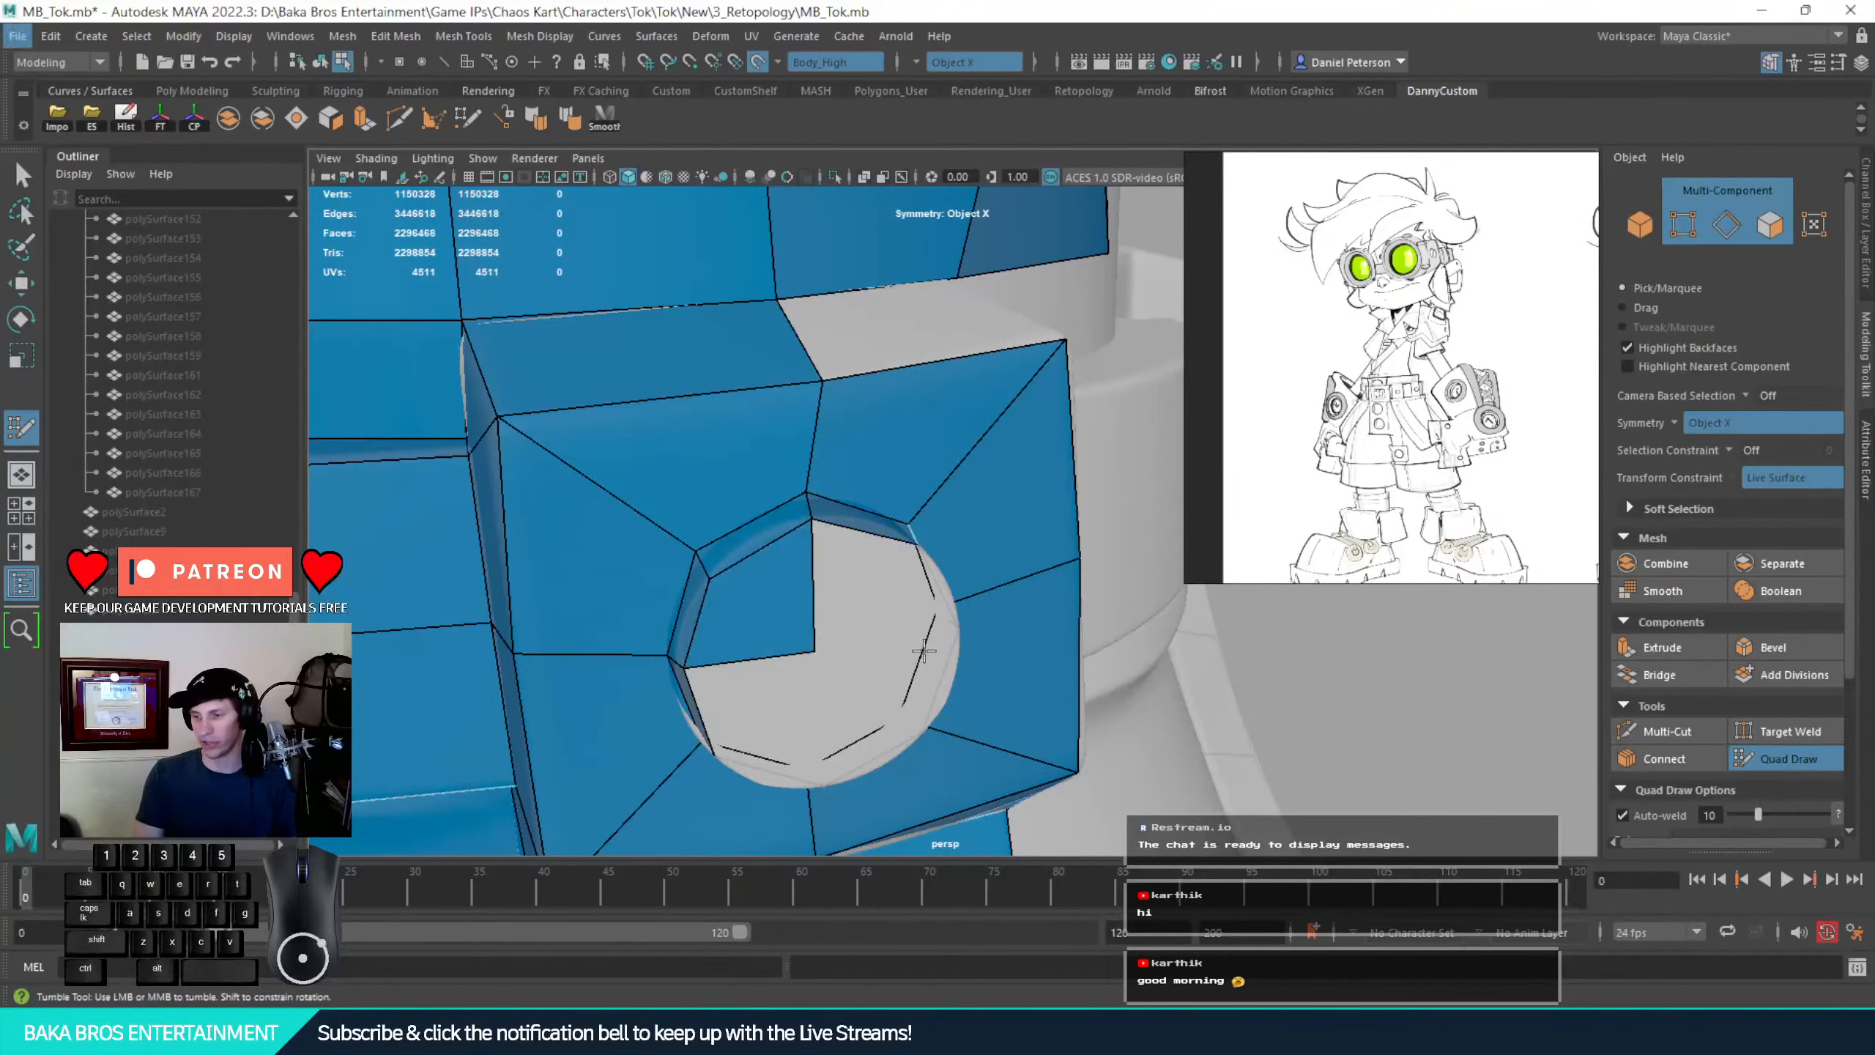
alt+drag(904, 682, 825, 490)
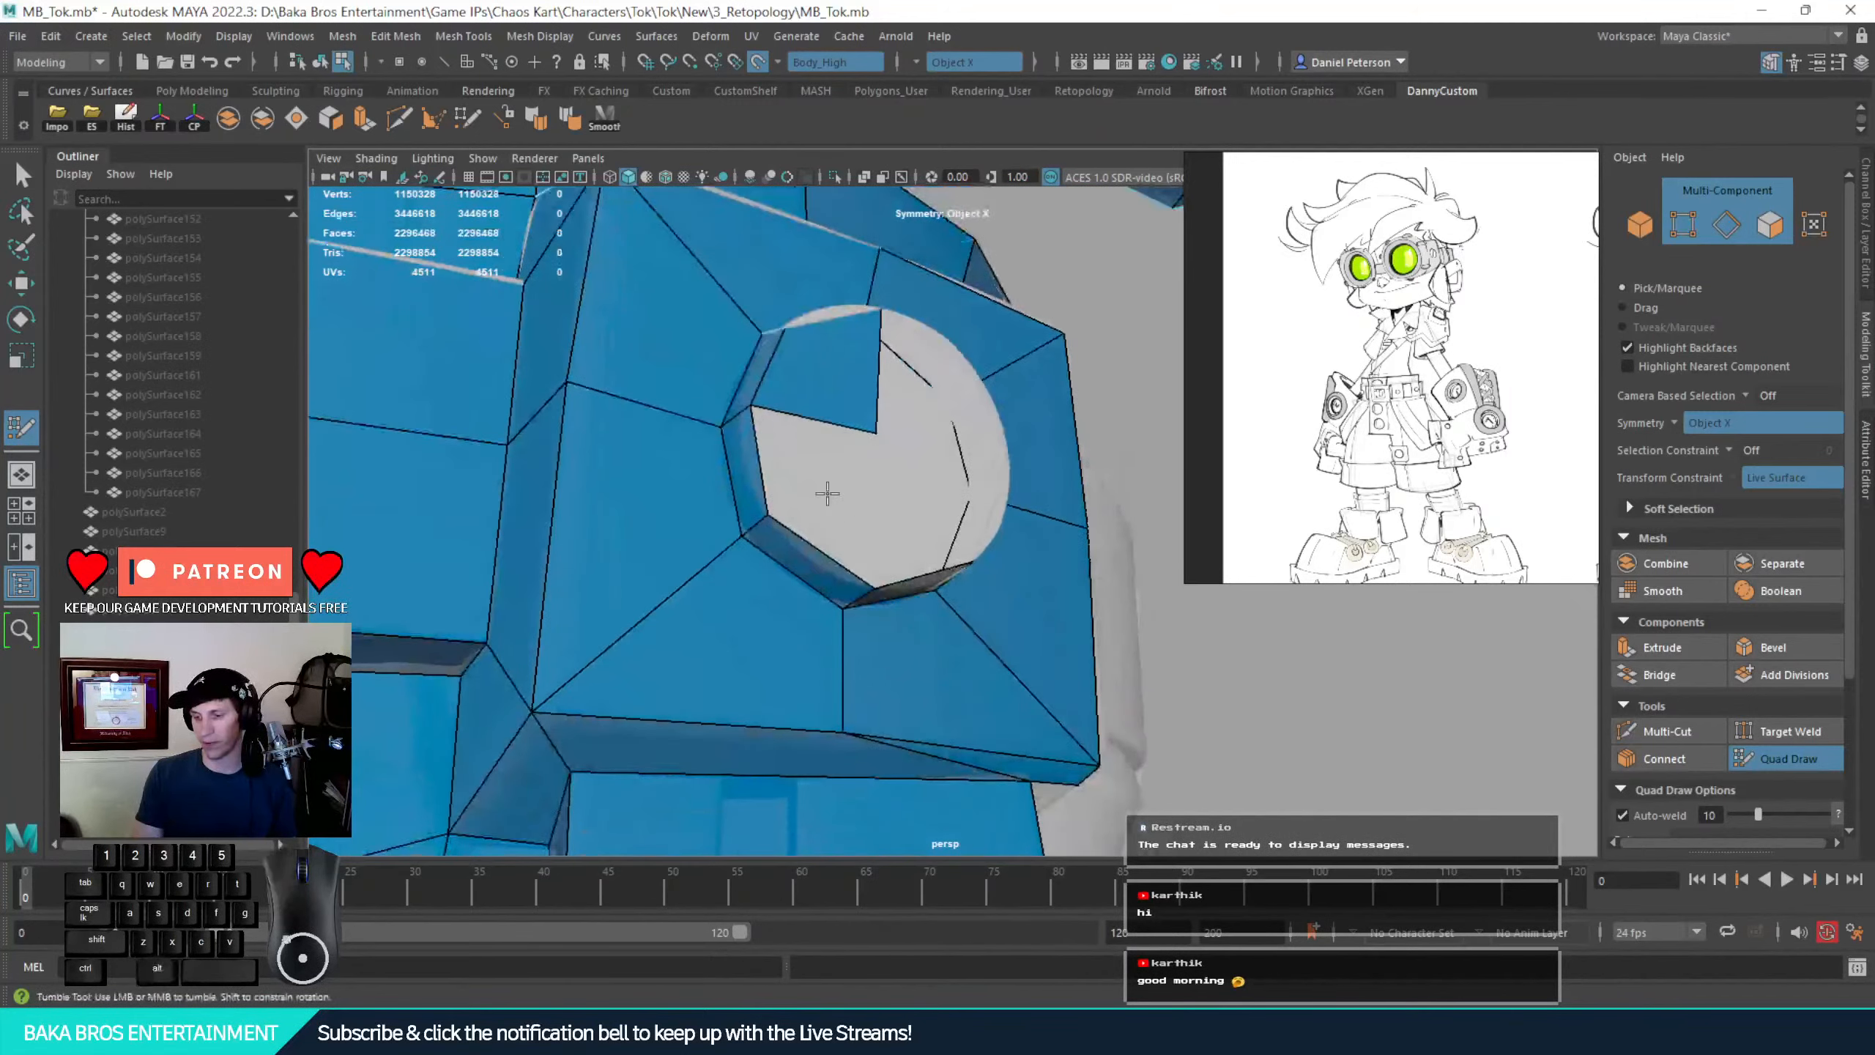
shift+click(1005, 528)
alt+drag(1005, 545, 717, 612)
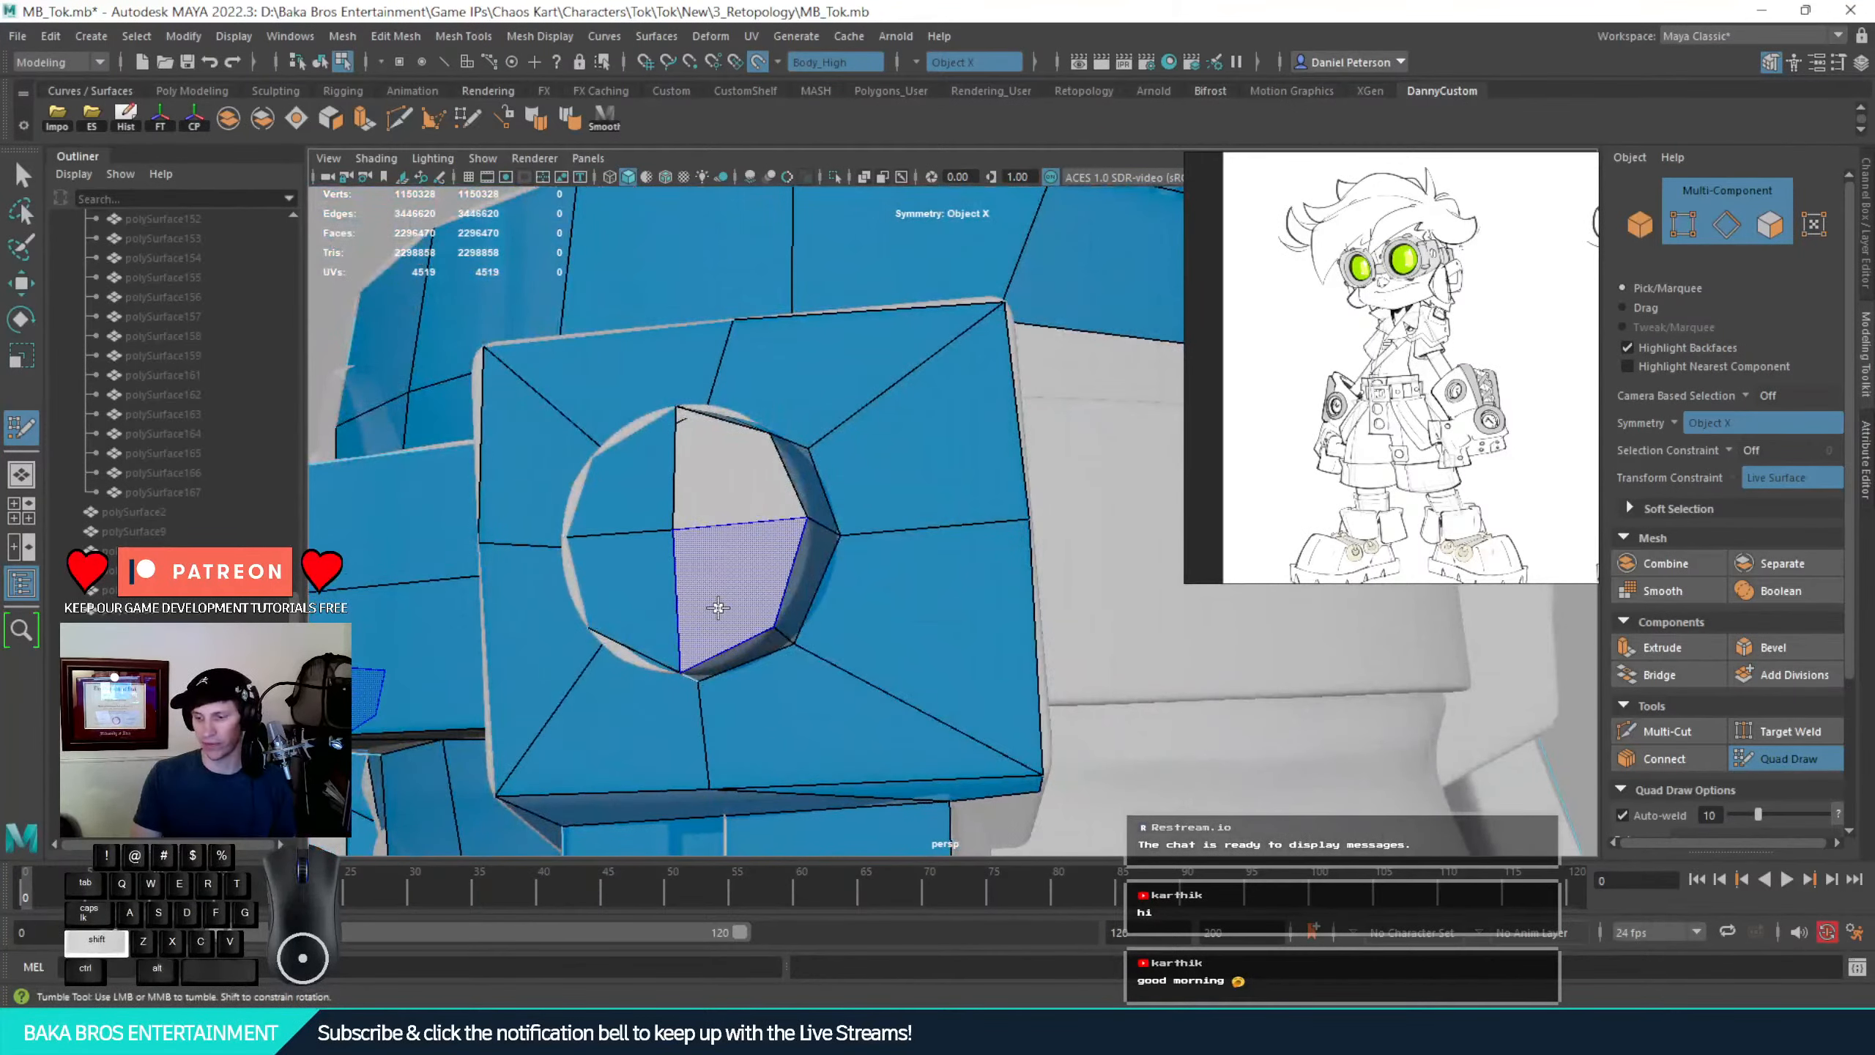
shift+click(778, 479)
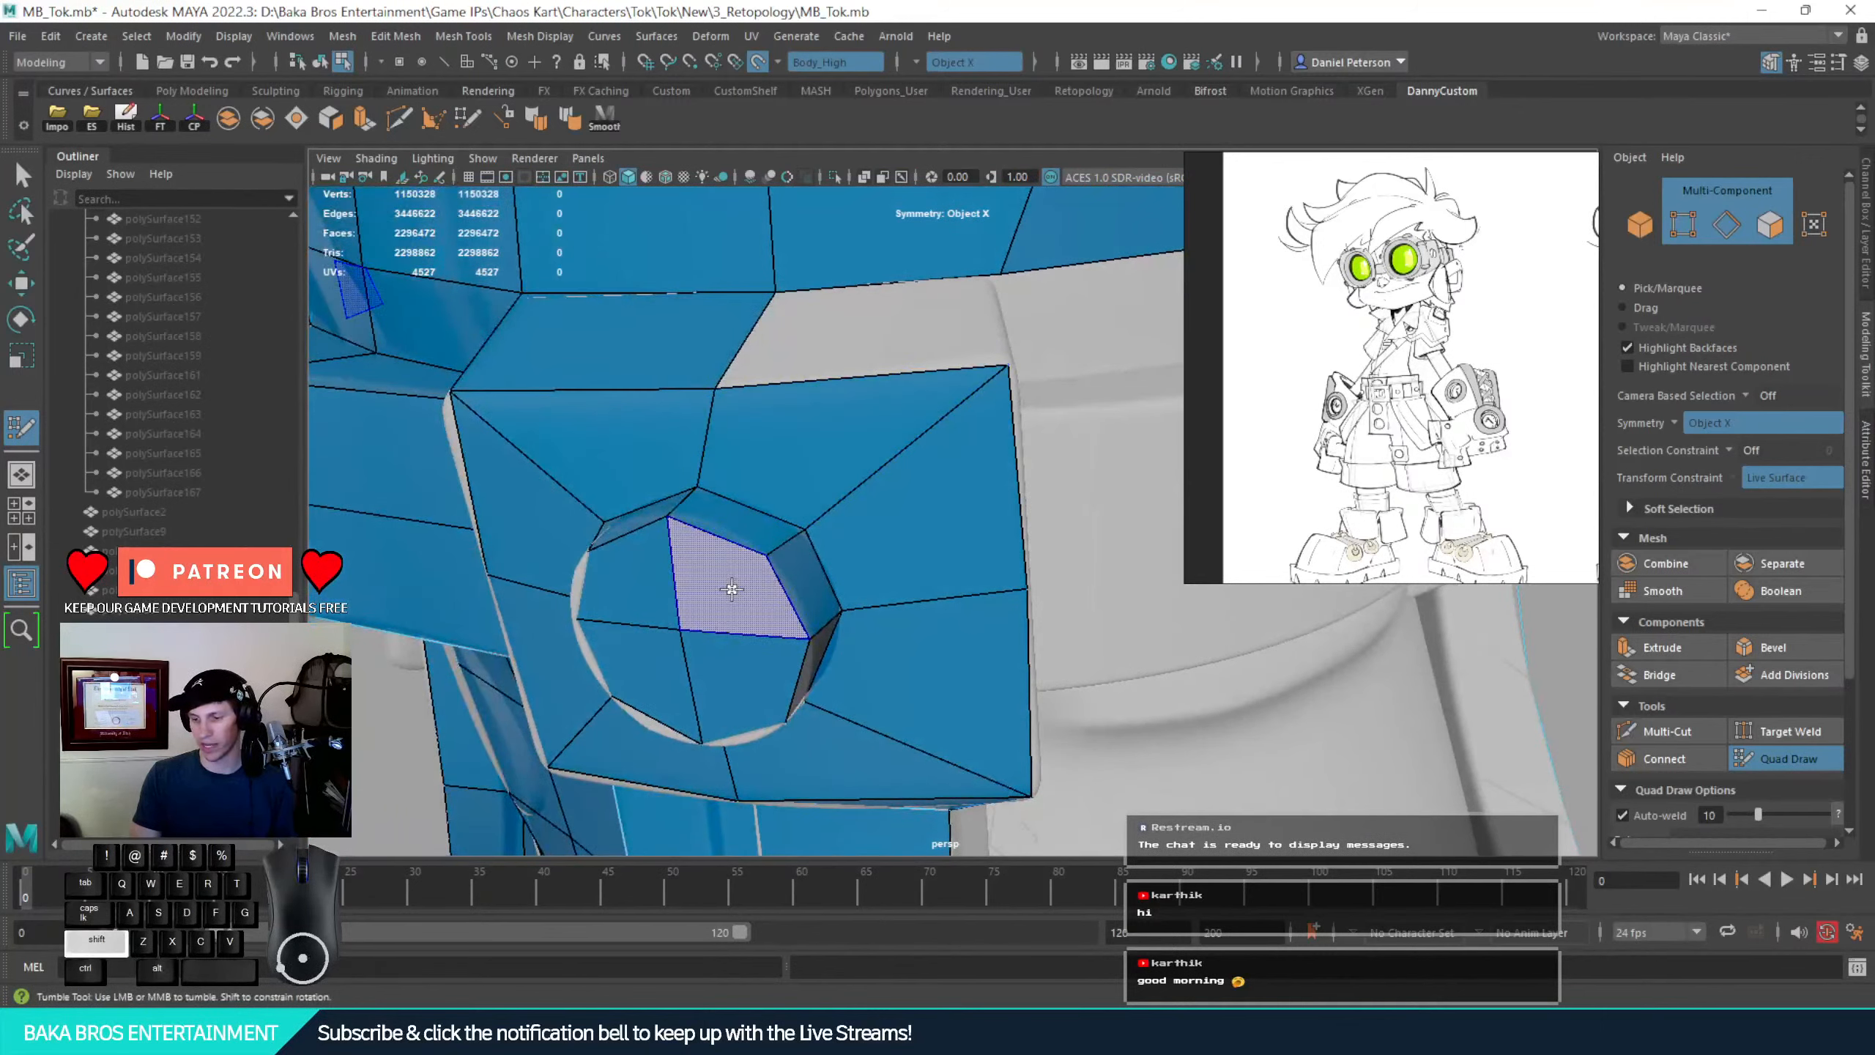
shift+click(914, 621)
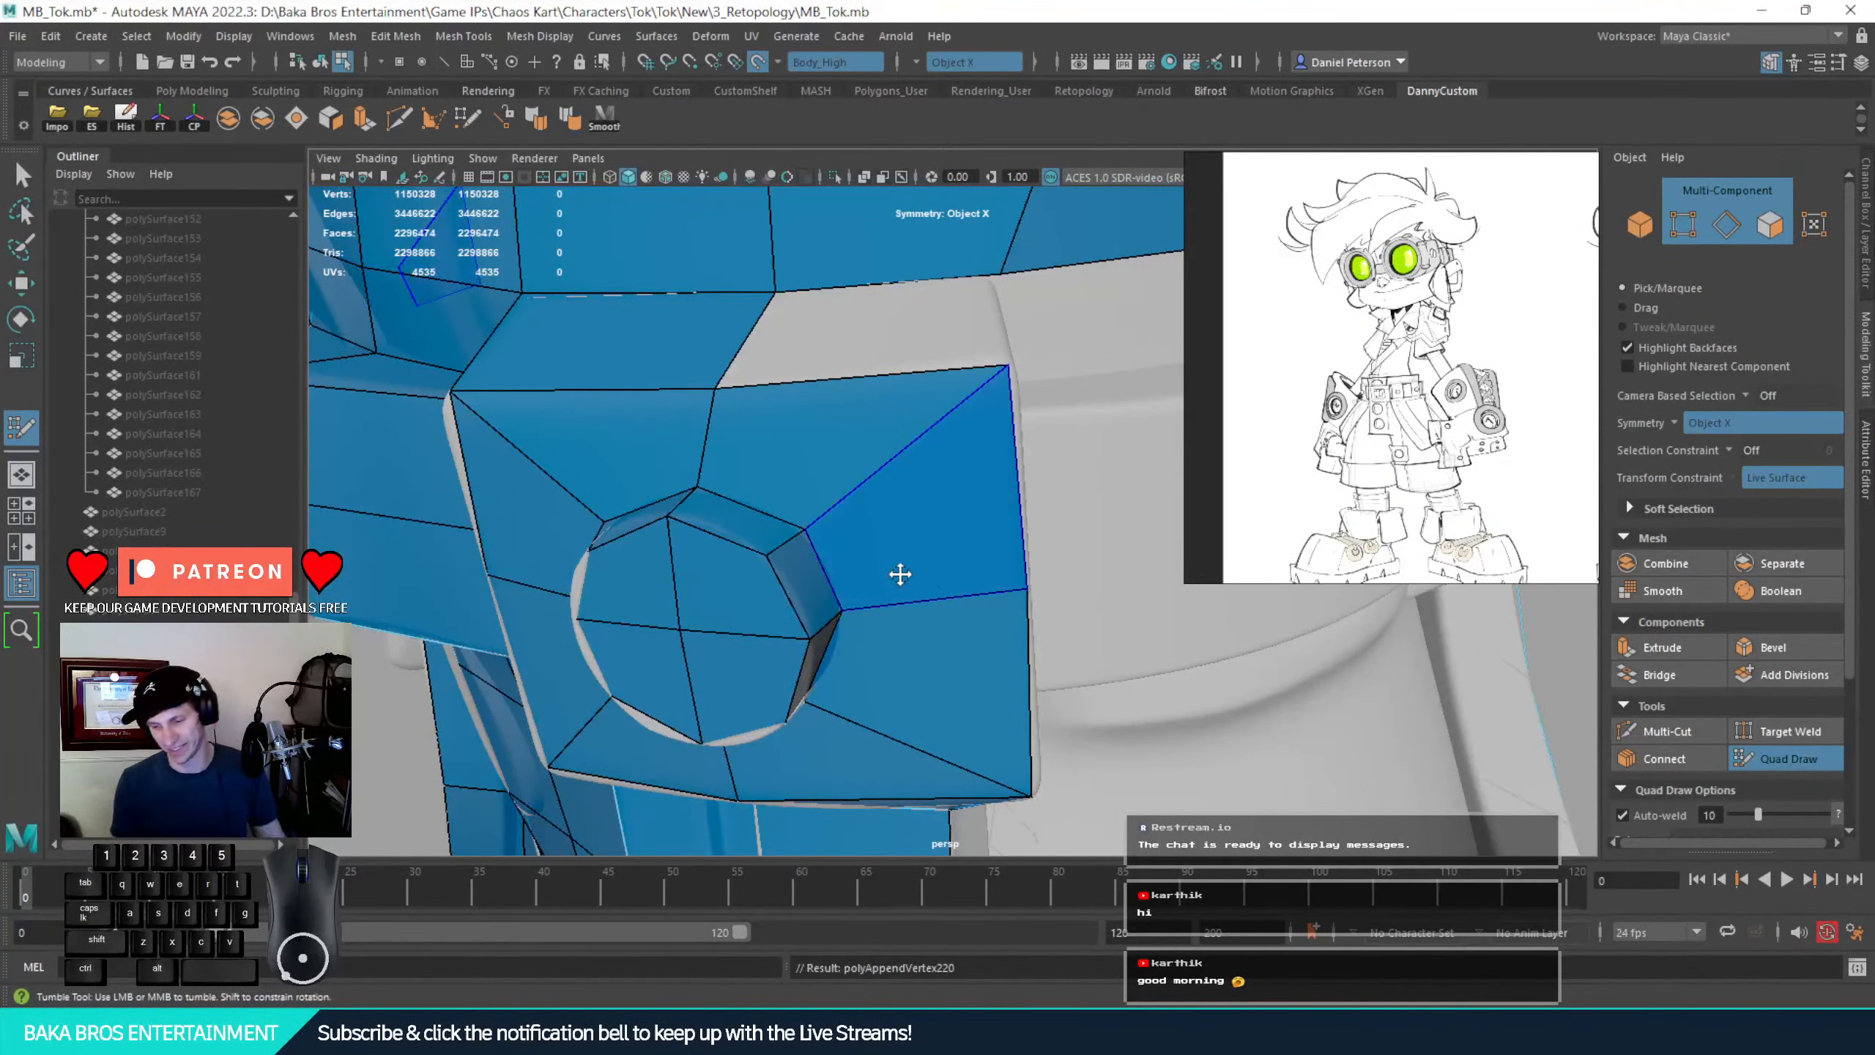
Nudge the vertices around the round button's base to follow the sculpted outline, undoing the tweak on its lower inner side
alt+drag(869, 565, 871, 608)
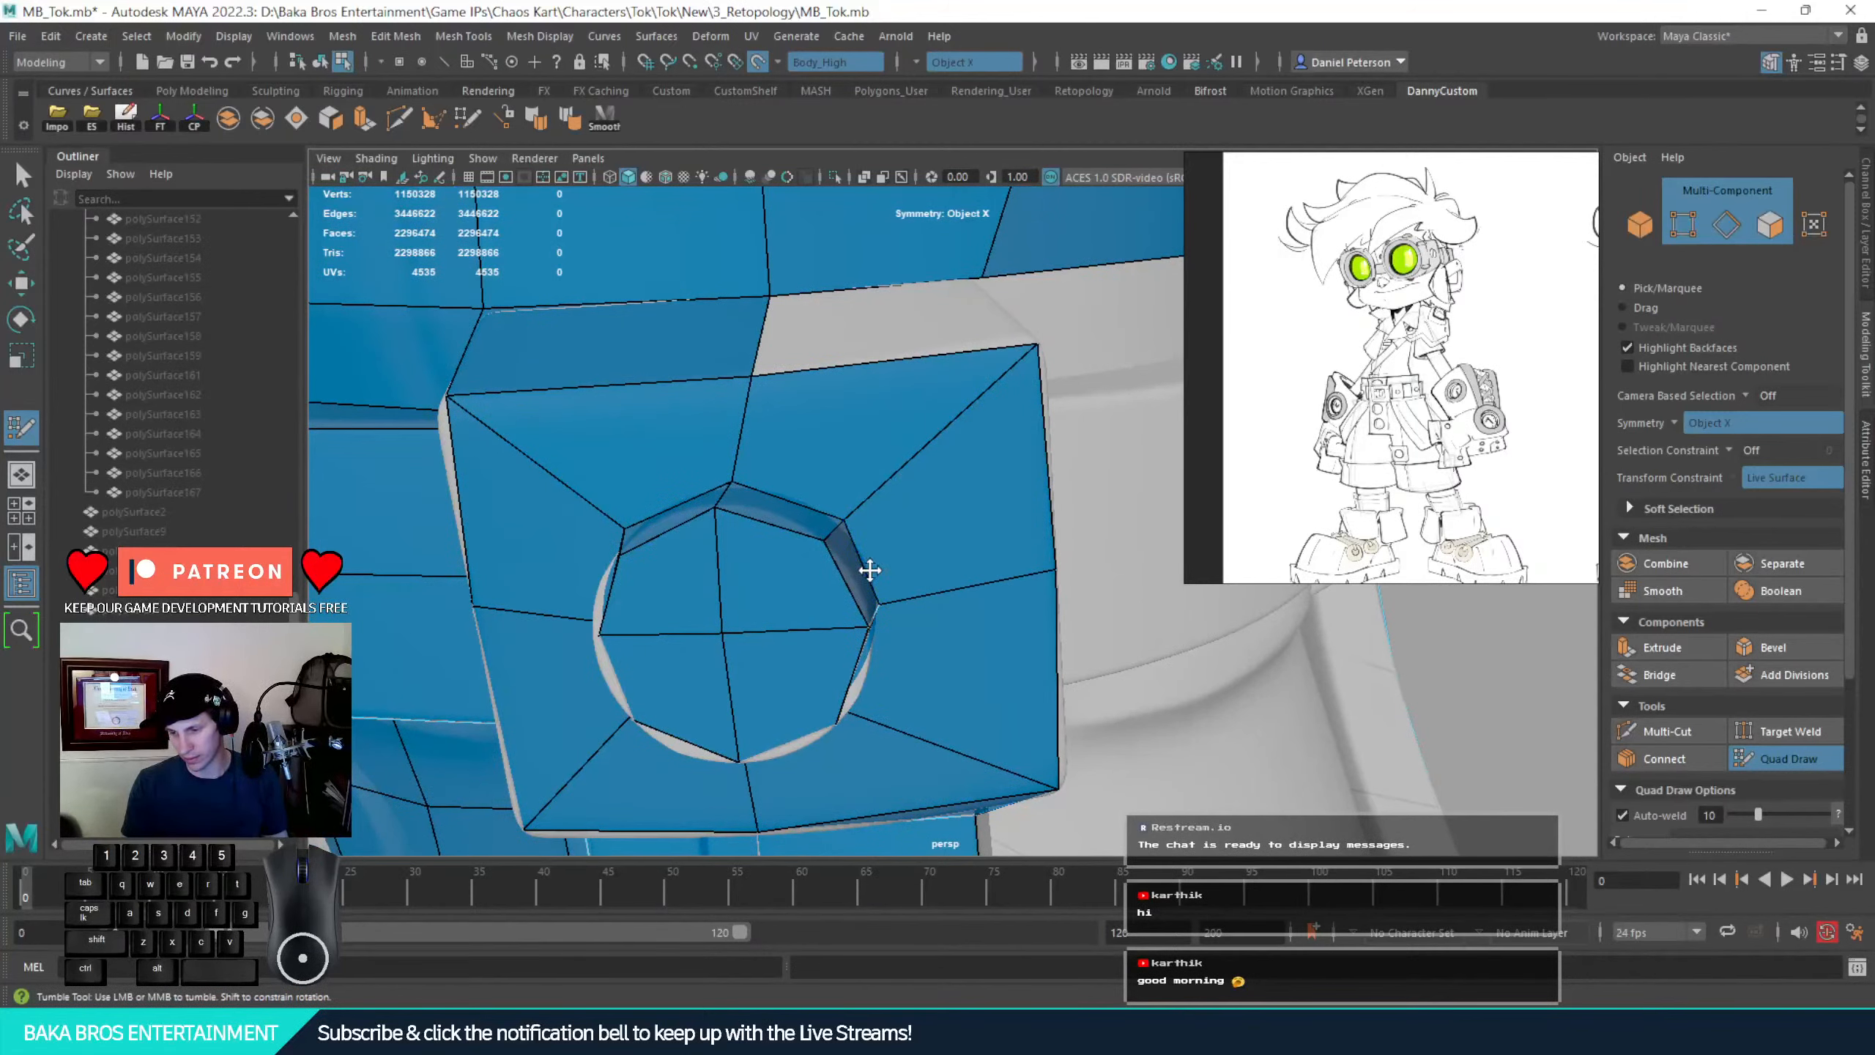
mouse_move(870, 570)
mouse_down()
mouse_move(883, 561)
mouse_move(871, 591)
mouse_up()
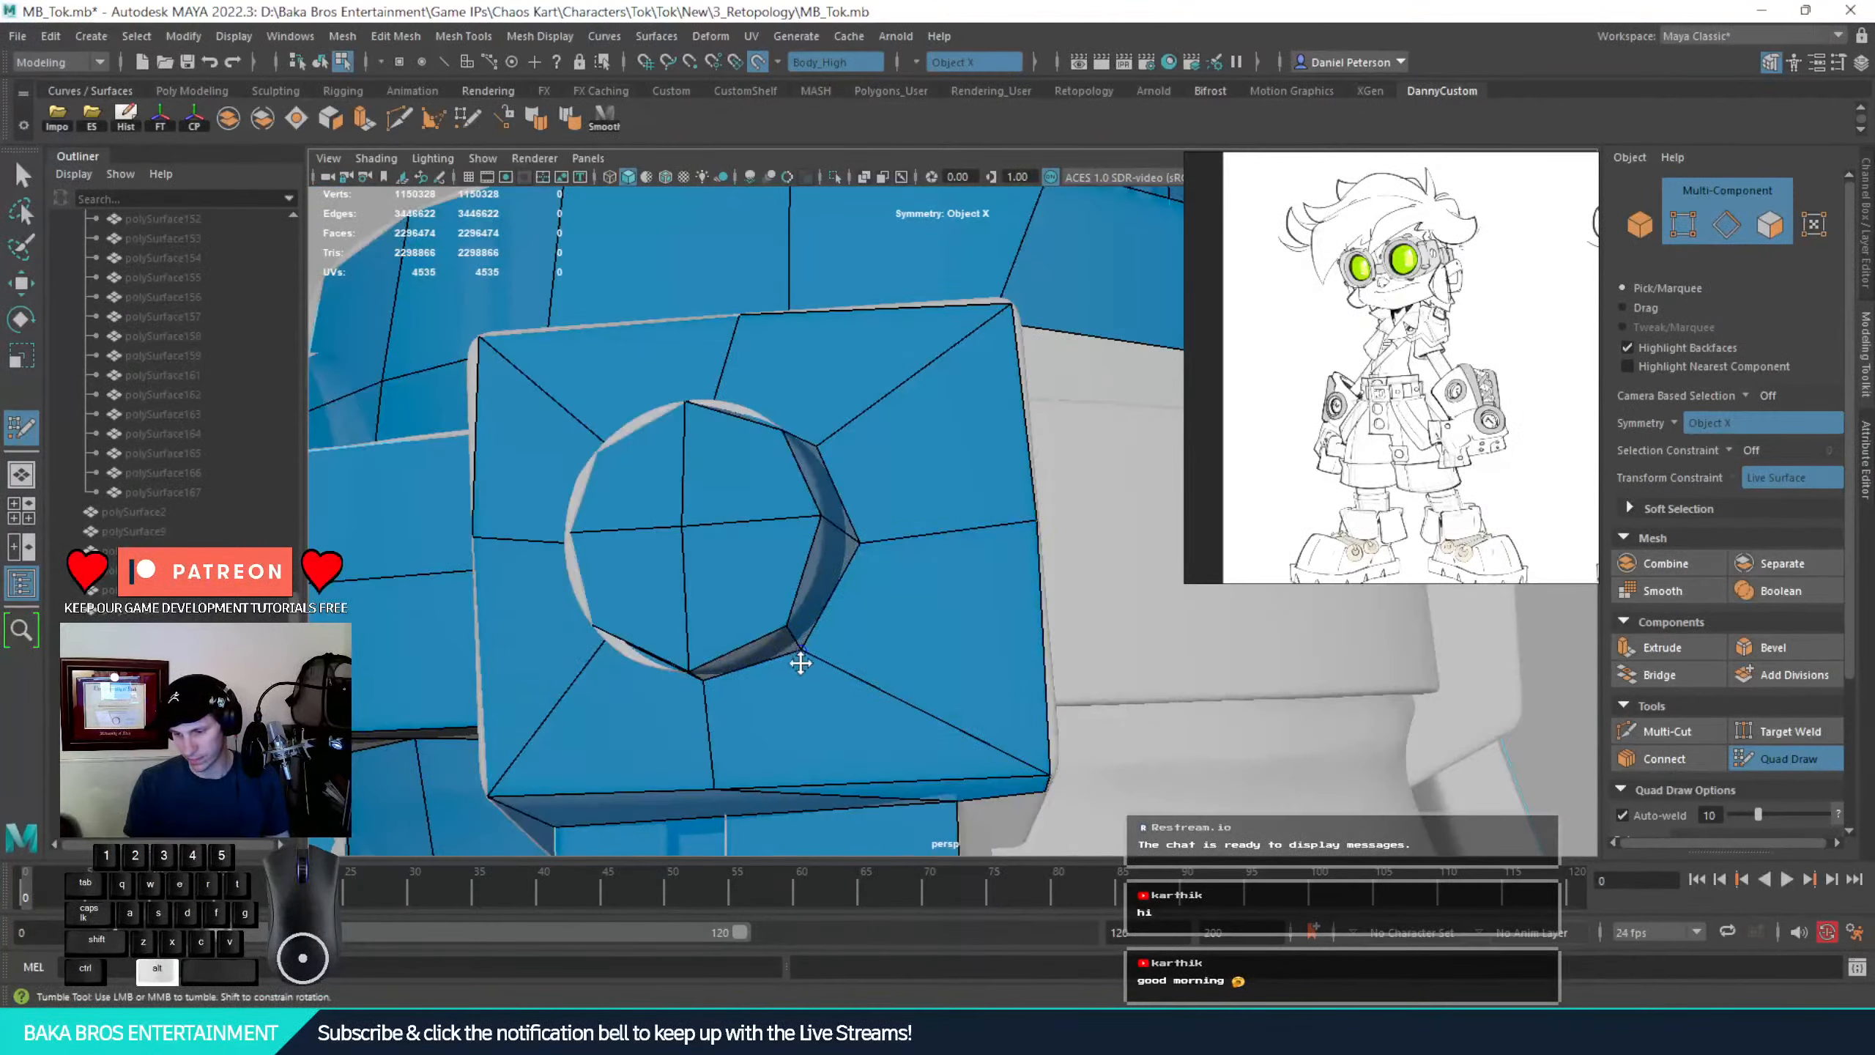
alt+drag(801, 663, 812, 629)
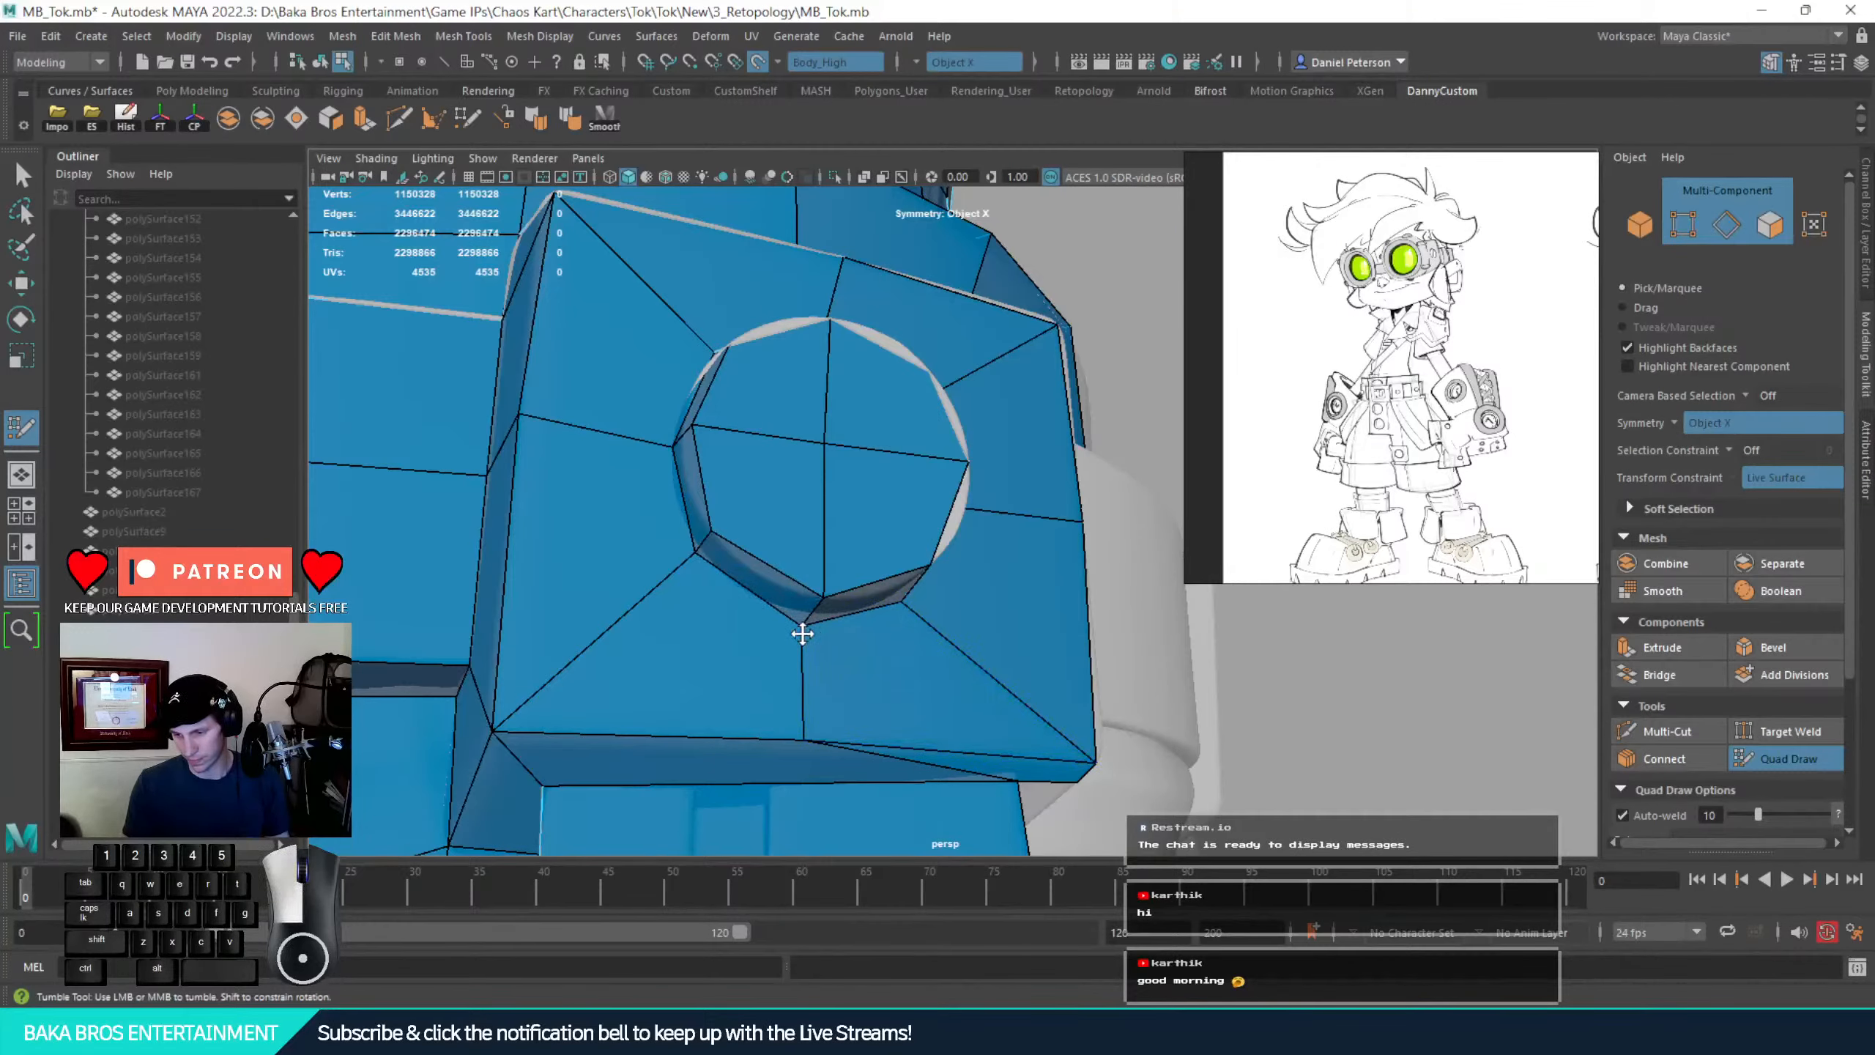
drag(698, 555, 690, 554)
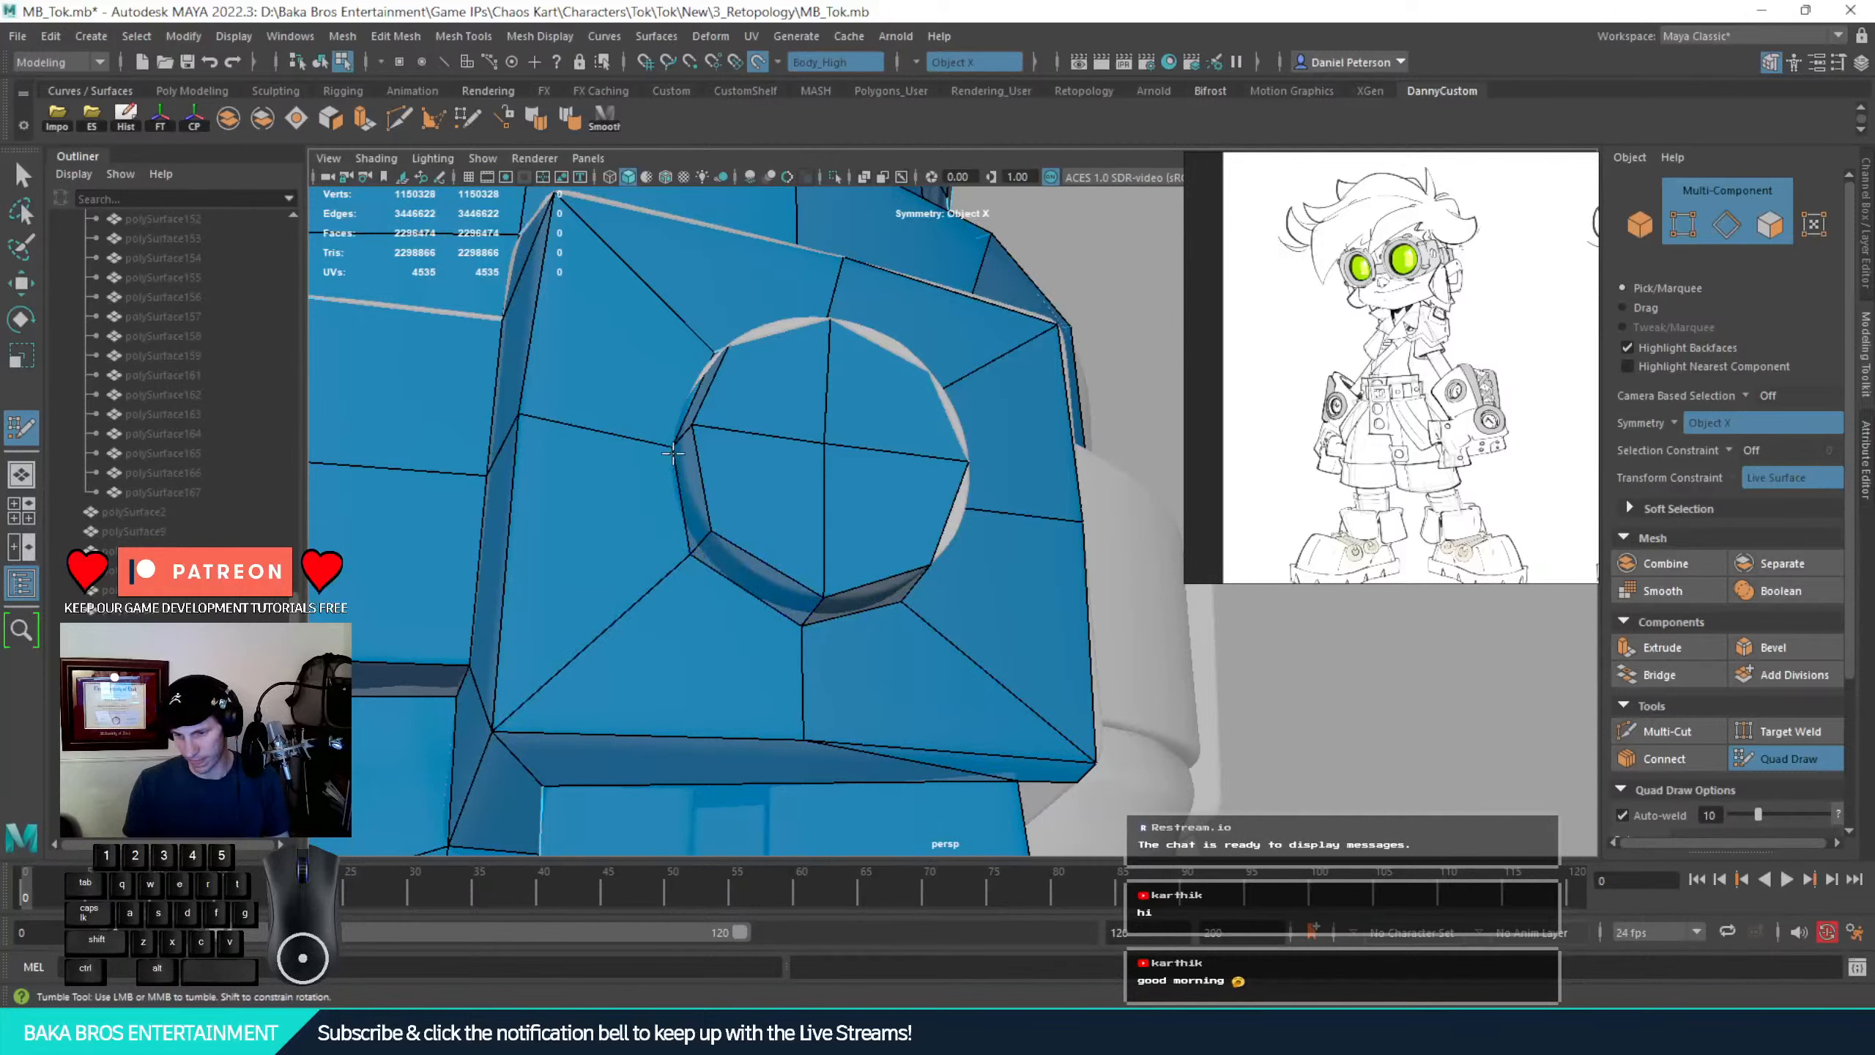
key(ctrl+z)
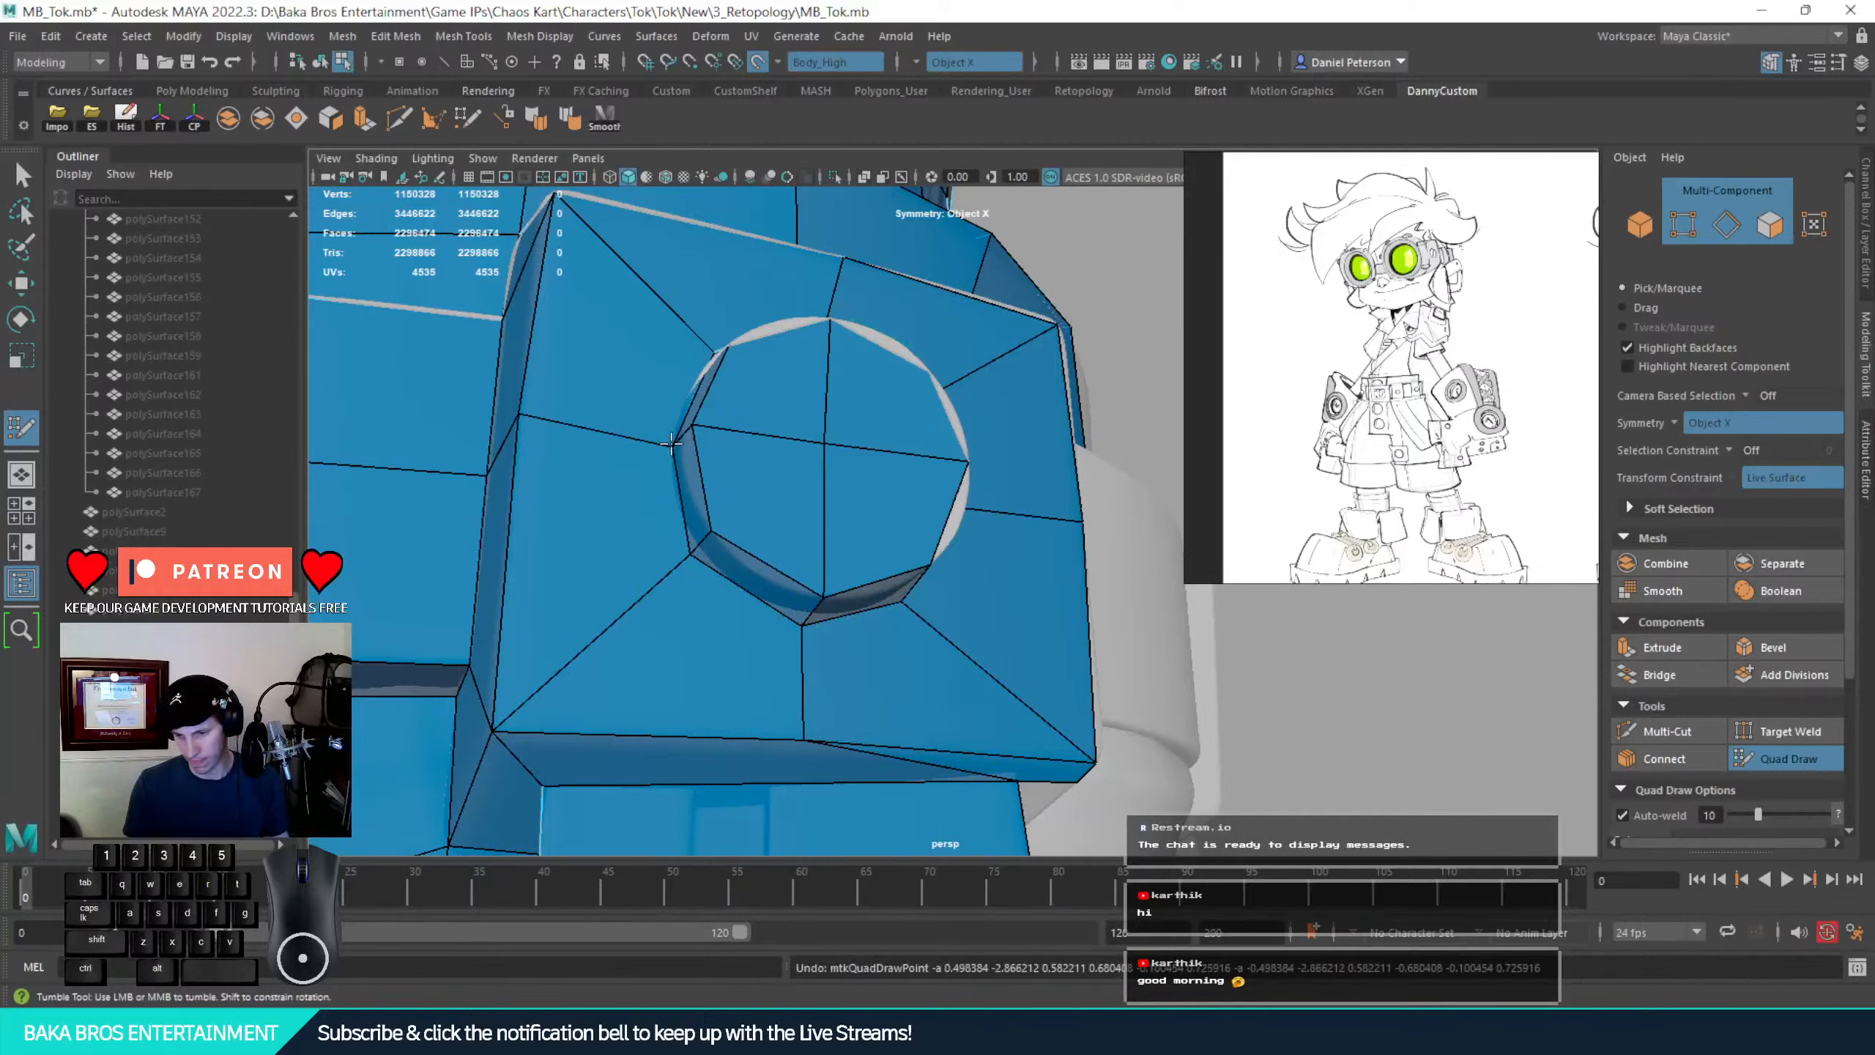
alt+drag(653, 440, 701, 544)
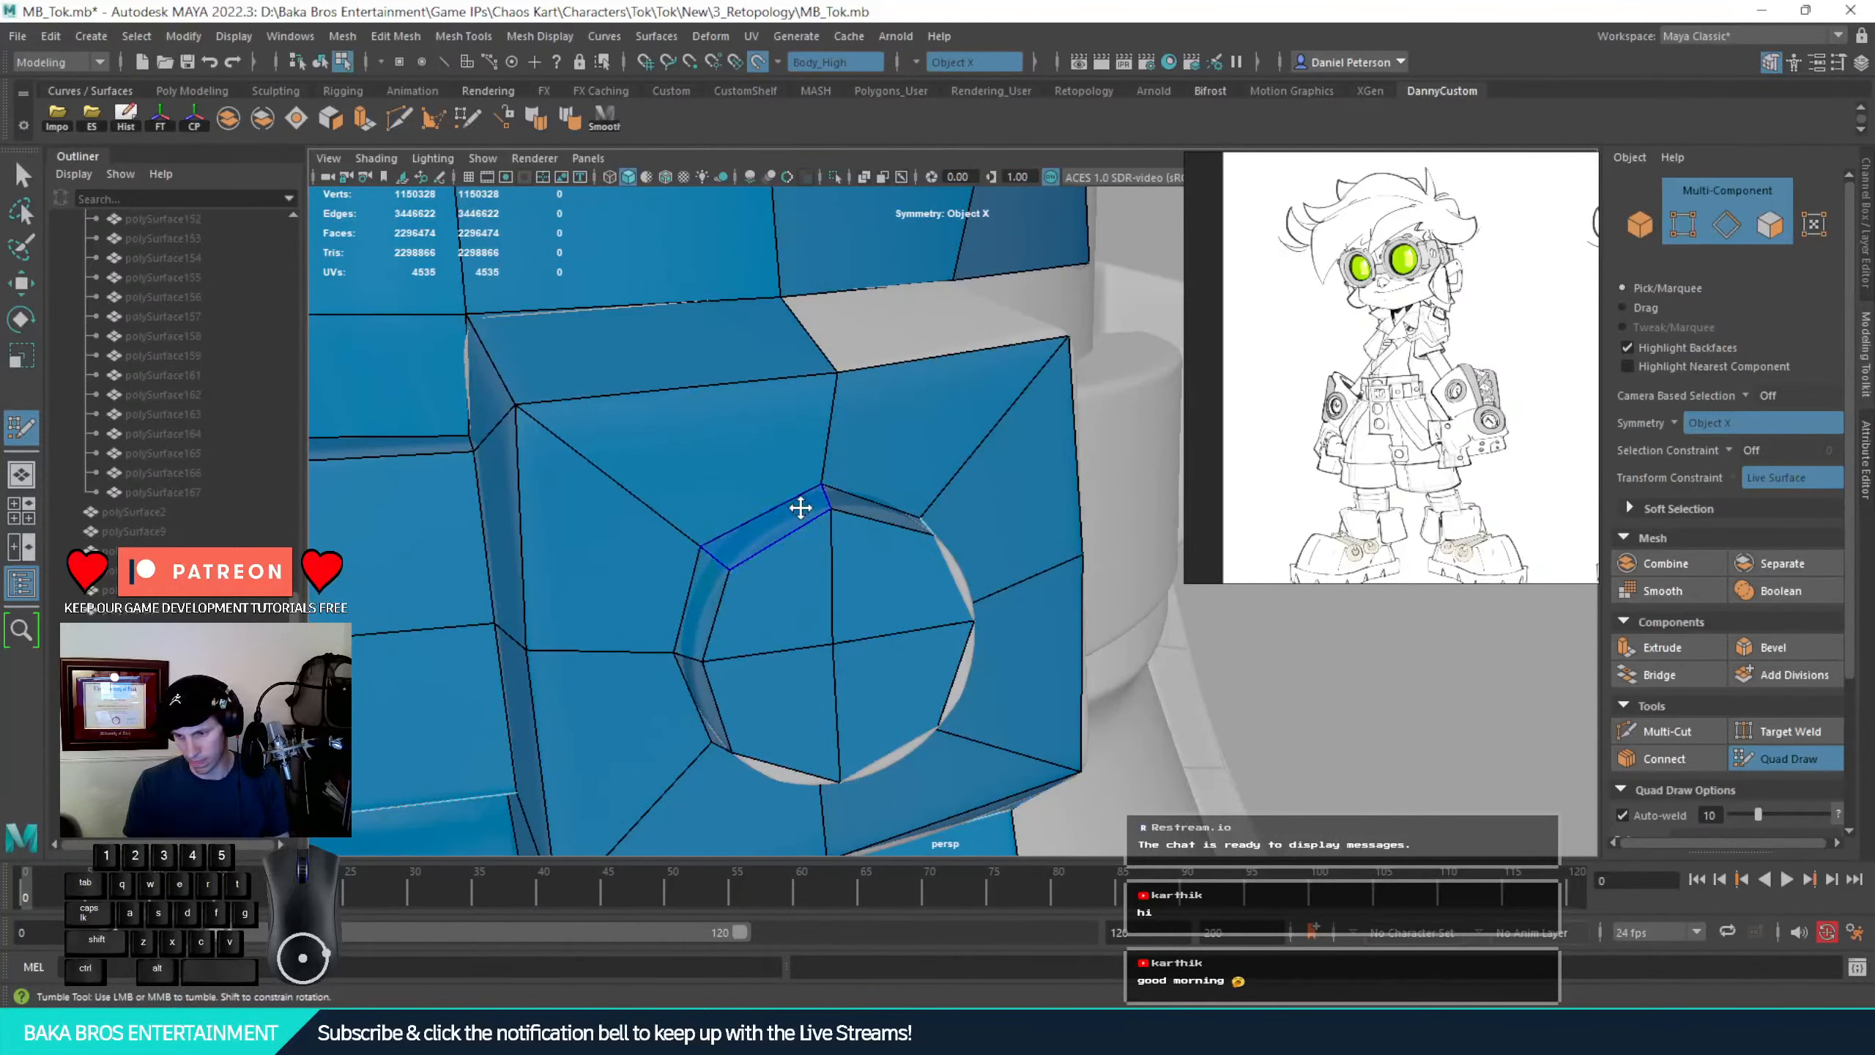
drag(823, 487, 775, 528)
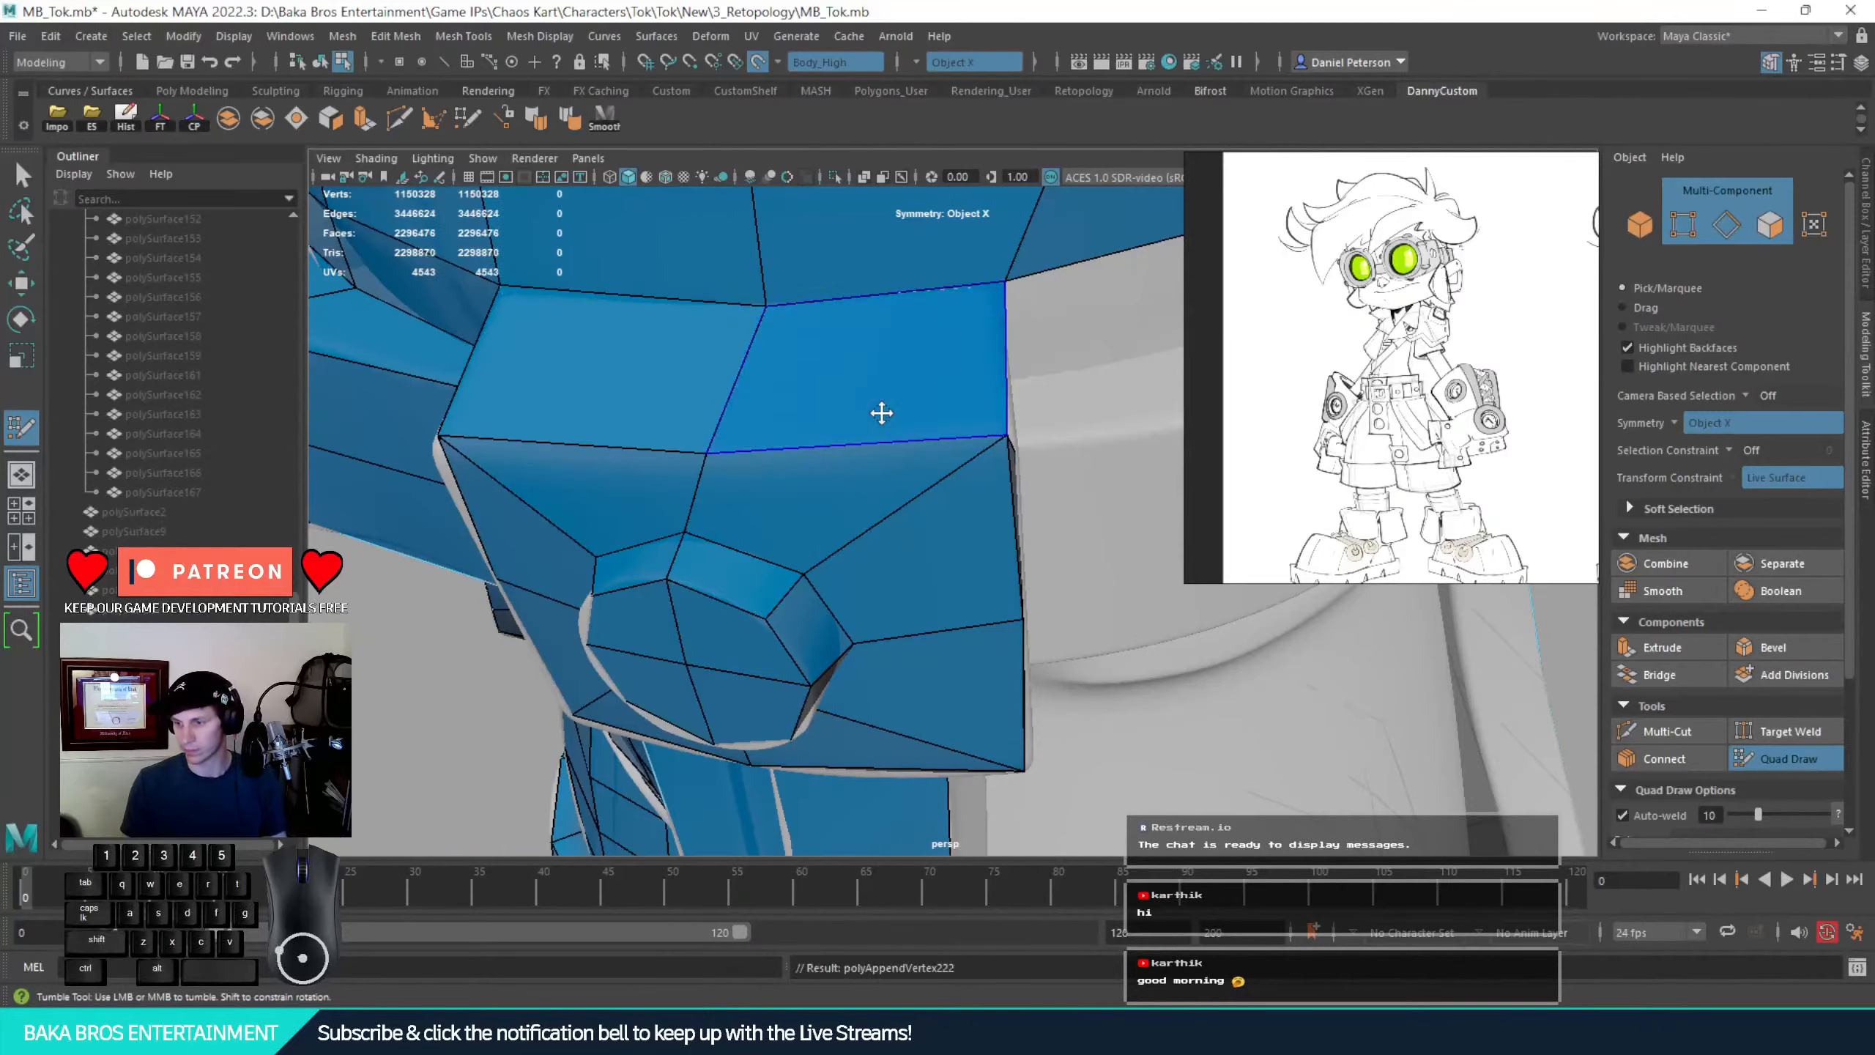
Complete the belt block's top surface and fill the upper quad of its side wall toward the belt
alt+drag(879, 411, 1047, 386)
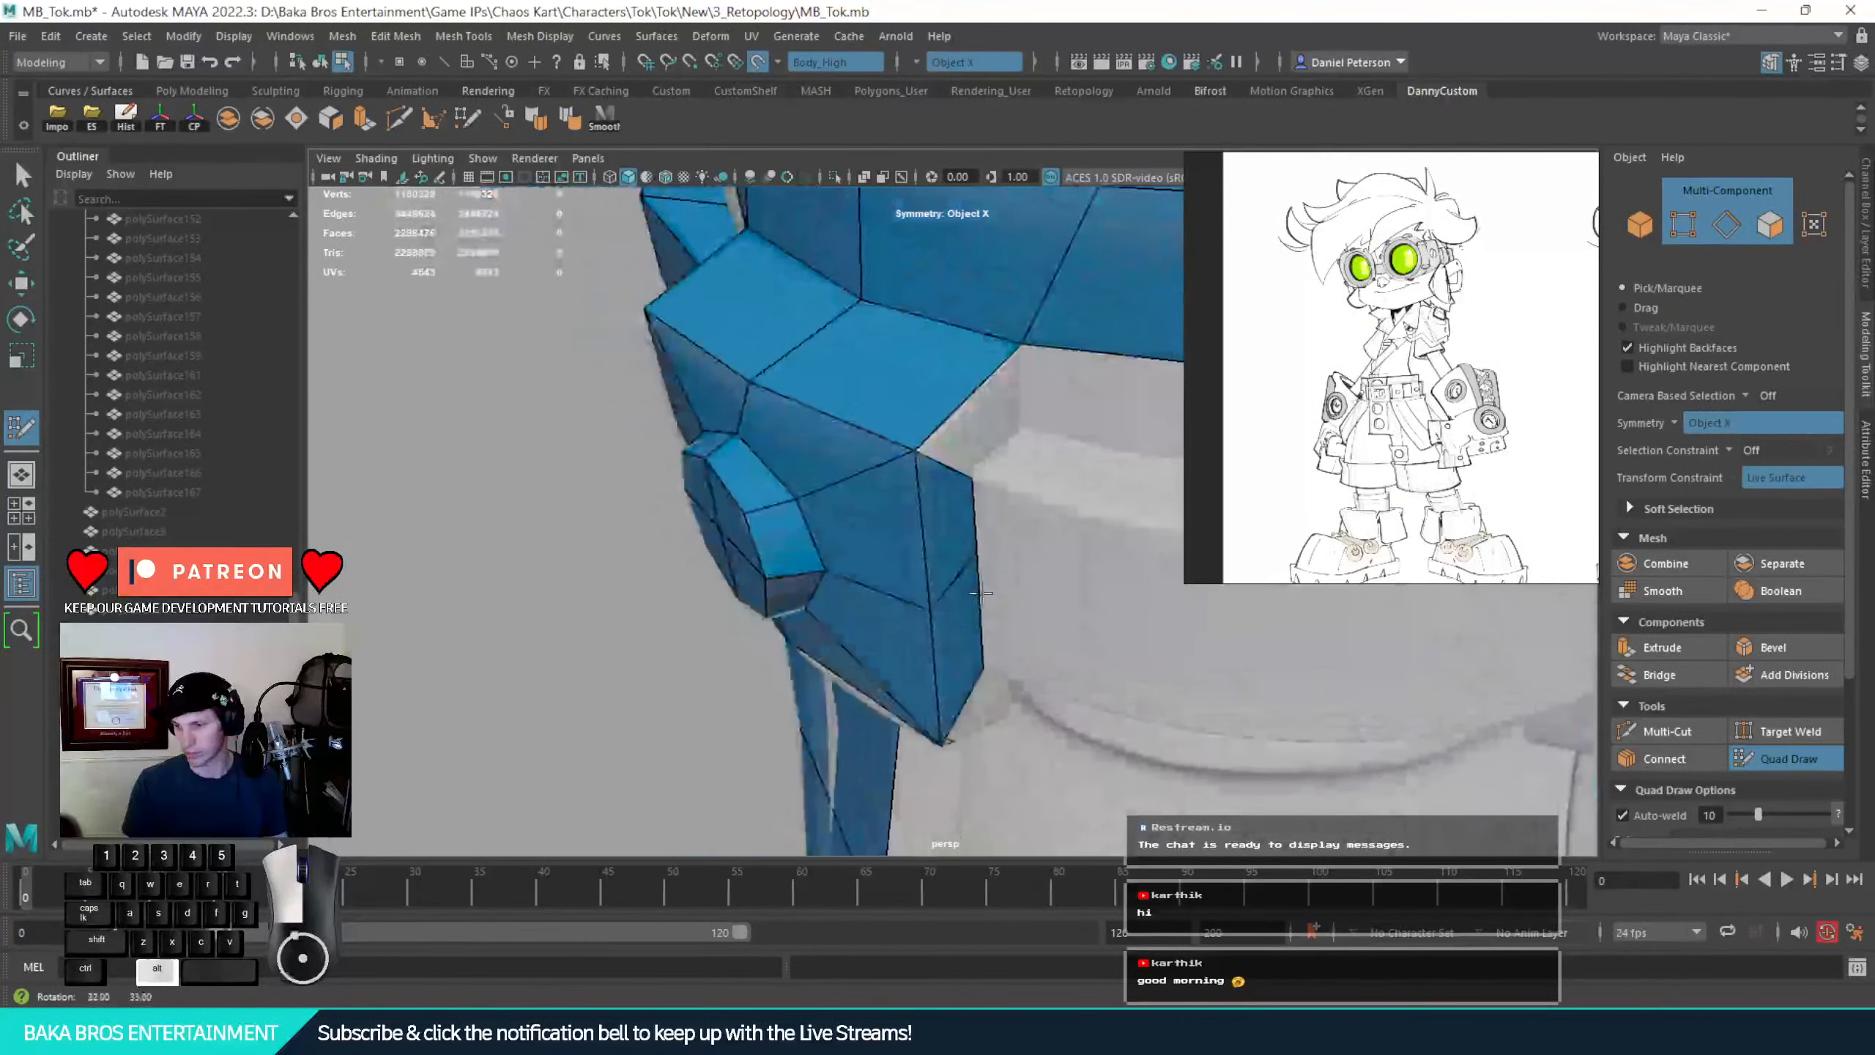
click(1024, 426)
shift+click(986, 591)
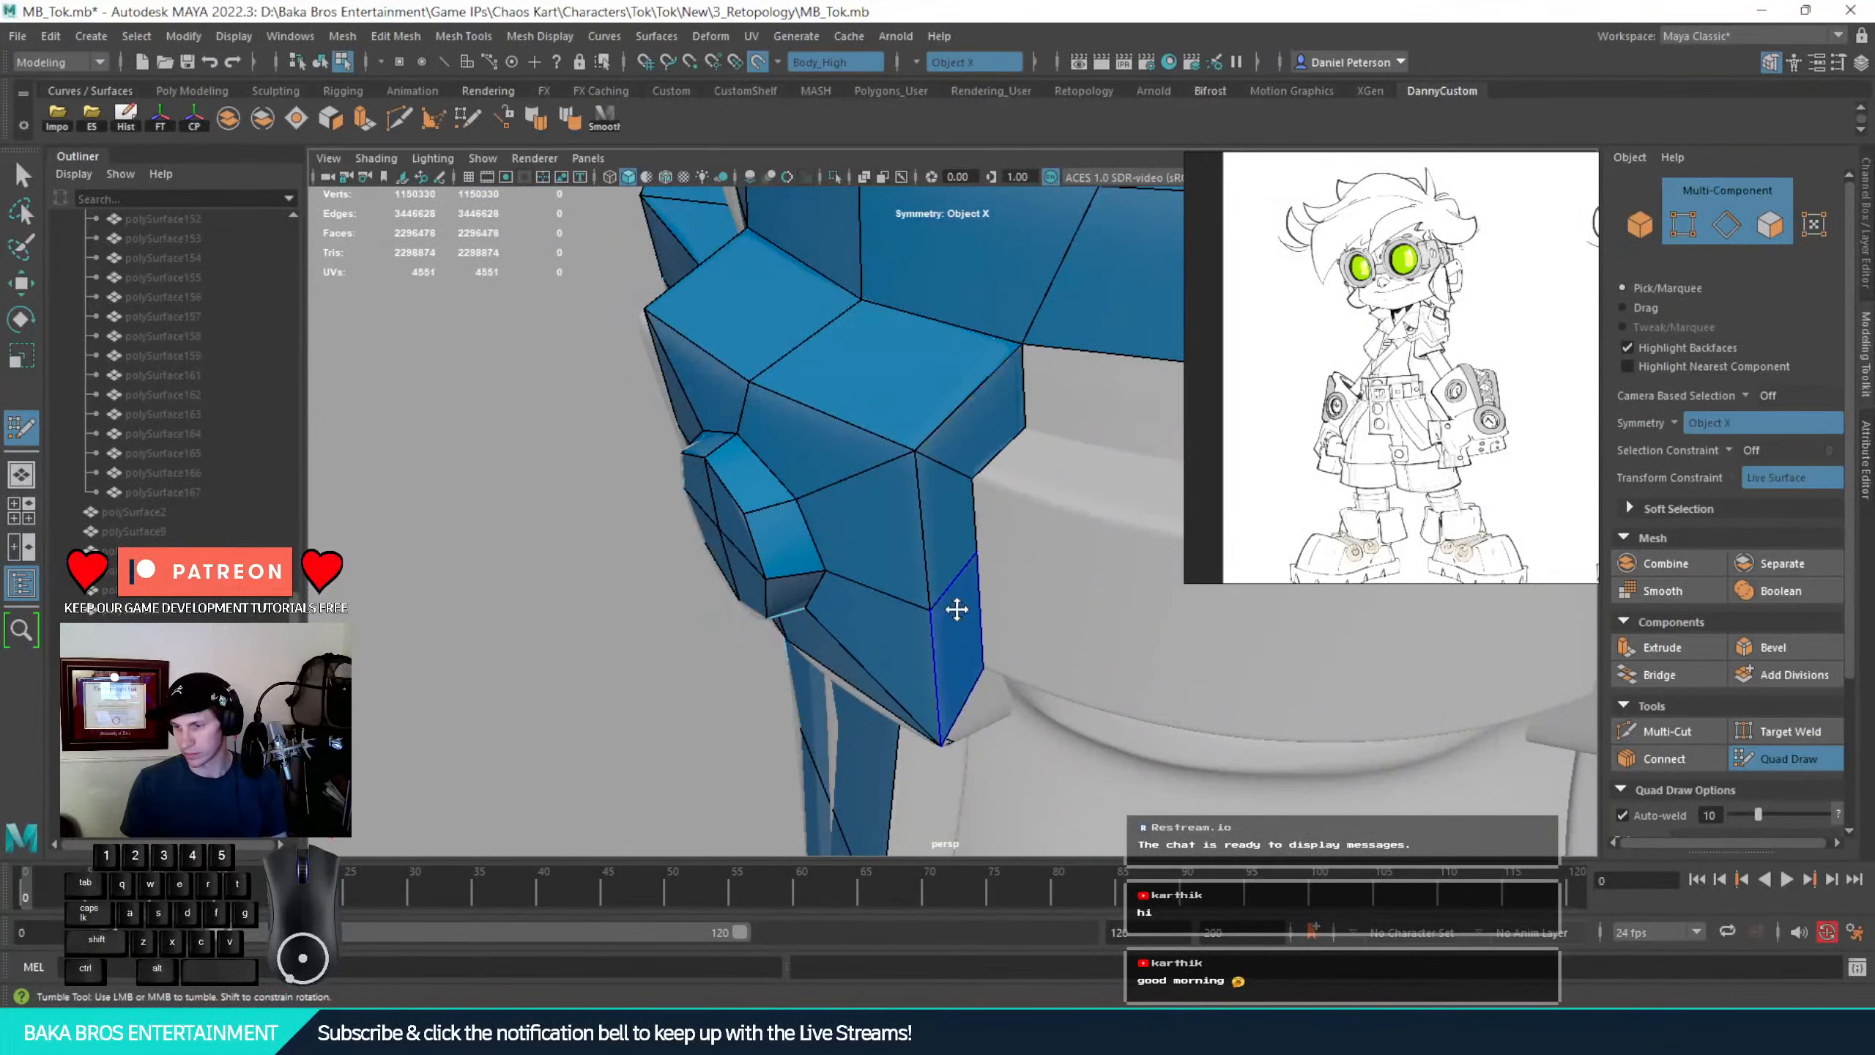
Fill the belt block's lower side-wall quad and the first rim quad on the panel edge directly beneath it
alt+drag(955, 607, 956, 660)
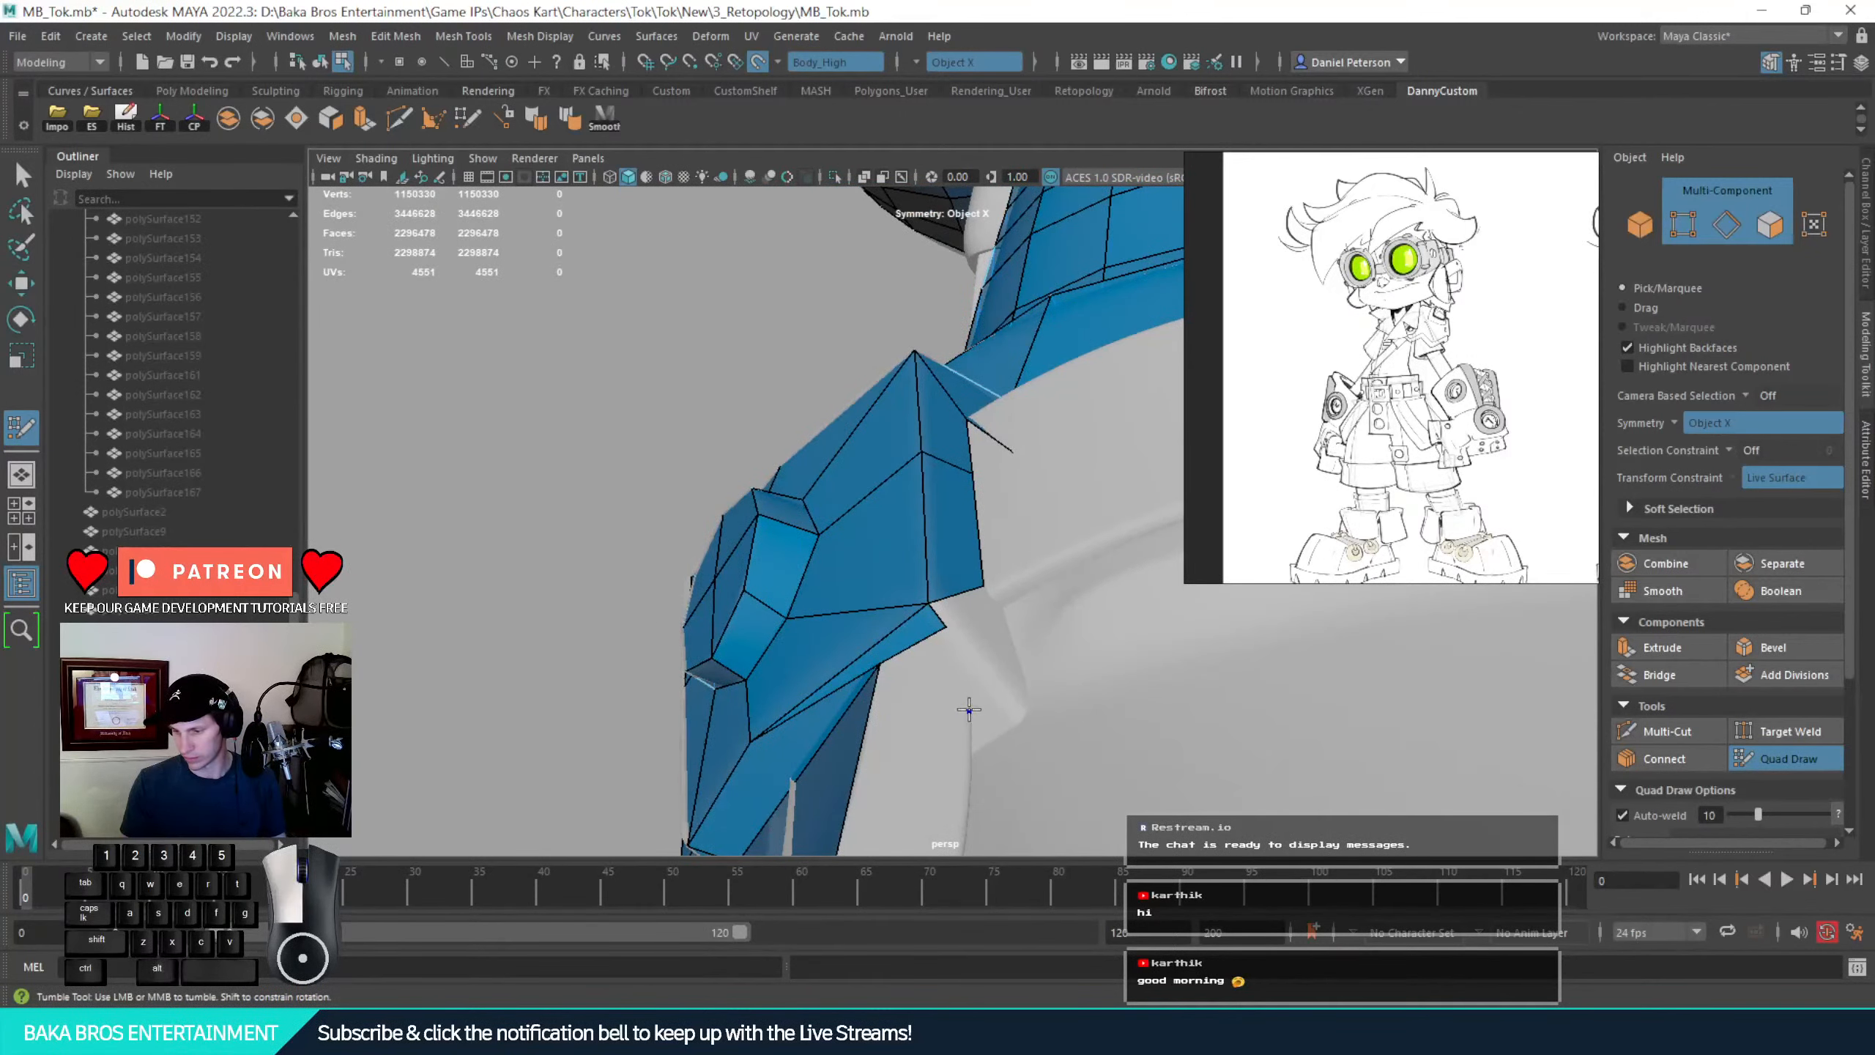
click(1029, 716)
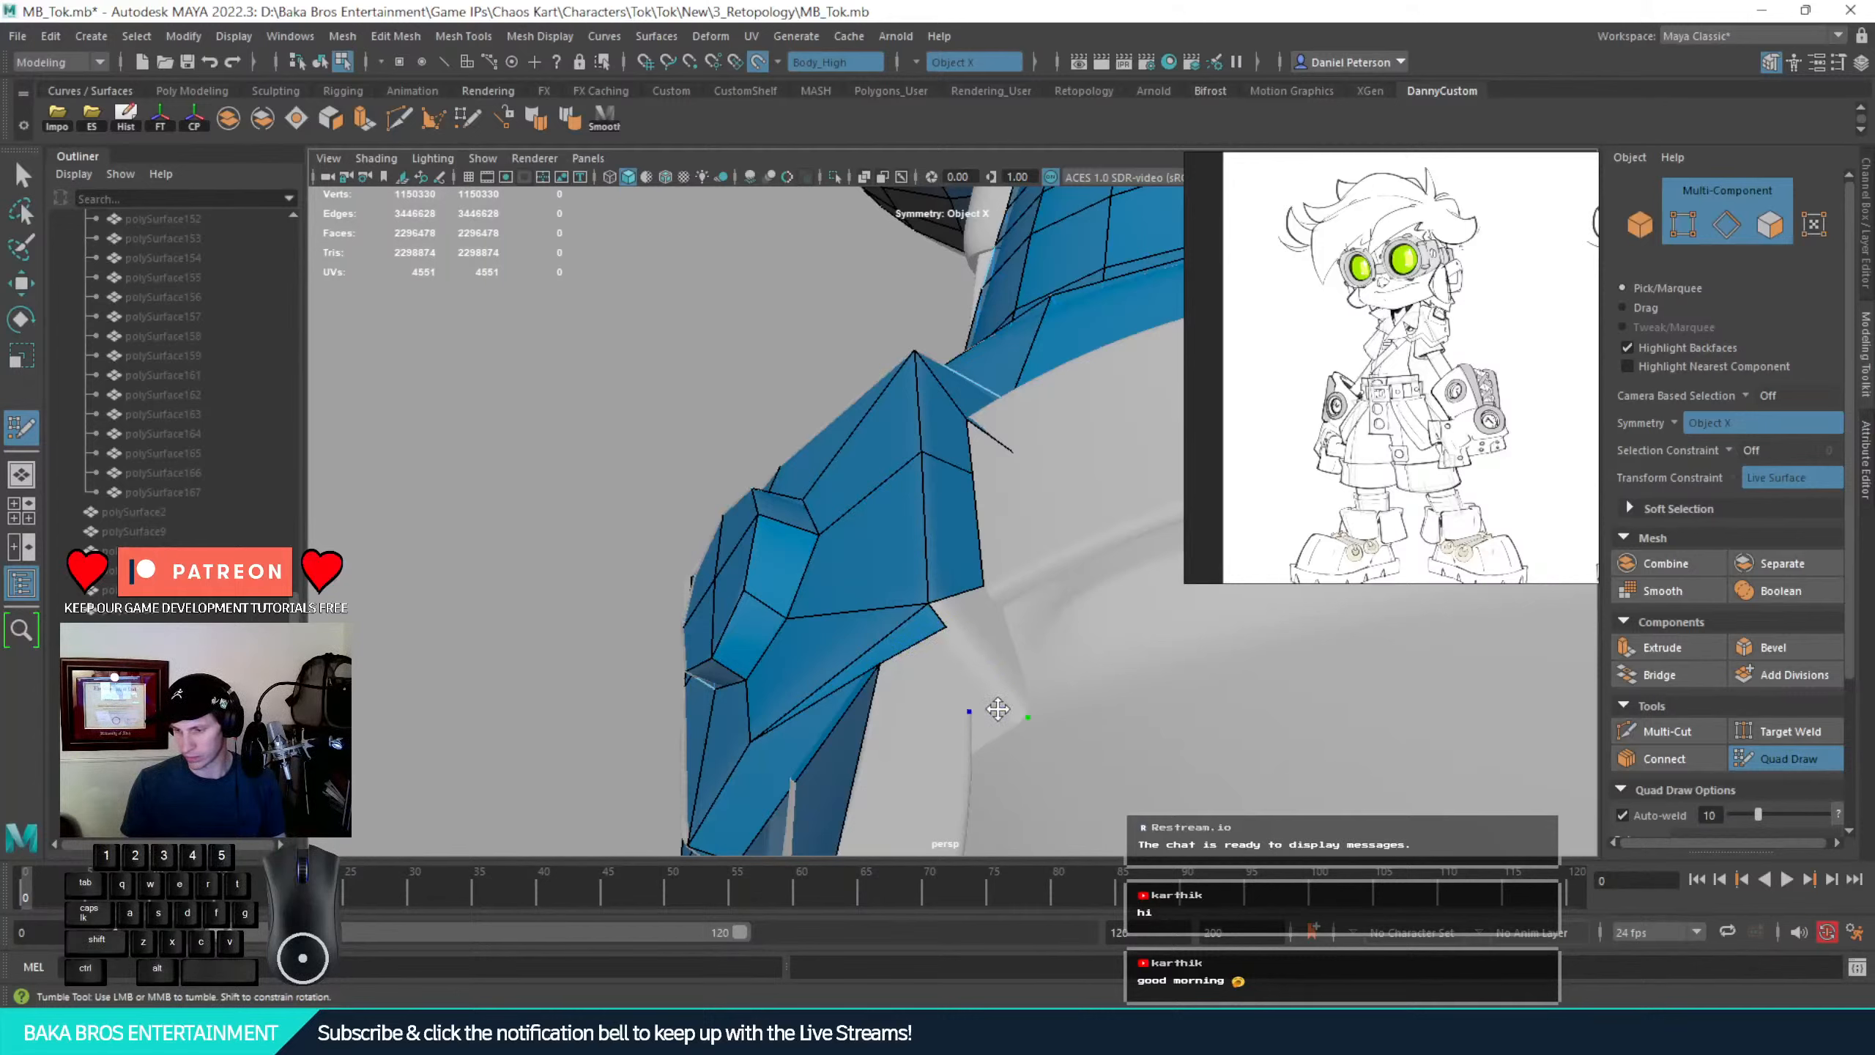
alt+drag(904, 615, 944, 669)
click(947, 695)
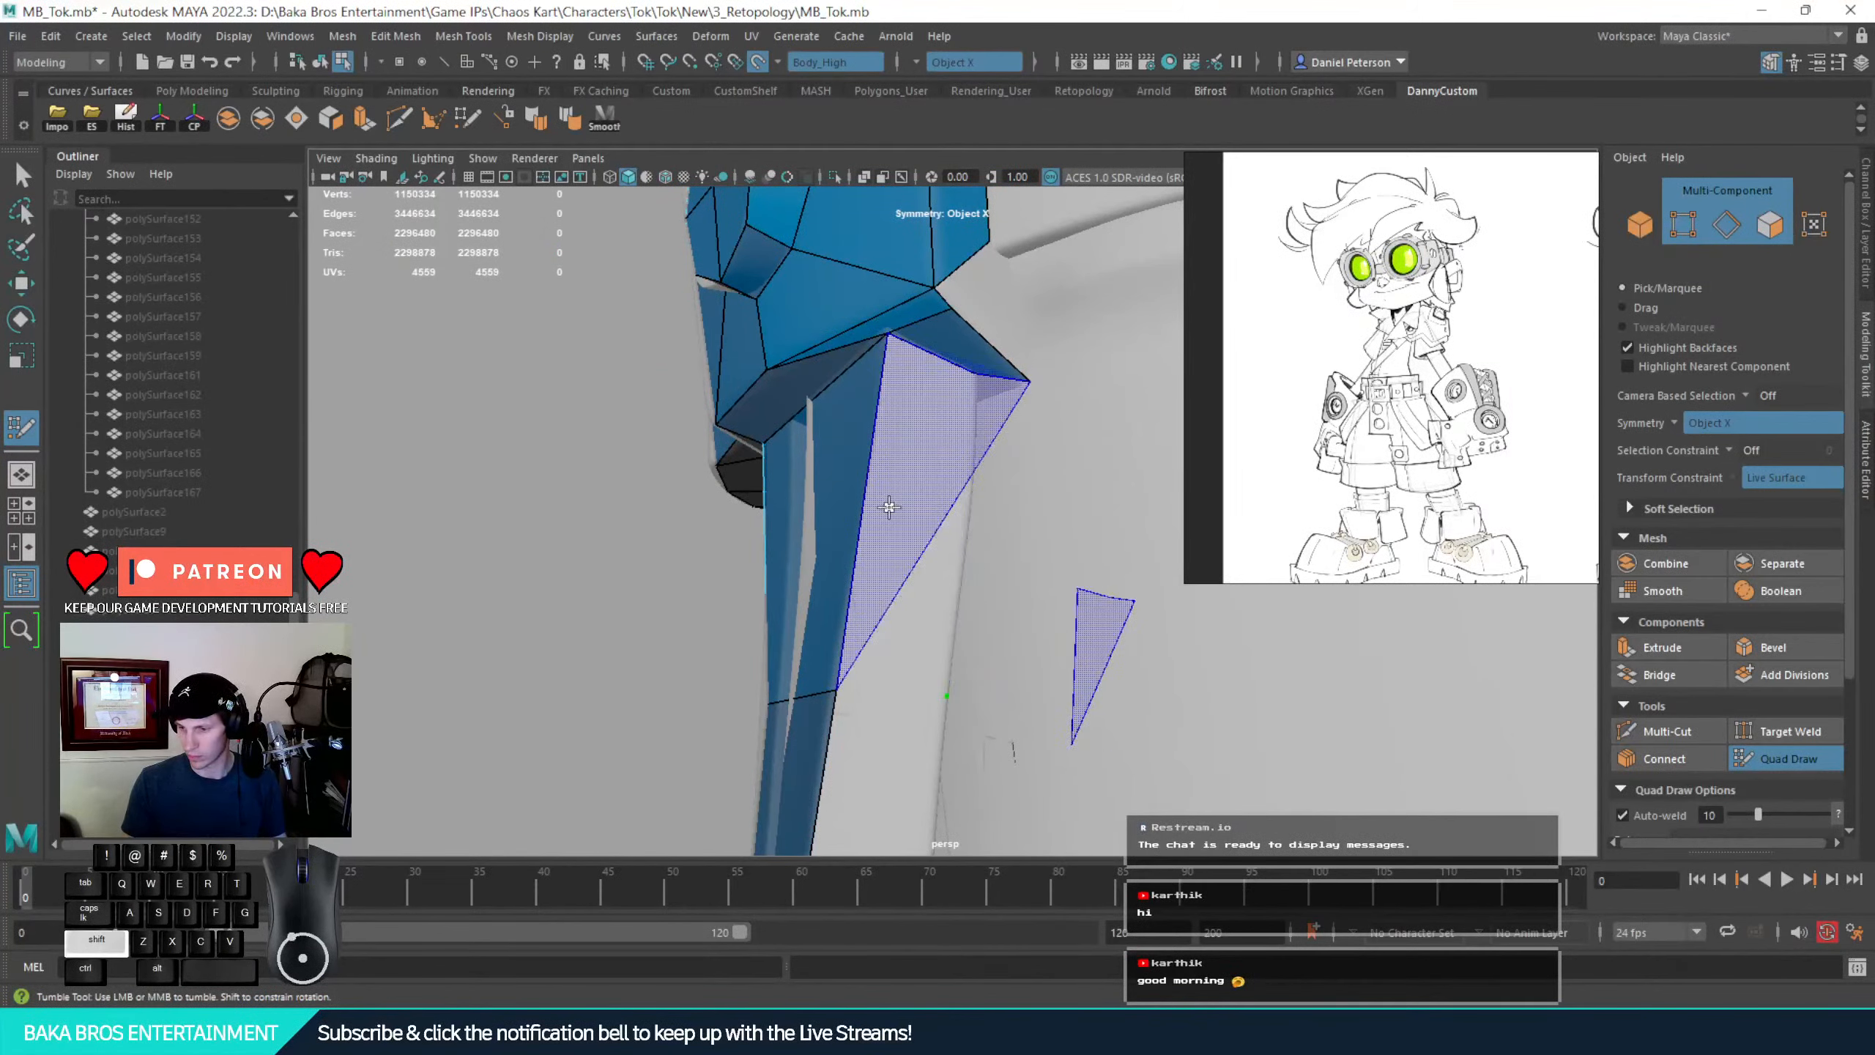
shift+click(885, 547)
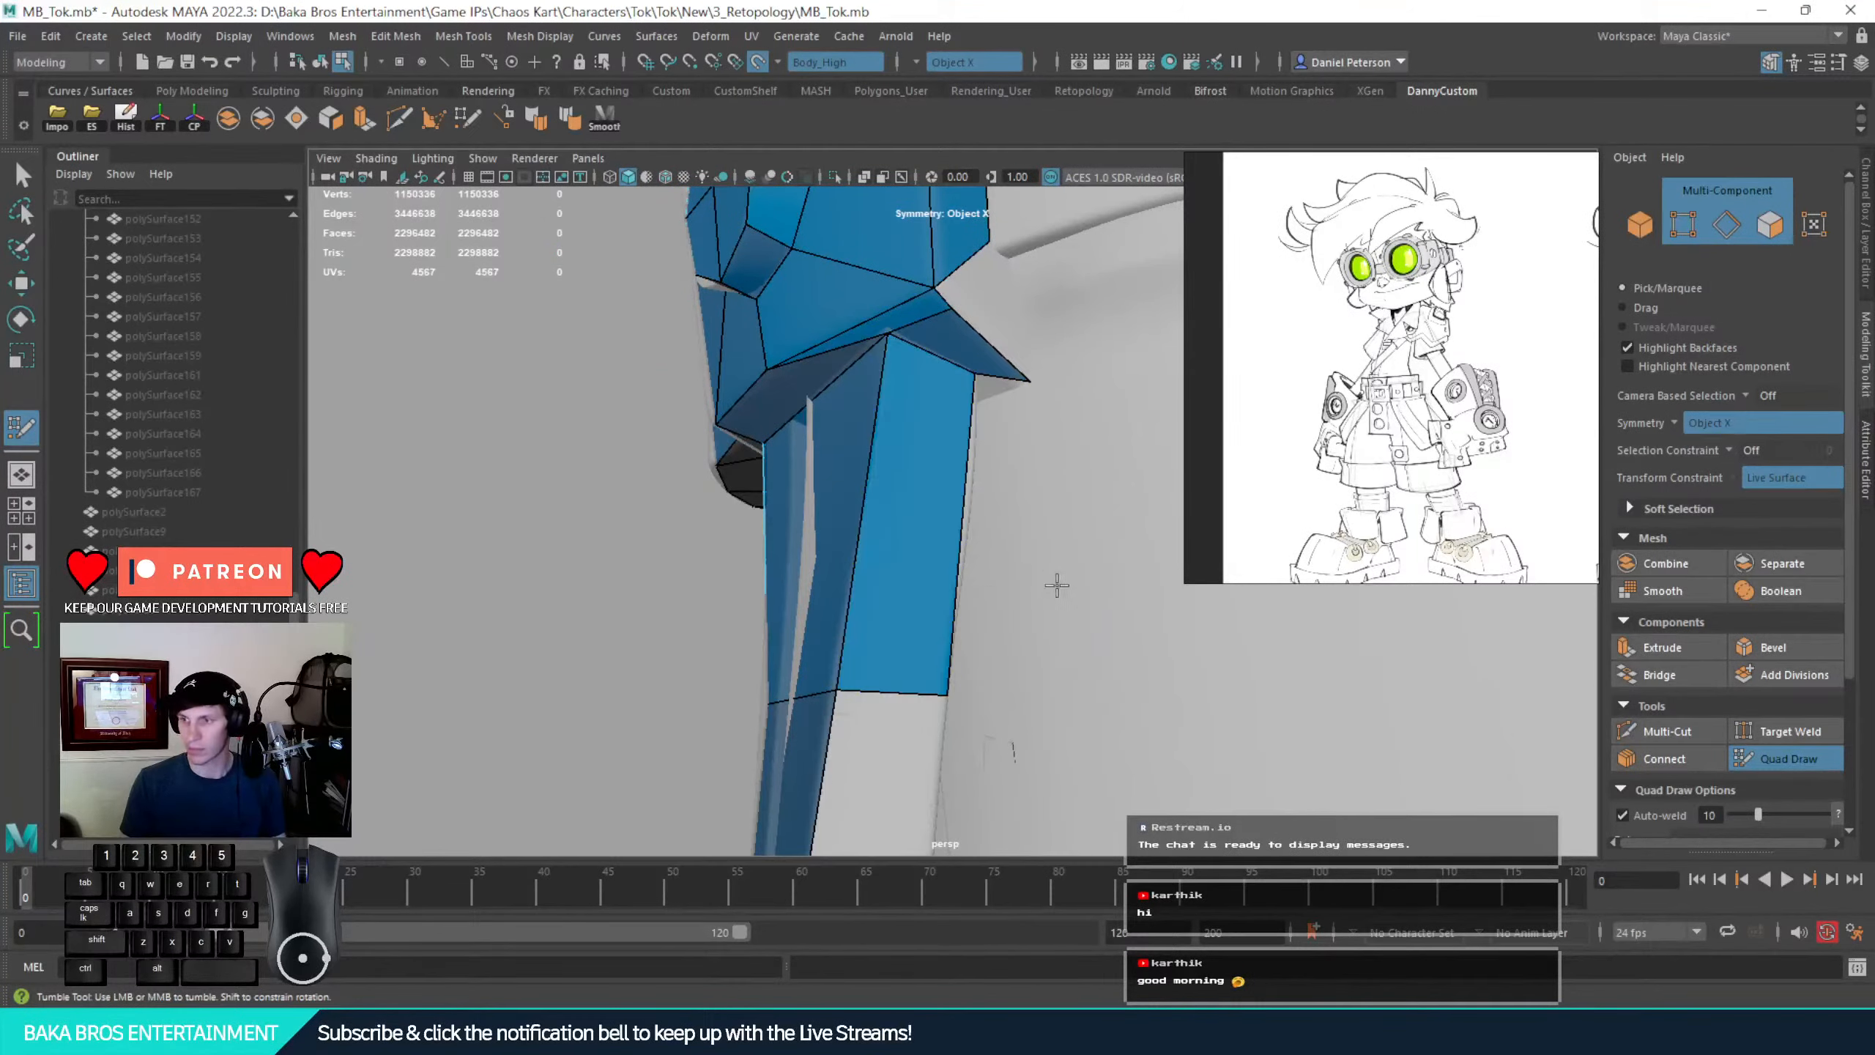
Add a second rim quad further down the hanging panel's inner edge
alt+right_drag(1058, 585, 982, 576)
alt+drag(982, 577, 916, 669)
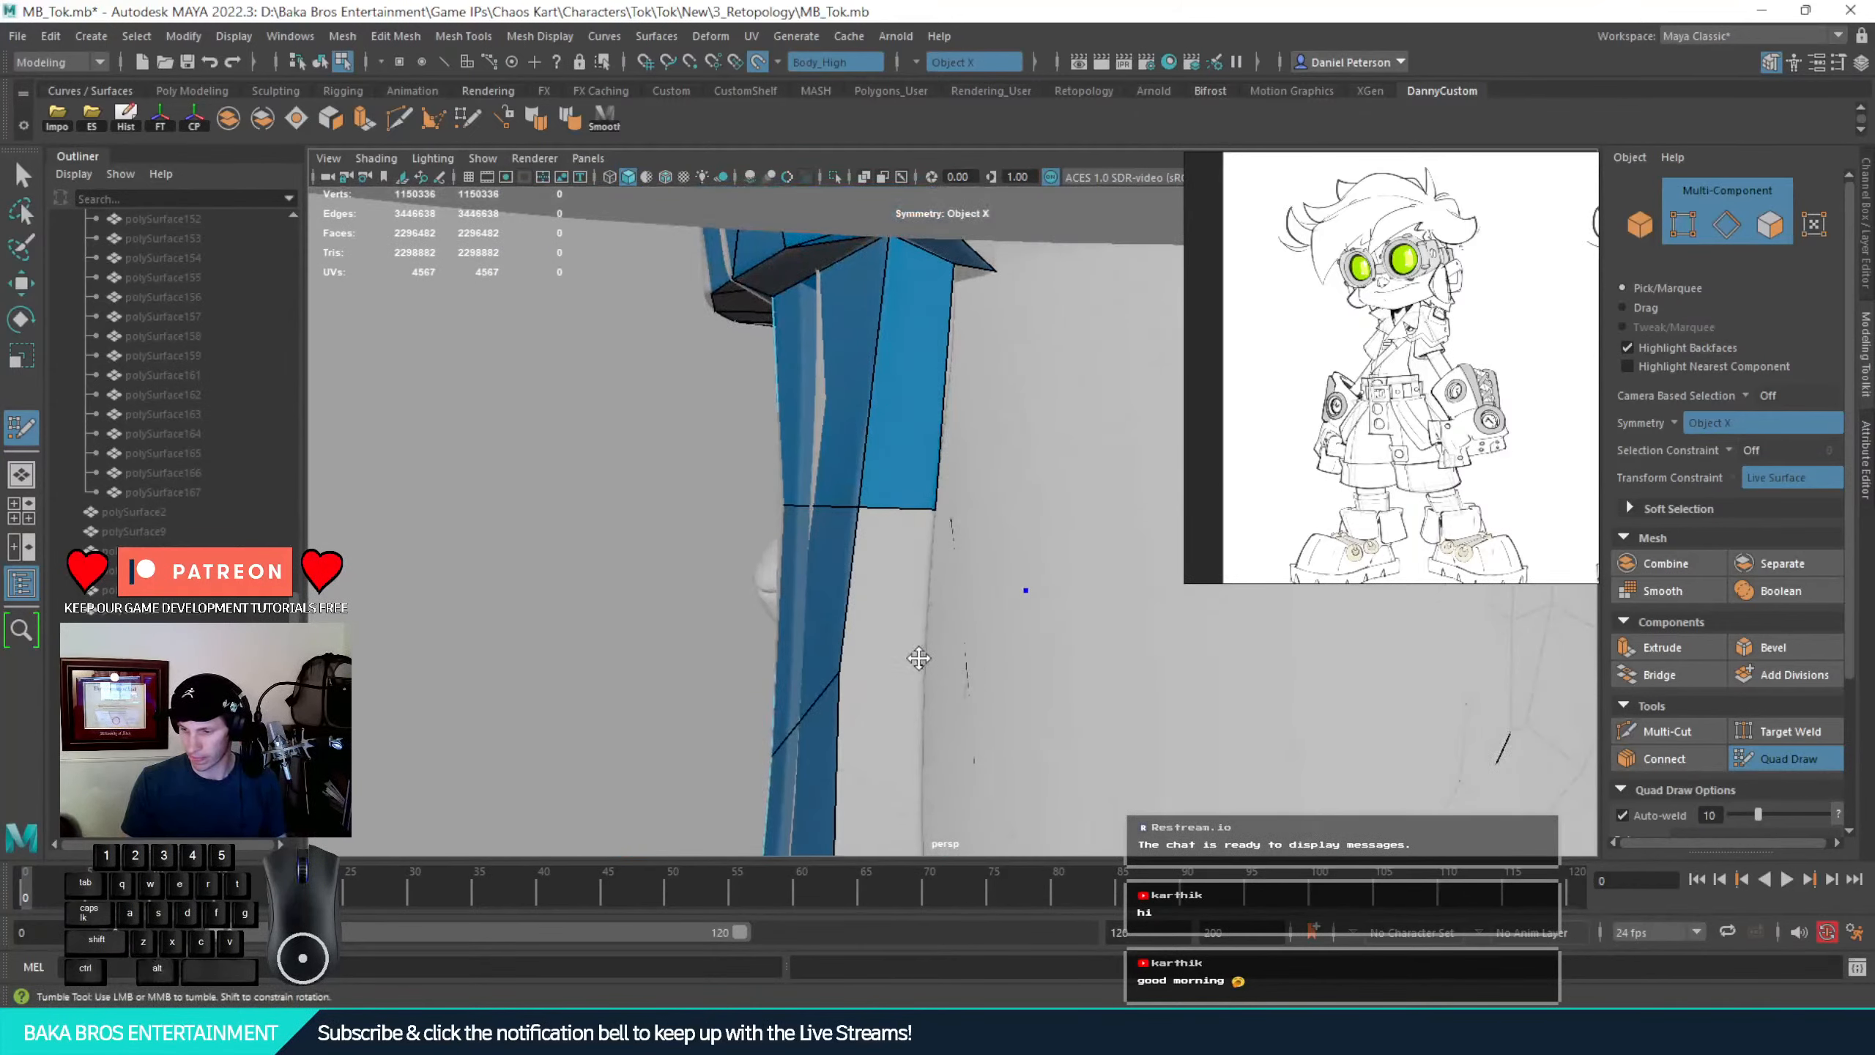
click(921, 667)
shift+click(892, 642)
alt+middle_drag(904, 624, 896, 519)
alt+drag(896, 520, 950, 612)
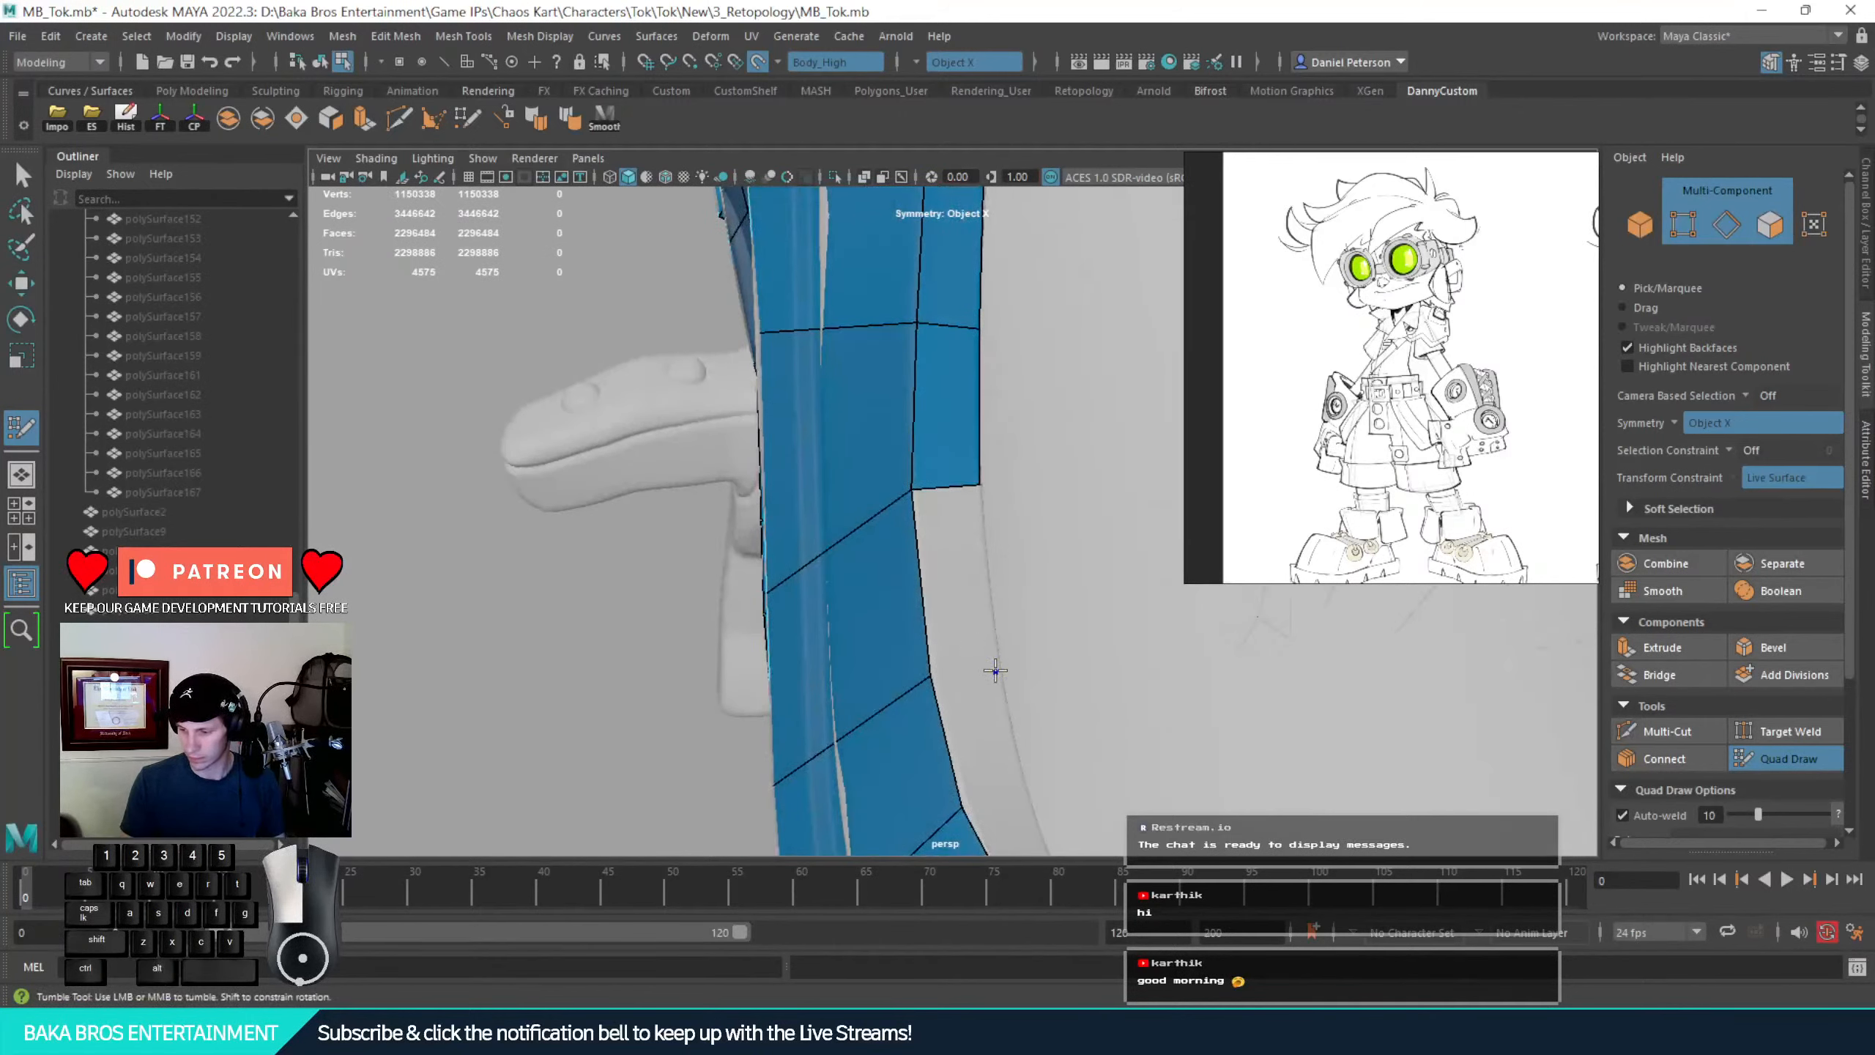
Add a rim quad lower on the panel's inner edge and fill the gap between it and the quads above
click(998, 666)
click(1025, 794)
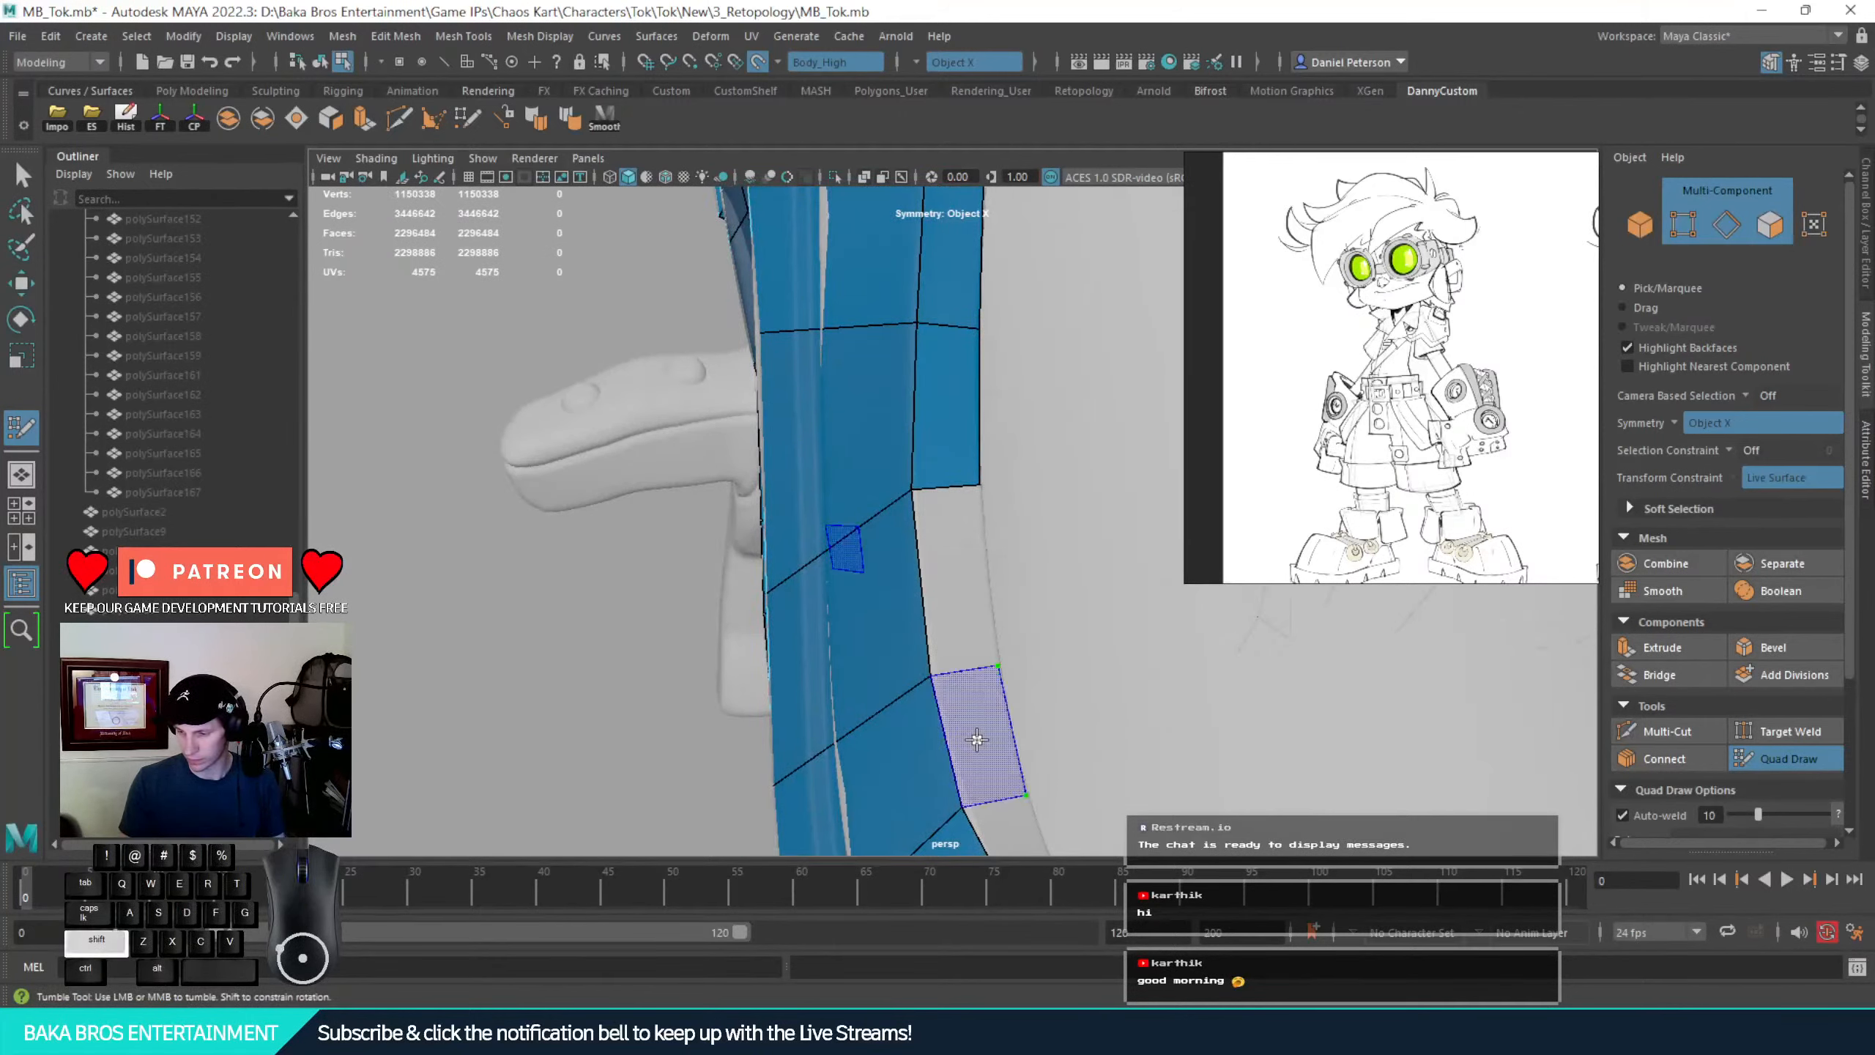
shift+click(1038, 667)
shift+click(1039, 666)
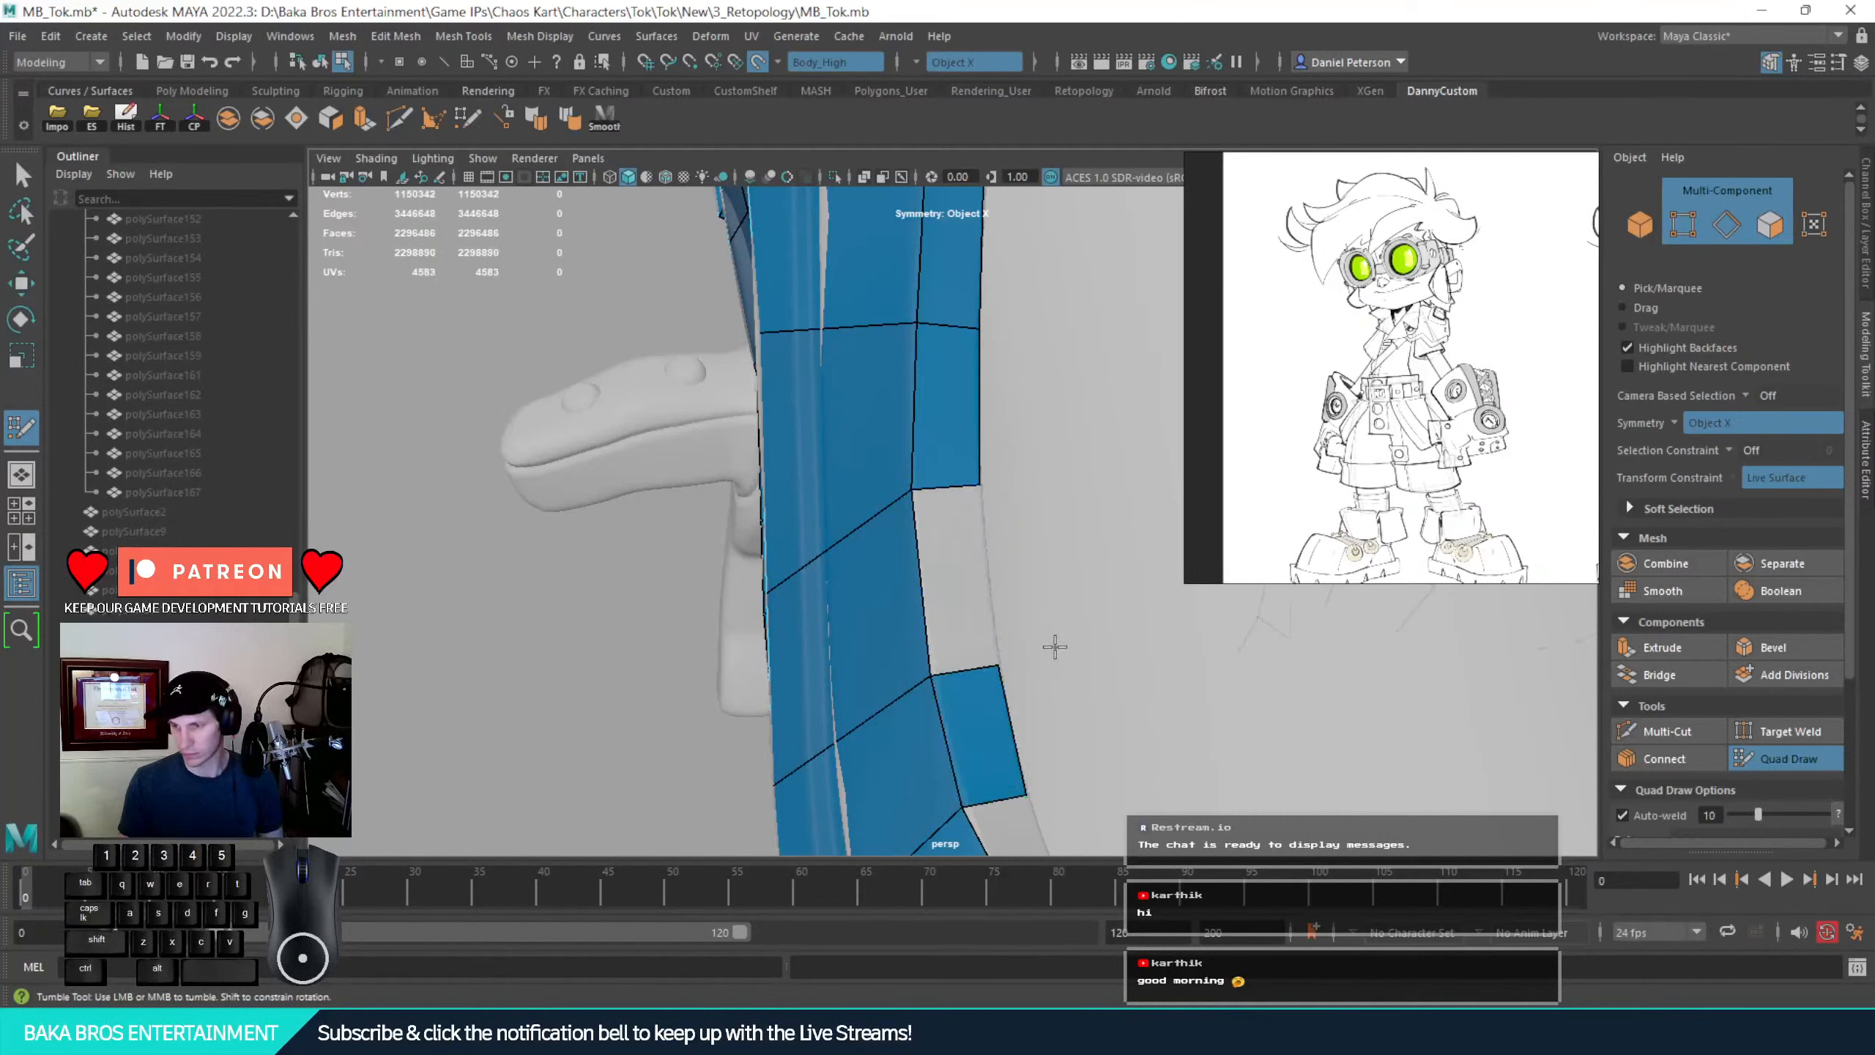
mouse_move(1191, 715)
alt+mouse_down()
mouse_move(1042, 486)
mouse_move(893, 532)
mouse_move(772, 670)
mouse_move(865, 563)
mouse_move(883, 580)
alt+mouse_up()
click(748, 684)
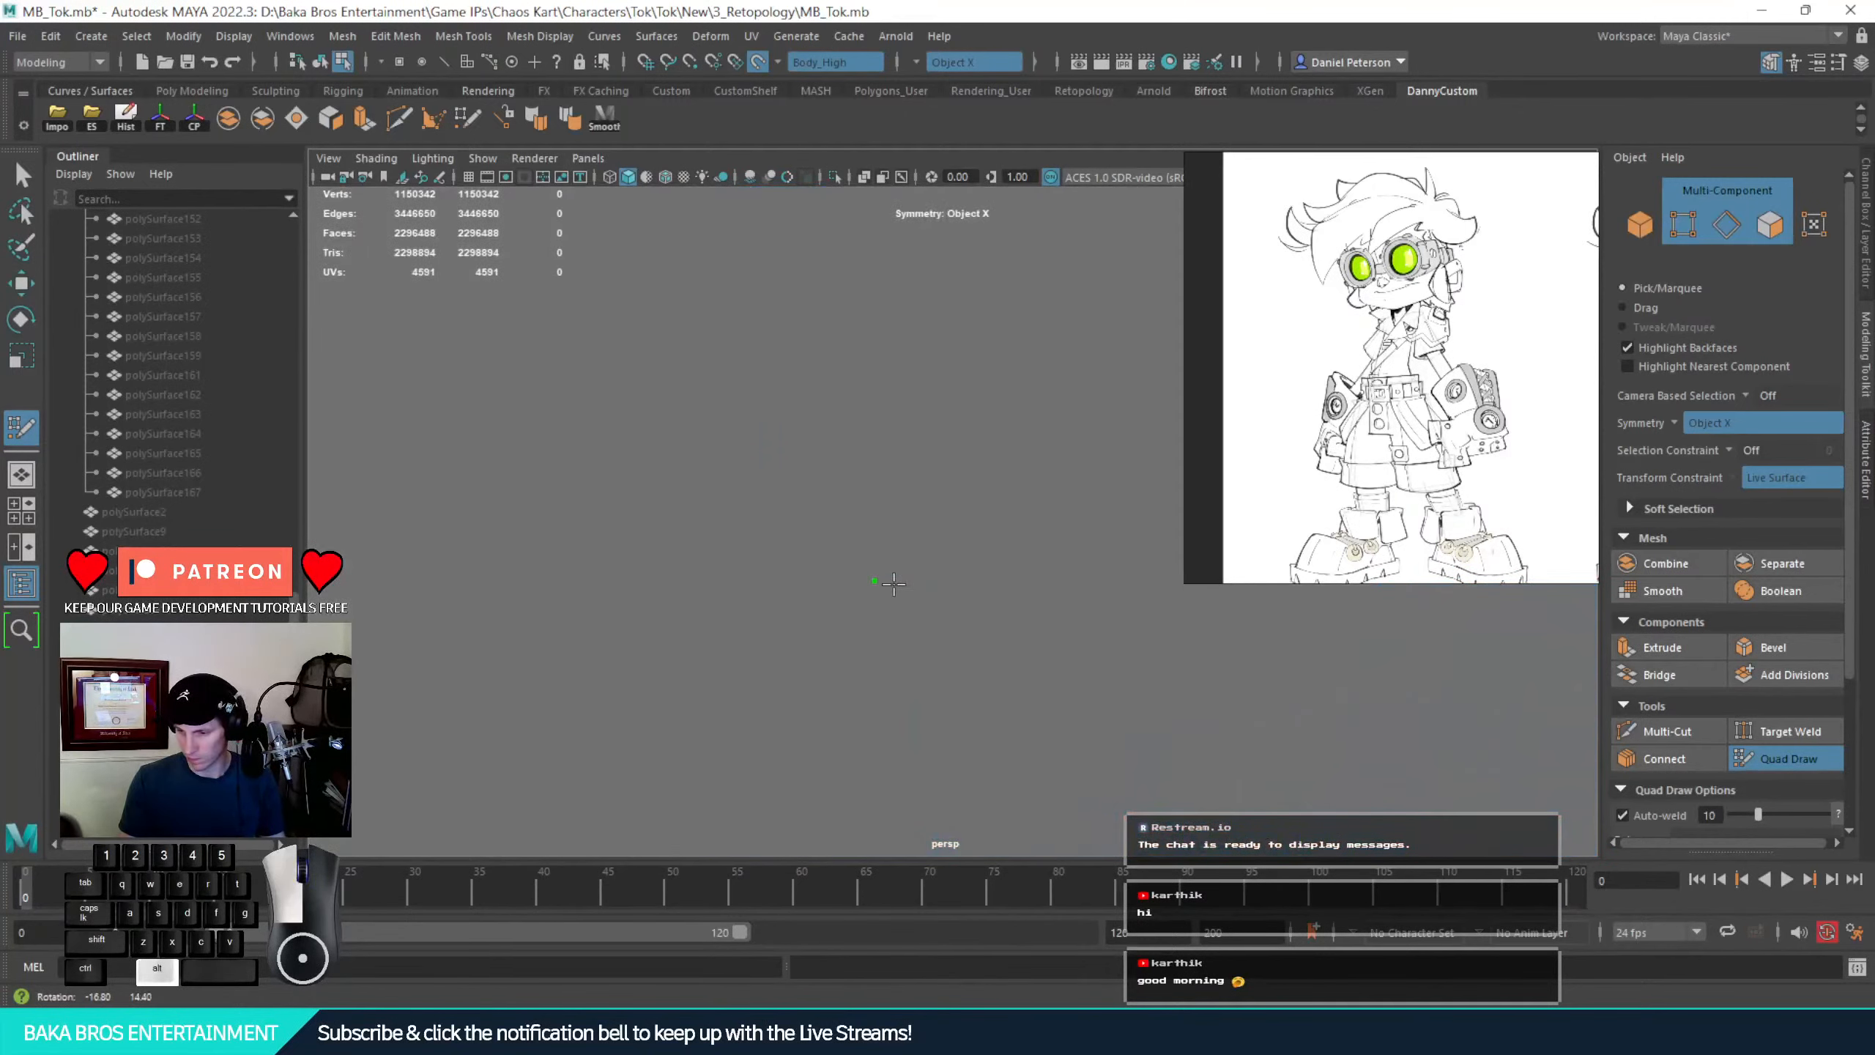
Carry the rim strip around the panel's lower bend with further quads, closing the gap left along the inner edge
alt+right_drag(895, 585, 998, 618)
click(922, 736)
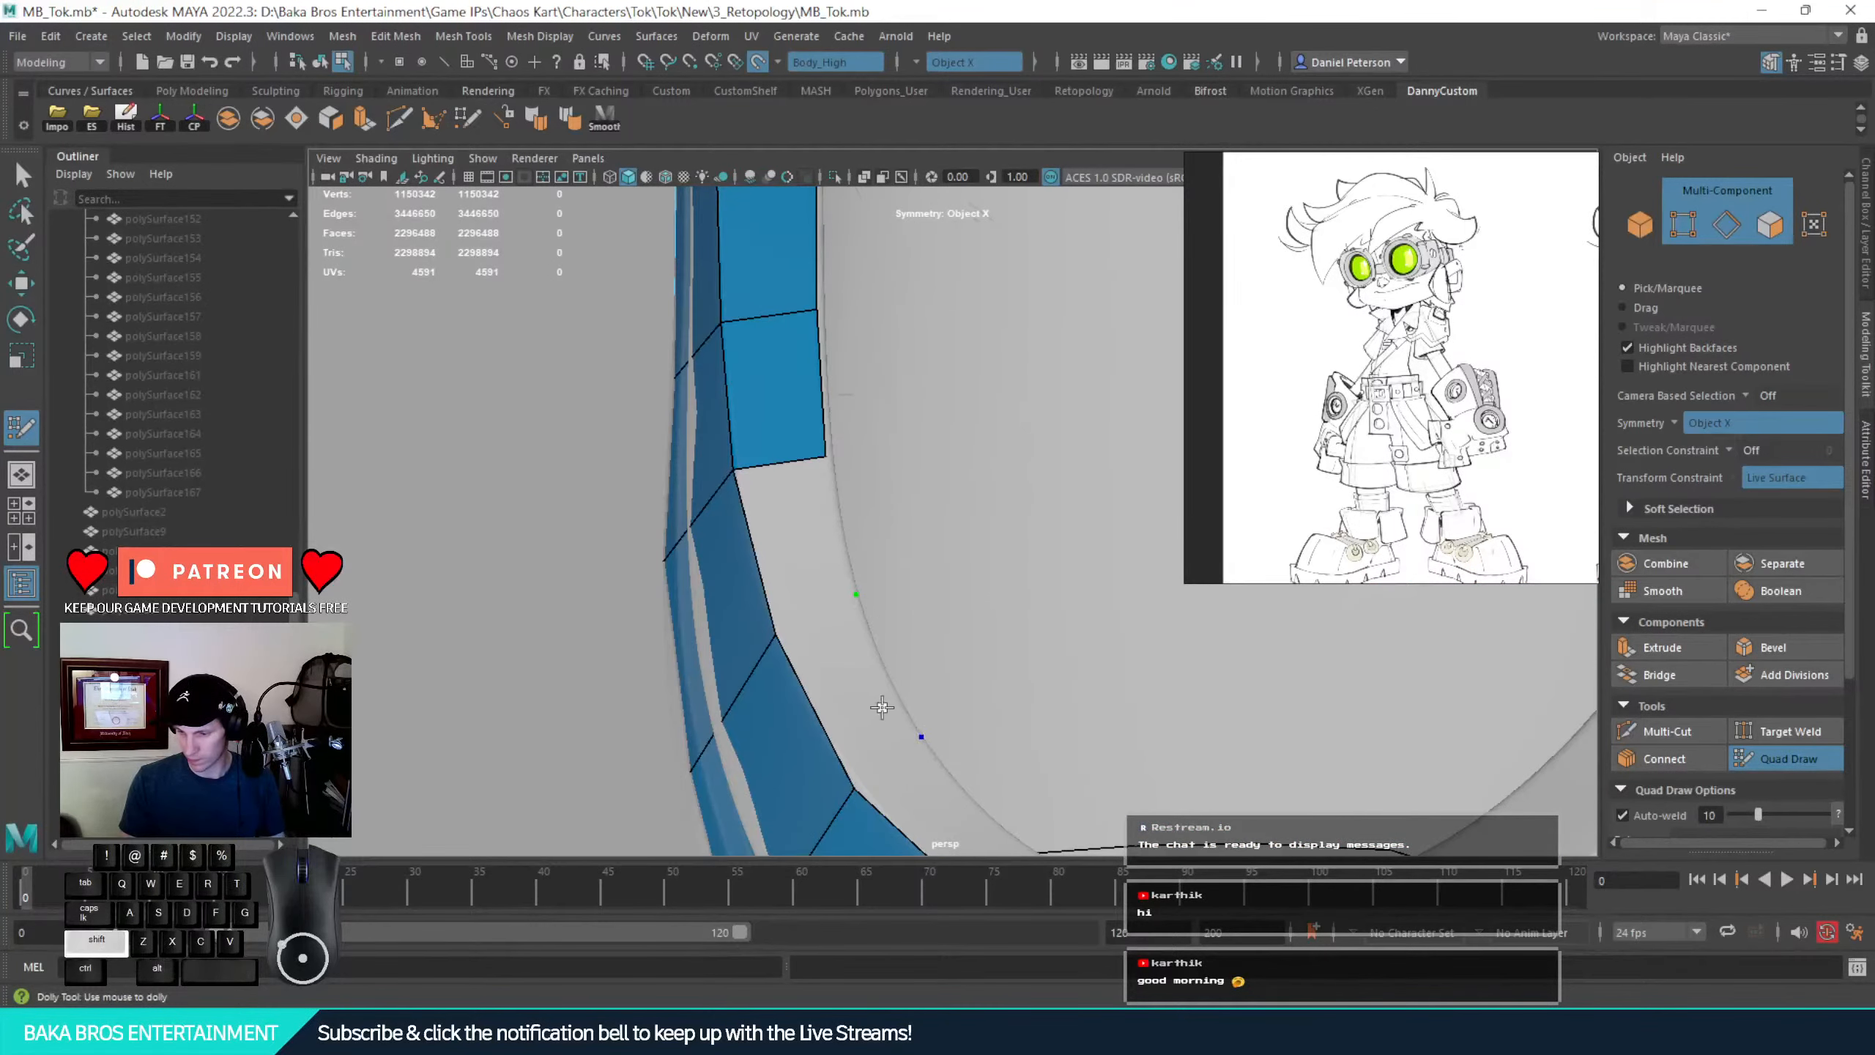
shift+click(798, 551)
shift+click(851, 687)
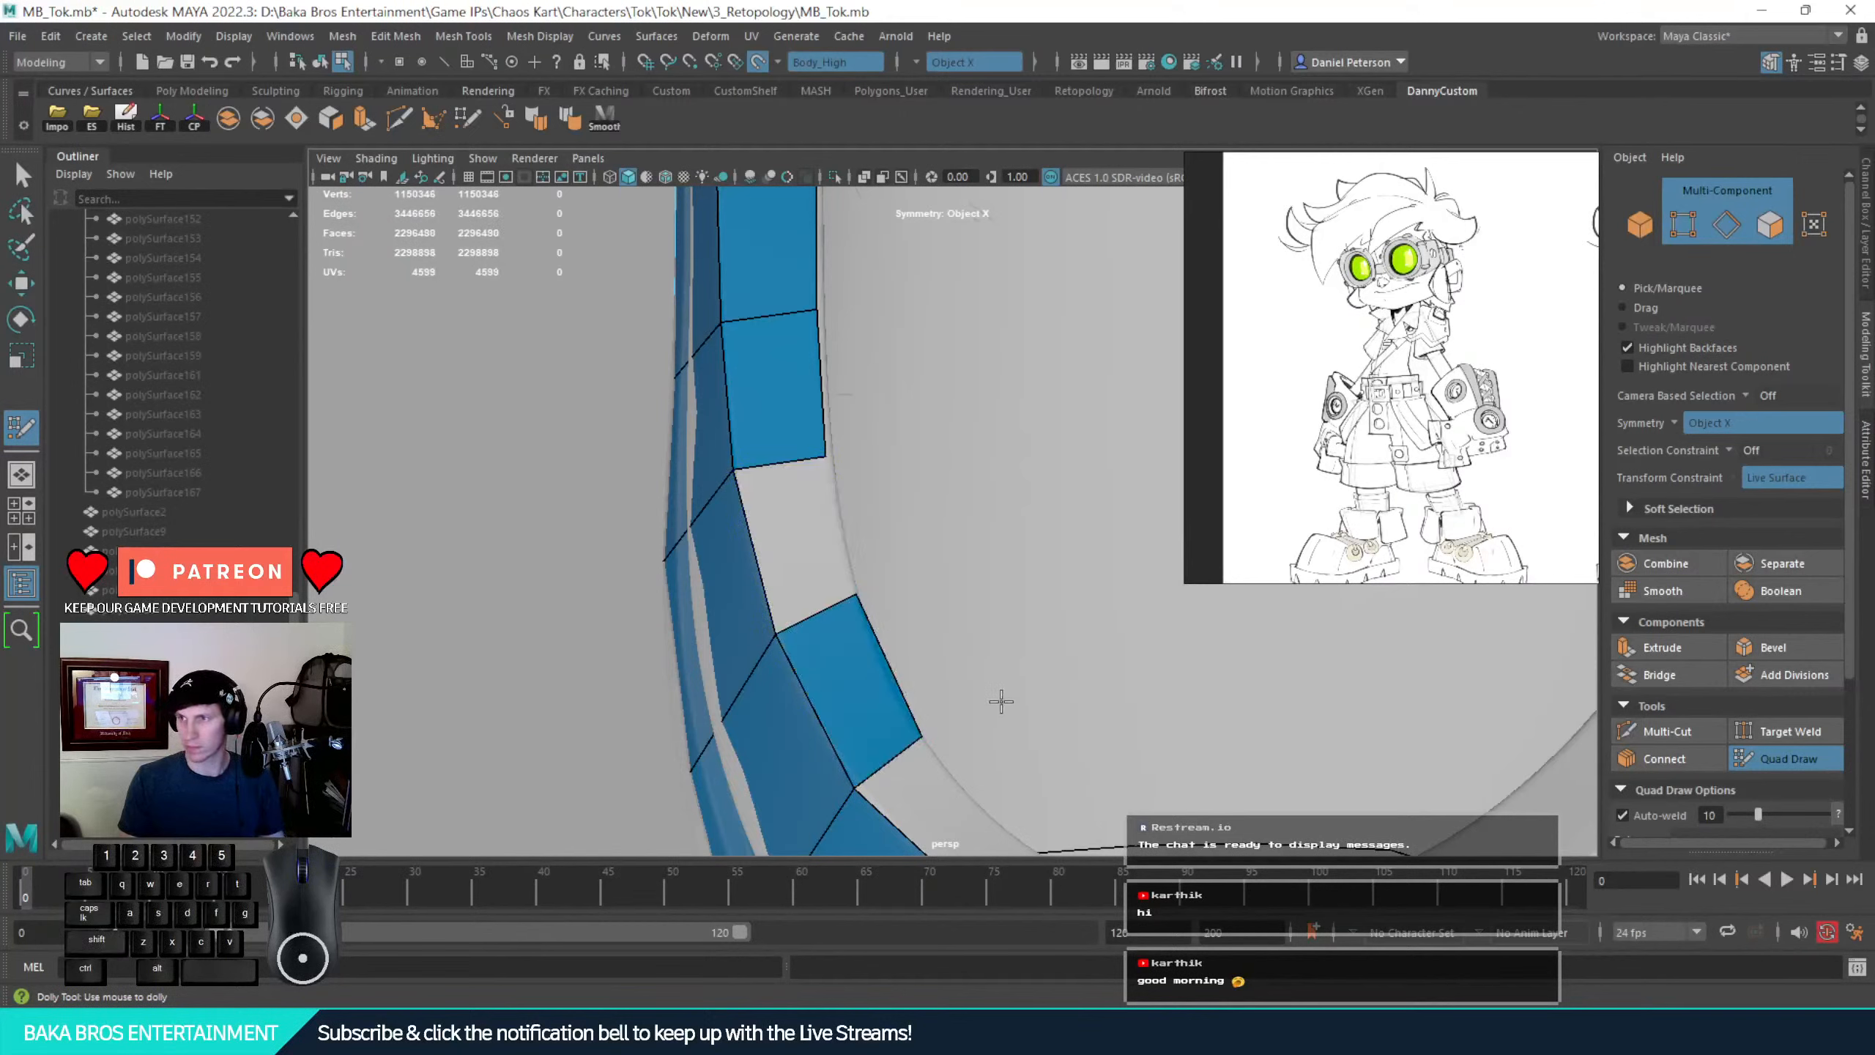
alt+middle_drag(1042, 693, 888, 521)
alt+drag(888, 520, 929, 659)
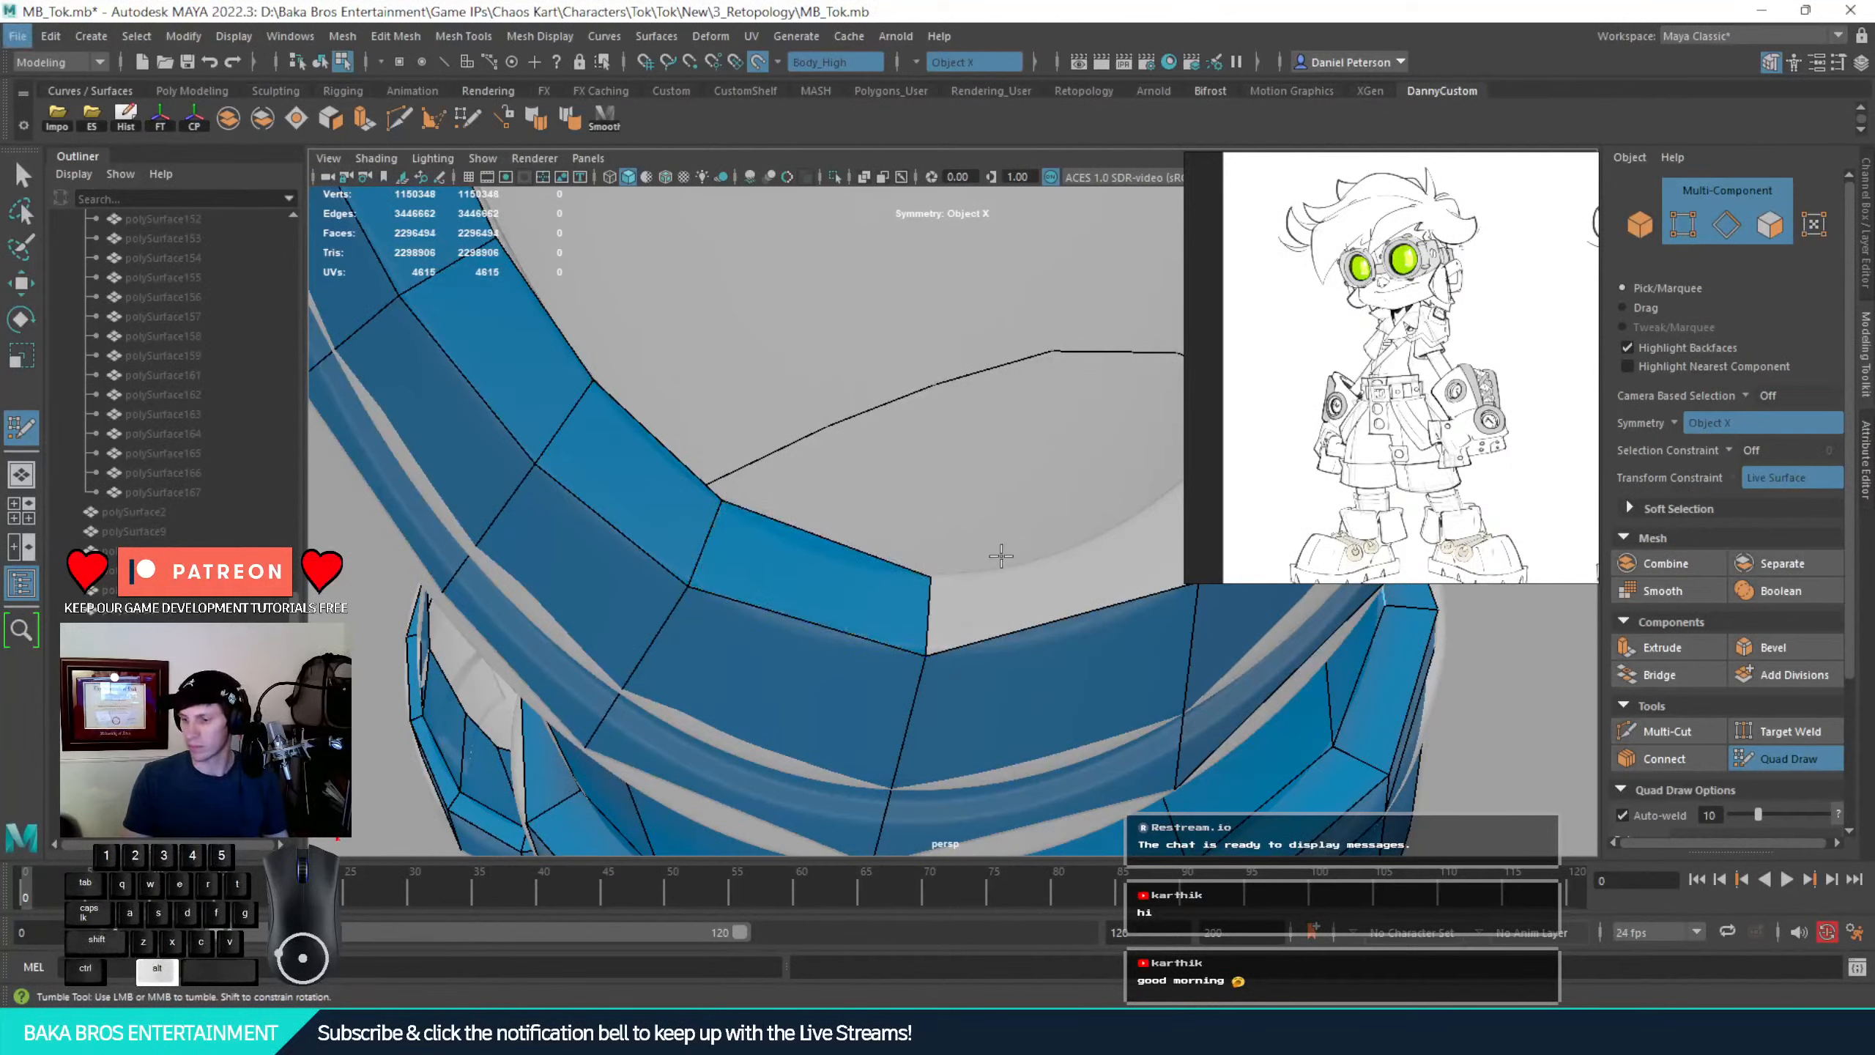
Place the next rim points along the panel's curved bottom edge and fill the quad beside the finished strip
alt+middle_drag(1001, 553, 822, 601)
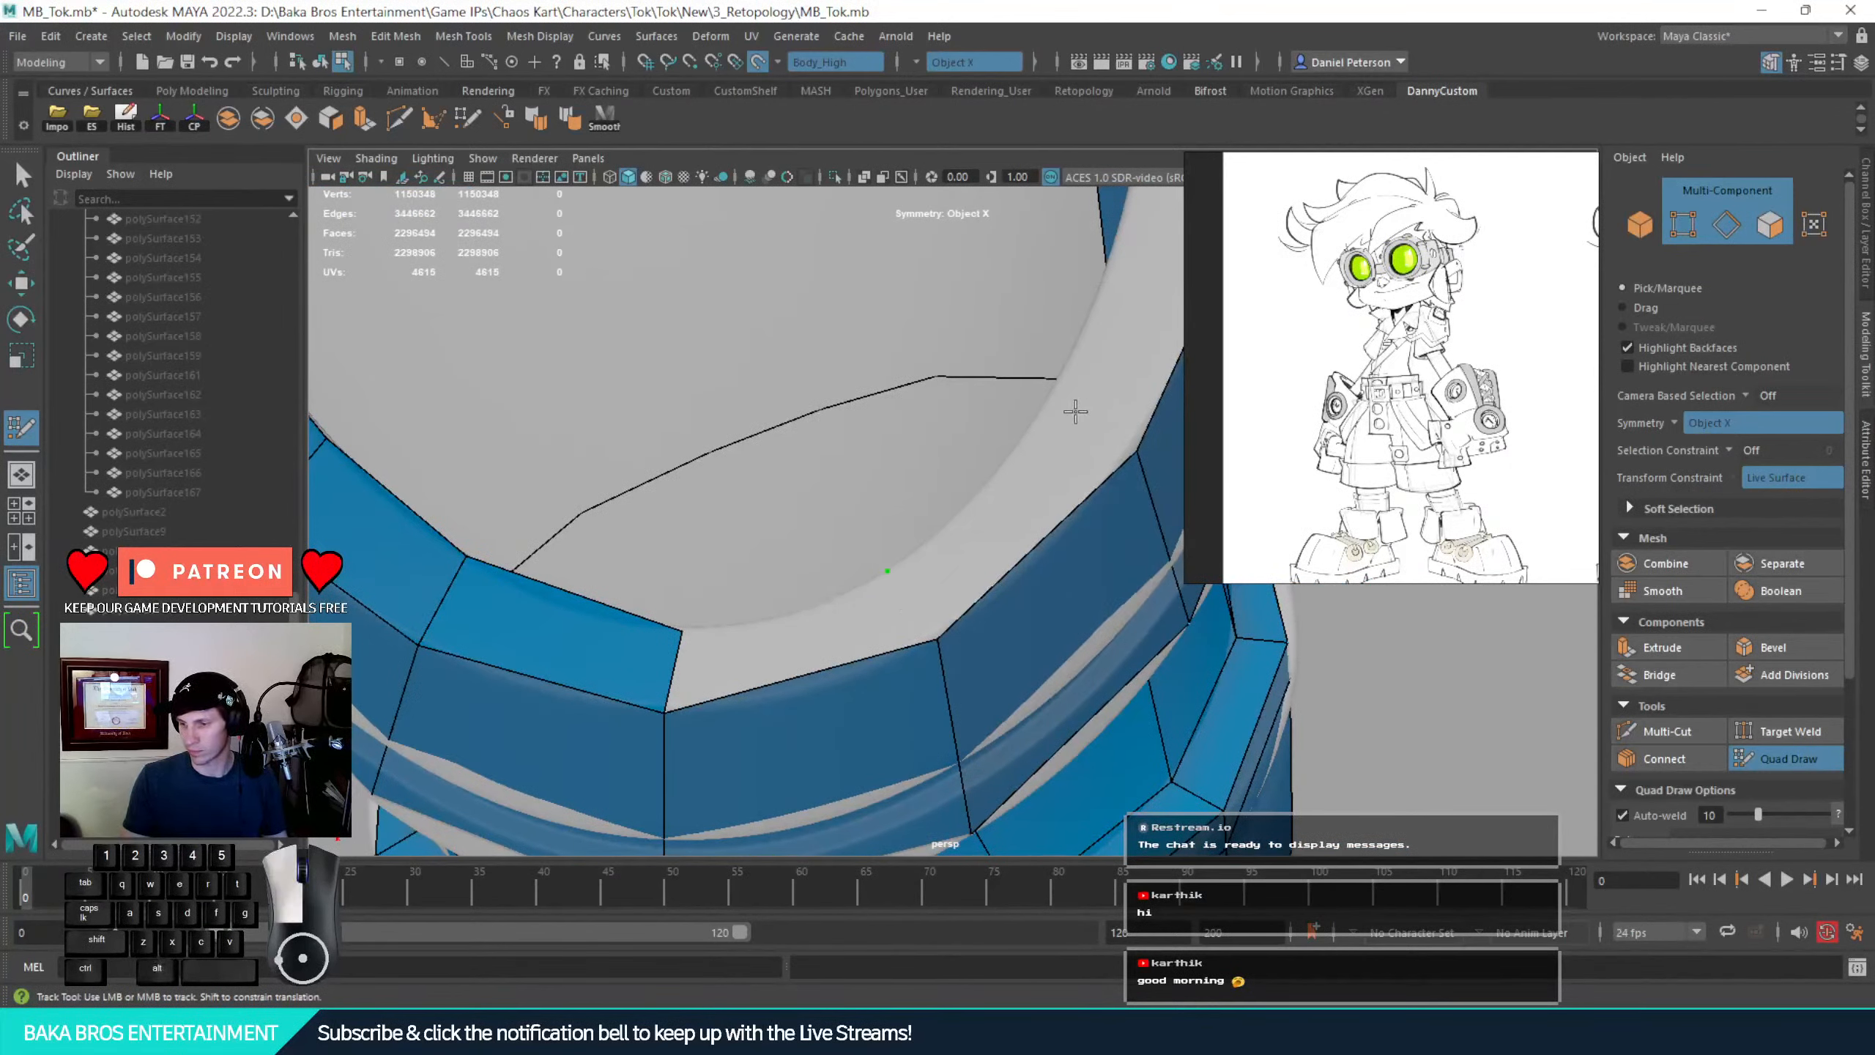
click(1045, 409)
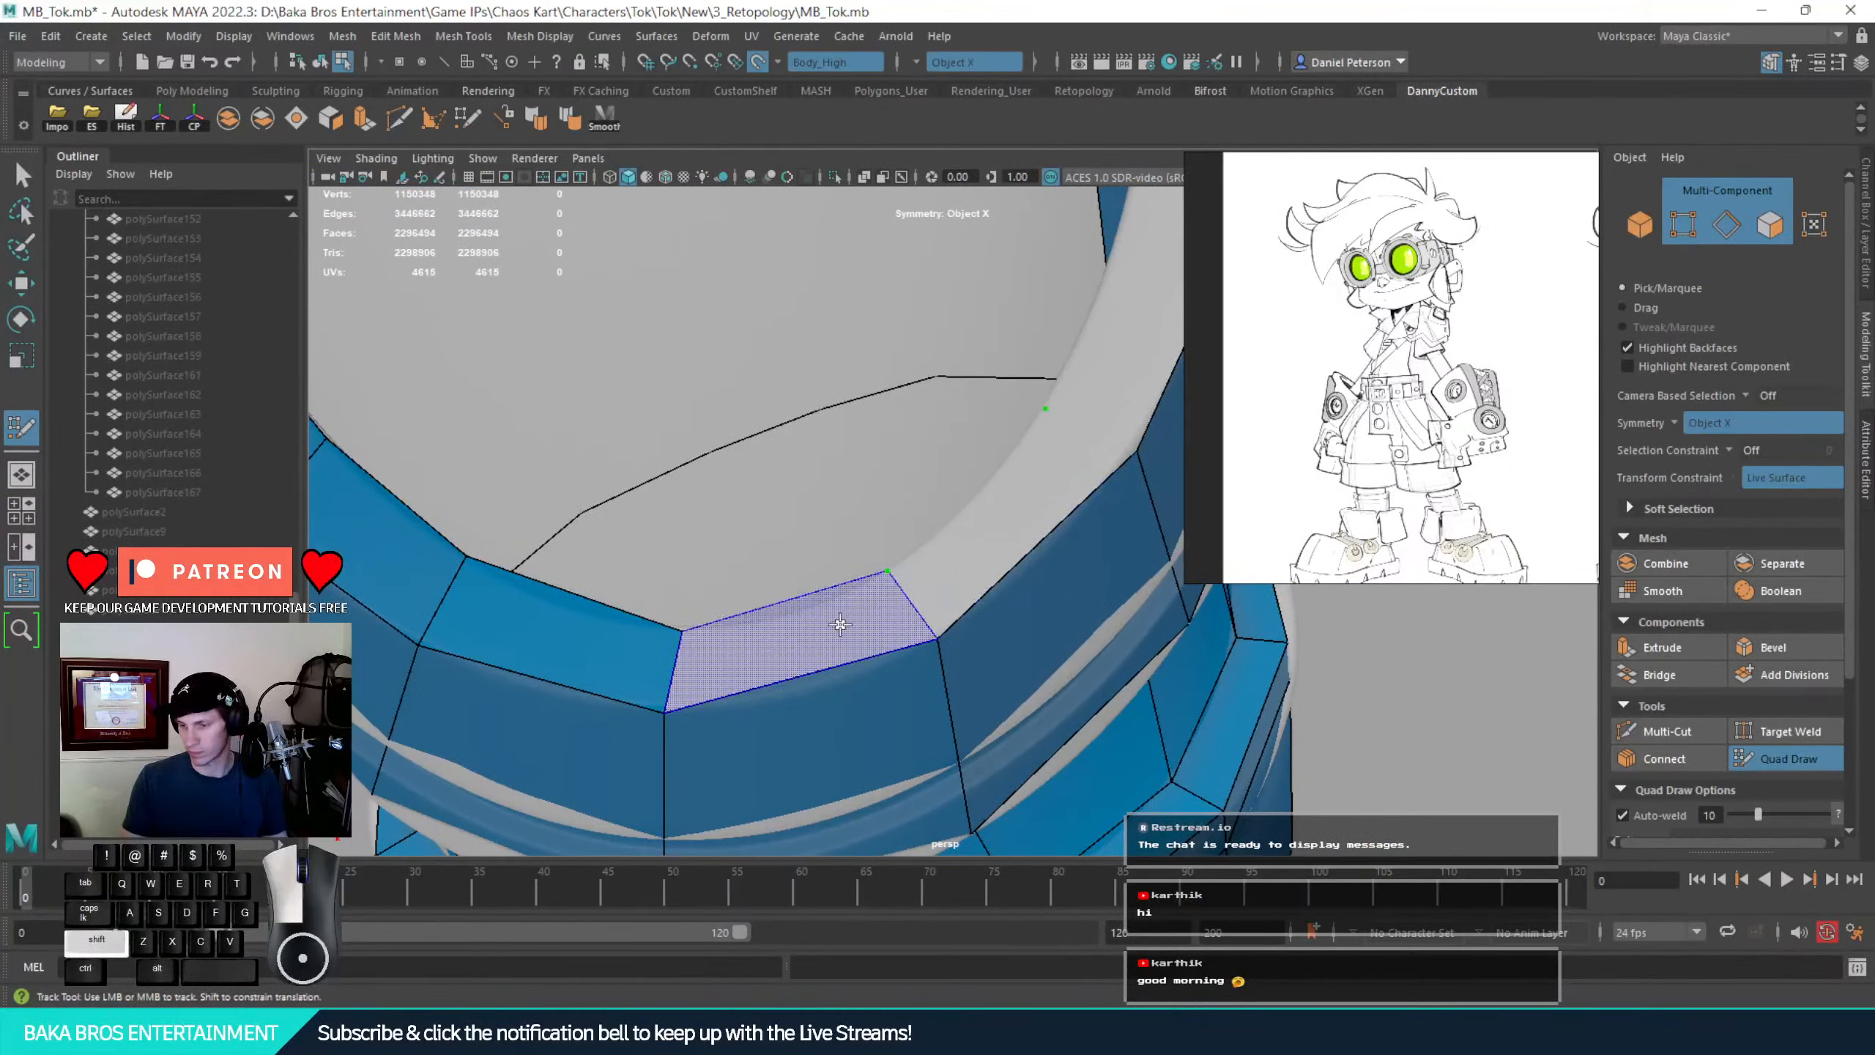
shift+click(893, 503)
alt+middle_drag(894, 503, 850, 667)
drag(849, 624, 839, 638)
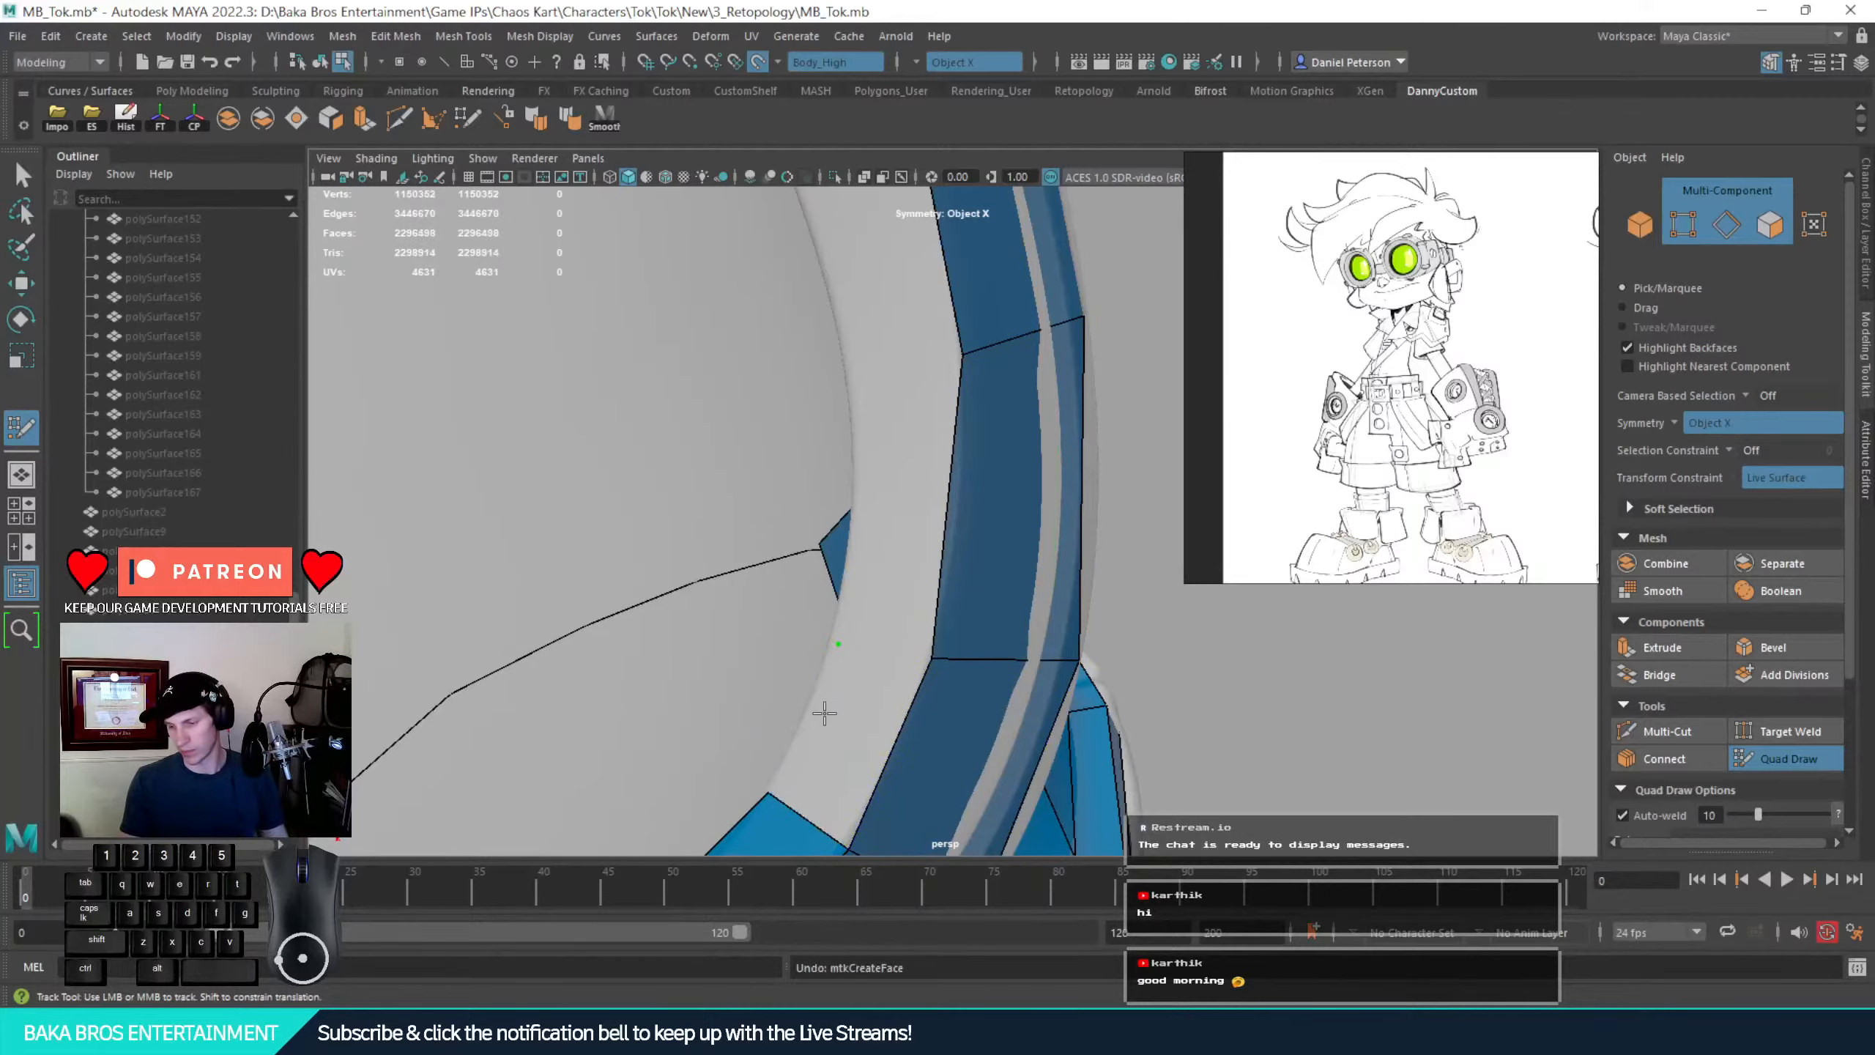
Delete the misplaced quad floating along the inner side of the panel's rim
alt+drag(923, 688, 901, 704)
mouse_move(1009, 682)
alt+mouse_down()
mouse_move(1196, 613)
mouse_move(953, 546)
alt+mouse_up()
ctrl+shift+click(962, 547)
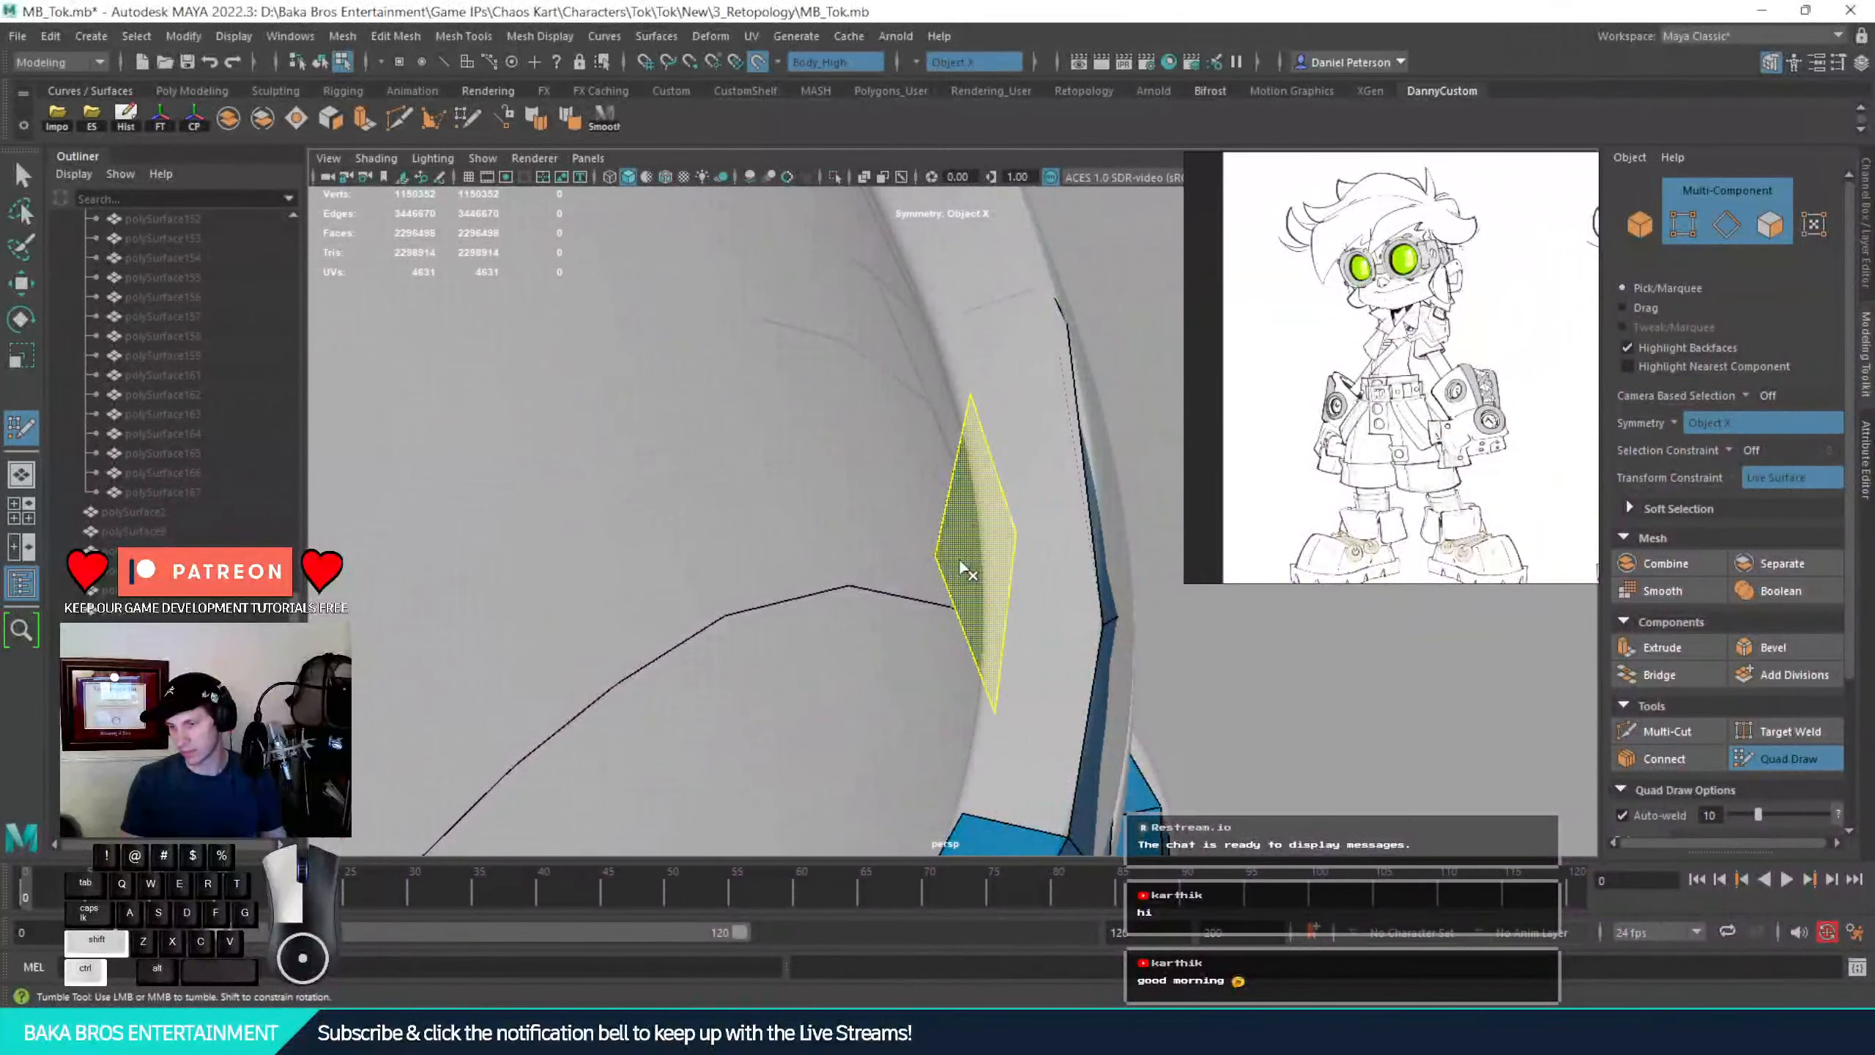
Continue the rim strip with two quads up the far side of the panel's curved edge
alt+drag(1036, 601, 778, 485)
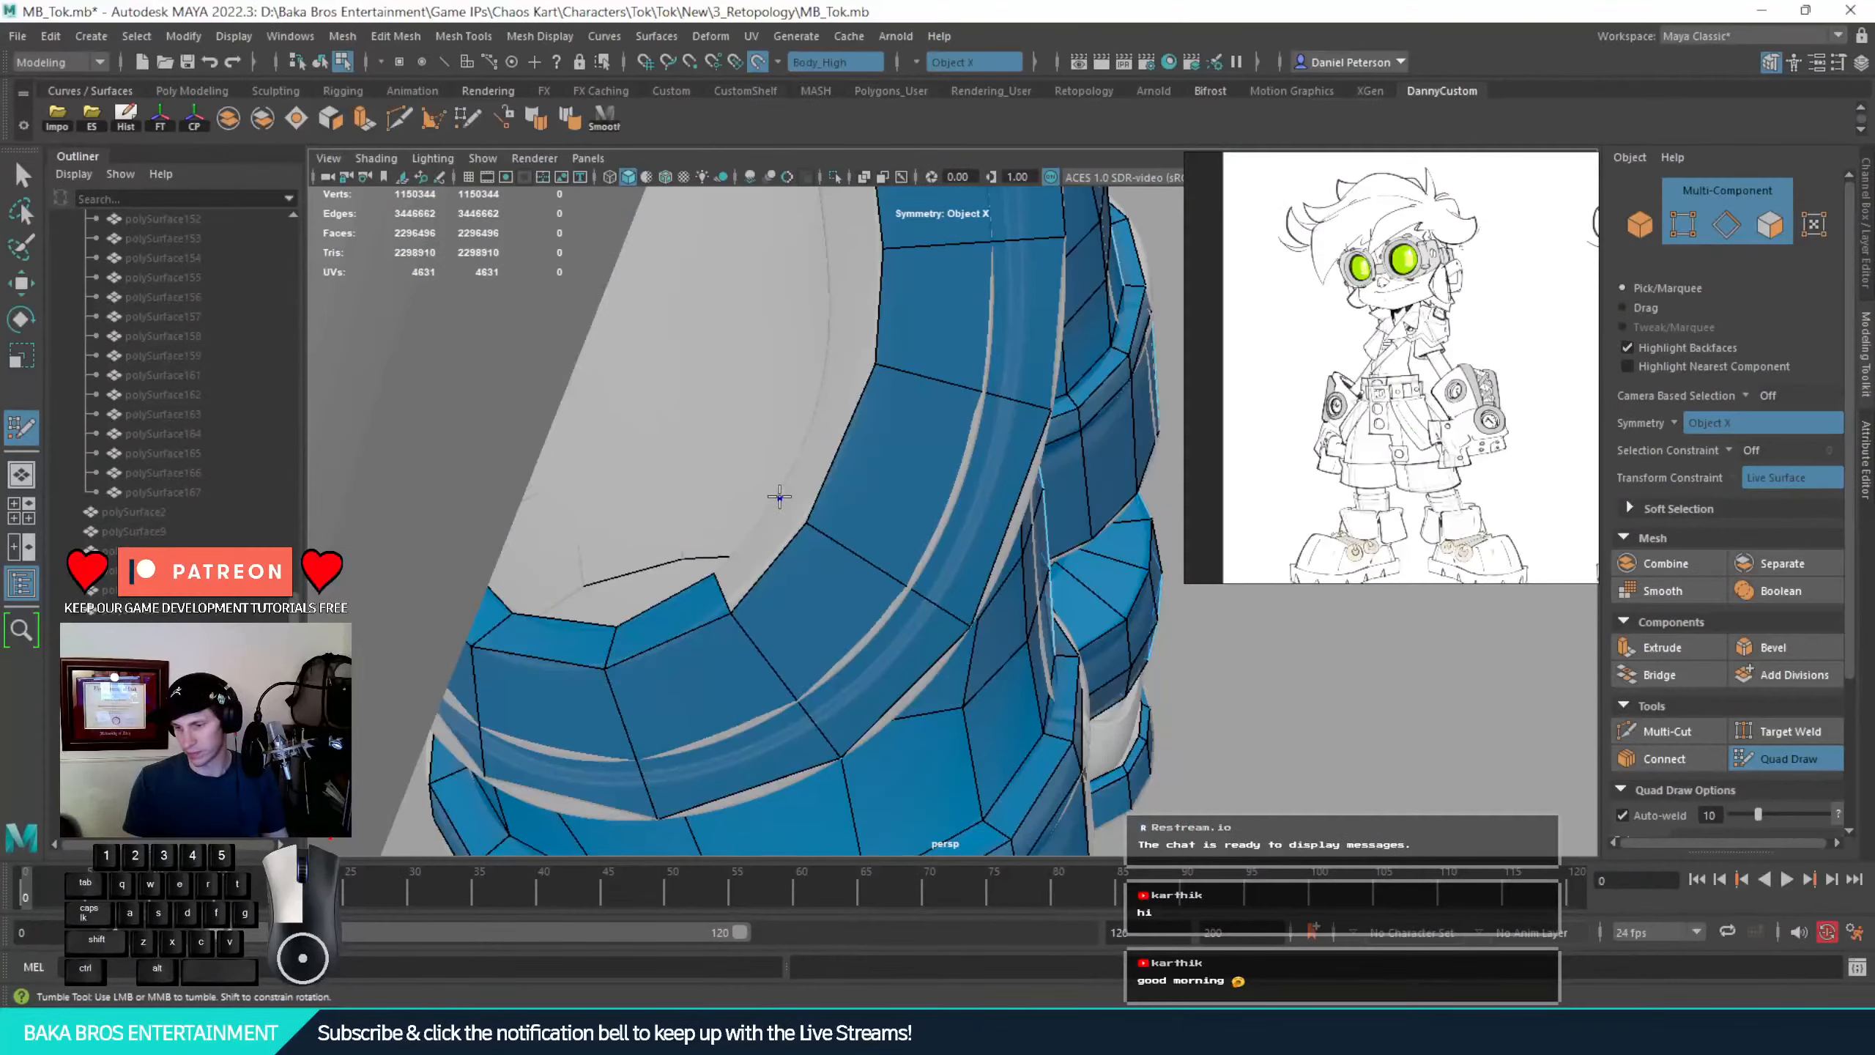
shift+click(785, 502)
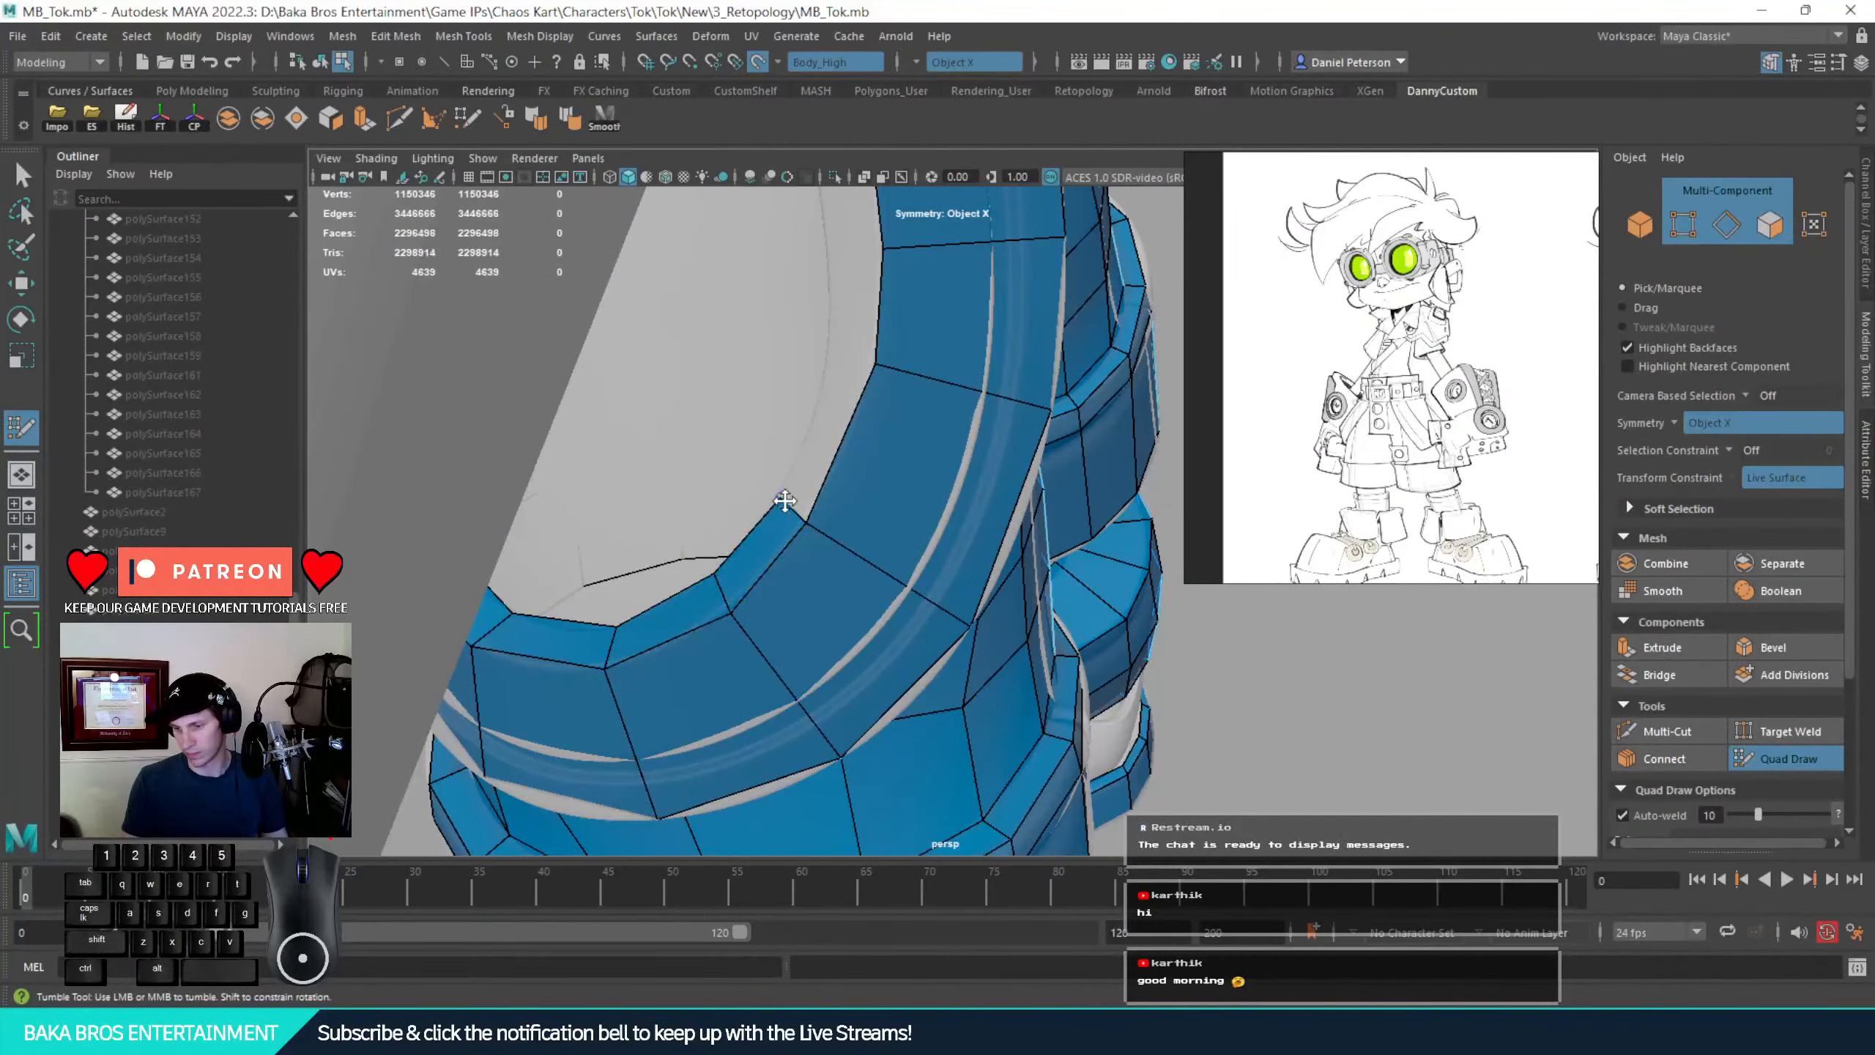
key(ctrl+z)
click(778, 502)
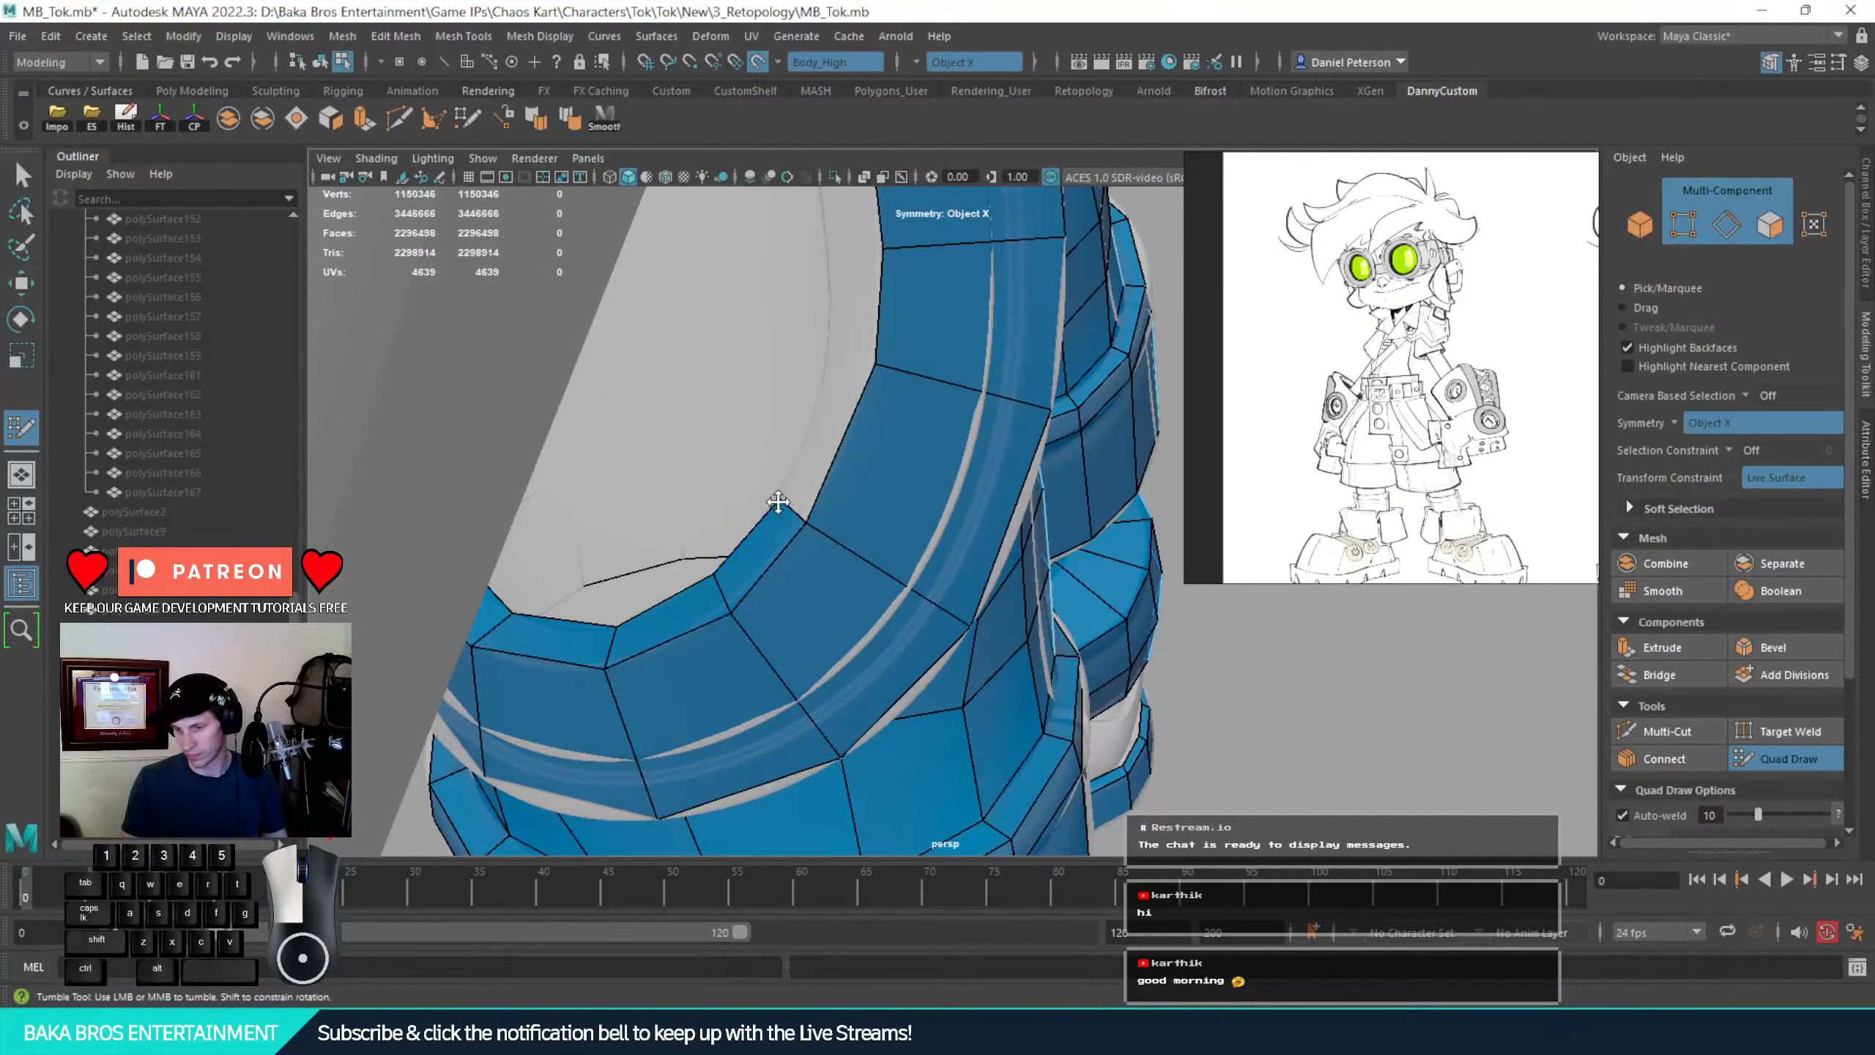
click(829, 362)
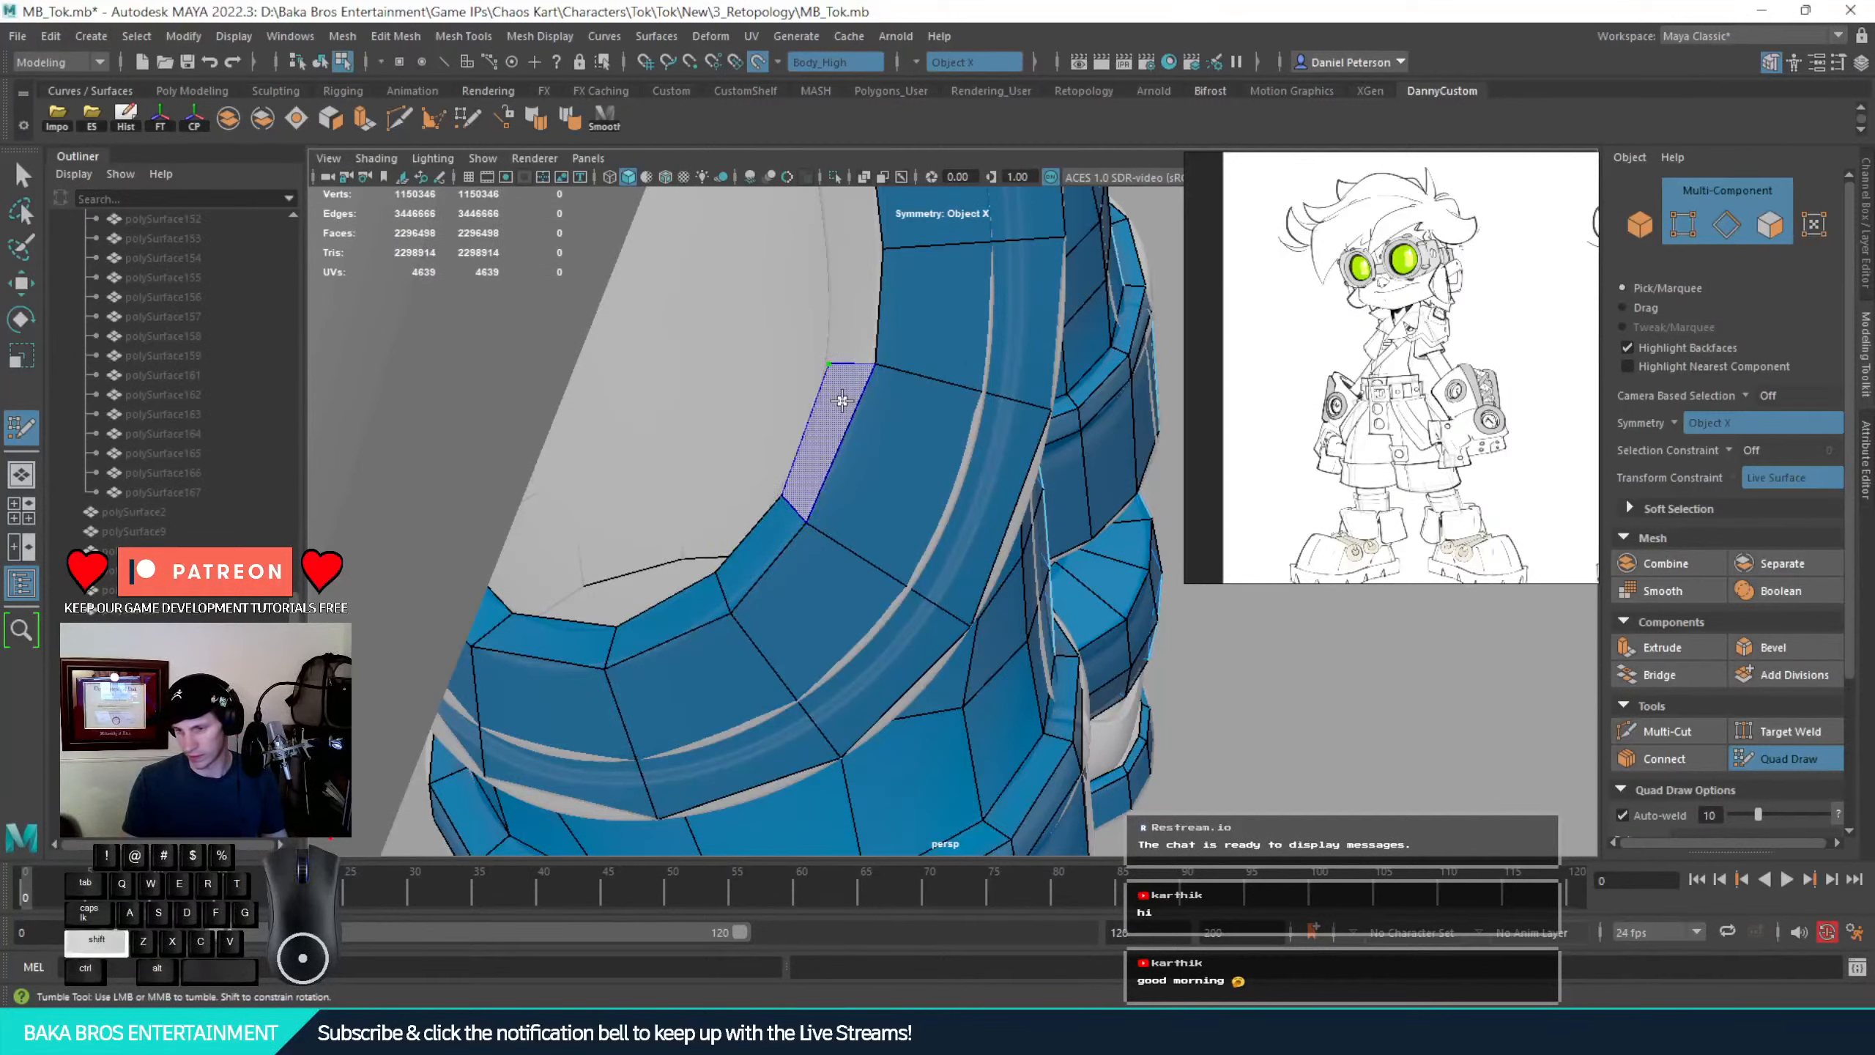
alt+right_drag(1061, 337, 702, 327)
alt+drag(703, 326, 607, 281)
alt+right_drag(606, 280, 983, 465)
alt+drag(983, 464, 1043, 477)
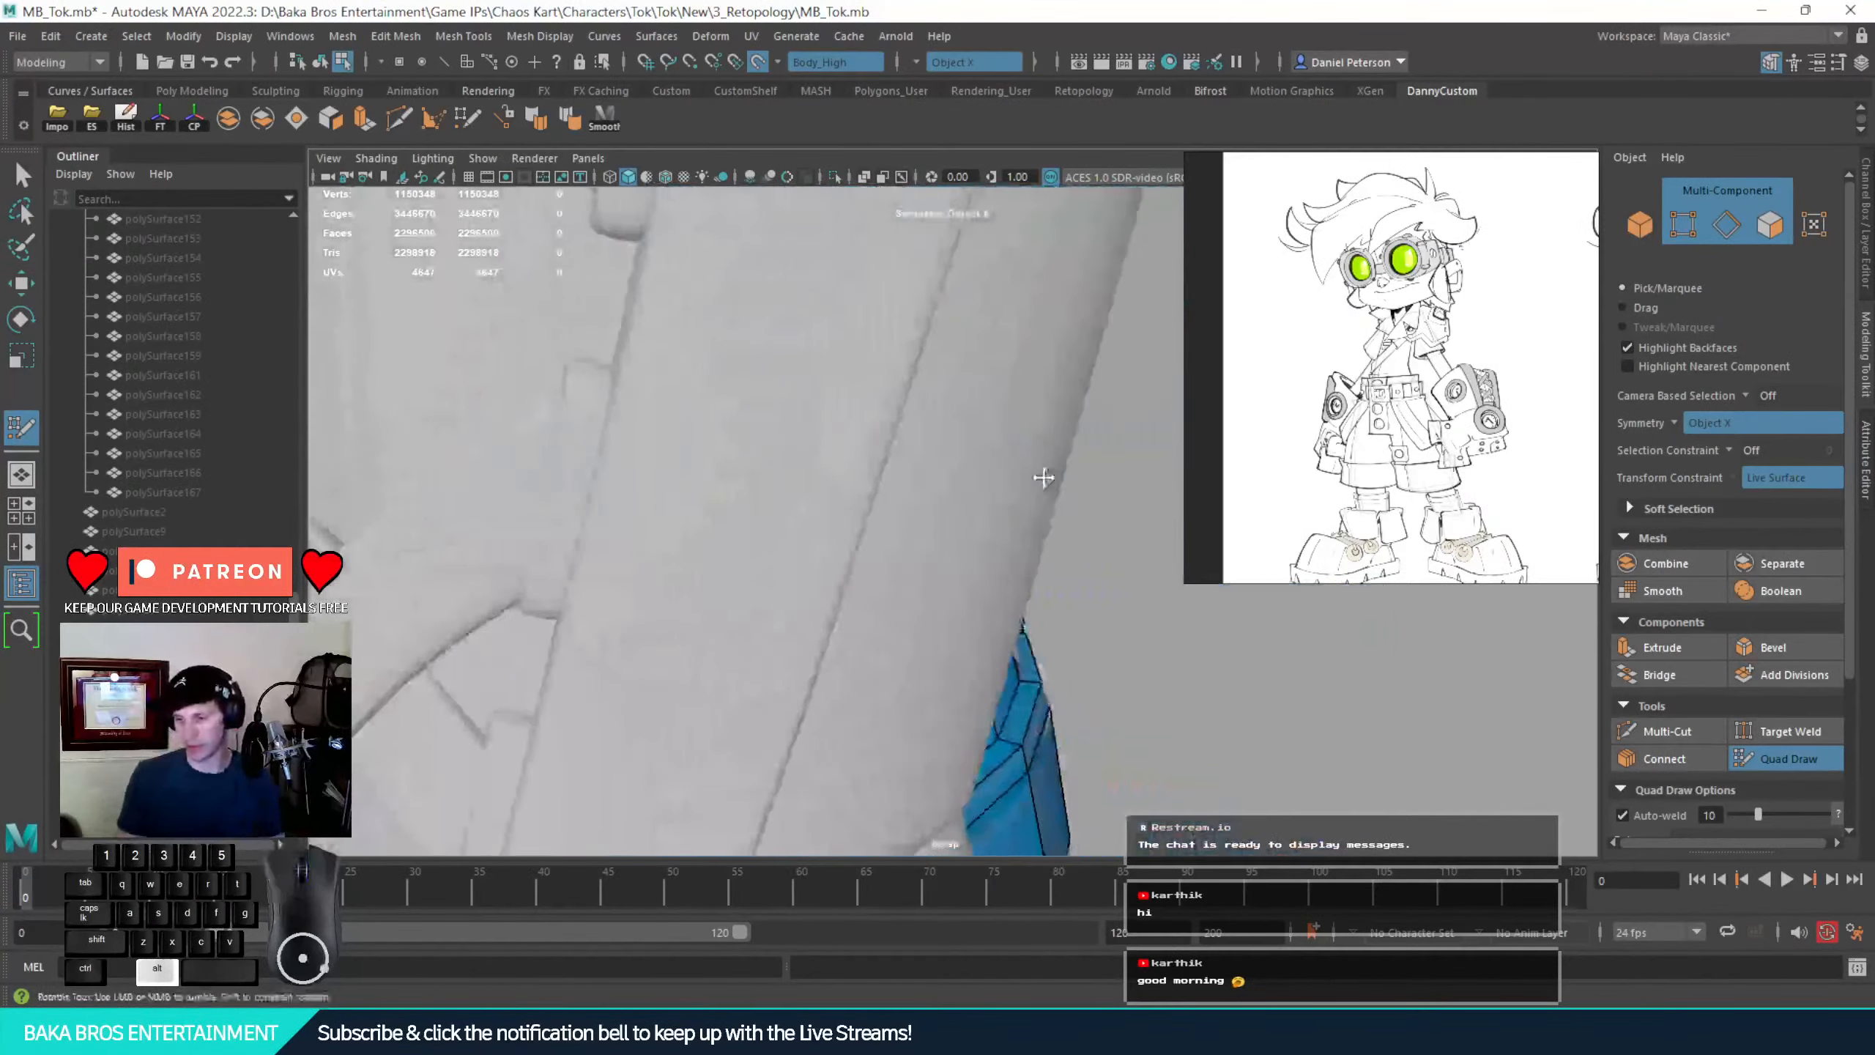
Place another point along the hip panel's inner edge and fill the remaining rim quads up the straight side of the opening
alt+right_drag(1043, 477, 952, 480)
alt+drag(952, 480, 728, 424)
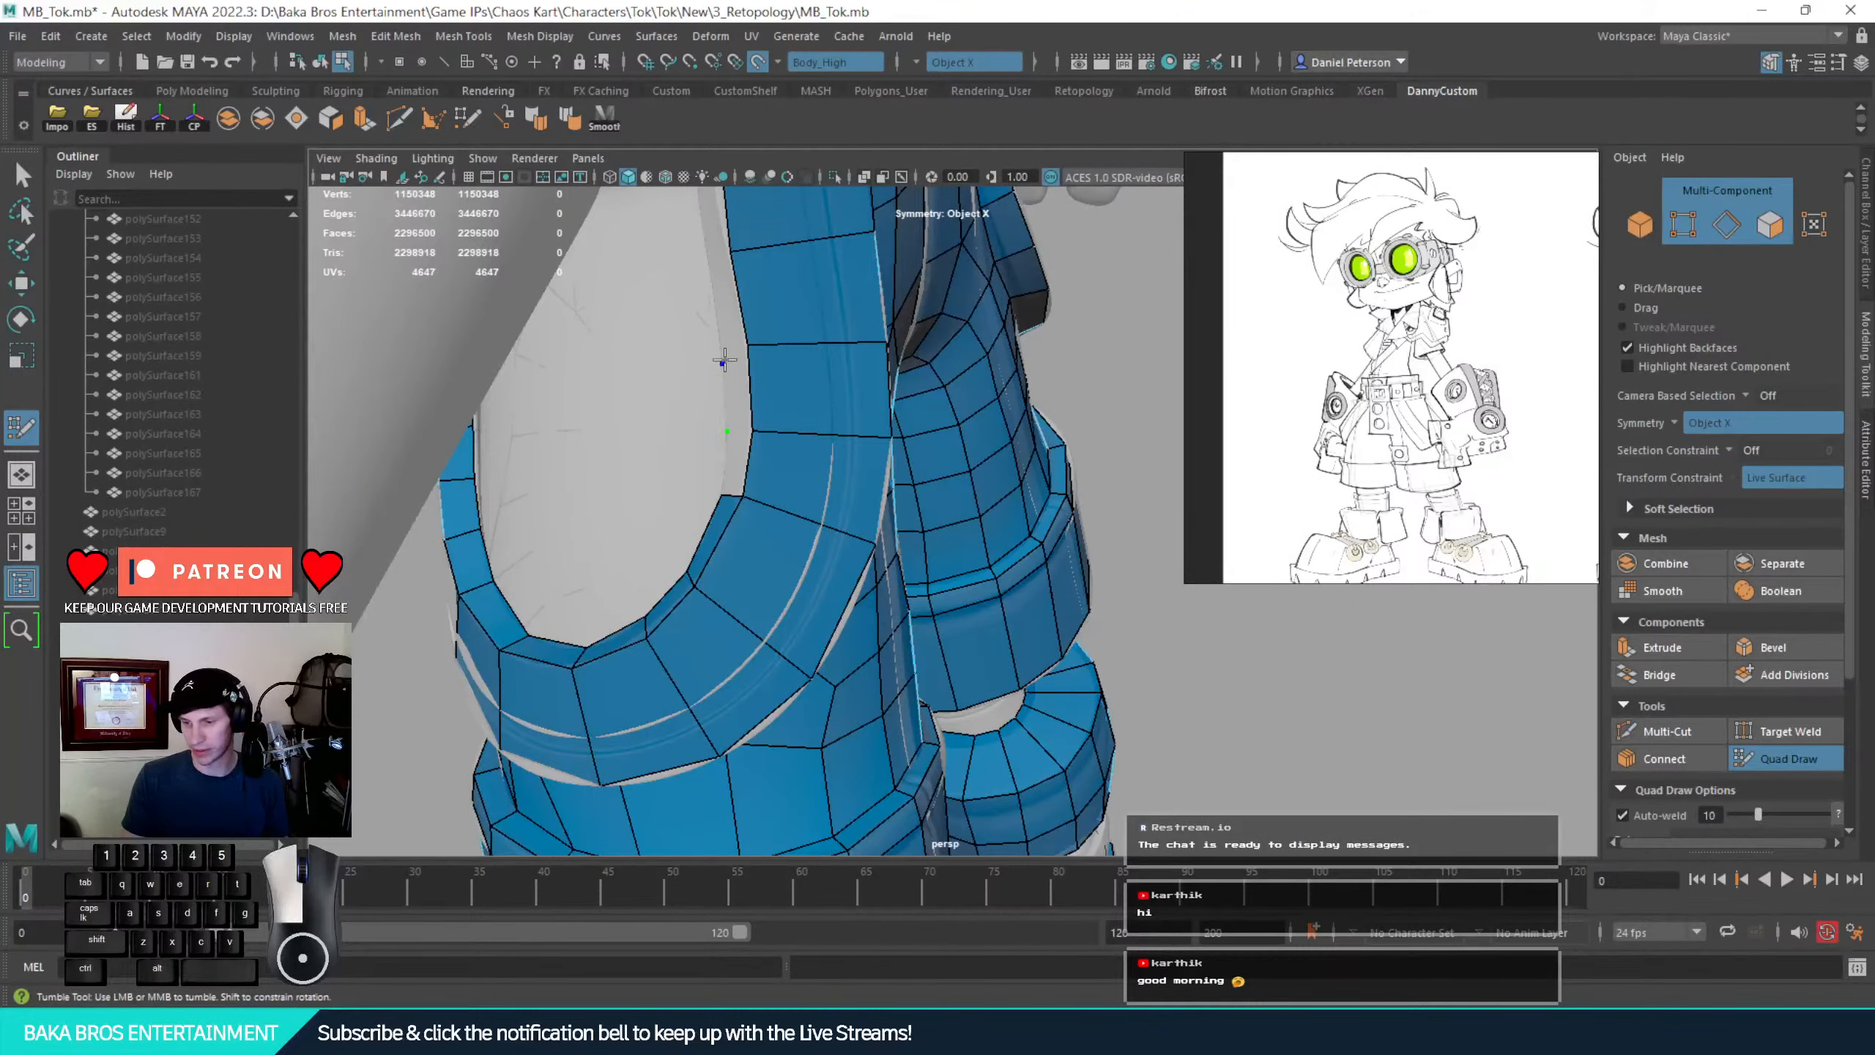
click(708, 267)
shift+click(738, 391)
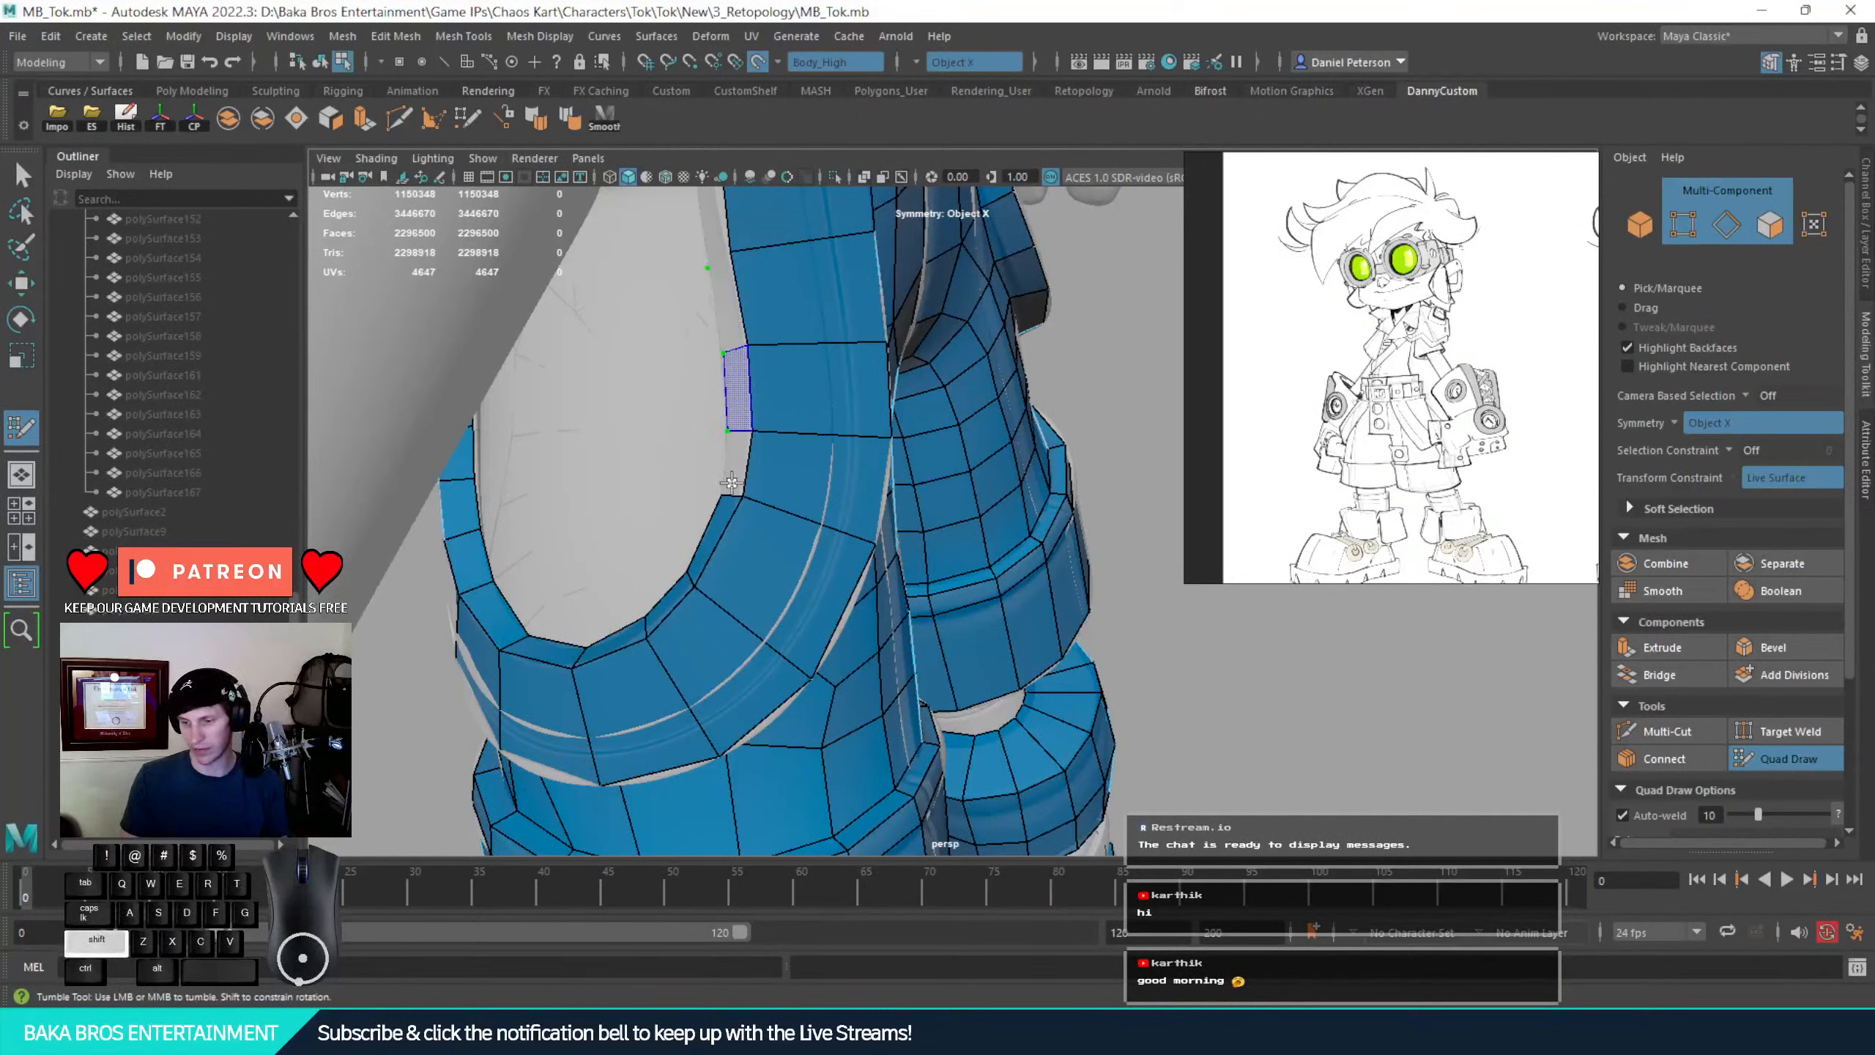
shift+click(741, 452)
shift+click(739, 390)
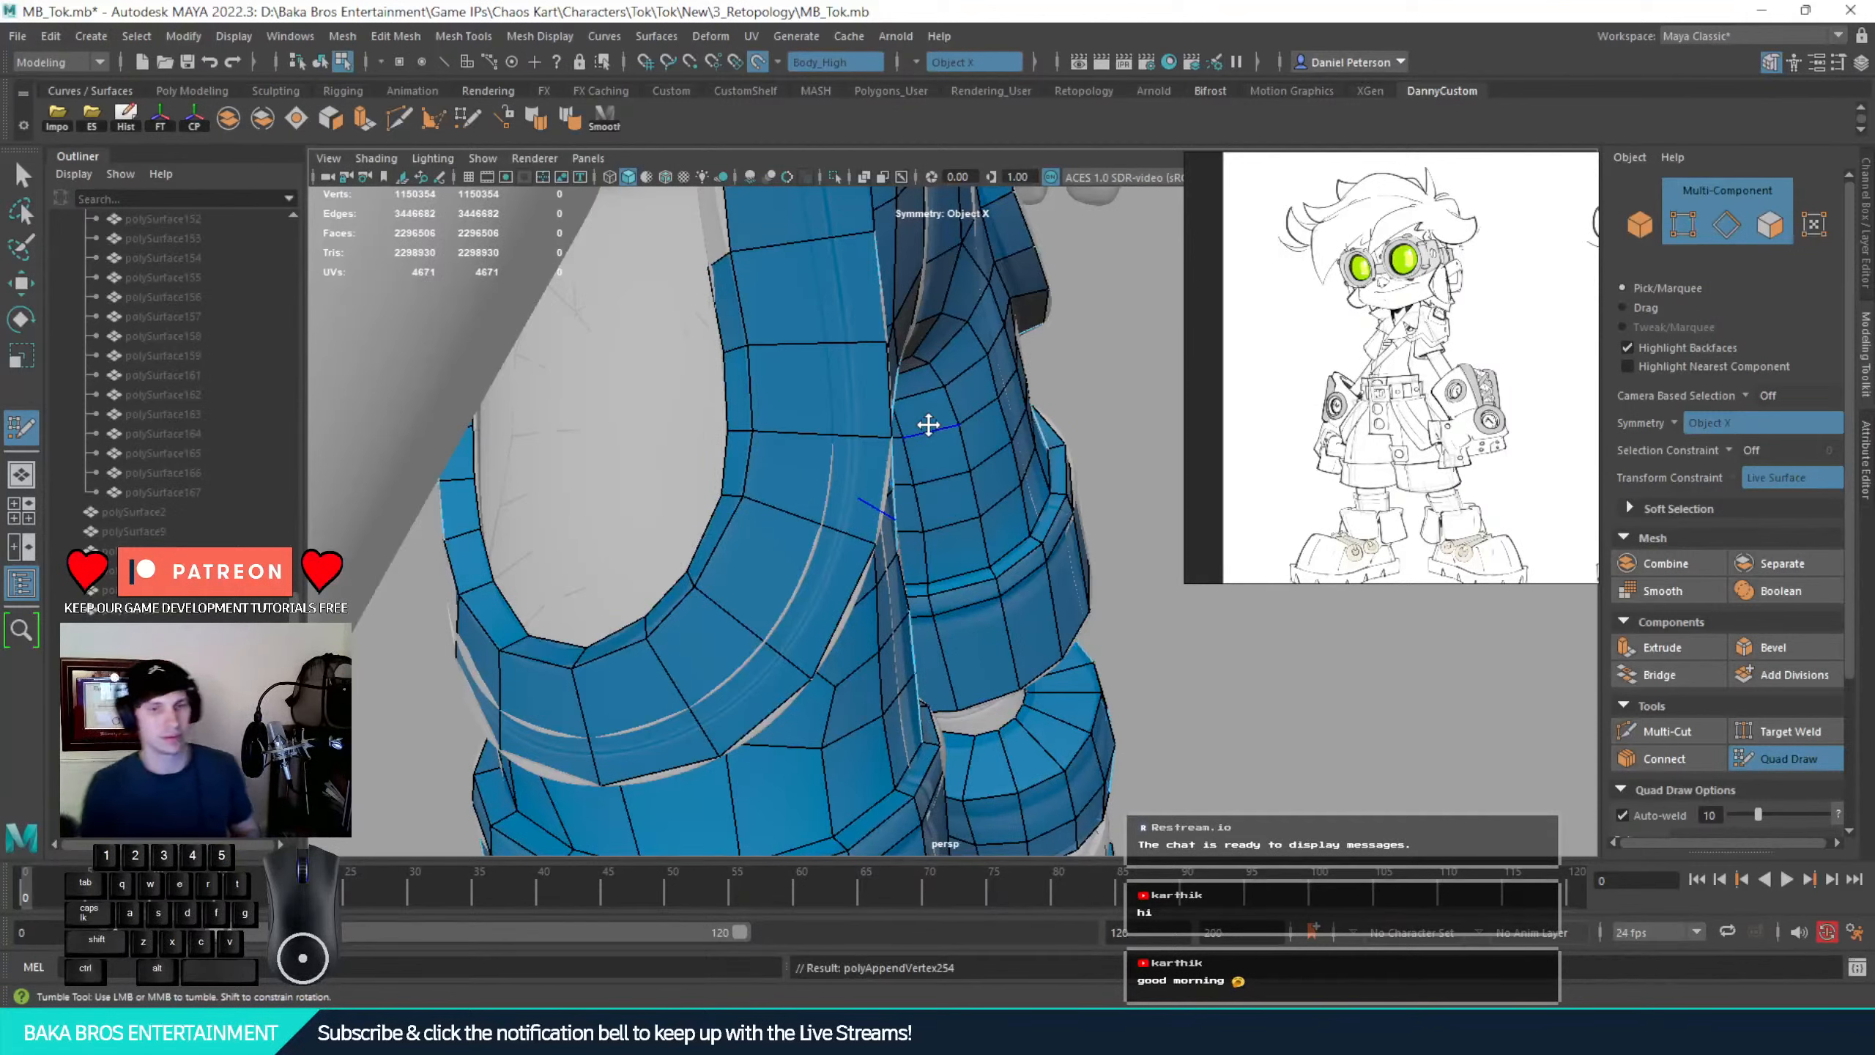
Insert a horizontal edge loop around the belt band between the blocks, at about 45% of the band's height
alt+drag(933, 422, 1100, 391)
alt+middle_drag(975, 361, 886, 469)
alt+right_drag(886, 469, 936, 478)
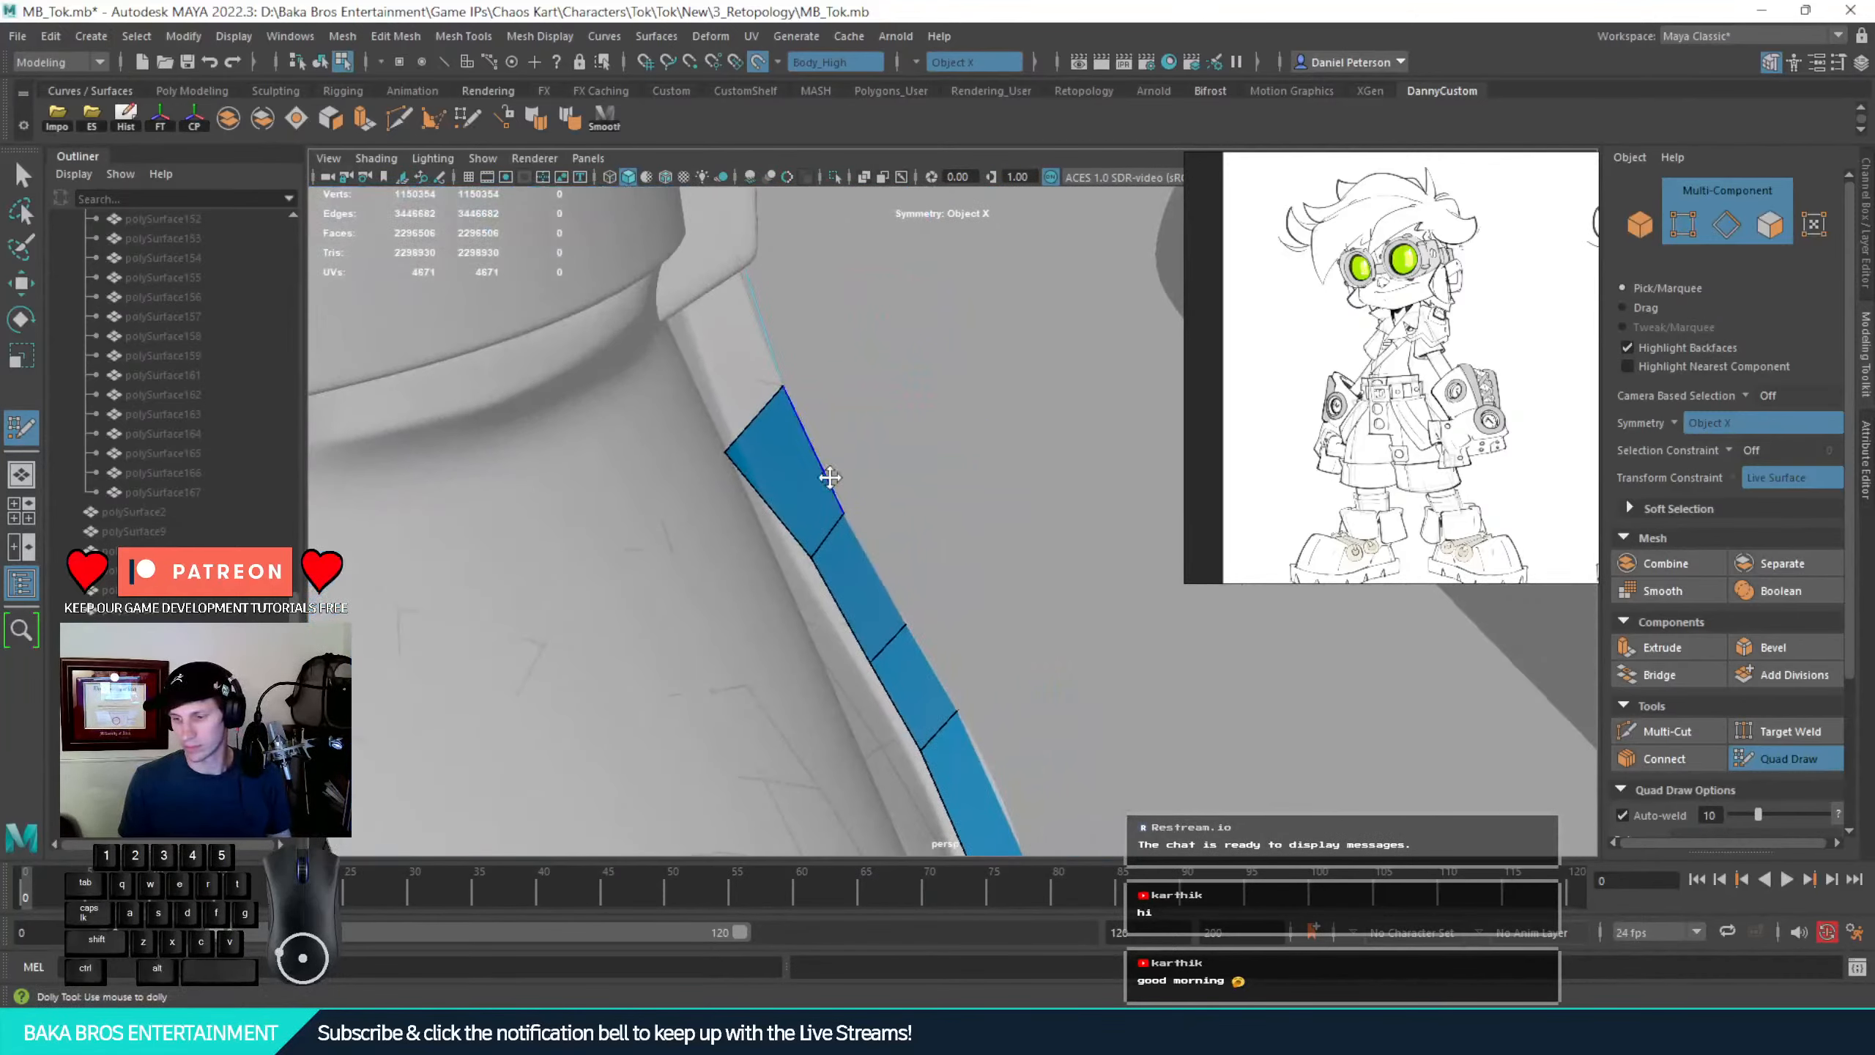
alt+drag(745, 432, 622, 634)
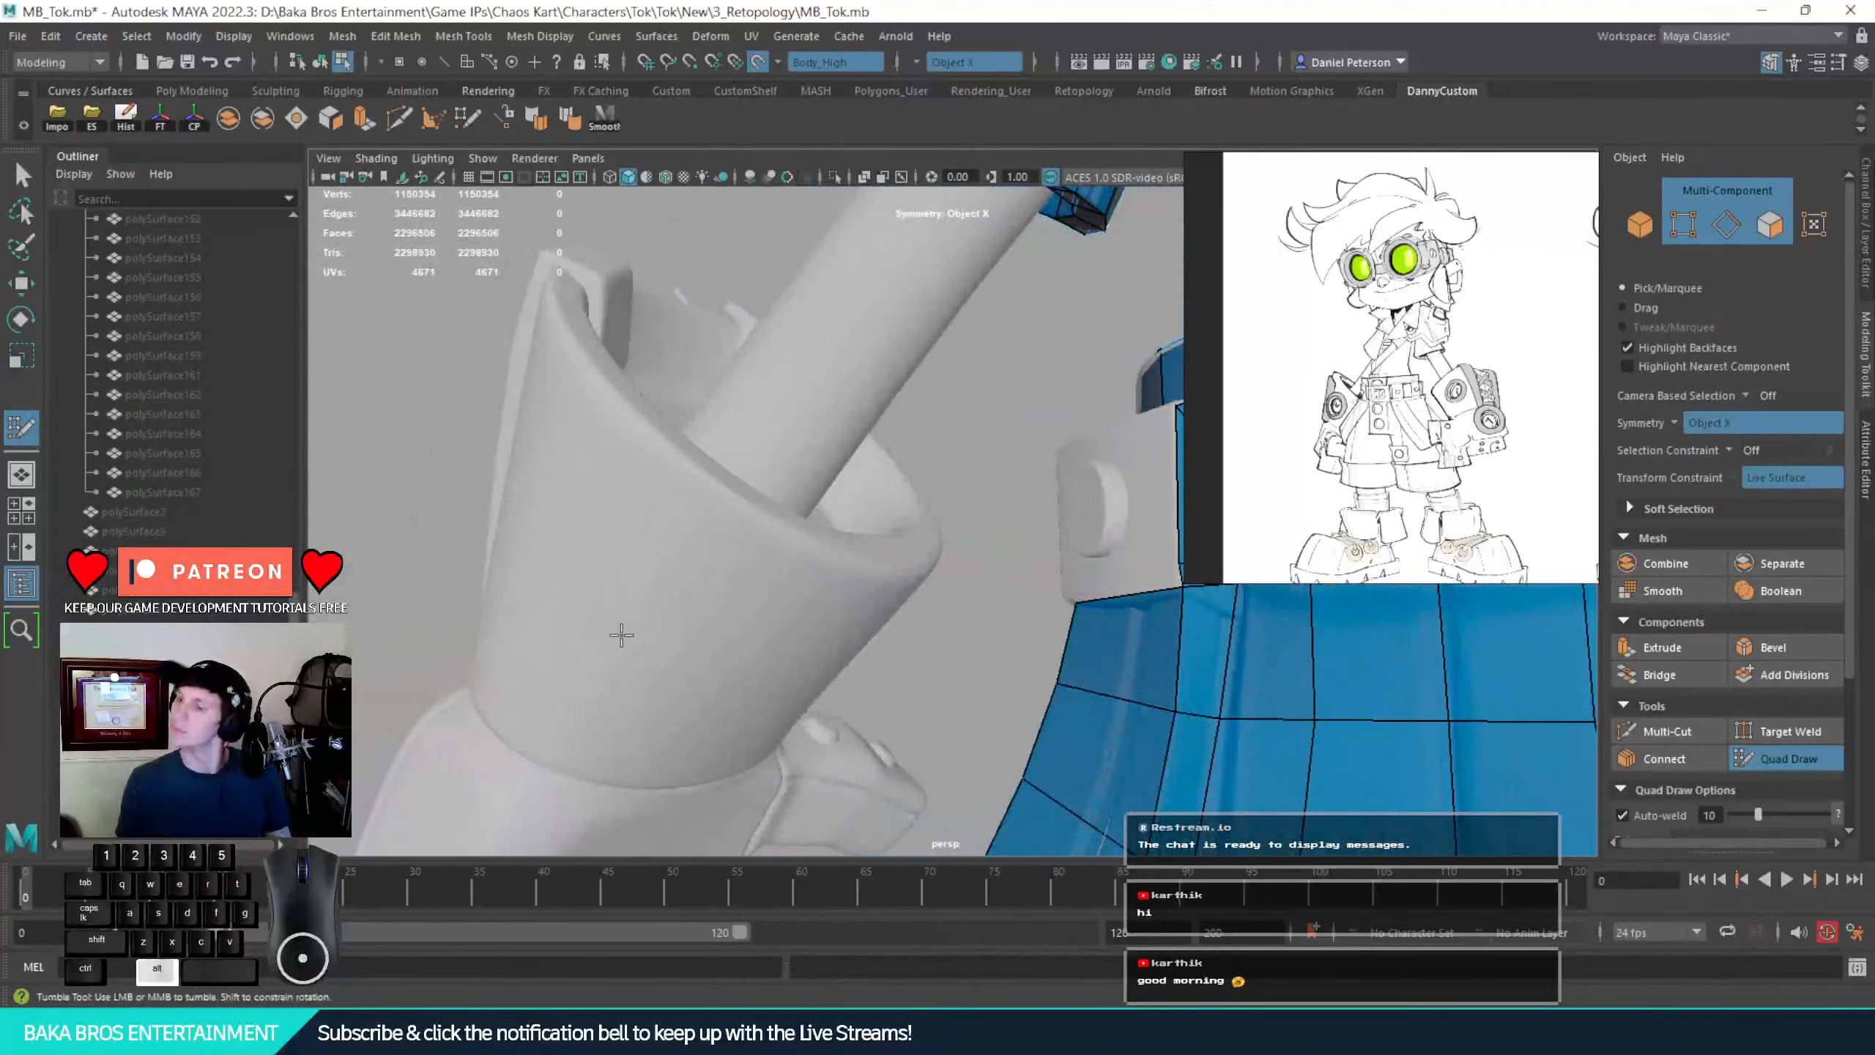
alt+middle_drag(786, 574, 640, 569)
alt+right_drag(640, 569, 970, 645)
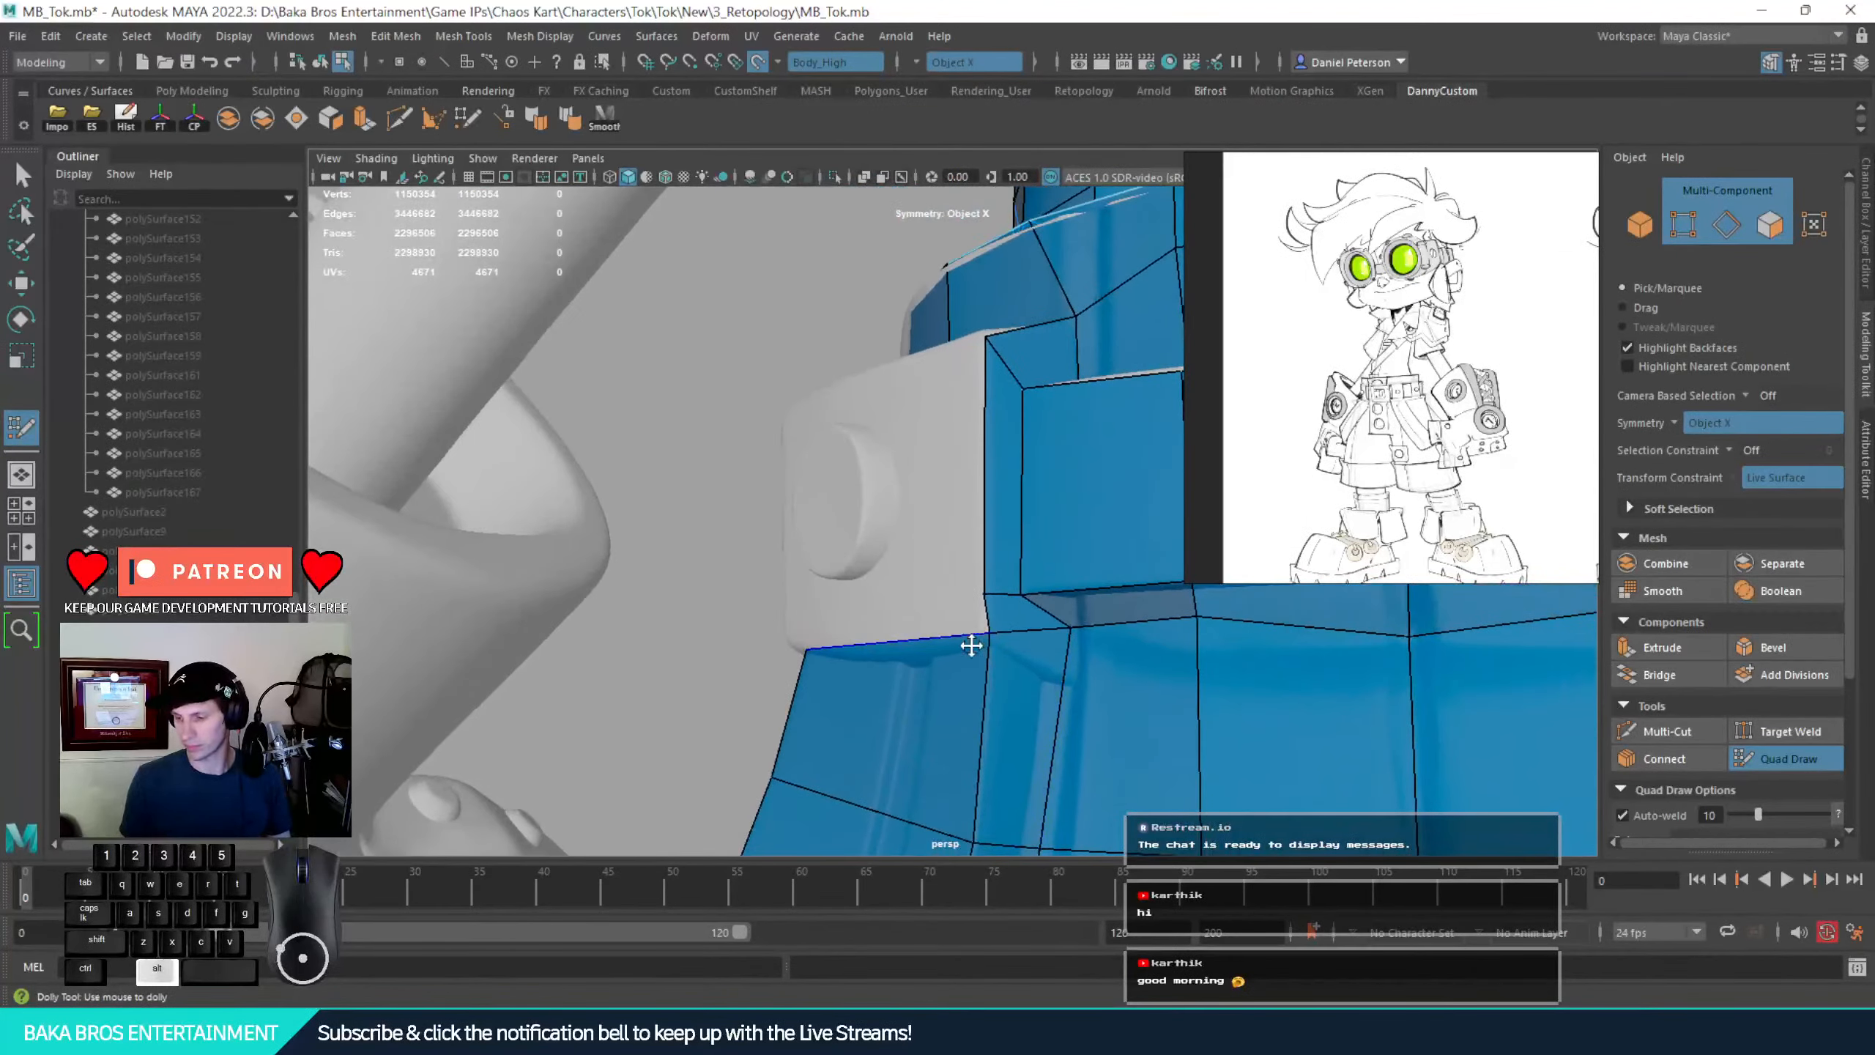
alt+drag(982, 597, 1018, 628)
alt+right_drag(1017, 628, 908, 539)
alt+middle_drag(1052, 514, 878, 518)
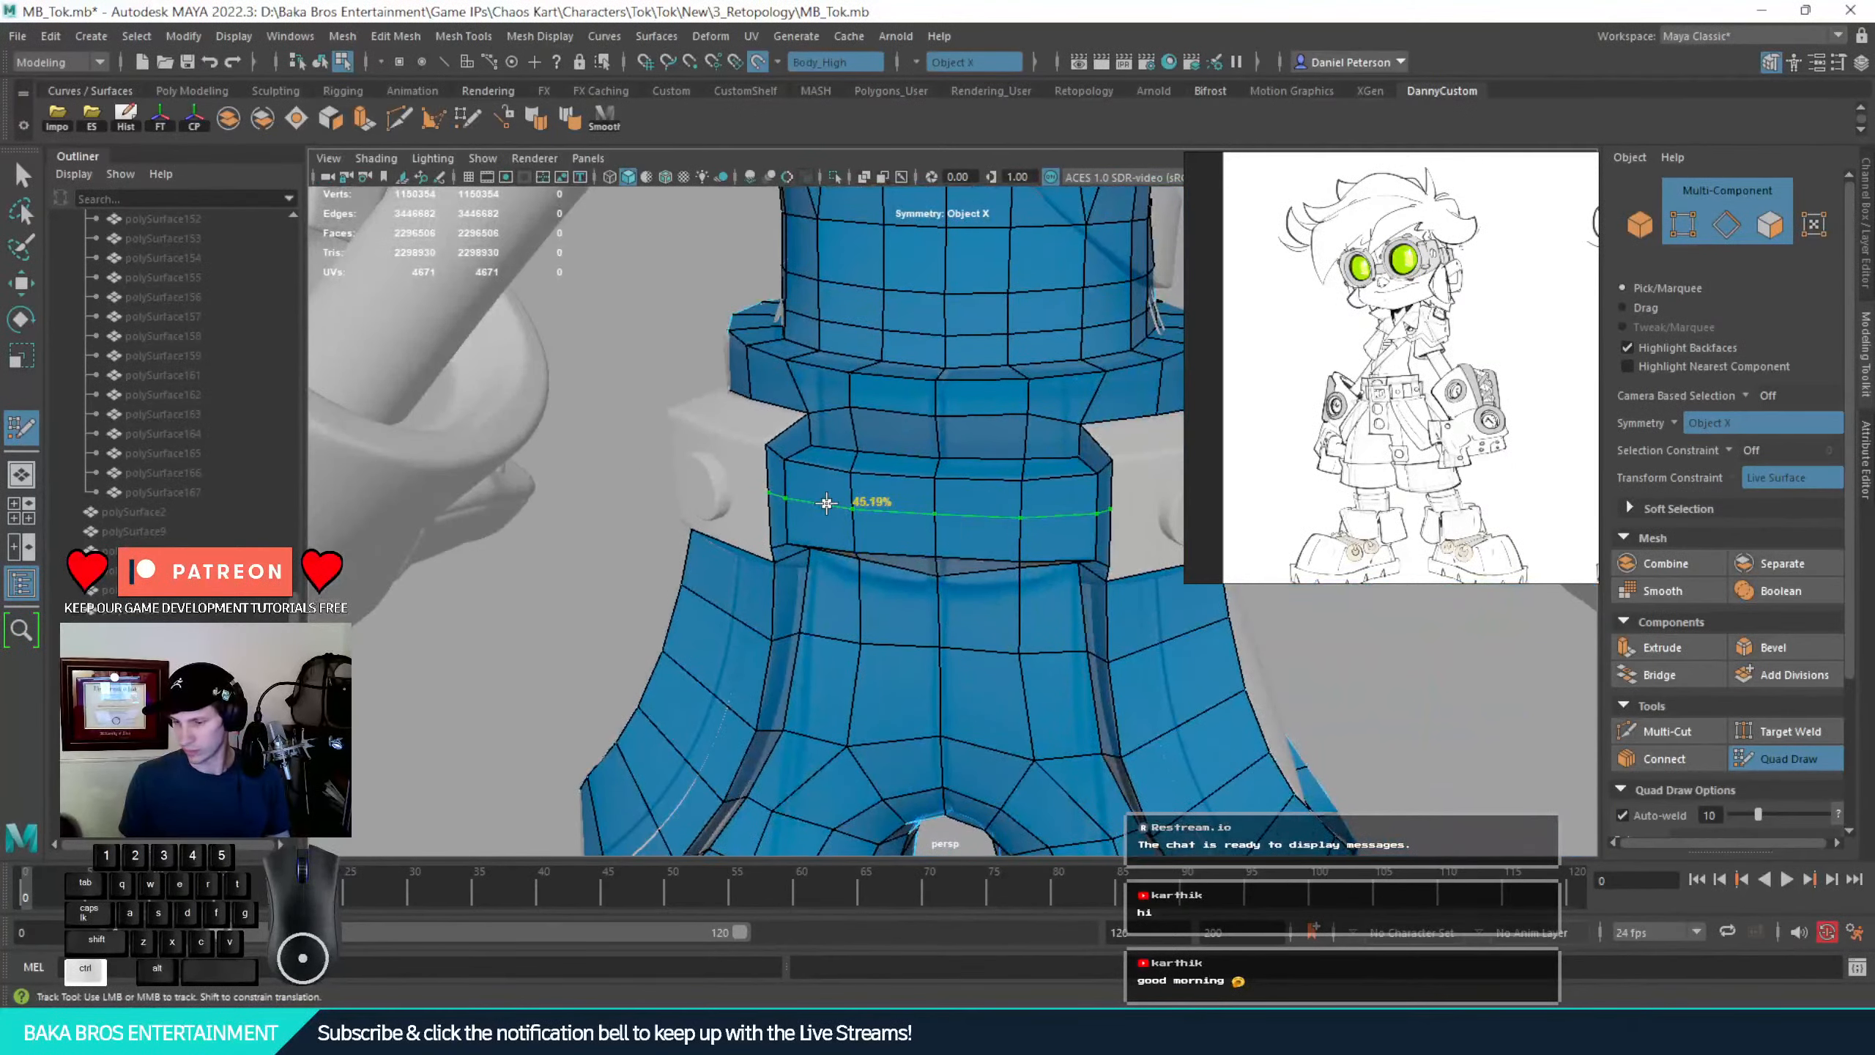
alt+drag(802, 580, 912, 517)
Undo the last mesh edit made around the lower corner of the uncovered belt block
alt+right_drag(783, 508, 1088, 620)
alt+middle_drag(802, 580, 936, 590)
alt+drag(935, 590, 698, 548)
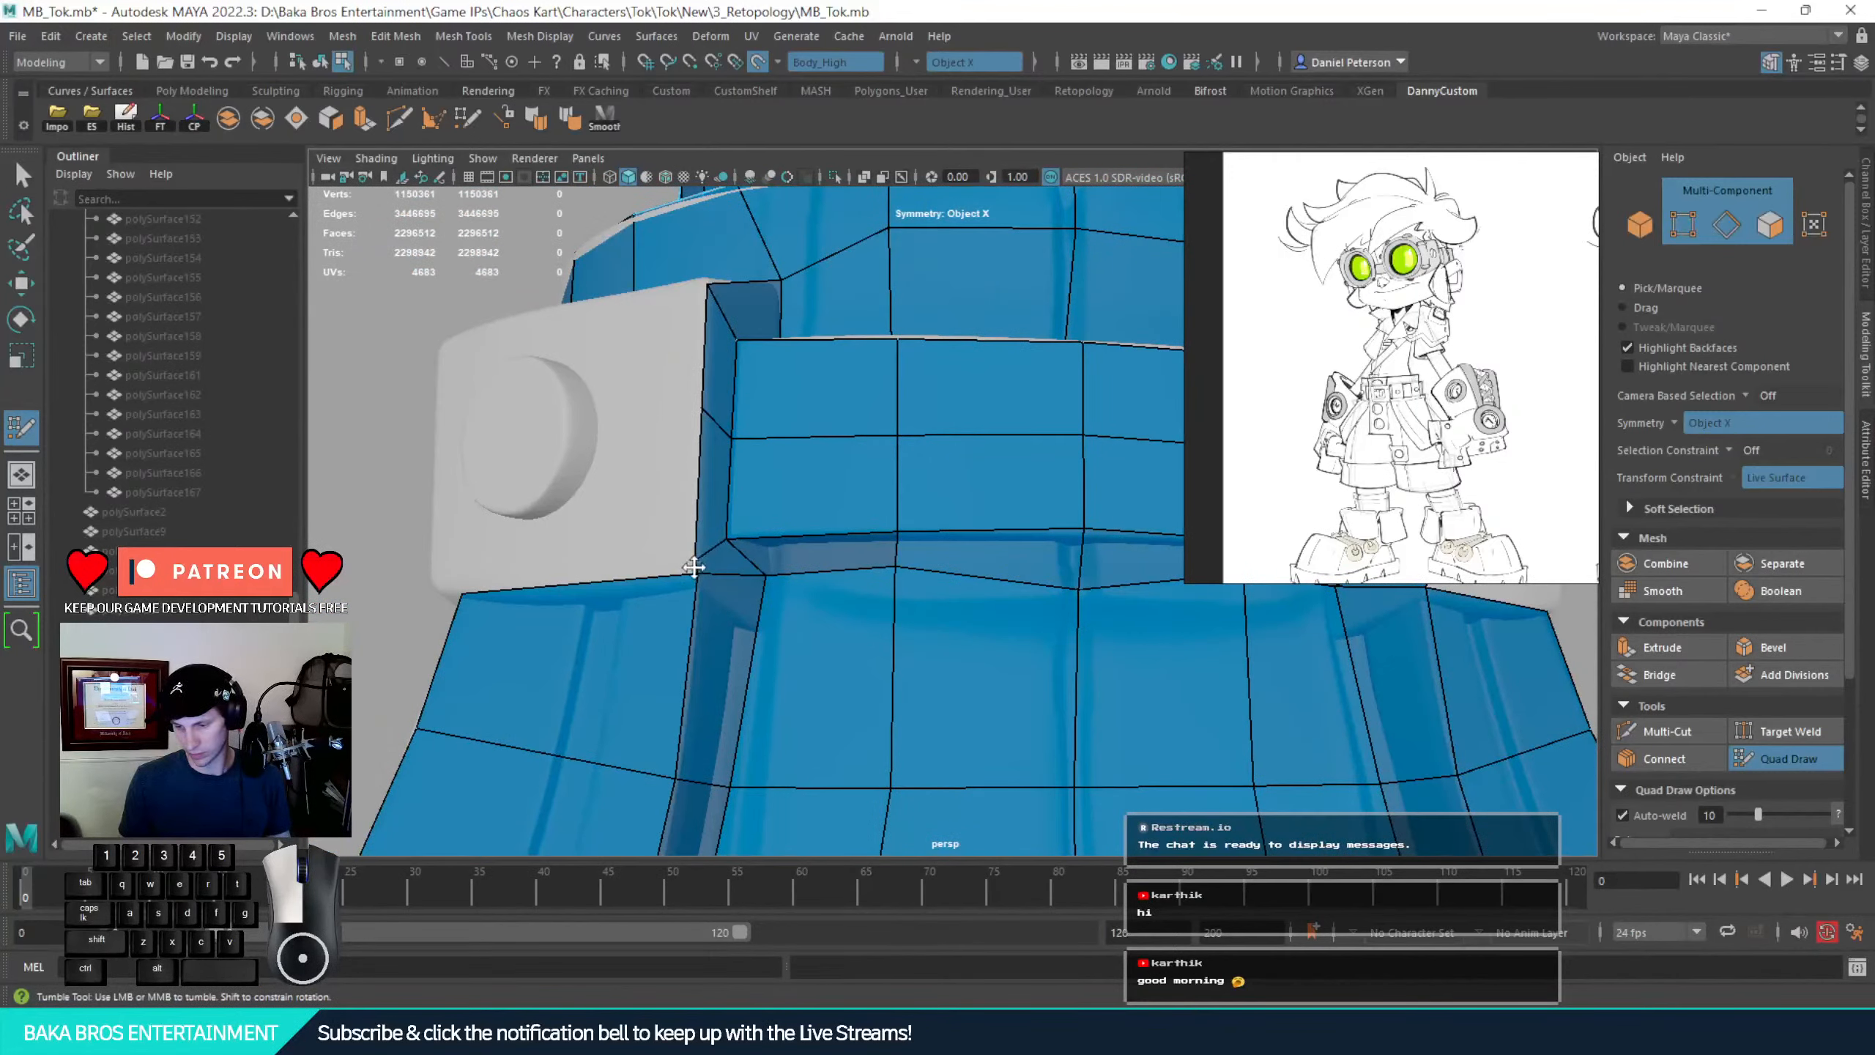
alt+right_drag(693, 578, 405, 519)
key(ctrl+z)
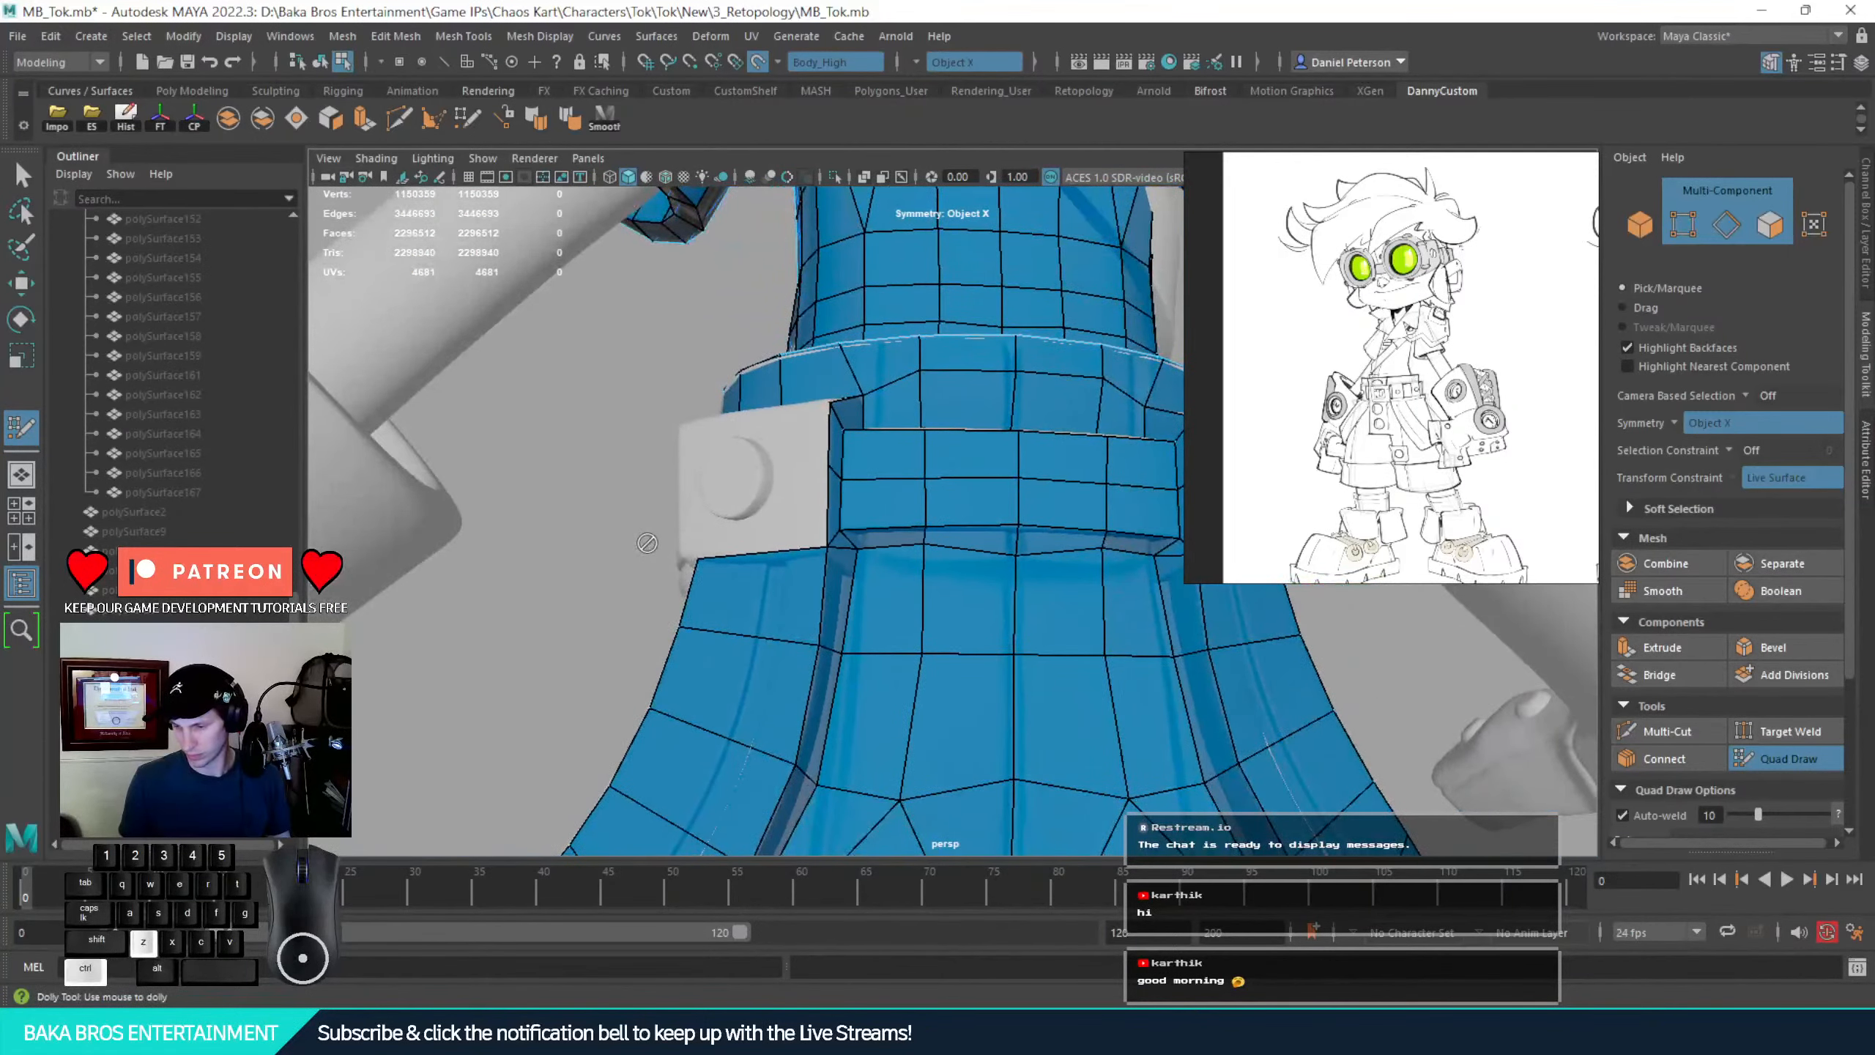
Delete the face joining the finished belt block to the hip panel below, and insert an edge loop through the panel's narrow side faces
alt+drag(657, 545, 808, 414)
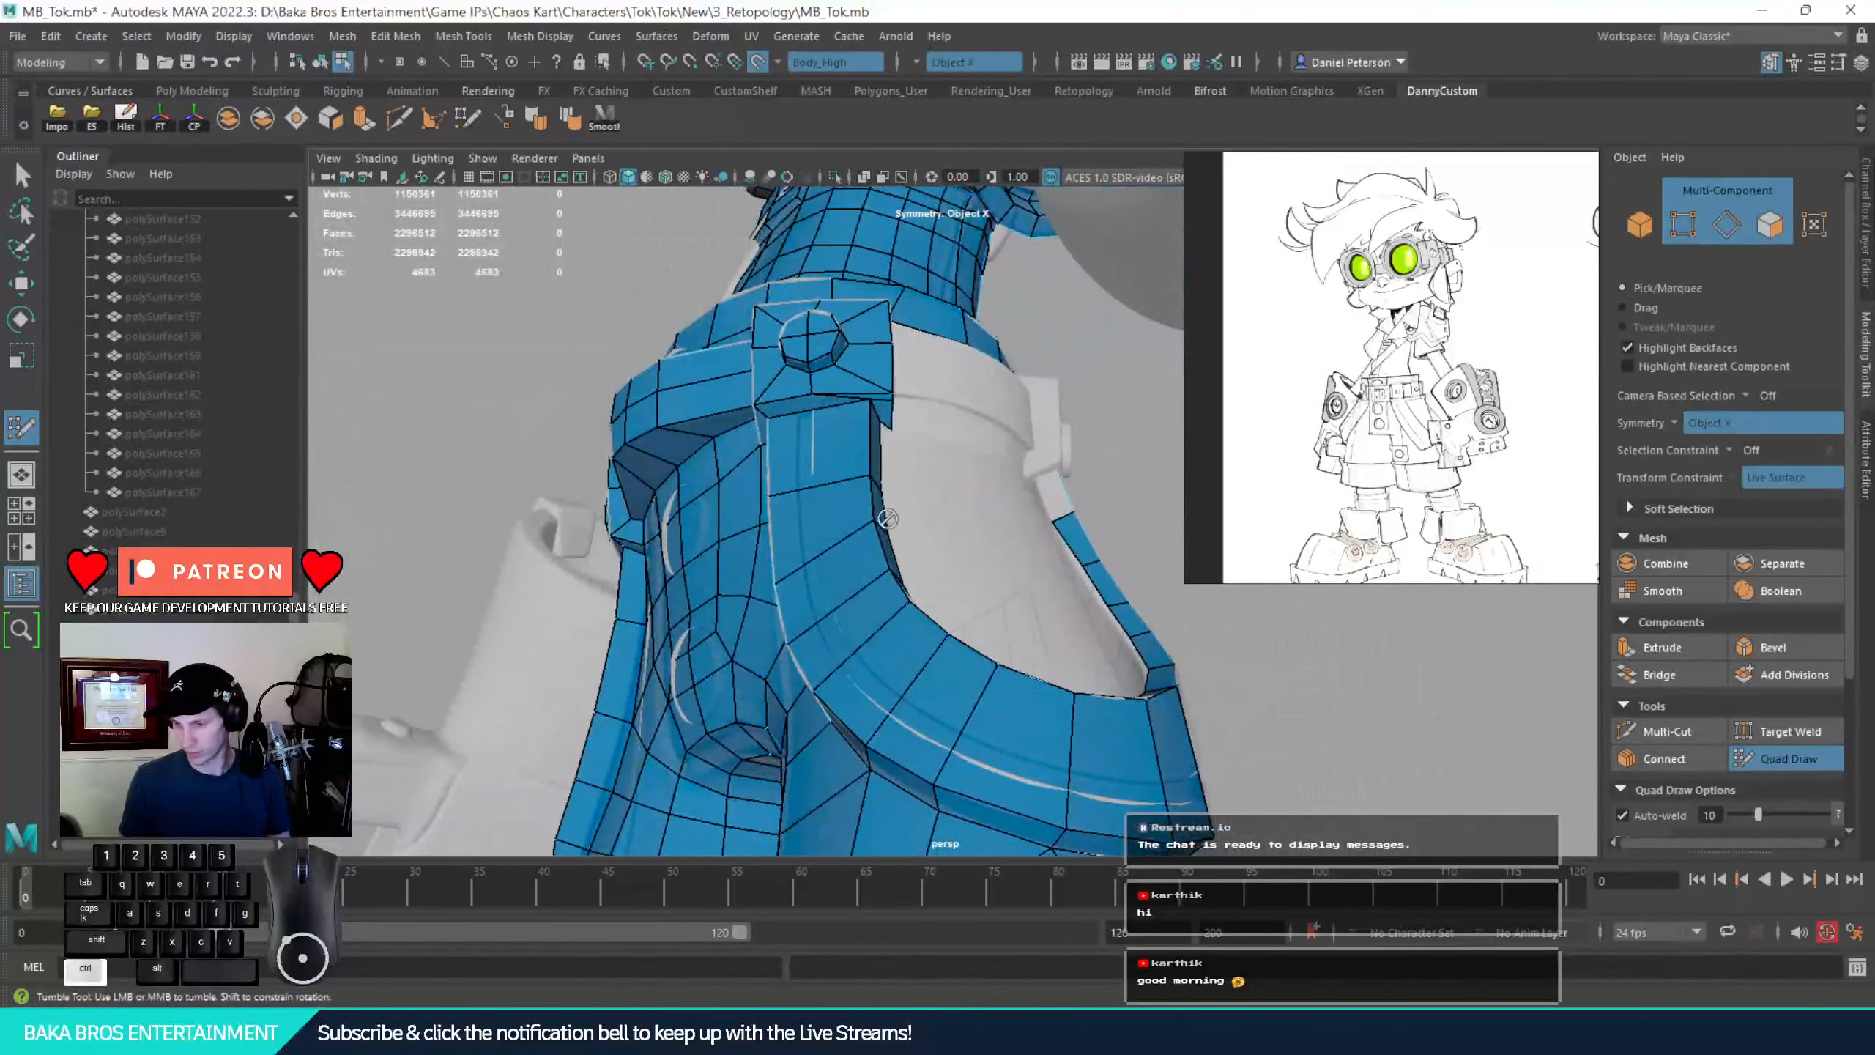
key(ctrl+shift)
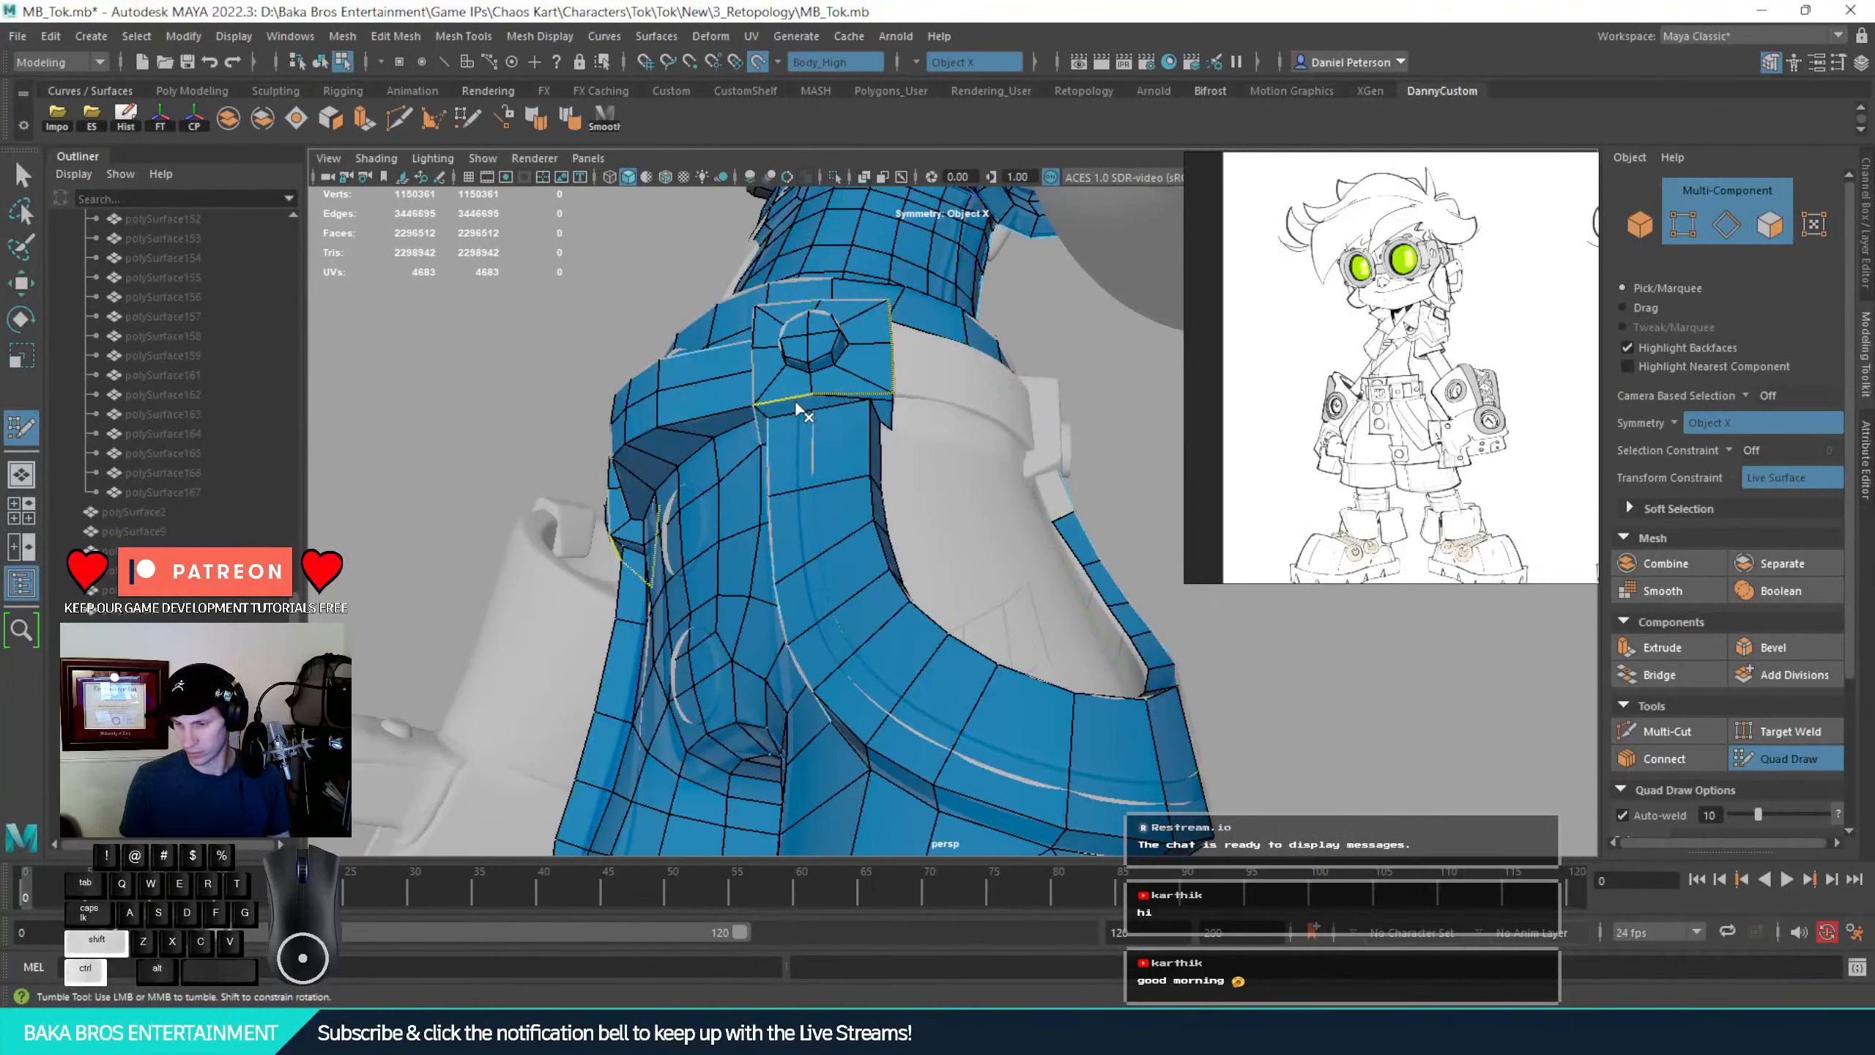
alt+right_drag(843, 415, 905, 520)
alt+middle_drag(904, 519, 923, 676)
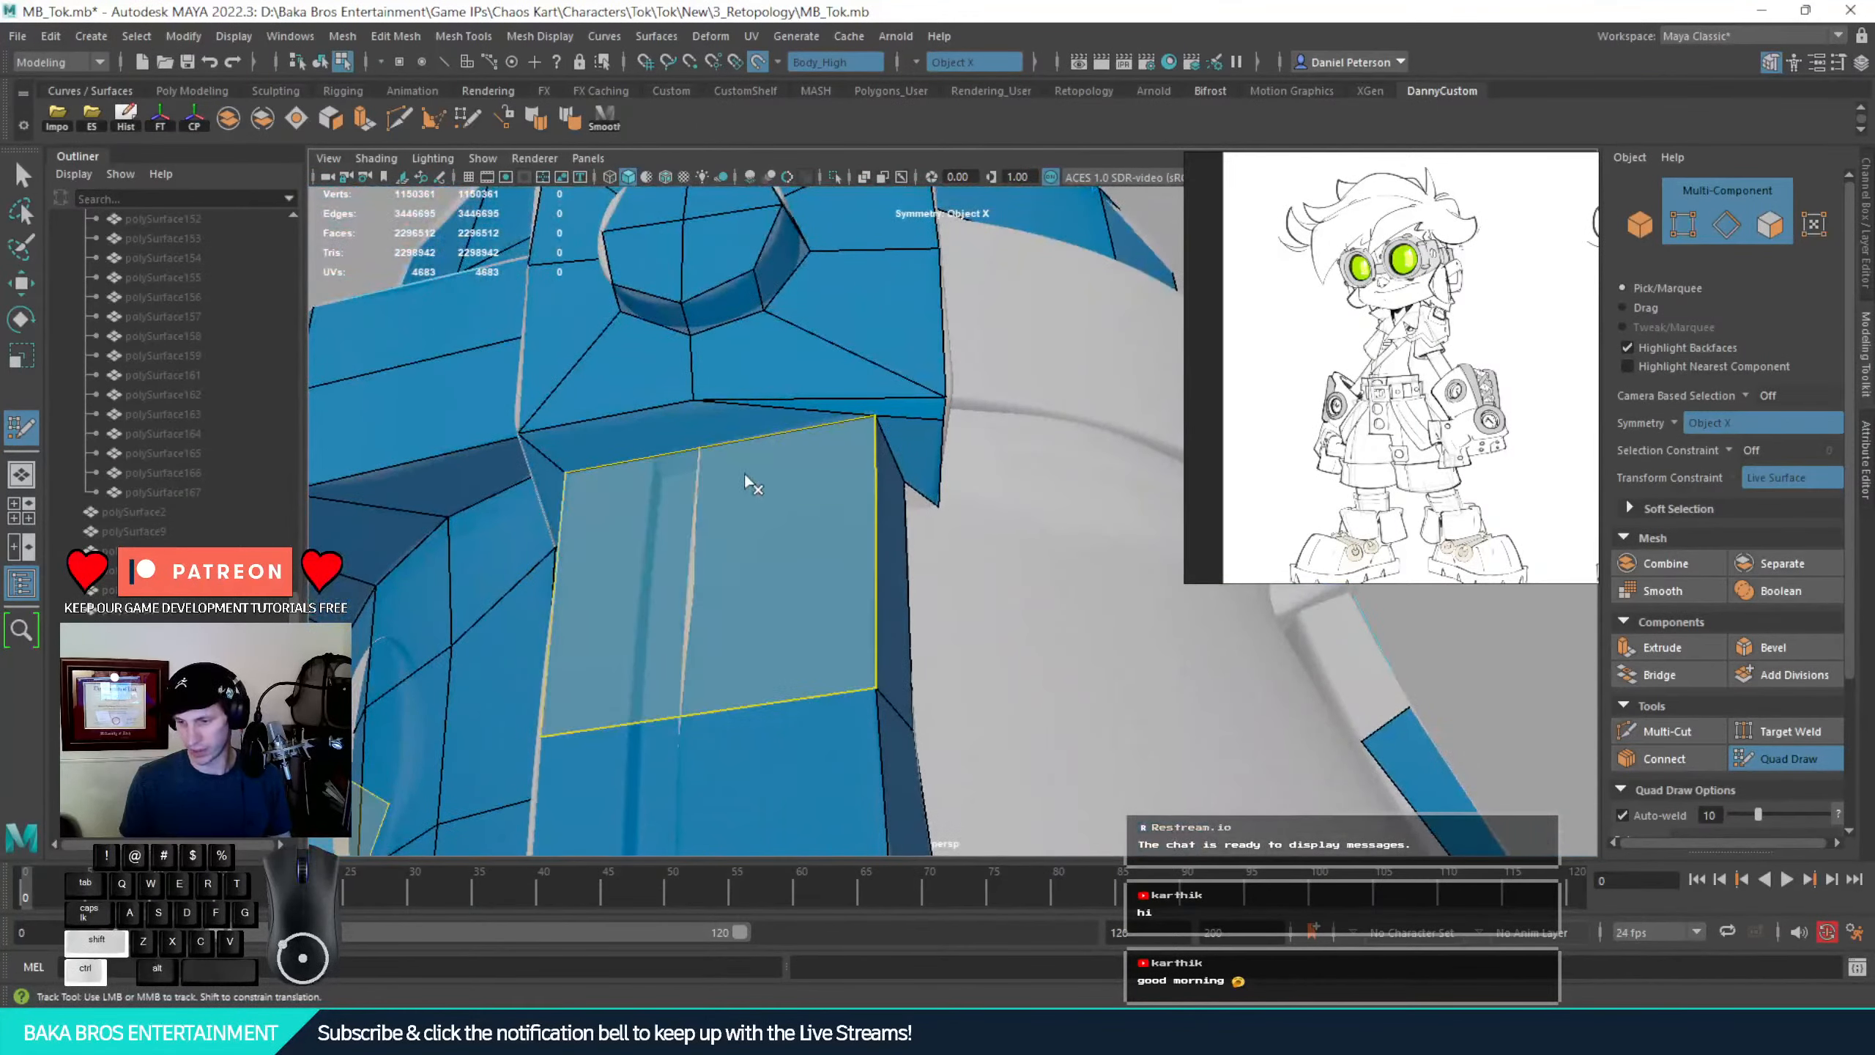
ctrl+shift+click(749, 484)
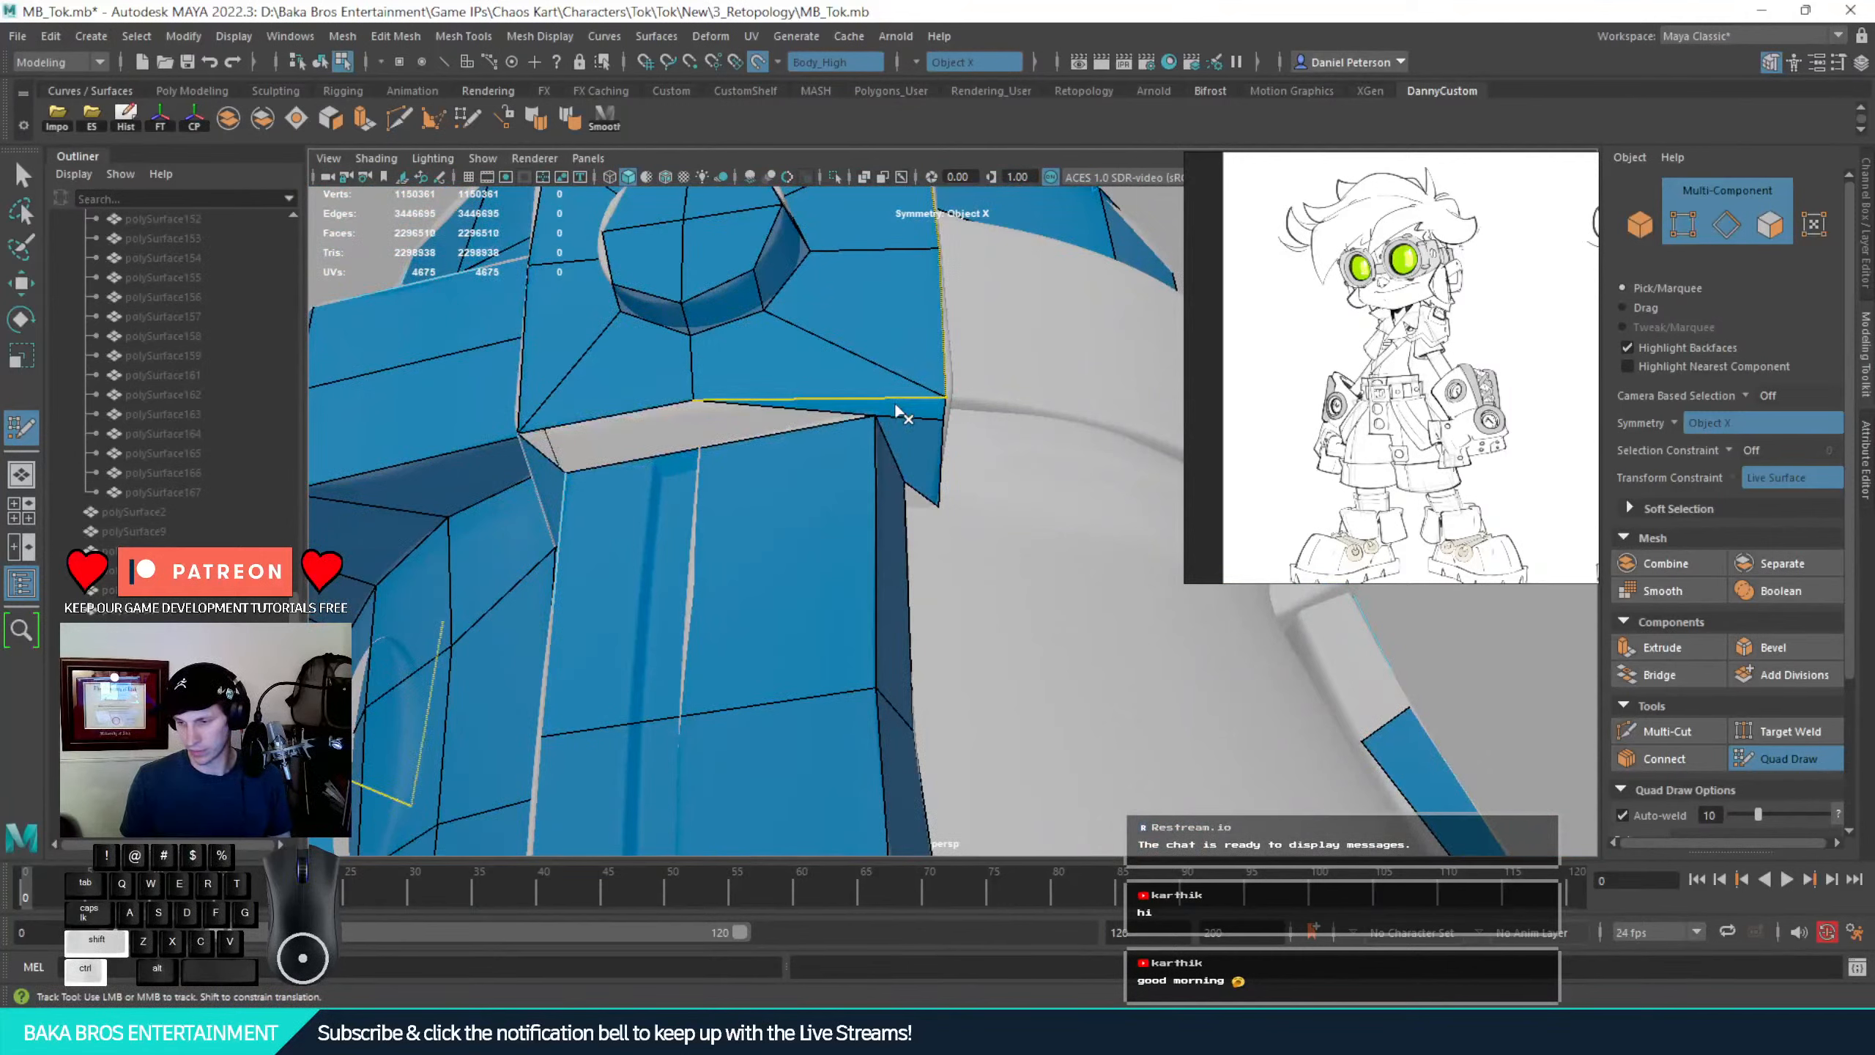
ctrl+click(905, 530)
Place two points on the button's rim on the uncovered belt block and fill the first quad out to the block's side edge
alt+drag(1022, 586, 485, 641)
scroll(997, 670, up, 6)
alt+drag(1023, 746, 856, 597)
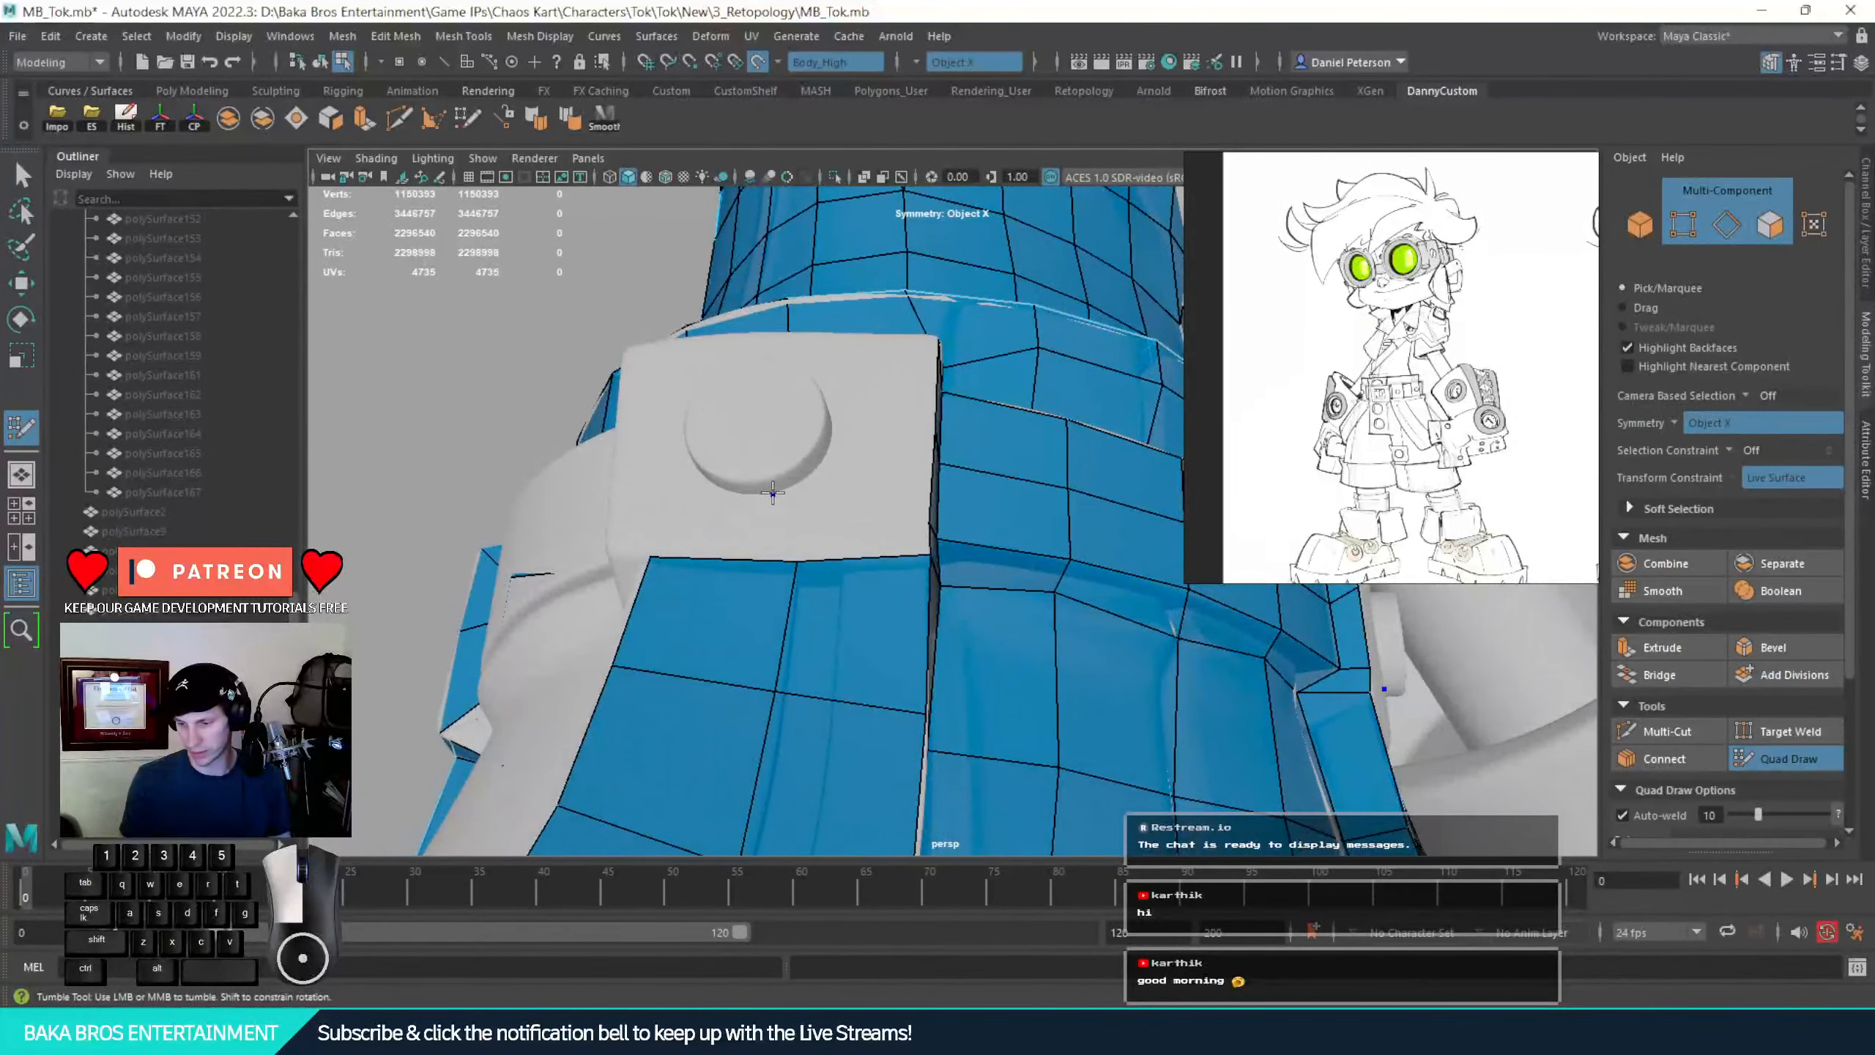
alt+drag(802, 501, 761, 580)
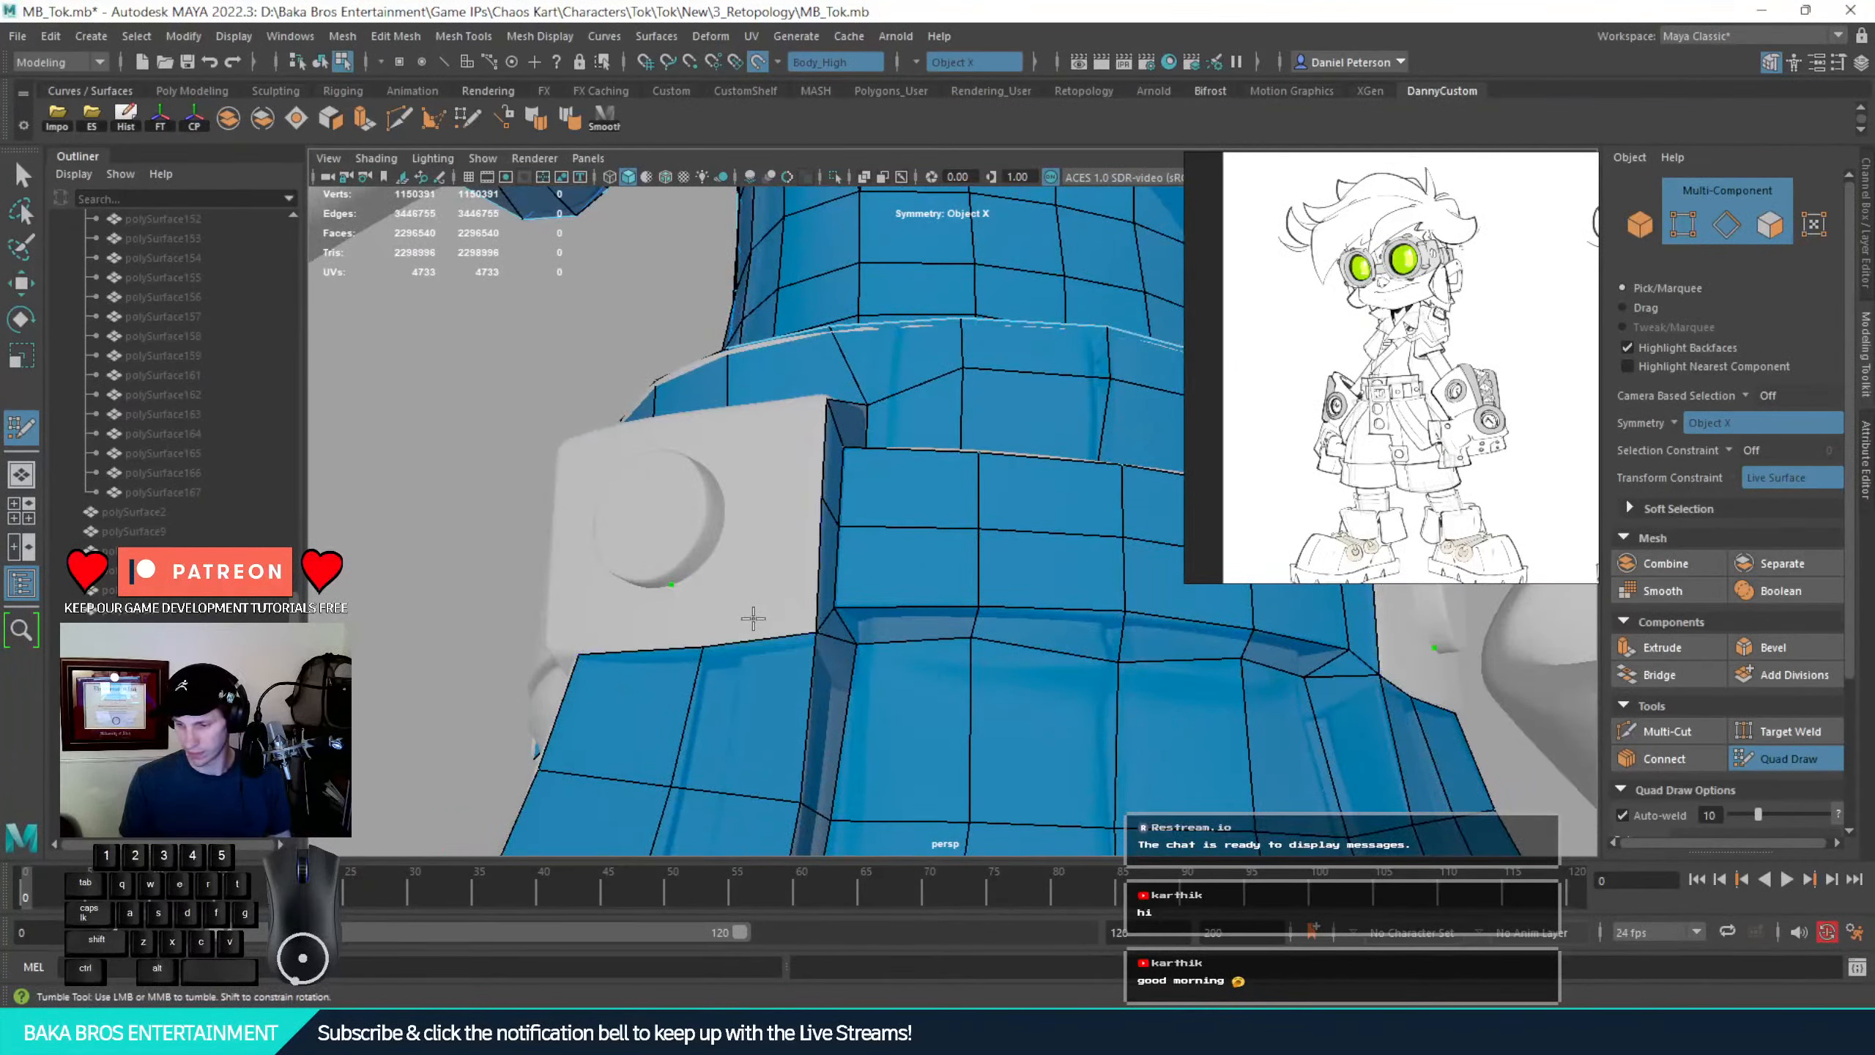
alt+drag(745, 619, 749, 591)
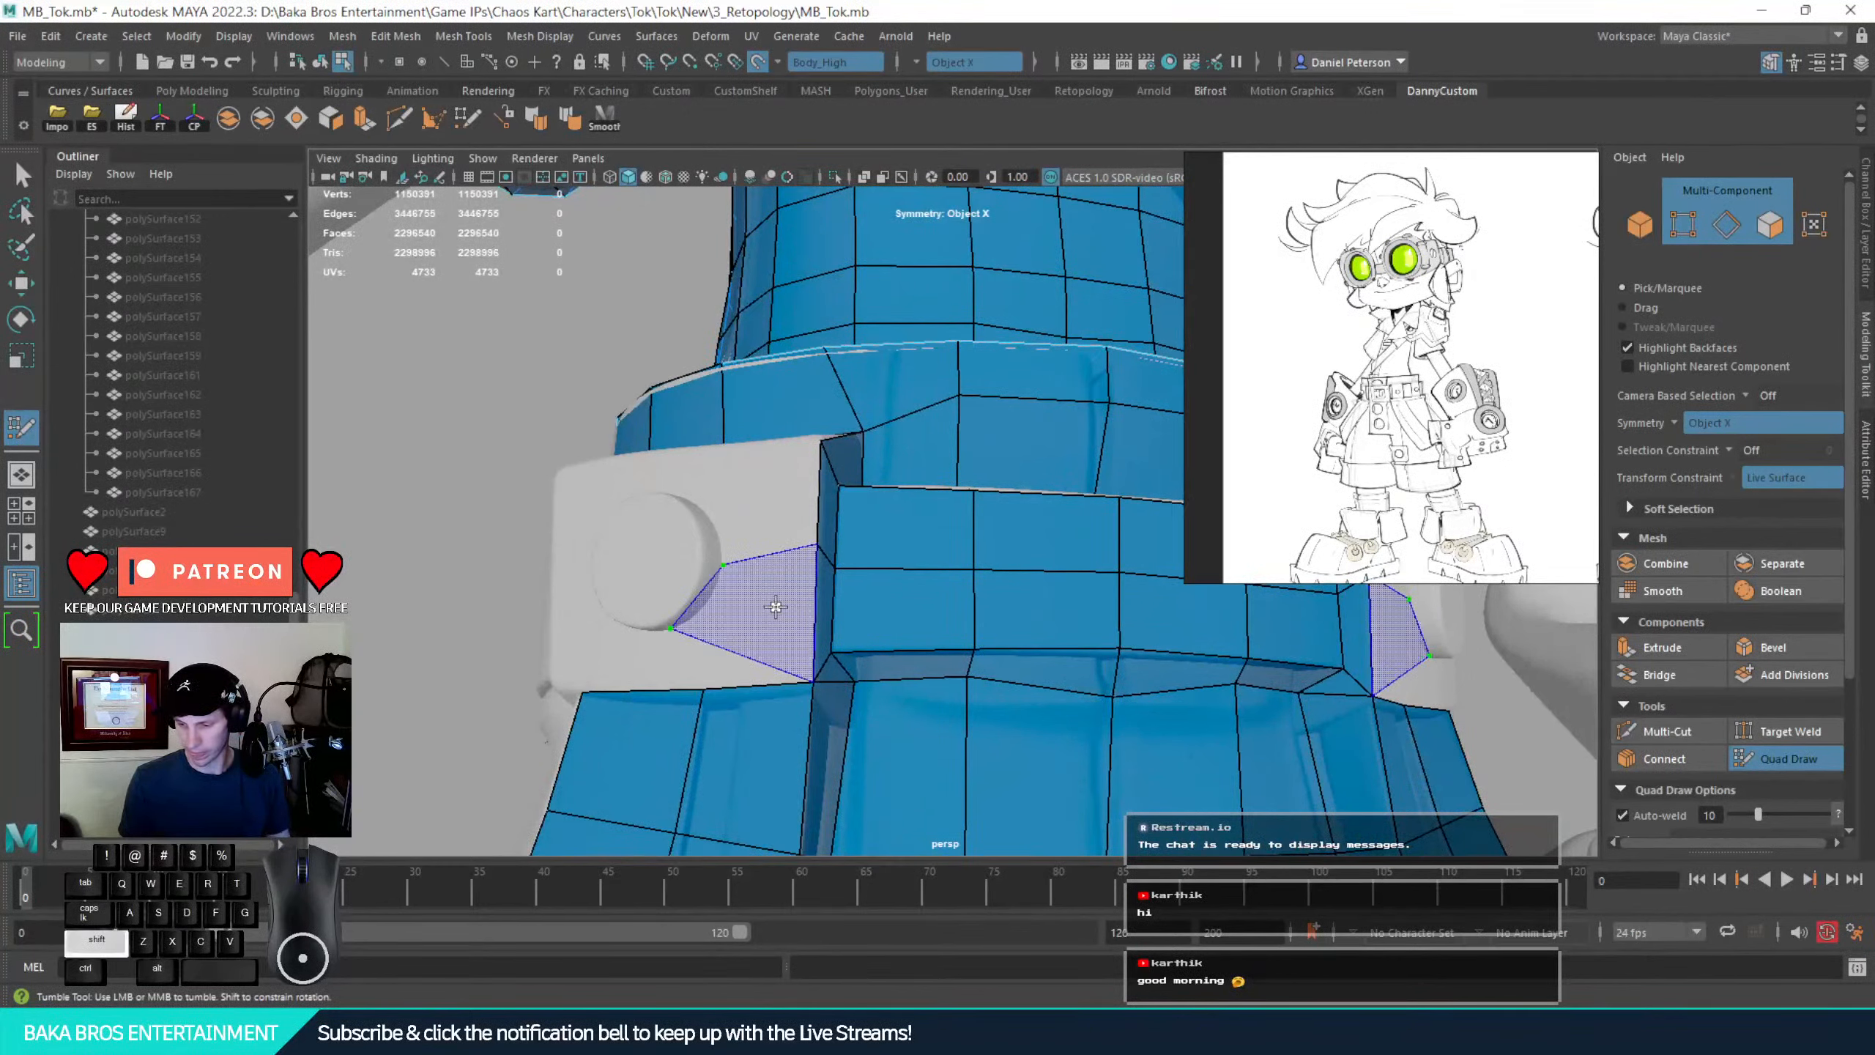
shift+click(707, 597)
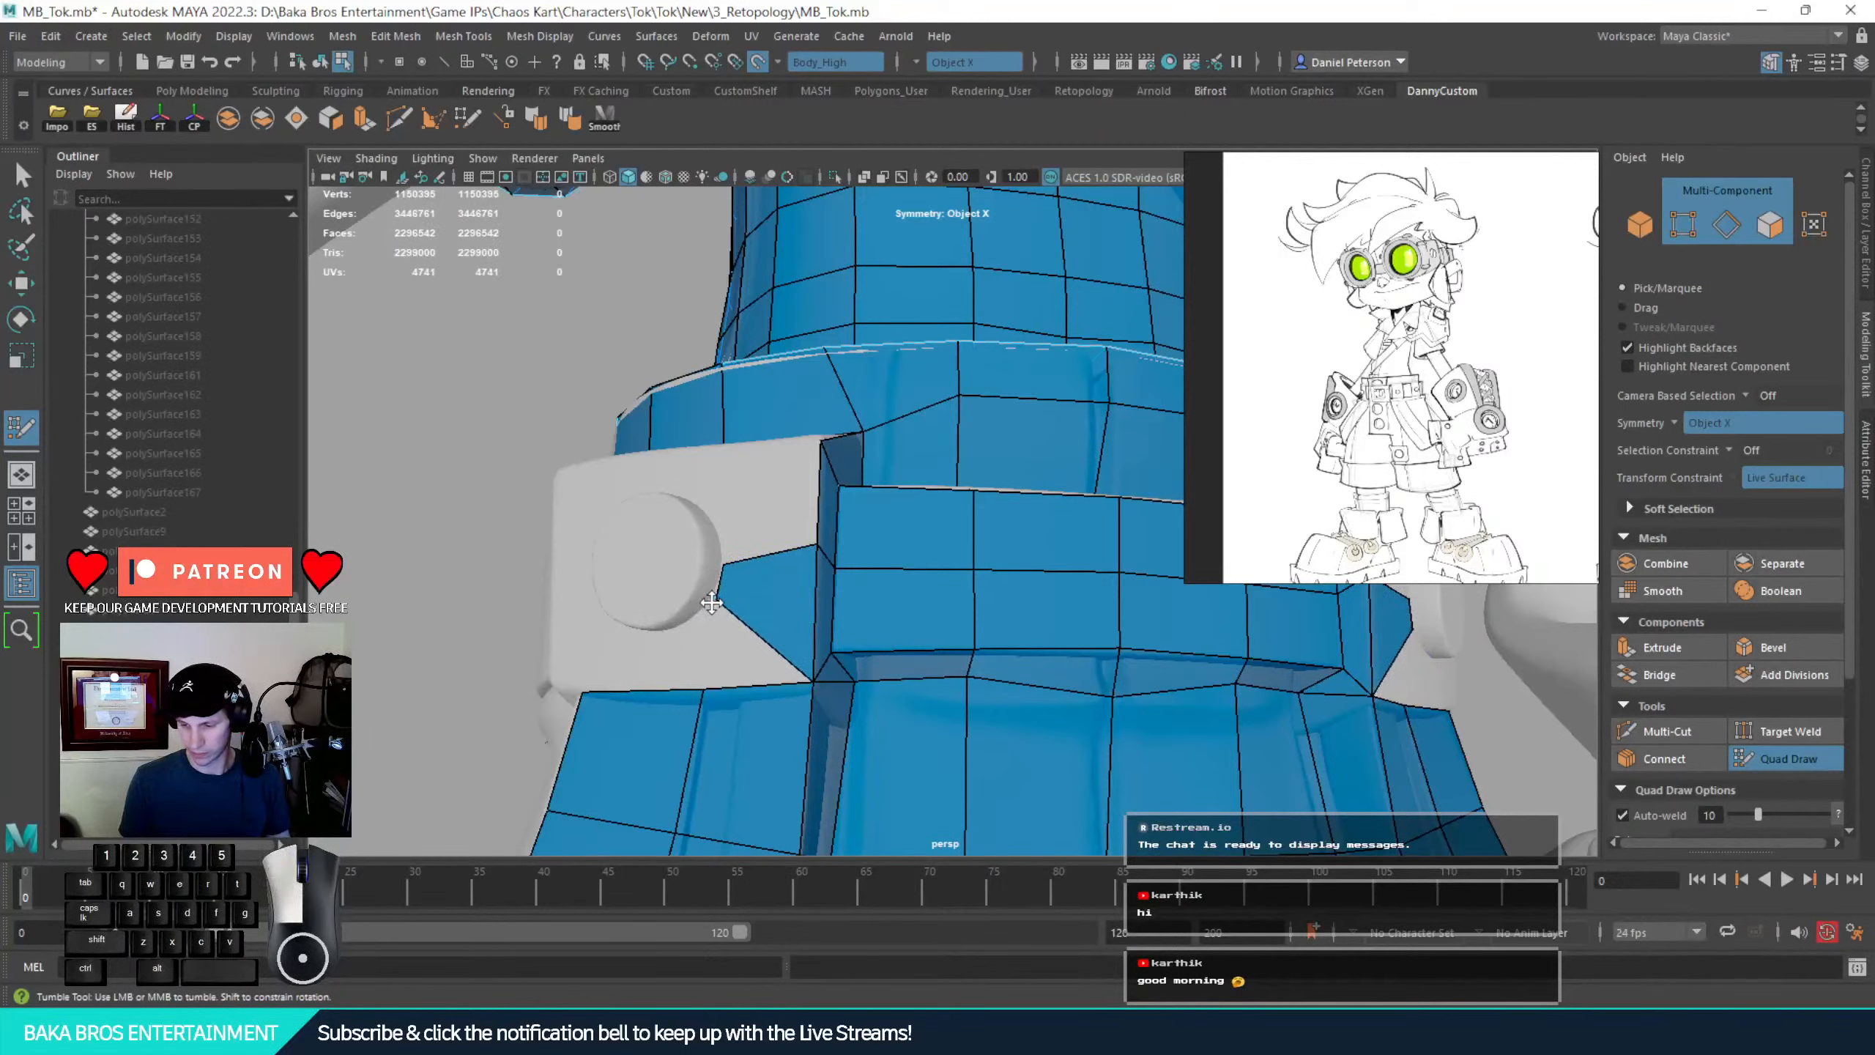
Add a point higher on the button's rim and fill the second quad reaching the belt block's upper corner
alt+drag(710, 603, 714, 600)
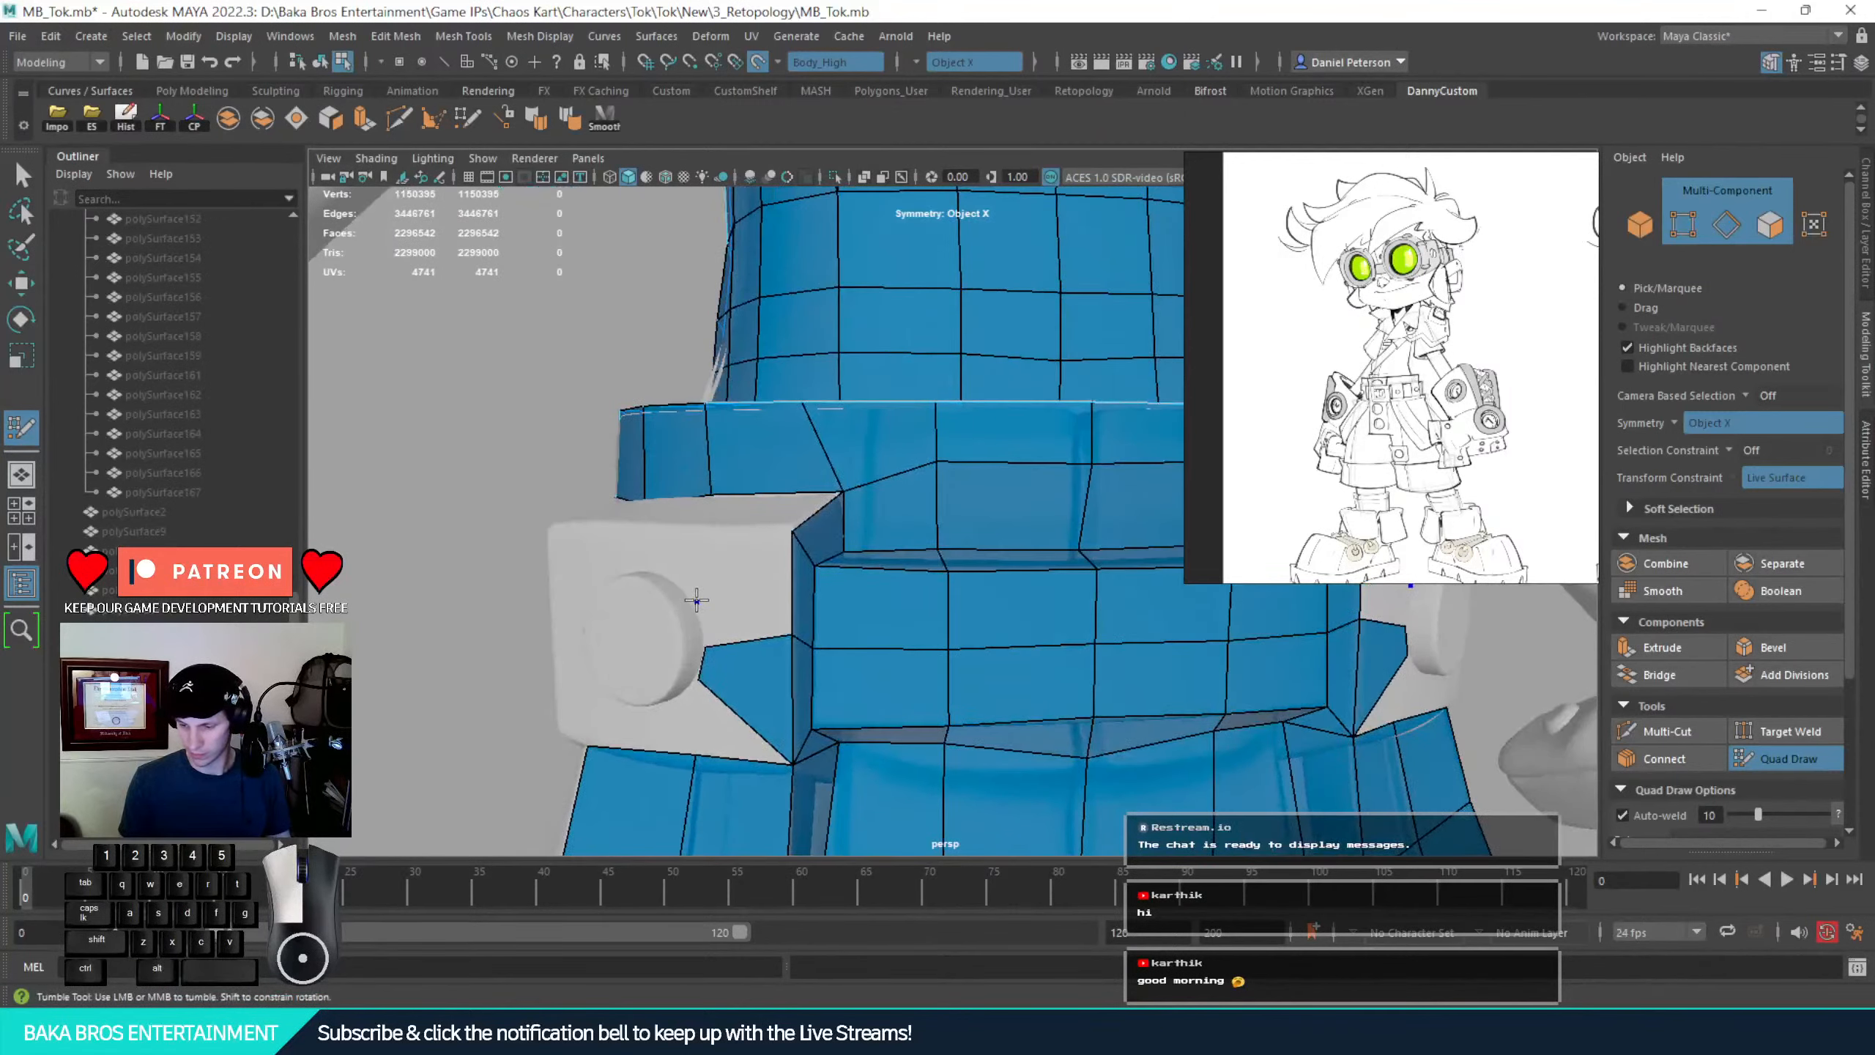
click(695, 600)
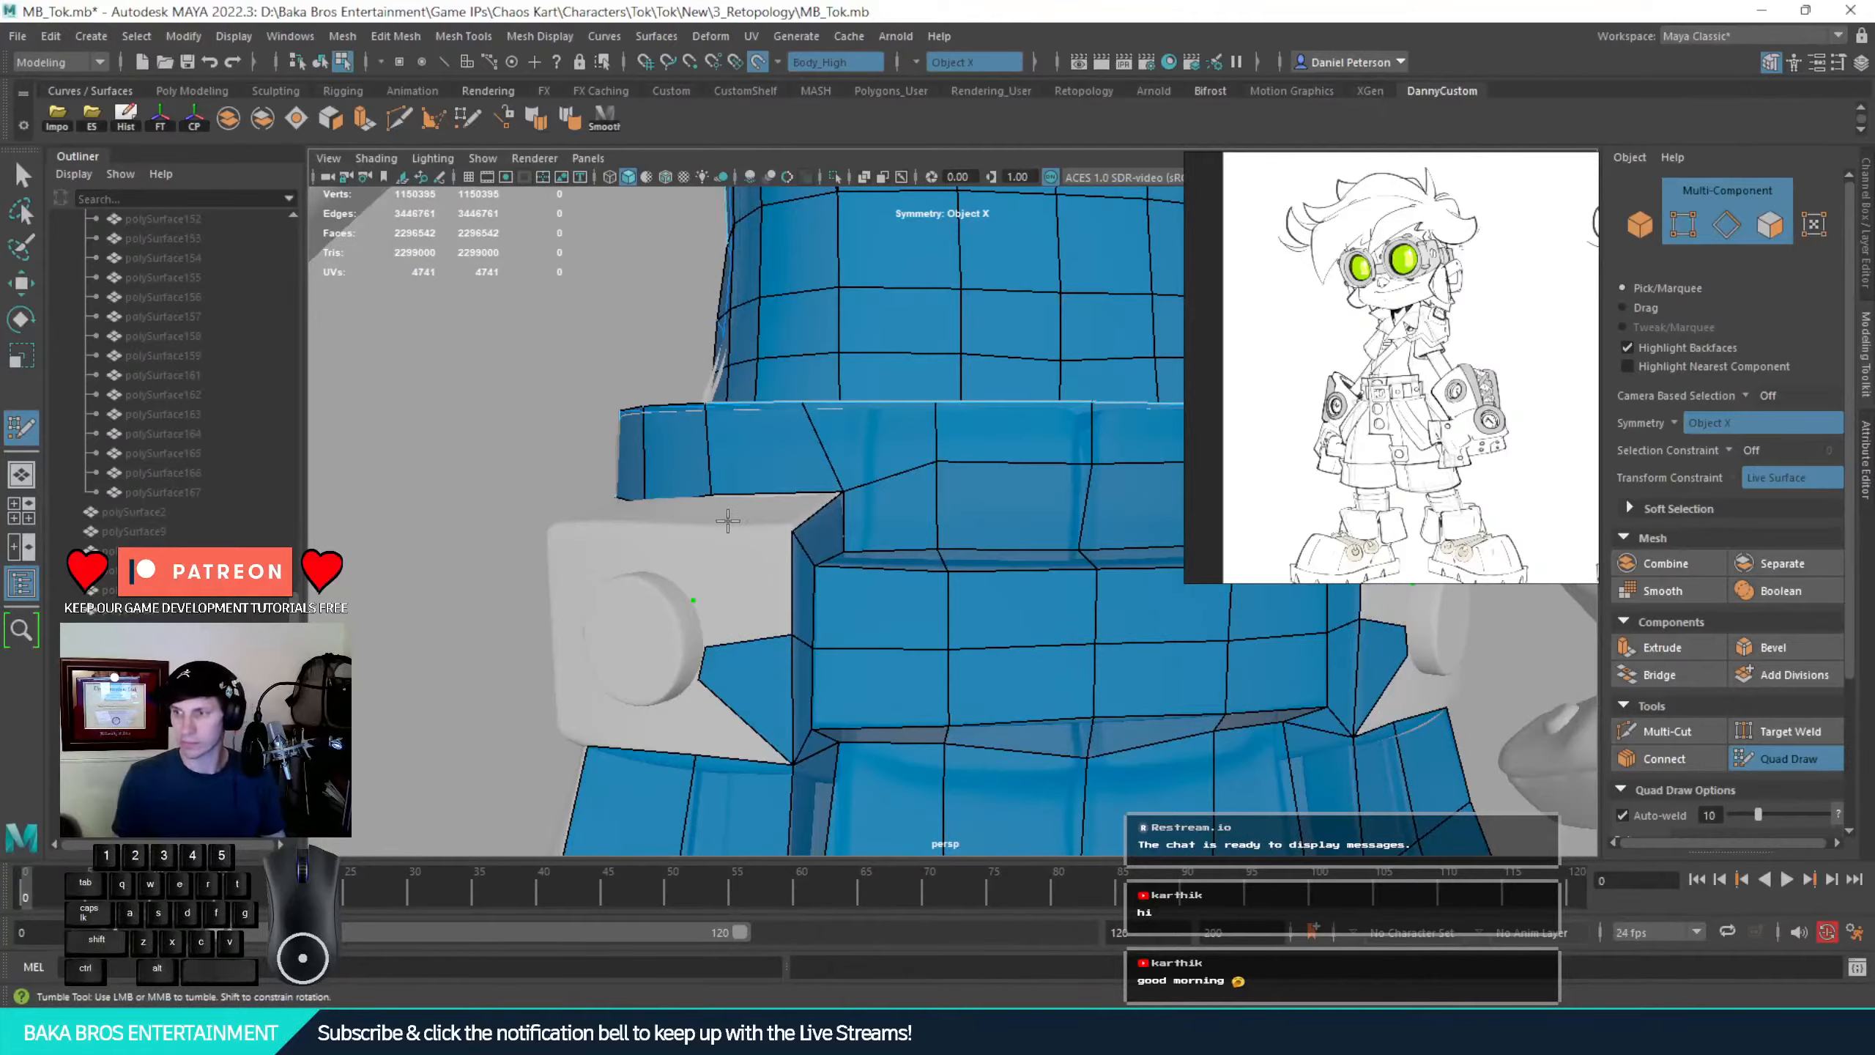
alt+drag(821, 436, 702, 599)
alt+right_drag(712, 599, 816, 657)
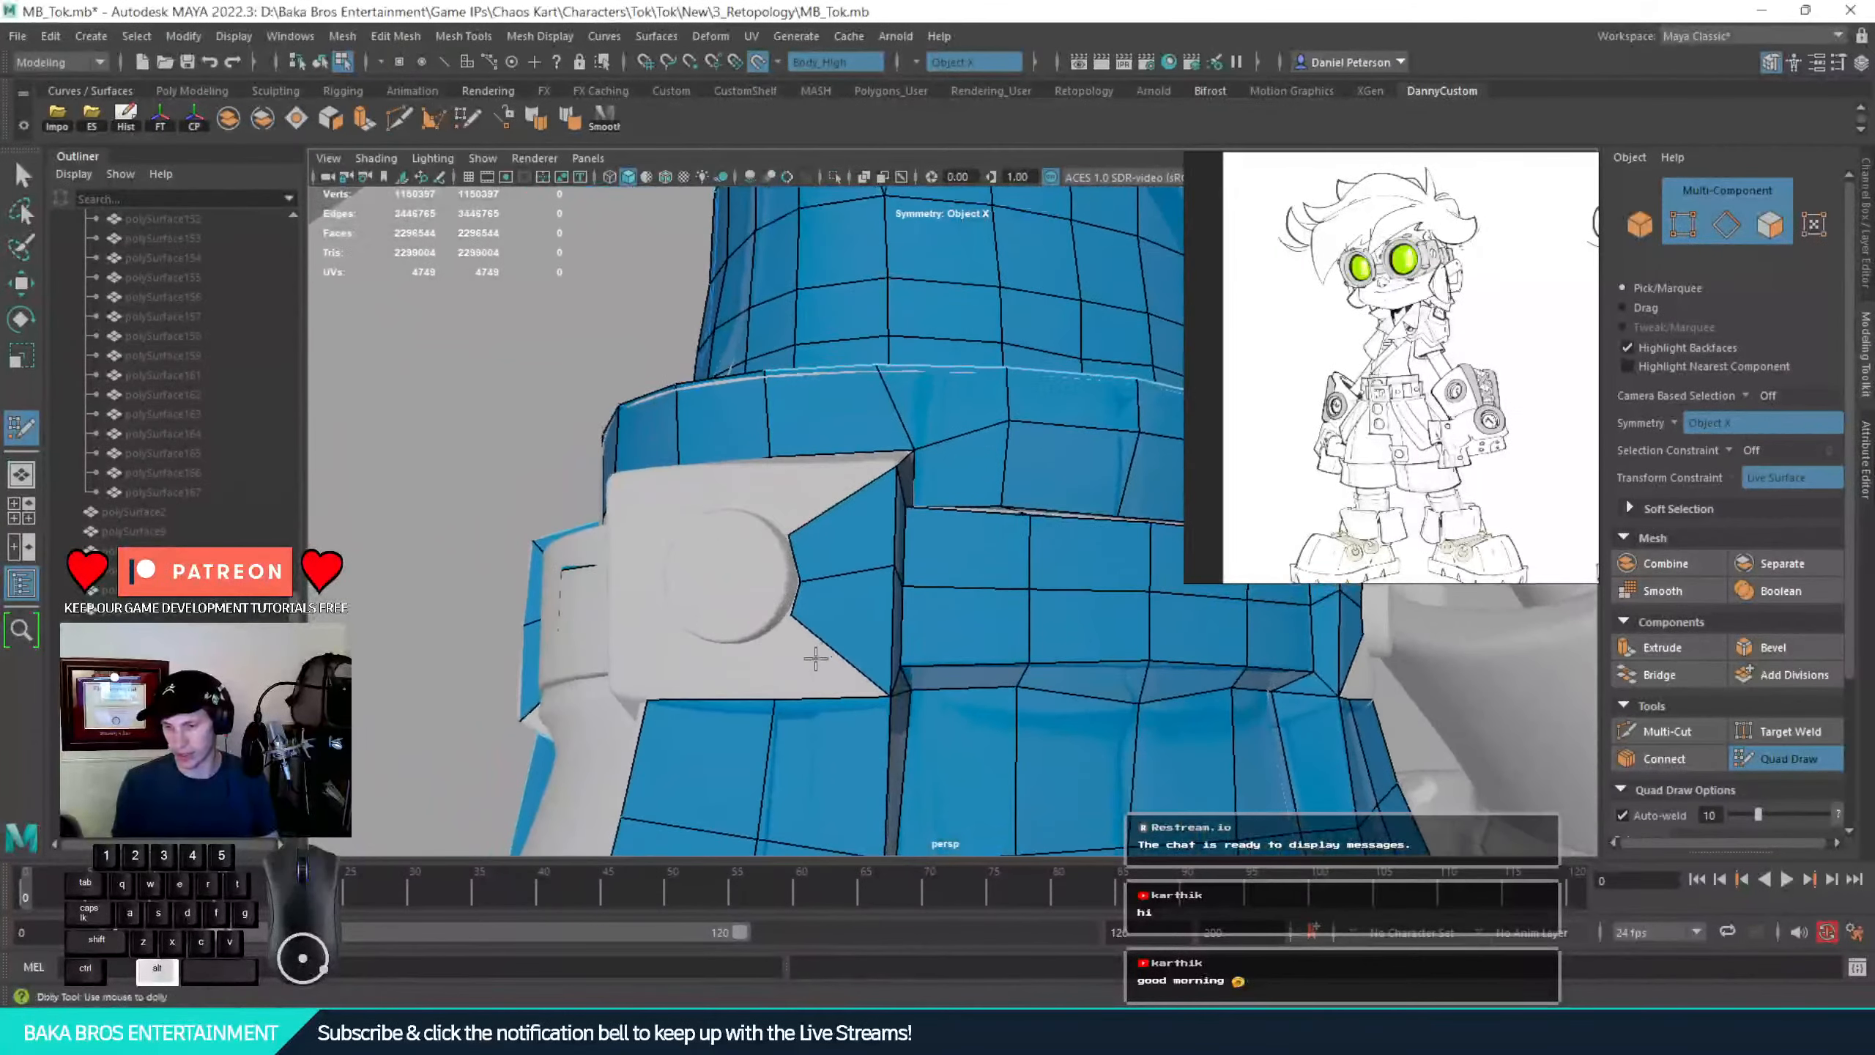
mouse_move(737, 648)
alt+mouse_down()
mouse_move(913, 569)
mouse_move(858, 544)
mouse_move(874, 559)
mouse_move(881, 529)
mouse_move(822, 542)
mouse_move(761, 584)
mouse_move(757, 613)
mouse_move(800, 556)
mouse_move(772, 593)
alt+mouse_up()
shift+click(887, 534)
Place points along the block's upper edge and the button's rim, and fill two quads above the button to the far corner
alt+right_drag(773, 594, 802, 600)
drag(733, 590, 791, 591)
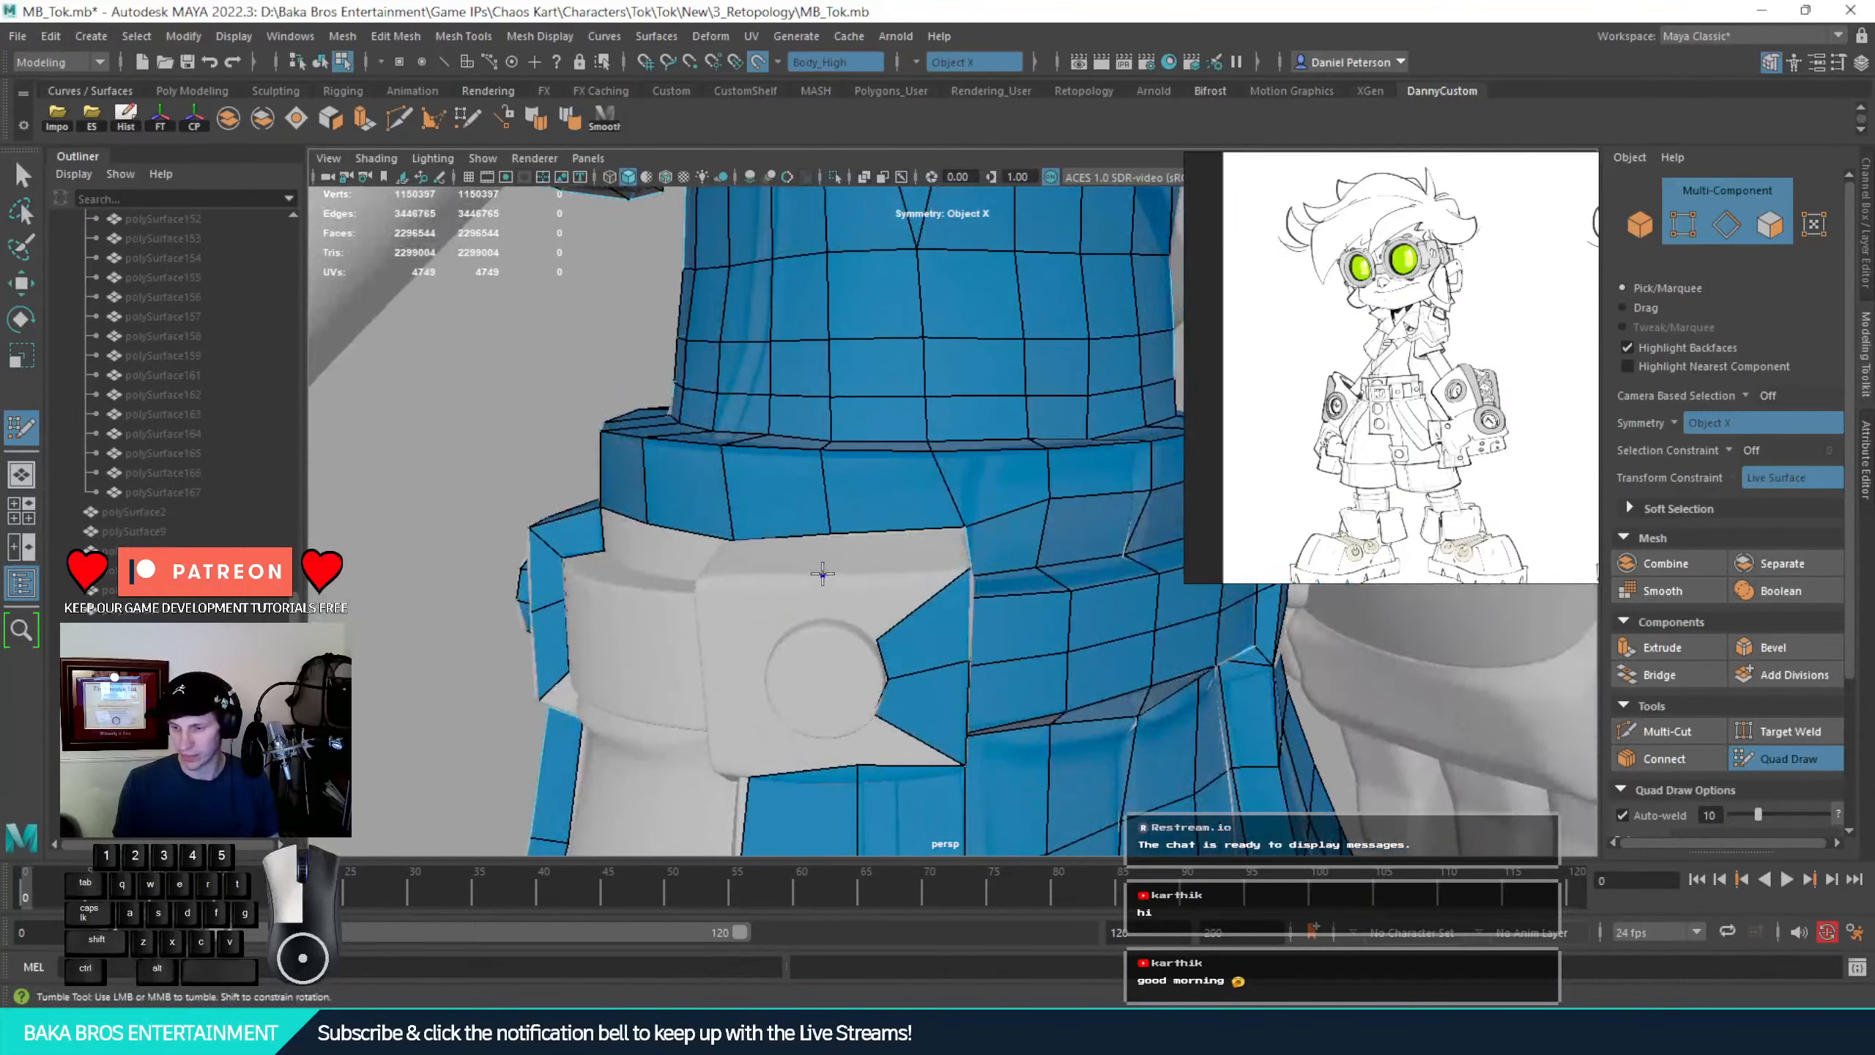
click(823, 575)
click(824, 617)
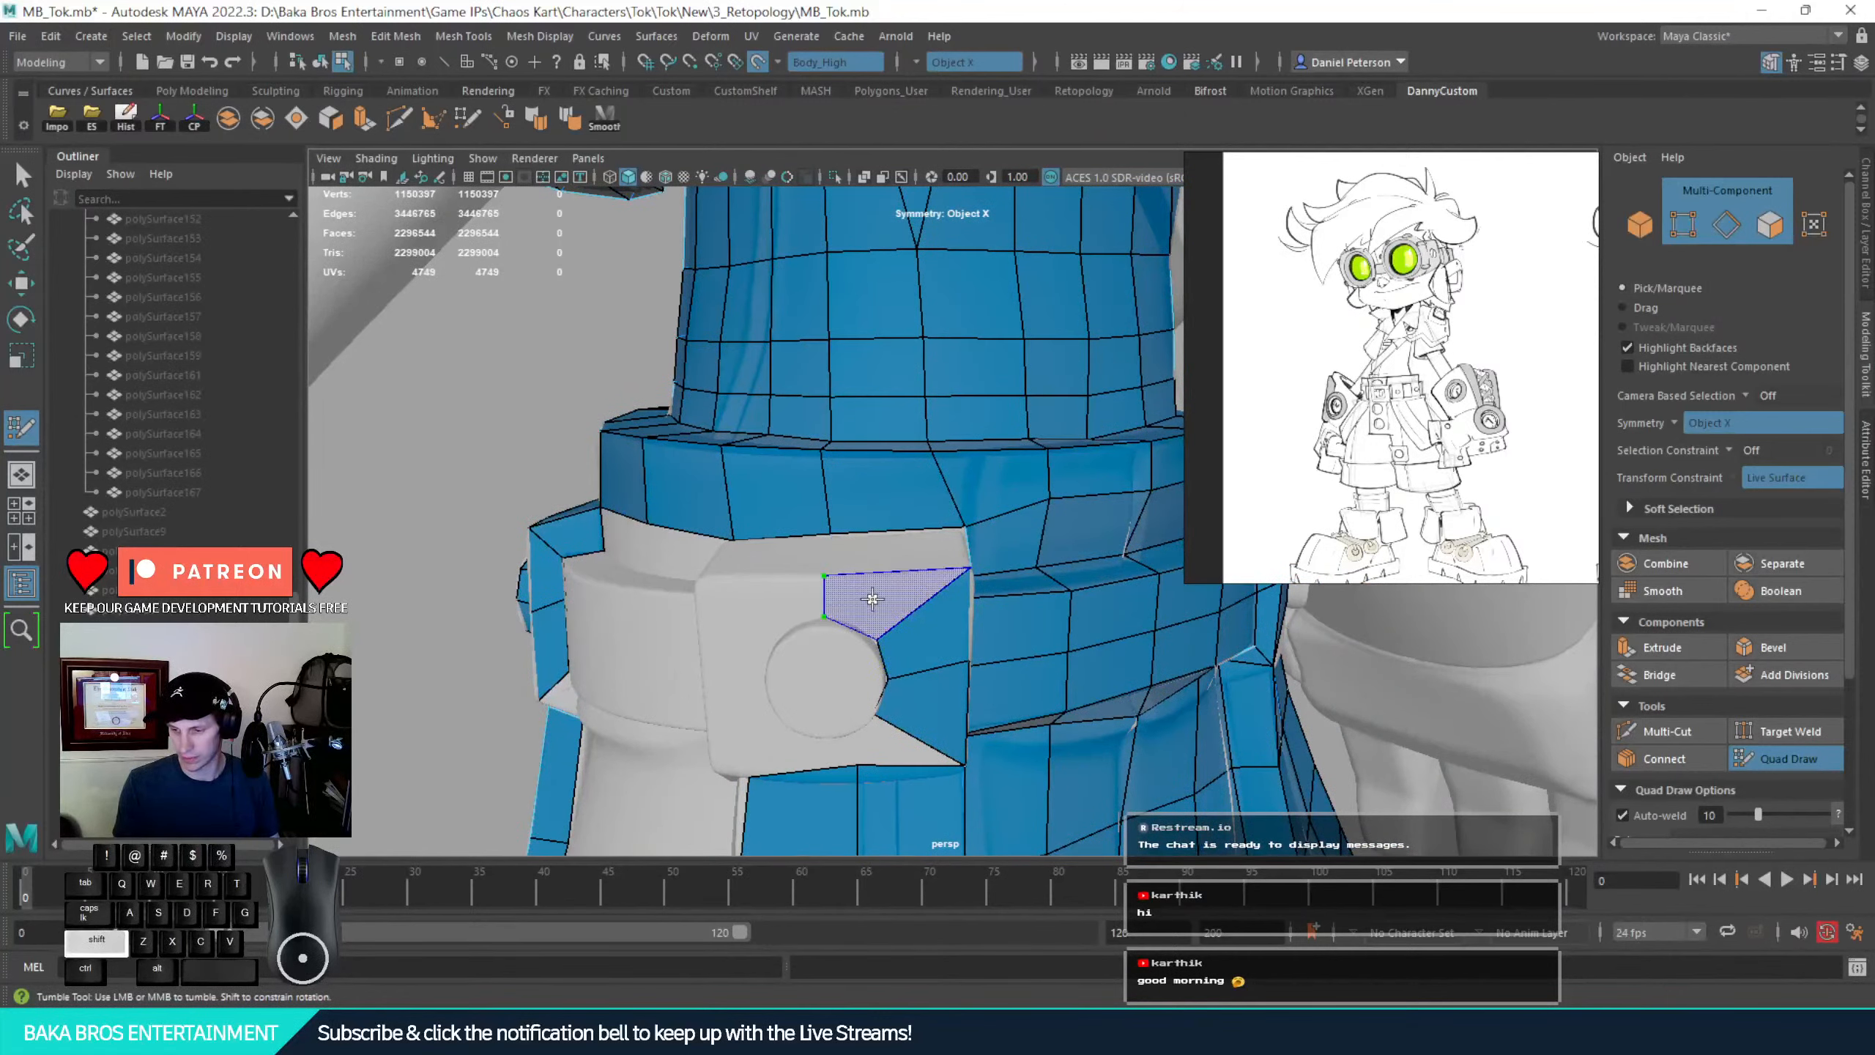
click(701, 580)
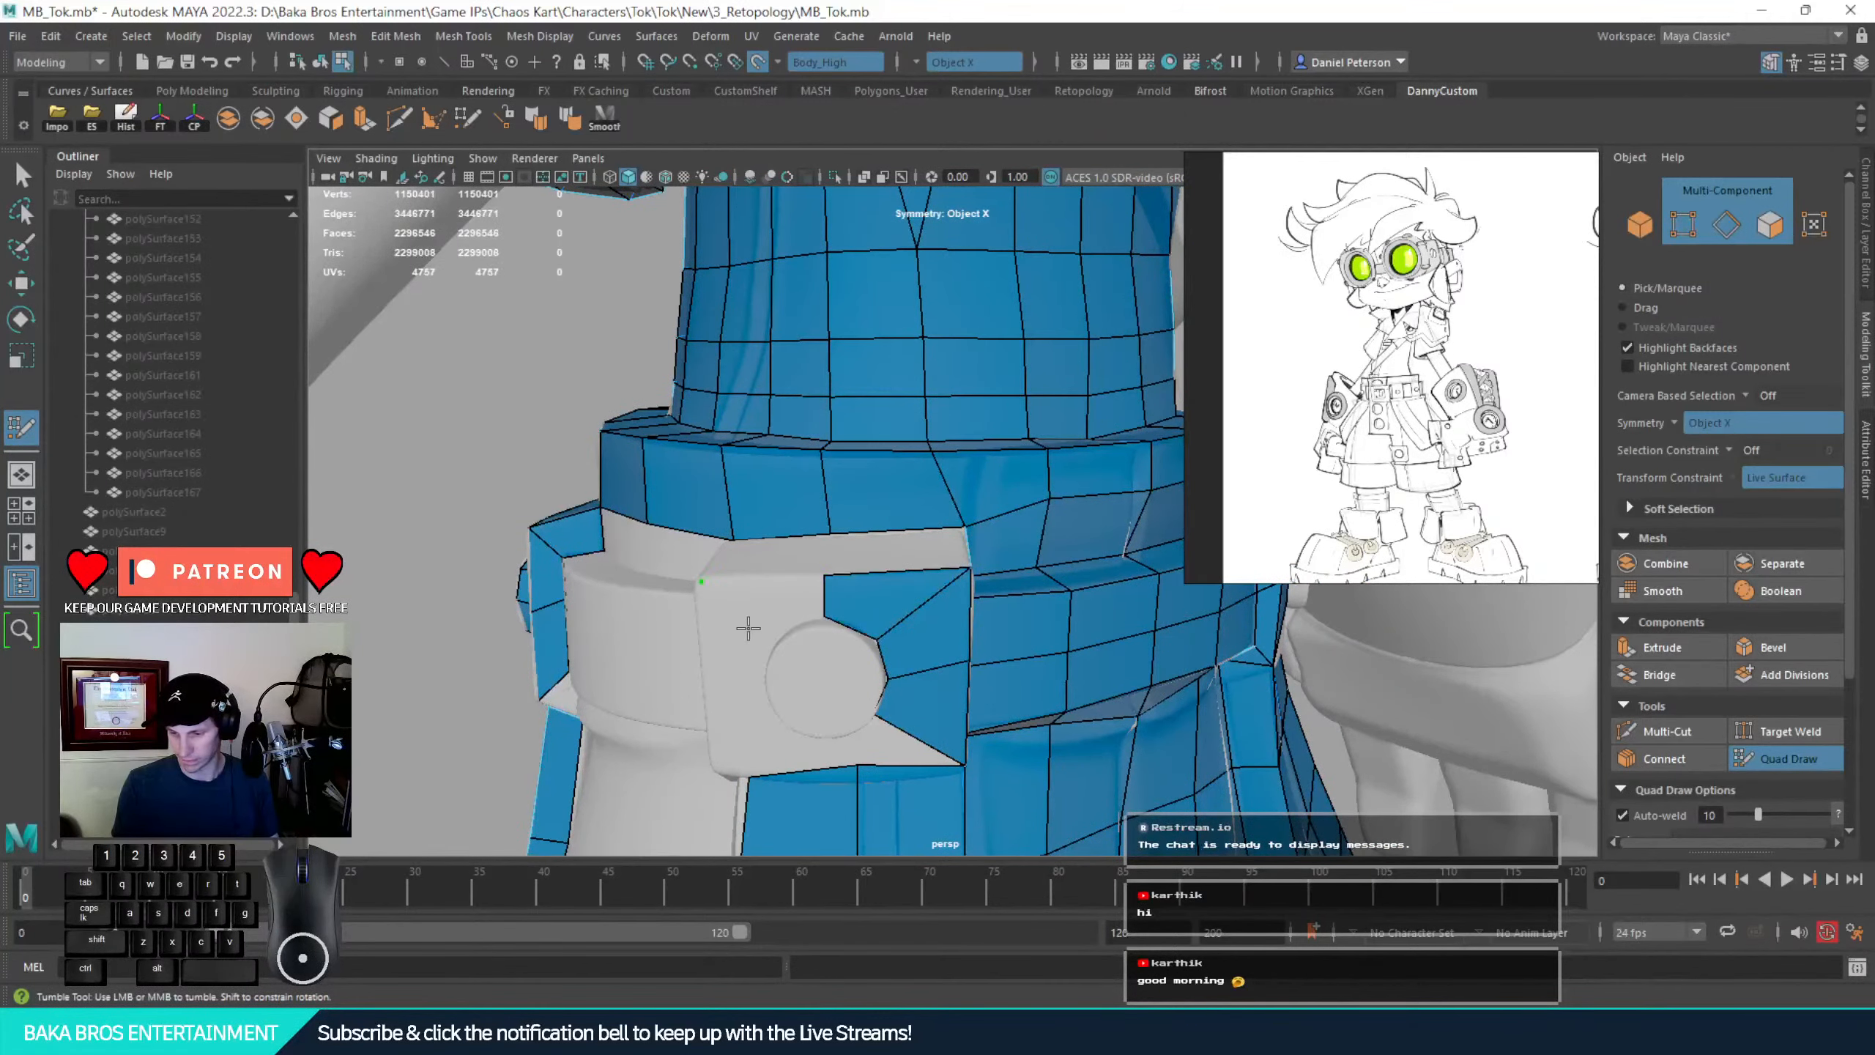
alt+drag(772, 679, 849, 670)
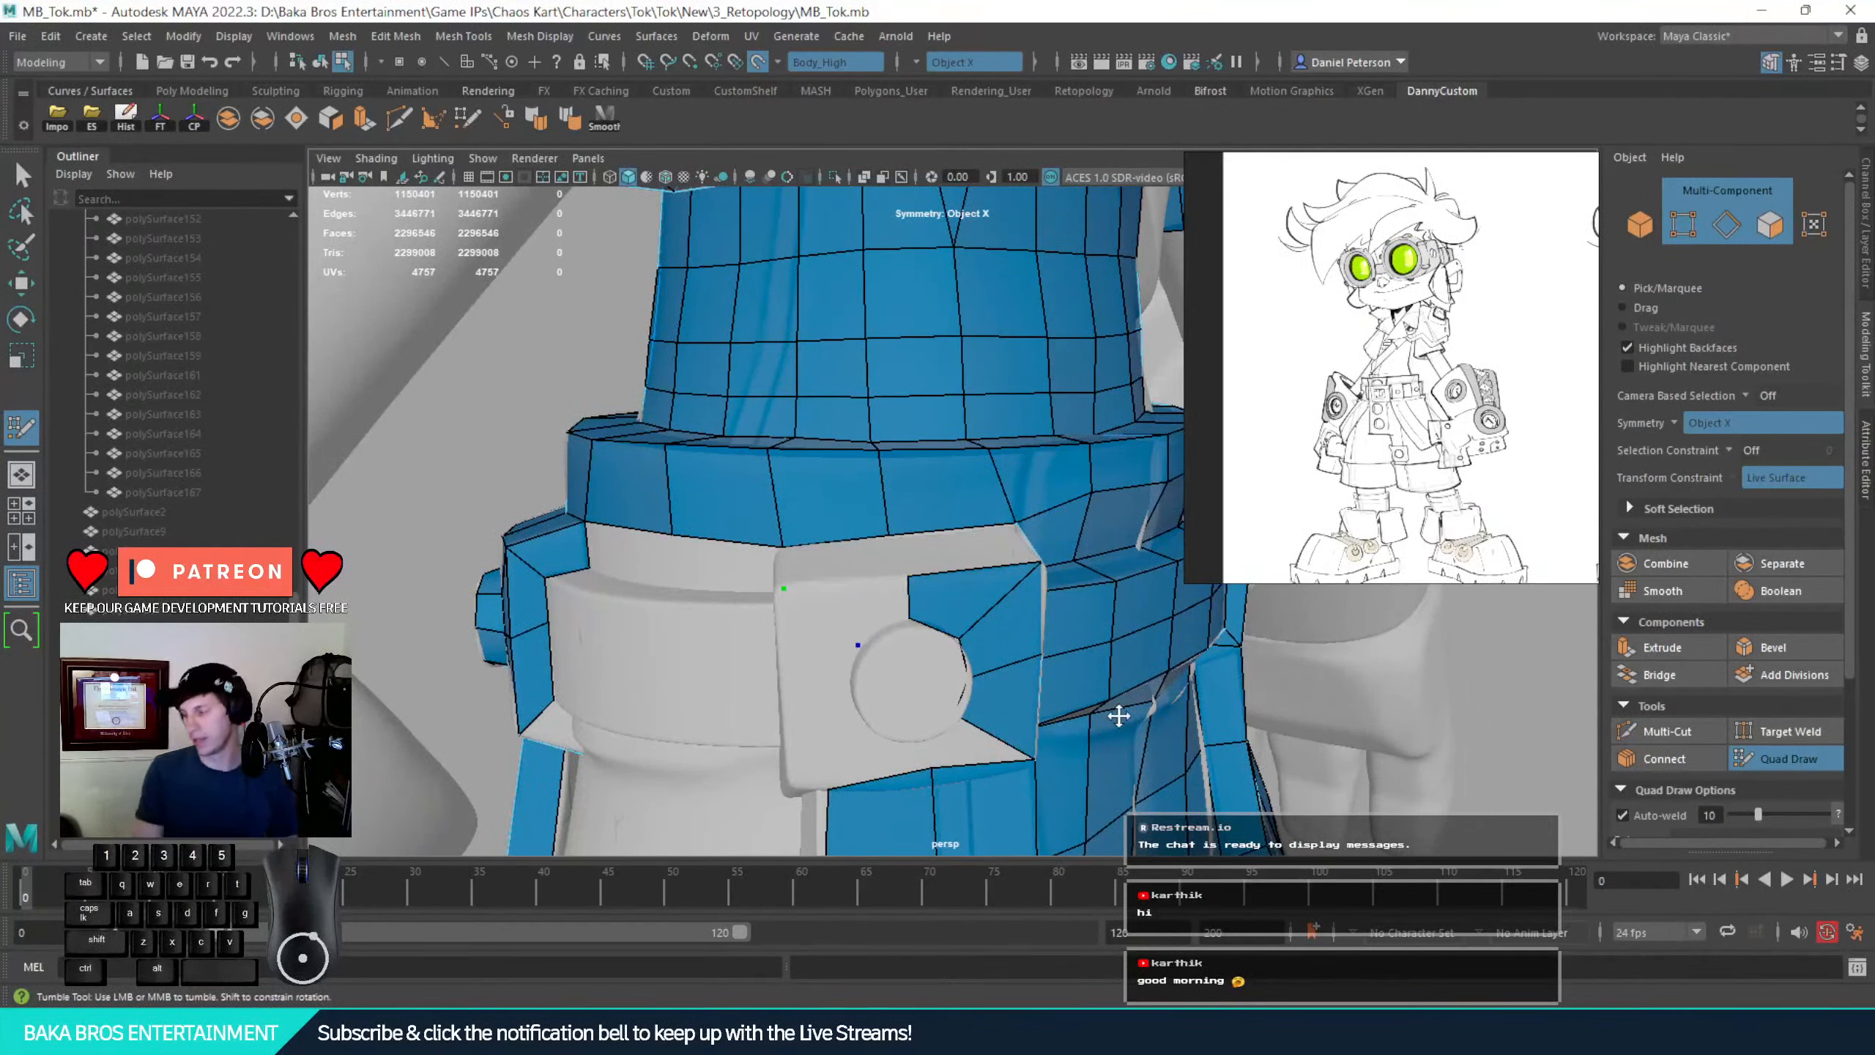
shift+click(862, 609)
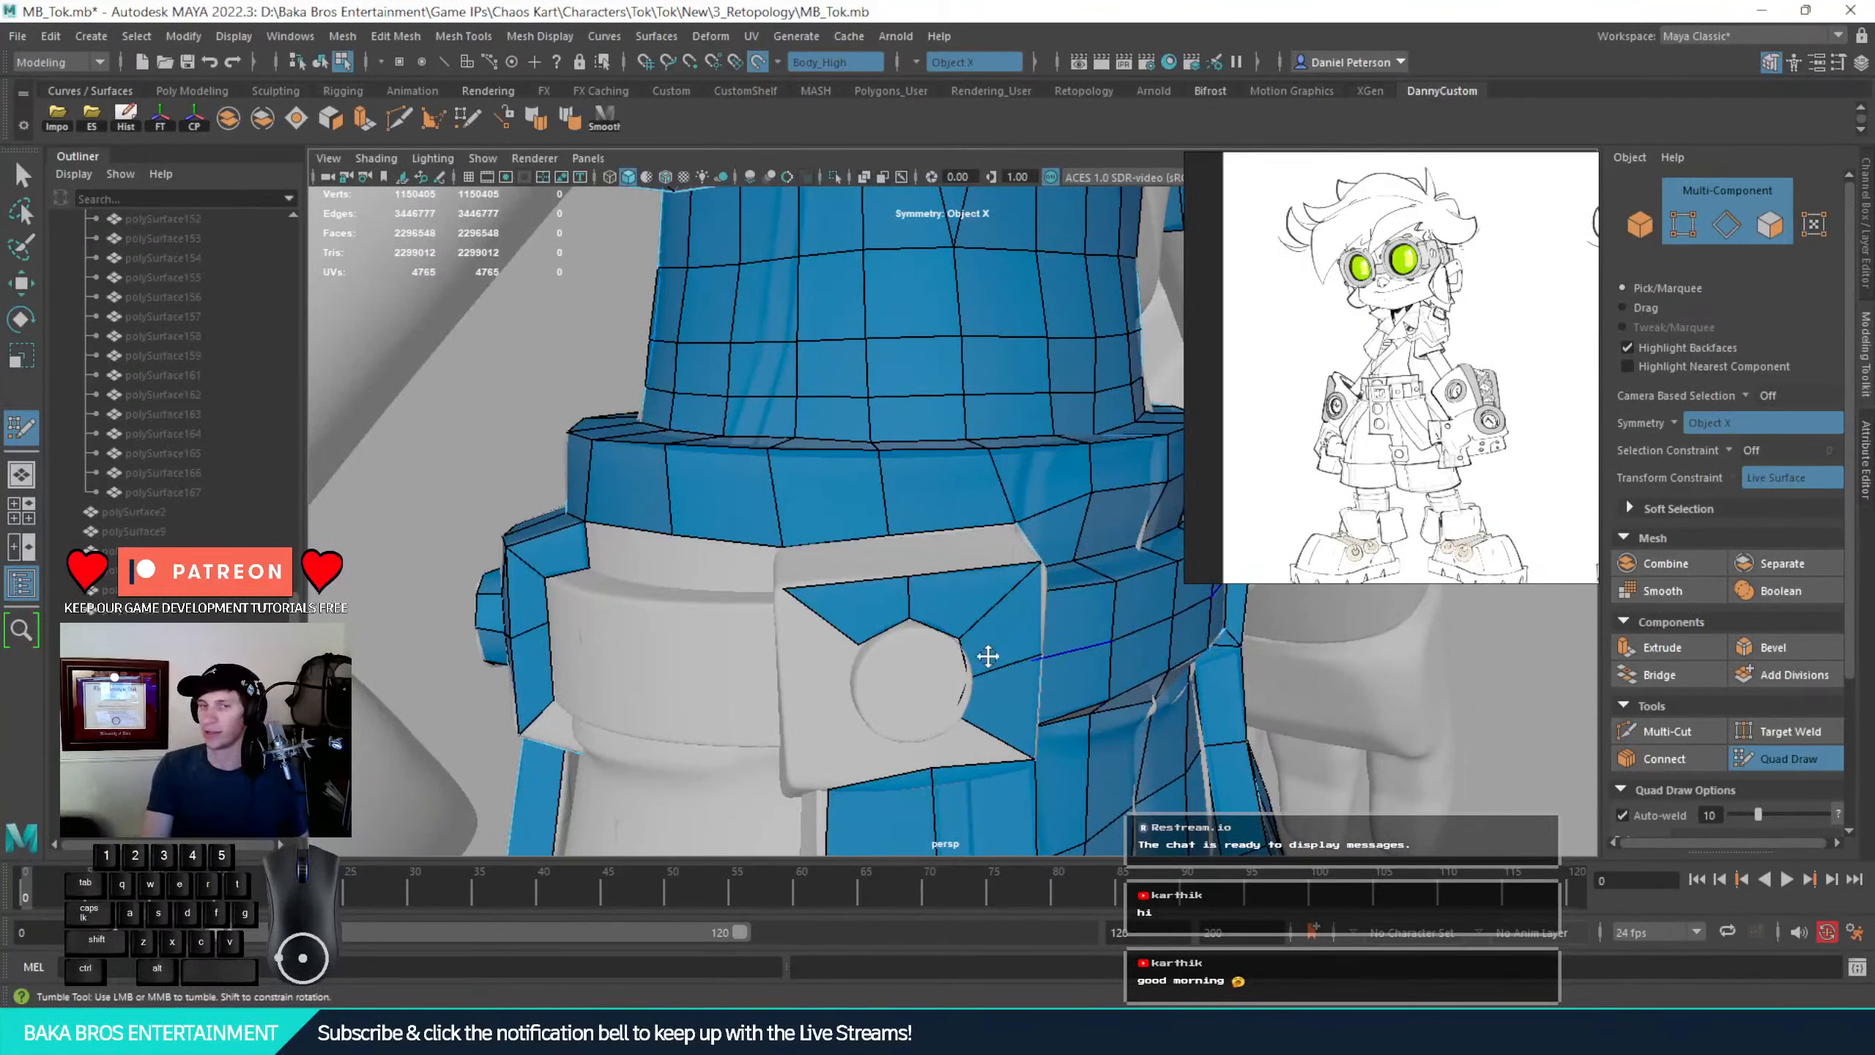
Place points along the lower rim of the button, and undo the extra point placed beneath it
mouse_move(957, 605)
alt+mouse_down()
mouse_move(937, 556)
mouse_move(954, 657)
mouse_move(850, 629)
mouse_move(787, 712)
mouse_move(821, 712)
mouse_move(862, 637)
mouse_move(843, 579)
alt+mouse_up()
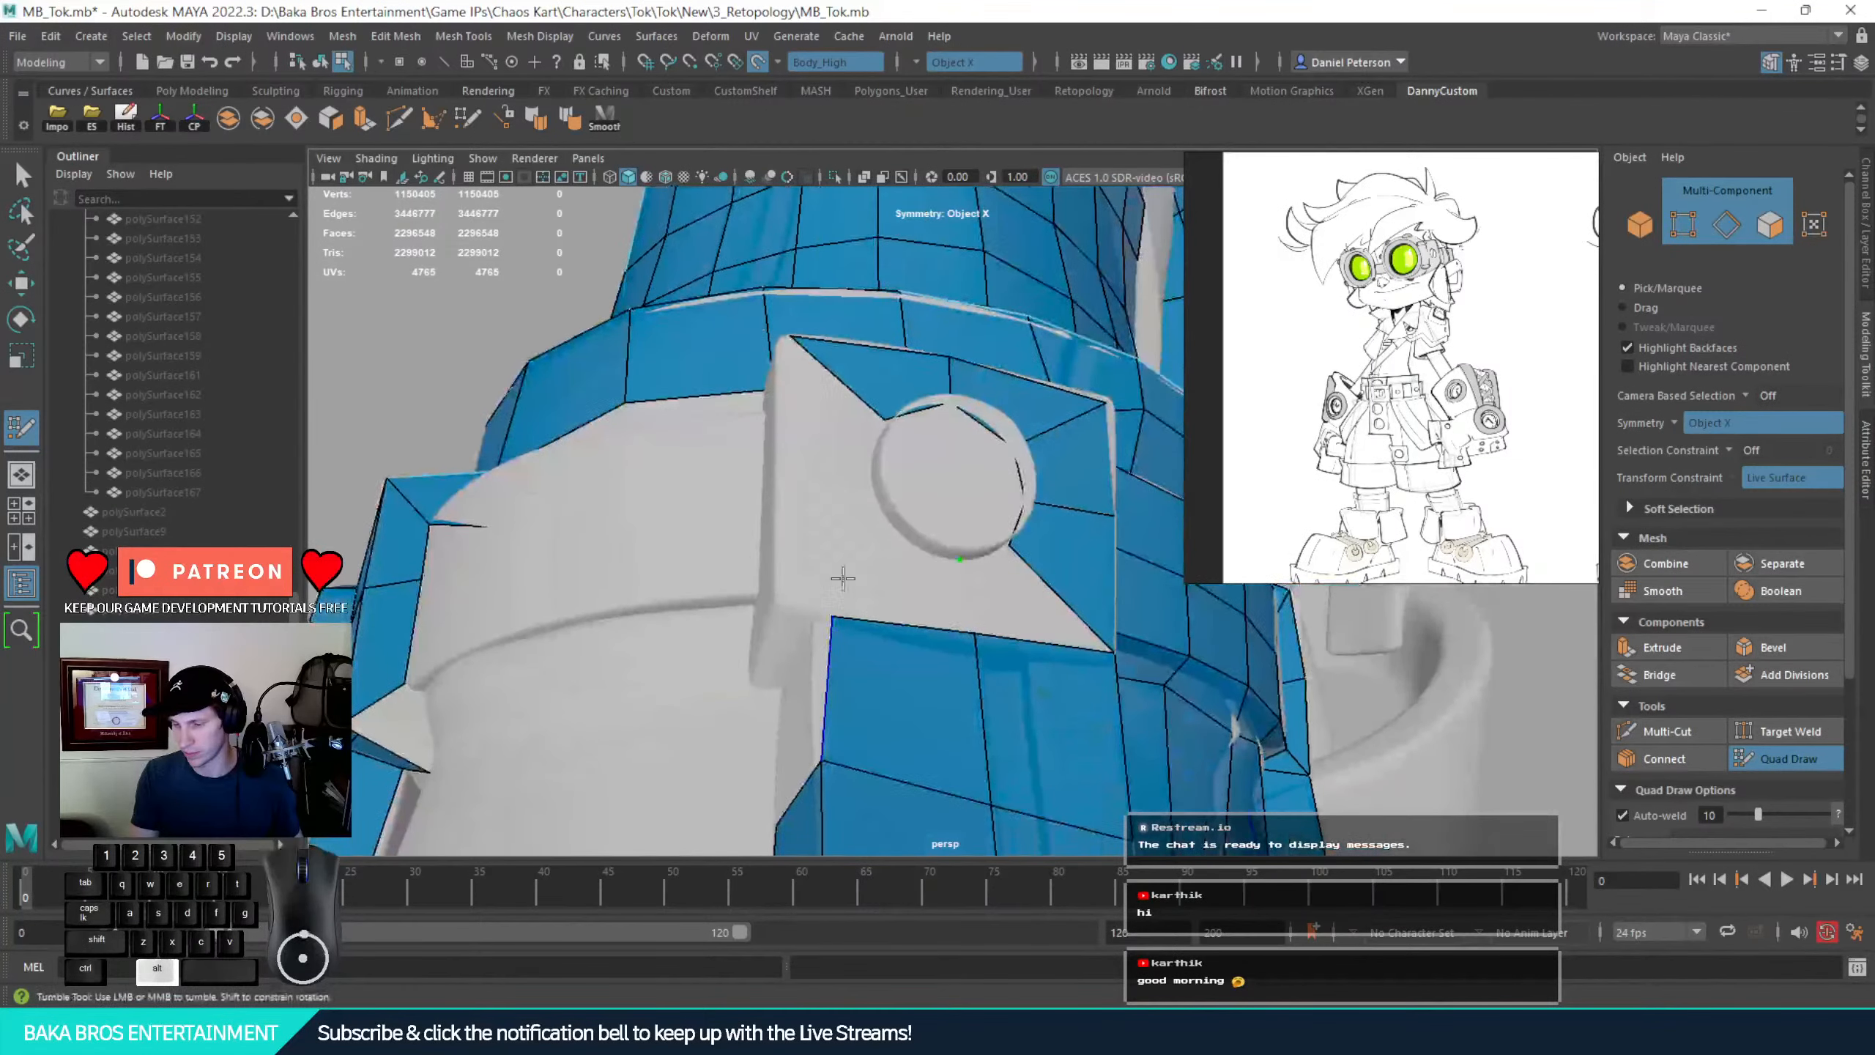
click(884, 518)
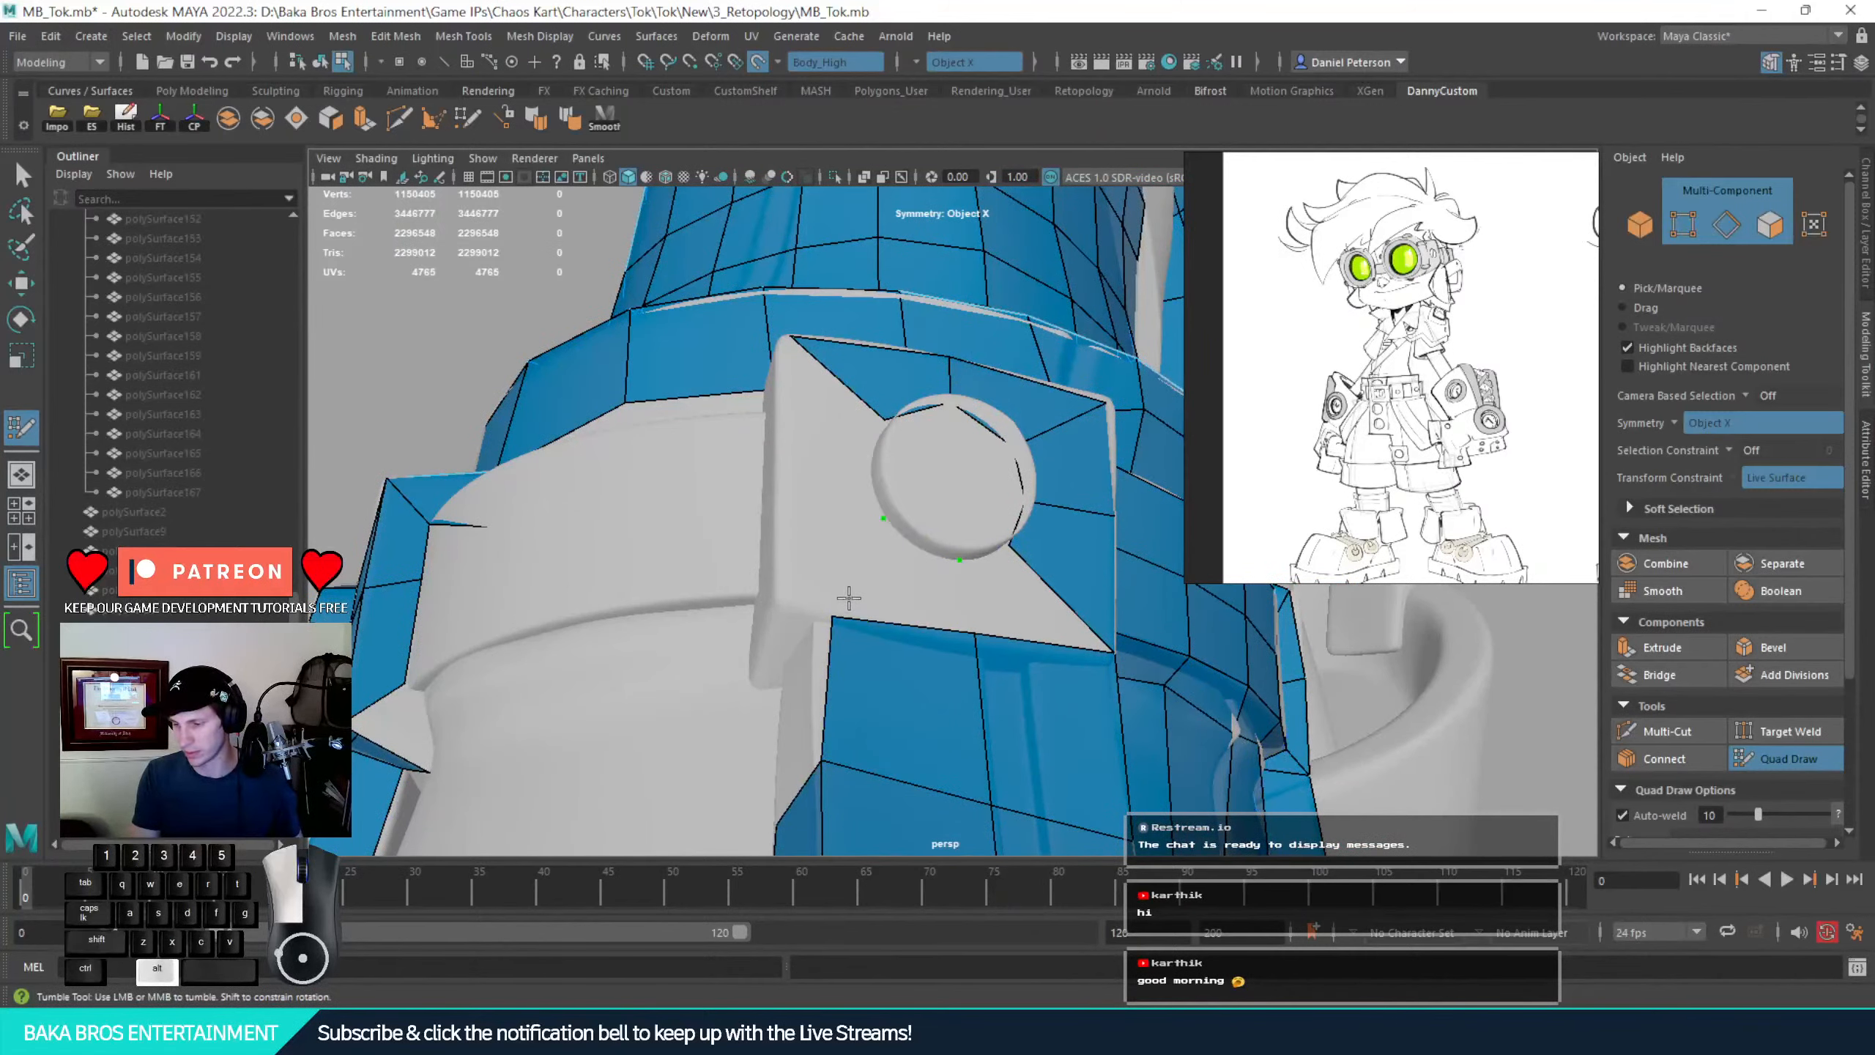
alt+drag(850, 598, 762, 561)
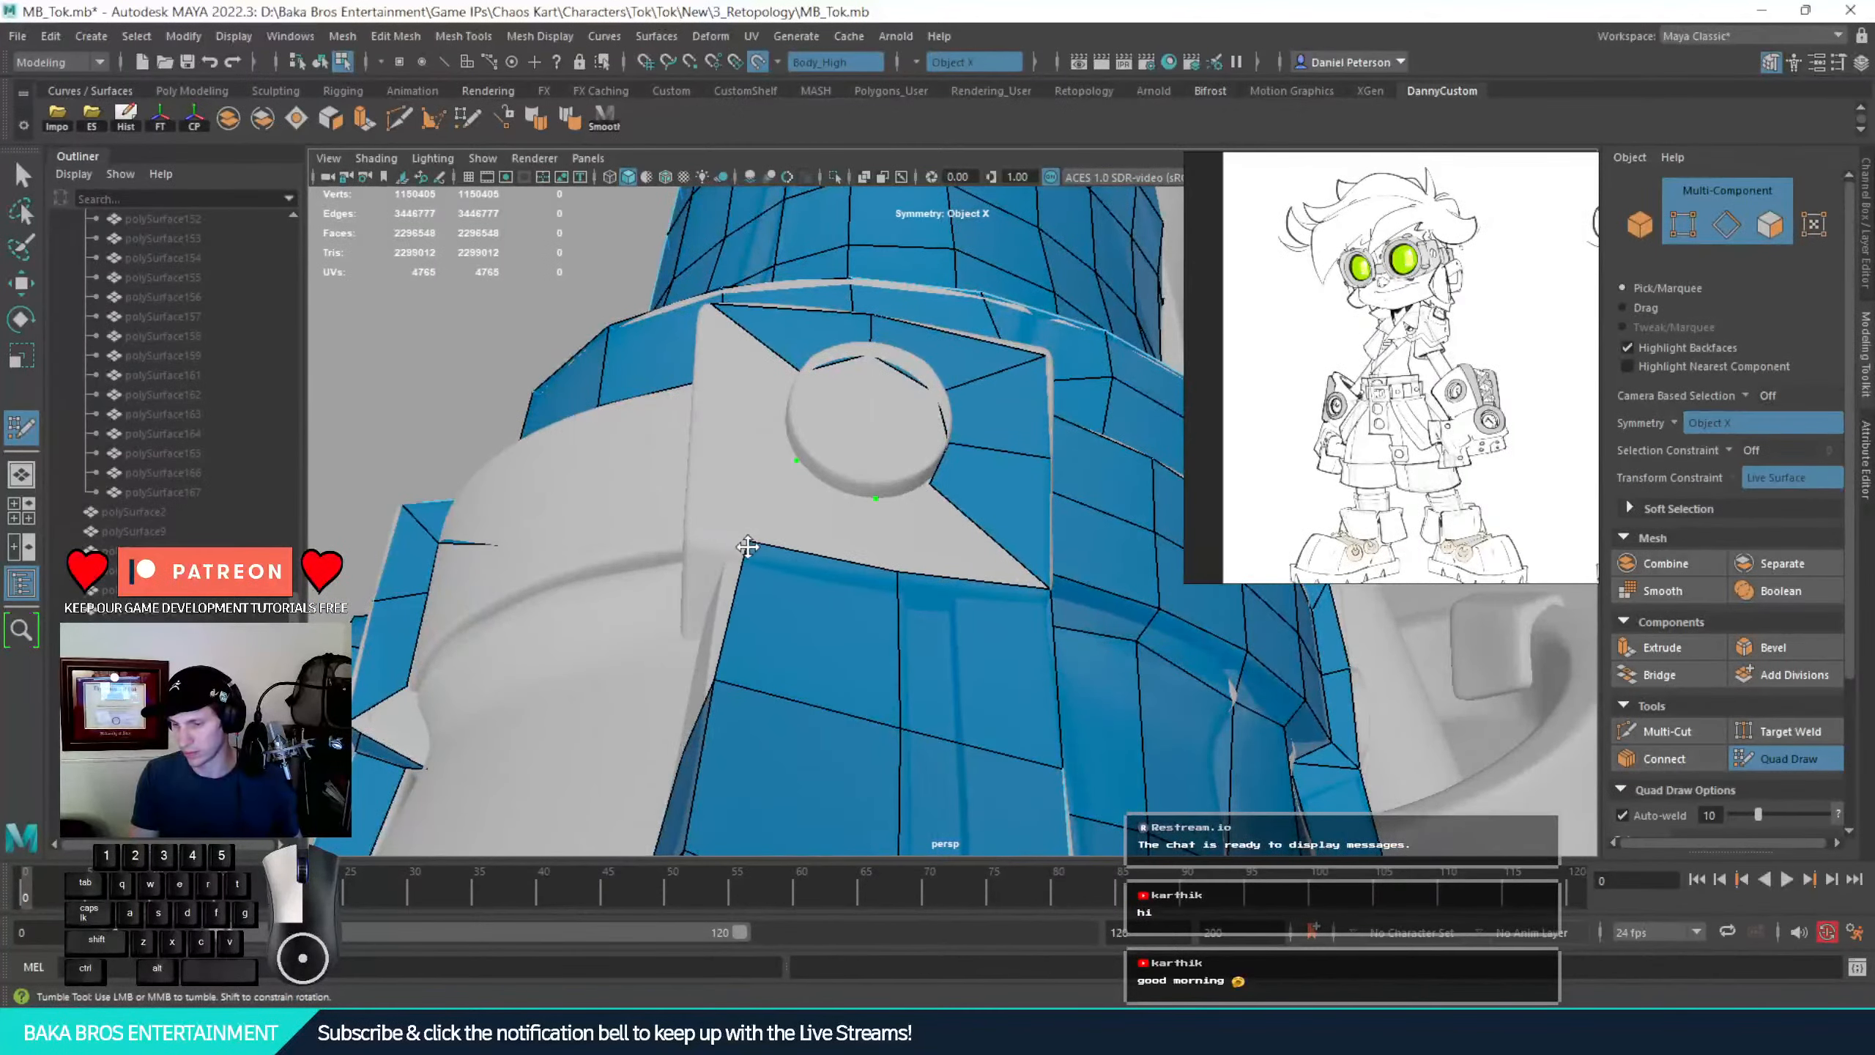
click(873, 524)
key(ctrl+z)
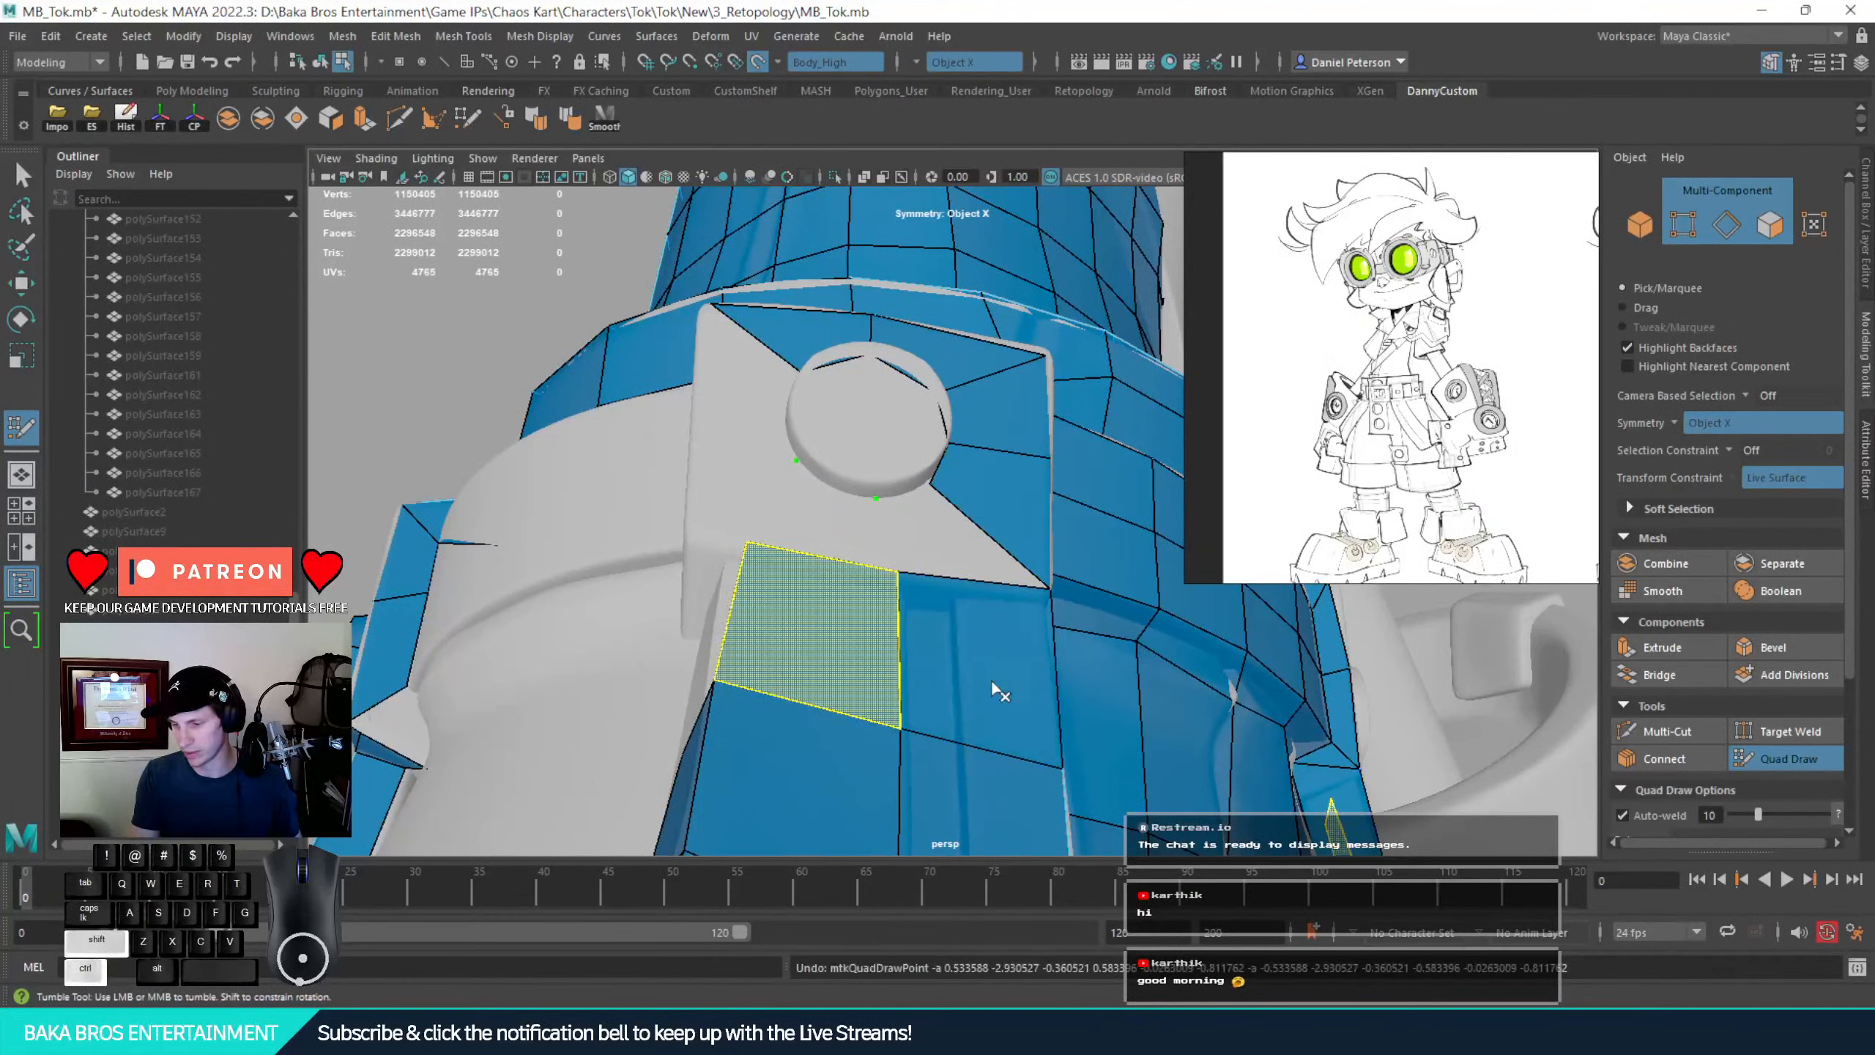
Delete the two panel faces below the belt block, refill the inner one, and fill the quad between it and the button's rim
ctrl+shift+click(994, 688)
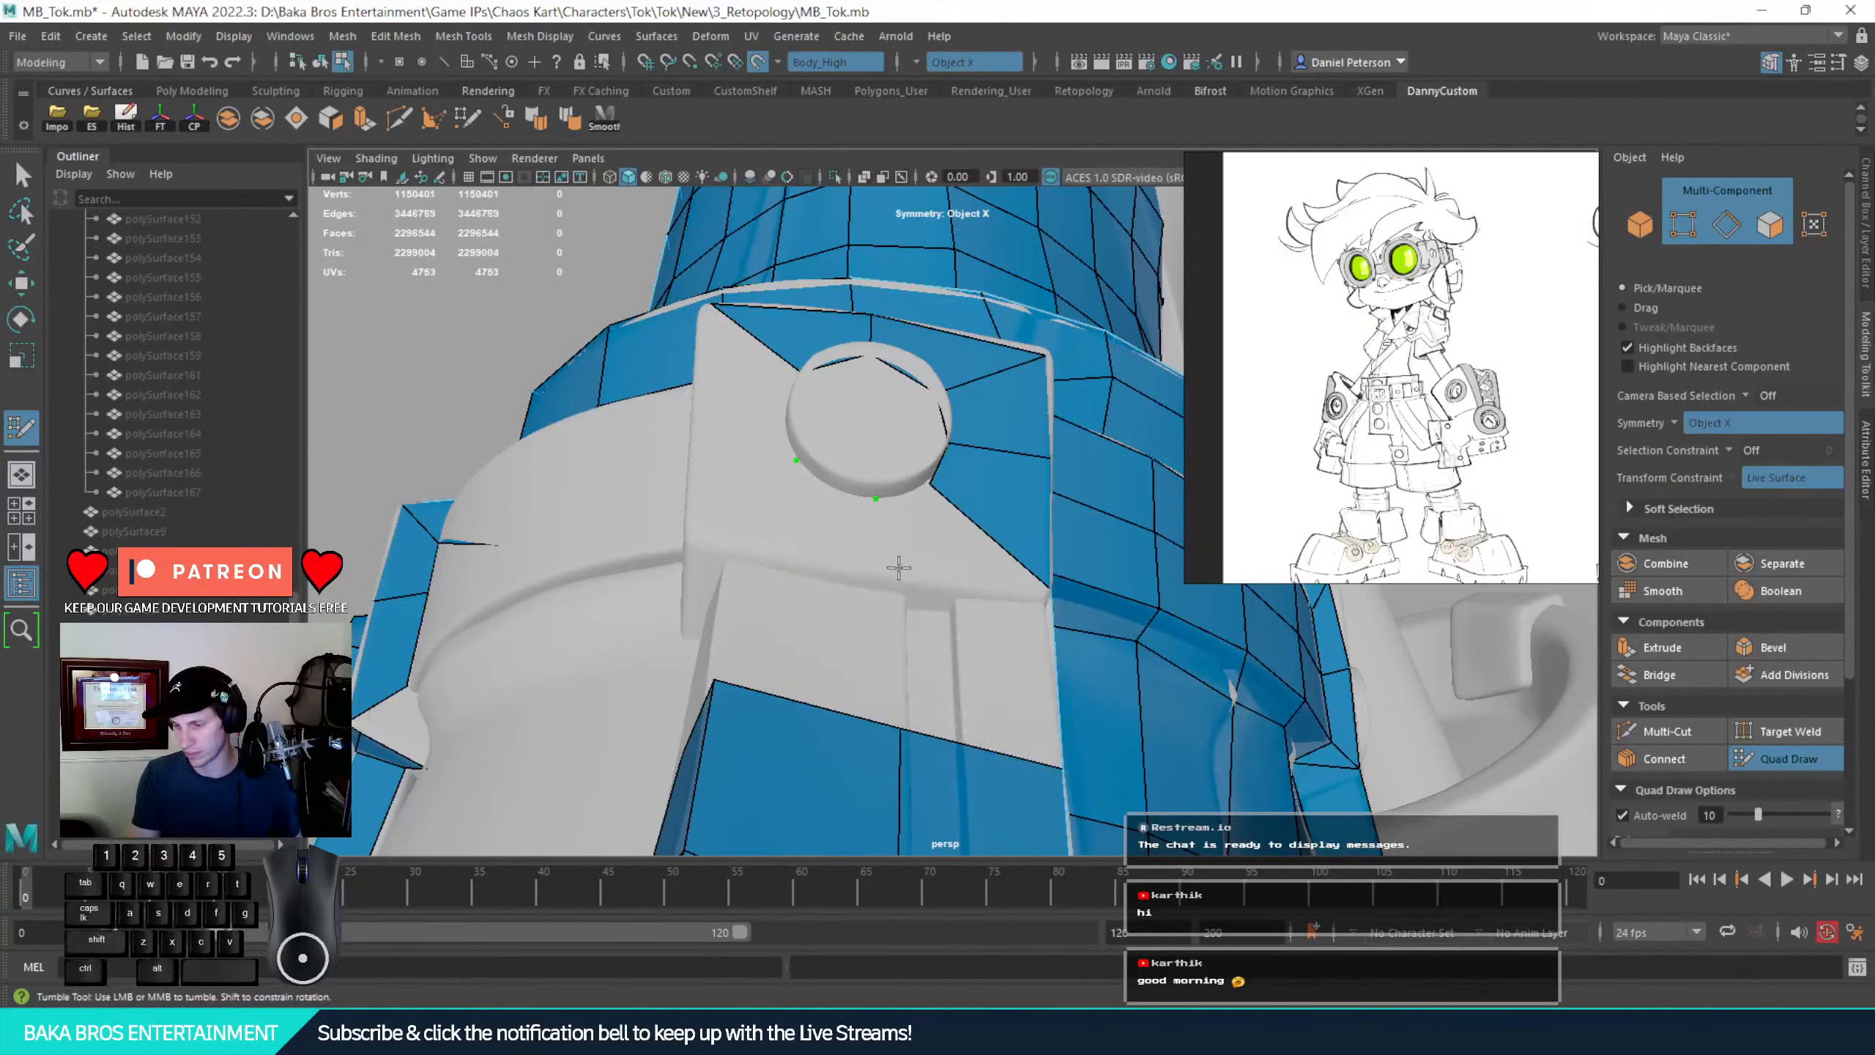
alt+drag(936, 636, 753, 726)
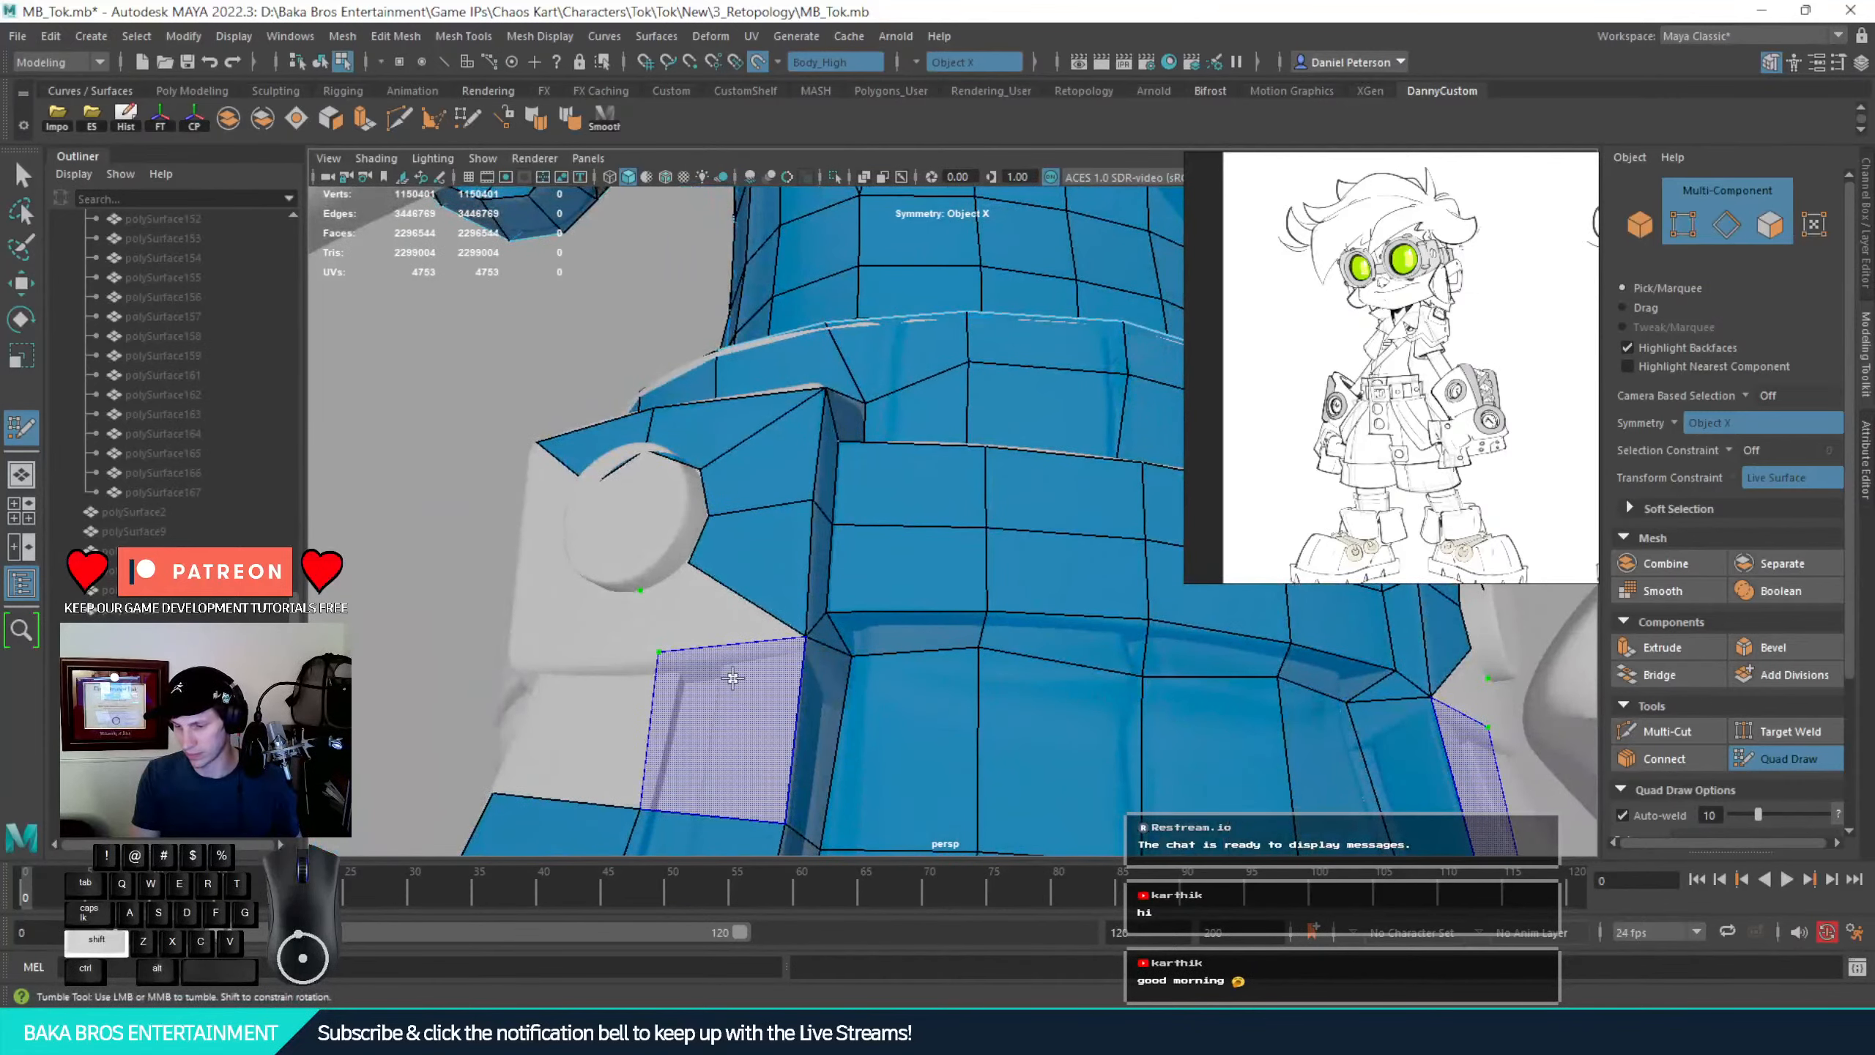
shift+click(760, 653)
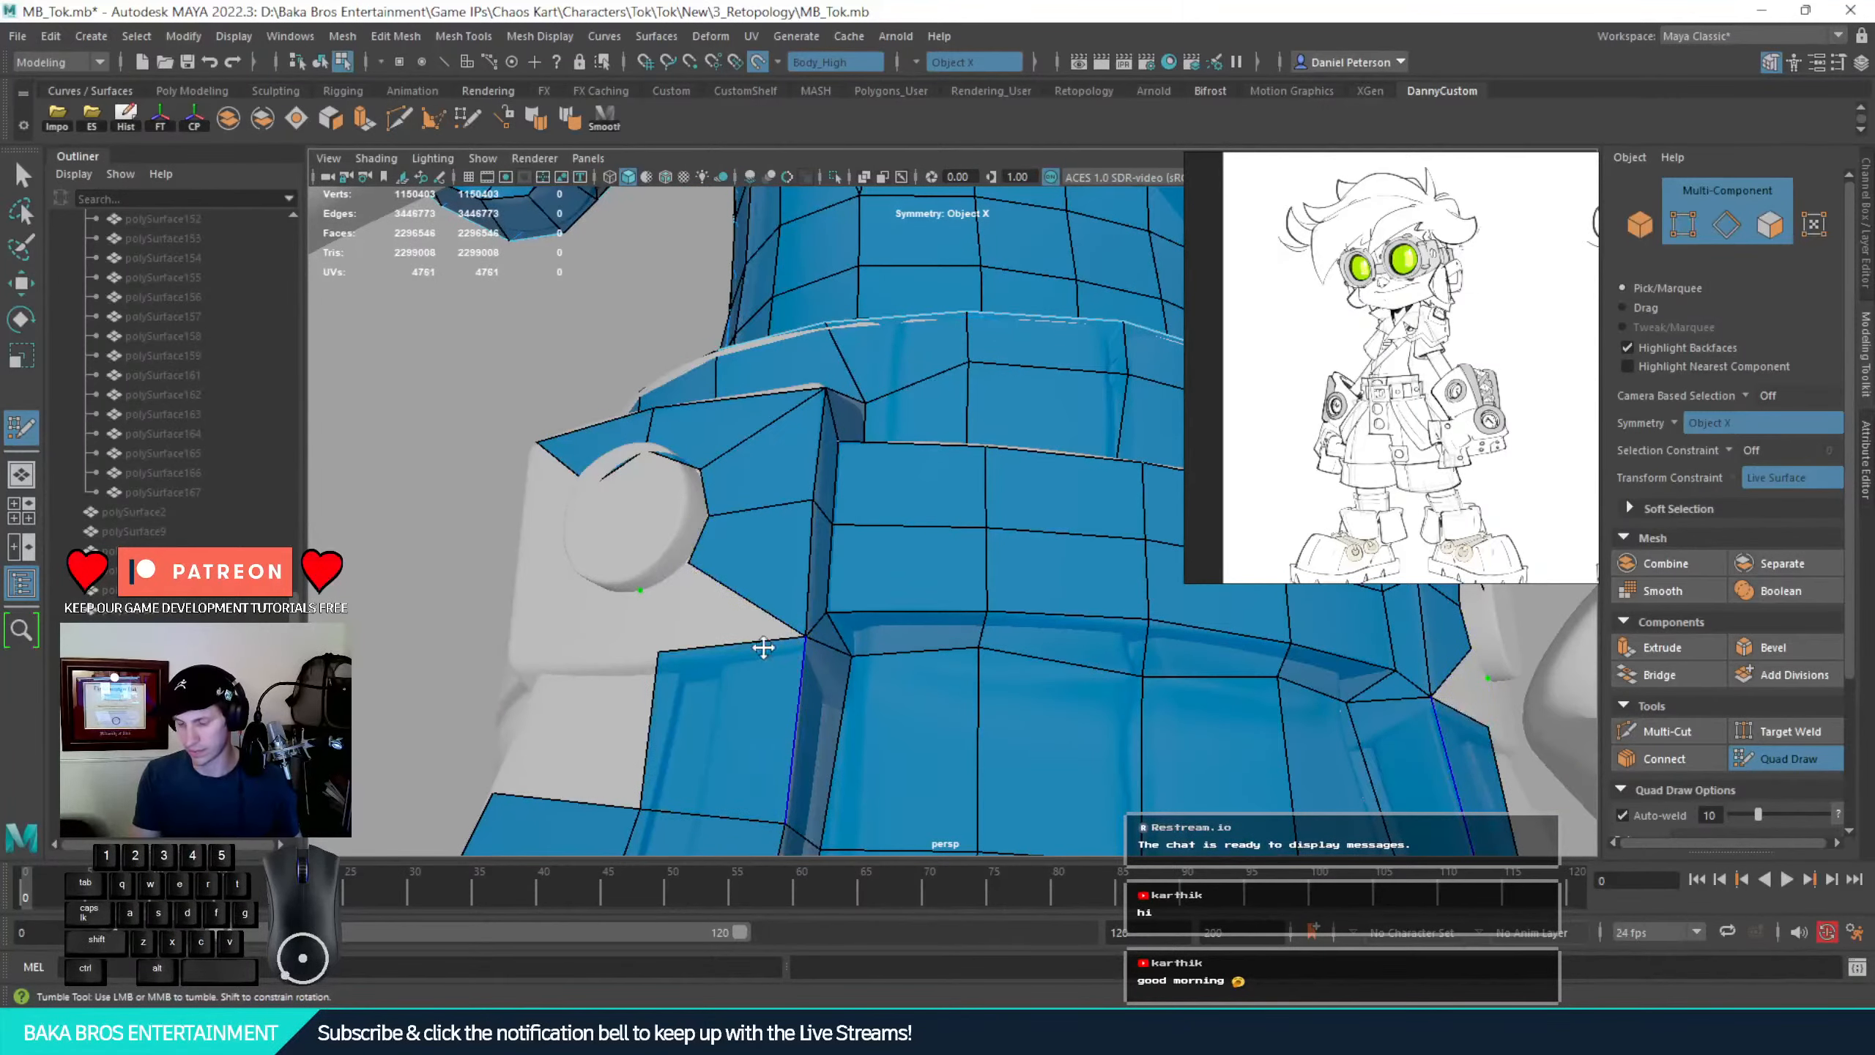
shift+click(698, 619)
Place a point at the belt block's lower corner, fill the quads below the button and in the panel beneath, and accept the autosave
alt+drag(599, 647, 946, 842)
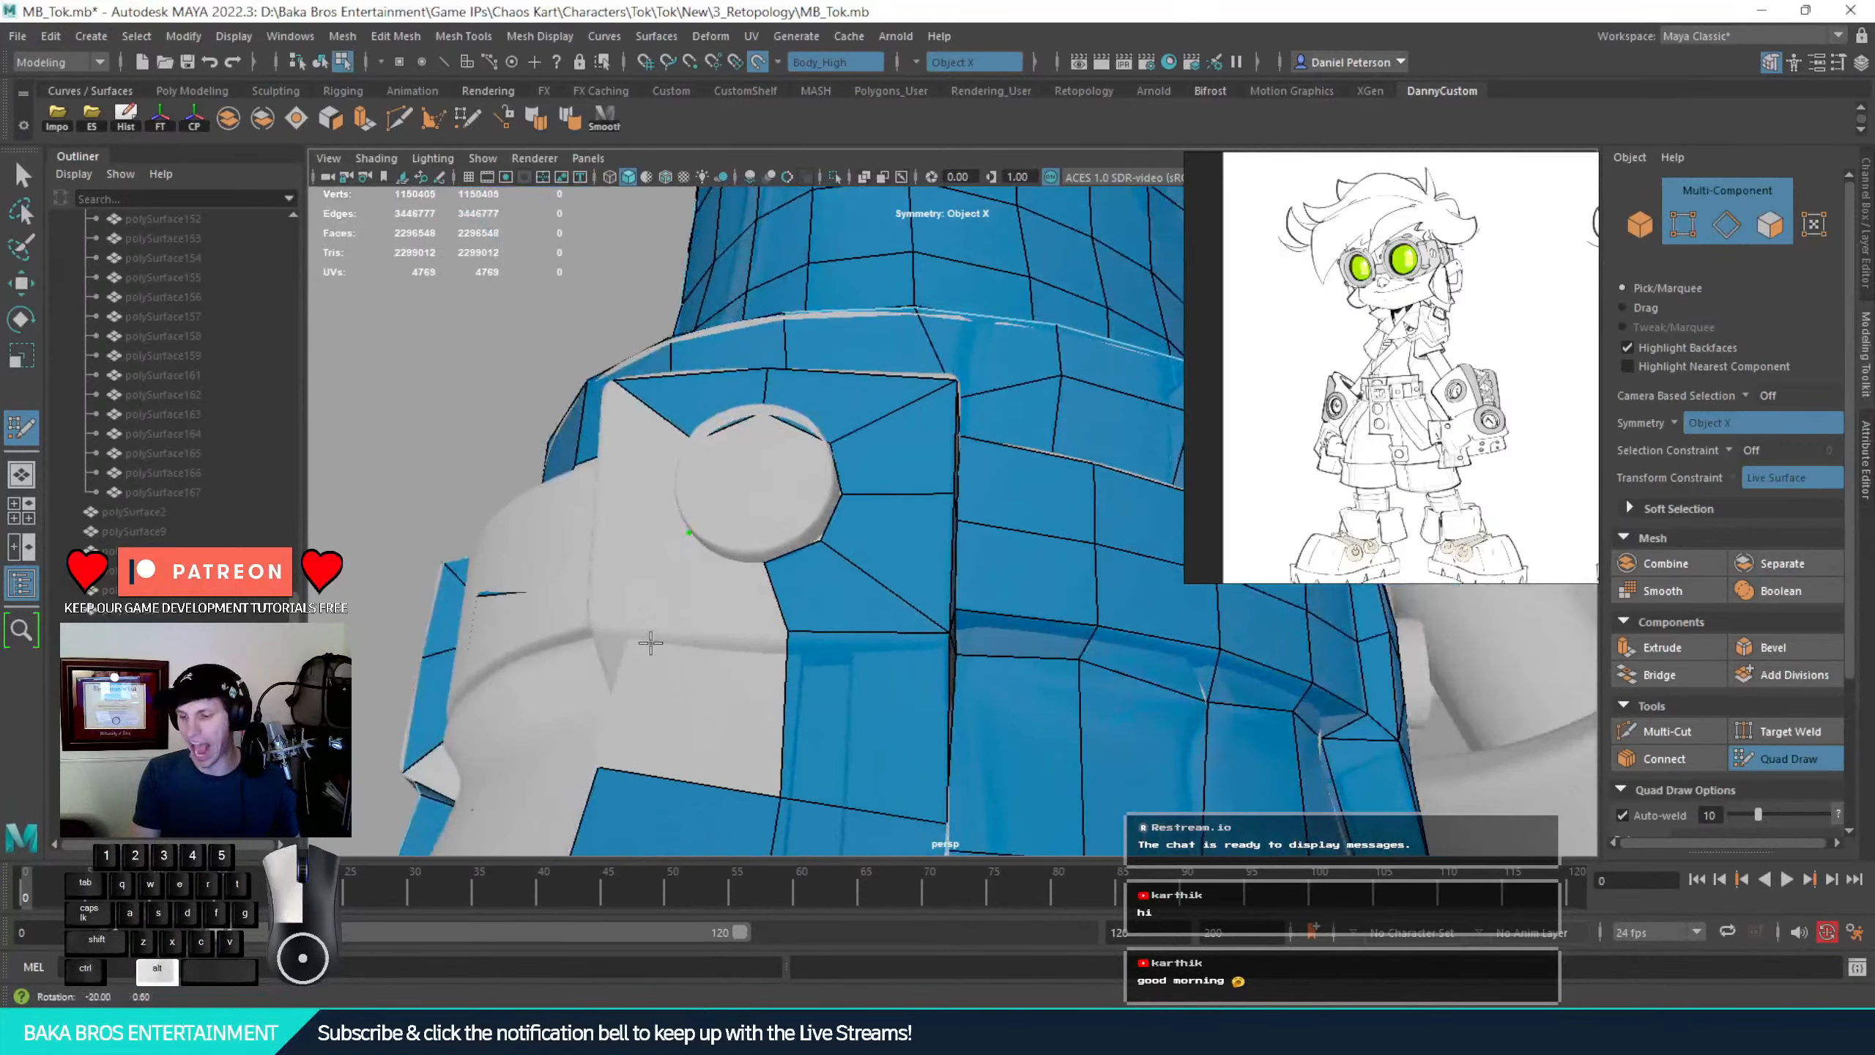
alt+drag(606, 592, 739, 586)
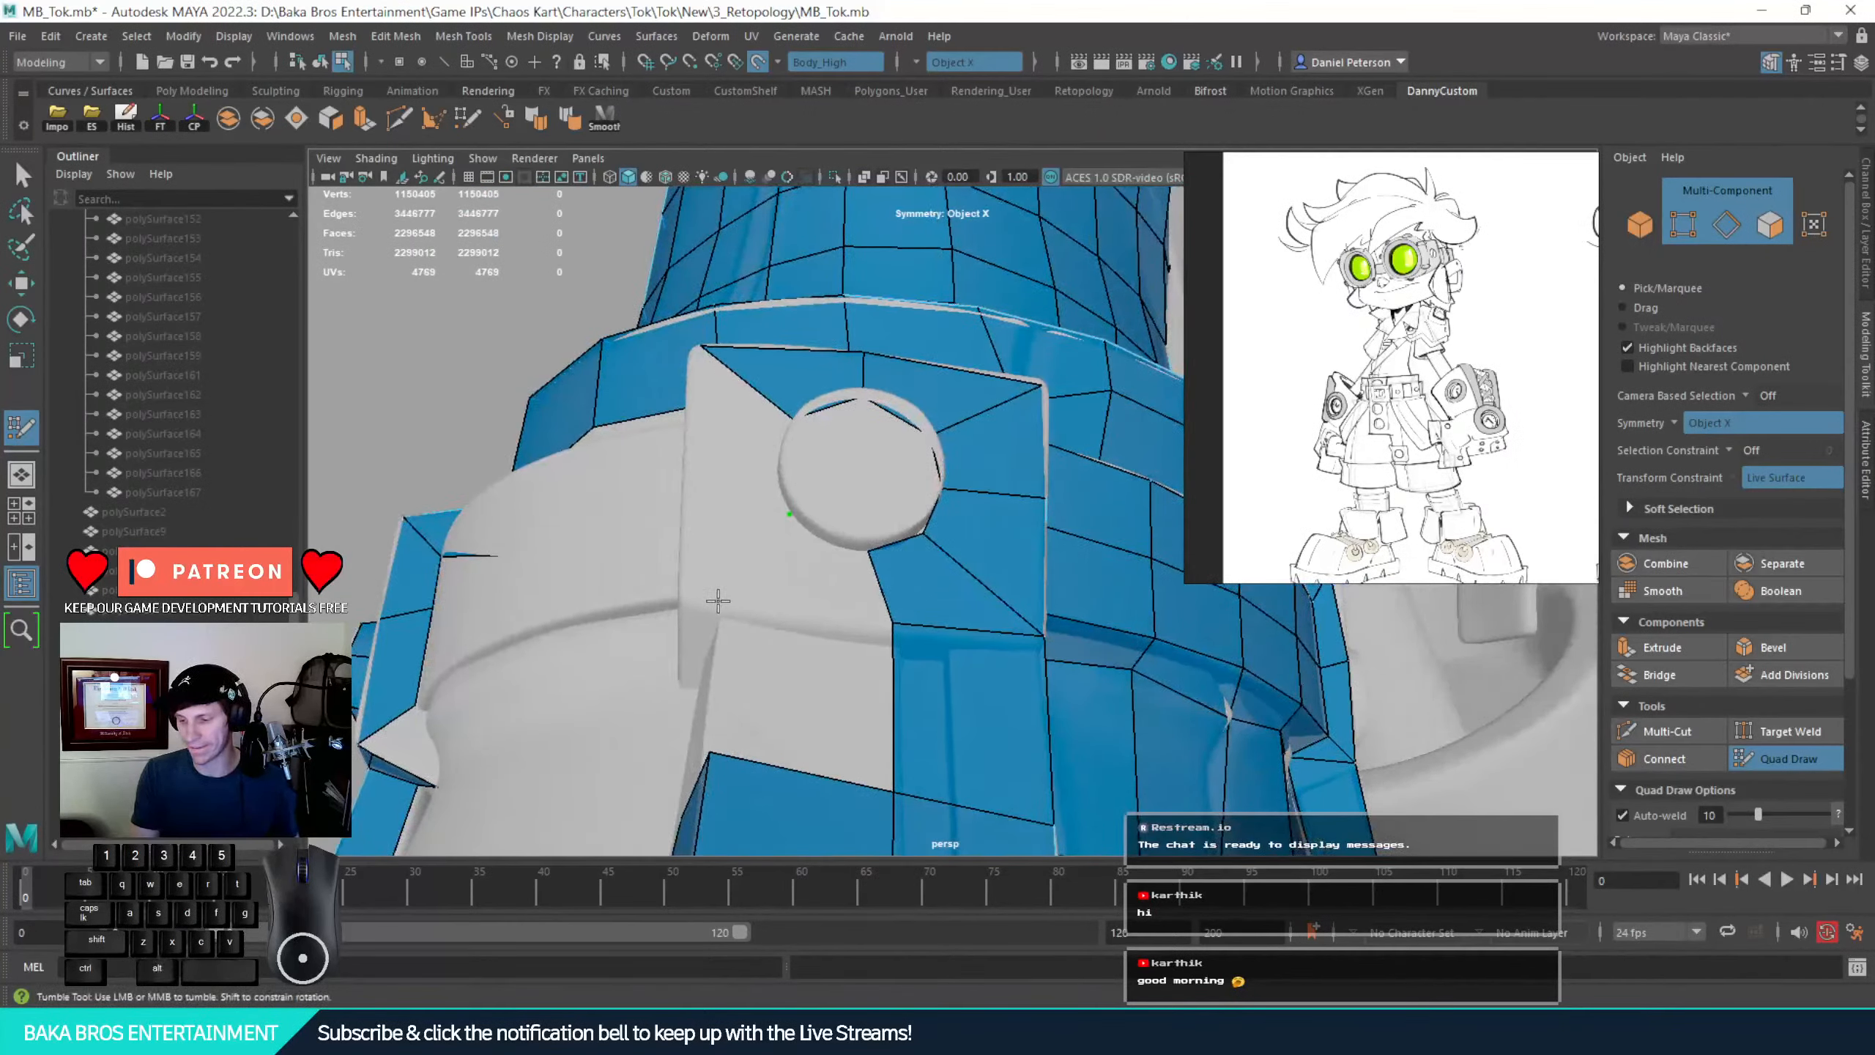
click(724, 602)
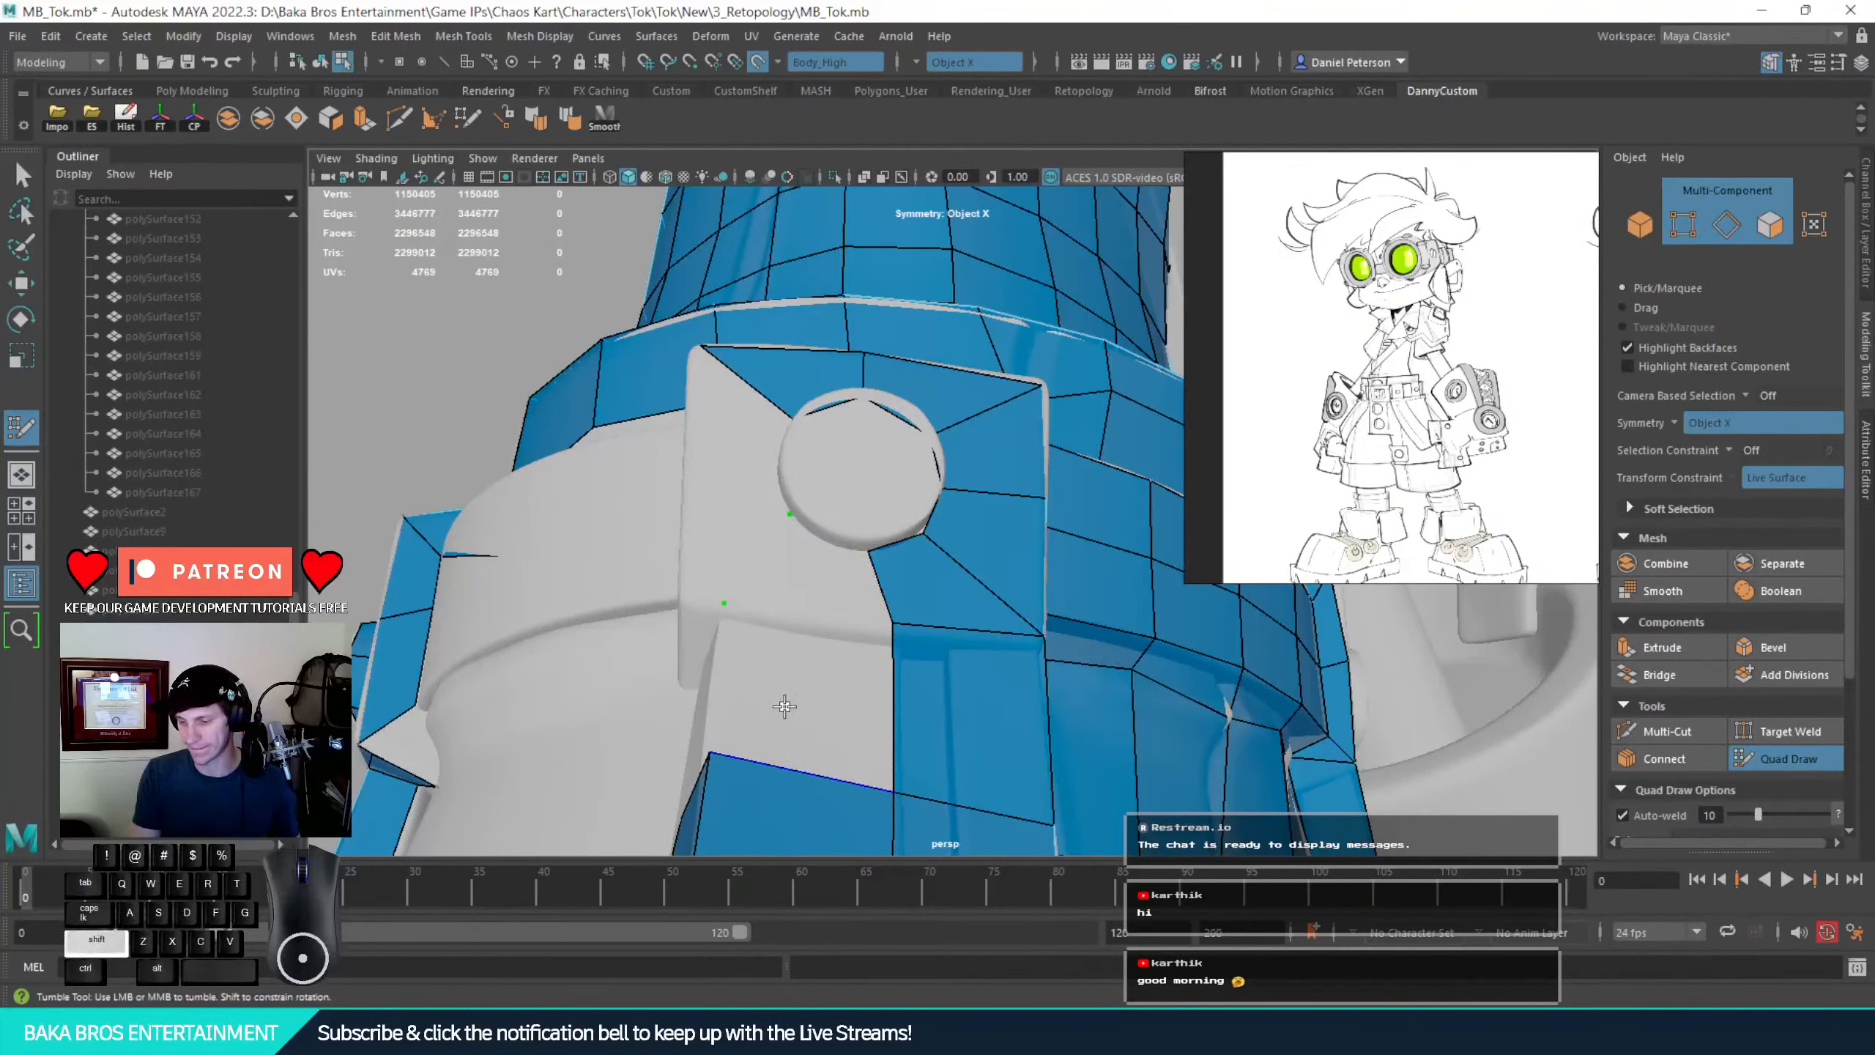
shift+click(791, 683)
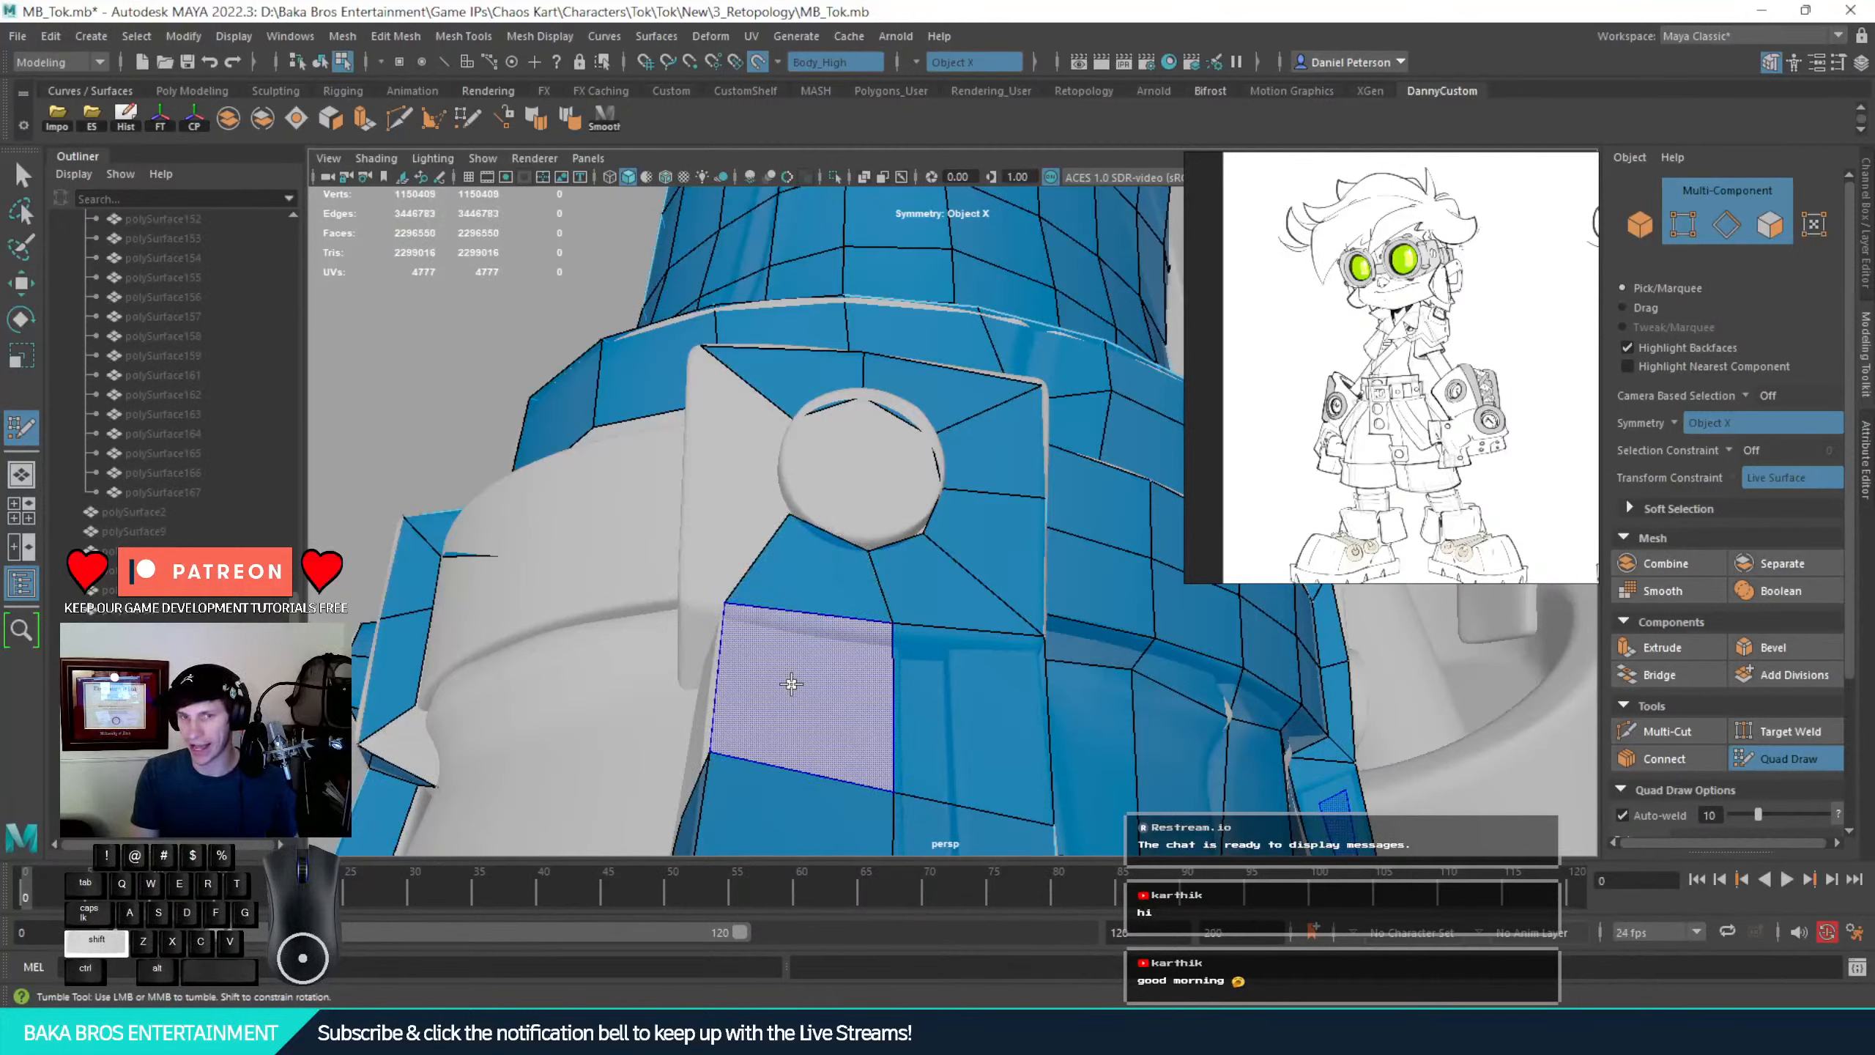
shift+click(765, 663)
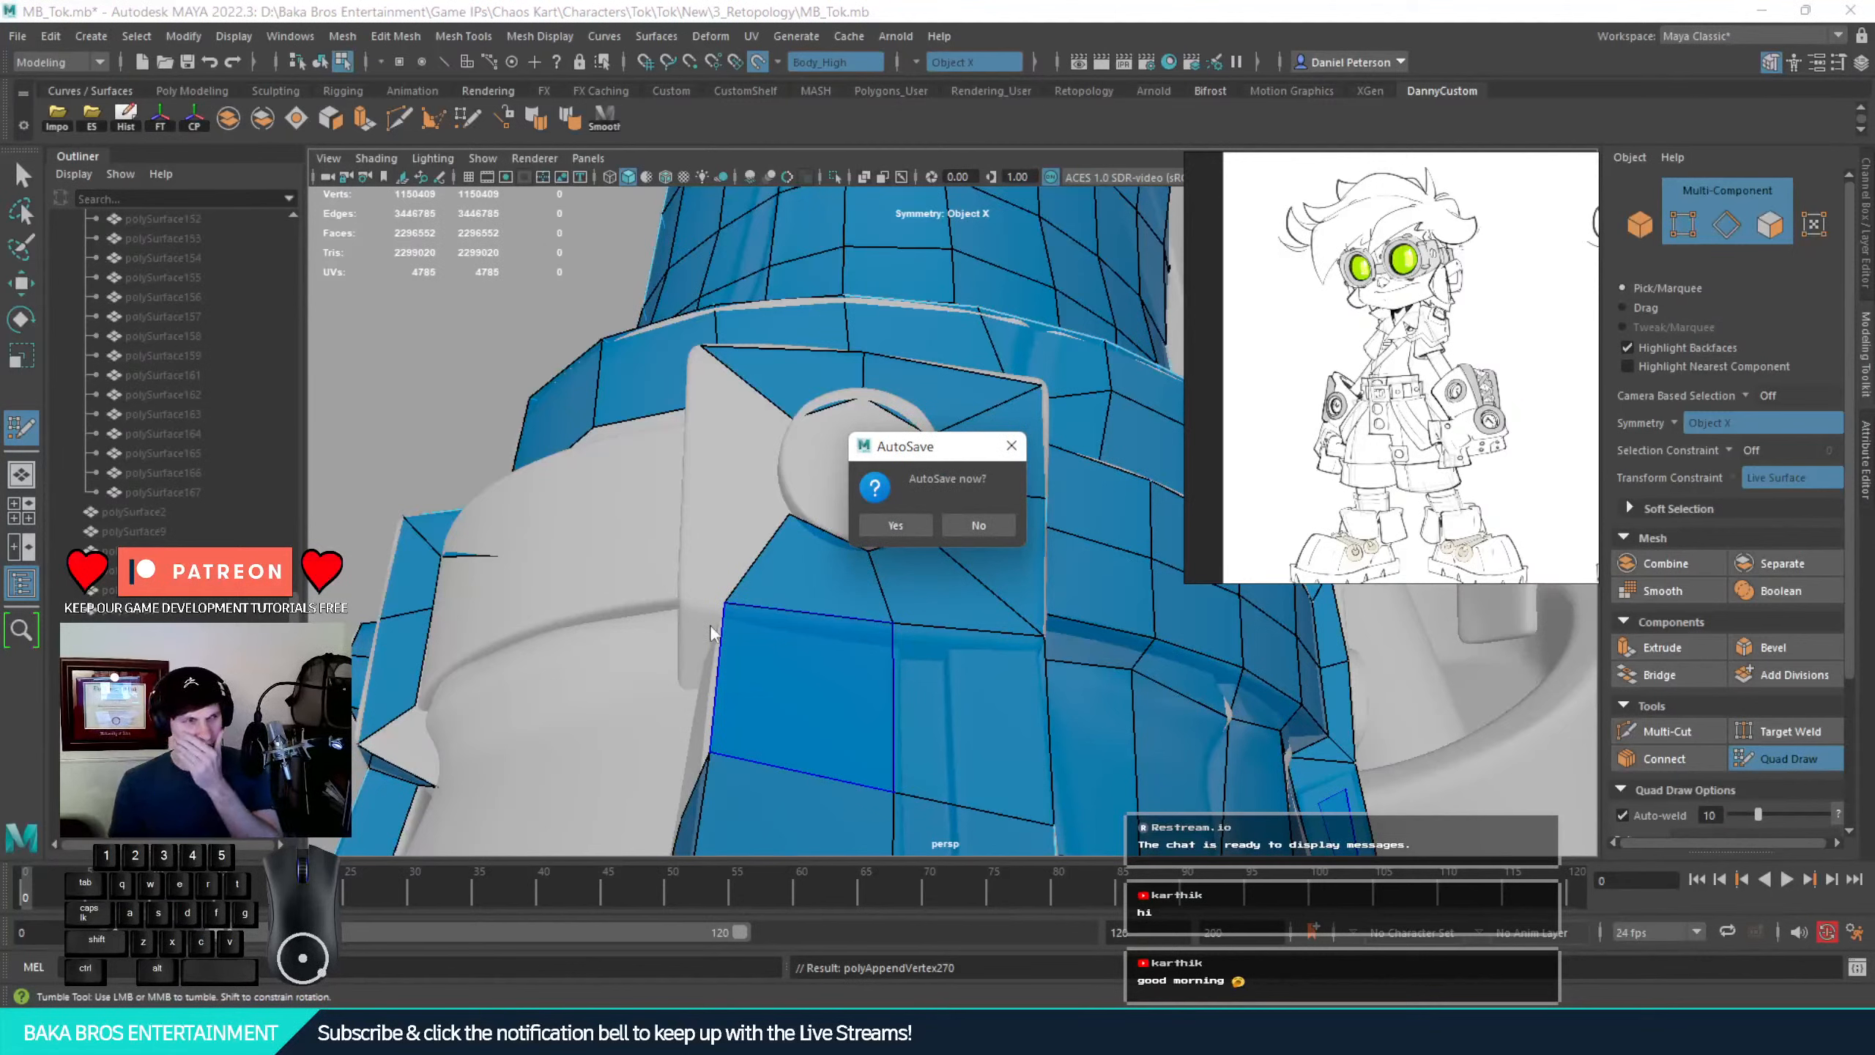
click(894, 521)
Place a point on the belt block's outer side edge and fill the last two quads, closing the ring around the button
alt+drag(923, 458, 896, 520)
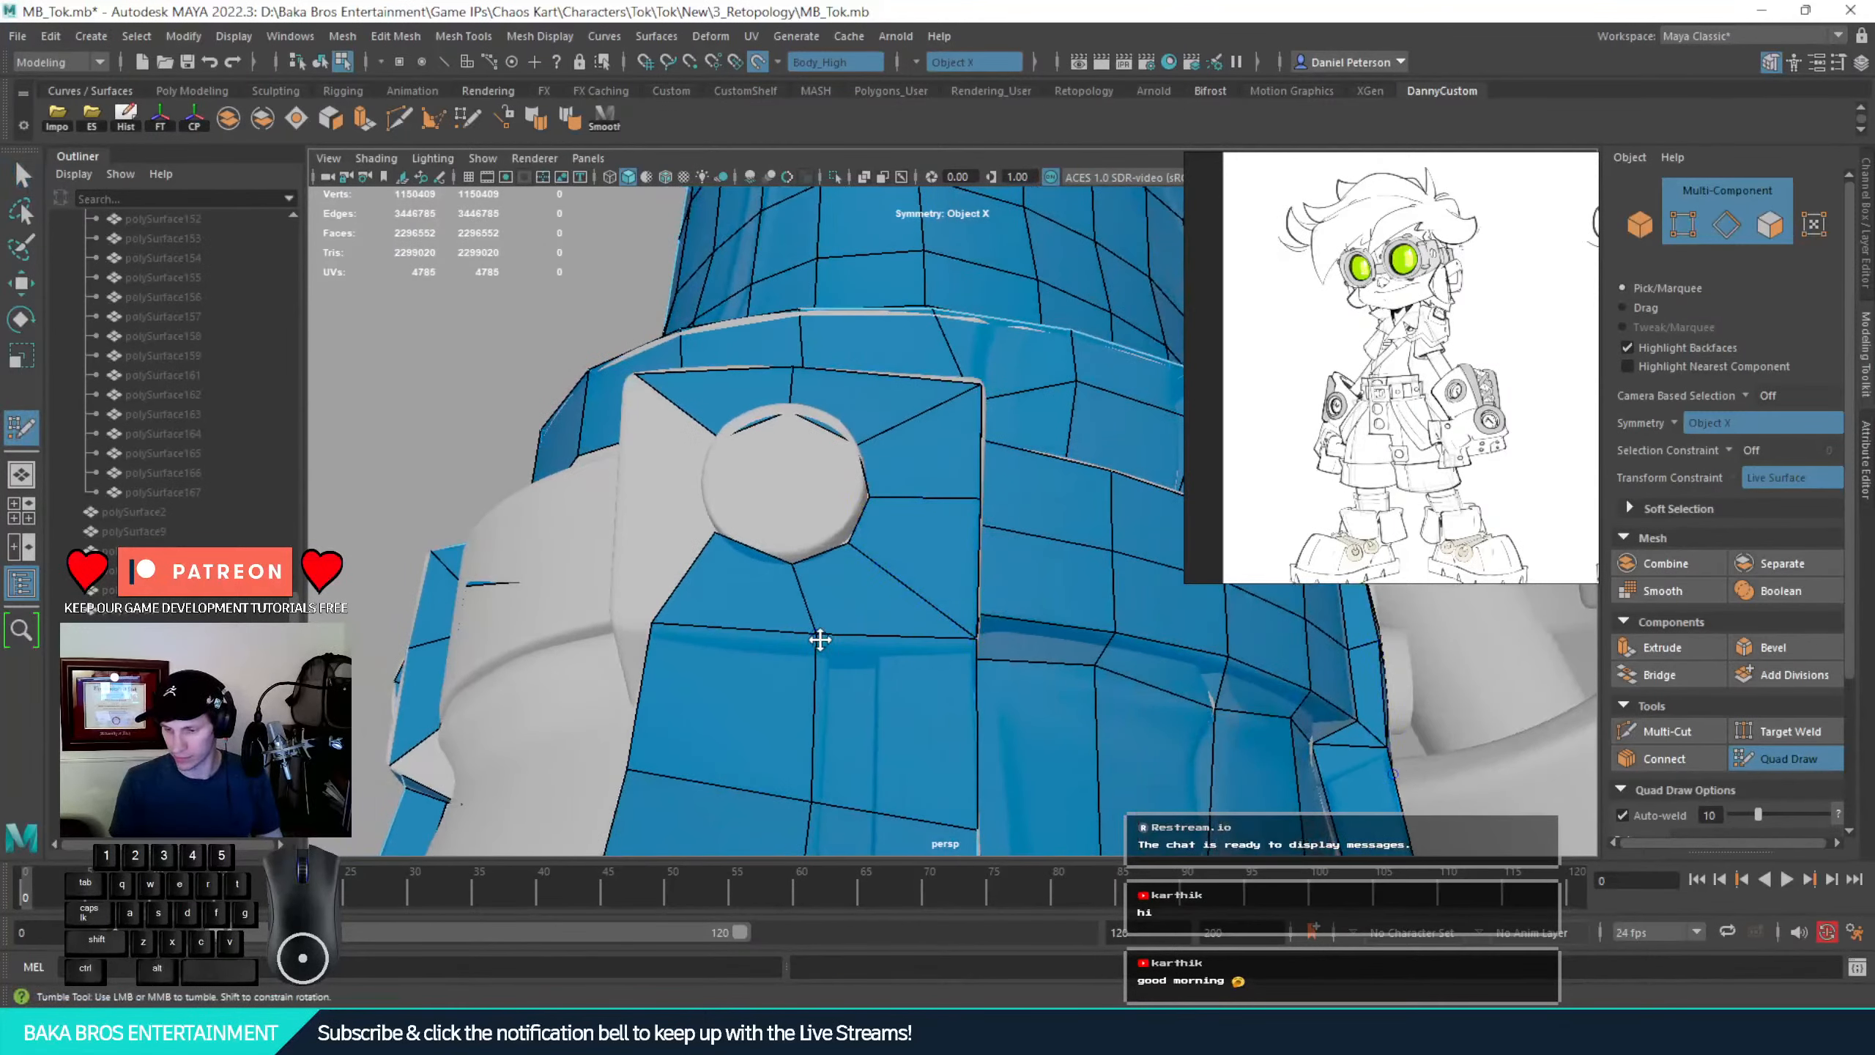
drag(820, 640, 793, 641)
drag(785, 571, 835, 561)
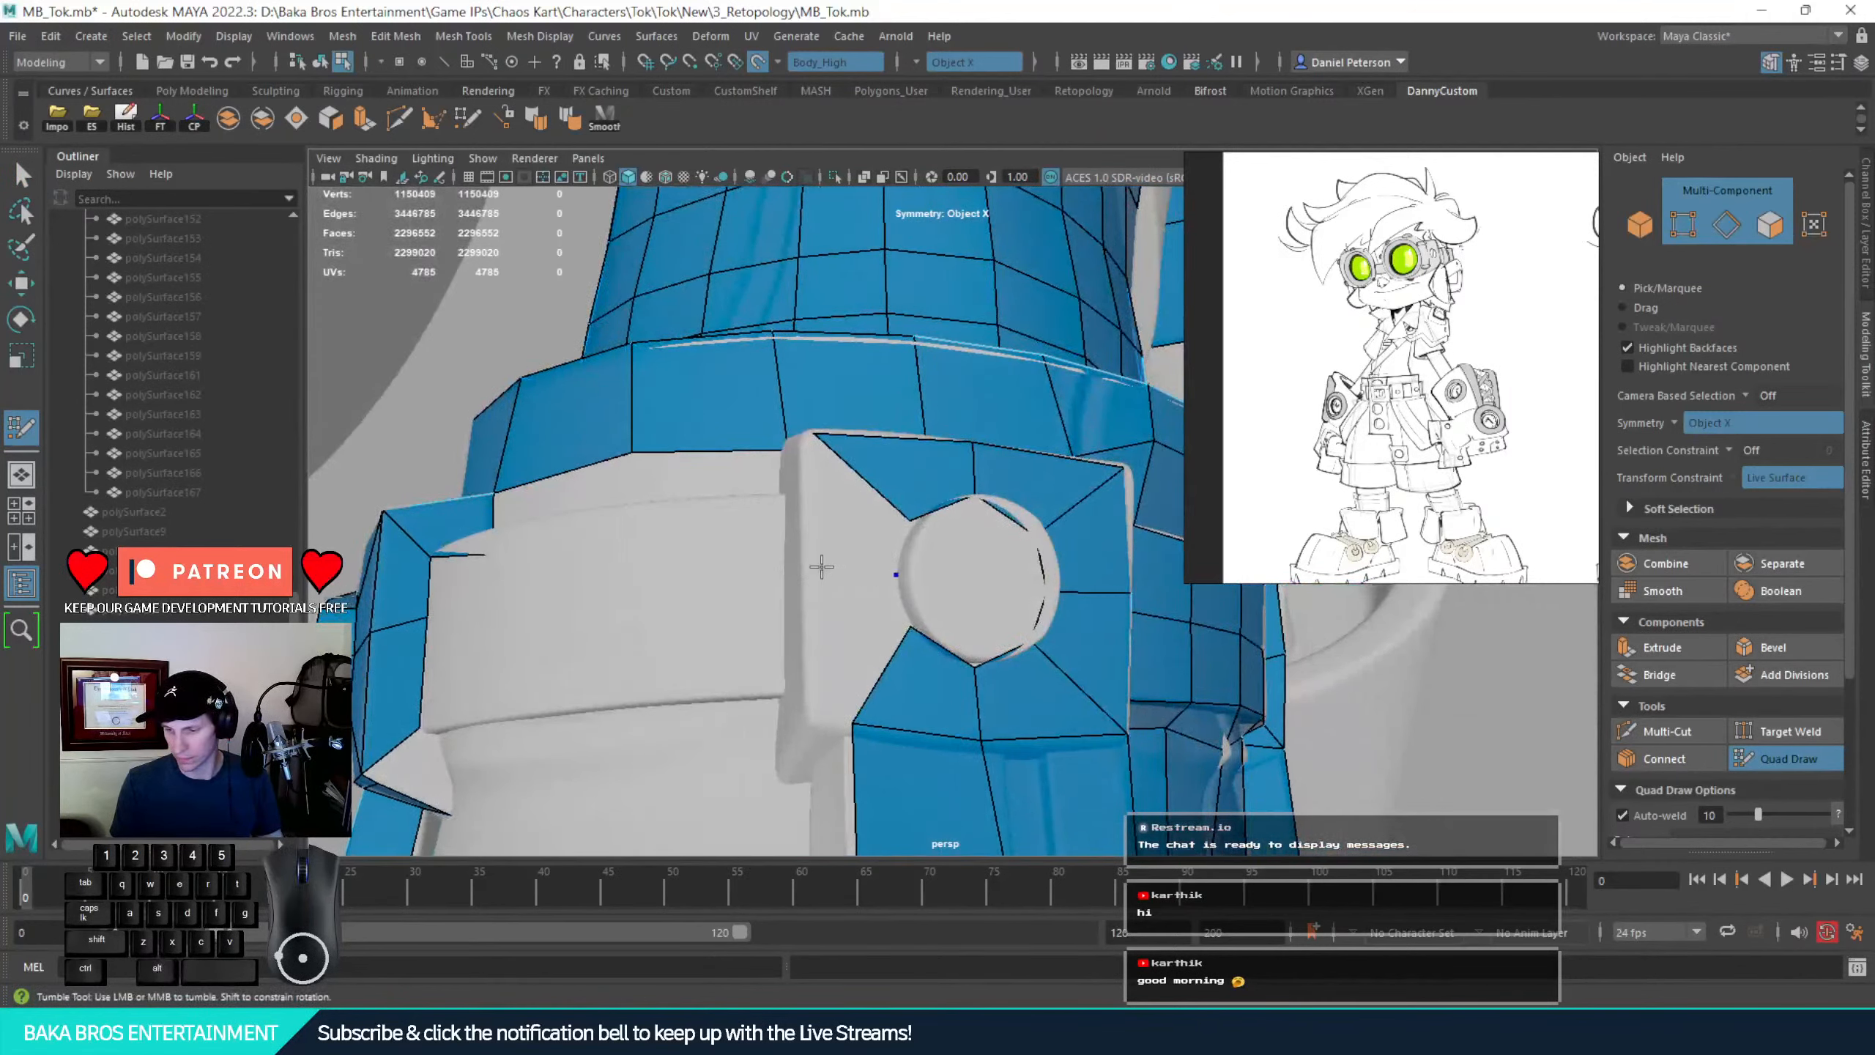
click(809, 566)
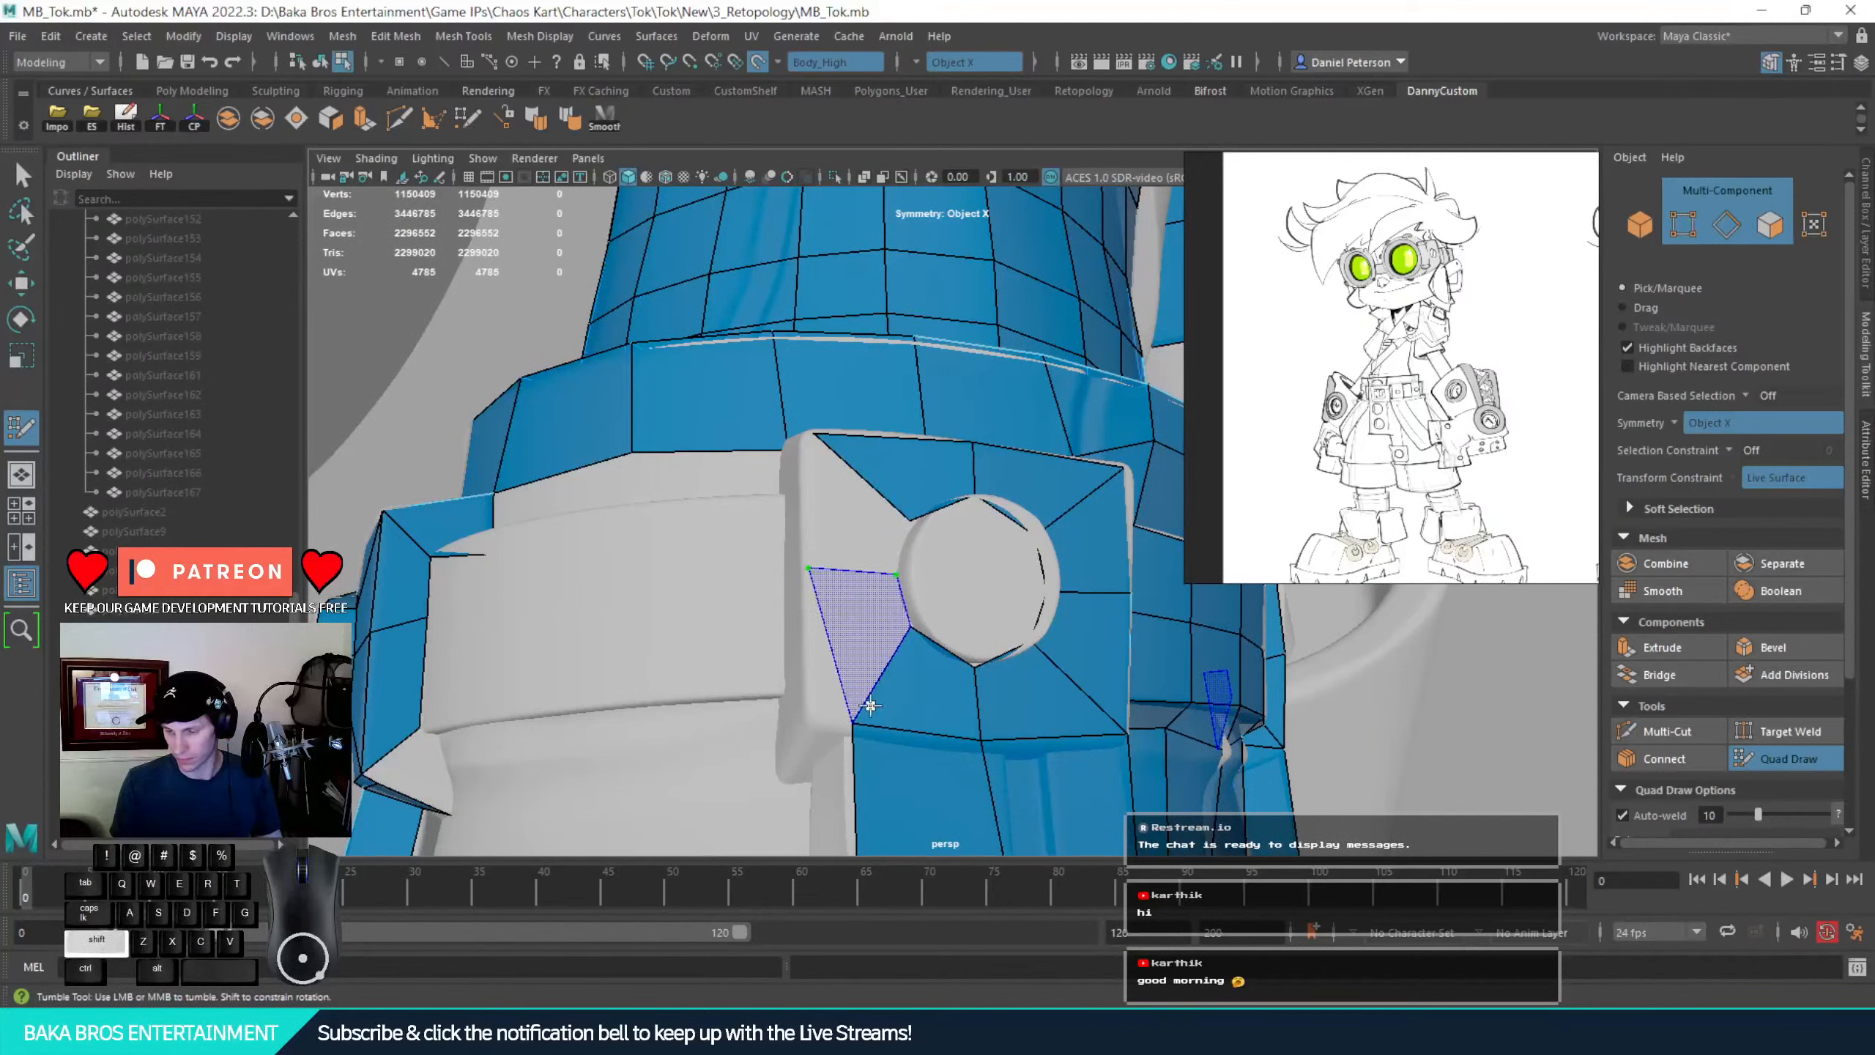
shift+click(877, 739)
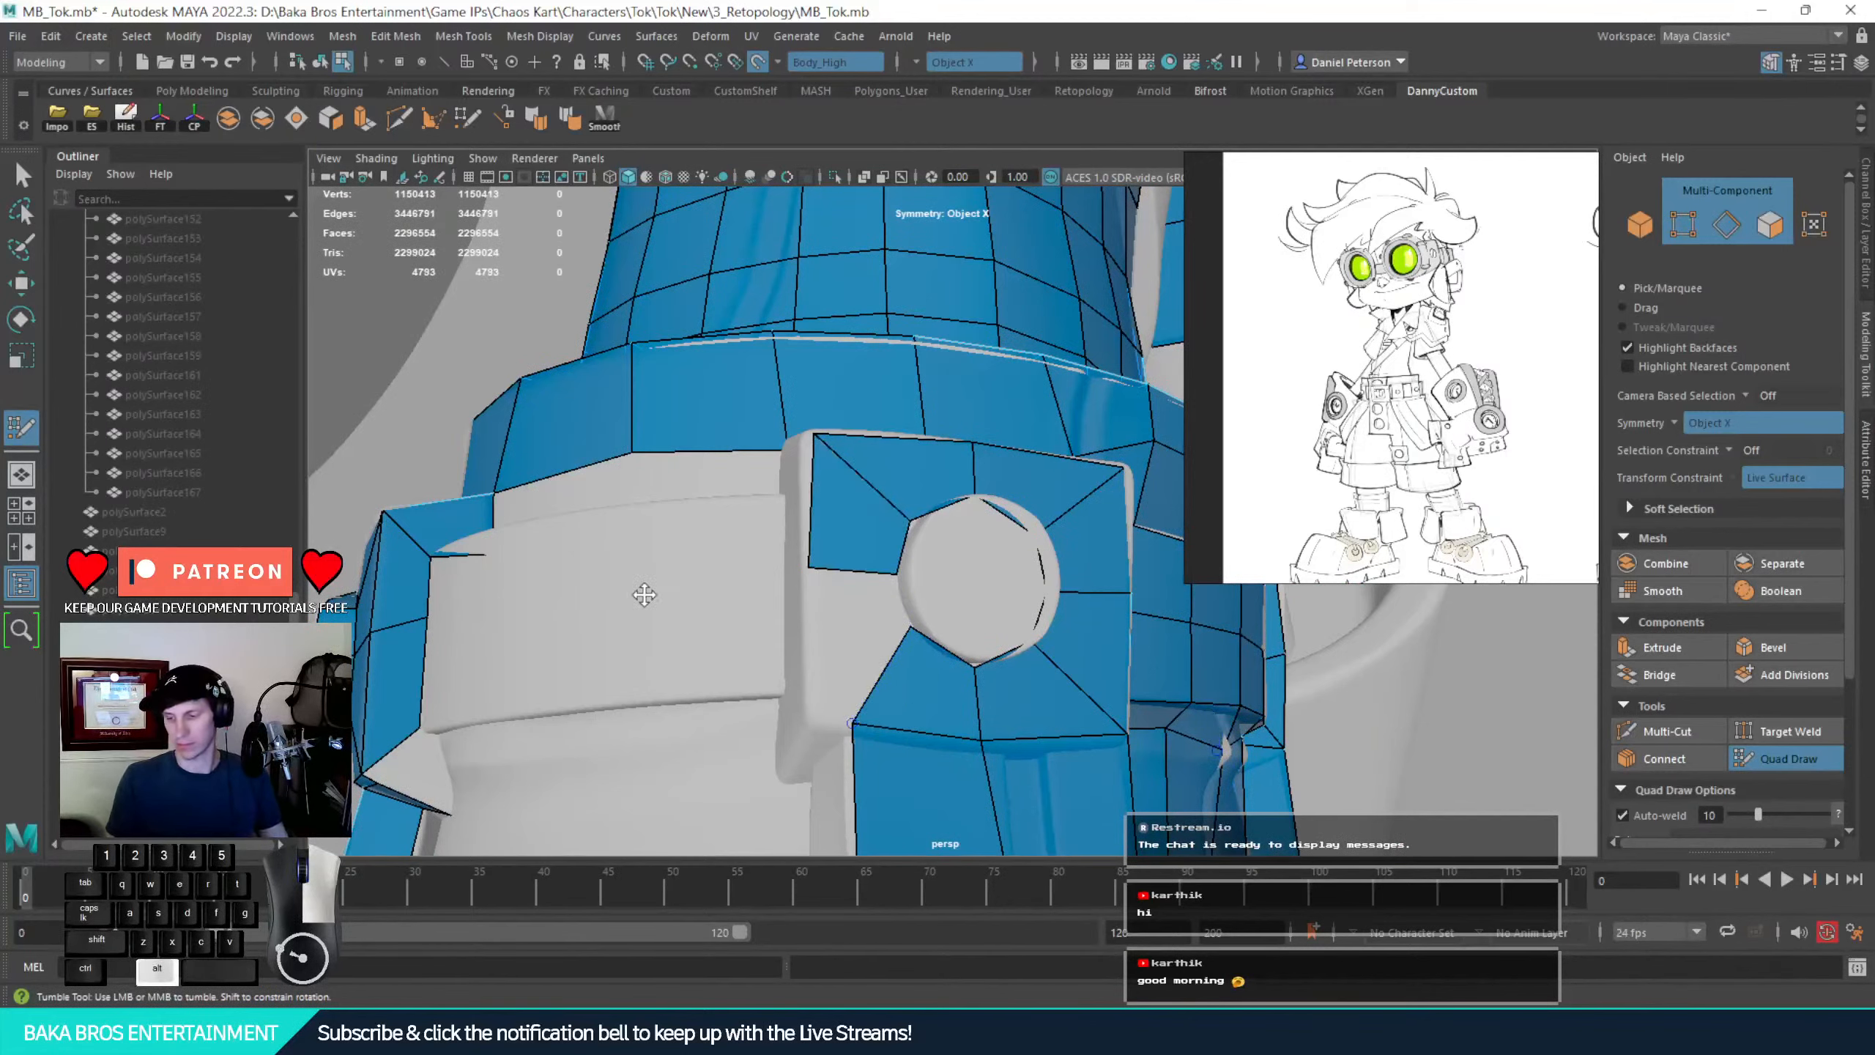
shift+click(856, 649)
Place a point on the panel's back edge under the belt block and fill the quad along the panel's side
scroll(855, 660, down, 5)
mouse_move(853, 663)
alt+mouse_down()
mouse_move(991, 669)
mouse_move(783, 662)
alt+mouse_up()
scroll(783, 662, up, 5)
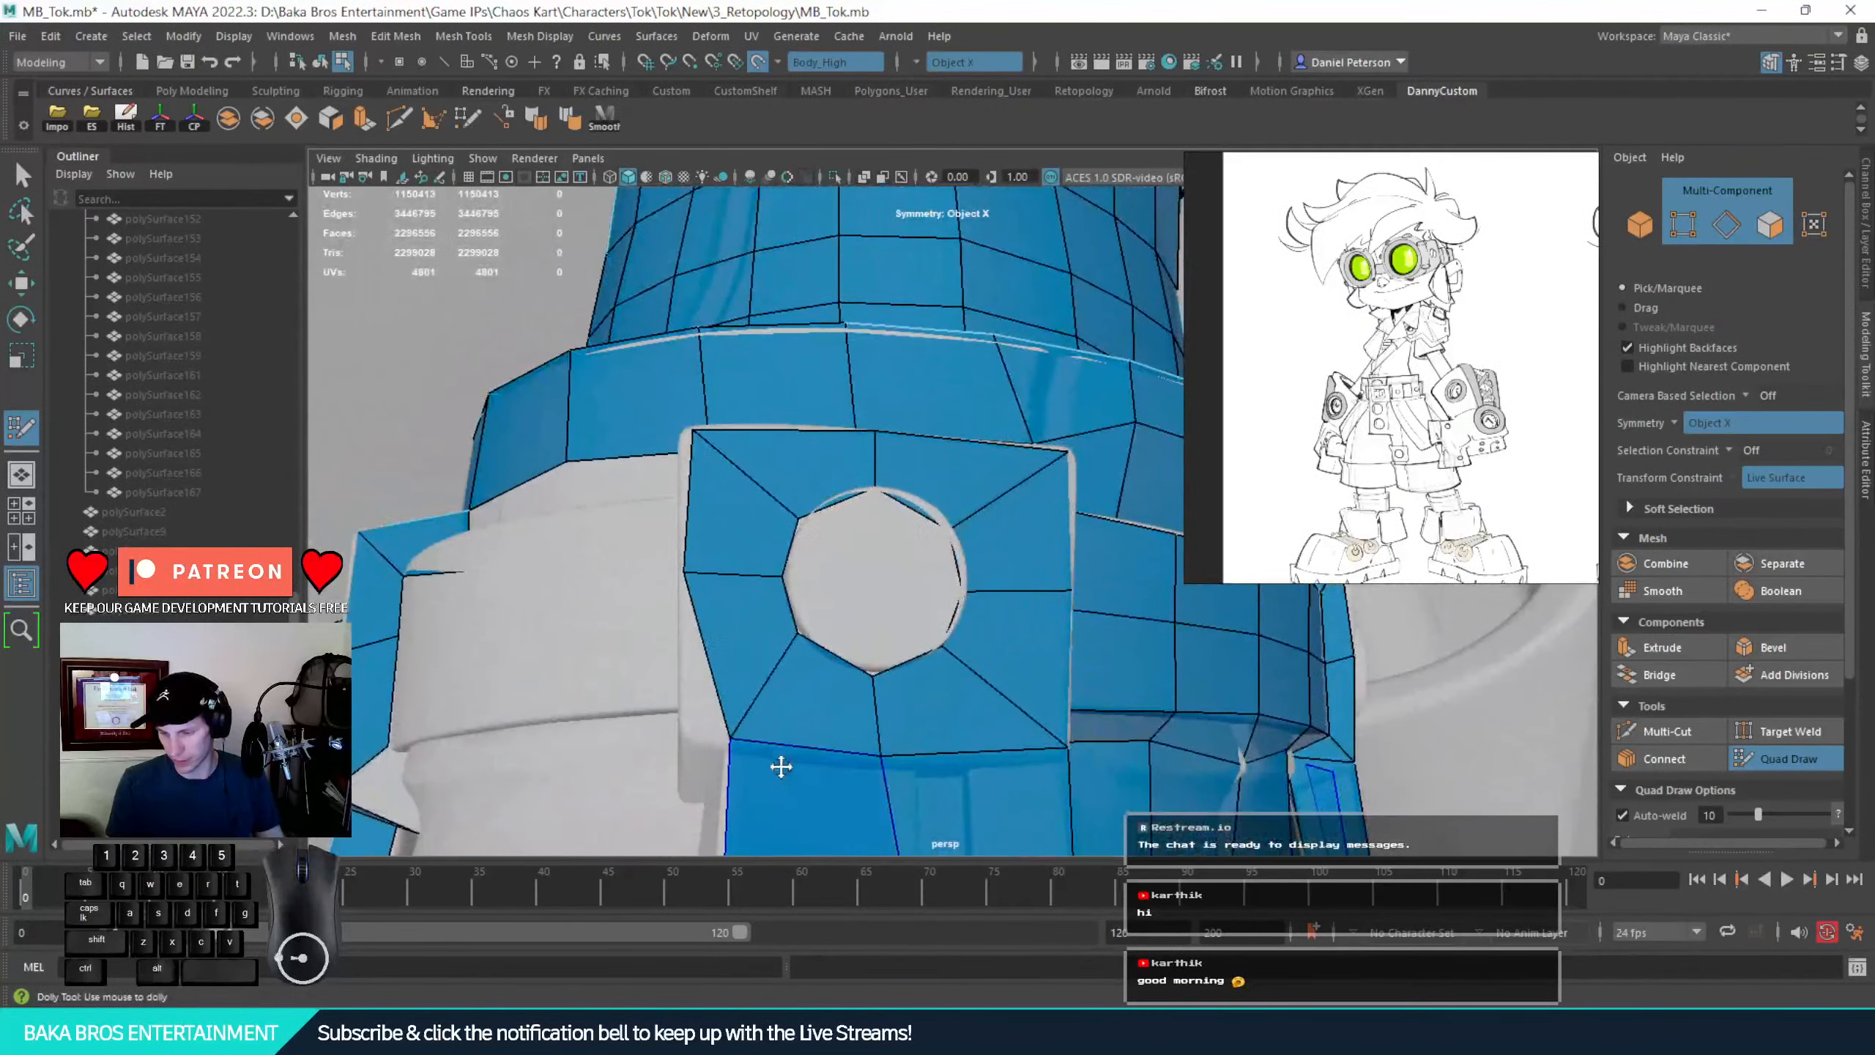
alt+middle_drag(719, 735, 795, 545)
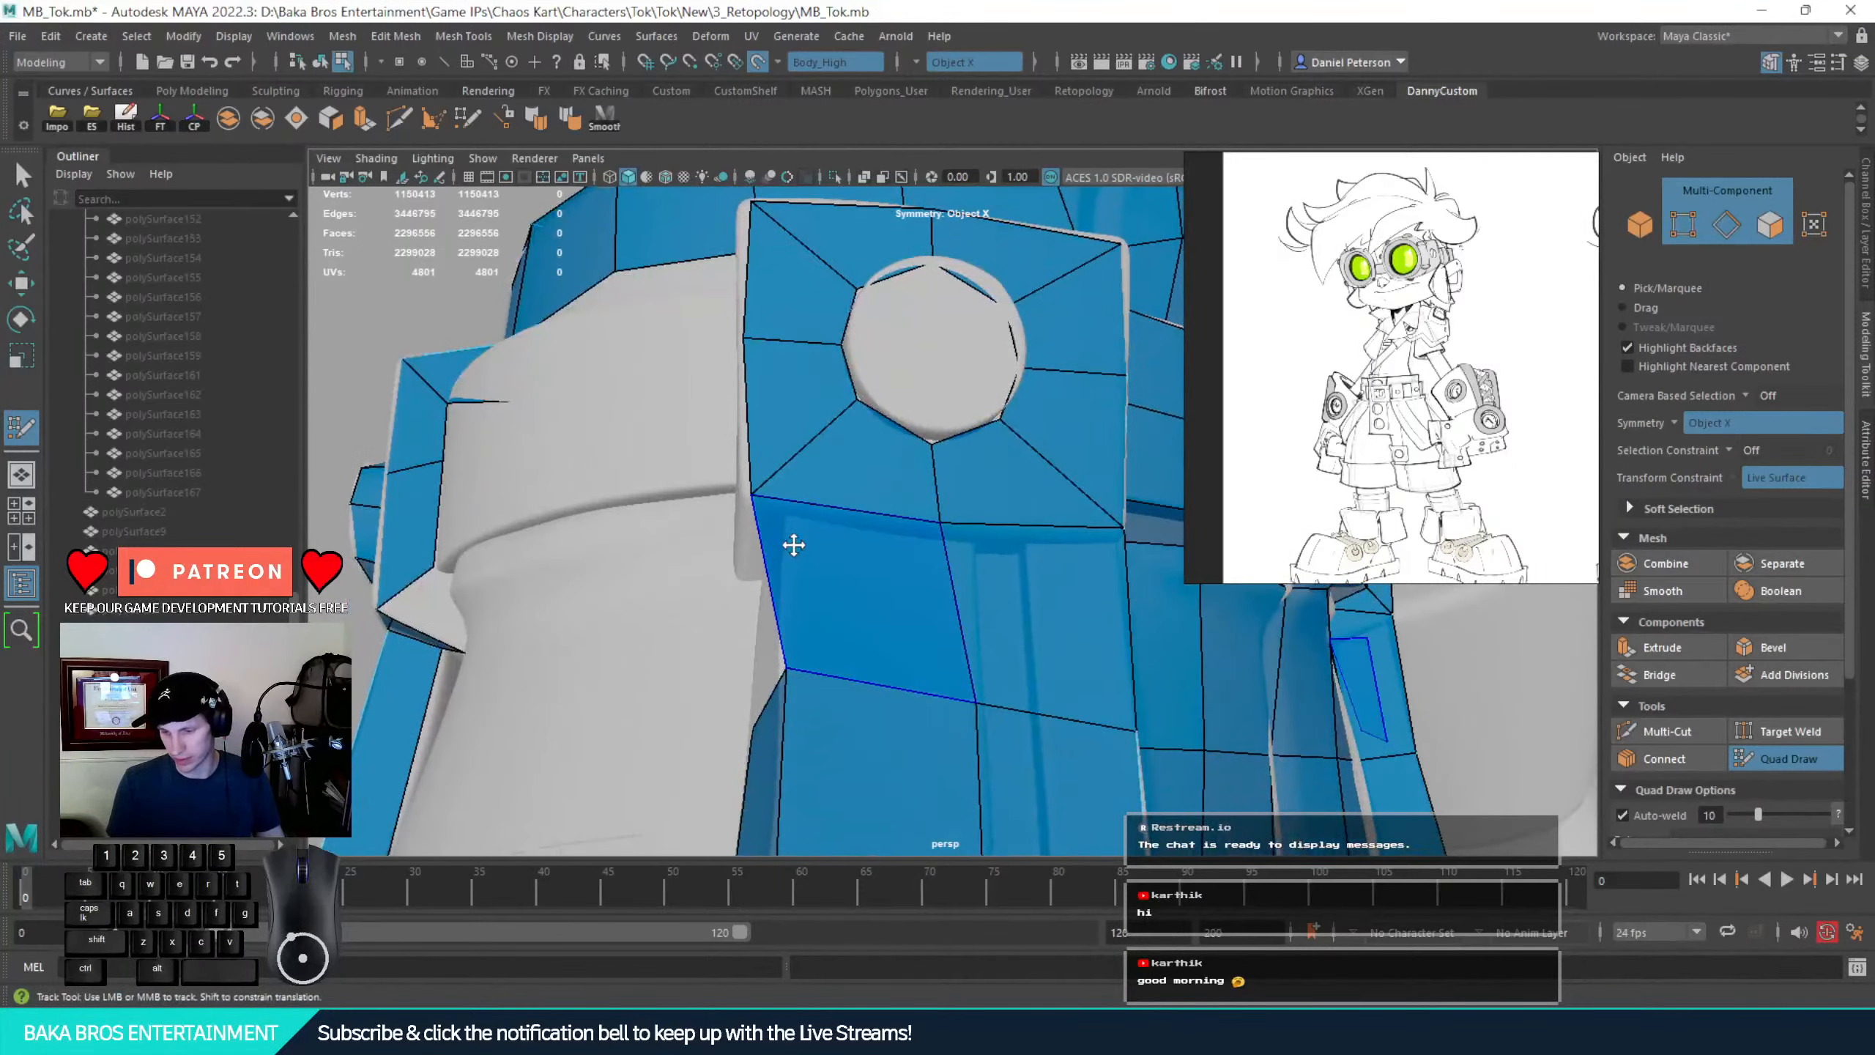
alt+drag(825, 556, 852, 529)
alt+right_drag(890, 538, 1024, 641)
alt+drag(790, 595, 841, 565)
alt+right_drag(841, 565, 779, 565)
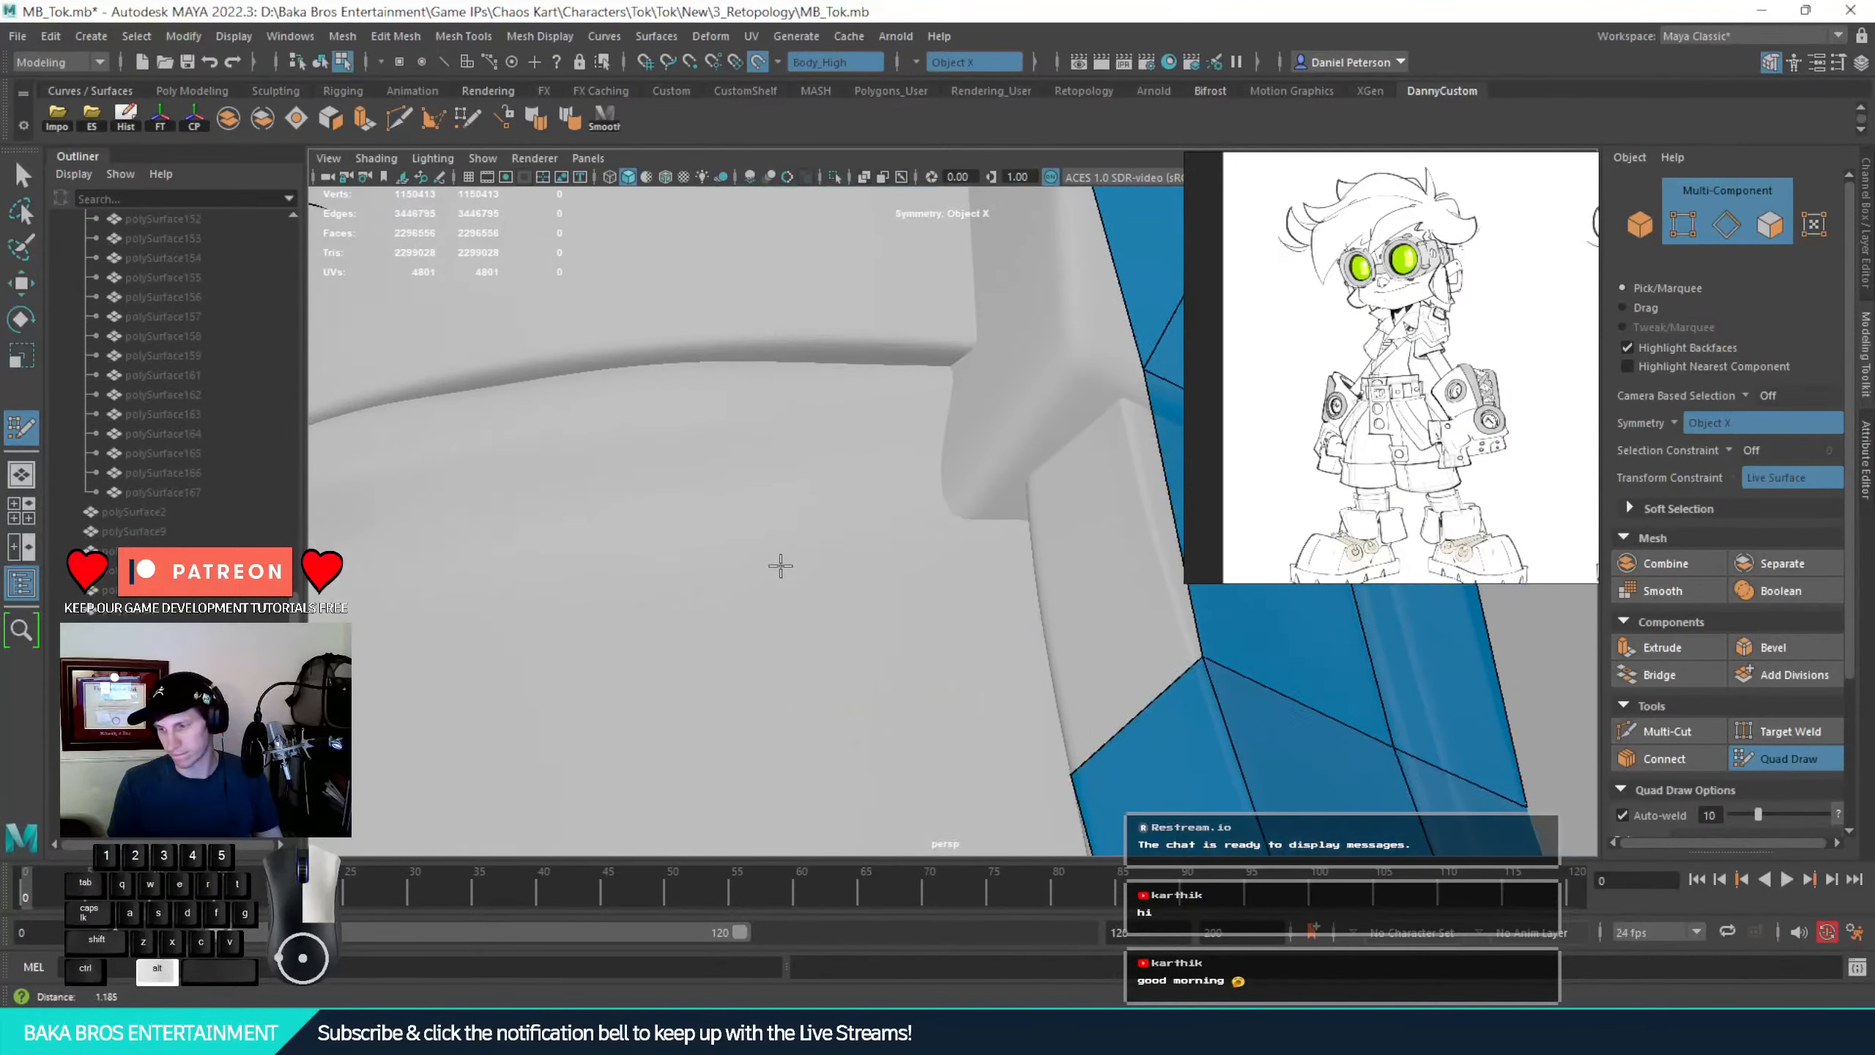
alt+middle_drag(799, 565, 934, 521)
click(941, 533)
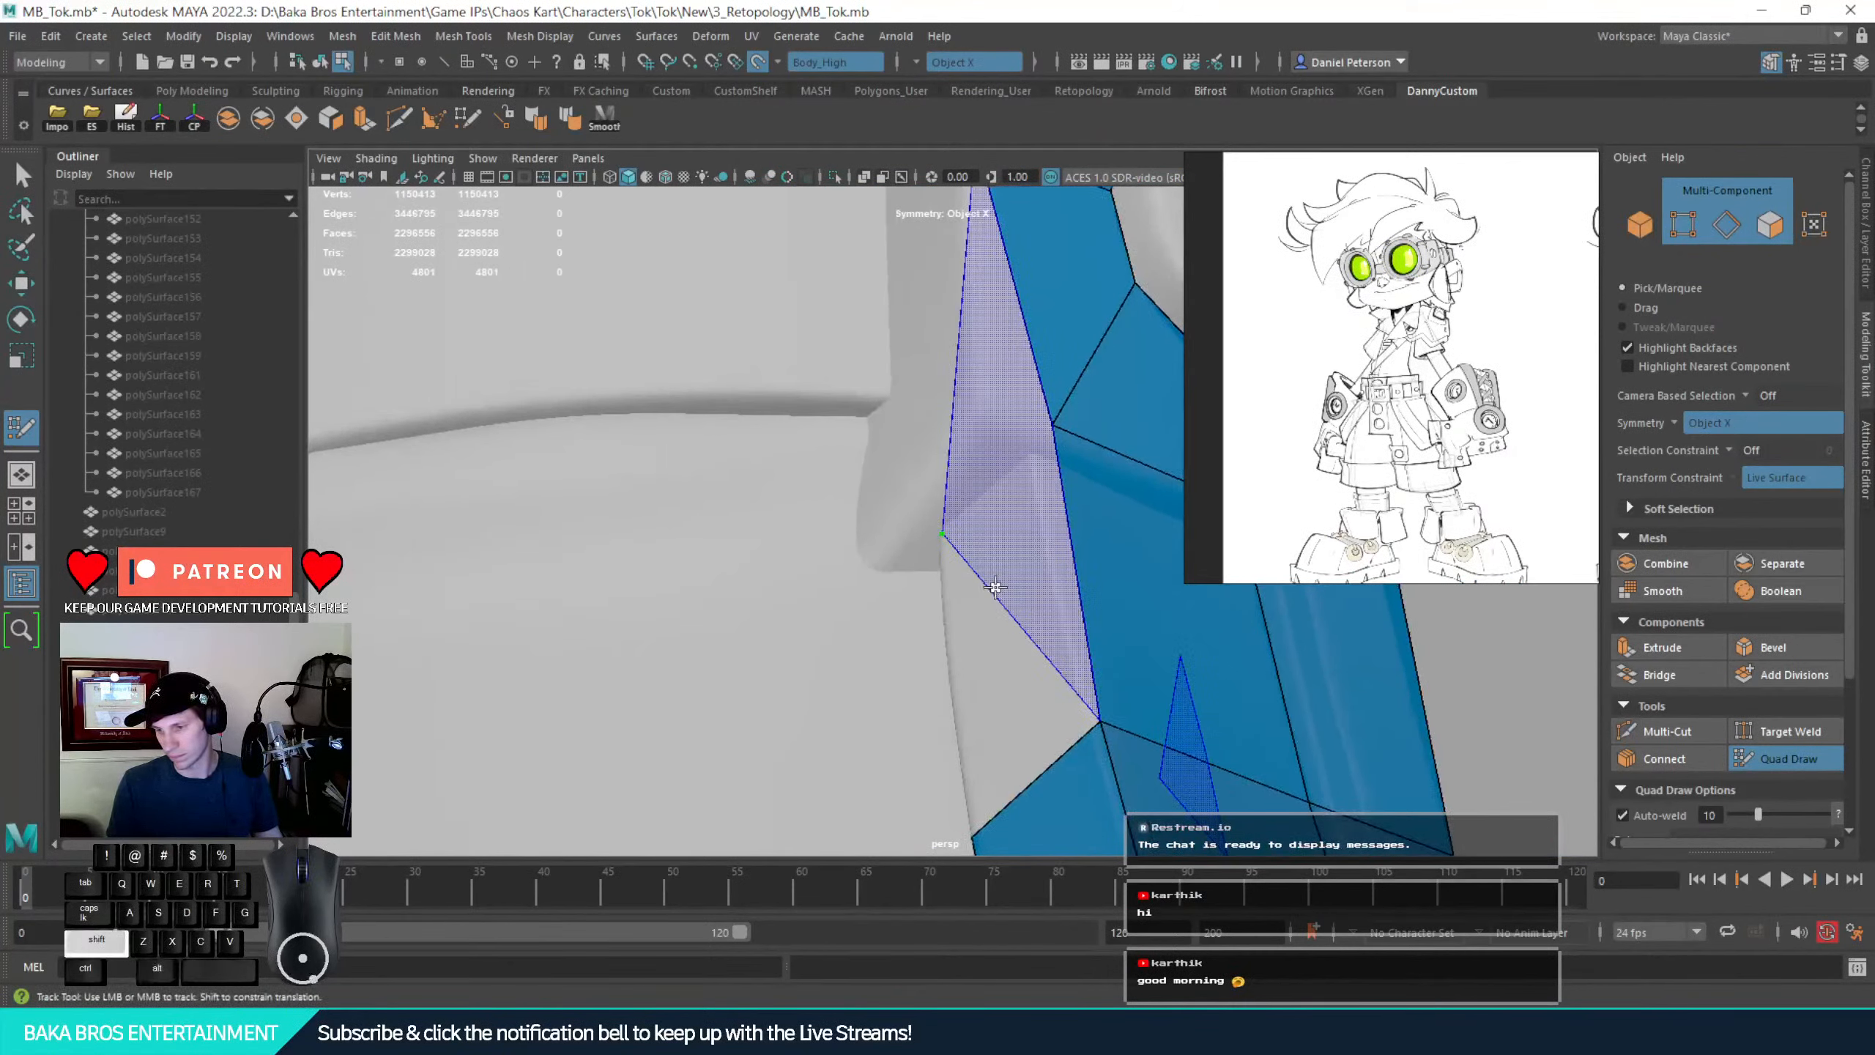
alt+right_drag(1005, 653, 962, 643)
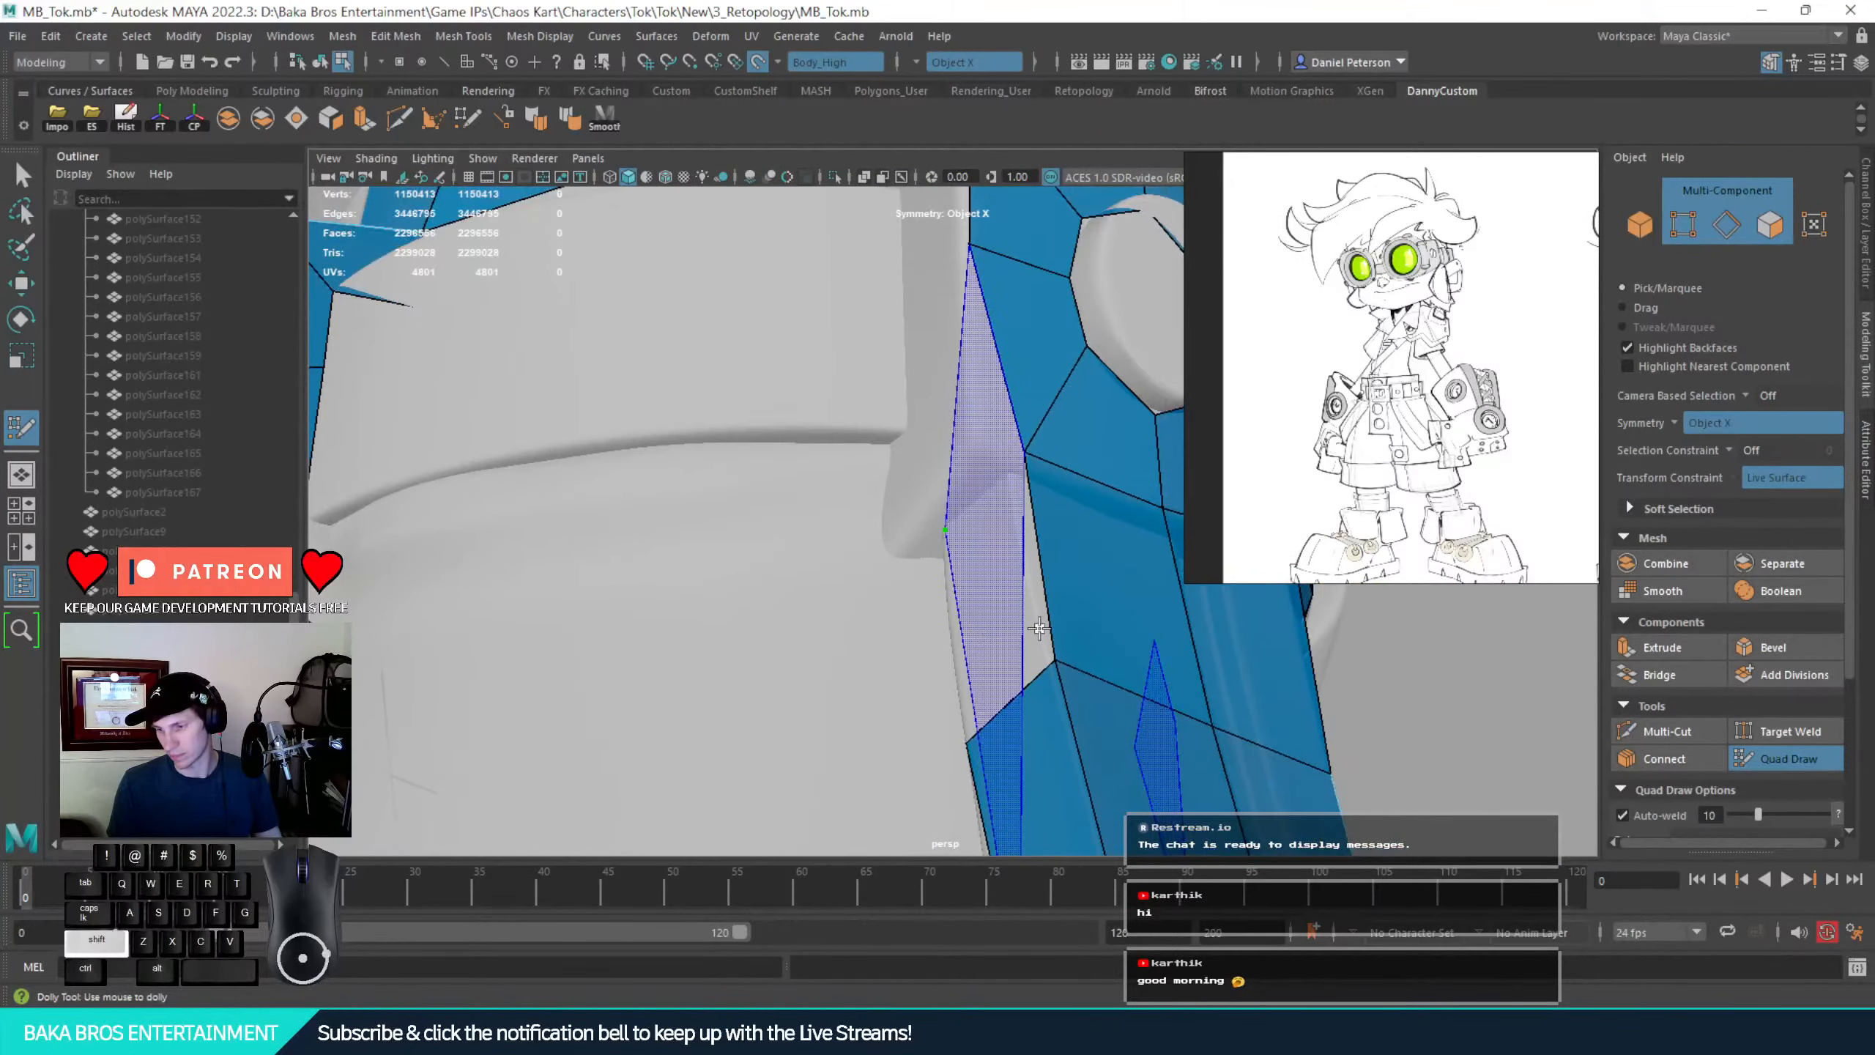
alt+drag(1084, 637, 1137, 617)
alt+middle_drag(1051, 607, 815, 692)
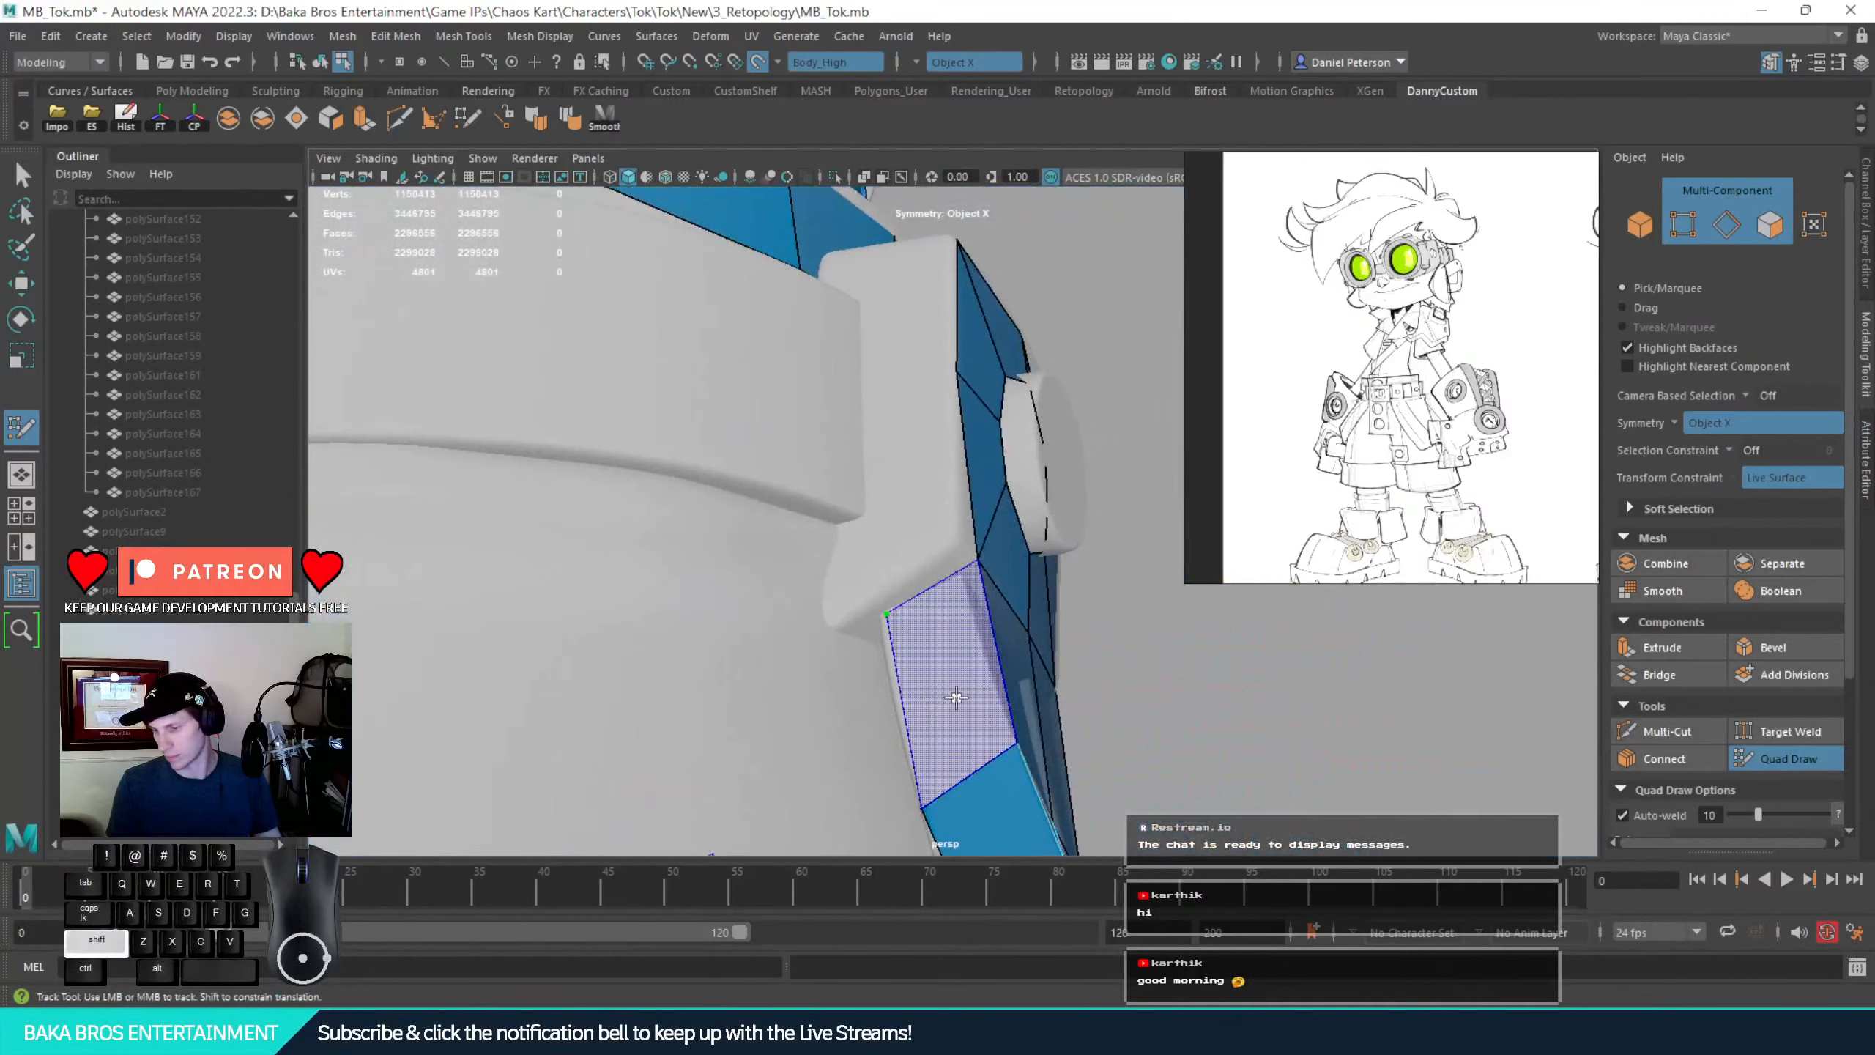
shift+click(948, 664)
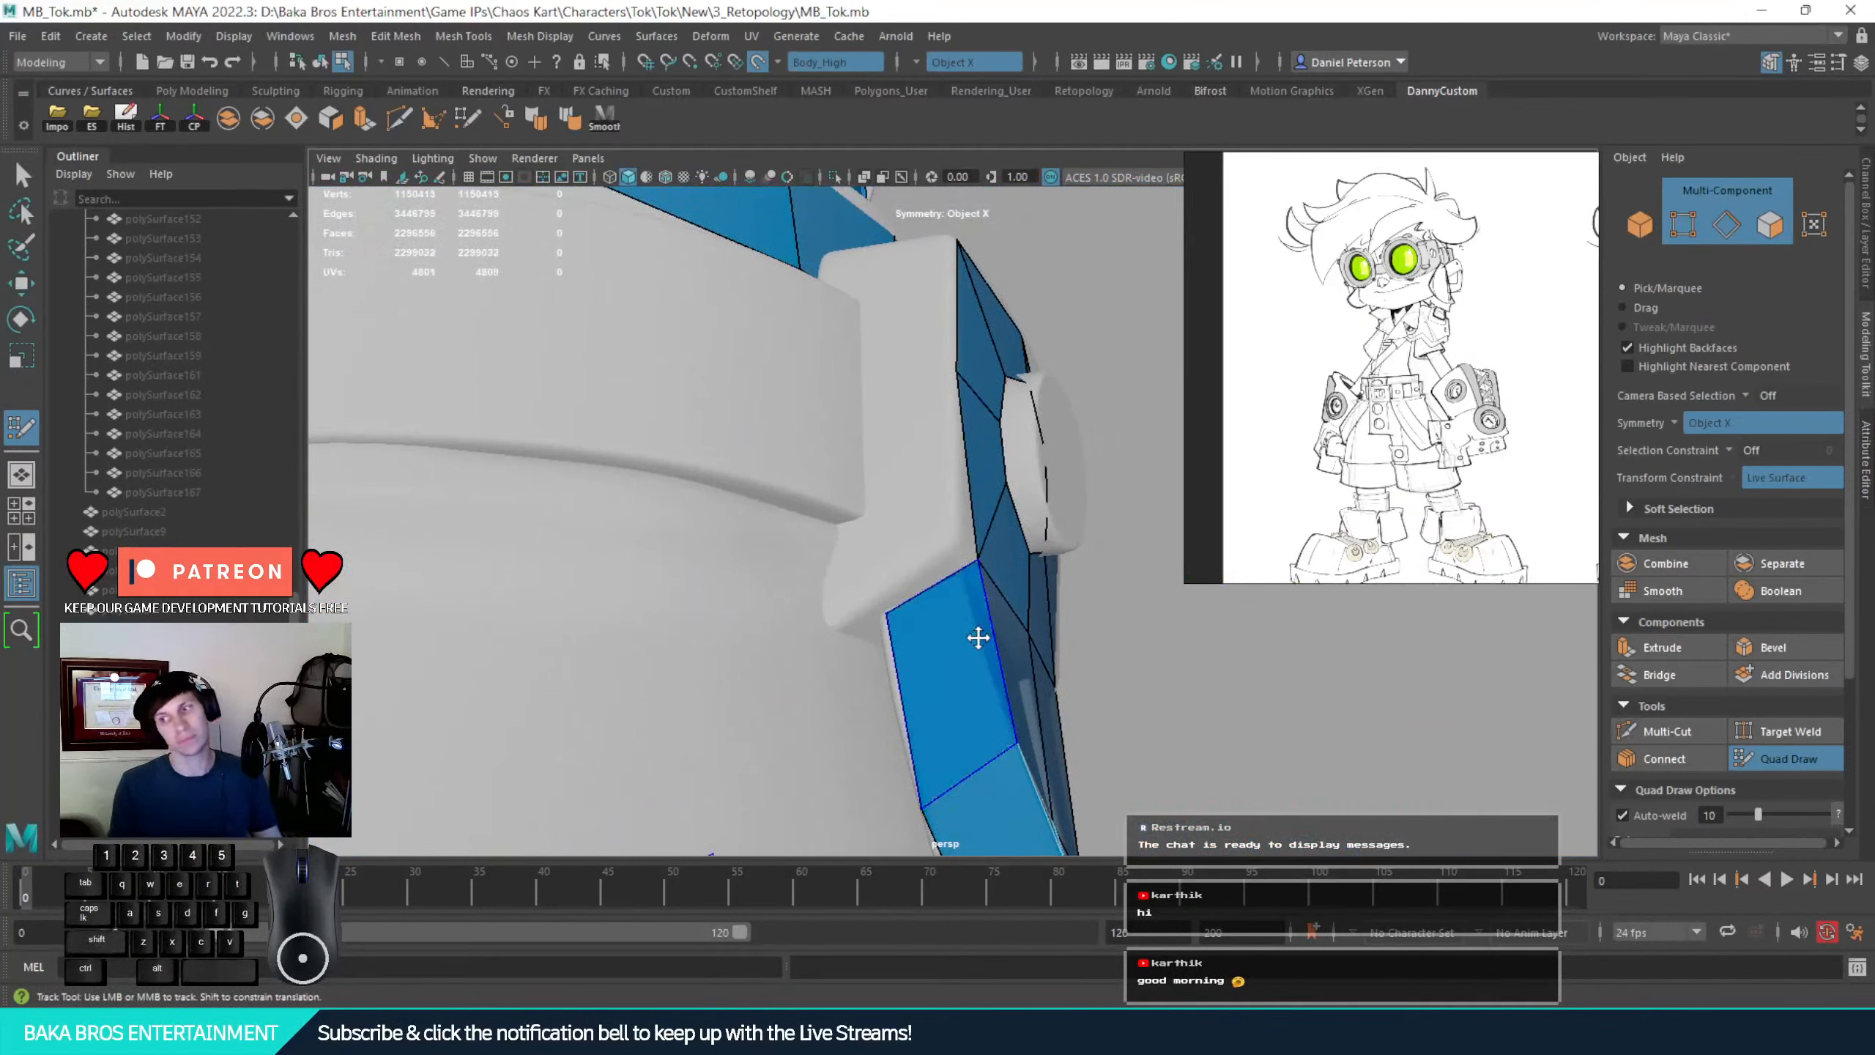
Place points along the belt block's underside and outer side, and fill a quad beneath the block and one up its side
alt+drag(988, 616, 849, 606)
alt+right_drag(849, 606, 742, 641)
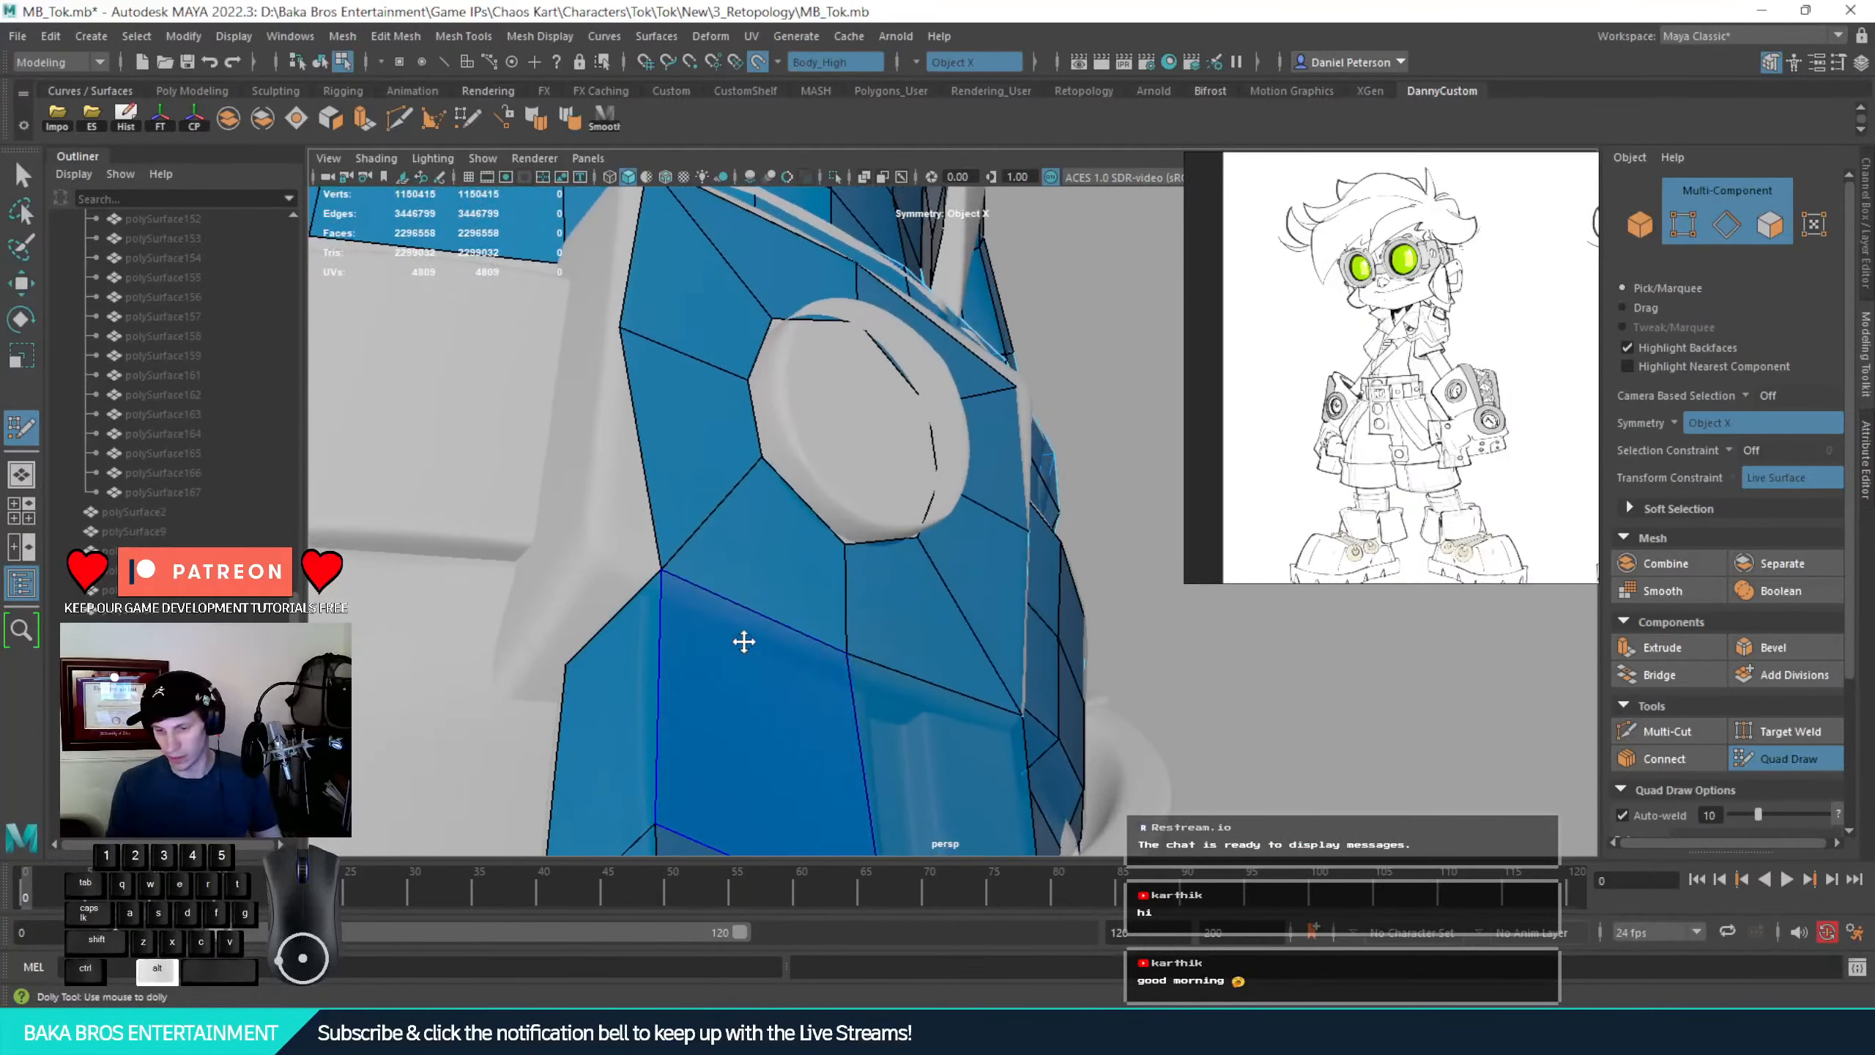
alt+middle_drag(741, 640, 781, 647)
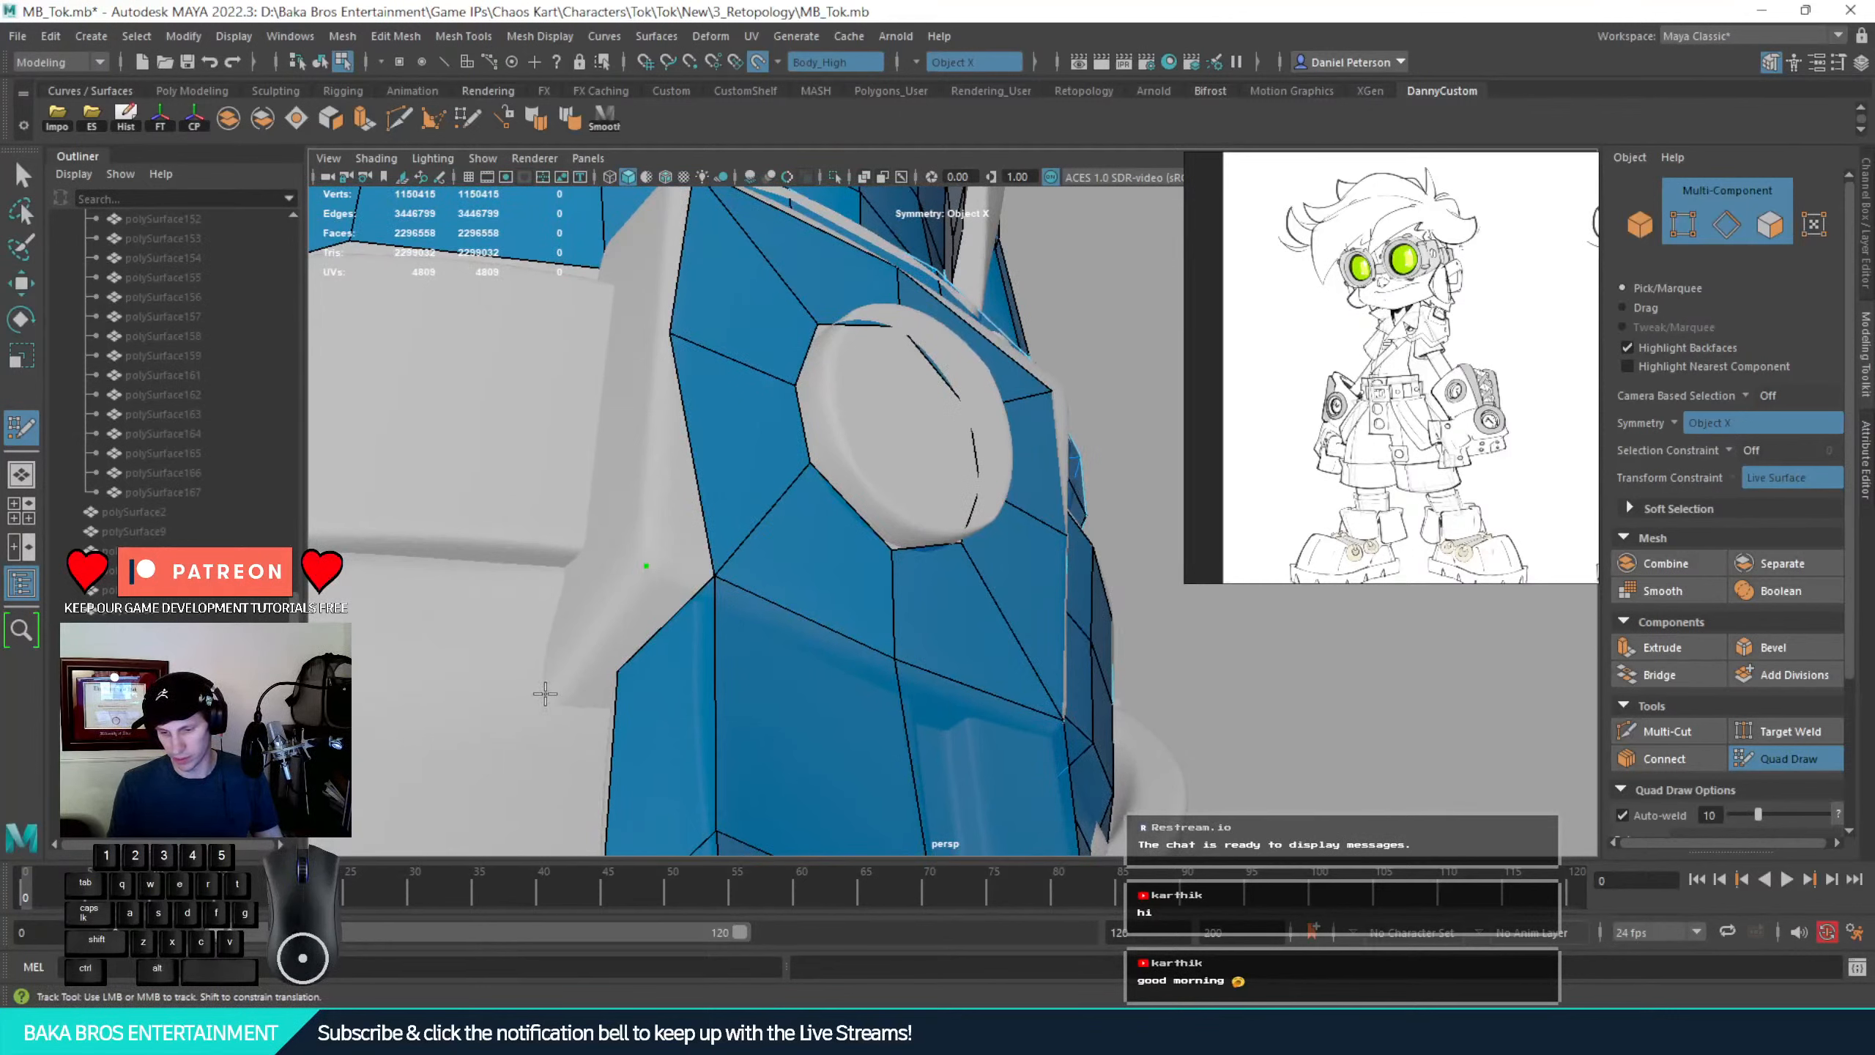
click(550, 695)
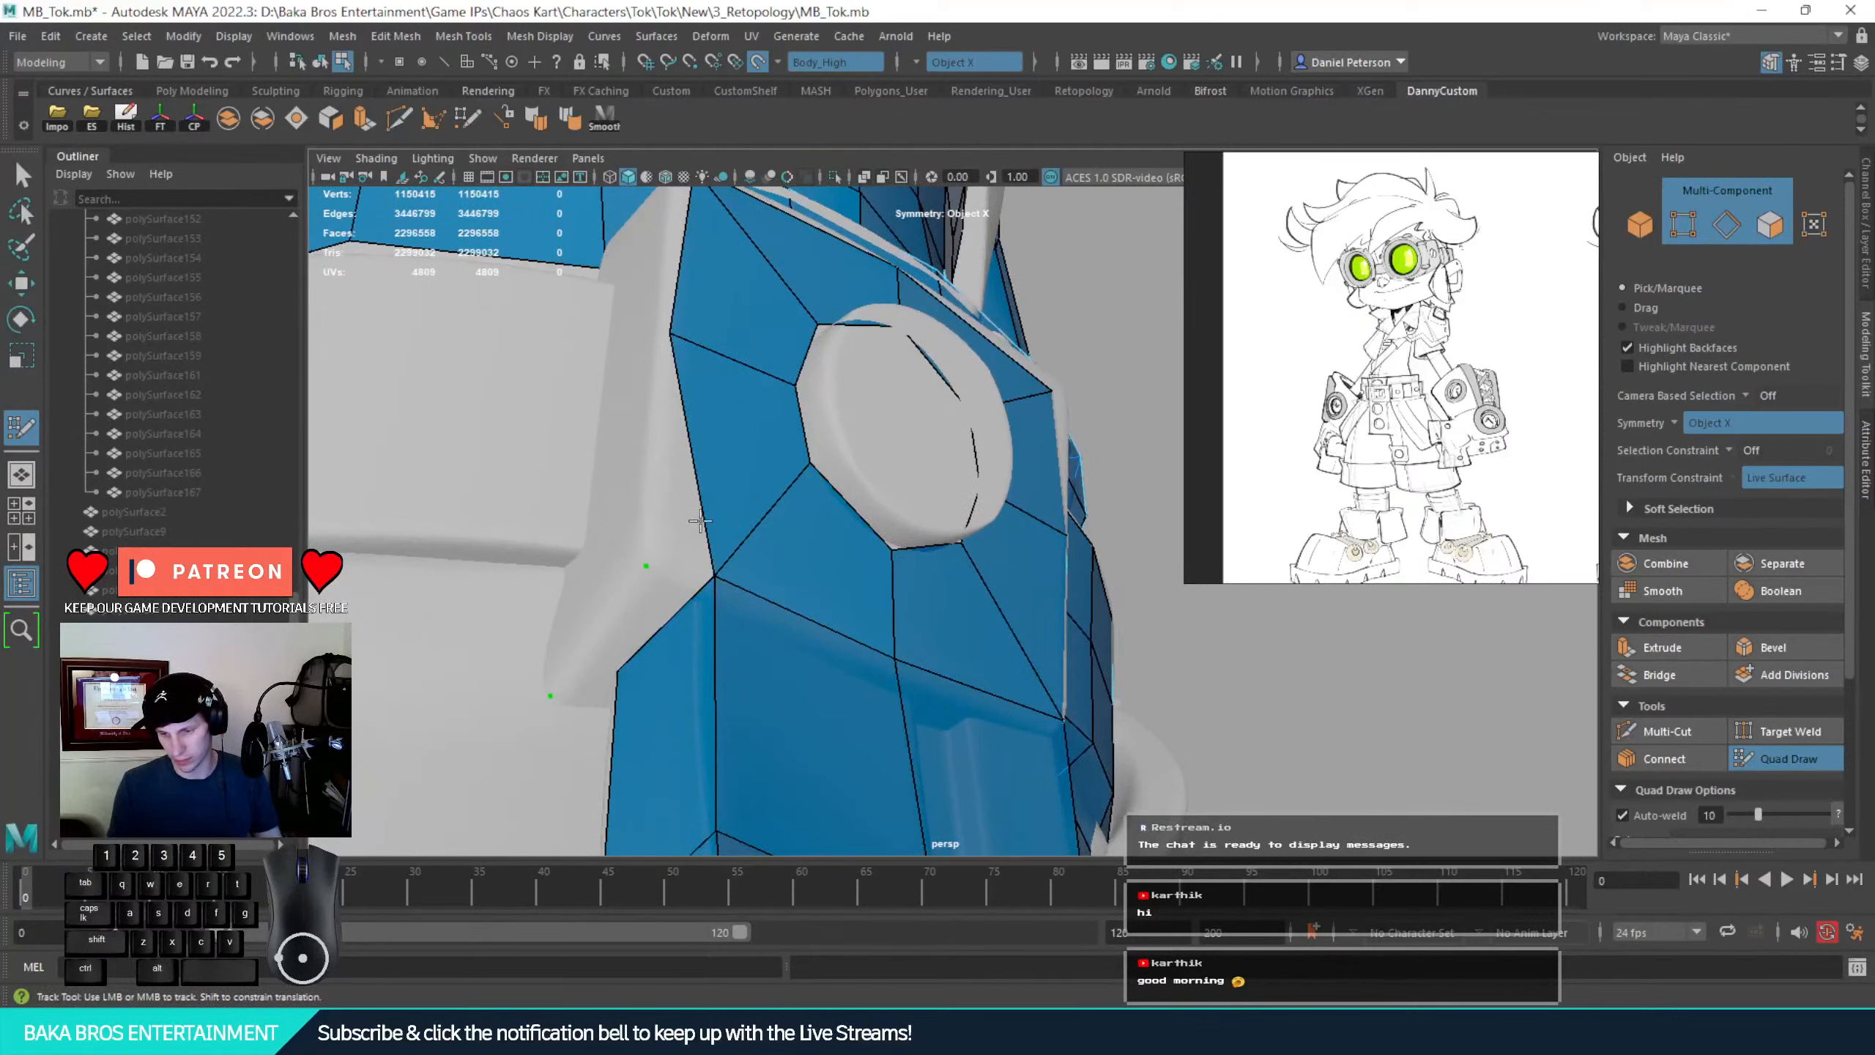
shift+click(669, 479)
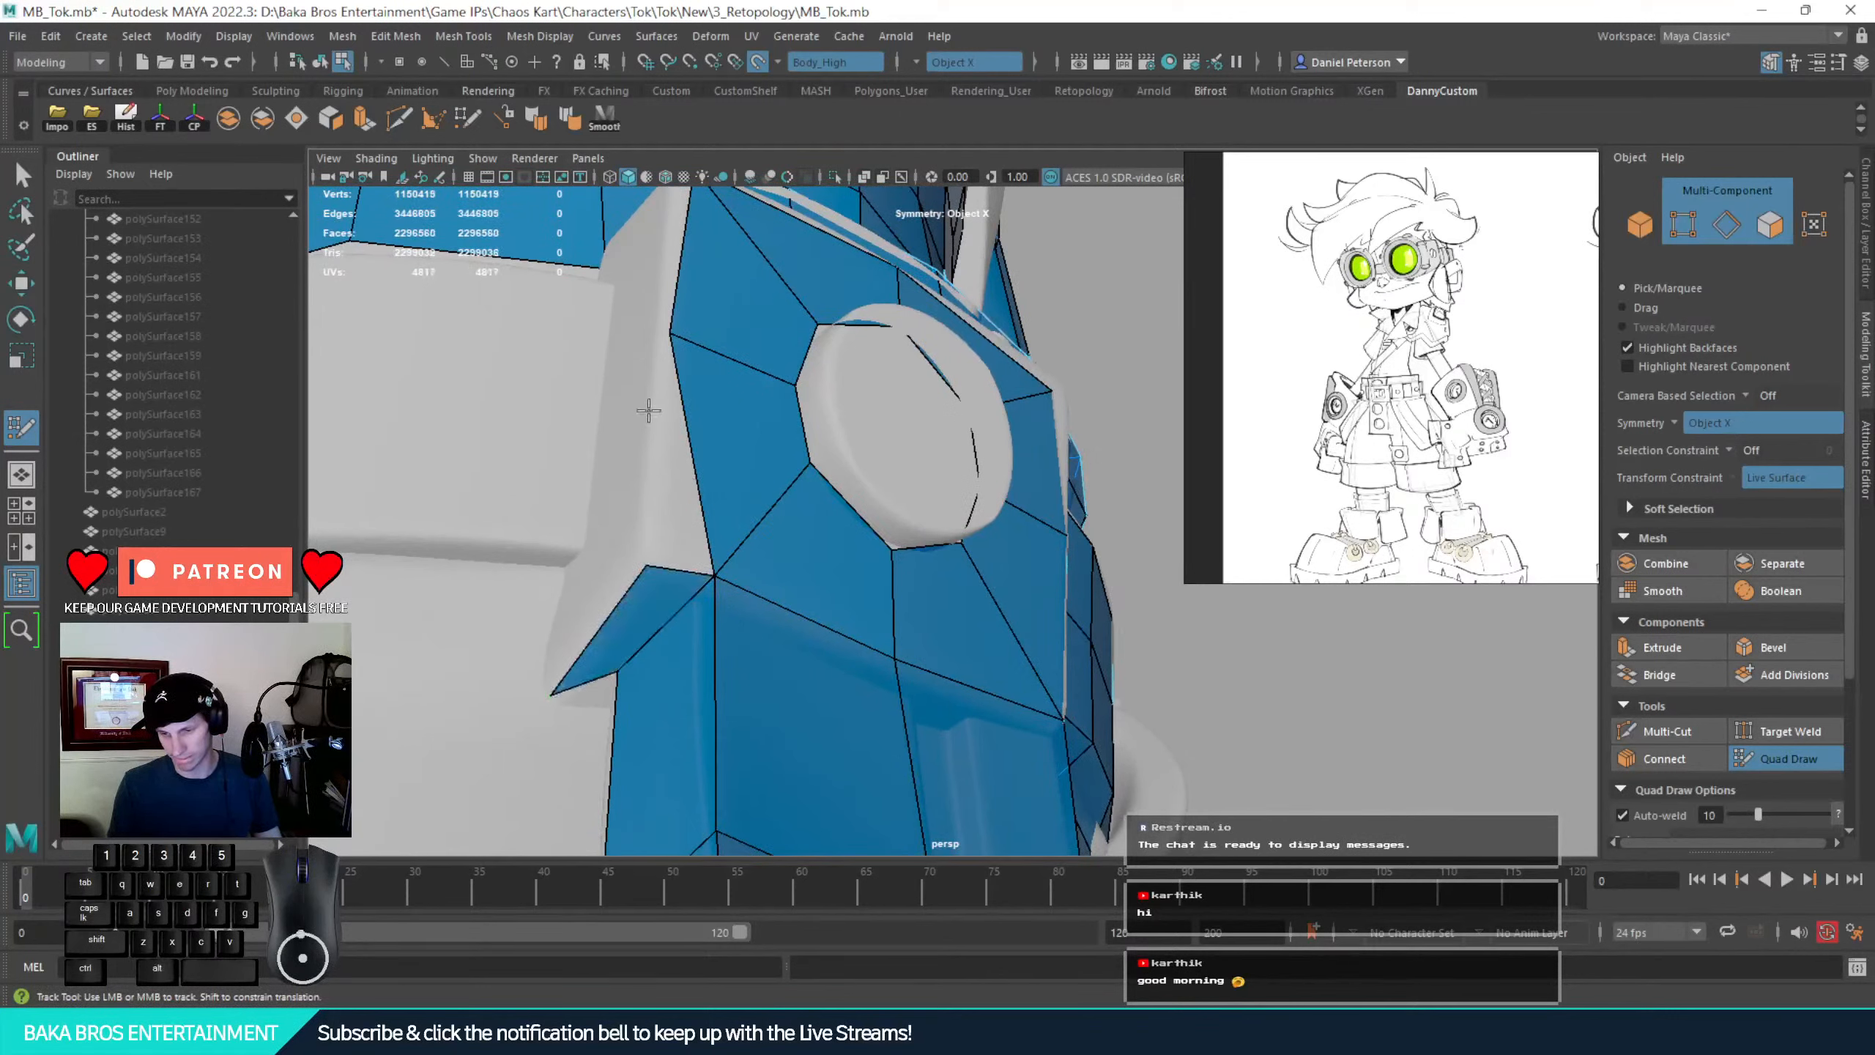
click(656, 338)
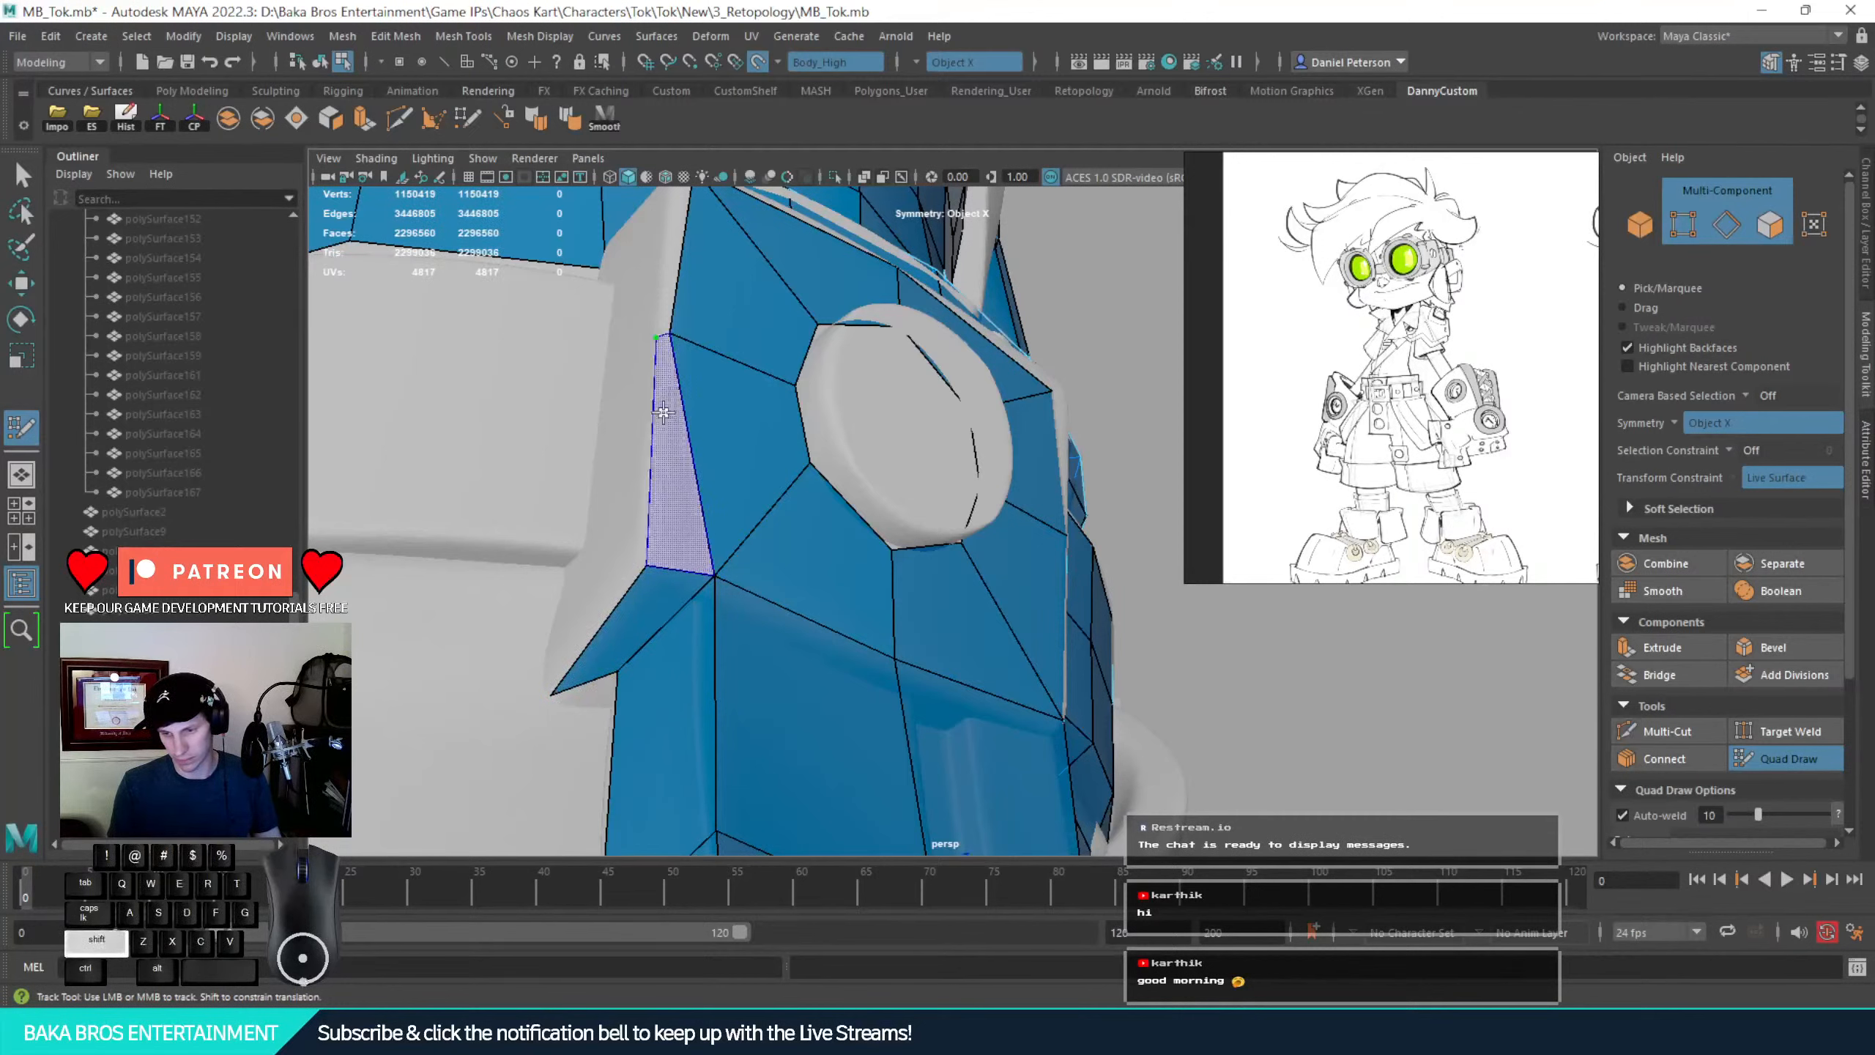
shift+click(659, 338)
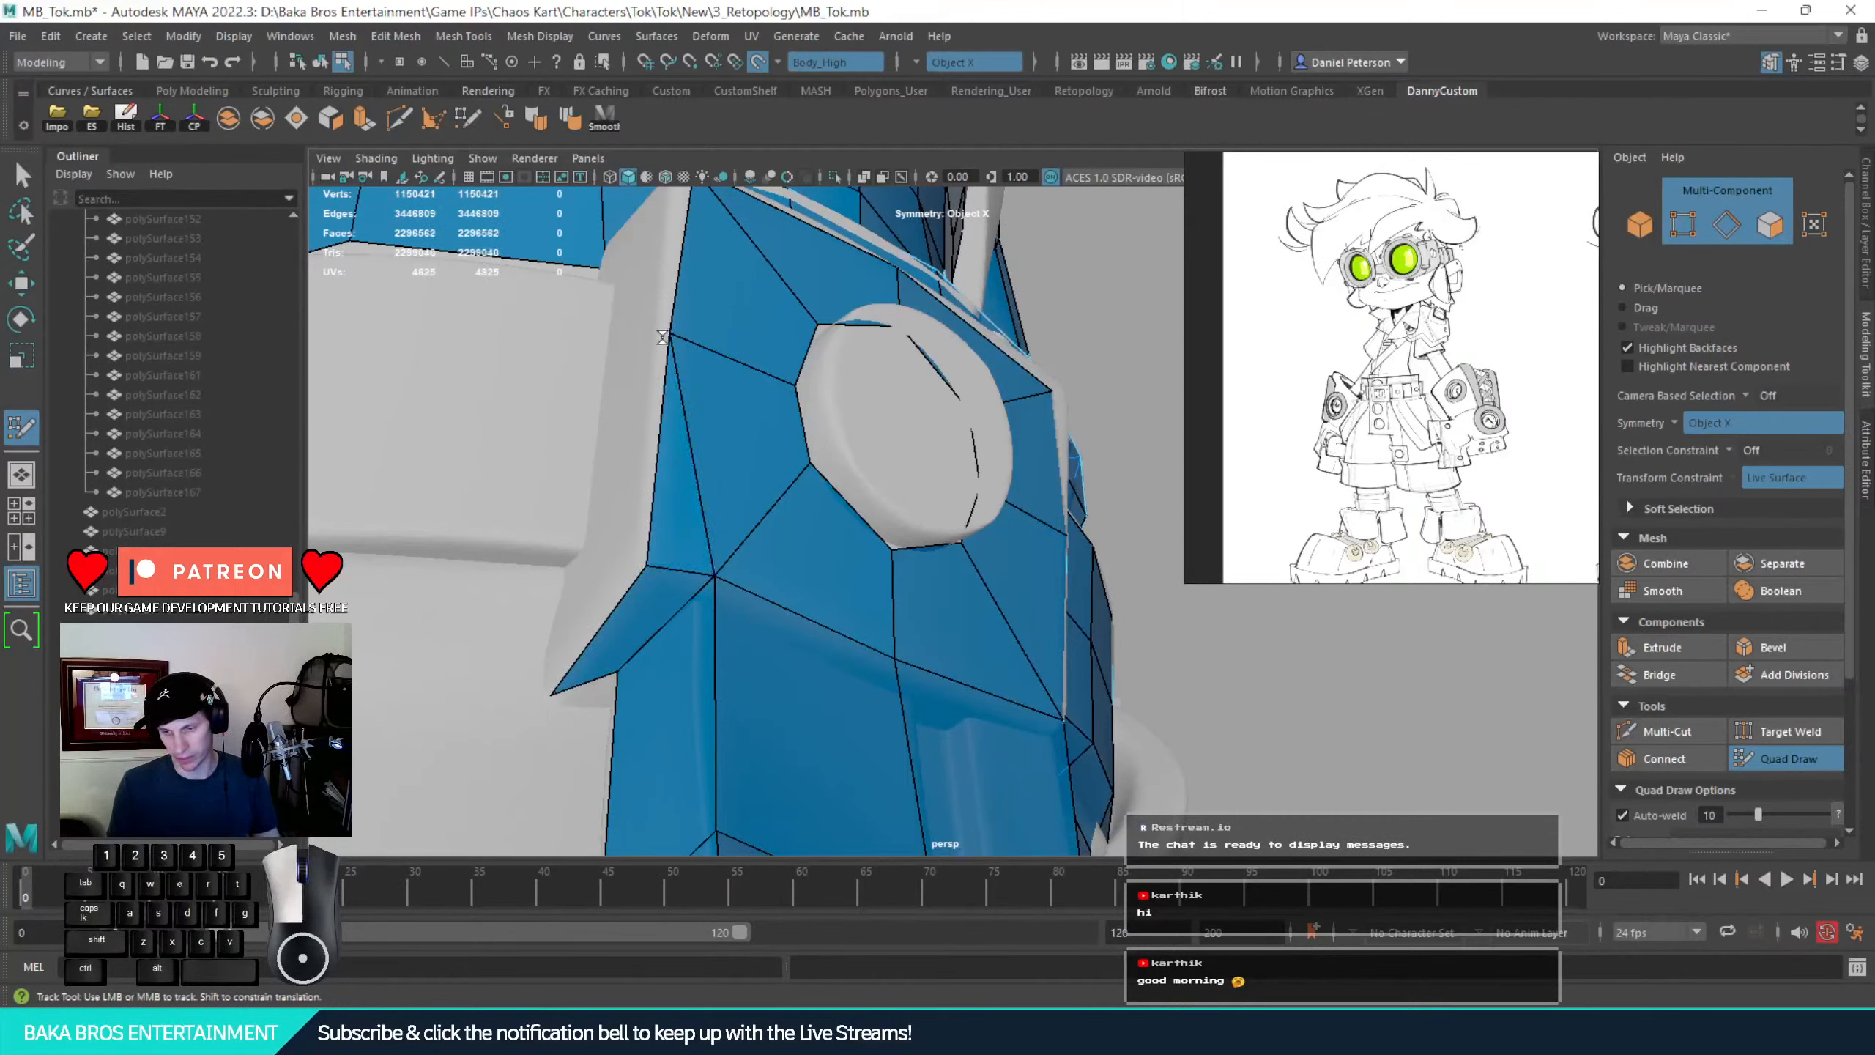
Fill the remaining quads on top of the belt block, joining its upper edge to the waistband above
alt+drag(663, 337, 521, 472)
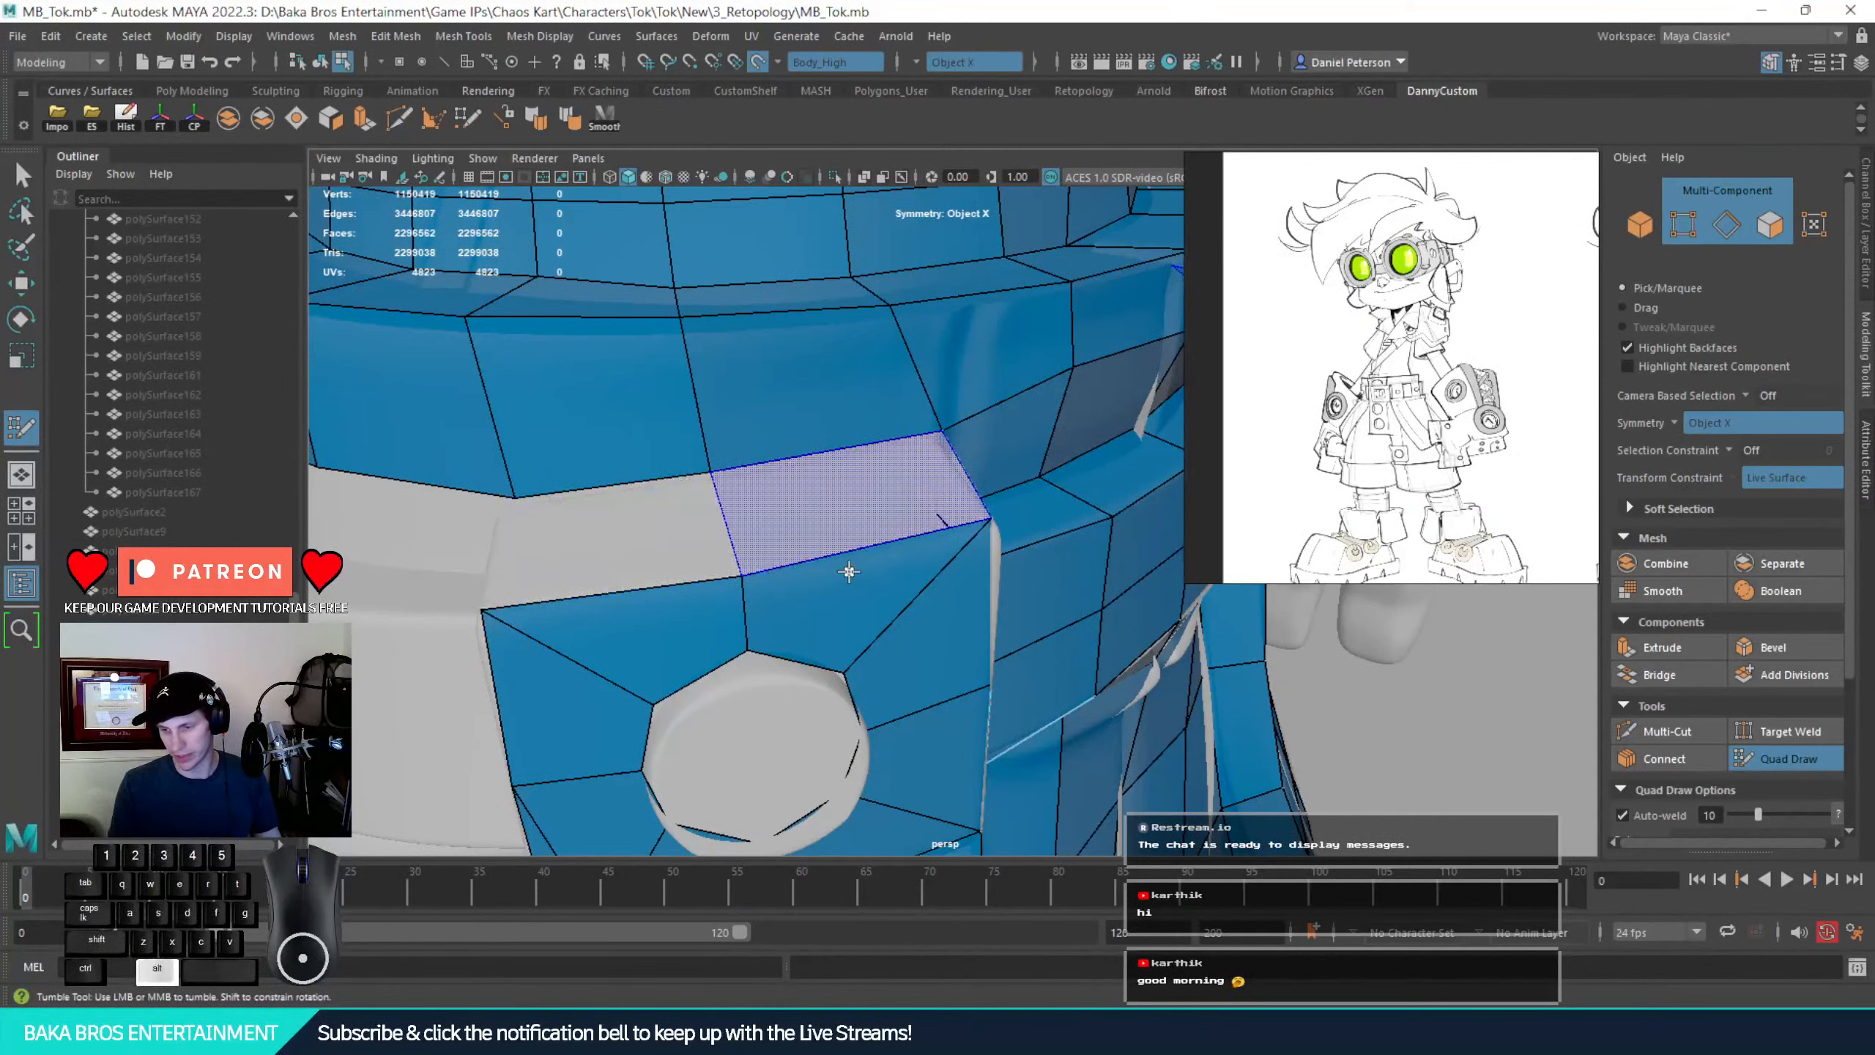
alt+drag(912, 470, 579, 521)
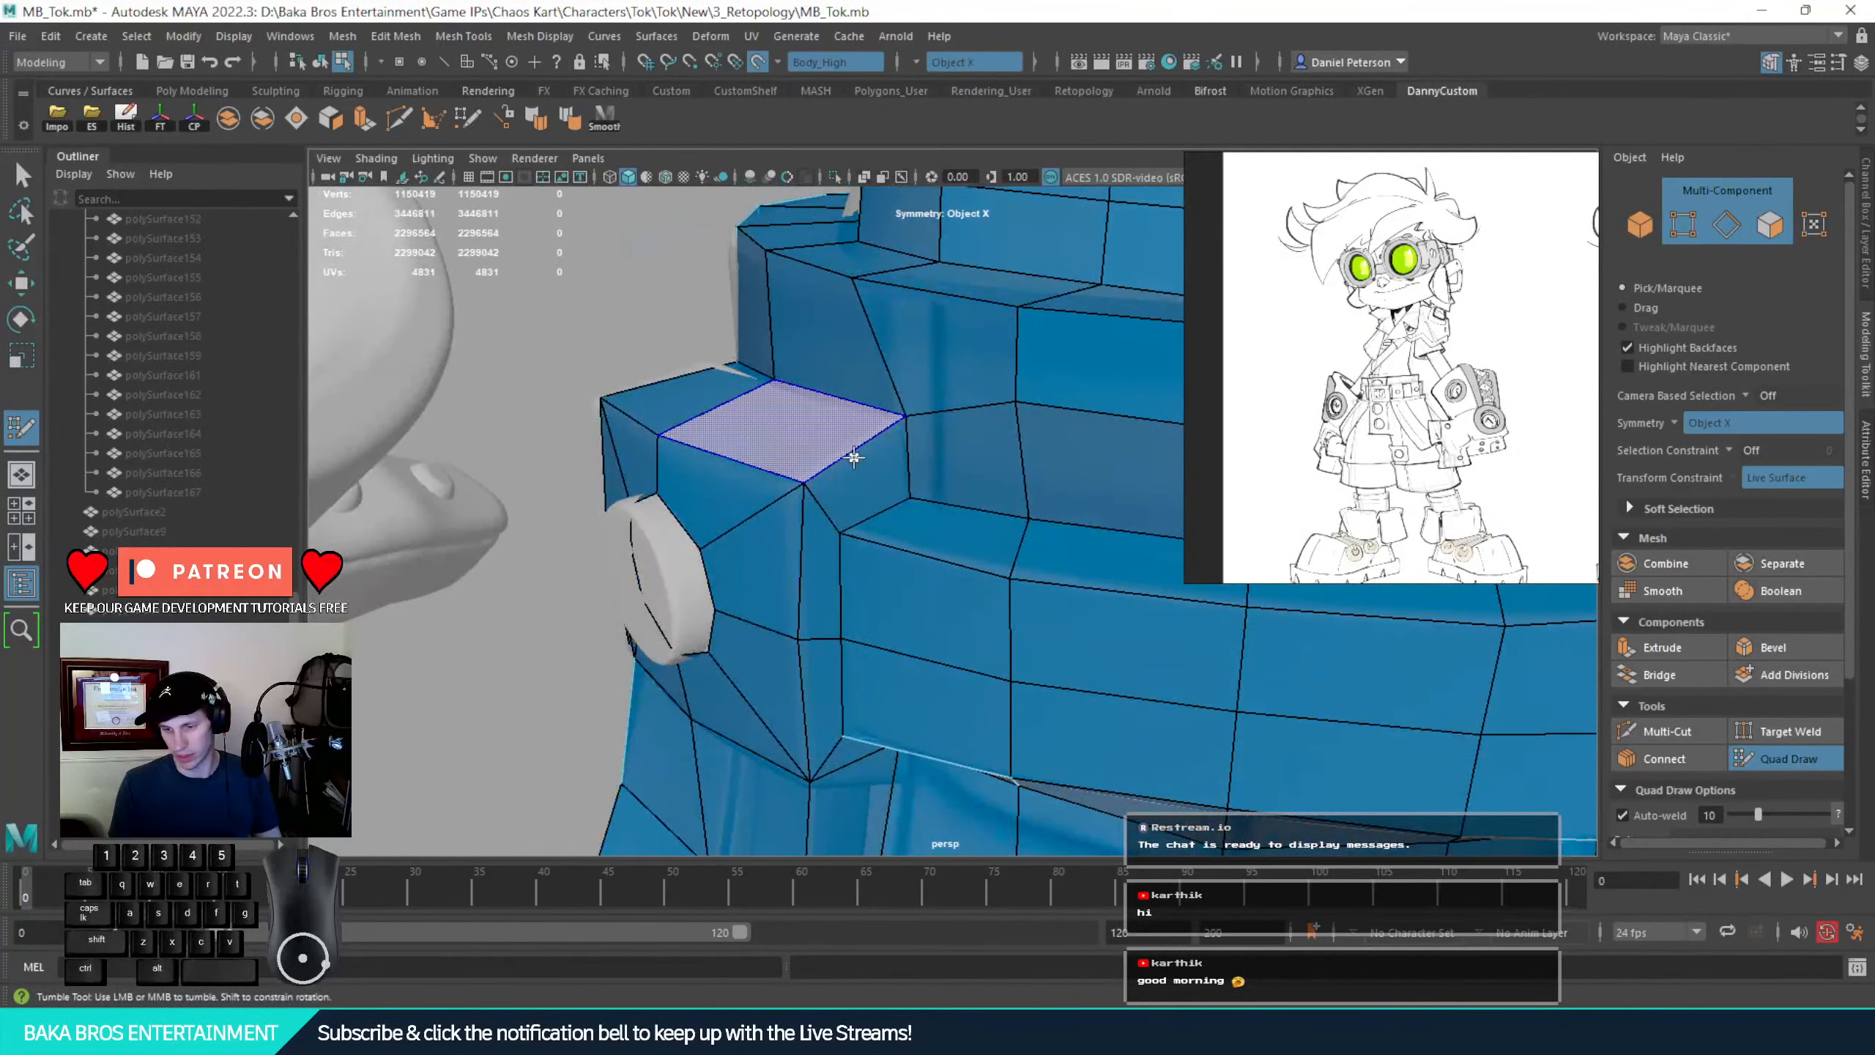
alt+right_drag(917, 511, 742, 517)
alt+drag(742, 517, 819, 475)
alt+right_drag(818, 475, 879, 583)
alt+drag(879, 582, 827, 483)
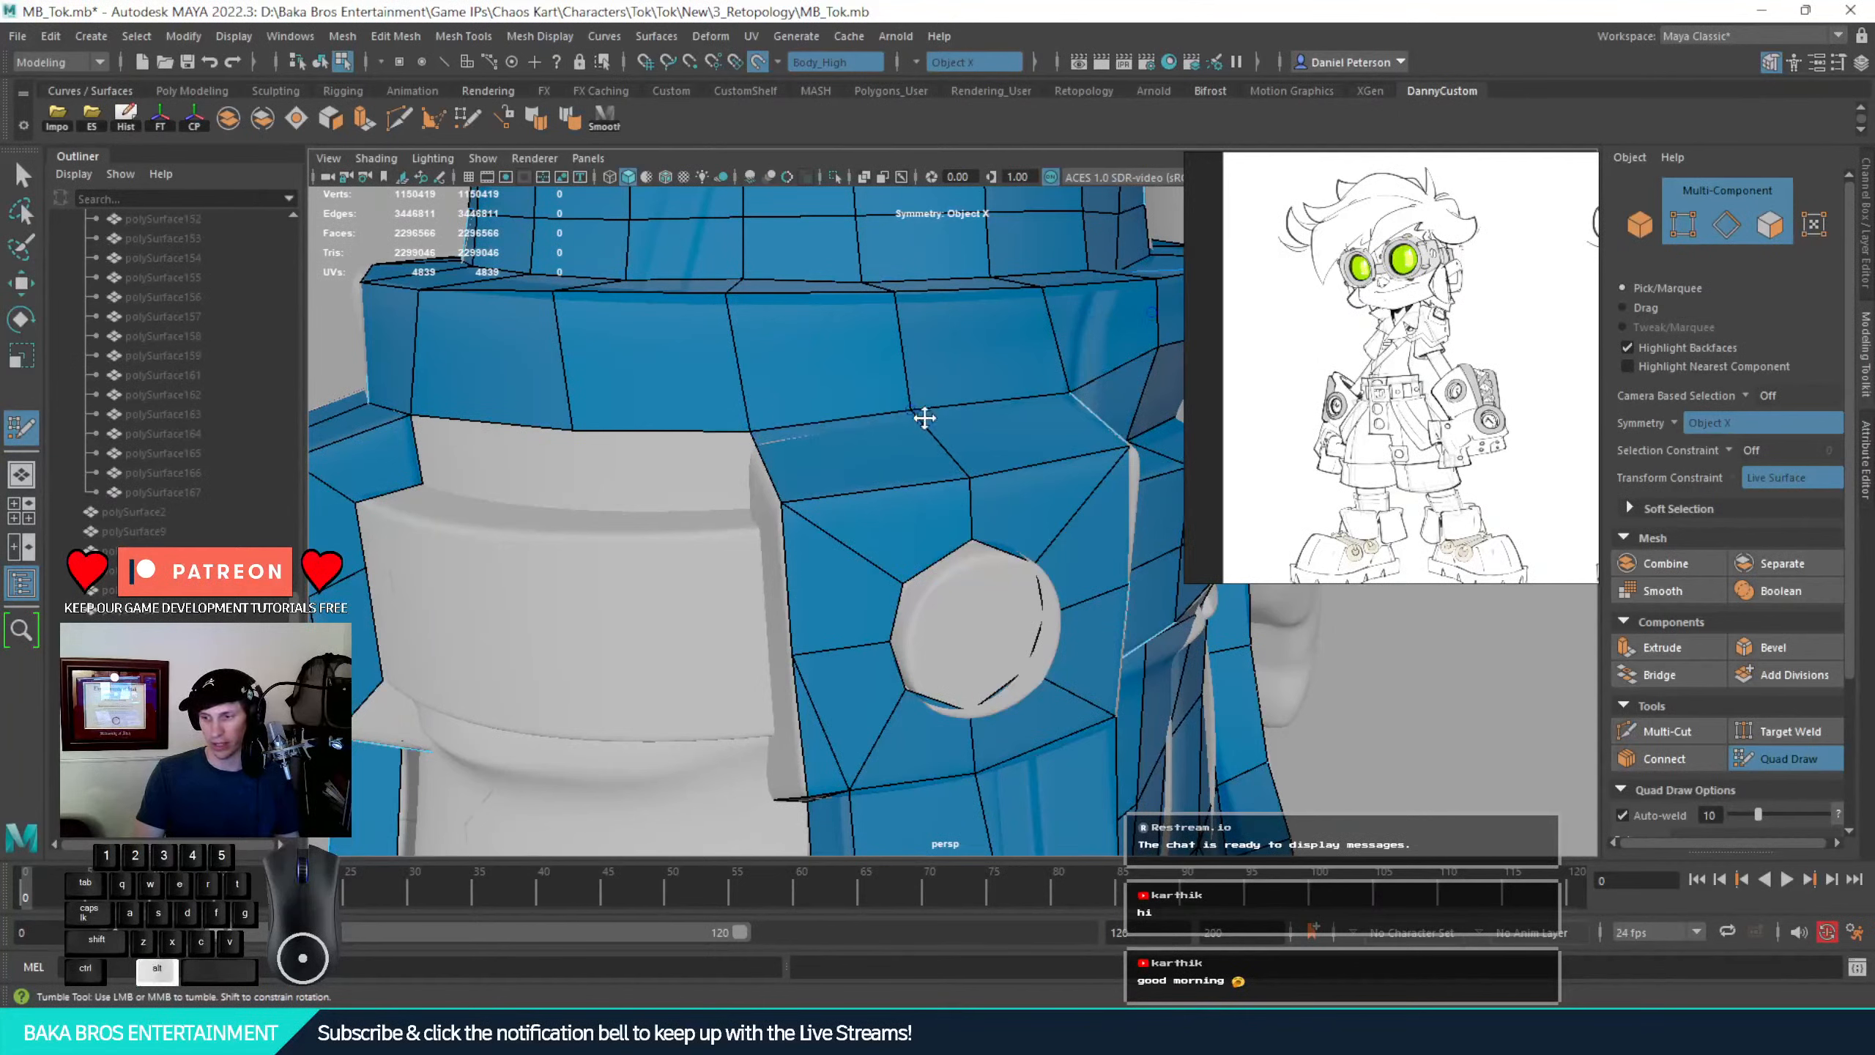
Try an edge loop around the waistband just below its upper edge, and undo it
mouse_move(925, 411)
alt+mouse_down()
mouse_move(787, 419)
mouse_move(970, 436)
alt+mouse_up()
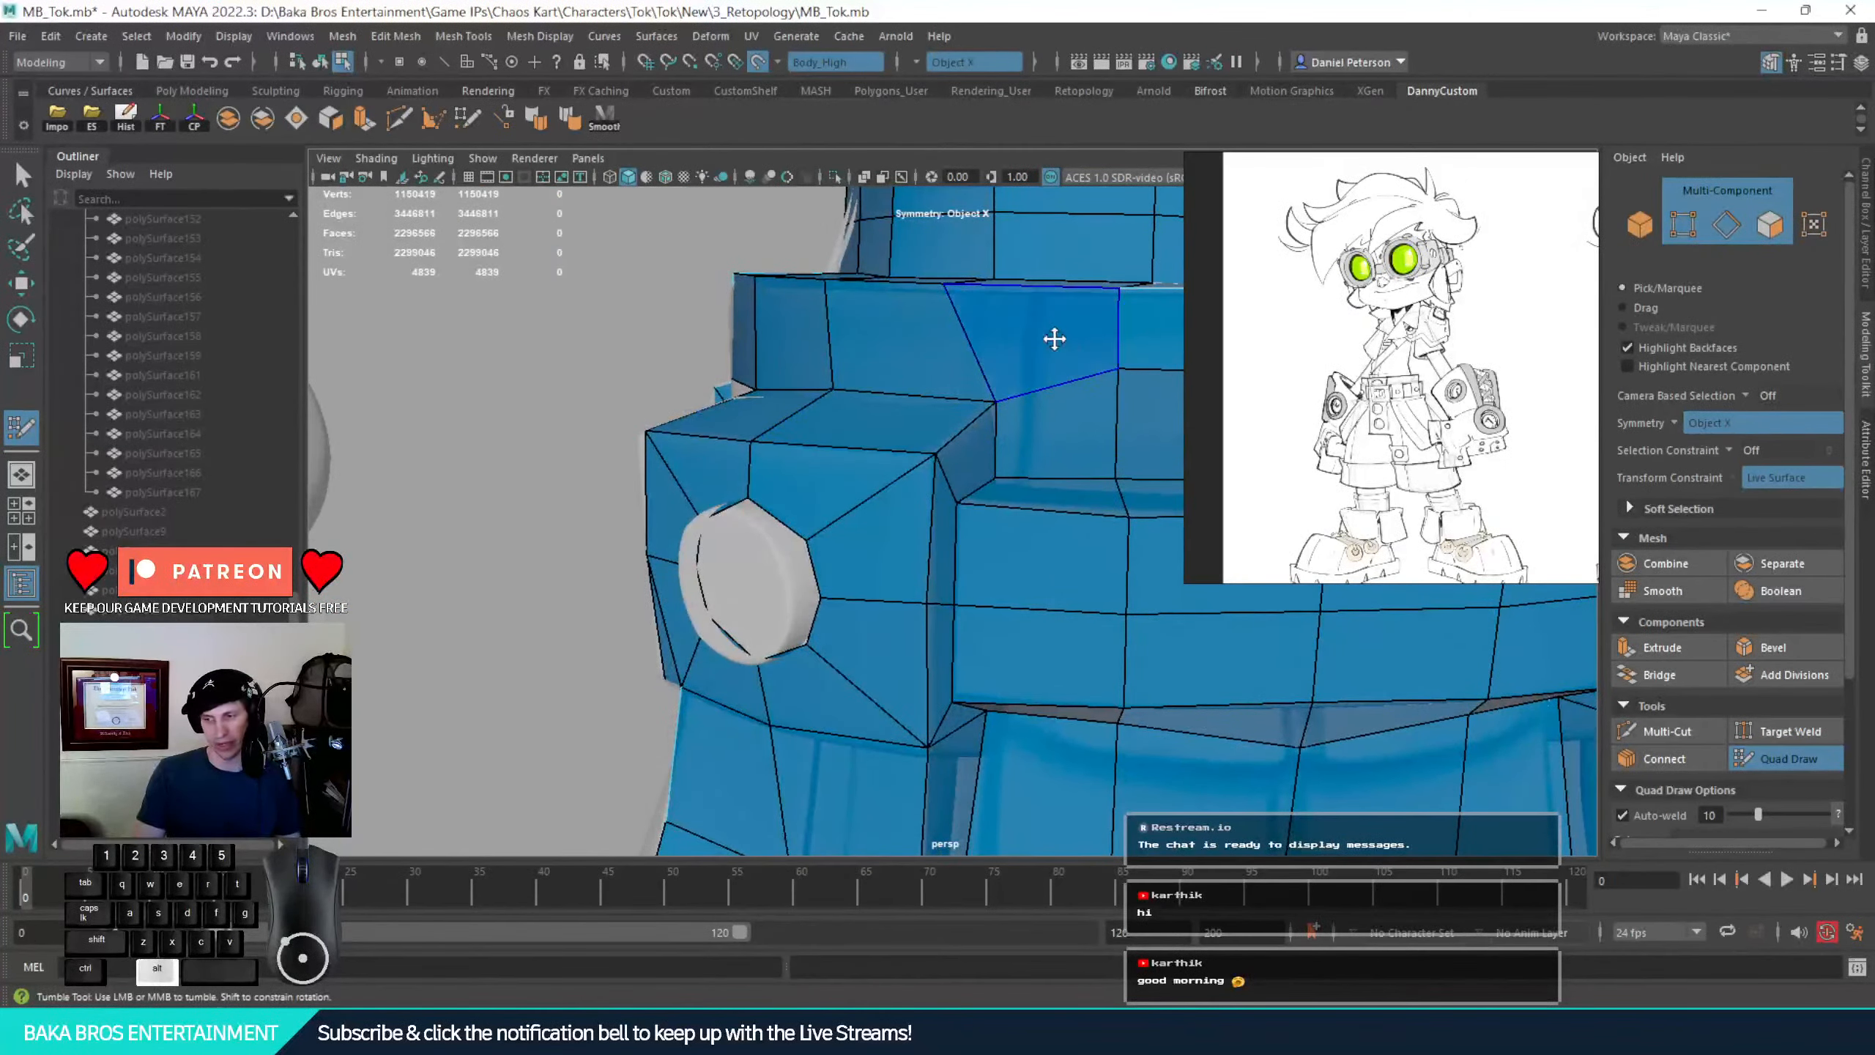
alt+middle_drag(1055, 339, 692, 373)
mouse_move(758, 411)
mouse_down()
mouse_move(775, 436)
mouse_move(725, 369)
mouse_move(694, 381)
mouse_move(776, 458)
mouse_up()
alt+middle_drag(774, 469, 581, 441)
alt+drag(574, 448, 678, 399)
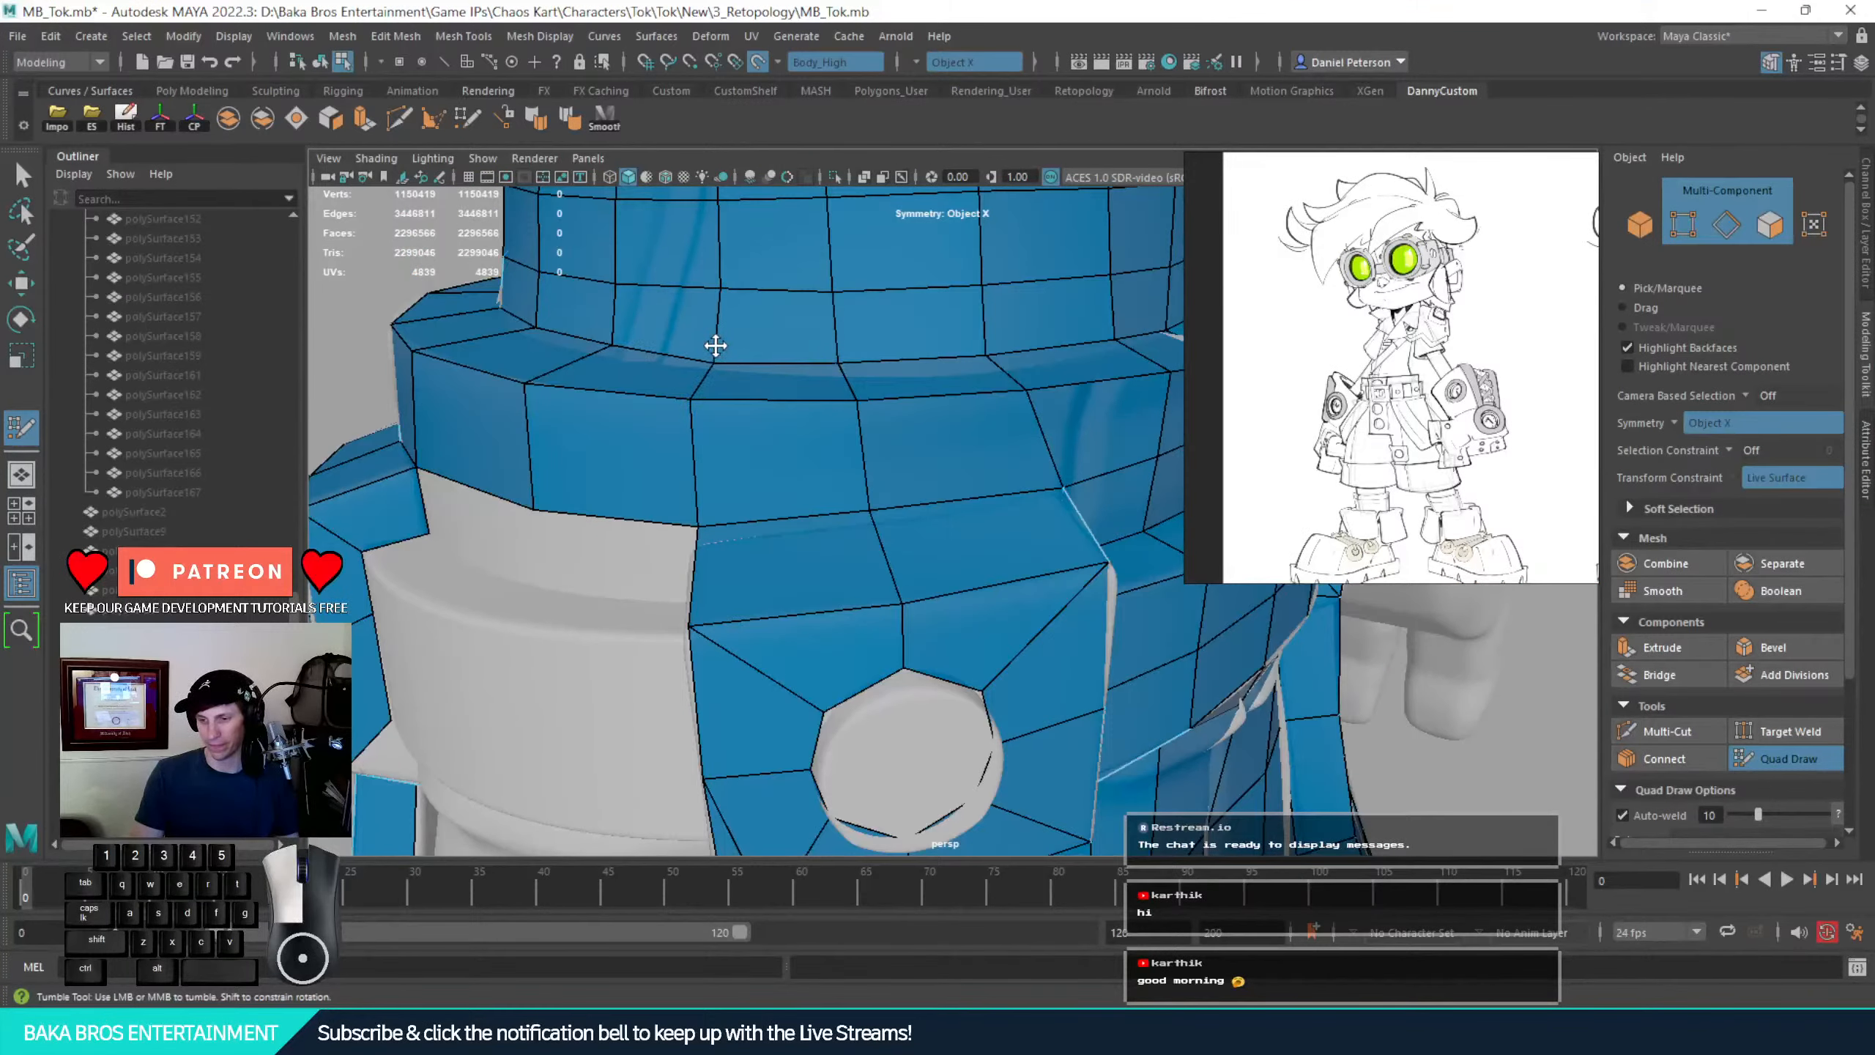
mouse_move(808, 356)
alt+mouse_down()
mouse_move(808, 384)
mouse_move(783, 377)
mouse_move(861, 357)
mouse_move(896, 376)
mouse_move(841, 515)
alt+mouse_up()
alt+middle_drag(745, 525, 588, 509)
alt+drag(655, 523, 620, 544)
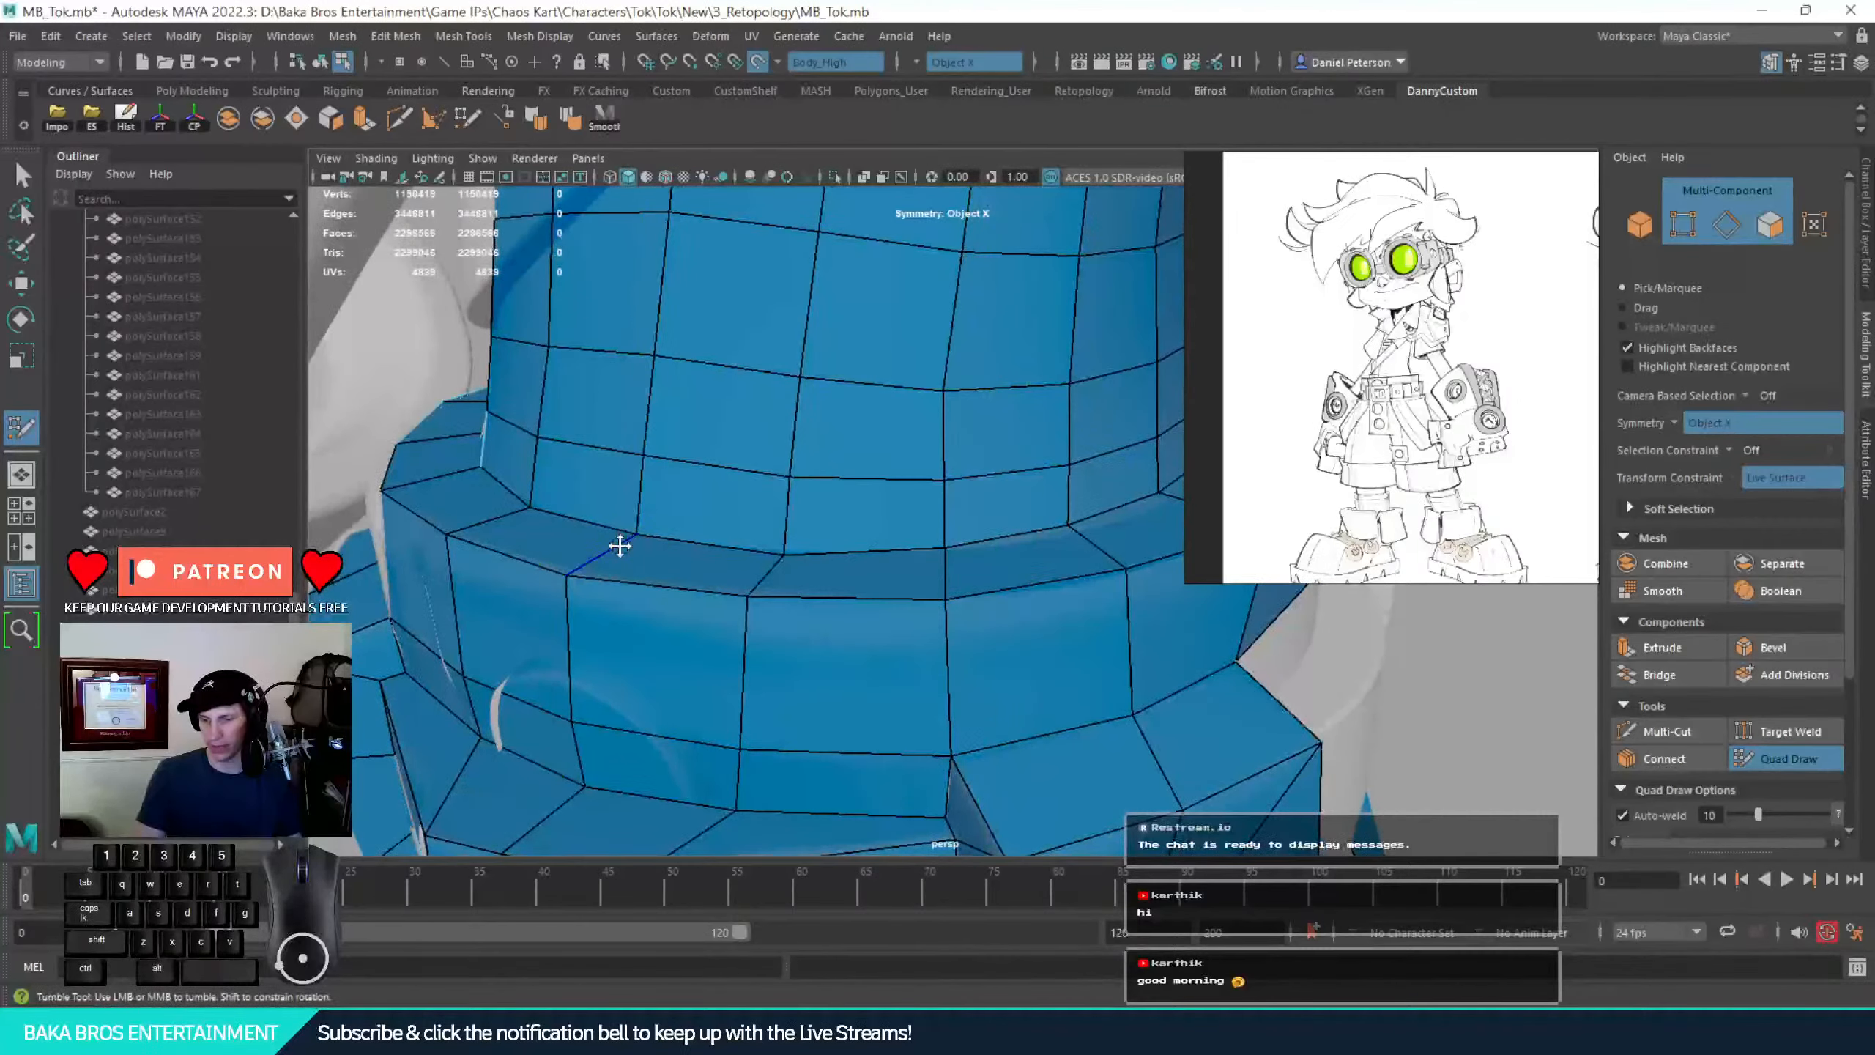
ctrl+click(728, 630)
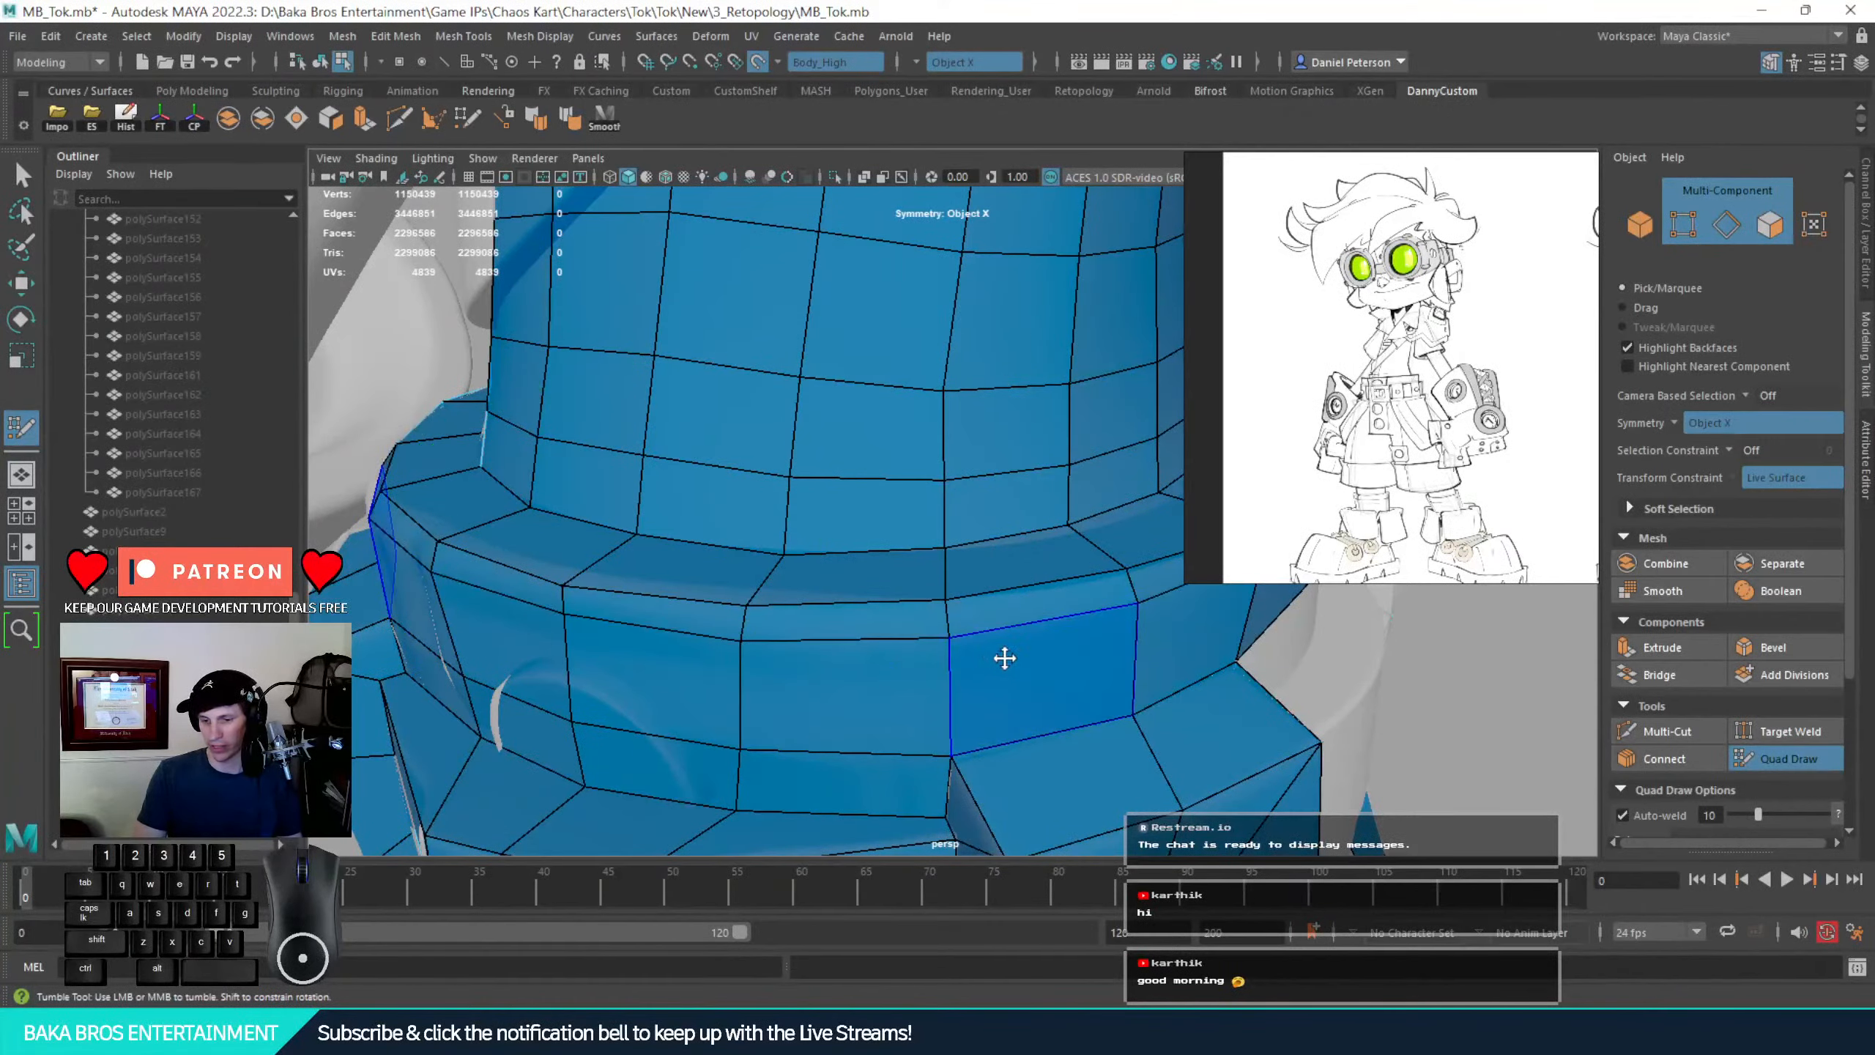
alt+right_drag(1005, 658, 775, 655)
mouse_move(775, 656)
alt+mouse_down()
mouse_move(880, 620)
mouse_move(804, 638)
alt+mouse_up()
alt+right_drag(804, 638, 1093, 691)
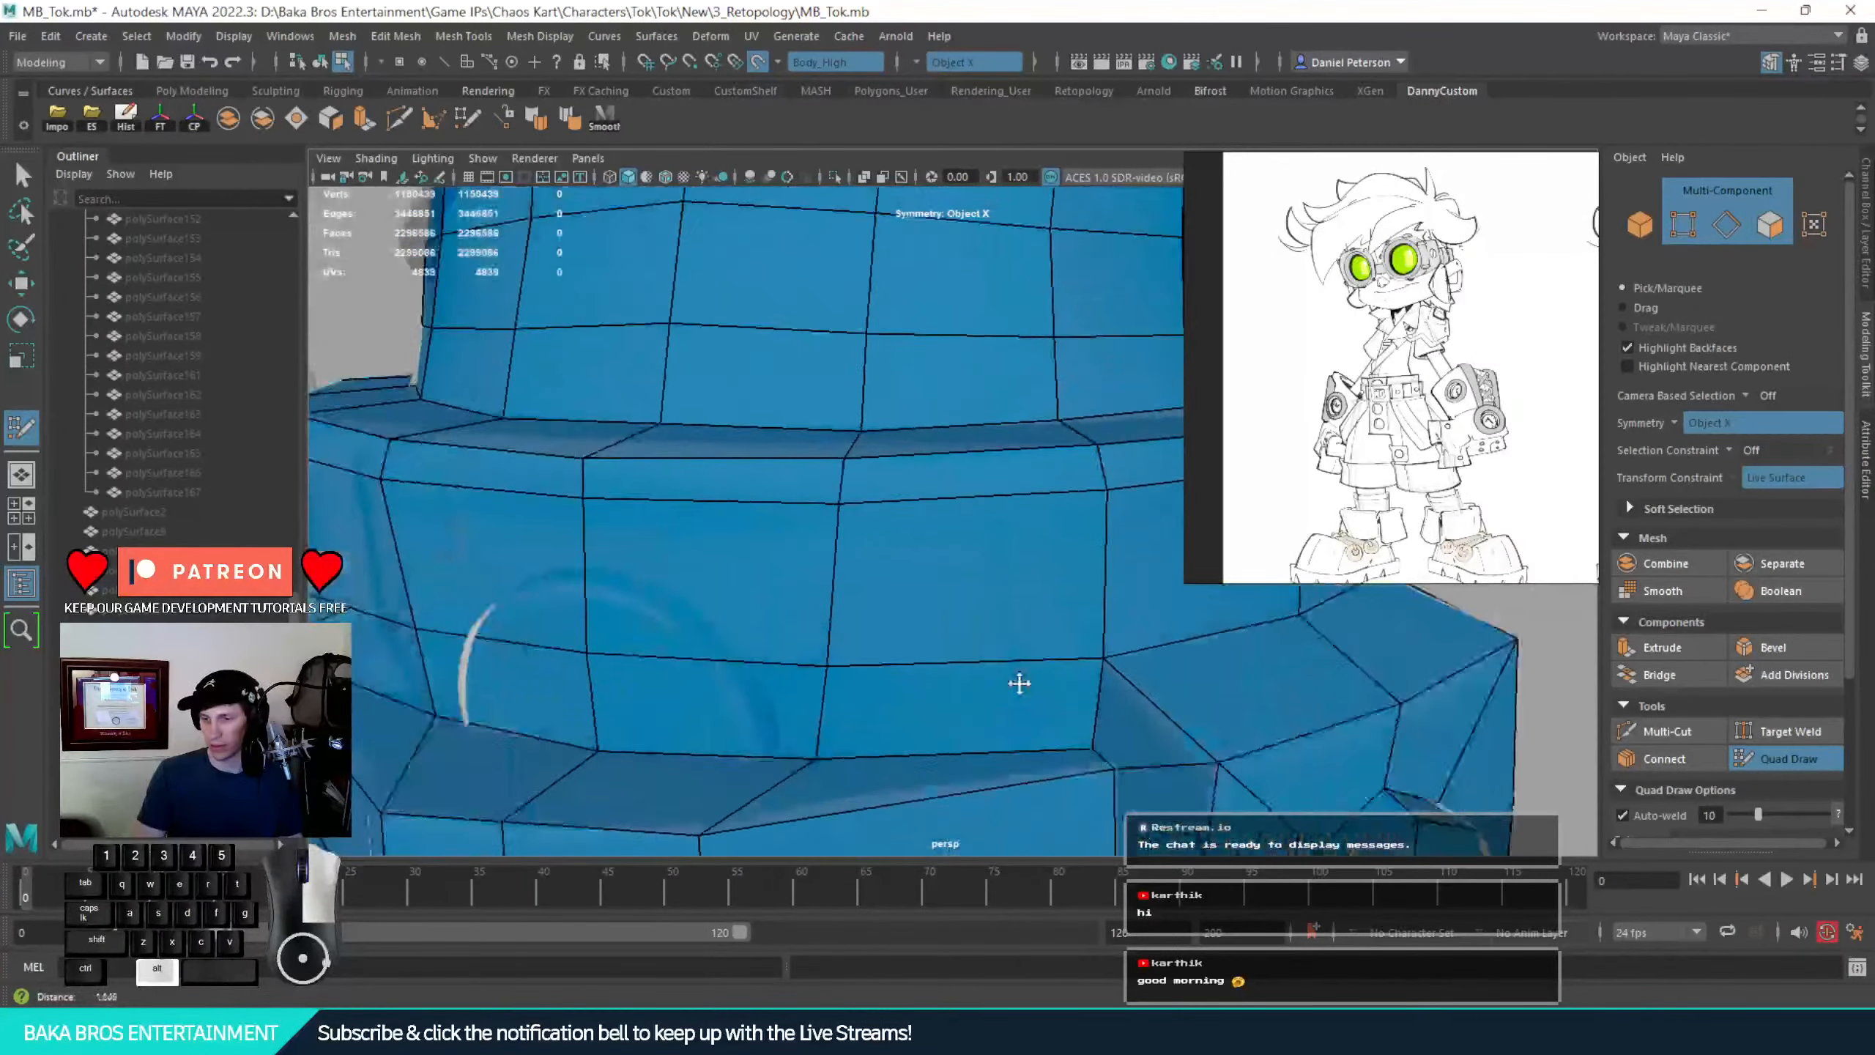
alt+middle_drag(727, 565, 1030, 705)
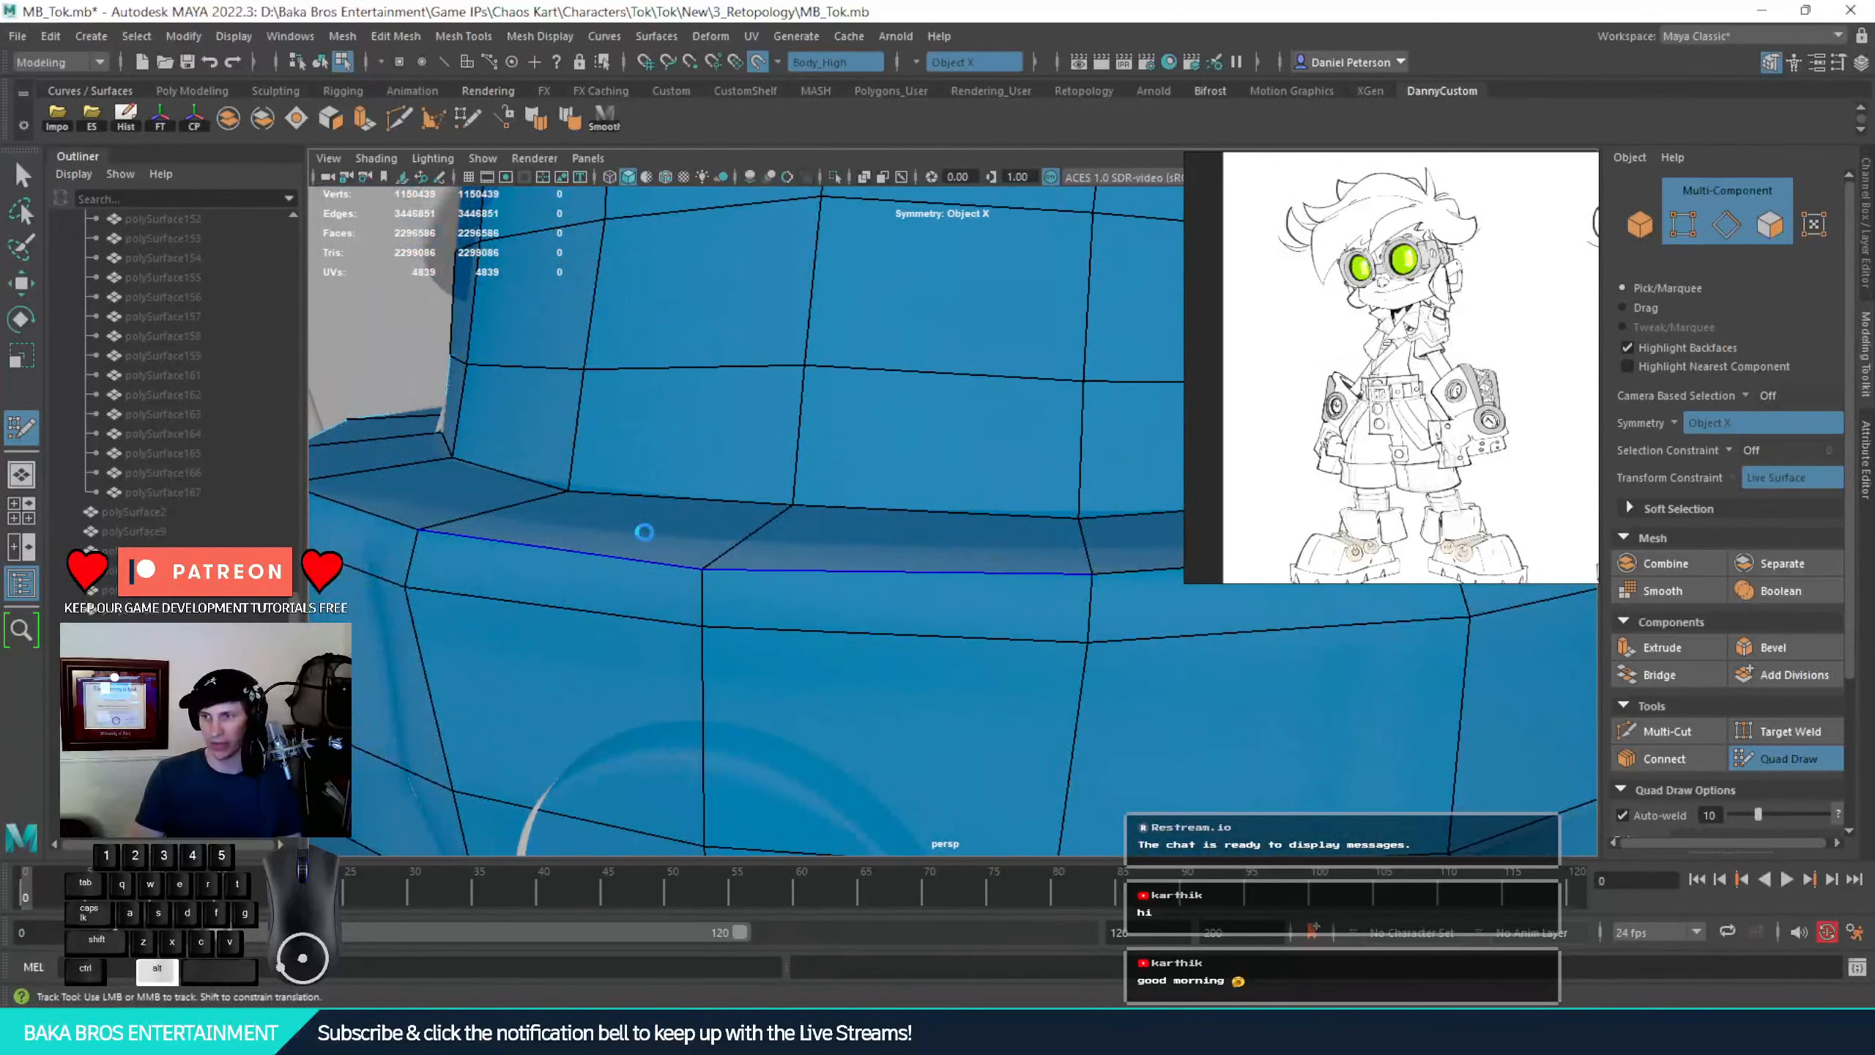
key(ctrl+z)
Insert an edge loop around the waistband slightly below its upper edge
alt+middle_drag(645, 531, 1021, 469)
alt+drag(1021, 469, 782, 530)
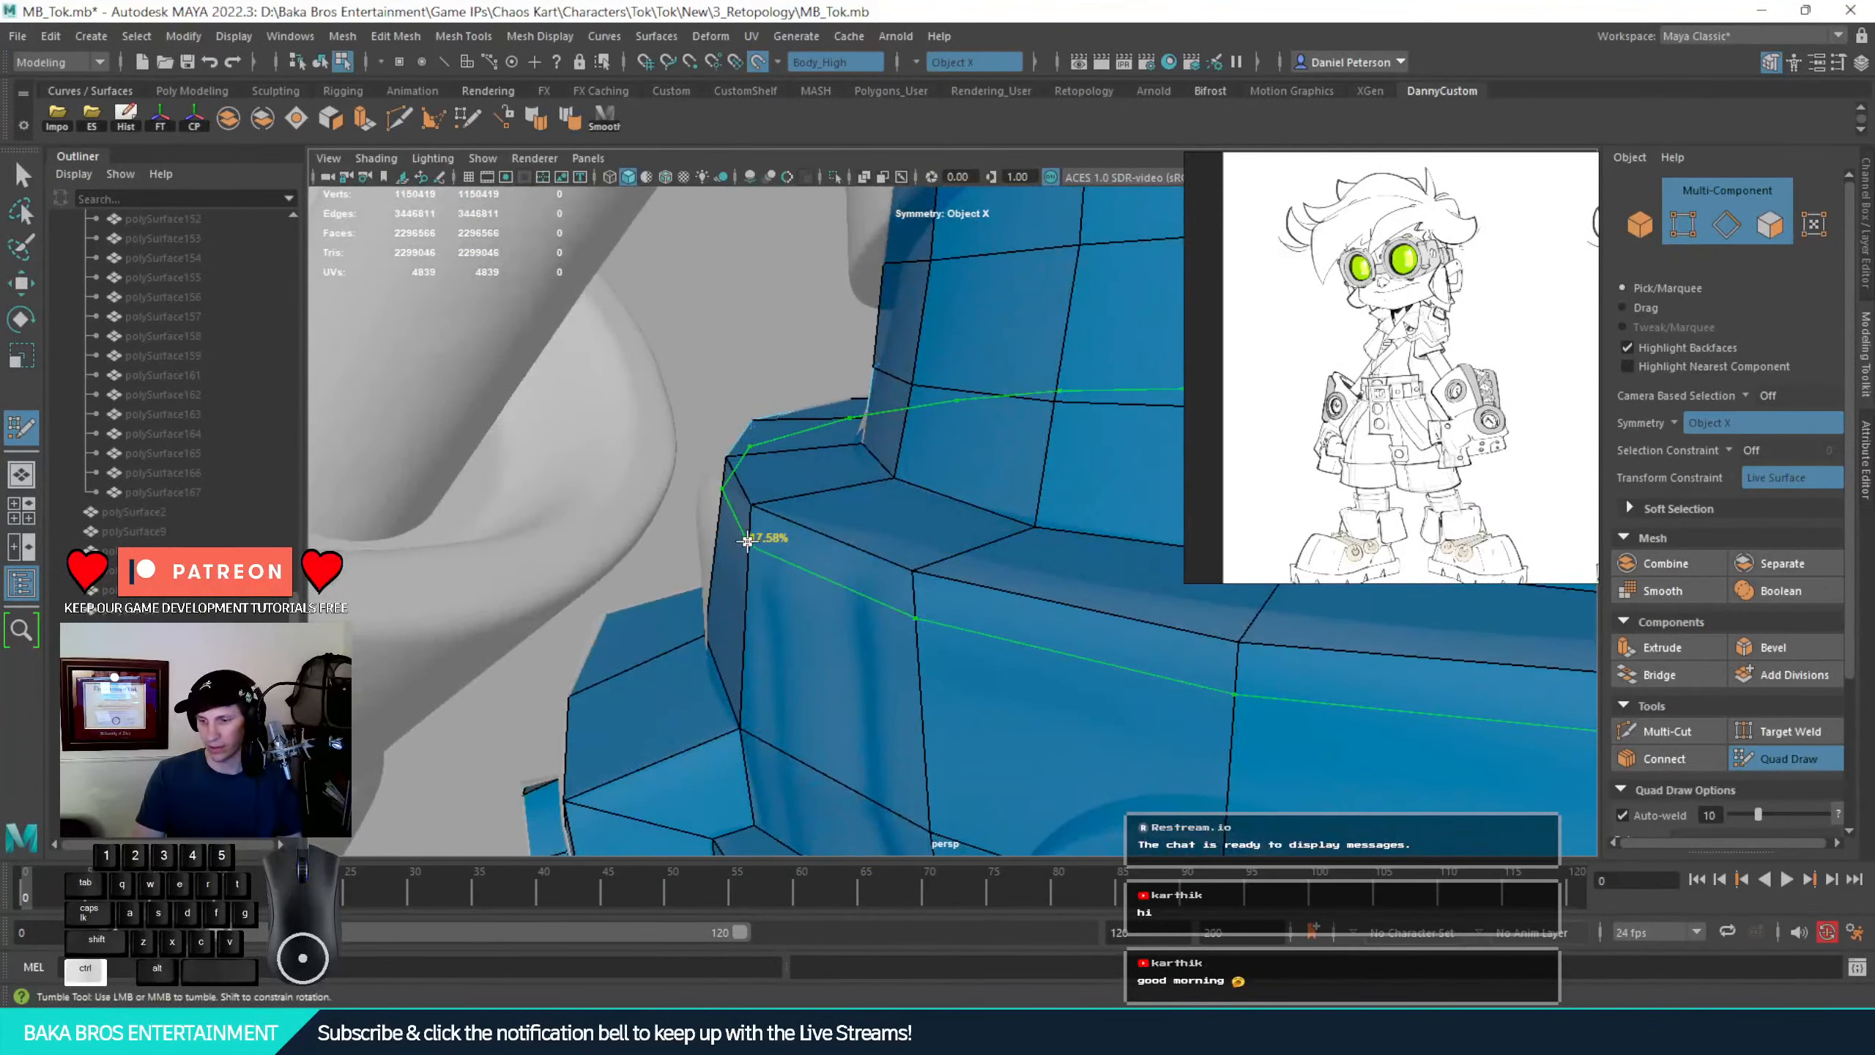
ctrl+click(898, 621)
alt+drag(933, 640, 879, 625)
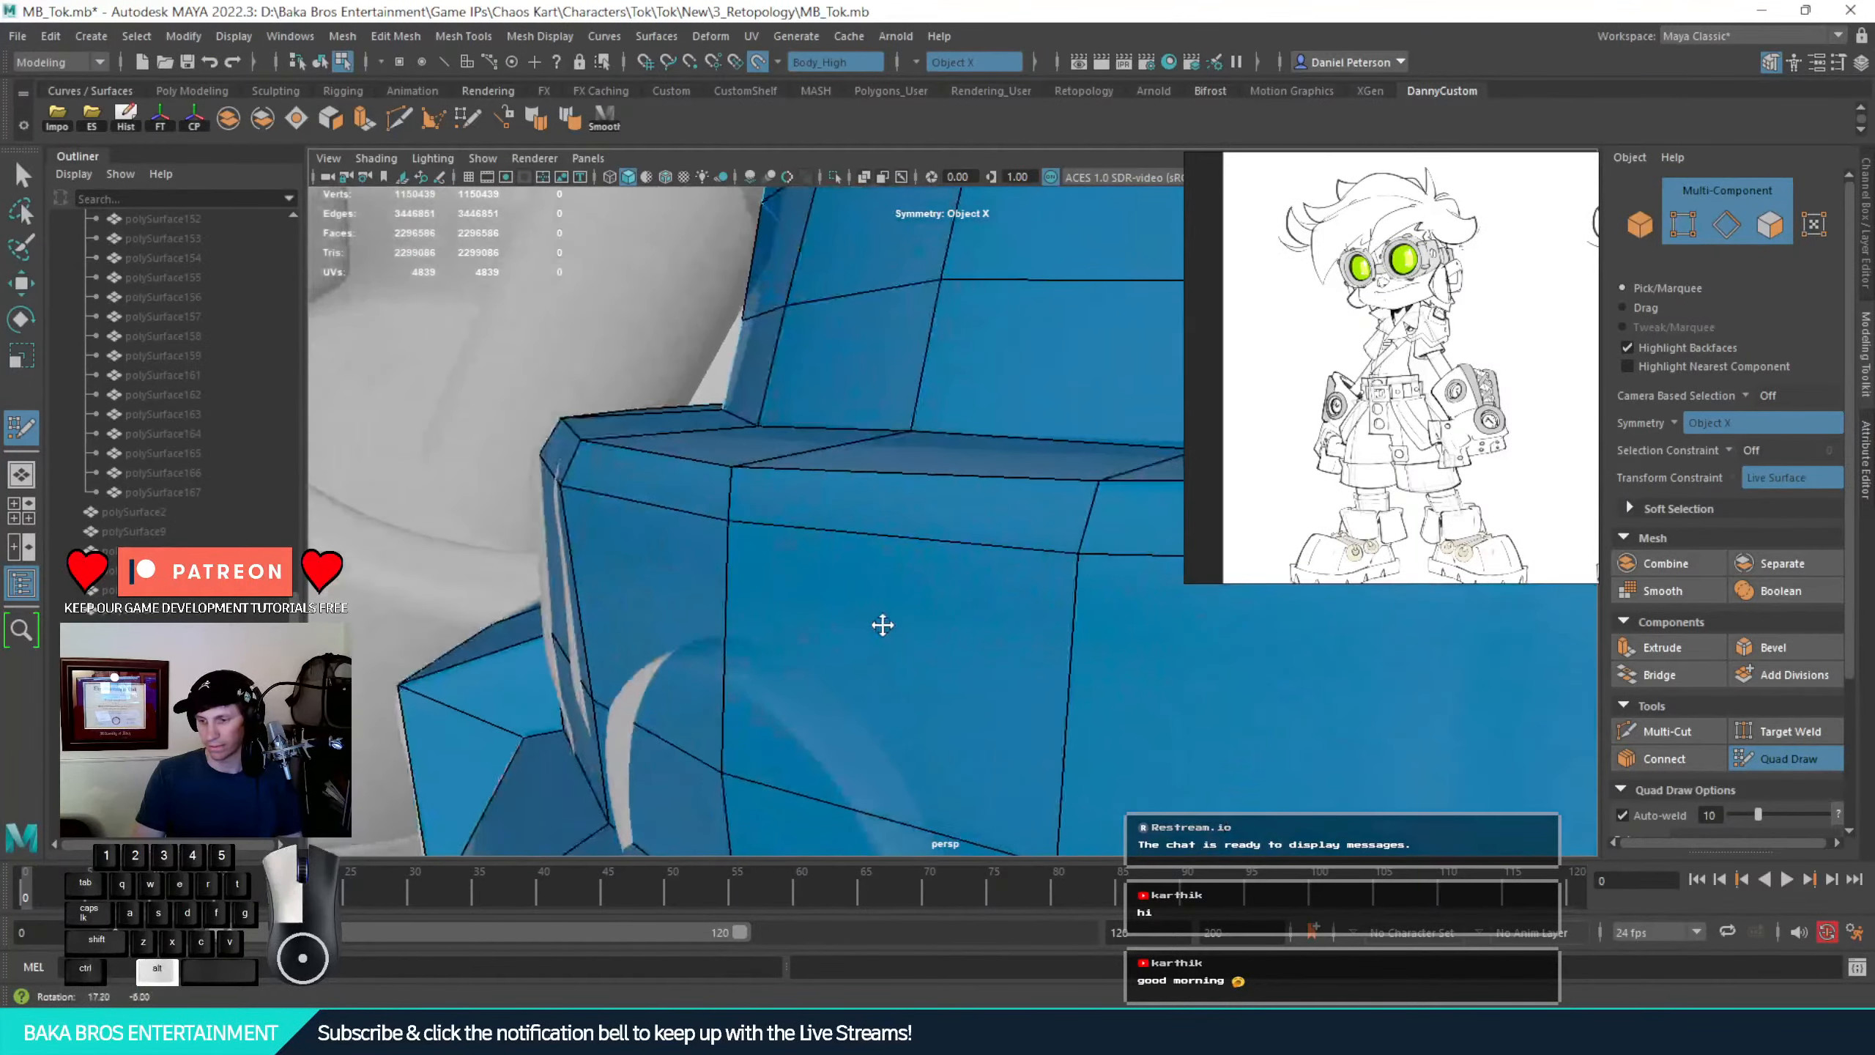
Examine the waistband's new edge loop, the belt blocks and the hip panel topology from several sides
alt+right_drag(880, 624, 244, 593)
alt+middle_drag(960, 576, 709, 635)
alt+drag(710, 635, 757, 641)
alt+right_drag(757, 641, 849, 657)
alt+middle_drag(849, 657, 984, 398)
alt+drag(984, 398, 818, 632)
alt+middle_drag(820, 631, 982, 399)
alt+drag(982, 399, 880, 365)
alt+middle_drag(879, 366, 884, 532)
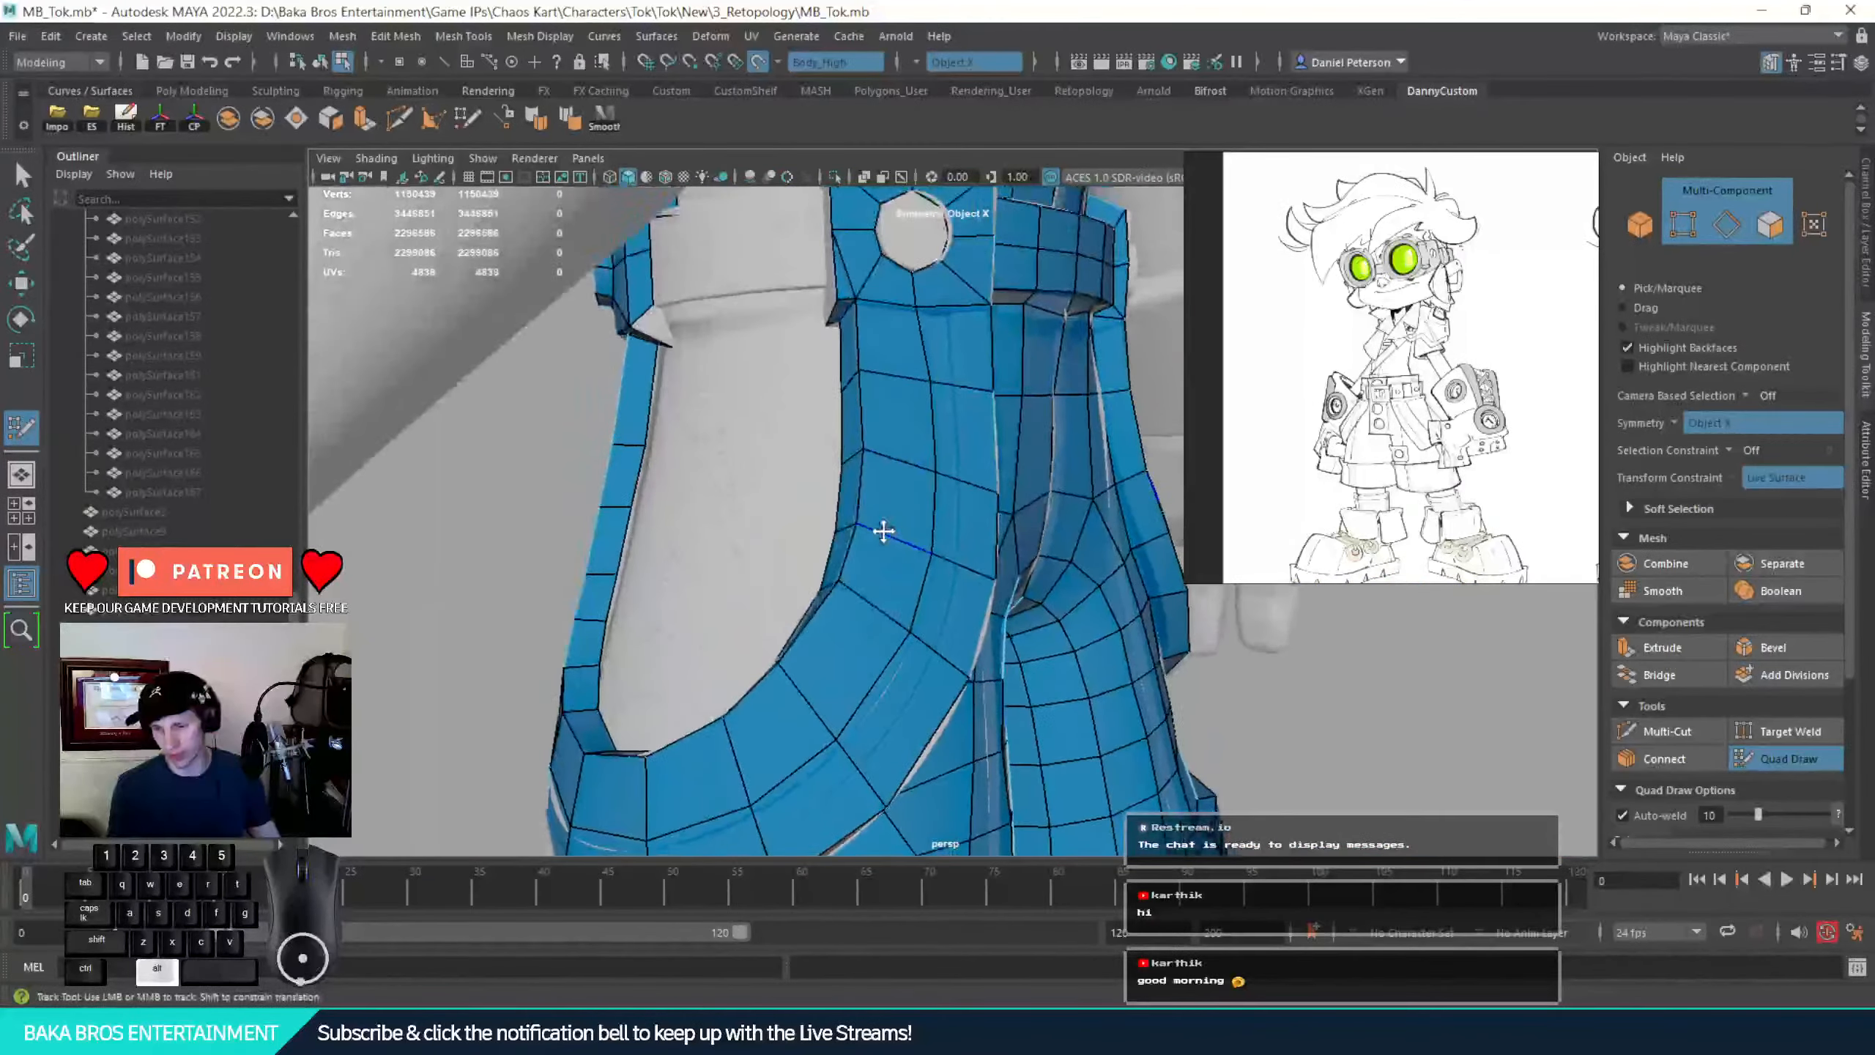
alt+drag(884, 530, 1049, 726)
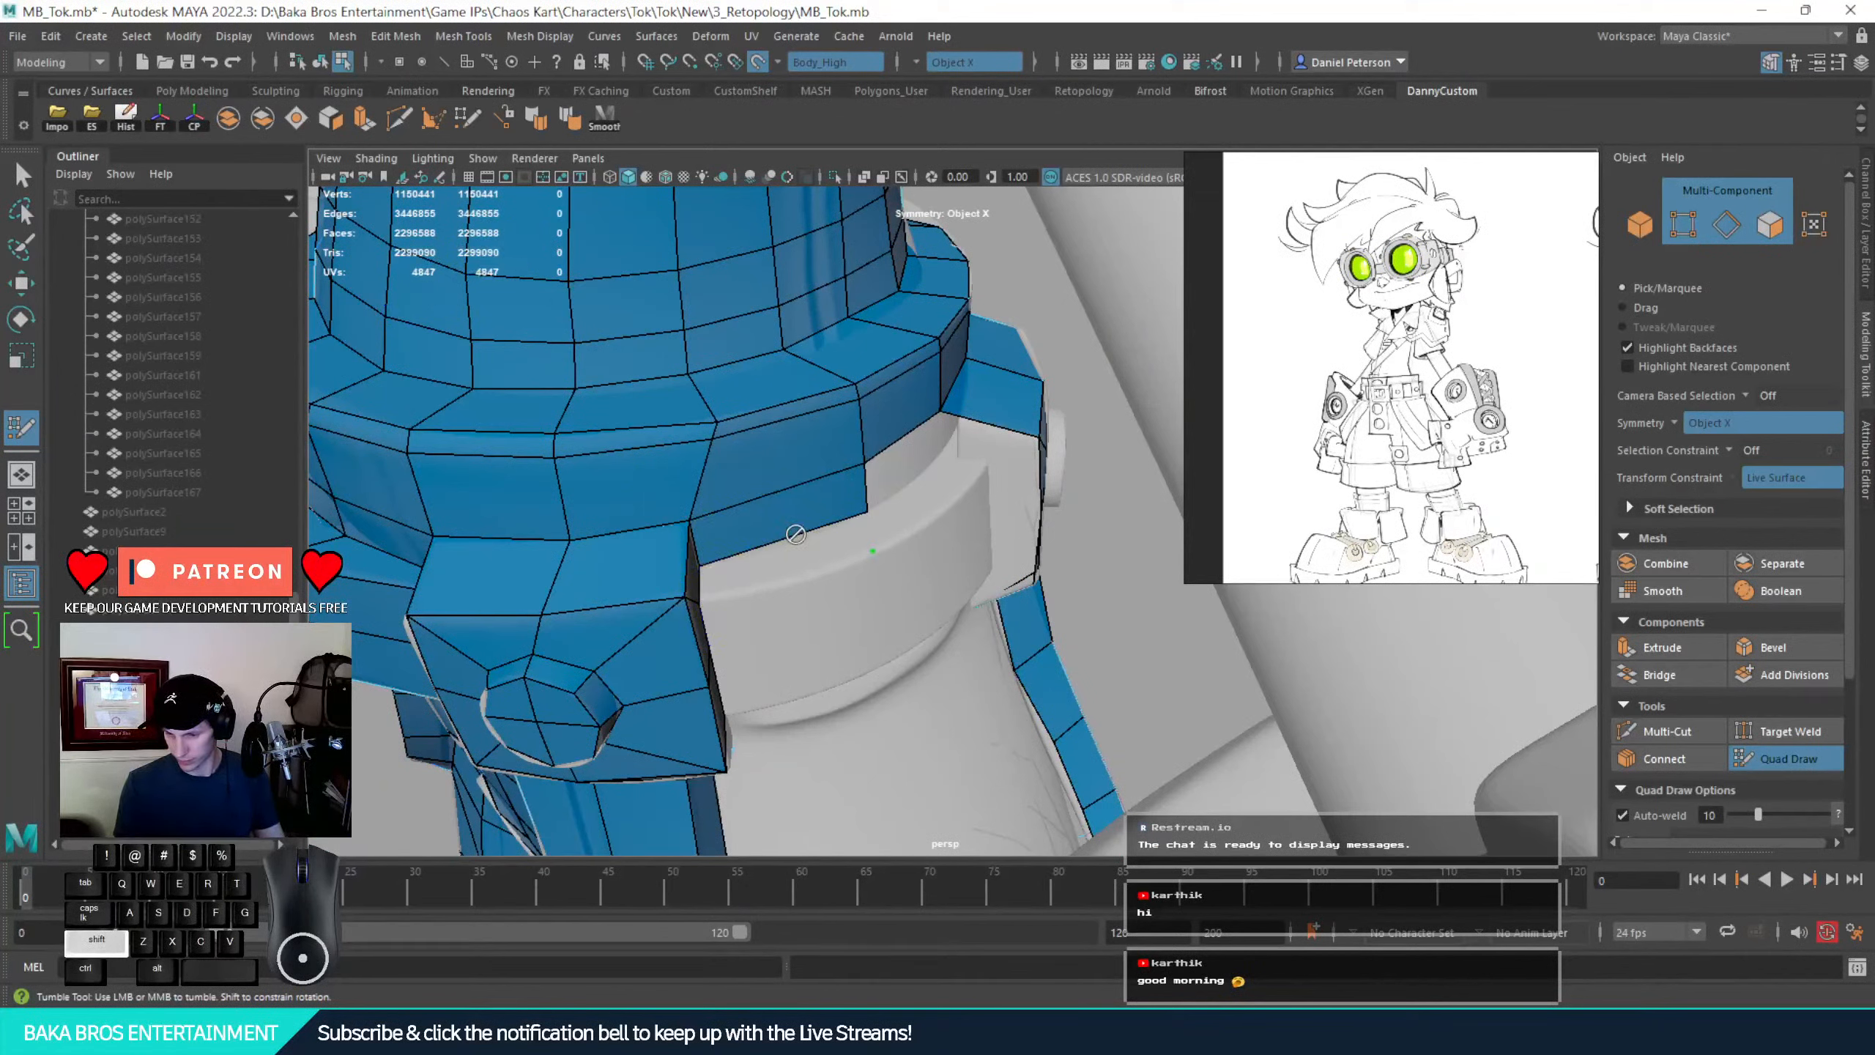
Fill quads beside the belt block, extending the waistband down across the side belt strip to its lower edge
shift+click(825, 566)
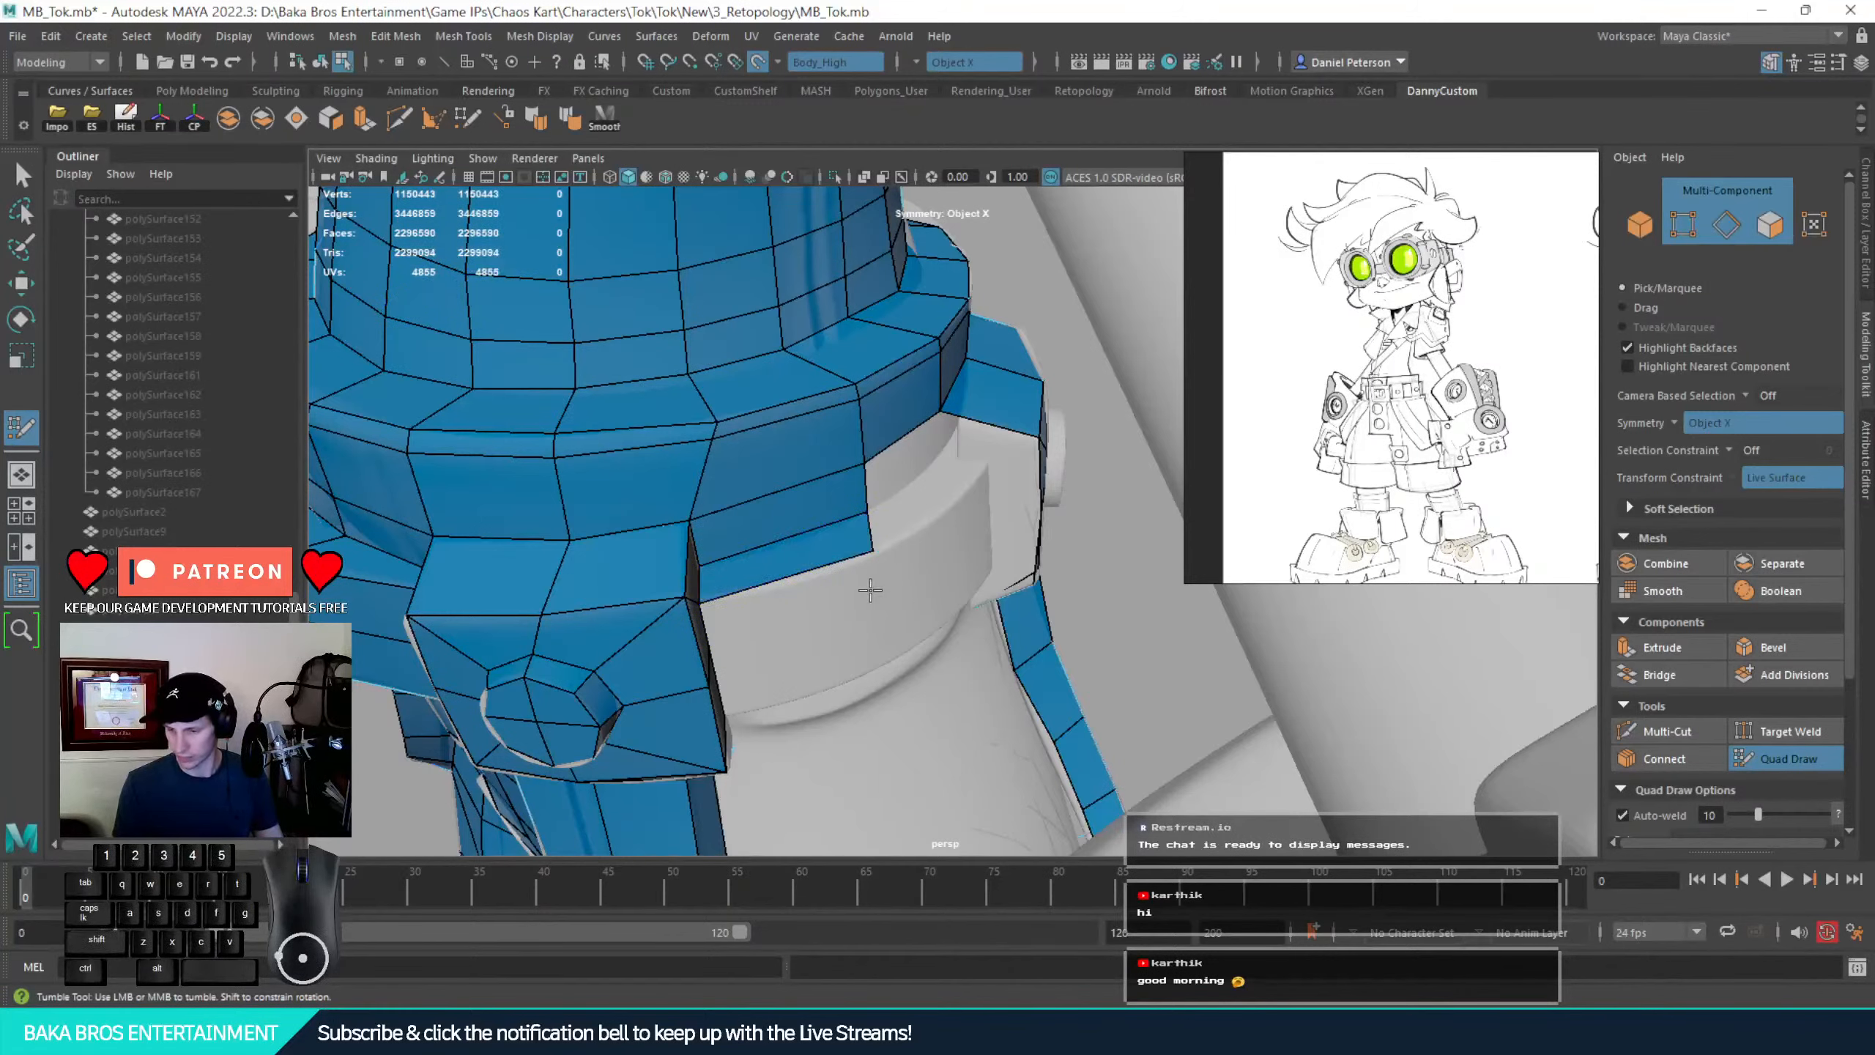
alt+drag(808, 645, 807, 623)
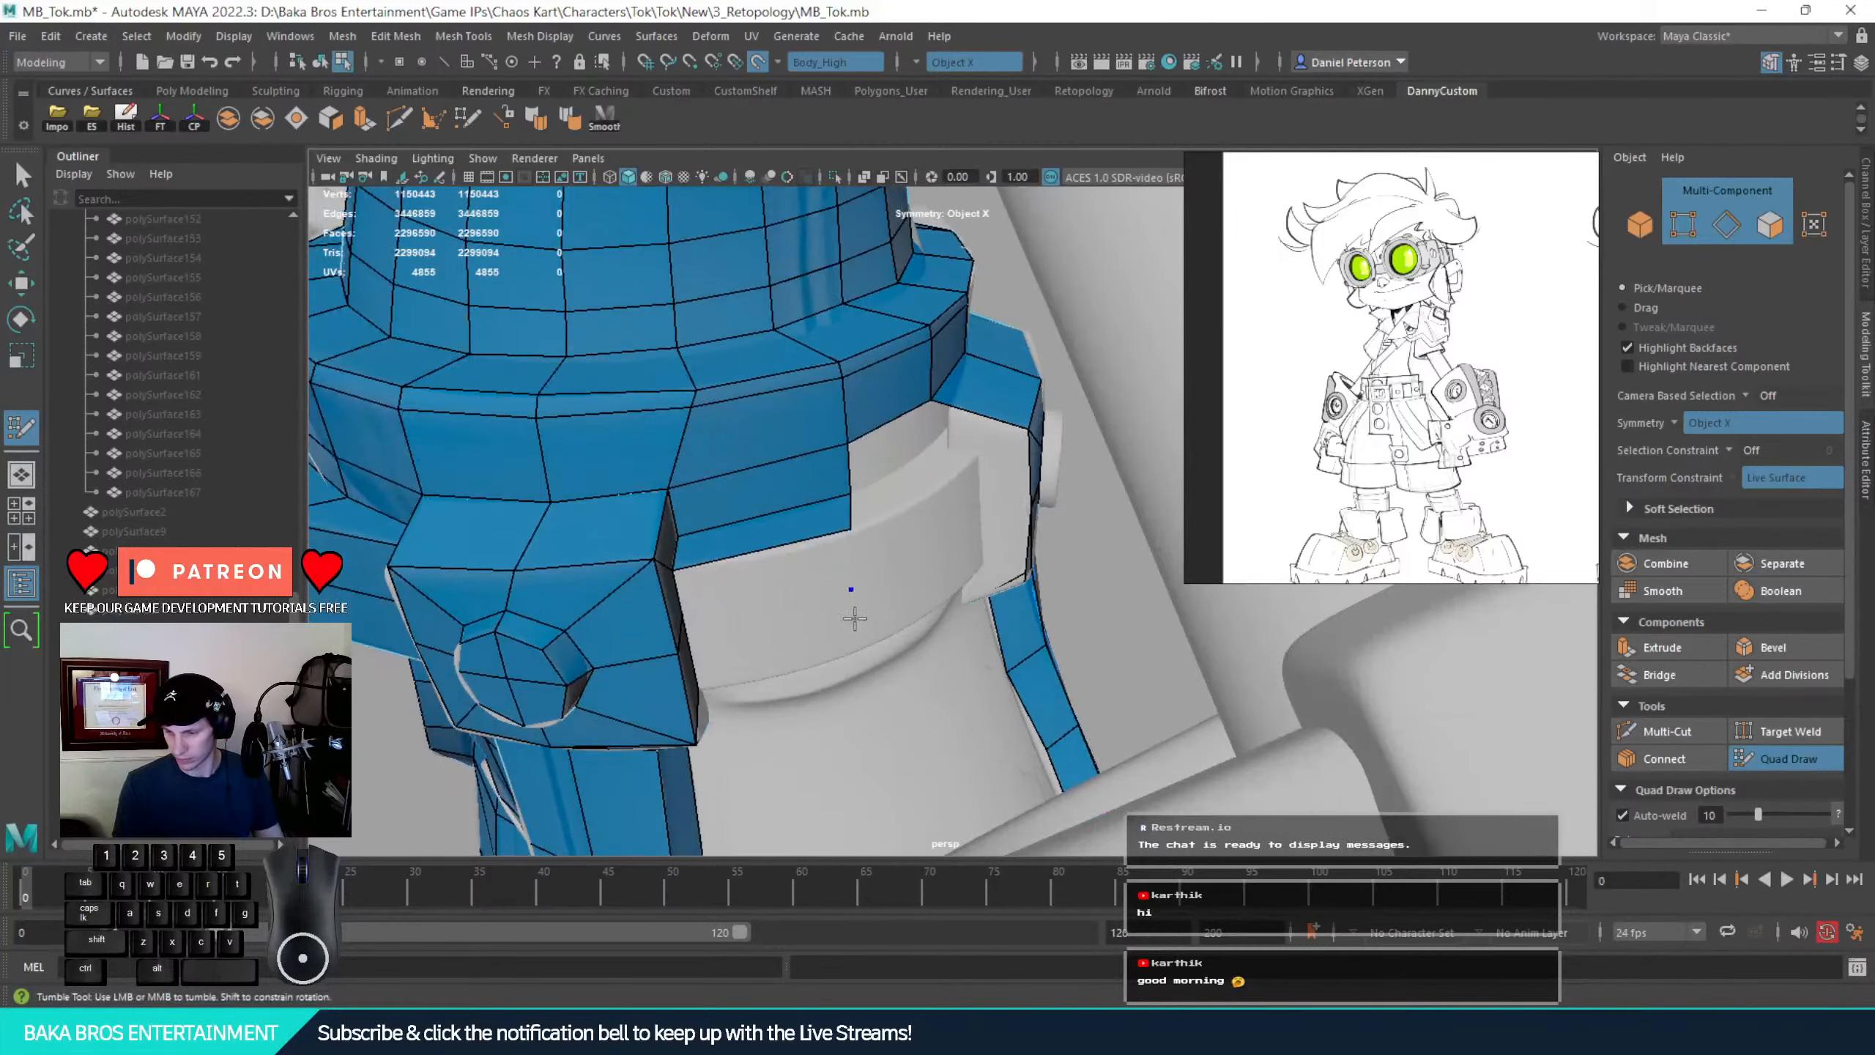
click(855, 647)
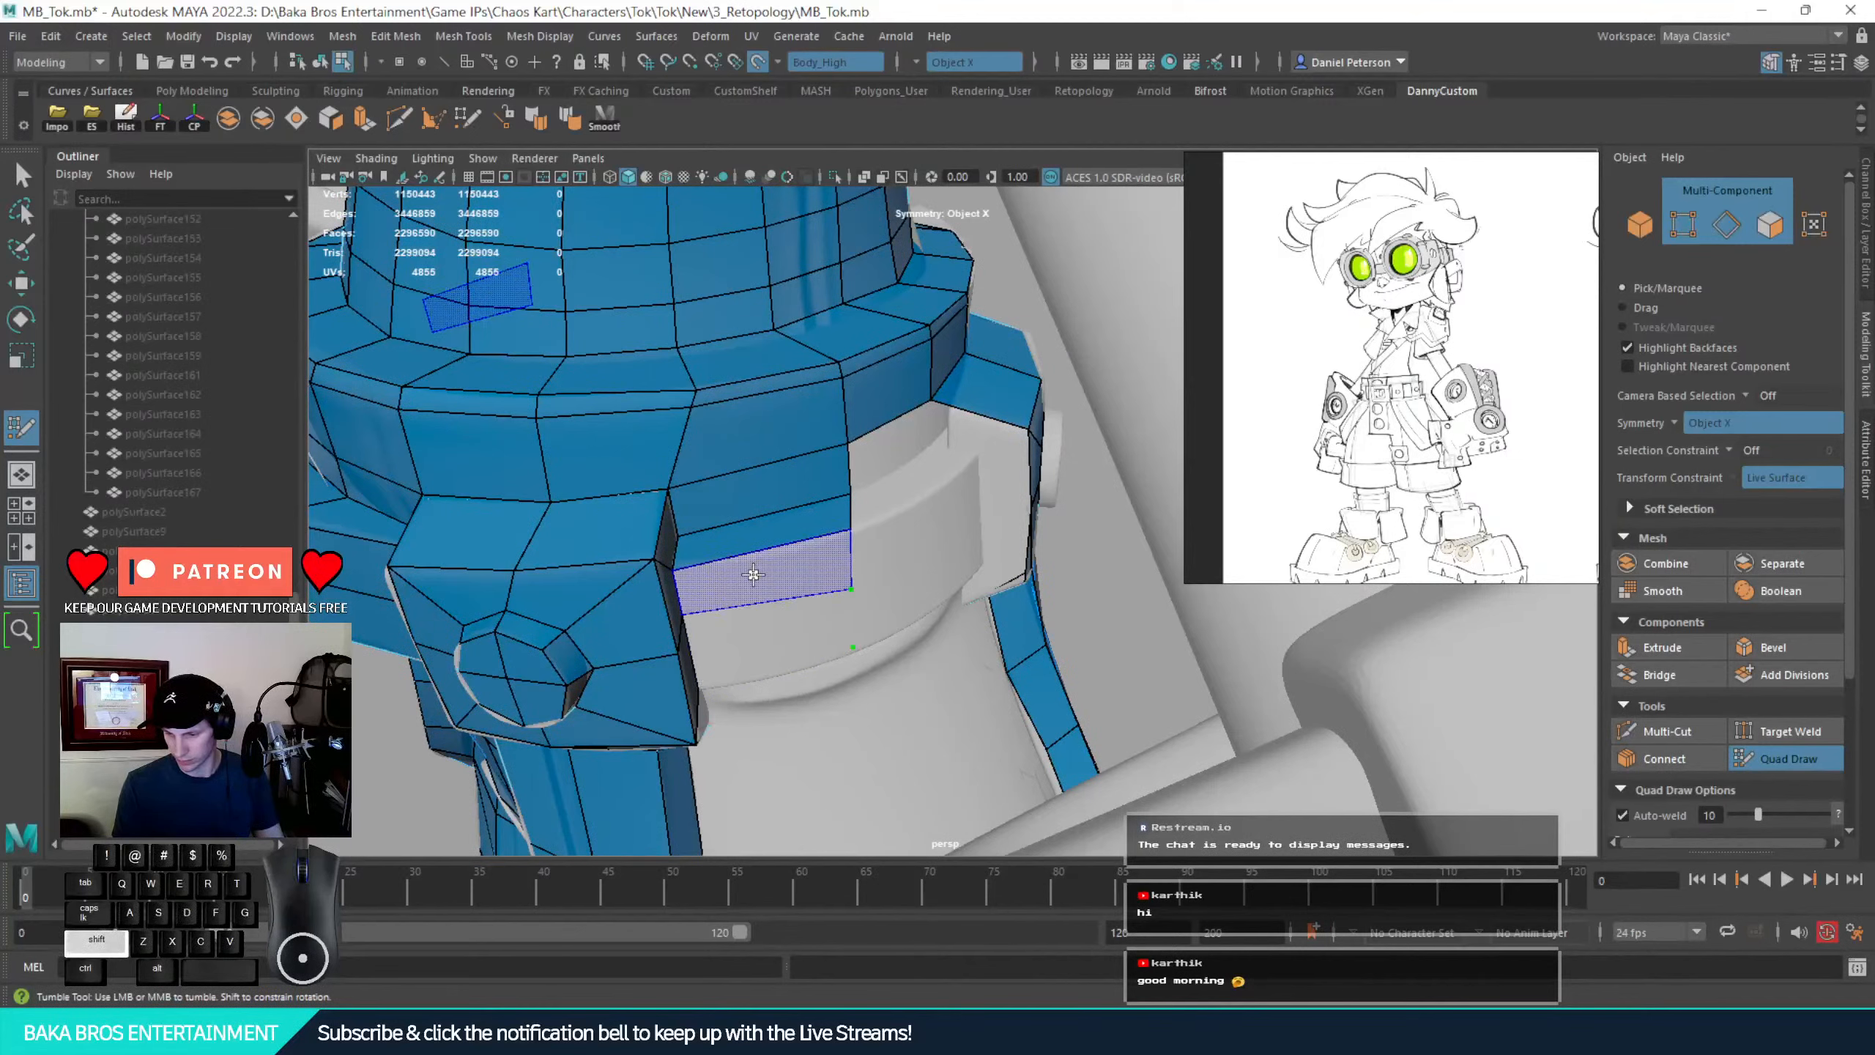
shift+click(798, 635)
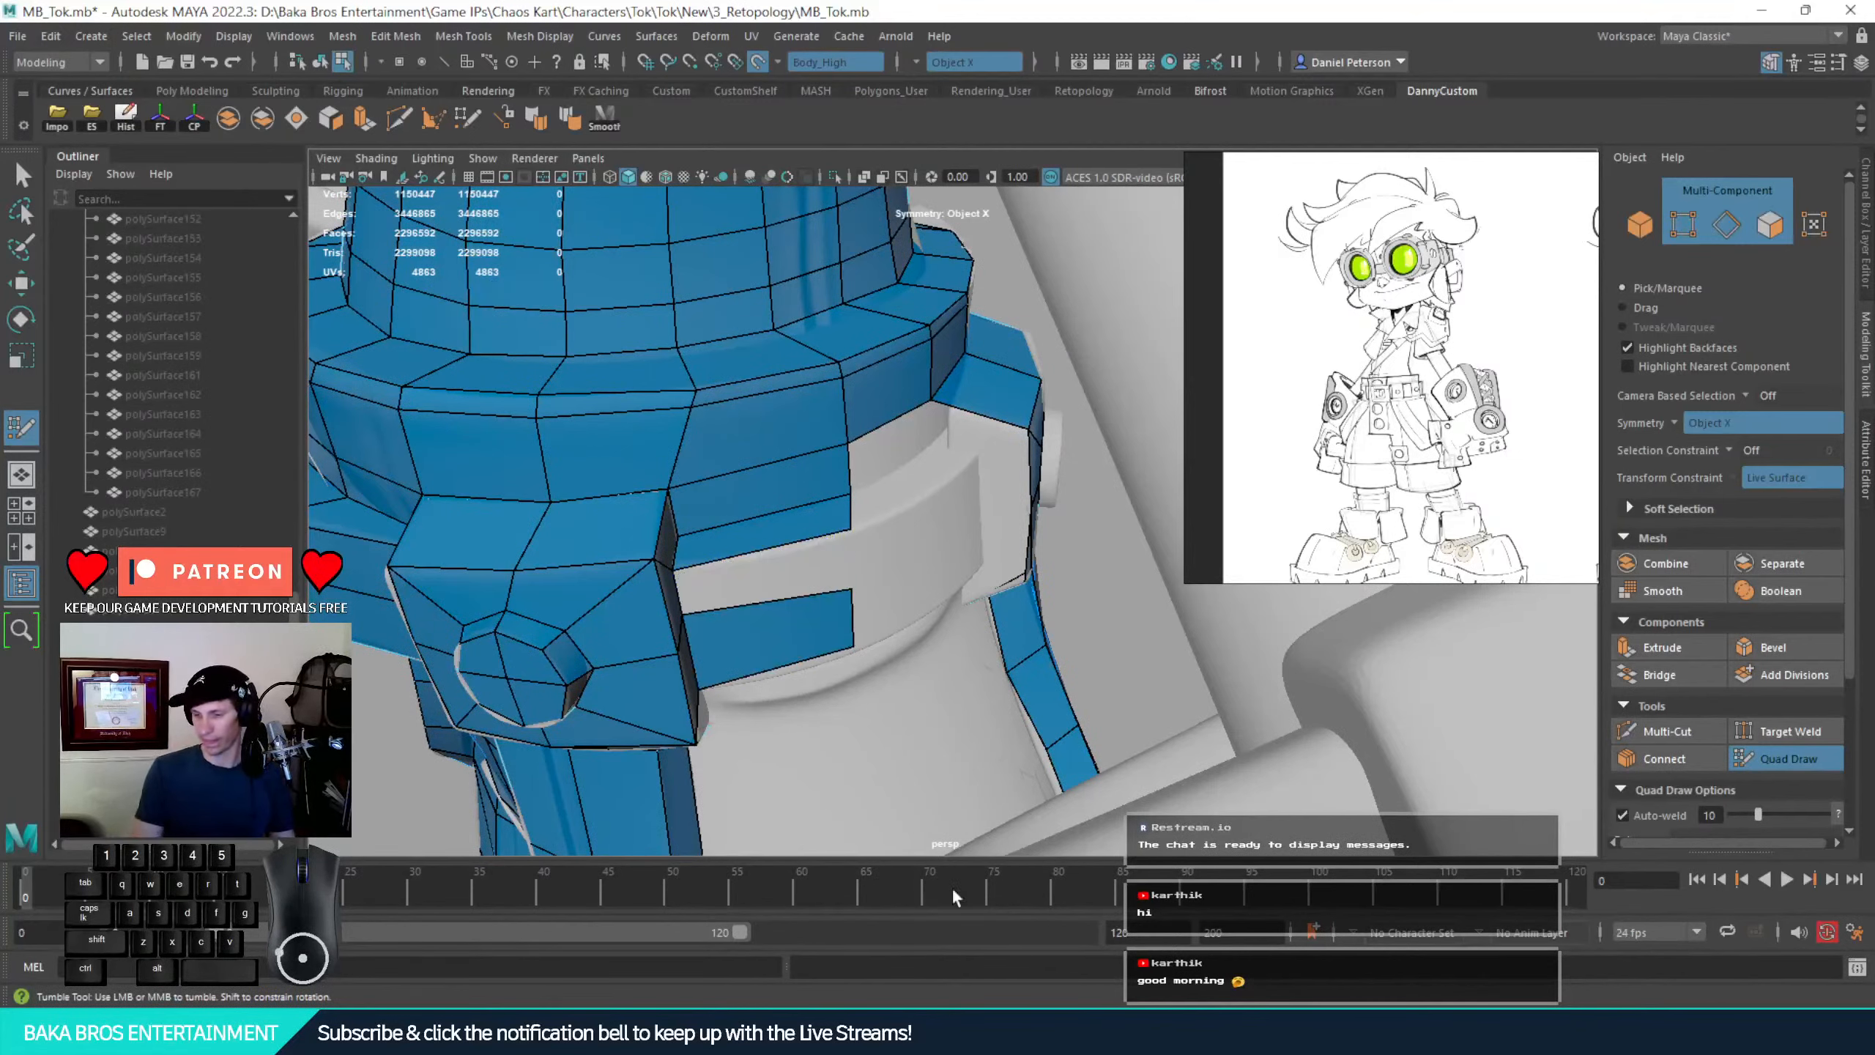
shift+click(798, 580)
Add a narrow quad along the underside lip of the side belt strip, next to the belt block
mouse_move(930, 683)
alt+mouse_down()
mouse_move(1026, 557)
mouse_move(975, 552)
alt+mouse_up()
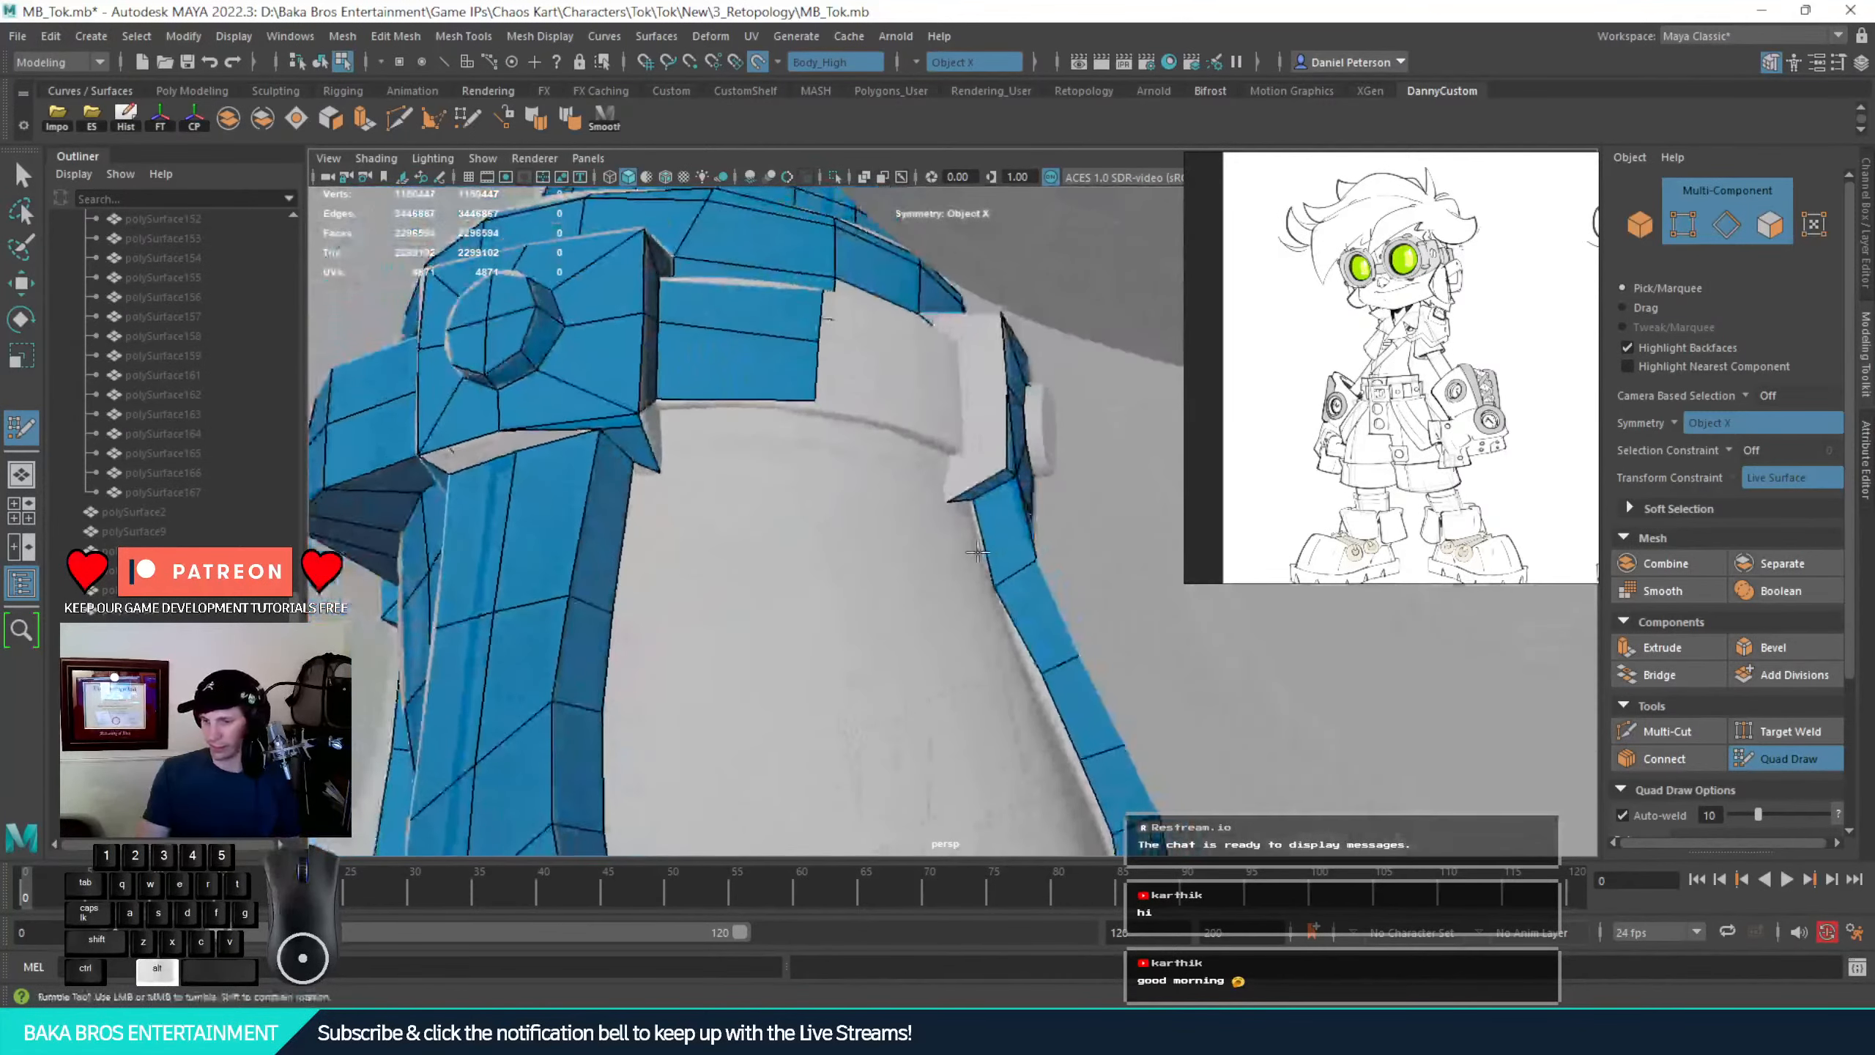
alt+right_drag(775, 509, 736, 480)
alt+drag(736, 479, 866, 581)
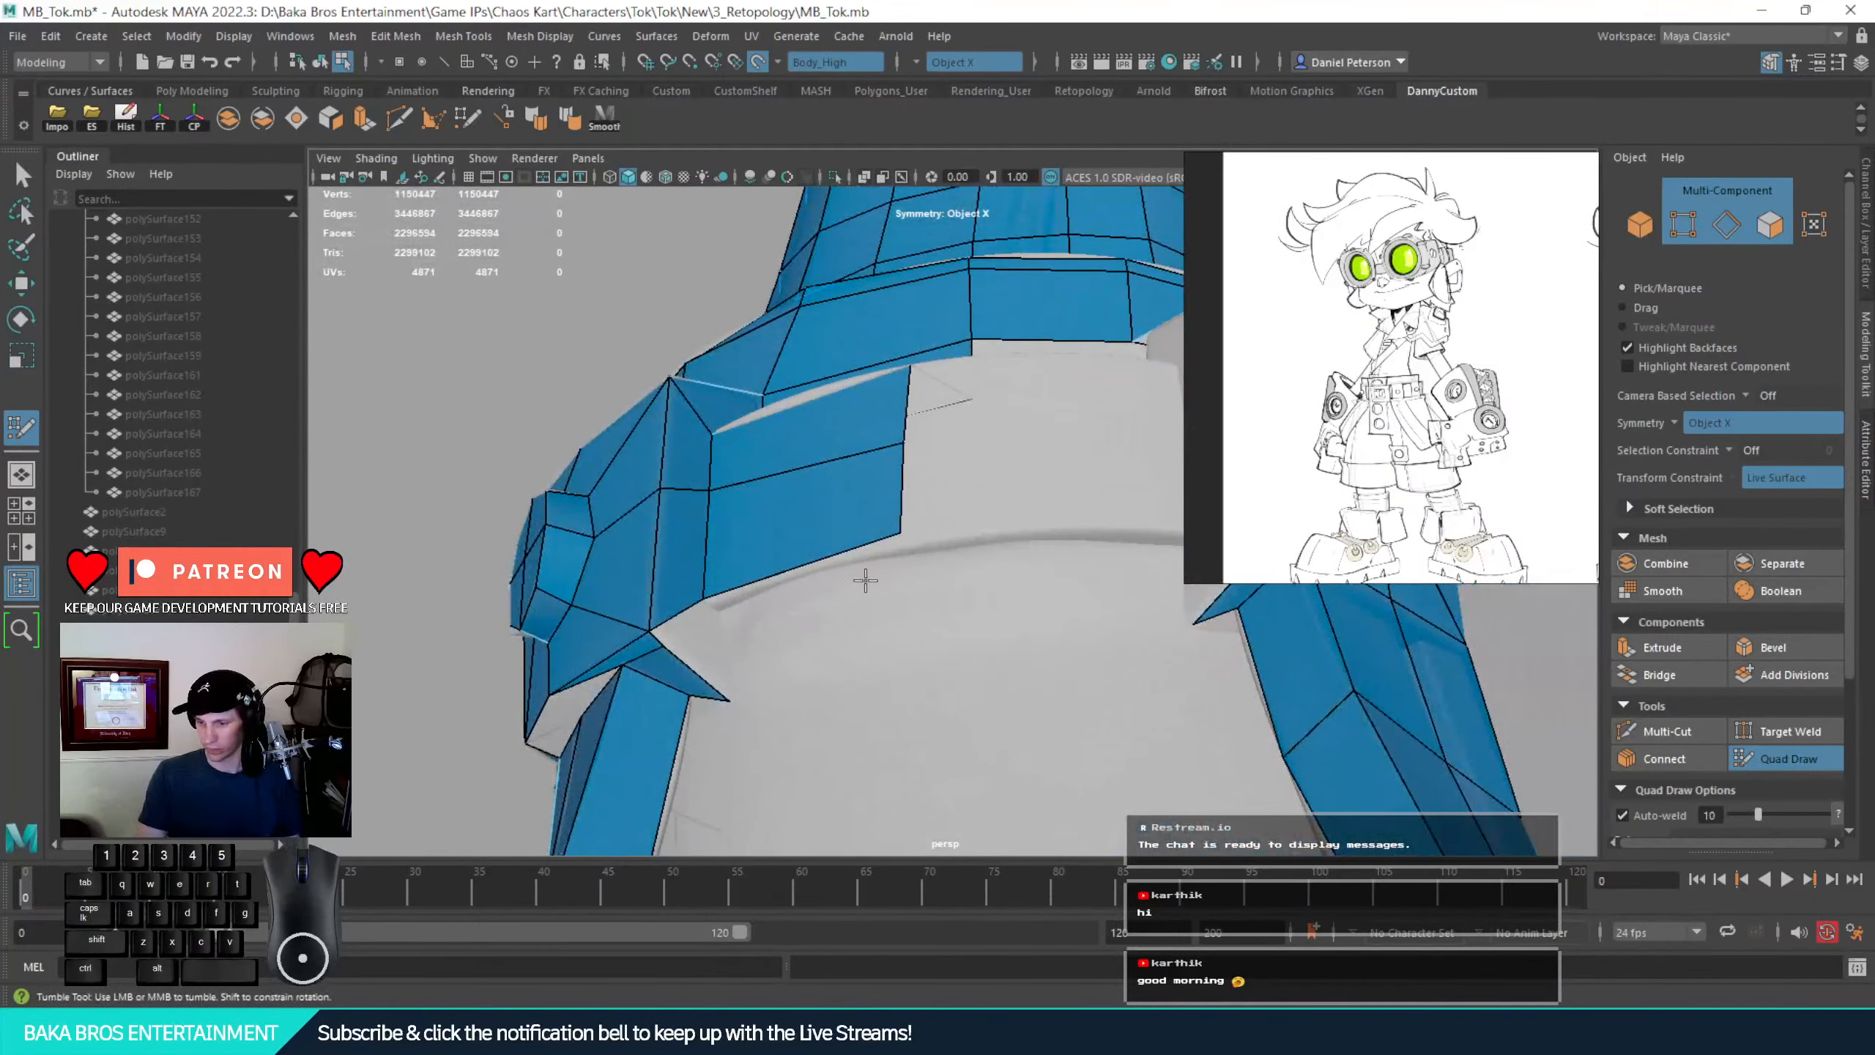
click(722, 617)
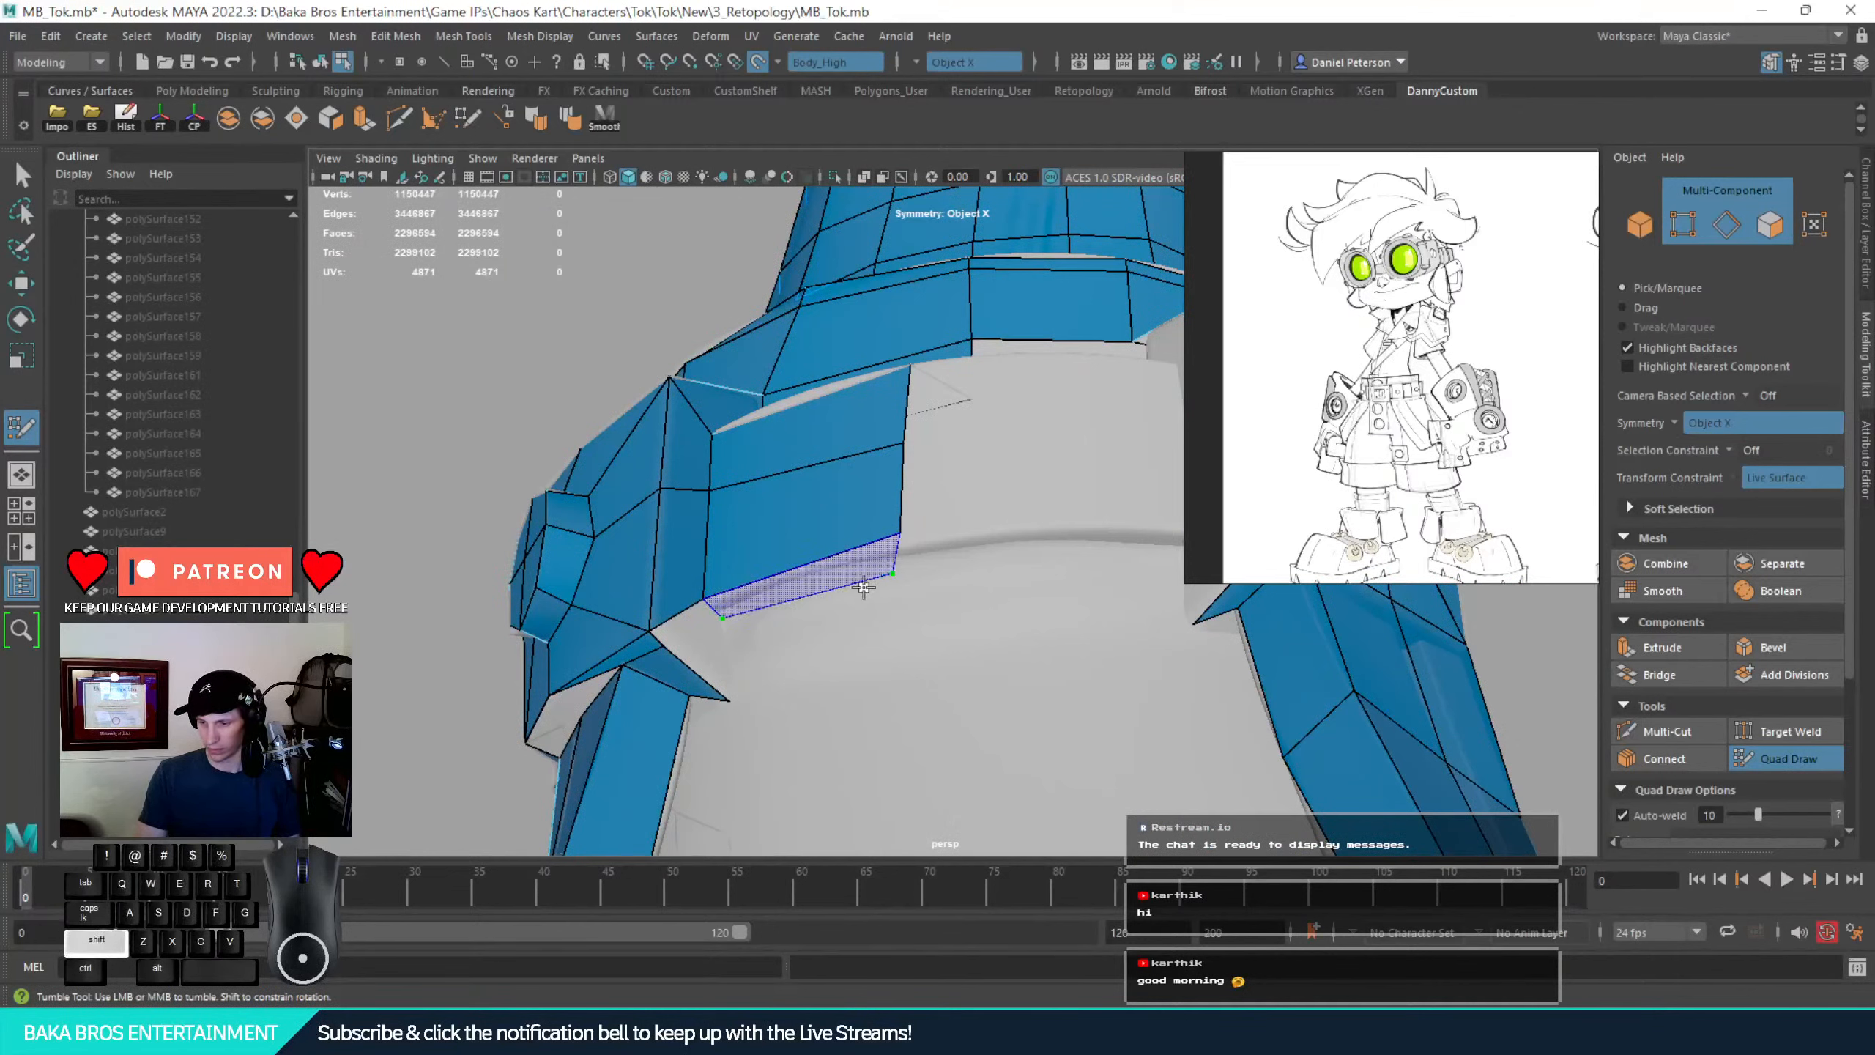
shift+click(916, 556)
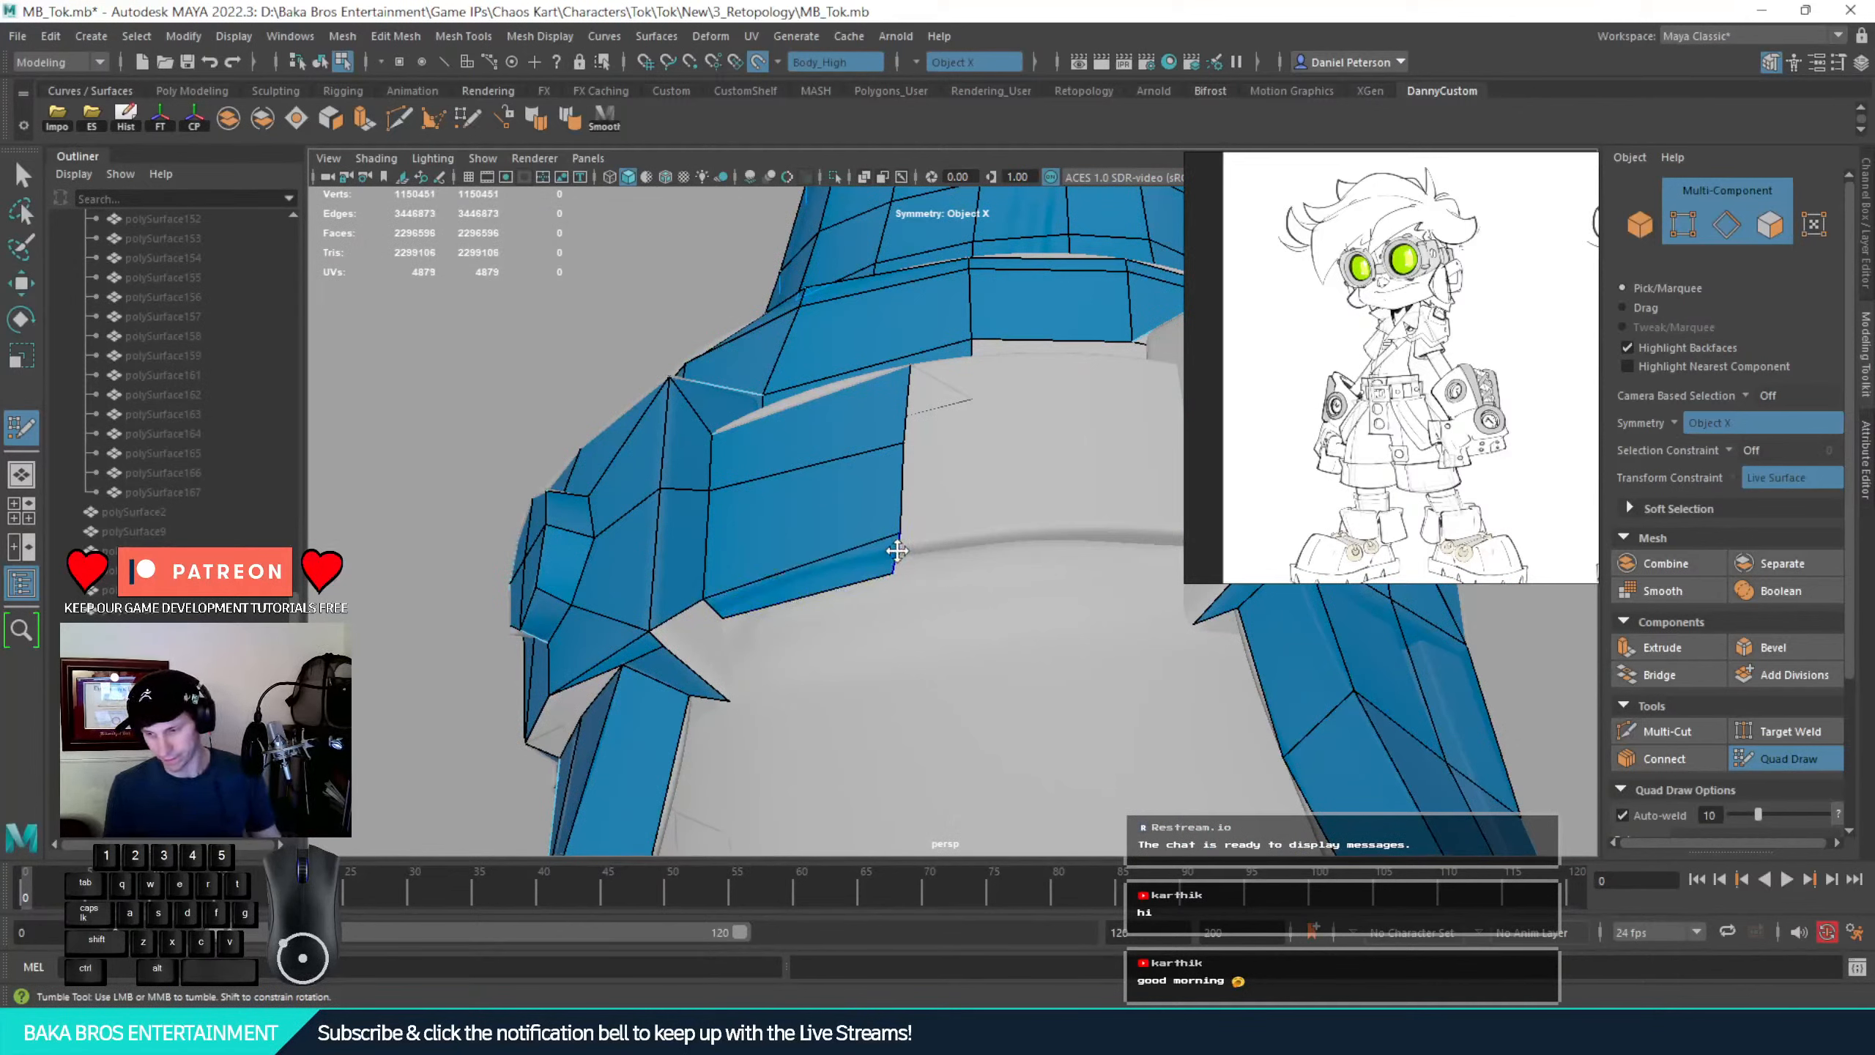
mouse_move(889, 537)
mouse_down()
mouse_move(833, 583)
mouse_move(829, 565)
mouse_up()
alt+right_drag(829, 565, 841, 583)
alt+middle_drag(744, 644, 794, 603)
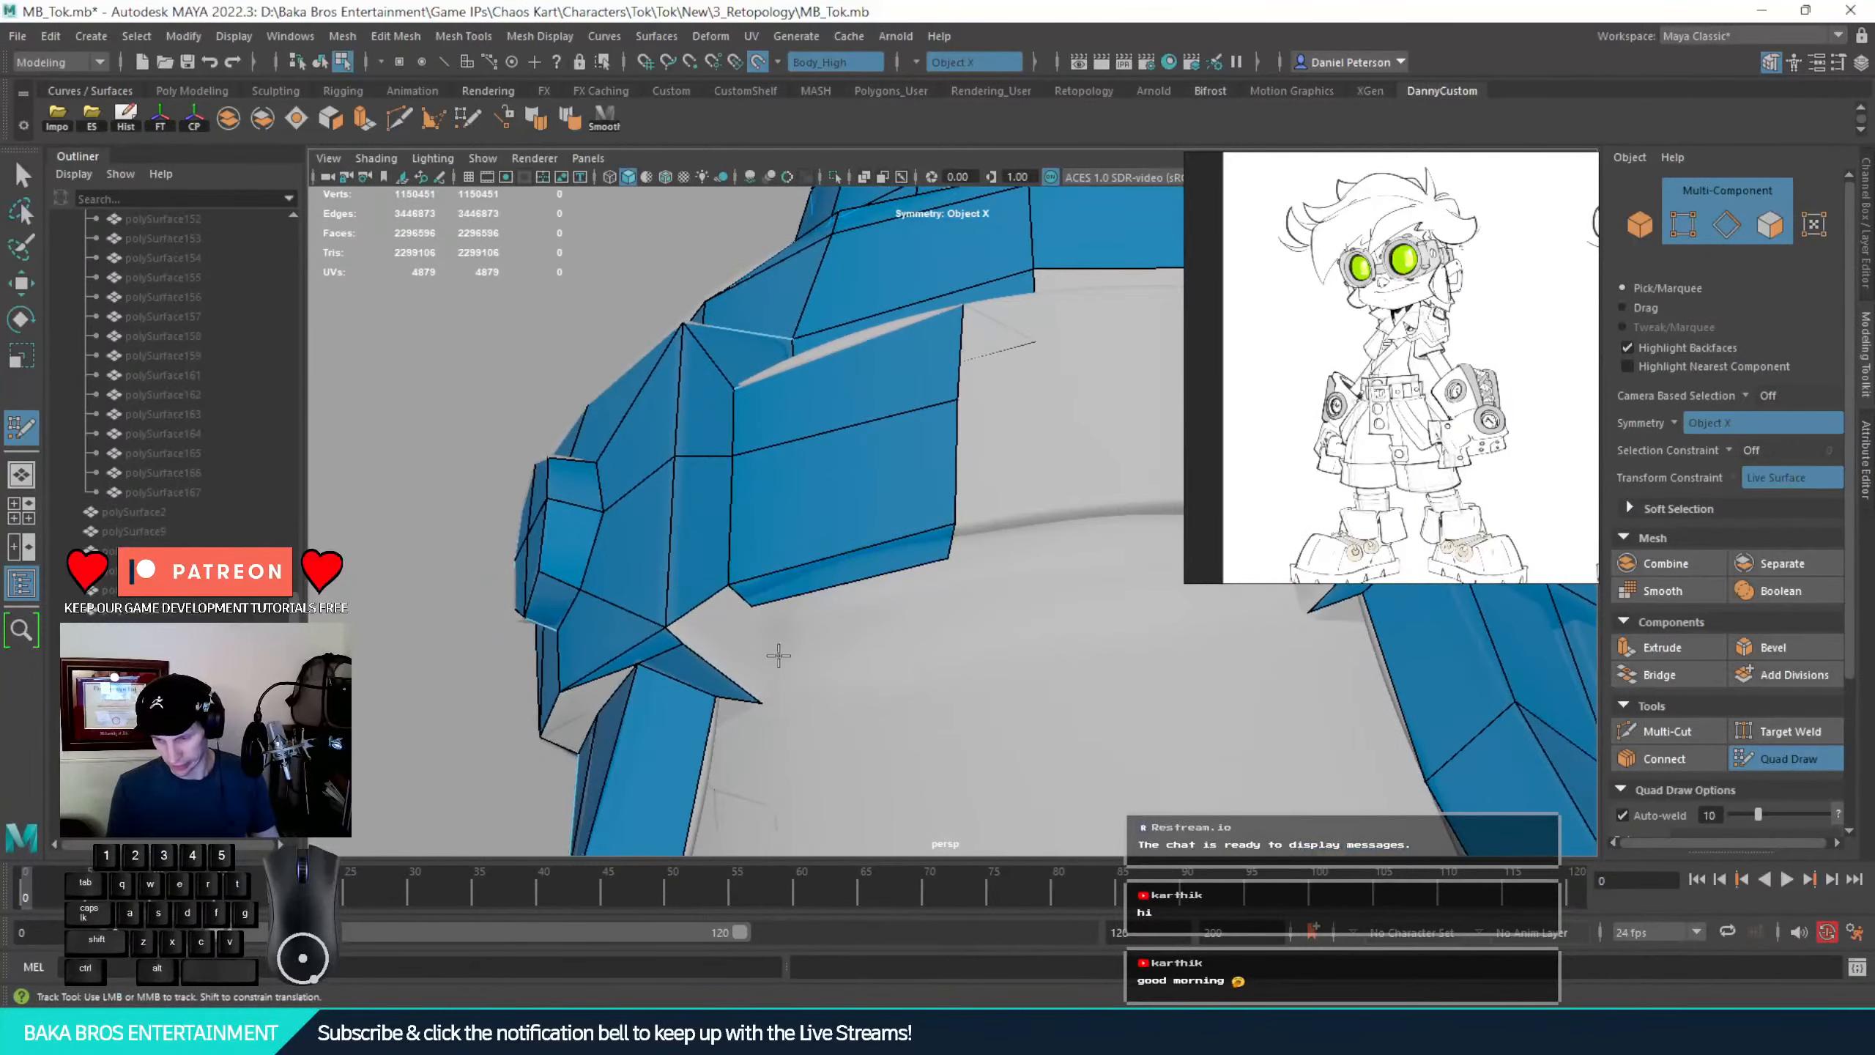
Fill the face joining the belt strip's underside lip to the lower rear corner of the belt block
mouse_move(777, 655)
alt+mouse_down()
mouse_move(713, 666)
mouse_move(768, 679)
alt+mouse_up()
alt+drag(752, 662, 748, 684)
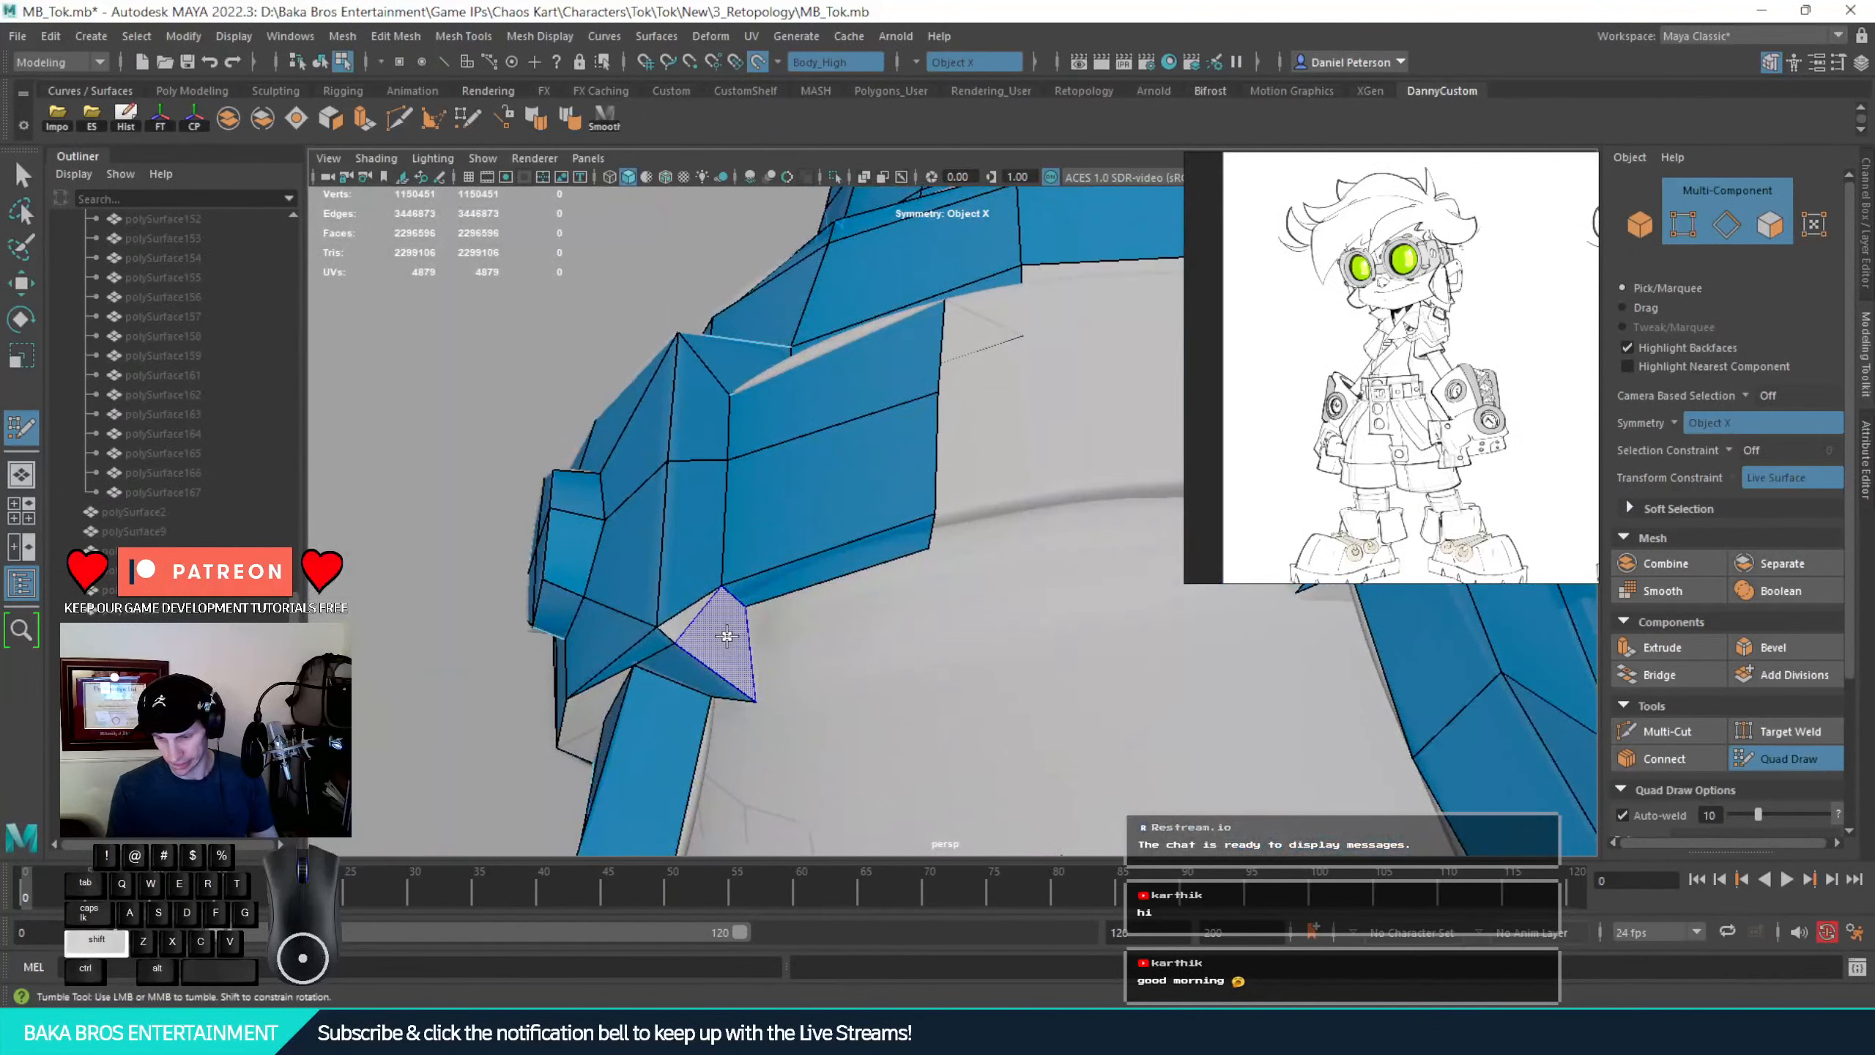
shift+click(748, 694)
shift+click(693, 619)
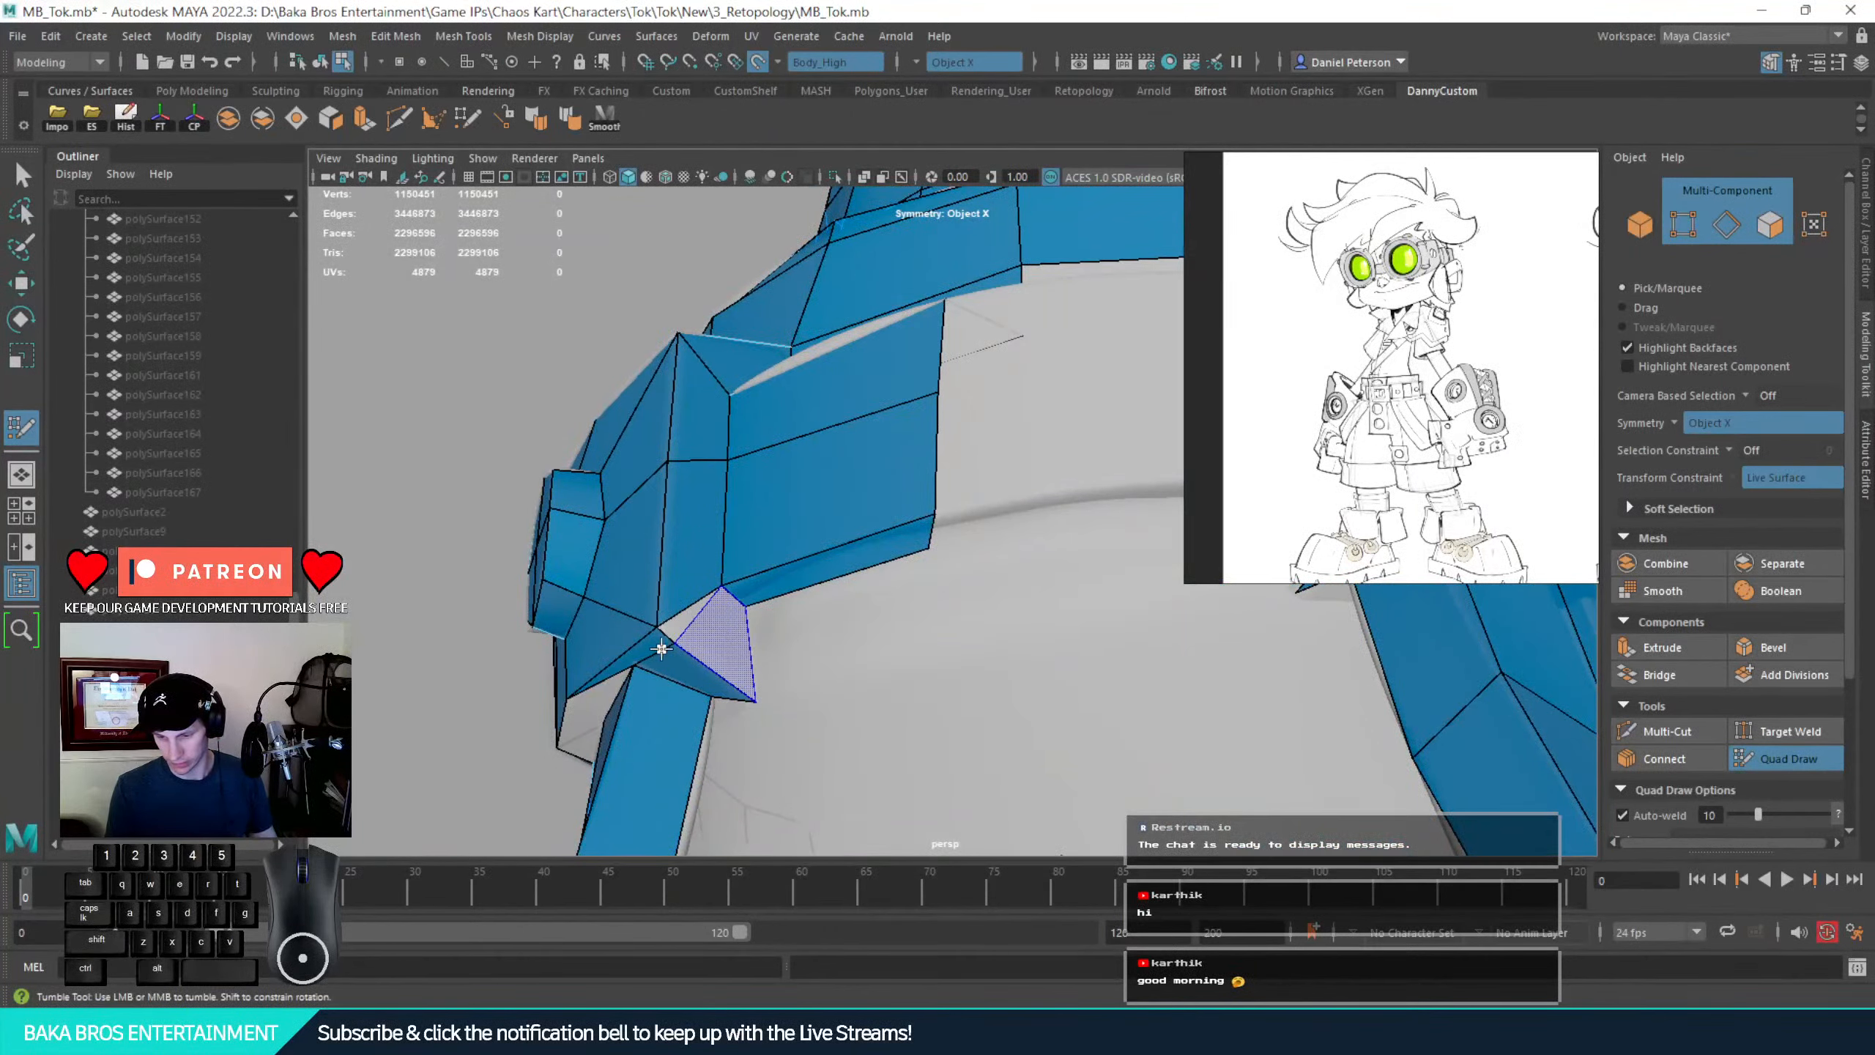
Fill the gap between the belt block's lower edge and the top of the hip panel with faces
mouse_move(678, 626)
alt+mouse_down()
mouse_move(858, 637)
mouse_move(739, 502)
alt+mouse_up()
mouse_move(714, 466)
alt+right_down()
mouse_move(858, 520)
mouse_move(825, 528)
alt+right_up()
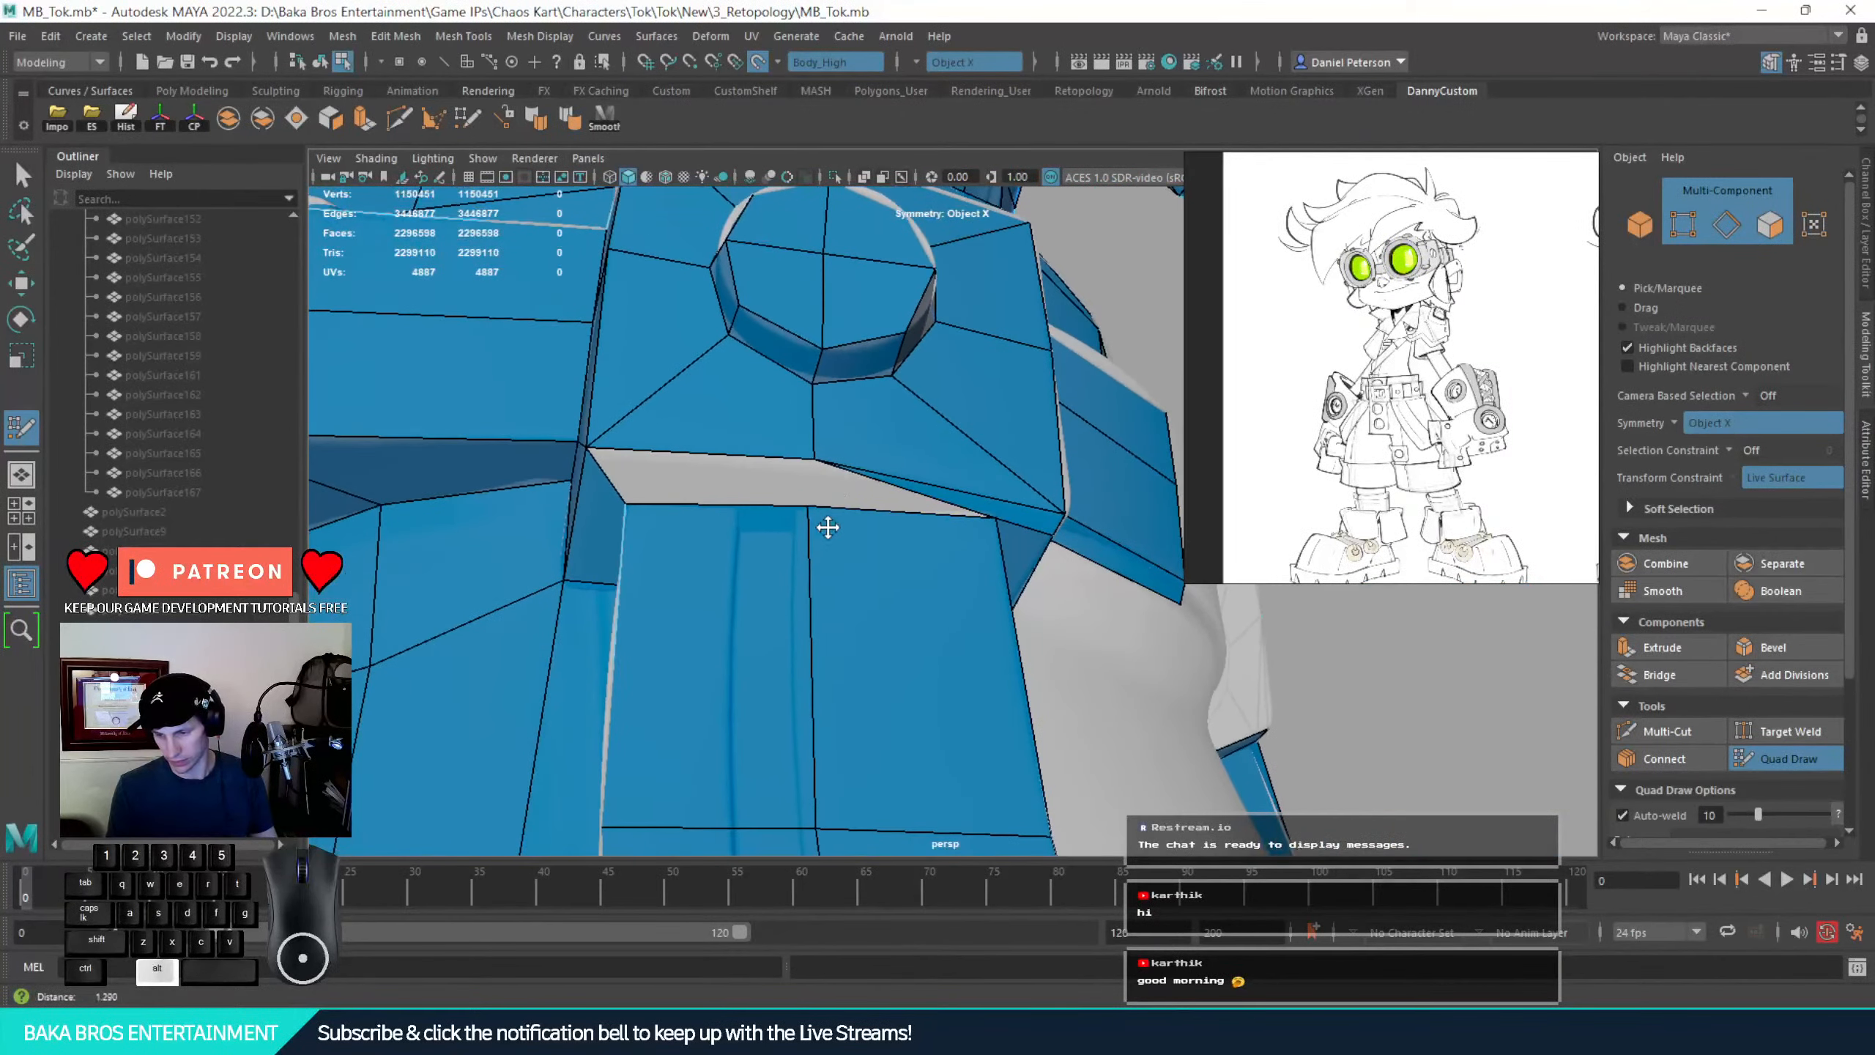
alt+drag(681, 473, 817, 389)
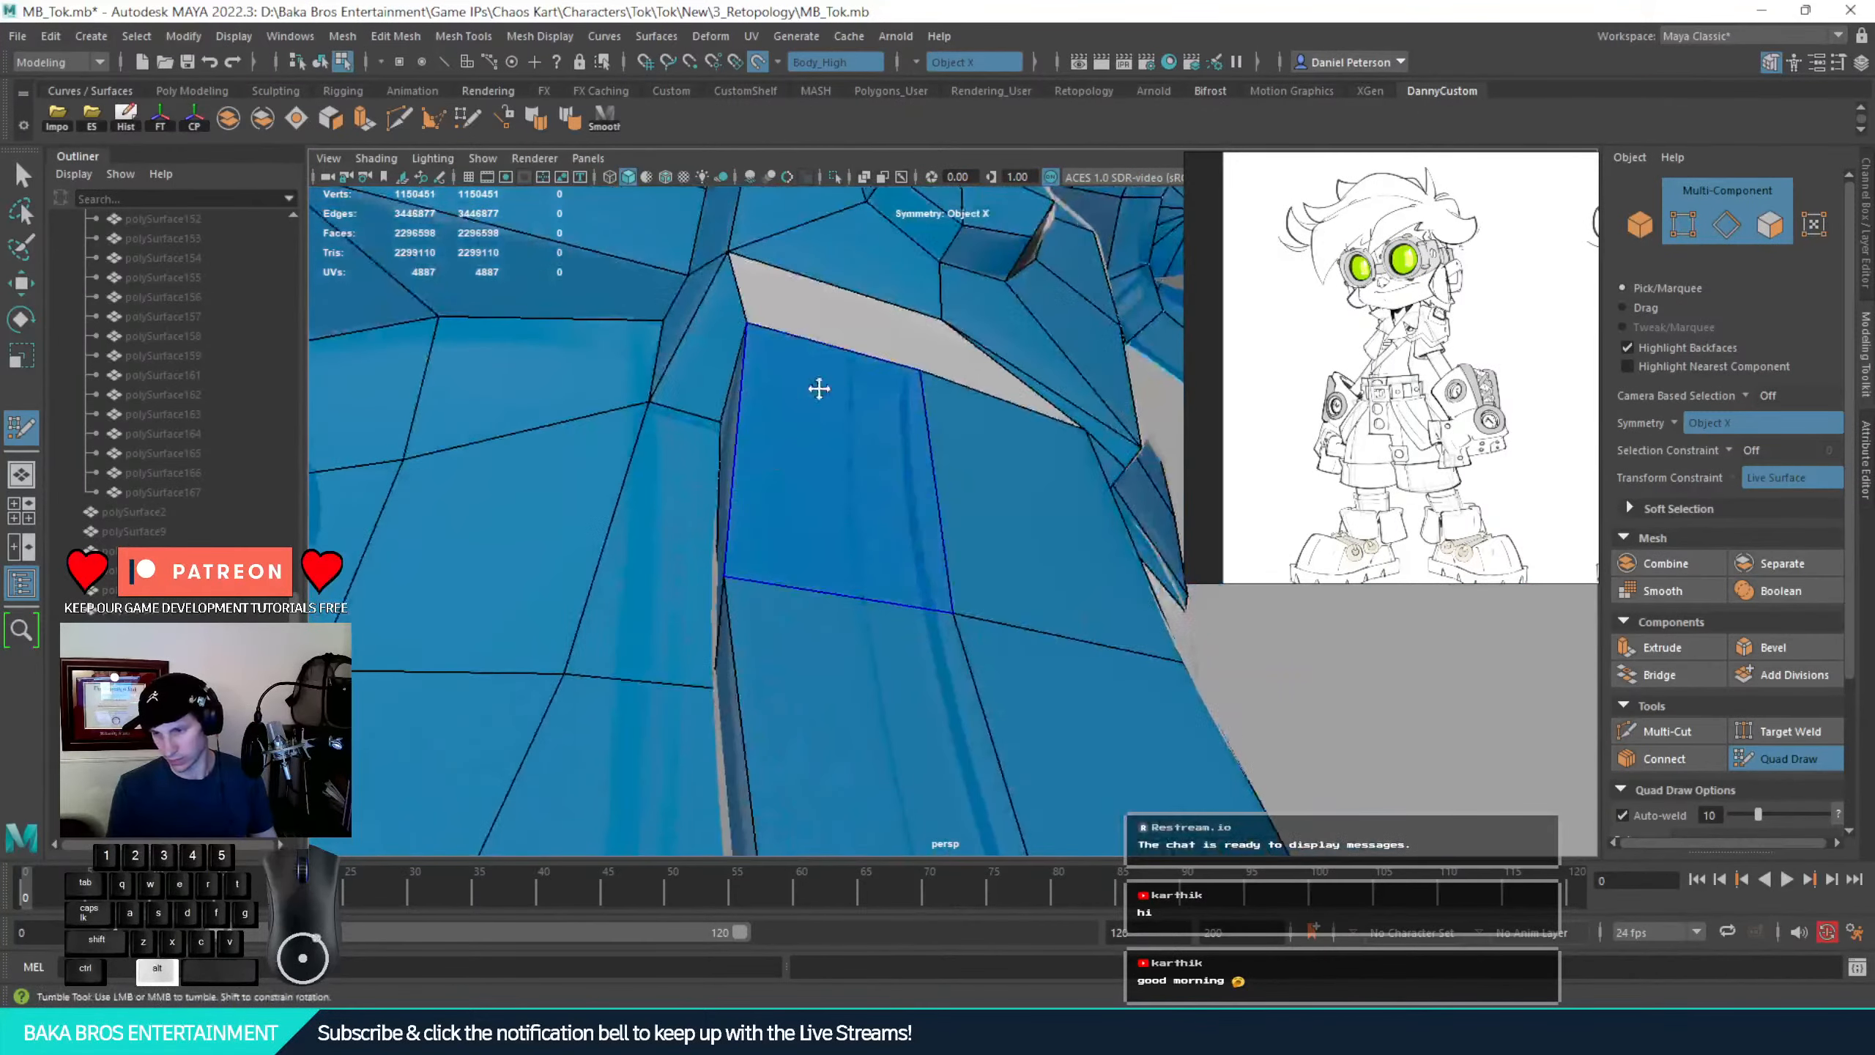
alt+middle_drag(842, 311, 894, 545)
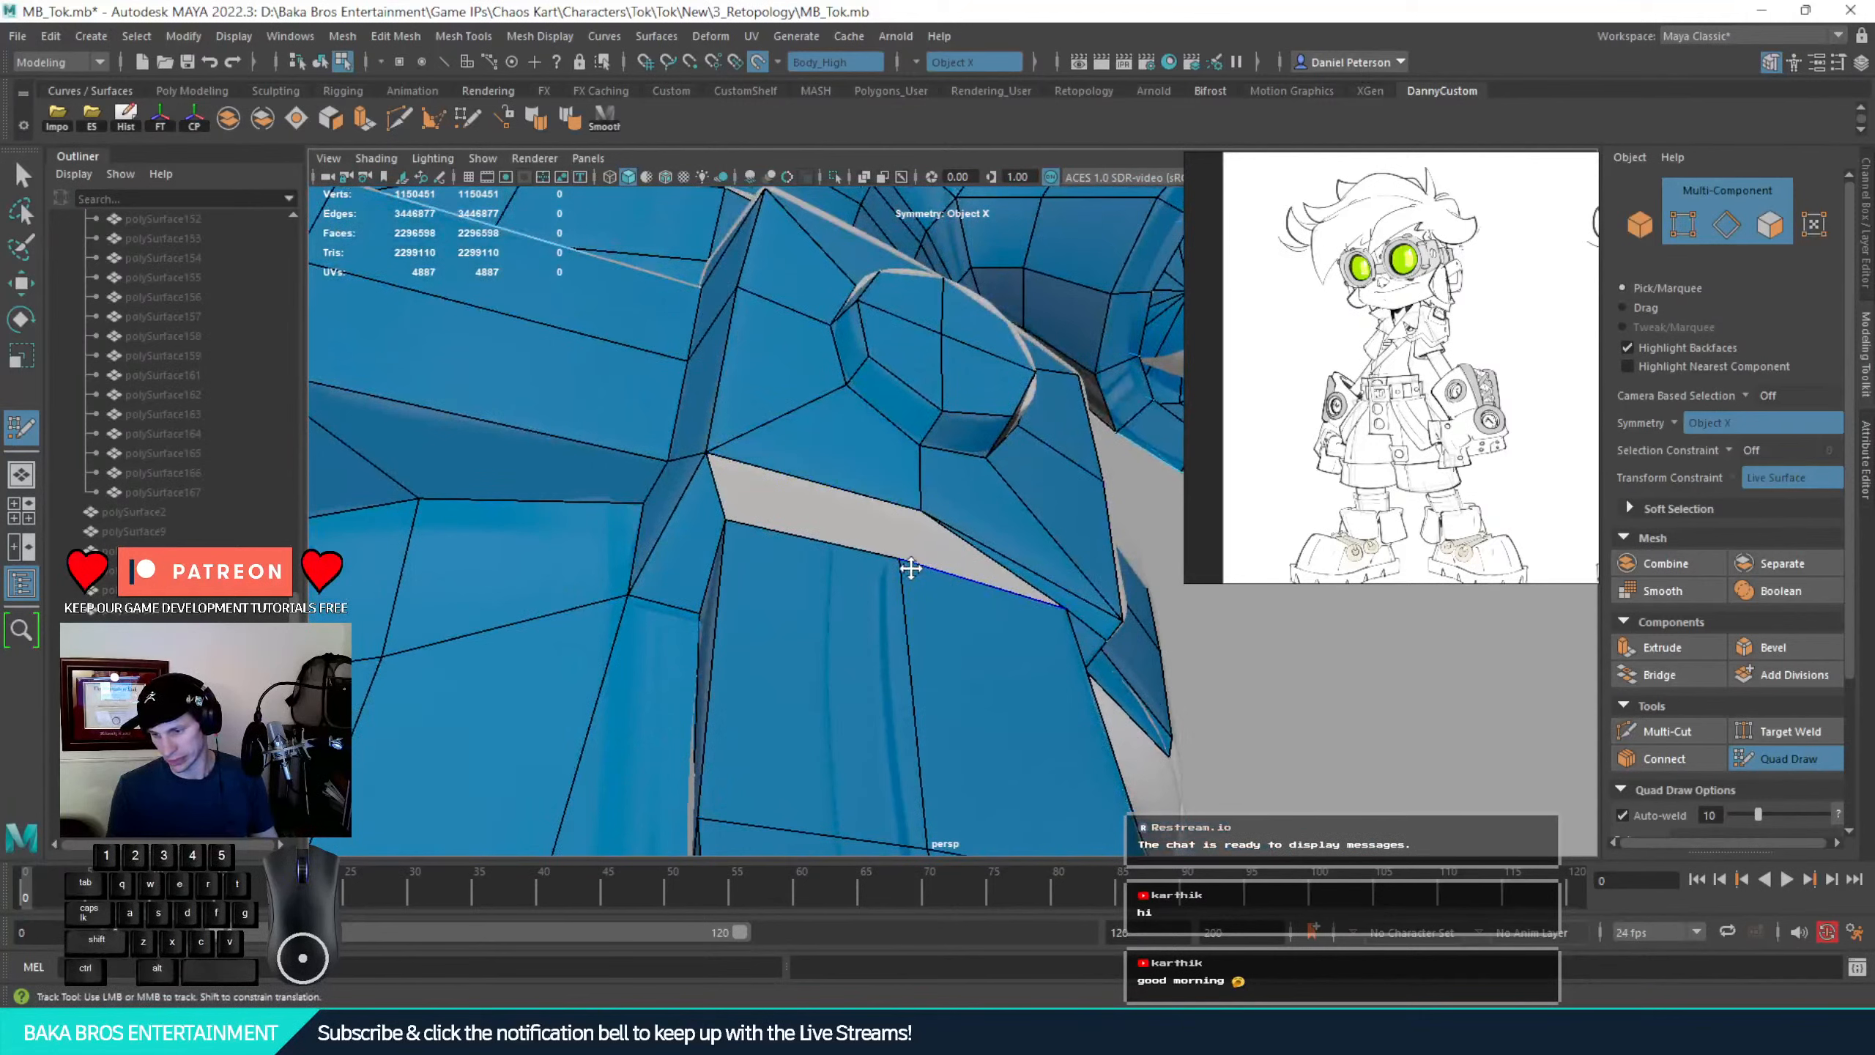
click(913, 575)
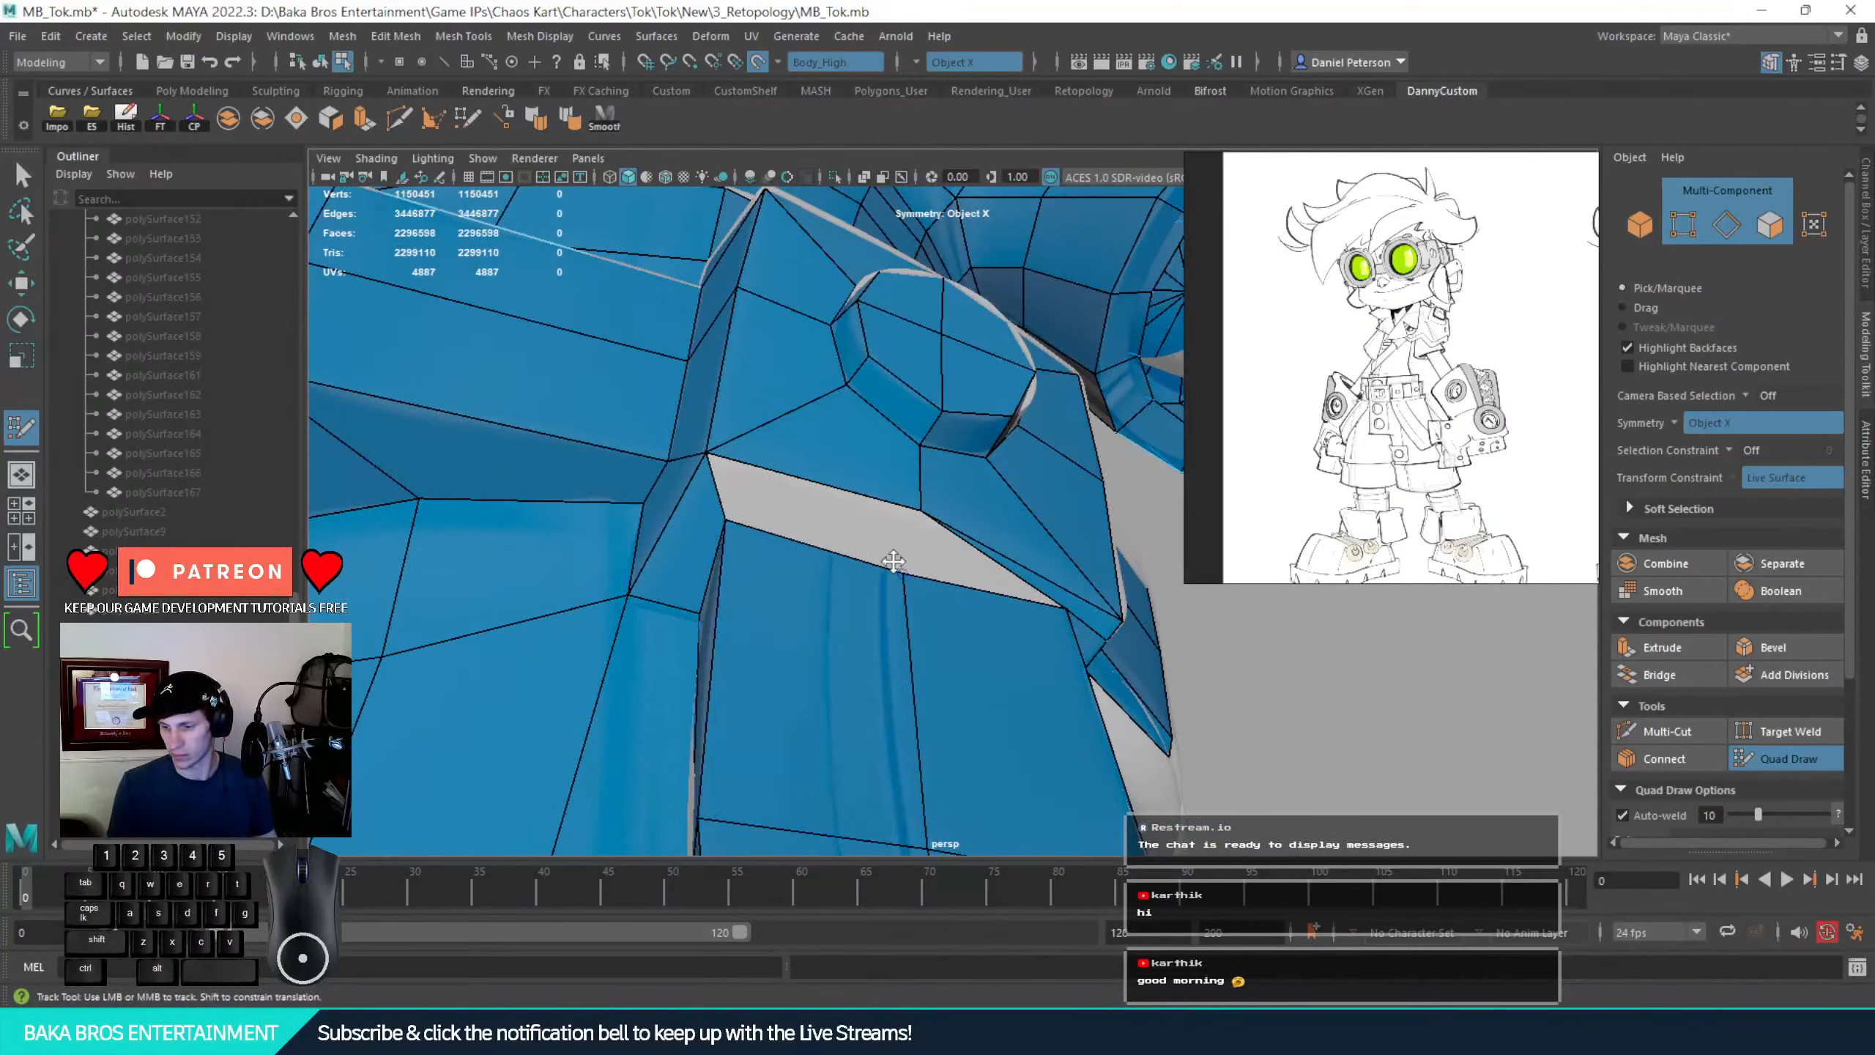
shift+click(850, 529)
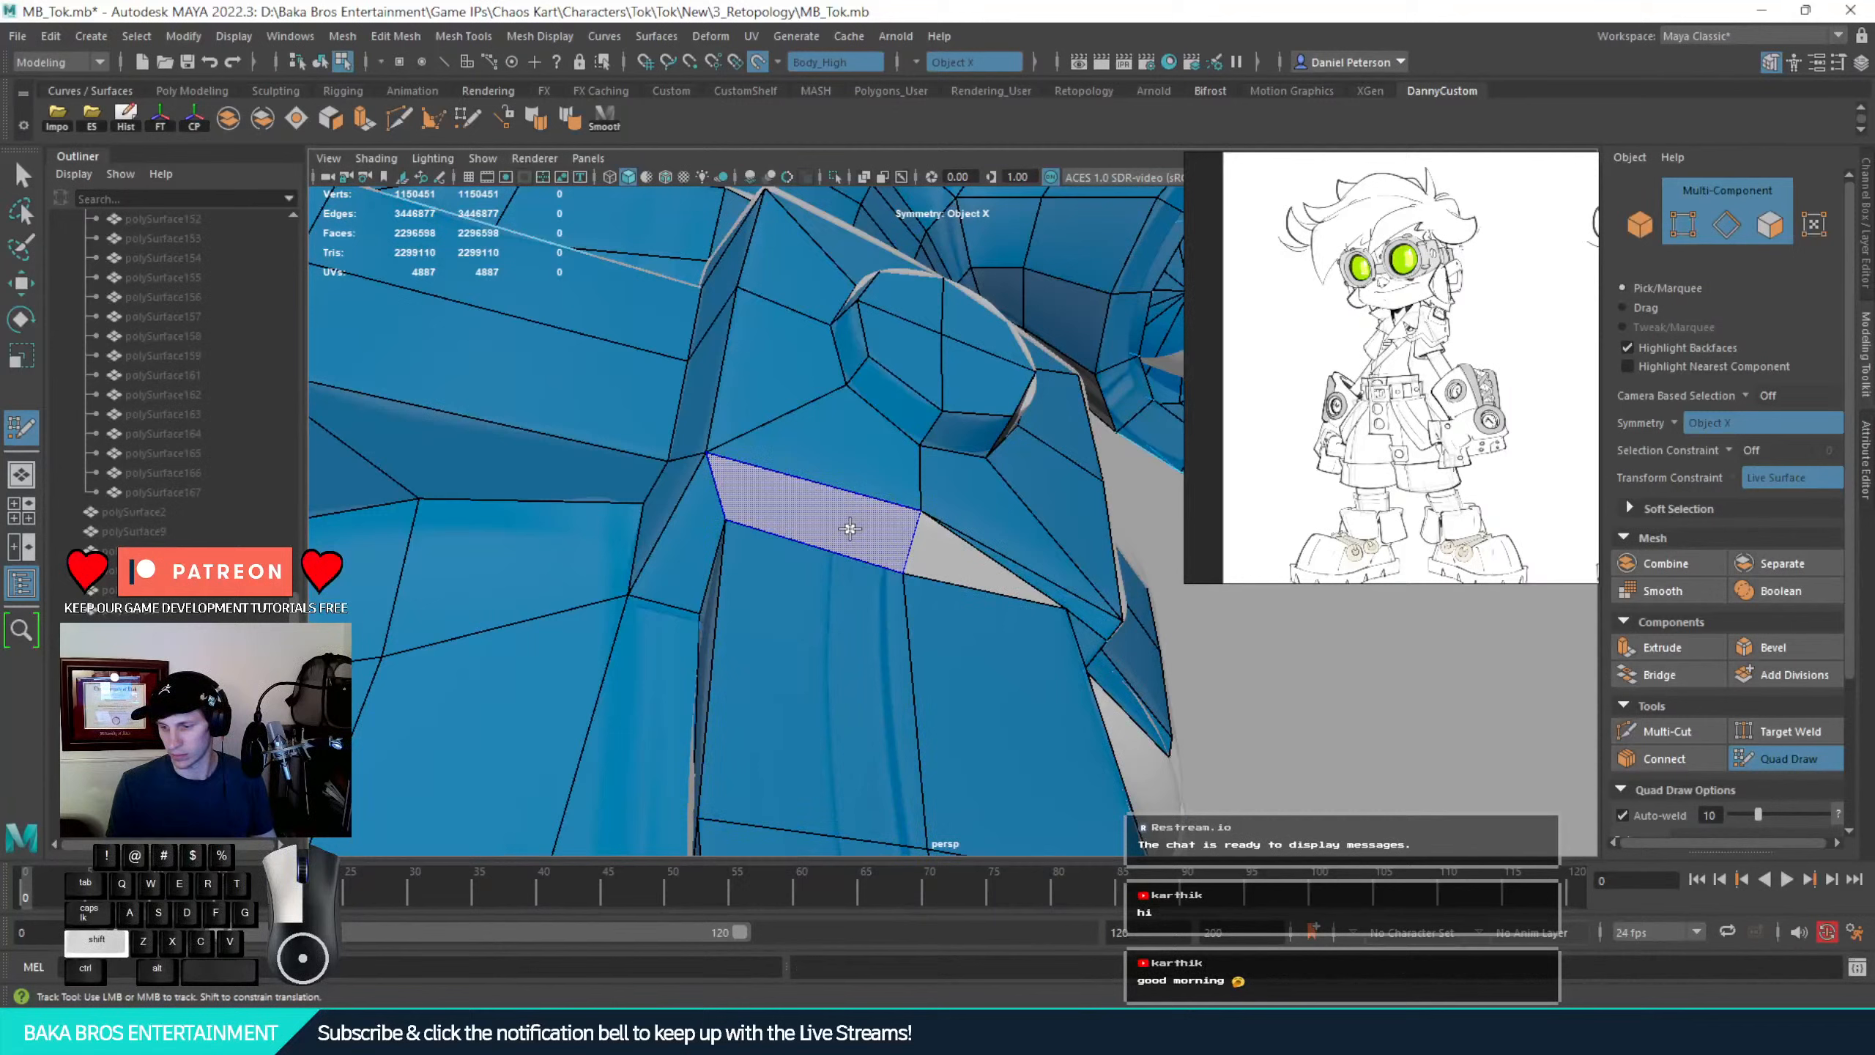
shift+click(901, 579)
drag(903, 574, 849, 546)
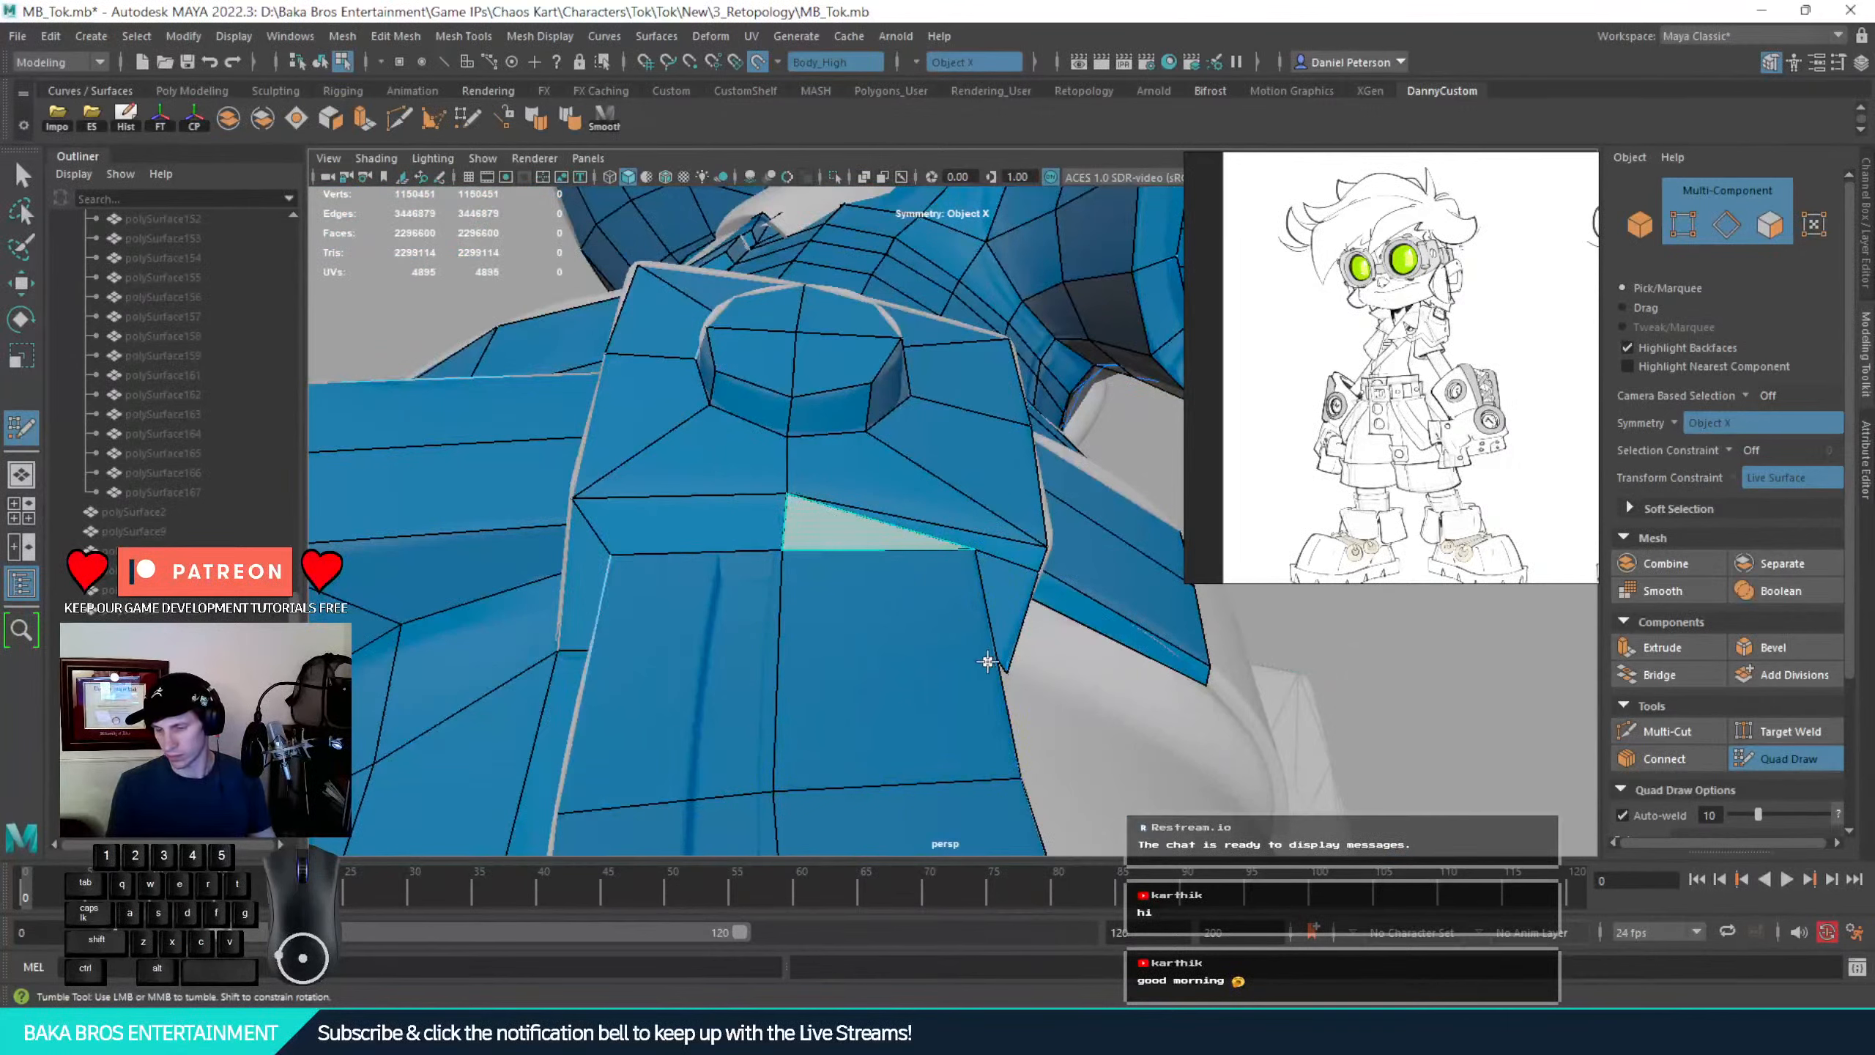
Close the small hole at the belt block's lower corner by merging its vertices, and delete the extra edge along the block's underside
alt+drag(999, 716, 800, 696)
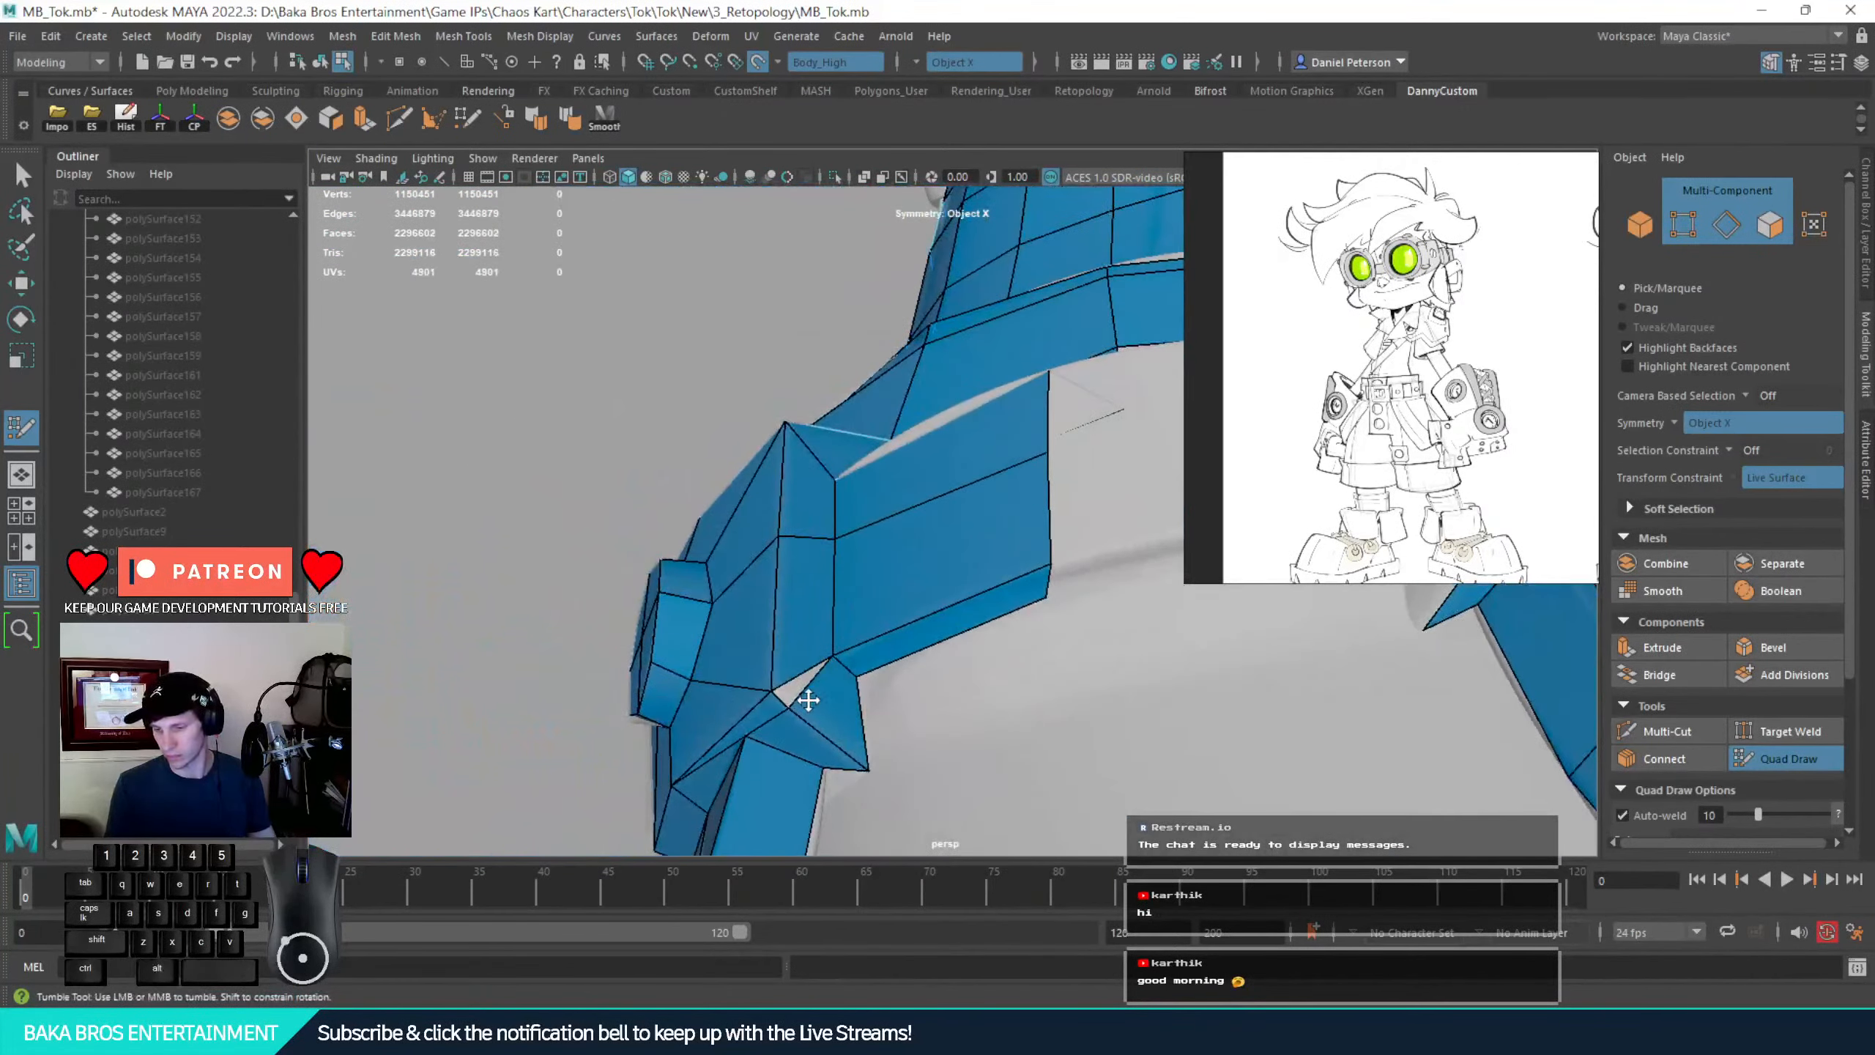
alt+right_drag(788, 695, 938, 800)
alt+drag(938, 800, 841, 683)
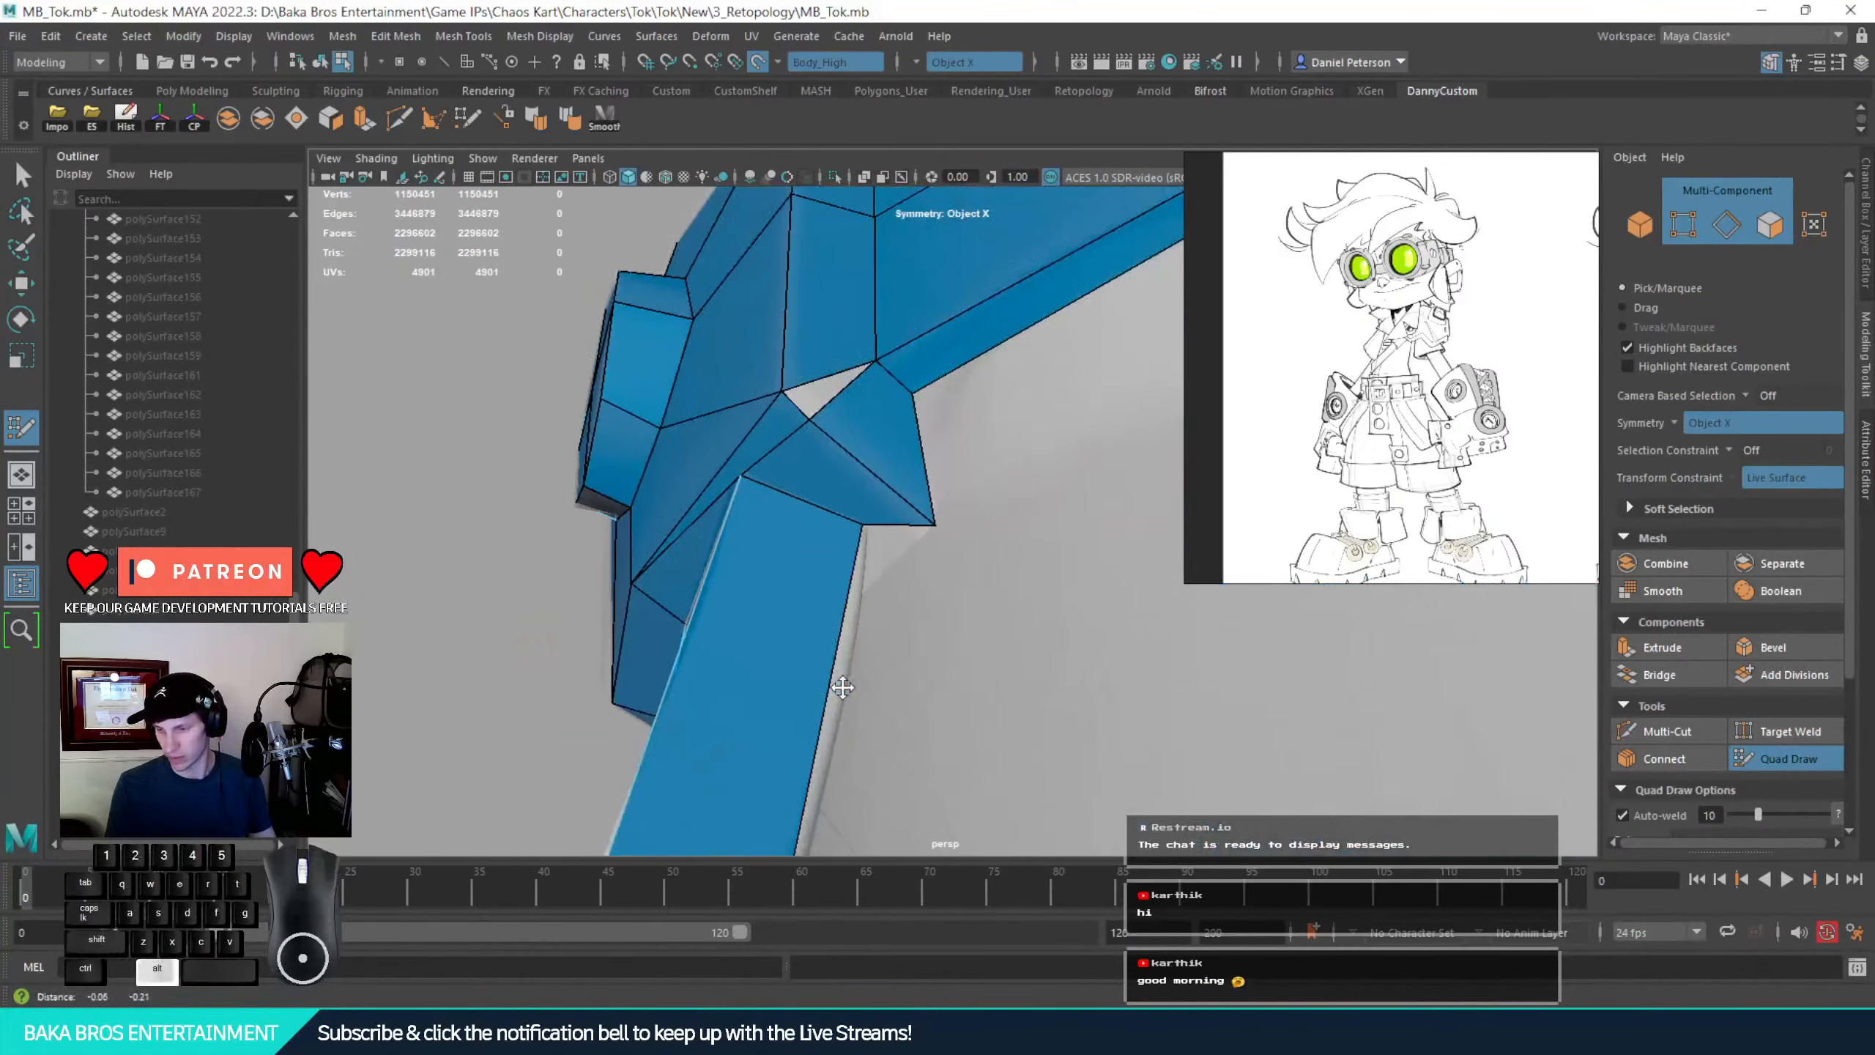
alt+middle_drag(842, 683, 833, 691)
drag(810, 424, 928, 479)
ctrl+shift+click(868, 545)
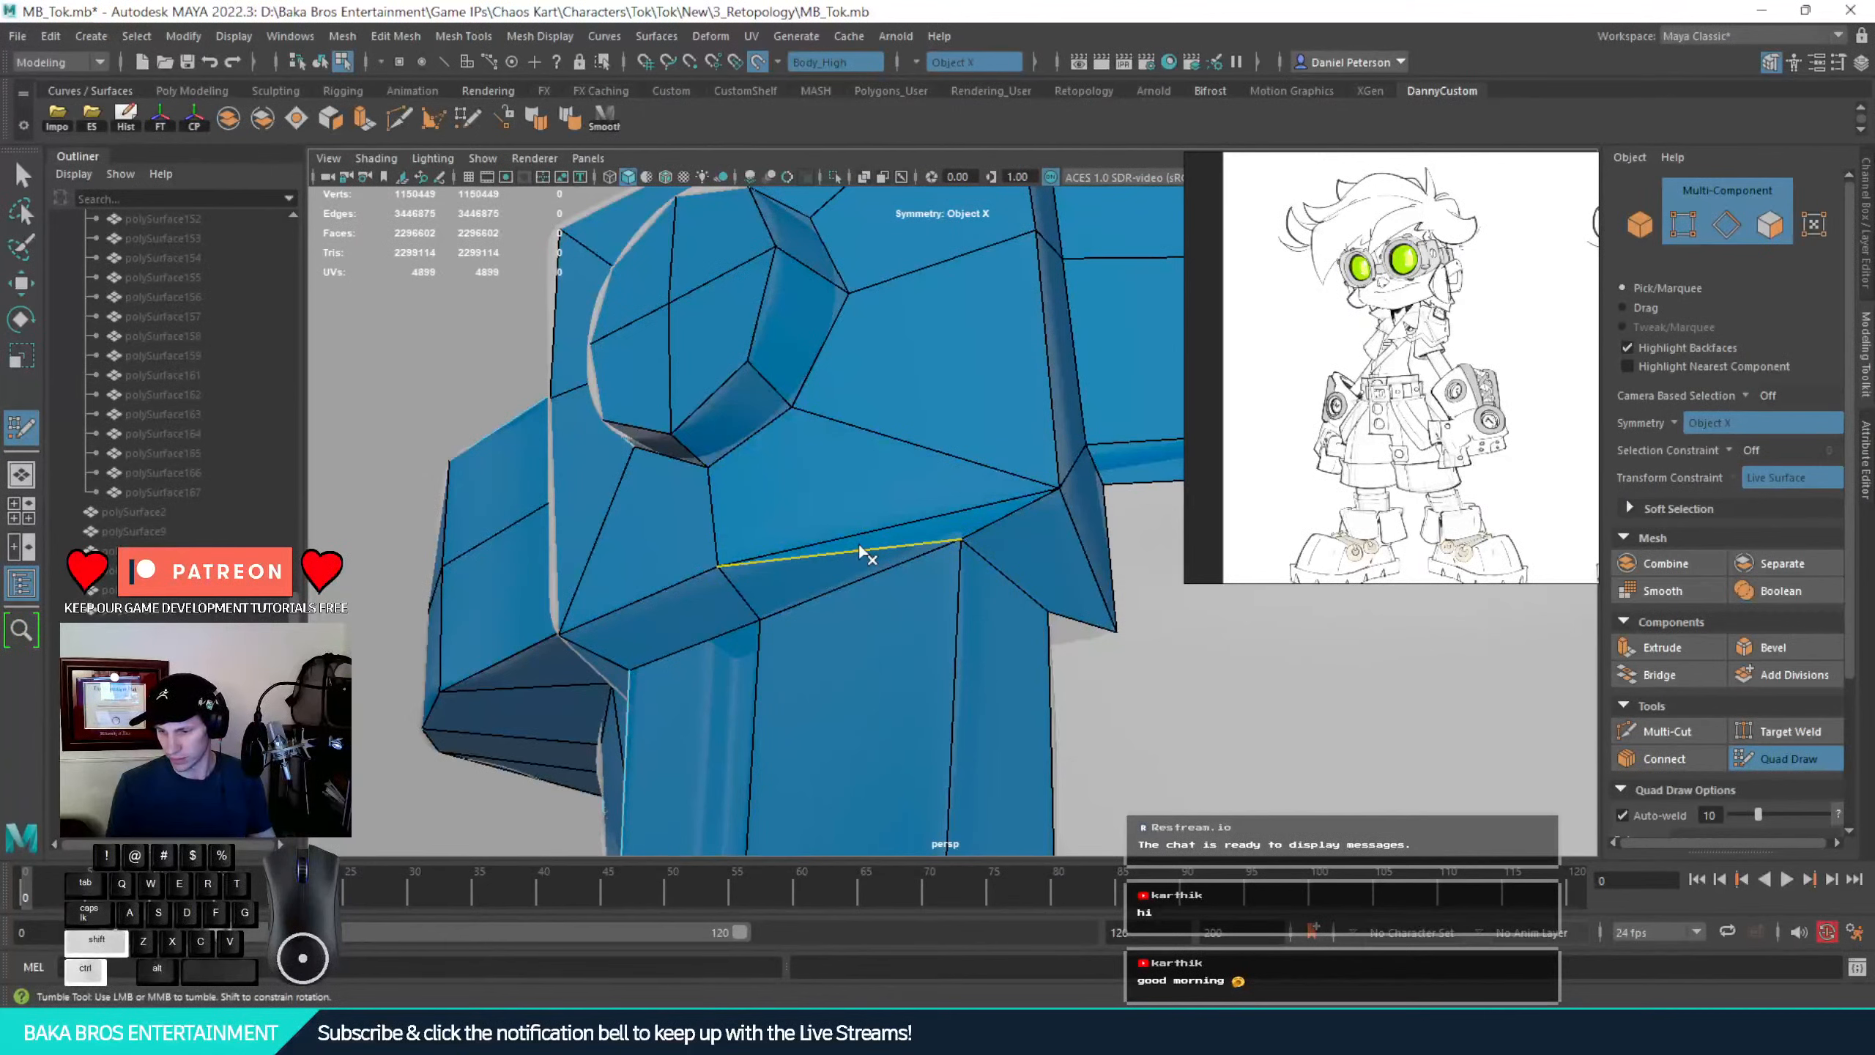
Examine the retopologized body from the front, sides and back, including the head, shirt, belt and shorts
mouse_move(1005, 544)
alt+mouse_down()
mouse_move(975, 557)
mouse_move(829, 518)
mouse_move(830, 536)
mouse_move(782, 469)
mouse_move(849, 432)
mouse_move(1080, 536)
mouse_move(930, 537)
mouse_move(958, 548)
alt+mouse_up()
alt+right_drag(958, 548, 849, 592)
alt+right_drag(1093, 613, 1004, 630)
alt+drag(1004, 630, 1157, 666)
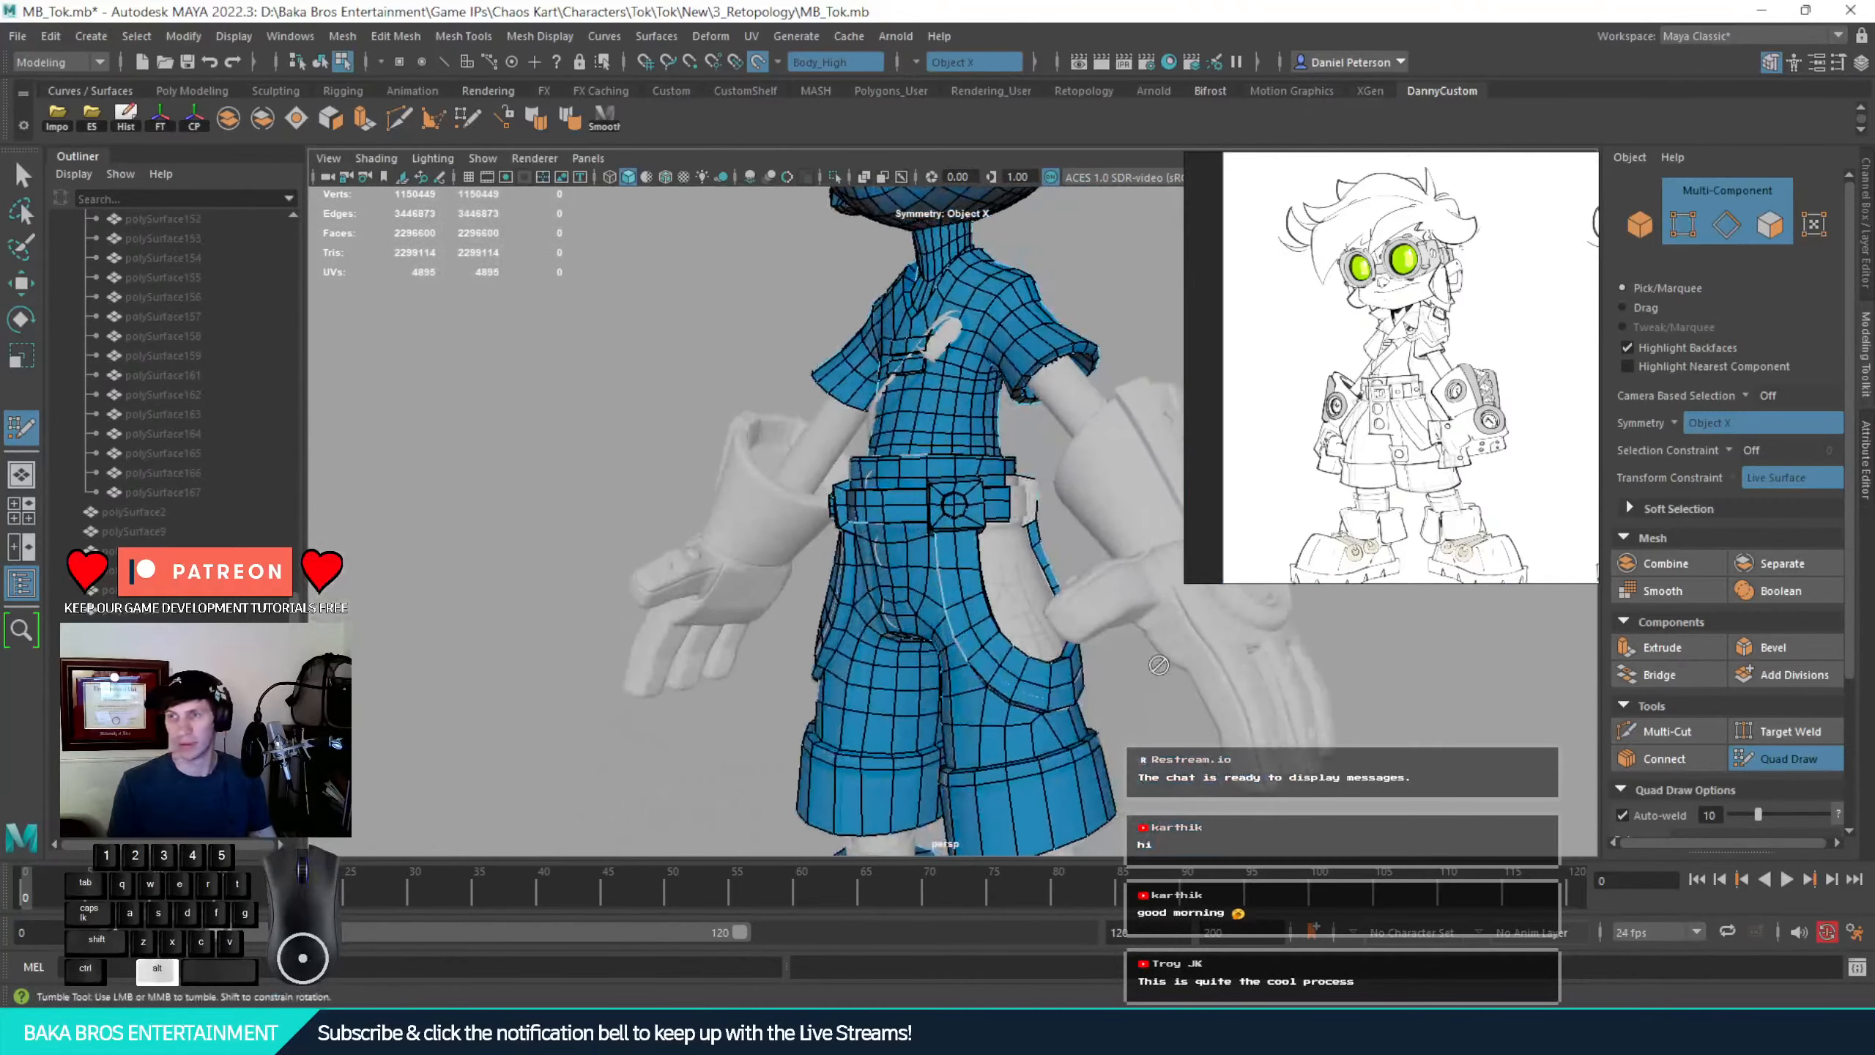
alt+middle_drag(854, 416, 750, 420)
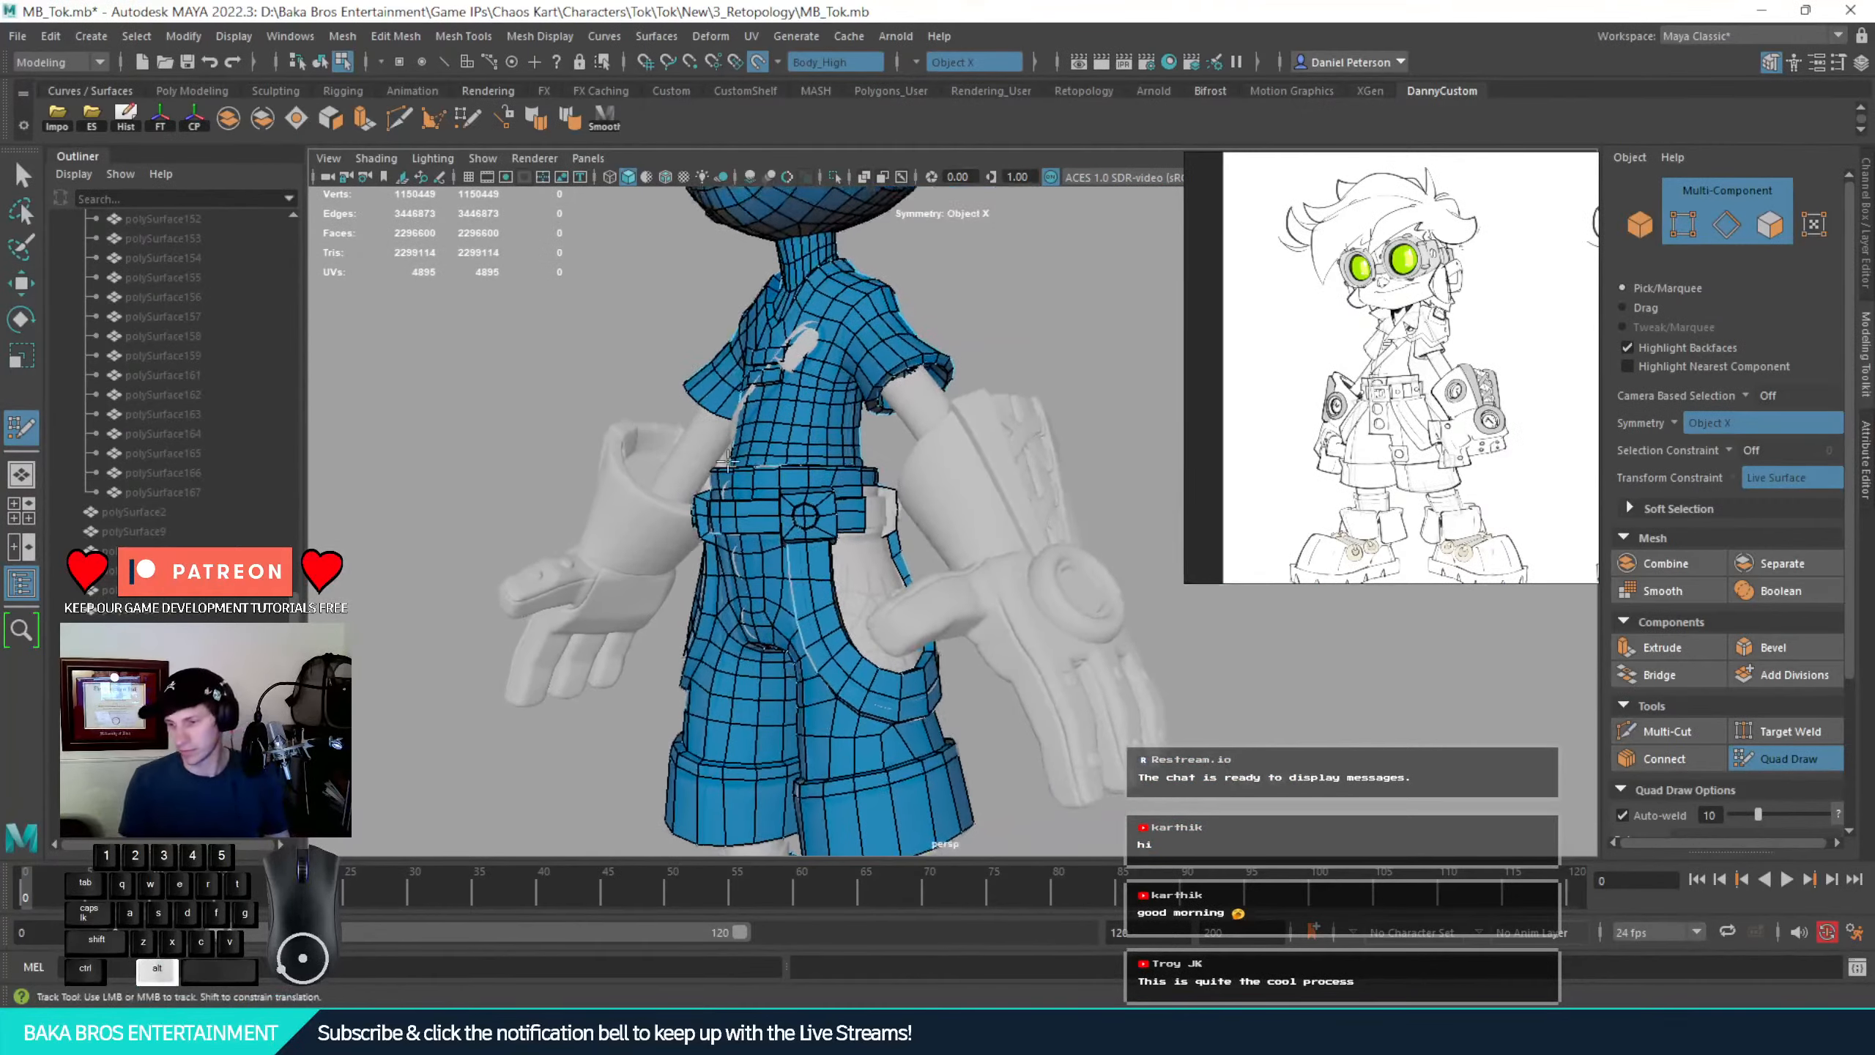
alt+drag(749, 420, 920, 510)
alt+right_drag(920, 509, 807, 437)
alt+middle_drag(807, 438, 821, 625)
mouse_move(820, 625)
alt+mouse_down()
mouse_move(904, 629)
mouse_move(820, 650)
alt+mouse_up()
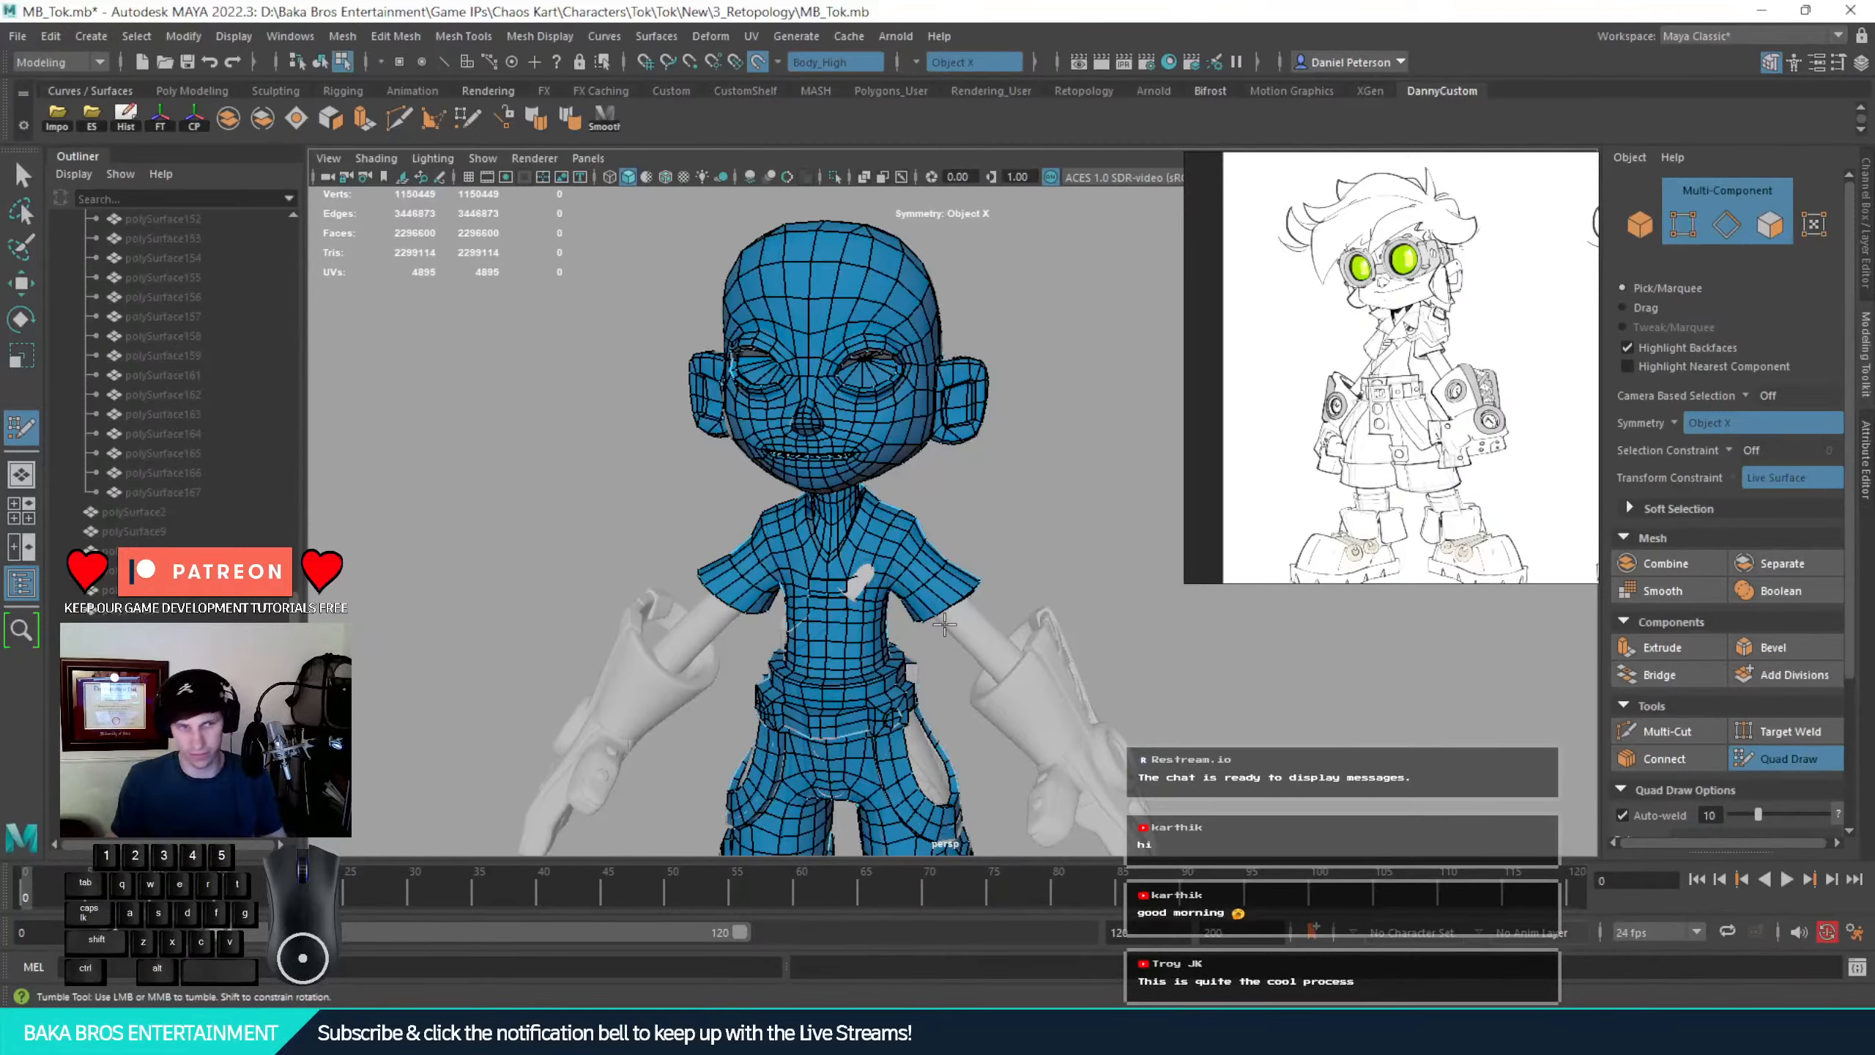
alt+drag(974, 443, 518, 547)
alt+right_drag(517, 546, 728, 688)
alt+middle_drag(727, 687, 597, 570)
alt+drag(597, 570, 1117, 503)
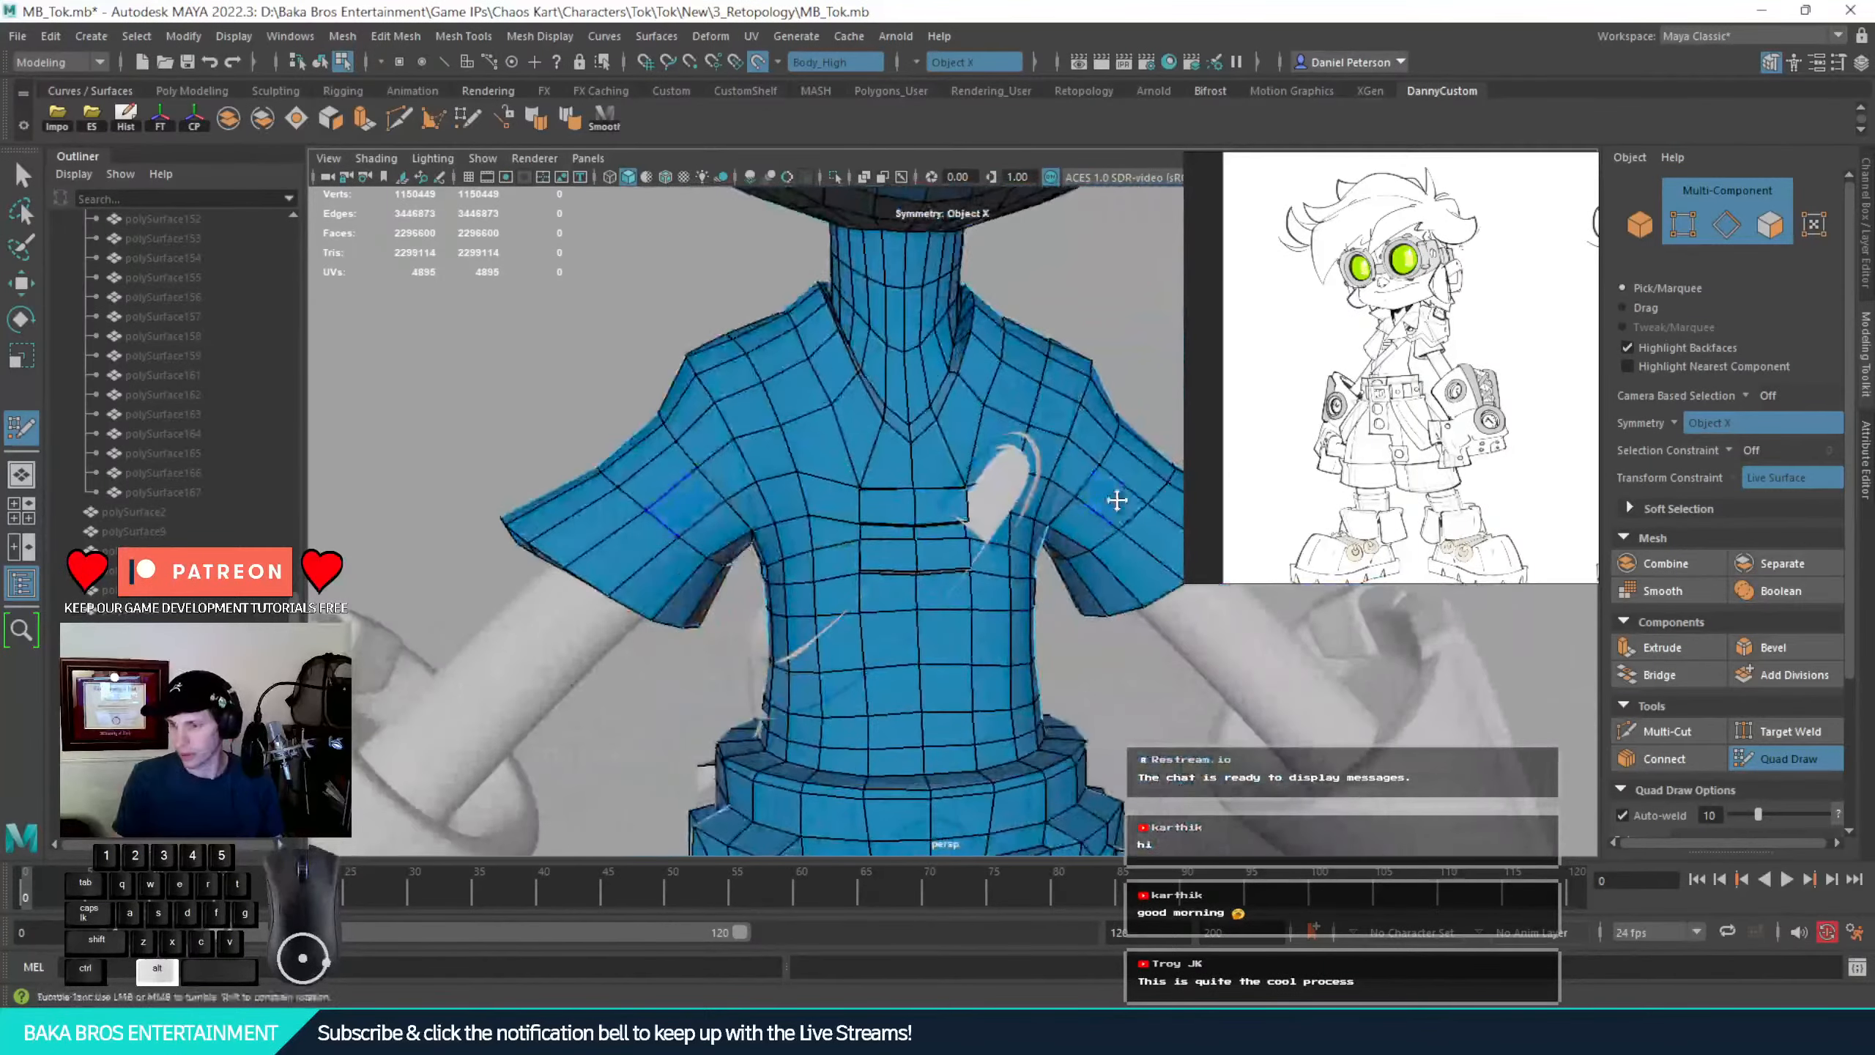
alt+right_drag(1117, 502, 713, 439)
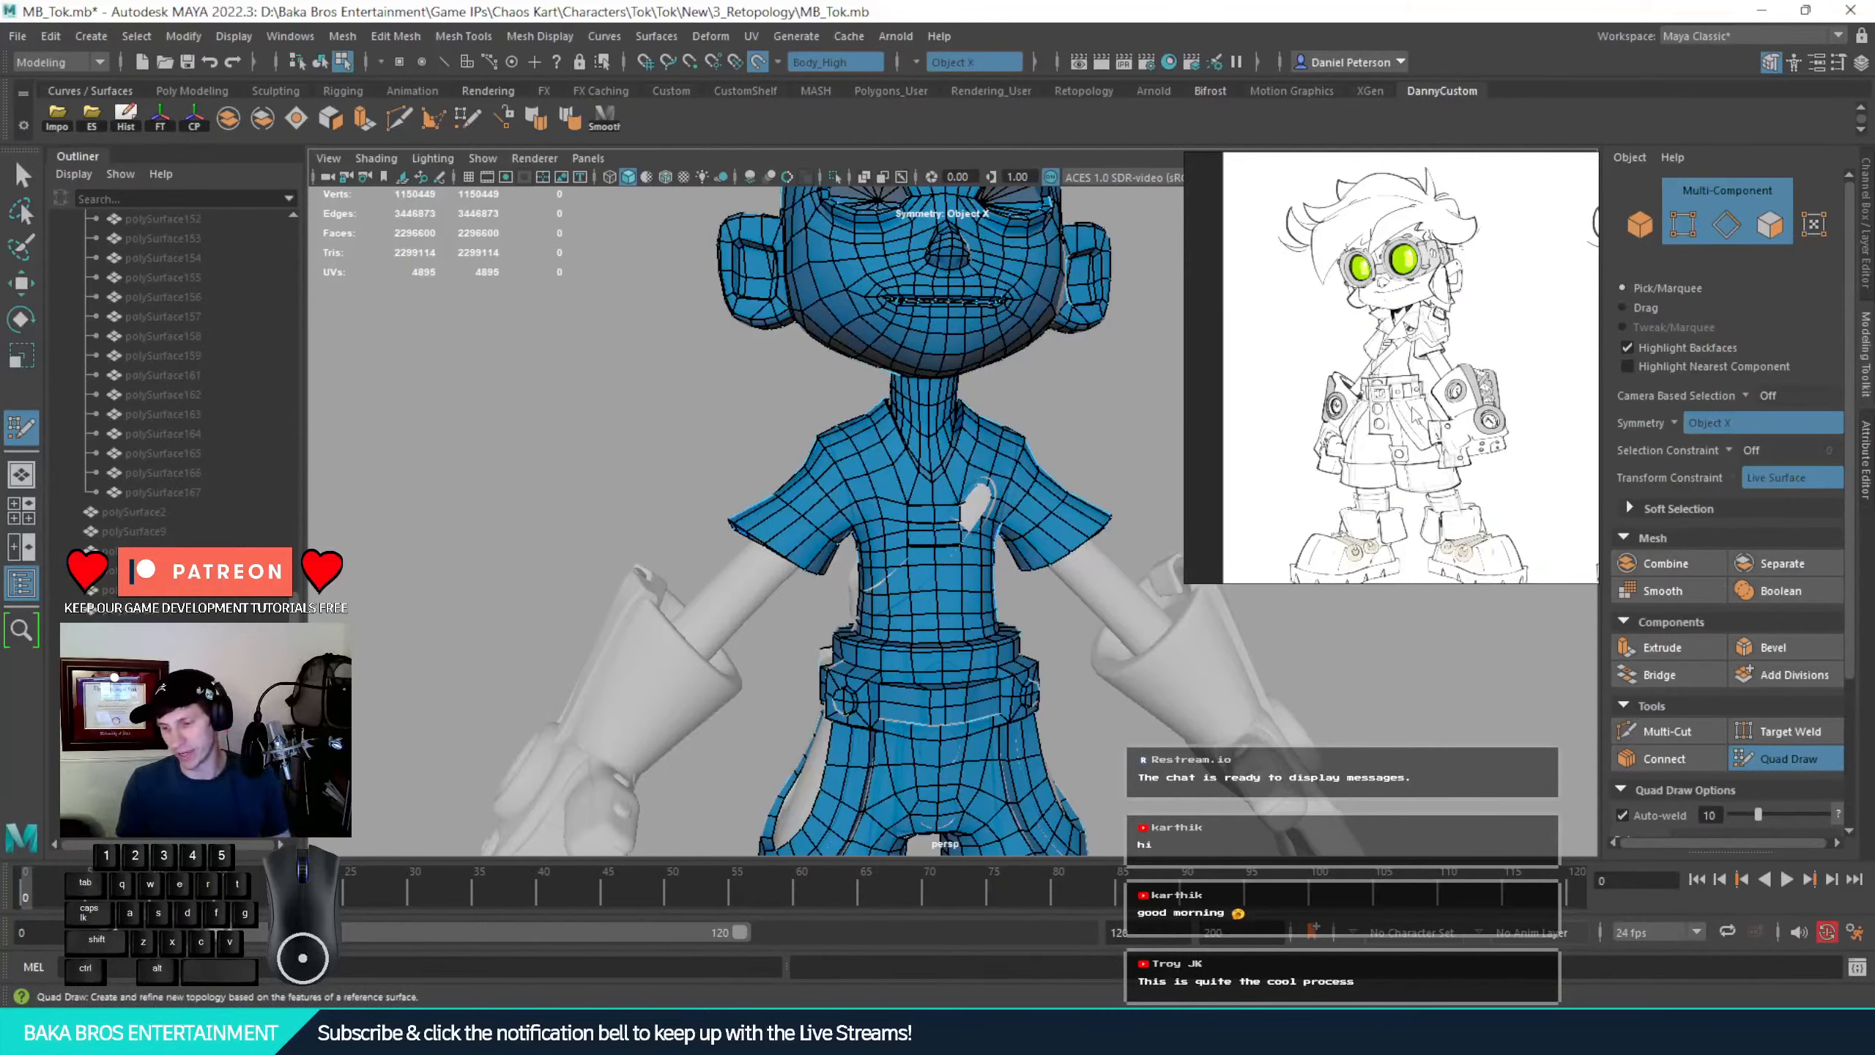
key(alt)
mouse_move(969, 443)
alt+mouse_down()
mouse_move(689, 629)
mouse_move(813, 476)
alt+mouse_up()
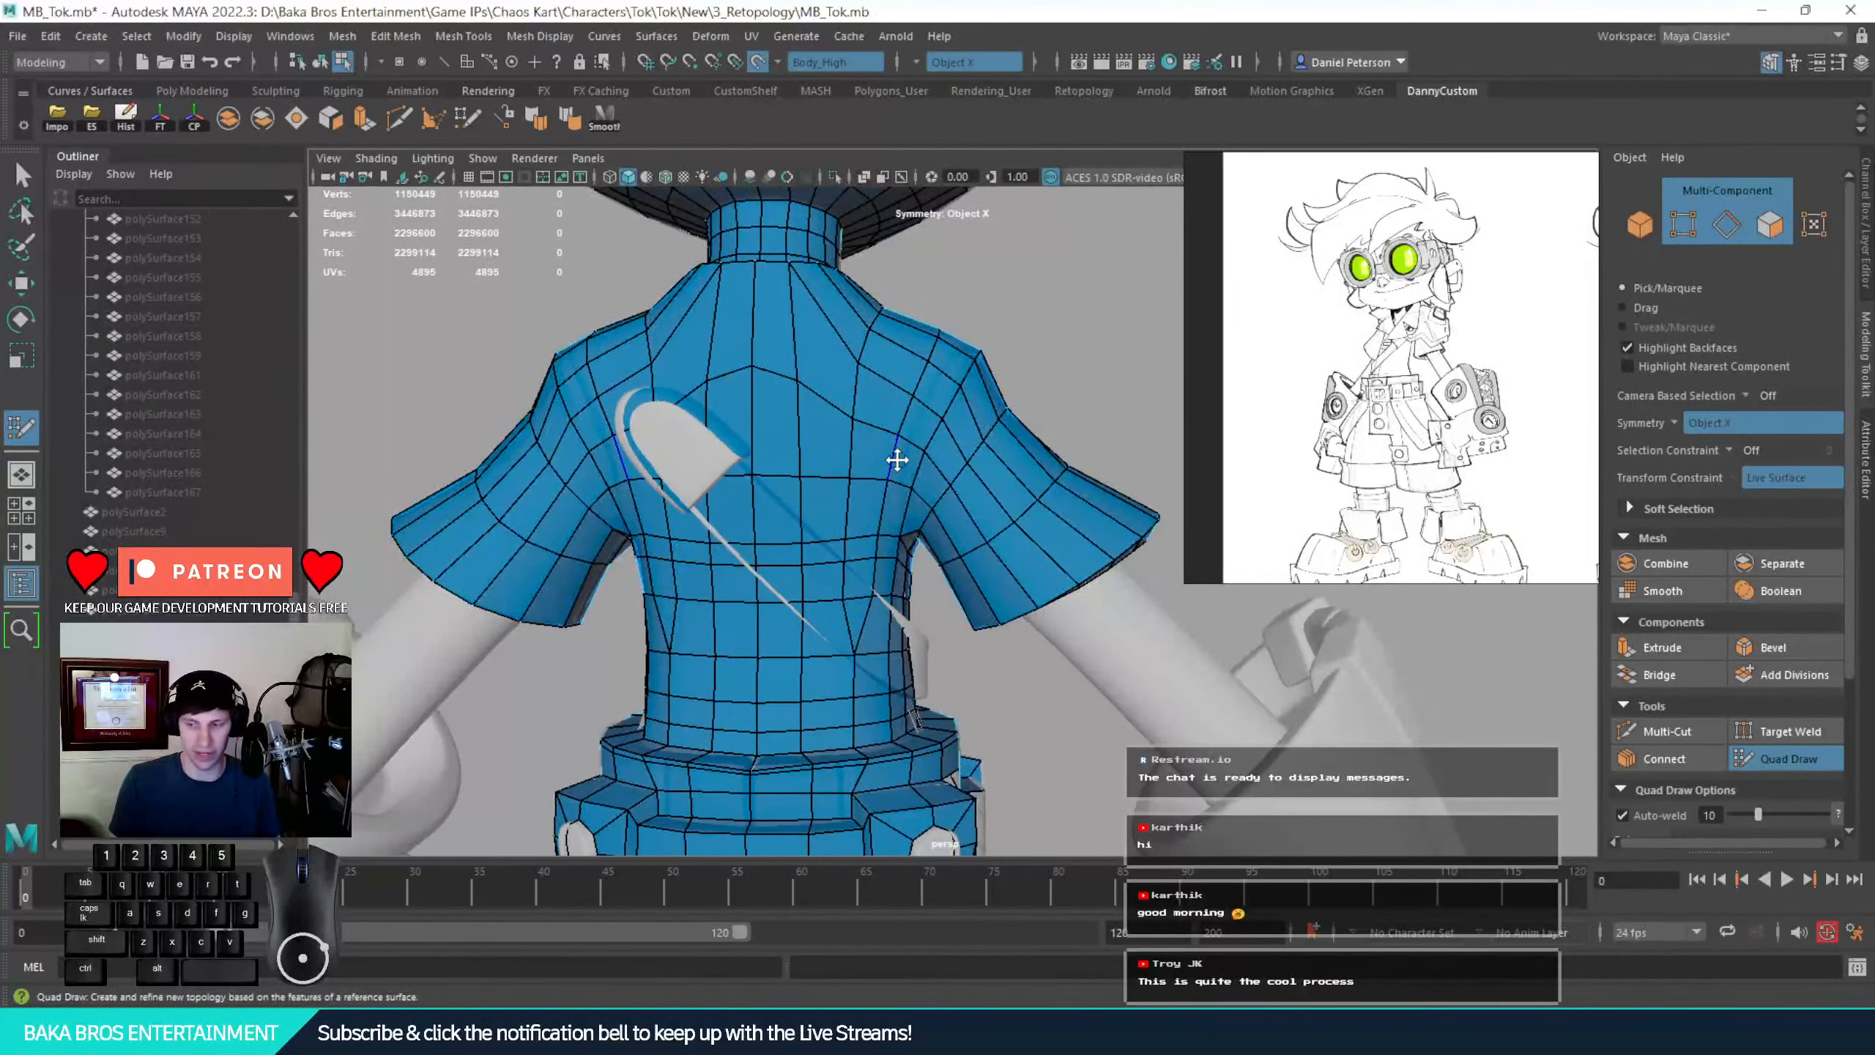
alt+middle_drag(820, 461, 724, 398)
Place Quad Draw points along the outer rim of the rear belt block's round button, undoing a misplaced point
alt+right_drag(725, 398, 756, 645)
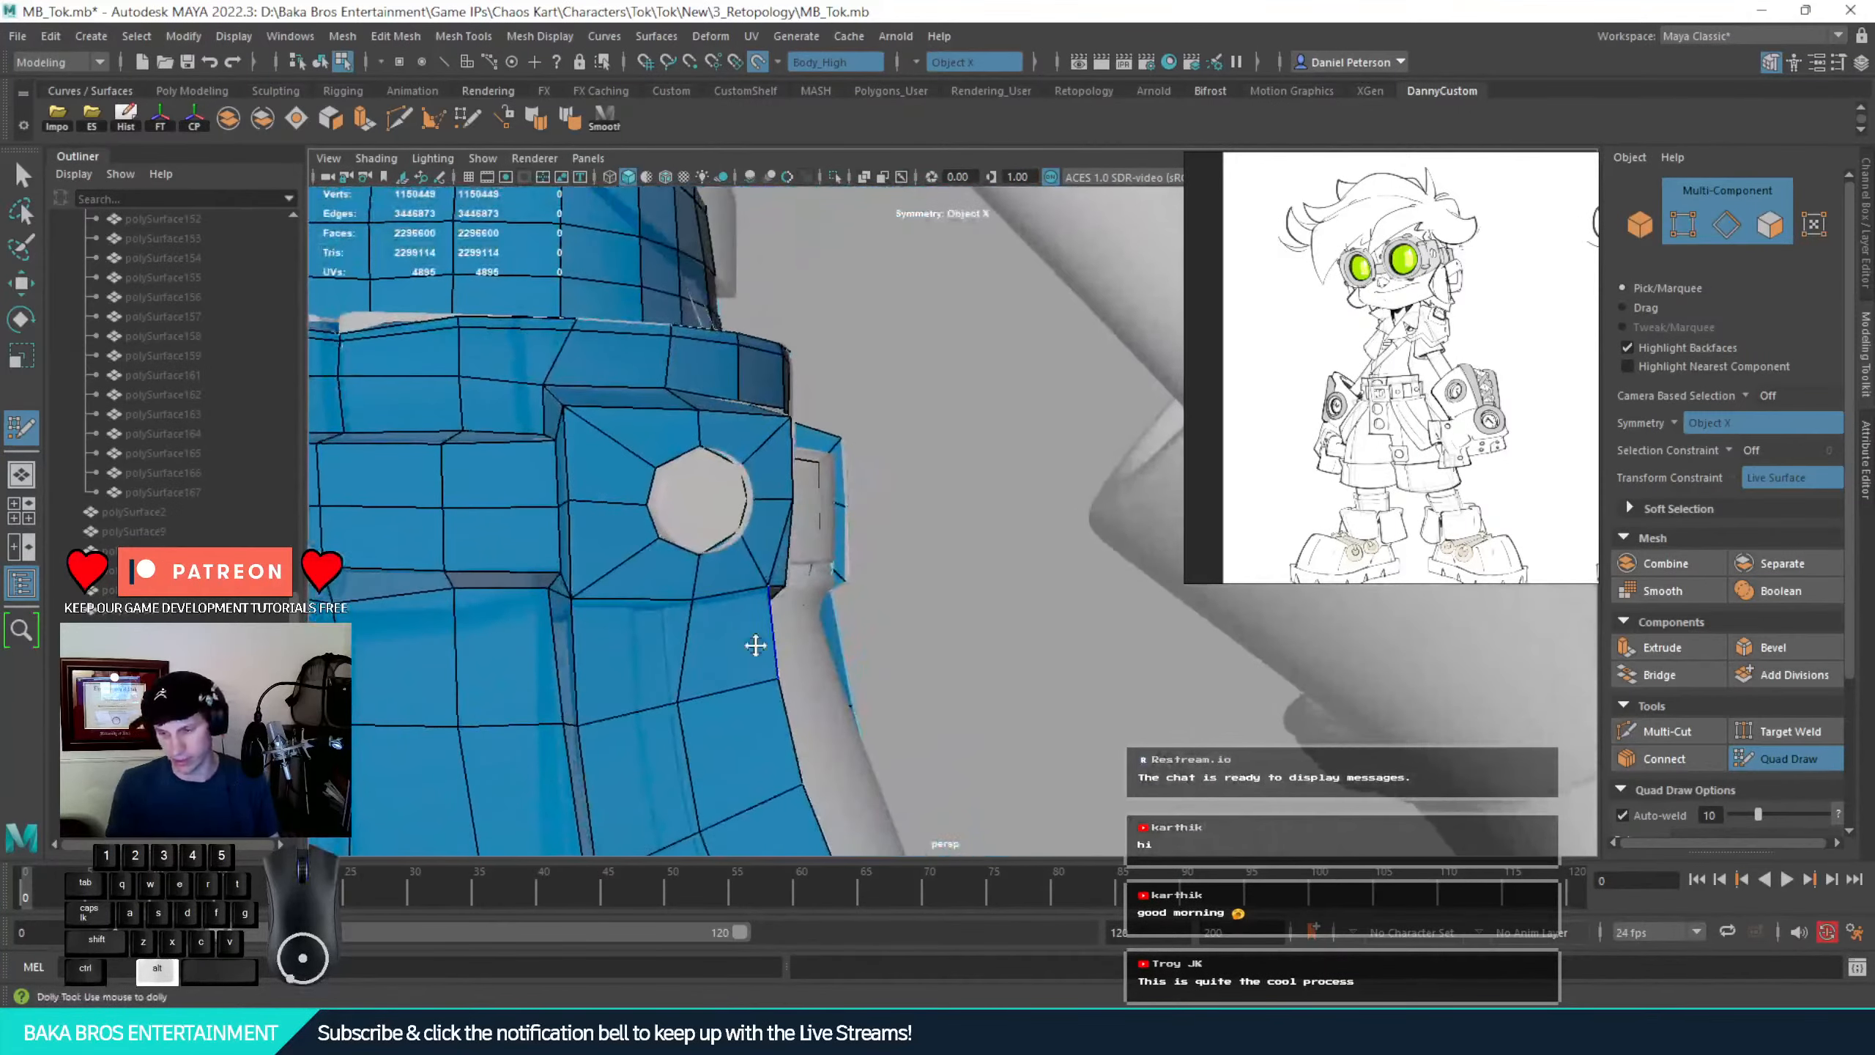
alt+drag(756, 645, 782, 545)
alt+right_drag(782, 544, 1006, 670)
alt+middle_drag(576, 543, 894, 639)
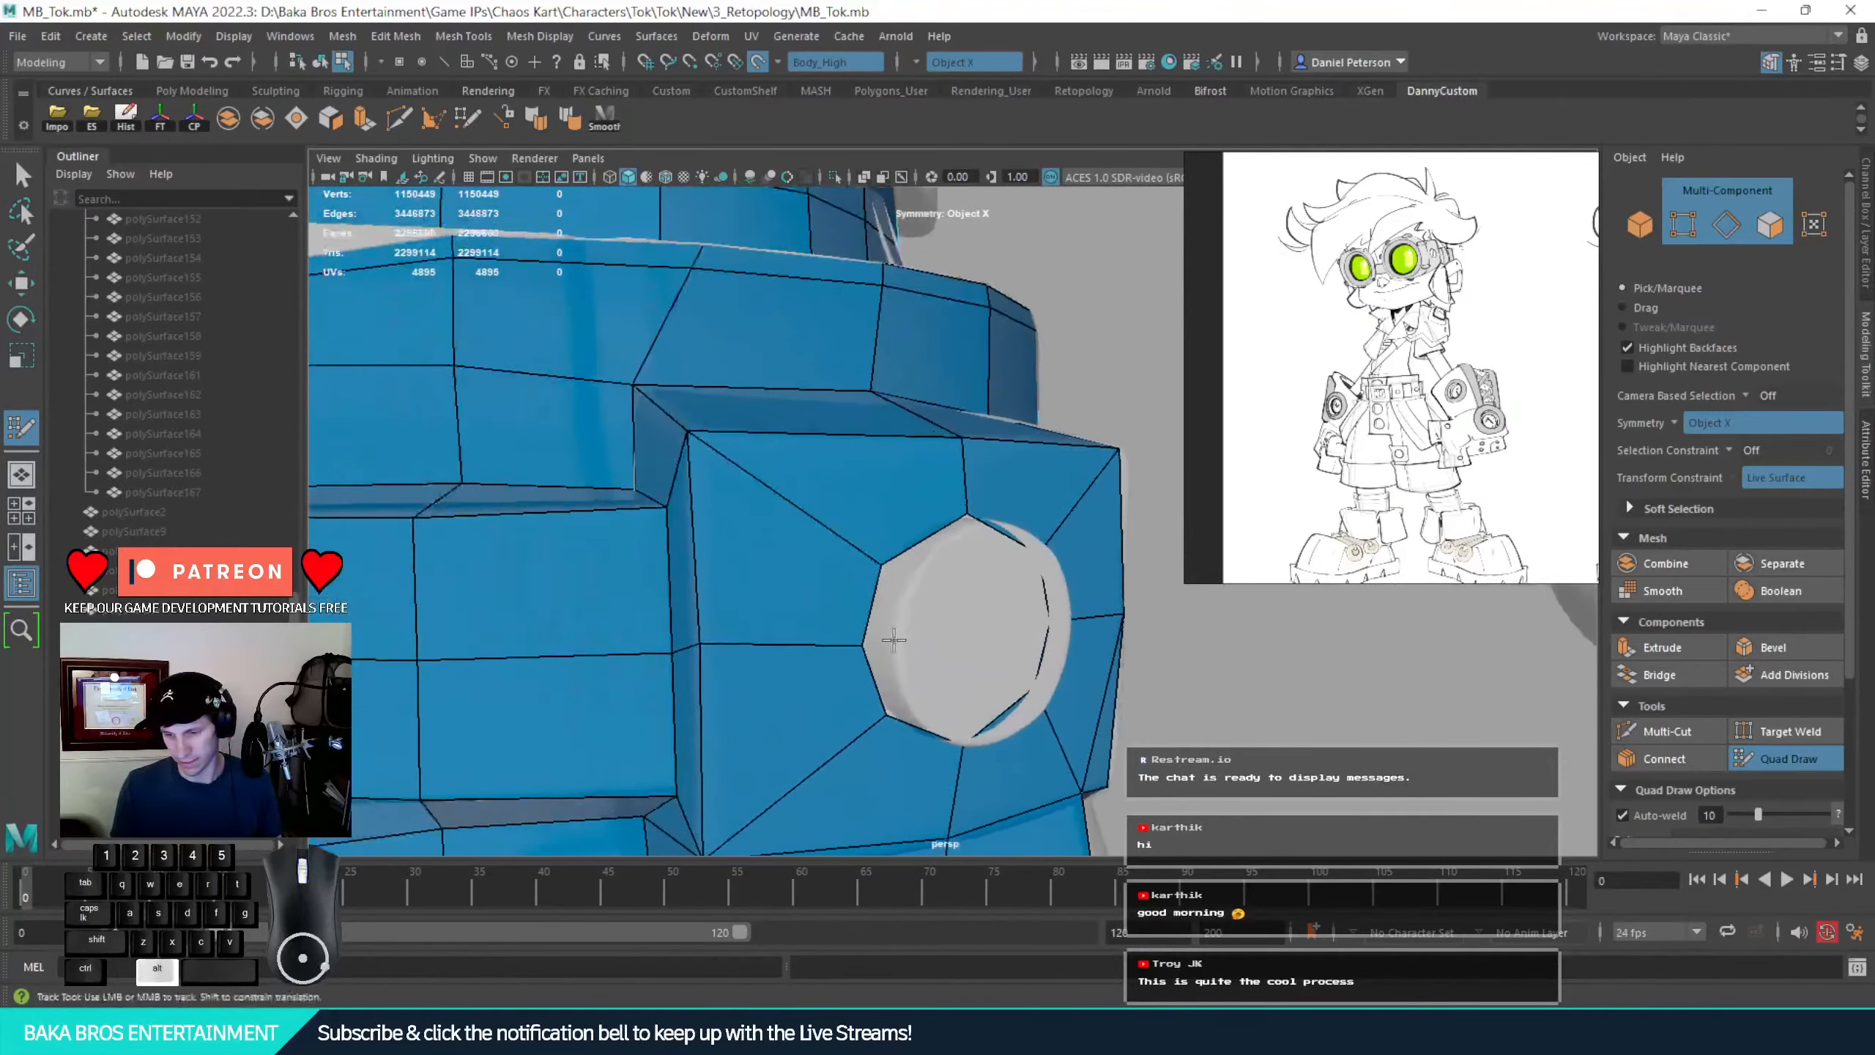
mouse_move(902, 629)
alt+mouse_down()
mouse_move(794, 589)
mouse_move(962, 632)
mouse_move(950, 673)
alt+mouse_up()
click(950, 673)
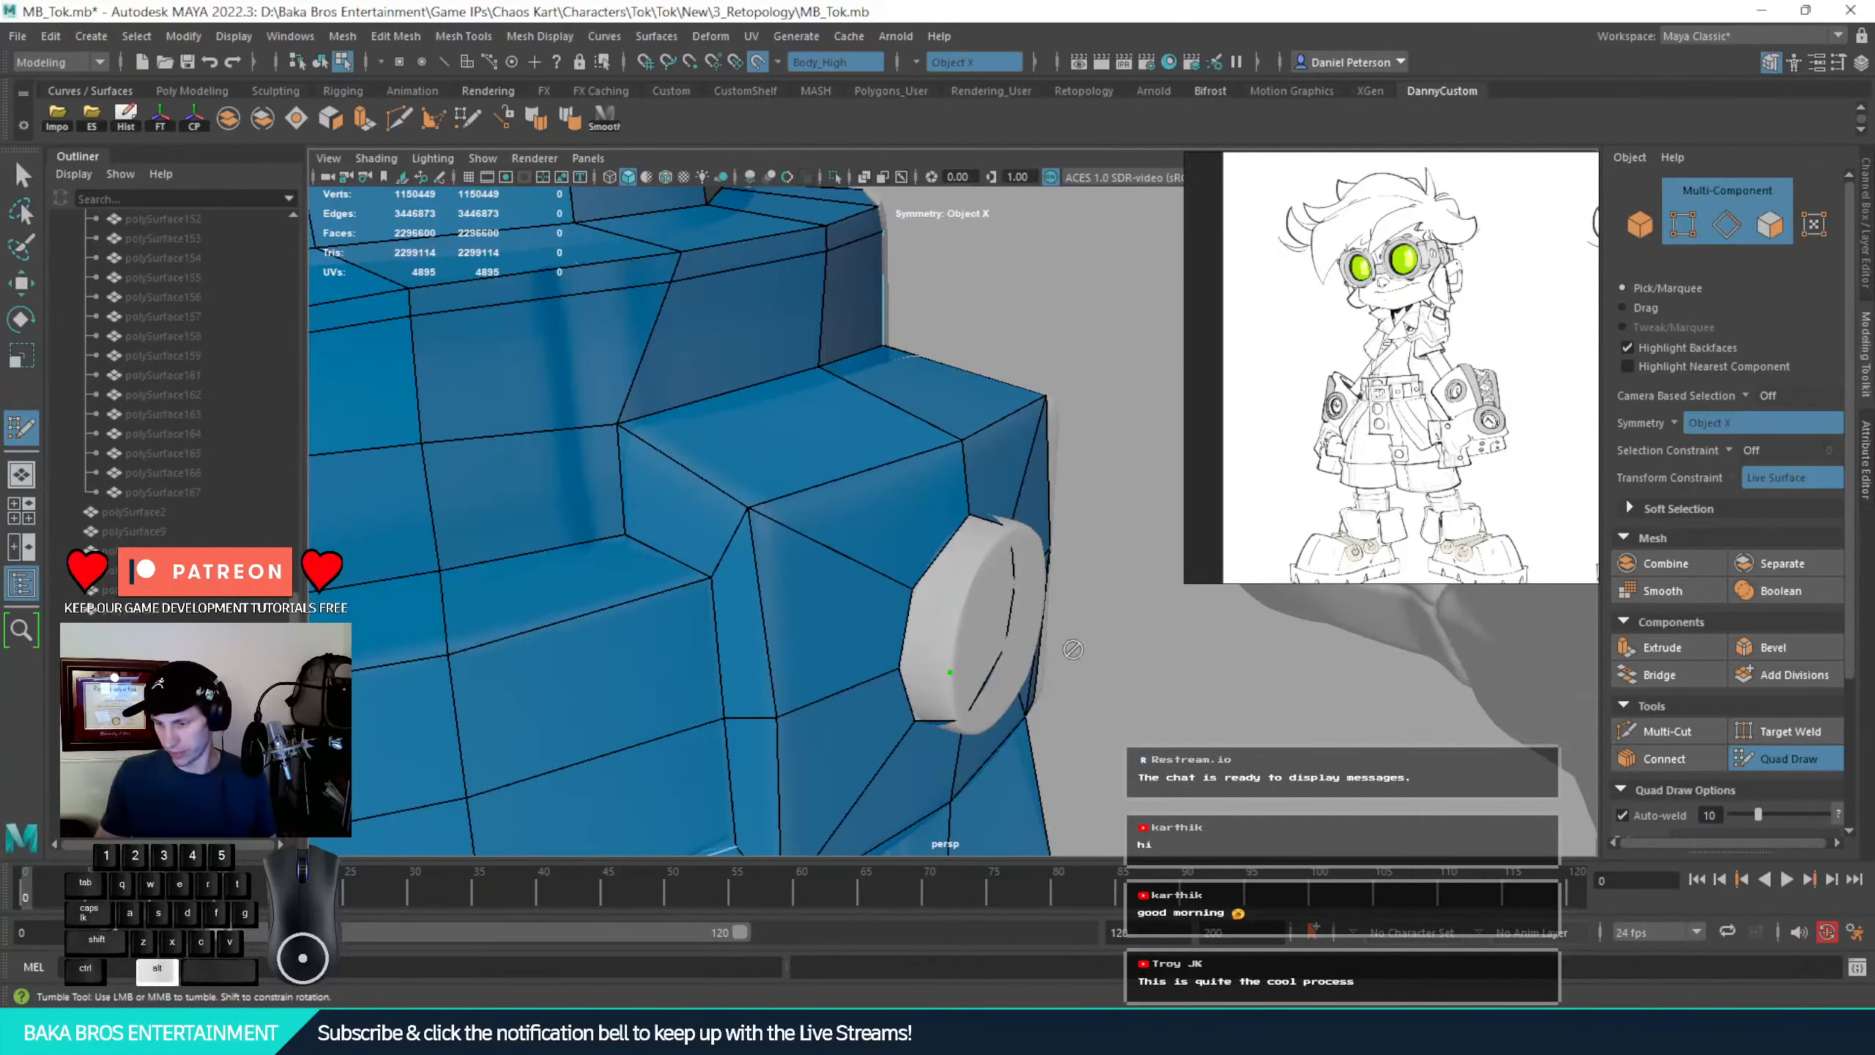
alt+drag(936, 606, 958, 607)
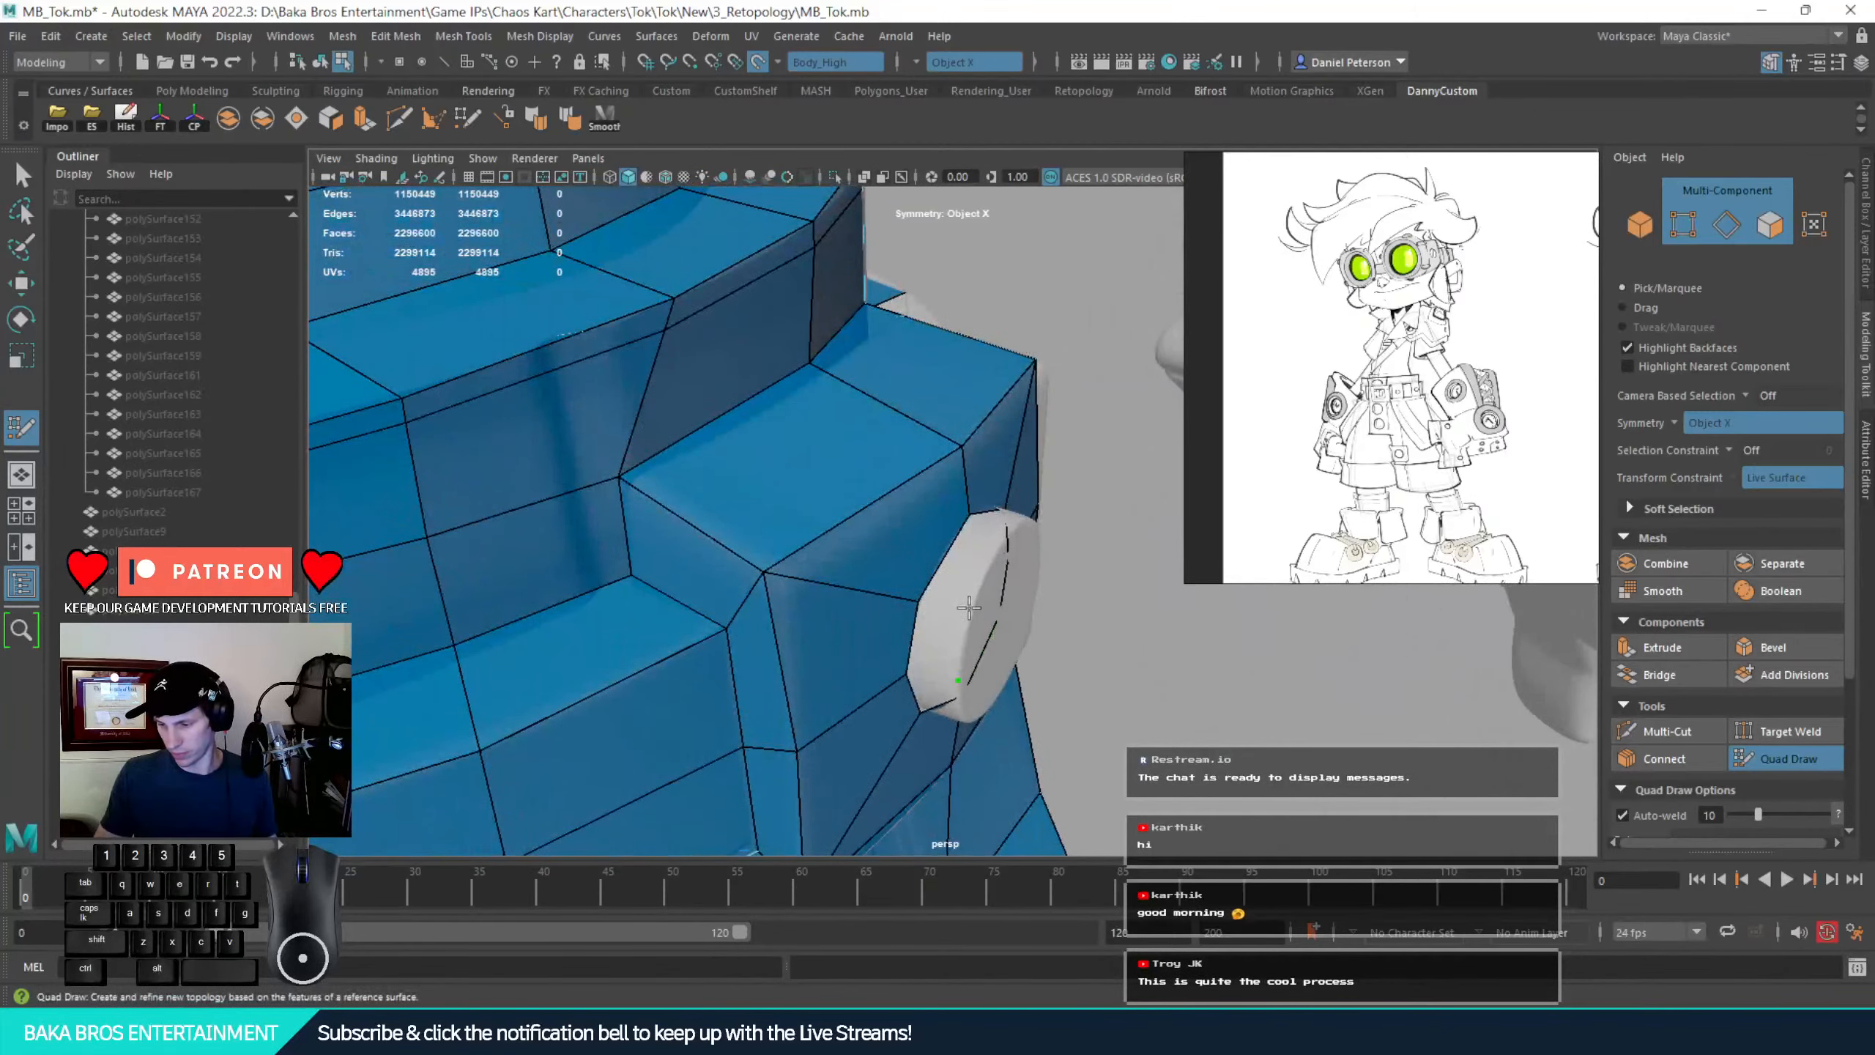
click(972, 611)
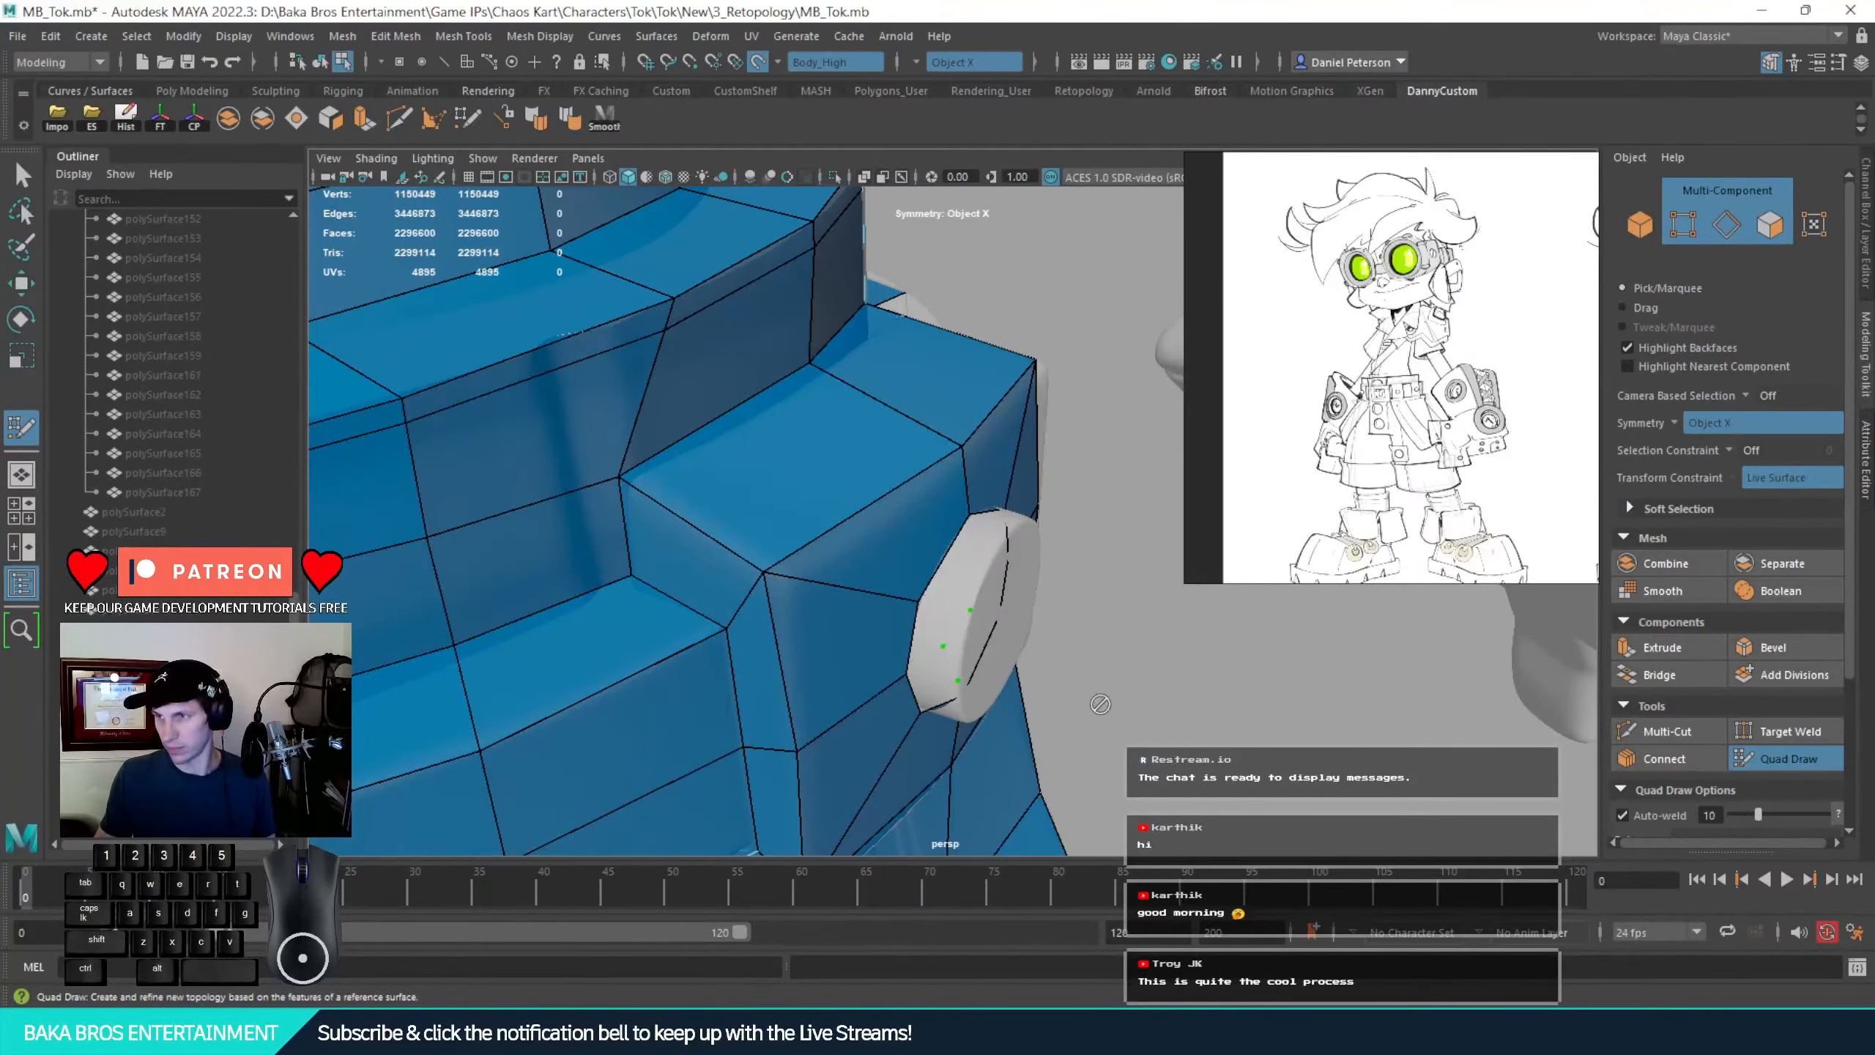
alt+drag(1105, 703, 949, 620)
key(ctrl+z)
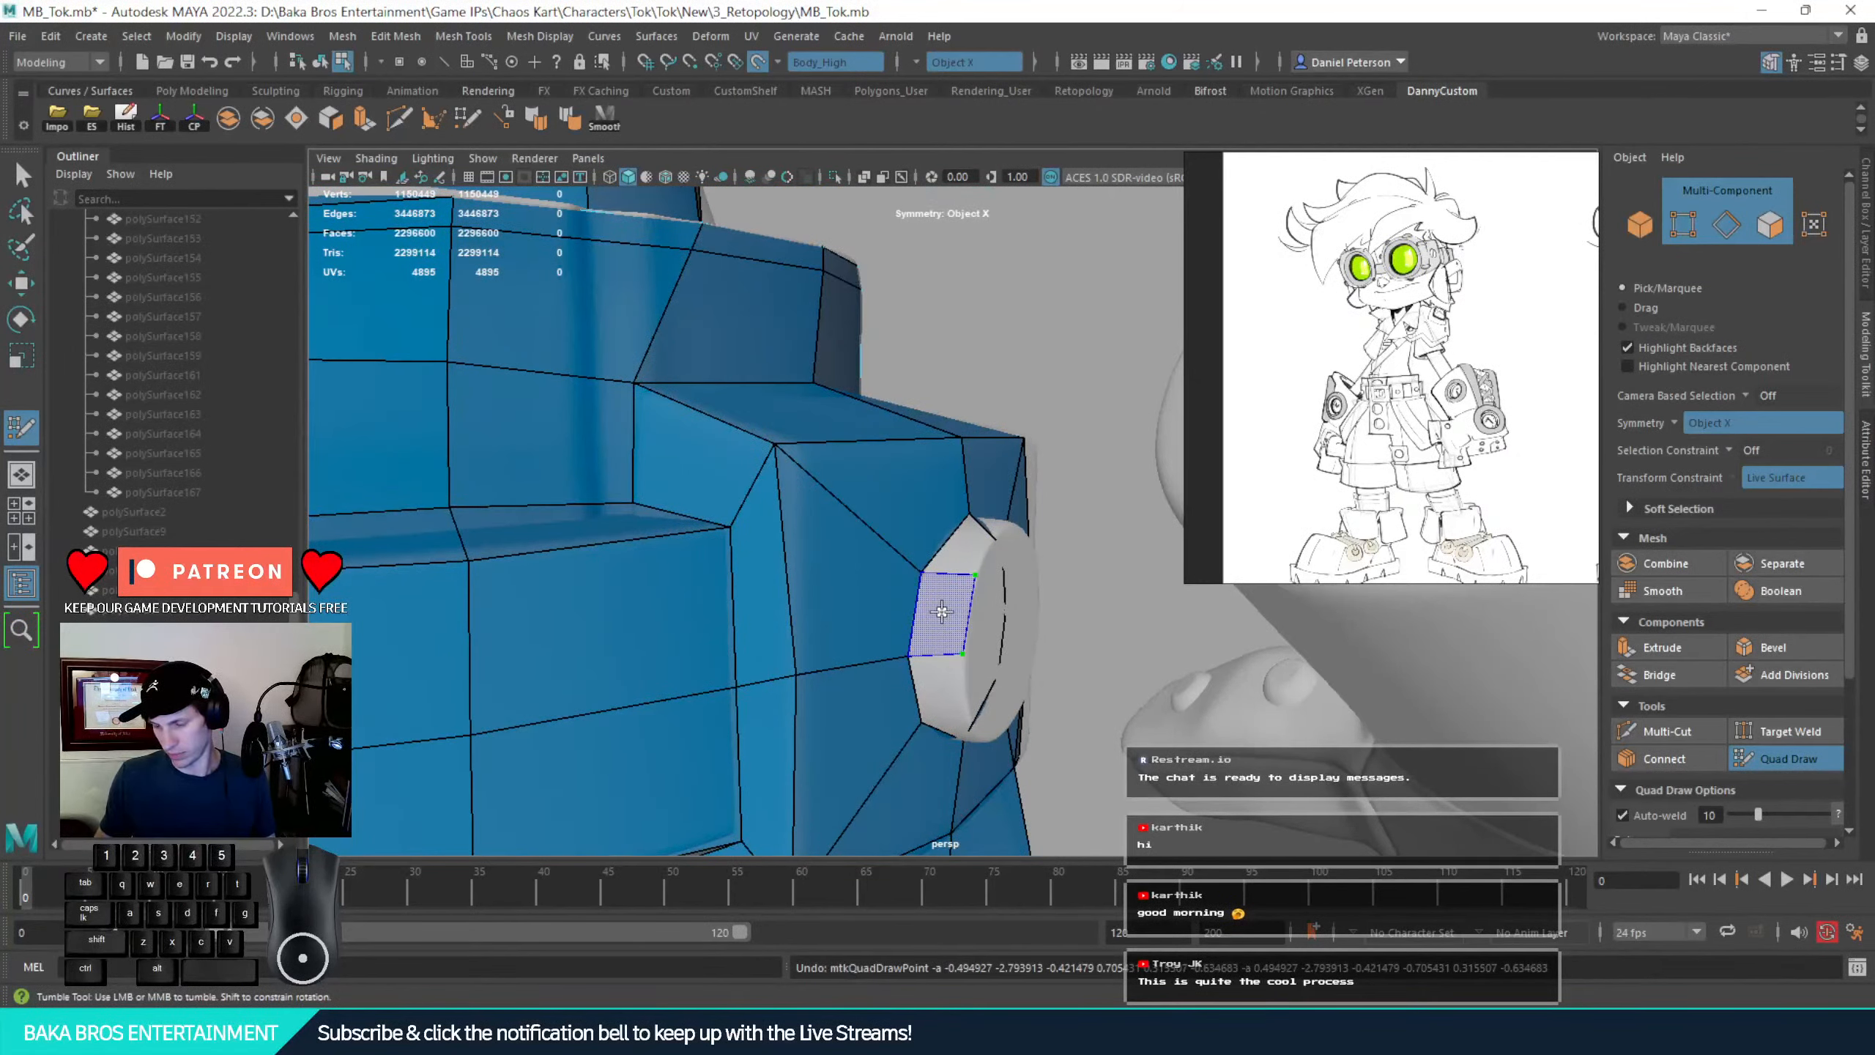
Fill quads along the side wall of the rear belt block's round button, joining the block's opening to the button's outer rim
shift+click(942, 611)
mouse_move(942, 612)
alt+mouse_down()
mouse_move(990, 622)
mouse_move(978, 606)
alt+mouse_up()
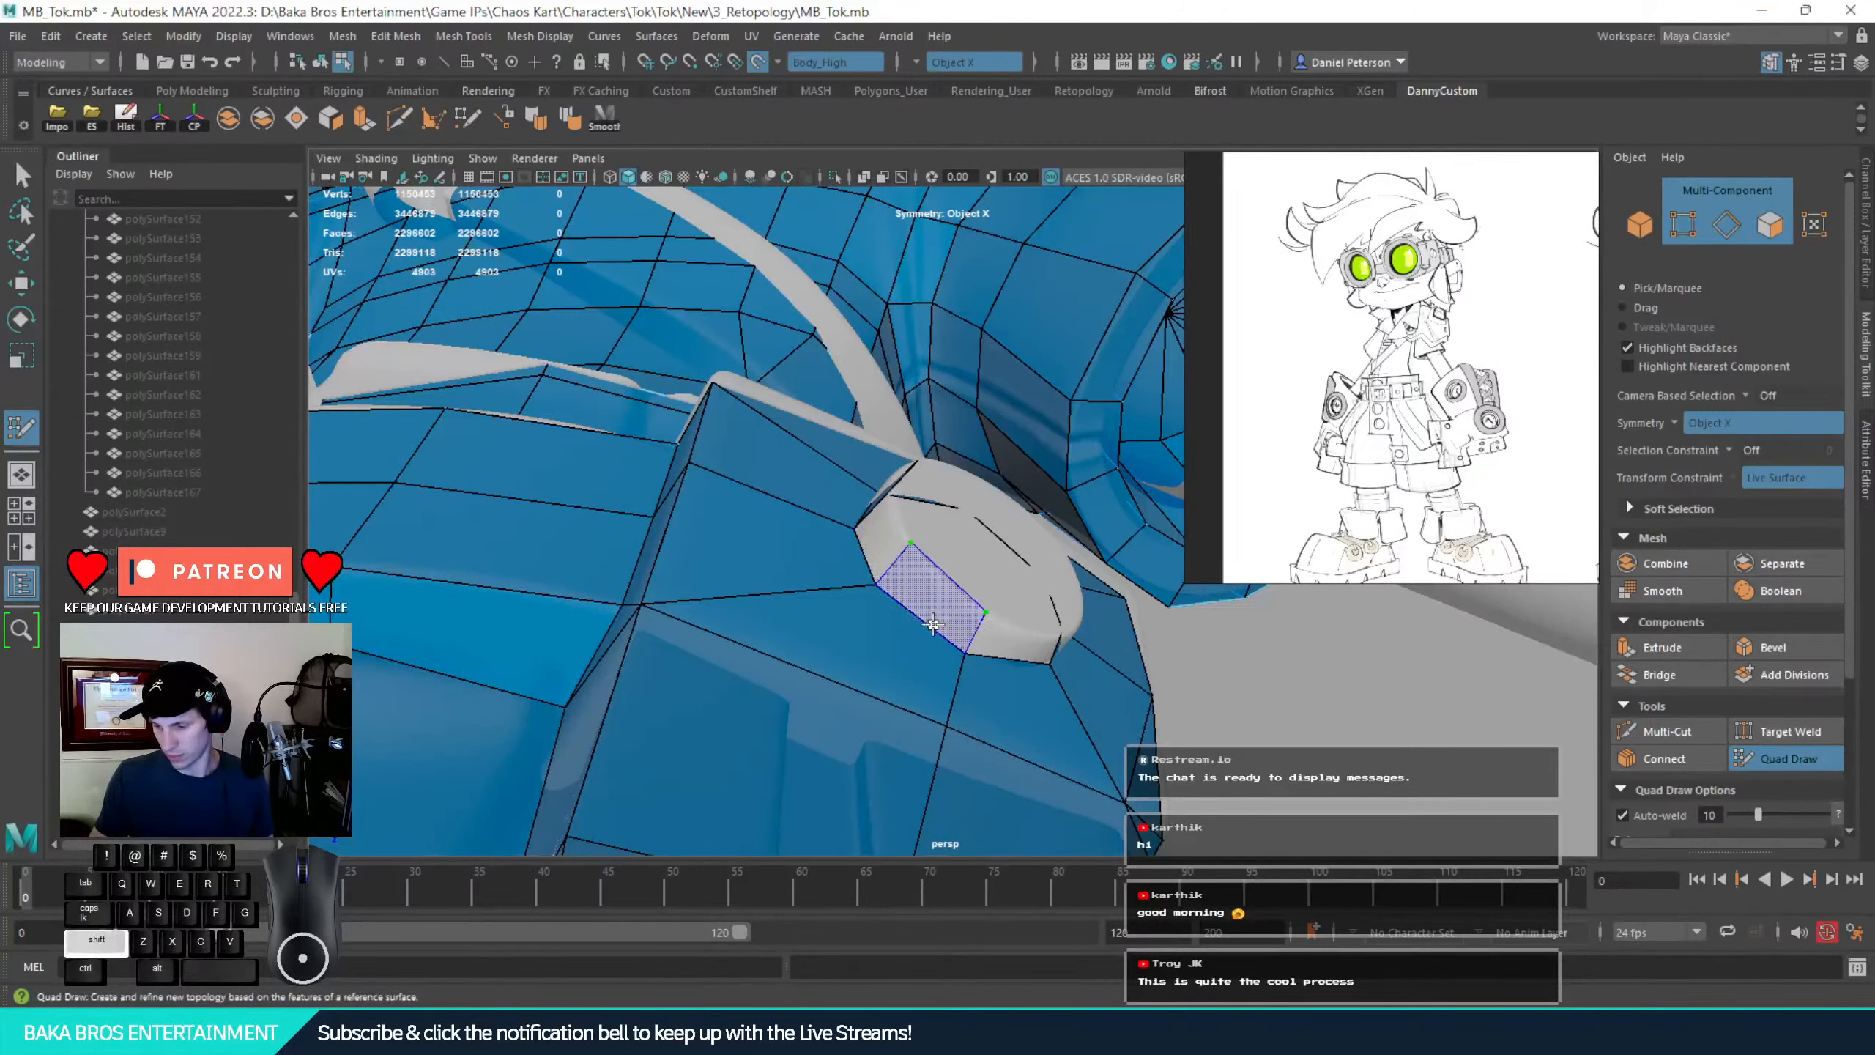
alt+drag(975, 619, 939, 630)
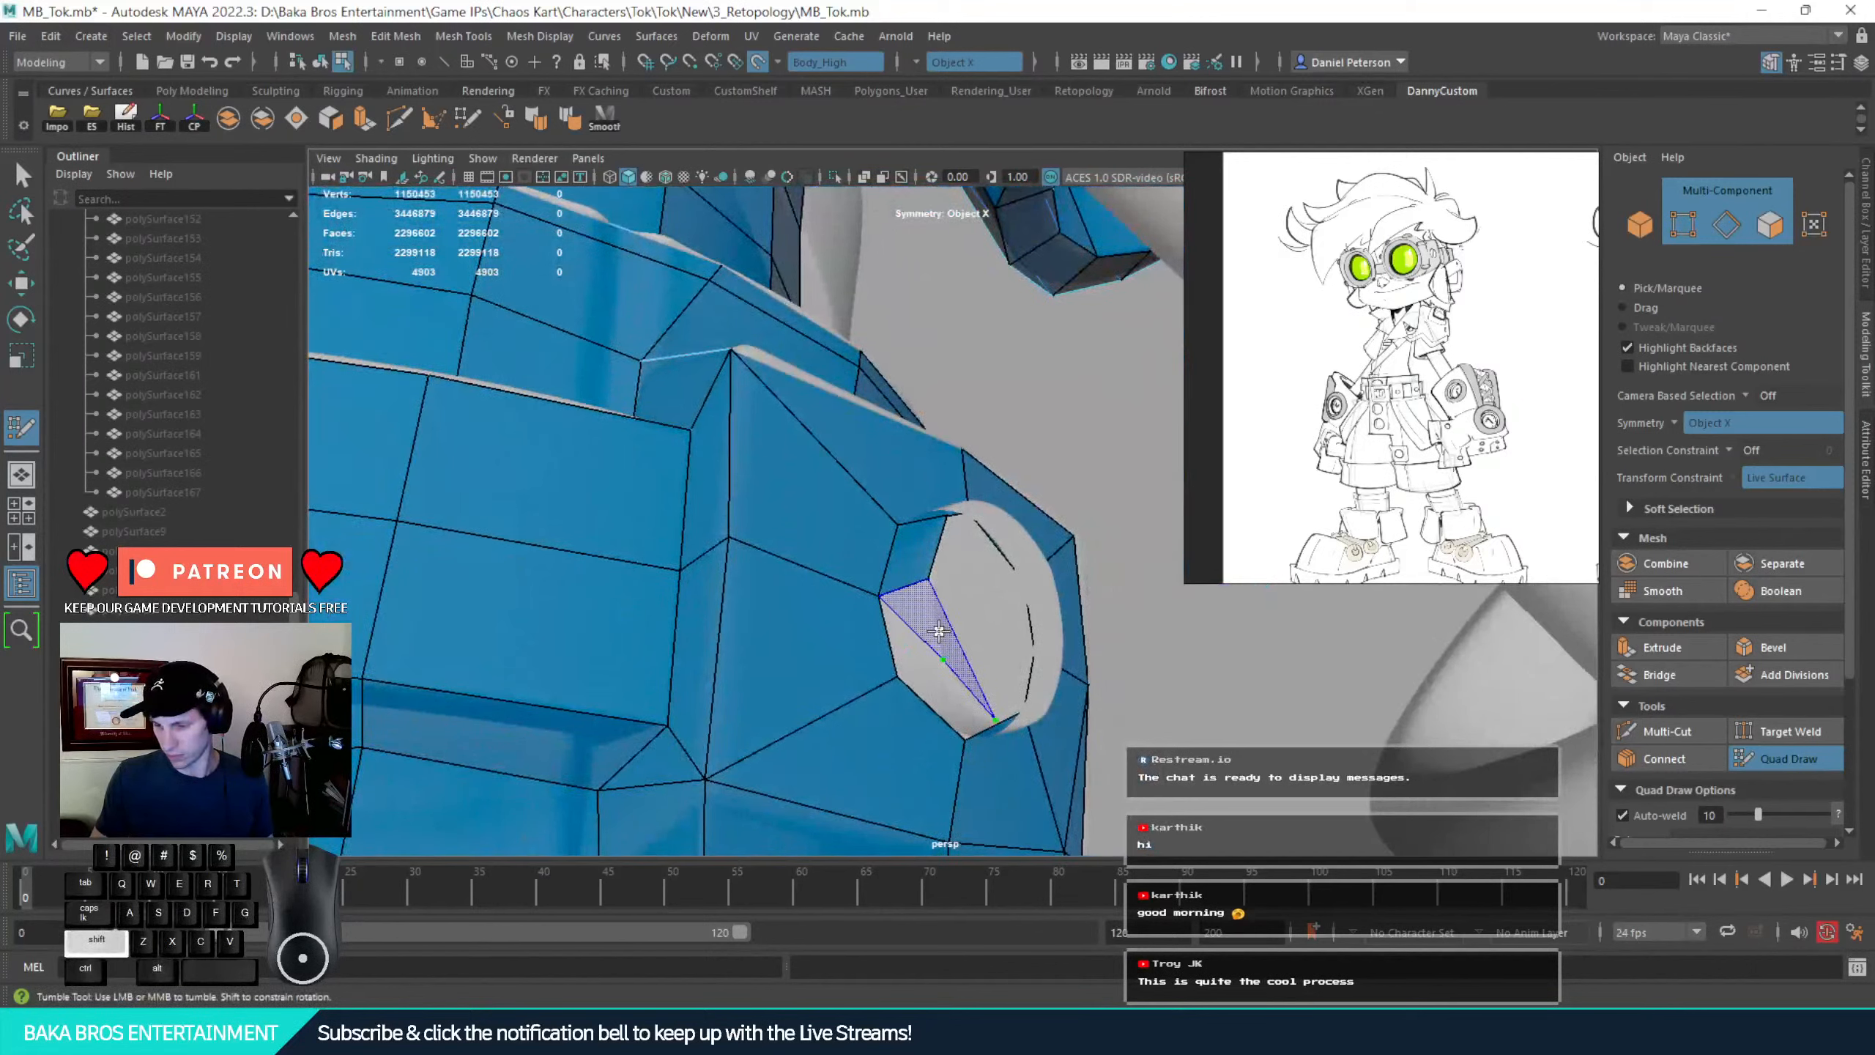
shift+click(904, 629)
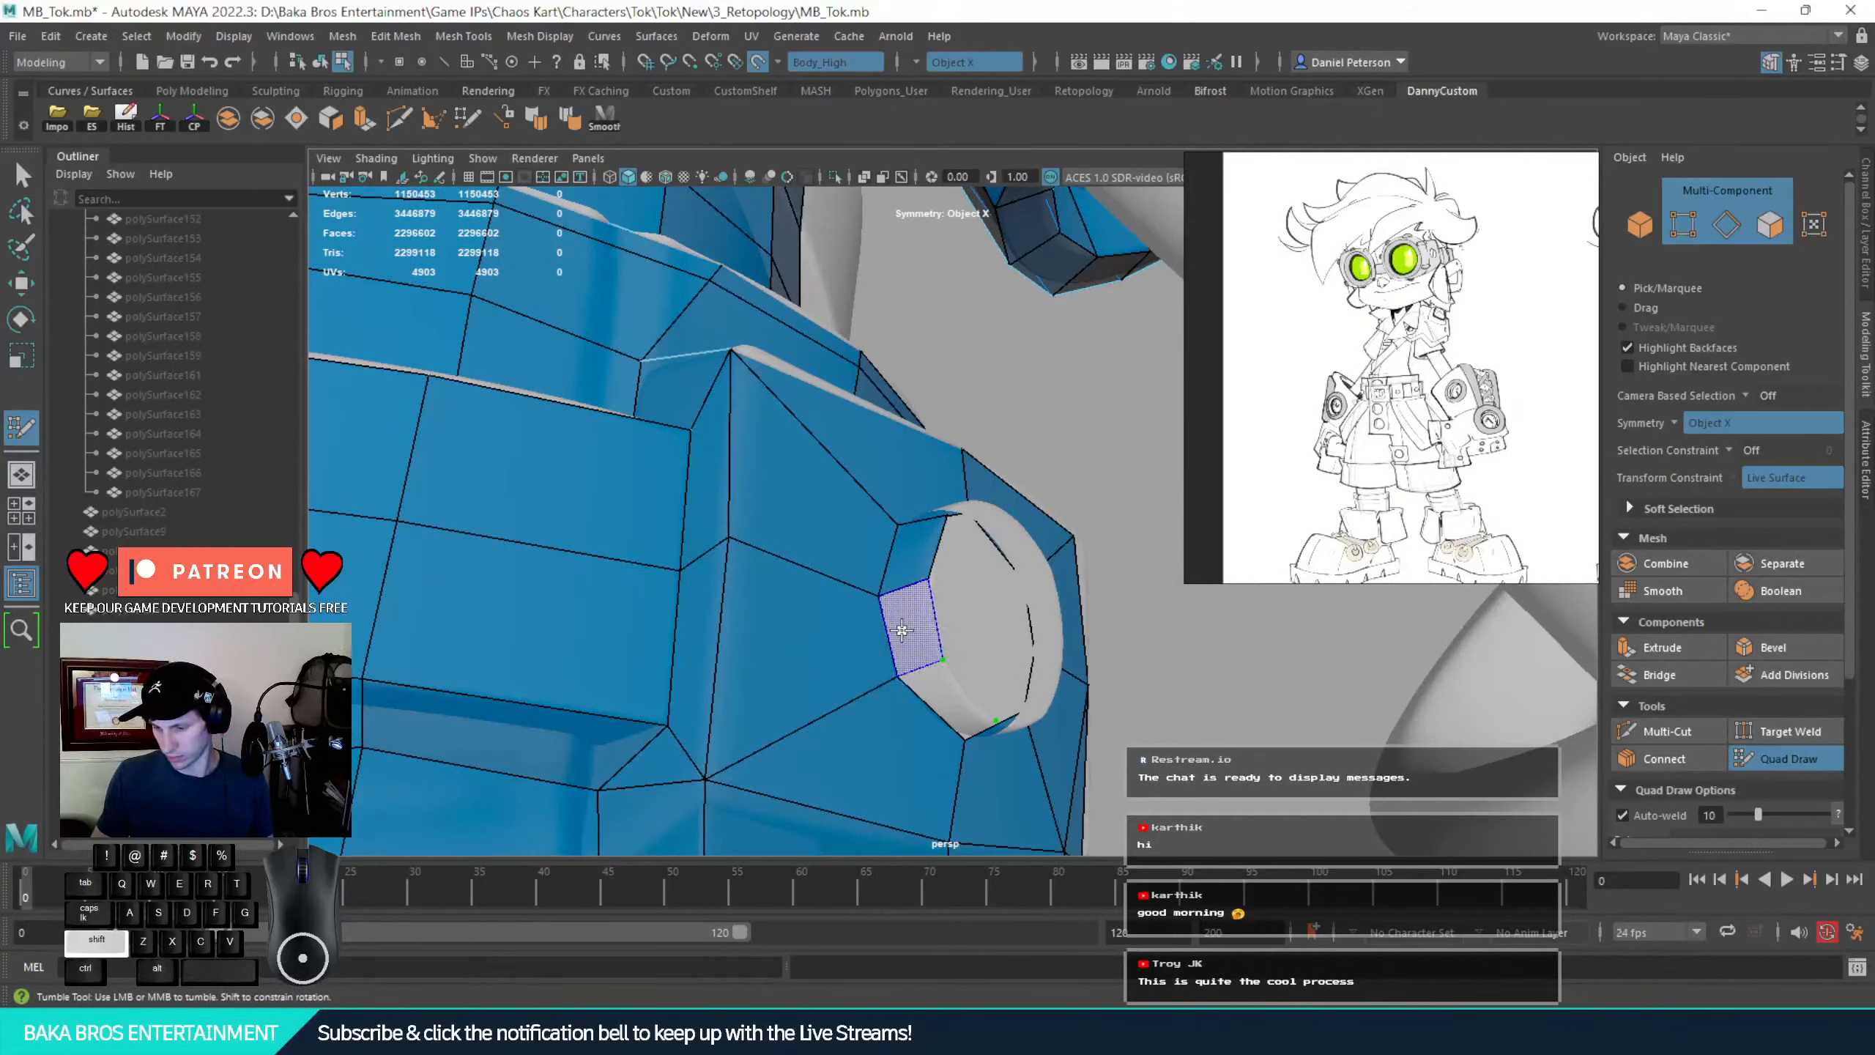
shift+click(903, 630)
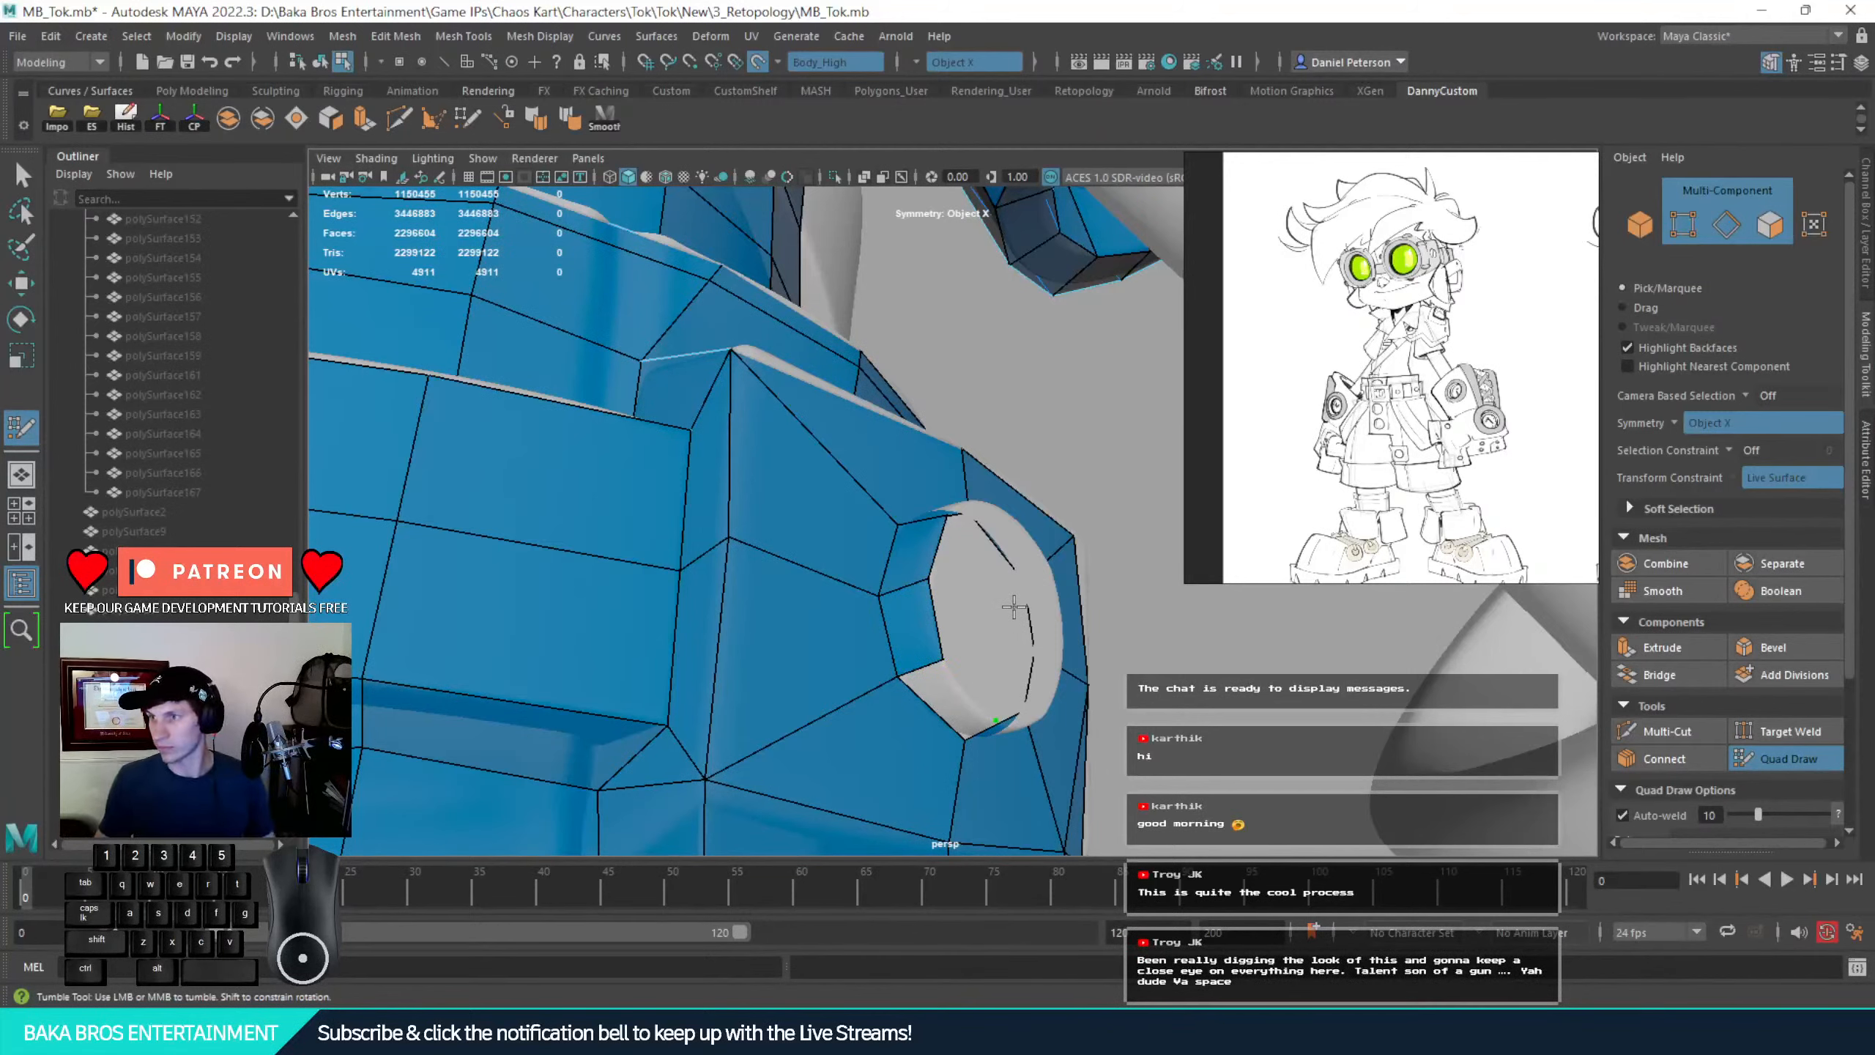
alt+drag(1144, 690, 932, 644)
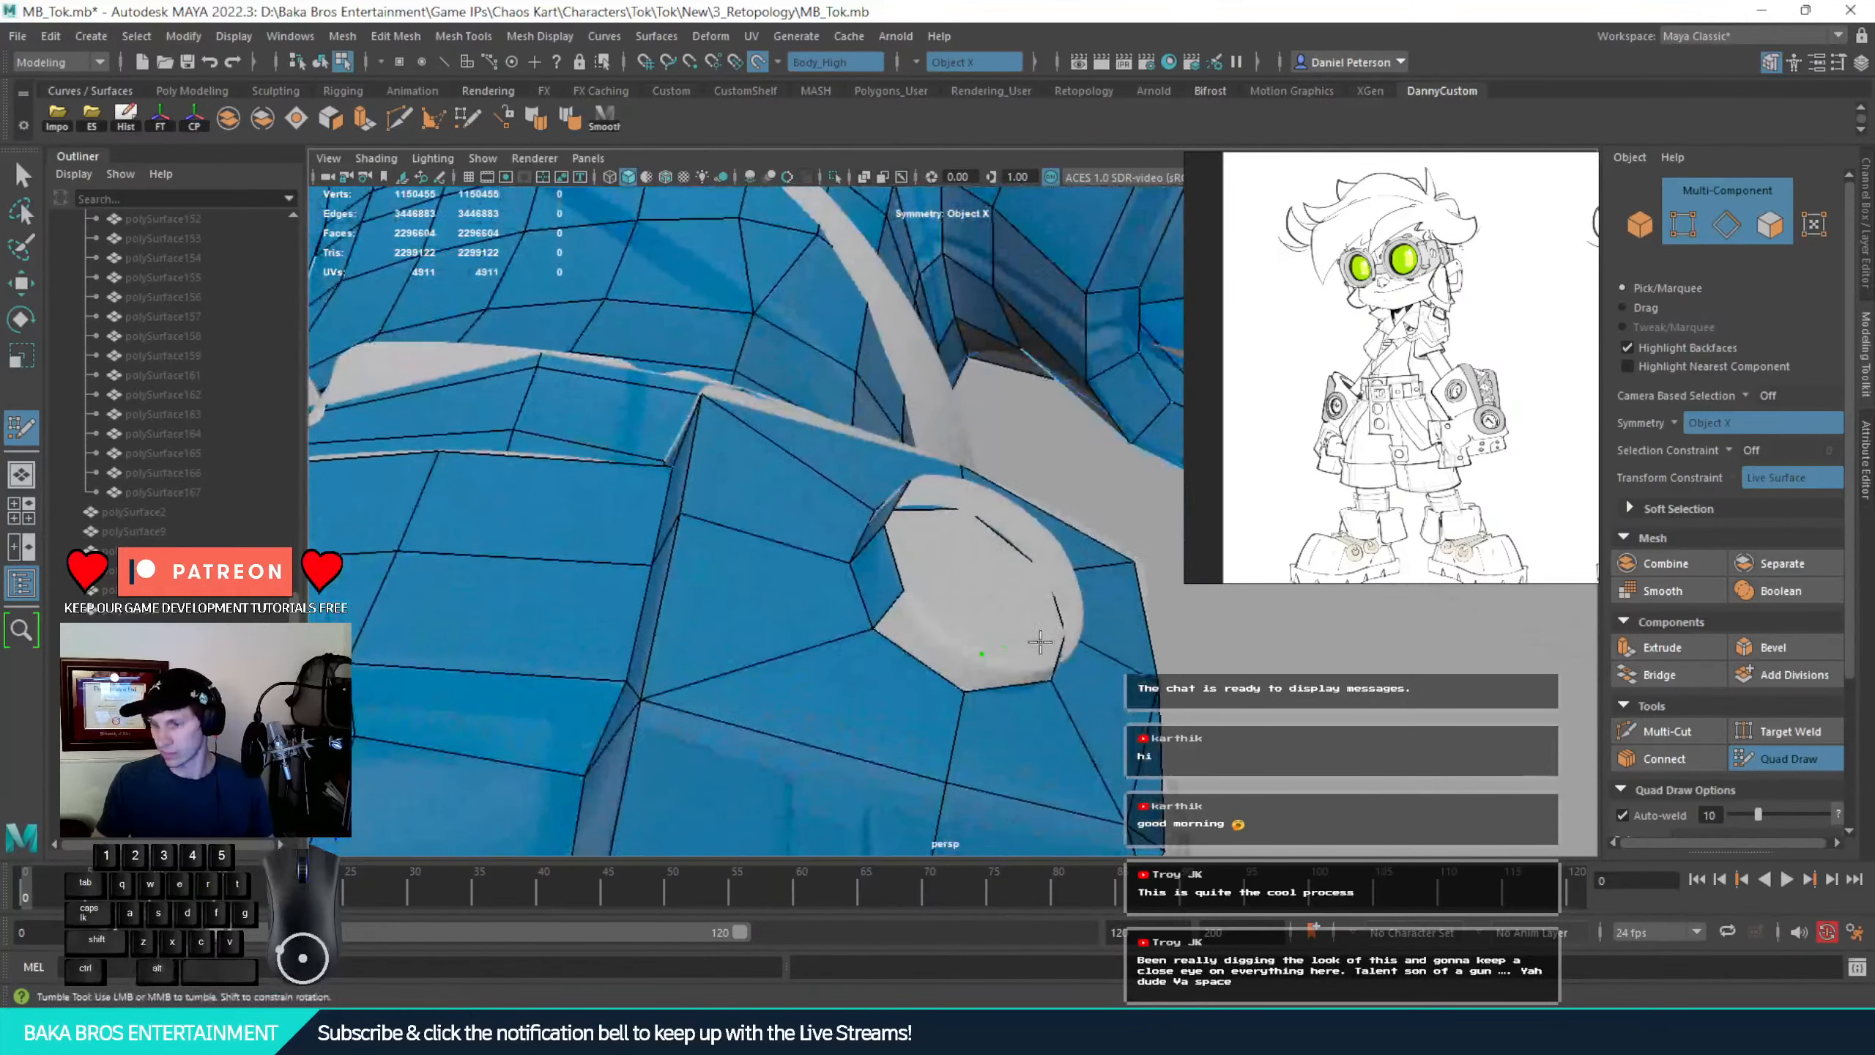
shift+click(935, 646)
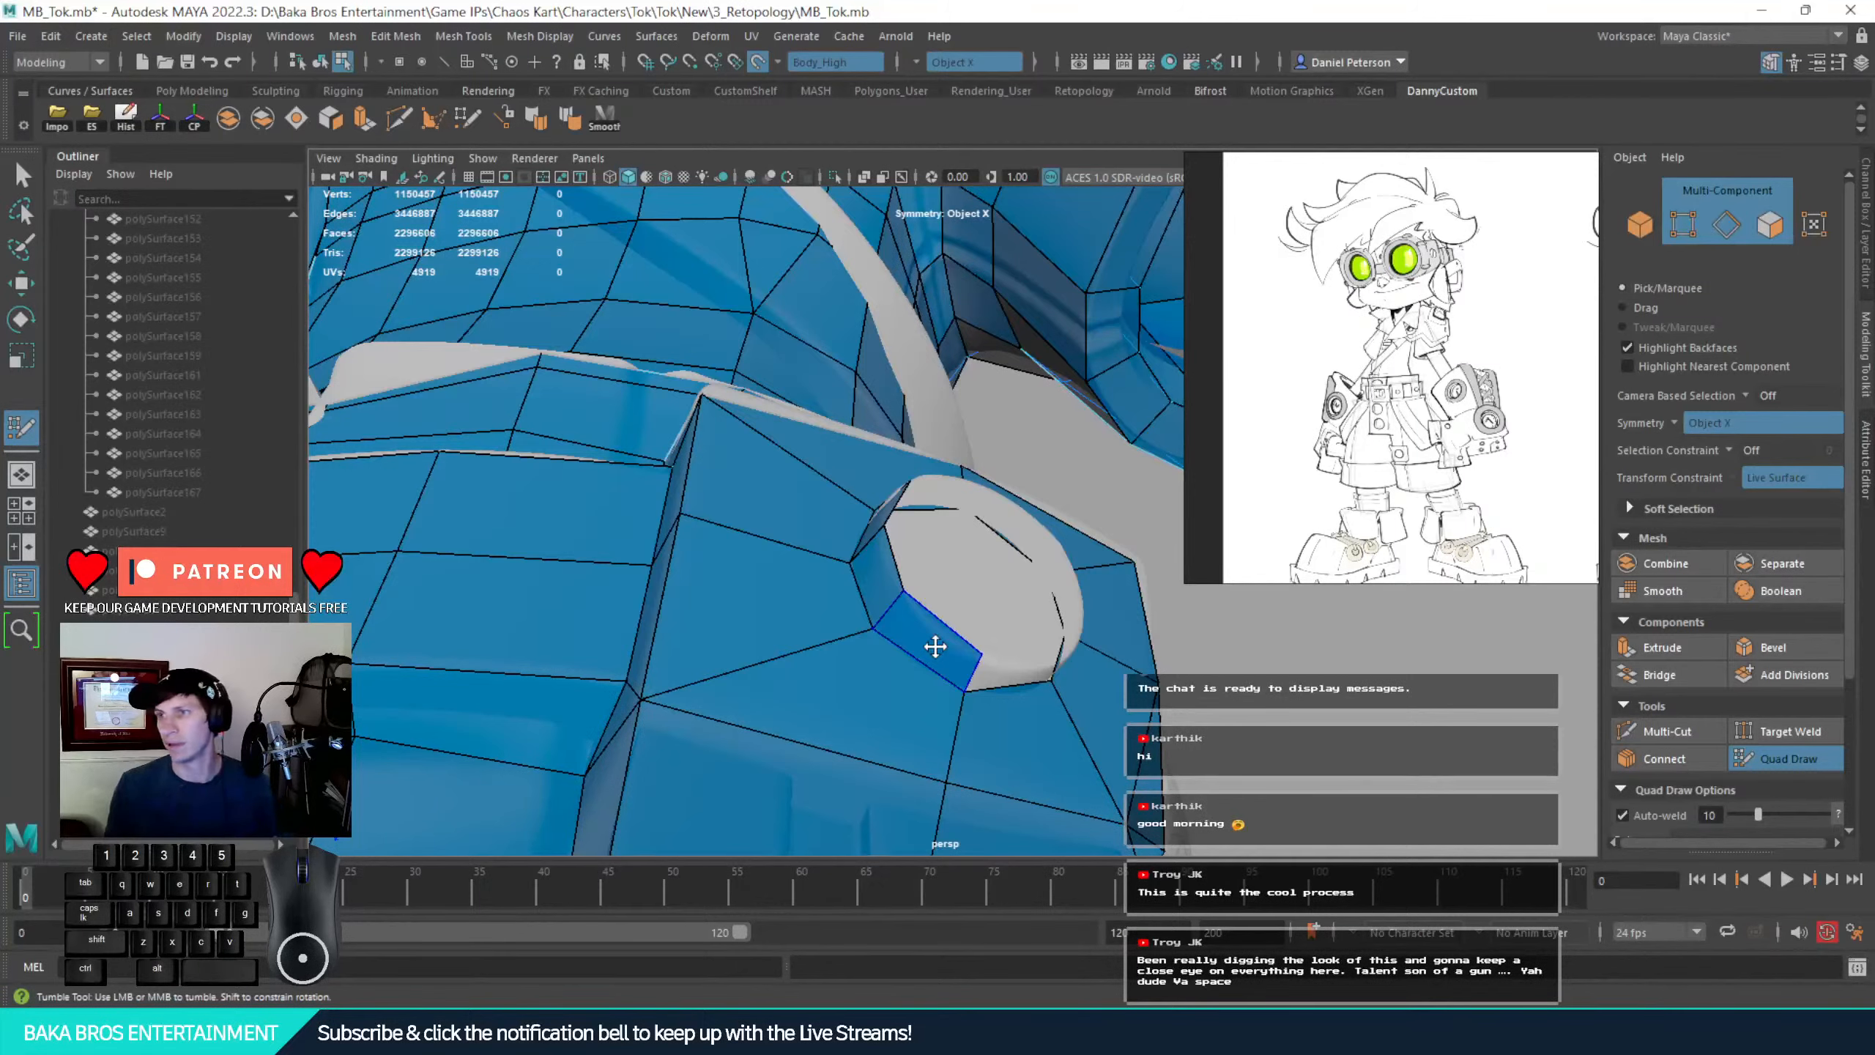
Examine the belt, waistband and shirt mesh around the rear belt block from several angles
alt+right_drag(842, 591, 804, 567)
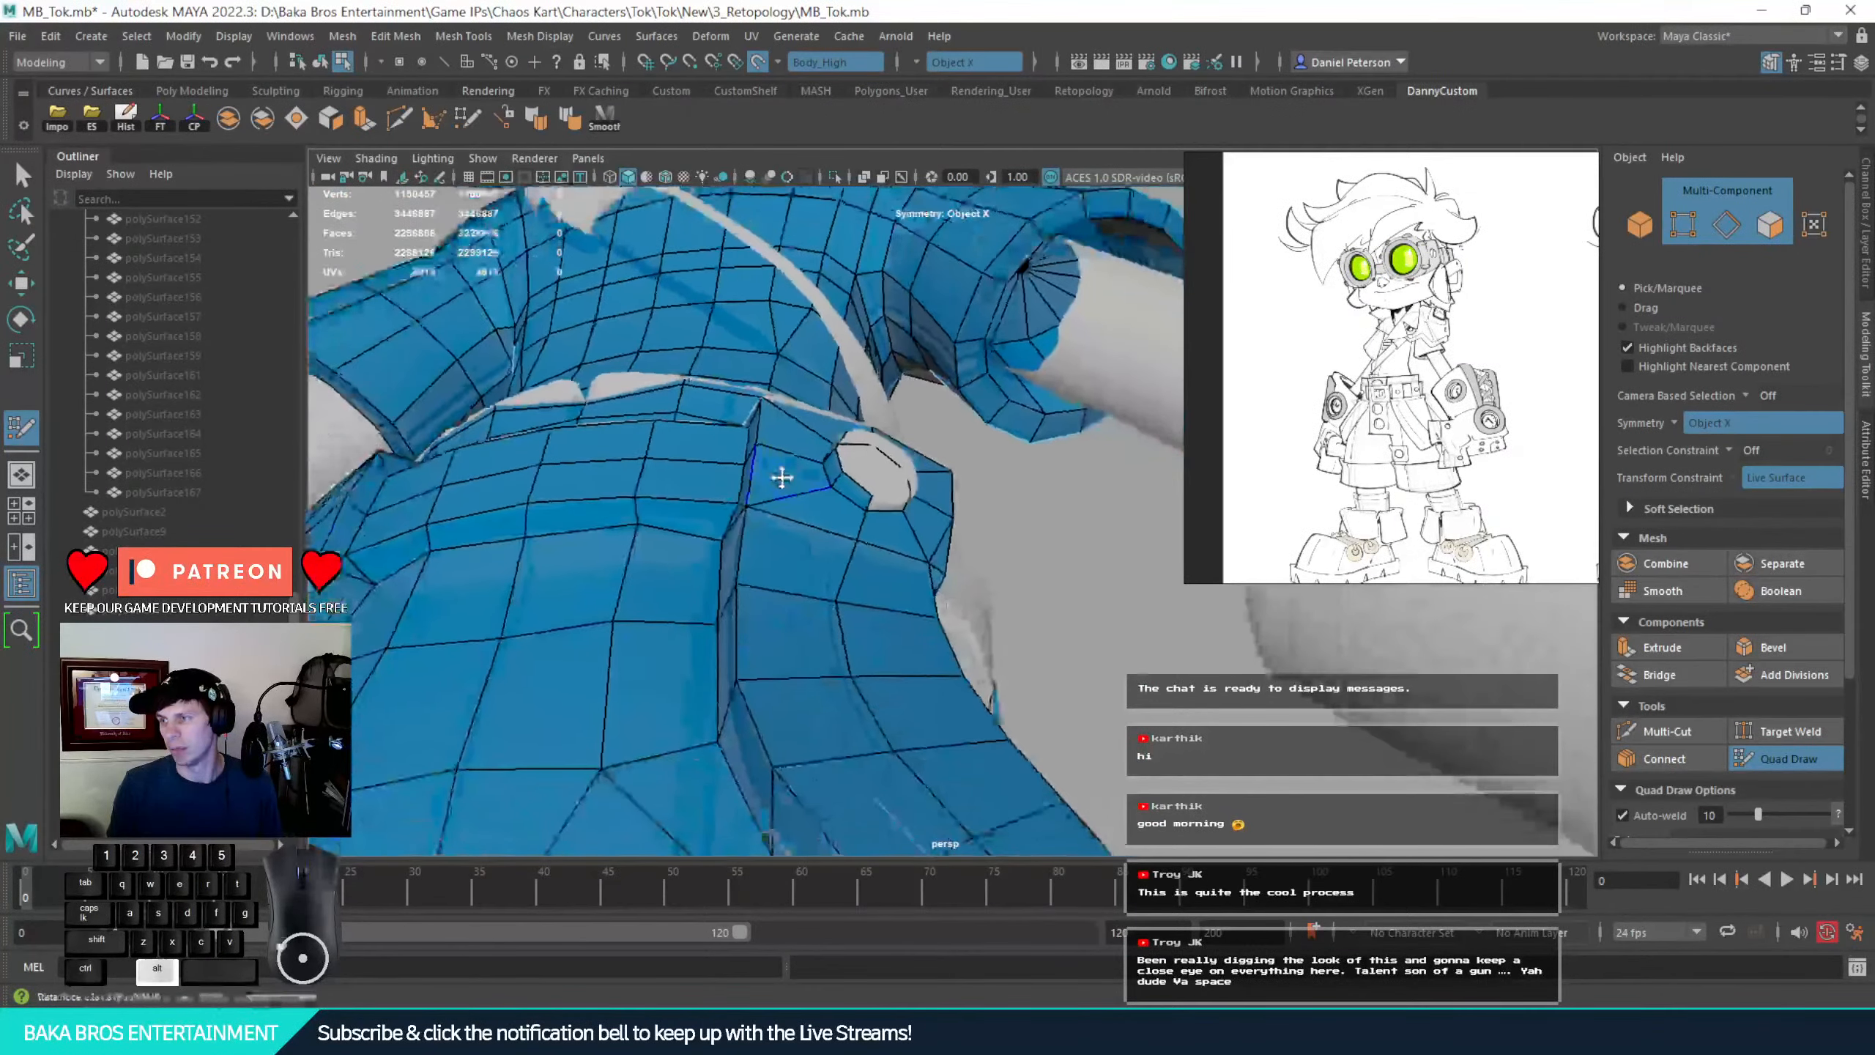
alt+drag(805, 567, 708, 549)
alt+right_drag(708, 549, 779, 532)
alt+drag(779, 532, 934, 584)
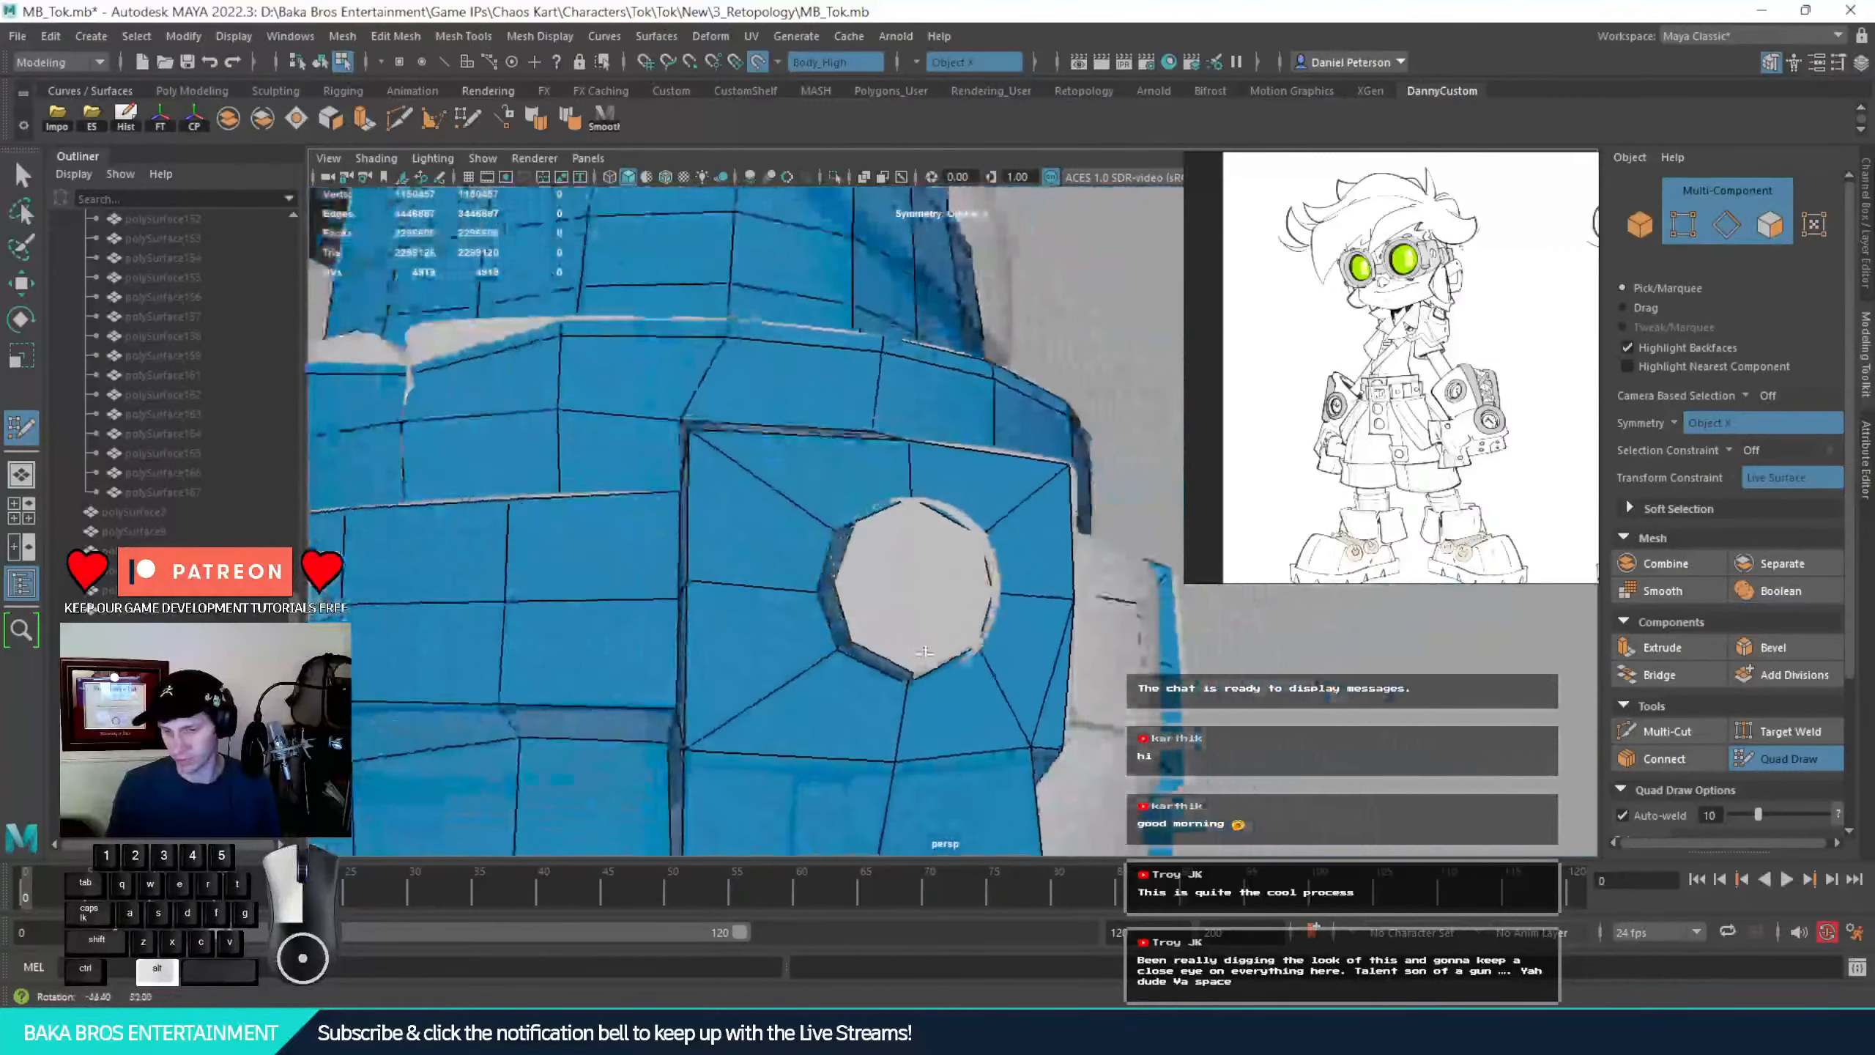
alt+middle_drag(669, 507, 954, 861)
alt+right_drag(955, 861, 812, 746)
alt+drag(813, 745, 876, 737)
alt+middle_drag(737, 741, 745, 657)
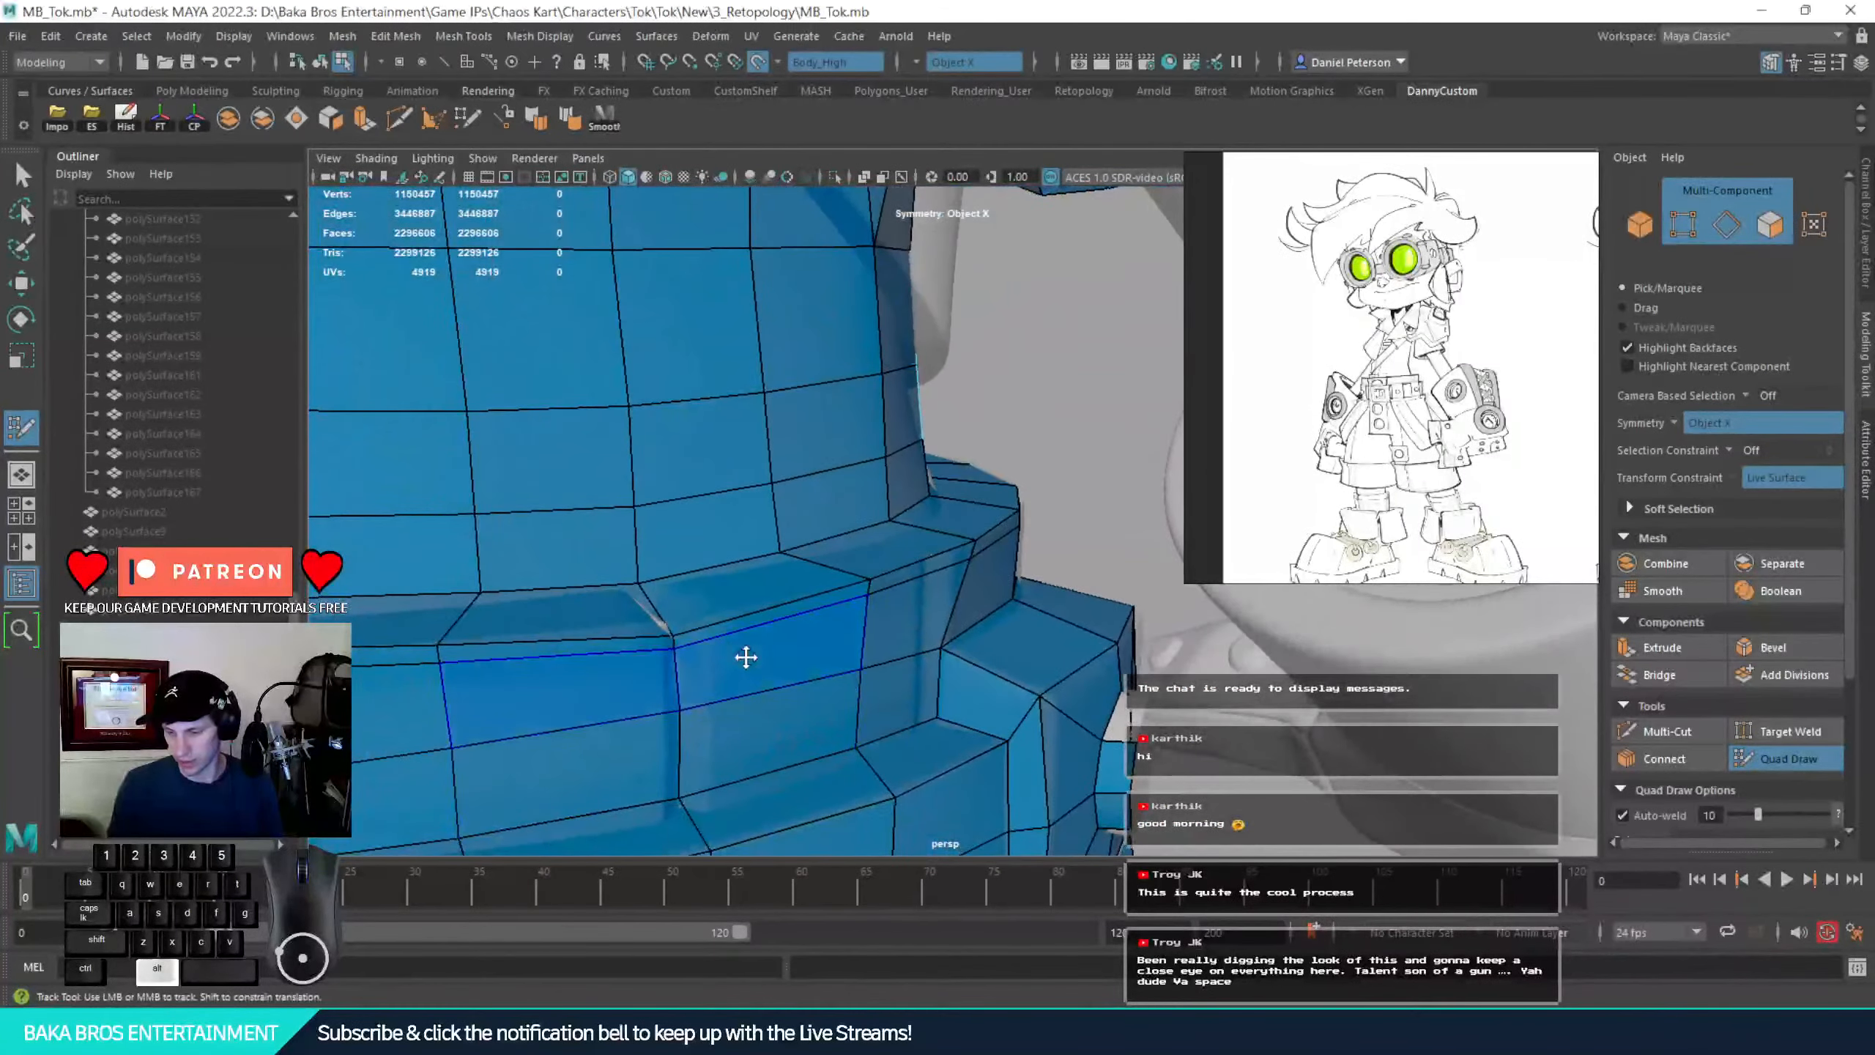
alt+drag(745, 657, 686, 573)
alt+middle_drag(687, 573, 632, 546)
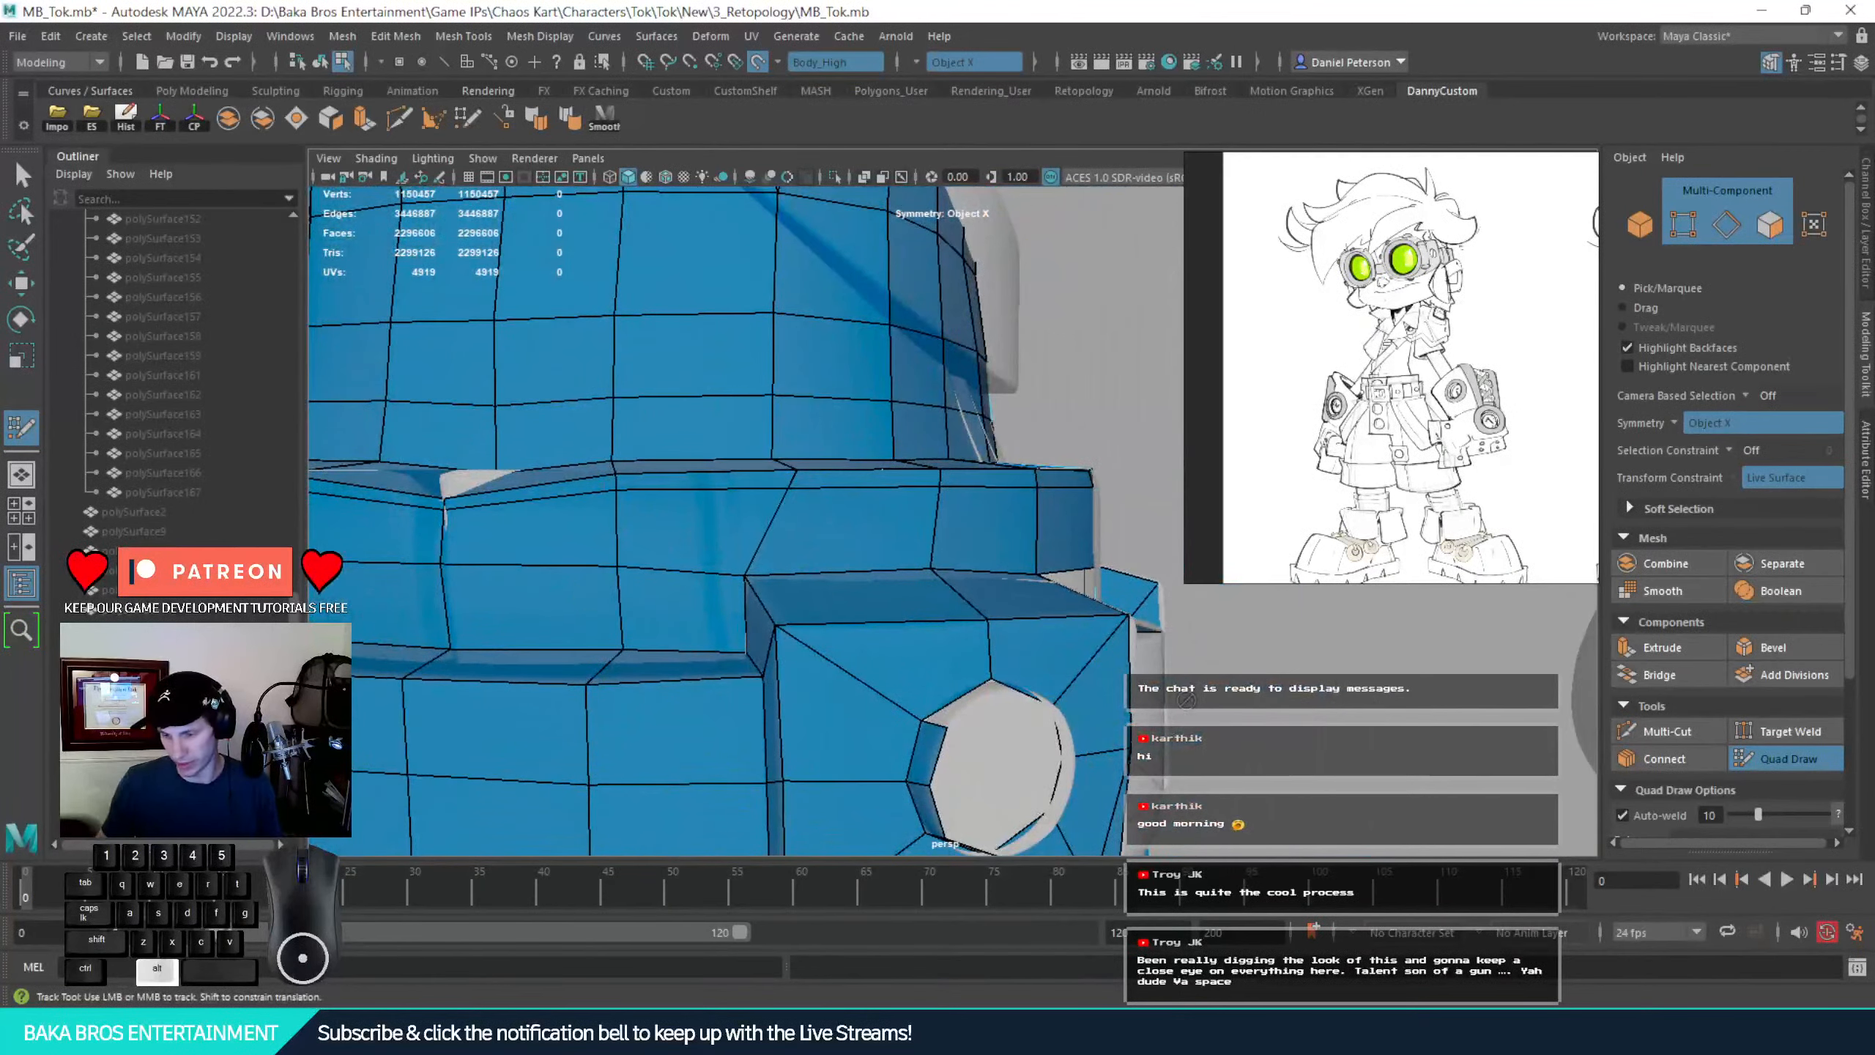
Fill two quads along the upper side wall of the belt block's round button
alt+drag(710, 443, 964, 594)
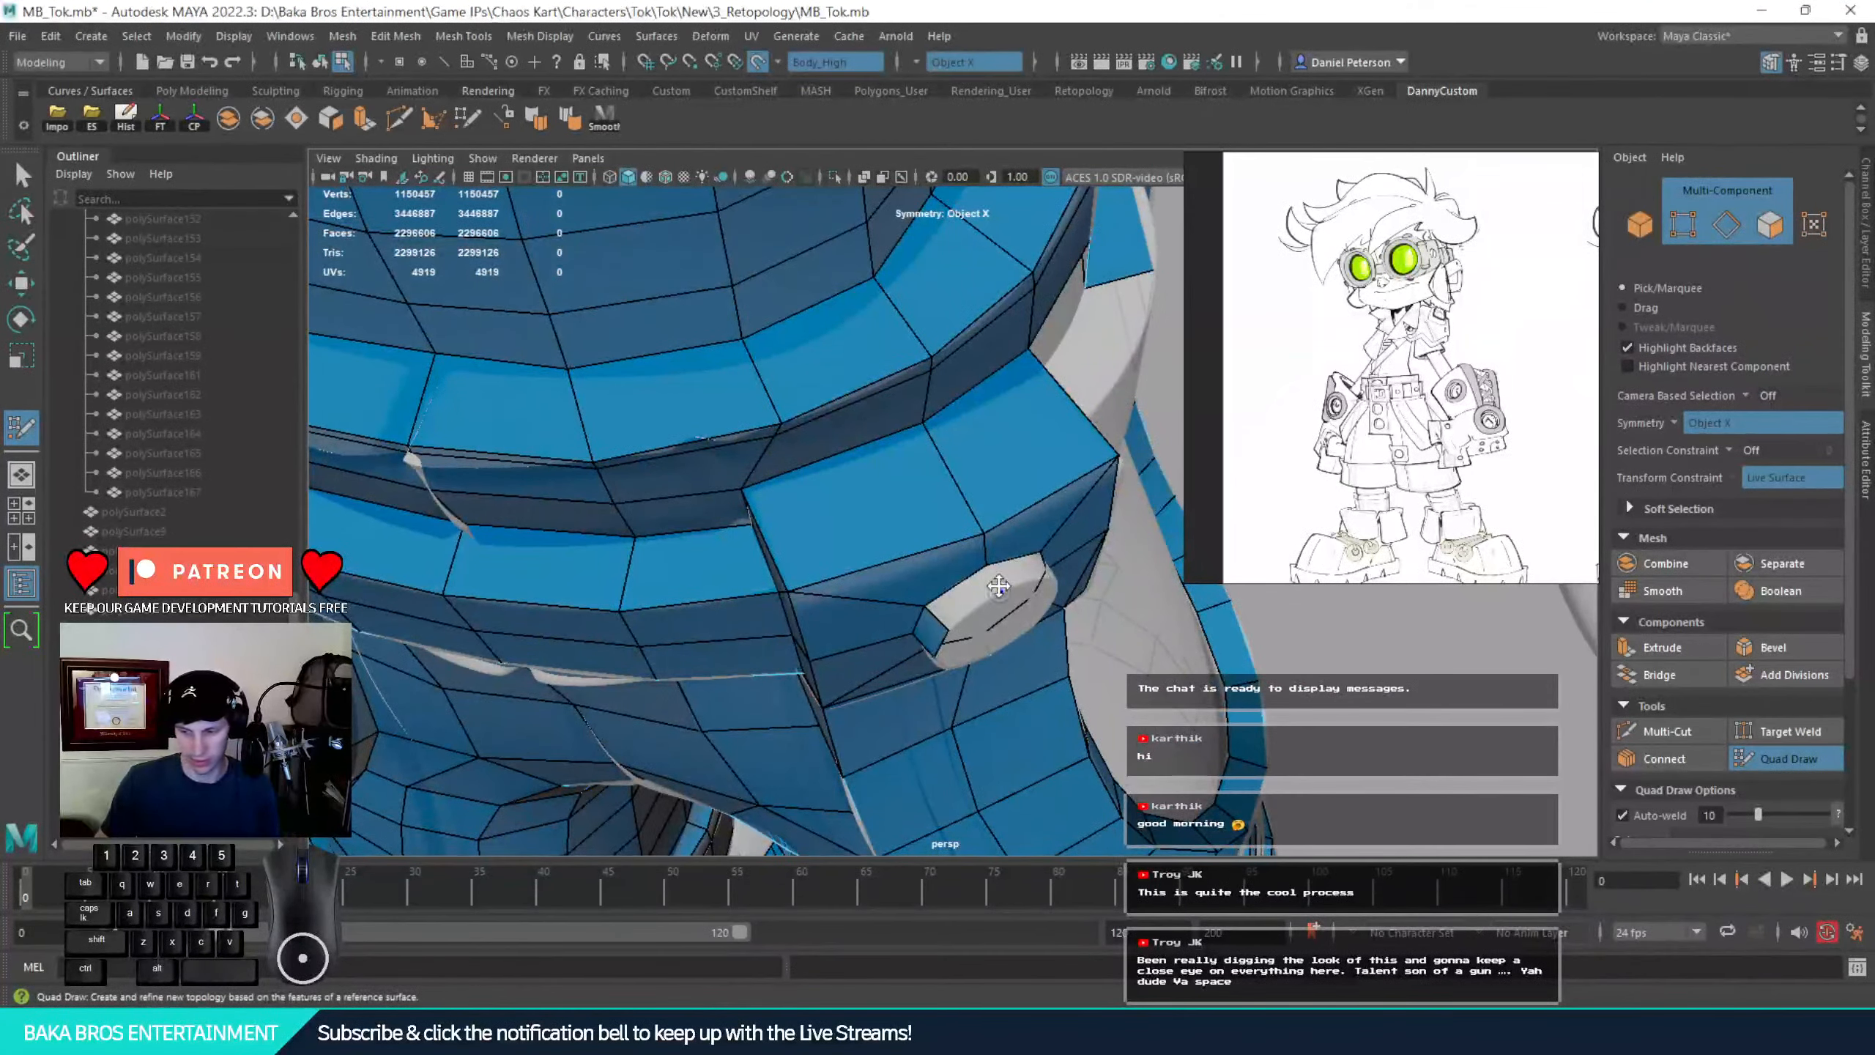
shift+click(962, 594)
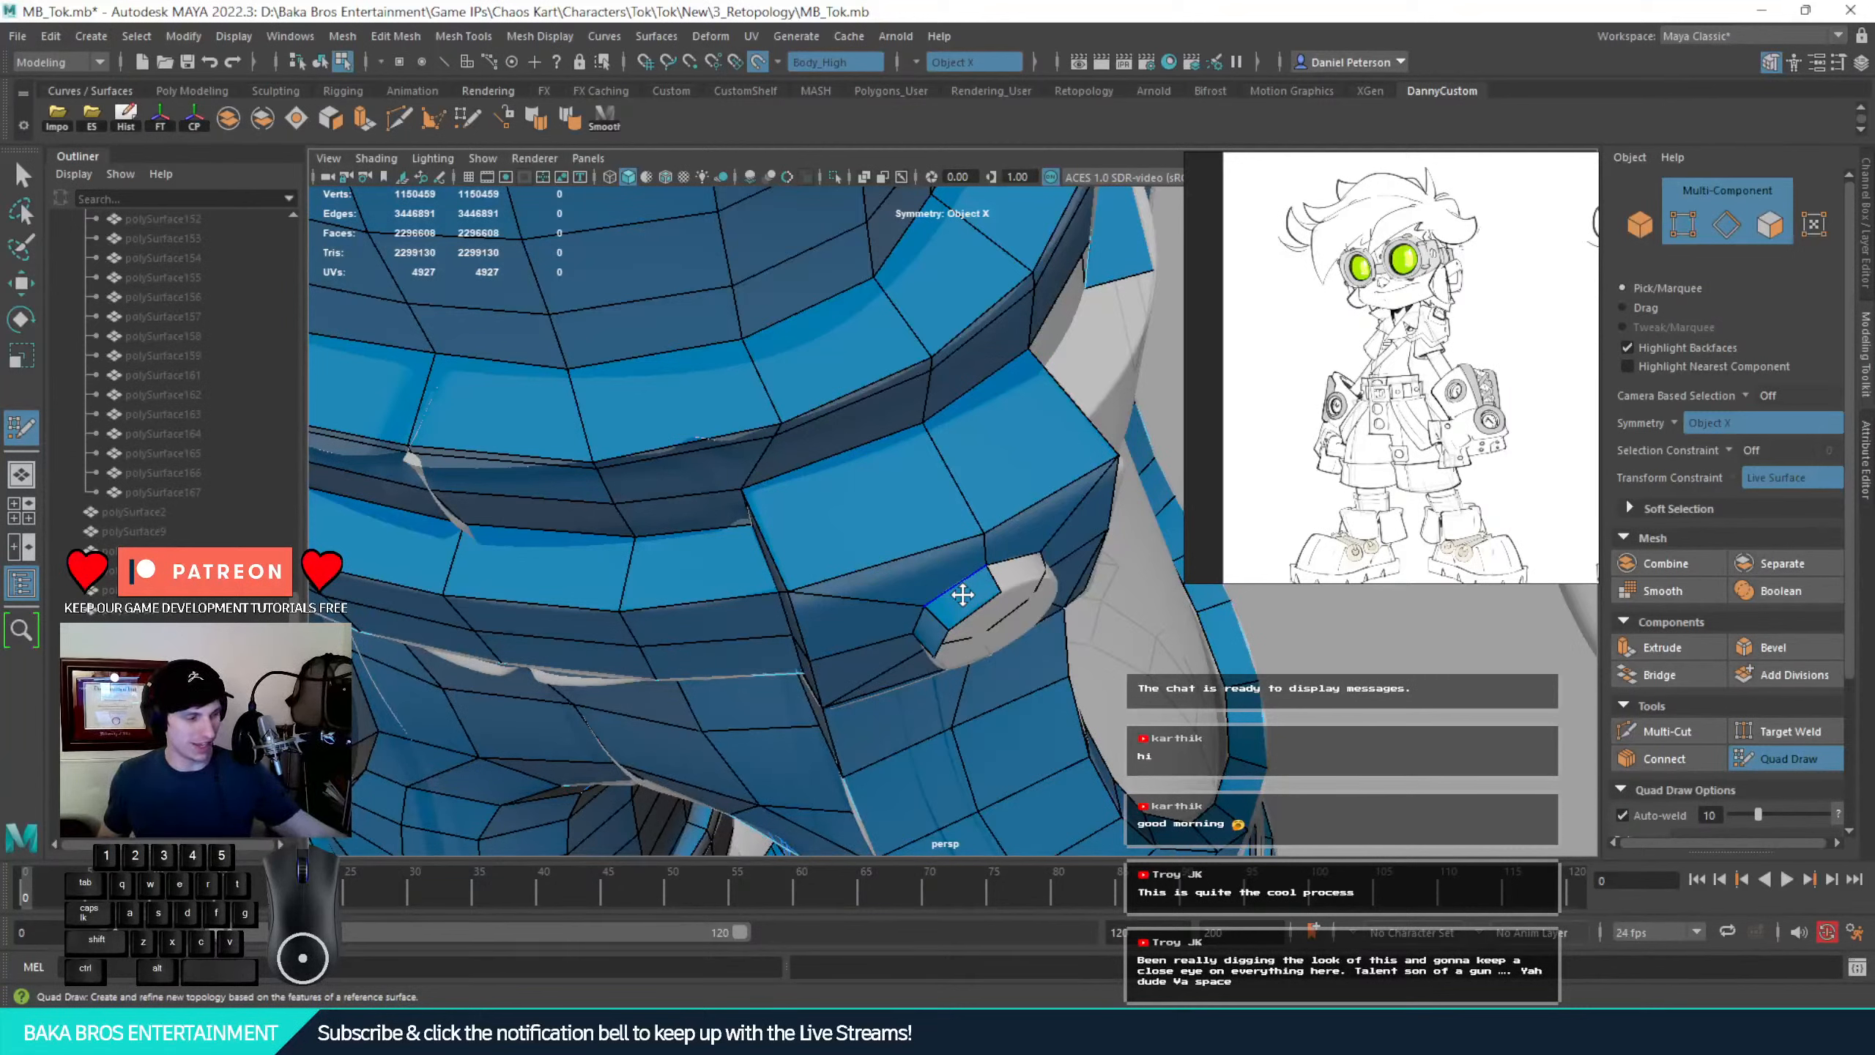
key(alt)
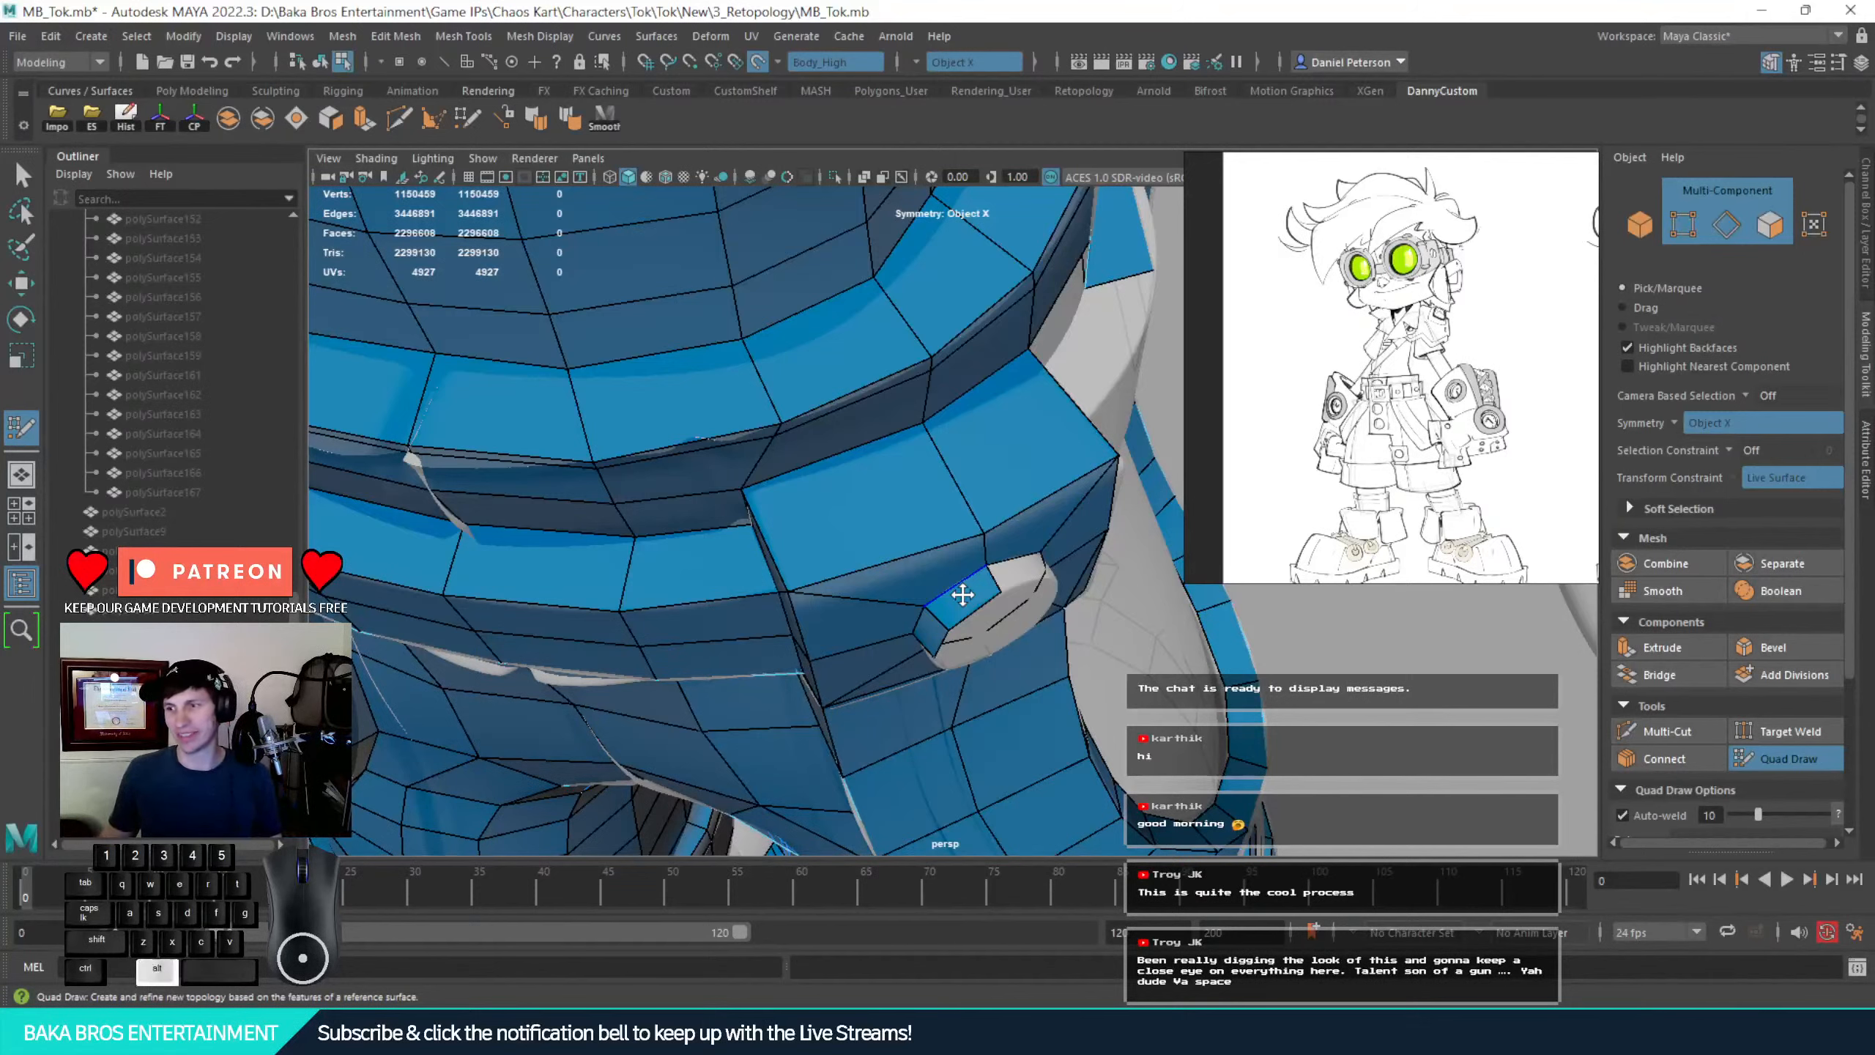
alt+drag(1345, 678, 1026, 701)
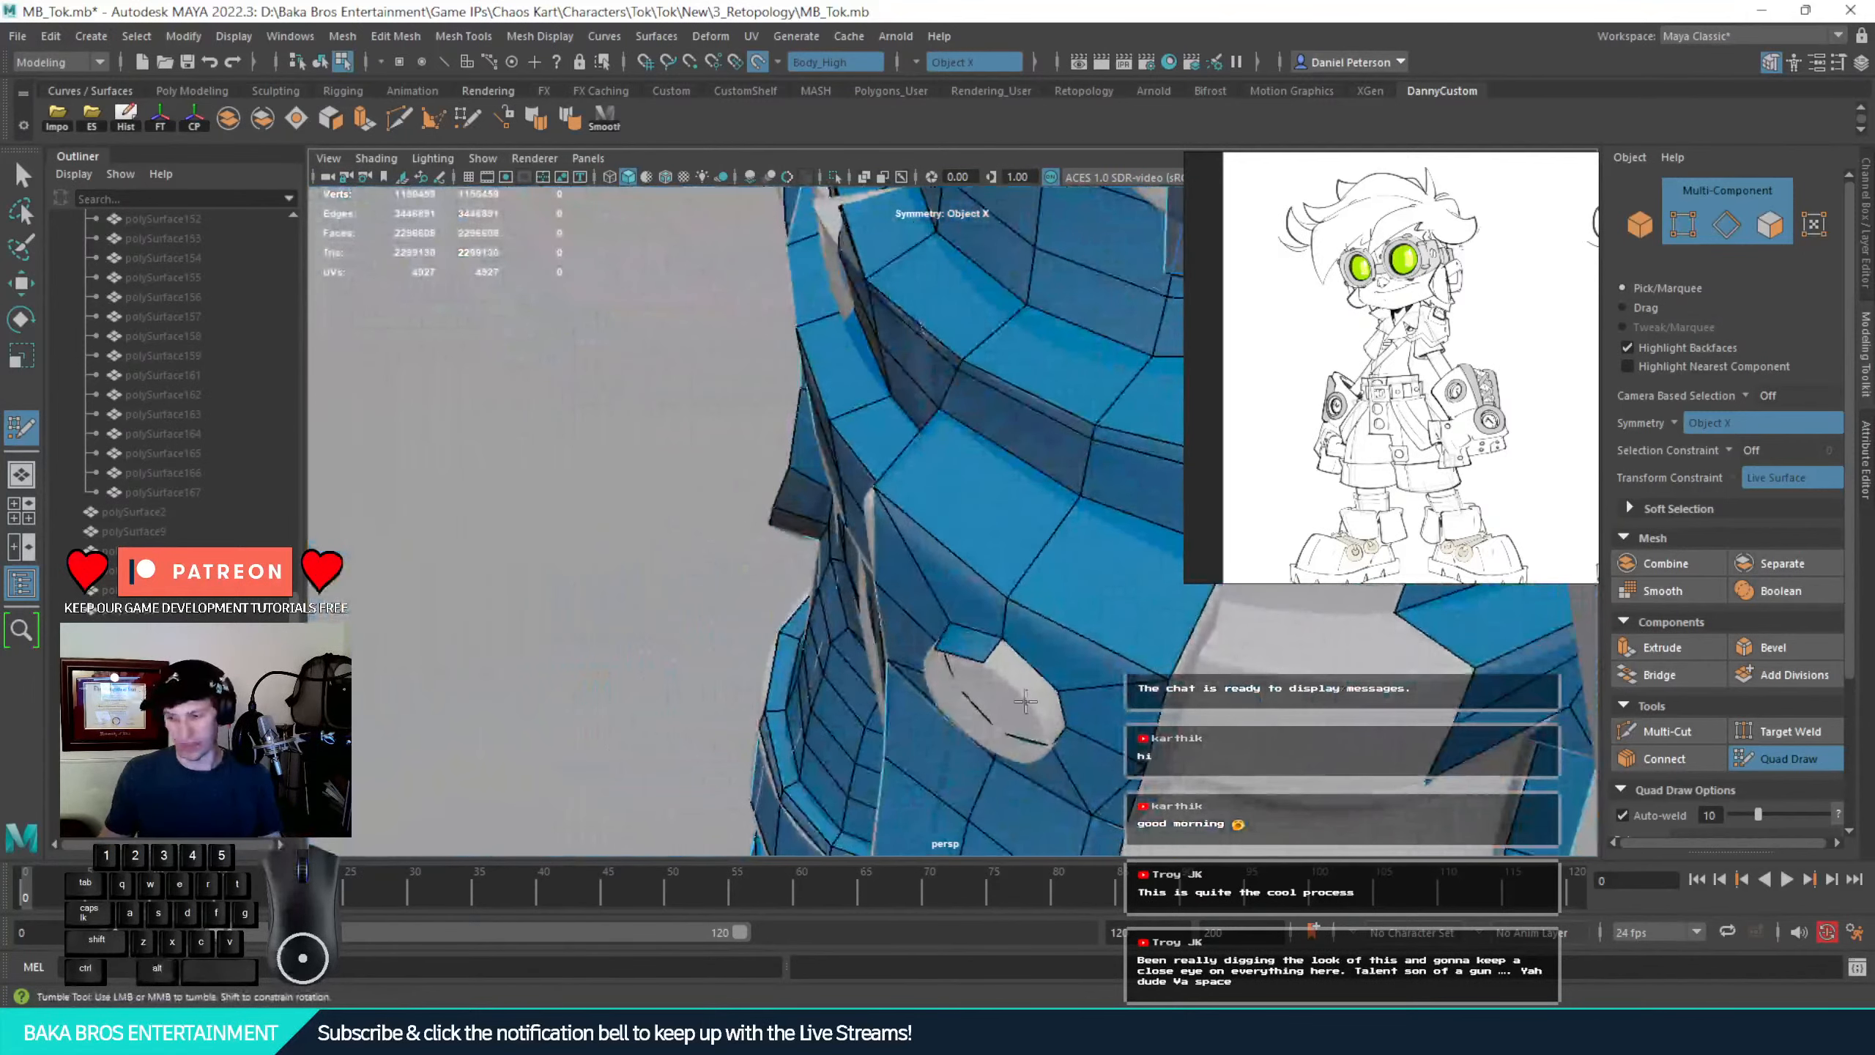
key(shift)
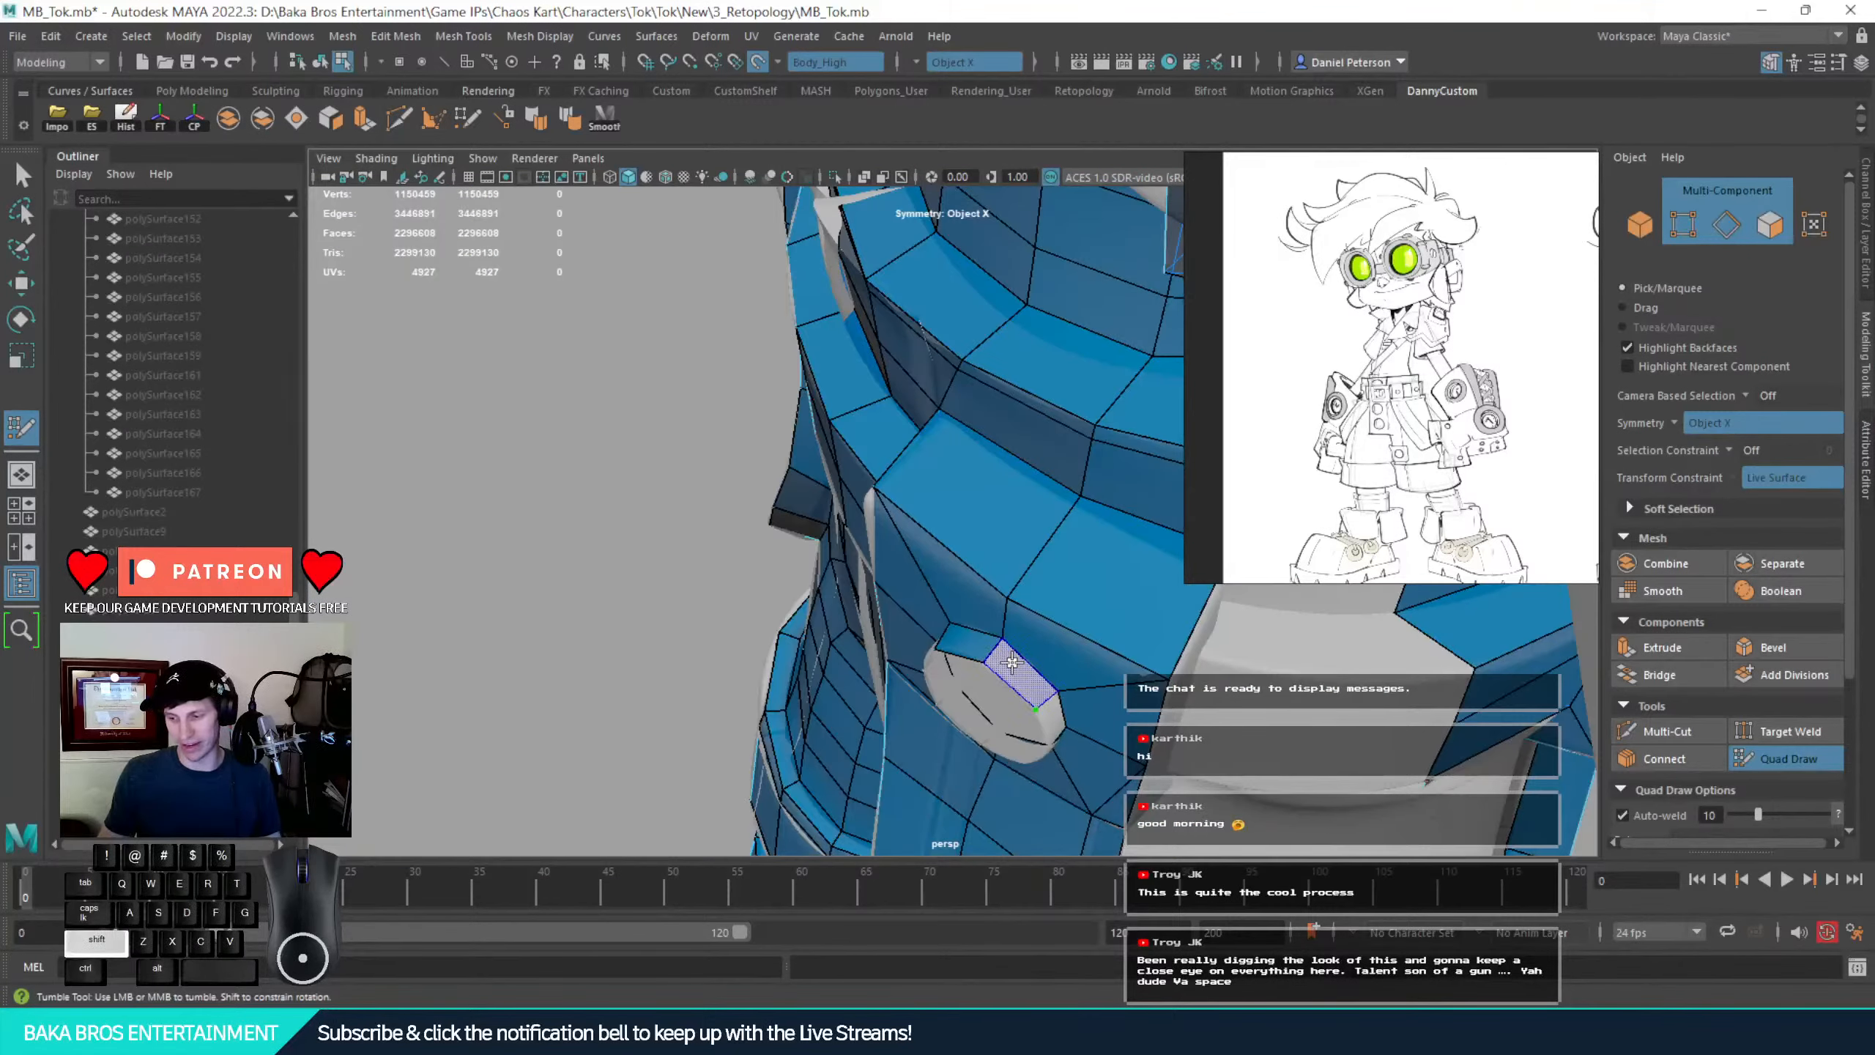
shift+click(1027, 675)
Place rim points on the far side of the round button and fill the next three side-wall quads
alt+drag(1027, 675, 798, 503)
alt+middle_drag(798, 503, 833, 419)
alt+drag(834, 419, 1057, 407)
alt+middle_drag(1054, 395, 1003, 542)
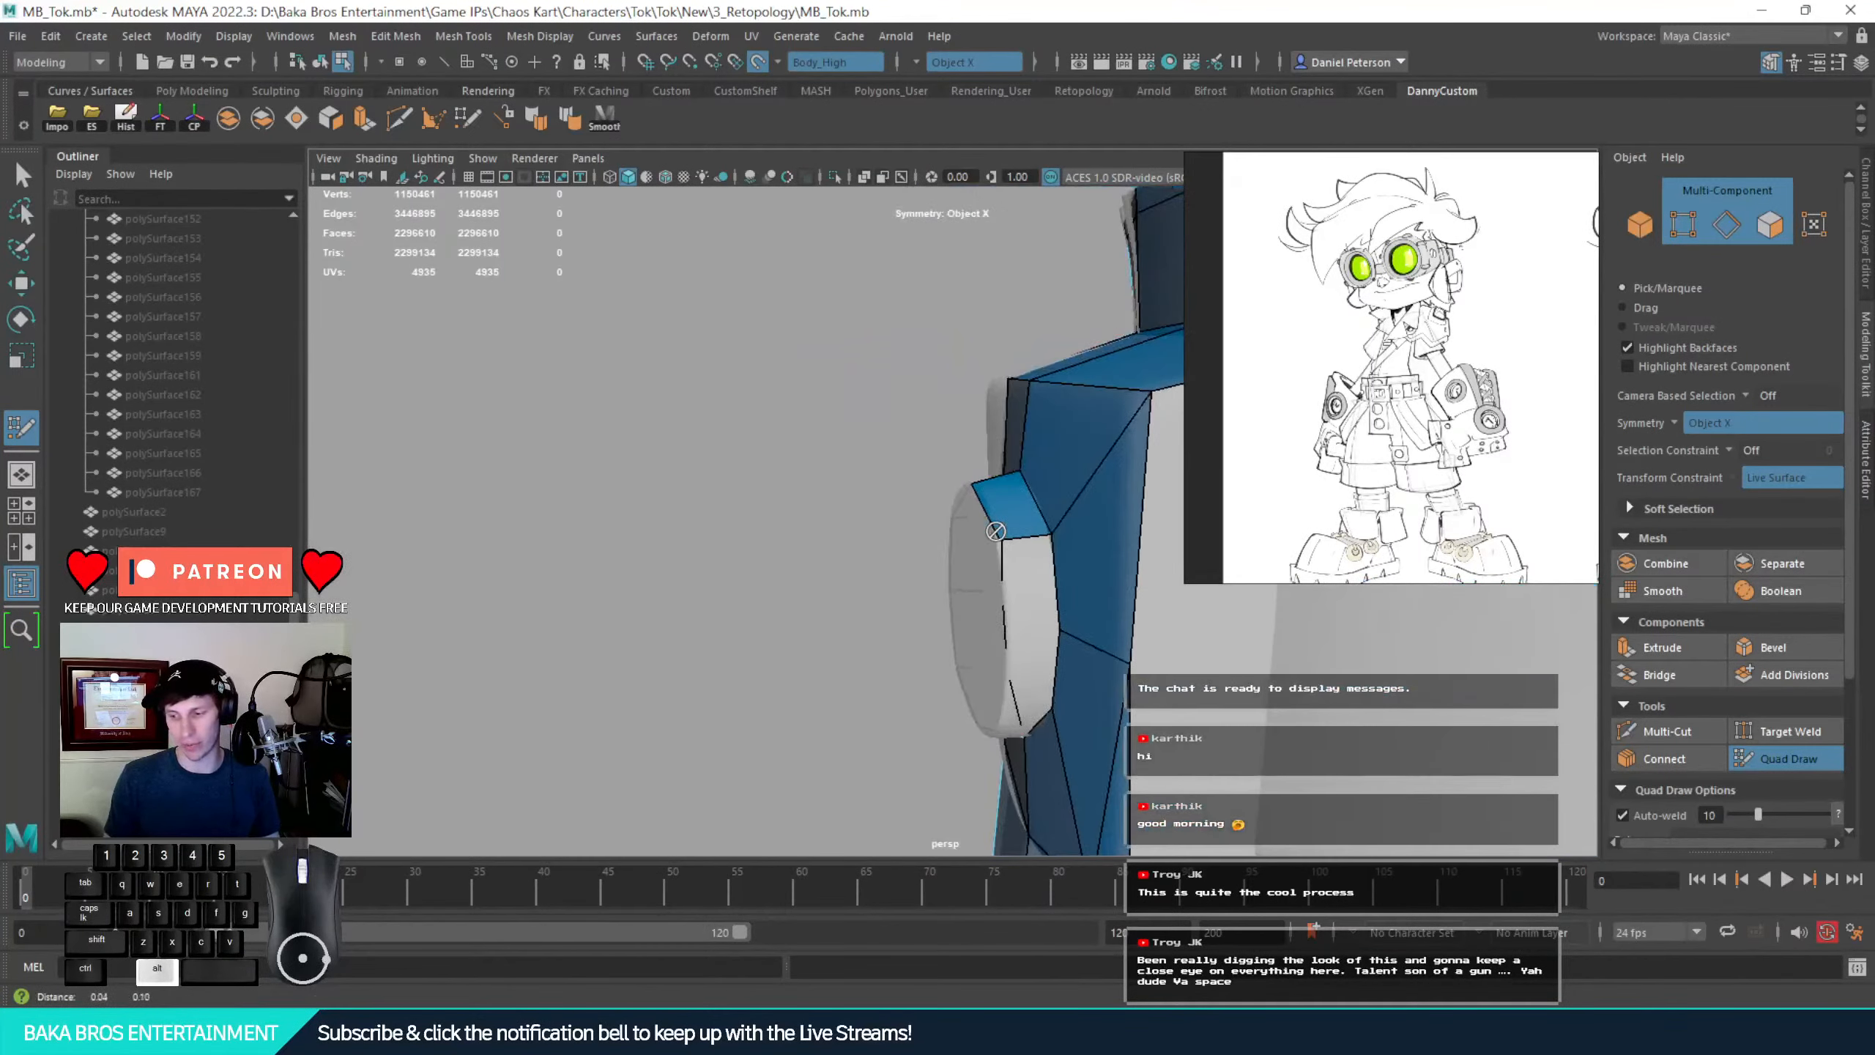
alt+right_drag(1005, 544, 1388, 646)
alt+middle_drag(1389, 646, 981, 542)
alt+drag(982, 542, 907, 492)
click(885, 487)
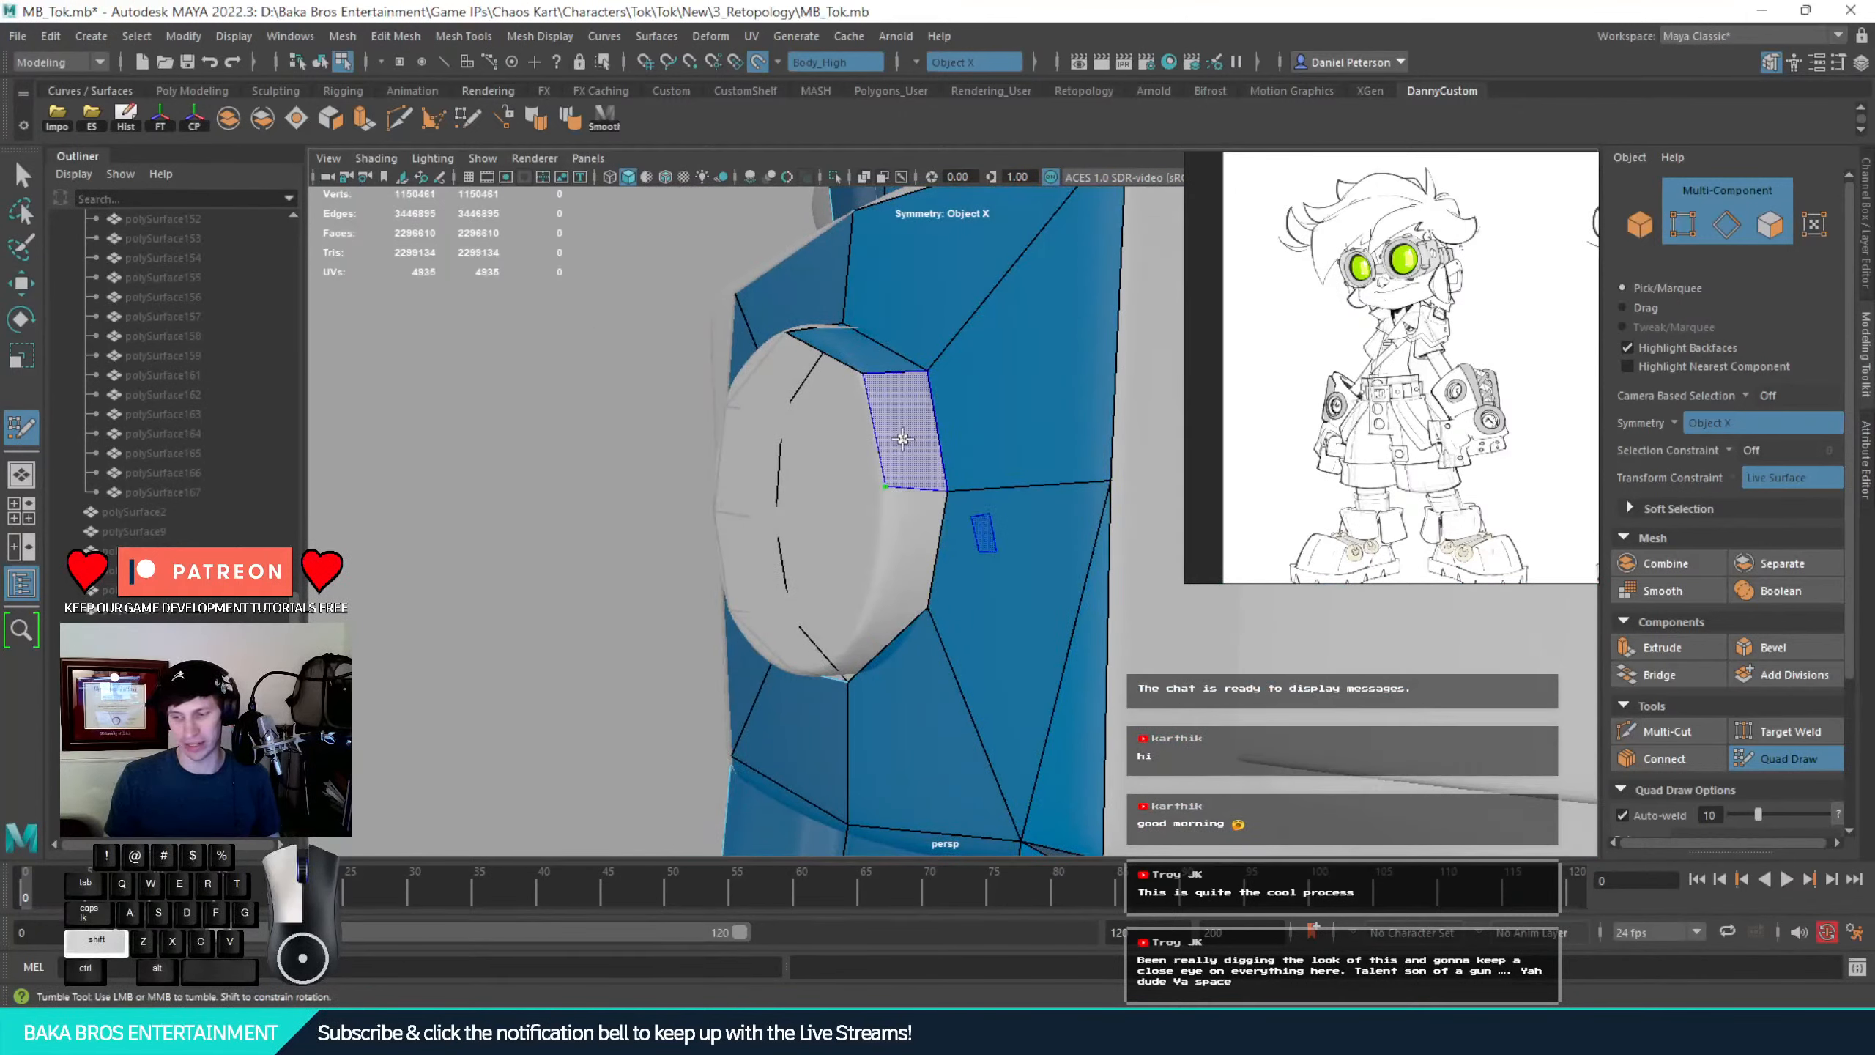
click(891, 498)
shift+click(973, 470)
click(793, 484)
shift+click(865, 510)
mouse_move(959, 471)
alt+mouse_down()
mouse_move(1023, 406)
mouse_move(933, 383)
mouse_move(1034, 378)
alt+mouse_up()
shift+click(930, 394)
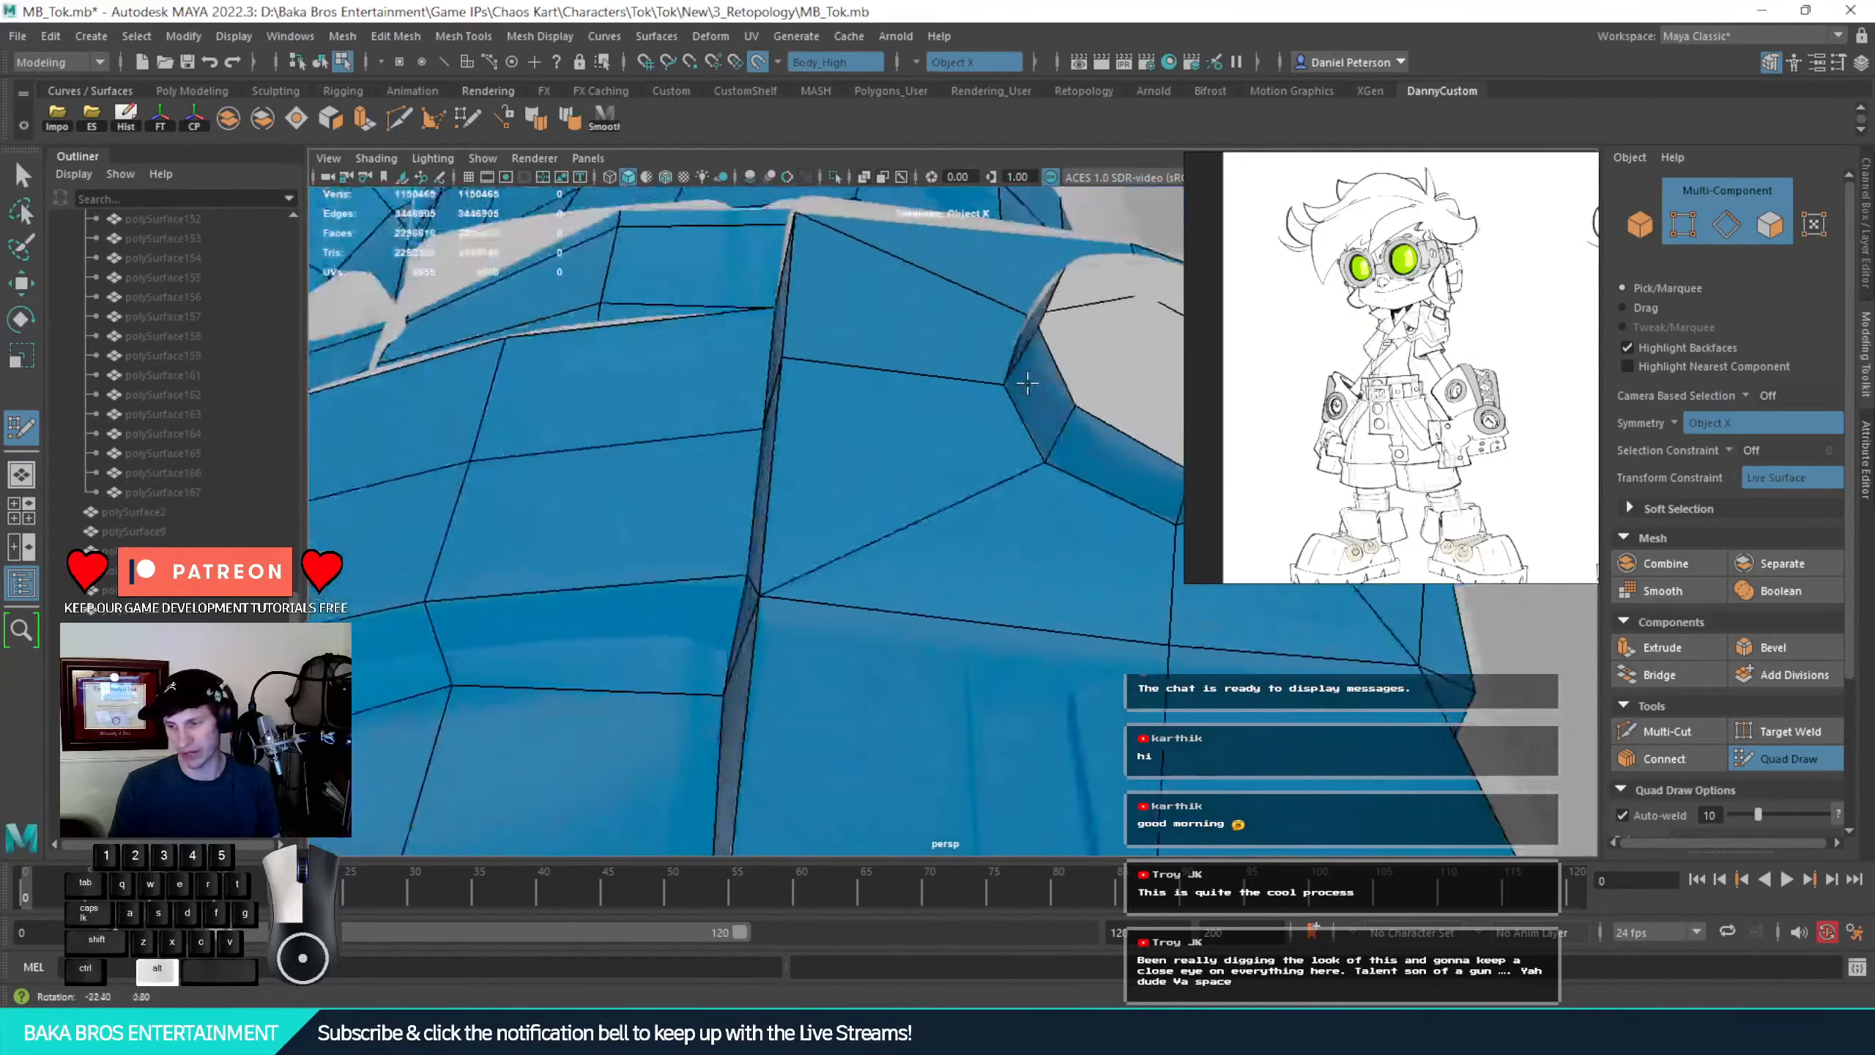
Turn off the live surface and select the waistband's edge vertices for moving with Object X symmetry
mouse_move(1034, 378)
alt+right_down()
mouse_move(929, 387)
mouse_move(951, 405)
mouse_move(923, 414)
alt+right_up()
alt+drag(923, 414, 954, 666)
mouse_move(954, 666)
alt+right_down()
mouse_move(938, 490)
mouse_move(932, 709)
alt+right_up()
alt+middle_drag(628, 553, 871, 580)
mouse_move(700, 568)
mouse_down()
mouse_move(704, 624)
mouse_move(711, 601)
mouse_move(820, 578)
mouse_move(782, 595)
mouse_up()
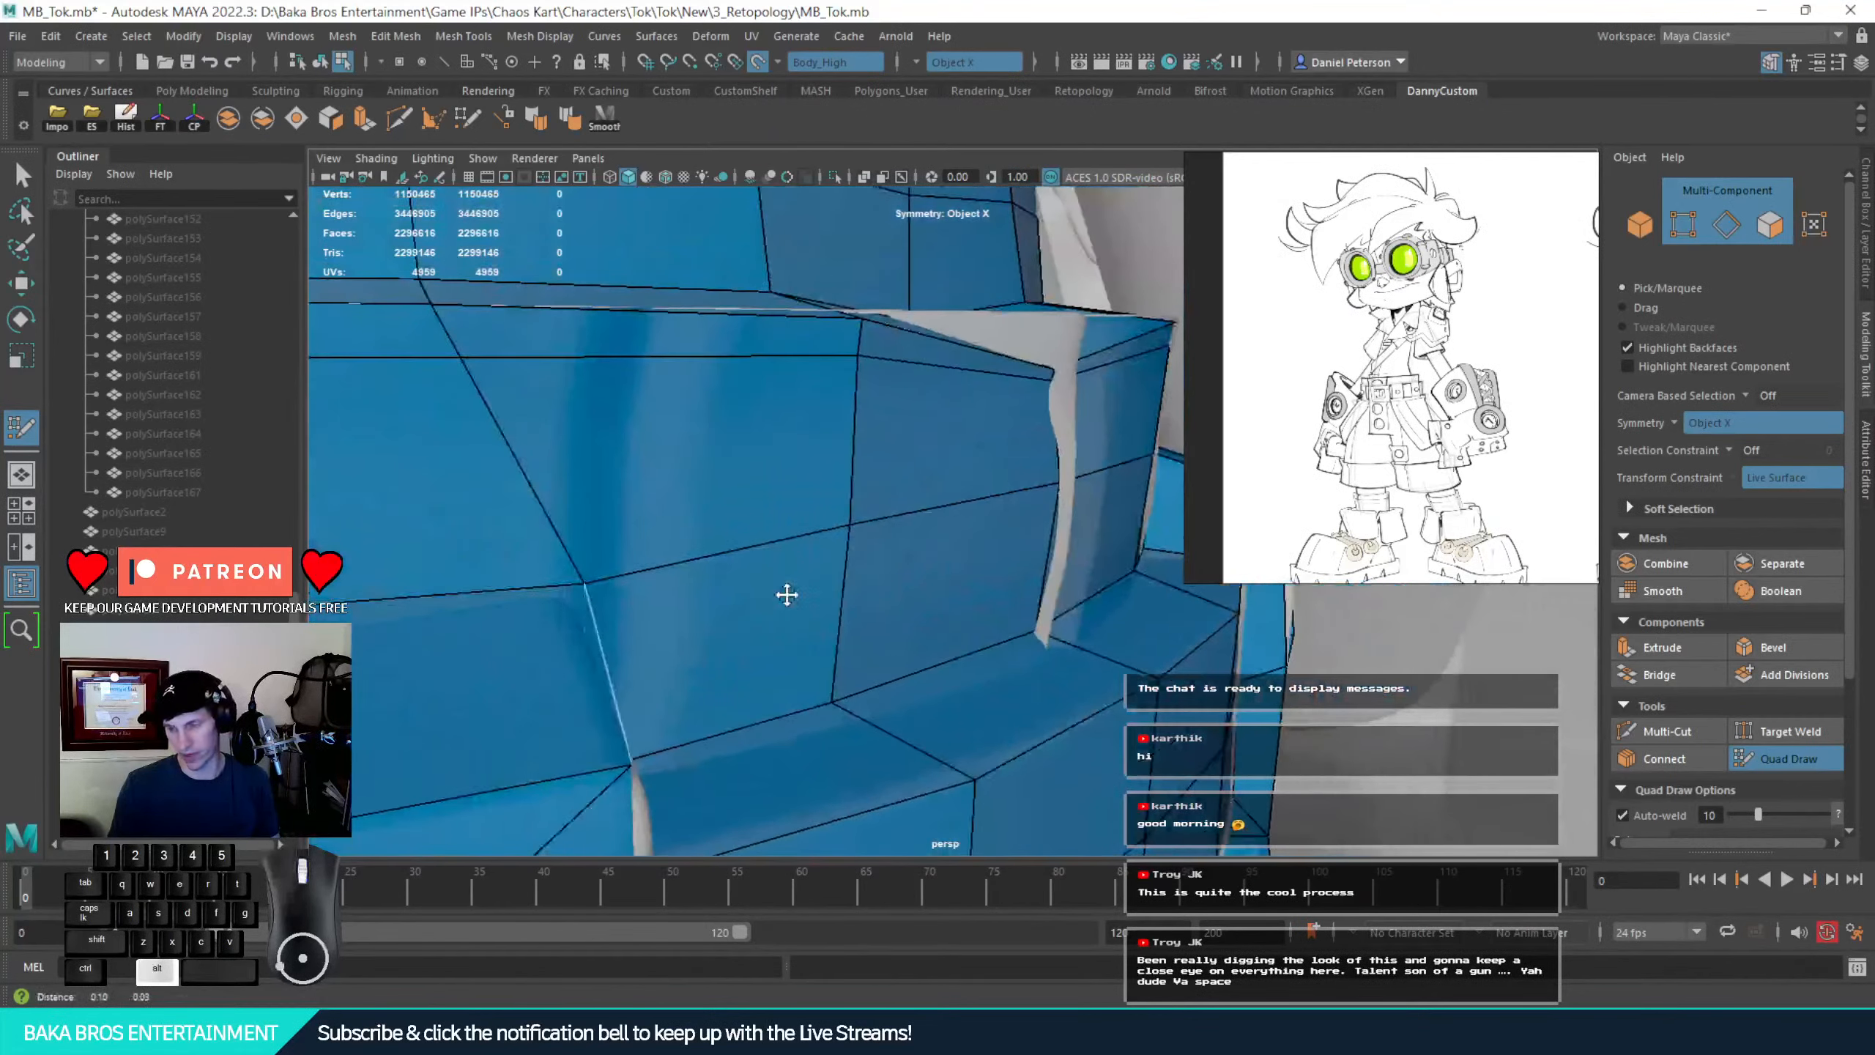
alt+middle_drag(782, 595, 757, 615)
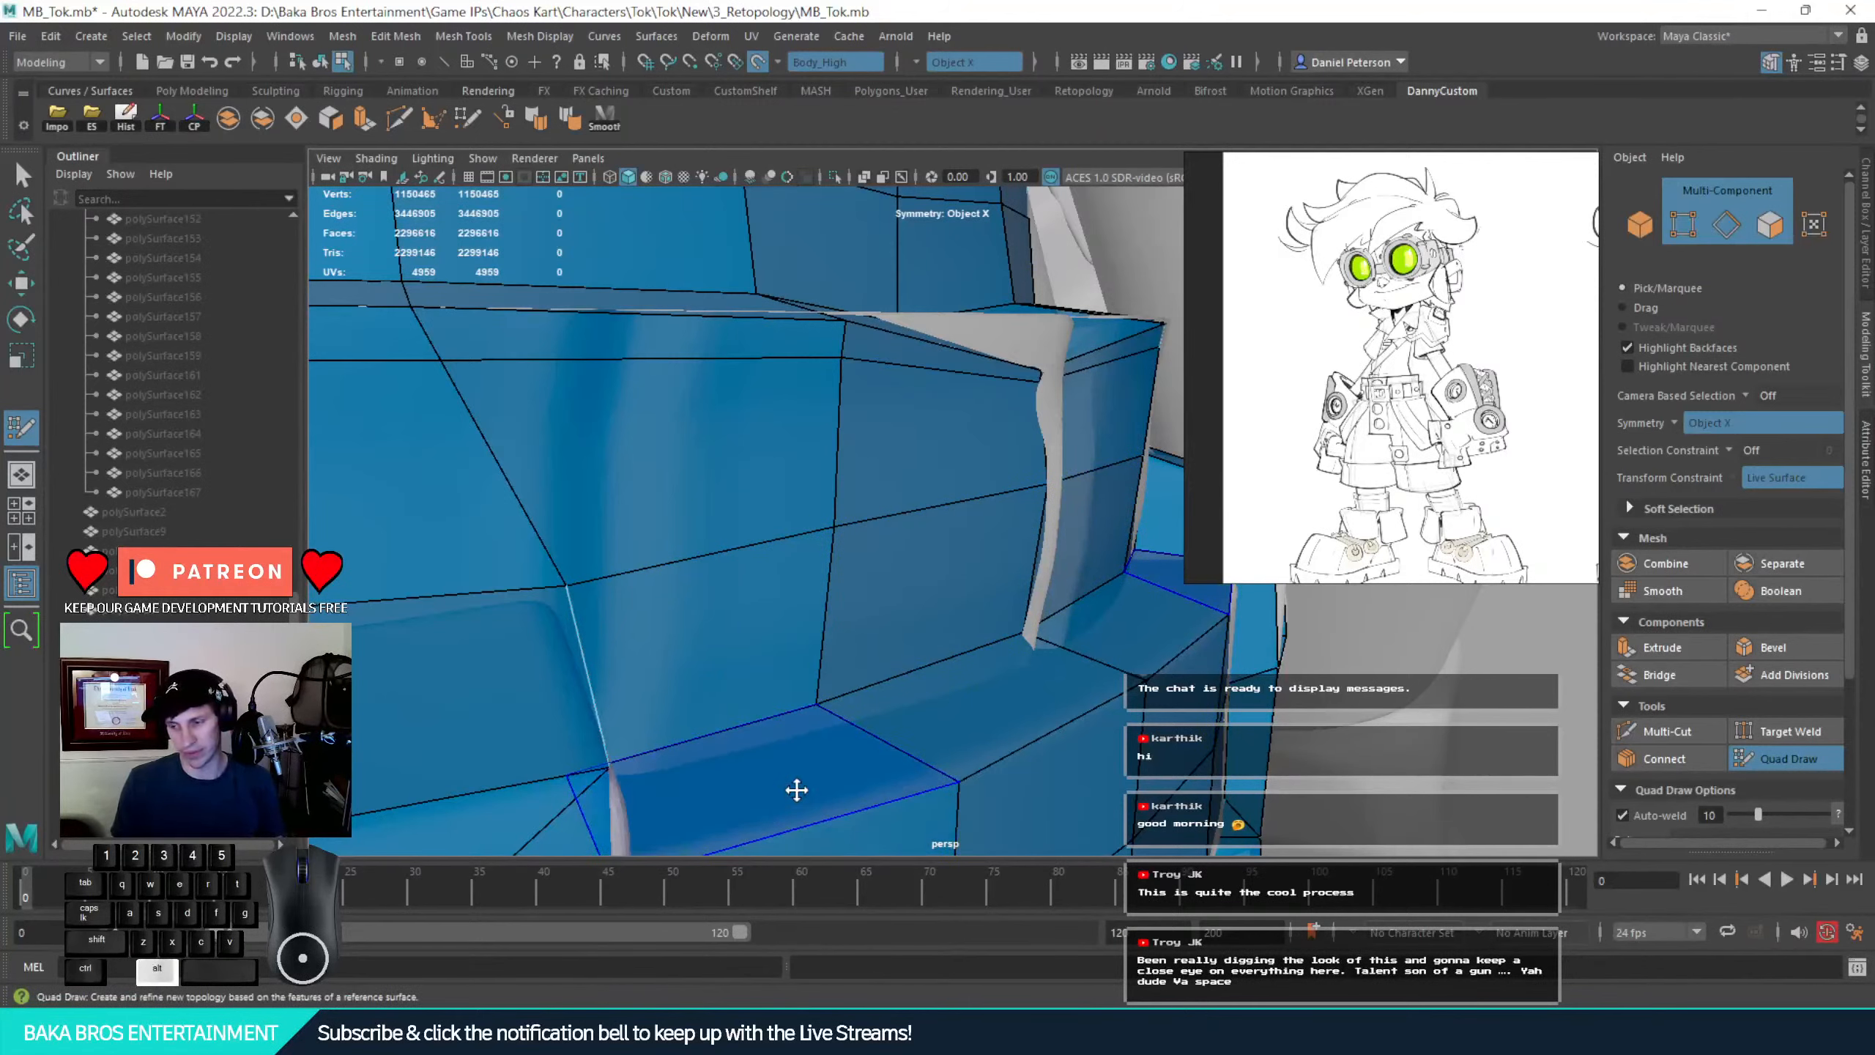
alt+drag(795, 788, 650, 640)
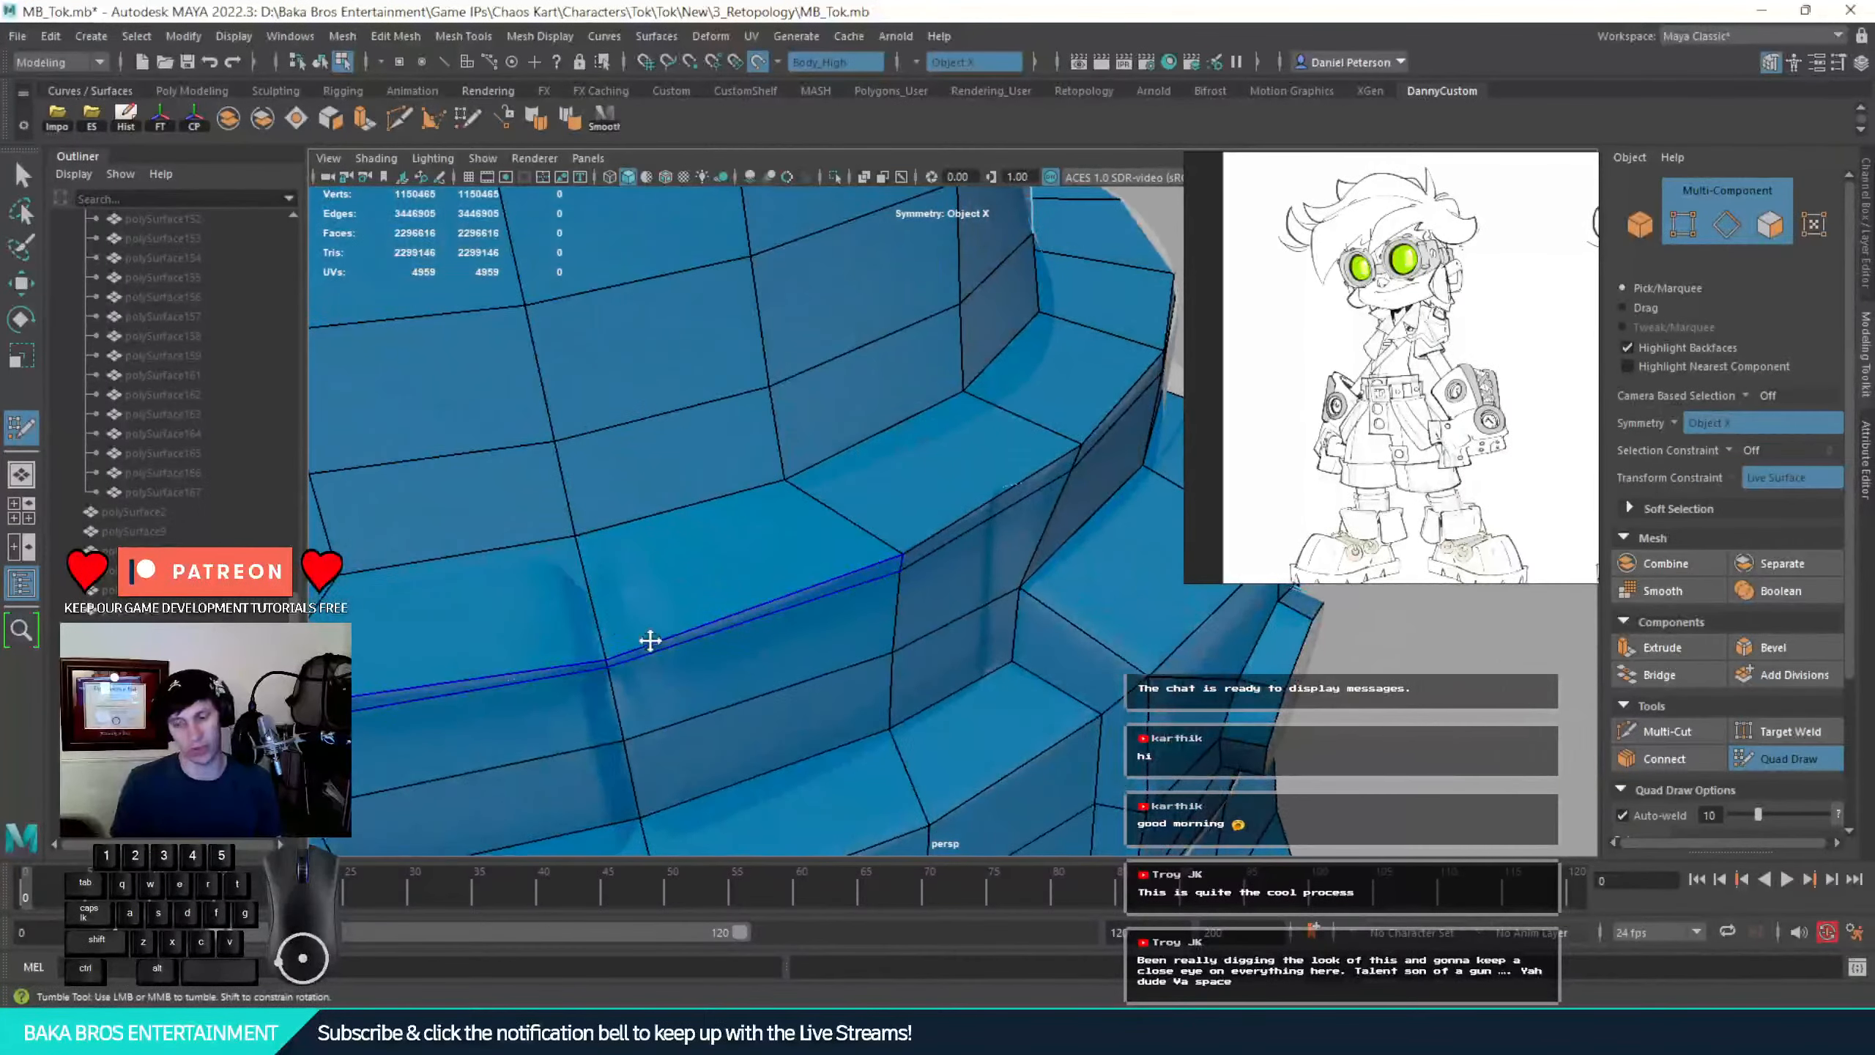
click(757, 62)
key(w)
mouse_move(867, 519)
mouse_down()
mouse_move(821, 510)
mouse_move(781, 440)
mouse_move(746, 466)
mouse_move(870, 474)
mouse_move(850, 486)
mouse_move(775, 461)
mouse_move(826, 476)
mouse_up()
mouse_move(866, 610)
mouse_down()
mouse_move(826, 621)
mouse_move(864, 610)
mouse_up()
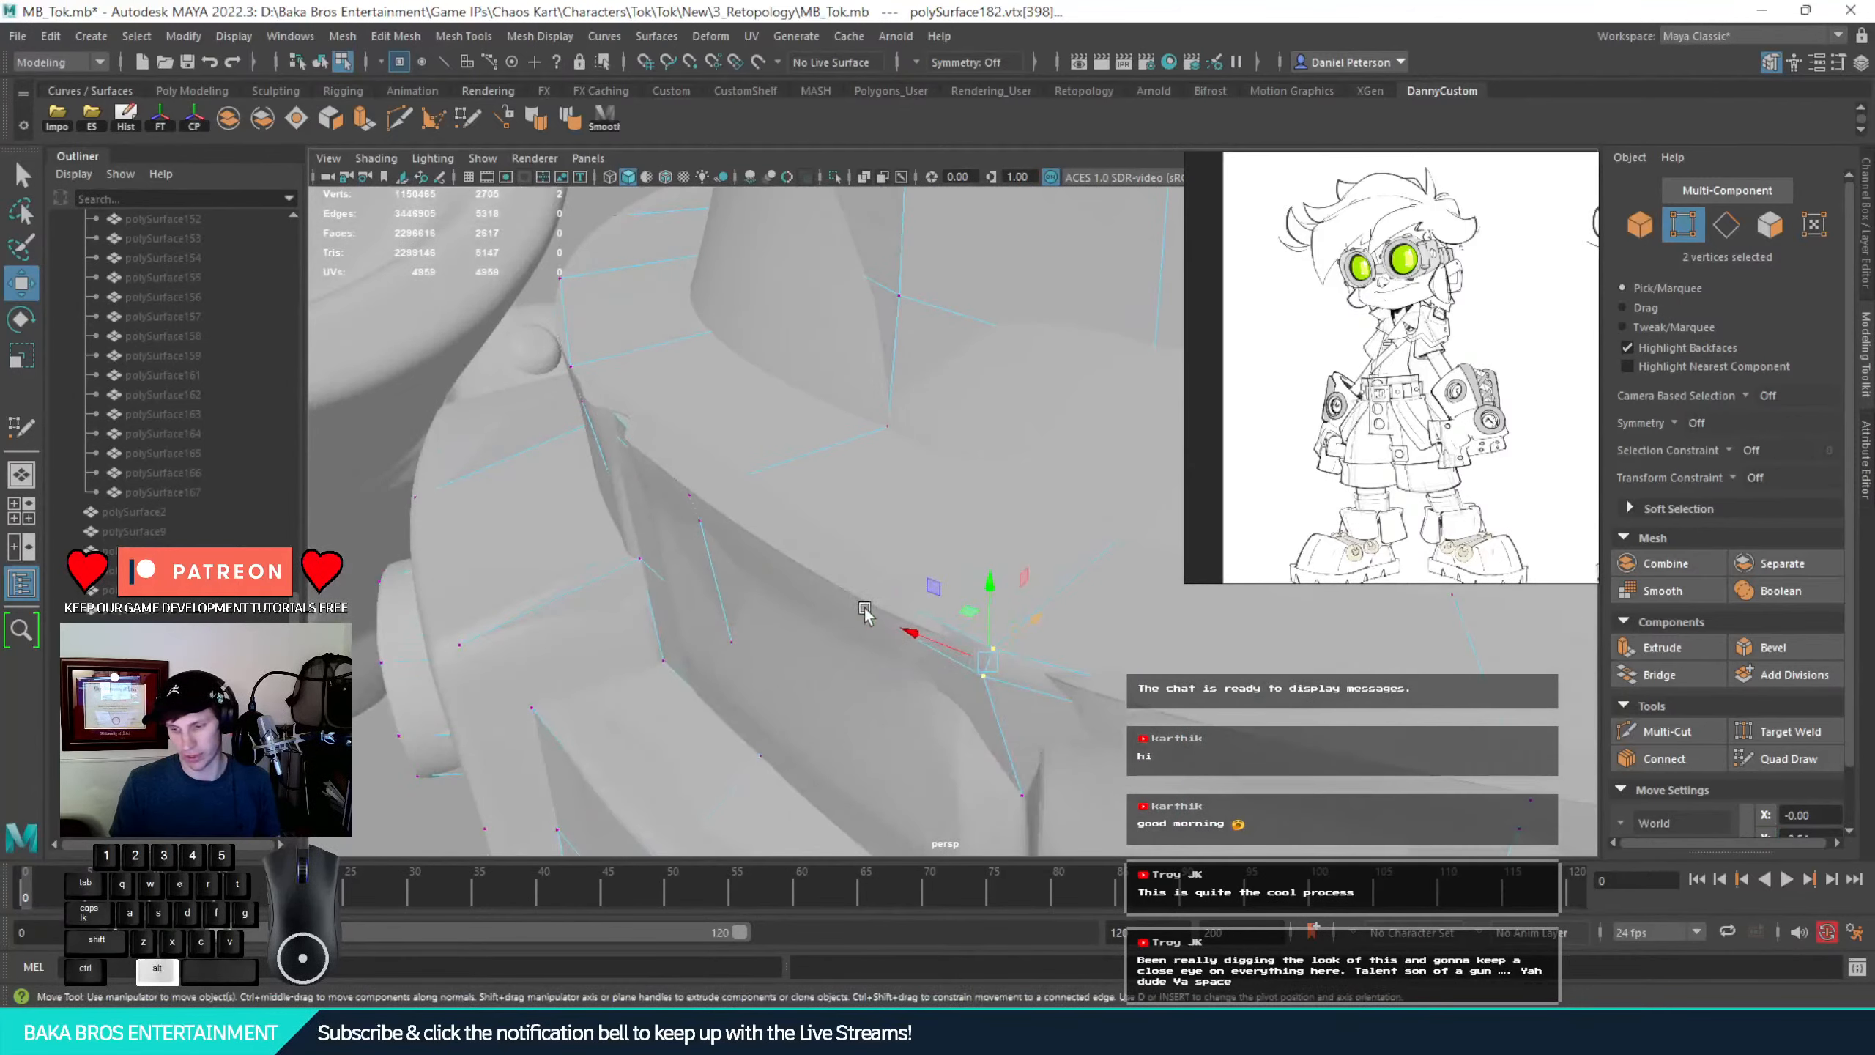
click(928, 65)
click(946, 100)
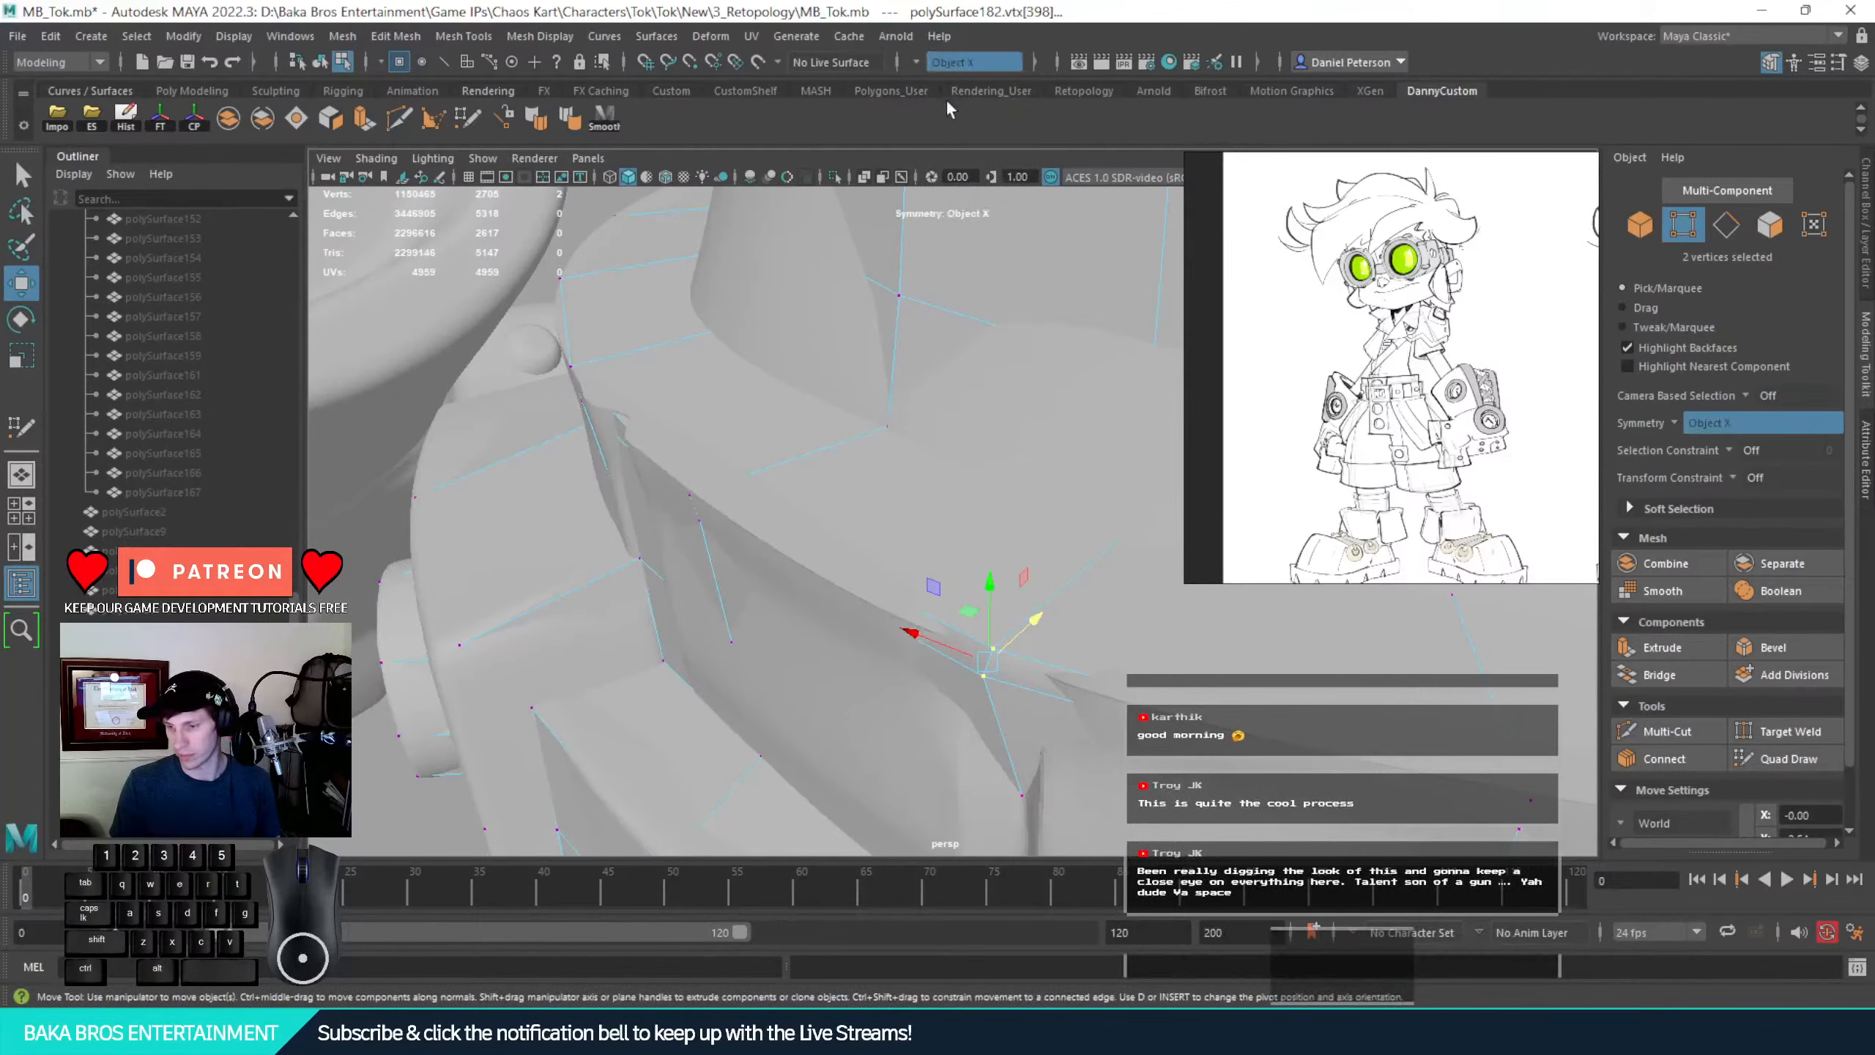
Move pairs of waistband vertices so the mesh sits over the sculpted band beside the belt block
alt+drag(729, 491, 819, 458)
drag(1037, 609, 998, 717)
drag(1035, 644, 1009, 655)
alt+drag(1111, 626, 1038, 646)
click(1116, 641)
shift+click(1118, 717)
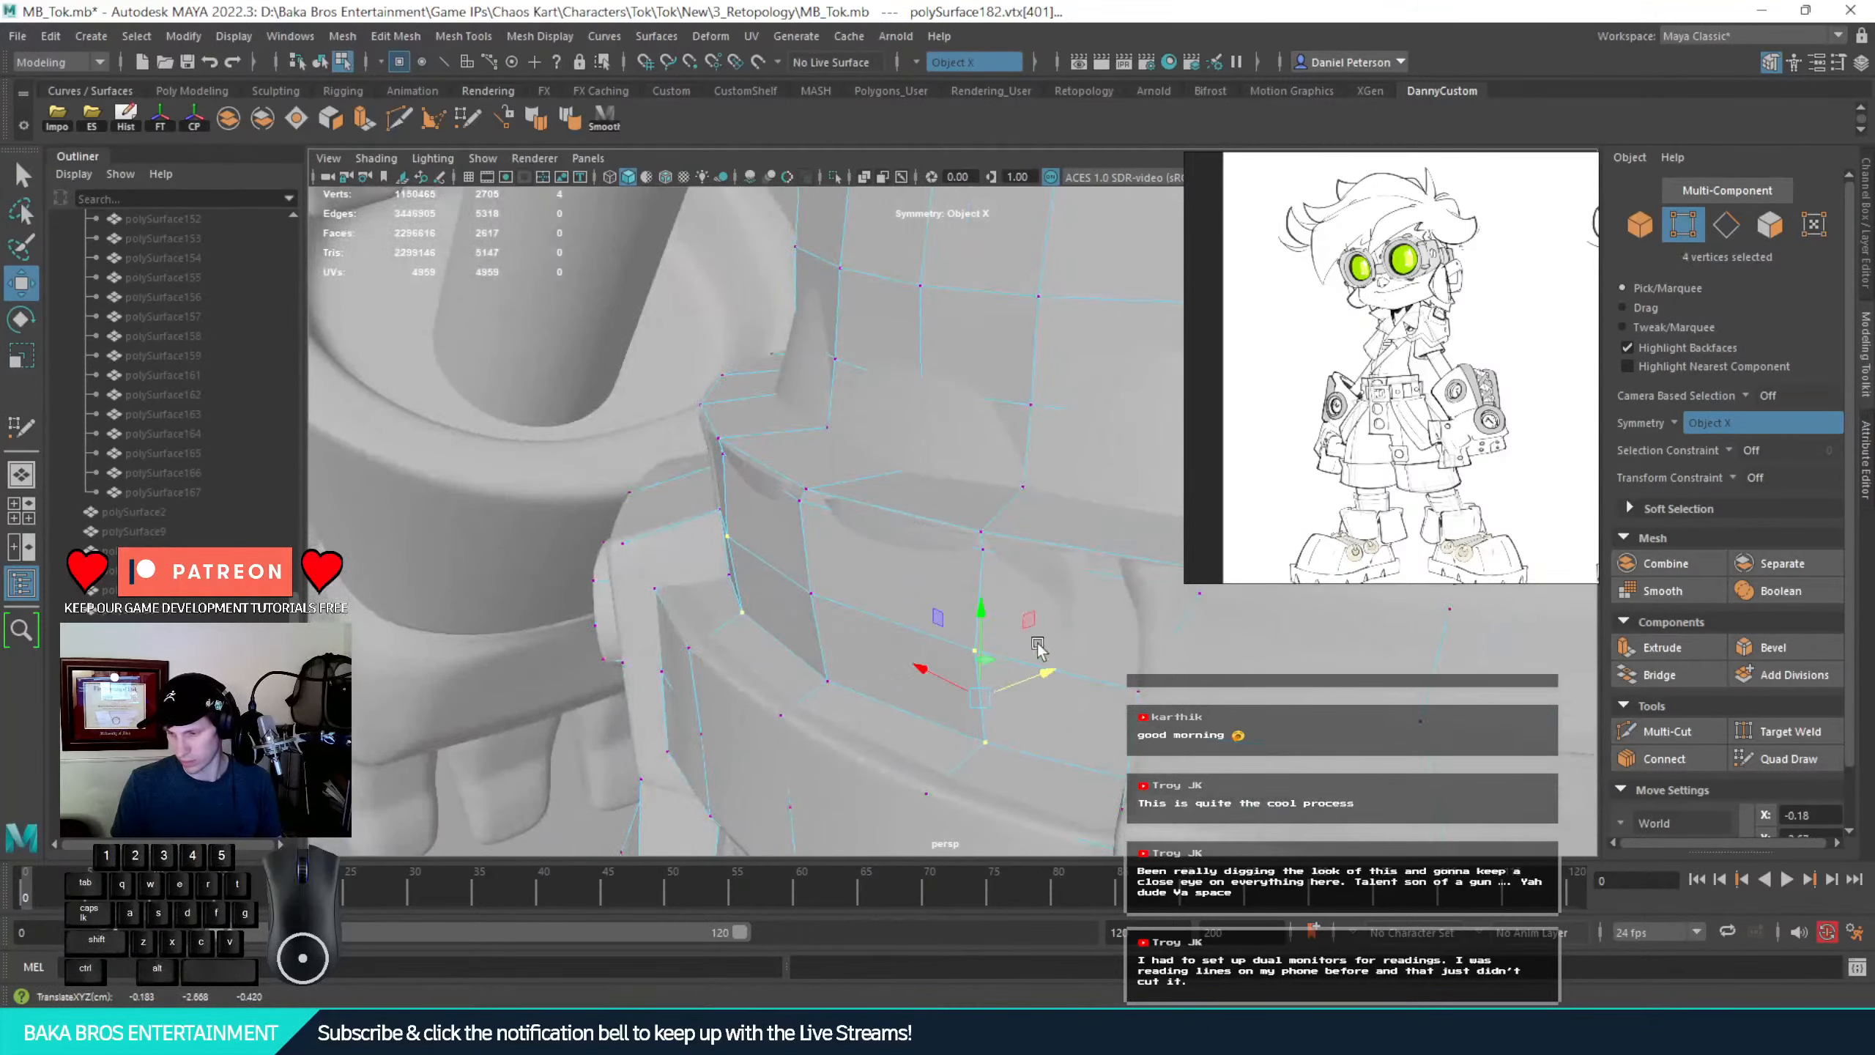
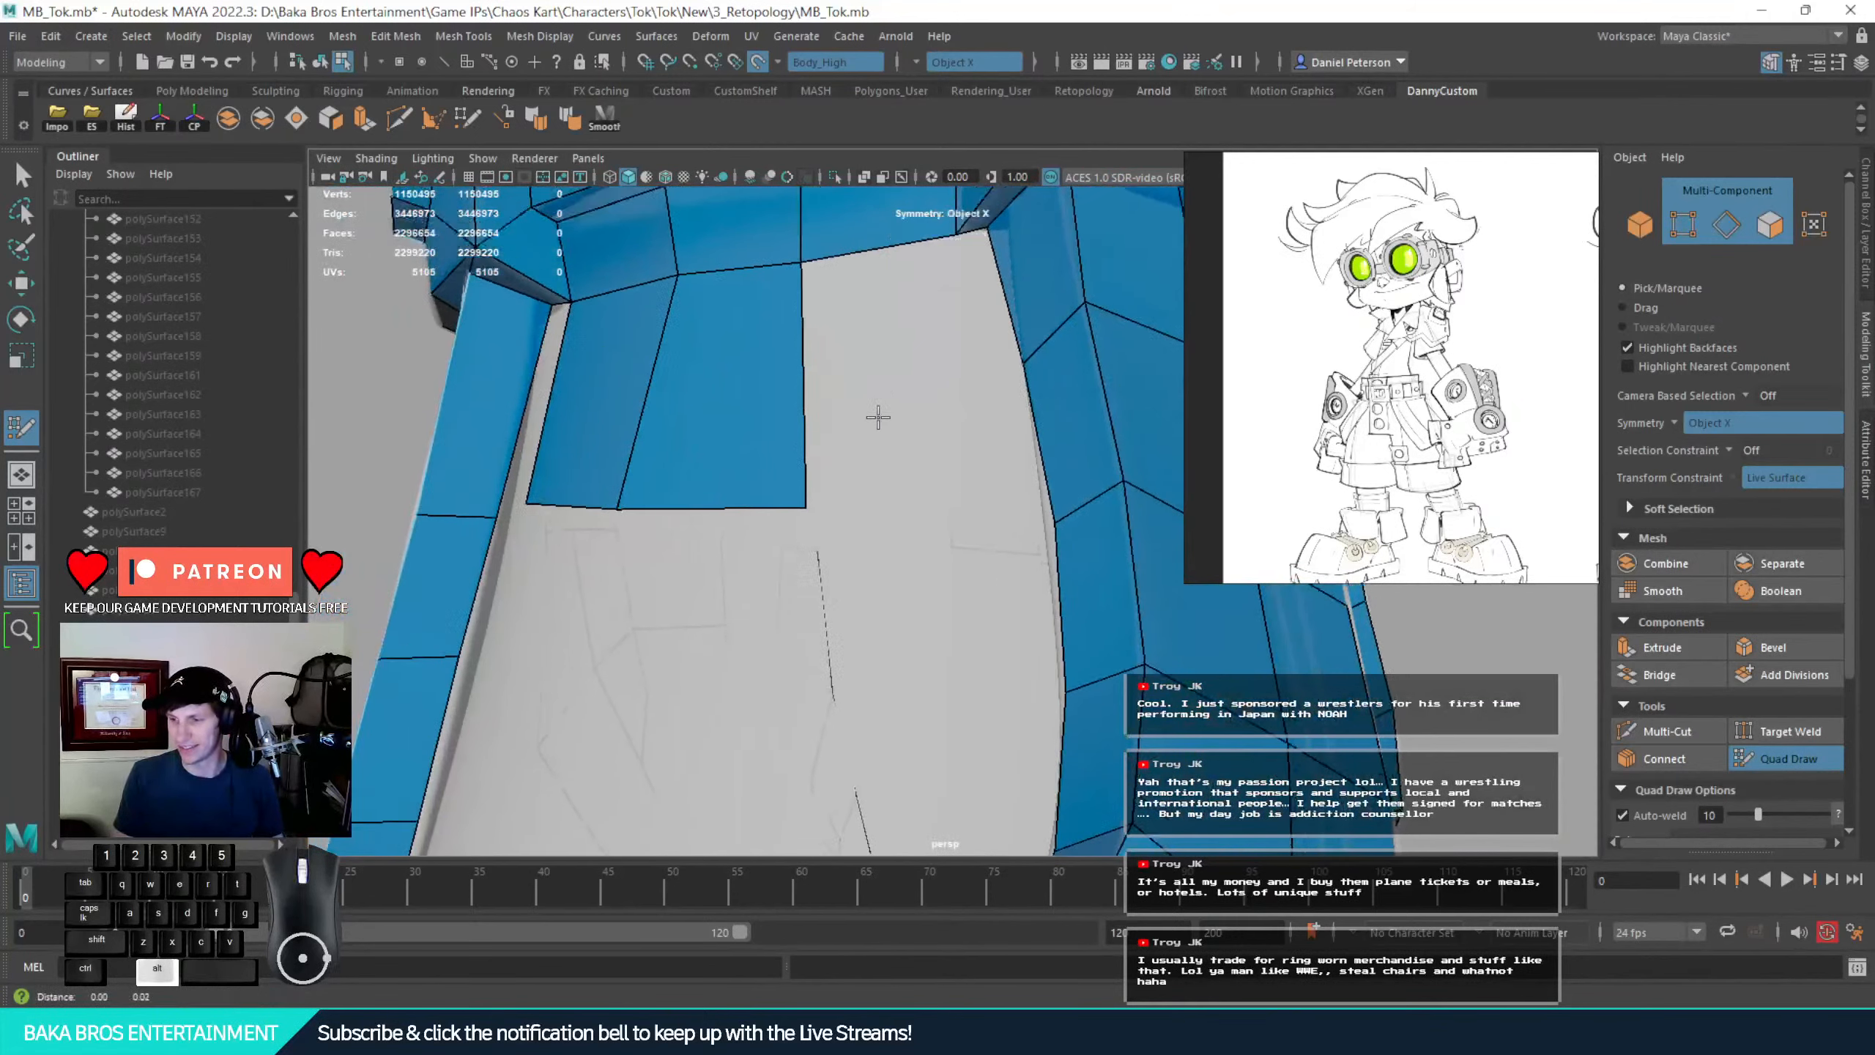
Add a quad to the row of shorts faces below the belt and reposition the vertices along the row's lower edge
click(923, 460)
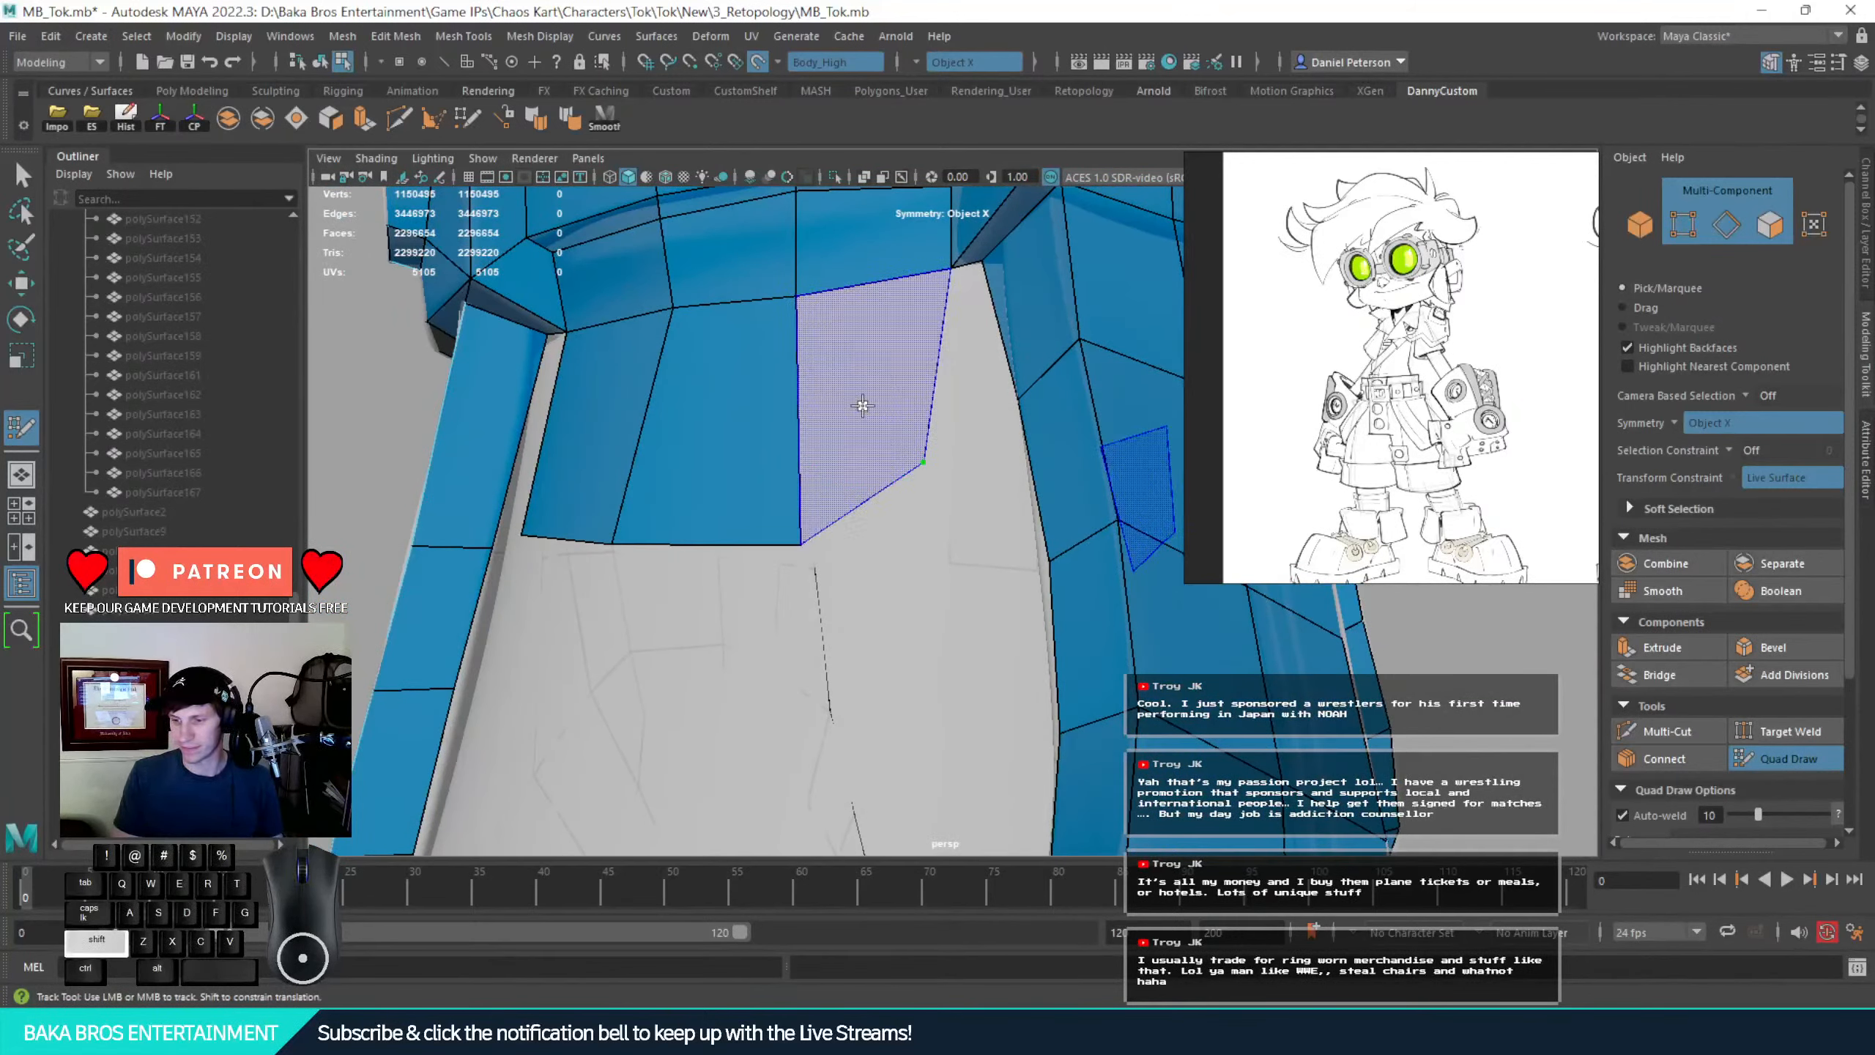
shift+click(808, 586)
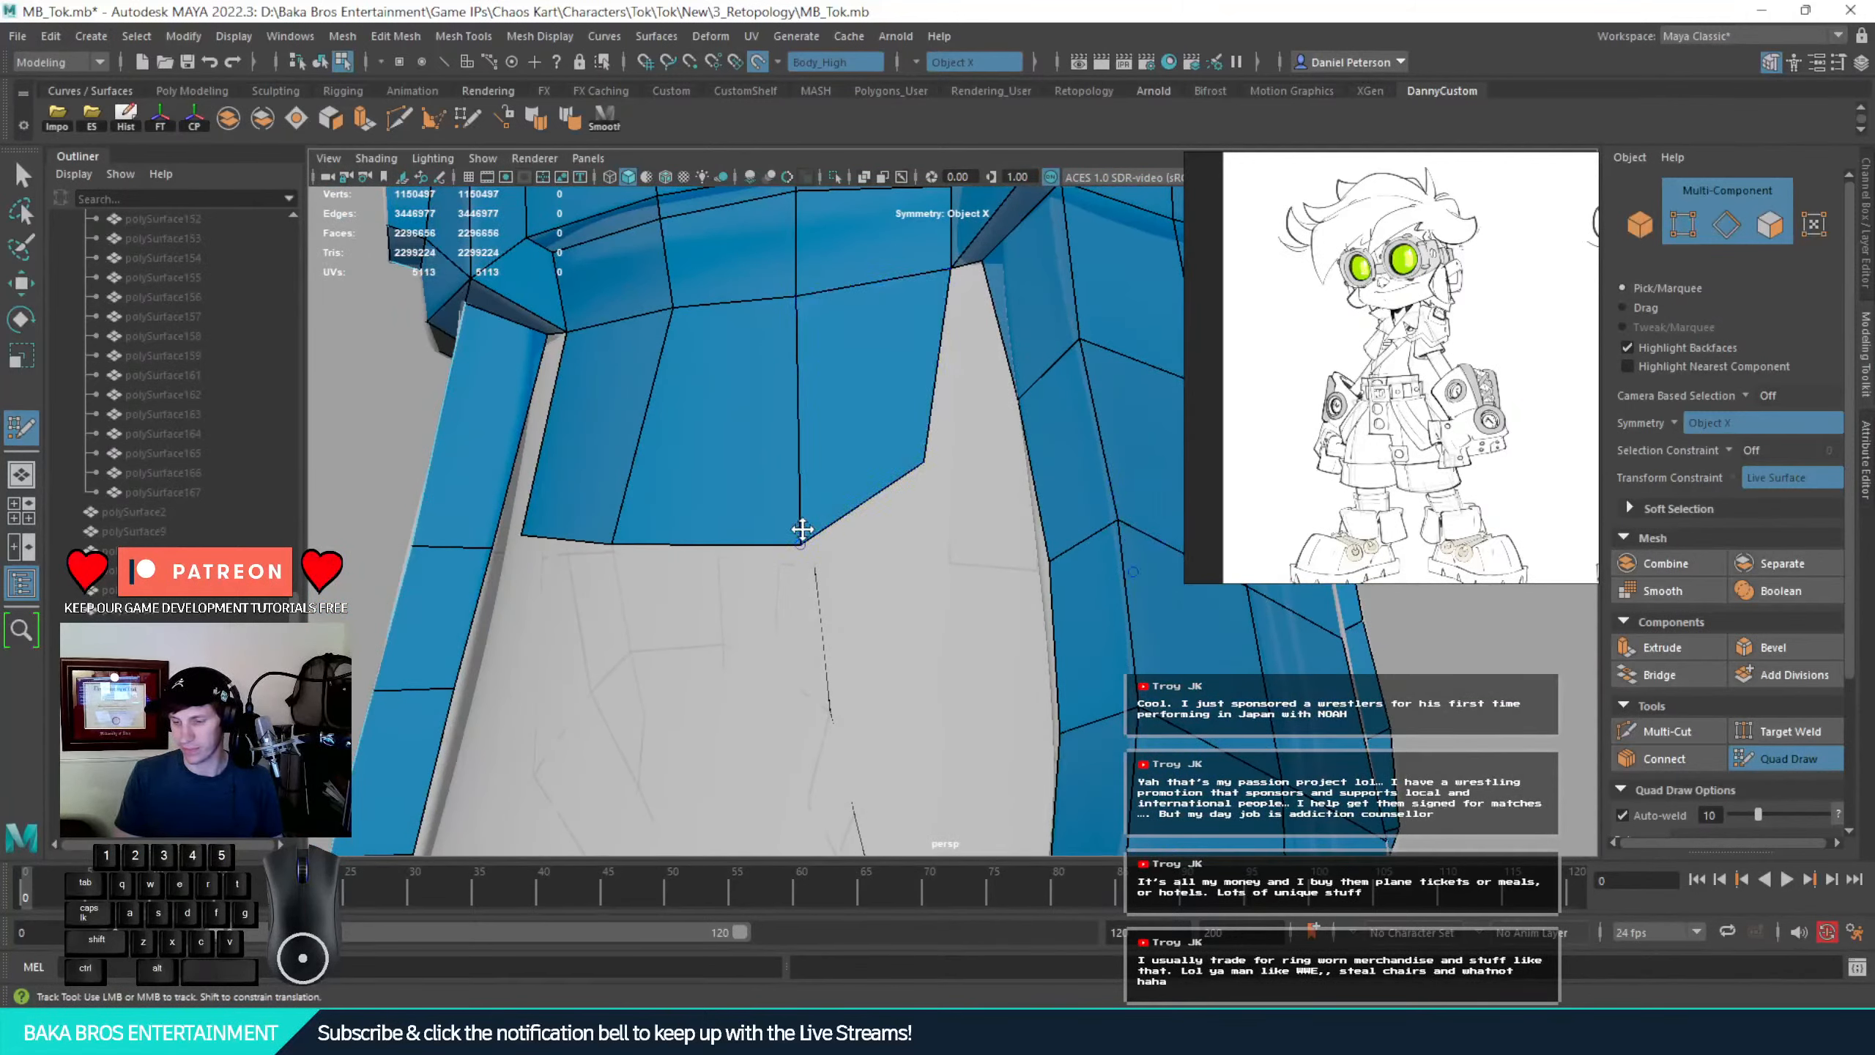
drag(800, 541, 811, 502)
drag(934, 446, 963, 435)
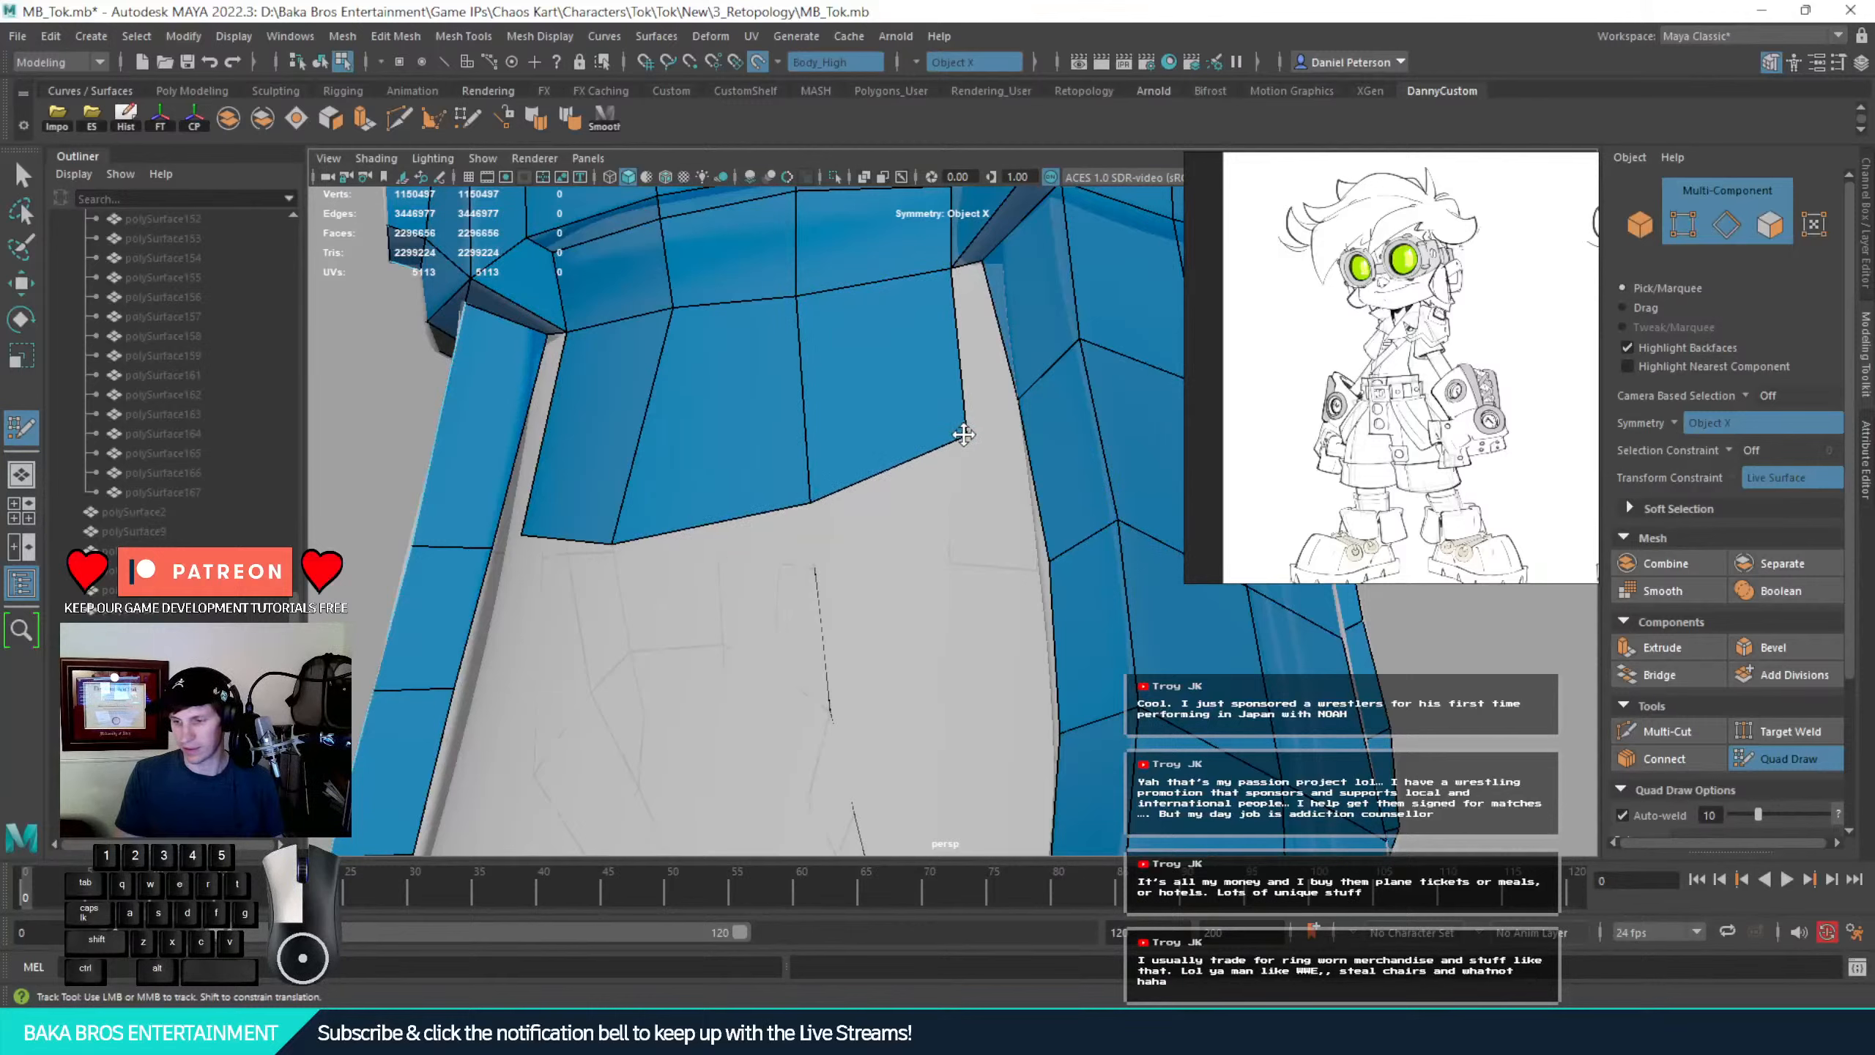
mouse_move(613, 542)
mouse_down()
mouse_move(627, 526)
mouse_move(739, 538)
mouse_up()
Fill the narrow gap between one end of the new shorts row and the adjoining hip panel rim
alt+middle_drag(590, 436, 676, 504)
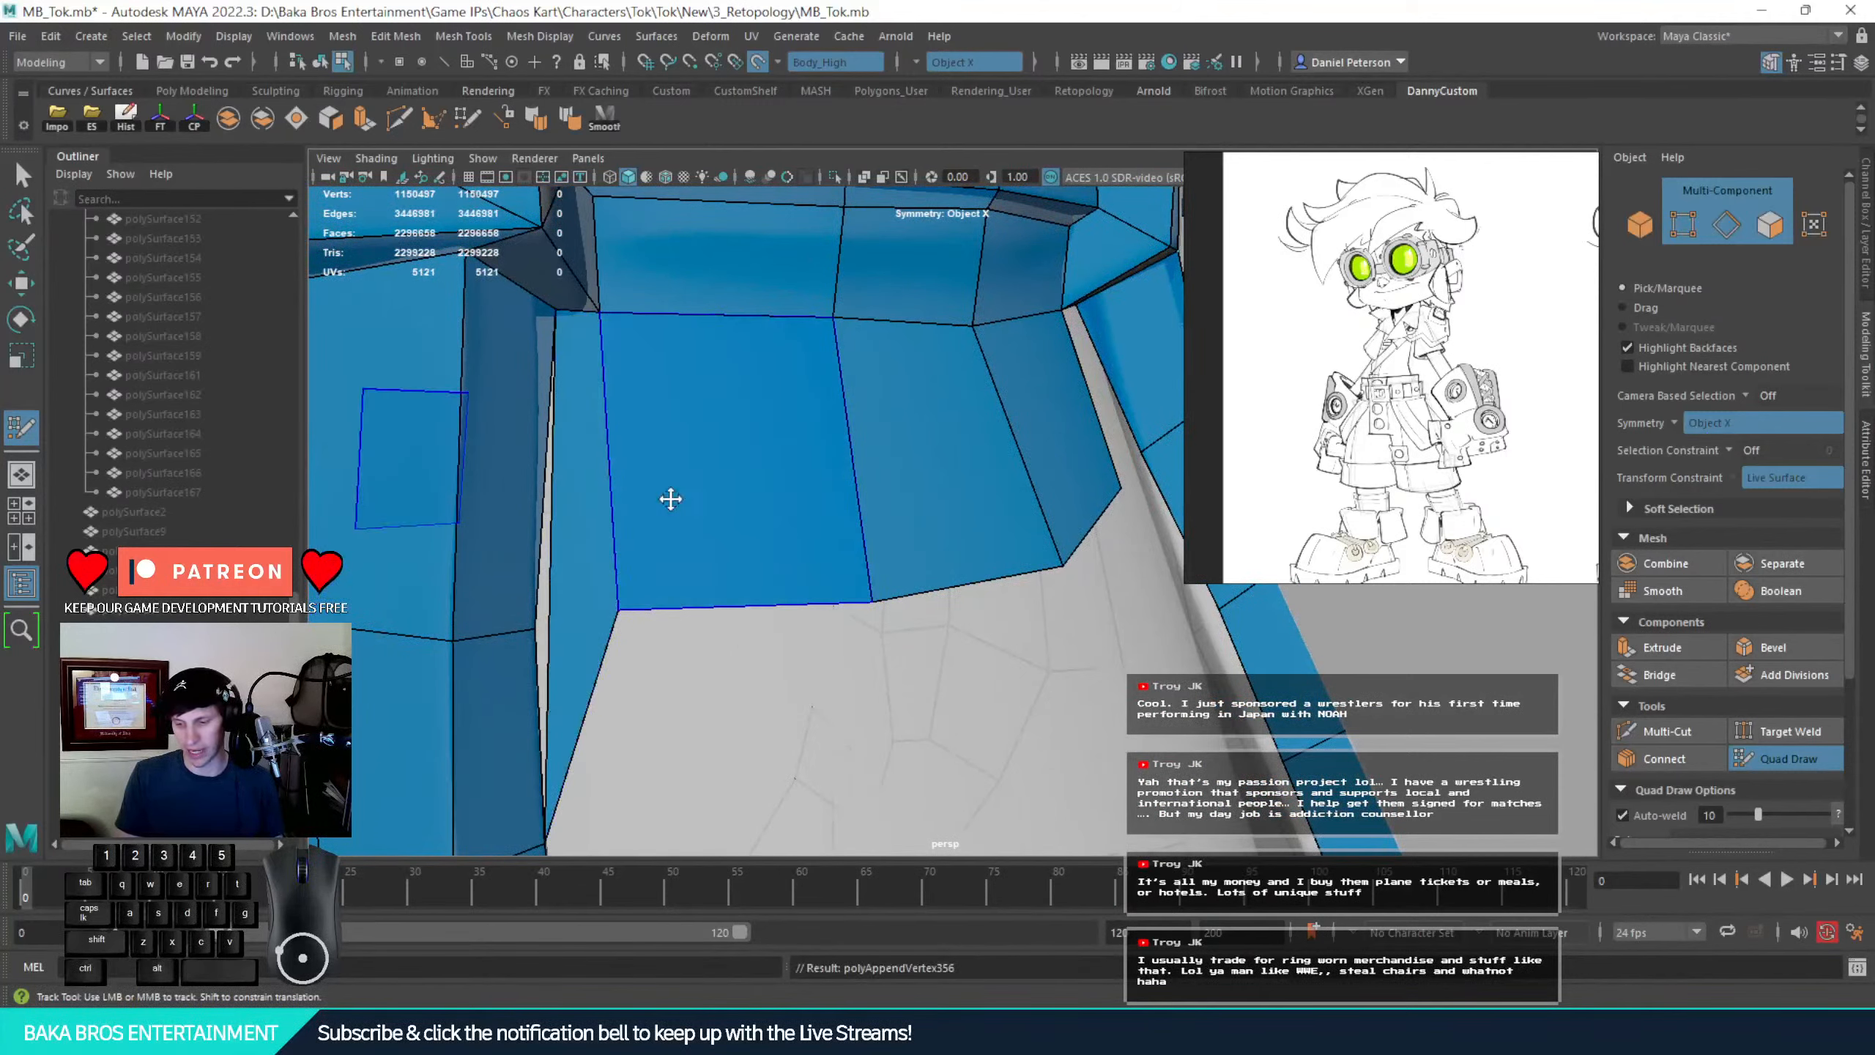
alt+drag(913, 703, 691, 506)
alt+drag(687, 430, 767, 473)
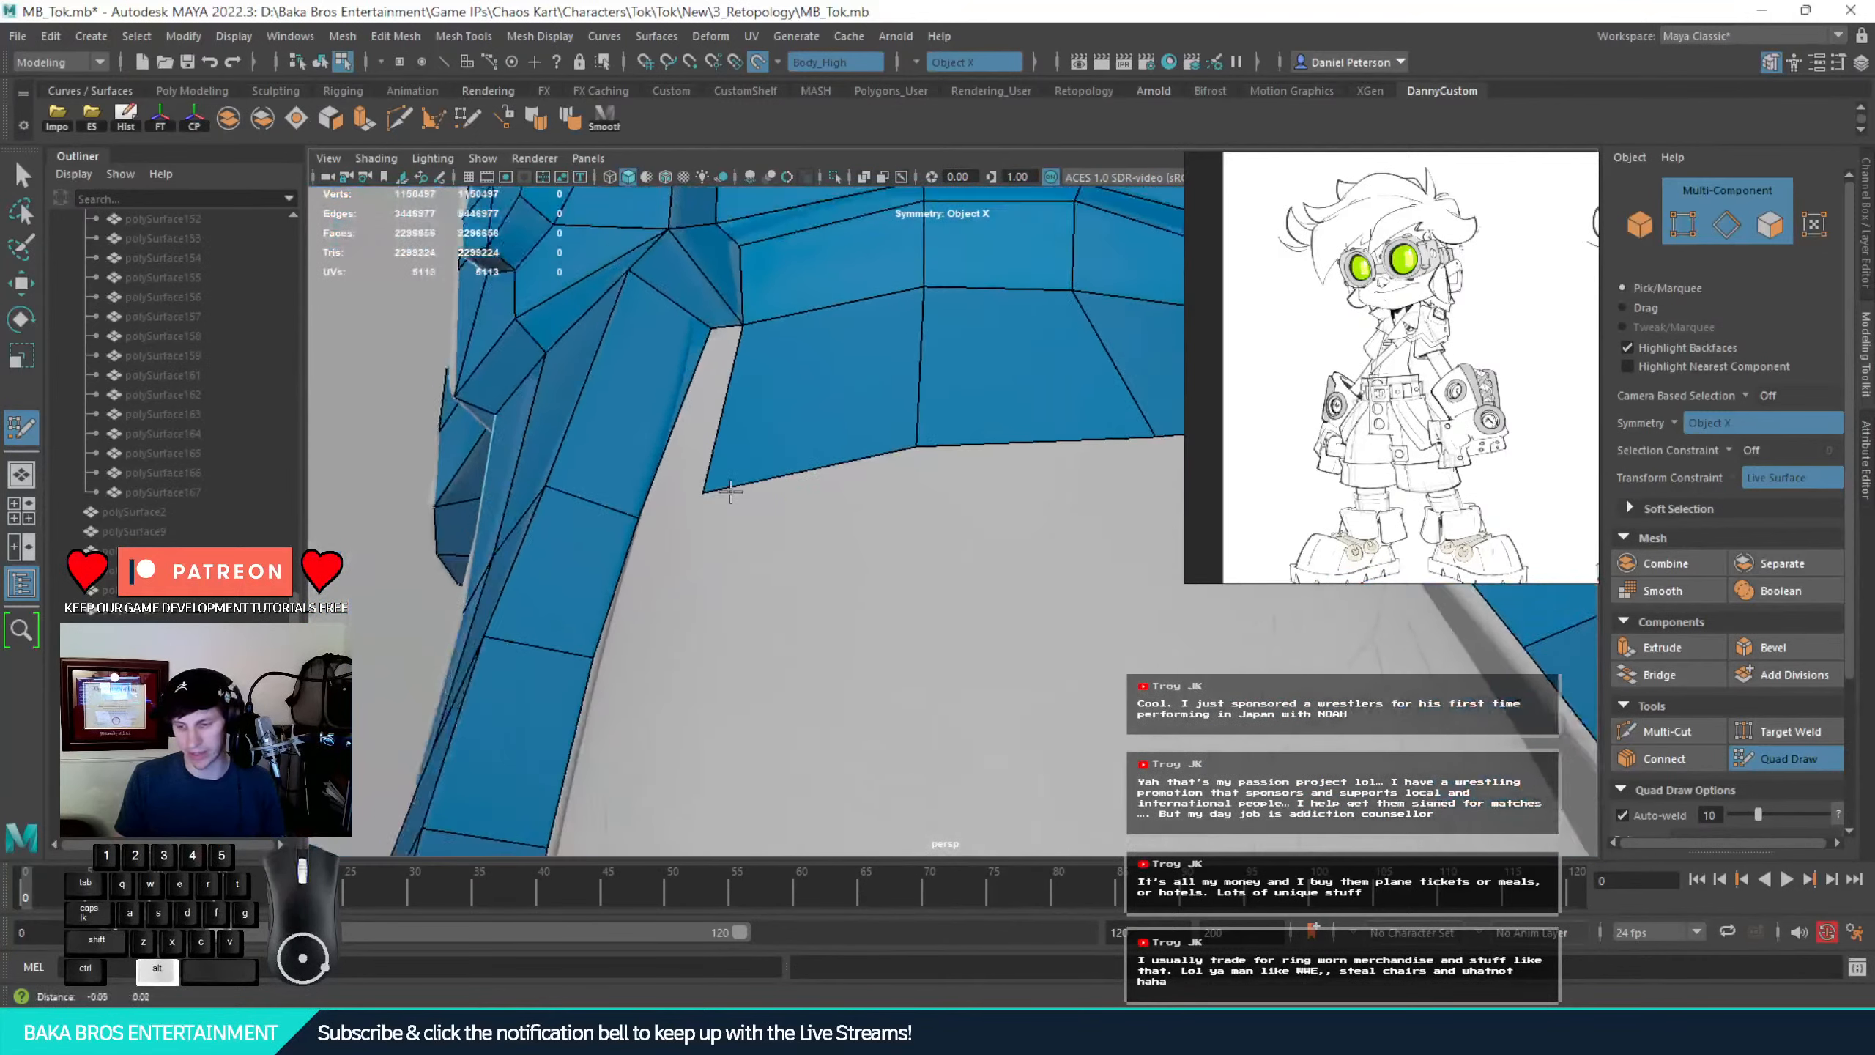
alt+middle_drag(670, 430, 745, 504)
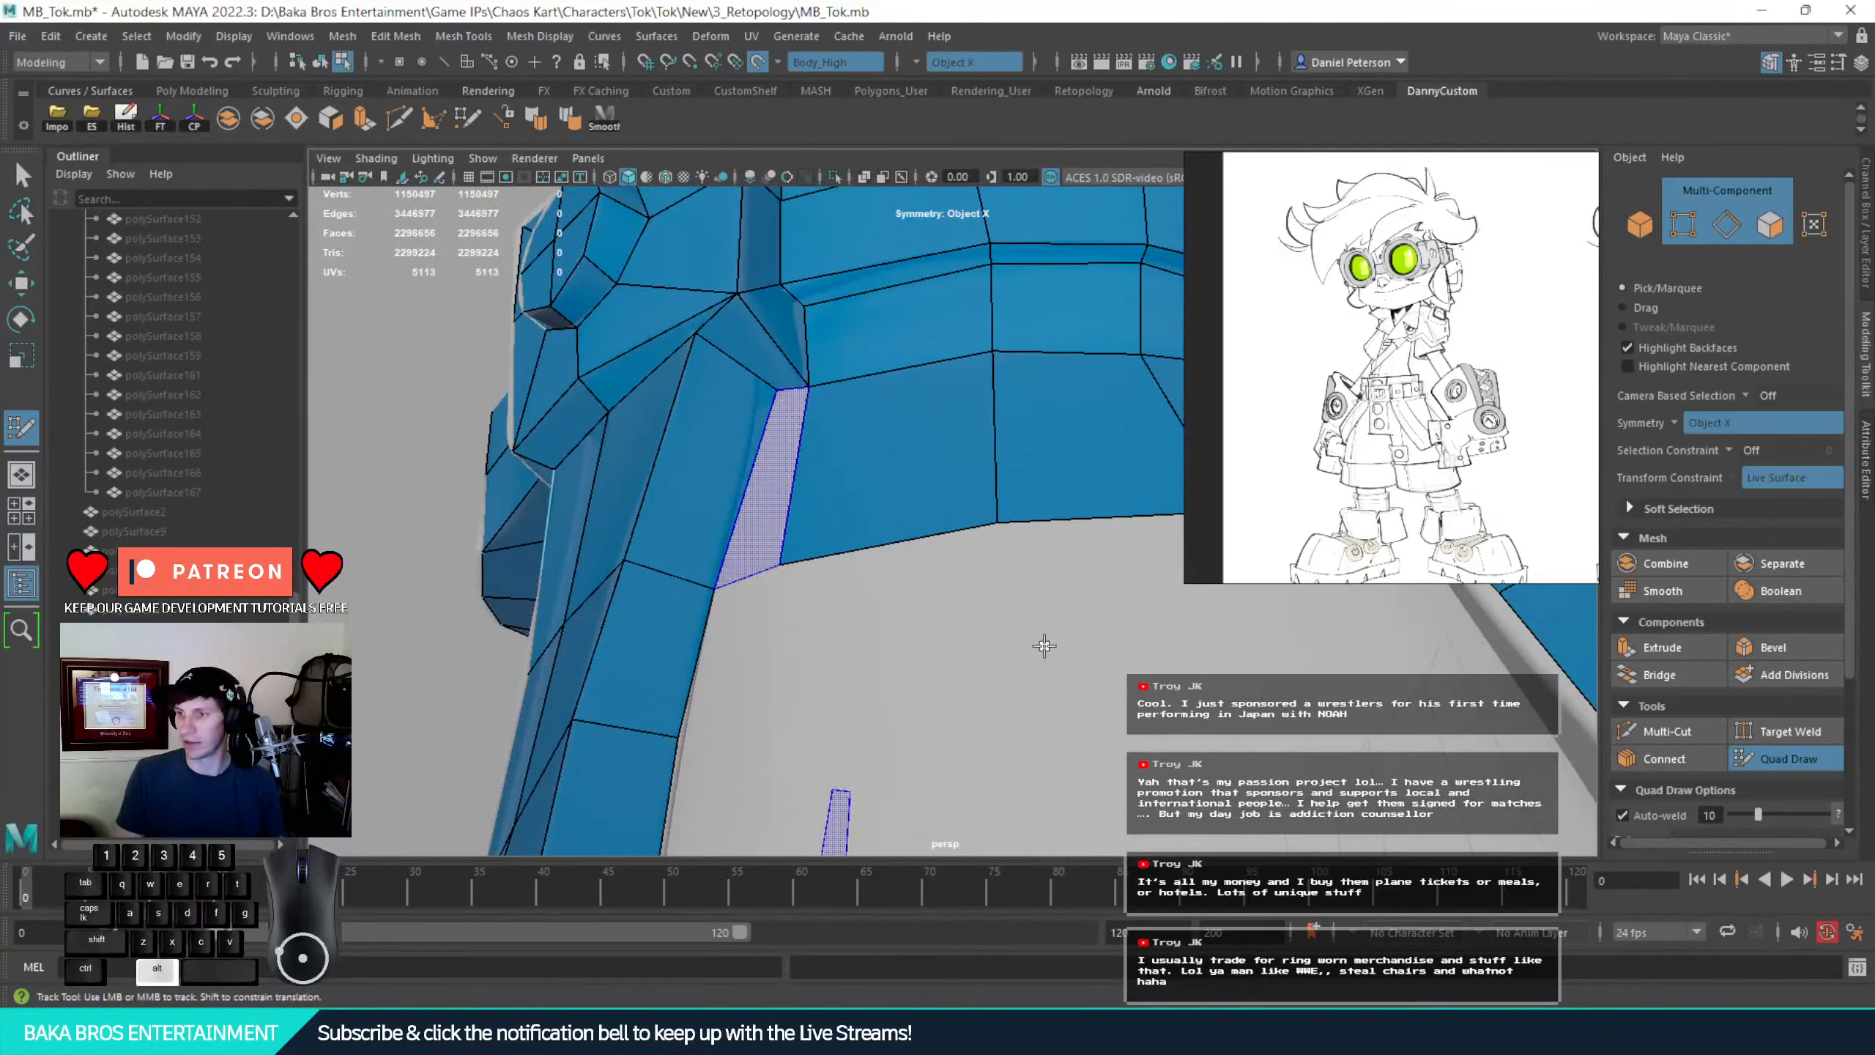
shift+click(1017, 662)
Adjust the opposite hip panel rim's vertex, fill the gap beside the shorts row, and refine the joined corner vertex
alt+drag(1054, 638, 619, 535)
alt+right_drag(619, 535, 806, 481)
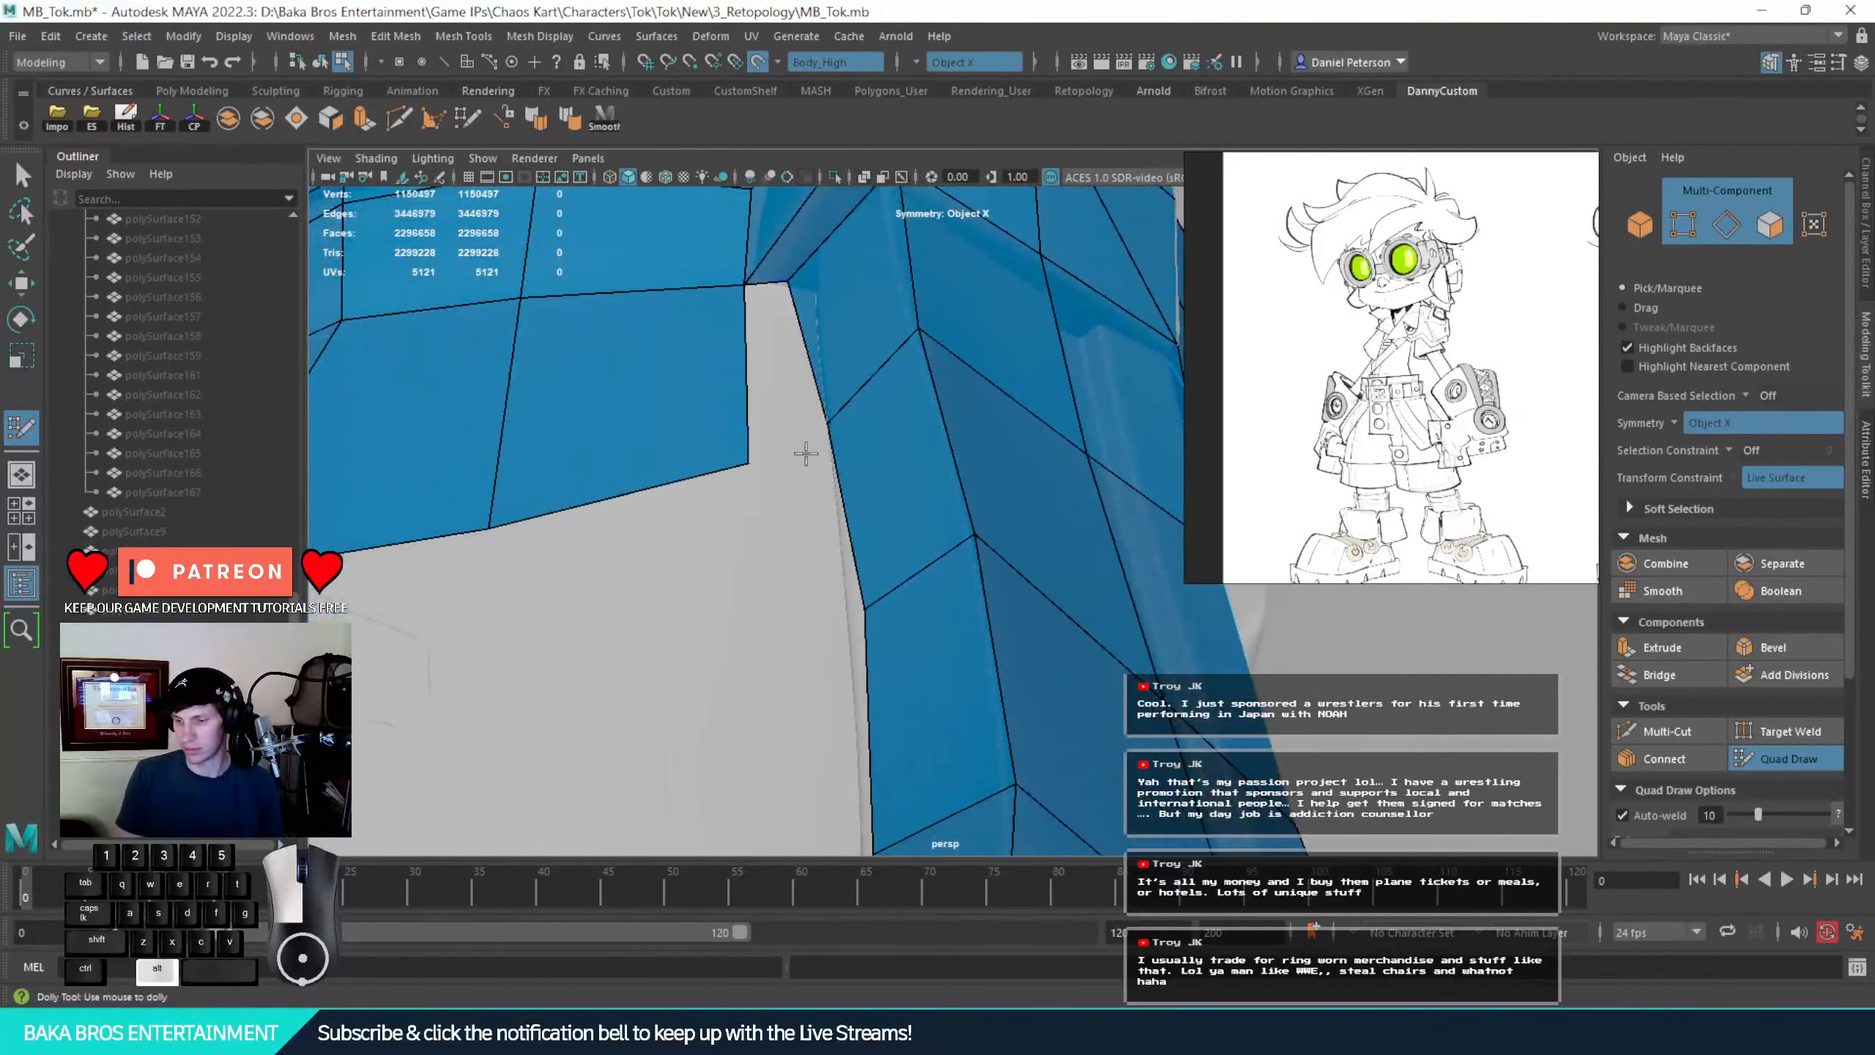
drag(807, 499, 803, 527)
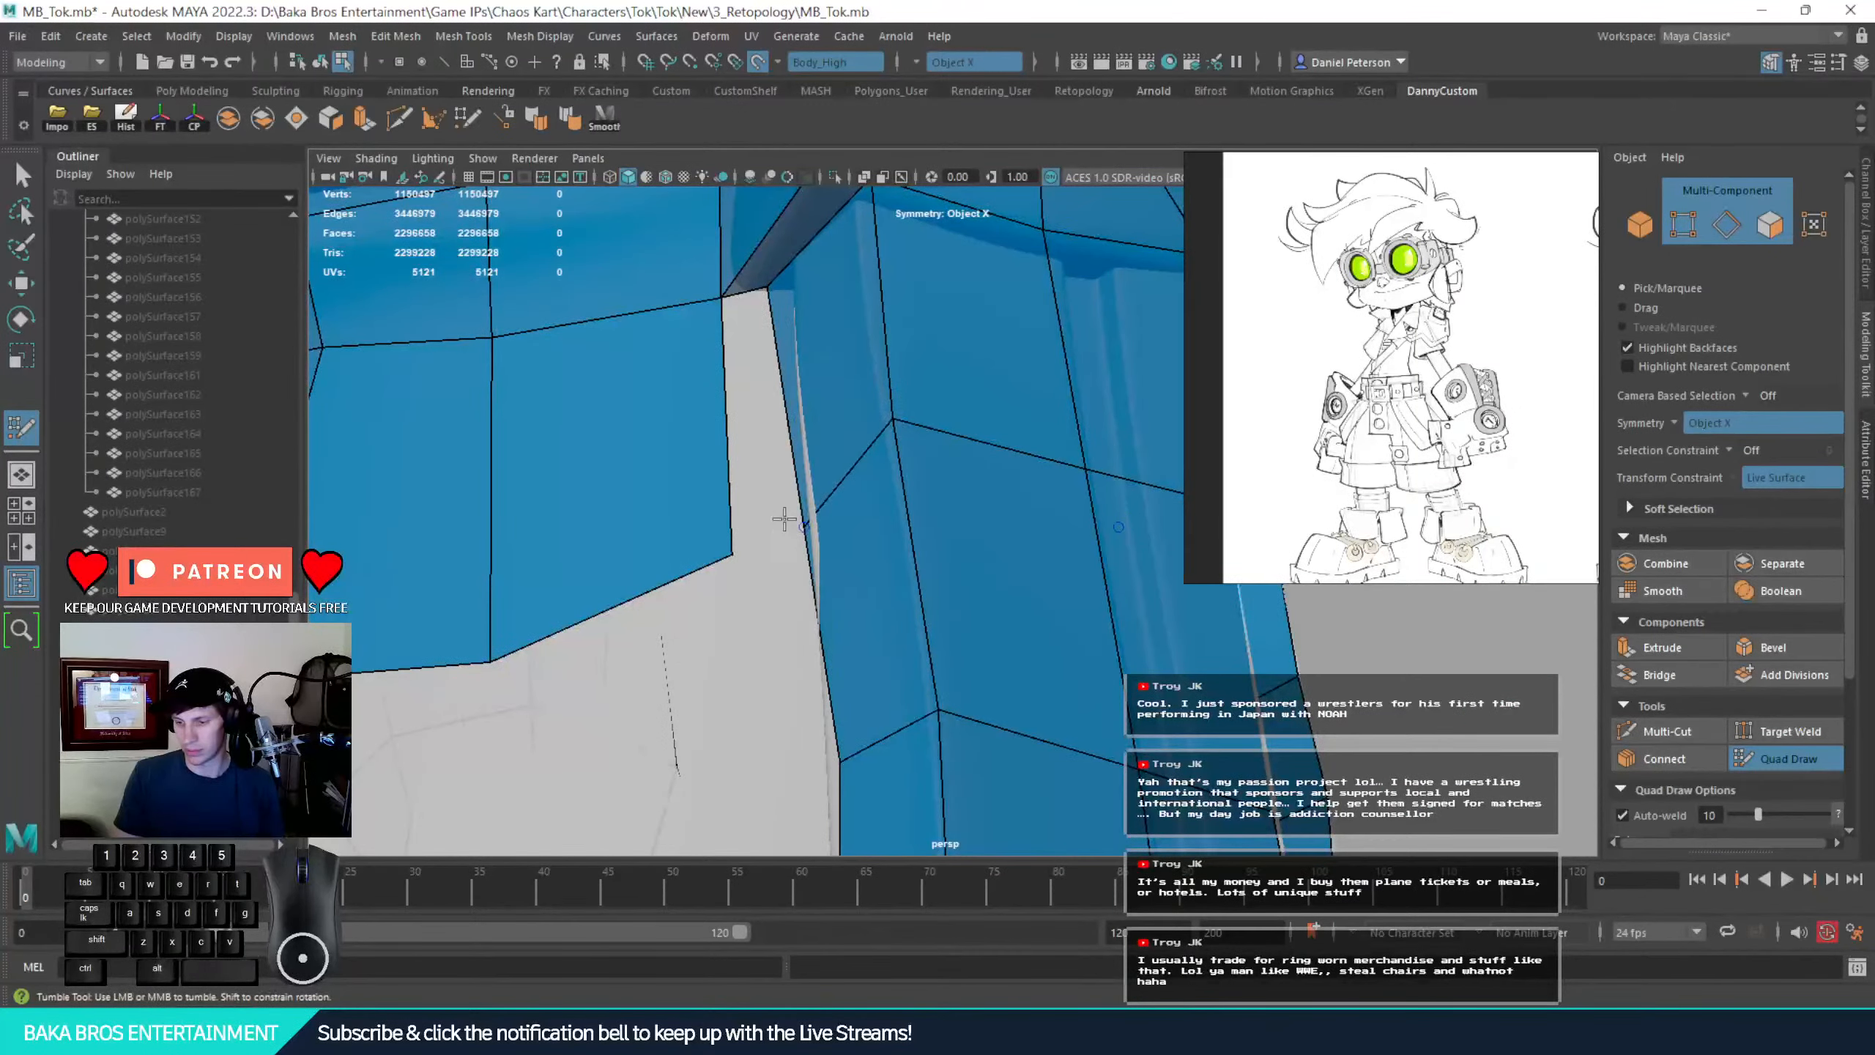
shift+click(752, 487)
alt+right_drag(752, 487, 590, 532)
mouse_move(591, 531)
alt+mouse_down()
mouse_move(817, 615)
mouse_move(858, 570)
alt+mouse_up()
mouse_move(661, 479)
mouse_down()
mouse_move(690, 460)
mouse_move(612, 385)
mouse_move(645, 385)
mouse_move(616, 384)
mouse_move(630, 375)
mouse_move(703, 452)
mouse_up()
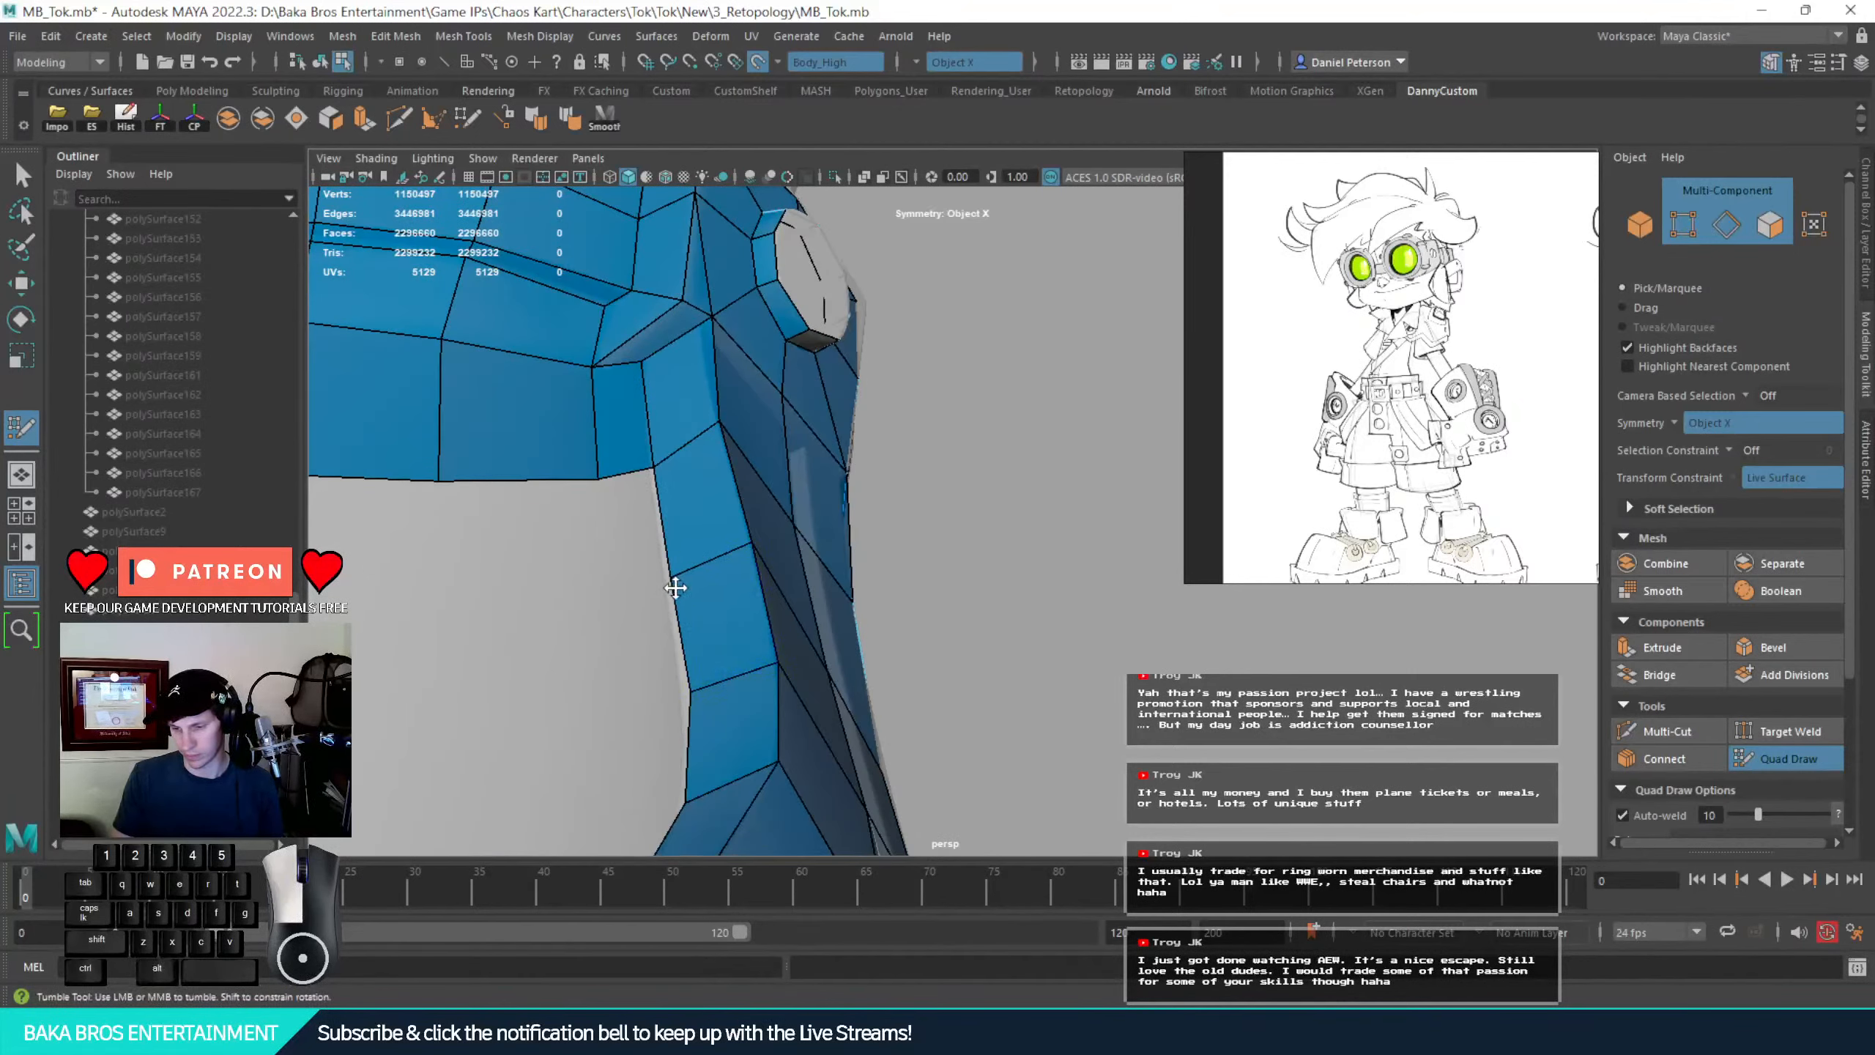
alt+drag(699, 691, 928, 723)
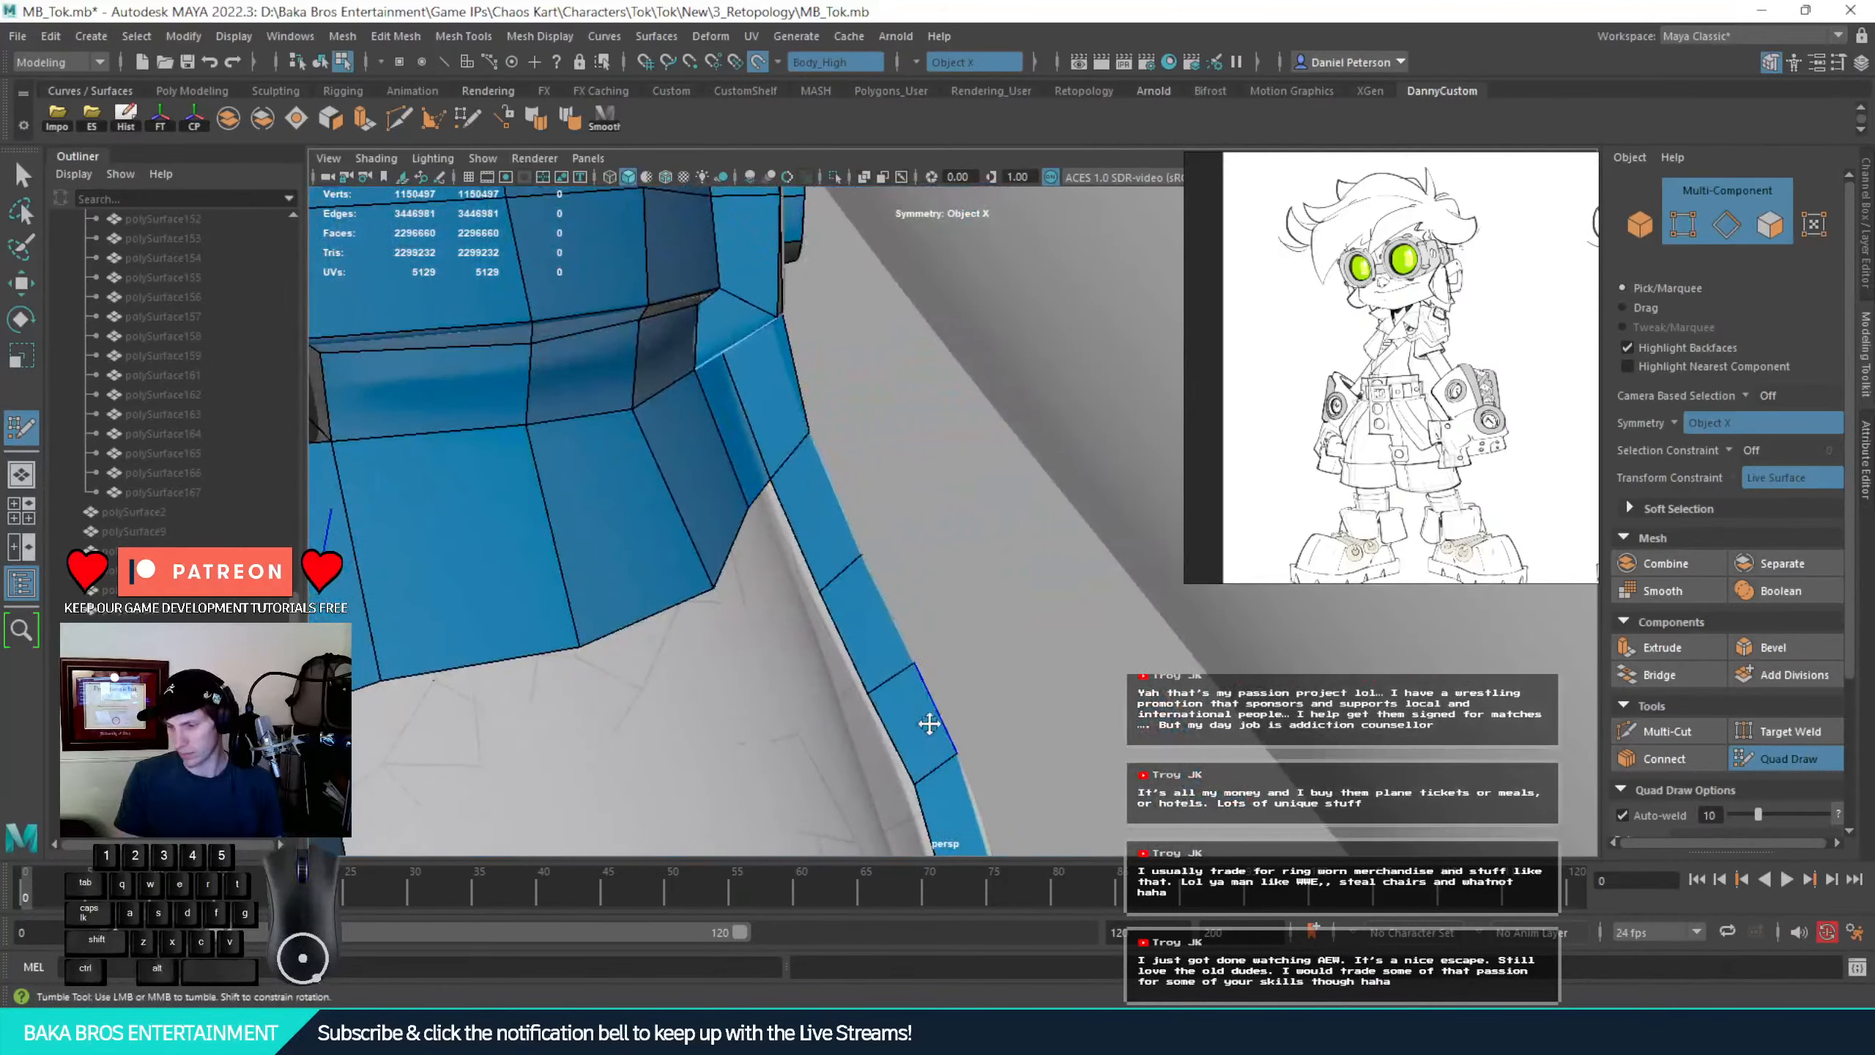
Place two points on the shorts below the existing row and fill a quad hanging from the row's lower edge
alt+drag(925, 789, 709, 554)
alt+middle_drag(709, 554, 877, 533)
alt+drag(877, 534, 817, 557)
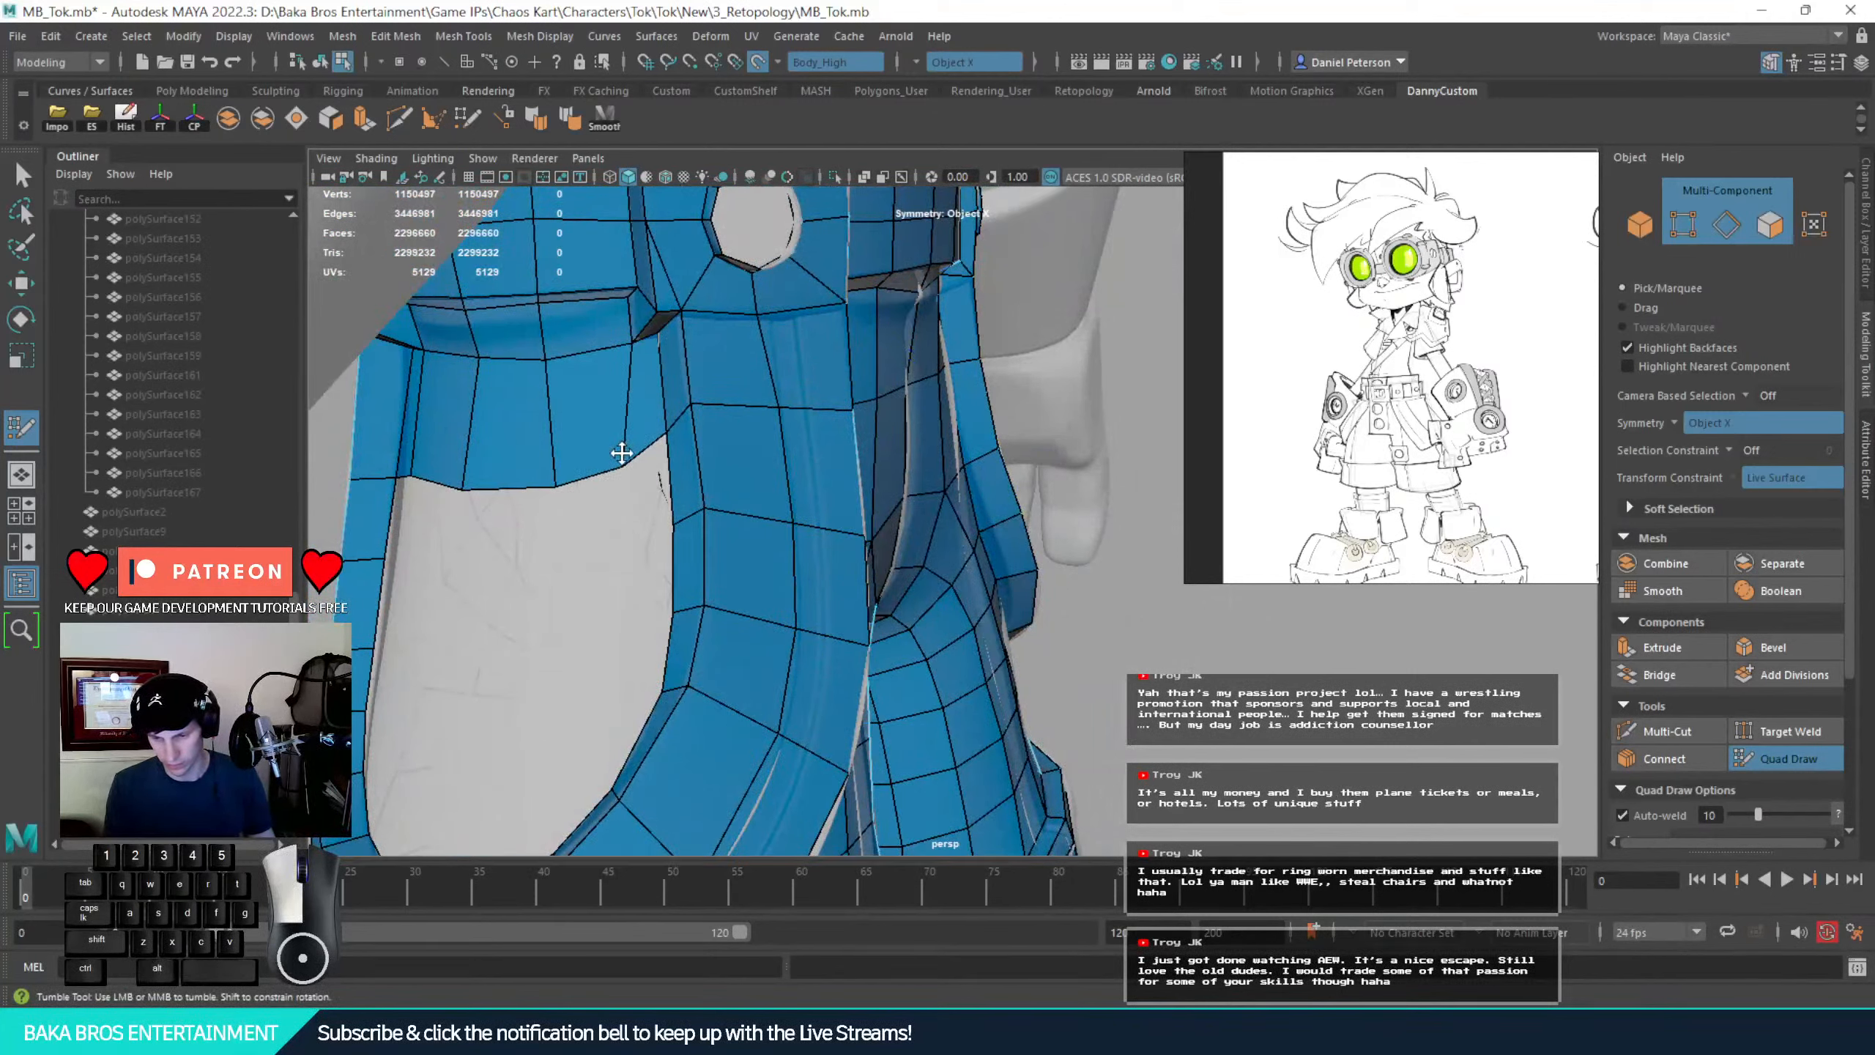
alt+middle_drag(622, 452, 591, 421)
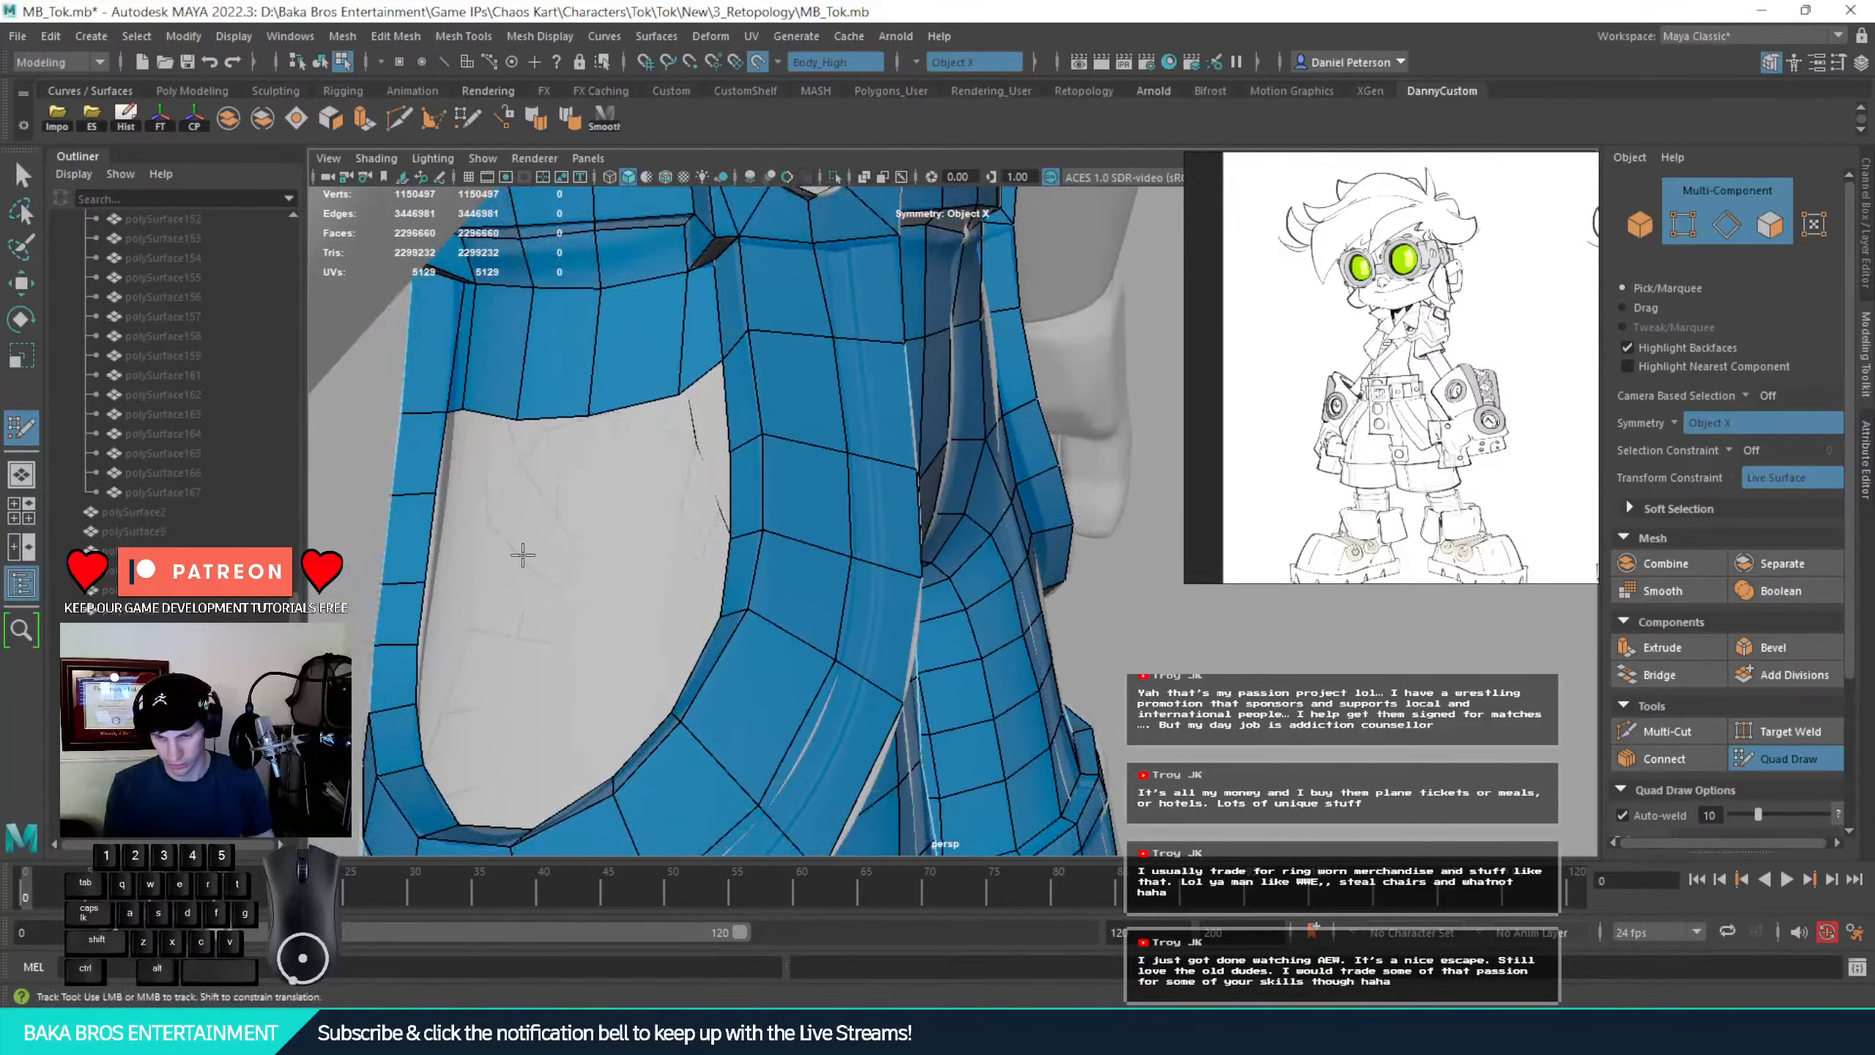
click(505, 500)
click(583, 512)
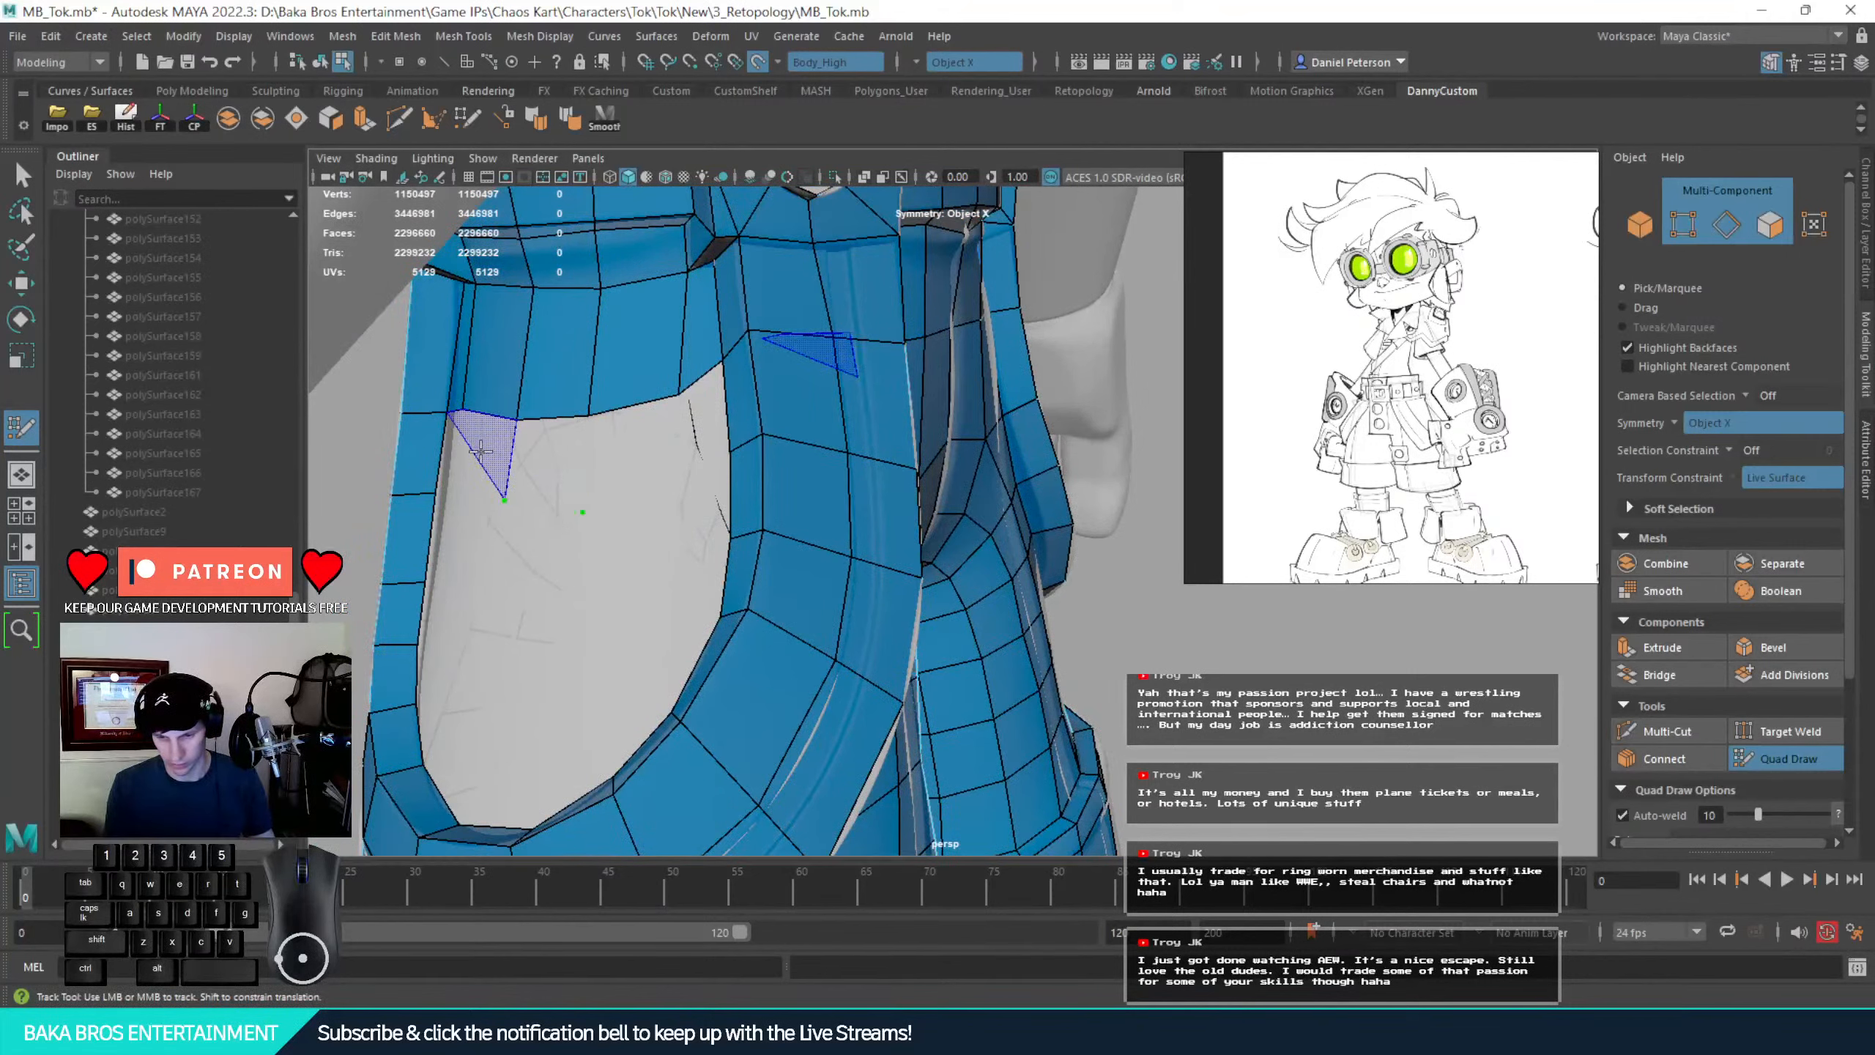
shift+click(542, 550)
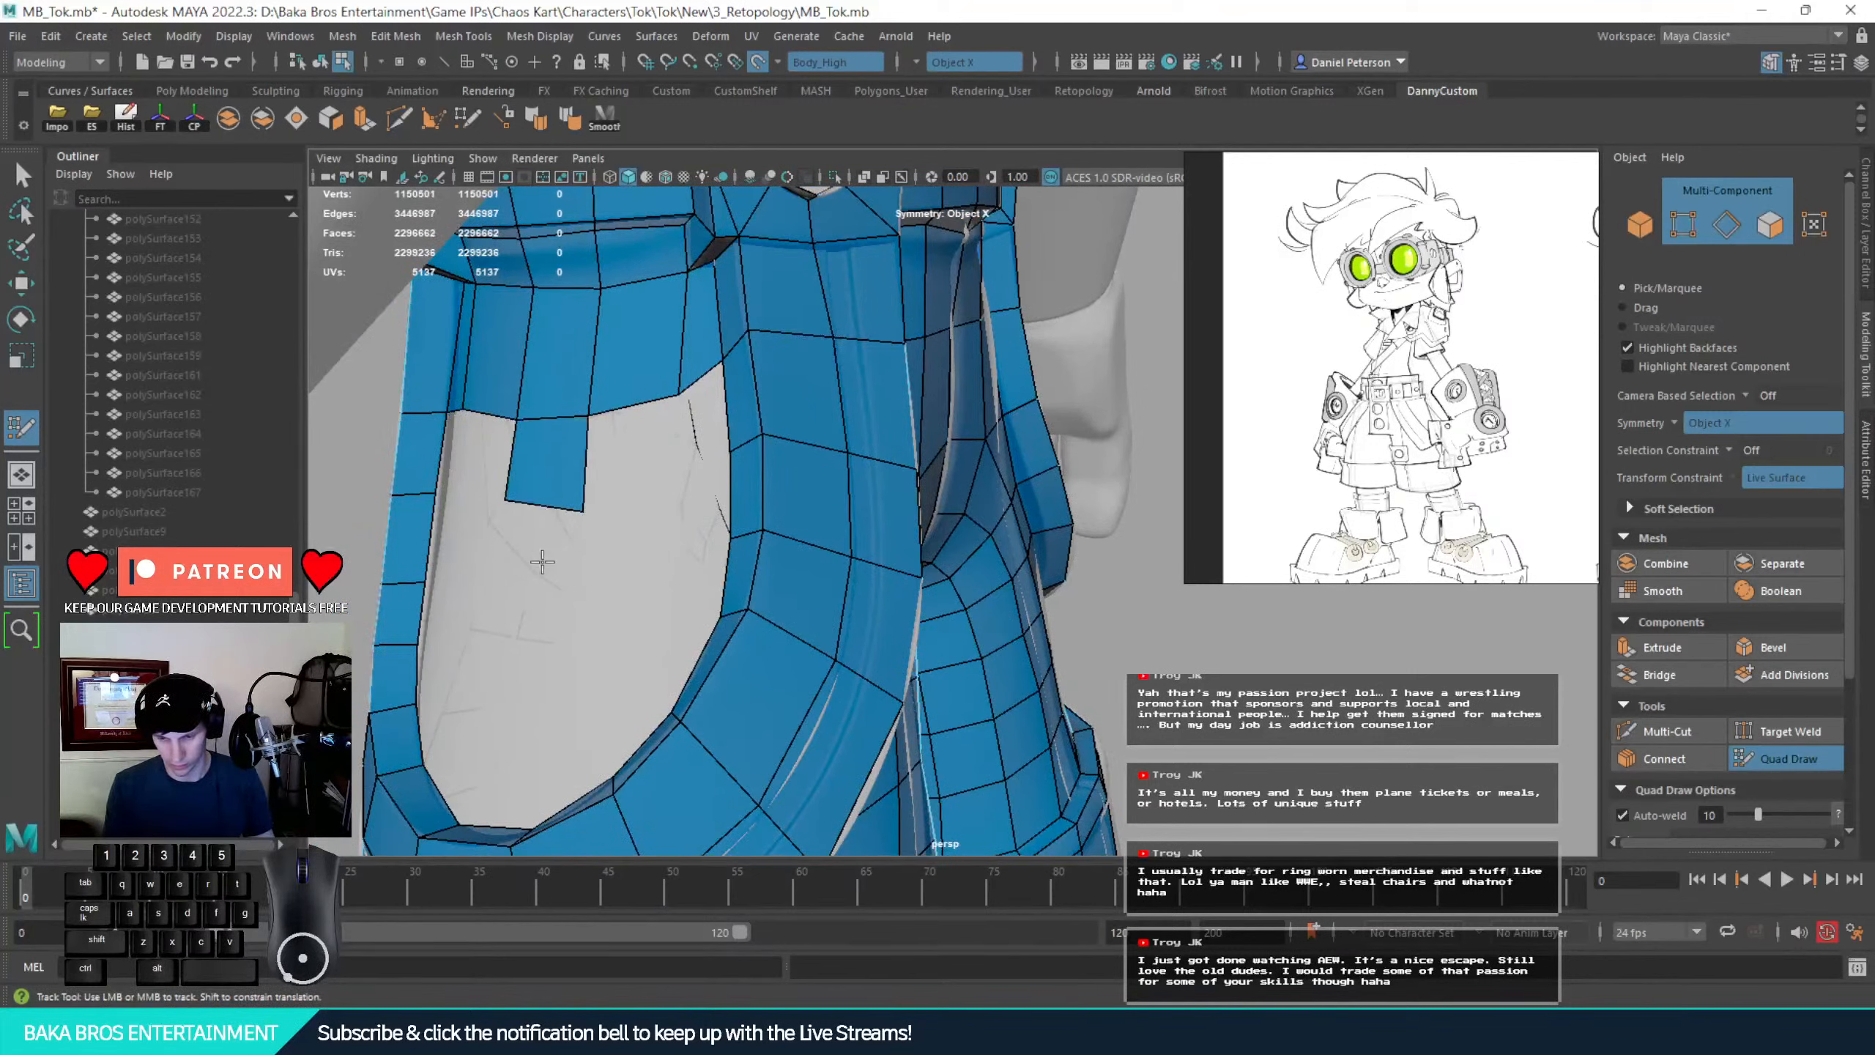
Extend the shorts downward with a second quad below the new one, and fill another quad beside it toward the inner rim
click(495, 586)
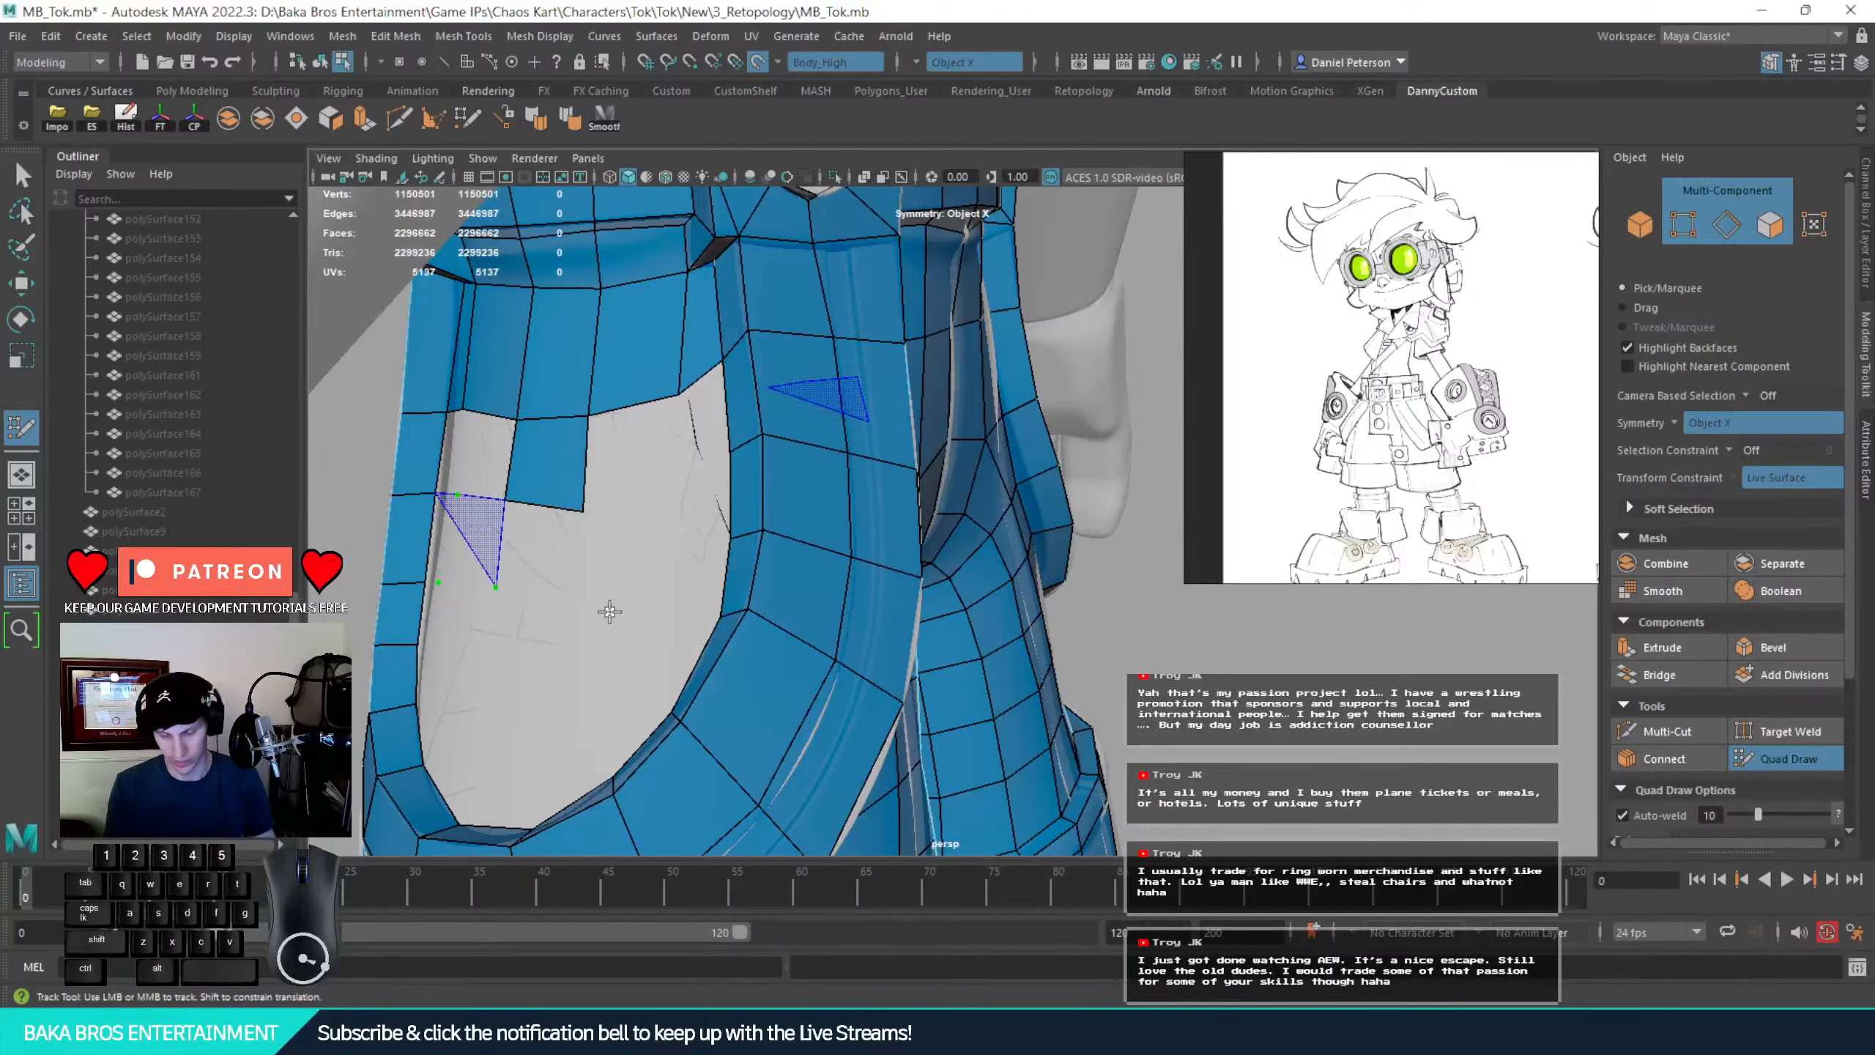
shift+click(556, 544)
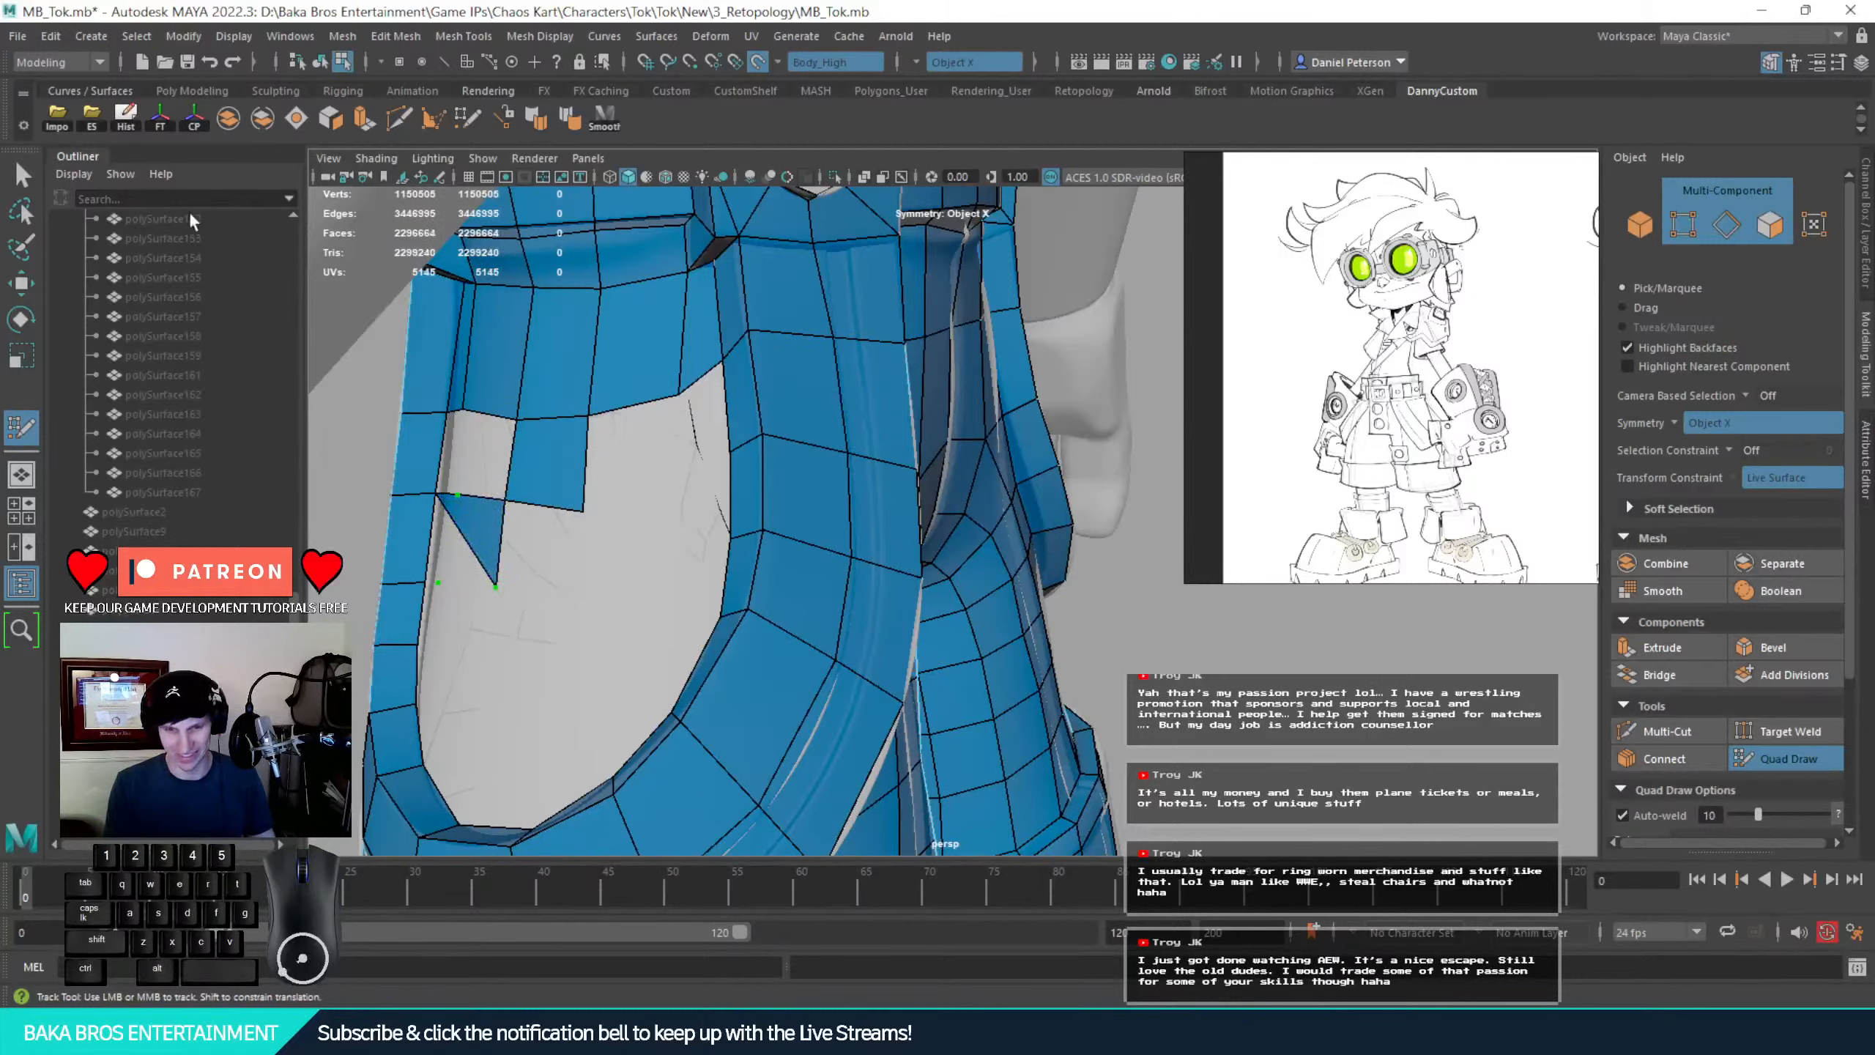
key(ctrl+z)
click(567, 594)
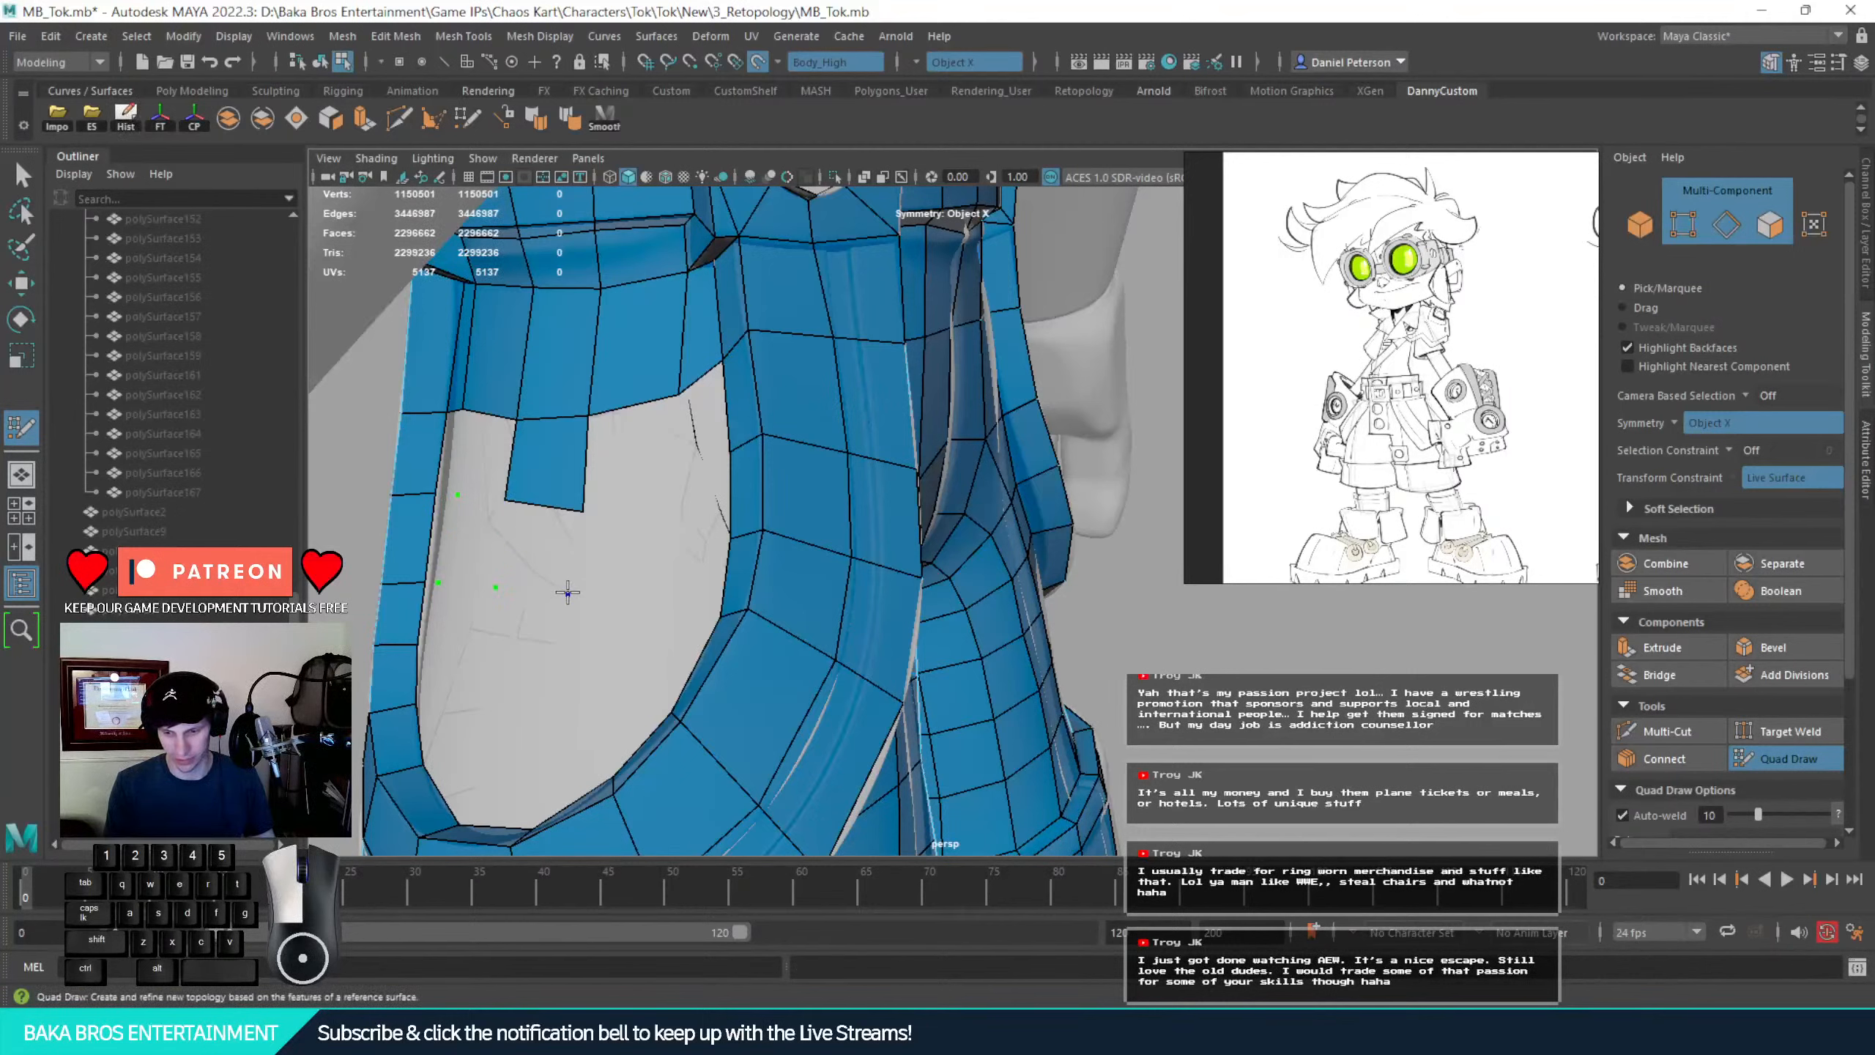
shift+click(523, 546)
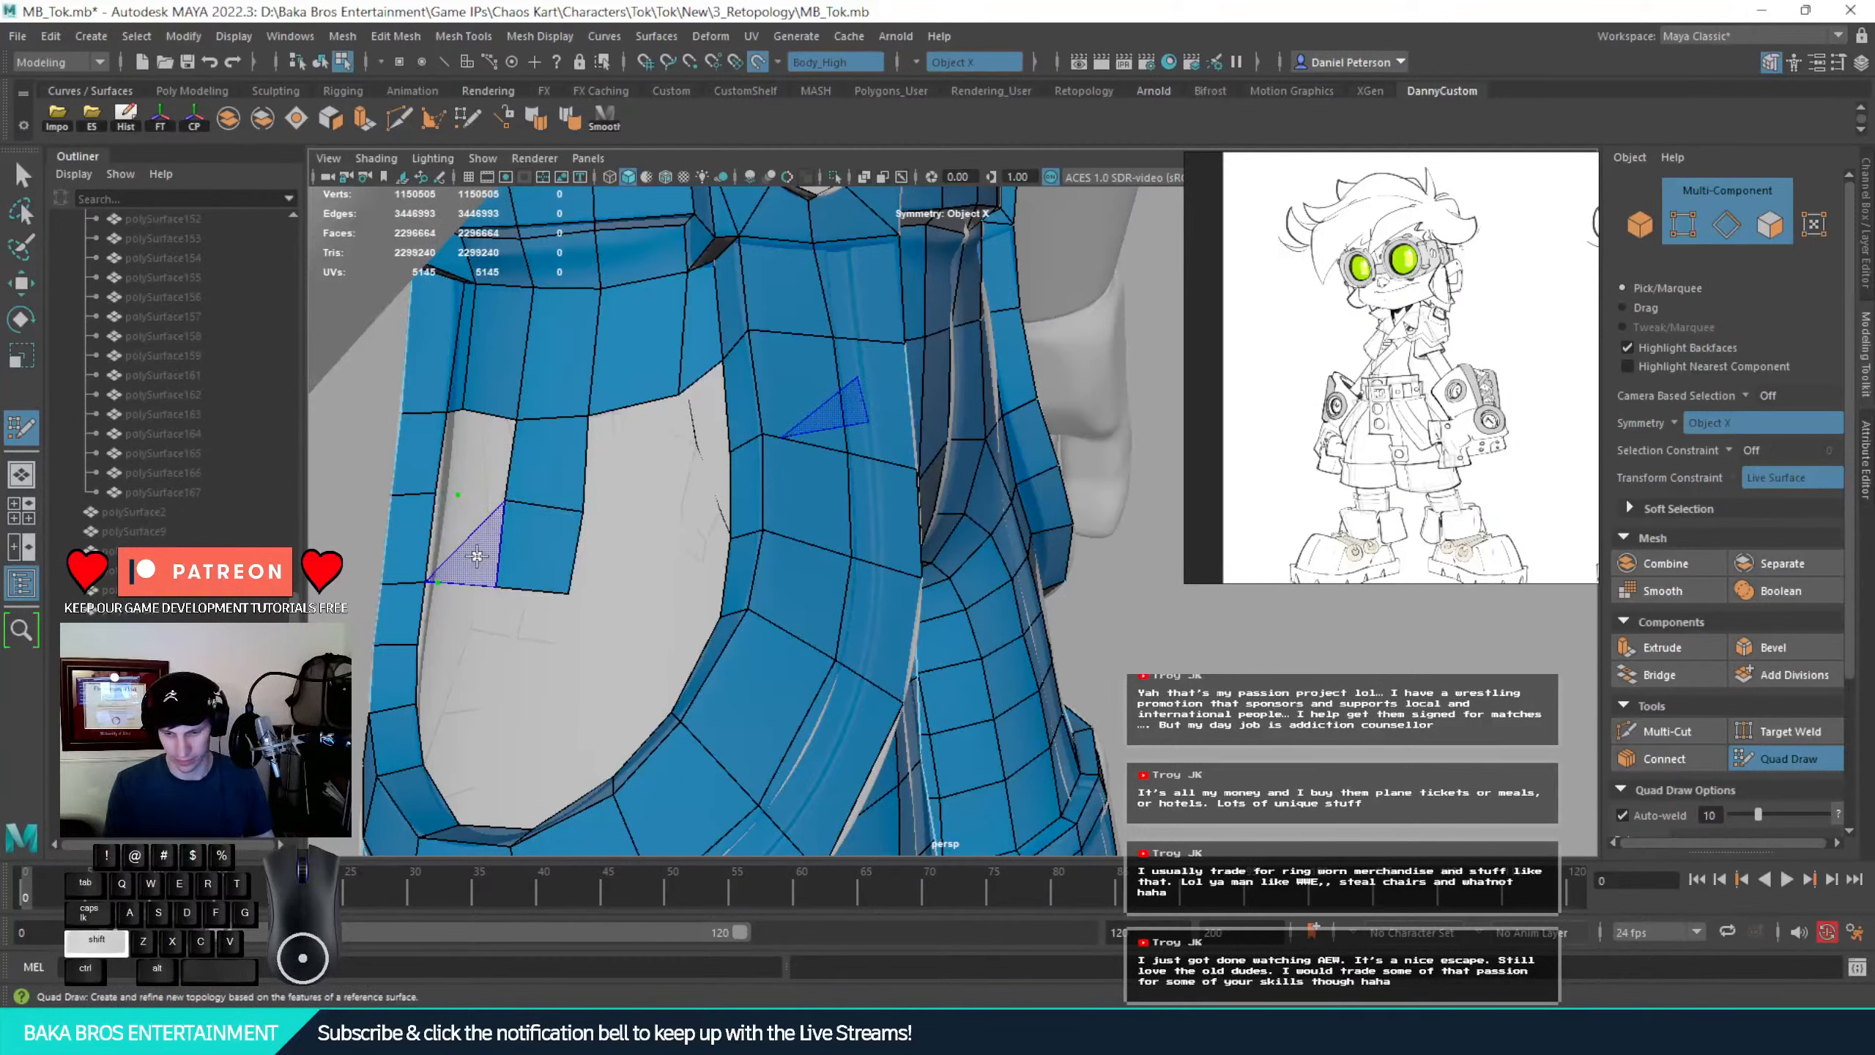
shift+click(480, 547)
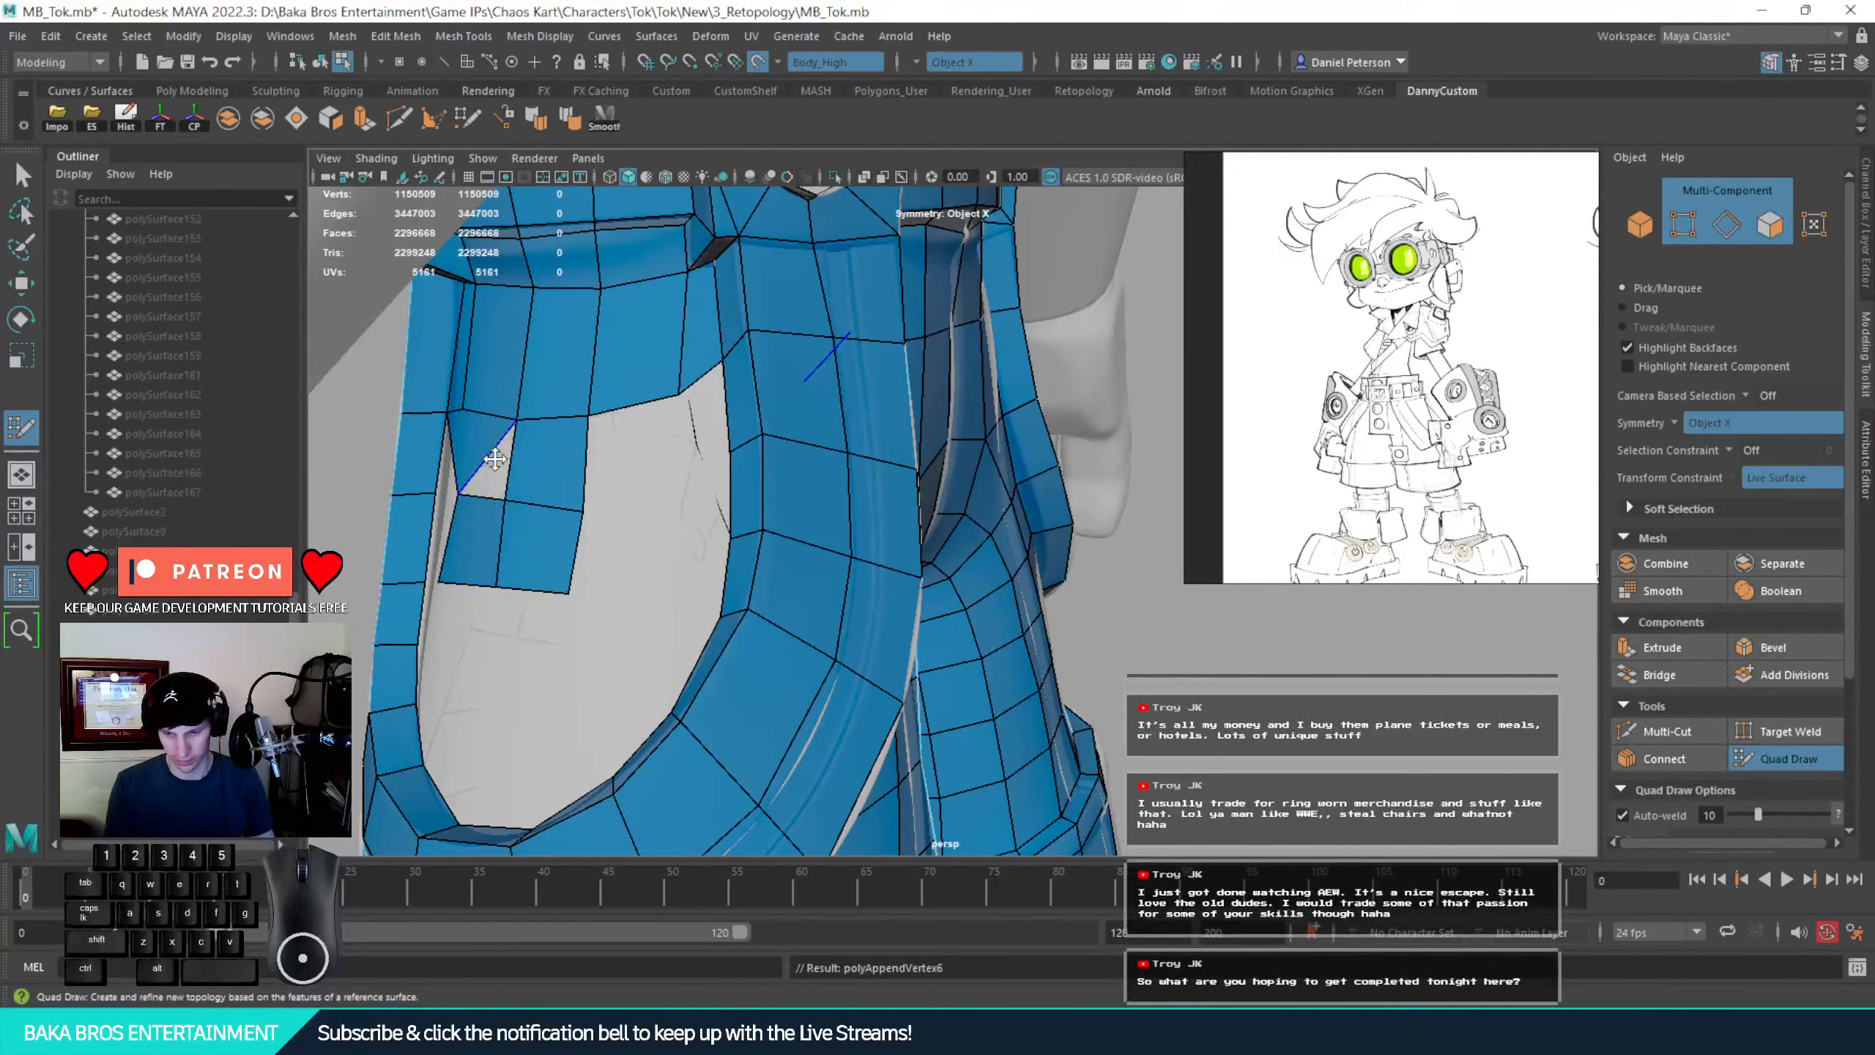
Place a point on the shorts near the hip panel and fill two stacked quads beside the new column
alt+drag(507, 490, 557, 427)
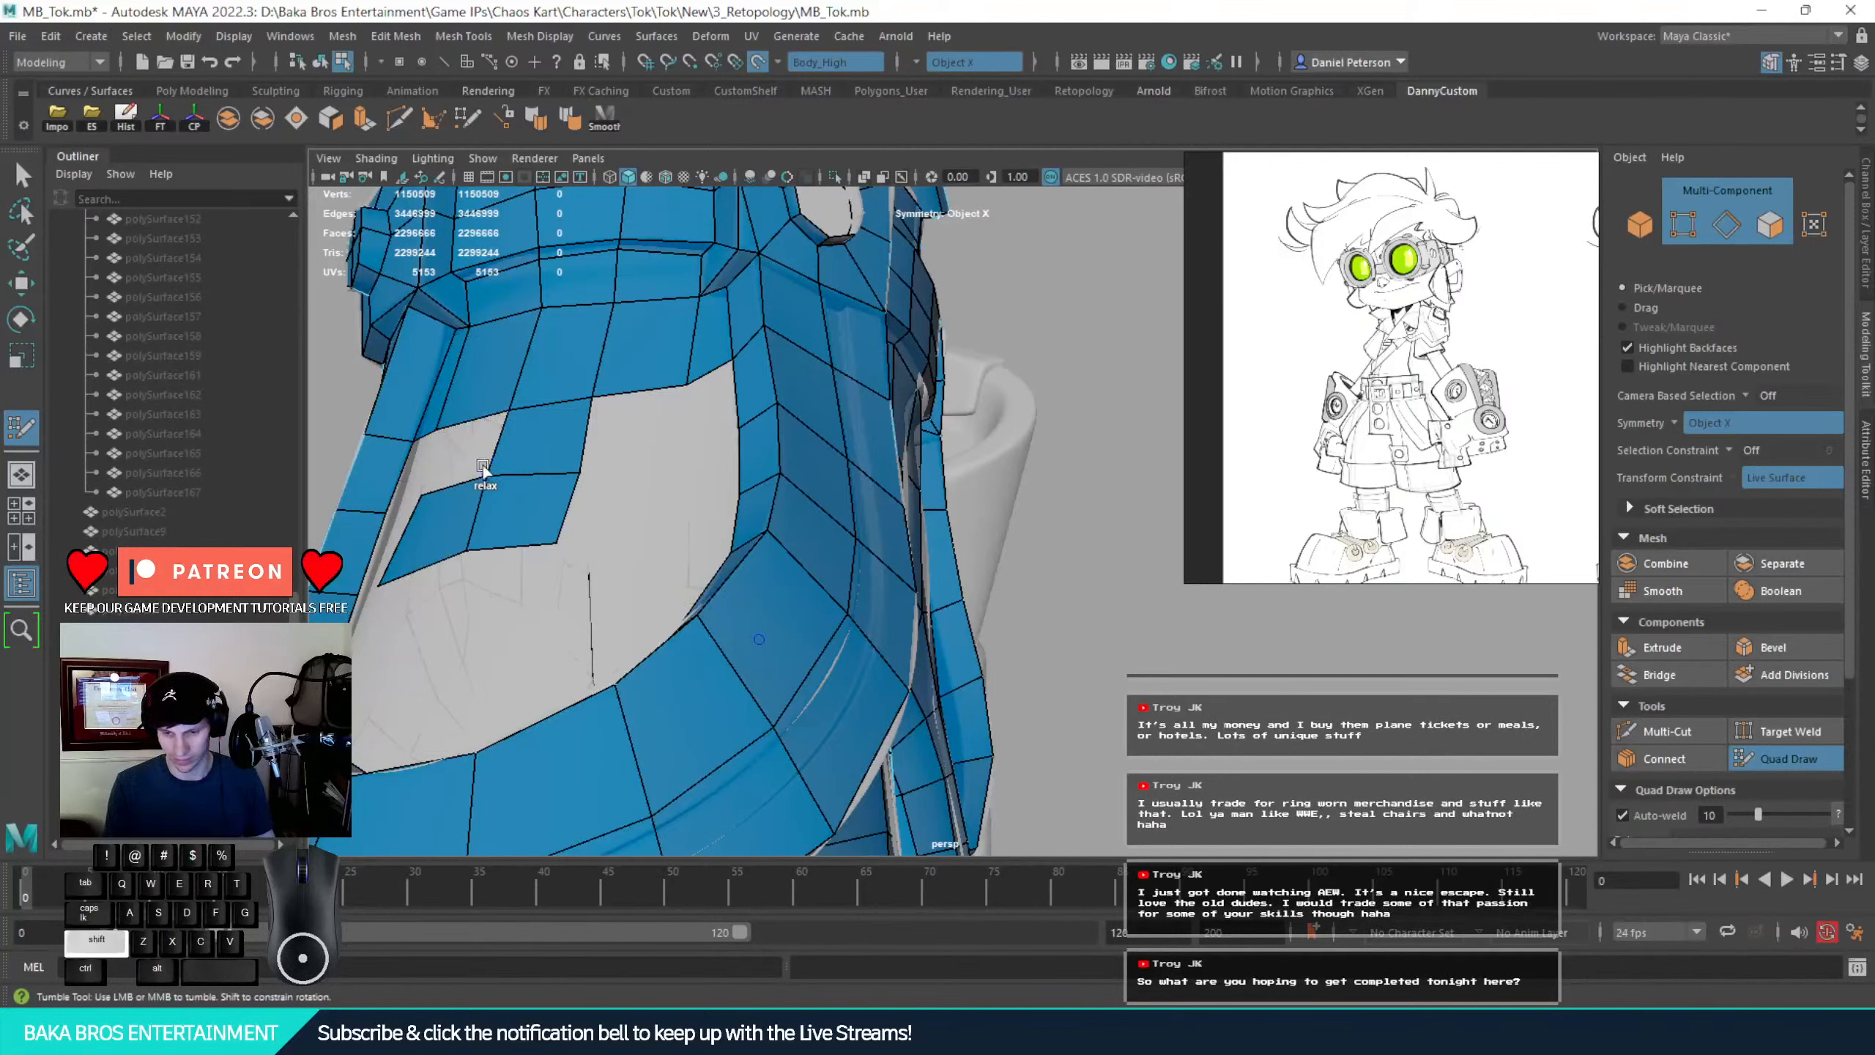
alt+drag(606, 503, 665, 498)
click(677, 487)
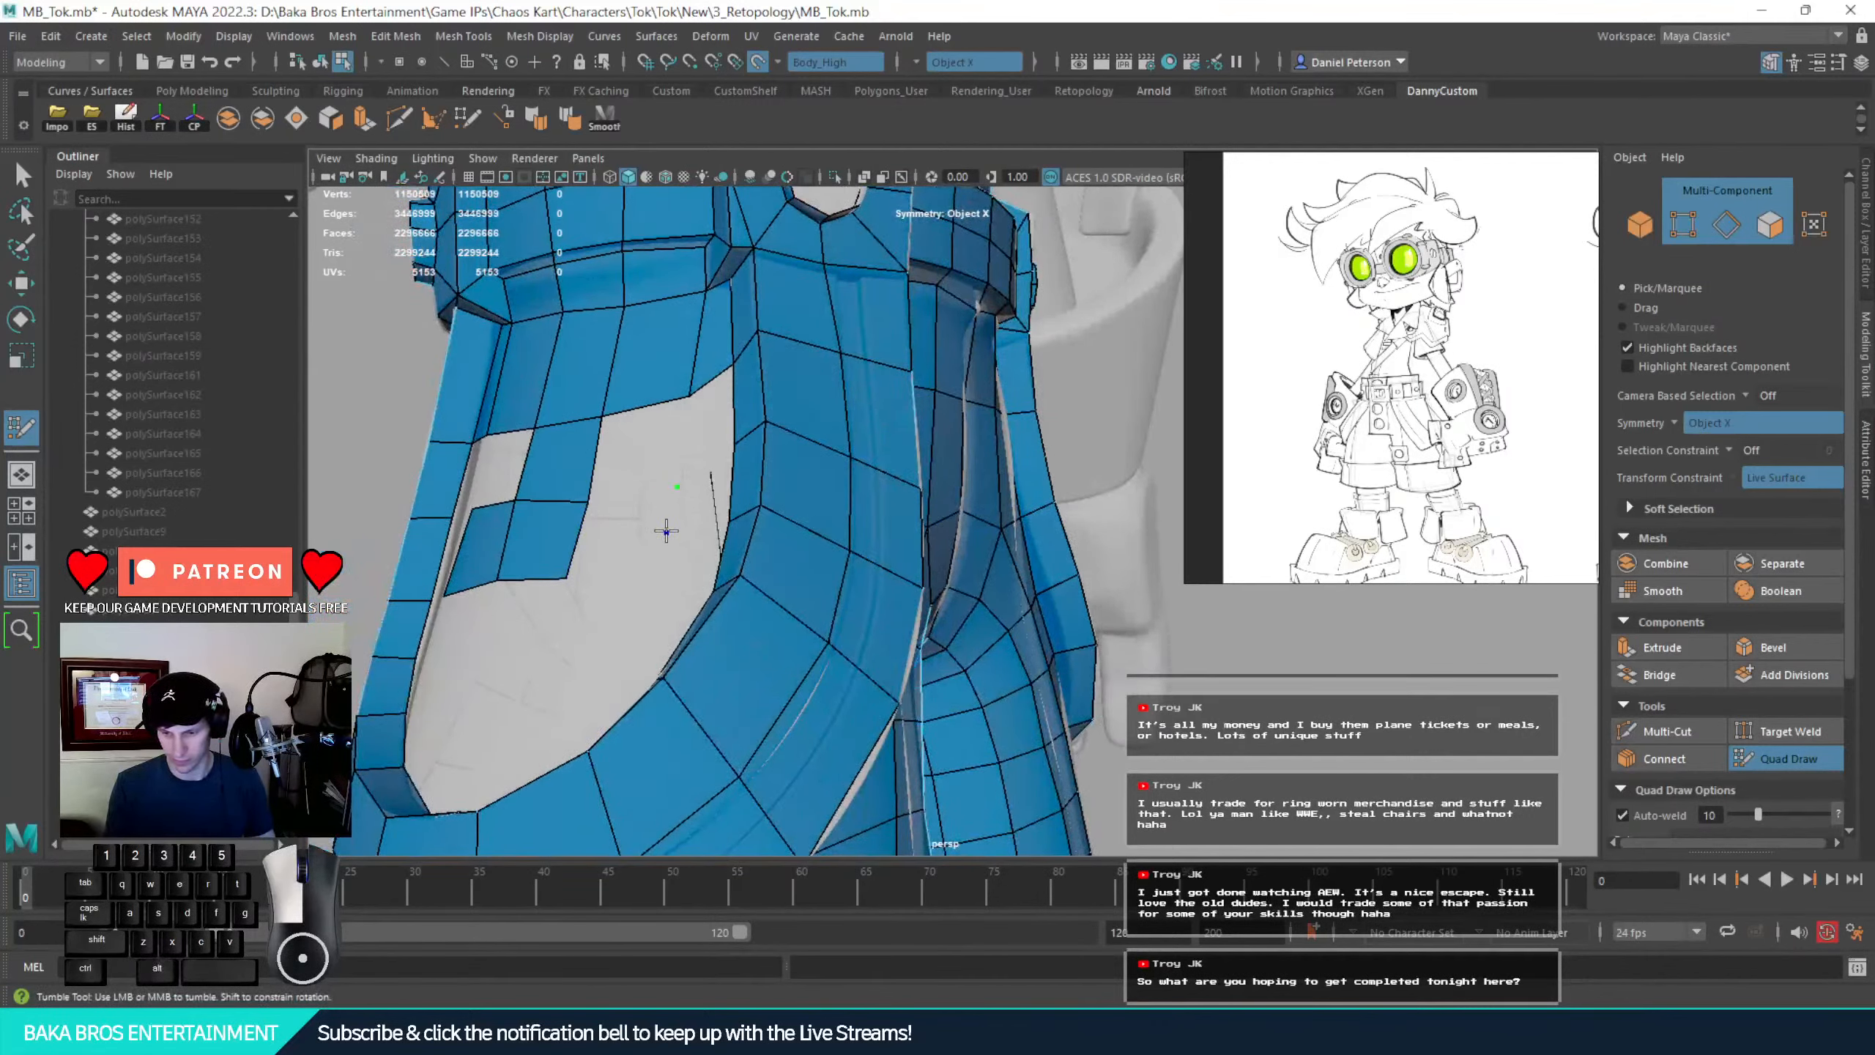
shift+click(624, 526)
shift+click(640, 456)
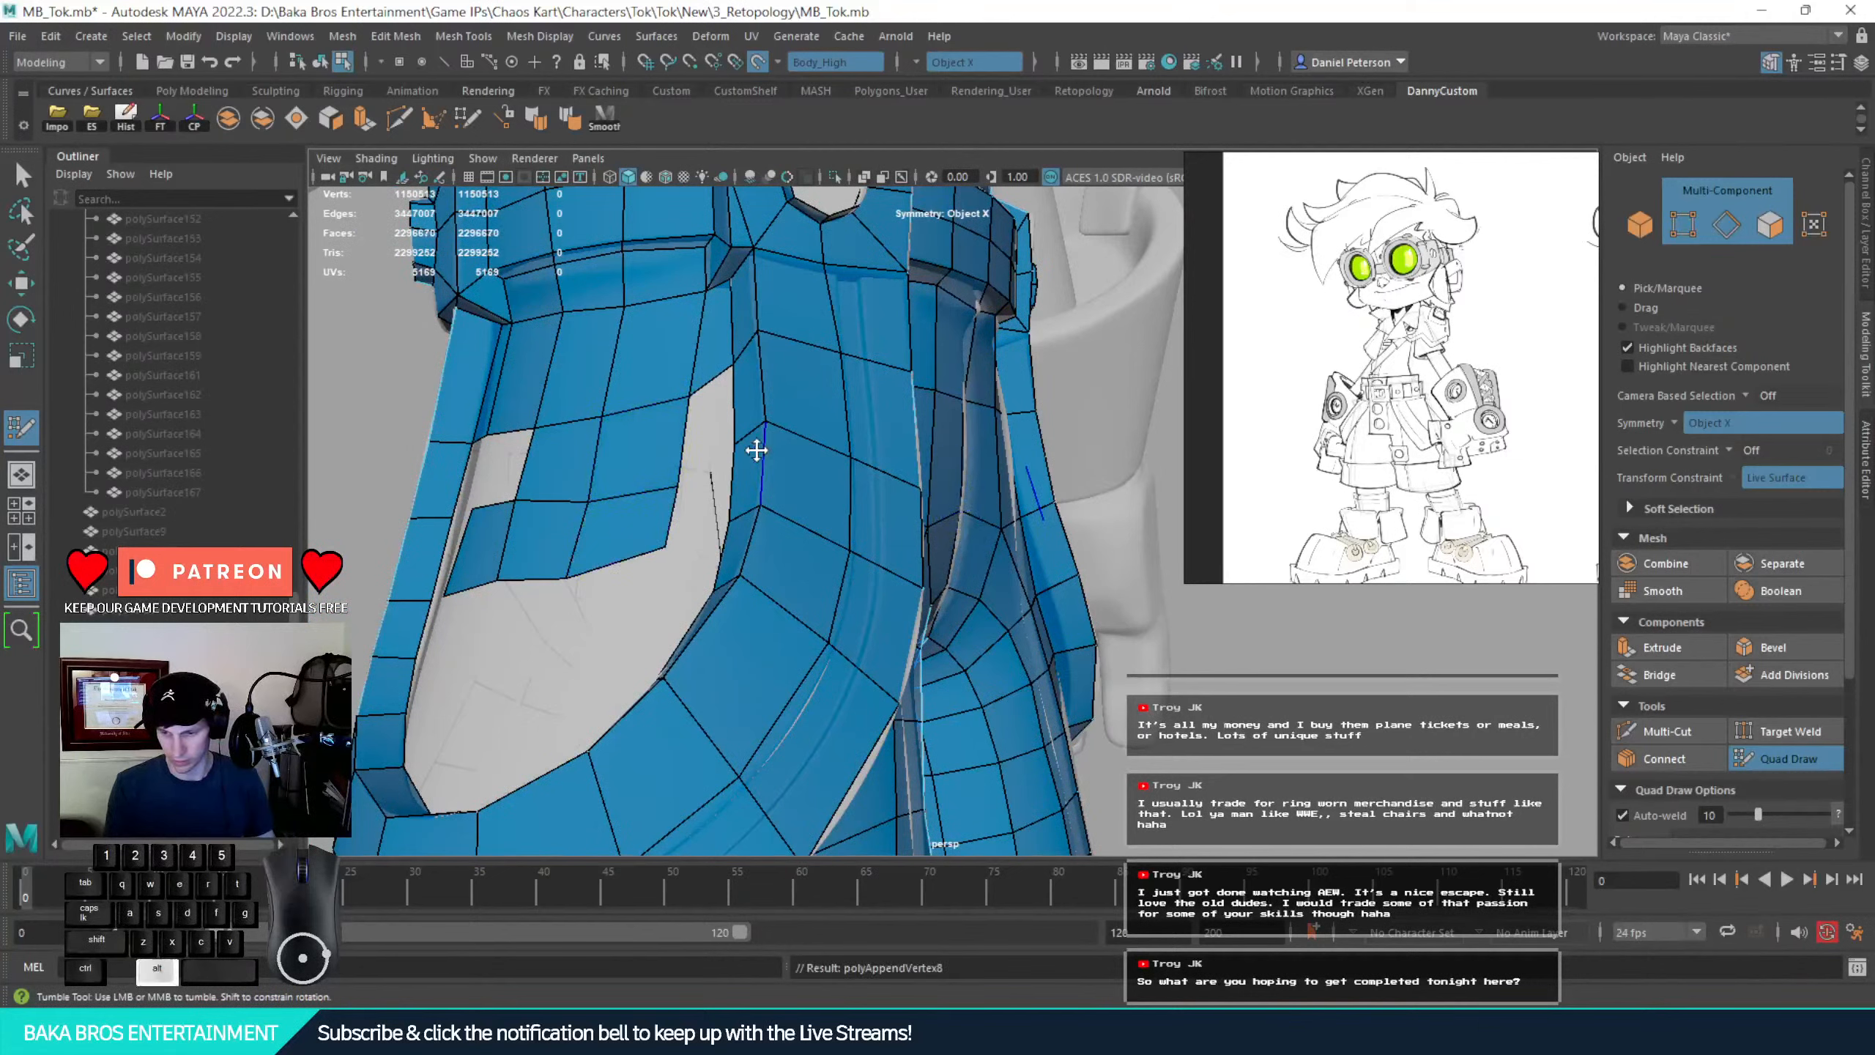
Fill the two quads joining the new shorts rows to the hip panel rim and relax the seam with the row above
mouse_move(753, 448)
alt+mouse_down()
mouse_move(695, 431)
mouse_move(584, 501)
mouse_move(653, 483)
alt+mouse_up()
shift+click(696, 440)
shift+click(696, 501)
shift+drag(650, 389, 519, 410)
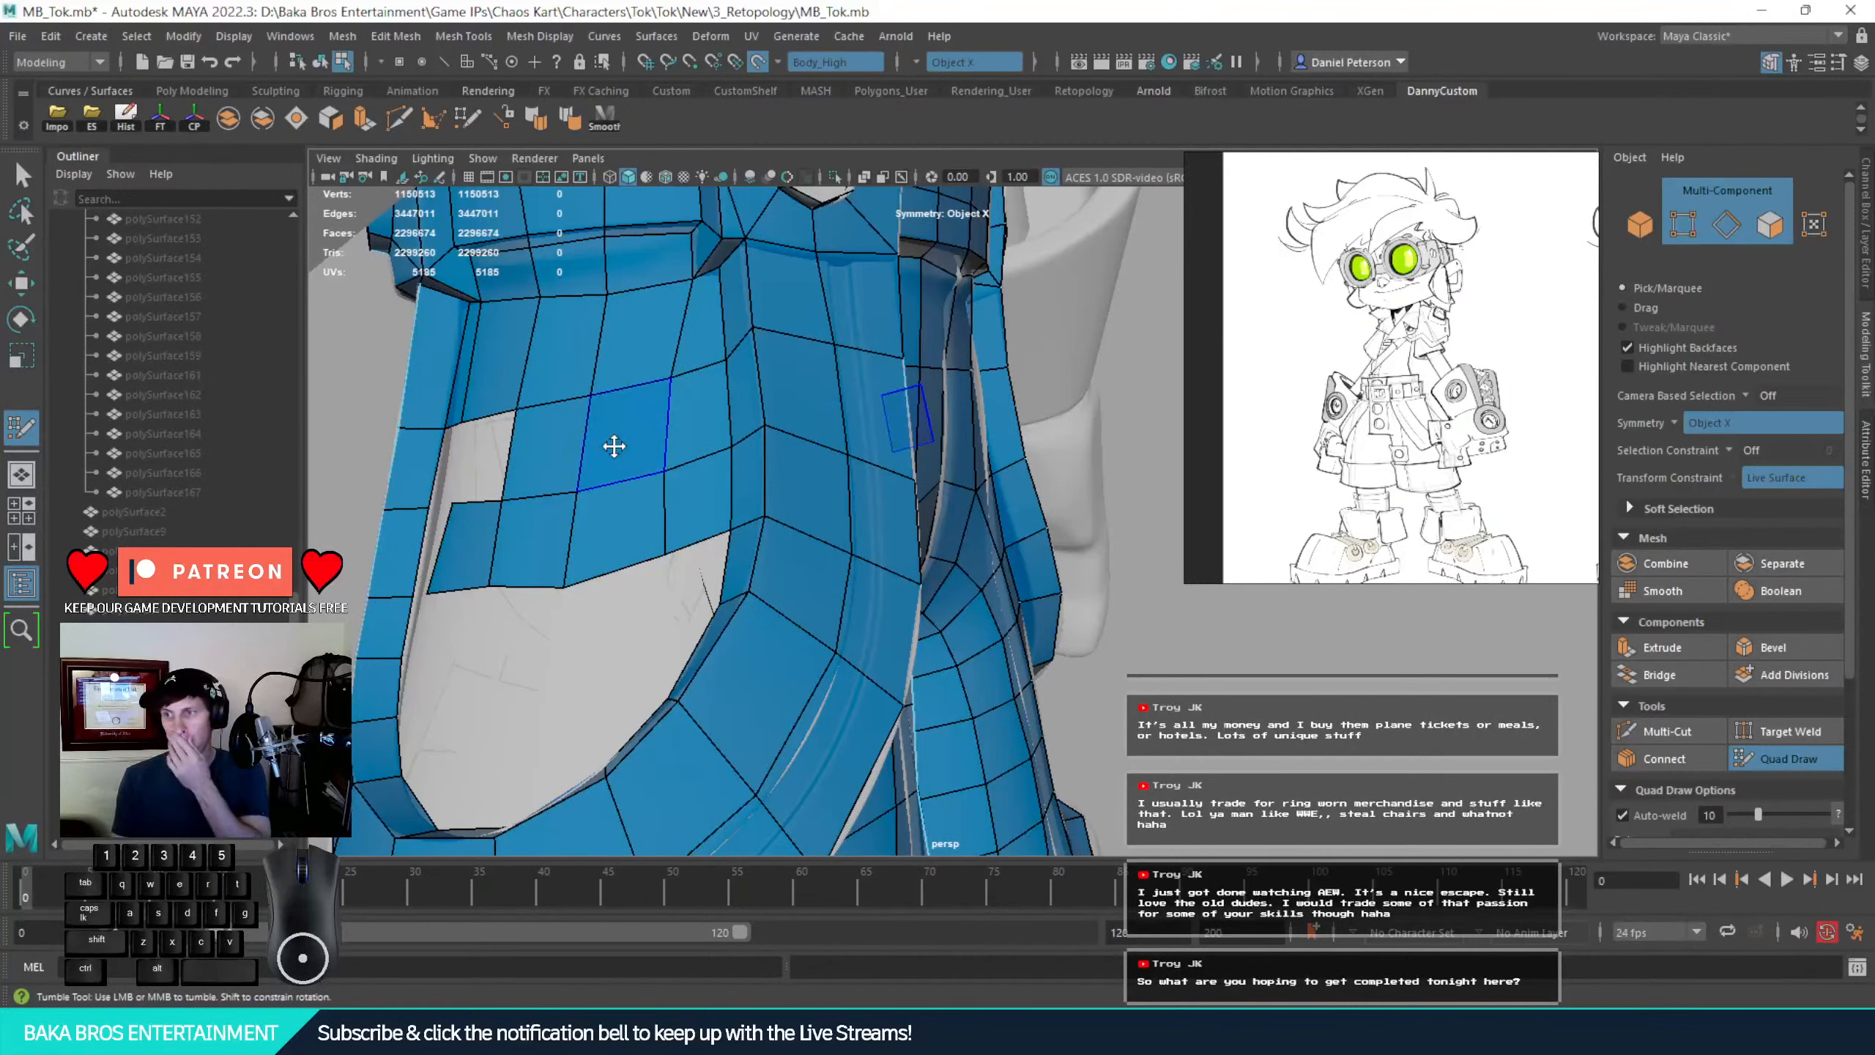
alt+middle_drag(704, 532, 582, 535)
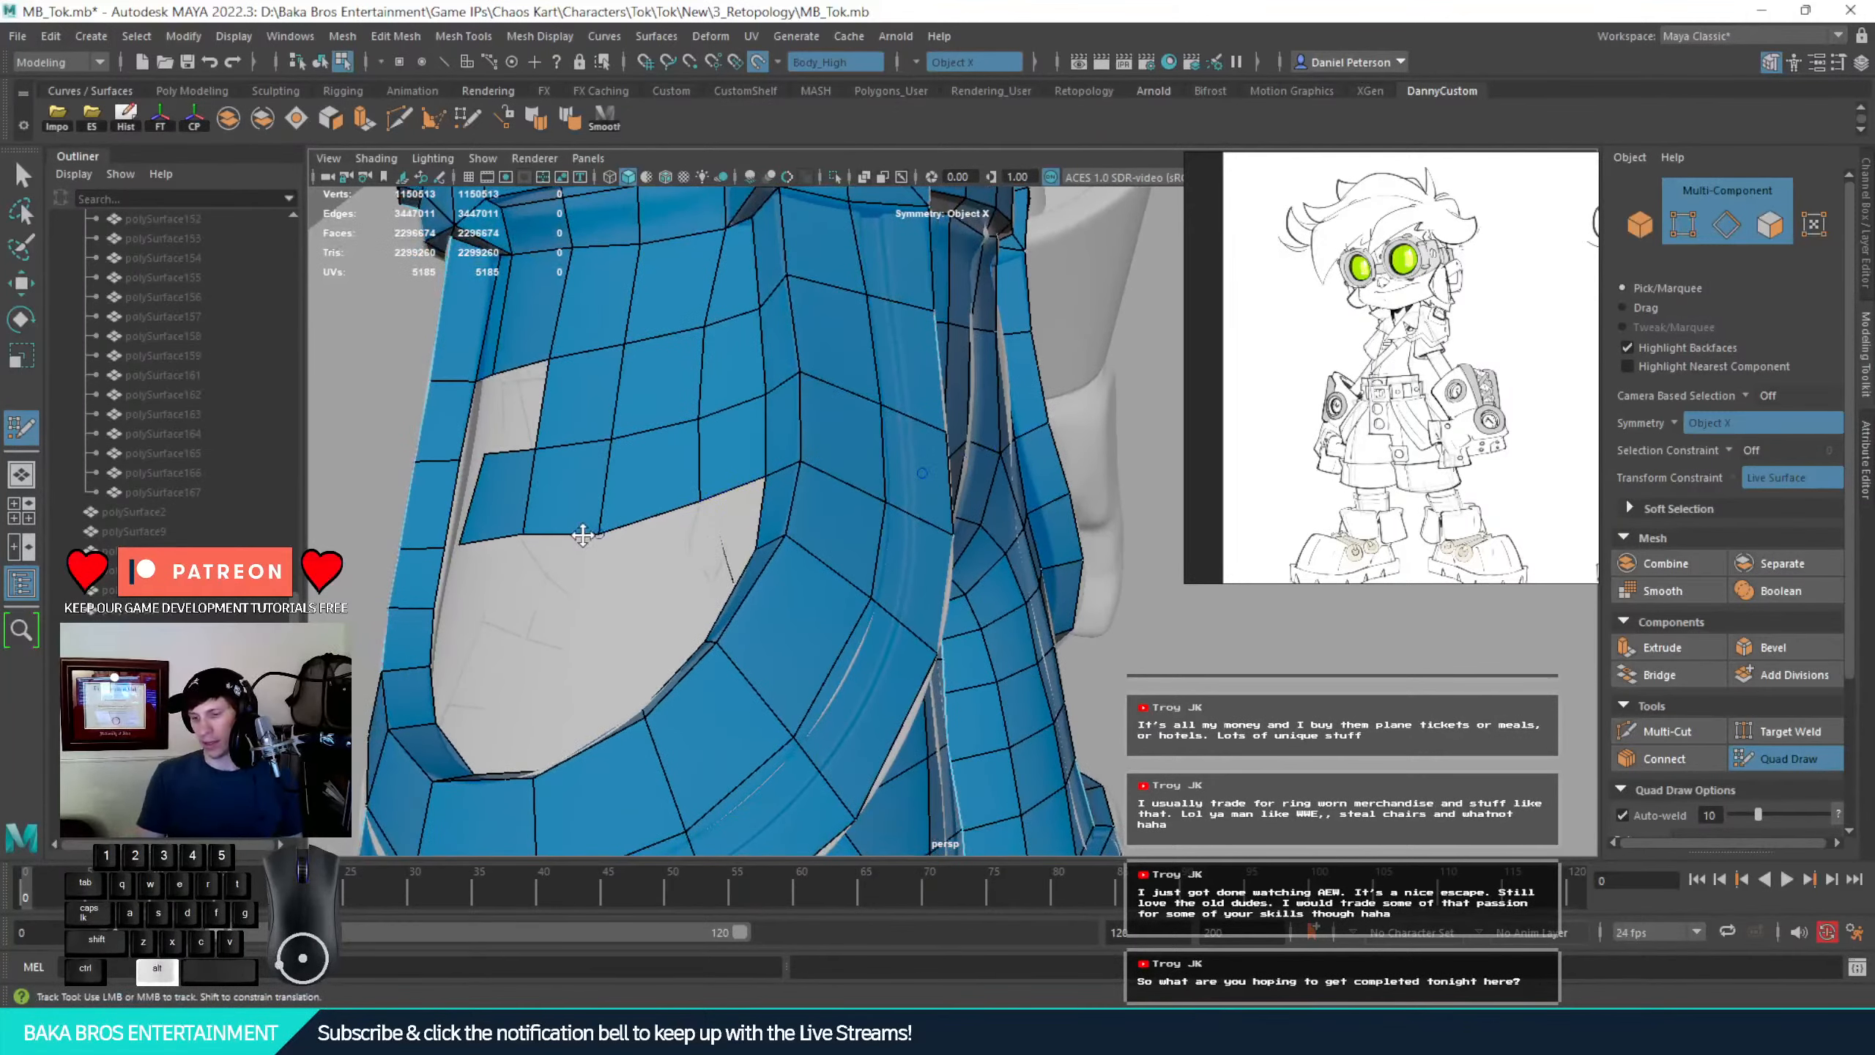
Examine the character's existing retopology from several angles and compare the outfit with the concept sketch
drag(592, 526, 603, 515)
alt+right_drag(603, 515, 347, 399)
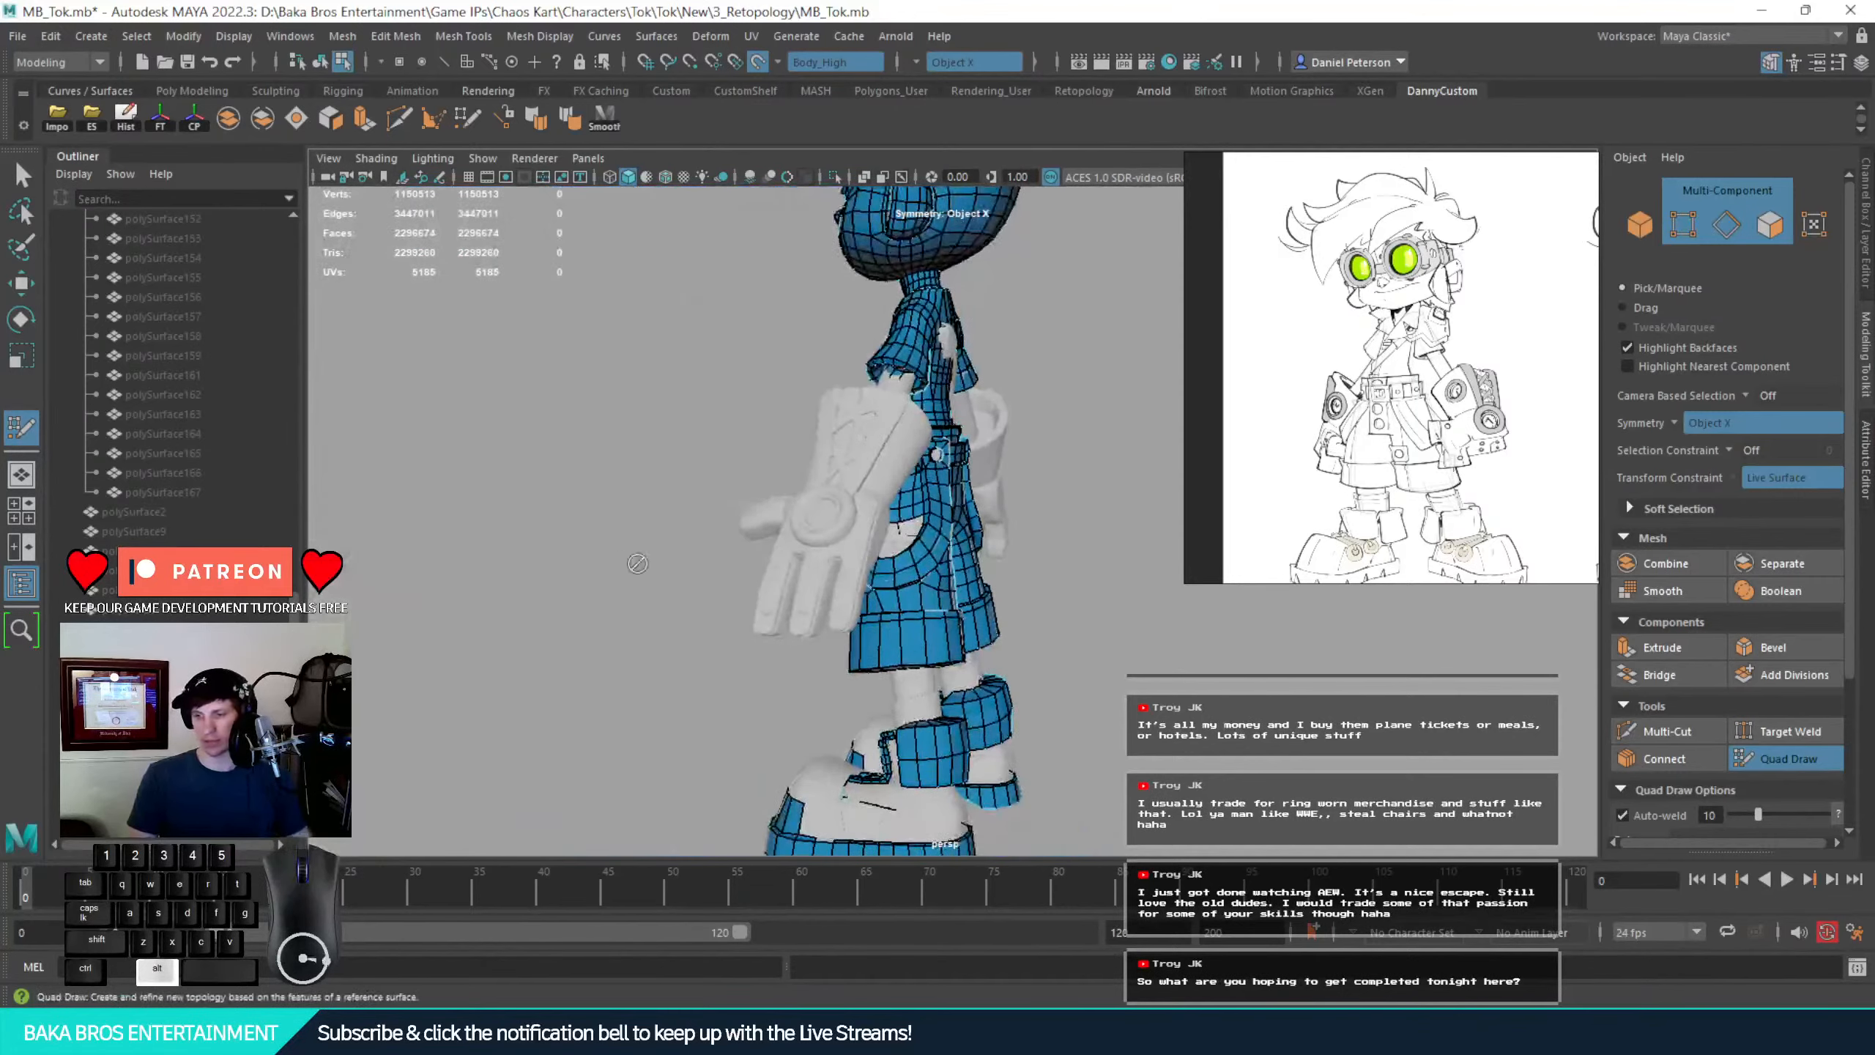
alt+drag(637, 561, 906, 556)
alt+right_drag(905, 556, 591, 528)
alt+drag(591, 528, 705, 567)
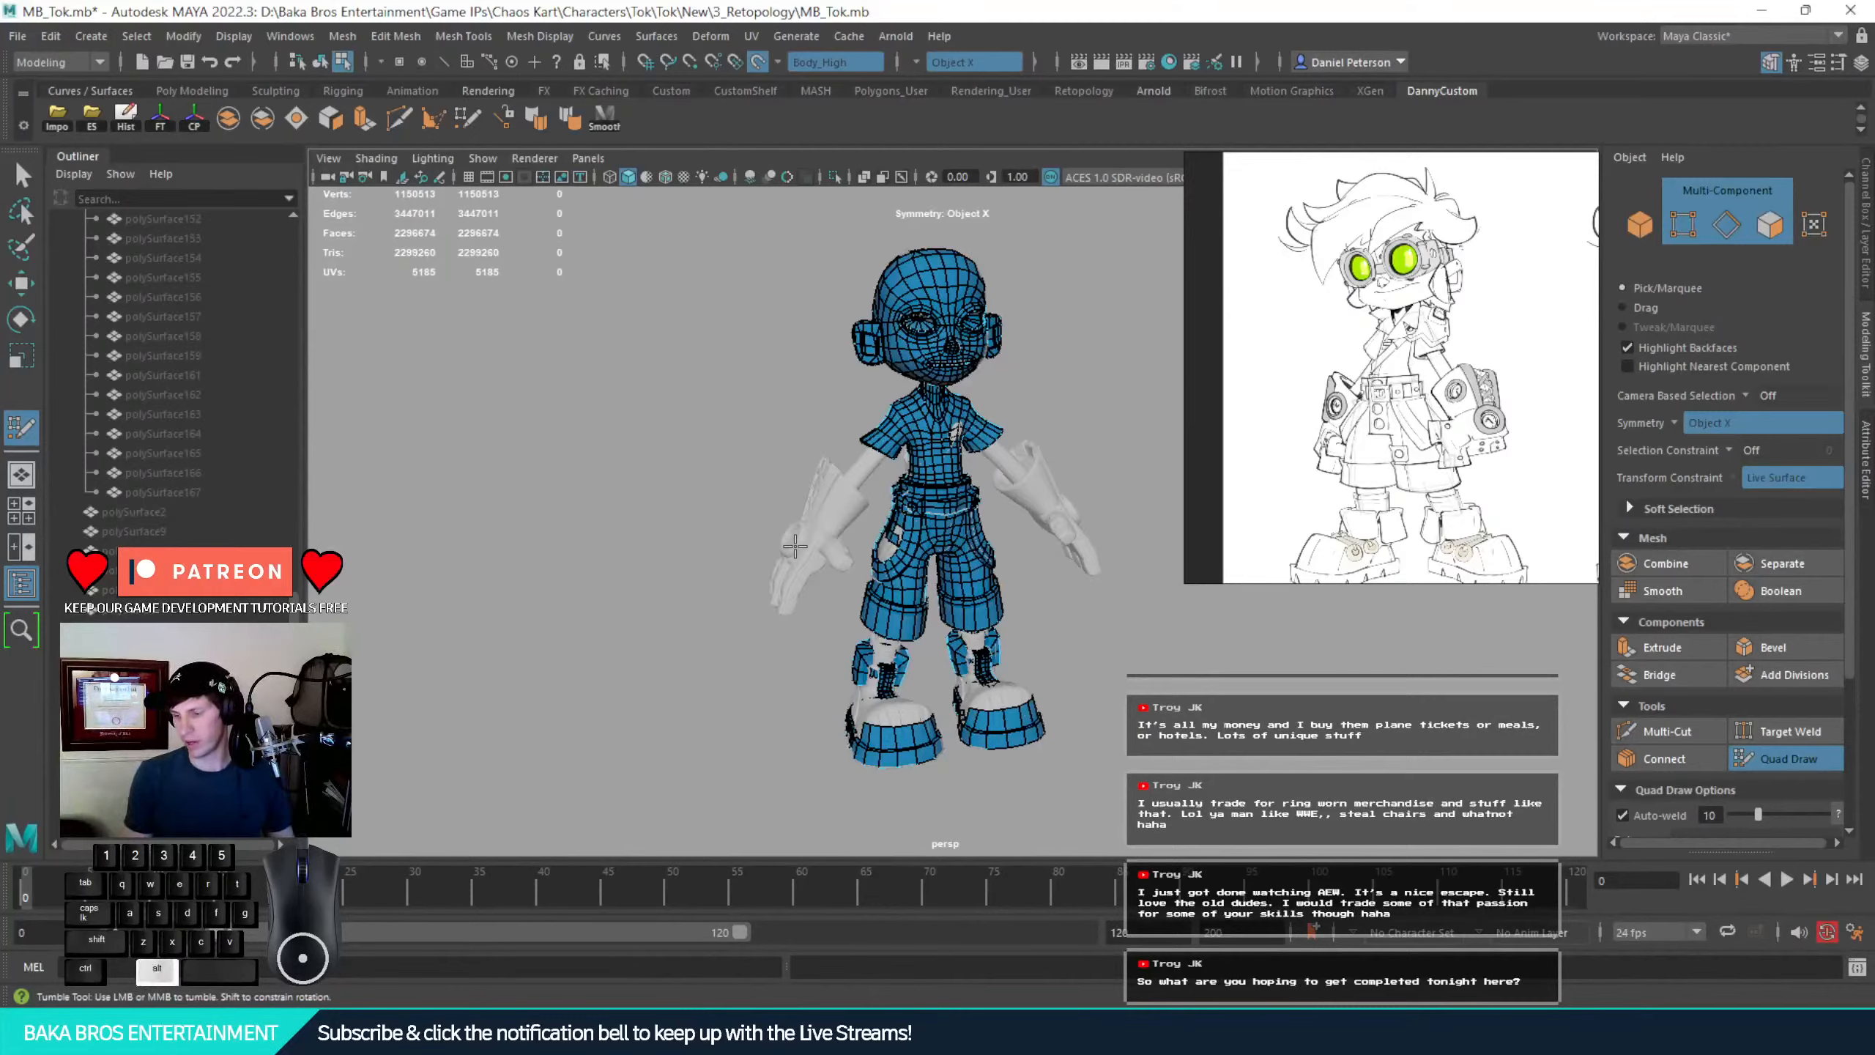
alt+drag(759, 578, 669, 564)
alt+right_drag(670, 564, 800, 262)
alt+middle_drag(695, 537, 640, 684)
alt+drag(767, 610, 863, 545)
alt+right_drag(863, 546, 816, 304)
alt+drag(908, 396, 857, 414)
alt+drag(816, 707, 830, 727)
alt+middle_drag(831, 727, 906, 519)
alt+right_drag(905, 519, 1130, 650)
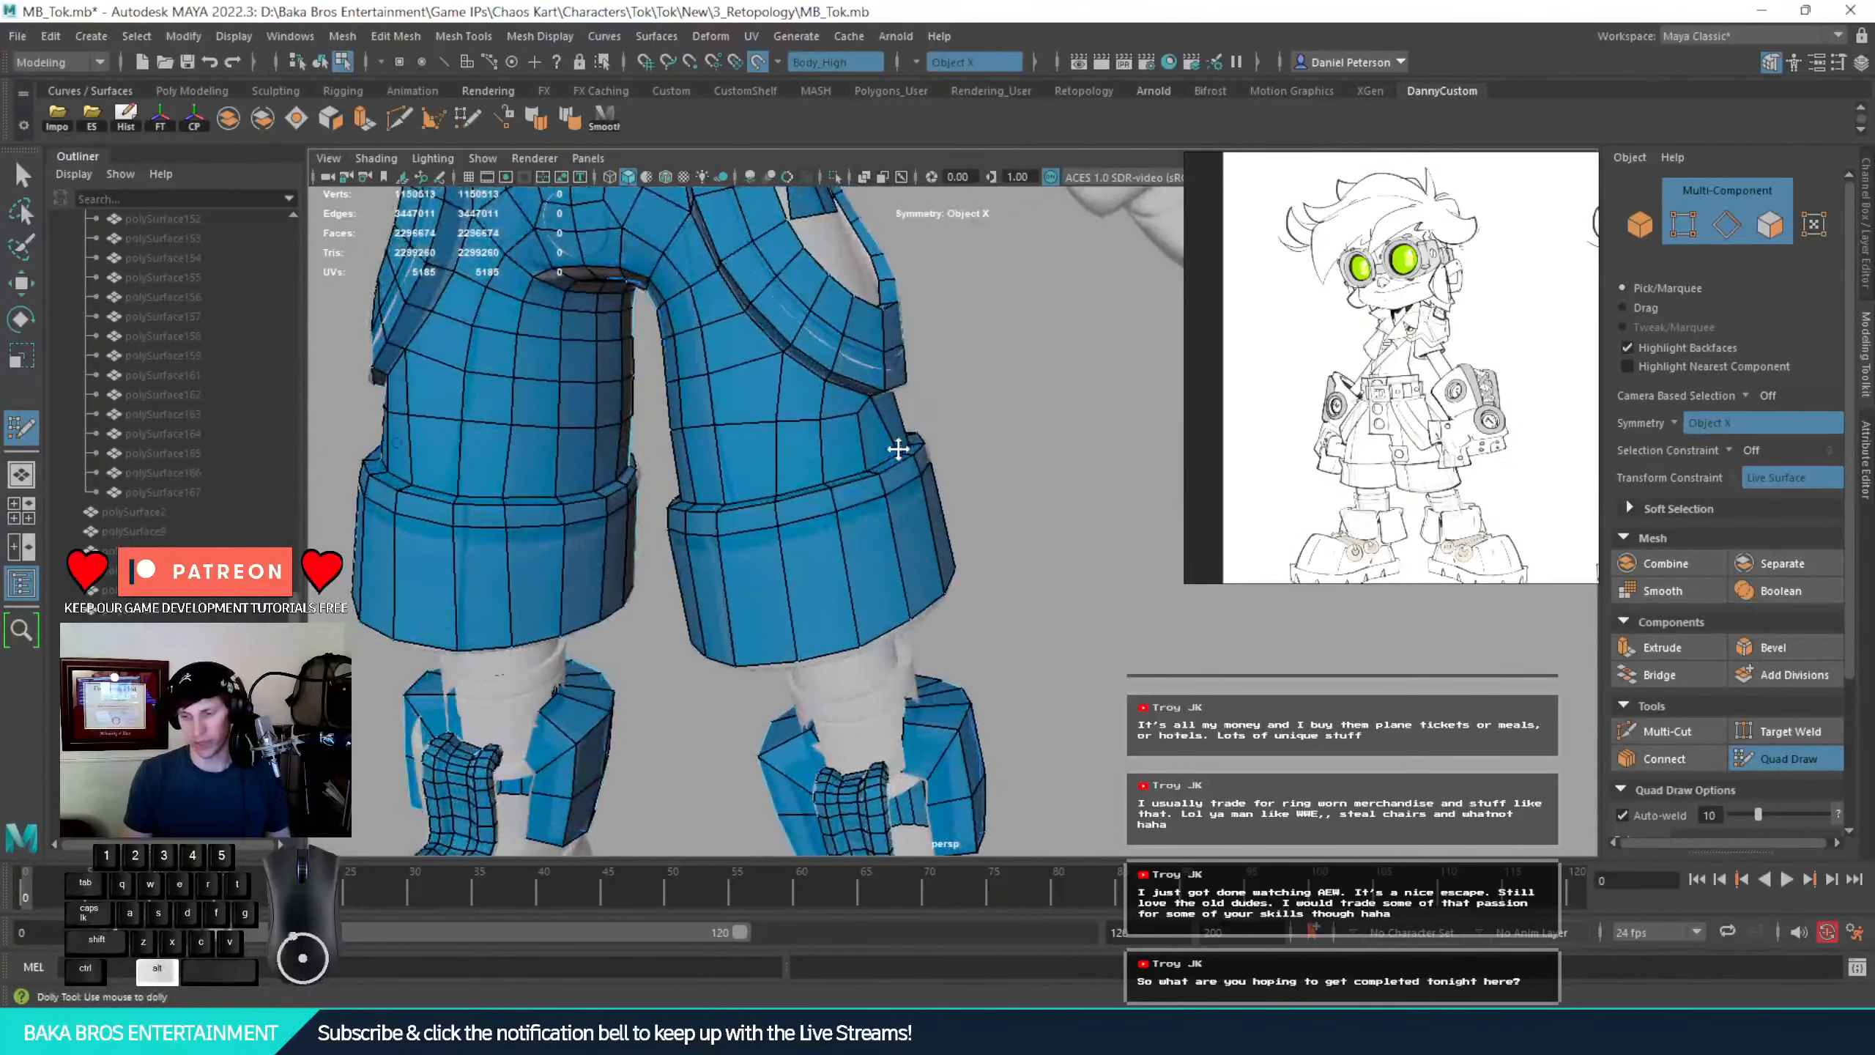
alt+middle_drag(898, 449, 957, 703)
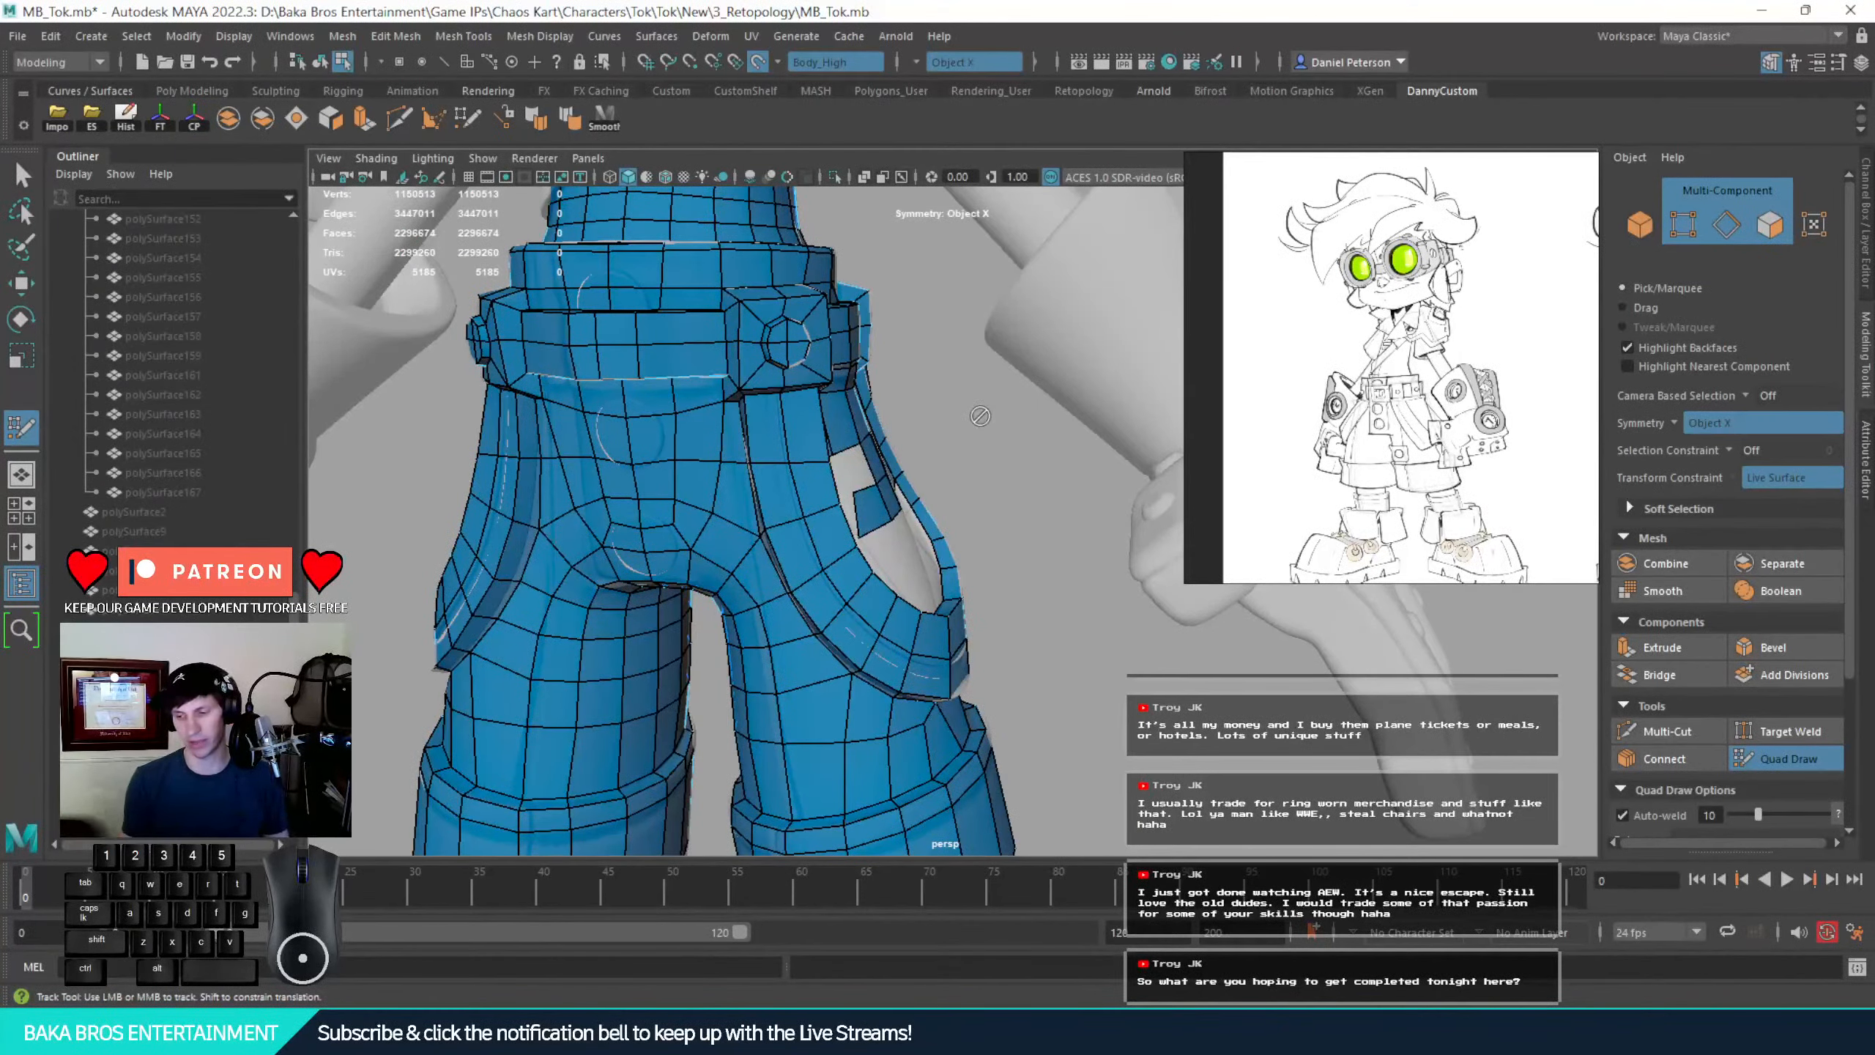
alt+drag(955, 423, 909, 510)
alt+right_drag(908, 509, 745, 399)
alt+drag(745, 398, 650, 303)
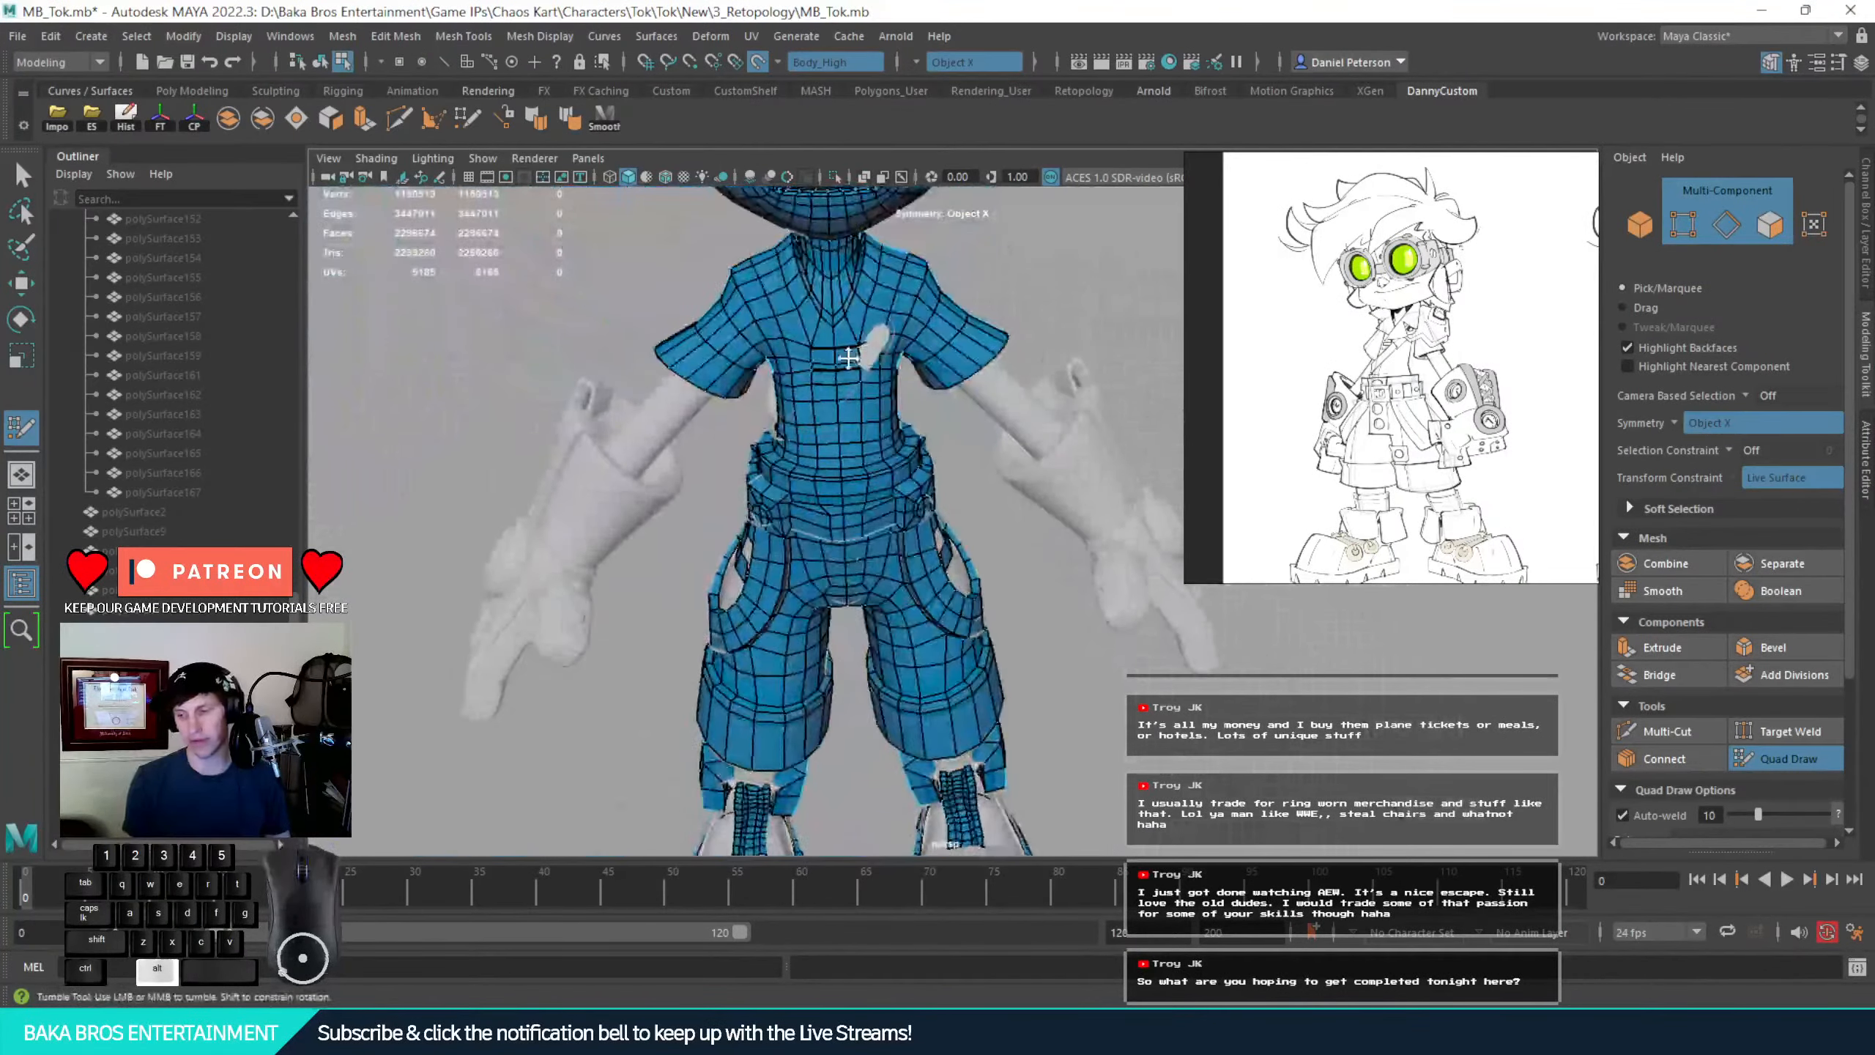
alt+middle_drag(639, 299, 617, 421)
scroll(1514, 437, up, 5)
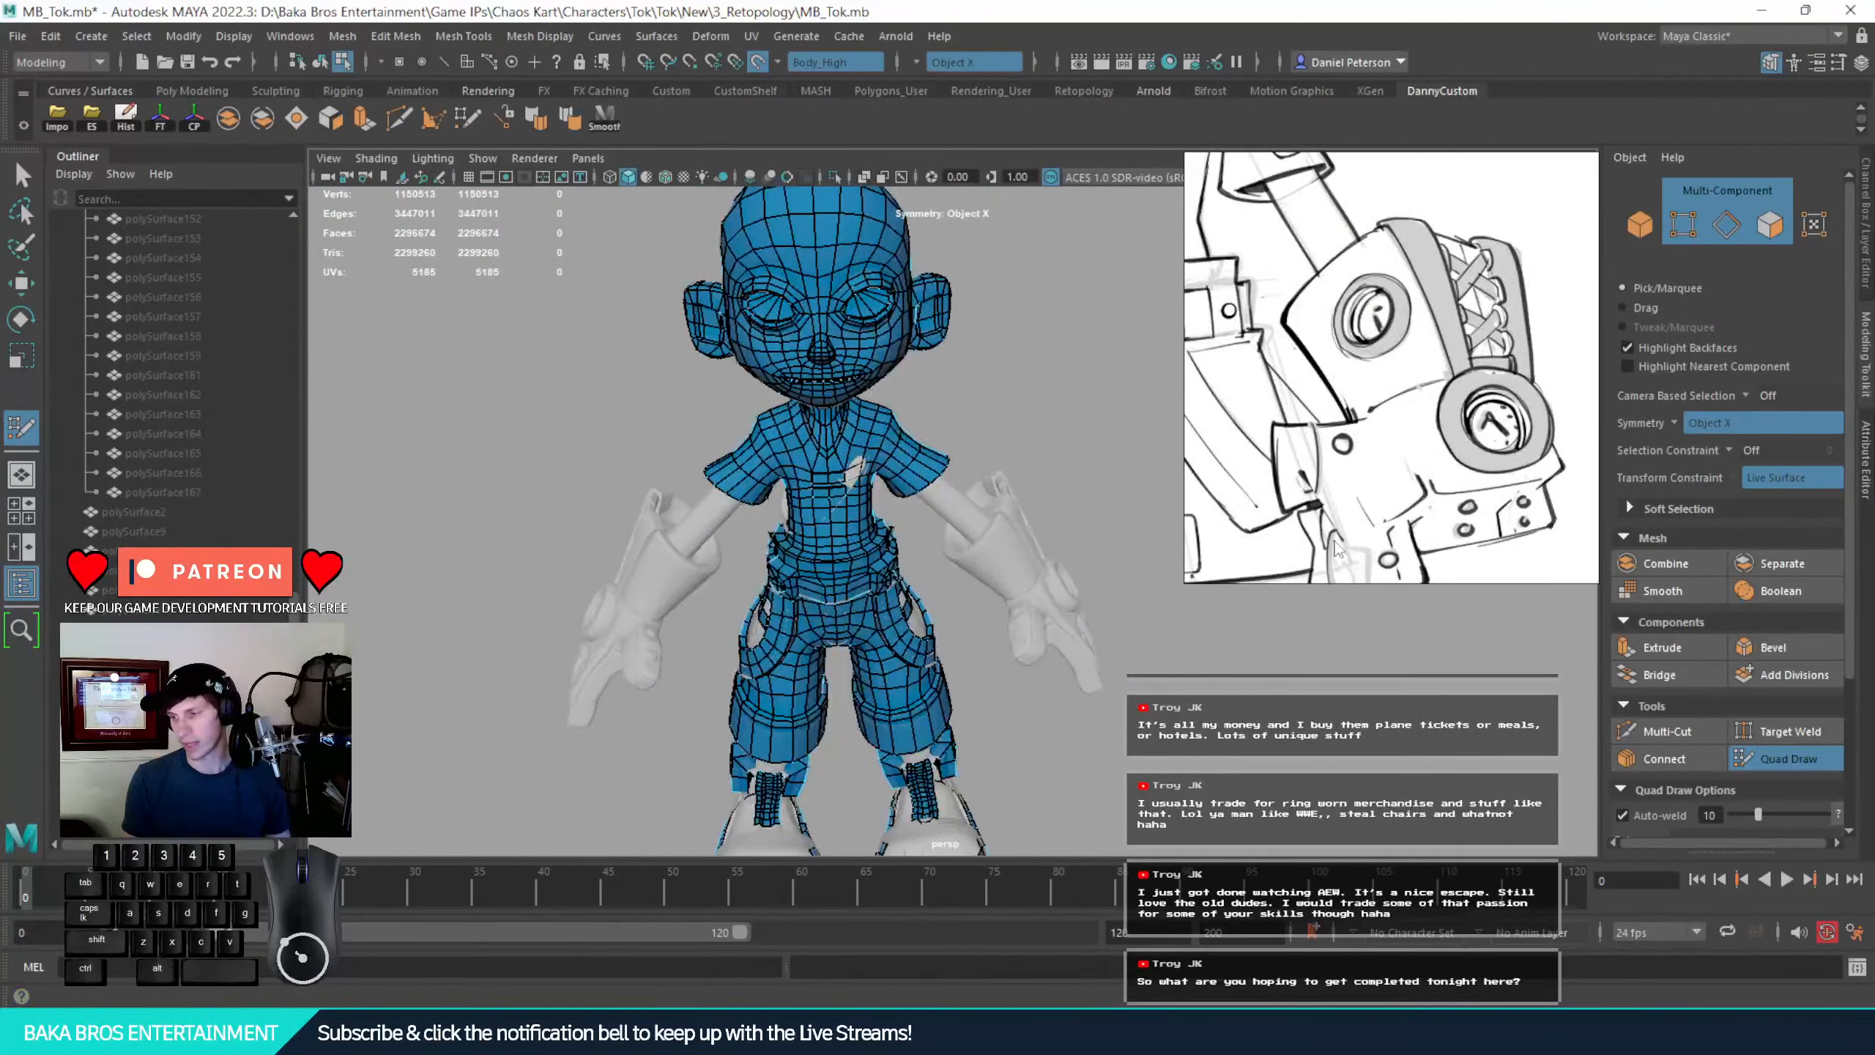
scroll(1329, 438, down, 5)
middle_drag(1329, 437, 1396, 325)
Add a Quad Draw face on the boot's side, just behind the toe section and above the sole
alt+drag(1041, 665, 1100, 572)
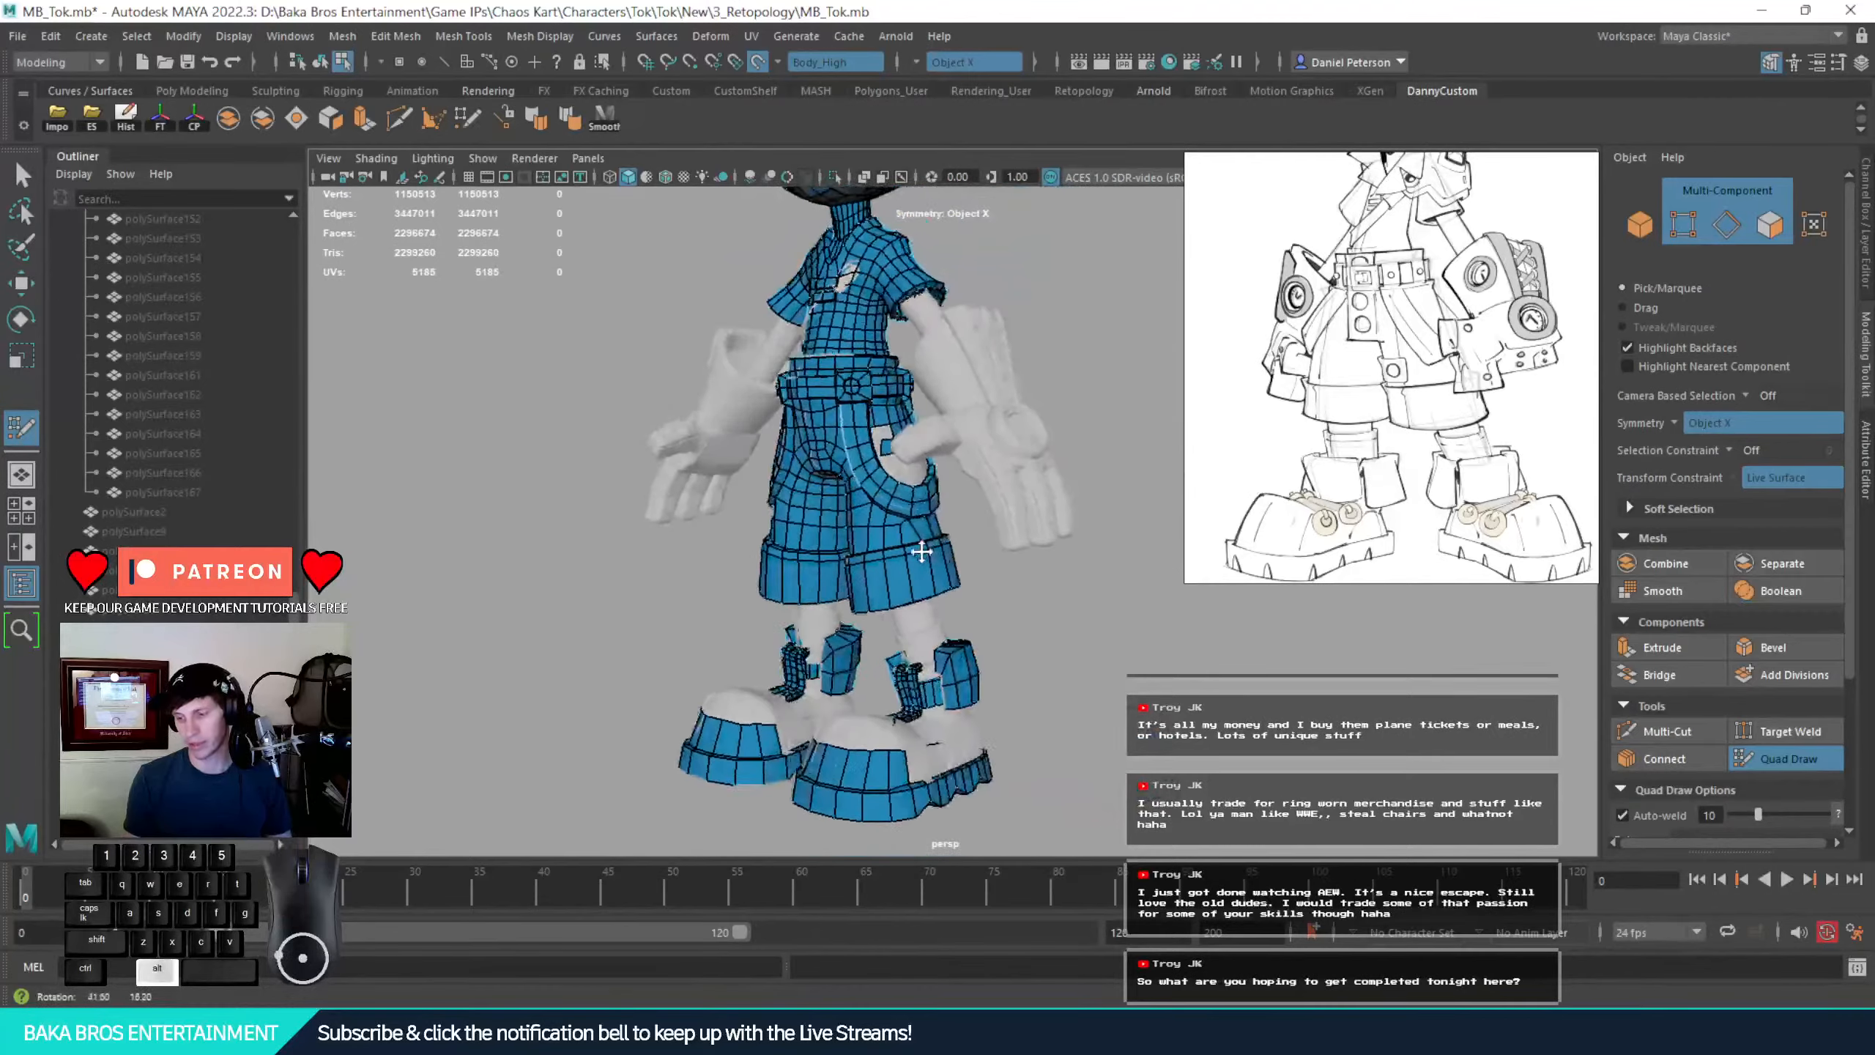
alt+right_drag(1101, 573, 1292, 707)
alt+middle_drag(786, 679, 909, 305)
alt+right_drag(908, 306, 813, 325)
alt+drag(812, 472, 686, 450)
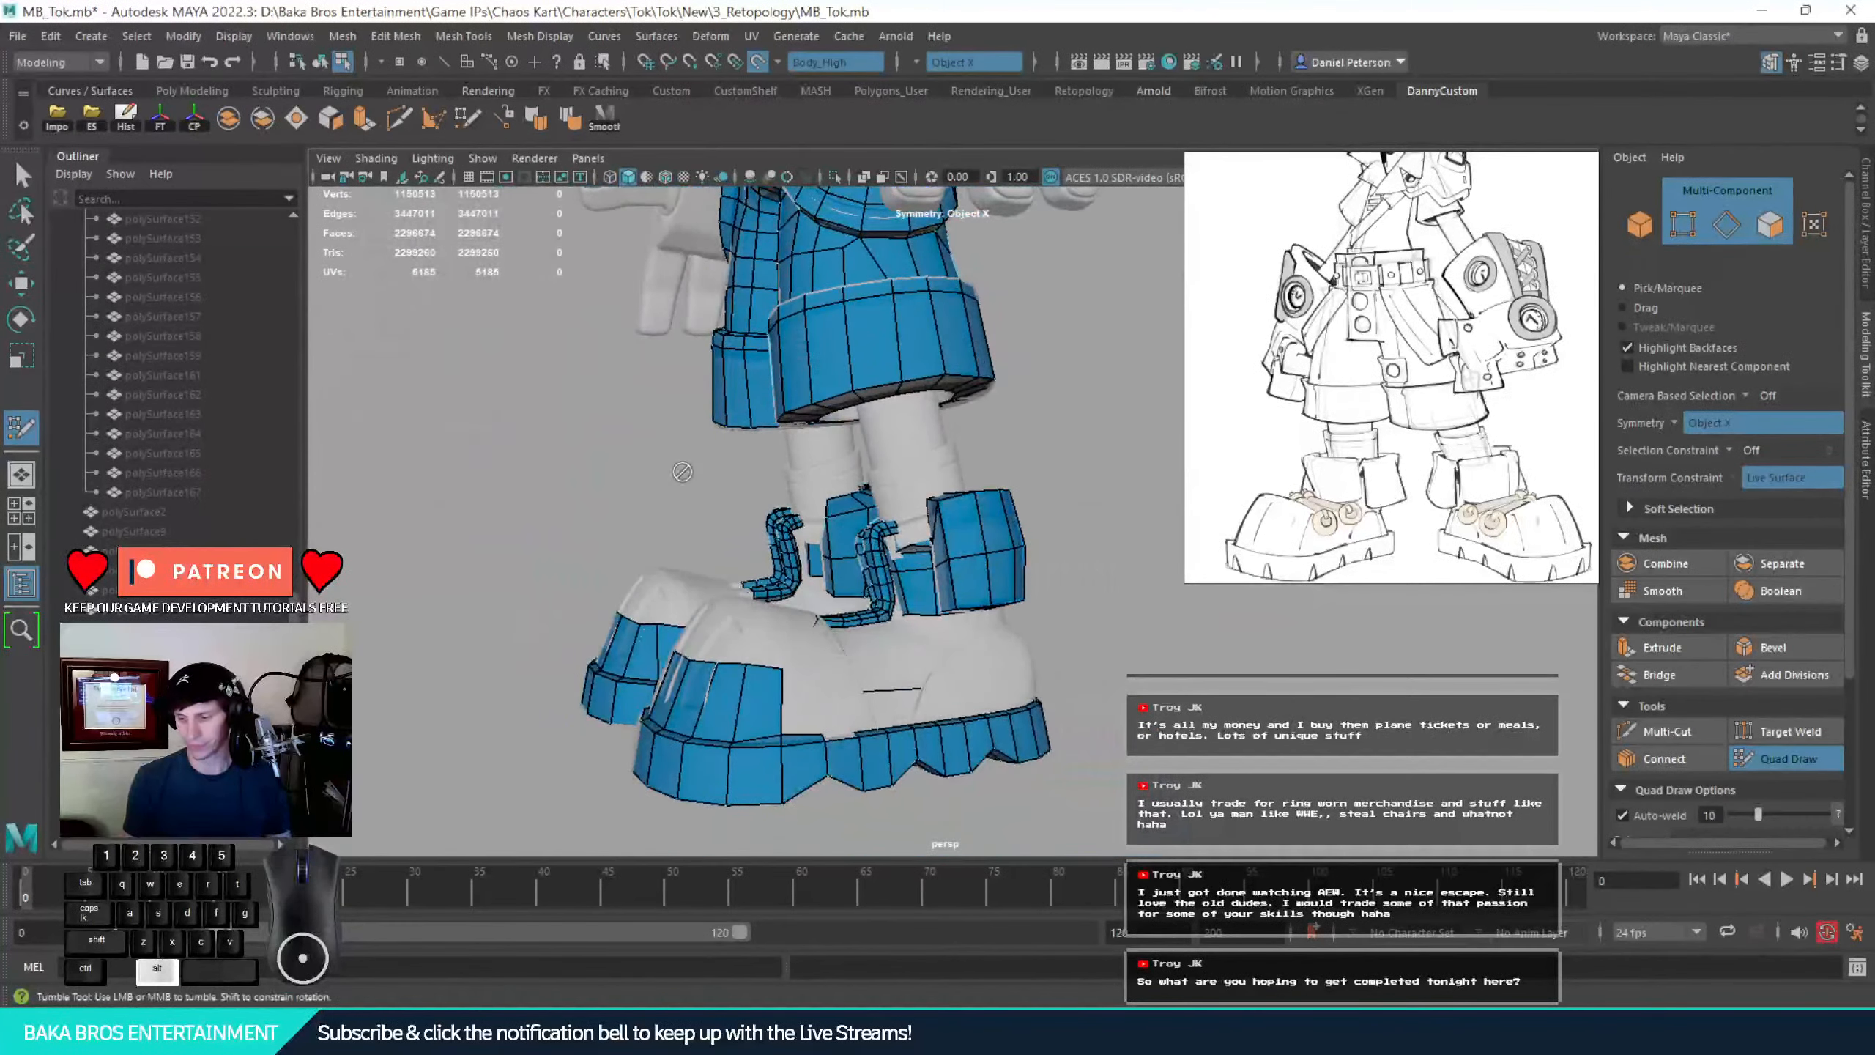
alt+middle_drag(657, 624, 749, 525)
alt+right_drag(749, 524, 878, 591)
alt+drag(879, 591, 709, 621)
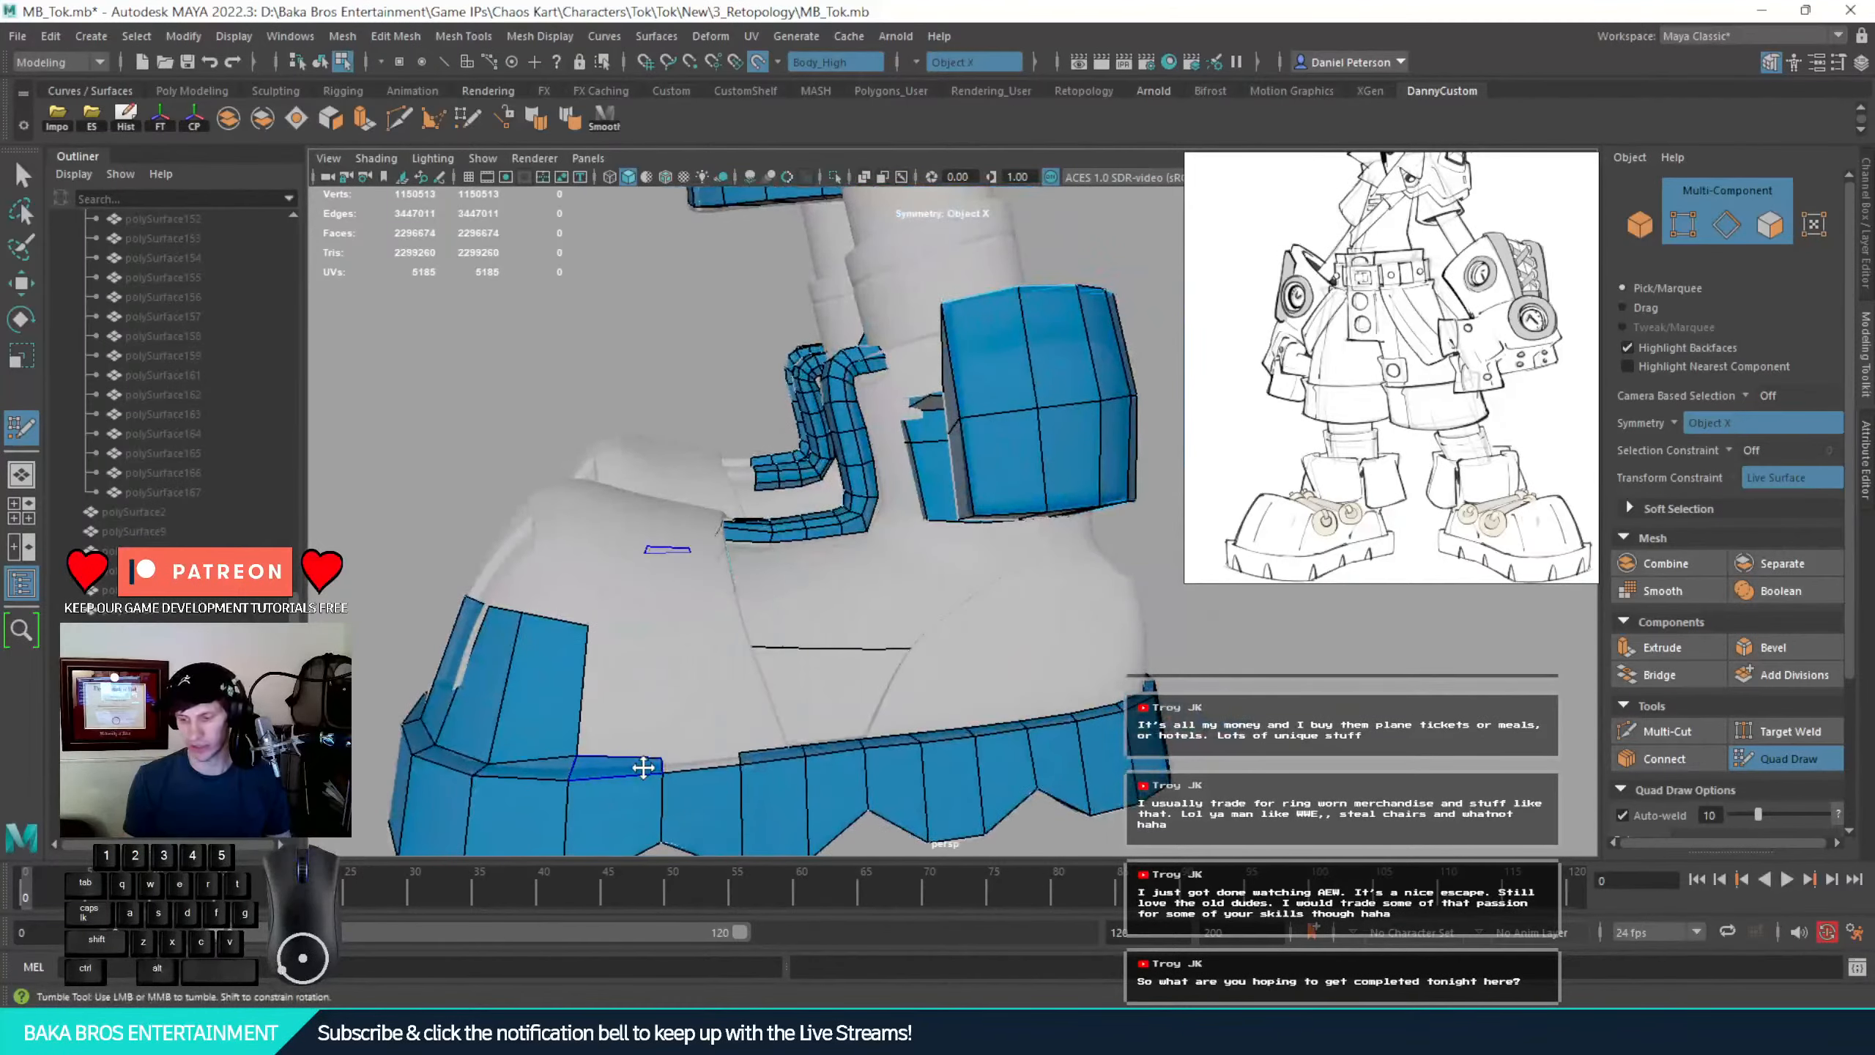
click(657, 626)
shift+click(628, 706)
Examine the retopology of the boots, torso and shorts for areas that still lack faces
alt+drag(699, 590, 819, 636)
alt+right_drag(820, 637, 738, 638)
alt+middle_drag(739, 639, 604, 566)
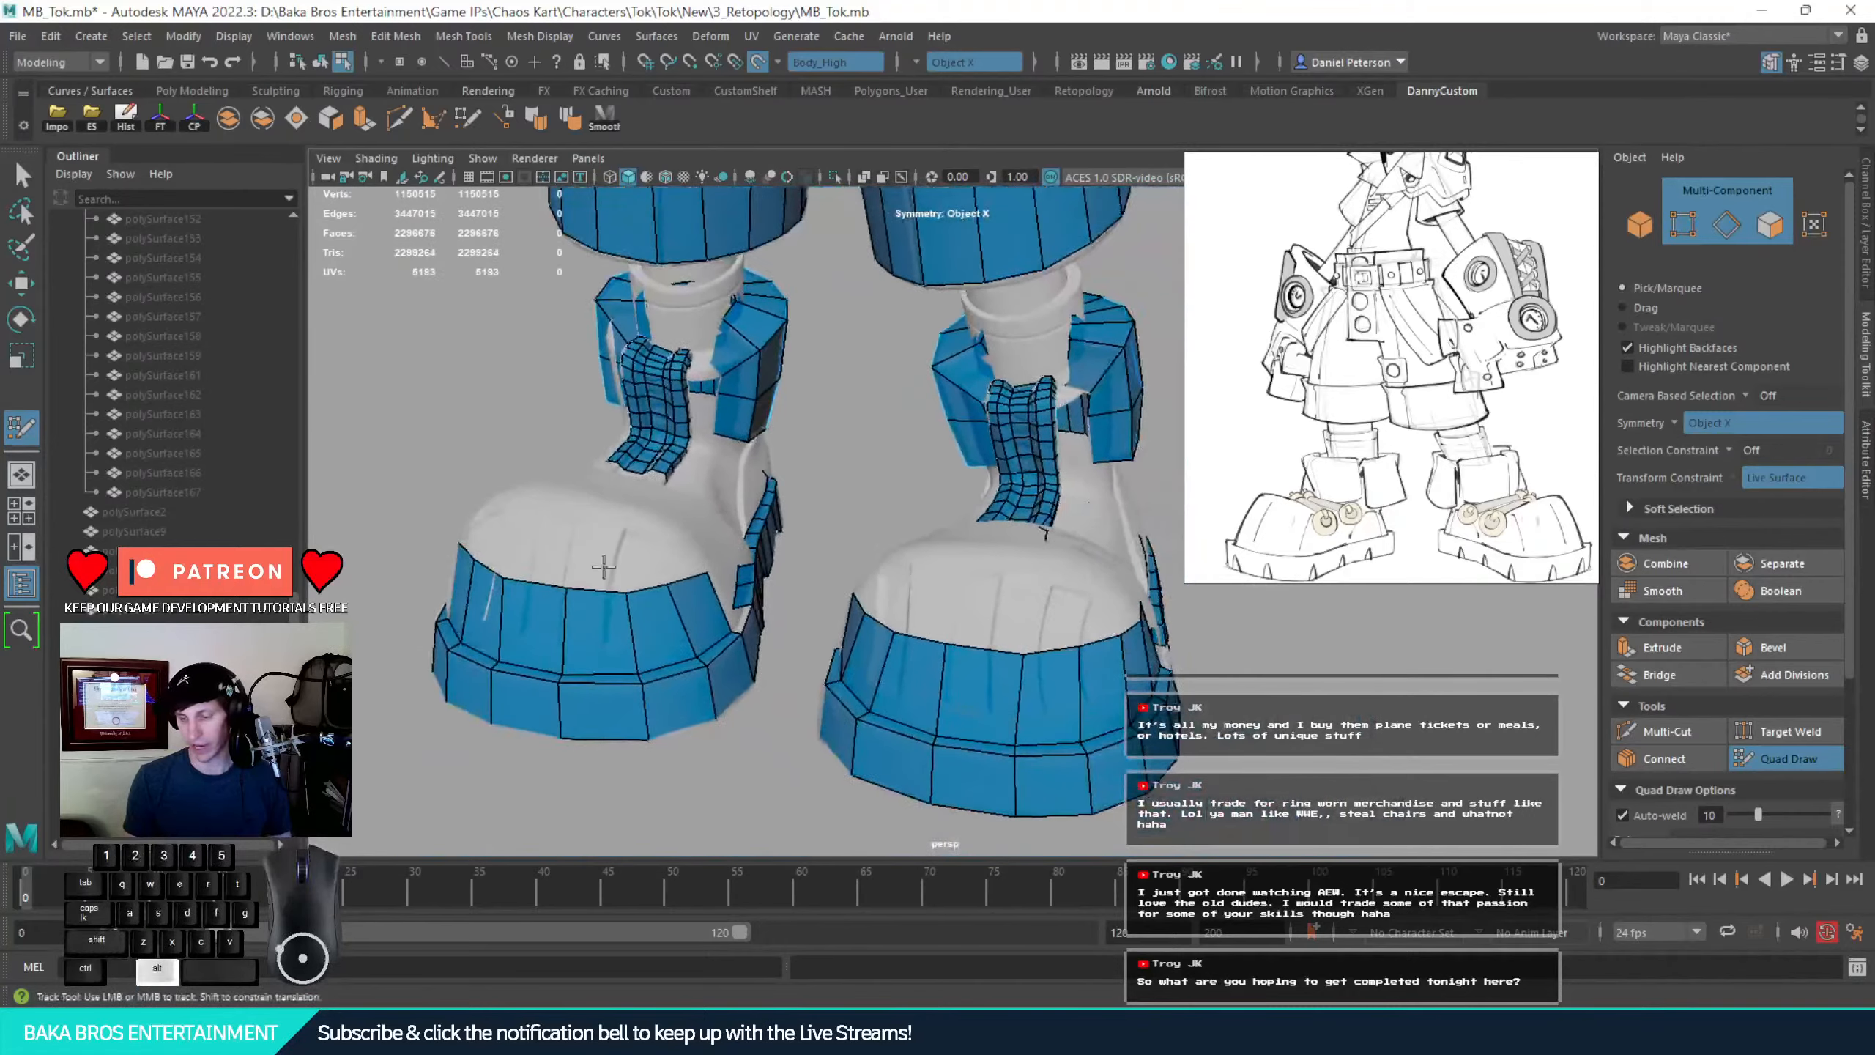
alt+drag(604, 567, 665, 565)
alt+right_drag(665, 565, 760, 584)
alt+drag(760, 583, 894, 599)
alt+middle_drag(894, 599, 920, 632)
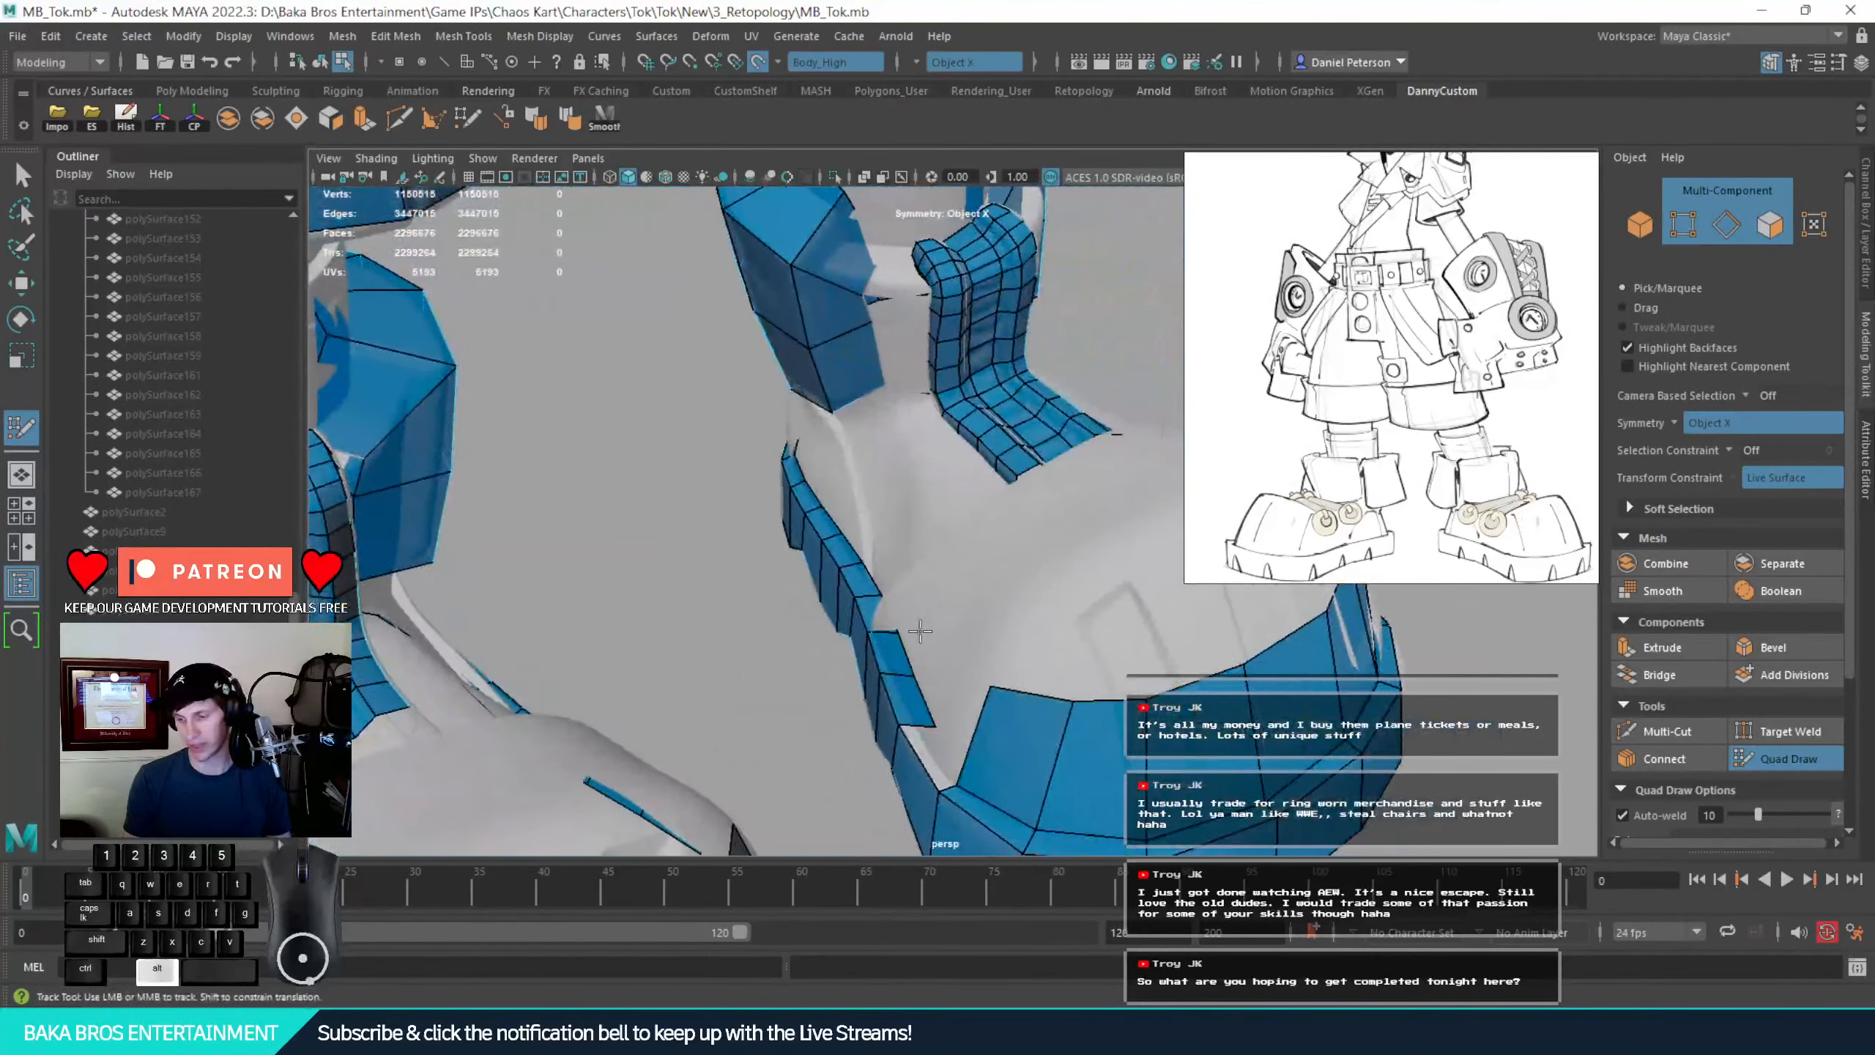
alt+drag(920, 632, 838, 557)
alt+right_drag(837, 556, 699, 419)
alt+middle_drag(699, 420, 746, 657)
alt+drag(746, 658, 923, 318)
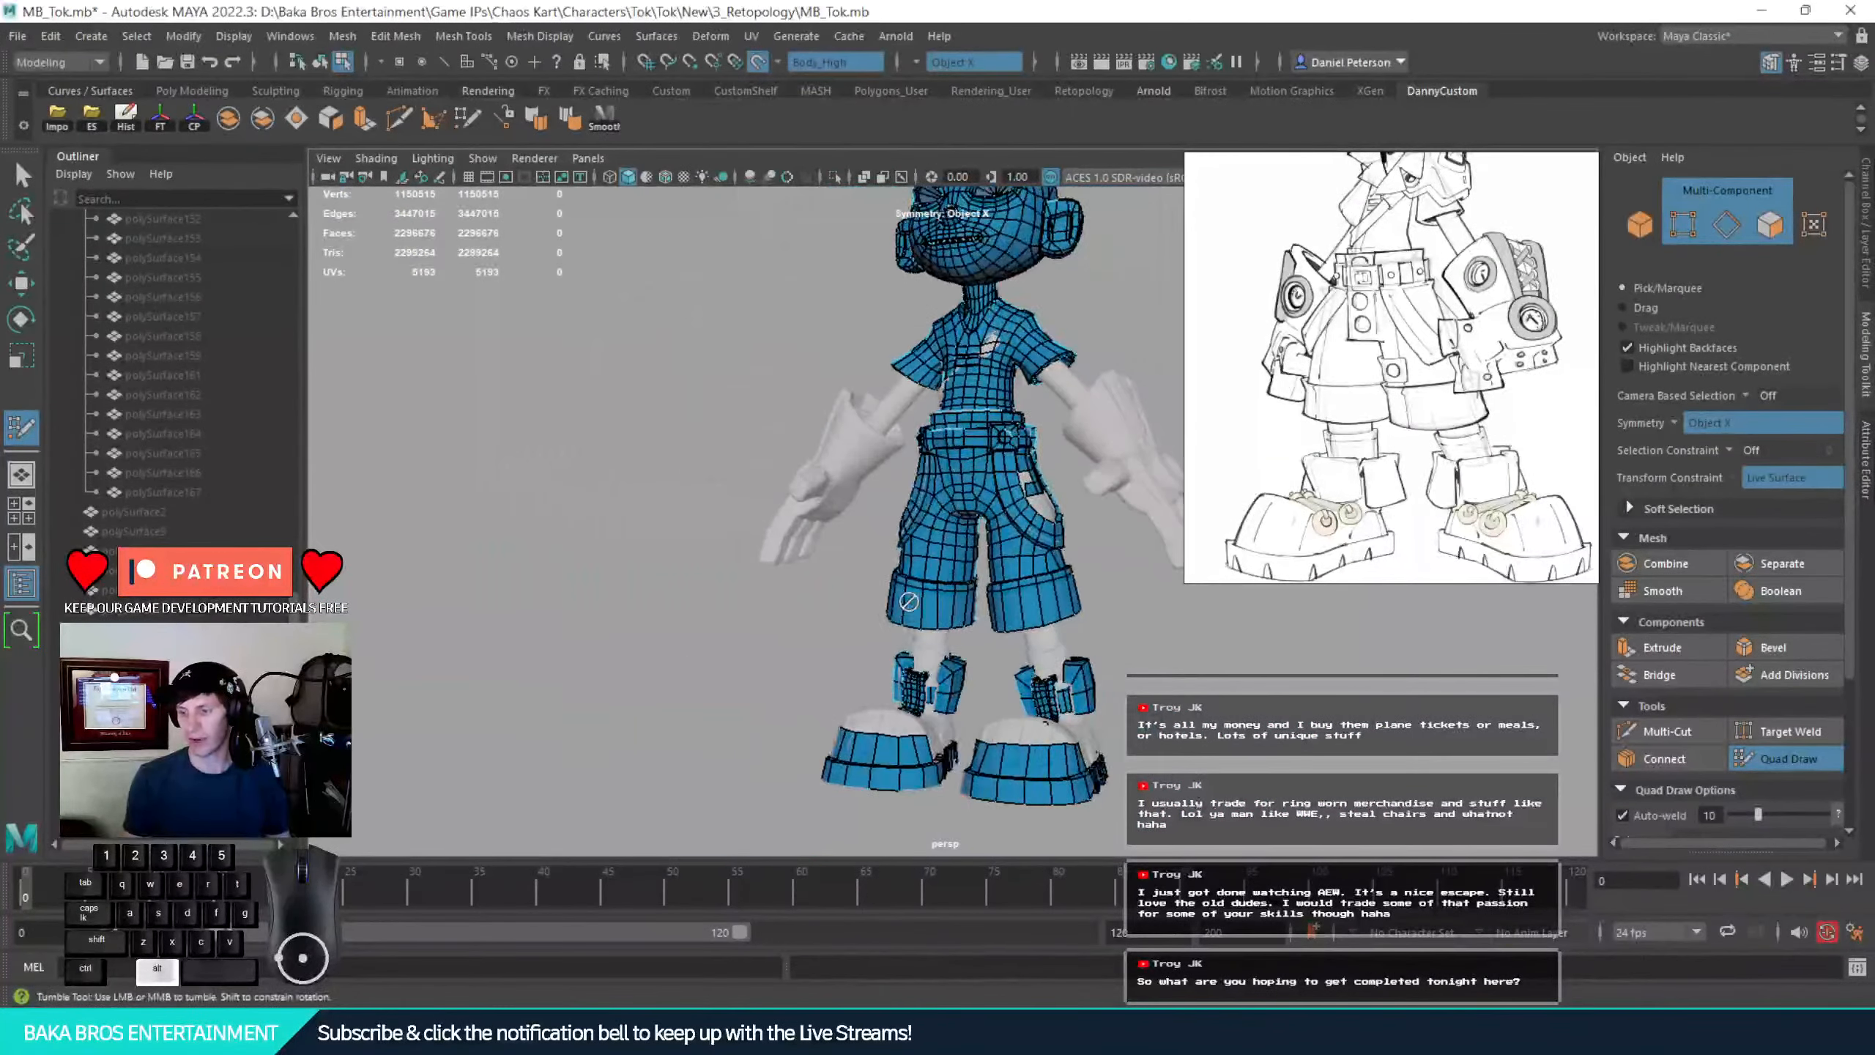
alt+right_drag(923, 318, 1005, 377)
alt+middle_drag(1005, 377, 872, 508)
alt+drag(871, 508, 929, 622)
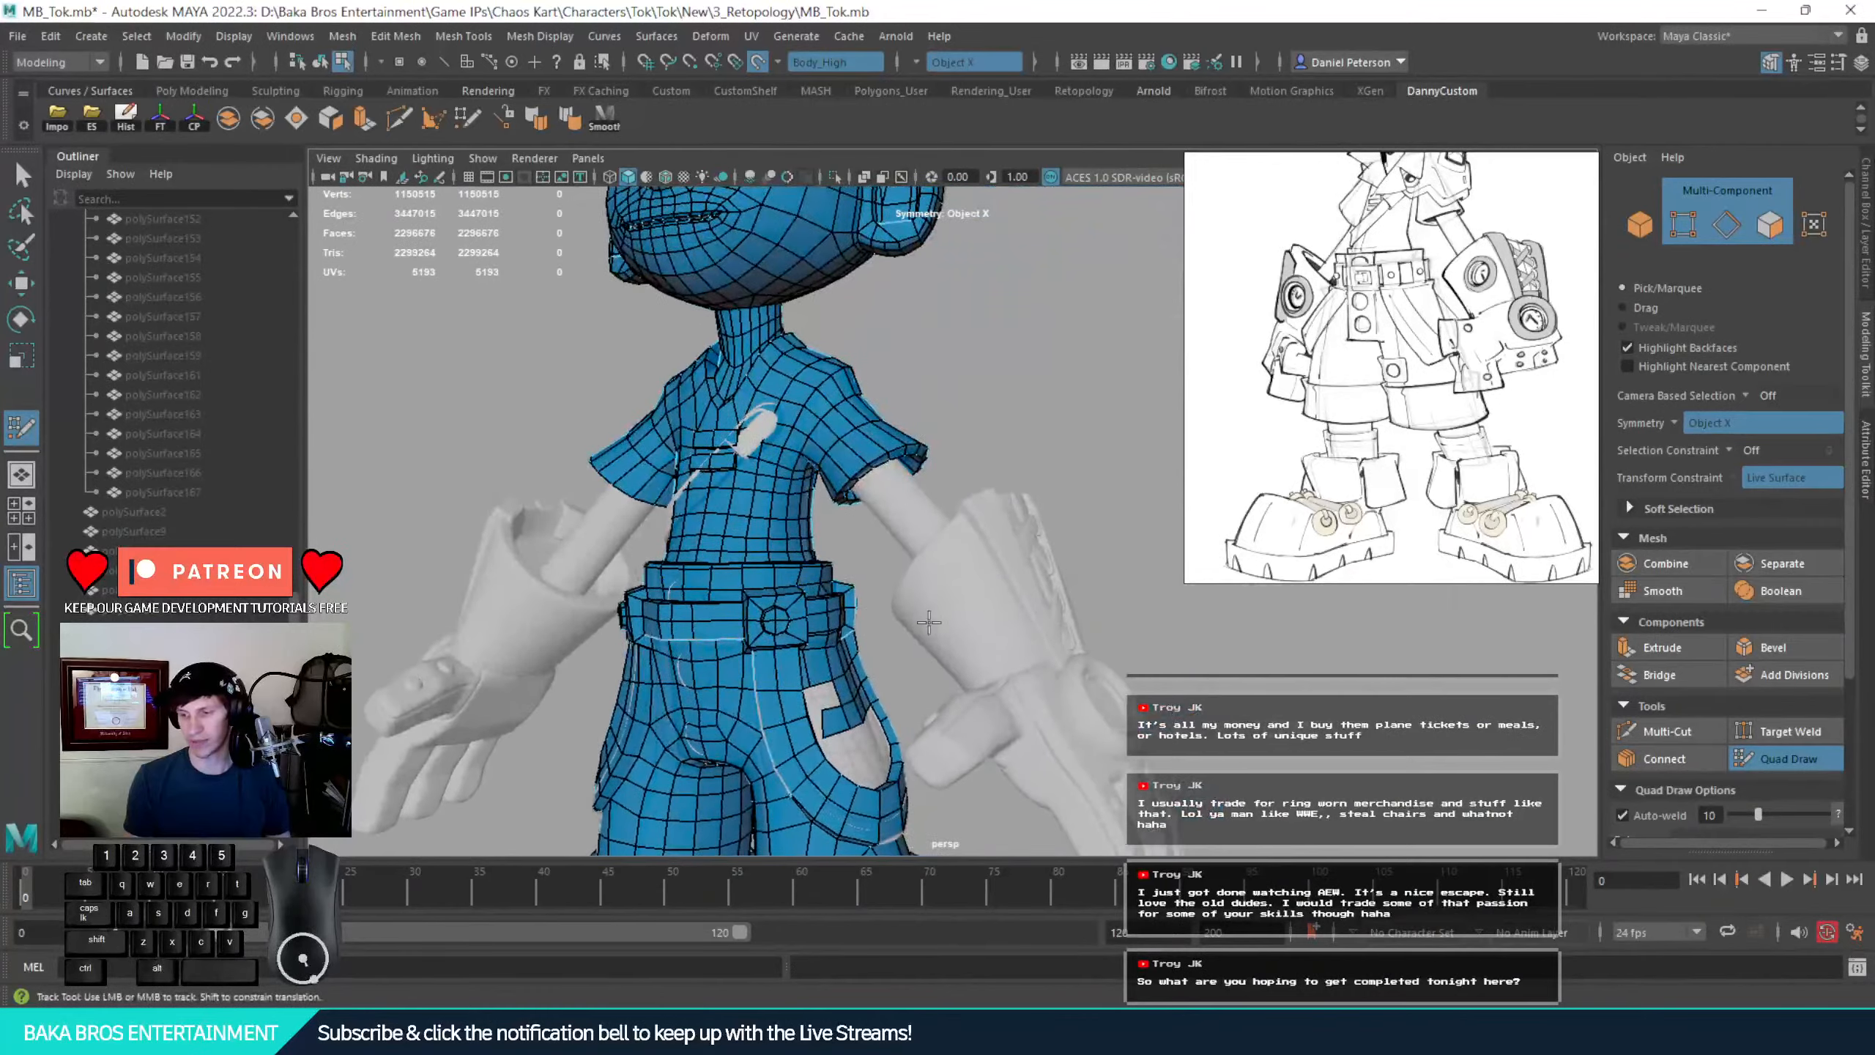
alt+middle_drag(1003, 546, 870, 427)
alt+drag(871, 427, 838, 440)
alt+right_drag(838, 439, 901, 546)
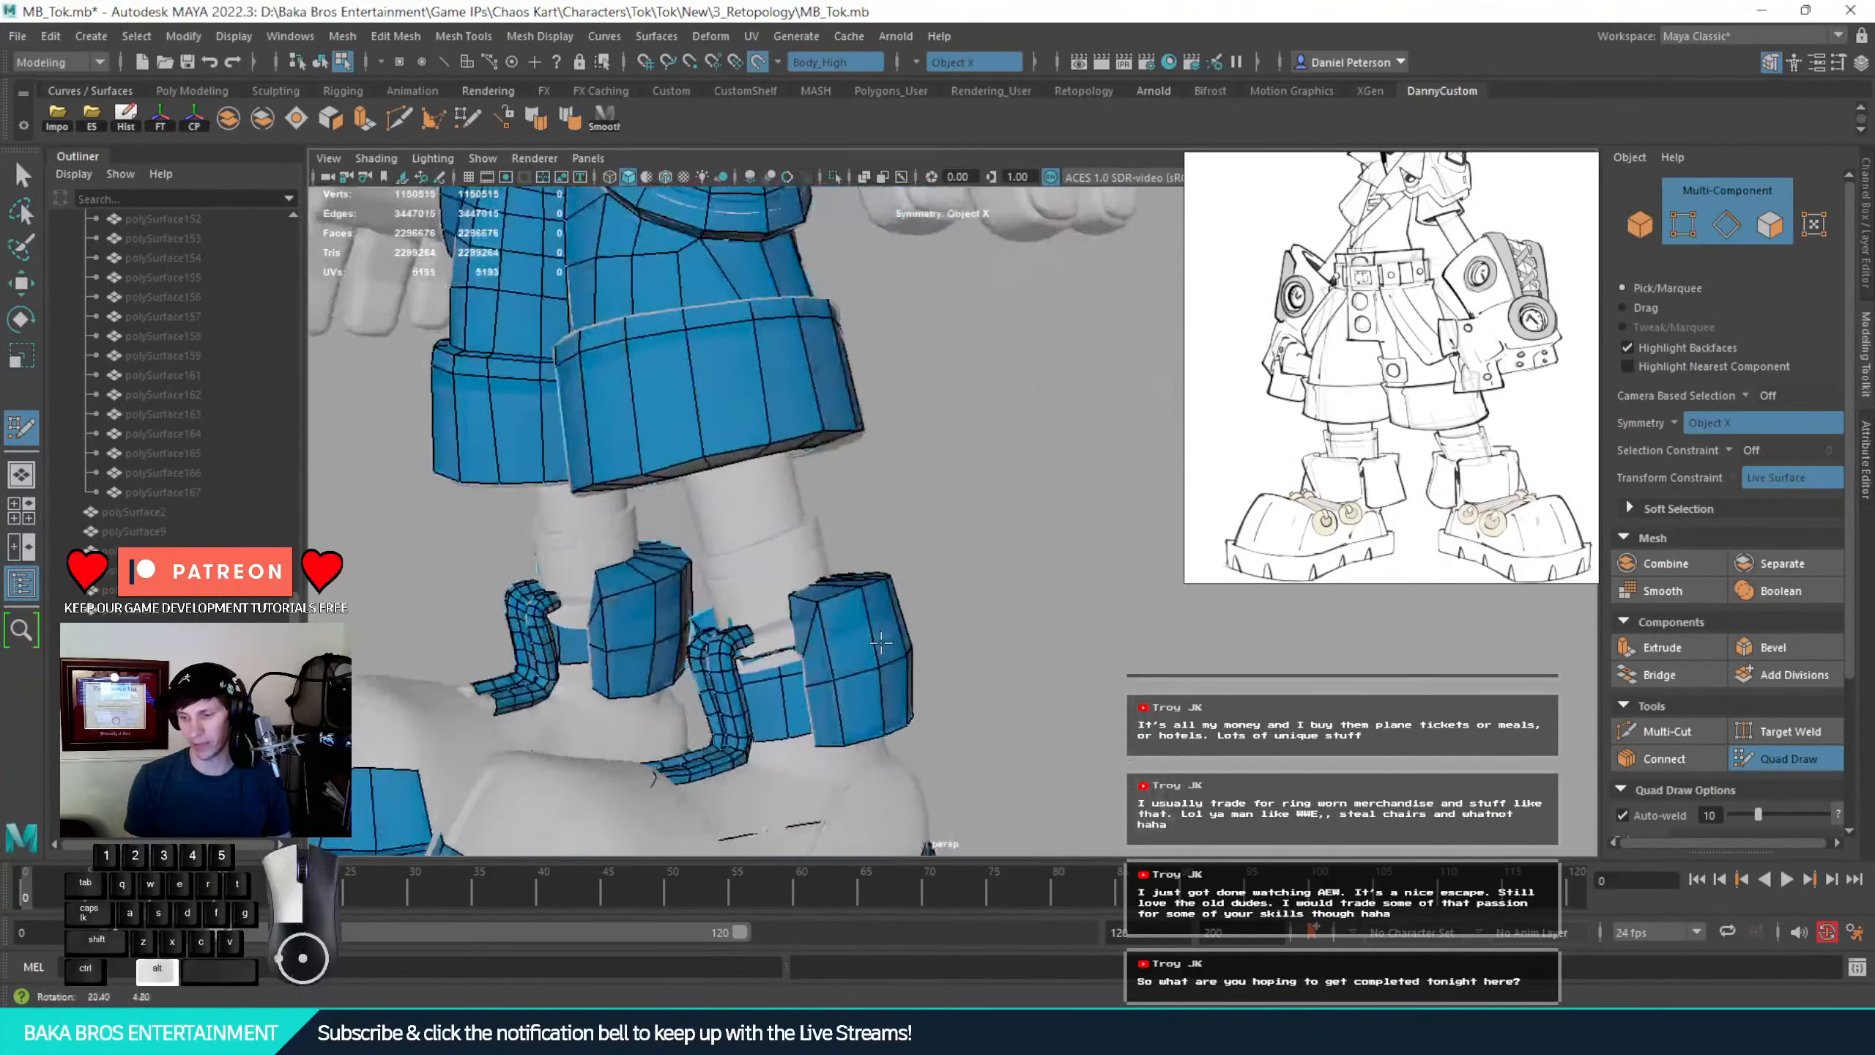
Fill a quad in the gap on the inner panel of the shorts' side pocket
mouse_move(901, 547)
alt+mouse_down()
mouse_move(929, 650)
mouse_move(909, 544)
alt+mouse_up()
alt+middle_drag(908, 544, 908, 766)
alt+right_drag(569, 443, 678, 513)
shift+click(653, 522)
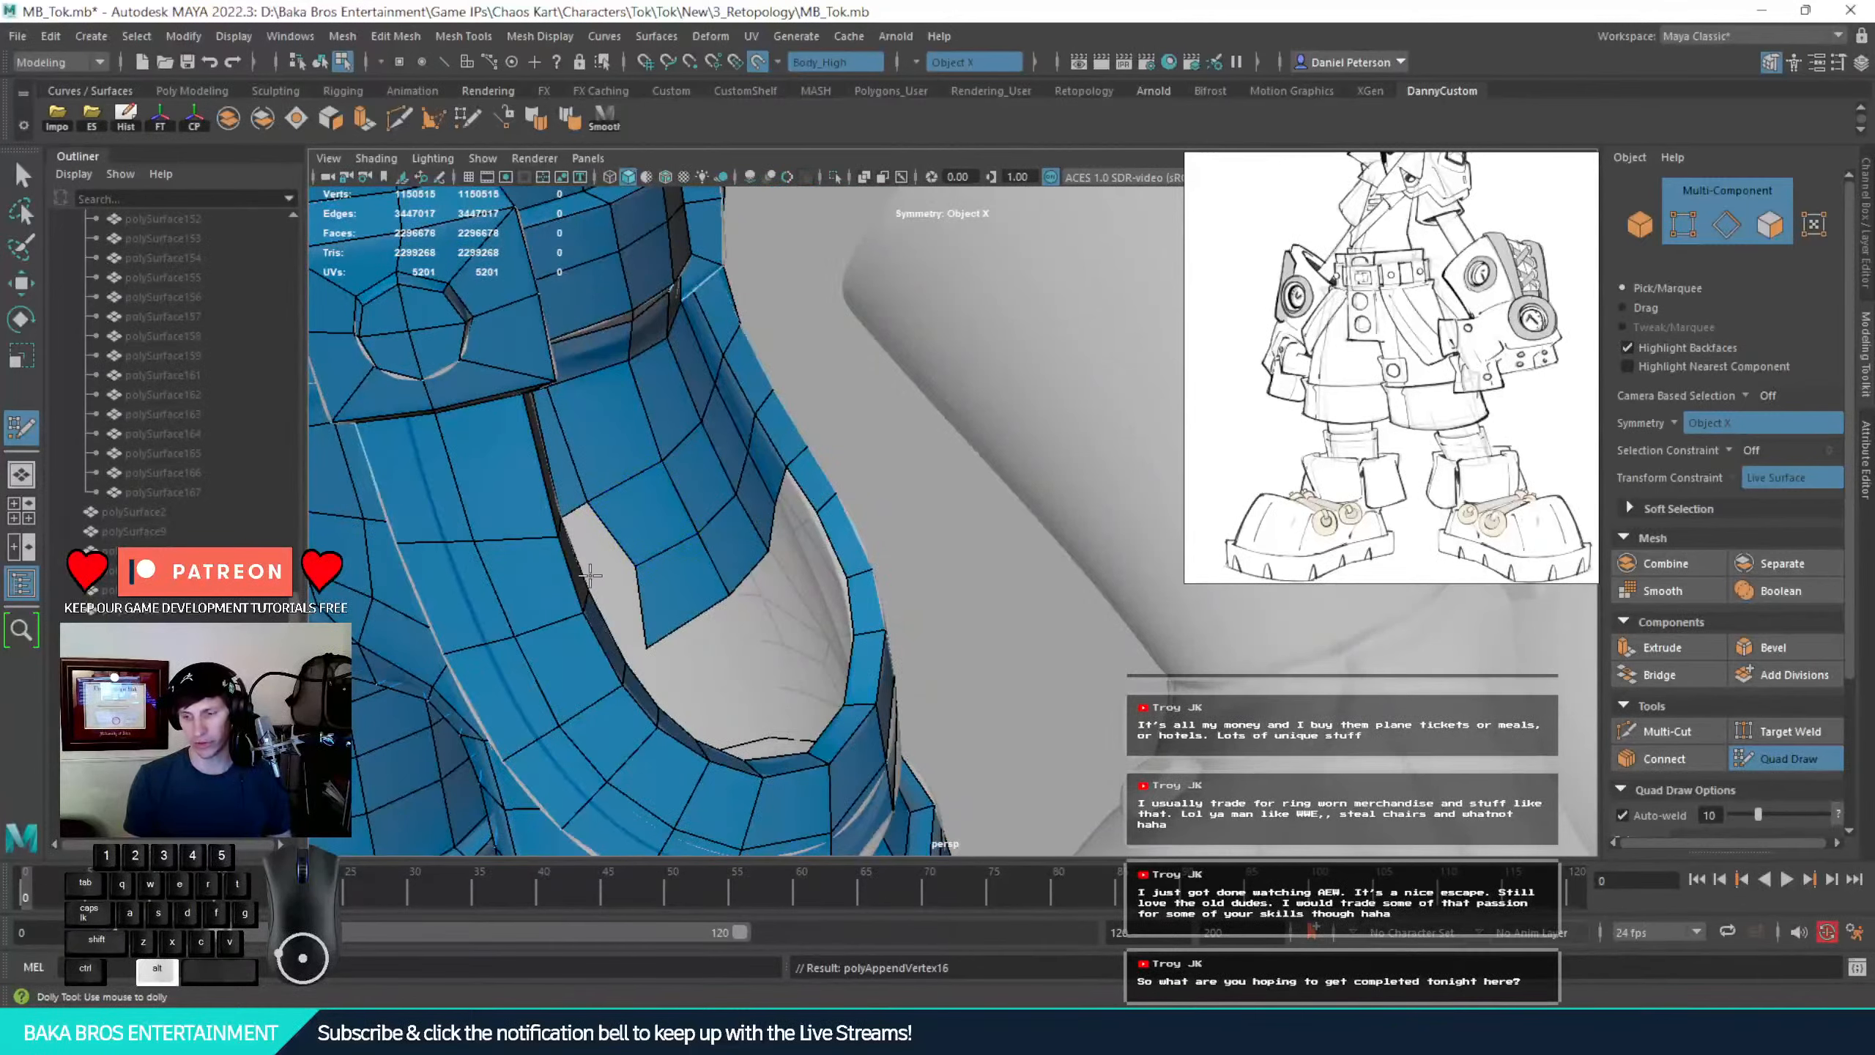
alt+middle_drag(607, 573, 703, 563)
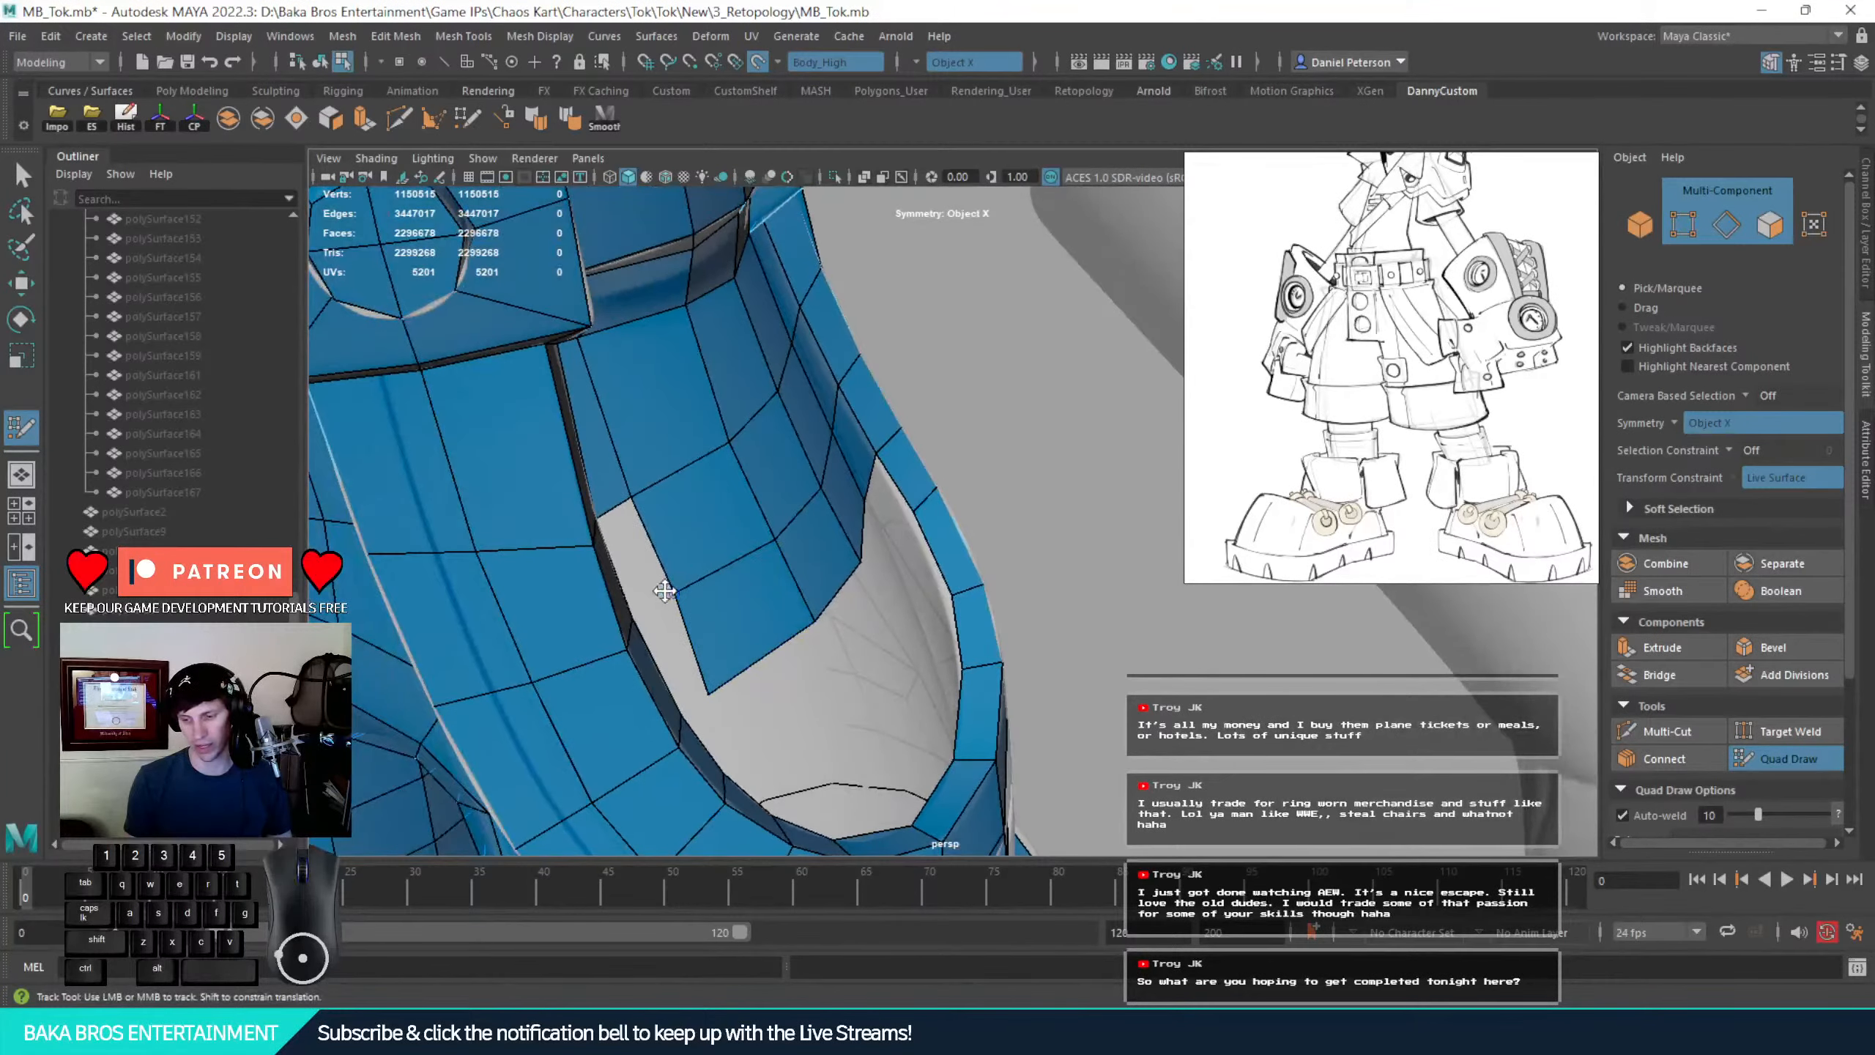
alt+drag(664, 591, 628, 586)
alt+middle_drag(628, 586, 567, 538)
shift+click(501, 511)
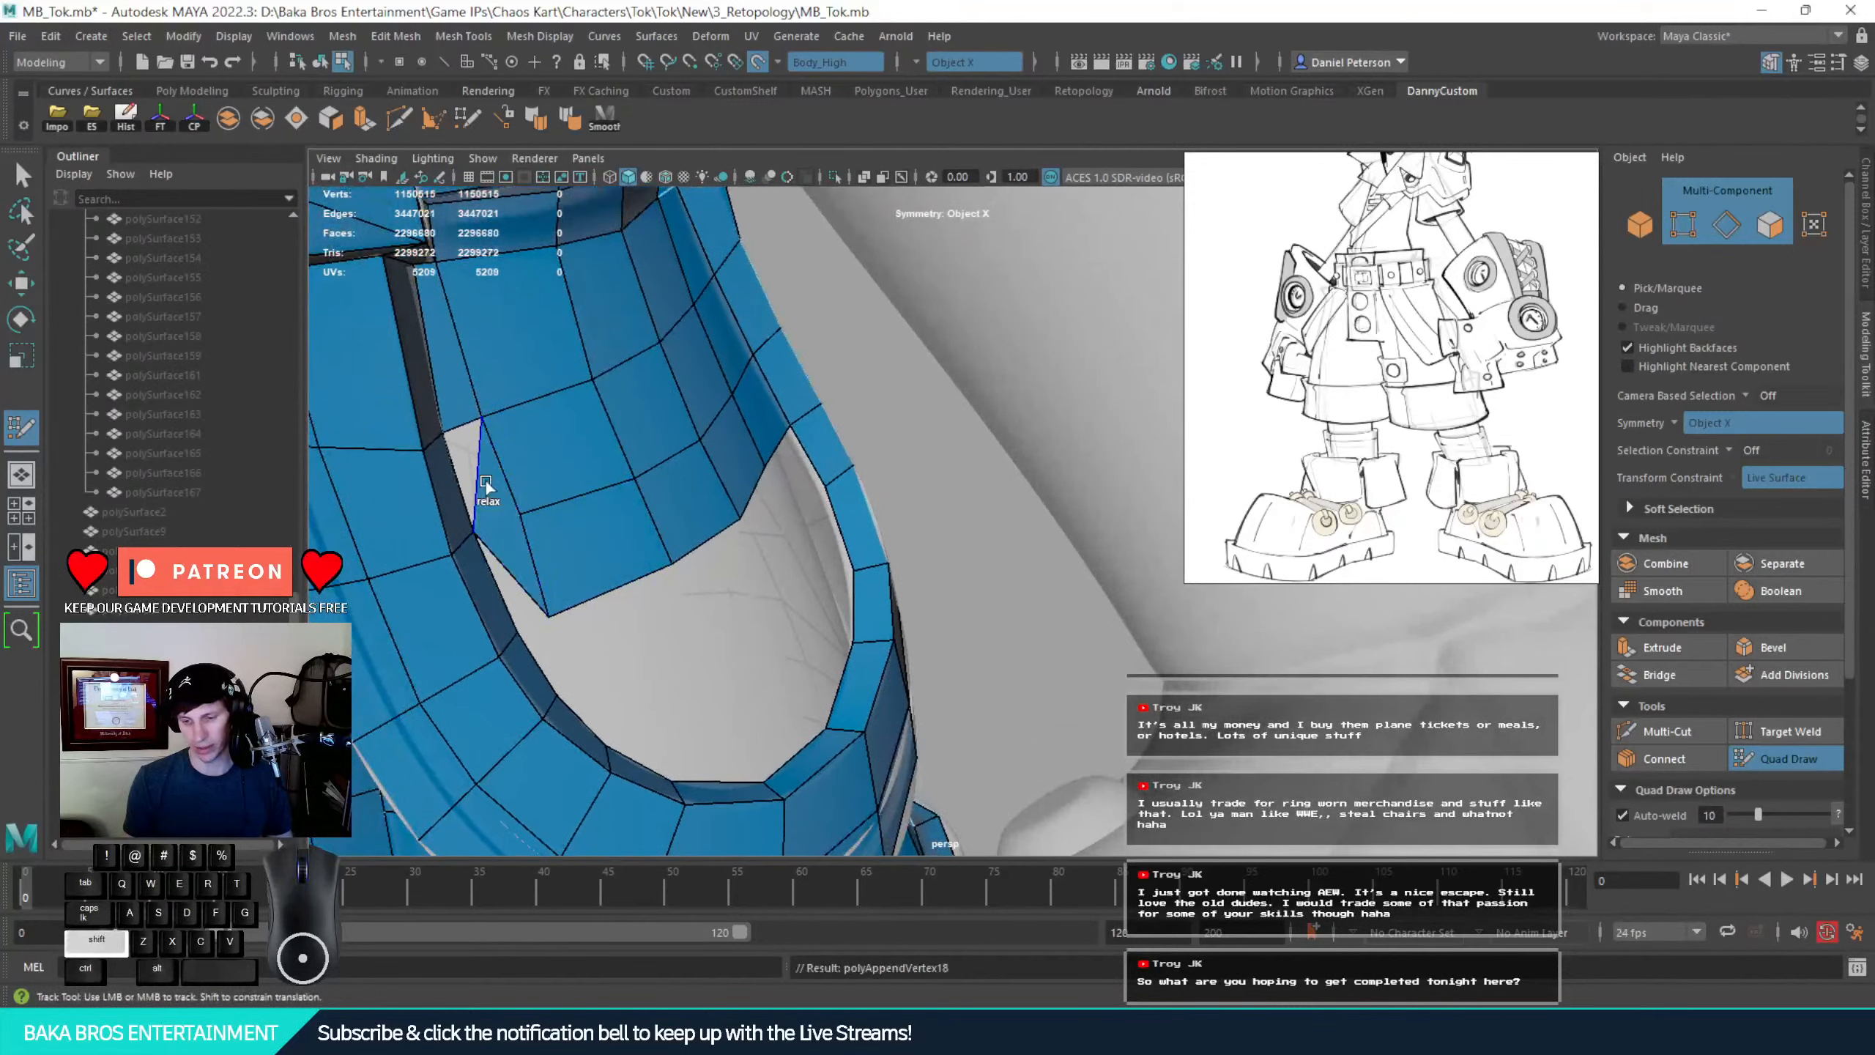
key(ctrl+z)
Fill the two remaining quads between the pocket's inner panel and its front rim, adjusting the rim point between them
alt+middle_drag(678, 524, 665, 523)
alt+drag(665, 524, 762, 559)
alt+middle_drag(761, 559, 635, 534)
alt+right_drag(636, 533, 663, 531)
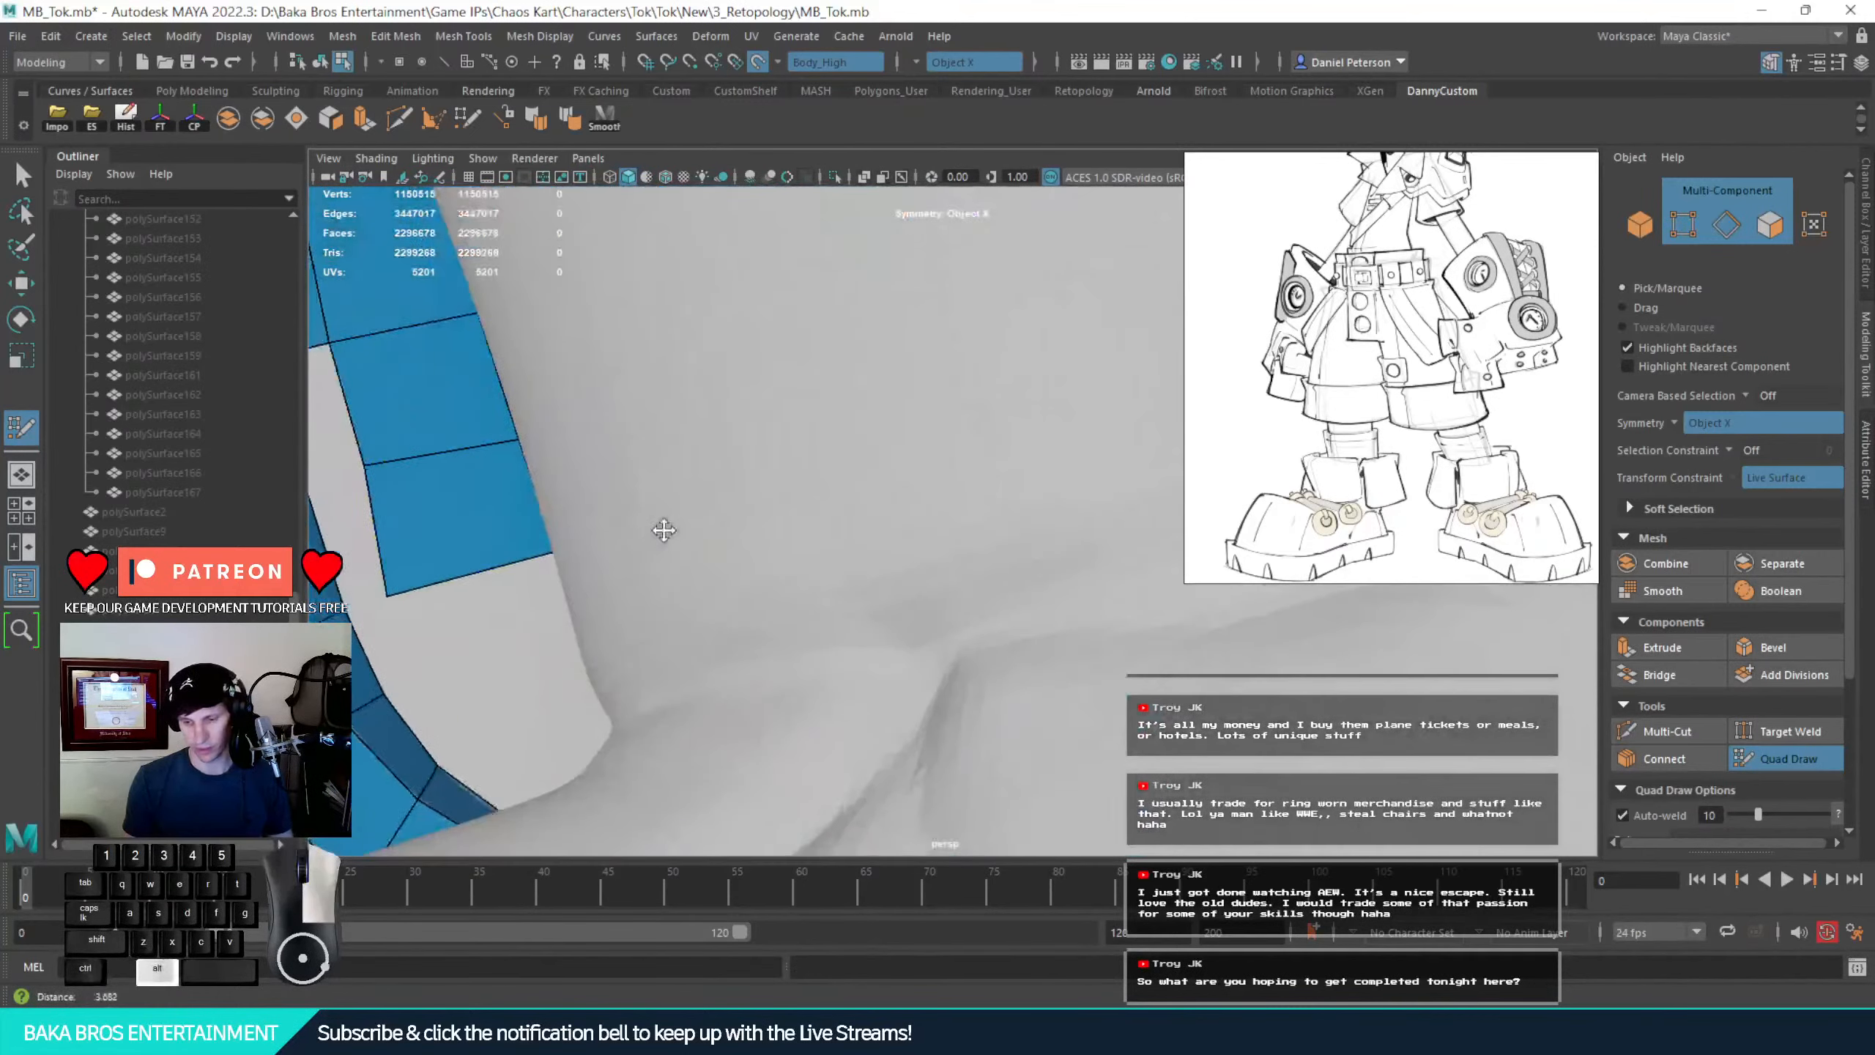
alt+drag(664, 531, 551, 517)
alt+middle_drag(550, 517, 635, 530)
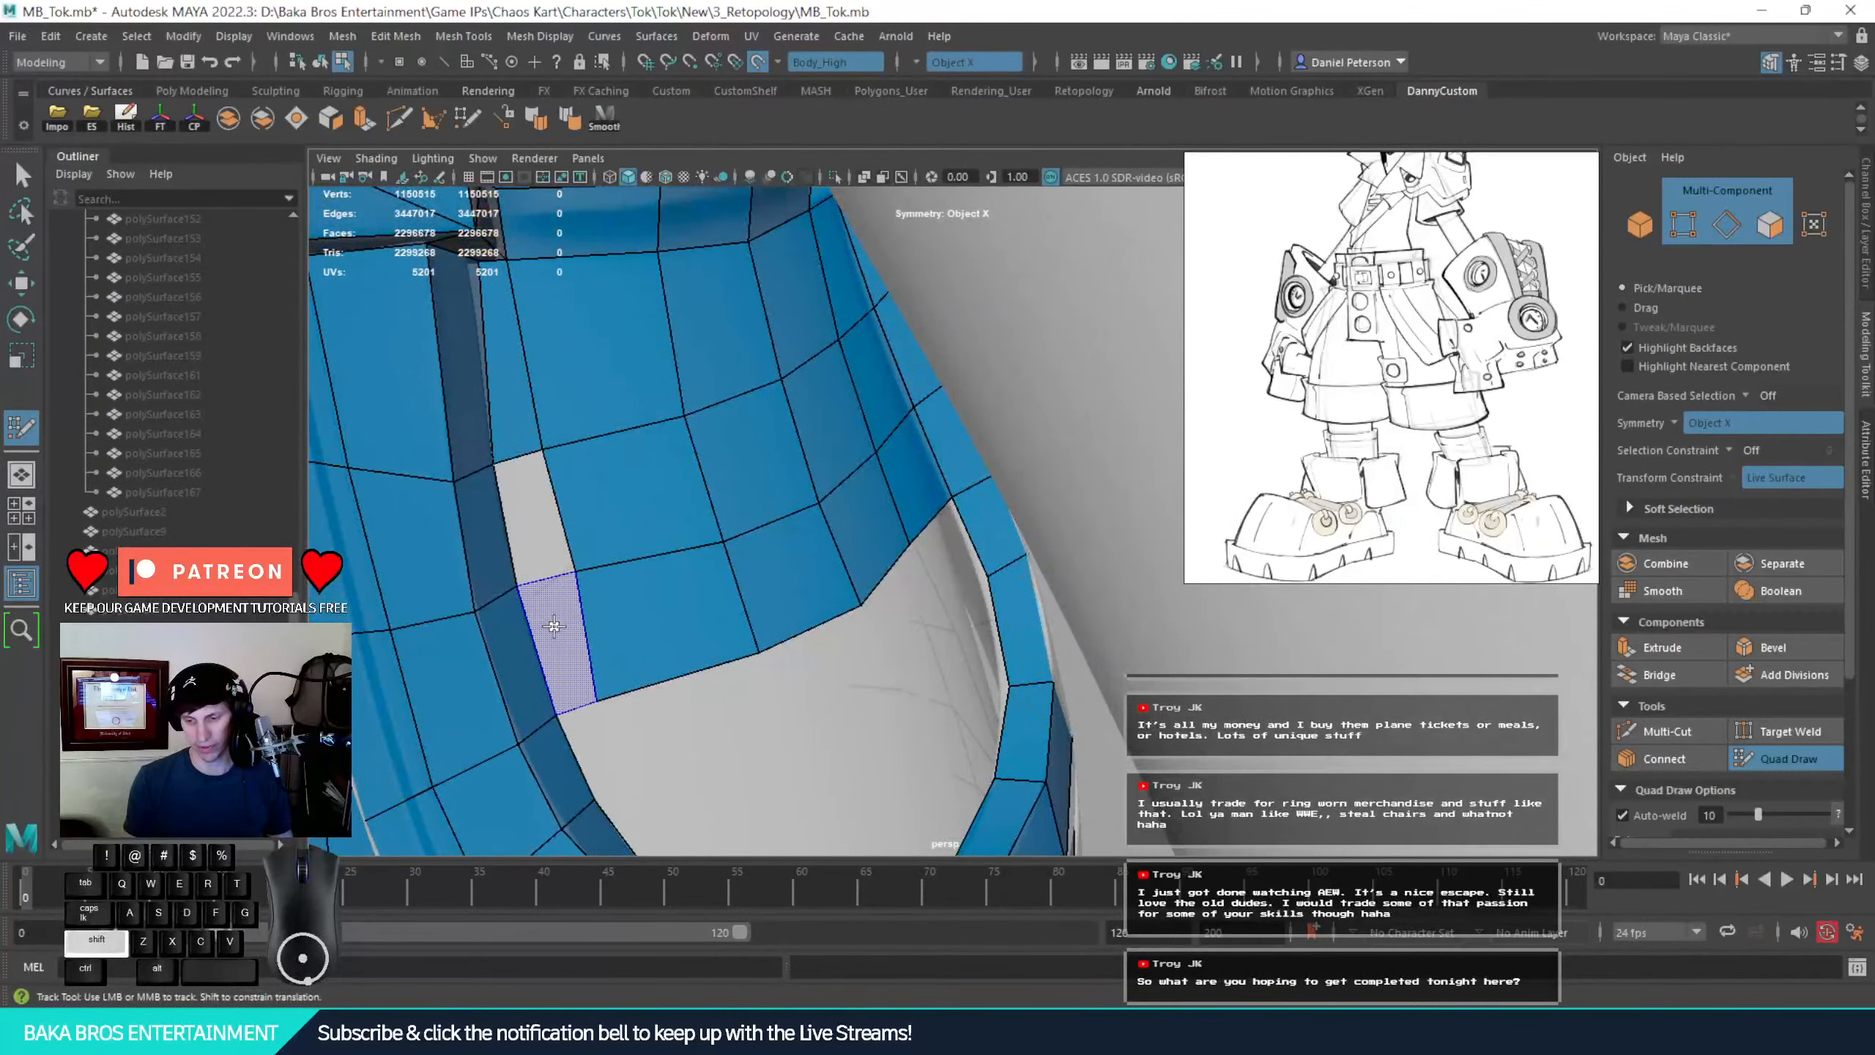
shift+click(523, 489)
drag(499, 474, 499, 471)
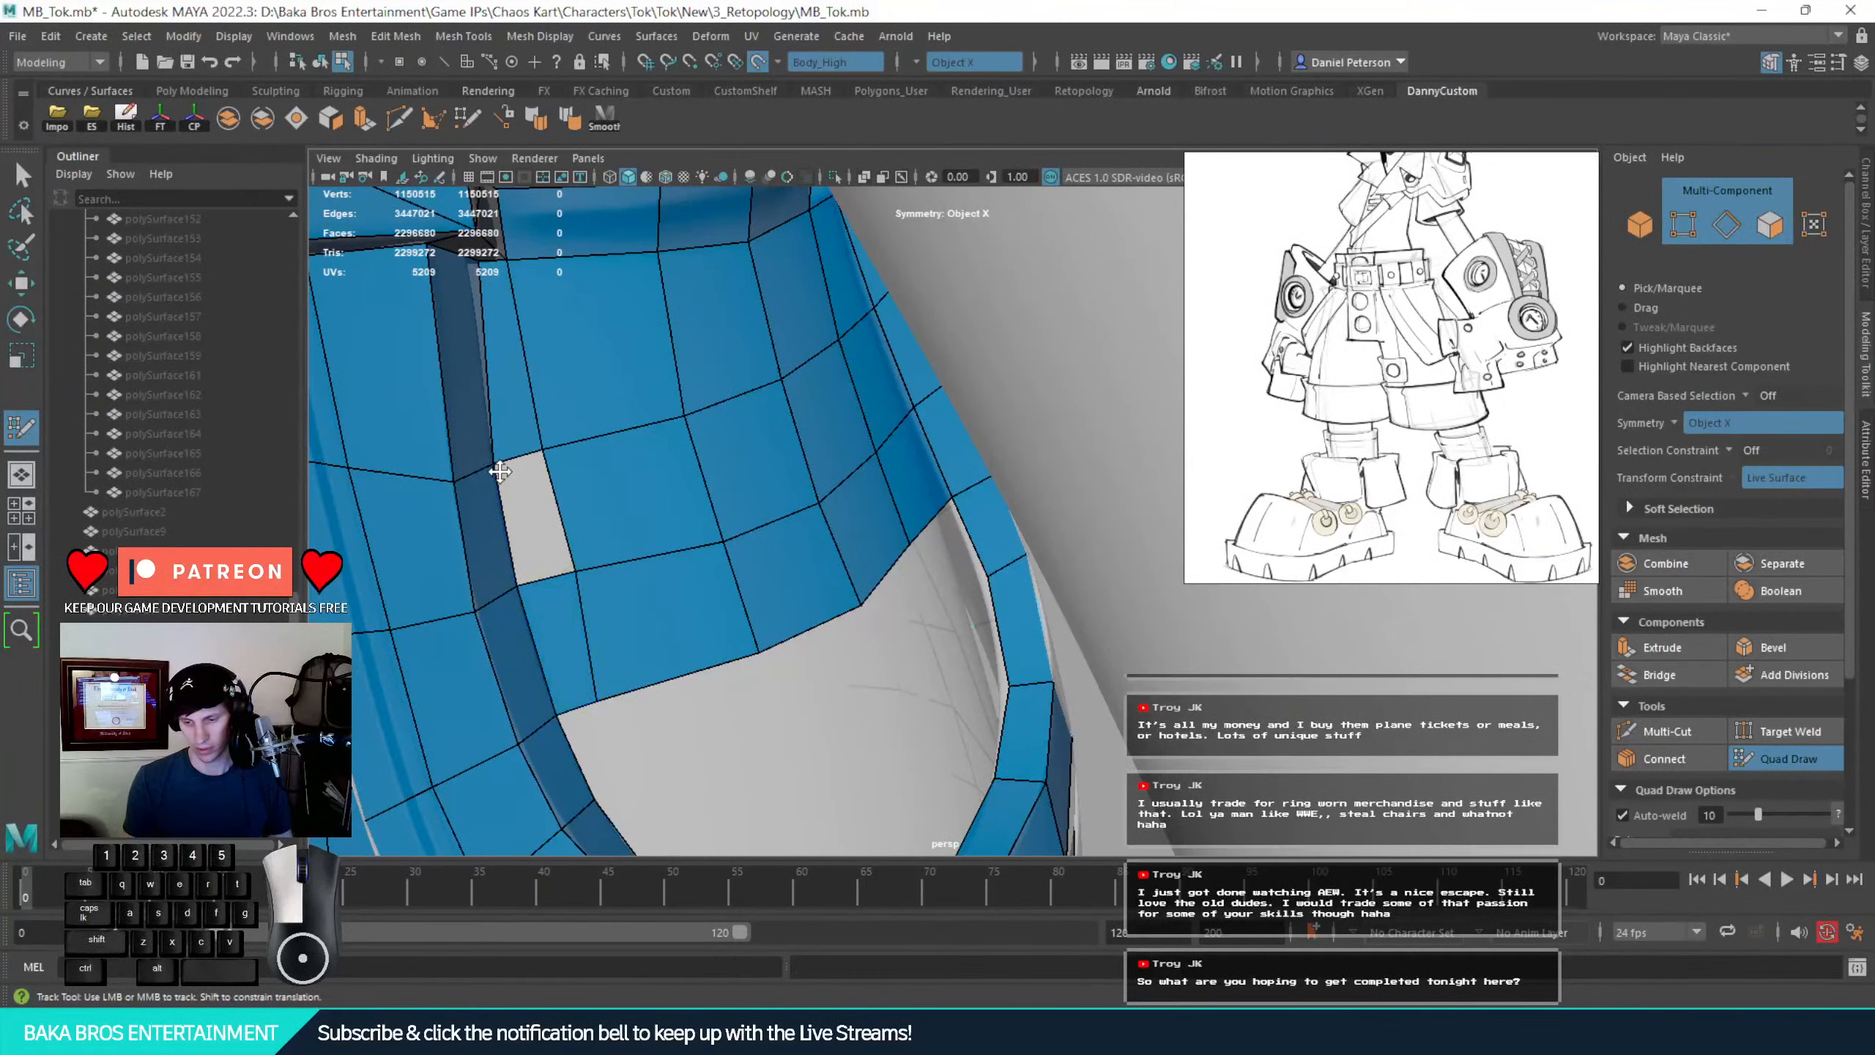
shift+click(533, 517)
Relax the new faces across the pocket's inner panel and adjust their edge flow
mouse_move(670, 657)
alt+mouse_down()
mouse_move(698, 621)
mouse_move(632, 581)
mouse_move(685, 564)
alt+mouse_up()
mouse_move(654, 473)
shift+mouse_down()
mouse_move(669, 424)
mouse_move(803, 493)
shift+mouse_up()
shift+drag(870, 414, 860, 433)
alt+middle_drag(807, 410, 827, 495)
mouse_move(827, 451)
shift+mouse_down()
mouse_move(830, 432)
mouse_move(771, 446)
mouse_move(779, 432)
shift+mouse_up()
drag(777, 244, 819, 381)
alt+middle_drag(820, 381, 812, 377)
alt+drag(781, 524, 794, 511)
alt+middle_drag(795, 511, 792, 525)
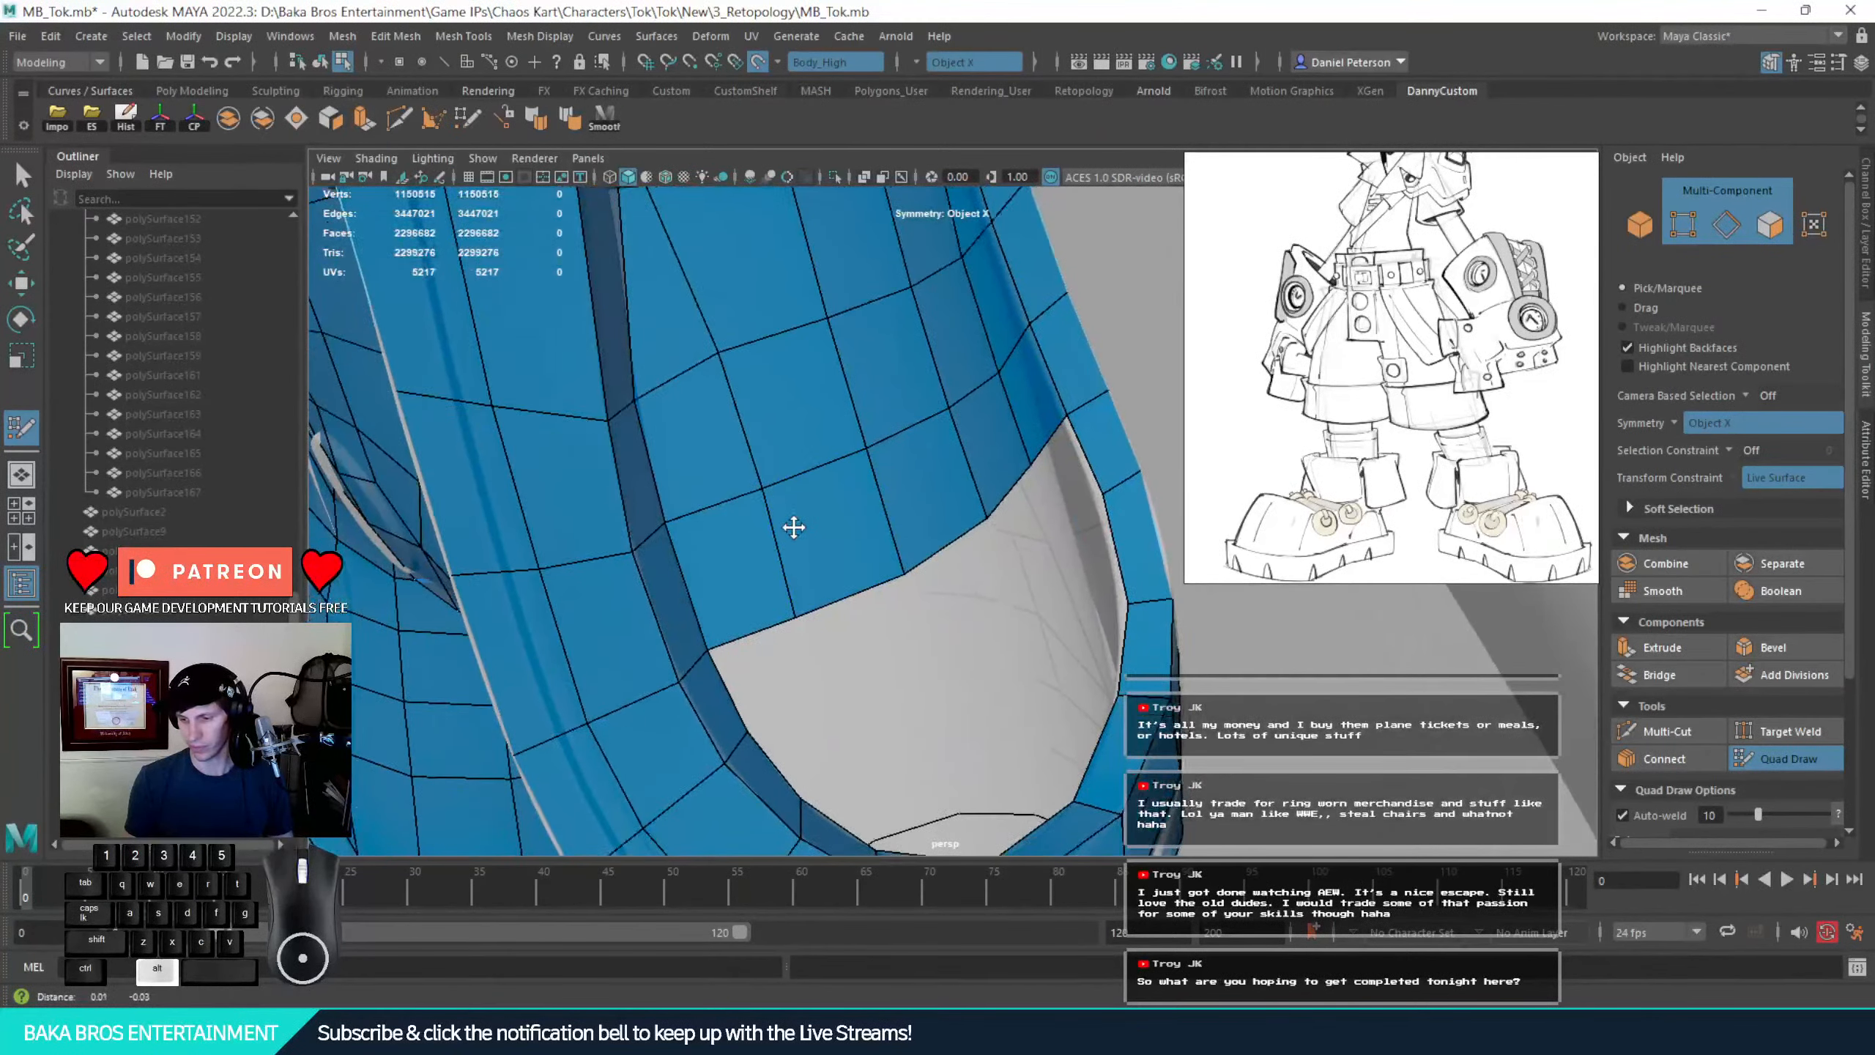
Place new points inside the pocket opening and fill a row of three quads below the inner panel
click(814, 686)
click(824, 703)
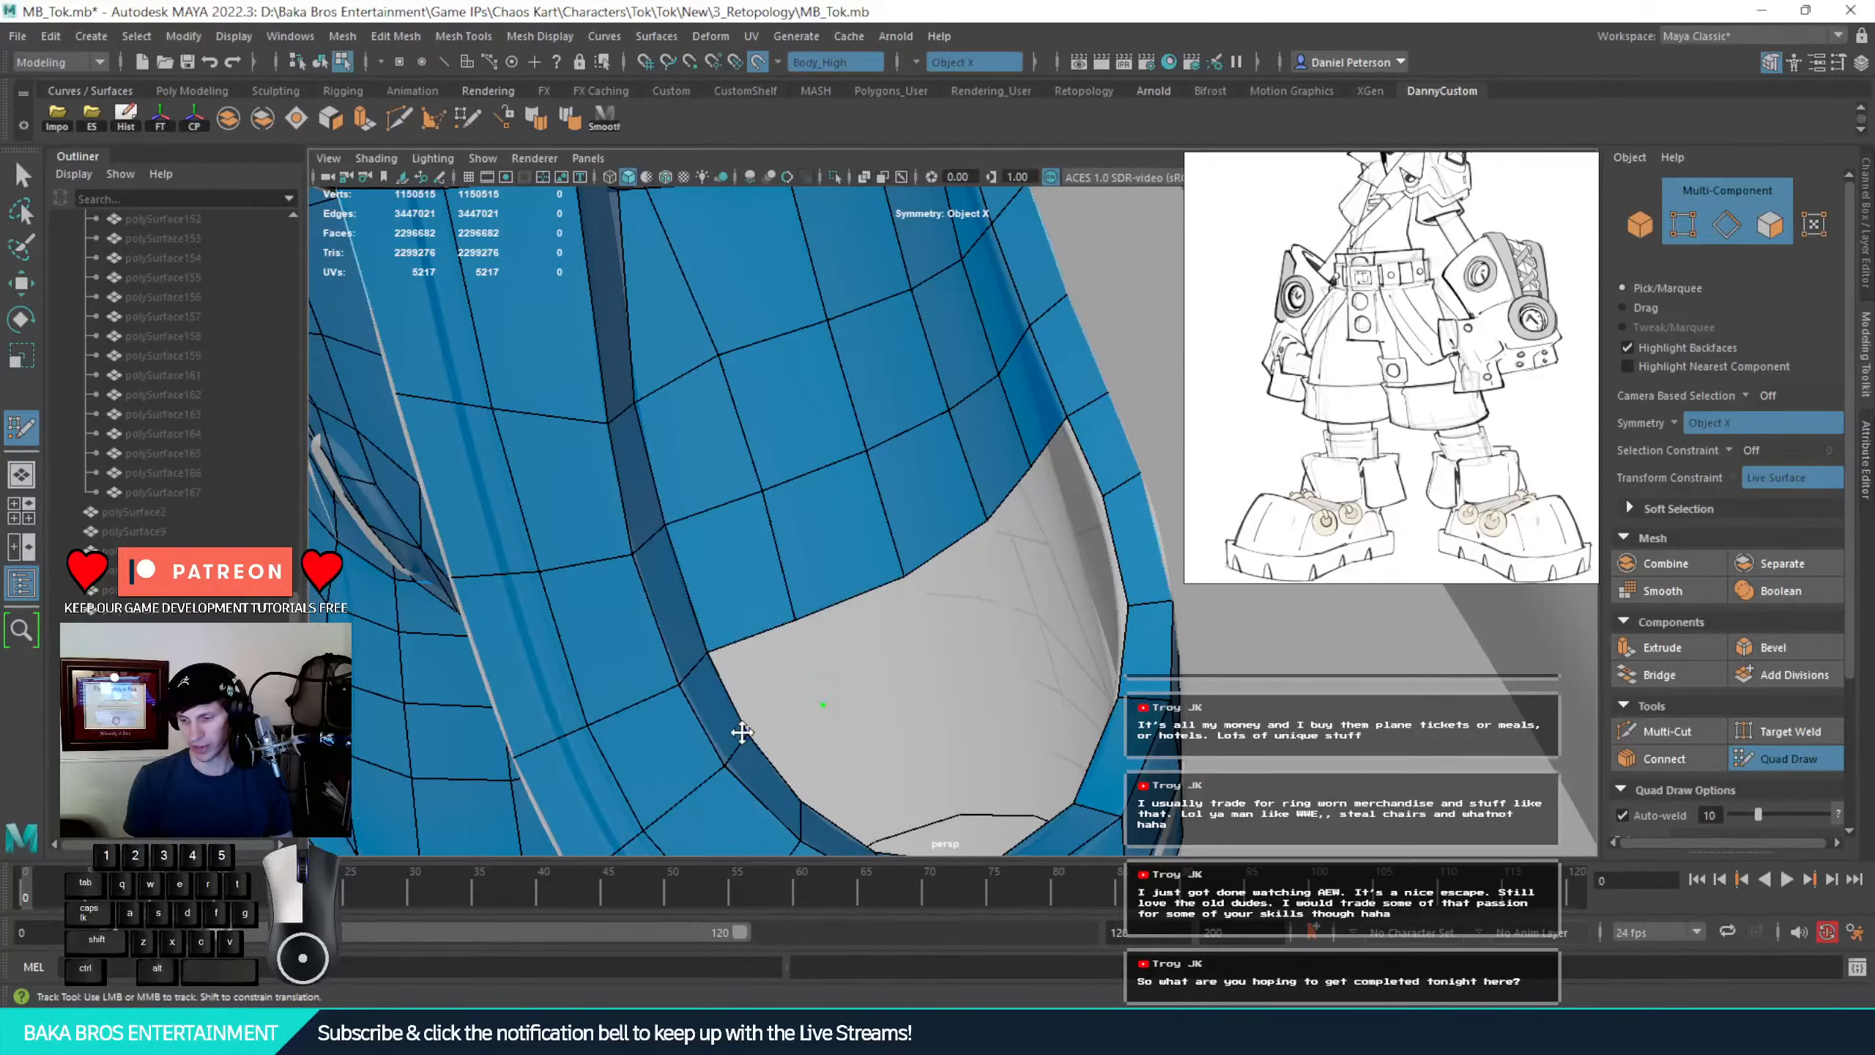
shift+click(824, 680)
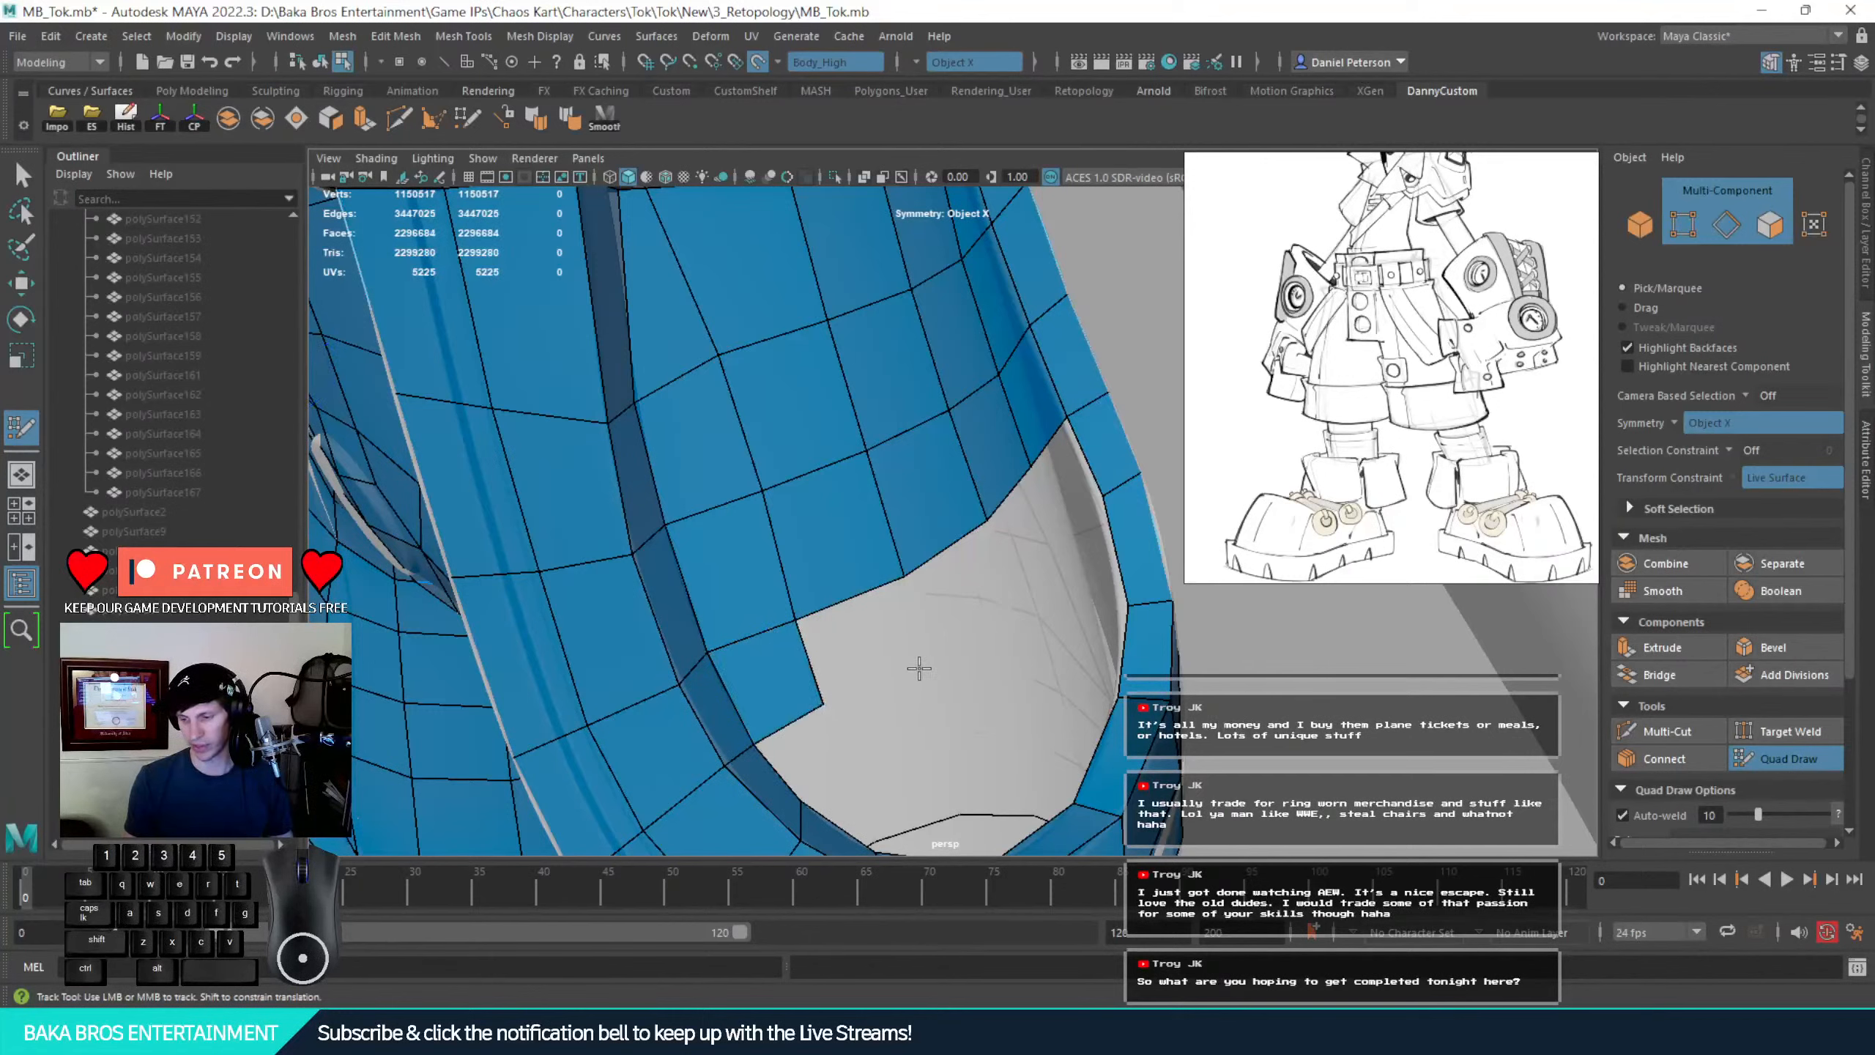
click(1028, 586)
shift+click(958, 603)
shift+click(864, 644)
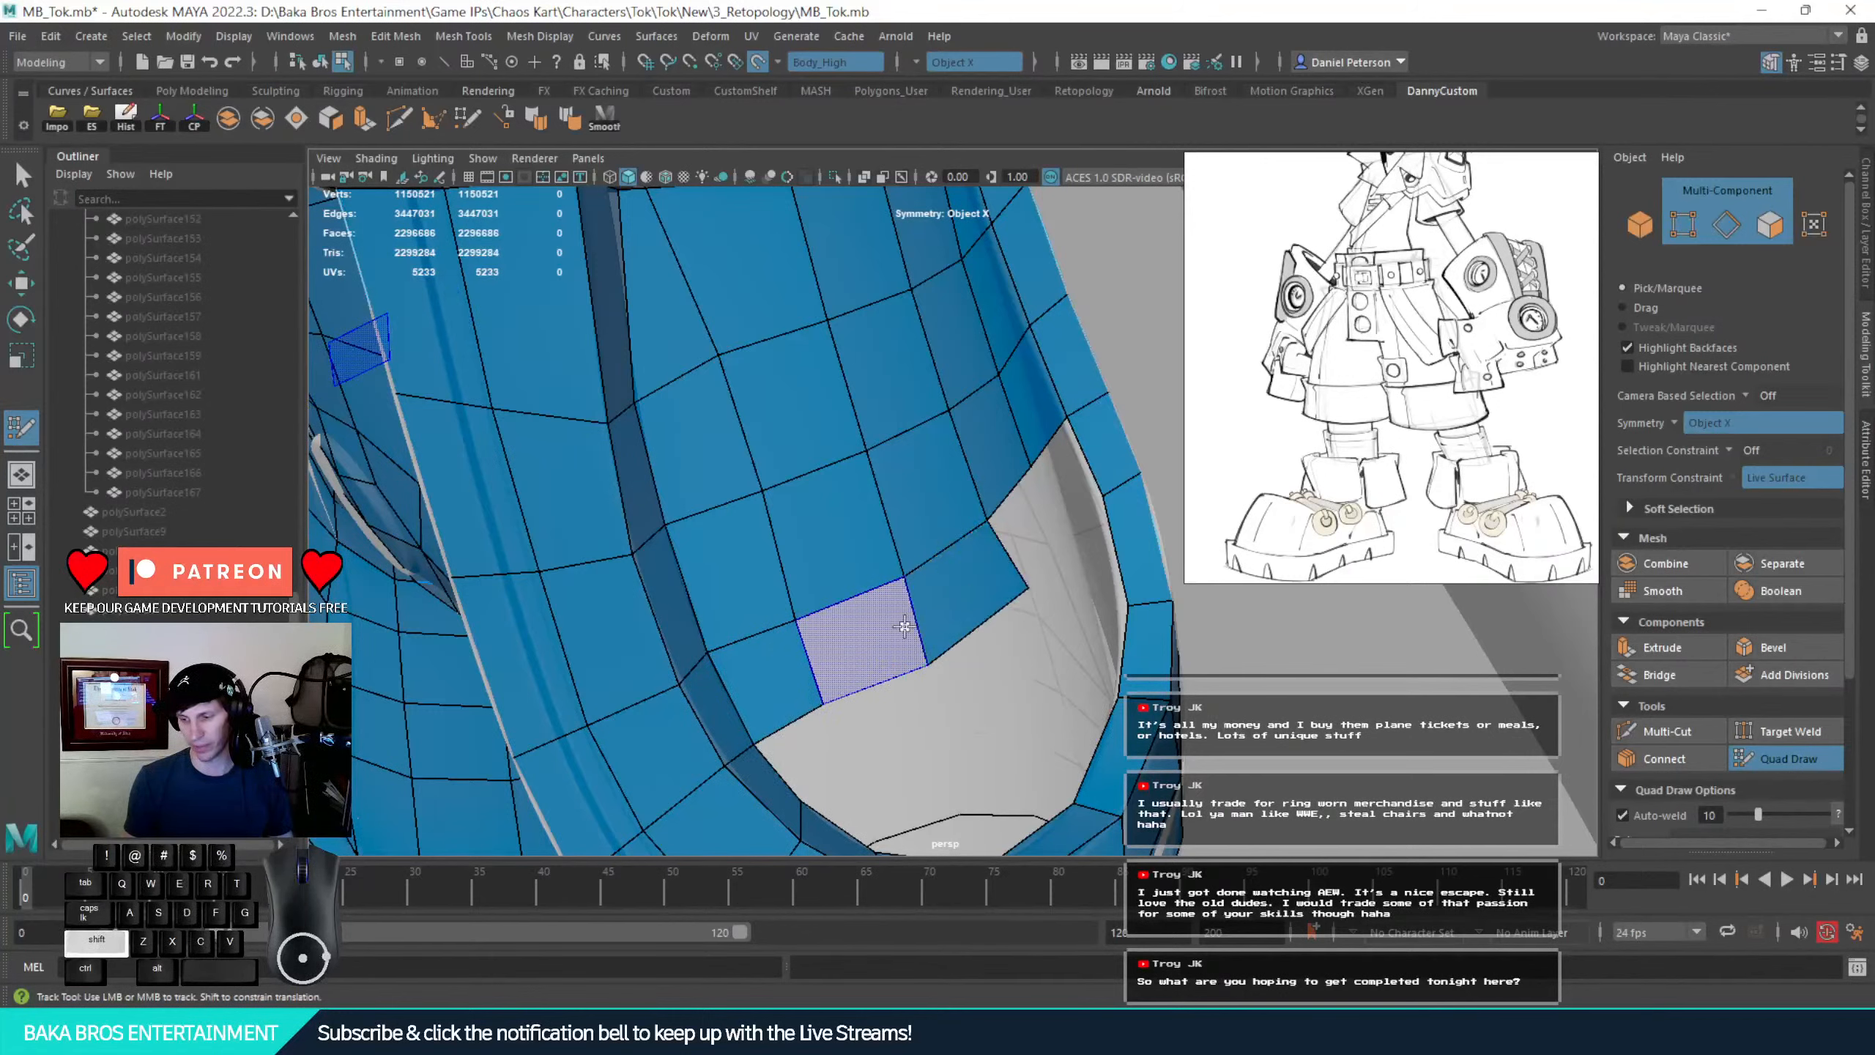
Extend the inner panel toward the pocket's lower front rim with two more quads and relax the surrounding mesh
alt+middle_drag(958, 625, 956, 525)
alt+drag(850, 549, 878, 687)
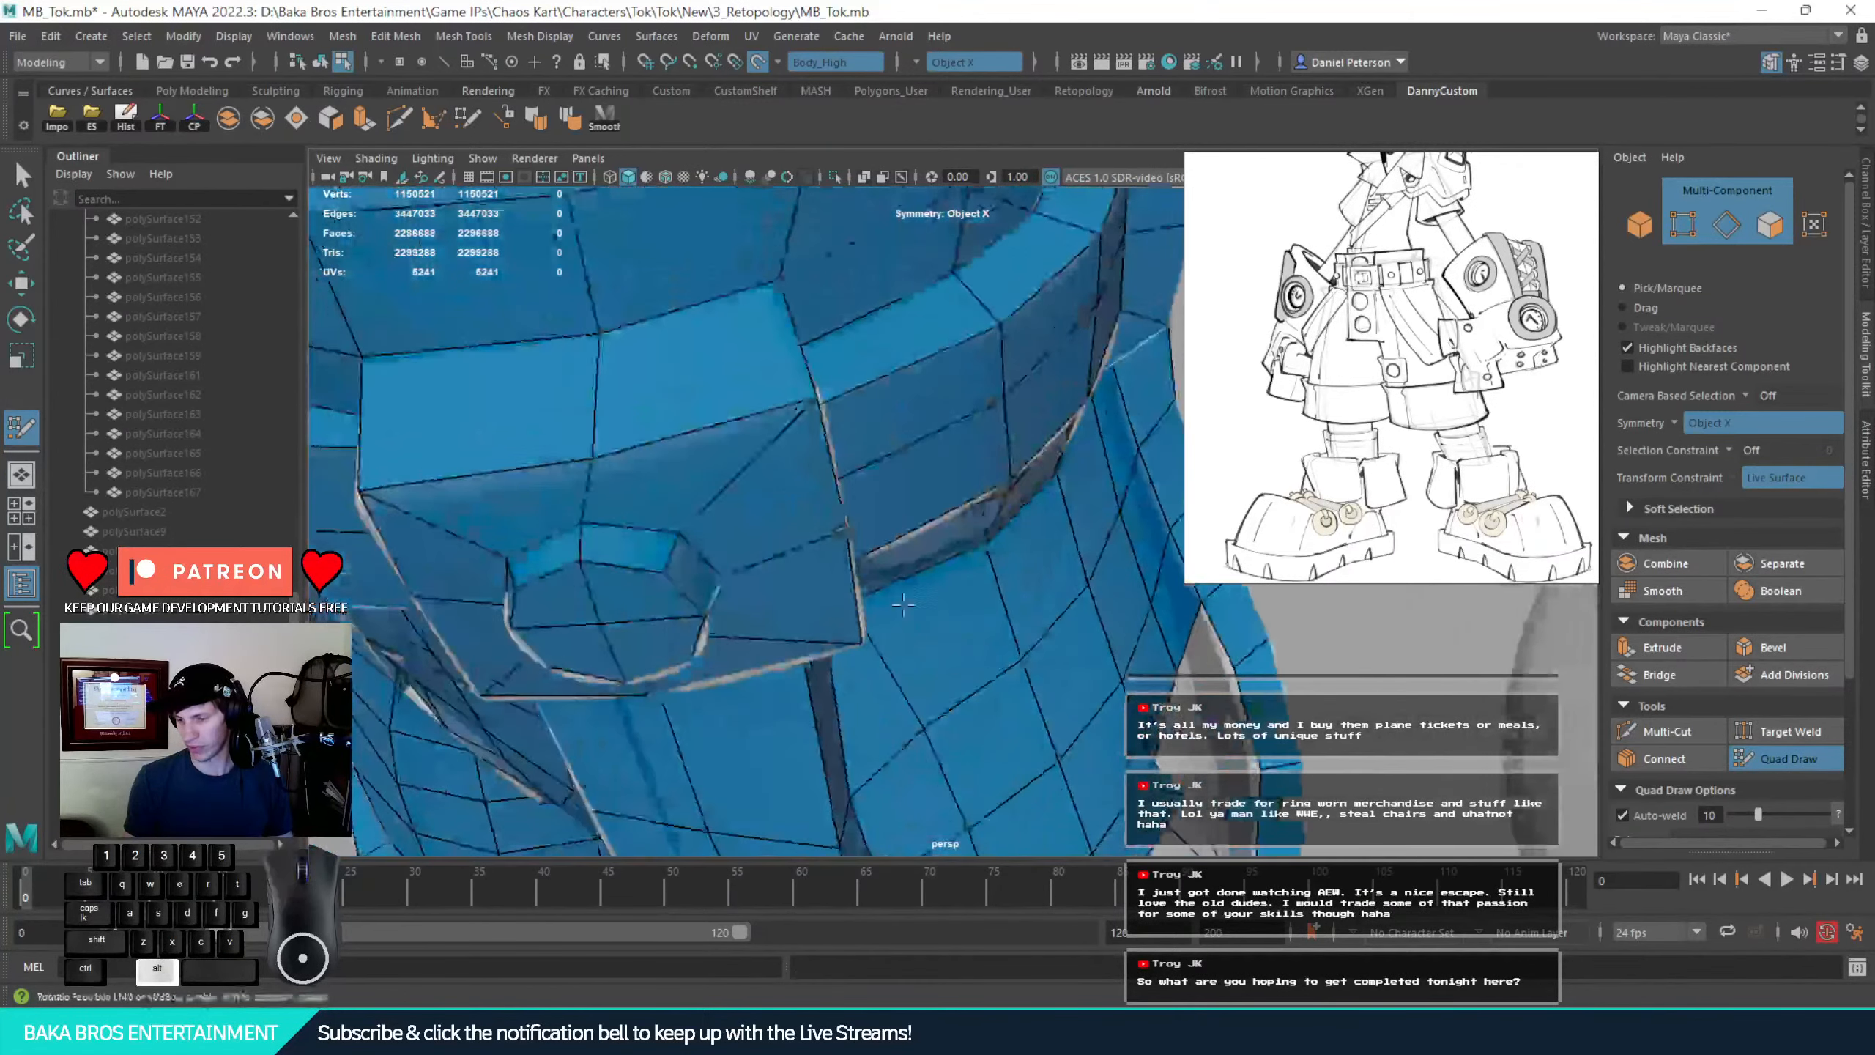
alt+middle_drag(878, 688, 854, 506)
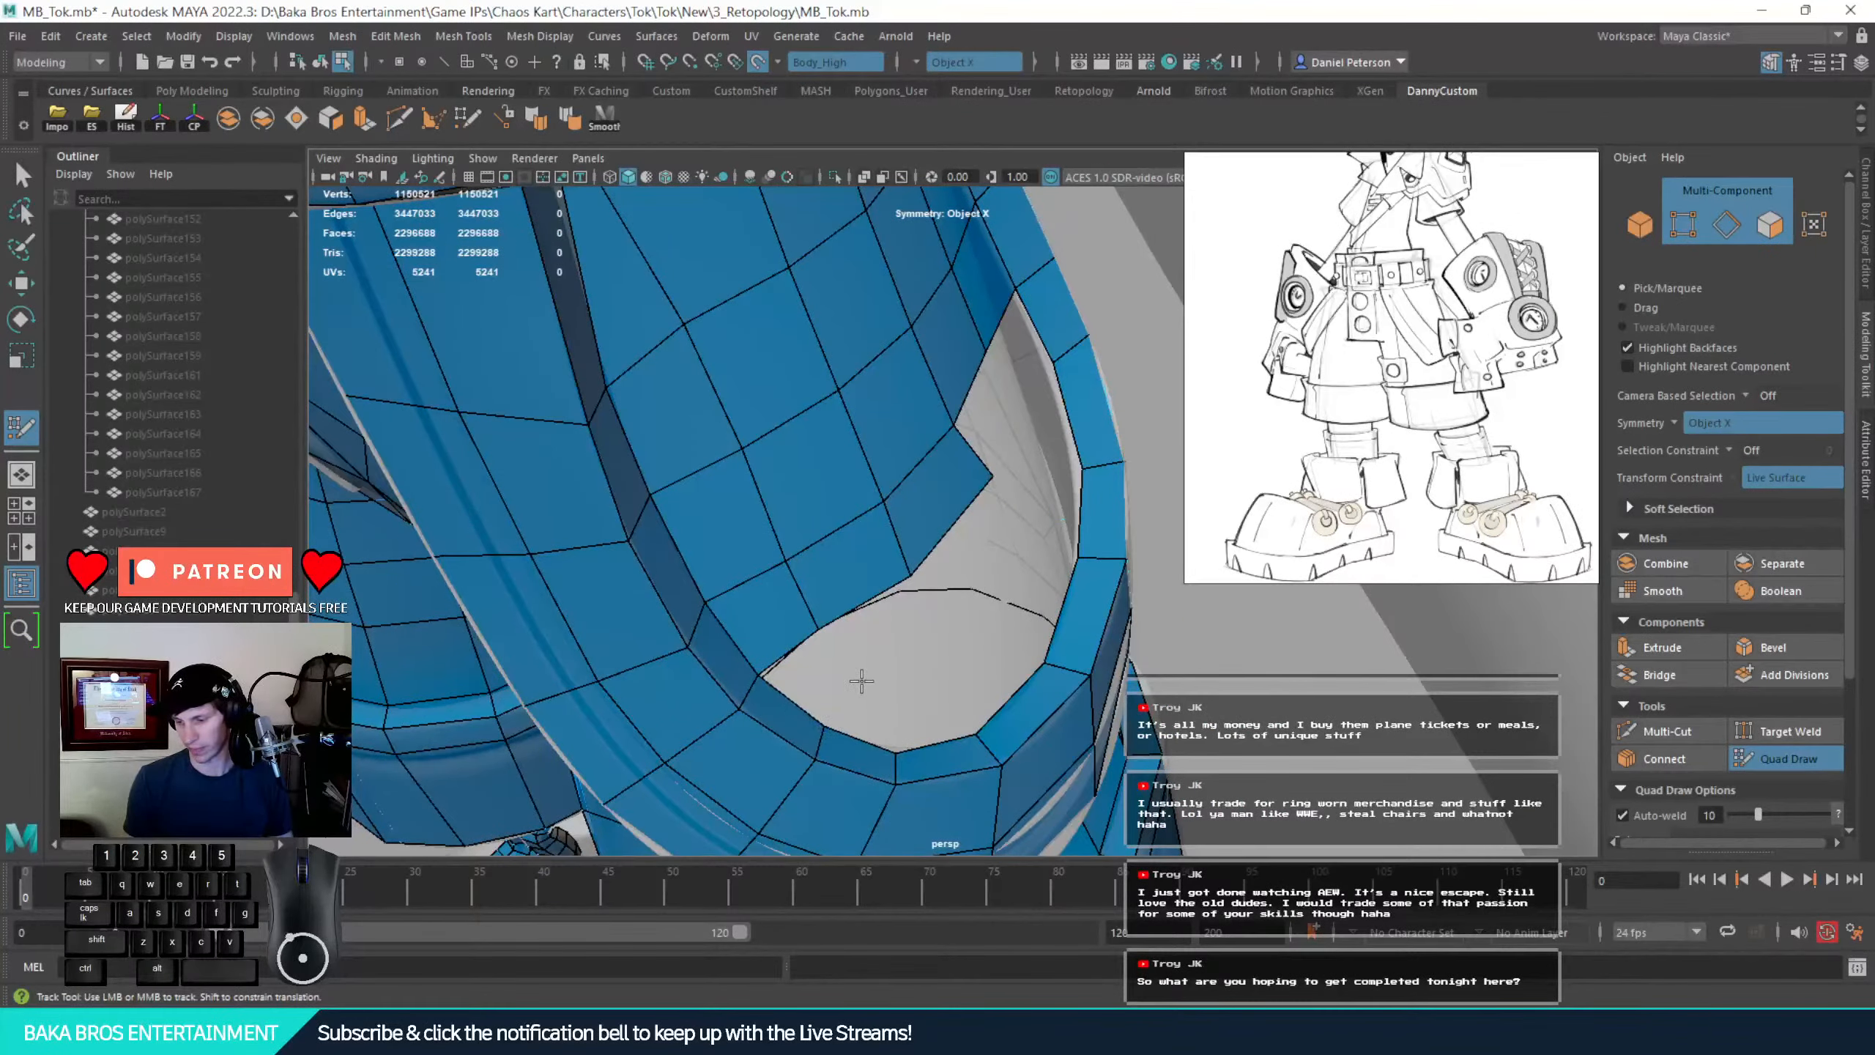
shift+click(885, 627)
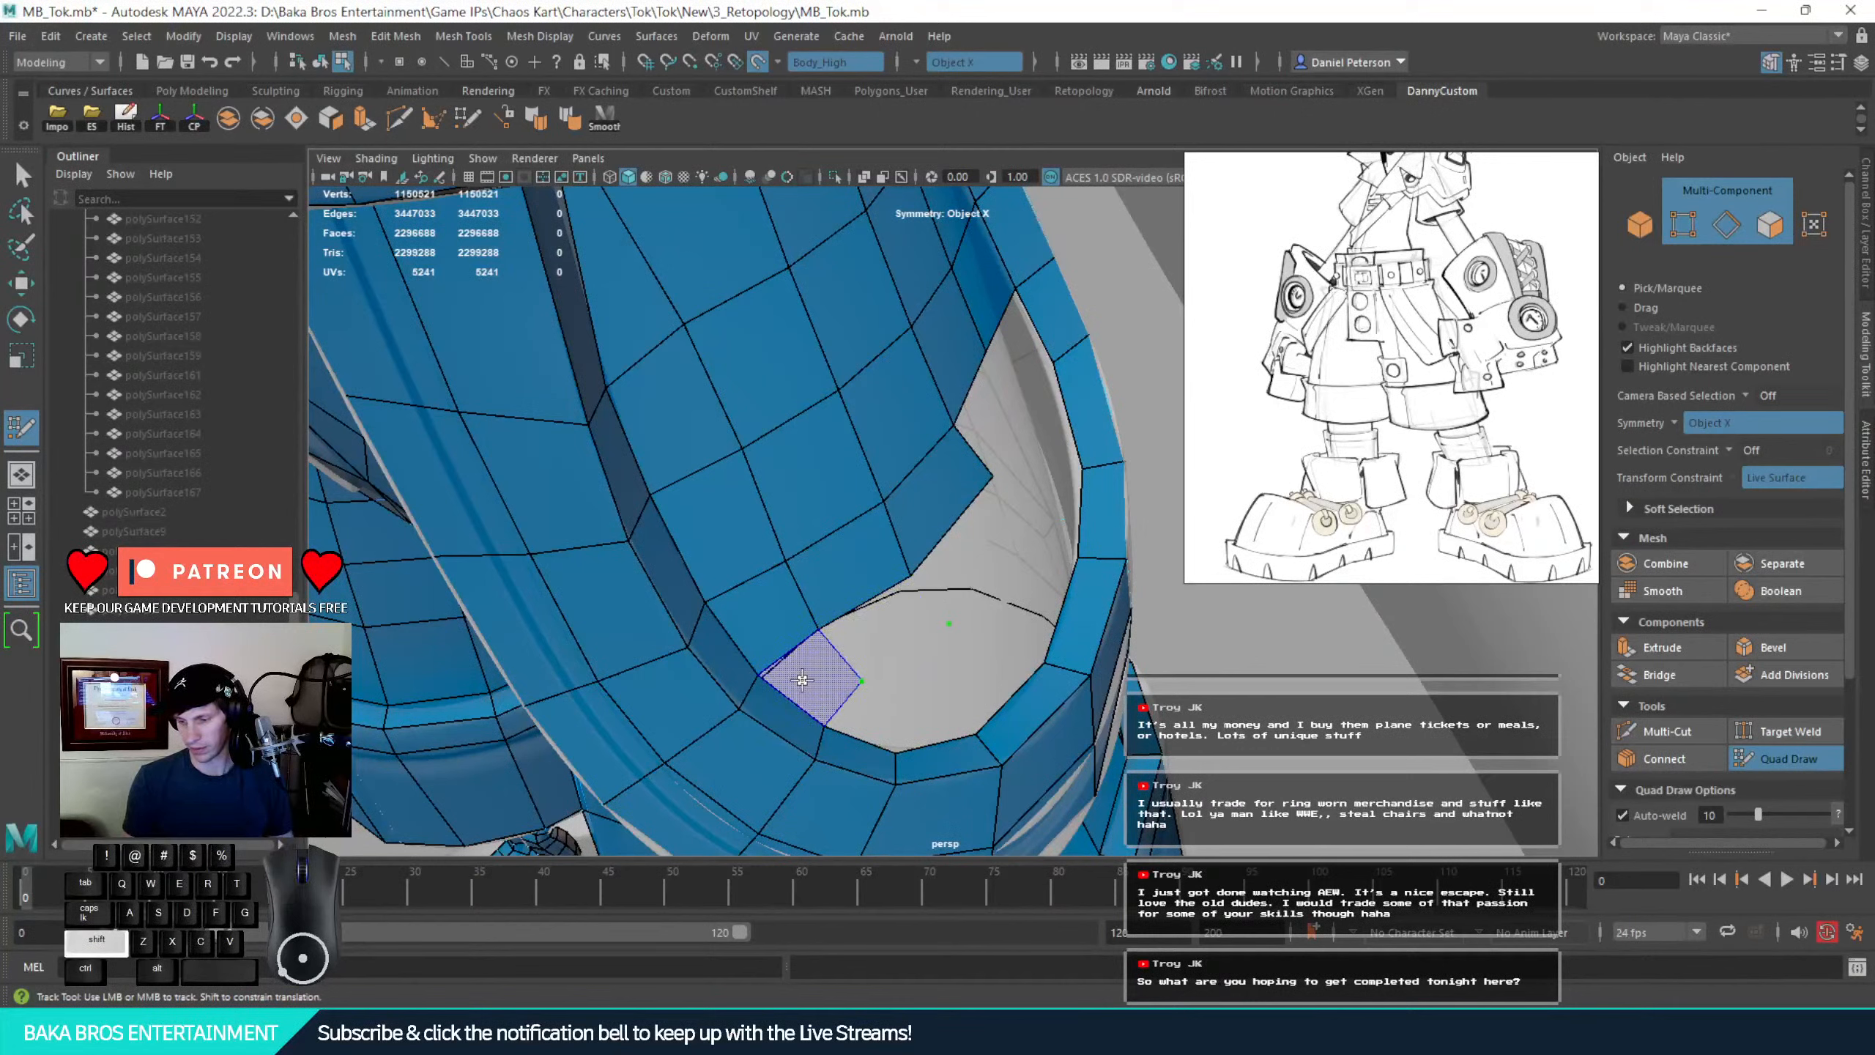
shift+click(803, 681)
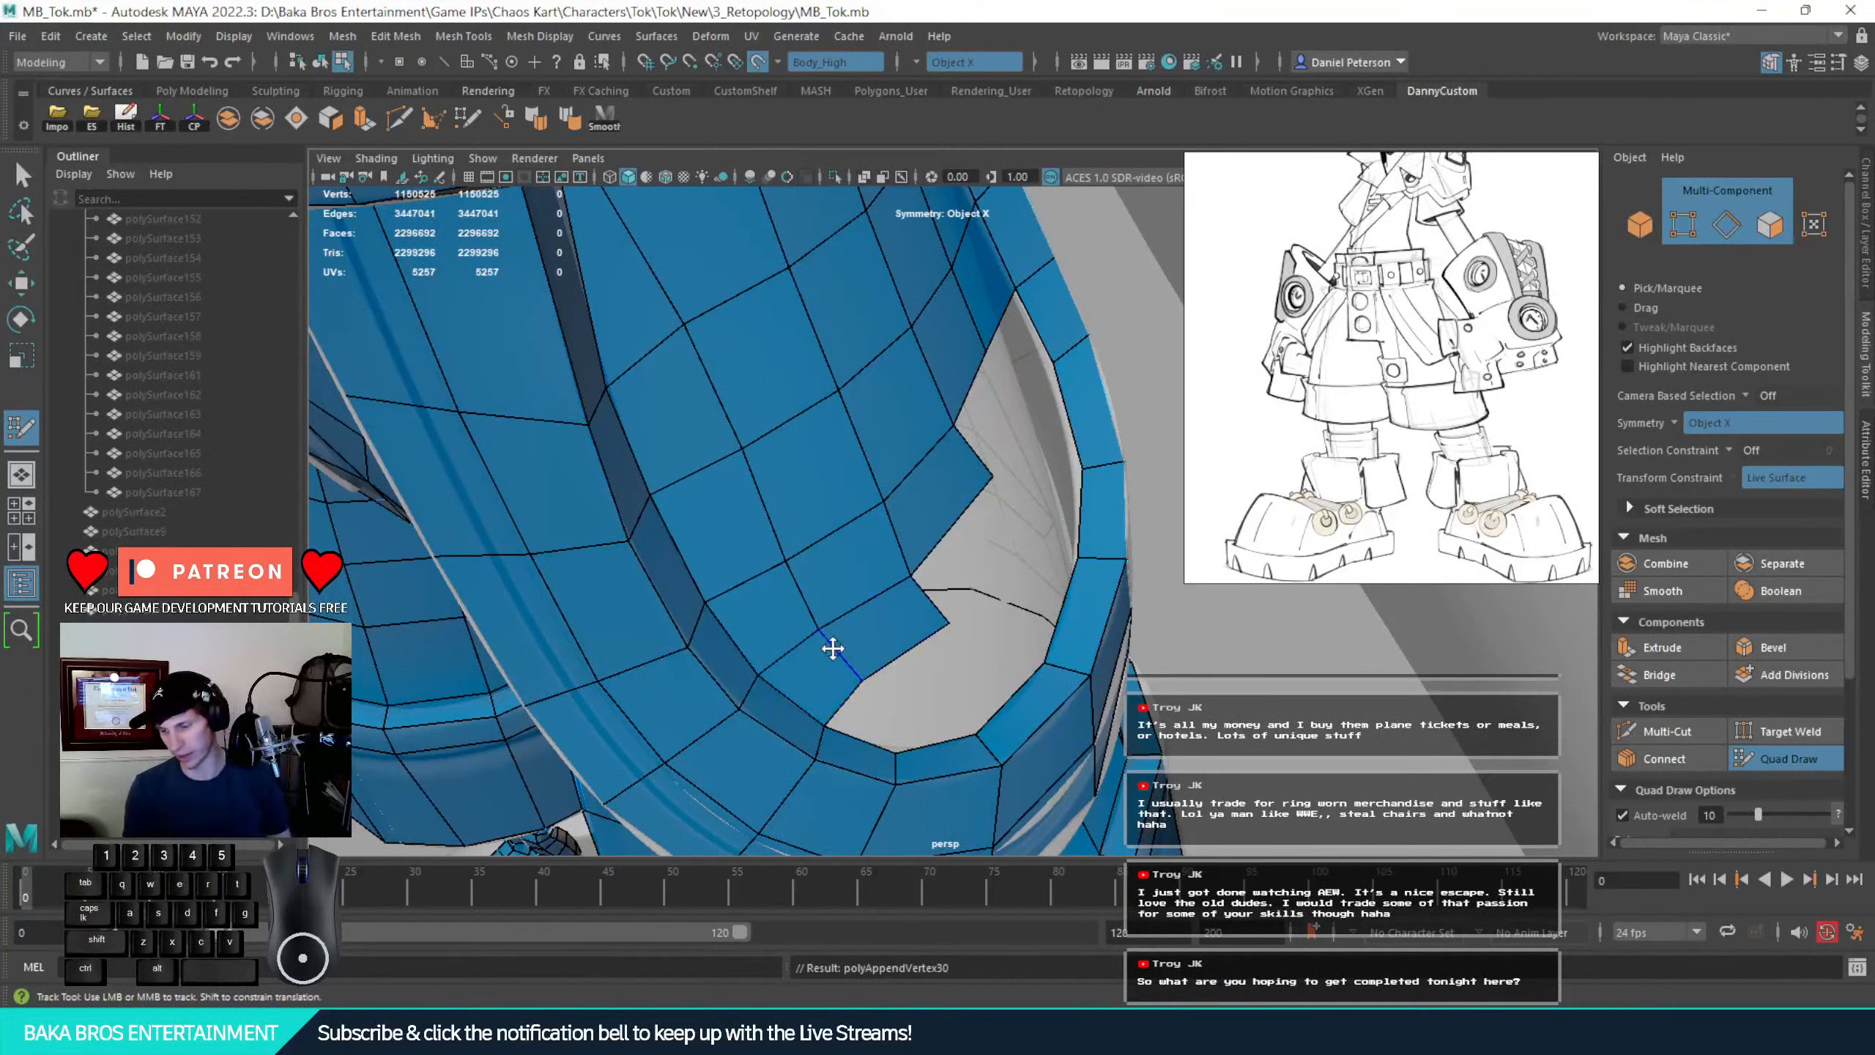
mouse_move(850, 509)
shift+mouse_down()
mouse_move(847, 566)
mouse_move(933, 609)
mouse_move(805, 575)
mouse_move(988, 615)
mouse_move(717, 532)
mouse_move(829, 586)
shift+mouse_up()
Place a point beneath the panel's edge, fill two quads across to the pocket rim, and relax the mesh
alt+right_drag(829, 587, 647, 663)
scroll(687, 635, down, 3)
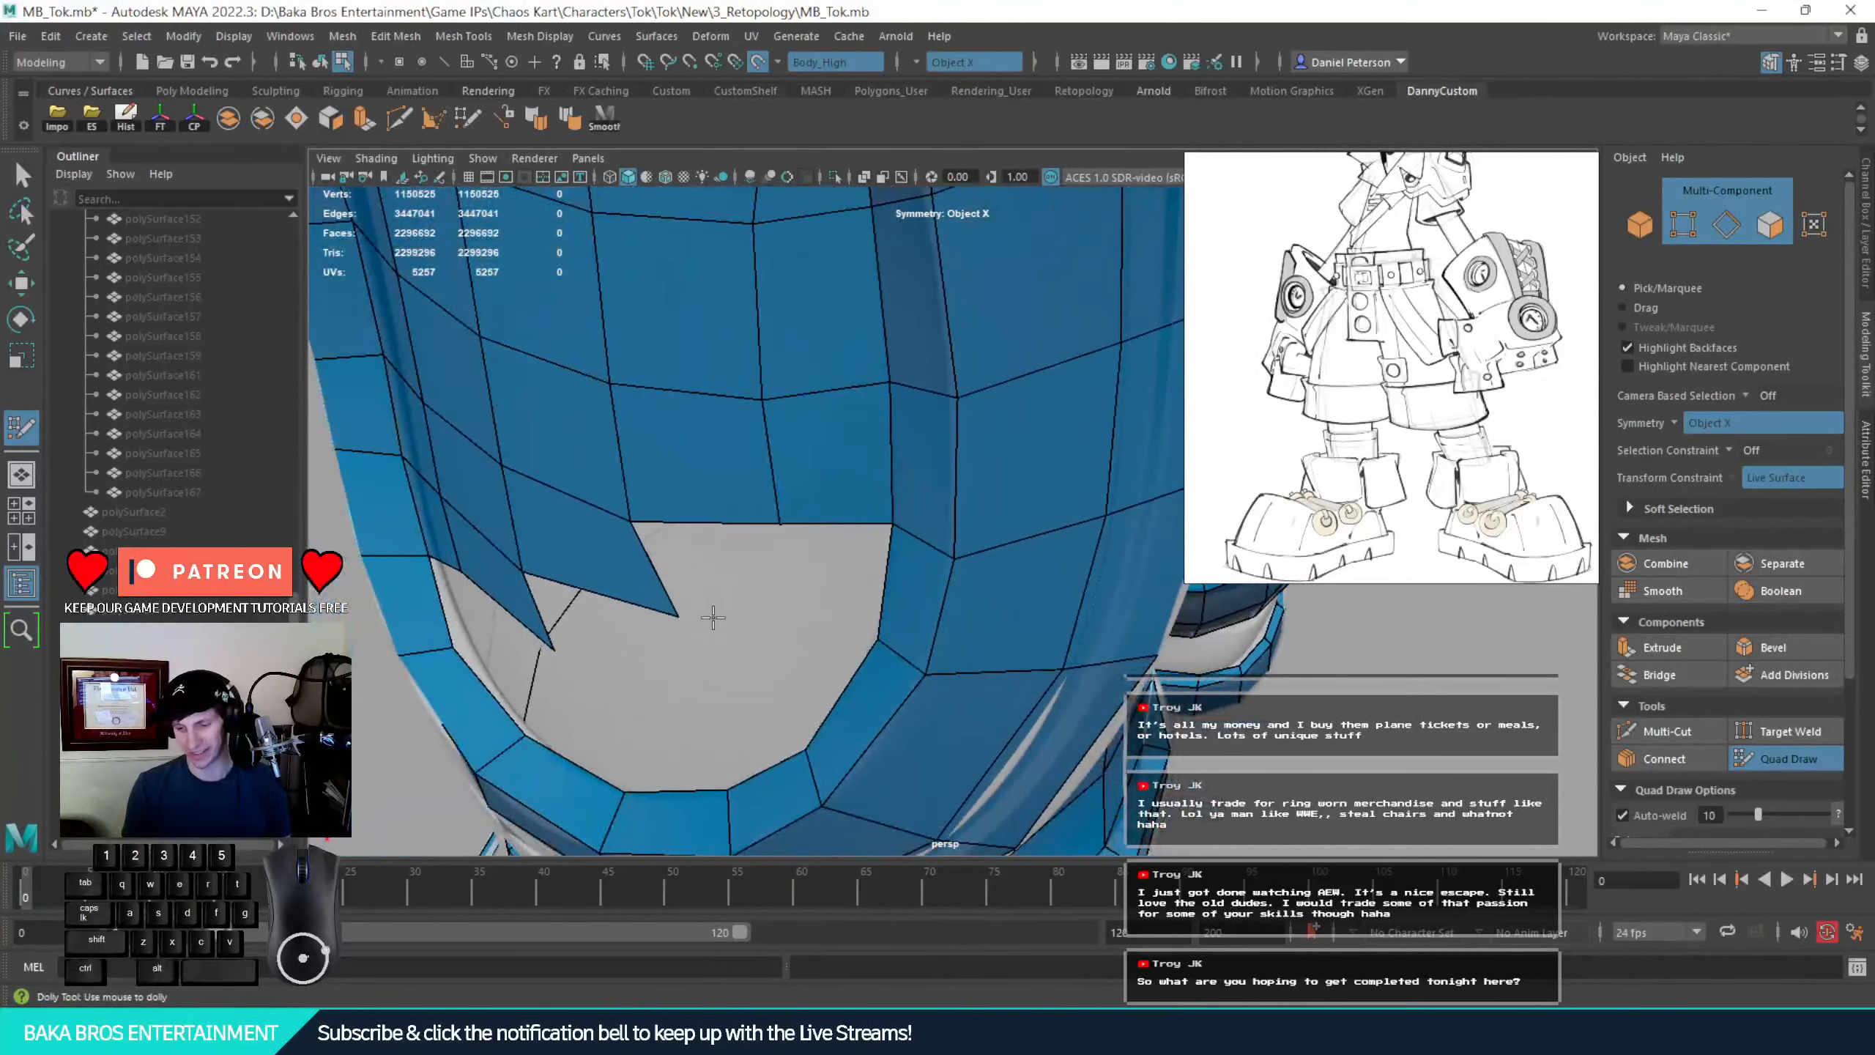
drag(677, 618, 639, 609)
alt+right_drag(639, 610, 539, 591)
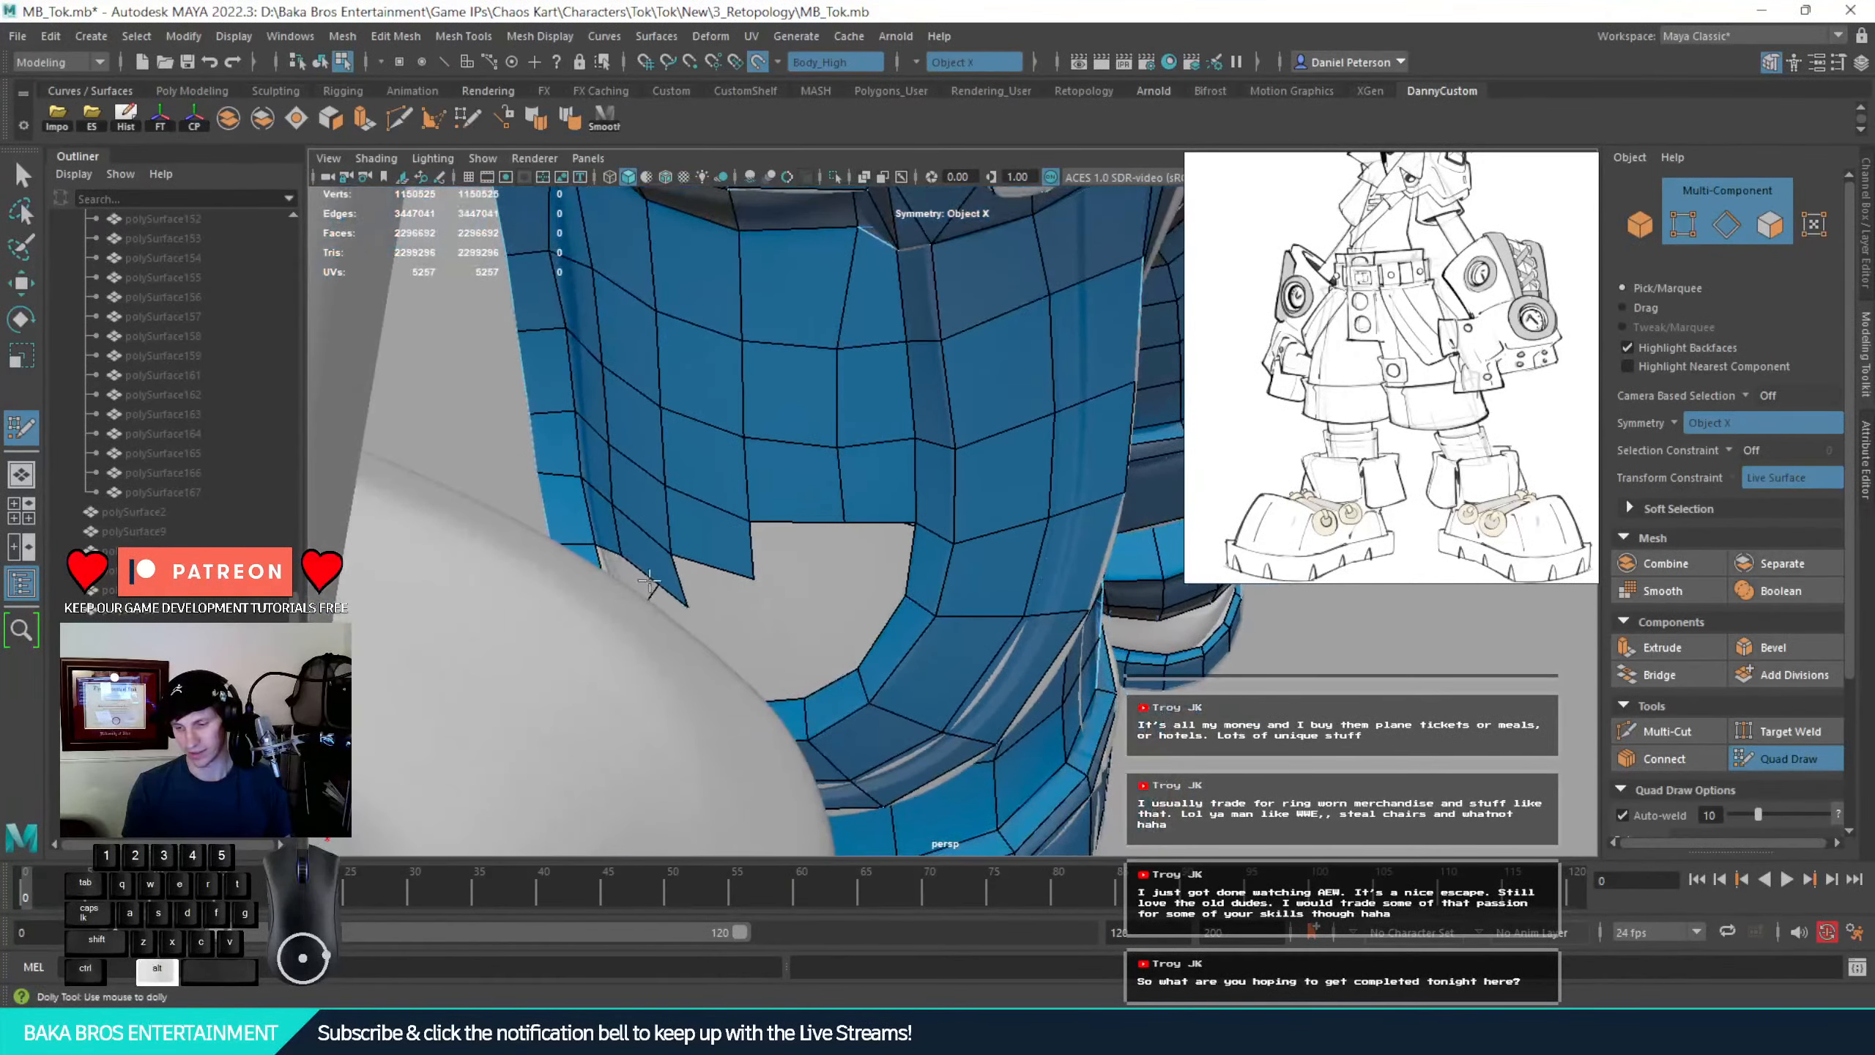
alt+drag(540, 591, 657, 588)
drag(712, 699, 707, 692)
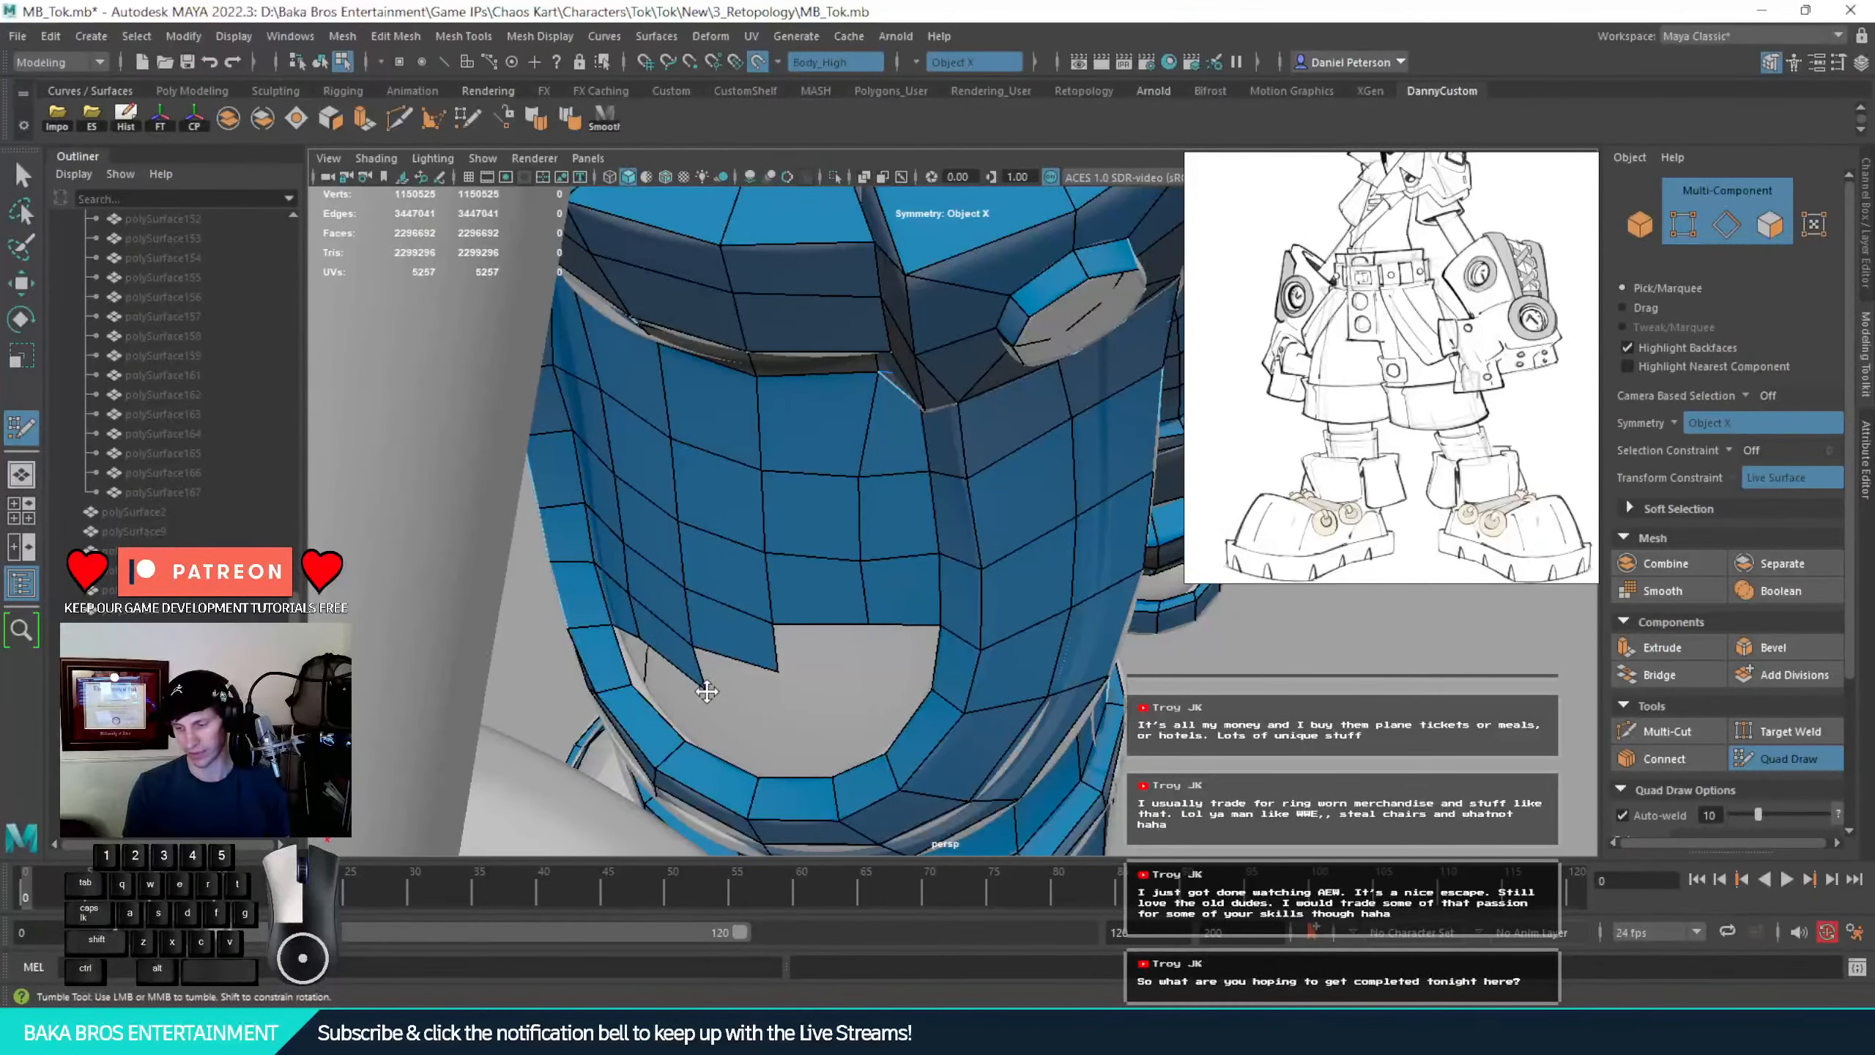
click(874, 678)
shift+click(824, 654)
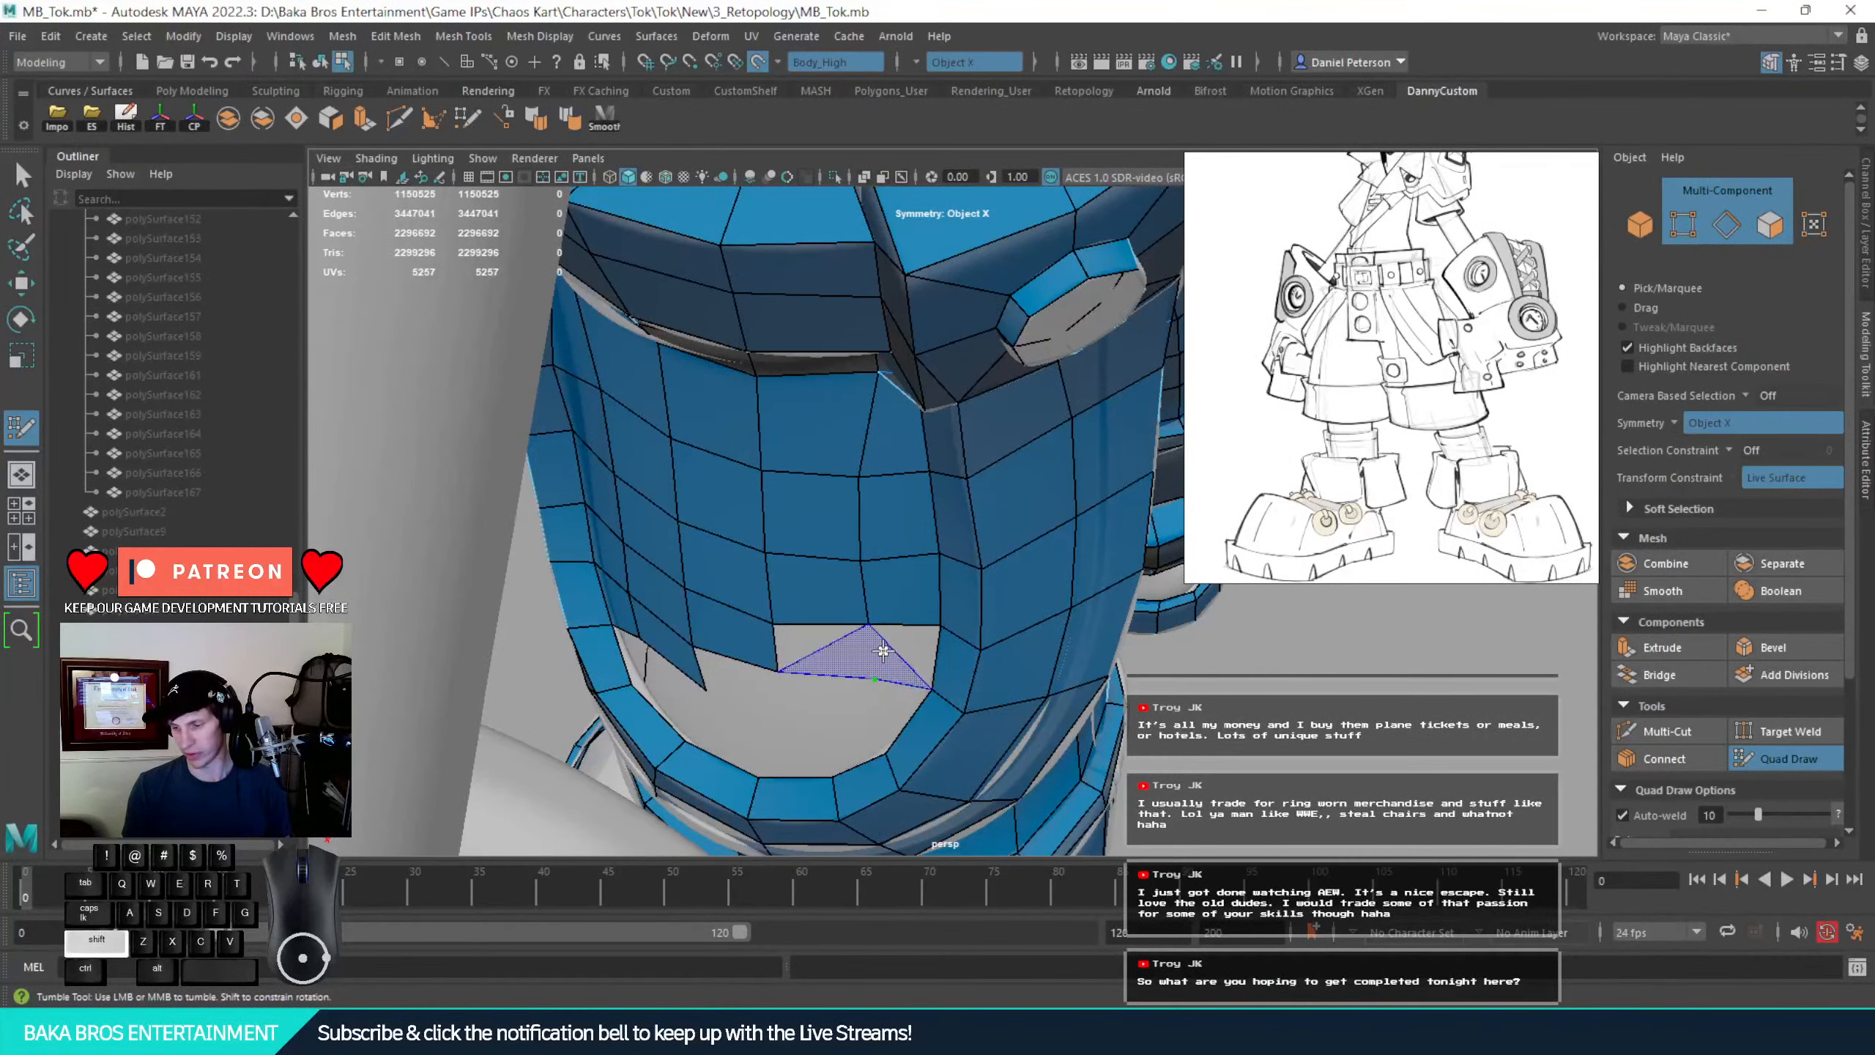
shift+click(901, 654)
shift+drag(858, 533, 854, 523)
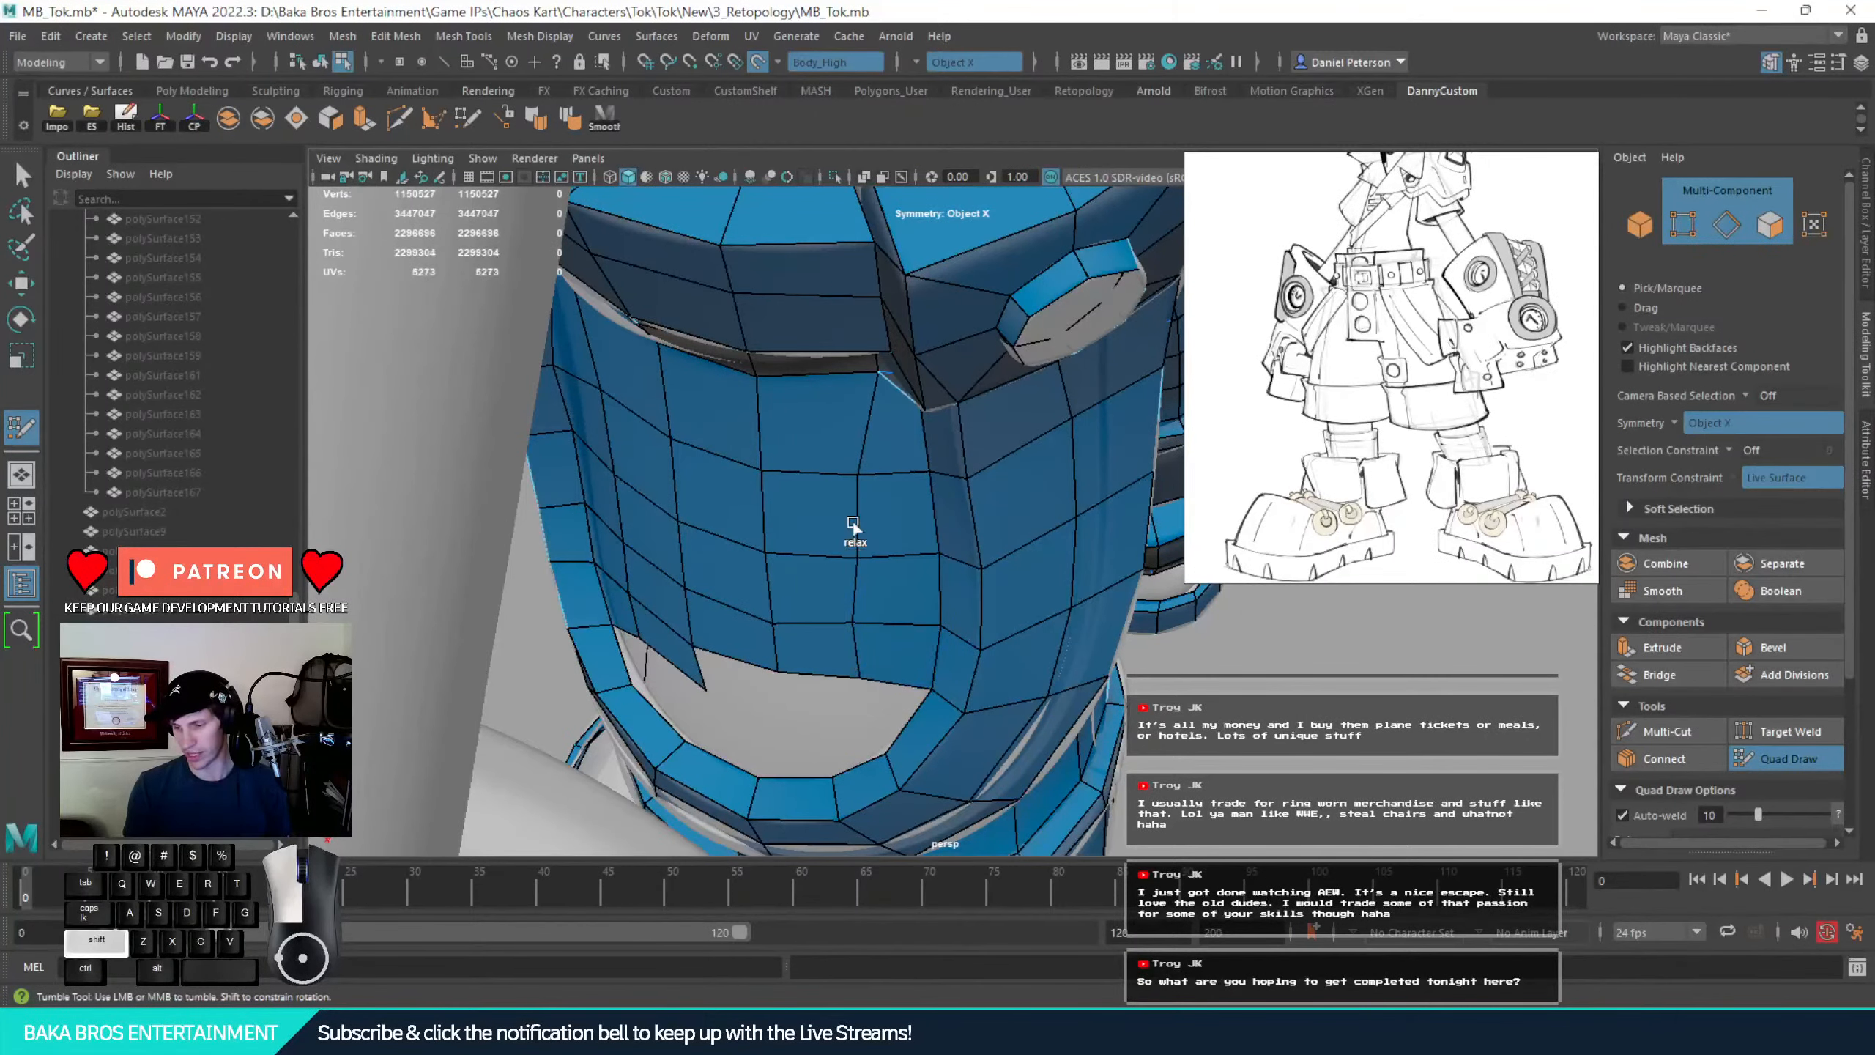
Fill another row of three quads across the lower part of the pocket opening, starting from the rim
alt+drag(854, 658, 801, 700)
alt+middle_drag(801, 699, 779, 700)
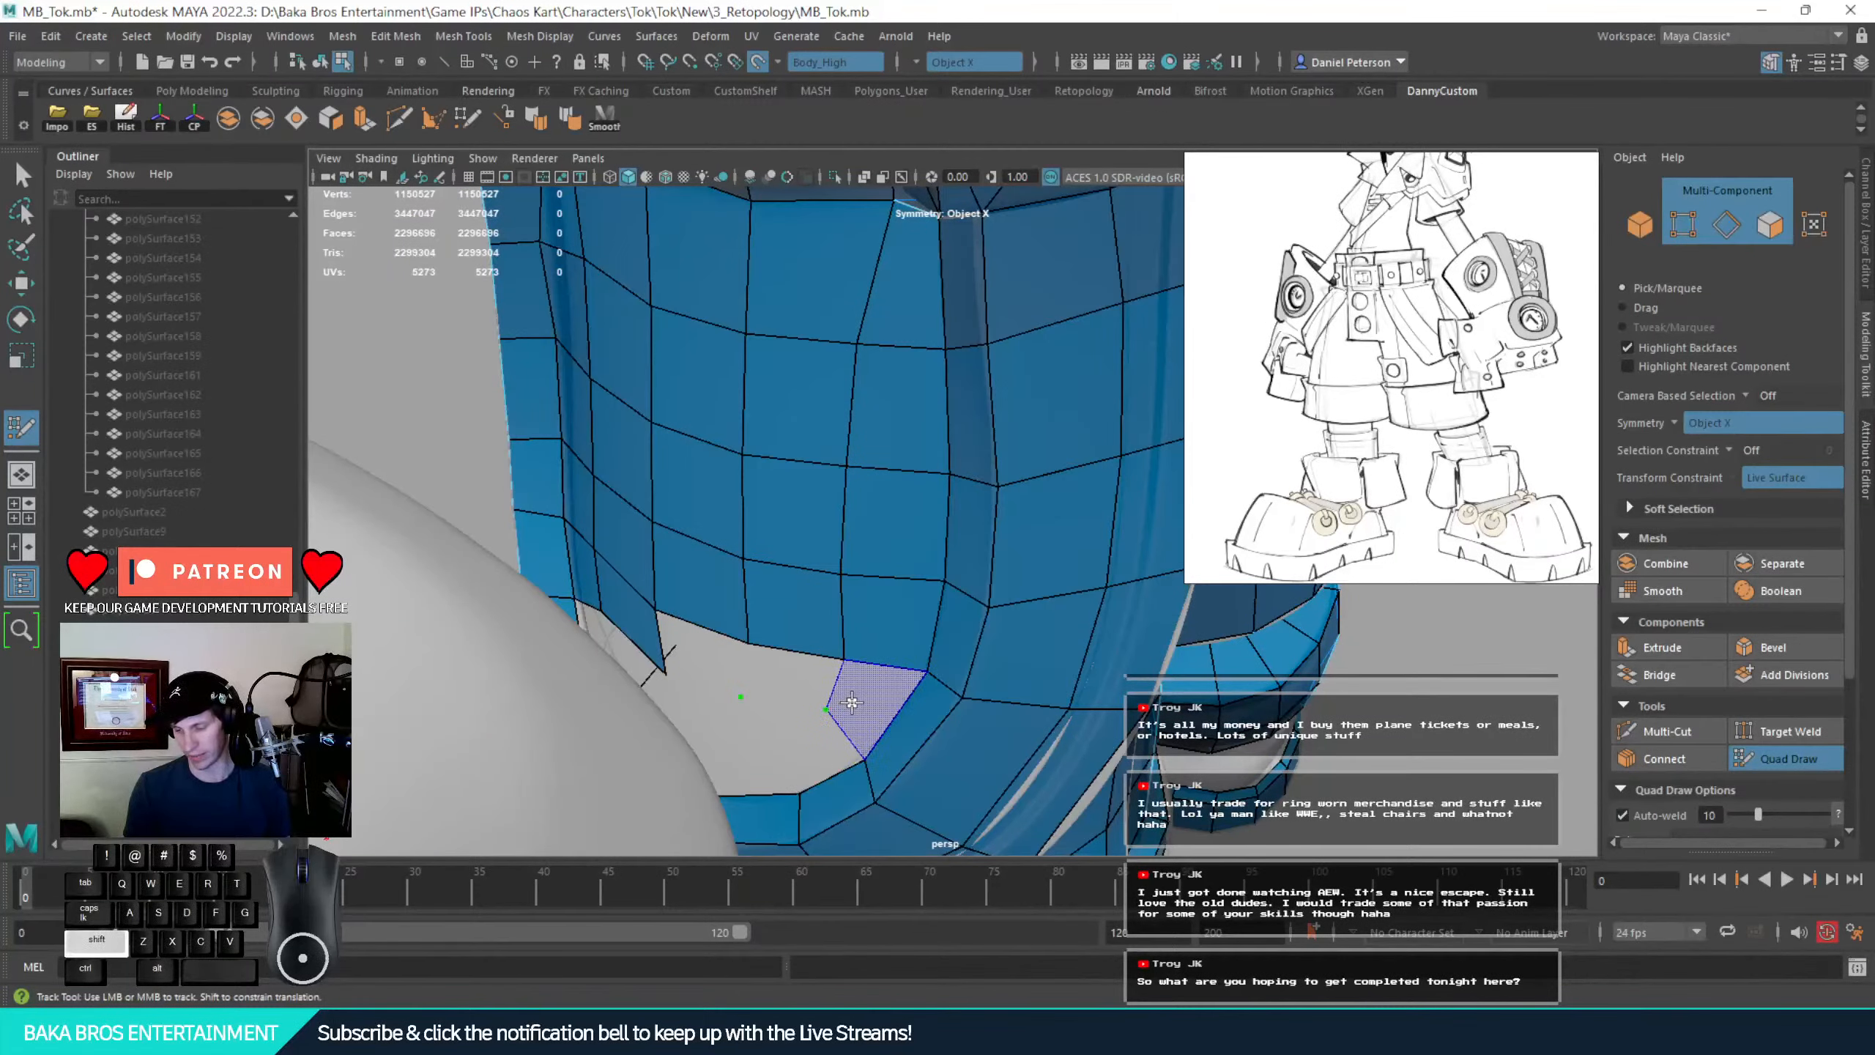
shift+click(846, 701)
shift+click(791, 681)
shift+click(710, 658)
alt+drag(820, 745, 725, 520)
alt+middle_drag(725, 519, 662, 515)
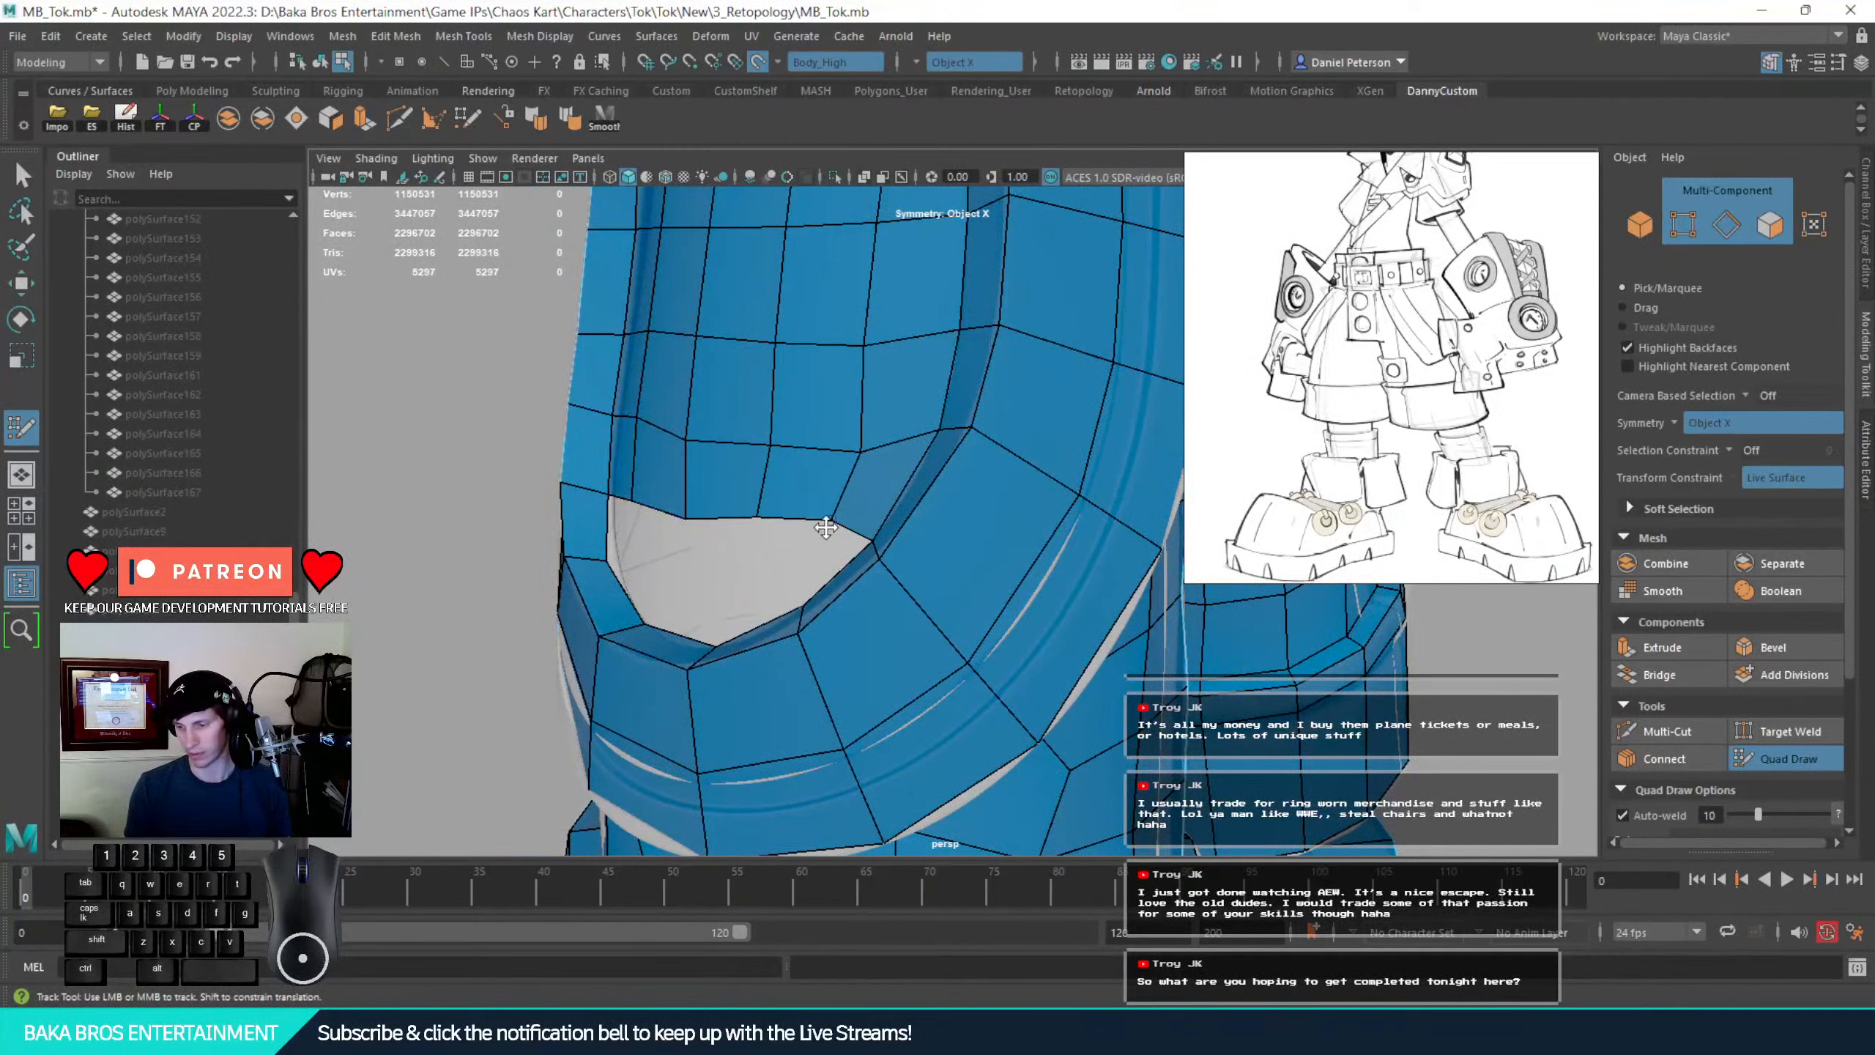
Relax the inner panel's lower edge above the remaining gap in the shorts' side pocket
mouse_move(826, 527)
shift+mouse_down()
mouse_move(727, 435)
mouse_move(829, 587)
shift+mouse_up()
alt+drag(802, 495, 748, 715)
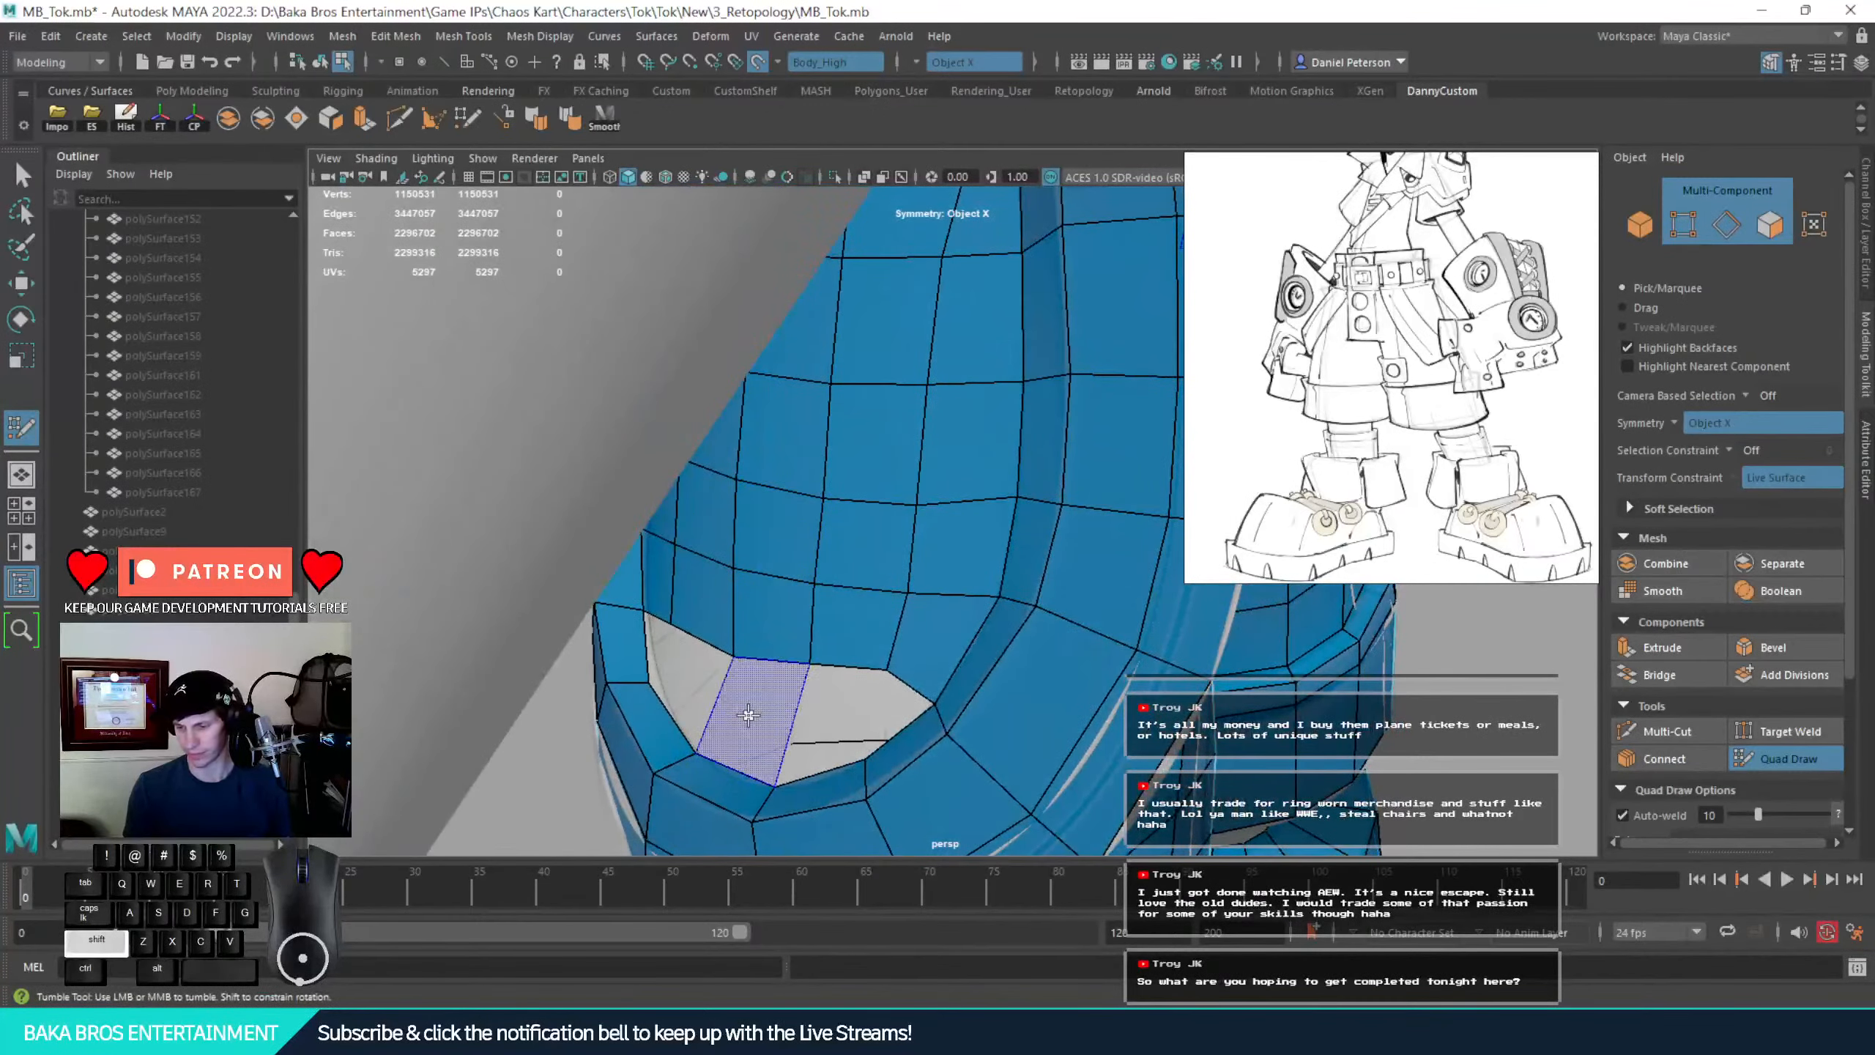
shift+click(795, 706)
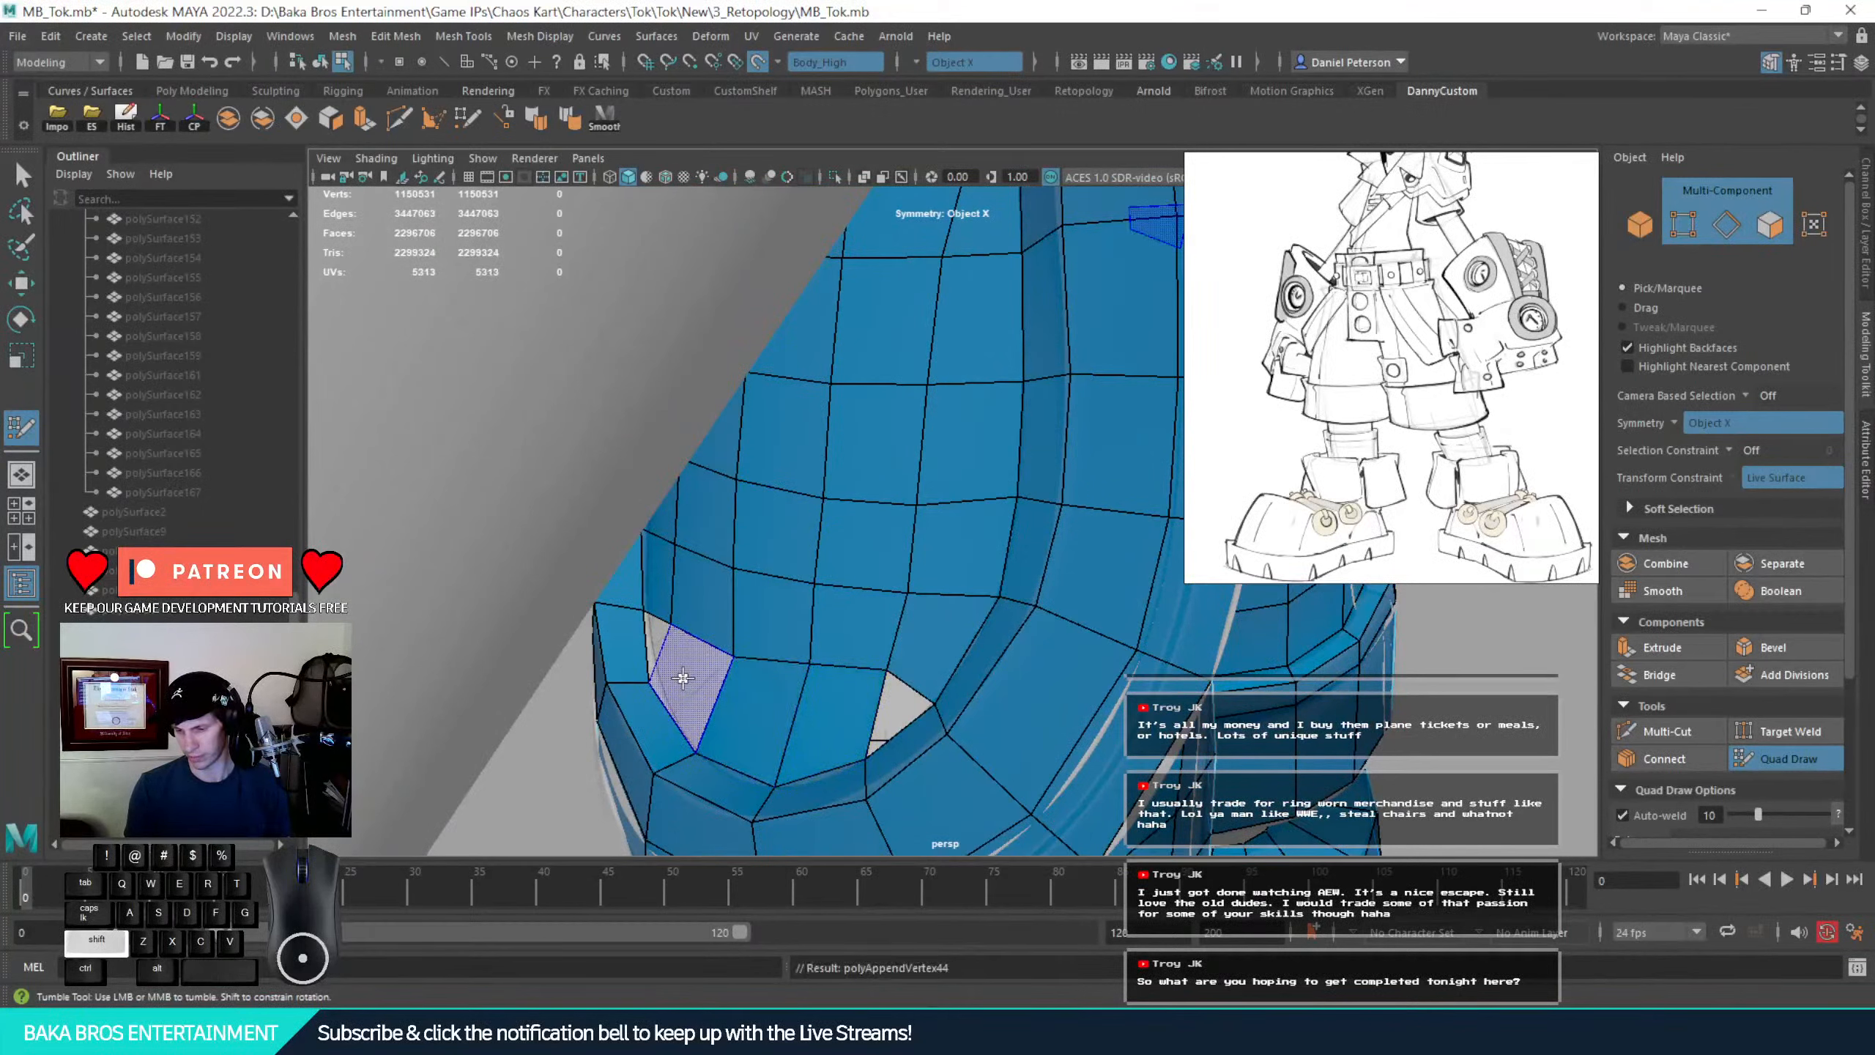
key(ctrl+z)
key(ctrl+z)
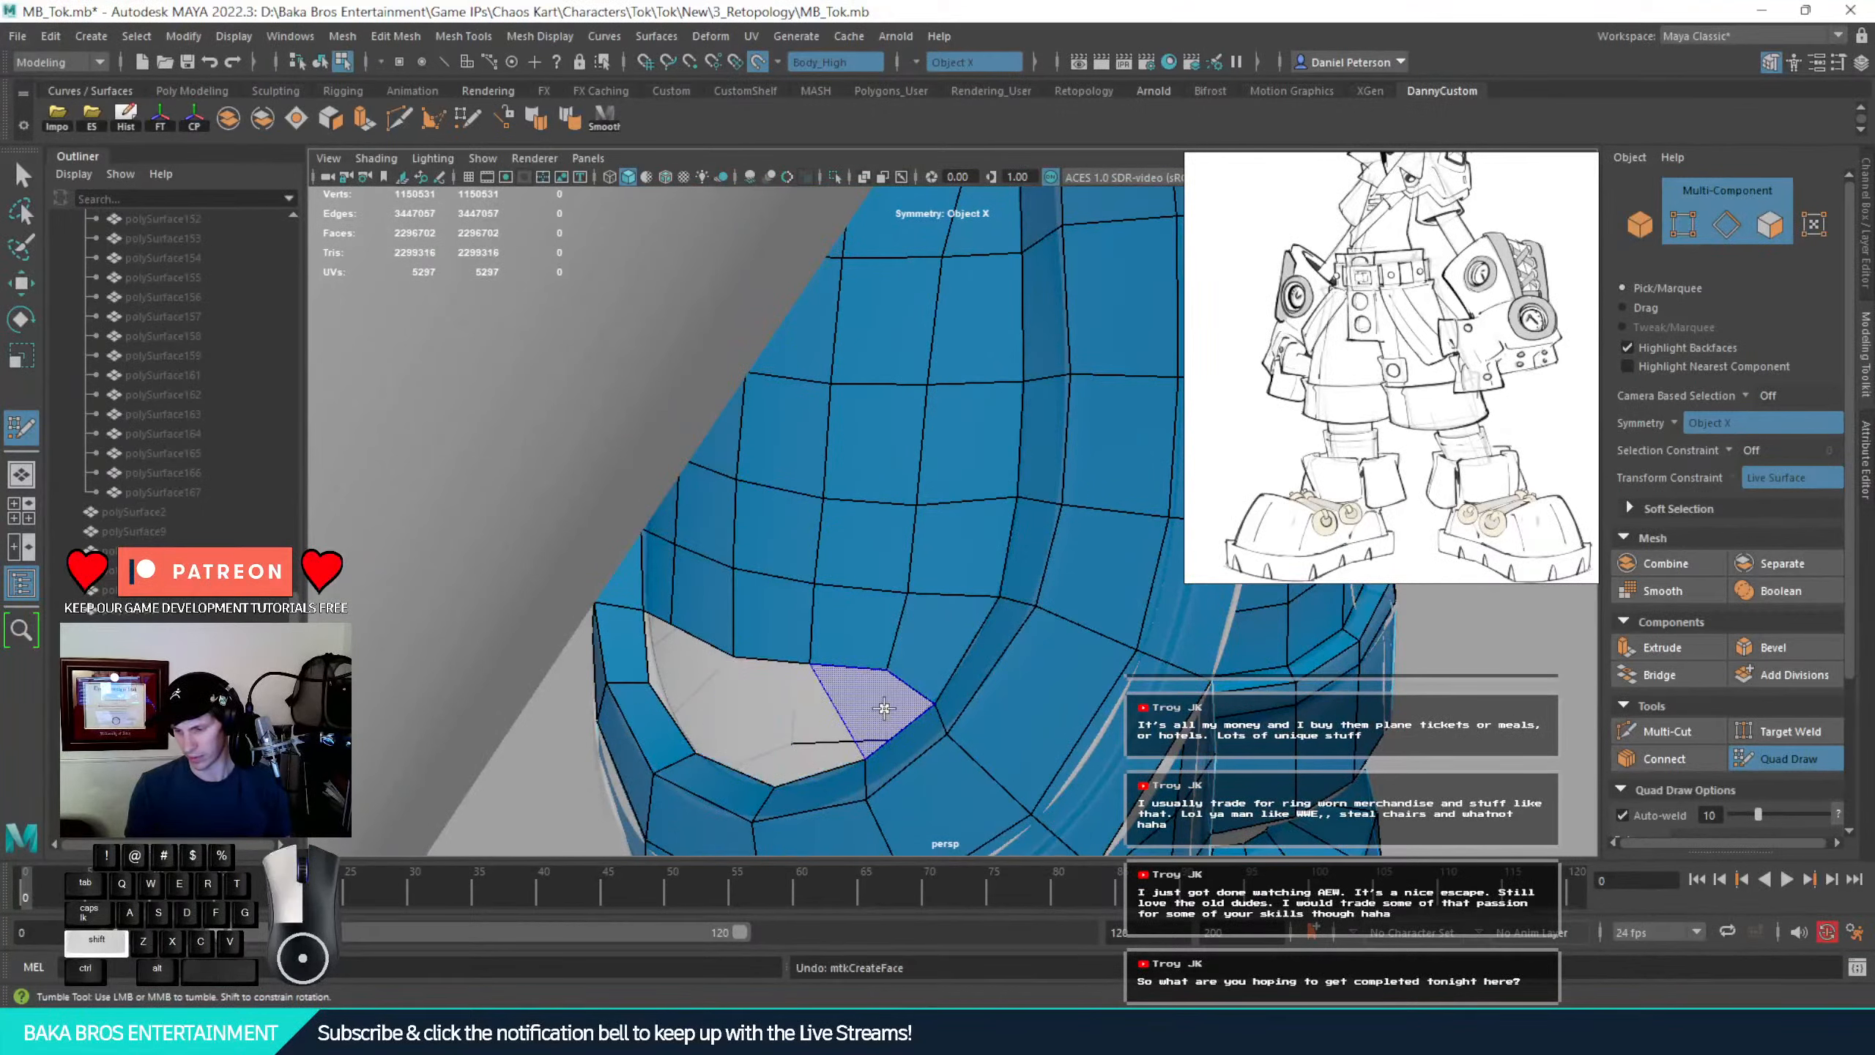
Fill two quads across the front part of the remaining pocket gap and relax the panel mesh above them
shift+click(884, 709)
shift+click(794, 717)
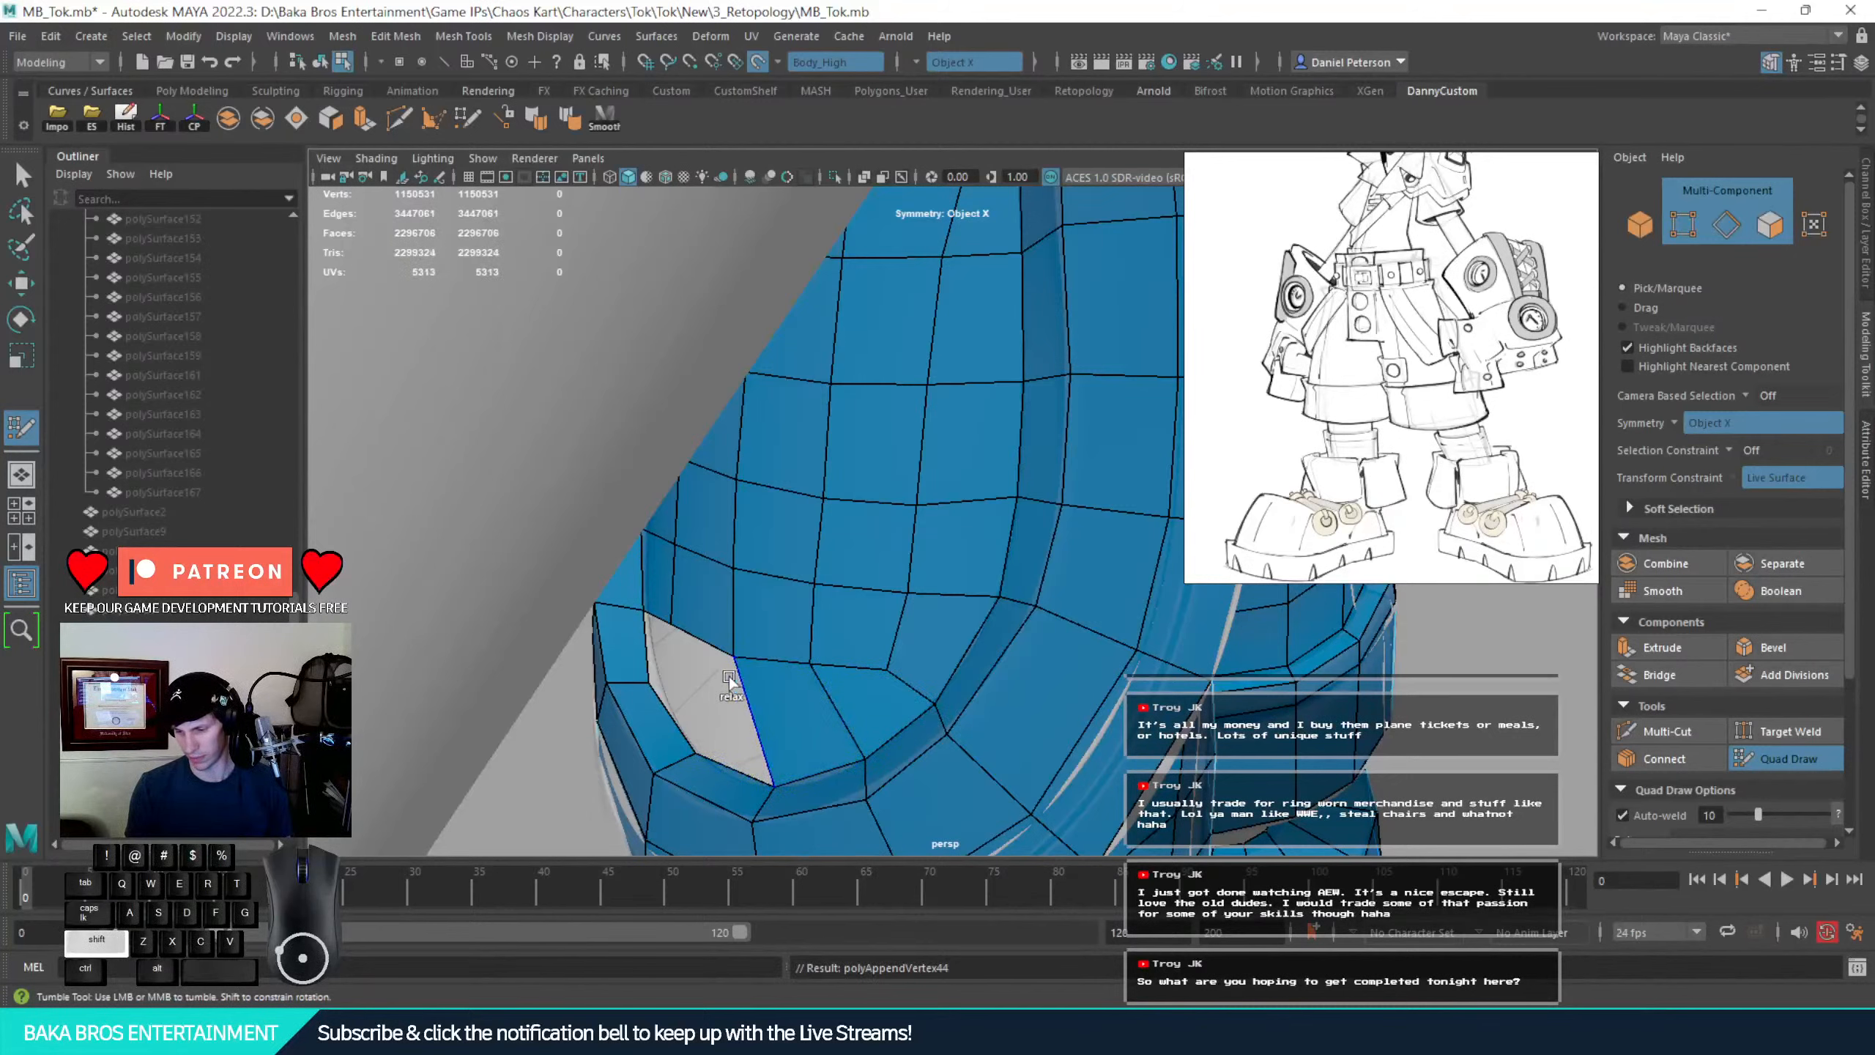
mouse_move(720, 695)
alt+mouse_down()
mouse_move(775, 679)
mouse_move(758, 682)
mouse_move(715, 566)
alt+mouse_up()
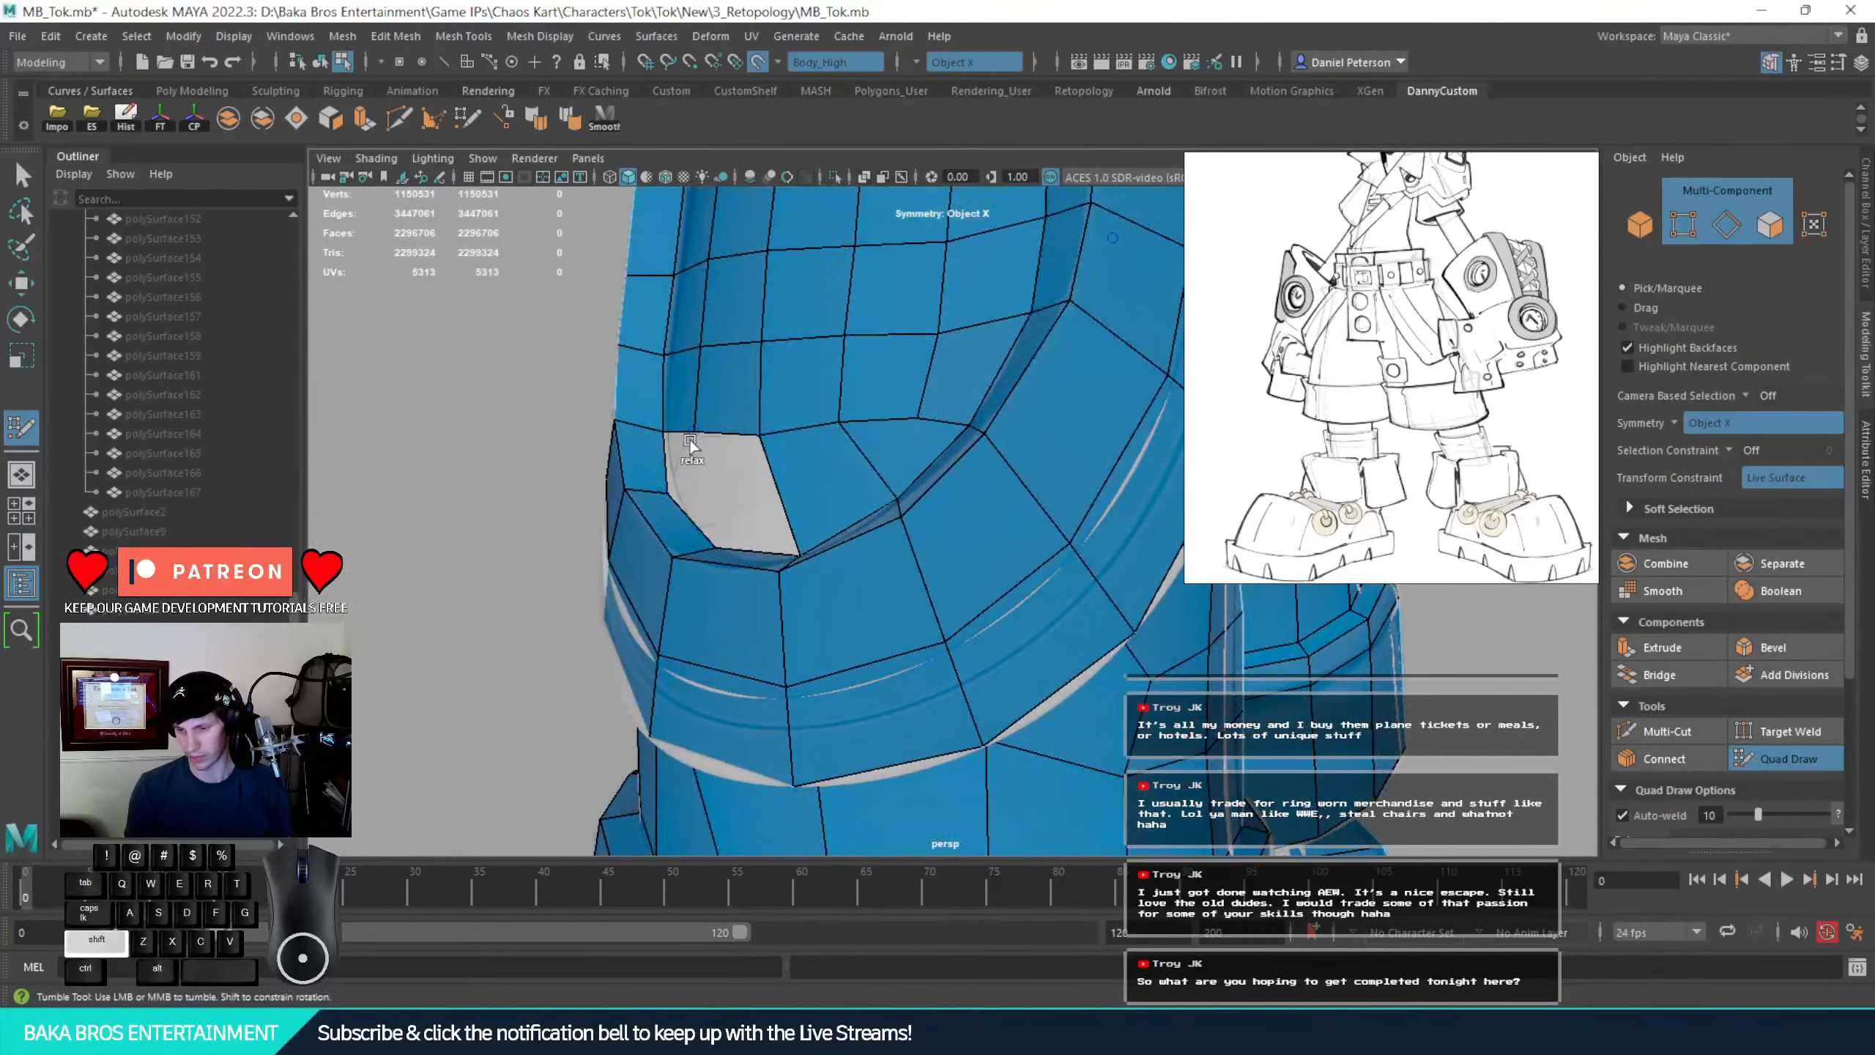
key(ctrl+z)
shift+drag(764, 407, 835, 402)
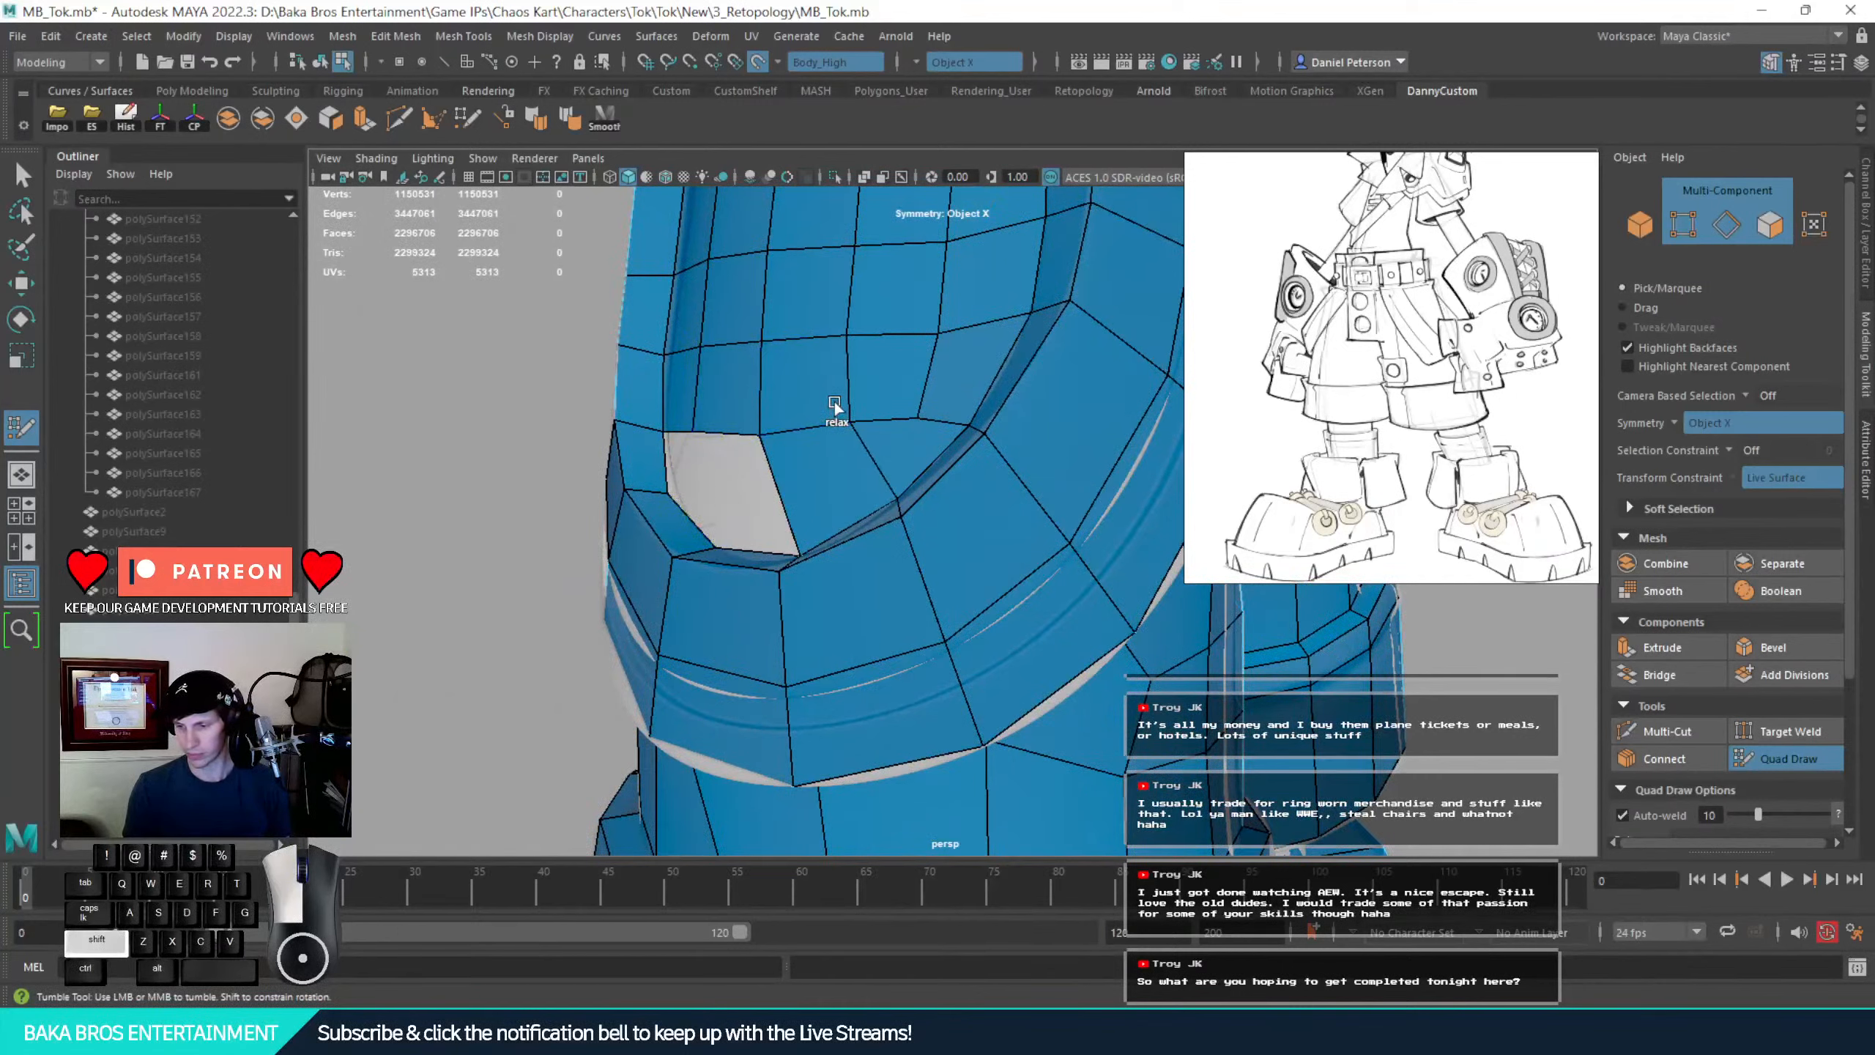
mouse_move(923, 347)
shift+mouse_down()
mouse_move(902, 290)
mouse_move(913, 342)
mouse_move(877, 406)
mouse_move(997, 443)
shift+mouse_up()
key(ctrl+z)
Fill the last open area at the bottom of the pocket and relax the surrounding quads
alt+middle_drag(996, 443, 802, 472)
alt+drag(801, 472, 883, 498)
alt+middle_drag(883, 499, 724, 546)
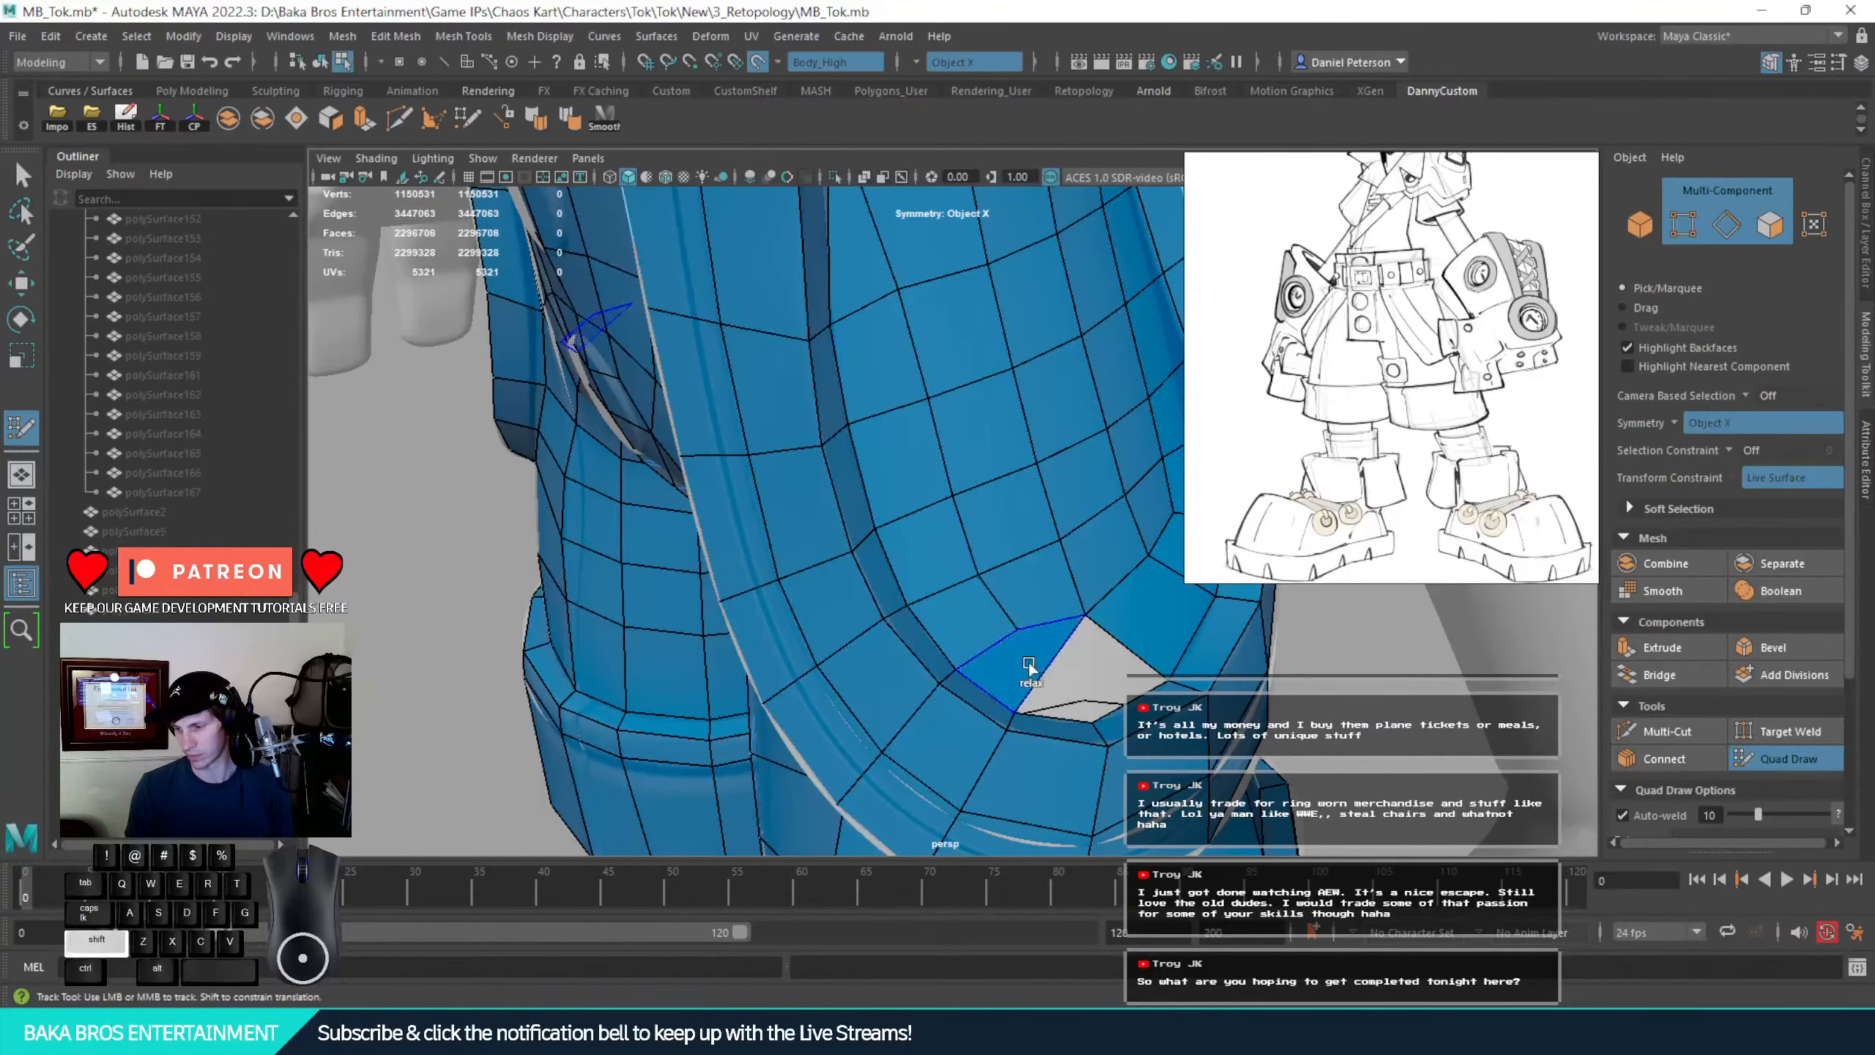
shift+click(1076, 666)
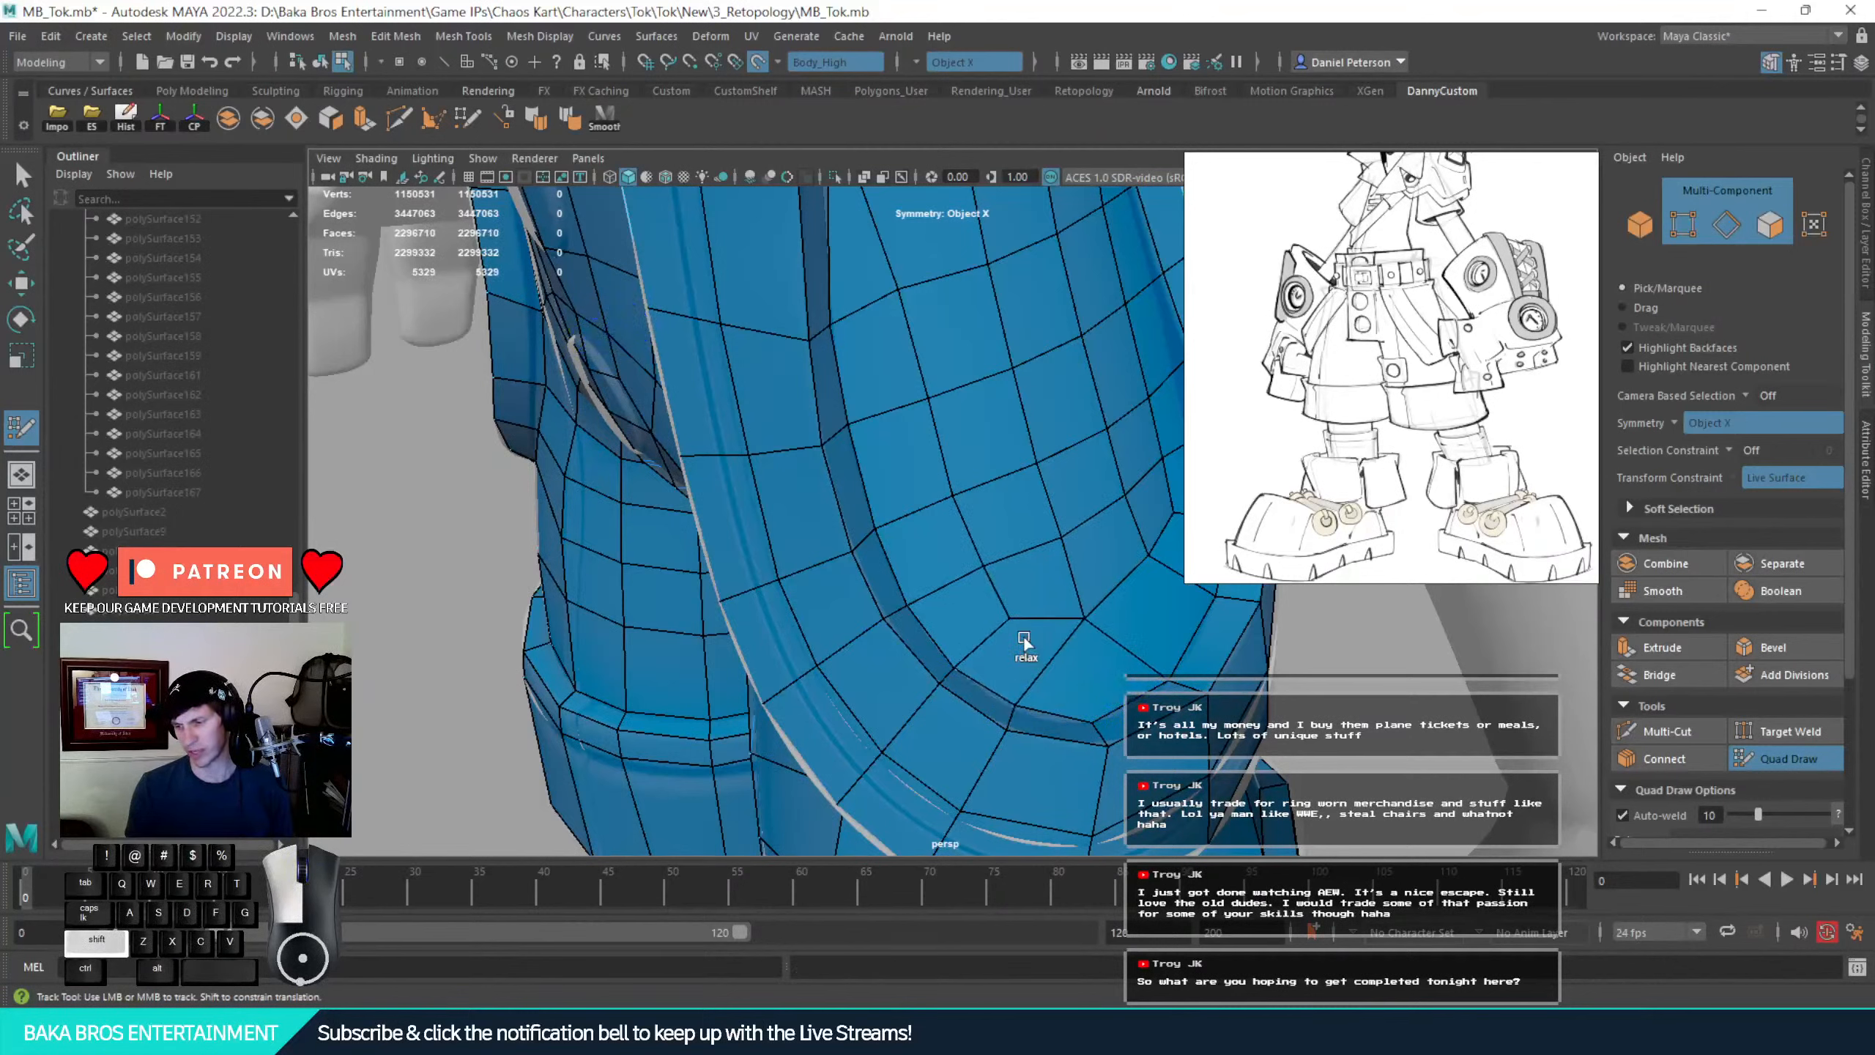
shift+drag(1023, 636, 1081, 600)
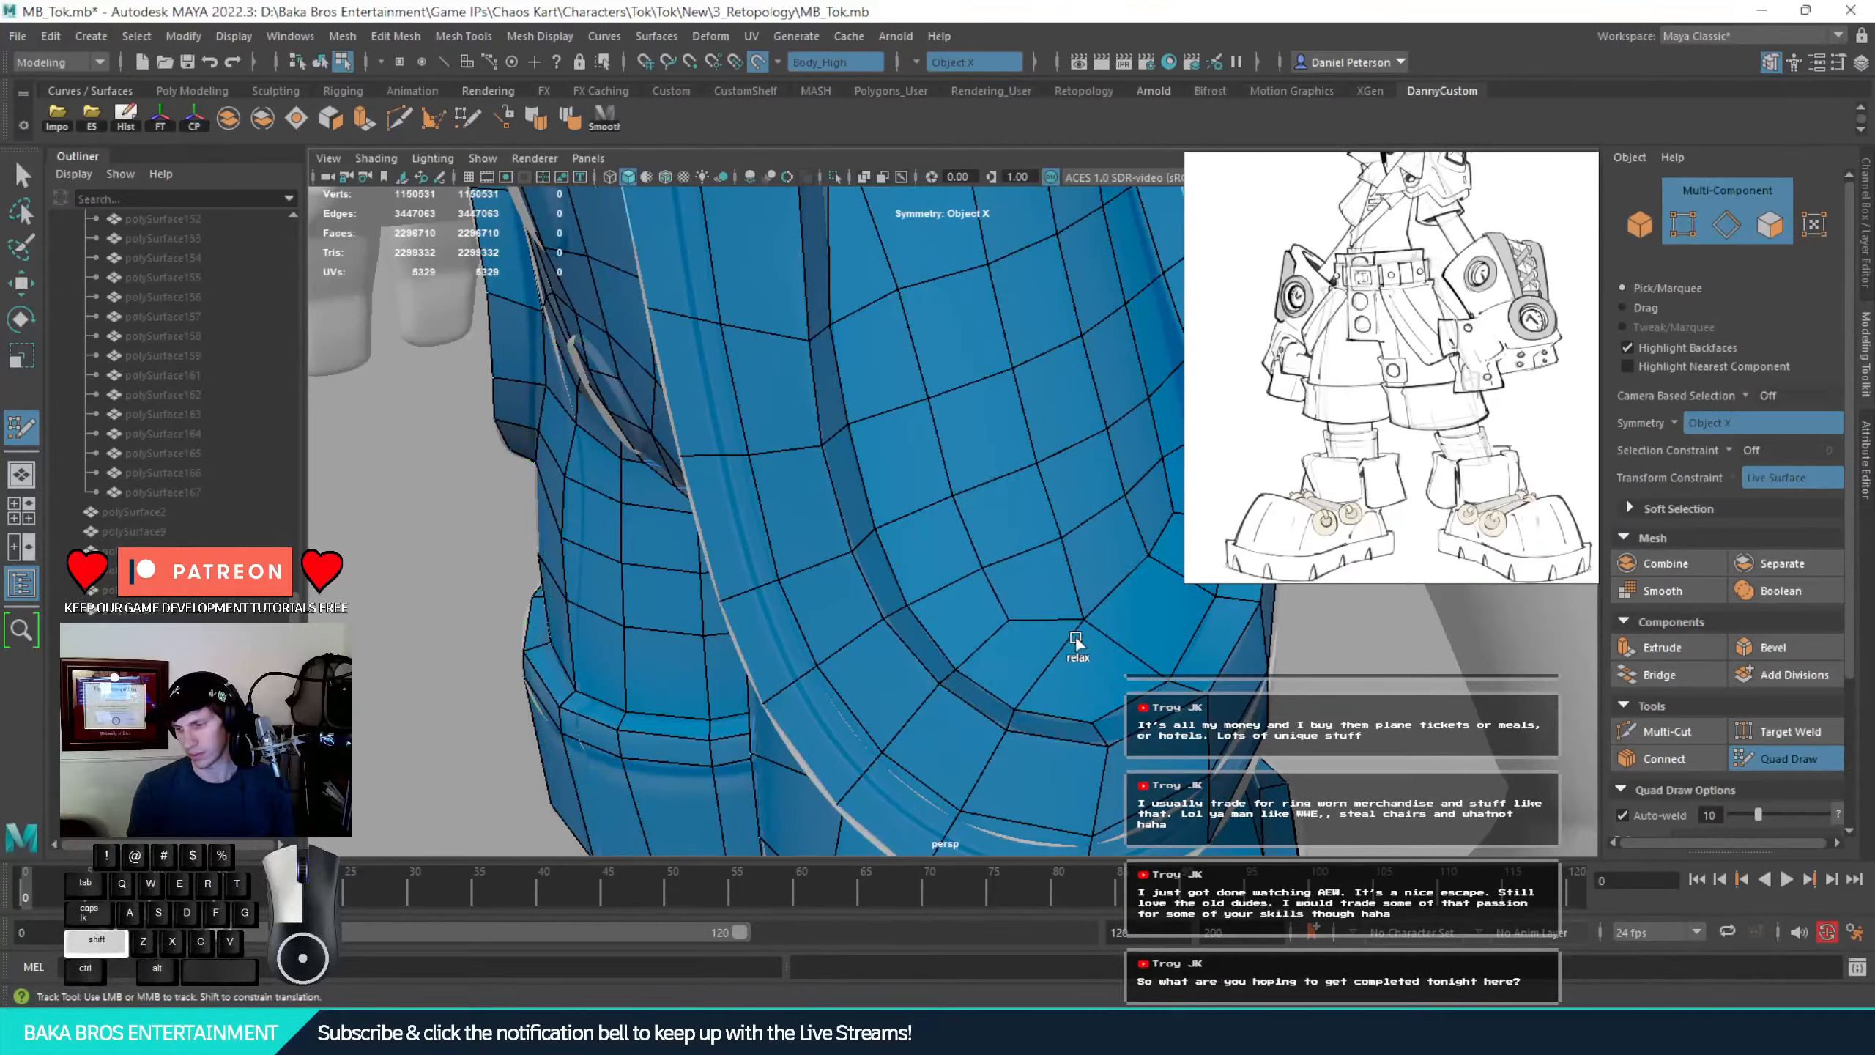
Place a point at the centre of the round opening on the waistband's square block and fill the first quad beside it
alt+right_drag(1155, 643, 720, 507)
alt+drag(721, 507, 576, 423)
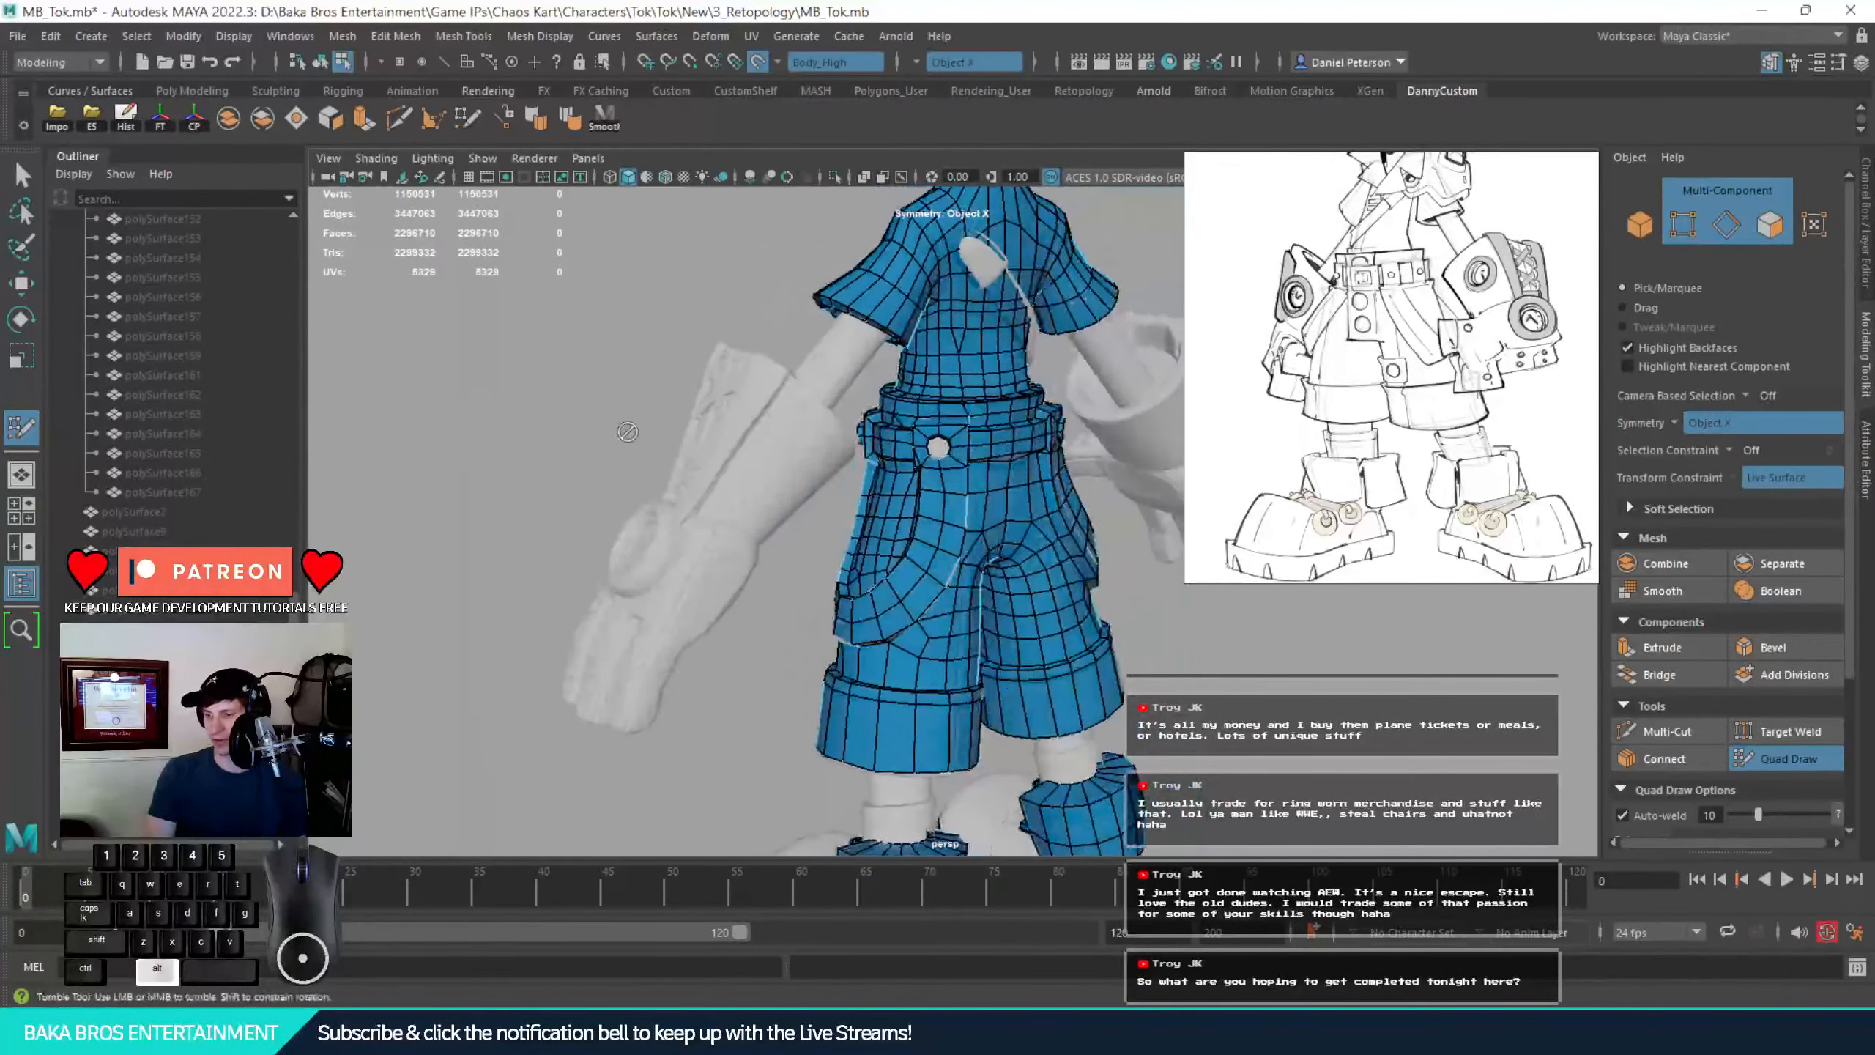
alt+right_drag(576, 423, 970, 536)
alt+middle_drag(971, 537, 961, 733)
alt+drag(962, 734, 993, 562)
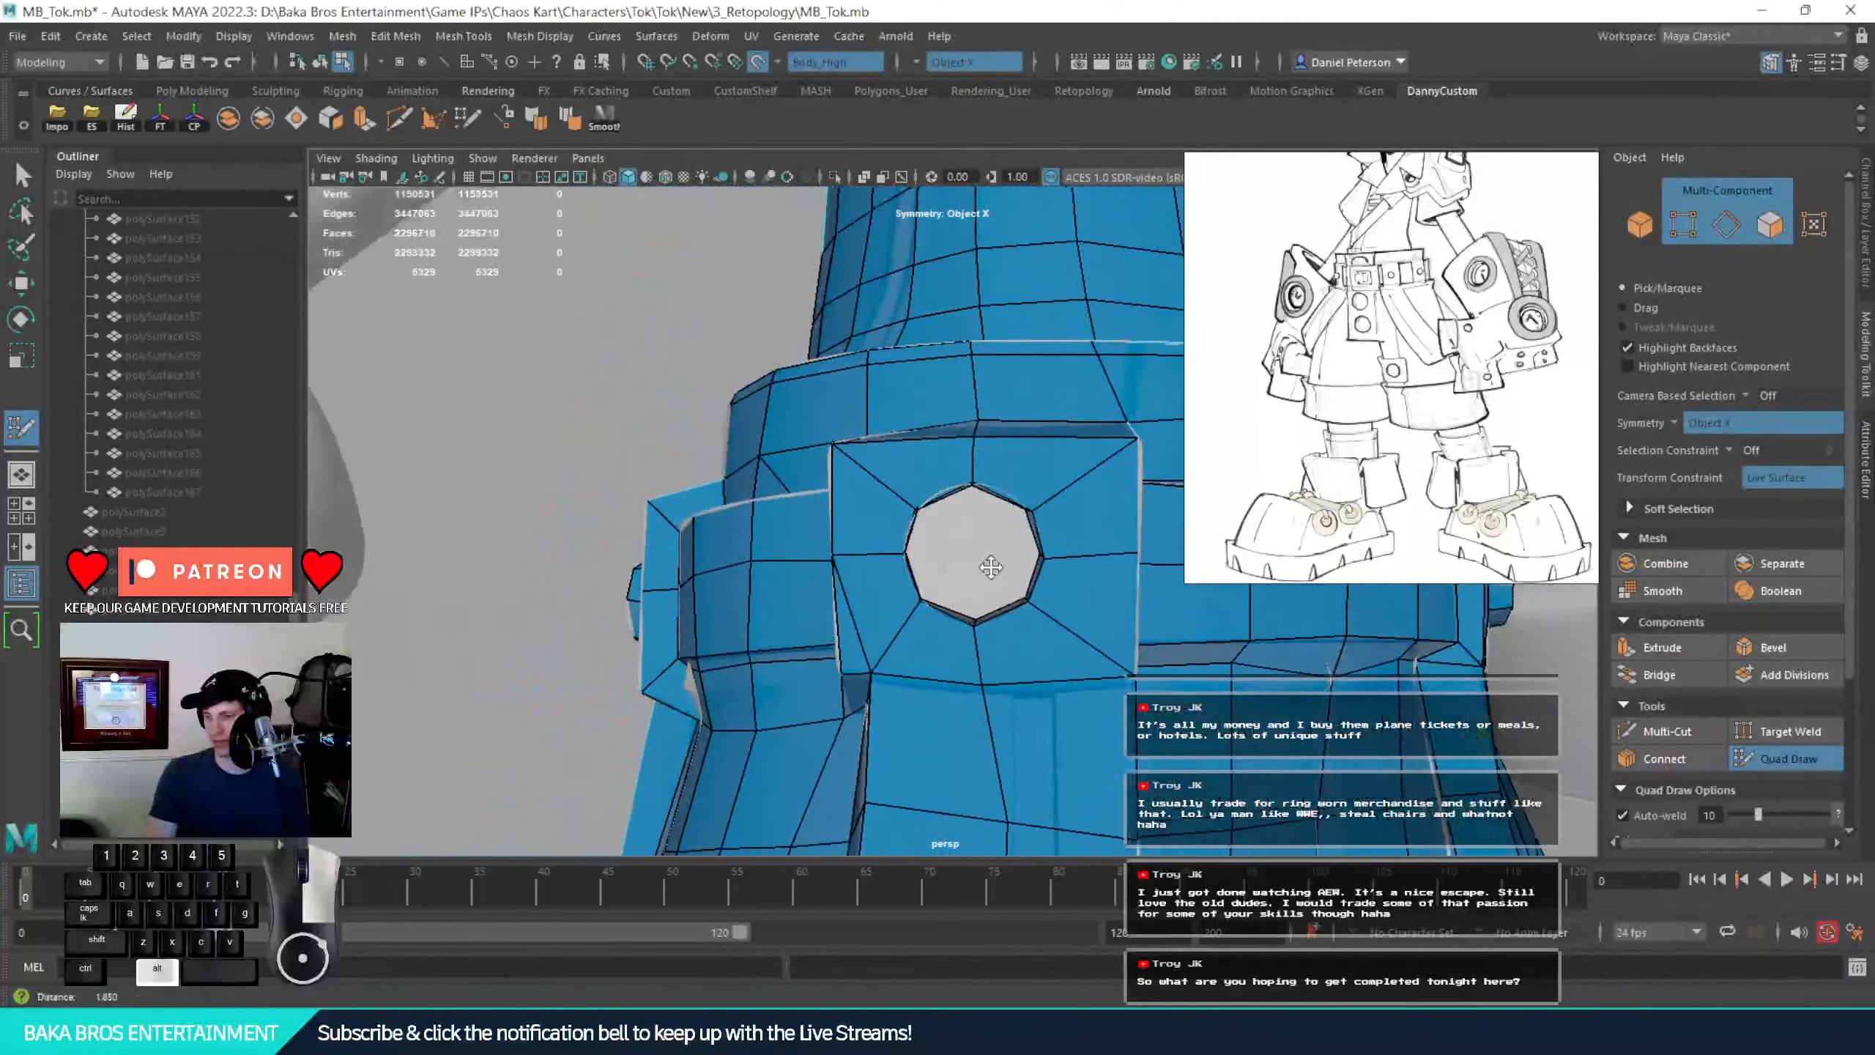
alt+right_drag(993, 561, 1093, 584)
alt+drag(1093, 584, 1029, 550)
click(861, 418)
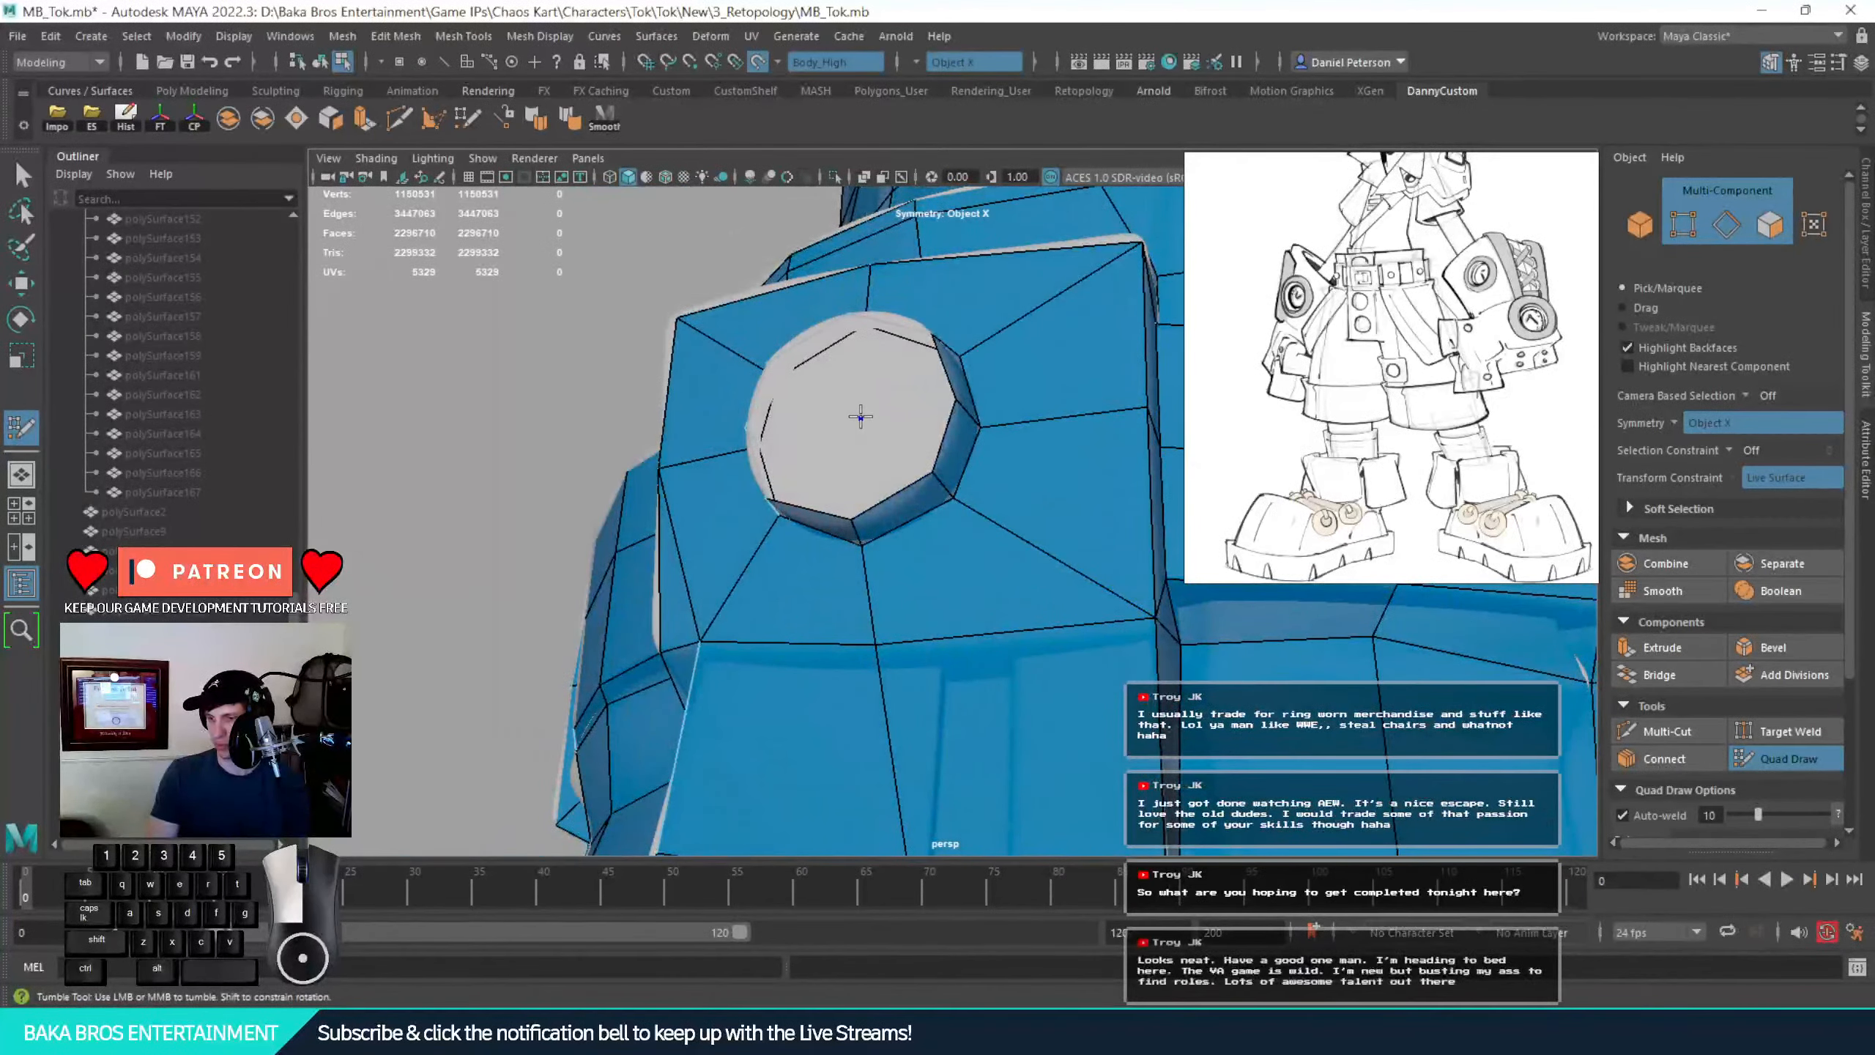
shift+click(900, 459)
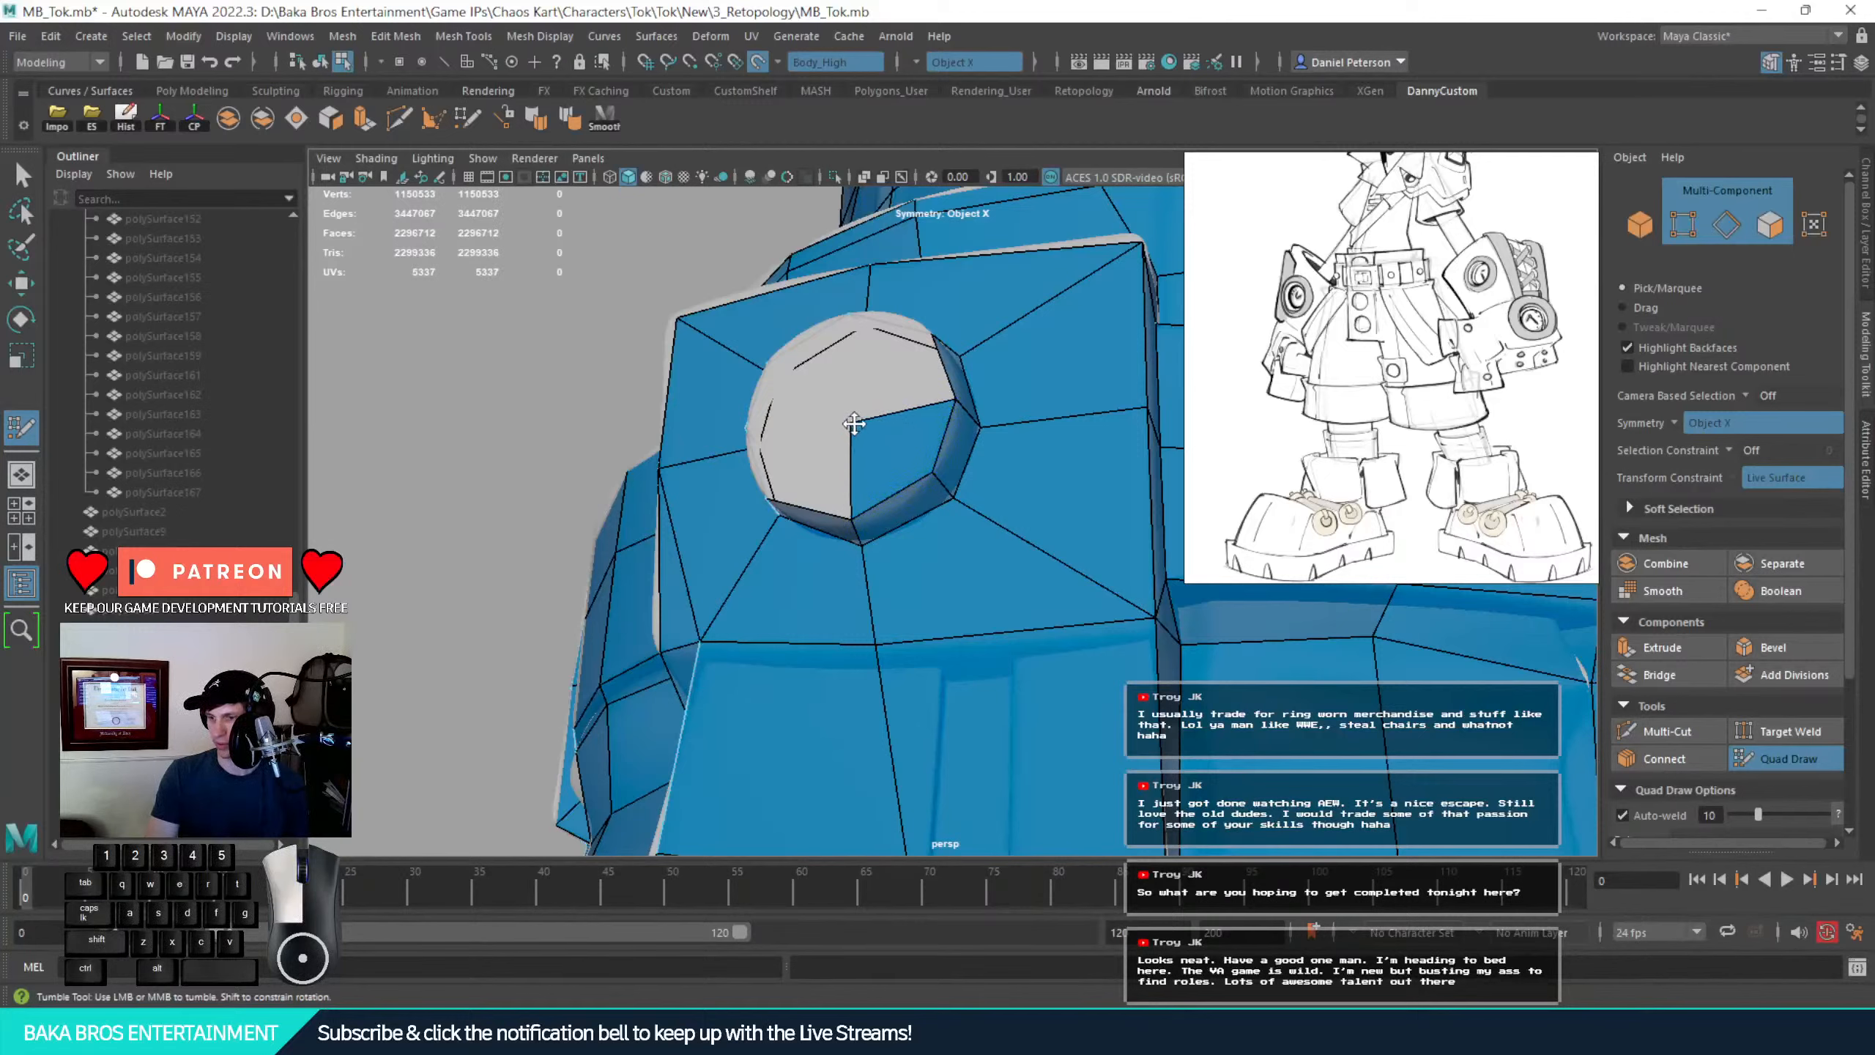
Close the rest of the waistband block's round opening with three more quads around the centre point
alt+drag(890, 419, 914, 511)
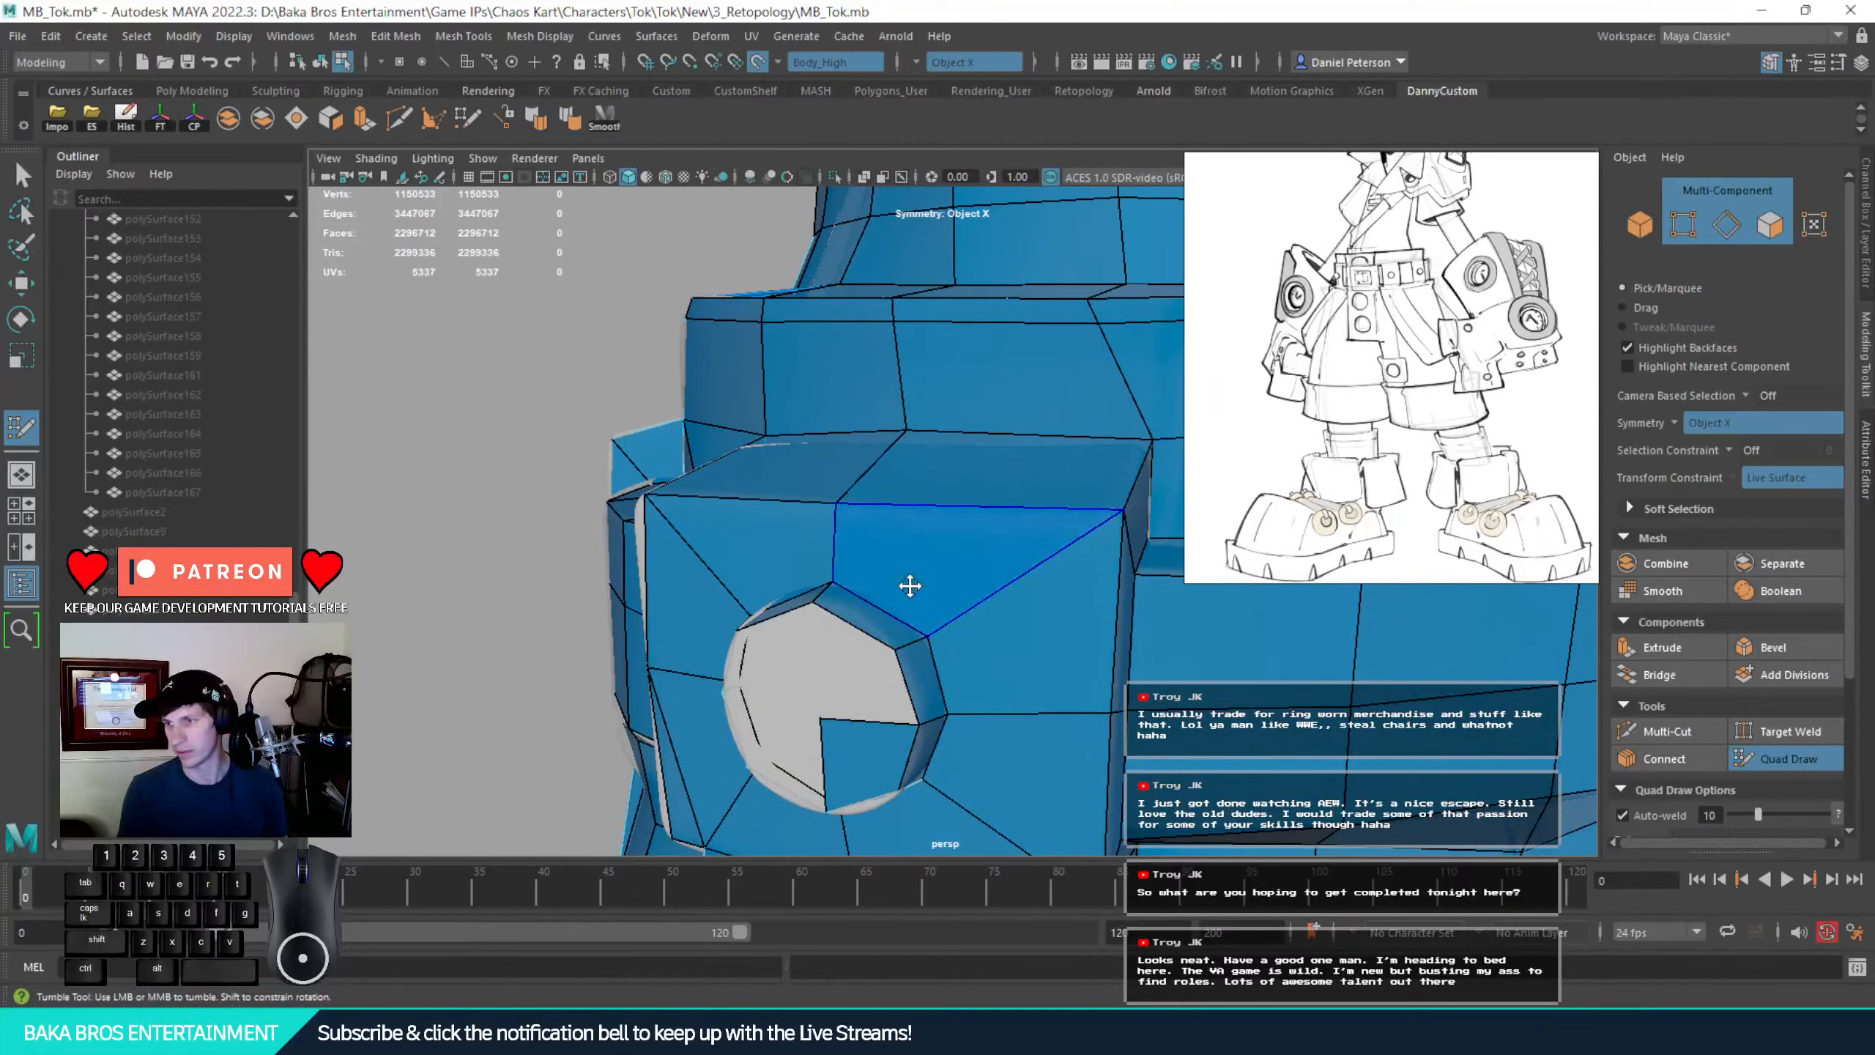
alt+middle_drag(891, 577, 858, 557)
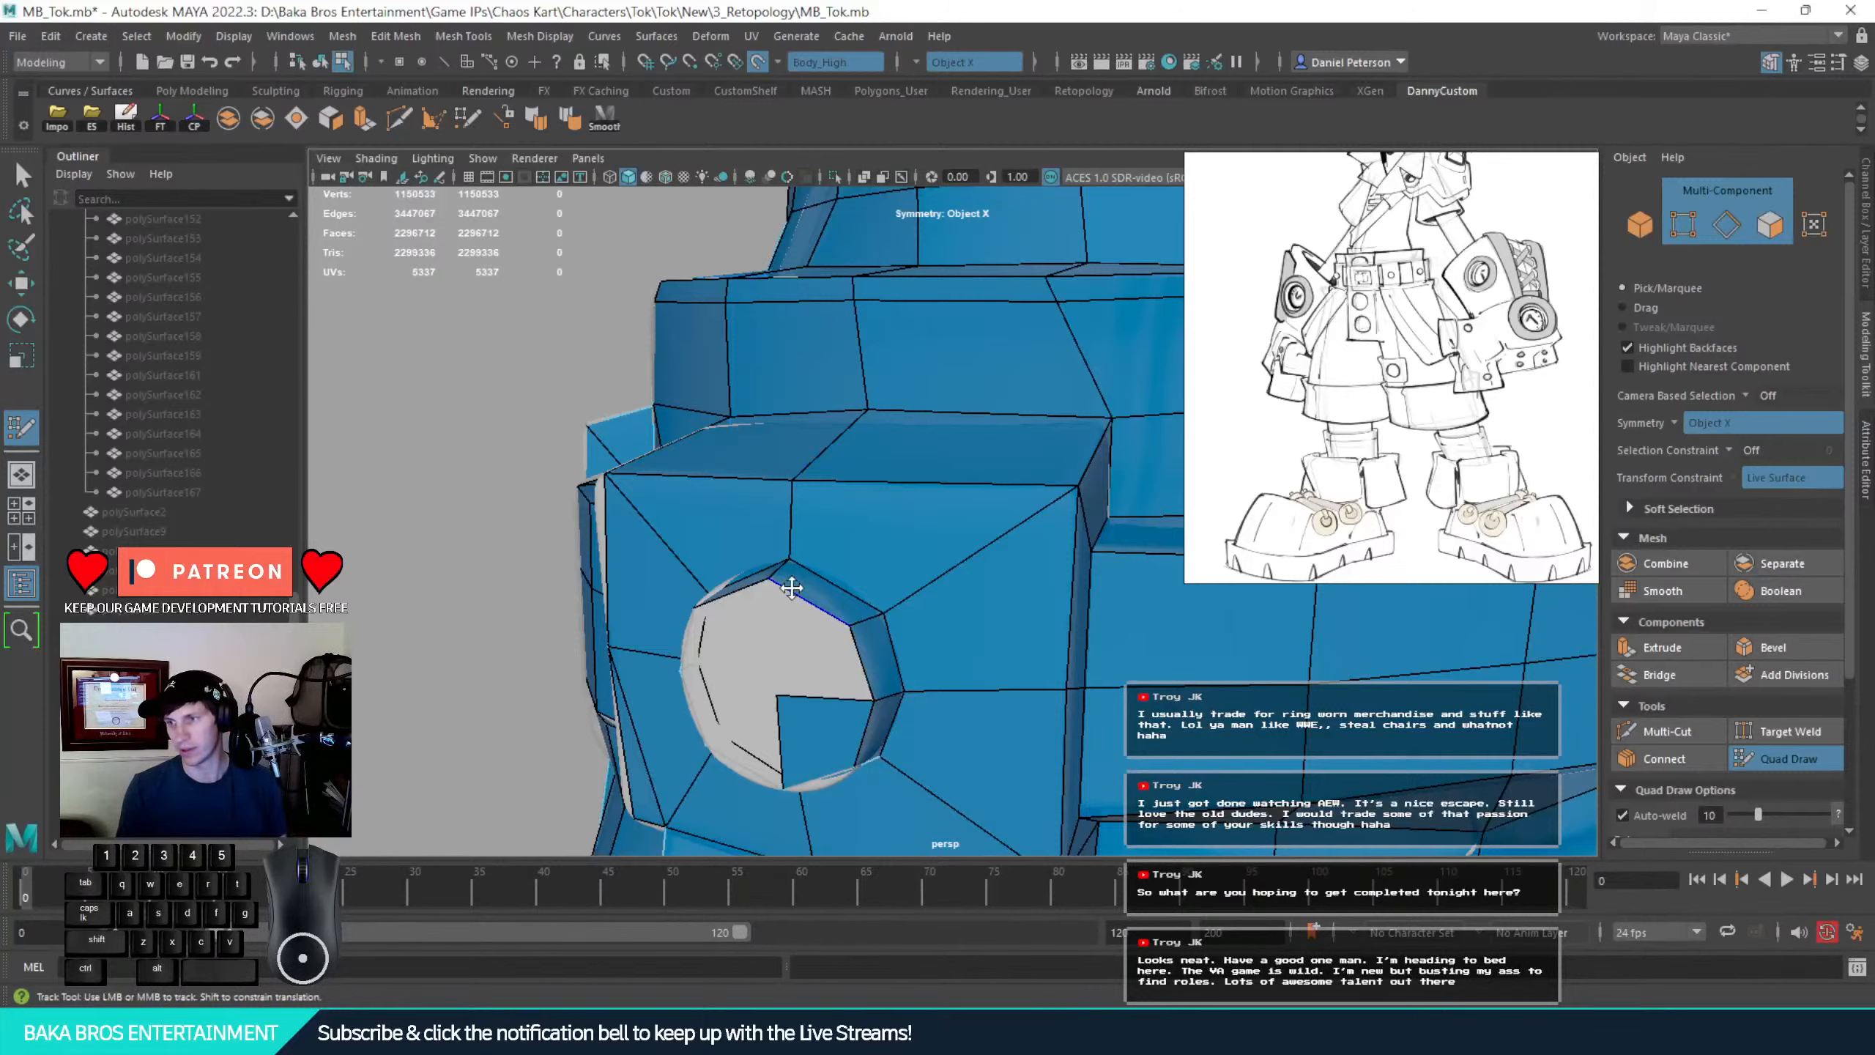
mouse_move(791, 588)
alt+mouse_down()
mouse_move(858, 607)
mouse_move(802, 617)
alt+mouse_up()
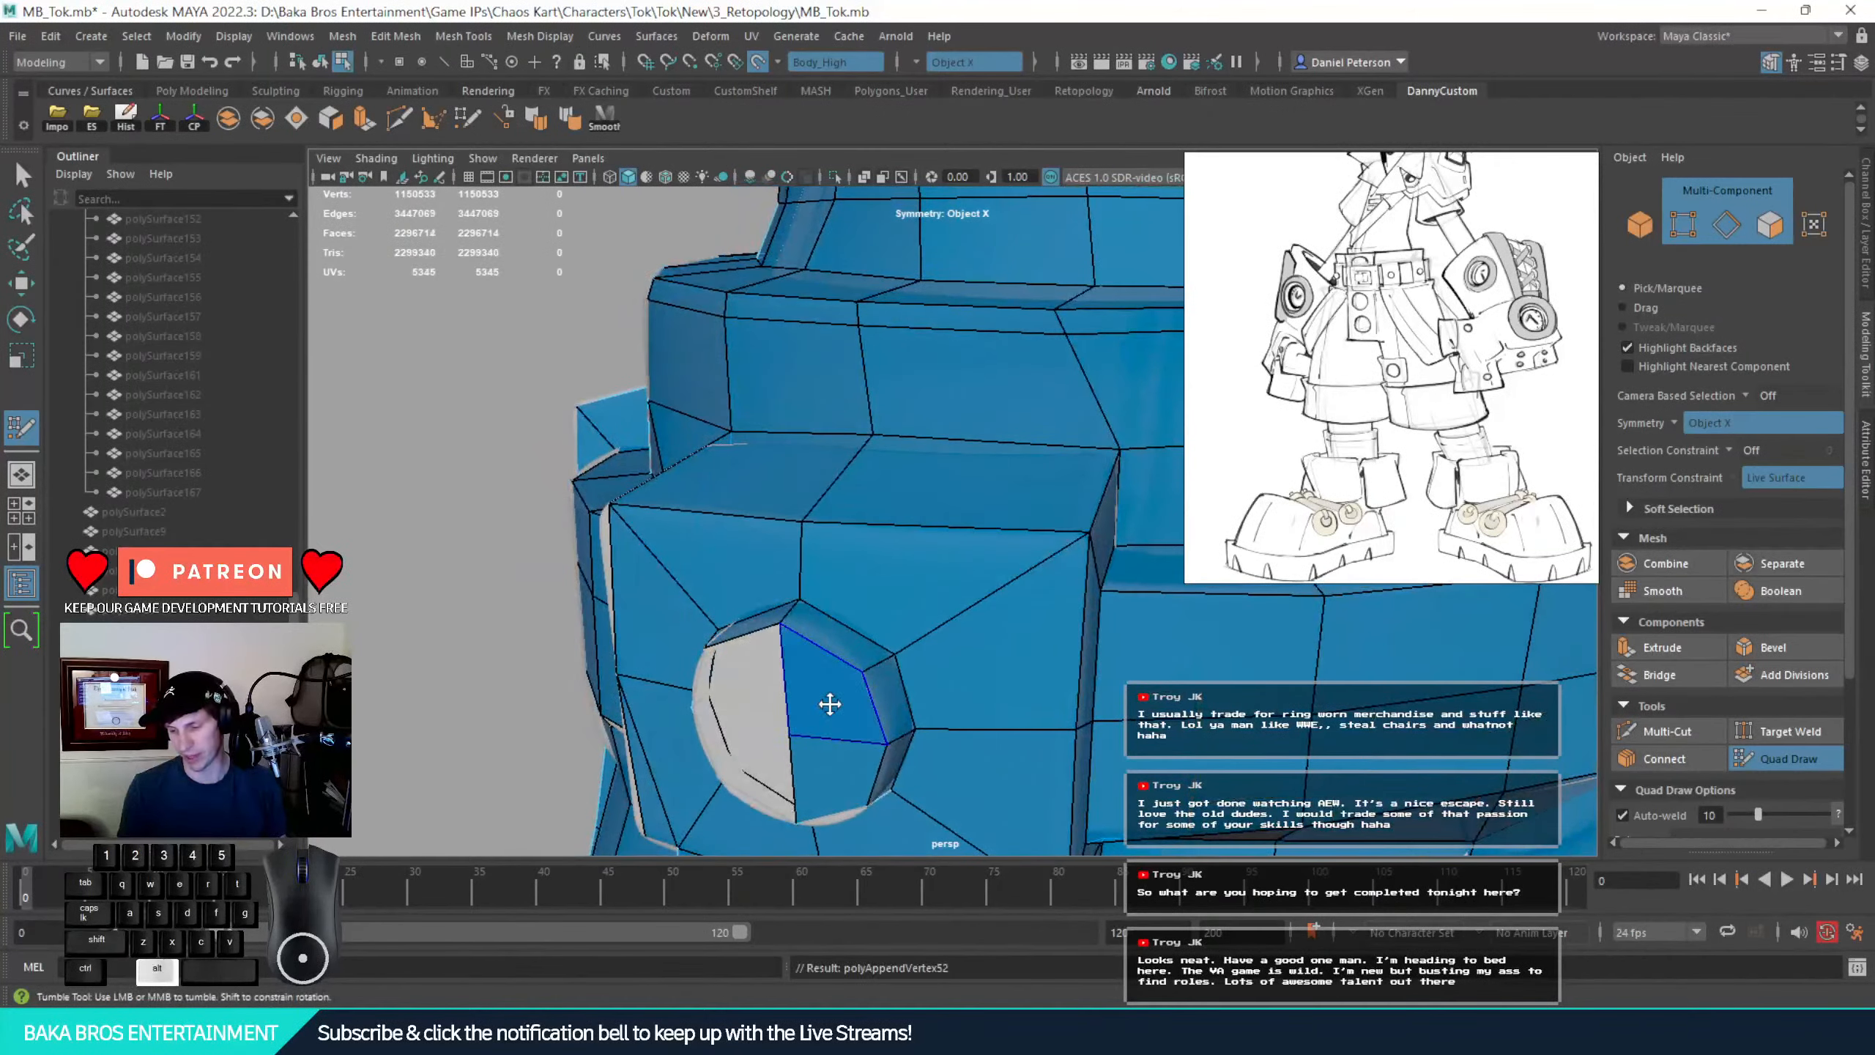
alt+drag(830, 704, 993, 681)
shift+click(1075, 592)
shift+click(1104, 693)
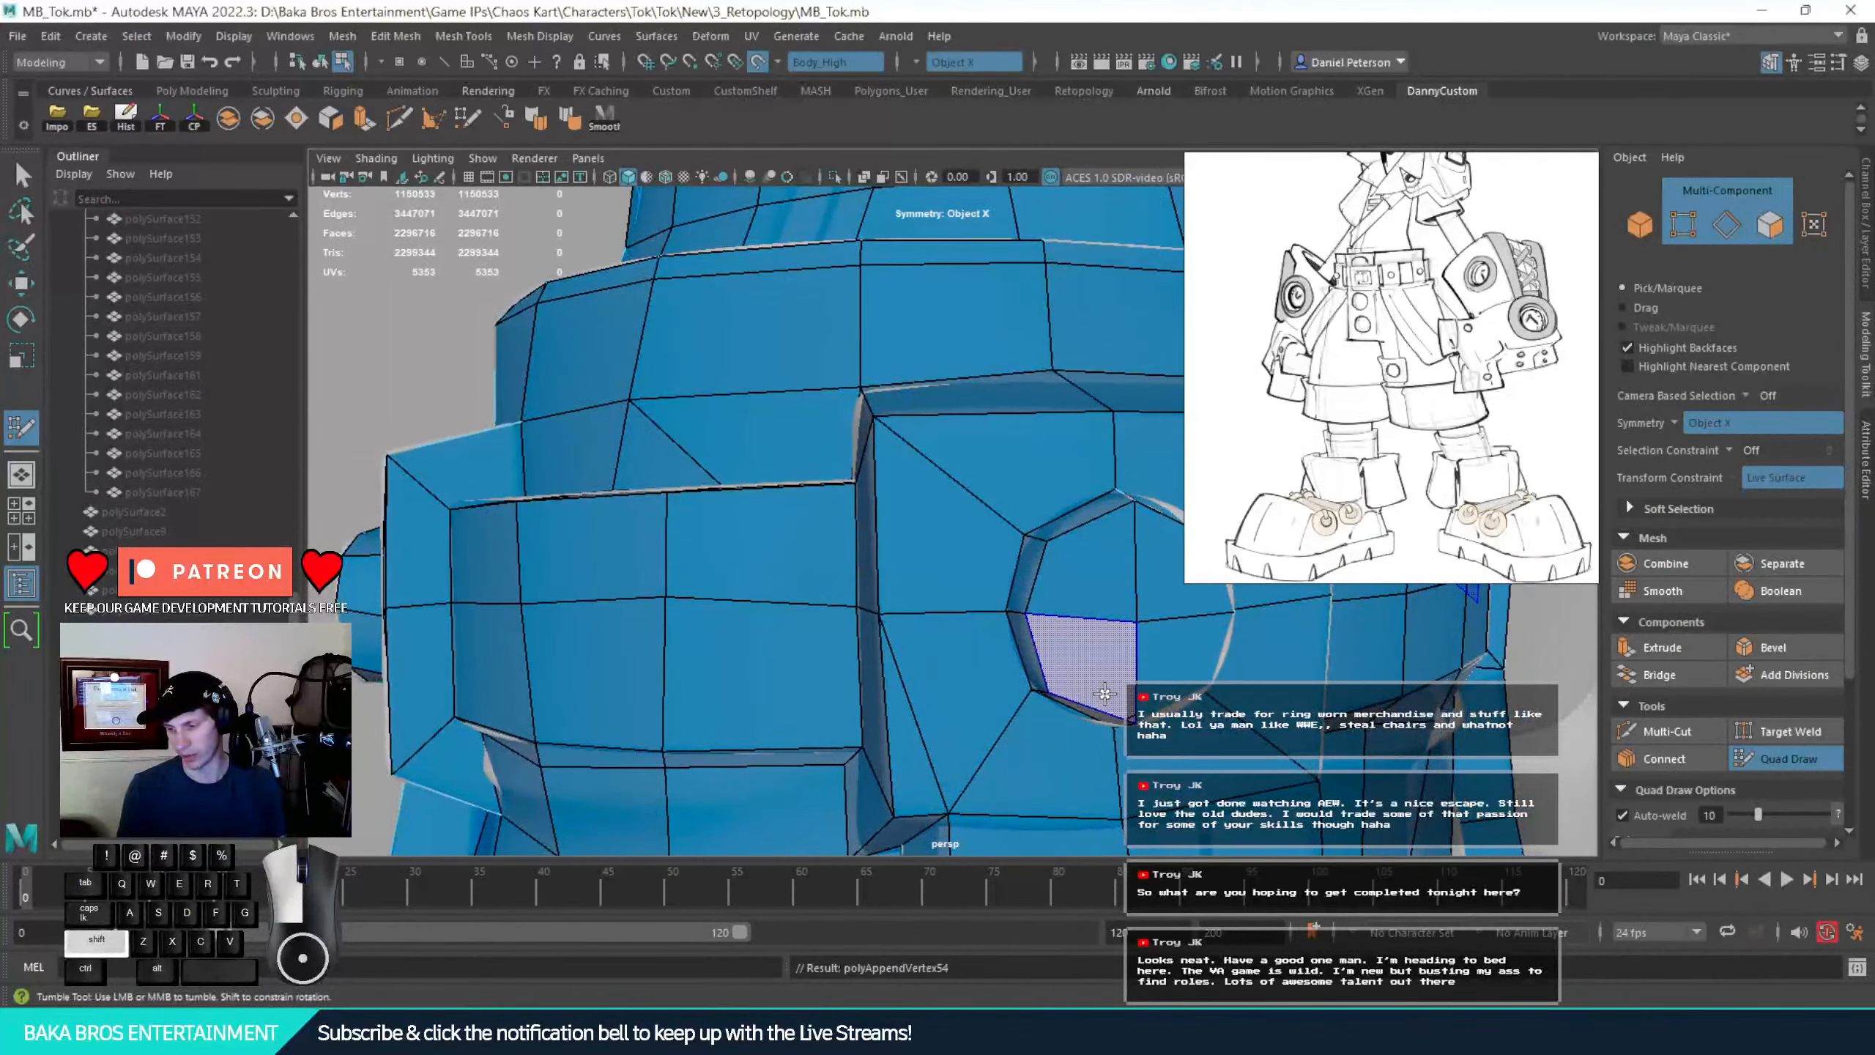
shift+click(1105, 693)
Insert an edge loop around the shorts' leg cuff, close to its bottom outer edge
alt+drag(1105, 694, 845, 557)
alt+right_drag(846, 557, 683, 617)
alt+middle_drag(683, 617, 682, 834)
alt+right_drag(753, 511, 709, 510)
alt+middle_drag(747, 511, 565, 591)
alt+right_drag(565, 591, 551, 628)
alt+middle_drag(551, 628, 639, 114)
alt+drag(686, 472, 731, 447)
alt+right_drag(746, 561, 1044, 772)
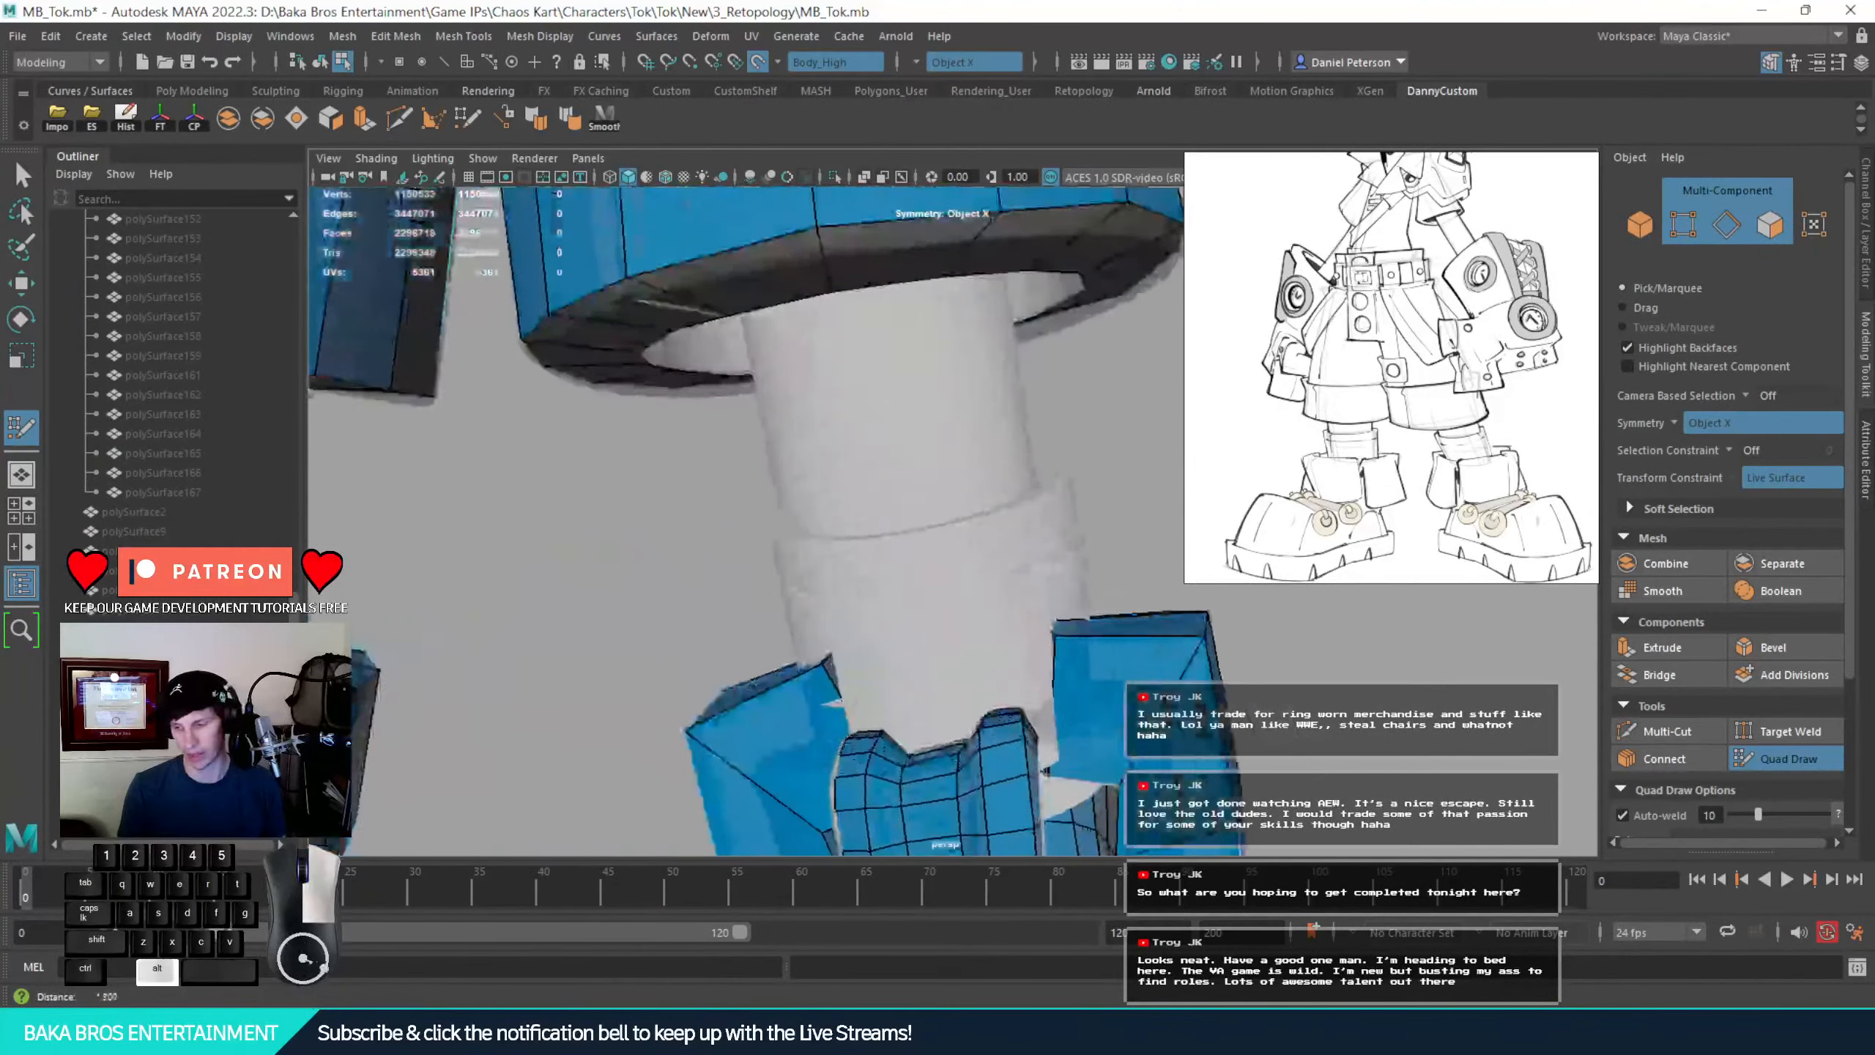
alt+middle_drag(971, 620, 1033, 678)
alt+drag(1033, 678, 955, 608)
alt+middle_drag(908, 340, 858, 565)
alt+drag(858, 564, 869, 548)
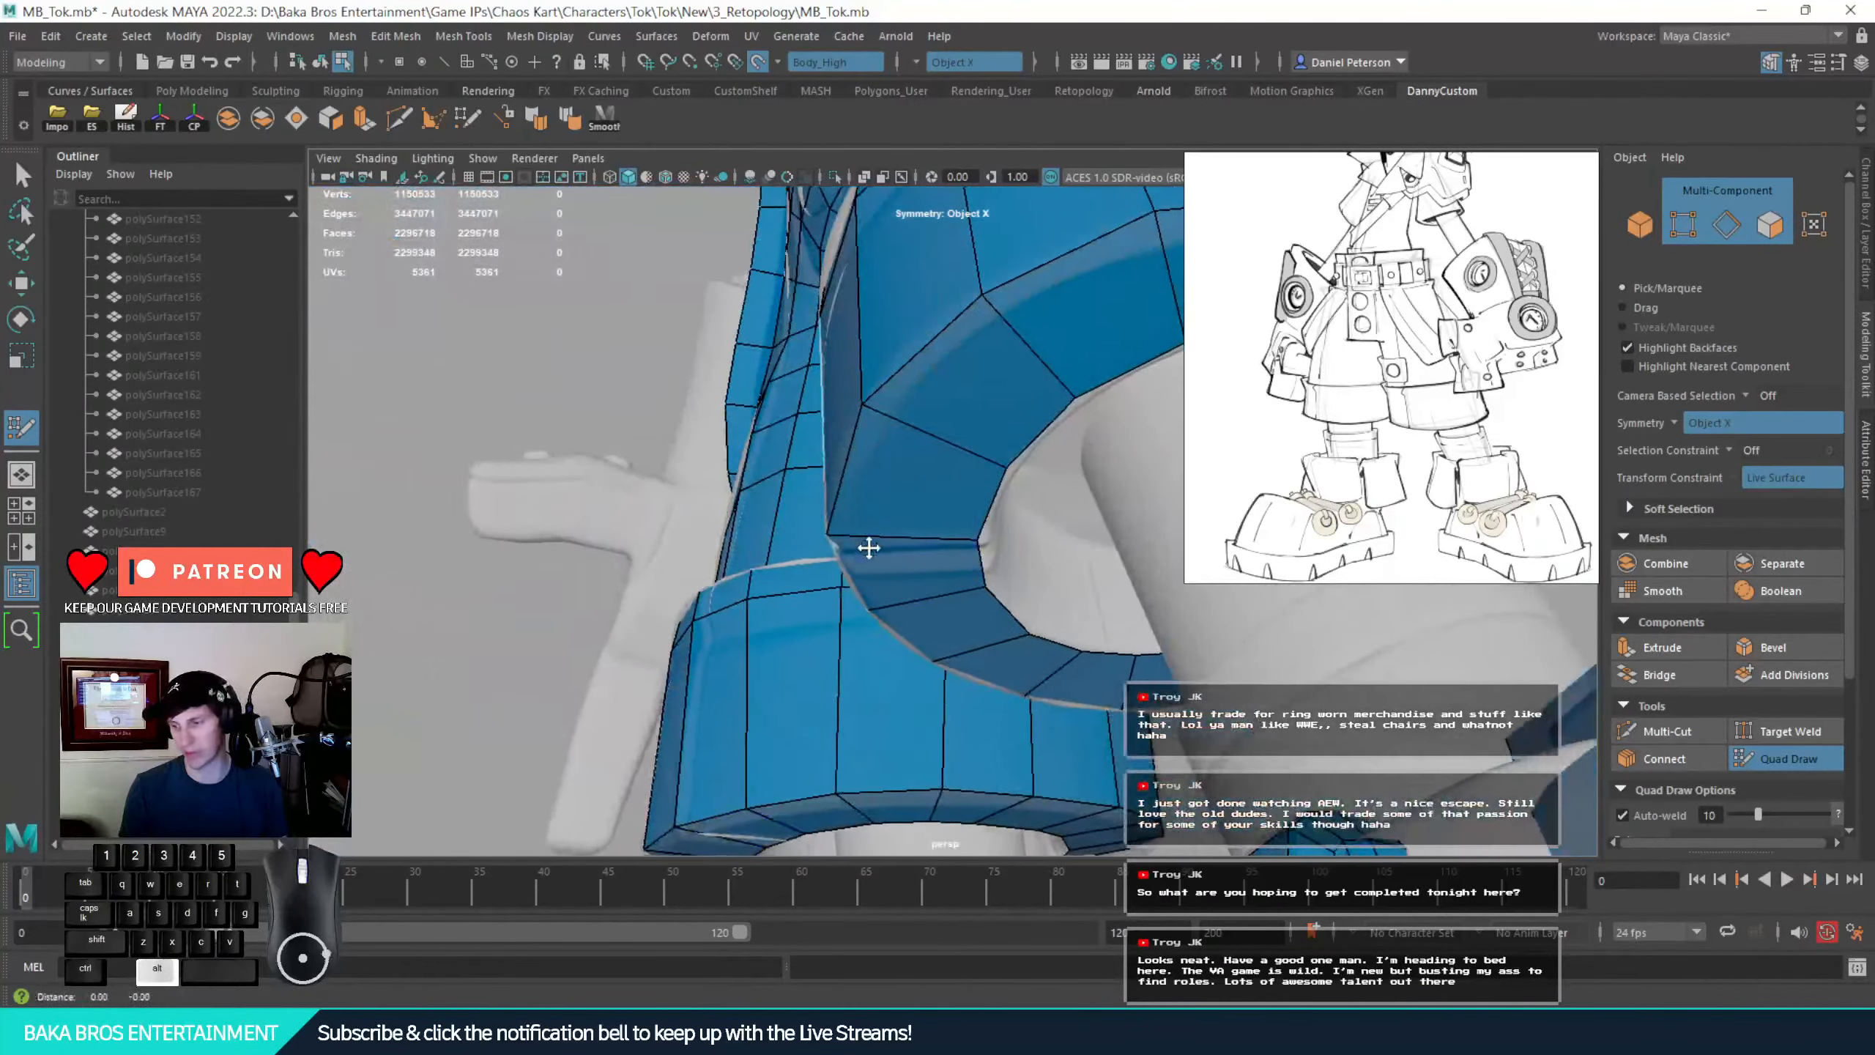
alt+middle_drag(869, 548, 481, 557)
alt+drag(482, 557, 779, 513)
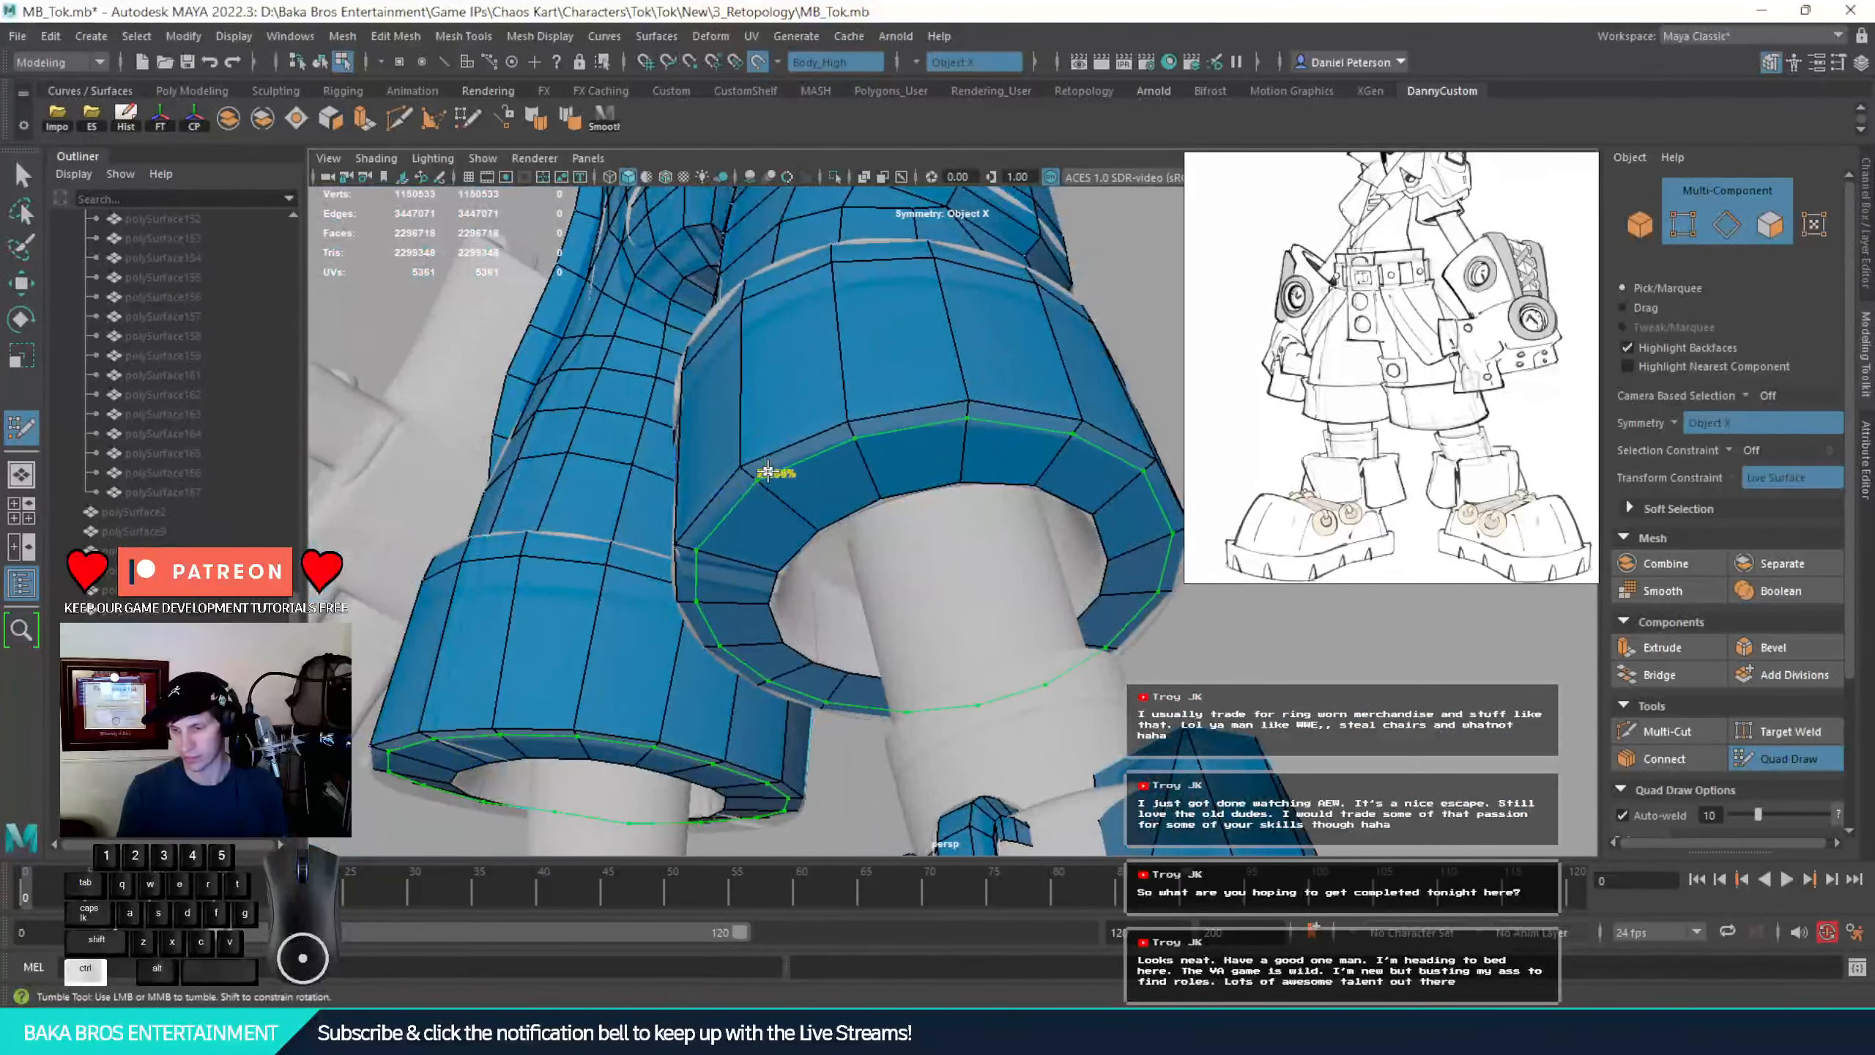
ctrl+click(741, 481)
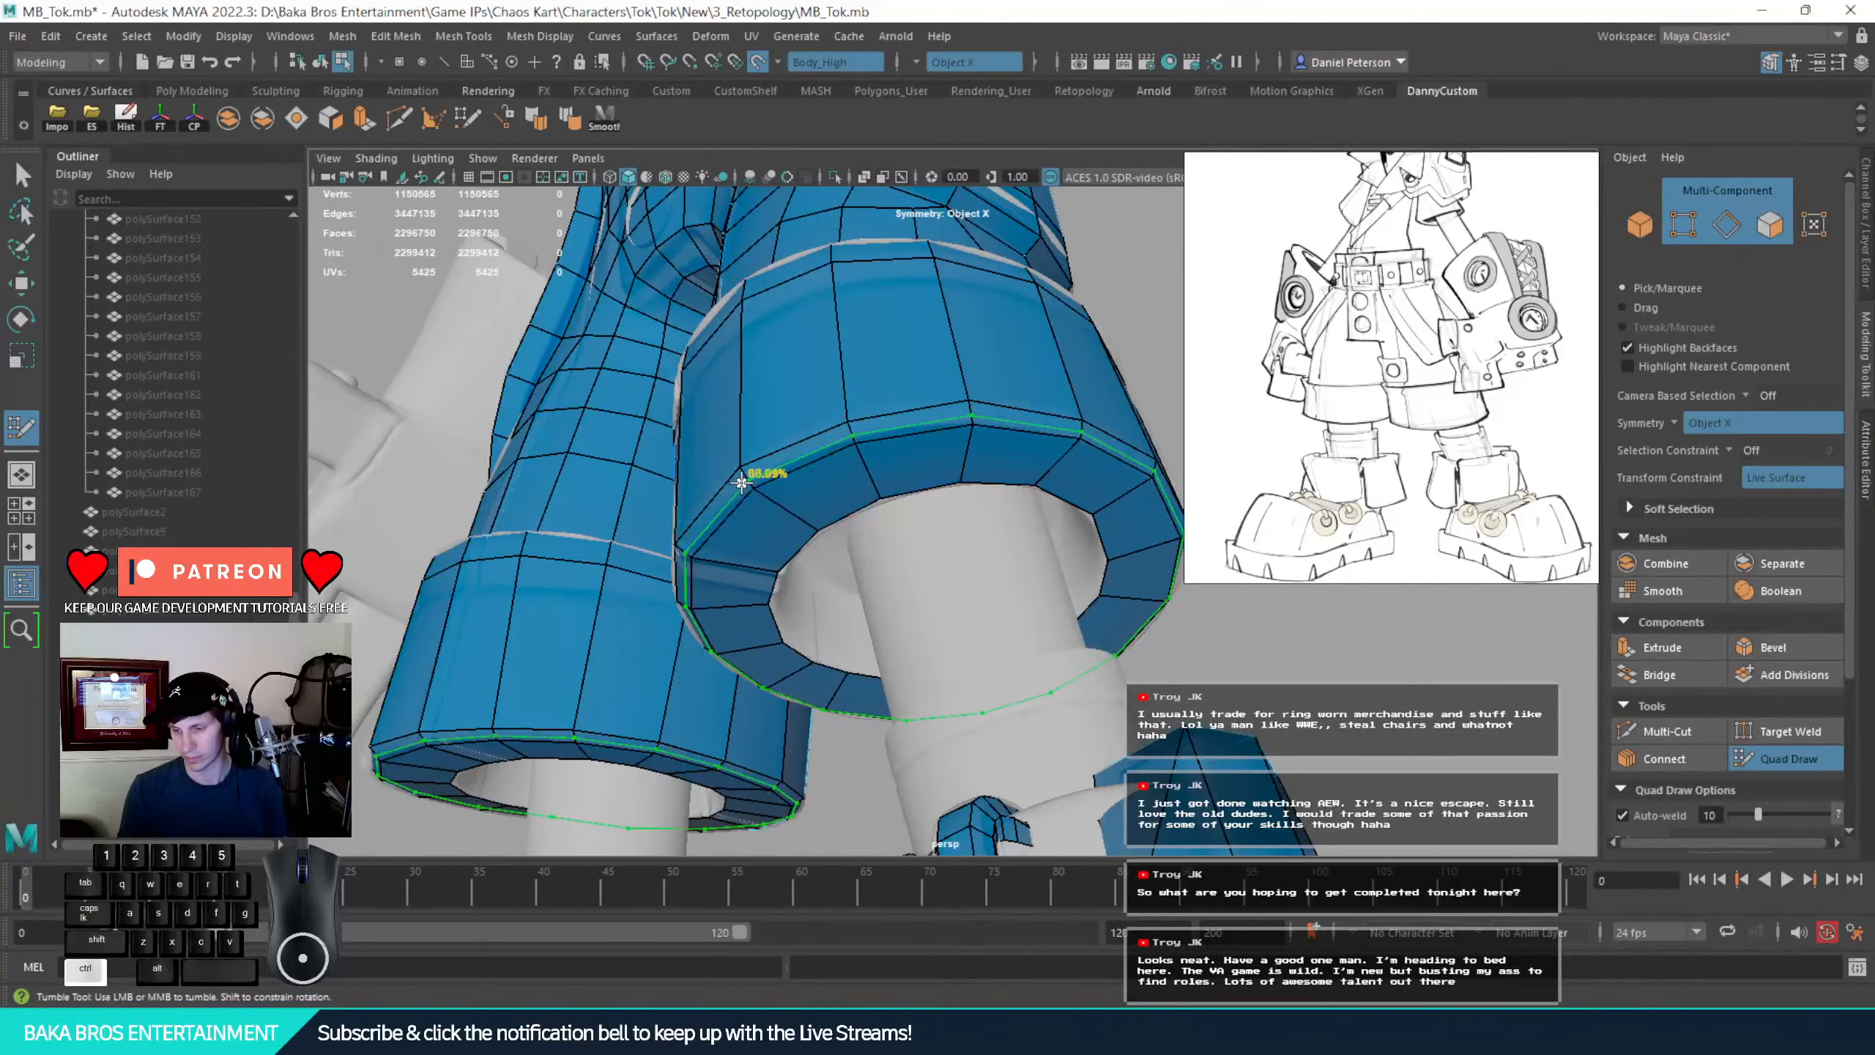
Try an extra edge loop just below the leg cuff's upper rim, then undo it
alt+drag(766, 473, 1003, 612)
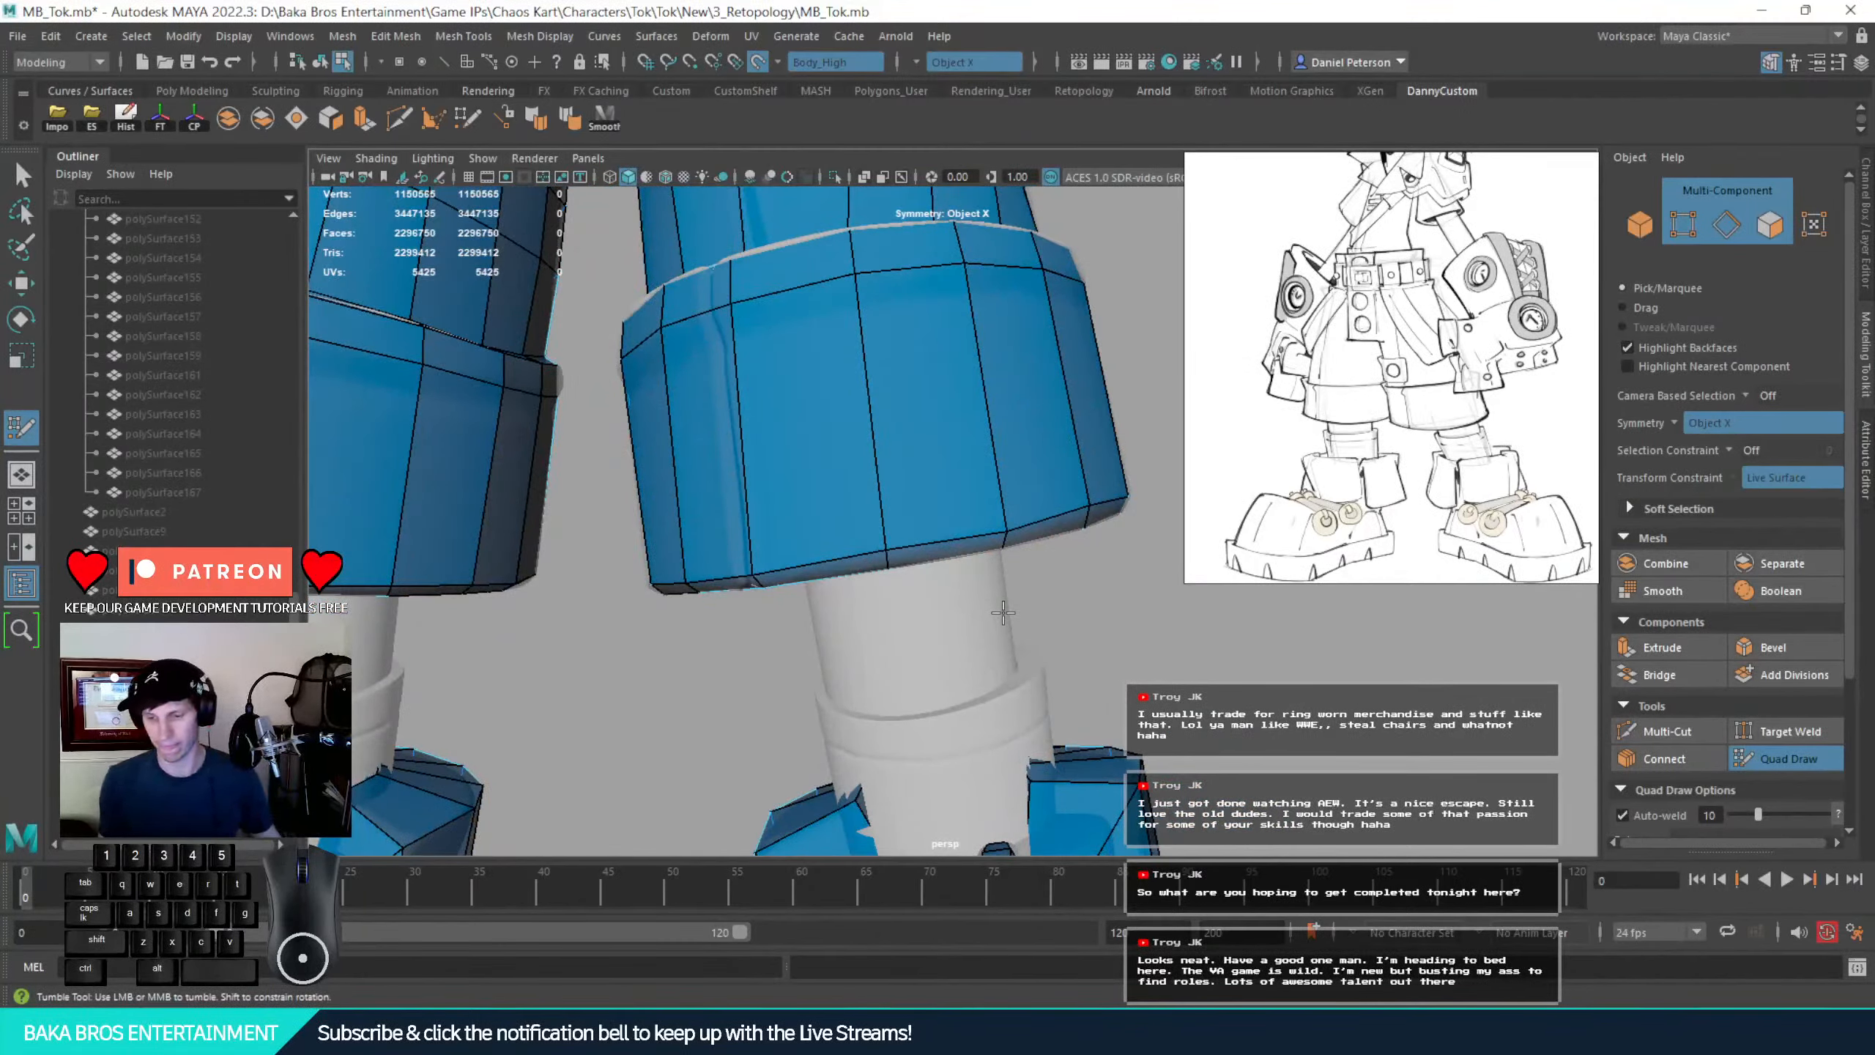
alt+drag(814, 385, 750, 431)
alt+right_drag(749, 431, 934, 486)
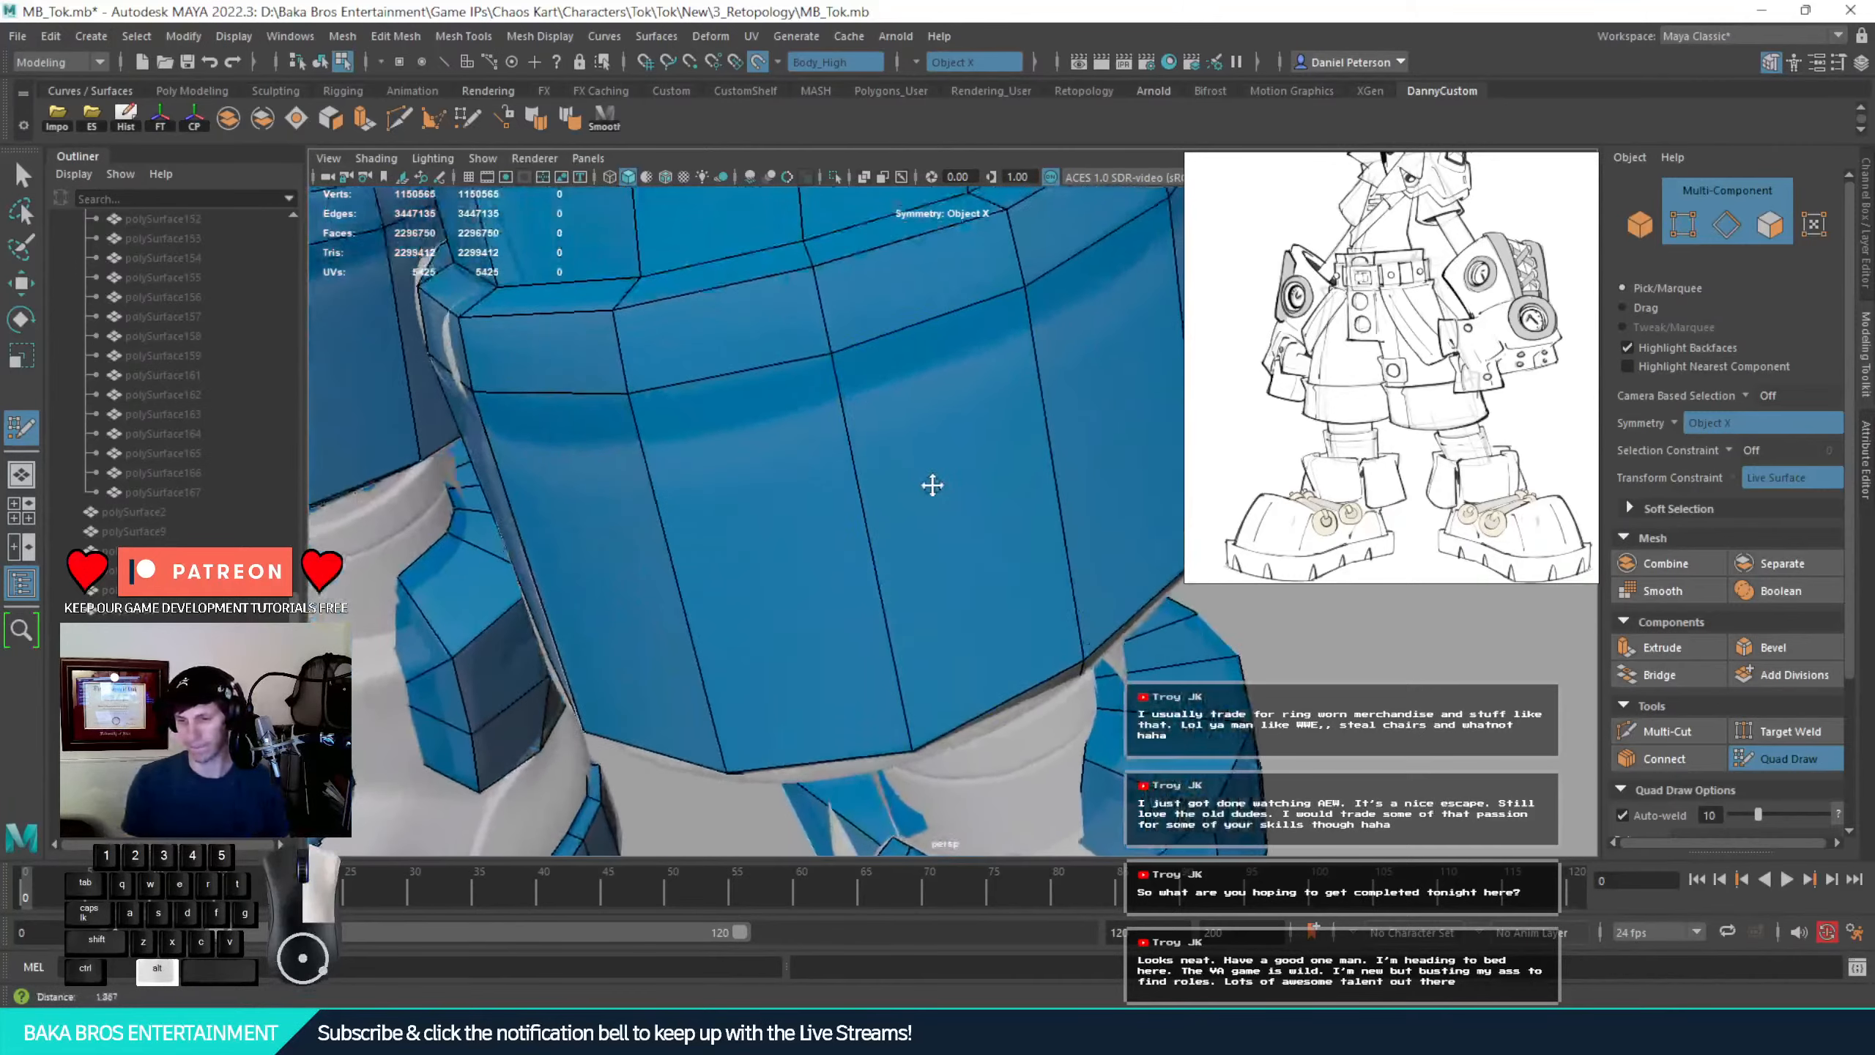
alt+middle_drag(845, 488, 958, 651)
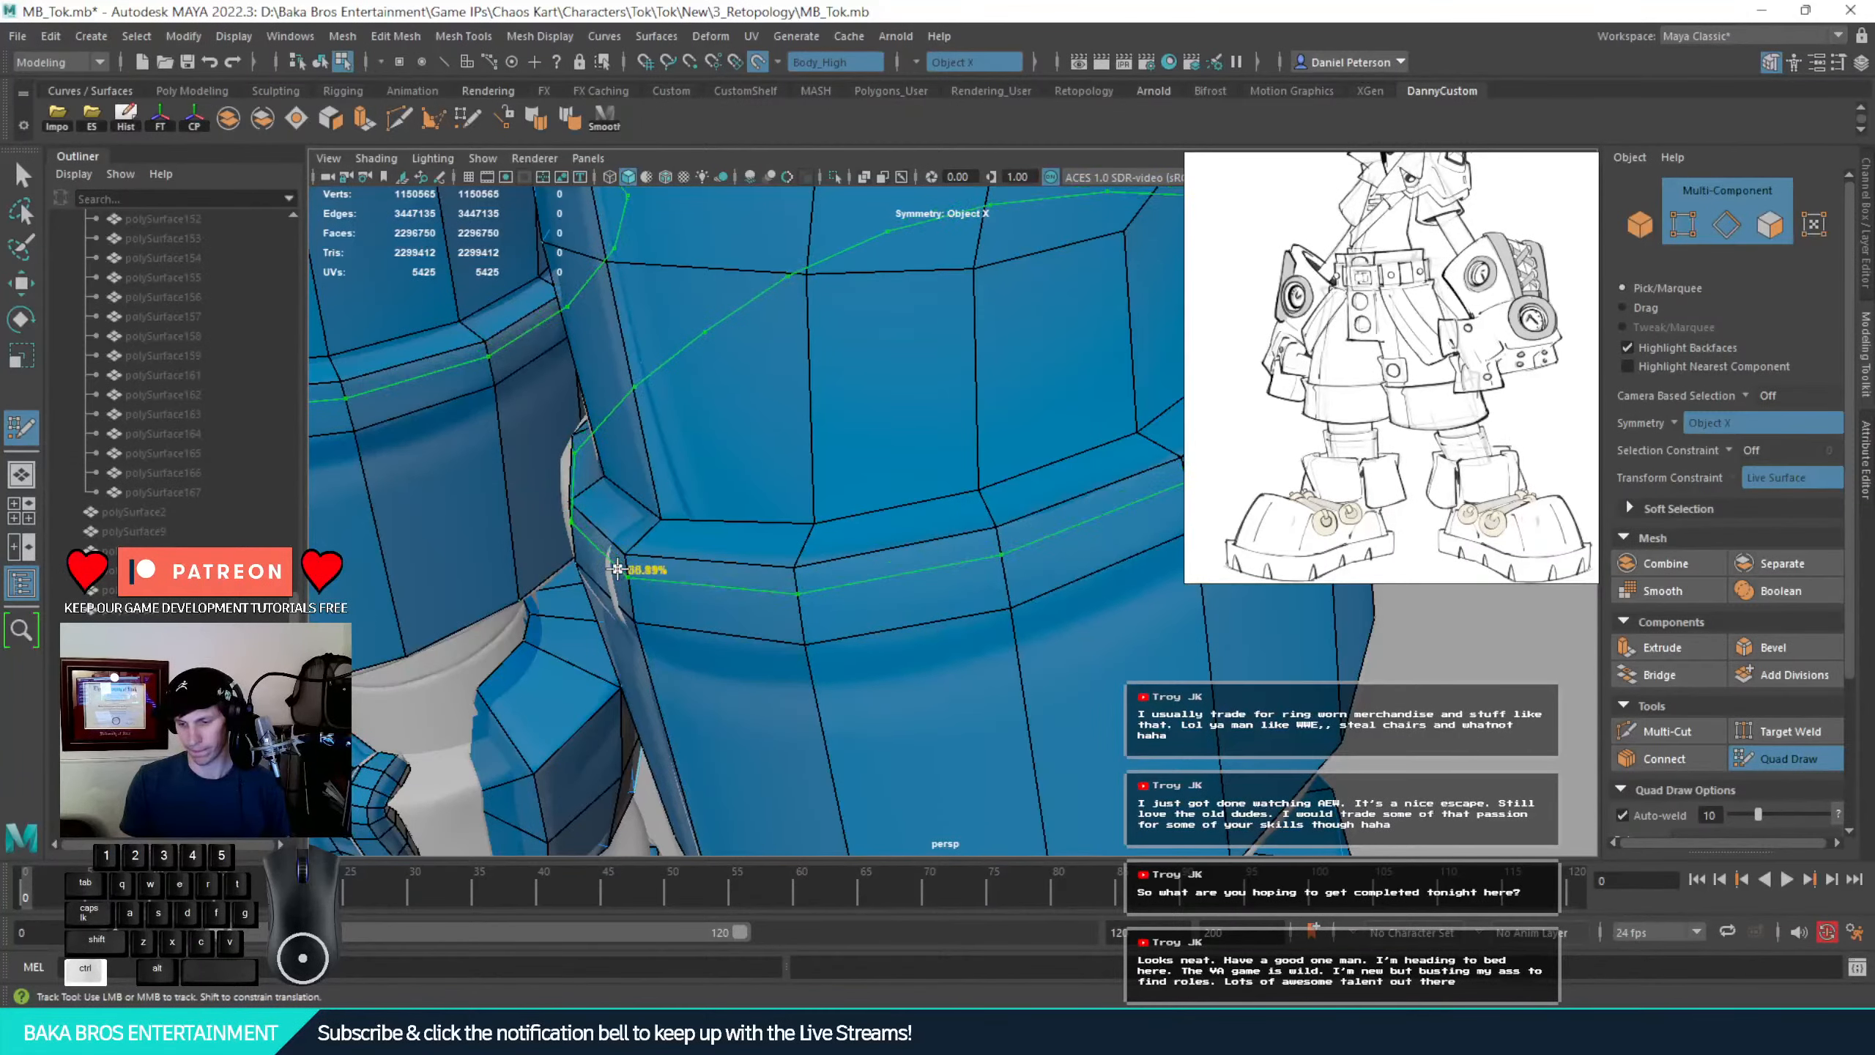
mouse_move(619, 569)
alt+mouse_down()
mouse_move(745, 548)
mouse_move(712, 536)
alt+mouse_up()
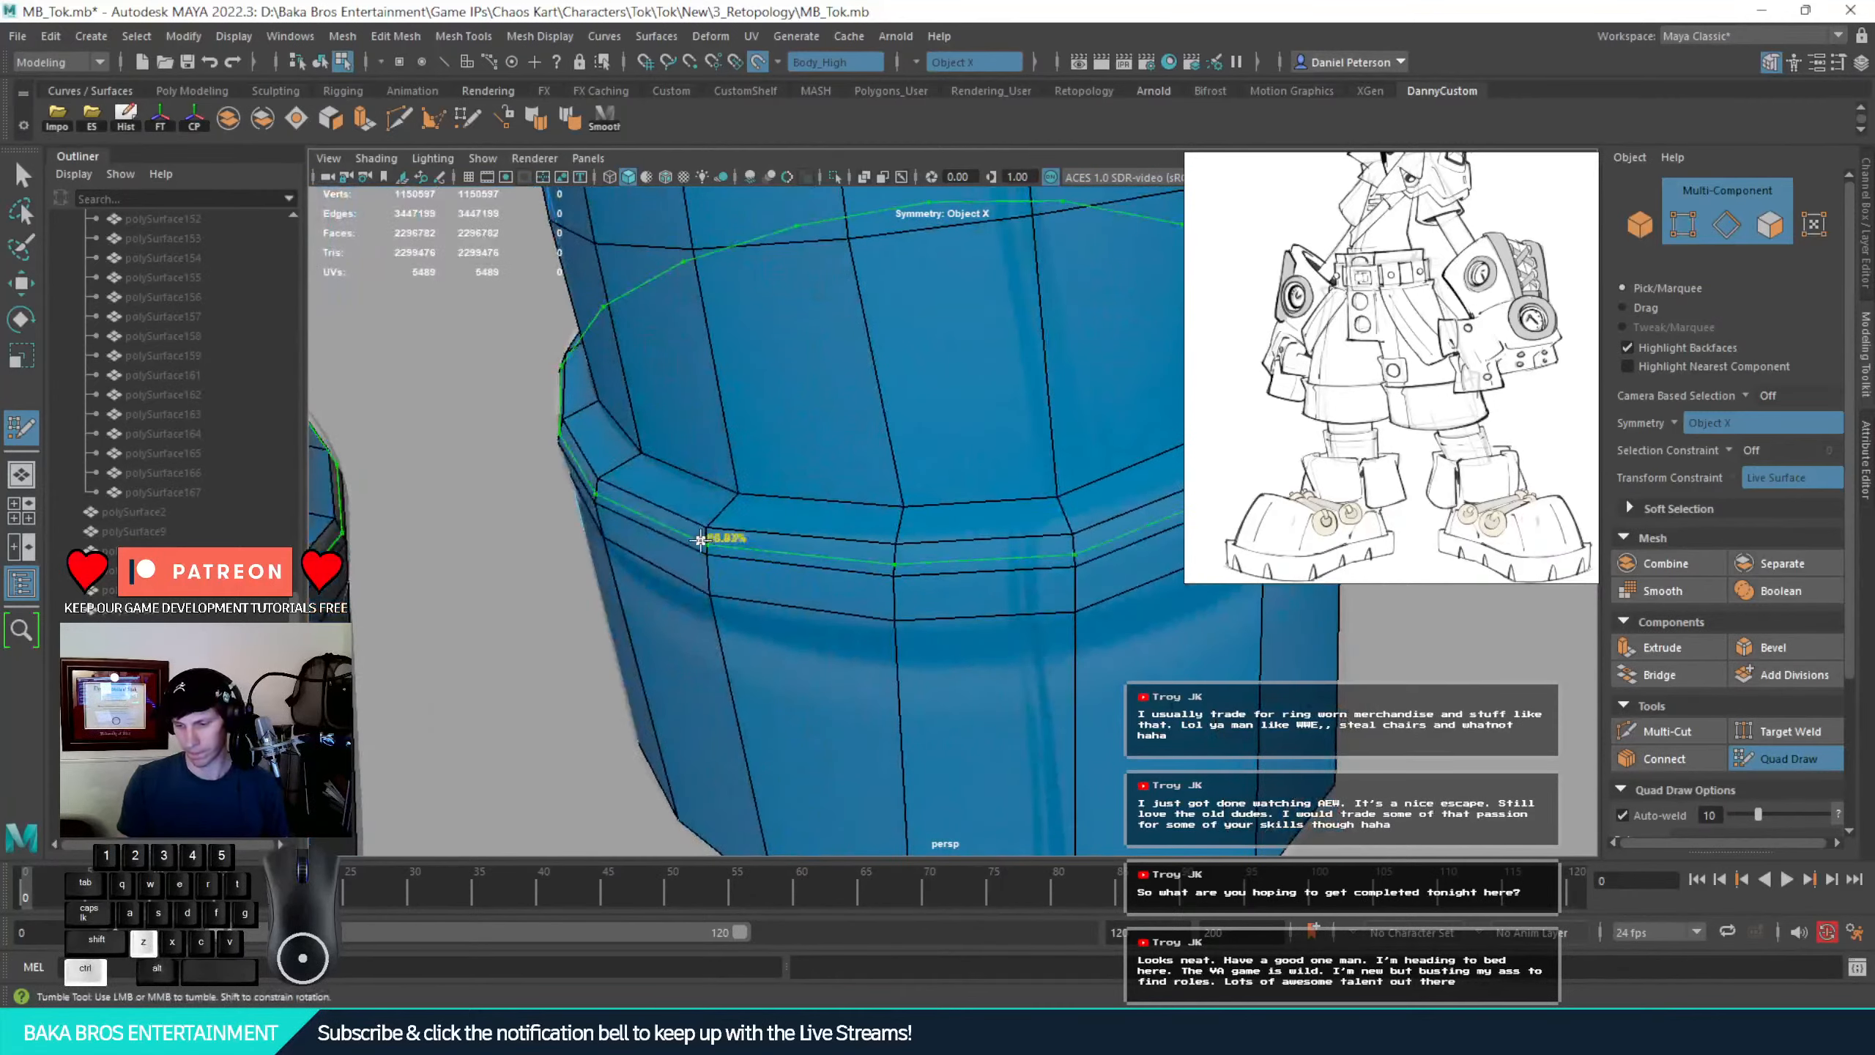
ctrl+click(697, 539)
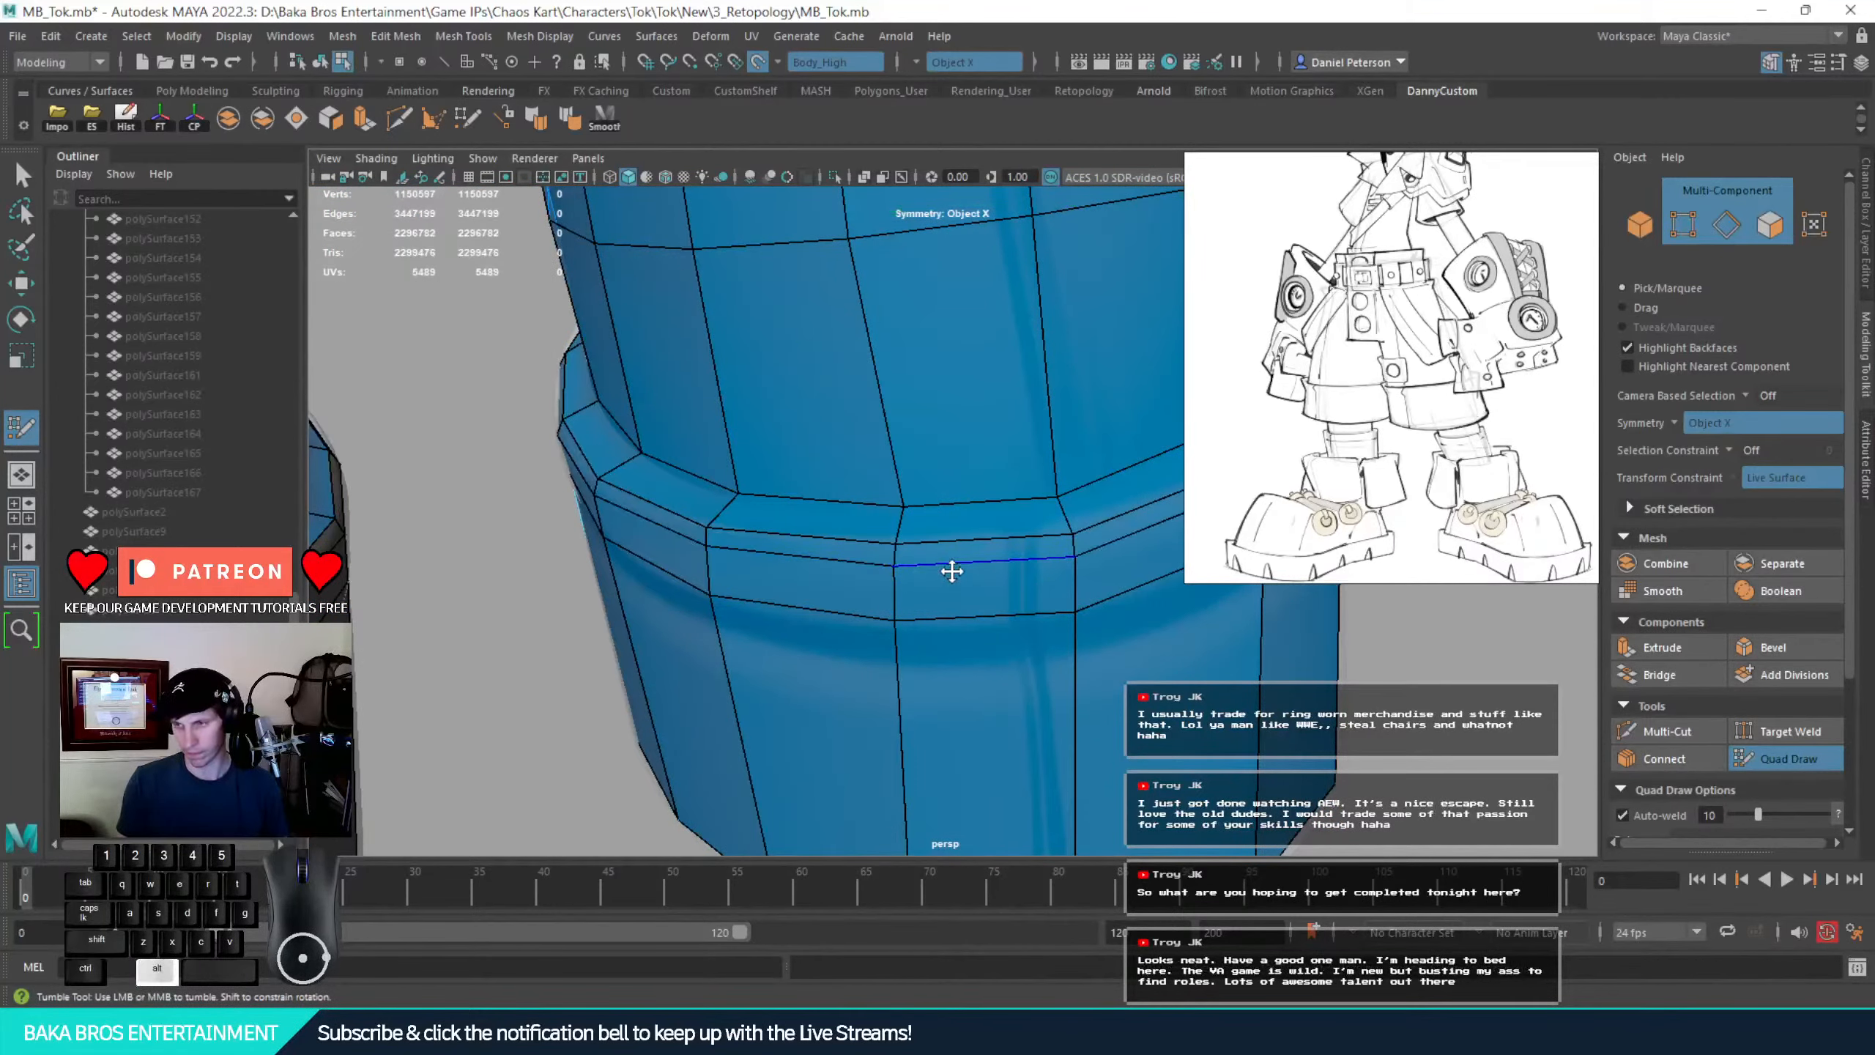
alt+drag(954, 565, 665, 561)
key(ctrl+z)
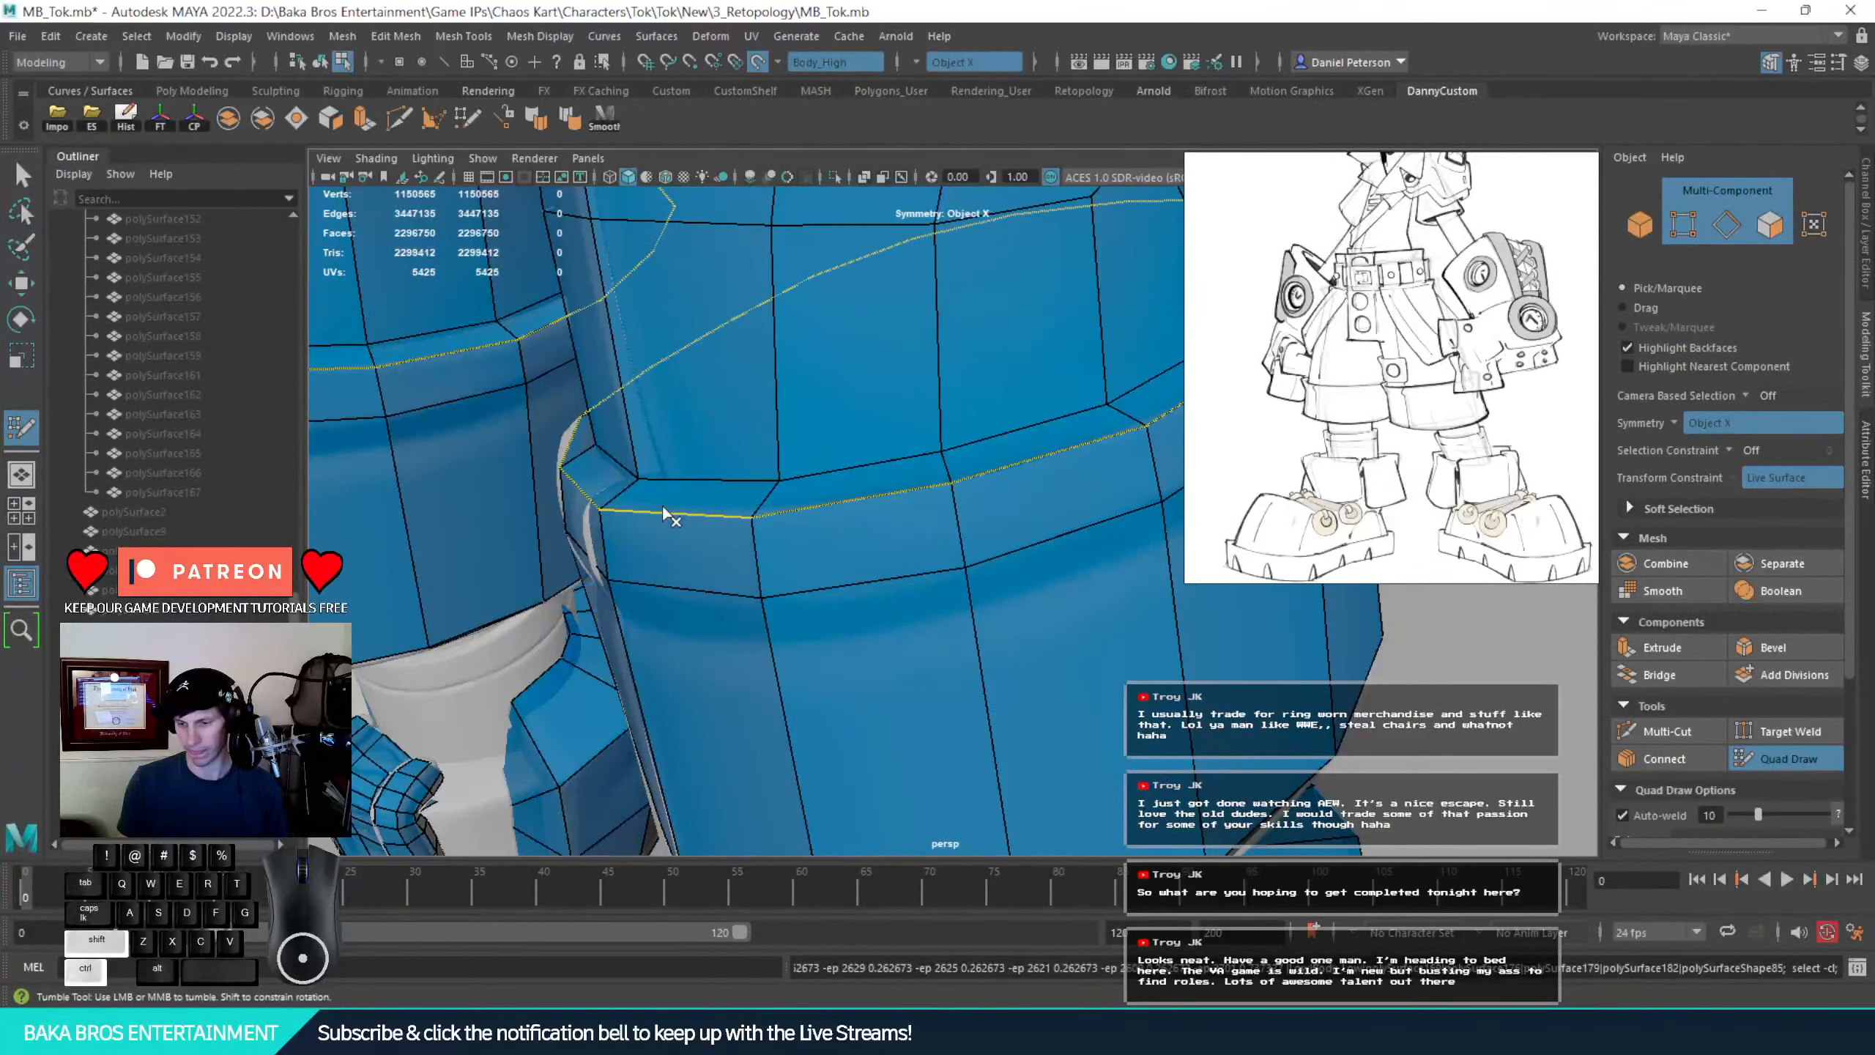
Try further edge loops around the cuff's upper band and down the shorts' leg
ctrl+click(613, 497)
alt+drag(763, 537, 858, 624)
ctrl+click(755, 506)
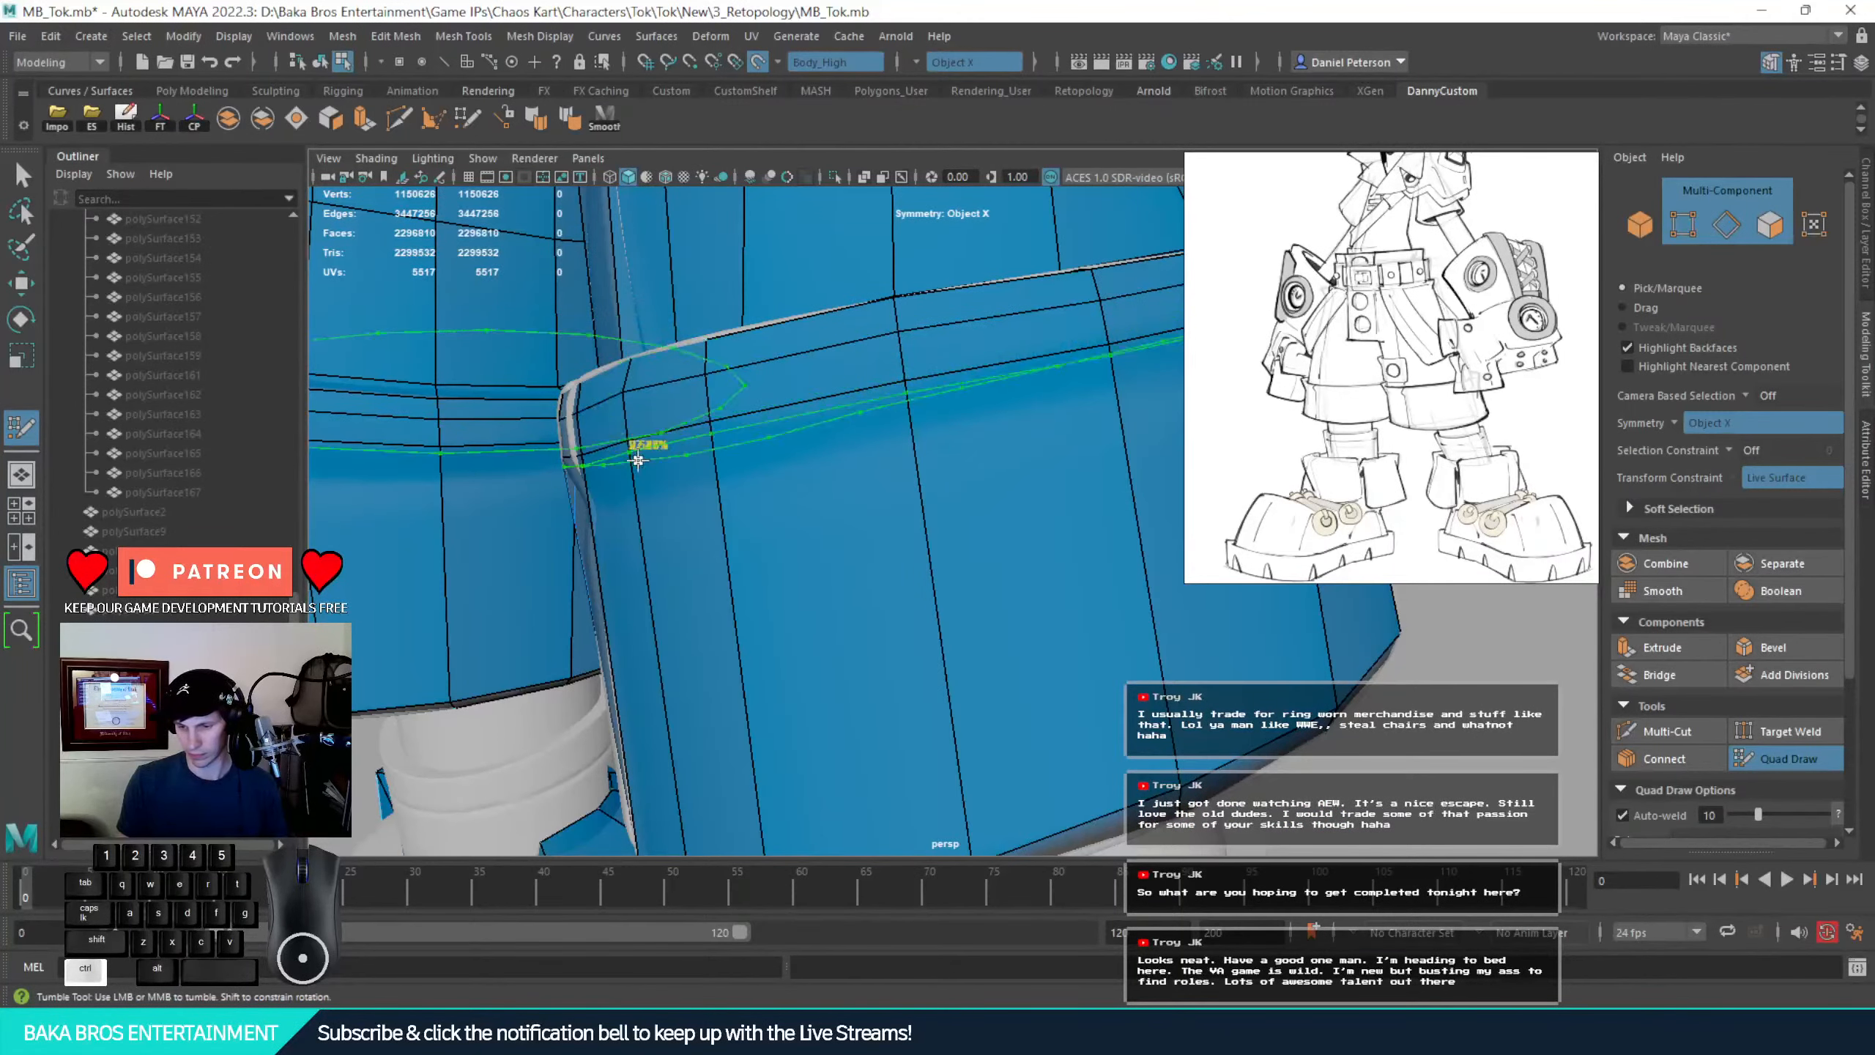
alt+drag(760, 554, 762, 608)
key(ctrl+z)
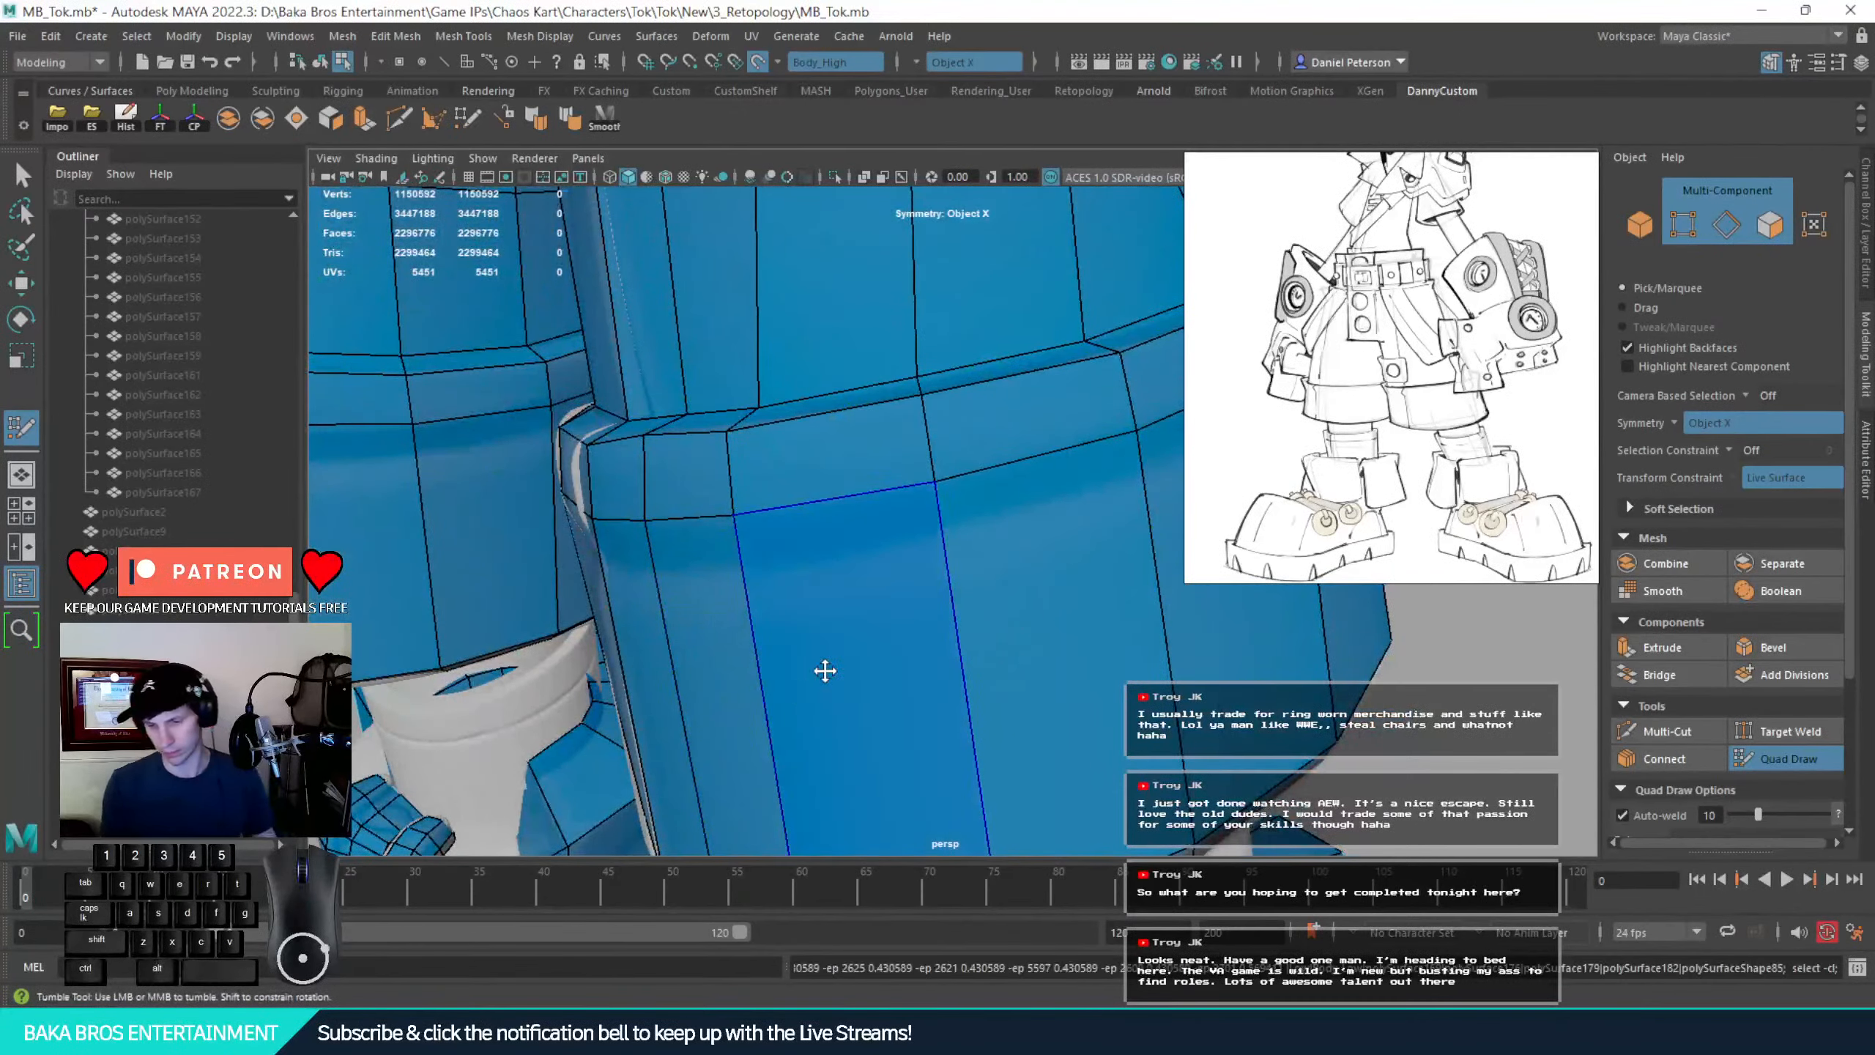
Delete the extra vertical edge loop running down the front of both shorts' legs
alt+drag(824, 671, 953, 600)
alt+right_drag(952, 600, 871, 600)
alt+drag(794, 556, 746, 565)
alt+right_drag(798, 551, 919, 492)
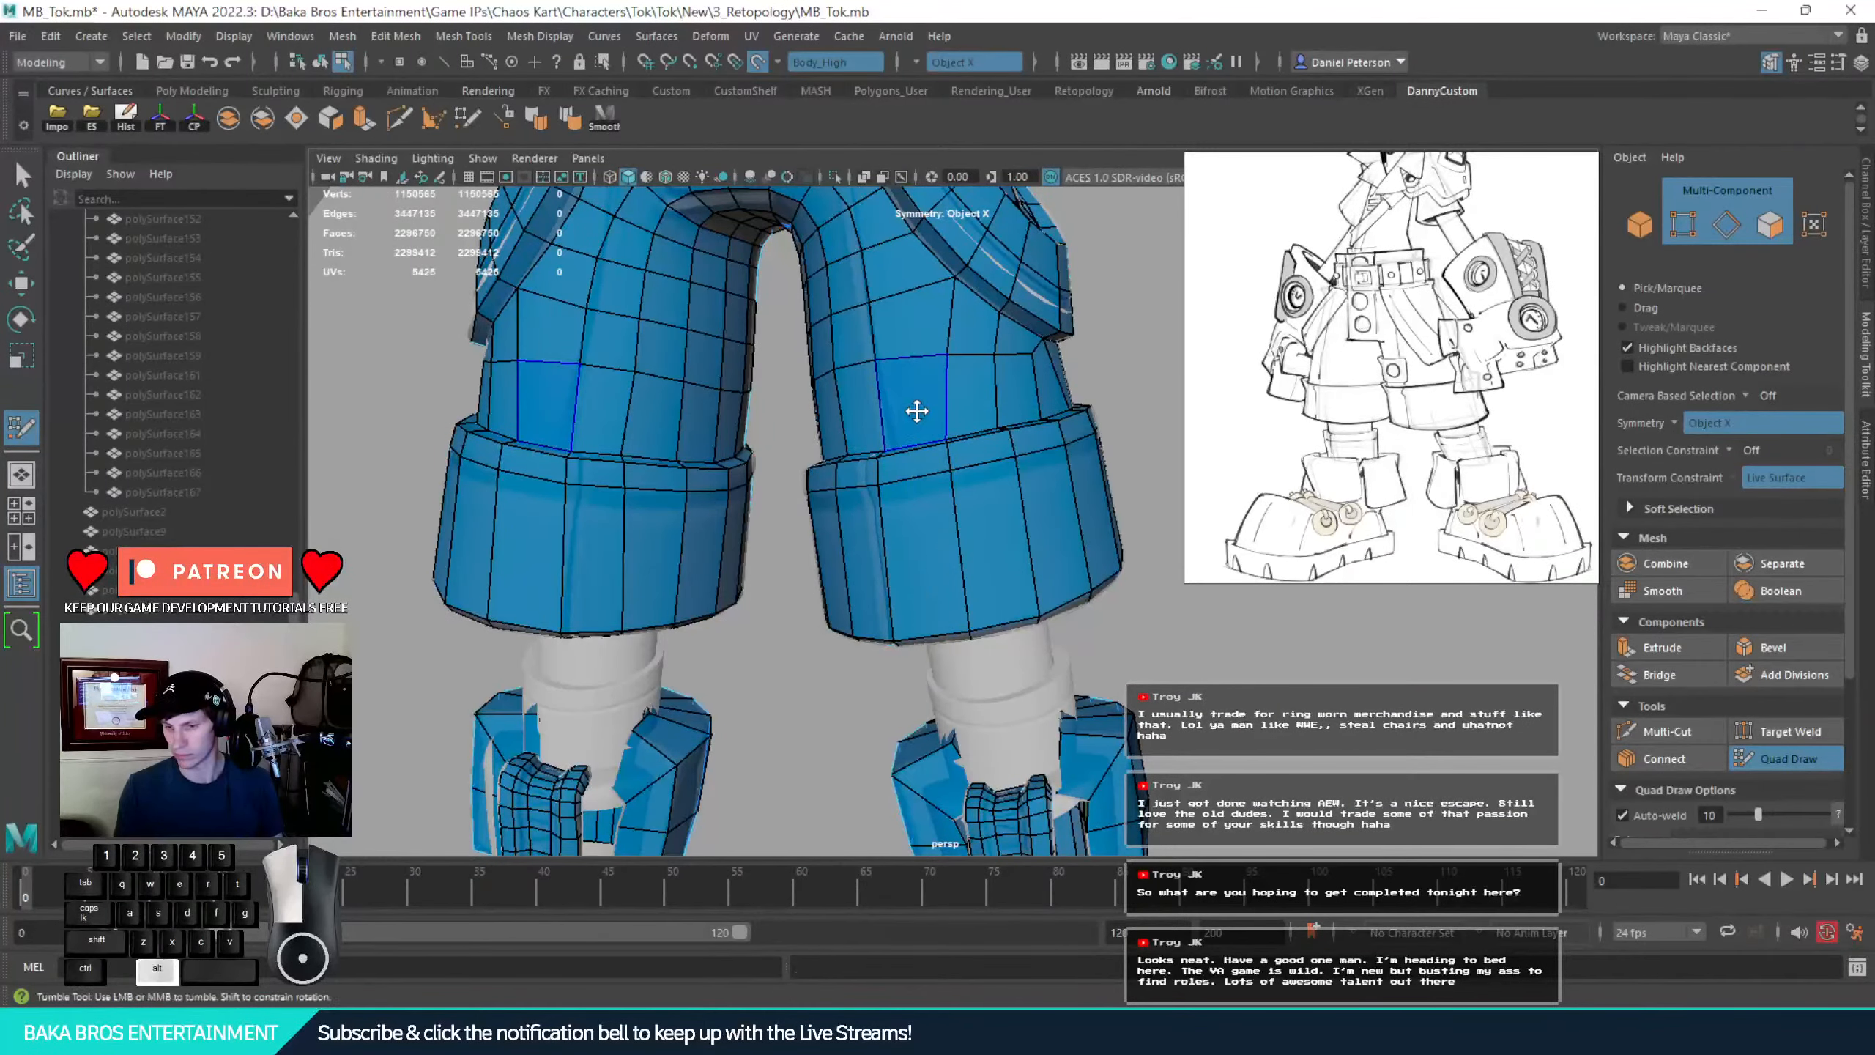
alt+right_drag(917, 411, 586, 419)
alt+middle_drag(586, 419, 664, 502)
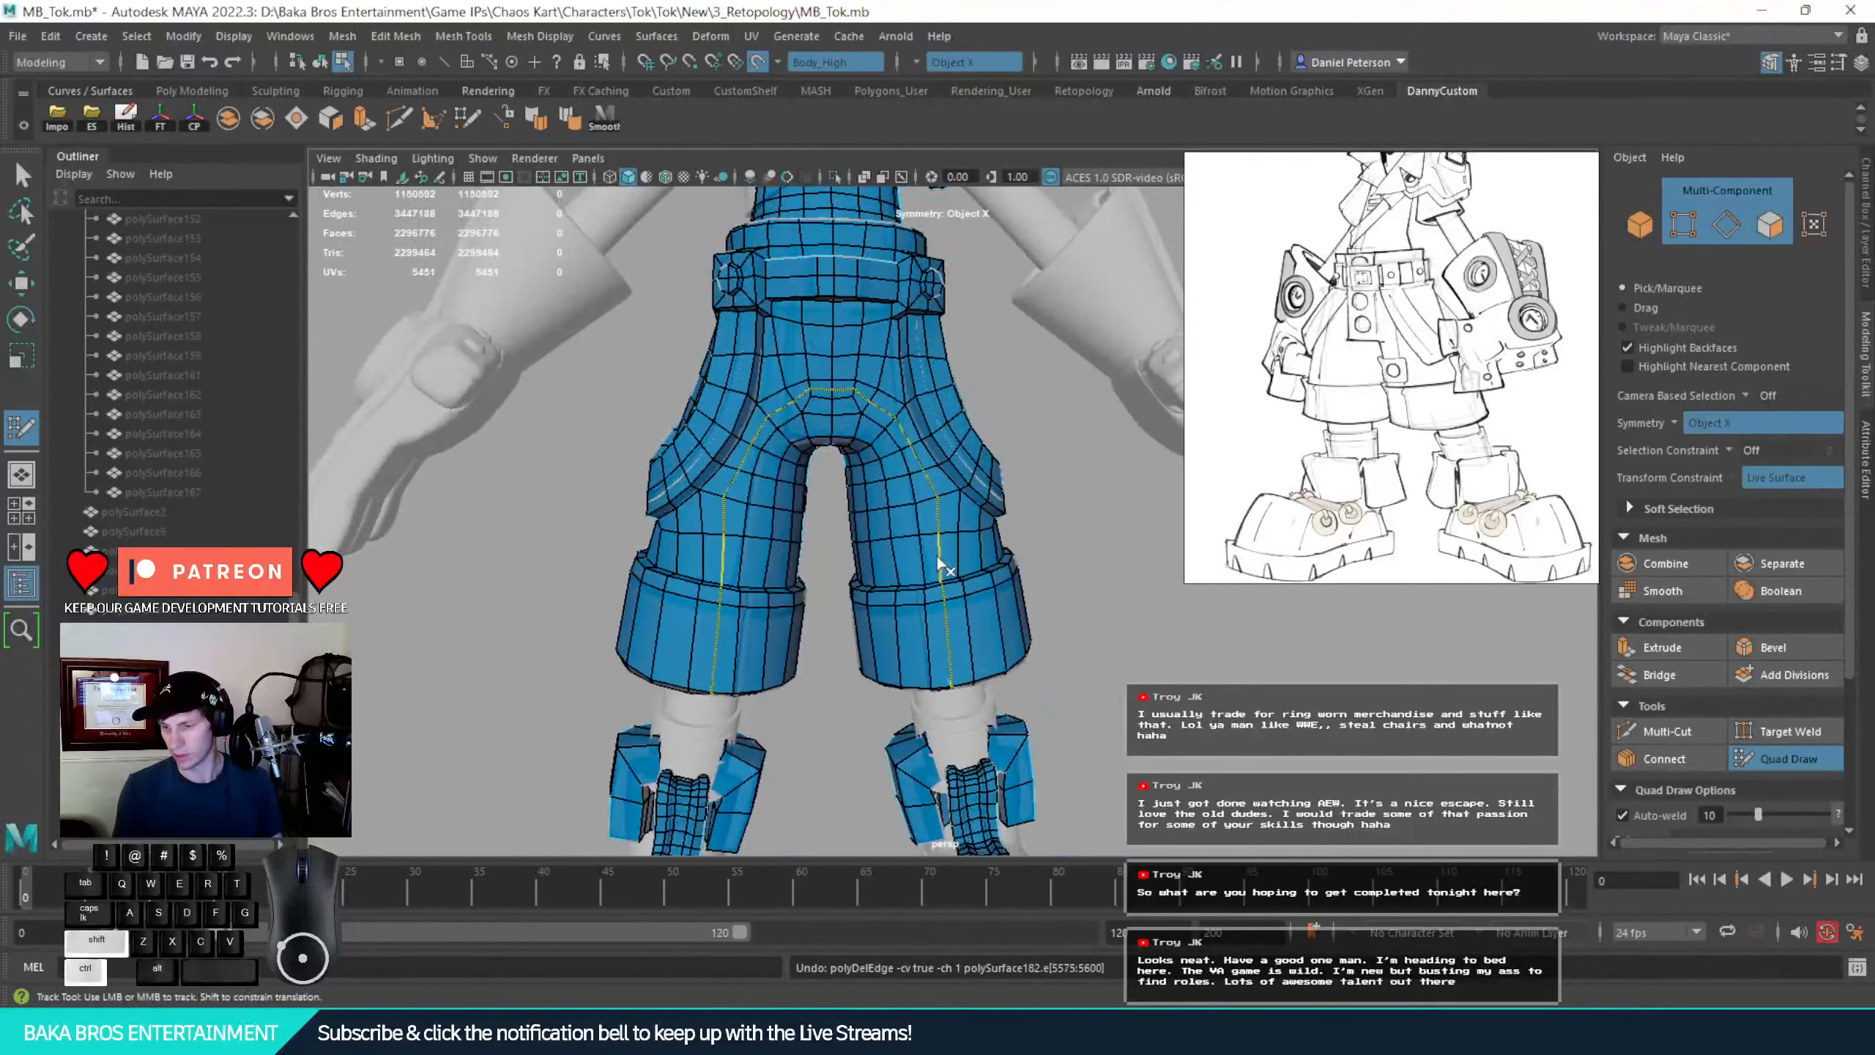
key(ctrl+Delete)
Examine the shorts' leg cuff and the inside of its opening from the outer side and from below
alt+drag(850, 587, 850, 507)
alt+right_drag(850, 507, 1015, 539)
alt+middle_drag(662, 657, 830, 662)
alt+drag(829, 662, 996, 729)
alt+right_drag(996, 729, 709, 635)
alt+middle_drag(709, 635, 714, 550)
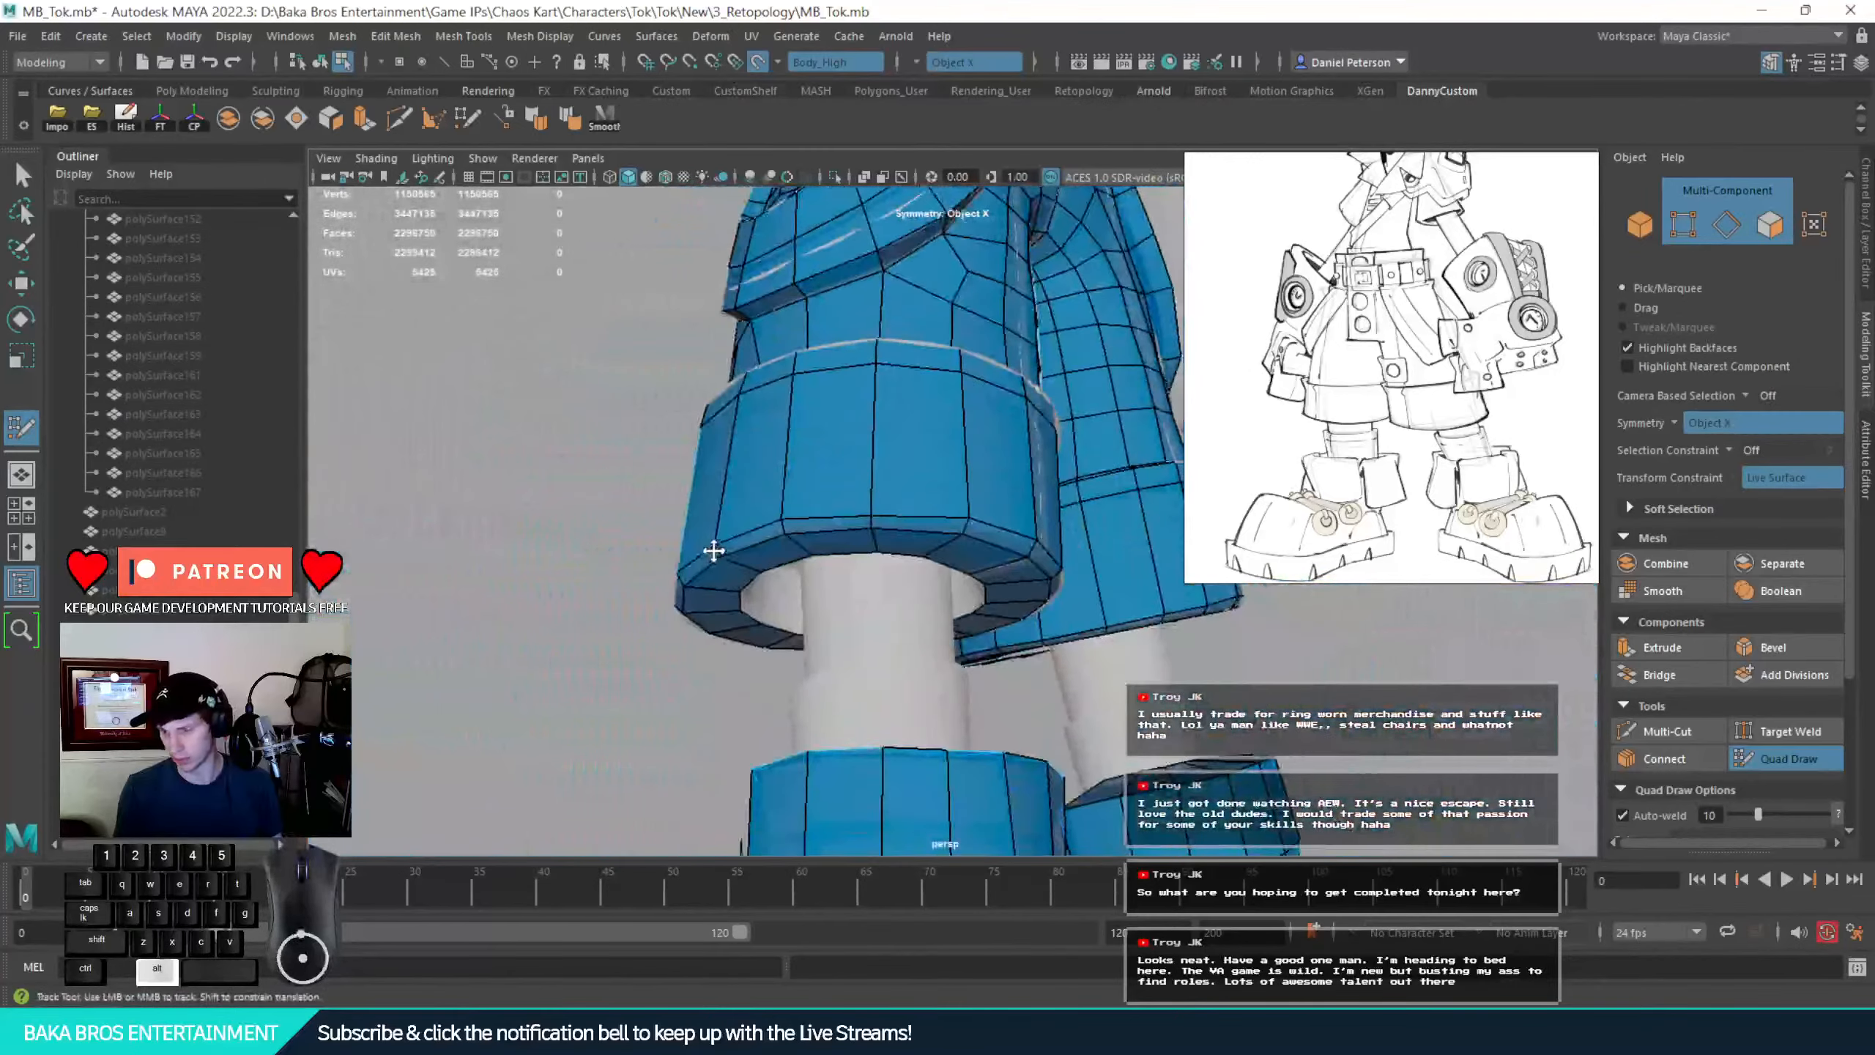
alt+drag(713, 550, 664, 403)
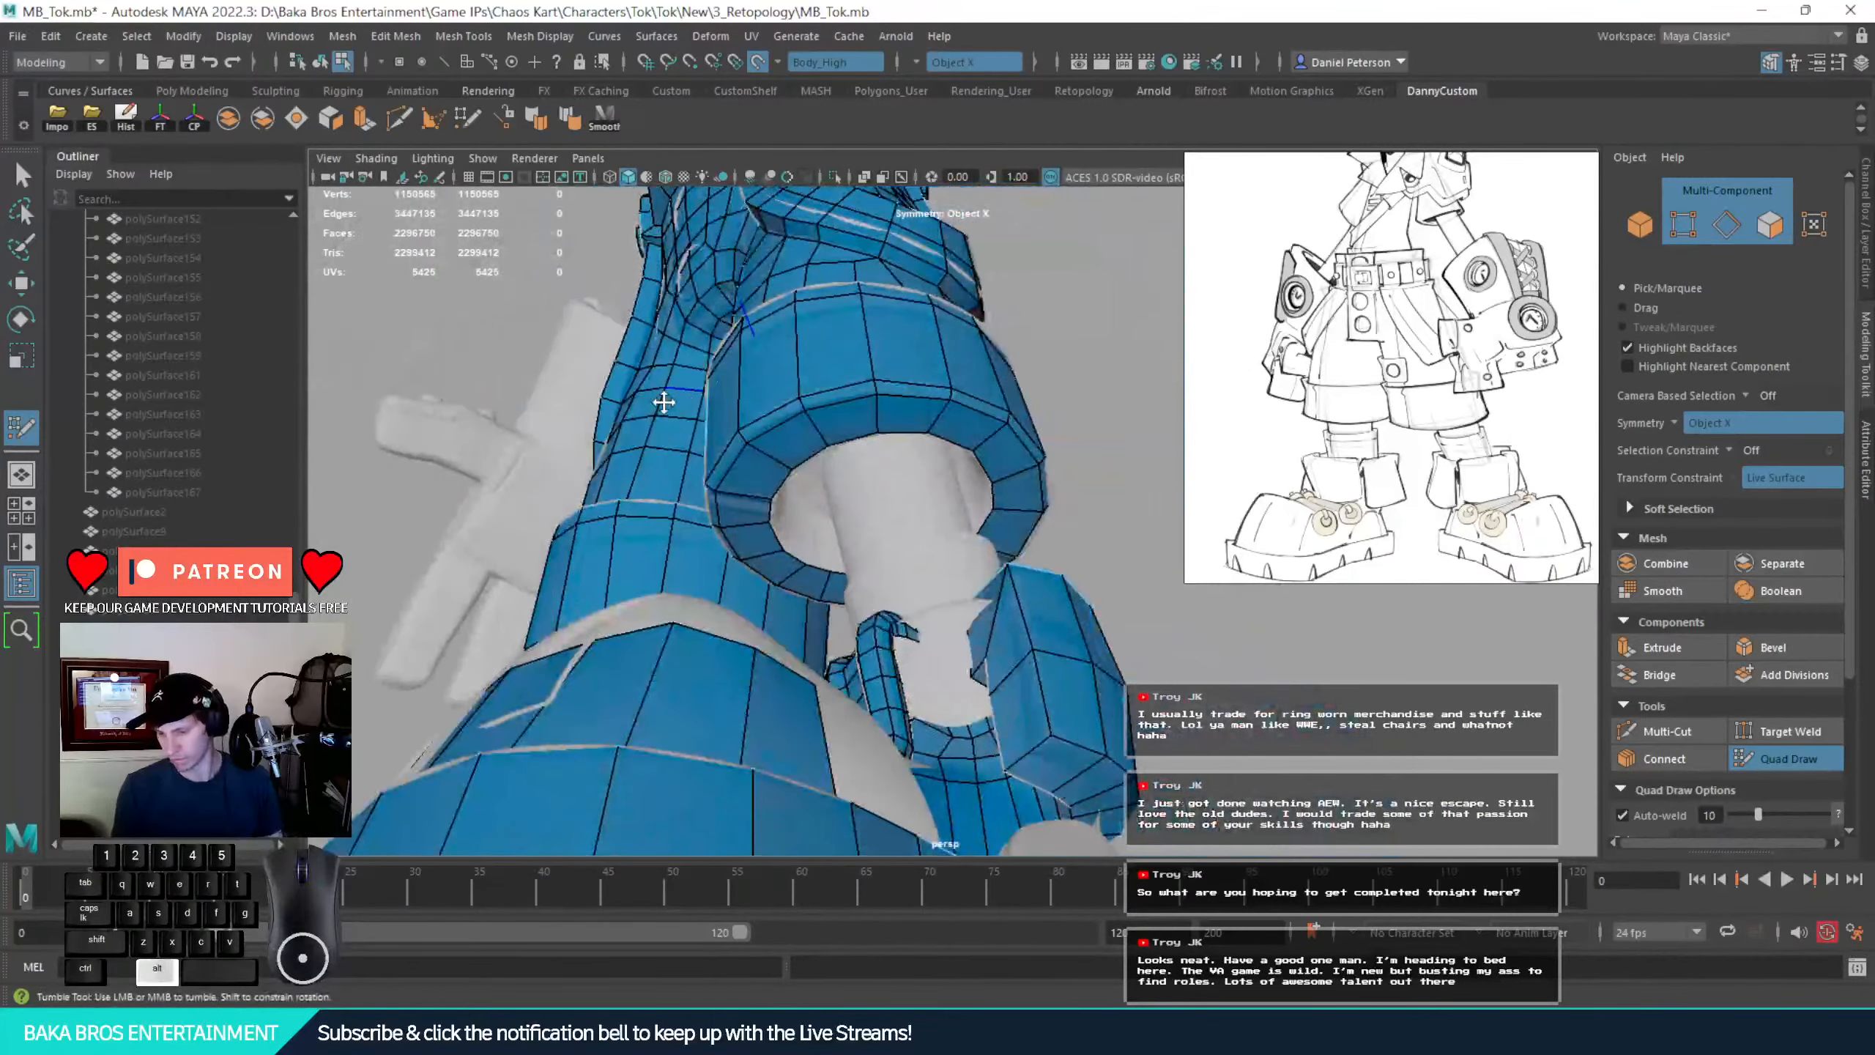
alt+right_drag(664, 403, 793, 557)
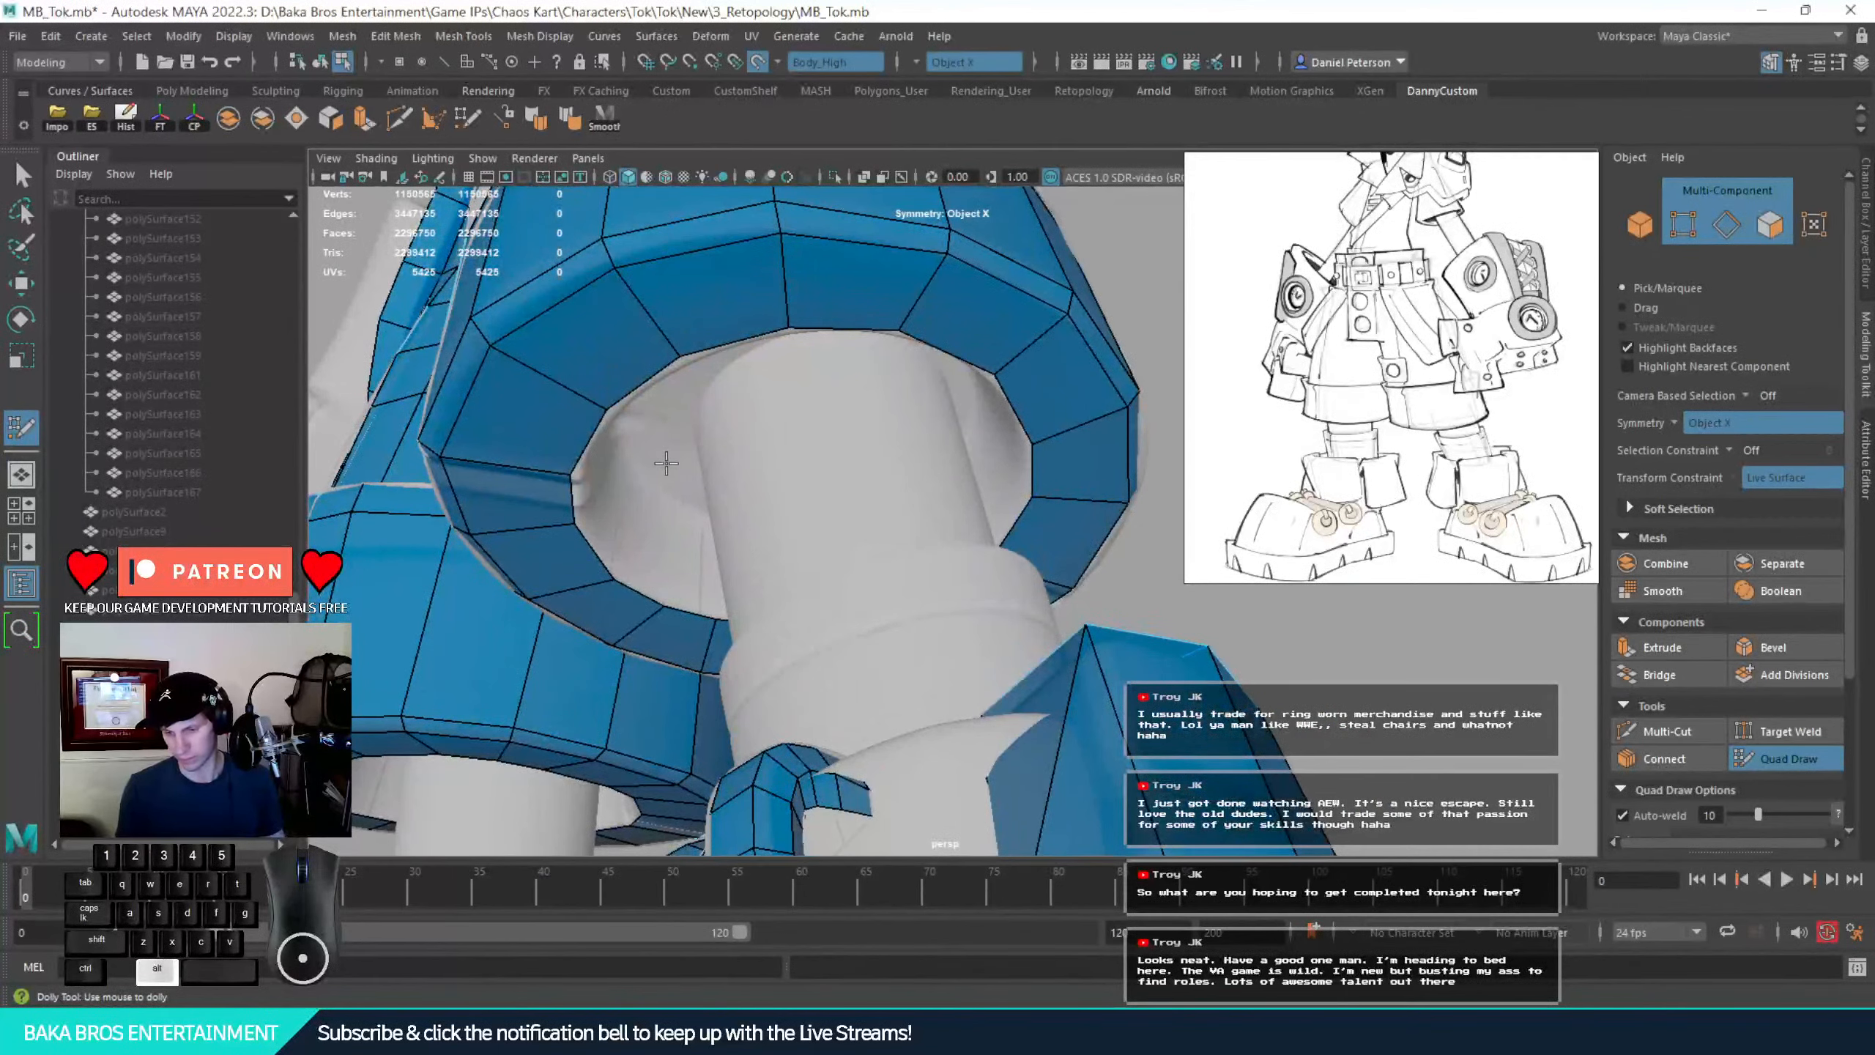
alt+drag(666, 463, 717, 469)
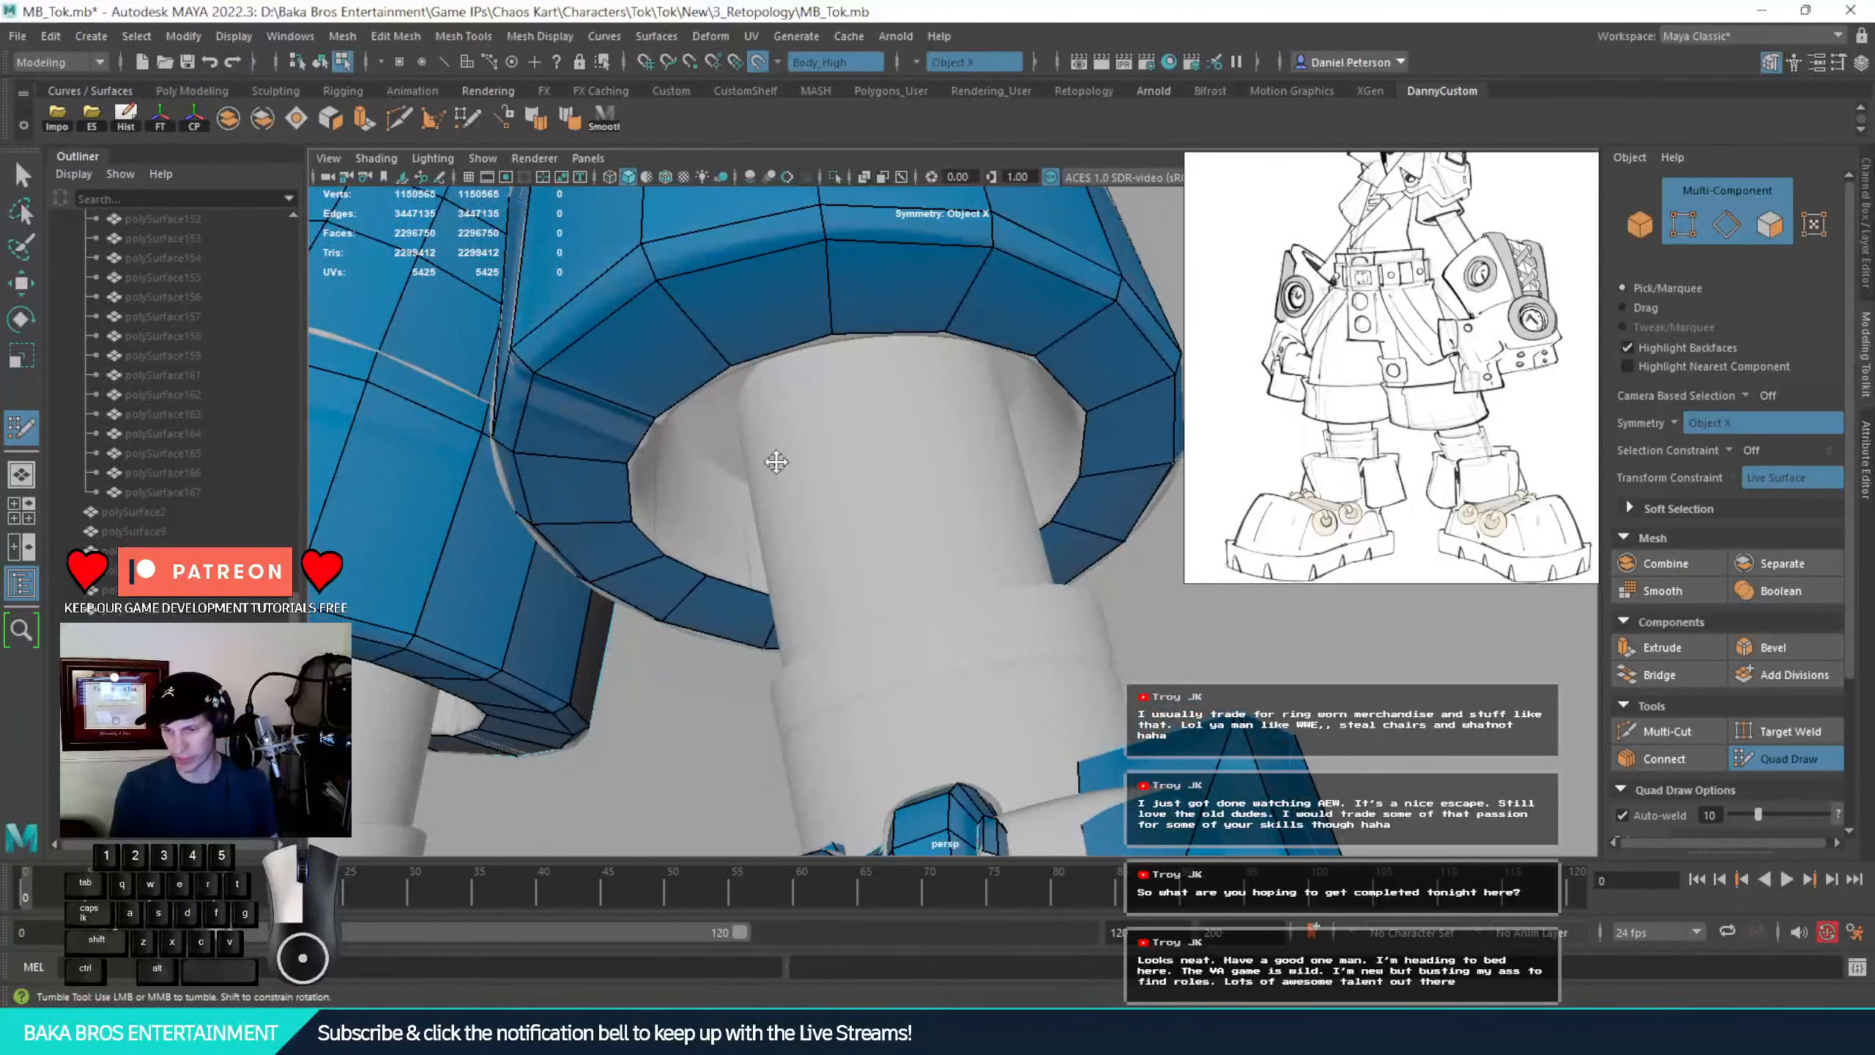
Fill quads from the shorts cuff's inner rim inward to the leg along the first part of the opening
shift+click(932, 416)
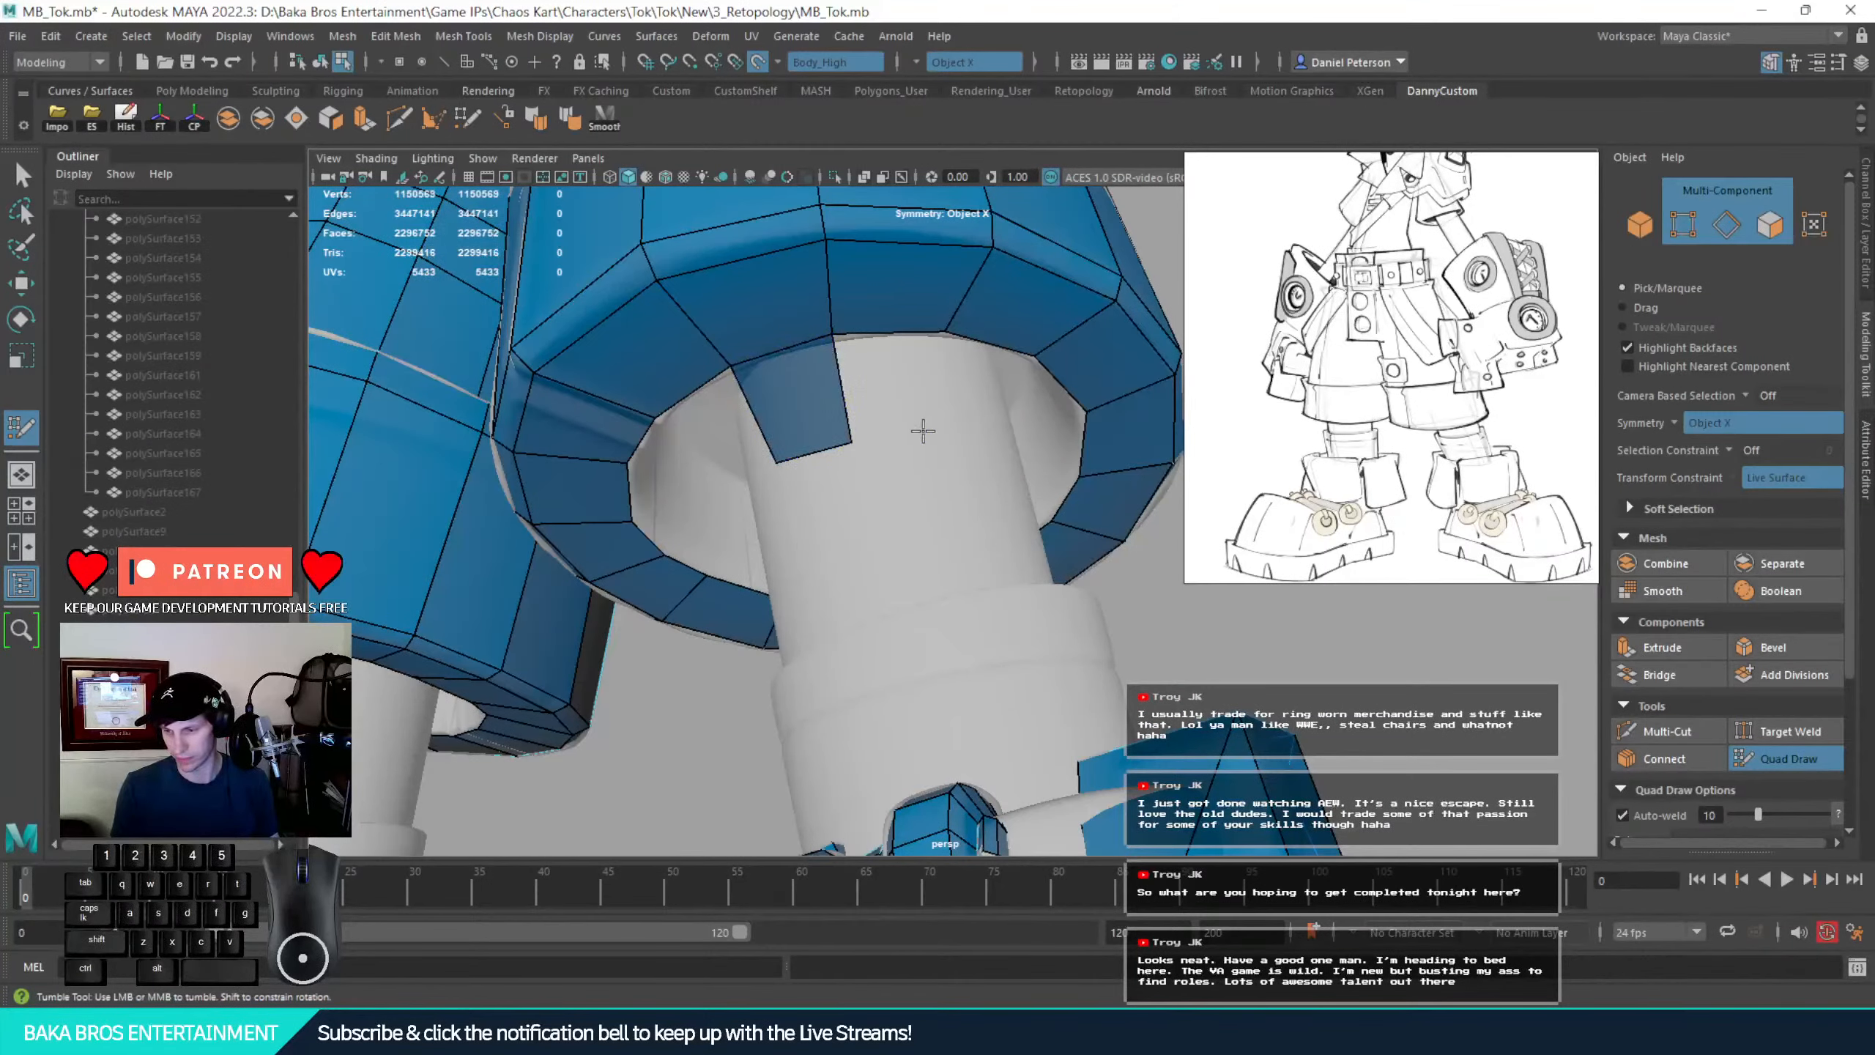
click(926, 432)
shift+click(938, 425)
alt+drag(958, 466, 876, 475)
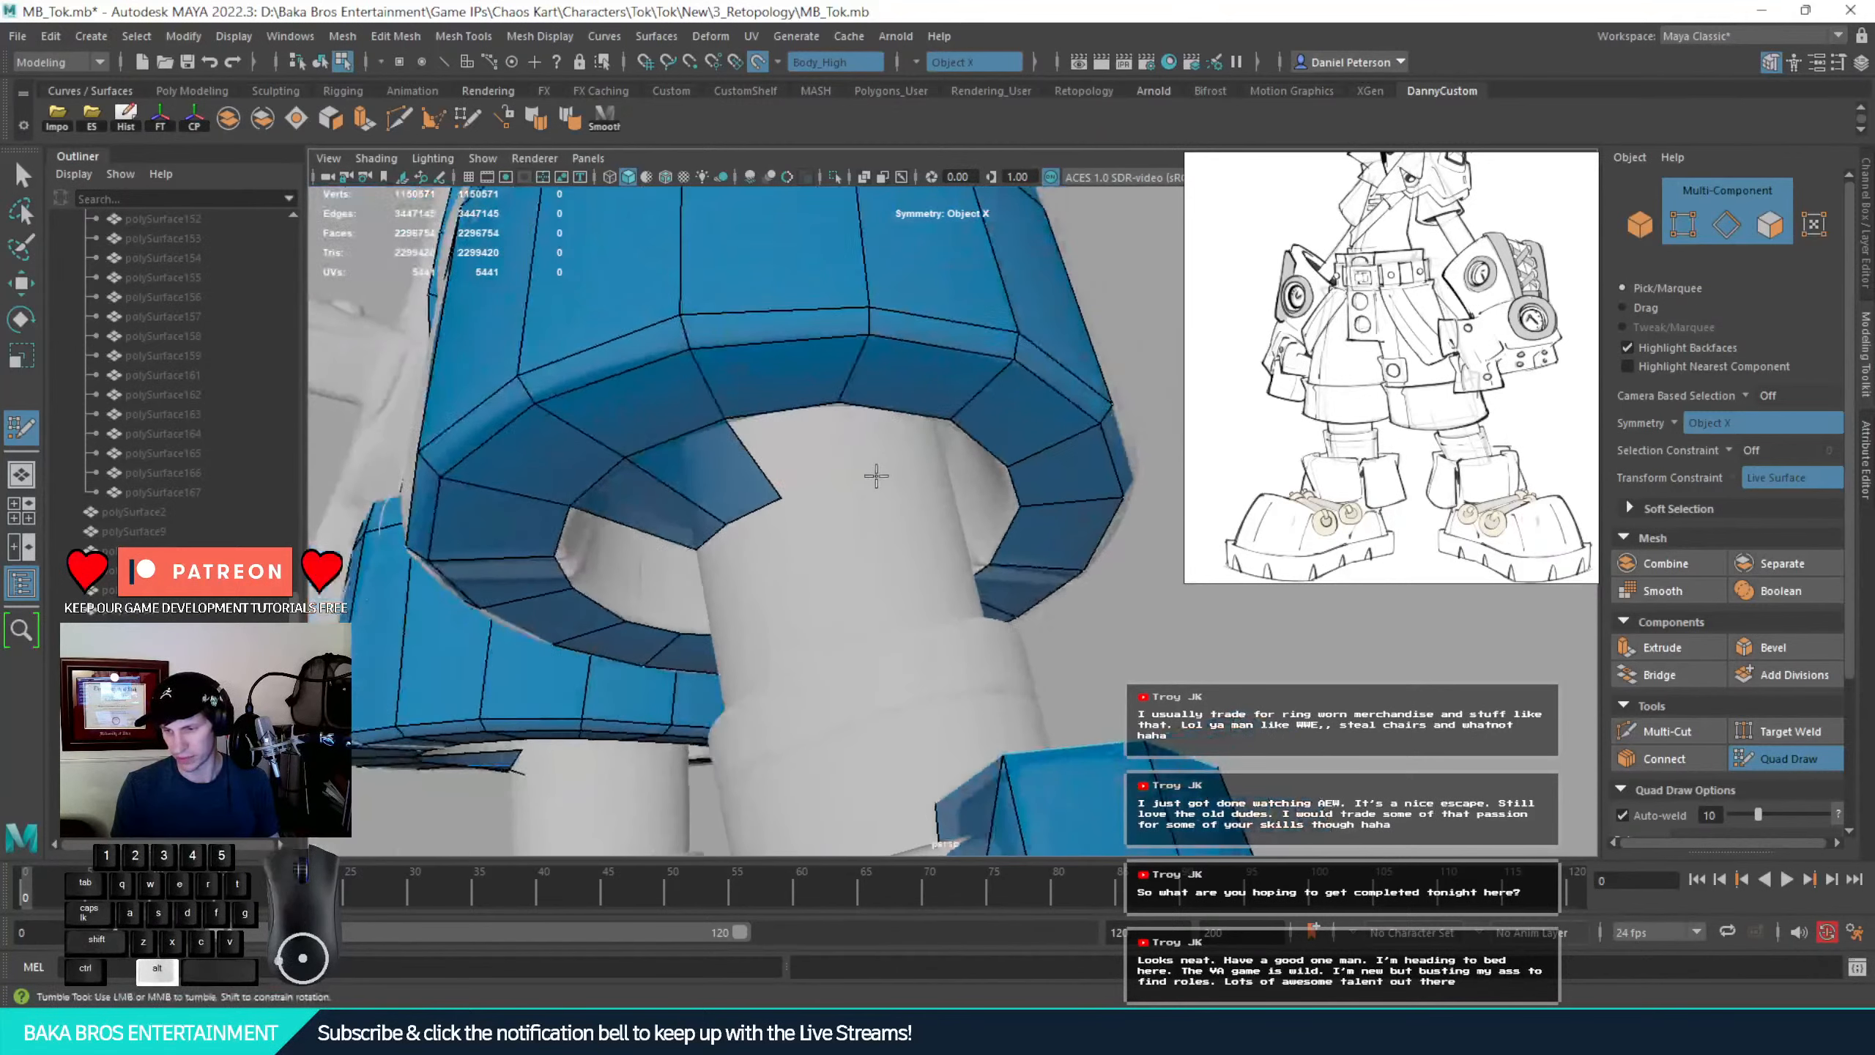
click(840, 495)
shift+click(855, 504)
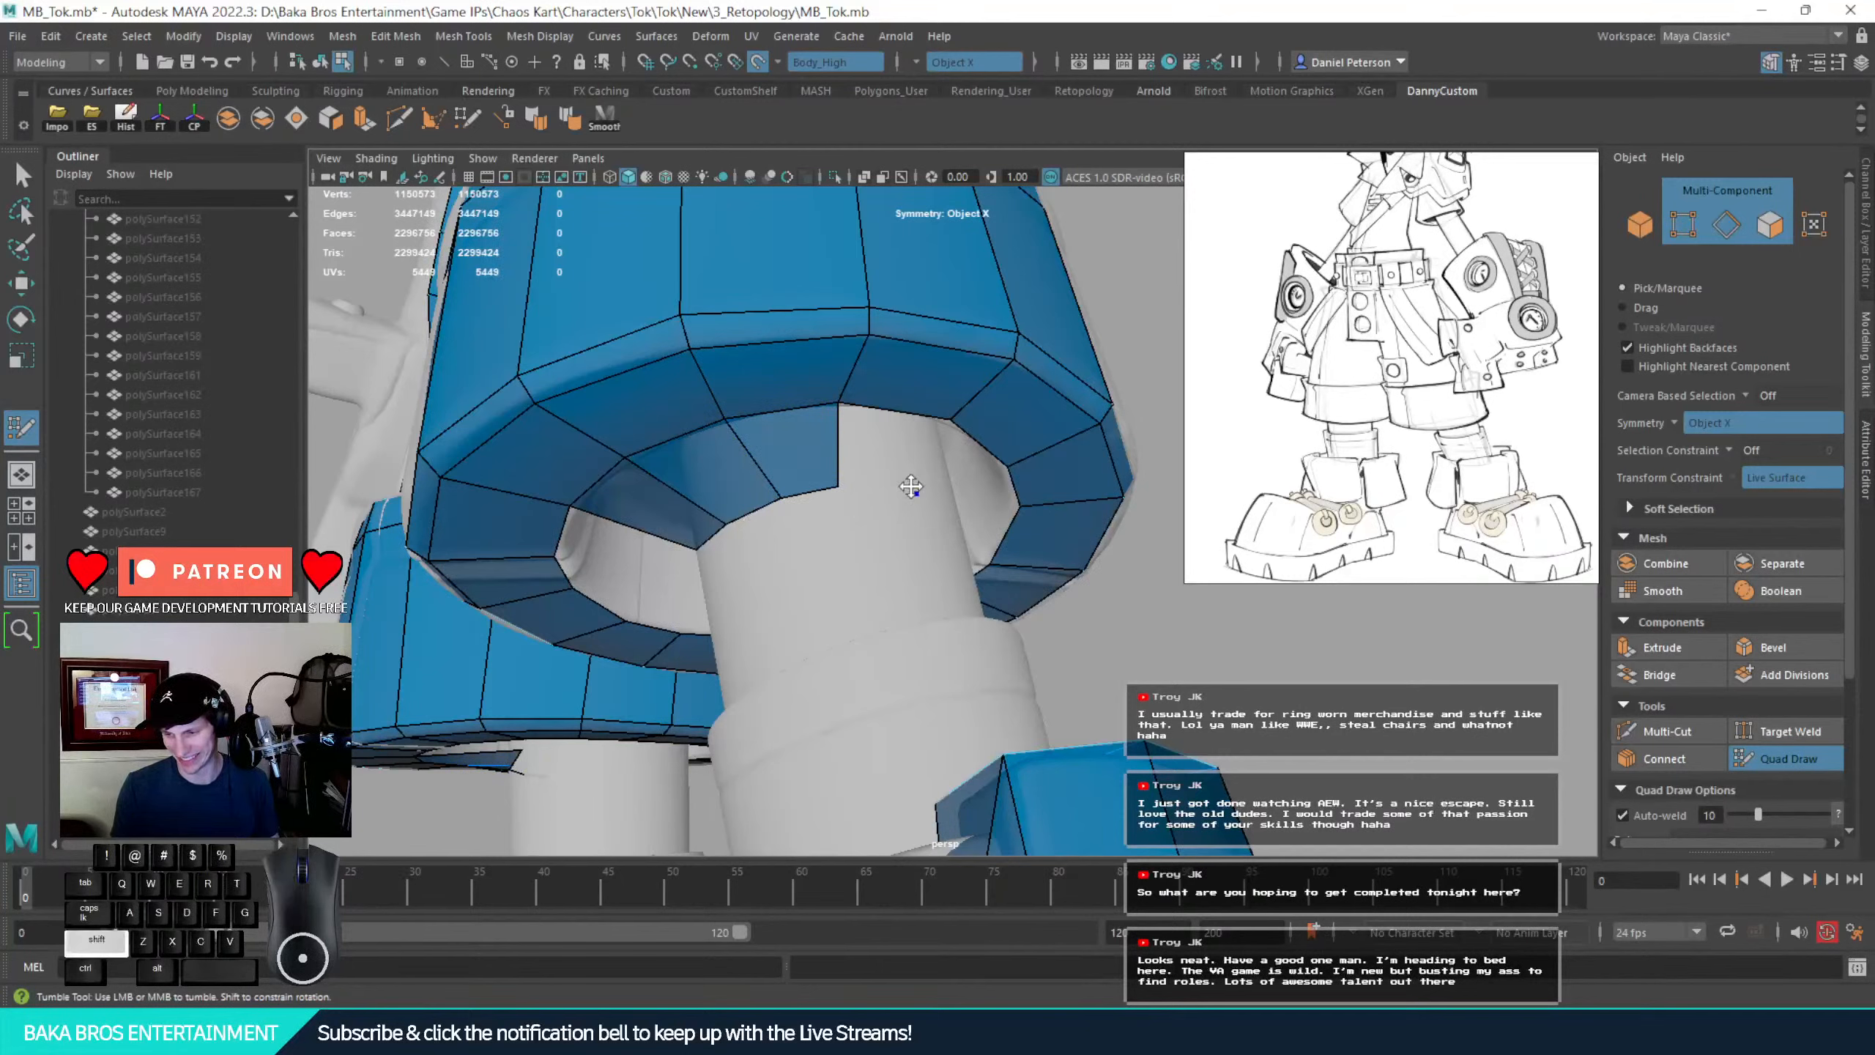
shift+click(880, 454)
Continue the strip of quads between the cuff's inner rim and the leg around the side of the opening
alt+drag(1052, 497, 858, 497)
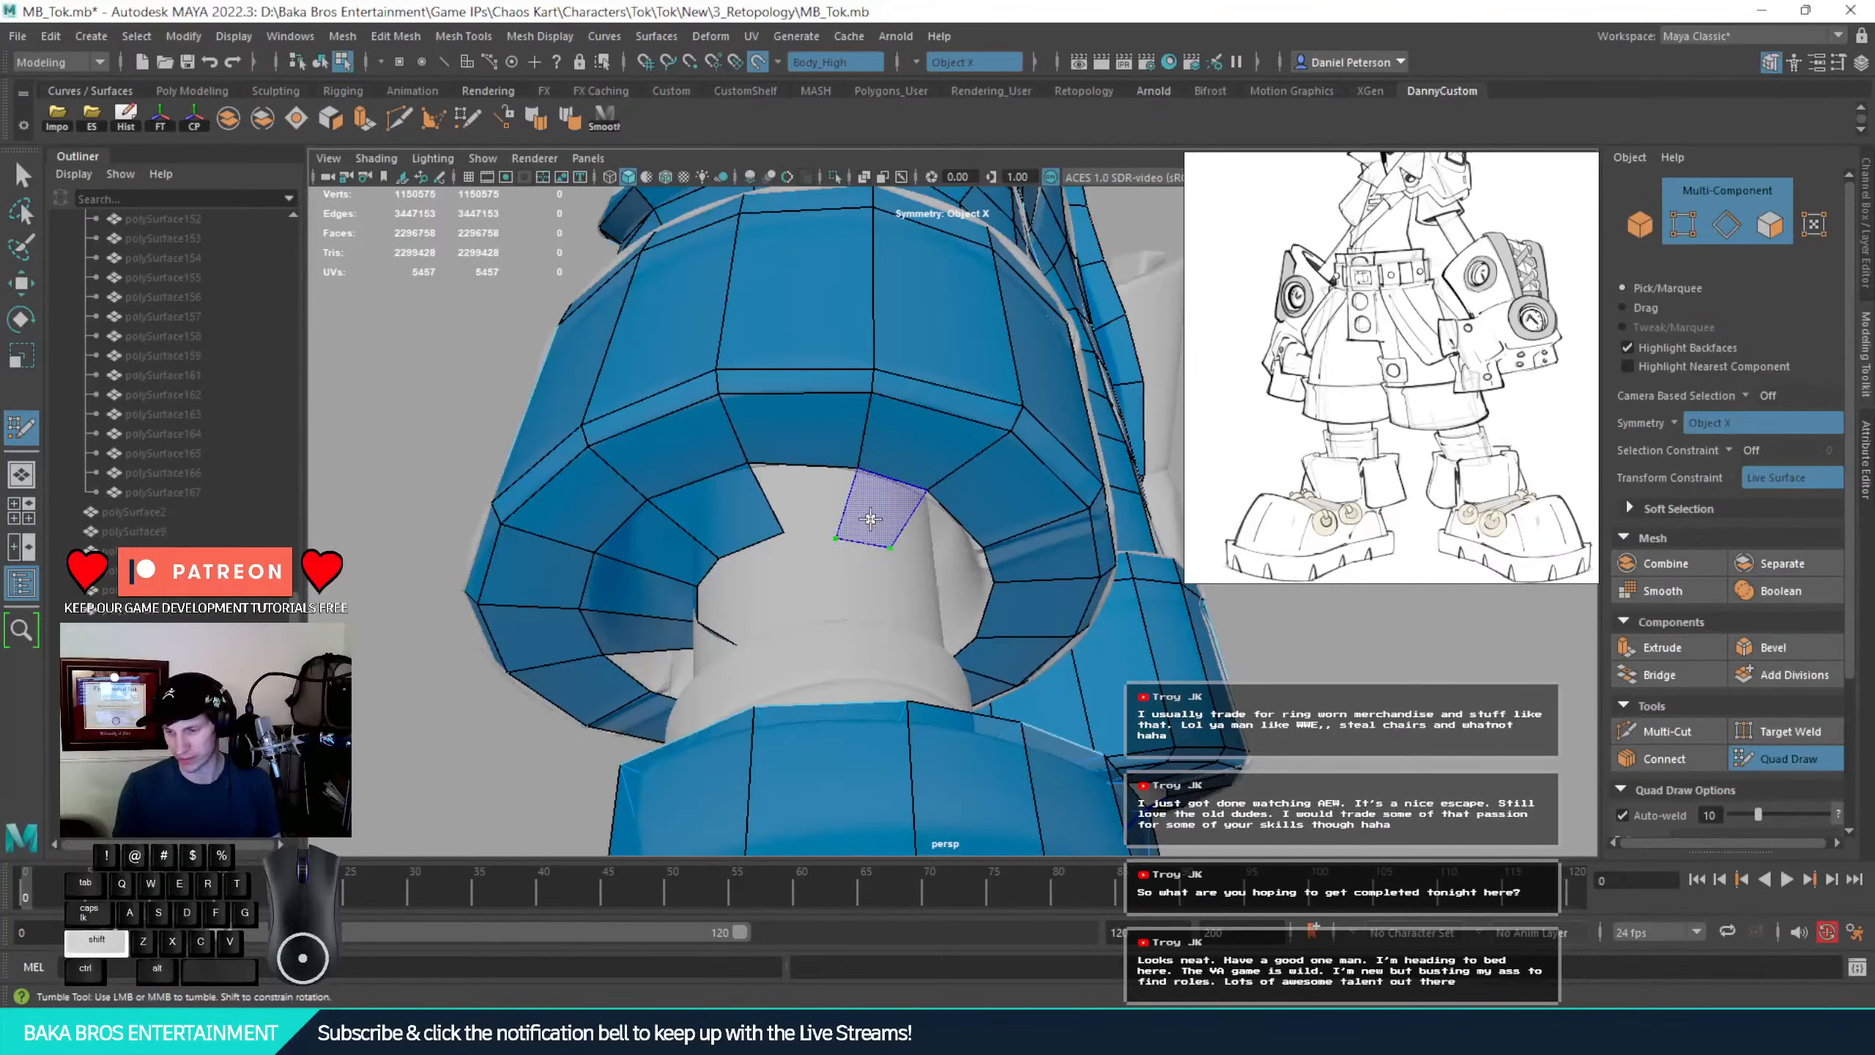
shift+click(871, 519)
shift+click(790, 503)
mouse_move(908, 589)
alt+mouse_down()
mouse_move(816, 586)
mouse_move(932, 593)
alt+mouse_up()
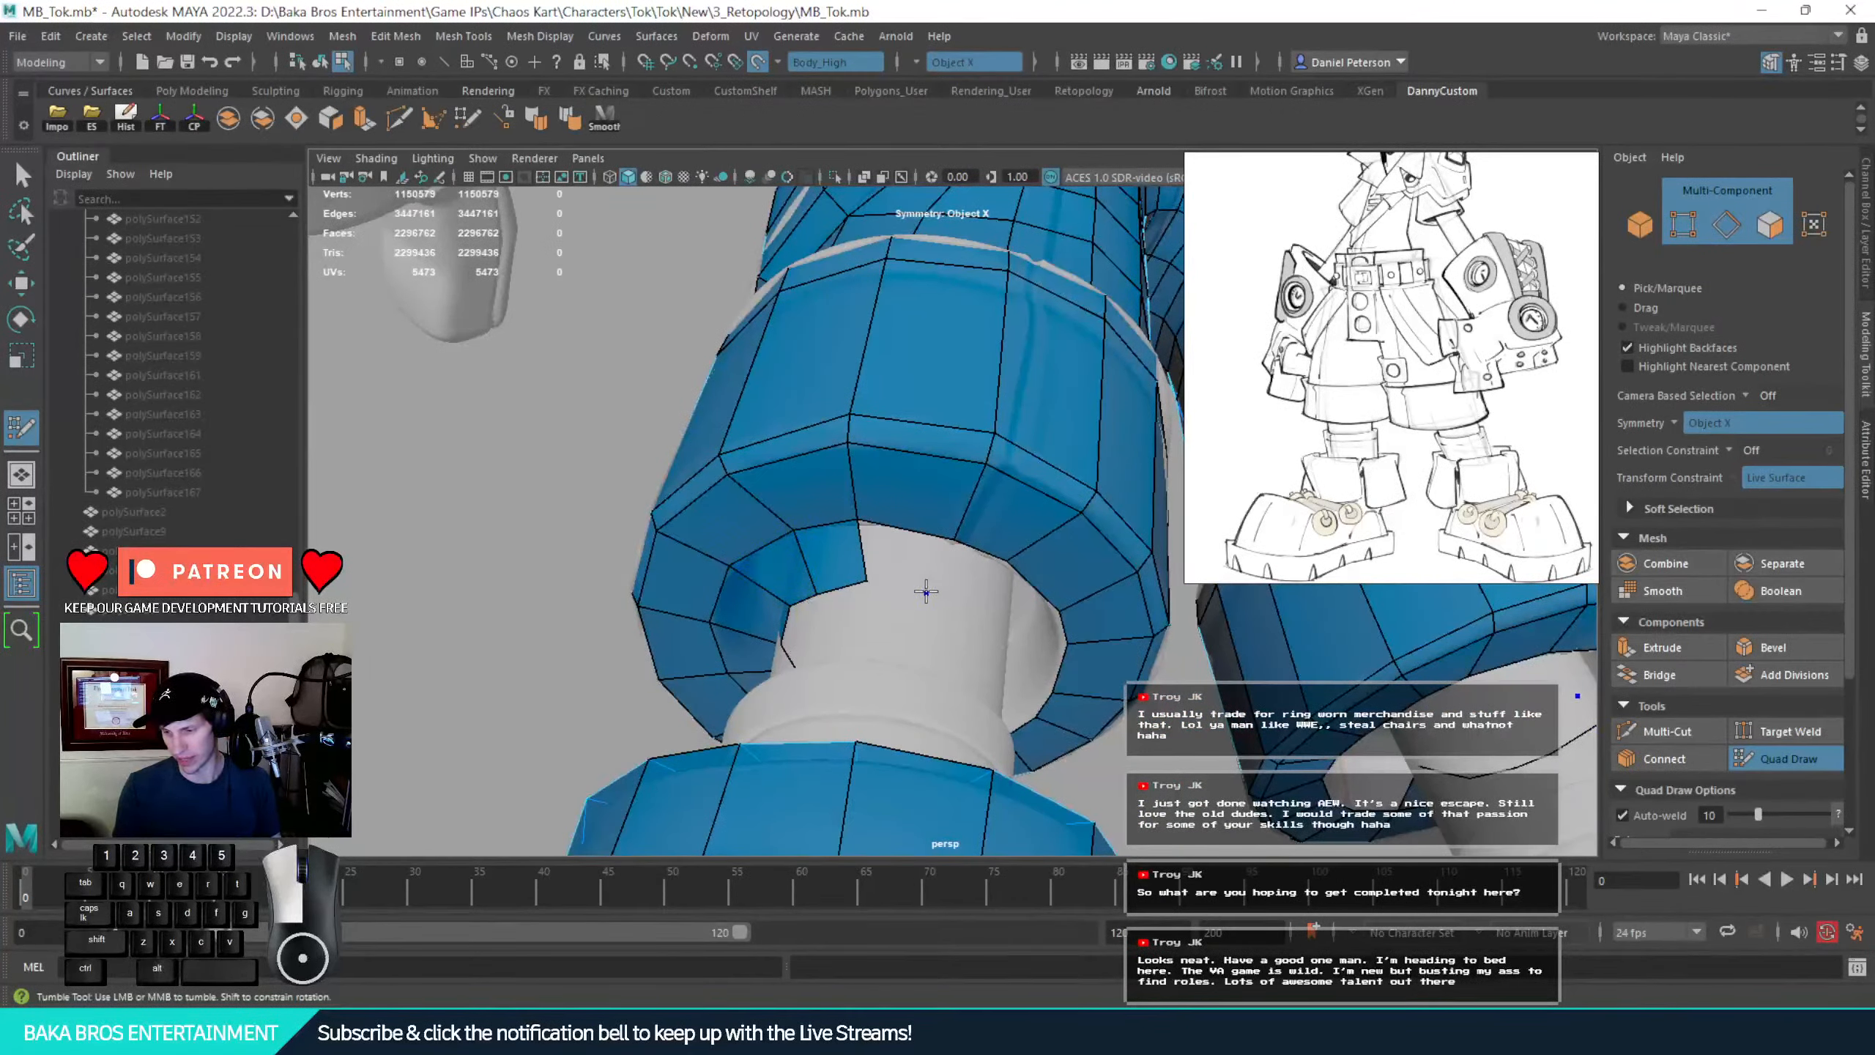
shift+click(914, 567)
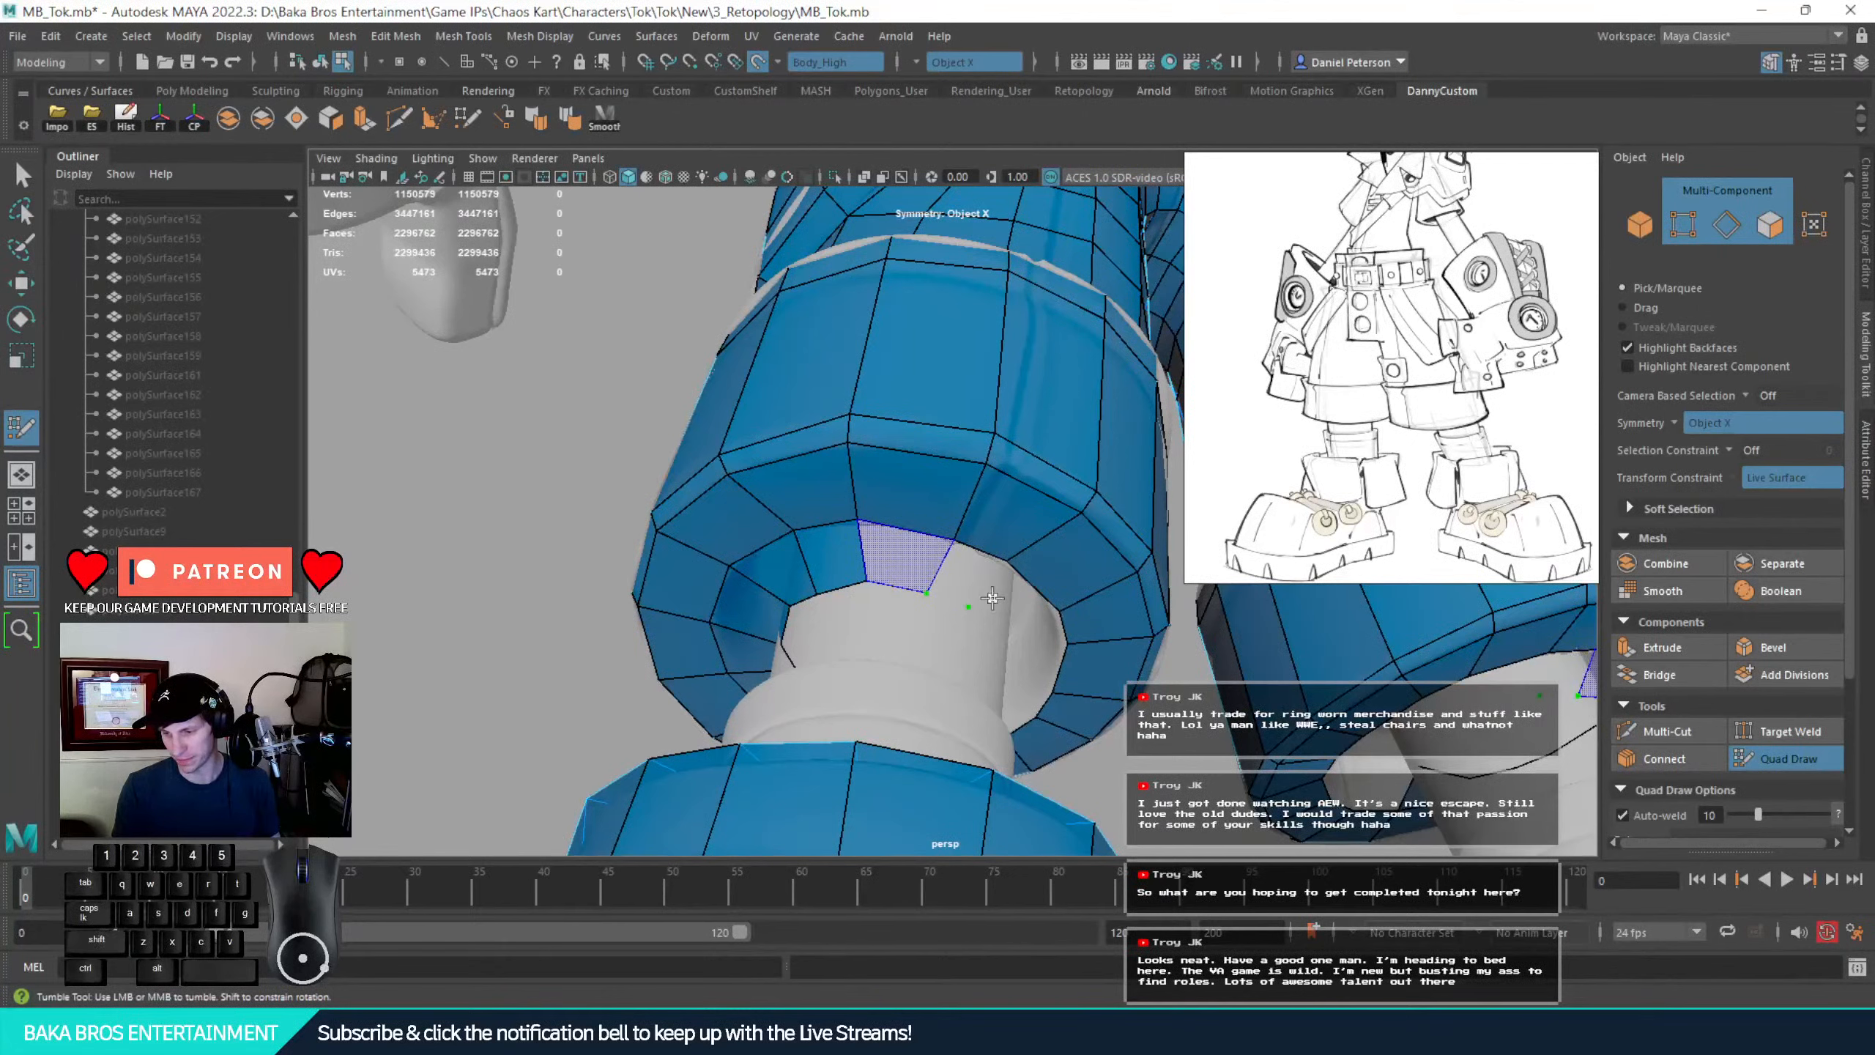
shift+click(913, 568)
alt+drag(914, 569, 974, 584)
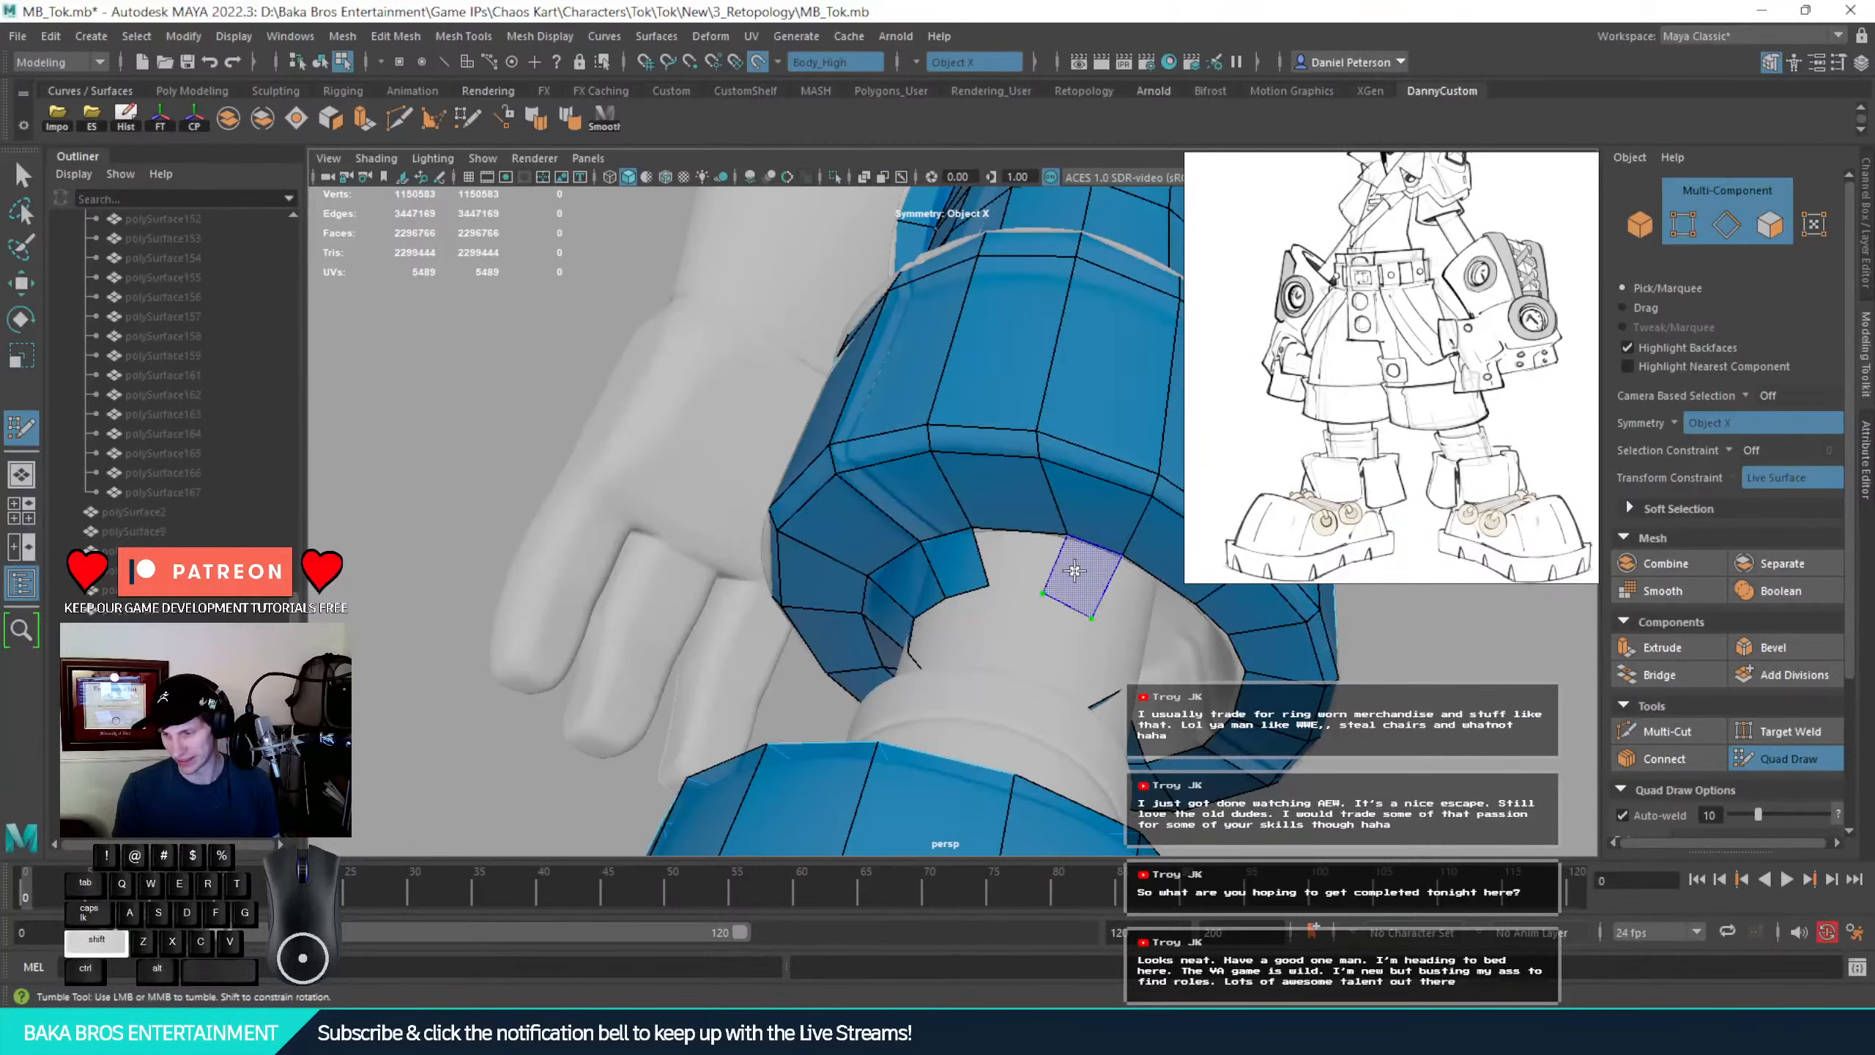
shift+click(1078, 580)
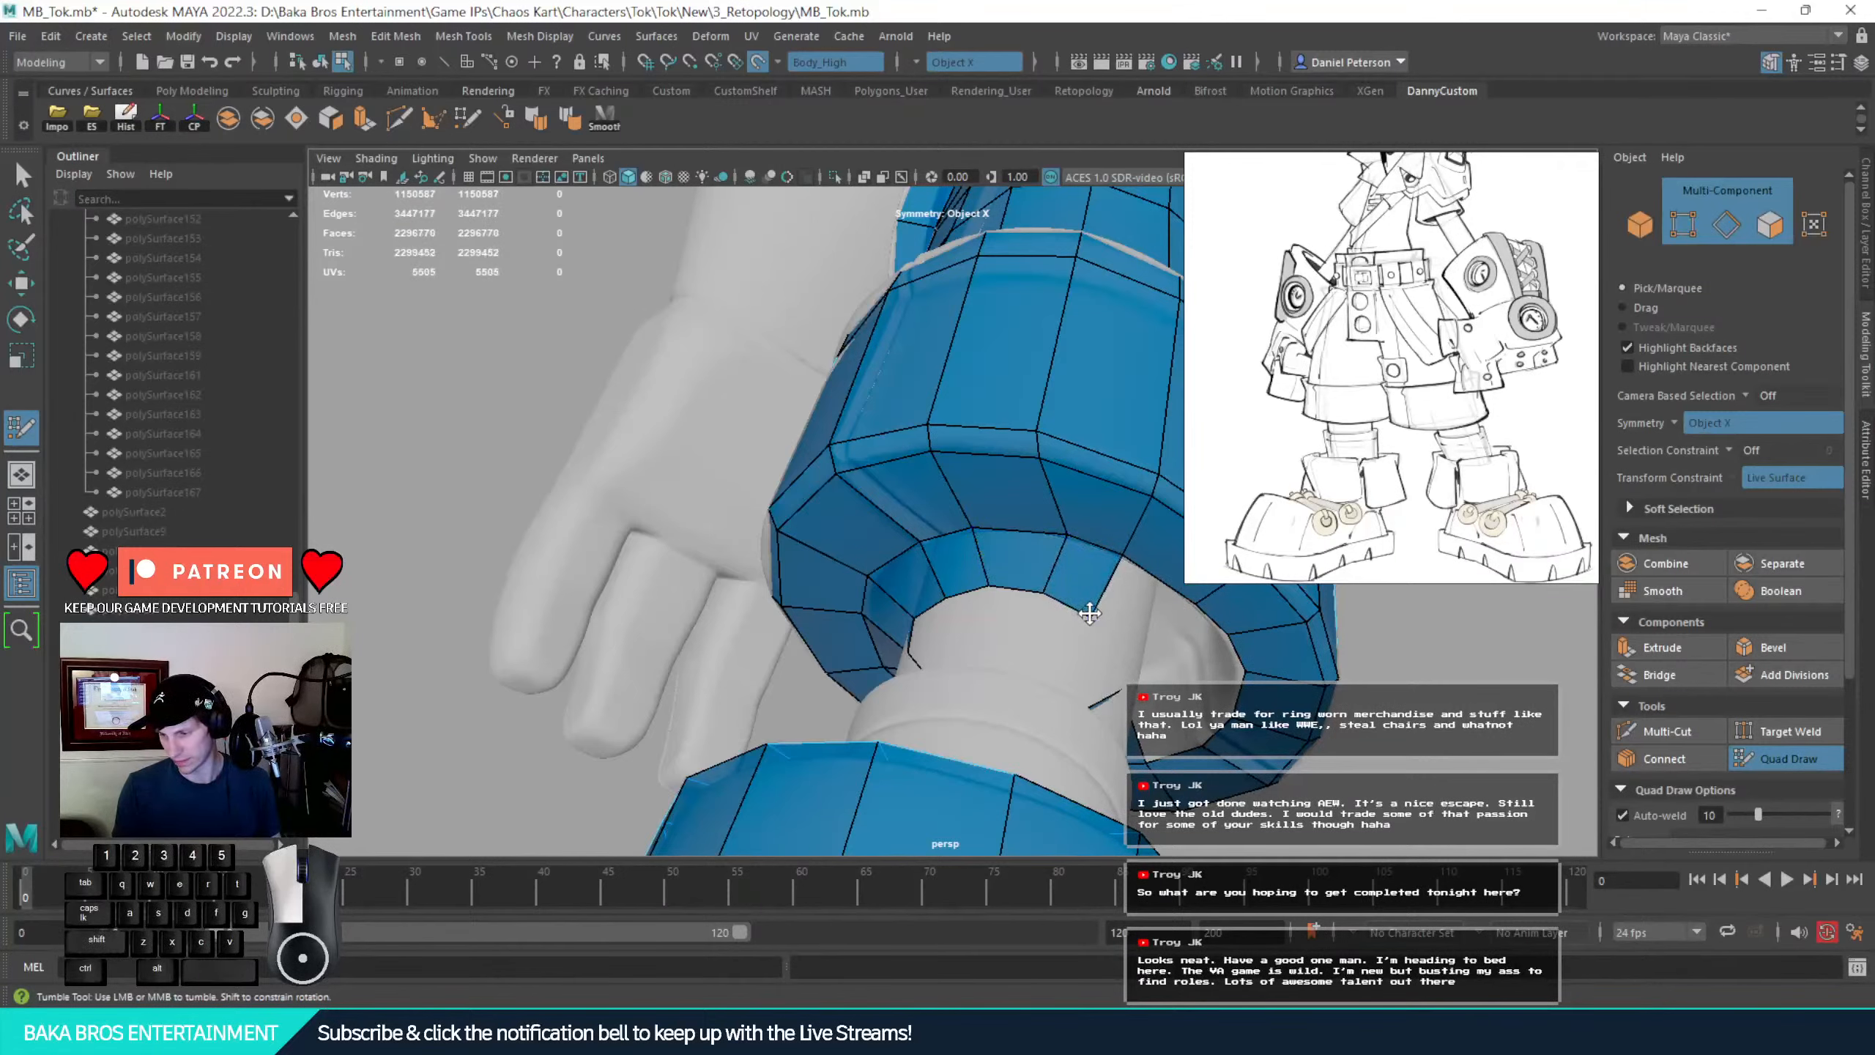
Close the remaining gap in the ring of quads between the cuff's inner rim and the leg
alt+drag(1137, 639, 804, 637)
alt+right_drag(804, 637, 653, 587)
alt+drag(653, 586, 943, 830)
alt+right_drag(842, 709, 909, 717)
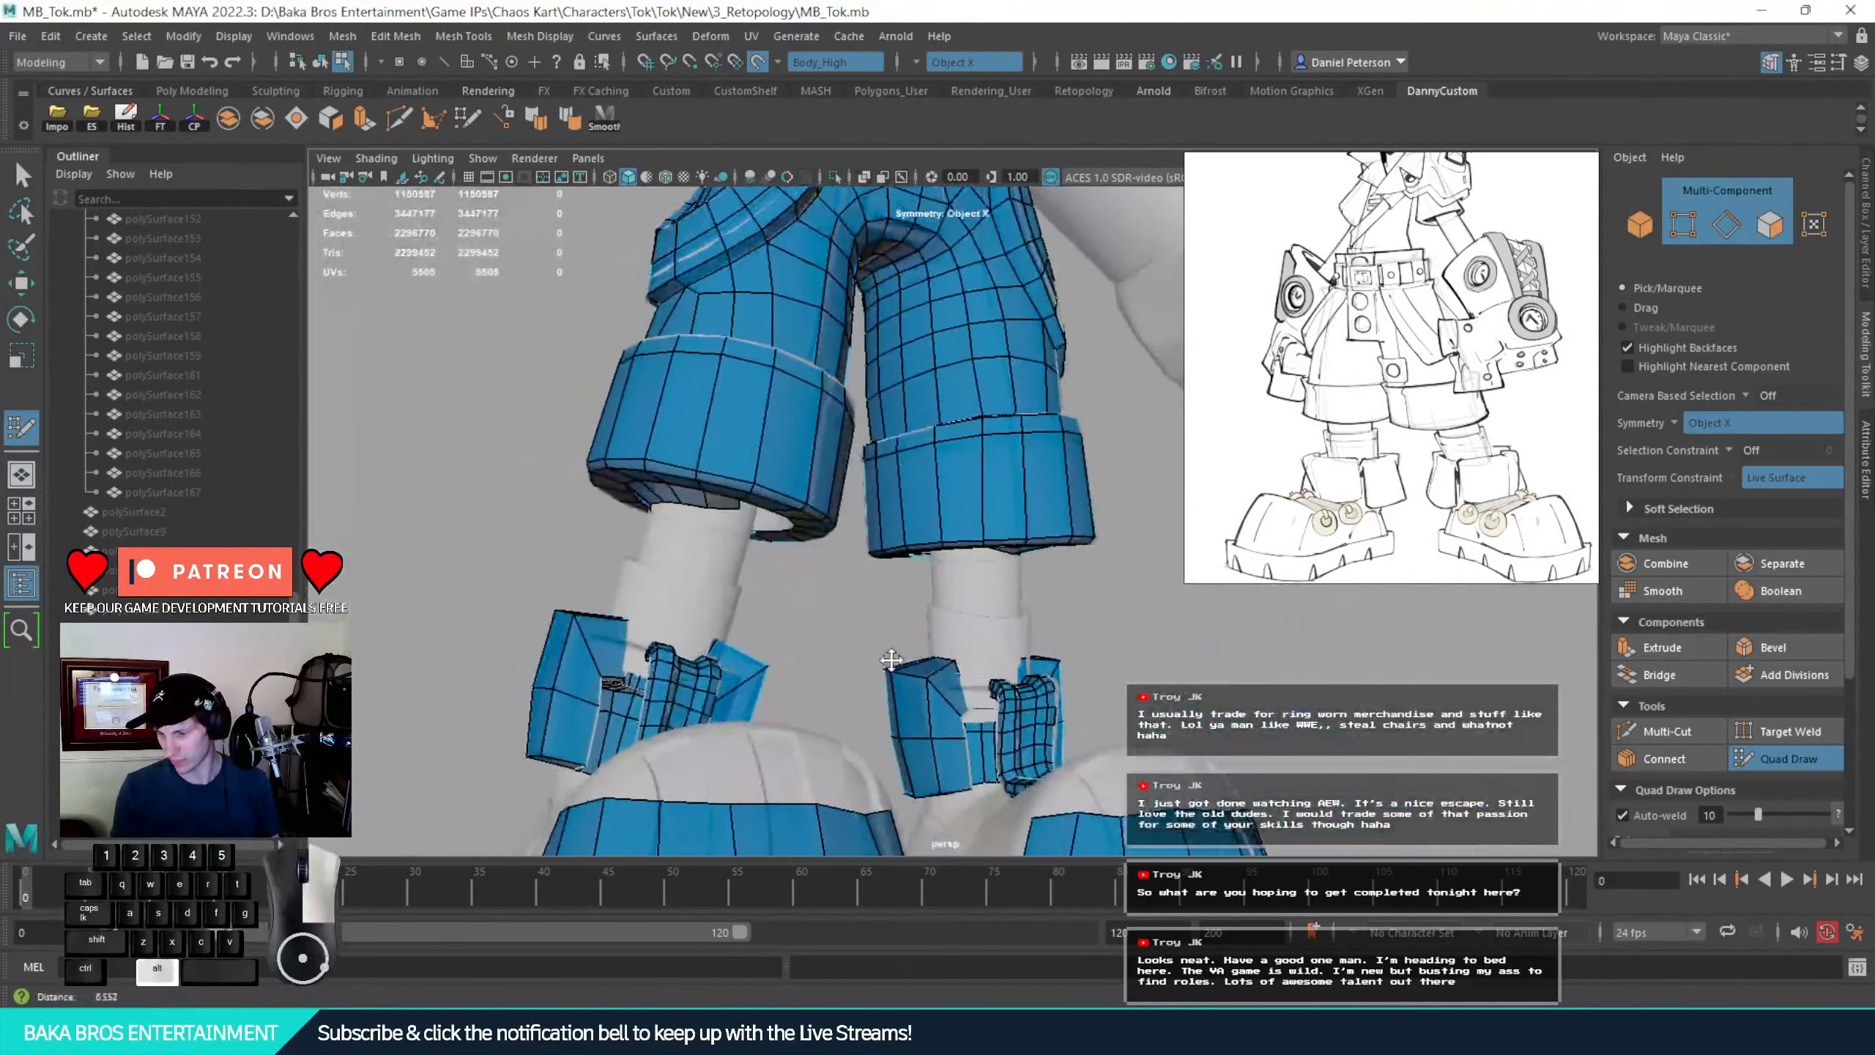
alt+middle_drag(908, 716, 944, 475)
alt+drag(945, 475, 930, 424)
alt+middle_drag(930, 424, 925, 578)
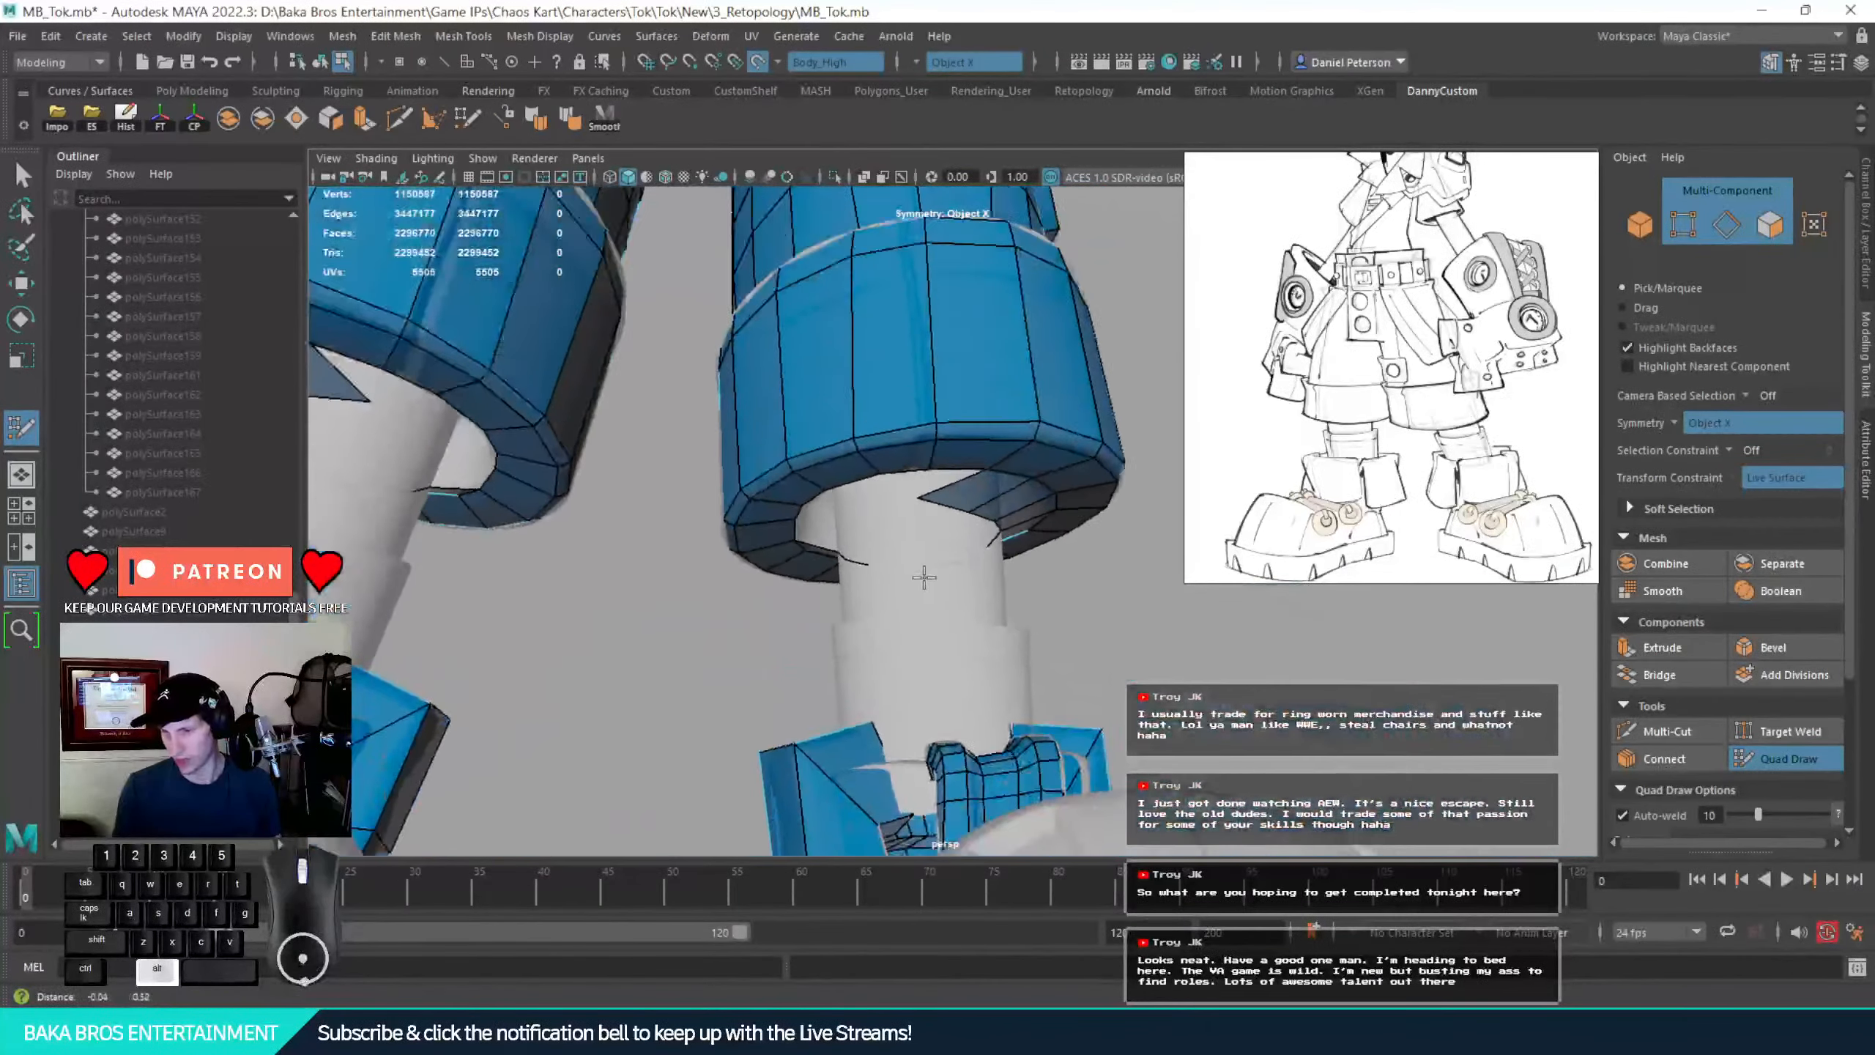
alt+right_drag(926, 578, 1101, 651)
alt+drag(1102, 650, 887, 443)
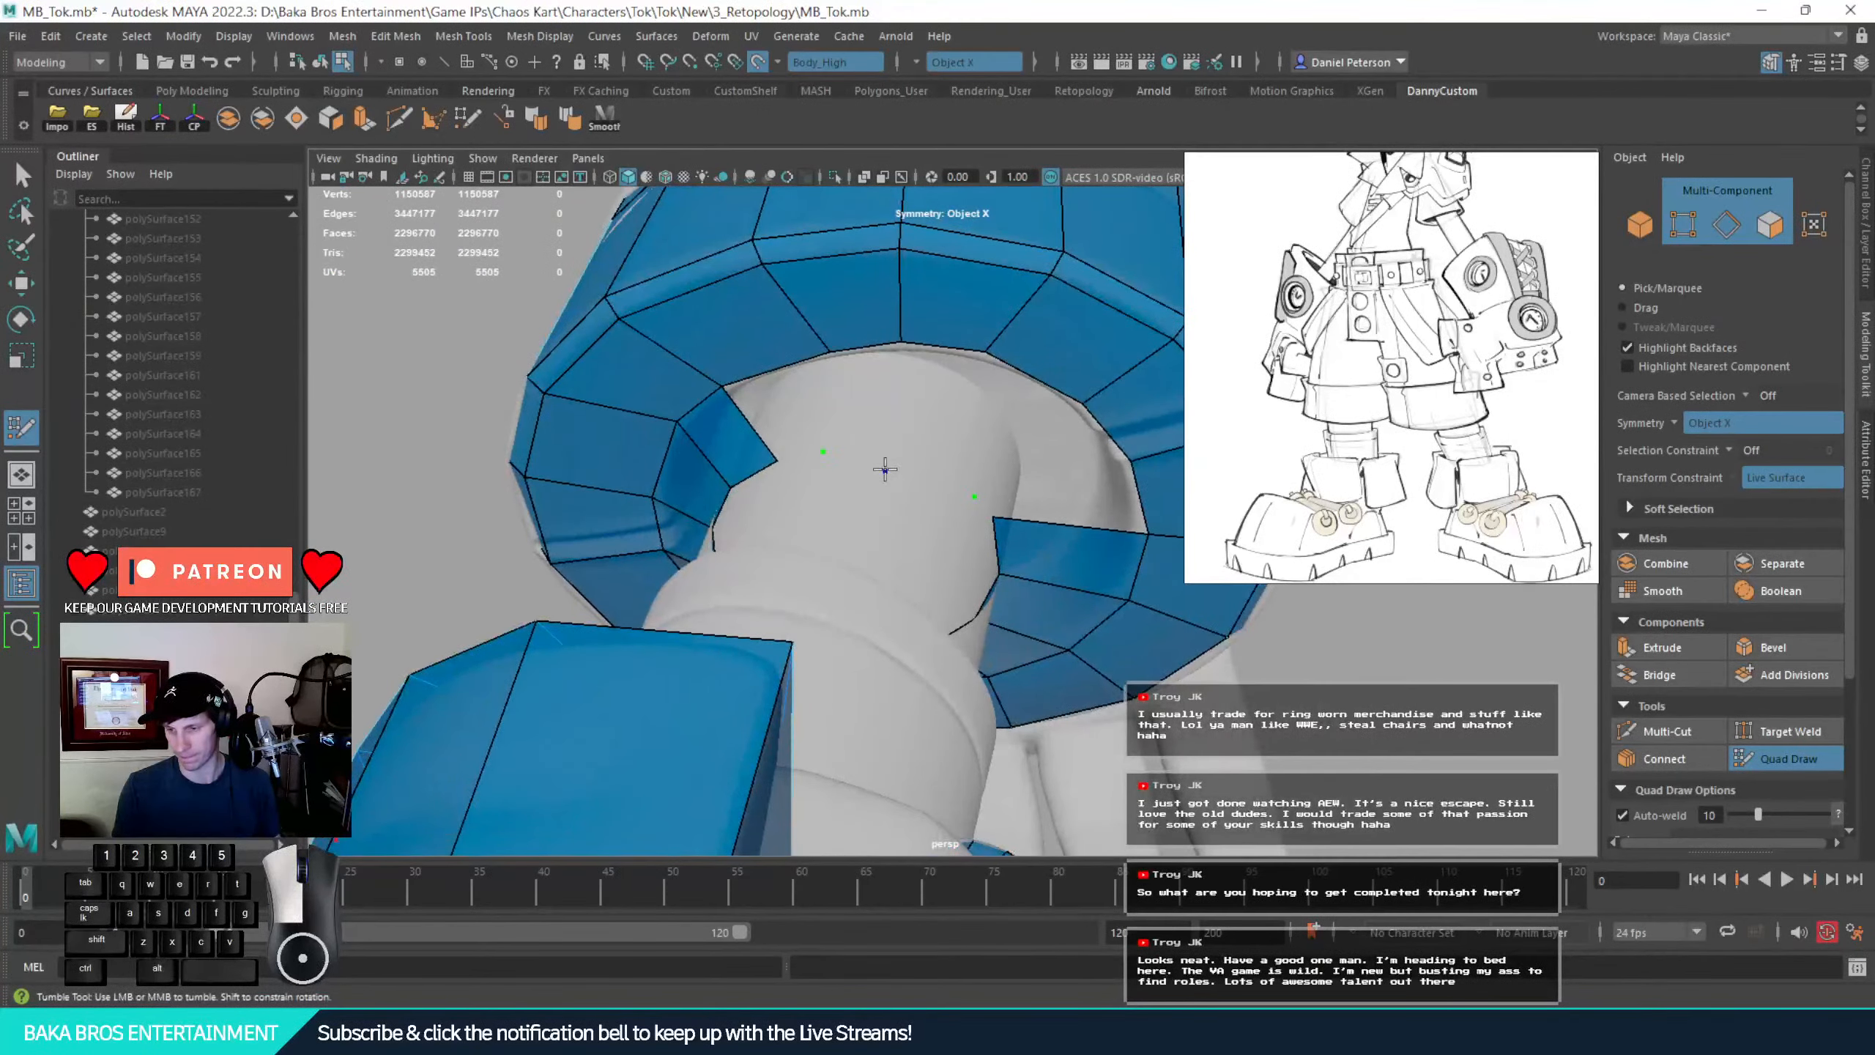
shift+click(771, 405)
shift+click(856, 405)
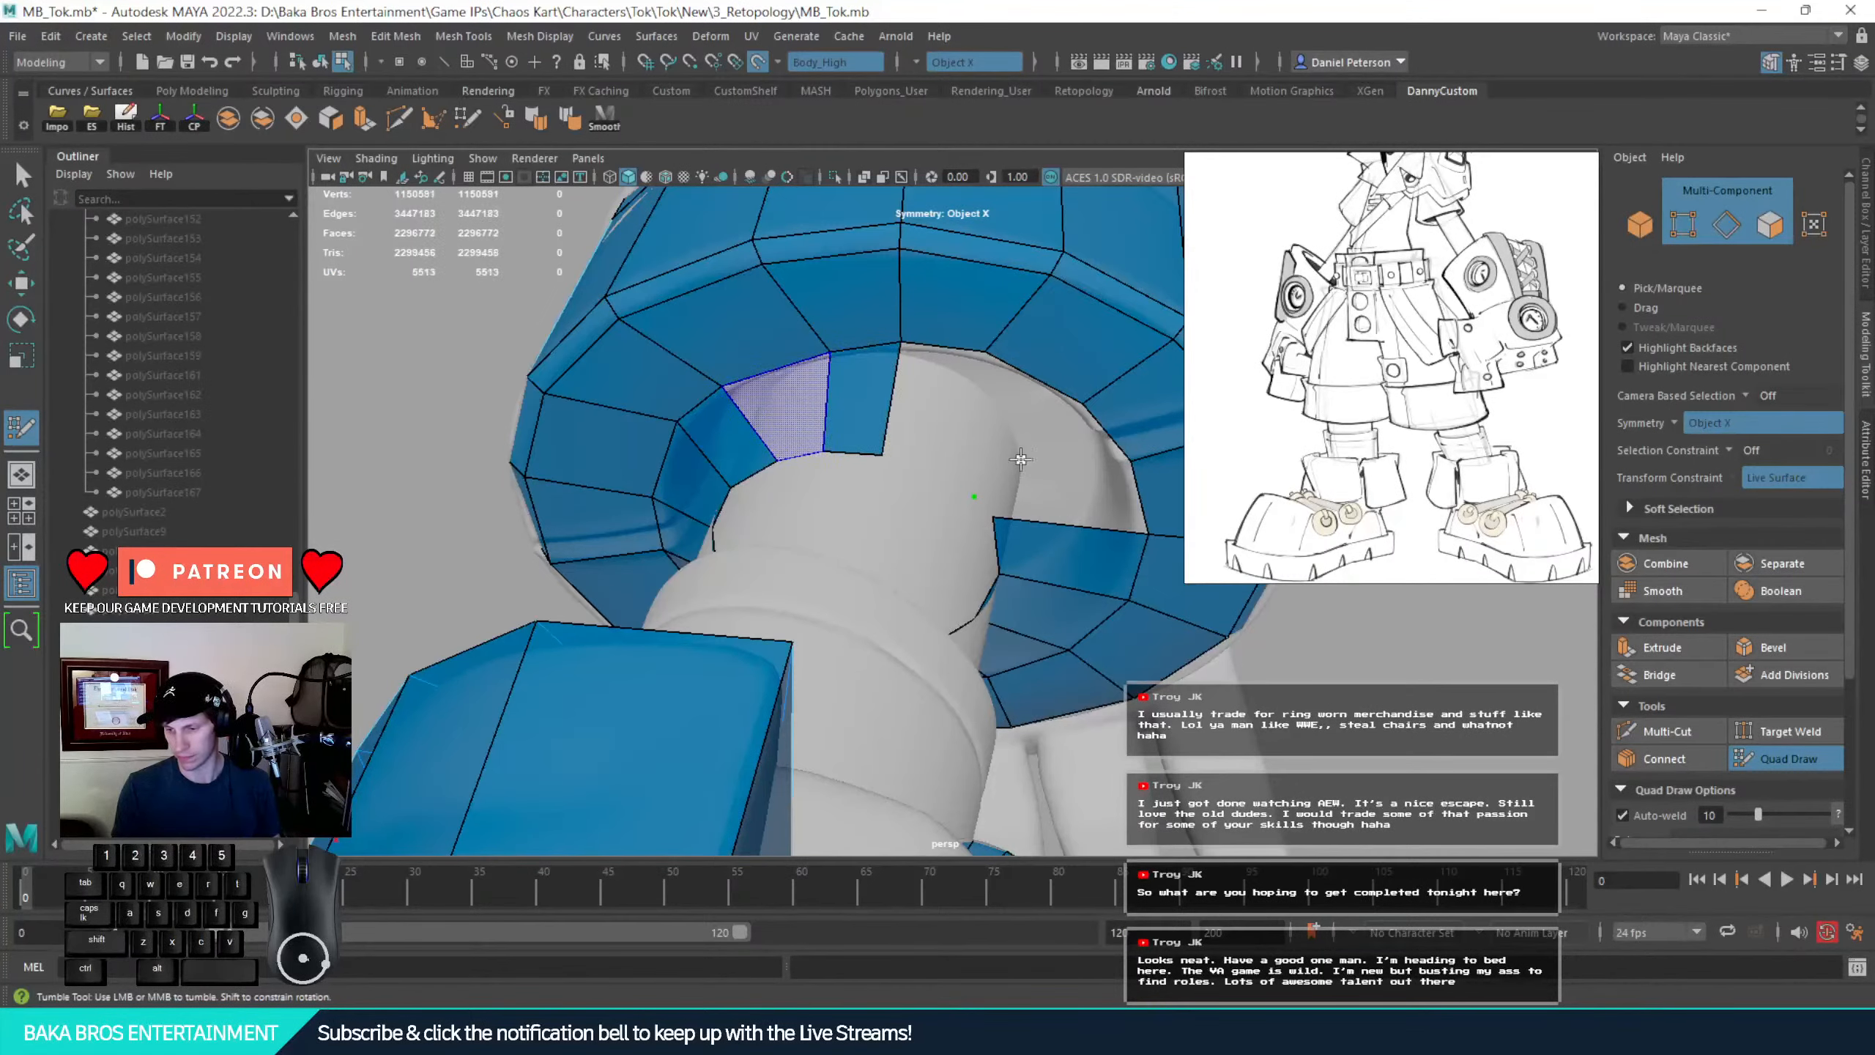
click(923, 463)
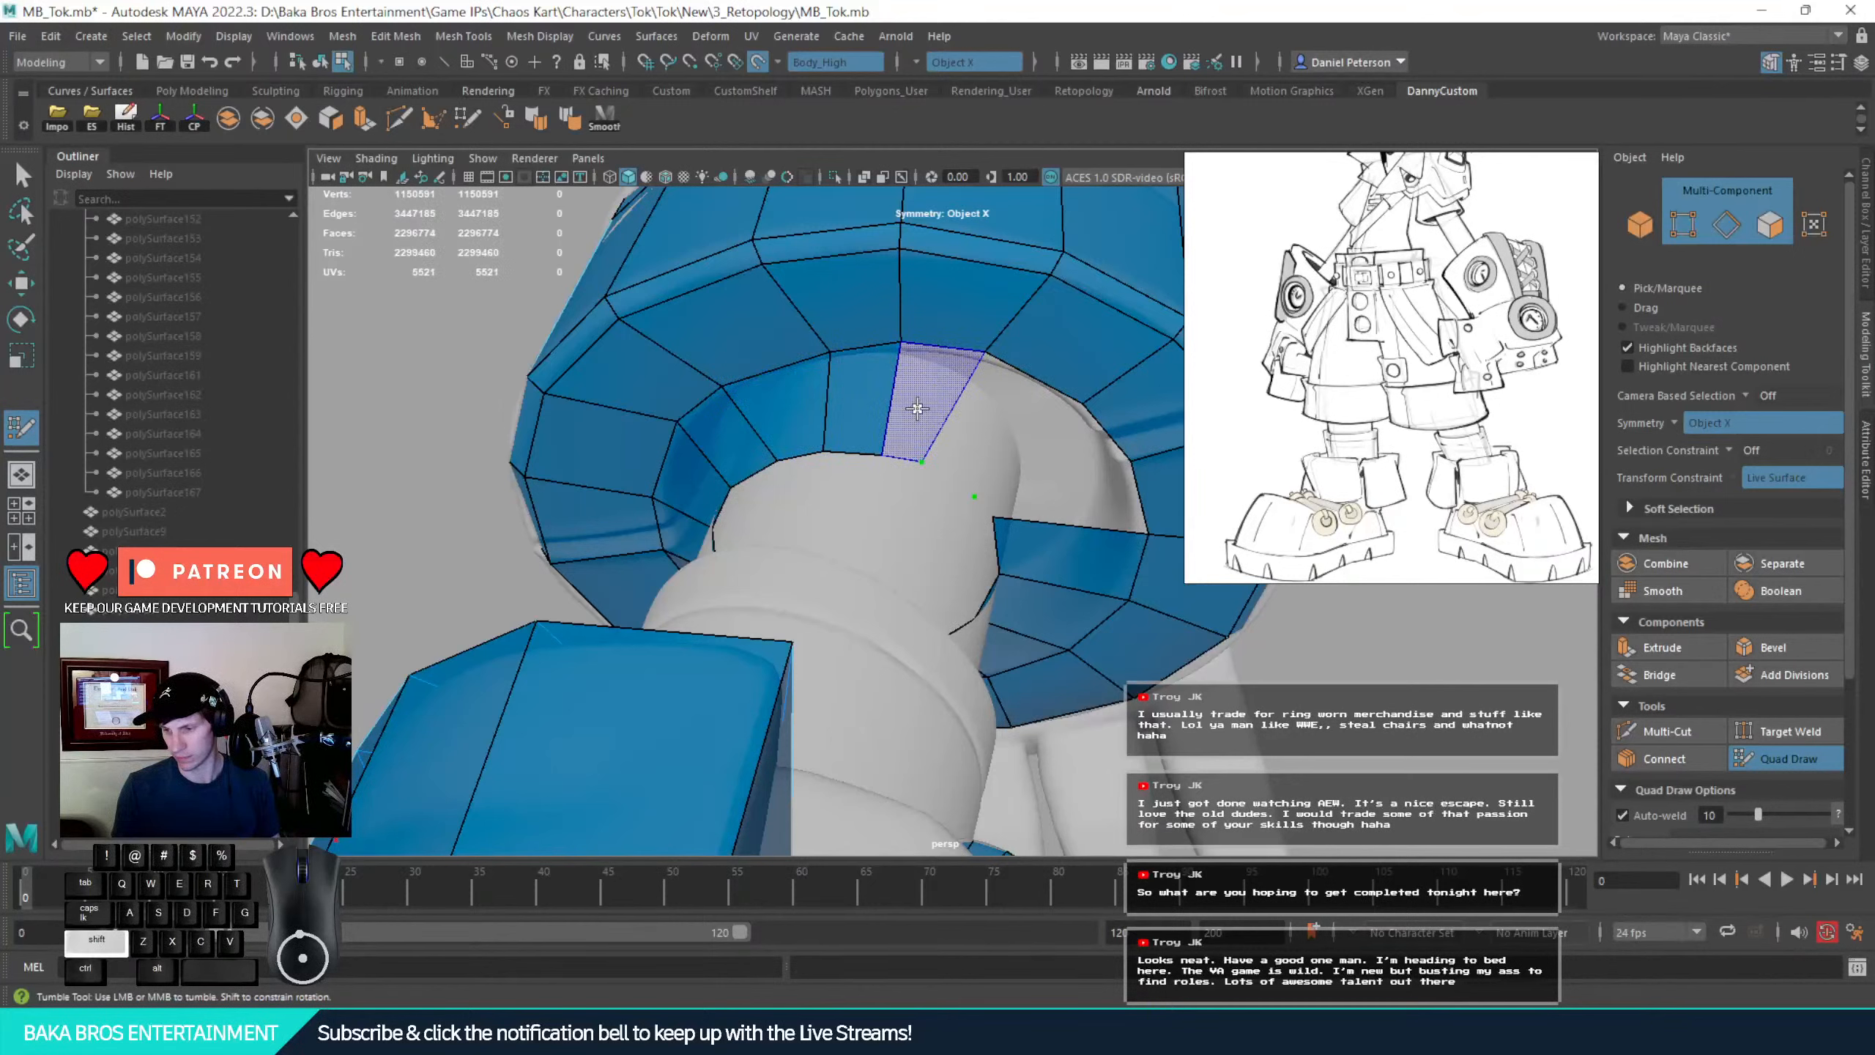
shift+click(985, 463)
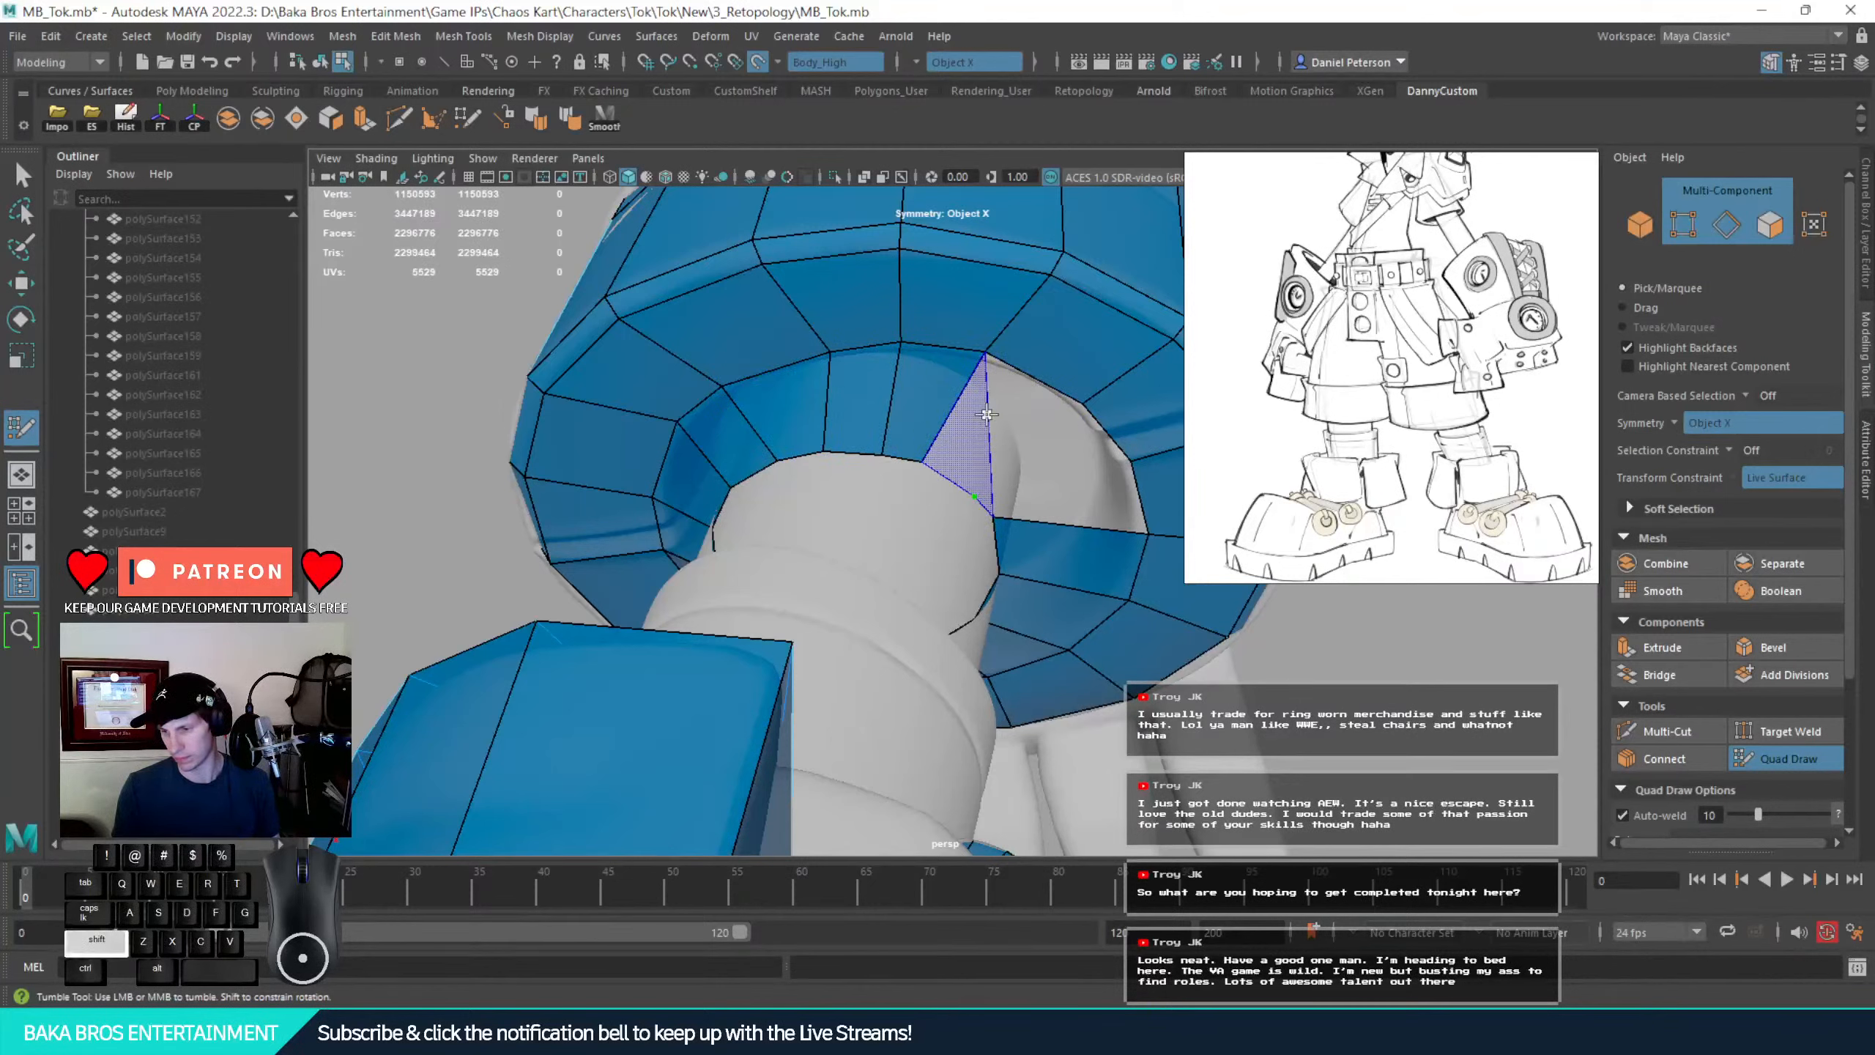
shift+click(978, 447)
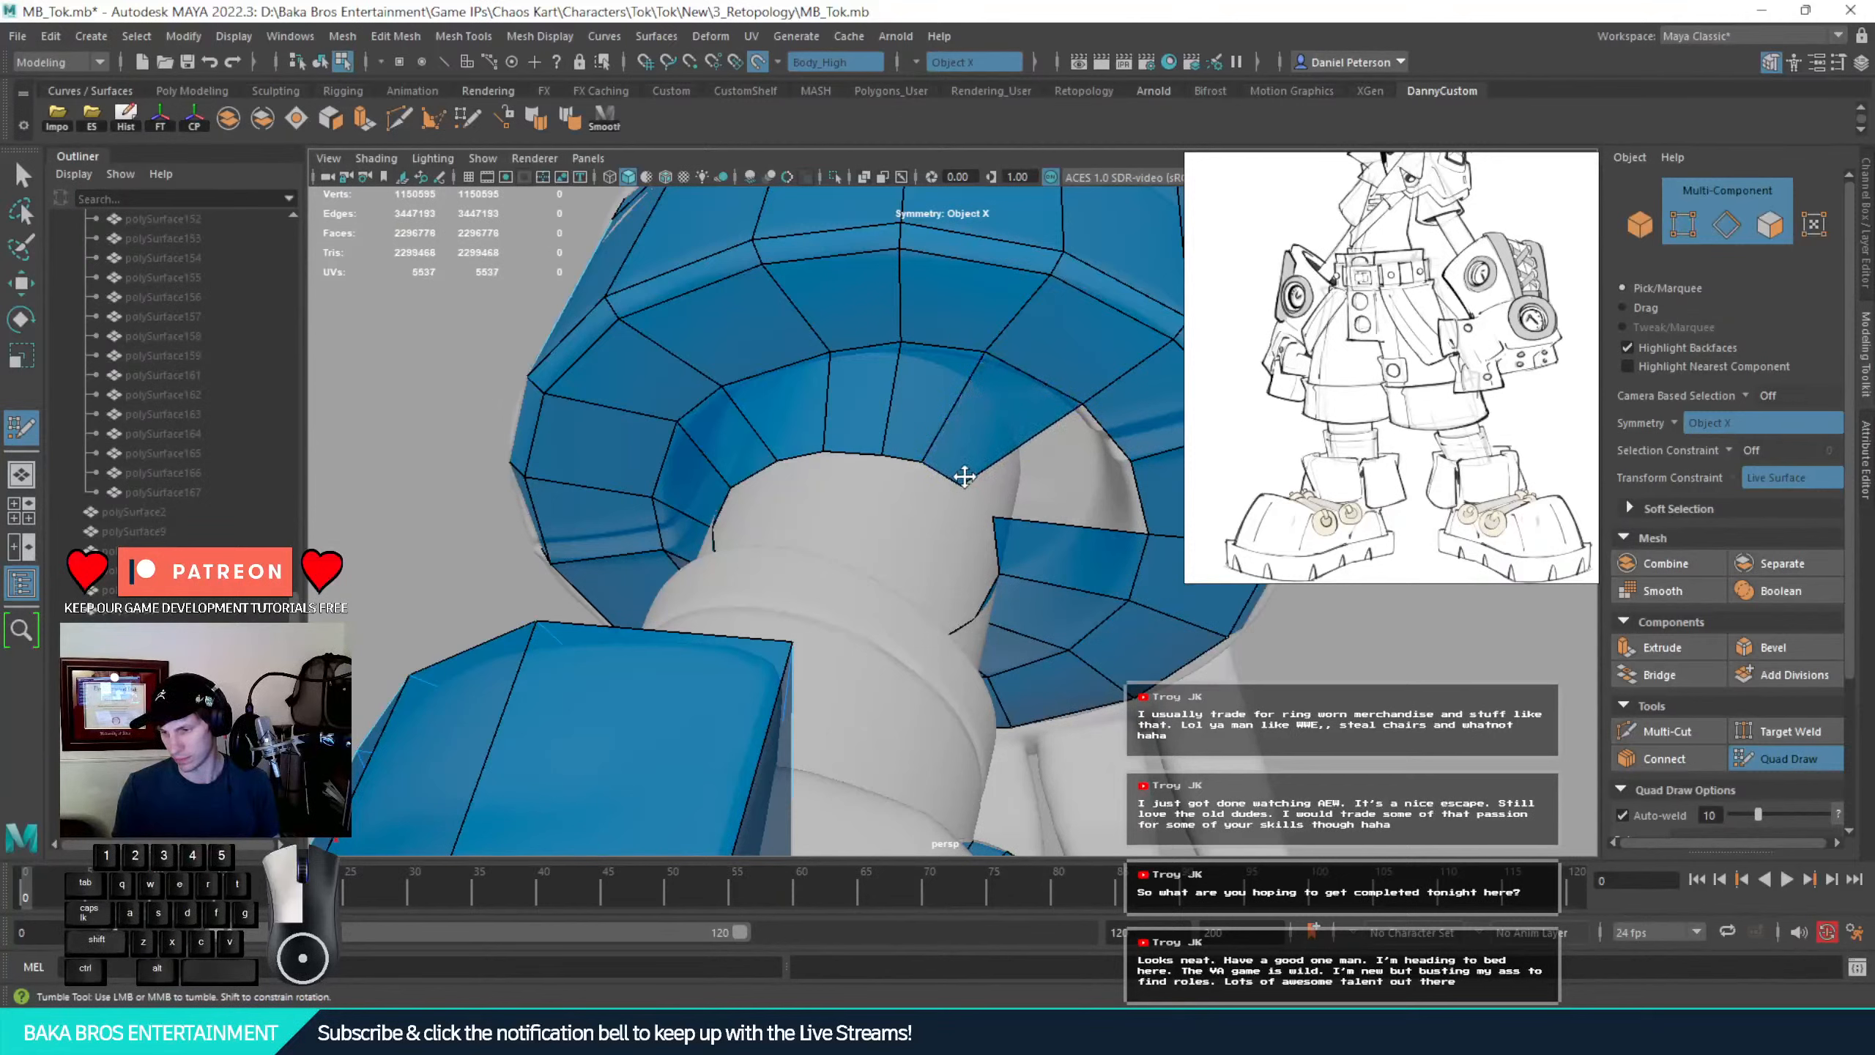
alt+drag(971, 471, 898, 458)
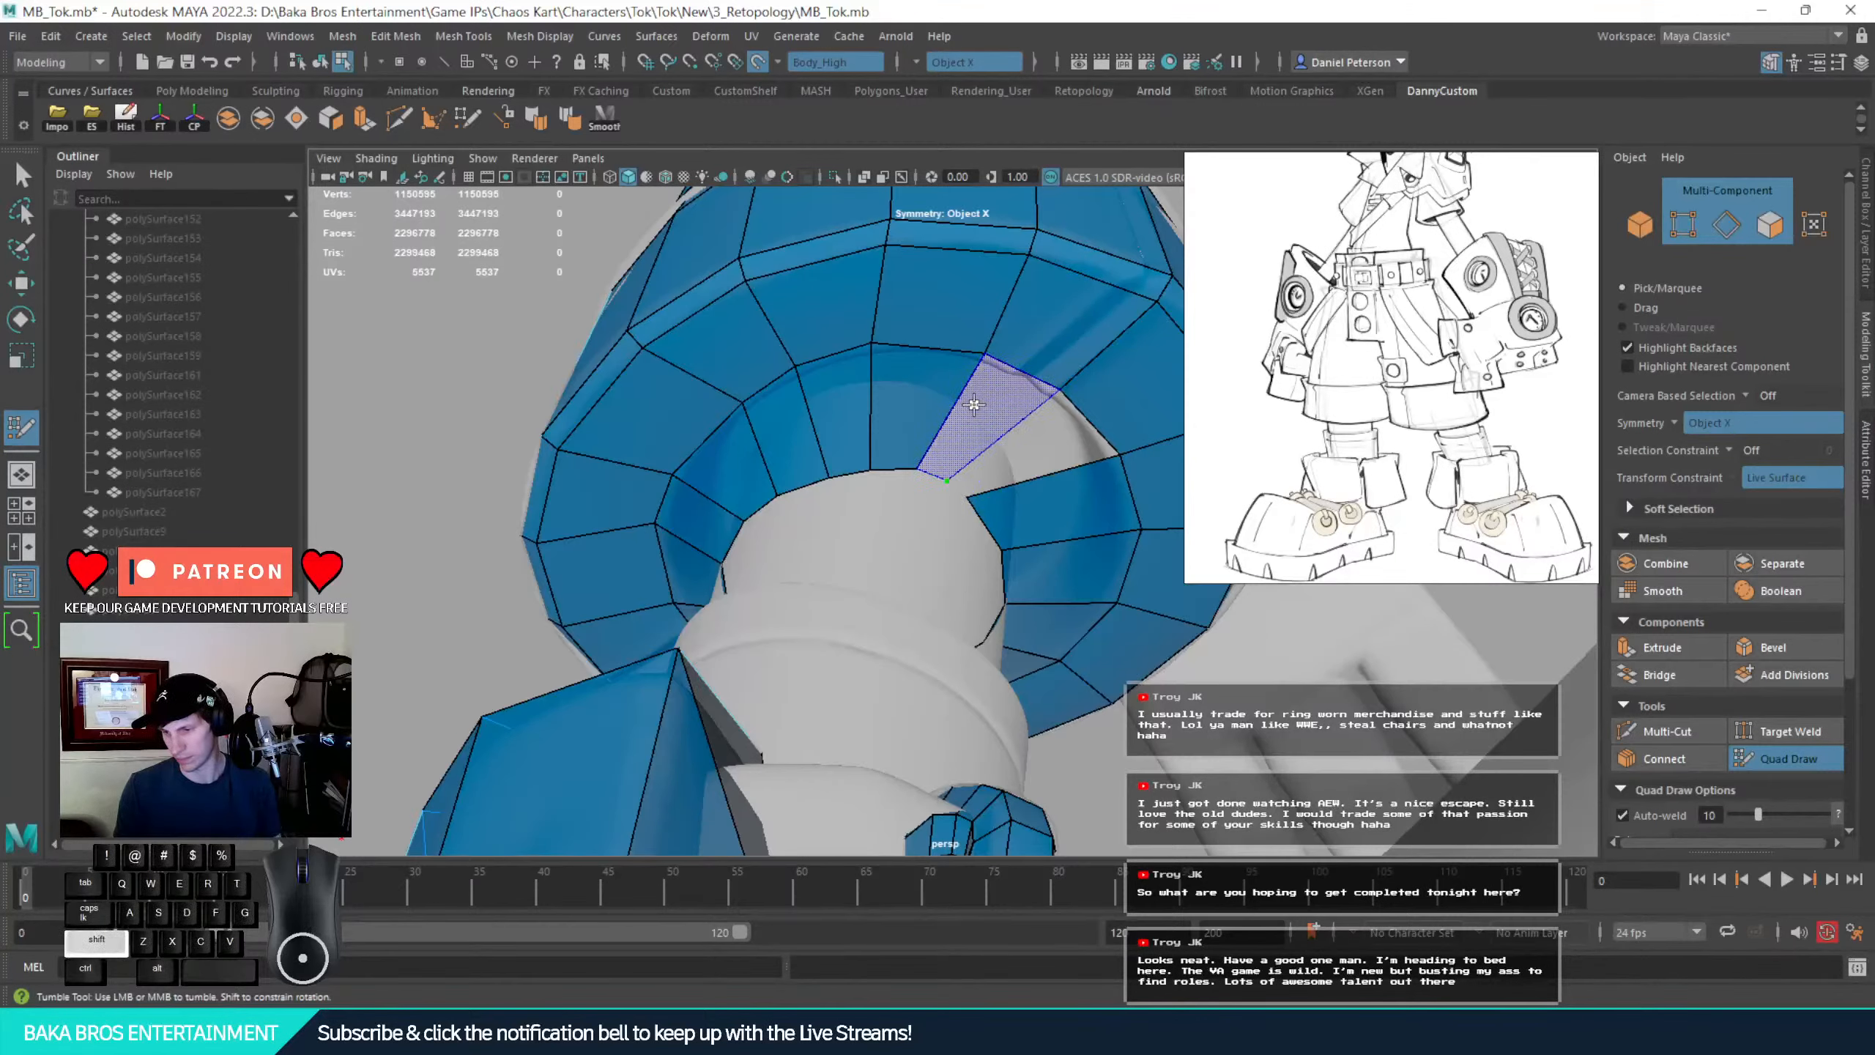
shift+click(1013, 431)
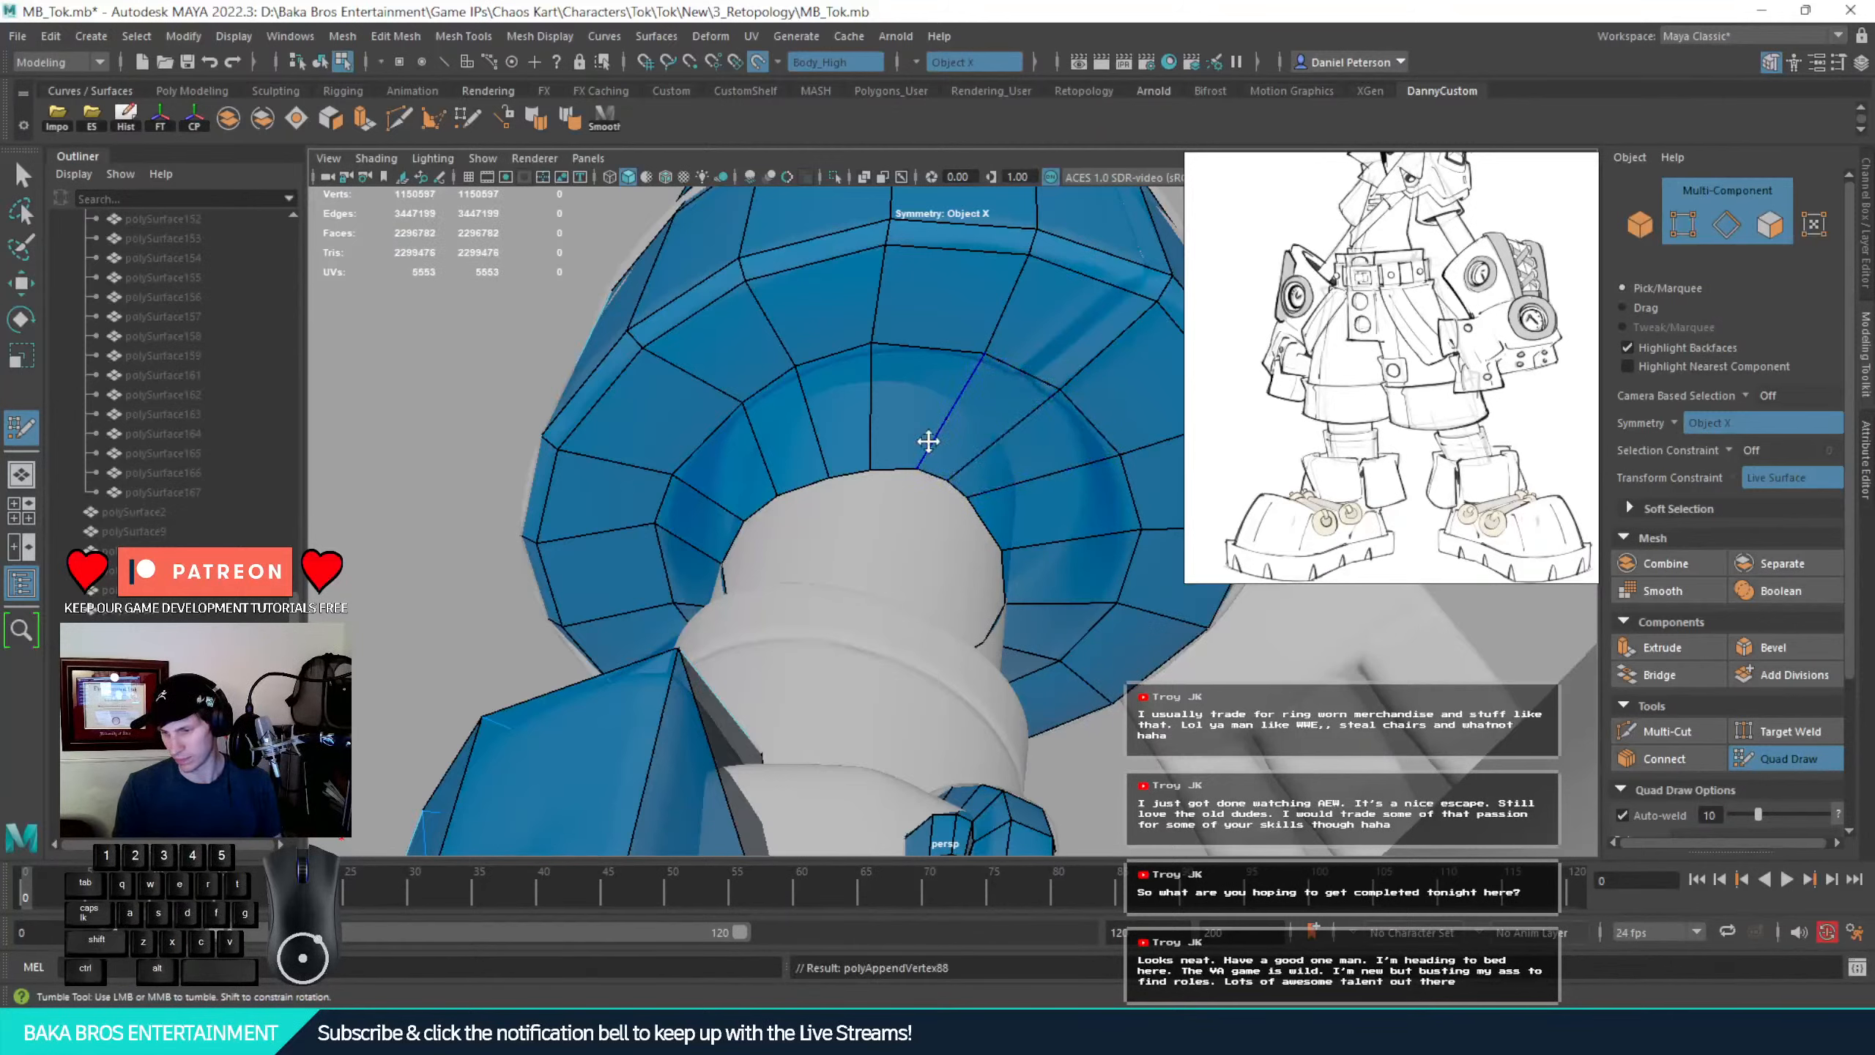
Insert an edge loop around the new inner wall of the cuff opening
alt+right_drag(927, 440, 1081, 536)
alt+drag(1080, 536, 890, 489)
alt+middle_drag(890, 489, 886, 547)
alt+drag(886, 546, 721, 610)
ctrl+drag(818, 675, 682, 691)
Try a second edge loop at different heights on the cuff's inner wall, undoing each placement
ctrl+click(698, 627)
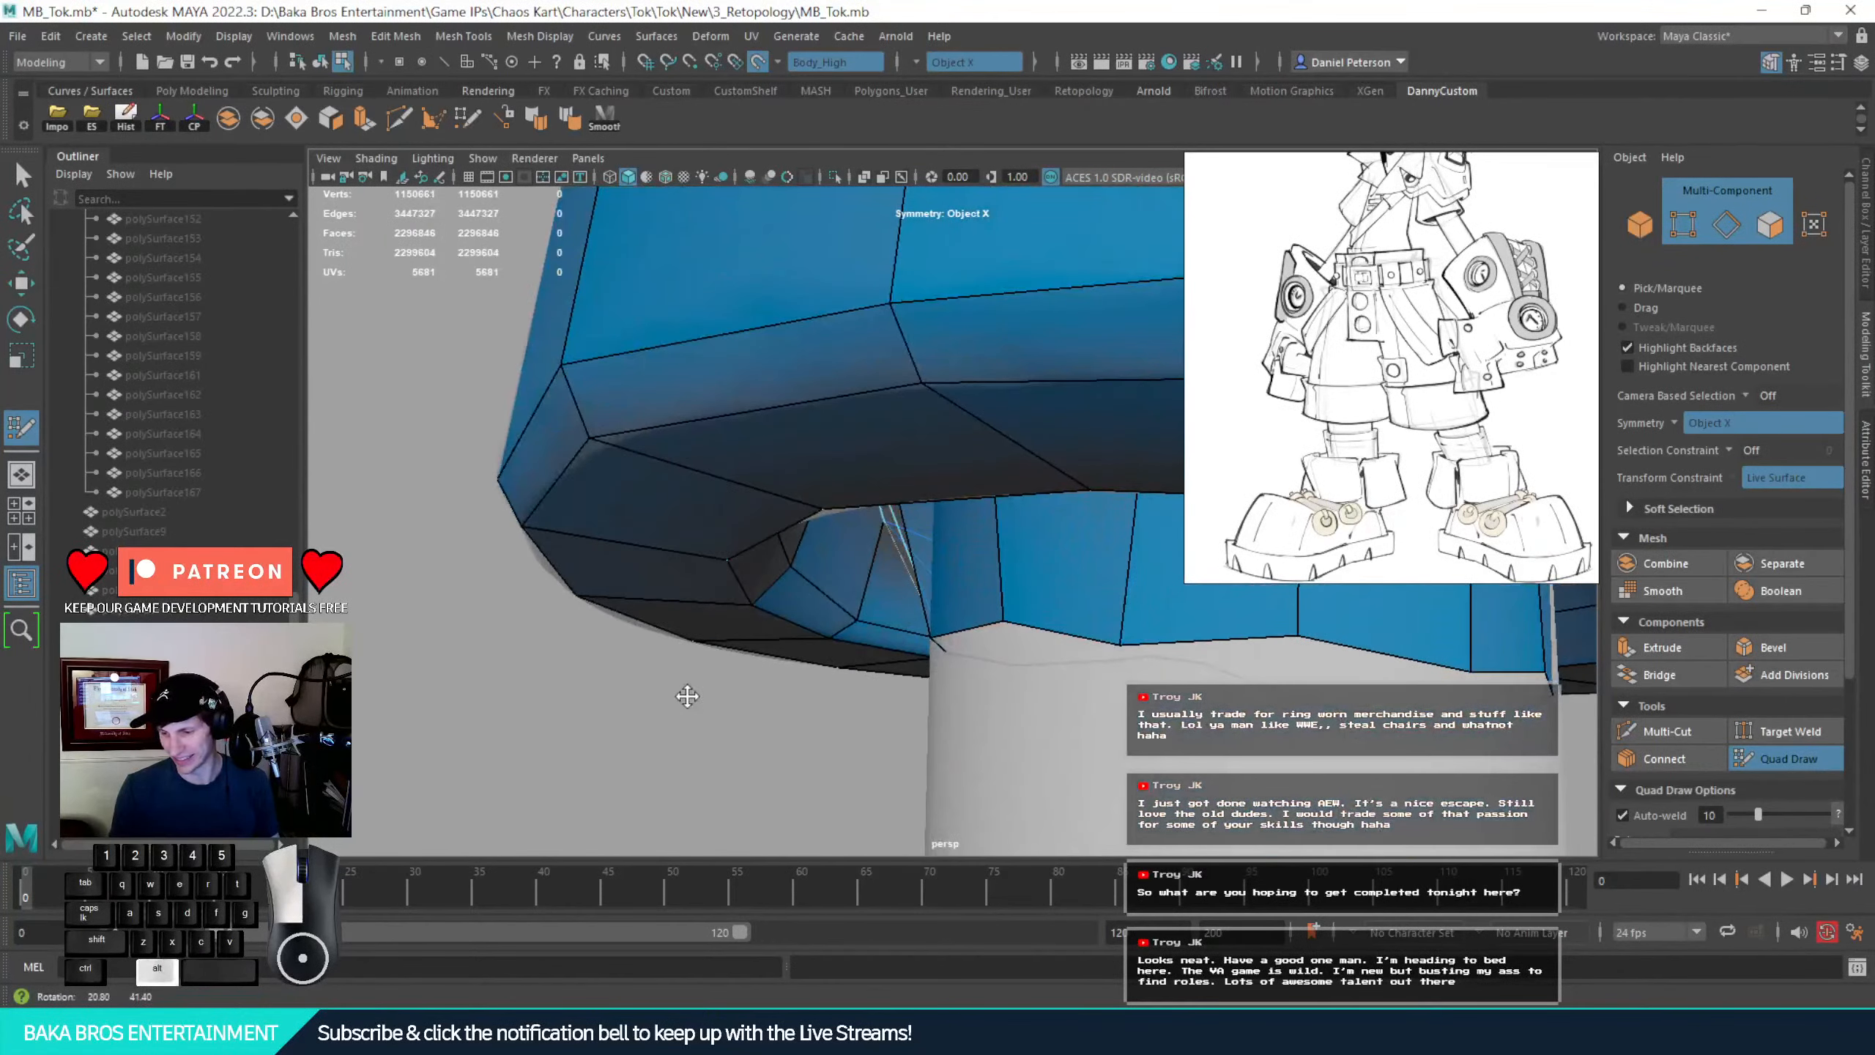
key(ctrl+z)
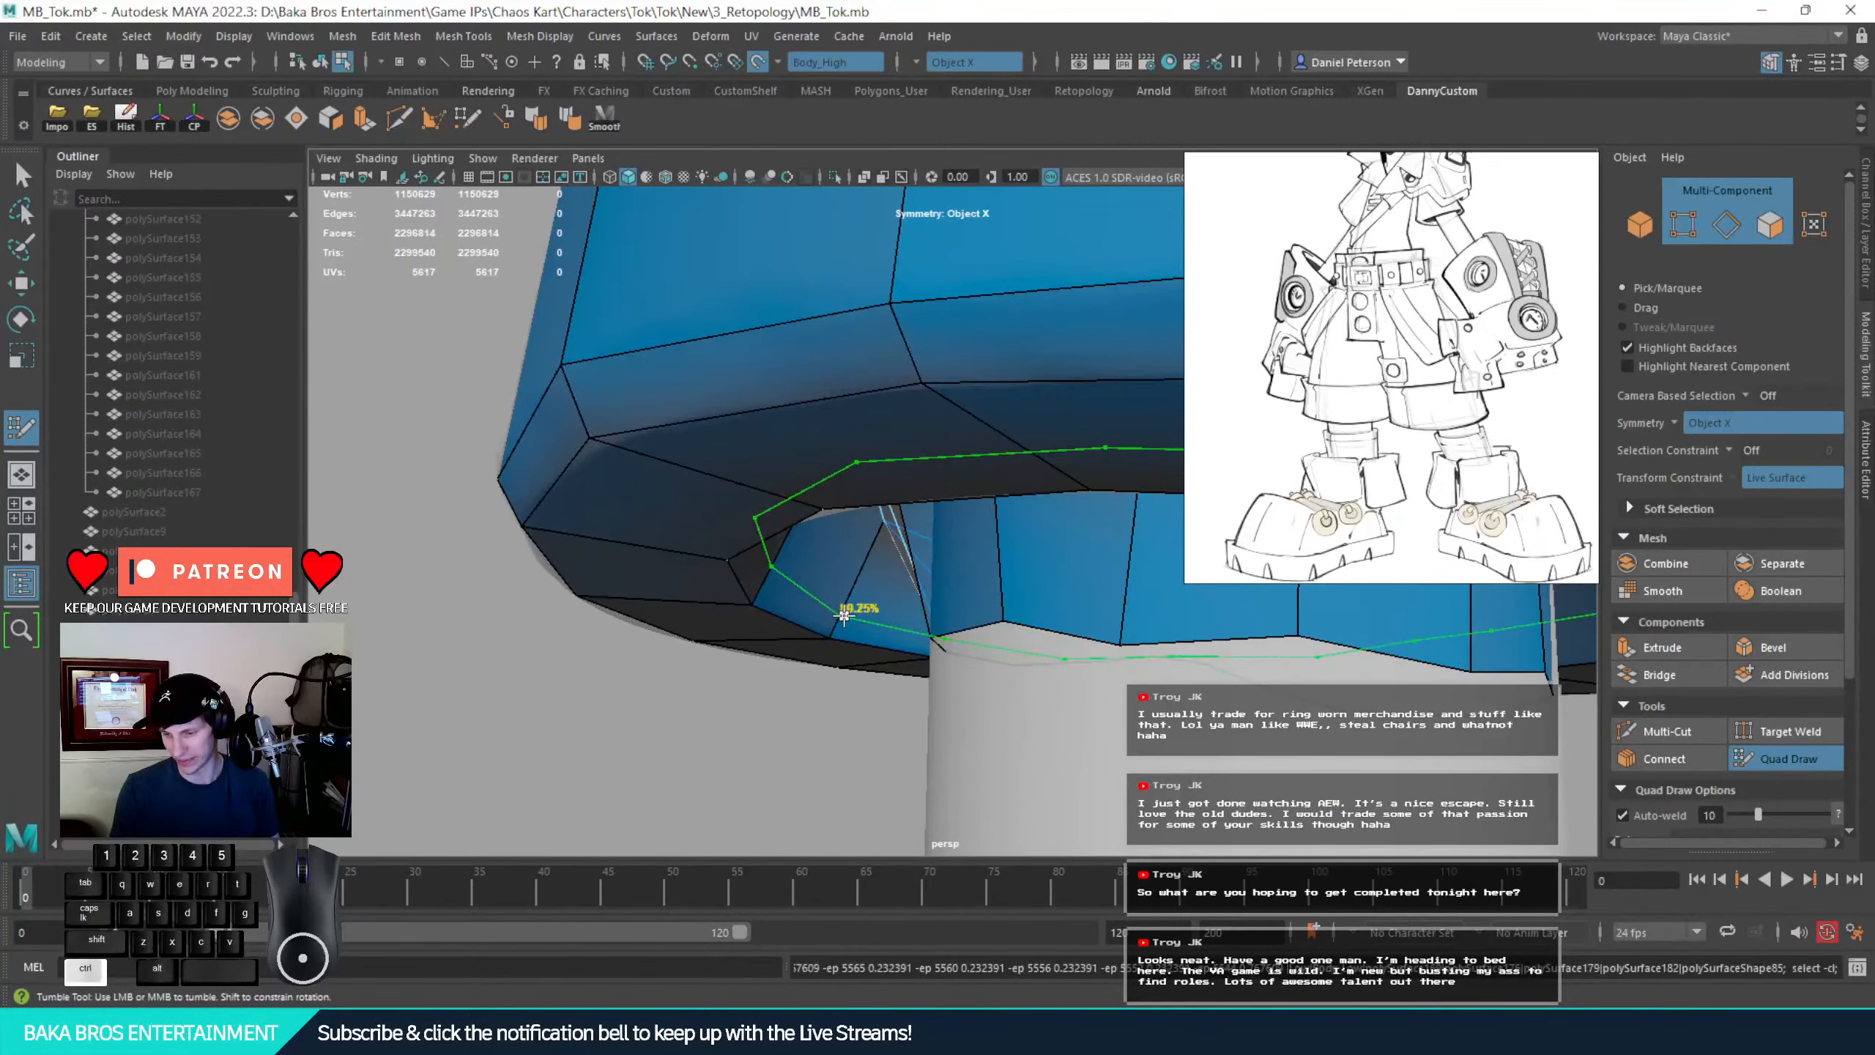
alt+drag(895, 699, 762, 533)
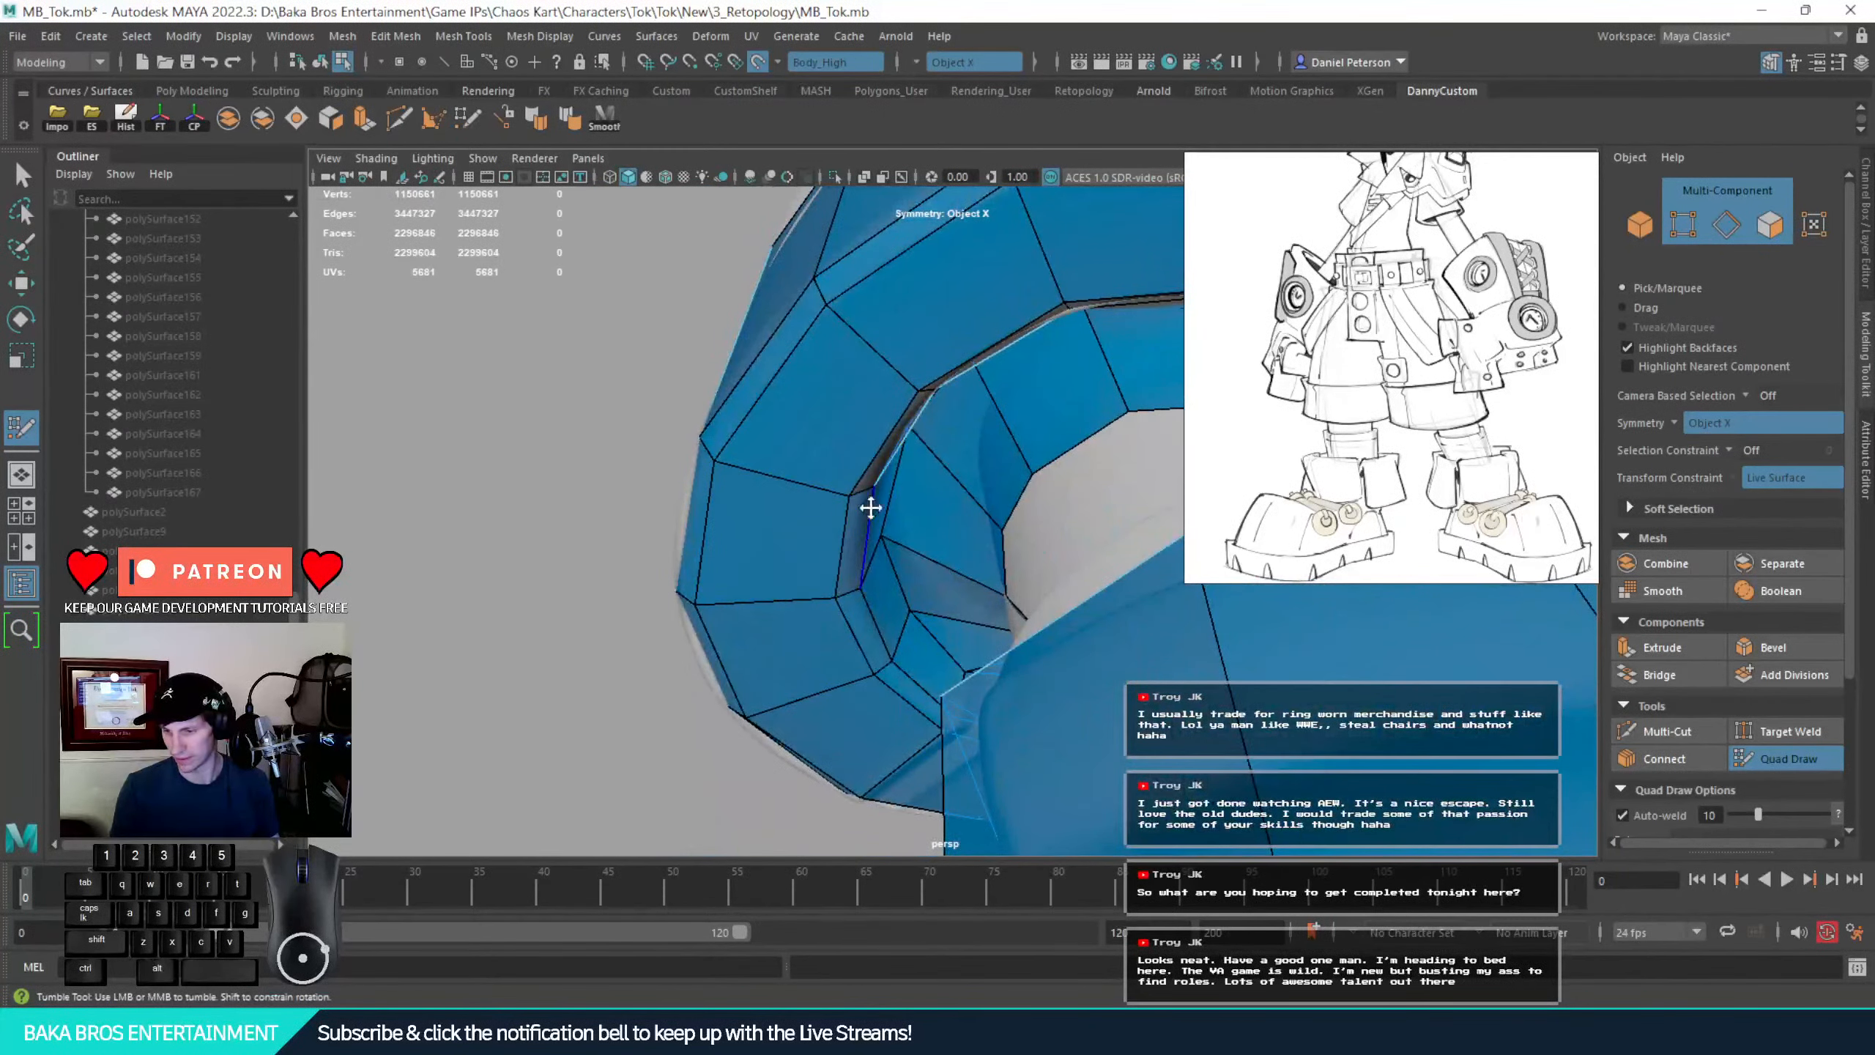
key(ctrl+z)
alt+drag(905, 524, 956, 504)
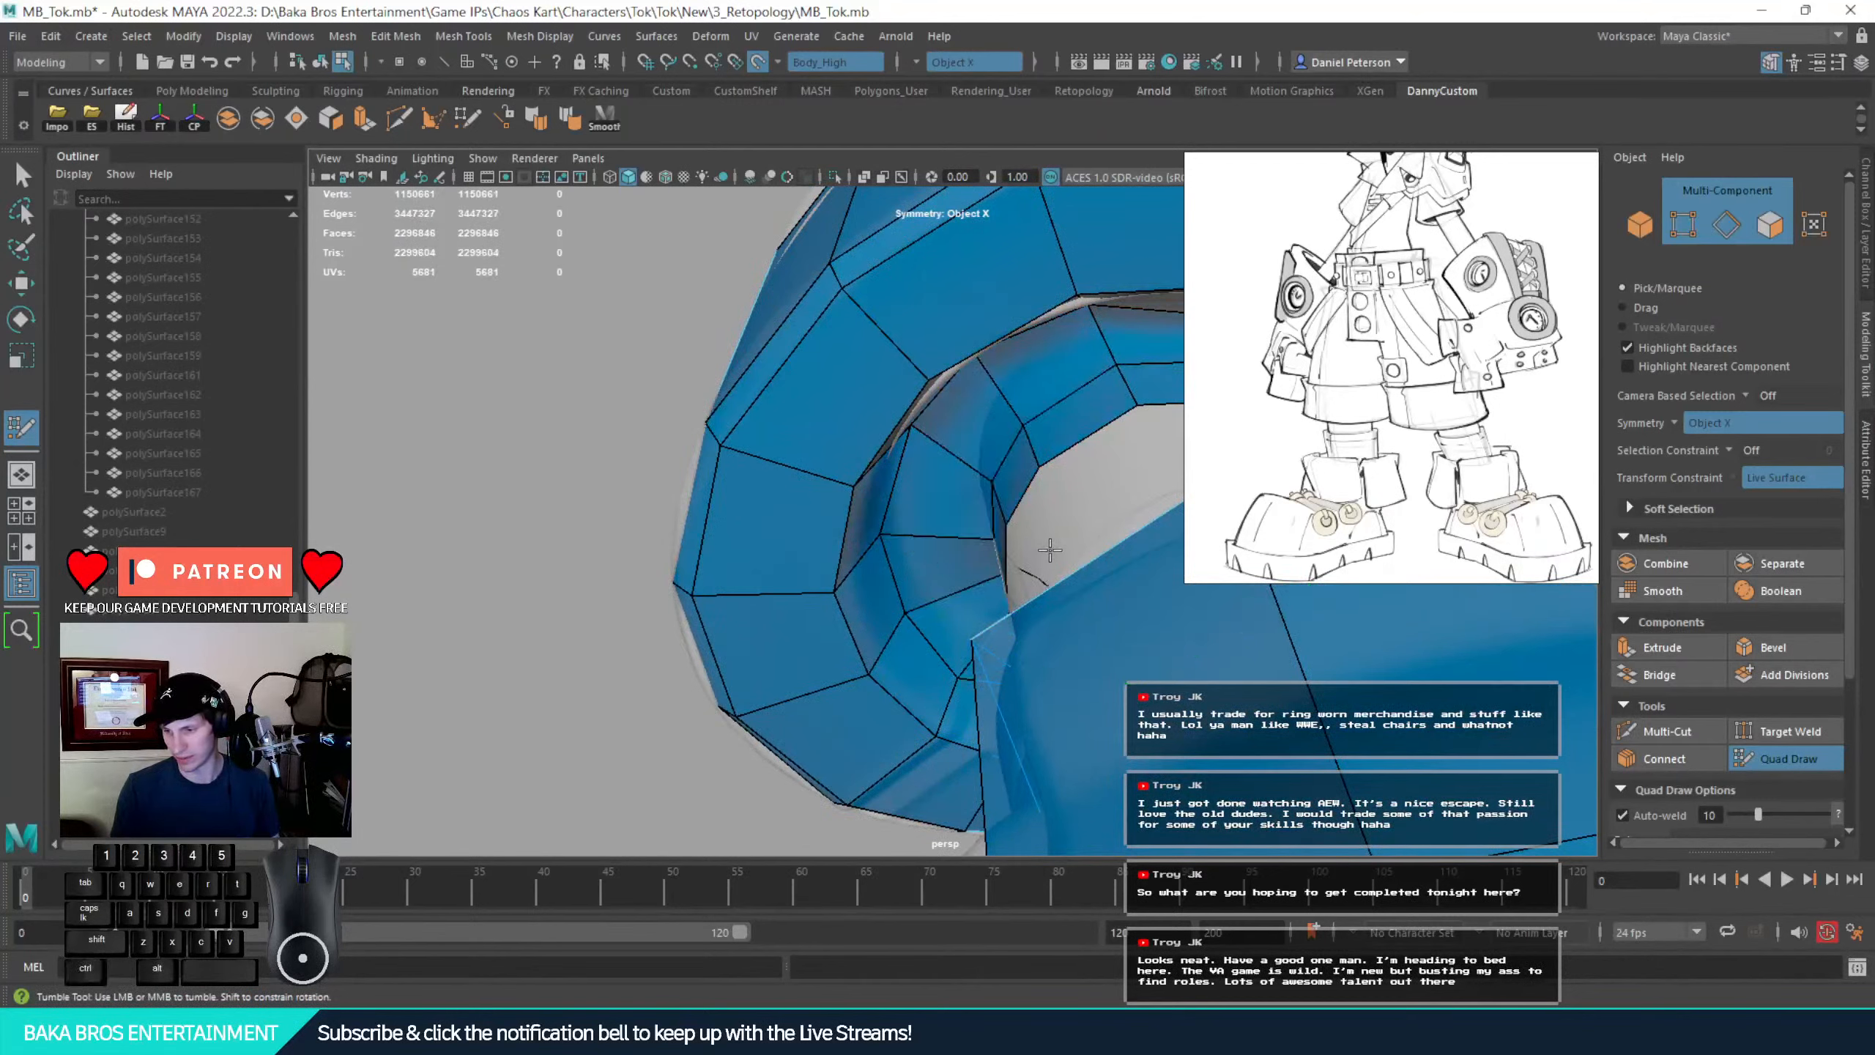
alt+drag(1051, 548, 1107, 523)
ctrl+click(1101, 521)
key(ctrl+z)
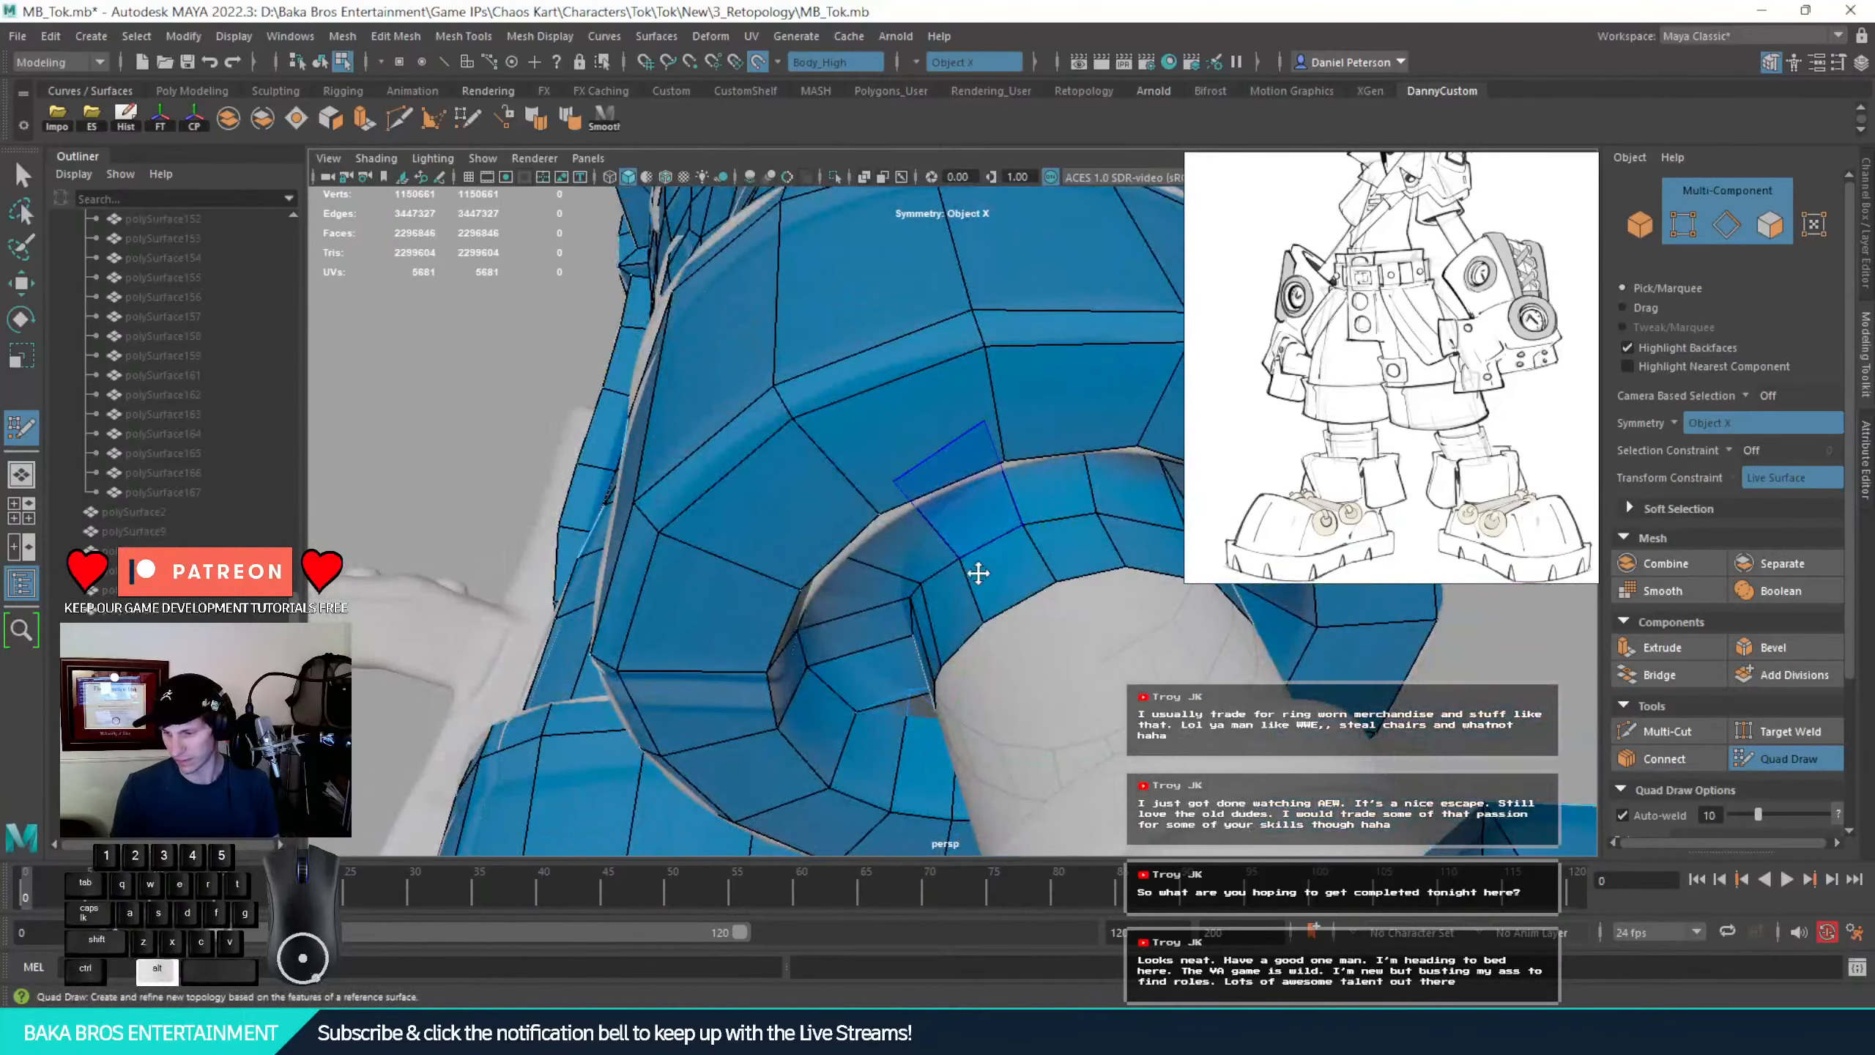
Insert a second edge loop partway up the cuff's inner wall, between the rim and the leg
alt+drag(1018, 591, 954, 587)
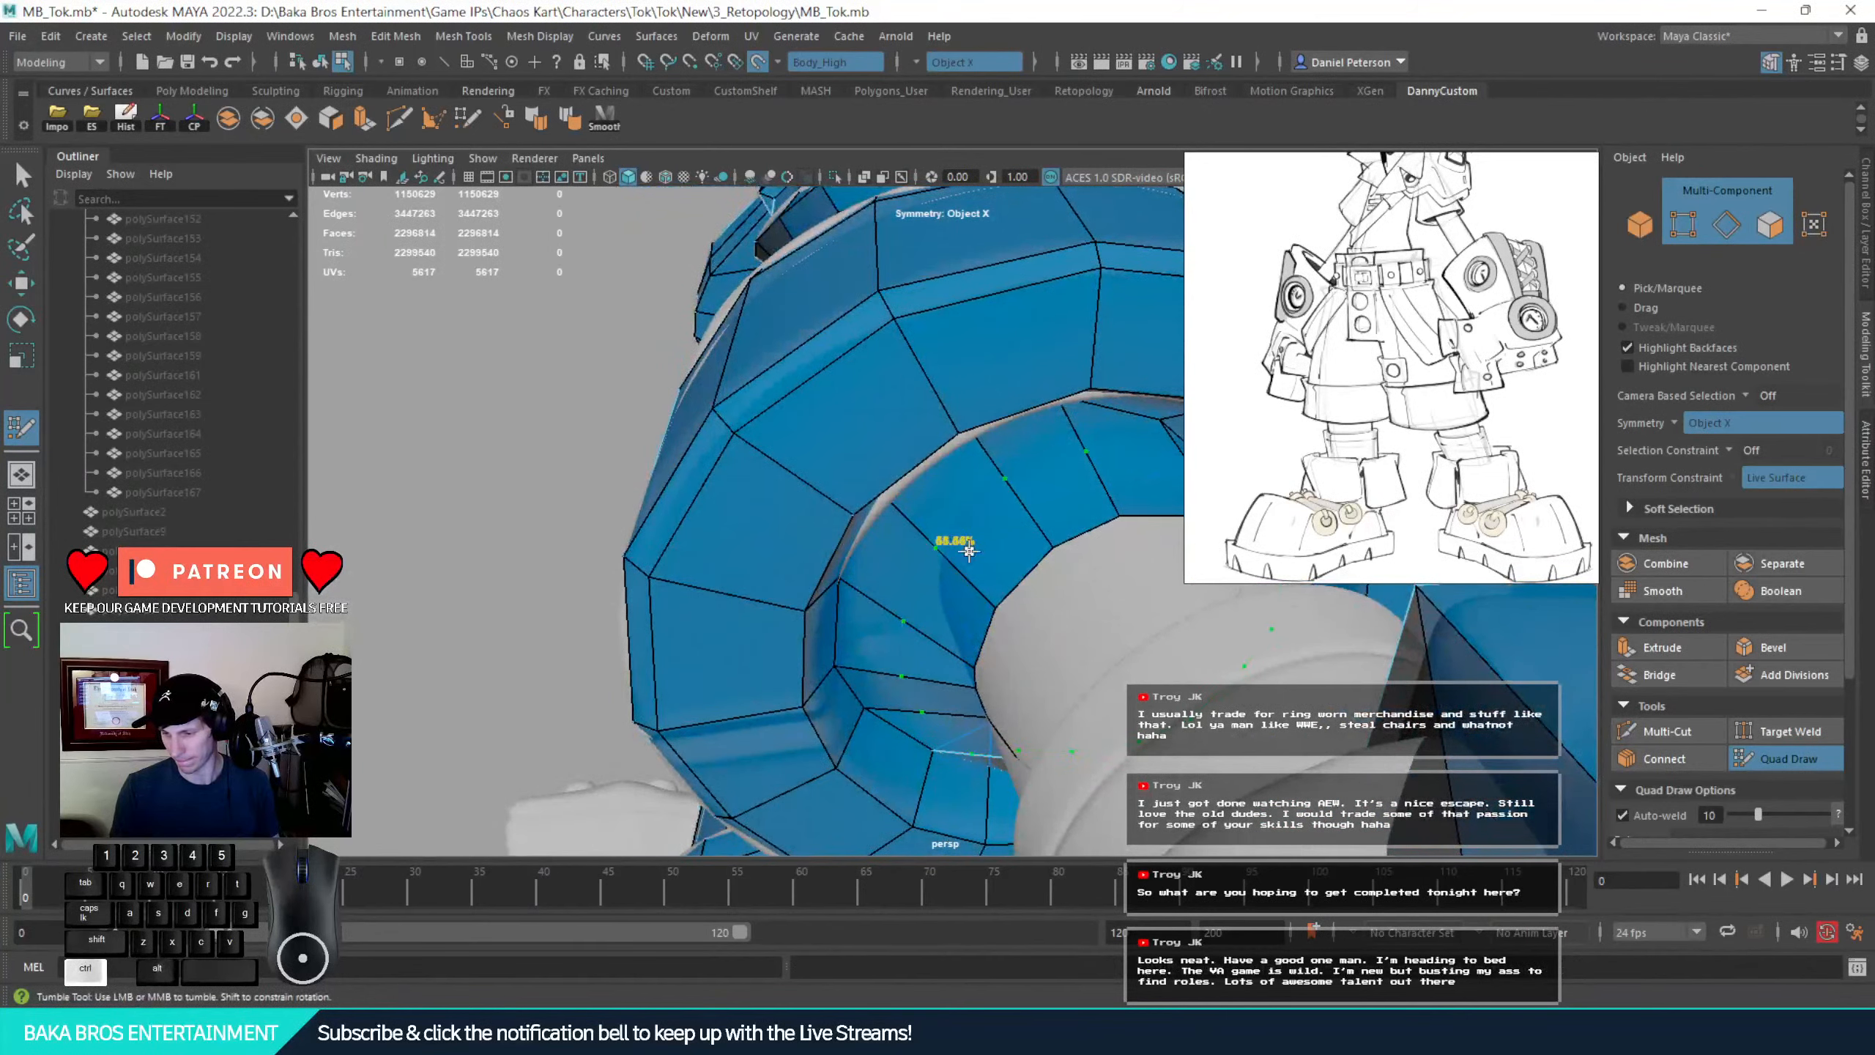
ctrl+click(1068, 625)
mouse_move(1068, 624)
alt+mouse_down()
mouse_move(1130, 633)
mouse_move(1077, 635)
mouse_move(992, 523)
mouse_move(951, 535)
mouse_move(973, 509)
mouse_move(939, 581)
mouse_move(993, 537)
alt+mouse_up()
alt+right_drag(992, 537, 1017, 591)
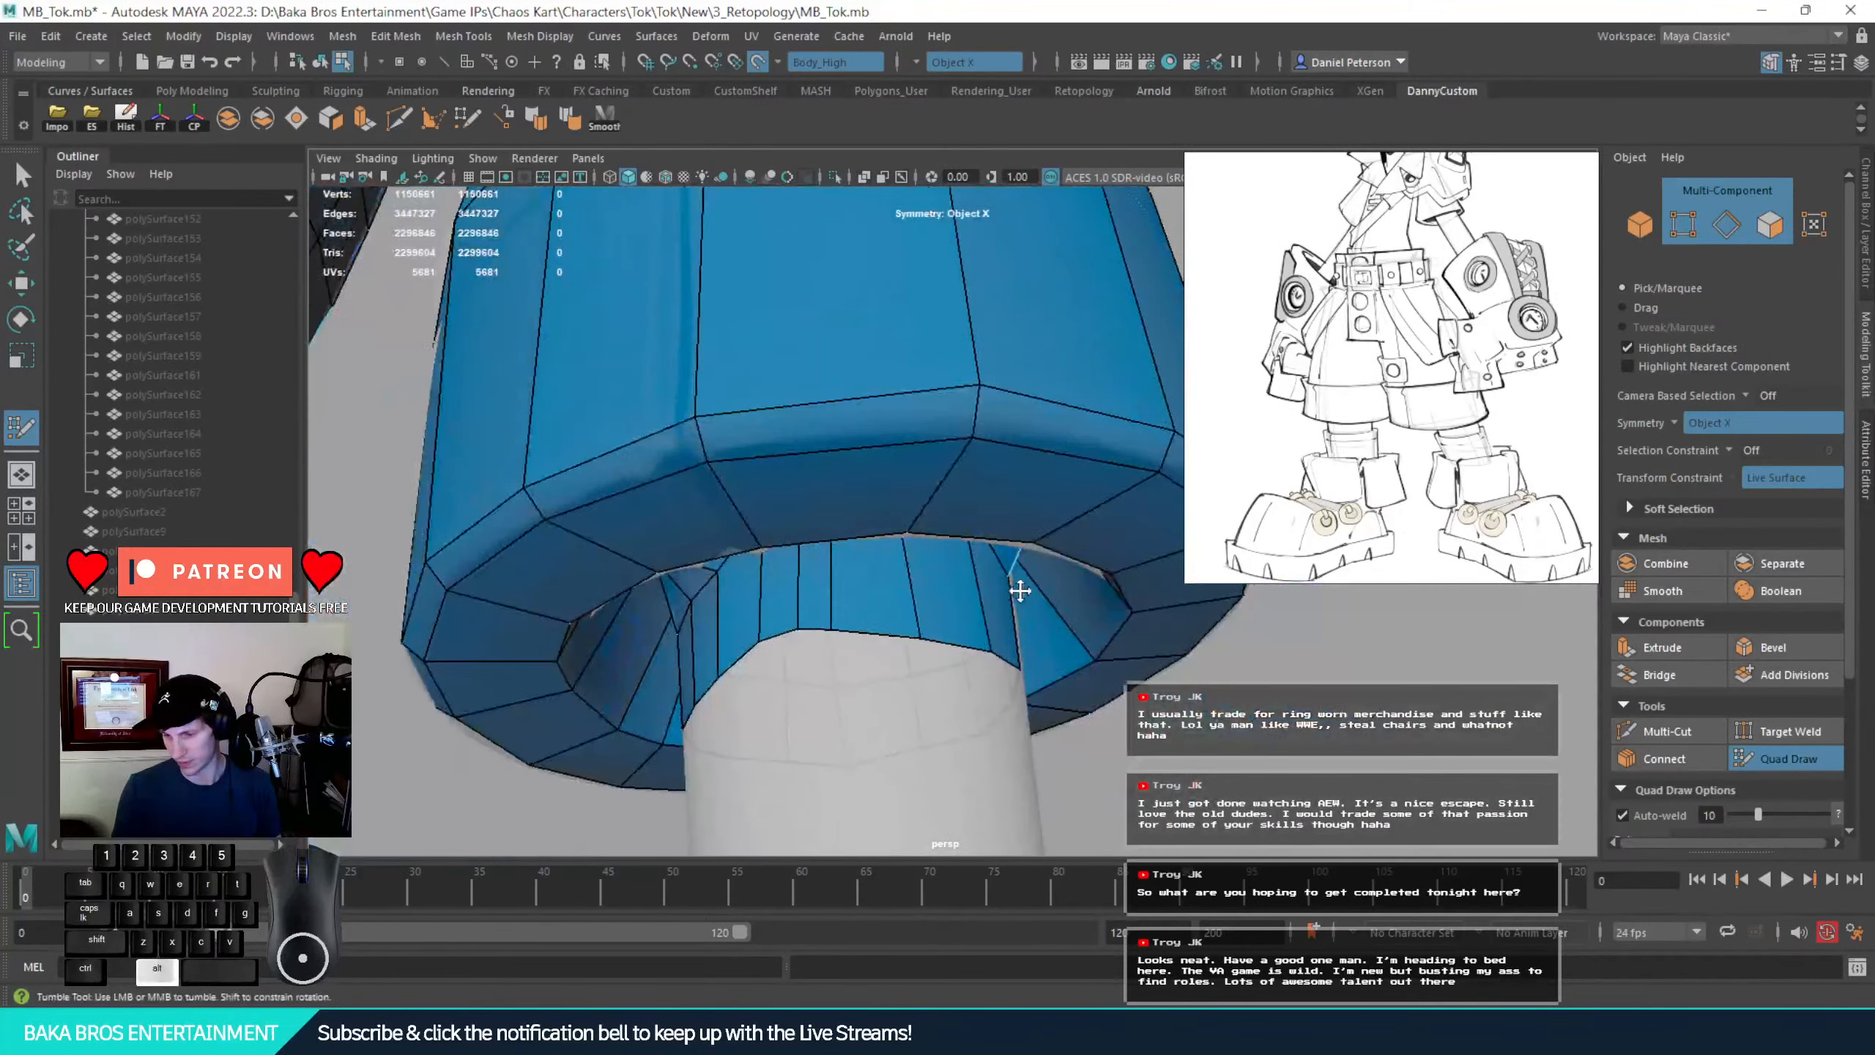
Reposition vertices near the rim on the cuff's inner wall to even out the edge flow
alt+drag(1018, 591, 916, 613)
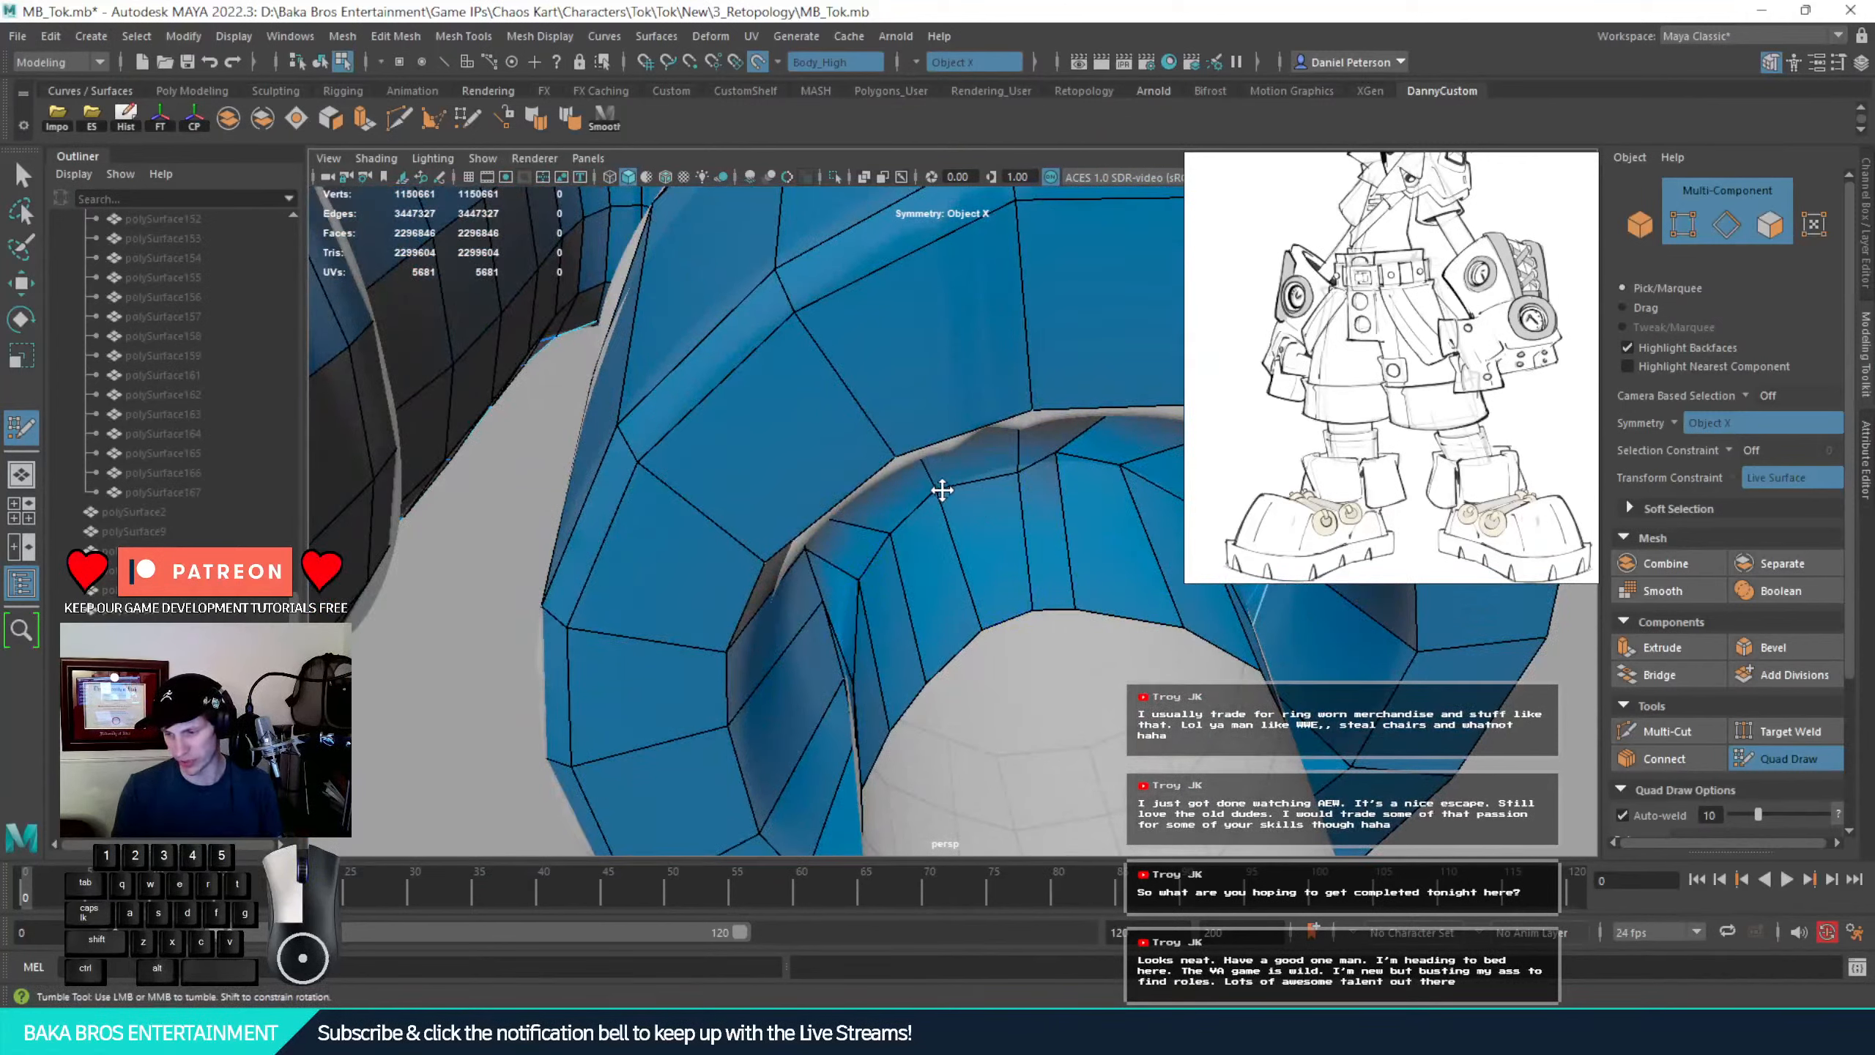
click(896, 526)
drag(1018, 474, 999, 472)
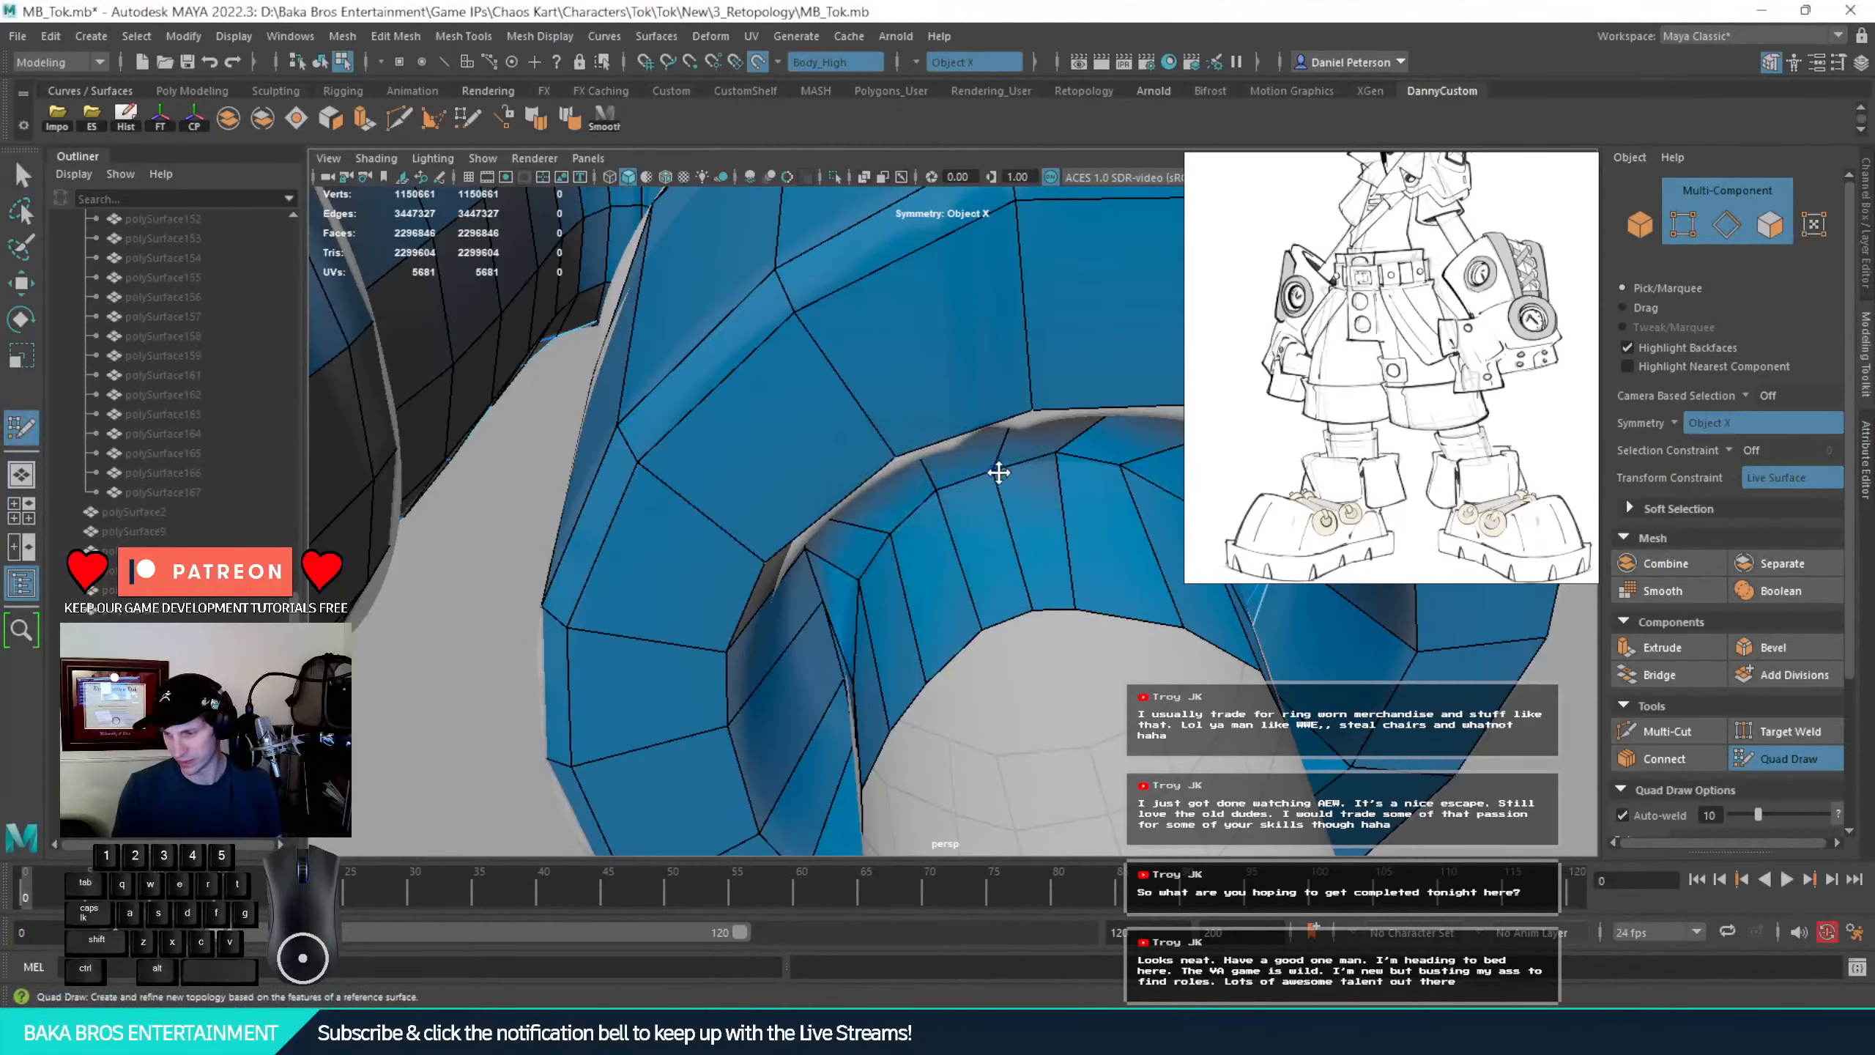
alt+middle_drag(1052, 459, 717, 582)
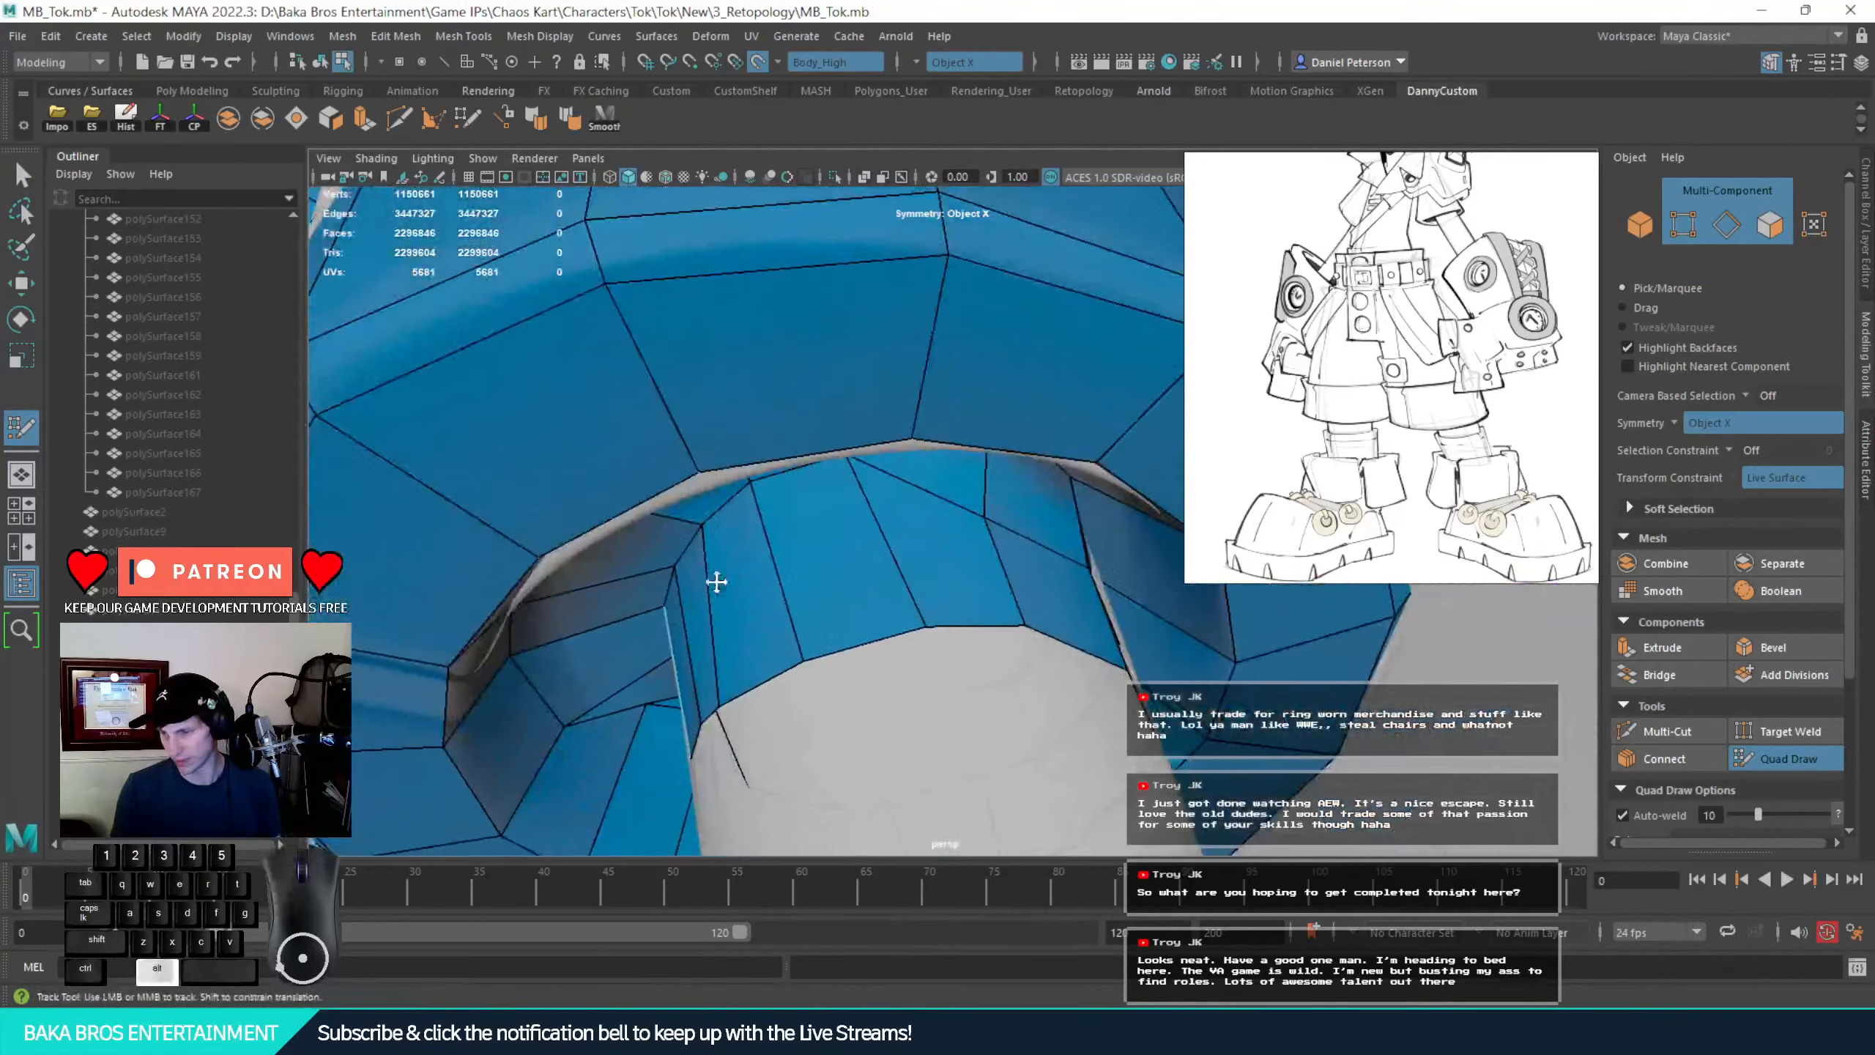
alt+drag(766, 495, 842, 494)
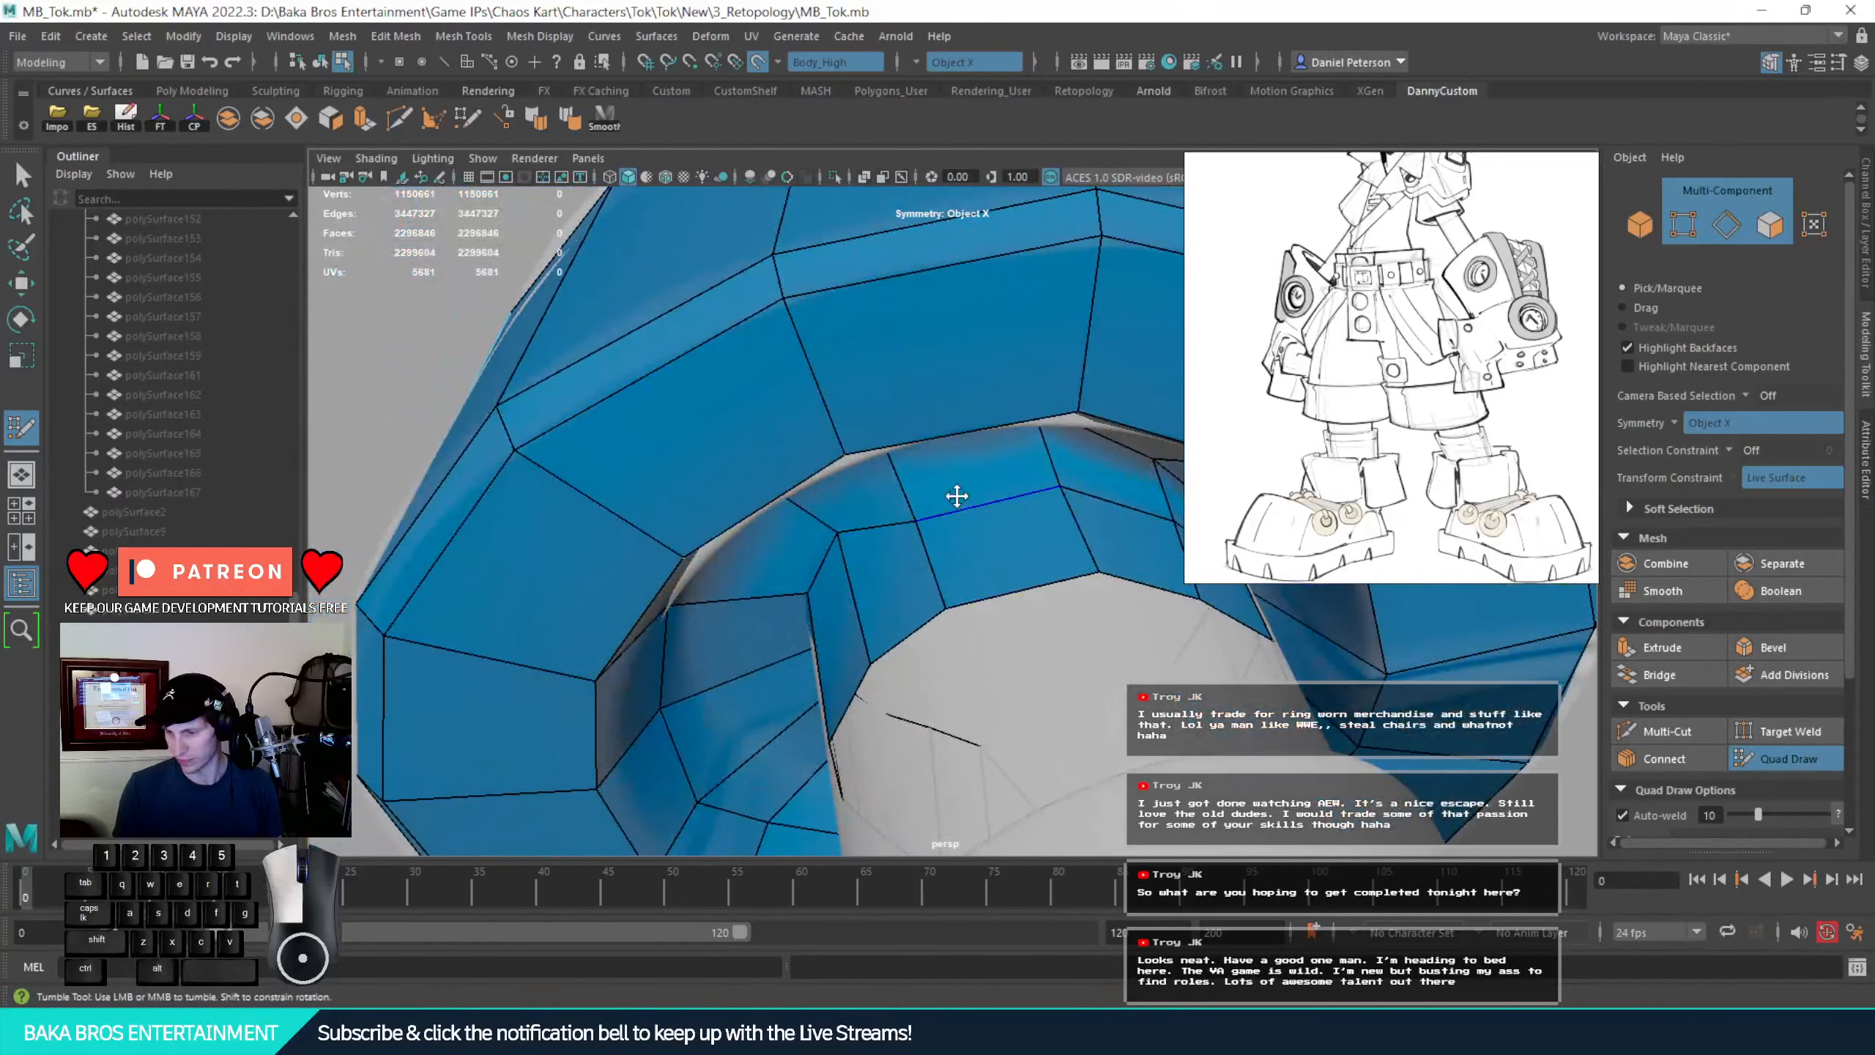
alt+drag(939, 441, 906, 477)
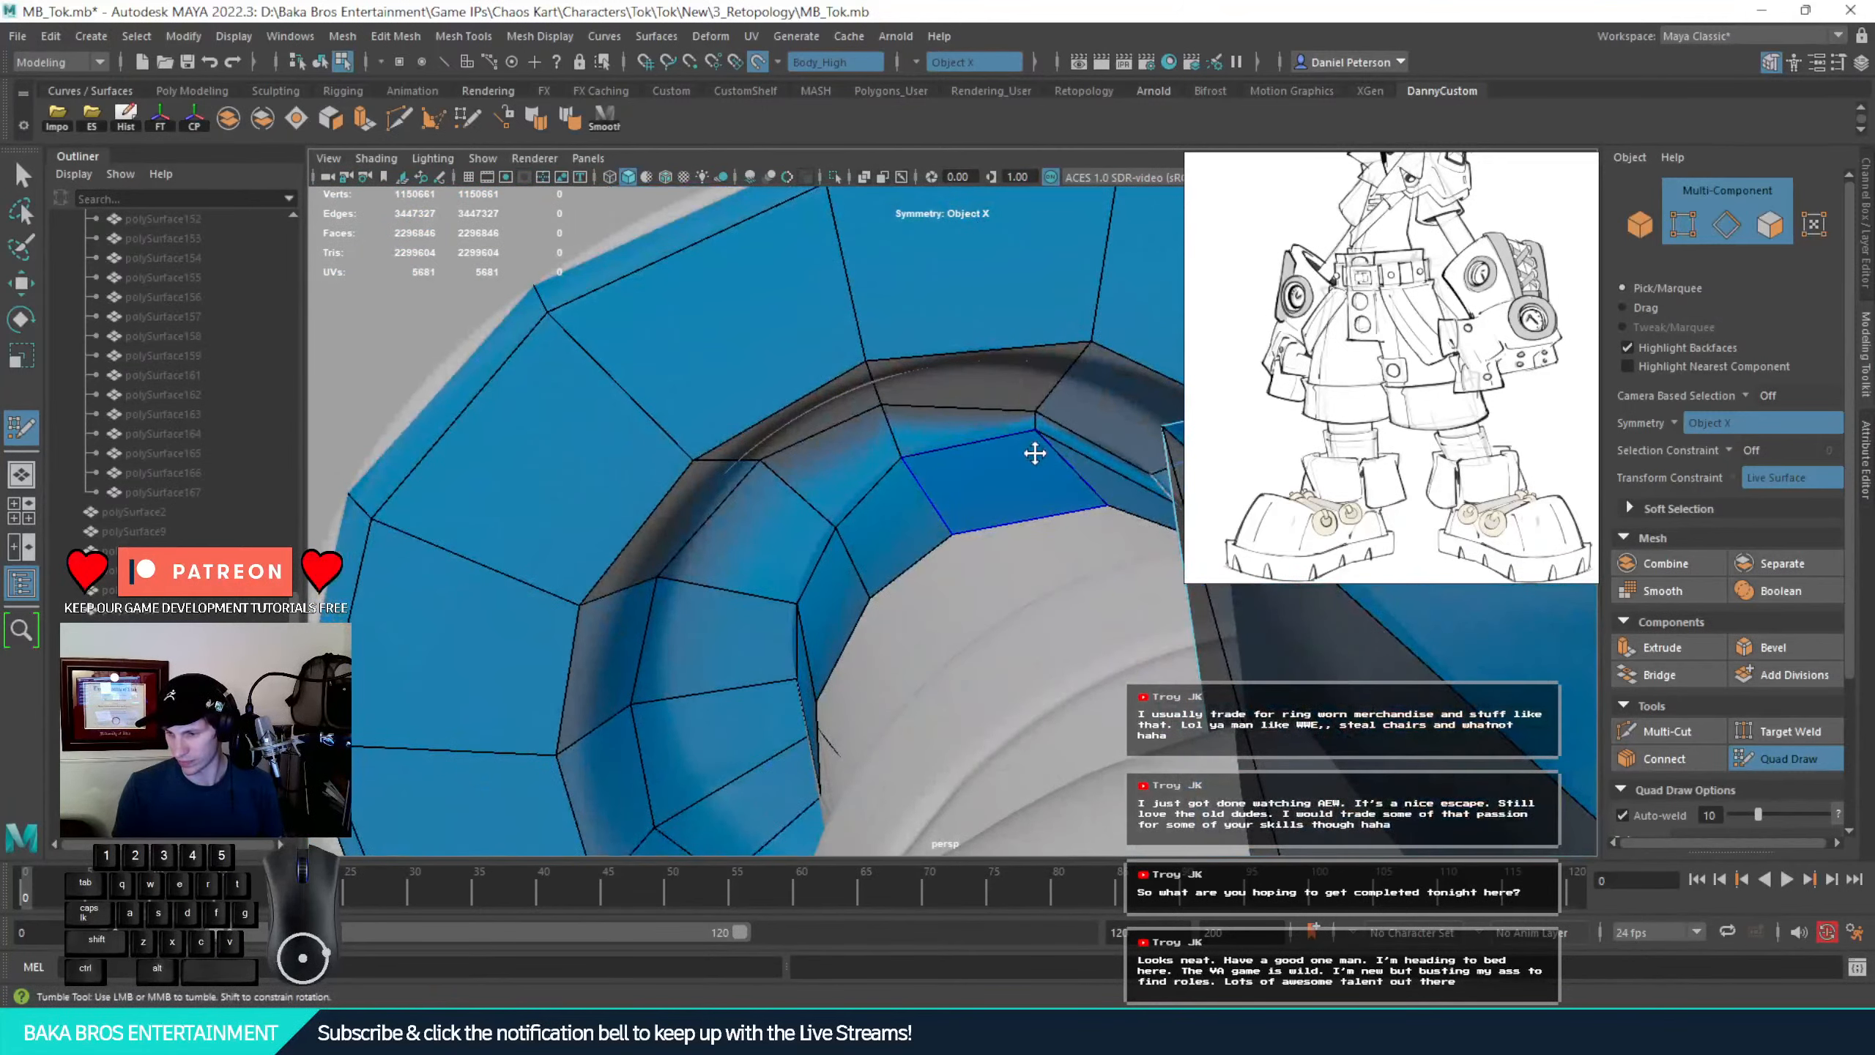
drag(1044, 410, 1047, 360)
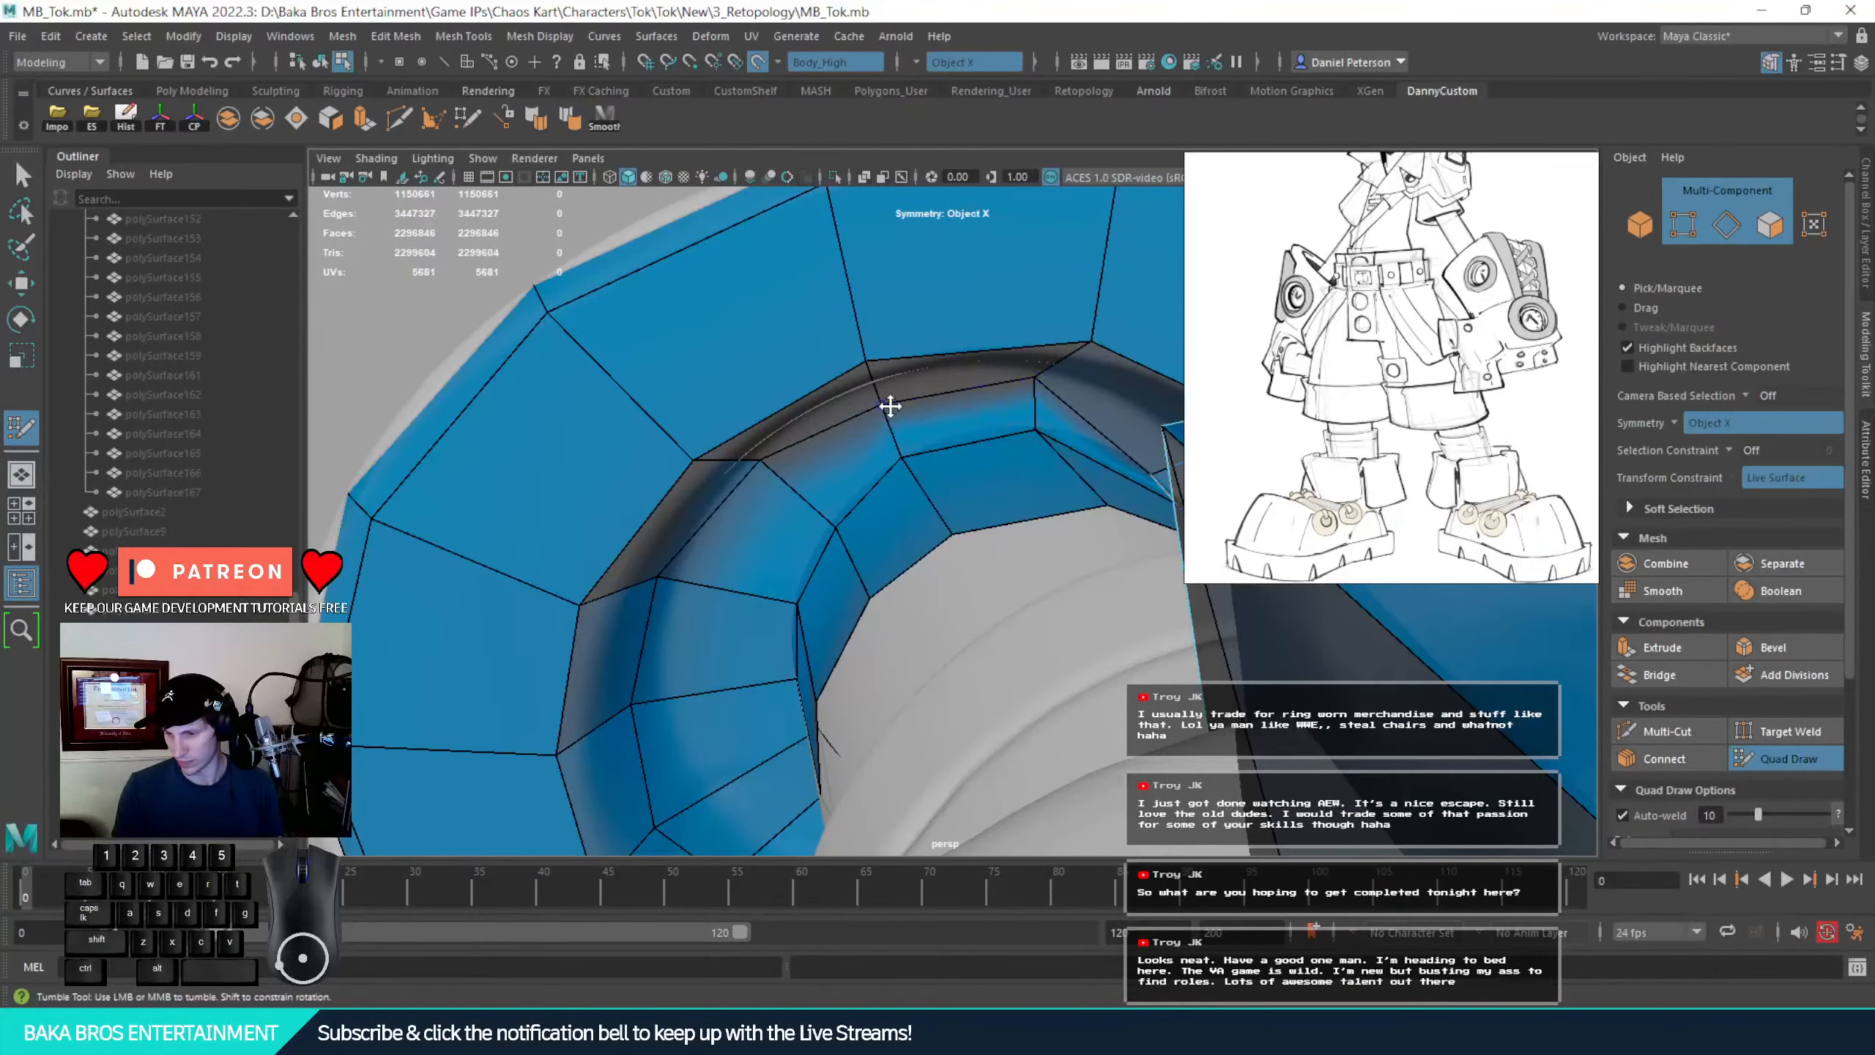
Examine the faces inside the cuff opening around the leg from below and from several sides
alt+drag(901, 395, 692, 474)
mouse_move(554, 699)
alt+mouse_down()
mouse_move(678, 716)
mouse_move(598, 756)
mouse_move(699, 691)
mouse_move(782, 599)
mouse_move(677, 636)
mouse_move(661, 590)
mouse_move(778, 615)
mouse_move(879, 552)
mouse_move(787, 538)
mouse_move(790, 620)
mouse_move(977, 666)
mouse_move(946, 703)
mouse_move(866, 695)
mouse_move(1005, 733)
mouse_move(1080, 700)
mouse_move(1059, 640)
mouse_move(1001, 649)
mouse_move(974, 629)
mouse_move(1029, 652)
mouse_move(974, 588)
mouse_move(944, 721)
mouse_move(992, 741)
mouse_move(933, 700)
mouse_move(875, 714)
mouse_move(918, 763)
mouse_move(862, 774)
alt+mouse_up()
key(ctrl+z)
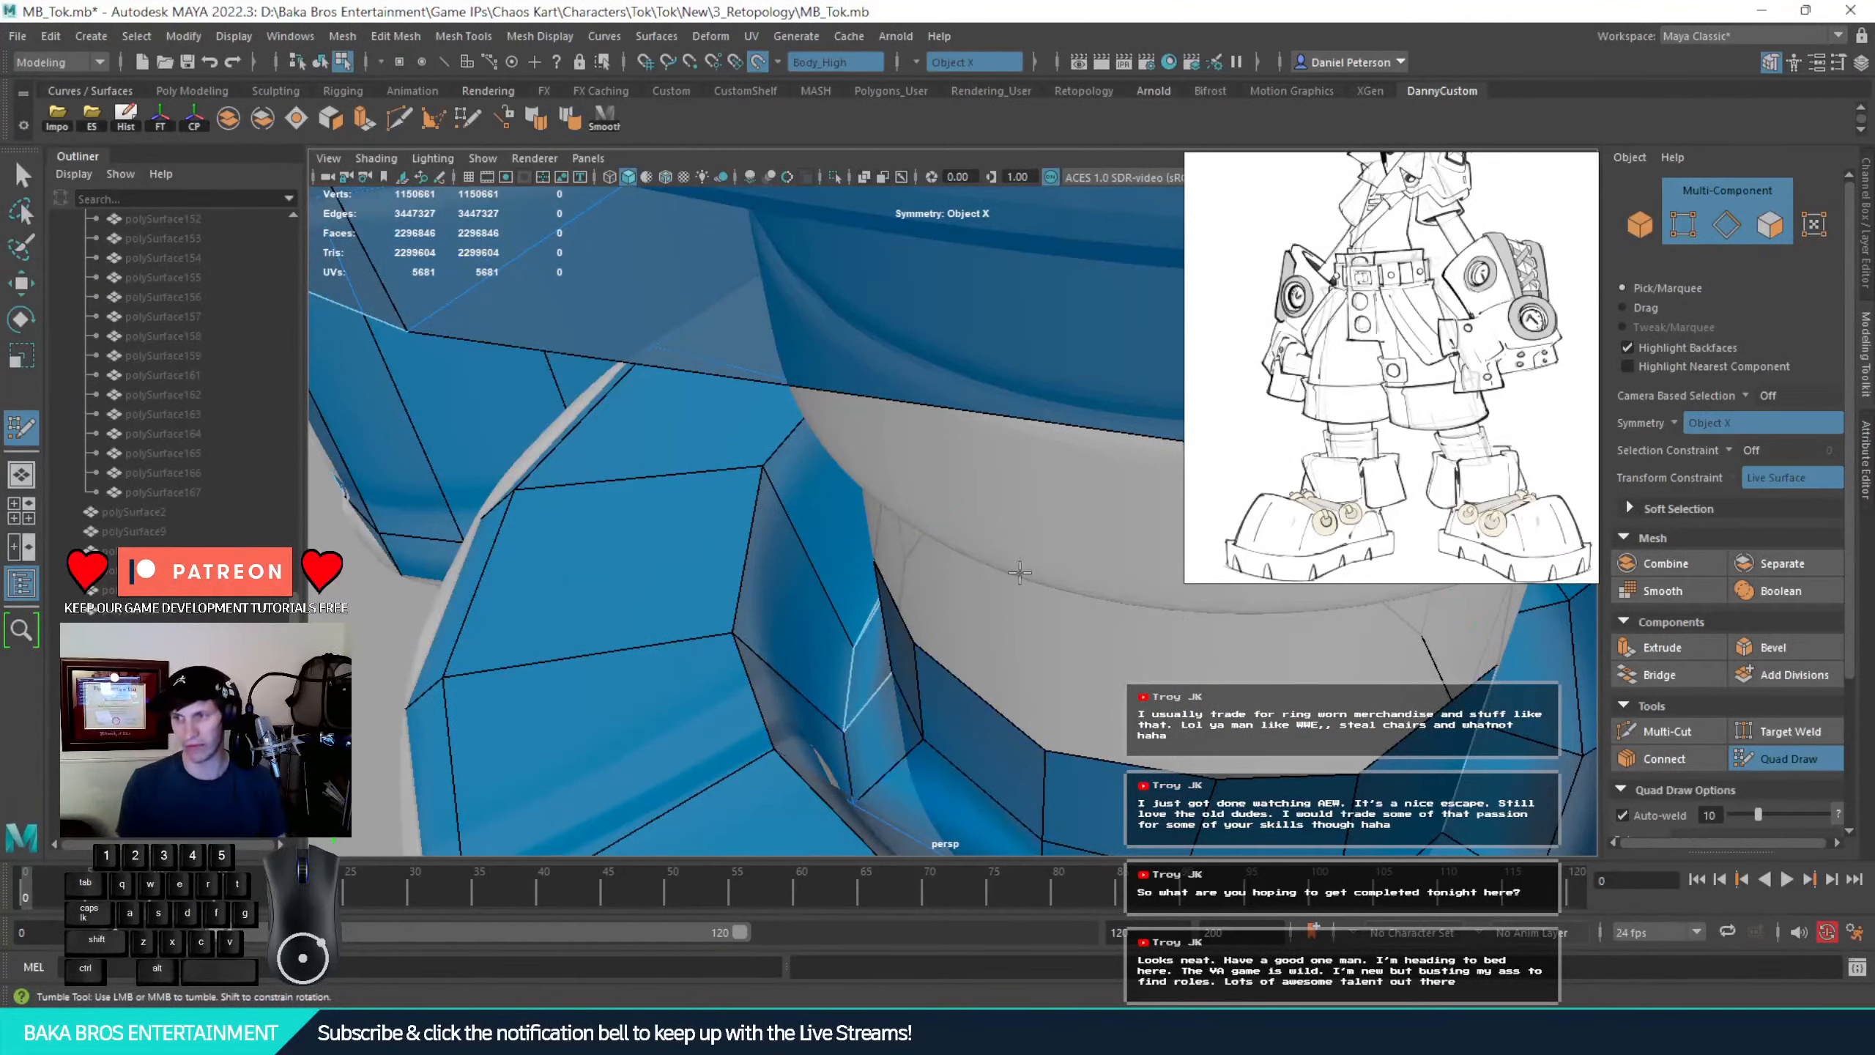
mouse_move(838, 490)
alt+mouse_down()
mouse_move(813, 444)
mouse_move(862, 464)
alt+mouse_up()
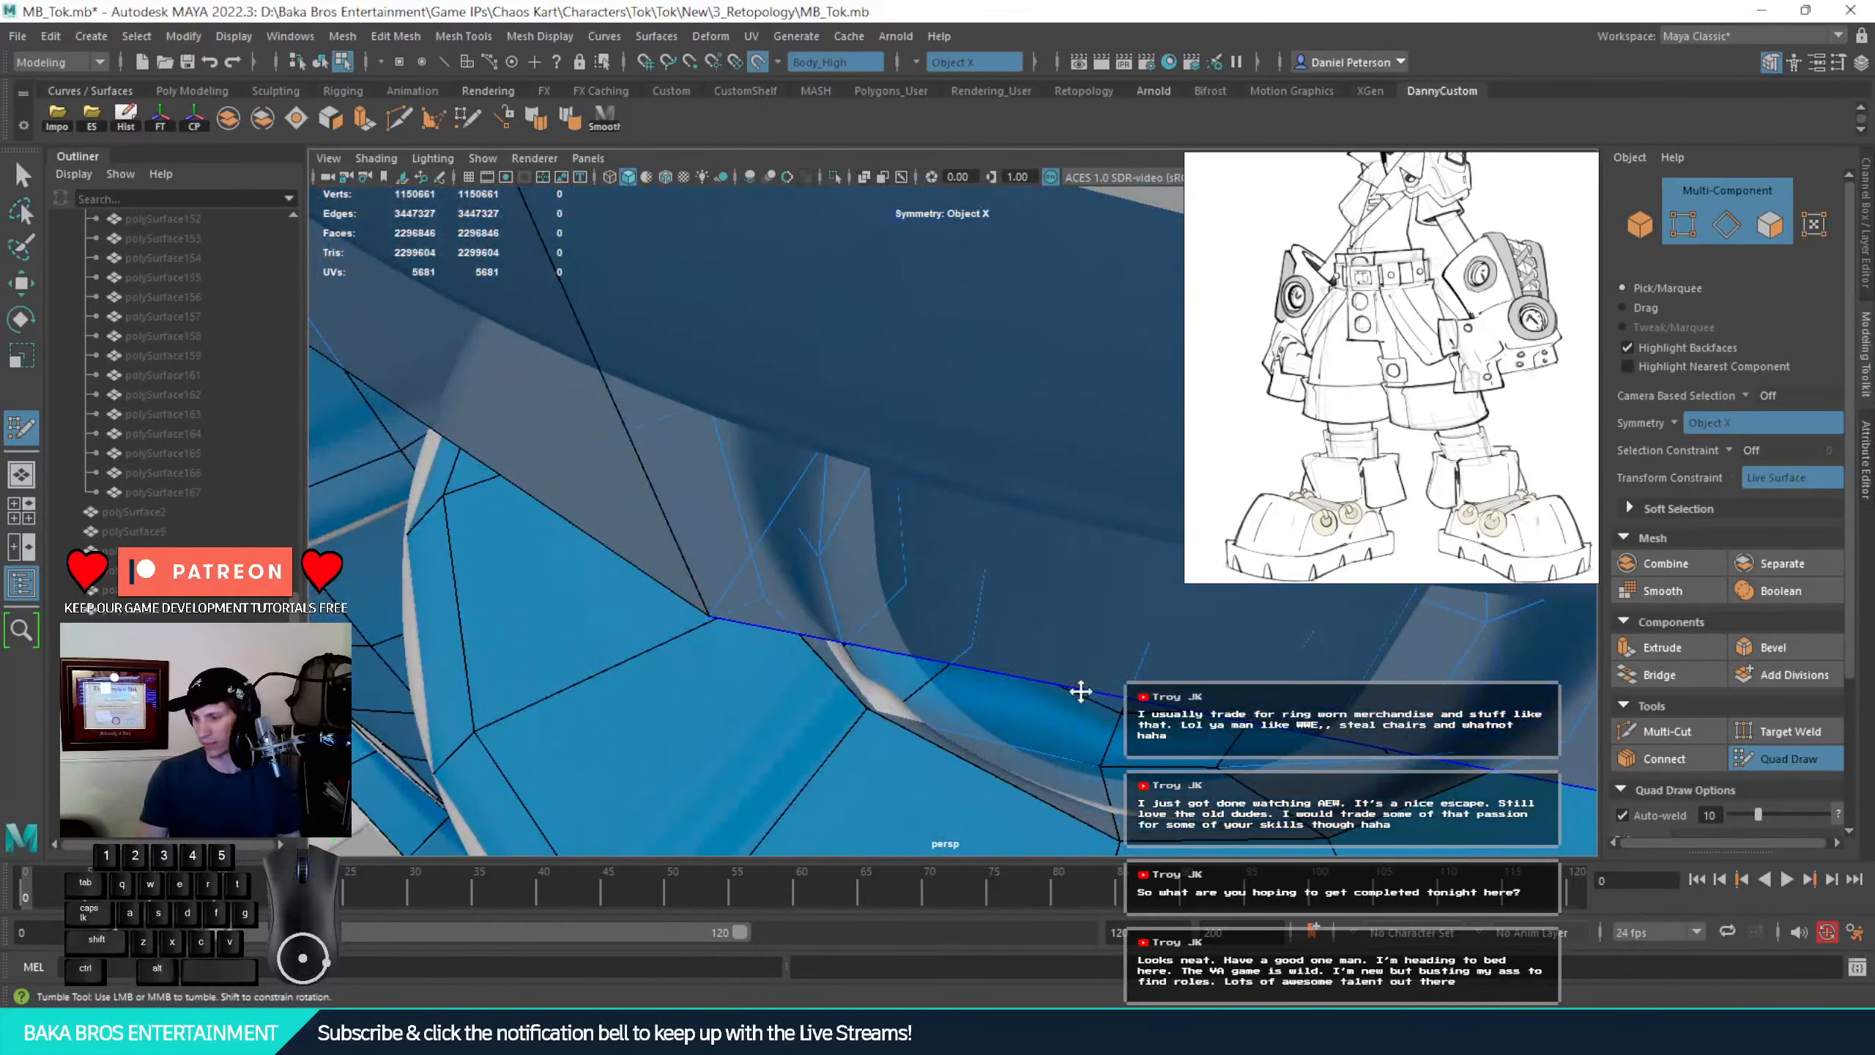
drag(1156, 770, 1159, 822)
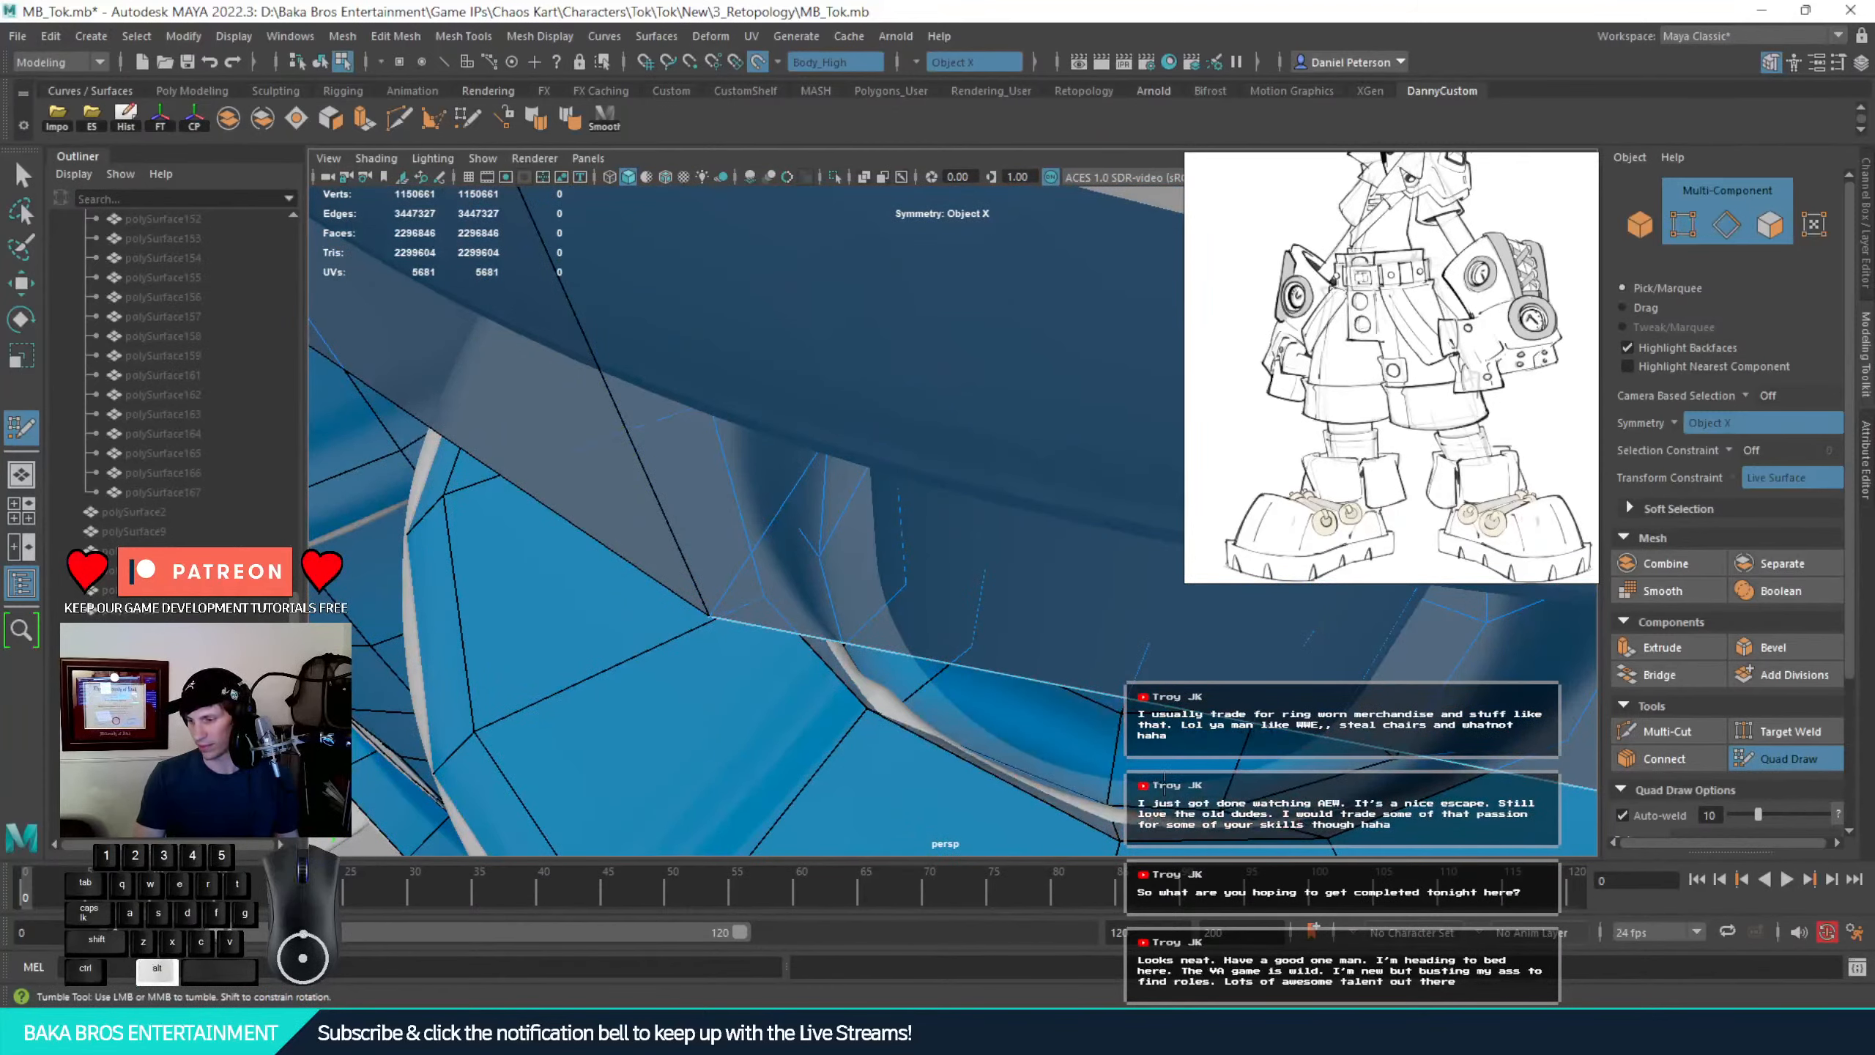
mouse_move(738, 627)
alt+mouse_down()
mouse_move(479, 584)
mouse_move(490, 614)
alt+mouse_up()
mouse_move(509, 619)
alt+mouse_down()
mouse_move(709, 628)
mouse_move(783, 656)
mouse_move(785, 684)
alt+mouse_up()
mouse_move(787, 687)
alt+mouse_down()
mouse_move(862, 771)
mouse_move(750, 762)
alt+mouse_up()
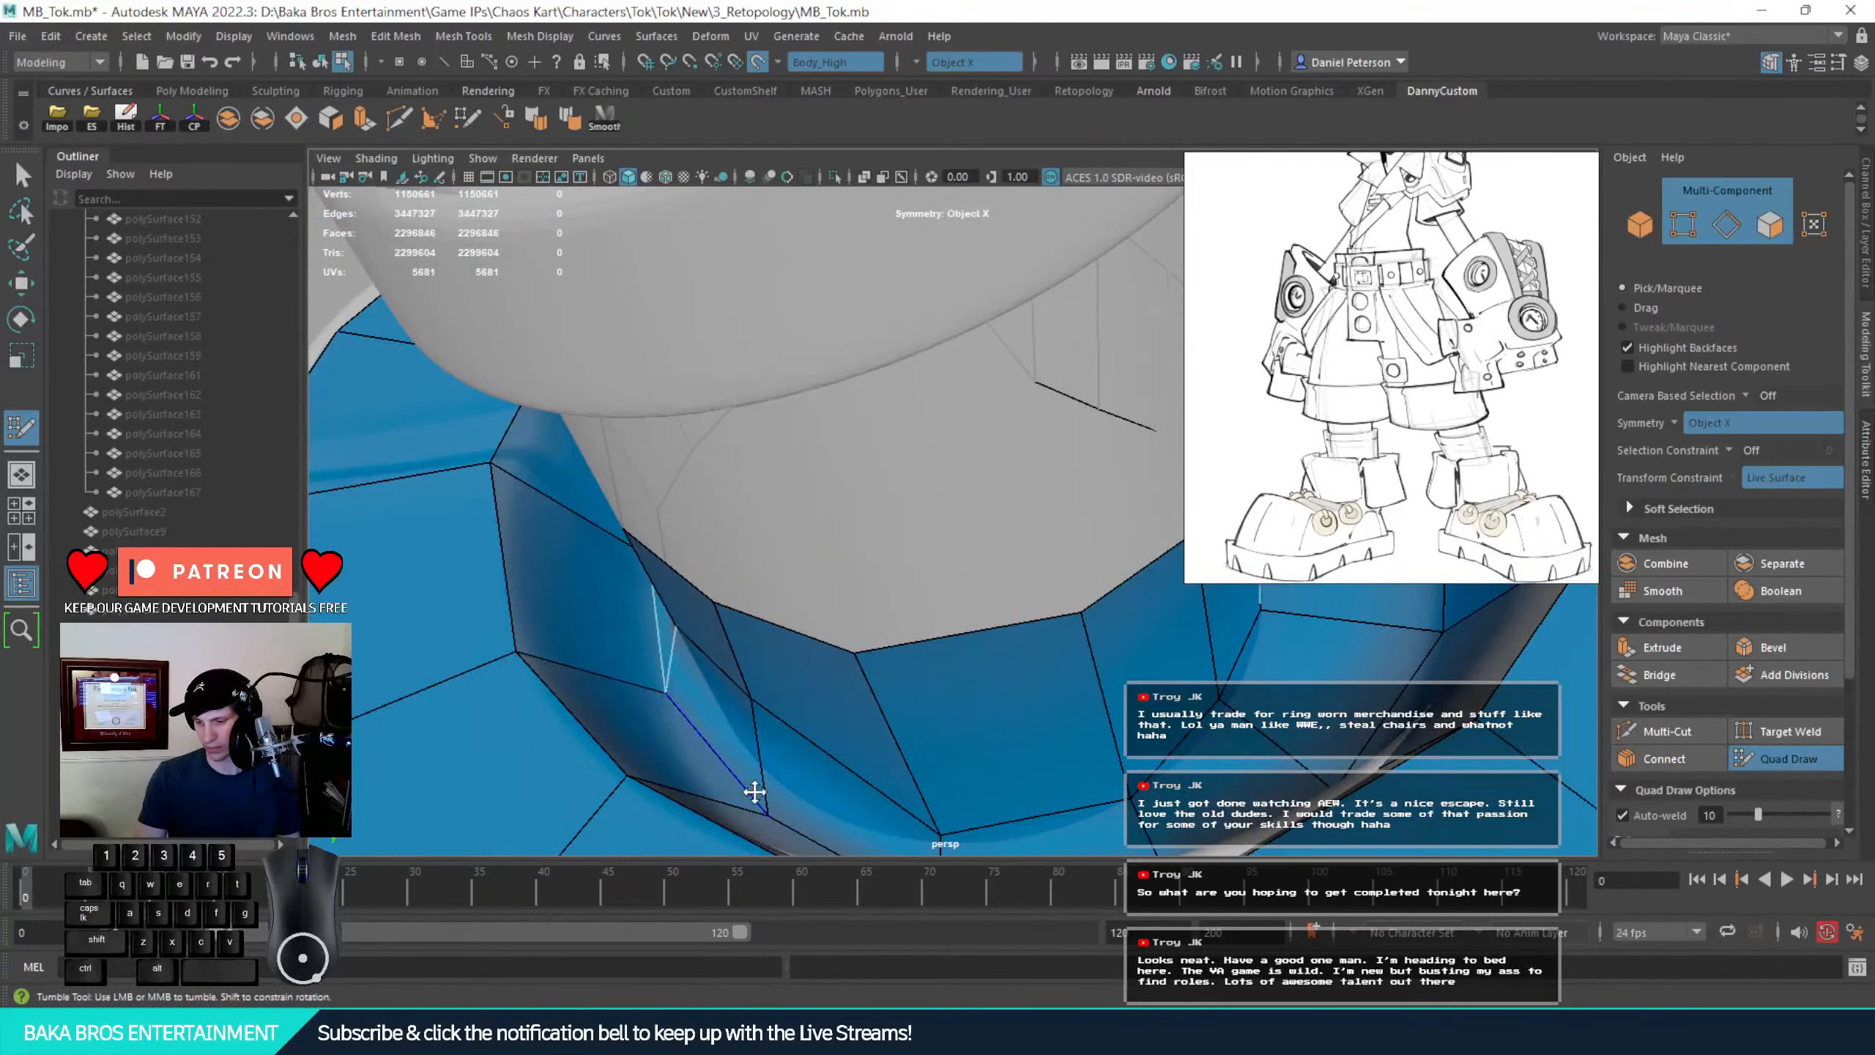
mouse_move(747, 808)
alt+mouse_down()
mouse_move(704, 817)
mouse_move(766, 732)
mouse_move(733, 754)
mouse_move(670, 746)
mouse_move(766, 766)
mouse_move(666, 778)
mouse_move(753, 759)
alt+mouse_up()
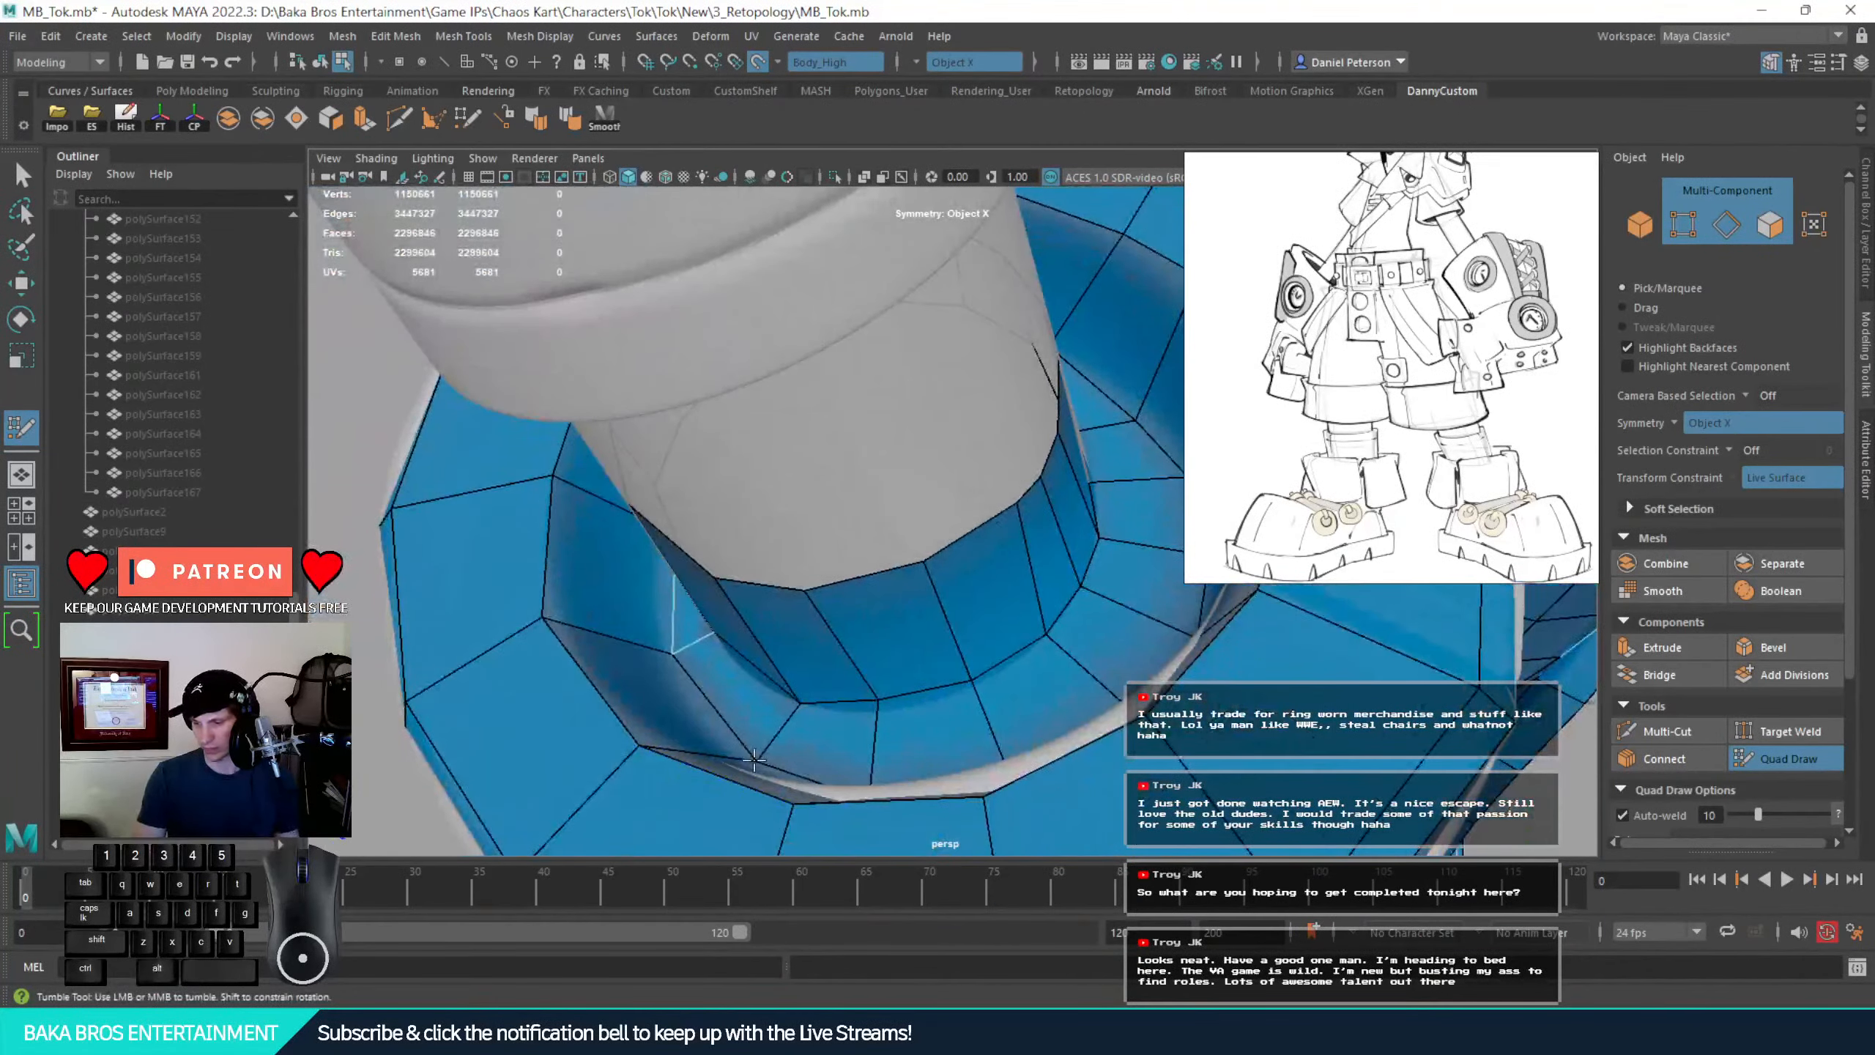
Move the inner-wall loop's vertices and edges beside the leg closer to the cuff's opening rim
alt+drag(787, 695, 954, 660)
alt+drag(1065, 611, 826, 630)
drag(952, 505, 795, 595)
scroll(930, 628, down, 3)
mouse_move(1008, 517)
mouse_down()
mouse_move(1014, 539)
mouse_move(982, 557)
mouse_move(897, 536)
mouse_move(936, 523)
mouse_up()
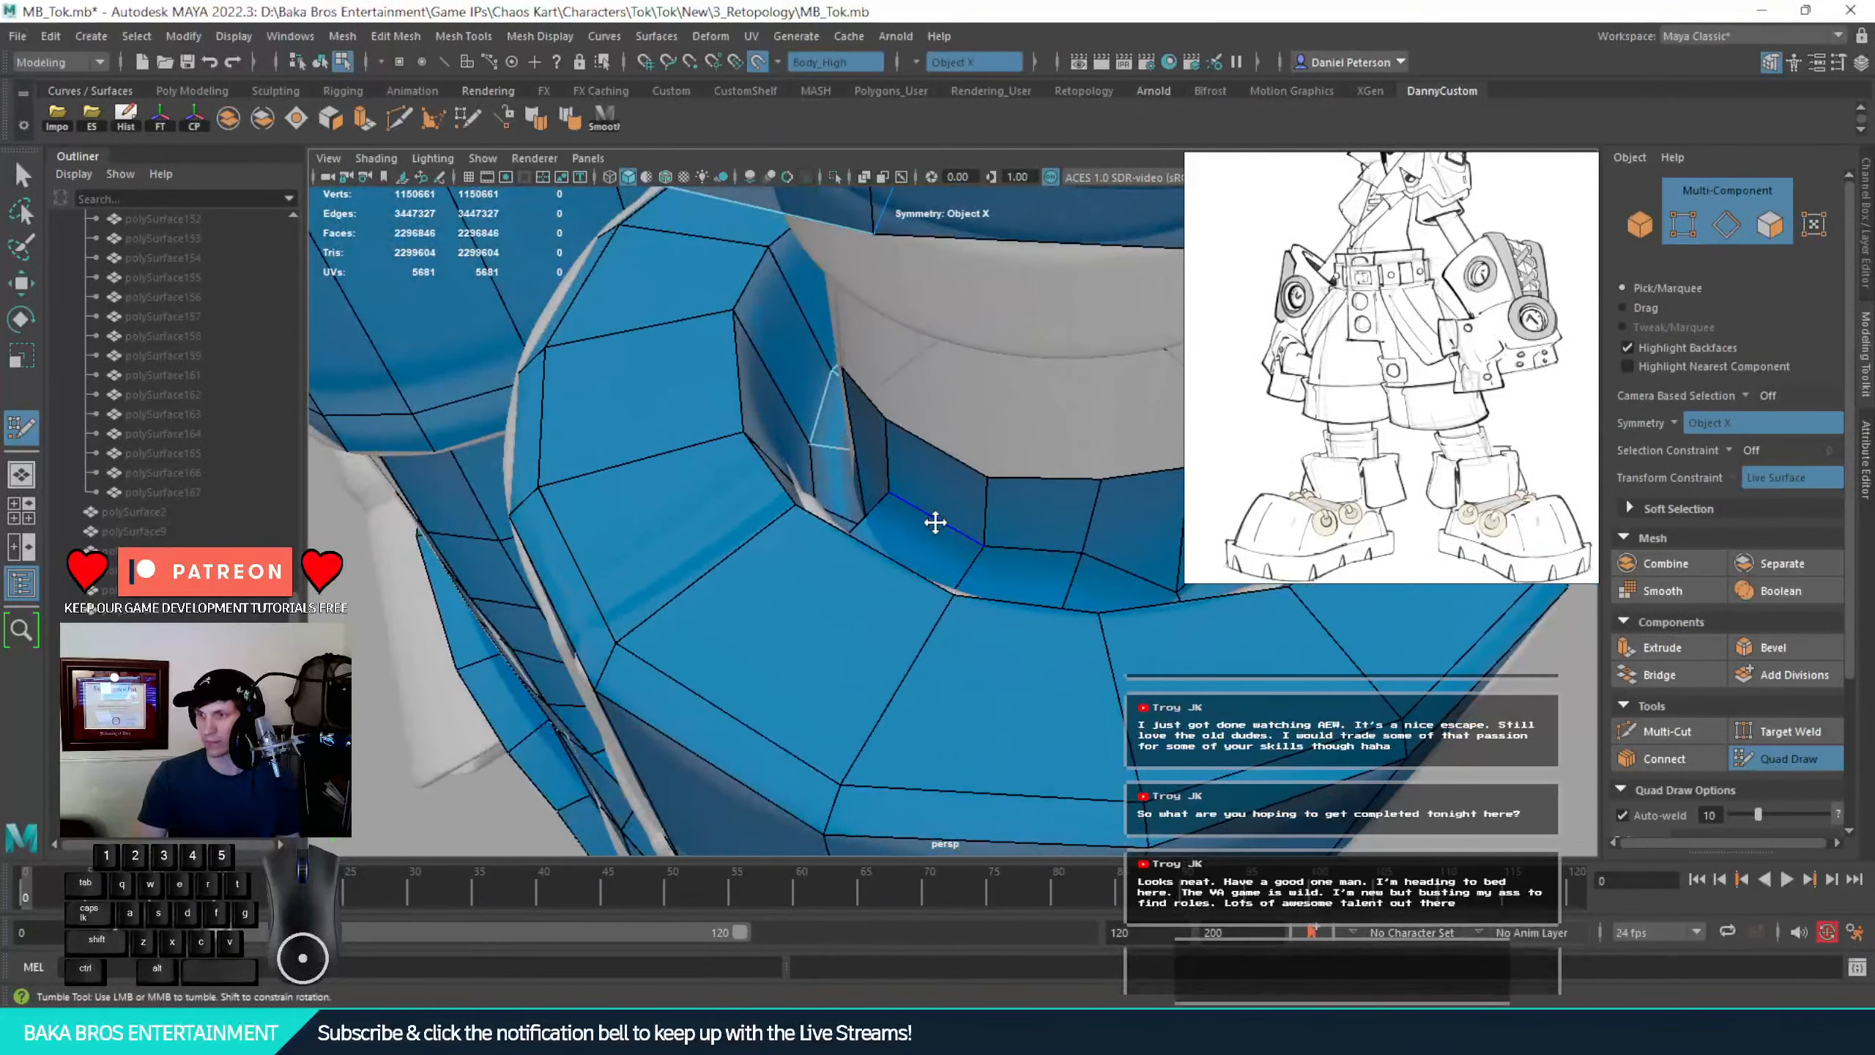
click(936, 523)
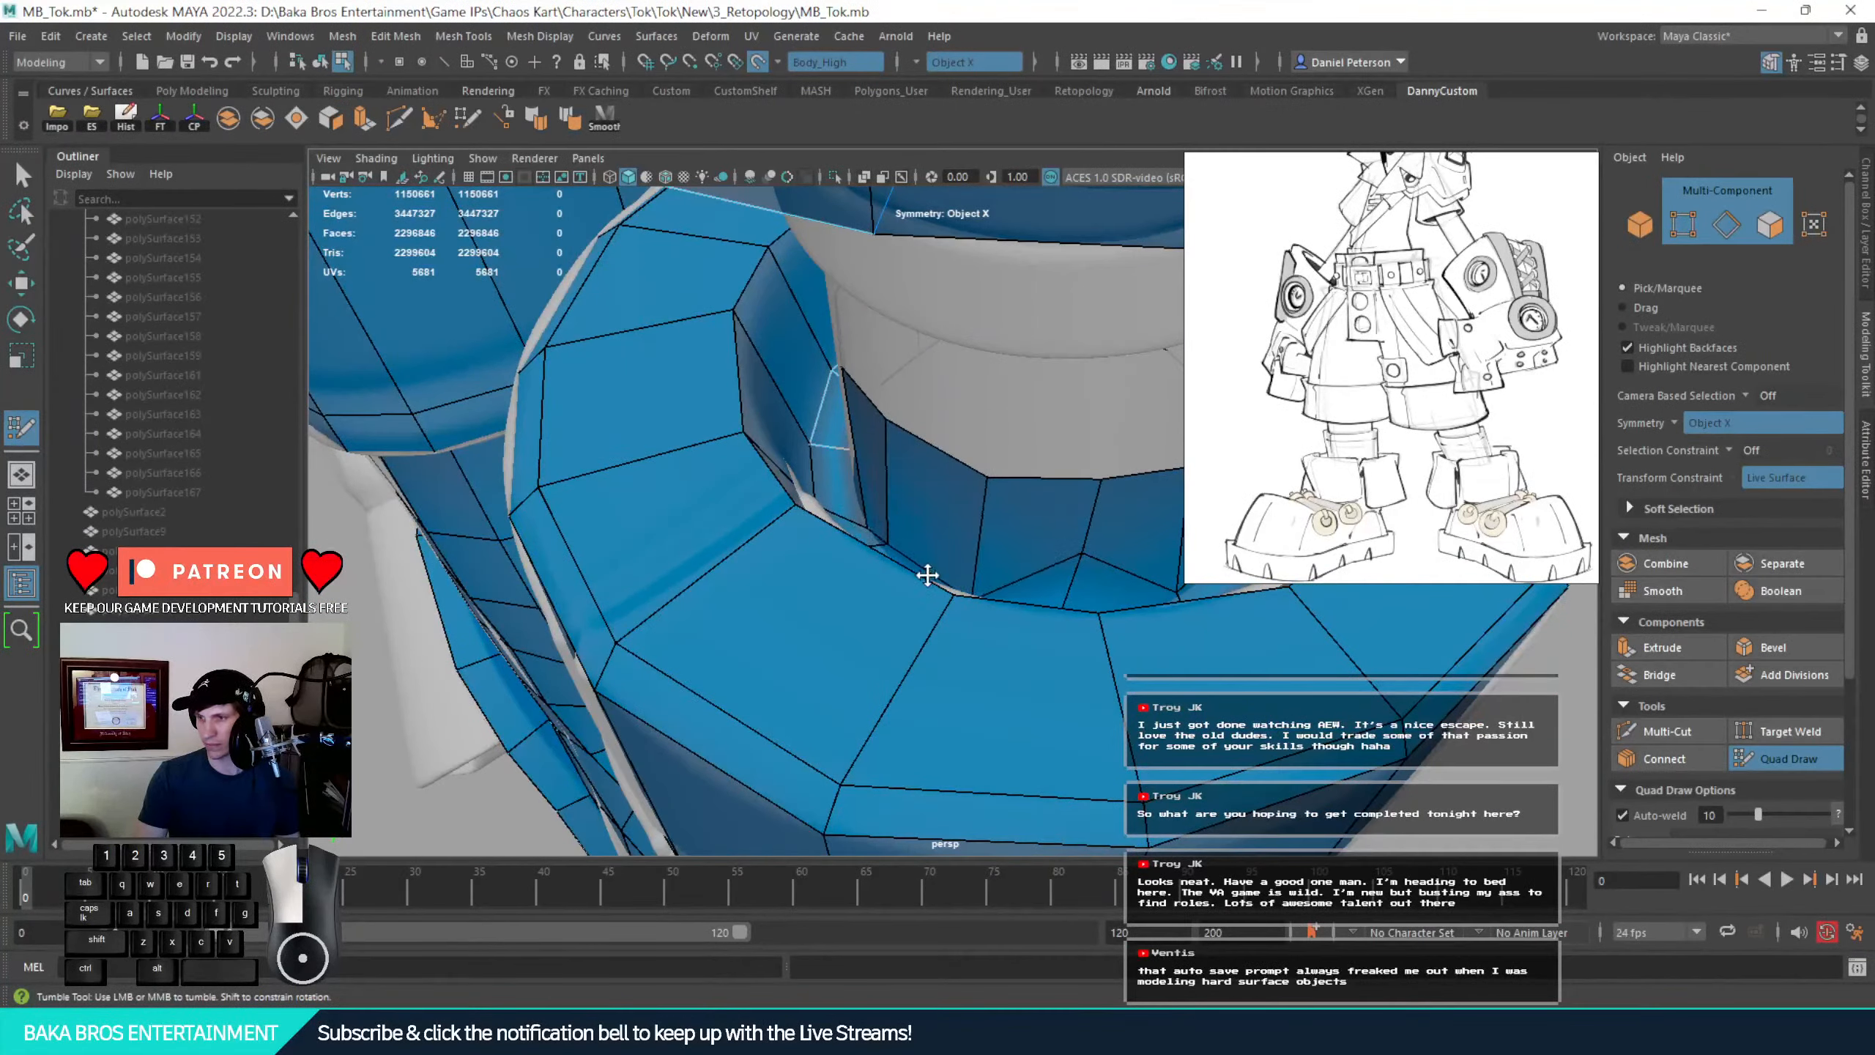
Insert a supporting edge loop just inside the rim of the shorts' cuff opening
alt+drag(999, 553, 1054, 549)
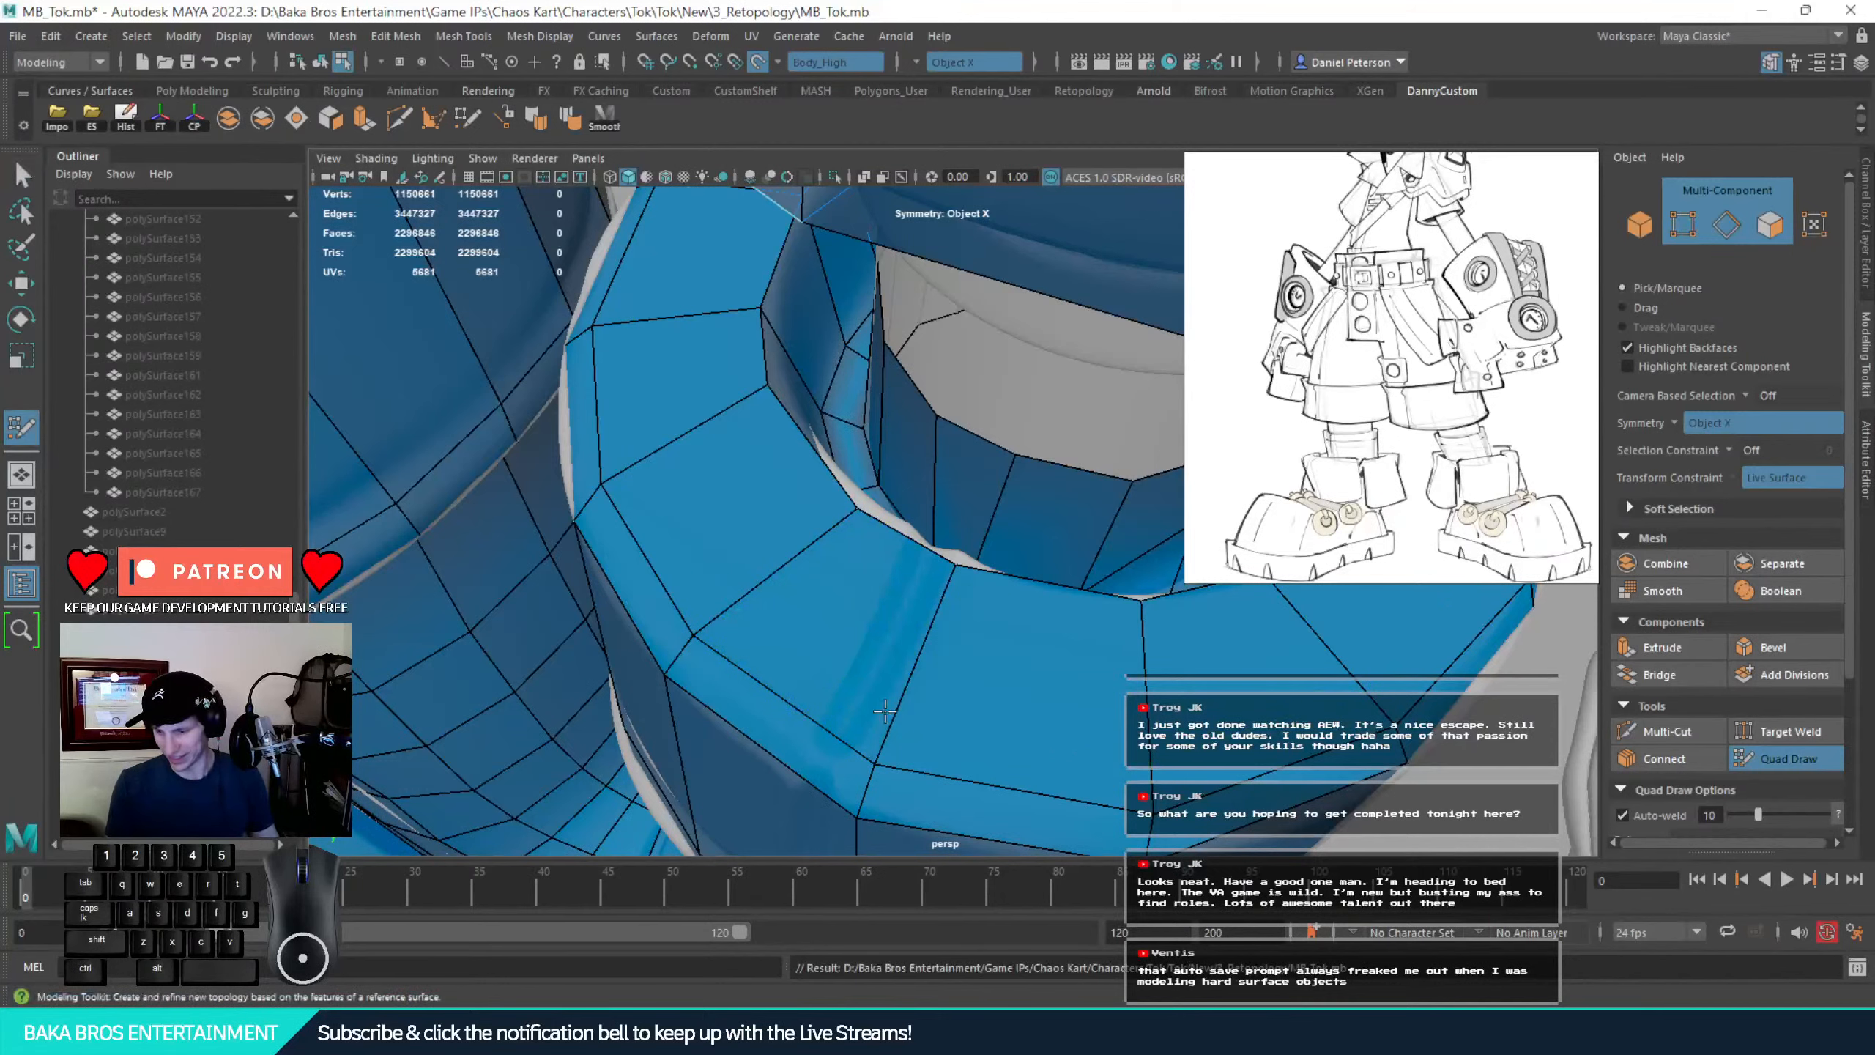
alt+drag(878, 711, 894, 705)
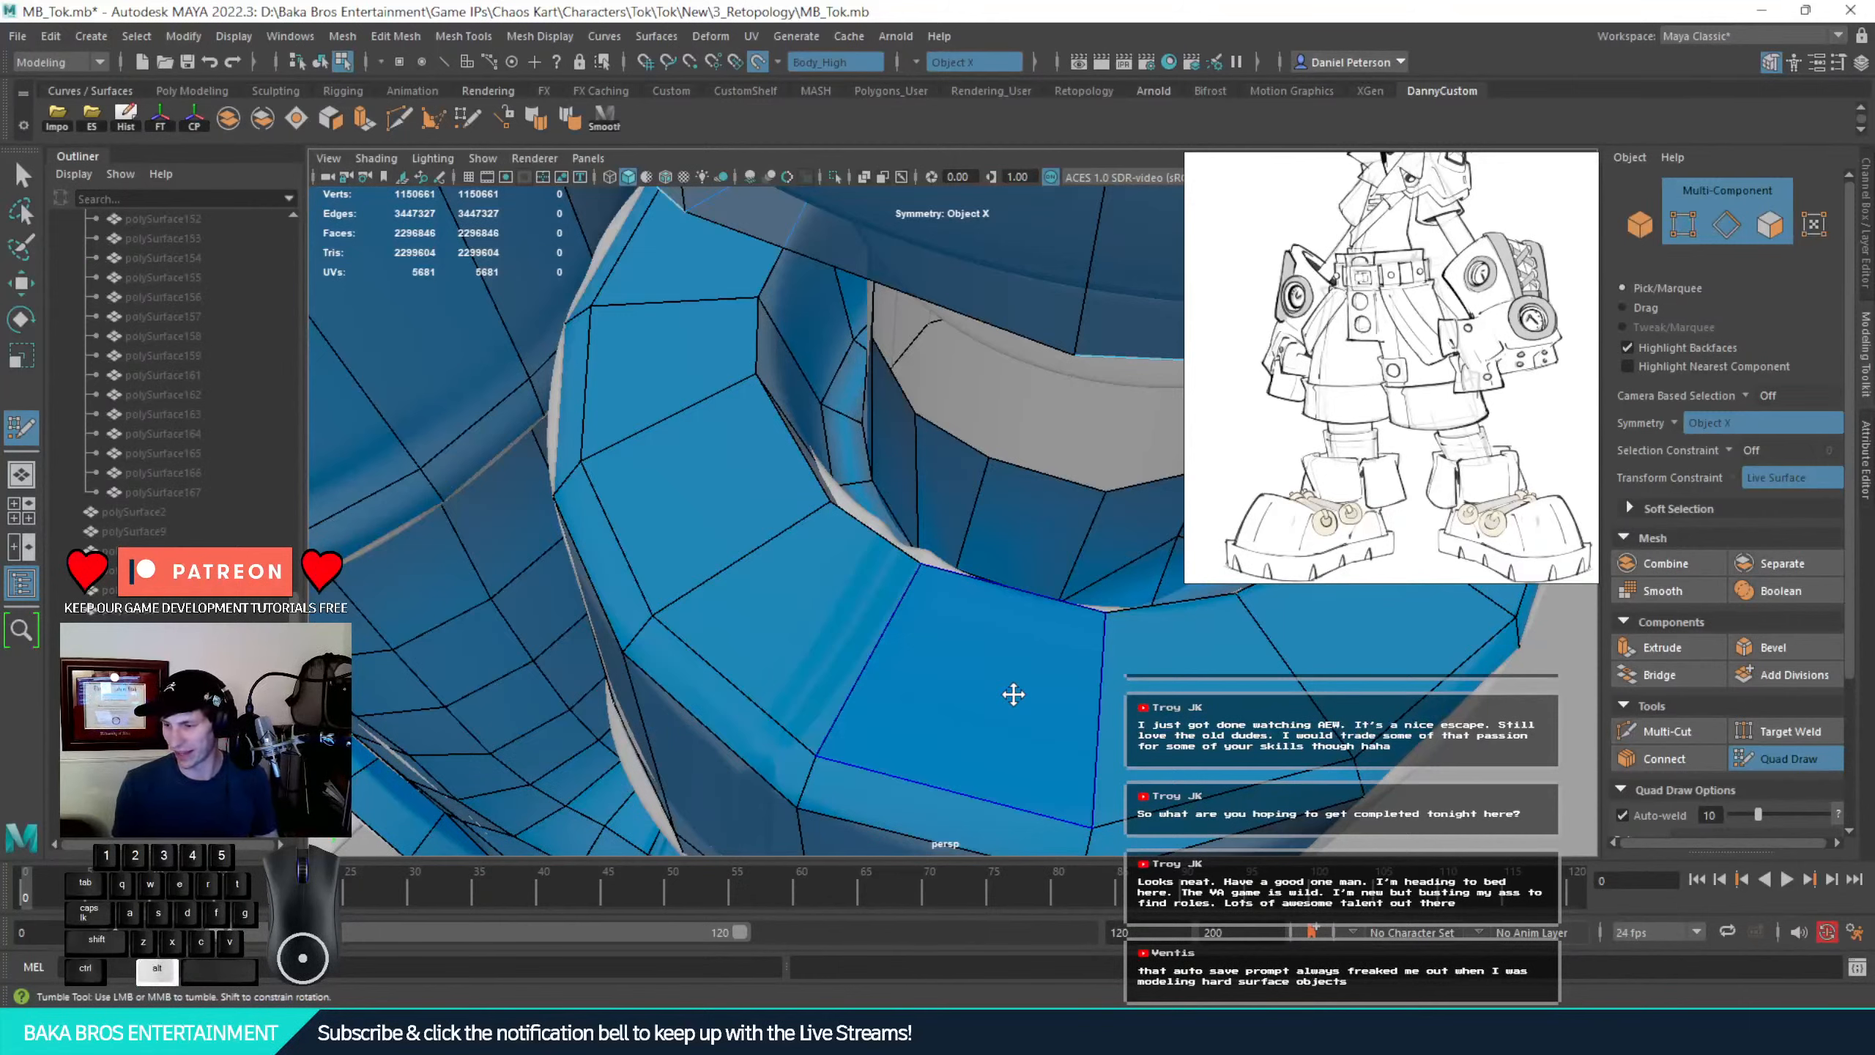
alt+drag(1014, 694, 918, 589)
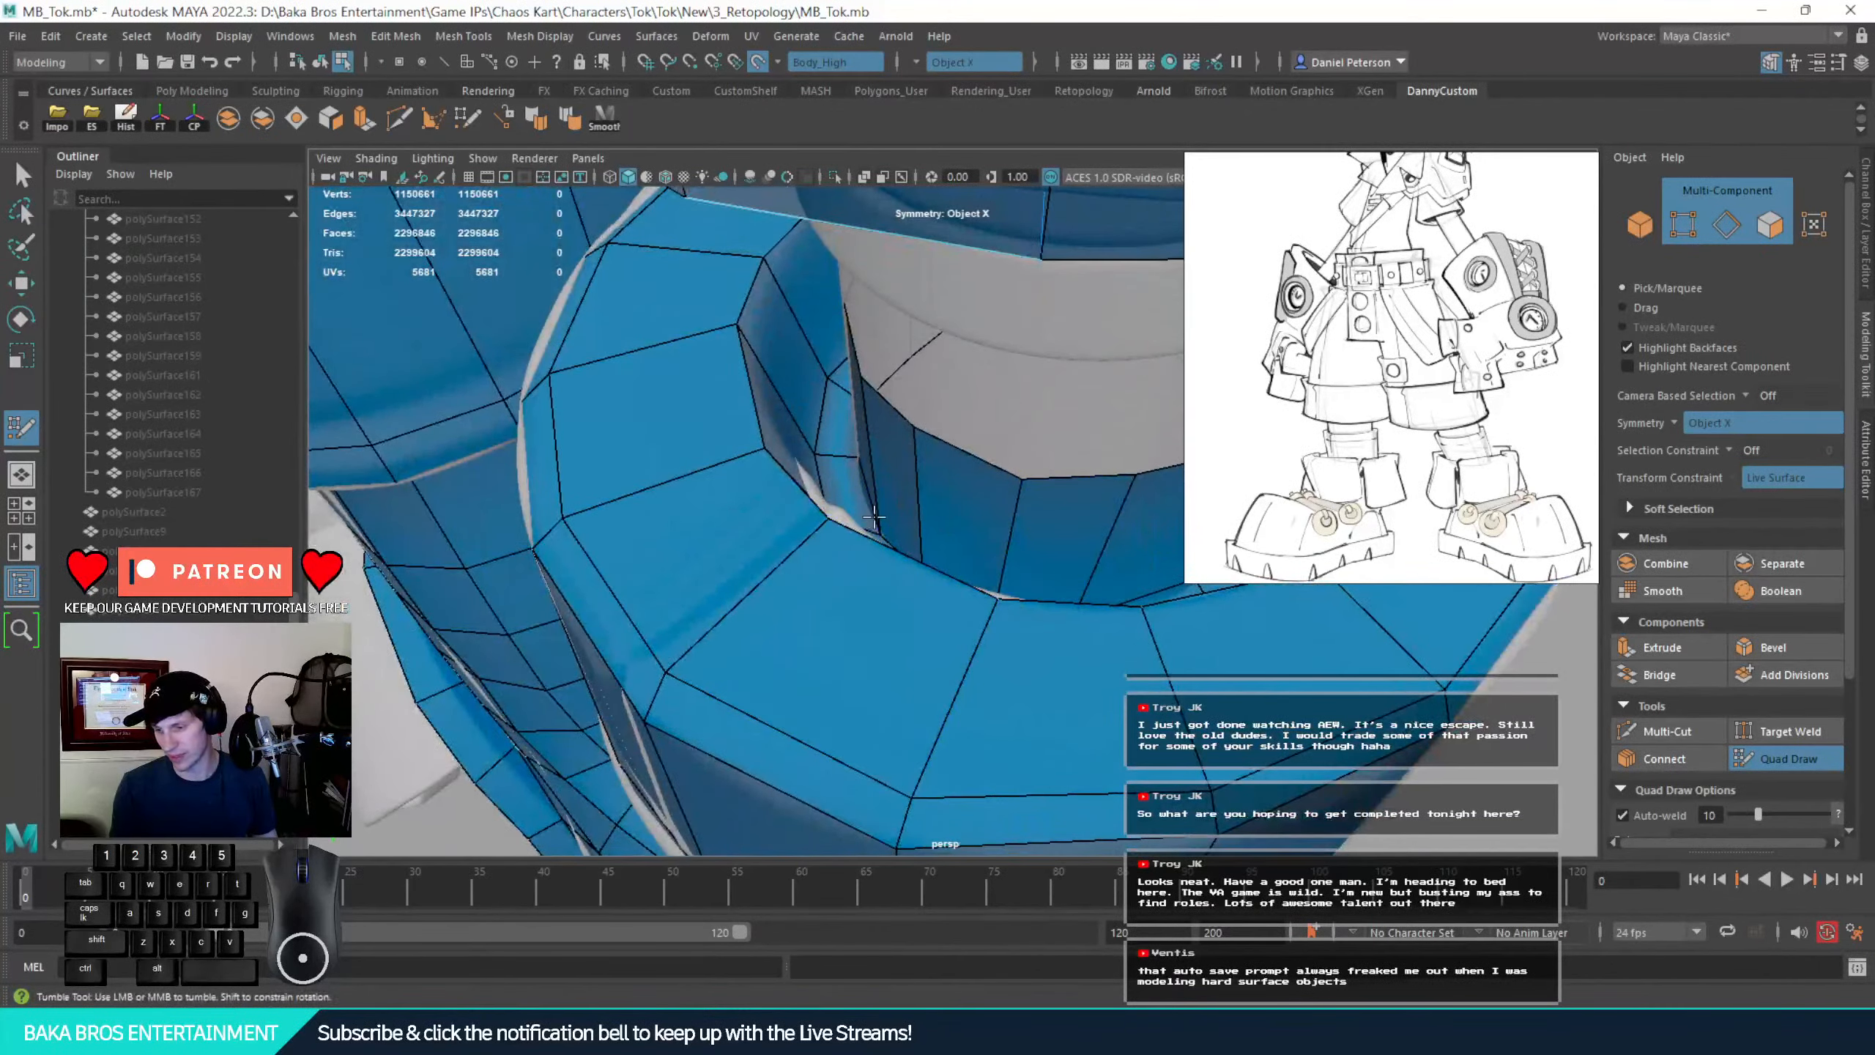
mouse_move(886, 523)
alt+mouse_down()
mouse_move(892, 656)
mouse_move(921, 683)
mouse_move(880, 703)
mouse_move(900, 779)
mouse_move(792, 796)
mouse_move(884, 784)
mouse_move(1003, 720)
alt+mouse_up()
key(ctrl+z)
alt+drag(1242, 649, 724, 479)
alt+right_drag(724, 479, 754, 542)
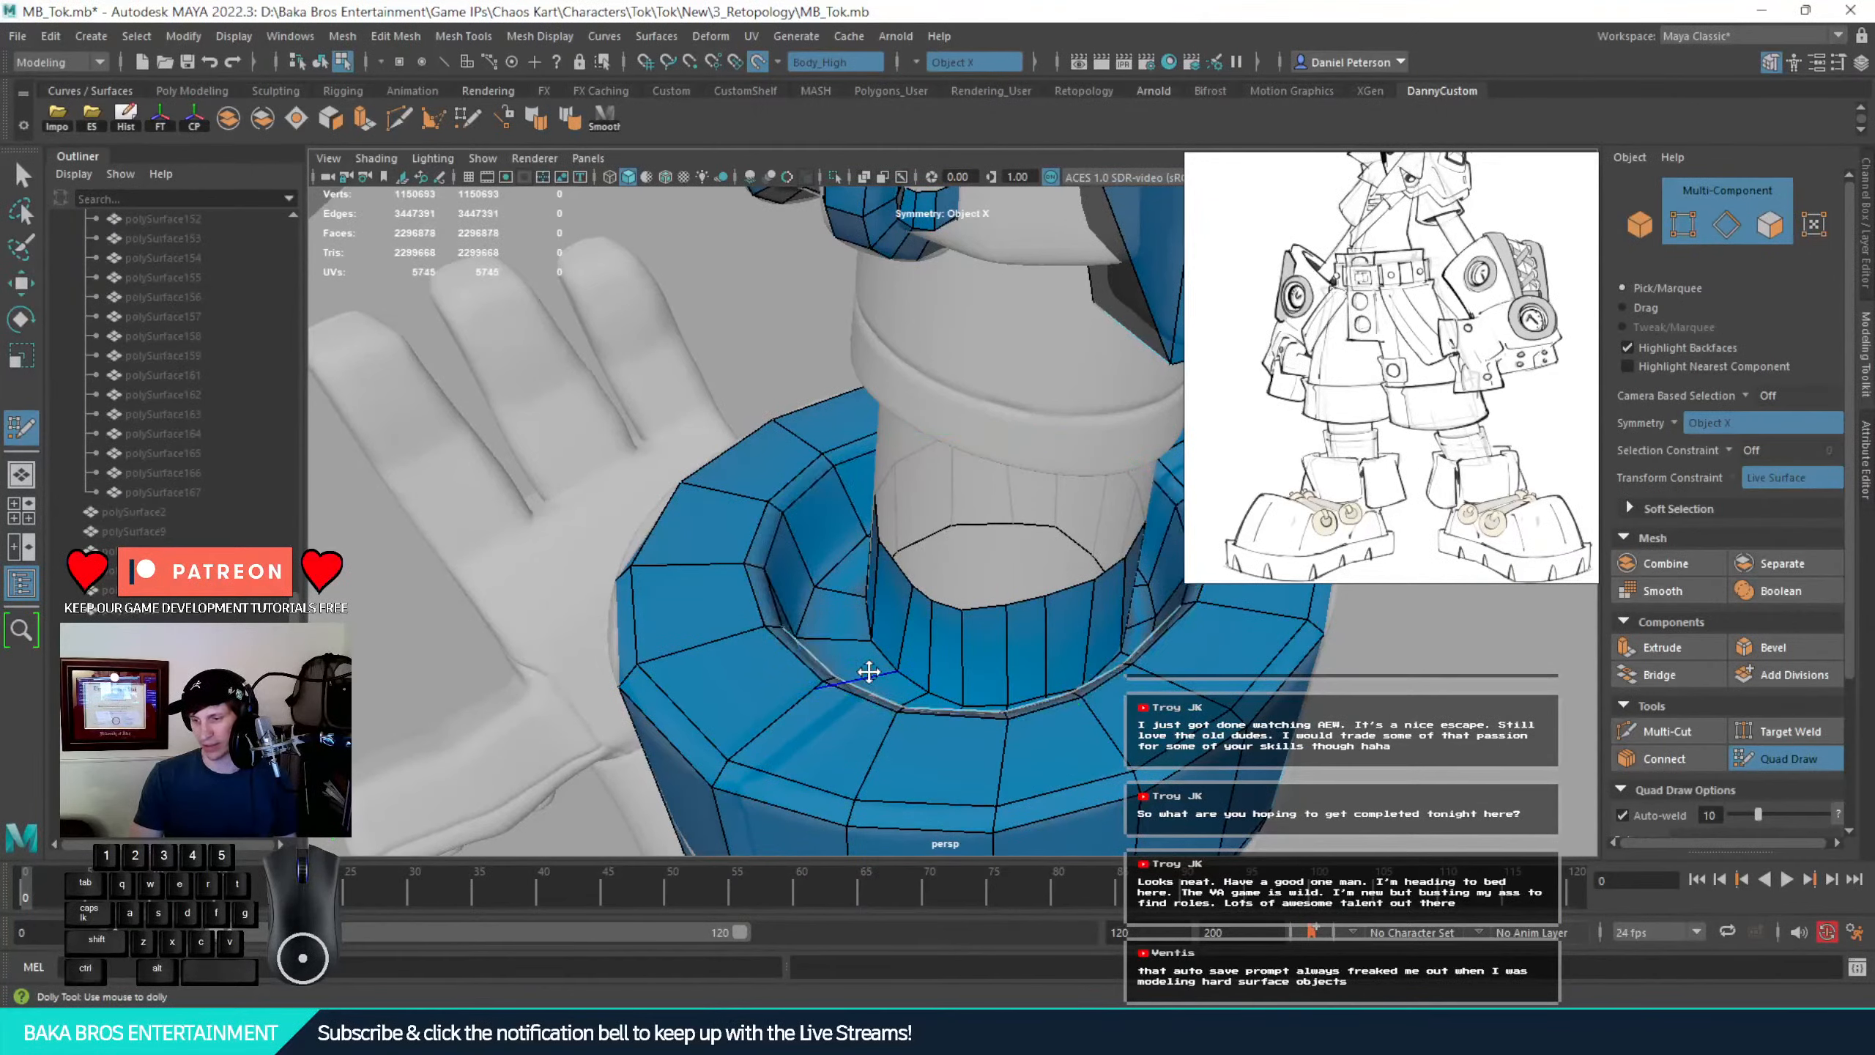
Examine the cuff's rim, inner wall and surrounding shorts topology from several sides
alt+drag(869, 673, 1152, 591)
alt+right_drag(1151, 591, 962, 548)
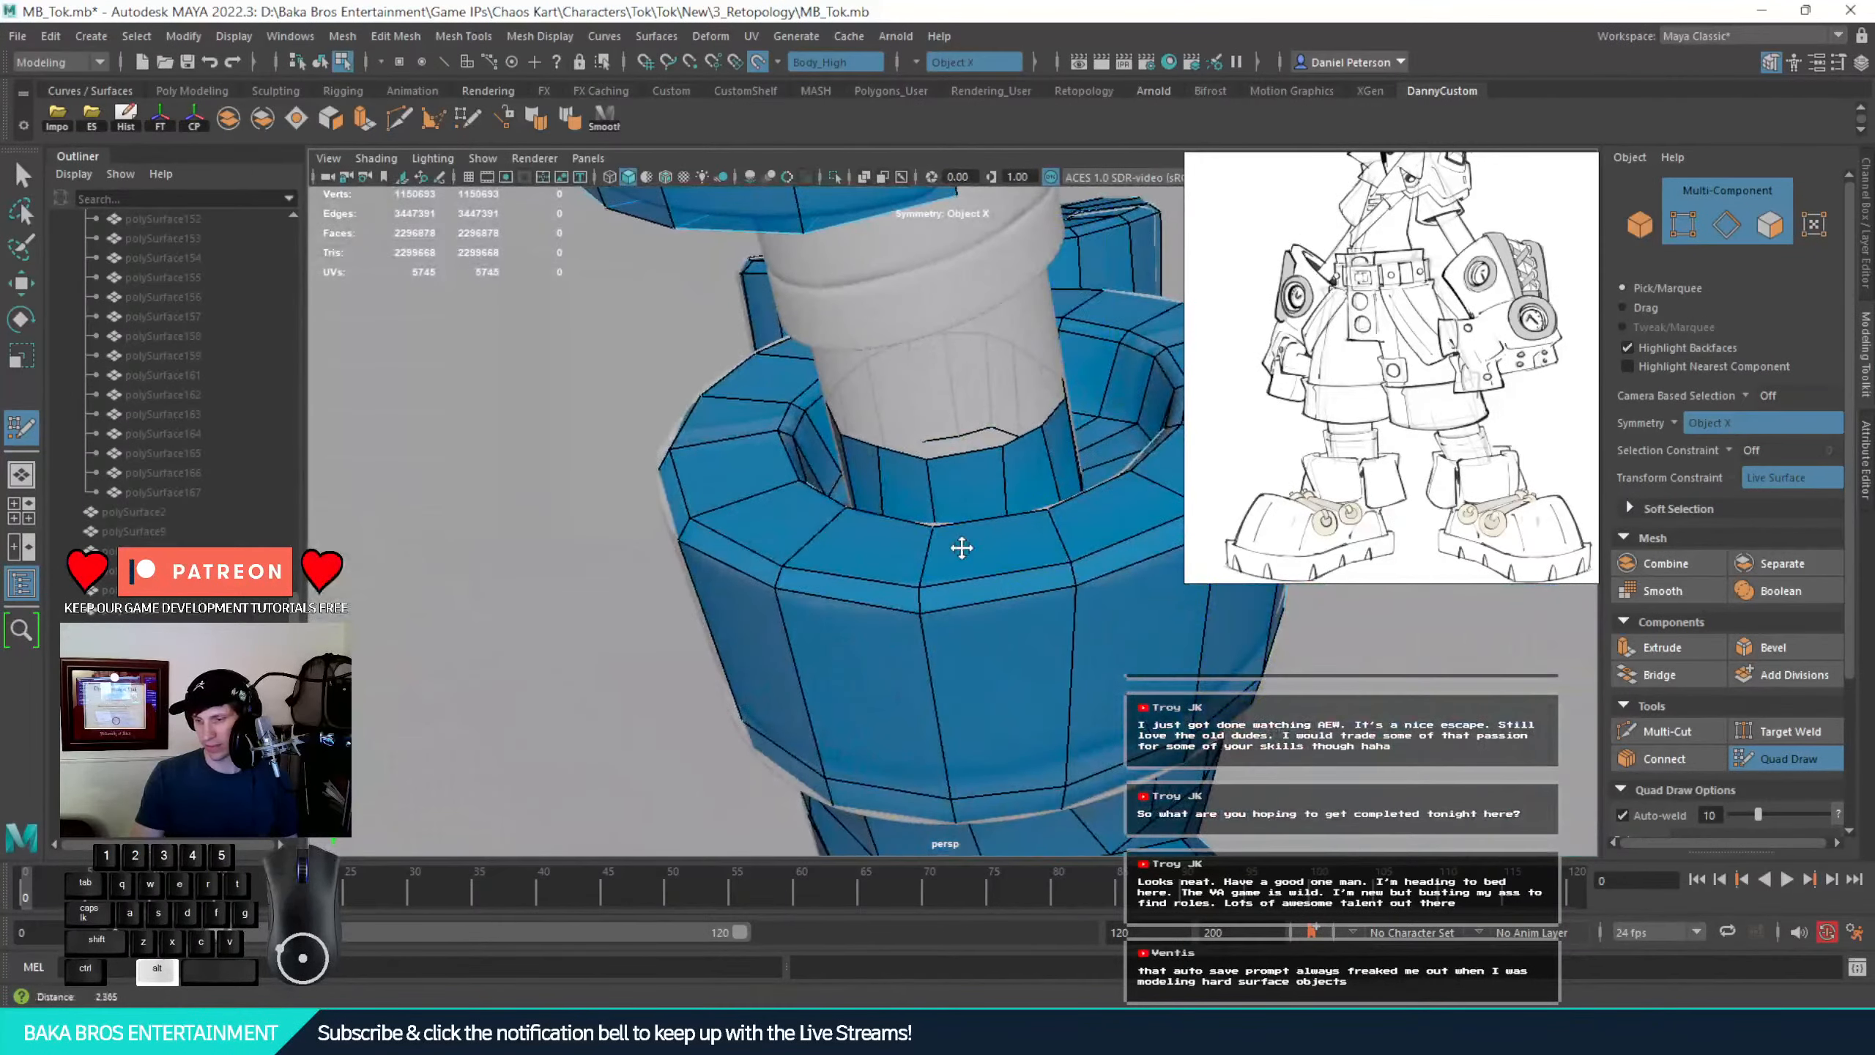
alt+drag(962, 548, 733, 621)
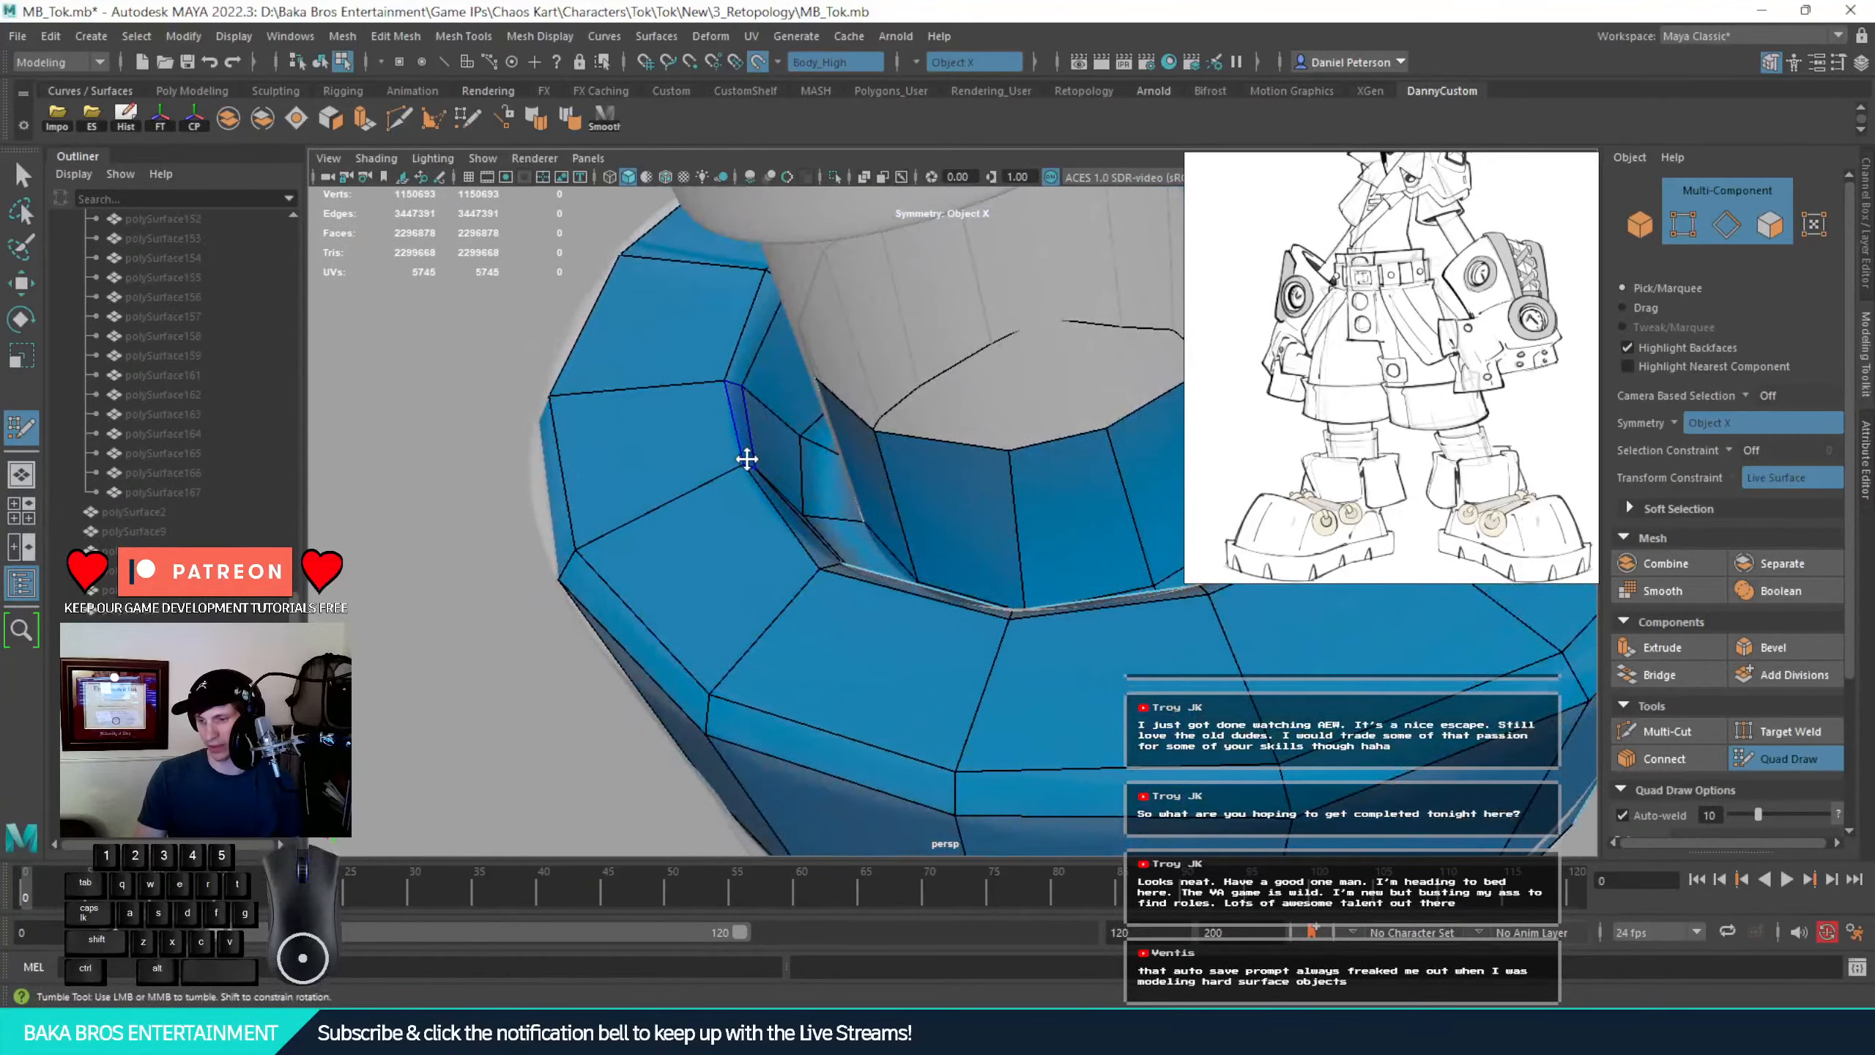
alt+drag(726, 467, 735, 584)
alt+right_drag(735, 584, 644, 616)
alt+drag(644, 616, 960, 571)
alt+middle_drag(960, 570, 907, 656)
alt+drag(908, 656, 663, 369)
alt+drag(732, 613, 909, 598)
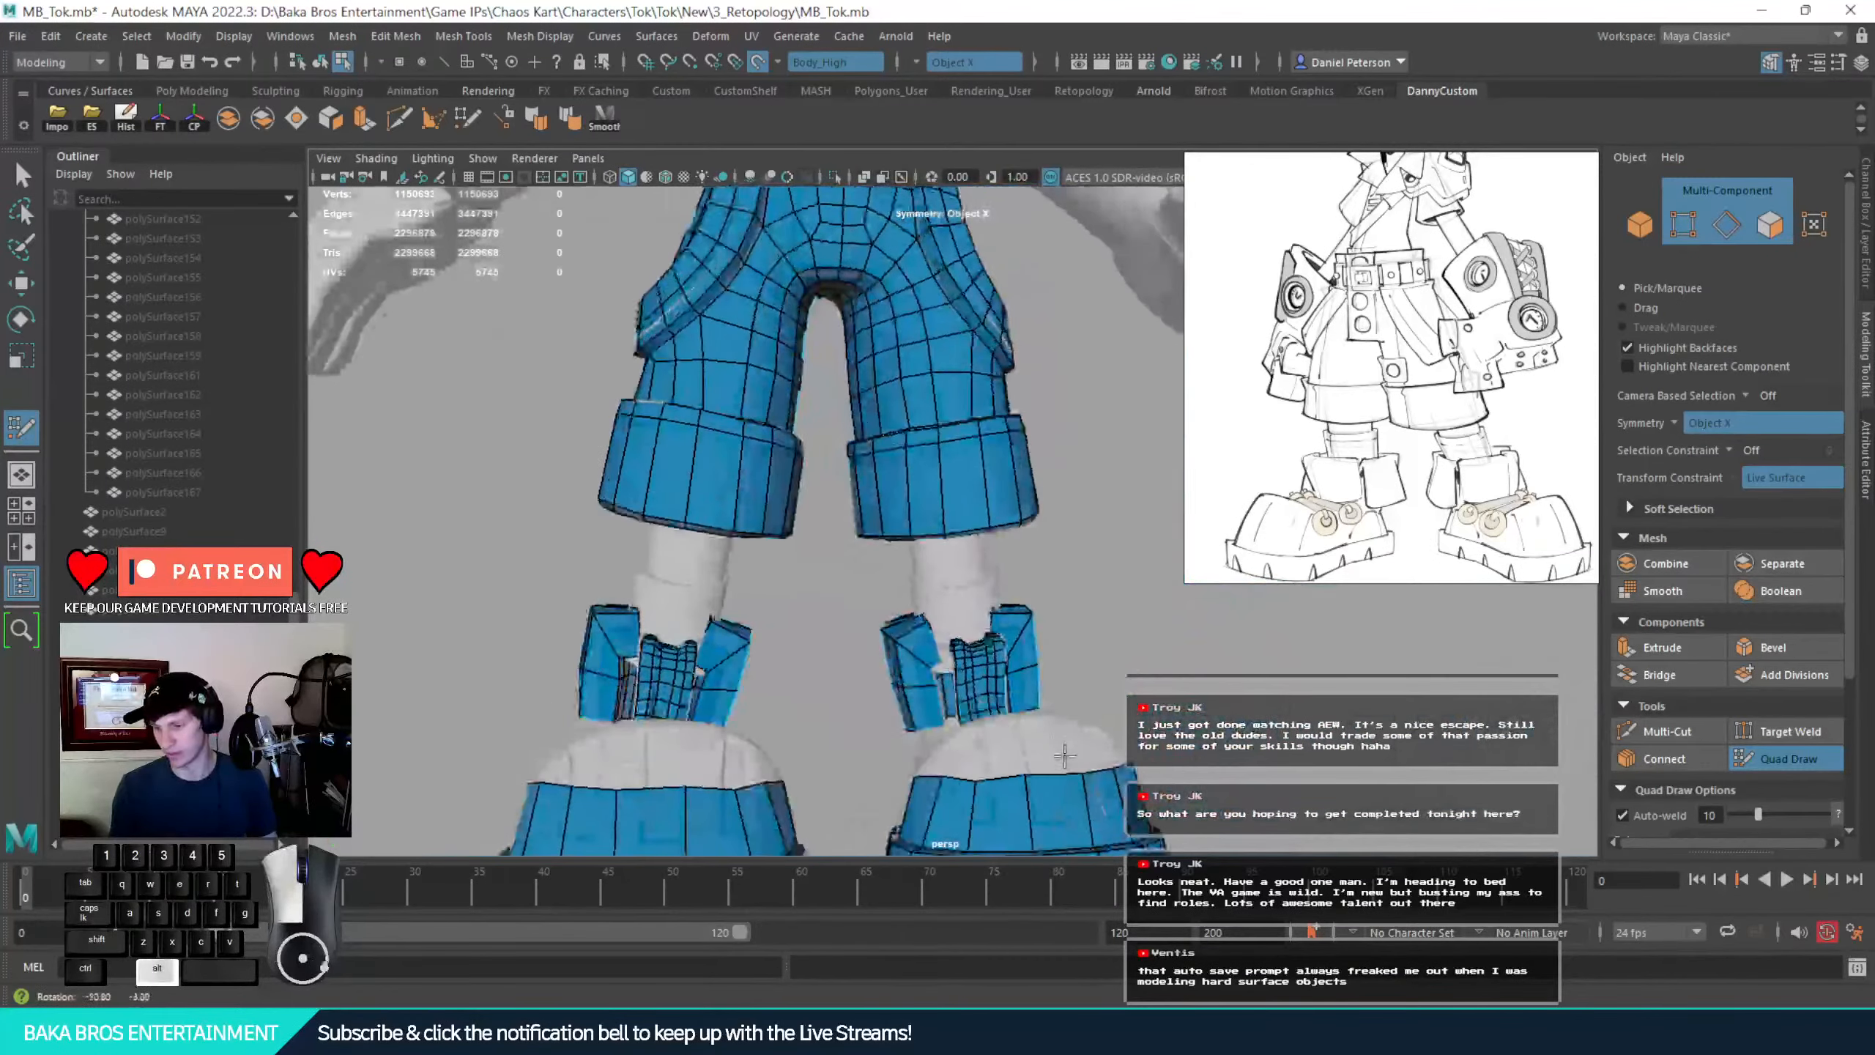
Pull the first open-edge vertices of the inner leg surface down out of the cuff to the top of the ankle band
alt+right_drag(908, 599, 1019, 650)
alt+middle_drag(1019, 650, 952, 532)
mouse_move(952, 532)
alt+mouse_down()
mouse_move(928, 565)
mouse_move(950, 531)
alt+mouse_up()
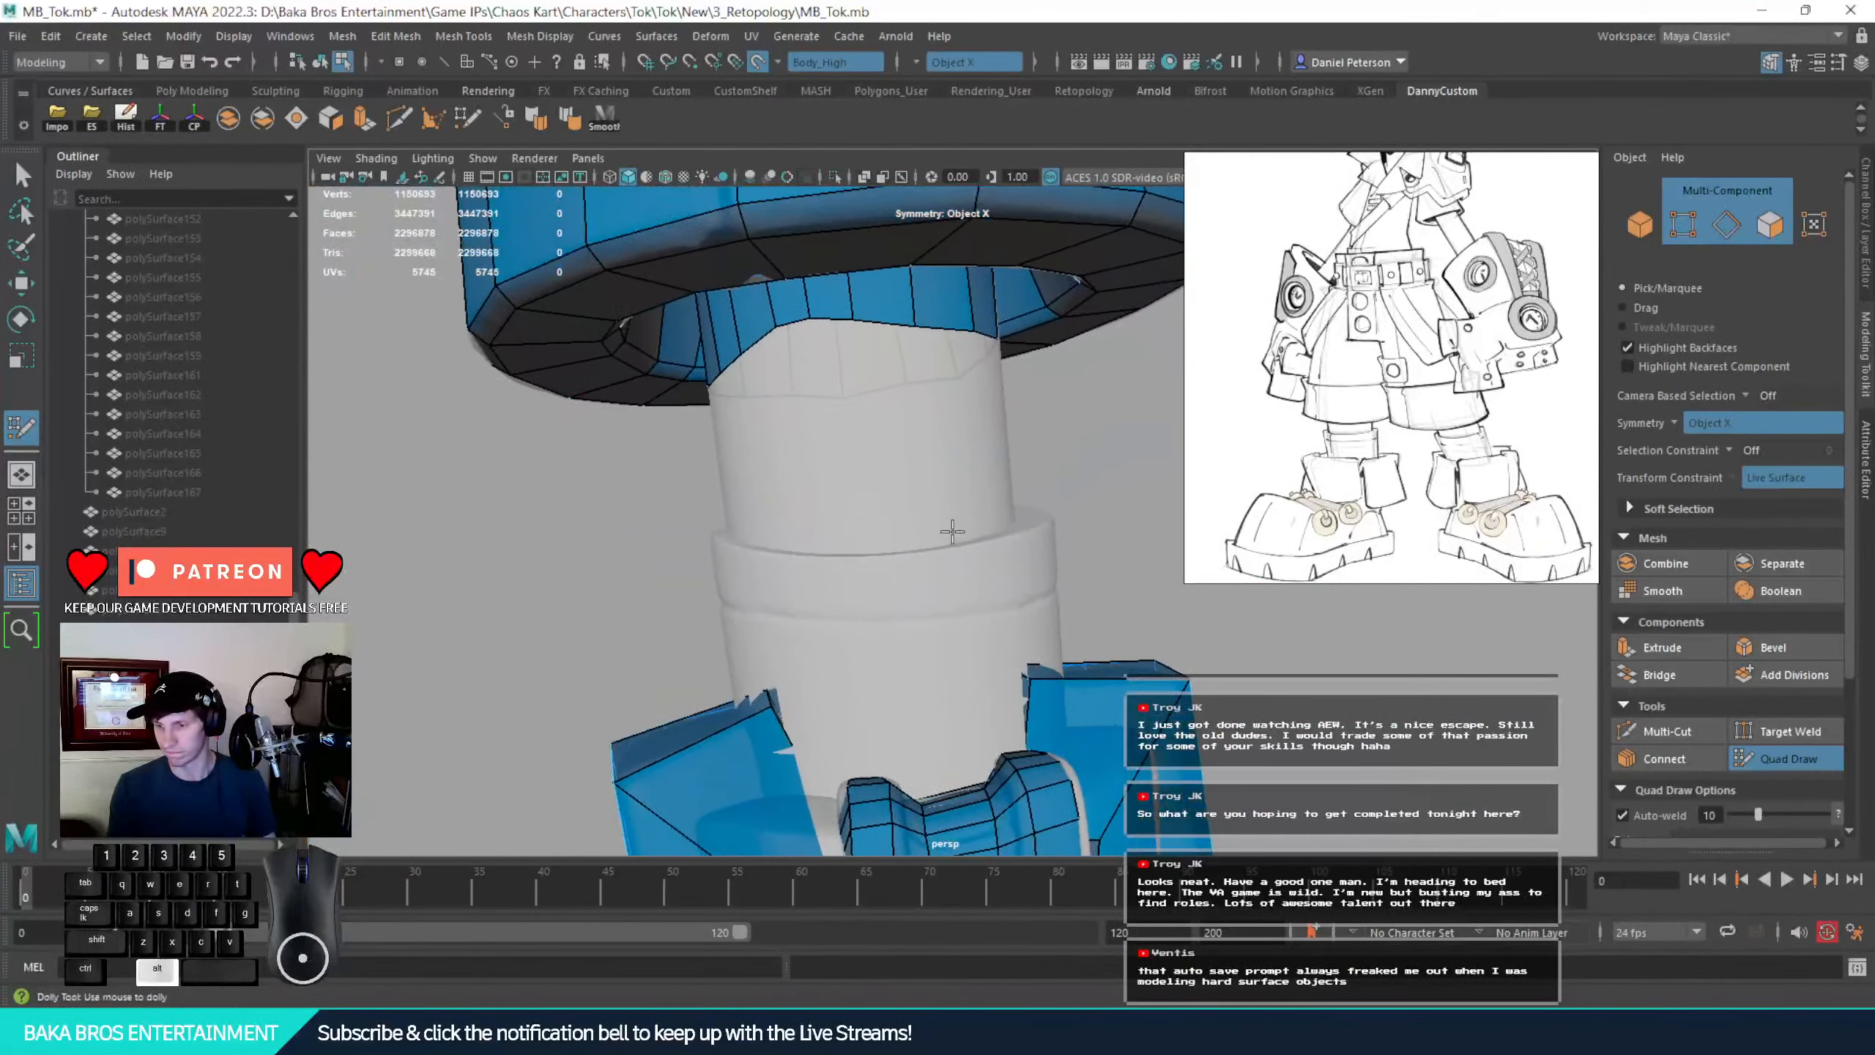
alt+middle_drag(950, 532, 993, 656)
alt+drag(994, 656, 942, 569)
alt+right_drag(942, 569, 990, 648)
alt+middle_drag(990, 648, 923, 695)
alt+drag(923, 694, 846, 607)
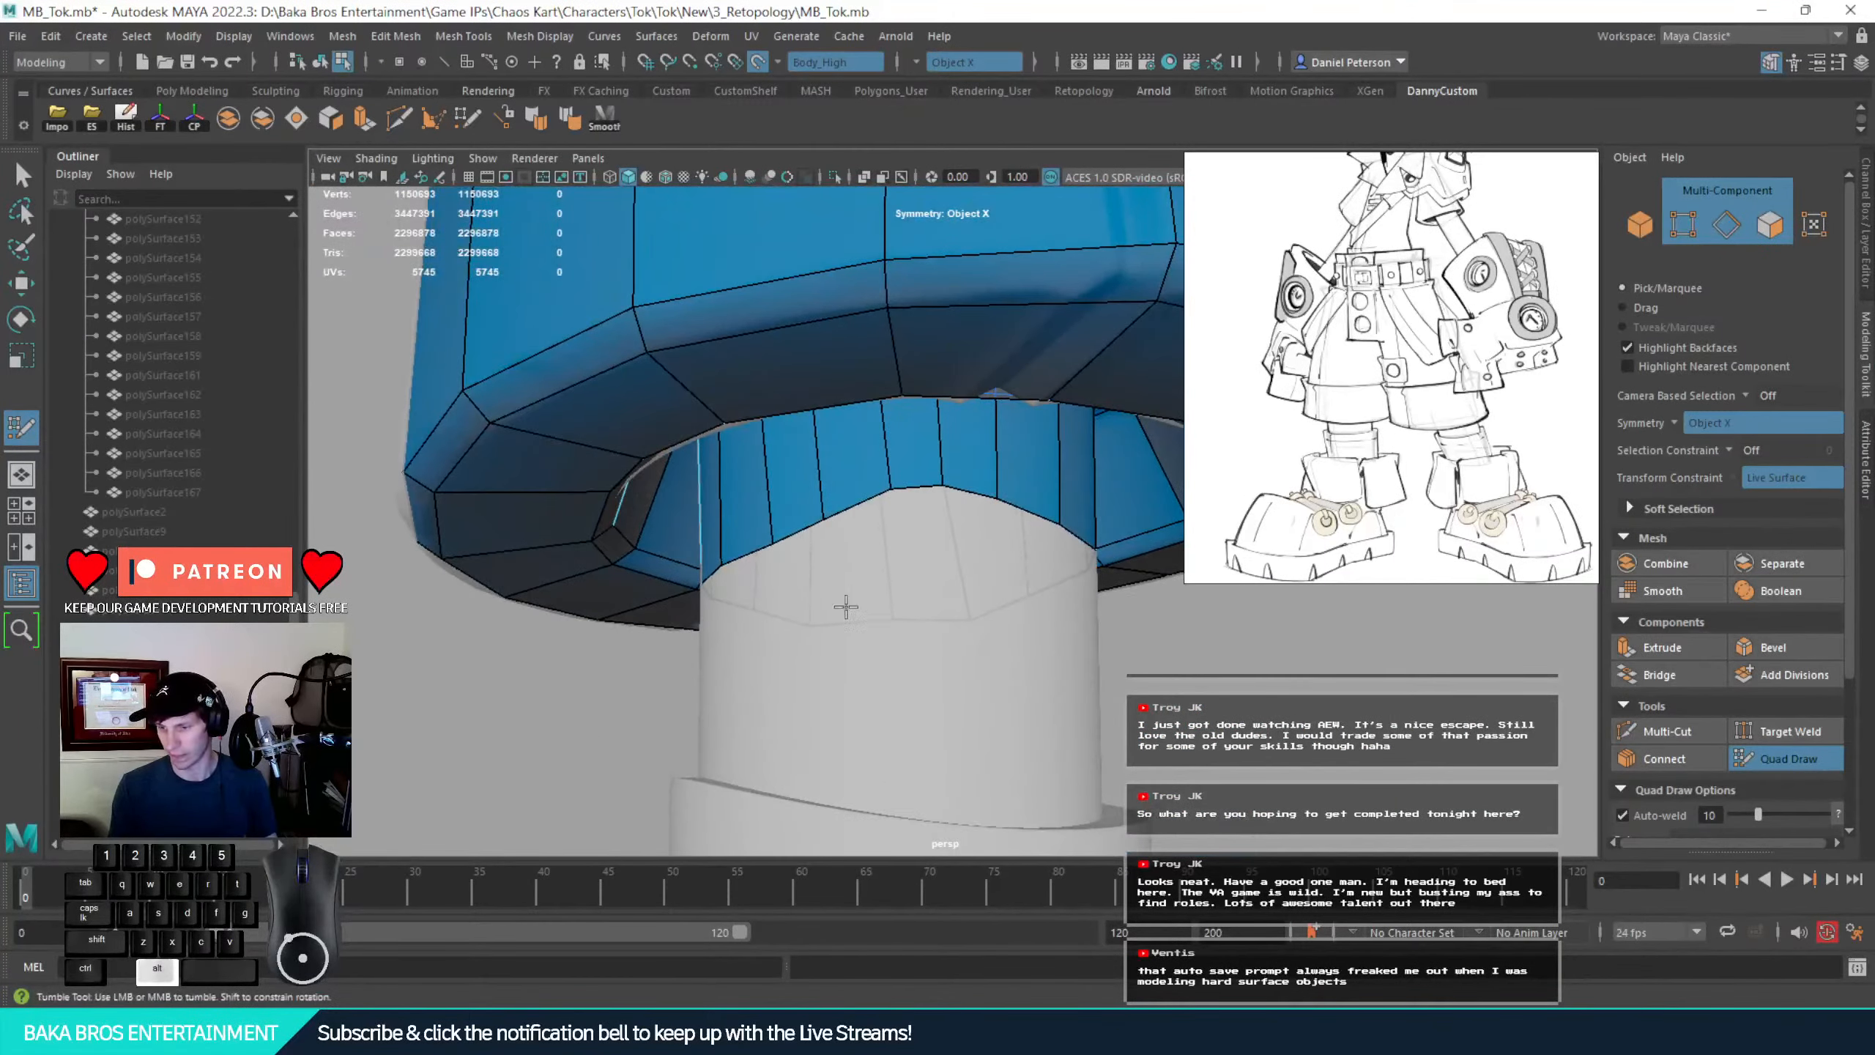
alt+drag(901, 803, 936, 600)
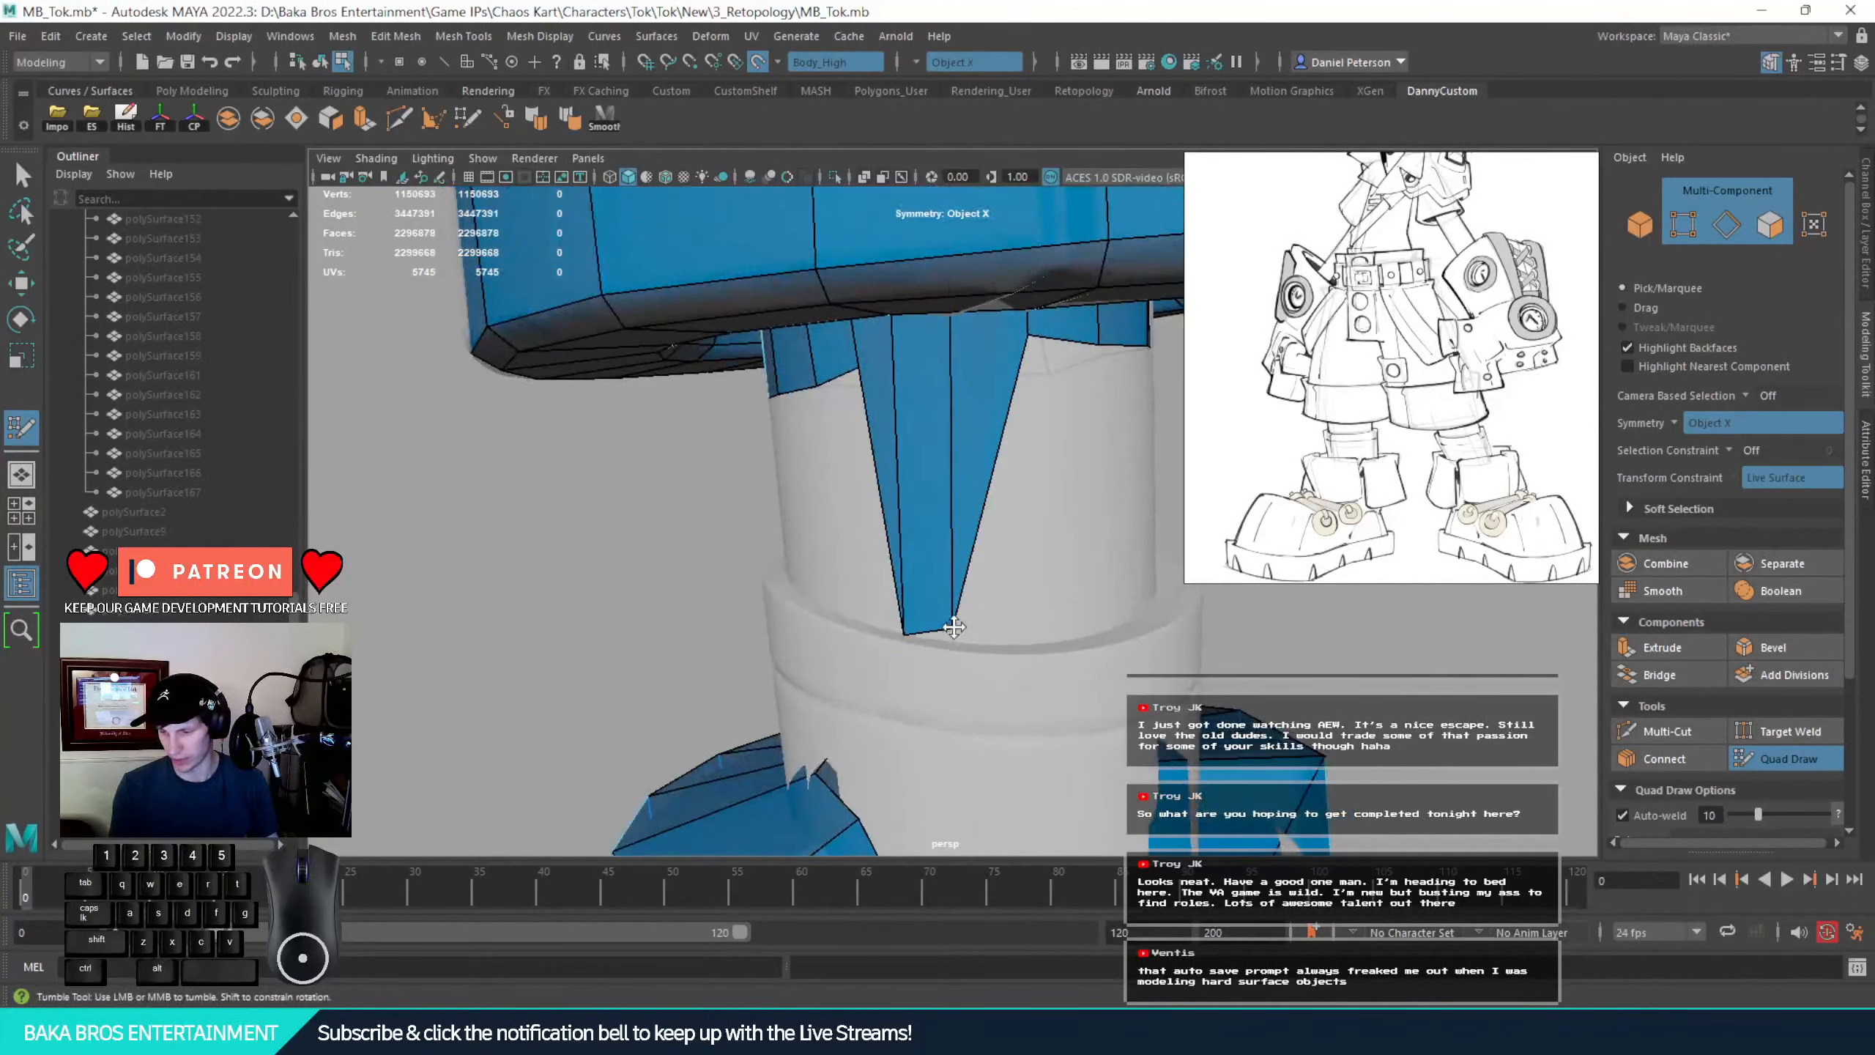
alt+drag(954, 642, 1021, 433)
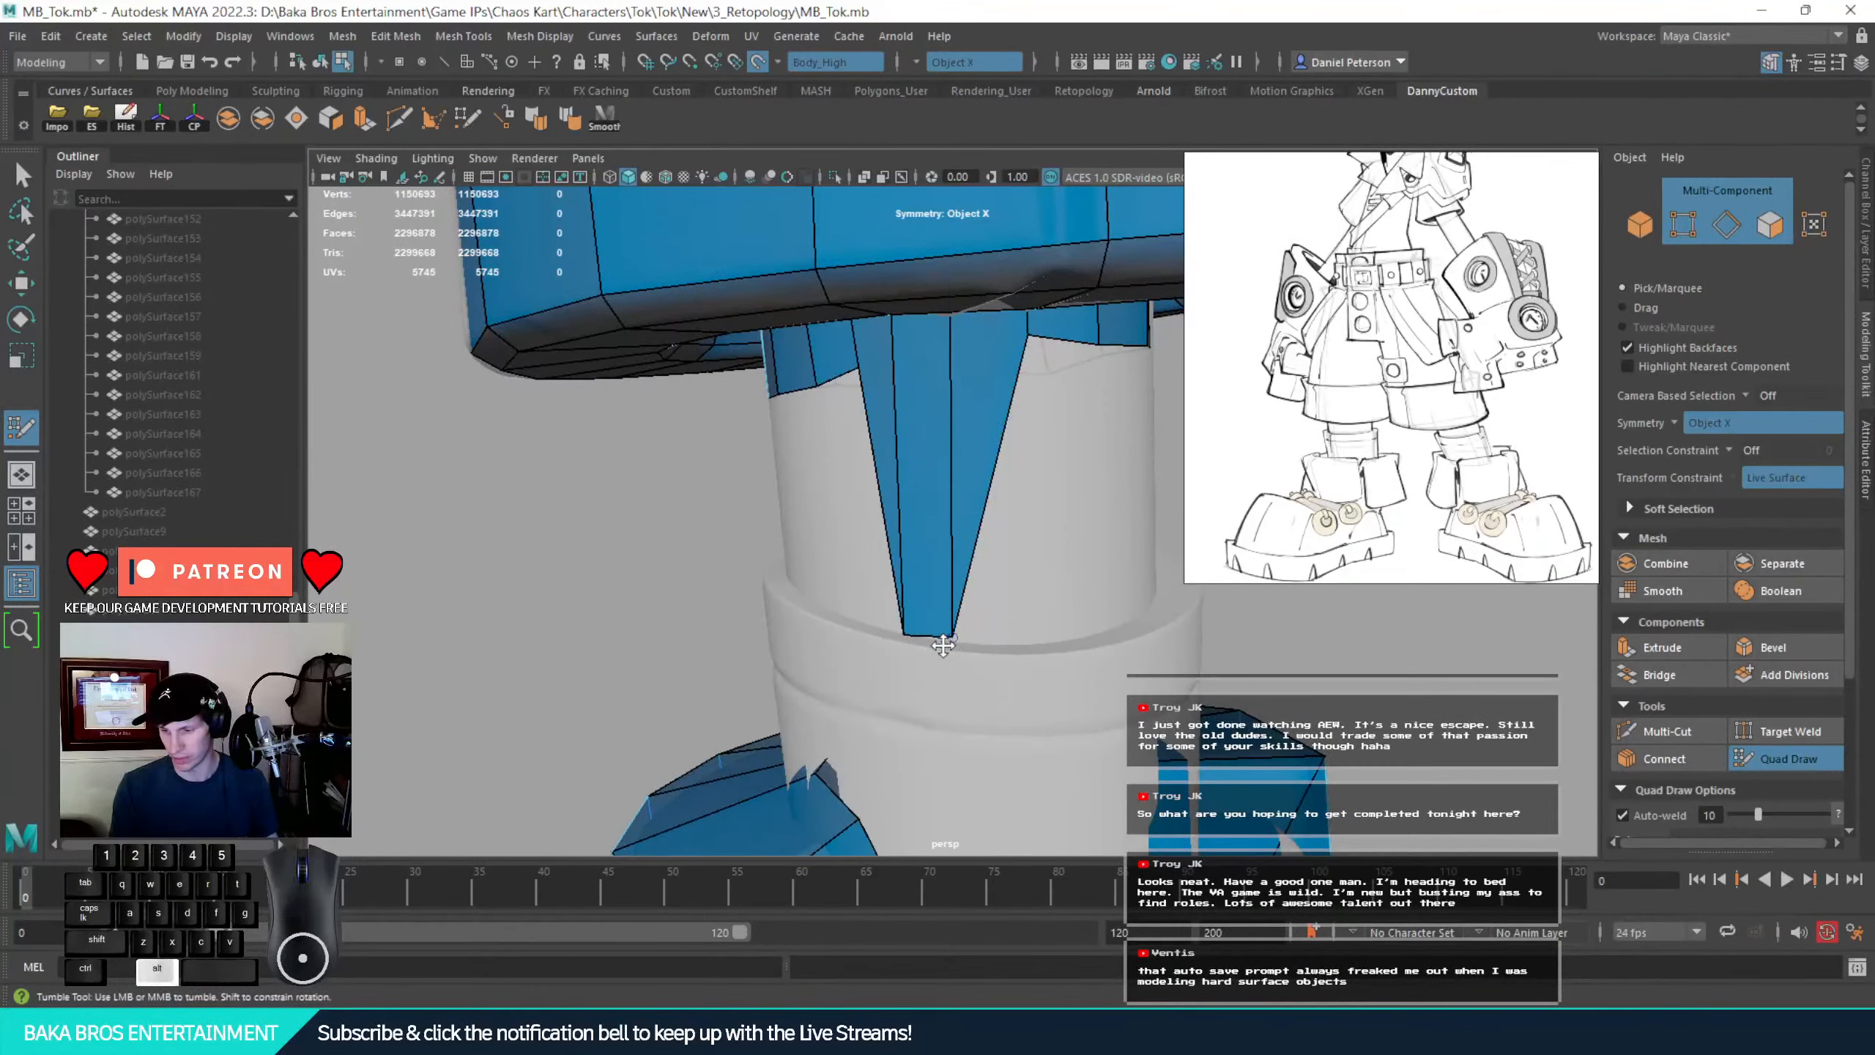
drag(958, 310, 923, 548)
alt+right_drag(951, 568, 838, 495)
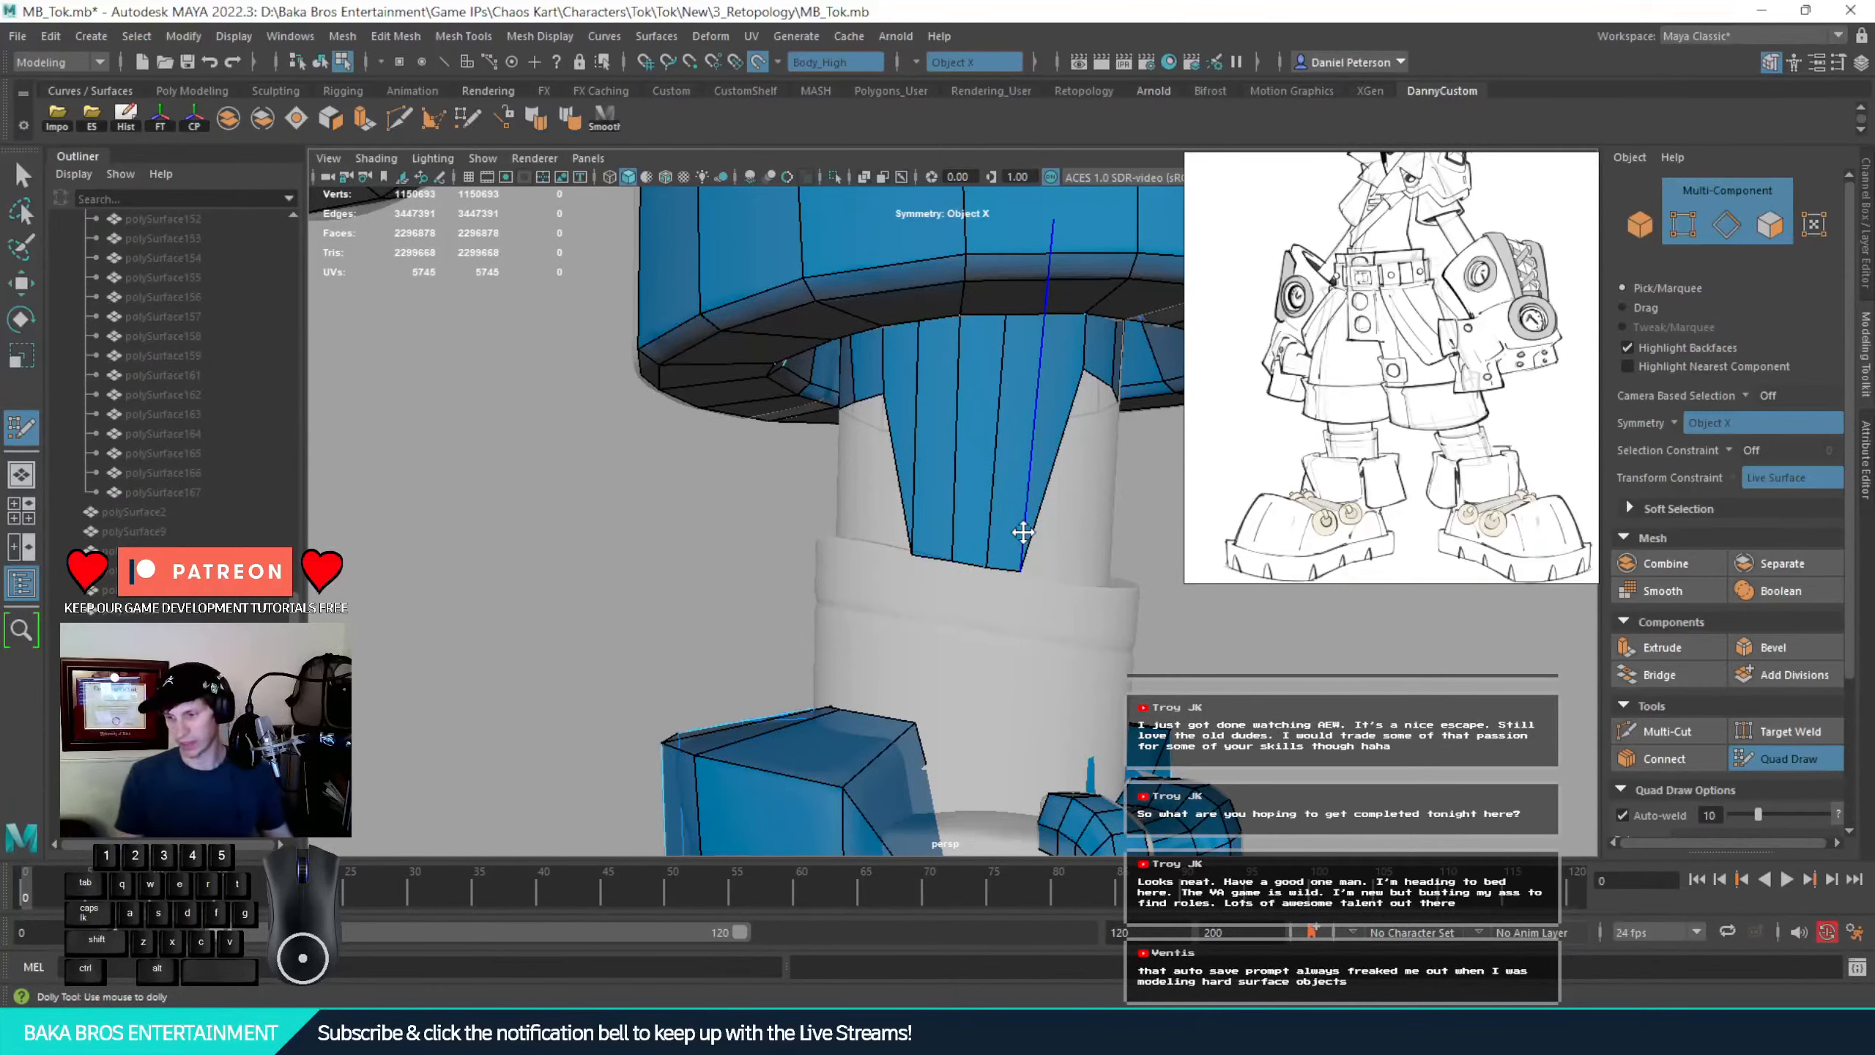
Check the stretched leg faces against the ankle band from the side
alt+drag(1023, 532, 852, 522)
alt+drag(919, 591, 989, 584)
alt+right_drag(990, 584, 1107, 665)
alt+drag(1107, 665, 983, 788)
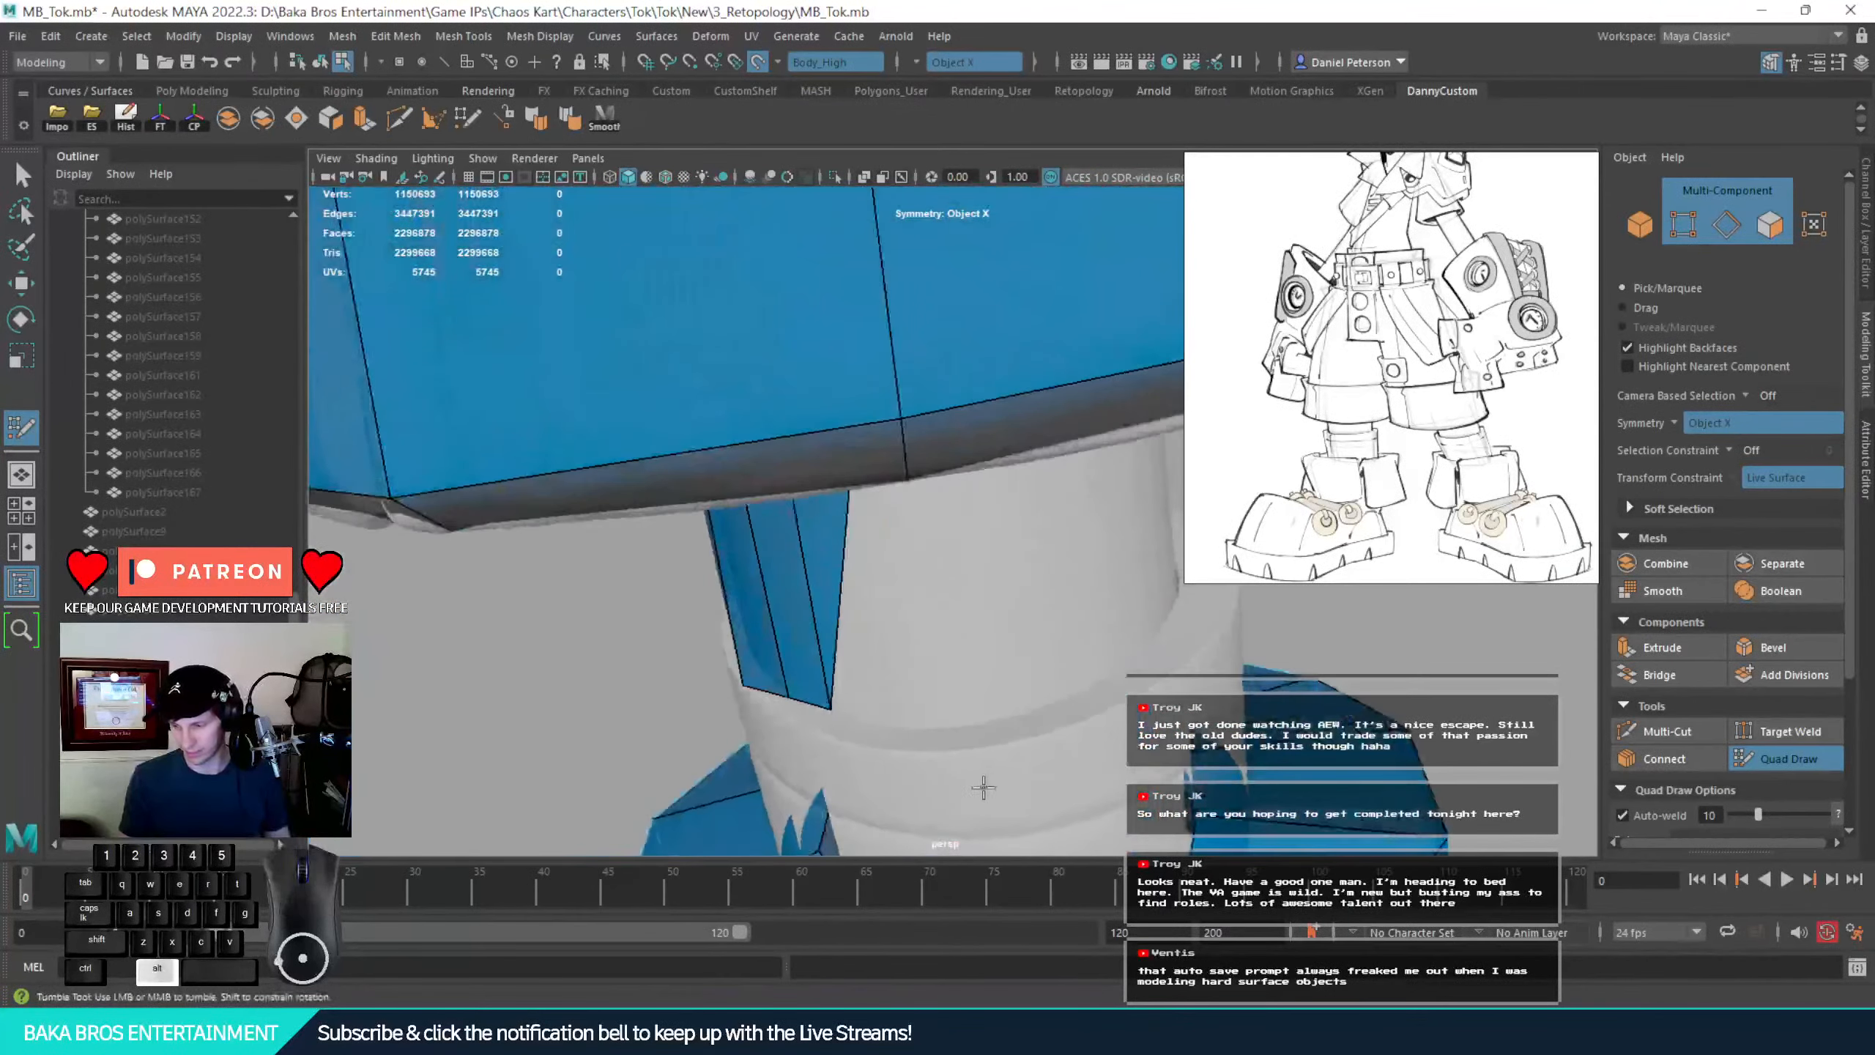
Try to pull the leg's lower vertices down past the ankle band, and undo the changes
alt+middle_drag(983, 788, 937, 530)
mouse_move(946, 564)
mouse_down()
mouse_move(1000, 783)
mouse_move(967, 729)
mouse_move(1063, 628)
mouse_up()
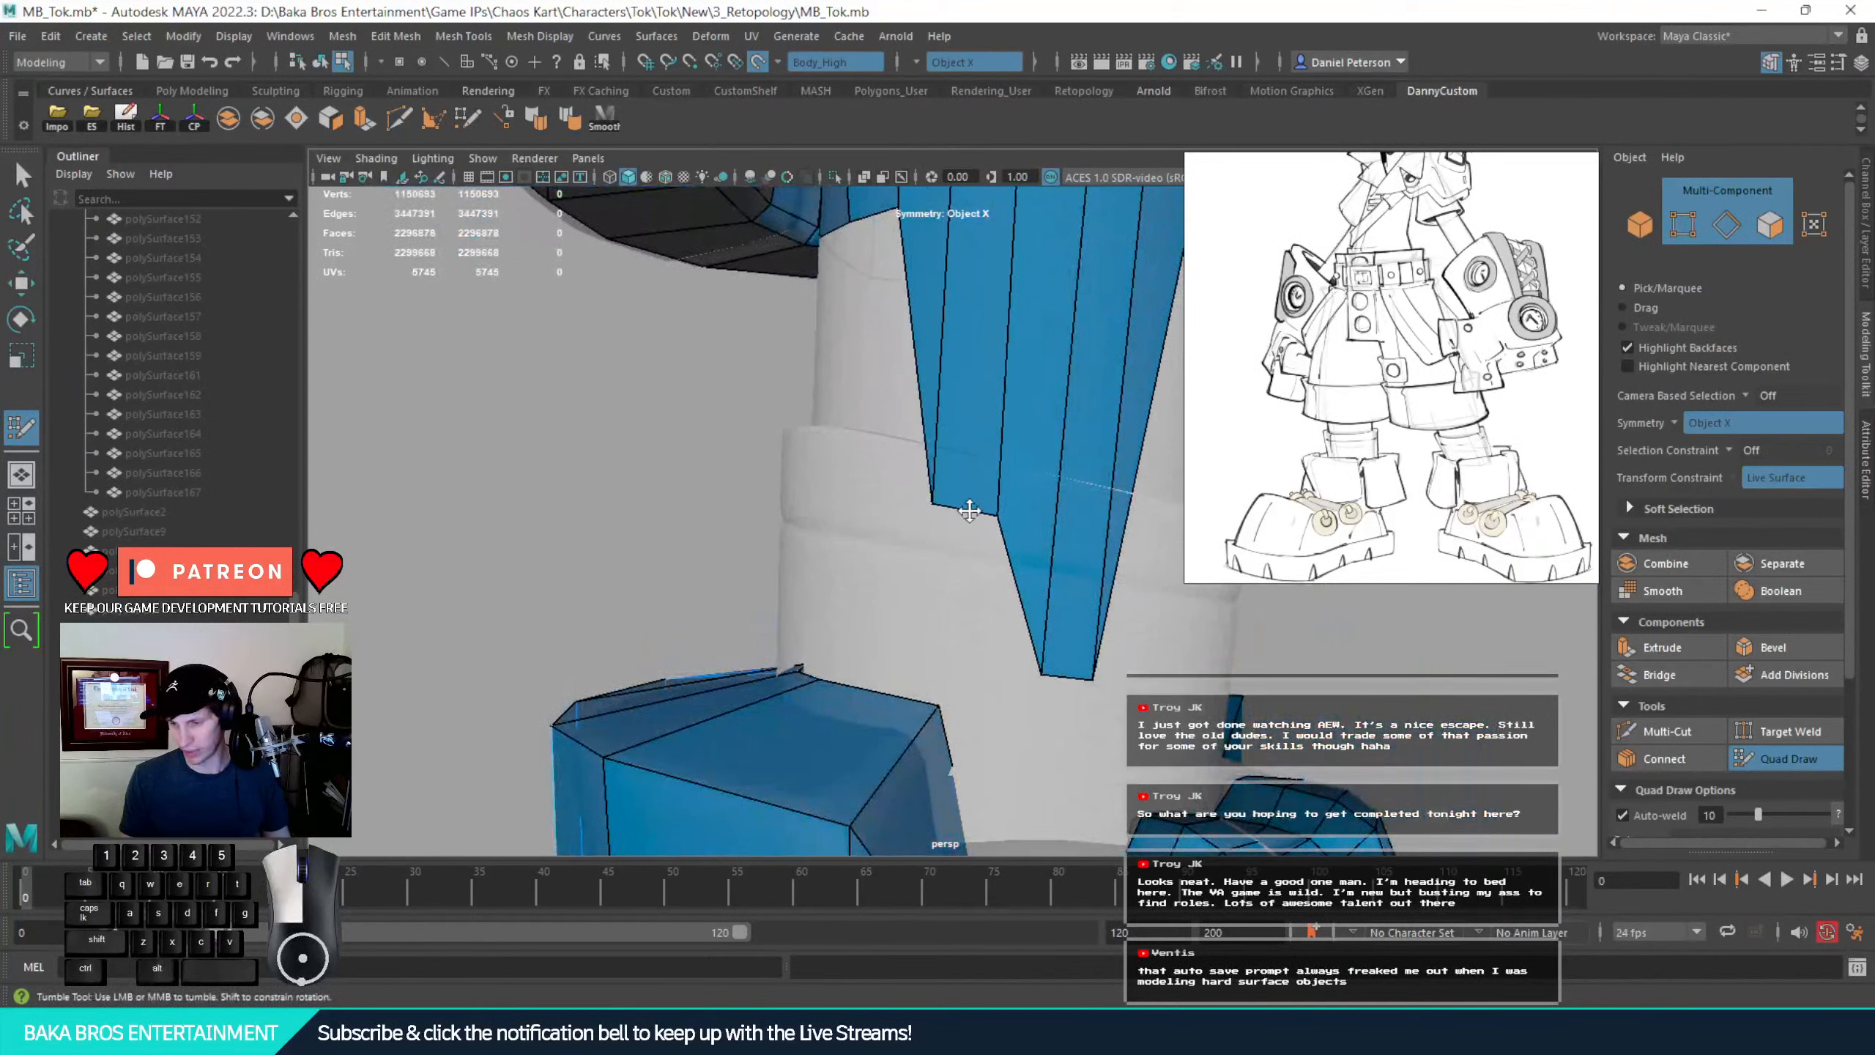
key(ctrl+z)
key(ctrl+z)
key(ctrl+z)
key(ctrl+z)
key(ctrl+z)
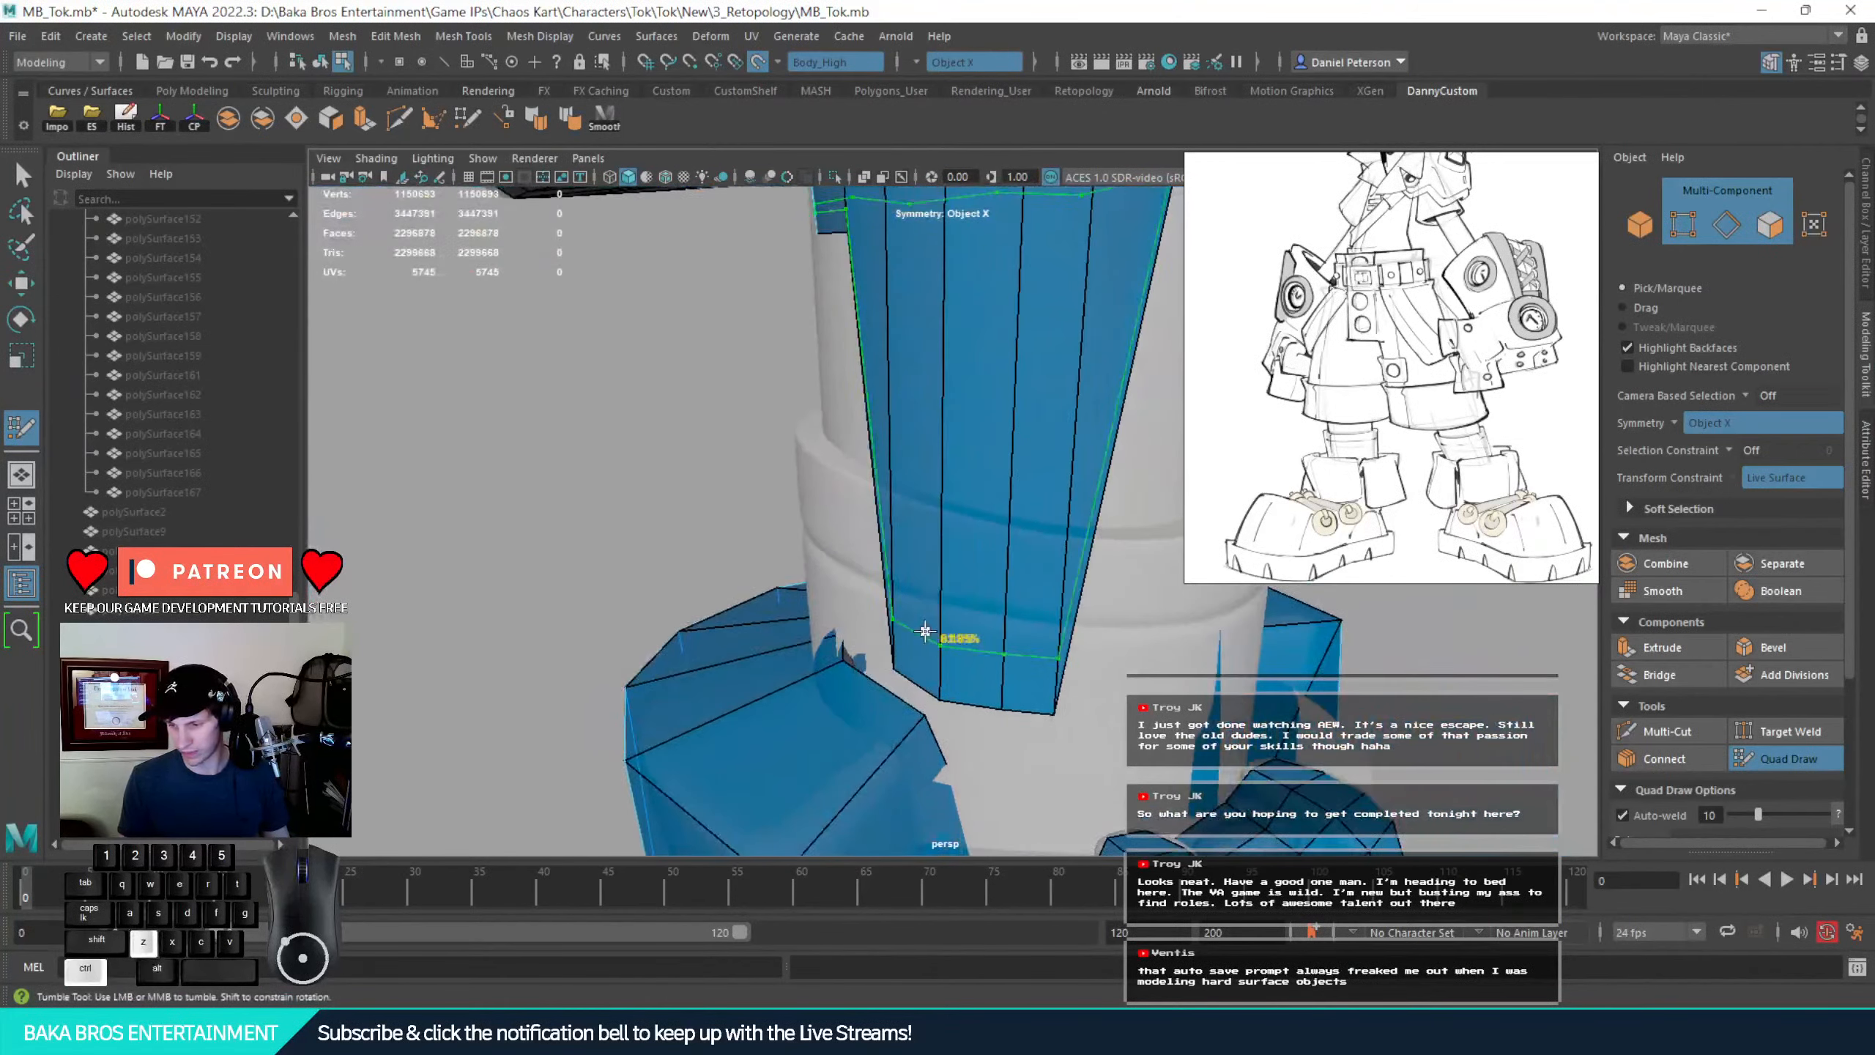
key(ctrl+z)
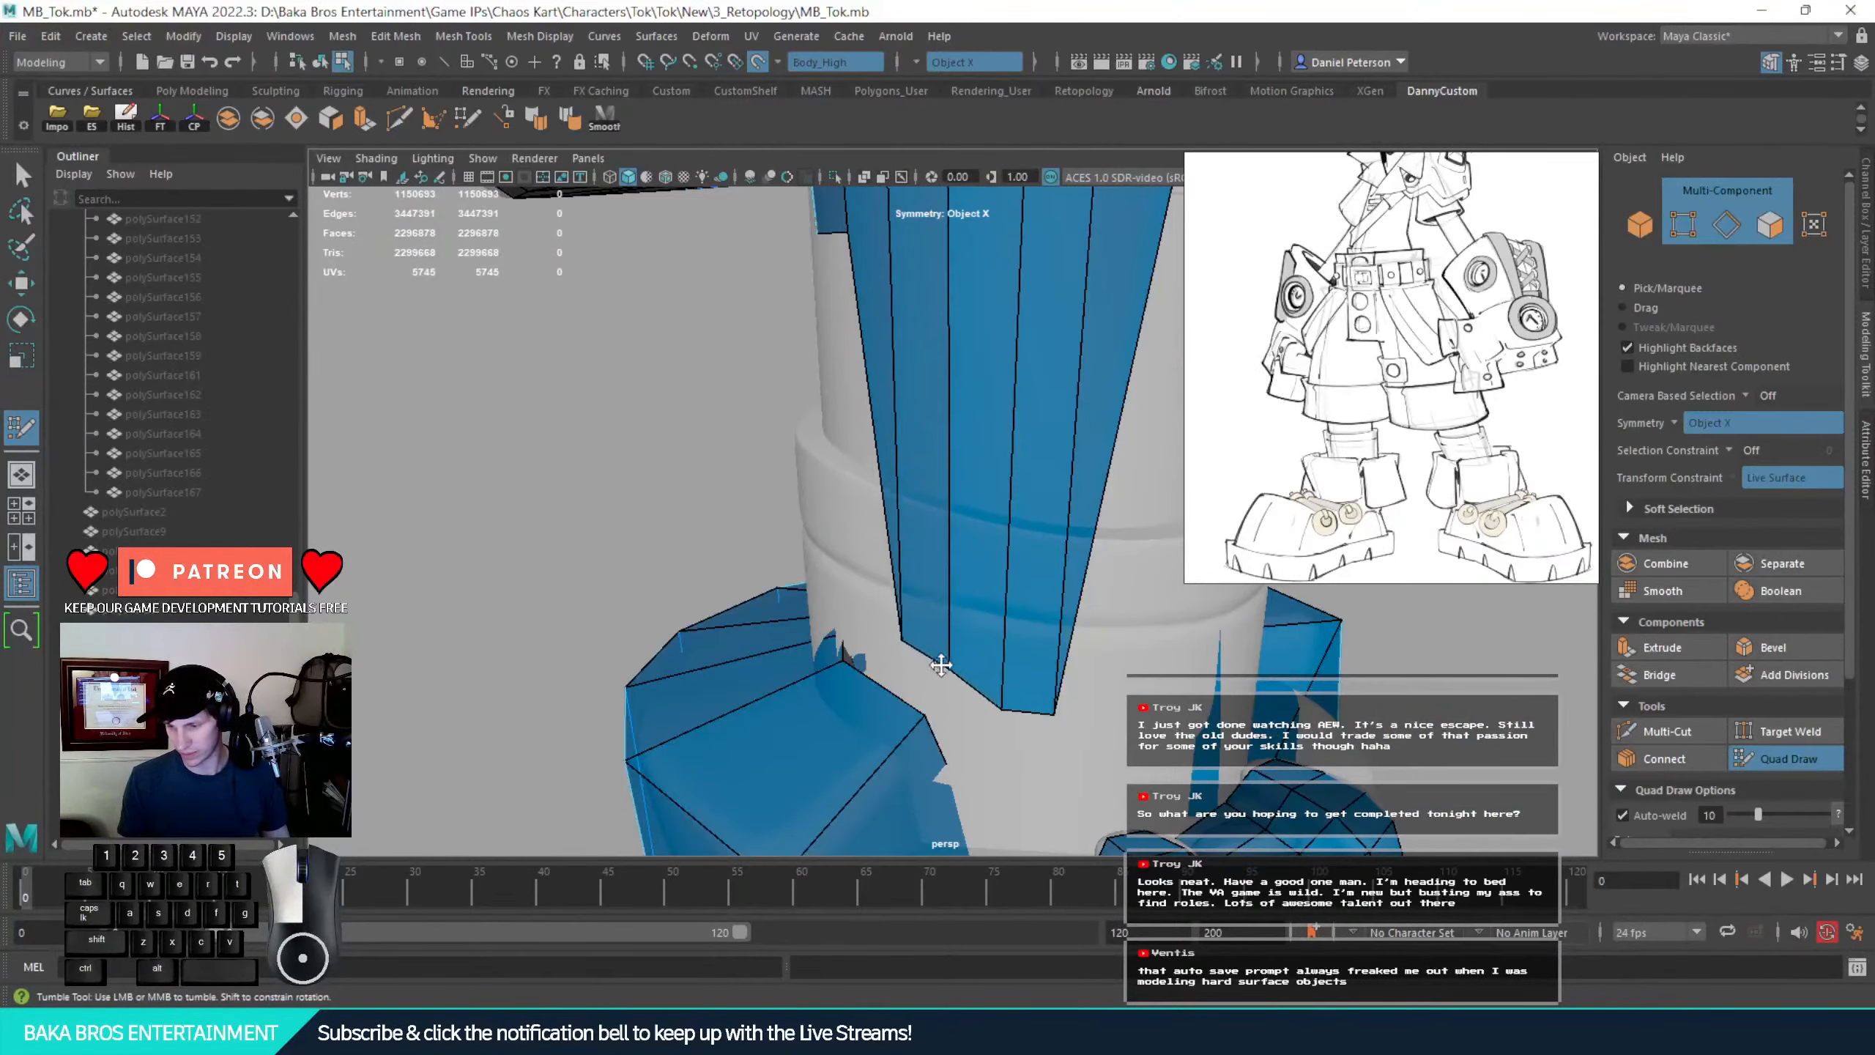
alt+drag(946, 688, 777, 564)
key(ctrl+z)
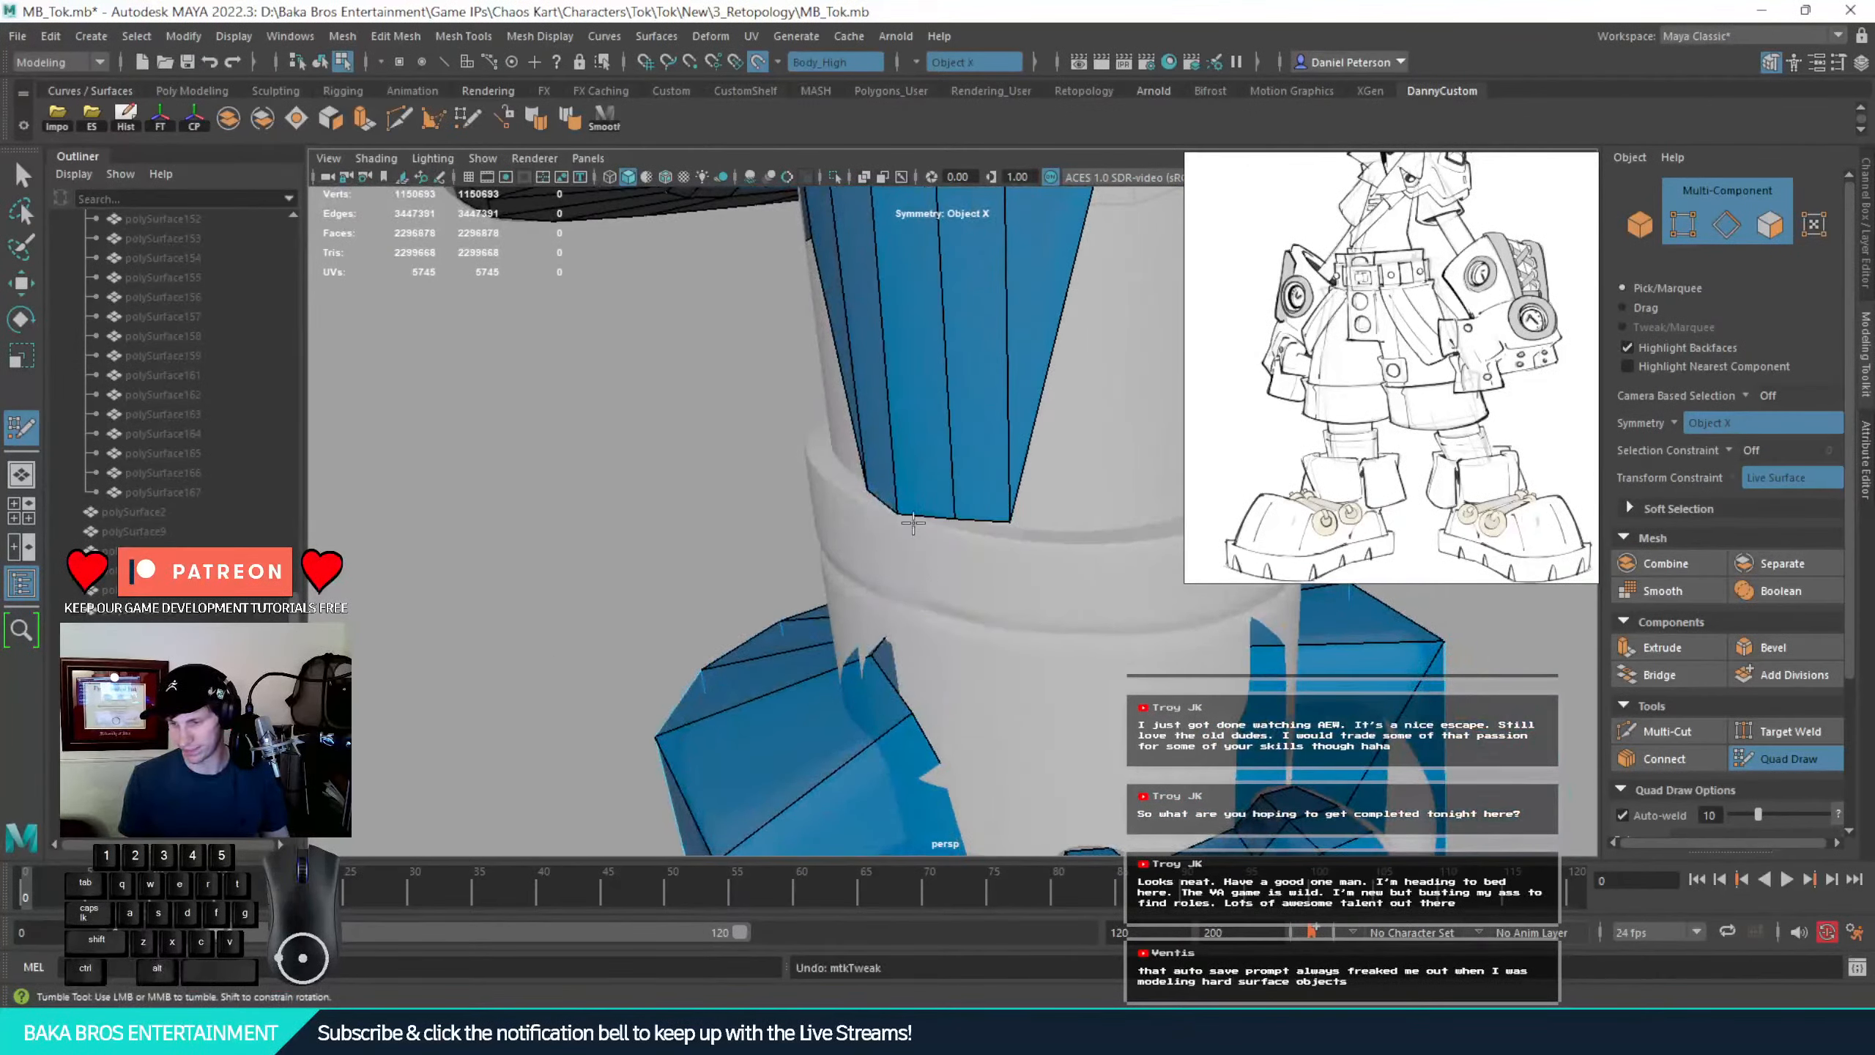
Pull the remaining lower-edge vertices around the leg down to the top of the ankle band
mouse_move(940, 508)
alt+mouse_down()
mouse_move(1001, 380)
mouse_move(908, 413)
mouse_move(878, 510)
mouse_move(929, 552)
mouse_move(908, 376)
mouse_move(851, 421)
mouse_move(849, 532)
mouse_move(911, 451)
mouse_move(962, 483)
mouse_move(942, 439)
mouse_move(1163, 464)
alt+mouse_up()
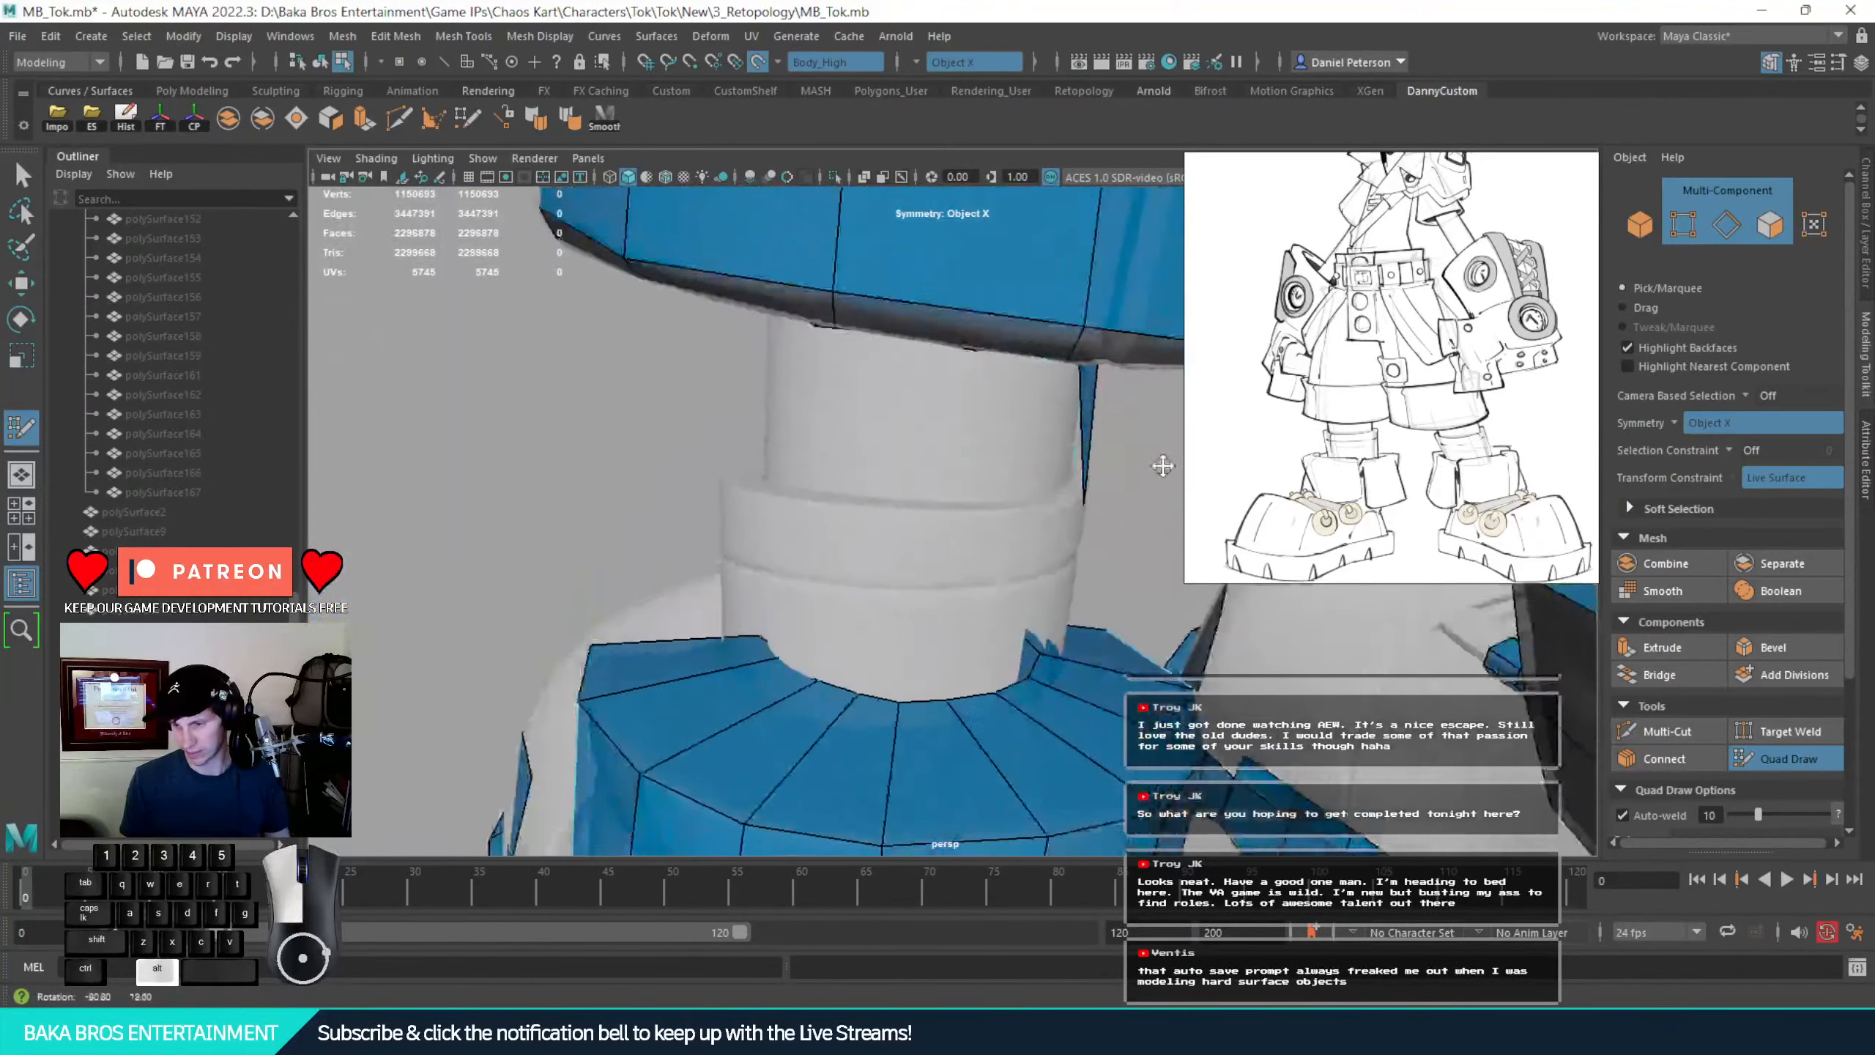
alt+right_drag(1163, 464, 1089, 454)
mouse_move(1090, 454)
alt+mouse_down()
mouse_move(779, 565)
mouse_move(876, 466)
mouse_move(875, 705)
alt+mouse_up()
drag(754, 497, 778, 717)
mouse_move(778, 716)
alt+mouse_down()
mouse_move(888, 730)
mouse_move(931, 480)
alt+mouse_up()
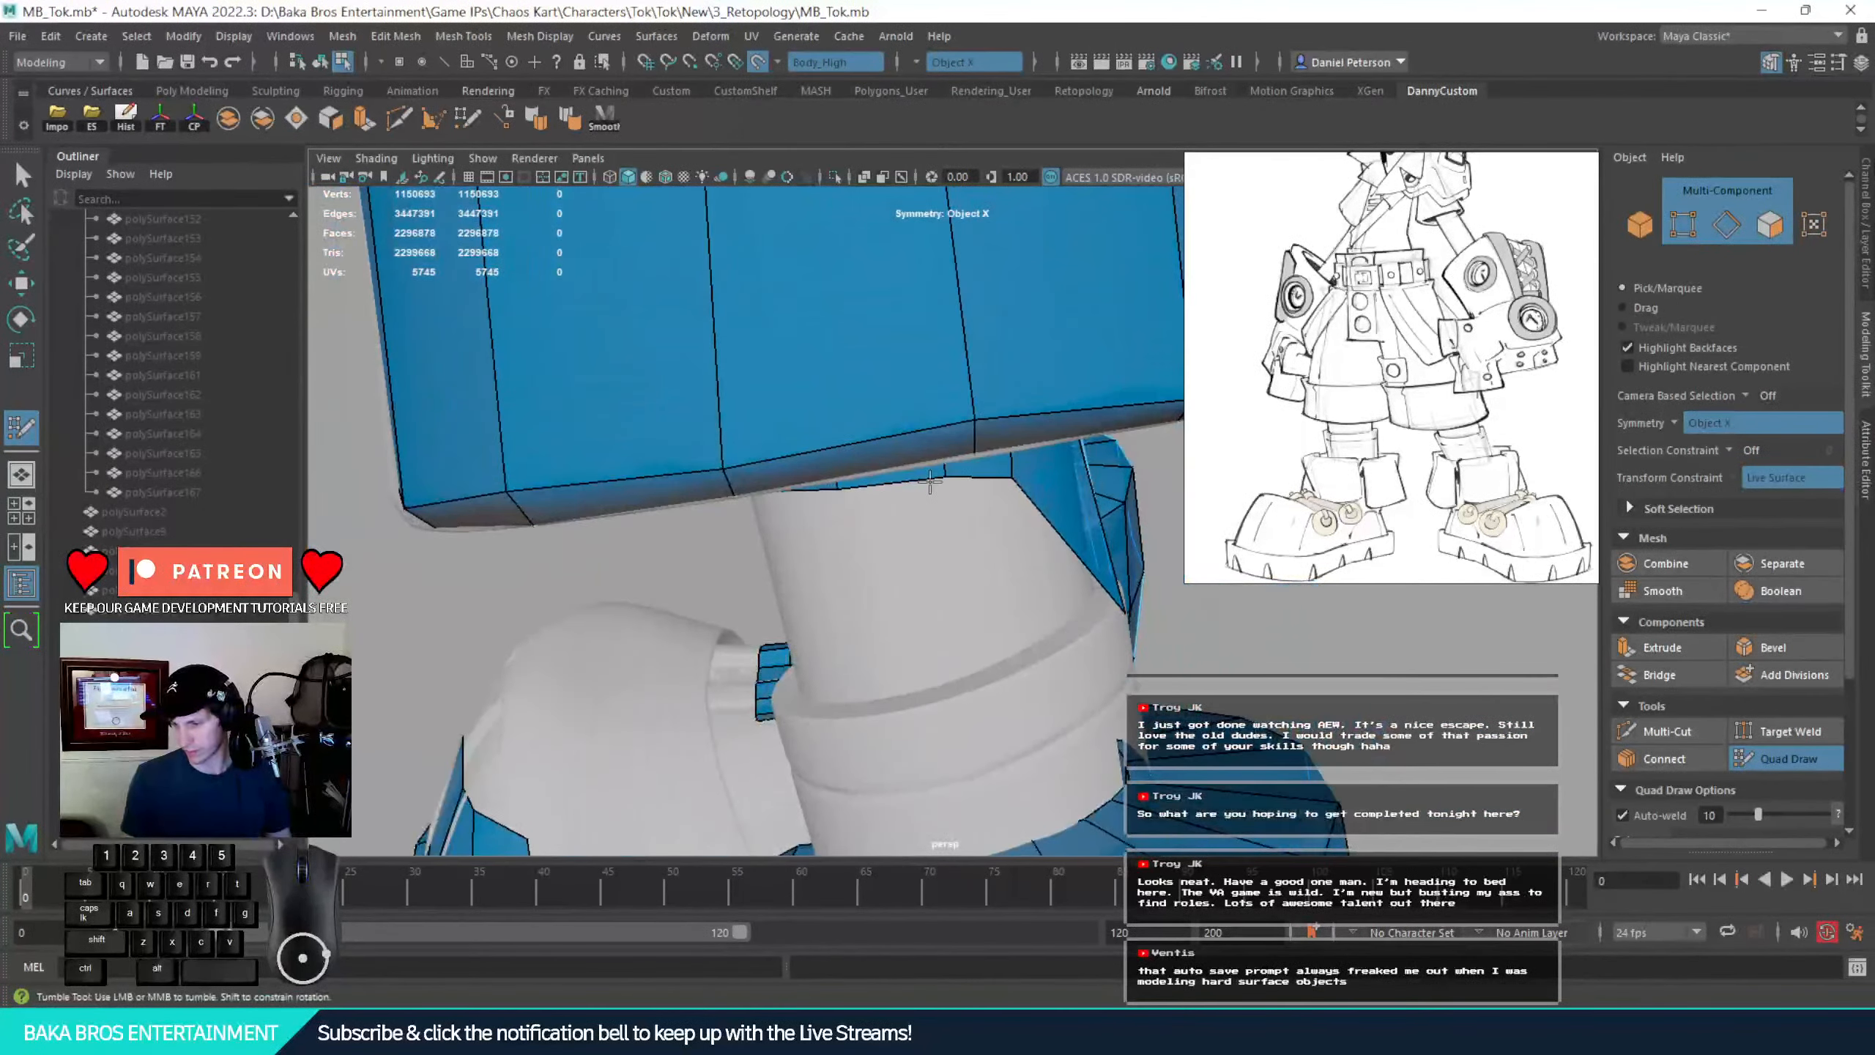
alt+drag(1009, 657, 1102, 319)
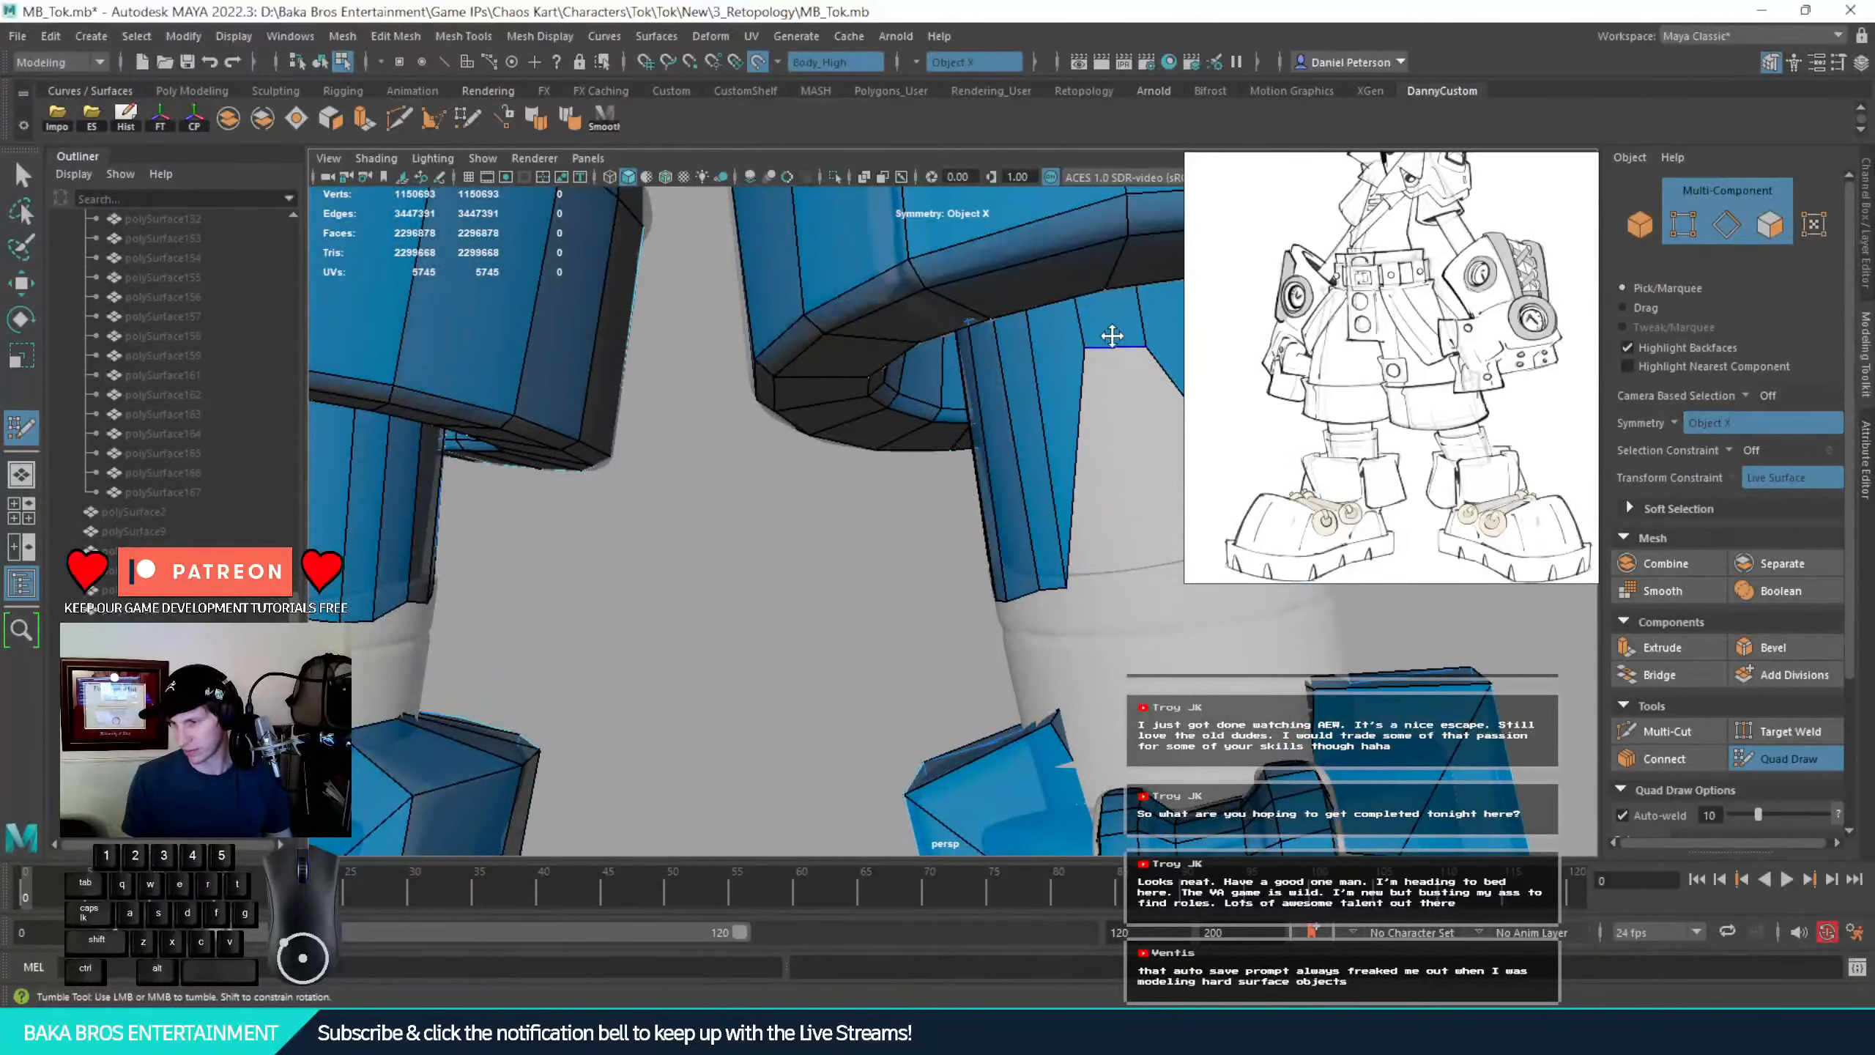
alt+middle_drag(1112, 399, 847, 505)
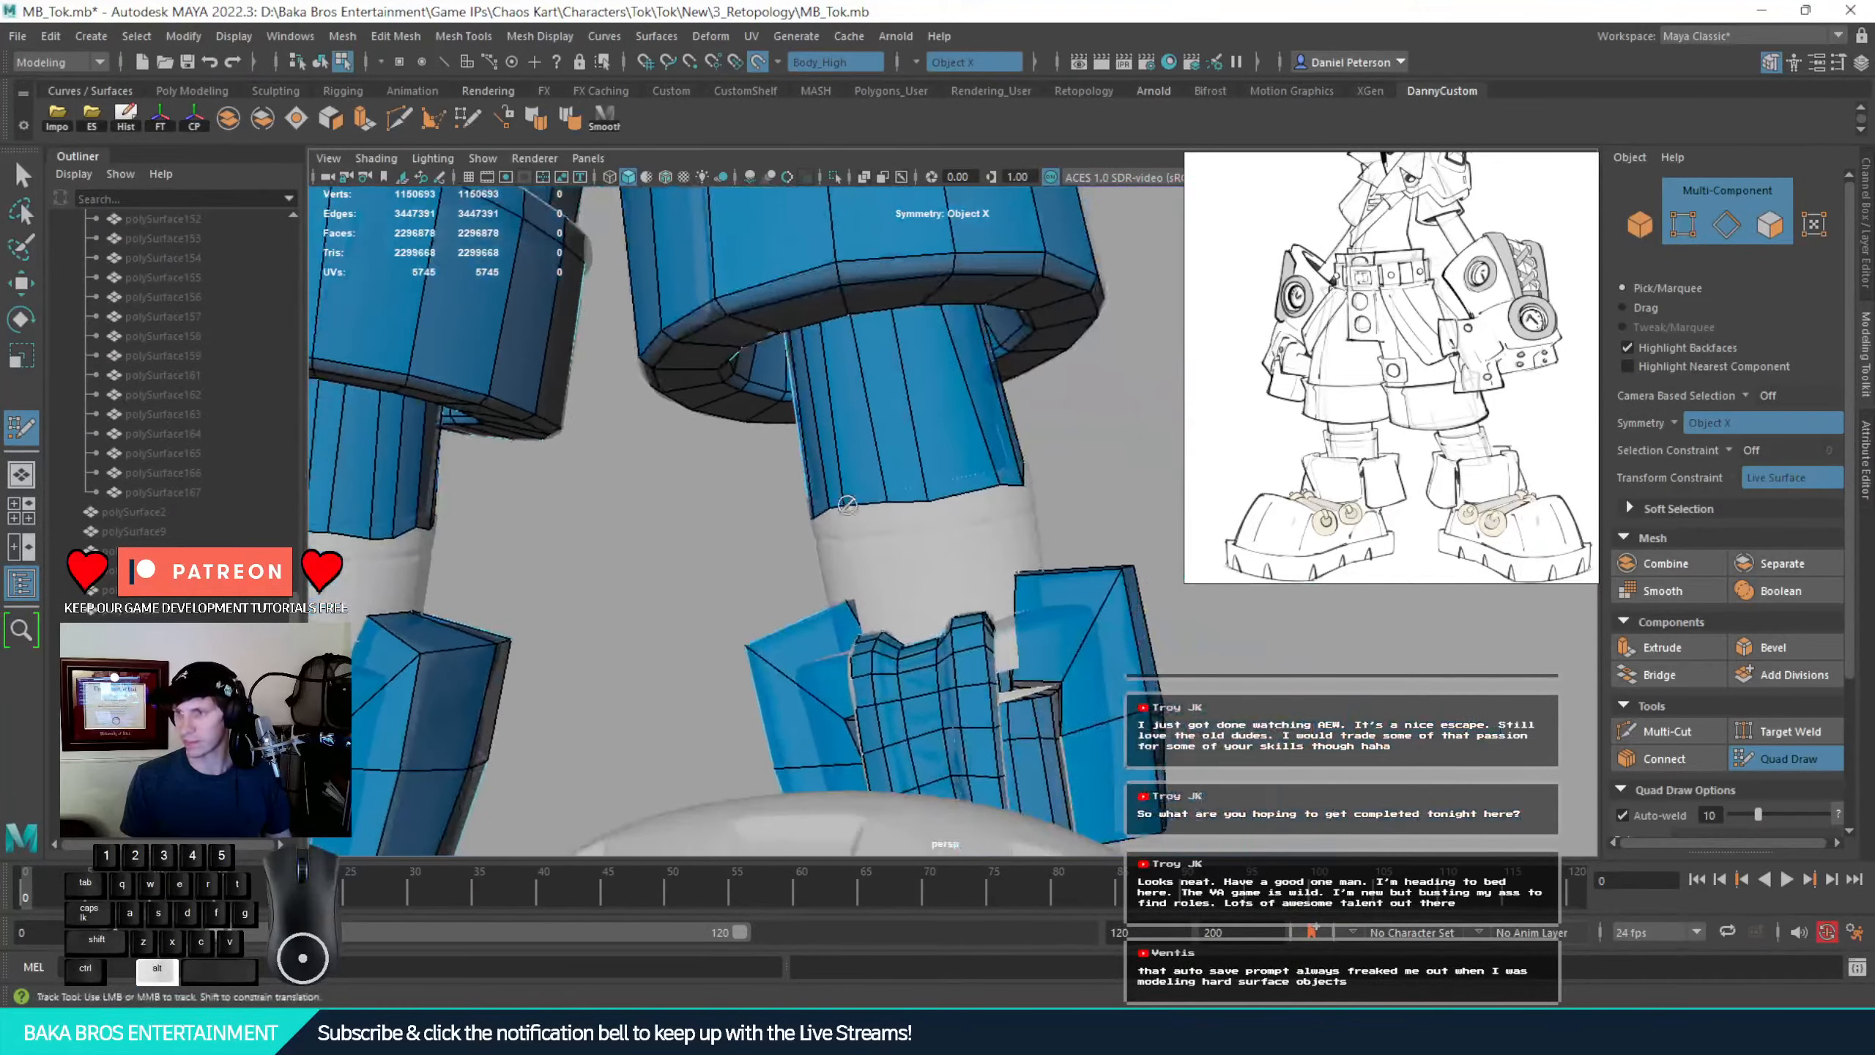
Examine the leg surface's lower edge along the ankle band from the front, back and sides
alt+drag(847, 505, 746, 584)
alt+right_drag(746, 584, 853, 611)
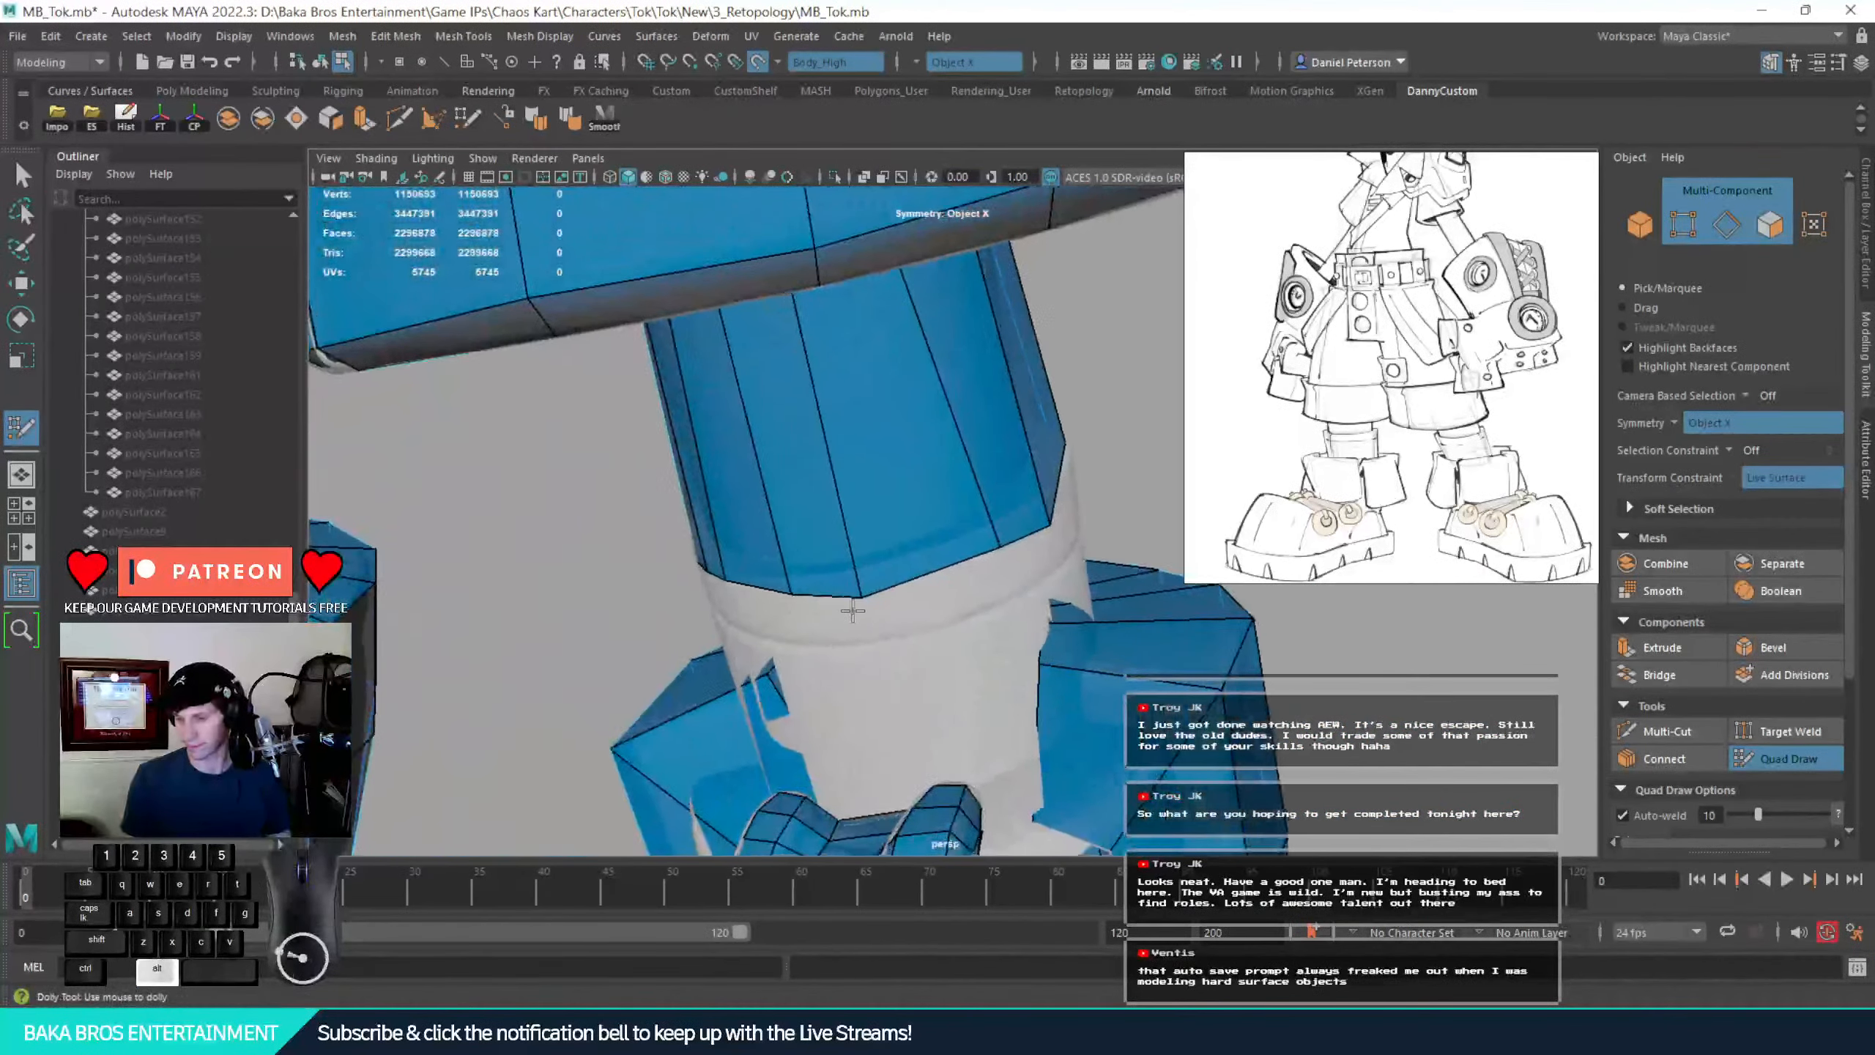
alt+middle_drag(853, 611, 840, 570)
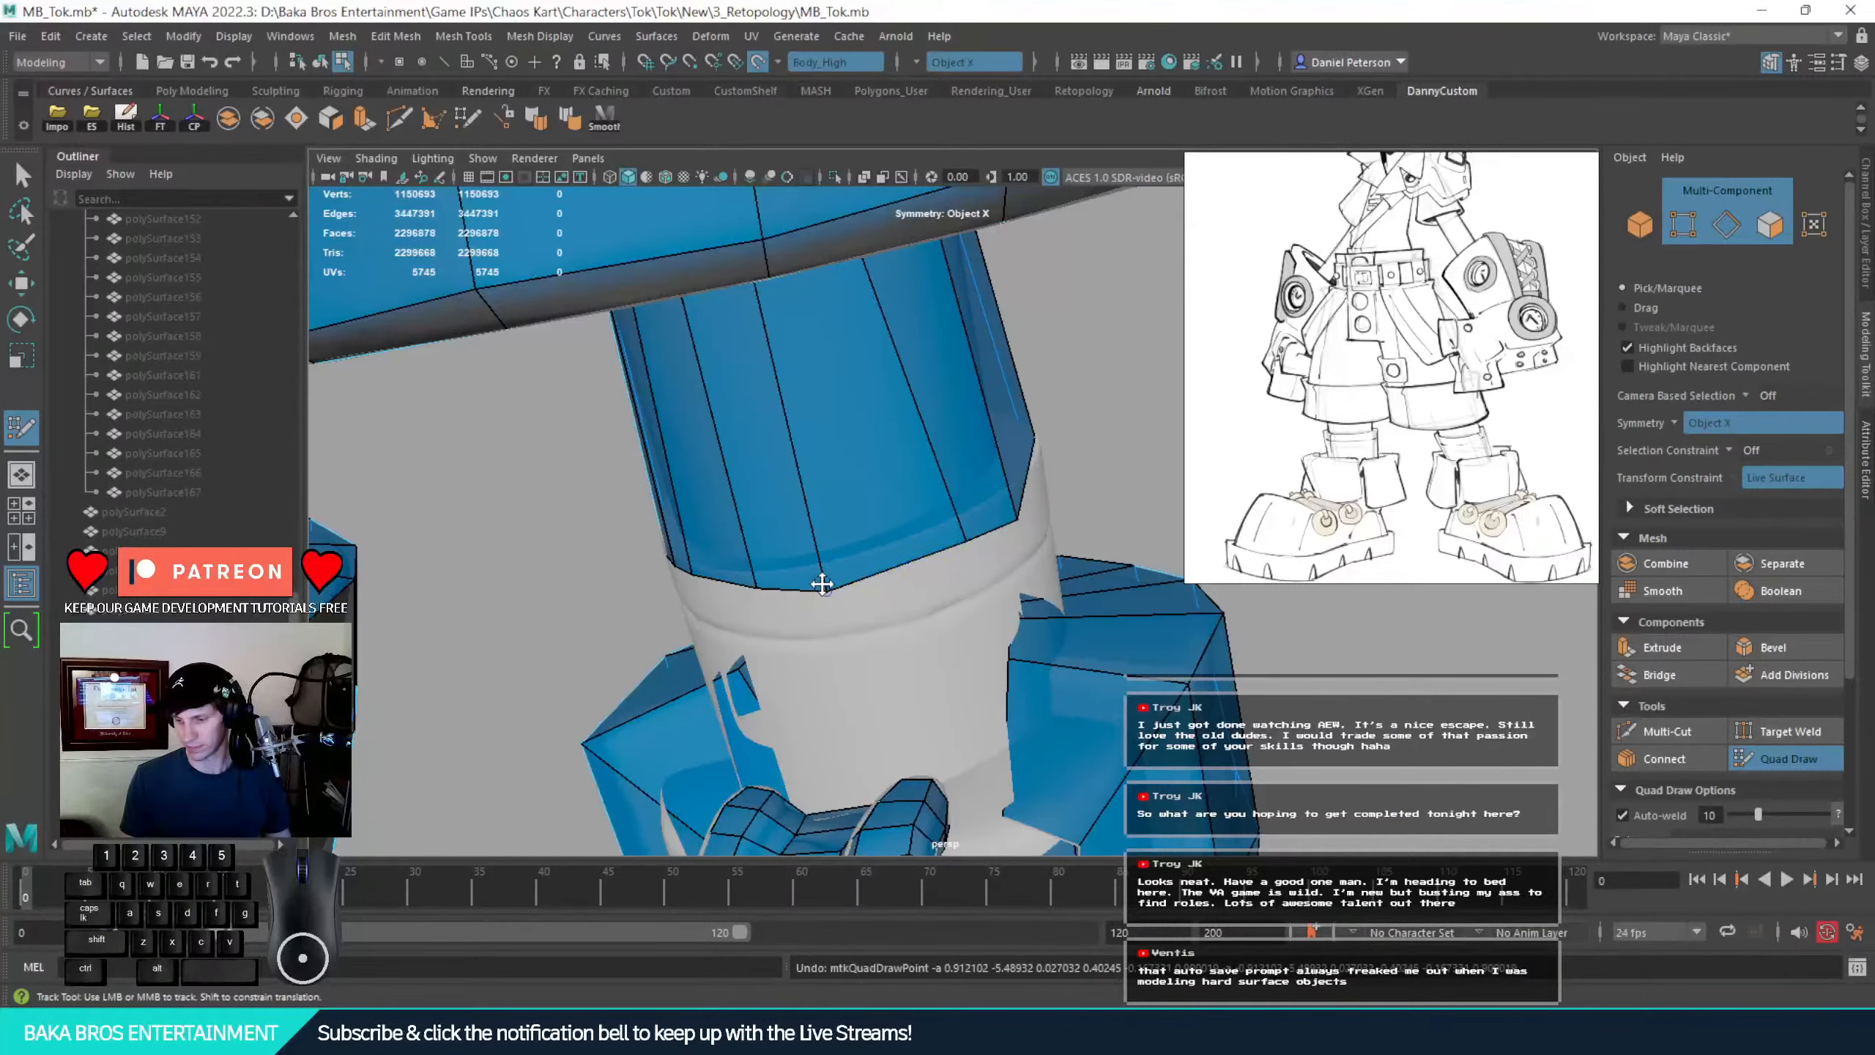
mouse_move(845, 561)
alt+mouse_down()
mouse_move(862, 524)
mouse_move(849, 477)
mouse_move(1034, 485)
mouse_move(1052, 461)
mouse_move(961, 501)
mouse_move(1021, 502)
mouse_move(1047, 476)
mouse_move(1109, 492)
alt+mouse_up()
alt+right_drag(1109, 492, 1005, 490)
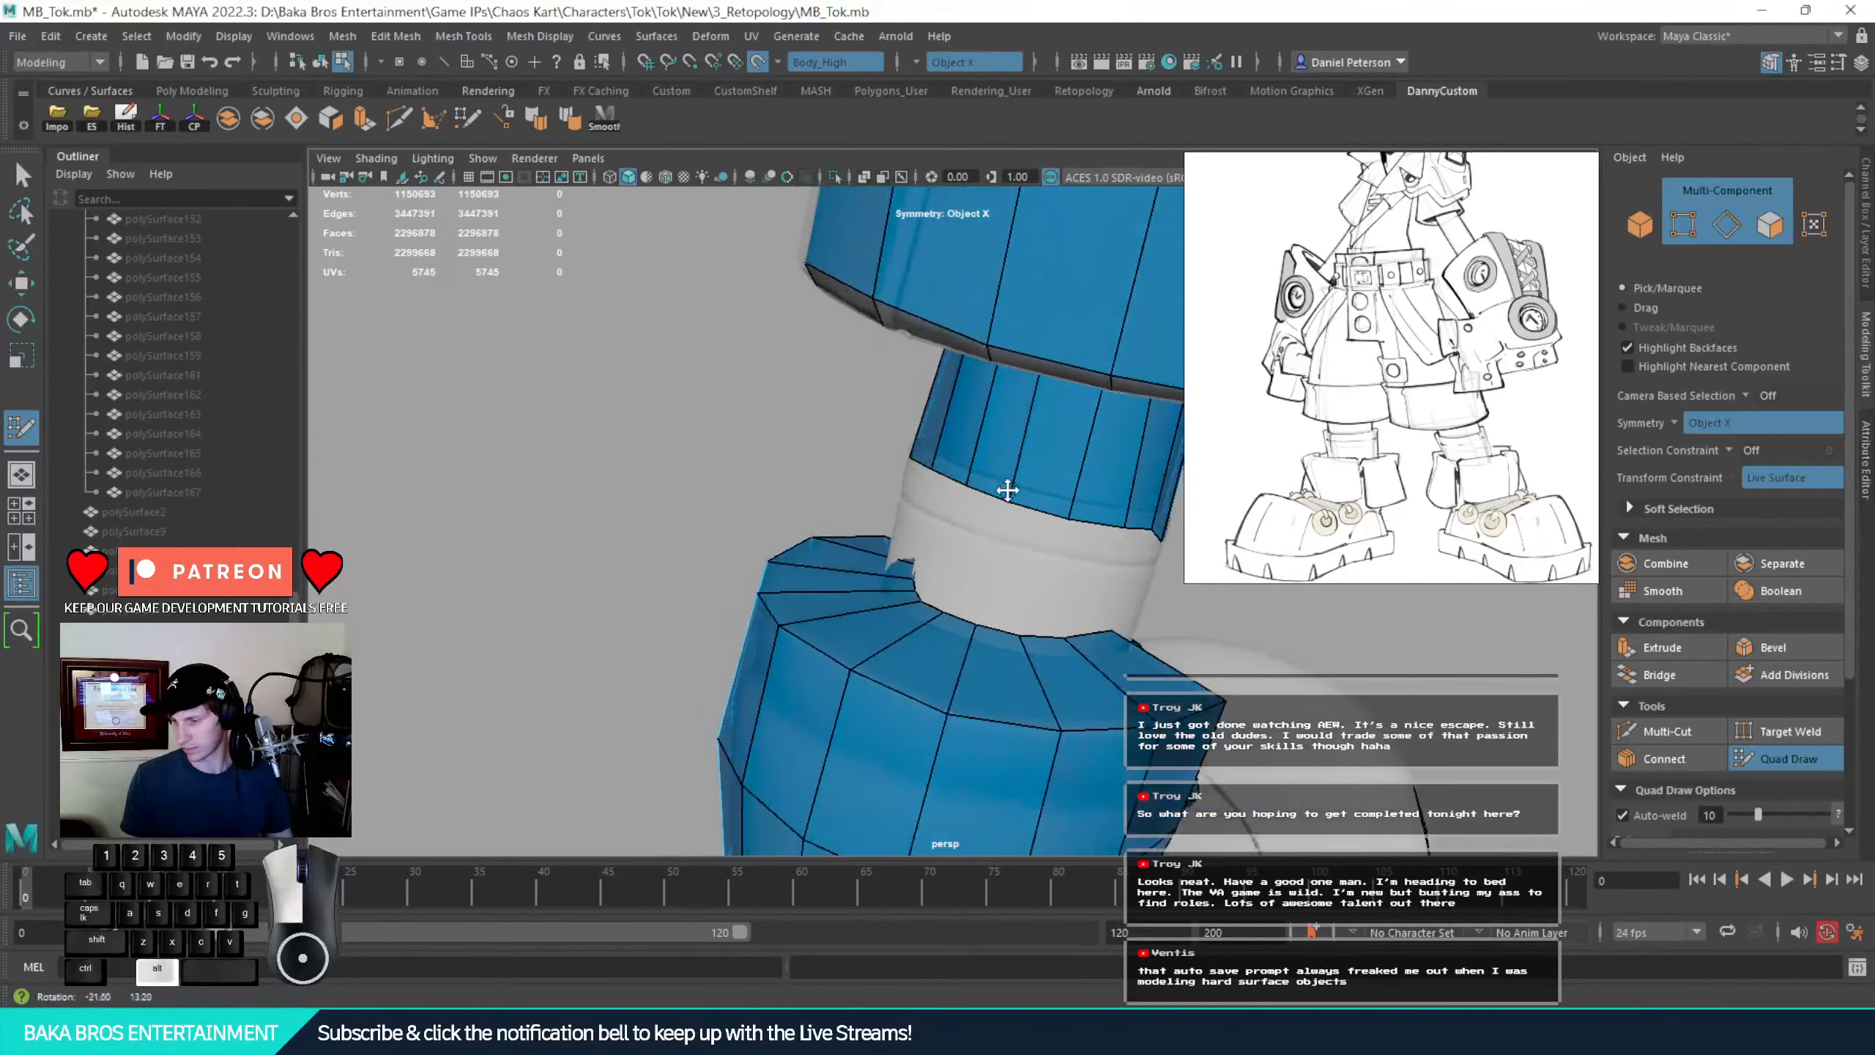
alt+drag(1005, 490, 908, 461)
alt+drag(738, 458, 665, 454)
alt+right_drag(591, 452, 734, 452)
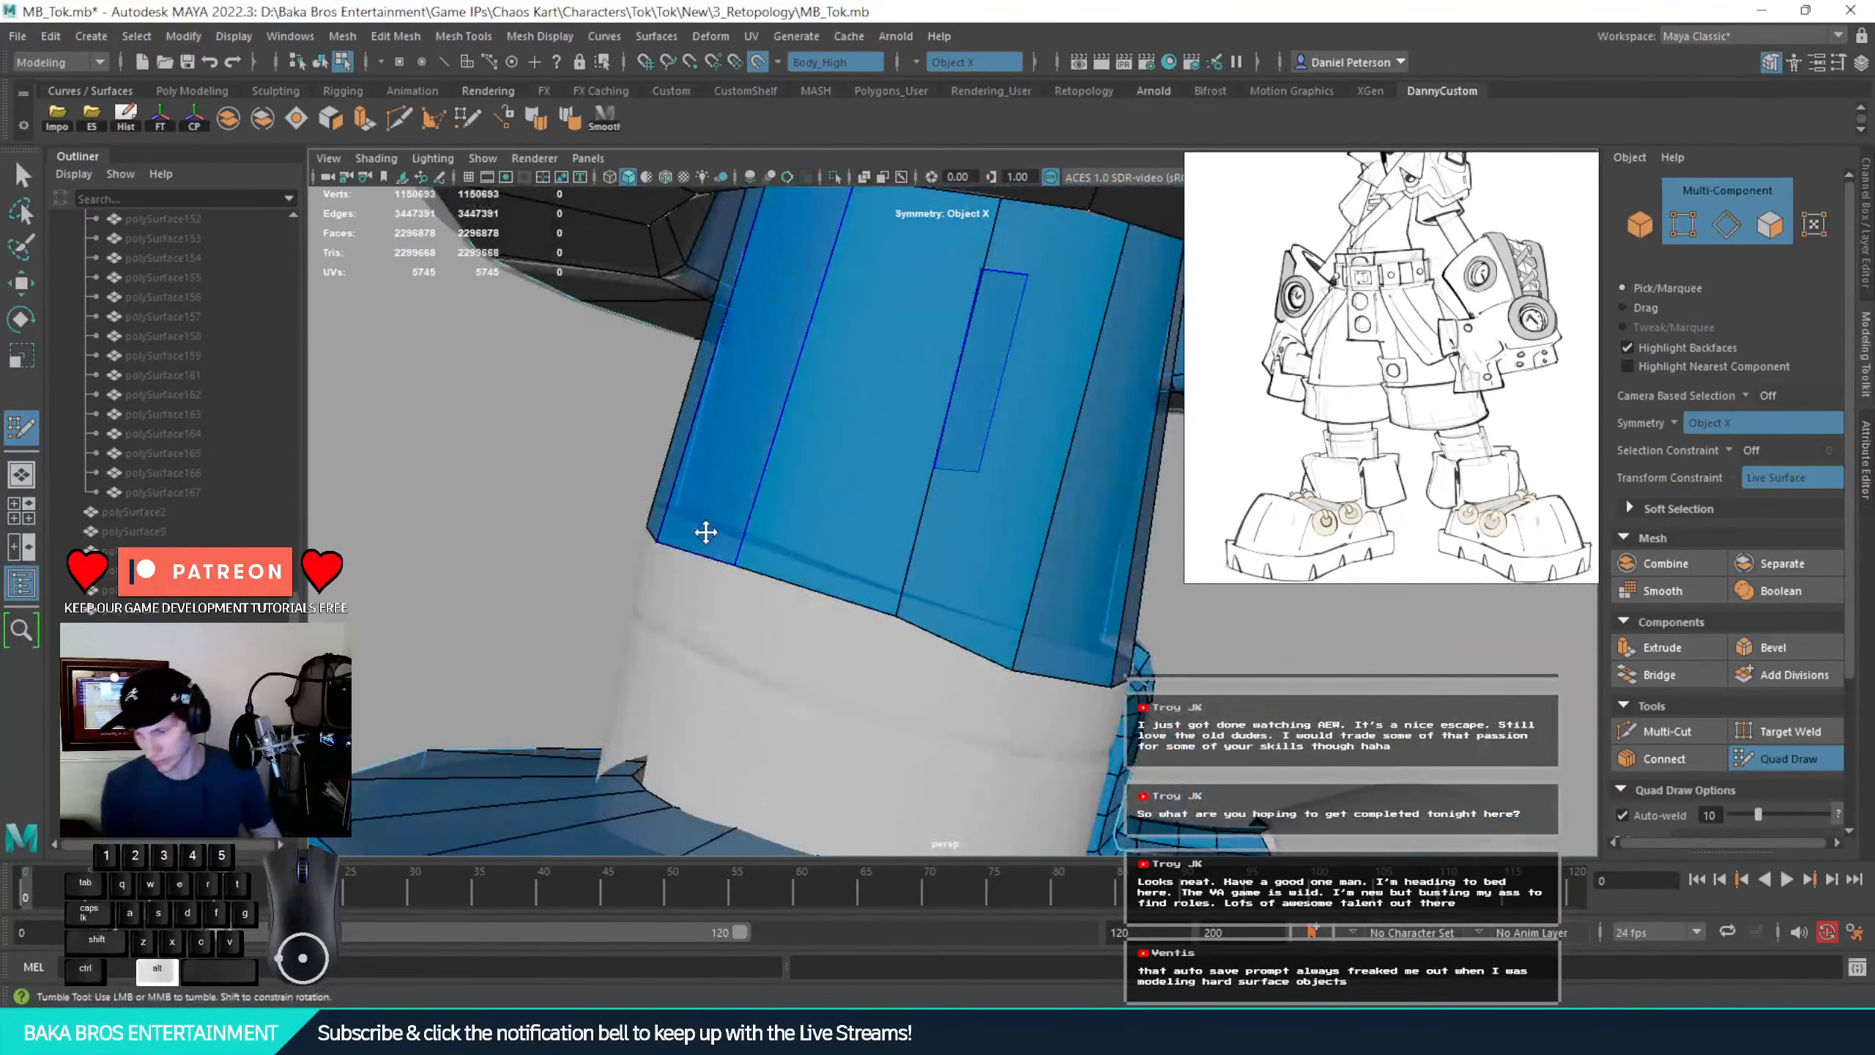
alt+right_drag(703, 532, 628, 547)
alt+drag(738, 568, 1133, 653)
alt+right_drag(924, 573, 771, 521)
alt+drag(768, 516, 805, 546)
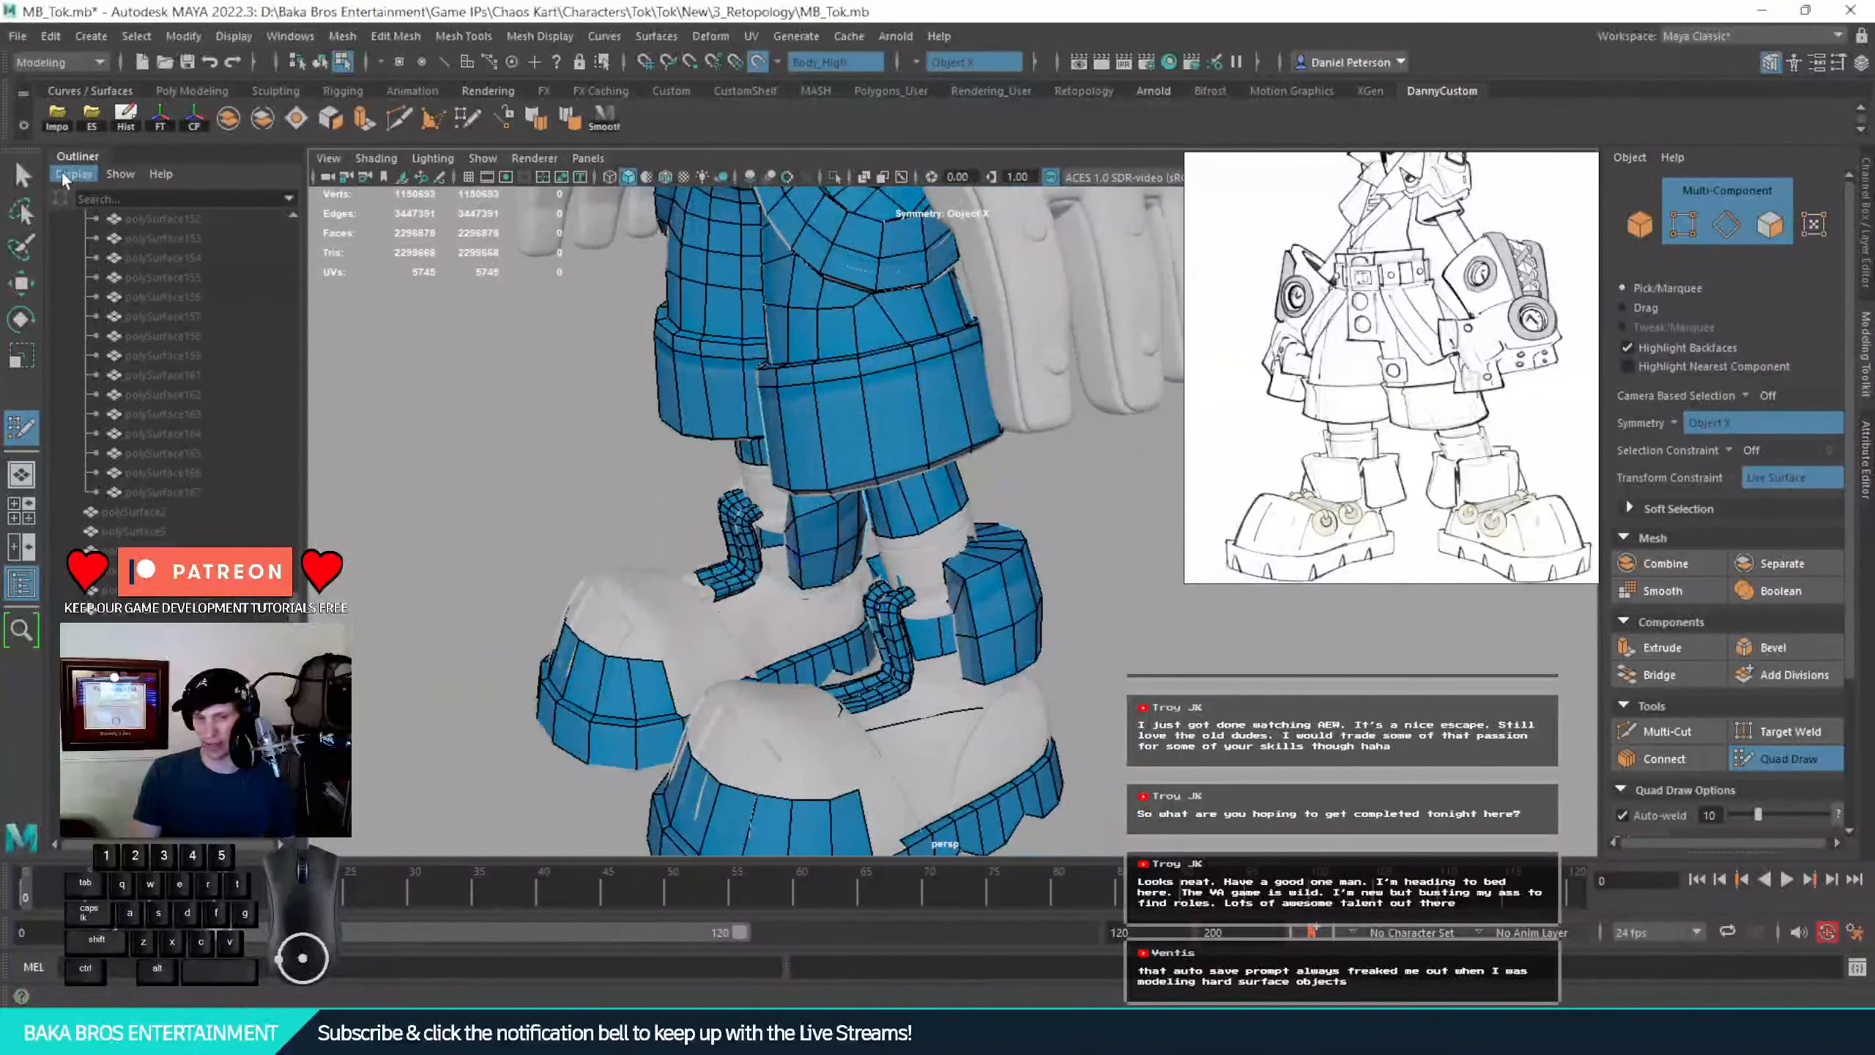
Select all connected faces of the retopologized boot collar around the ankle and delete them
key(q)
right_drag(990, 559, 997, 555)
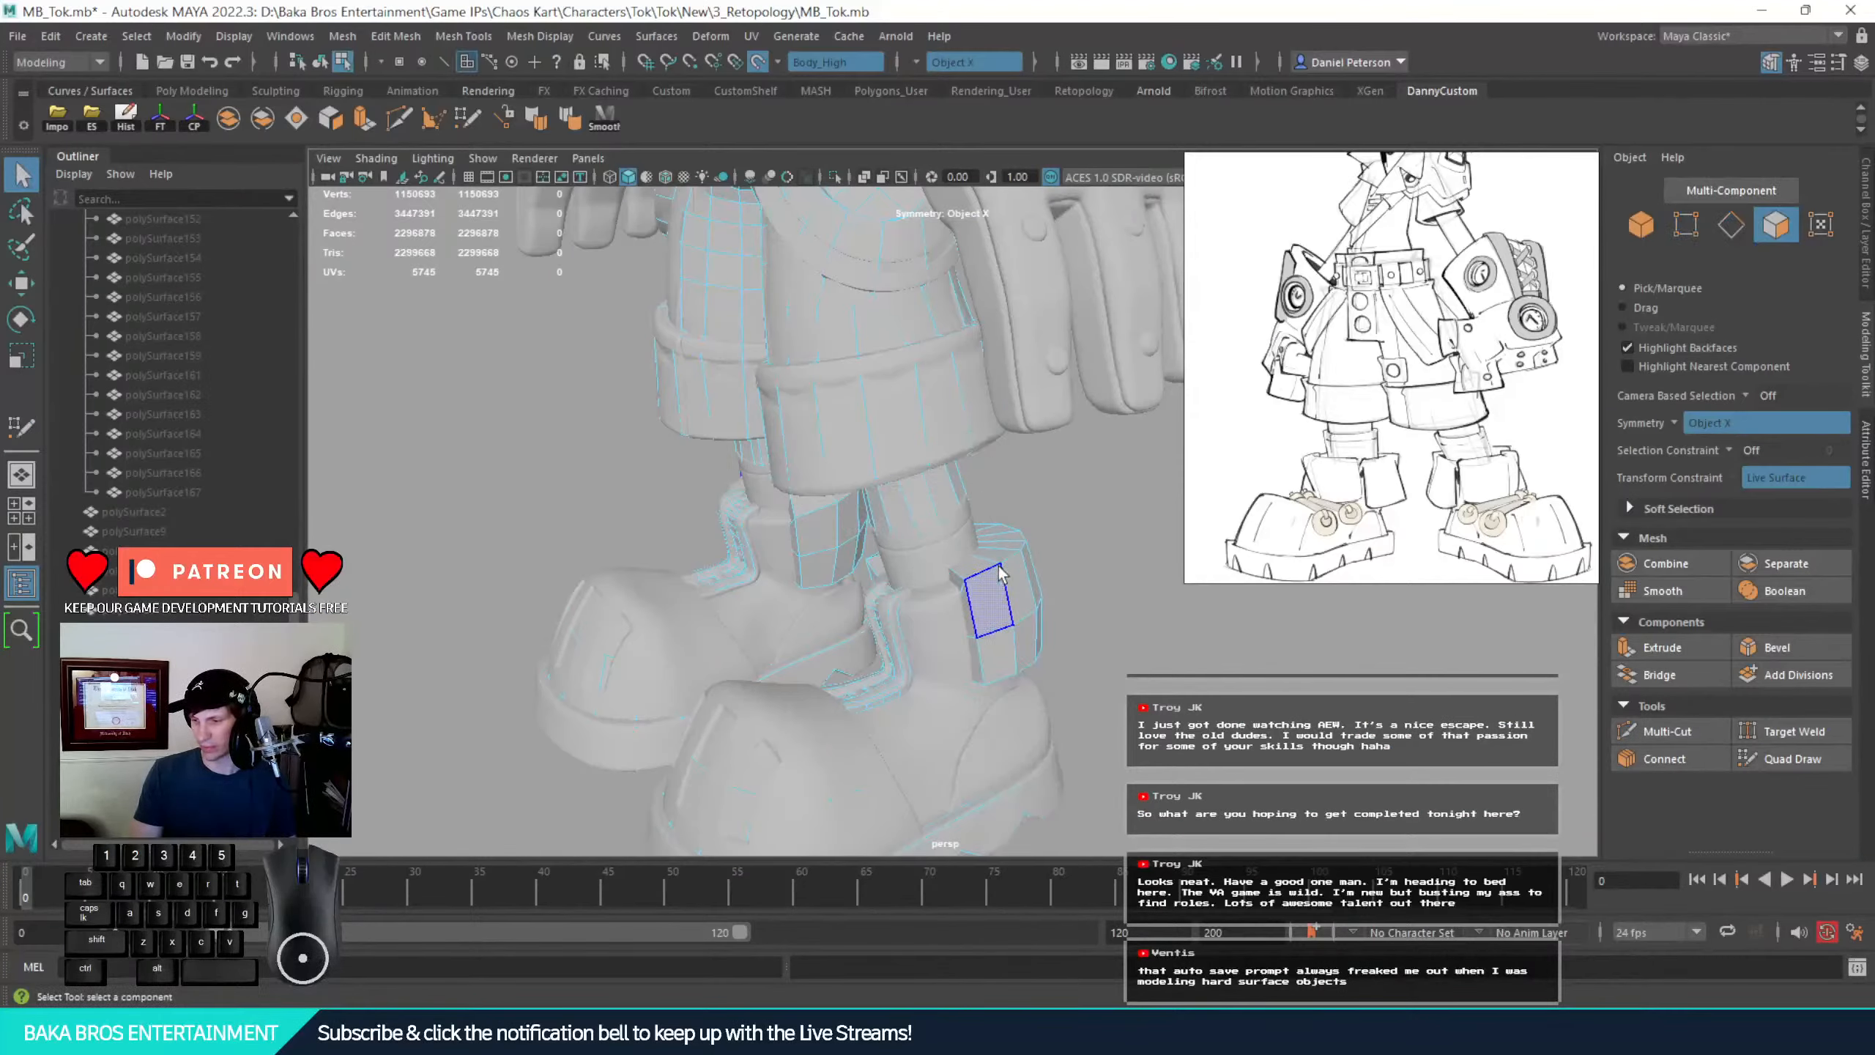
double_click(999, 583)
alt+drag(1009, 588, 1028, 615)
key(Delete)
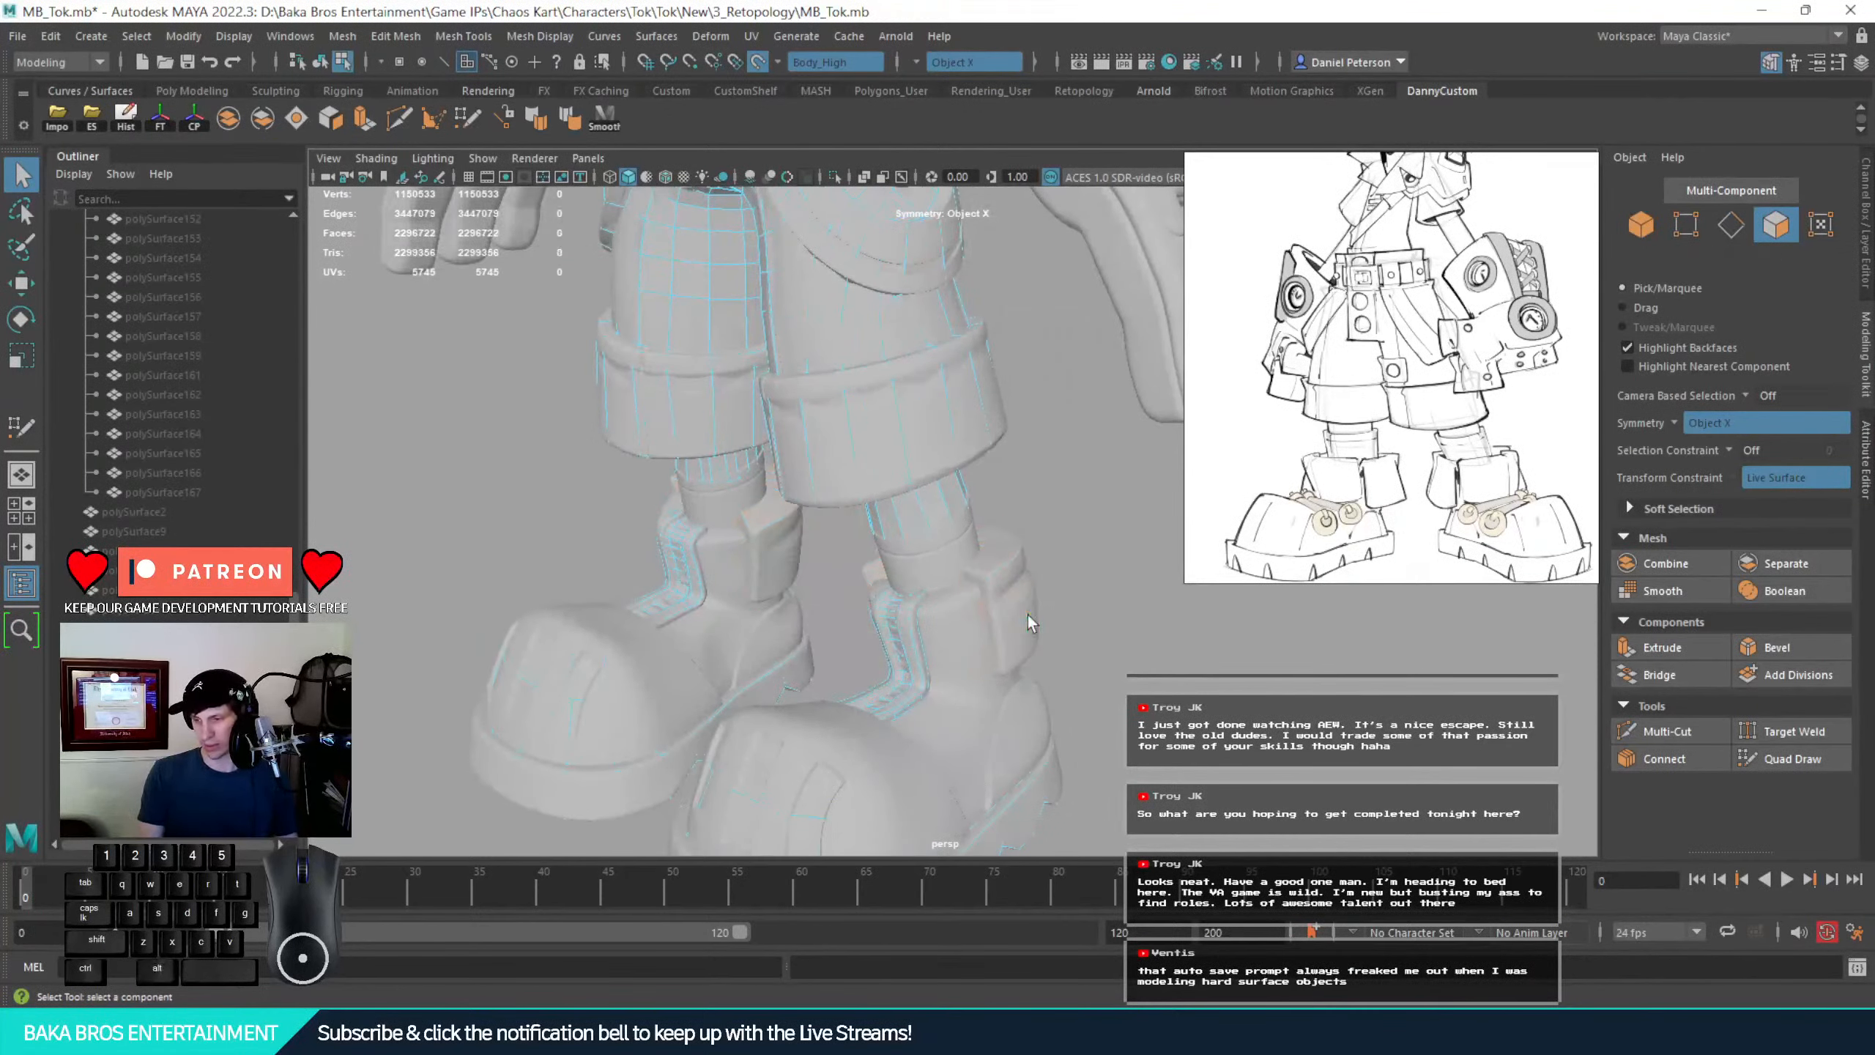
Activate Quad Draw on the leg mesh and pull the leg's front lower-edge vertices down past the ankle band toward the boot
alt+right_drag(1014, 610, 1085, 624)
right_drag(927, 402, 1005, 350)
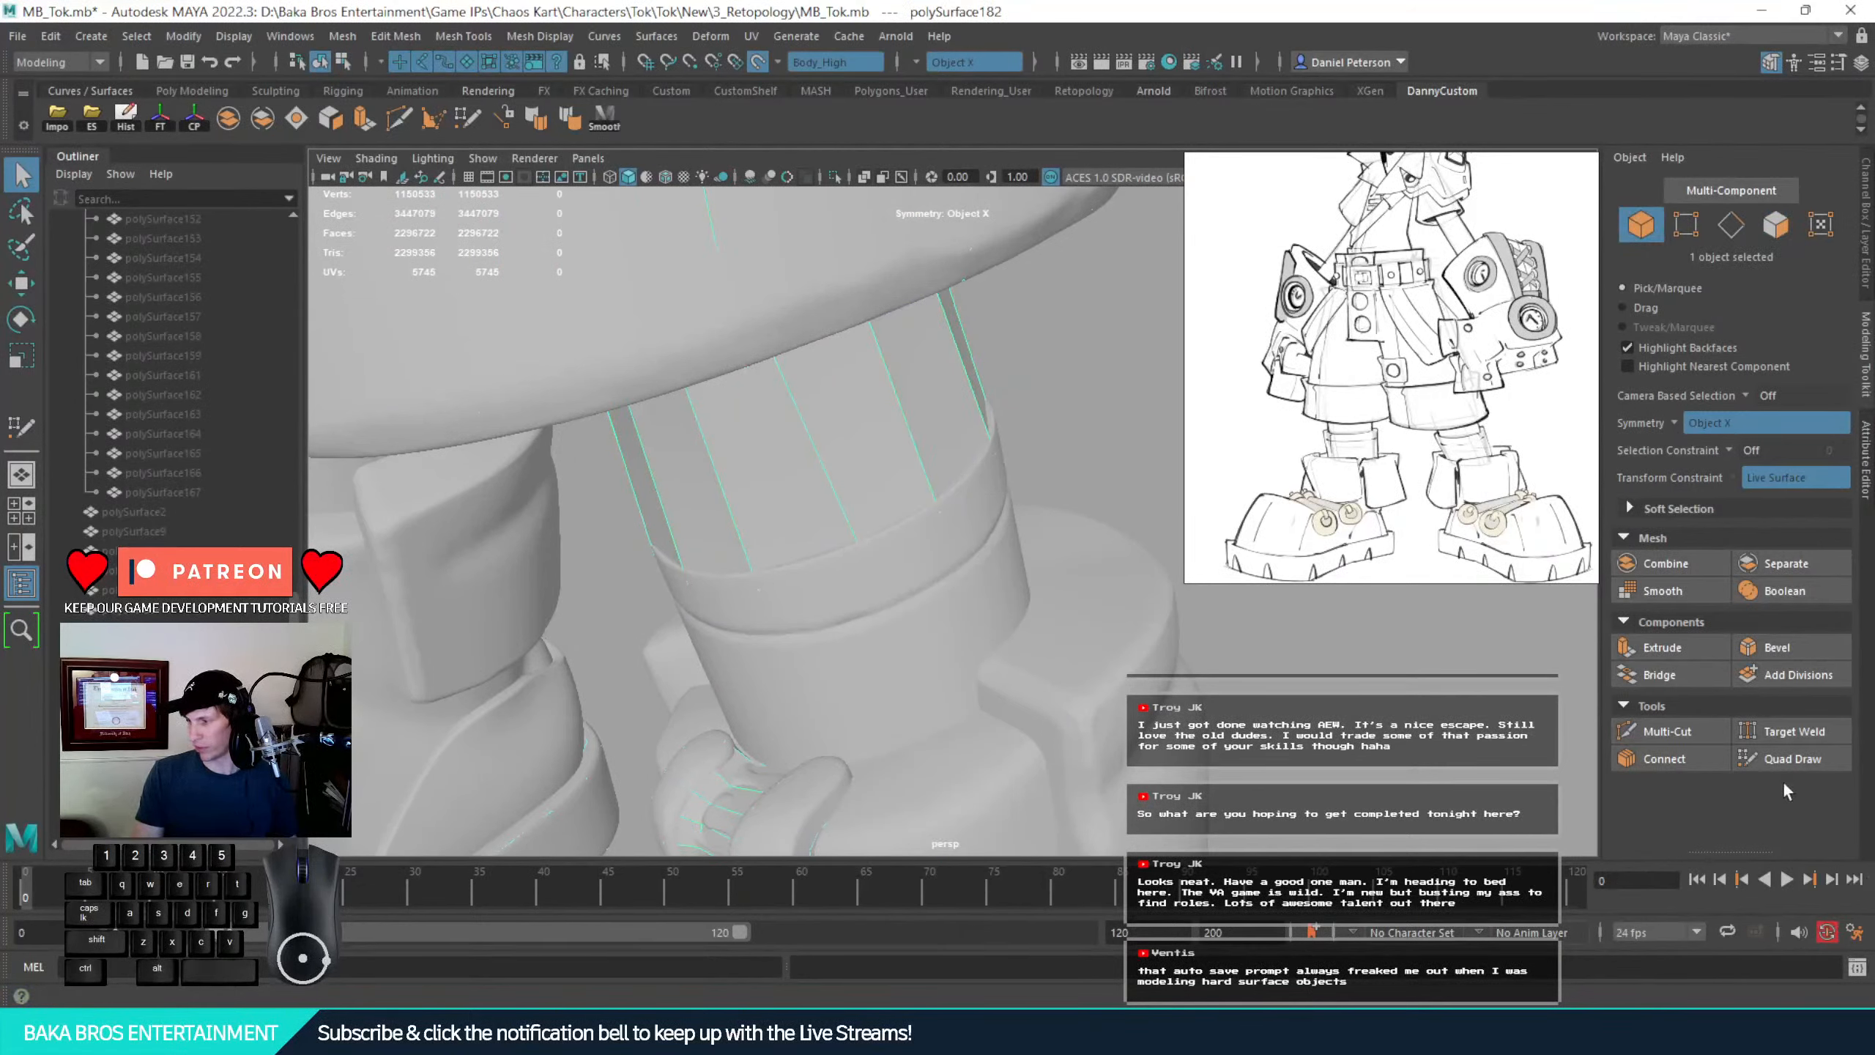
click(1785, 757)
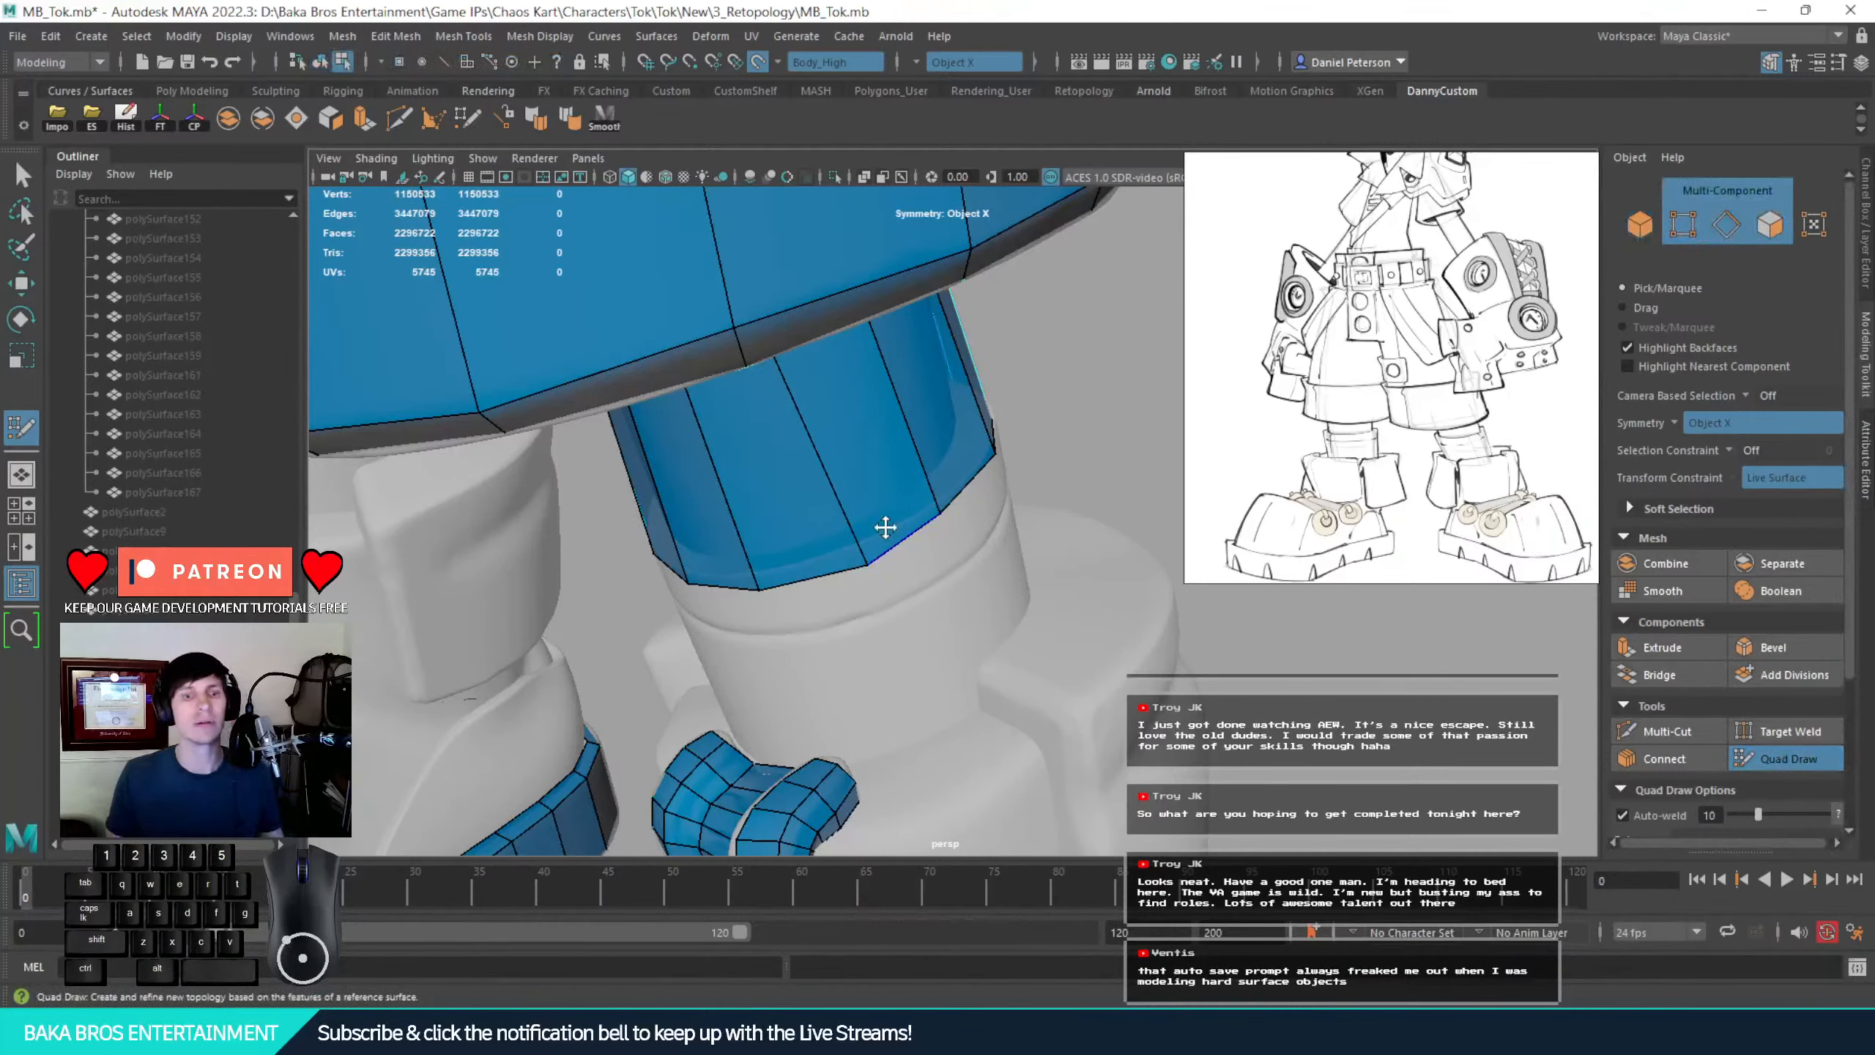
alt+drag(728, 399, 777, 421)
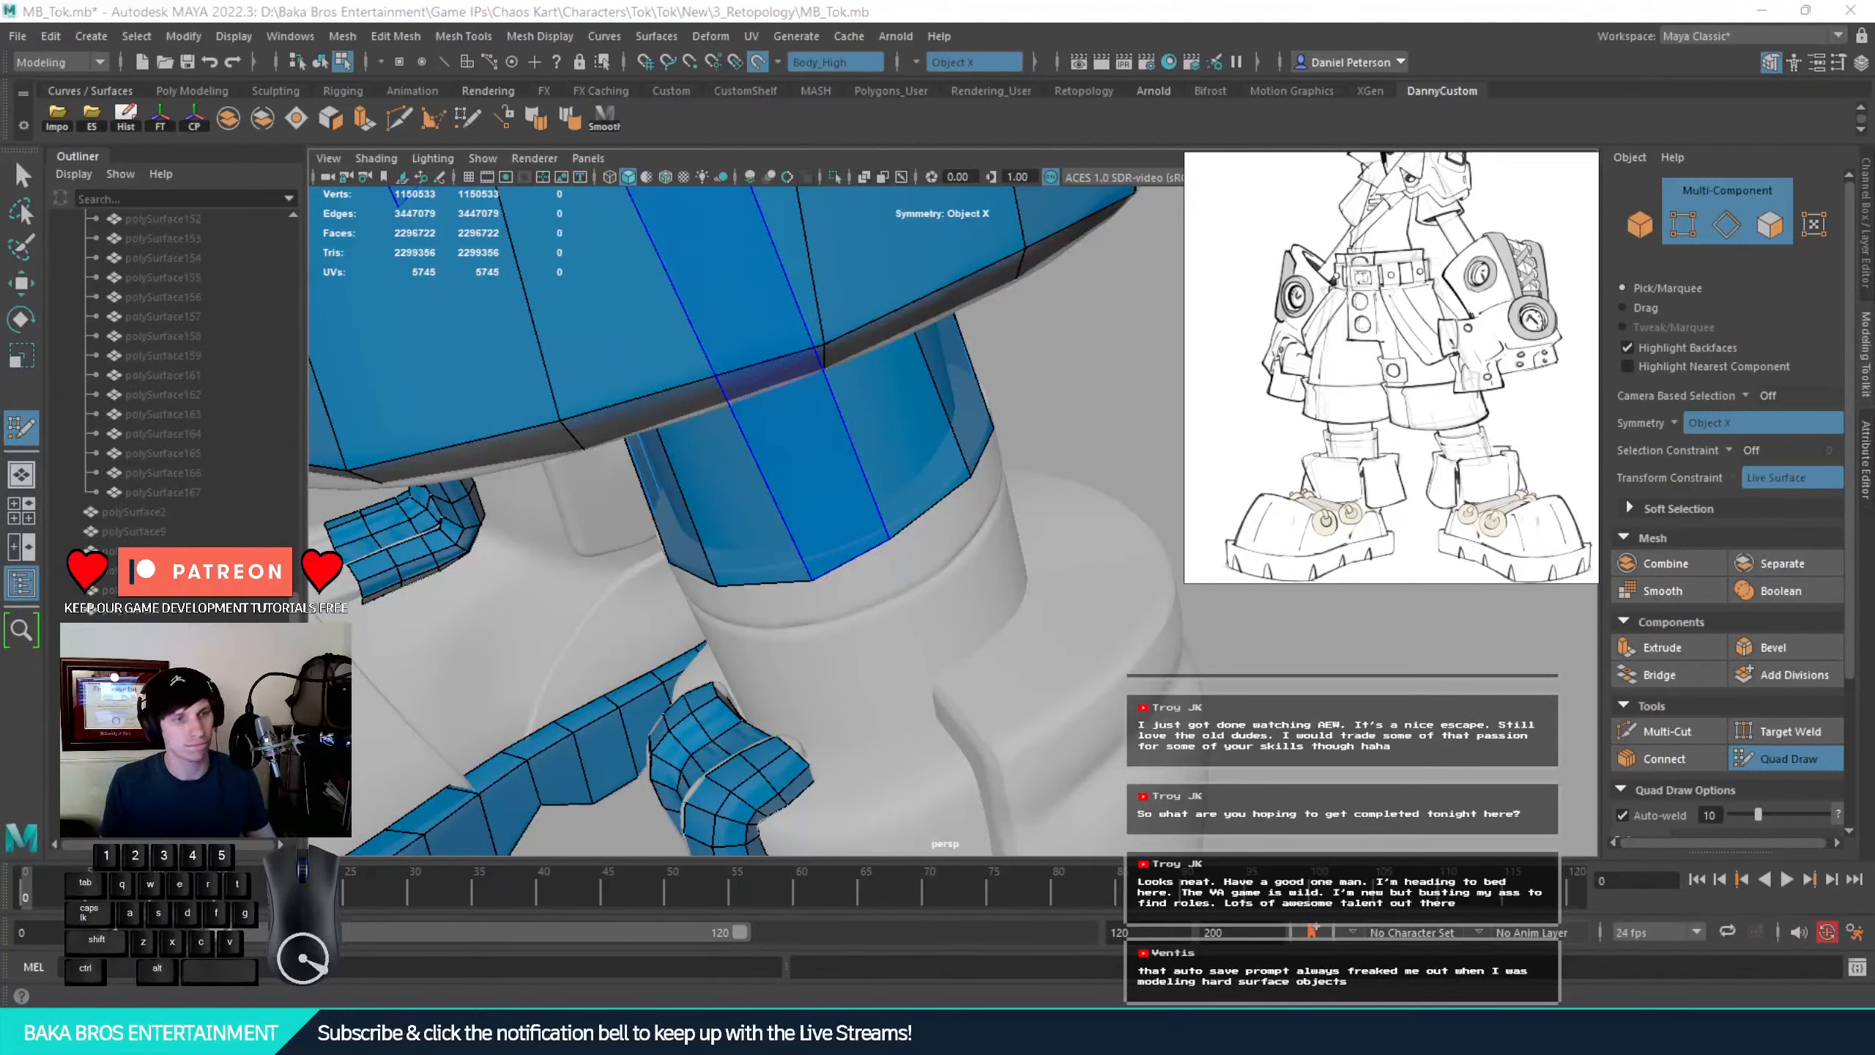
mouse_move(783, 443)
alt+mouse_down()
mouse_move(818, 471)
mouse_move(804, 465)
alt+mouse_up()
mouse_move(821, 390)
mouse_down()
mouse_move(838, 523)
mouse_move(918, 534)
mouse_up()
mouse_move(805, 510)
alt+mouse_down()
mouse_move(878, 519)
mouse_move(887, 549)
mouse_move(827, 534)
mouse_move(949, 518)
alt+mouse_up()
drag(839, 388, 1088, 585)
mouse_move(1088, 585)
alt+mouse_down()
mouse_move(825, 587)
mouse_move(951, 543)
alt+mouse_up()
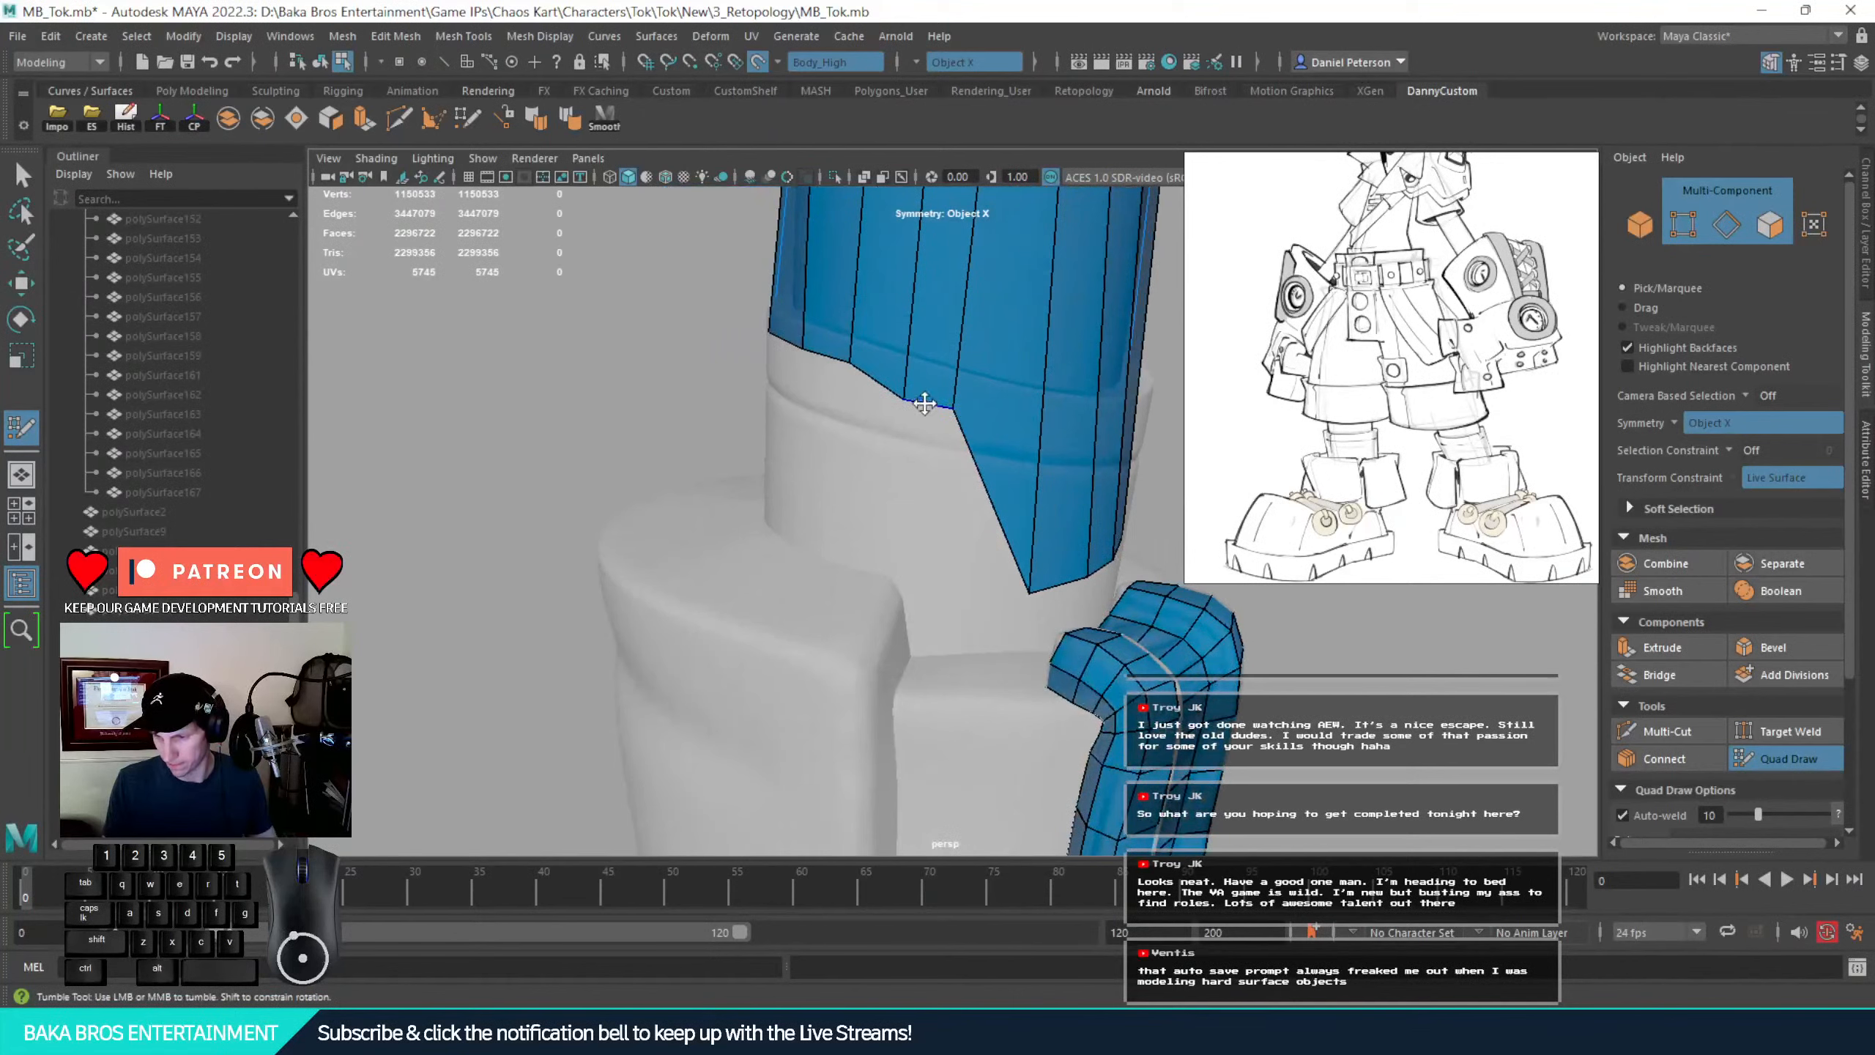
Pull the remaining lower-edge vertices around the leg's side and back down to where the ankle meets the boot collar
drag(924, 404, 1061, 600)
drag(1072, 417, 1080, 580)
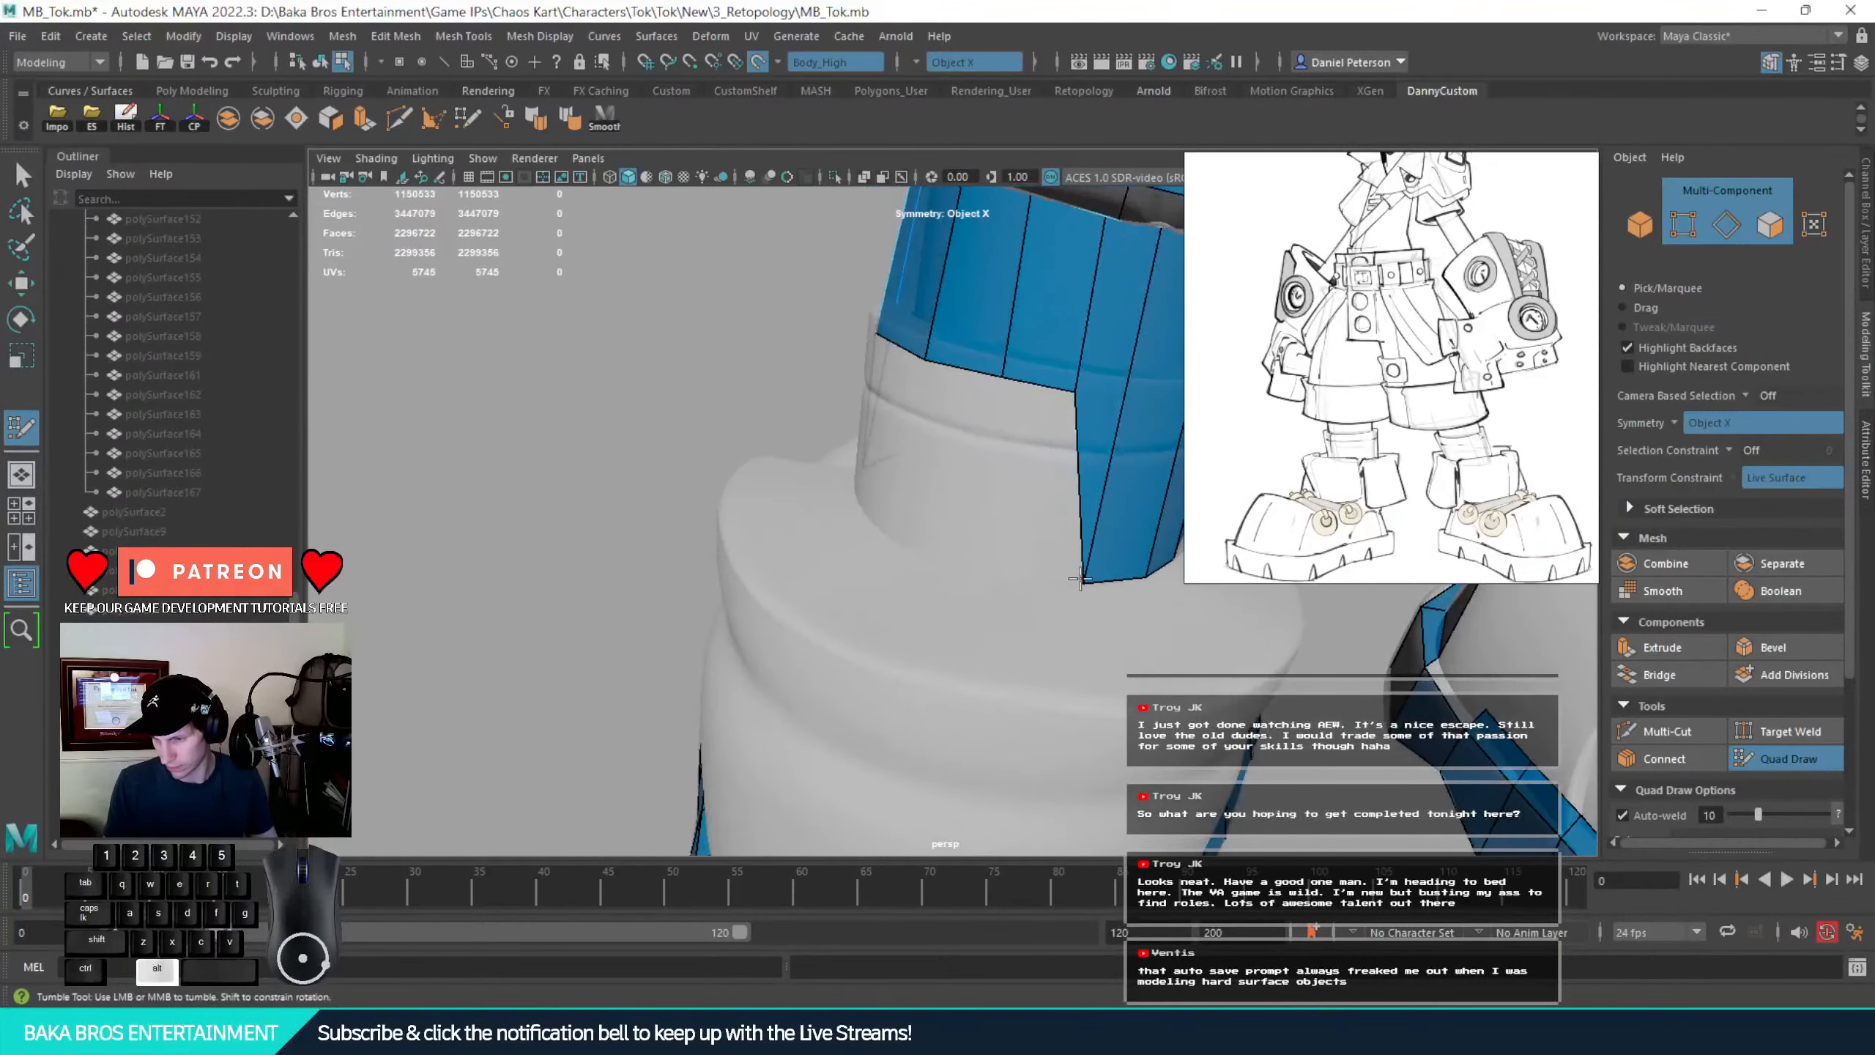
drag(1033, 389, 1093, 565)
drag(937, 430, 925, 548)
Place two points on the boot collar's top rim beside the tongue and fill a quad up to the leg's lower edge
alt+right_drag(924, 548, 563, 491)
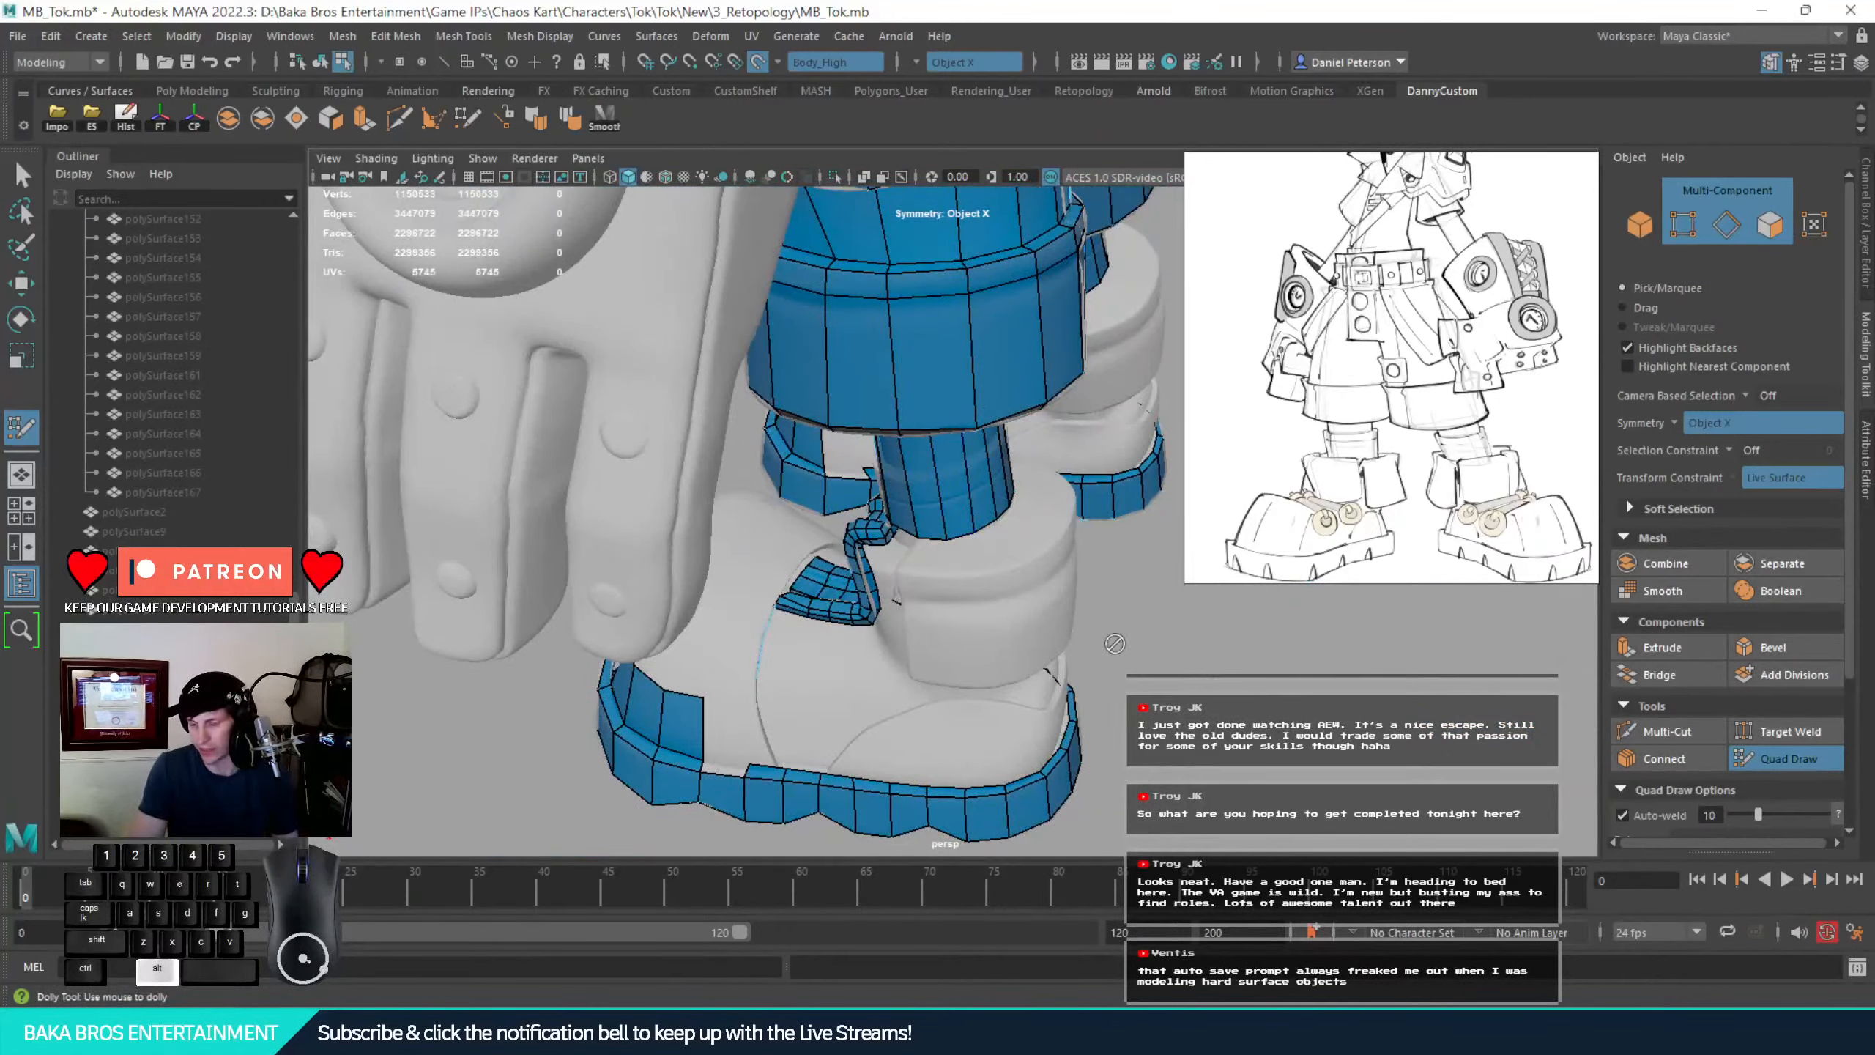
alt+drag(1115, 644, 1226, 650)
alt+right_drag(1226, 650, 1541, 654)
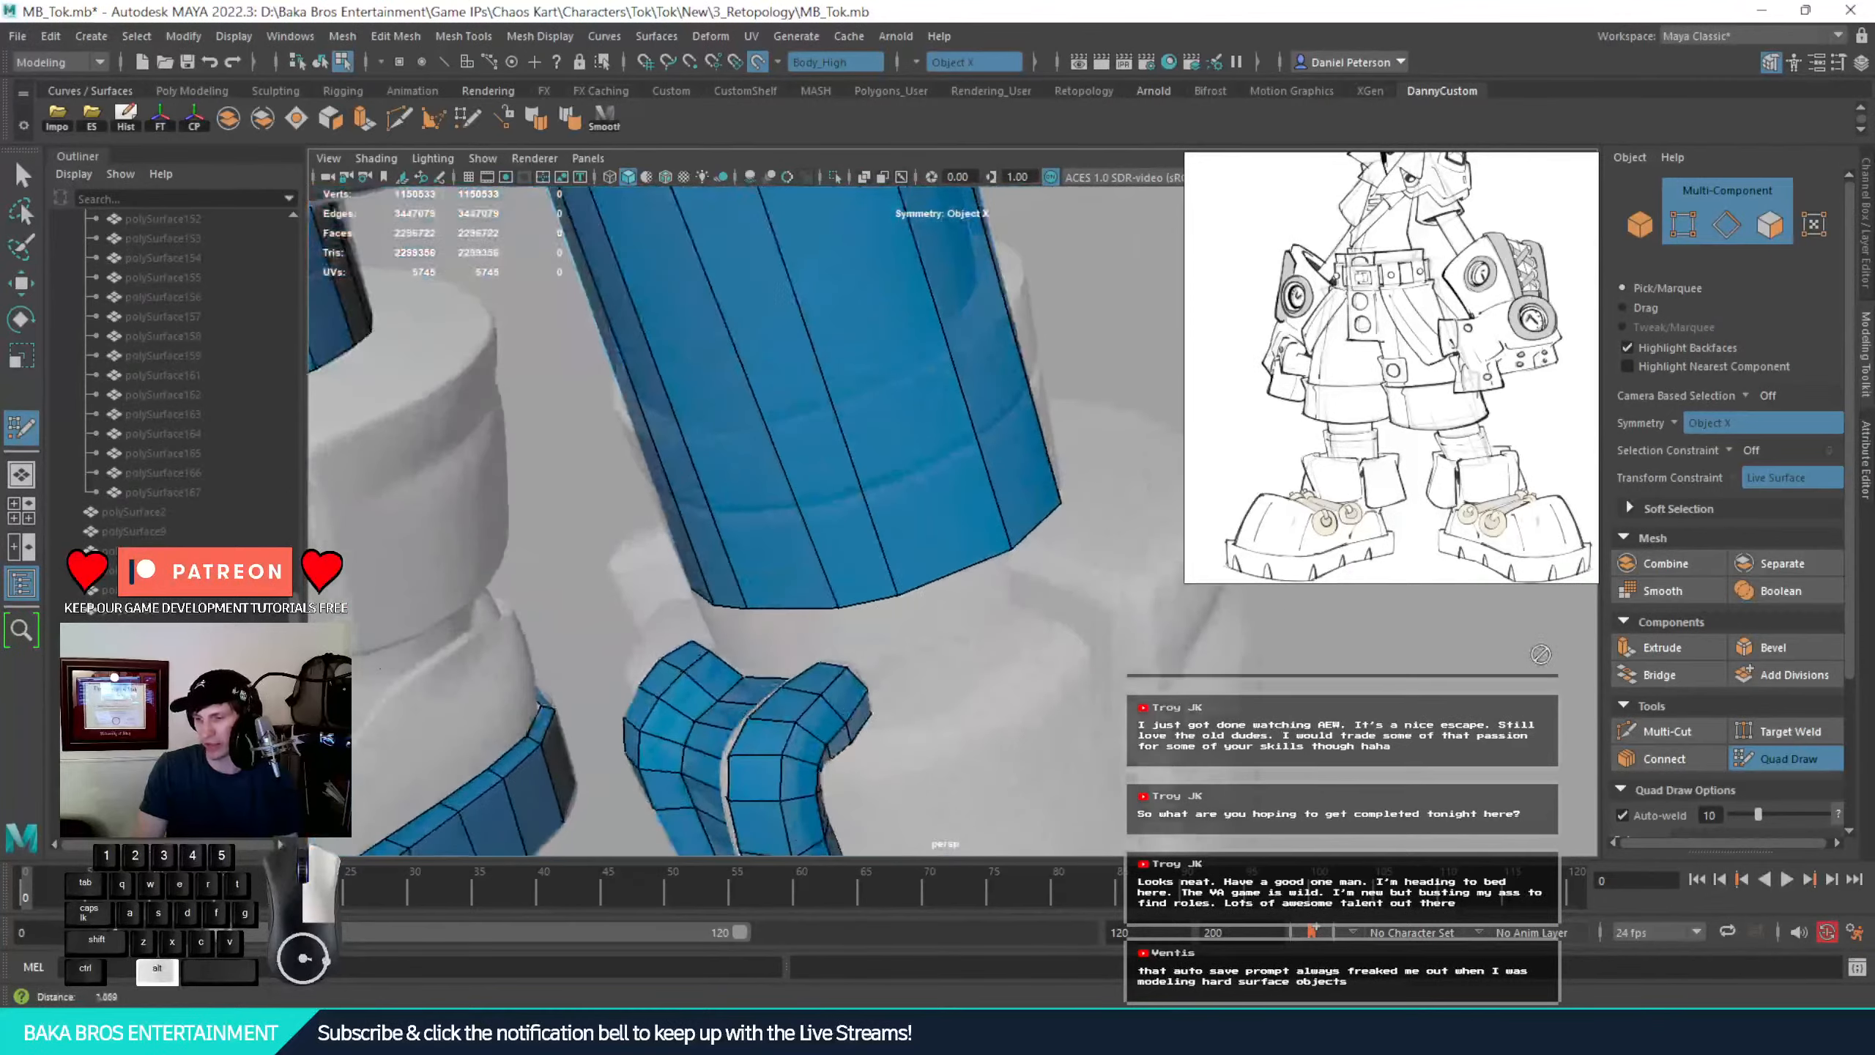
mouse_move(886, 650)
alt+mouse_down()
mouse_move(871, 628)
mouse_move(873, 646)
alt+mouse_up()
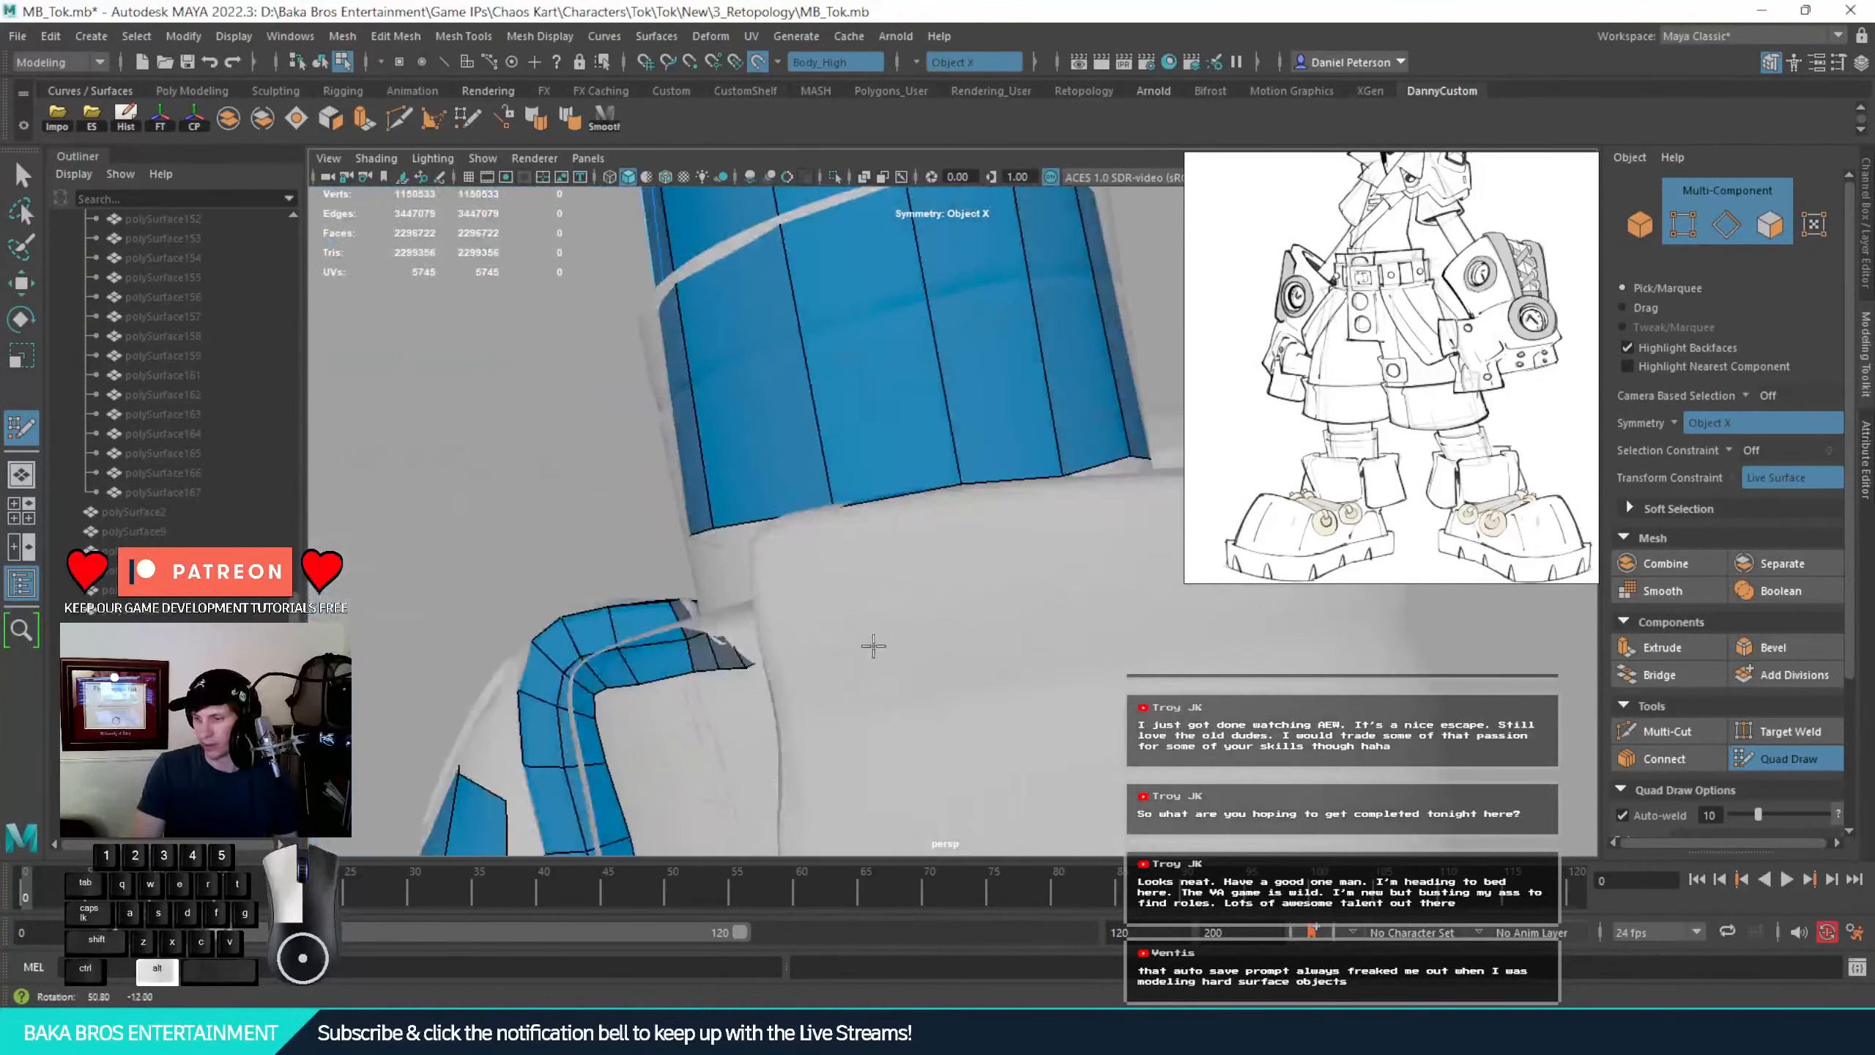
mouse_move(873, 646)
alt+middle_down()
mouse_move(917, 712)
mouse_move(930, 688)
mouse_move(887, 644)
alt+middle_up()
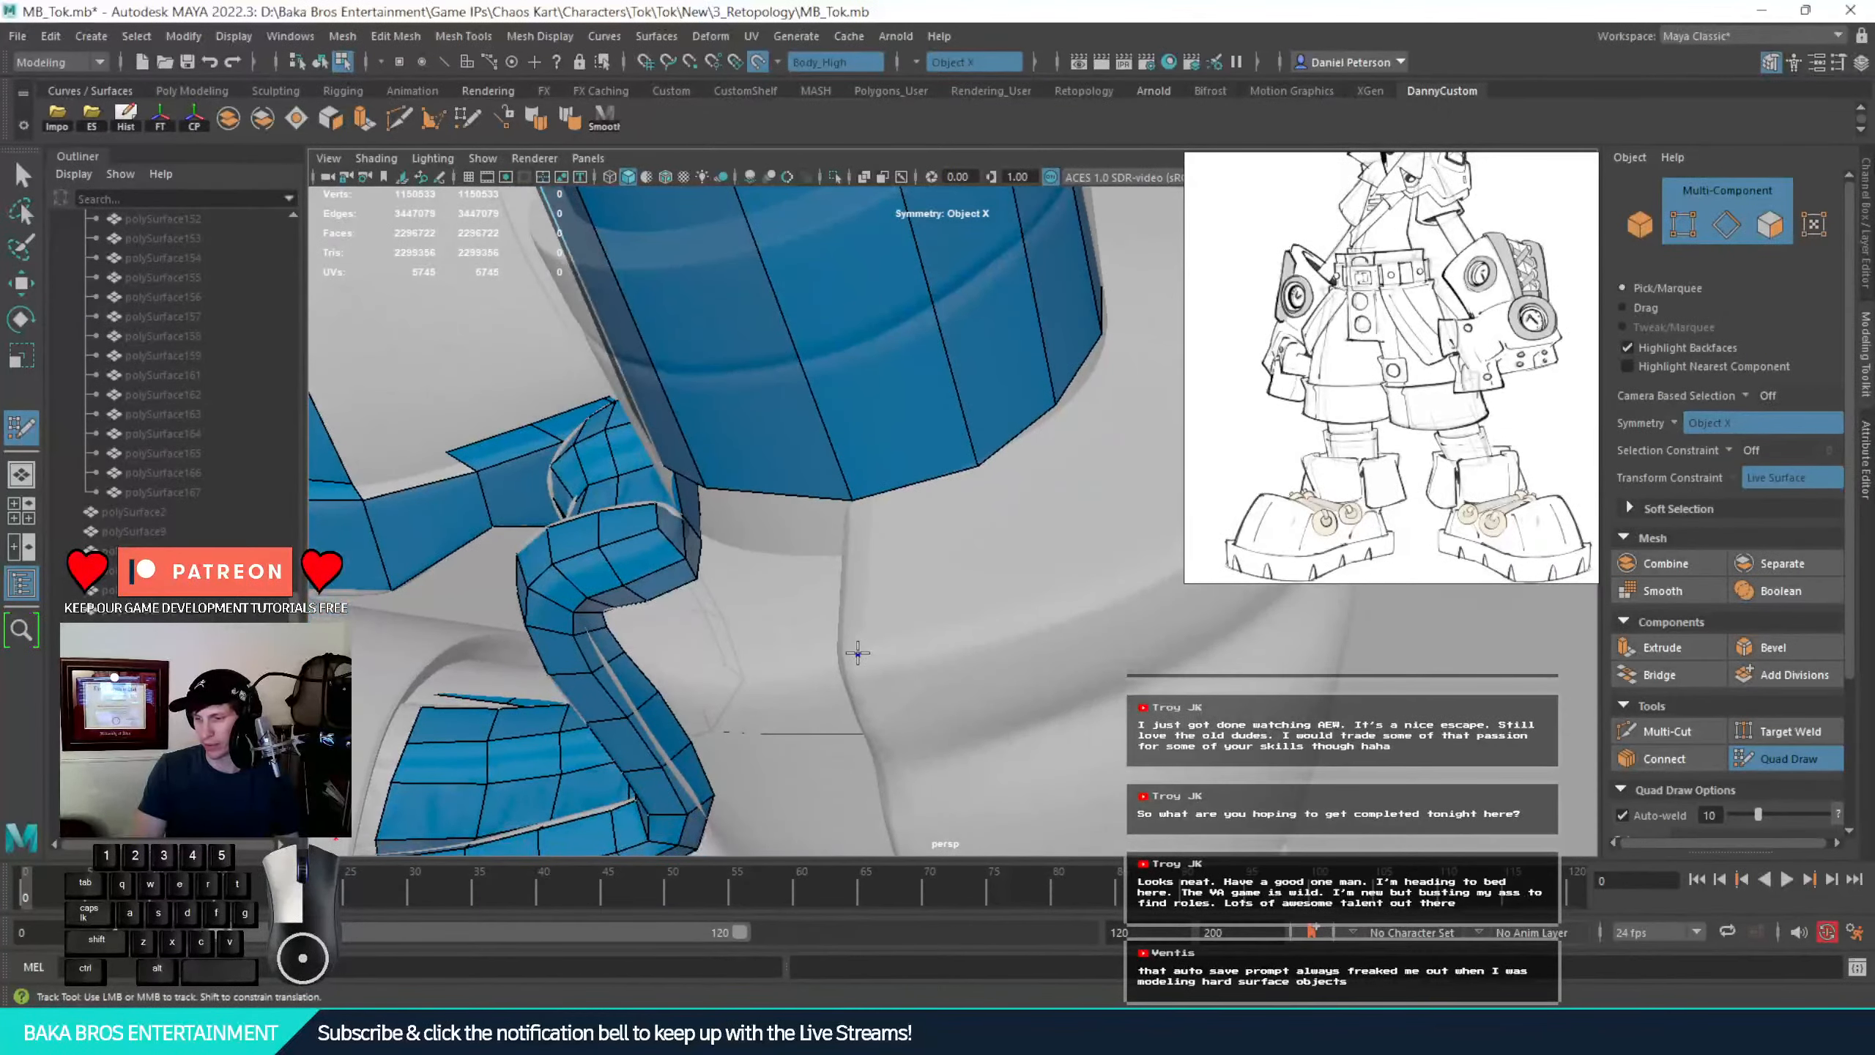
click(858, 653)
click(1025, 619)
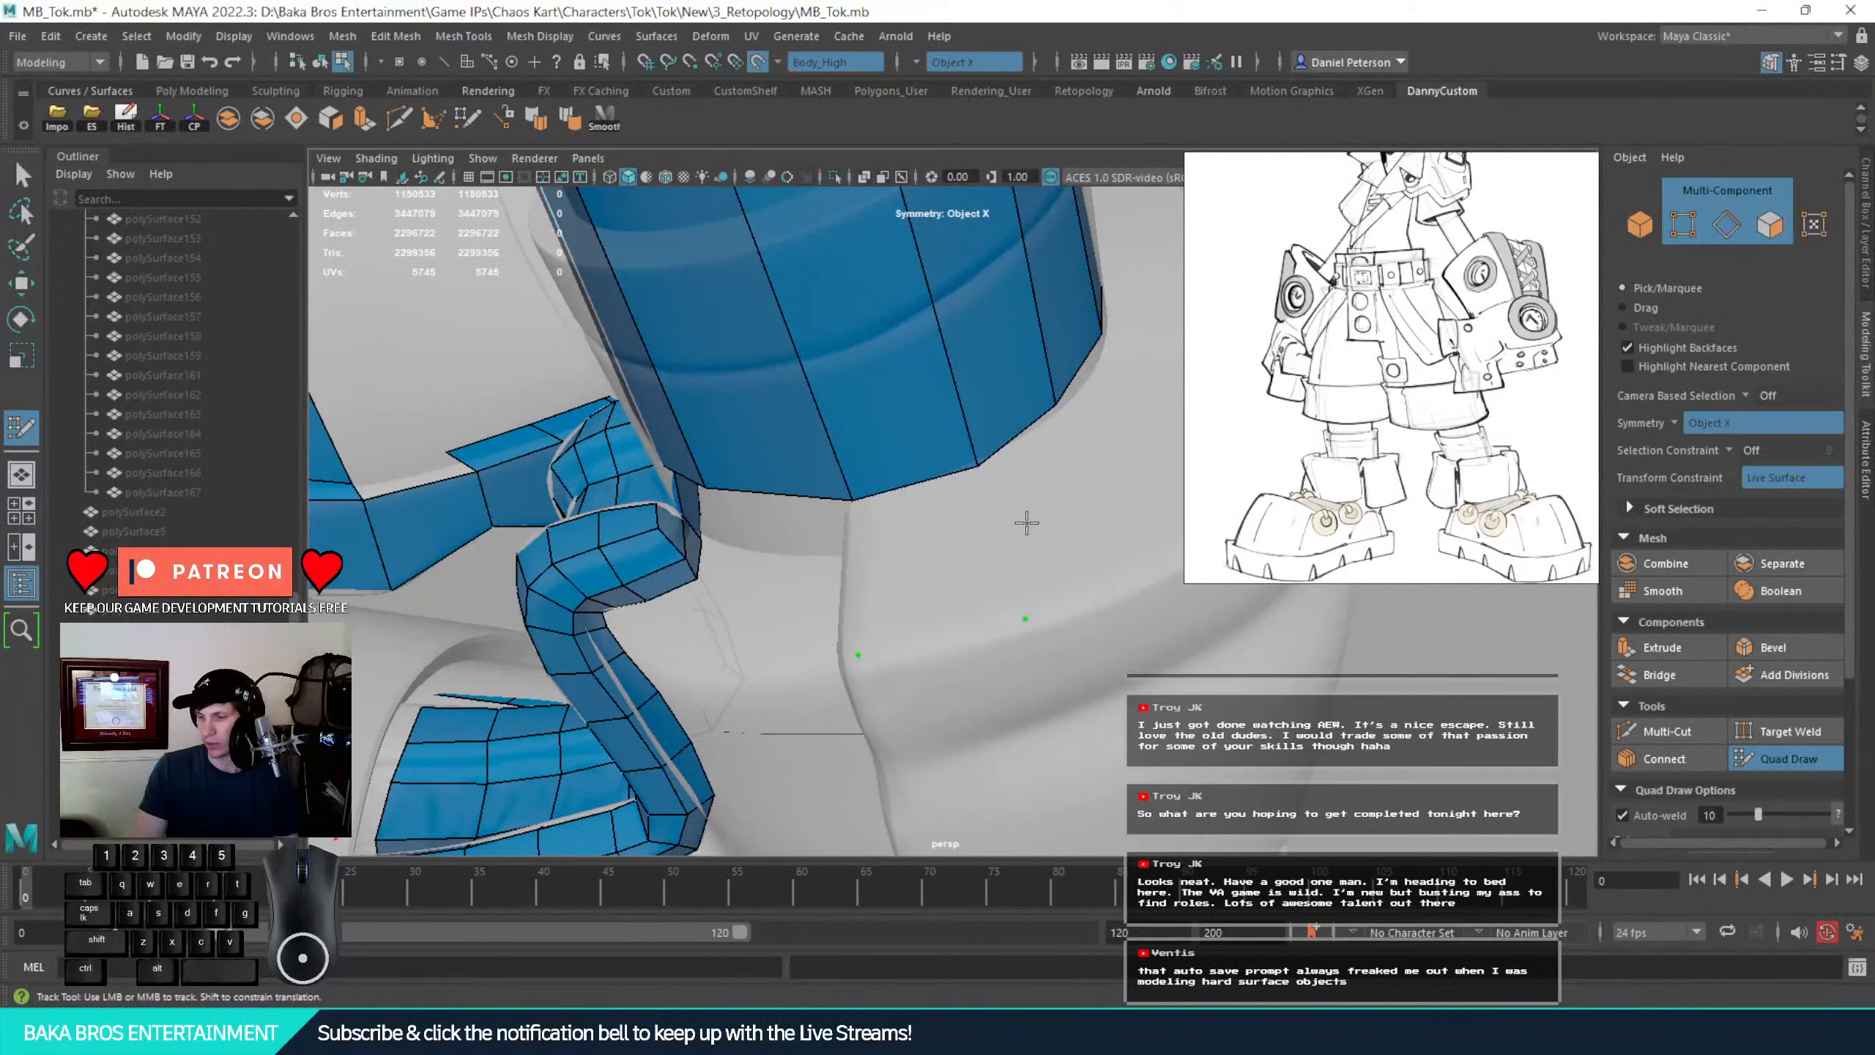
shift+click(1000, 521)
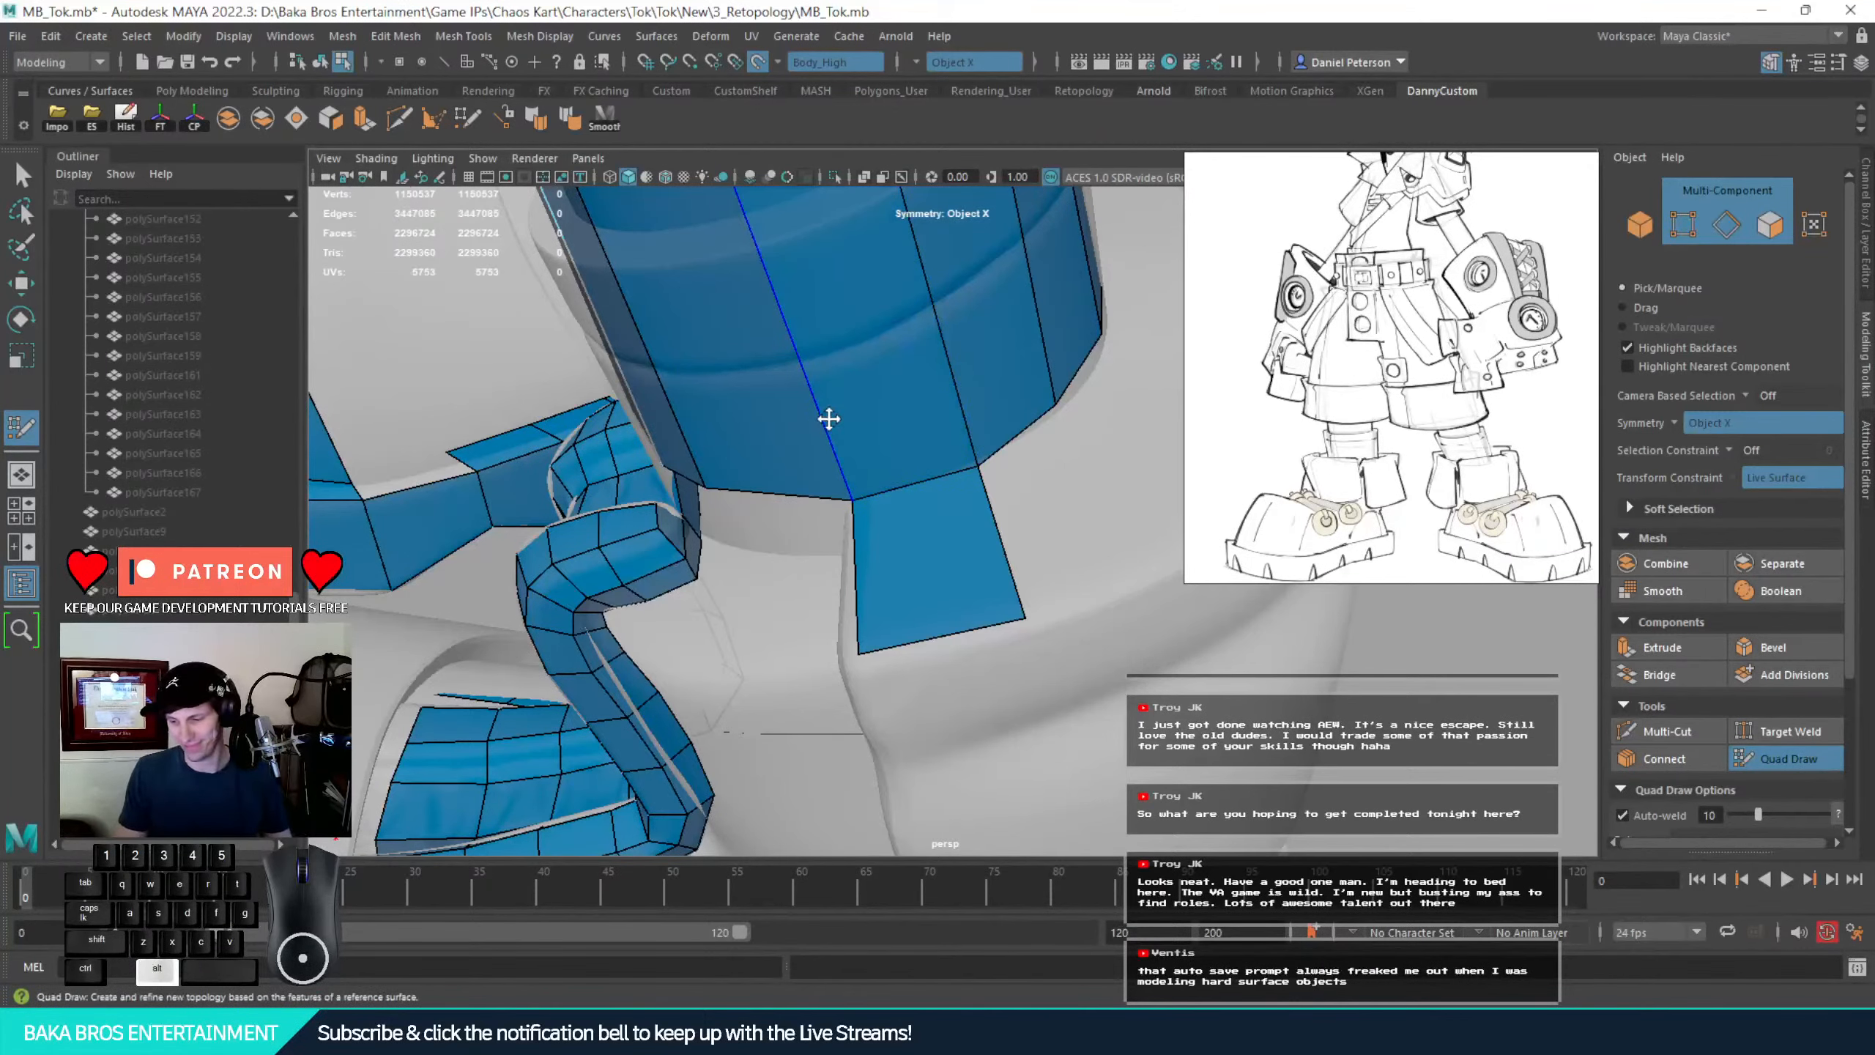
Place the next point along the boot collar's rim, try to fill a quad from it, and undo the created face
alt+drag(828, 419, 764, 455)
alt+middle_drag(768, 476, 628, 399)
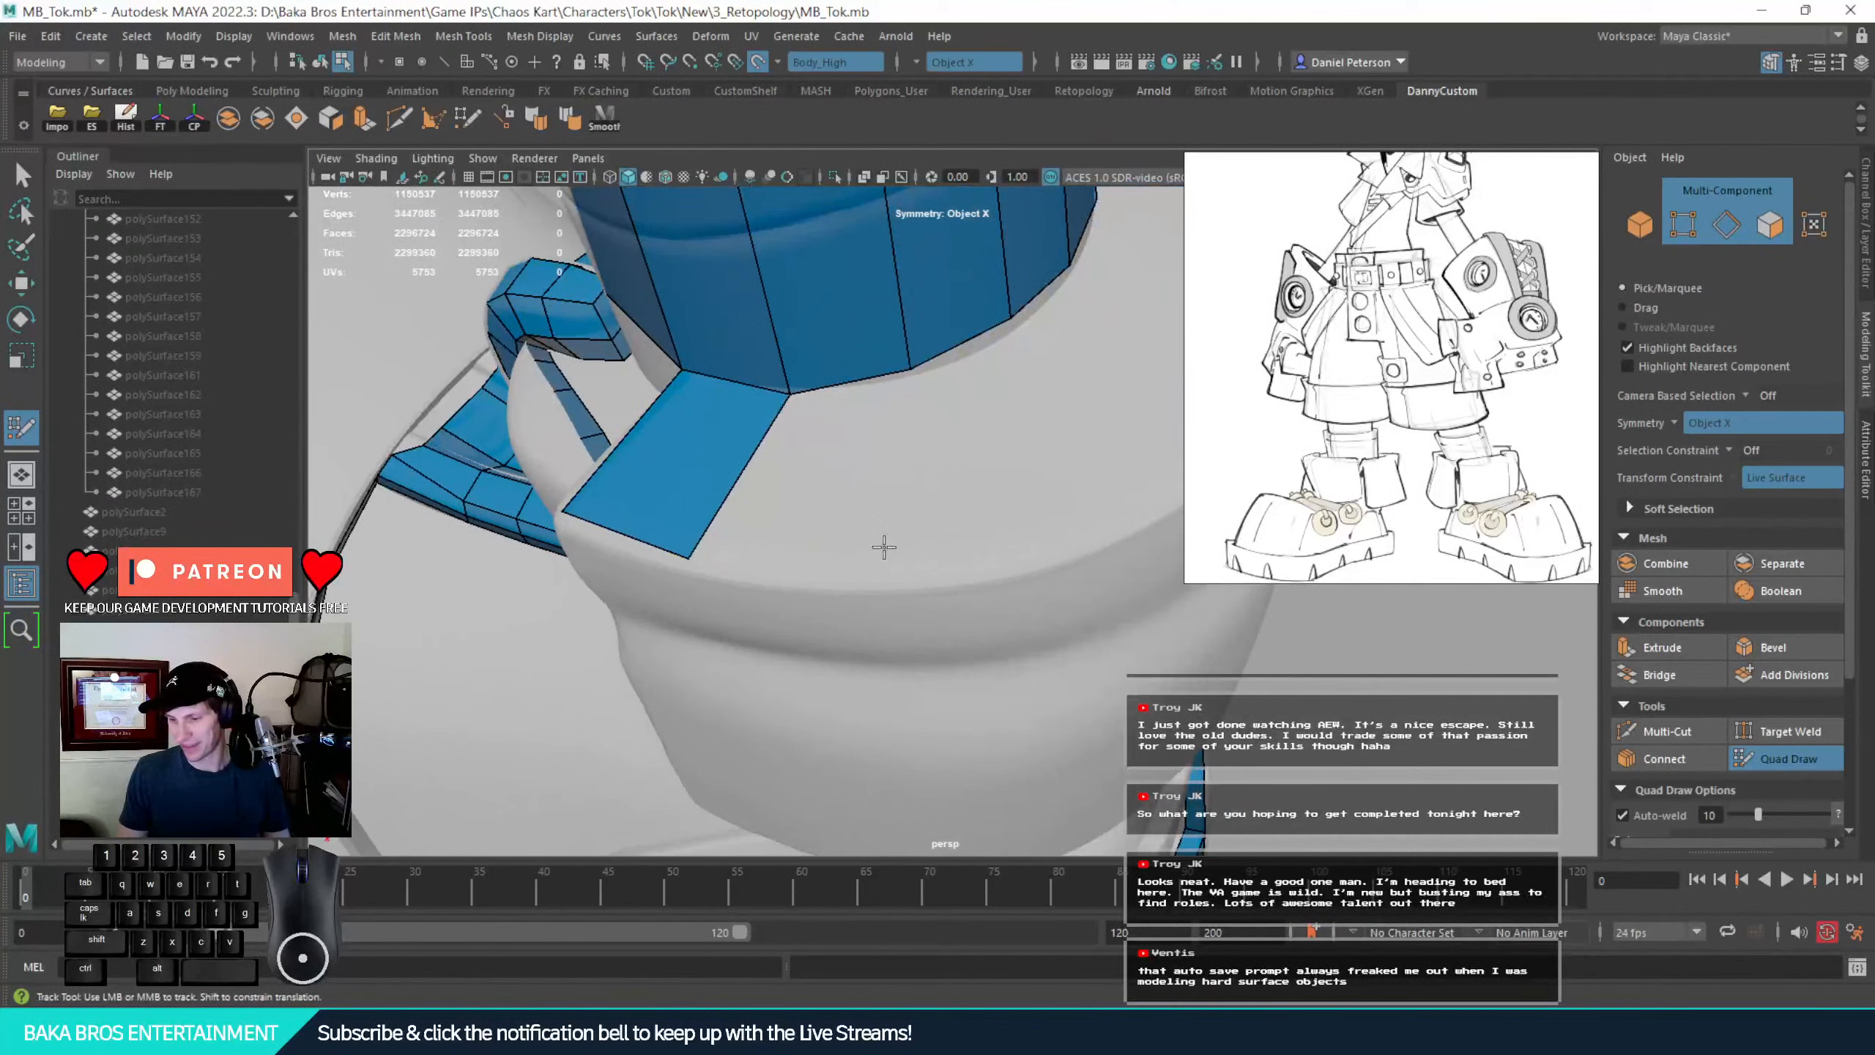
click(918, 585)
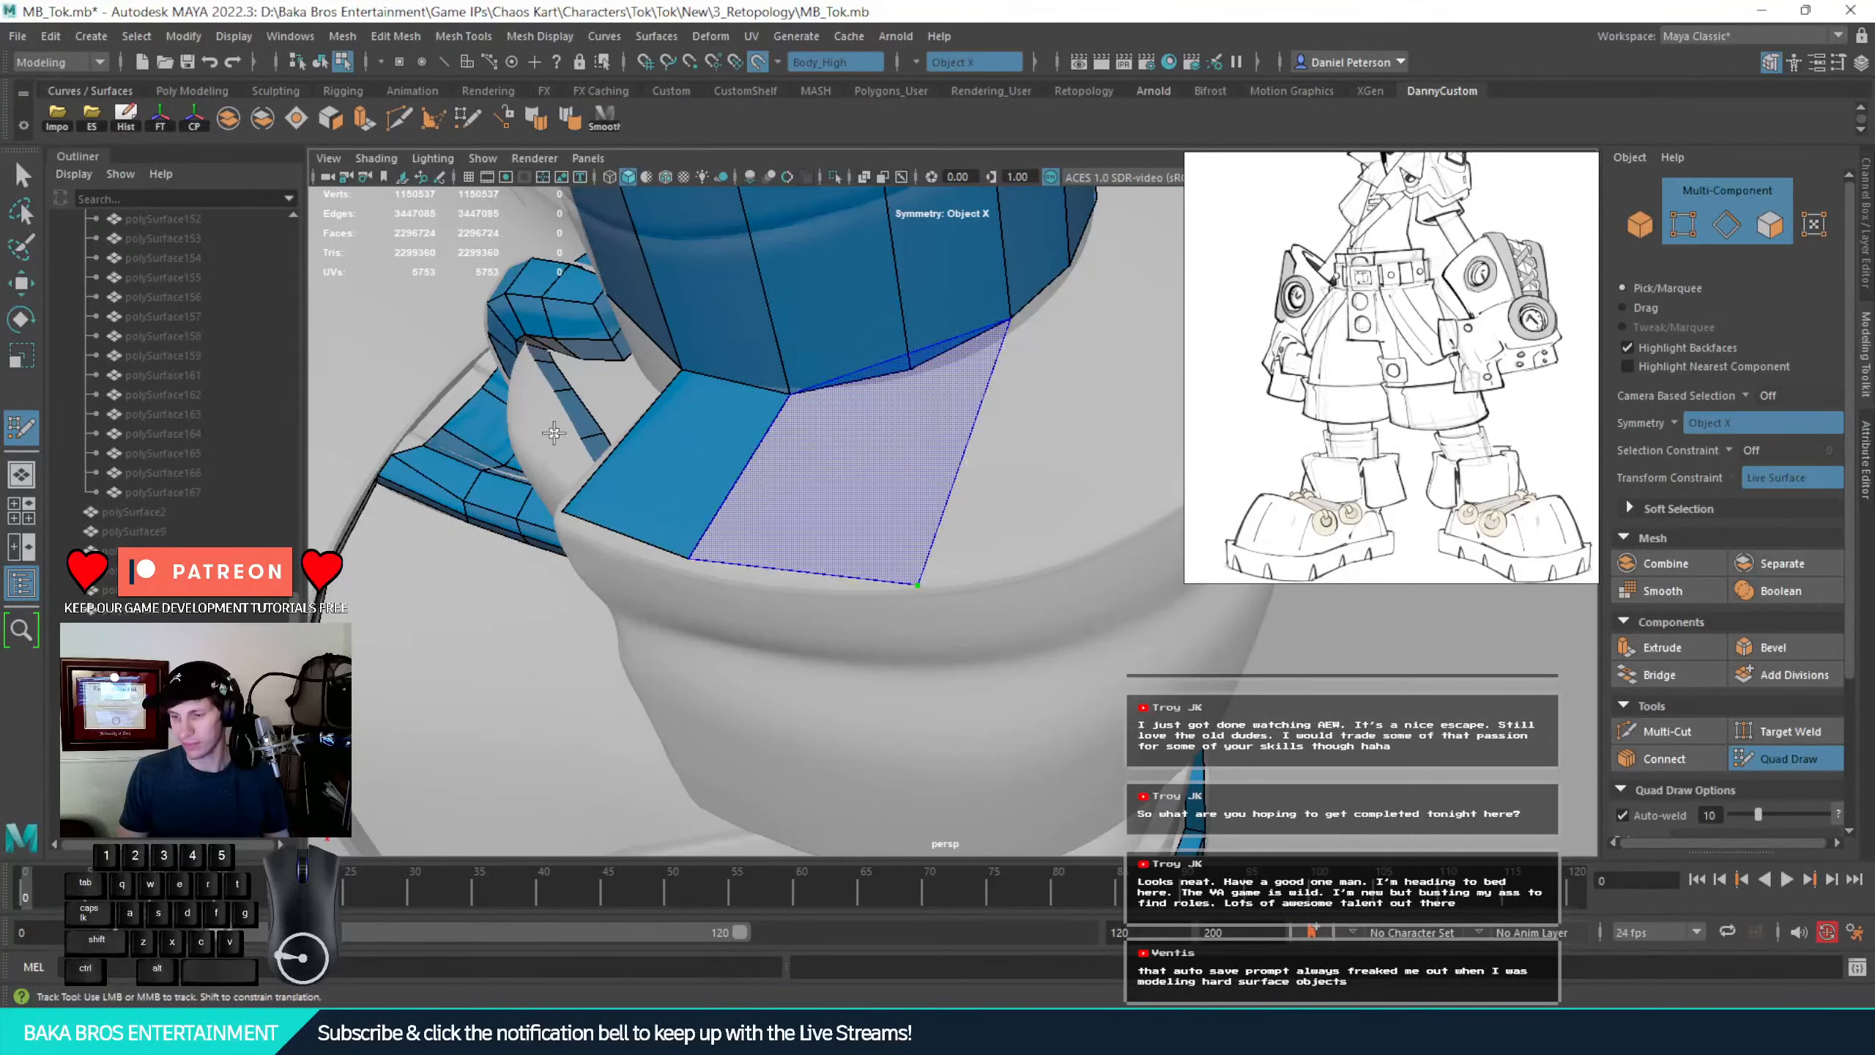
shift+click(856, 480)
alt+right_drag(917, 492, 911, 494)
key(ctrl+z)
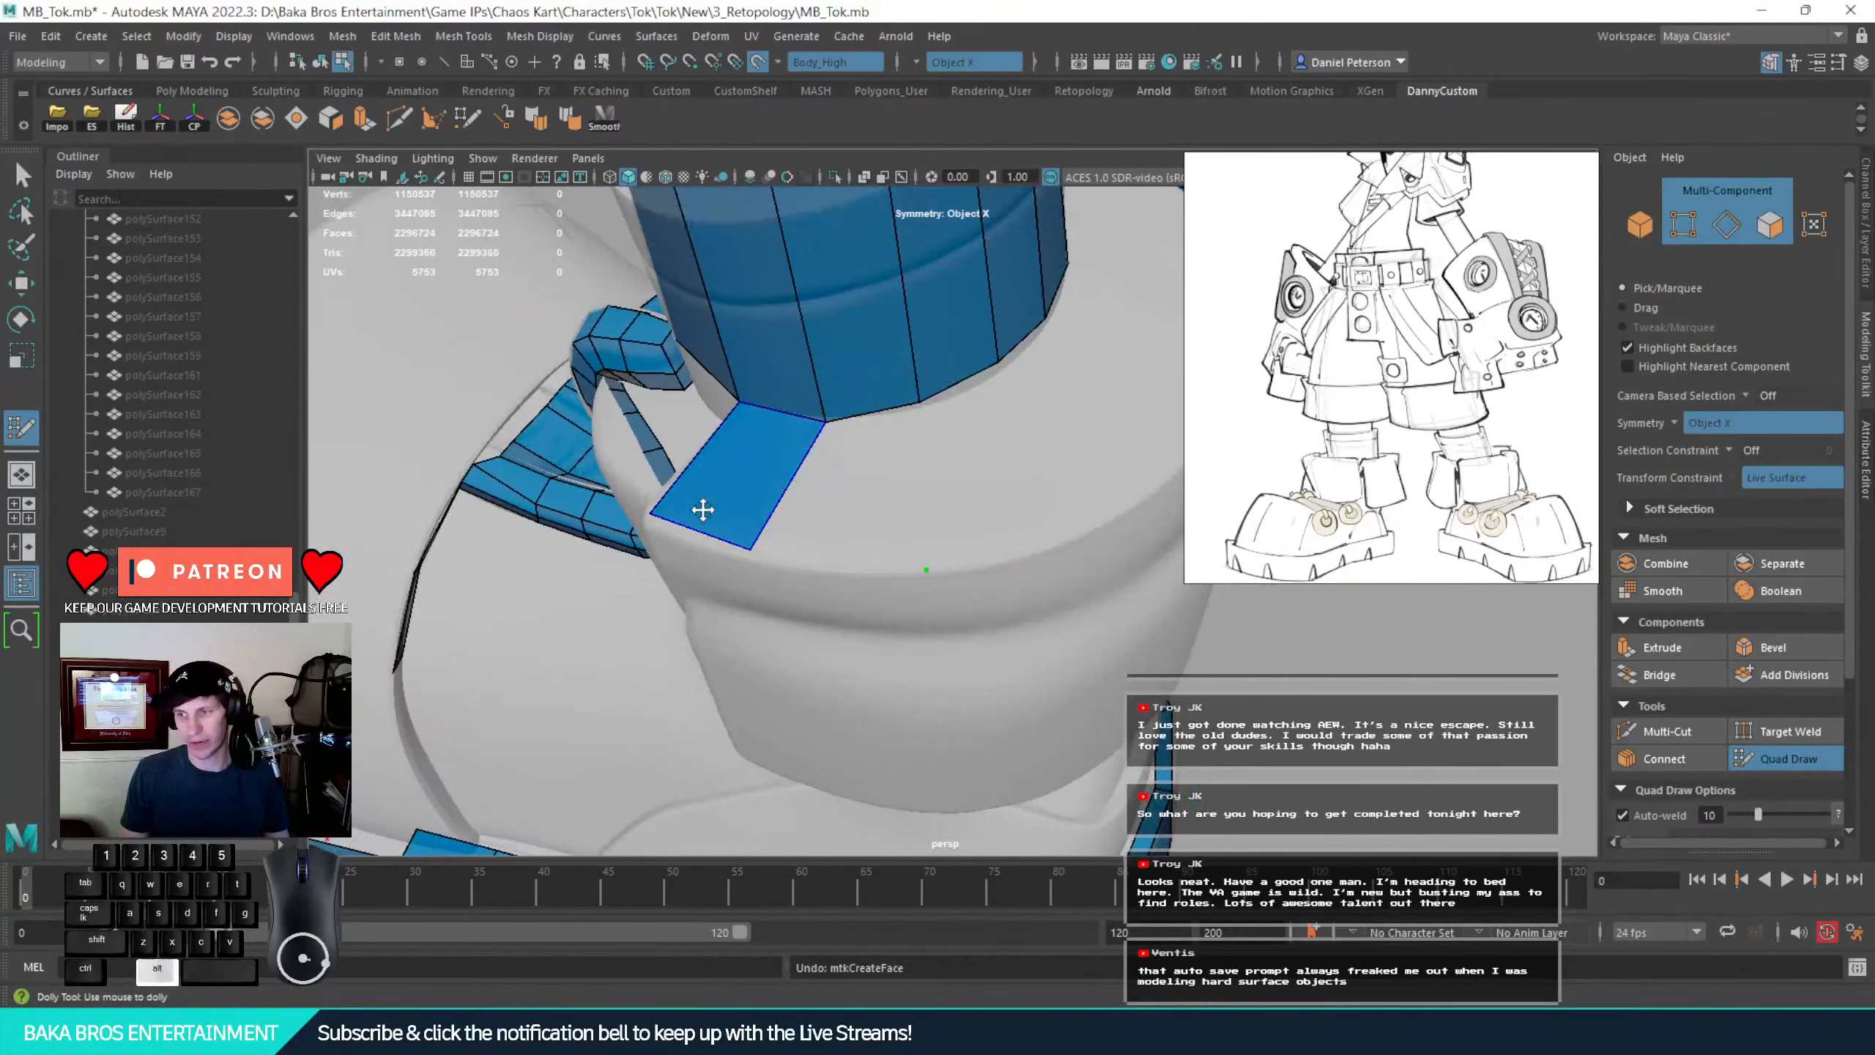
Move the leg's lower-edge vertices down onto the collar and fill the second quad of the collar's top strip
alt+drag(702, 509, 820, 566)
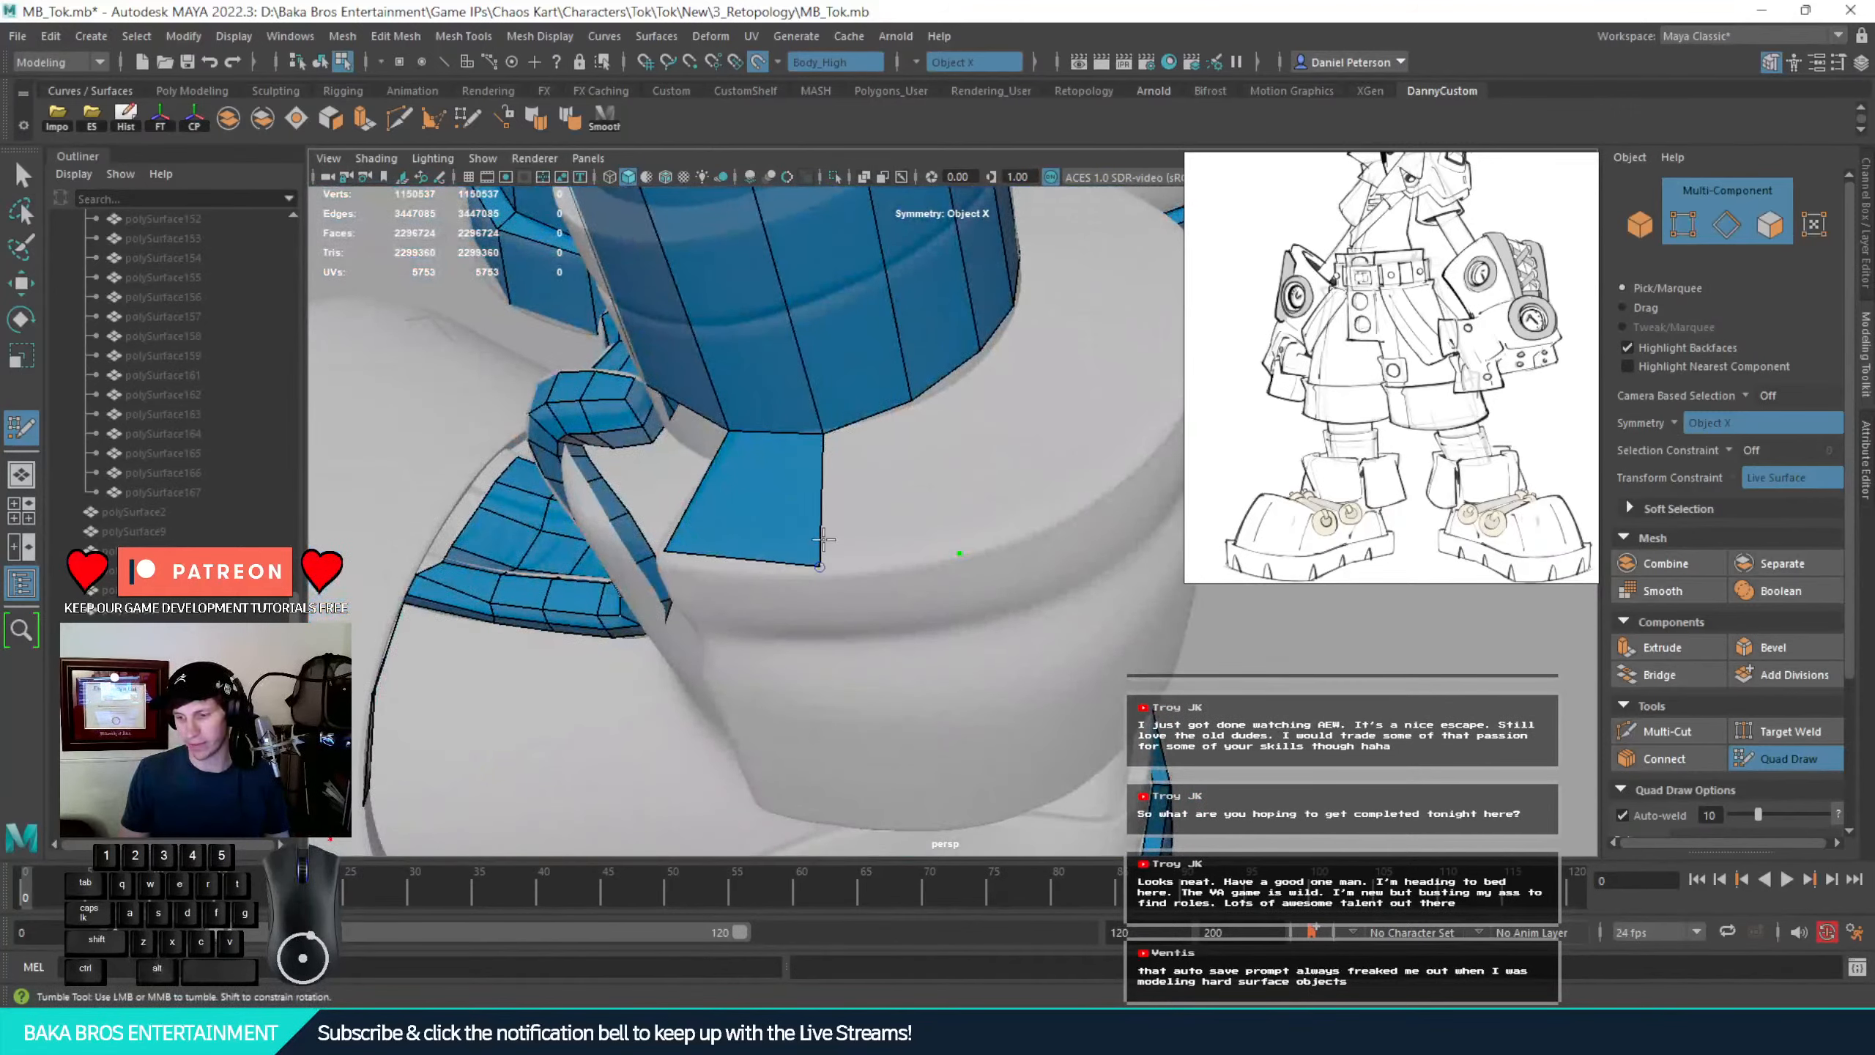
alt+drag(892, 469, 850, 440)
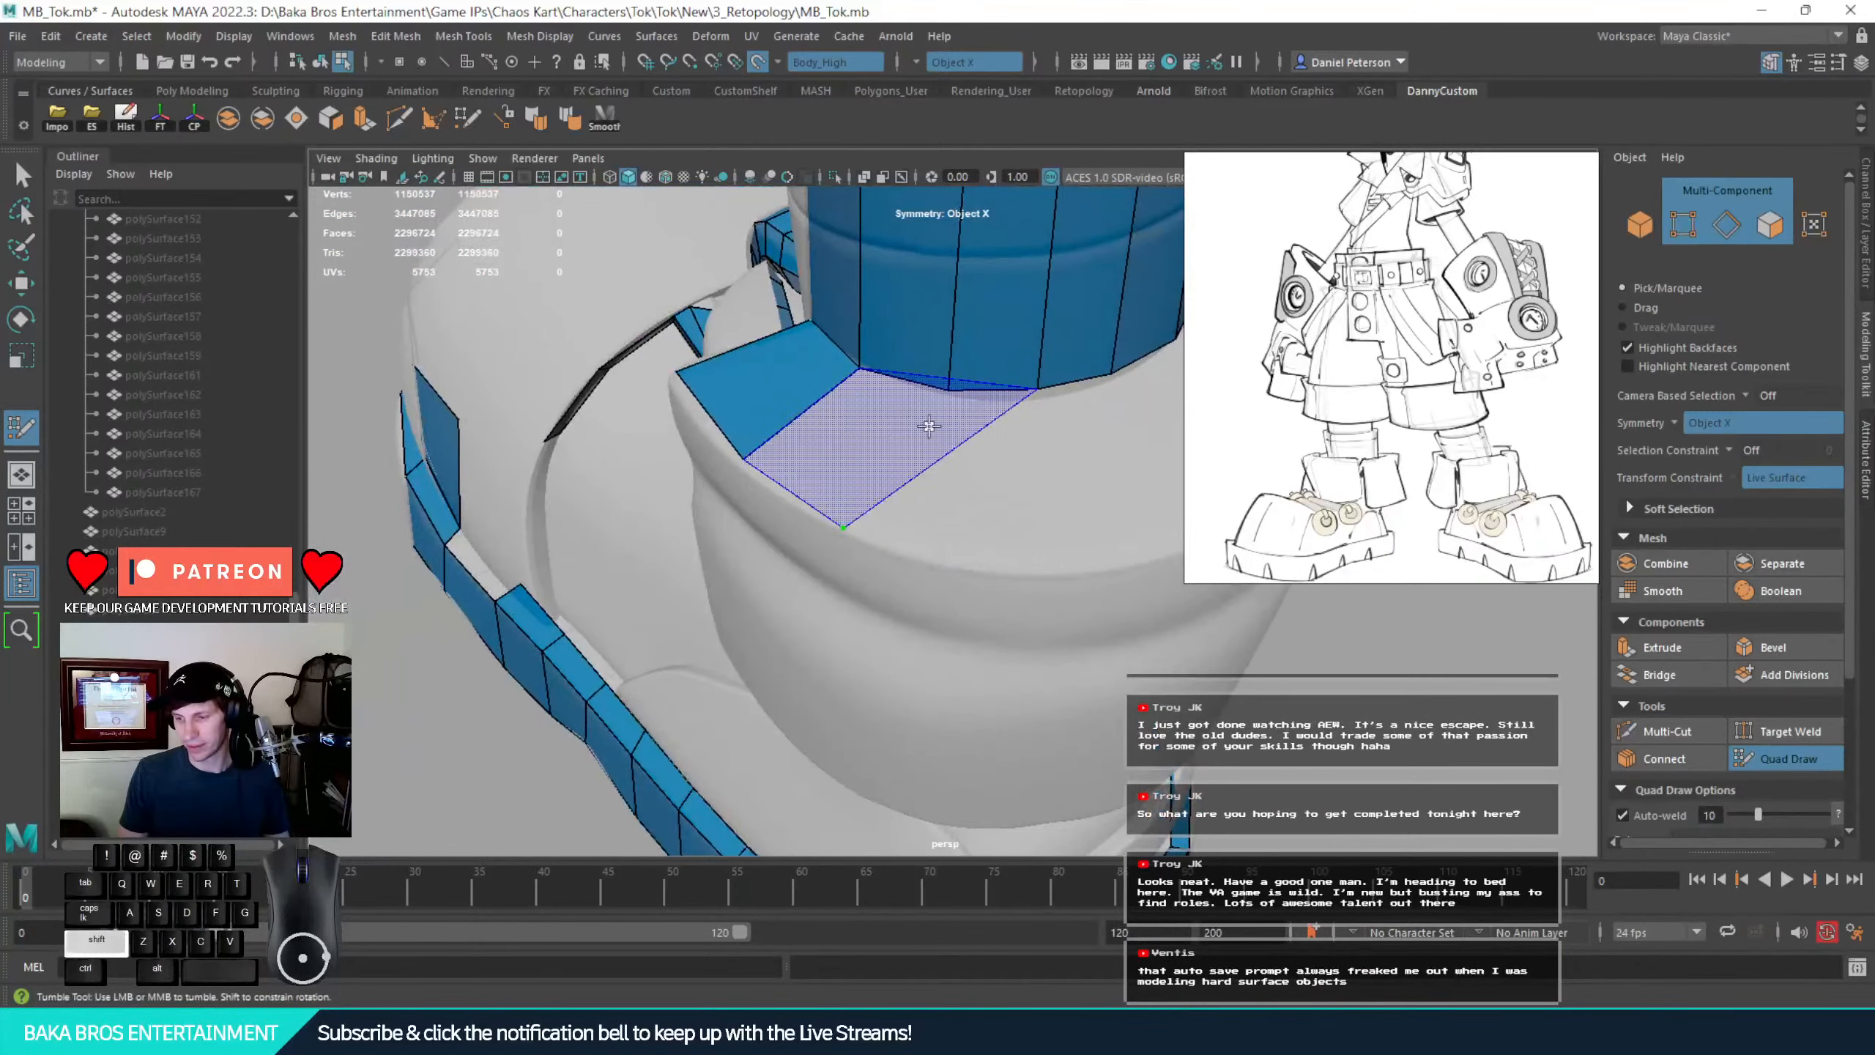
key(ctrl+z)
drag(947, 384, 944, 397)
shift+click(983, 415)
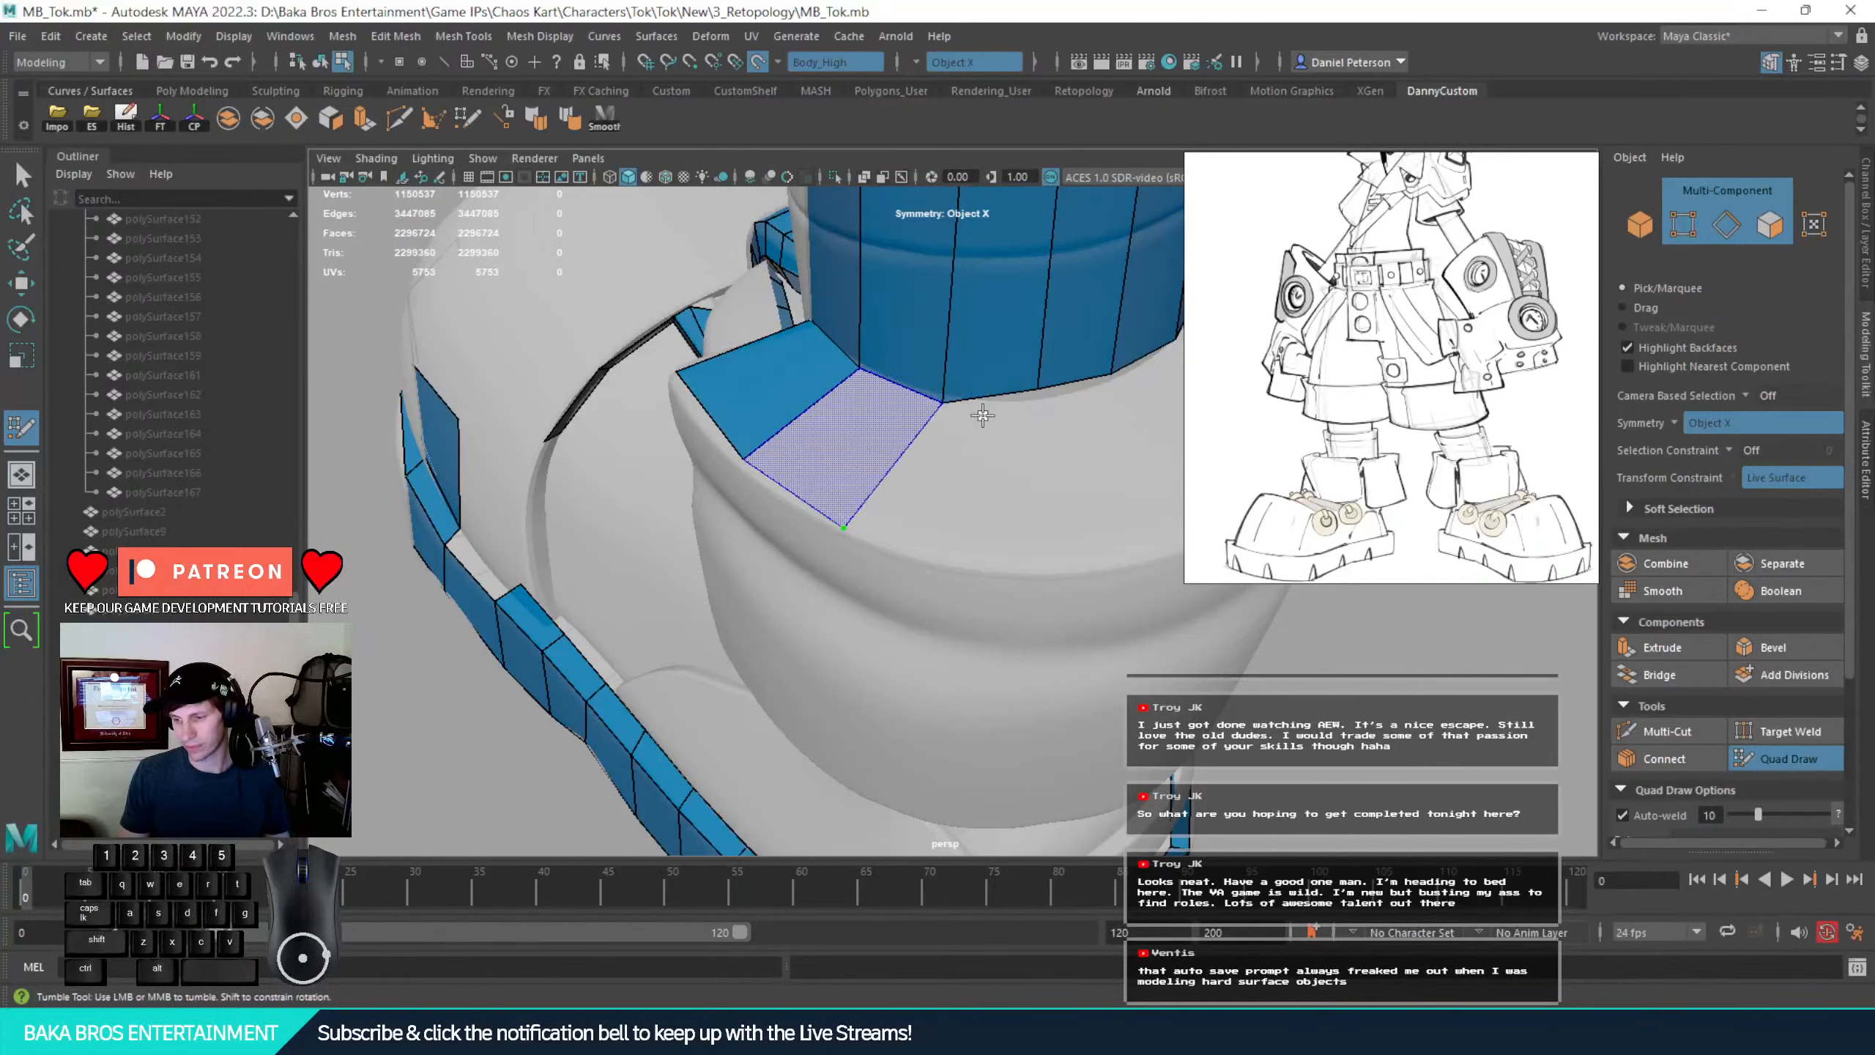
shift+click(1027, 386)
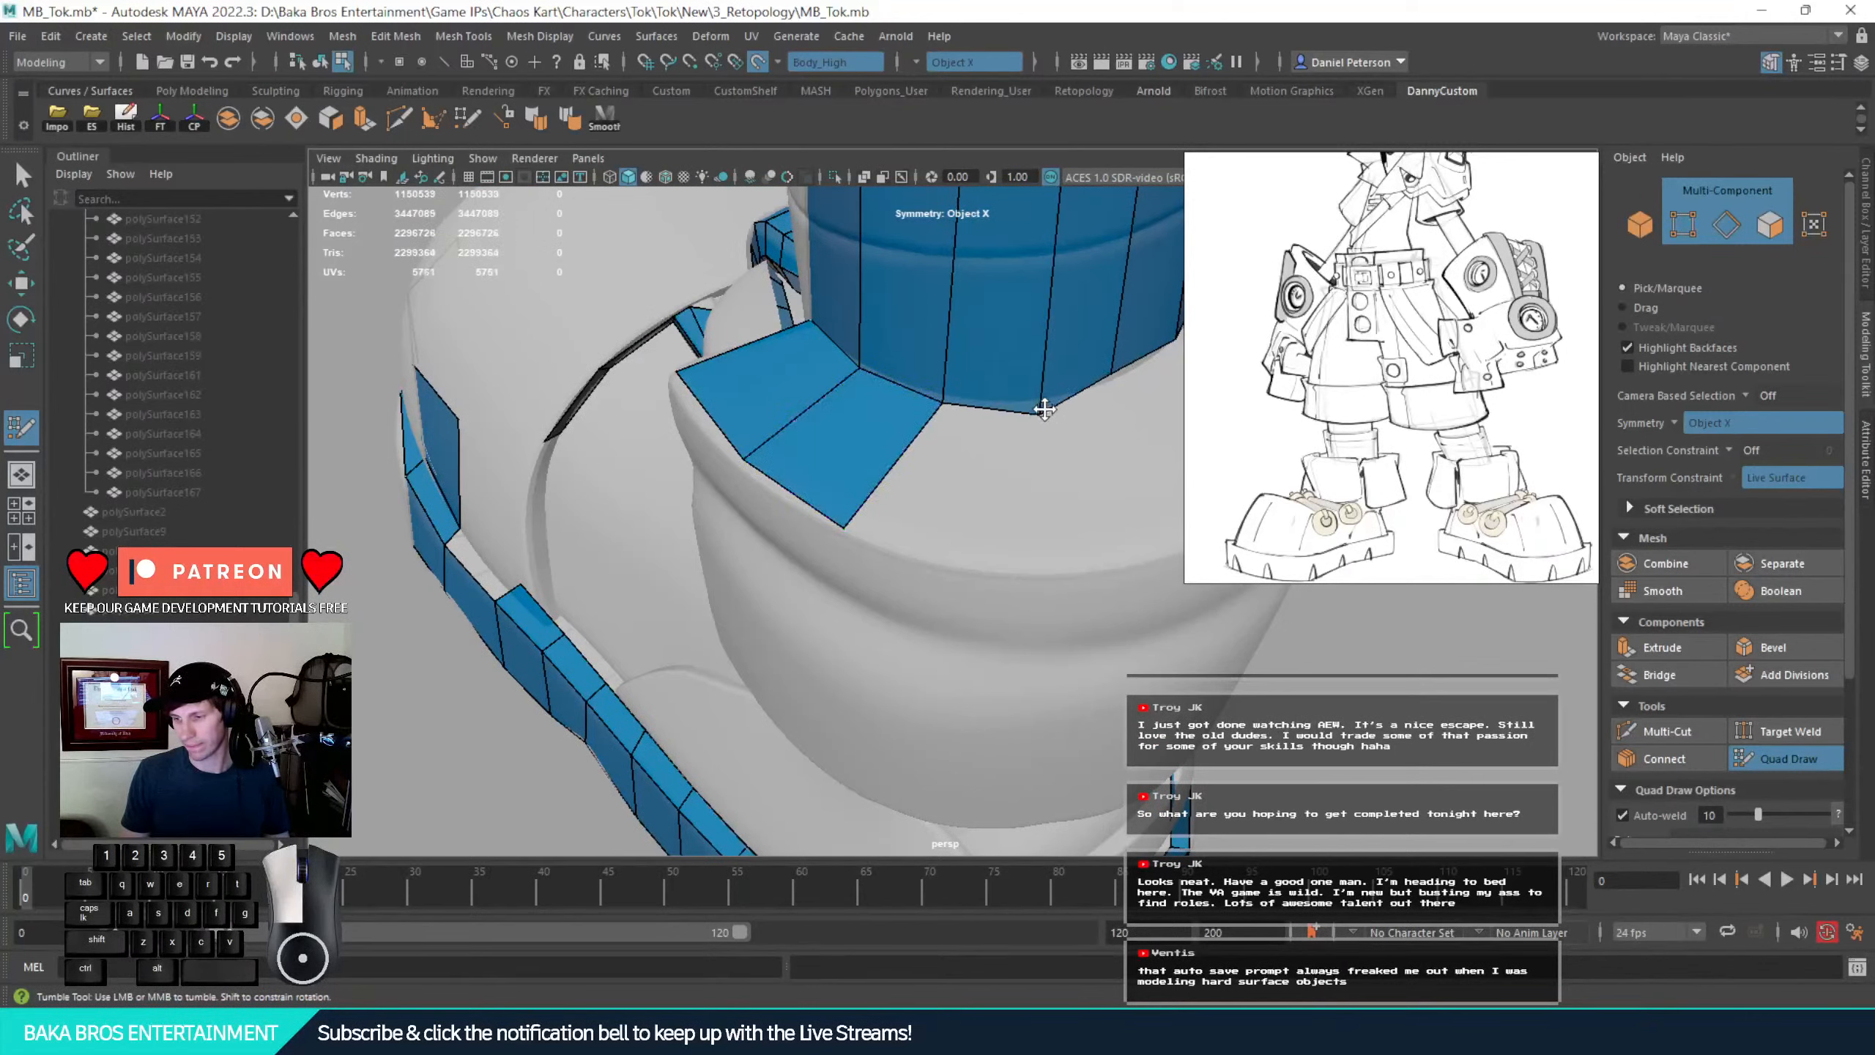
Place two more rim points toward the back of the collar and fill two quads to continue the top strip
alt+drag(1043, 405, 1007, 419)
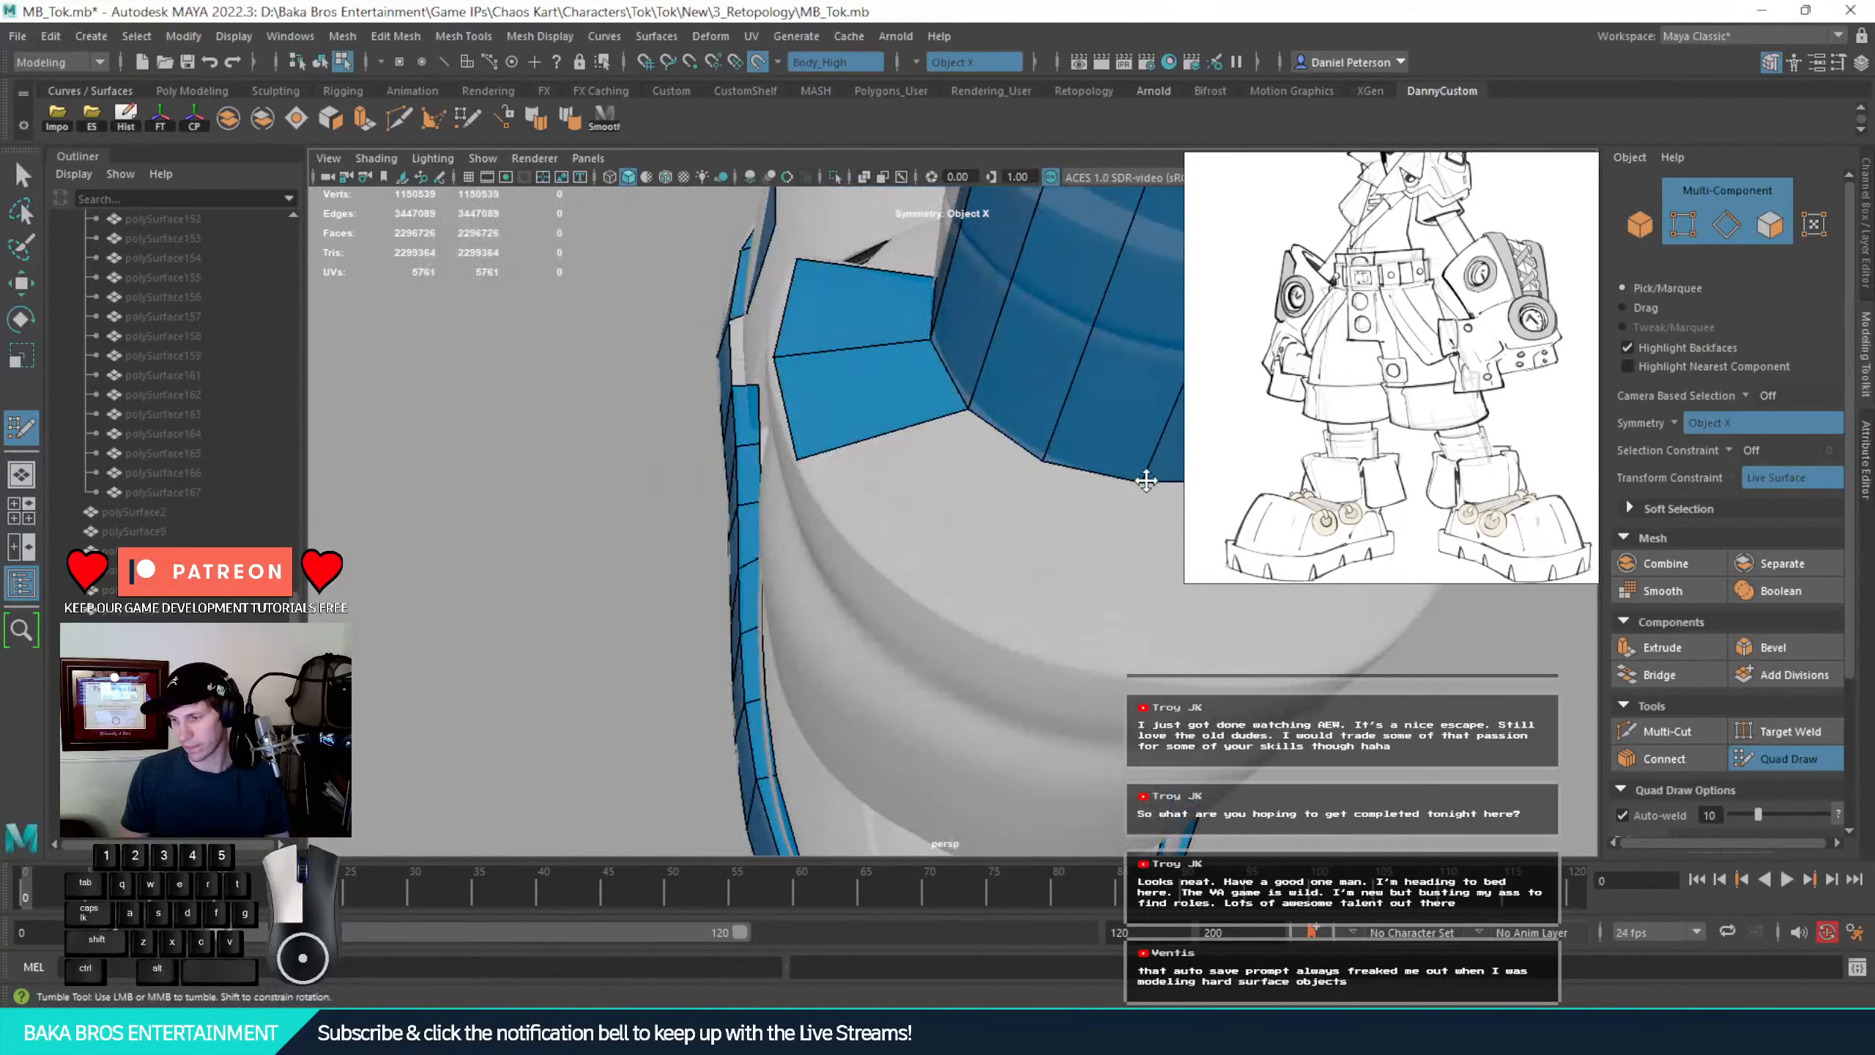
click(921, 592)
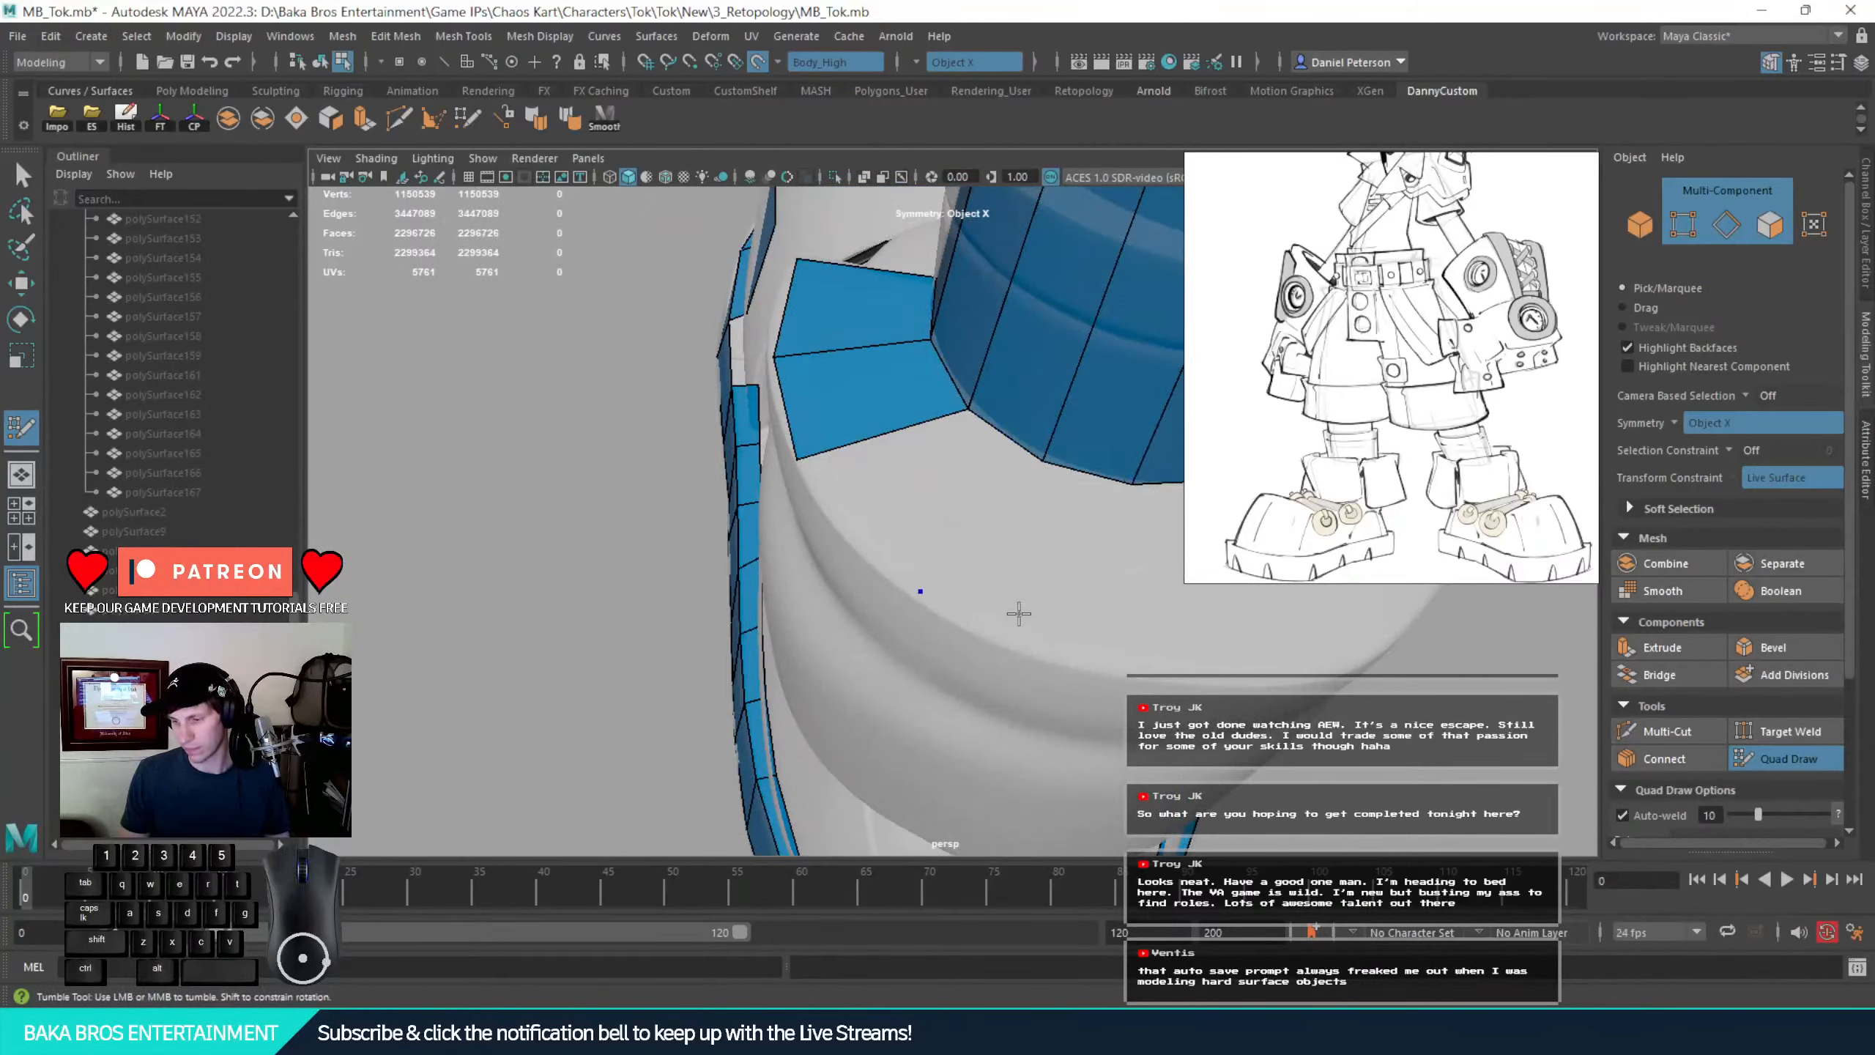
click(1121, 668)
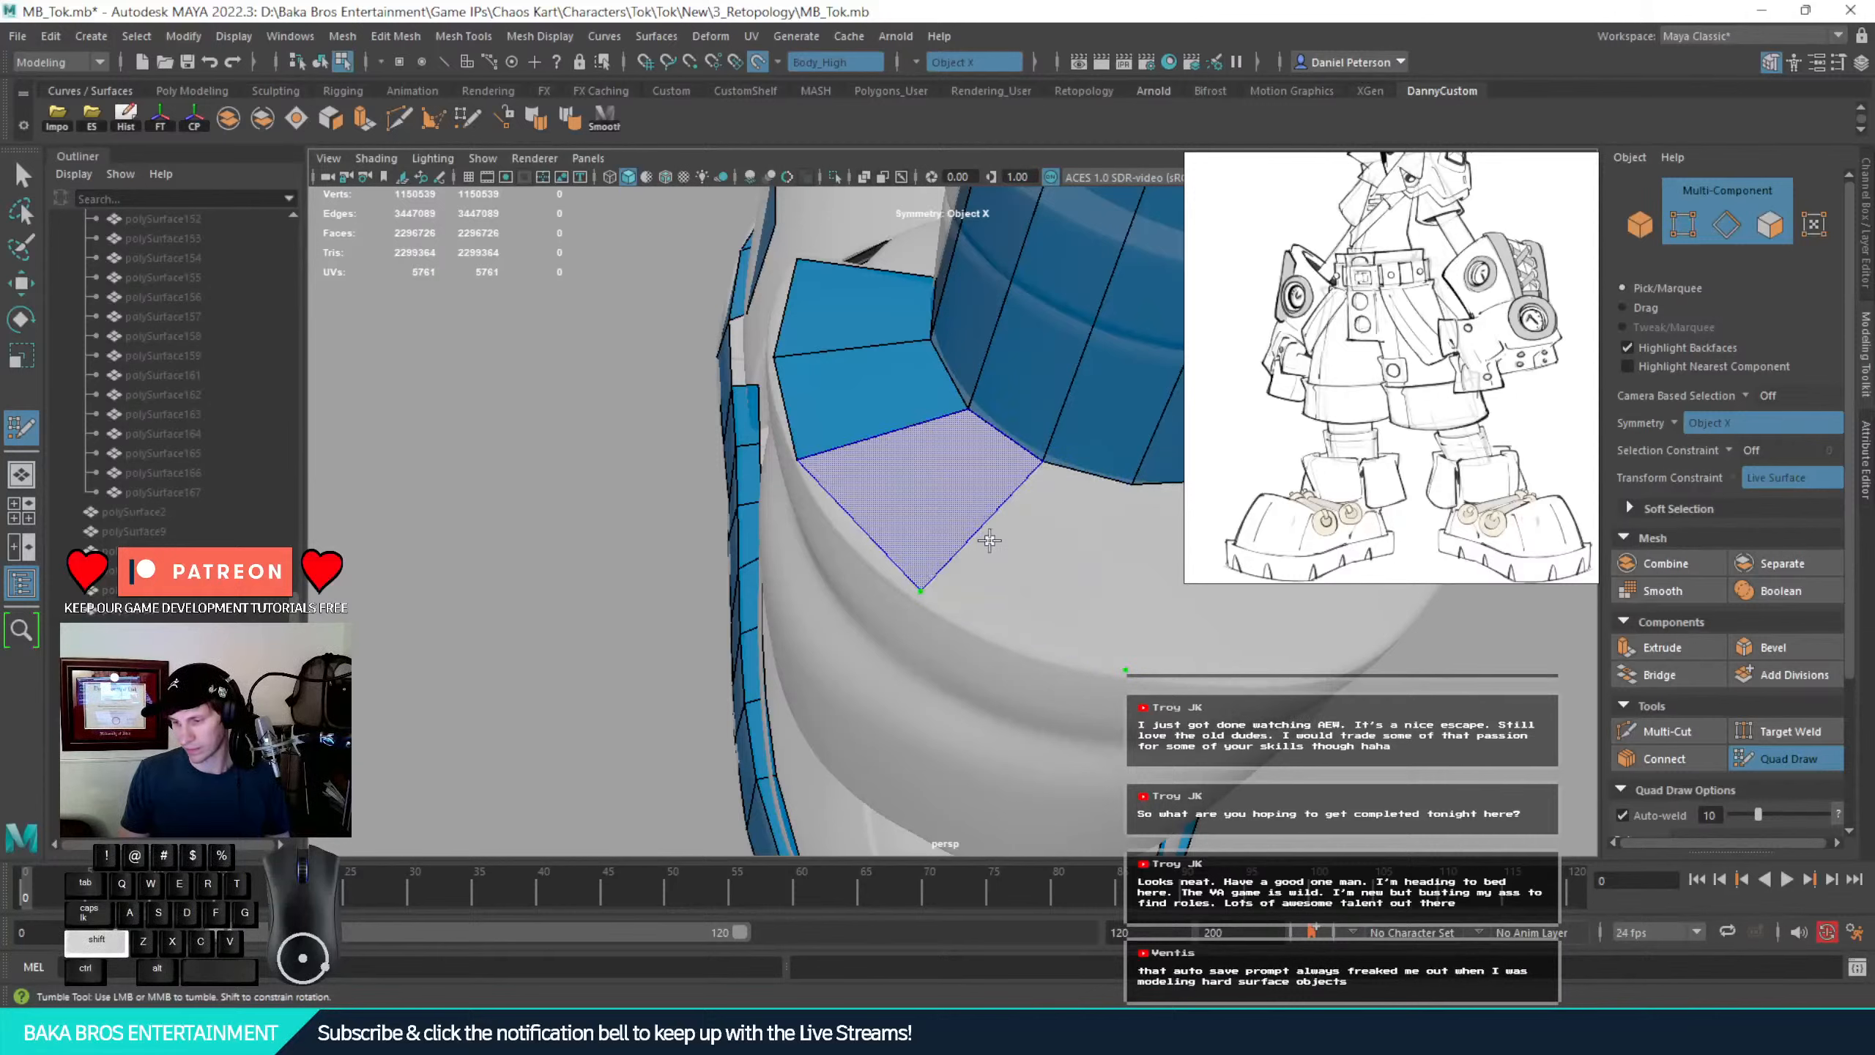
shift+click(1009, 604)
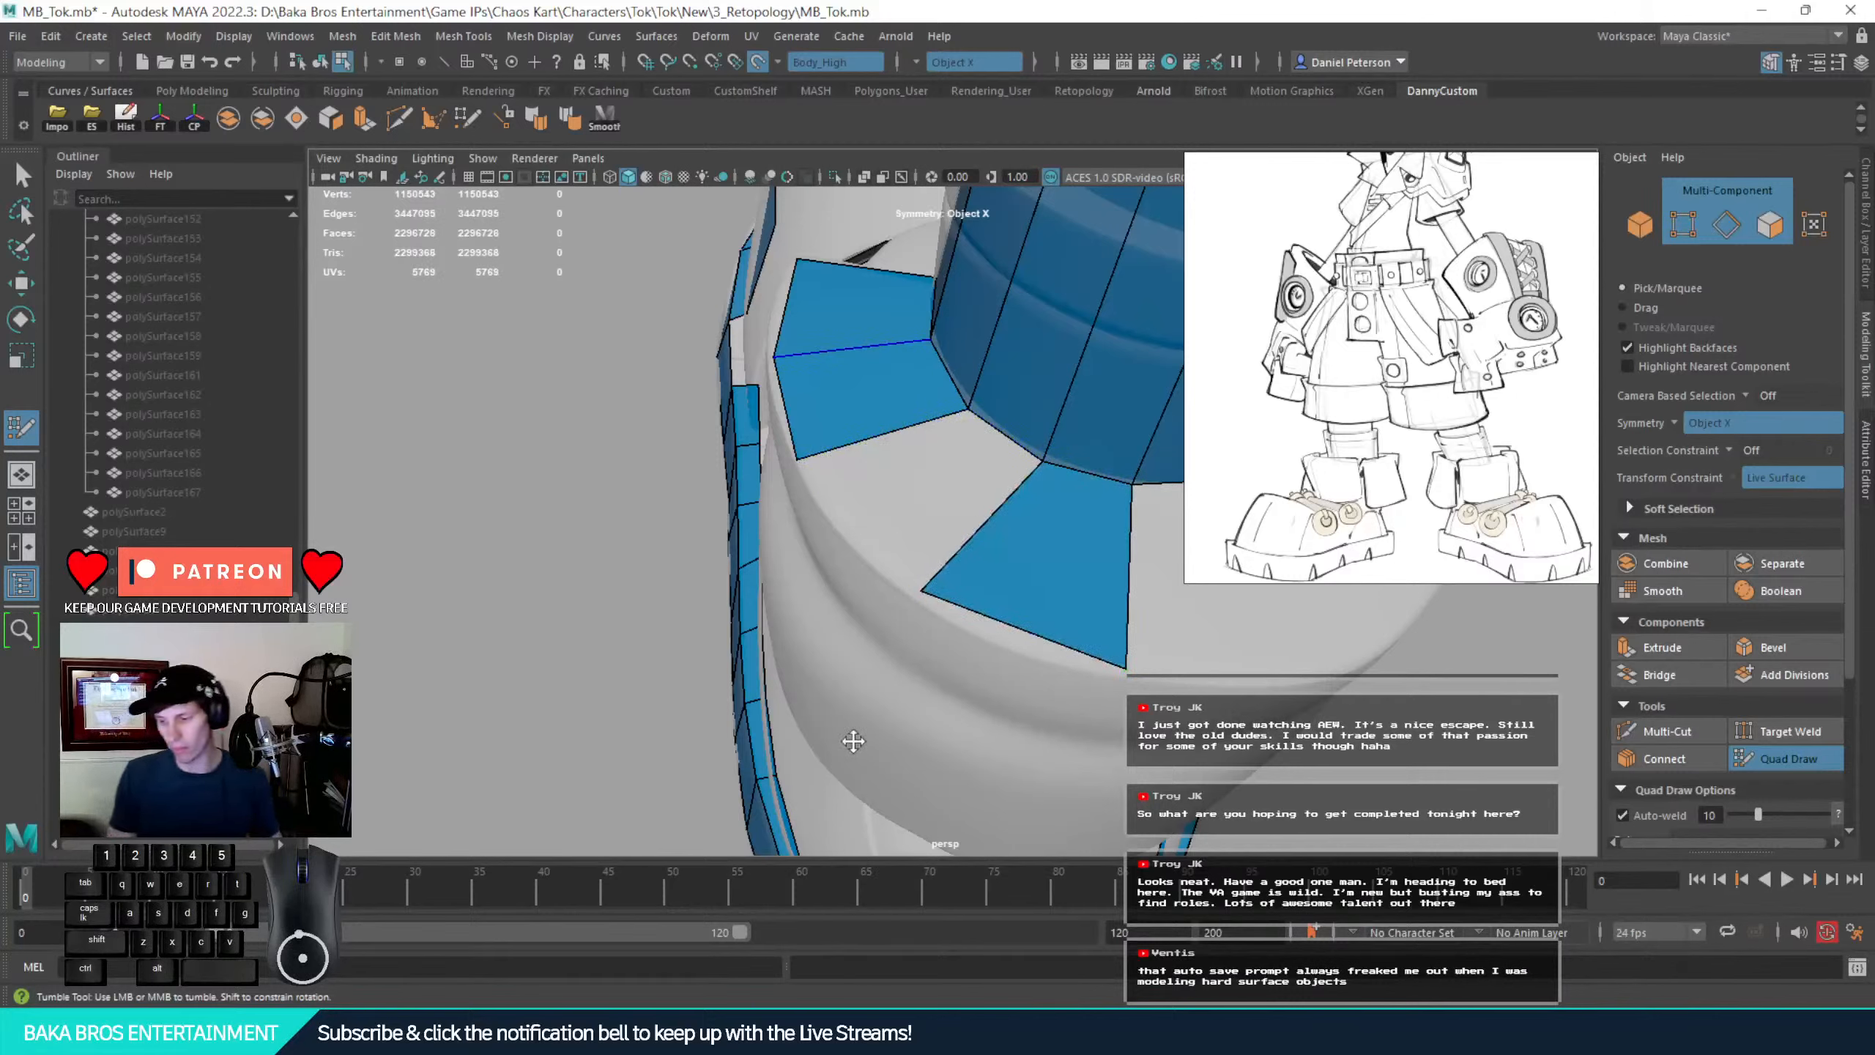
shift+click(923, 488)
Place two further points along the collar's rear rim and fill the adjacent quad against the leg's lower edge
alt+middle_drag(1107, 632, 734, 652)
drag(828, 663, 875, 704)
click(1049, 615)
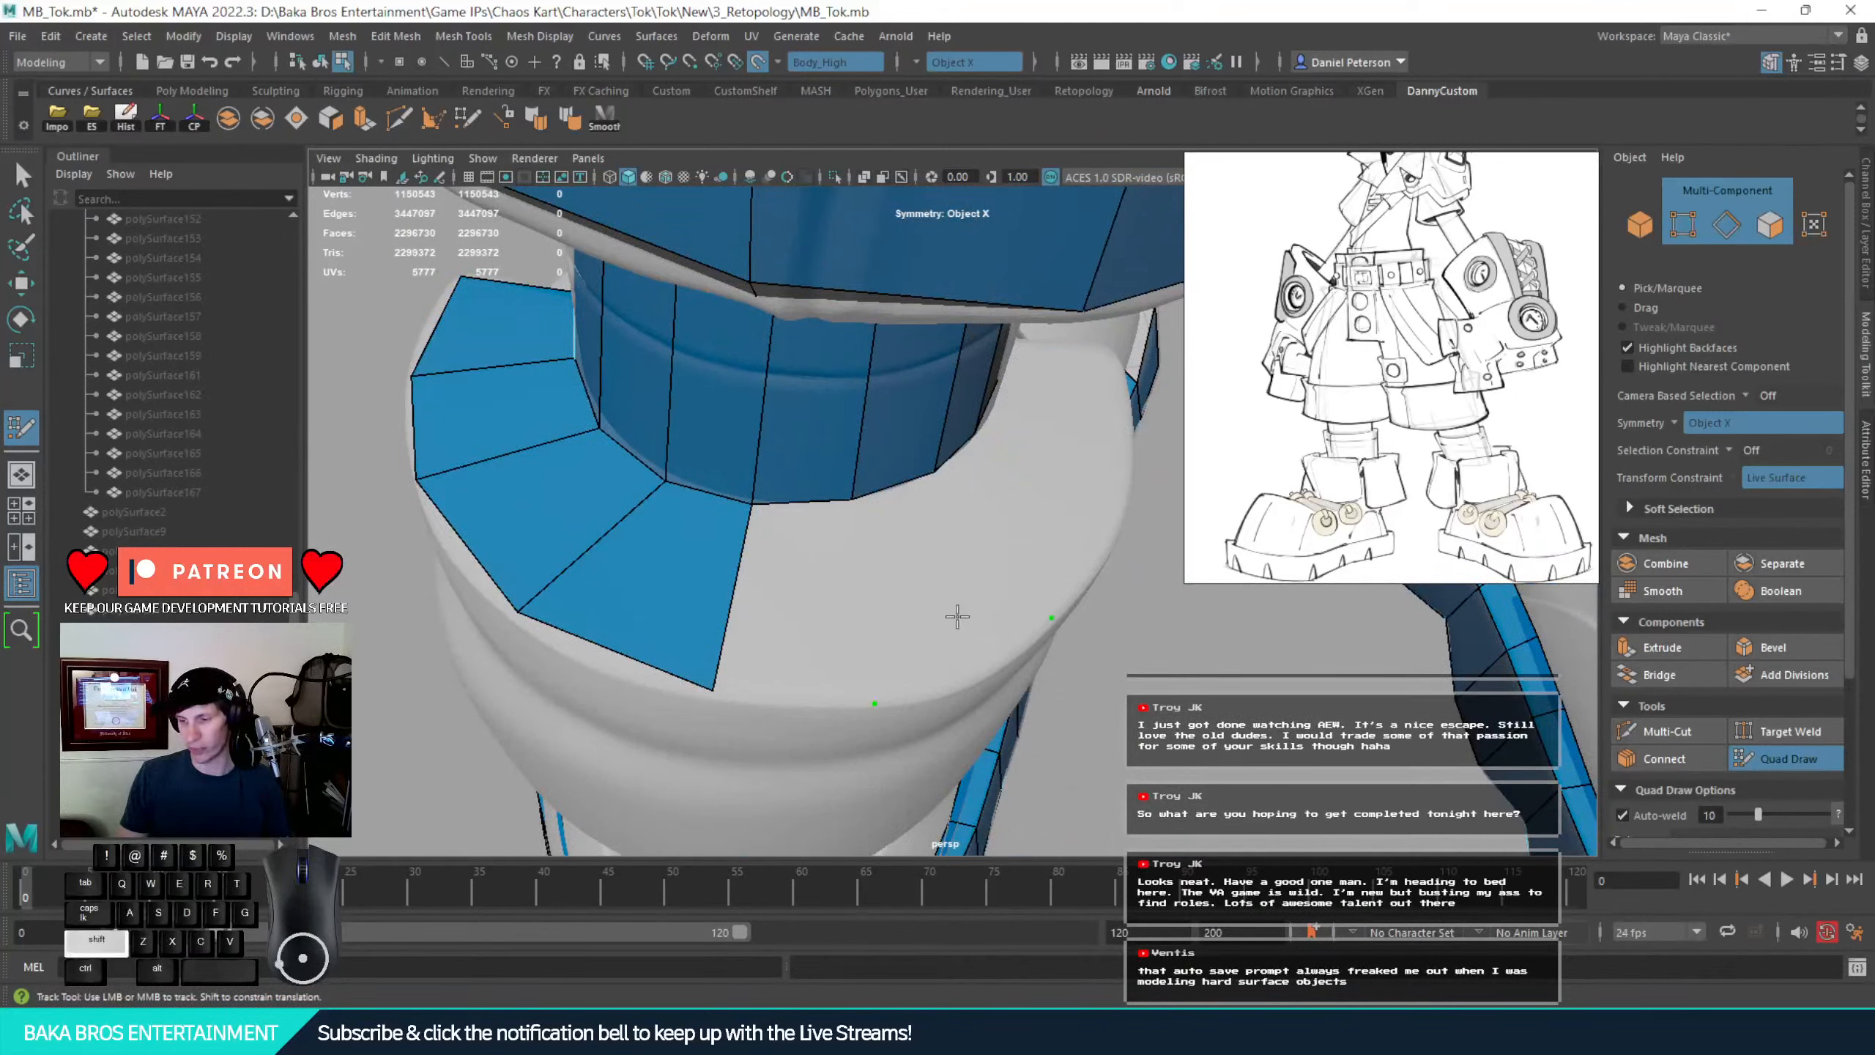
shift+click(1014, 628)
alt+drag(573, 648, 530, 601)
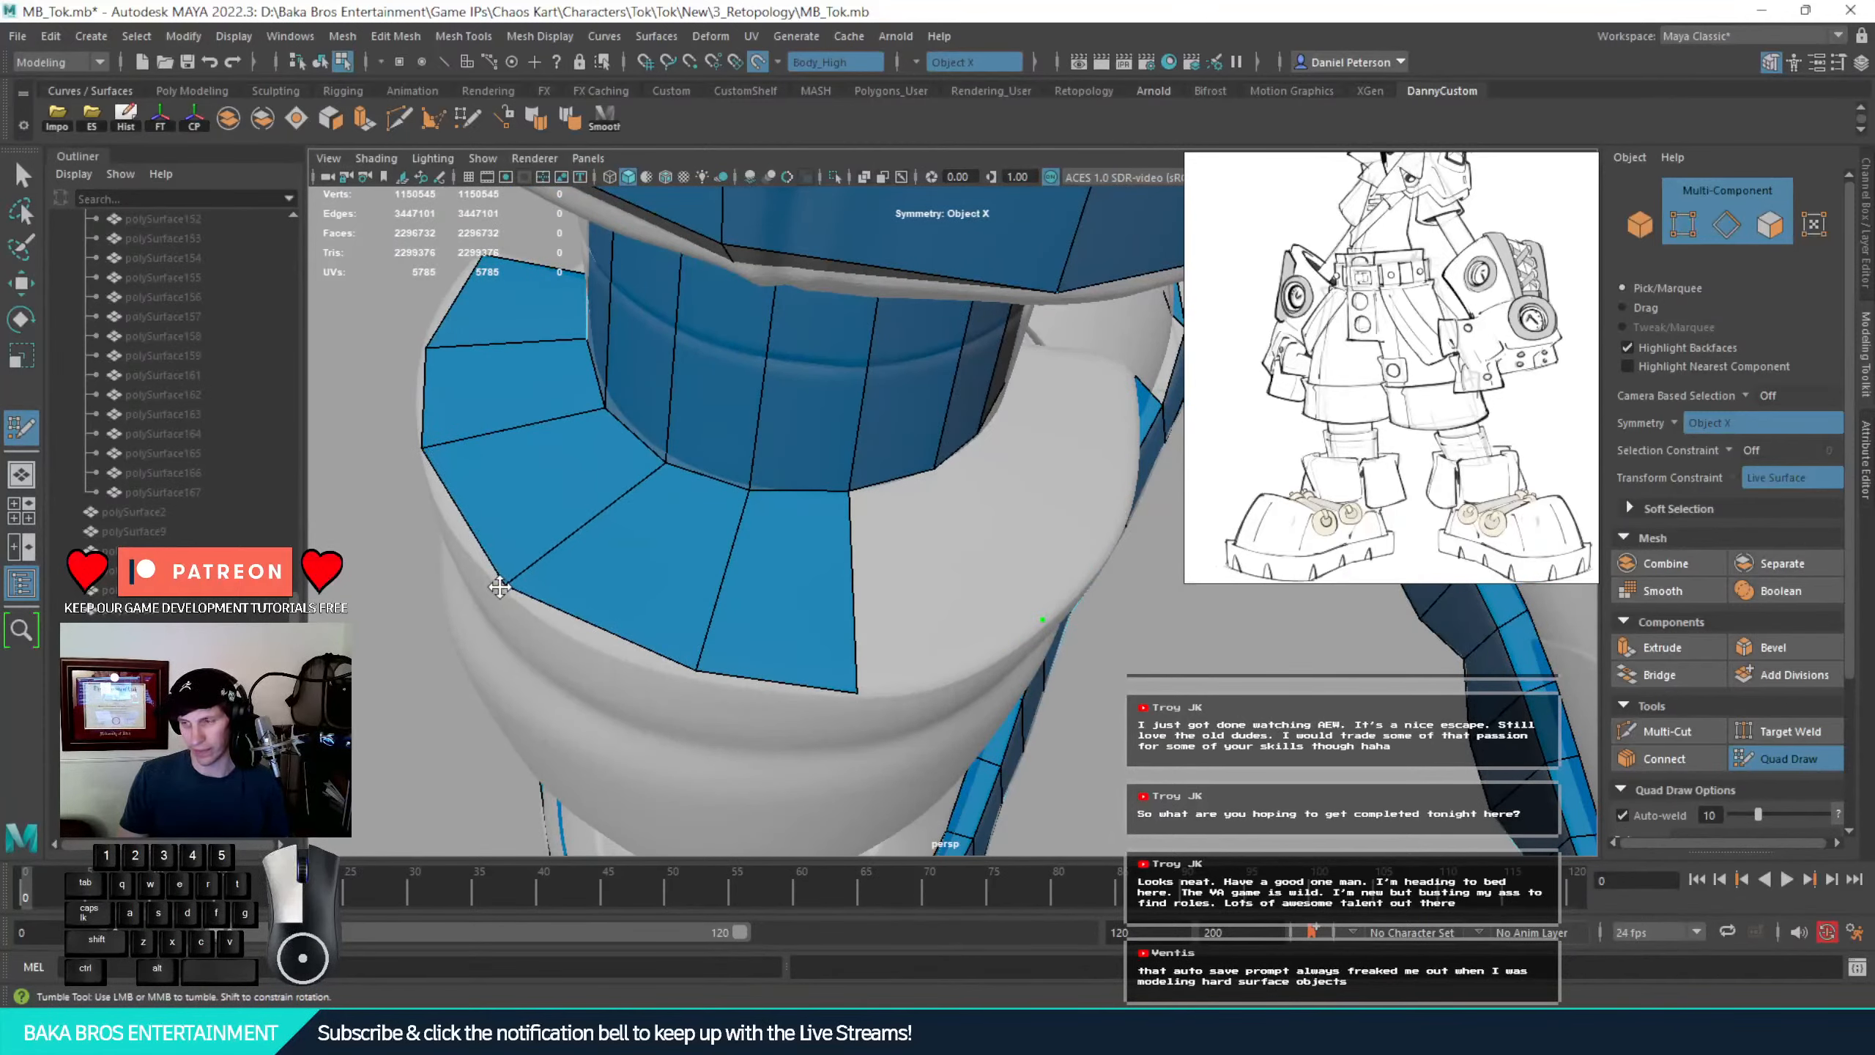
Undo the stray point, lower the adjacent leg vertex onto the collar, and fill the next quad of the rear strip
alt+drag(917, 605, 860, 503)
alt+right_drag(886, 501, 971, 502)
alt+drag(919, 488, 937, 467)
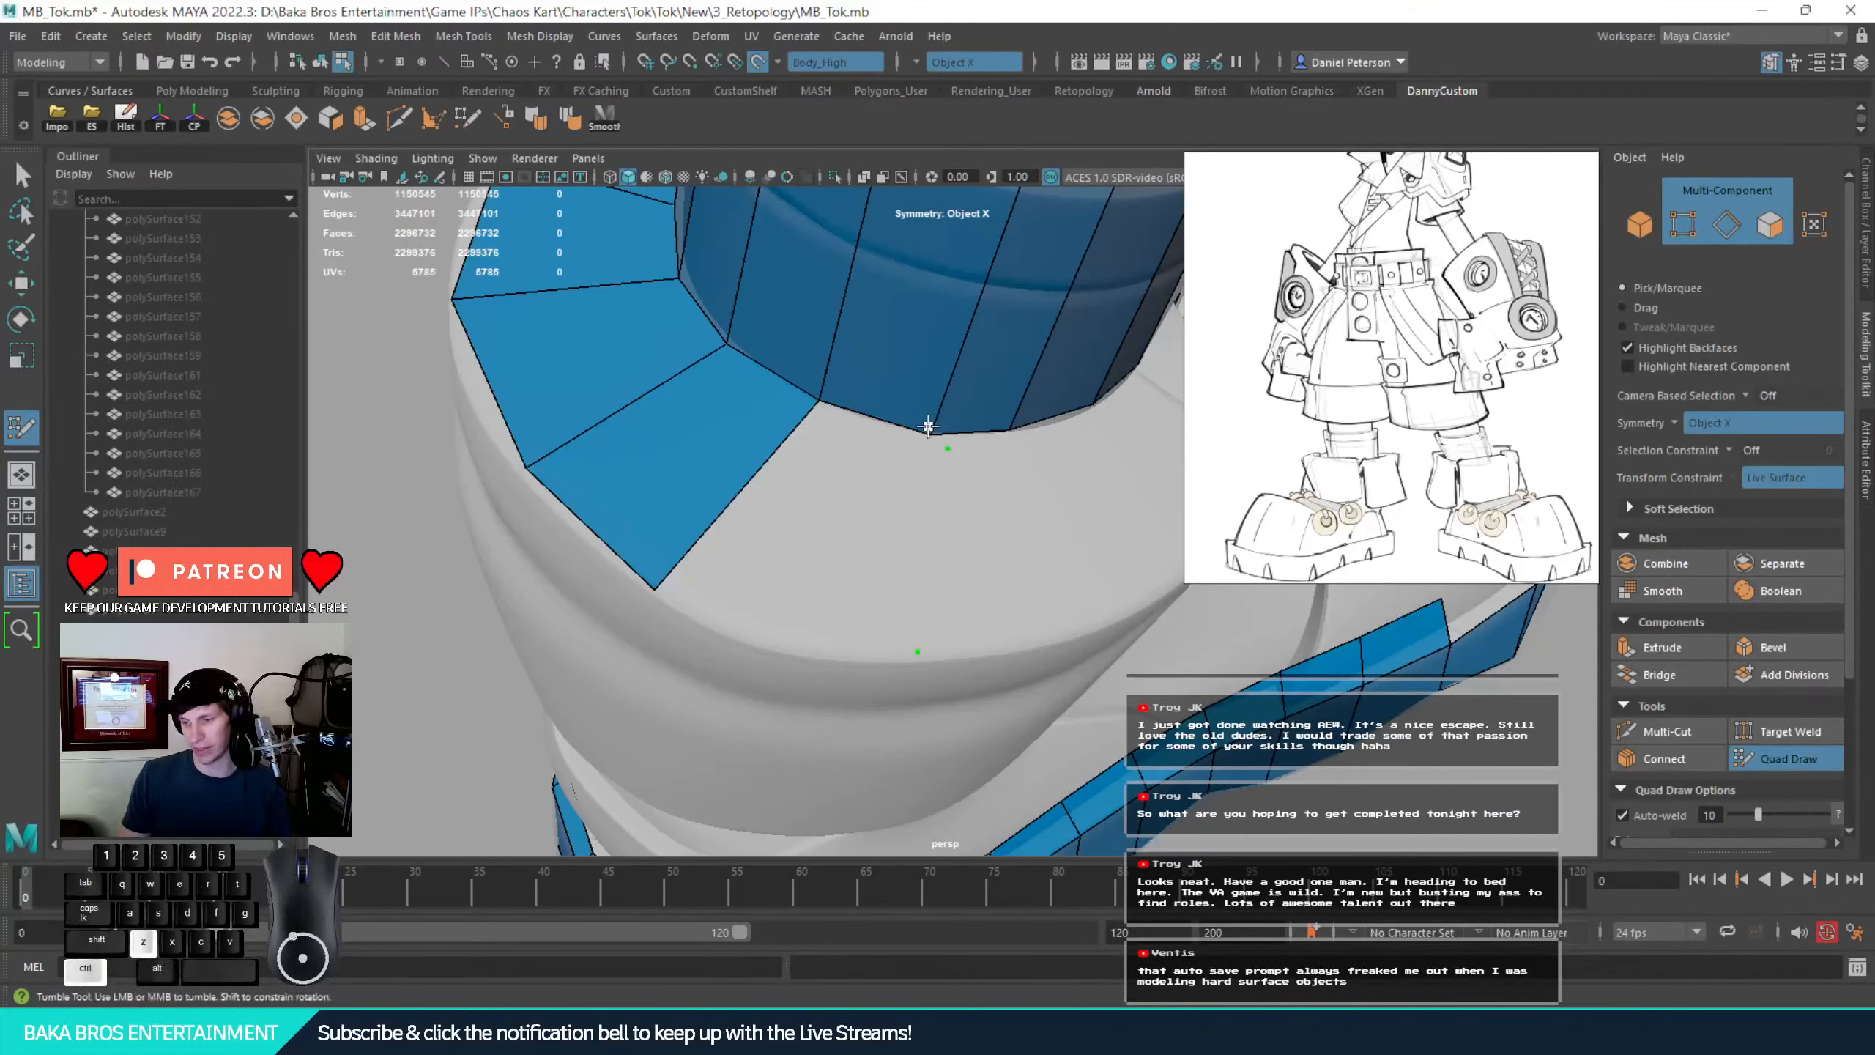
key(ctrl+z)
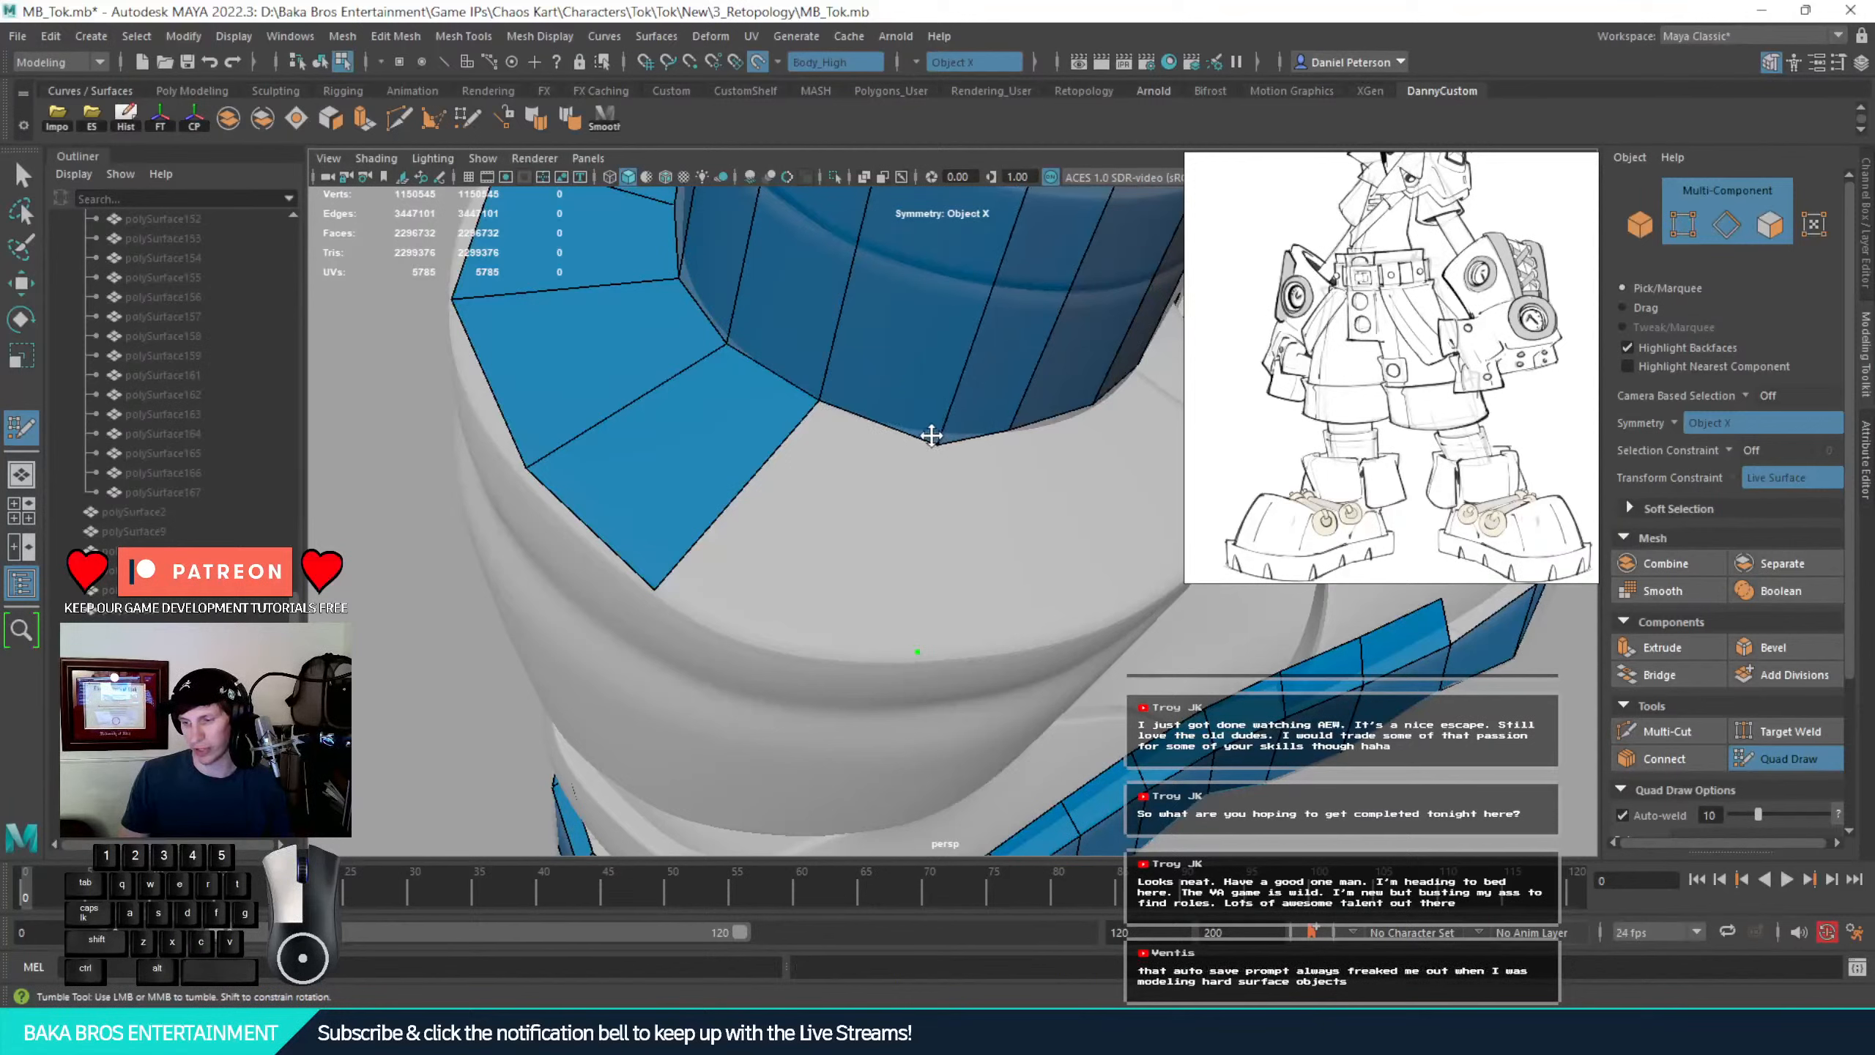
key(shift)
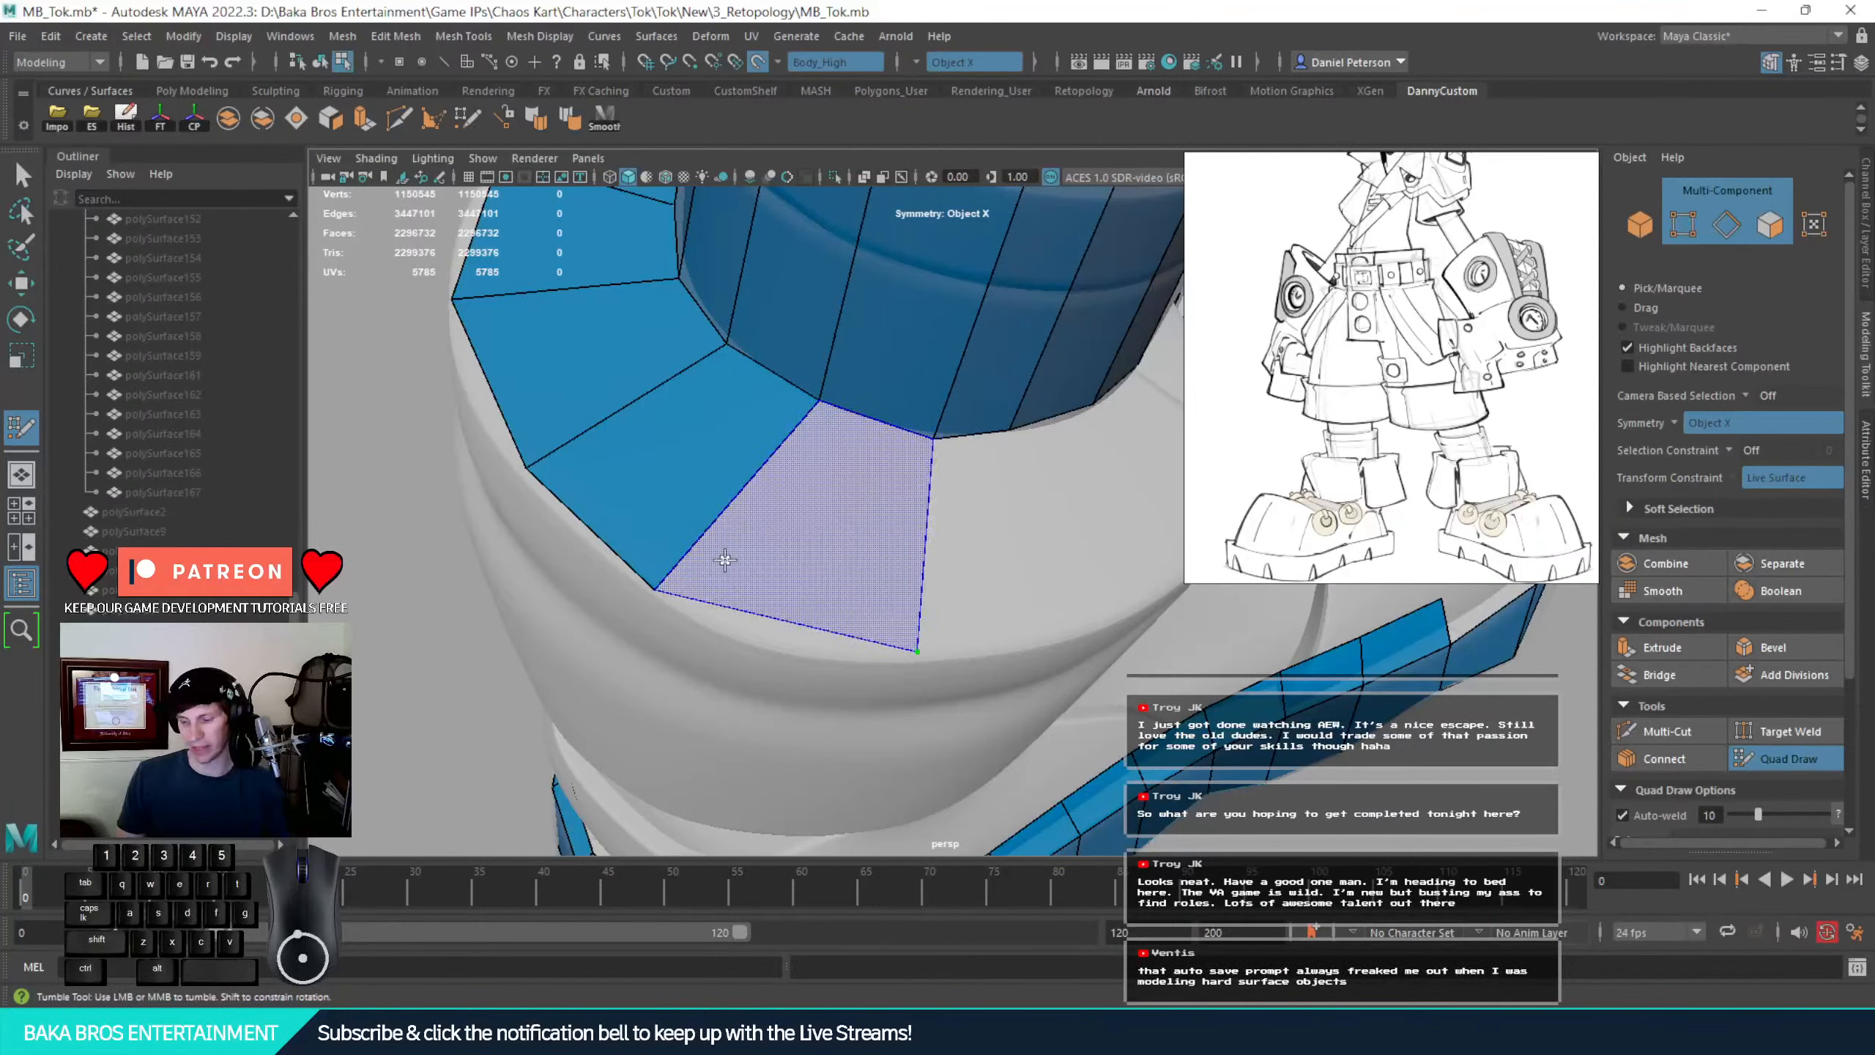
shift+click(812, 632)
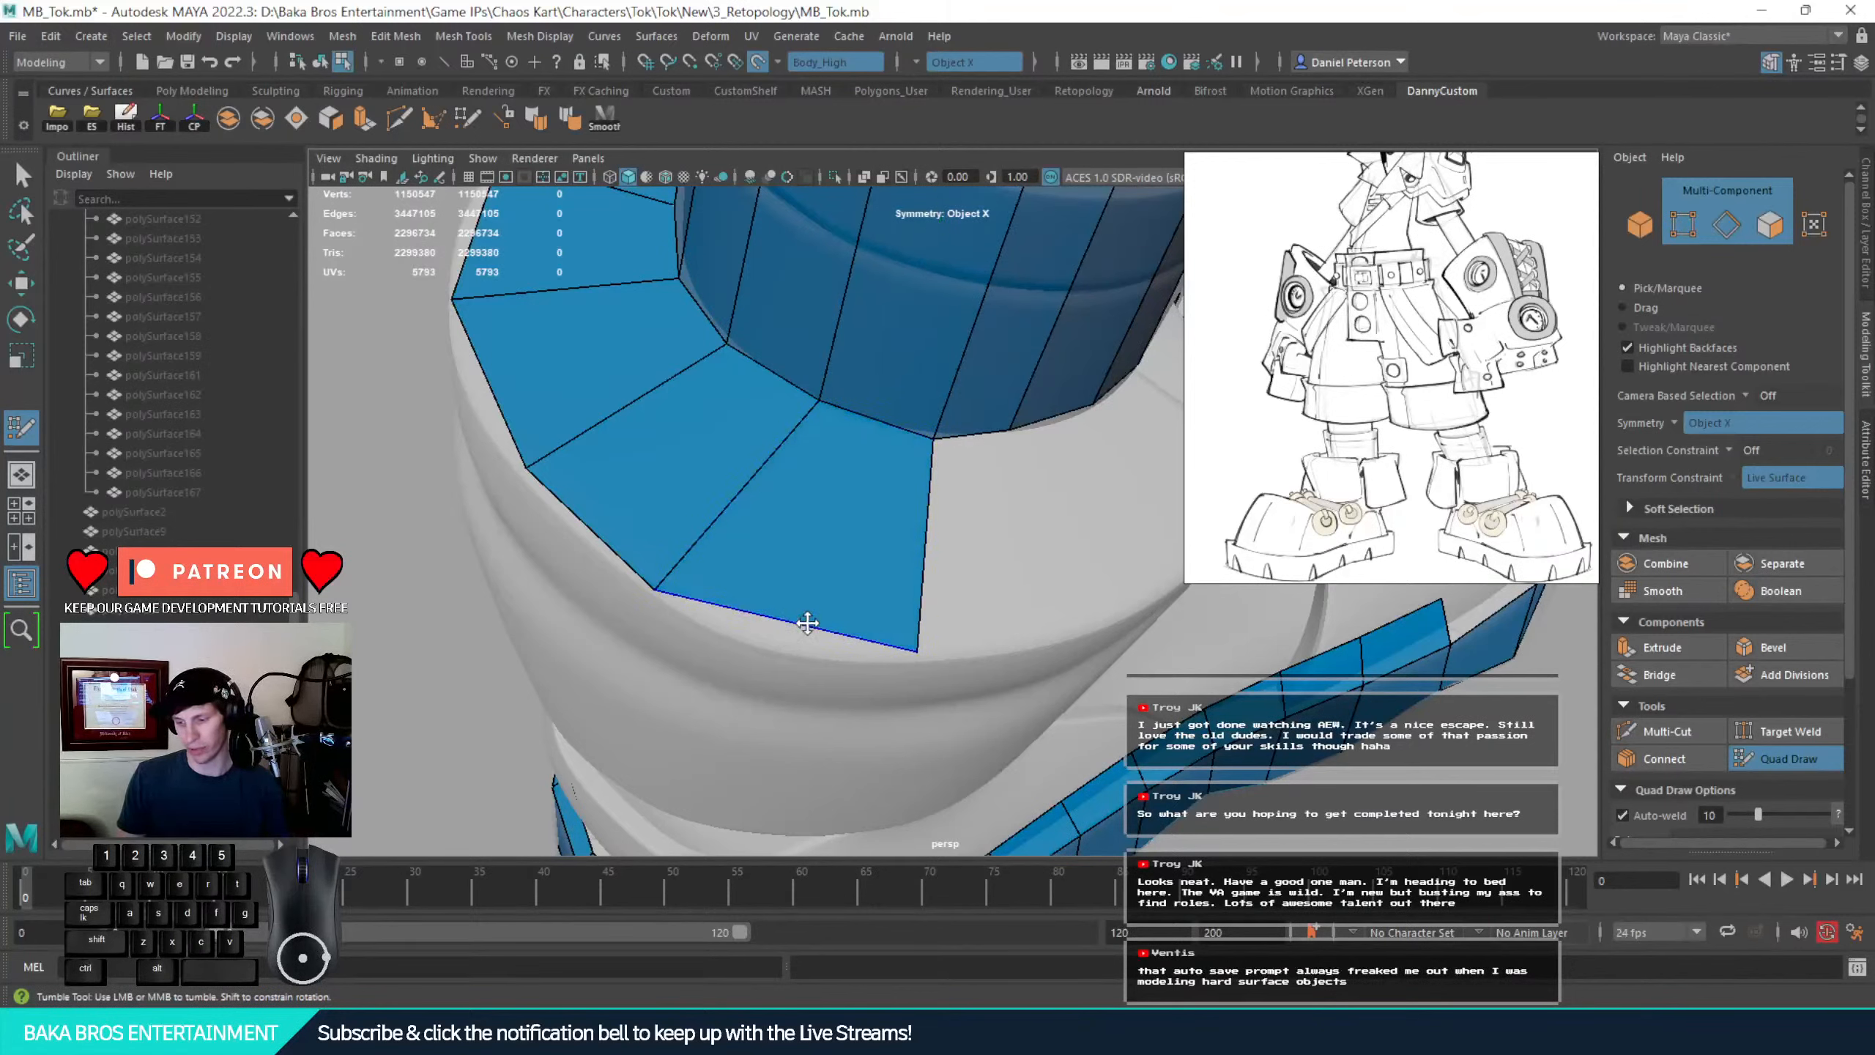
Place three rim points on the collar's opposite side, fill three quads joining the strip, and align the new vertices to the rim
alt+drag(810, 618, 944, 479)
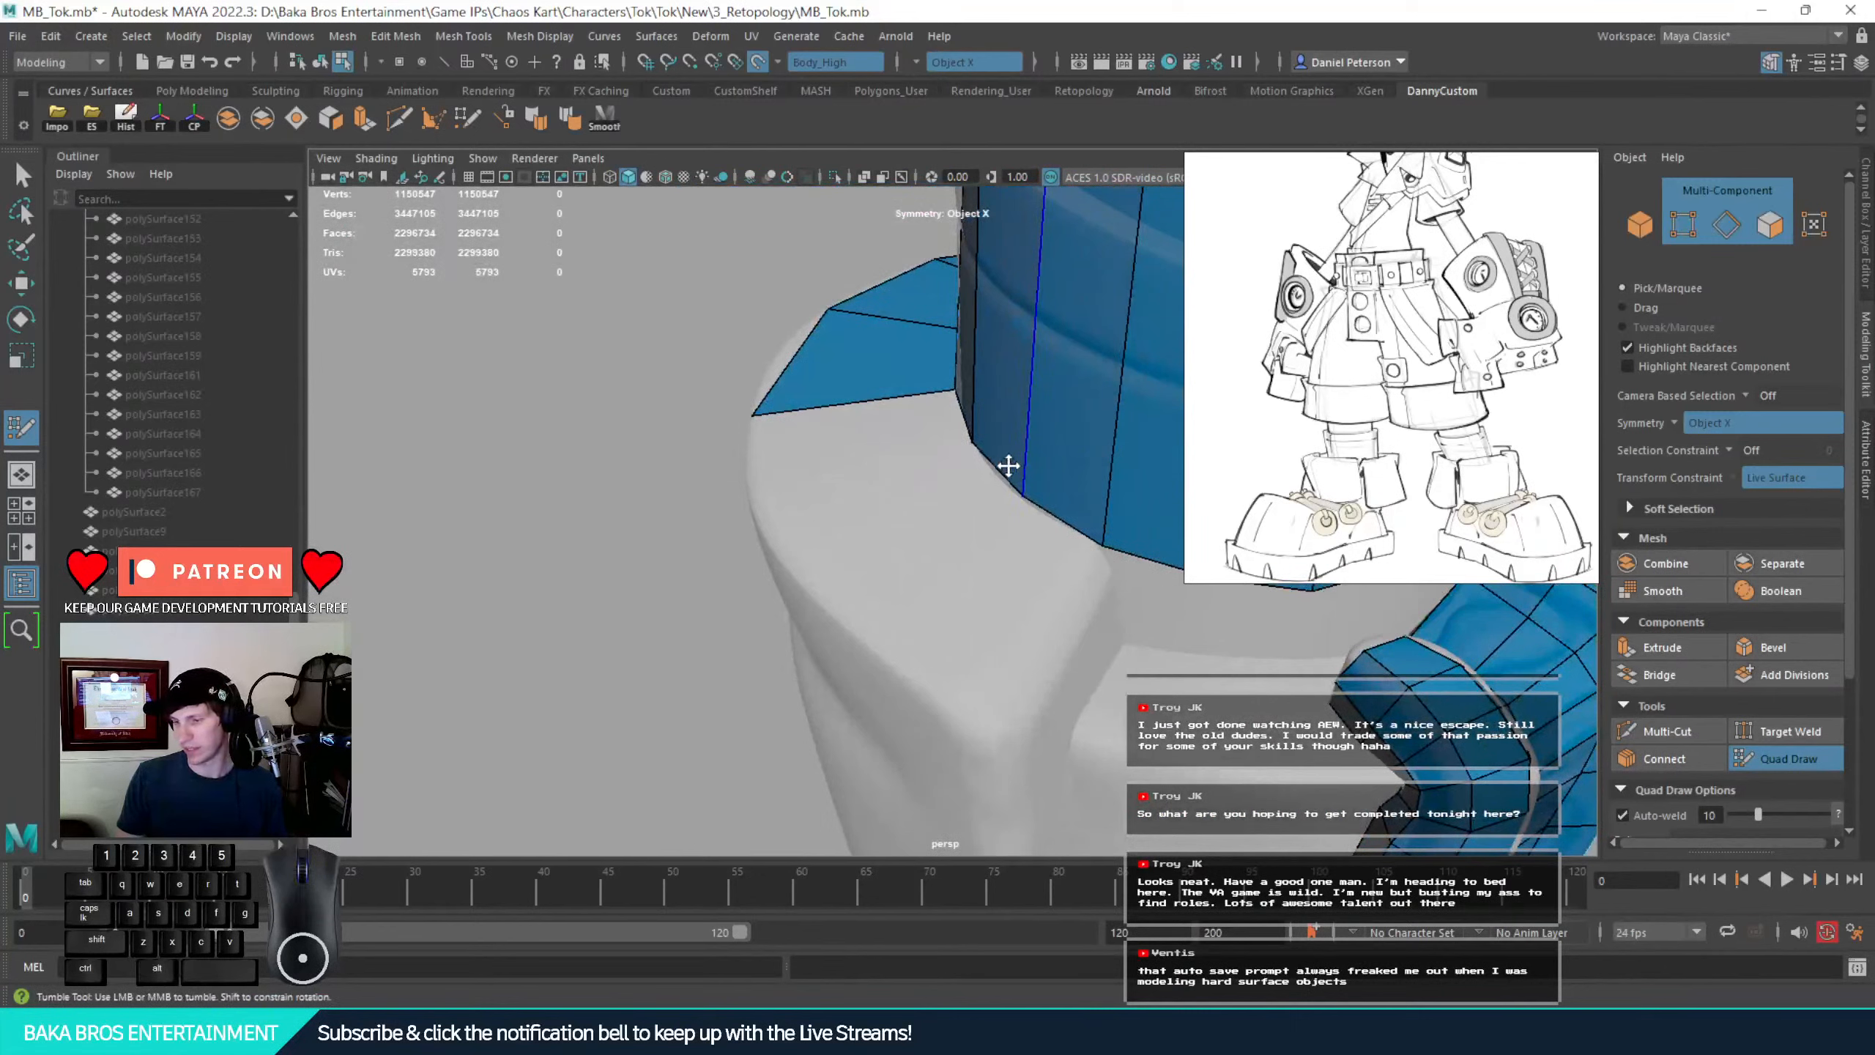
click(973, 462)
key(ctrl+z)
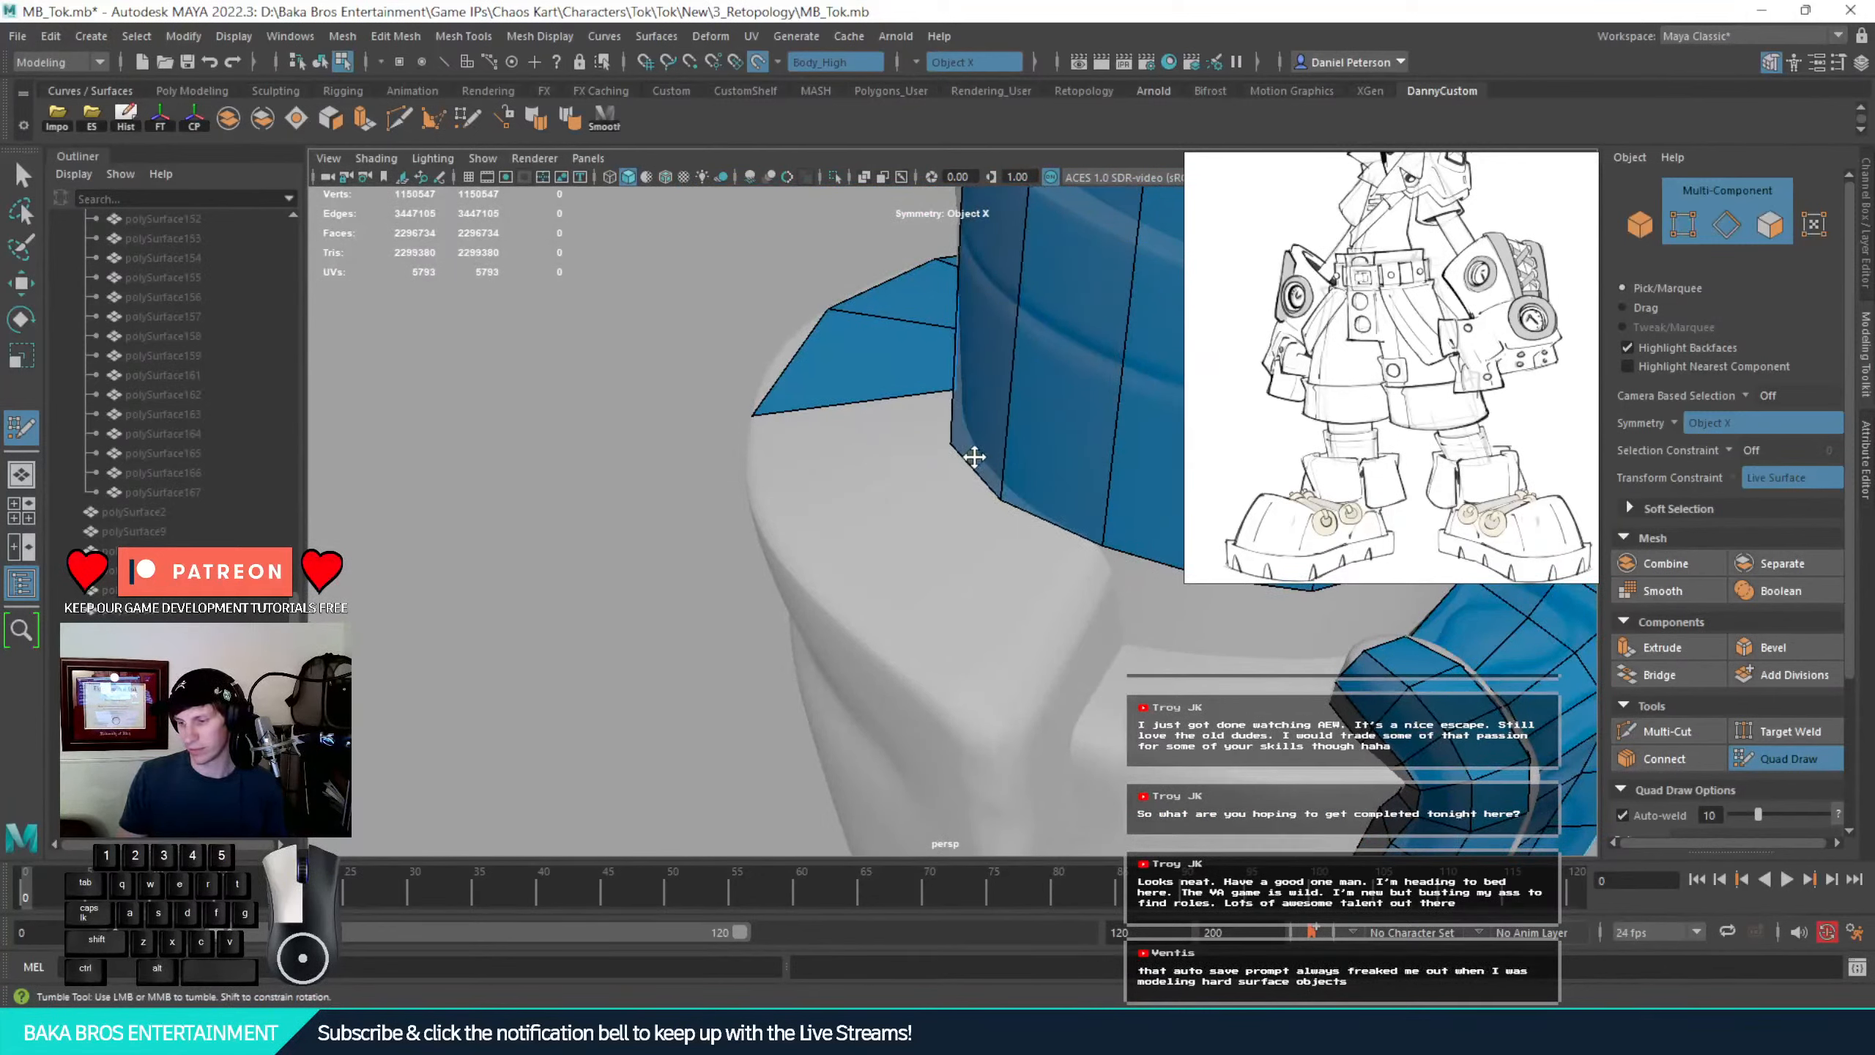
alt+drag(997, 449, 1020, 469)
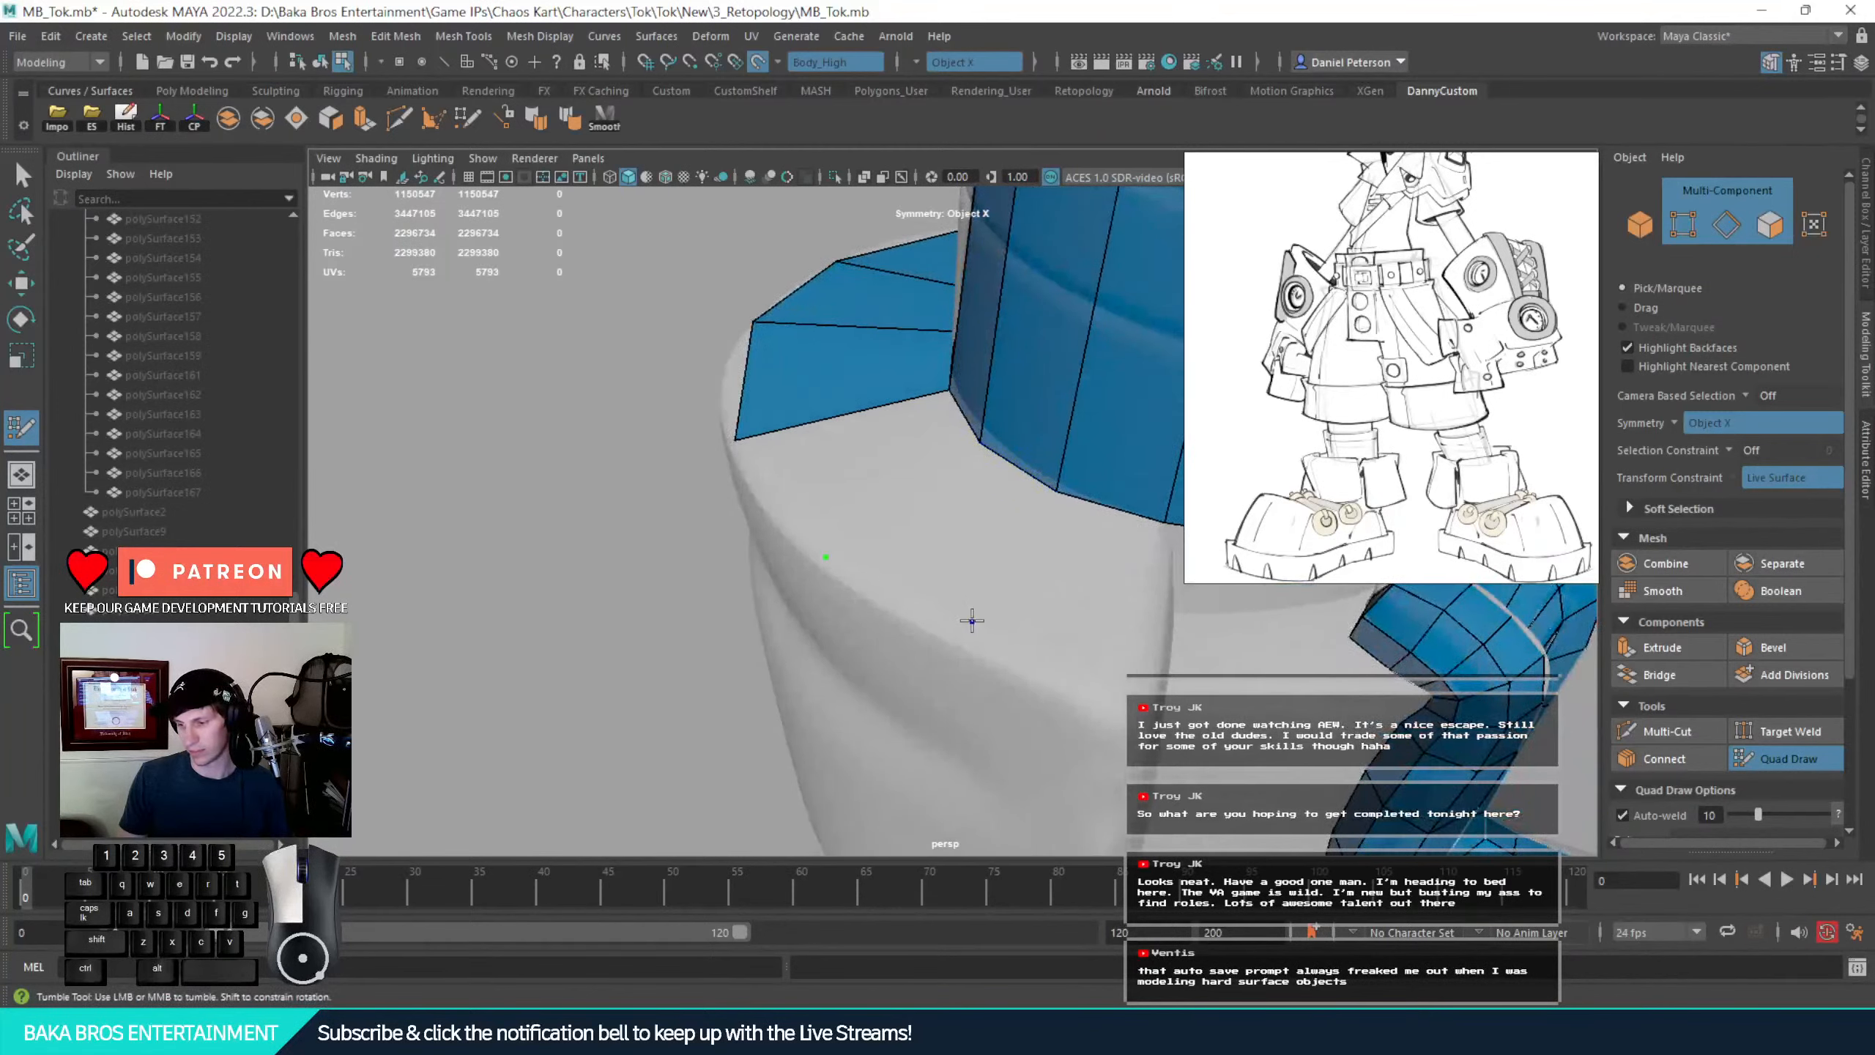
click(1108, 715)
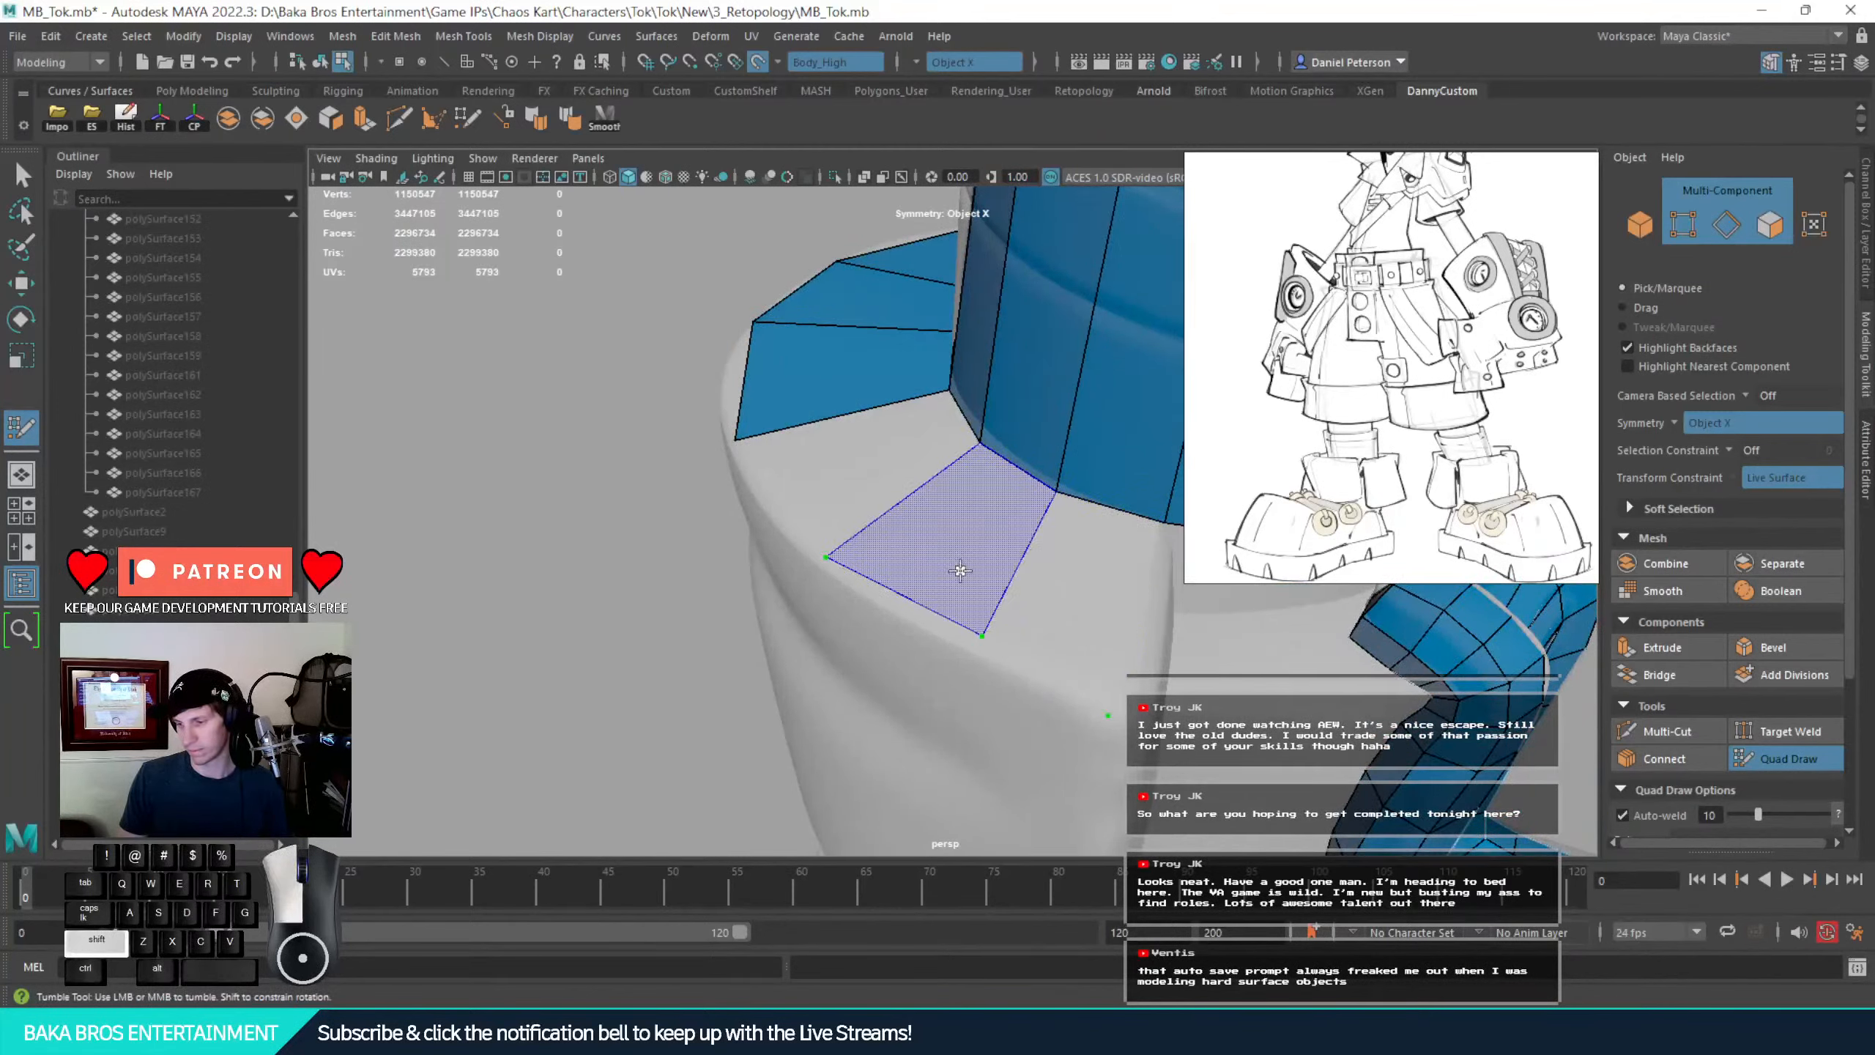
shift+click(942, 560)
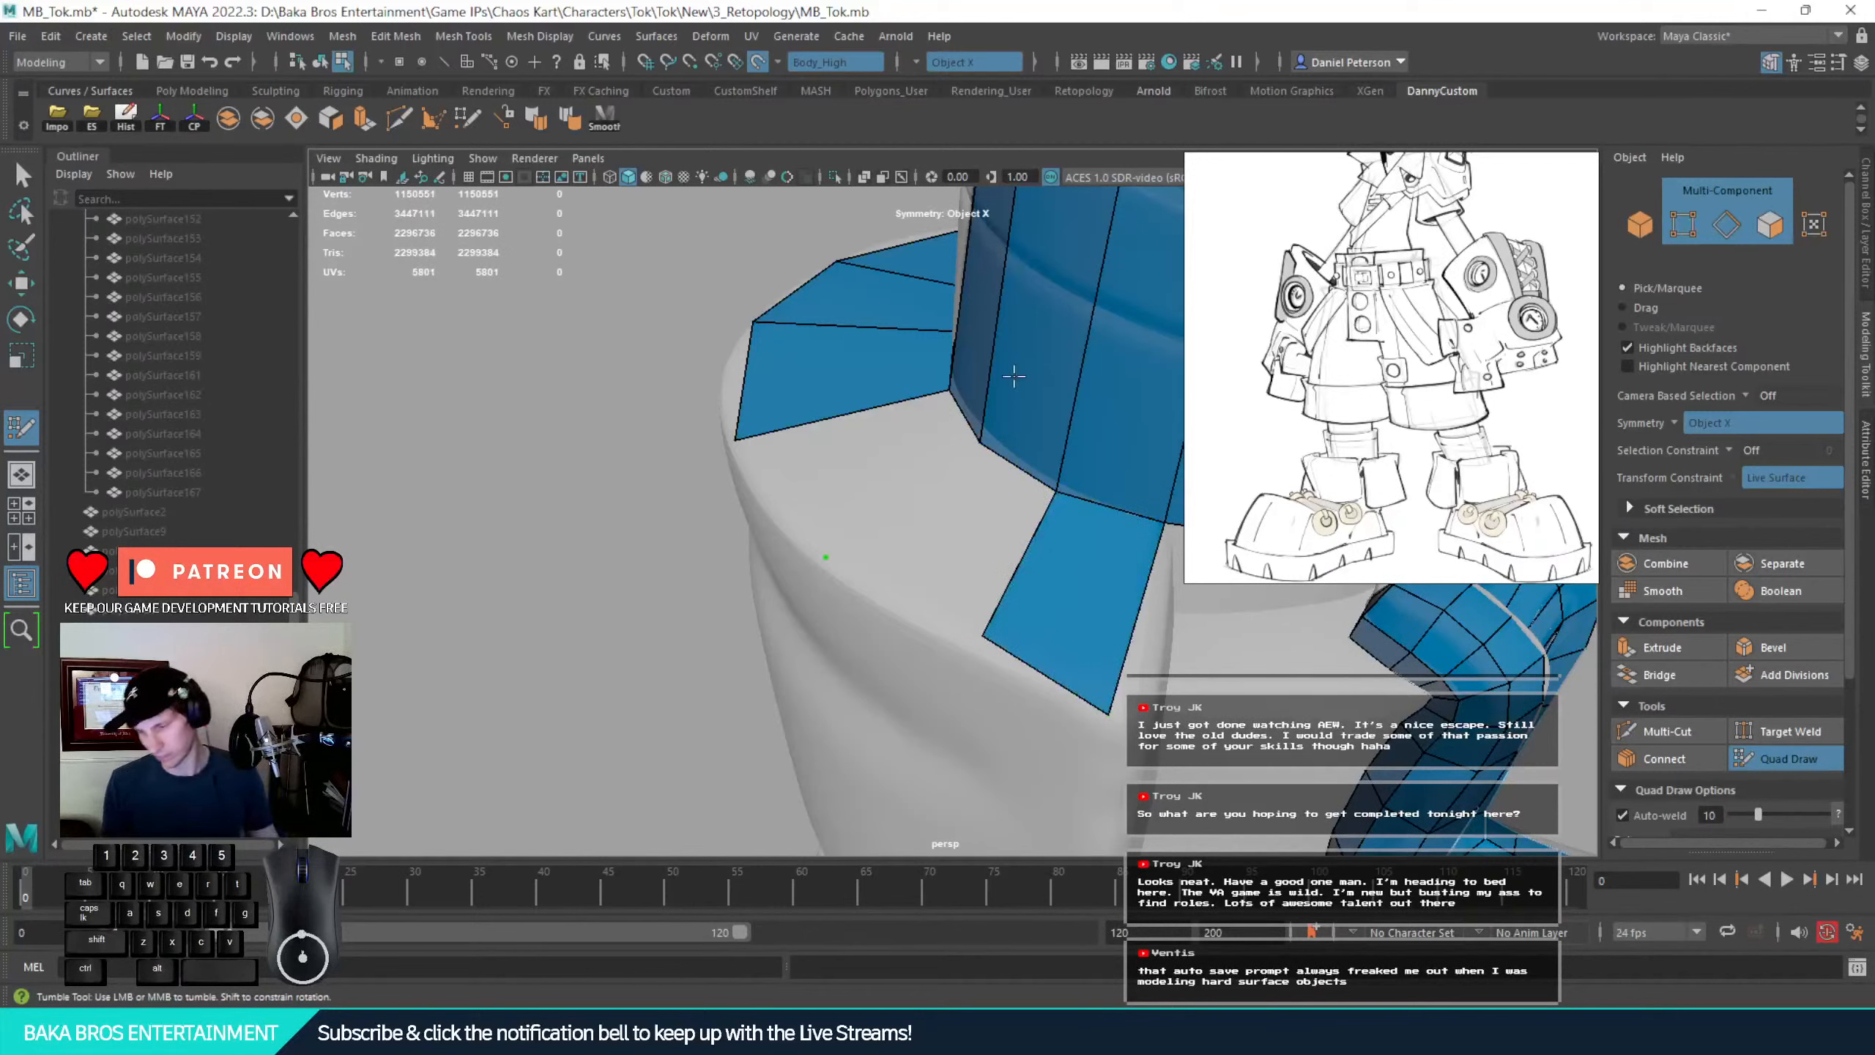
shift+click(934, 554)
shift+click(877, 494)
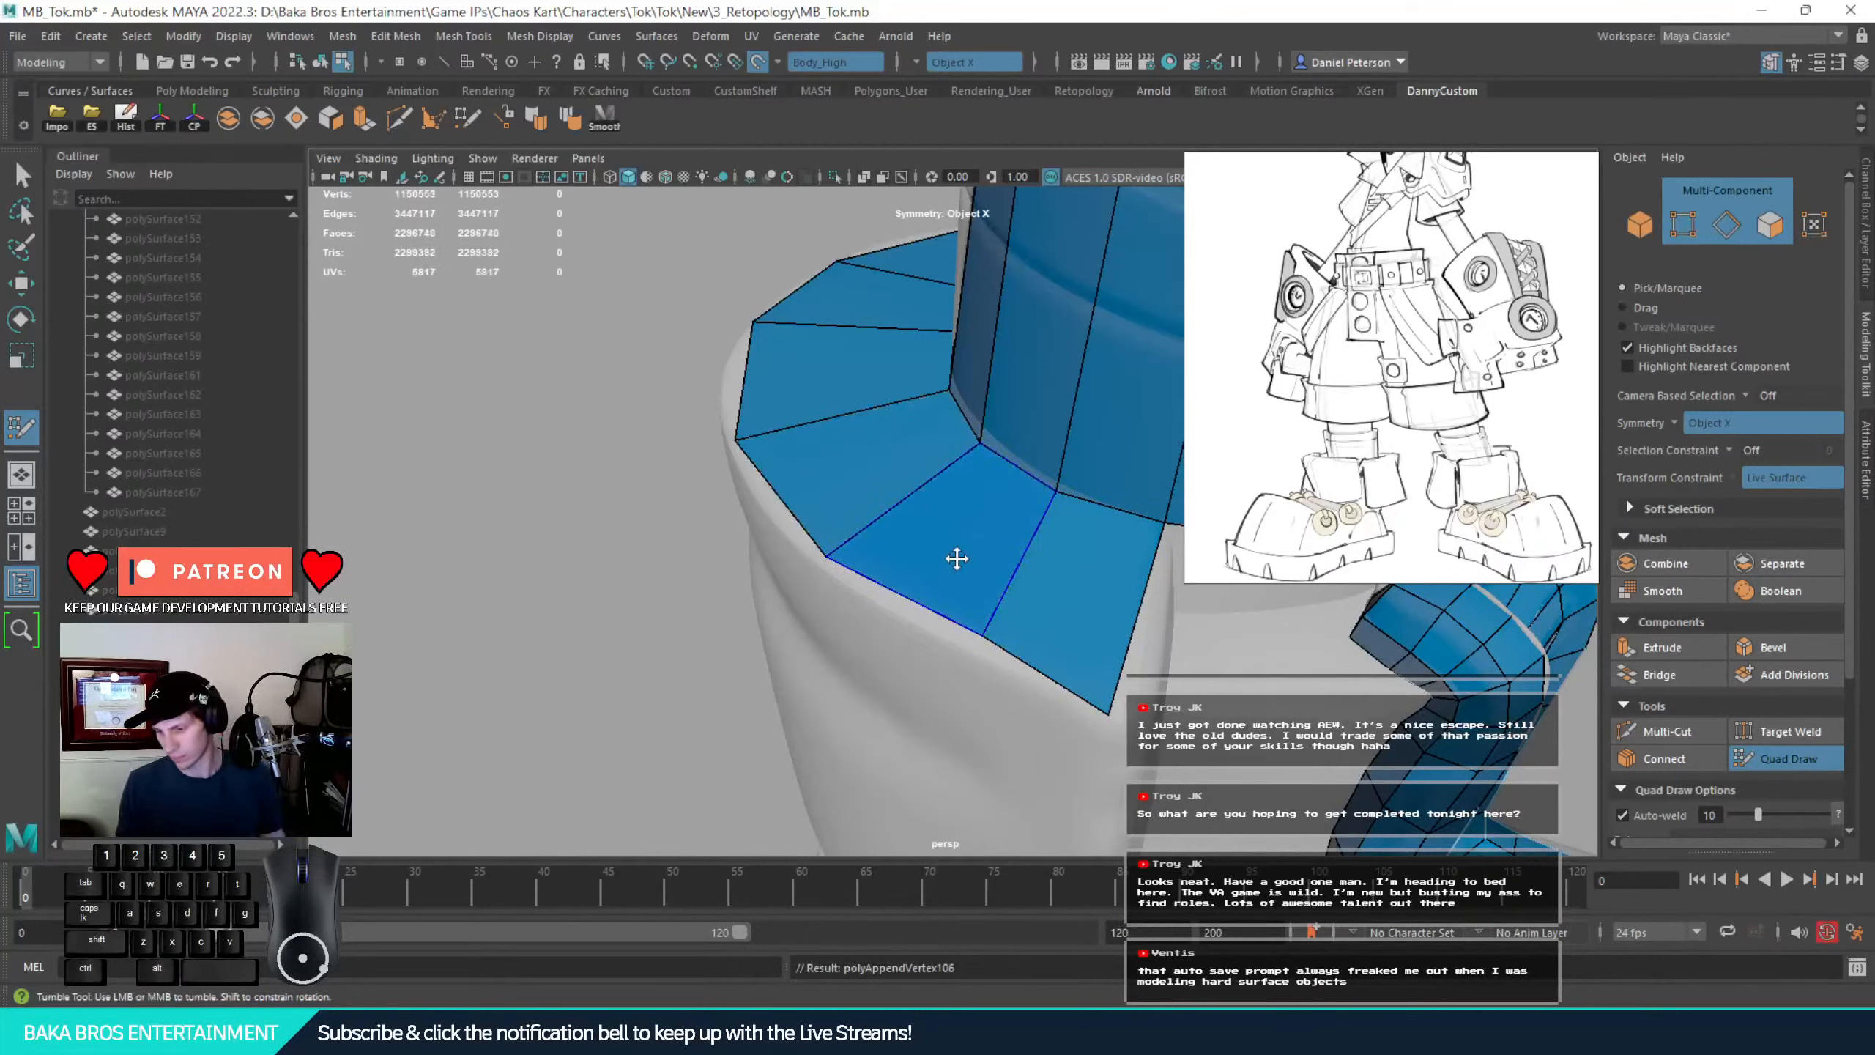
drag(985, 638, 963, 643)
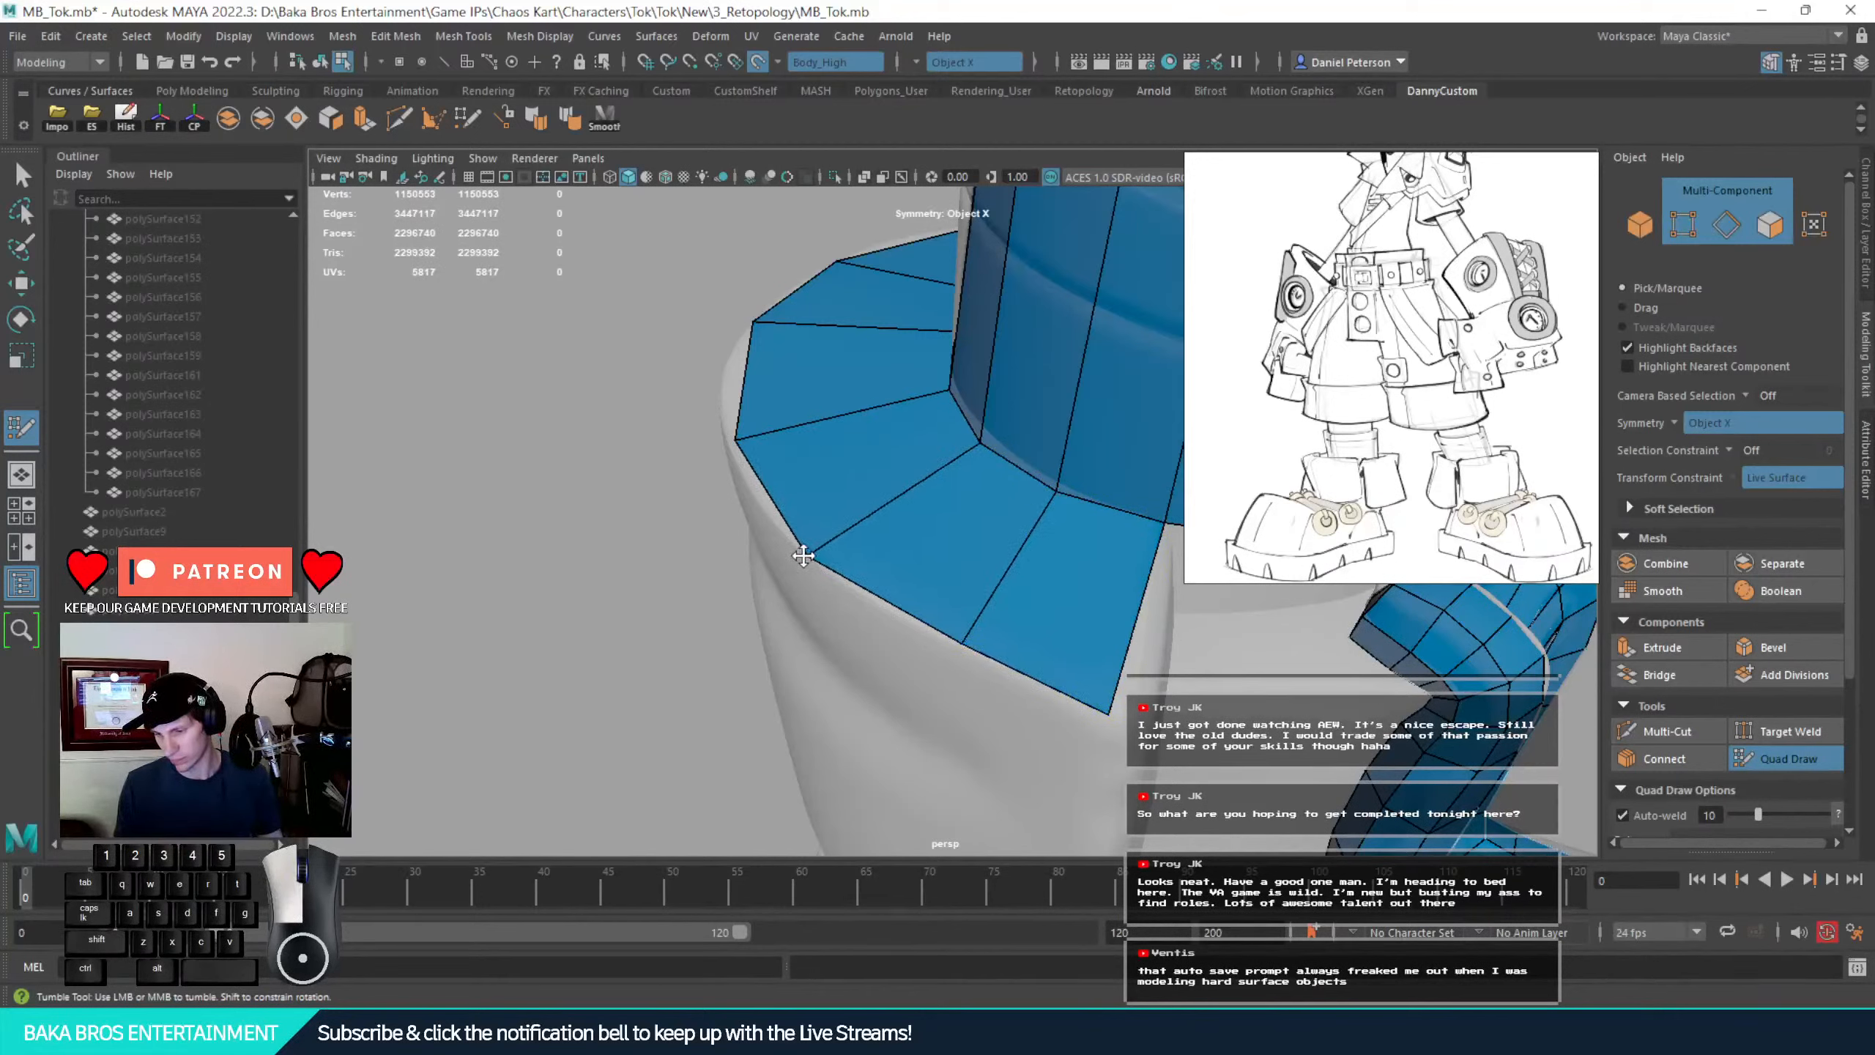
Place points below the front end of the collar's top strip and fill two quads stepping down over the opening's inner edge
alt+drag(745, 448, 679, 619)
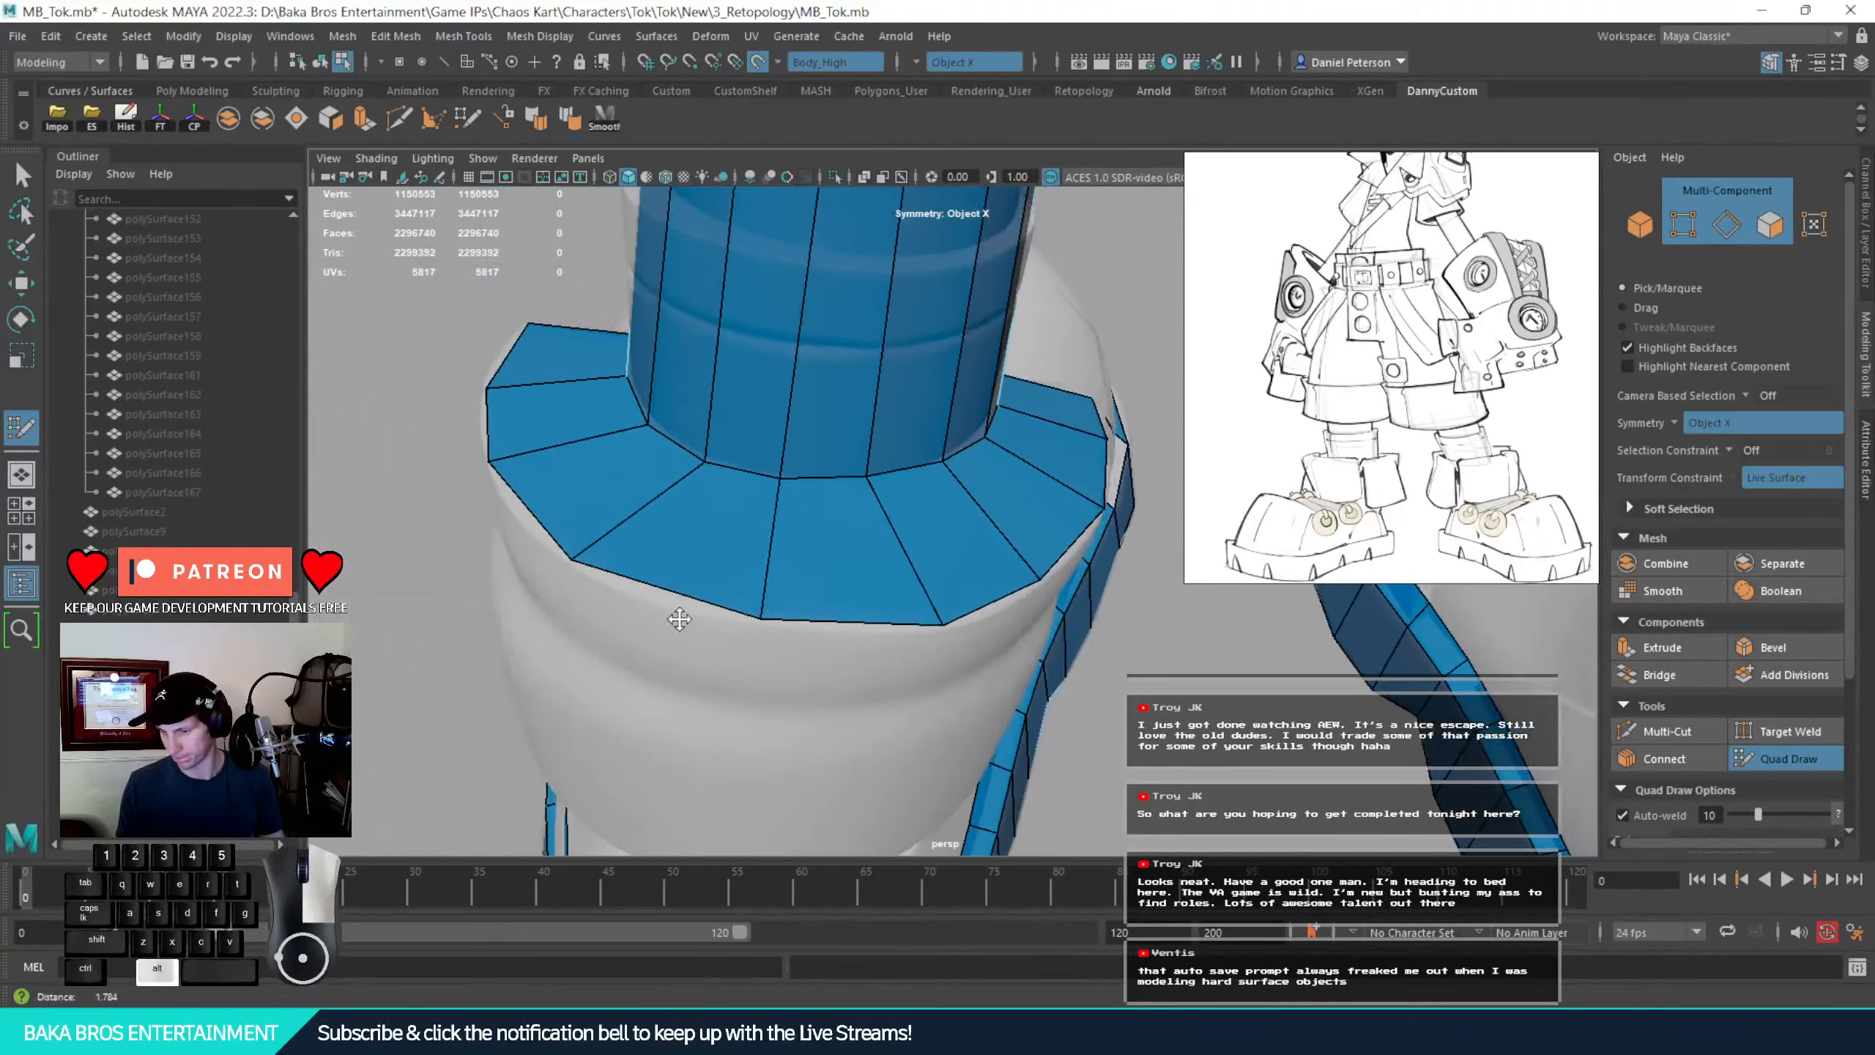
alt+right_drag(679, 619, 663, 616)
alt+drag(663, 616, 858, 703)
alt+middle_drag(858, 704, 872, 620)
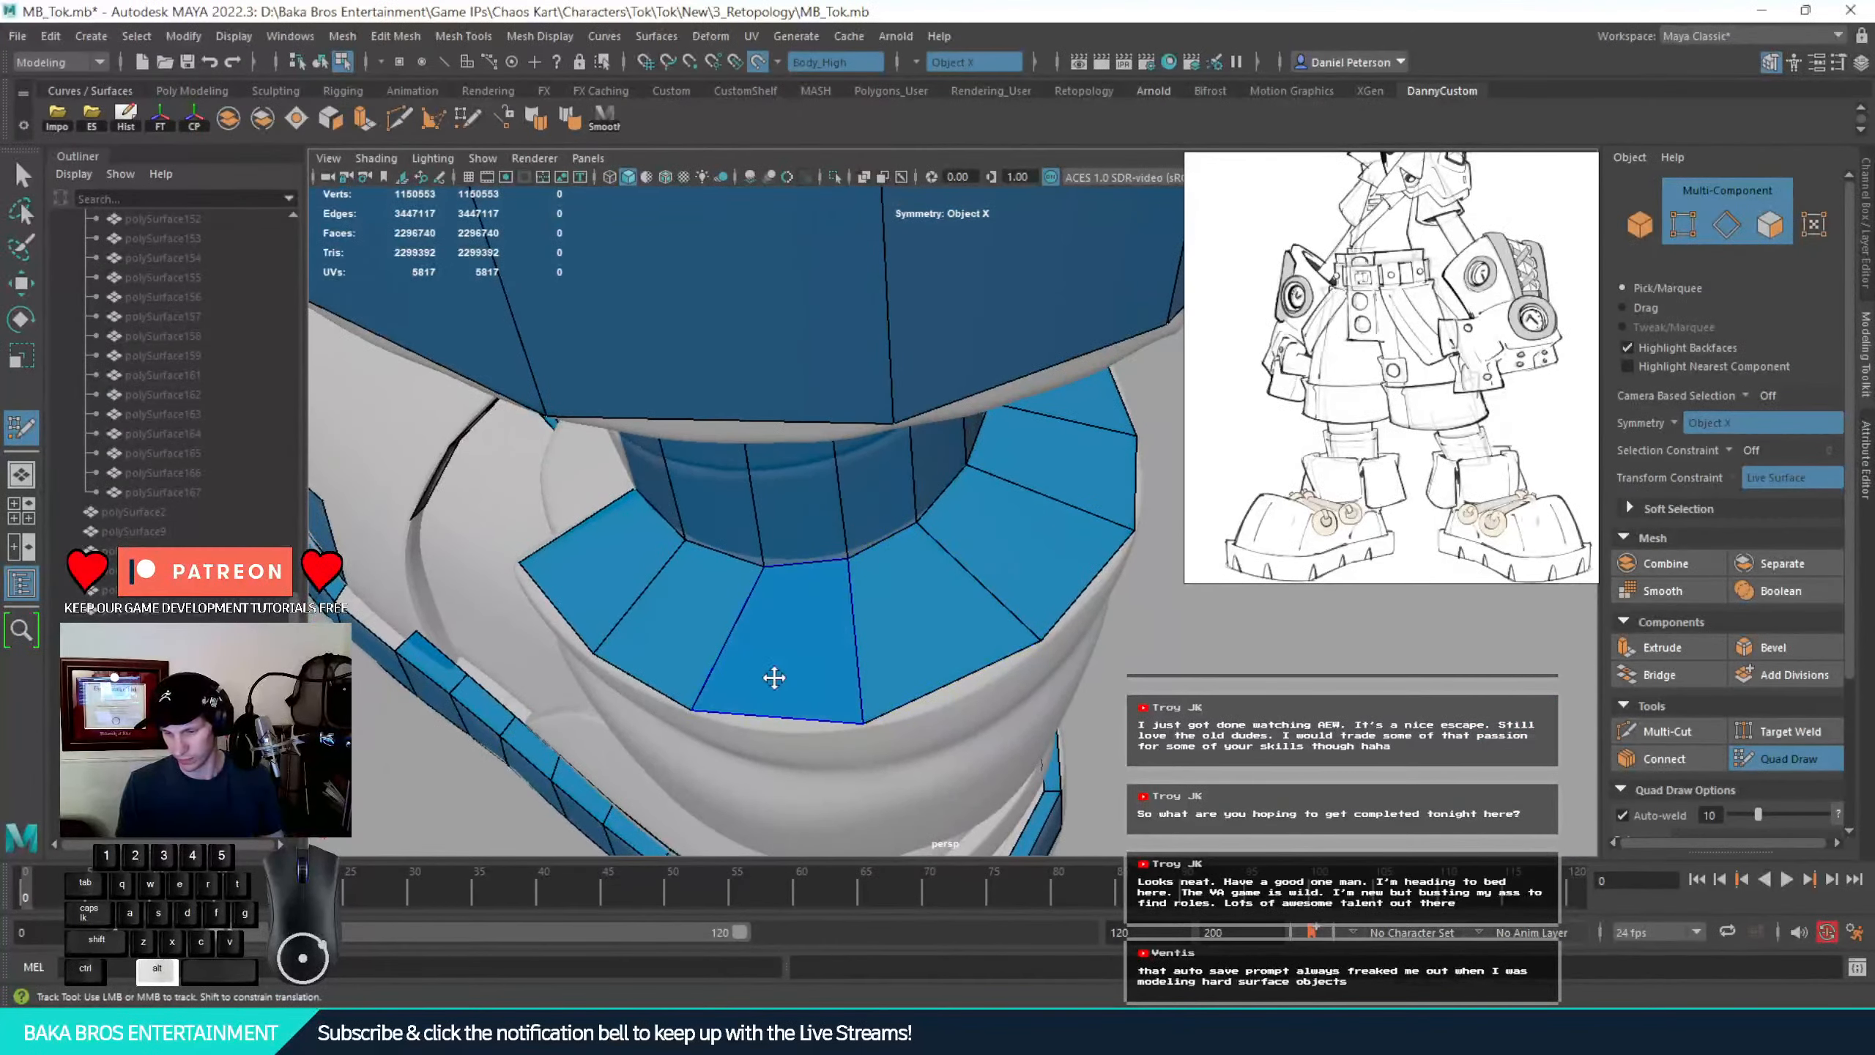
alt+middle_drag(775, 677, 1054, 520)
alt+drag(1054, 520, 624, 612)
alt+right_drag(624, 612, 934, 441)
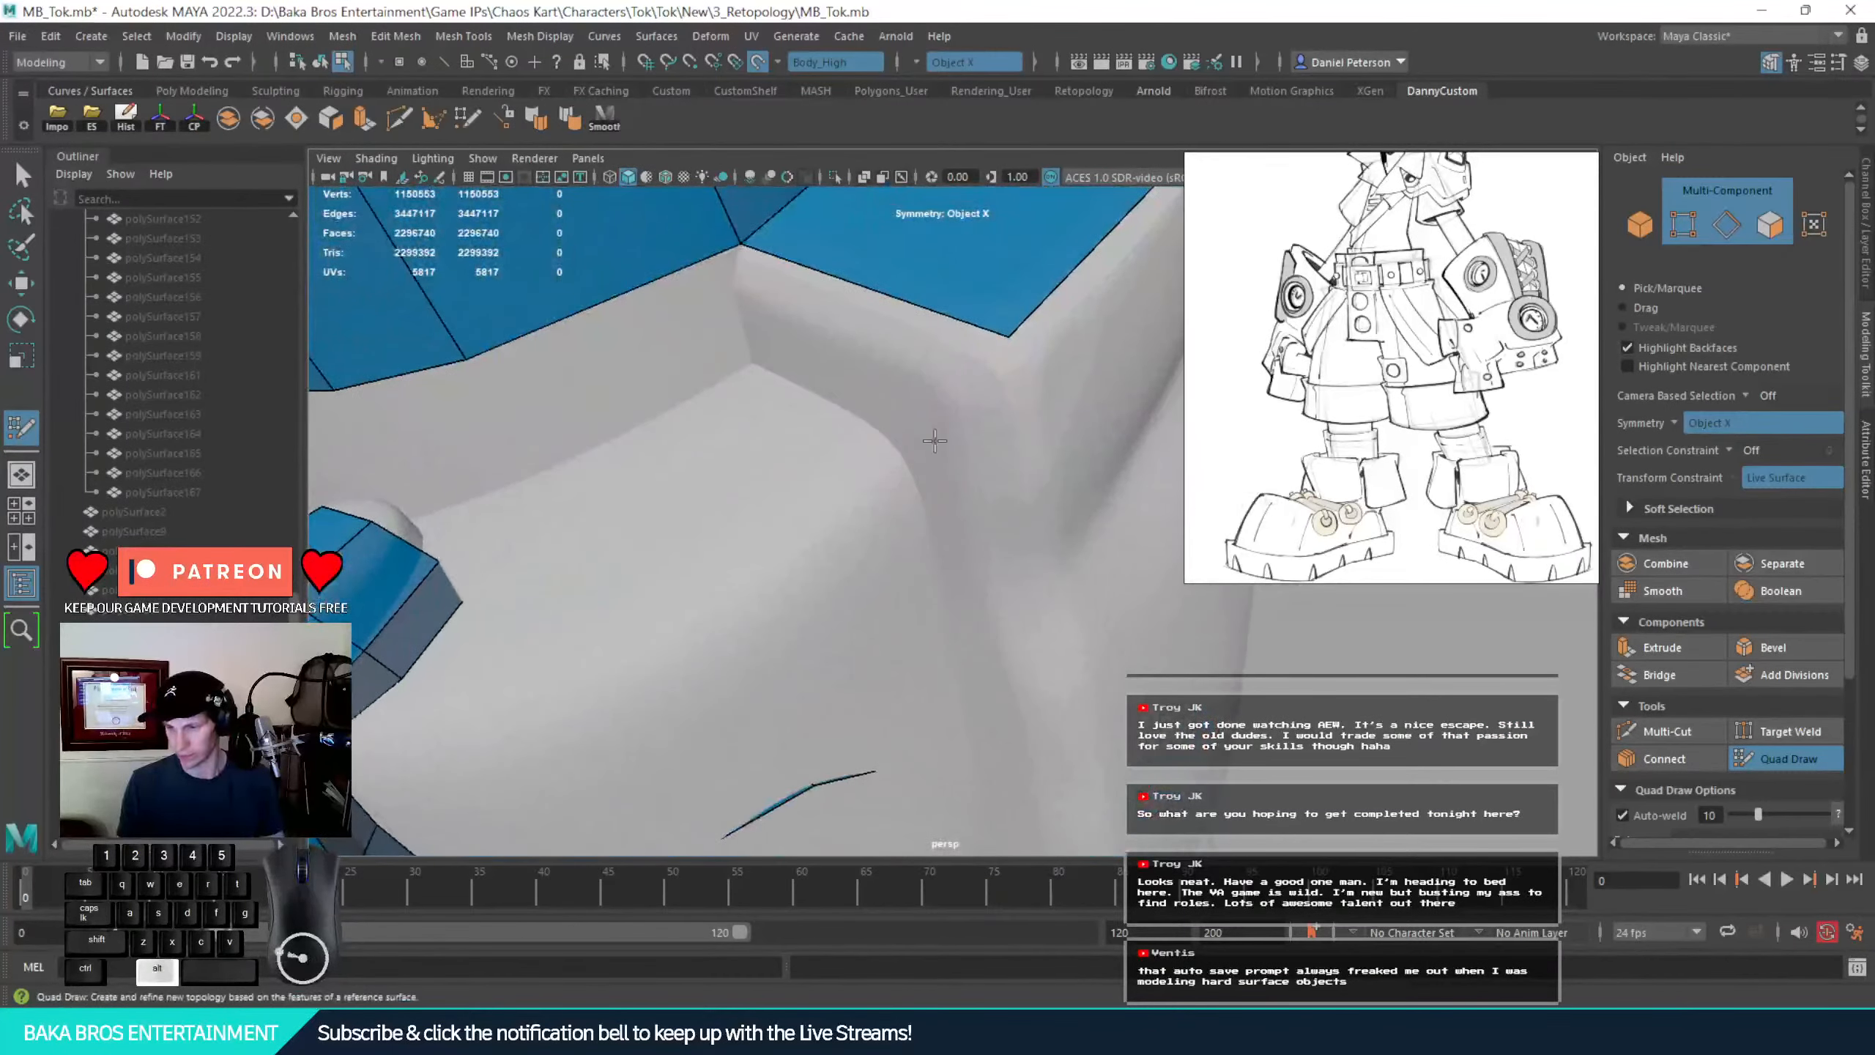
alt+middle_drag(935, 441, 979, 474)
drag(997, 535, 997, 550)
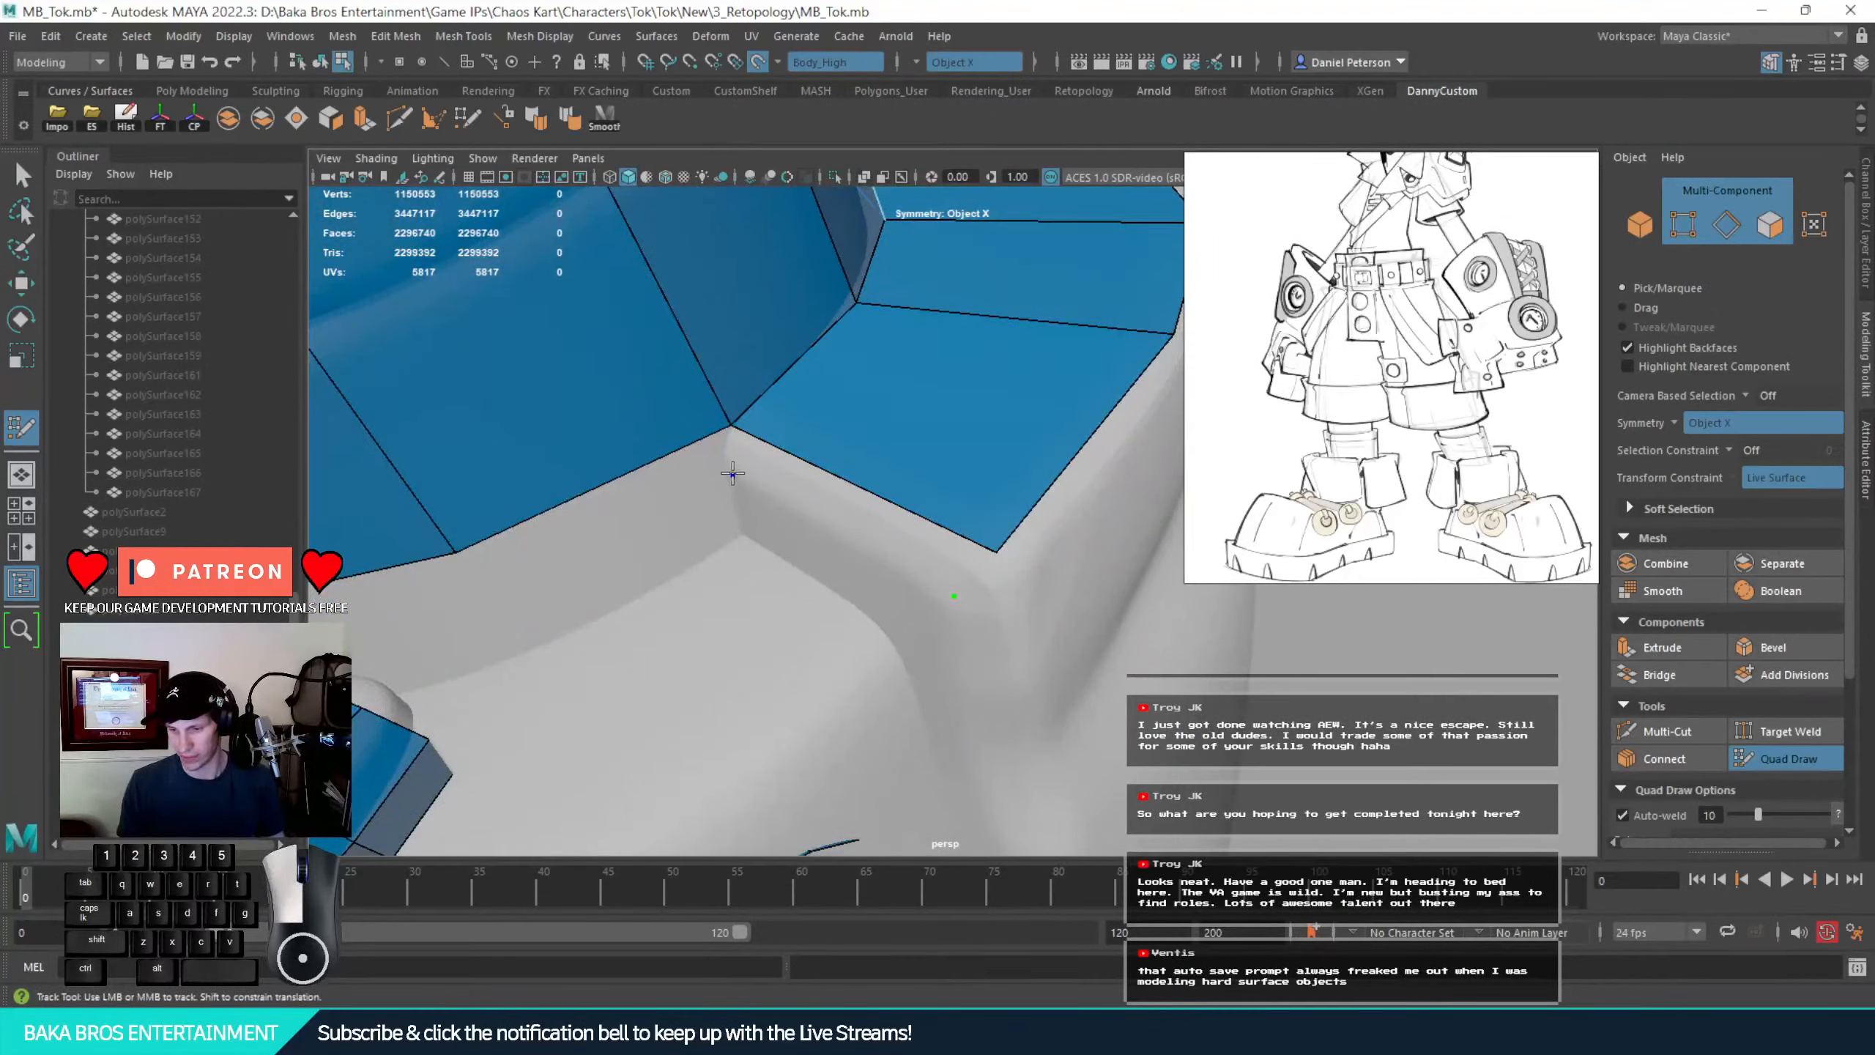
shift+click(768, 488)
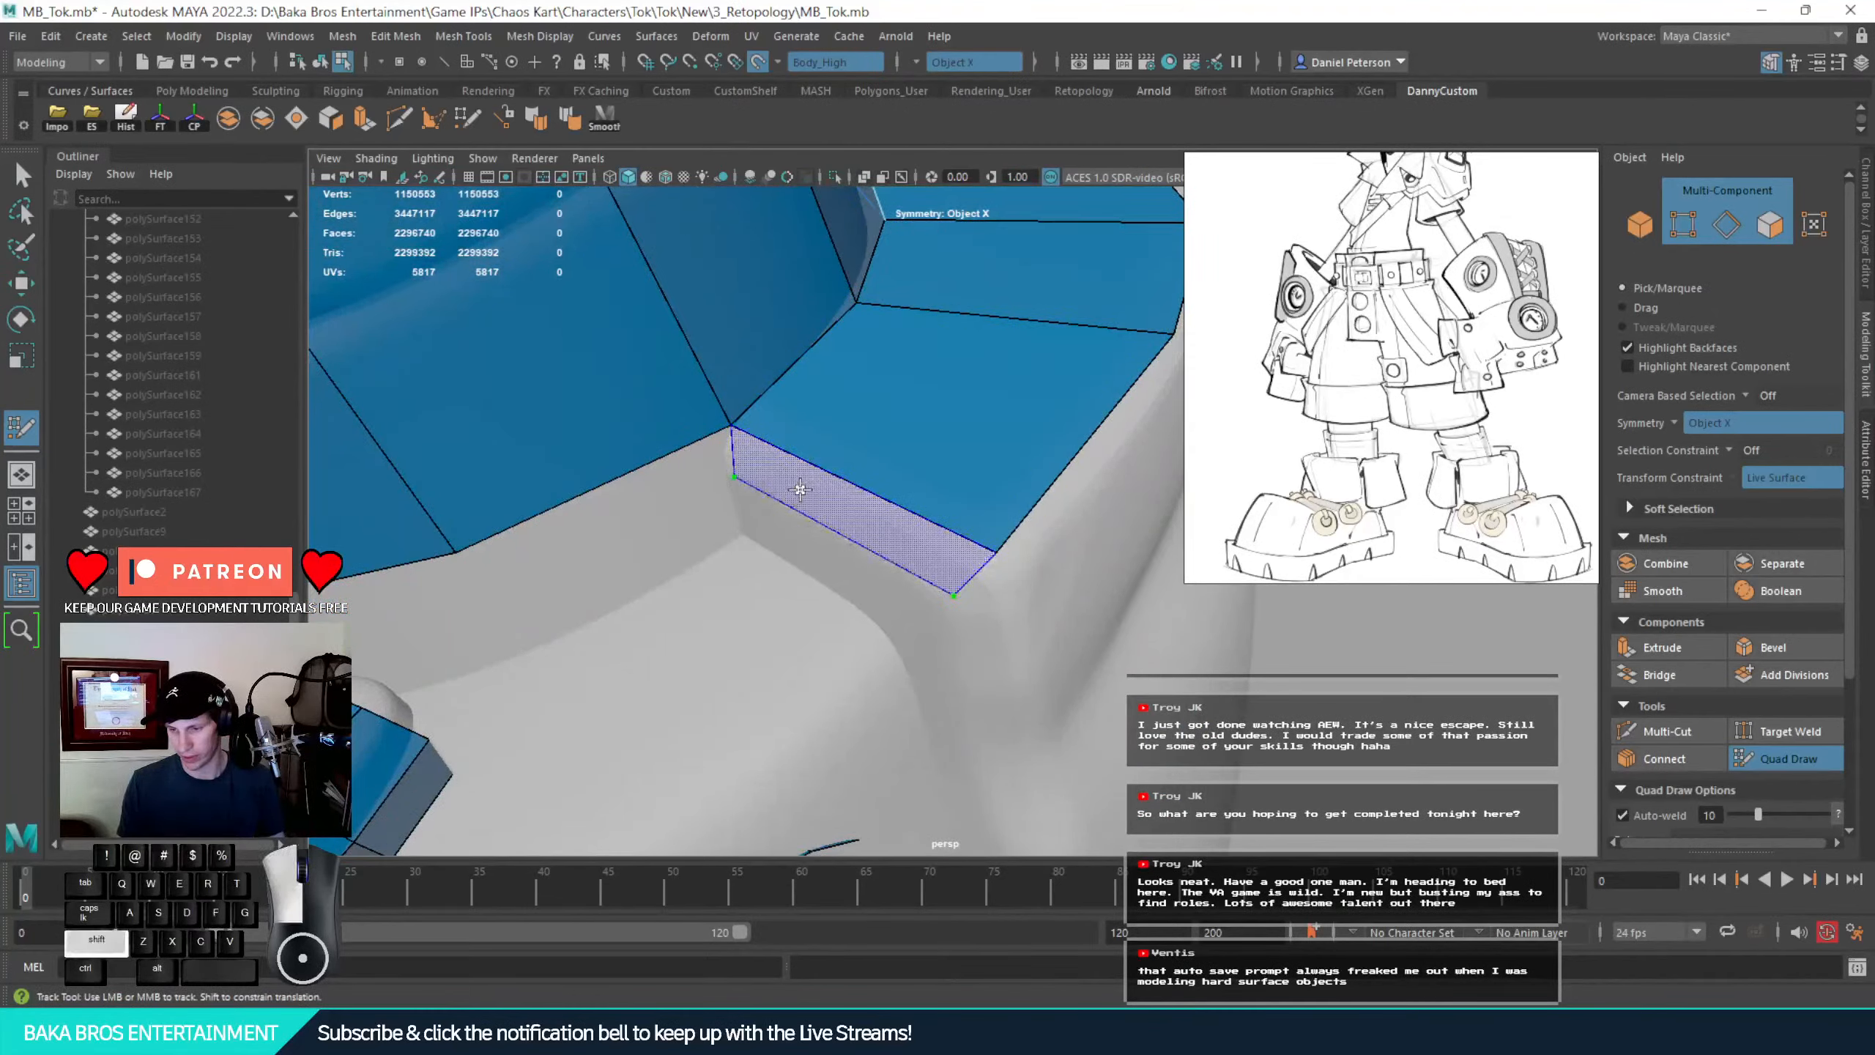
shift+click(740, 472)
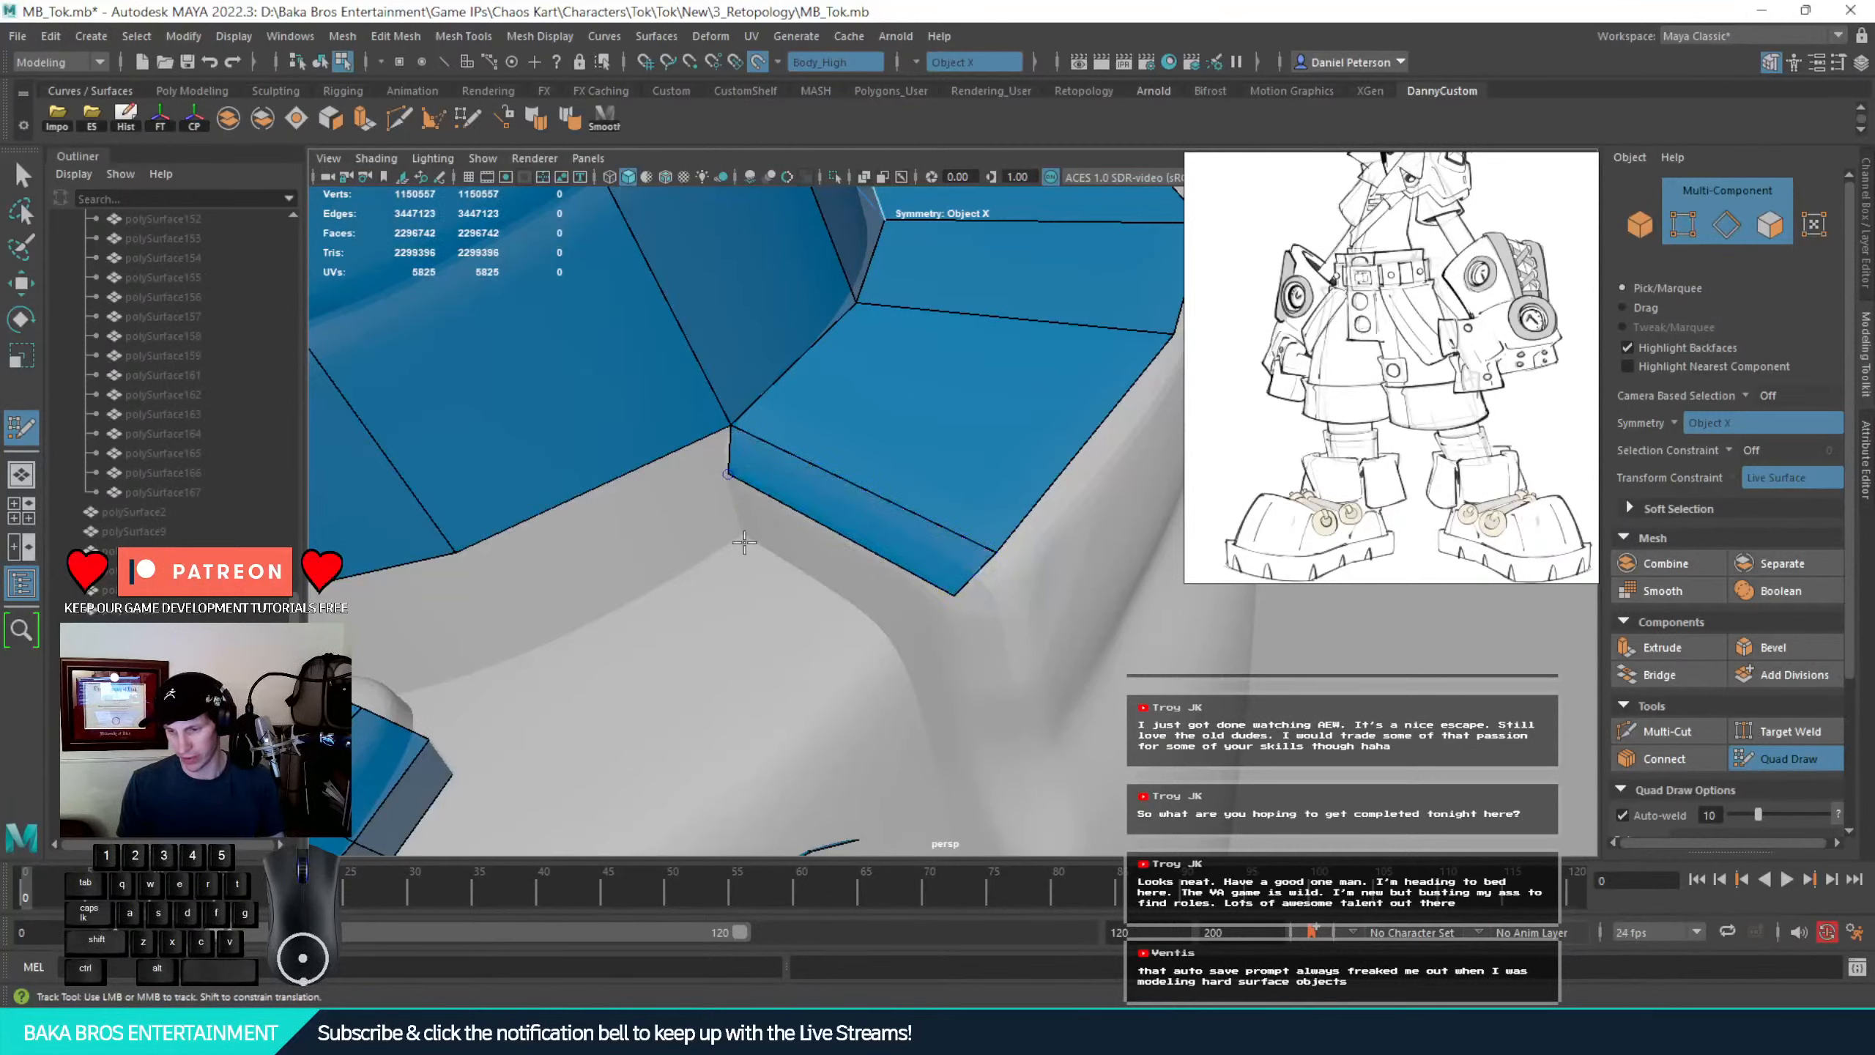
click(886, 637)
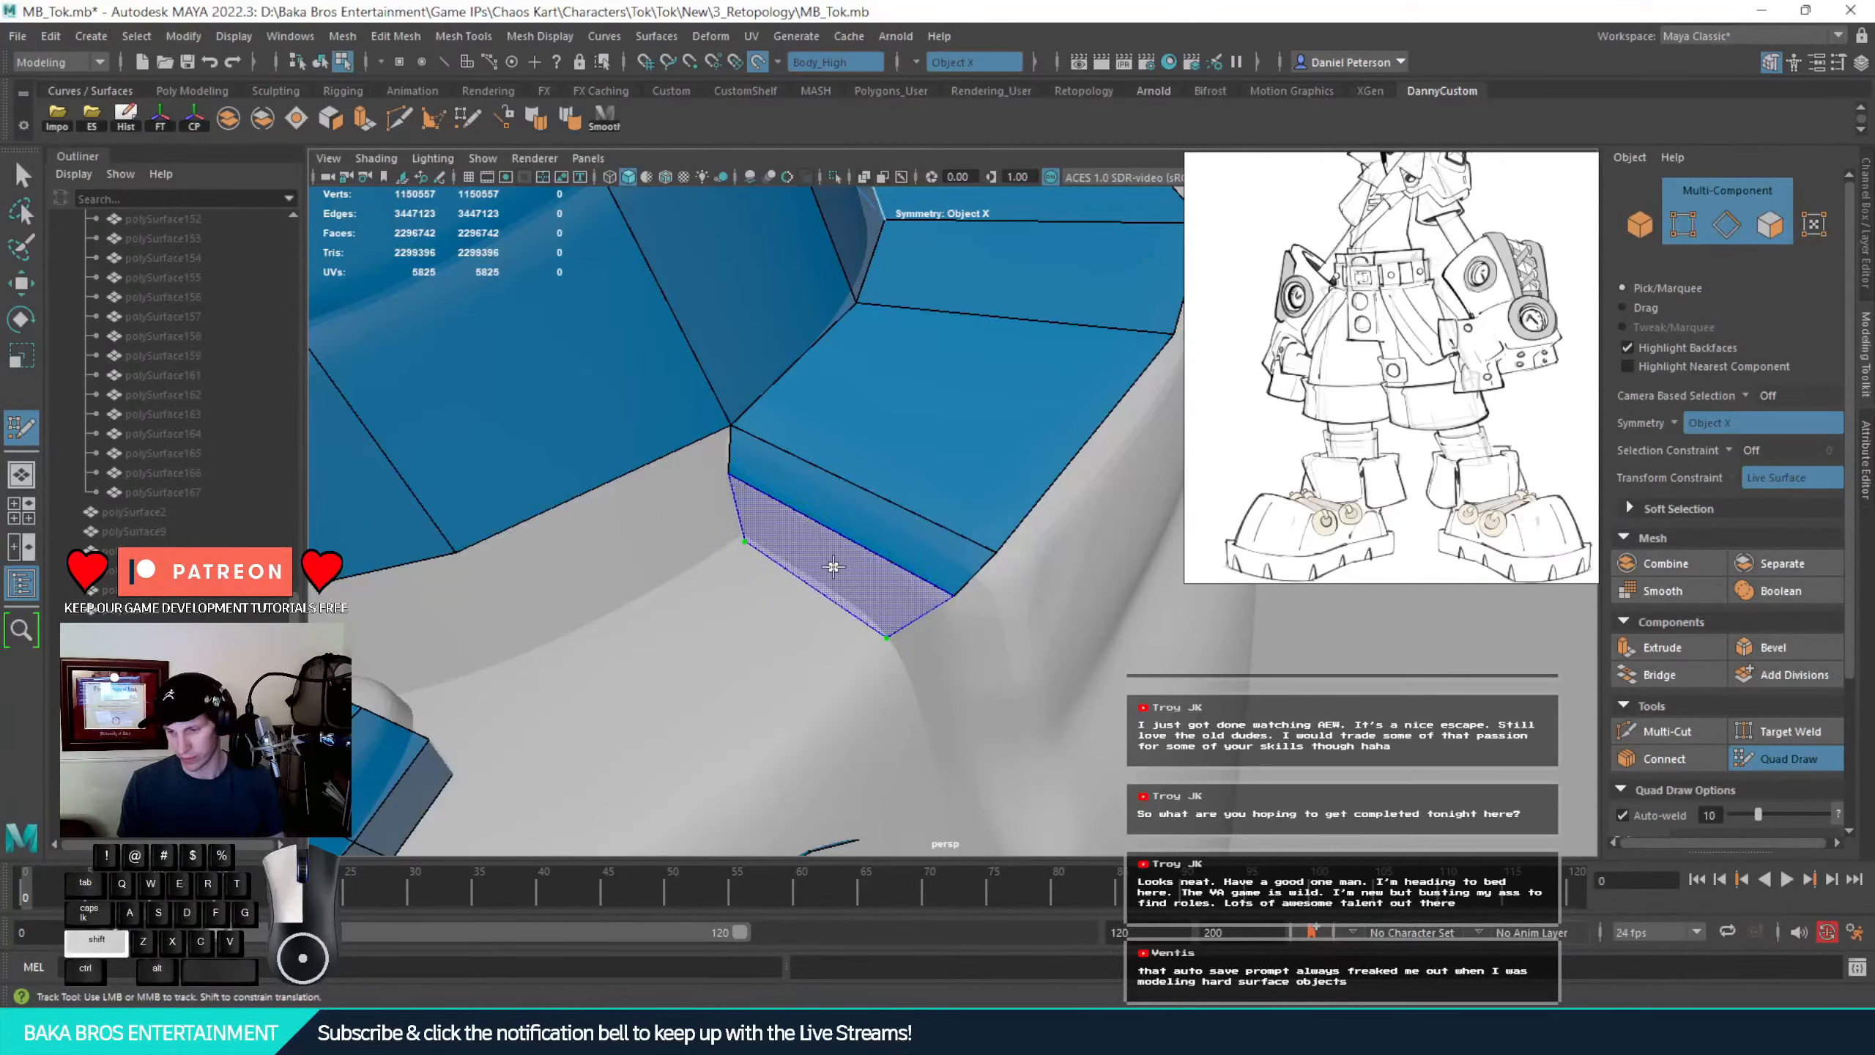
shift+click(951, 478)
Place two points down the collar's front corner, undoing the trial quad filled between them and the strip
alt+right_drag(962, 444, 987, 552)
alt+drag(988, 552, 1044, 532)
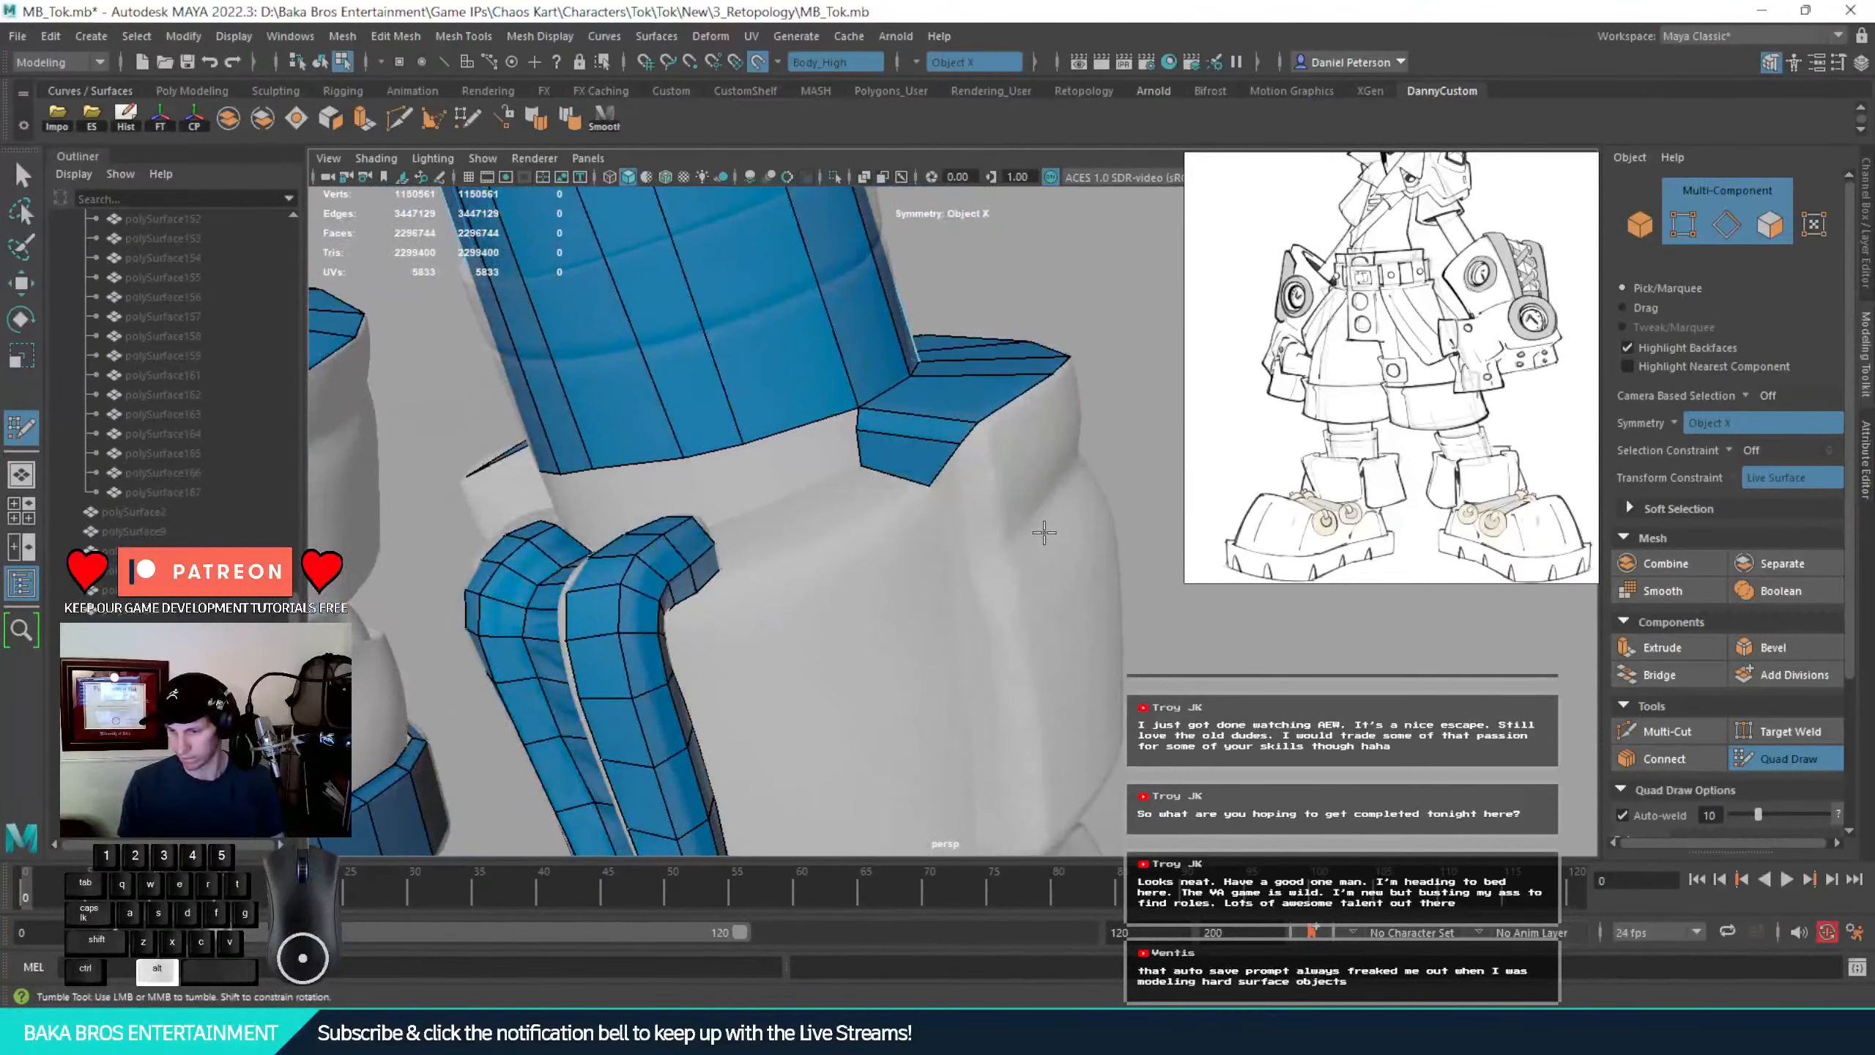
click(1008, 543)
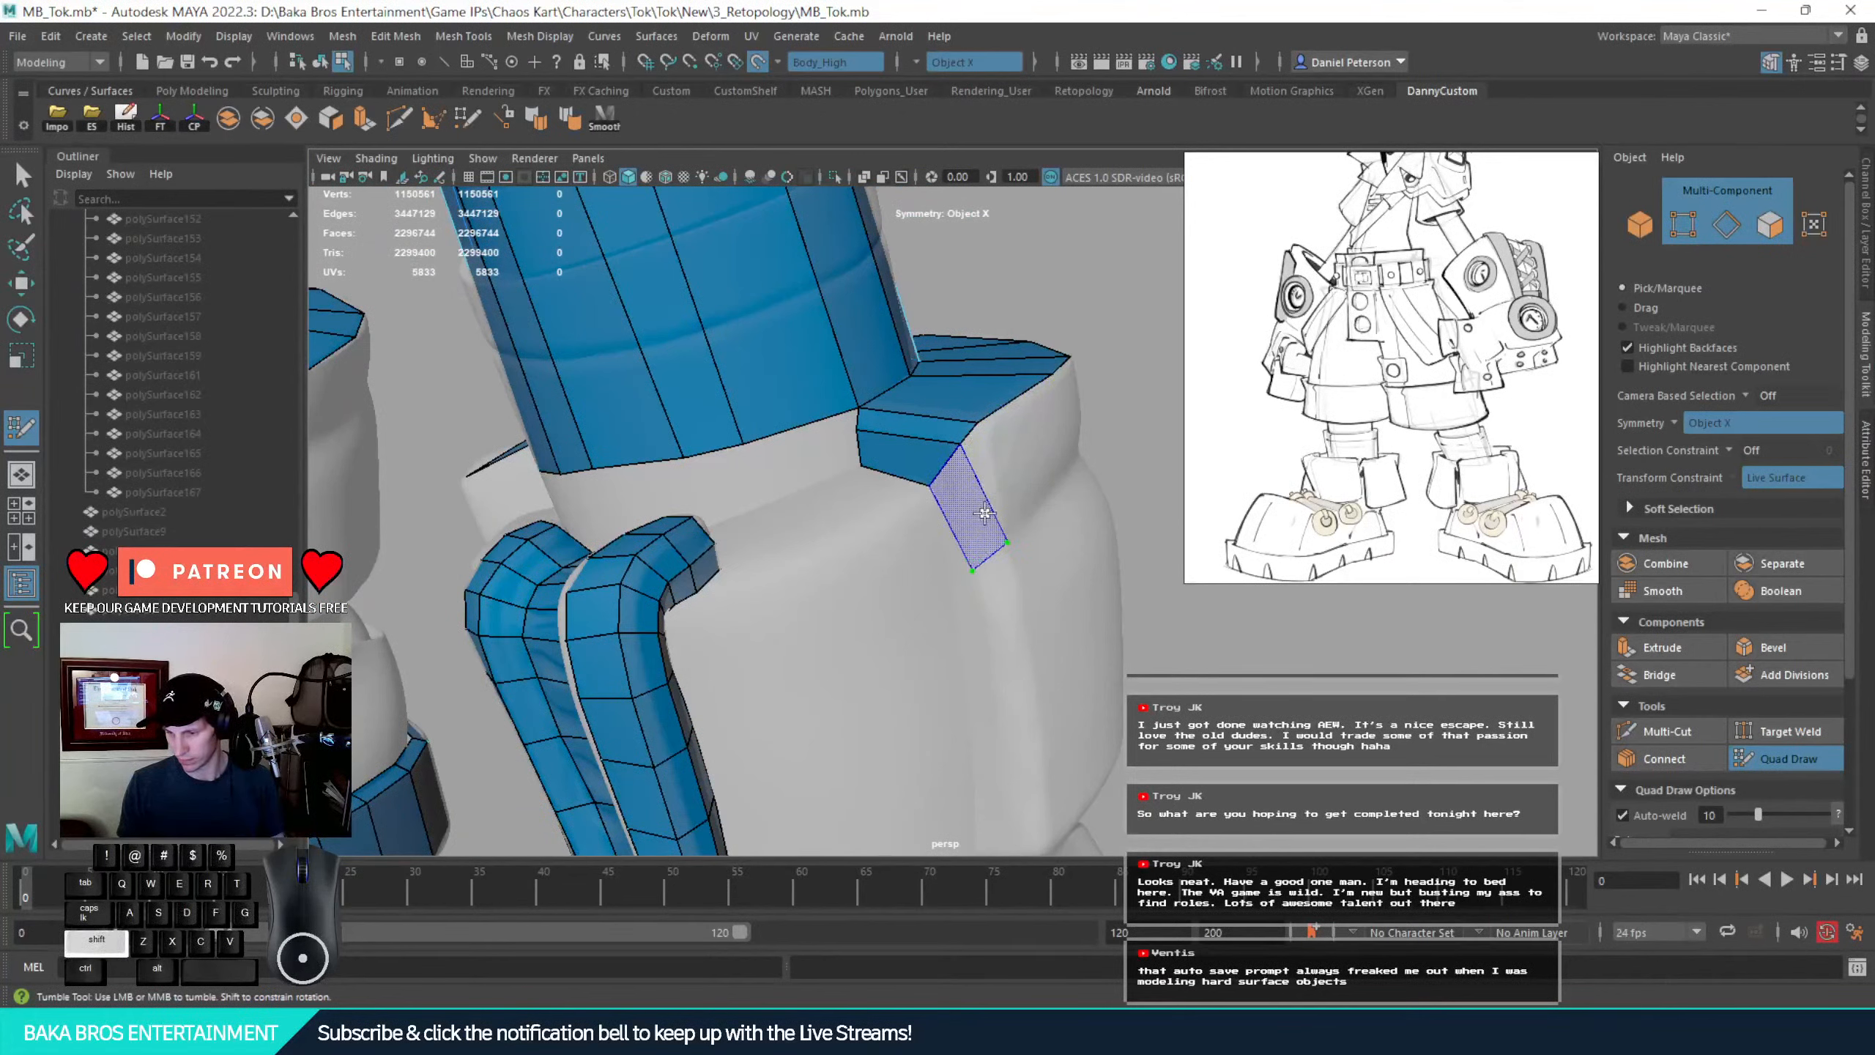
shift+click(980, 520)
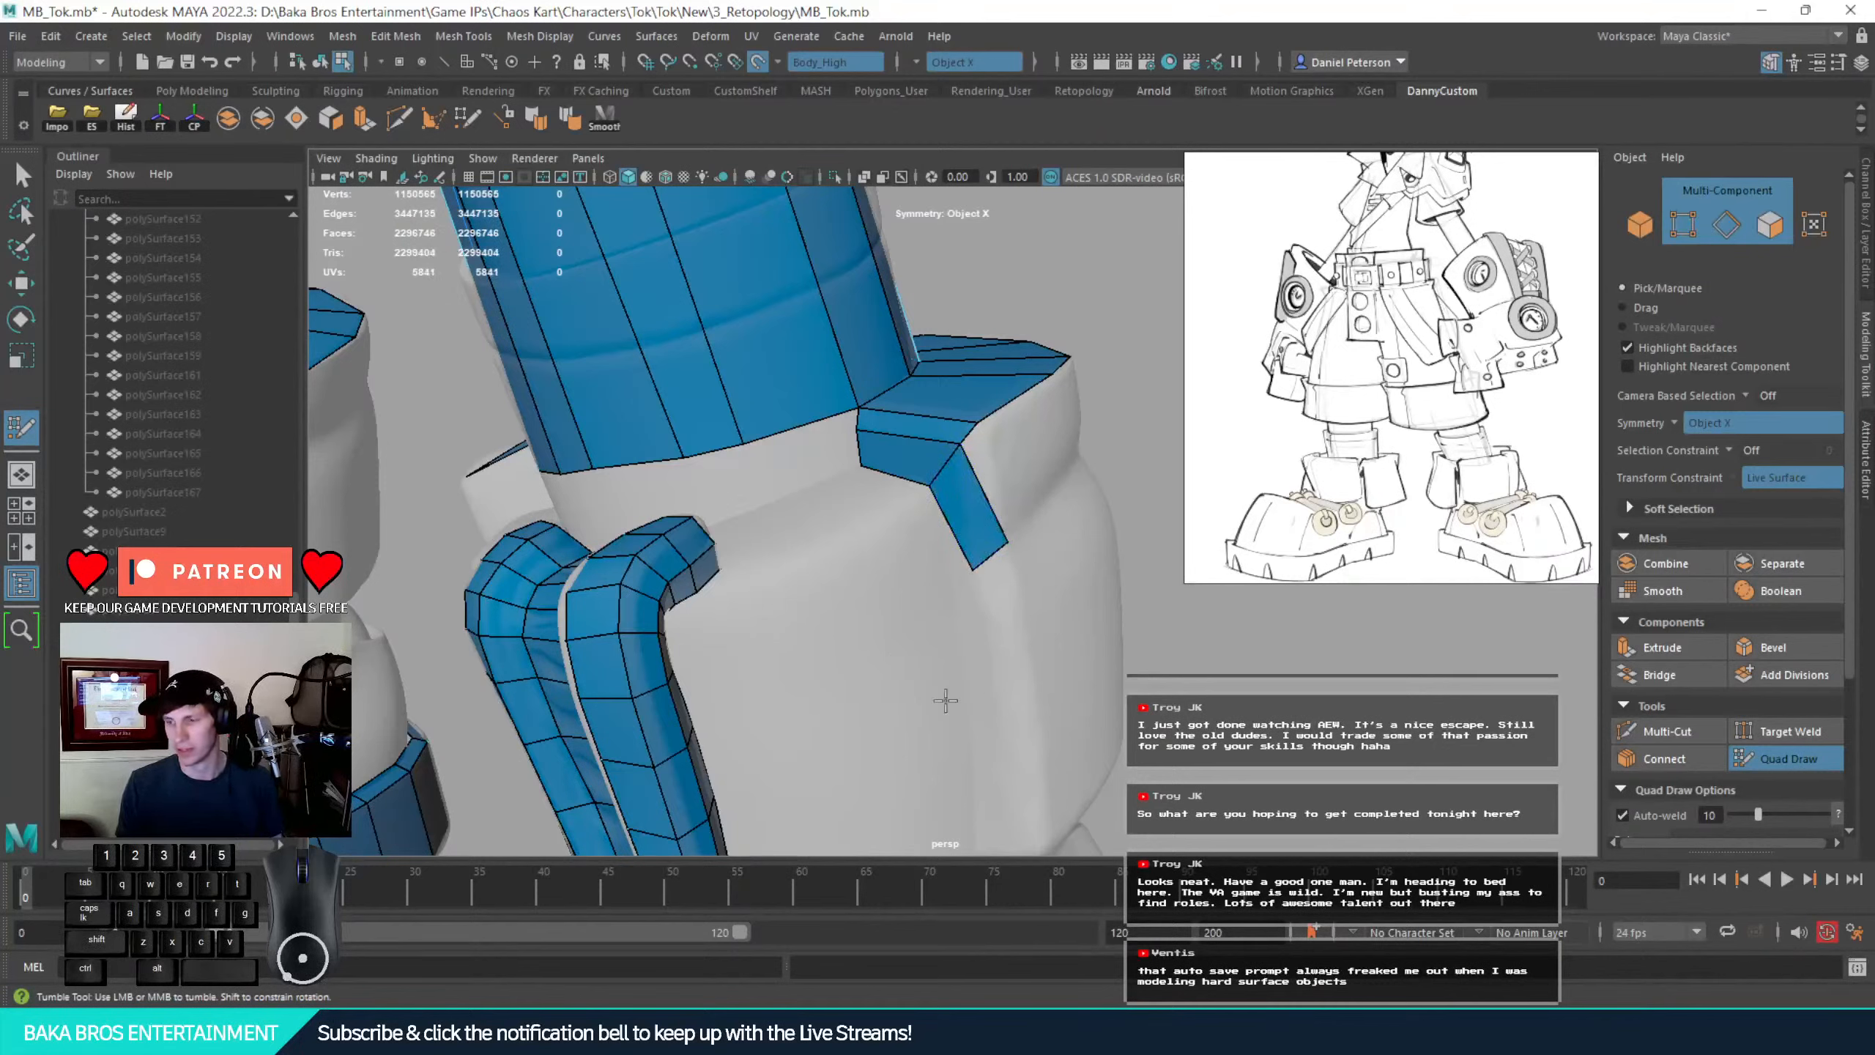
mouse_move(1017, 628)
alt+right_down()
mouse_move(739, 609)
mouse_move(1059, 606)
alt+right_up()
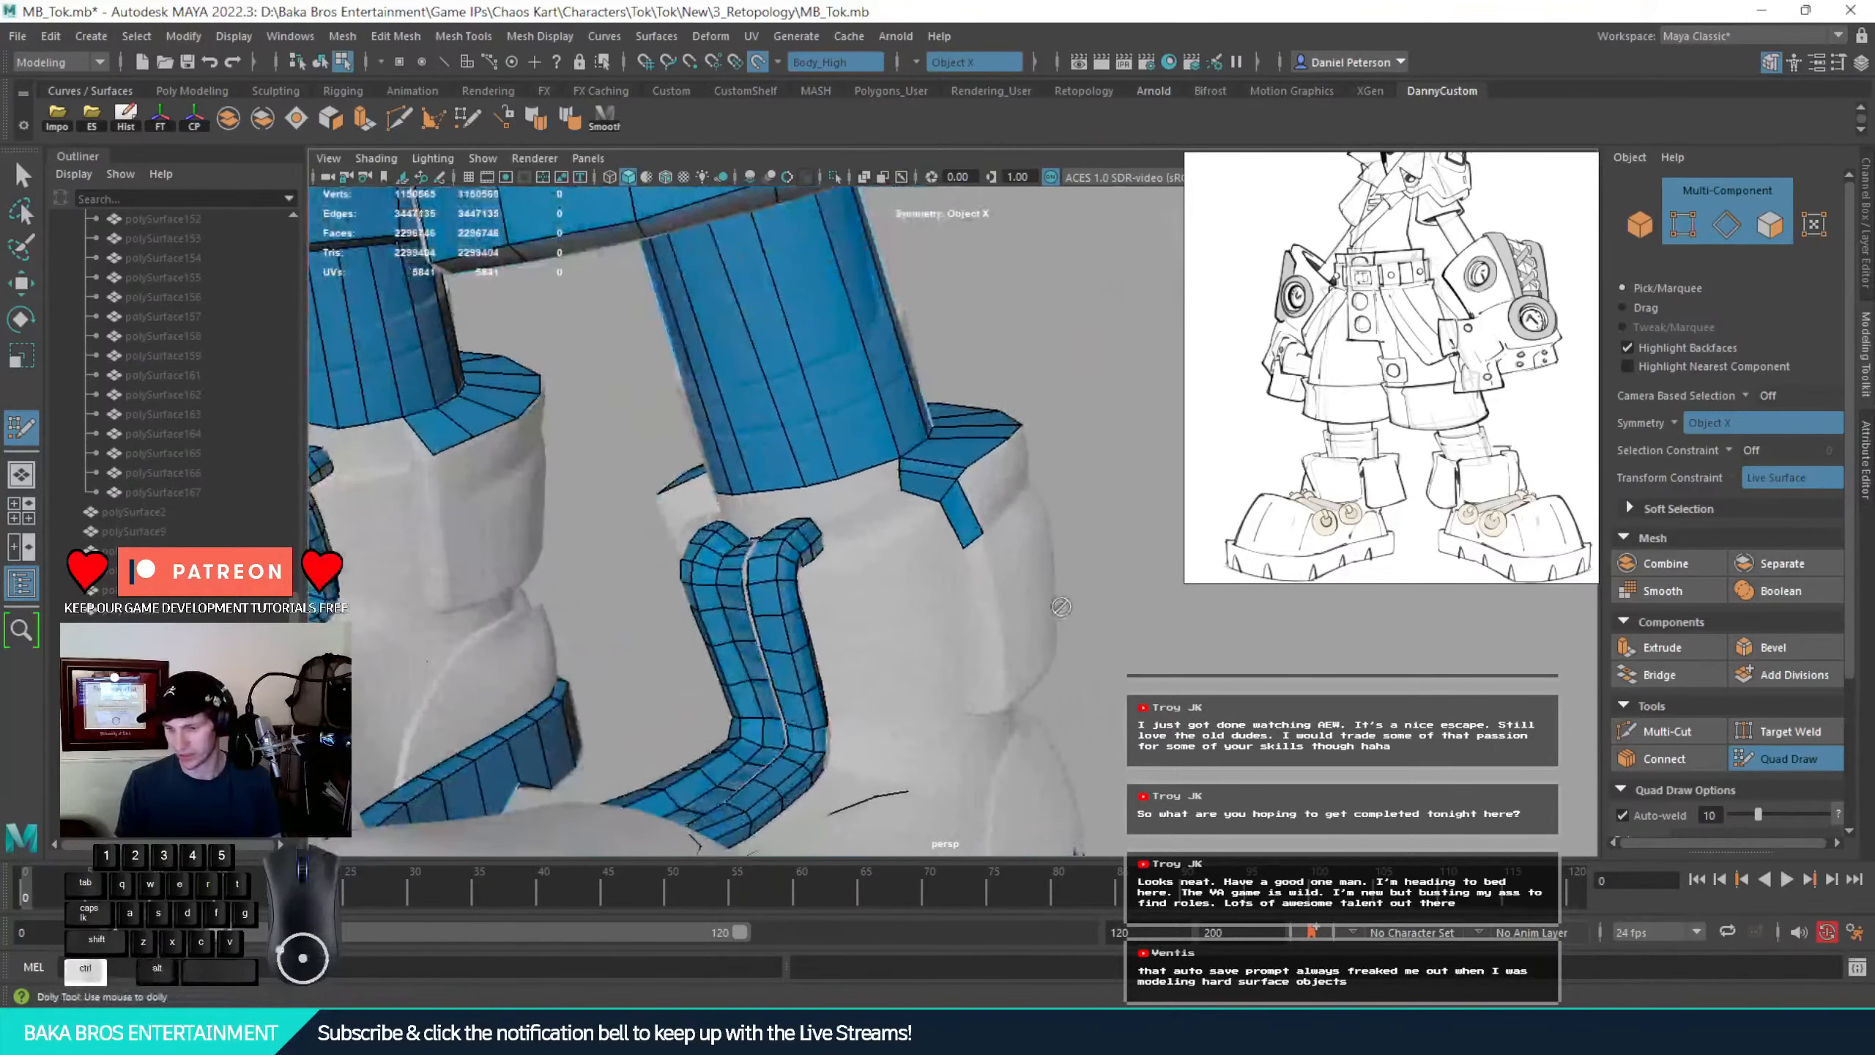
key(ctrl+z)
Adjust and add points along the collar's front corner, and fill two adjacent quads running down from the strip's end
alt+drag(967, 598, 883, 549)
alt+right_drag(883, 549, 1048, 613)
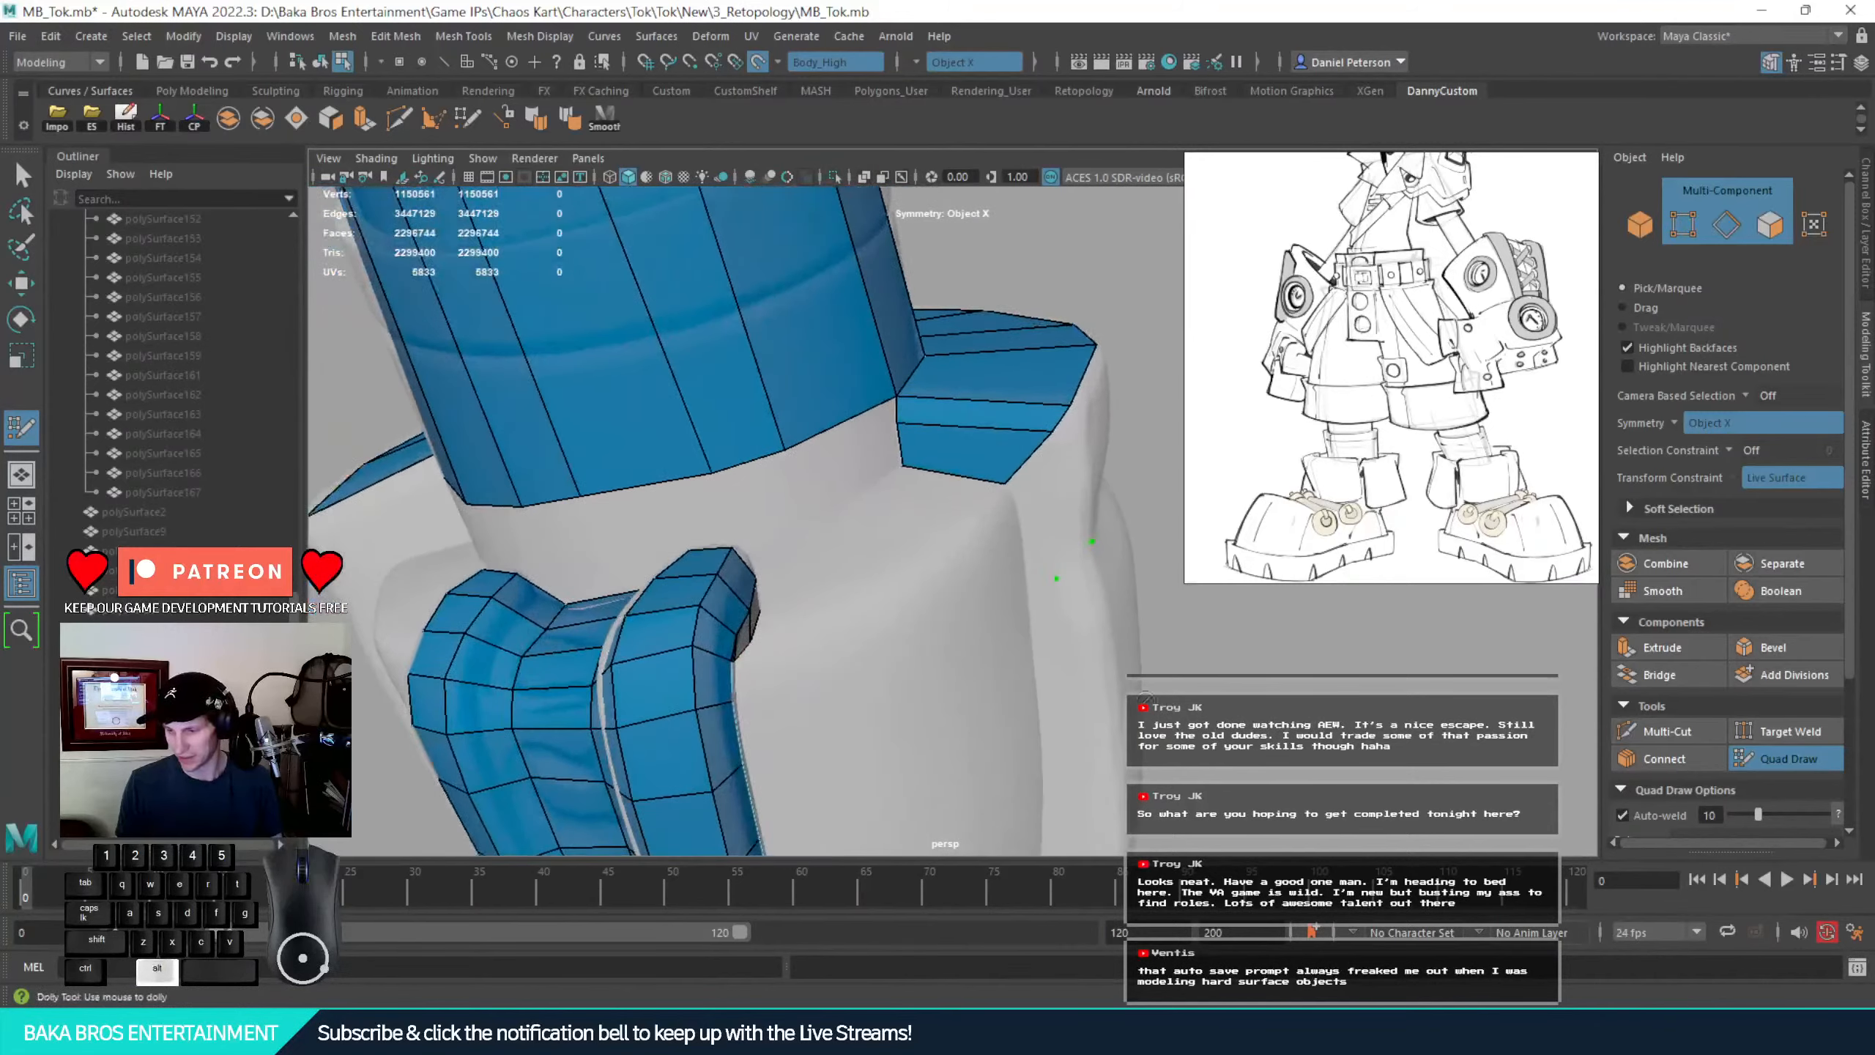
alt+middle_drag(1048, 613, 925, 657)
alt+right_drag(925, 657, 945, 674)
drag(915, 641, 931, 632)
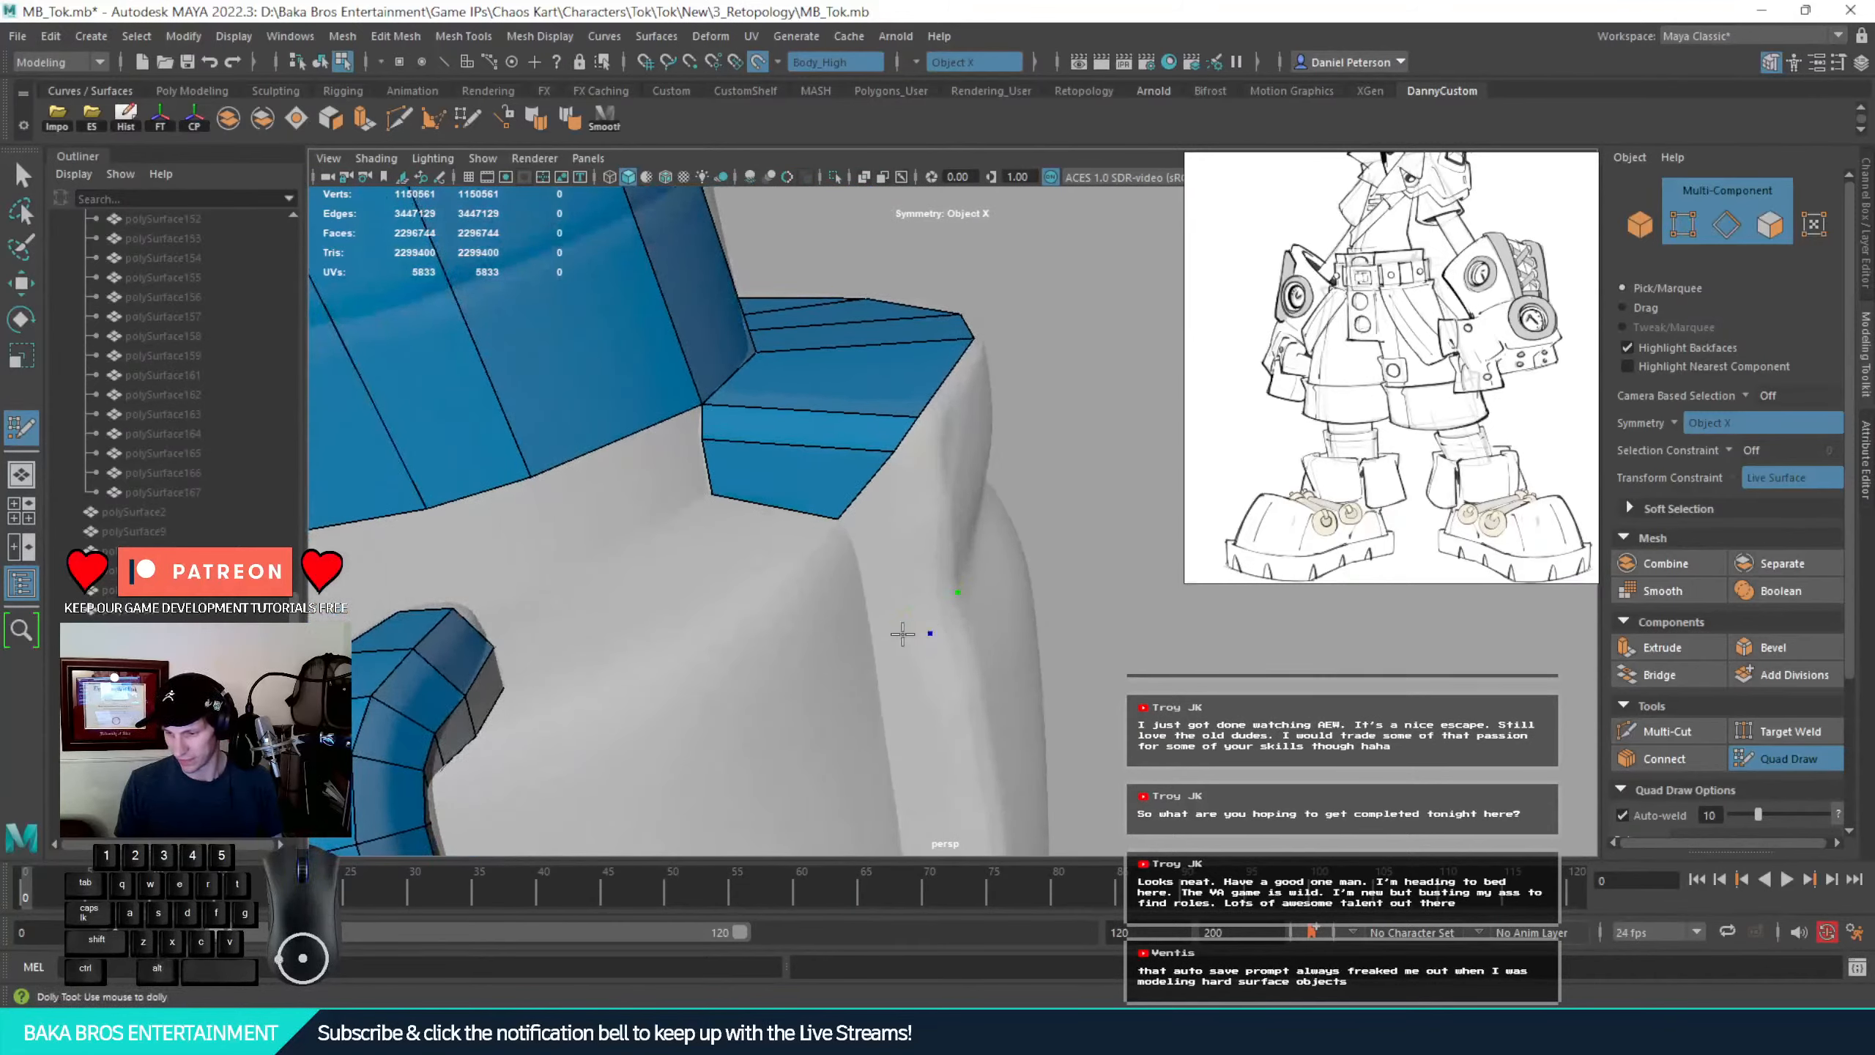
click(873, 640)
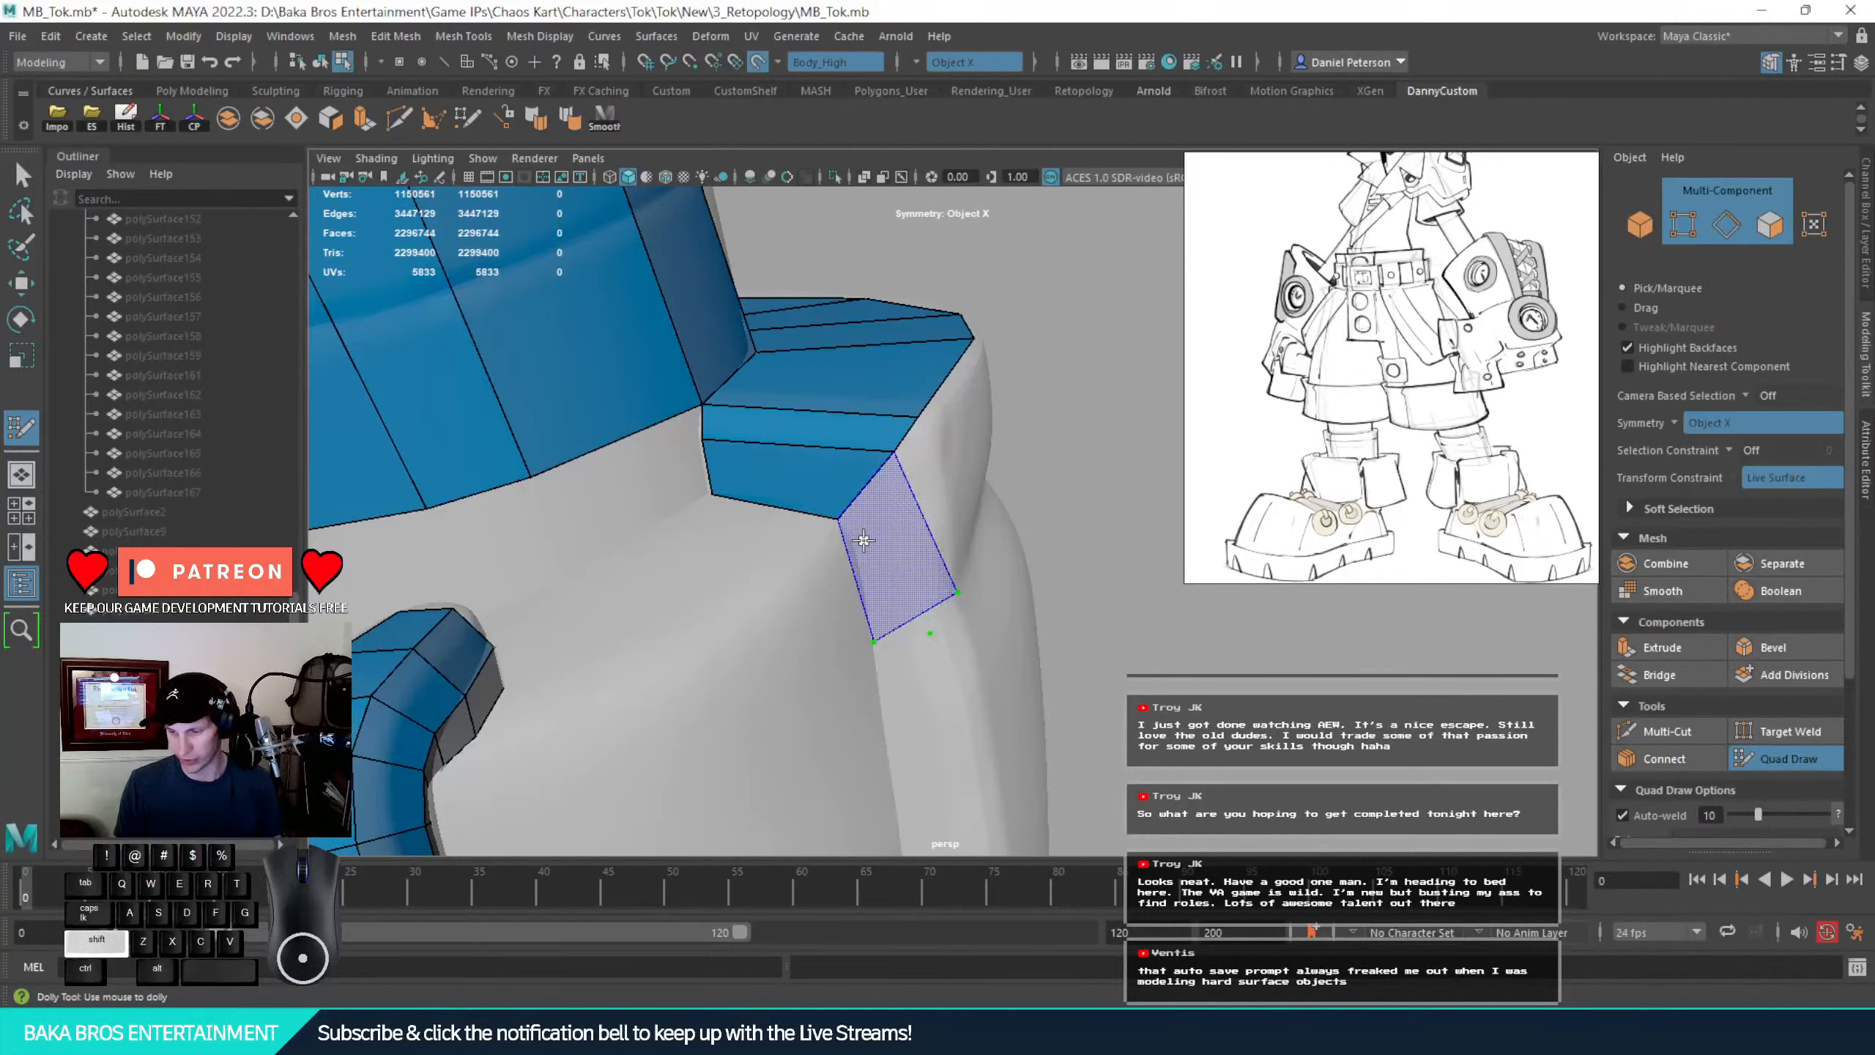
mouse_move(864, 541)
alt+mouse_down()
mouse_move(996, 548)
mouse_move(973, 545)
alt+mouse_up()
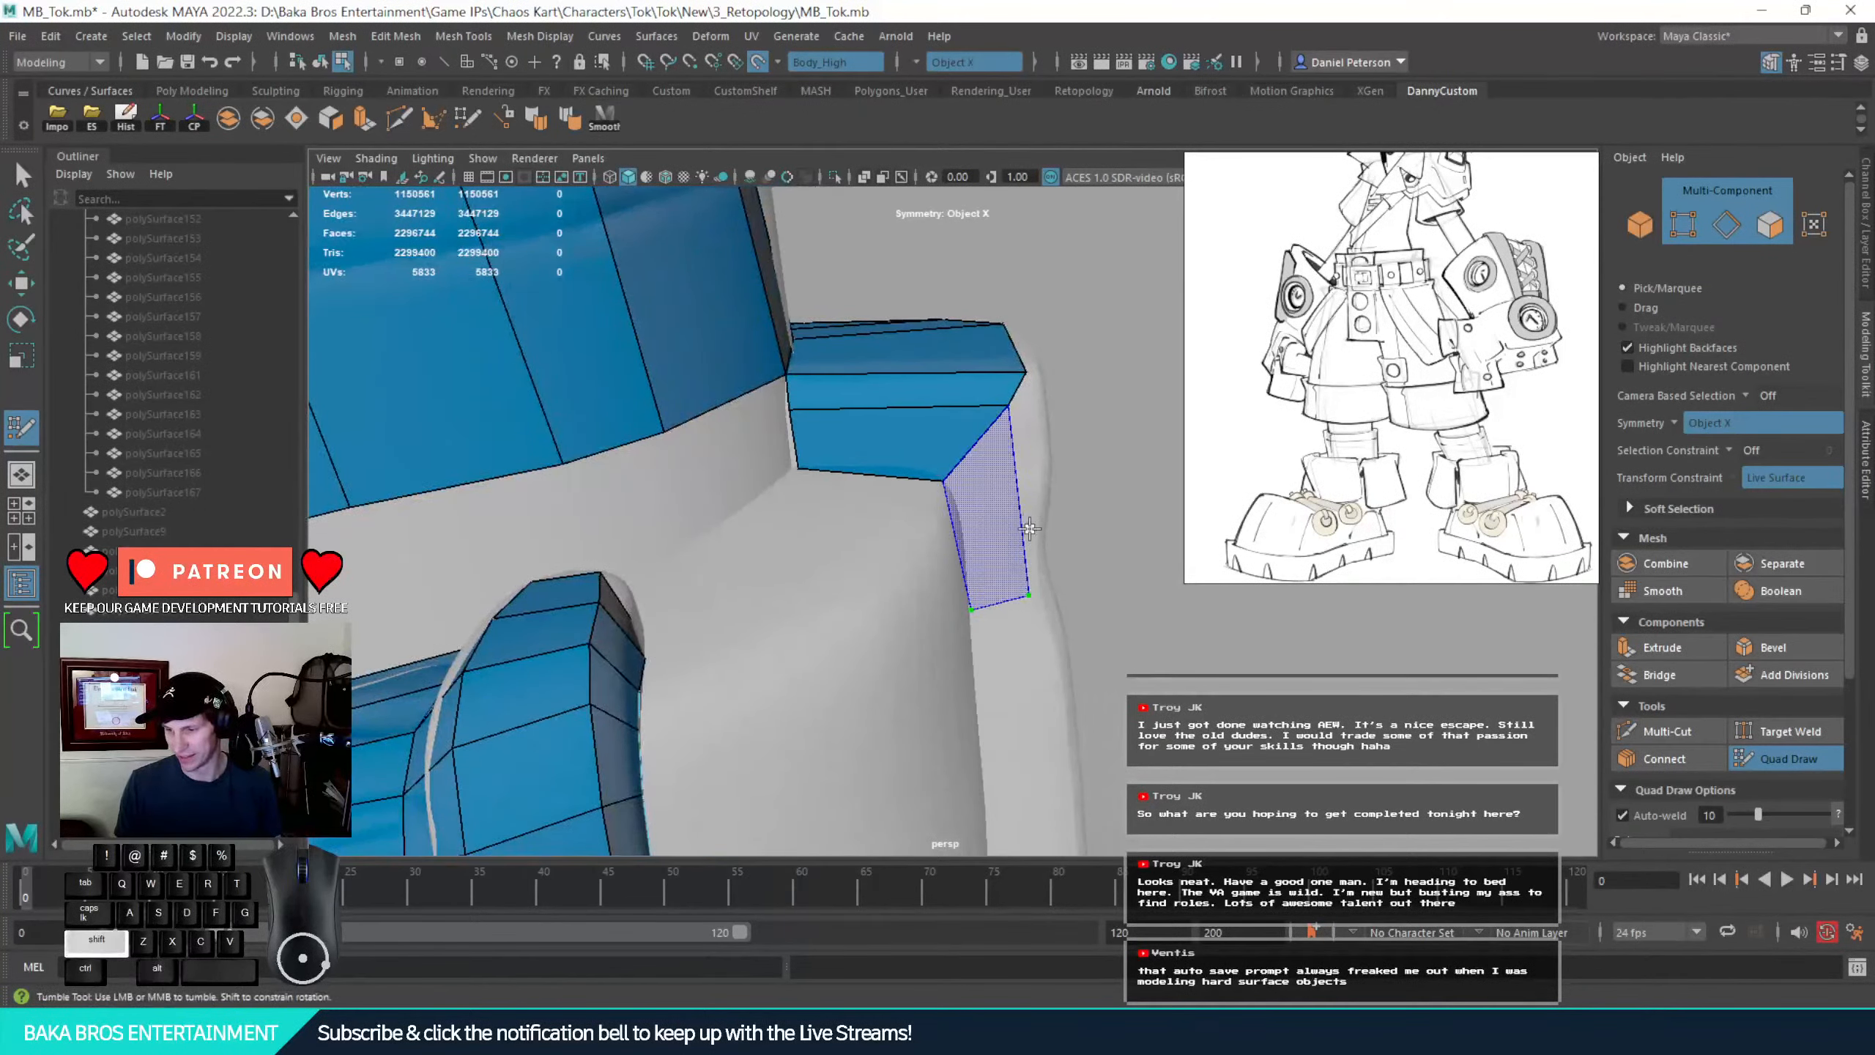
shift+click(1074, 577)
alt+drag(1078, 573, 959, 554)
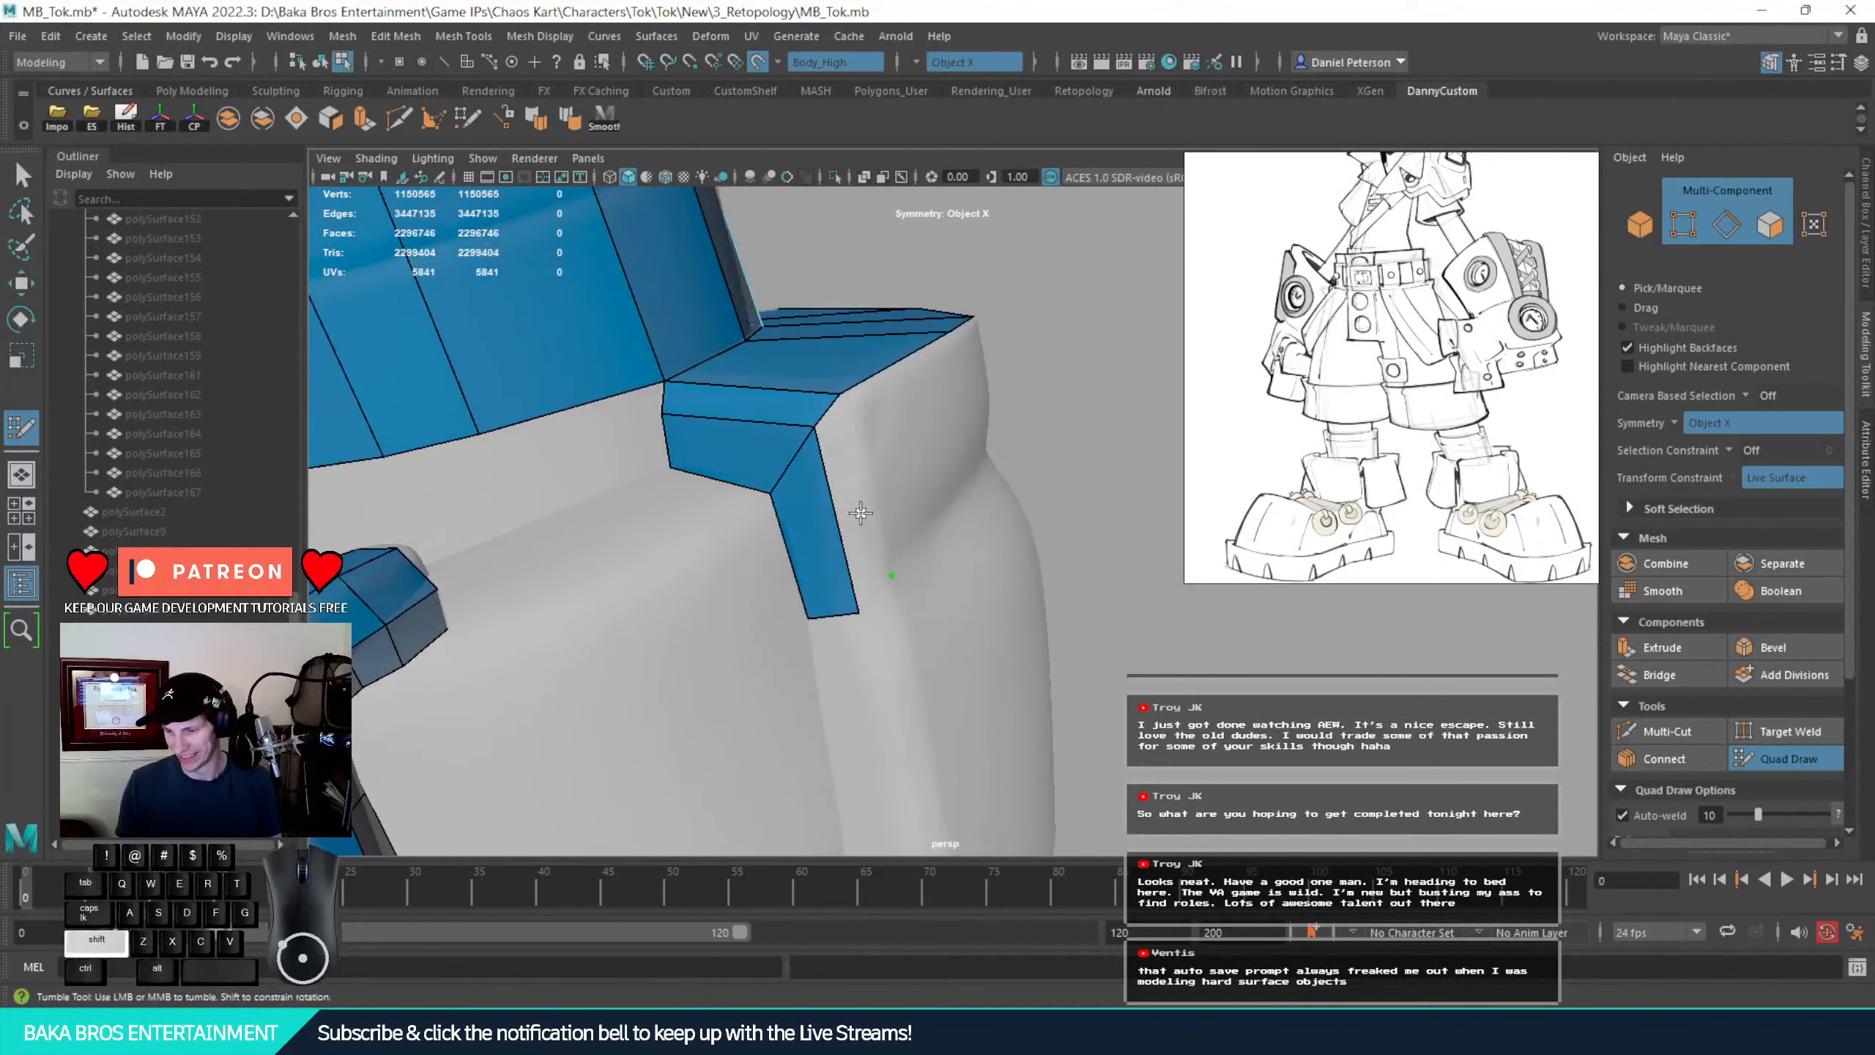
shift+click(830, 450)
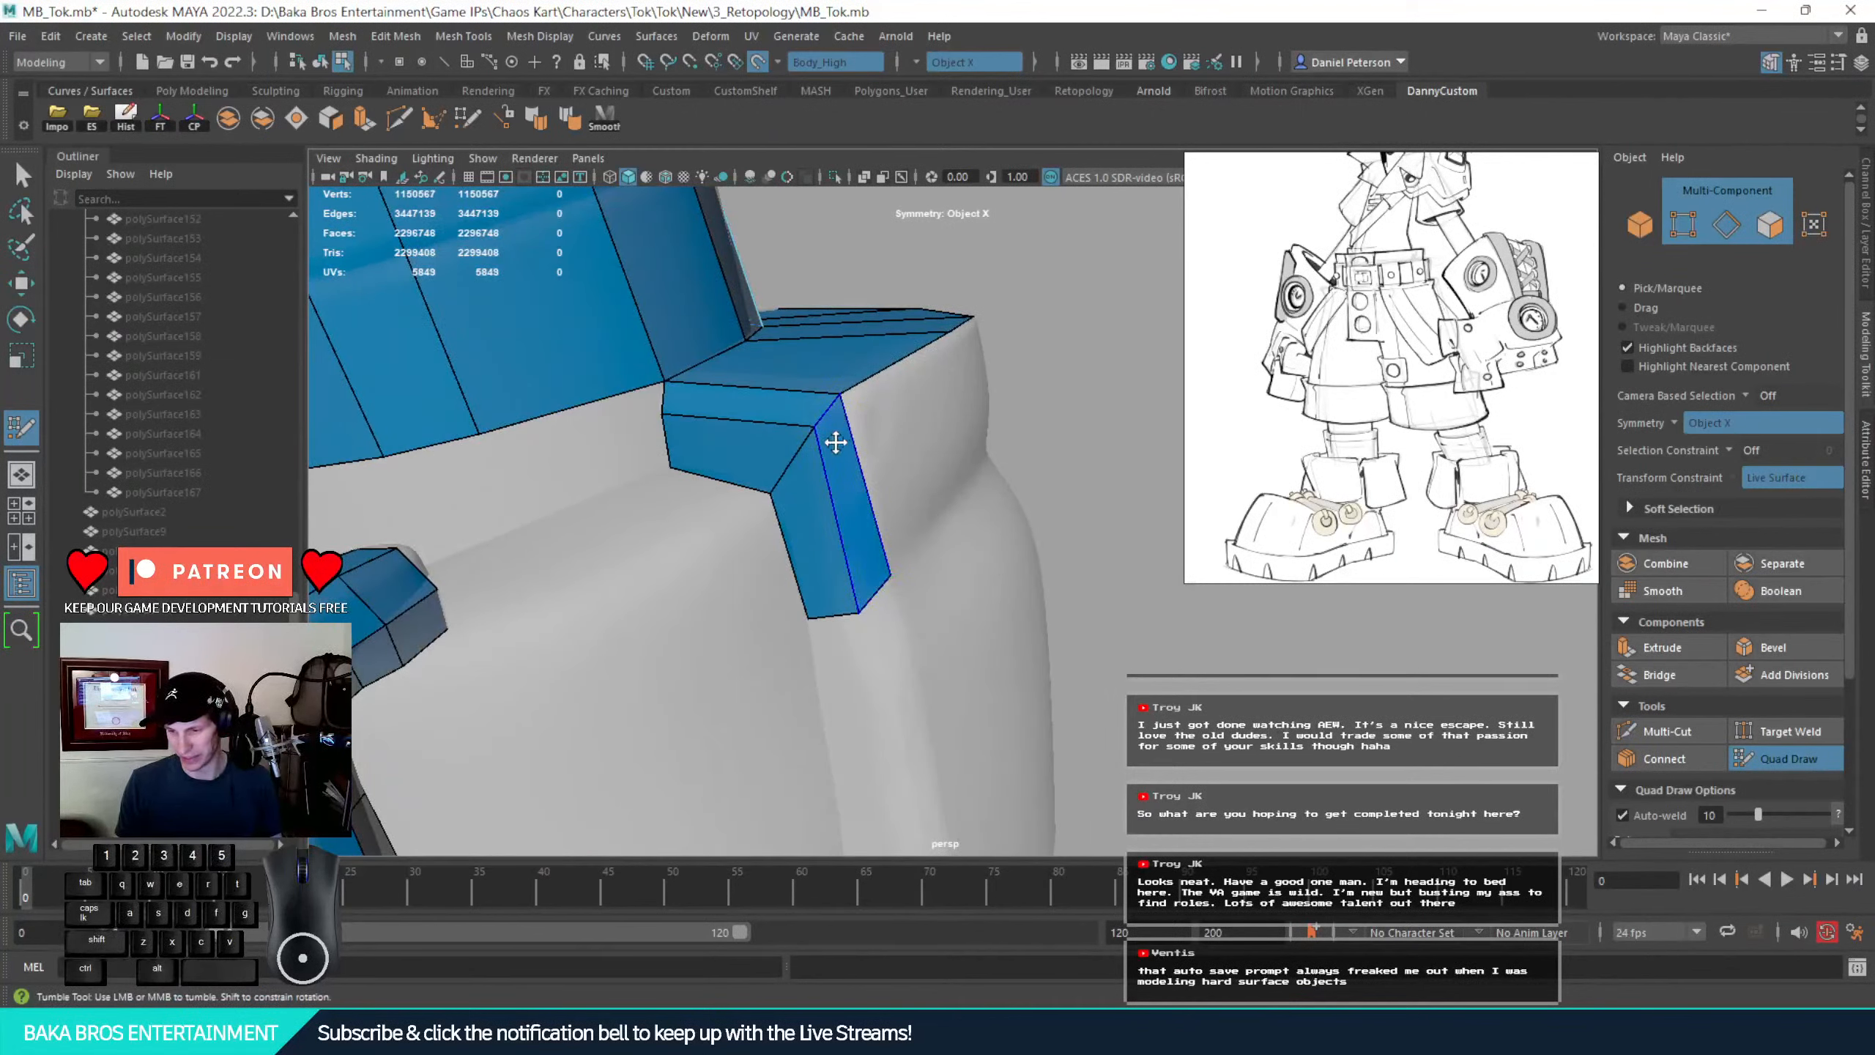
Place two points on the collar's outer wall and fill two quads beneath the top strip's rim
alt+drag(833, 439, 867, 471)
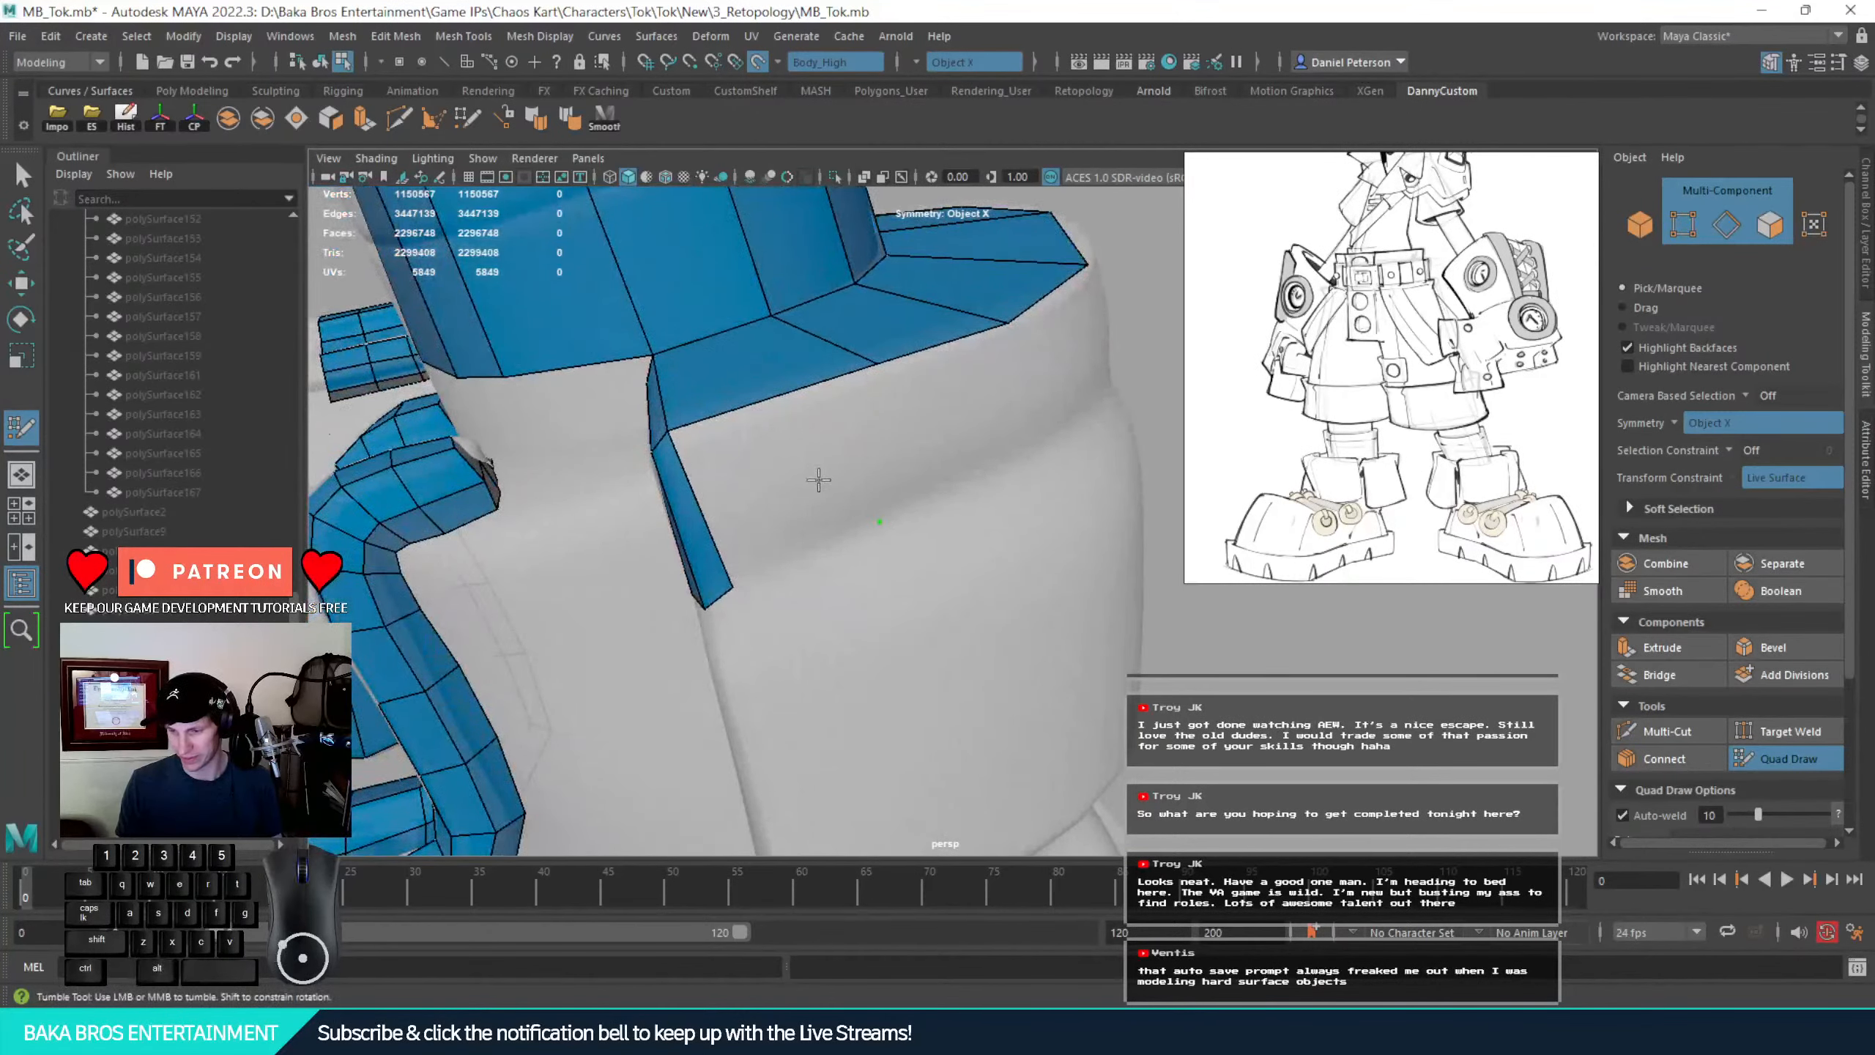
click(1011, 462)
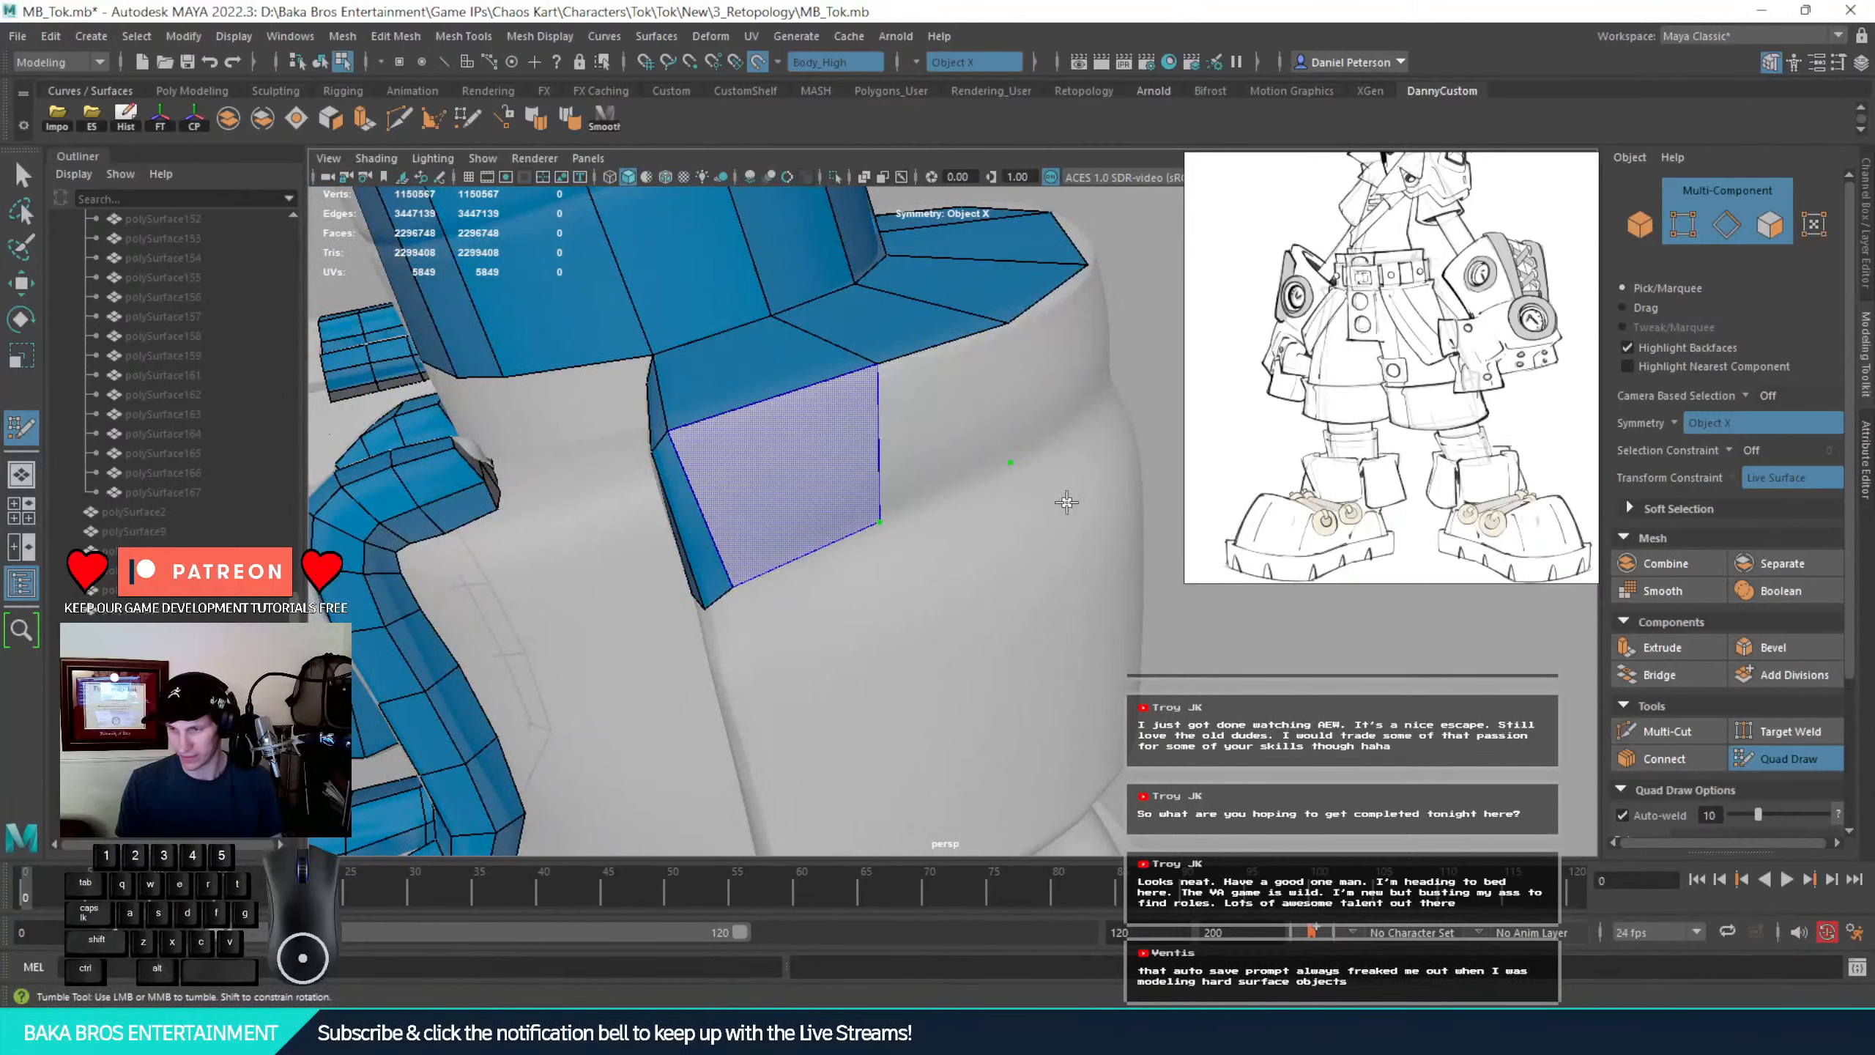
shift+click(833, 527)
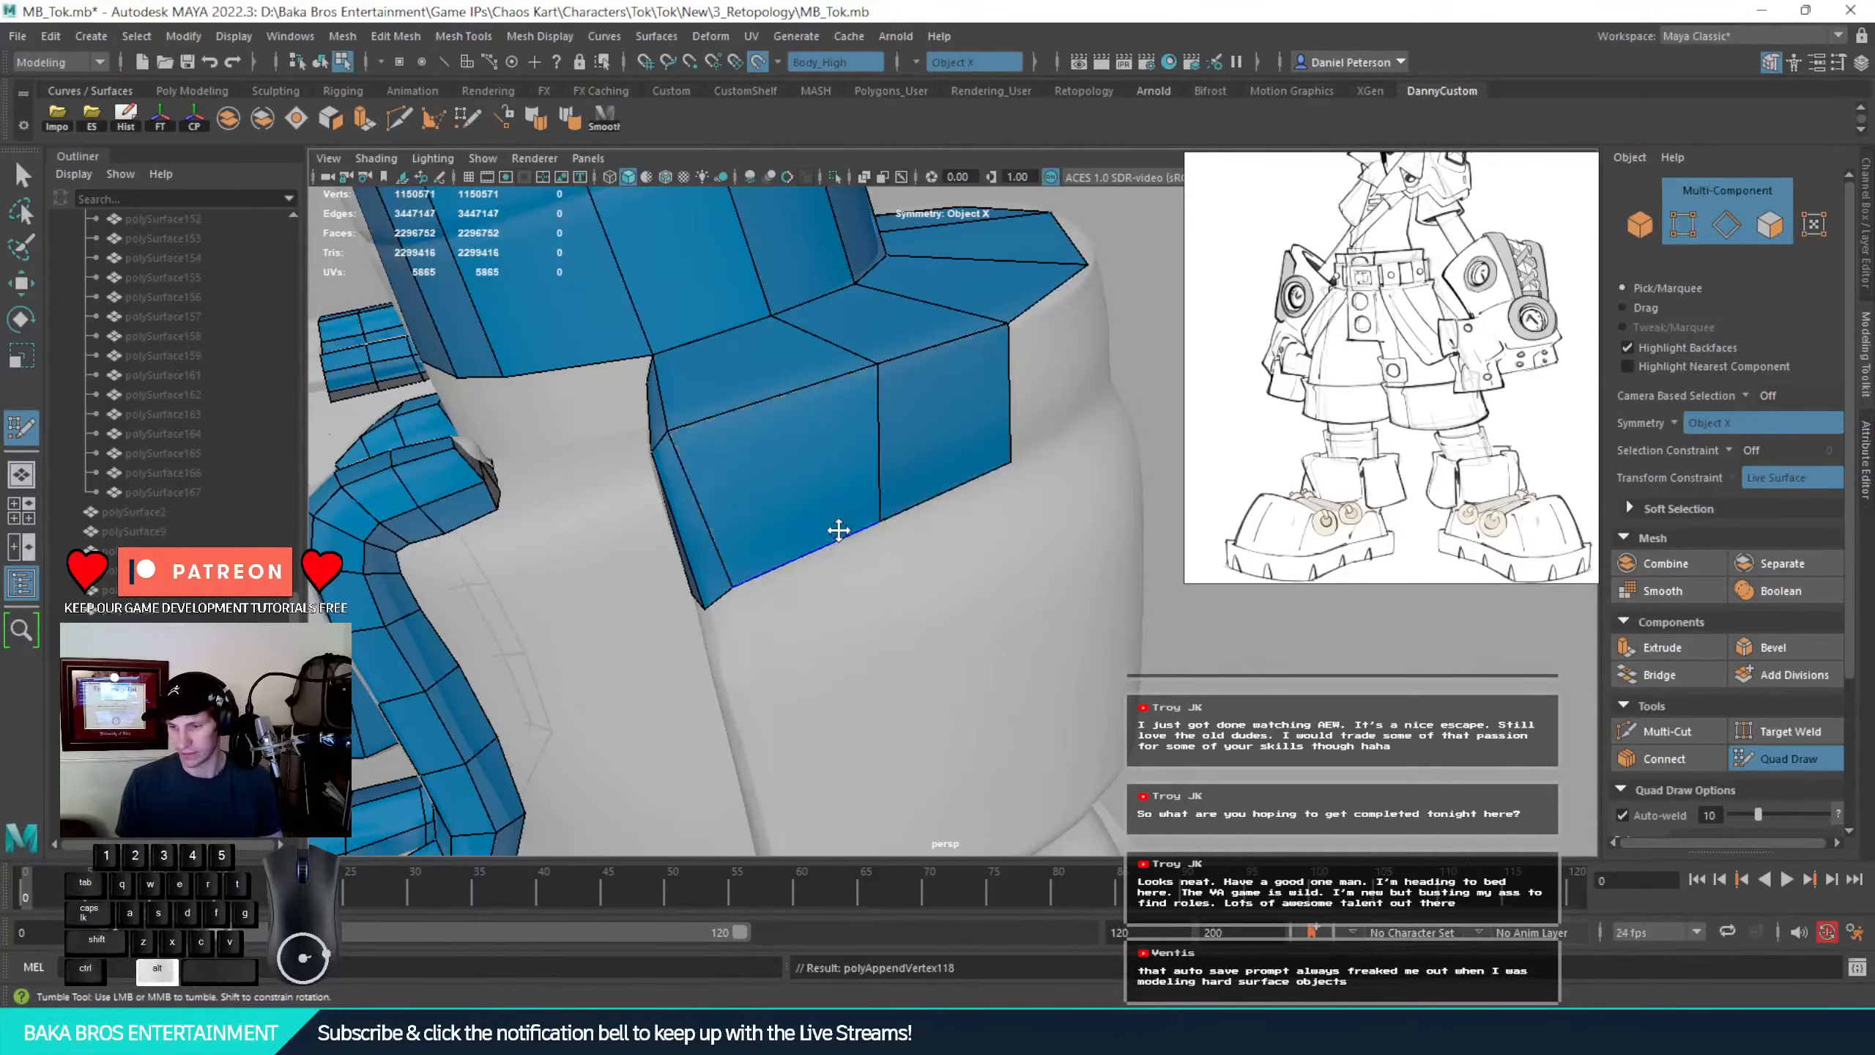
Insert an edge loop around the lower leg near the crease above the boot collar
alt+right_drag(837, 532, 758, 507)
alt+drag(778, 511, 825, 558)
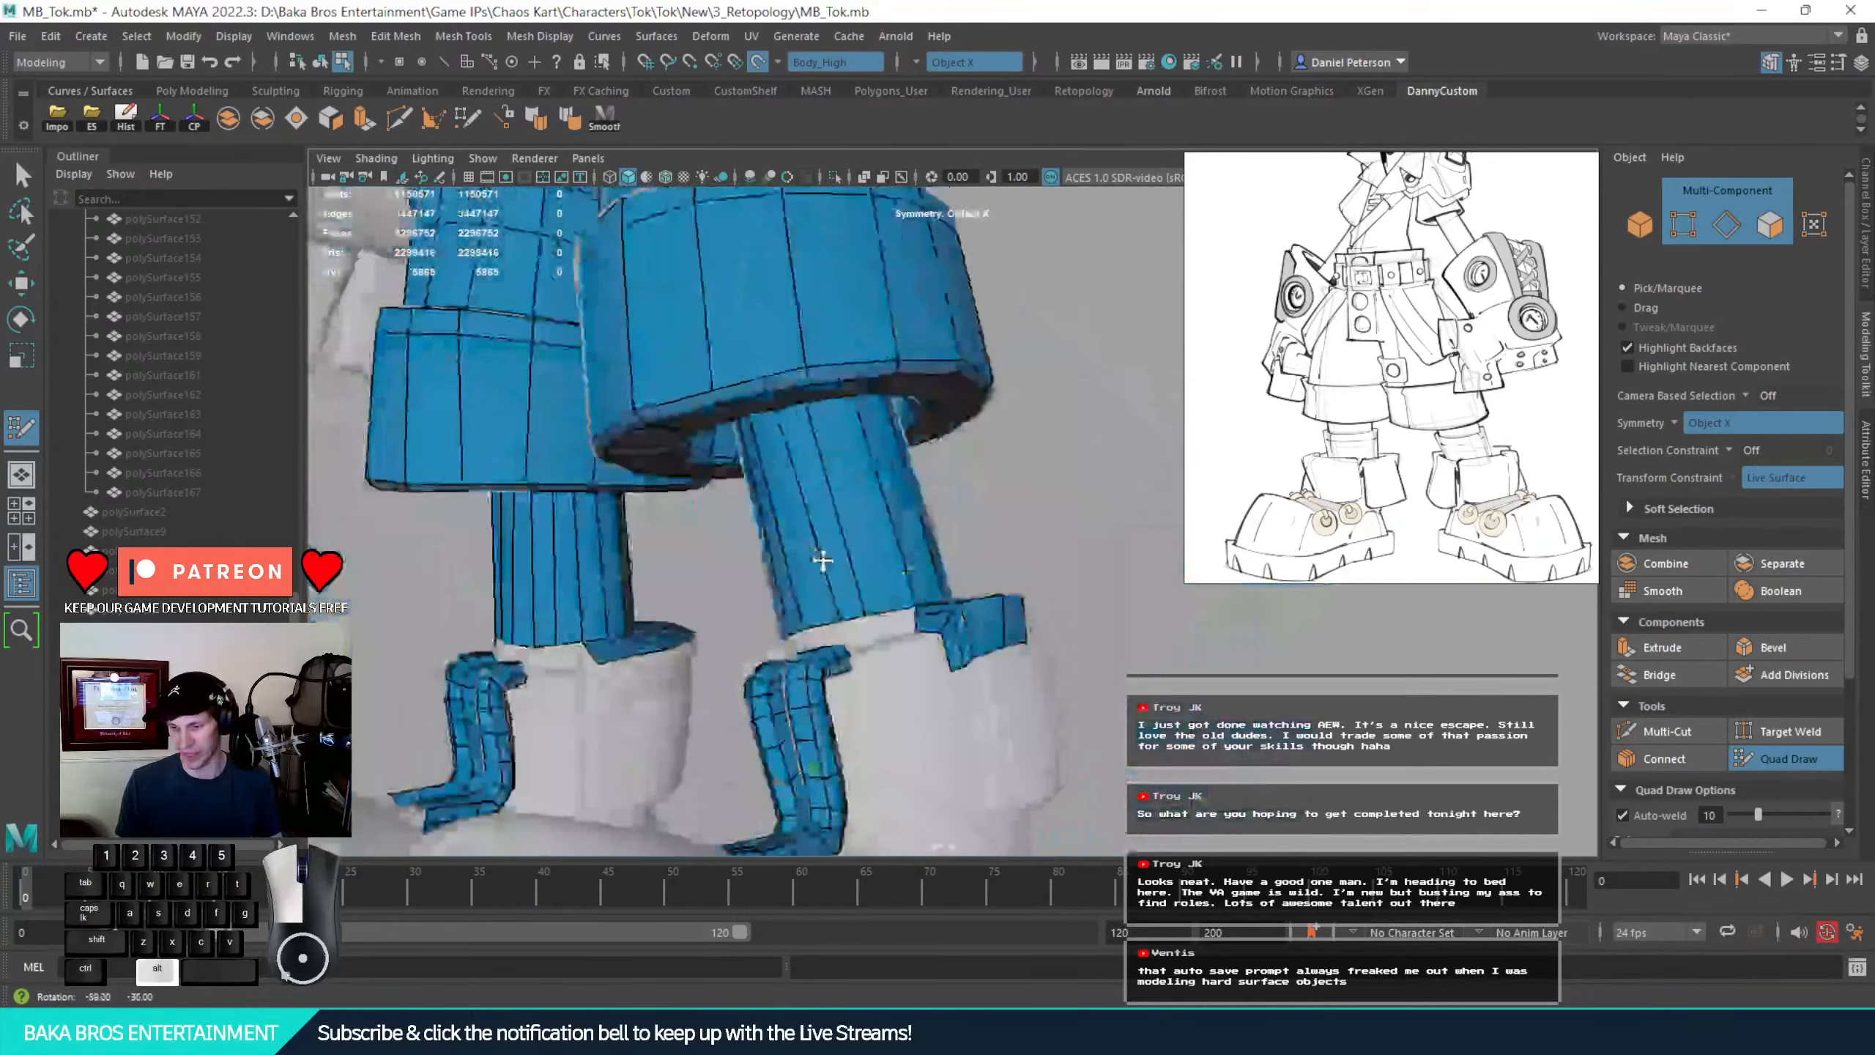
alt+right_drag(825, 559, 1034, 683)
alt+drag(1033, 683, 770, 625)
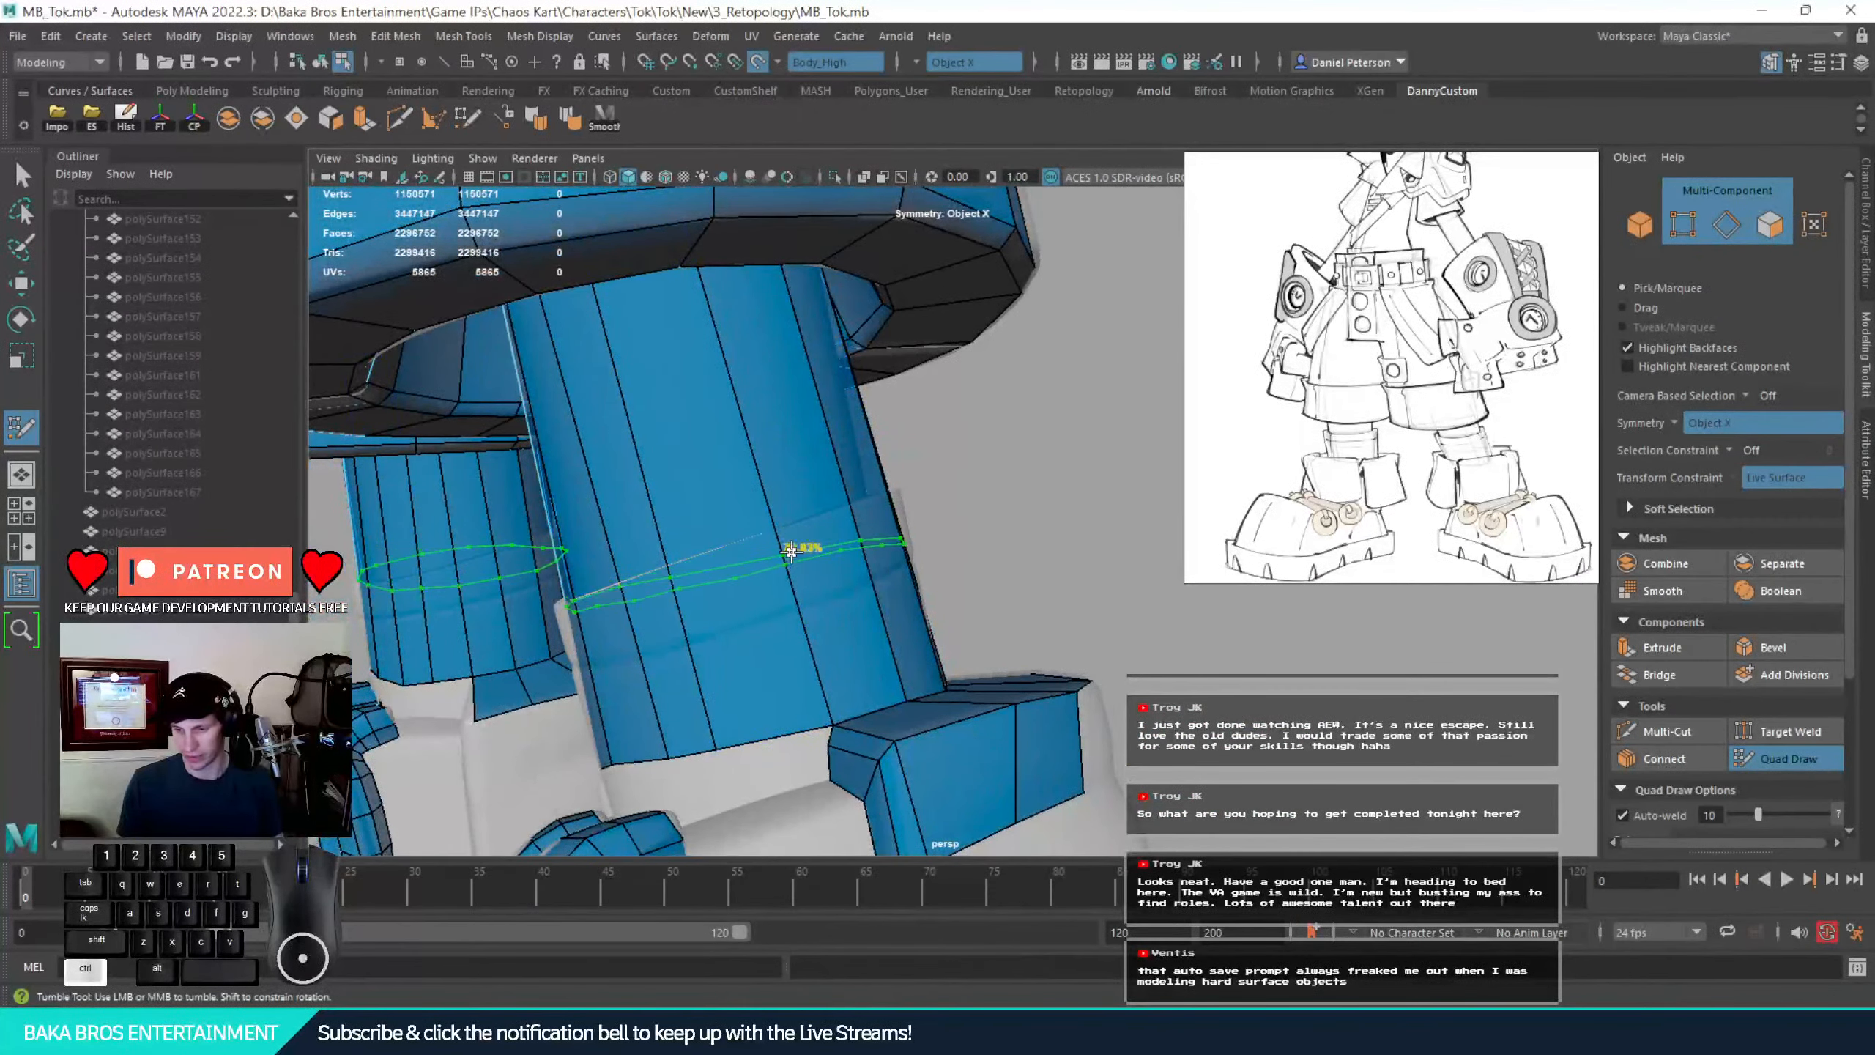
ctrl+click(845, 623)
Move the new loop's vertices onto the crease around the leg's side and back
alt+drag(691, 661, 816, 535)
drag(669, 597, 676, 580)
drag(699, 670, 924, 487)
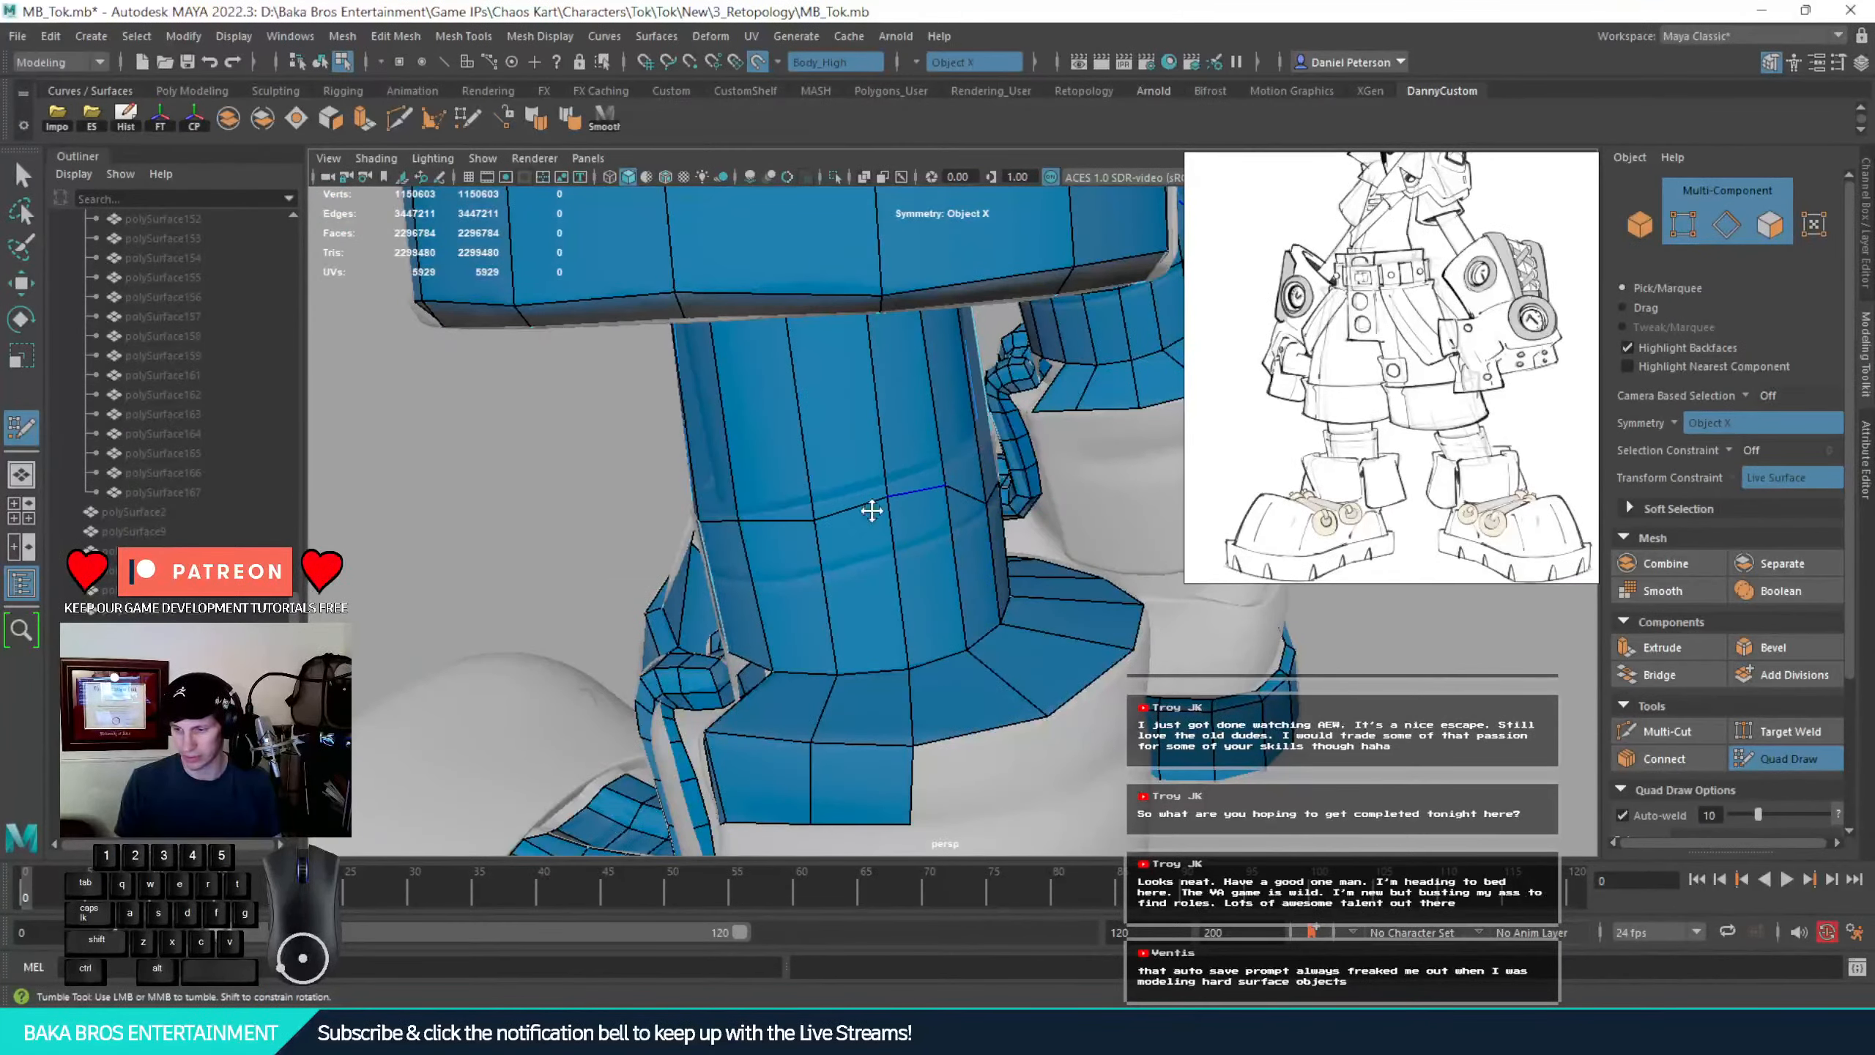
alt+drag(811, 531, 668, 533)
alt+right_drag(908, 515, 912, 583)
mouse_move(832, 579)
mouse_down()
mouse_move(845, 519)
mouse_move(751, 498)
mouse_up()
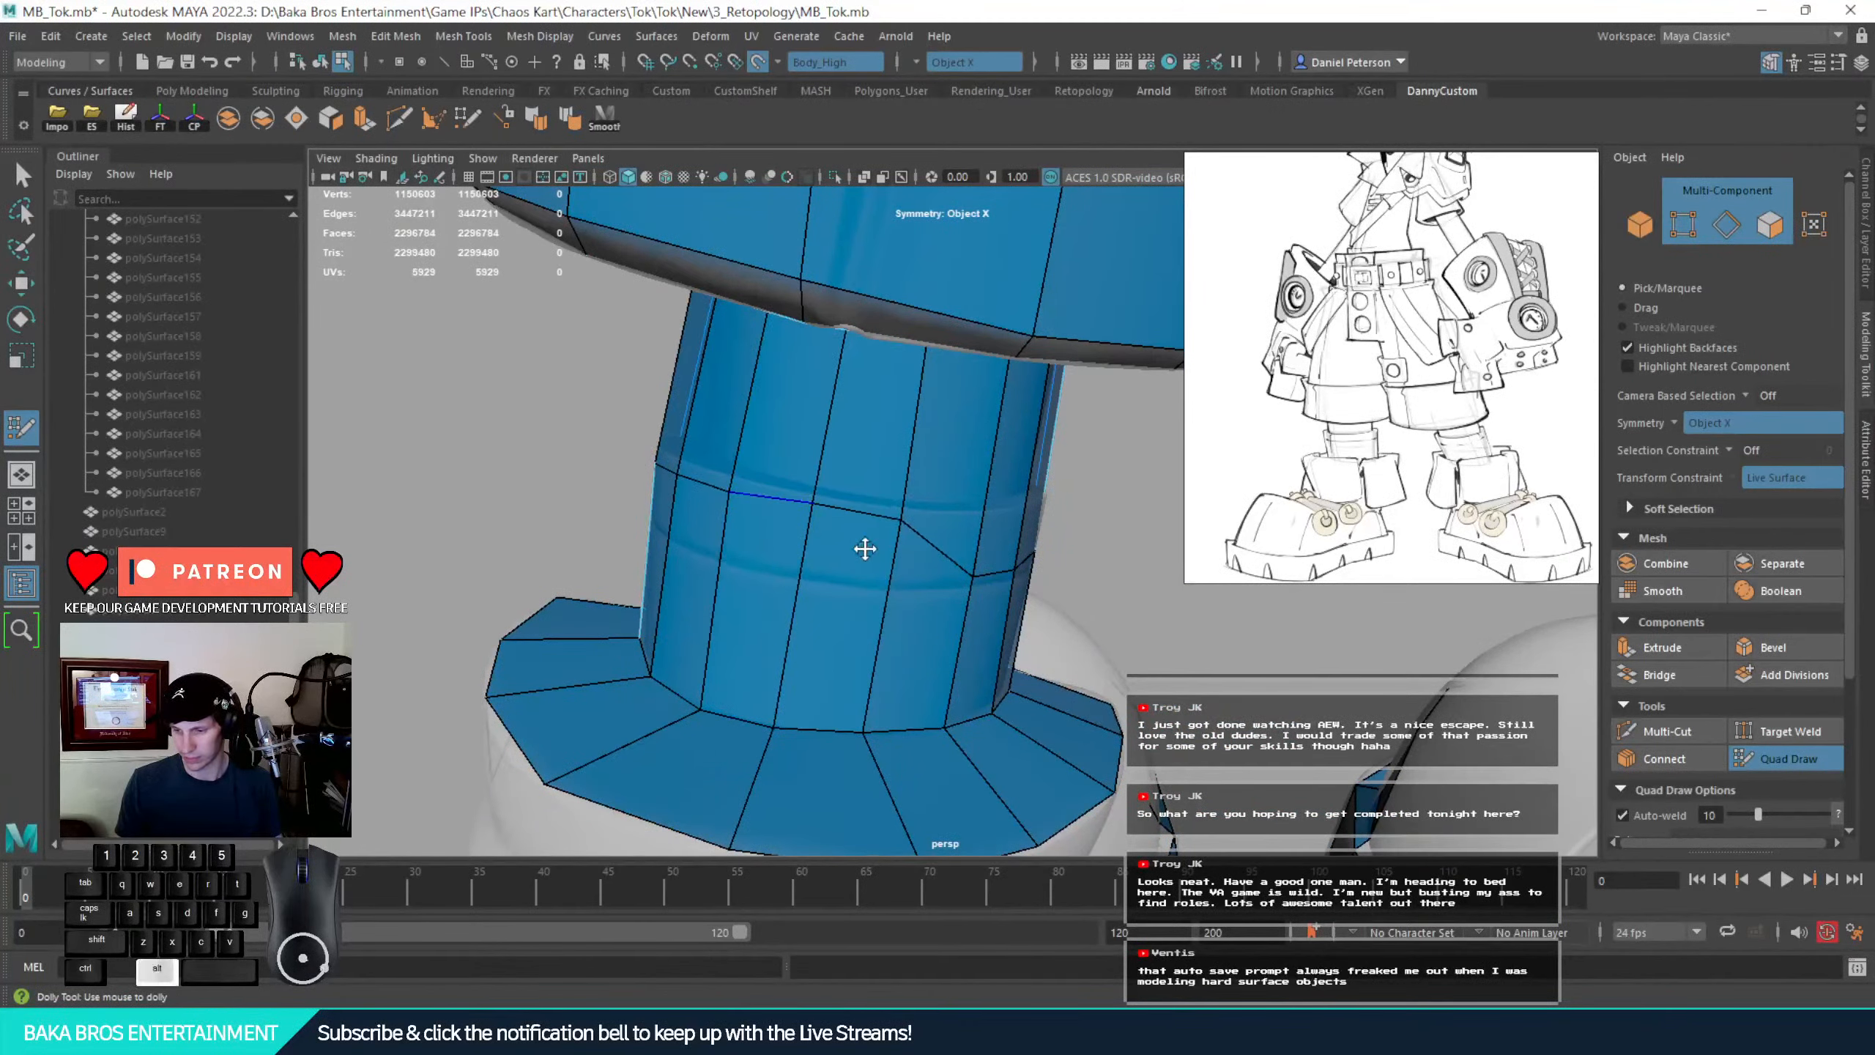
Straighten the edge loop across the leg's front by moving its vertices onto the crease line
mouse_move(865, 548)
alt+mouse_down()
mouse_move(1118, 628)
mouse_move(1046, 557)
mouse_move(977, 532)
alt+mouse_up()
alt+middle_drag(976, 532, 927, 502)
mouse_move(927, 501)
alt+mouse_down()
mouse_move(908, 534)
mouse_move(958, 511)
mouse_move(966, 480)
alt+mouse_up()
alt+middle_drag(1089, 544, 949, 505)
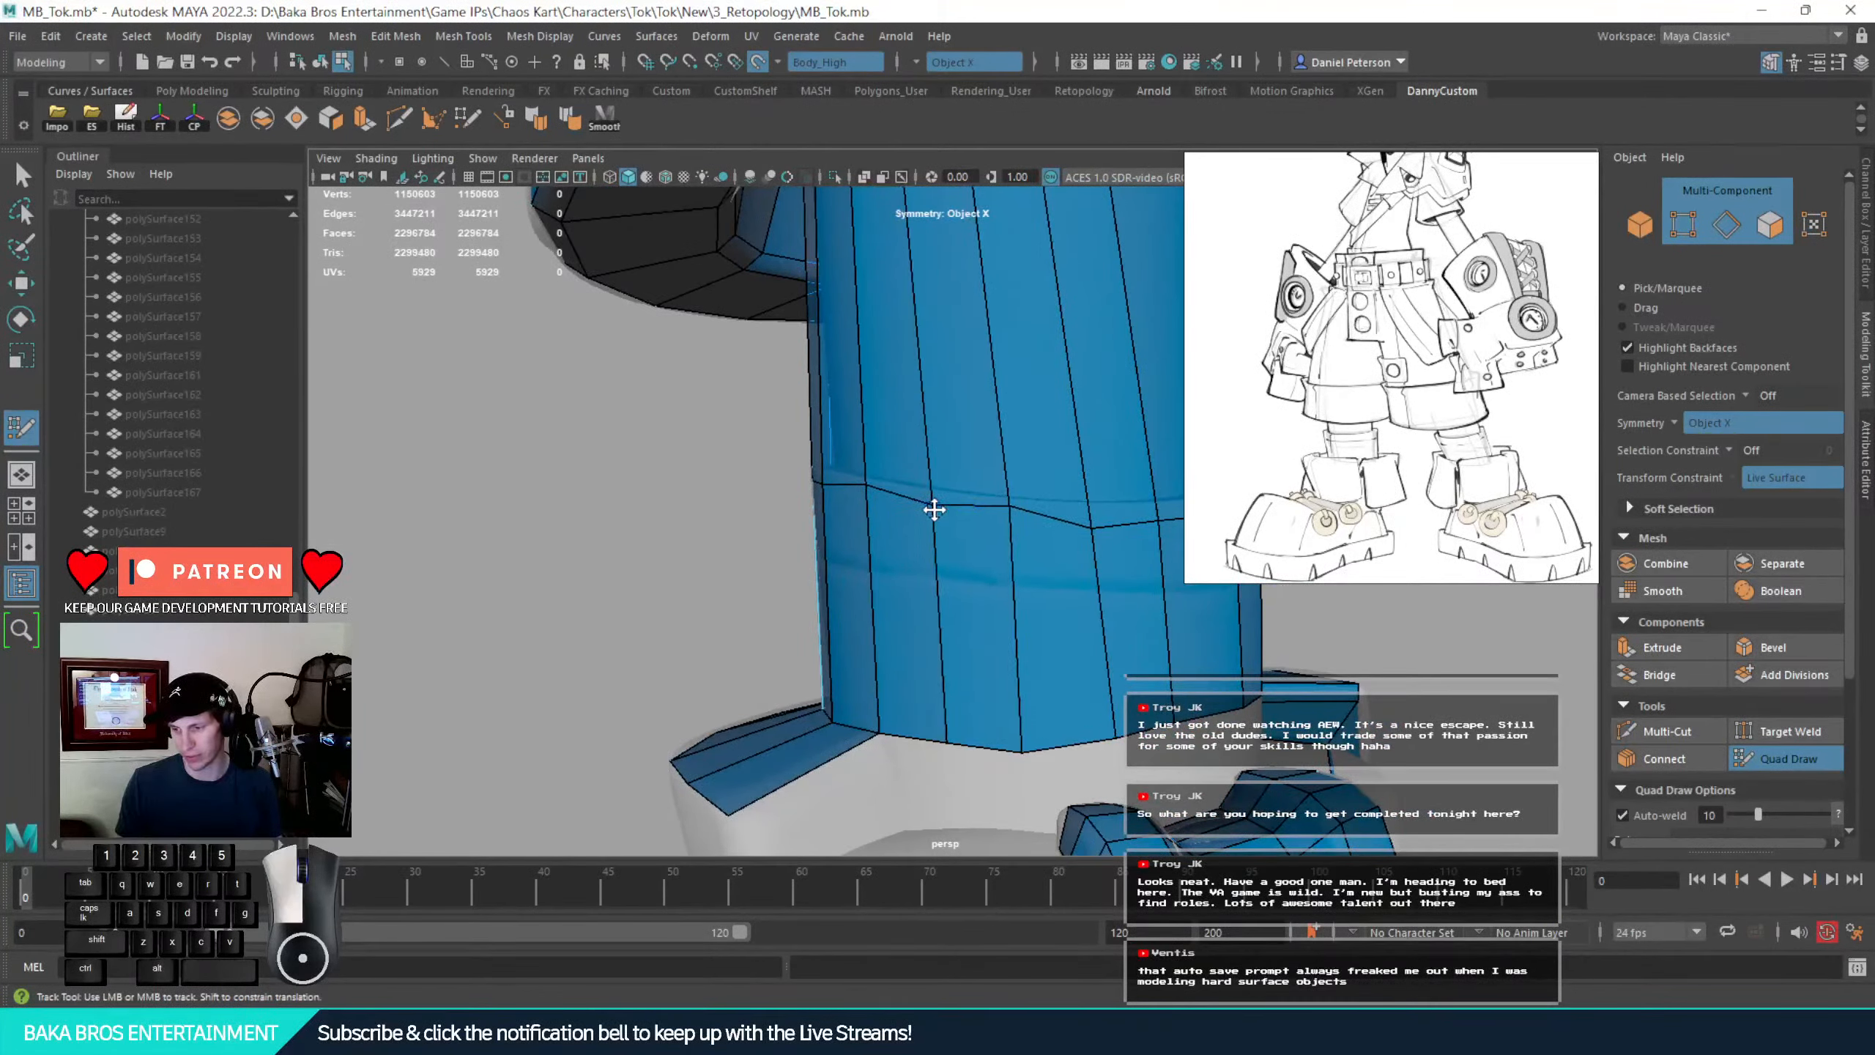
alt+middle_drag(1042, 540, 678, 536)
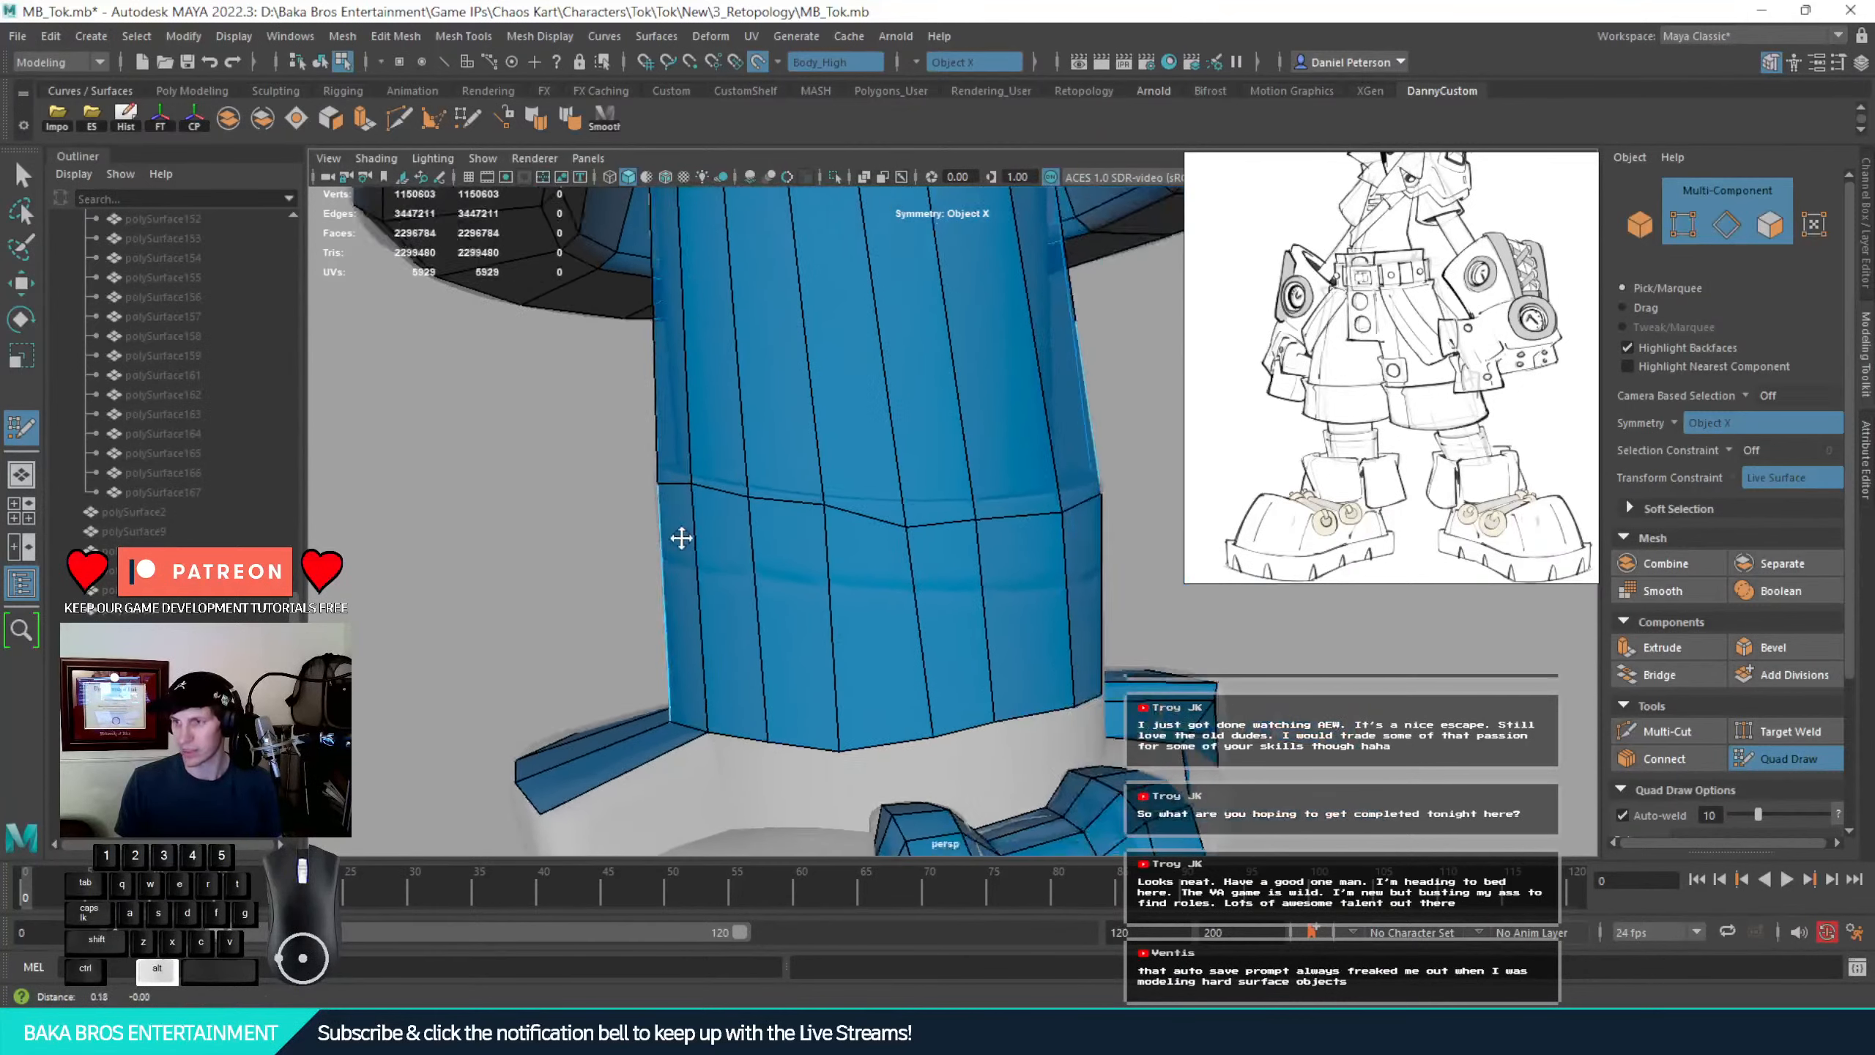
mouse_move(899, 537)
mouse_down()
mouse_move(909, 526)
mouse_move(920, 569)
mouse_up()
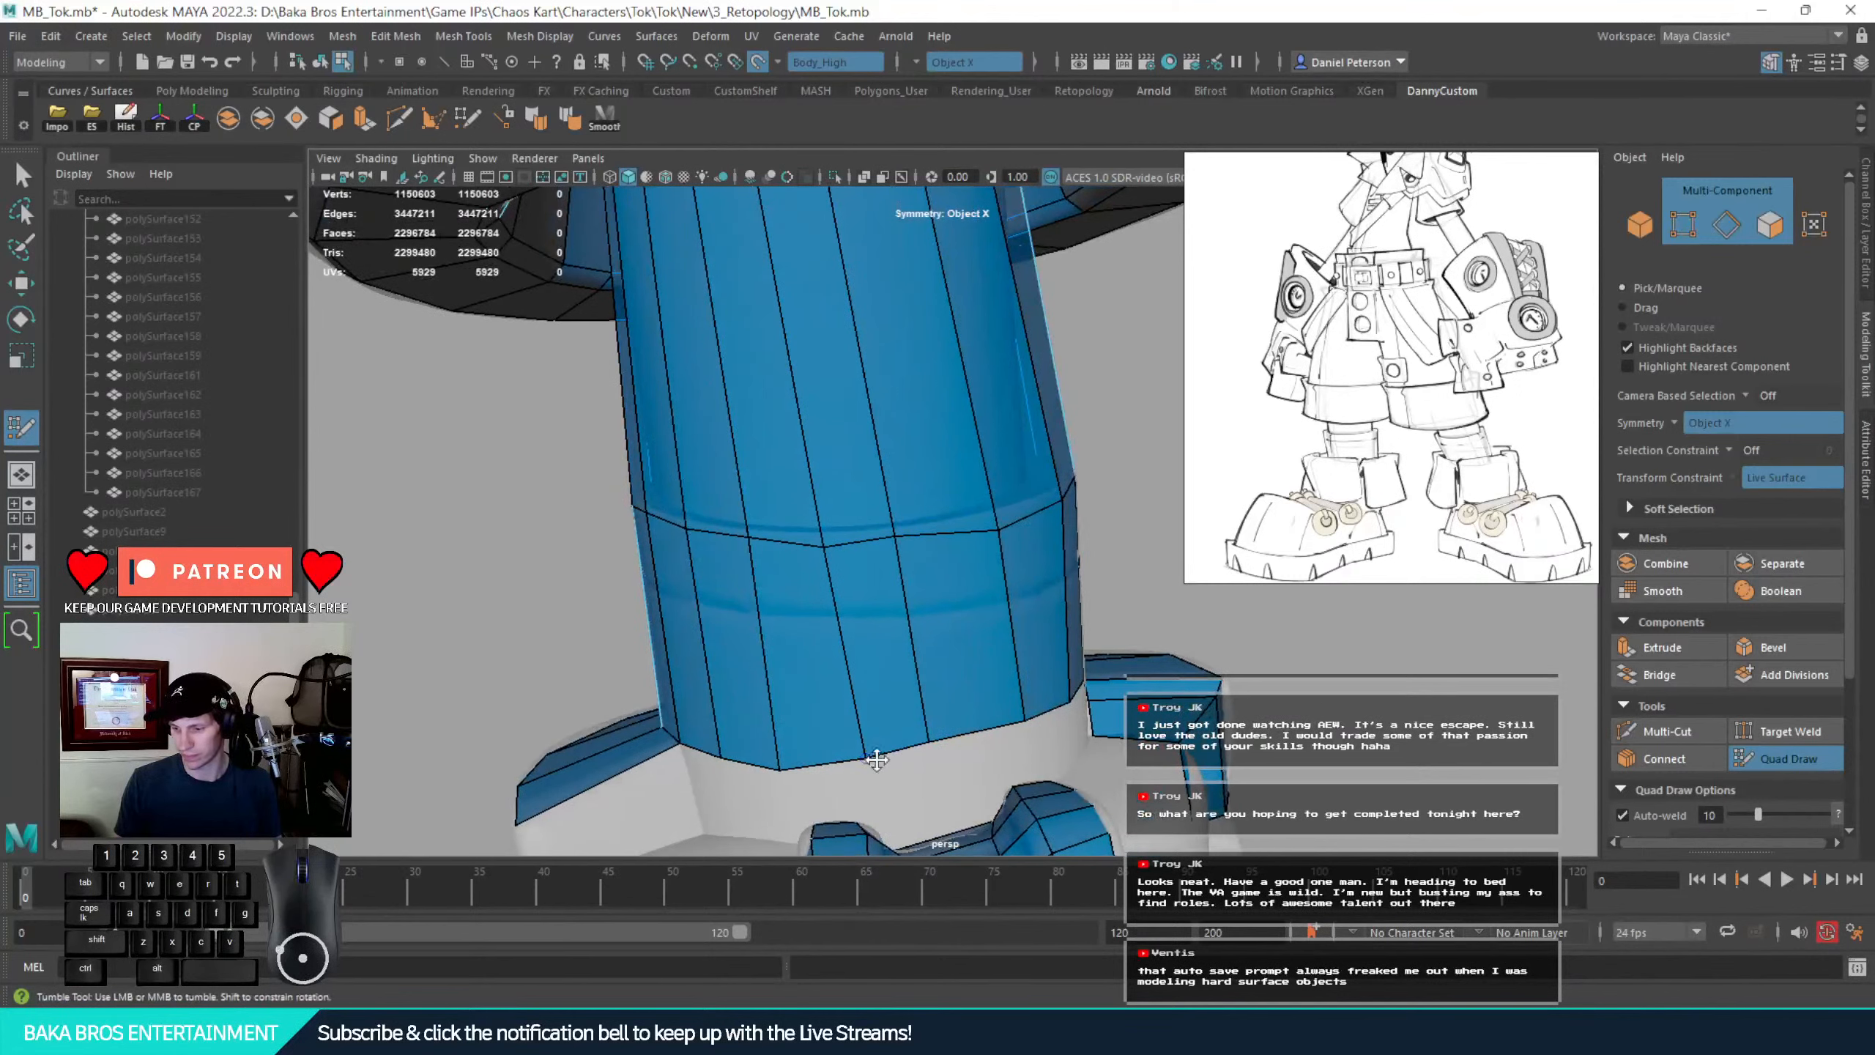
alt+drag(863, 749, 858, 691)
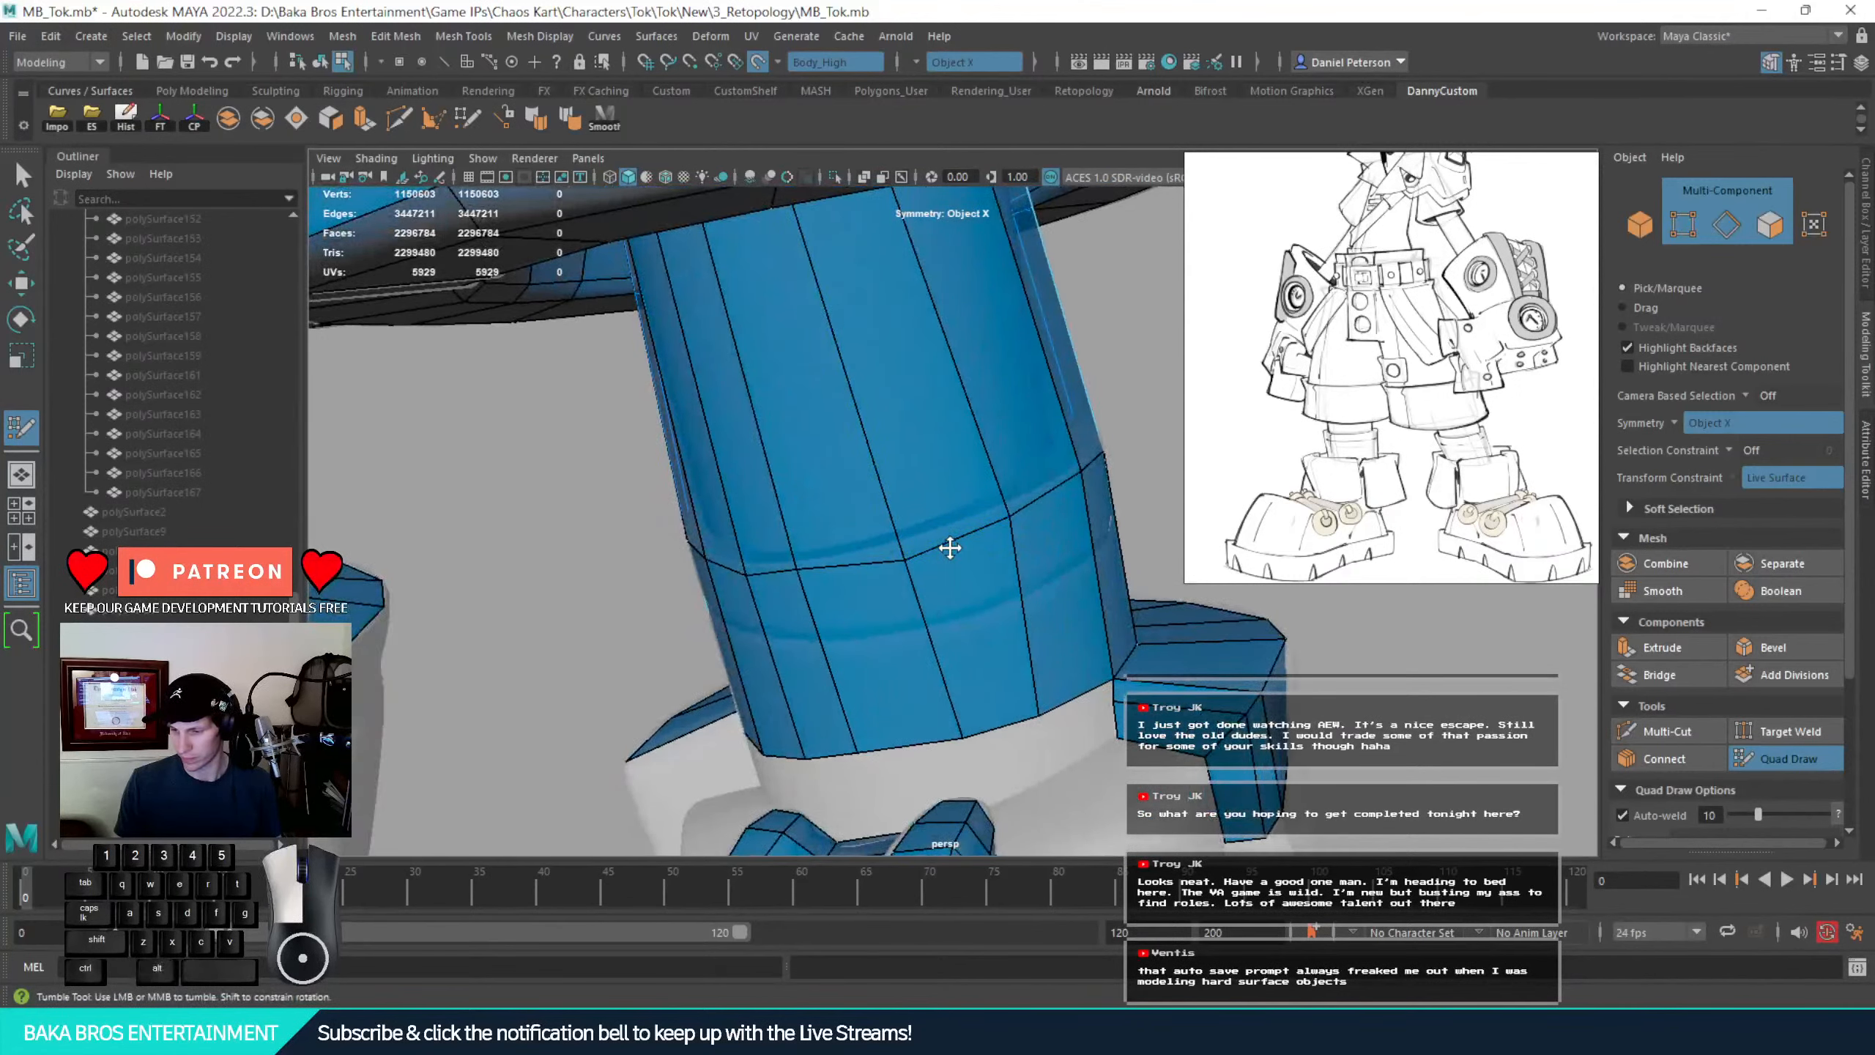
drag(951, 547, 955, 539)
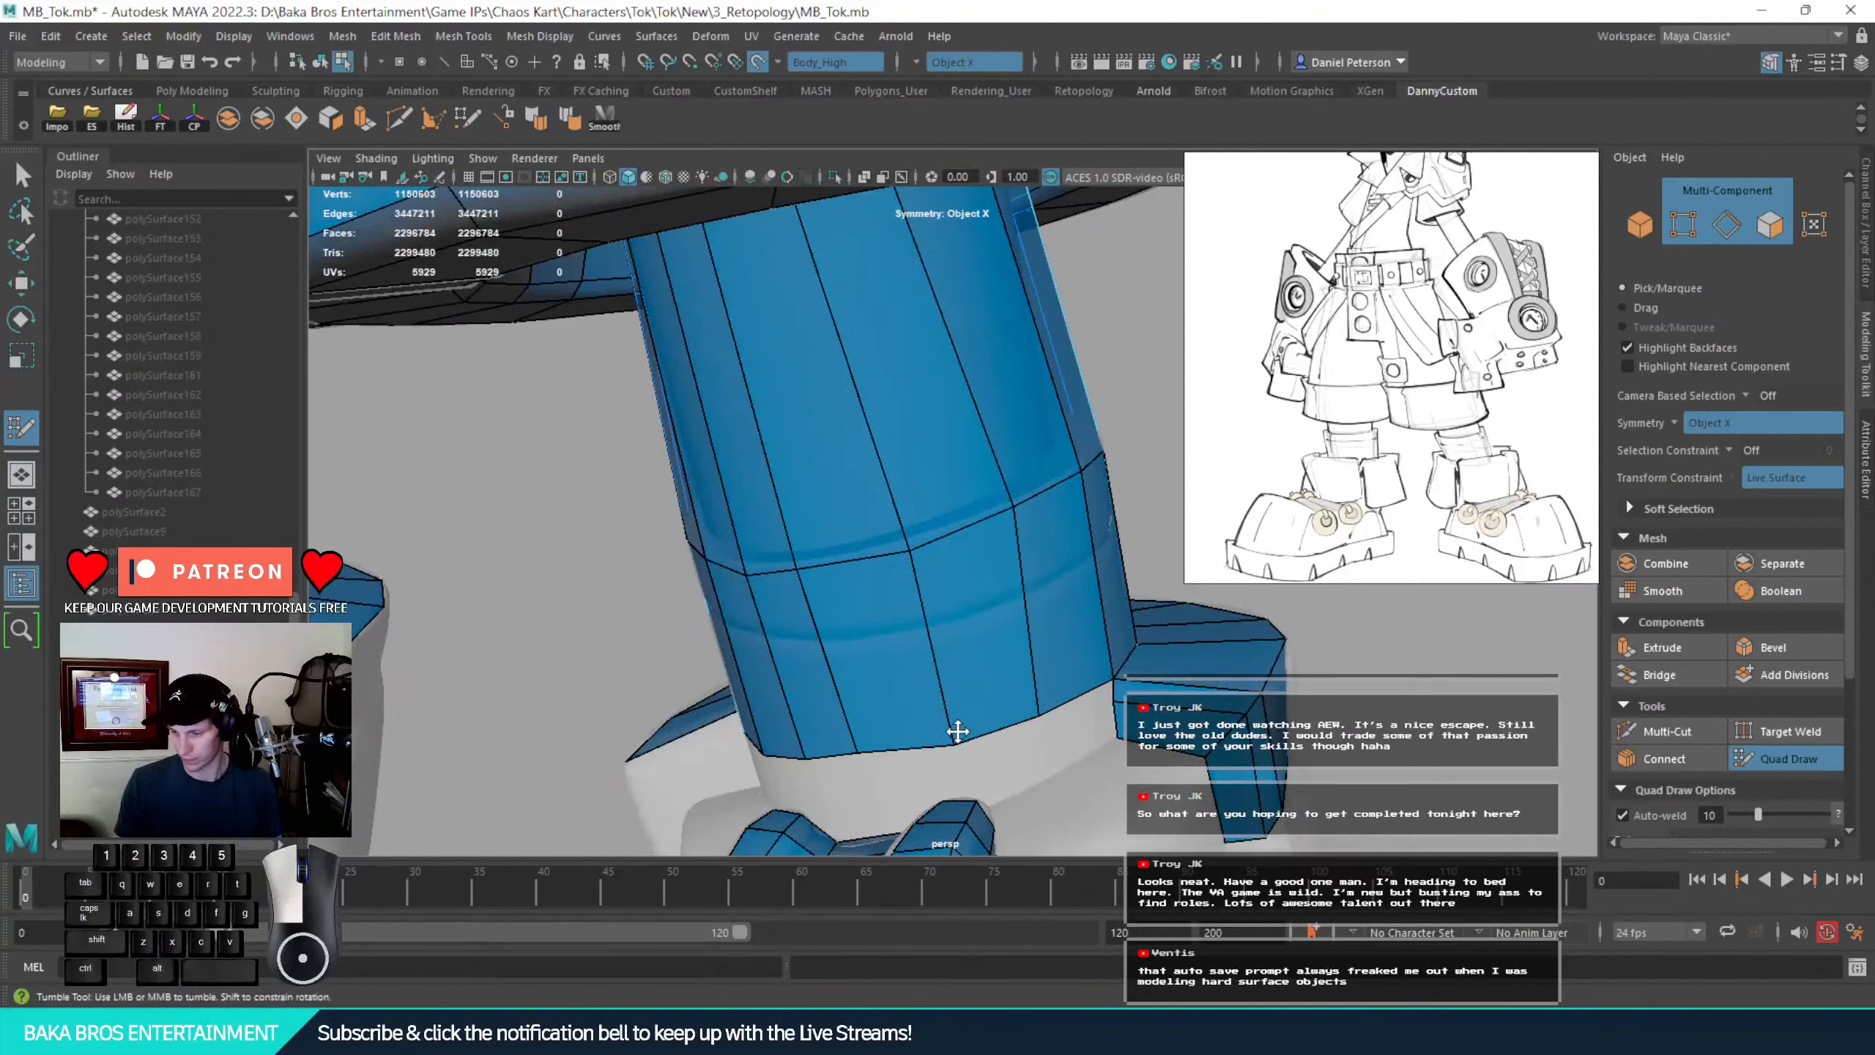
Place two points beside the collar strip's other front end and fill a narrow quad against the leg's lower edge
alt+drag(955, 732, 997, 700)
alt+right_drag(904, 659, 724, 565)
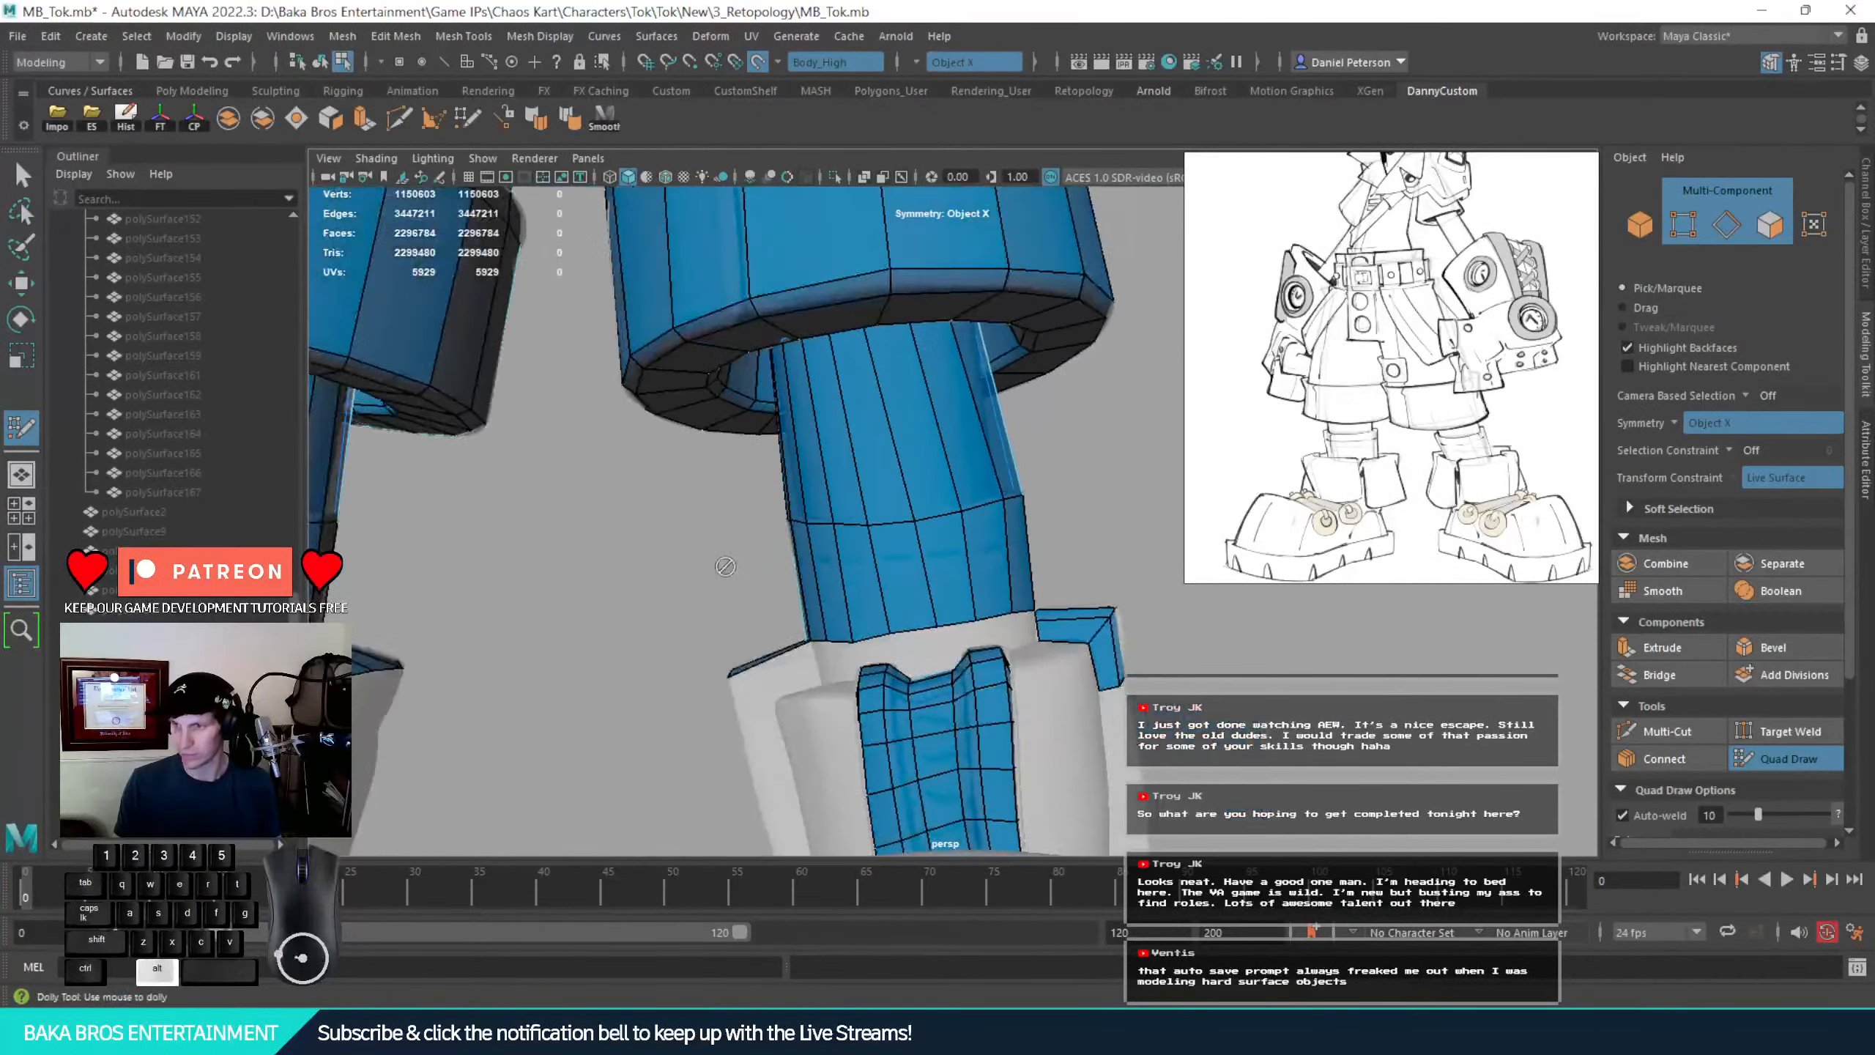
alt+drag(725, 565, 849, 547)
alt+drag(724, 517, 792, 578)
alt+right_drag(791, 578, 826, 684)
alt+middle_drag(826, 683, 841, 493)
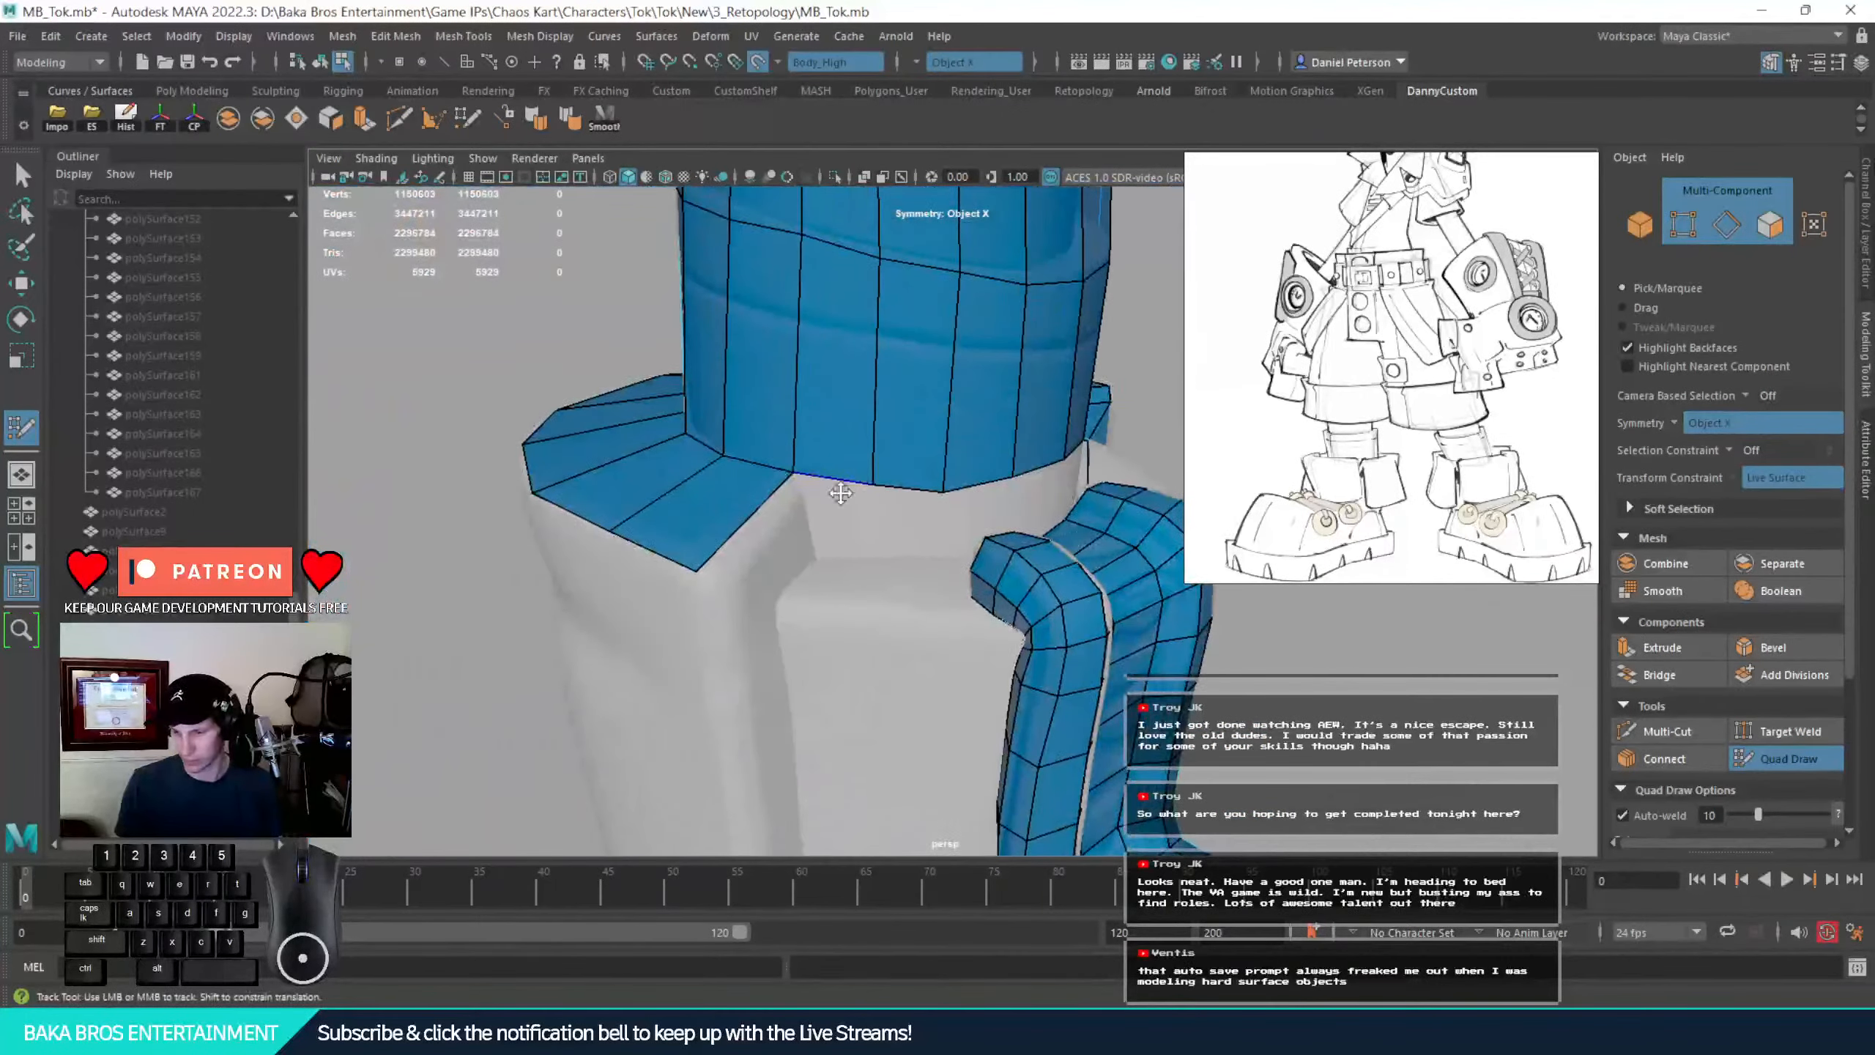
click(804, 504)
click(734, 589)
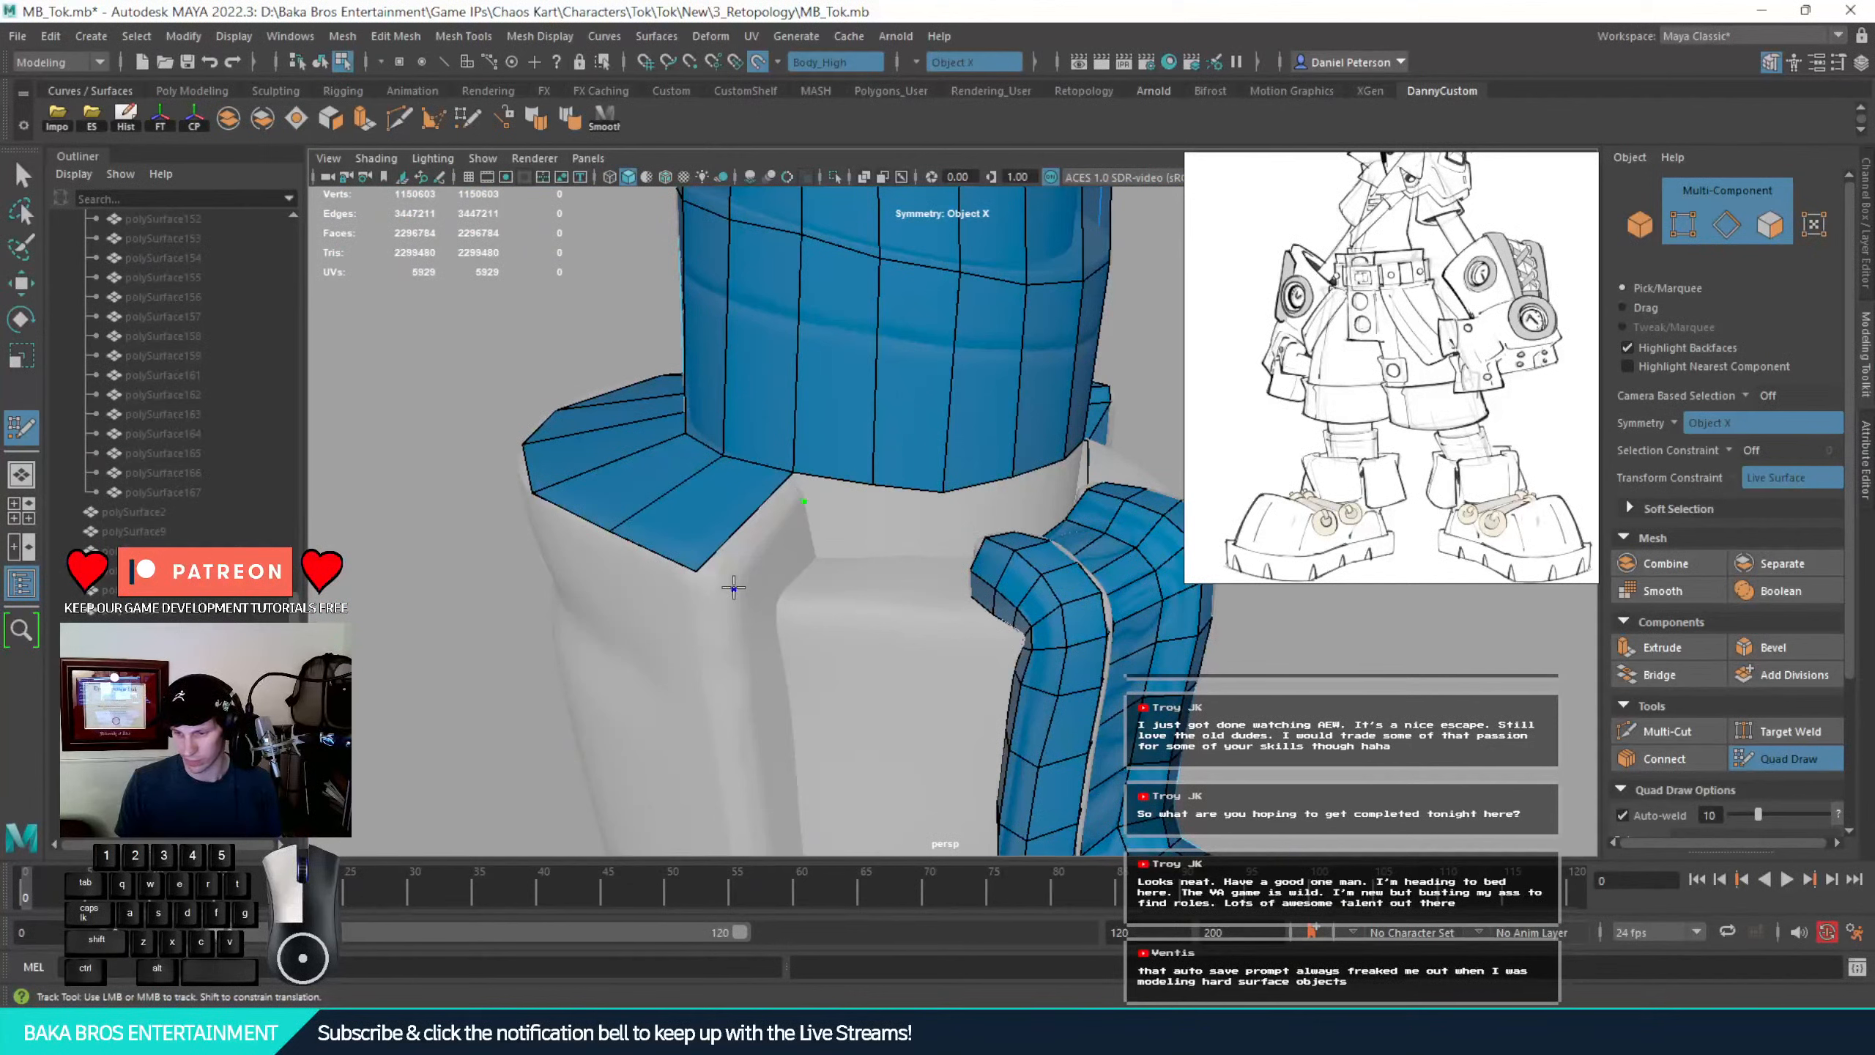
shift+click(817, 570)
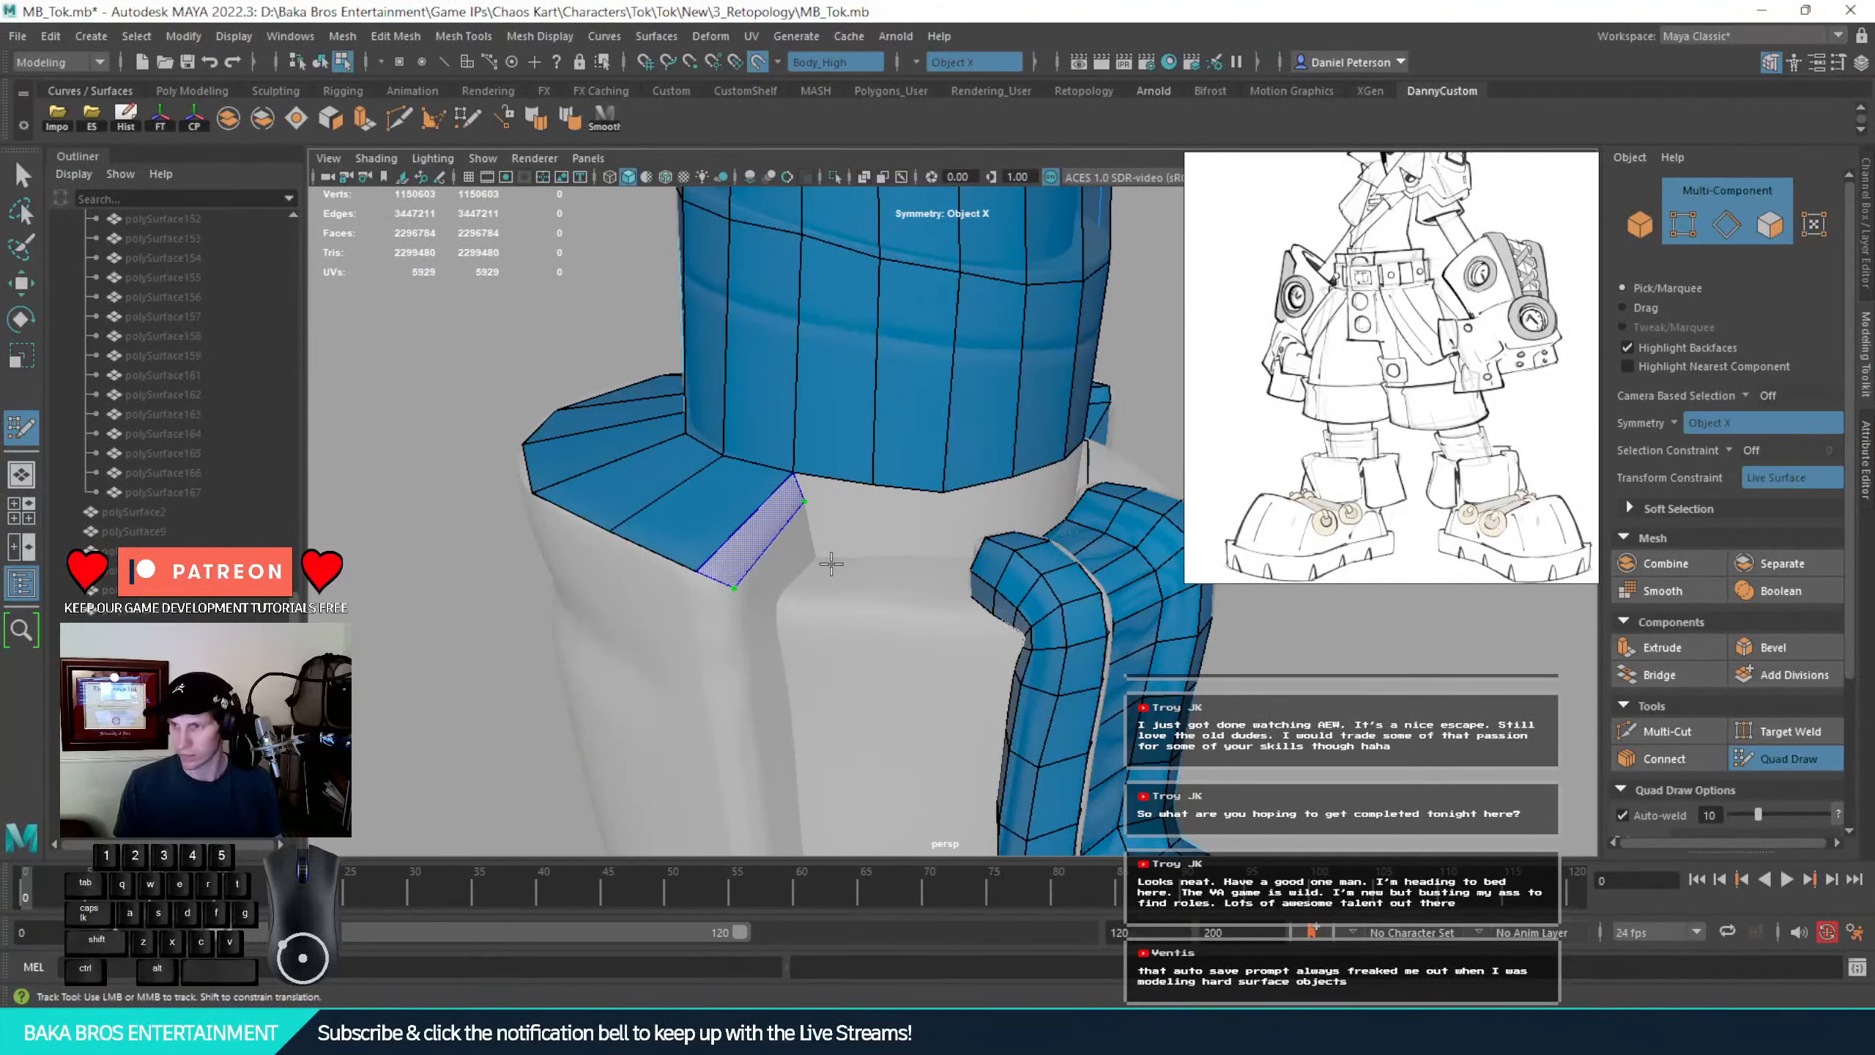
shift+click(805, 613)
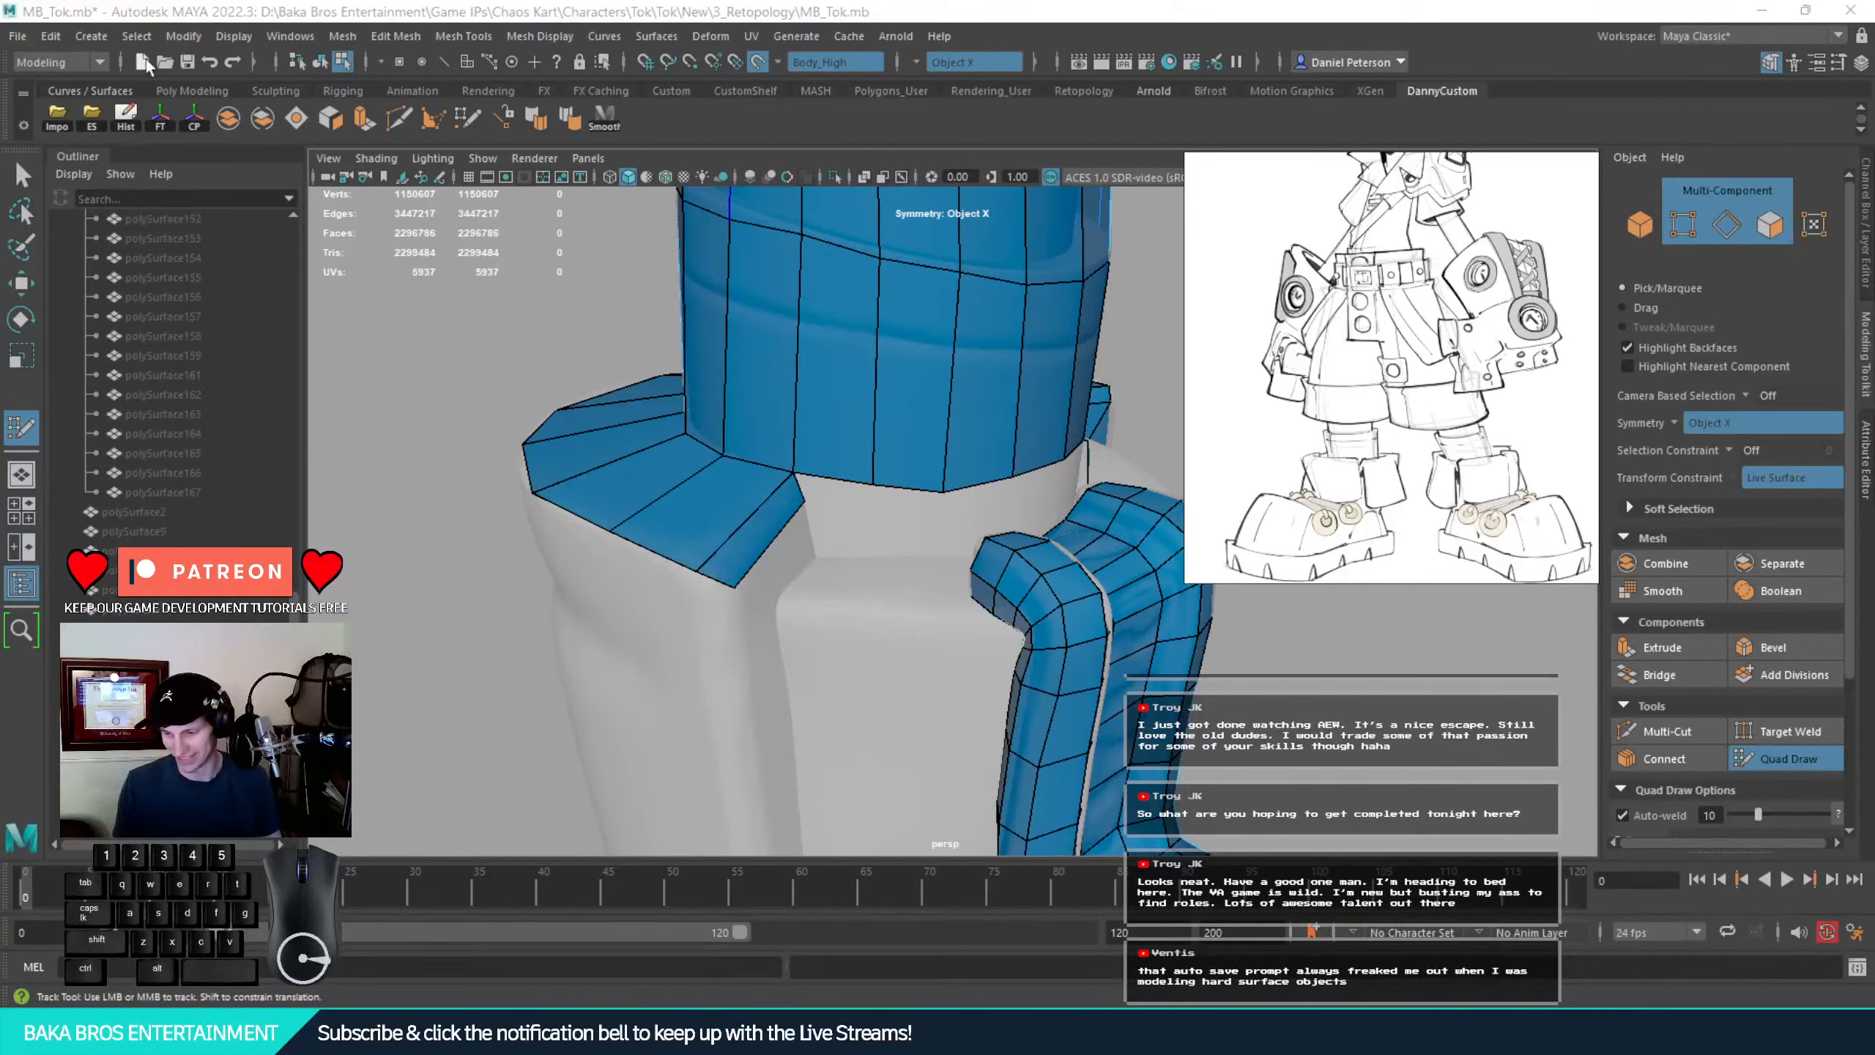
alt+drag(429, 599, 379, 591)
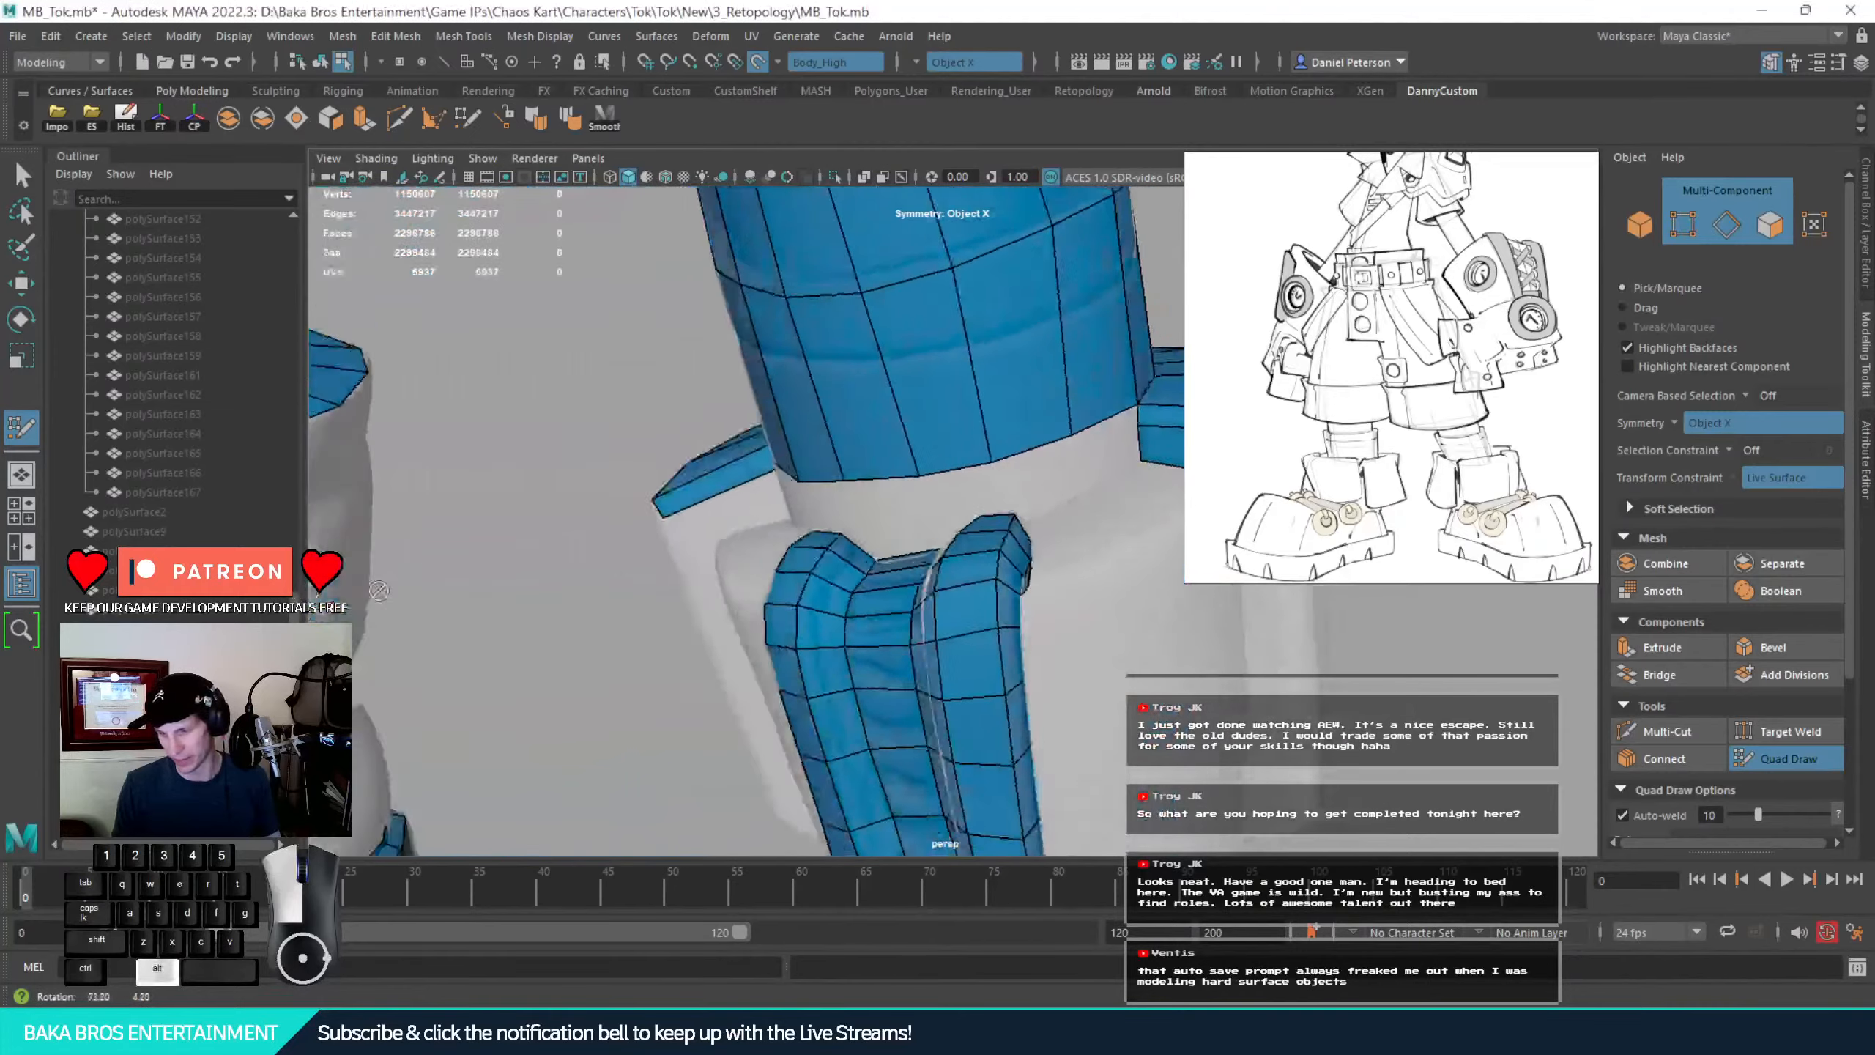
Place two points below the collar strip's front end and fill a quad down over the collar's wall
alt+right_drag(379, 591, 775, 488)
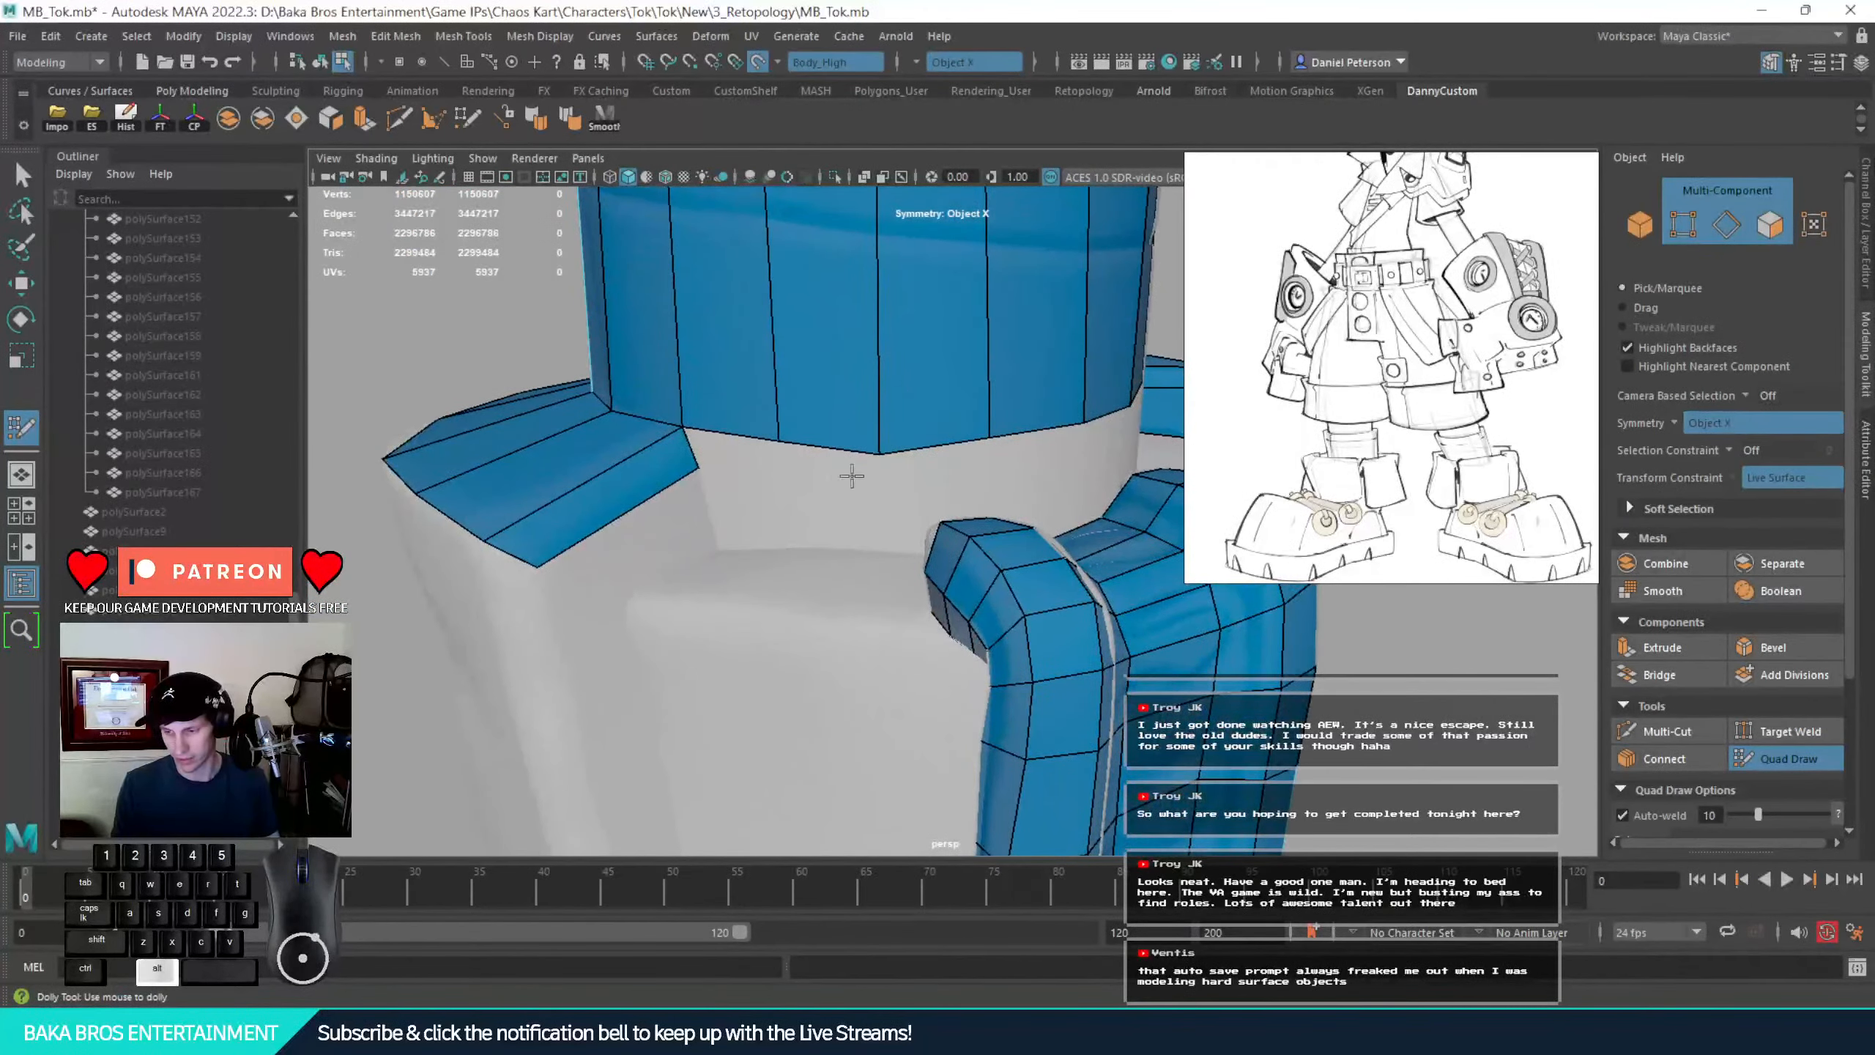
alt+middle_drag(852, 477, 725, 545)
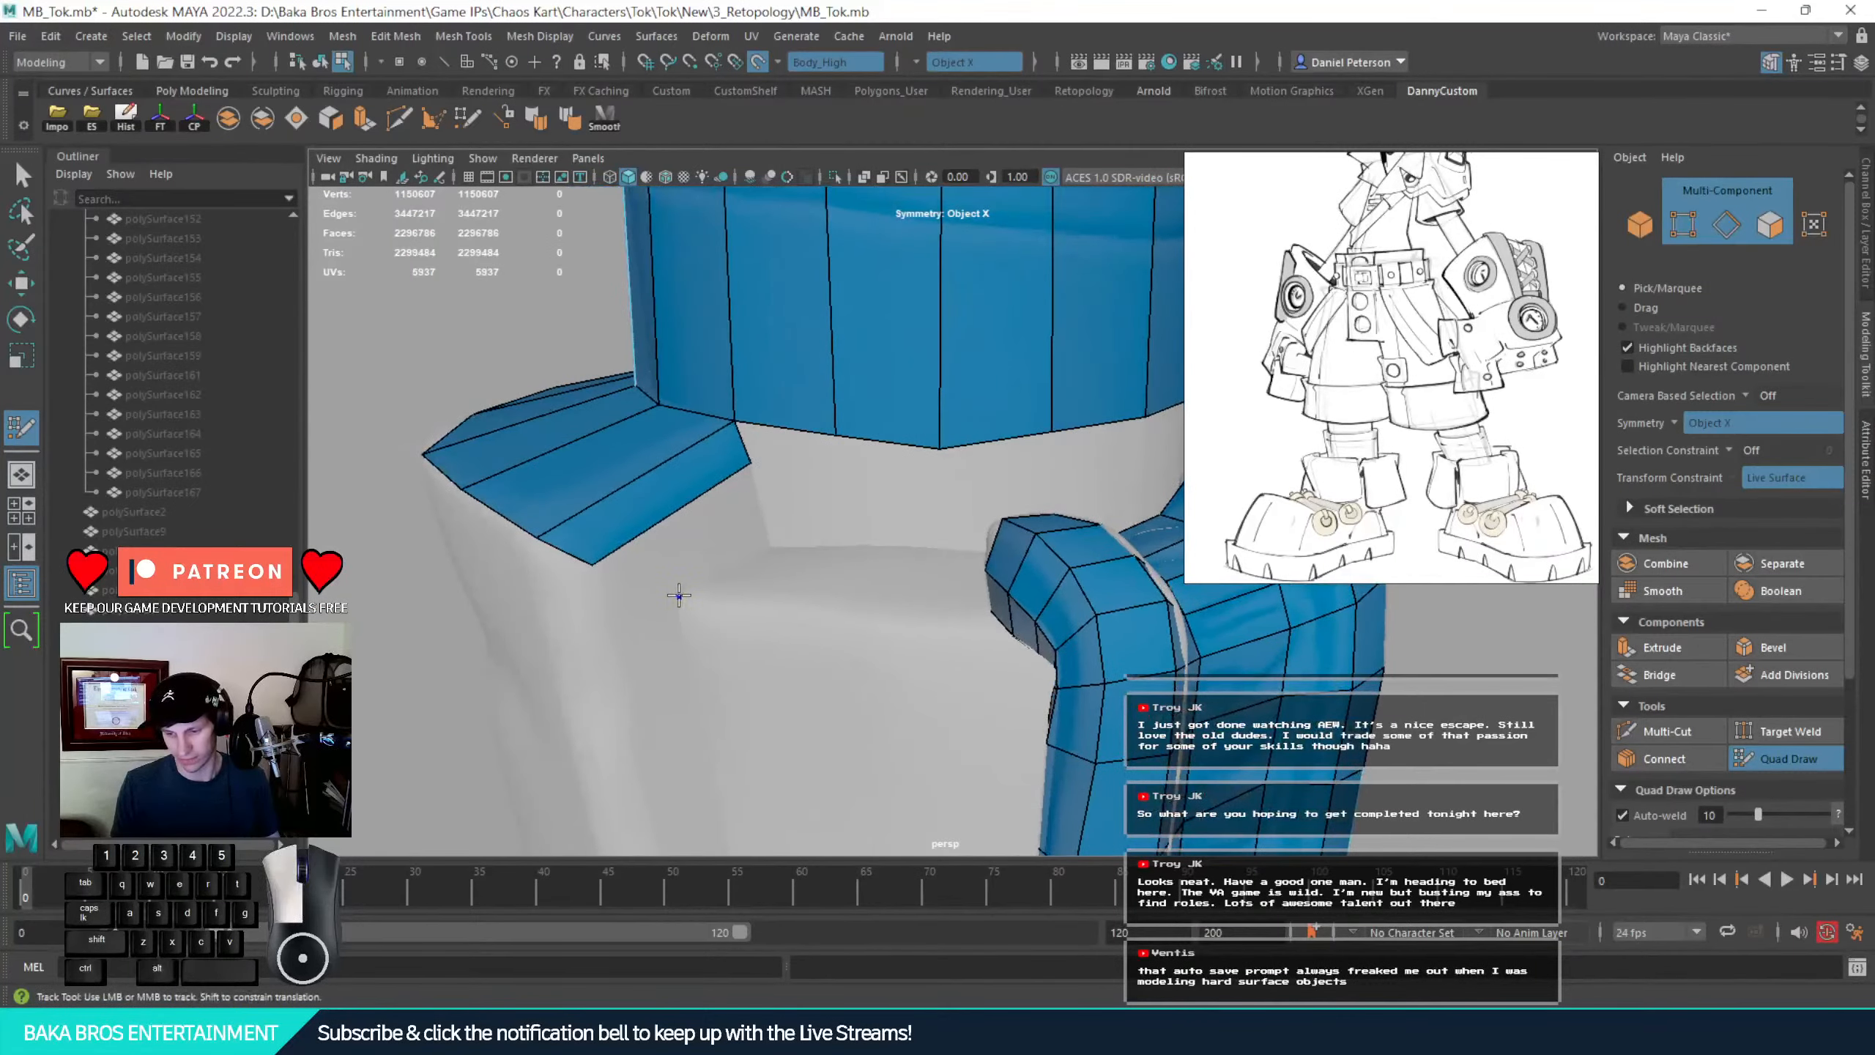
click(765, 543)
shift+click(705, 538)
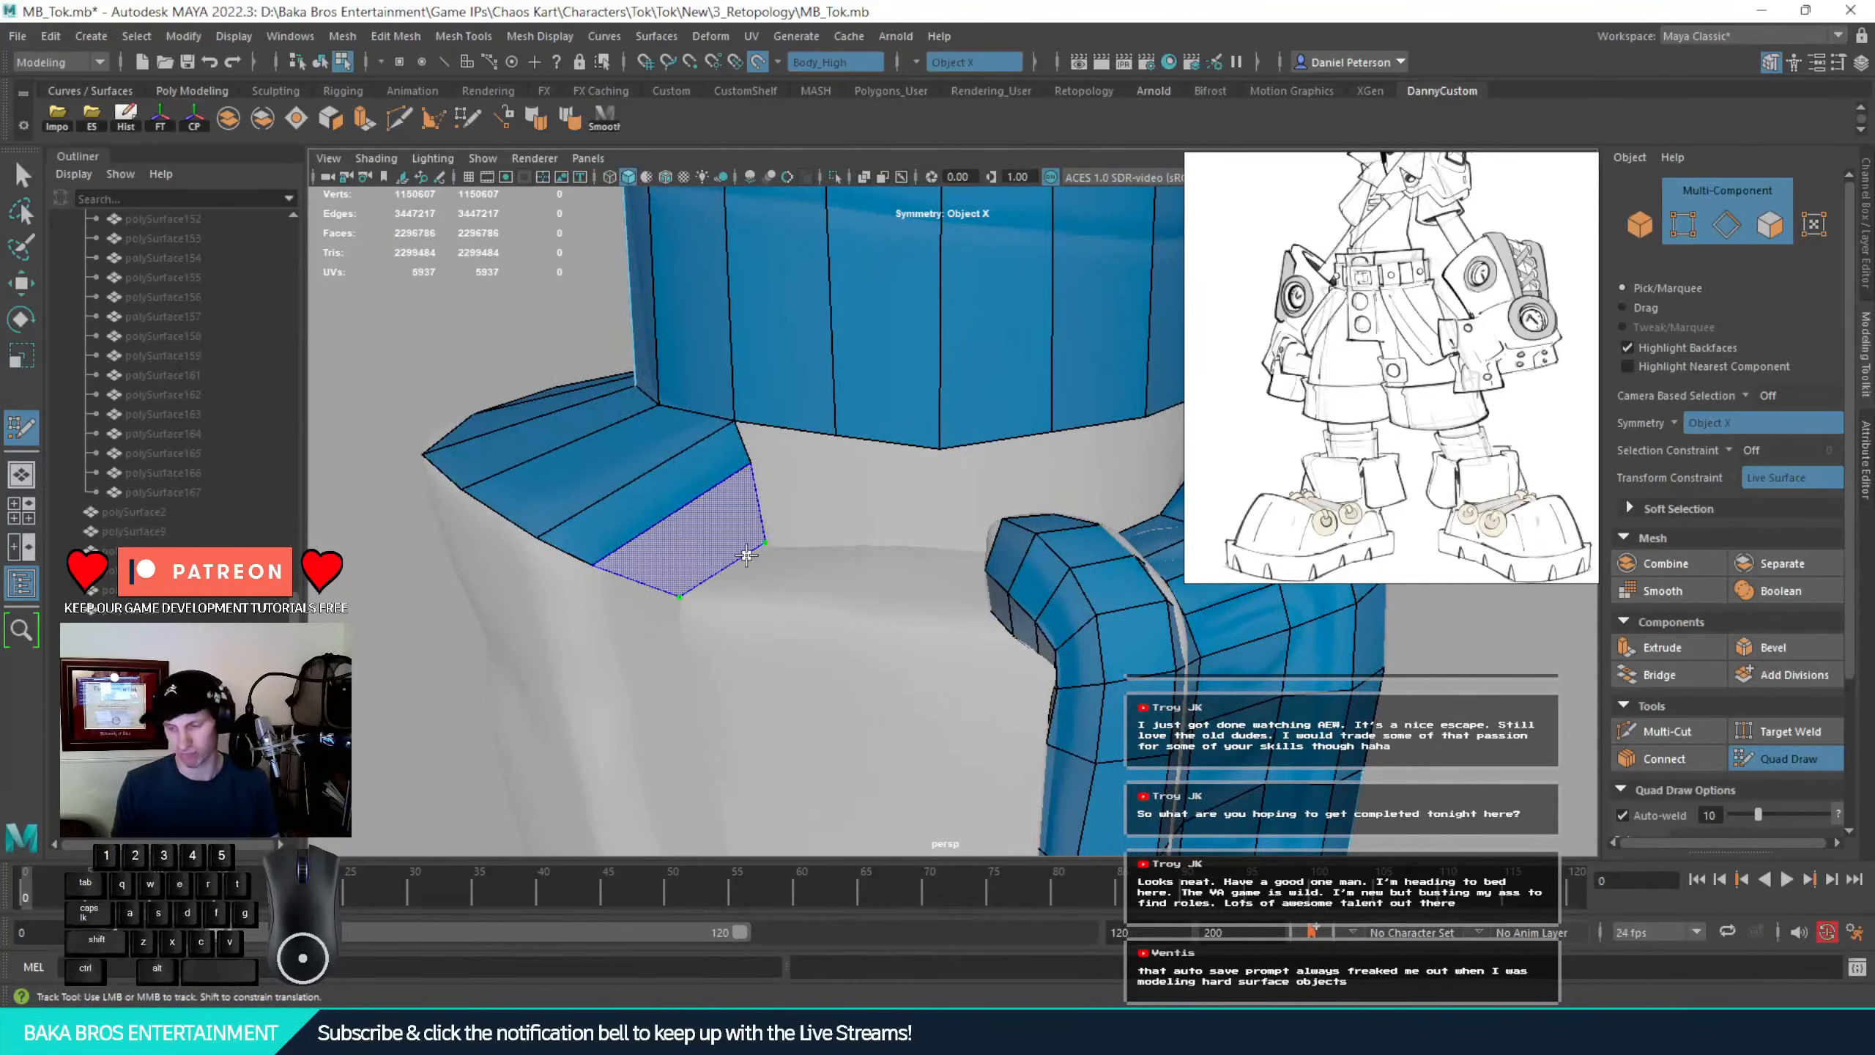
shift+click(747, 555)
Examine the new topology on the boots, legs and torso from several angles and distances
mouse_move(747, 556)
alt+mouse_down()
mouse_move(952, 574)
mouse_move(795, 469)
alt+mouse_up()
alt+right_drag(796, 470, 872, 583)
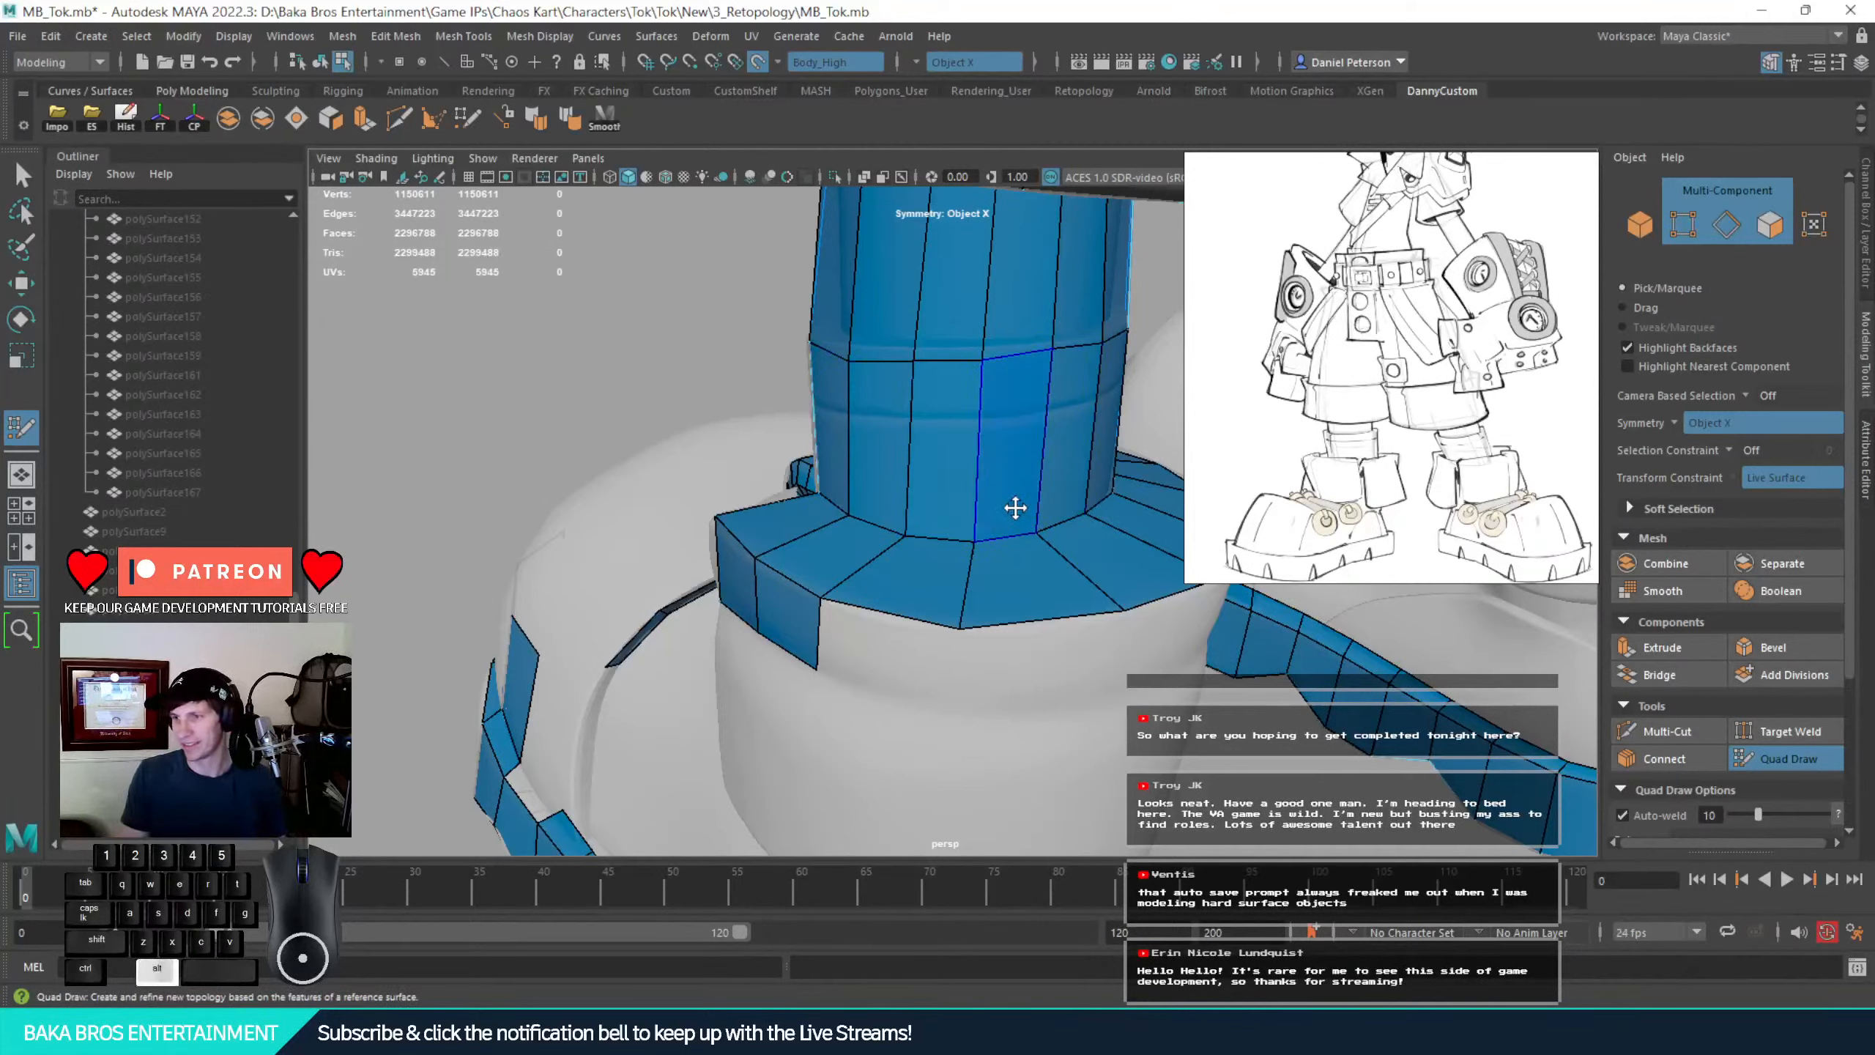
alt+right_drag(1017, 507, 536, 444)
alt+right_drag(990, 528, 811, 532)
alt+drag(812, 532, 975, 507)
alt+right_drag(975, 507, 1182, 517)
alt+drag(709, 546, 996, 544)
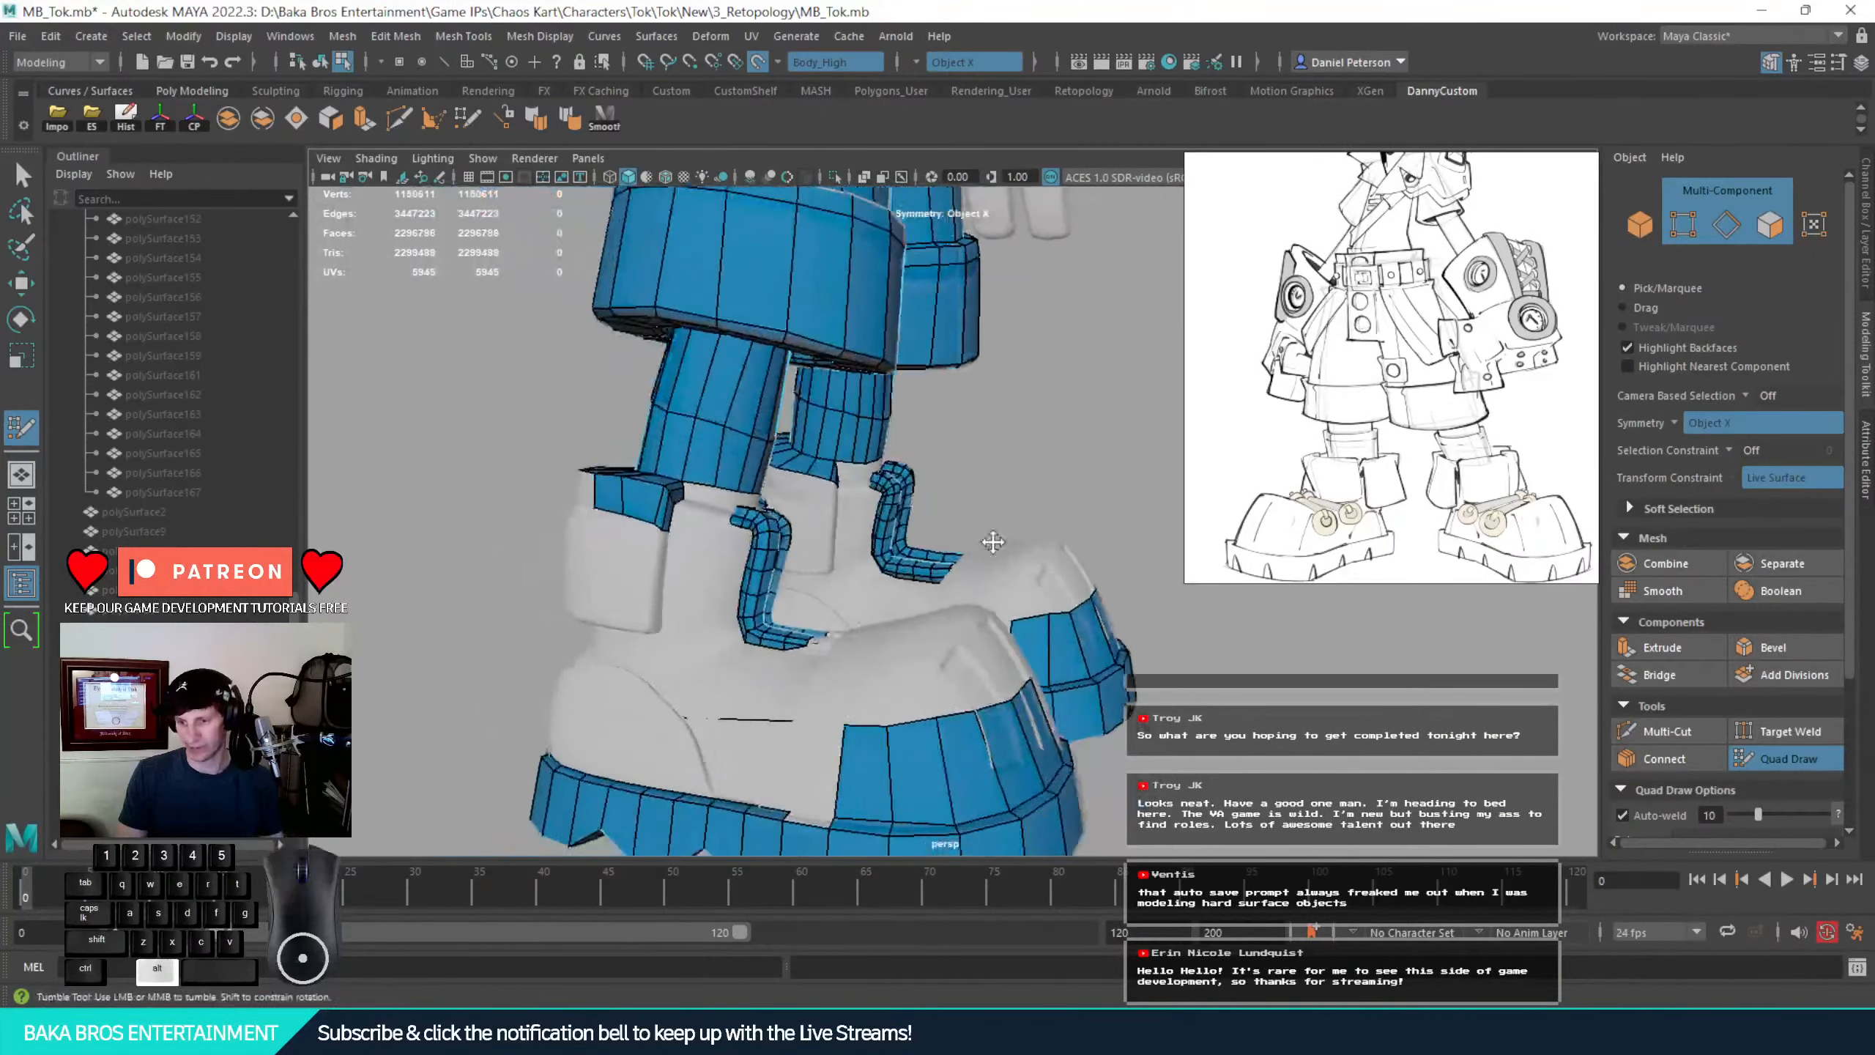
alt+right_drag(996, 544, 598, 427)
alt+middle_drag(833, 392, 822, 595)
alt+drag(990, 596, 738, 587)
alt+right_drag(738, 587, 860, 591)
alt+middle_drag(800, 591, 842, 597)
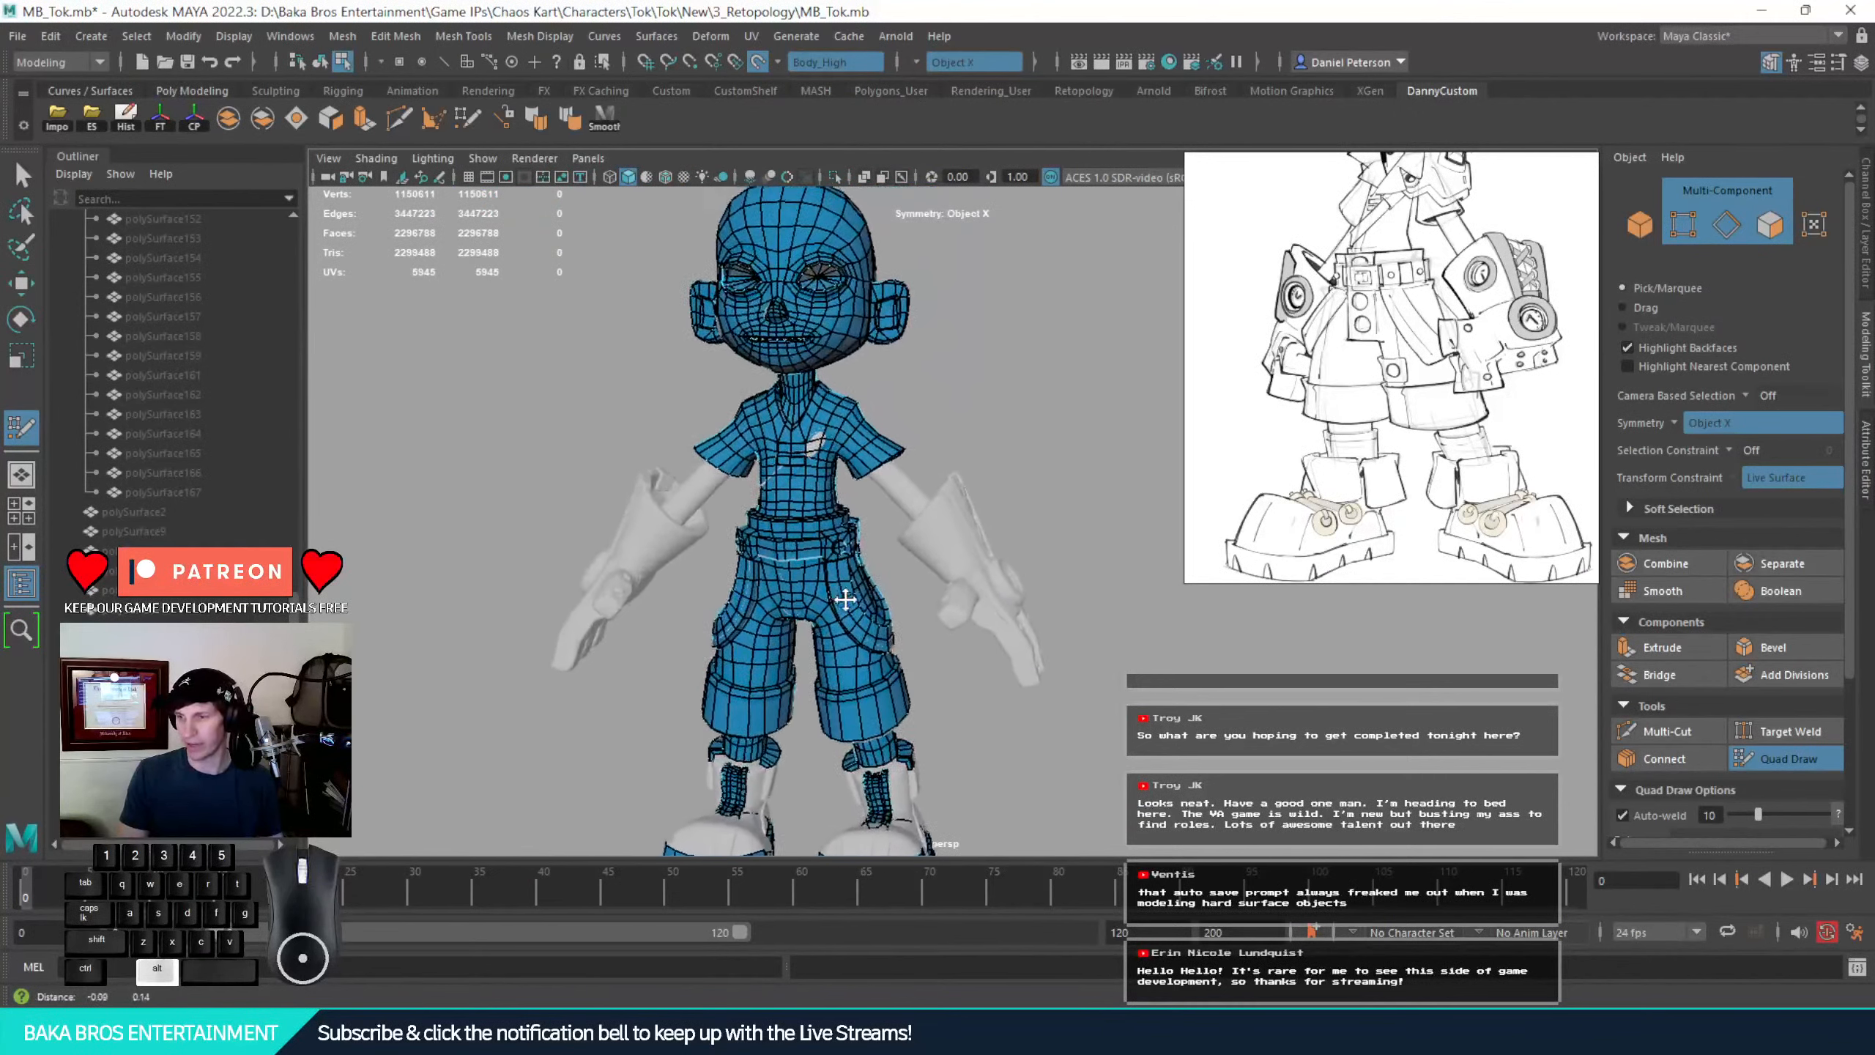
alt+right_drag(841, 597, 1026, 620)
alt+middle_drag(685, 488, 878, 668)
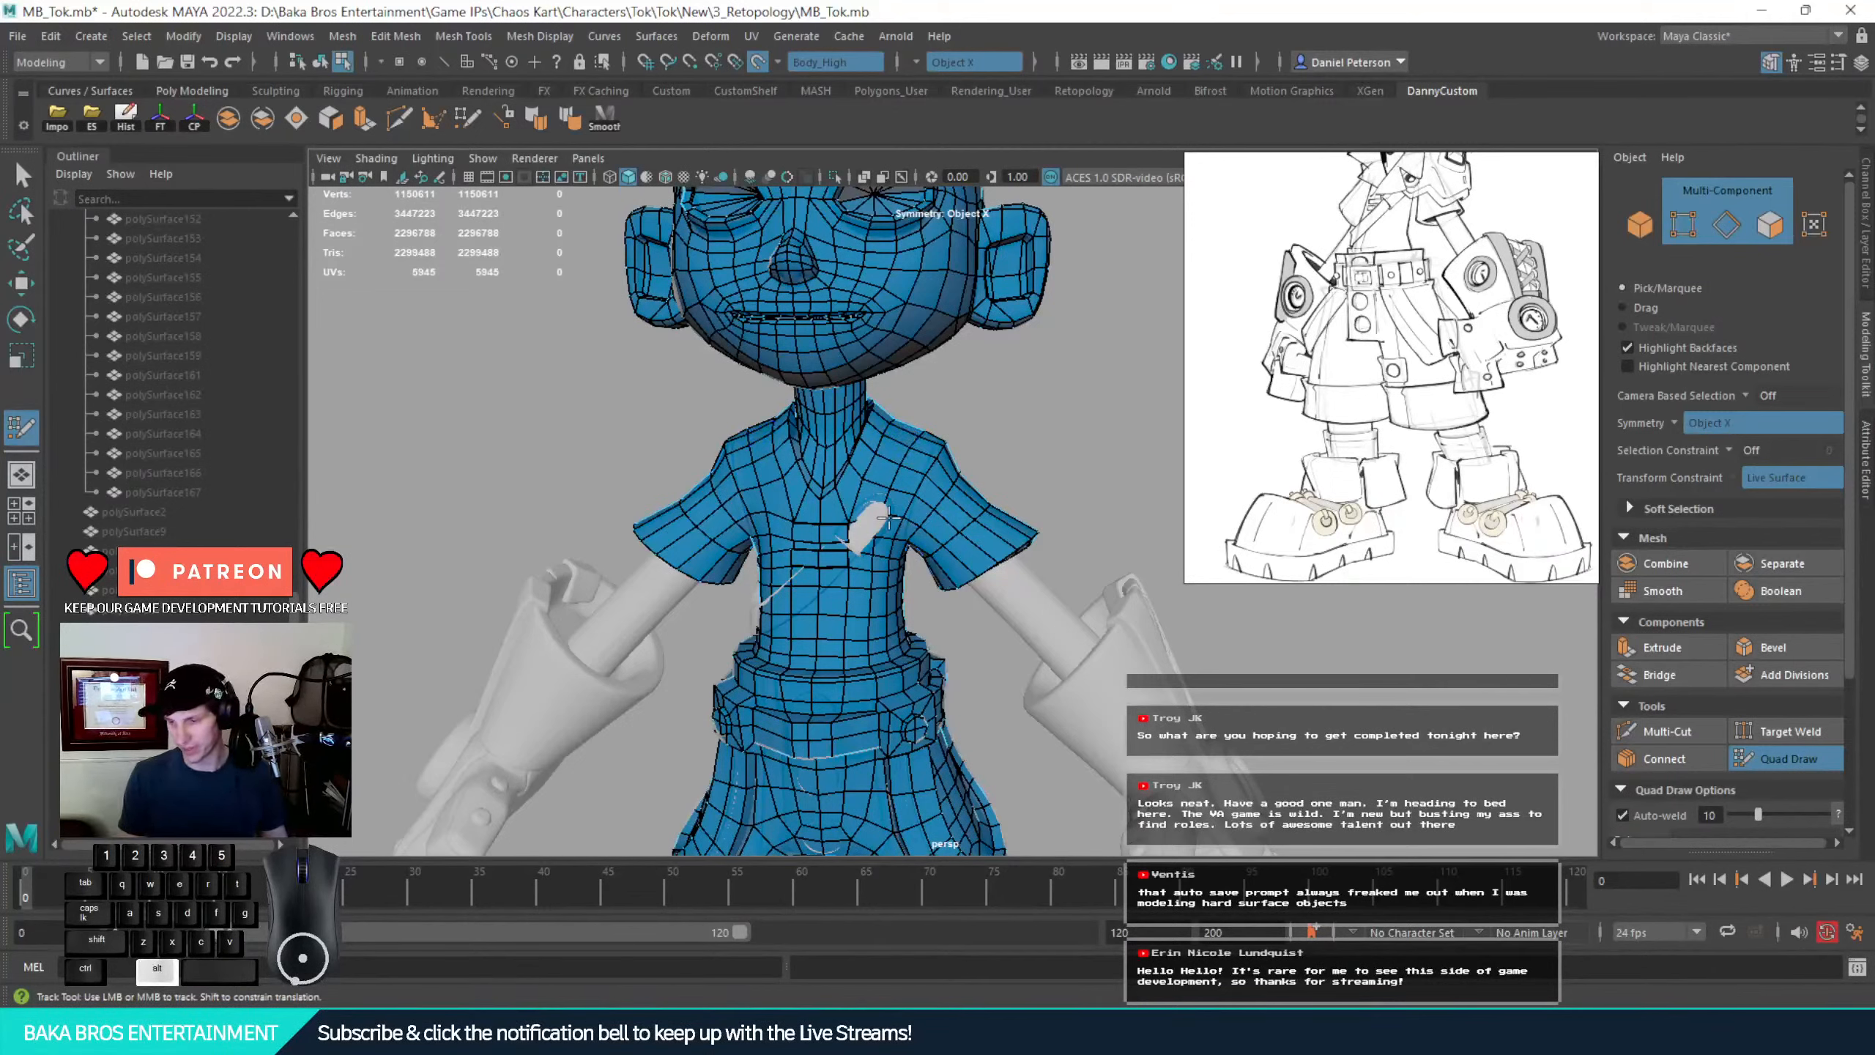
alt+right_drag(889, 519, 849, 517)
alt+middle_drag(937, 657, 925, 297)
alt+right_drag(925, 298, 917, 381)
alt+drag(917, 381, 816, 403)
alt+middle_drag(816, 402, 714, 505)
Zoom out and reposition the reference drawing to show the full character
scroll(1338, 388, down, 3)
middle_drag(1338, 386, 1344, 434)
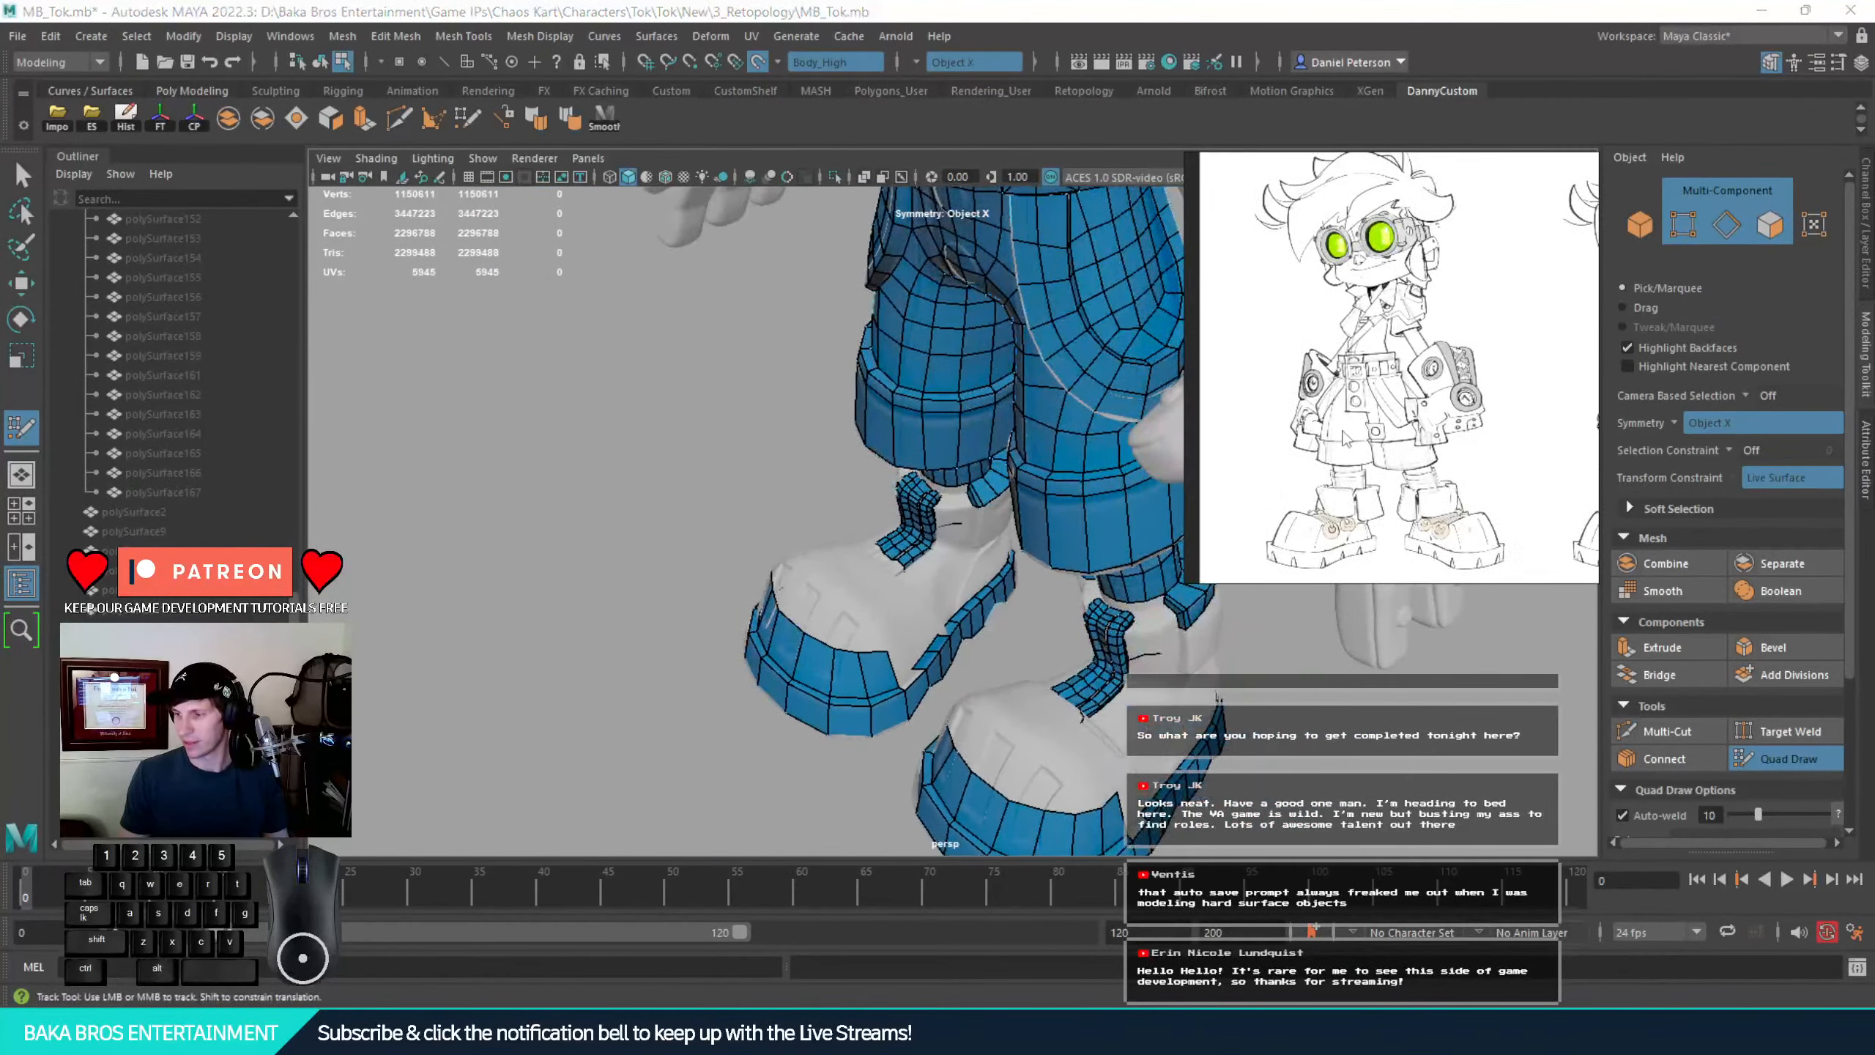
mouse_move(1449, 399)
right_down()
mouse_move(1469, 477)
mouse_move(1443, 429)
right_up()
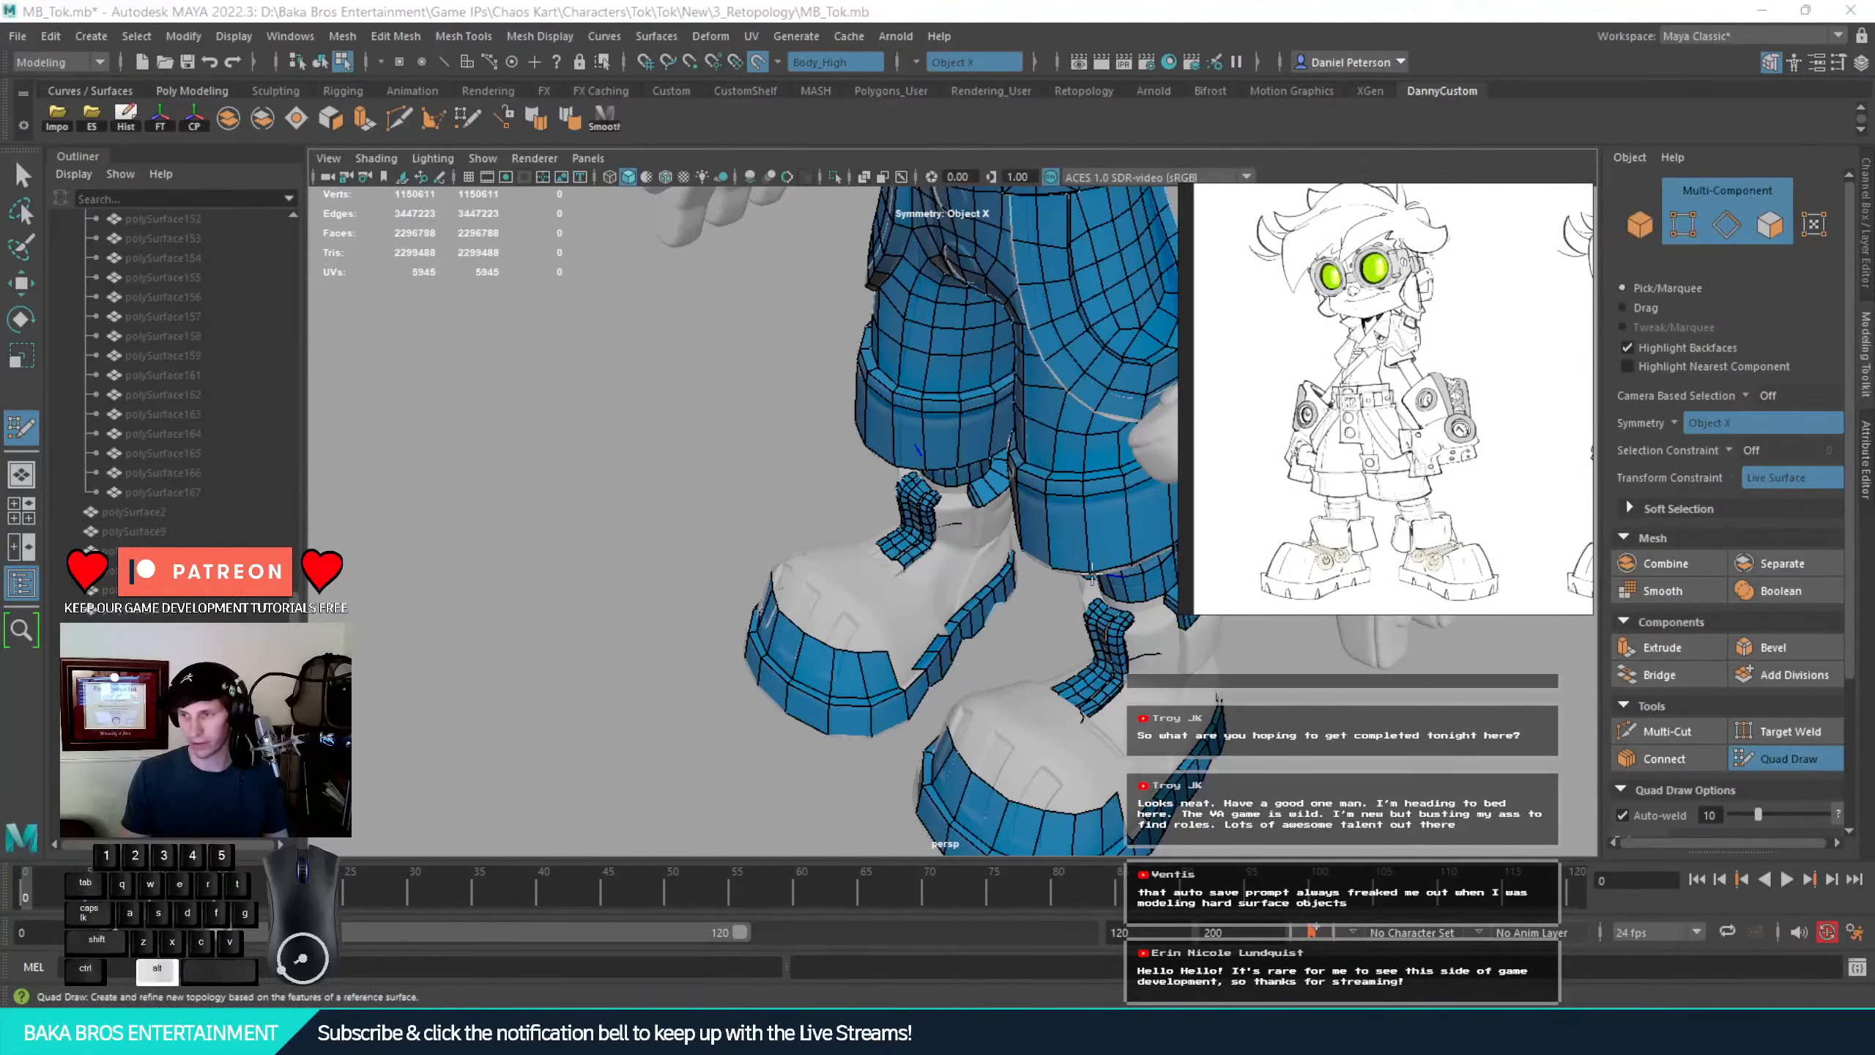
Insert an edge loop around the upper end of the lower leg, just beneath the shorts' cuff
alt+middle_drag(936, 581, 784, 600)
alt+drag(783, 600, 725, 436)
alt+middle_drag(725, 436, 870, 324)
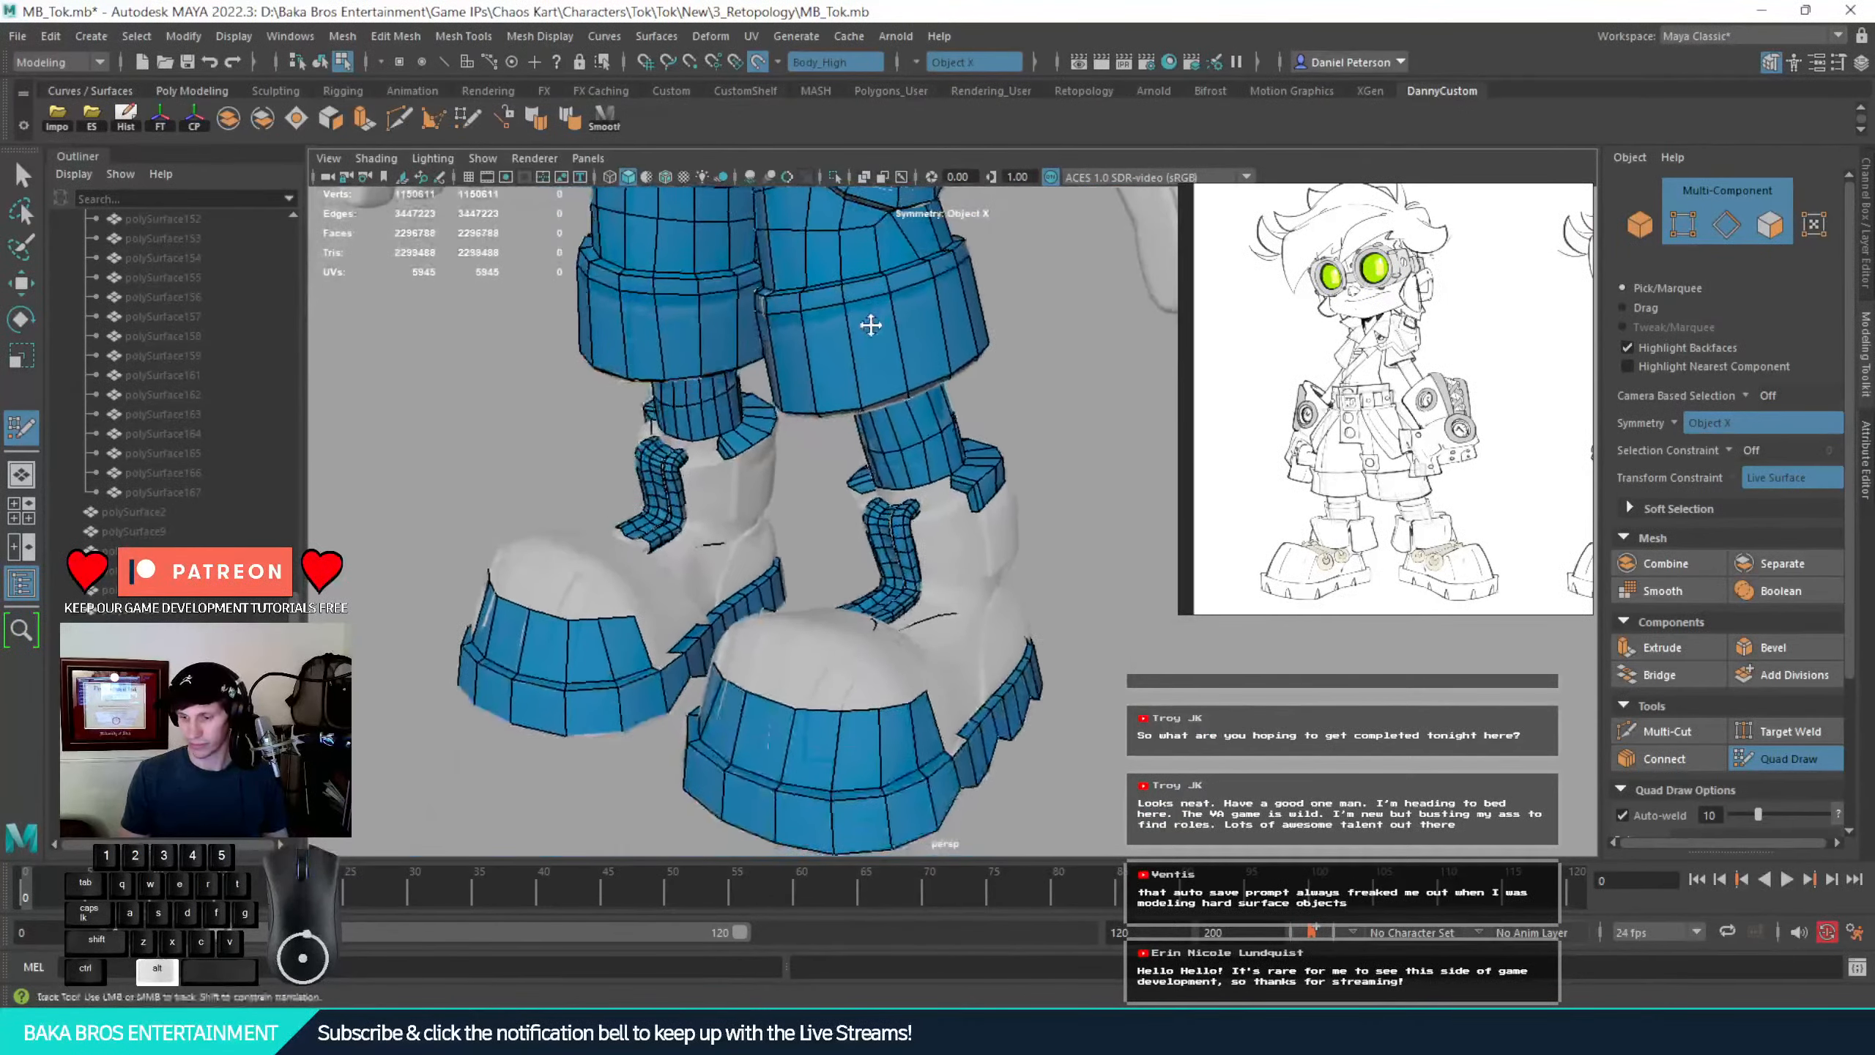
alt+right_drag(871, 323, 1314, 832)
alt+right_drag(931, 630, 968, 737)
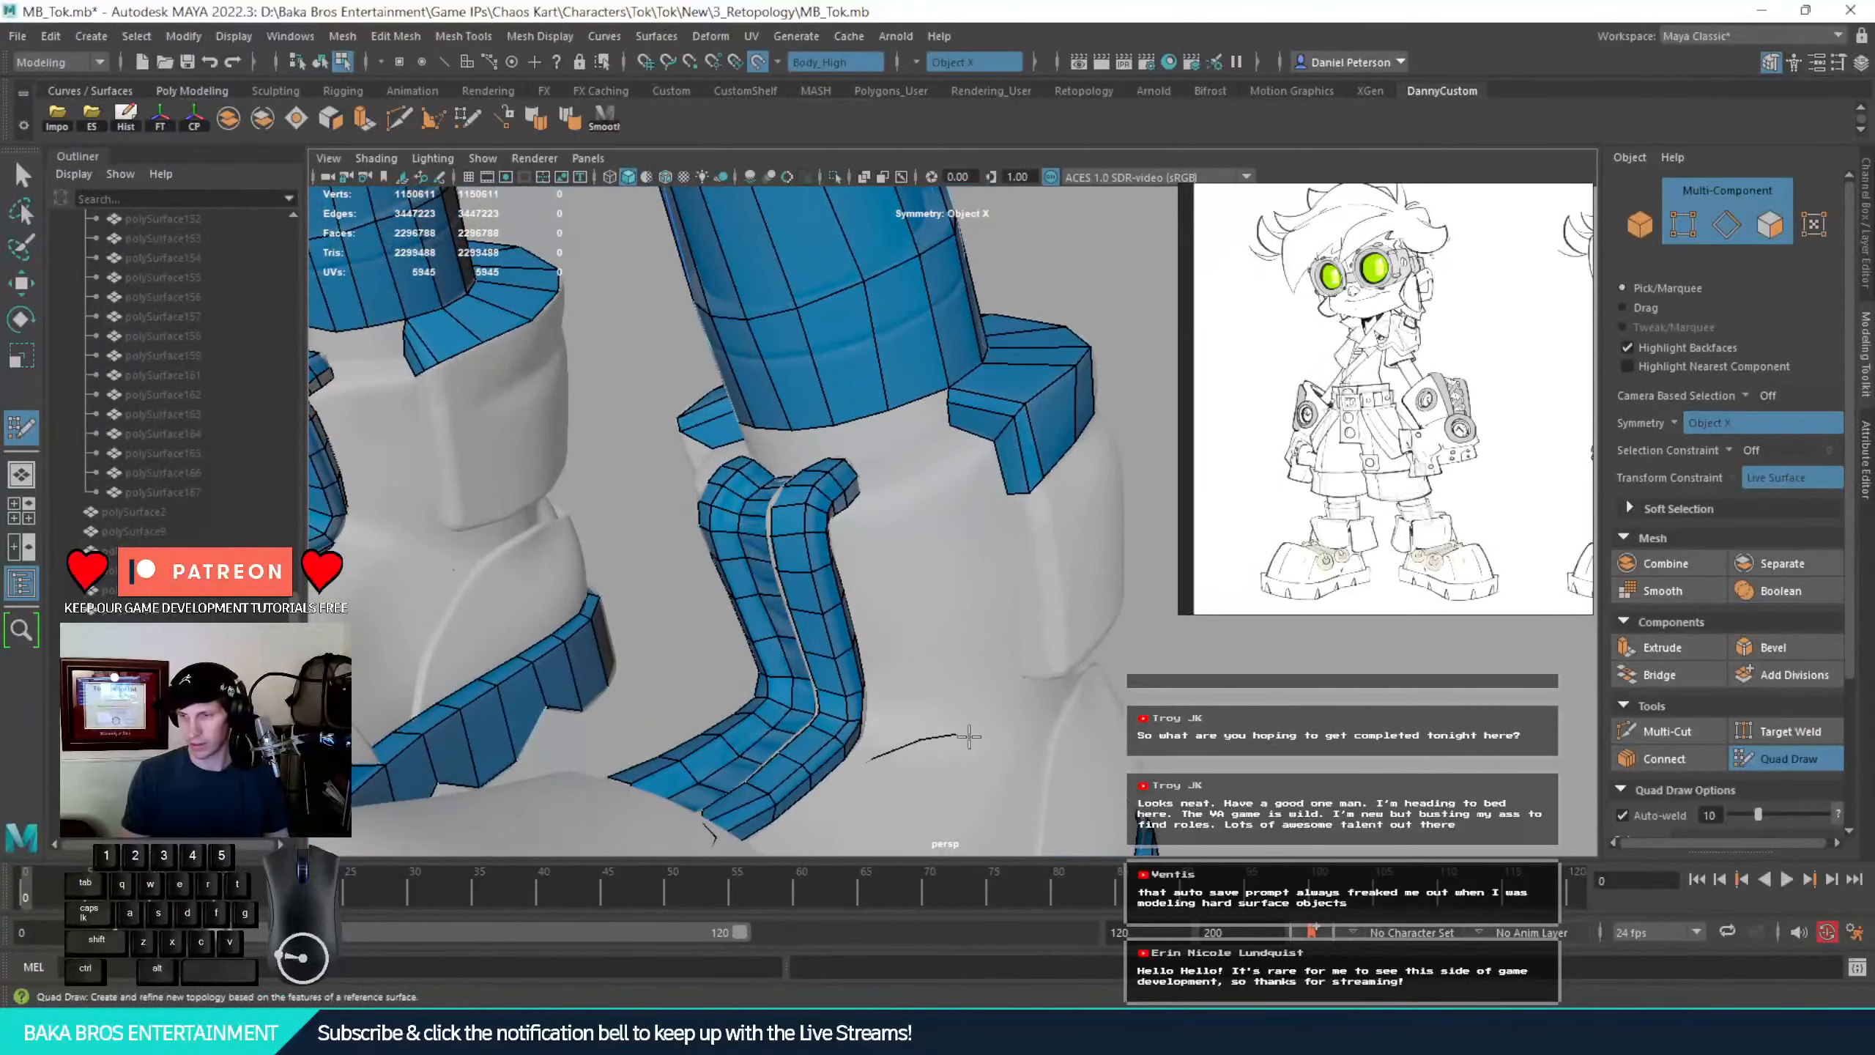
key(f)
alt+right_drag(613, 607, 816, 706)
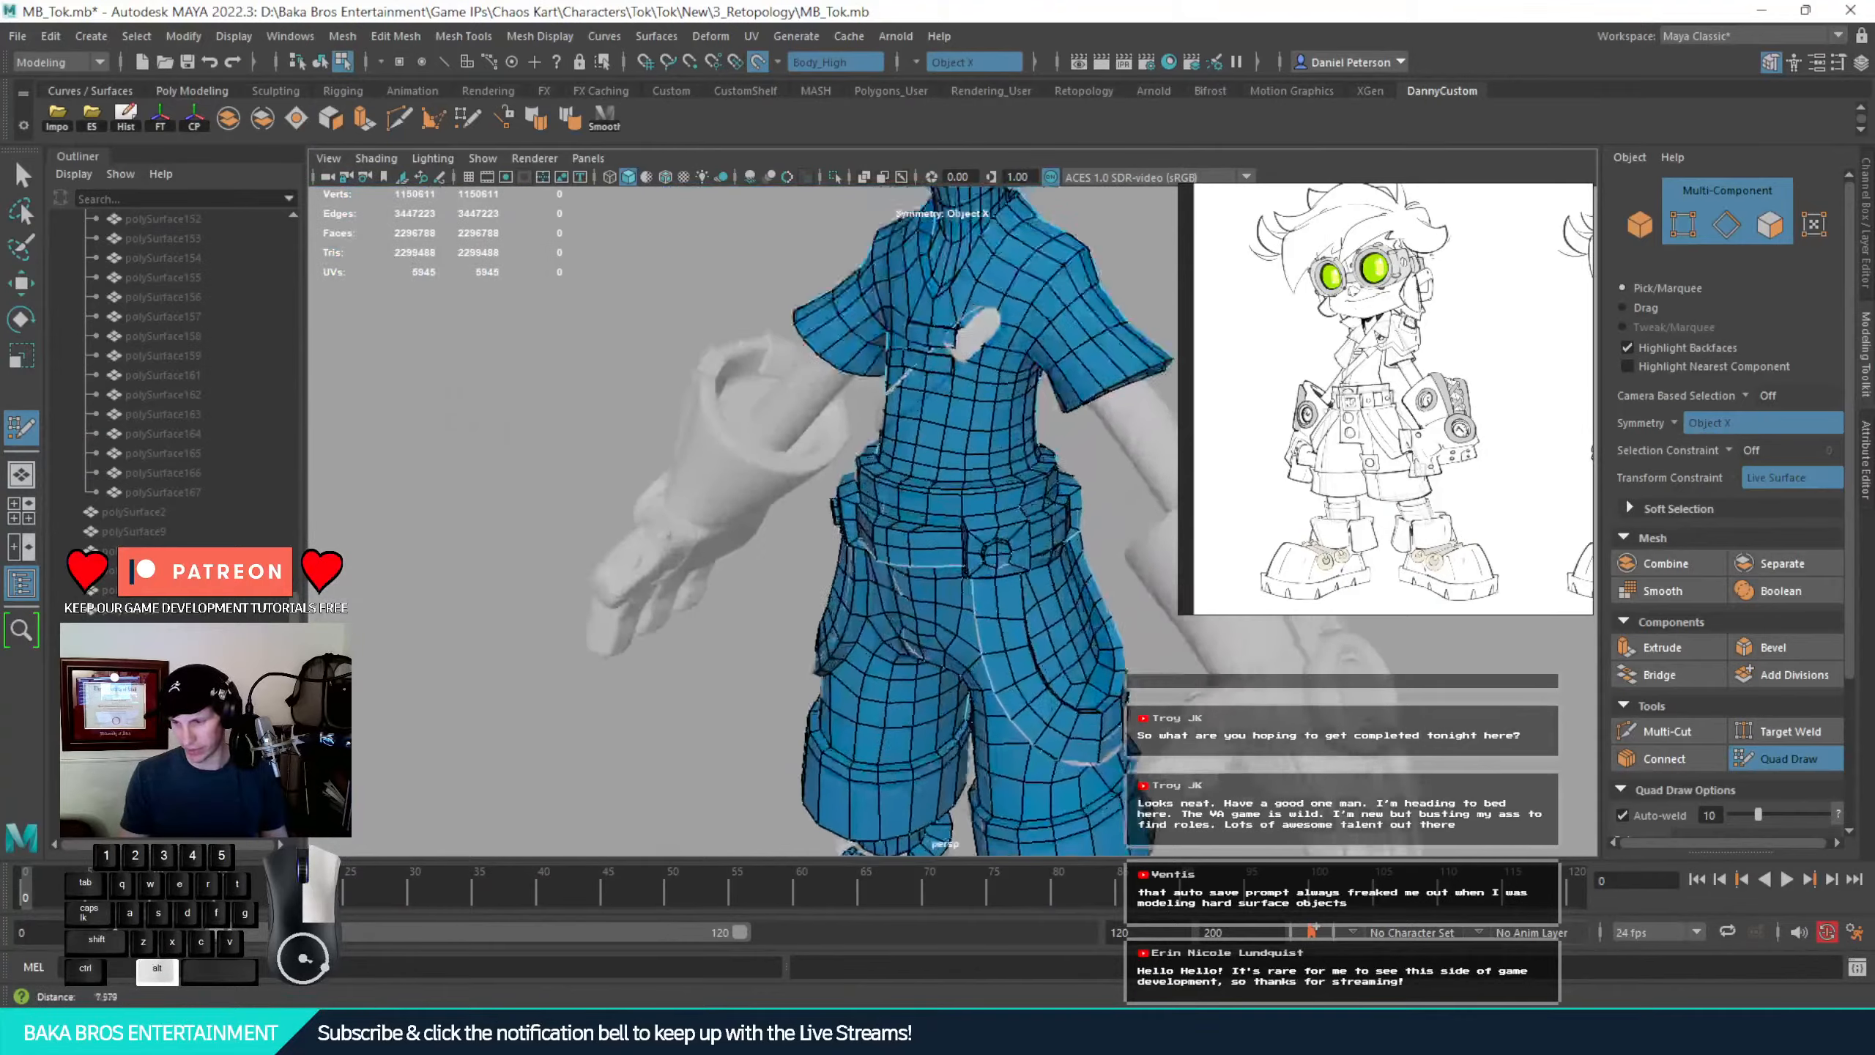
alt+middle_drag(816, 706, 657, 307)
alt+right_drag(657, 307, 1041, 790)
alt+middle_drag(782, 783, 823, 414)
alt+drag(823, 414, 870, 180)
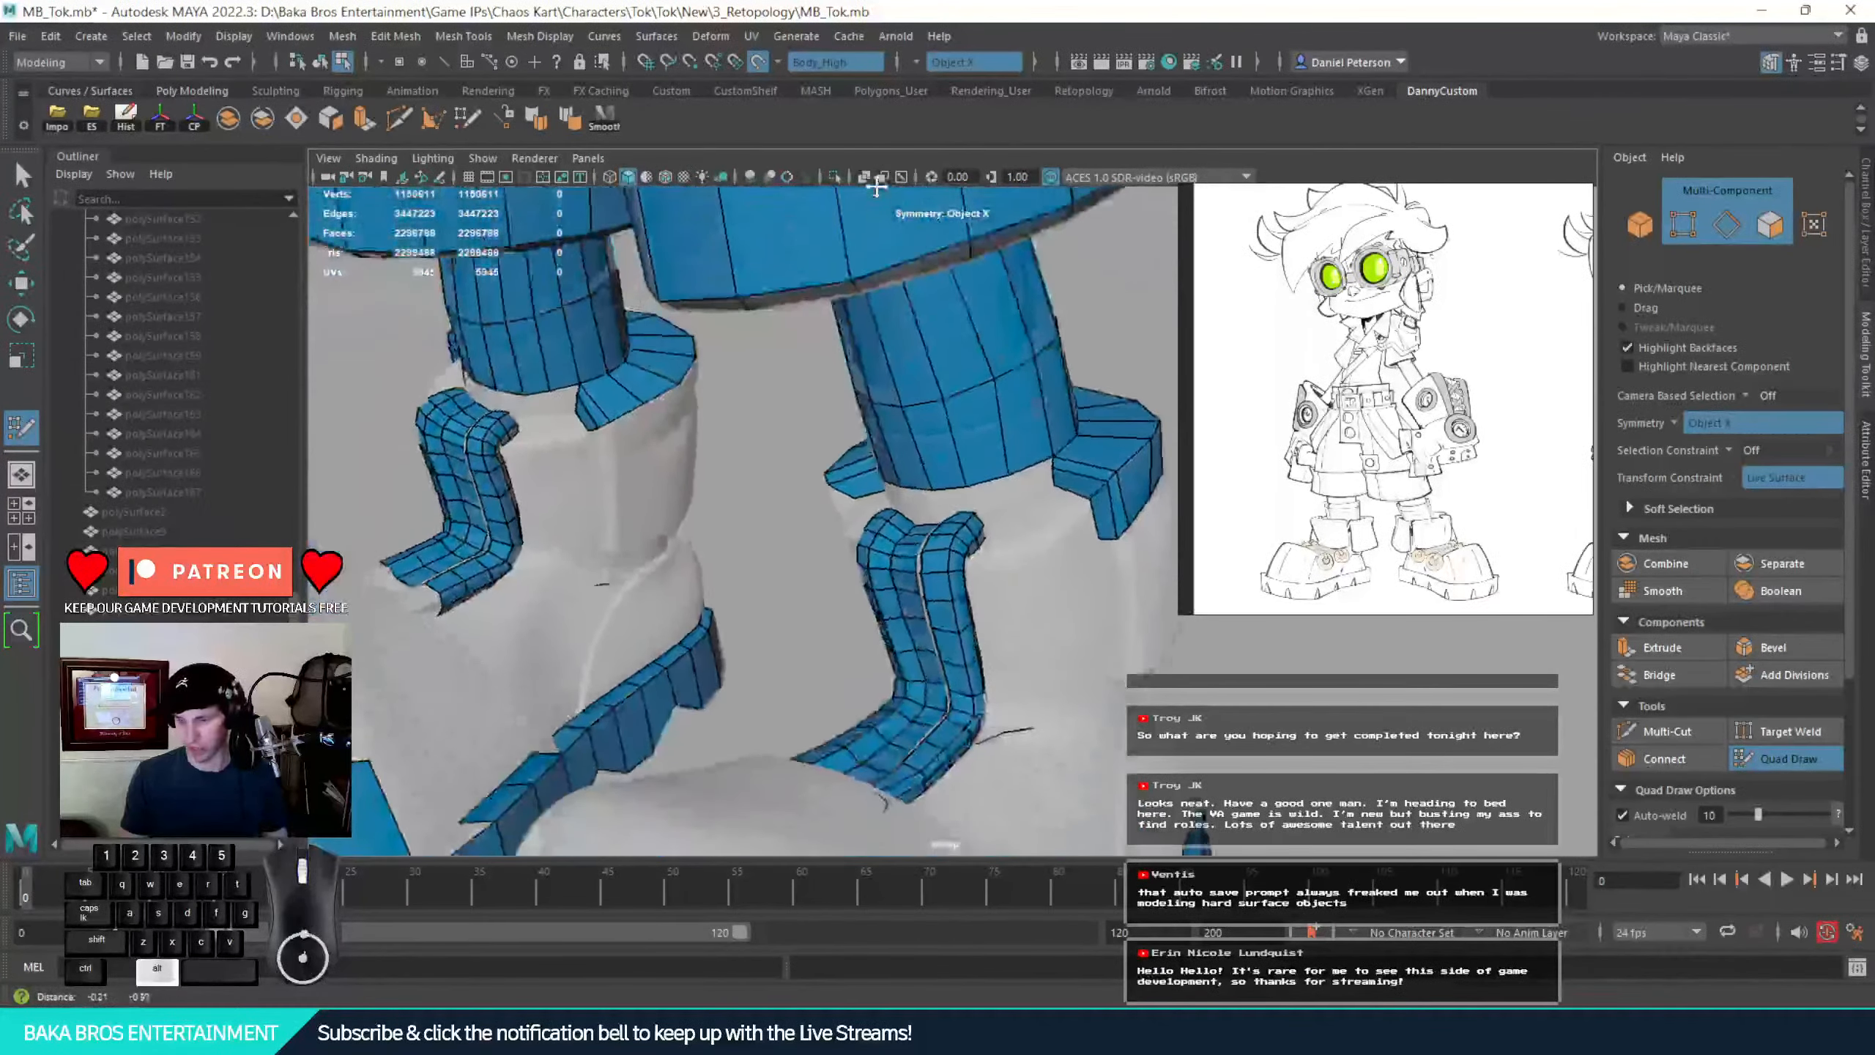
alt+right_drag(953, 407, 1146, 512)
alt+middle_drag(970, 472, 952, 672)
alt+drag(952, 673, 871, 494)
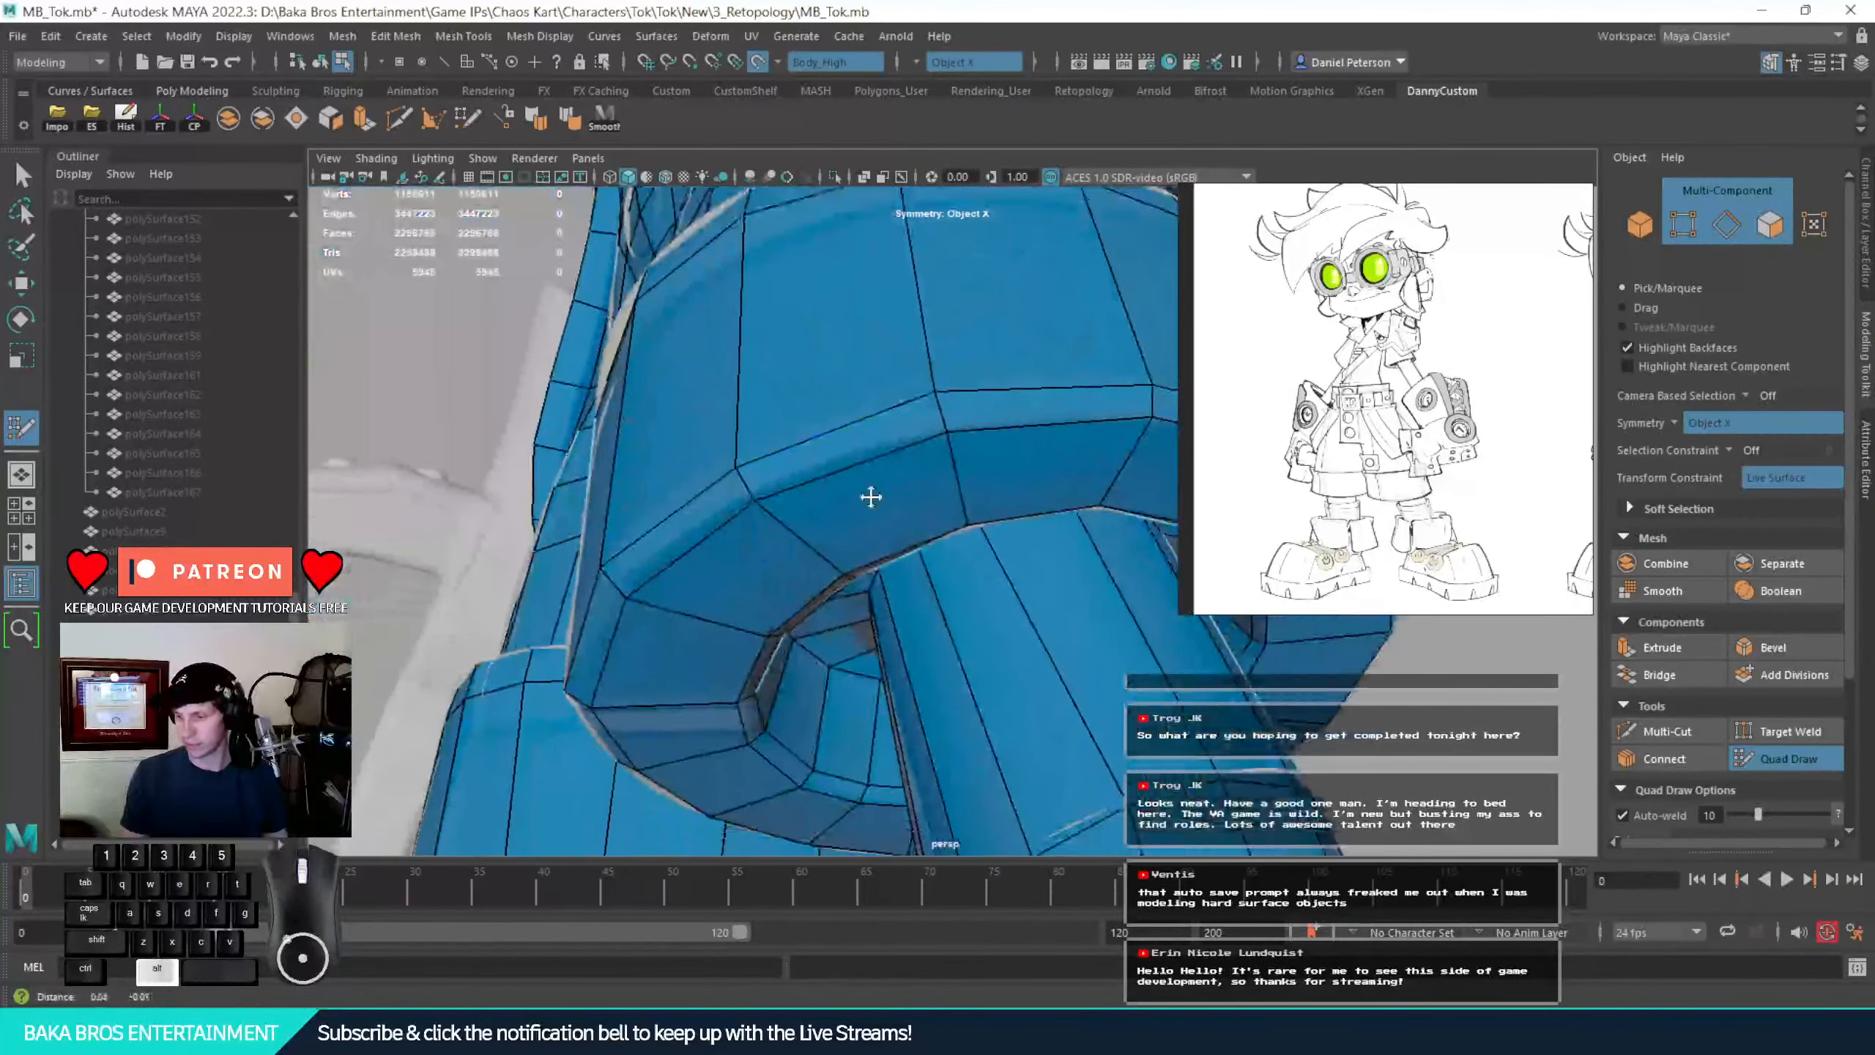
alt+middle_drag(870, 494, 733, 307)
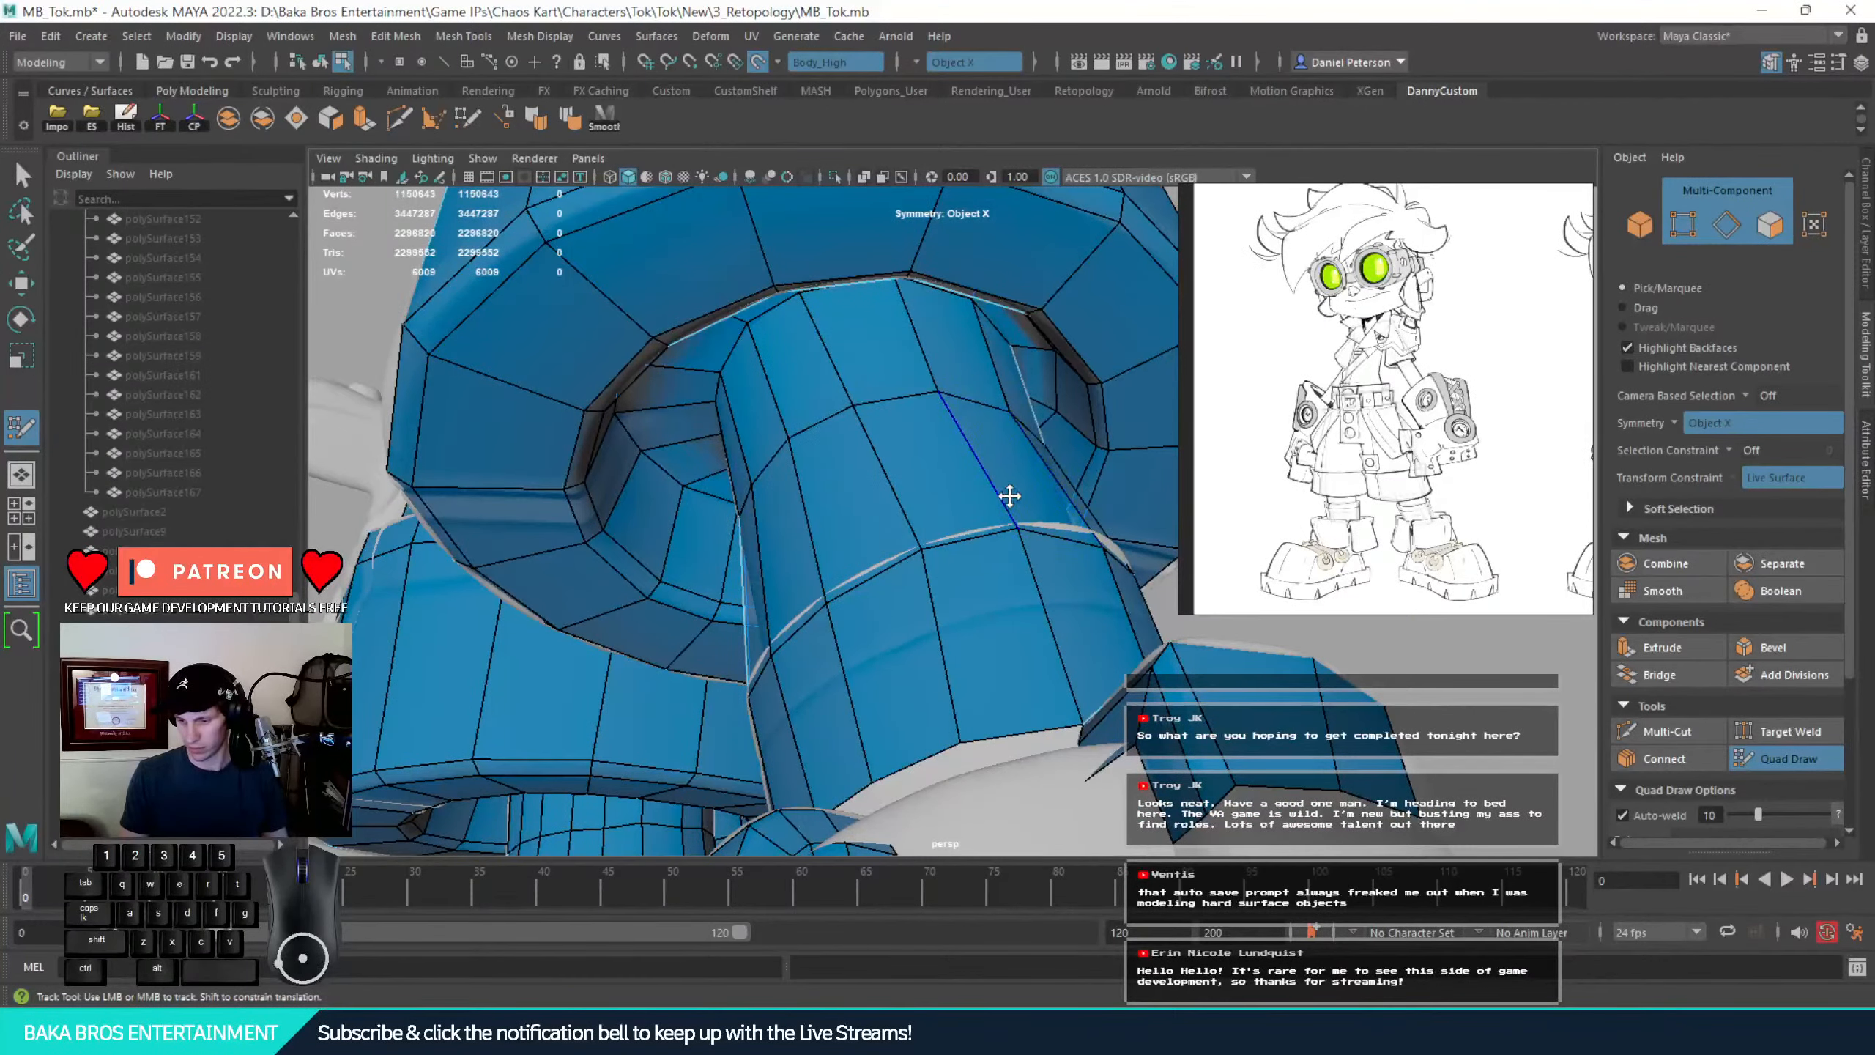
alt+drag(1009, 495, 808, 515)
alt+middle_drag(808, 515, 974, 614)
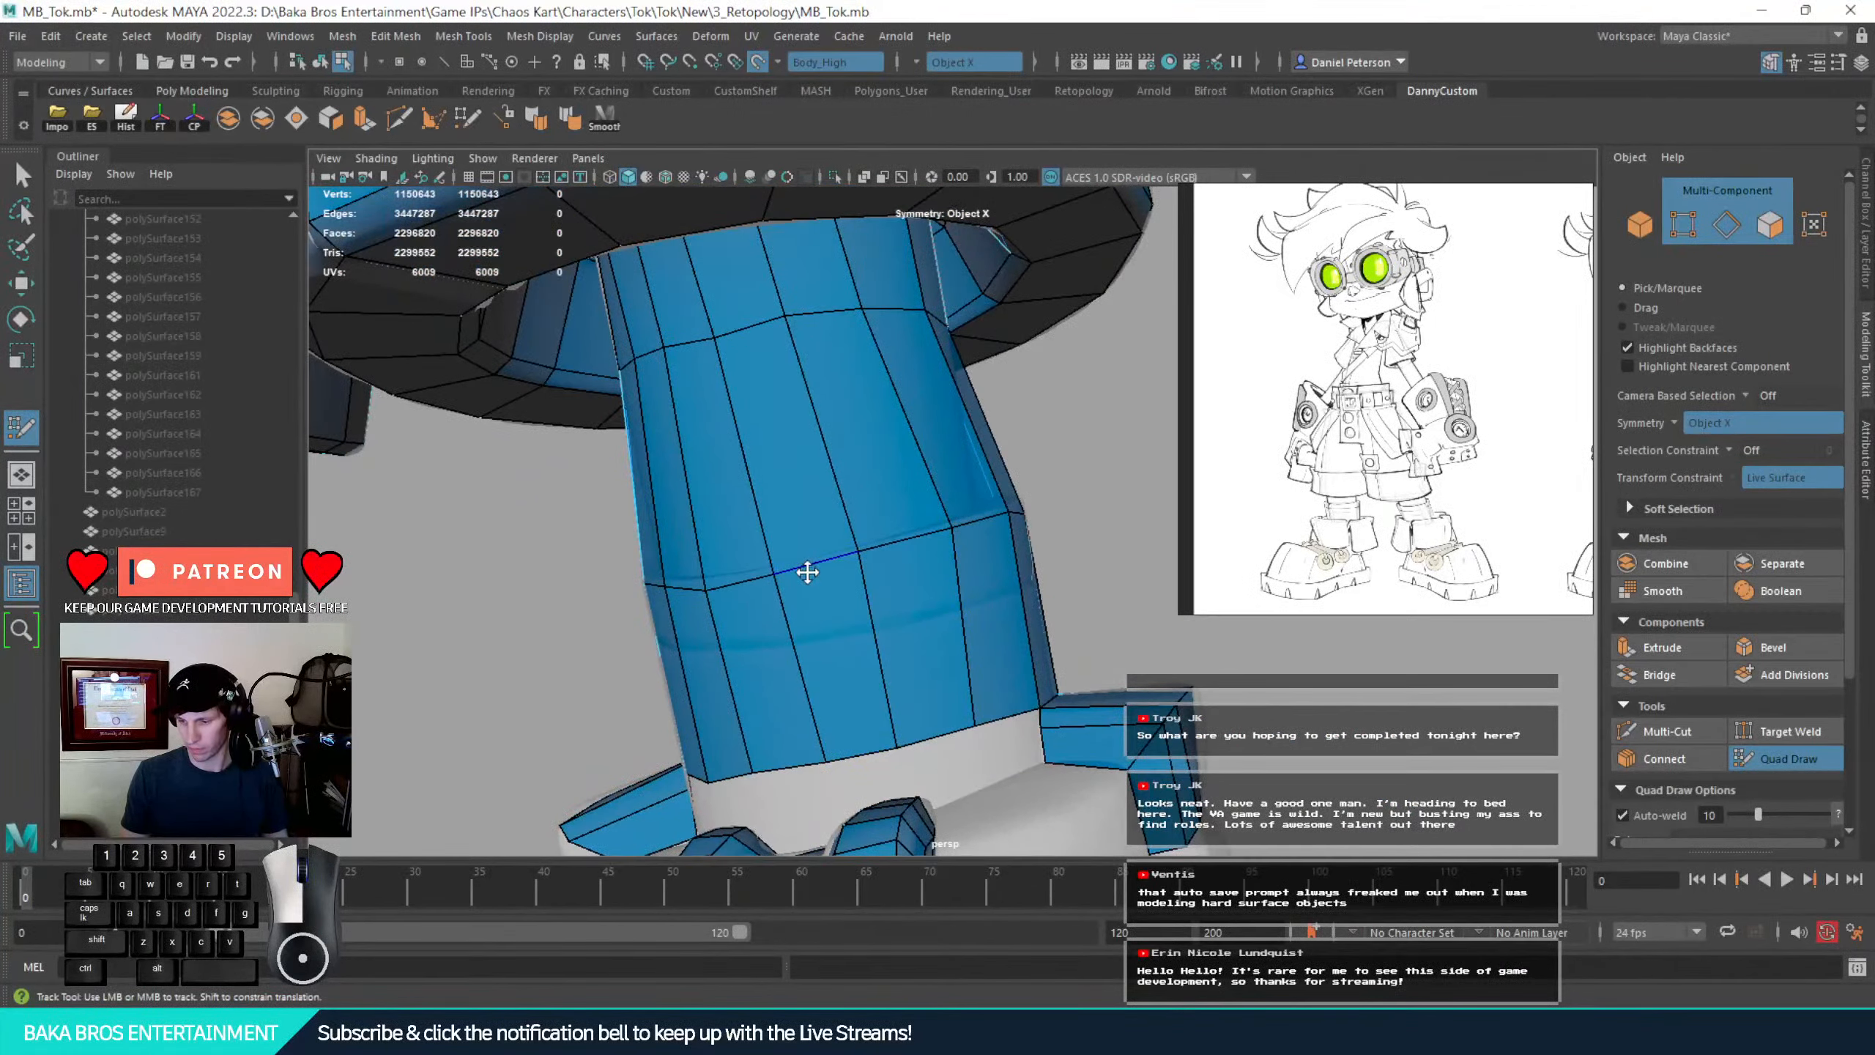
Adjust the lower leg's loop vertices along the crease and beneath the shorts' cuff to follow the sculpt
alt+drag(808, 572, 892, 582)
mouse_move(640, 556)
mouse_down()
mouse_move(770, 553)
mouse_move(820, 632)
mouse_move(900, 657)
mouse_up()
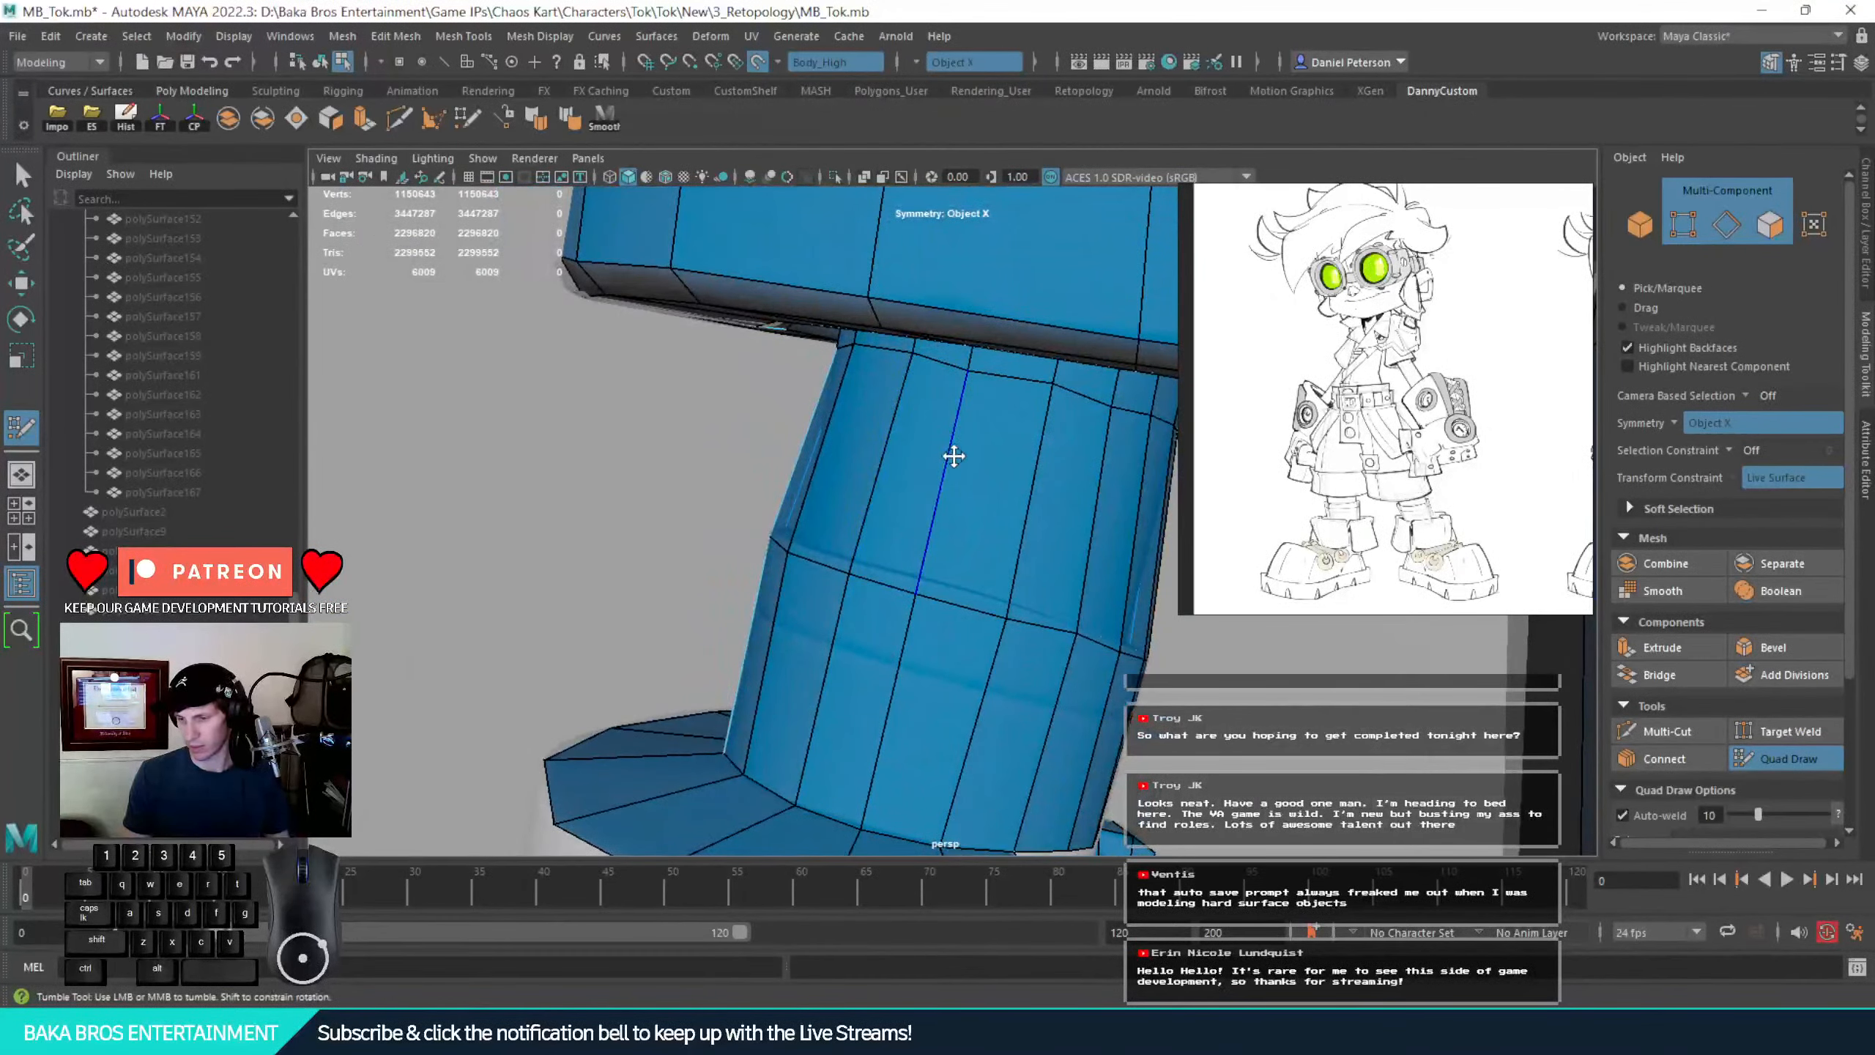
alt+drag(954, 455, 1013, 389)
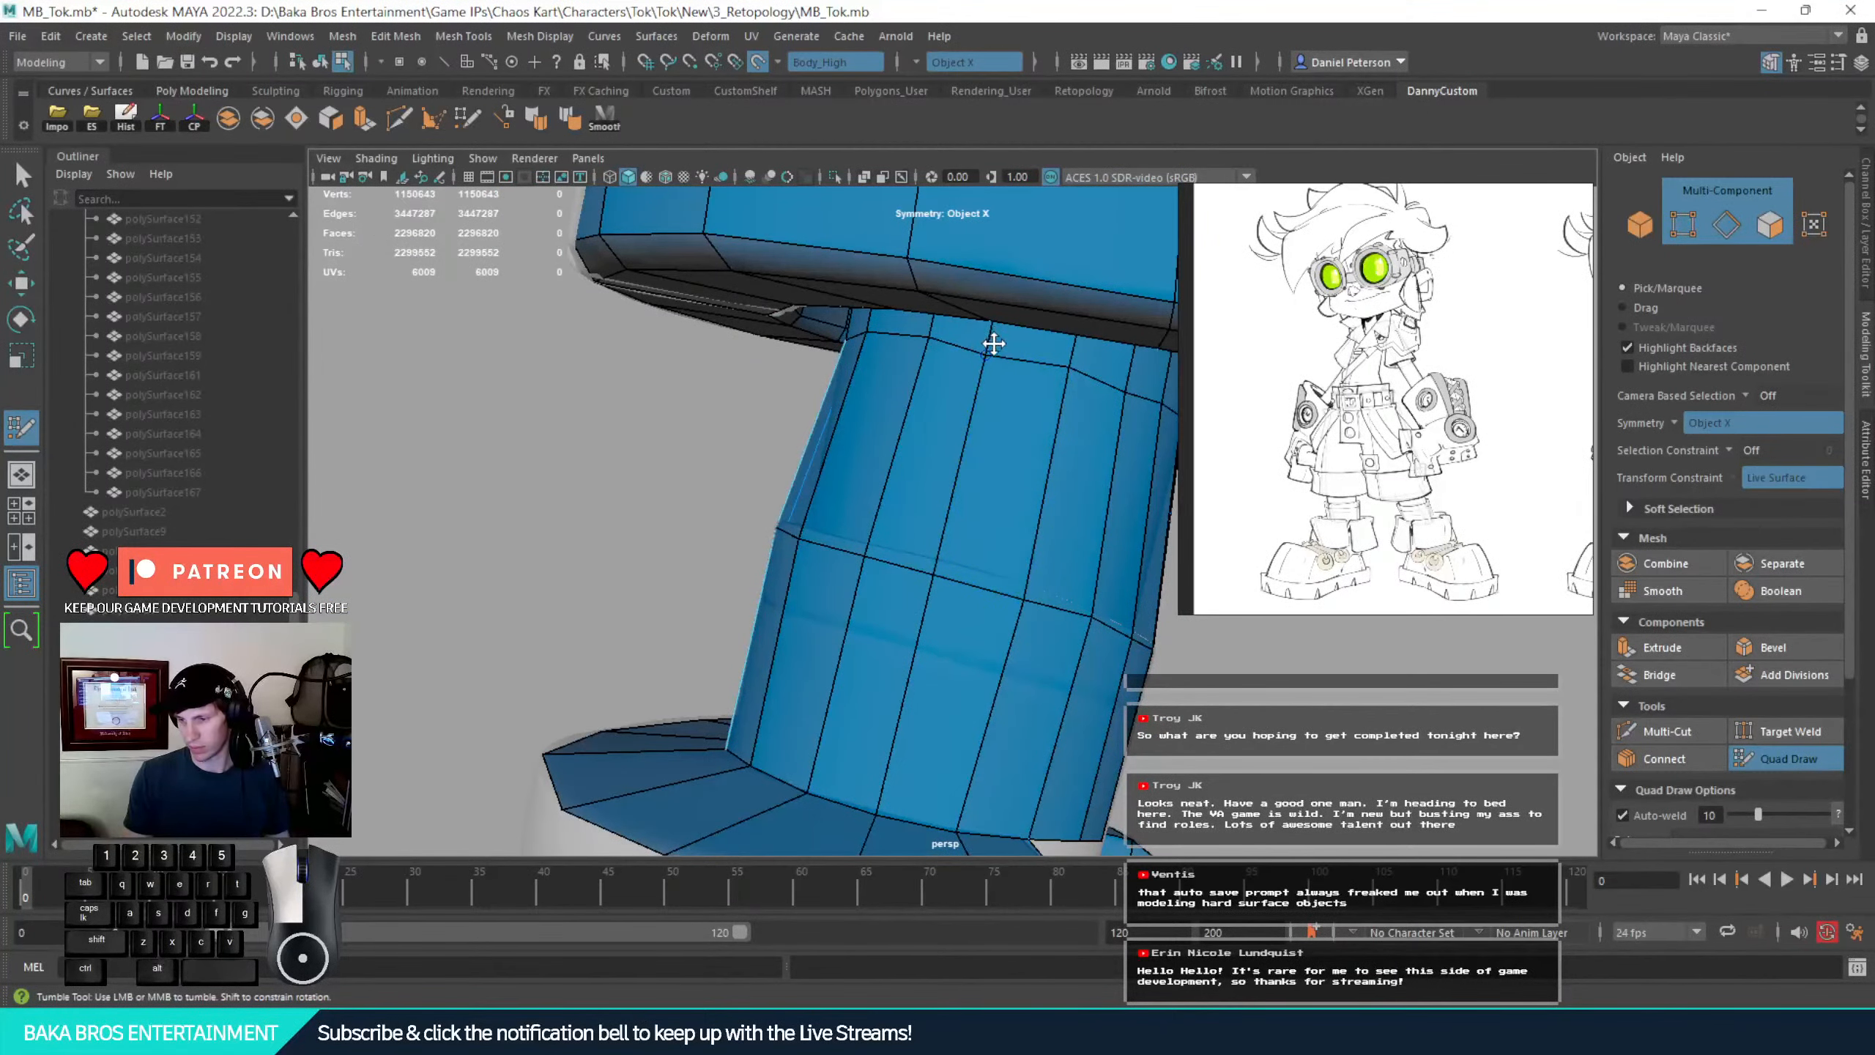
alt+right_drag(990, 357, 524, 519)
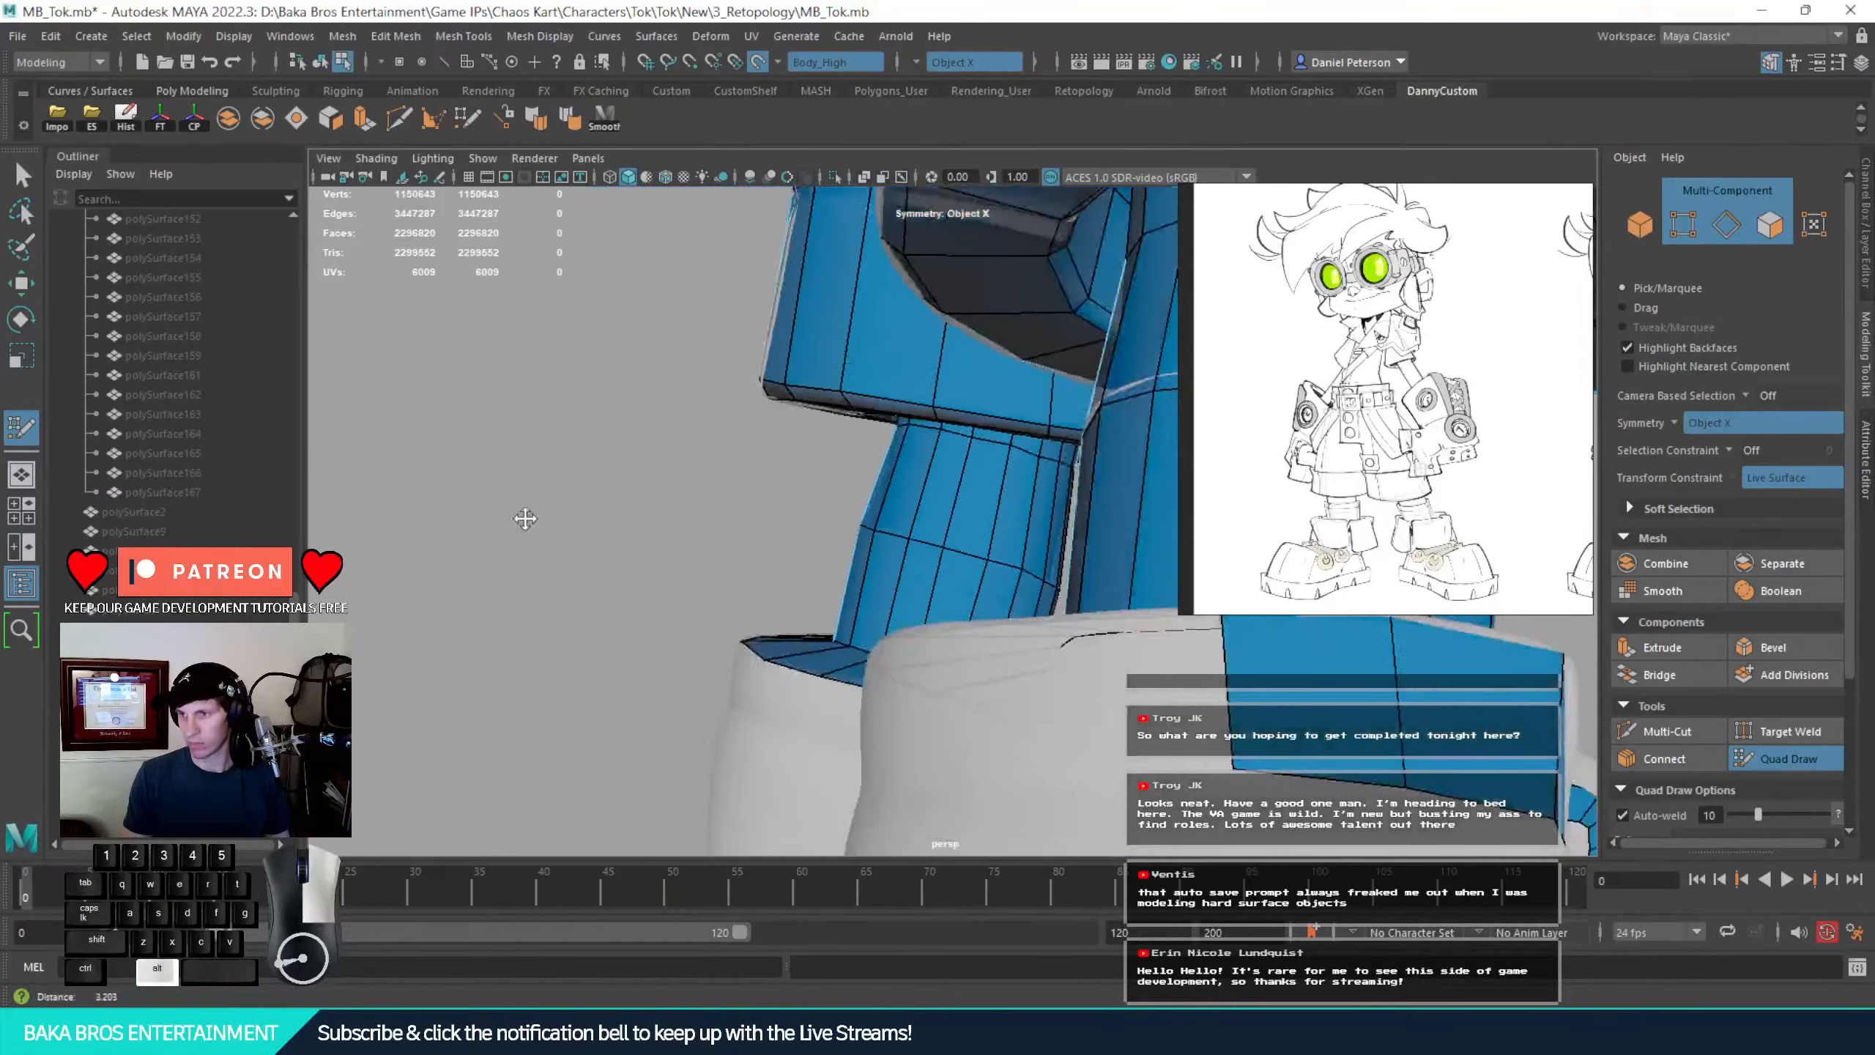
alt+drag(523, 520, 805, 532)
alt+right_drag(805, 532, 834, 635)
alt+drag(834, 635, 557, 683)
alt+right_drag(557, 683, 1109, 655)
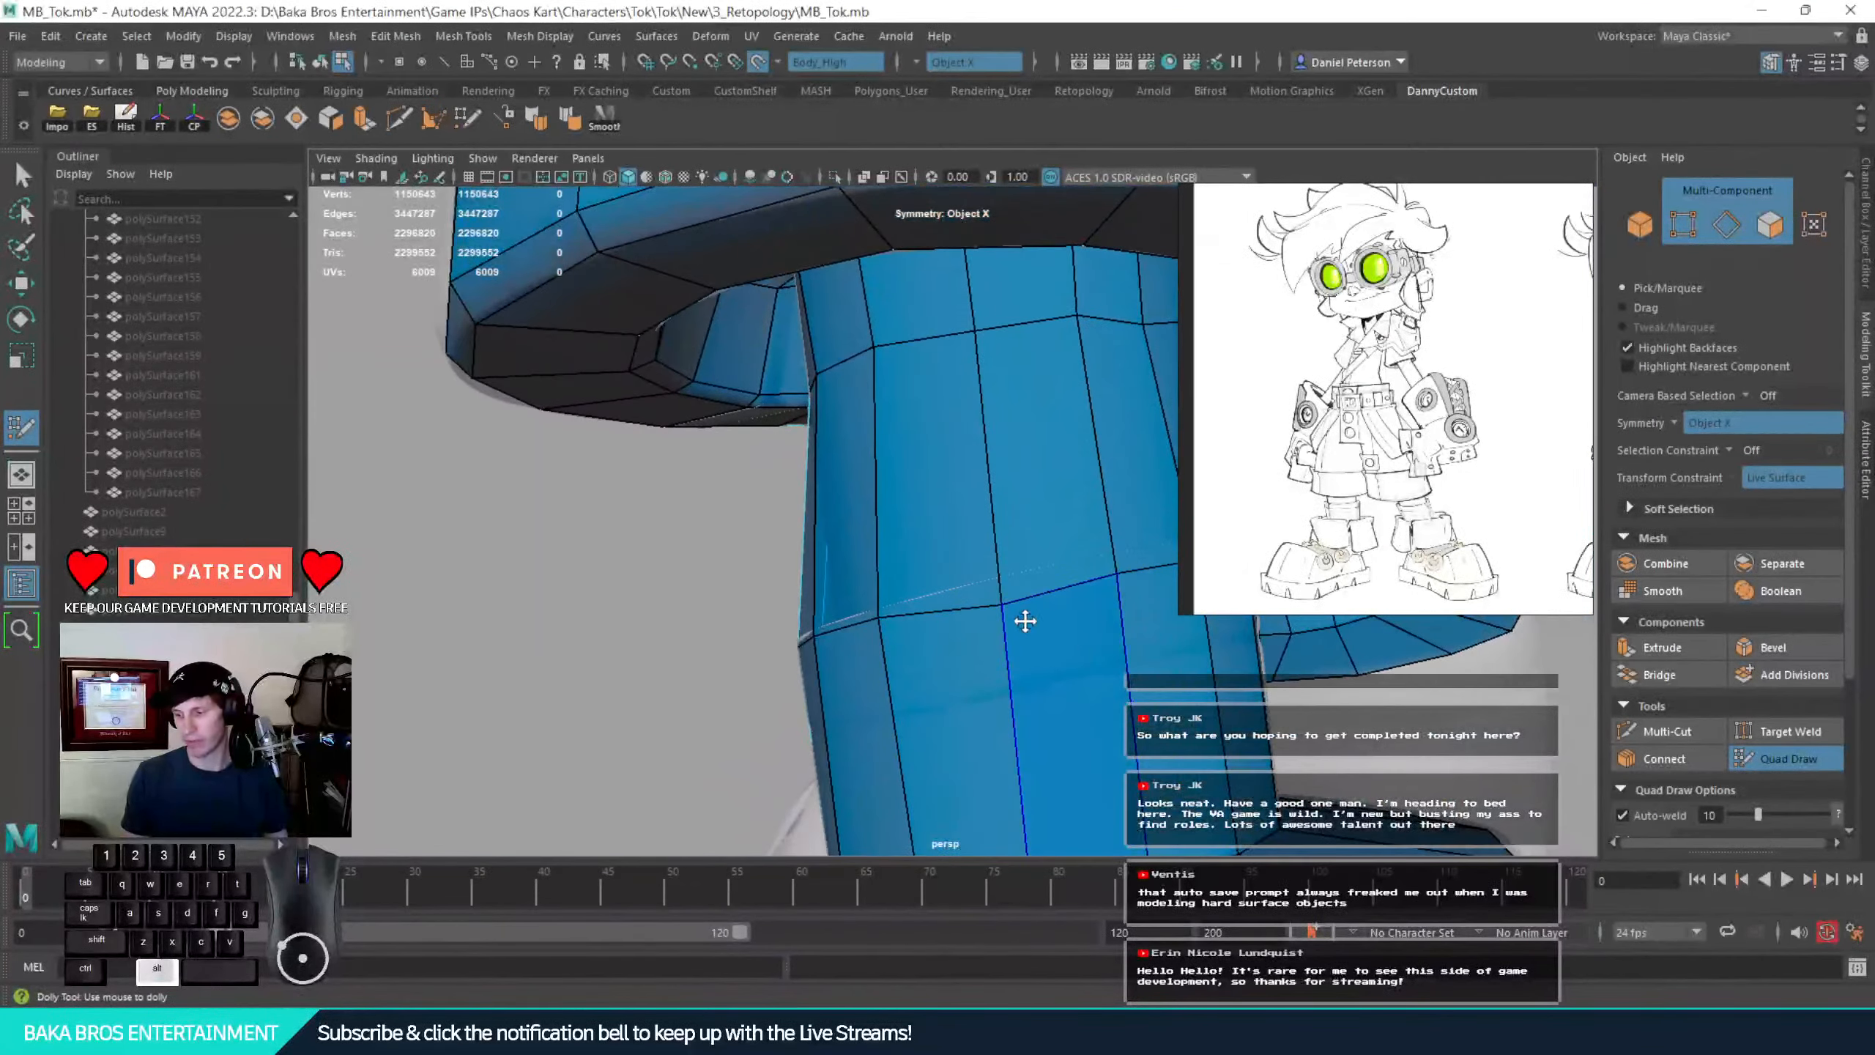
alt+middle_drag(1026, 620, 879, 628)
mouse_move(873, 622)
mouse_down()
mouse_move(871, 604)
mouse_move(940, 577)
mouse_move(1017, 565)
mouse_up()
mouse_move(1016, 564)
alt+mouse_down()
mouse_move(938, 549)
mouse_move(918, 503)
alt+mouse_up()
mouse_move(920, 376)
mouse_down()
mouse_move(870, 369)
mouse_move(878, 352)
mouse_up()
alt+middle_drag(878, 352, 876, 495)
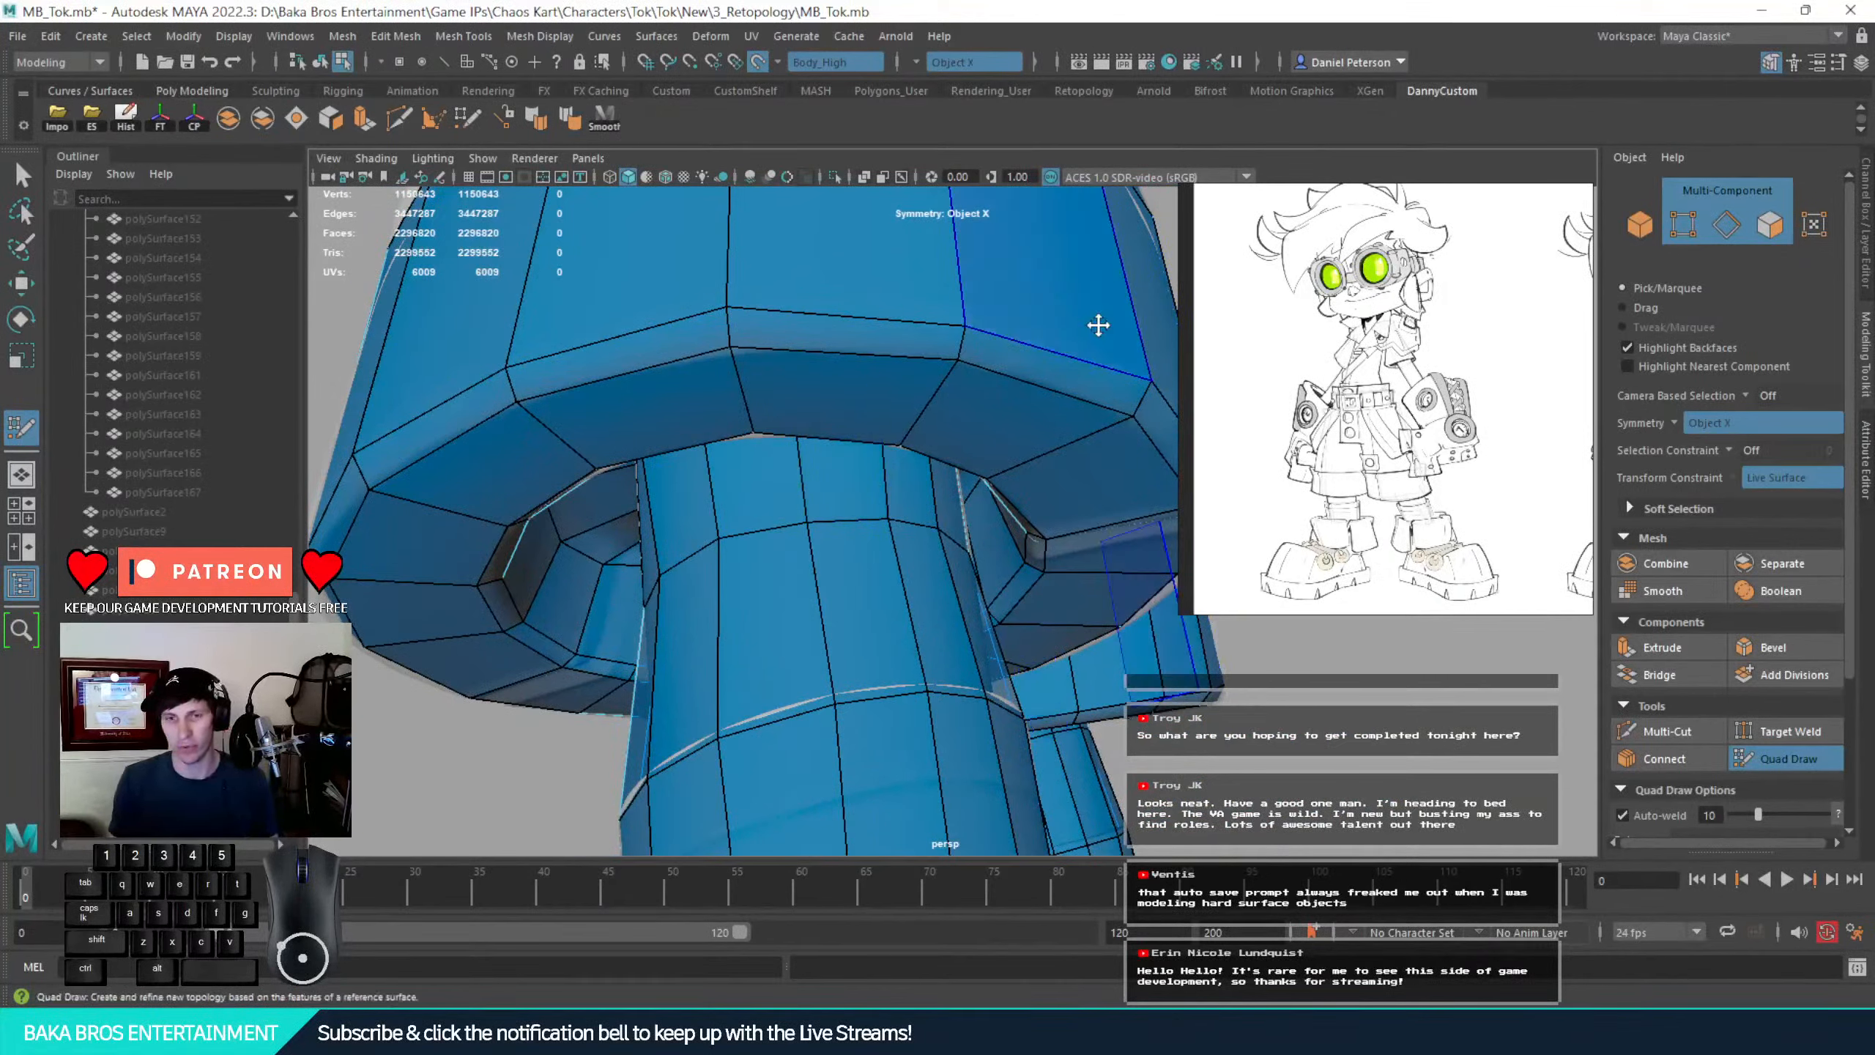
Insert an edge loop around the lower leg just above the crease to form the ledge
alt+drag(1005, 322, 901, 389)
alt+middle_drag(885, 614, 921, 518)
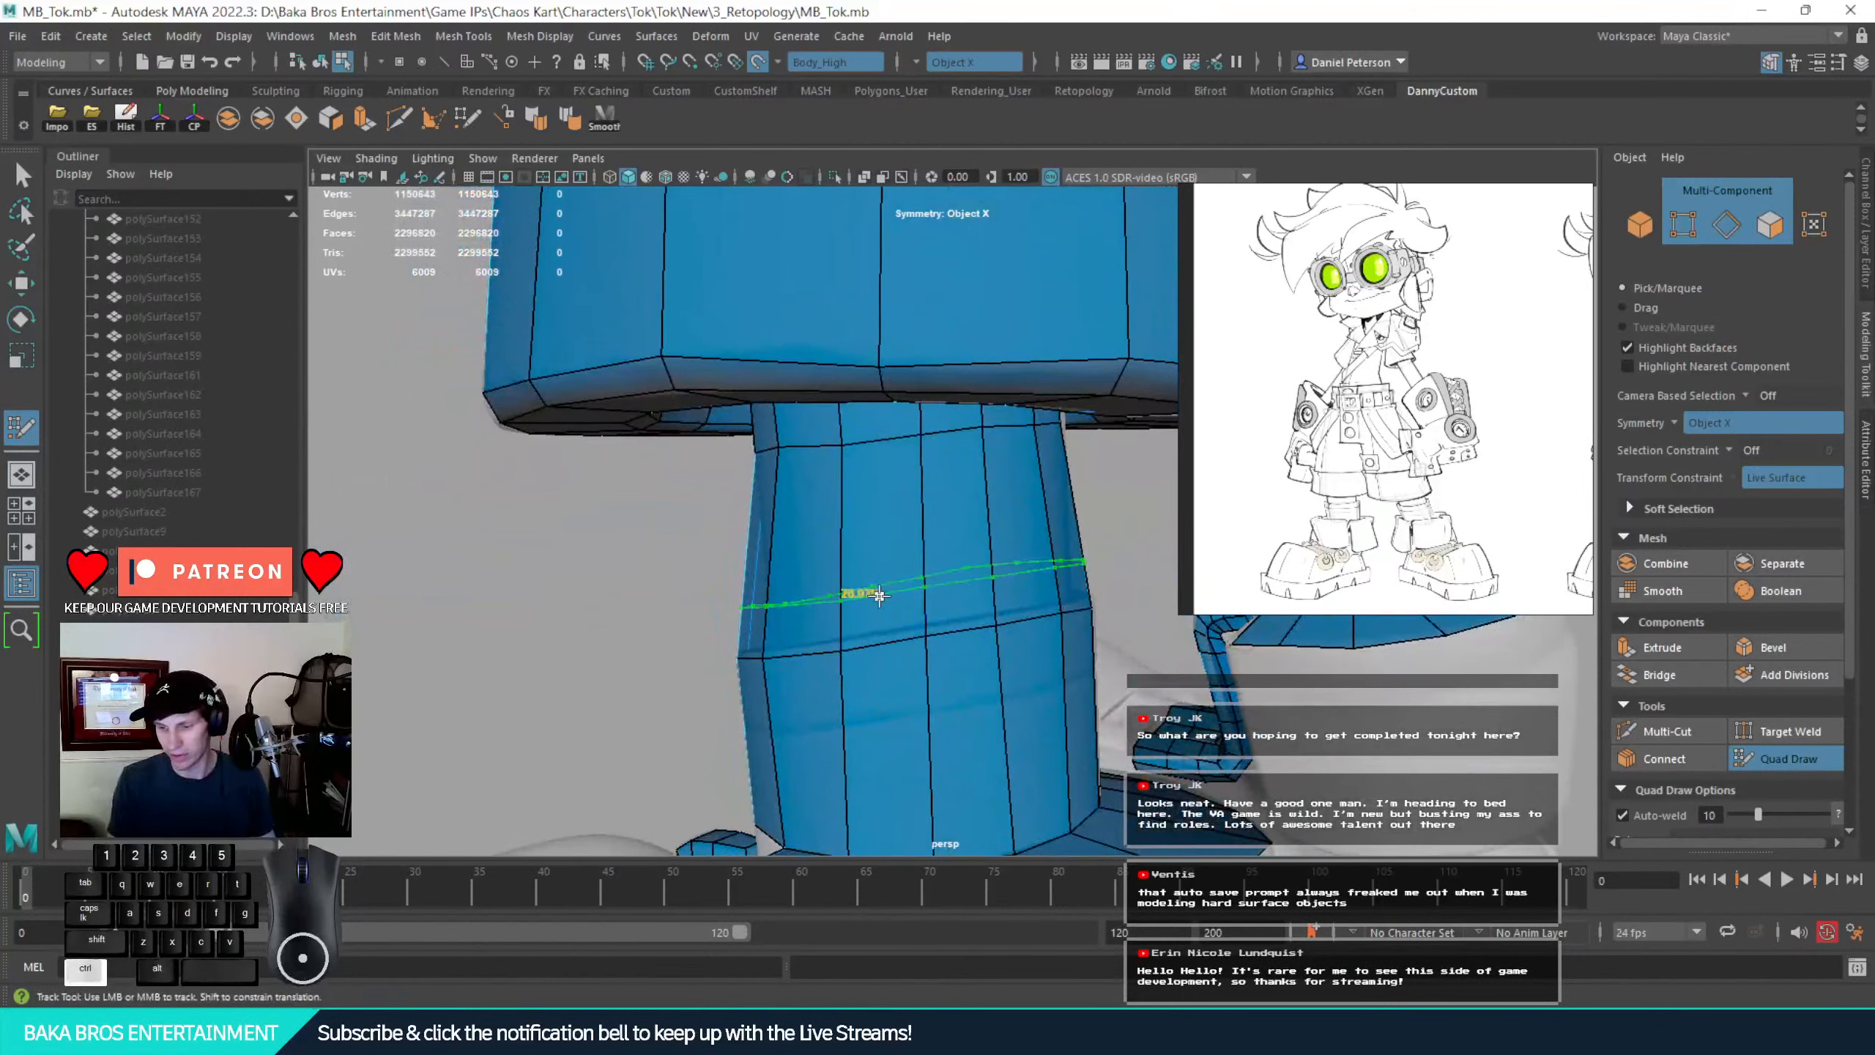
ctrl+click(966, 619)
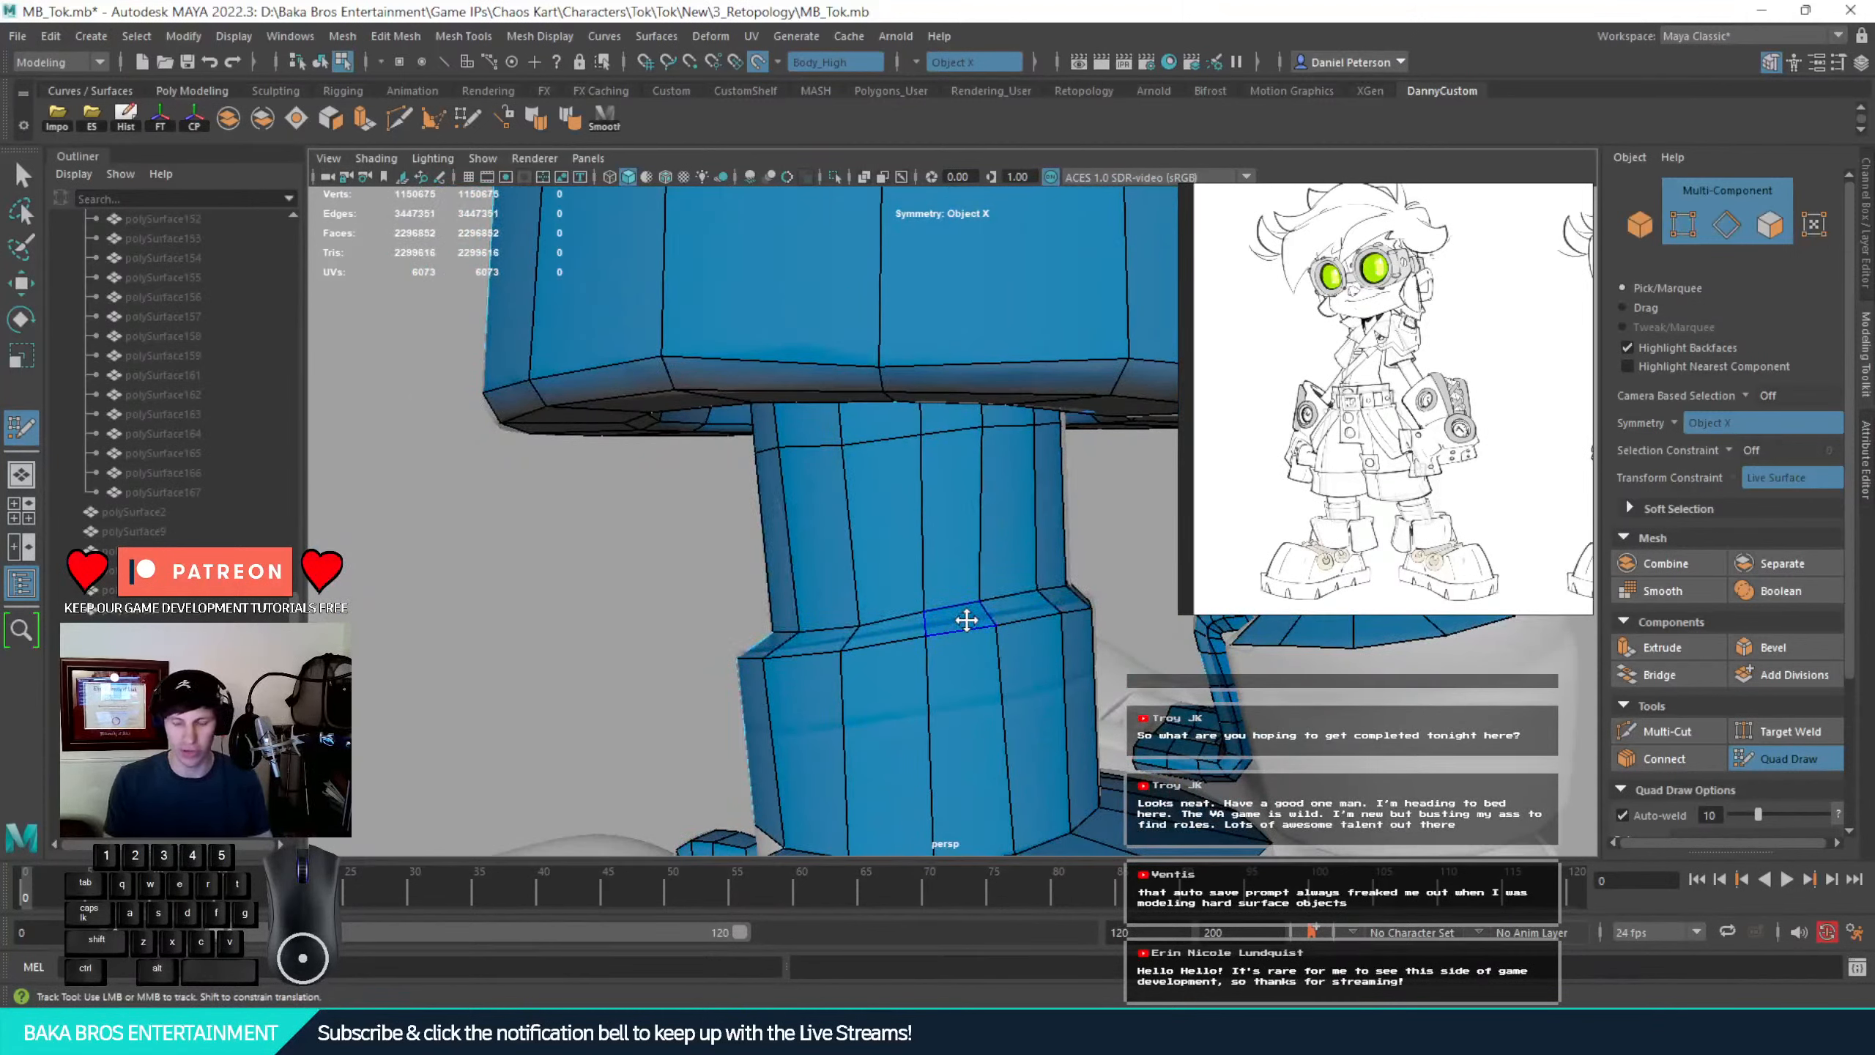
Examine the ledge loops around the lower leg from the front, sides and back
alt+drag(967, 617, 783, 635)
alt+right_drag(782, 635, 408, 655)
alt+drag(628, 653, 798, 657)
alt+right_drag(909, 669, 1211, 680)
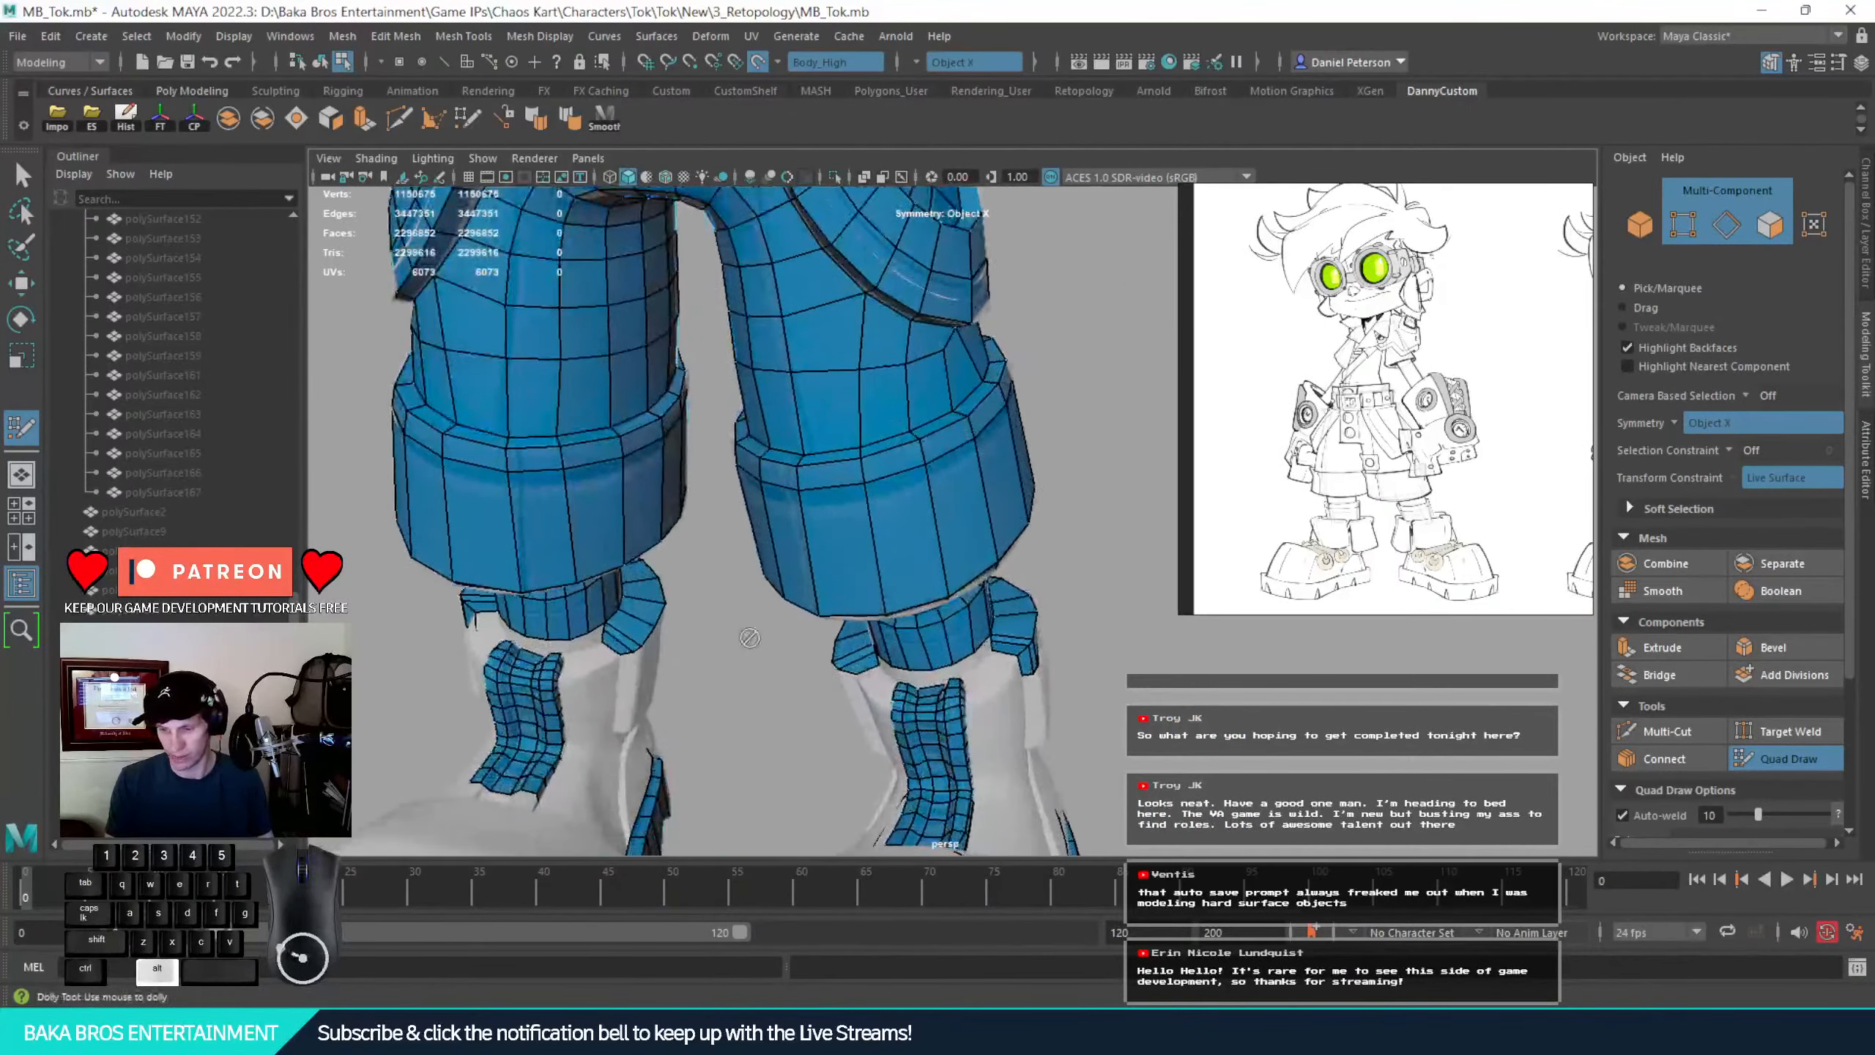
alt+drag(834, 488, 811, 399)
alt+right_drag(811, 403, 1078, 458)
alt+middle_drag(477, 487, 657, 612)
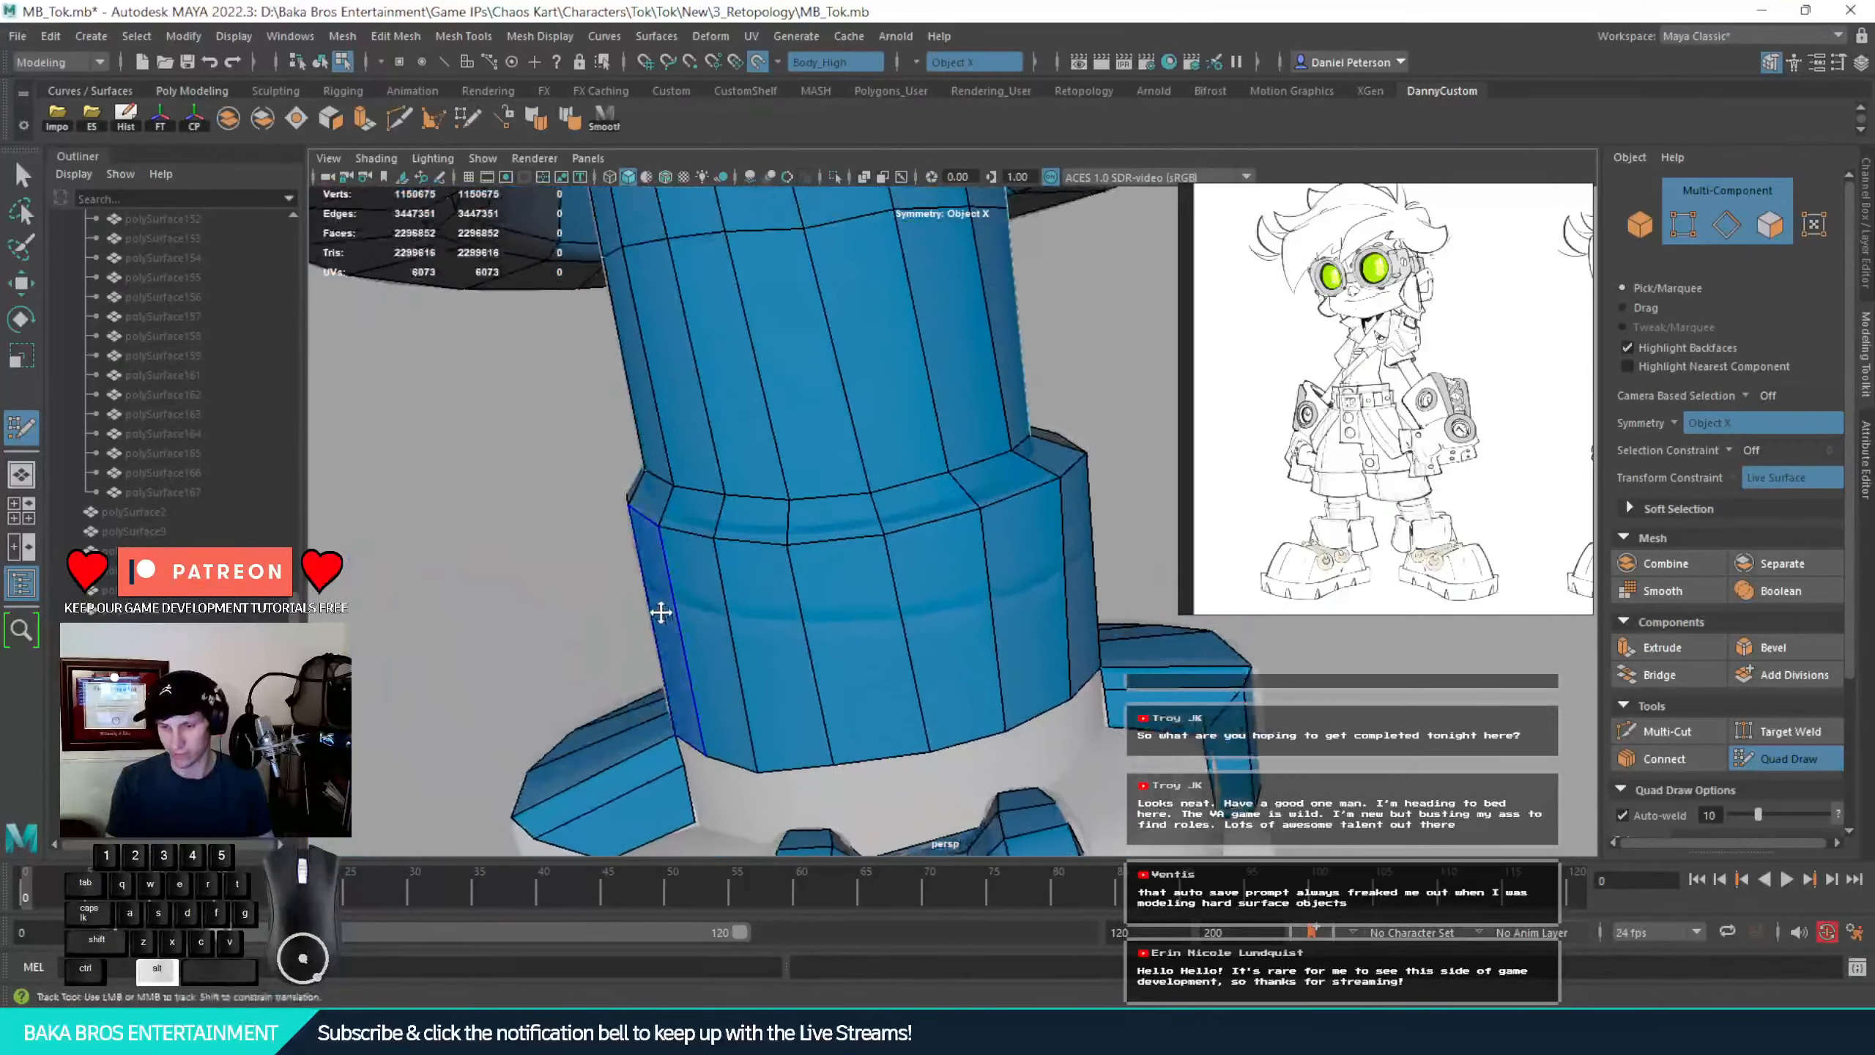
alt+drag(739, 607, 930, 539)
alt+right_drag(930, 539, 1041, 552)
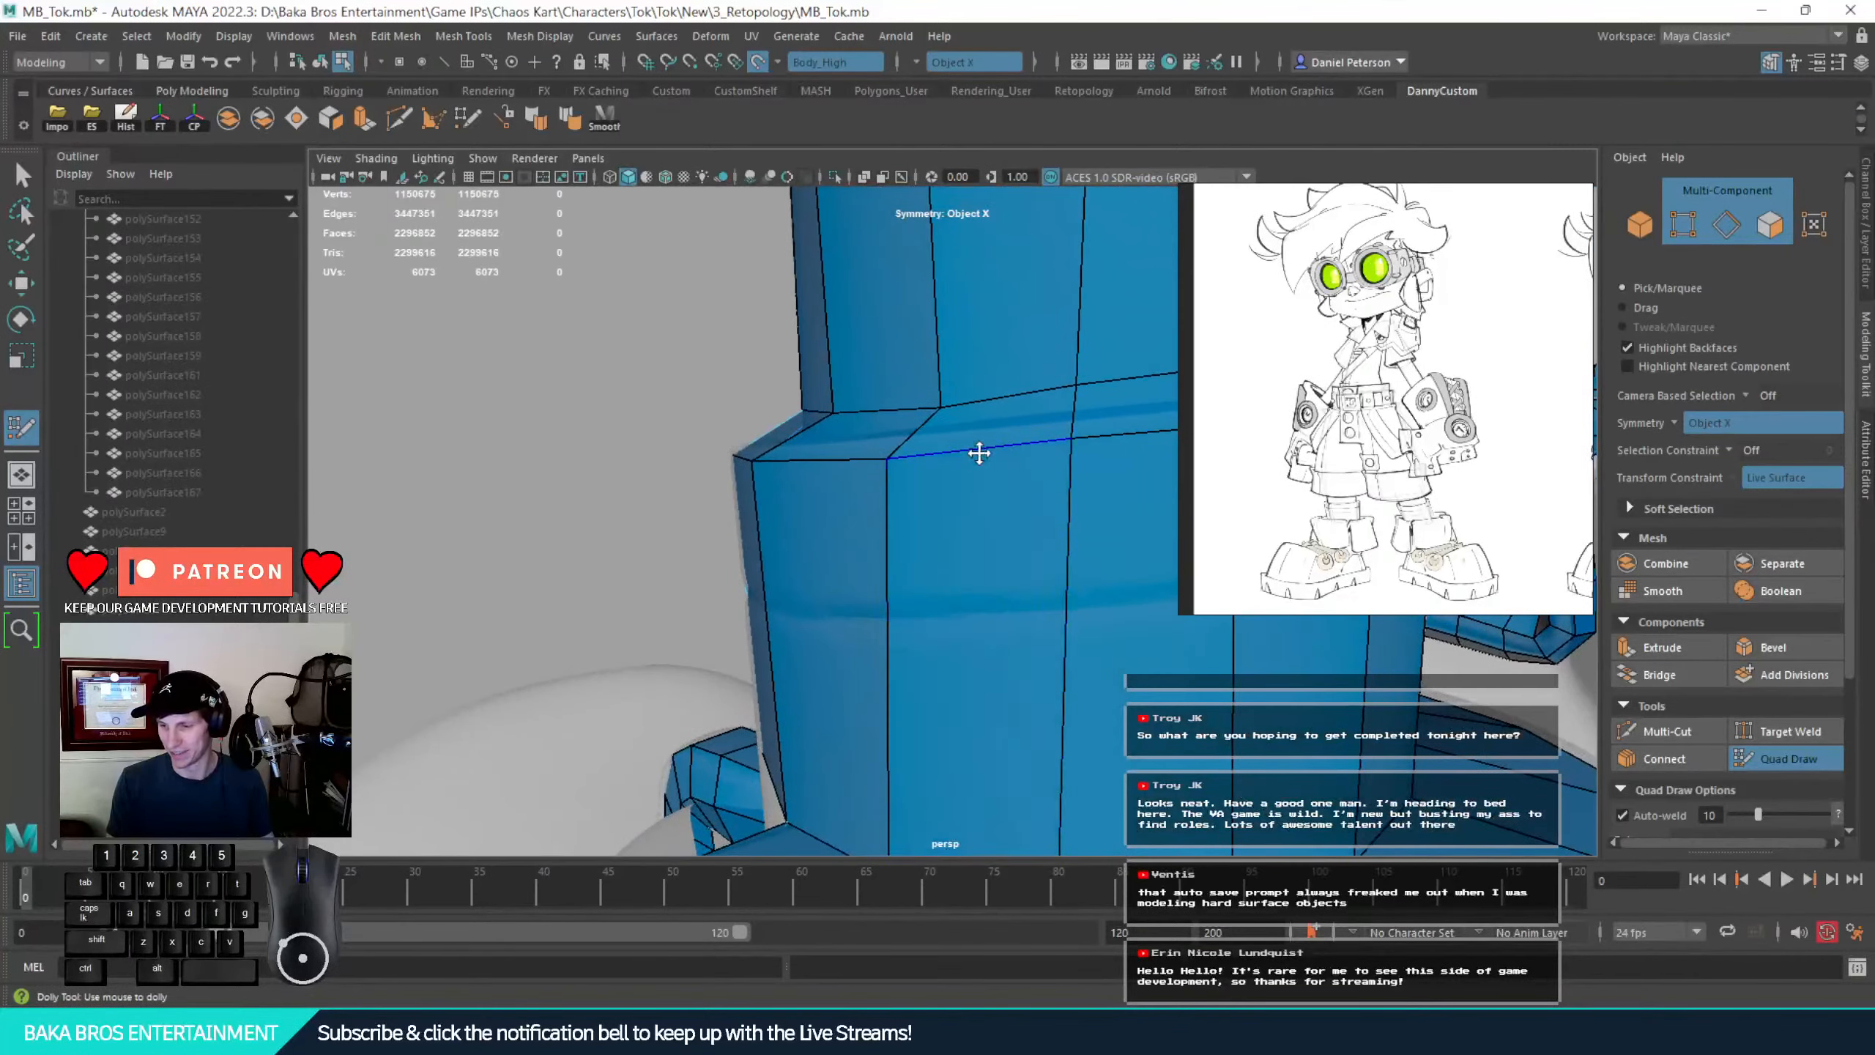
mouse_move(996, 436)
alt+mouse_down()
mouse_move(997, 486)
mouse_move(838, 507)
mouse_move(989, 456)
alt+mouse_up()
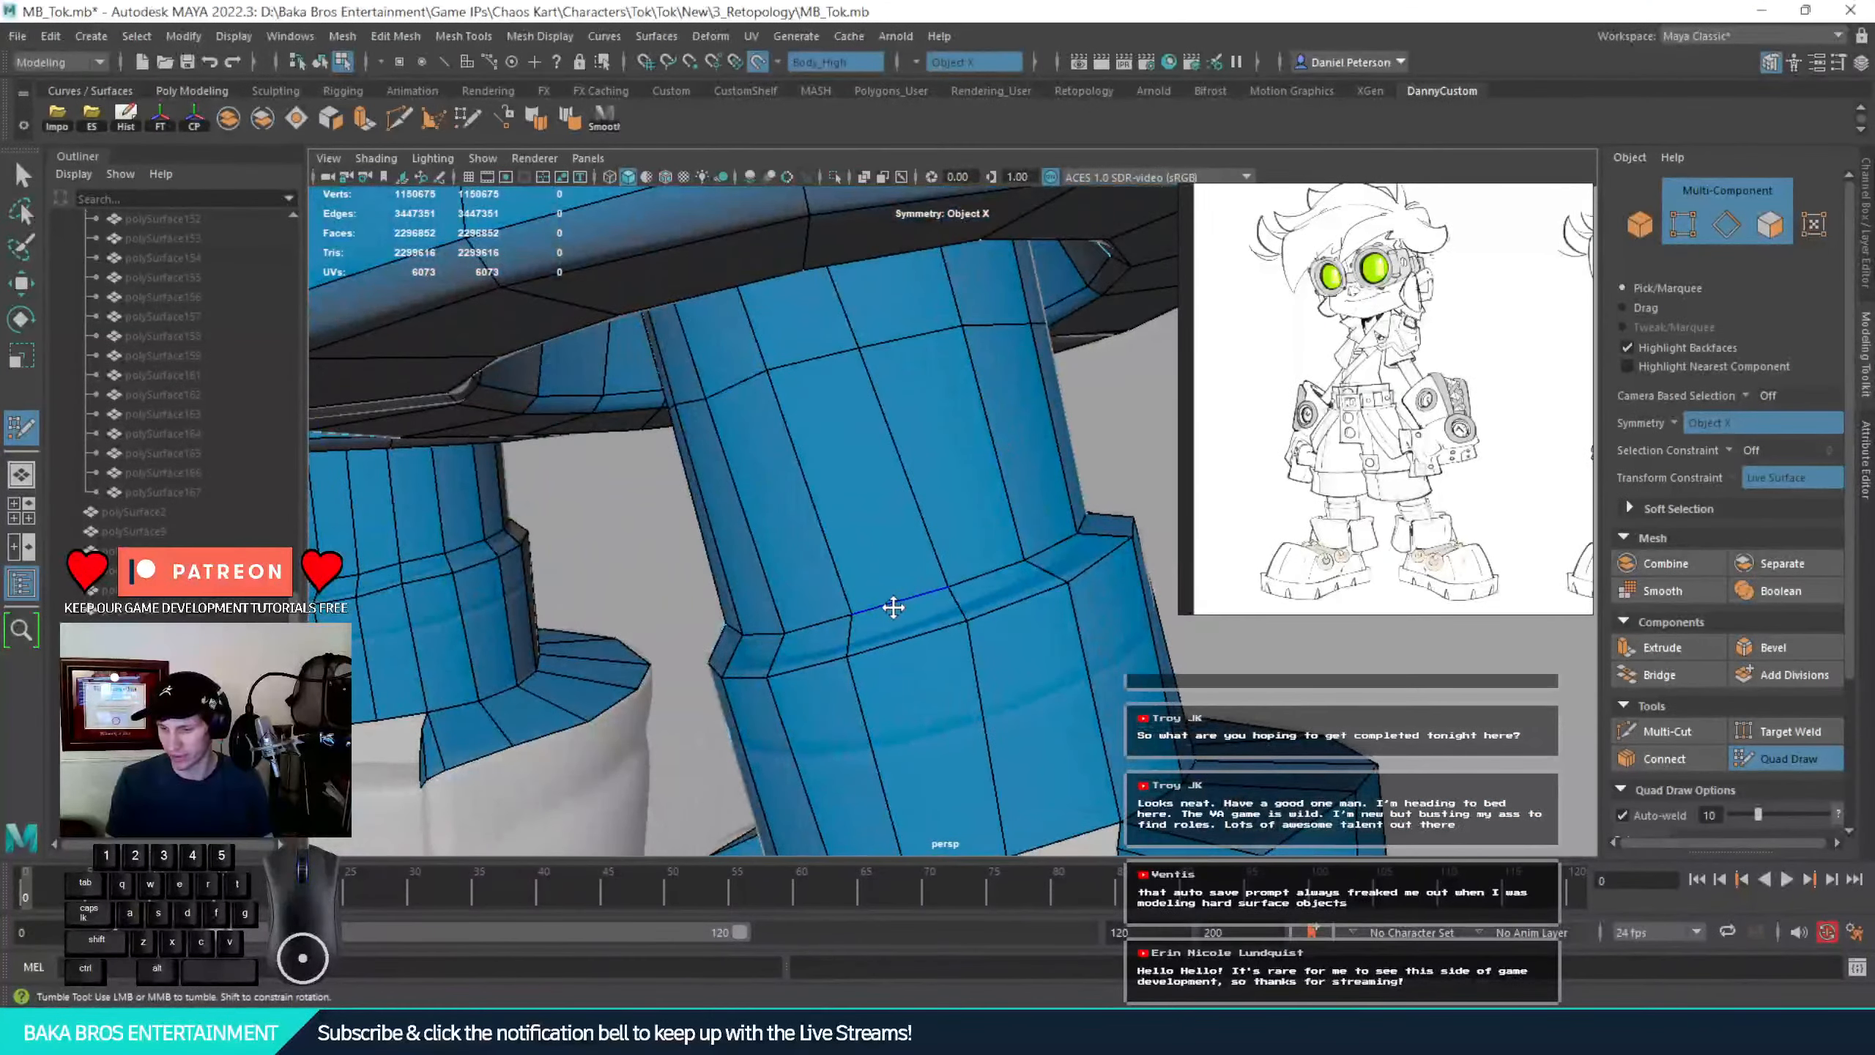
alt+drag(891, 608, 811, 583)
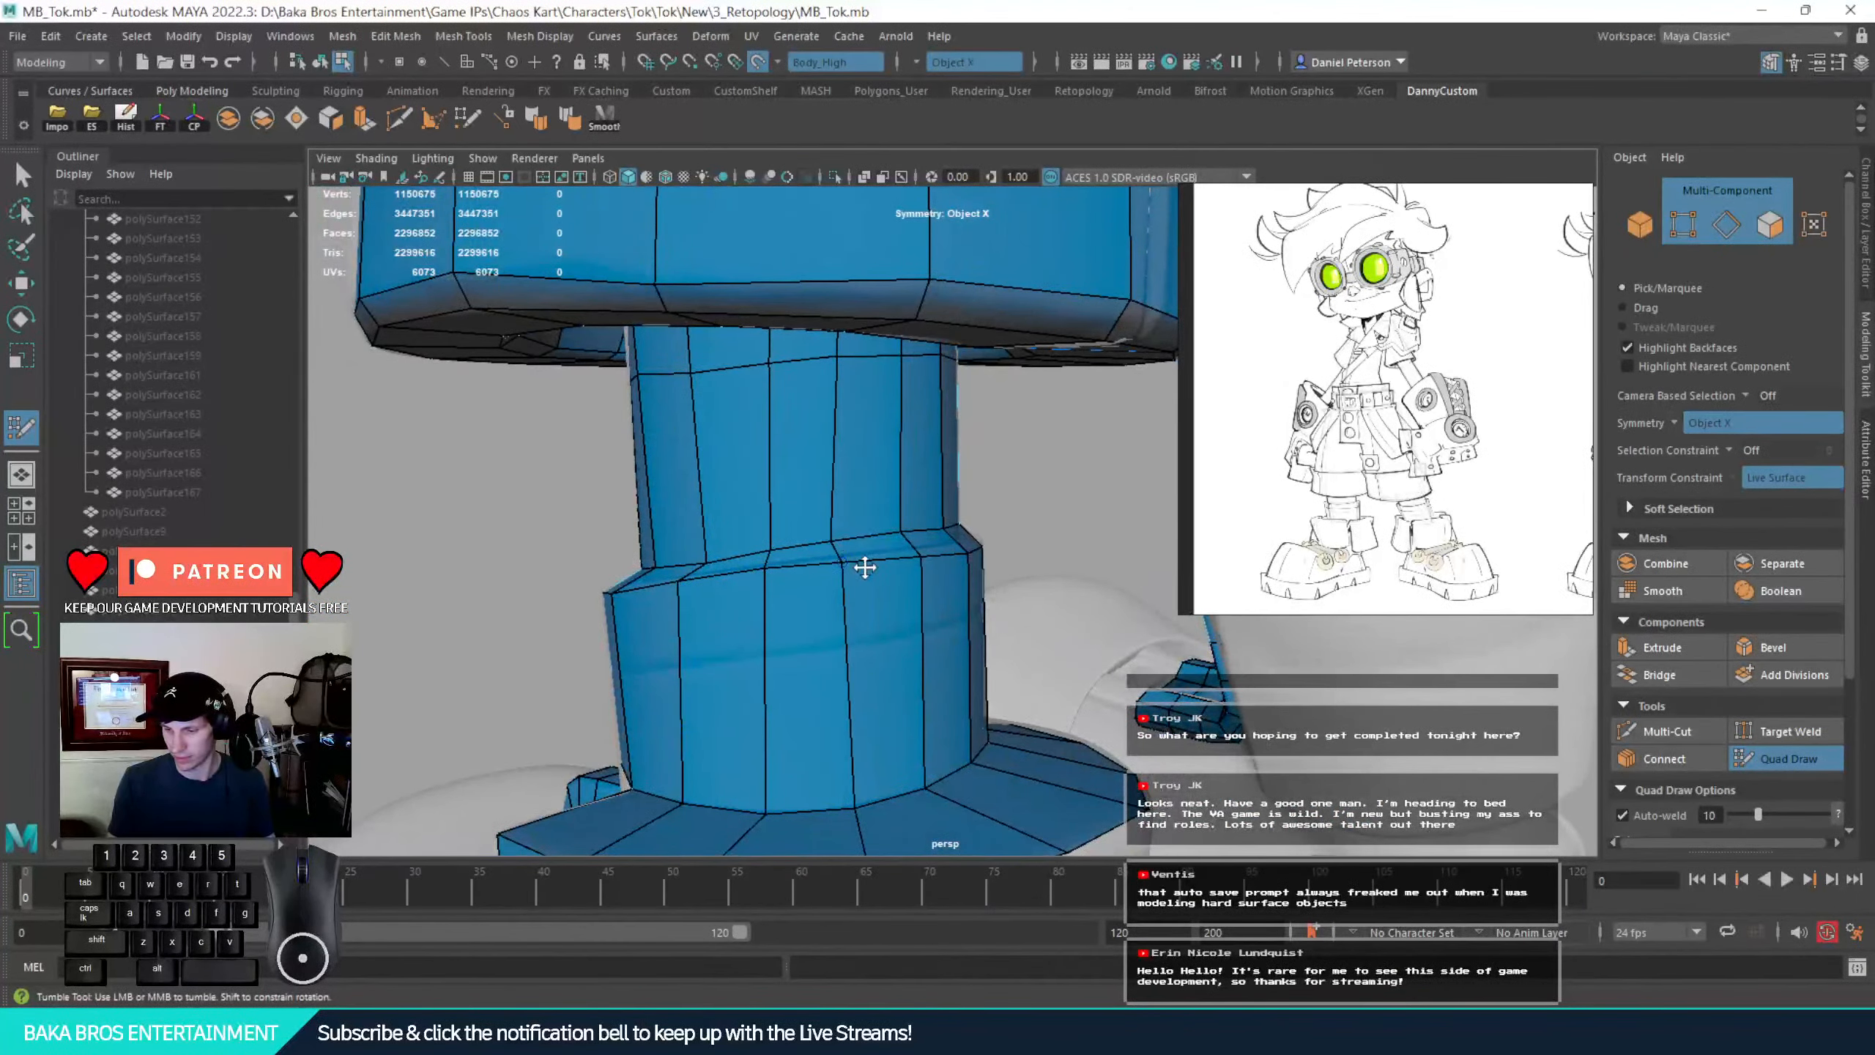
alt+right_drag(825, 583, 1124, 629)
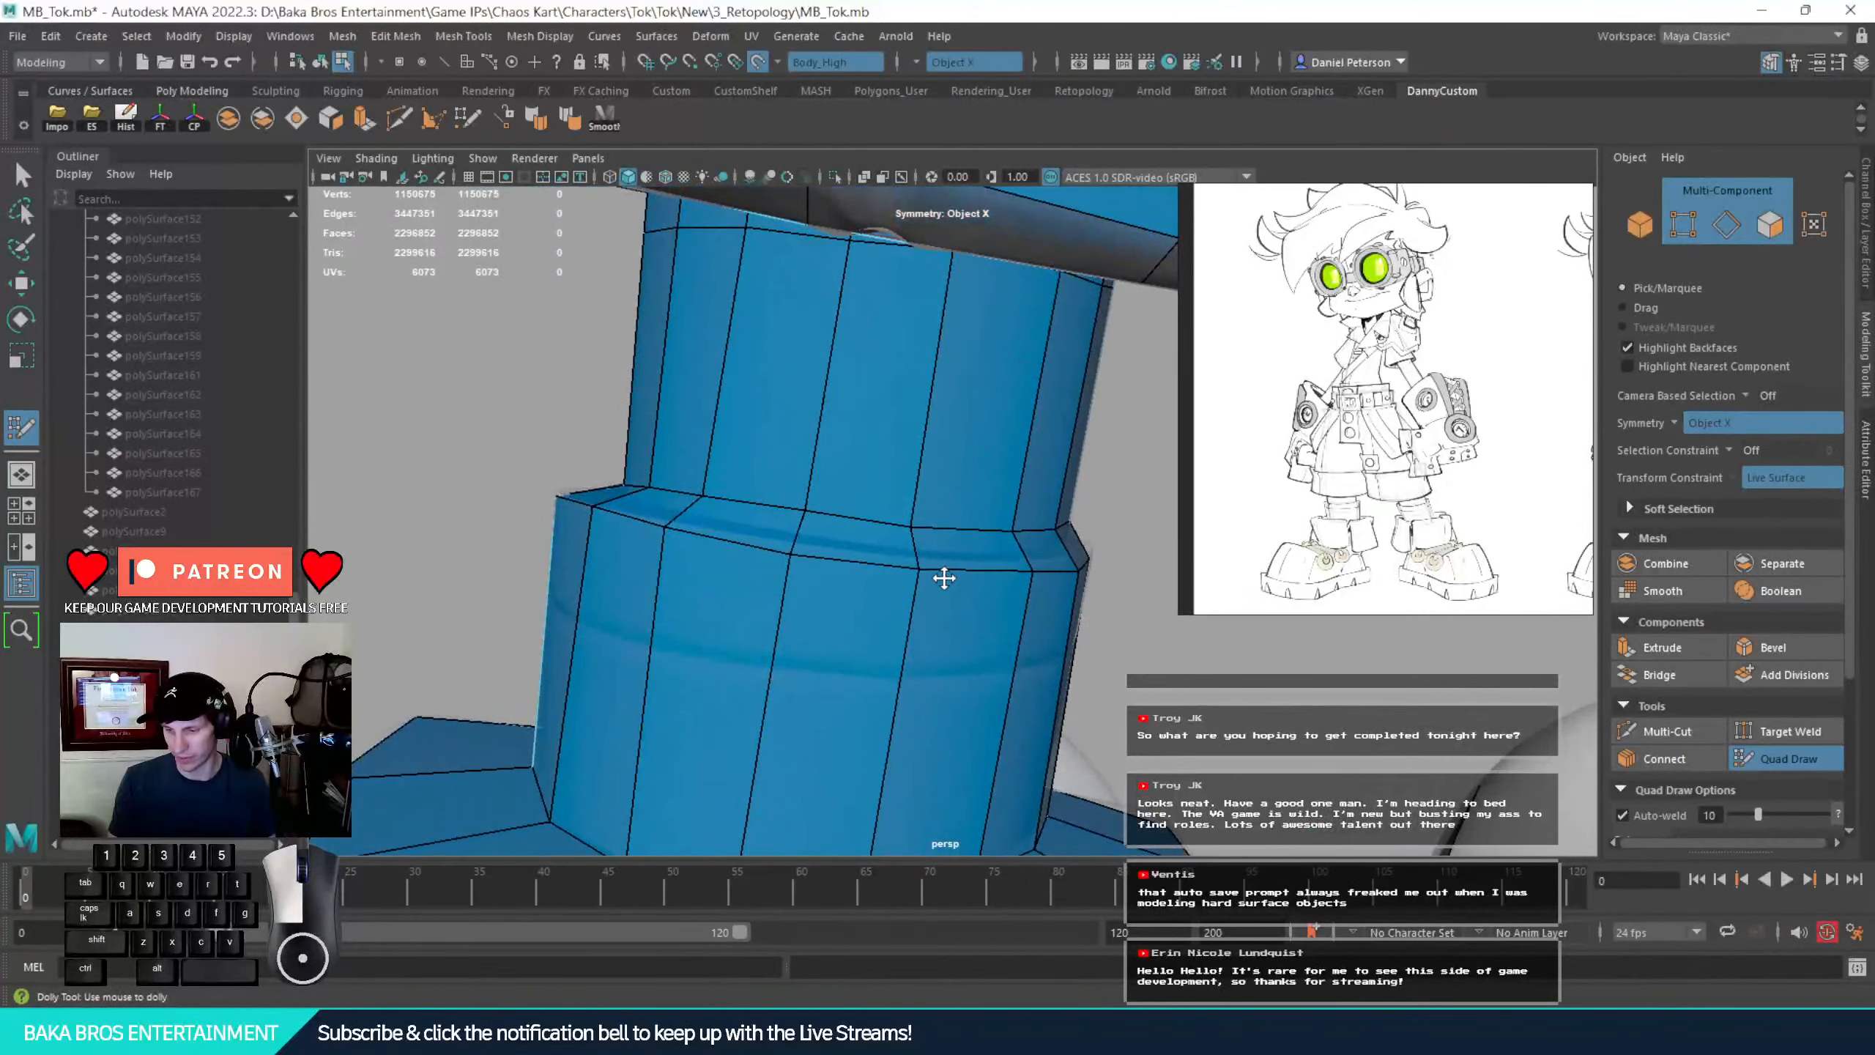
alt+drag(921, 574, 931, 615)
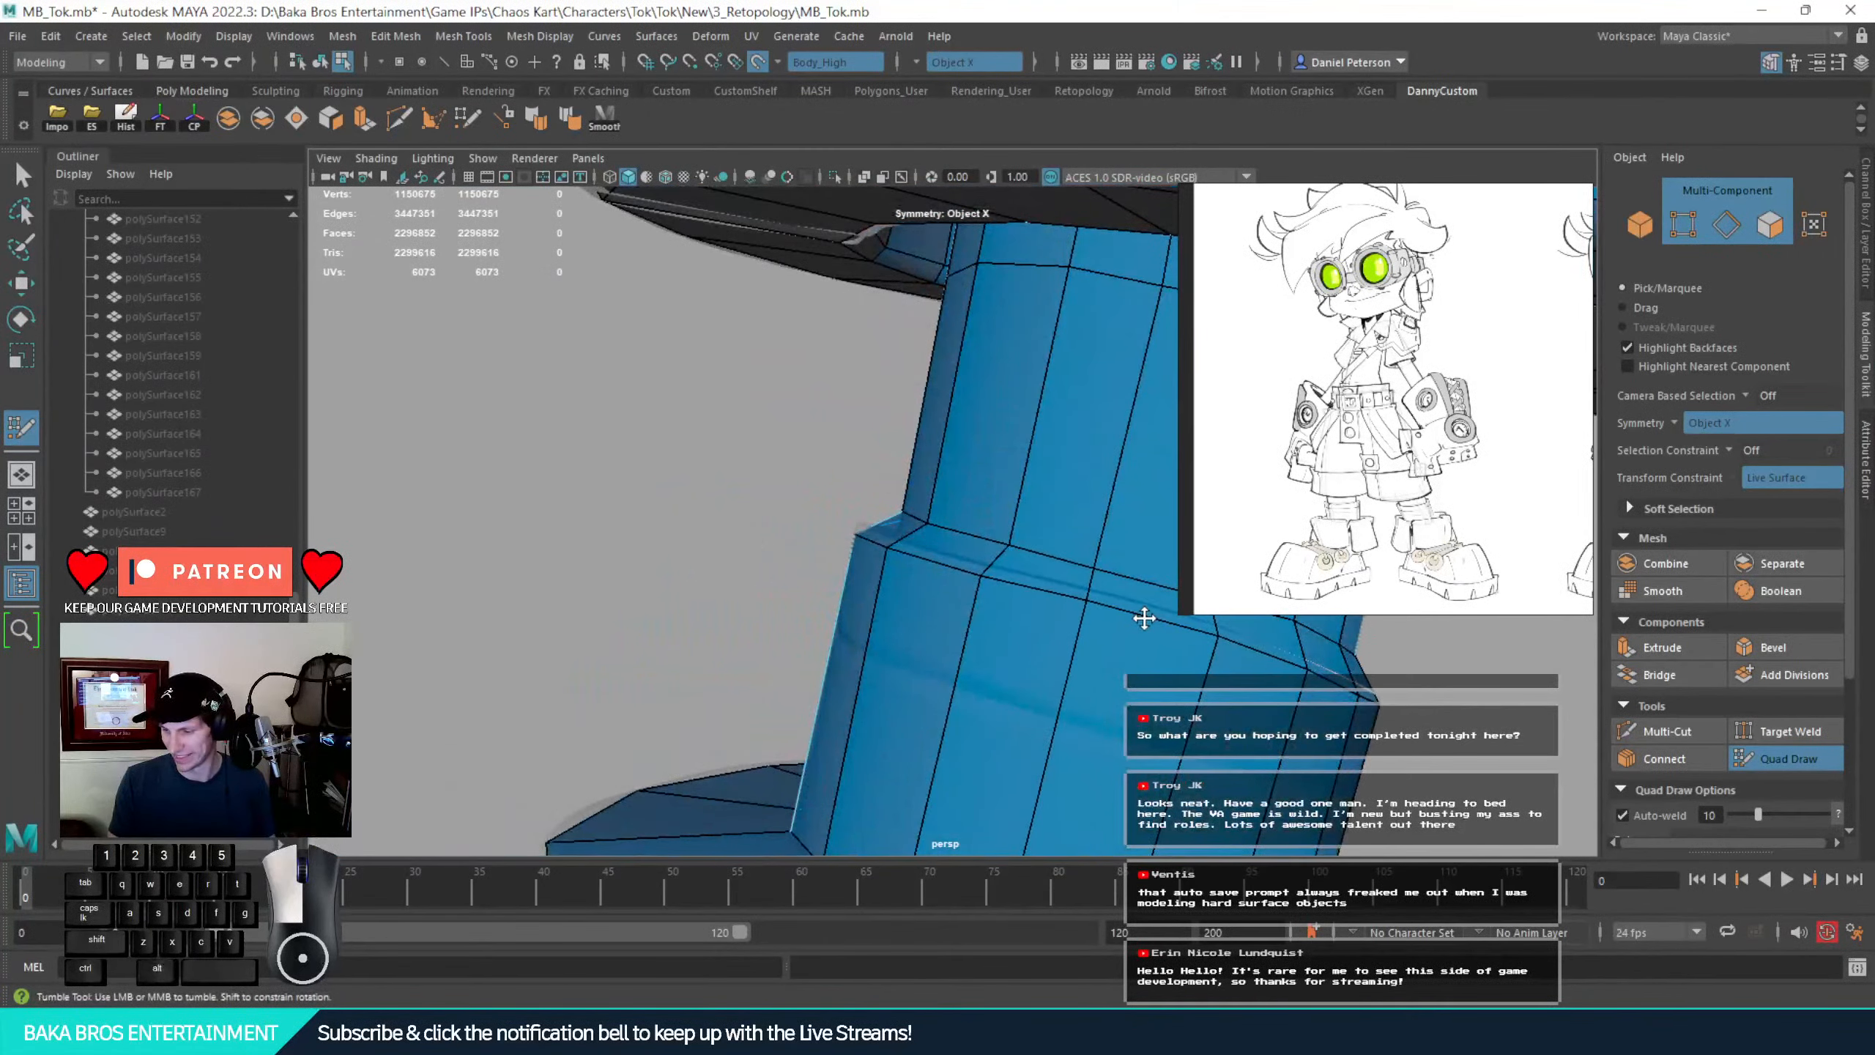
alt+drag(1144, 617, 1005, 615)
alt+middle_drag(920, 588, 909, 585)
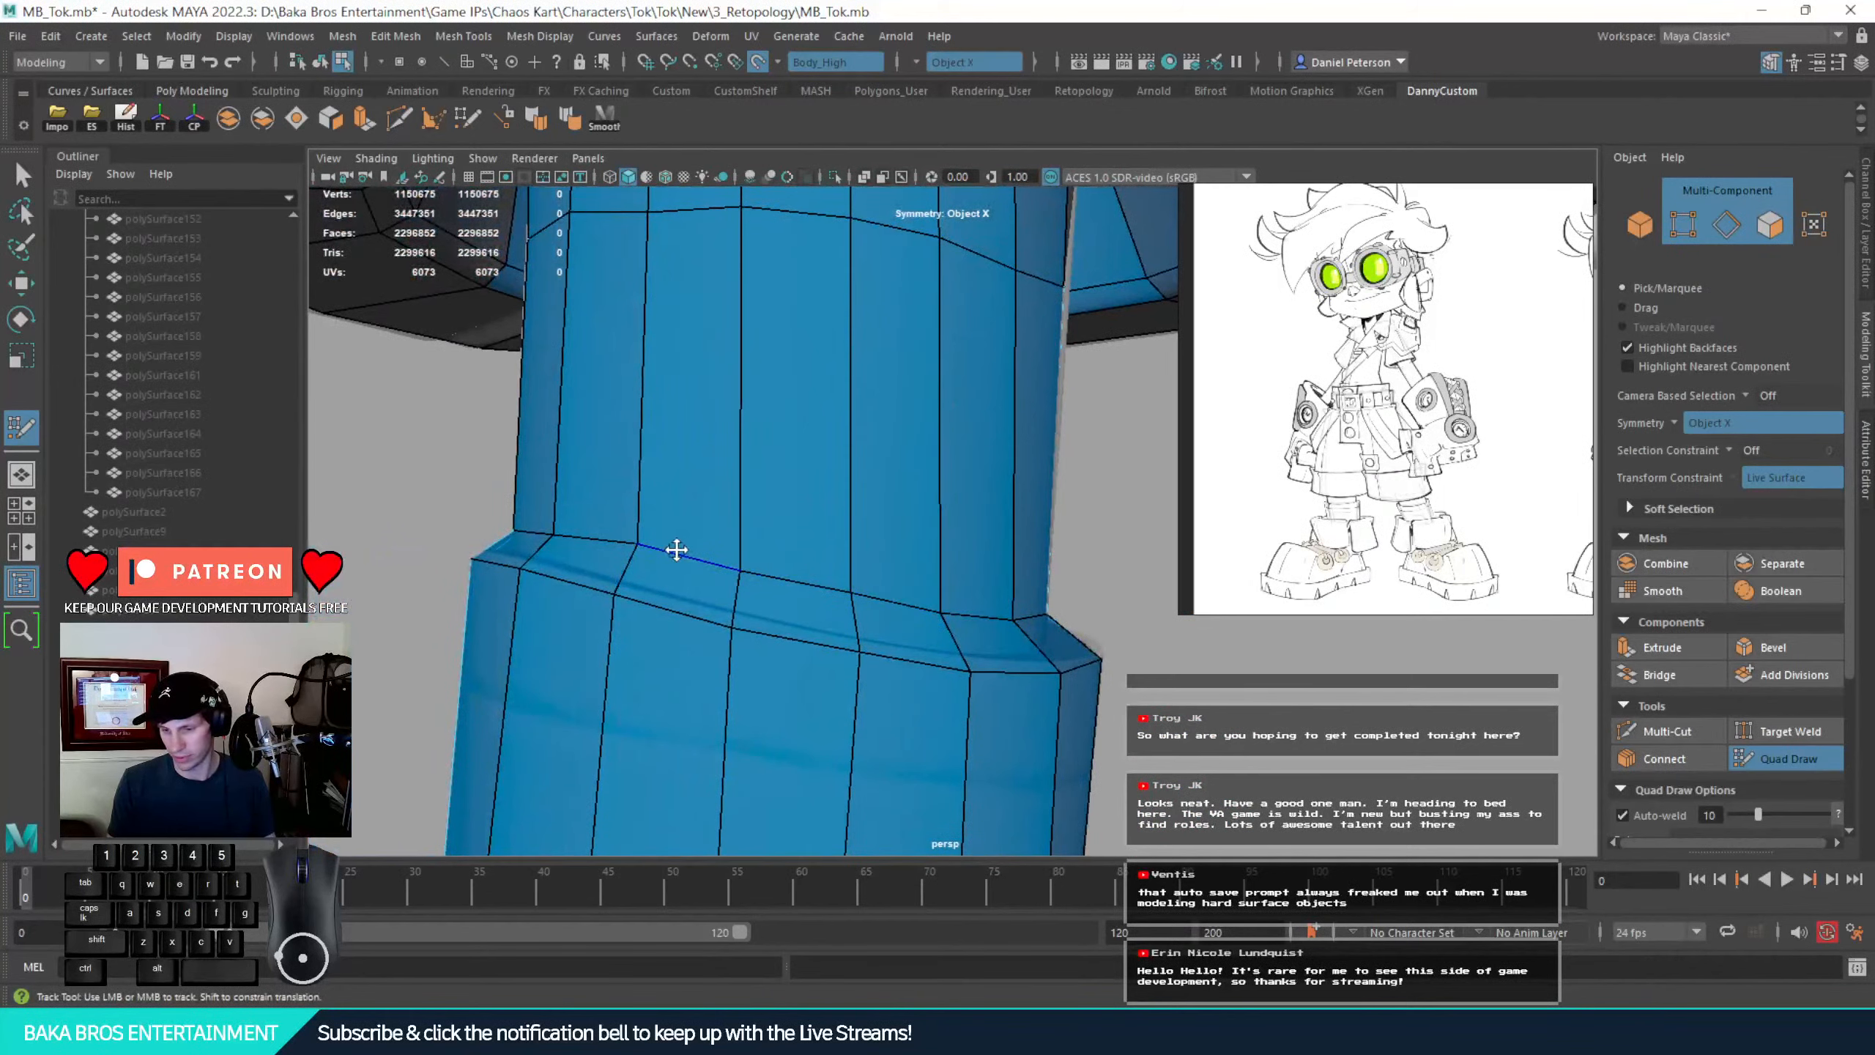
mouse_move(885, 608)
alt+mouse_down()
mouse_move(1013, 628)
mouse_move(921, 641)
mouse_move(733, 574)
mouse_move(670, 603)
mouse_move(858, 609)
alt+mouse_up()
Delete the quads along the boot tongue's upper end that face the leg
scroll(783, 593, down, 7)
scroll(859, 610, down, 3)
scroll(959, 635, up, 2)
alt+middle_drag(1016, 657, 858, 564)
scroll(860, 583, up, 5)
alt+drag(875, 671, 846, 718)
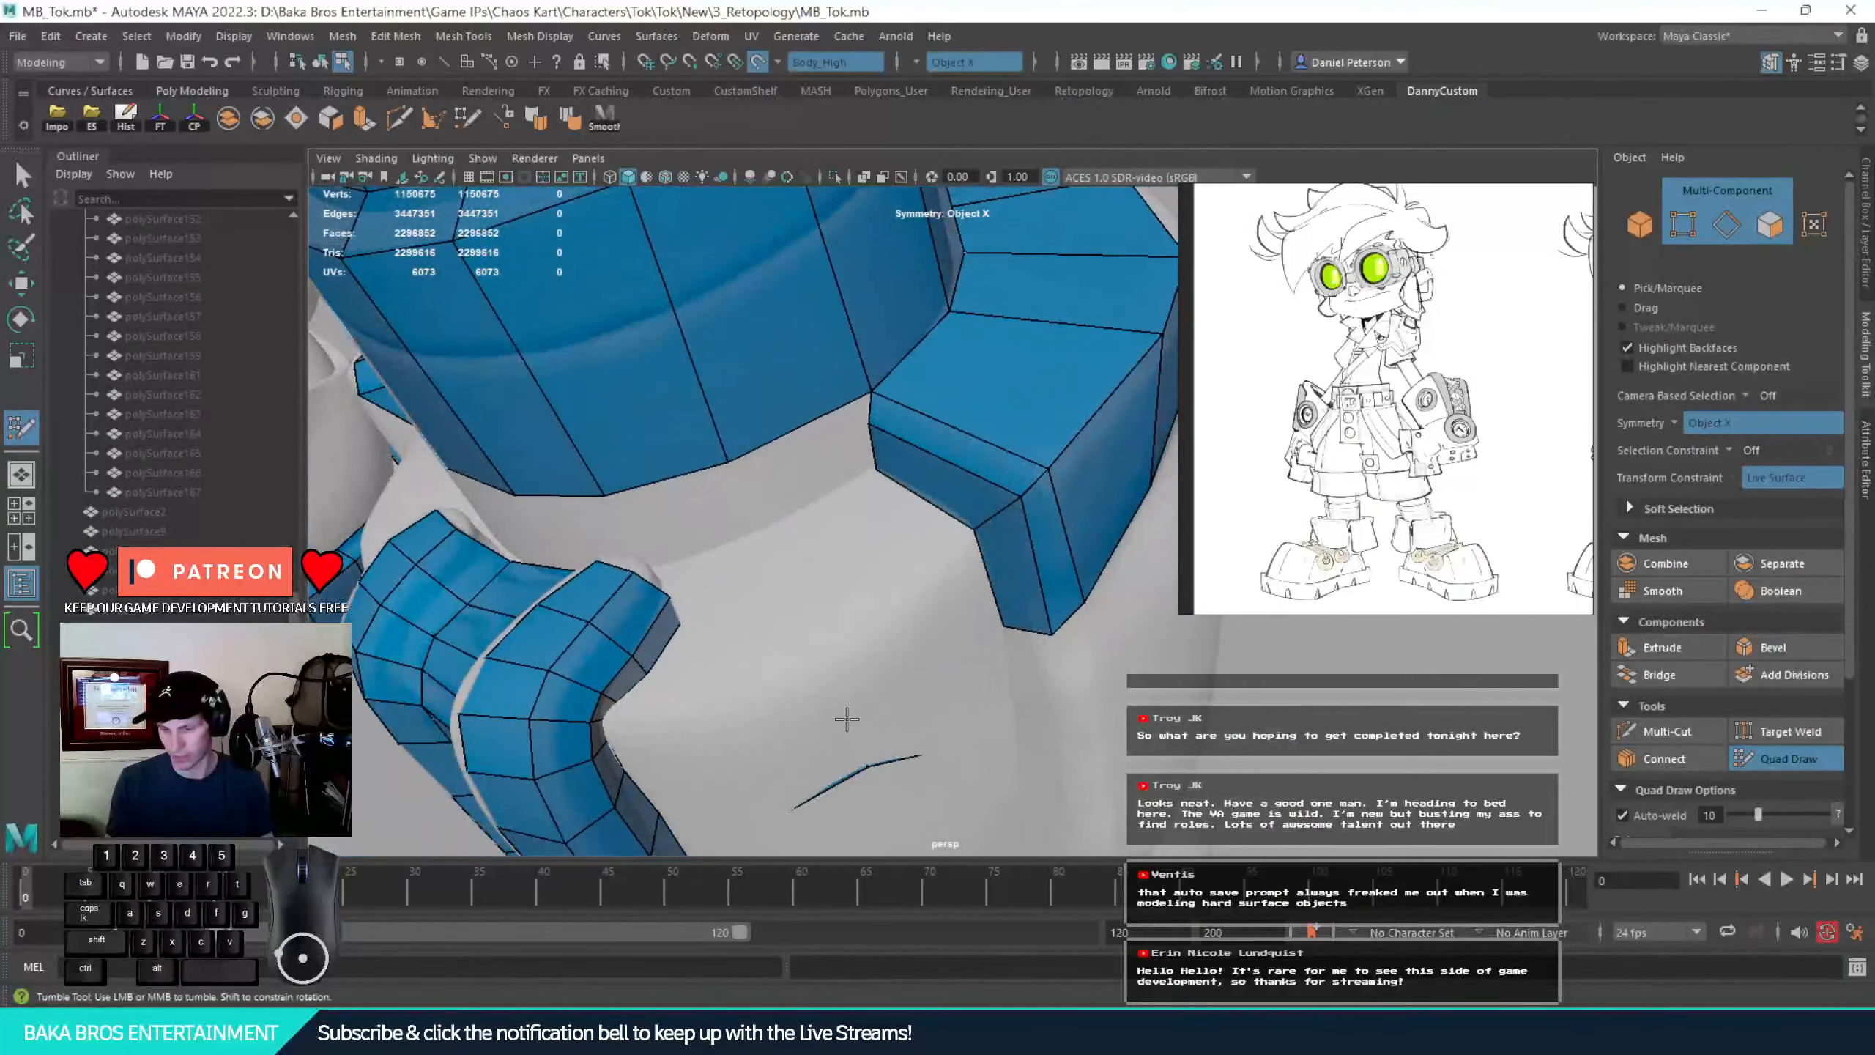
alt+drag(498, 373, 432, 381)
scroll(729, 507, up, 3)
alt+drag(729, 507, 557, 444)
alt+right_drag(556, 444, 574, 419)
alt+drag(573, 419, 605, 423)
alt+right_drag(605, 422, 652, 419)
alt+drag(652, 419, 702, 378)
alt+middle_drag(703, 378, 565, 472)
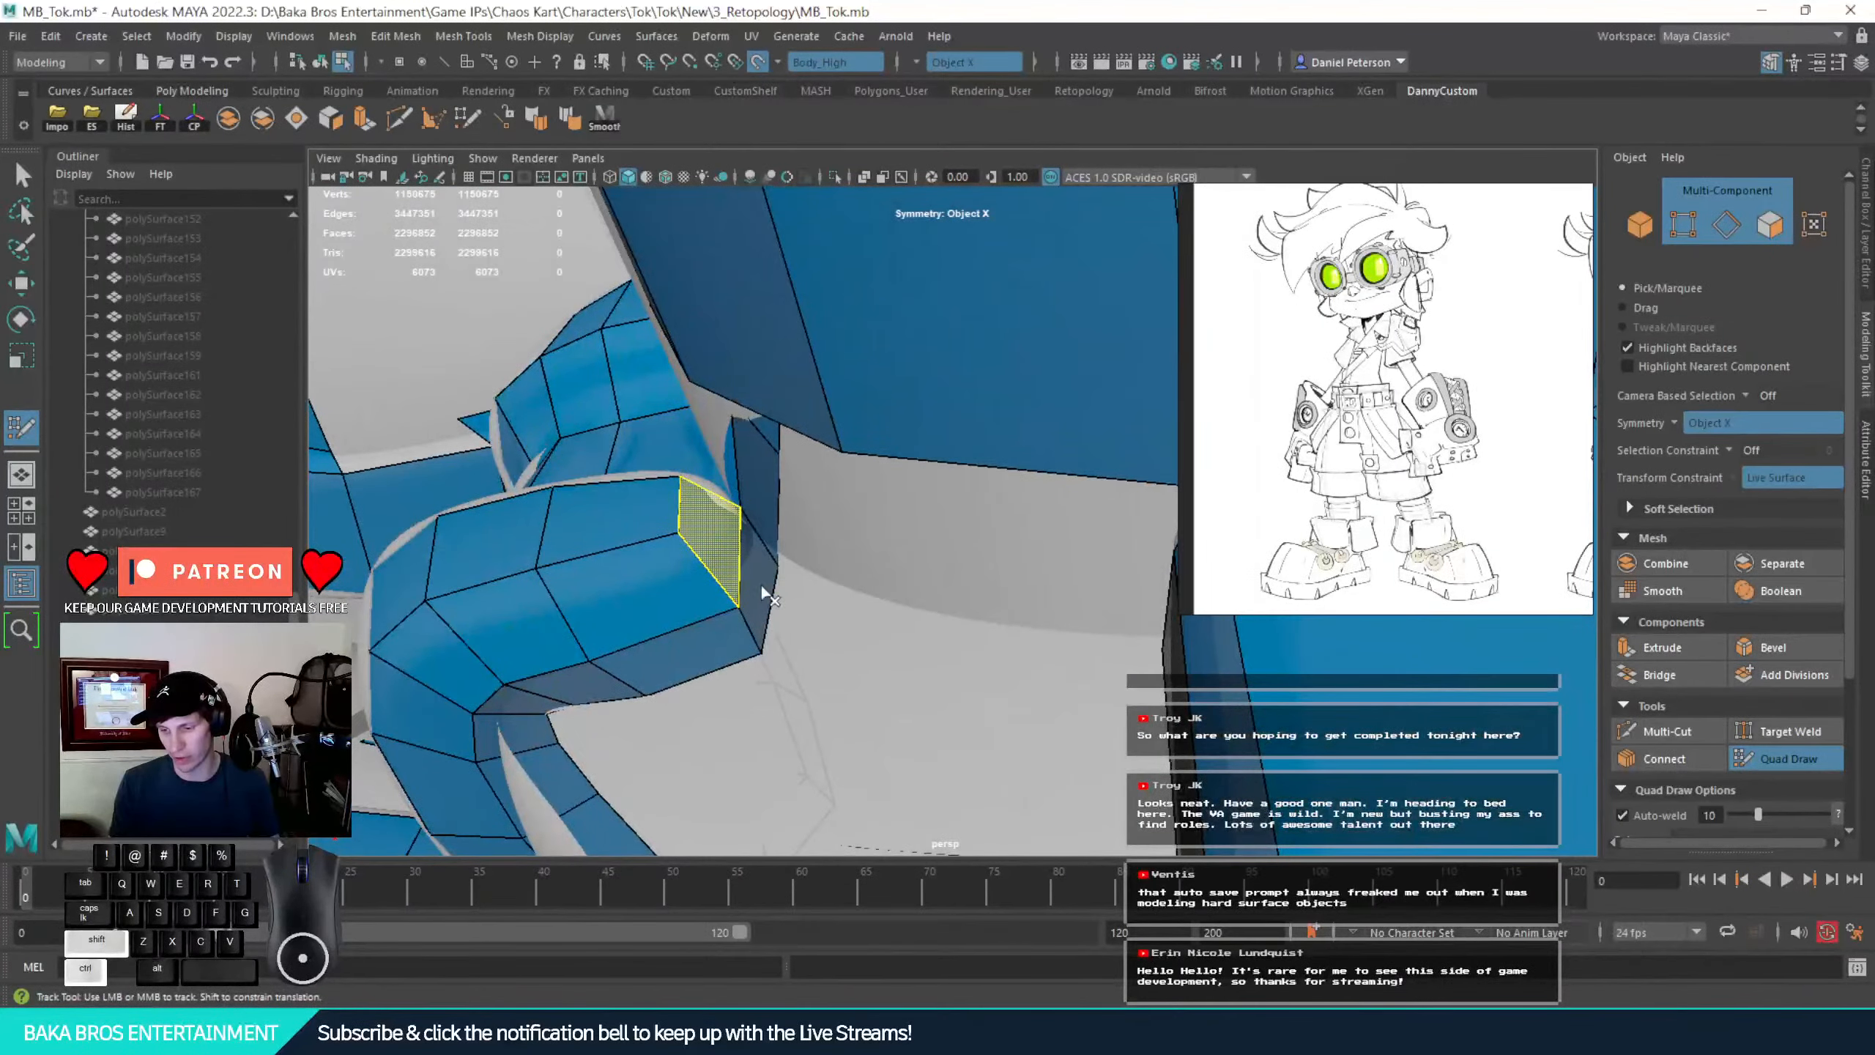
alt+drag(746, 549, 990, 577)
alt+middle_drag(990, 577, 937, 528)
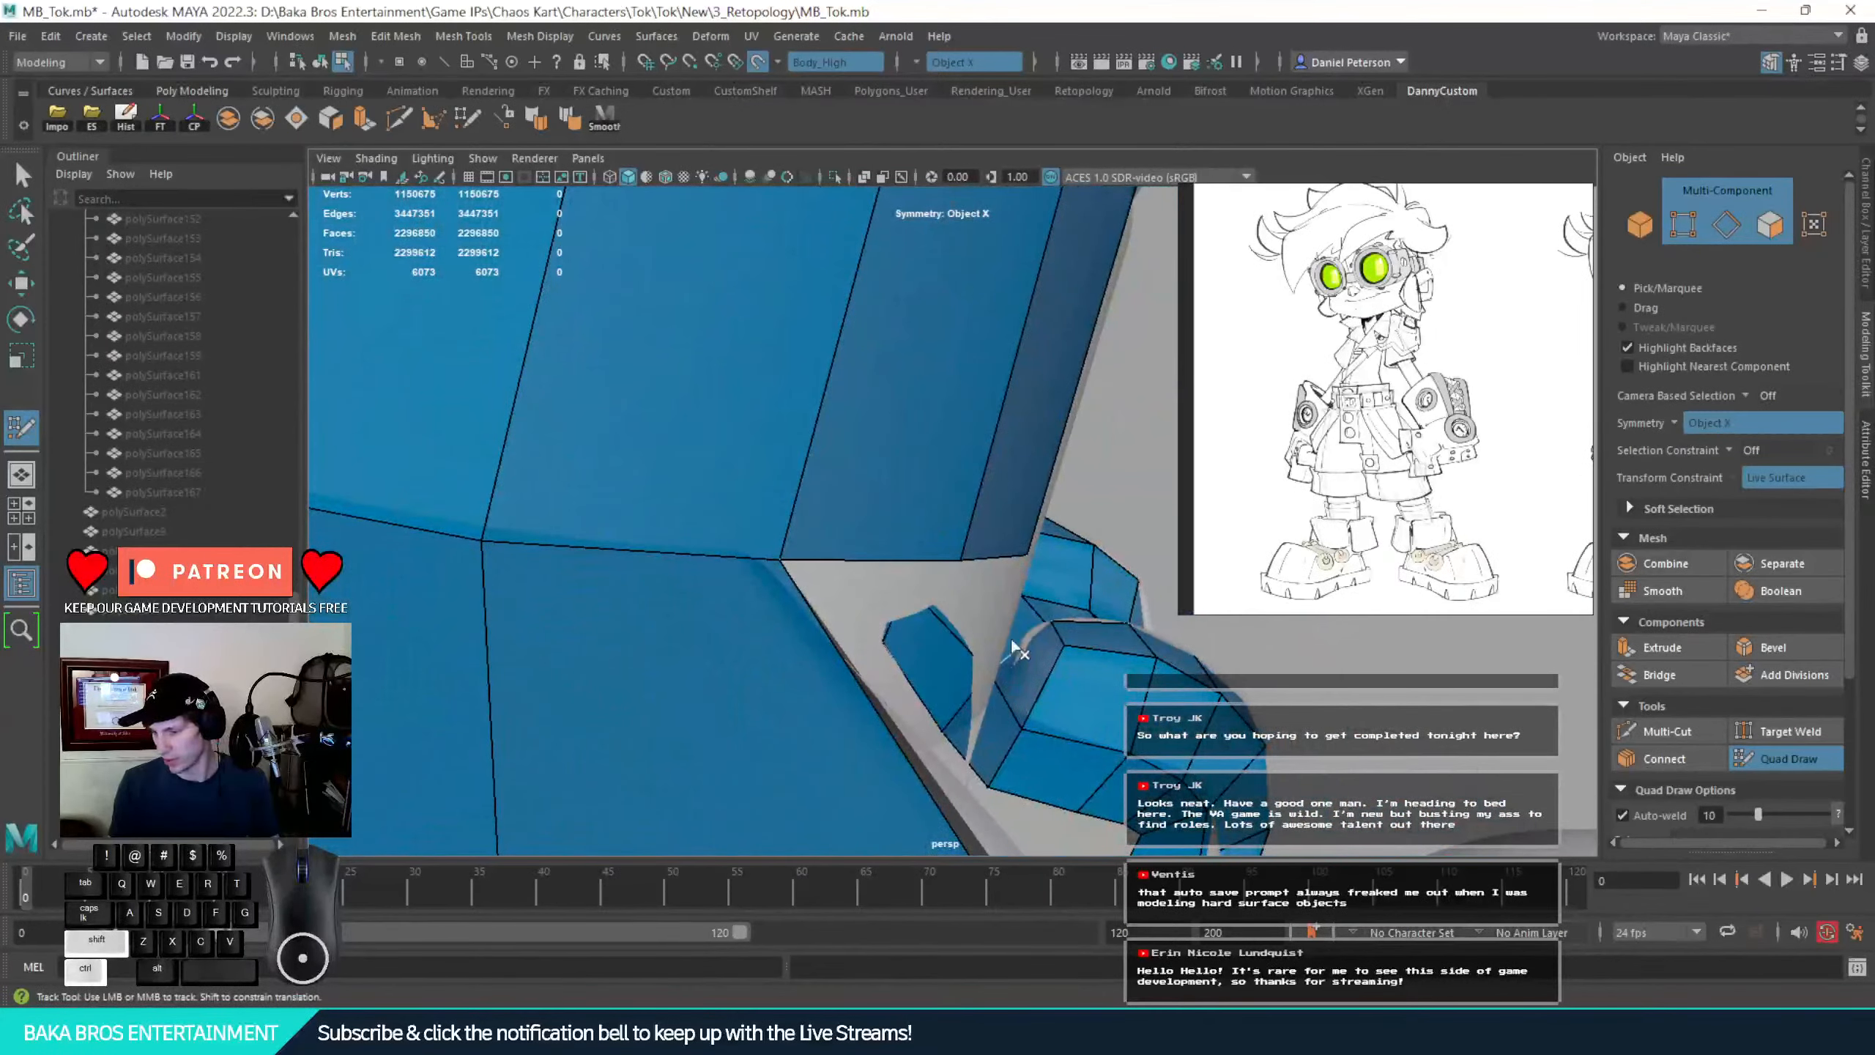
ctrl+shift+click(1028, 668)
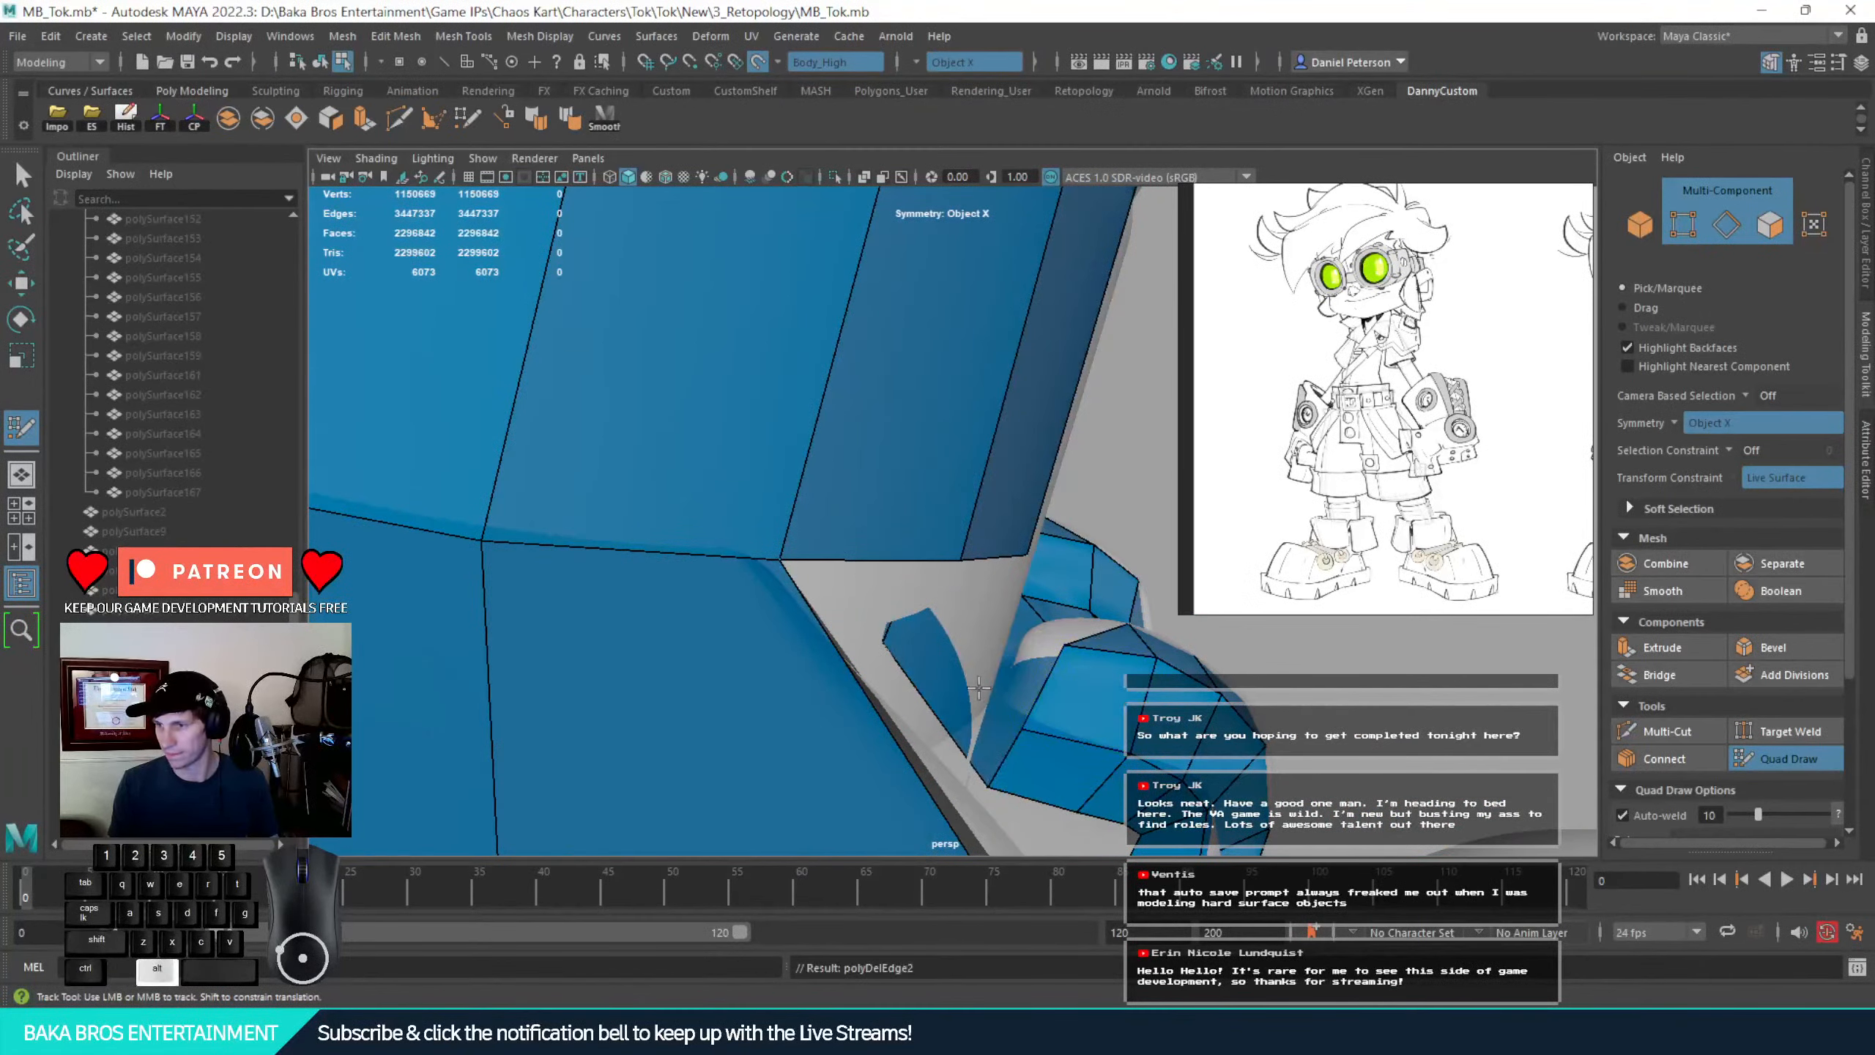
Delete the remaining quads in the dip and along the side of the boot tongue's upper rim
alt+drag(1042, 703, 906, 664)
alt+right_drag(906, 664, 943, 708)
alt+drag(854, 742, 900, 750)
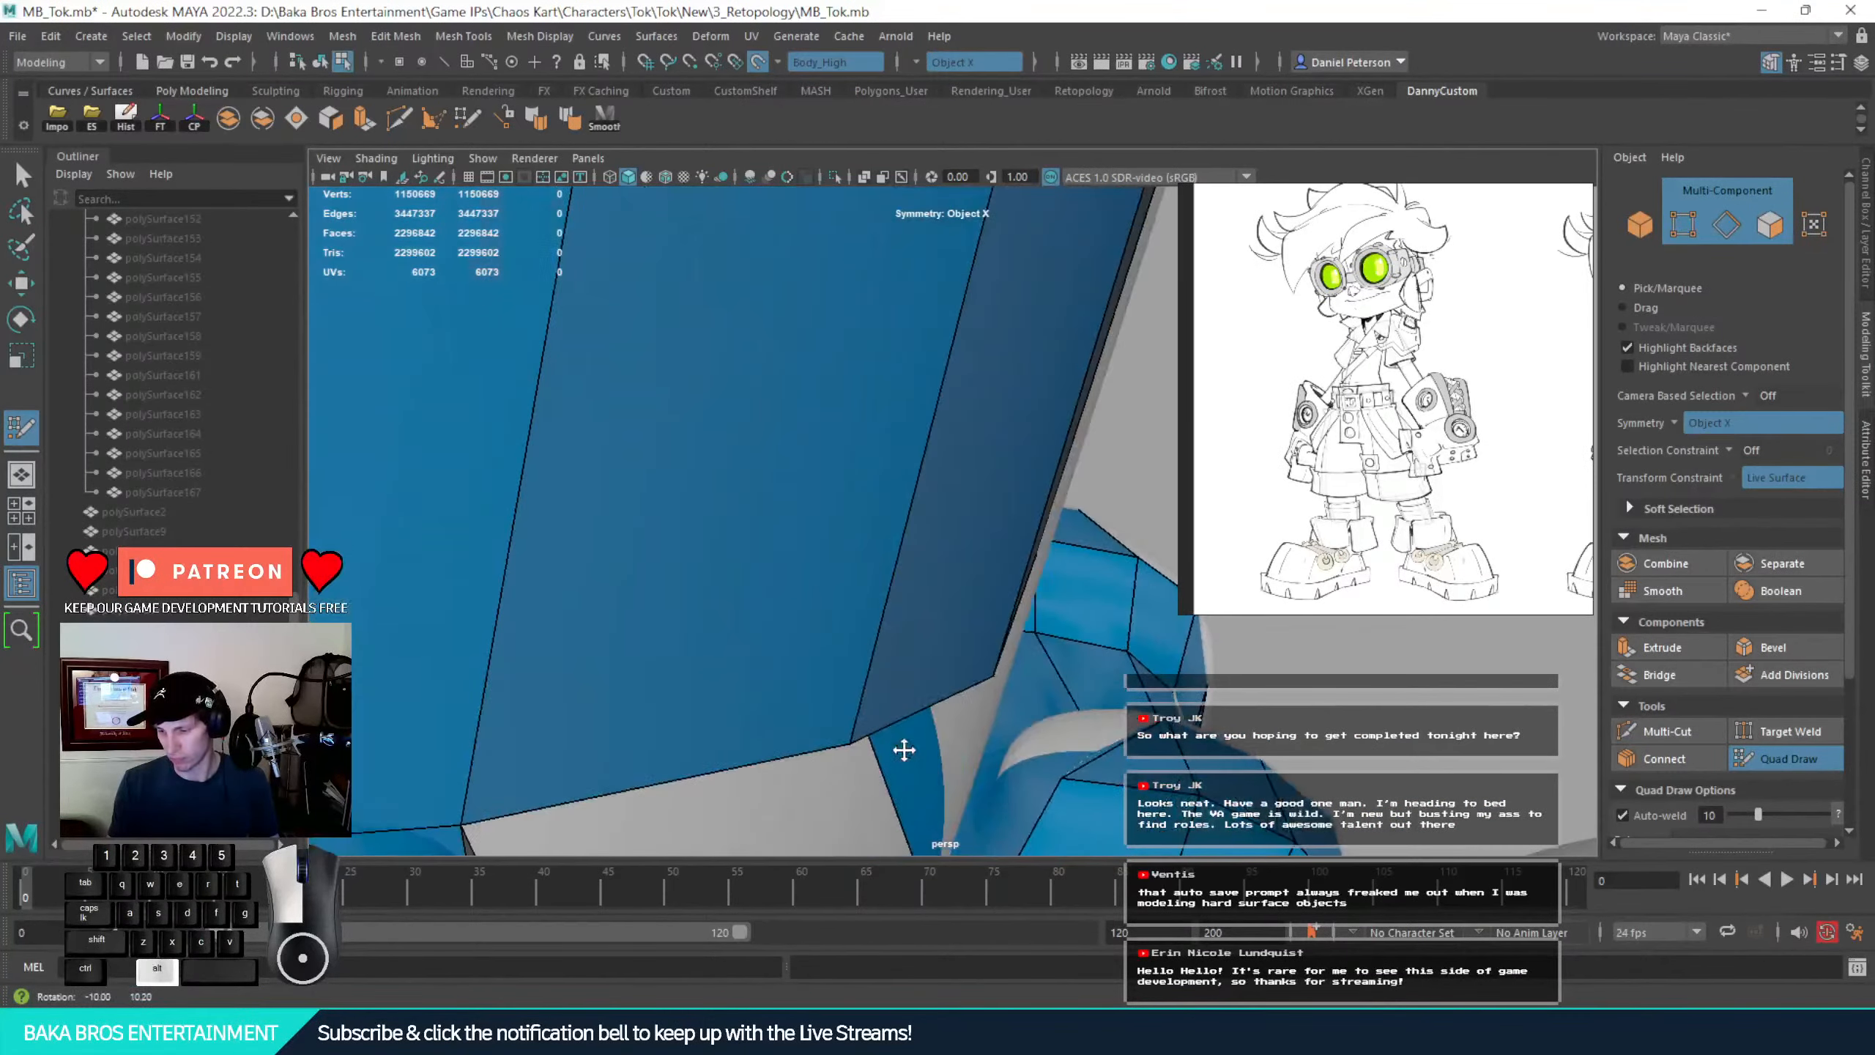
alt+middle_drag(901, 750, 913, 685)
alt+drag(912, 685, 873, 490)
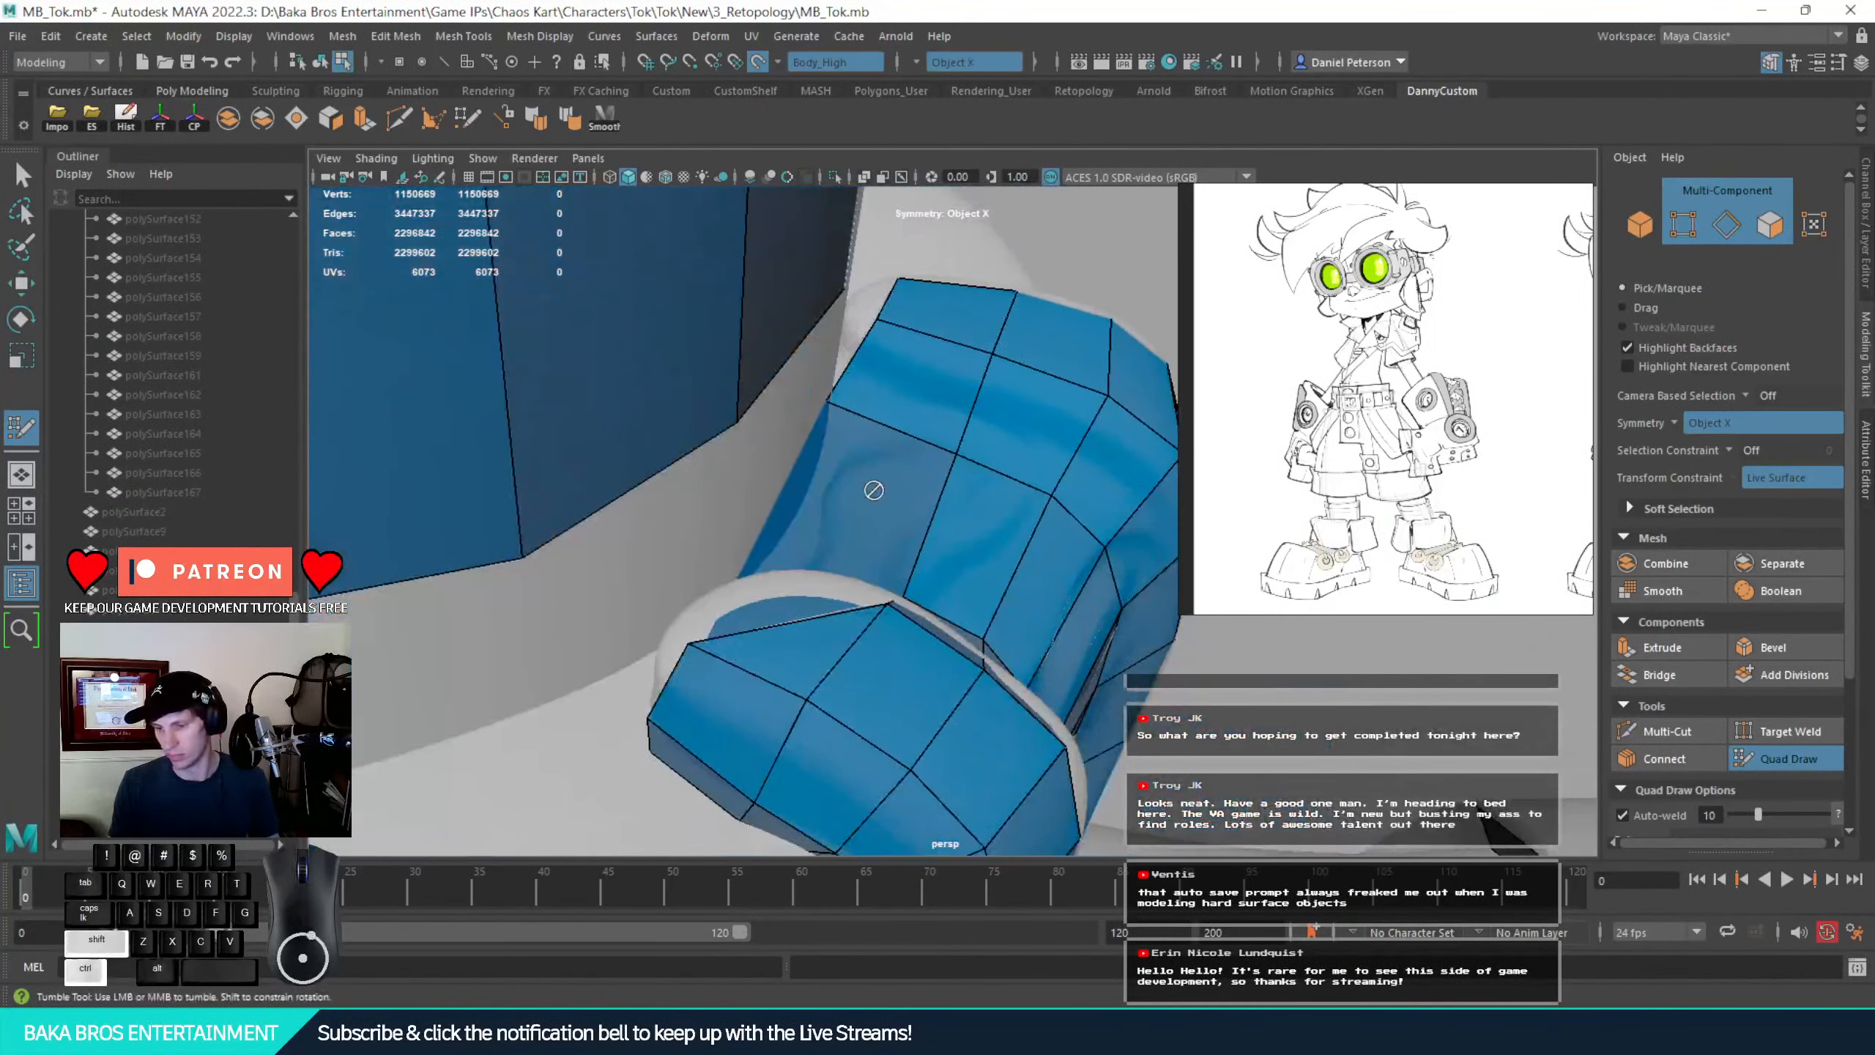
ctrl+shift+click(913, 481)
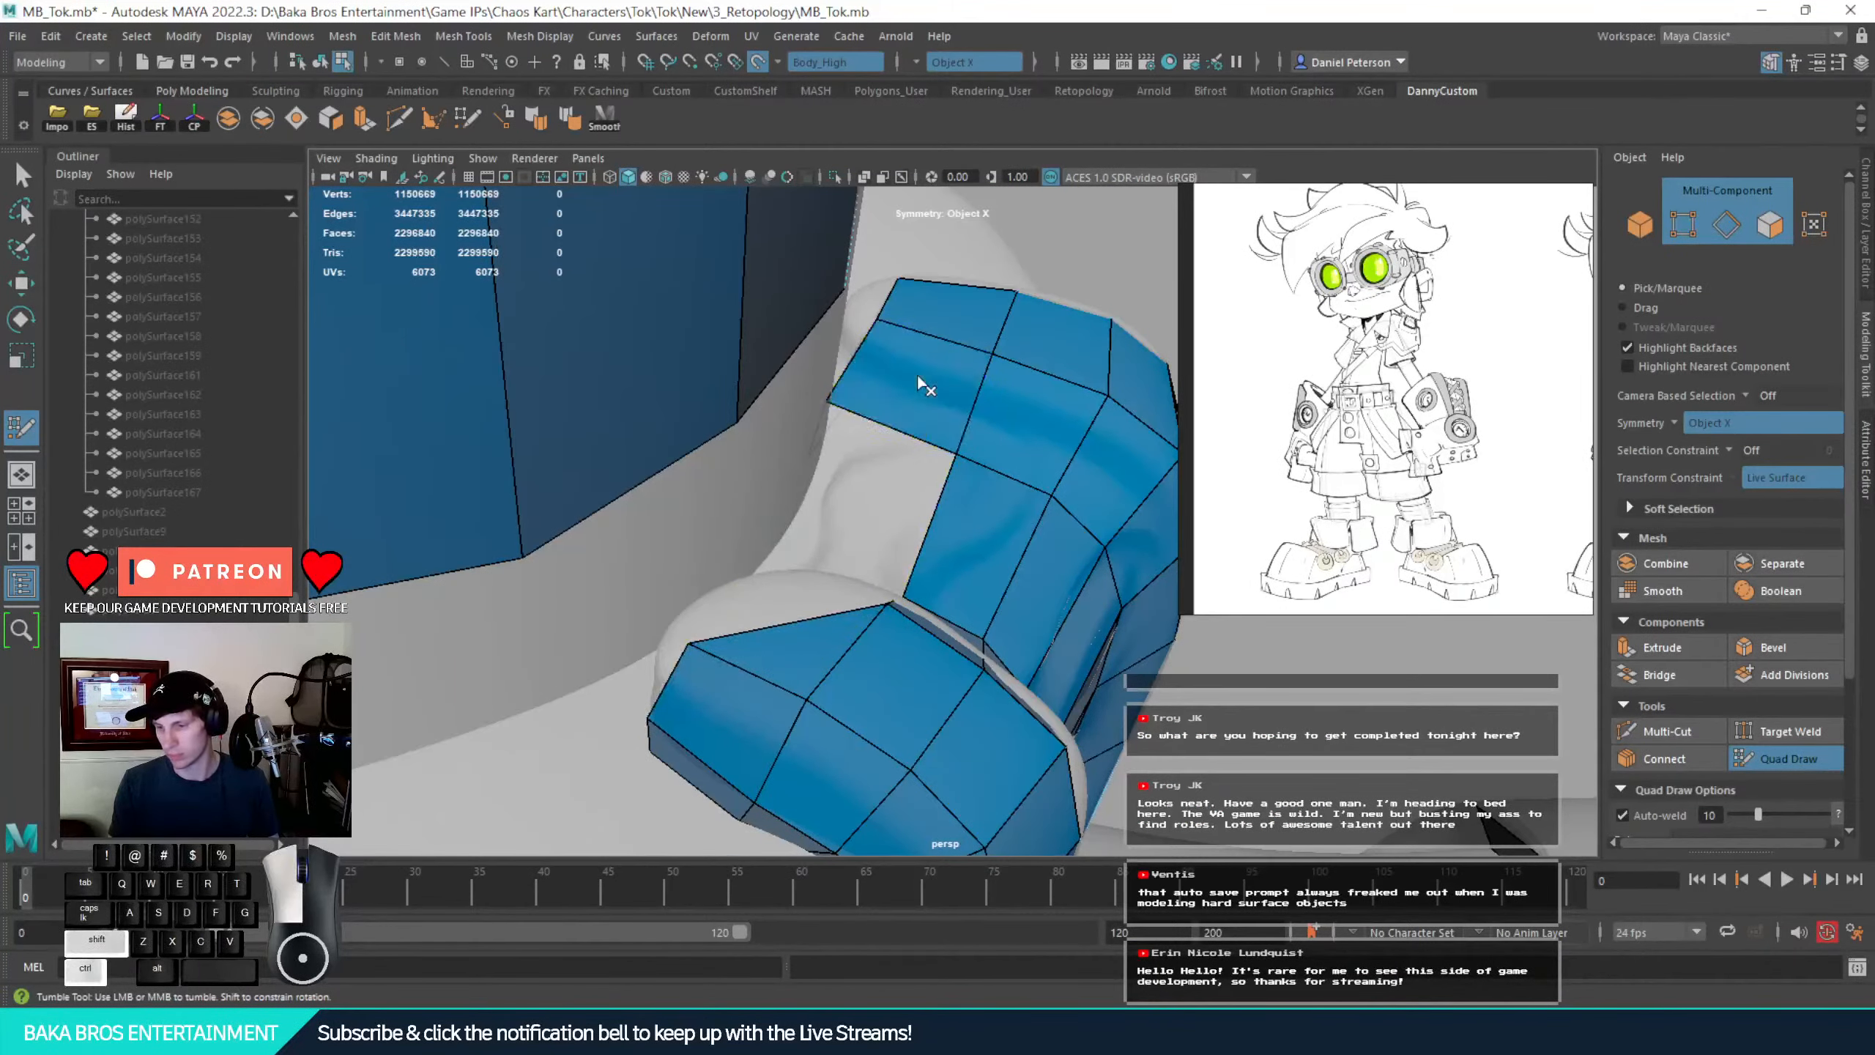
alt+drag(1004, 397, 721, 559)
ctrl+shift+click(574, 637)
Add a corner quad on the boot tongue's upper rim and fill a quad joining it to the lower leg's bottom edge
drag(813, 518, 704, 499)
alt+middle_drag(704, 499, 820, 548)
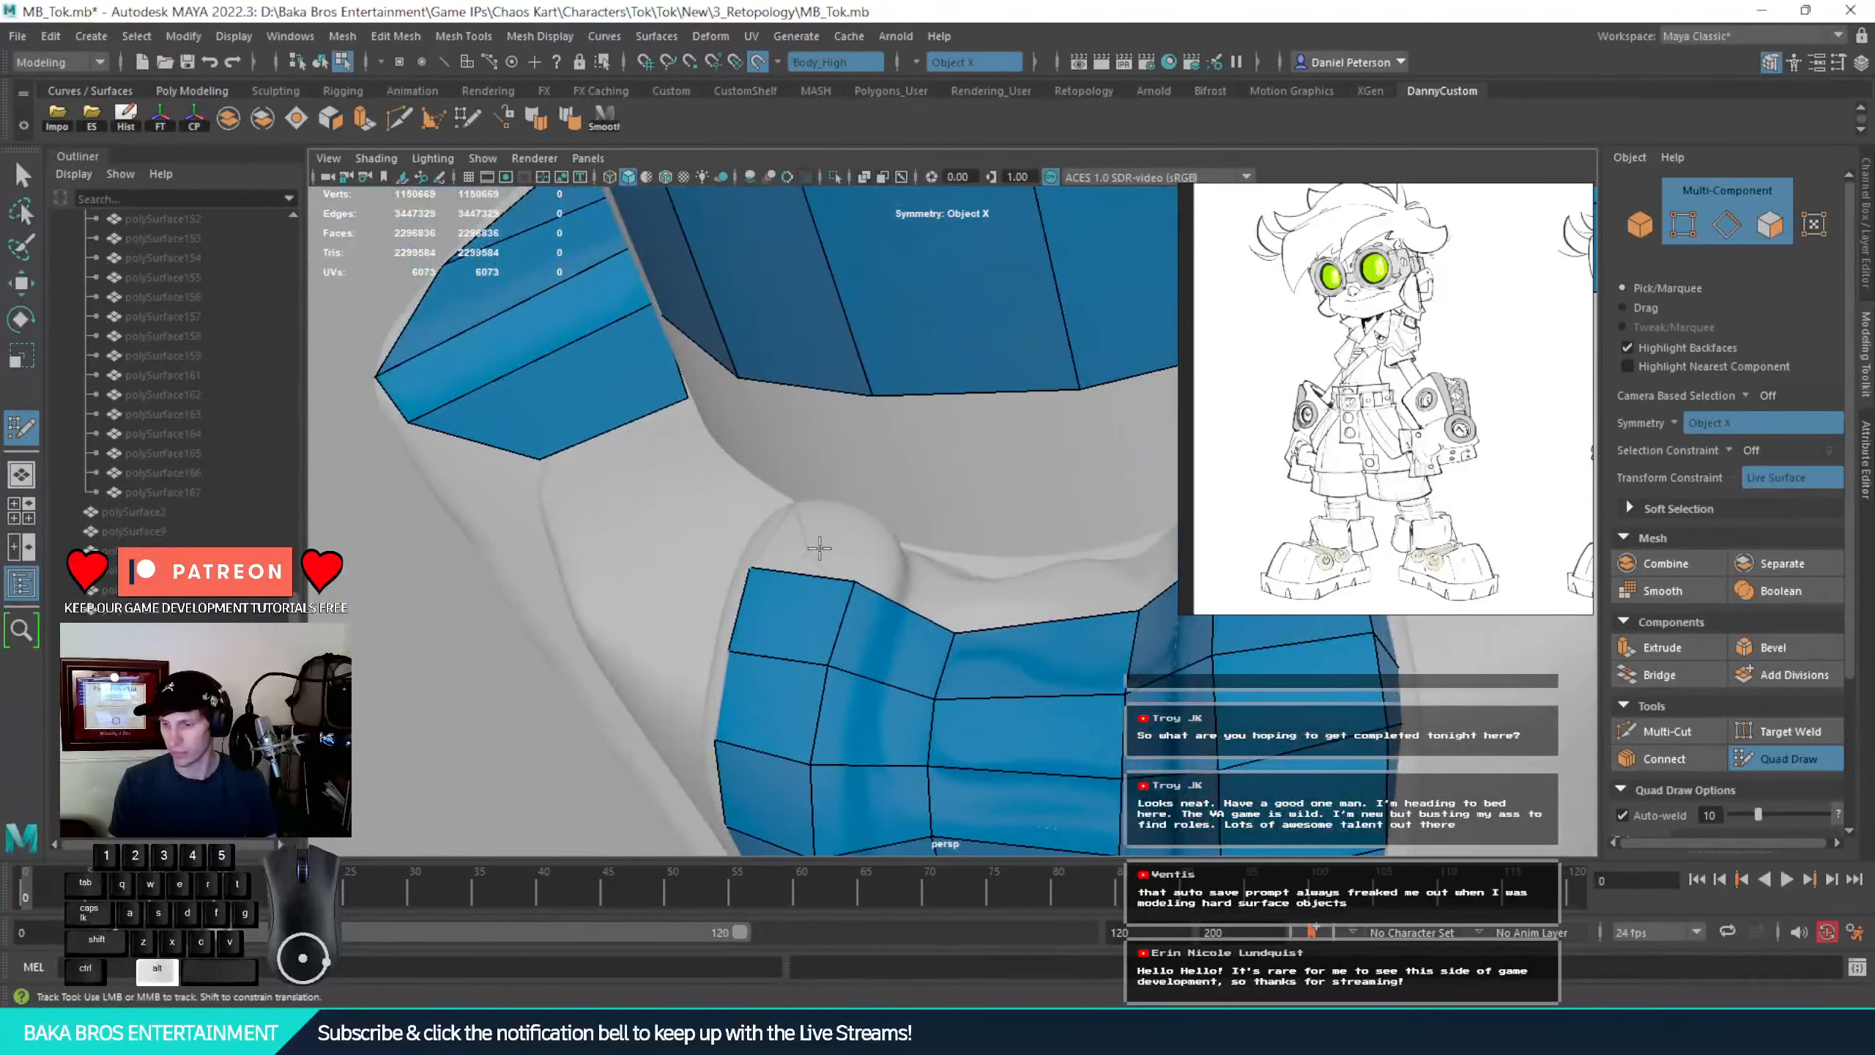
alt+drag(820, 548, 967, 562)
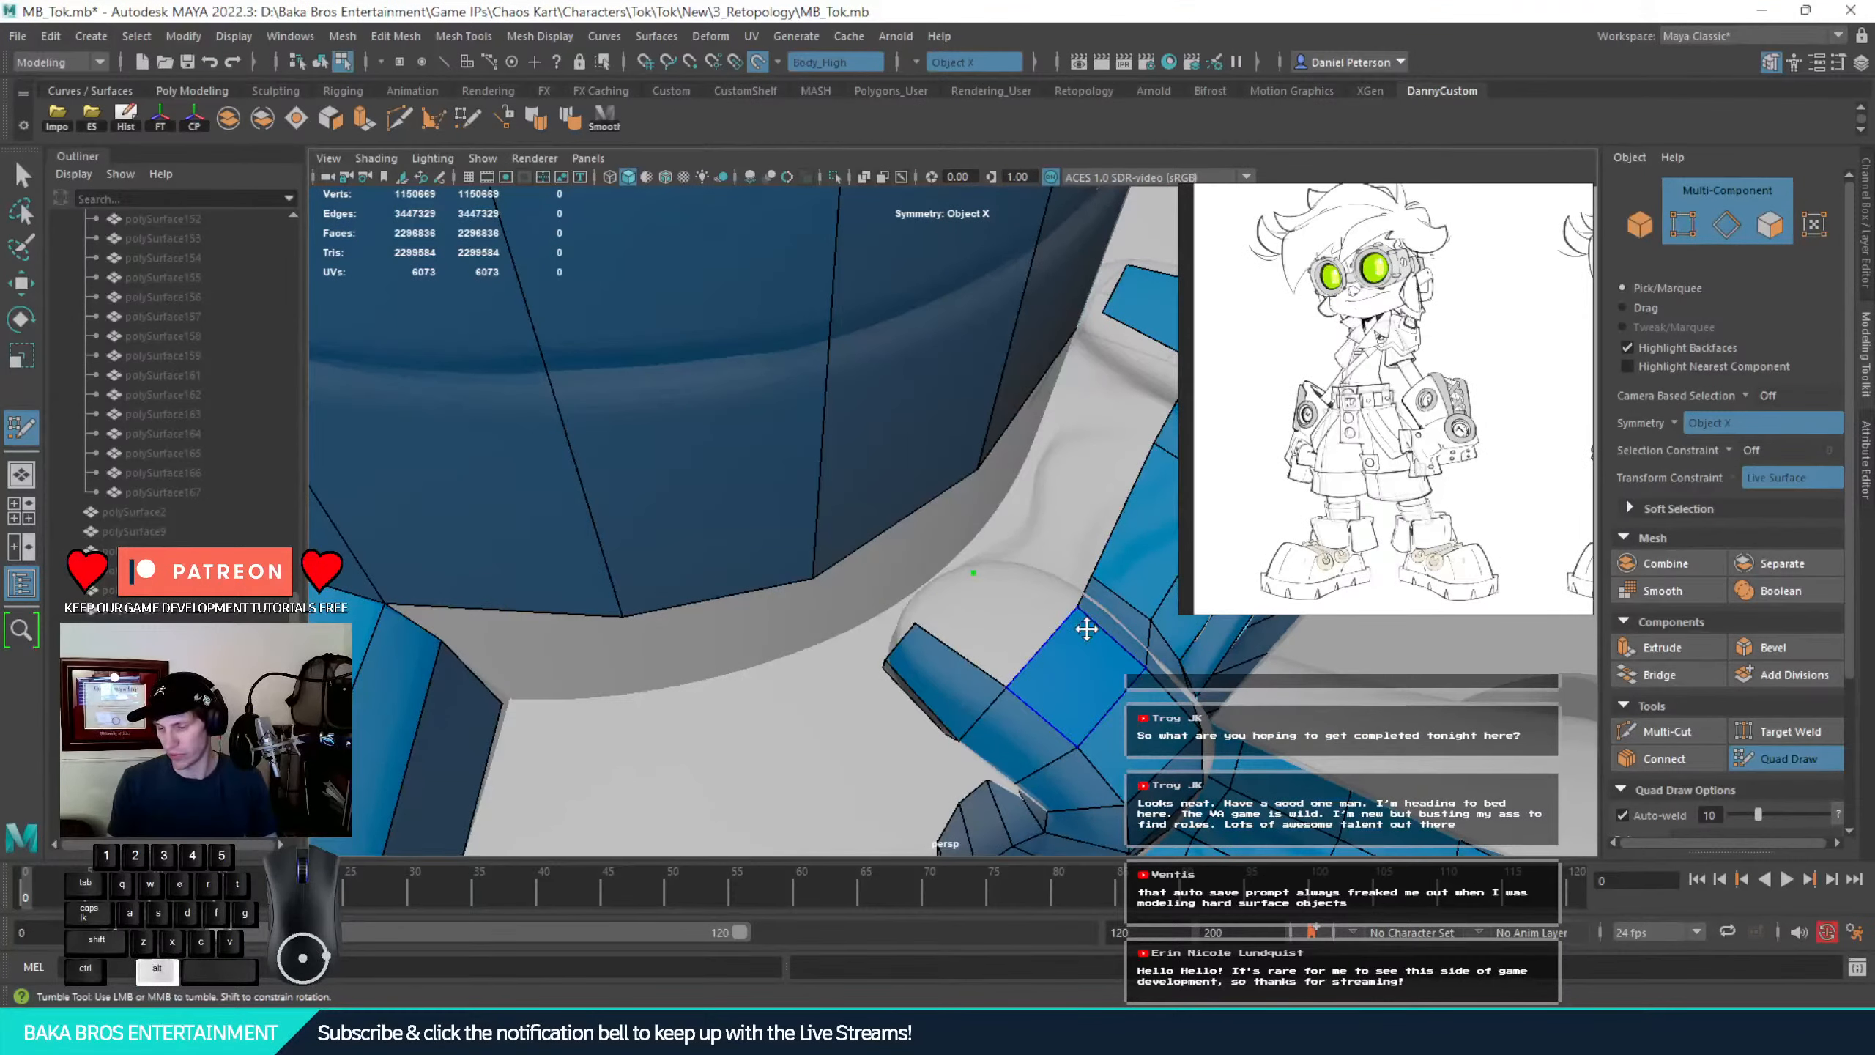
alt+drag(1000, 582, 950, 599)
alt+right_drag(950, 599, 753, 473)
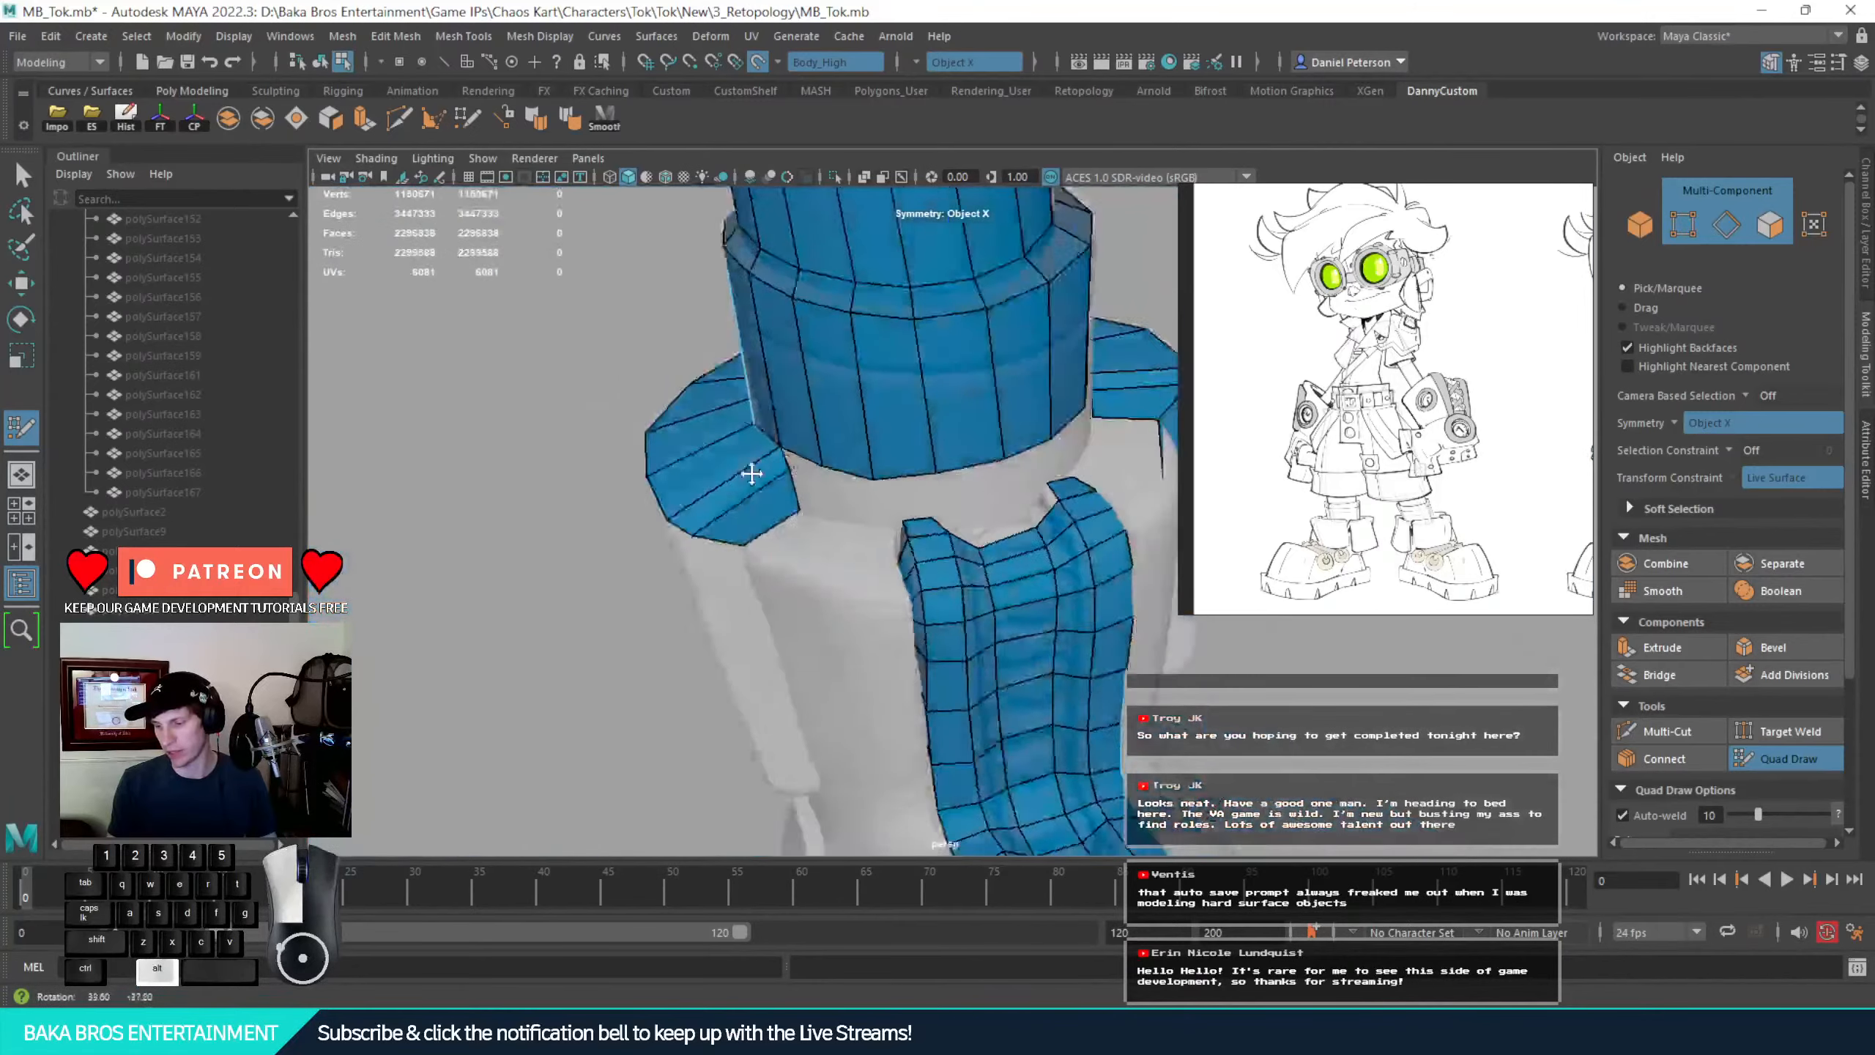
alt+drag(753, 473, 787, 477)
alt+right_drag(787, 477, 921, 492)
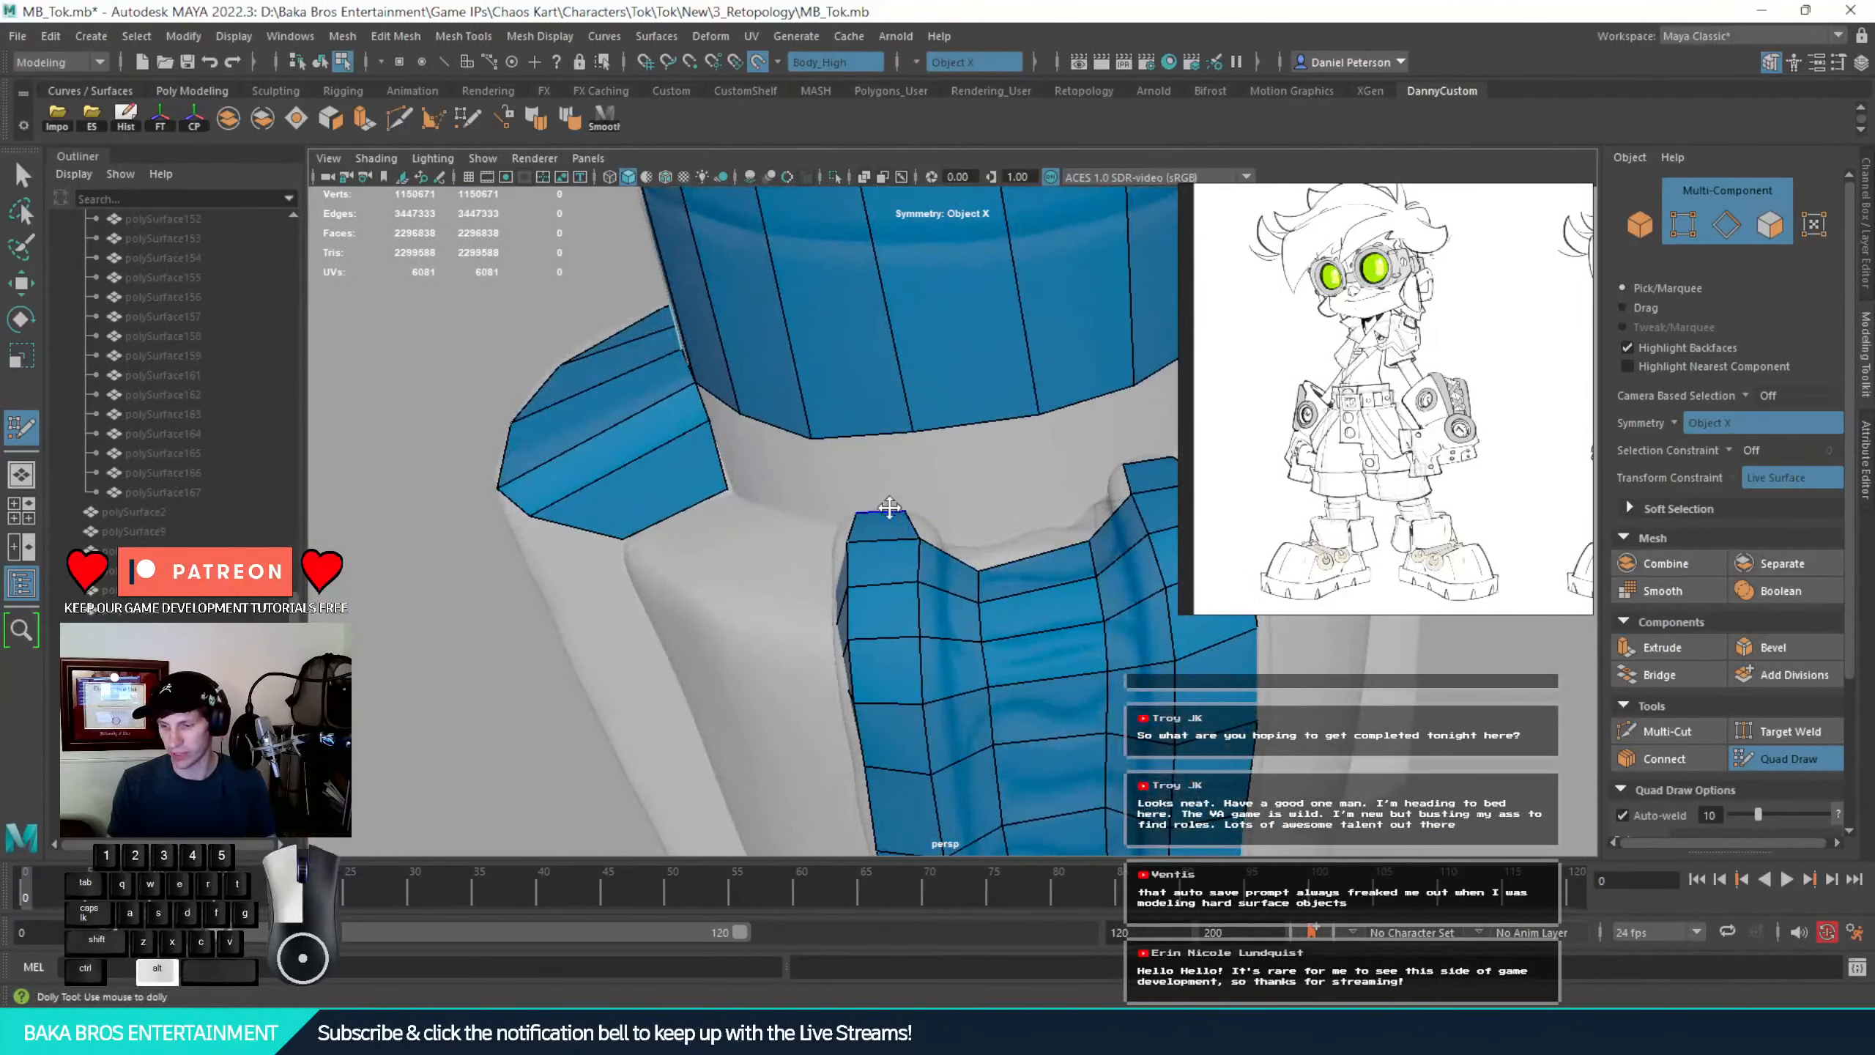
alt+drag(887, 512, 914, 512)
alt+right_drag(914, 511, 938, 518)
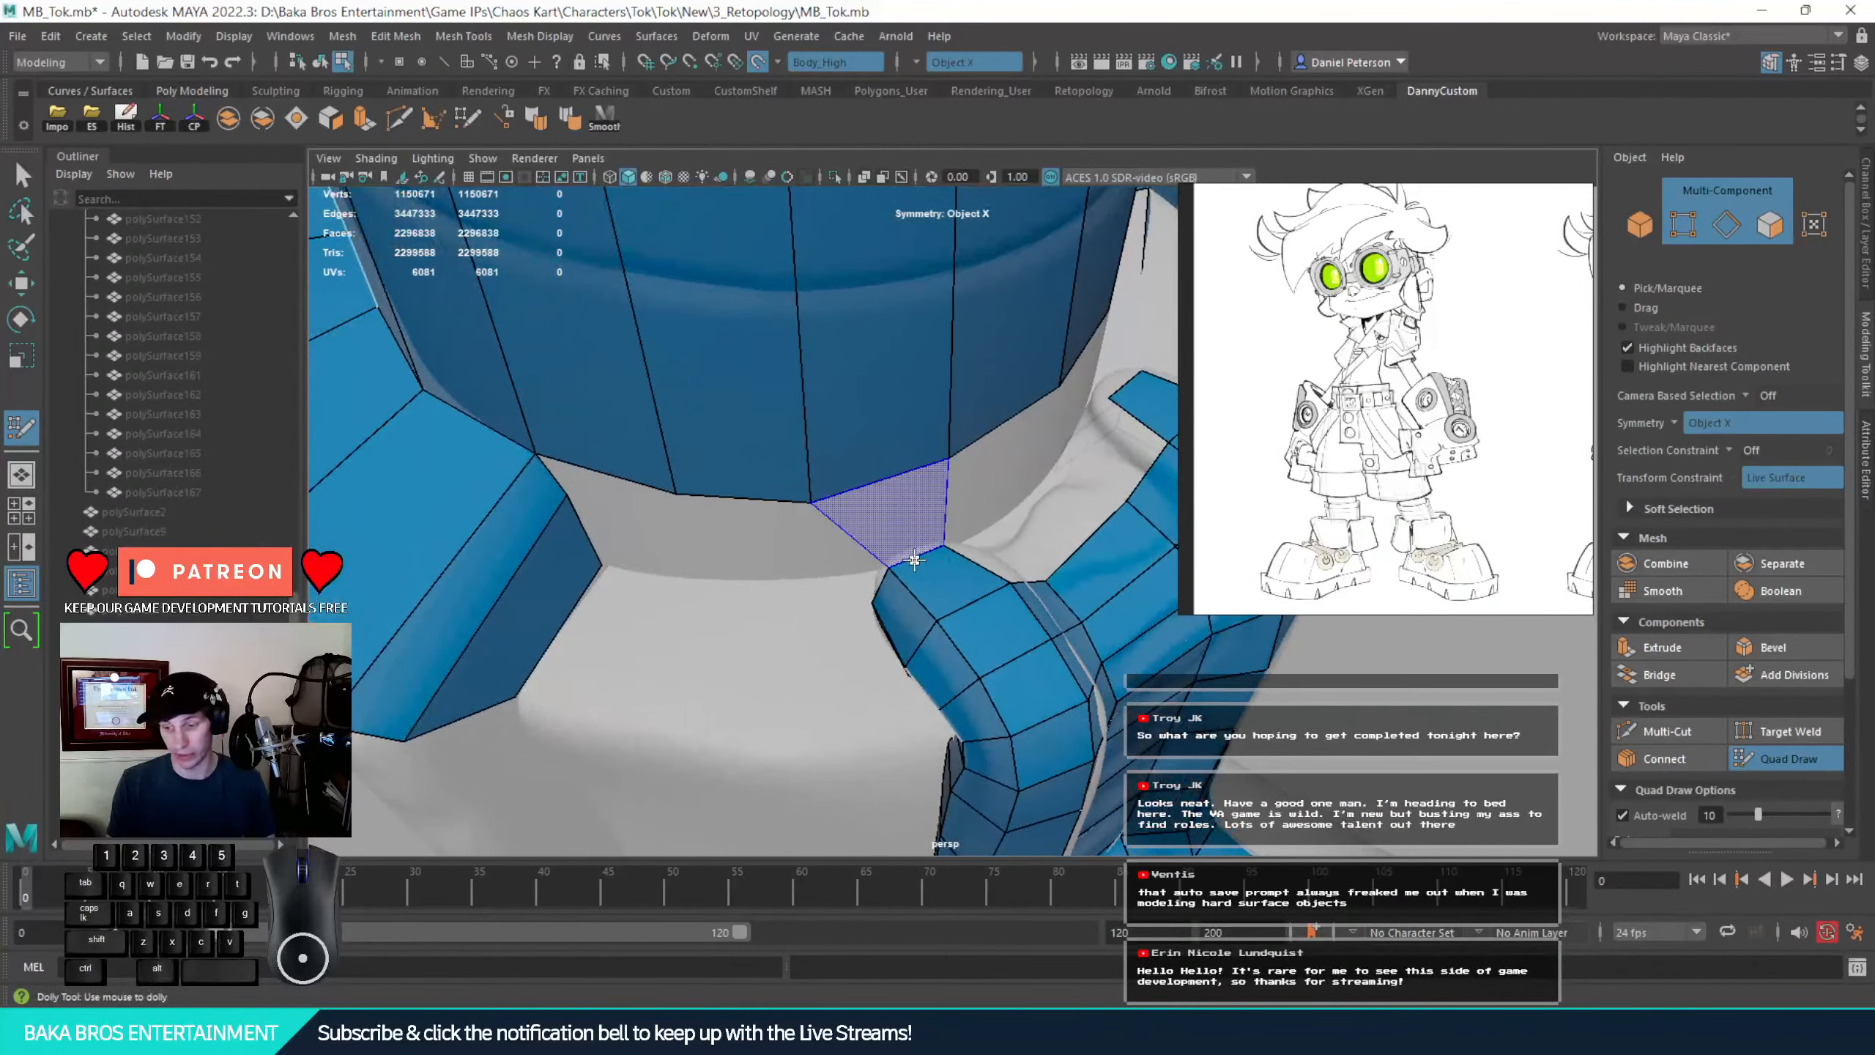
shift+click(916, 512)
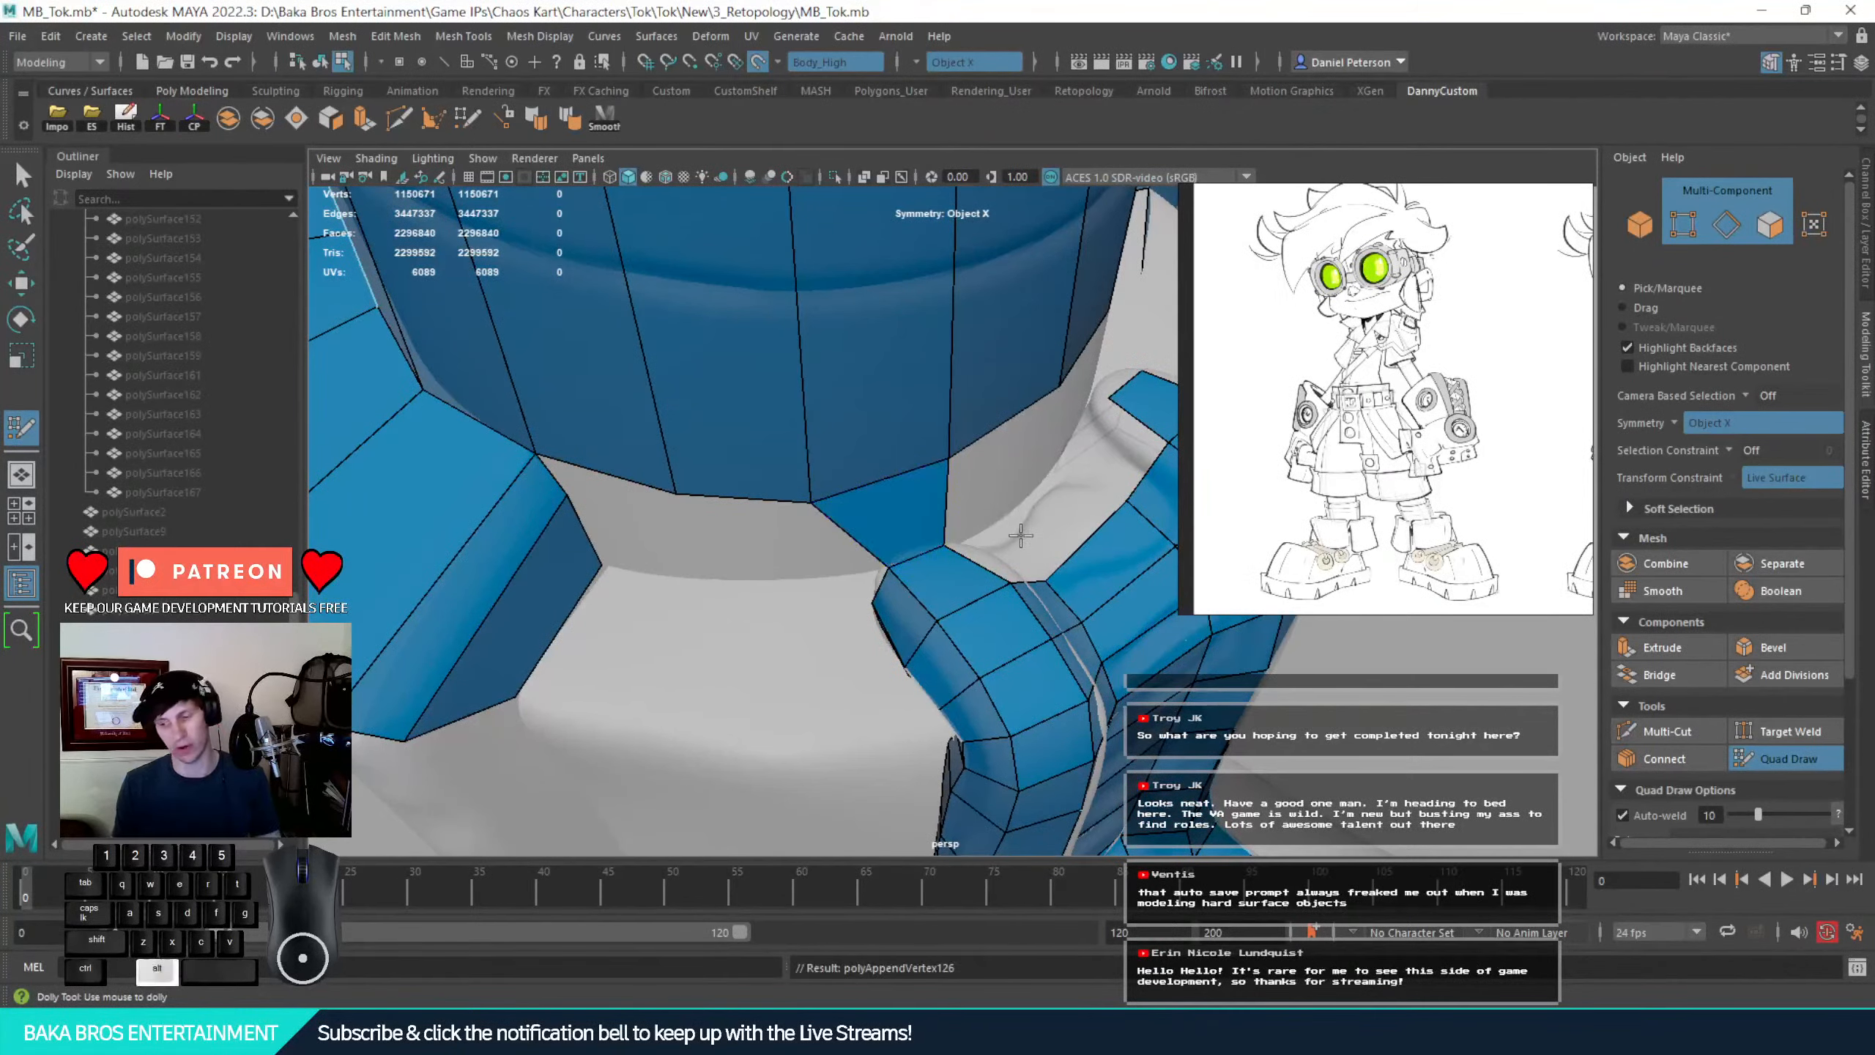
Place a point on the sculpted rim beside the bridging quad and fill the first quad into the tongue's dip
alt+right_drag(913, 512, 828, 503)
alt+drag(931, 518, 988, 481)
alt+right_drag(768, 469, 903, 476)
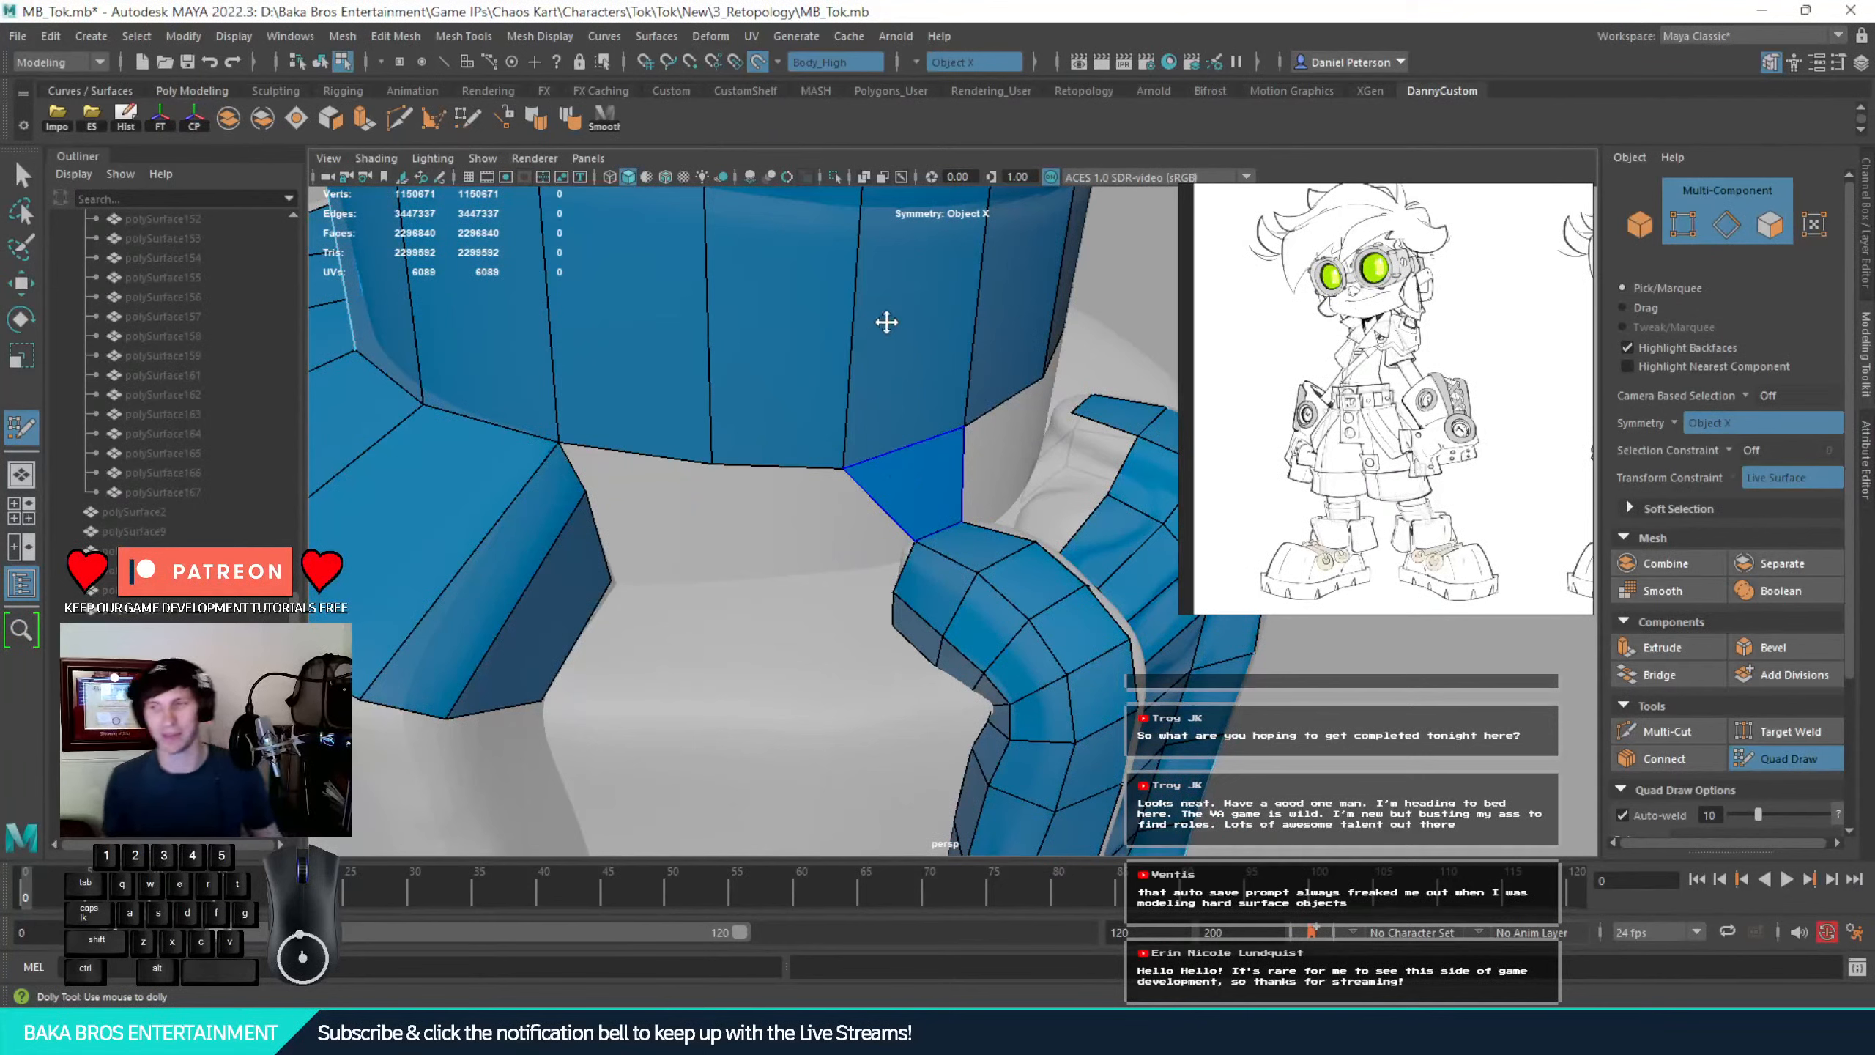
alt+drag(1017, 612, 996, 528)
alt+right_drag(996, 528, 1042, 537)
alt+drag(1042, 536, 998, 649)
alt+right_drag(998, 649, 941, 653)
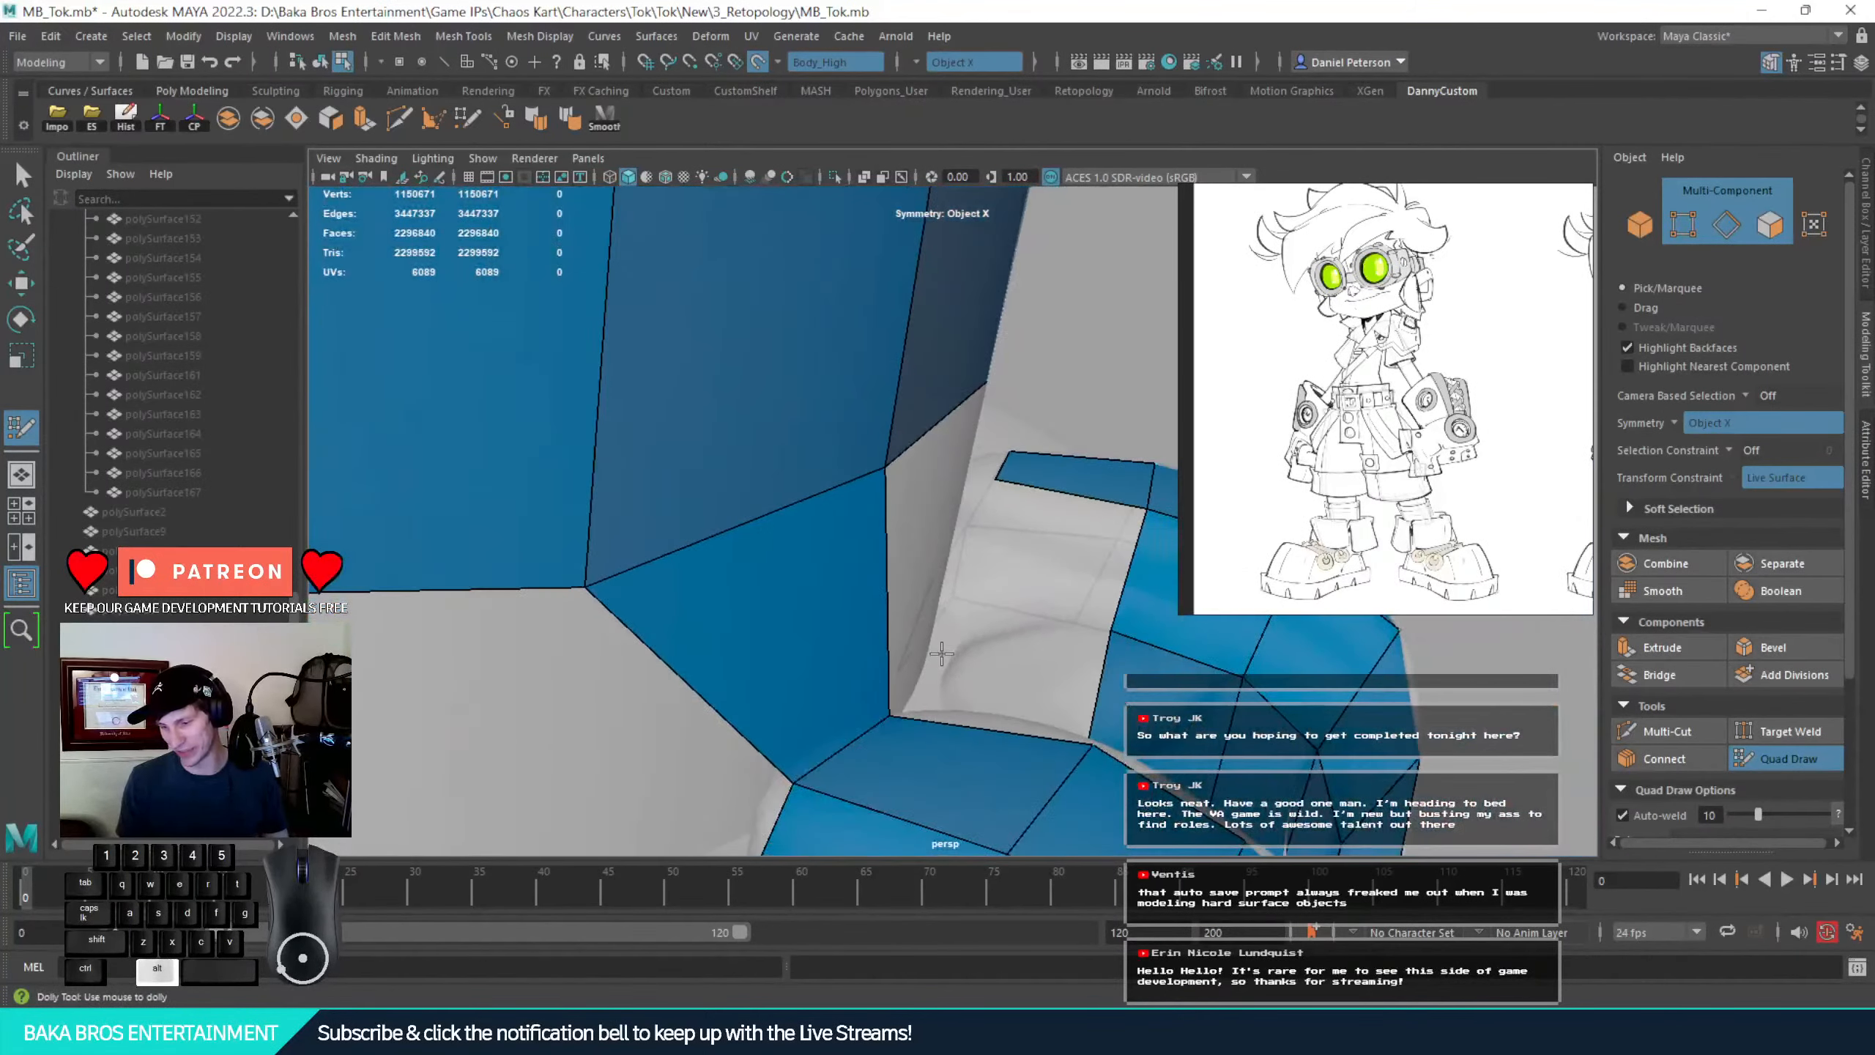
alt+drag(941, 653, 938, 588)
alt+right_drag(938, 587, 888, 576)
alt+middle_drag(923, 554, 852, 570)
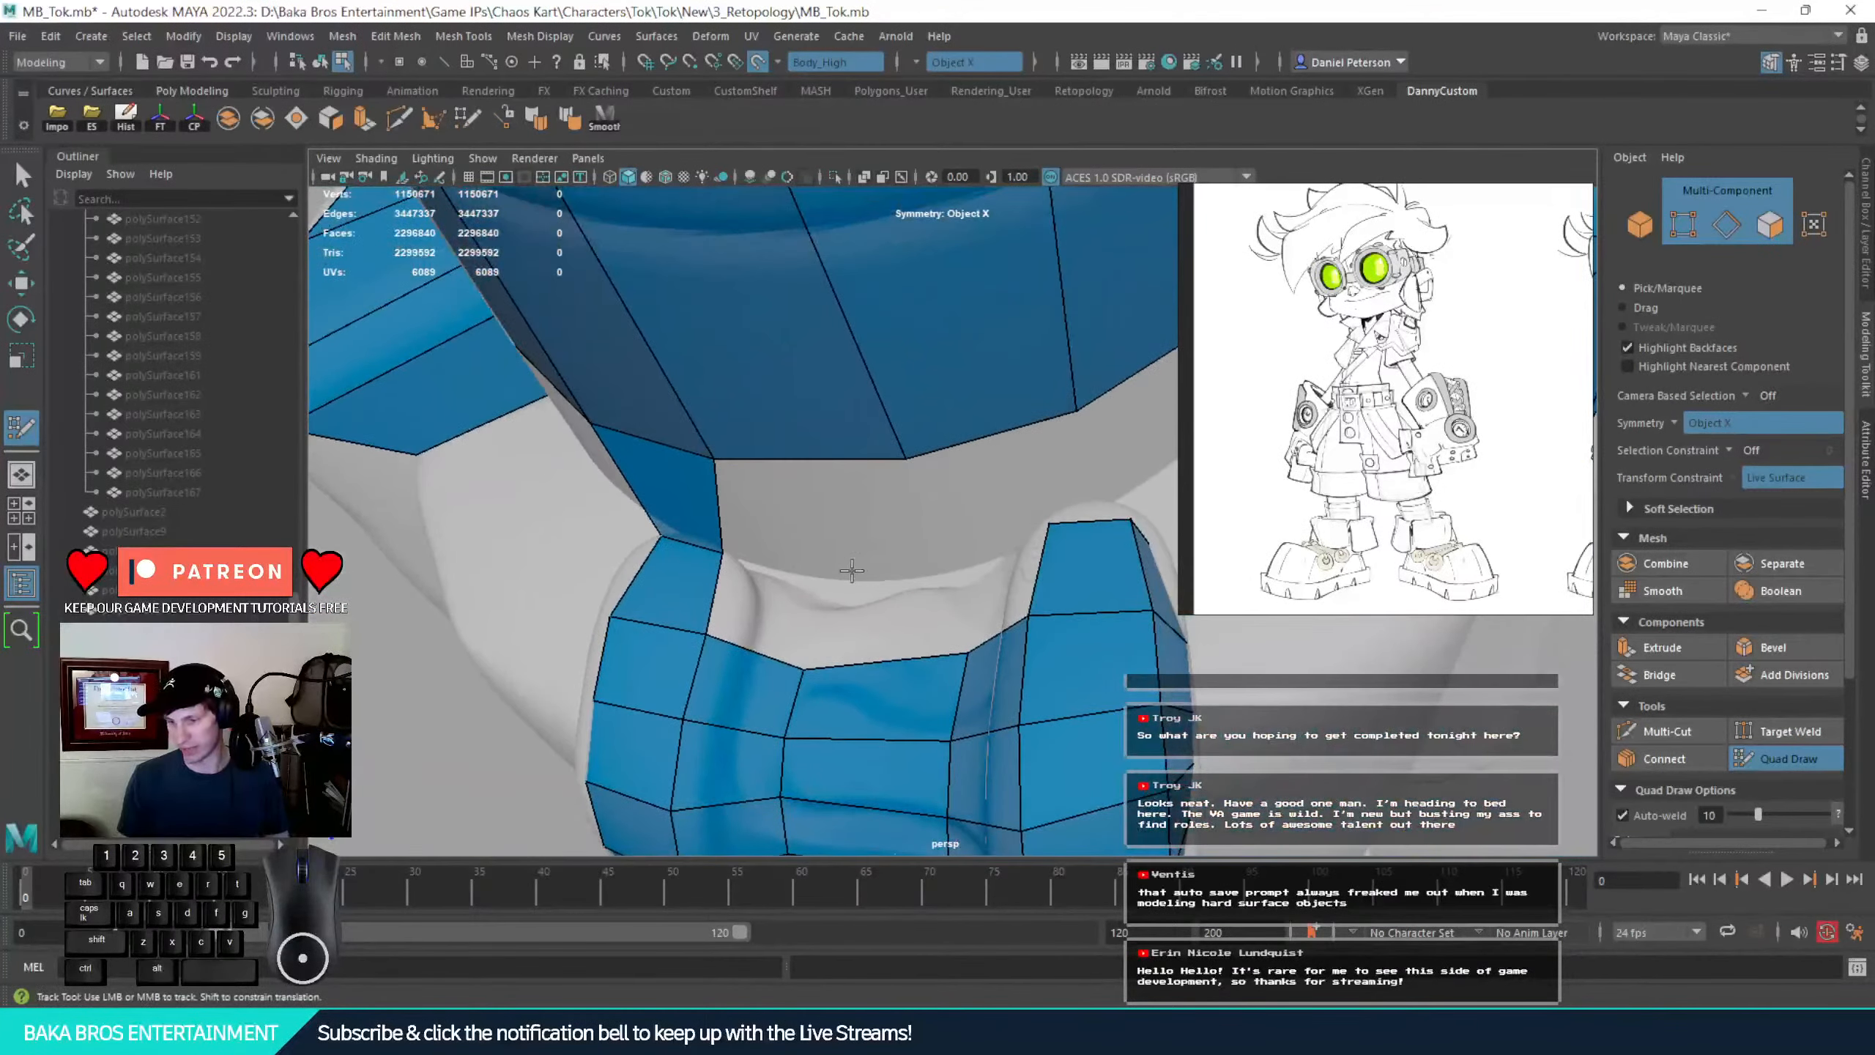
click(825, 605)
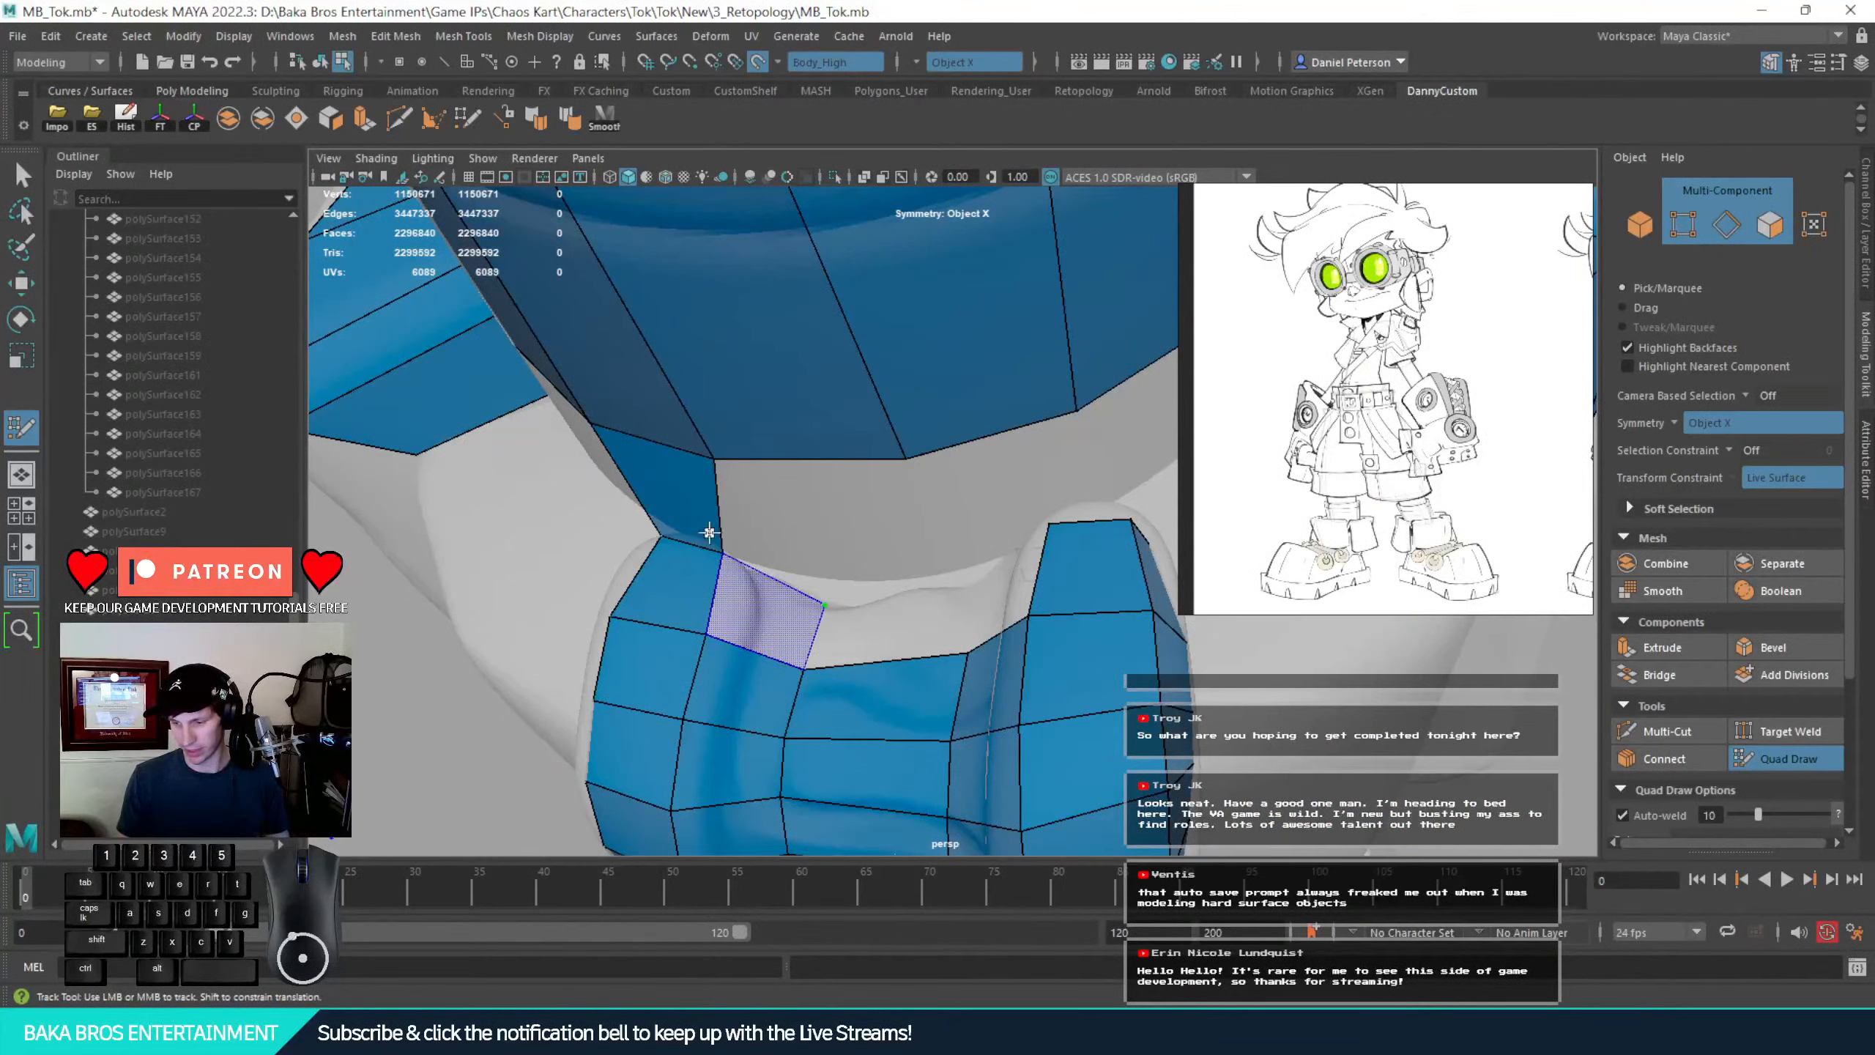
shift+click(888, 641)
Fill the two remaining quads across the tongue's dip to its opposite hump, accepting the autosave
alt+drag(888, 641, 1015, 557)
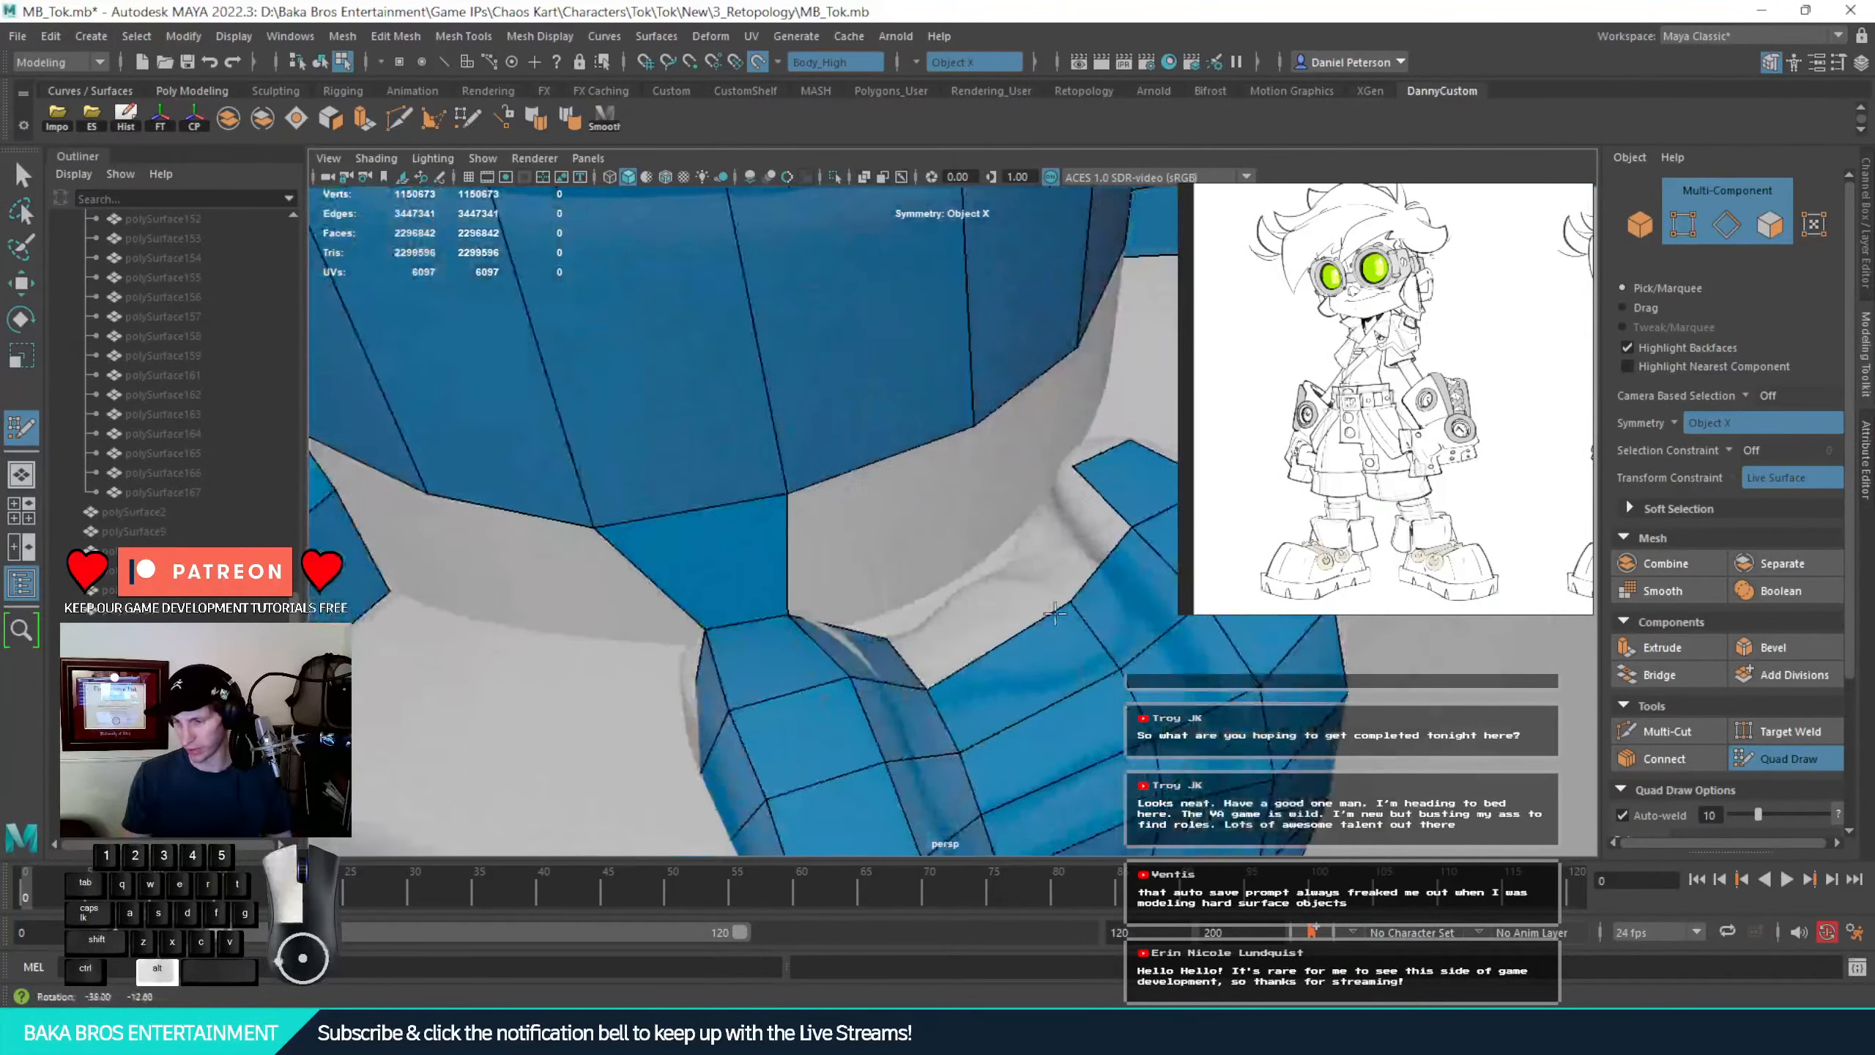
click(1036, 560)
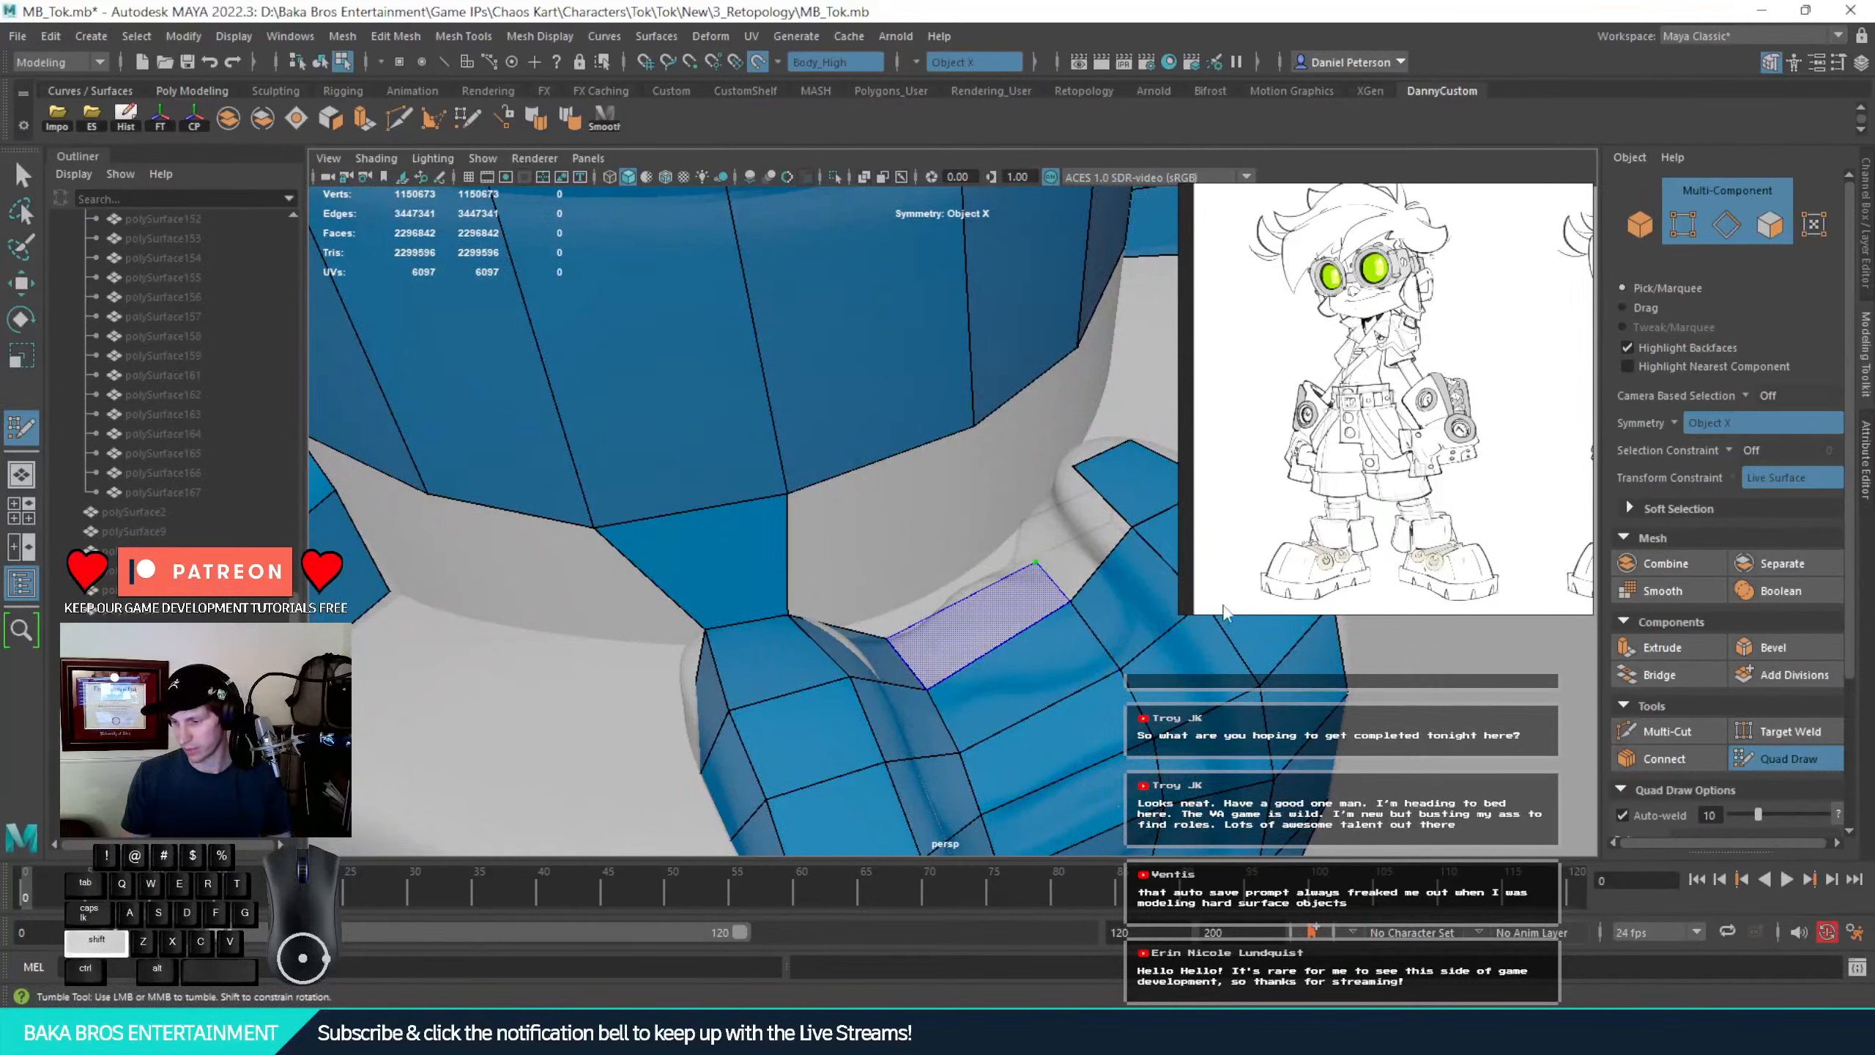
shift+click(1027, 634)
alt+drag(1026, 634, 946, 582)
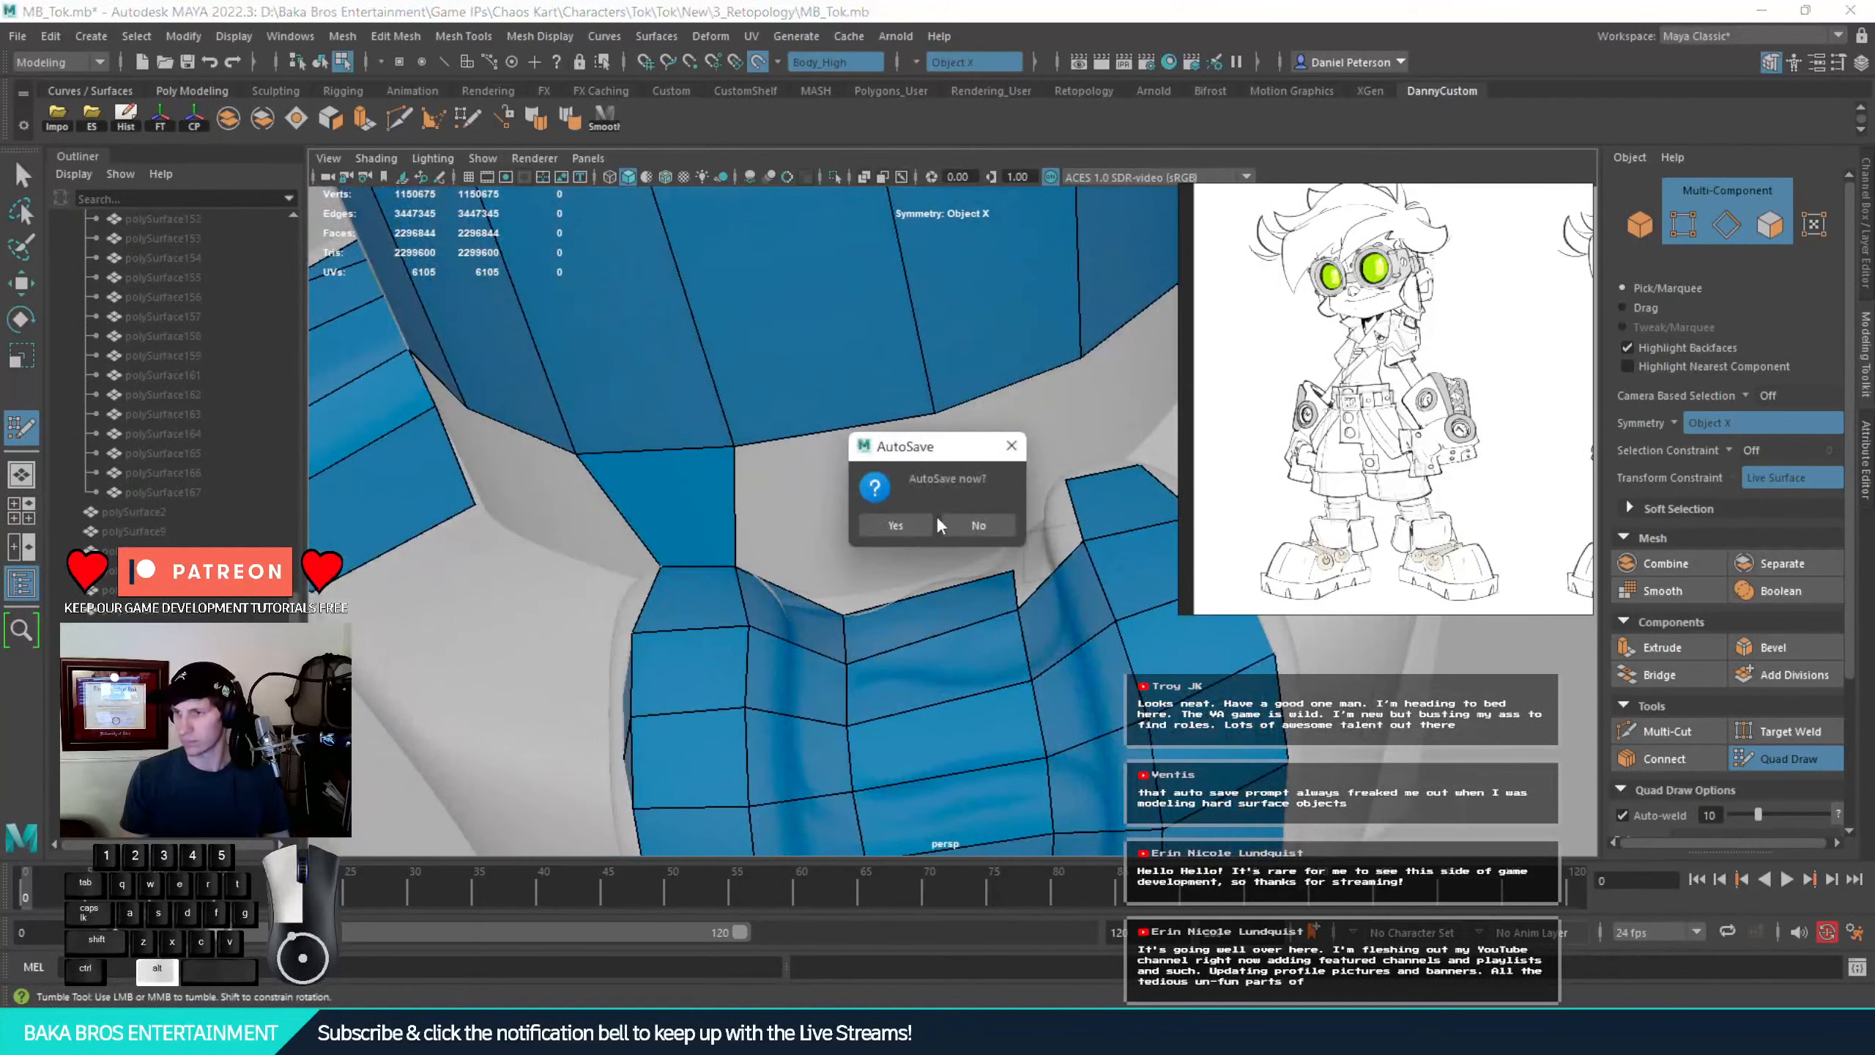
click(890, 519)
mouse_move(1070, 508)
alt+mouse_down()
mouse_move(1059, 494)
mouse_move(1076, 516)
alt+mouse_up()
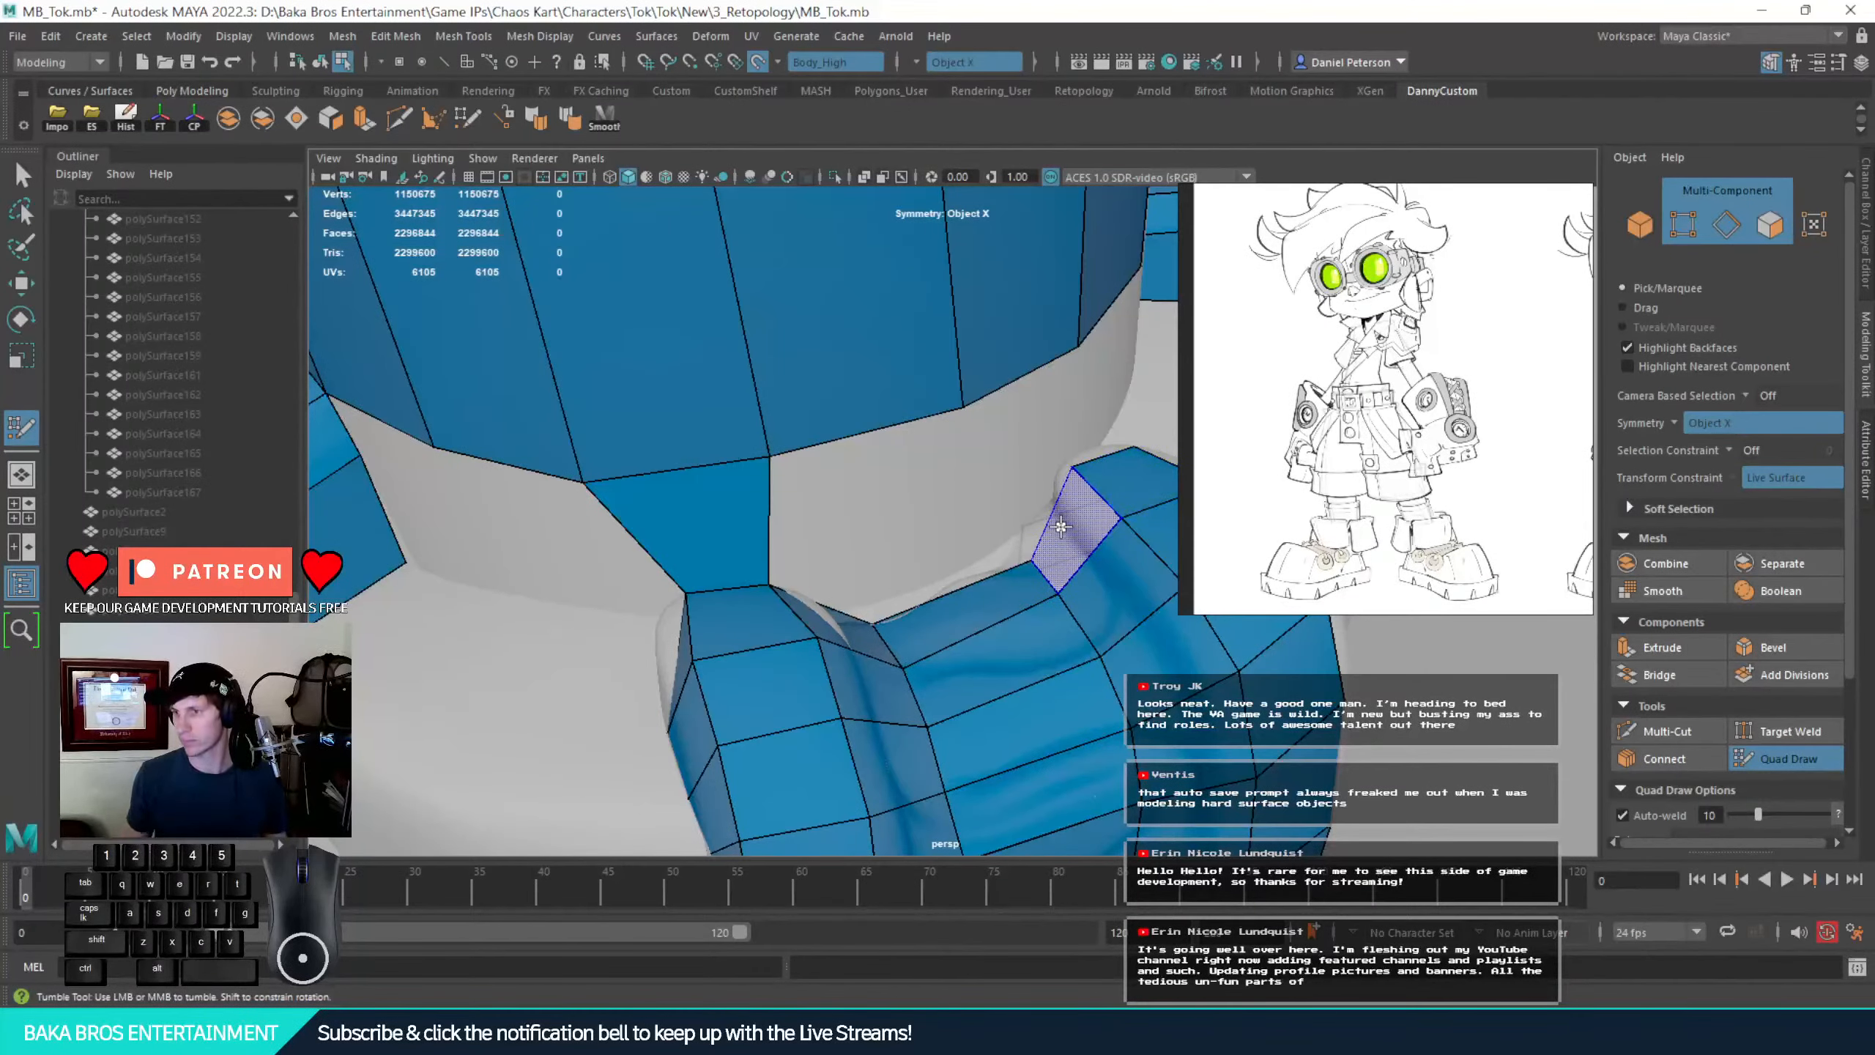
shift+click(1060, 526)
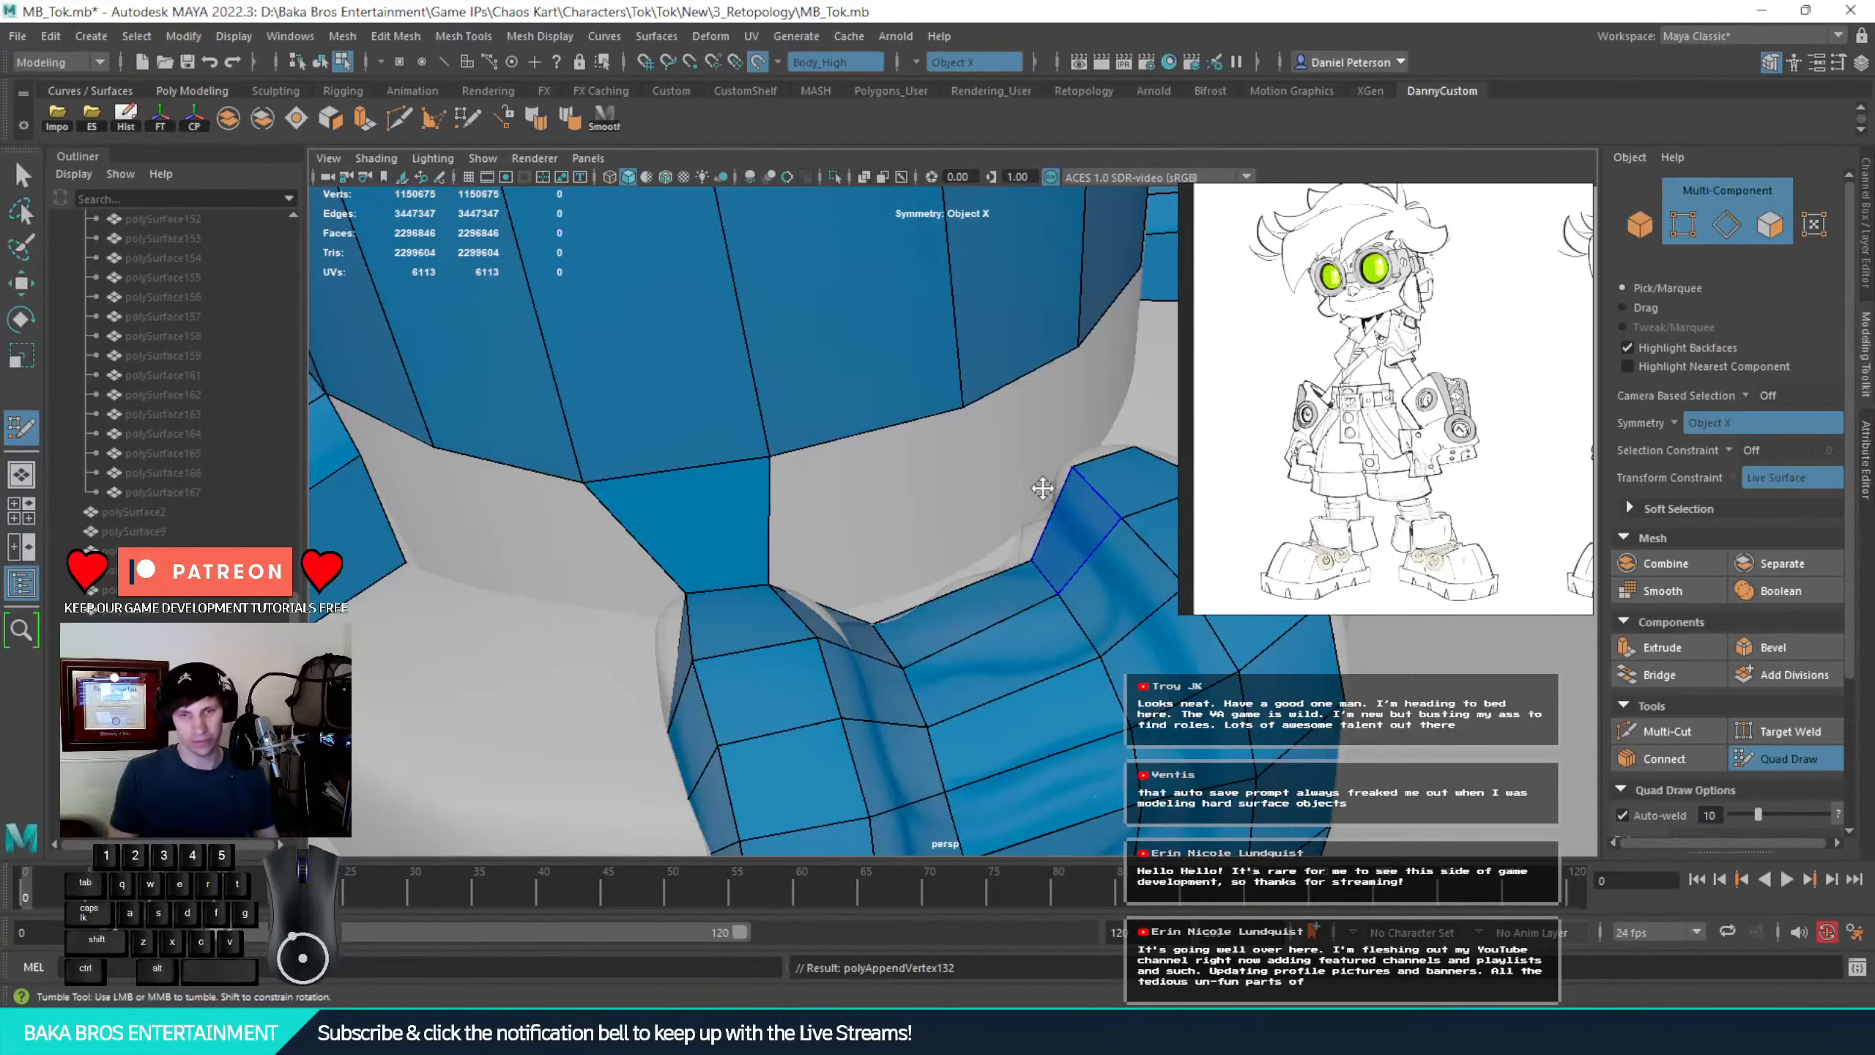
Examine the gap between the lower leg, the boot tongue and the collar from several sides
alt+drag(1041, 488, 669, 490)
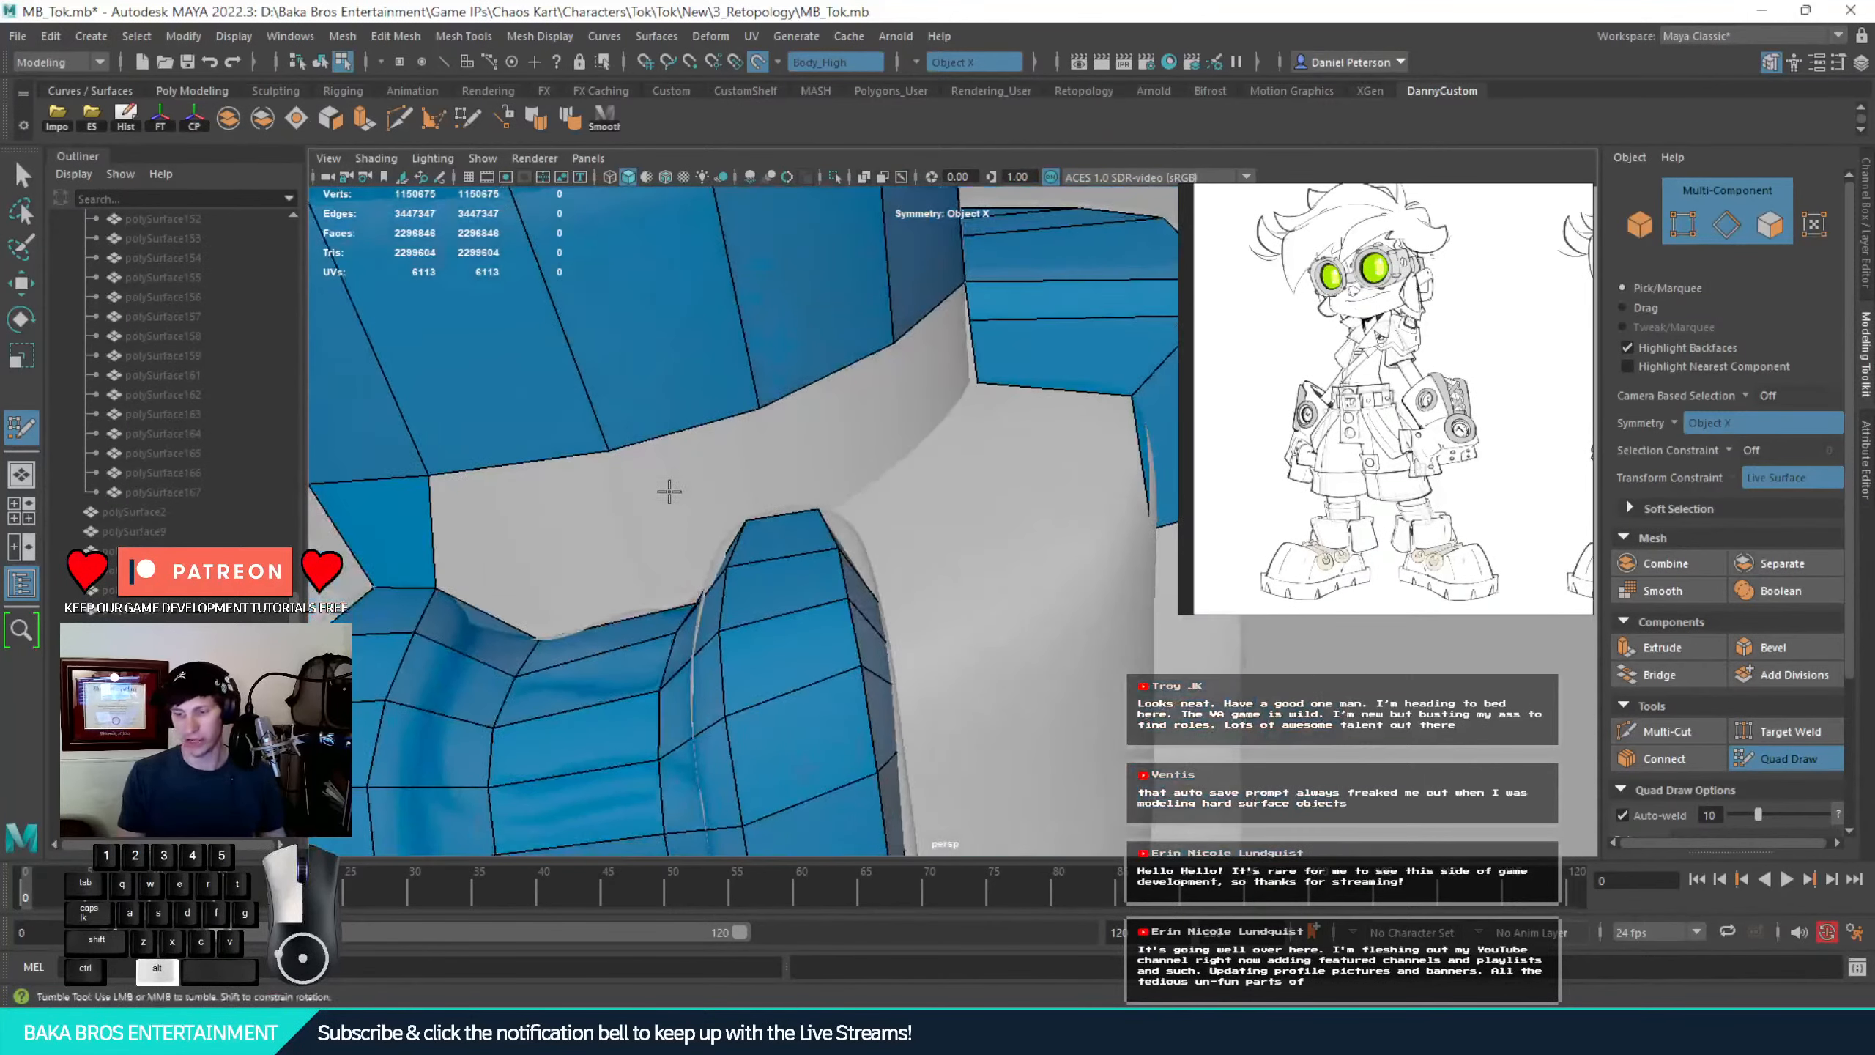
alt+middle_drag(669, 491, 680, 482)
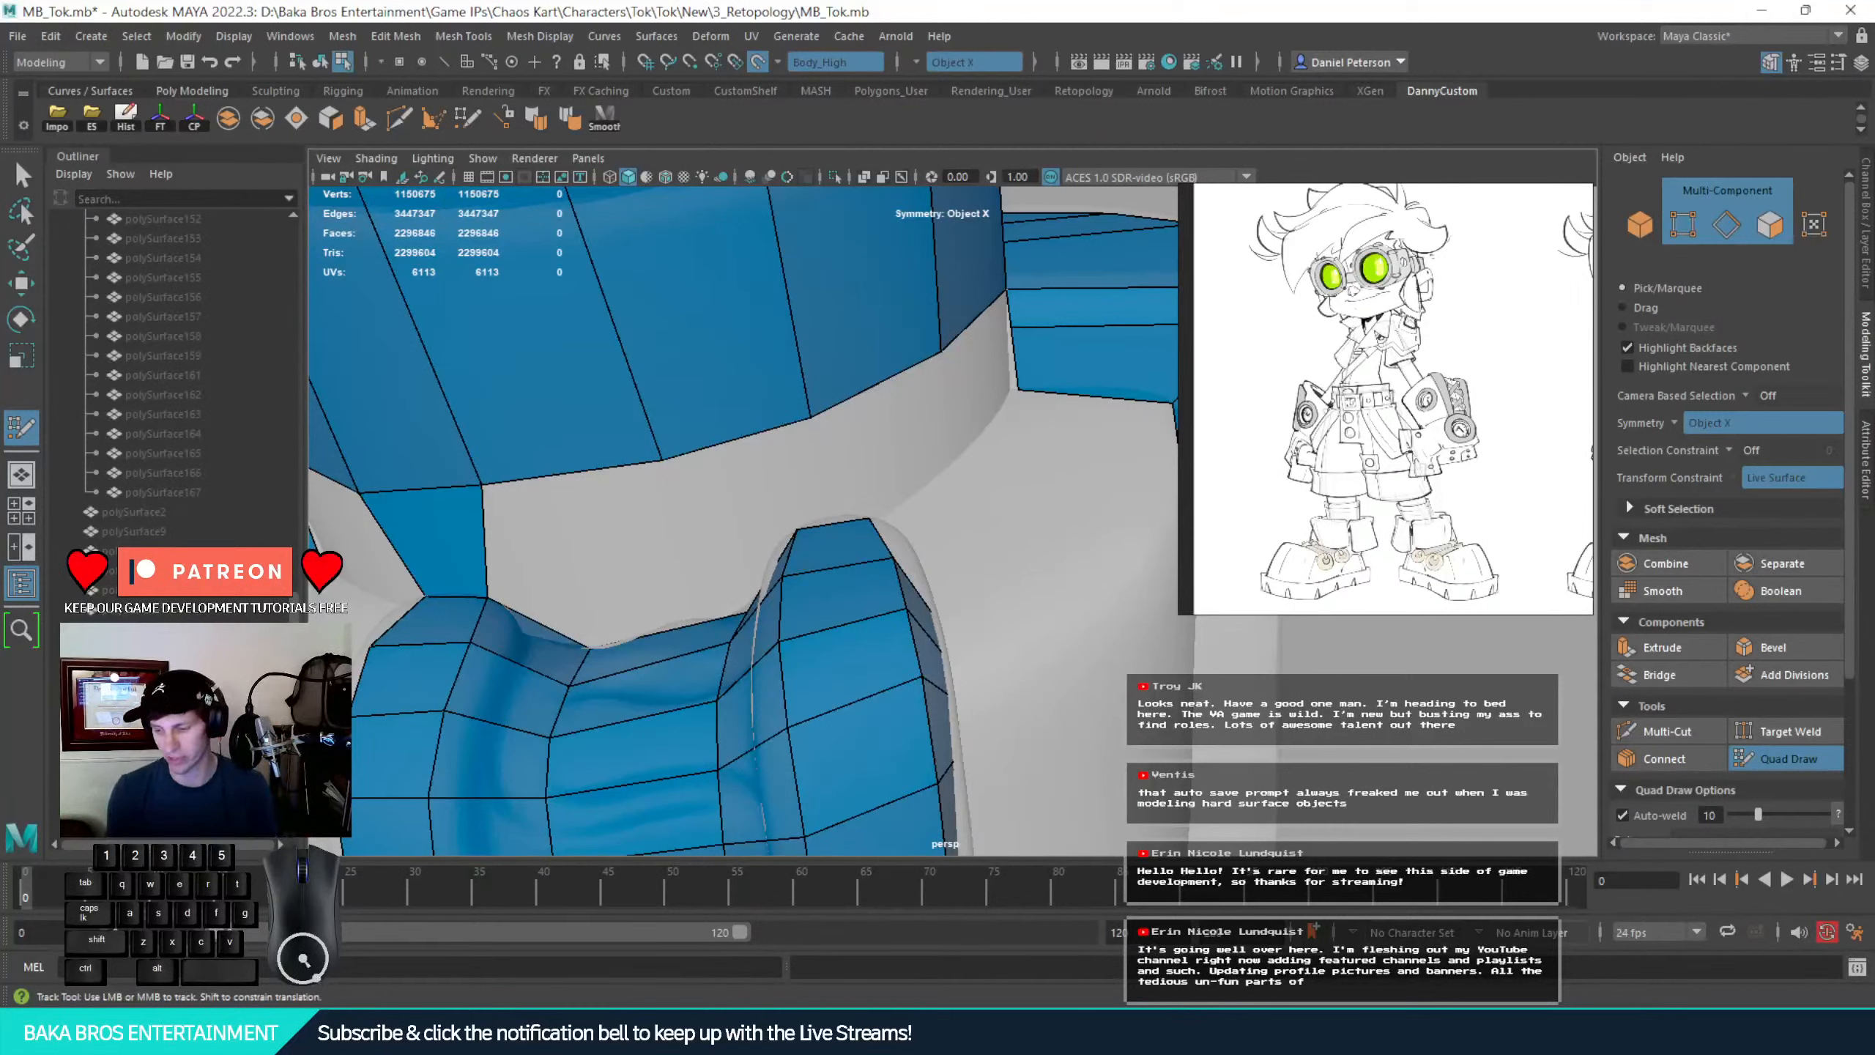
alt+middle_drag(542, 557, 627, 537)
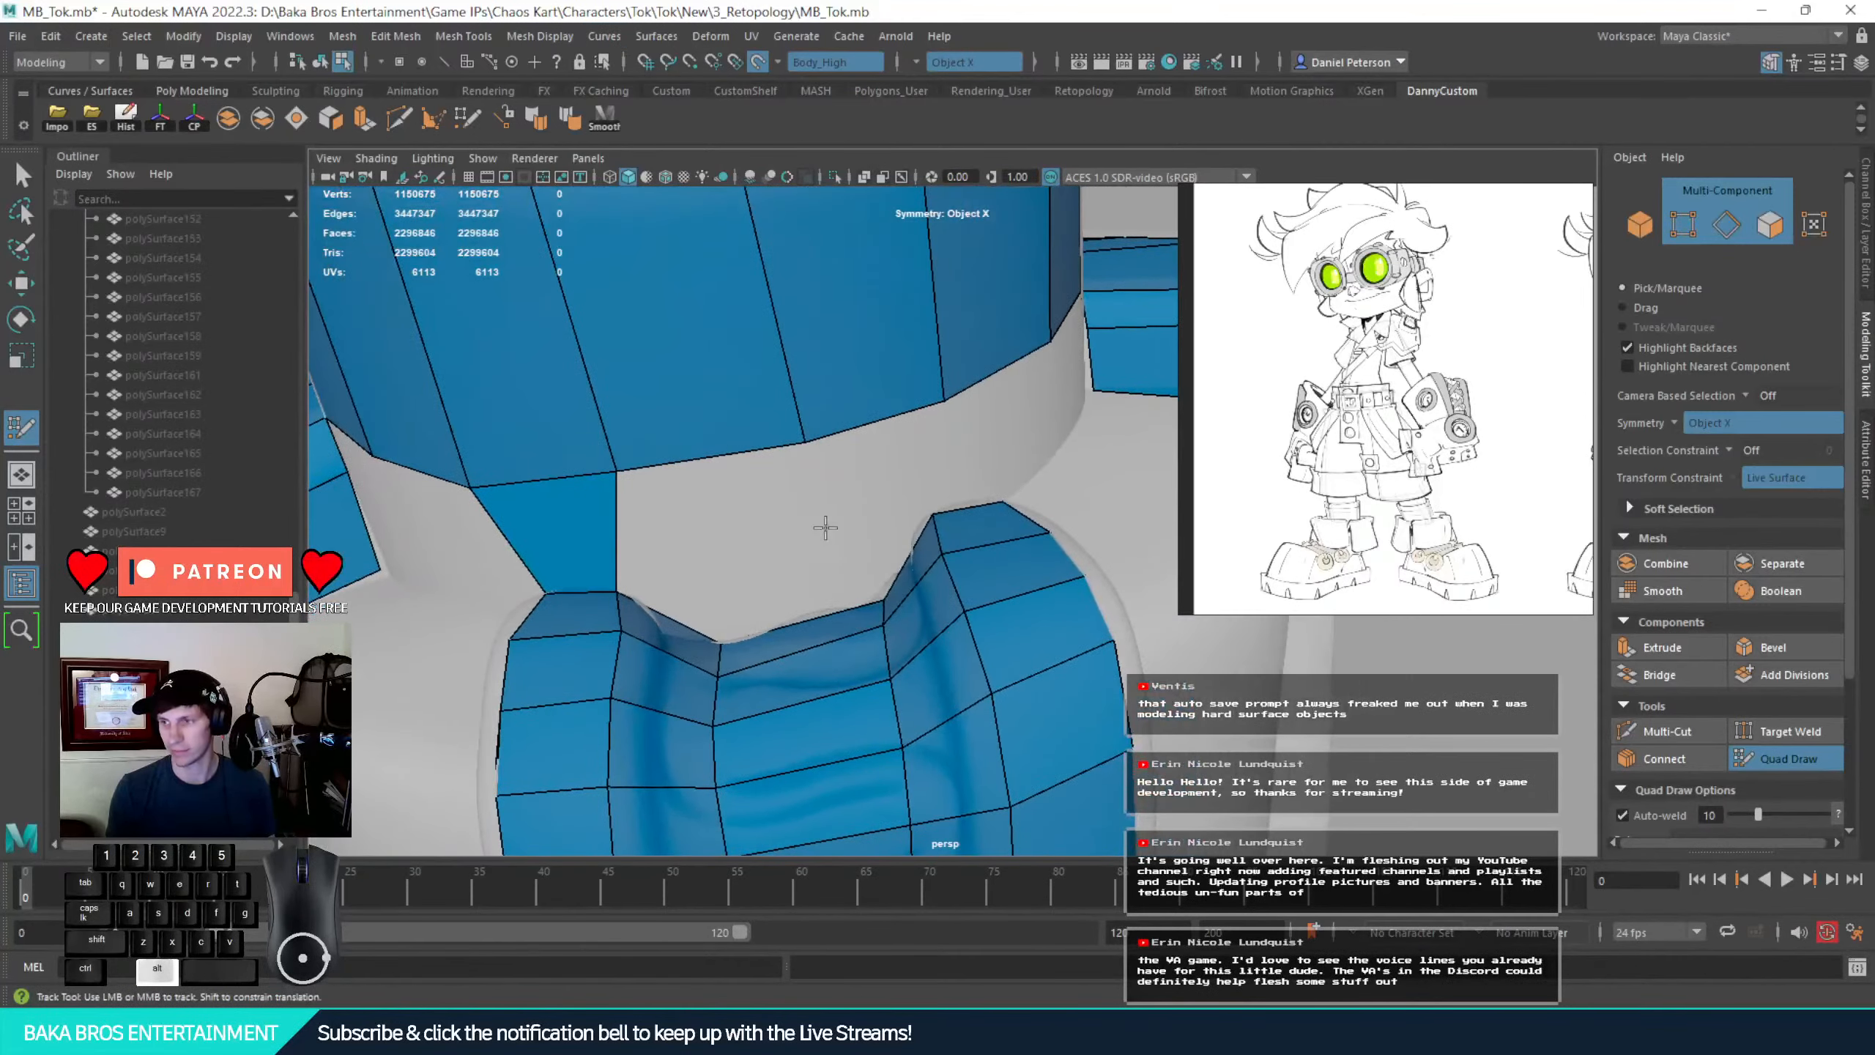
alt+drag(913, 482, 787, 499)
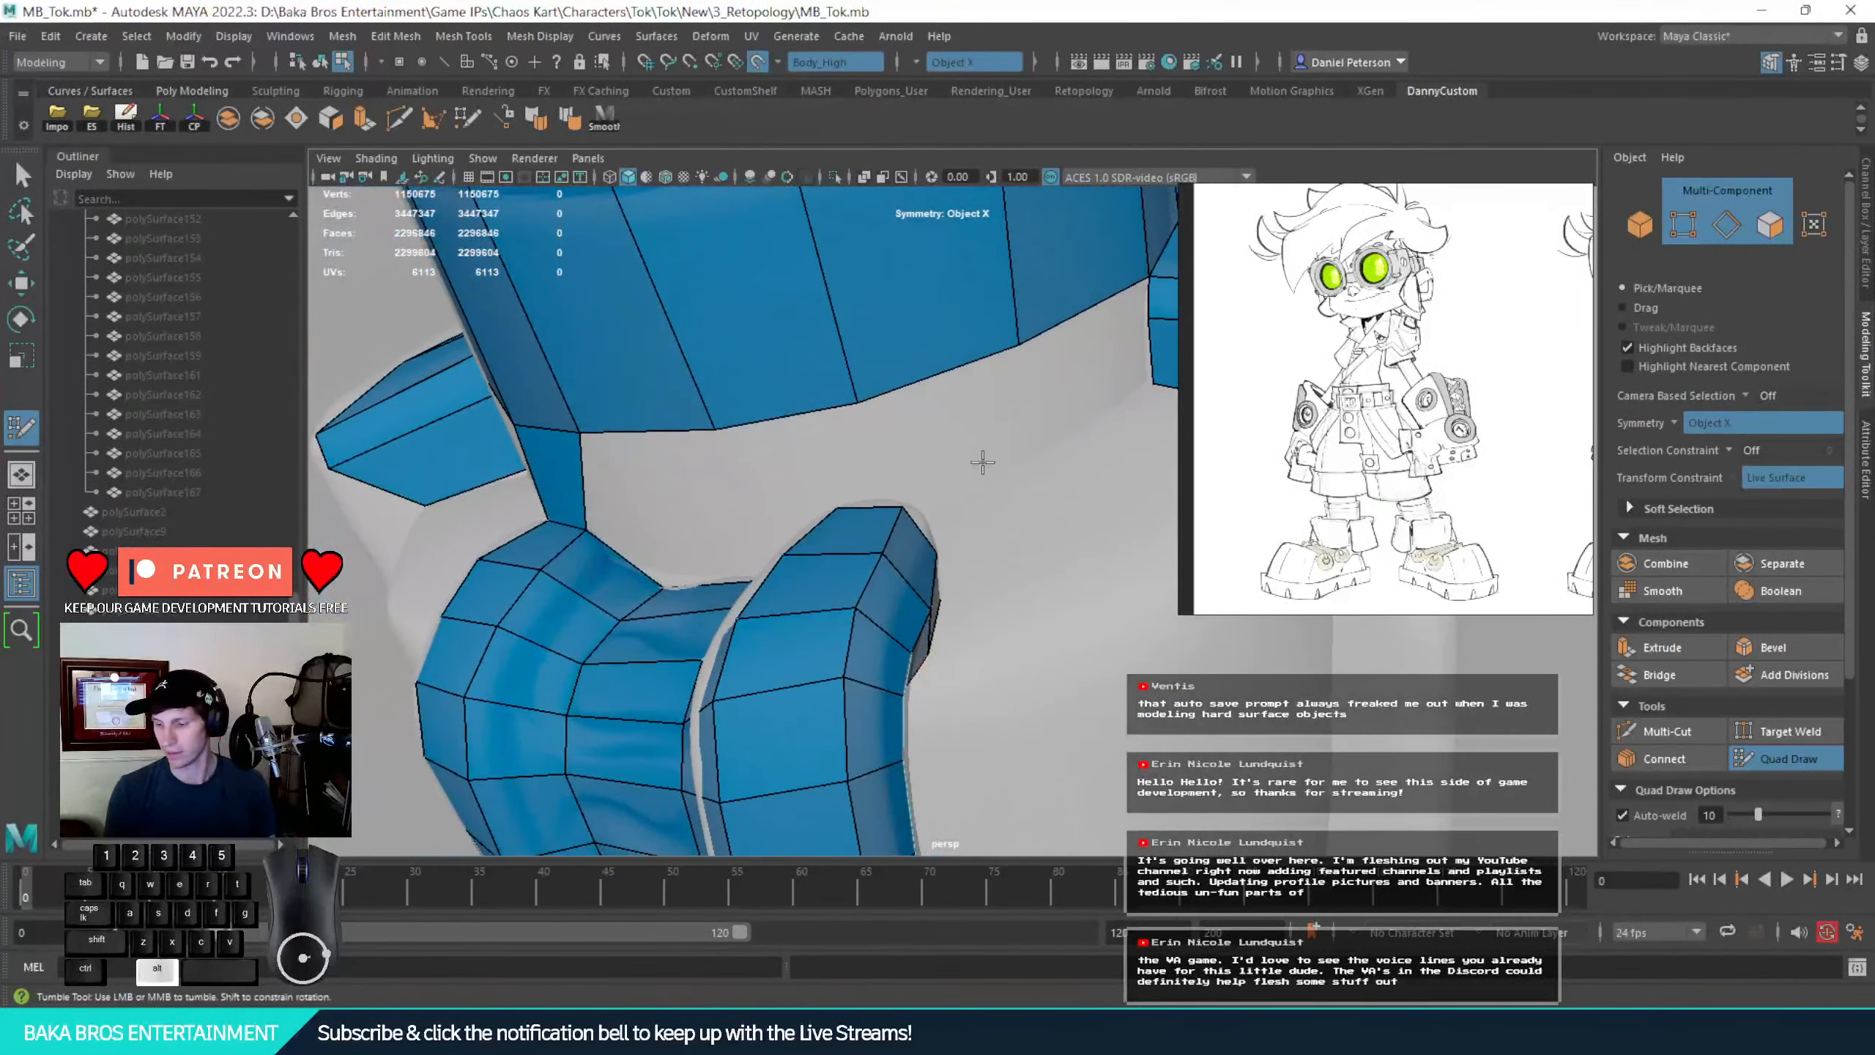
alt+middle_drag(983, 461, 872, 502)
alt+drag(872, 503, 775, 488)
scroll(845, 507, down, 3)
scroll(754, 486, up, 4)
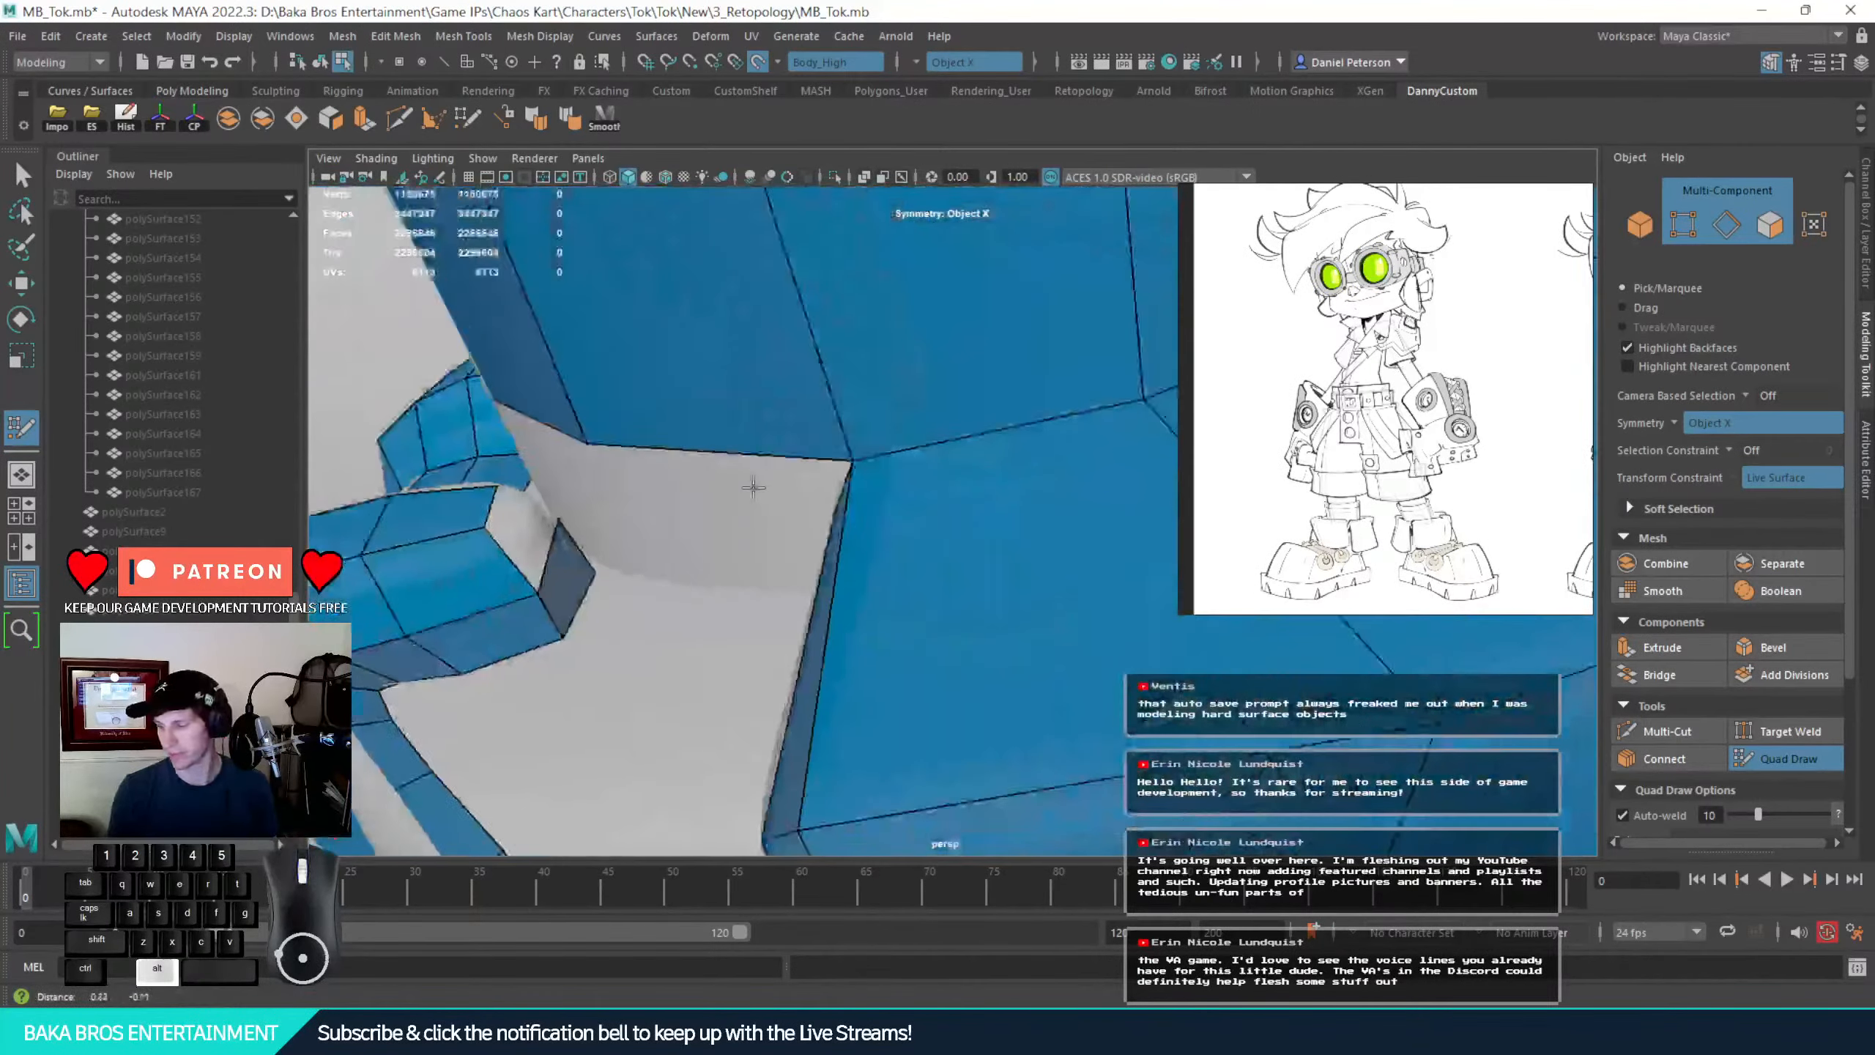
Delete the two quads that fold around the end of the boot tongue's curled side
alt+middle_drag(753, 487, 785, 488)
alt+drag(709, 578, 775, 584)
scroll(749, 595, up, 4)
alt+middle_drag(775, 584, 796, 542)
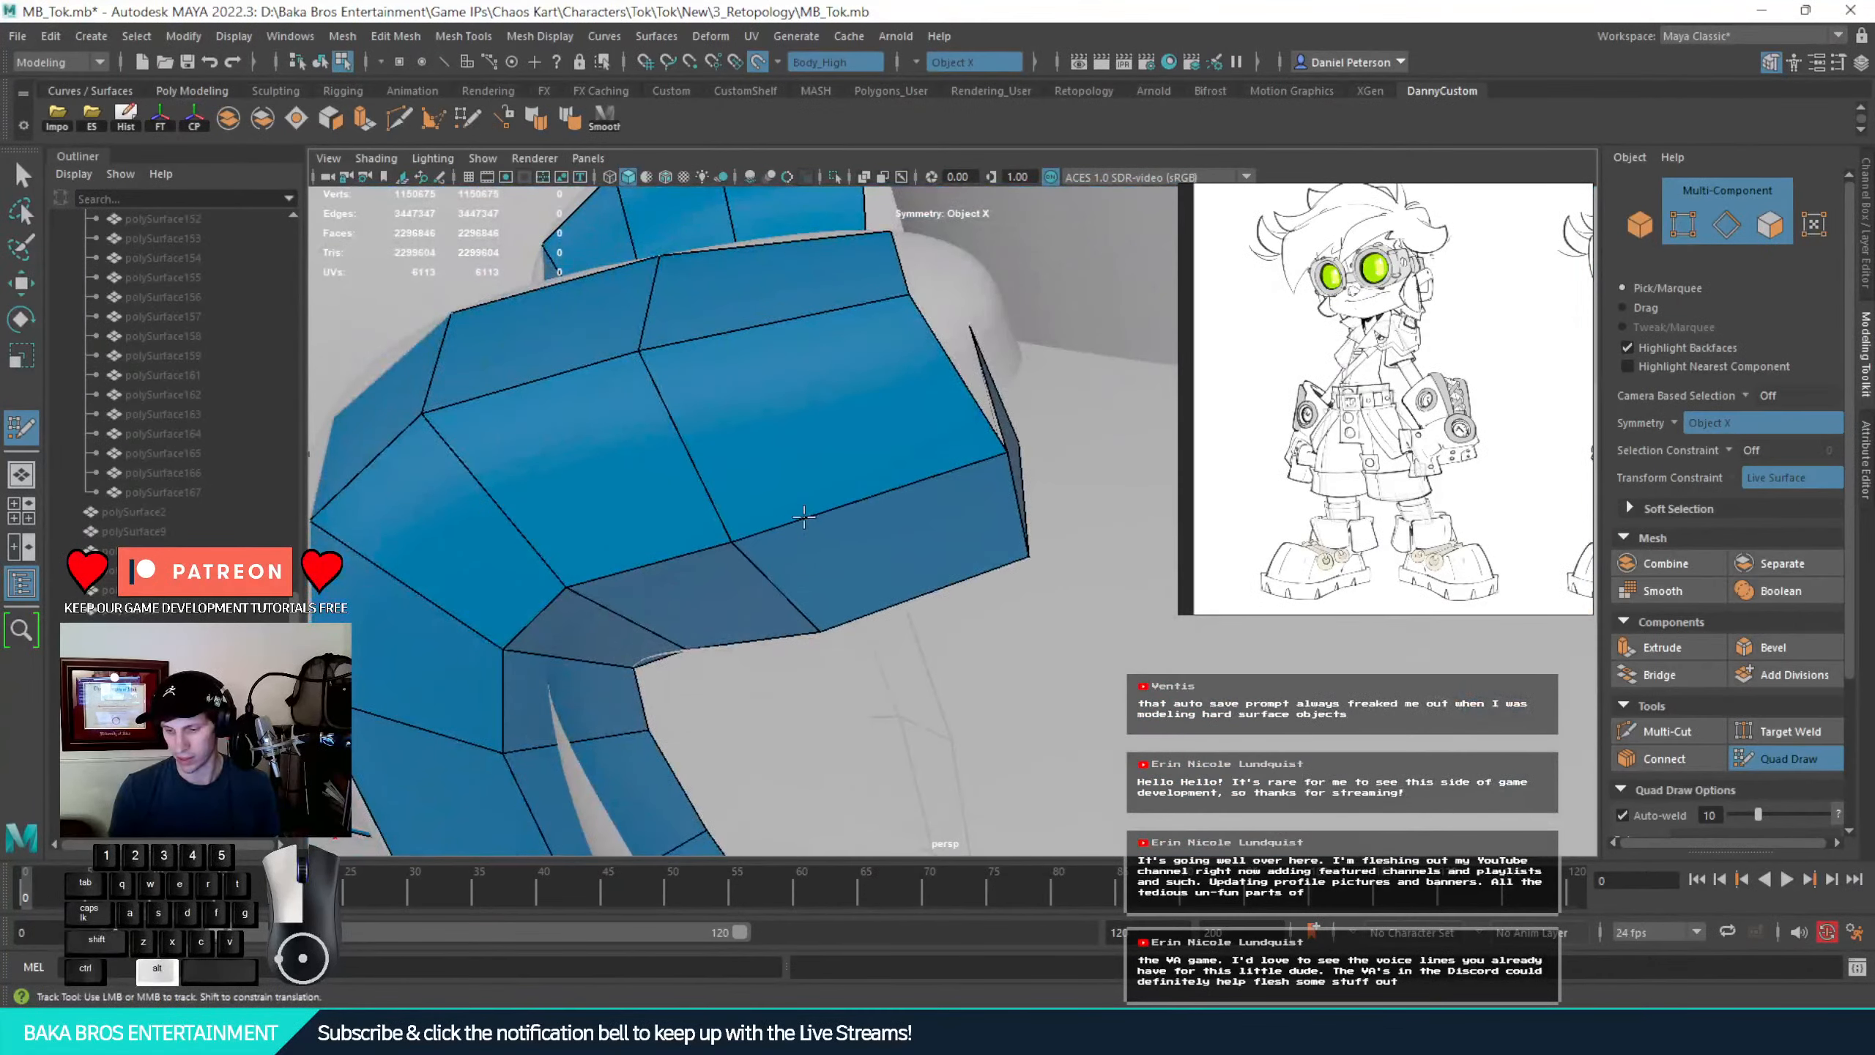
alt+drag(796, 542, 614, 602)
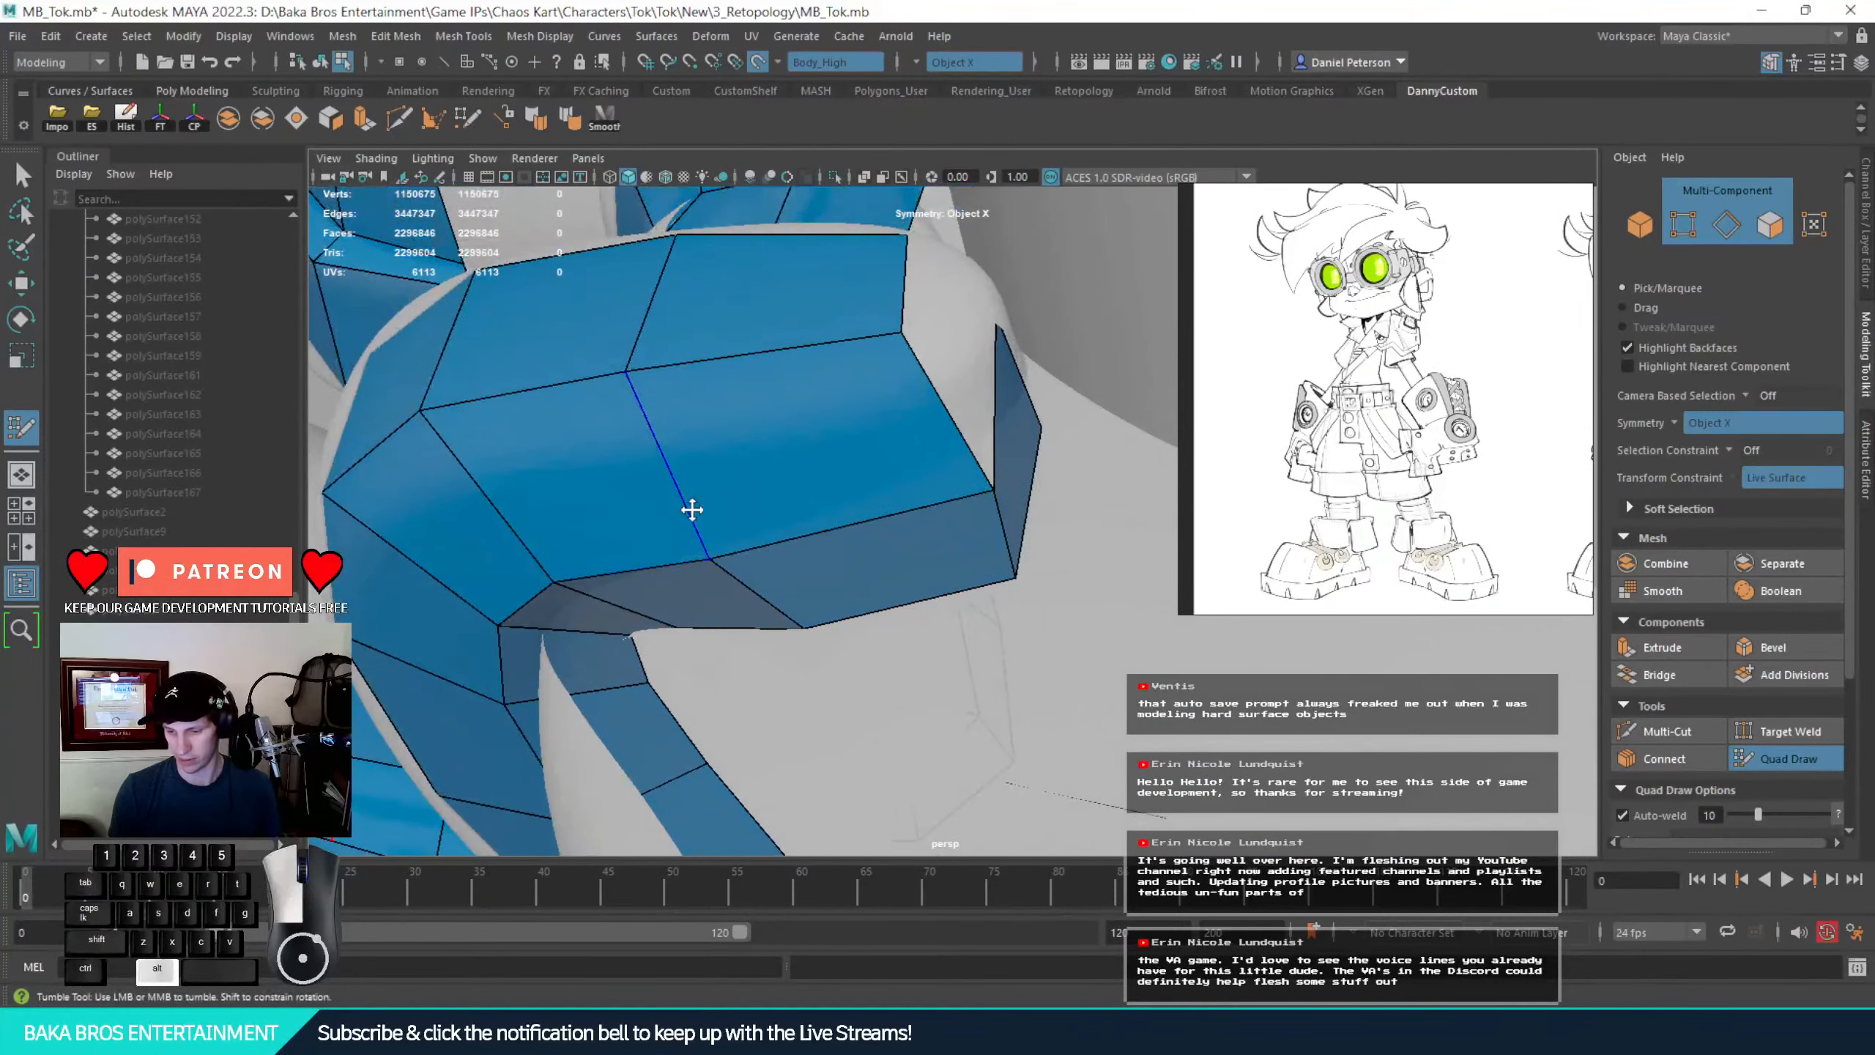
alt+drag(690, 507, 624, 444)
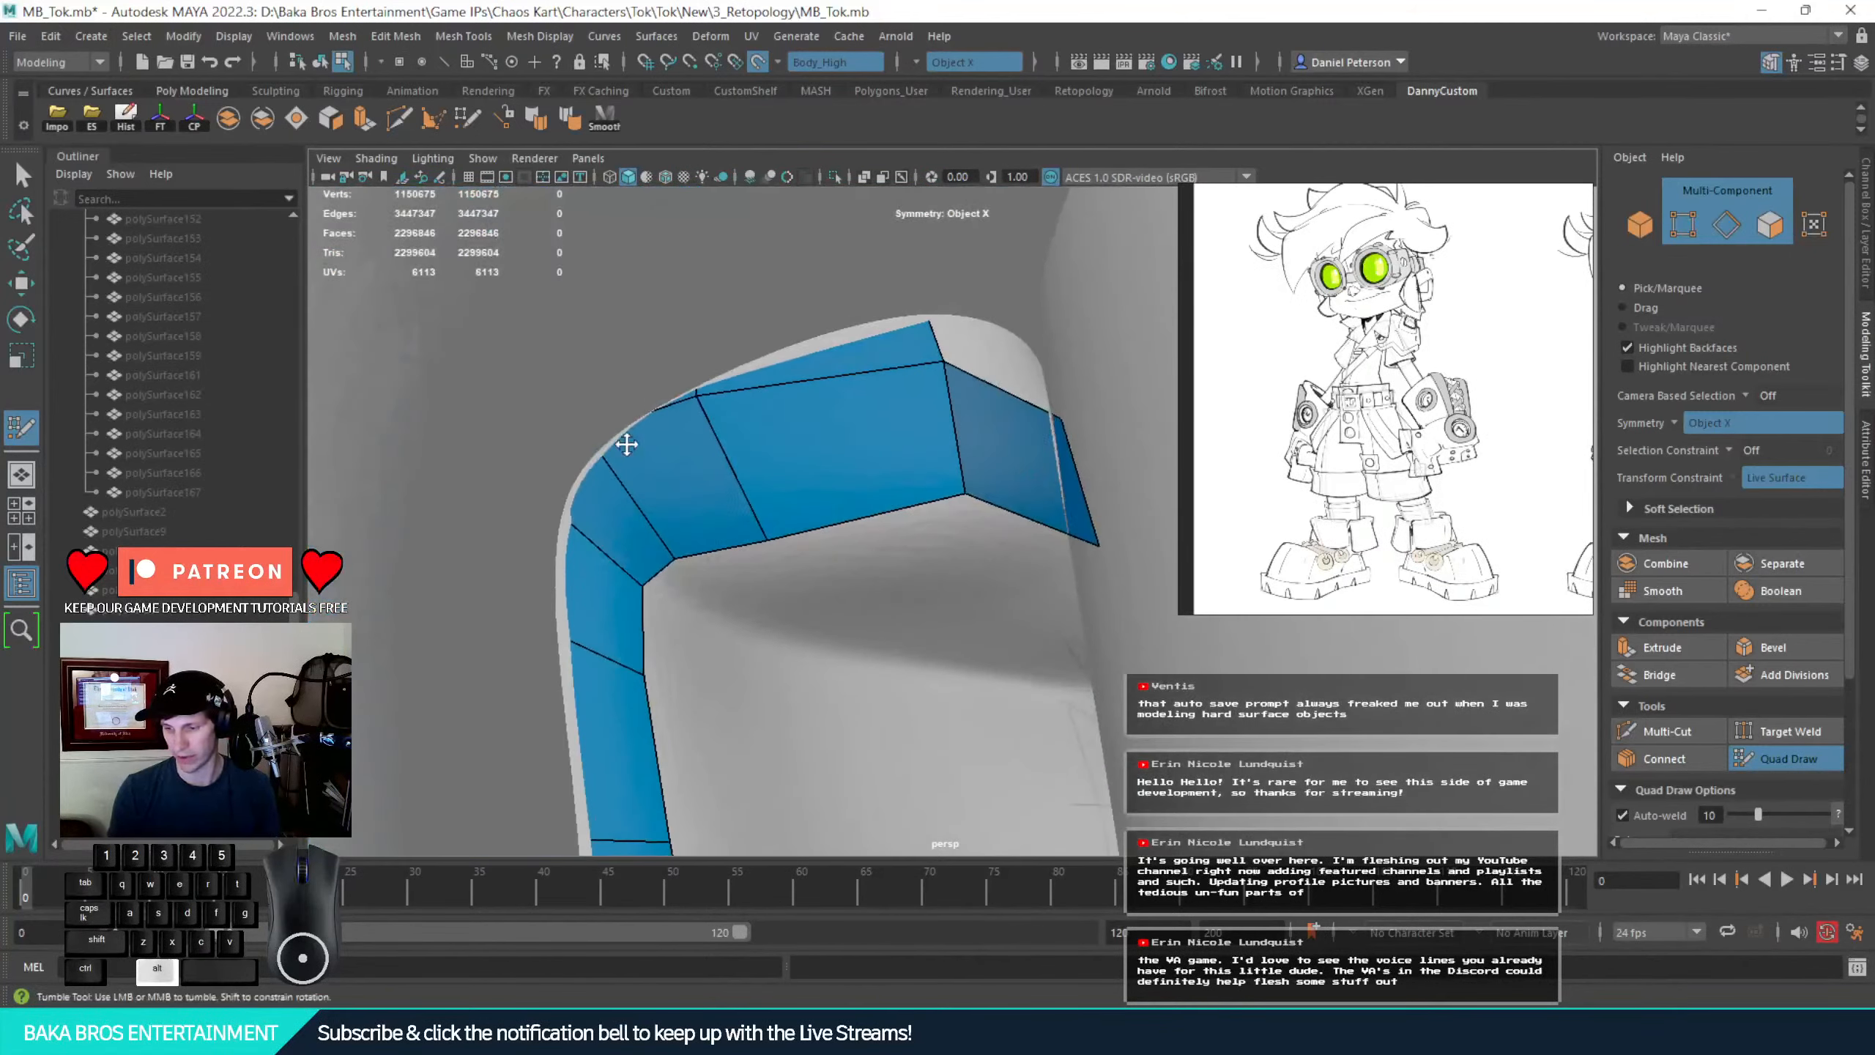
scroll(649, 462, up, 5)
scroll(657, 458, down, 2)
ctrl+shift+click(716, 421)
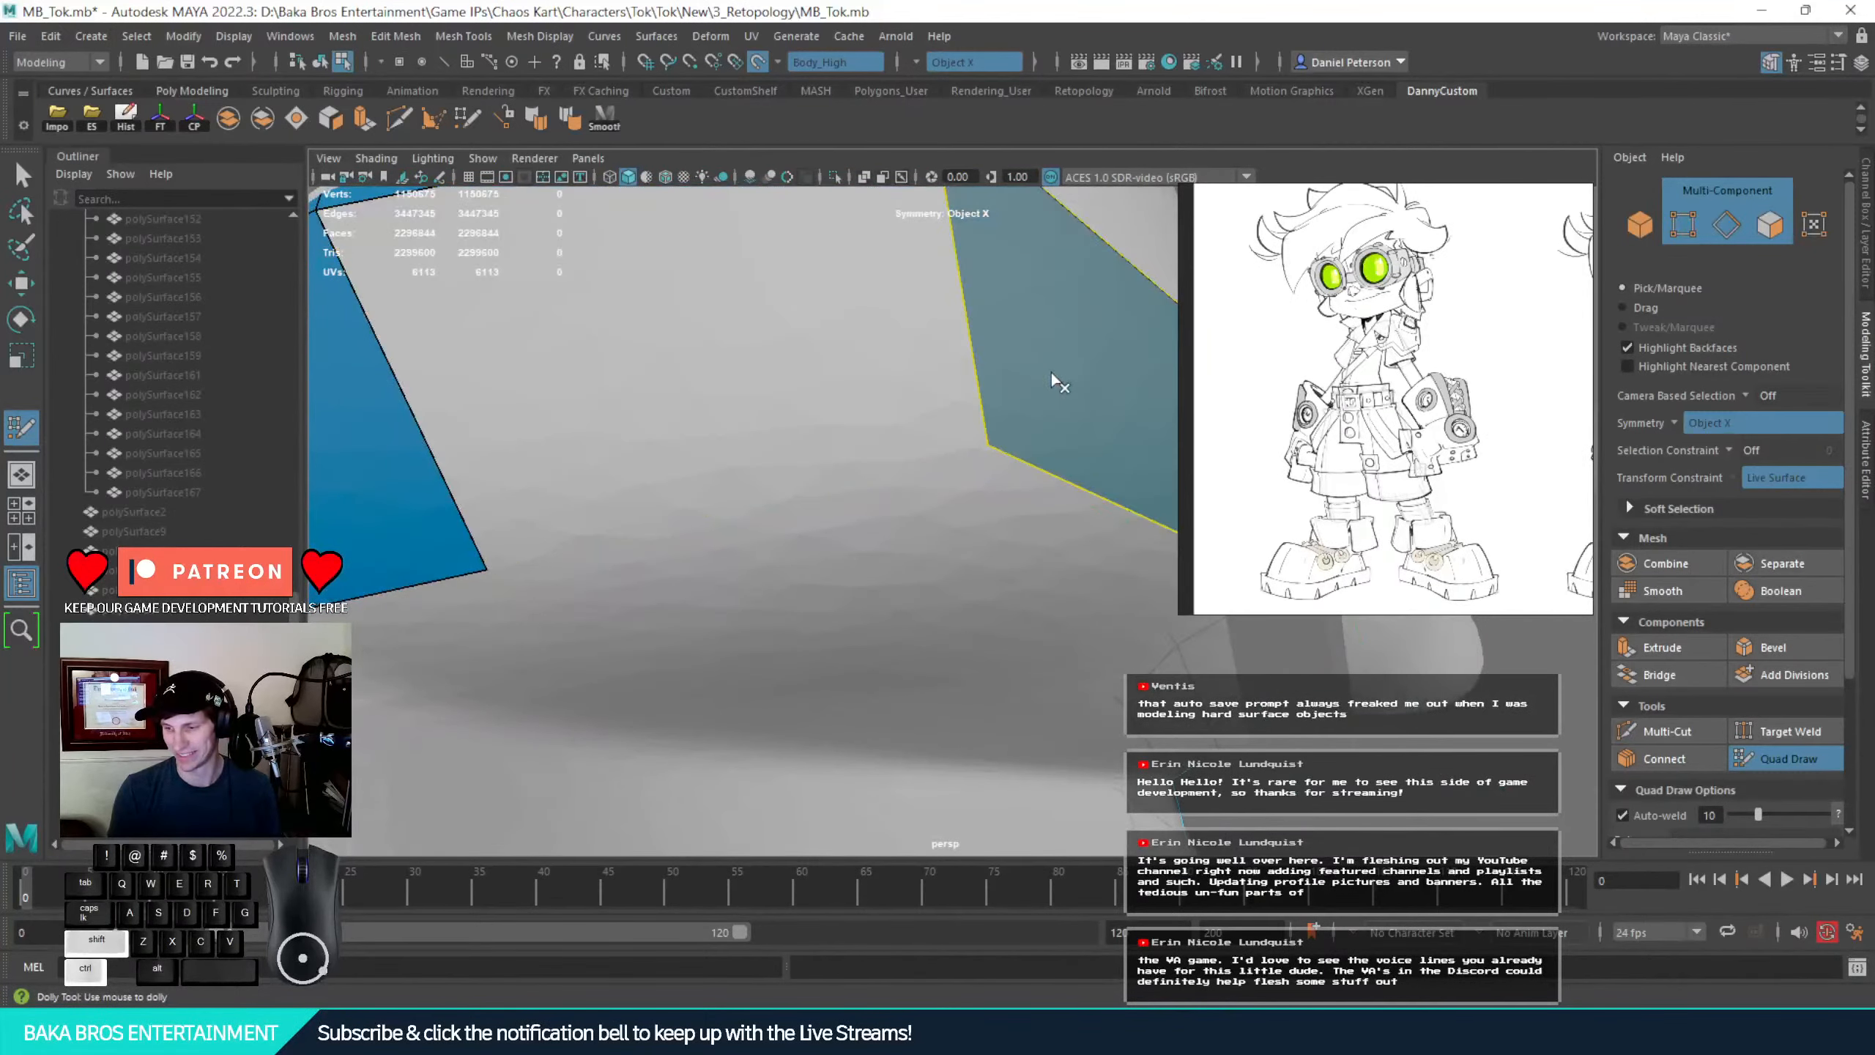
ctrl+shift+click(1053, 373)
alt+drag(1060, 384, 967, 411)
alt+middle_drag(967, 411, 989, 434)
scroll(821, 457, down, 8)
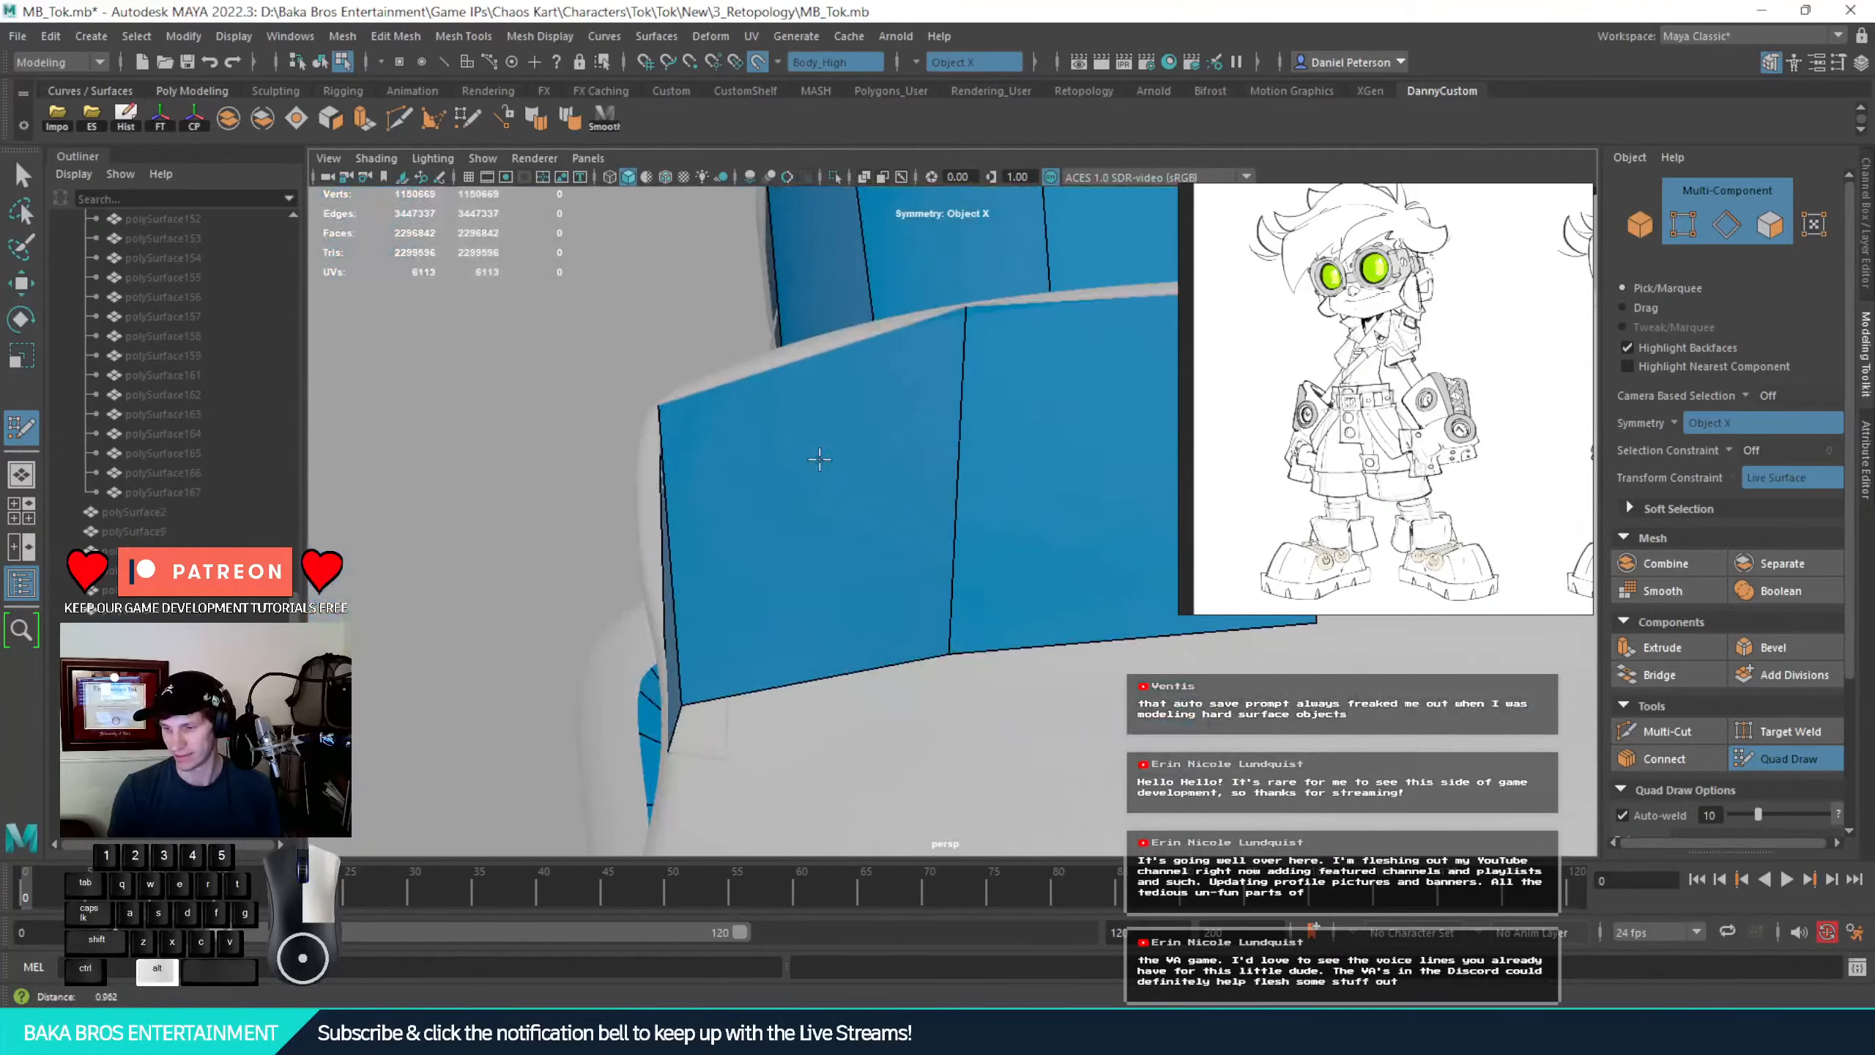
Check how the lower leg's bottom edge lines up with the boot tongue and collar around the open gap
alt+drag(754, 448, 1063, 625)
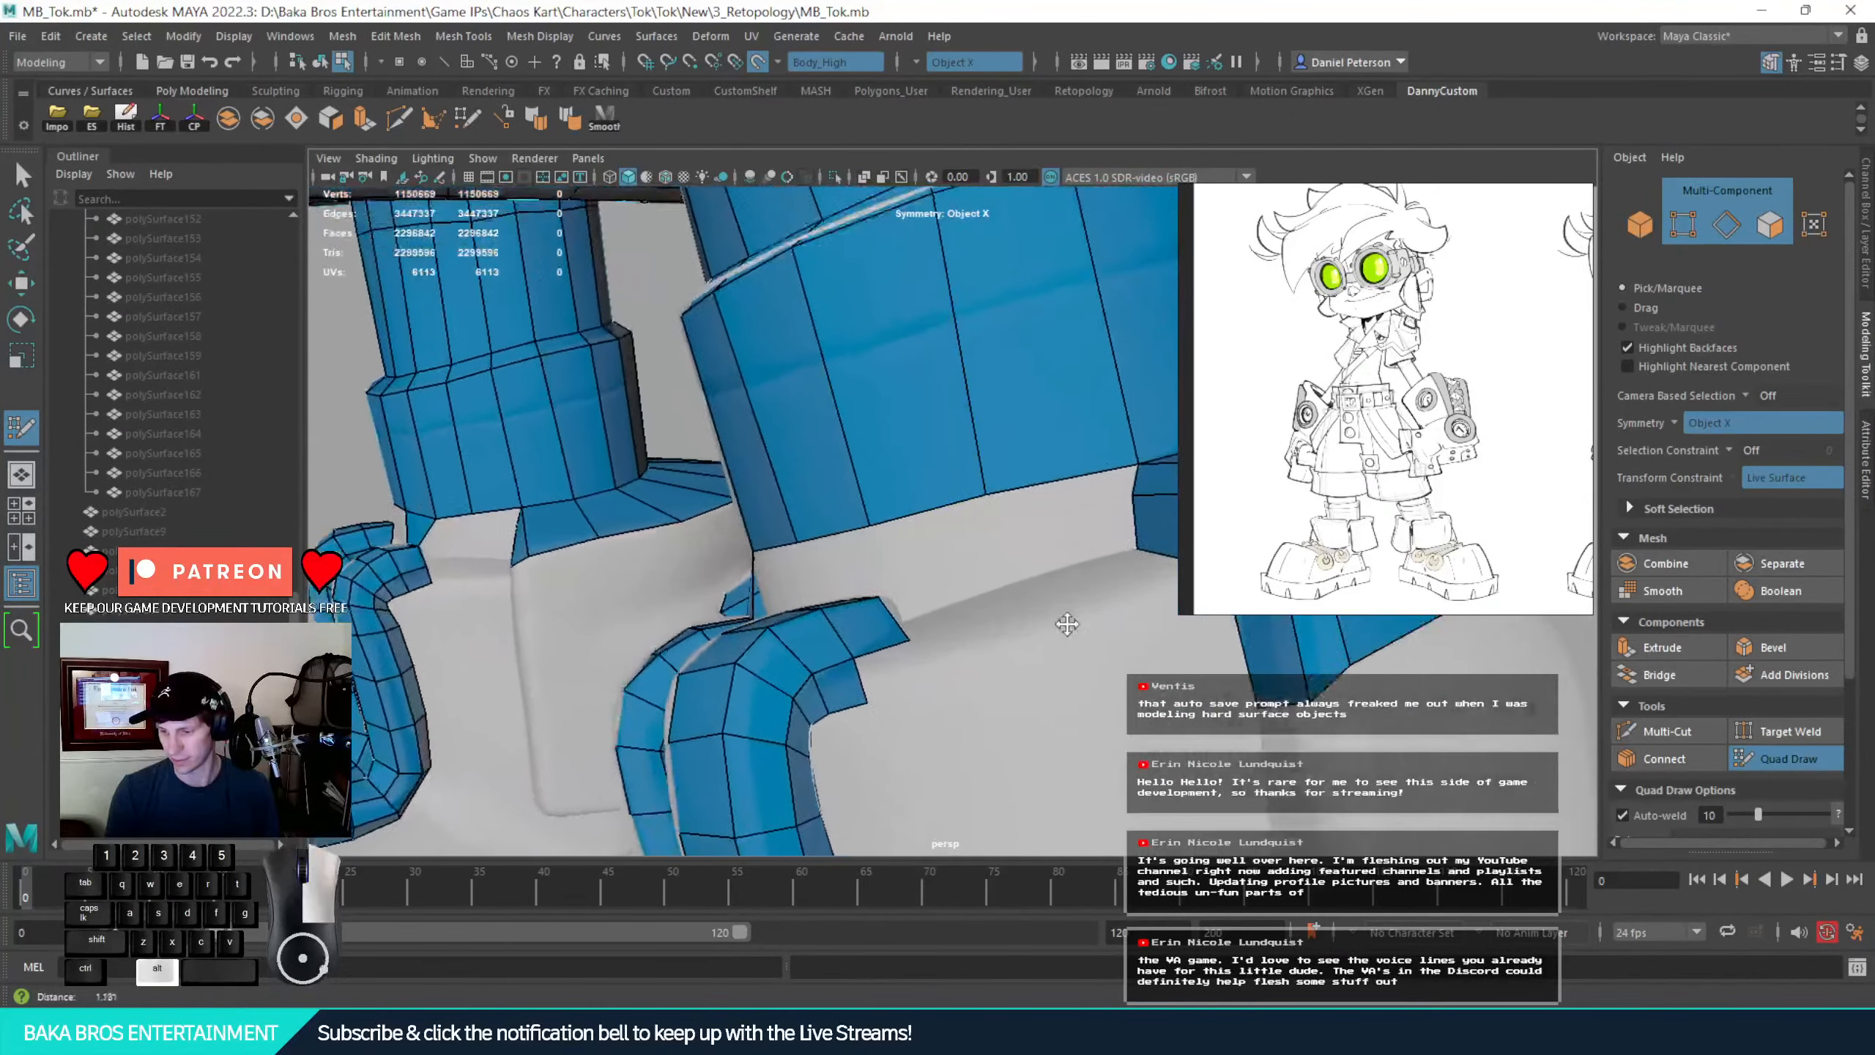
scroll(1066, 665, up, 3)
alt+drag(1071, 712, 1117, 698)
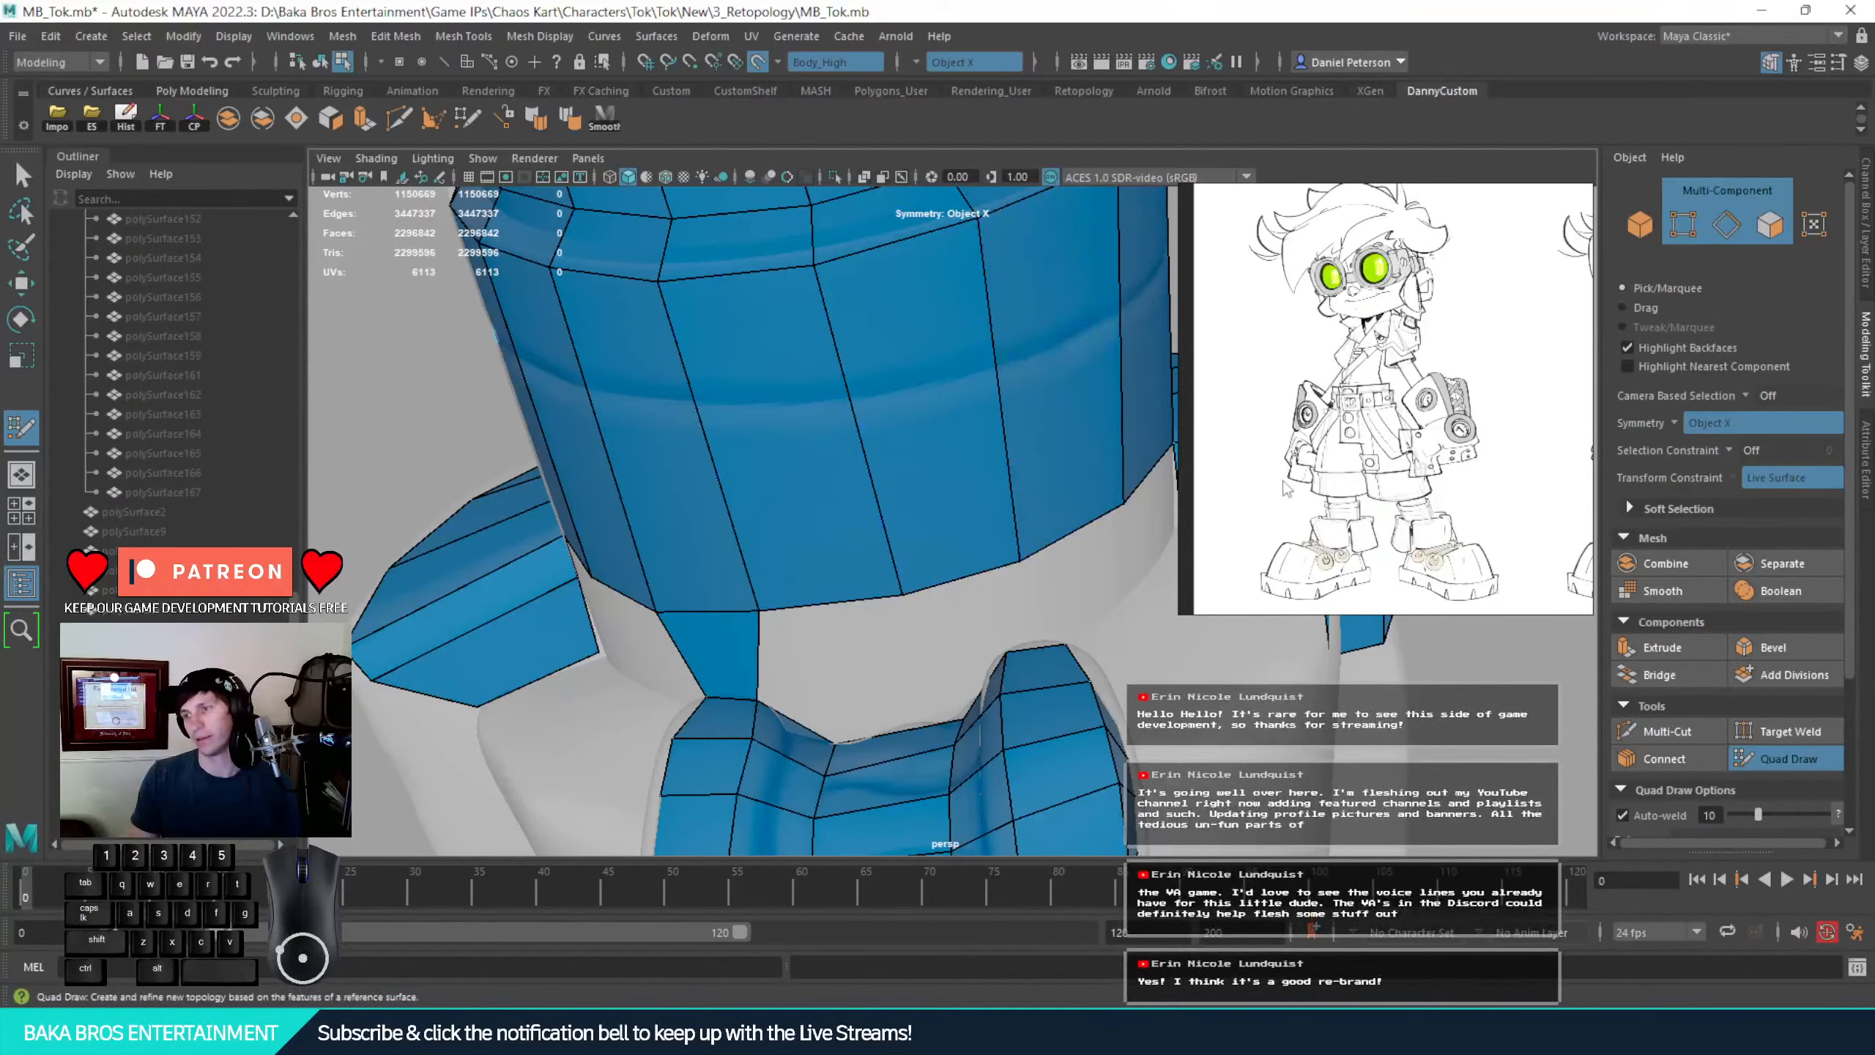
alt+right_drag(1026, 494, 971, 444)
alt+drag(971, 443, 1097, 463)
alt+middle_drag(870, 555, 868, 553)
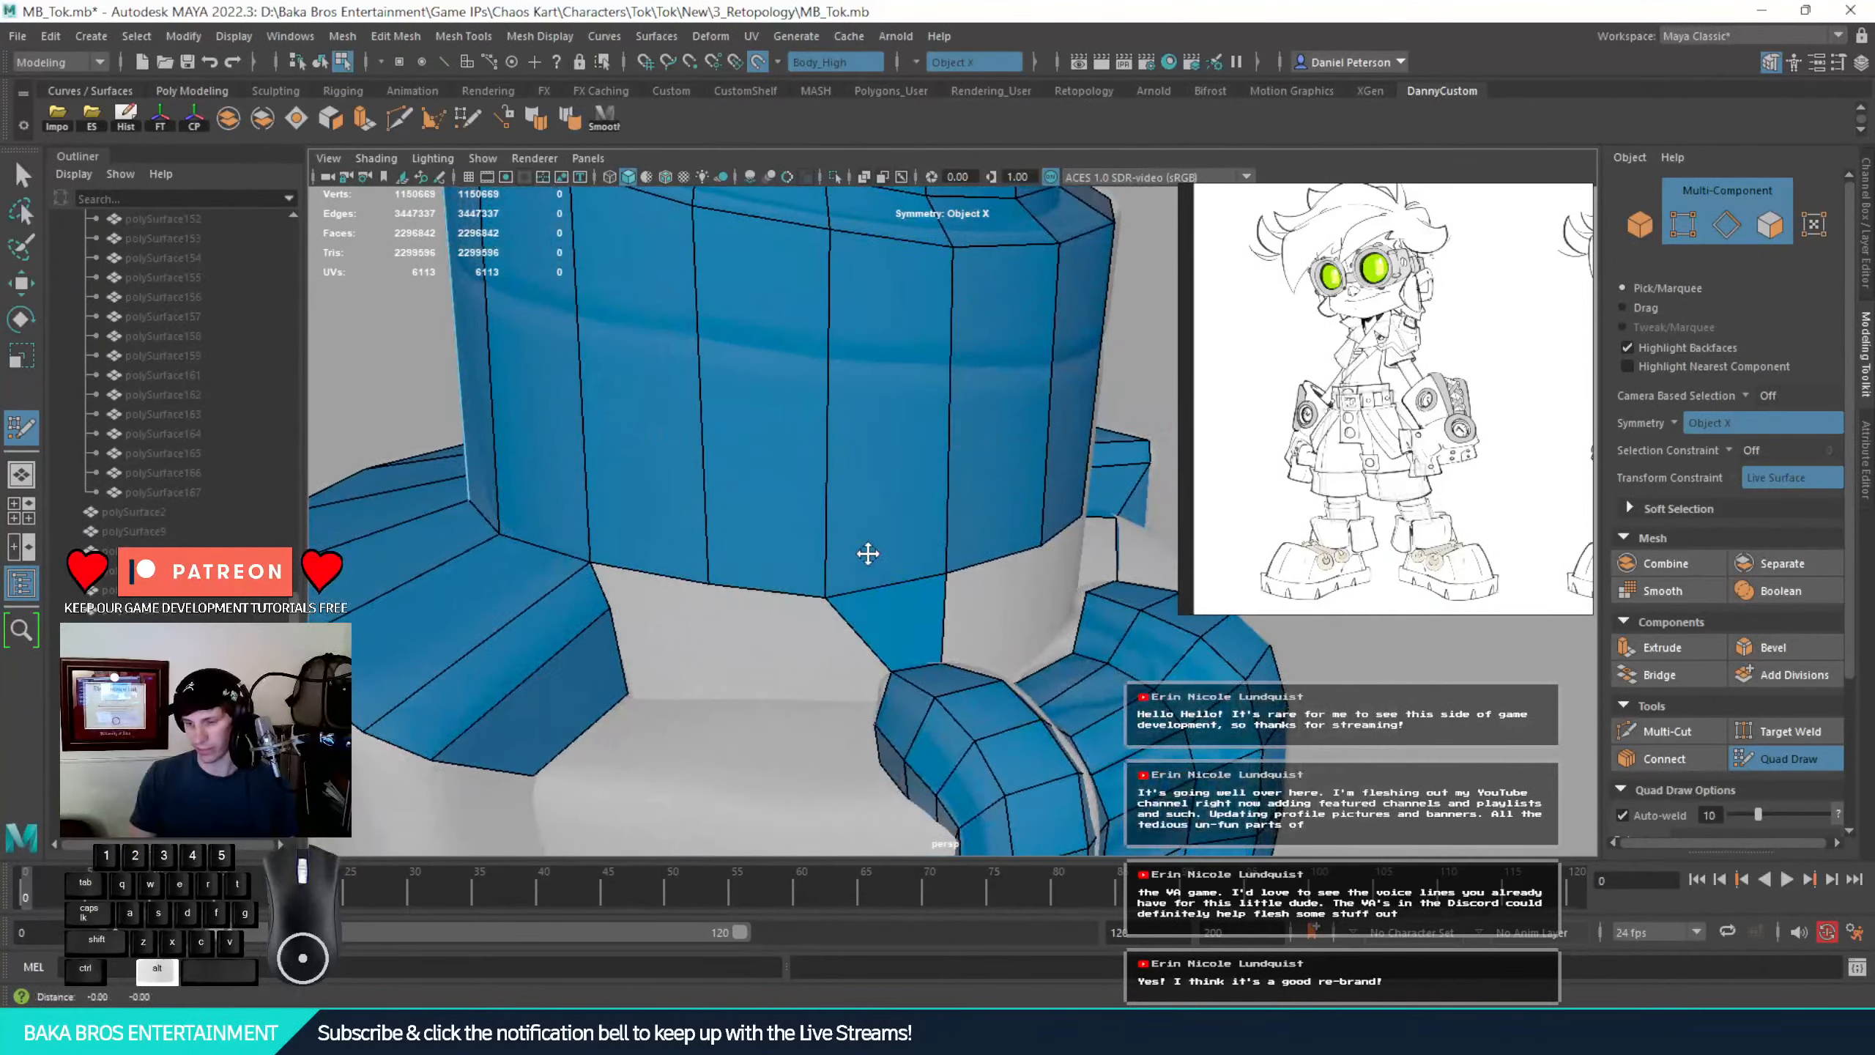
alt+drag(868, 553, 1035, 528)
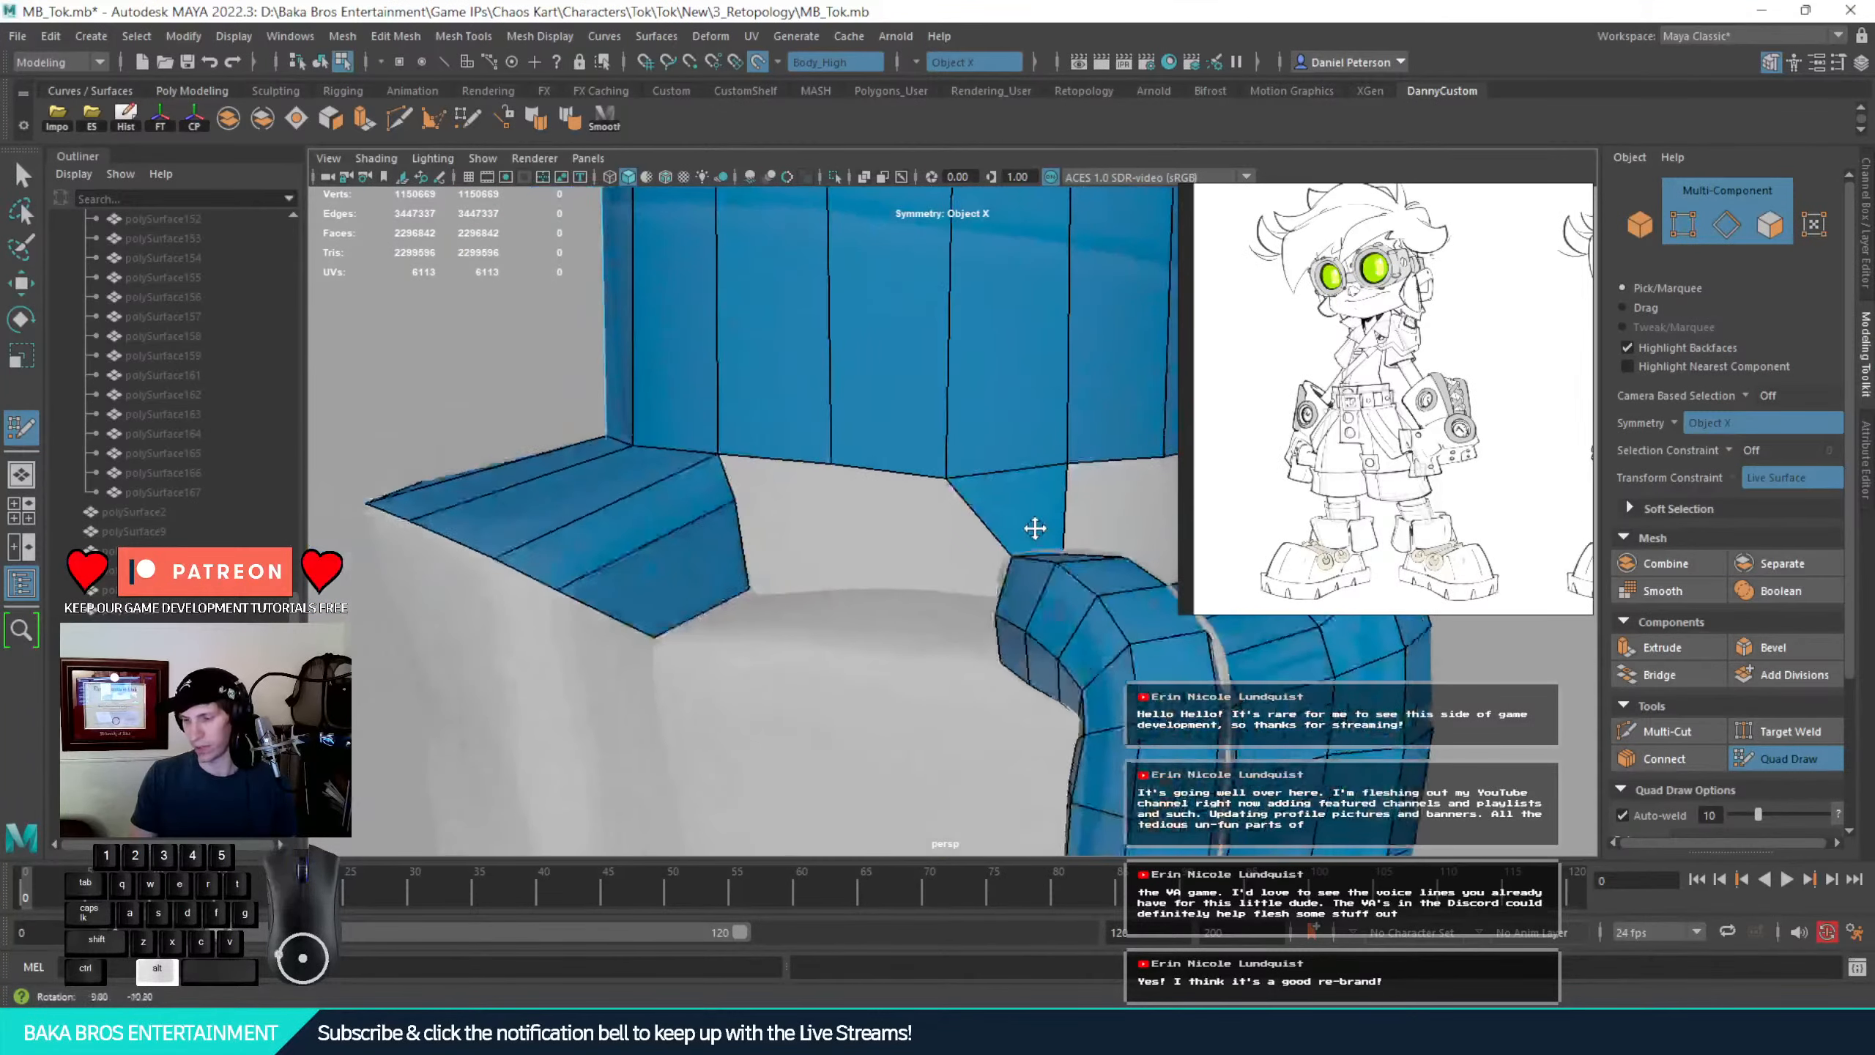
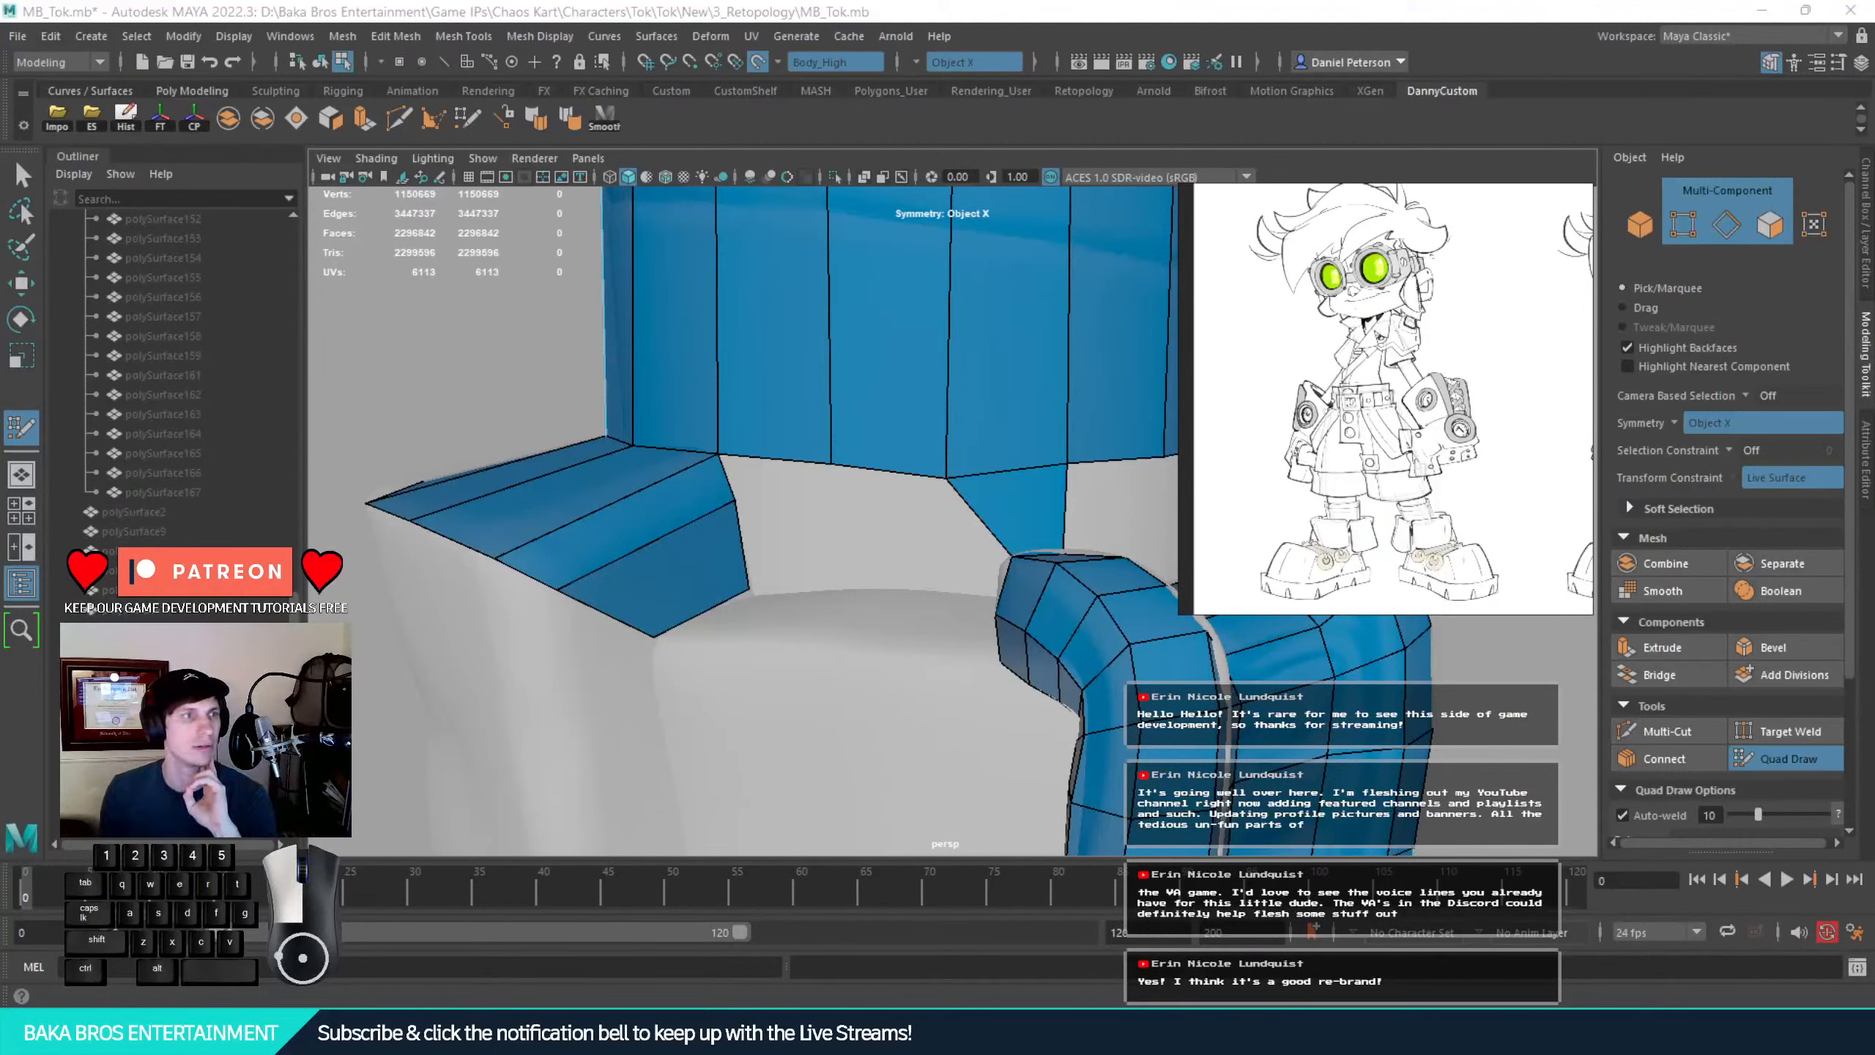
Switch to the All Voiceline List spreadsheet in Google Sheets, select the Lore (Background Info) cell and view it full screen
drag(1874, 295, 709, 3)
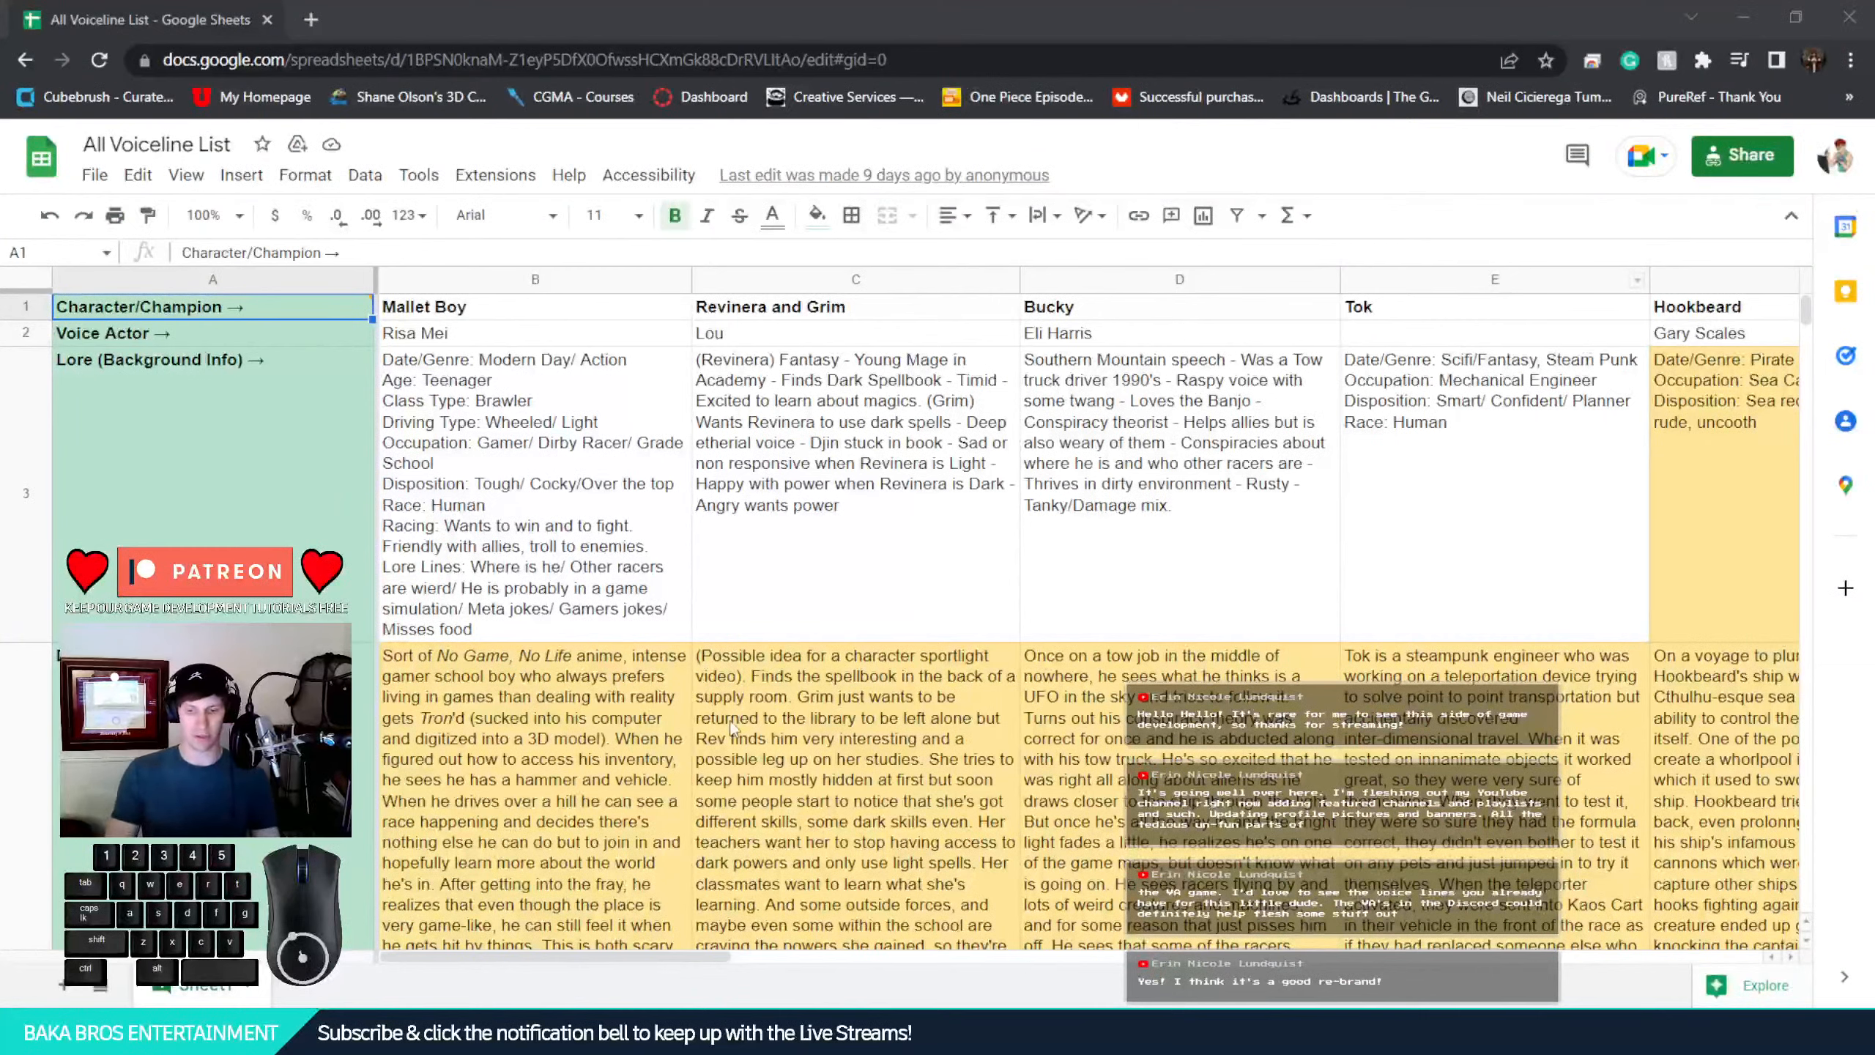
click(305, 584)
key(F11)
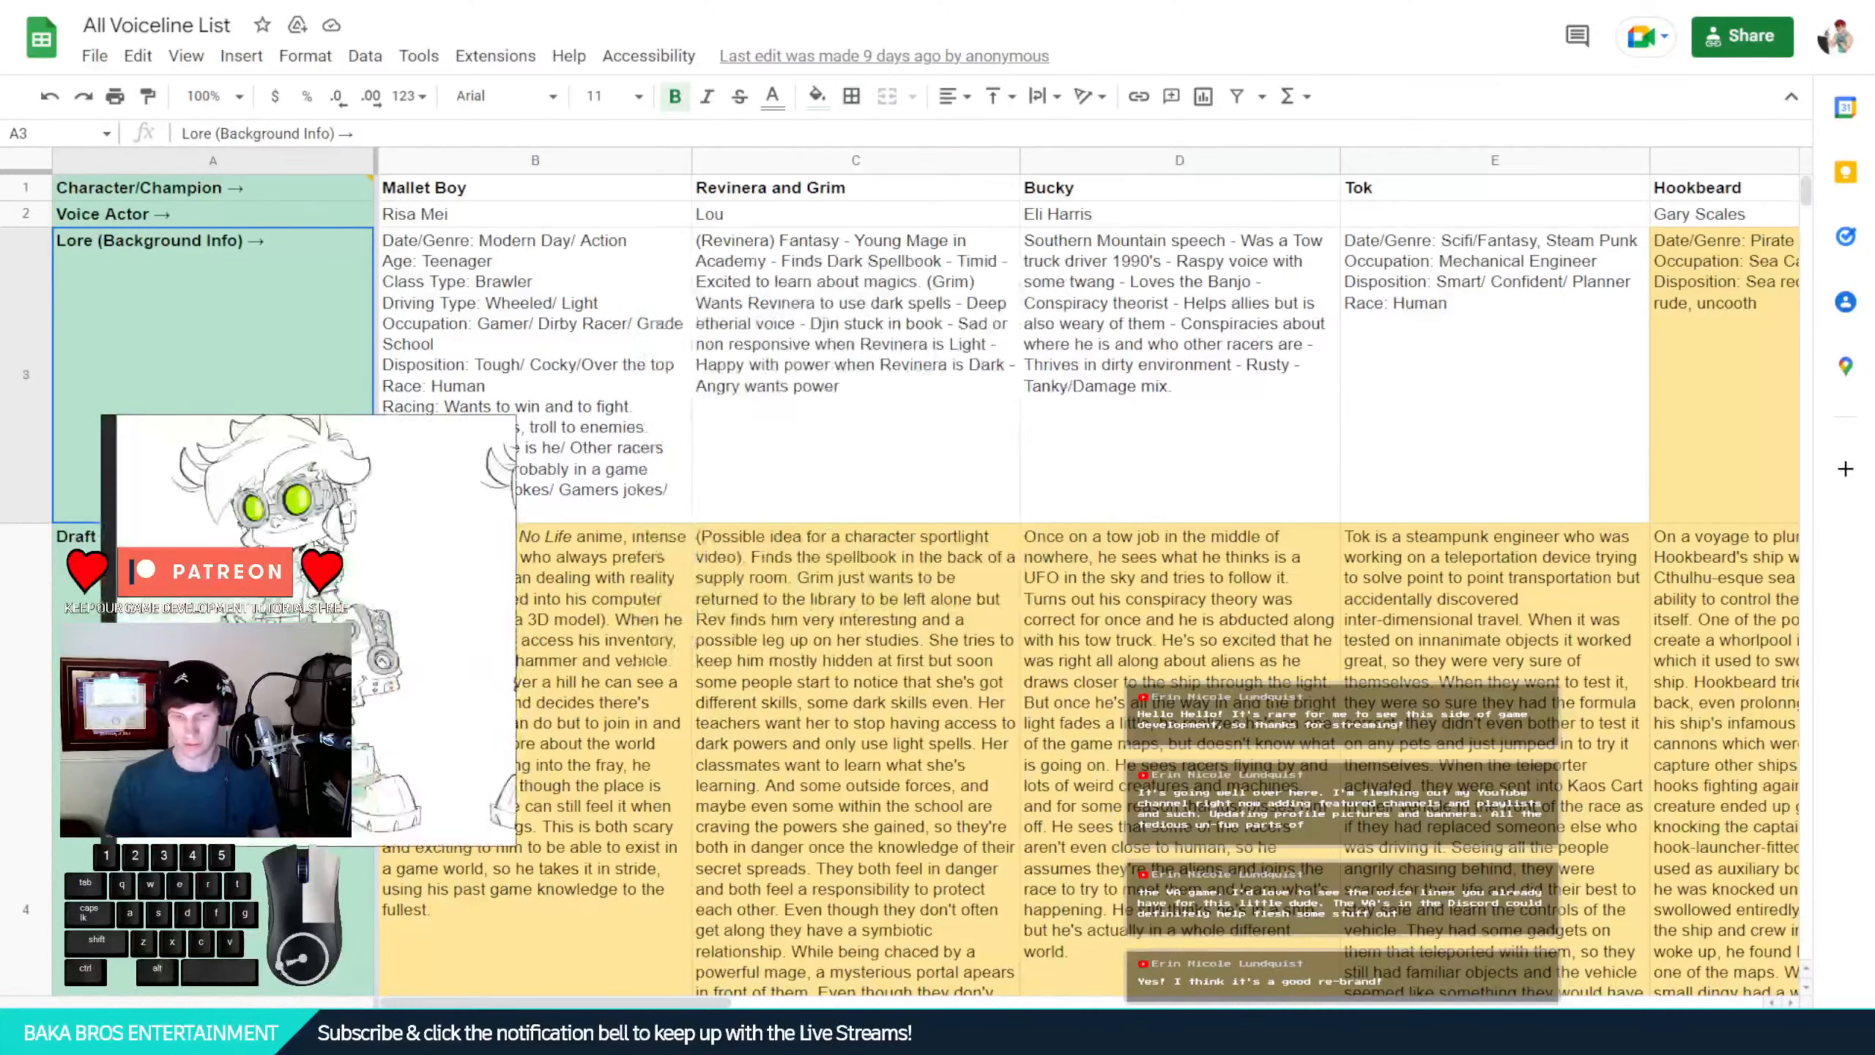
Narrow the reference window around the goggled character sketch and place it over the spreadsheet's first column
right_drag(249, 642, 258, 609)
drag(521, 589, 474, 589)
drag(111, 617, 165, 617)
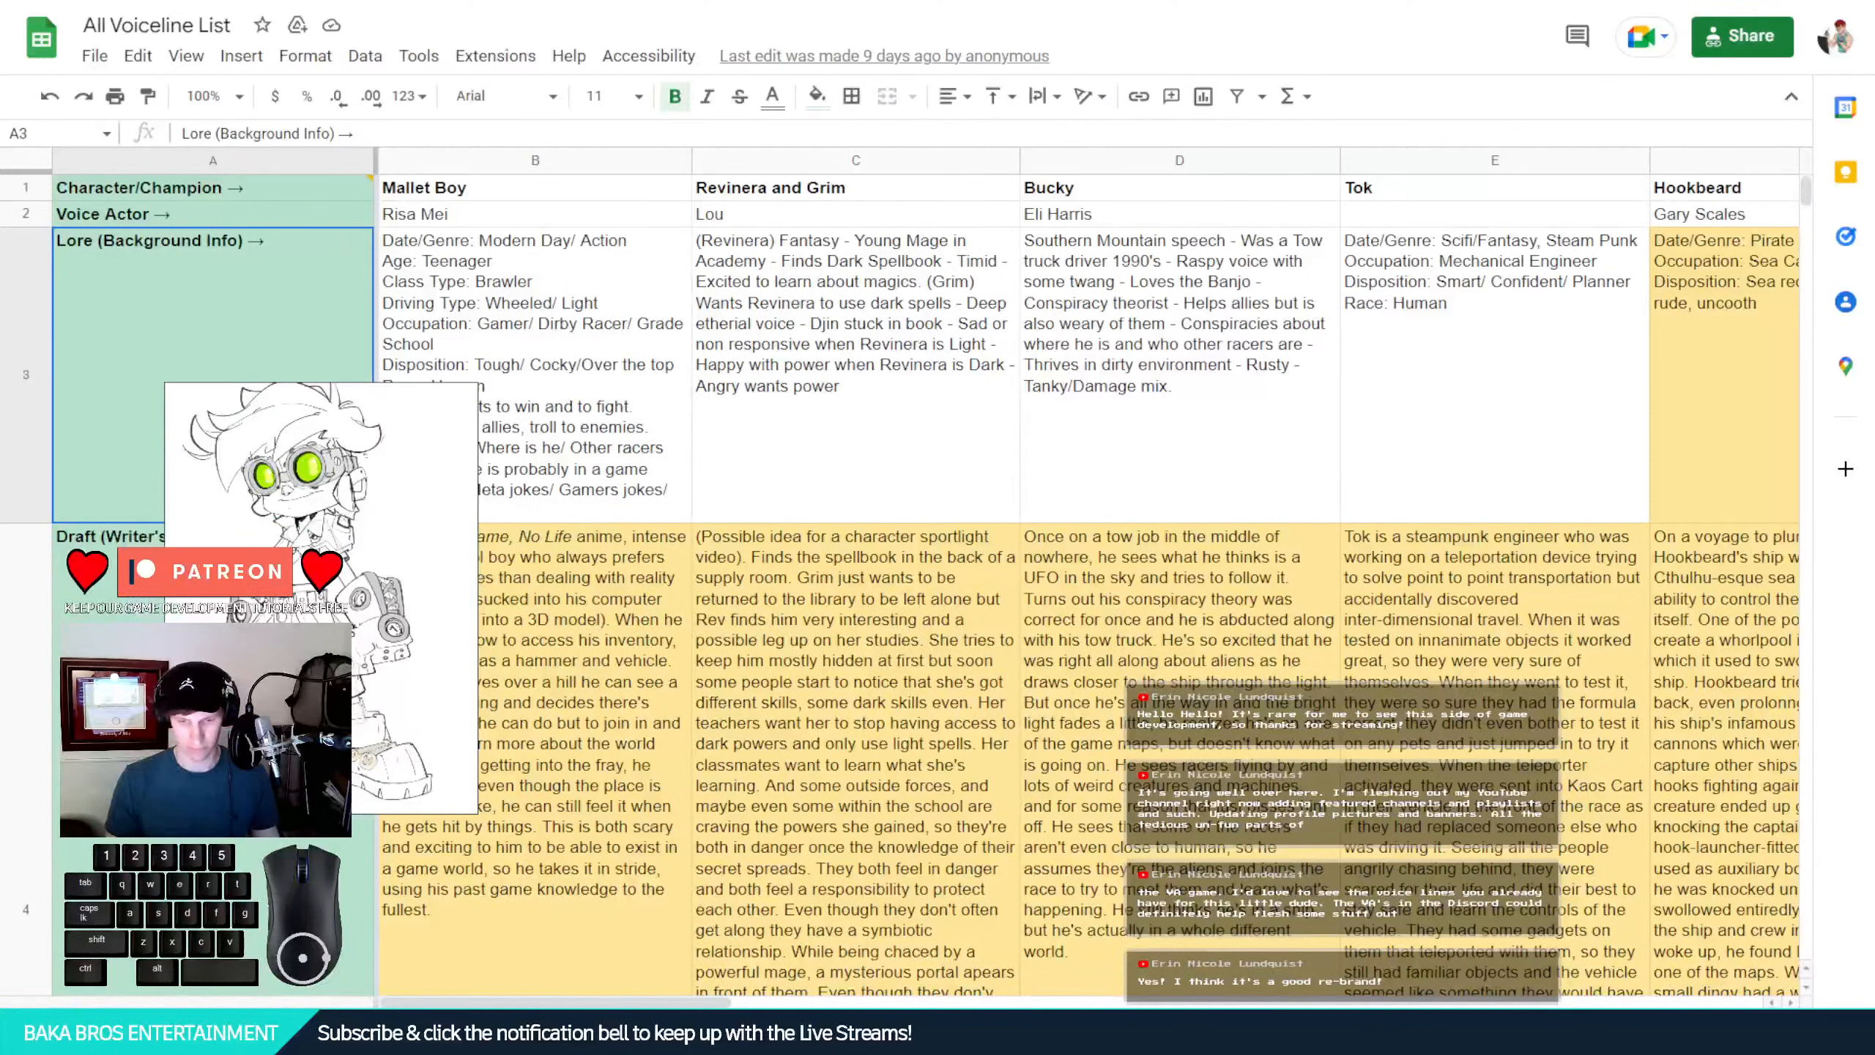
mouse_move(274, 619)
right_down()
mouse_move(177, 345)
mouse_move(144, 419)
right_up()
middle_drag(144, 419, 165, 442)
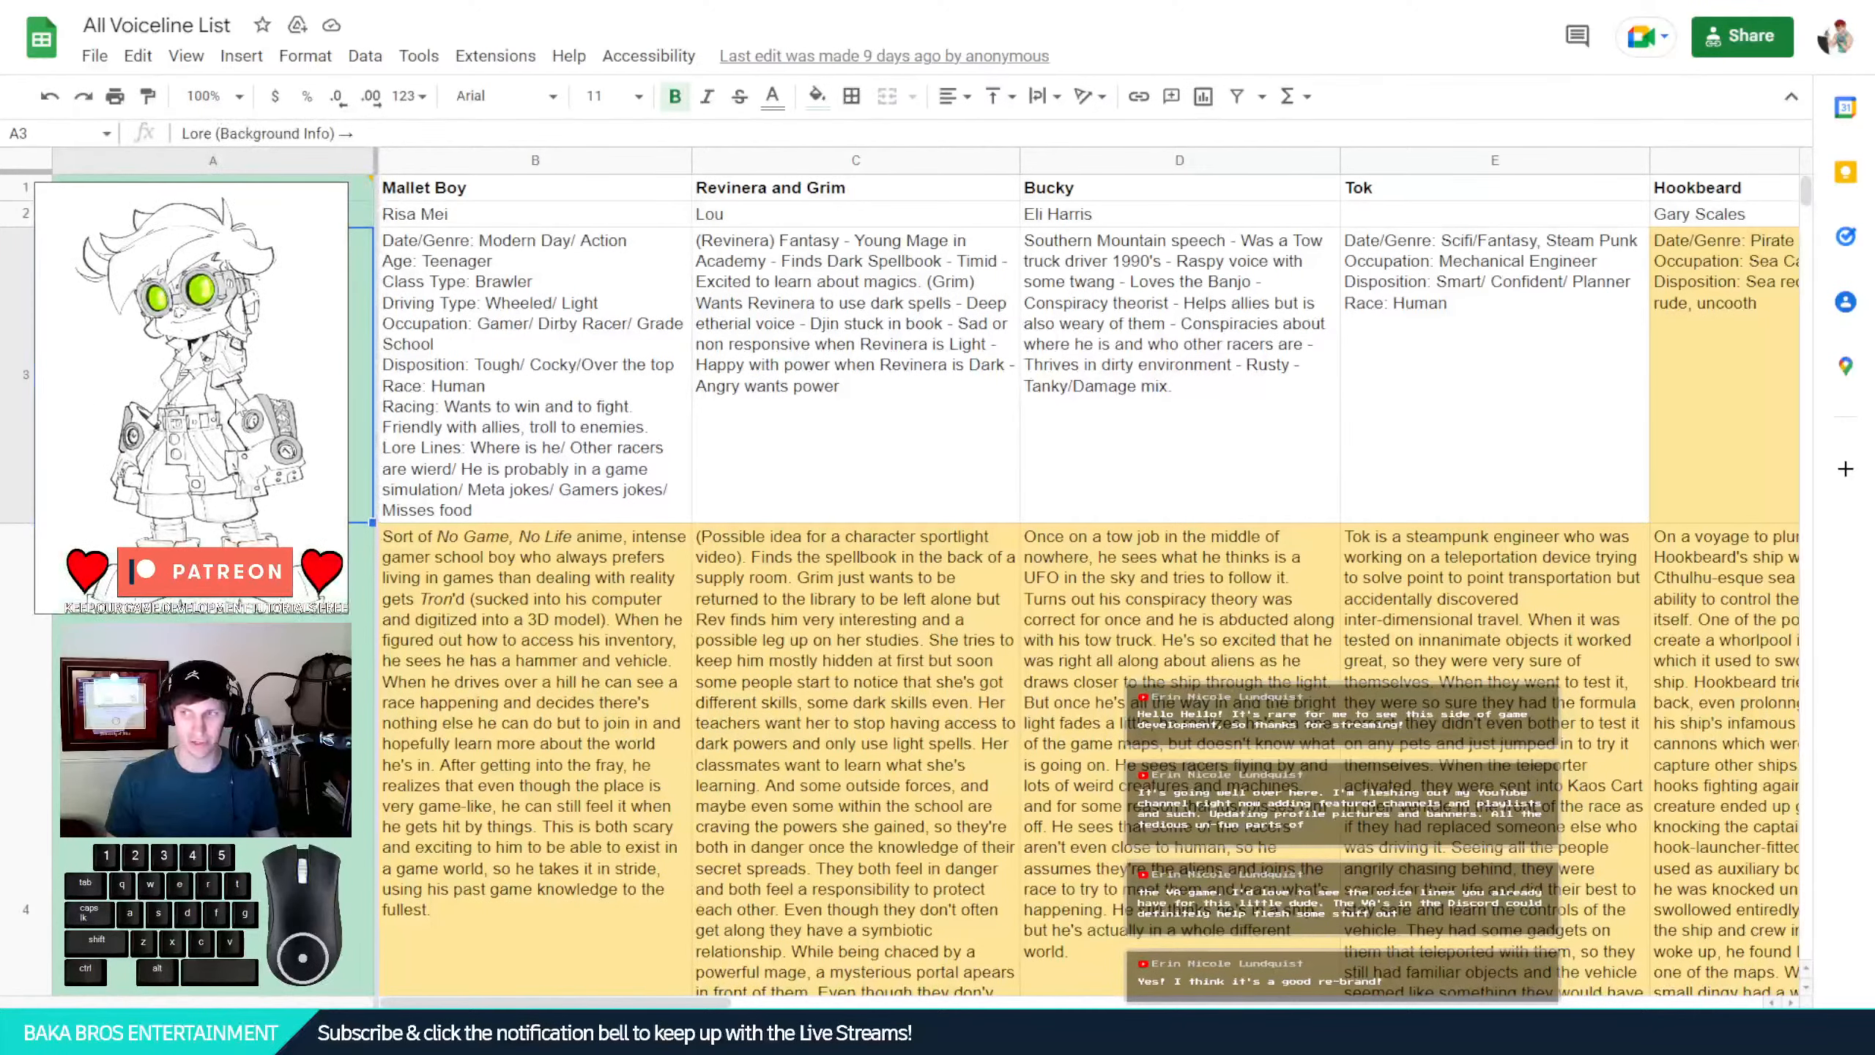
mouse_move(165, 441)
right_down()
mouse_move(154, 386)
mouse_move(165, 439)
right_up()
scroll(1463, 458, down, 5)
scroll(1505, 403, up, 5)
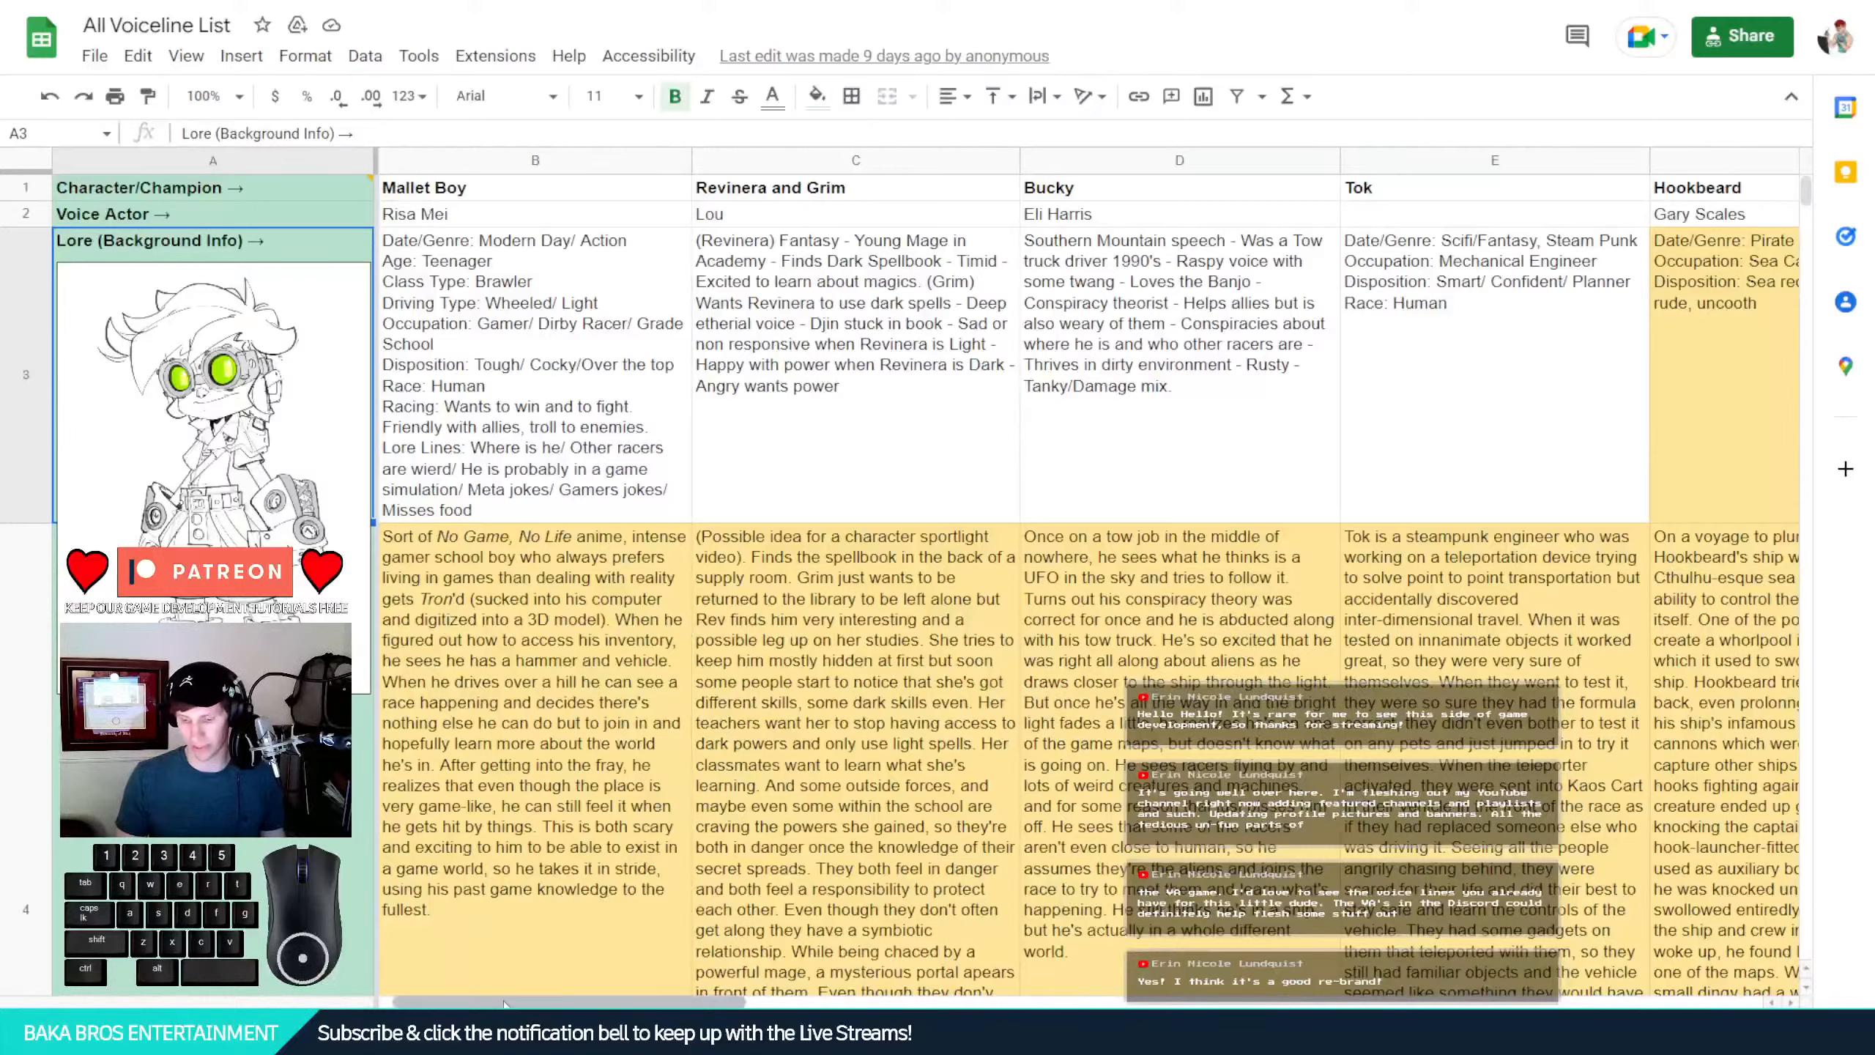
Look through the lore columns as far as Hookbeard and Rex and return to Mallet Boy's column
scroll(1086, 577, right, 3)
scroll(1085, 577, right, 3)
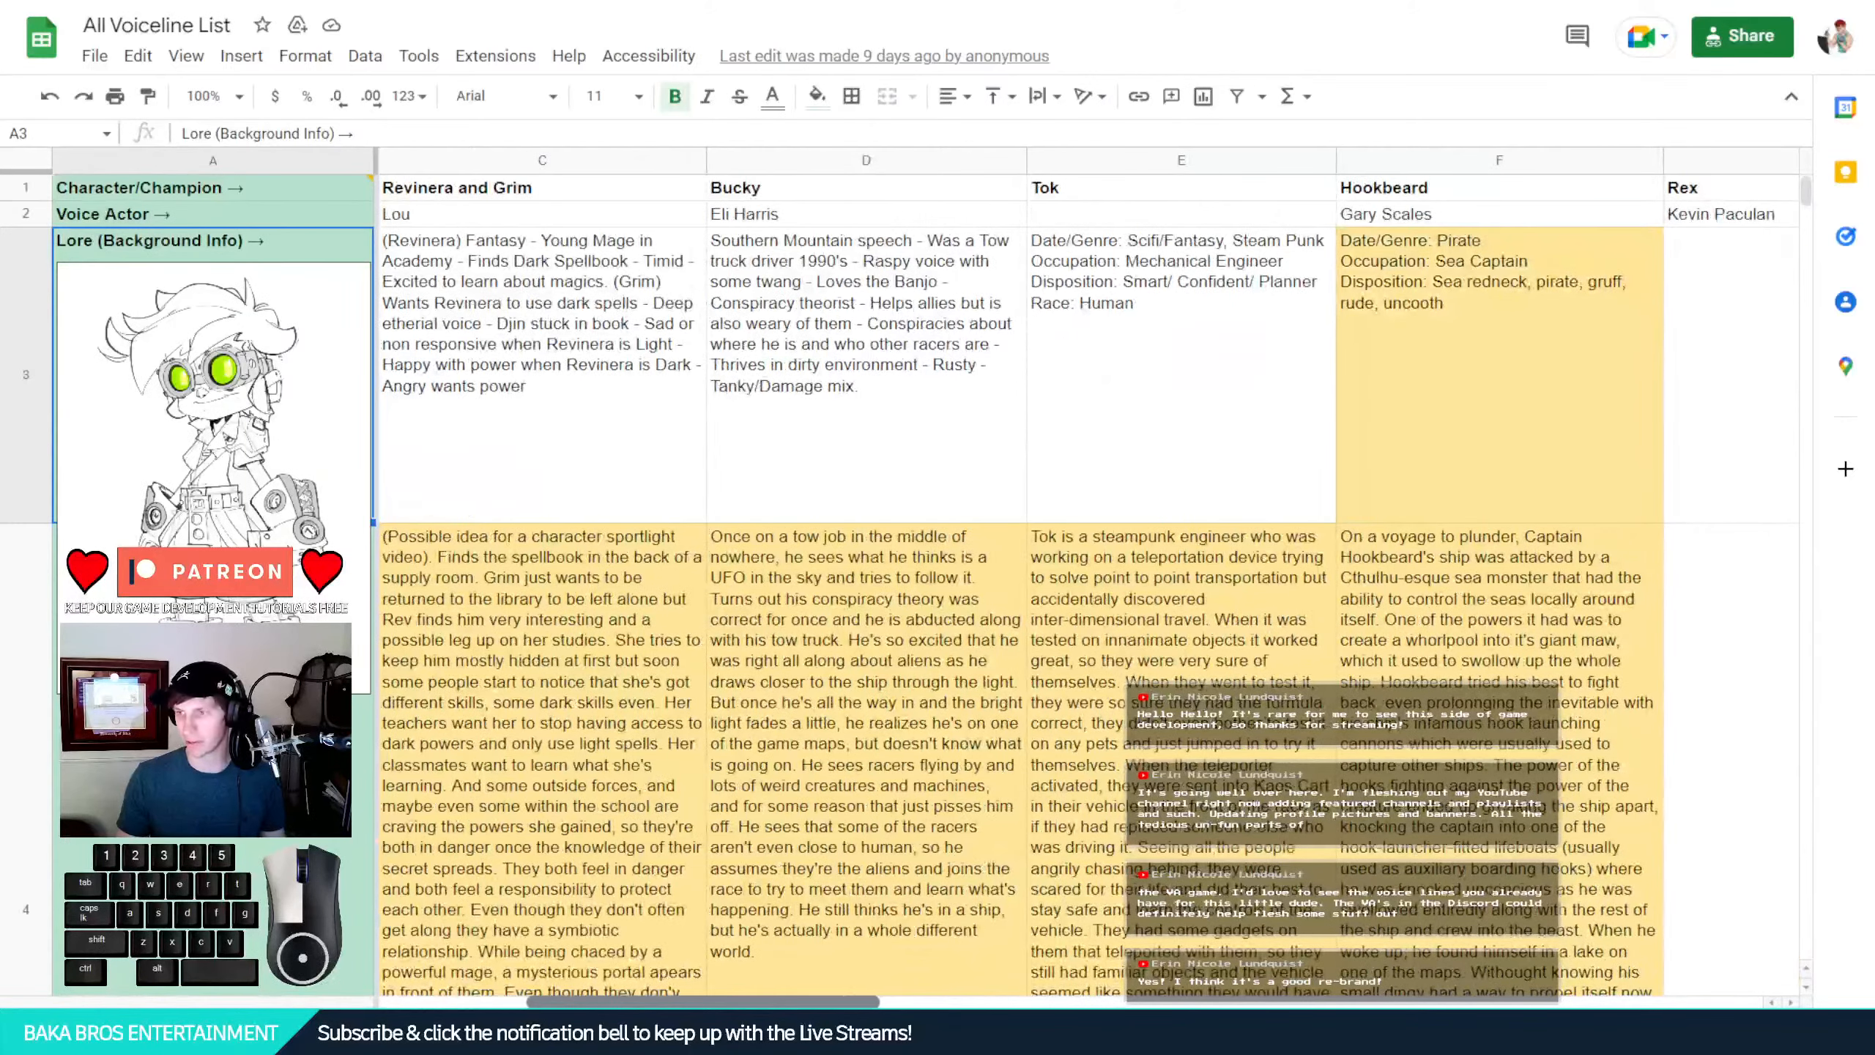
drag(740, 1001, 481, 1003)
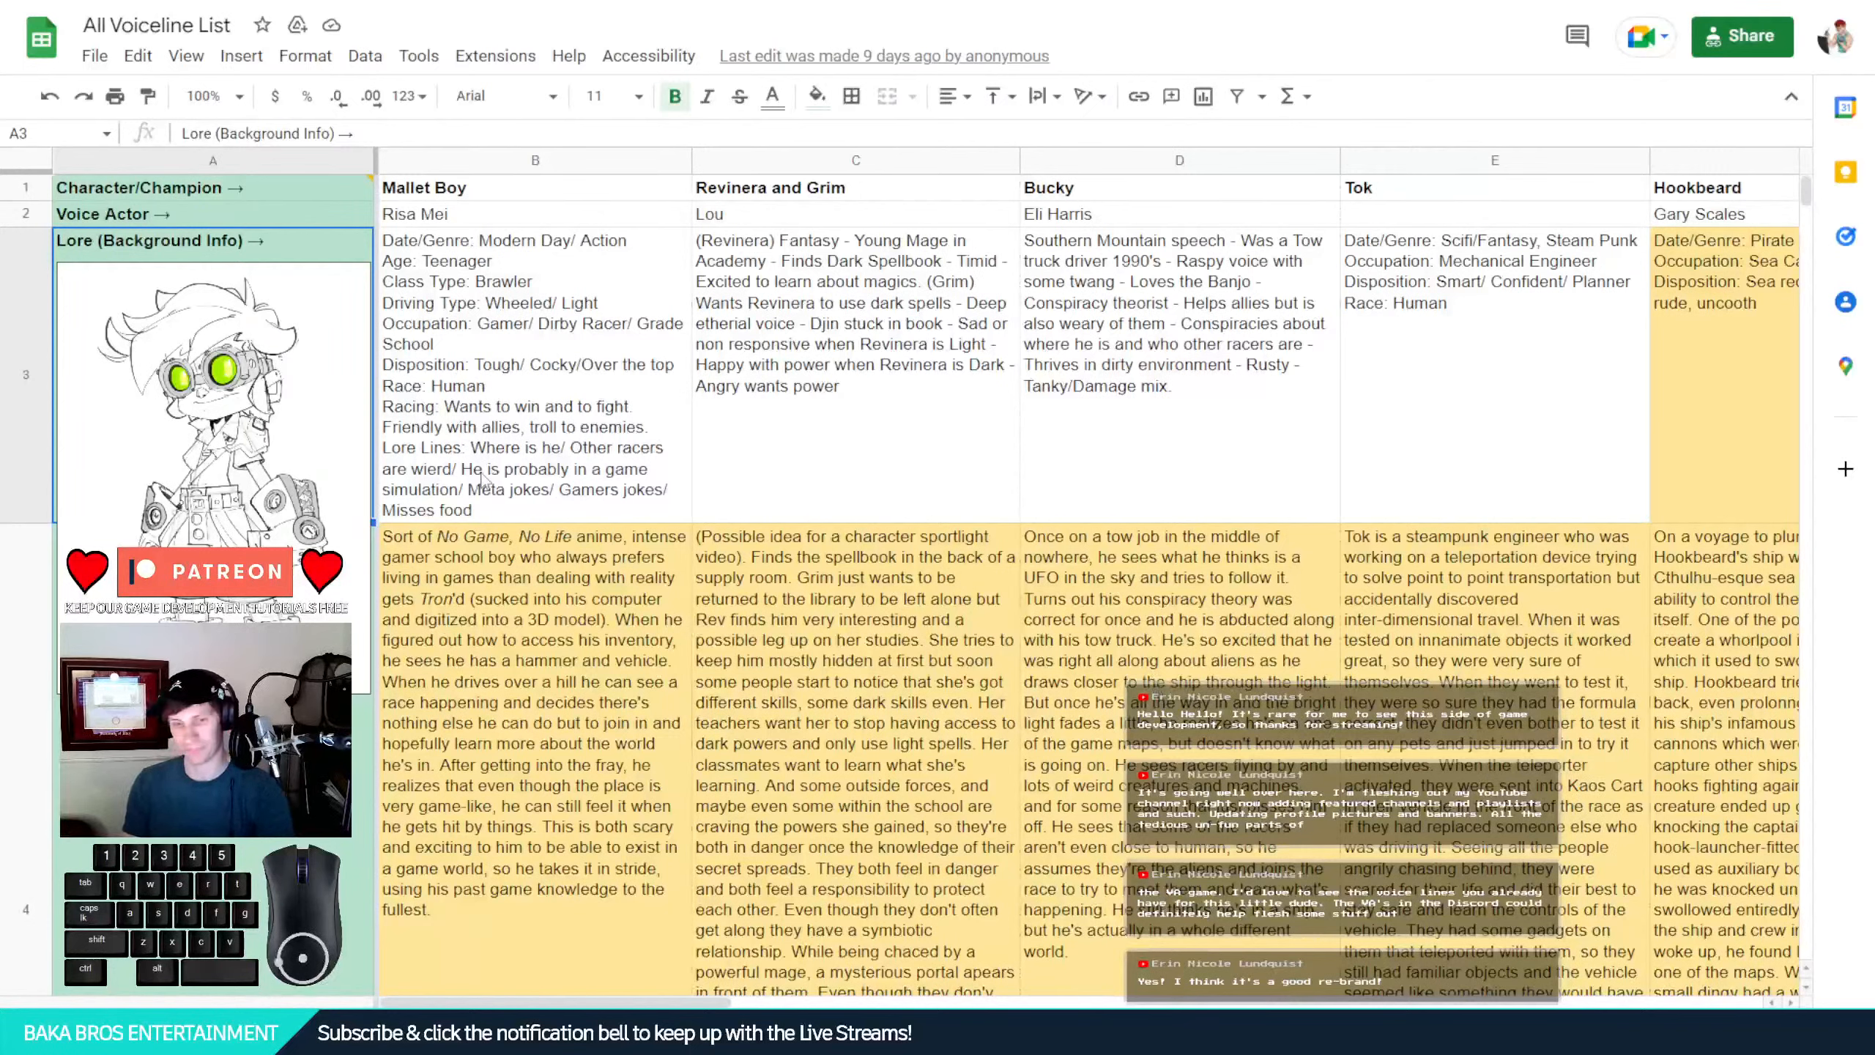
Open Tok's Lore (Background Info) cell for editing
click(29, 546)
right_click(245, 347)
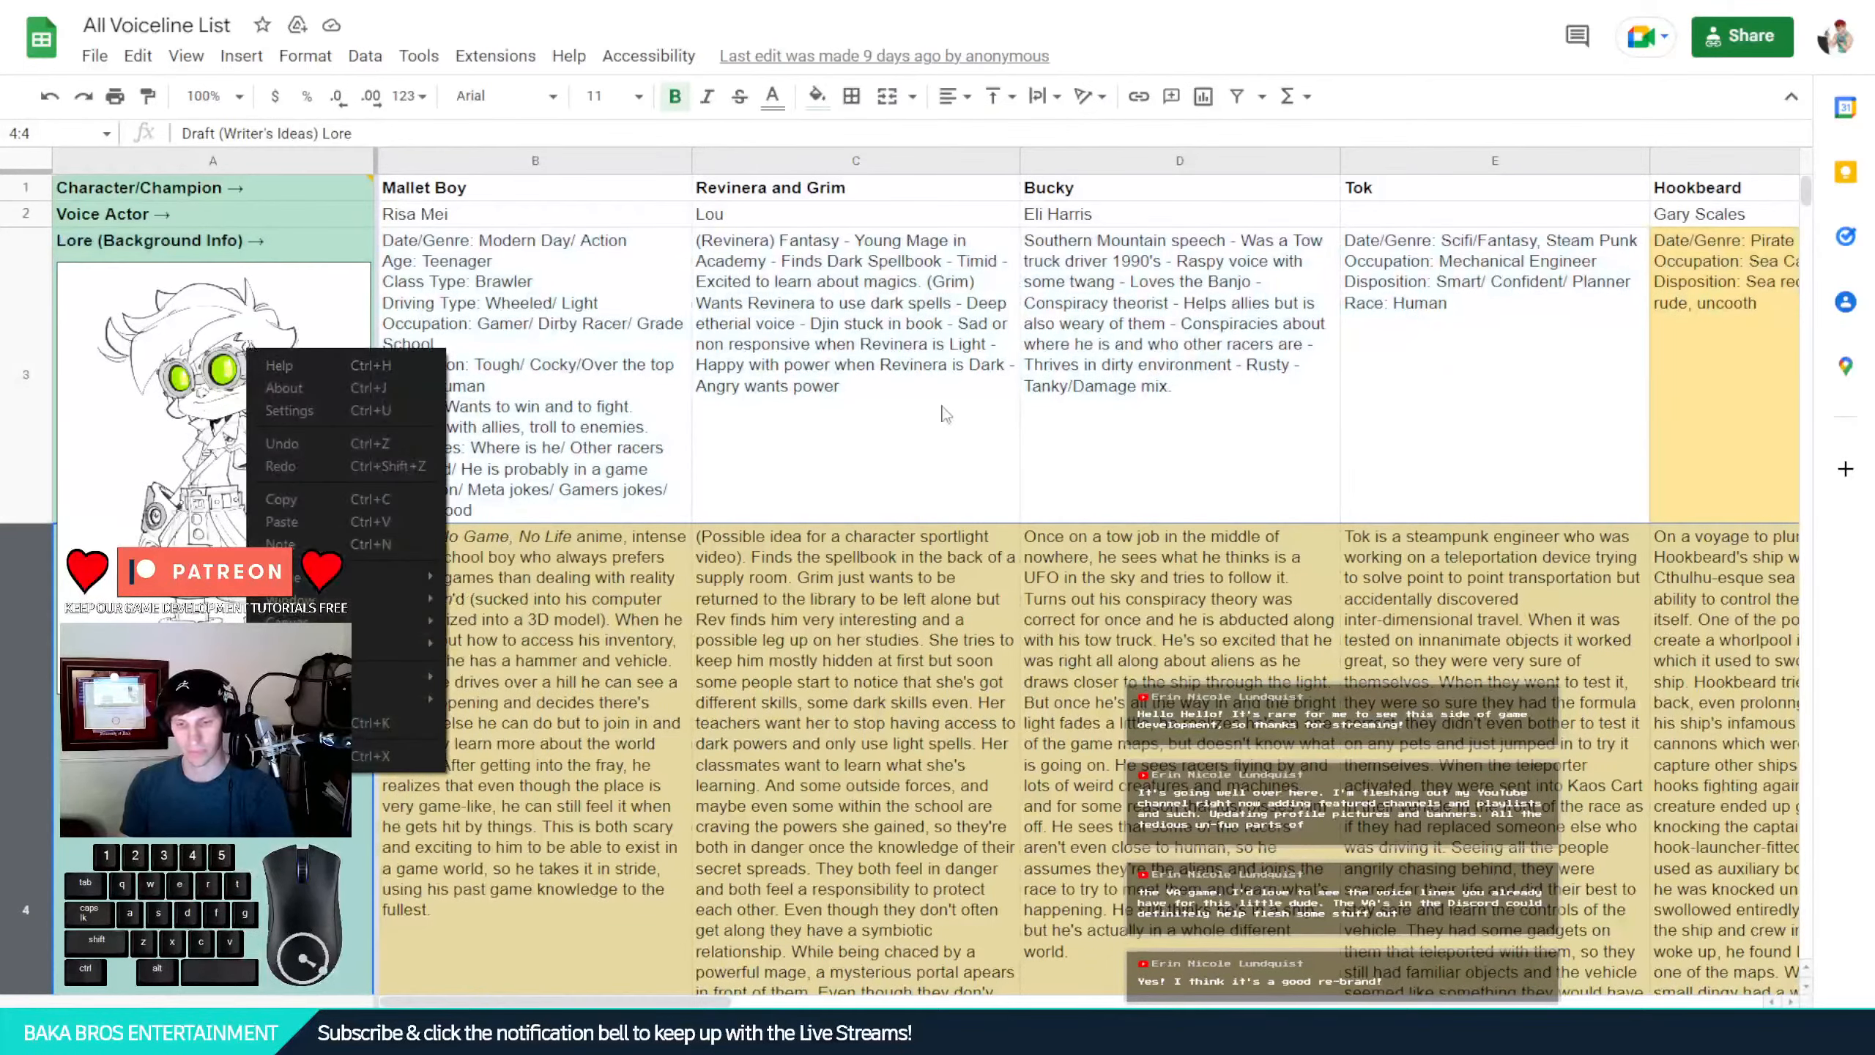
click(942, 408)
click(1415, 373)
double_click(1417, 380)
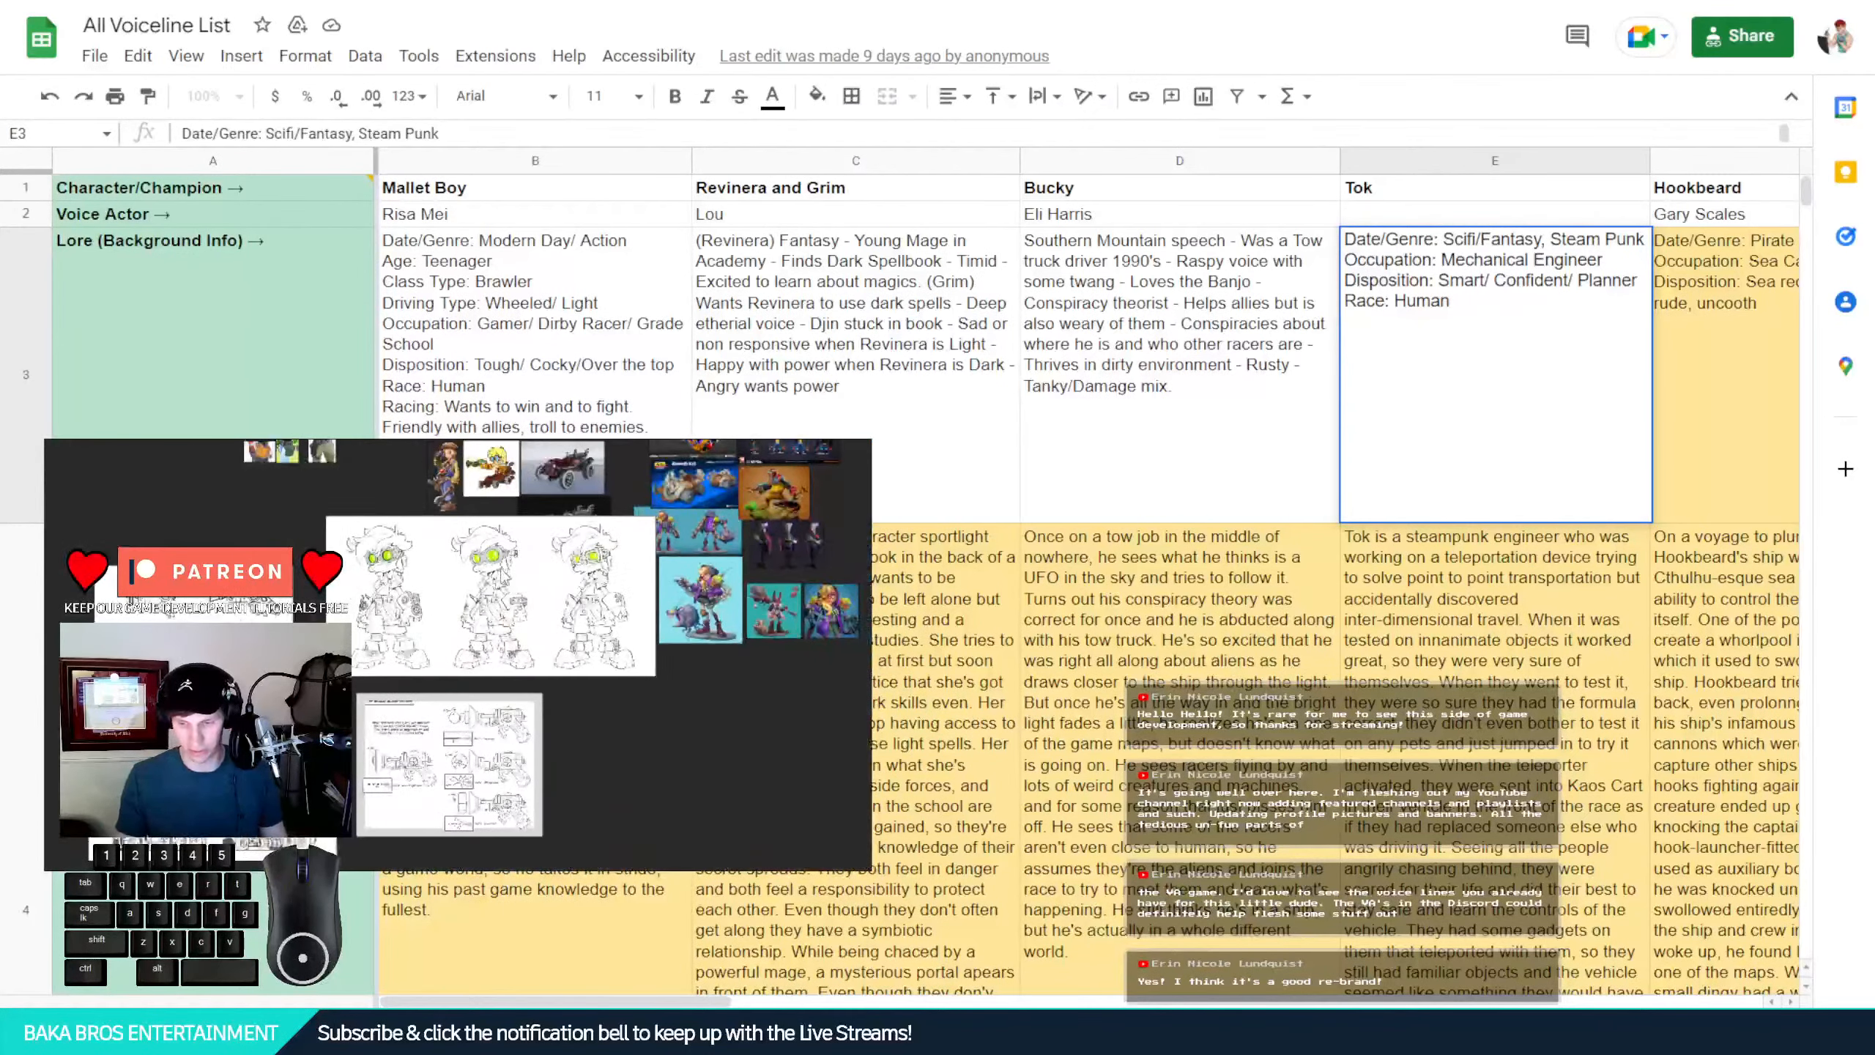
Focus the reference board on Tok's character sheet, narrow the board's window and read the description and attacks
double_click(529, 635)
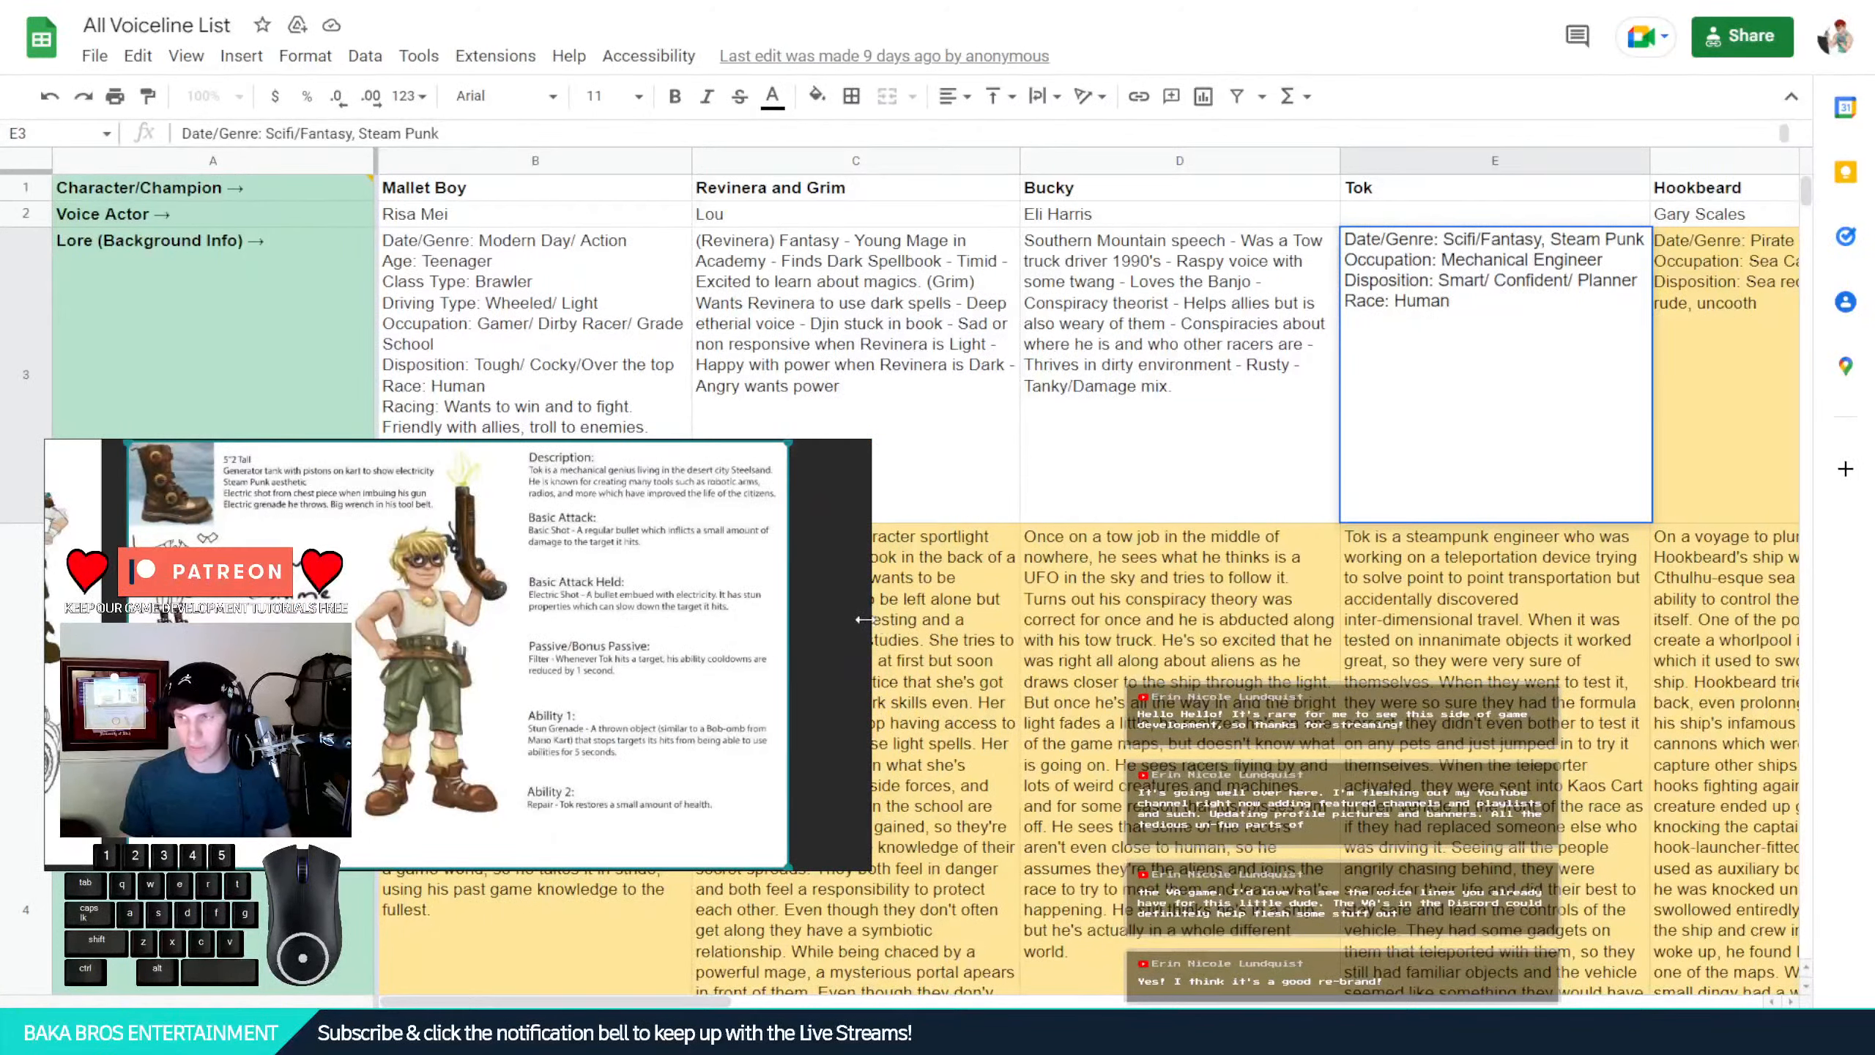
drag(864, 620, 800, 622)
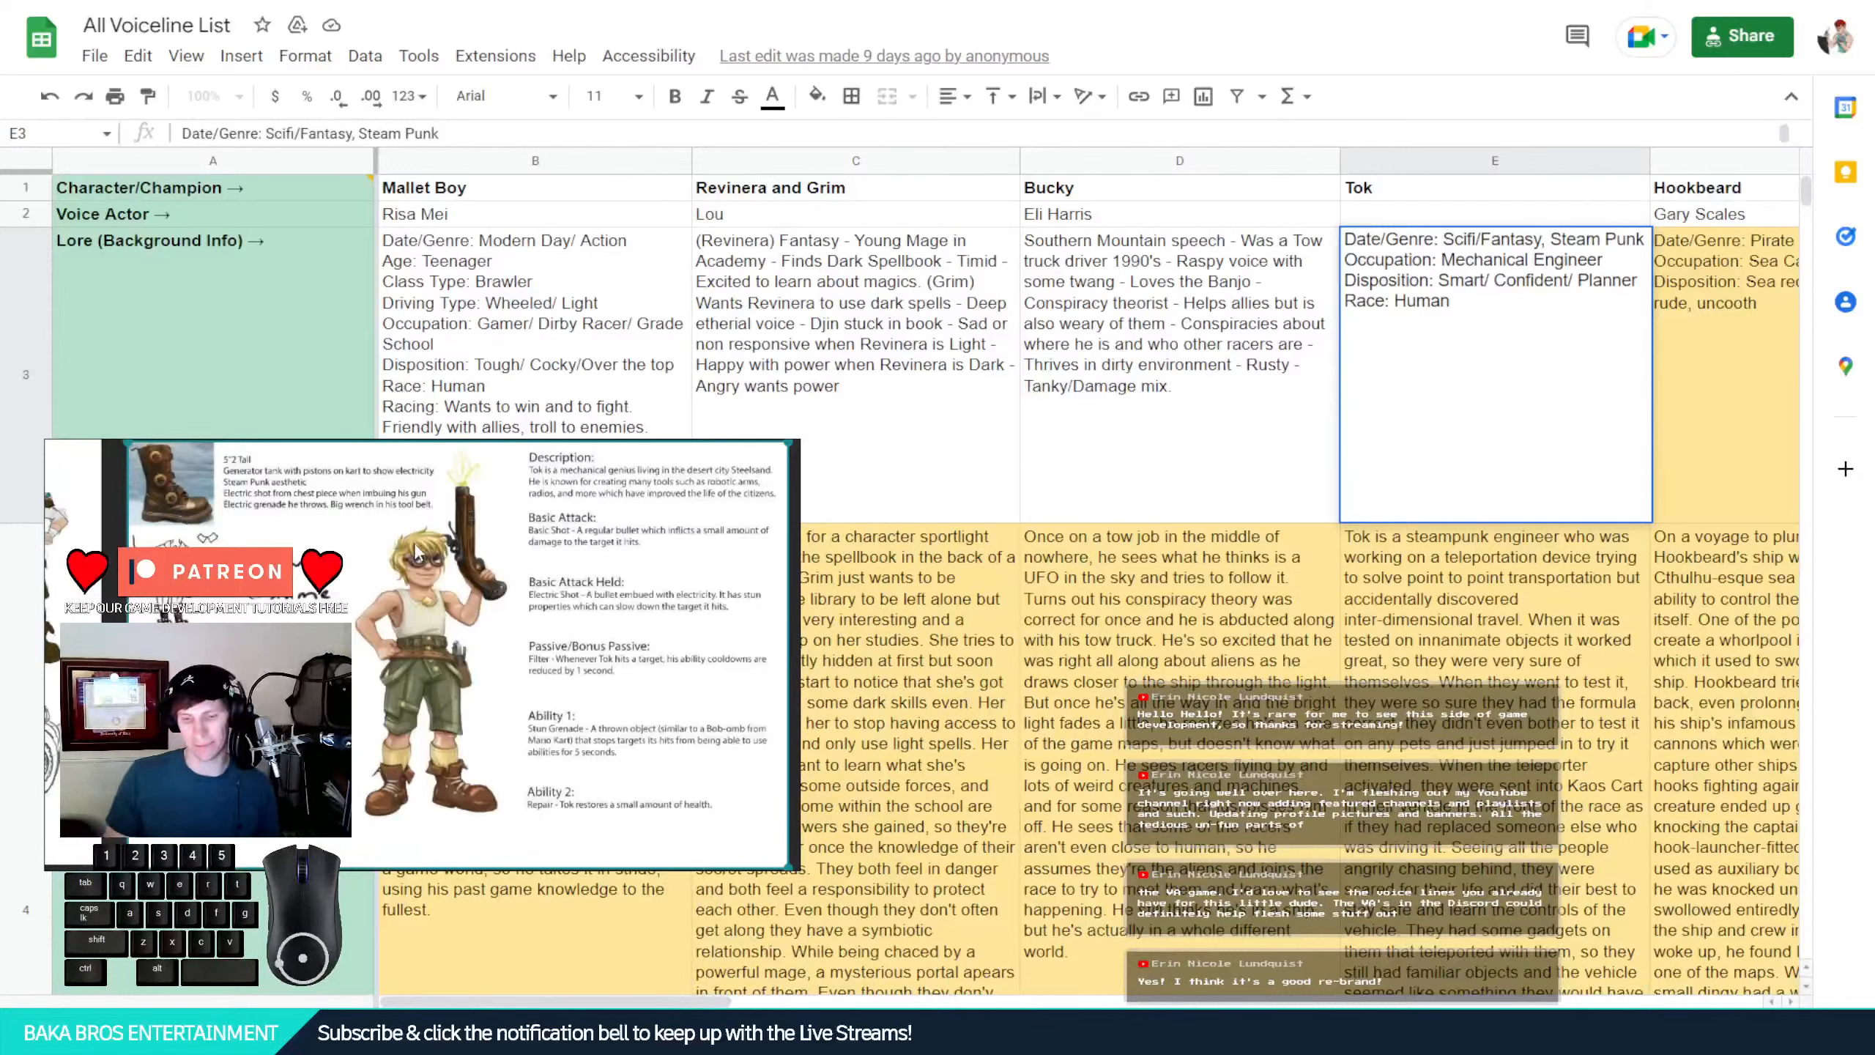
scroll(576, 560, up, 3)
middle_drag(575, 561, 335, 780)
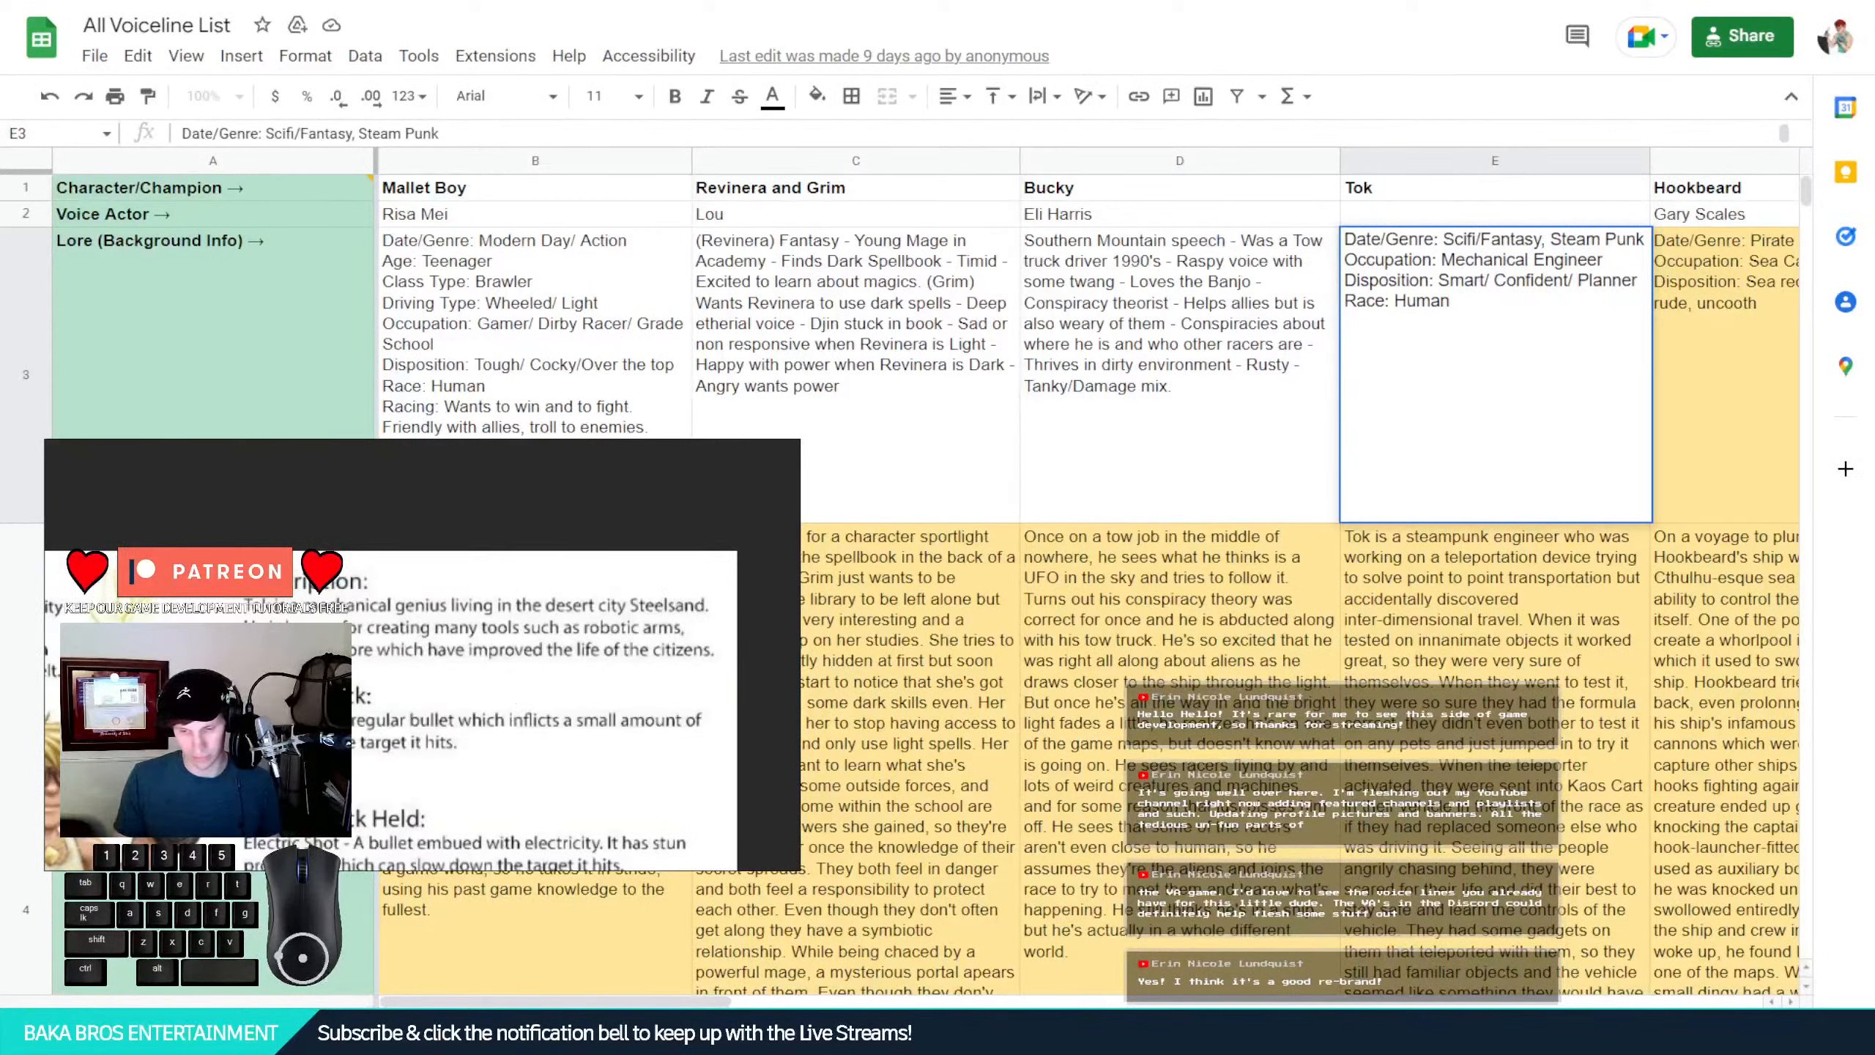
scroll(363, 750, down, 2)
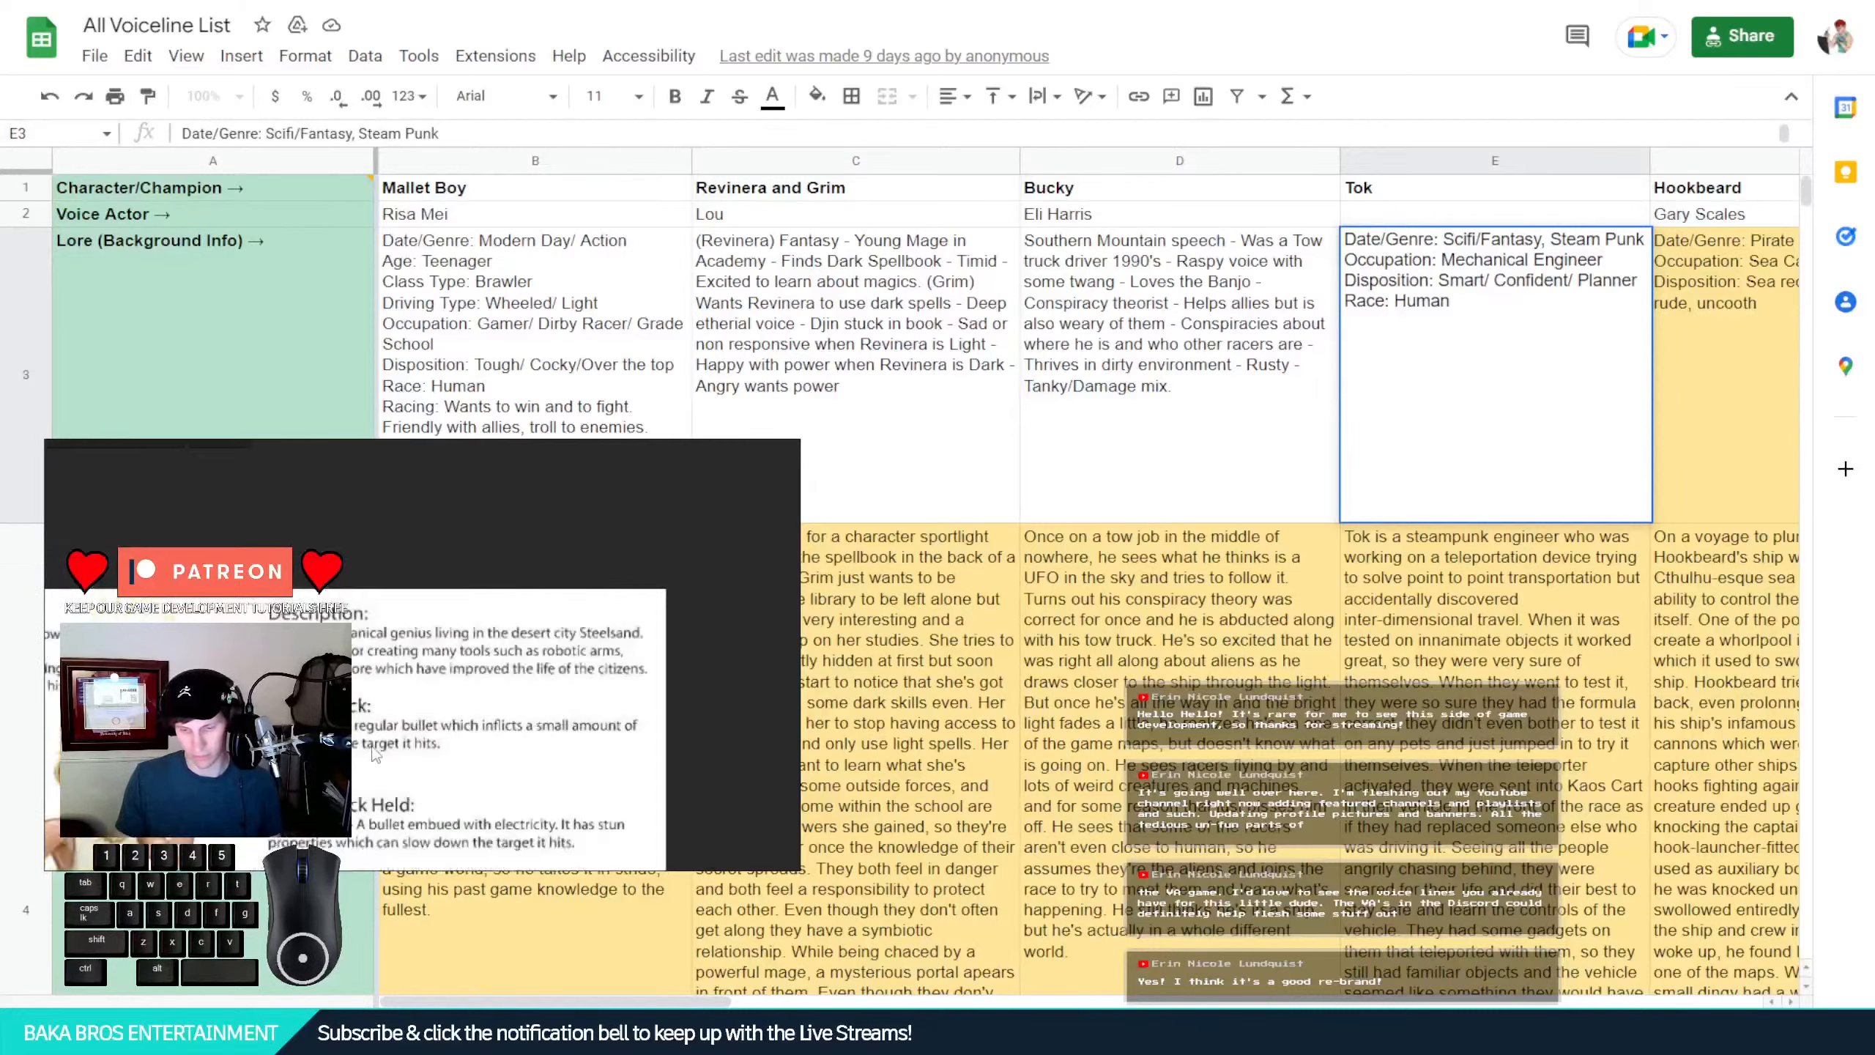
middle_drag(322, 746, 596, 643)
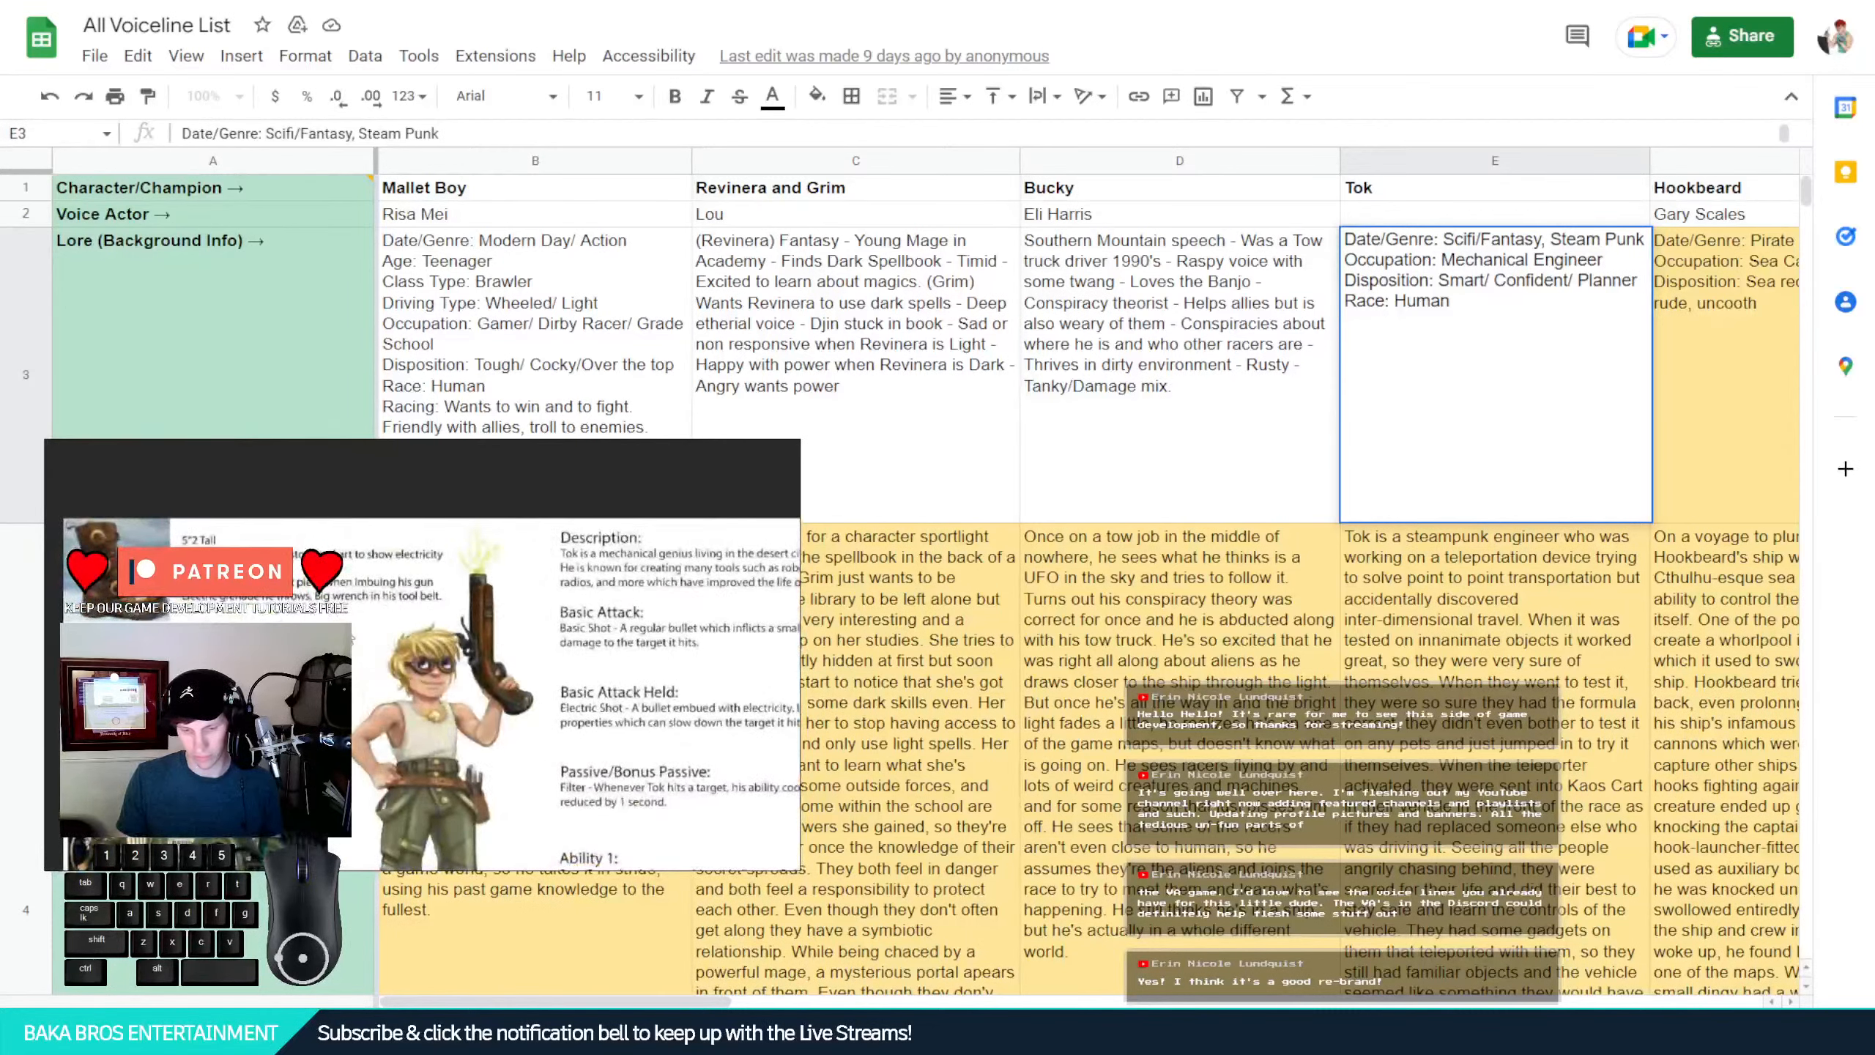
scroll(231, 608, up, 1)
scroll(251, 618, down, 1)
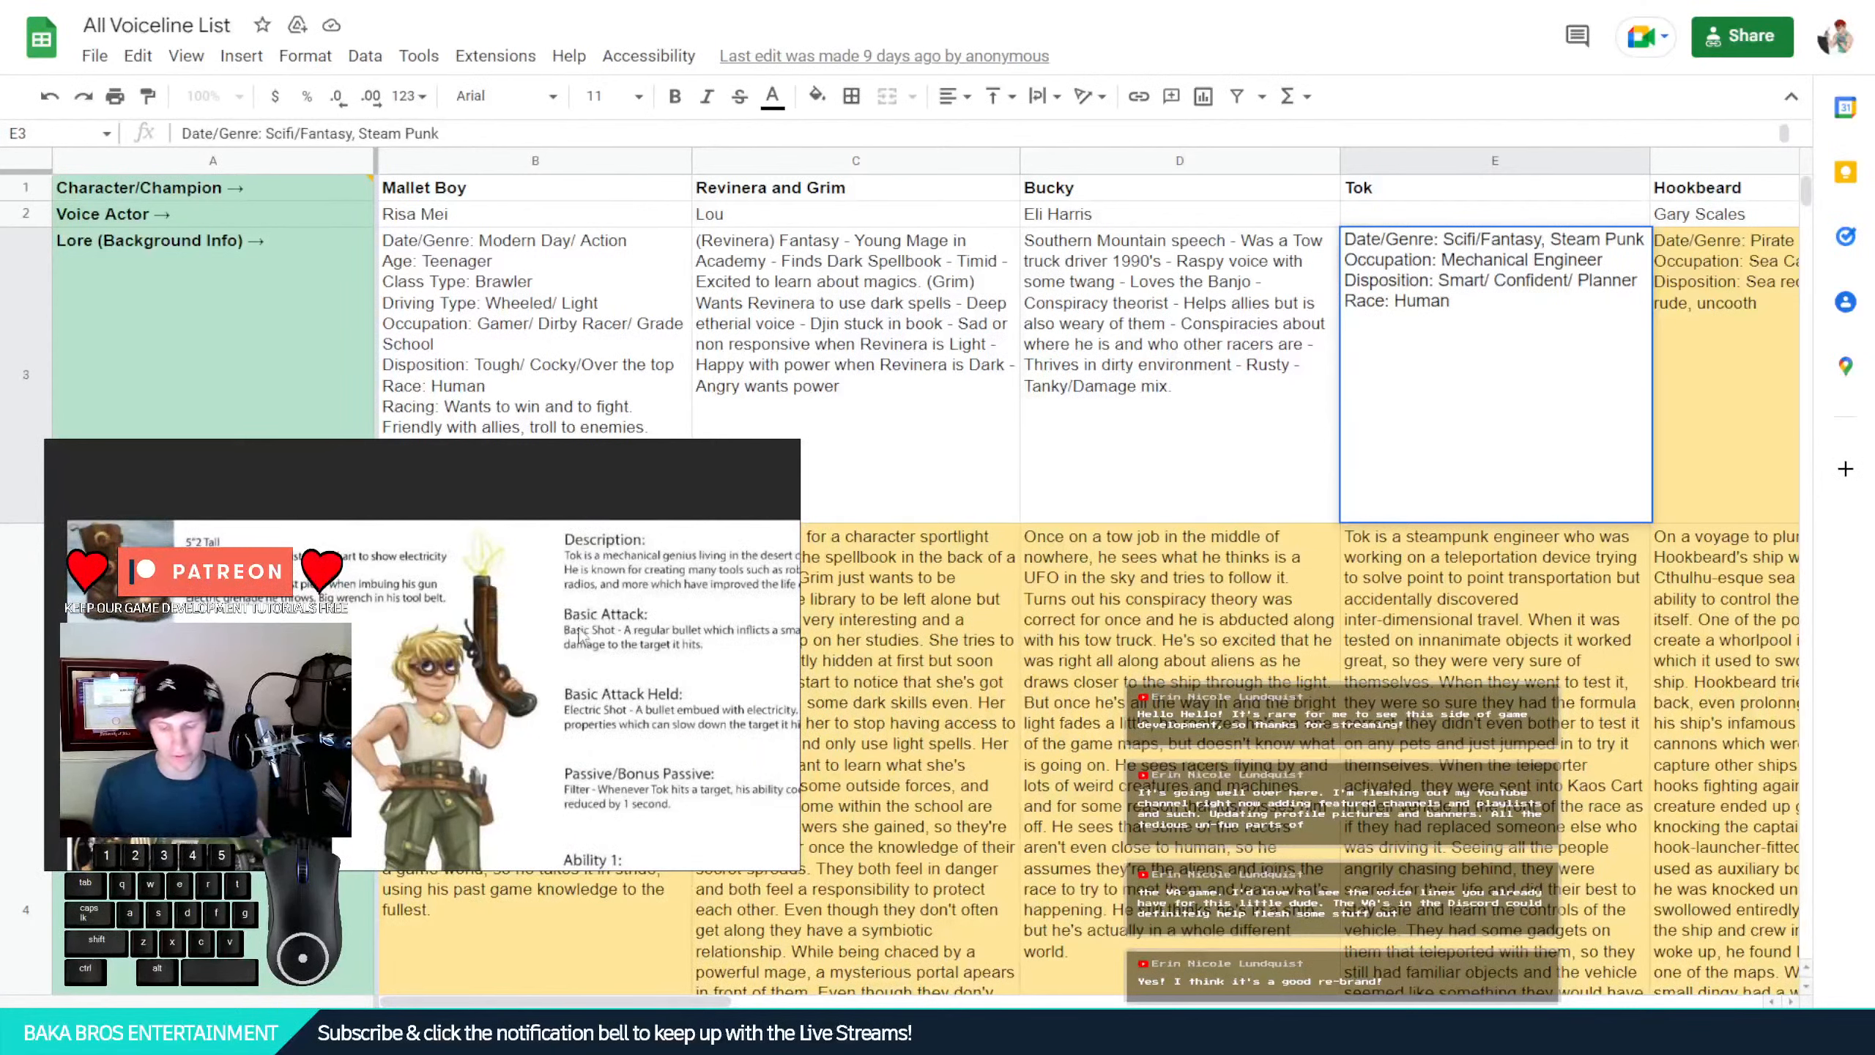
Examine Tok's coloured concept art and the three goggle sketch variants on the reference board
scroll(430, 805, down, 4)
mouse_move(430, 813)
middle_down()
mouse_move(387, 621)
mouse_move(432, 656)
mouse_move(377, 713)
middle_up()
scroll(384, 657, up, 3)
scroll(385, 659, up, 1)
scroll(384, 657, down, 2)
scroll(432, 656, up, 3)
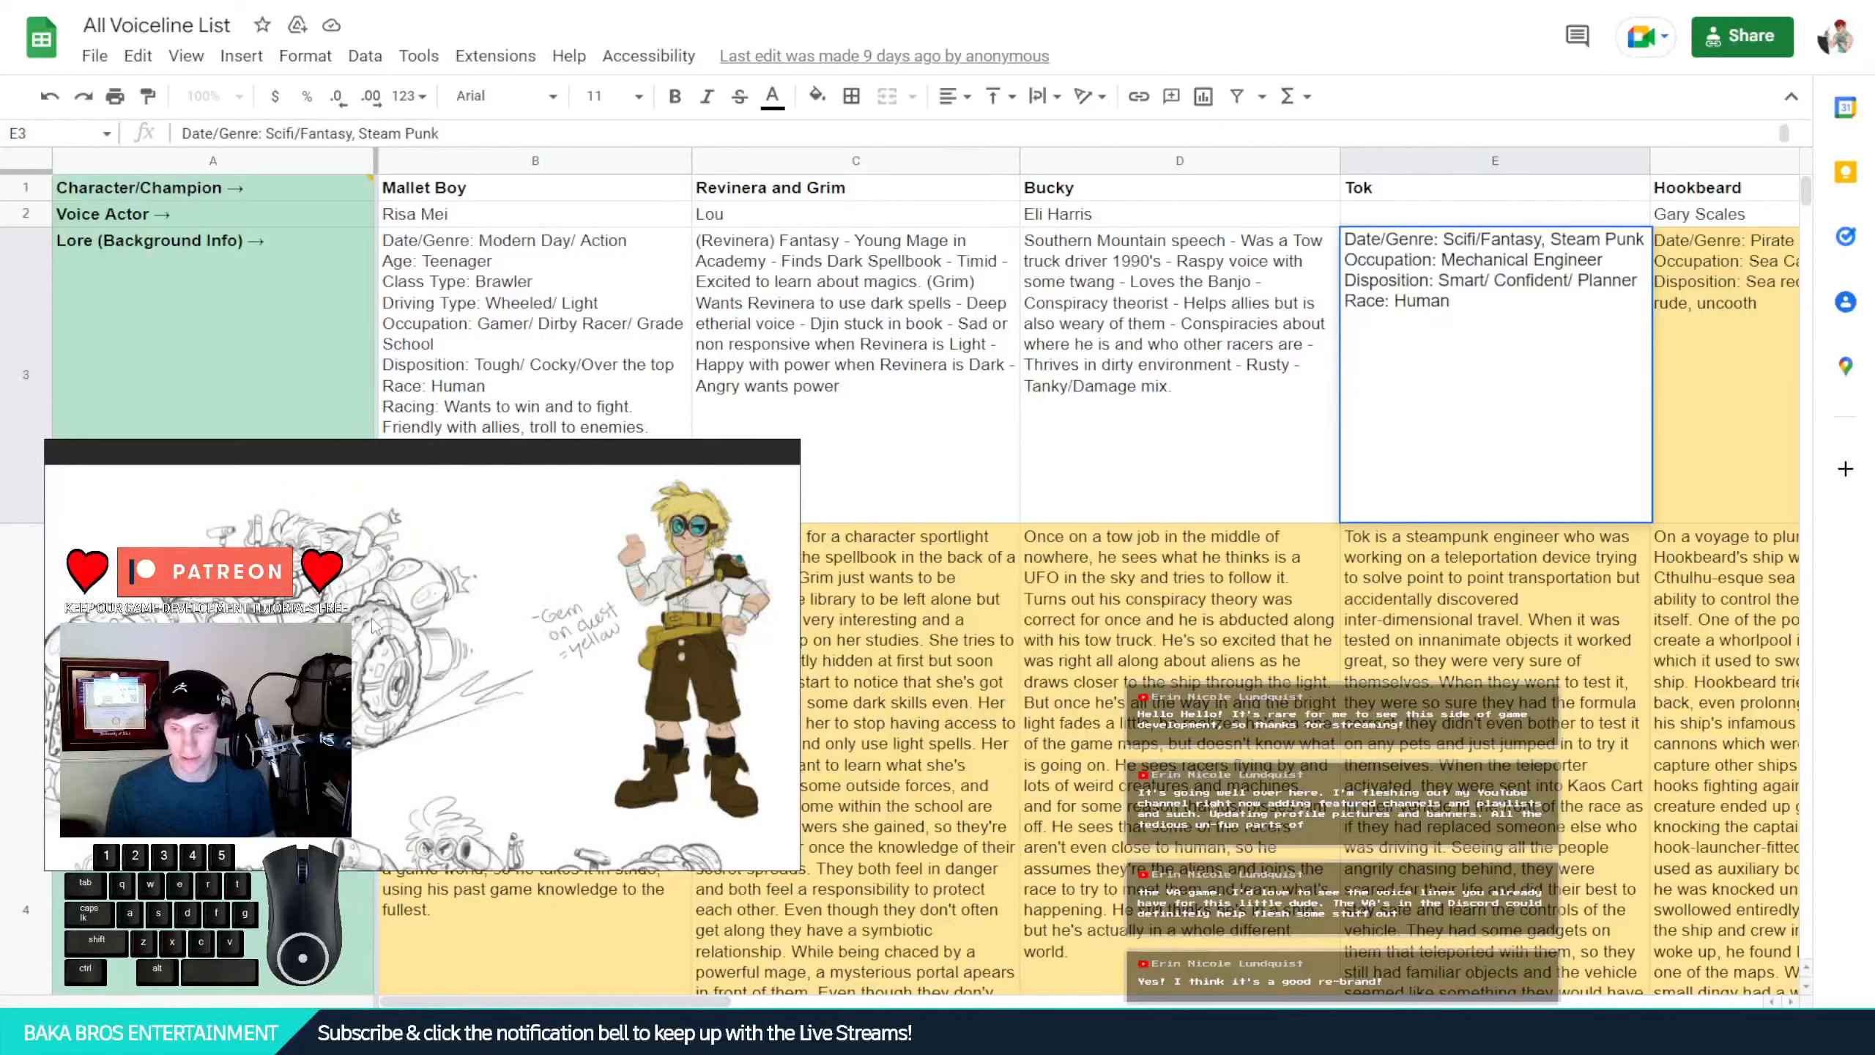
mouse_move(369, 626)
middle_down()
mouse_move(563, 615)
mouse_move(544, 628)
middle_up()
scroll(493, 624, up, 2)
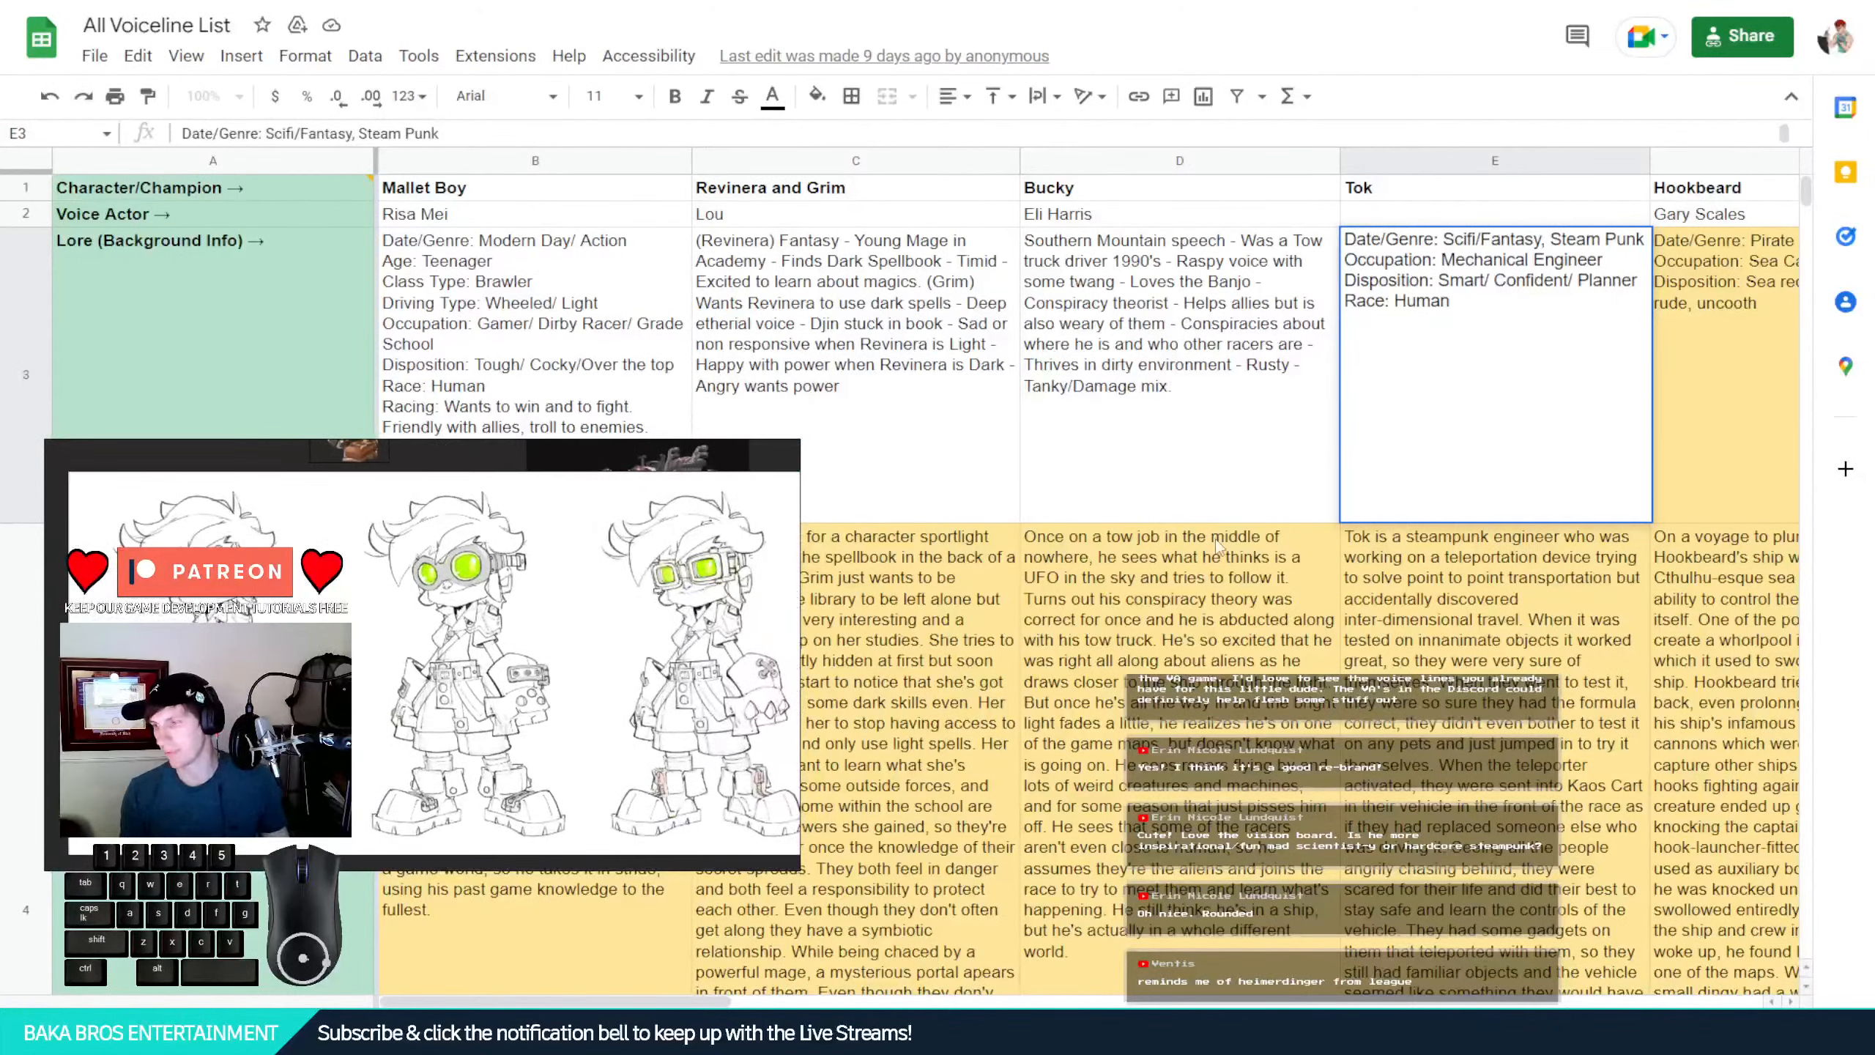
scroll(1508, 570, down, 2)
scroll(1493, 567, up, 2)
Select Tok's Draft (Writer's Ideas) Lore cell and read its full text and the event lines below it
click(1492, 569)
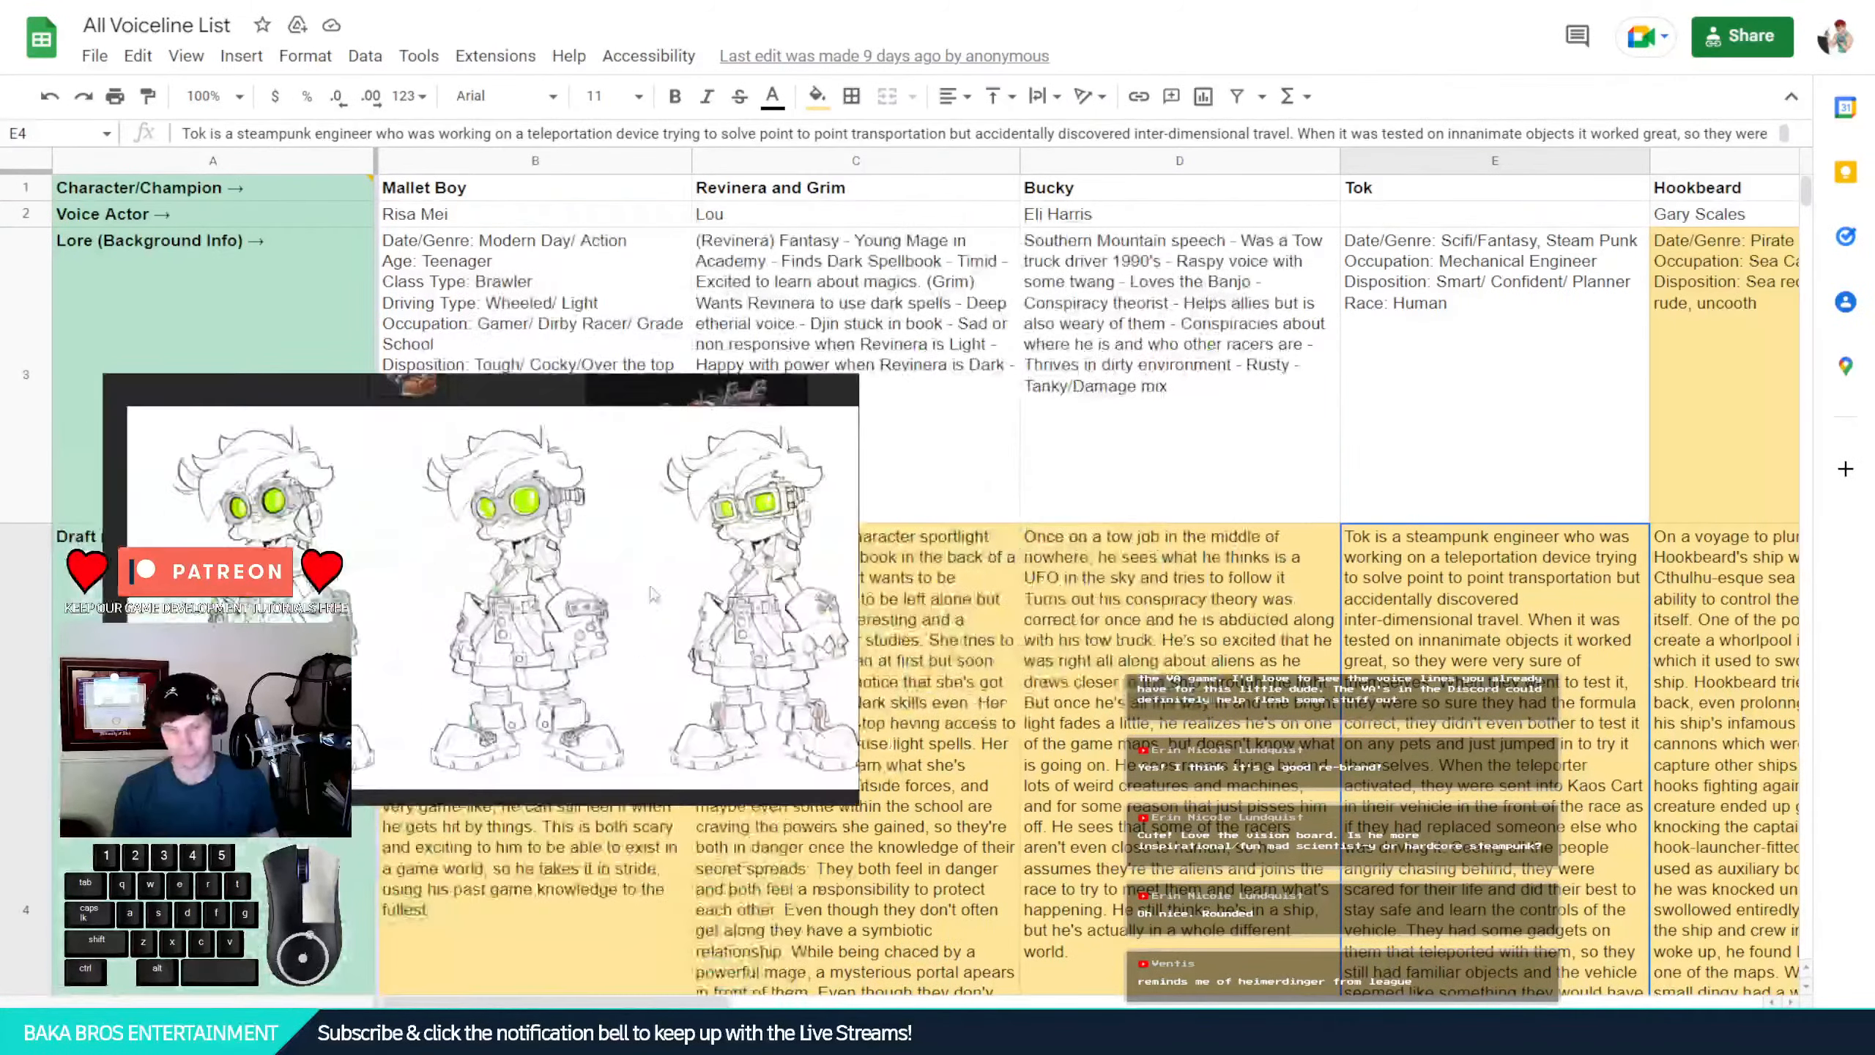
scroll(1328, 589, down, 3)
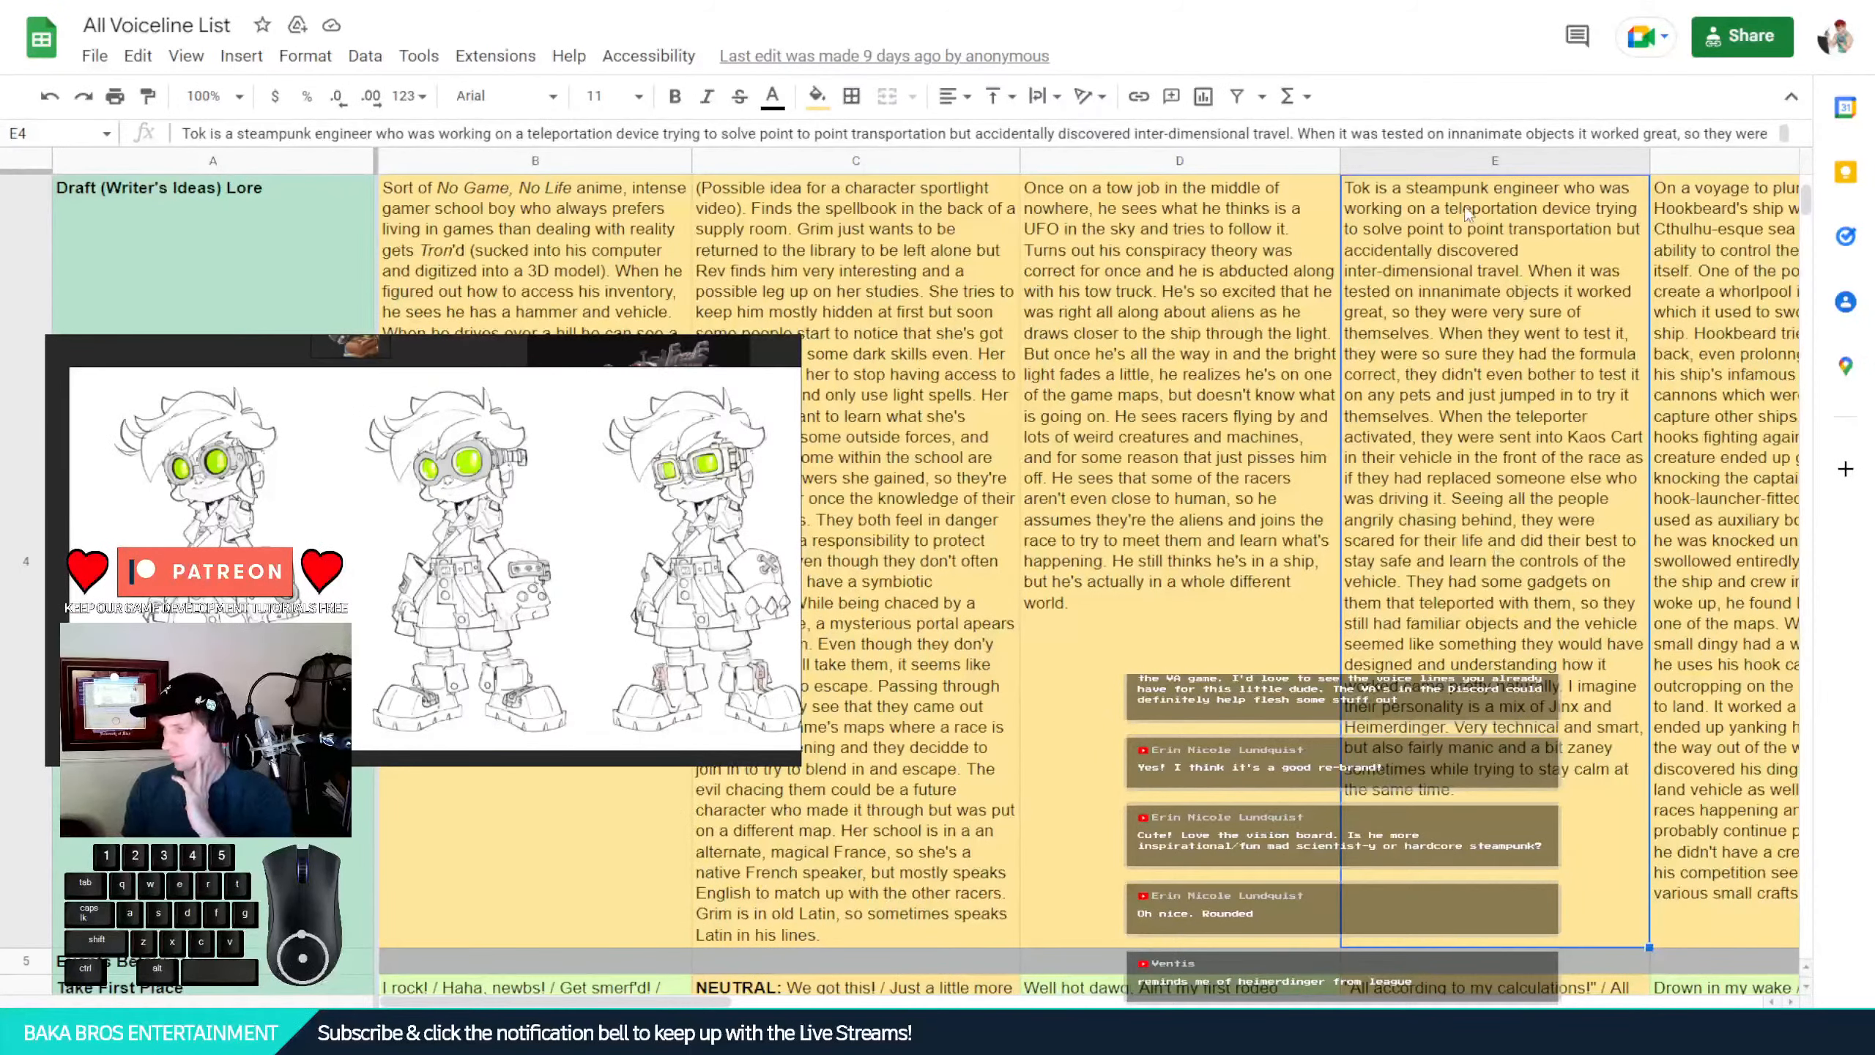
scroll(1472, 325, up, 2)
scroll(1472, 326, down, 2)
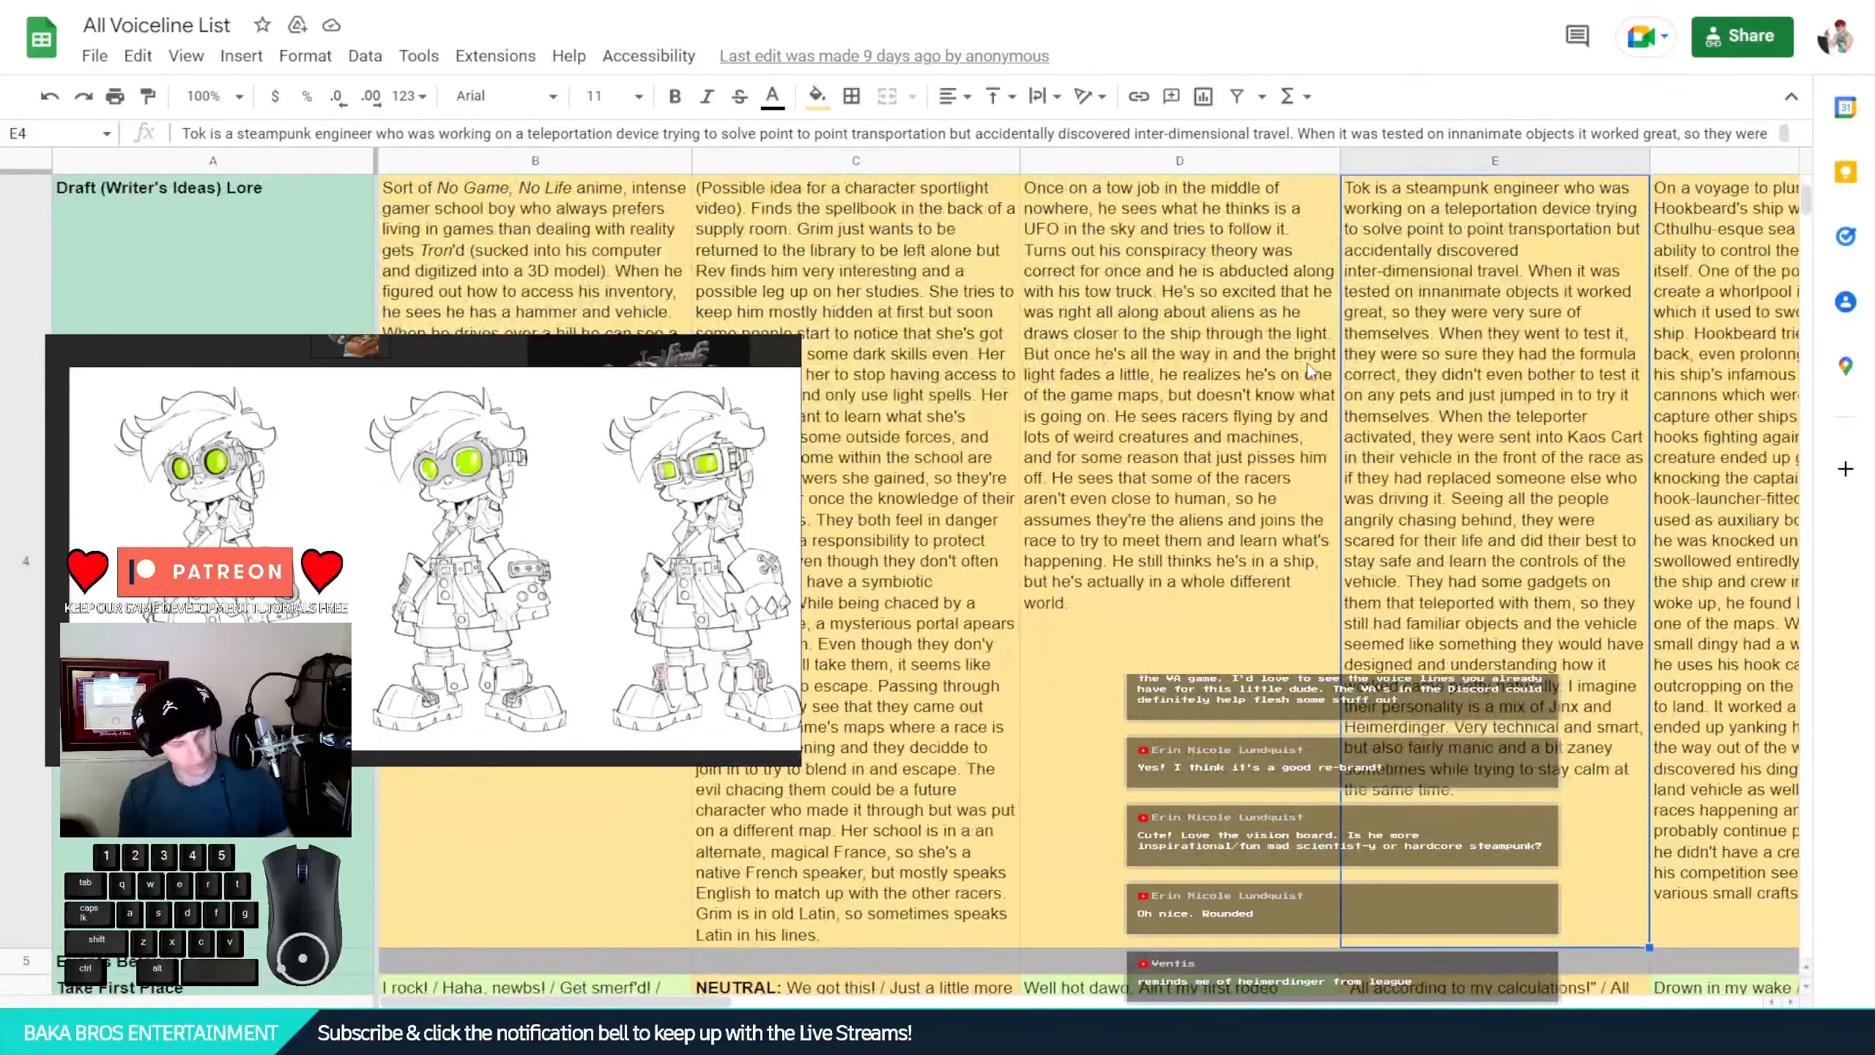
scroll(1301, 357, down, 1)
scroll(1301, 357, up, 1)
scroll(1288, 360, down, 1)
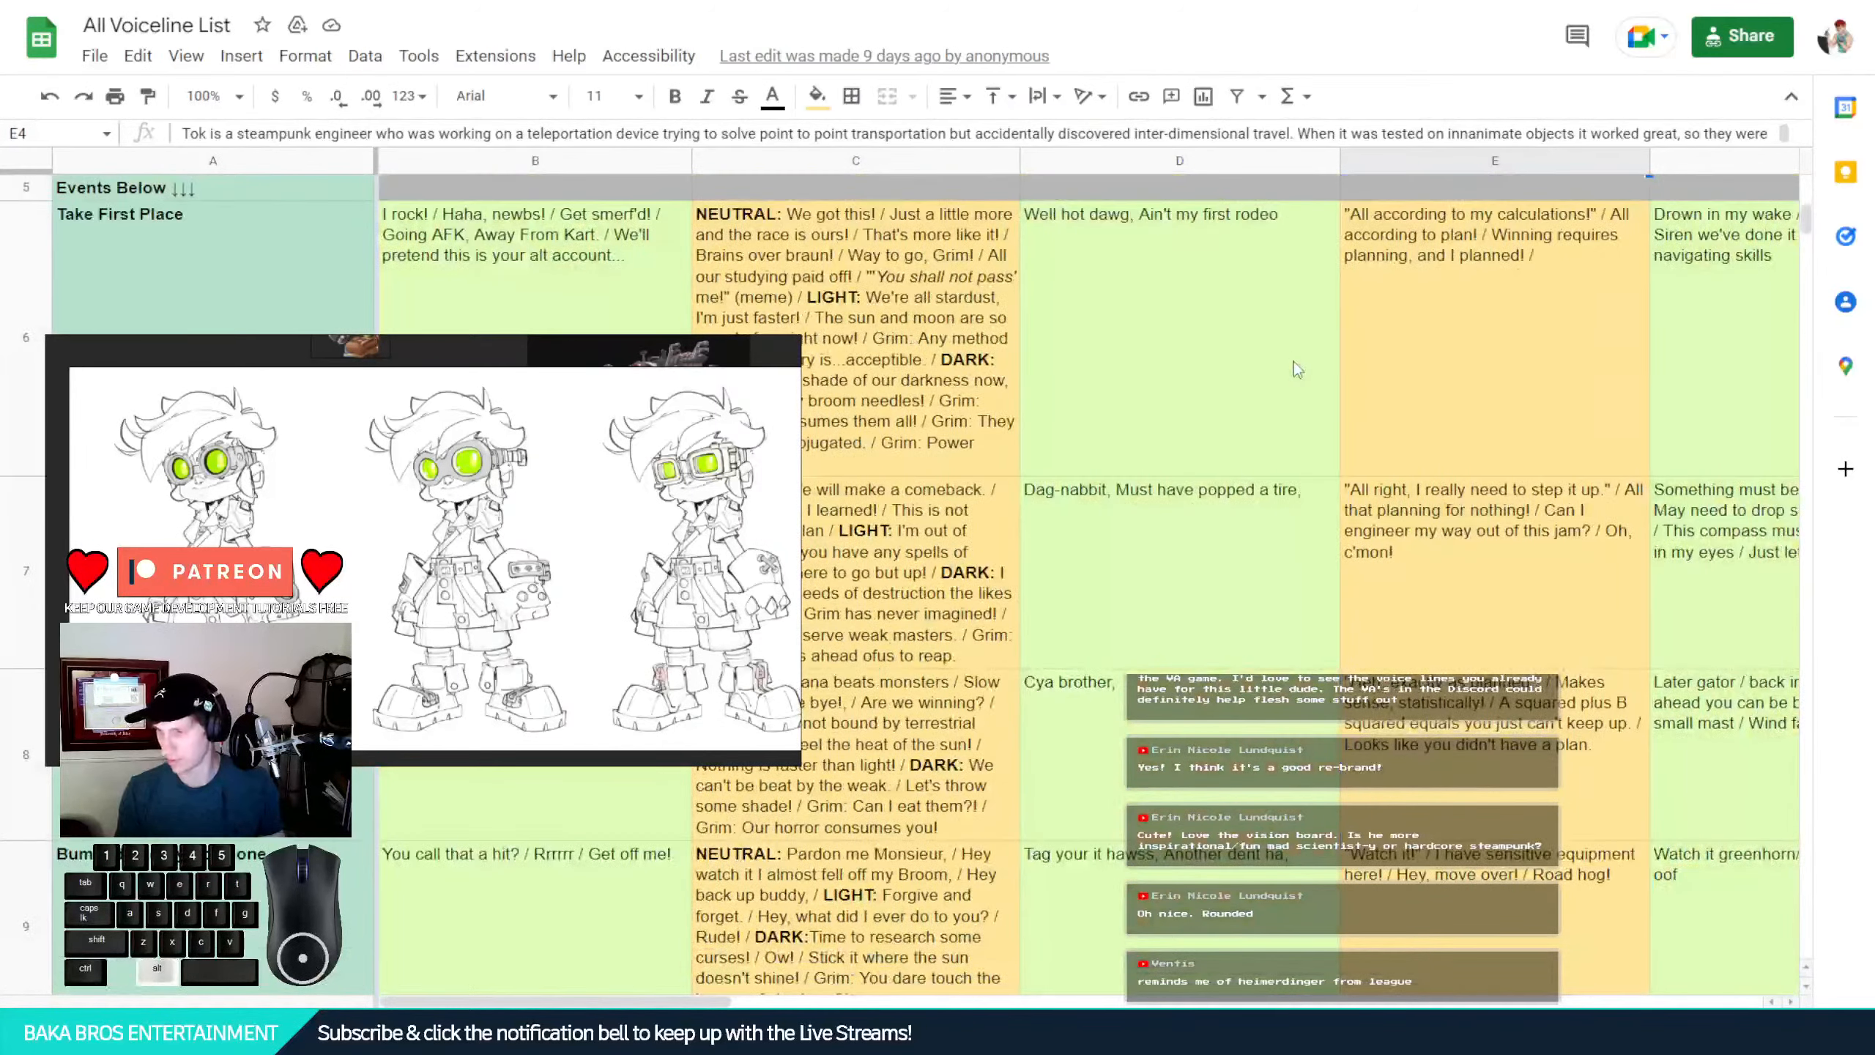
scroll(1268, 362, up, 1)
scroll(1269, 362, up, 1)
scroll(1261, 365, down, 1)
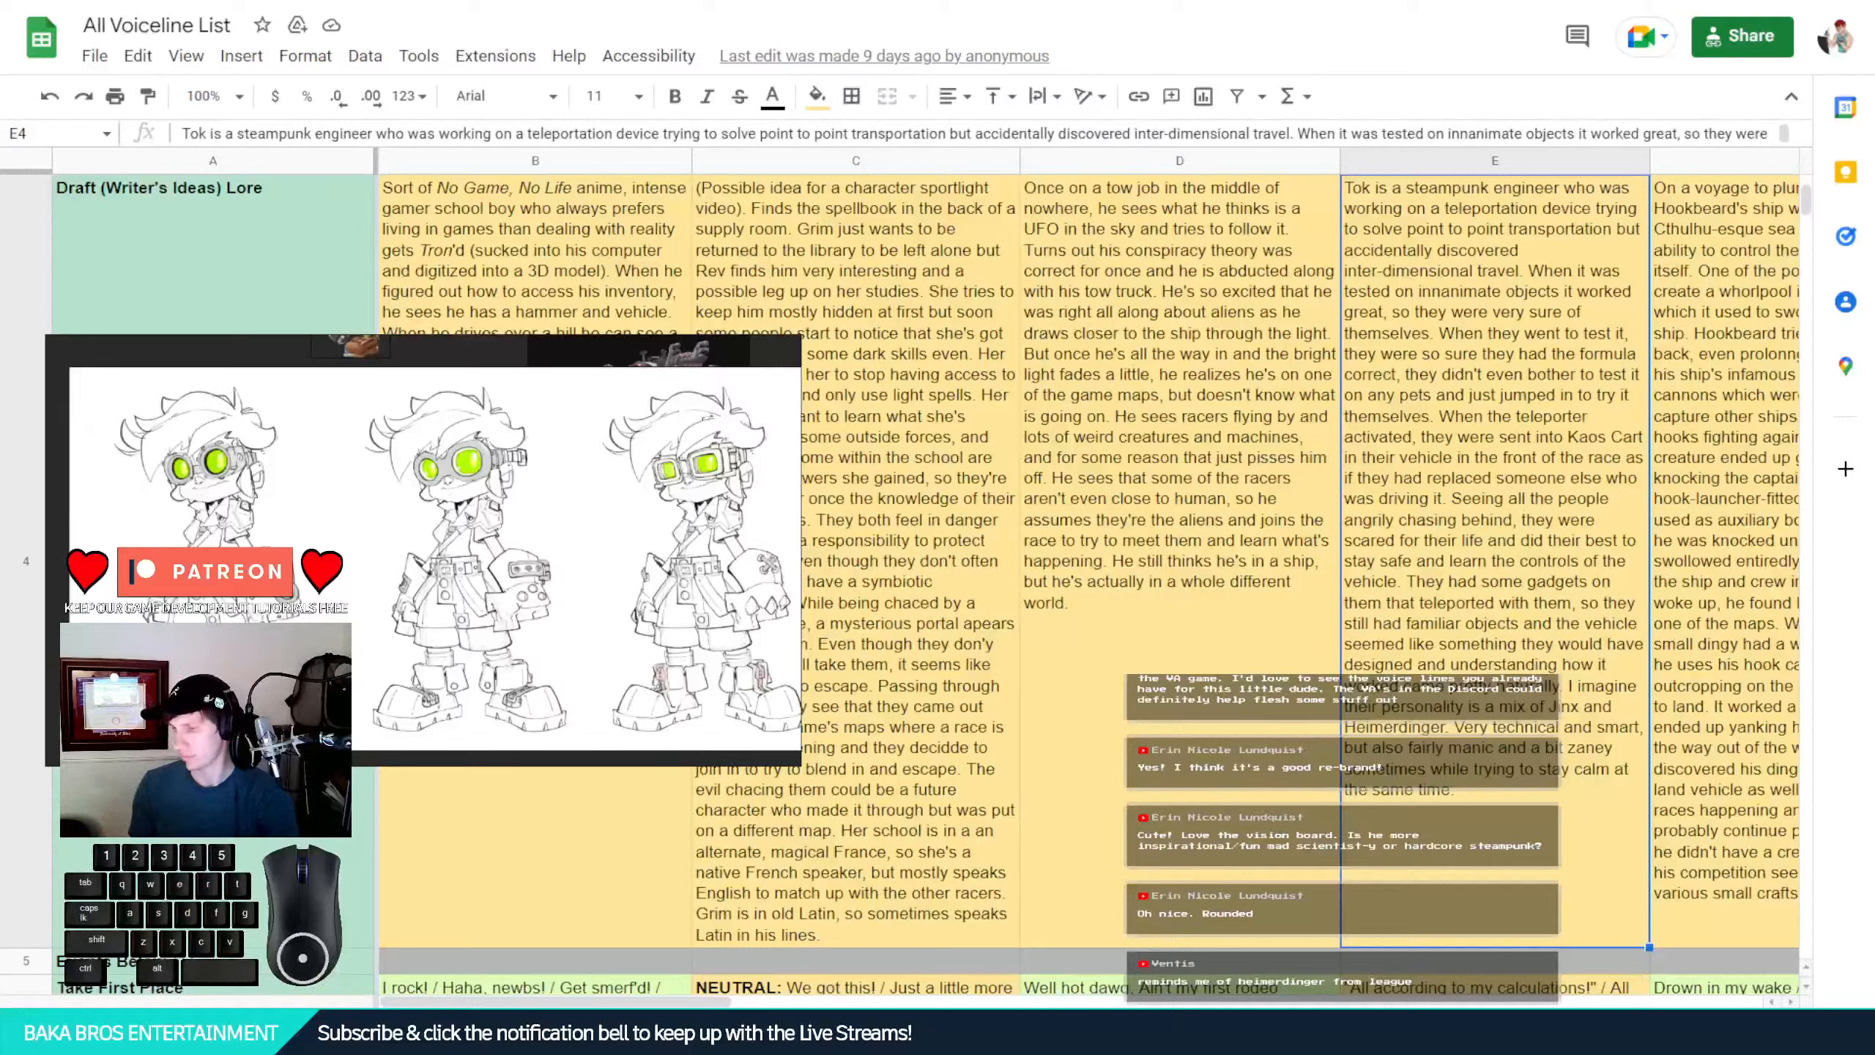
Correct the game's name to "Chaos Kart" in Tok's Draft (Writer's Ideas) Lore cell
double_click(1580, 443)
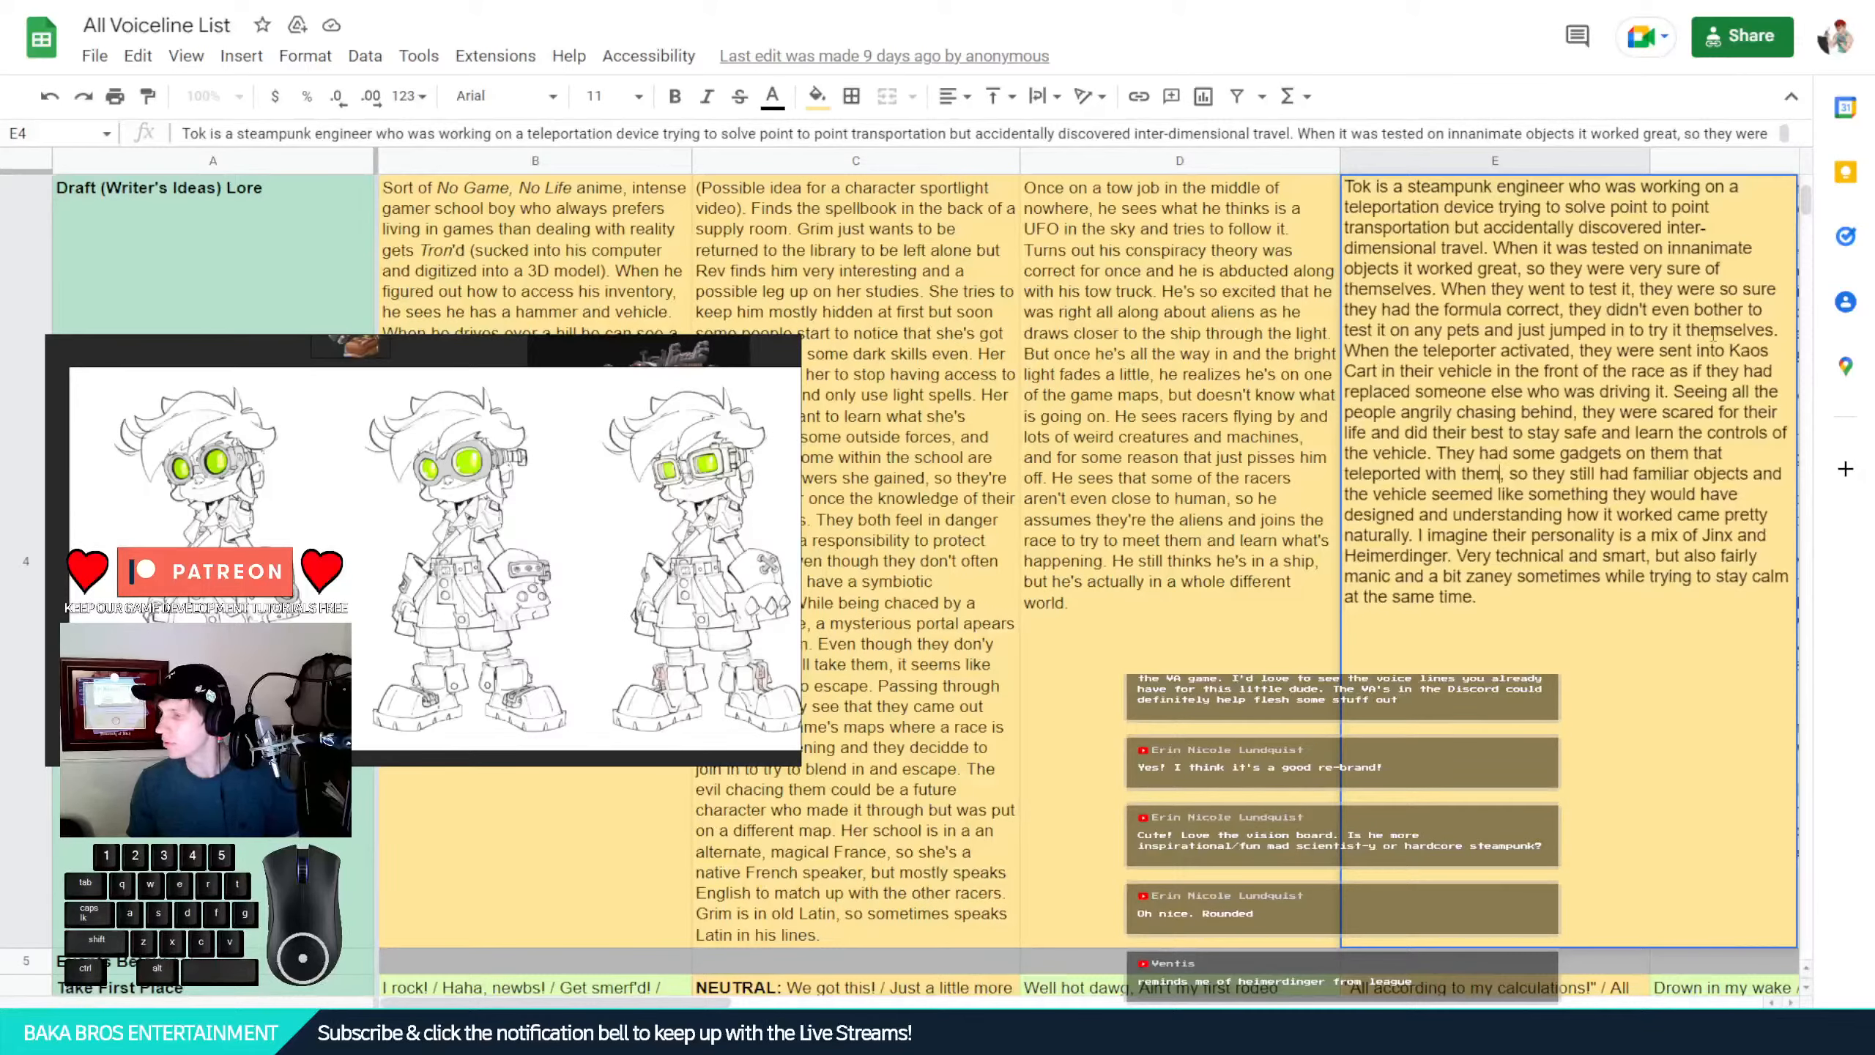
click(1741, 353)
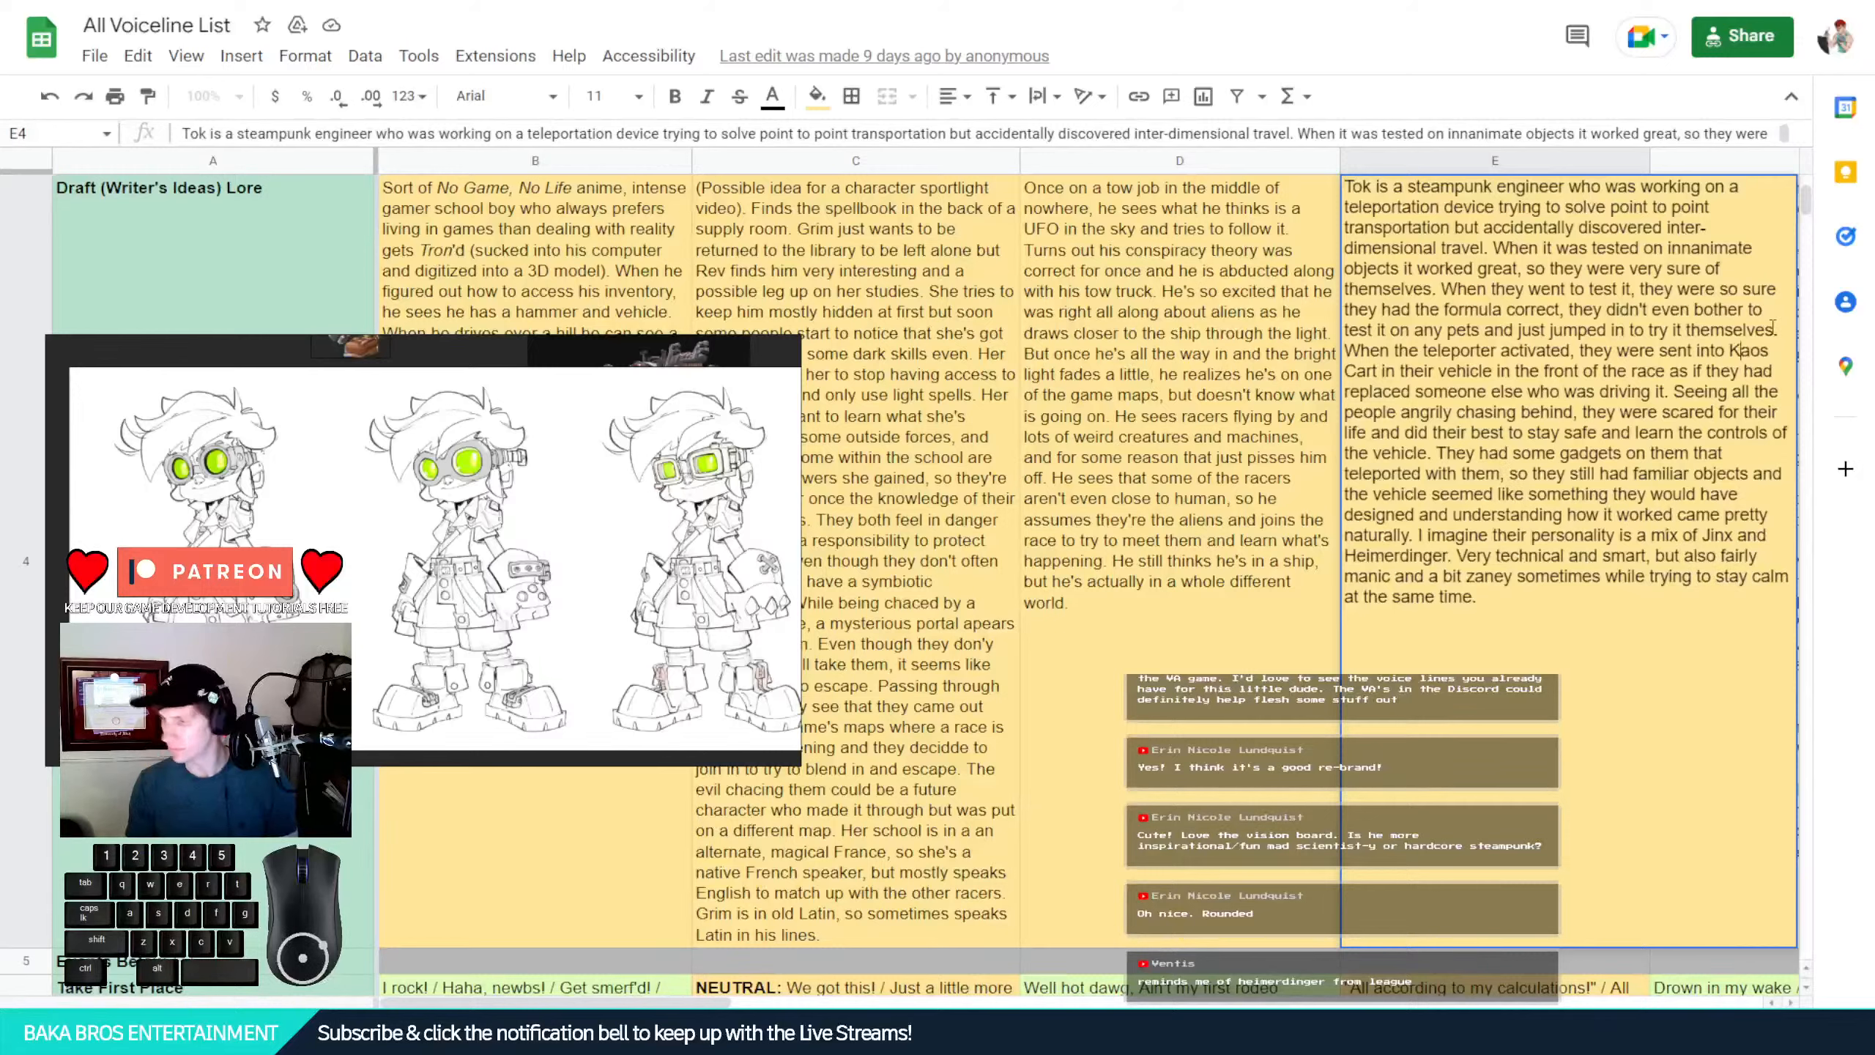
key(BackSpace)
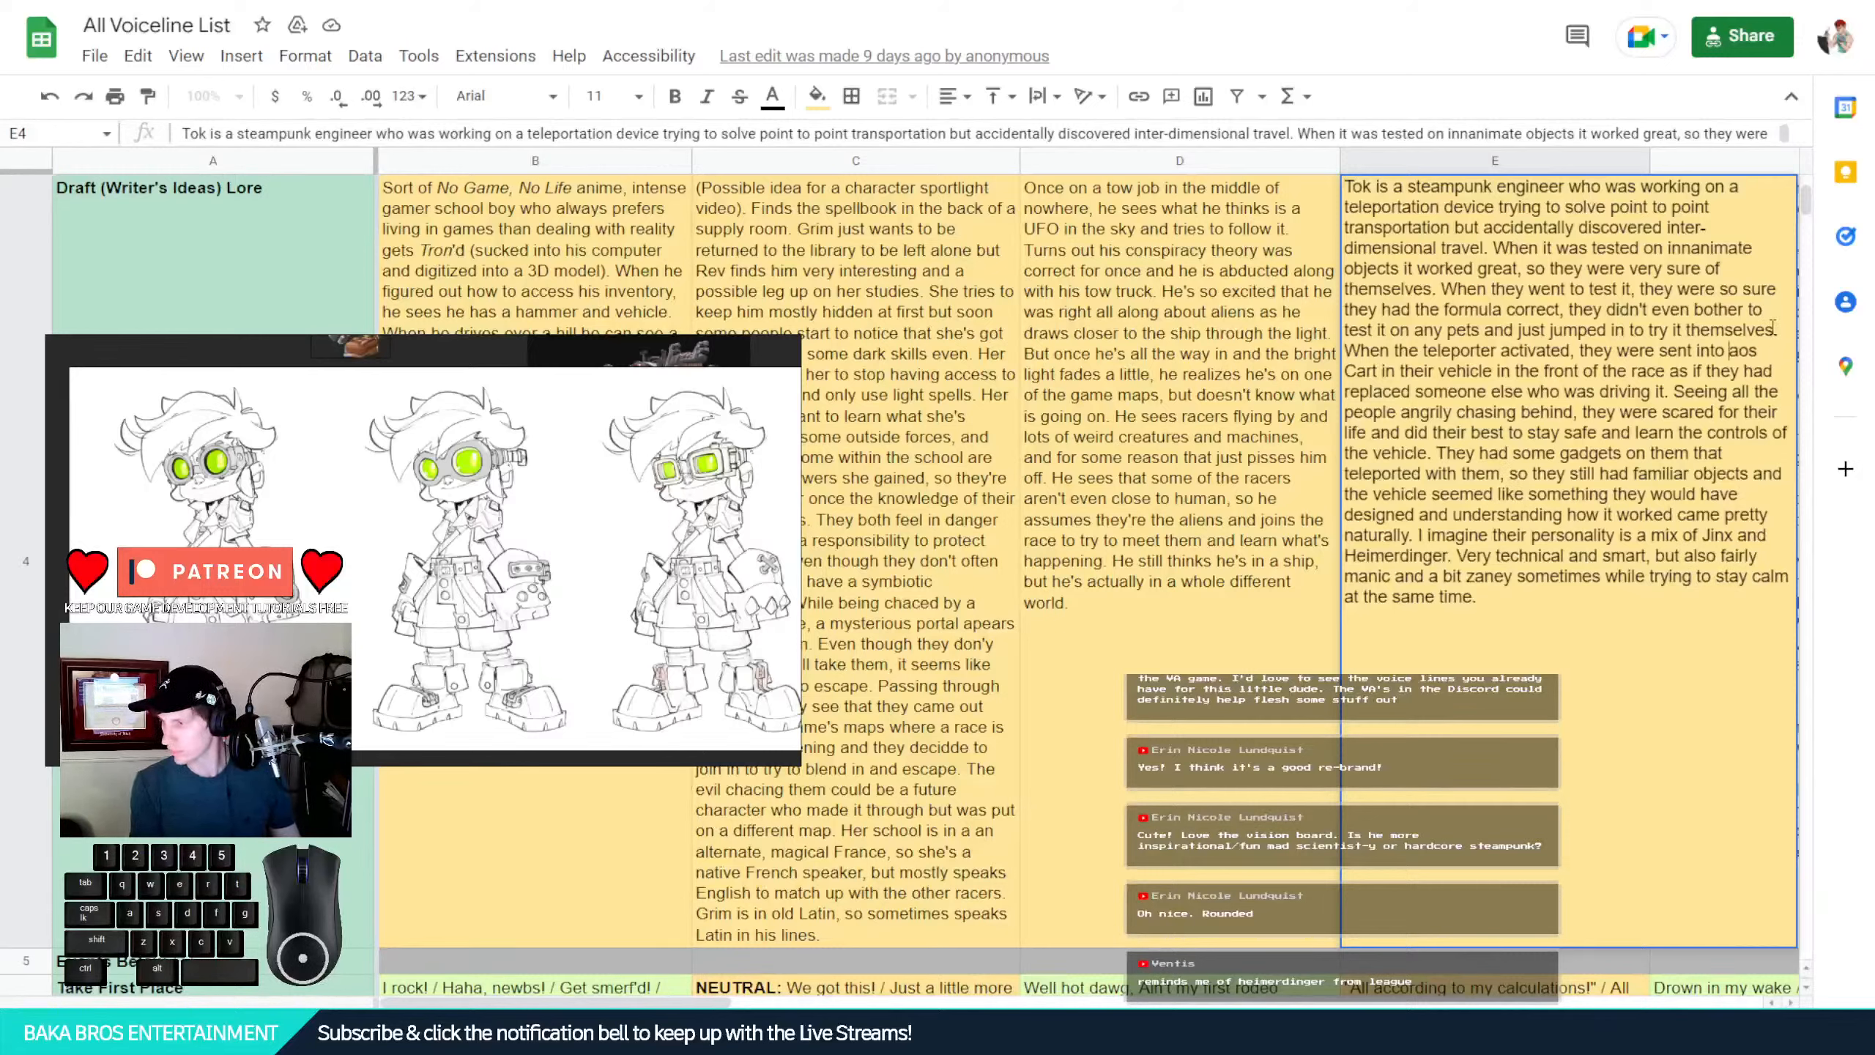
text(Ch)
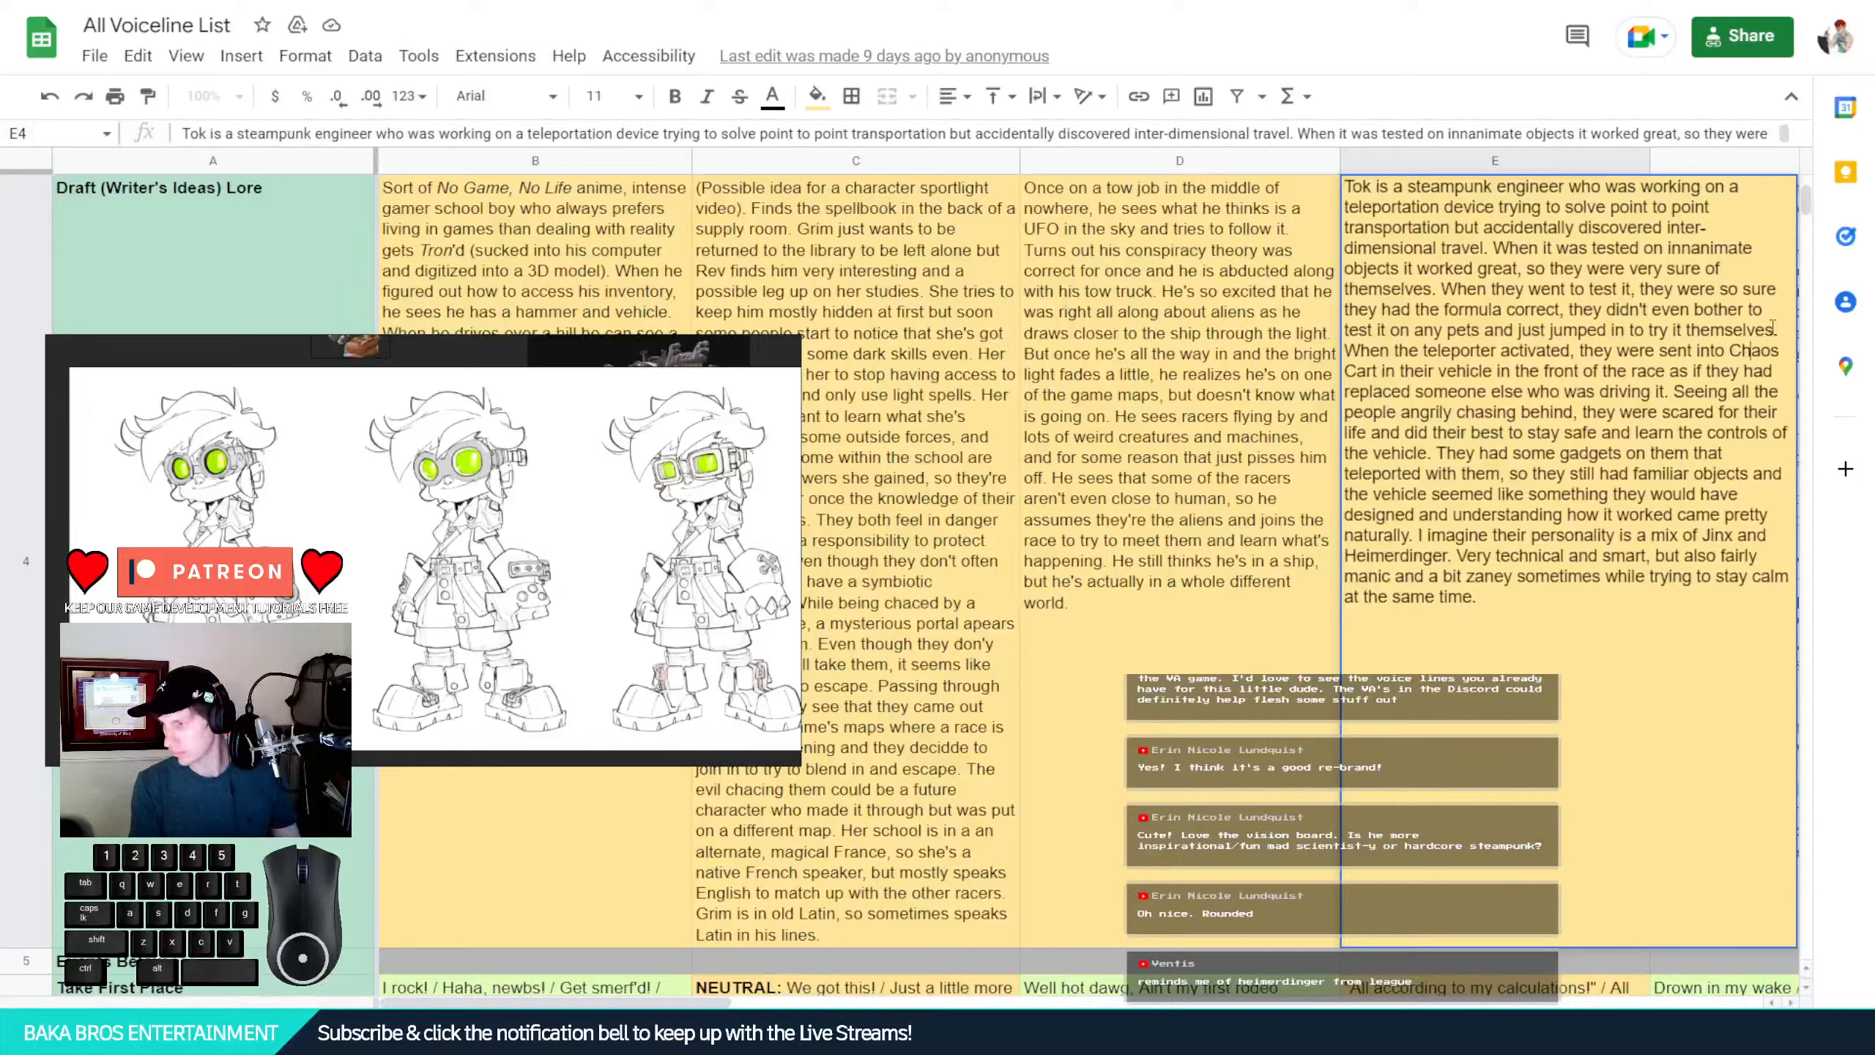
key(BackSpace)
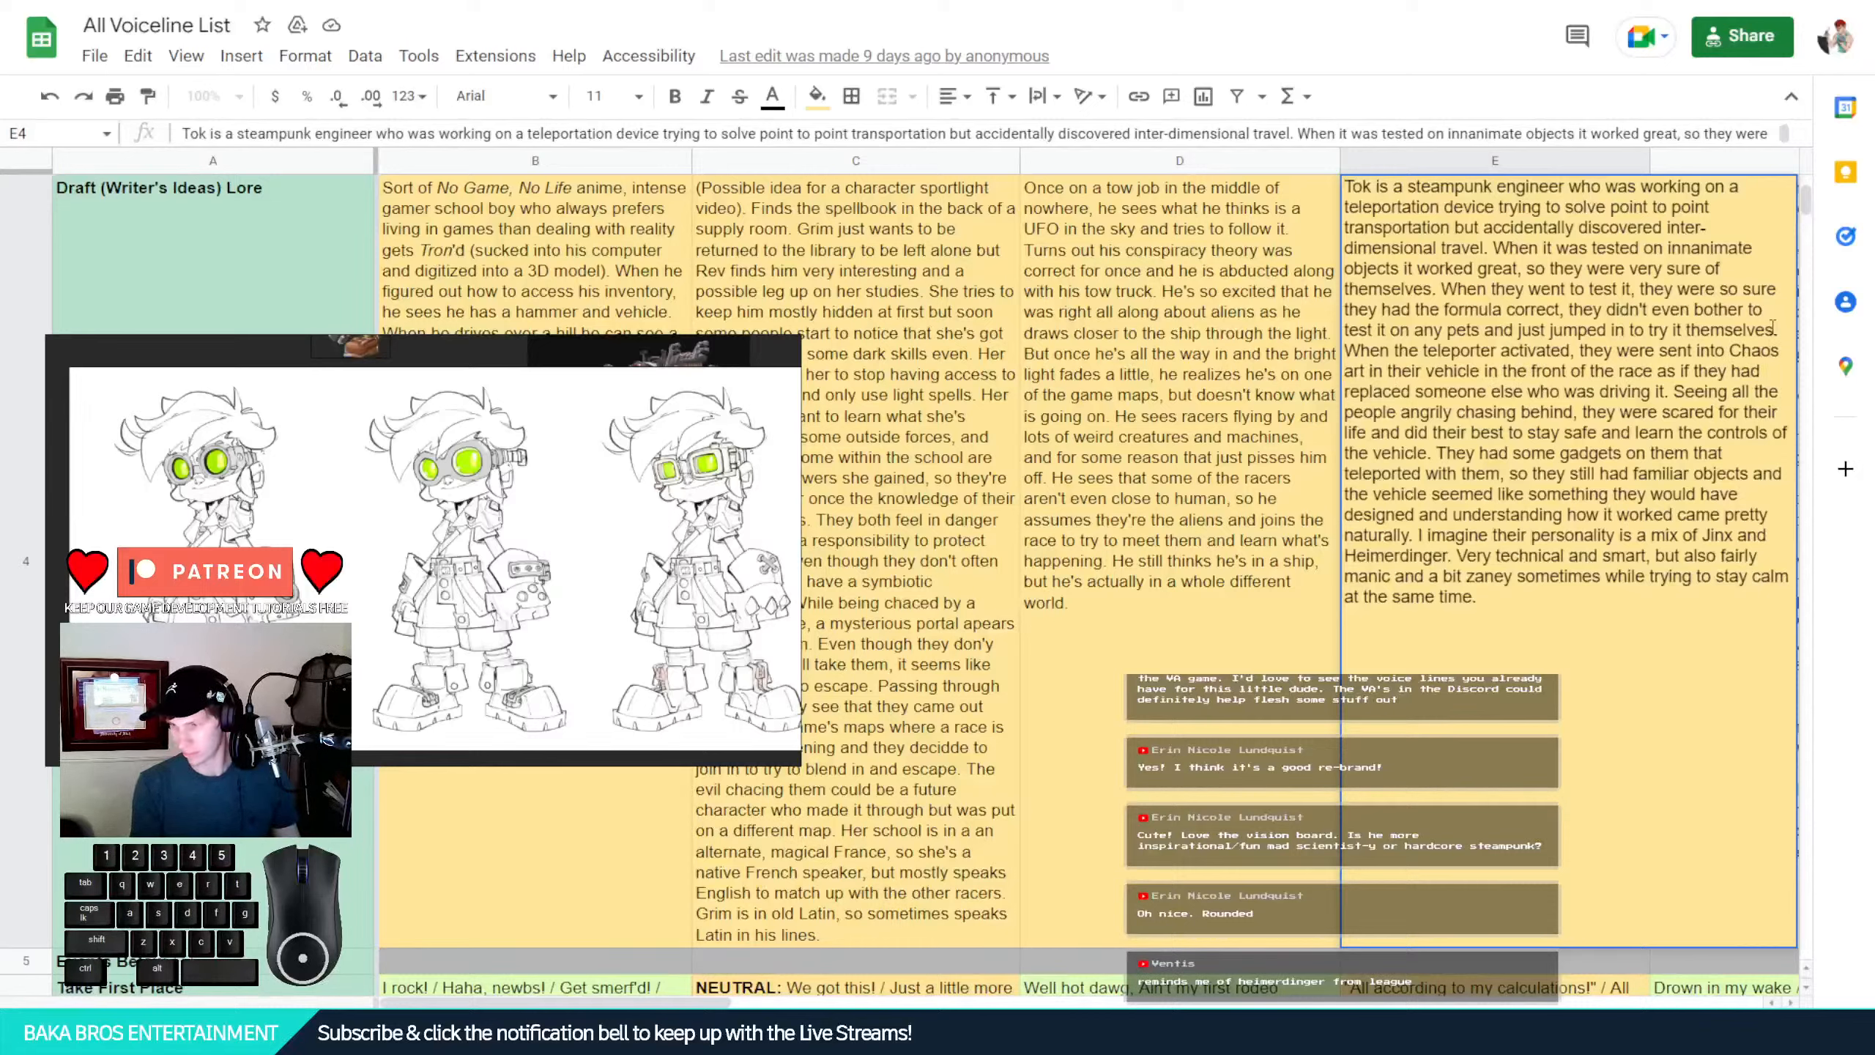
text(K)
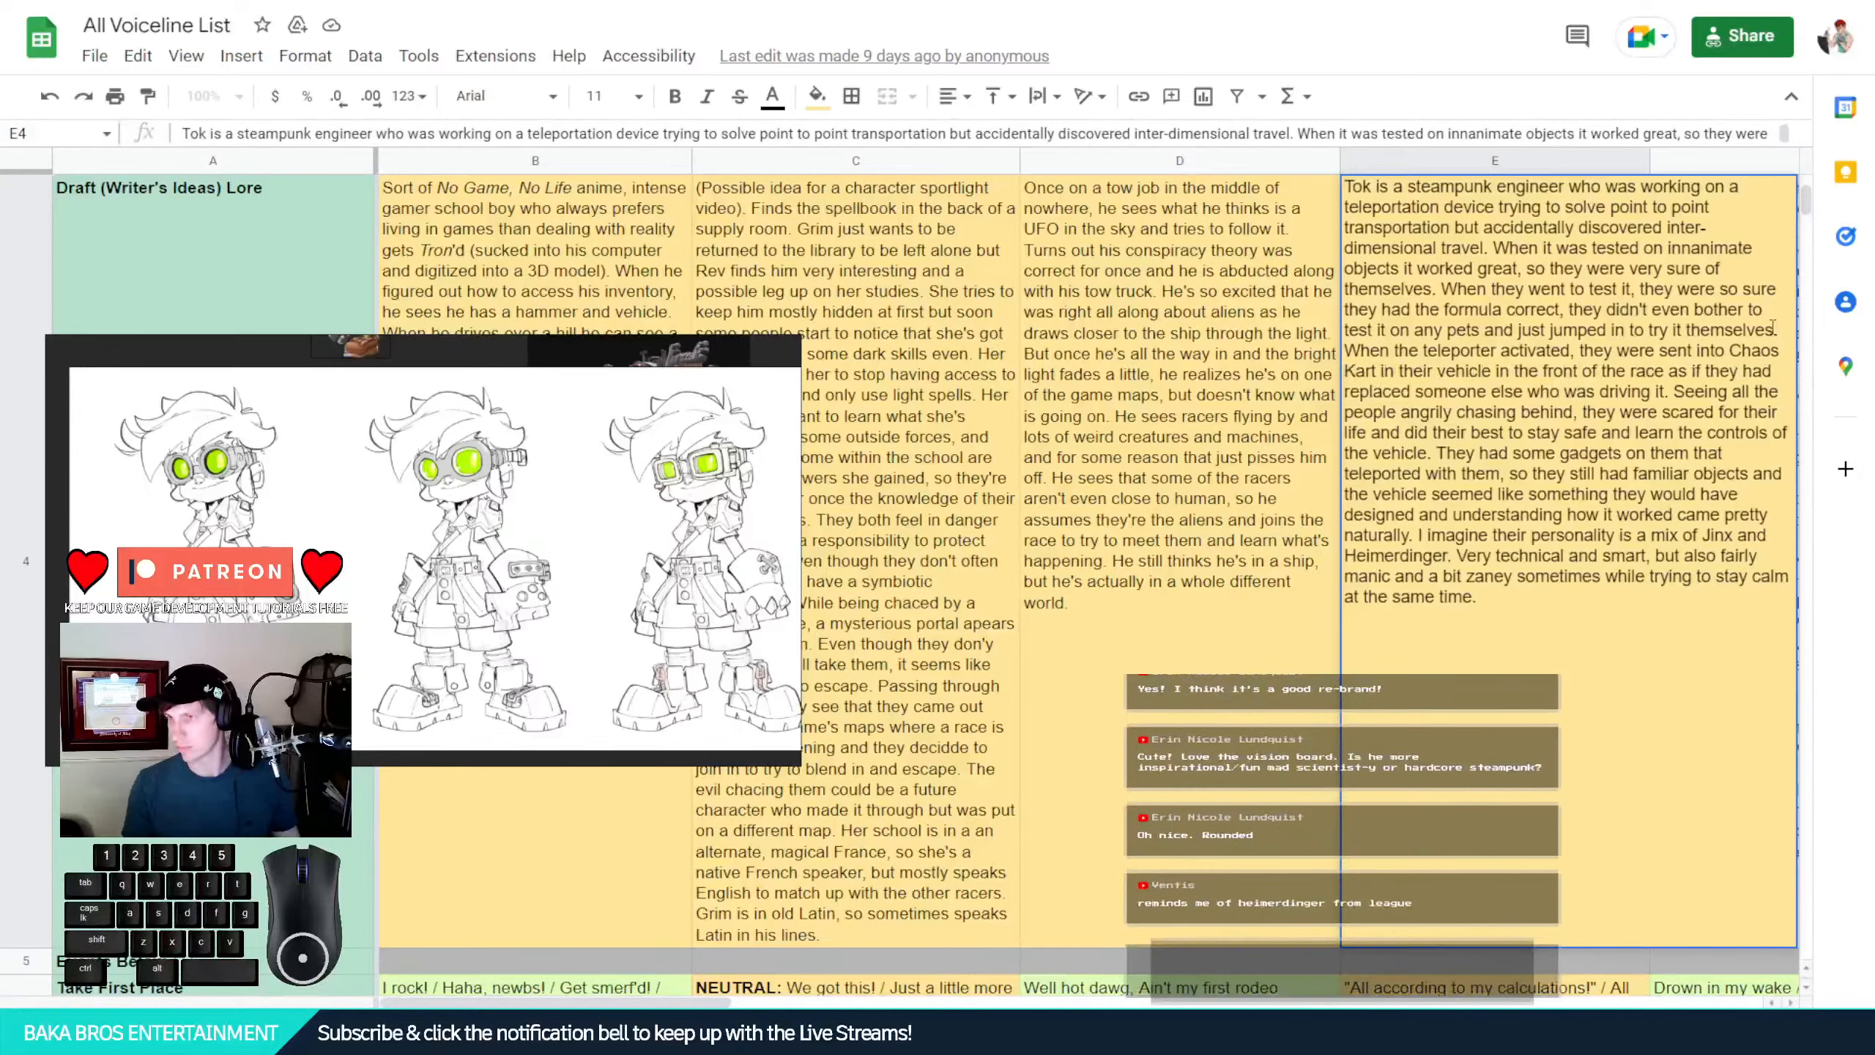
click(1280, 577)
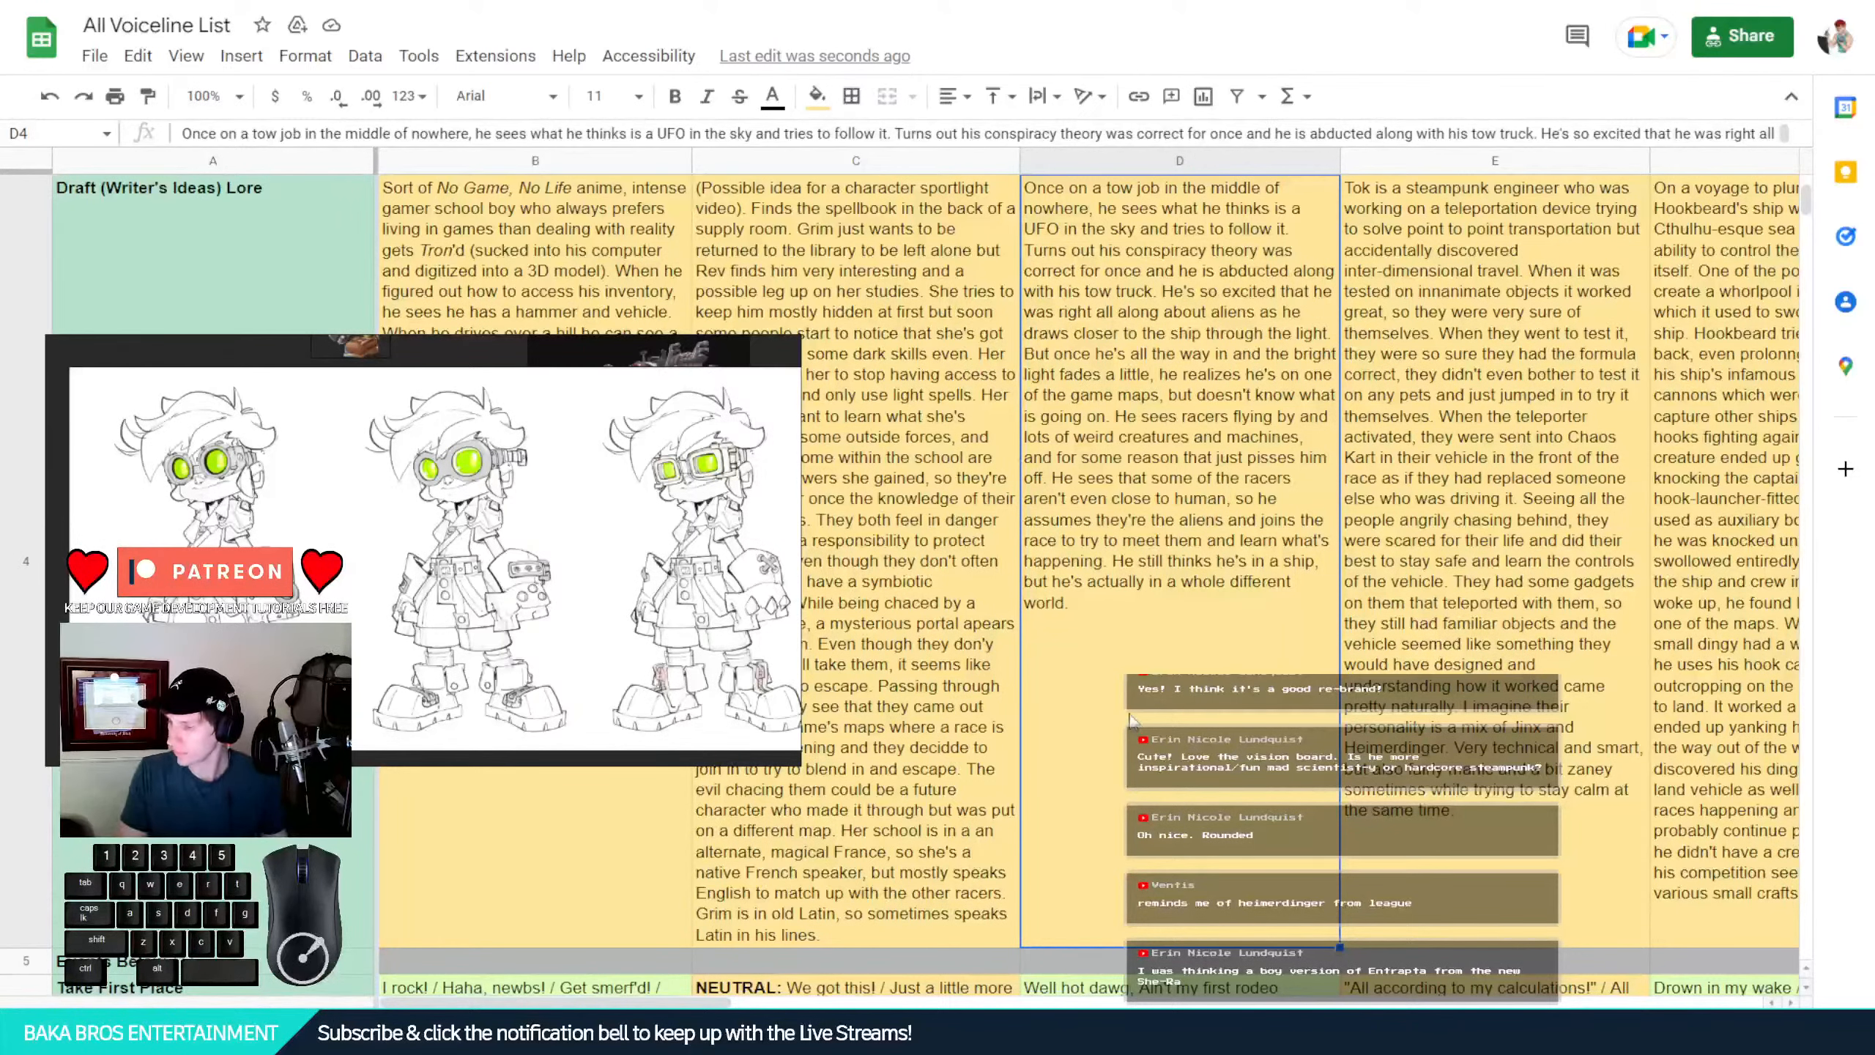
Look through the characters' event voice lines and lore, from Mallet Boy across to Space Marine Scout
scroll(1133, 720, down, 3)
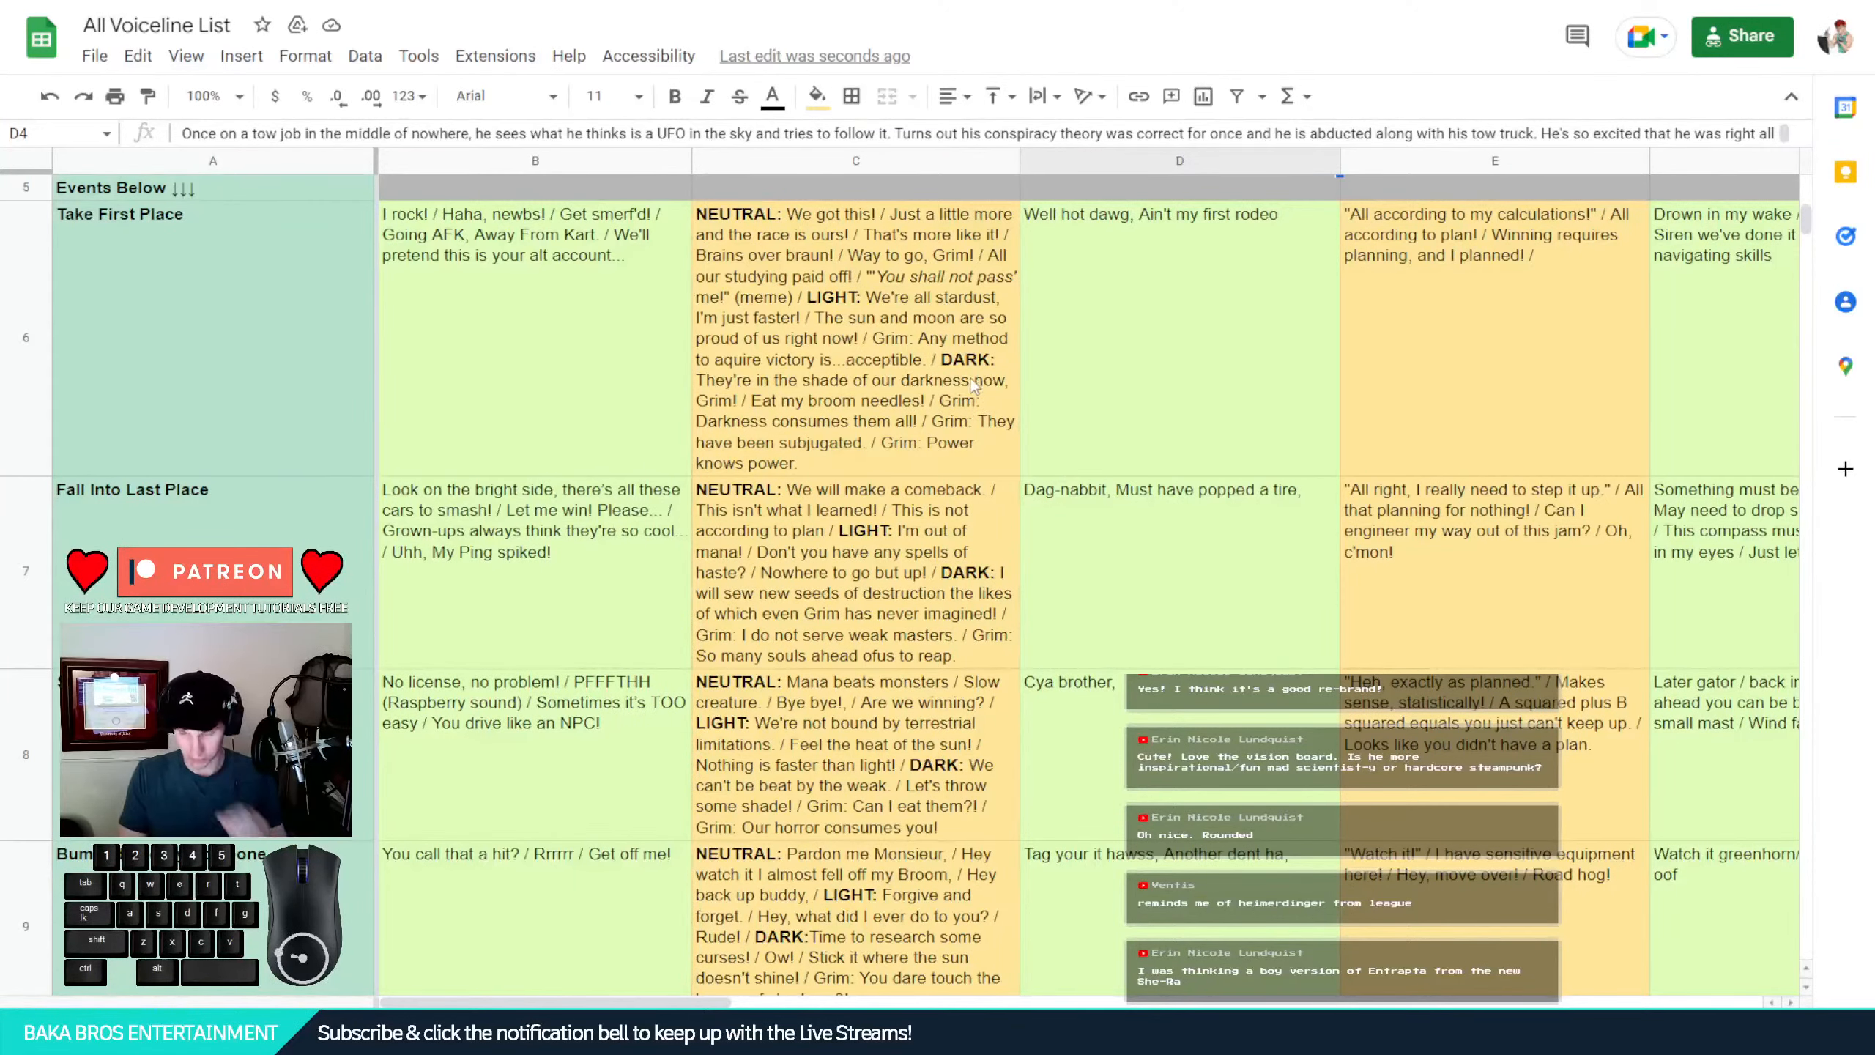
scroll(975, 385, up, 1)
scroll(1003, 398, down, 1)
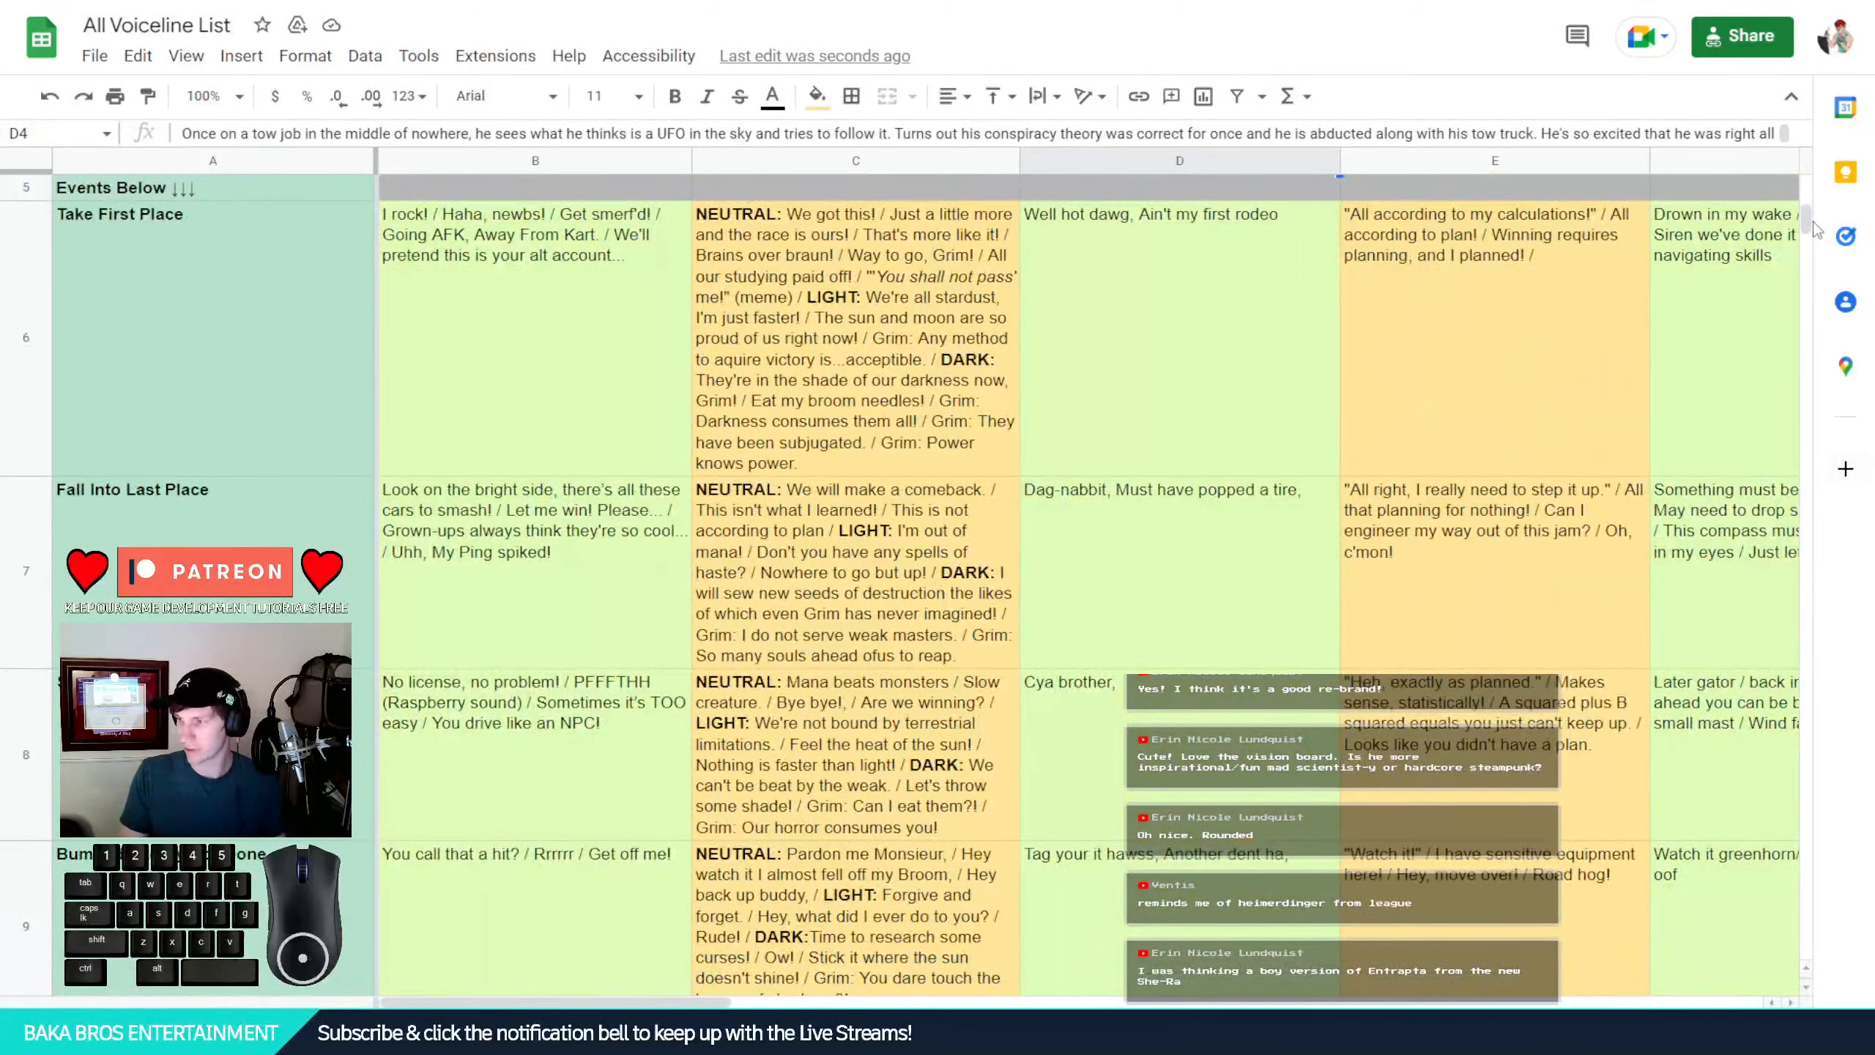
mouse_move(1814, 222)
mouse_down()
mouse_move(1810, 266)
mouse_move(1813, 223)
mouse_move(1807, 246)
mouse_up()
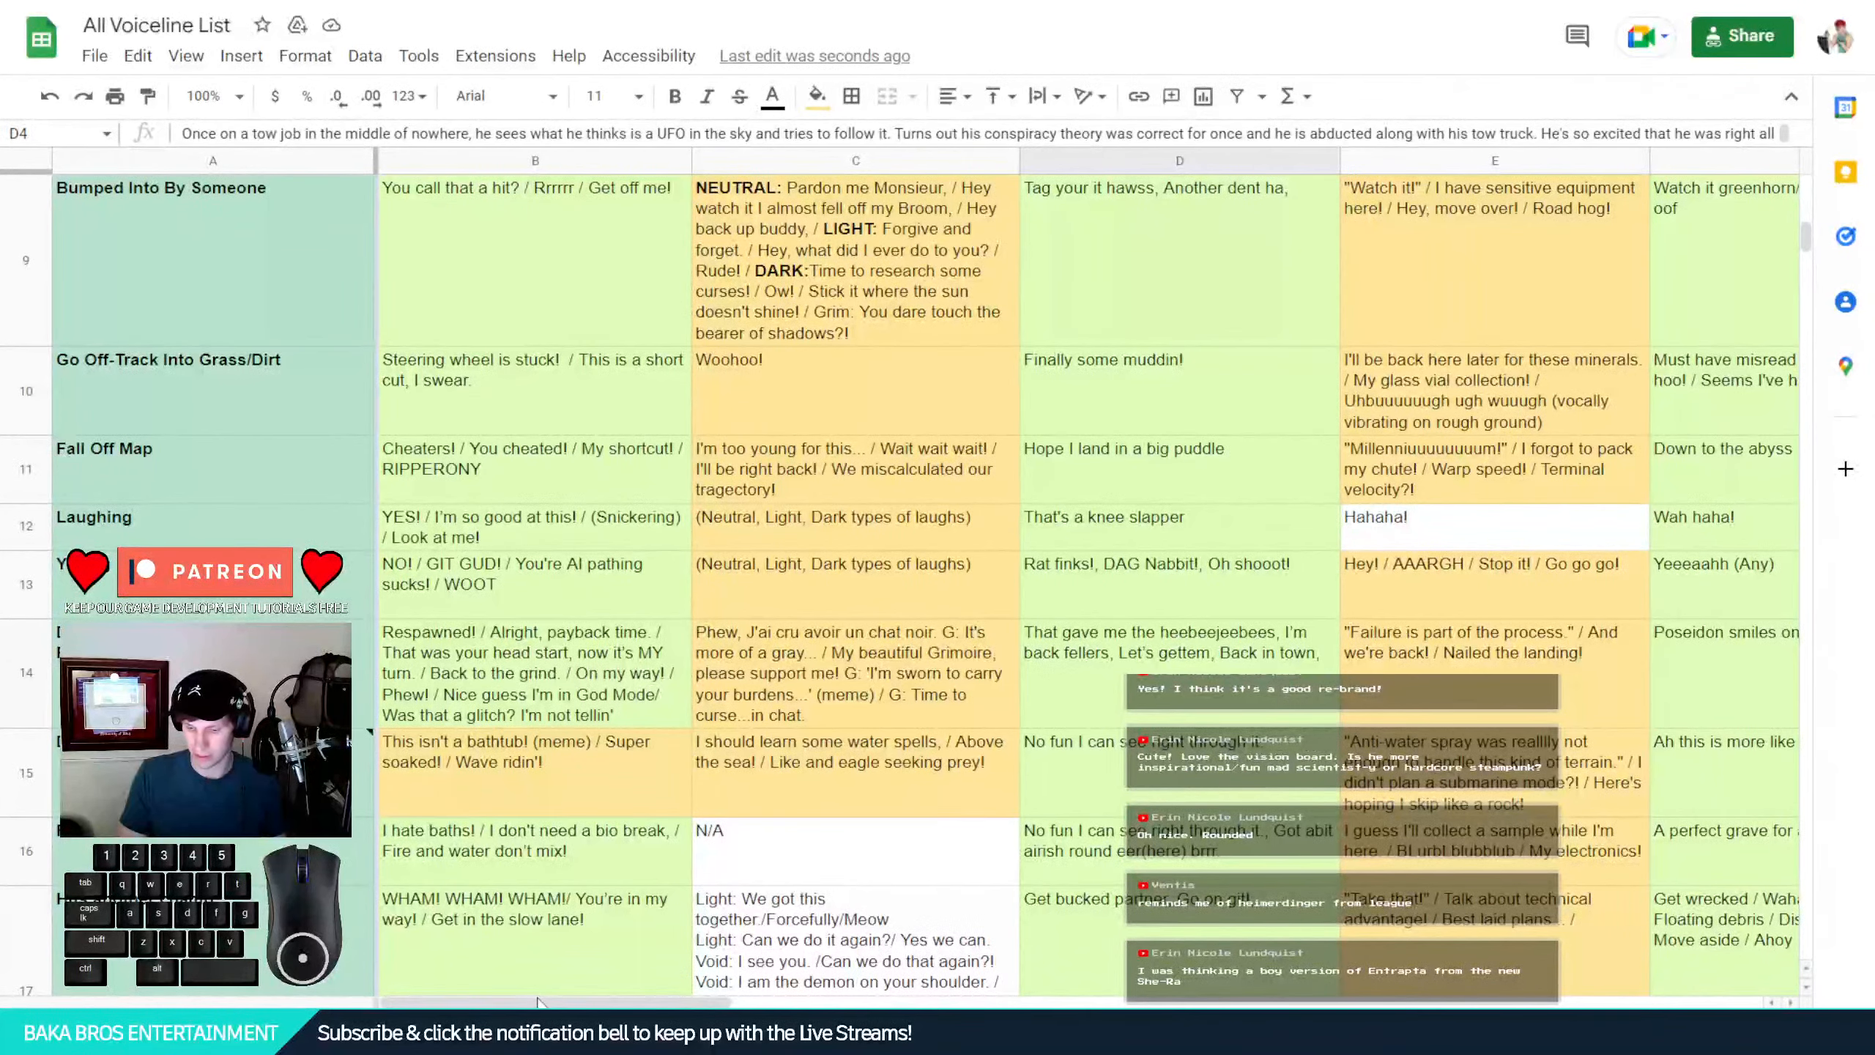
drag(568, 1001, 787, 1002)
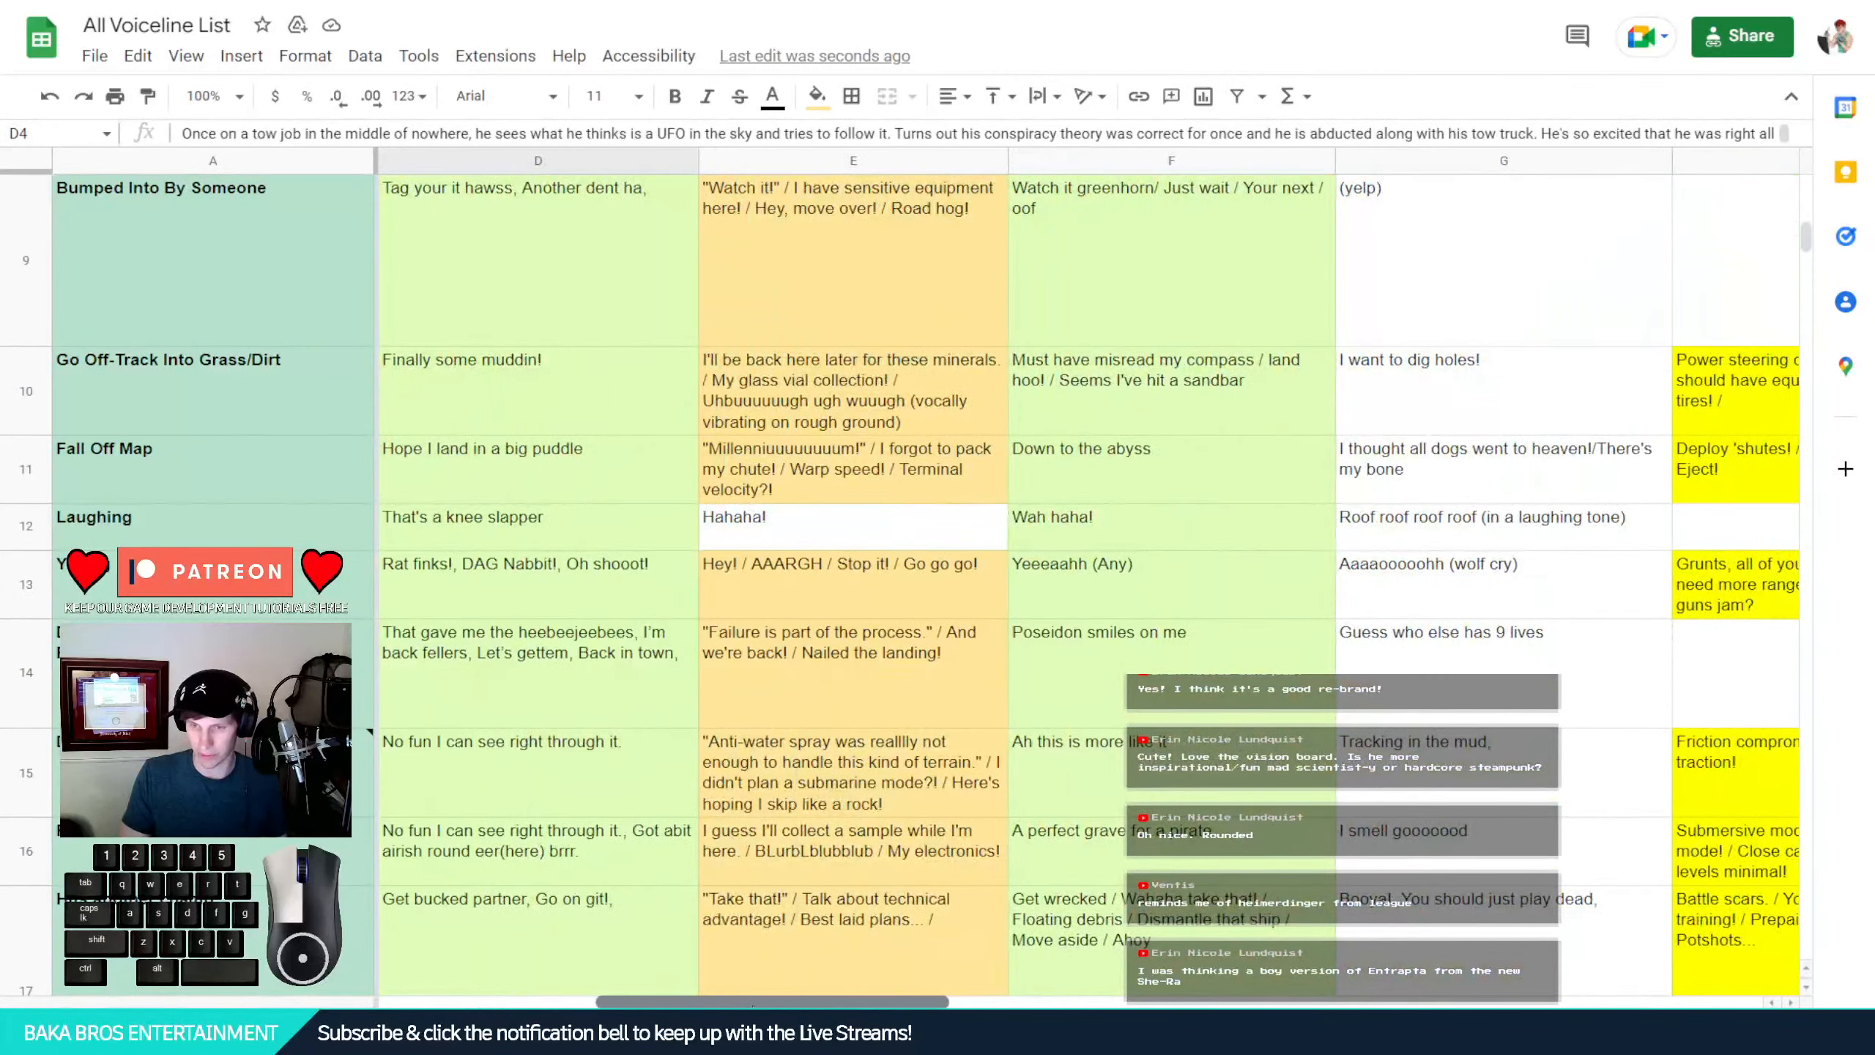
scroll(742, 993, up, 10)
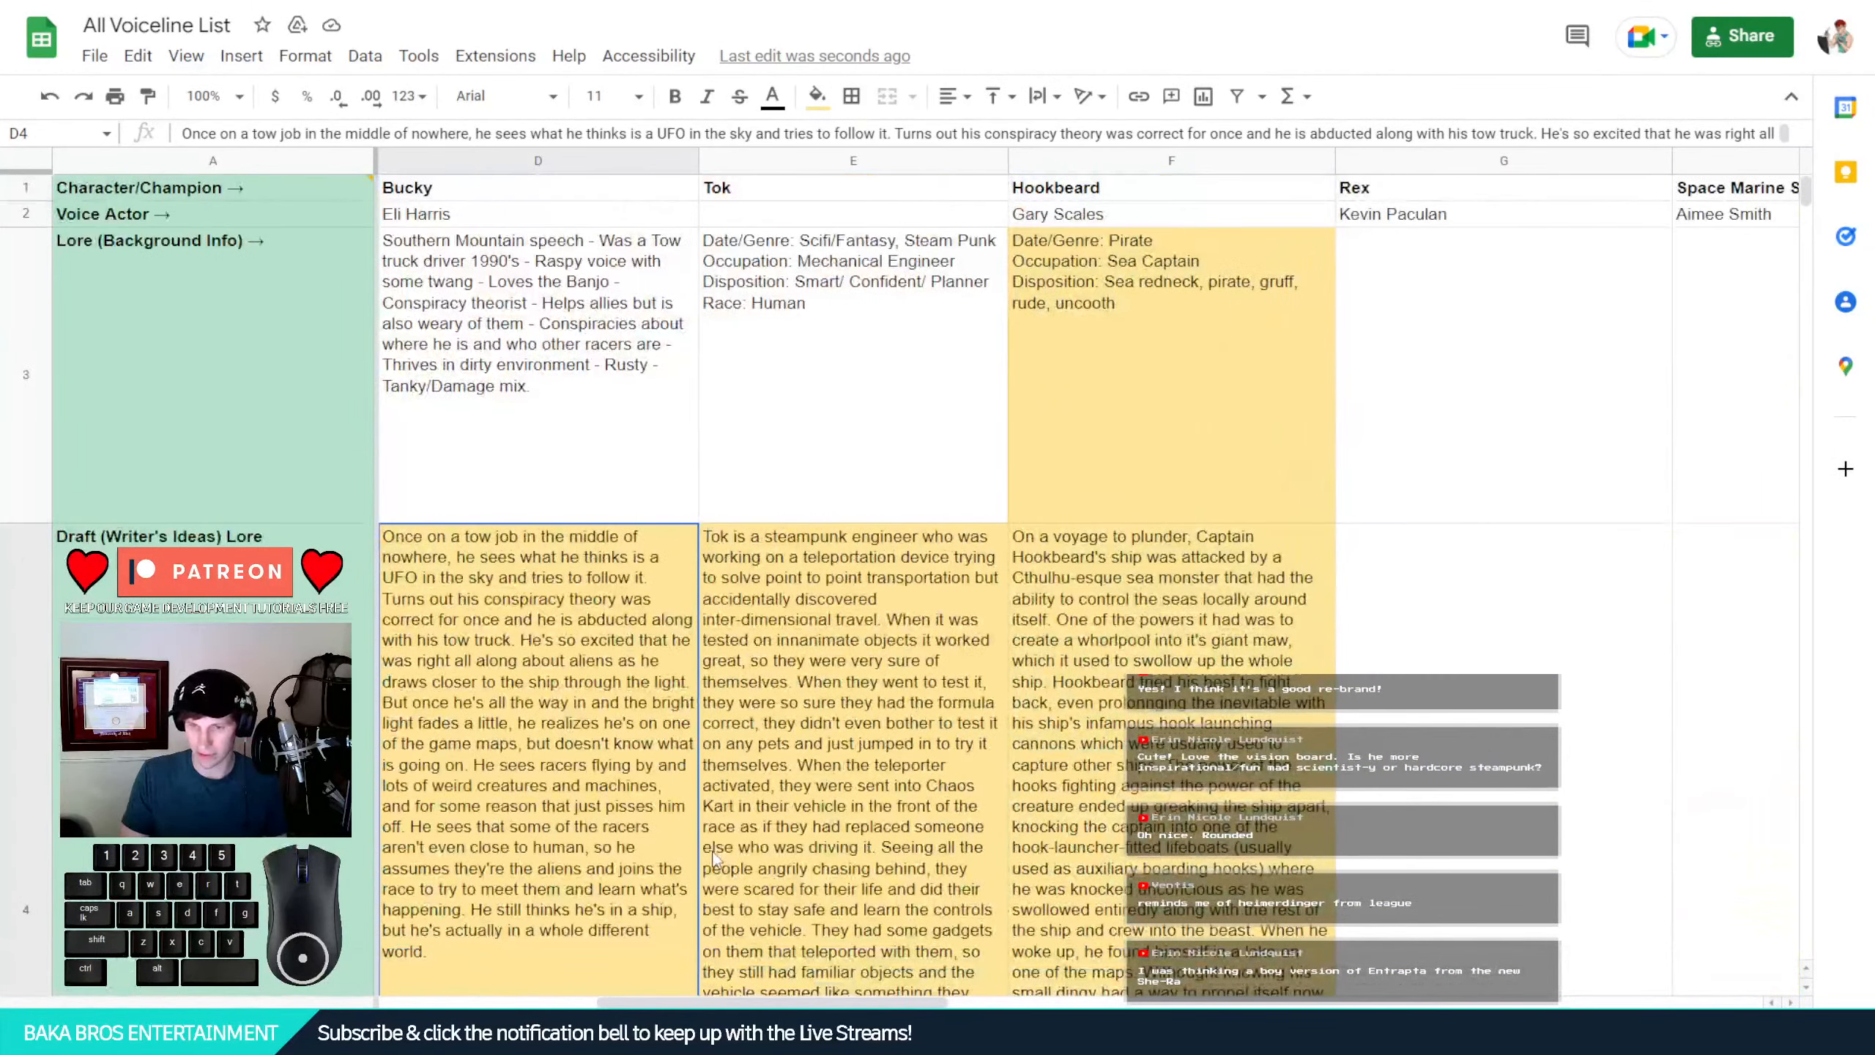
drag(731, 990, 778, 994)
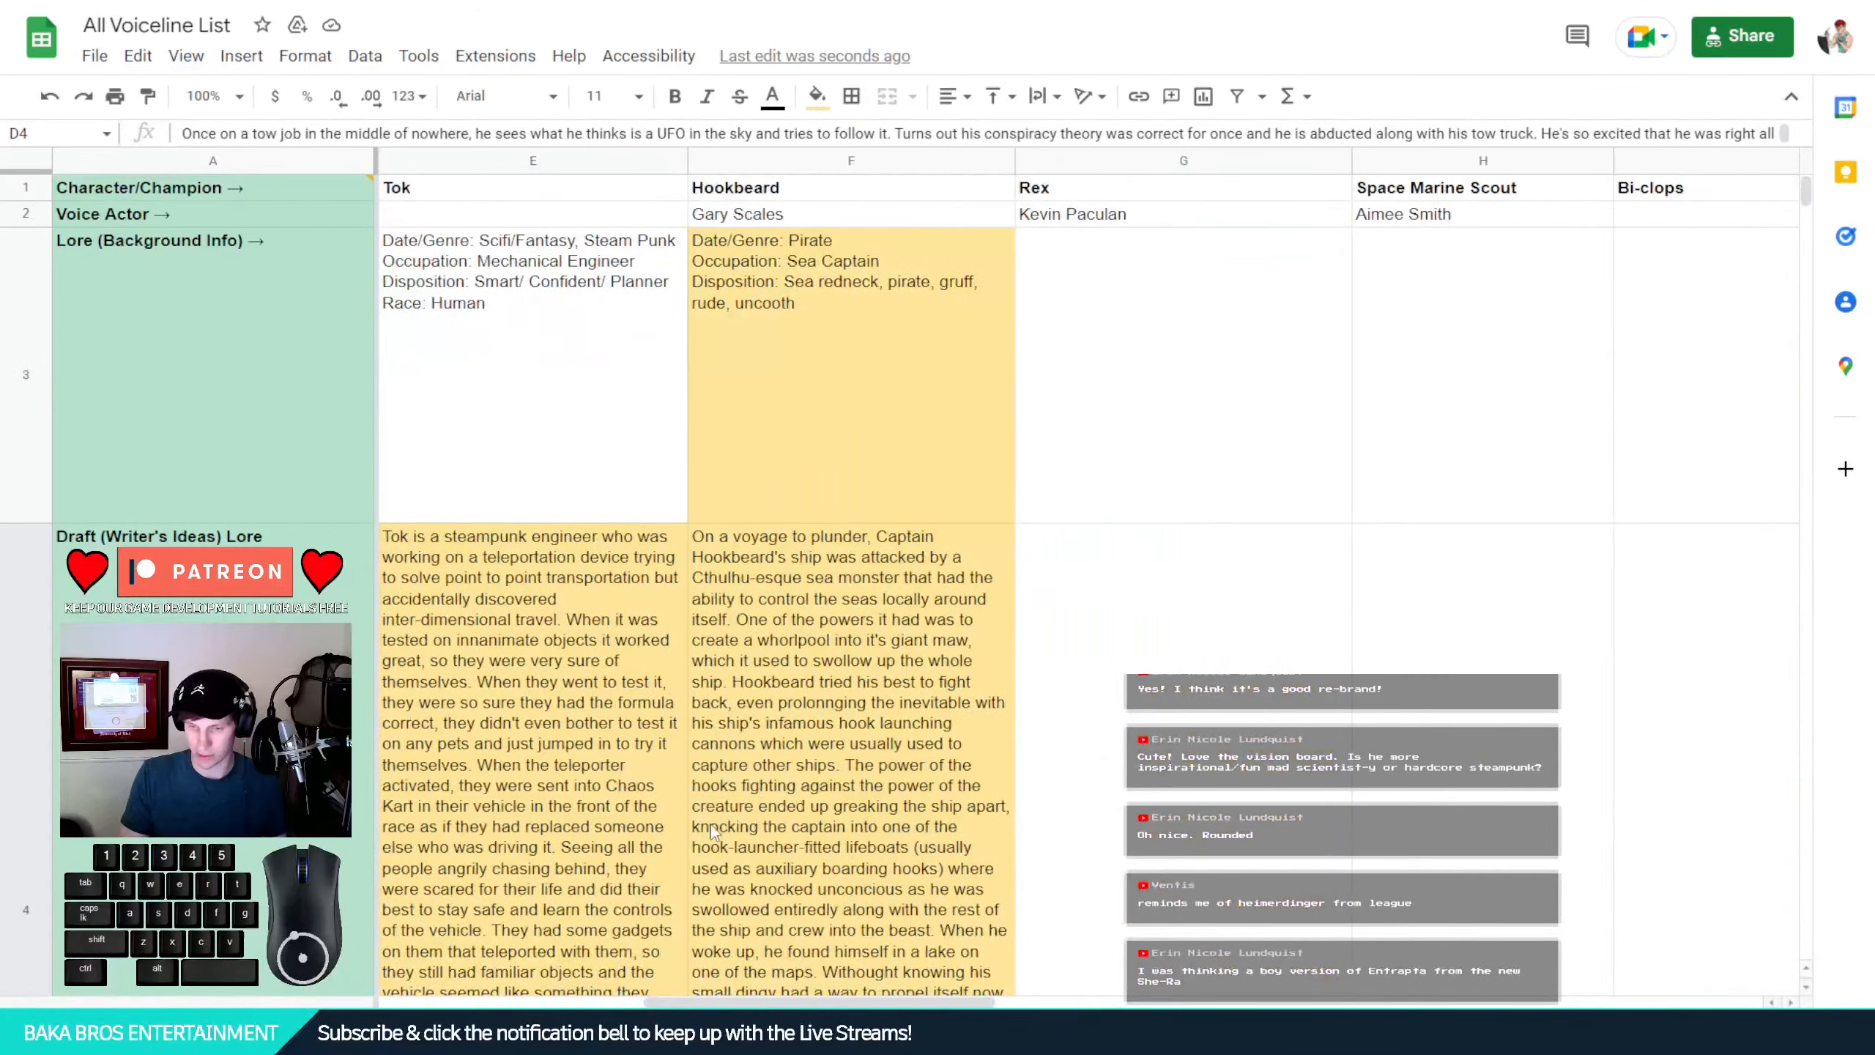
scroll(713, 831, down, 3)
scroll(713, 831, down, 5)
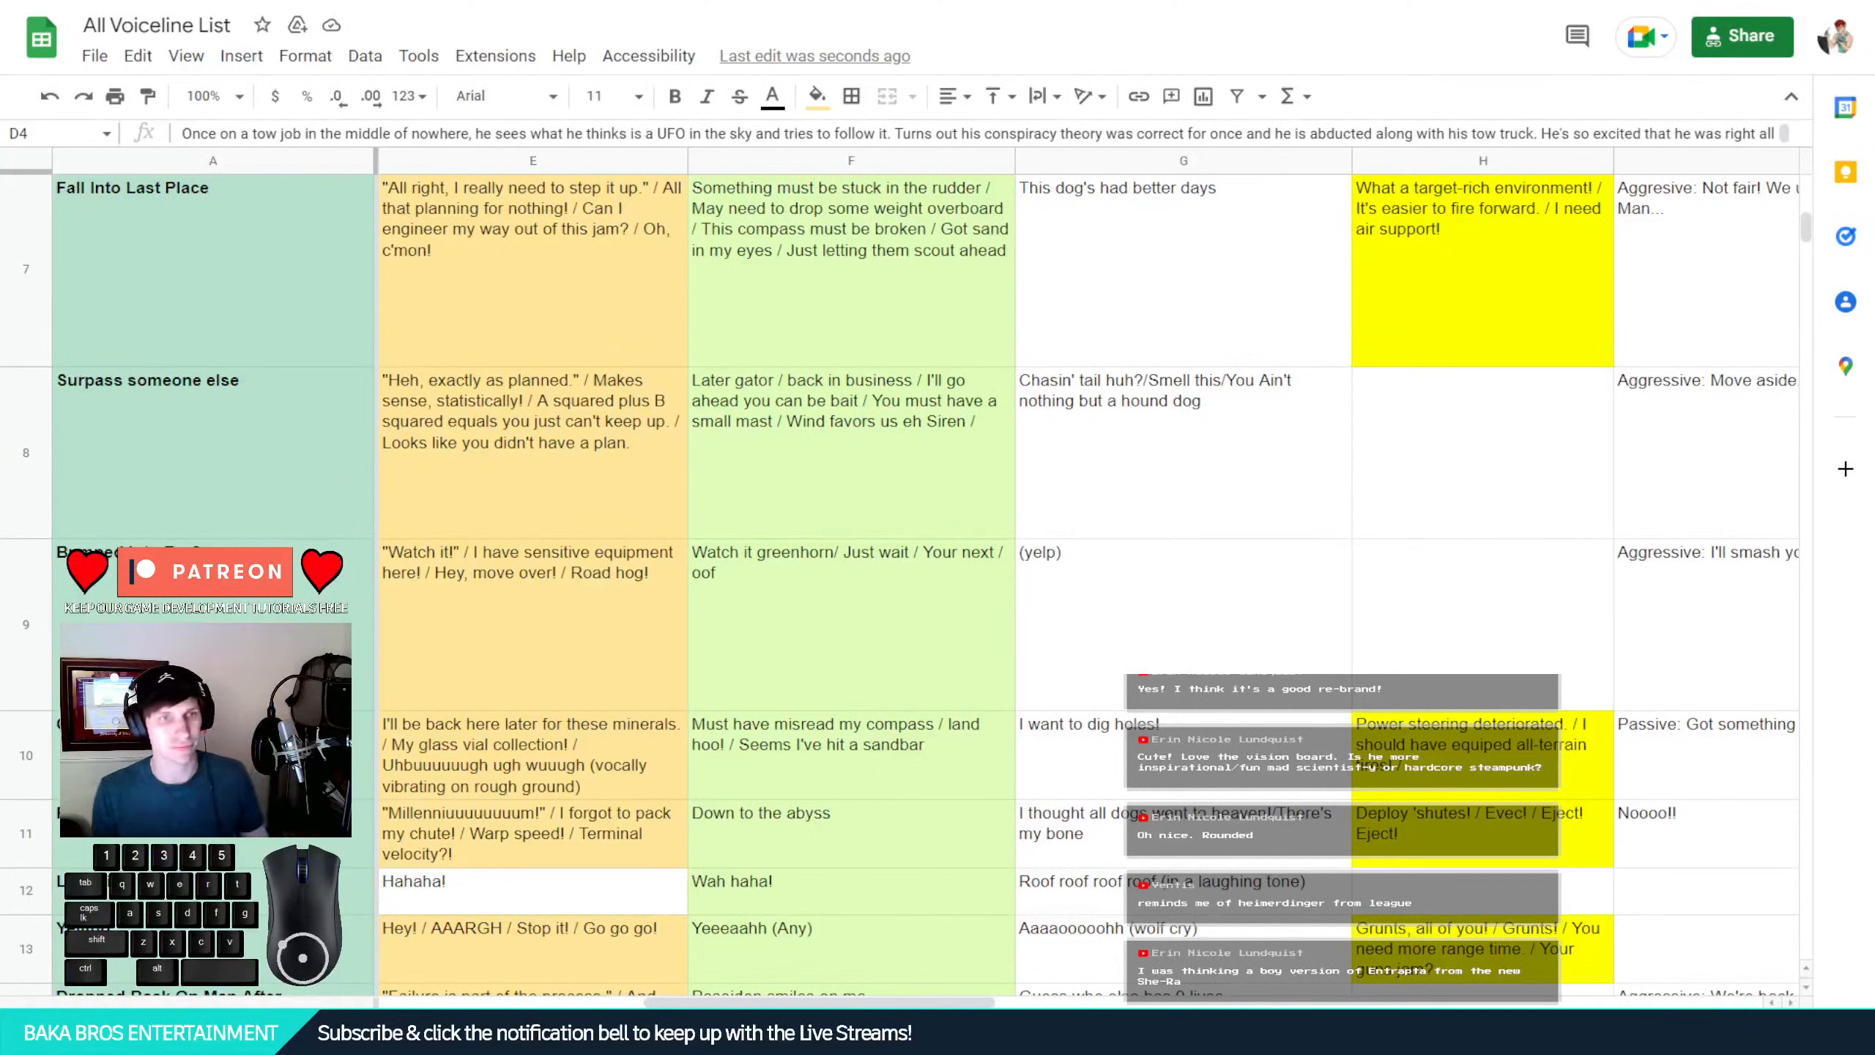
Place the reference board beside the sheet, enlarge it around Tok's goggle sketch, and read Tok's Fall Into Last Place lines
right_drag(1874, 52, 1483, 372)
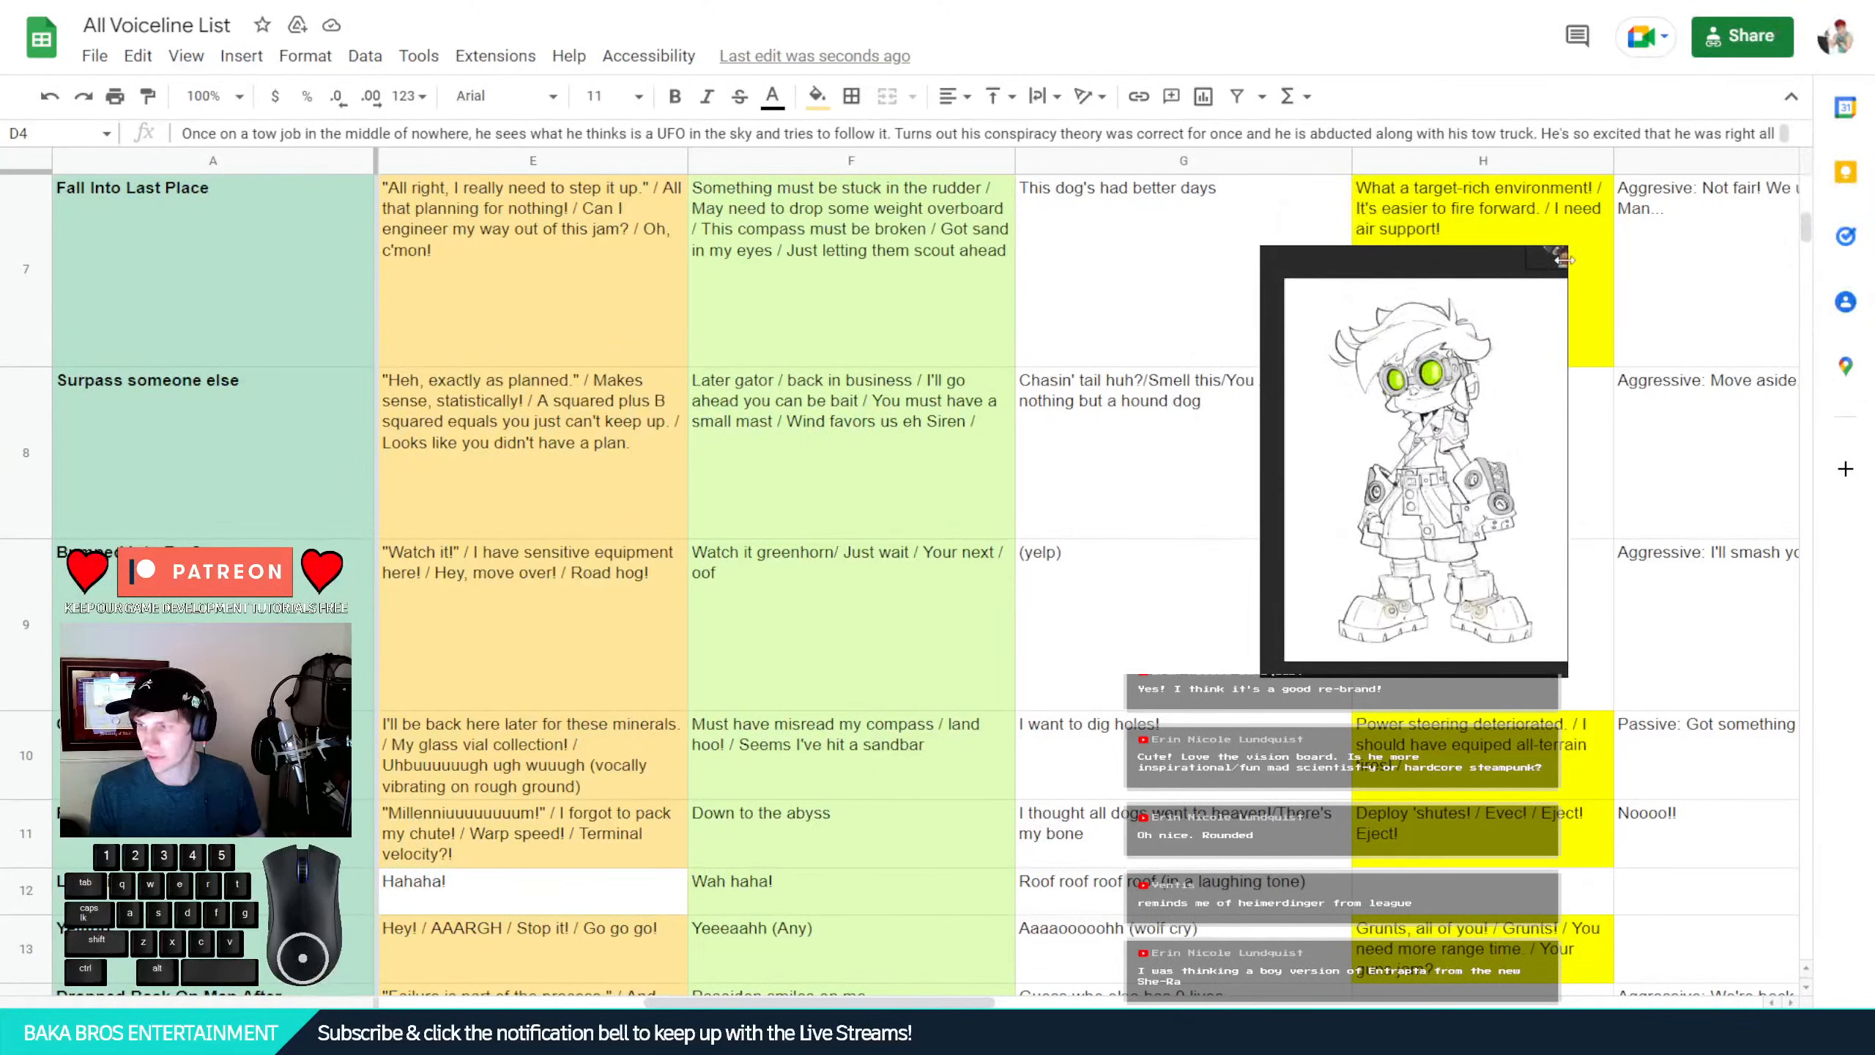
drag(1563, 259, 1713, 169)
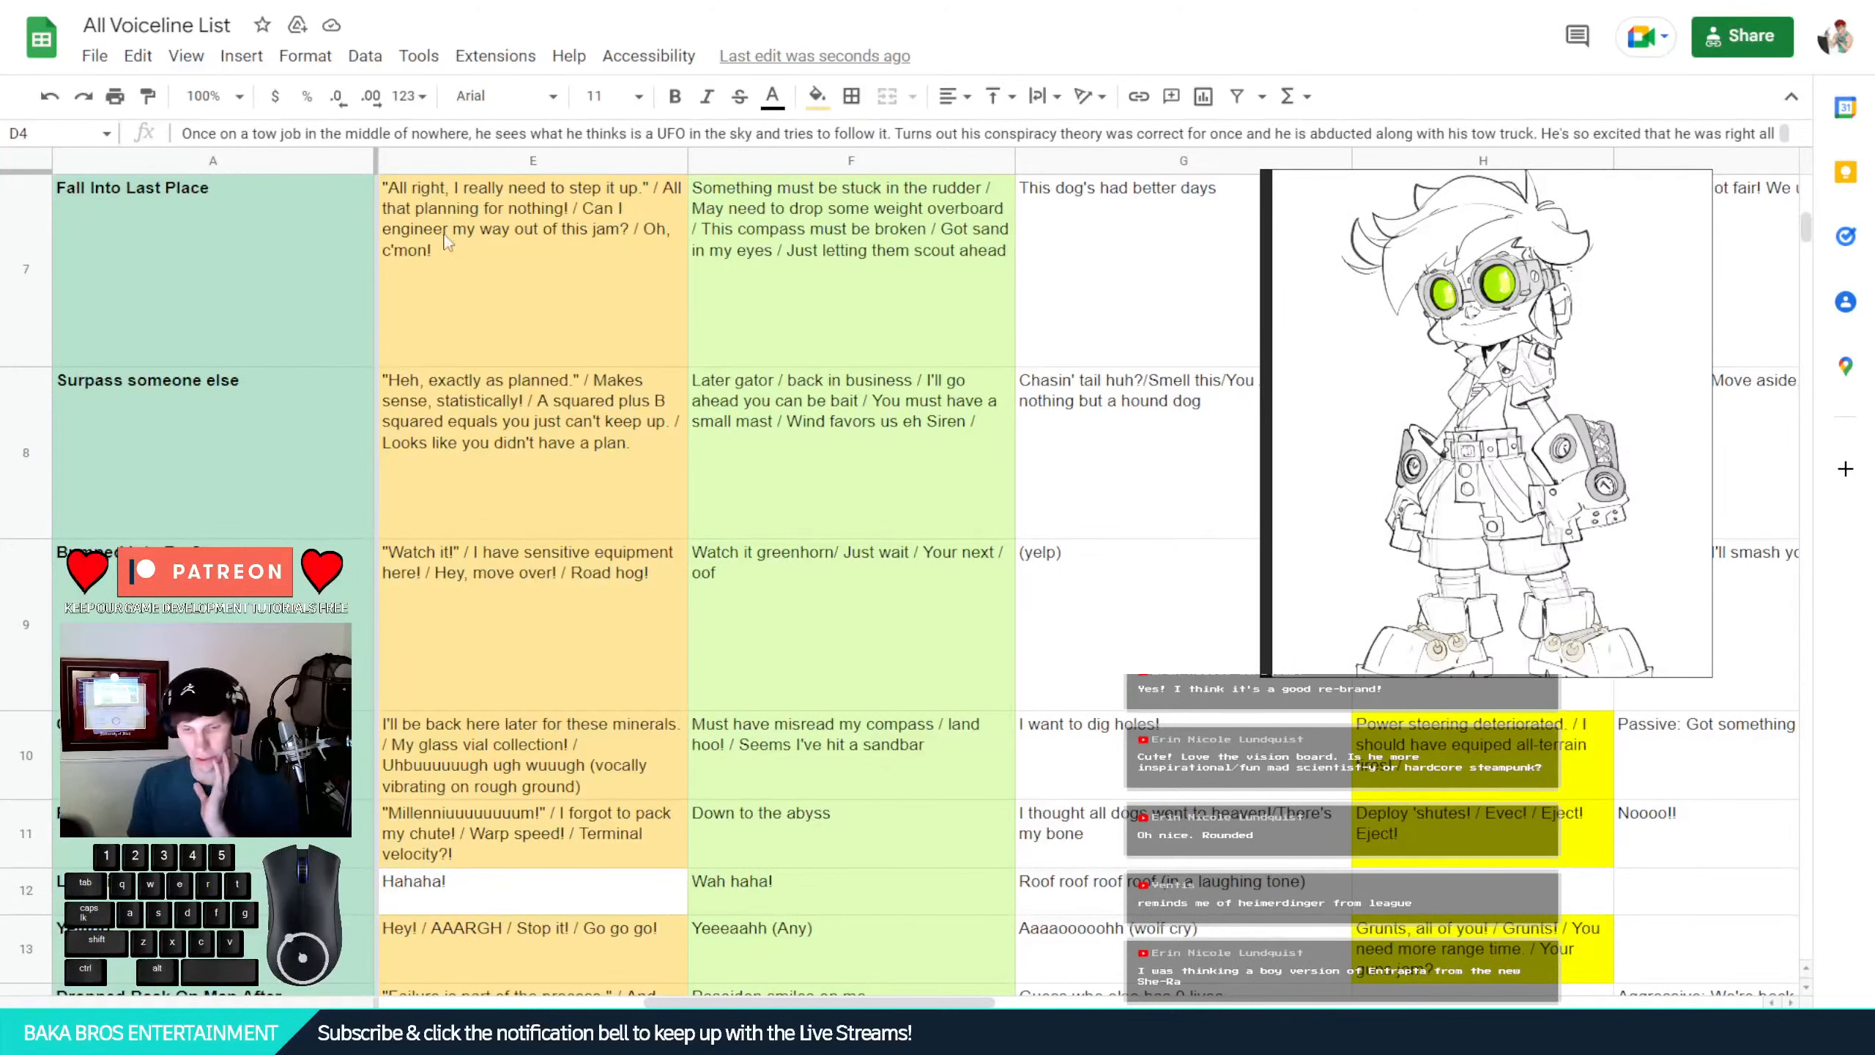
click(551, 264)
double_click(551, 264)
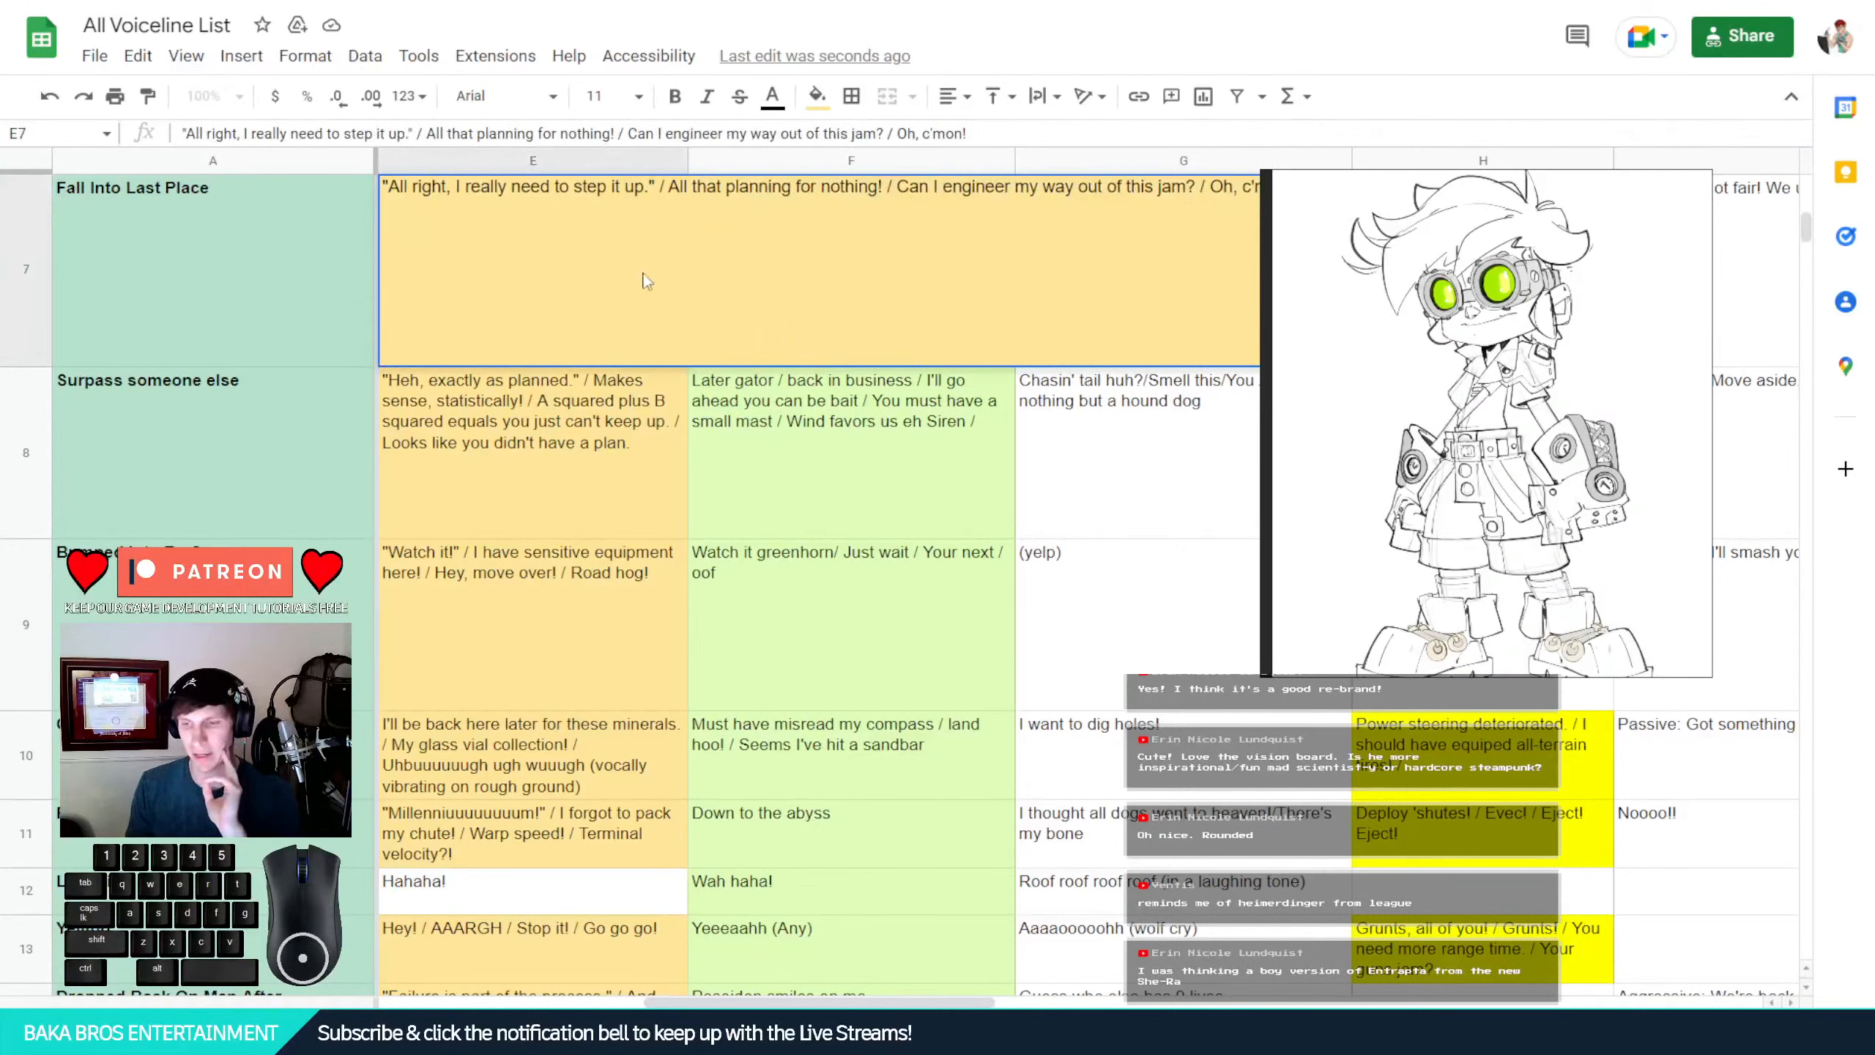
click(696, 445)
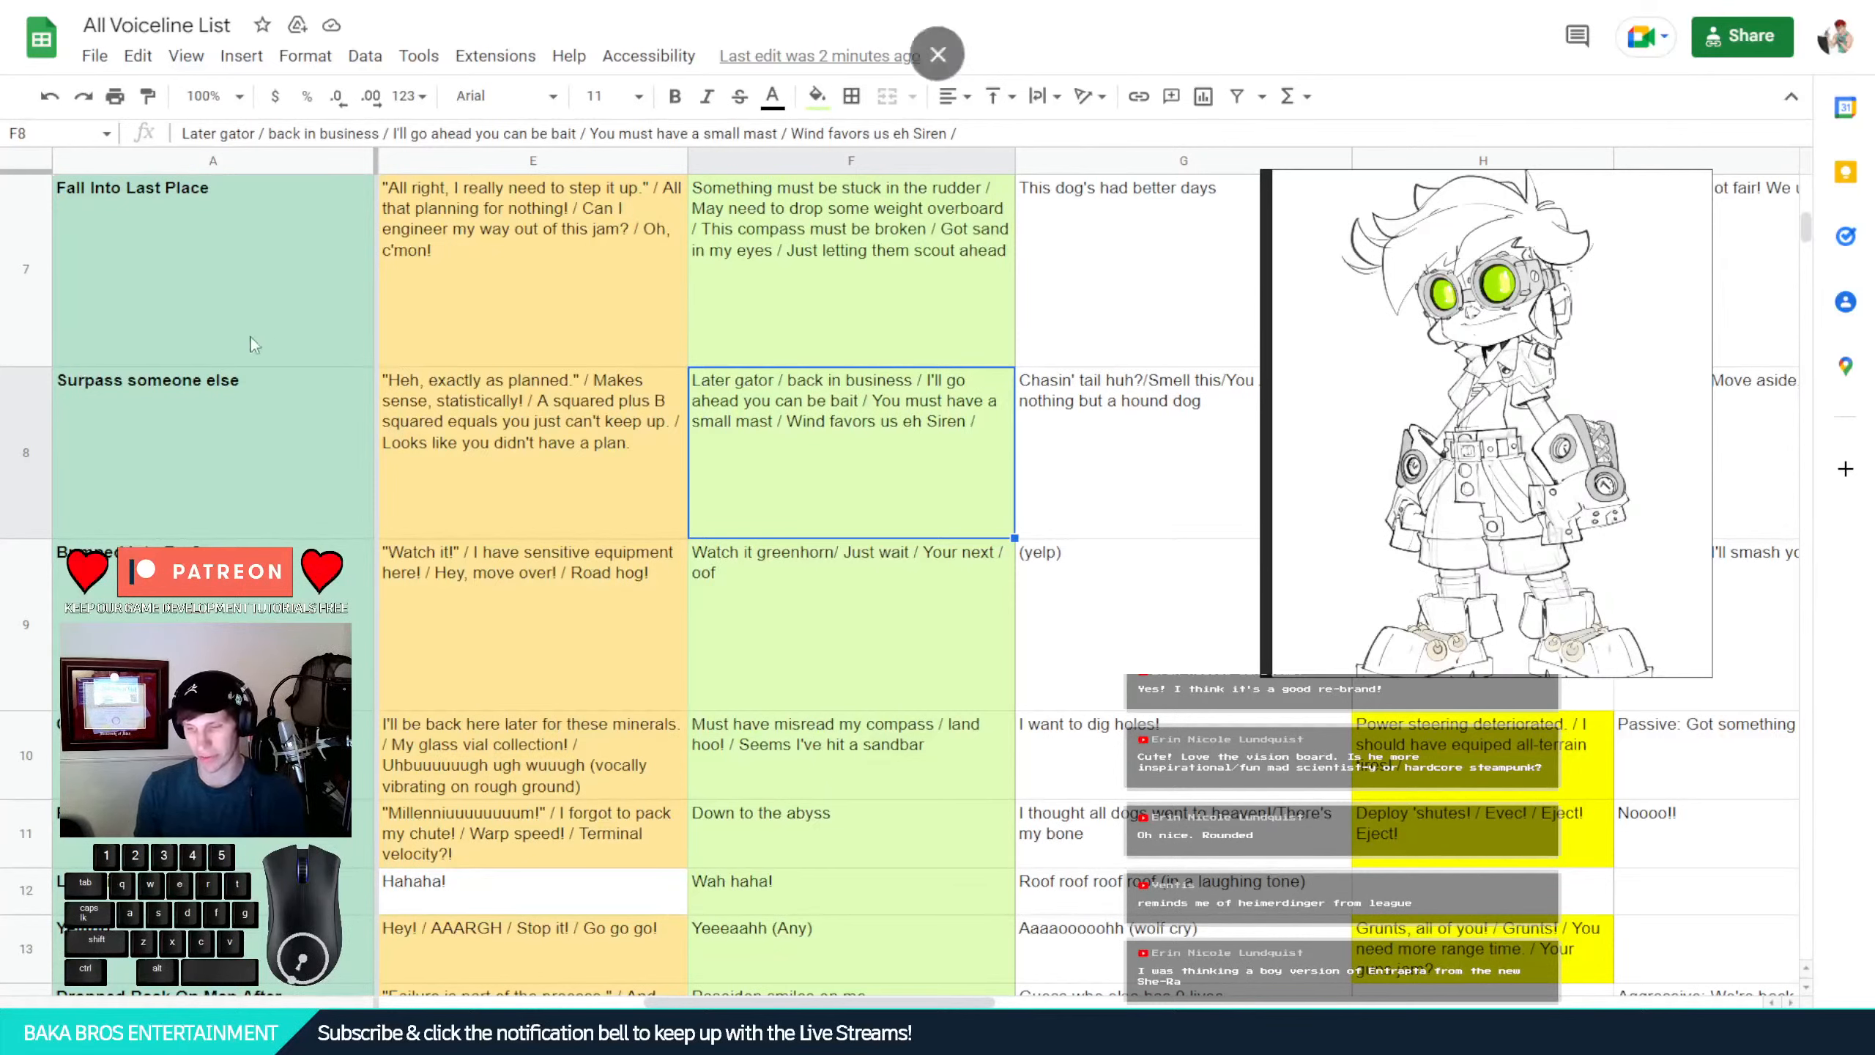
Look through Tok's event and ability rows and compare them with the other characters' ability lines
scroll(613, 412, down, 10)
scroll(613, 412, down, 5)
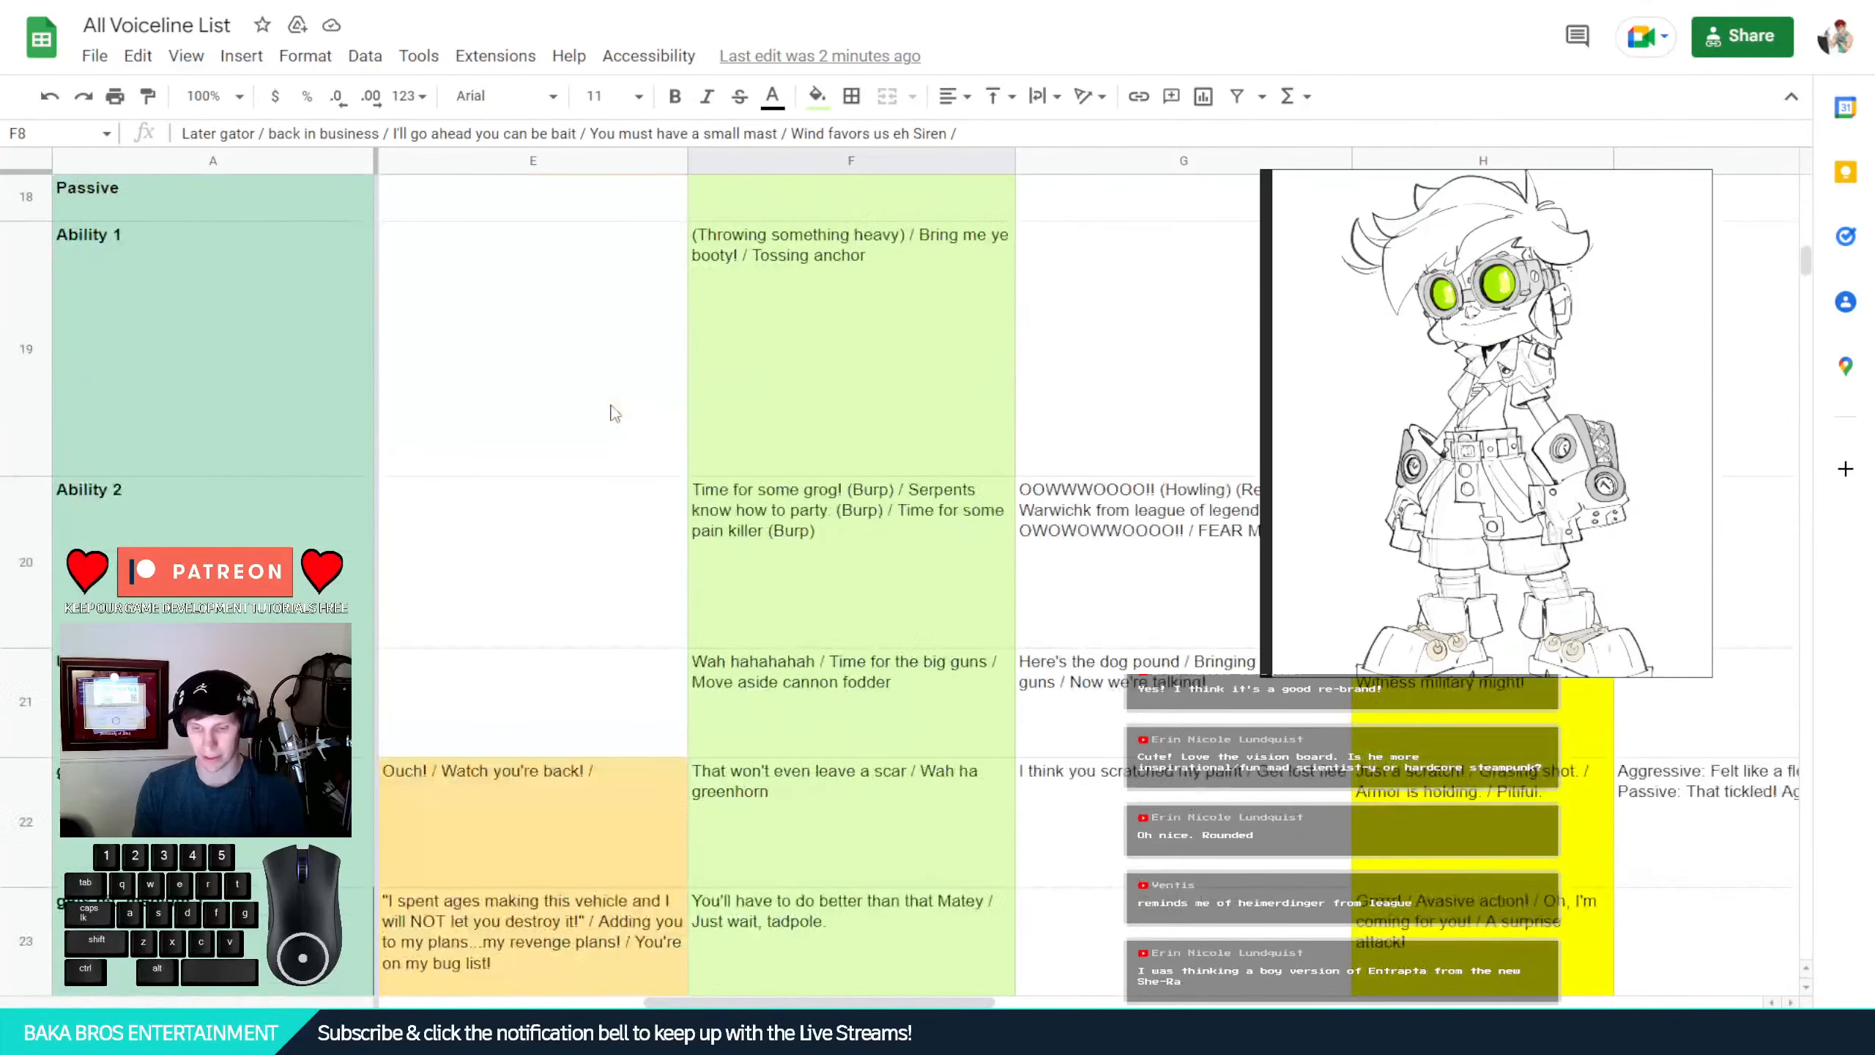
scroll(613, 413, up, 3)
scroll(526, 617, down, 3)
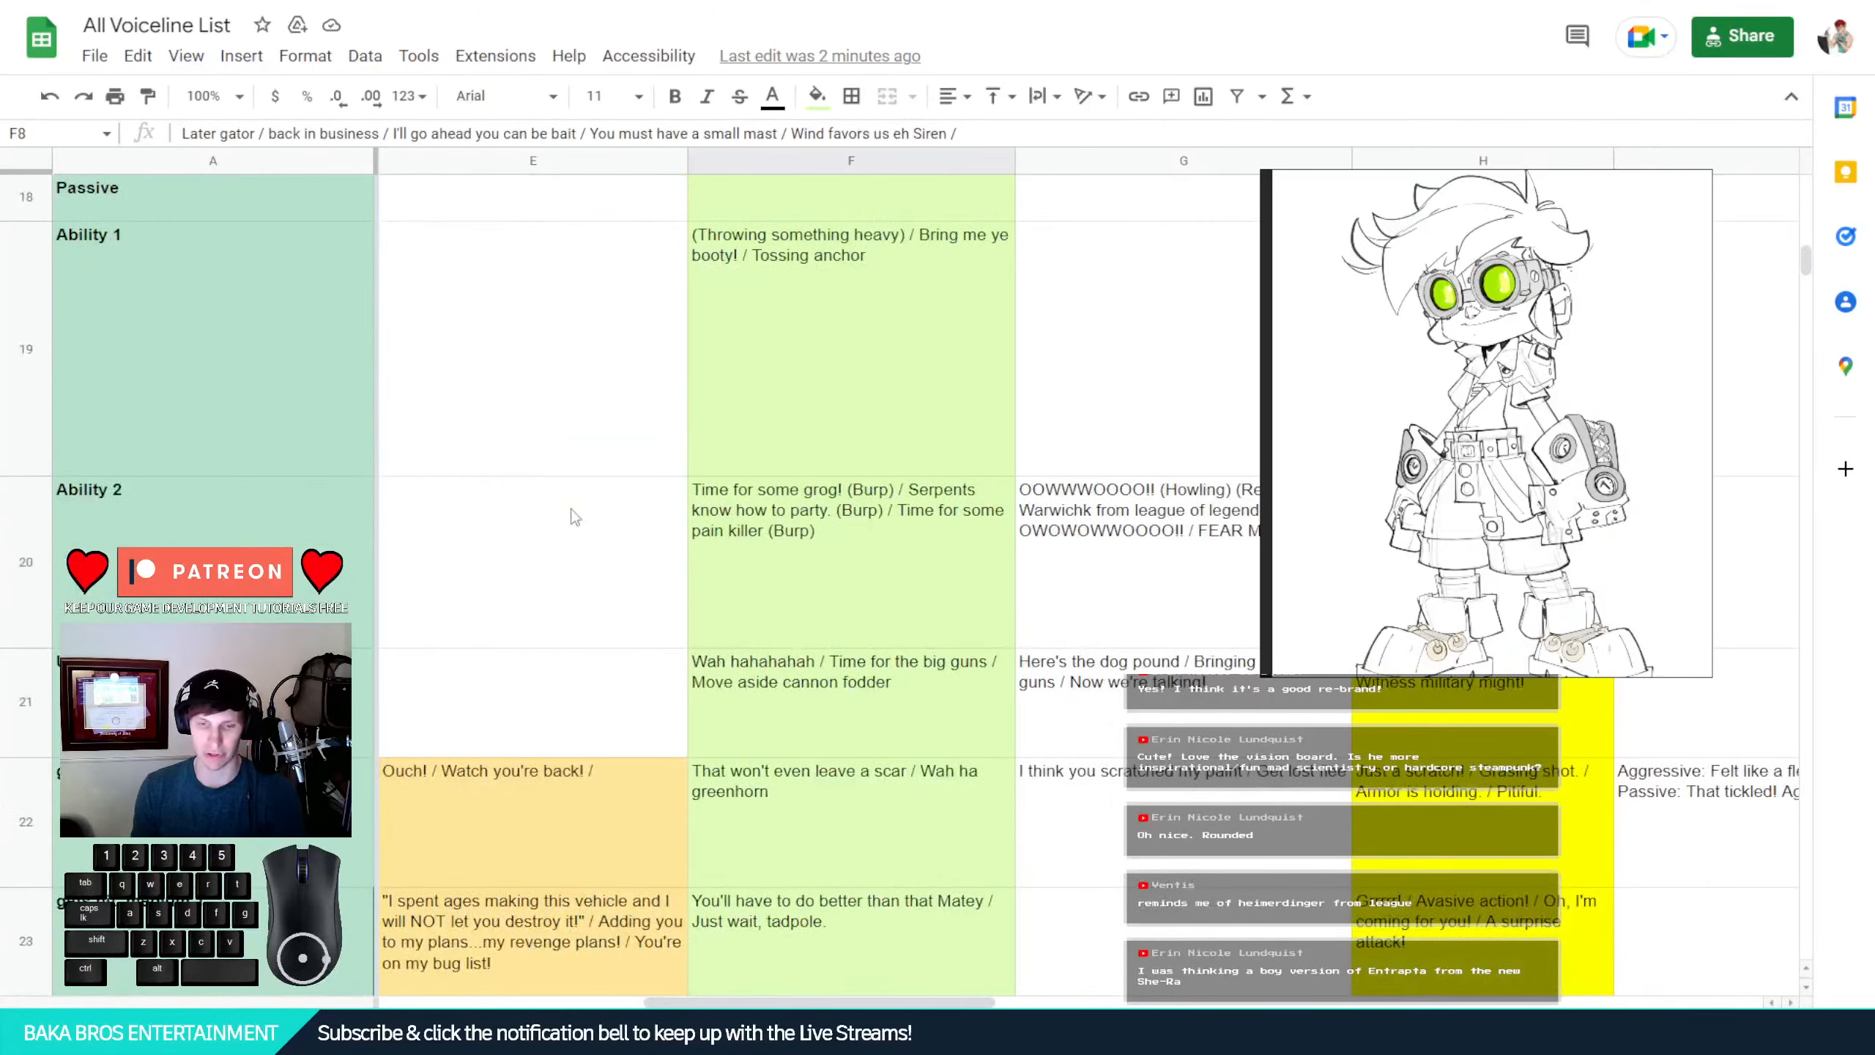
scroll(617, 405, up, 1)
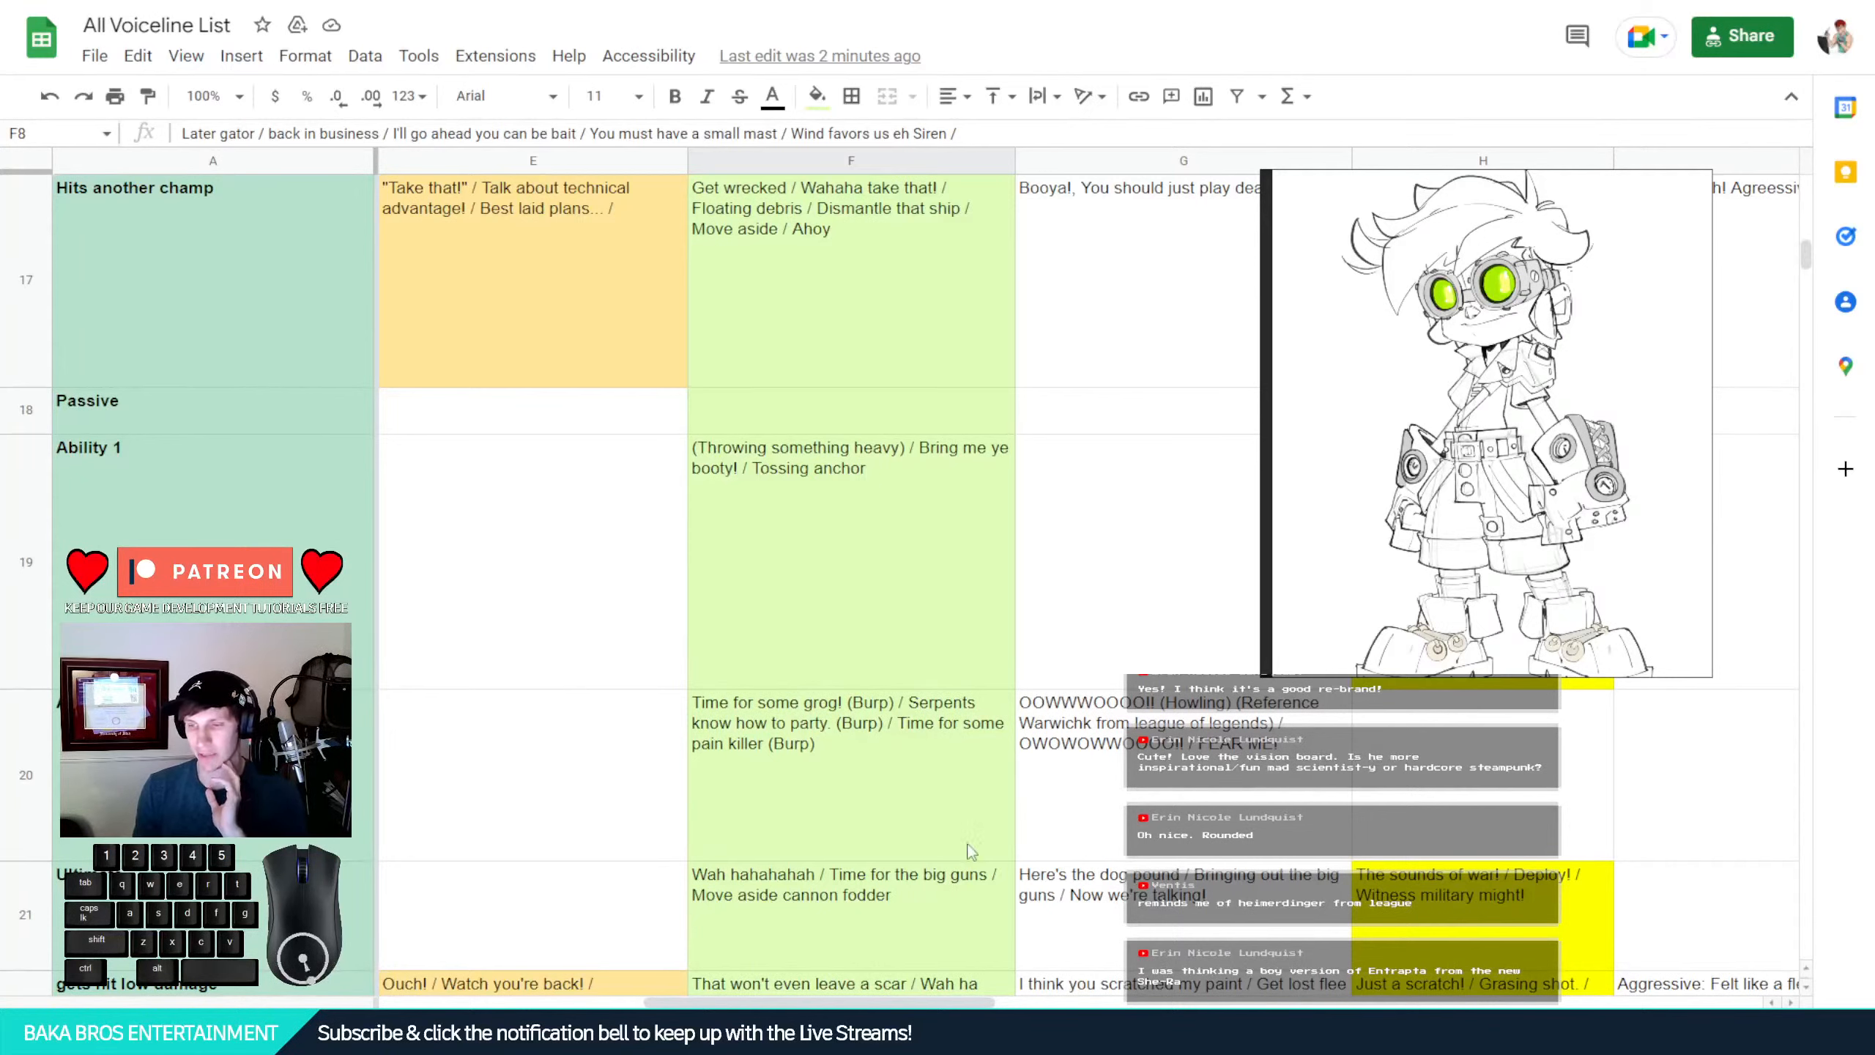
drag(820, 997, 554, 1001)
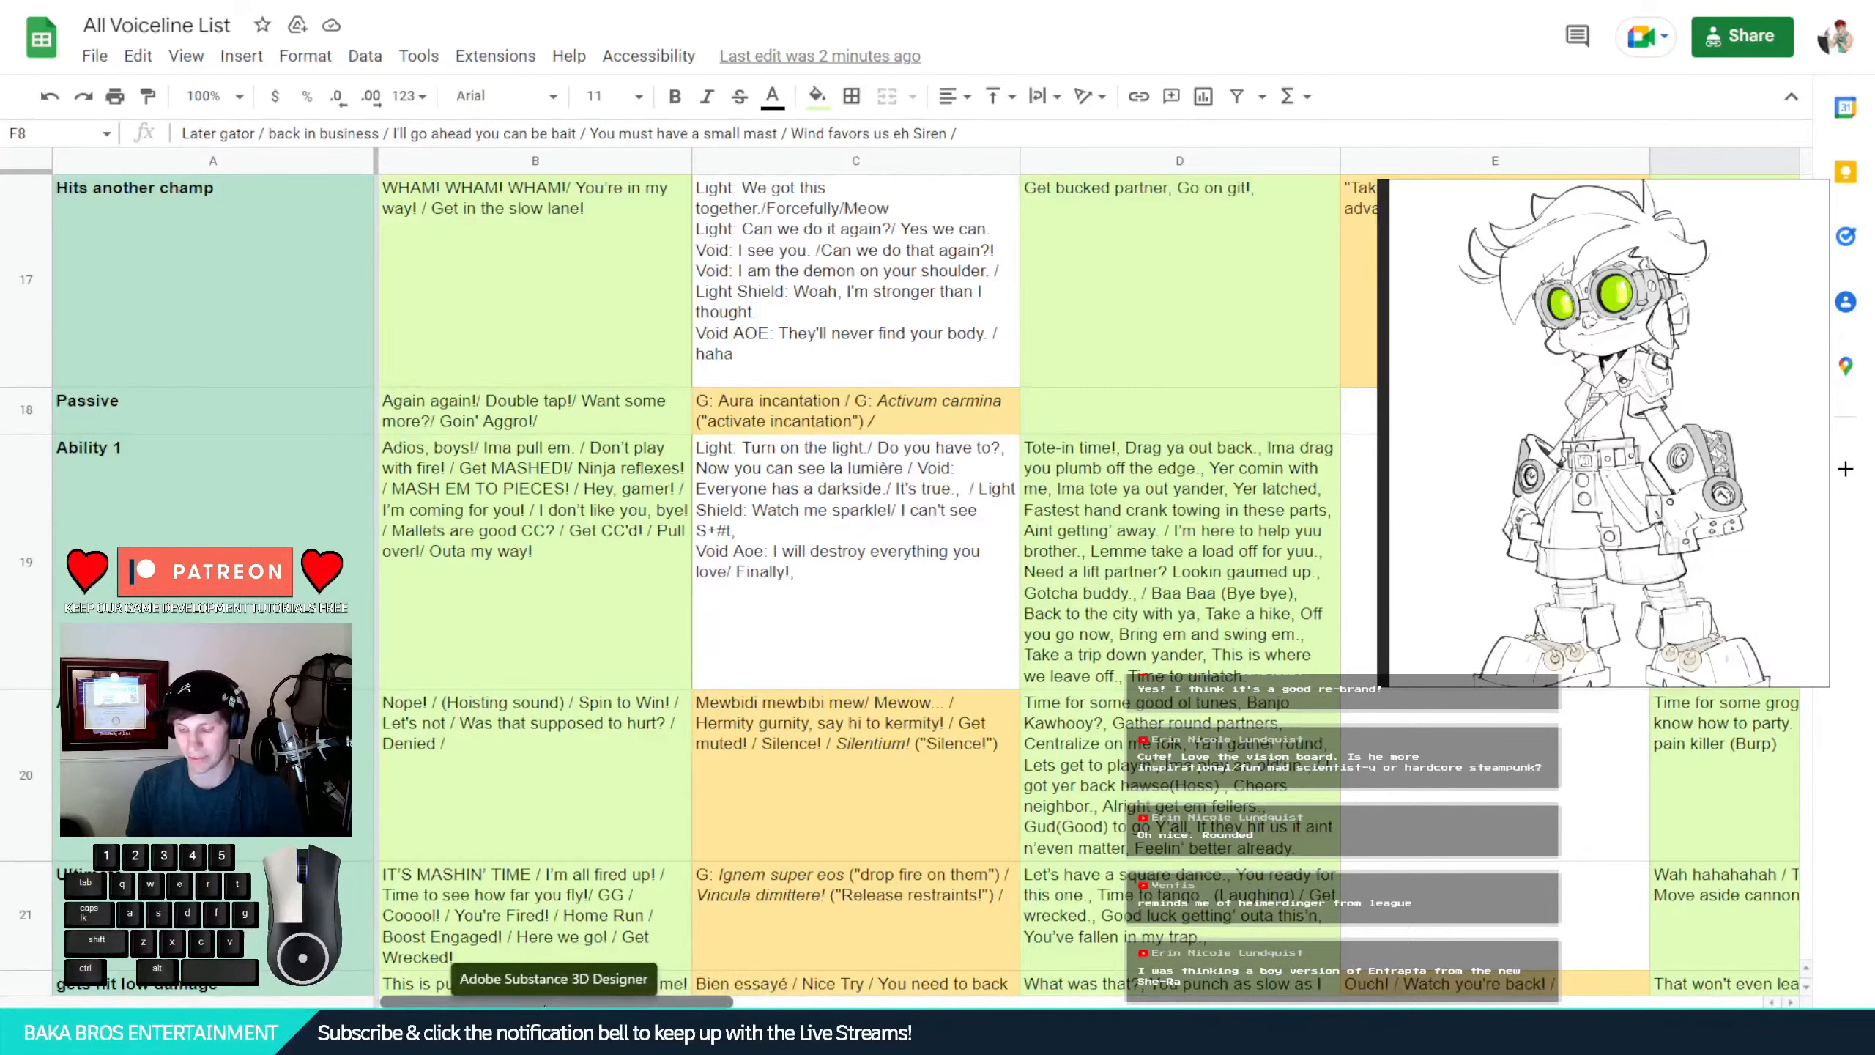
drag(551, 1000, 928, 1002)
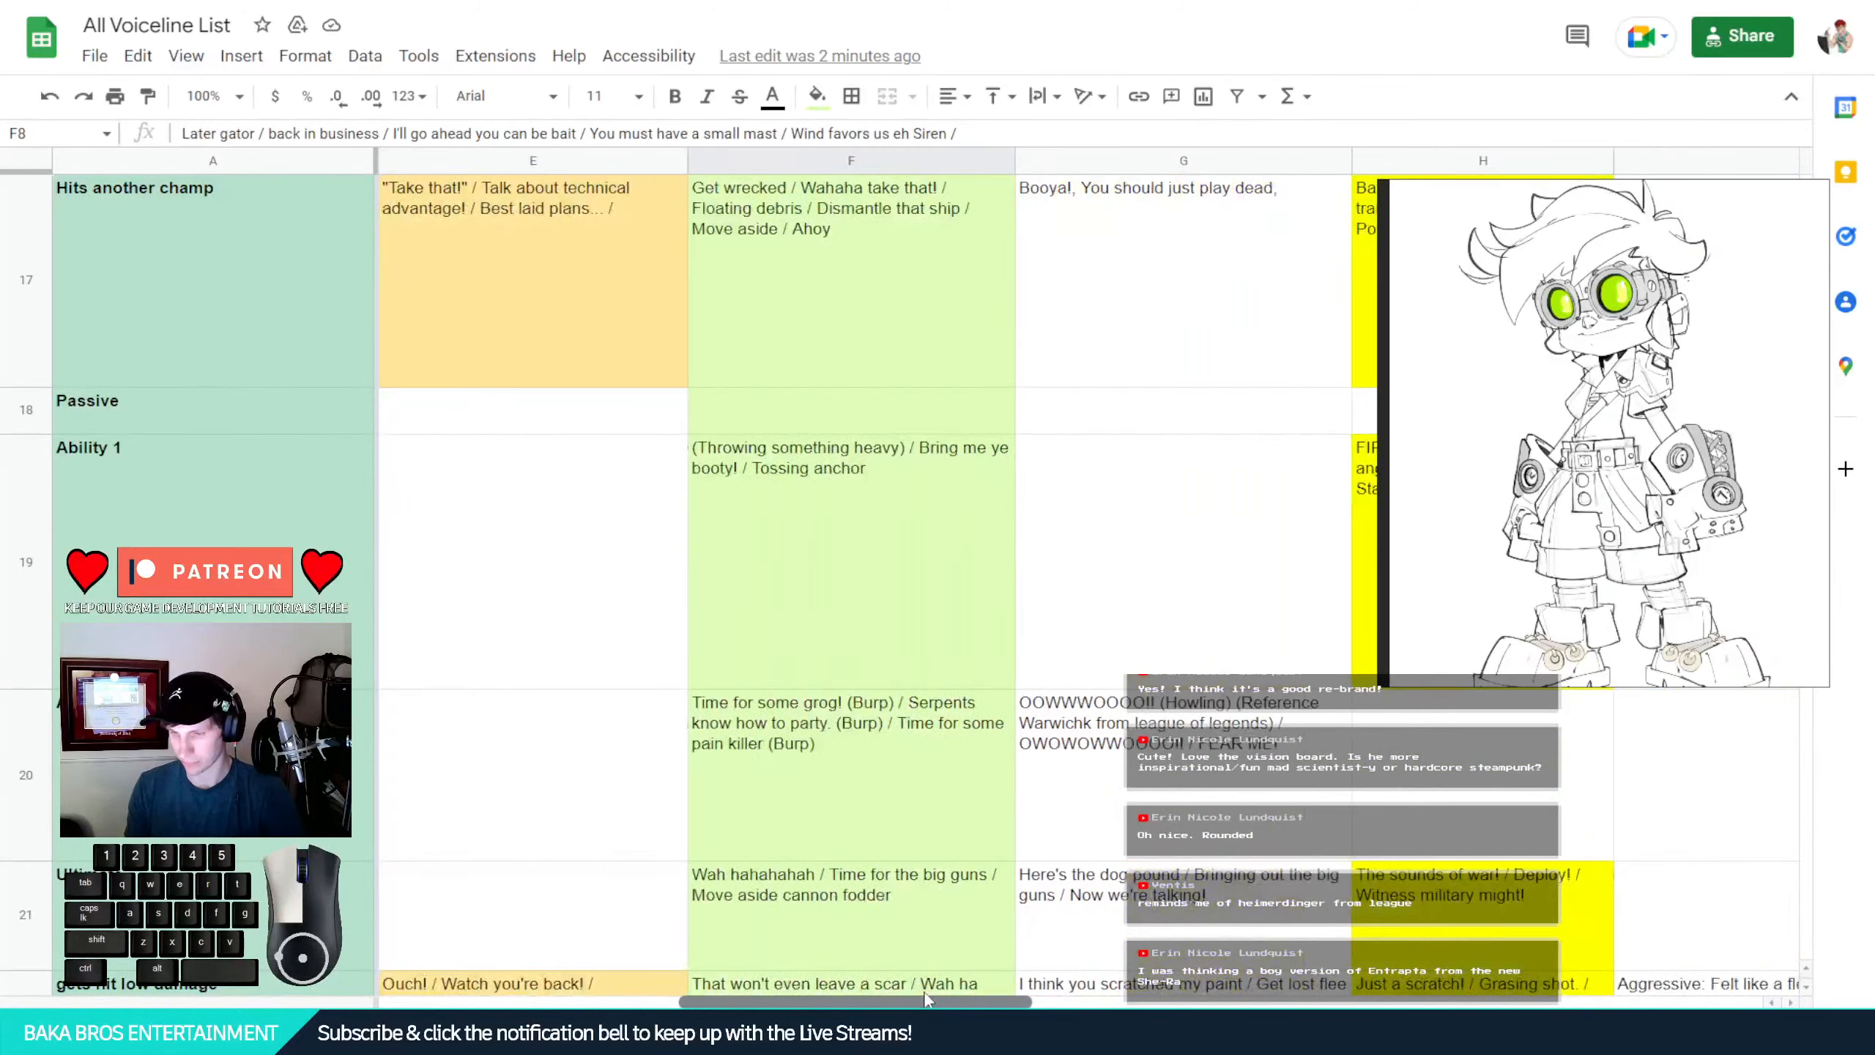
scroll(868, 795, up, 20)
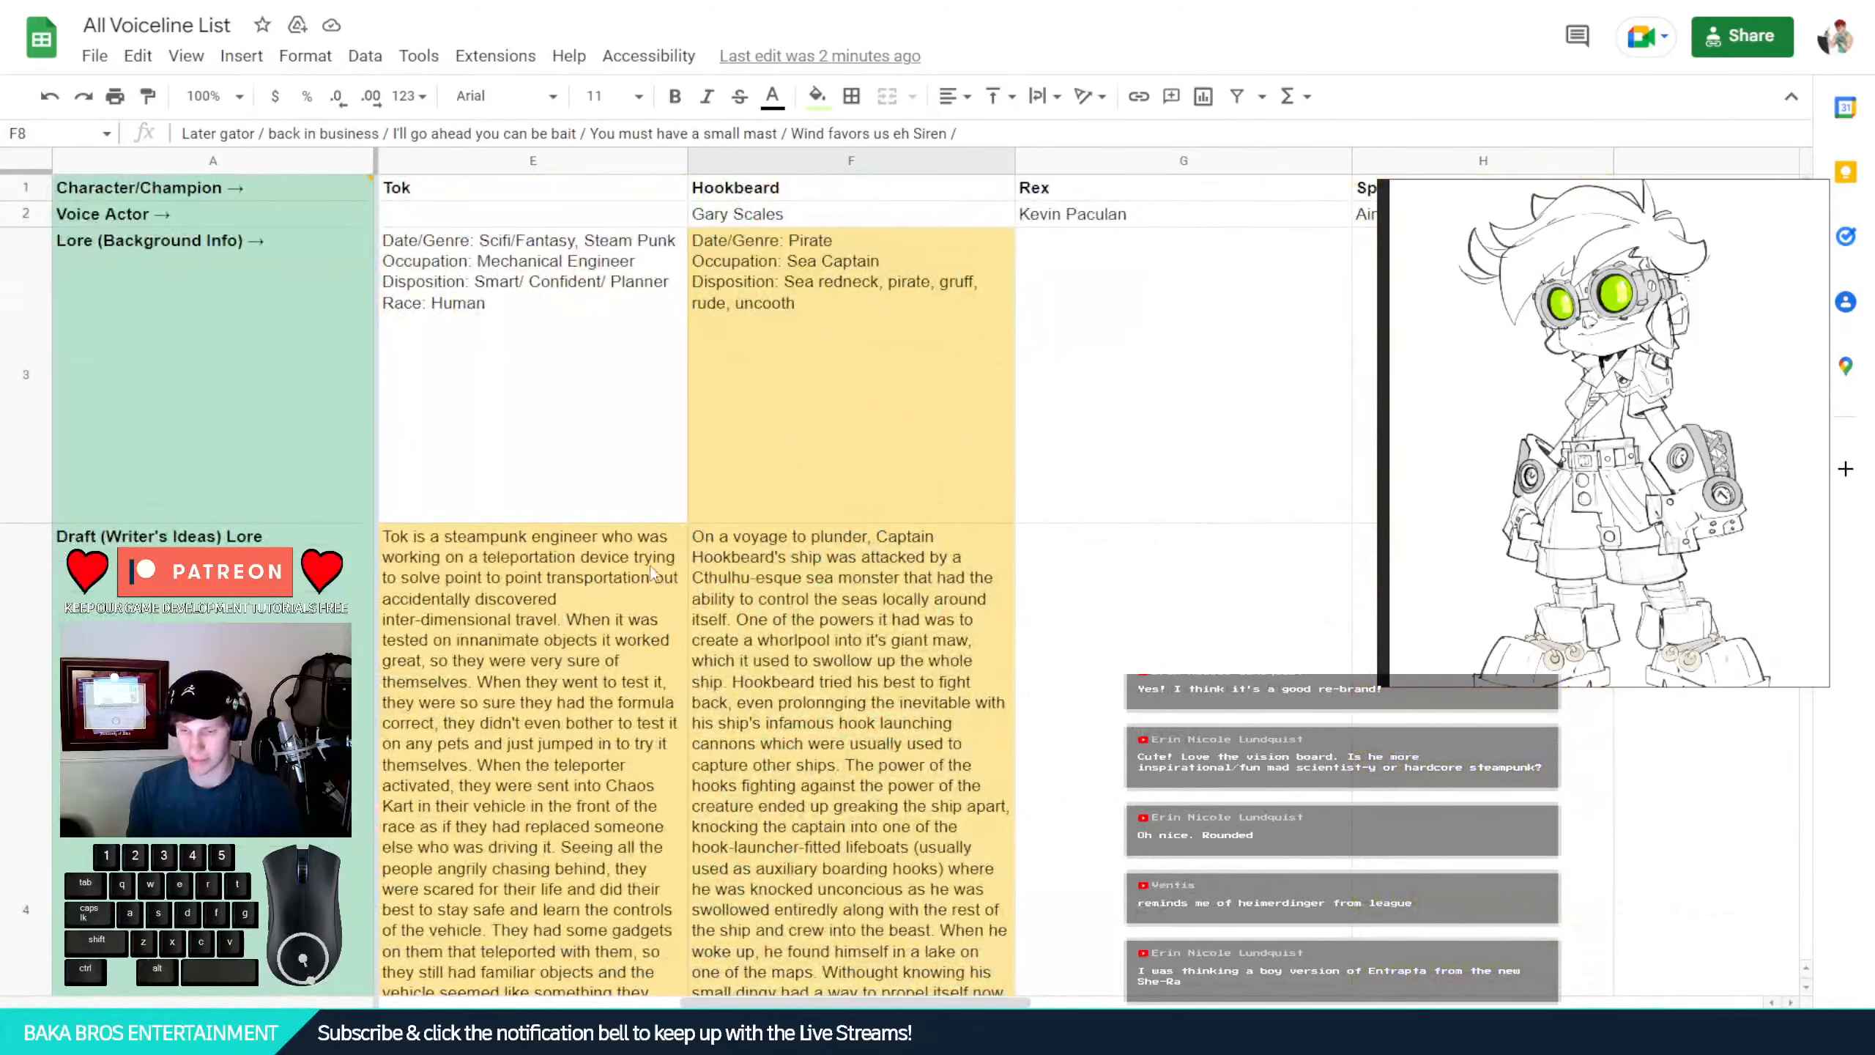
scroll(653, 587, down, 10)
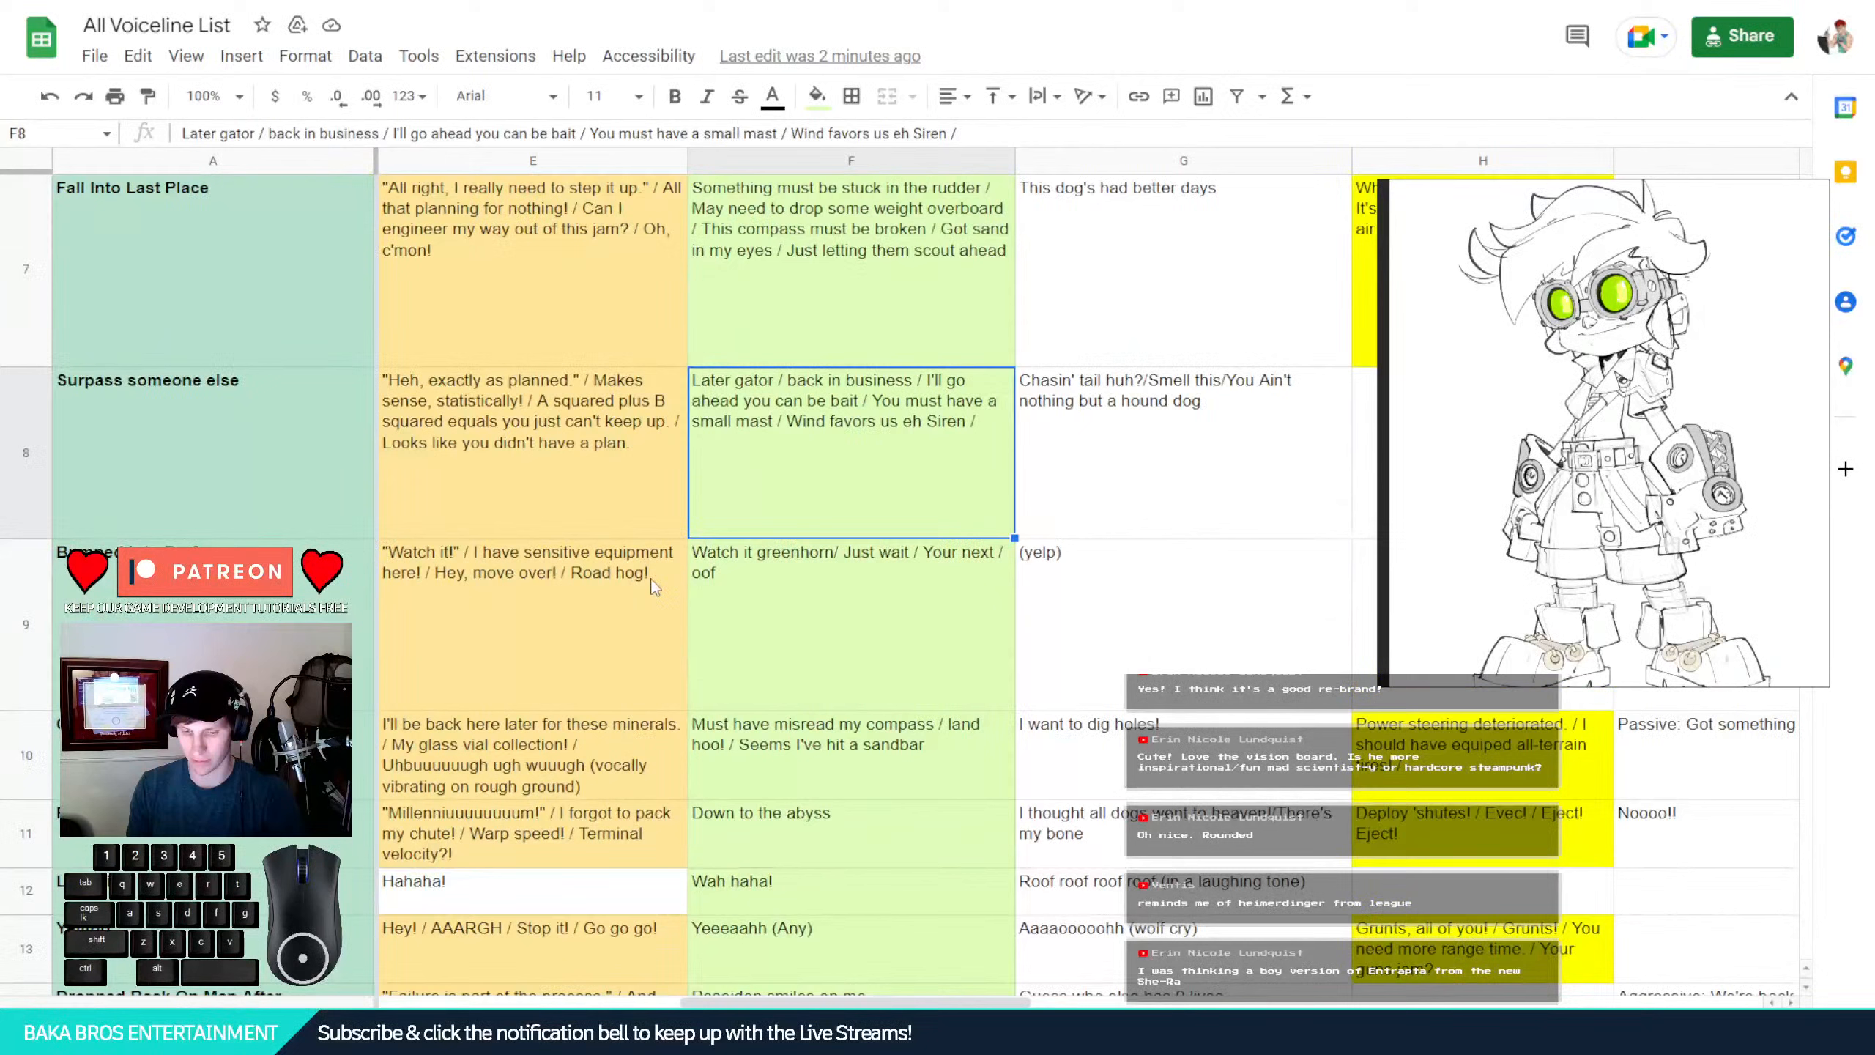
Frame Tok's kart sketches A and B on the reference board and widen its window to fit them
double_click(545, 251)
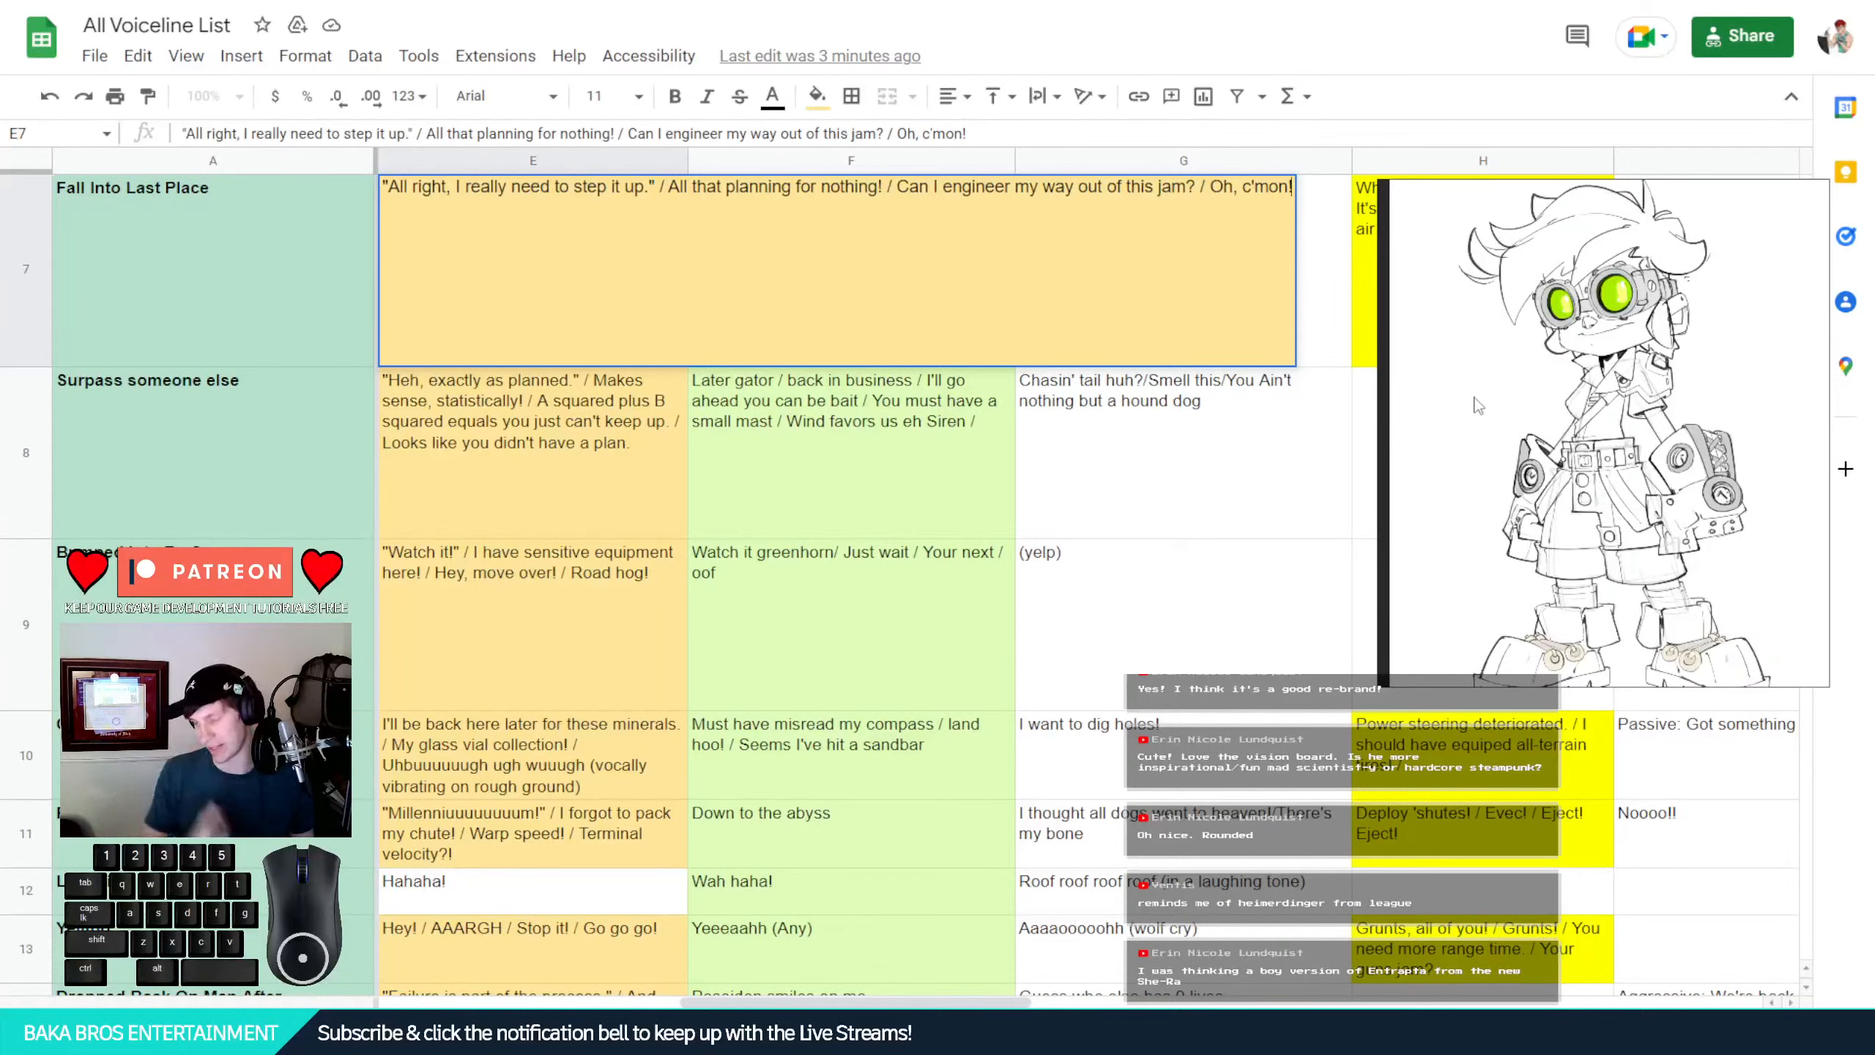
scroll(1561, 373, down, 5)
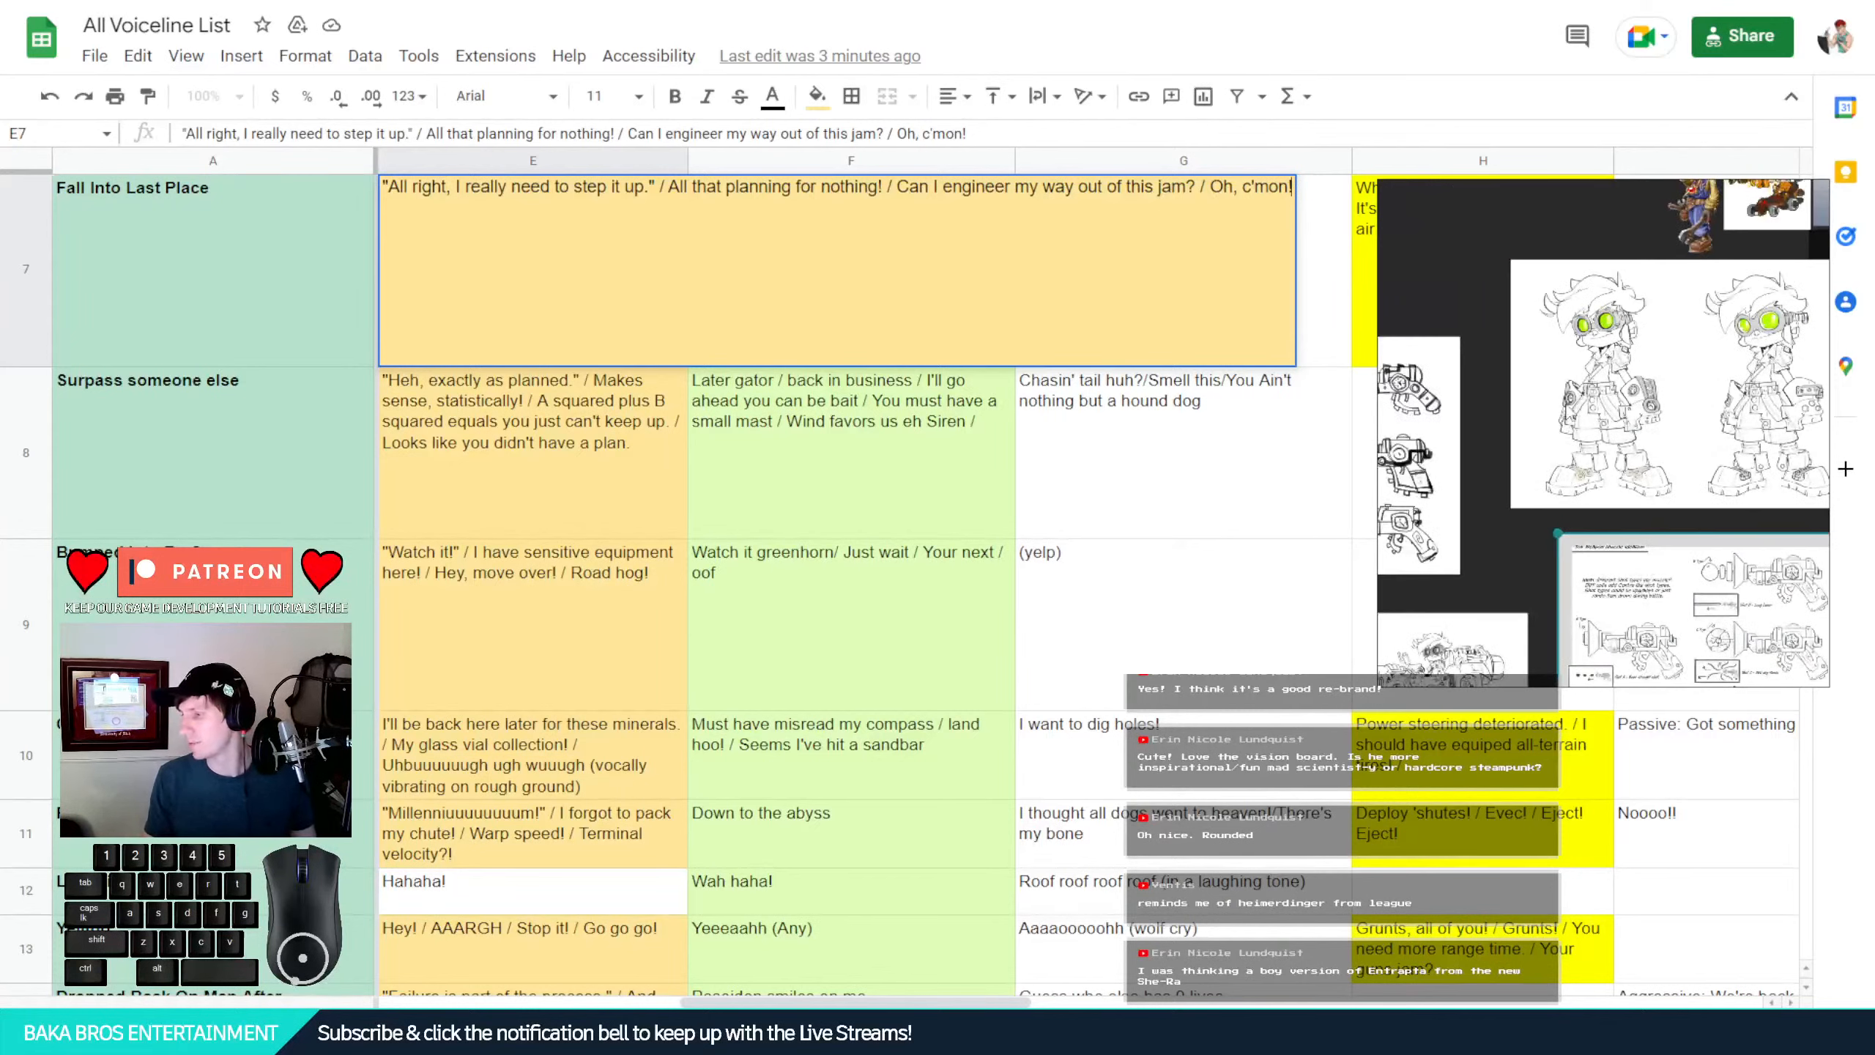
mouse_move(1568, 434)
middle_down()
mouse_move(1703, 320)
mouse_move(1616, 424)
middle_up()
scroll(1617, 432, up, 5)
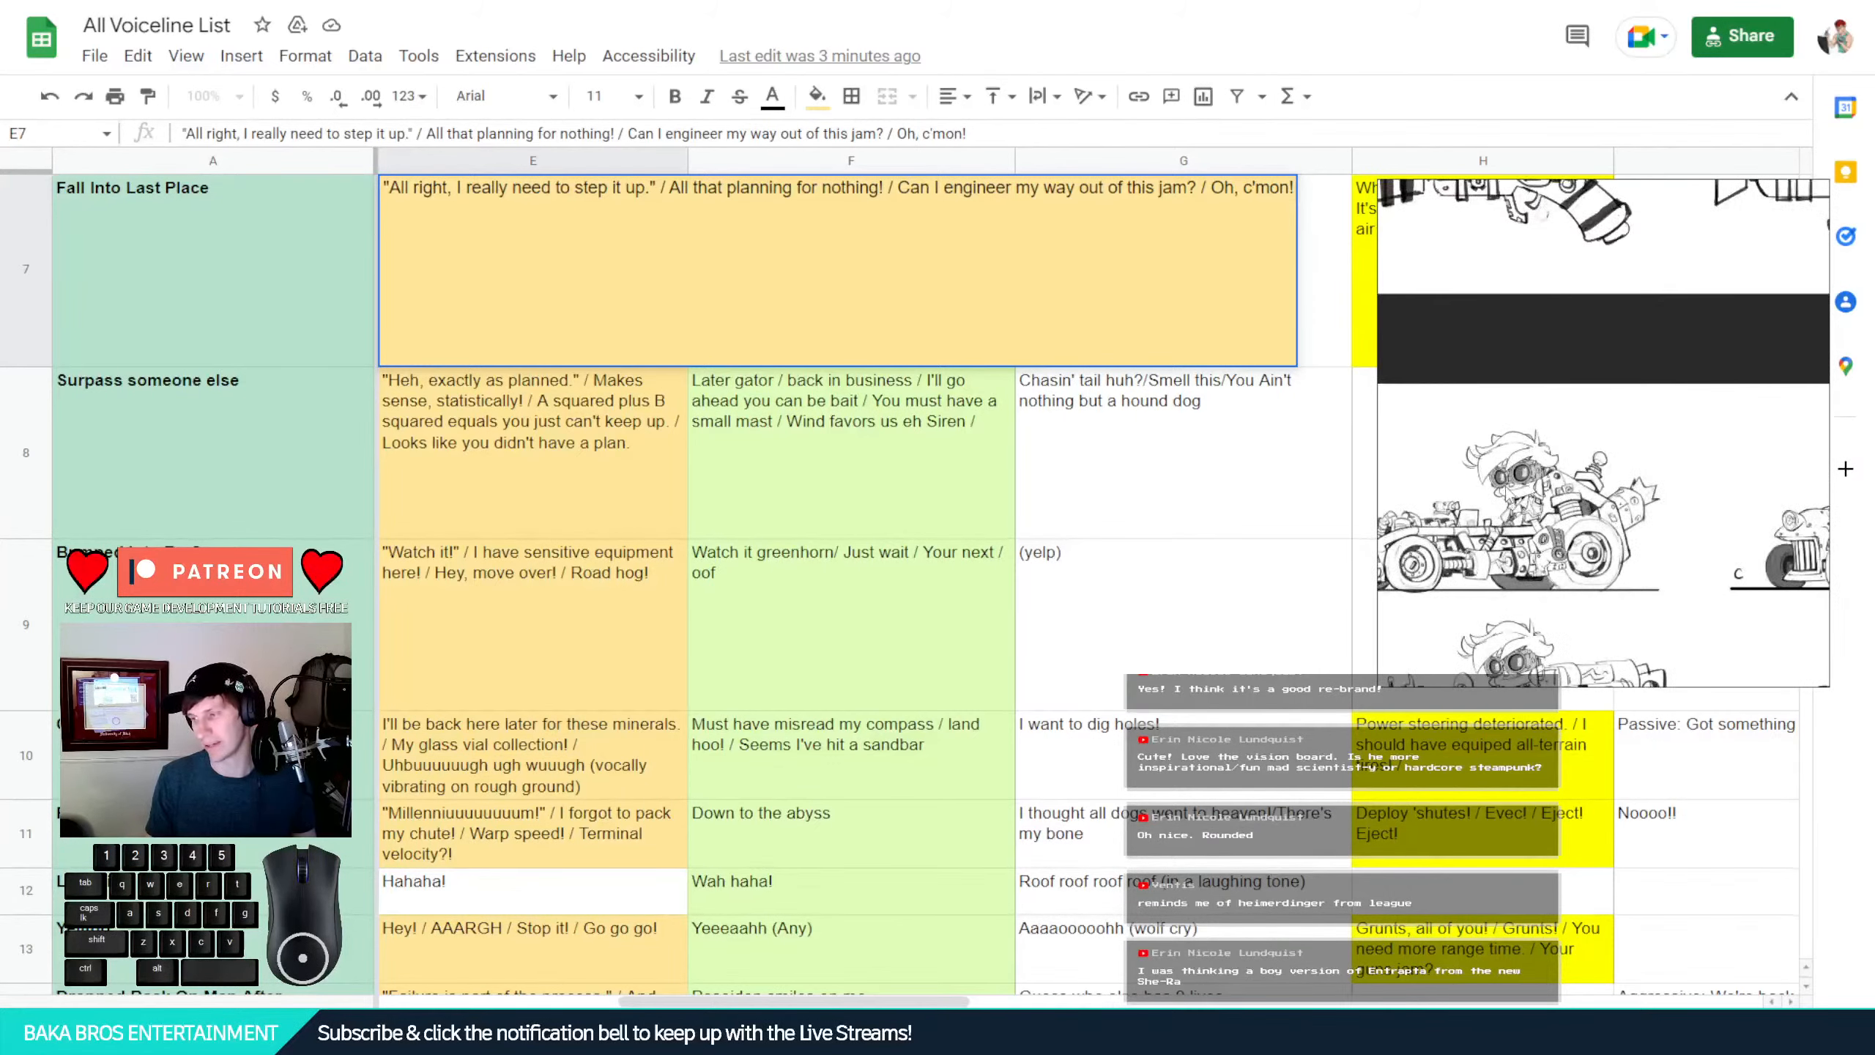
mouse_move(1578, 299)
middle_down()
mouse_move(1645, 285)
mouse_move(1623, 284)
middle_up()
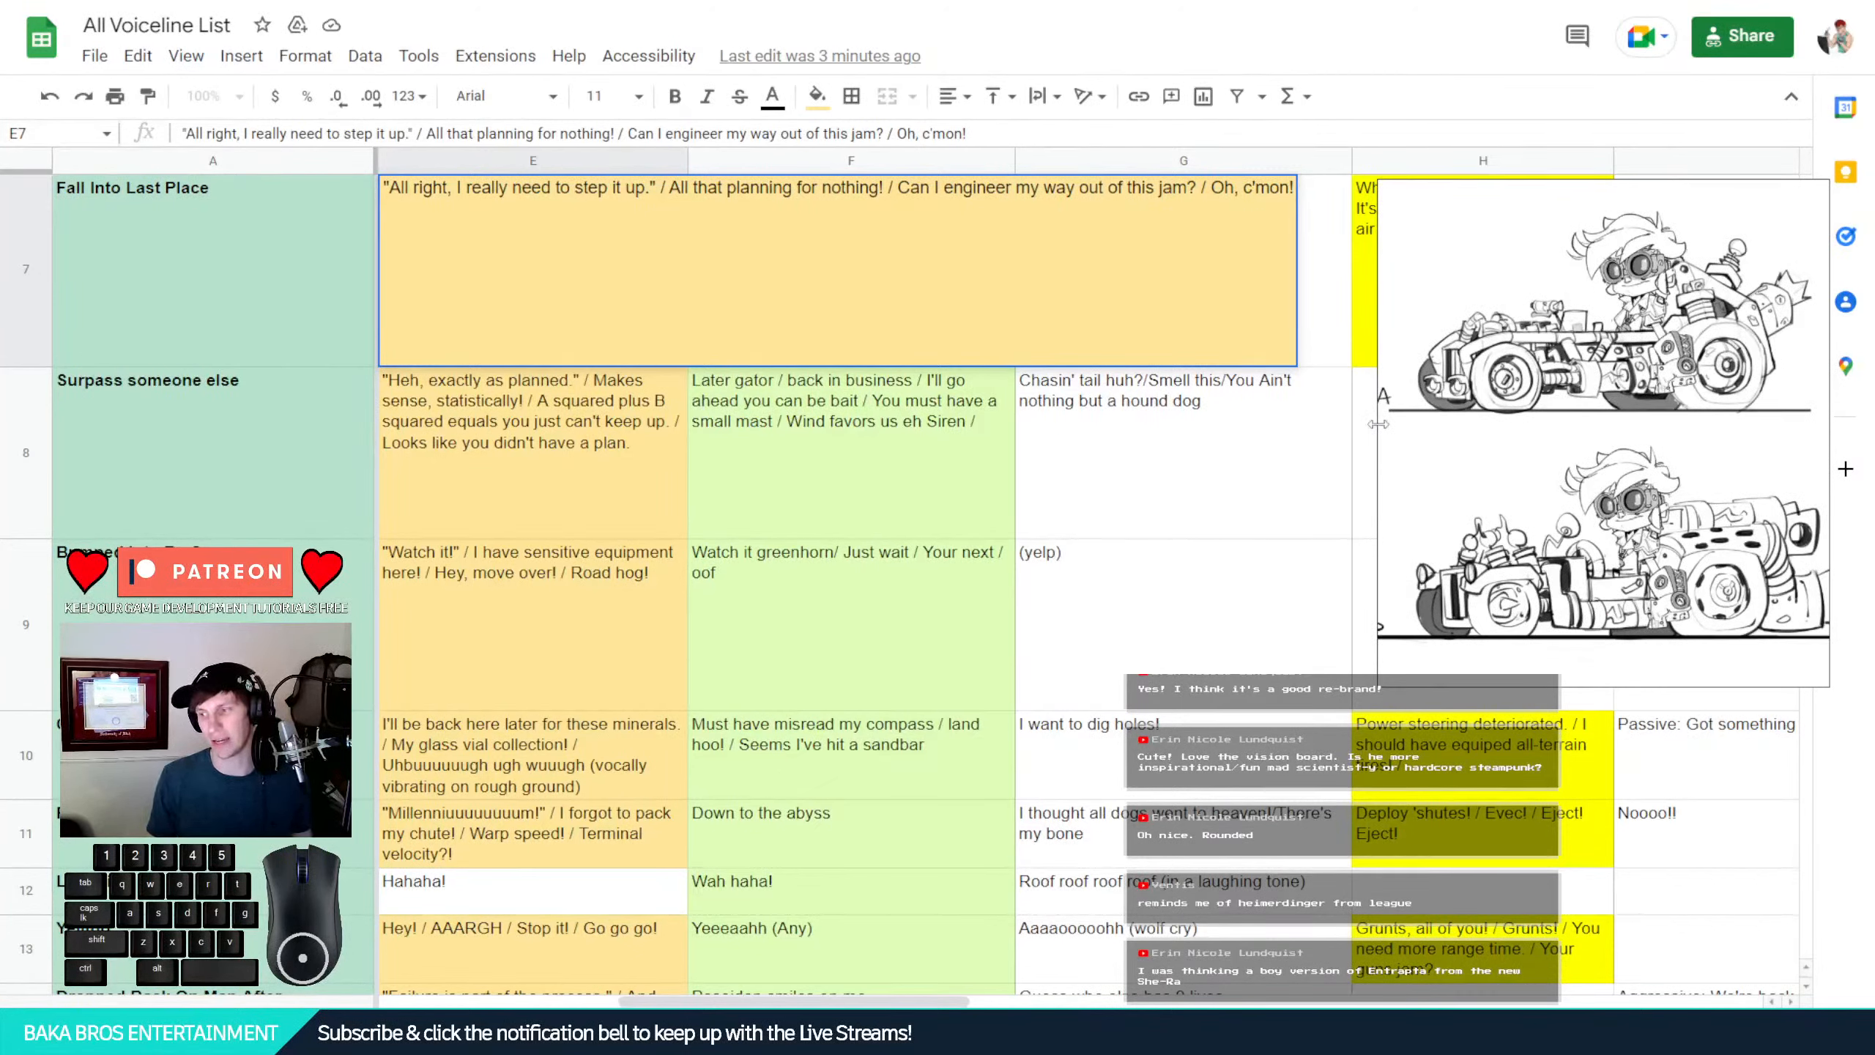
drag(1378, 425, 1320, 433)
middle_drag(1512, 361, 1490, 362)
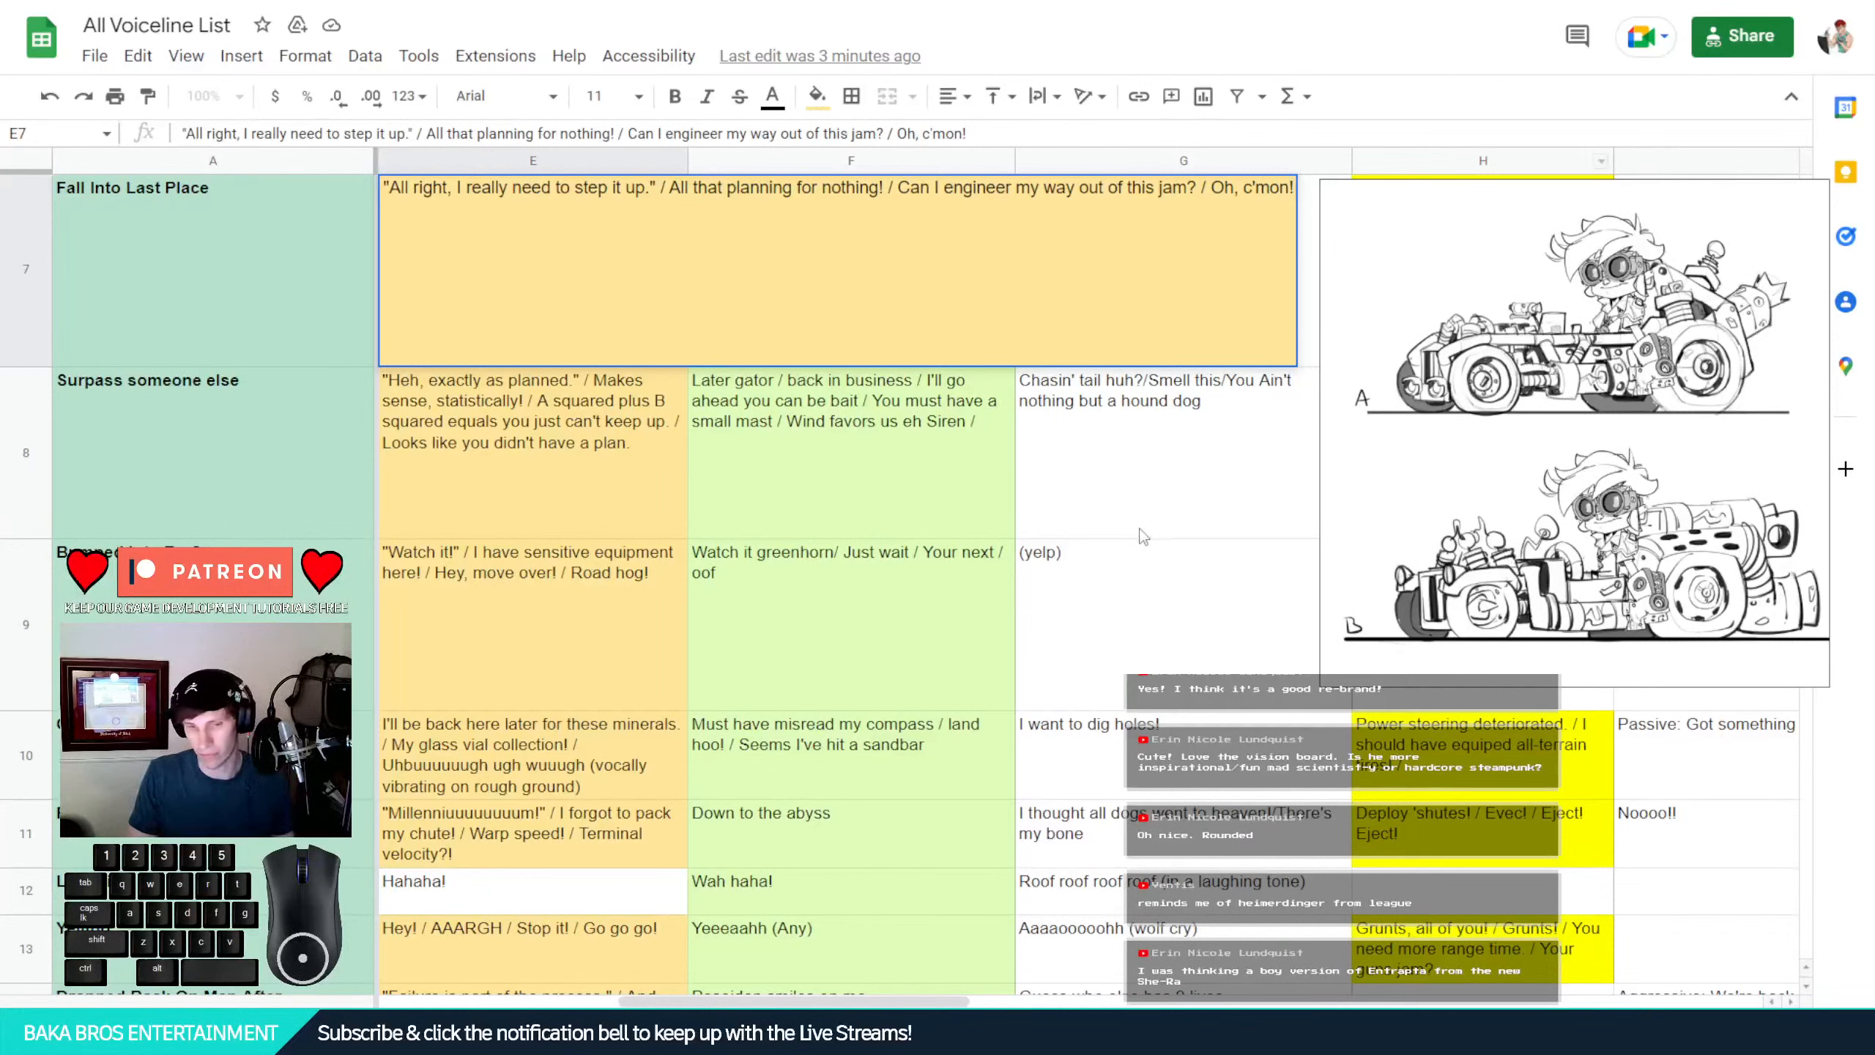
click(1139, 506)
click(642, 340)
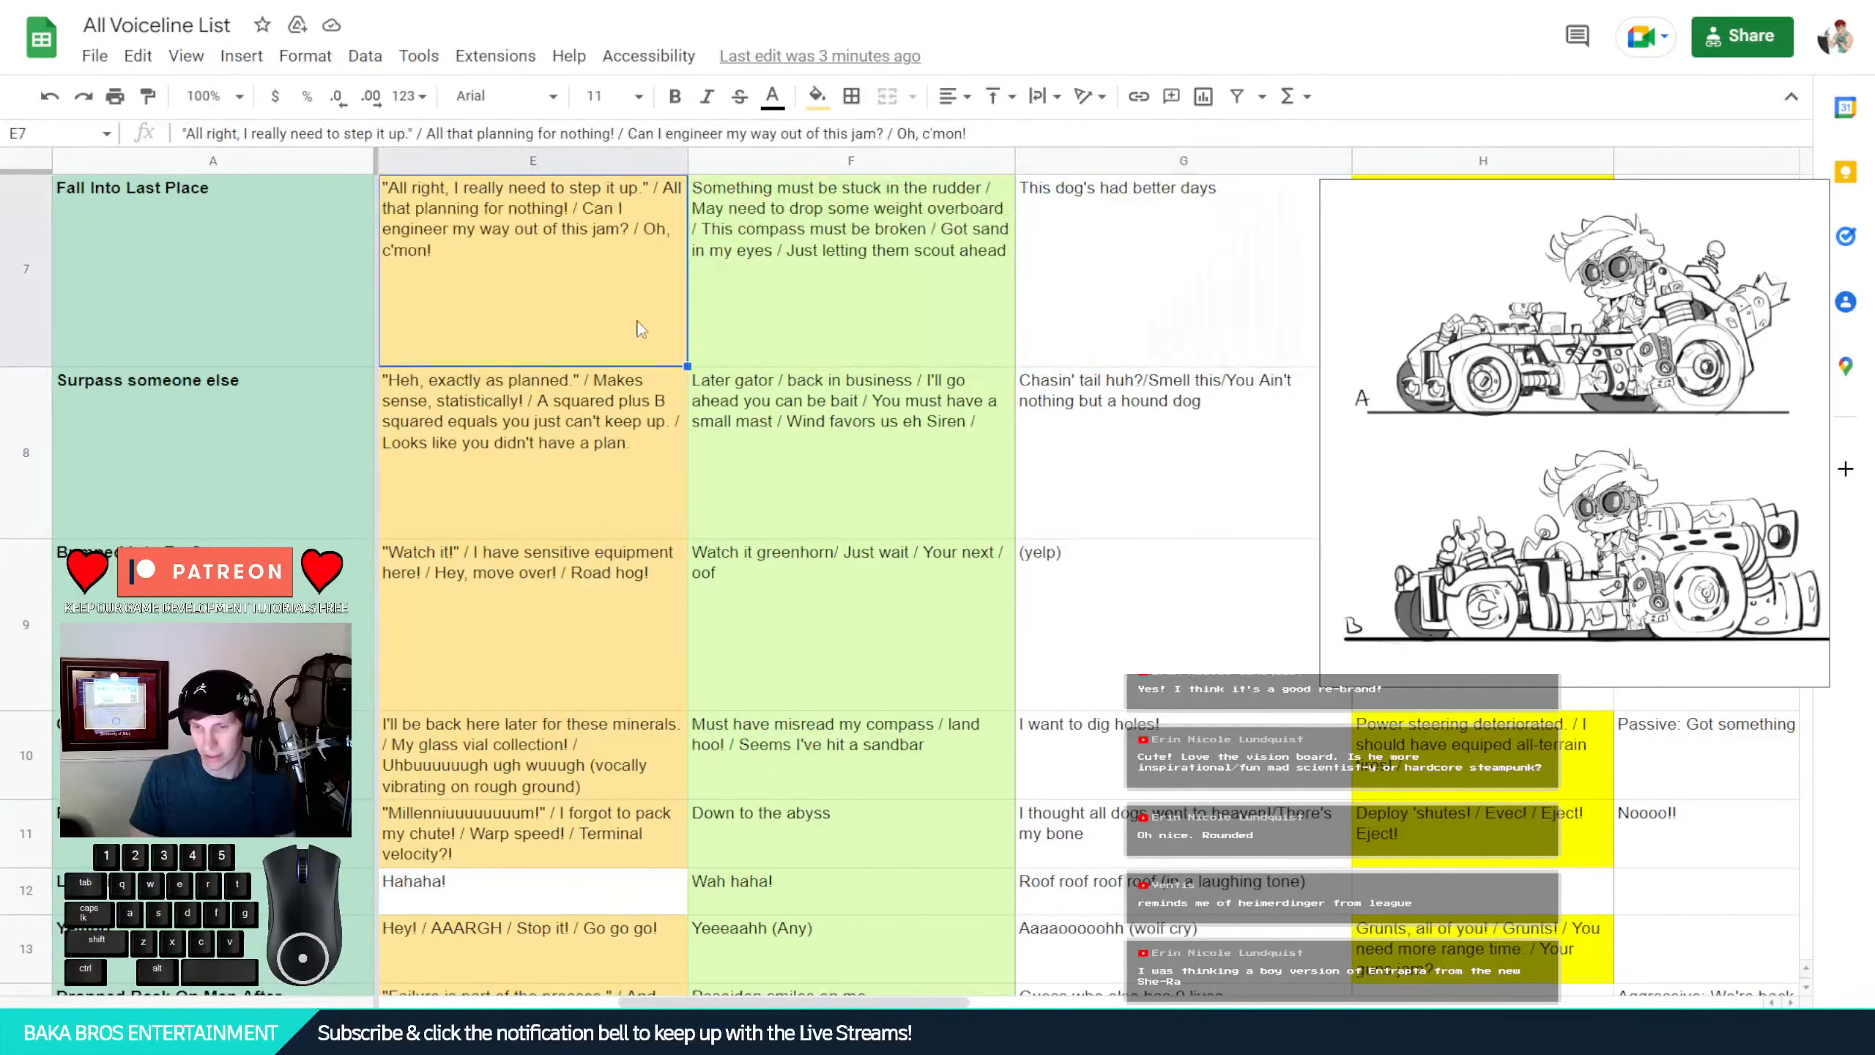
key(Return)
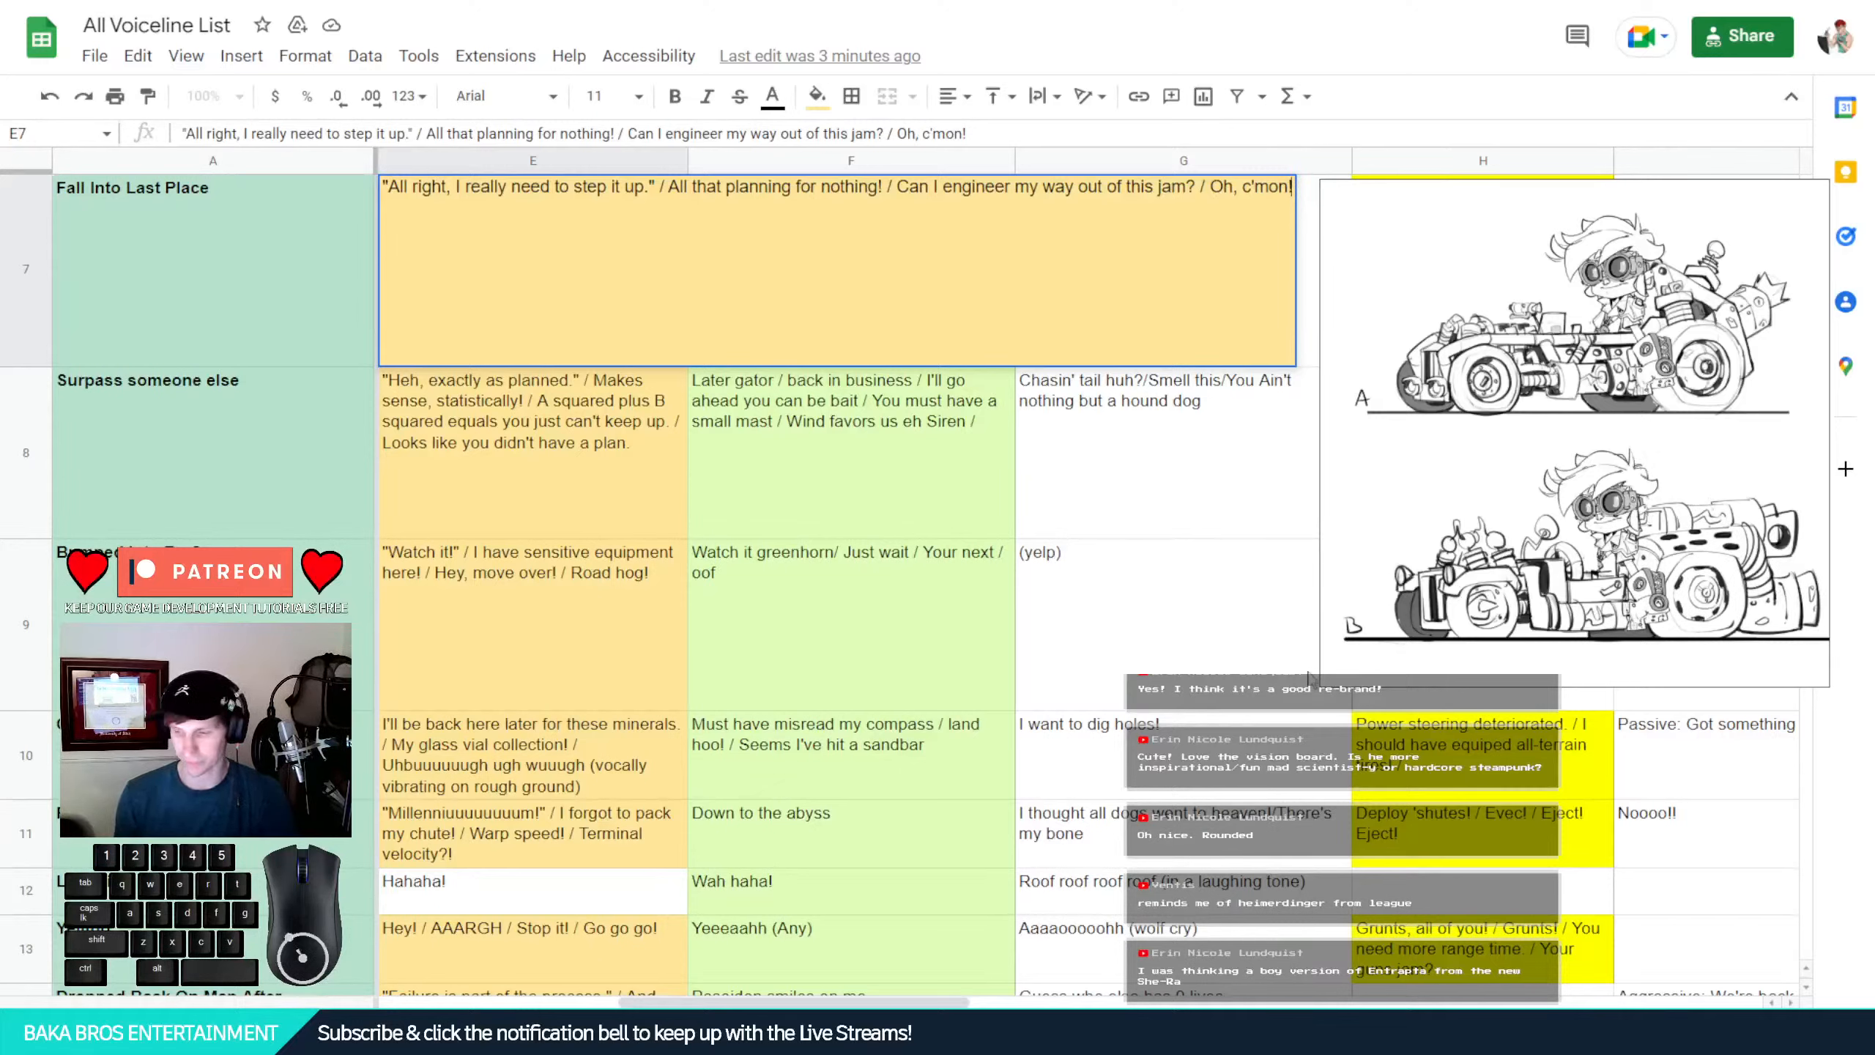
click(720, 528)
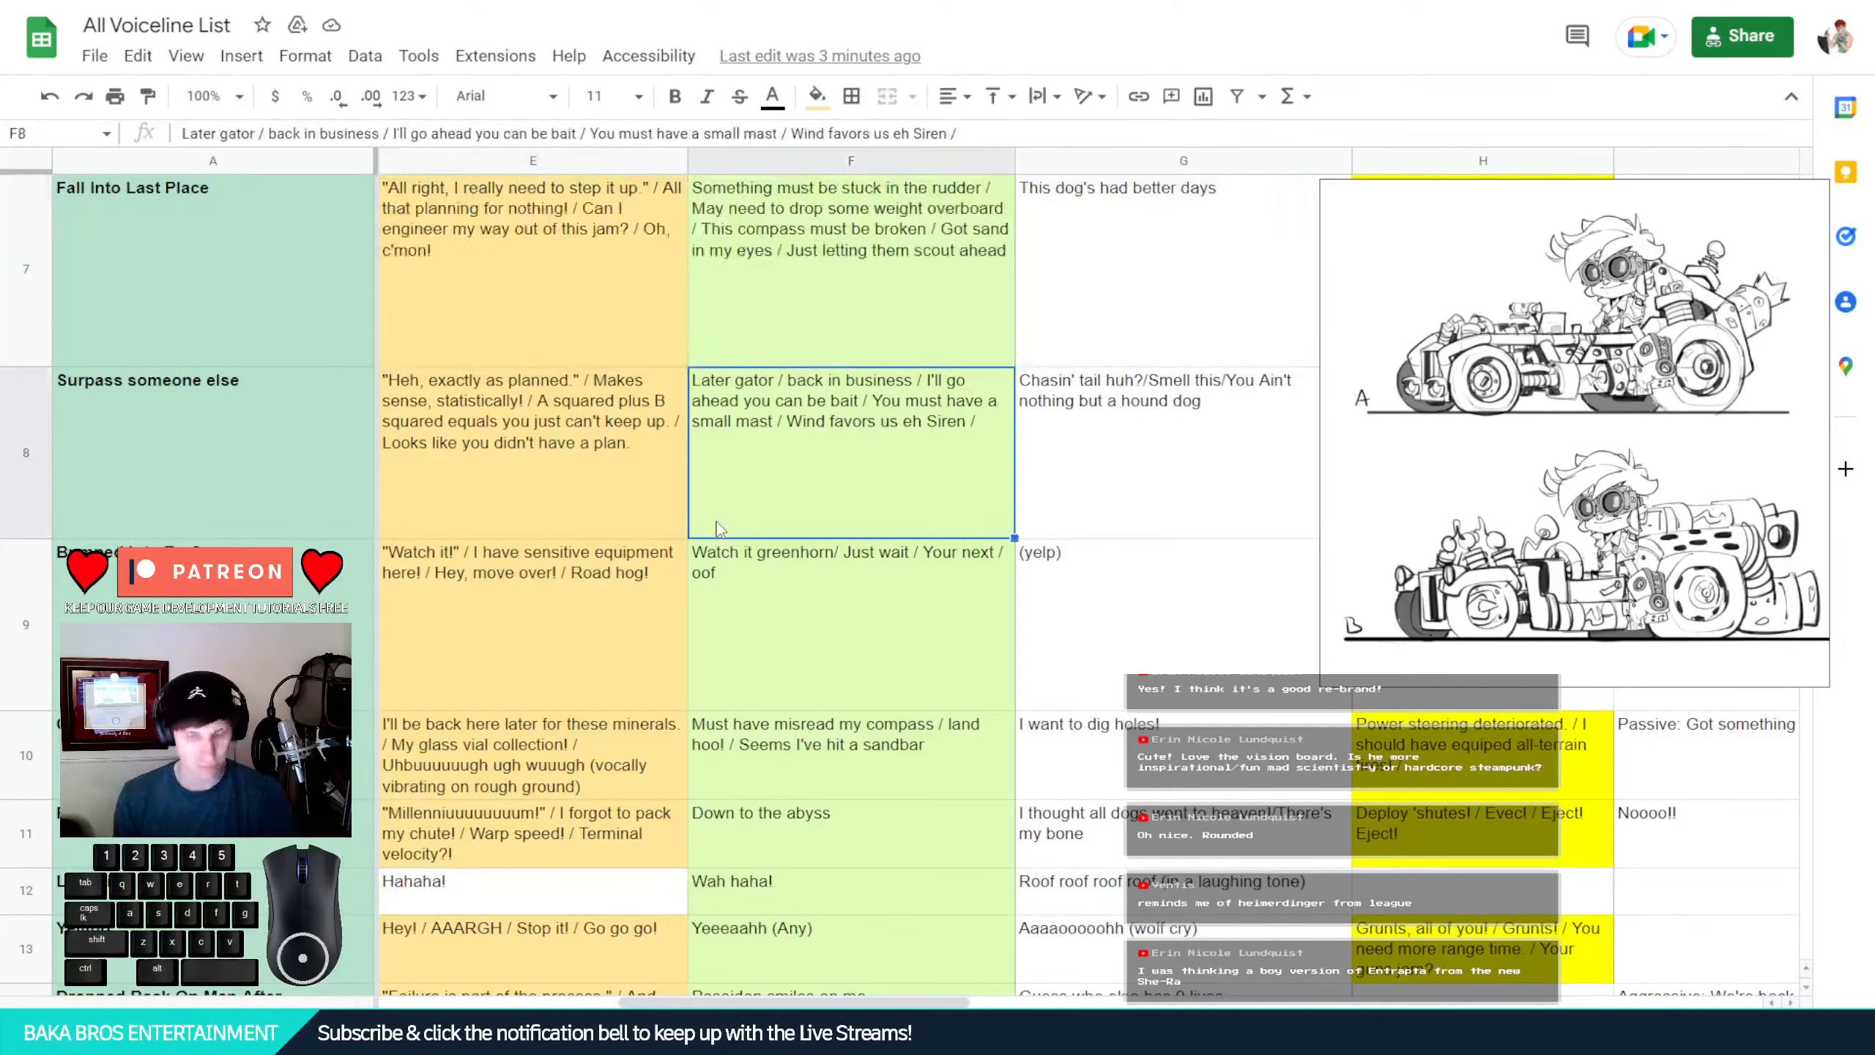
click(521, 326)
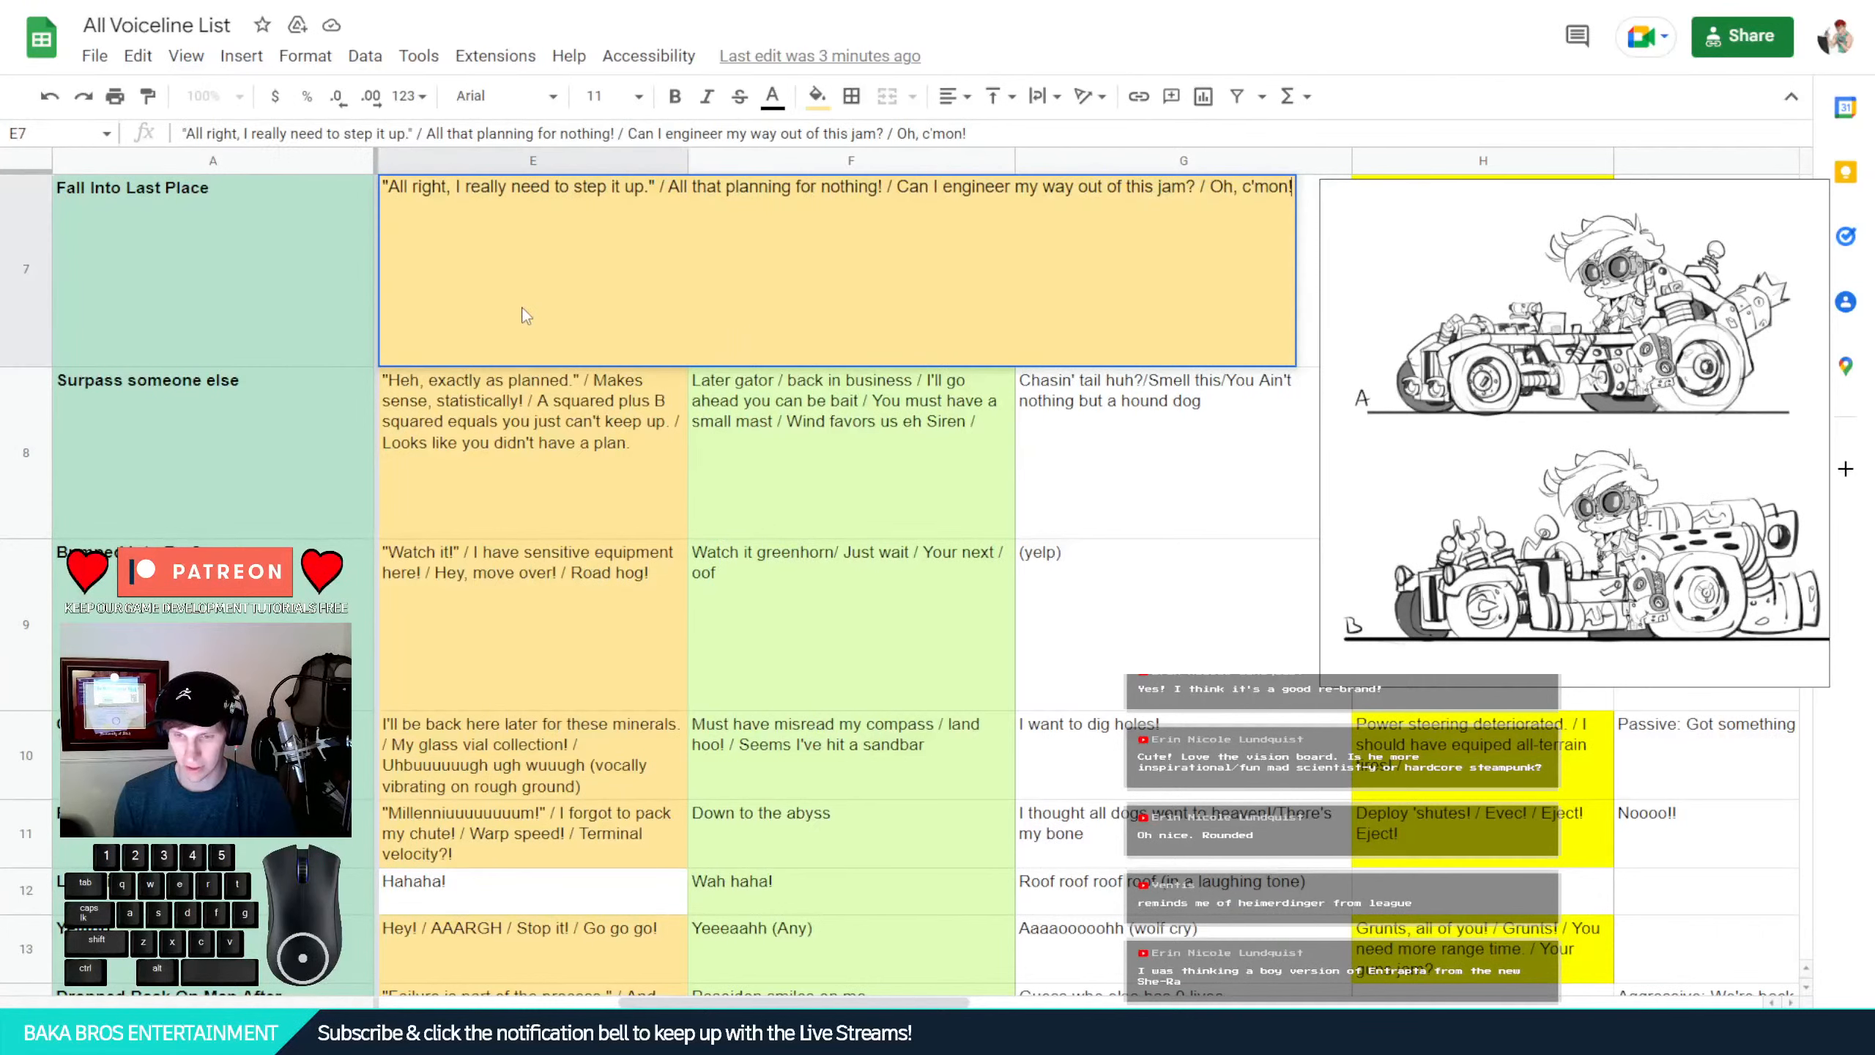
click(502, 469)
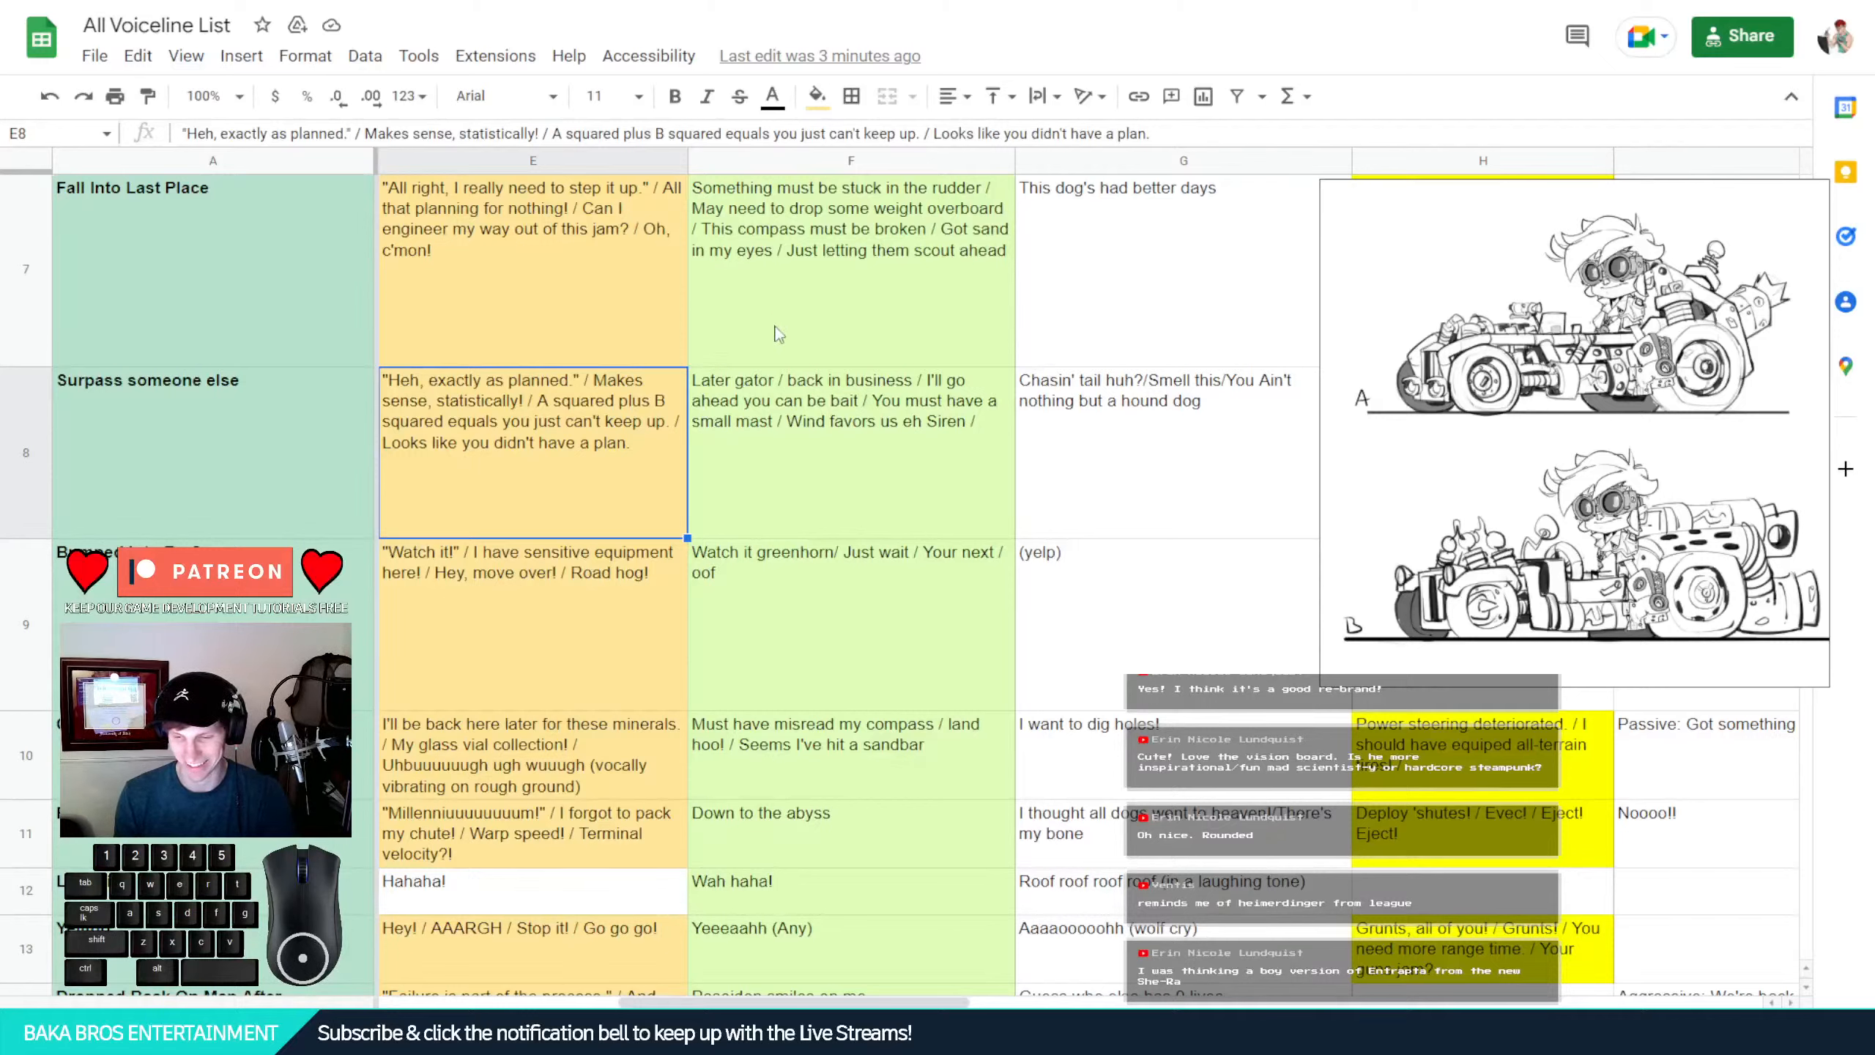
Append a "/" separator after "Oh, c'mon!" in Tok's Fall Into Last Place cell
double_click(610, 320)
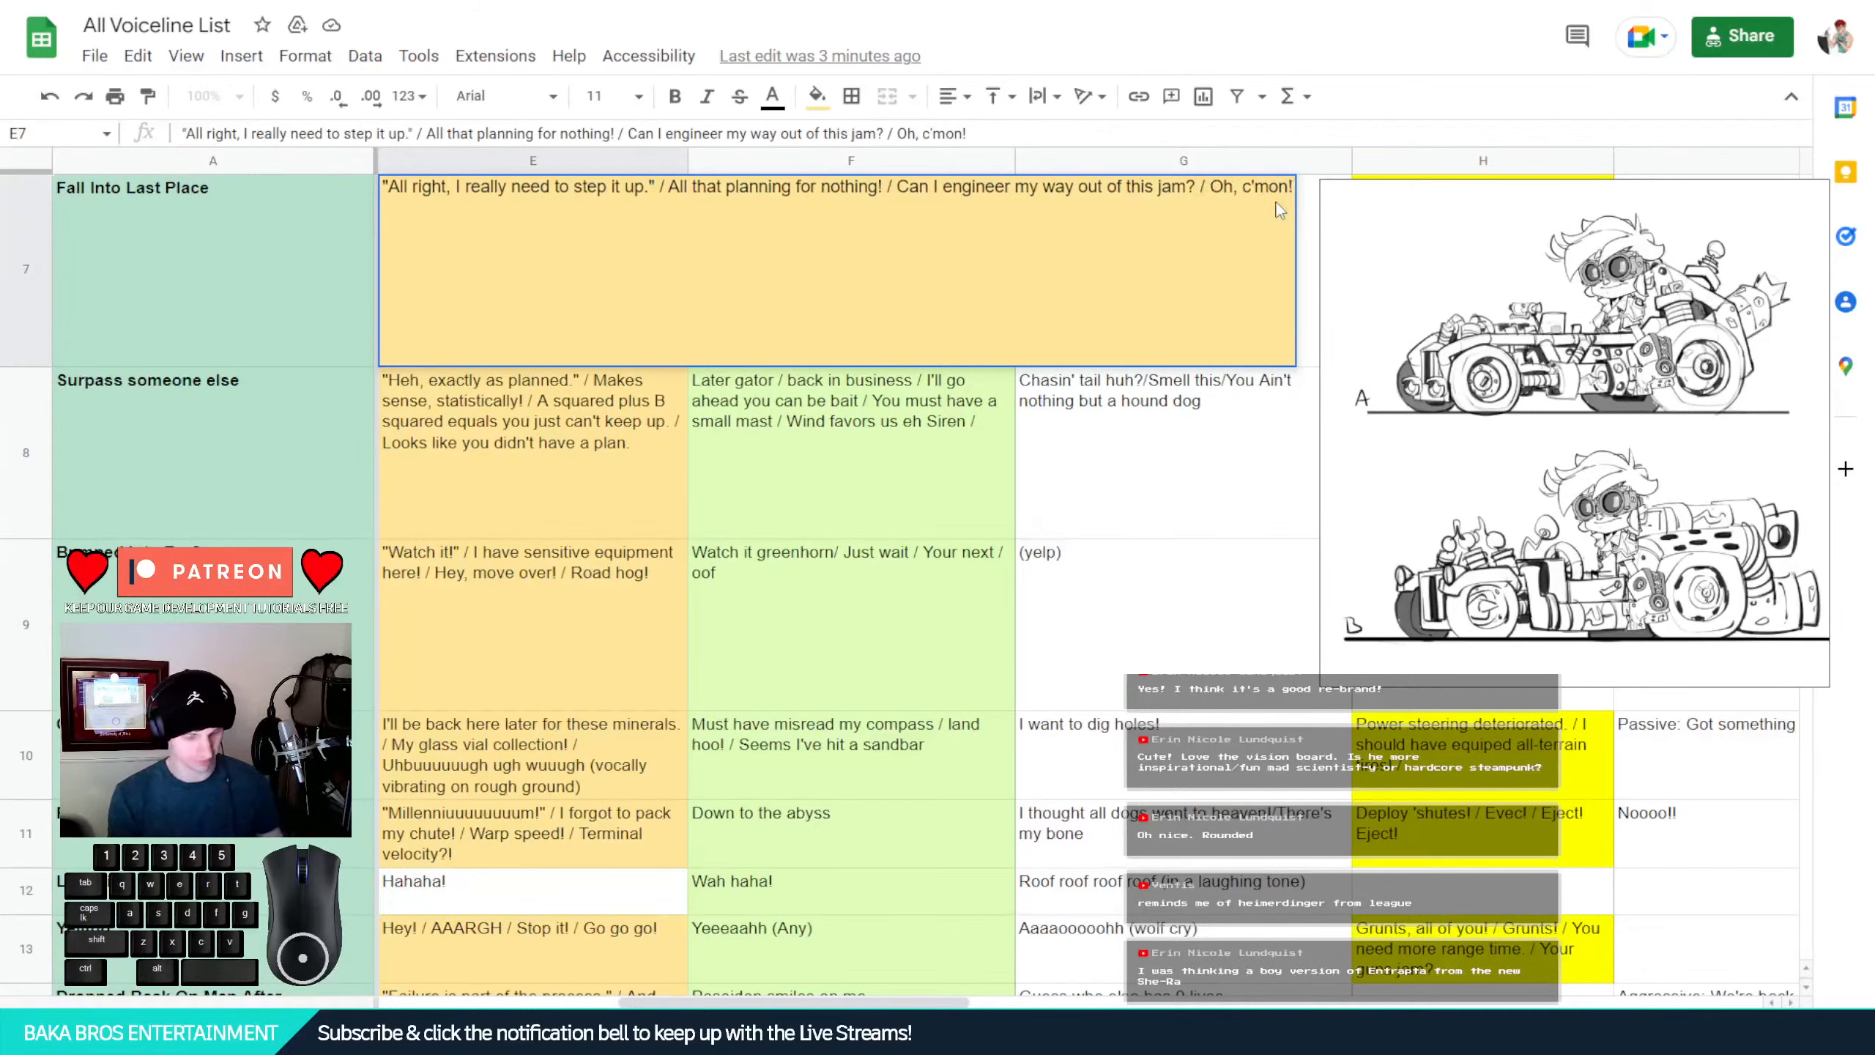
text(/)
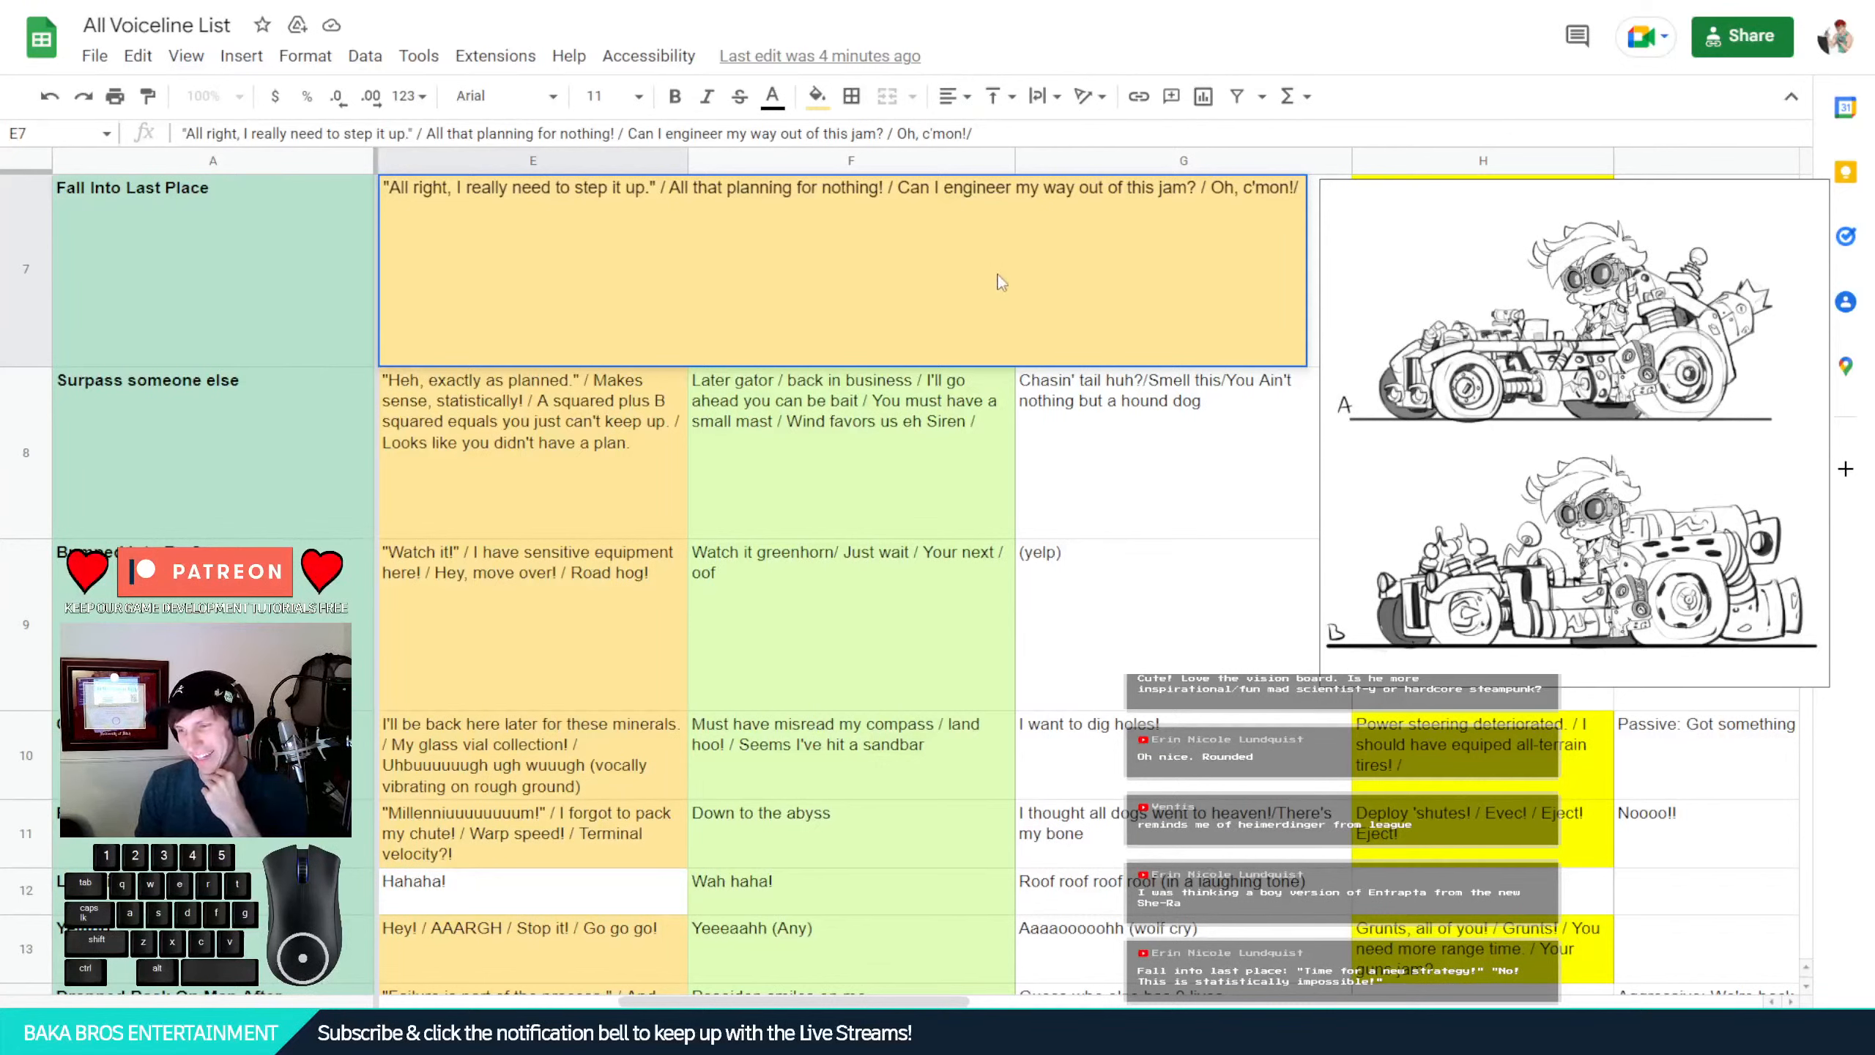
click(1187, 253)
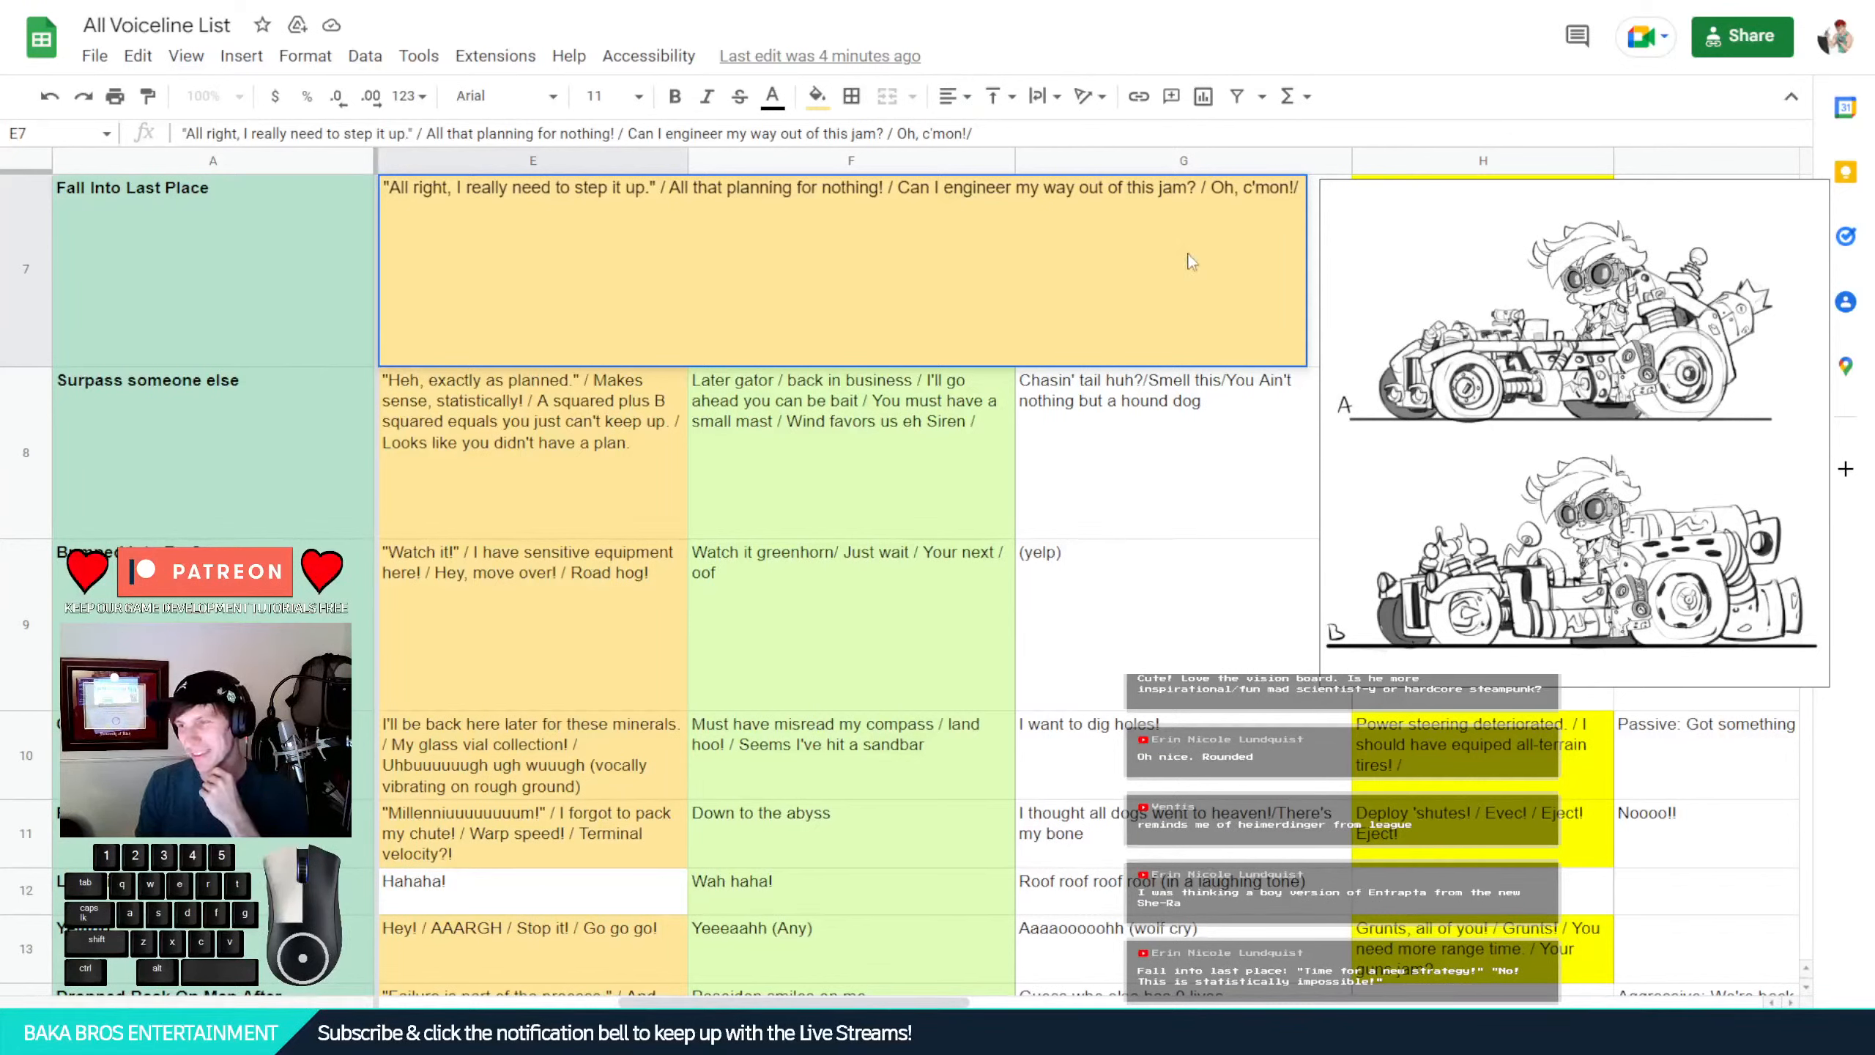
click(1290, 200)
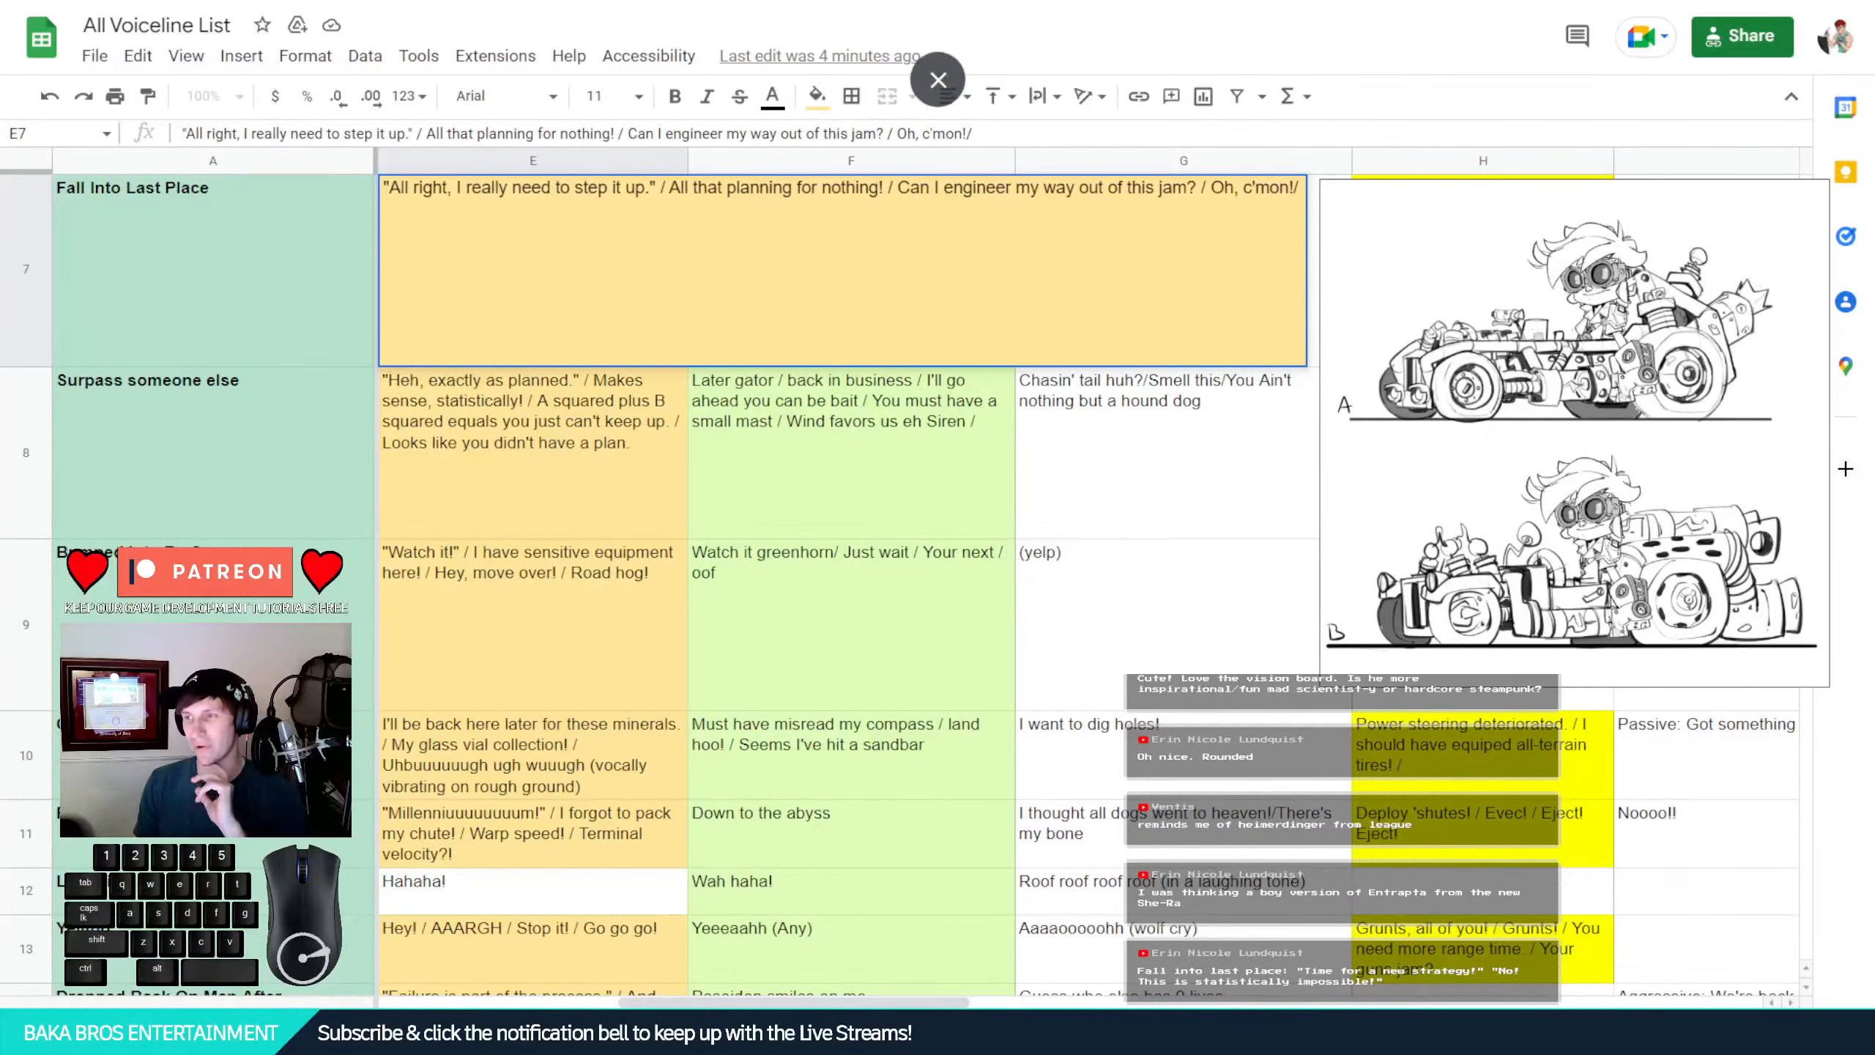
click(938, 474)
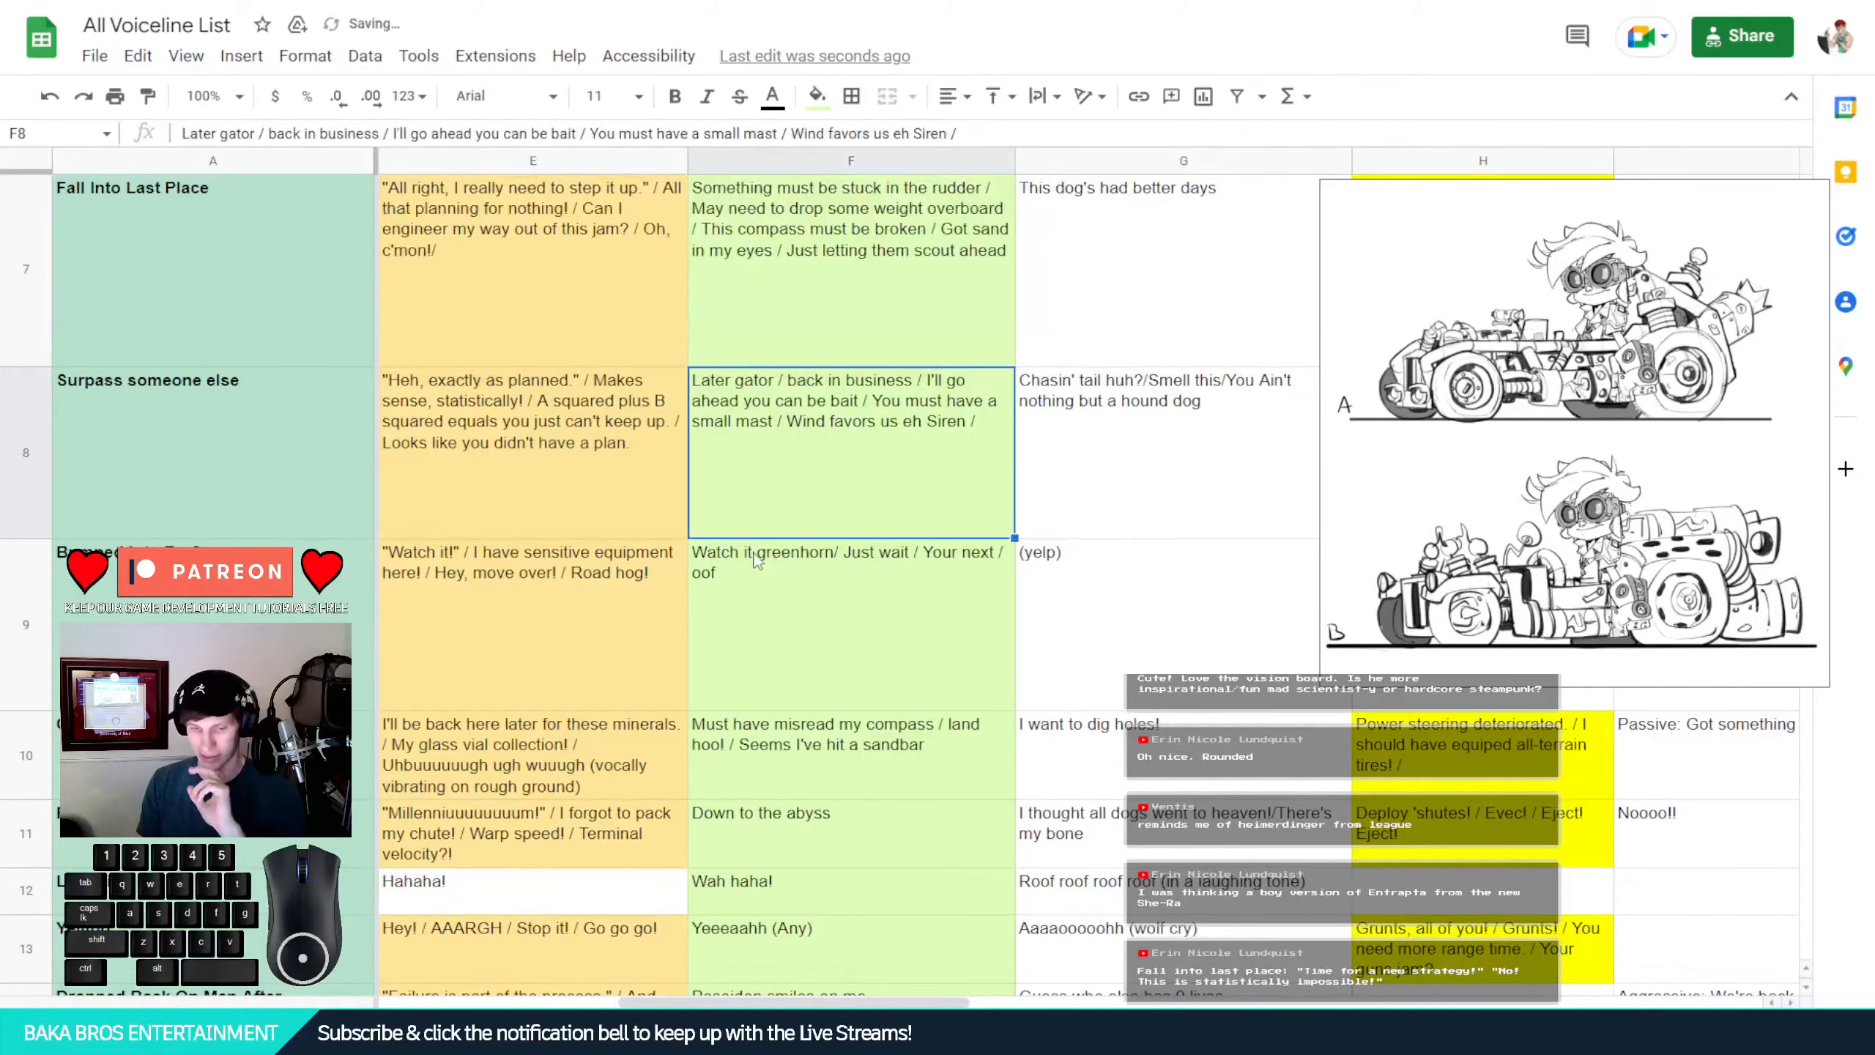
Append "/ Time for a new strategy" after "T-this is just a prototype!" in Tok's Lose/4th+ Place cell
scroll(647, 574, down, 3)
scroll(648, 574, down, 5)
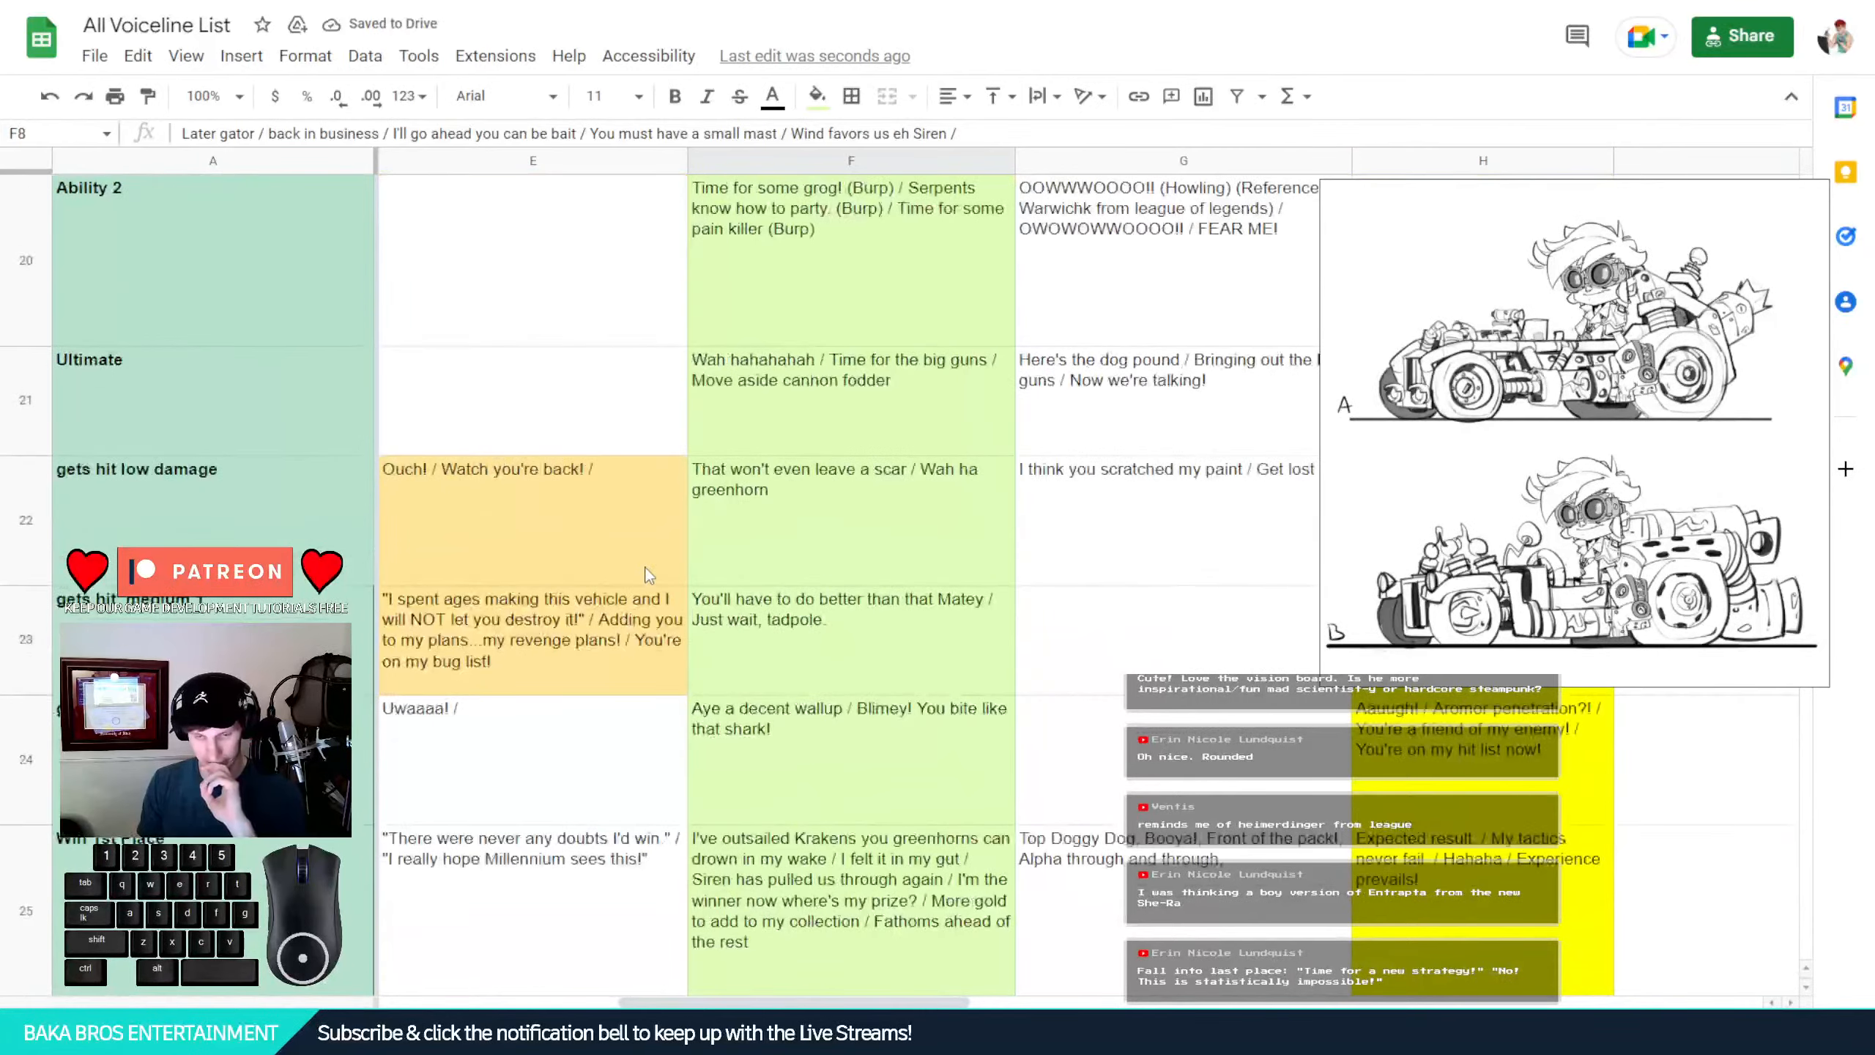
scroll(648, 574, down, 3)
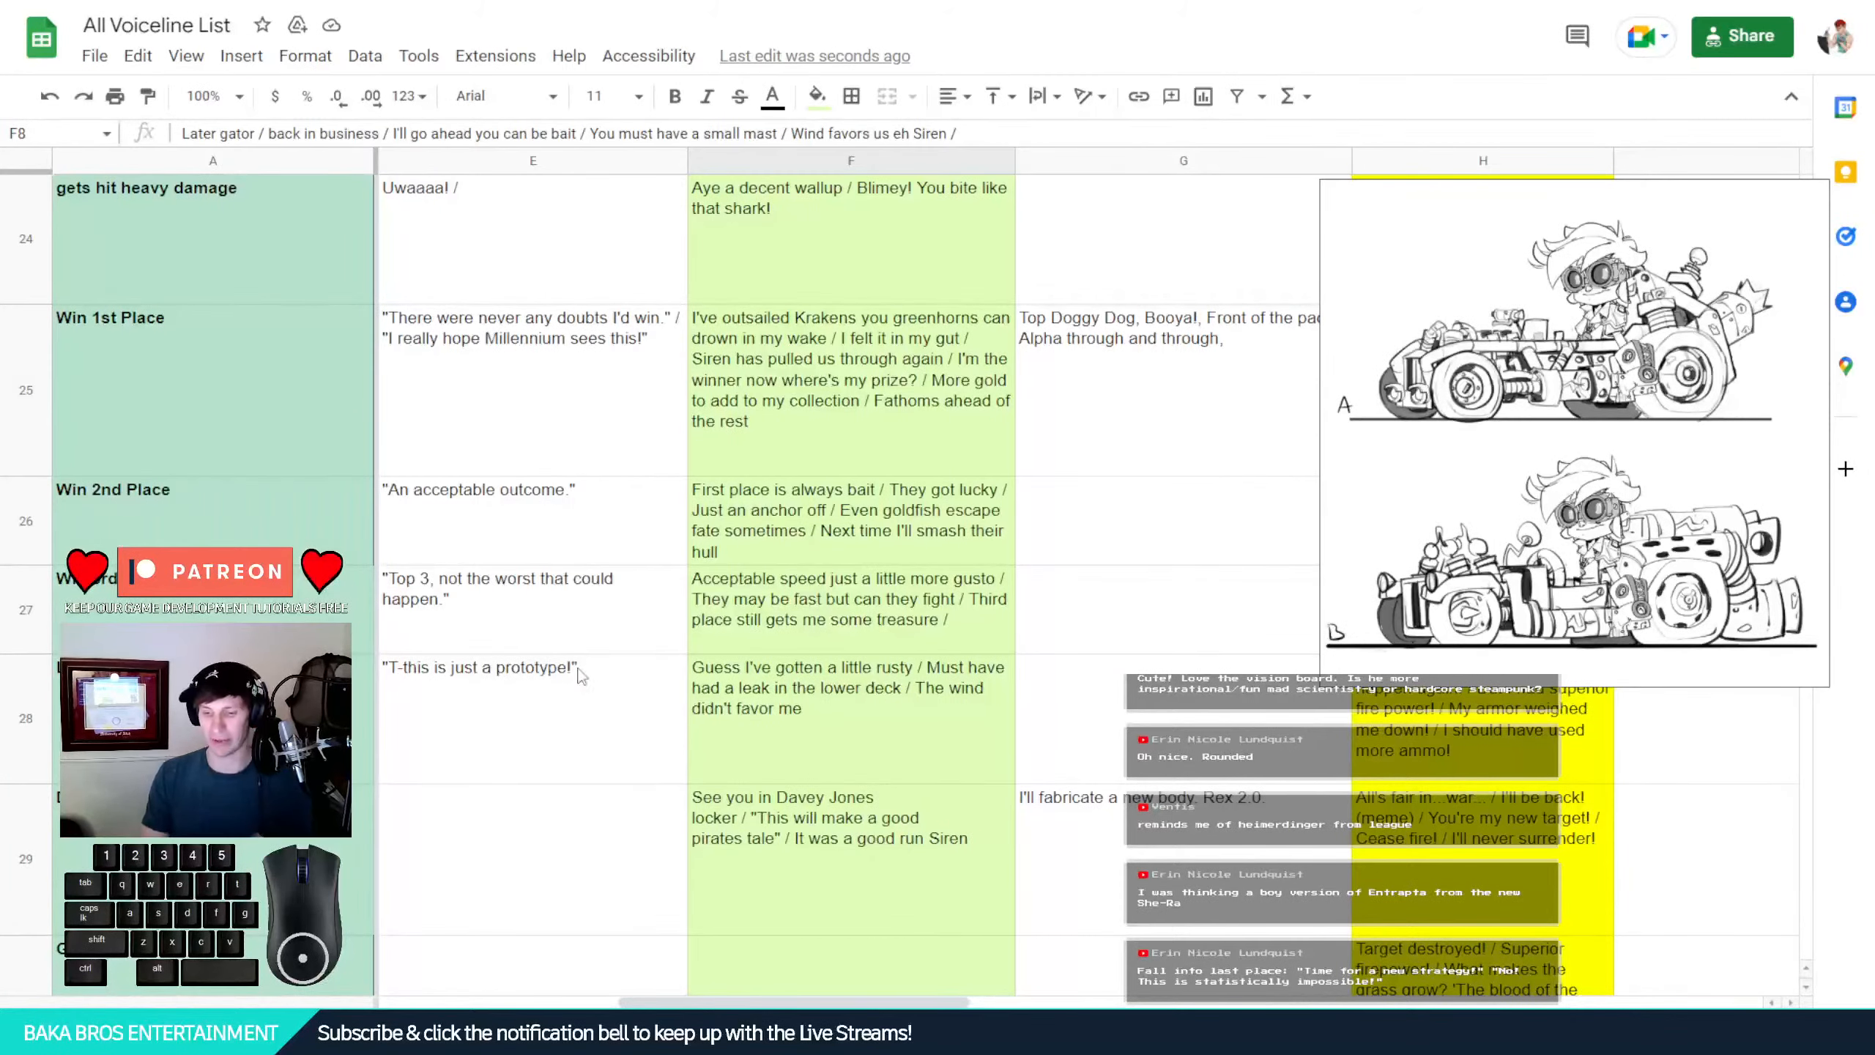
click(613, 692)
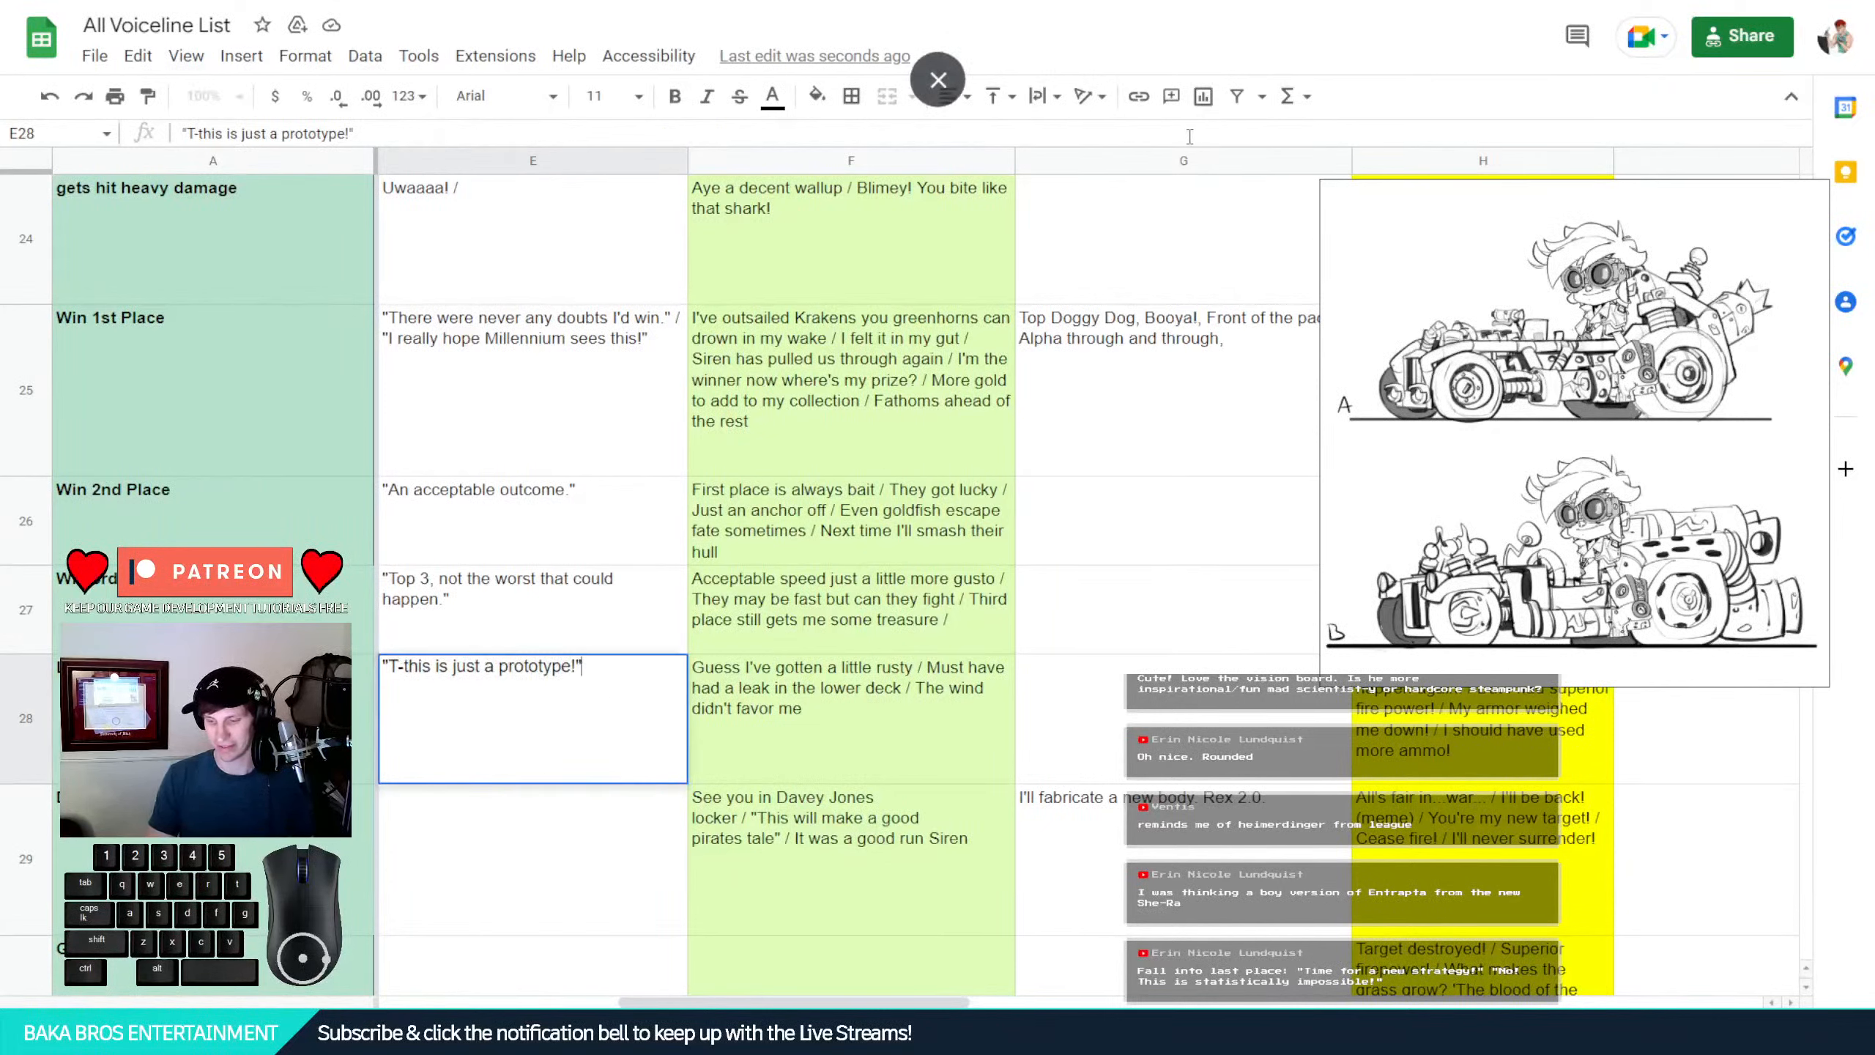
text(/ )
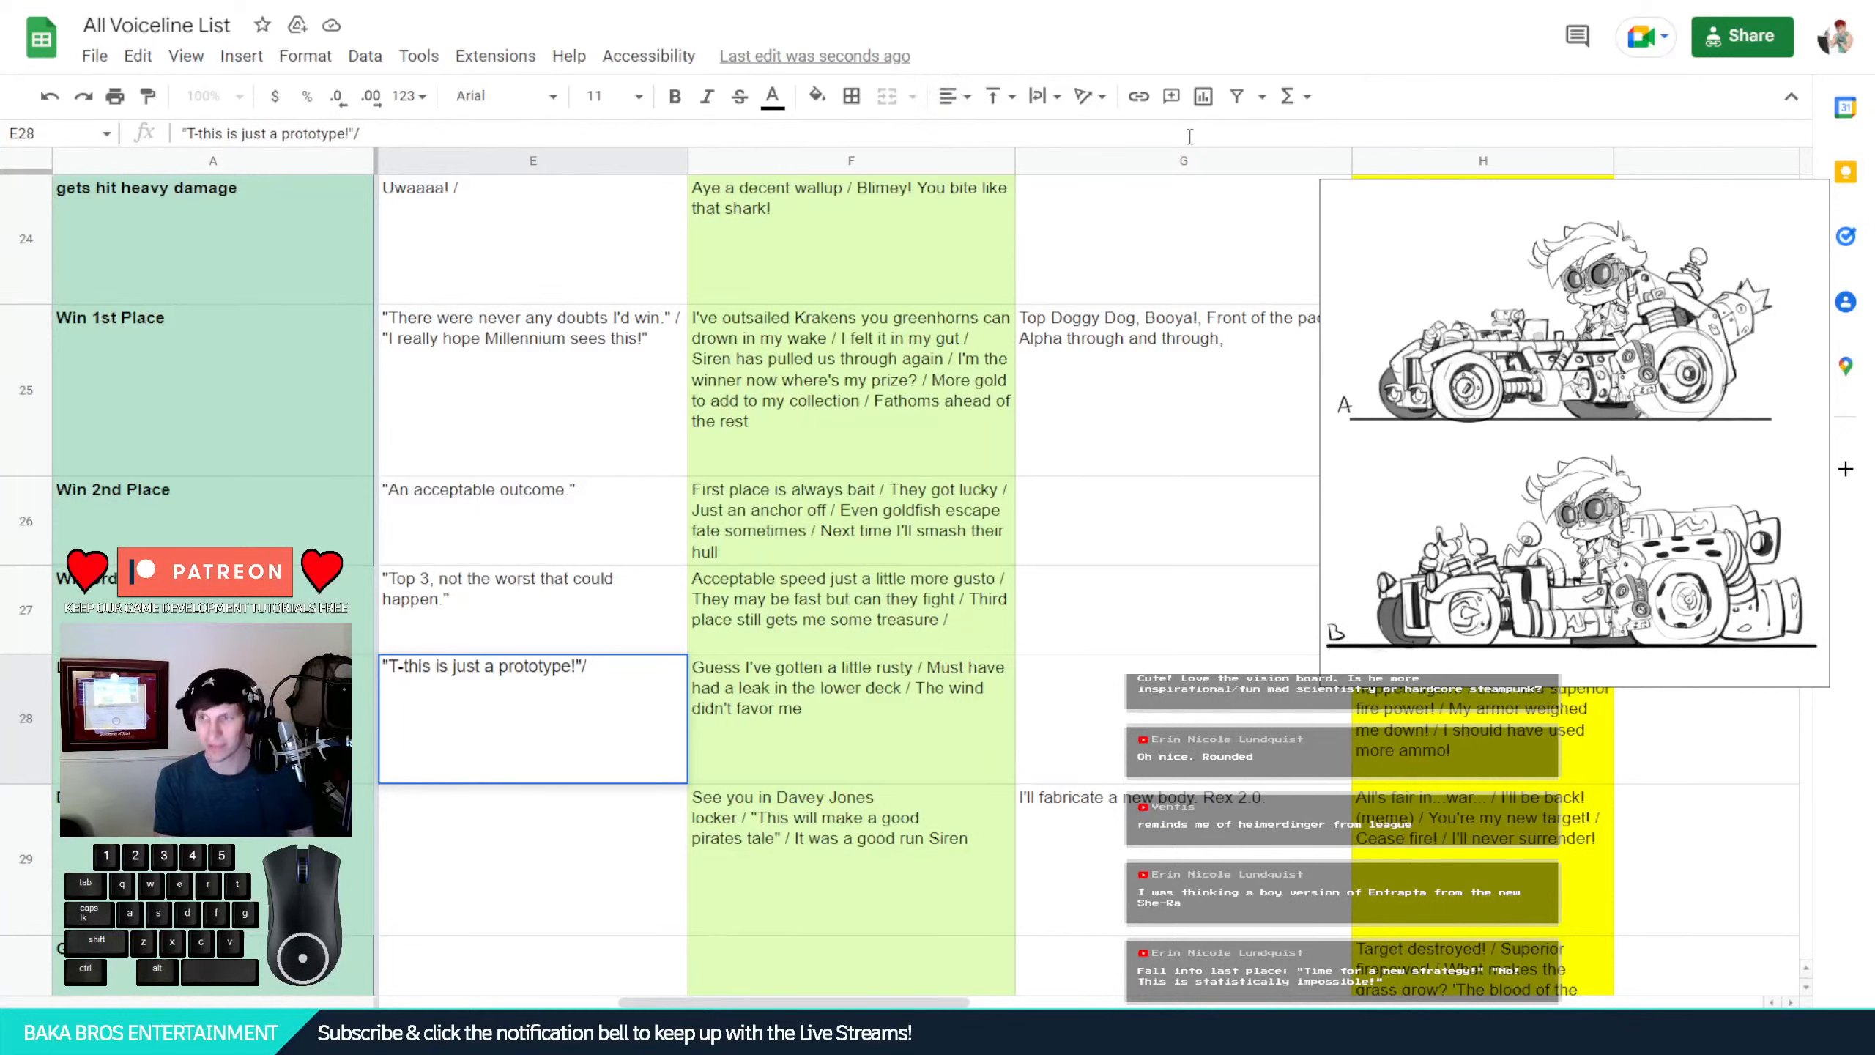
text(Time )
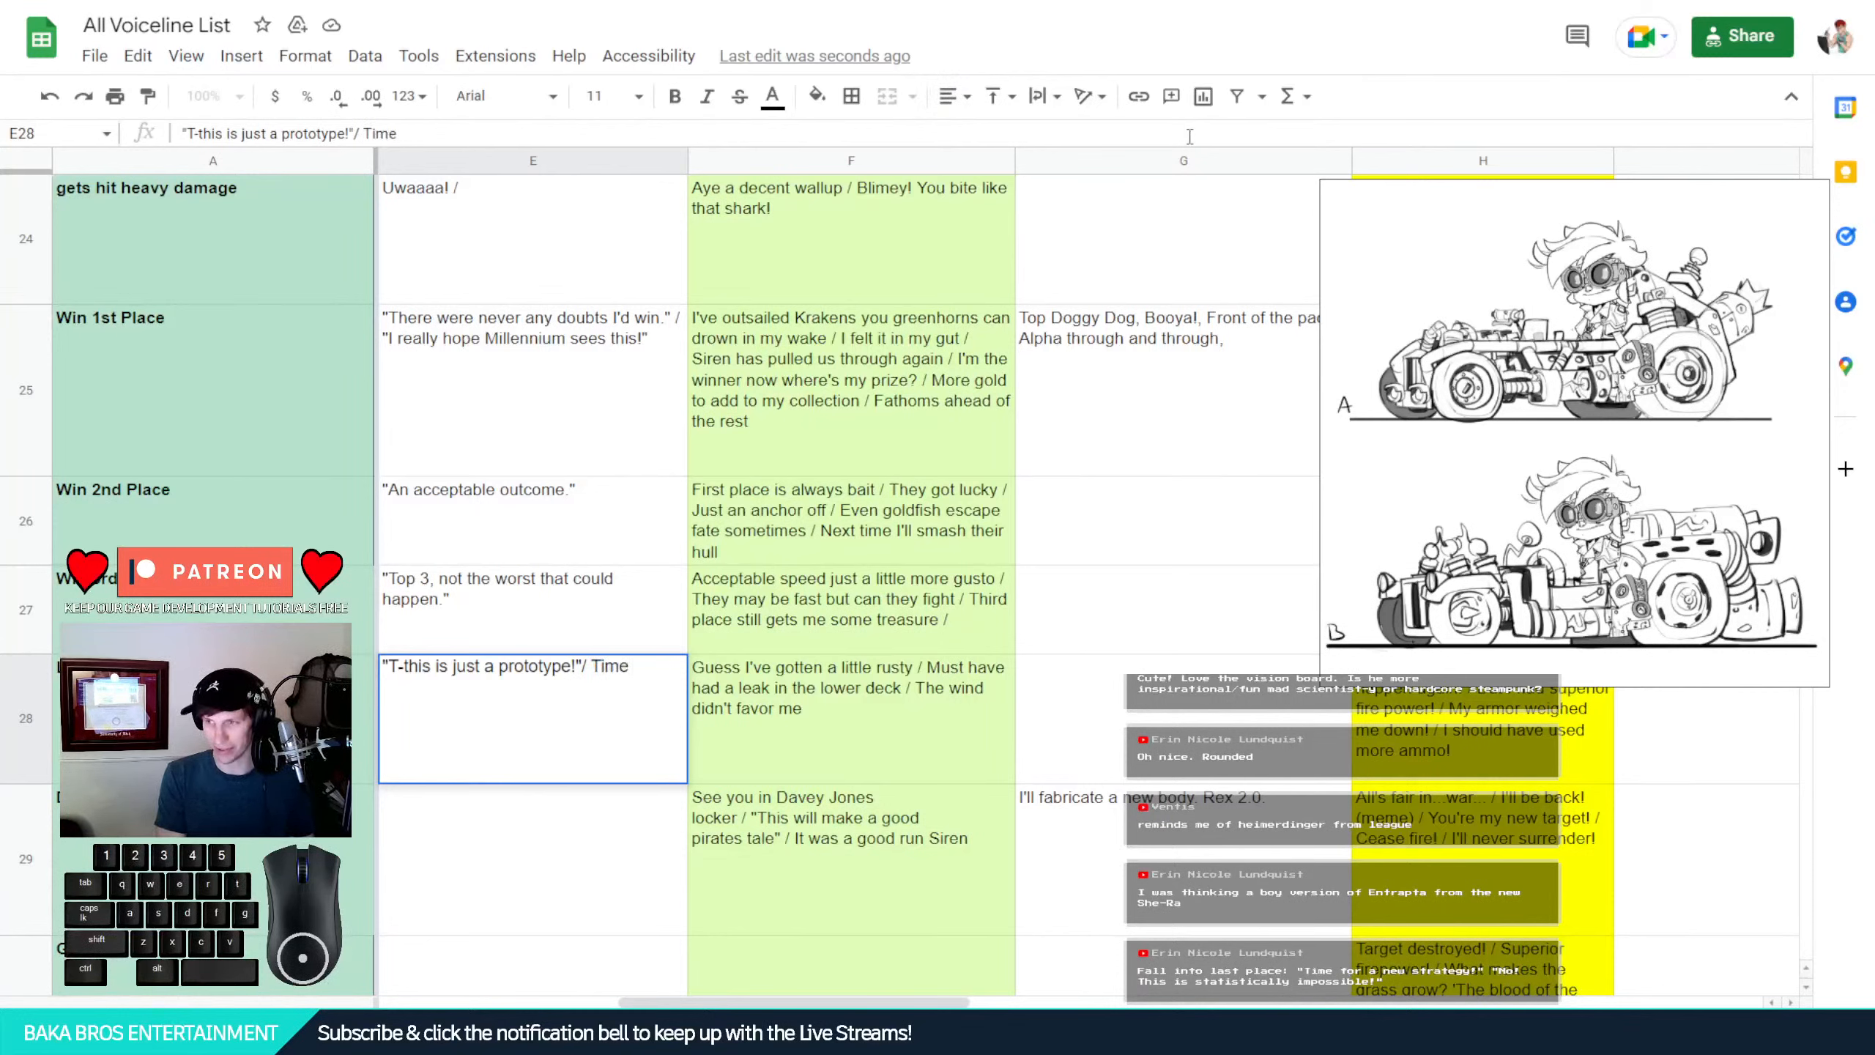
text(for a )
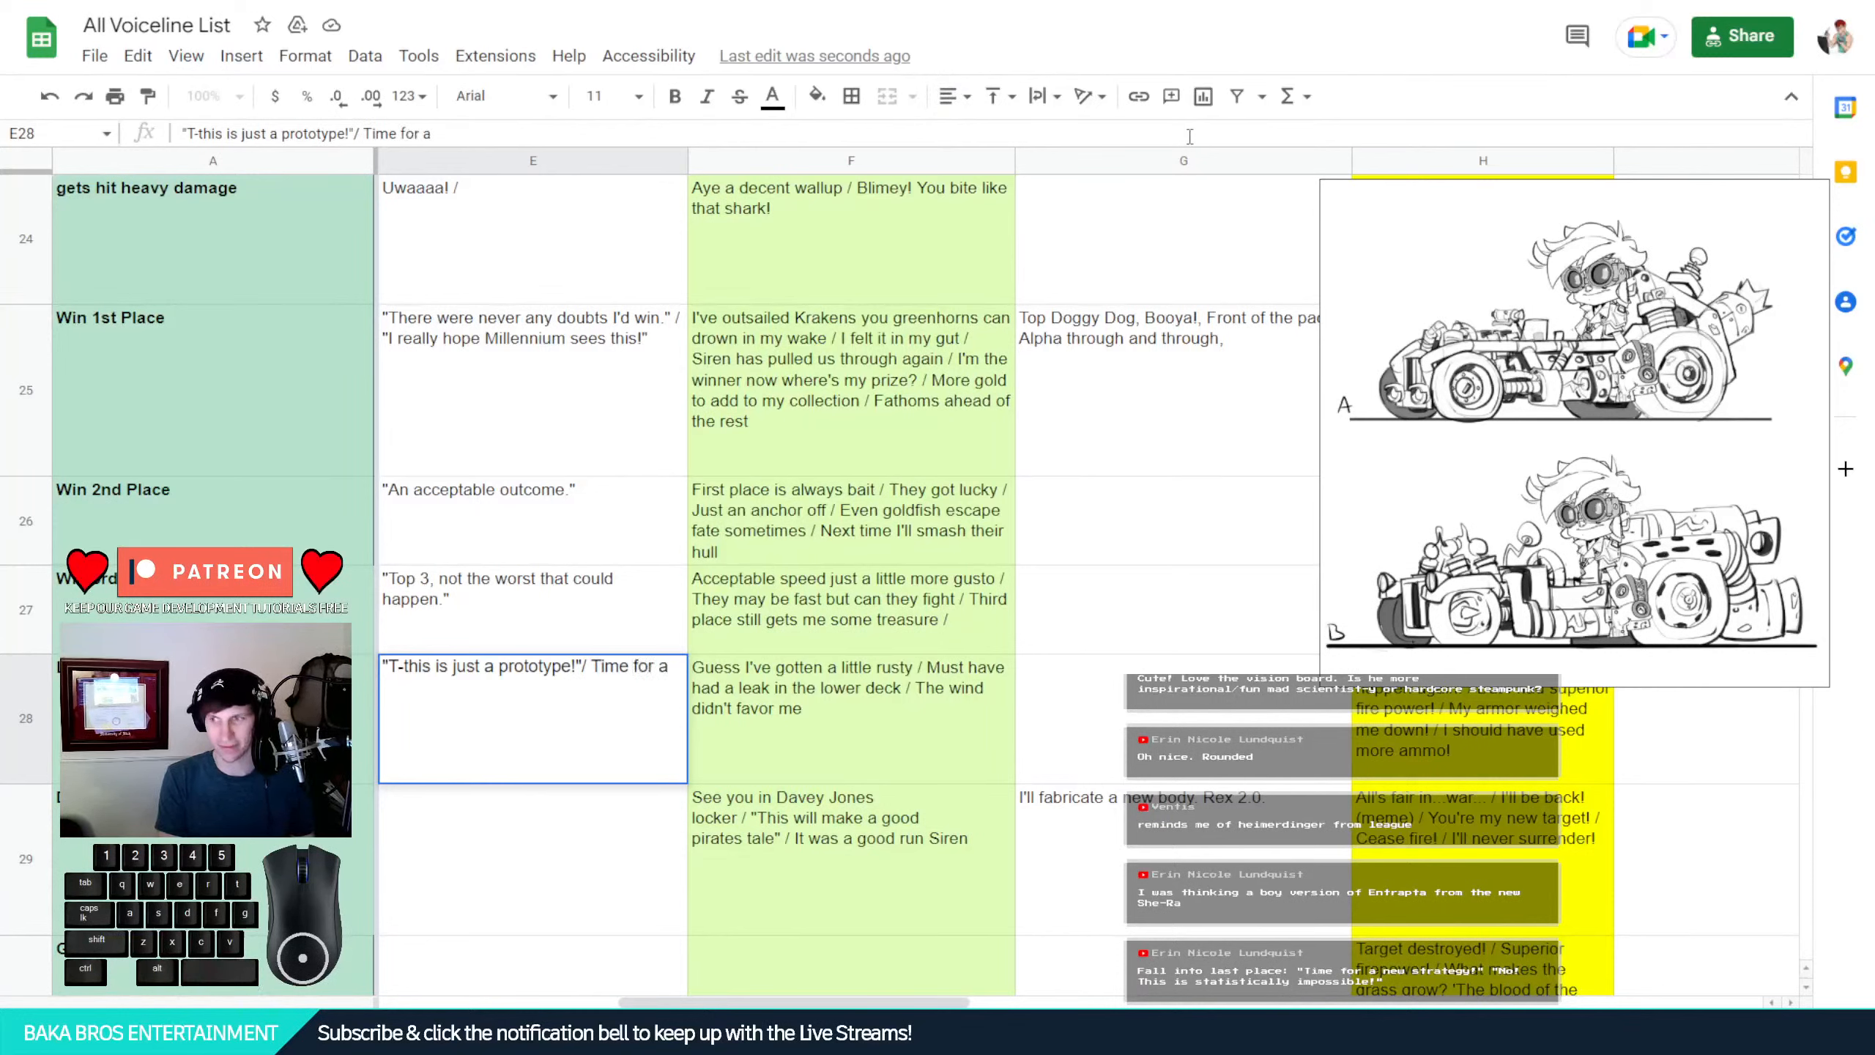
text(new stra)
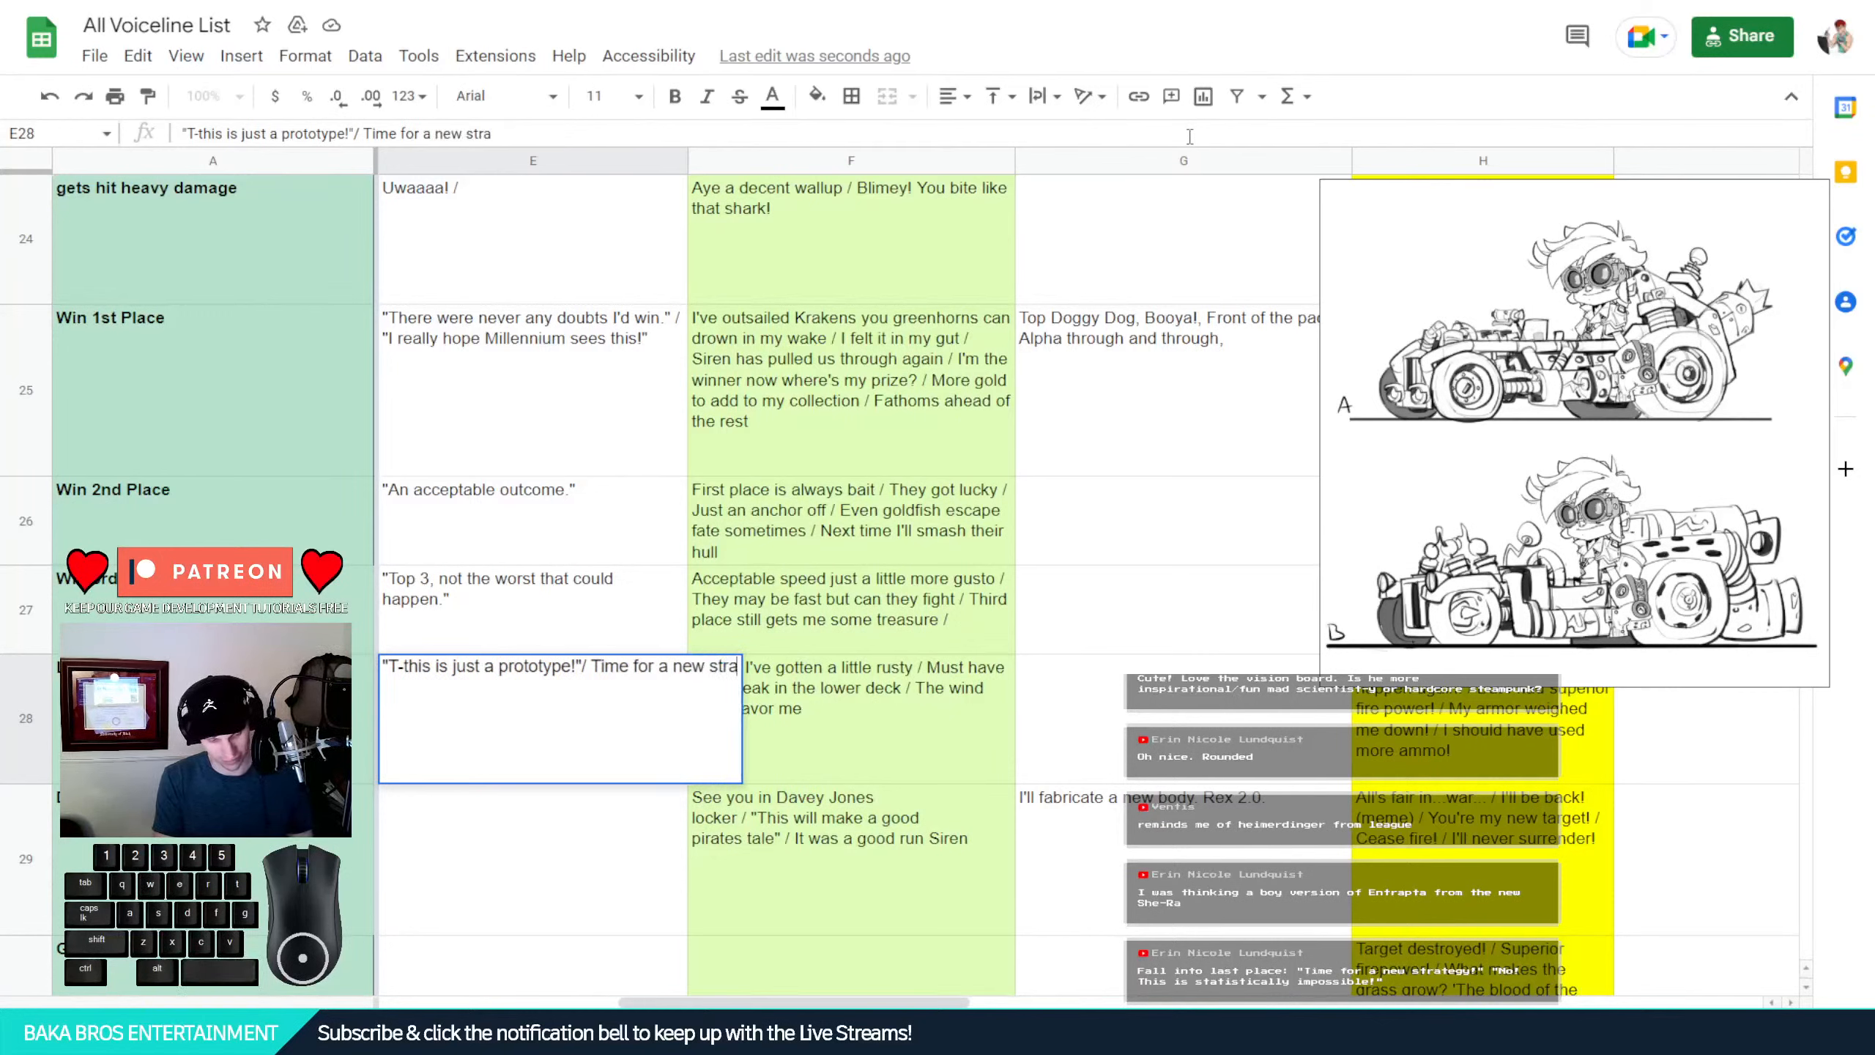
text(tegy)
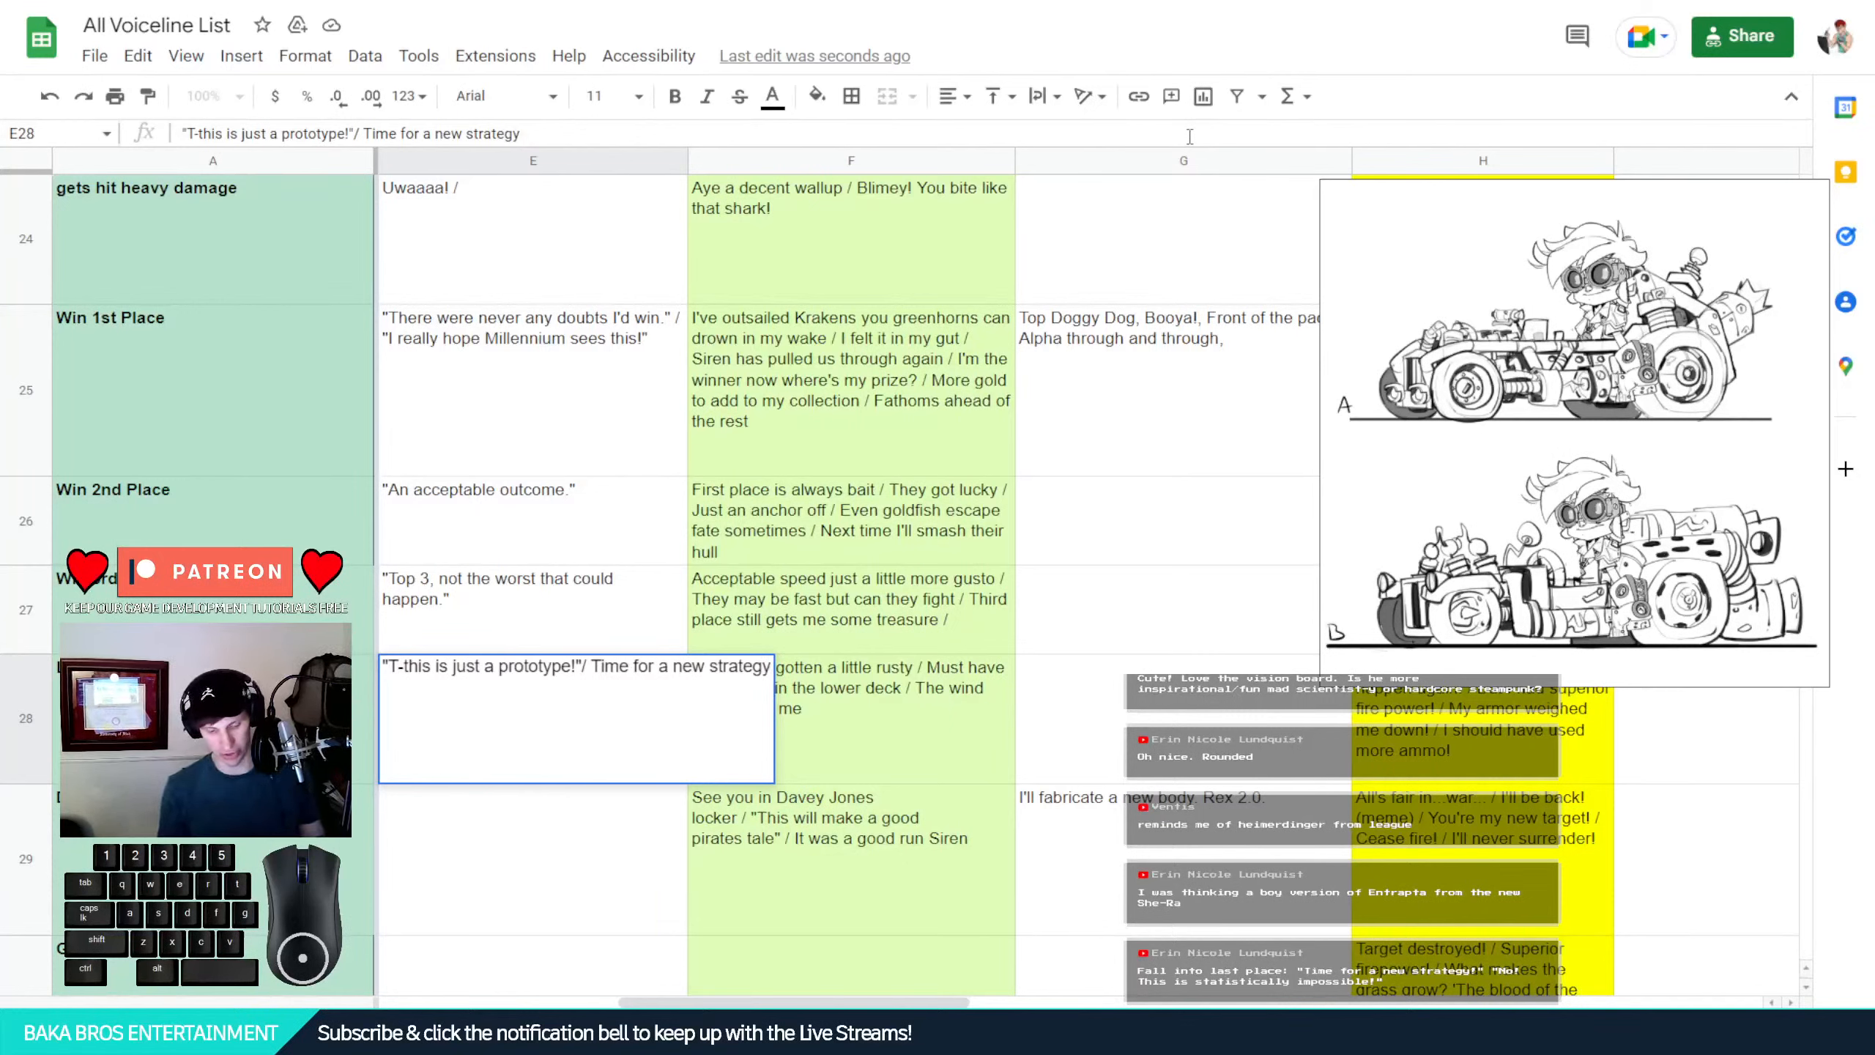
Add "/ No this is statistically impossible!" as a further line in Tok's Lose/4th+ Place cell
text(/)
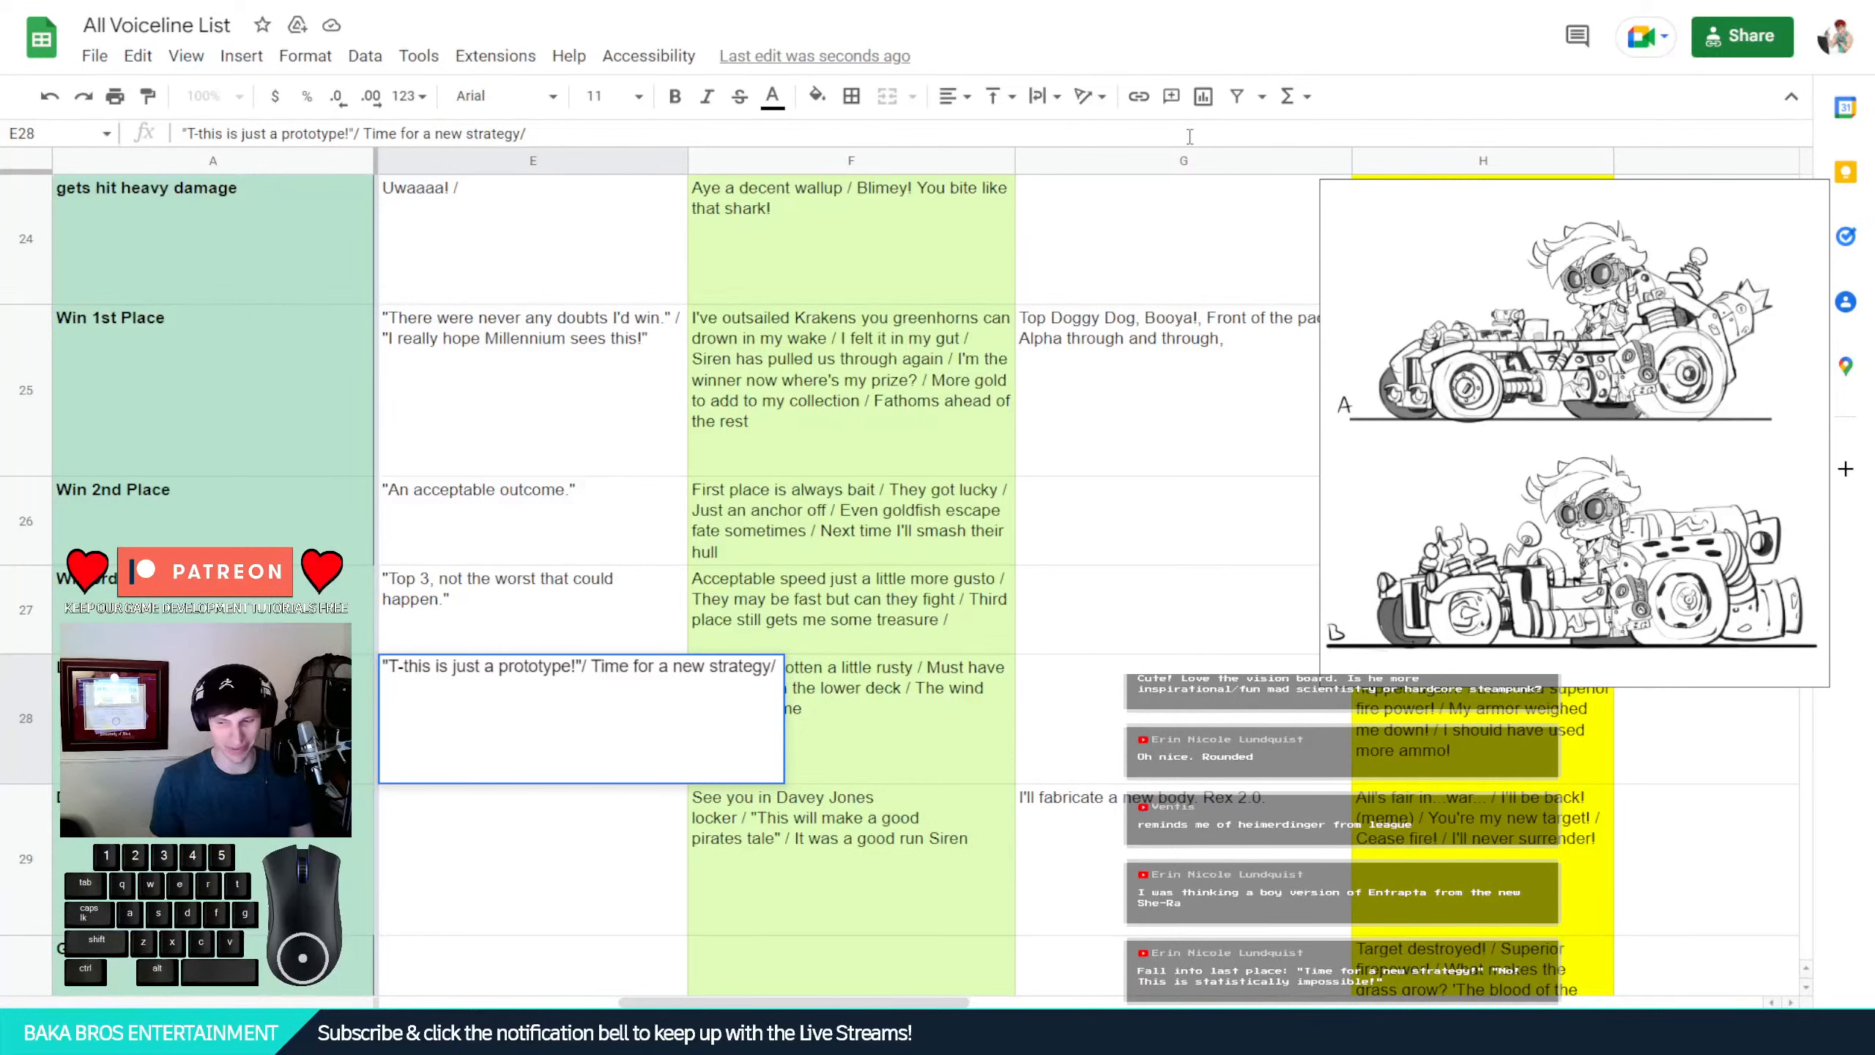
text(No)
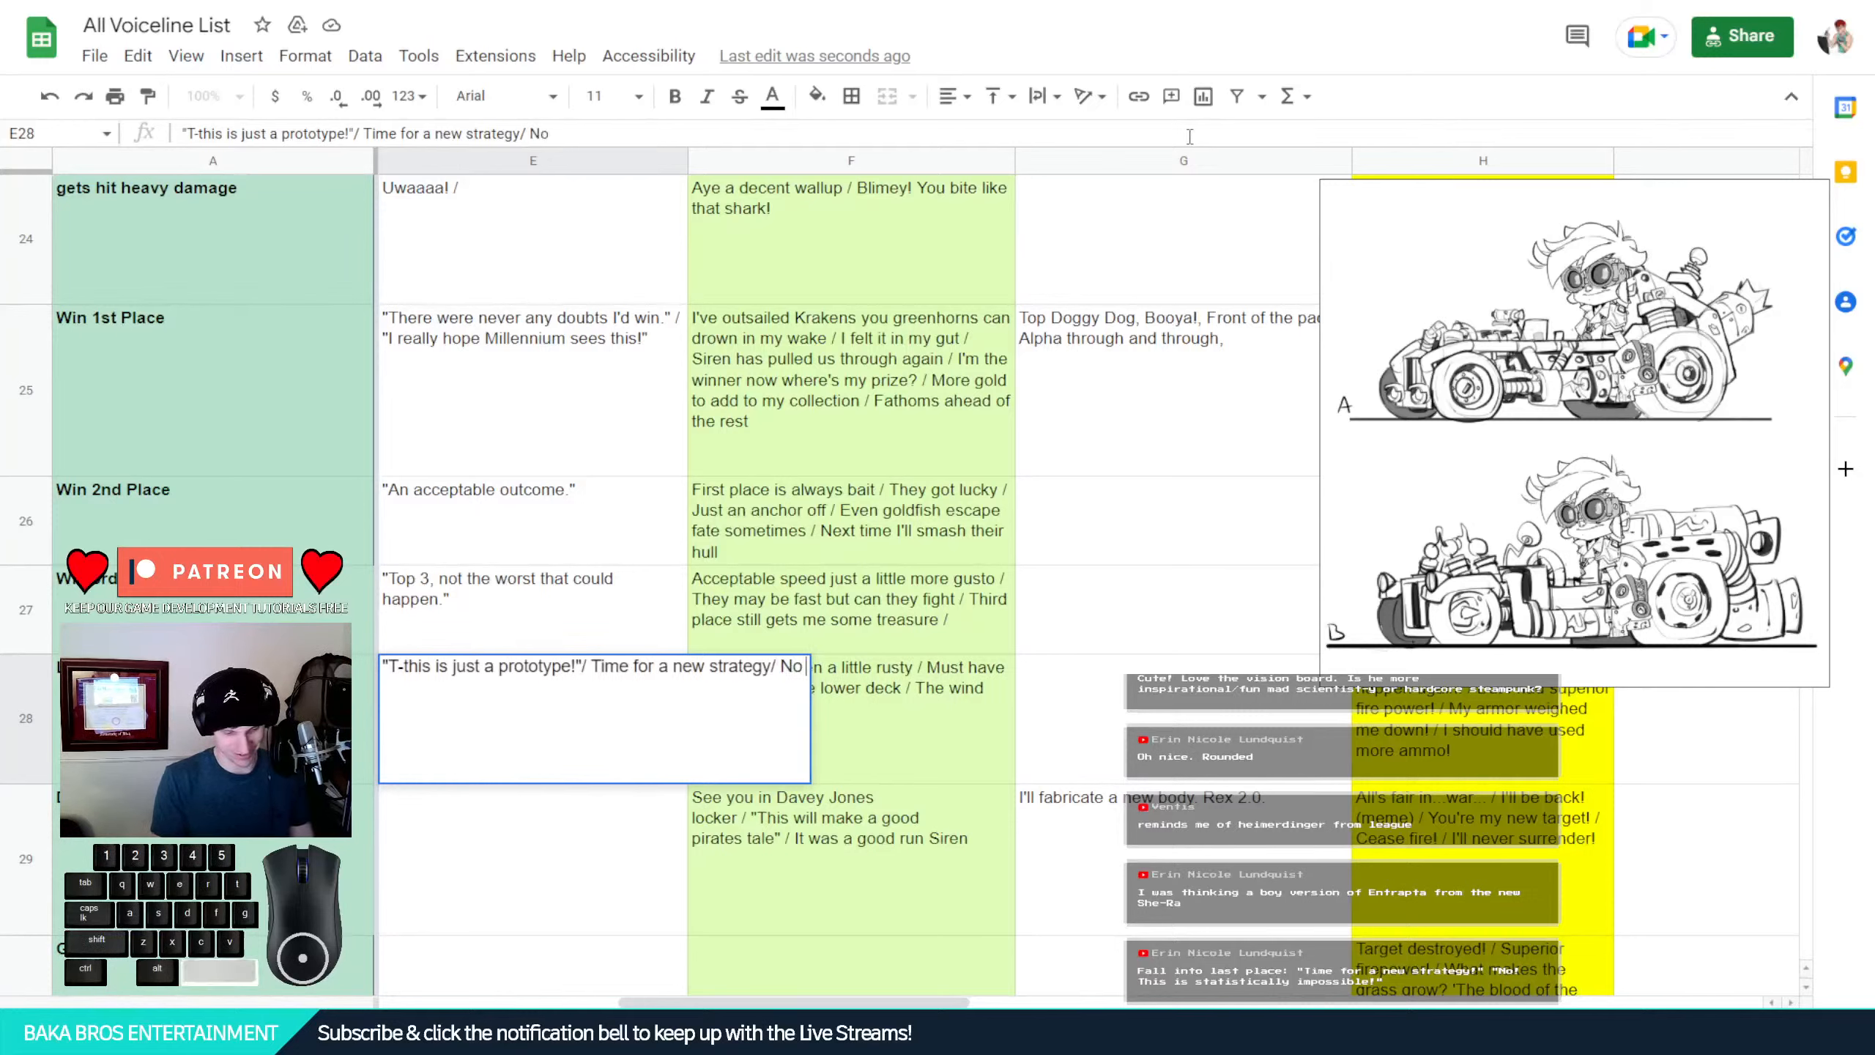
text( this is s)
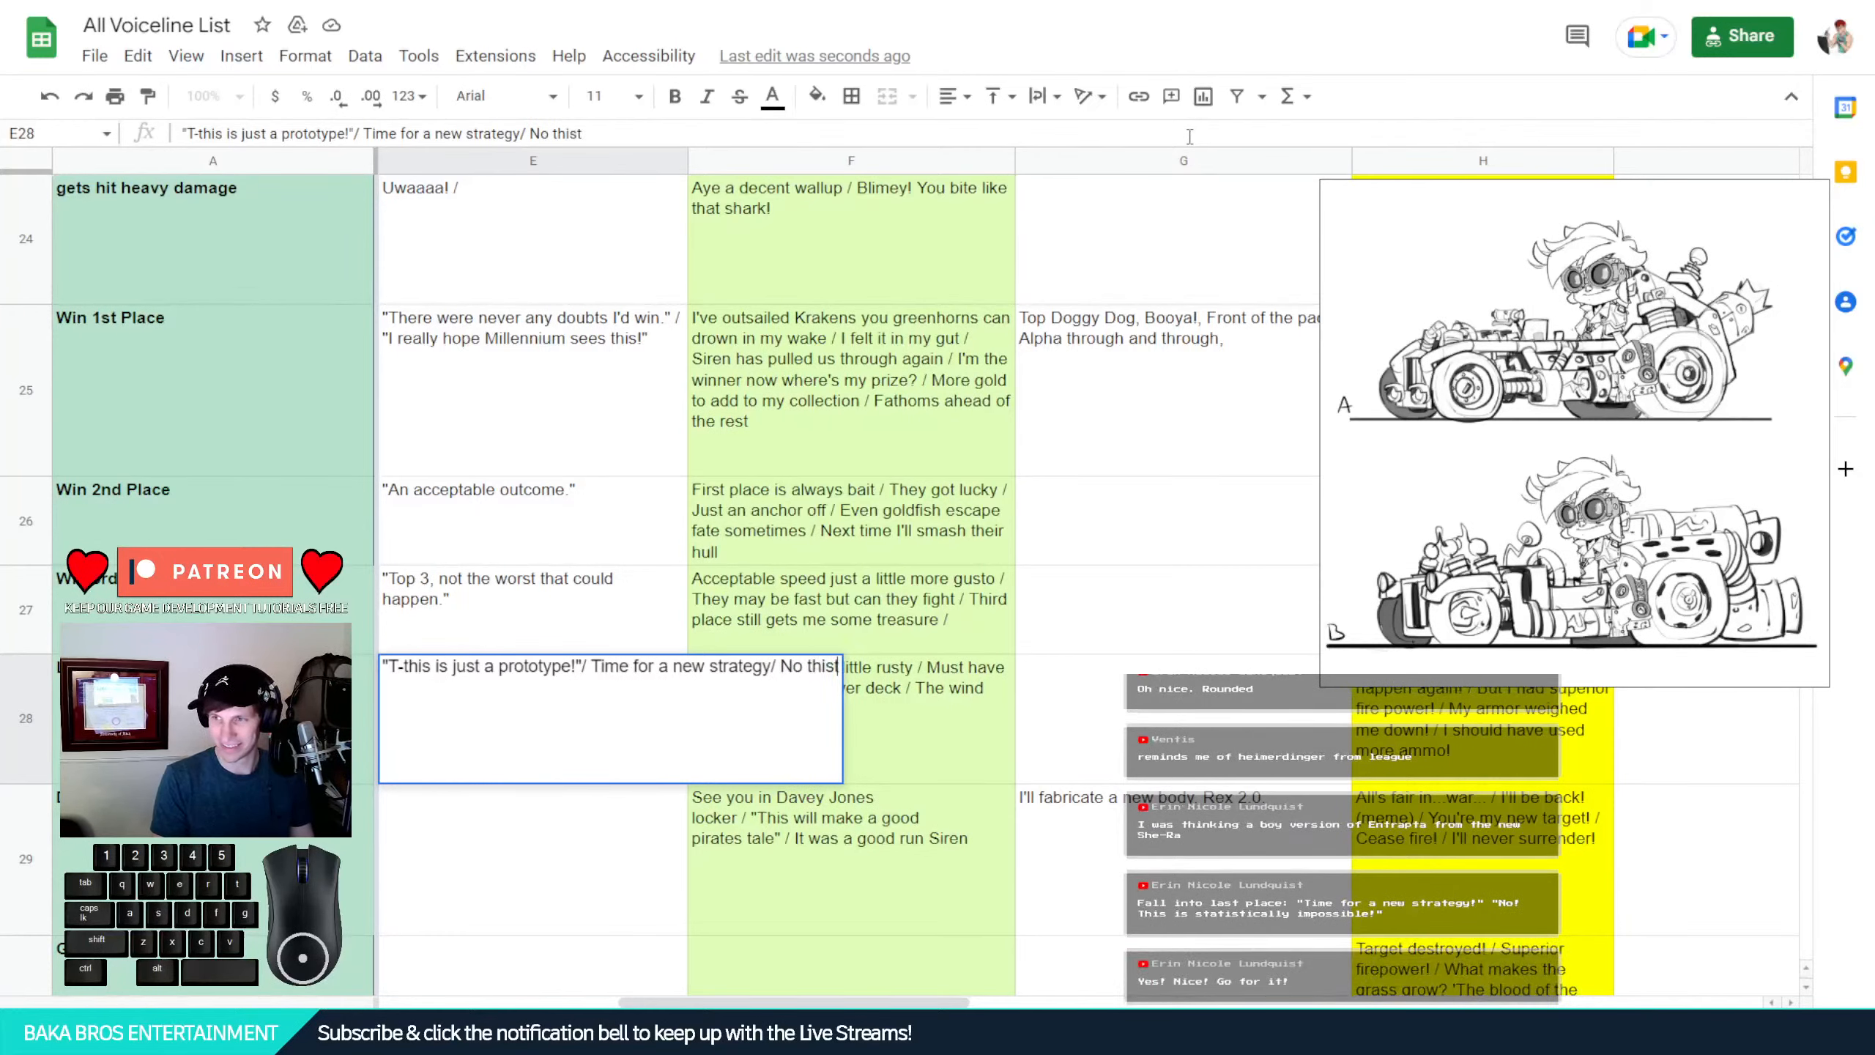
text(t)
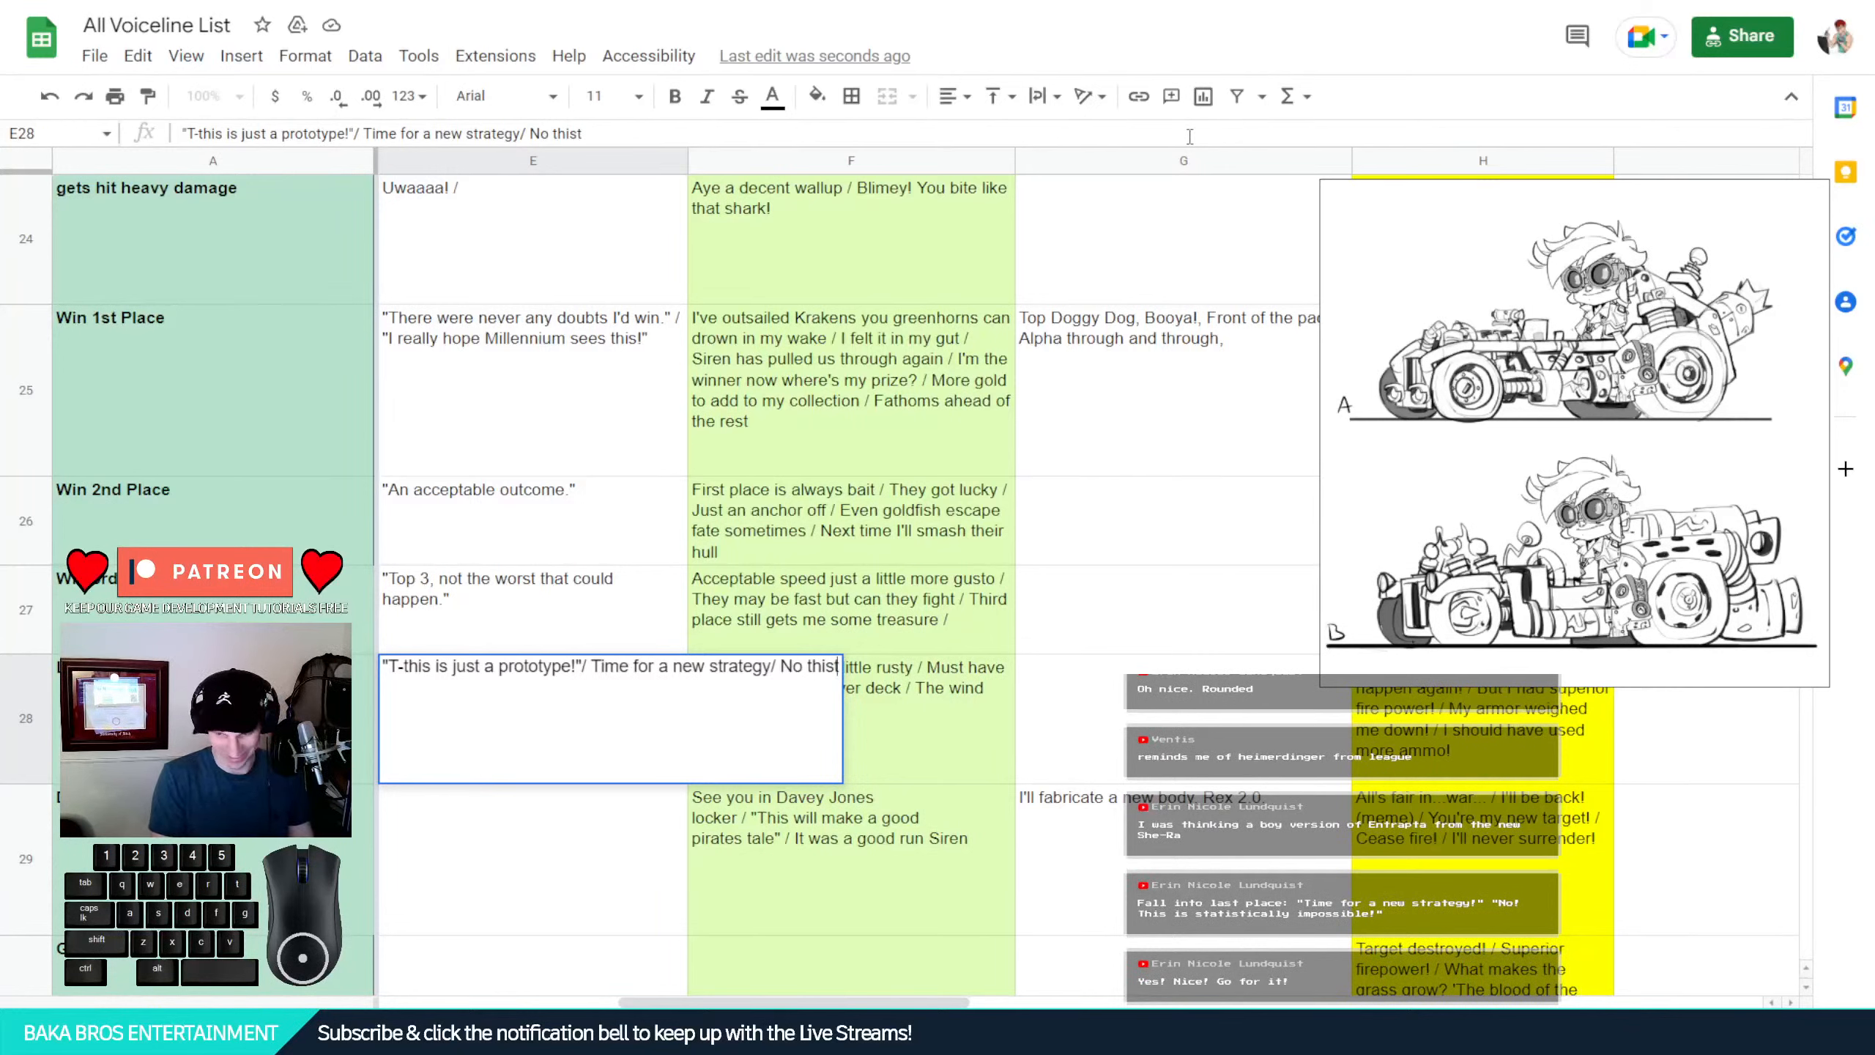
key(BackSpace)
text(is sta)
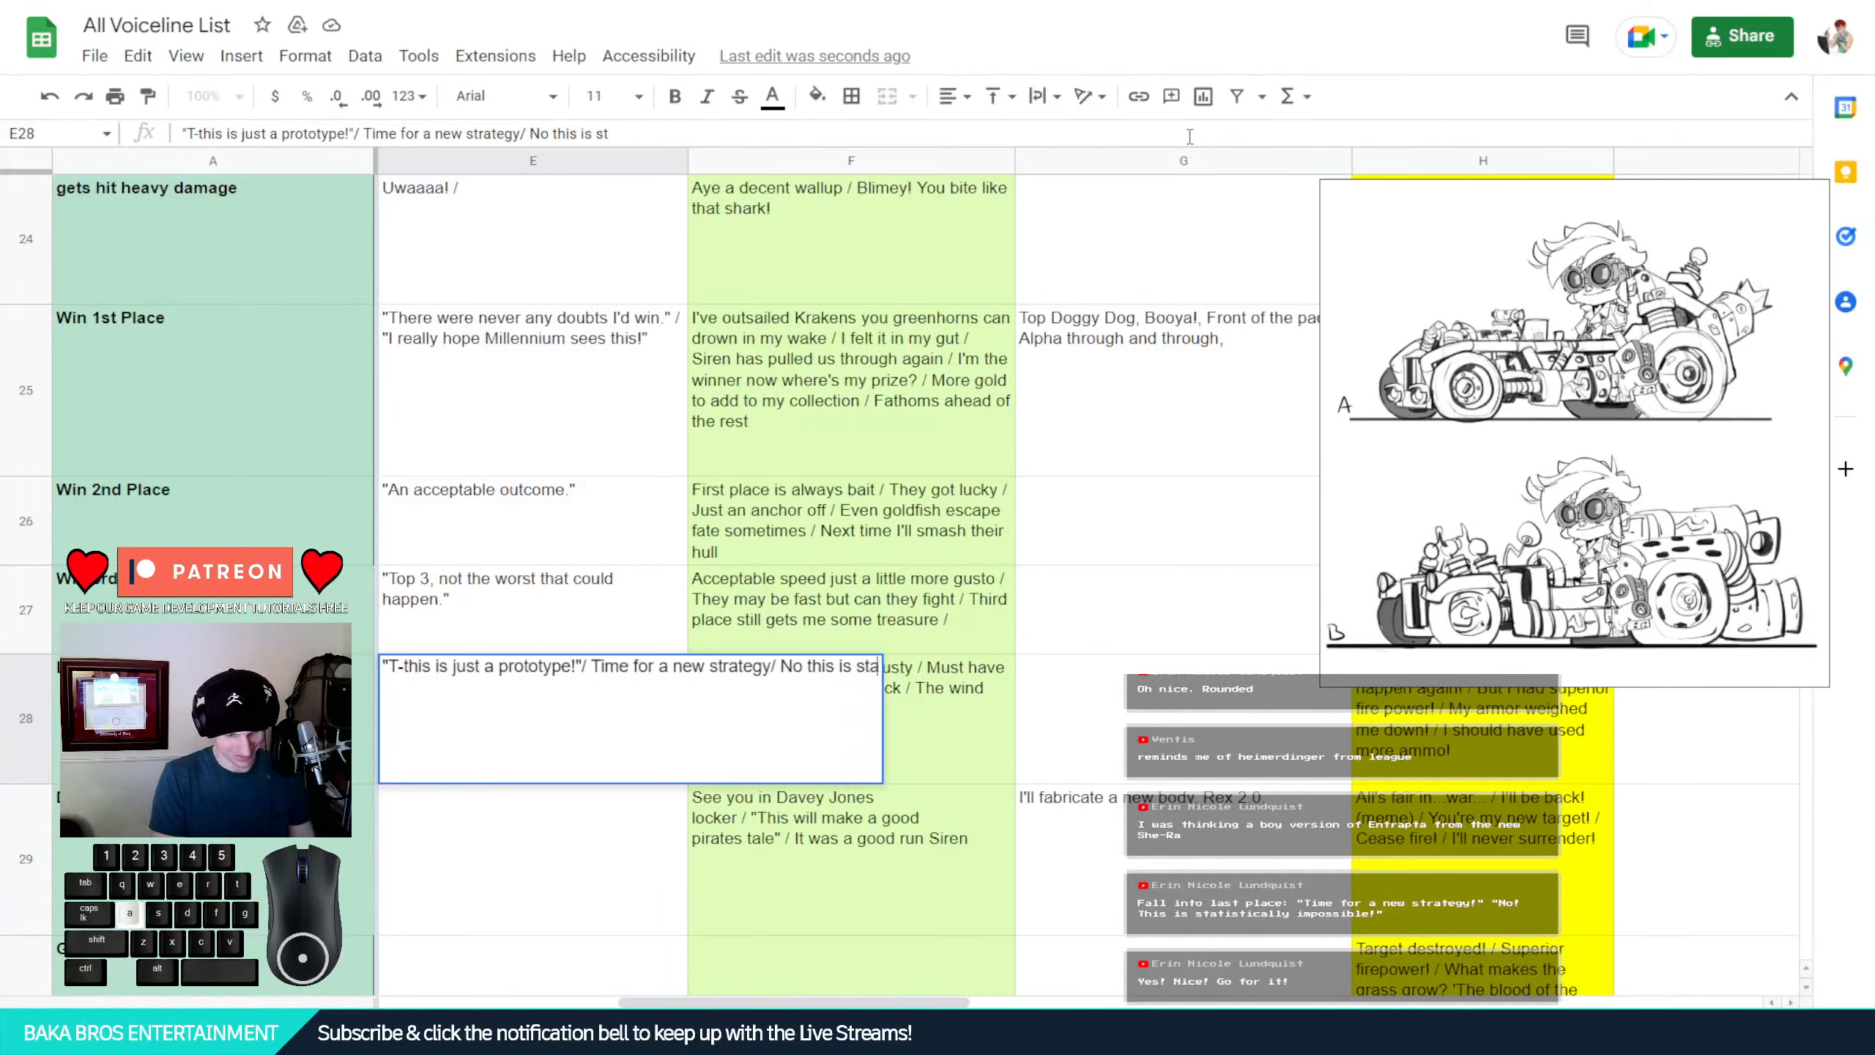
text(tis)
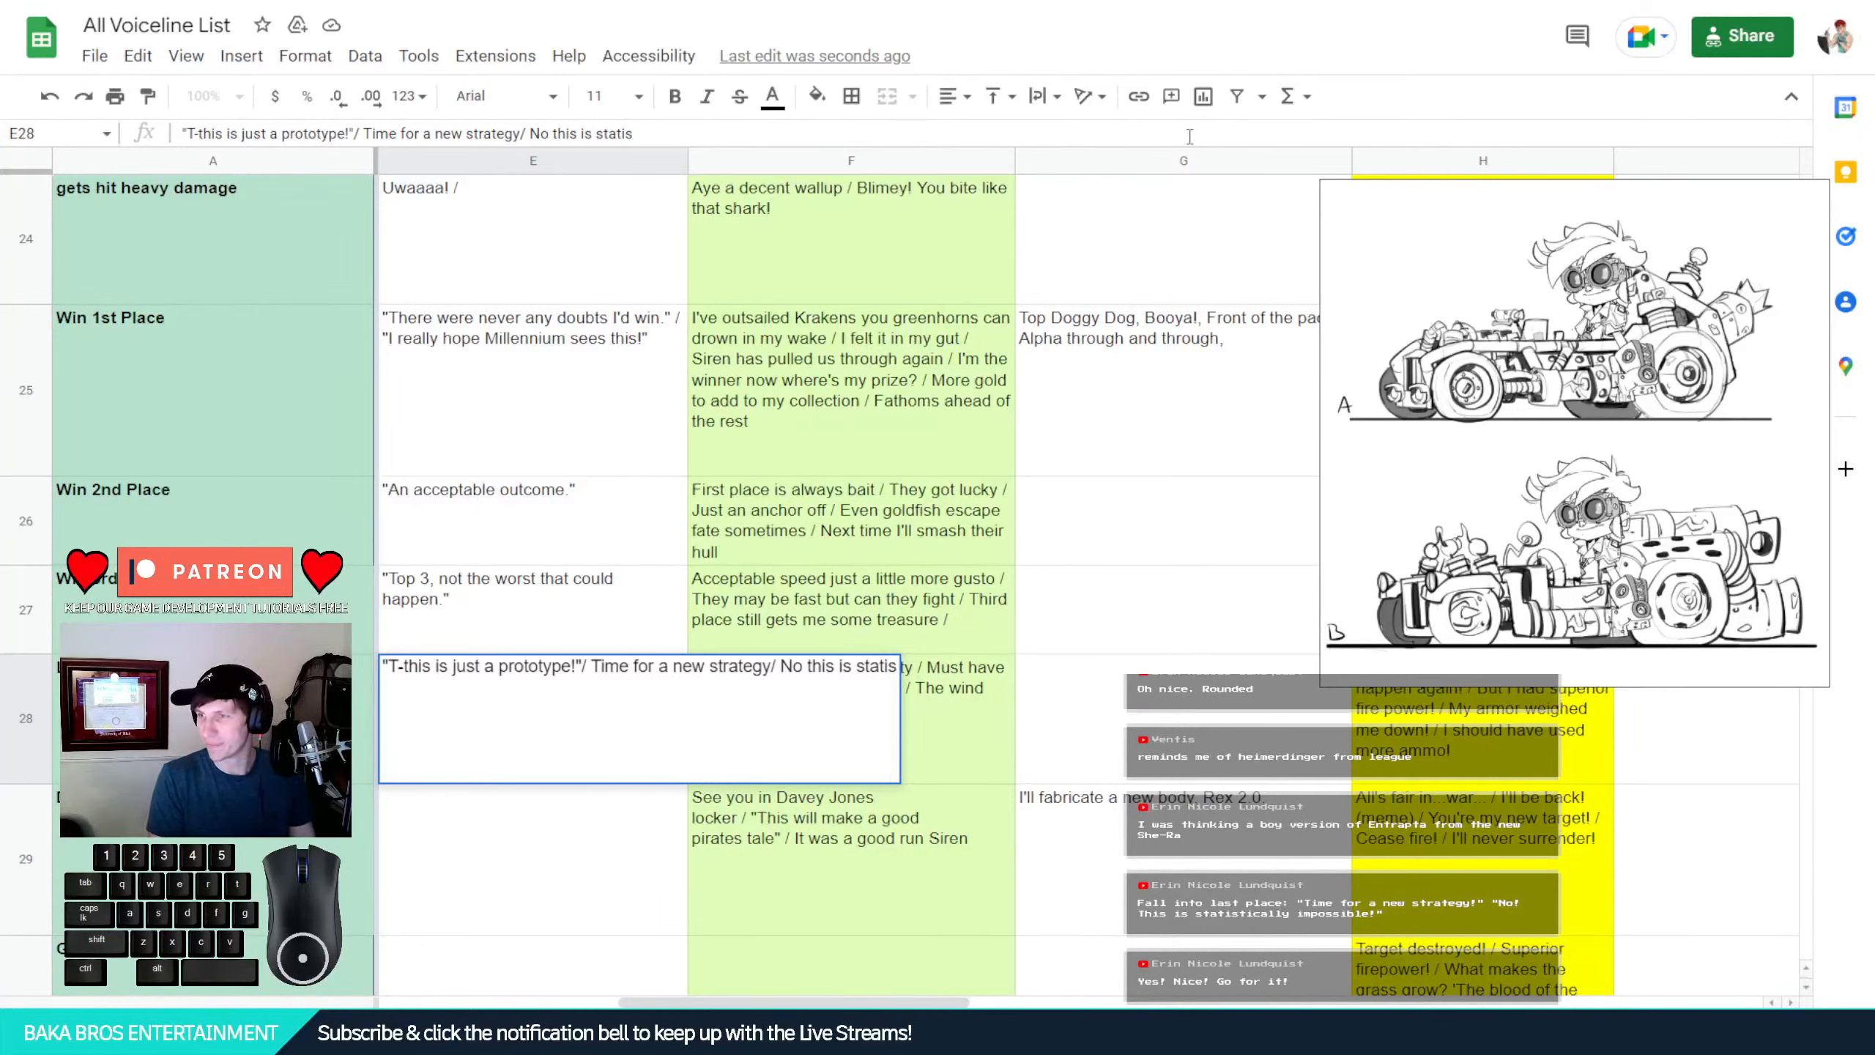
text(t)
text(ica)
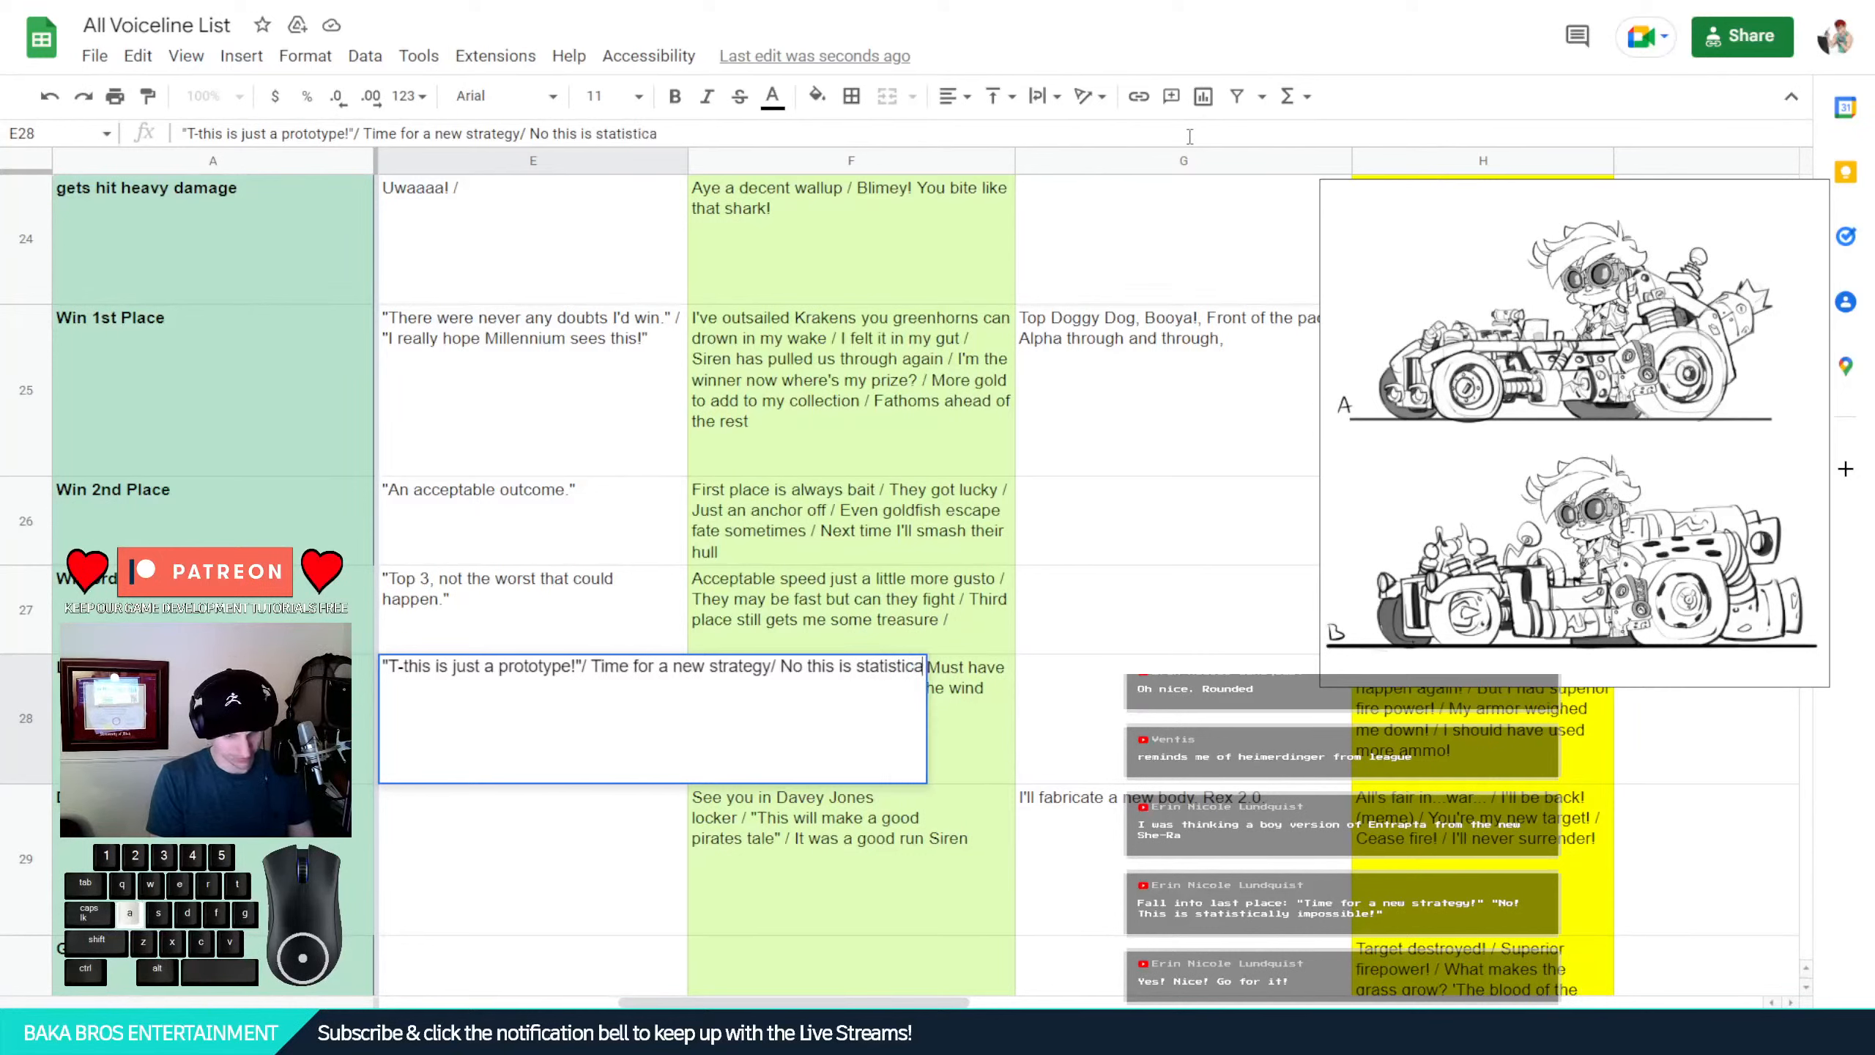
text(lly impossible!)
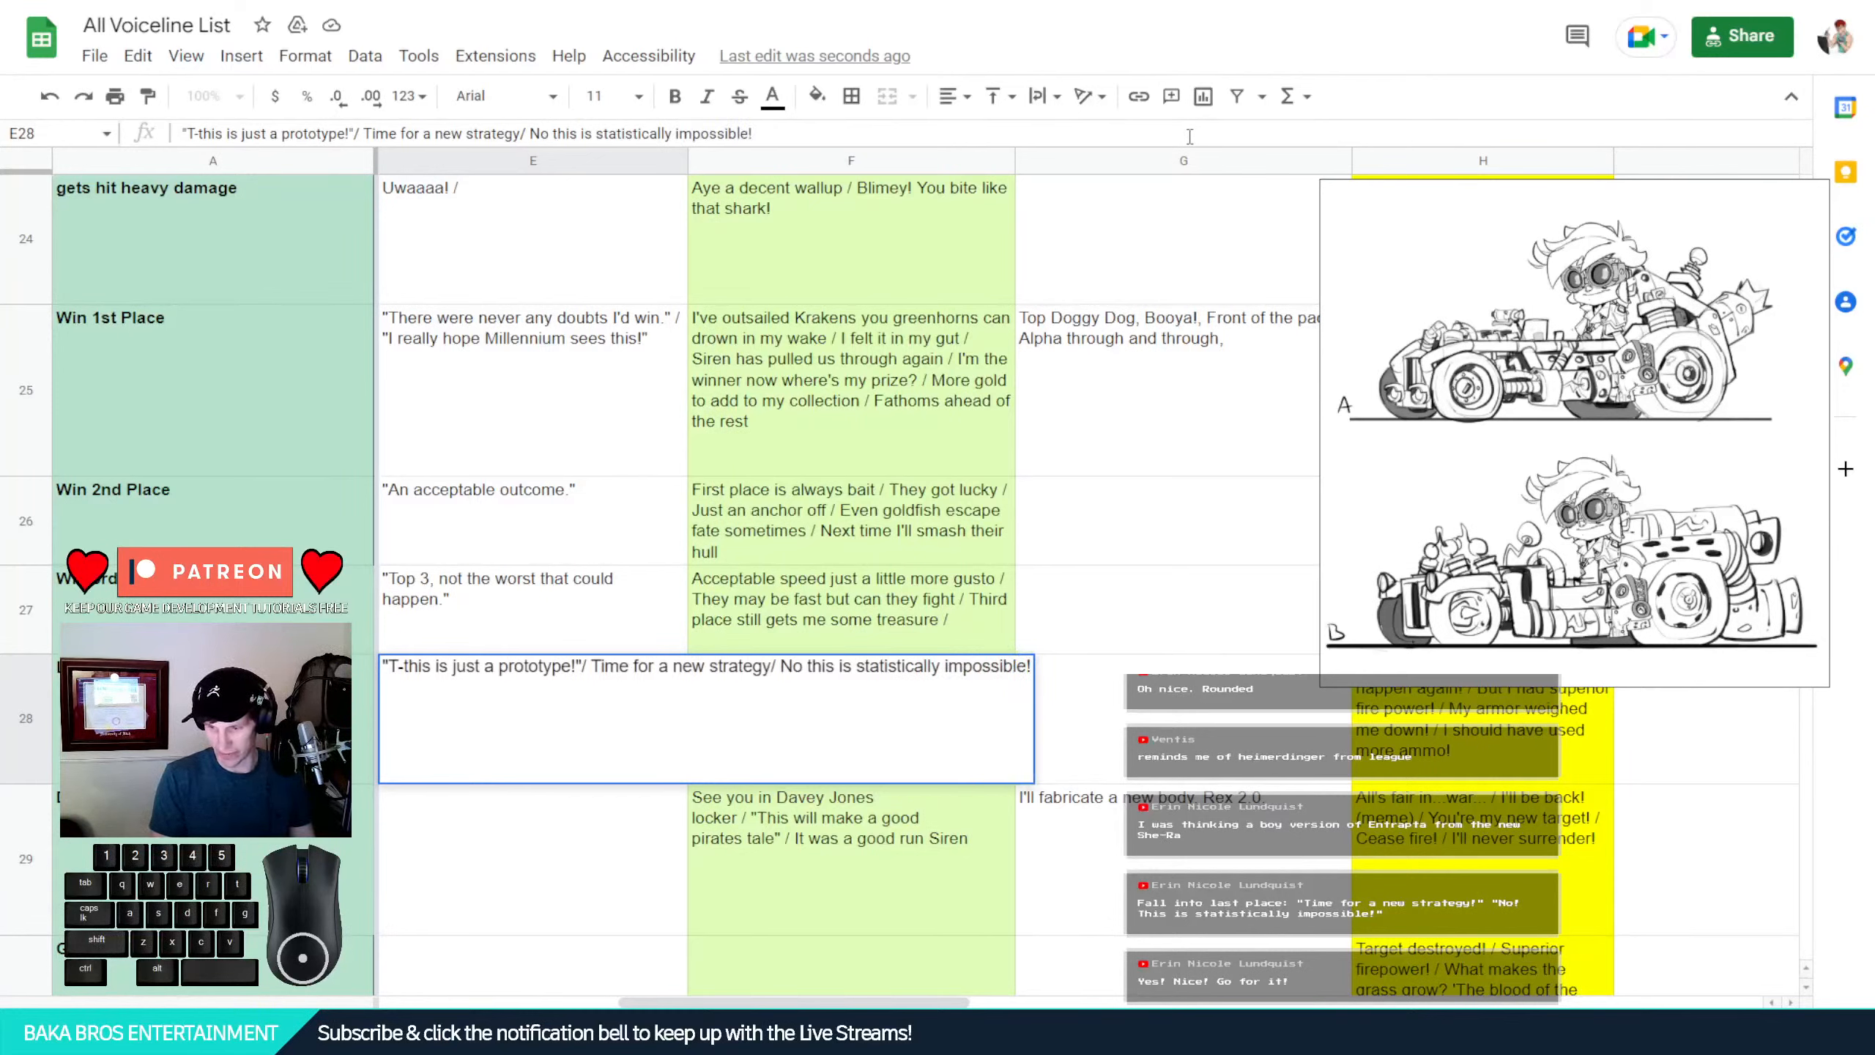
key(Return)
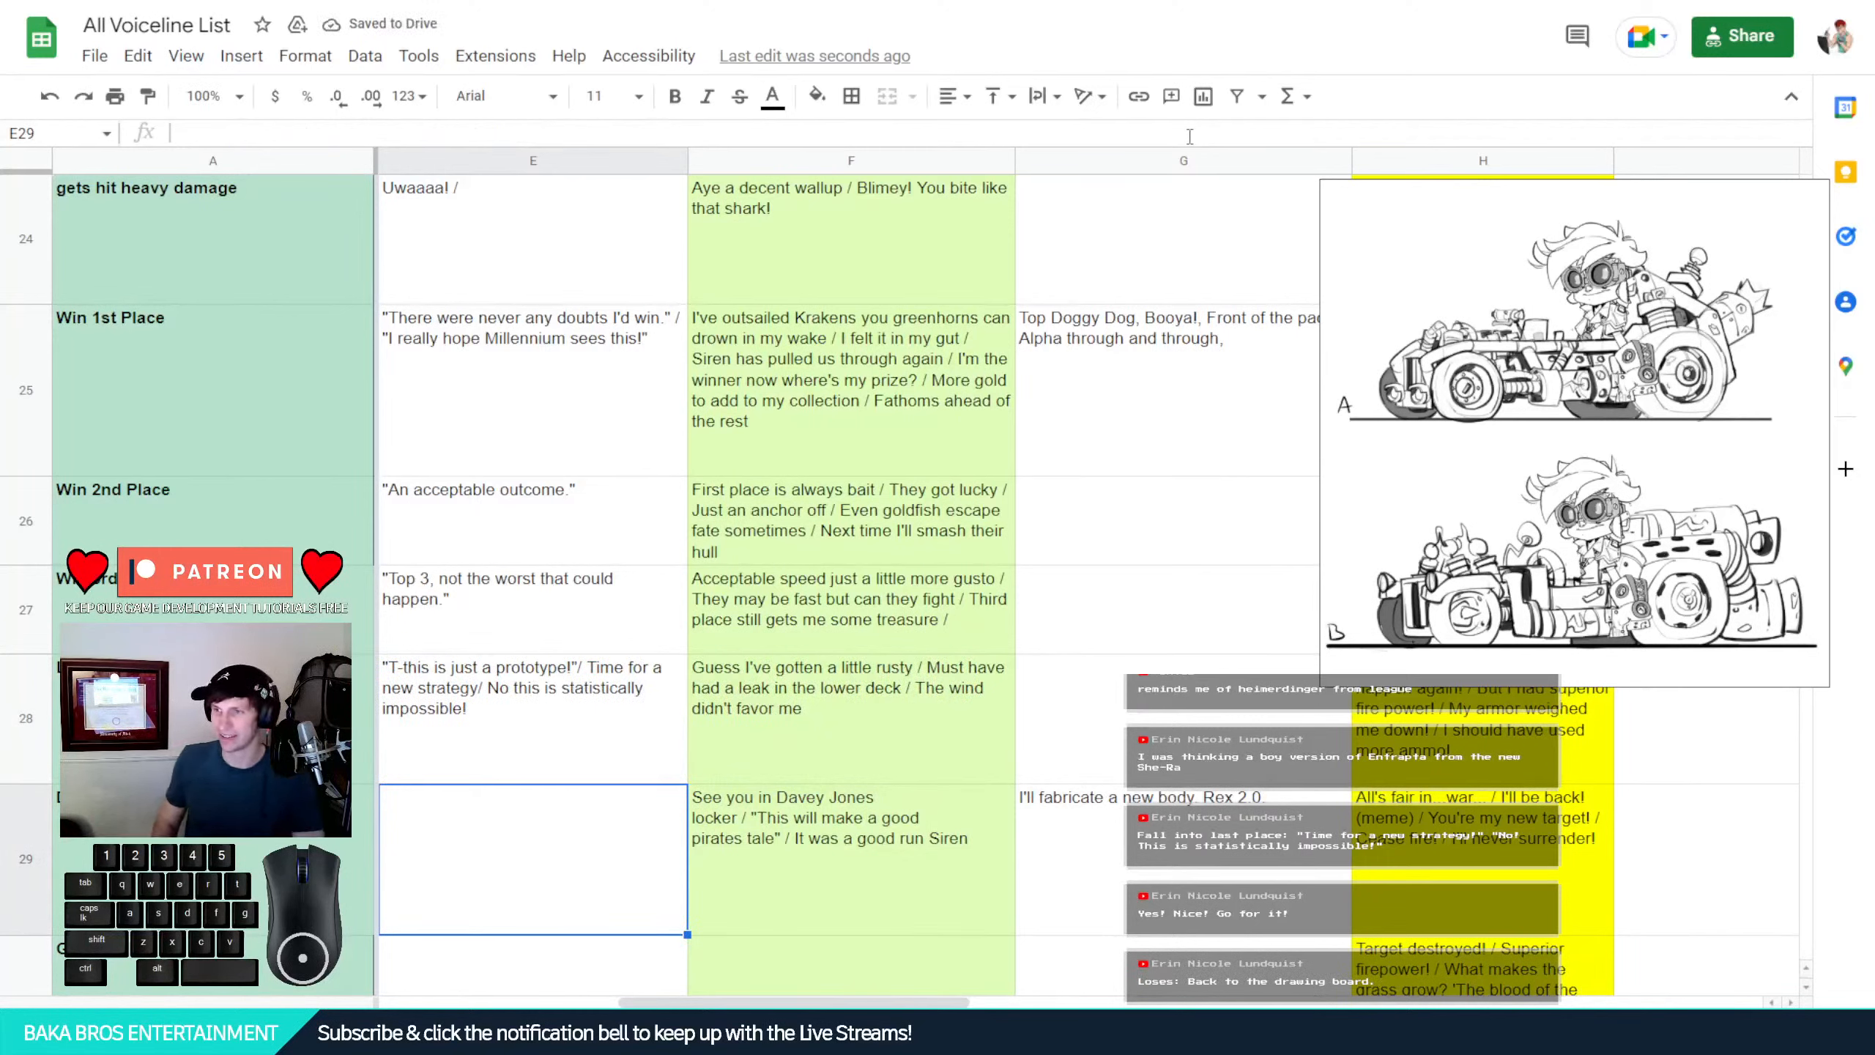
double_click(555, 728)
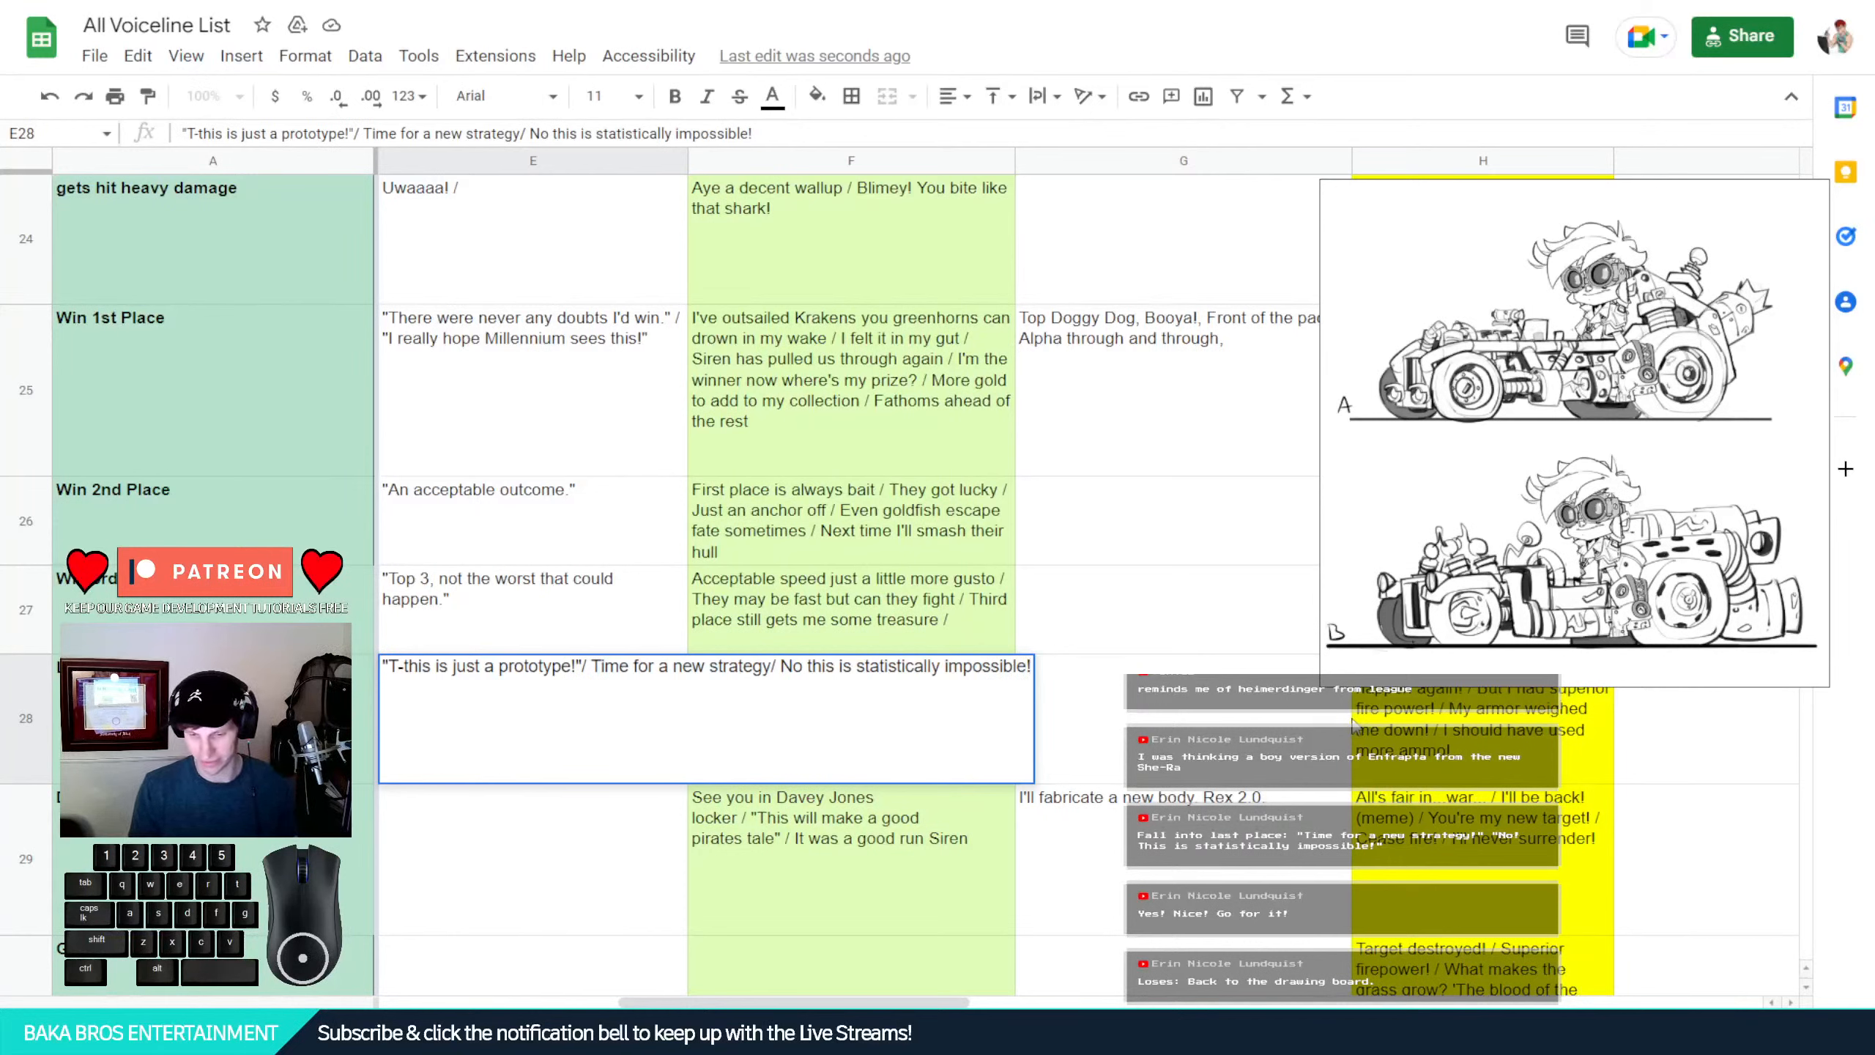
key(BackSpace)
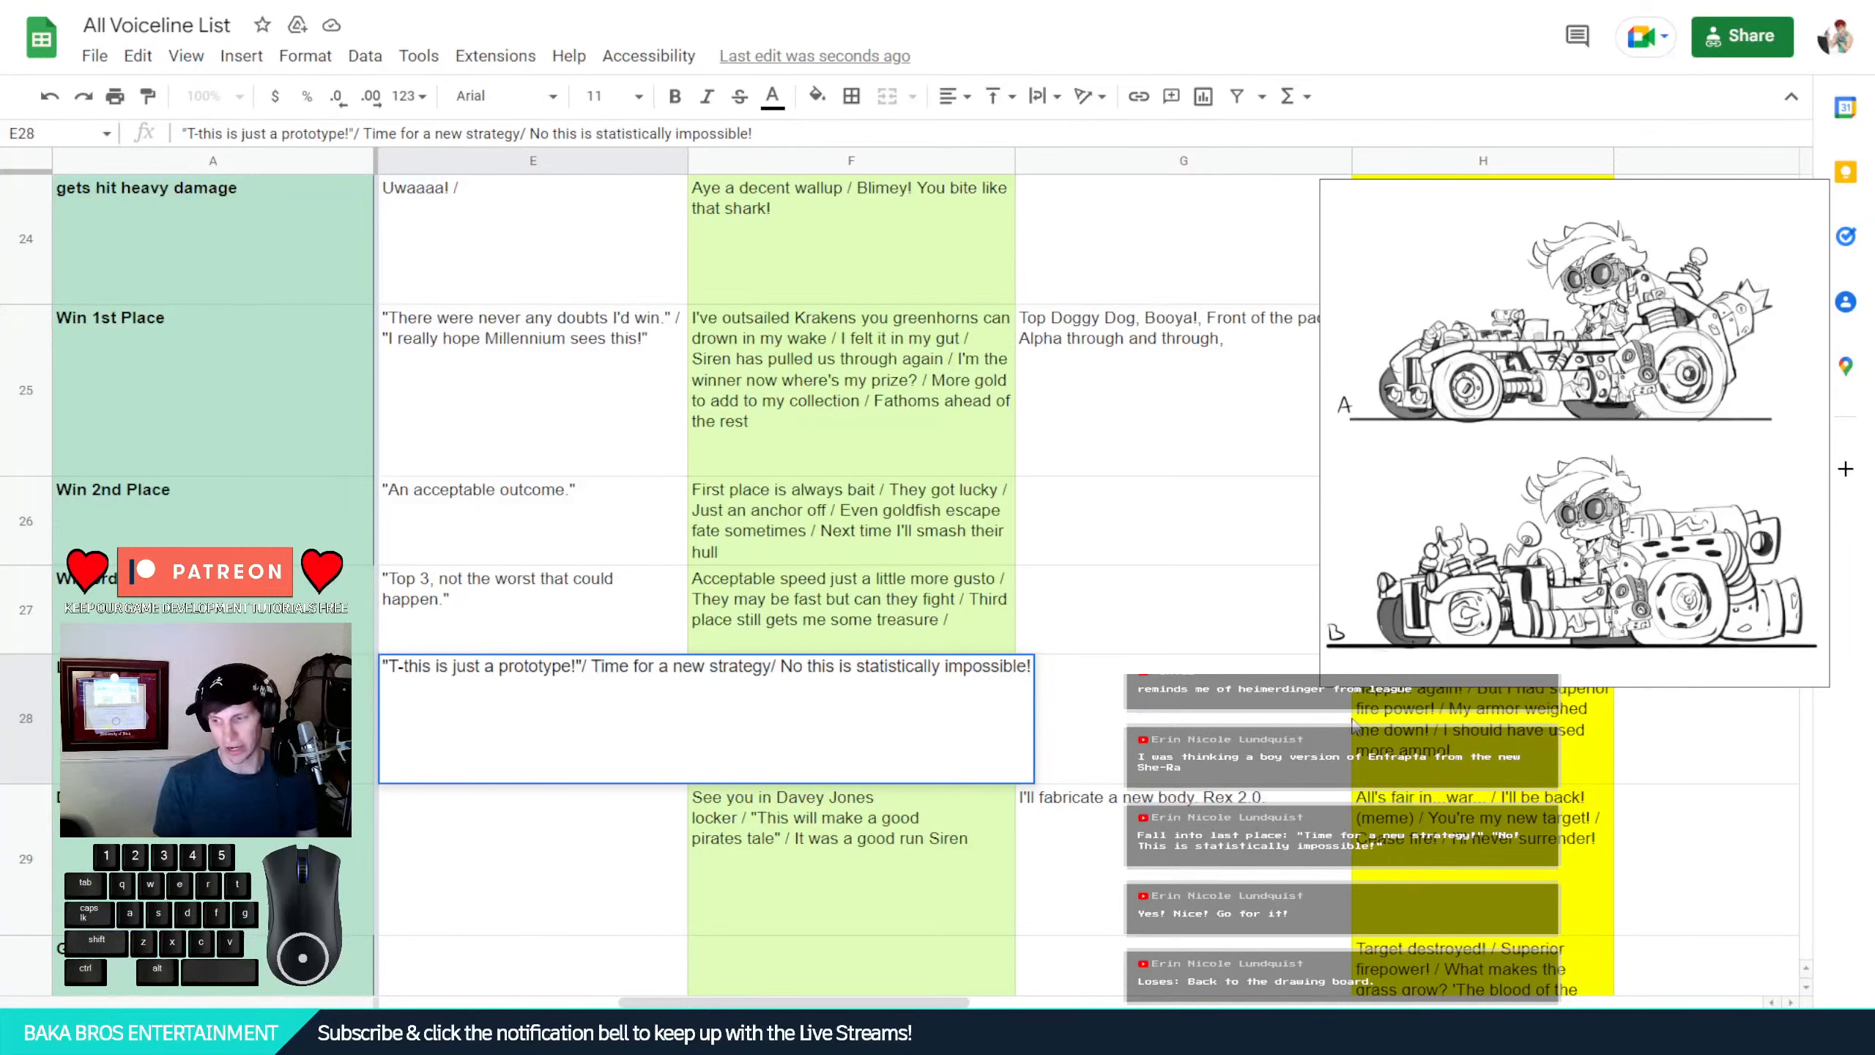
key(Return)
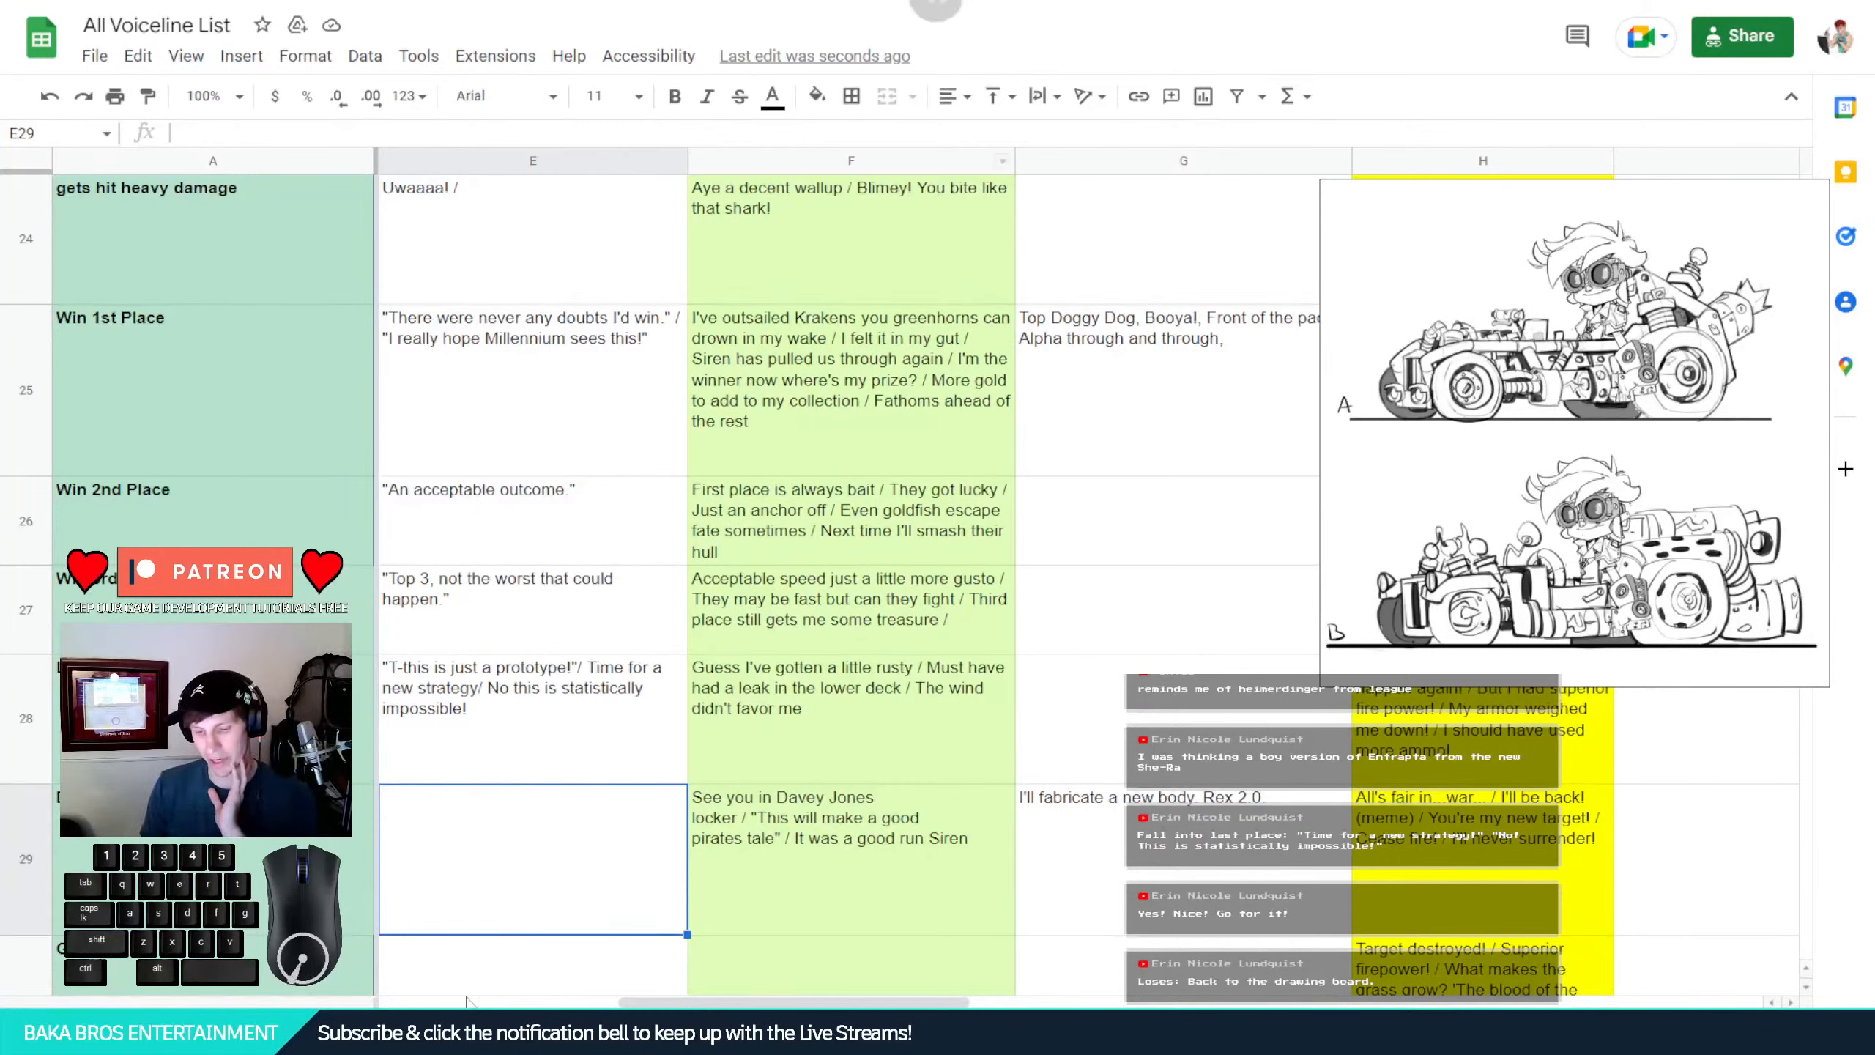
Read the neighbouring character's Death 1 lines and select Tok's empty Death 1 cell
double_click(472, 850)
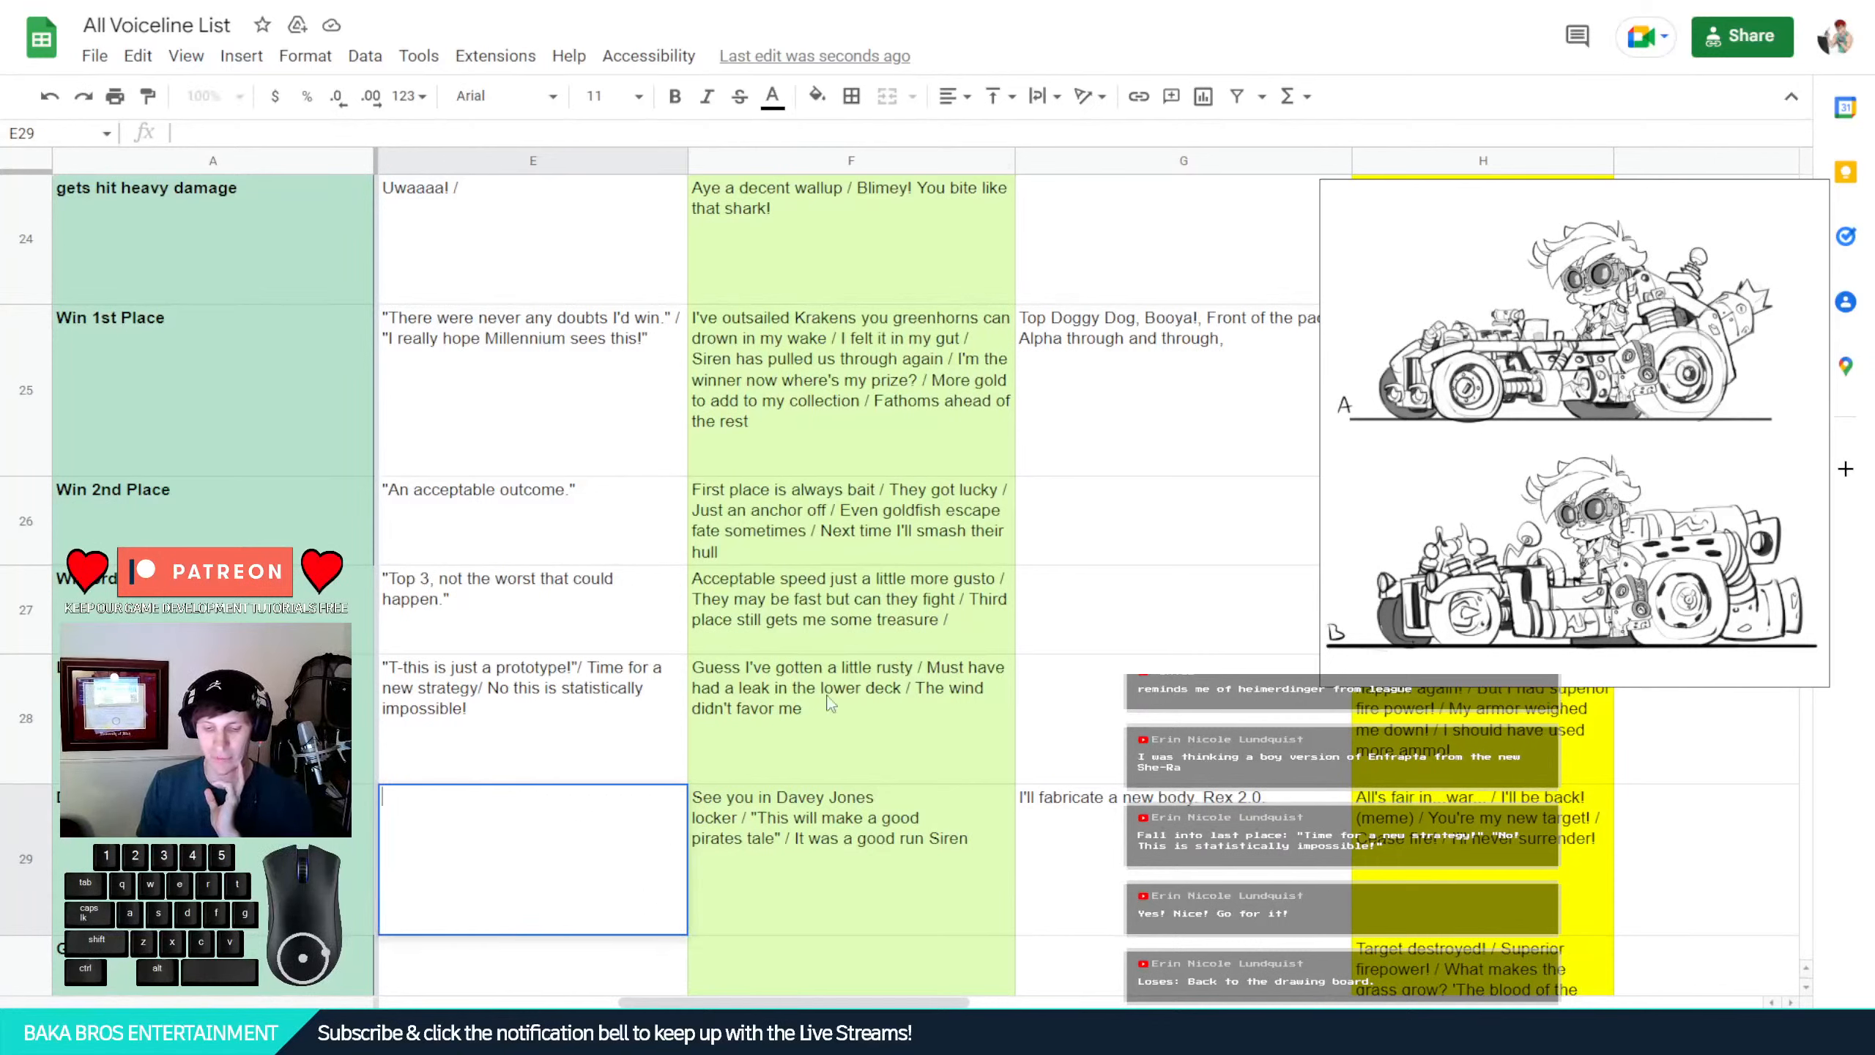
click(933, 807)
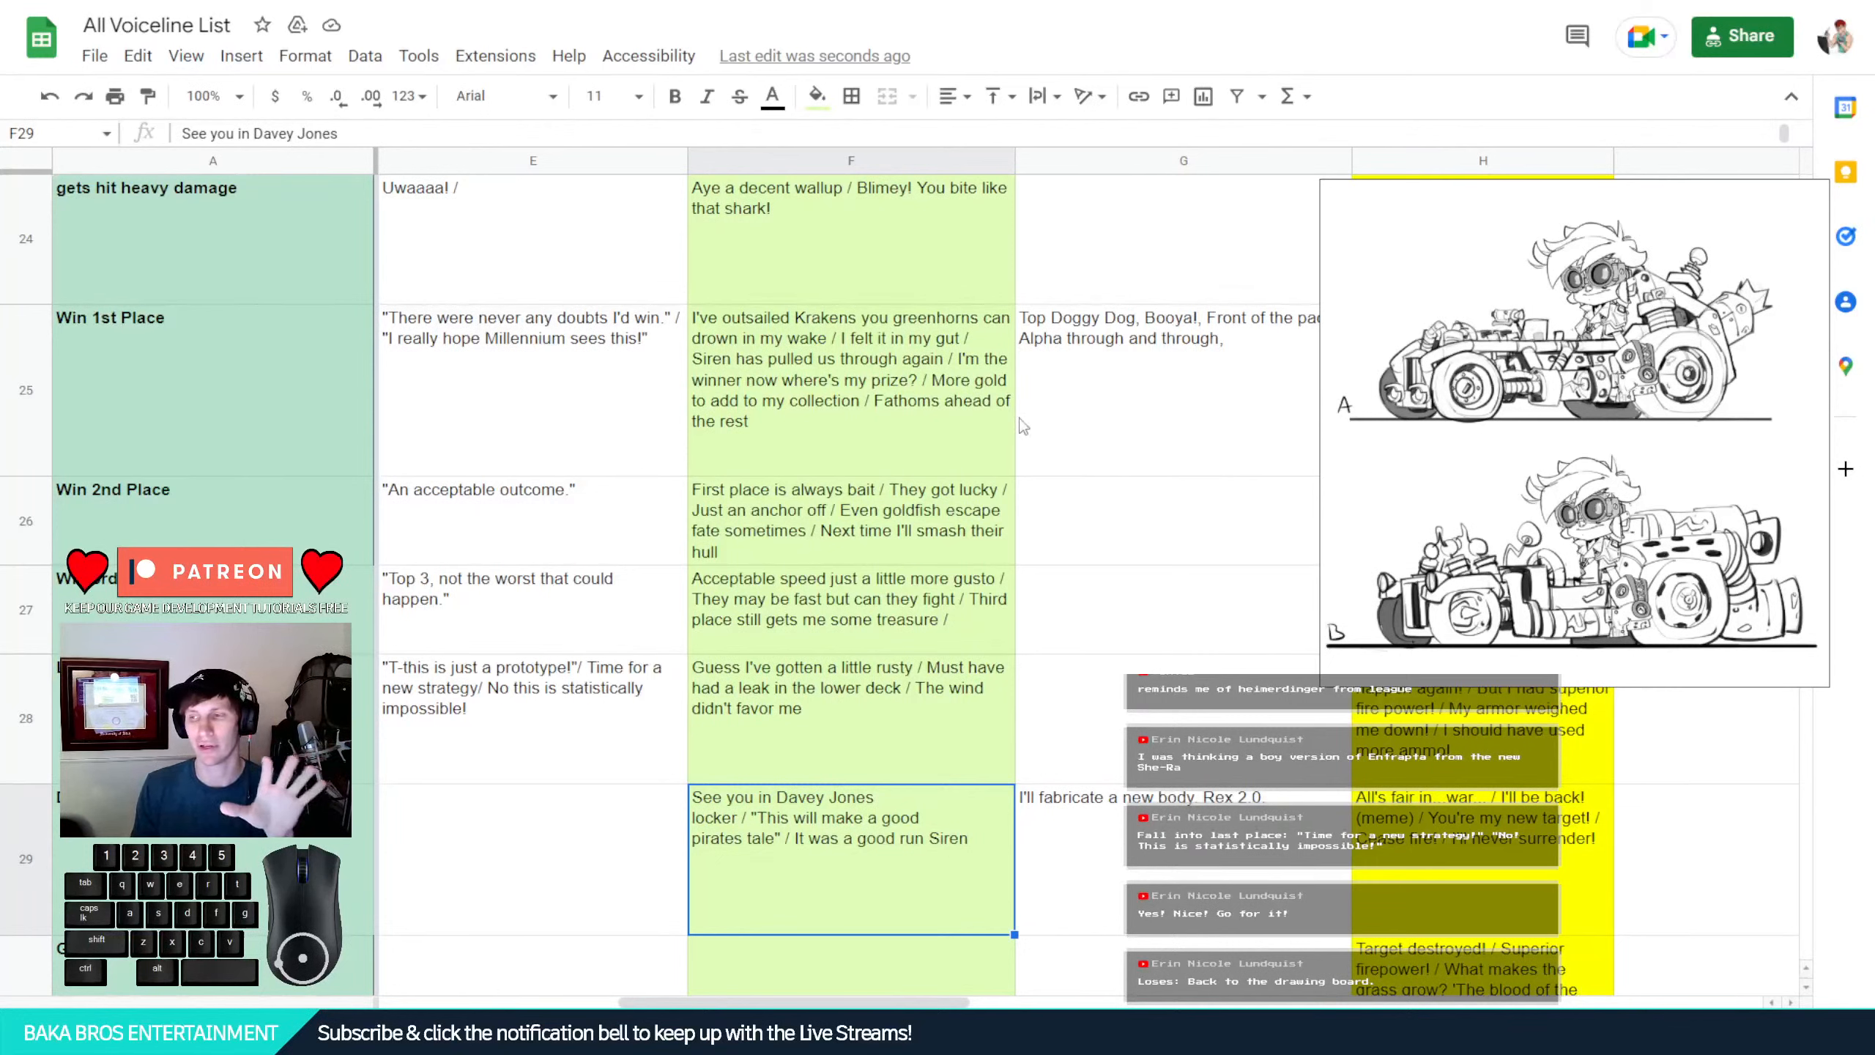
scroll(1023, 426, down, 1)
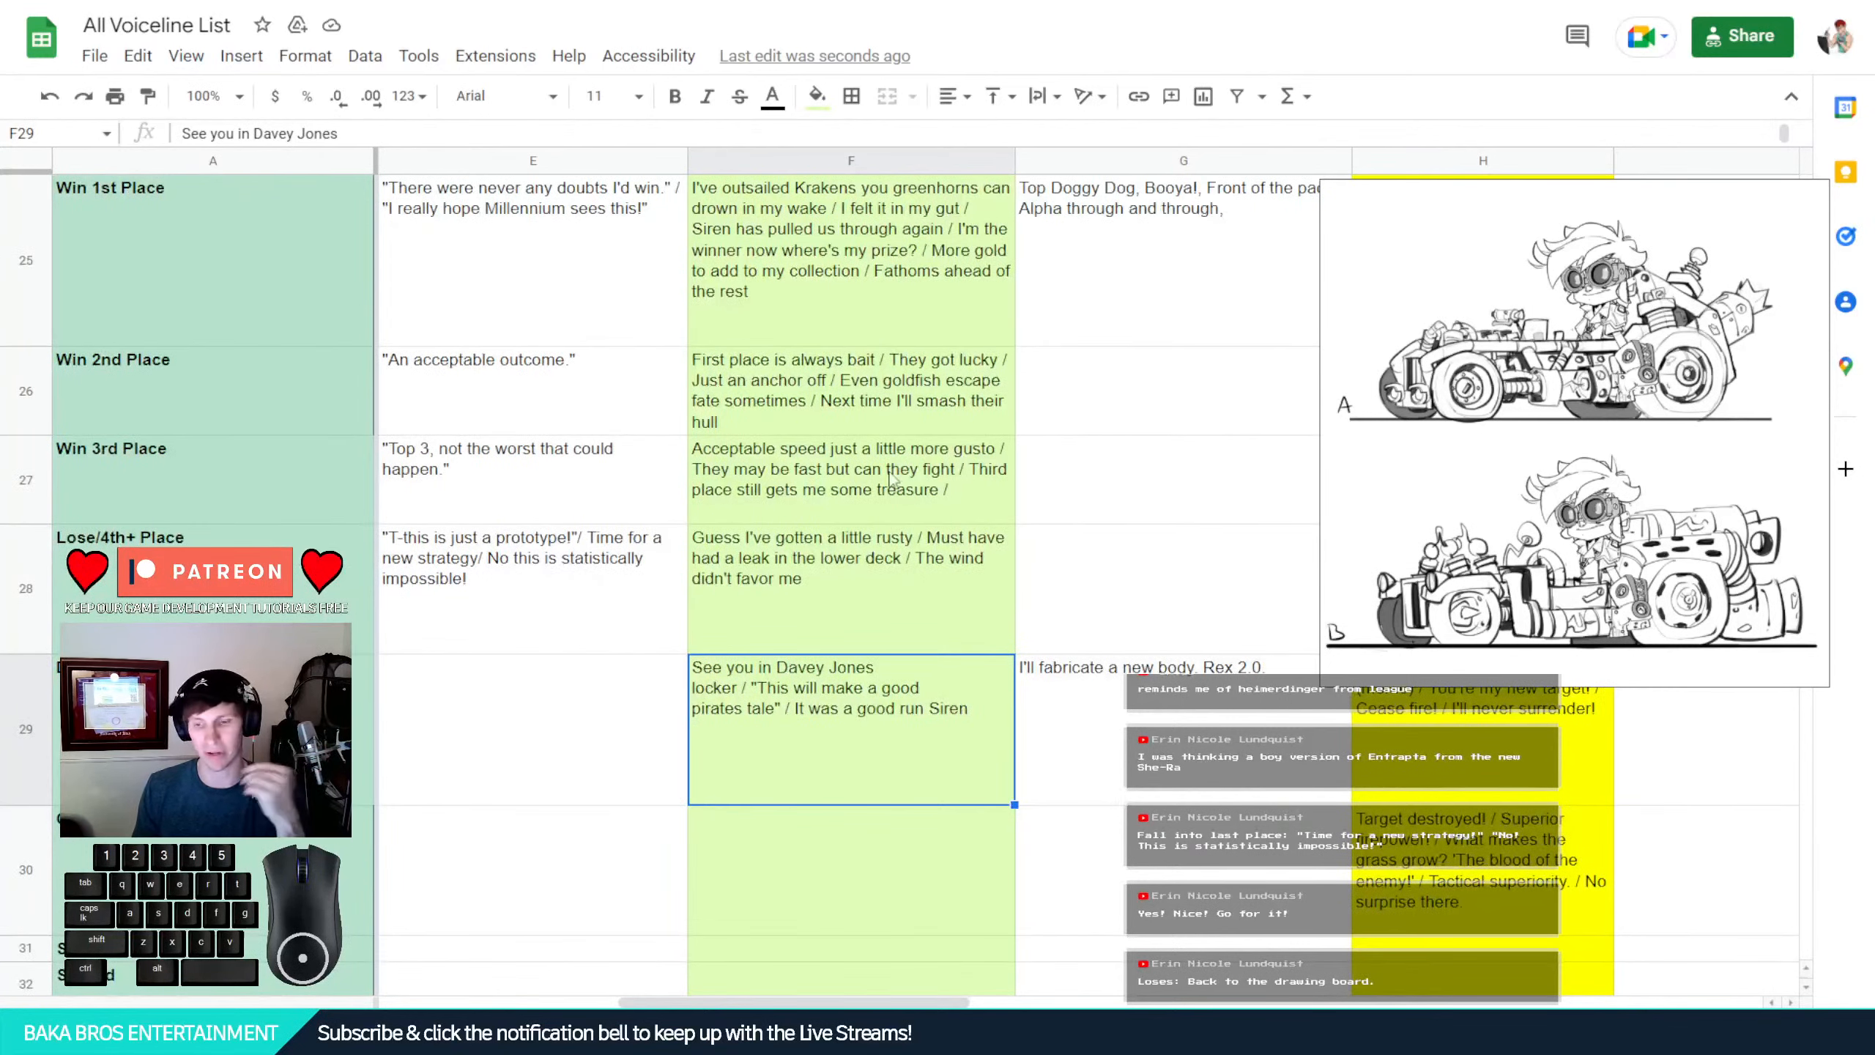
click(496, 693)
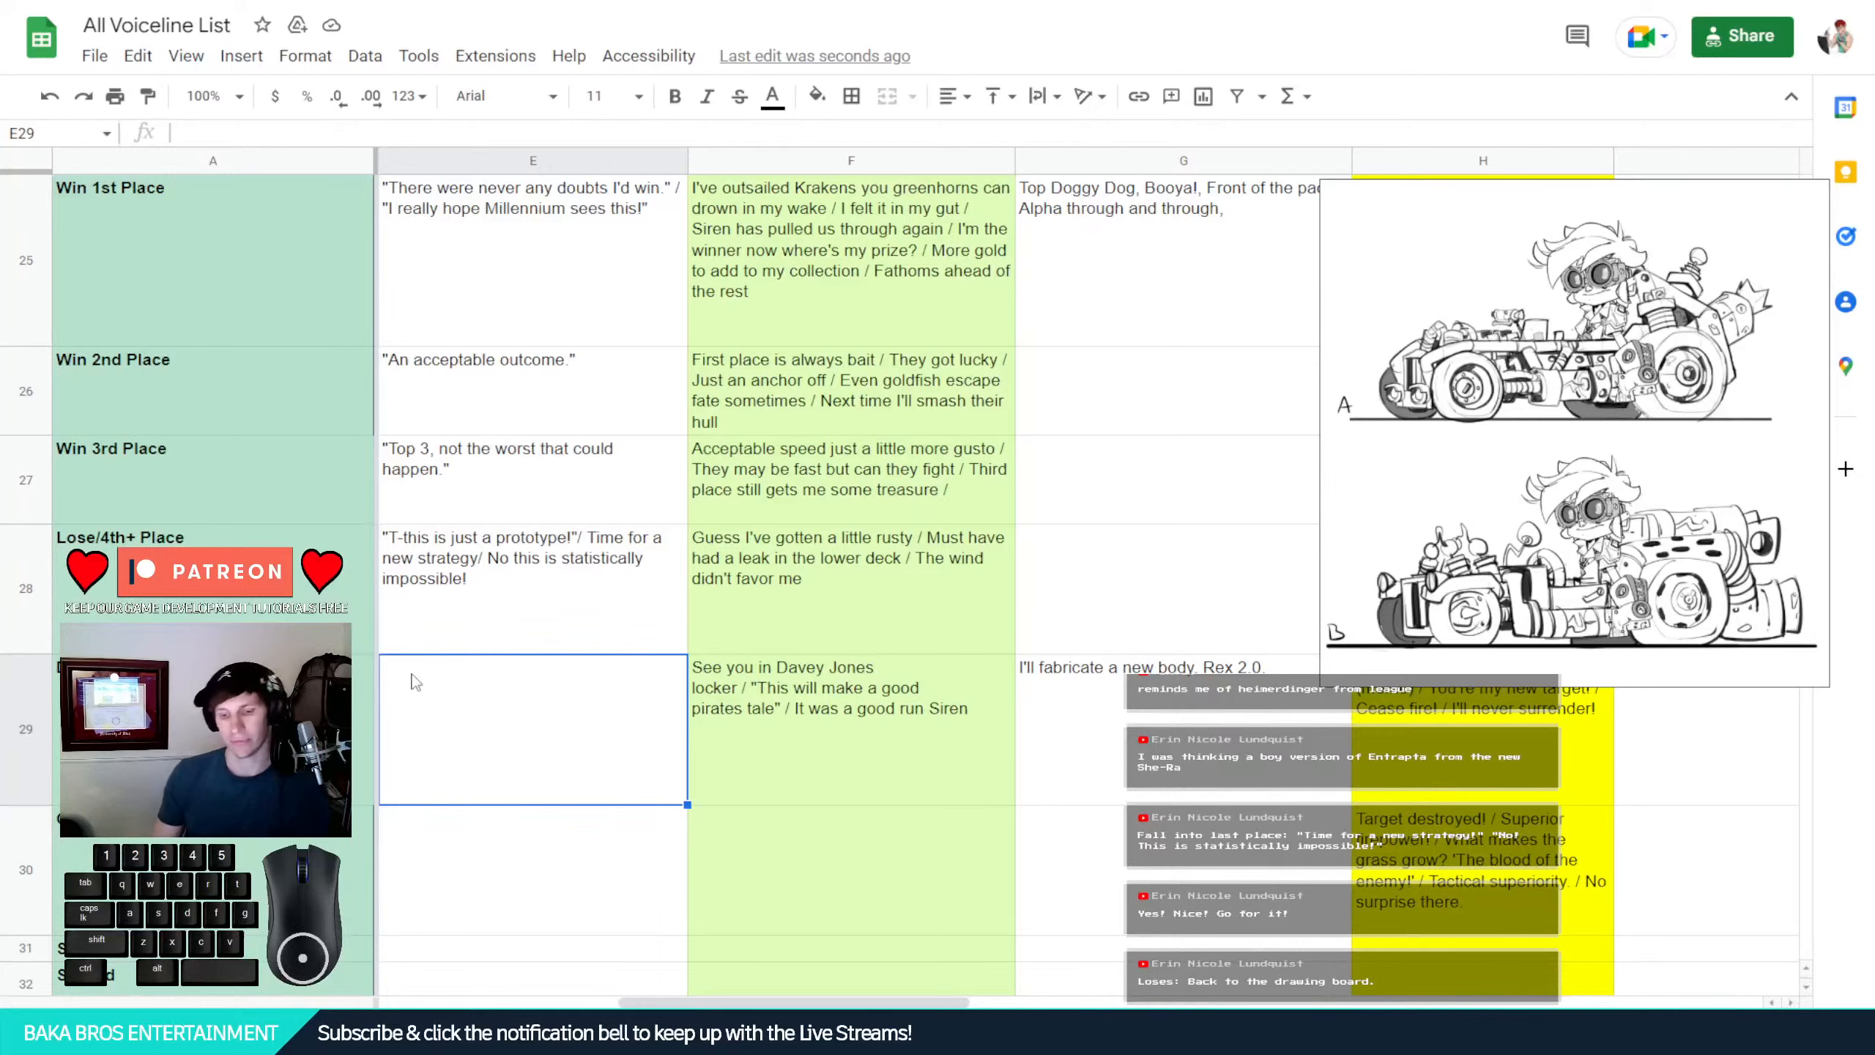
scroll(400, 739, down, 2)
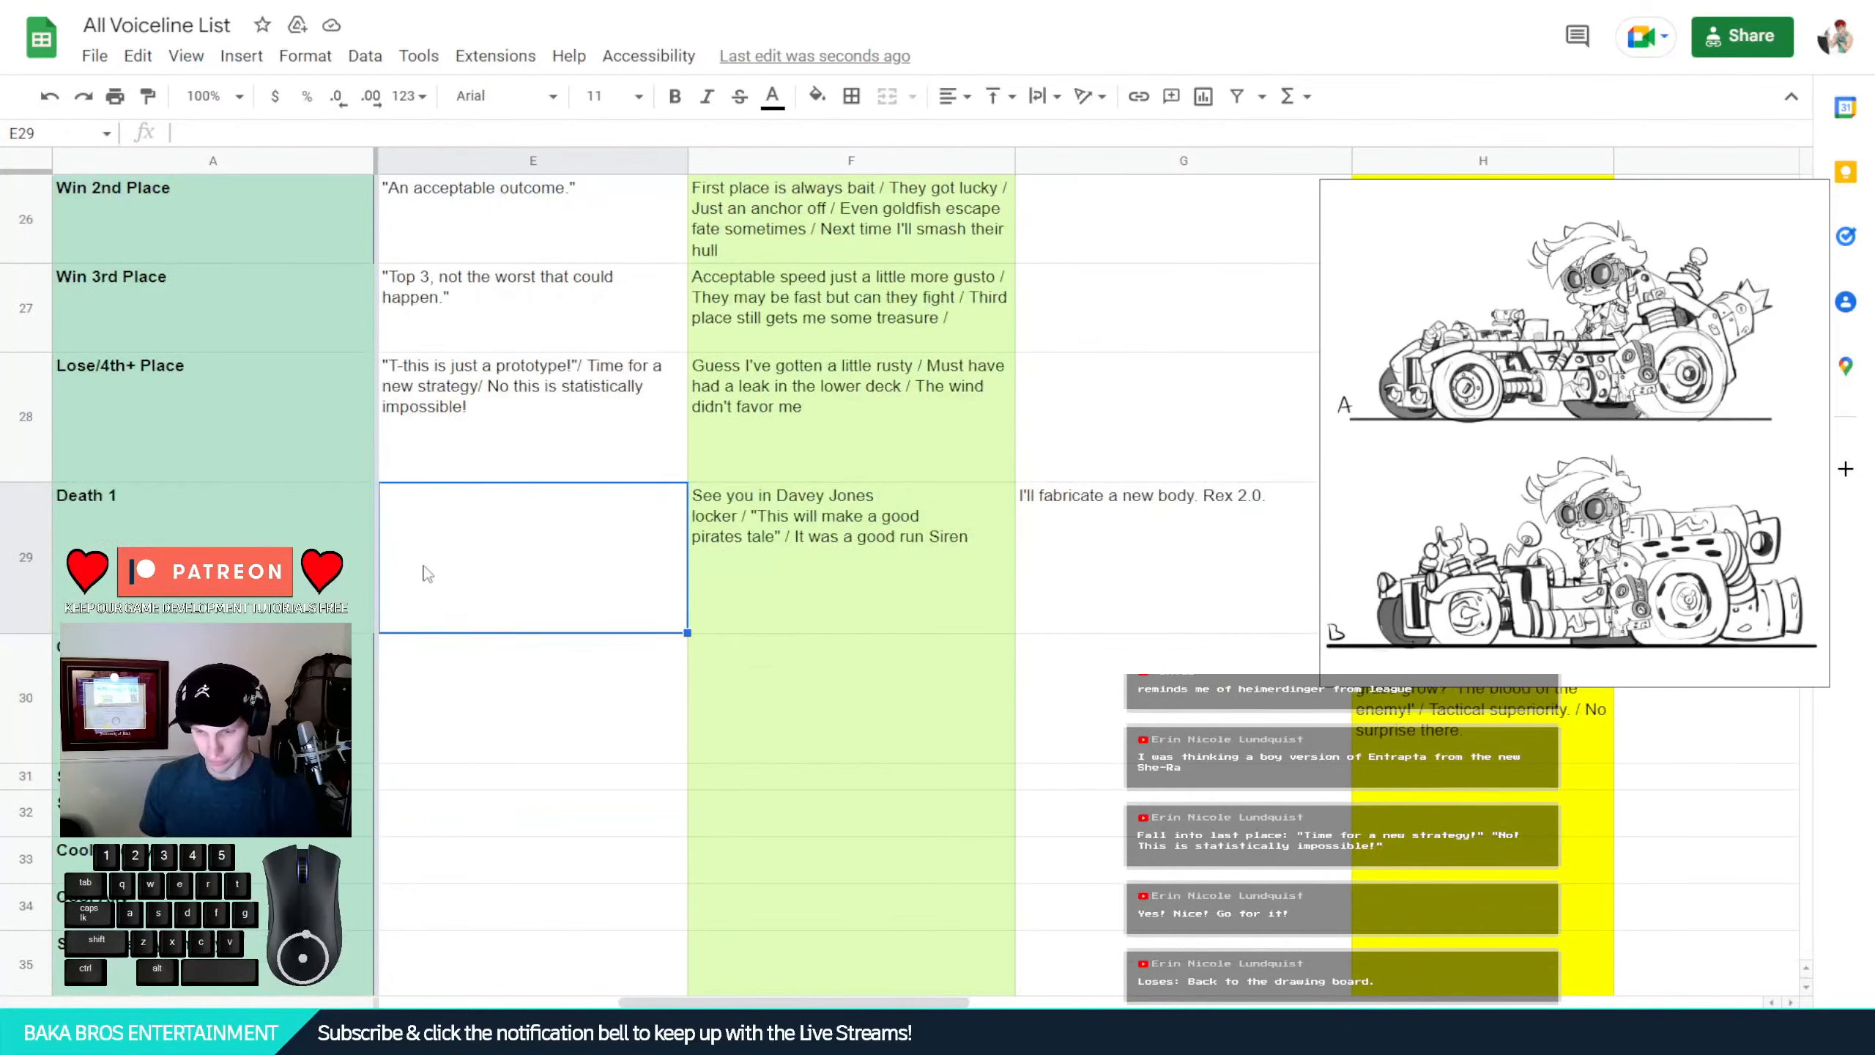
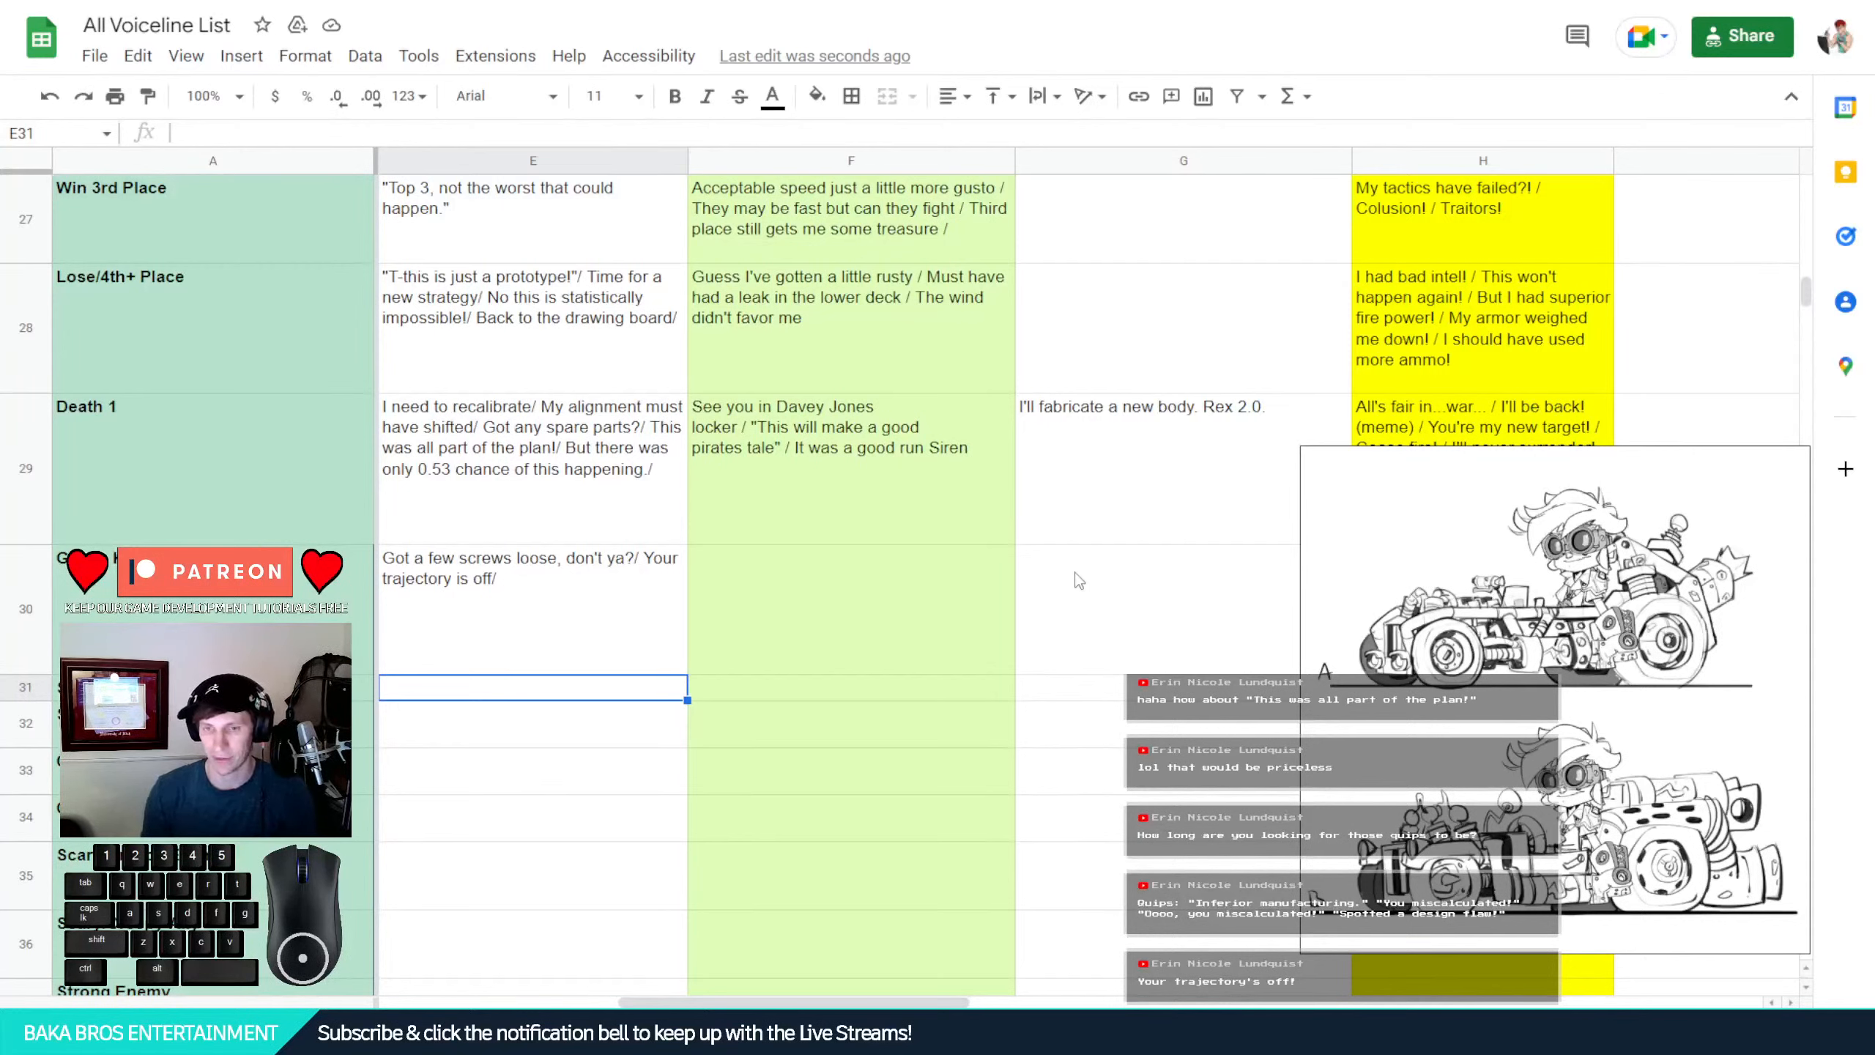
Review Tok's voice lines from Win 1st Place down through the Death 1 row
scroll(702, 584, up, 5)
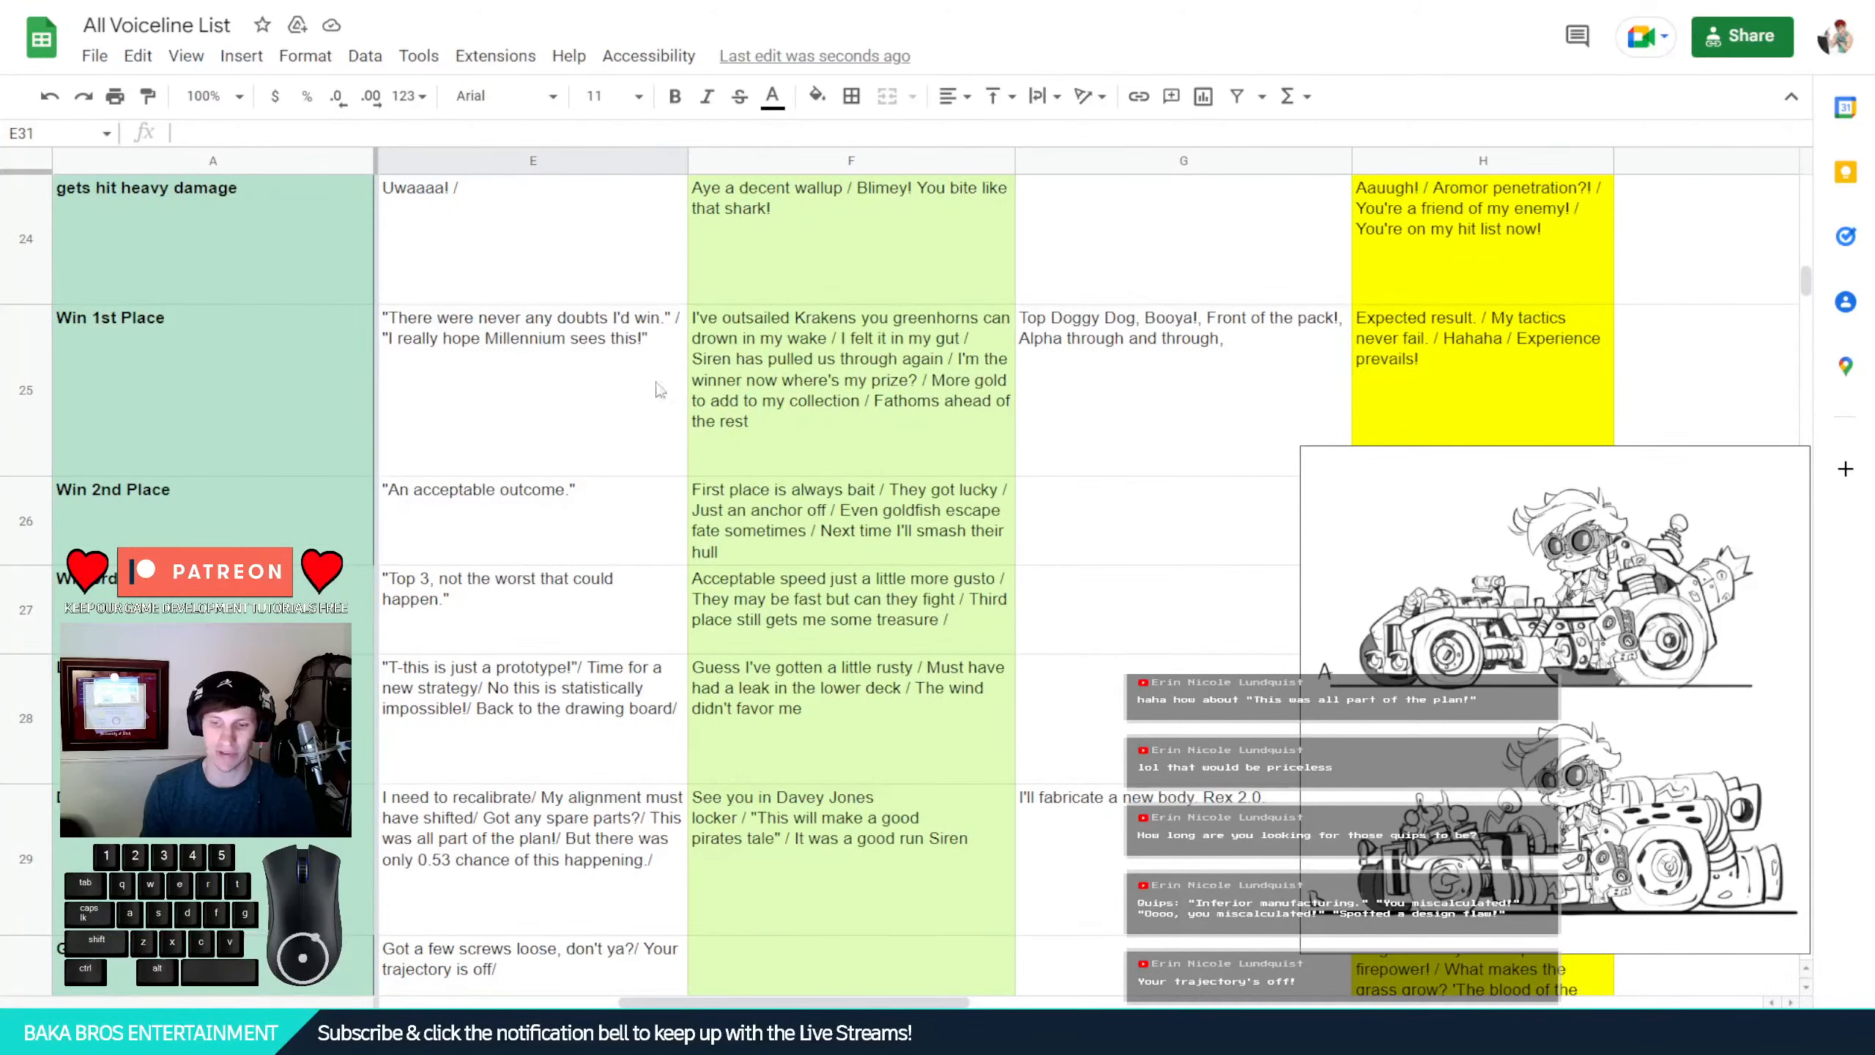
click(548, 419)
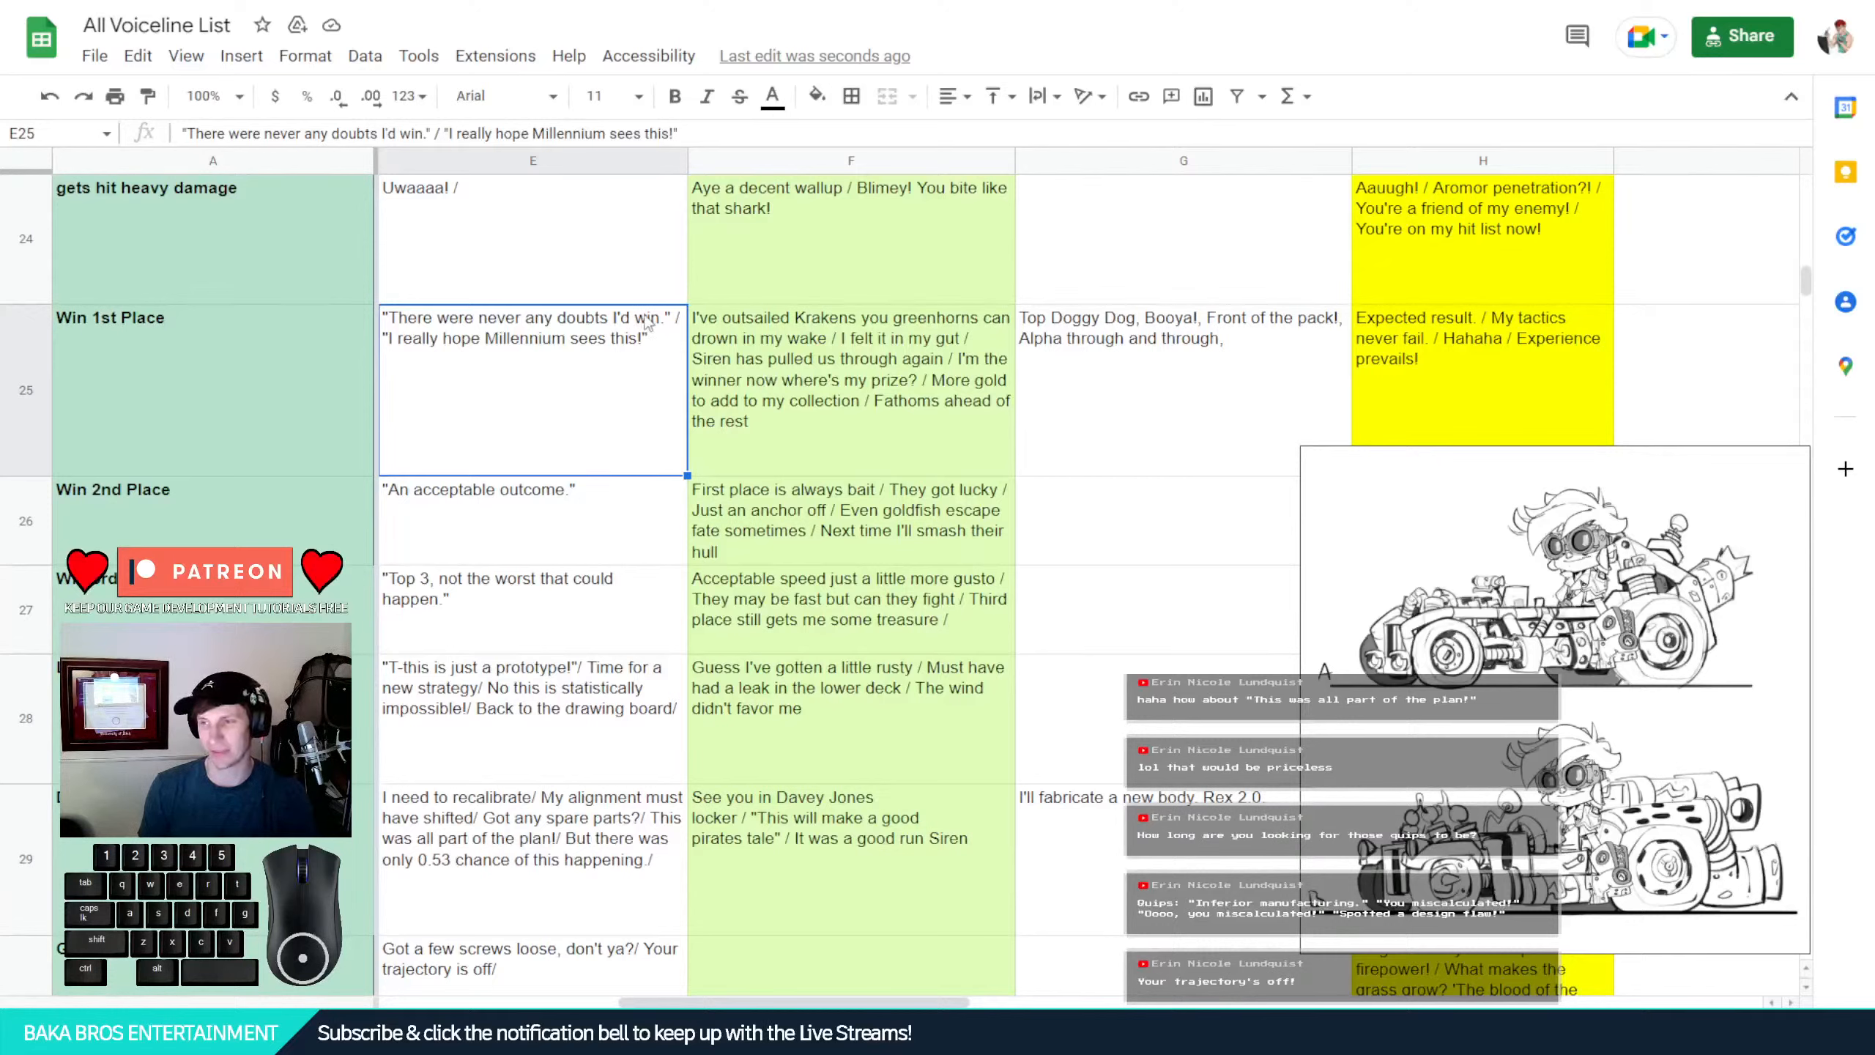
scroll(642, 344, down, 2)
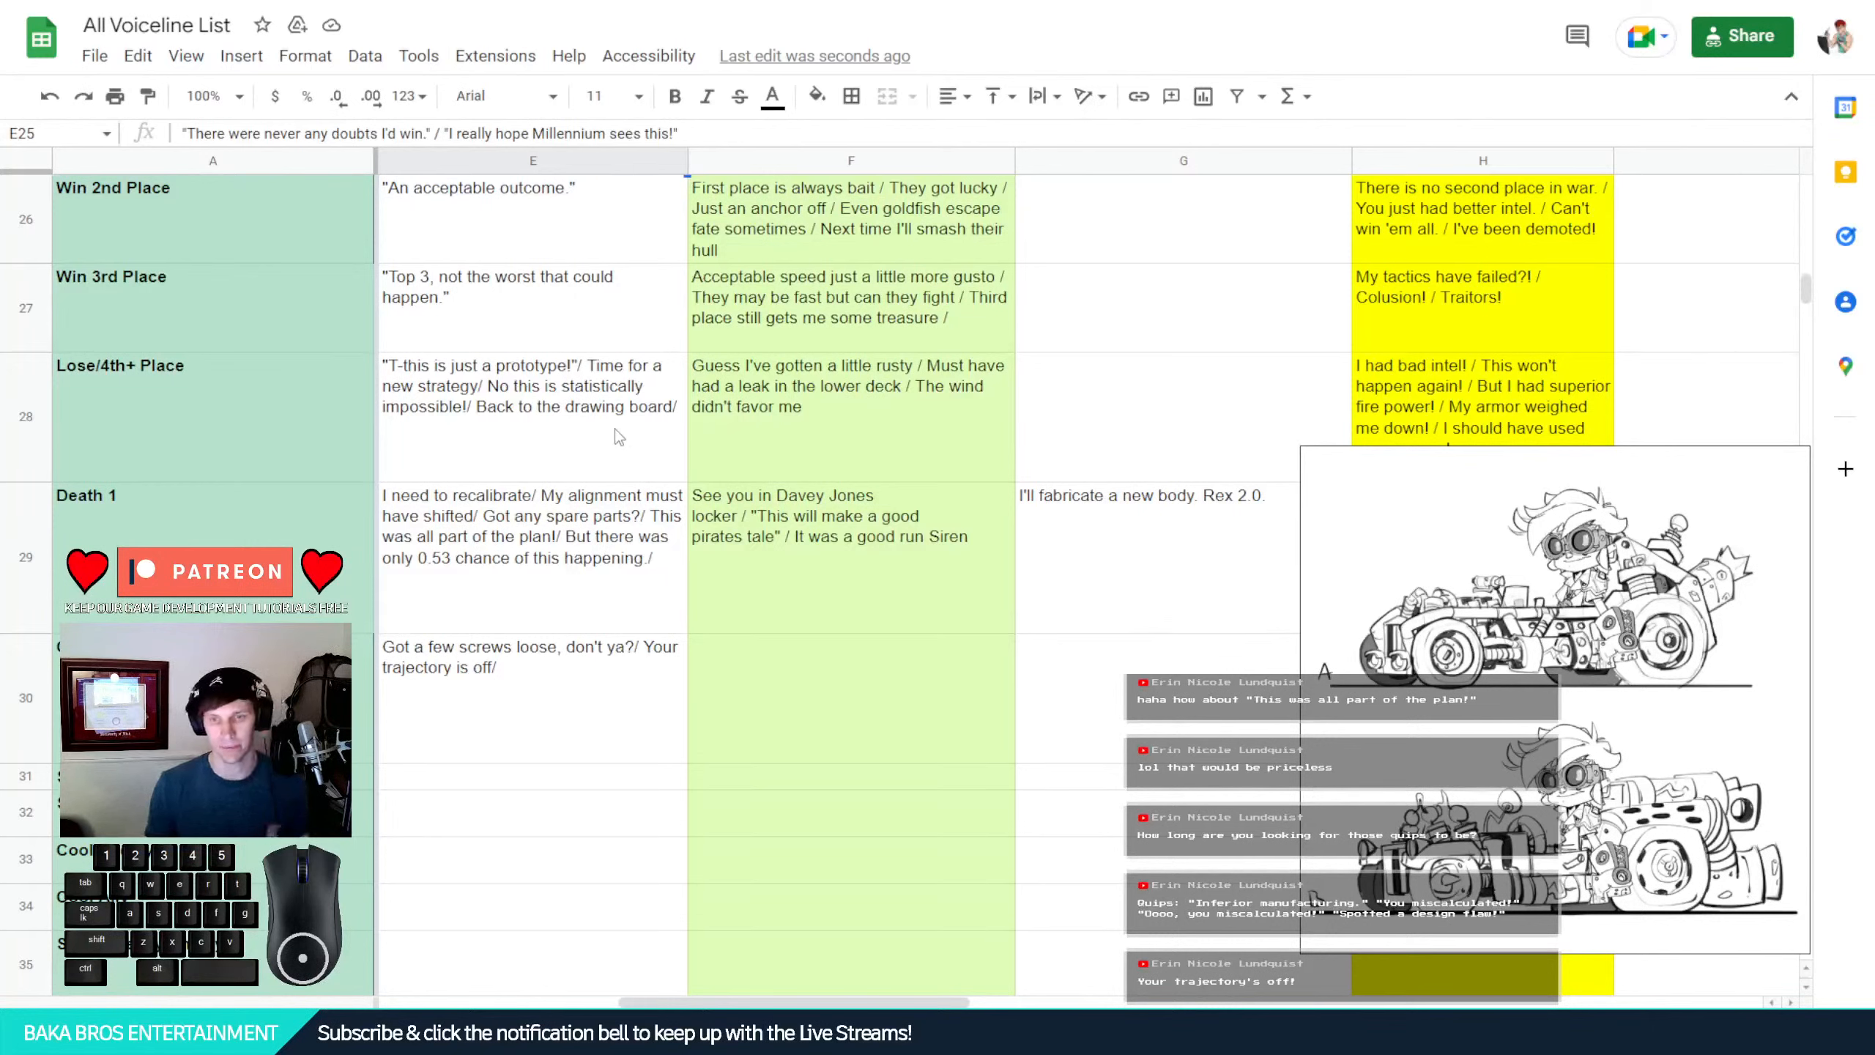
Append "Inferior manufacturing./" after "Your trajectory is off/" in Tok's cell E30, below the Death 1 row
click(564, 735)
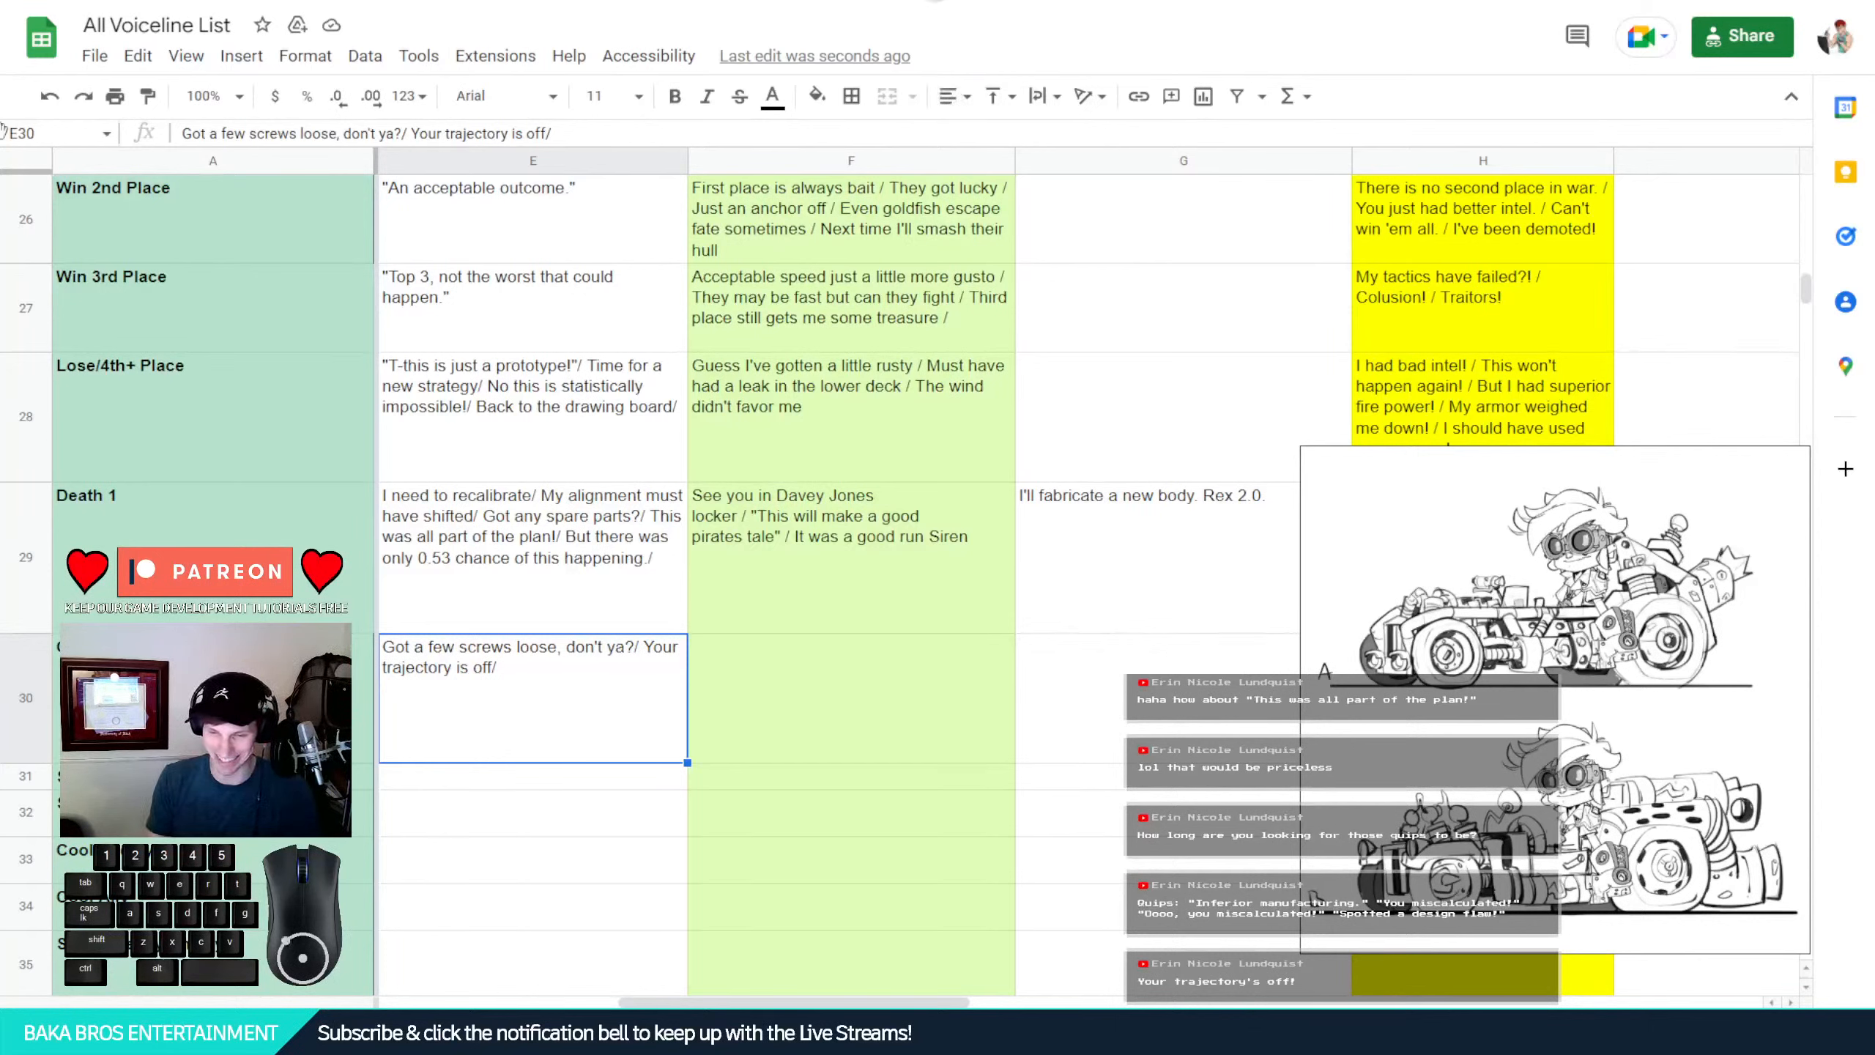
double_click(655, 714)
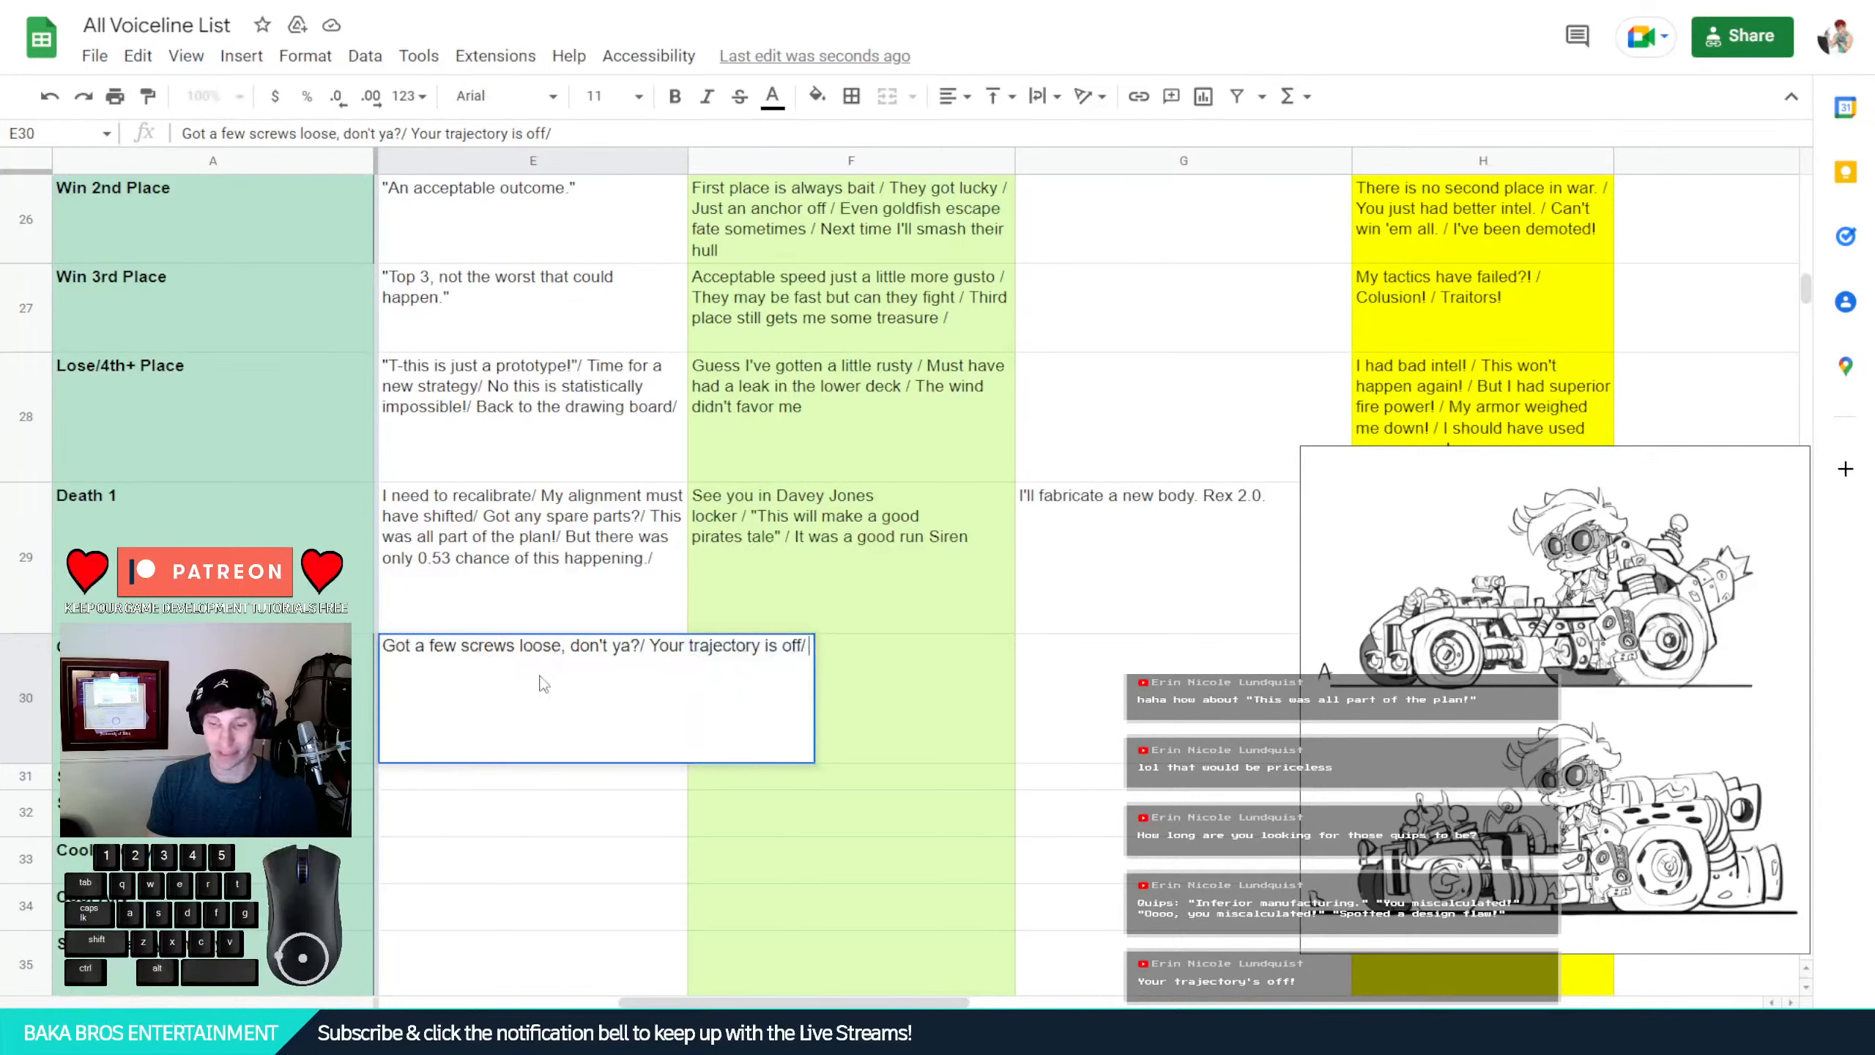
text(In)
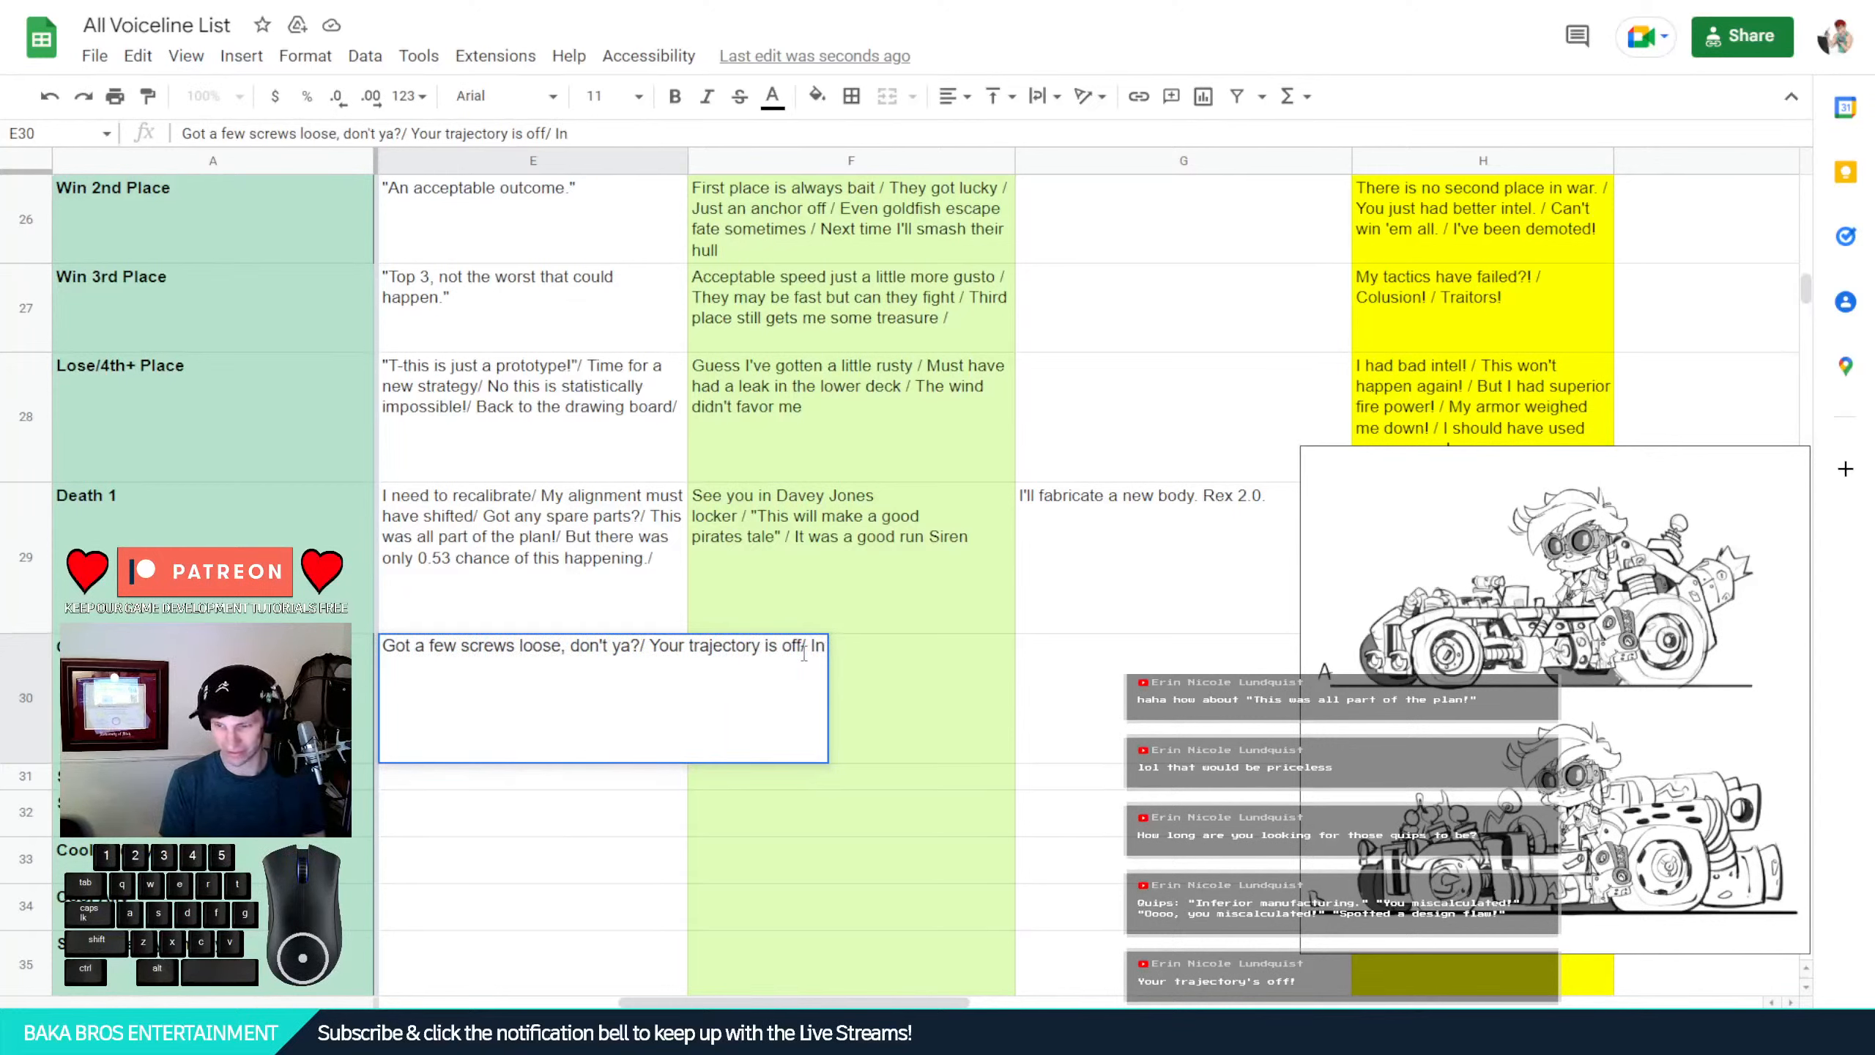
text(ferior)
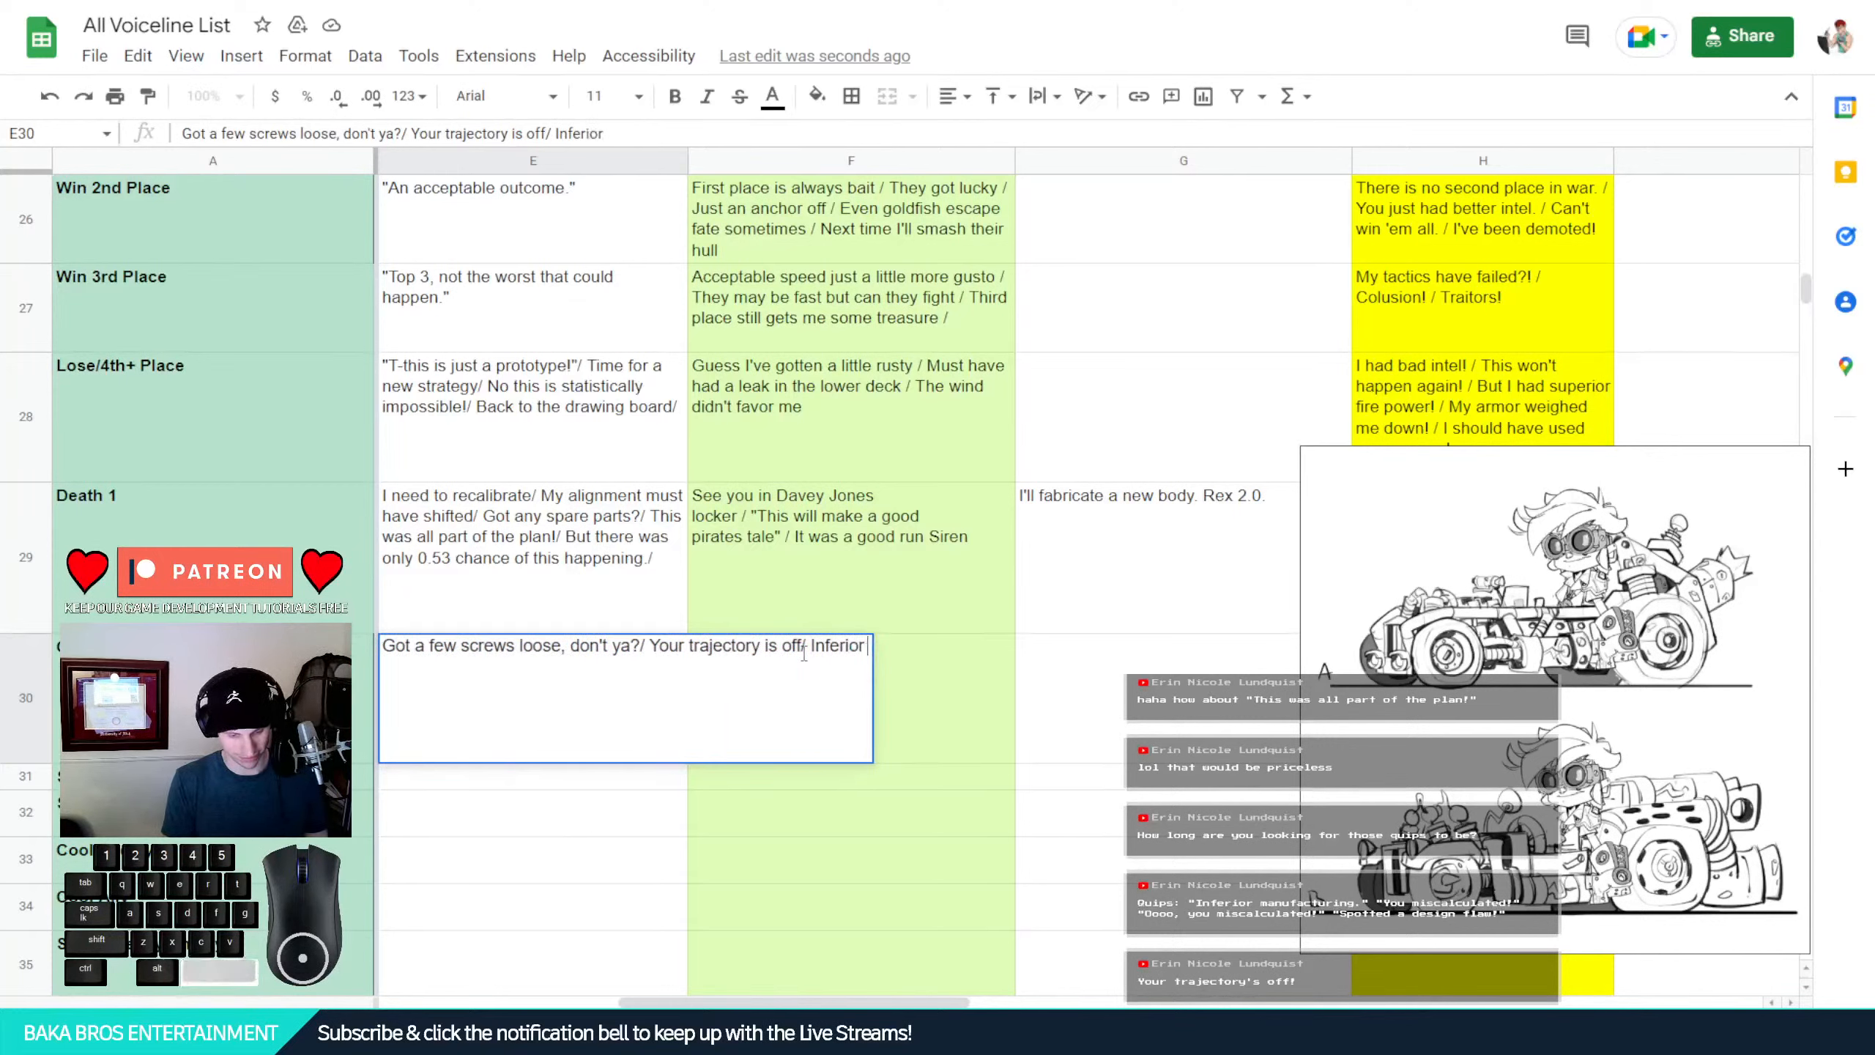
text( man)
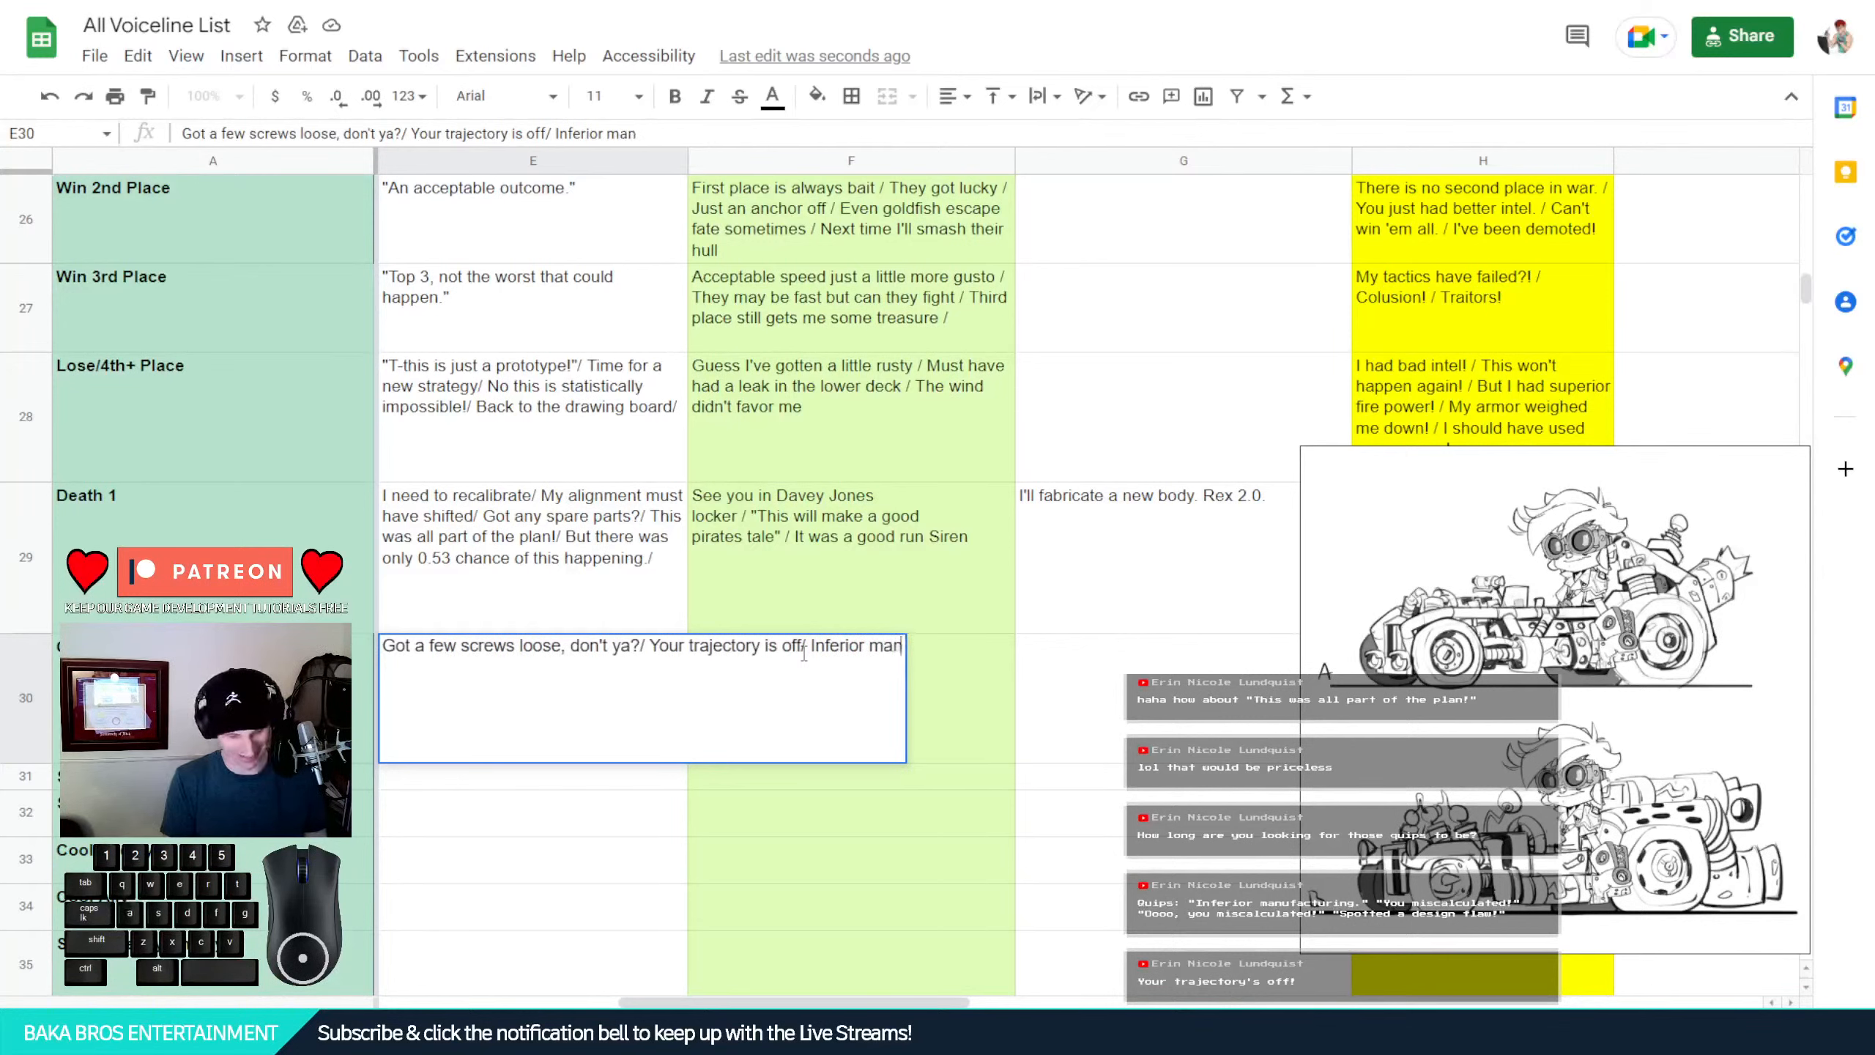
text(ufa)
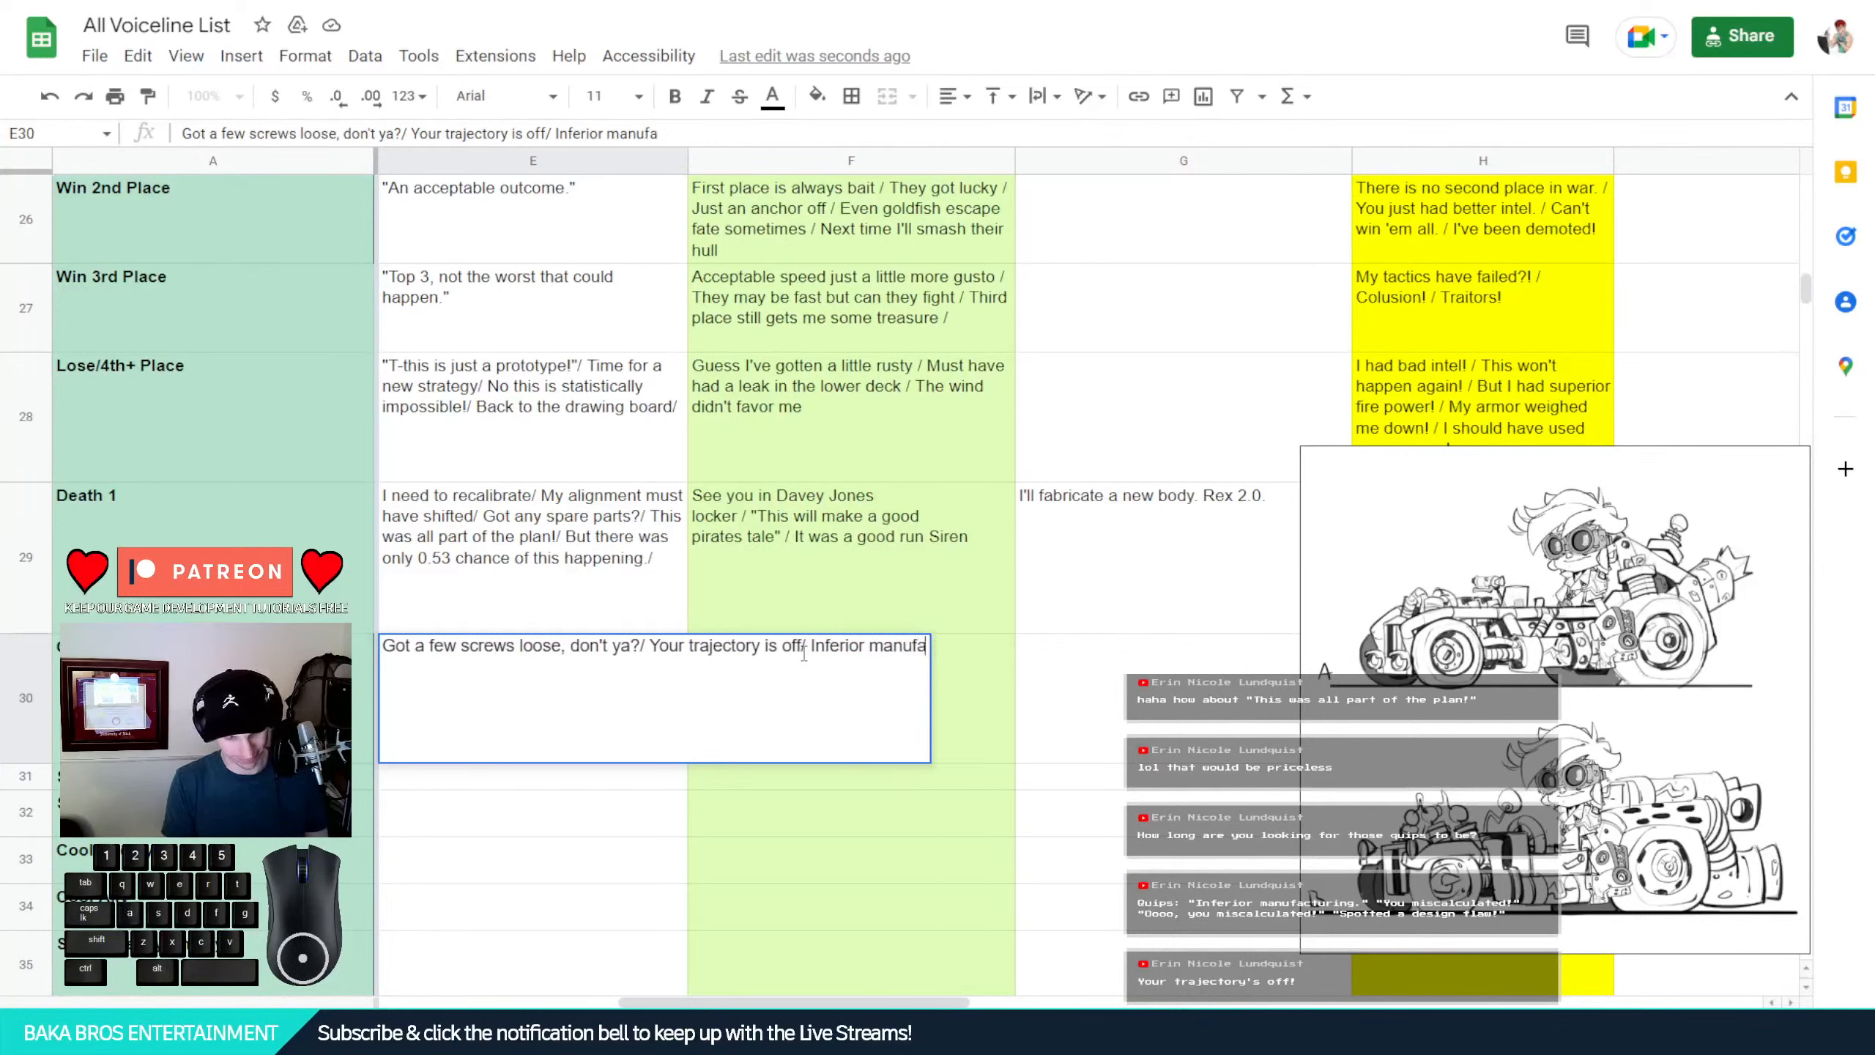
text(cturing)
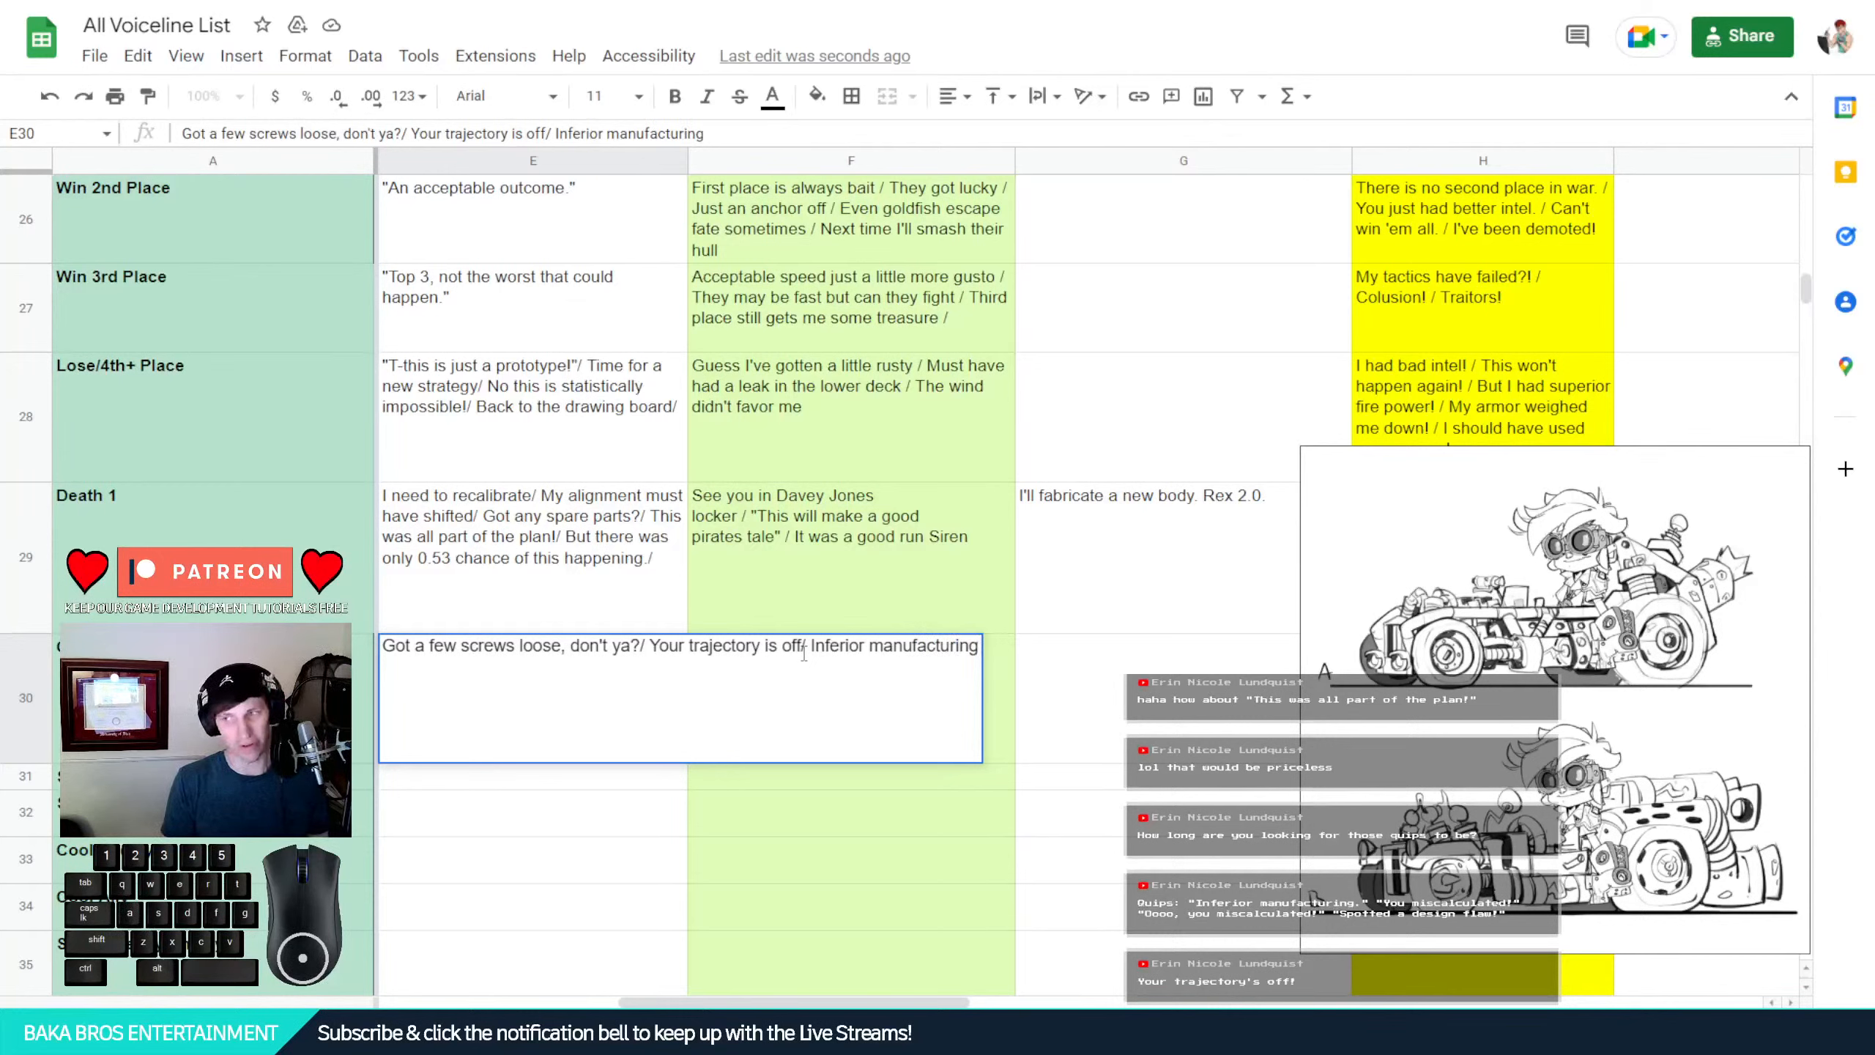
text(.)
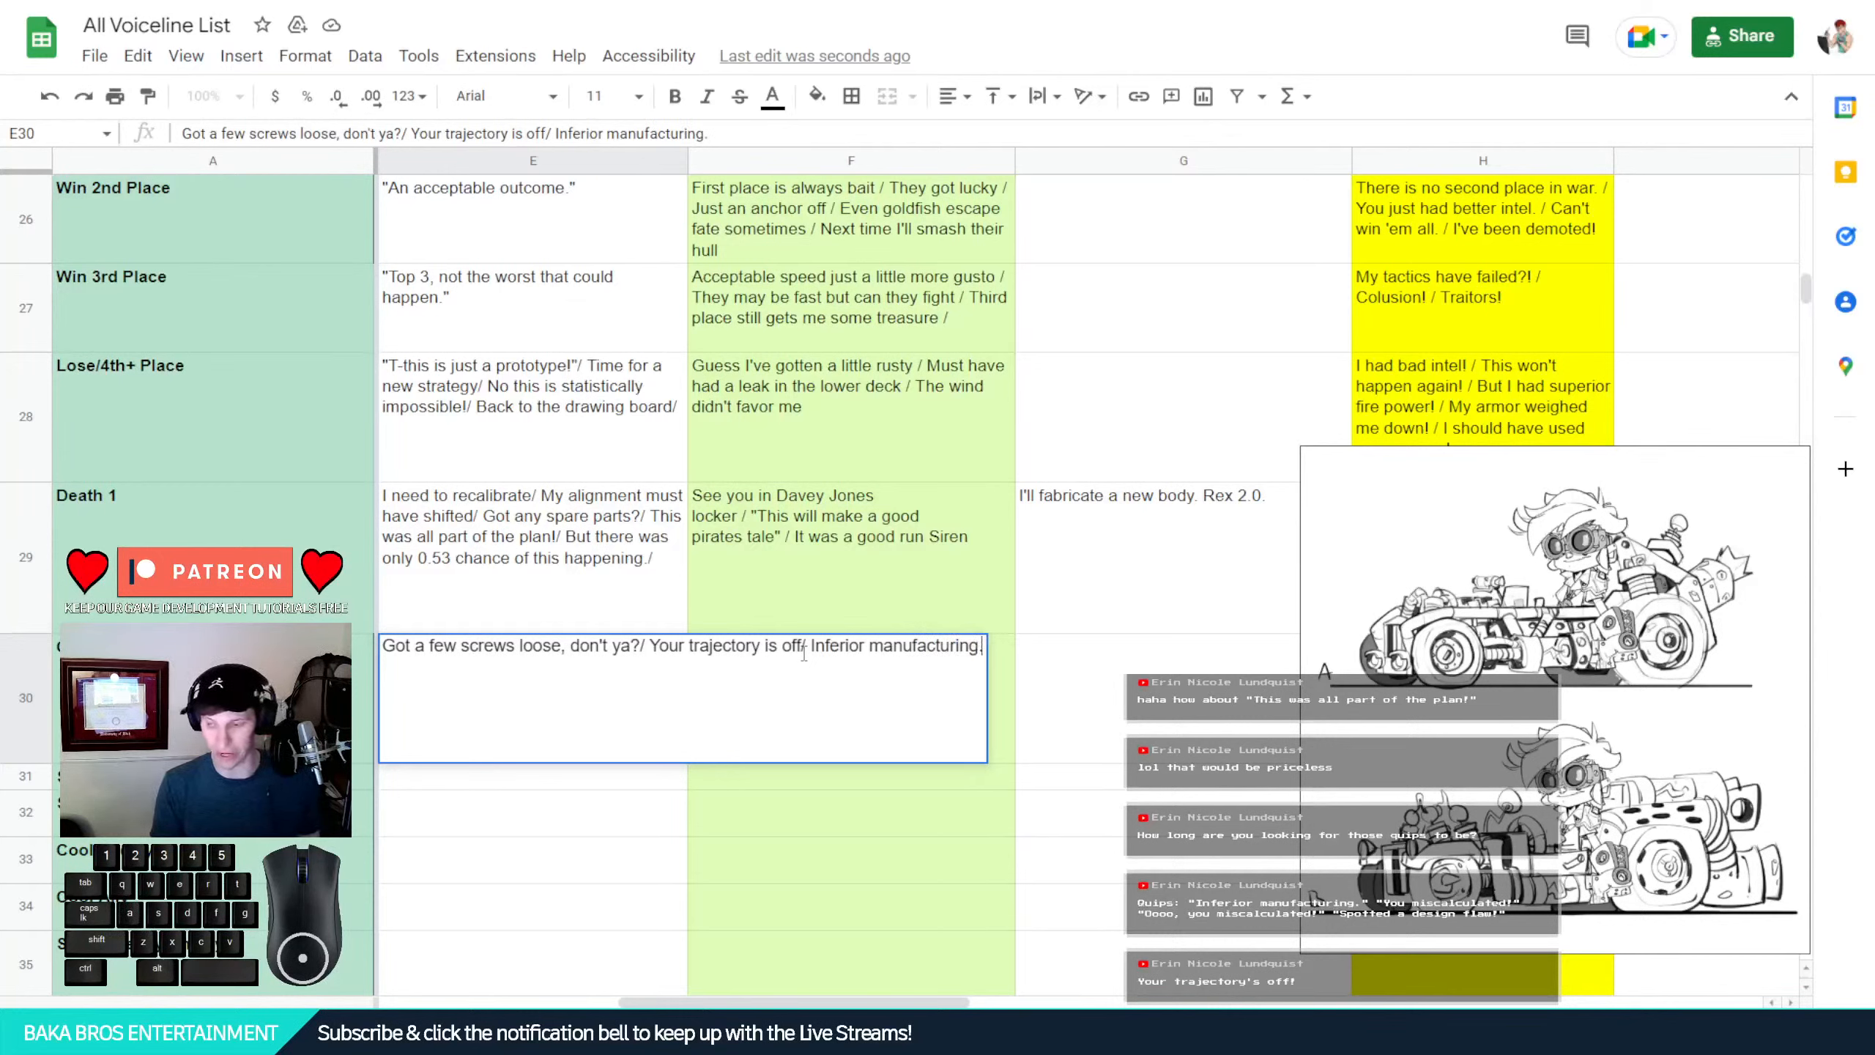
text(/)
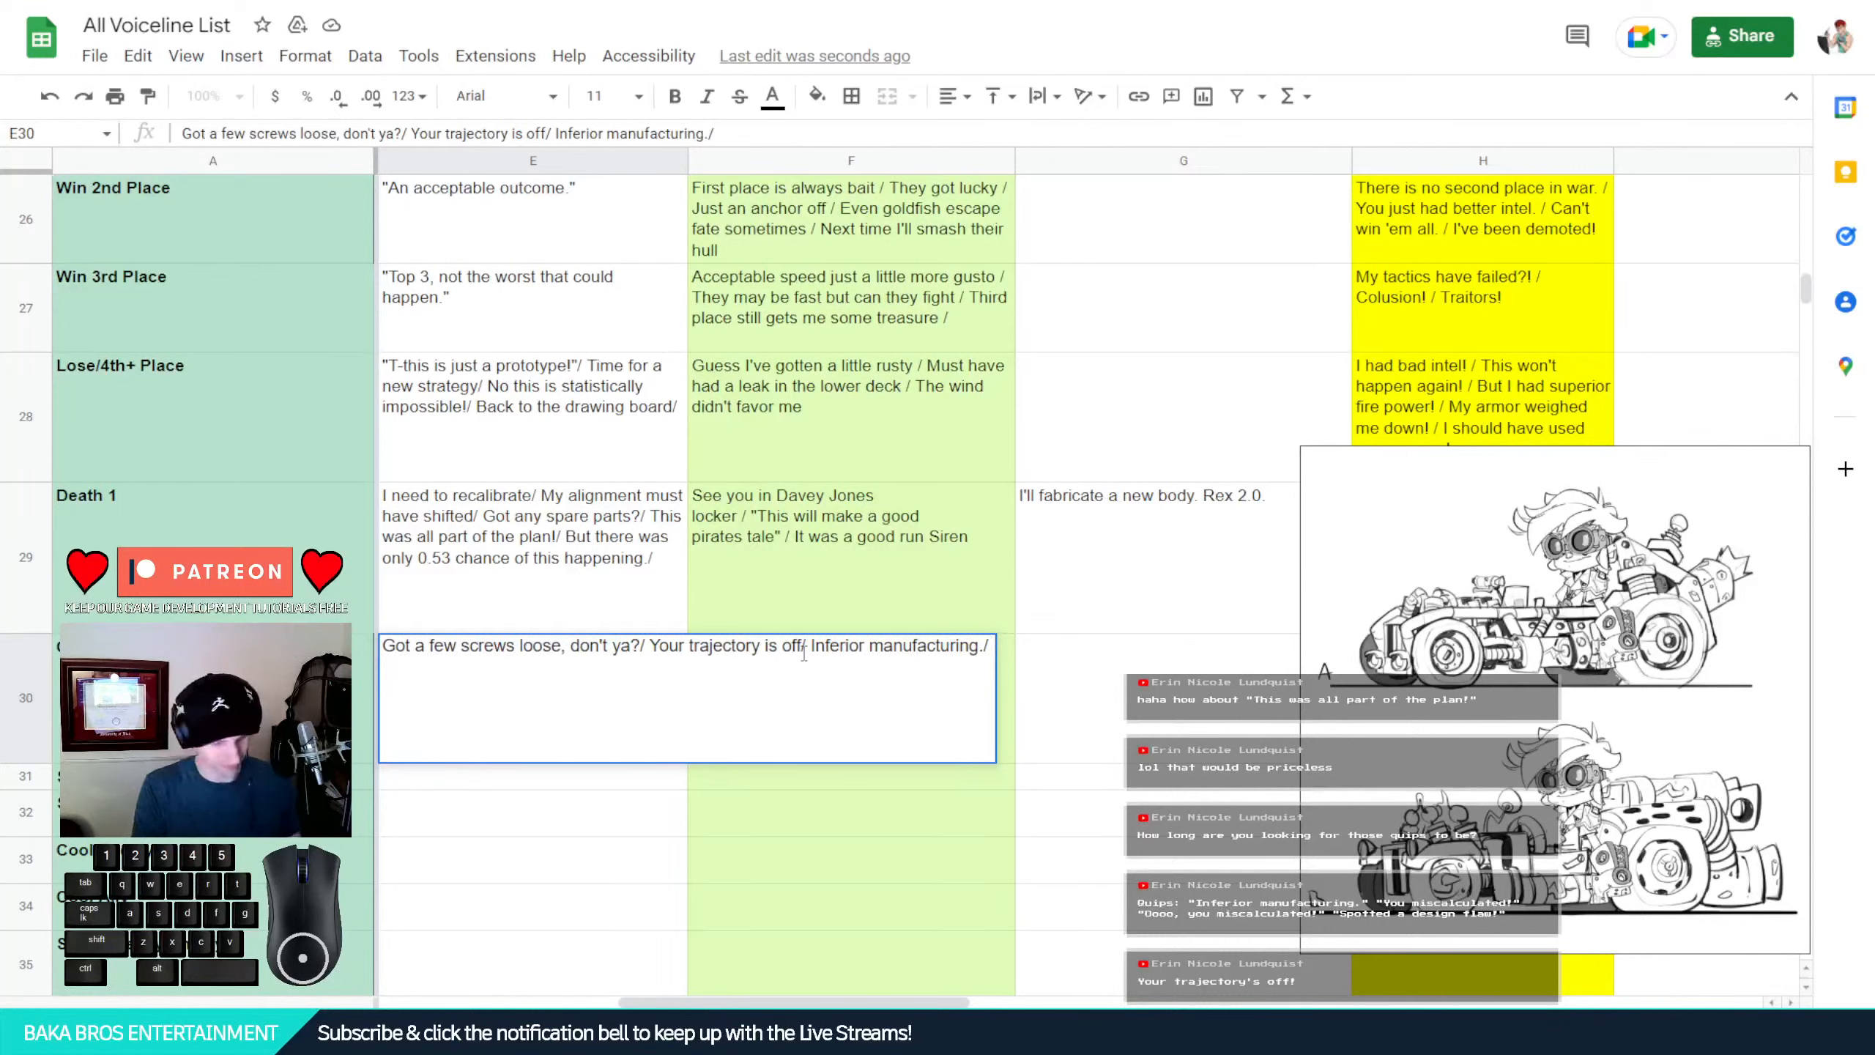
Add "You miscalculated!/" as a further line in Tok's cell E30
text( You m)
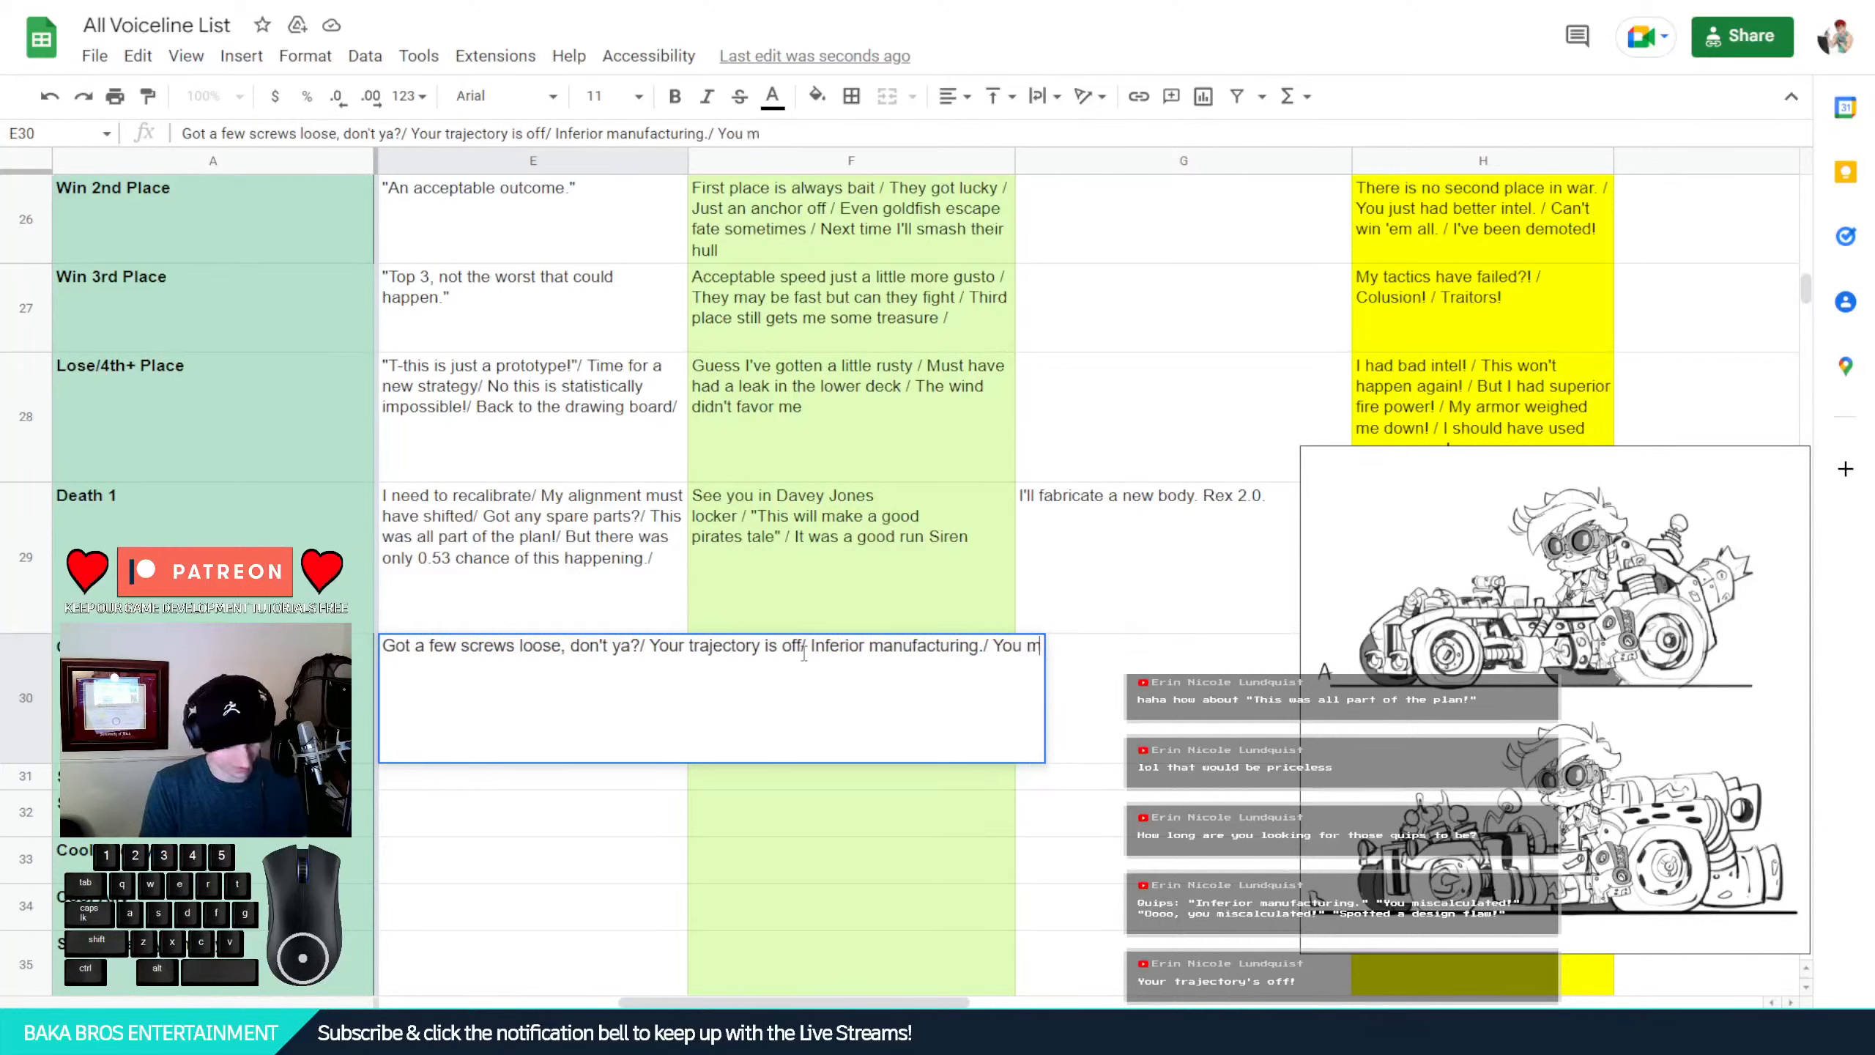
text(is)
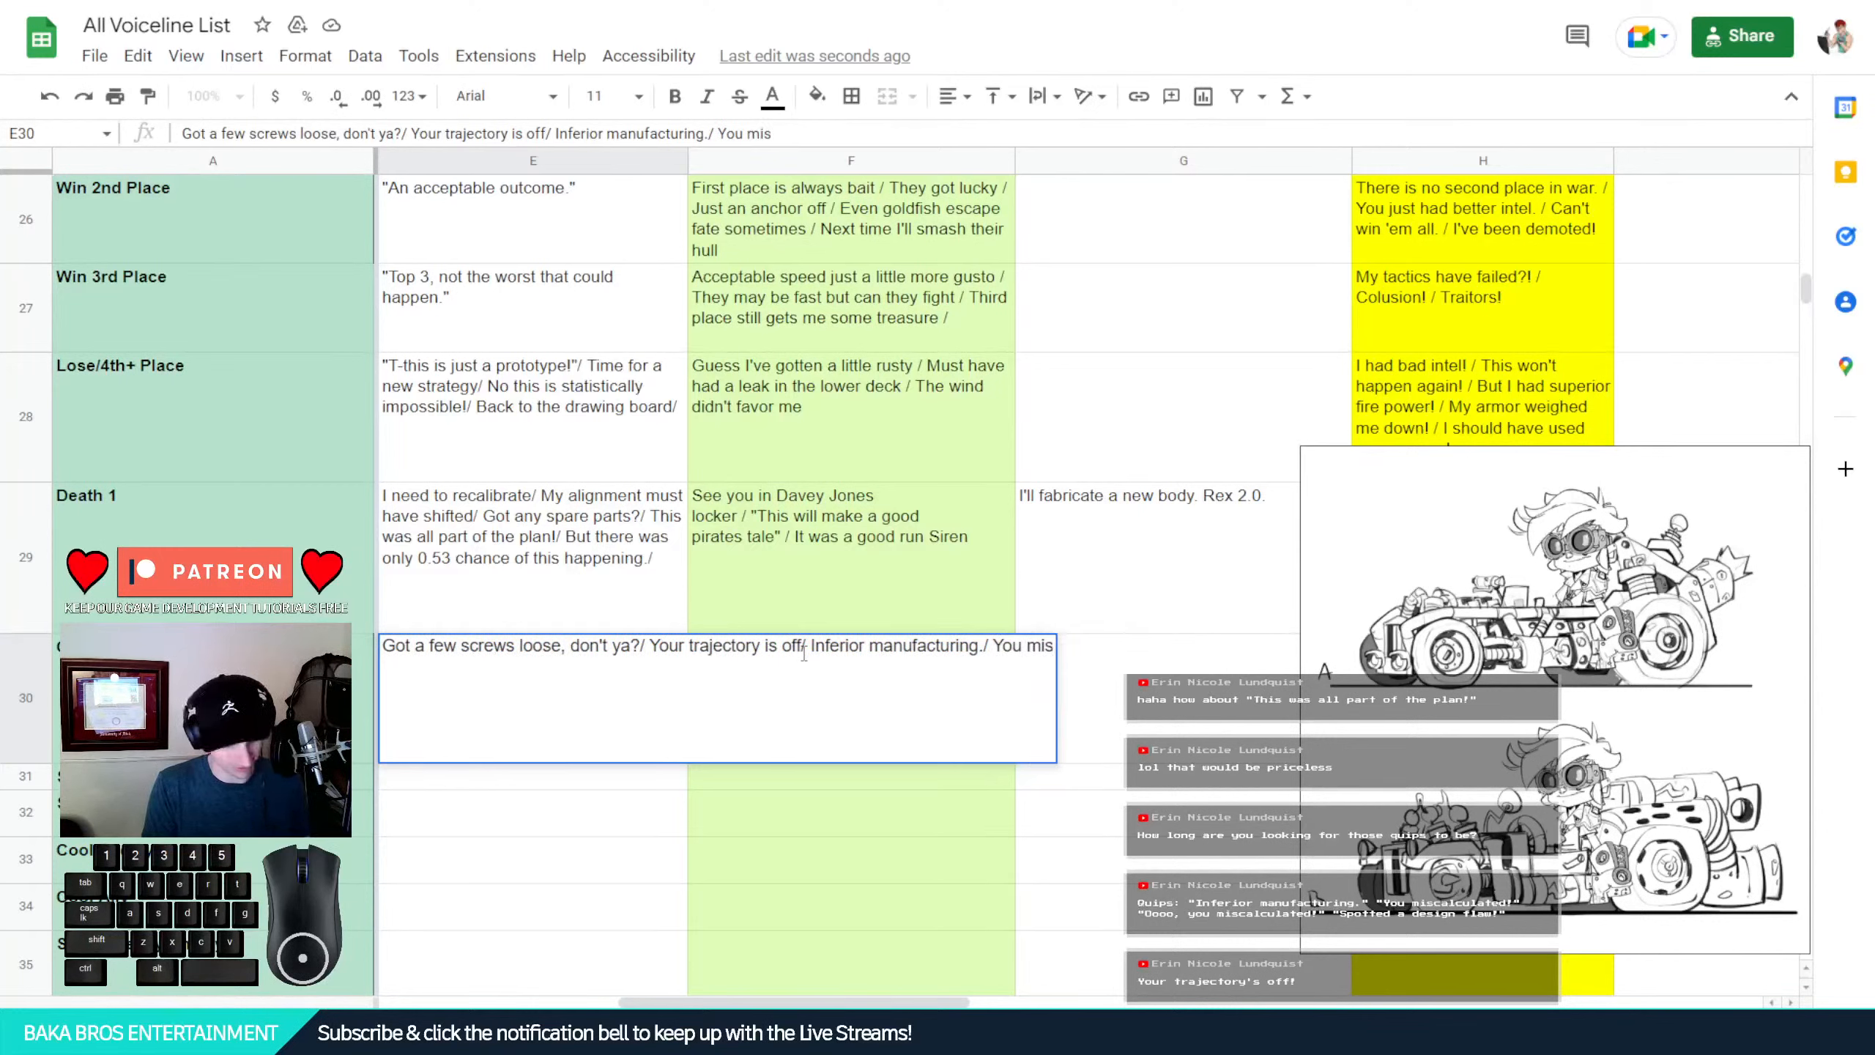
text(calcu)
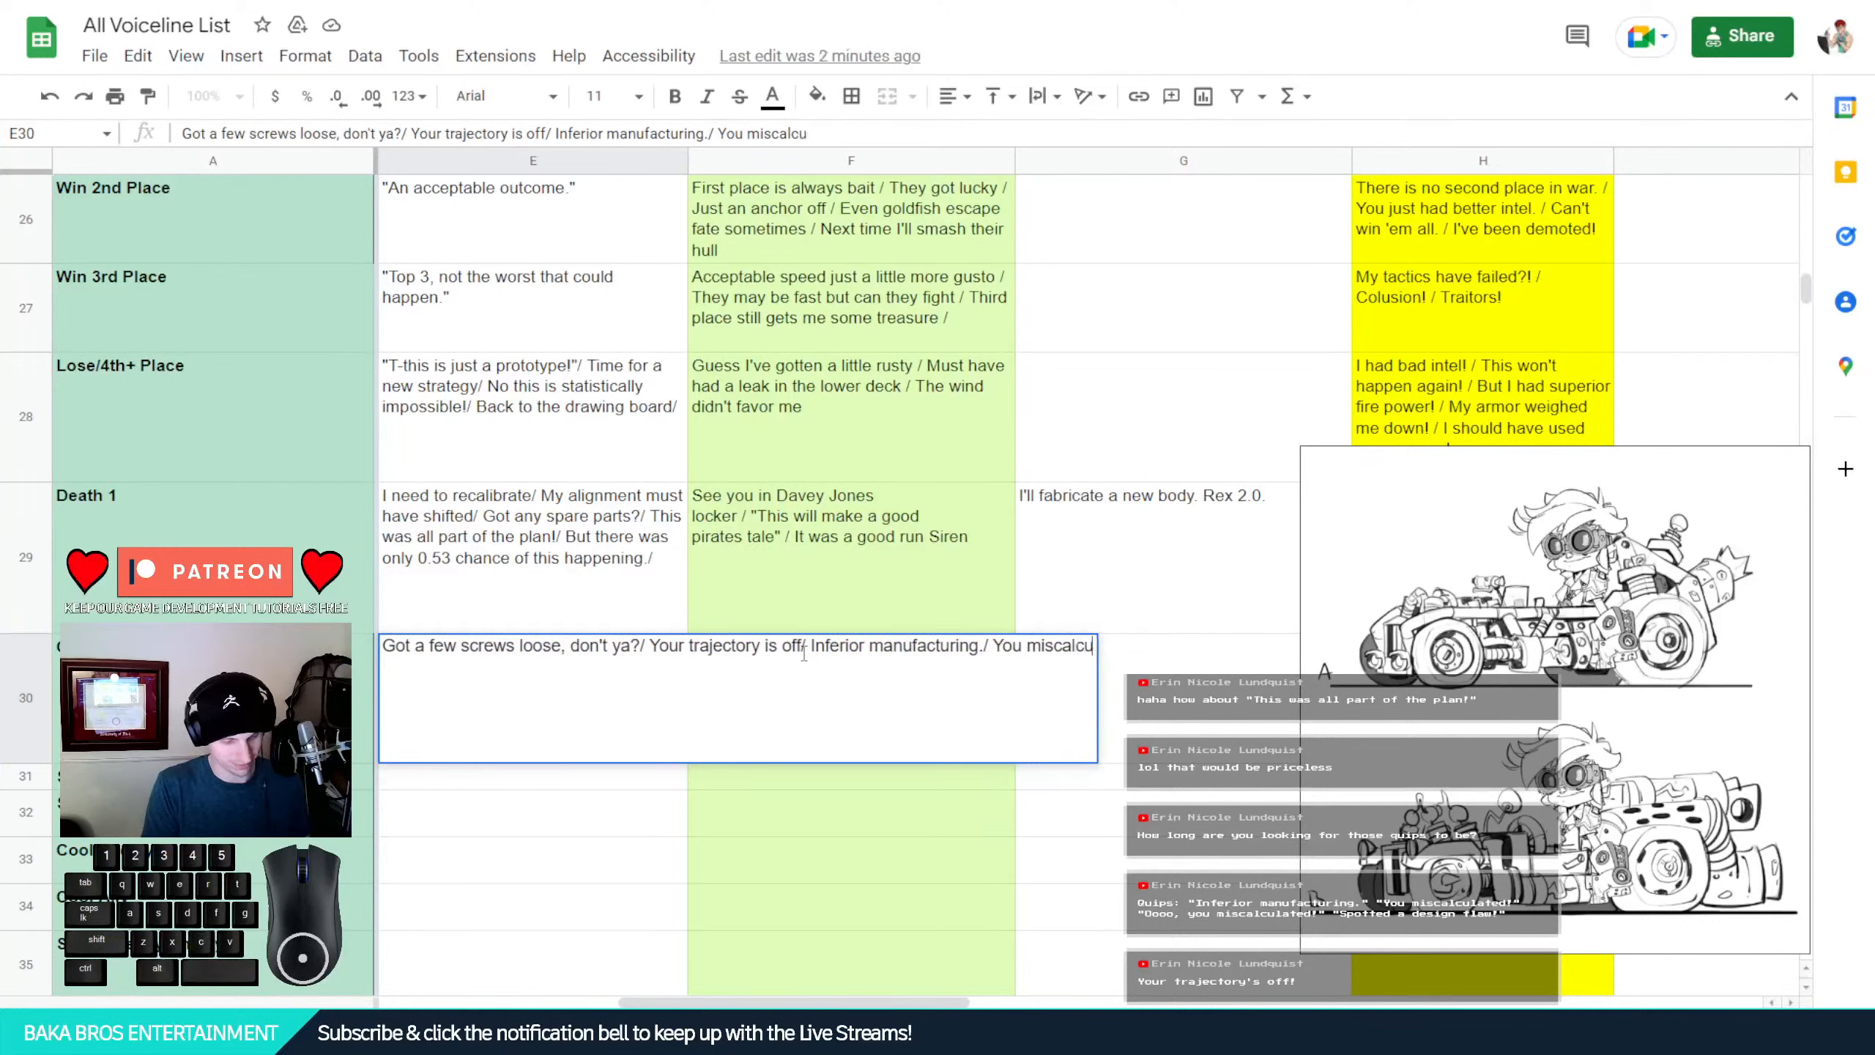
text(lated!)
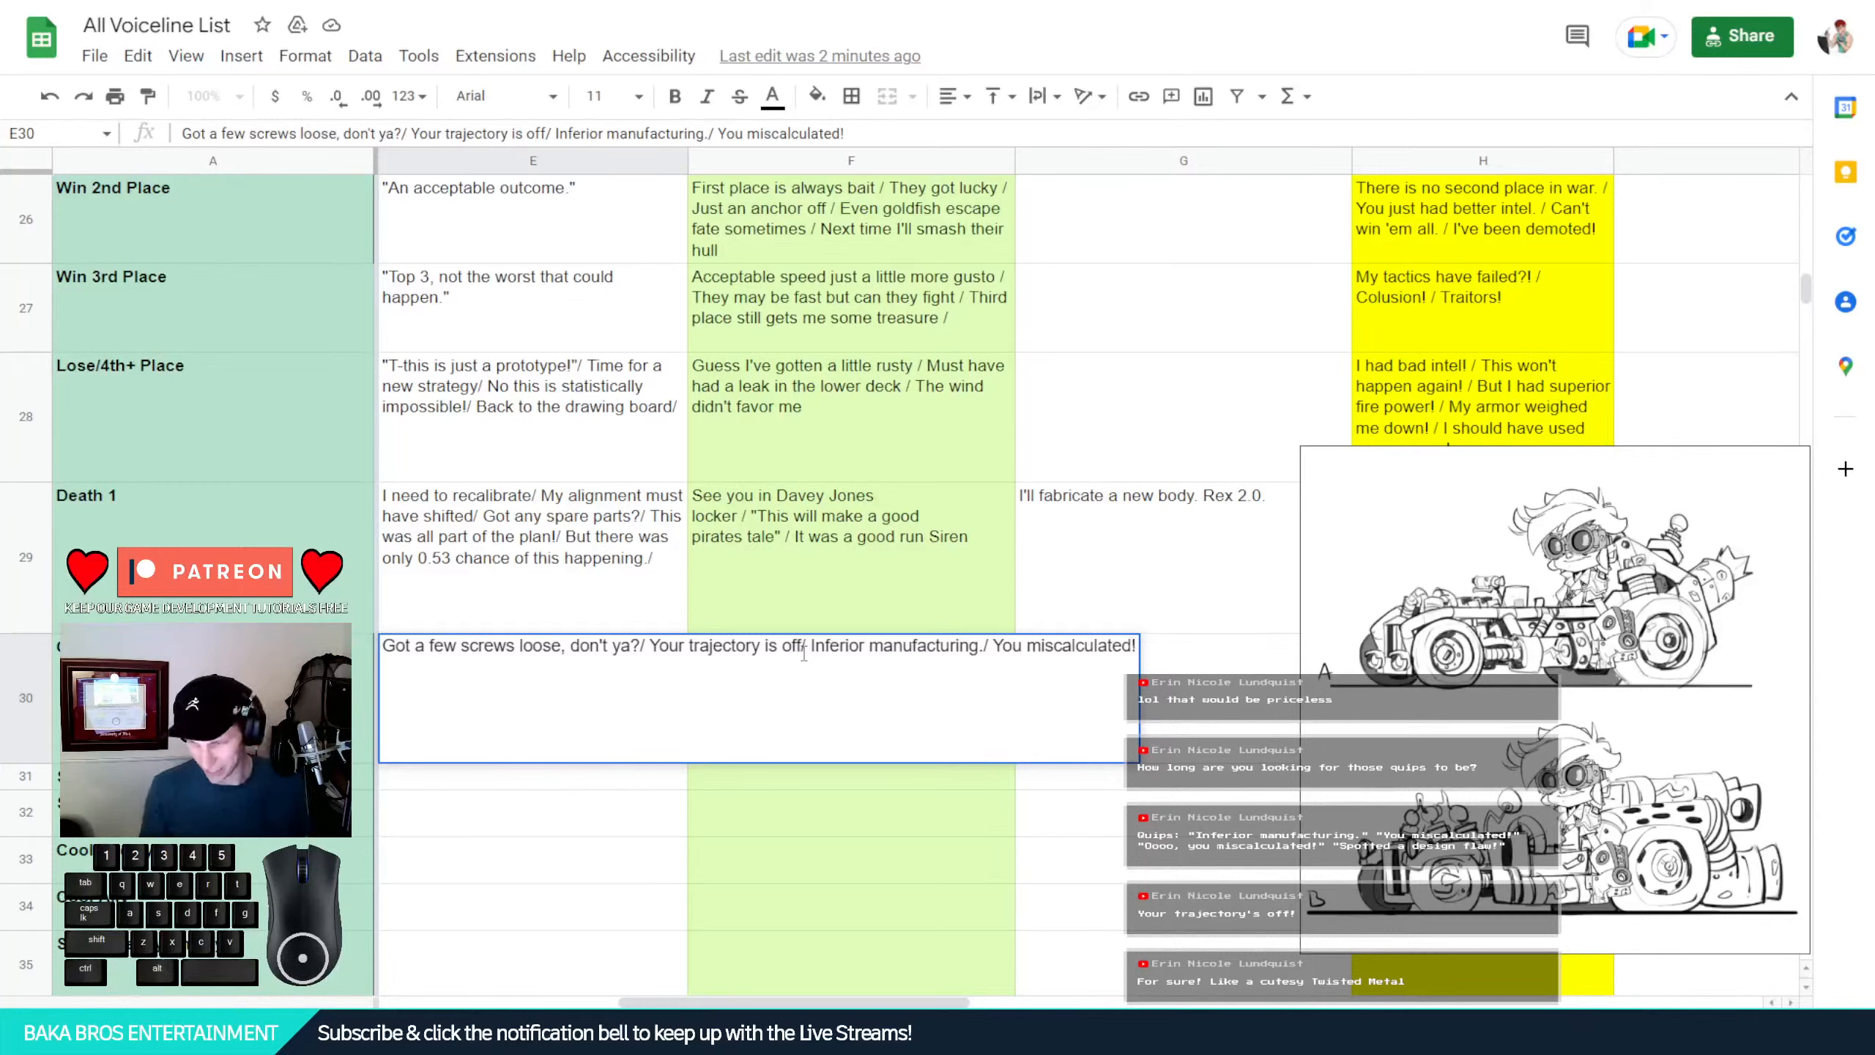
key(BackSpace)
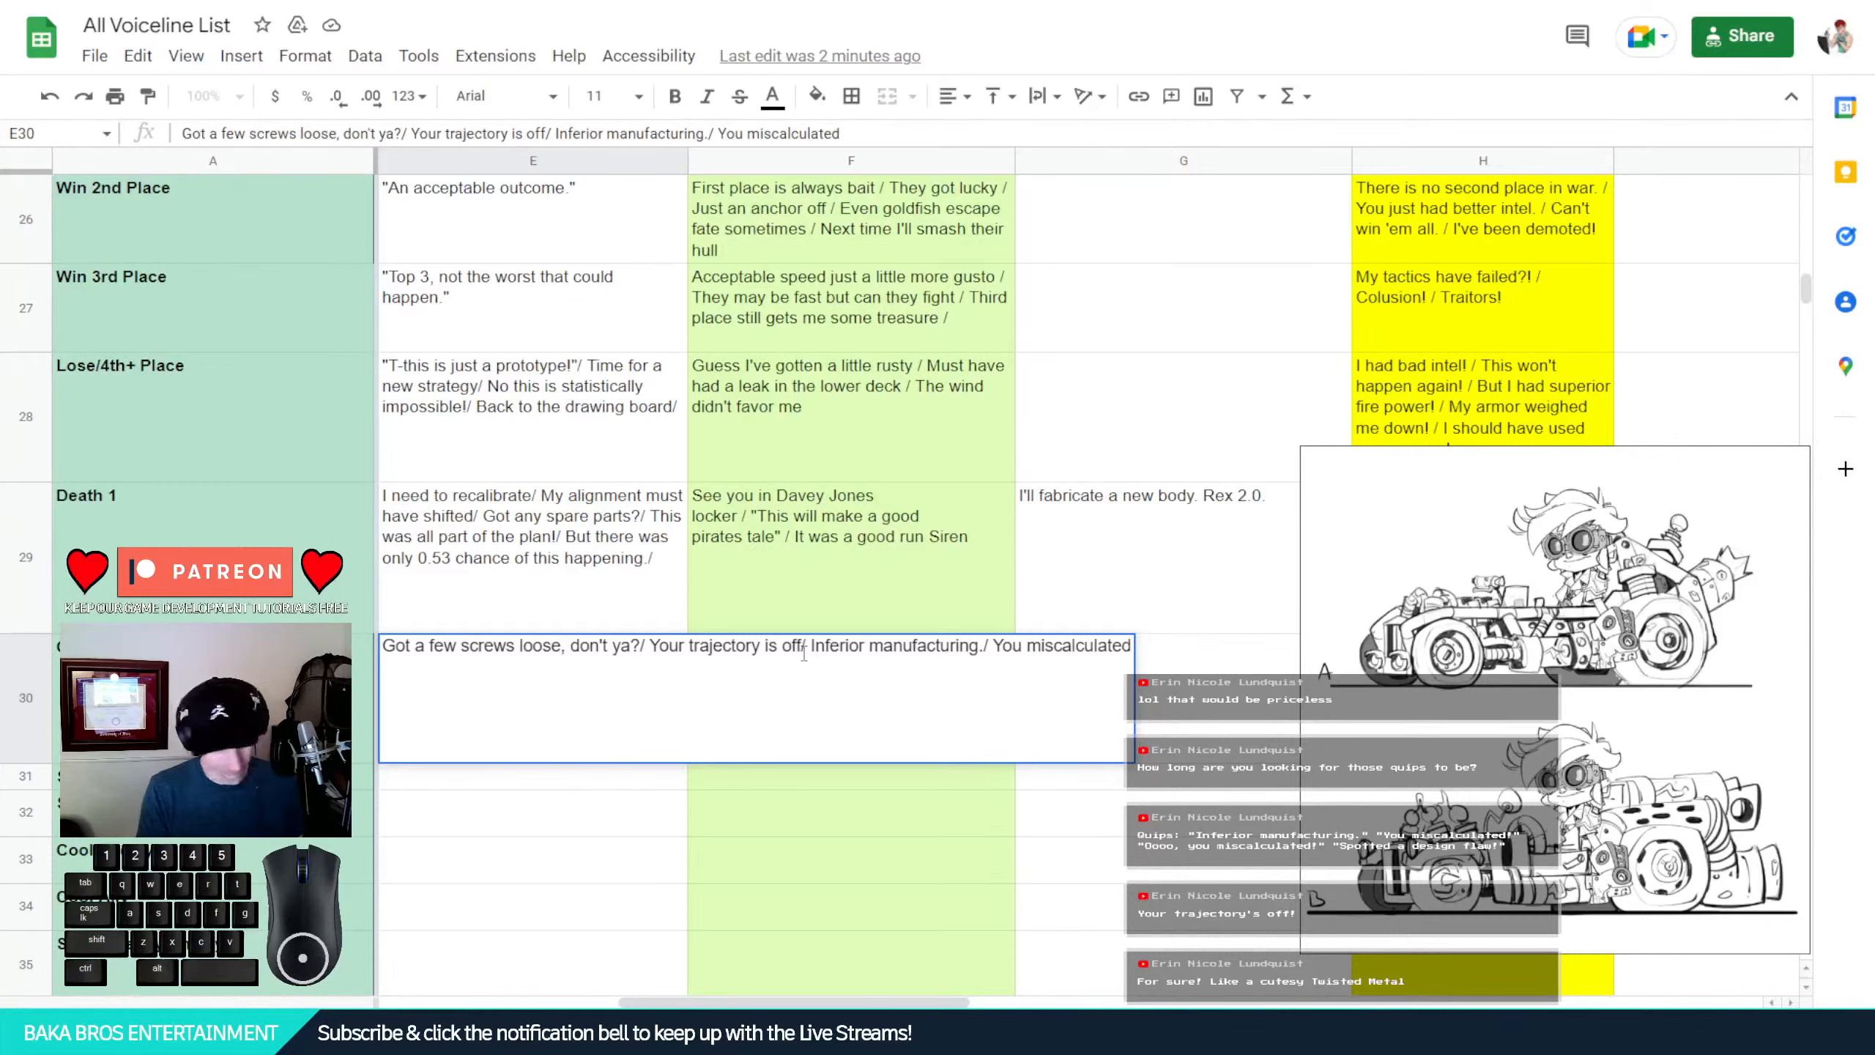
text(!)
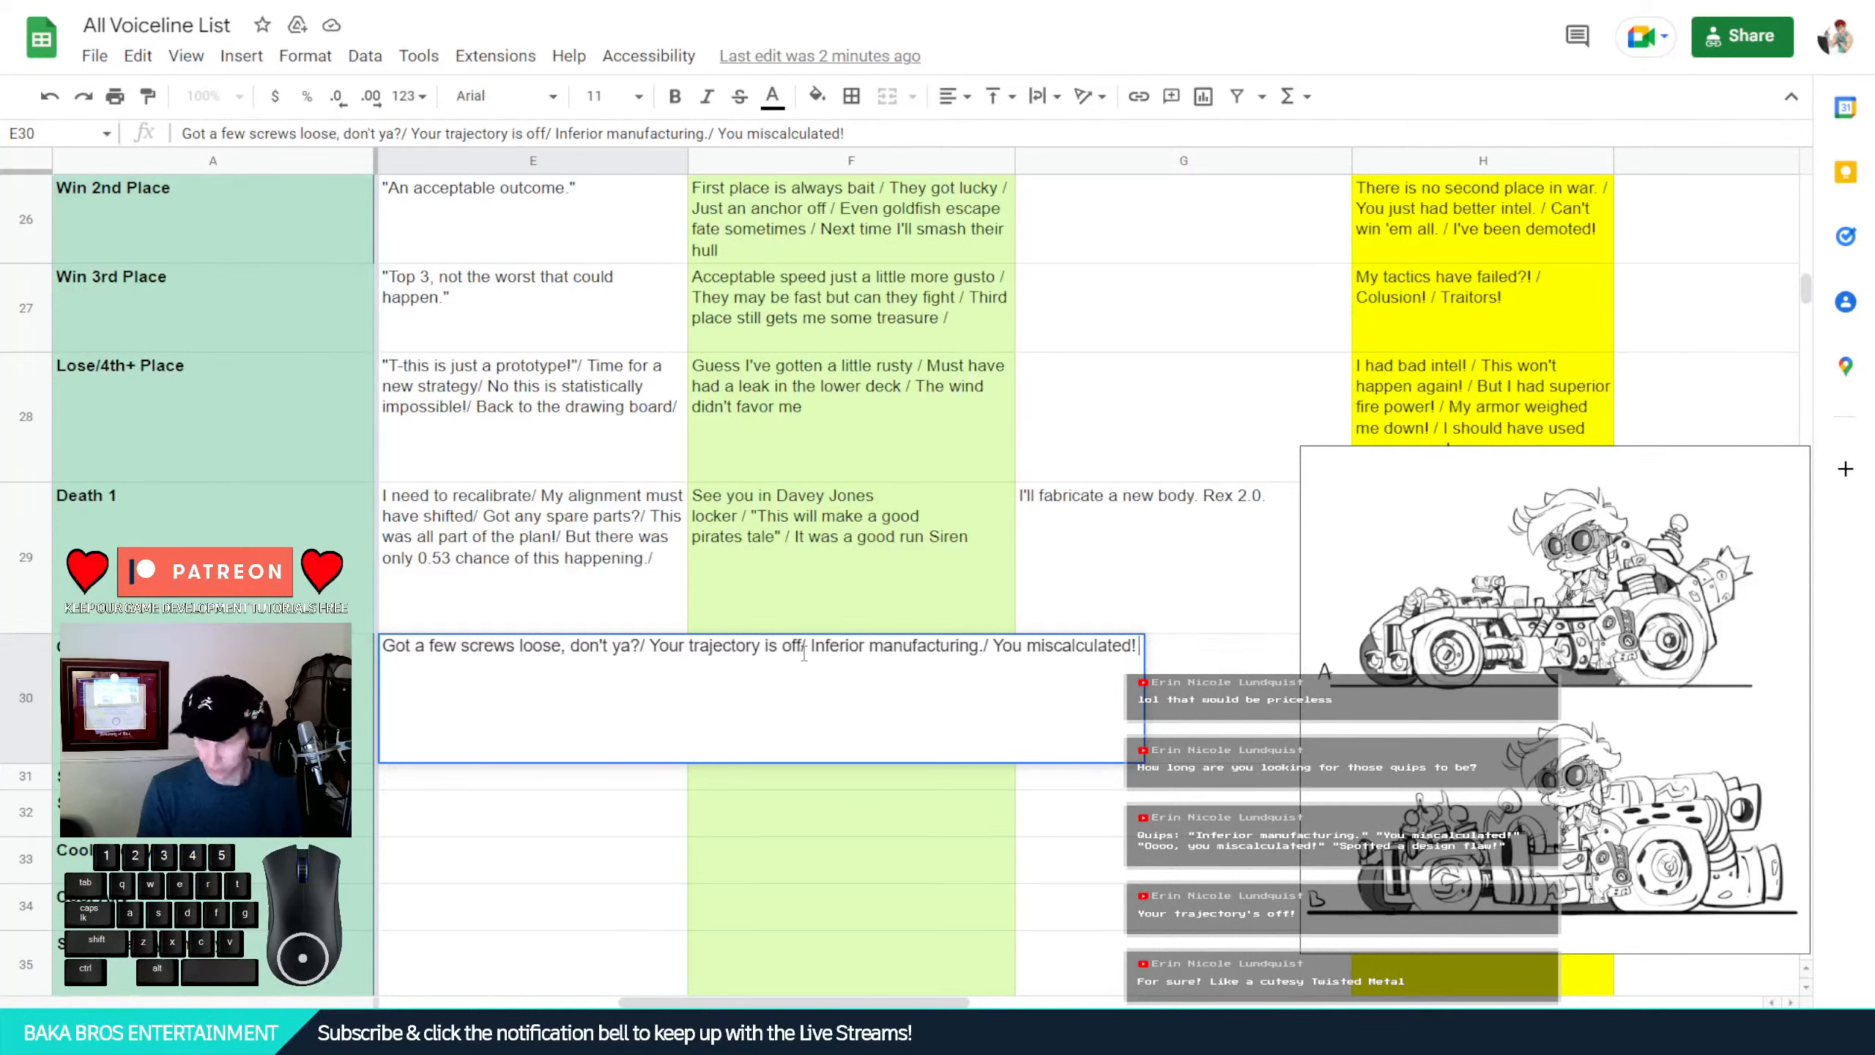
text( /)
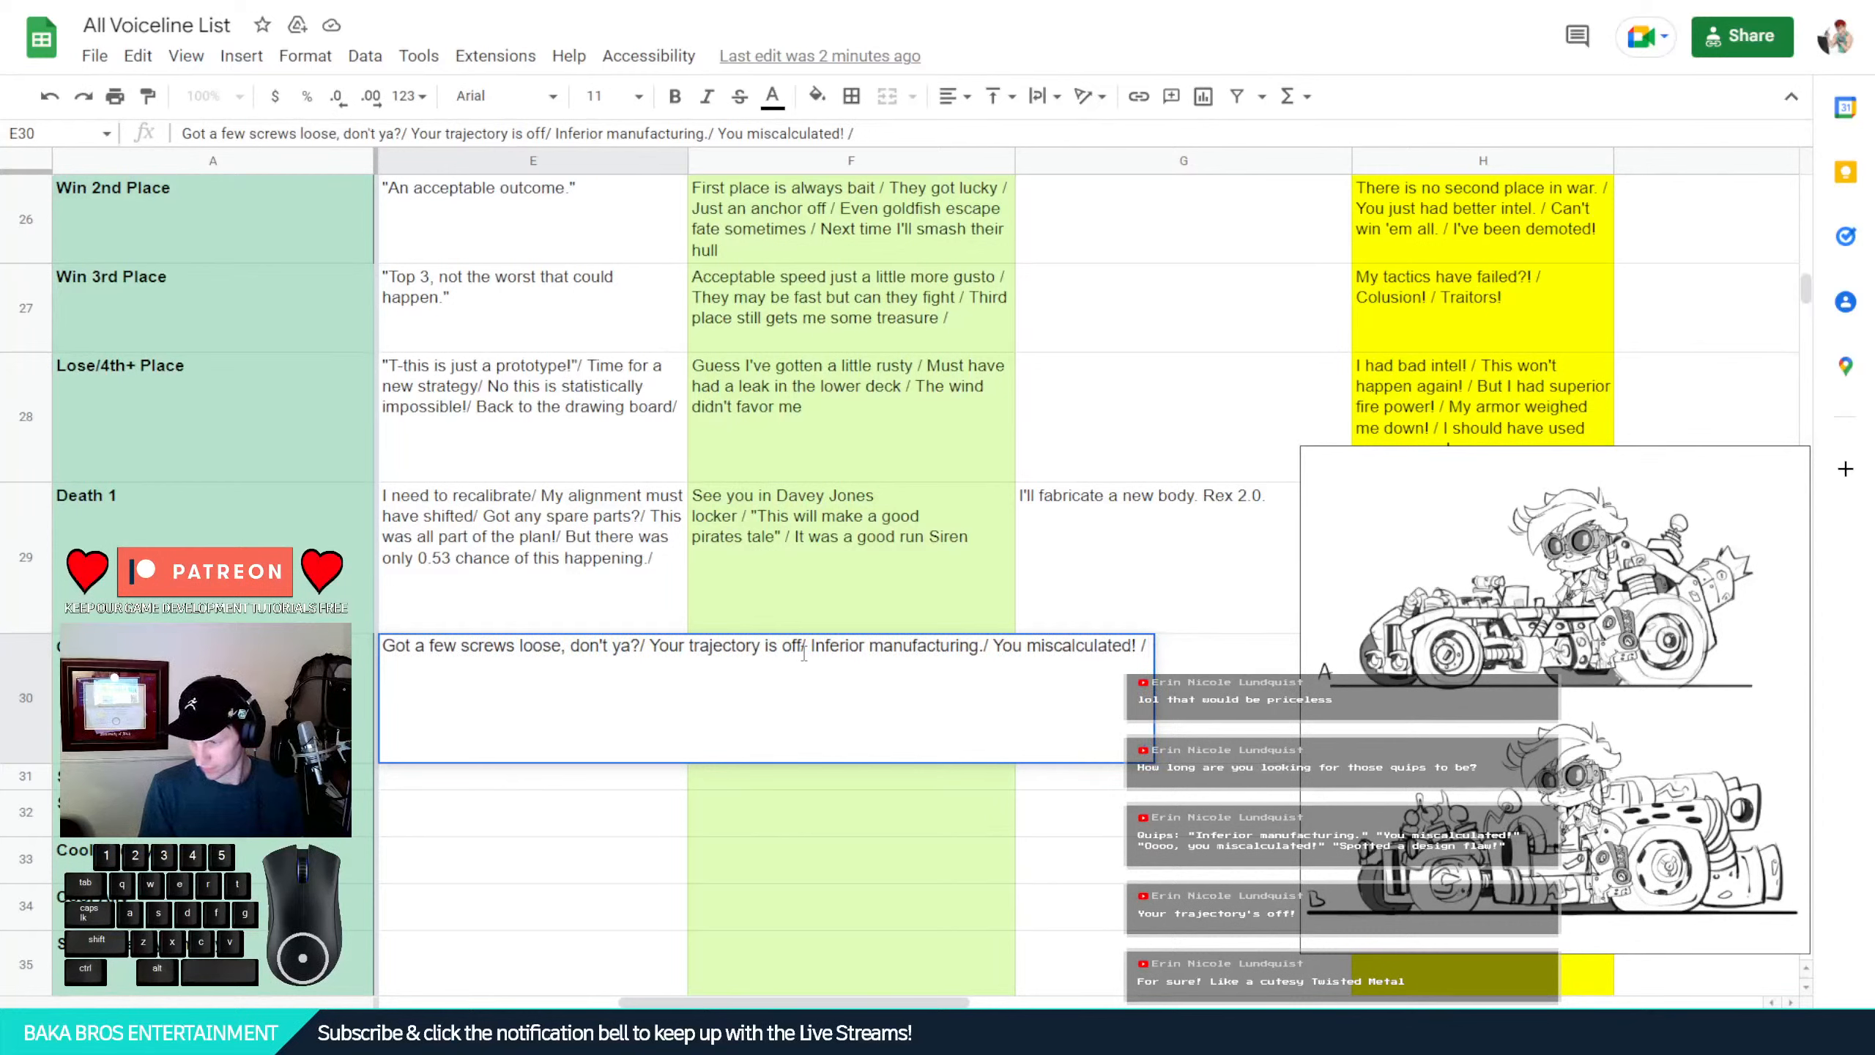
key(BackSpace)
key(BackSpace)
text(/)
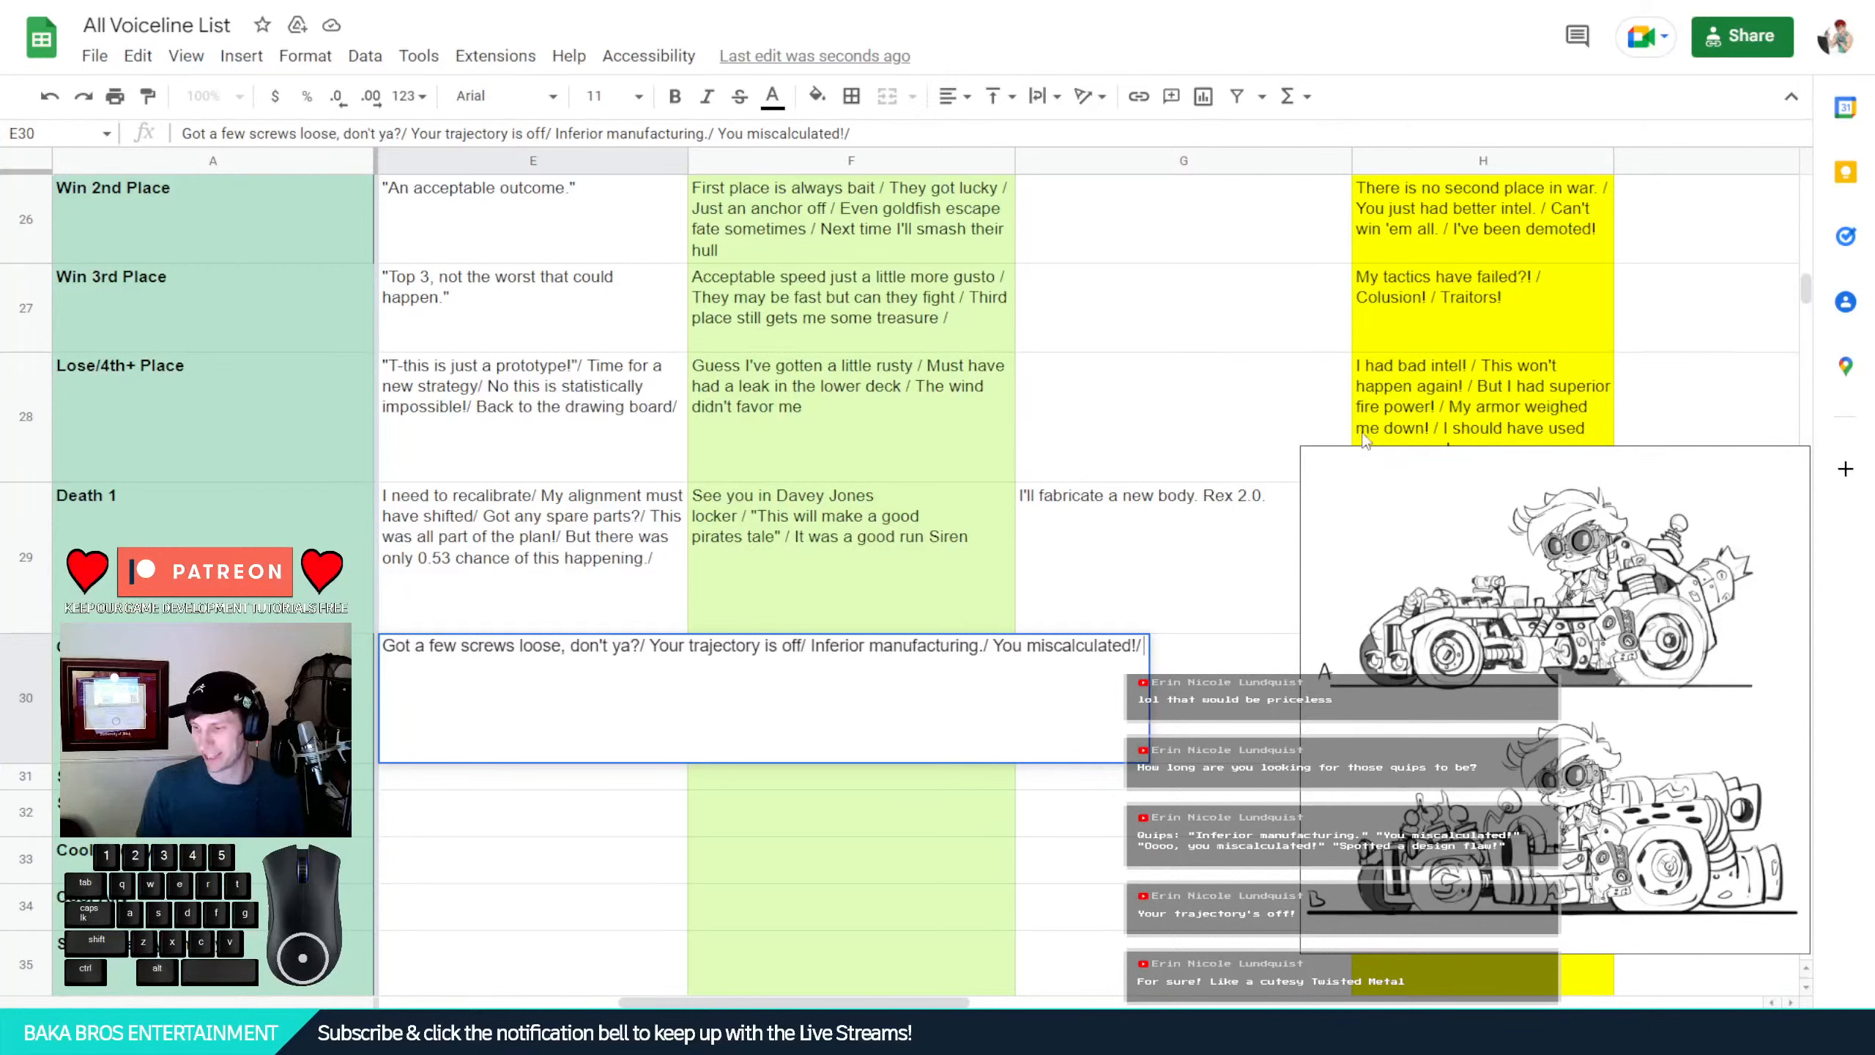
Finish cell E30 with the line "Spotted a design flaw" and move the floating kart reference art clear of the cell's text
text(Spotted)
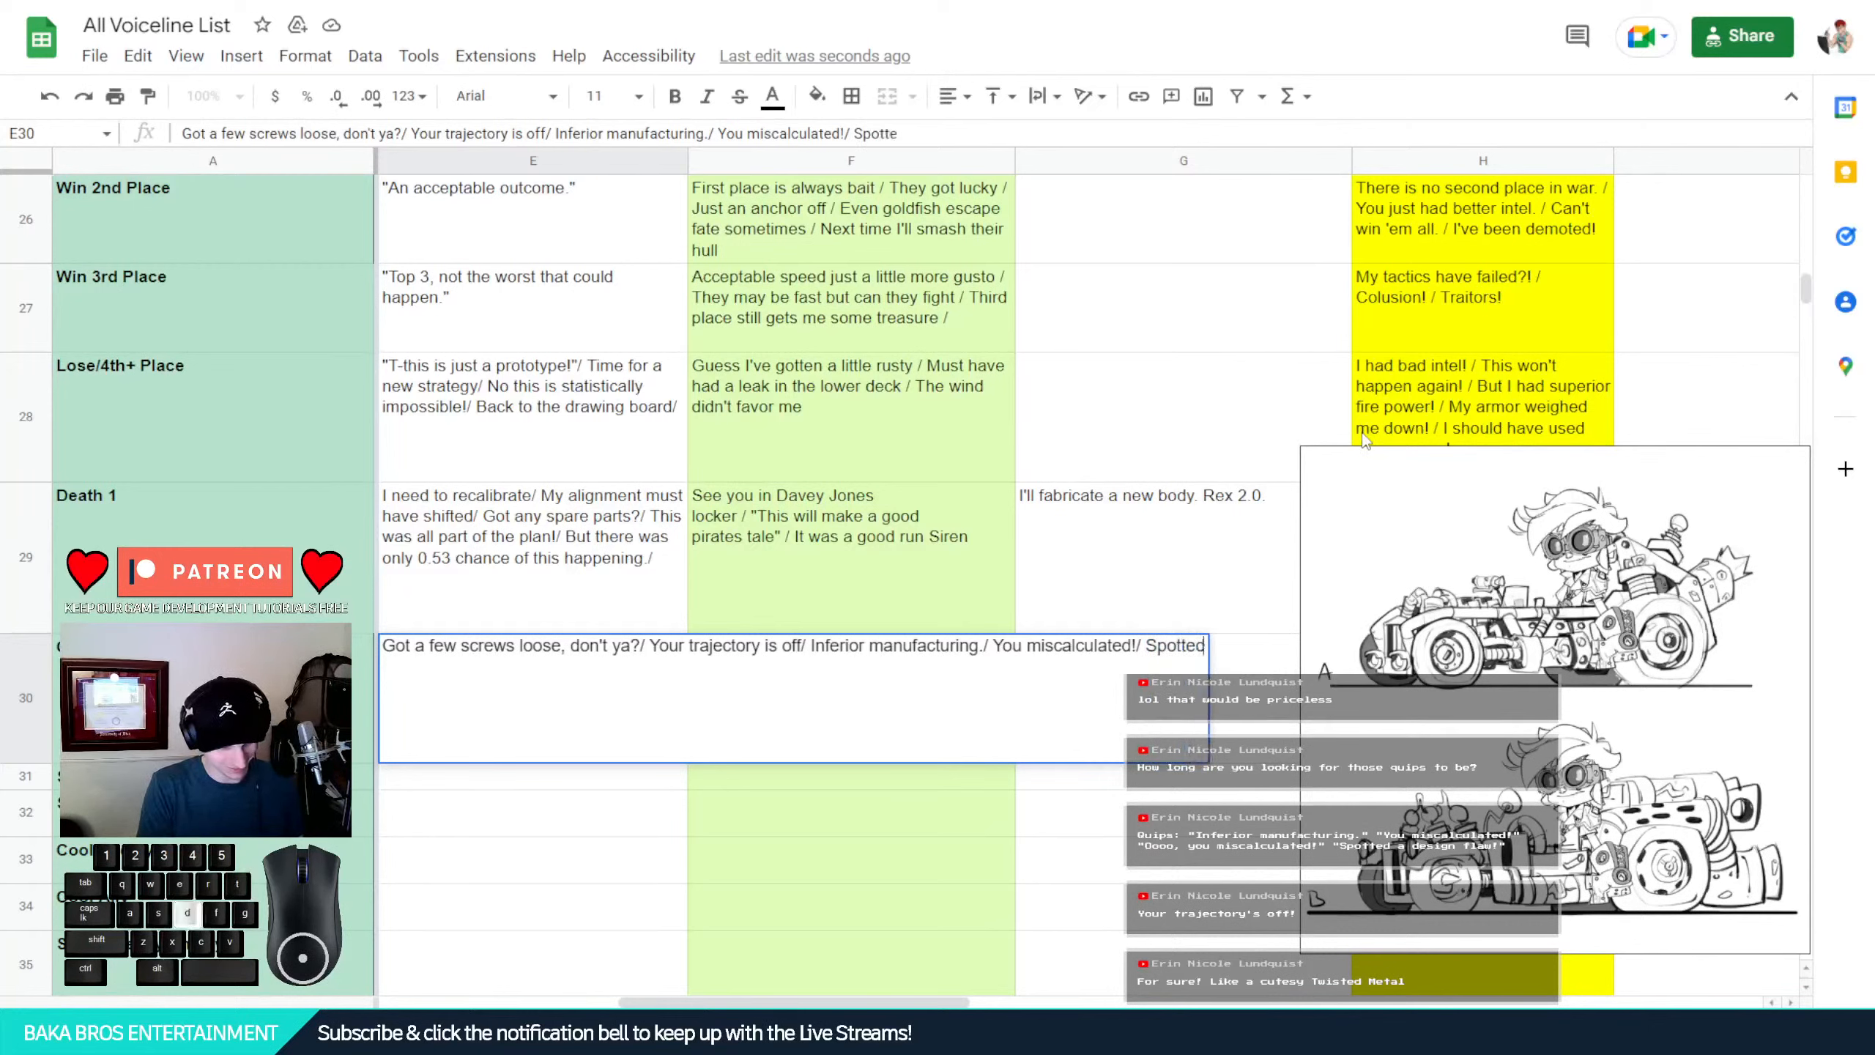
text( a design flaw)
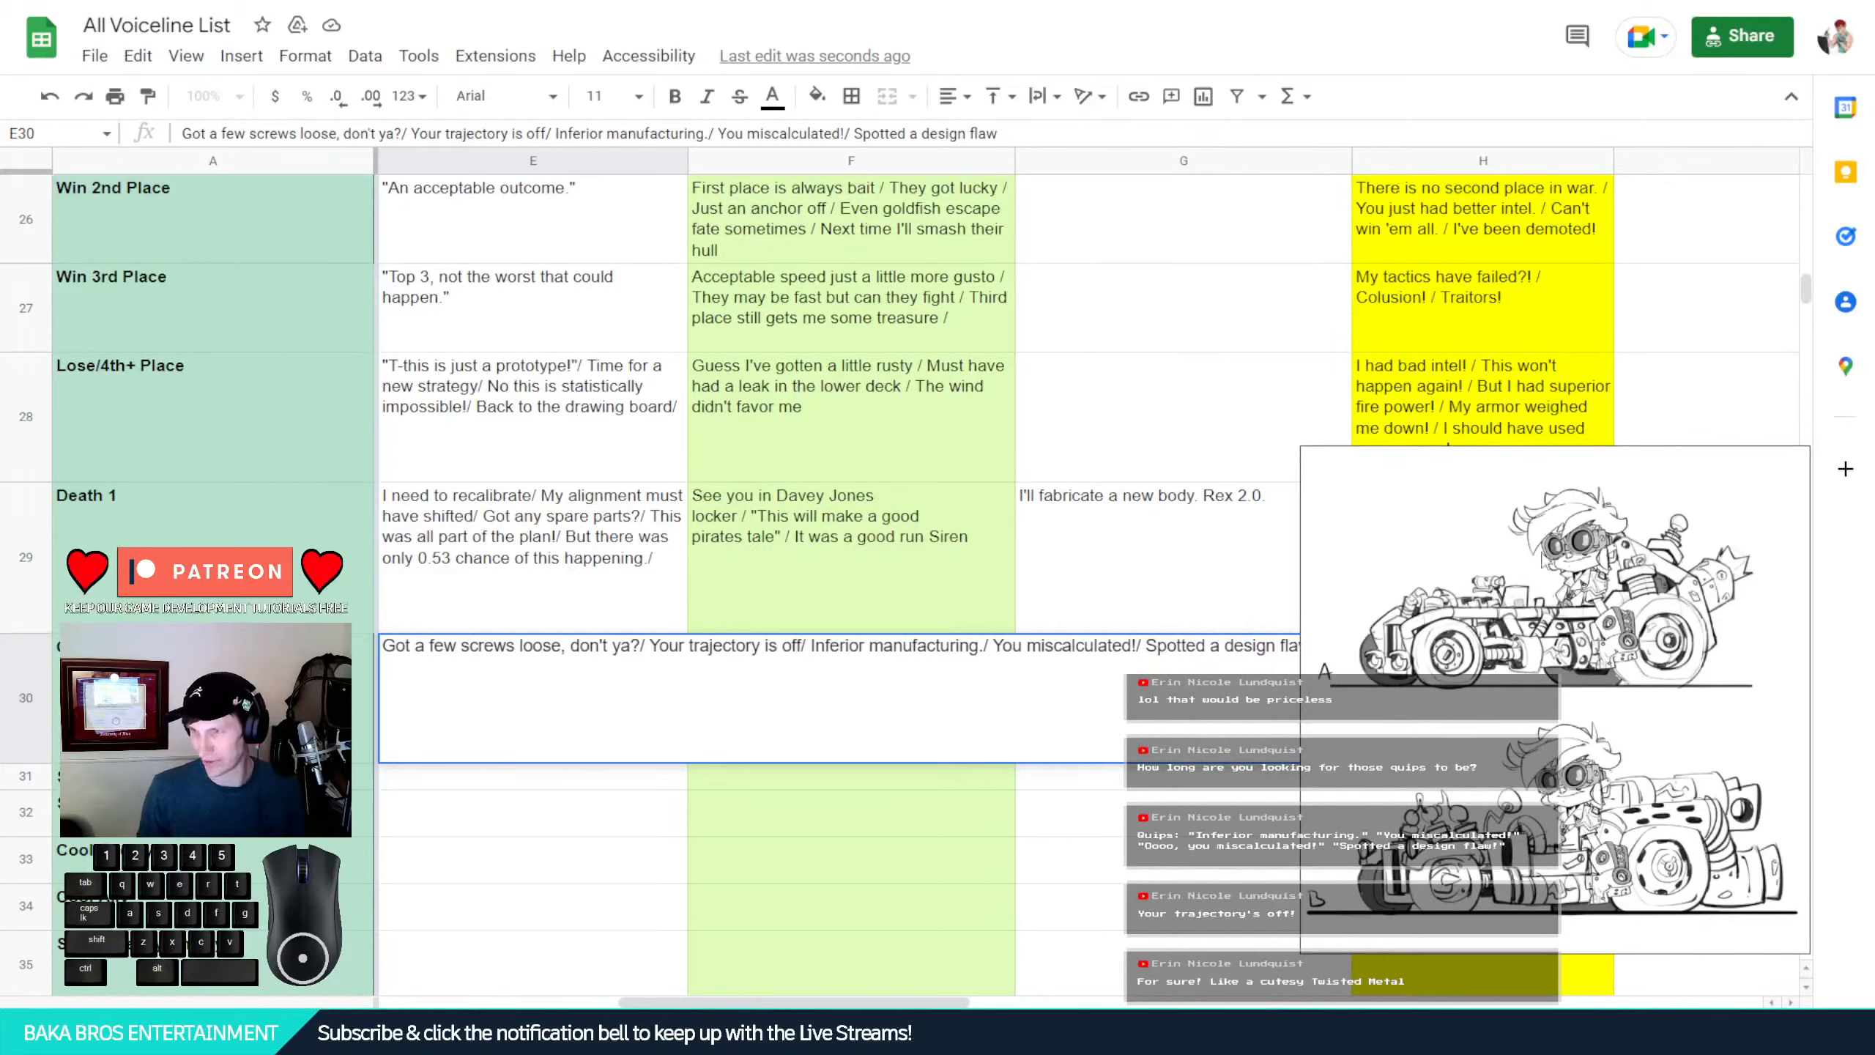
right_drag(1532, 752, 1600, 510)
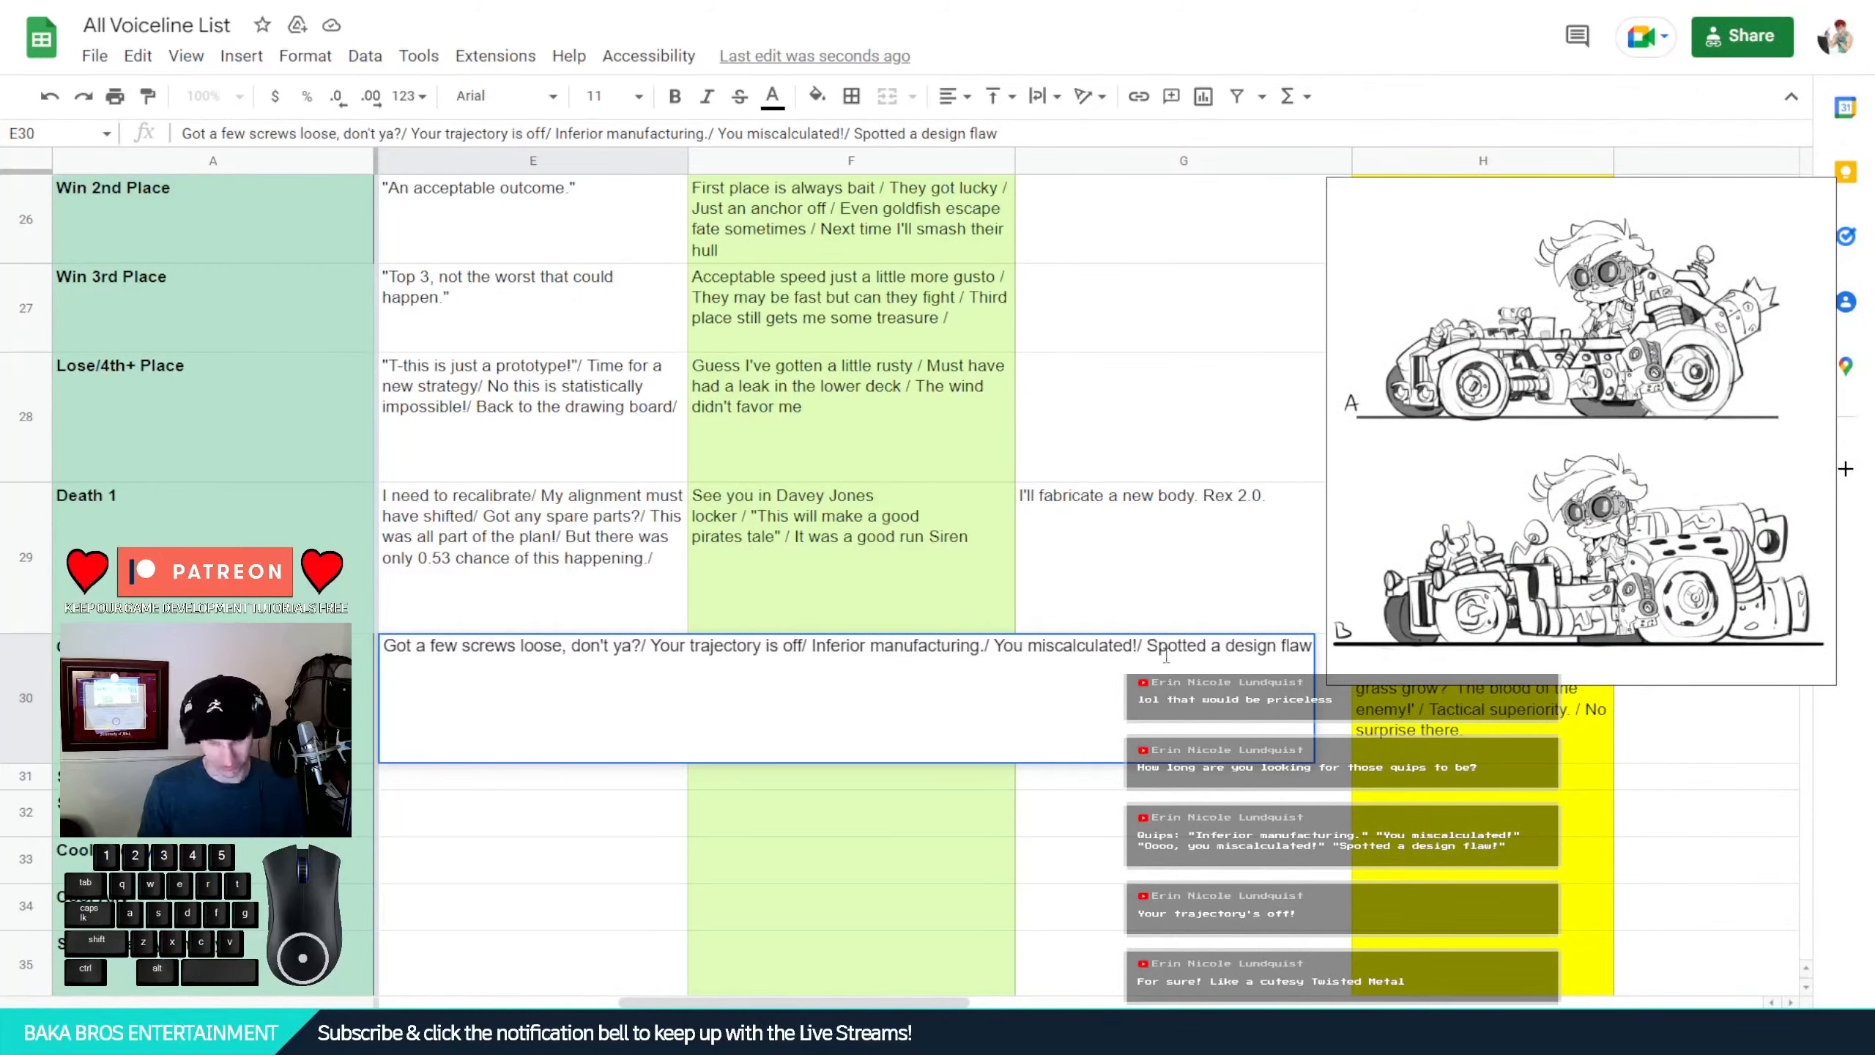
key(Return)
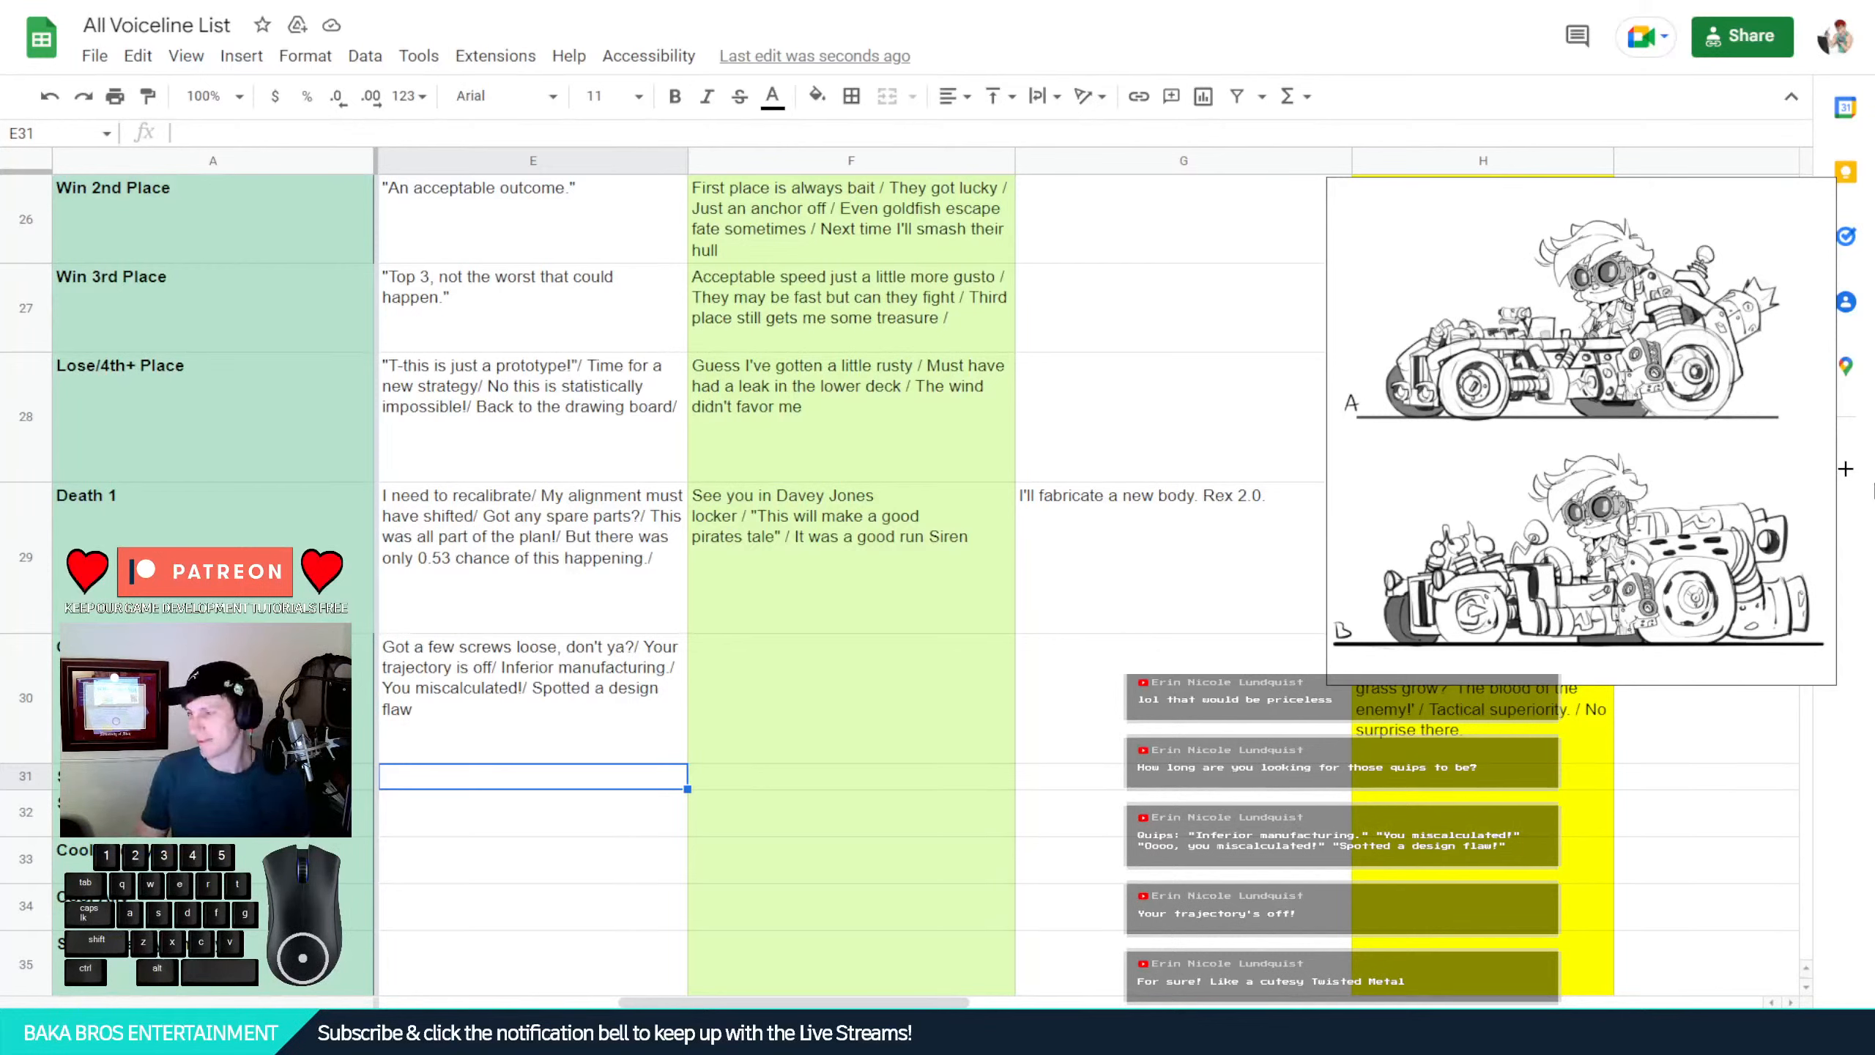
mouse_move(1694, 545)
mouse_down()
mouse_move(1450, 645)
mouse_move(1373, 632)
mouse_move(1493, 523)
mouse_move(1581, 494)
mouse_up()
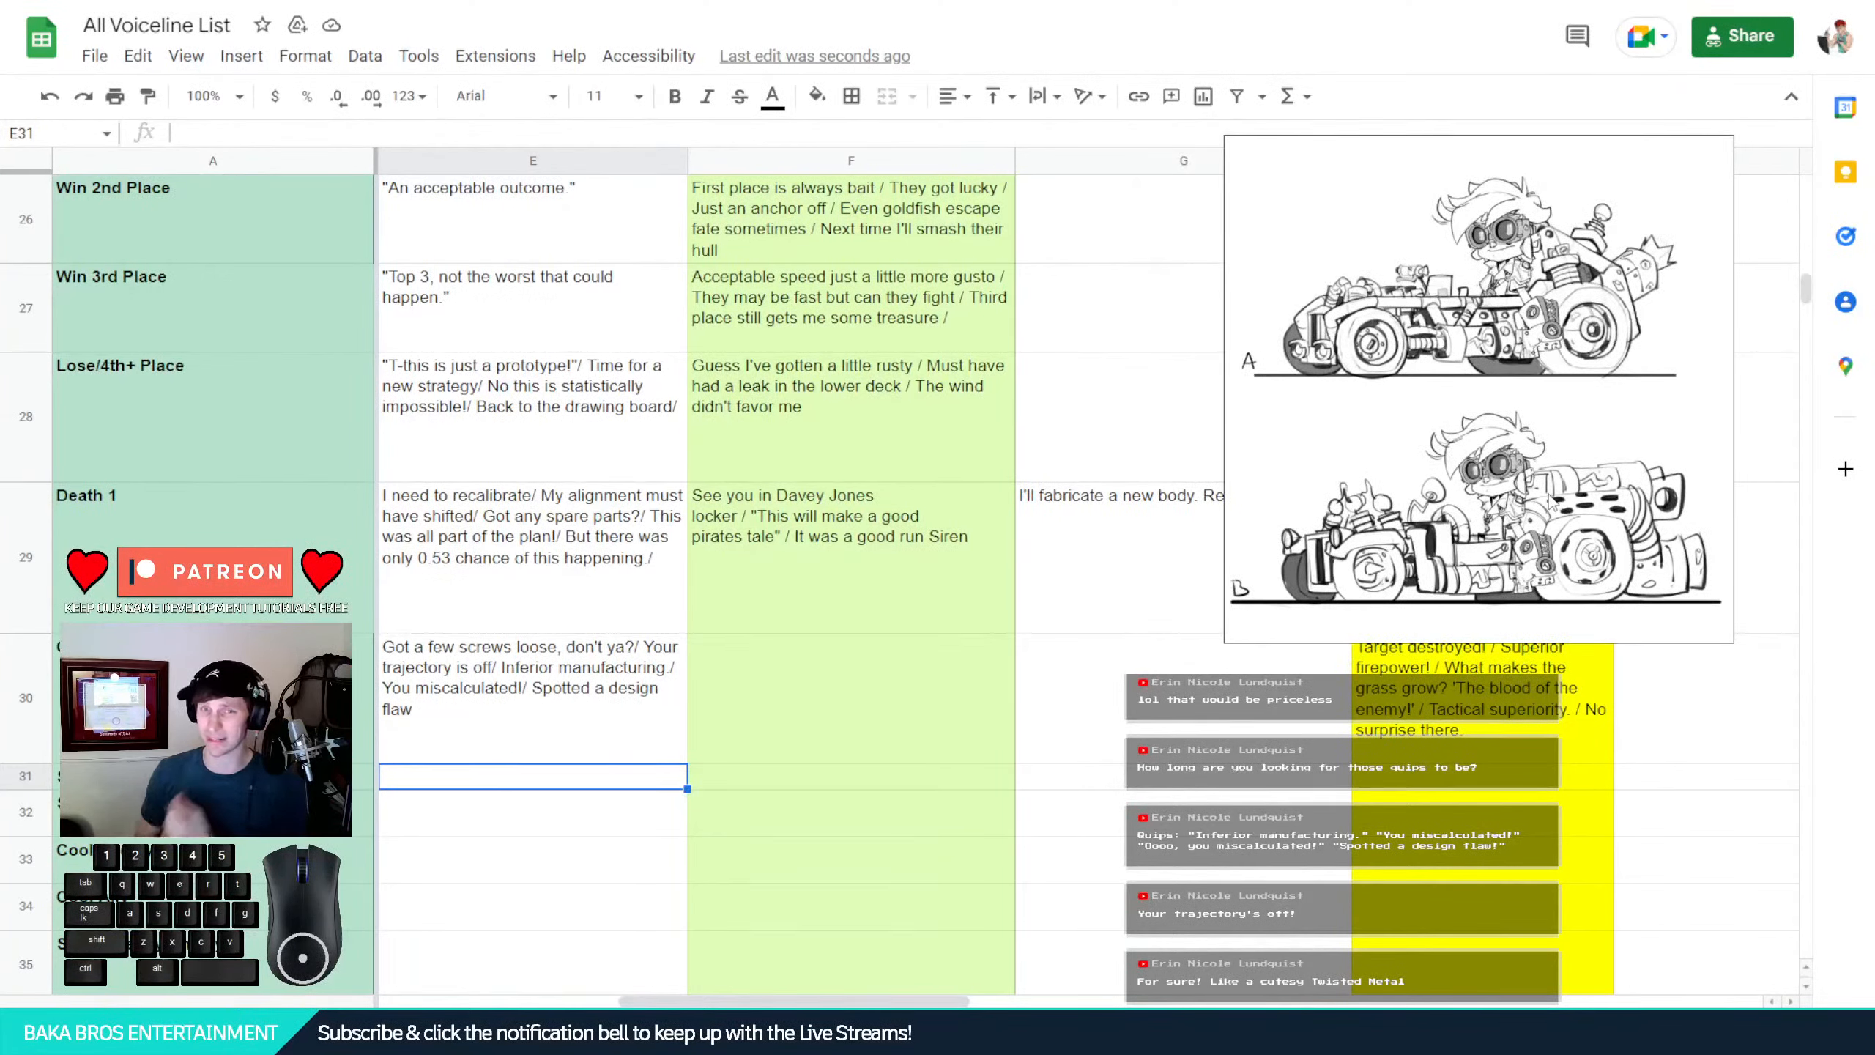